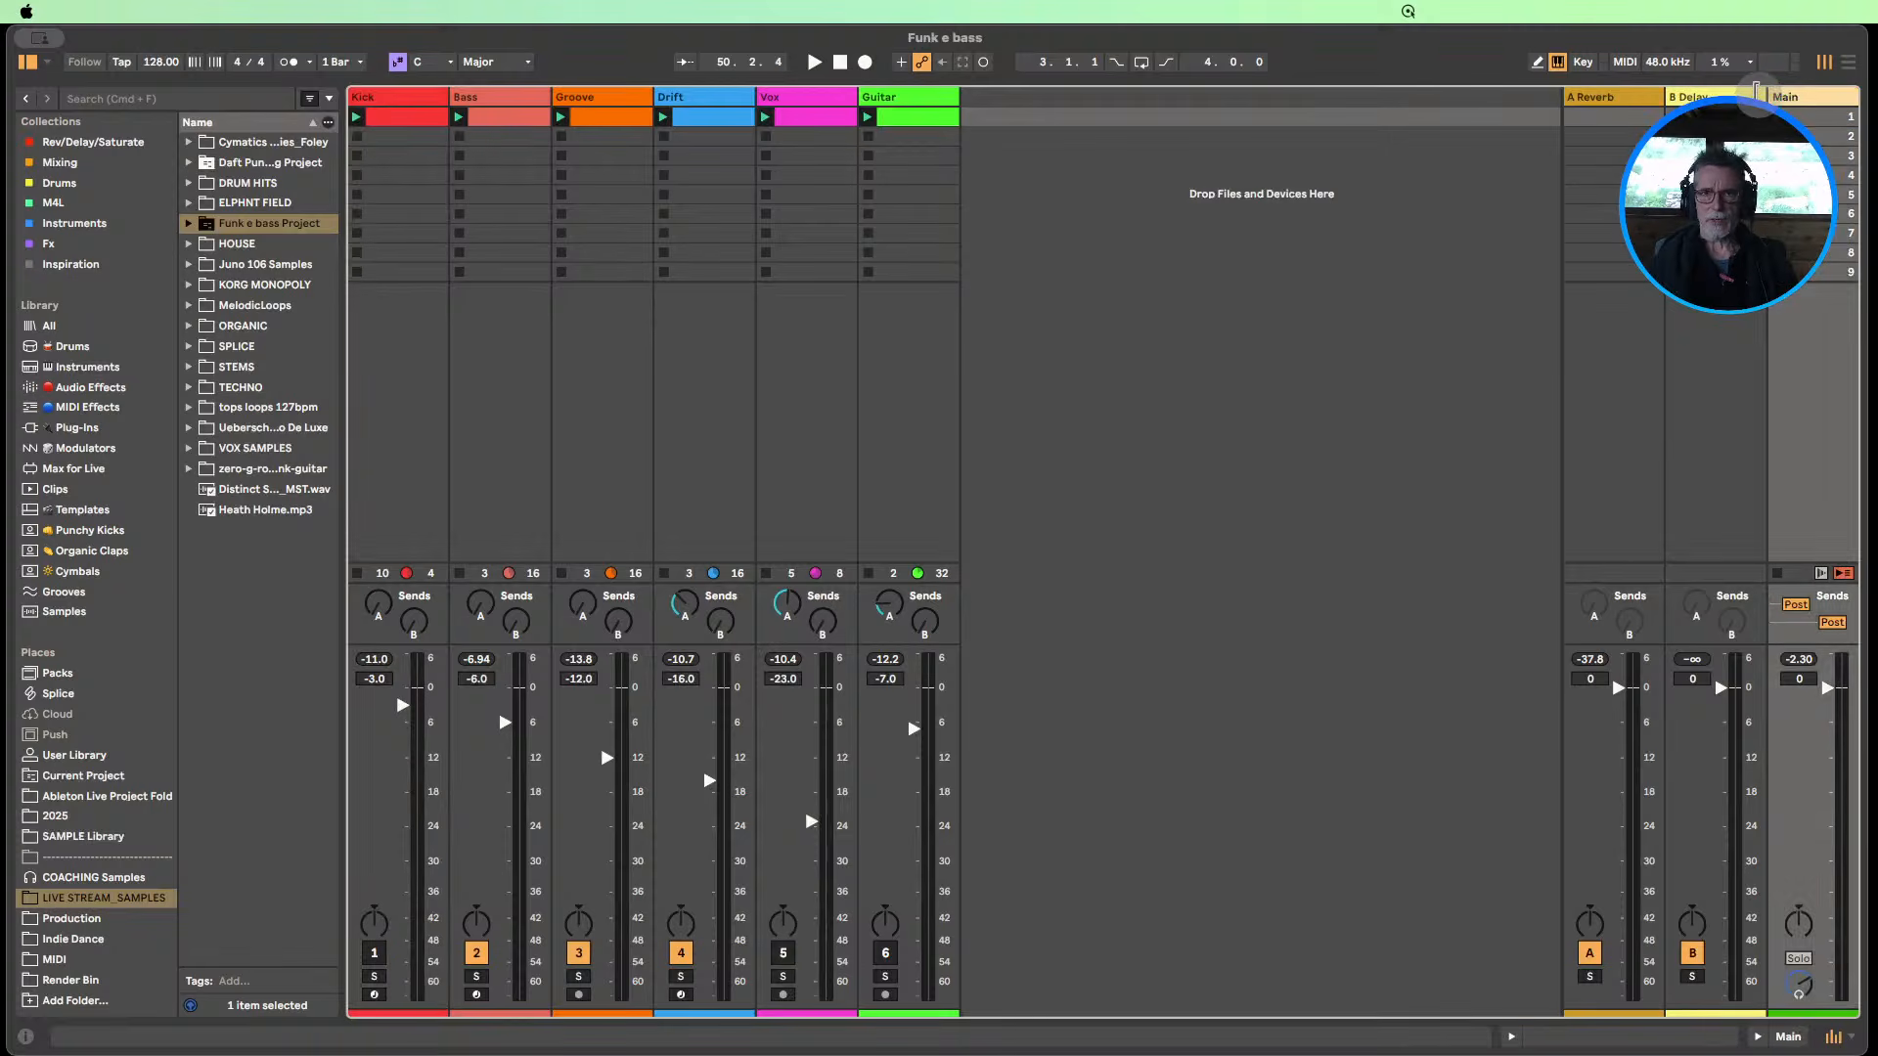
Widen the Main track, launch the first scene and mute the Drift track.
left_click_drag(1767, 98, 1706, 98)
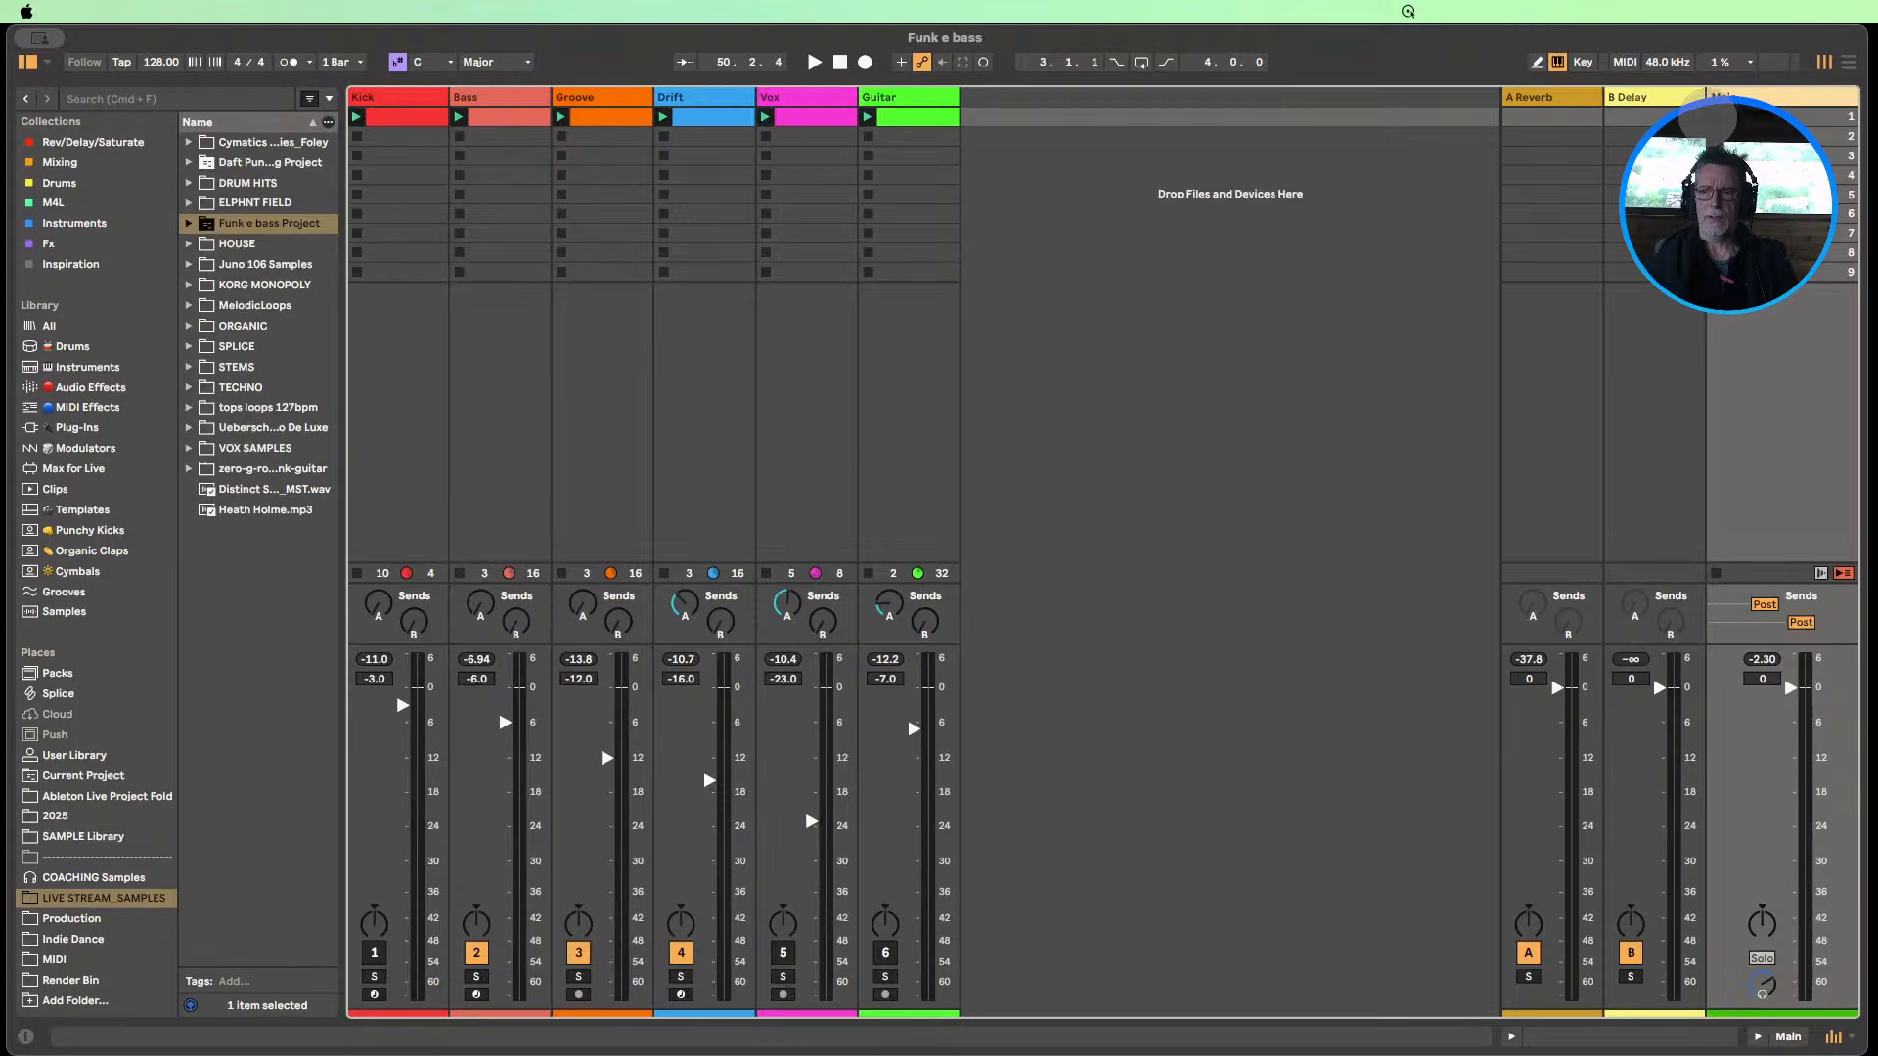
left_click(1711, 116)
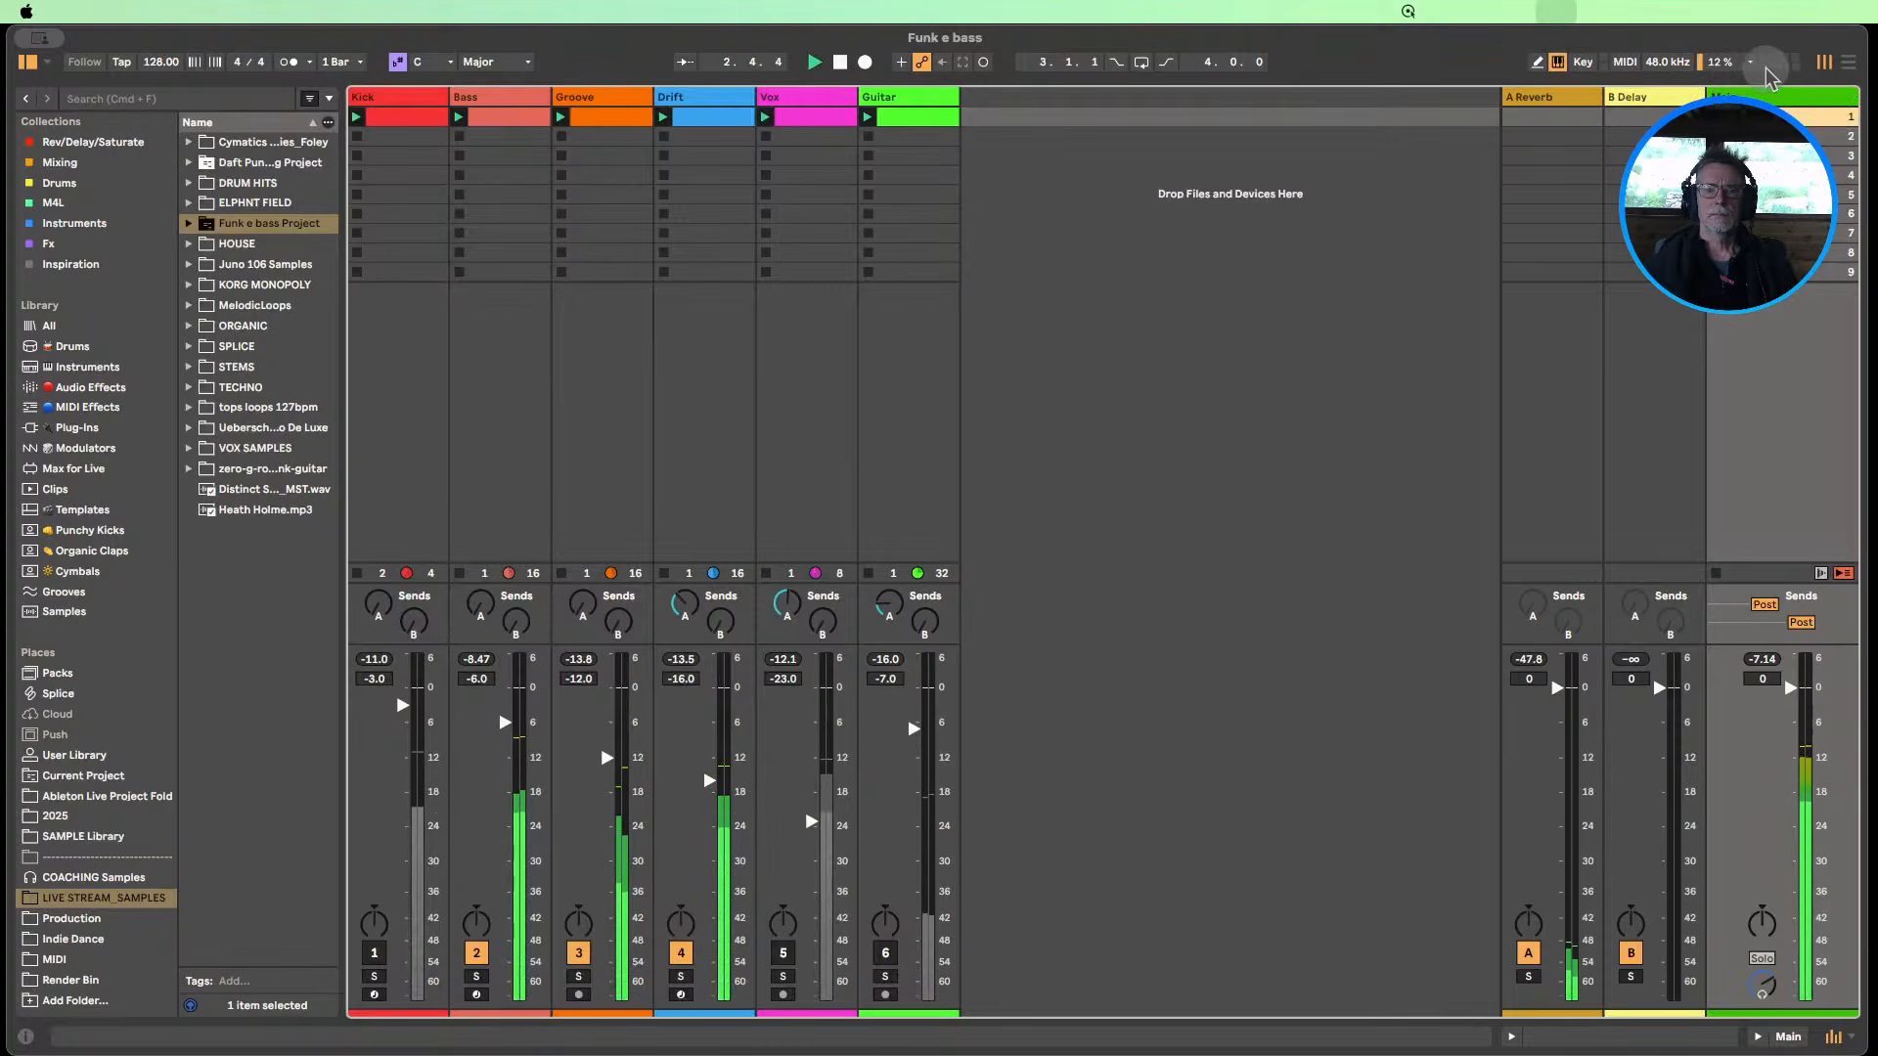
left_click(683, 954)
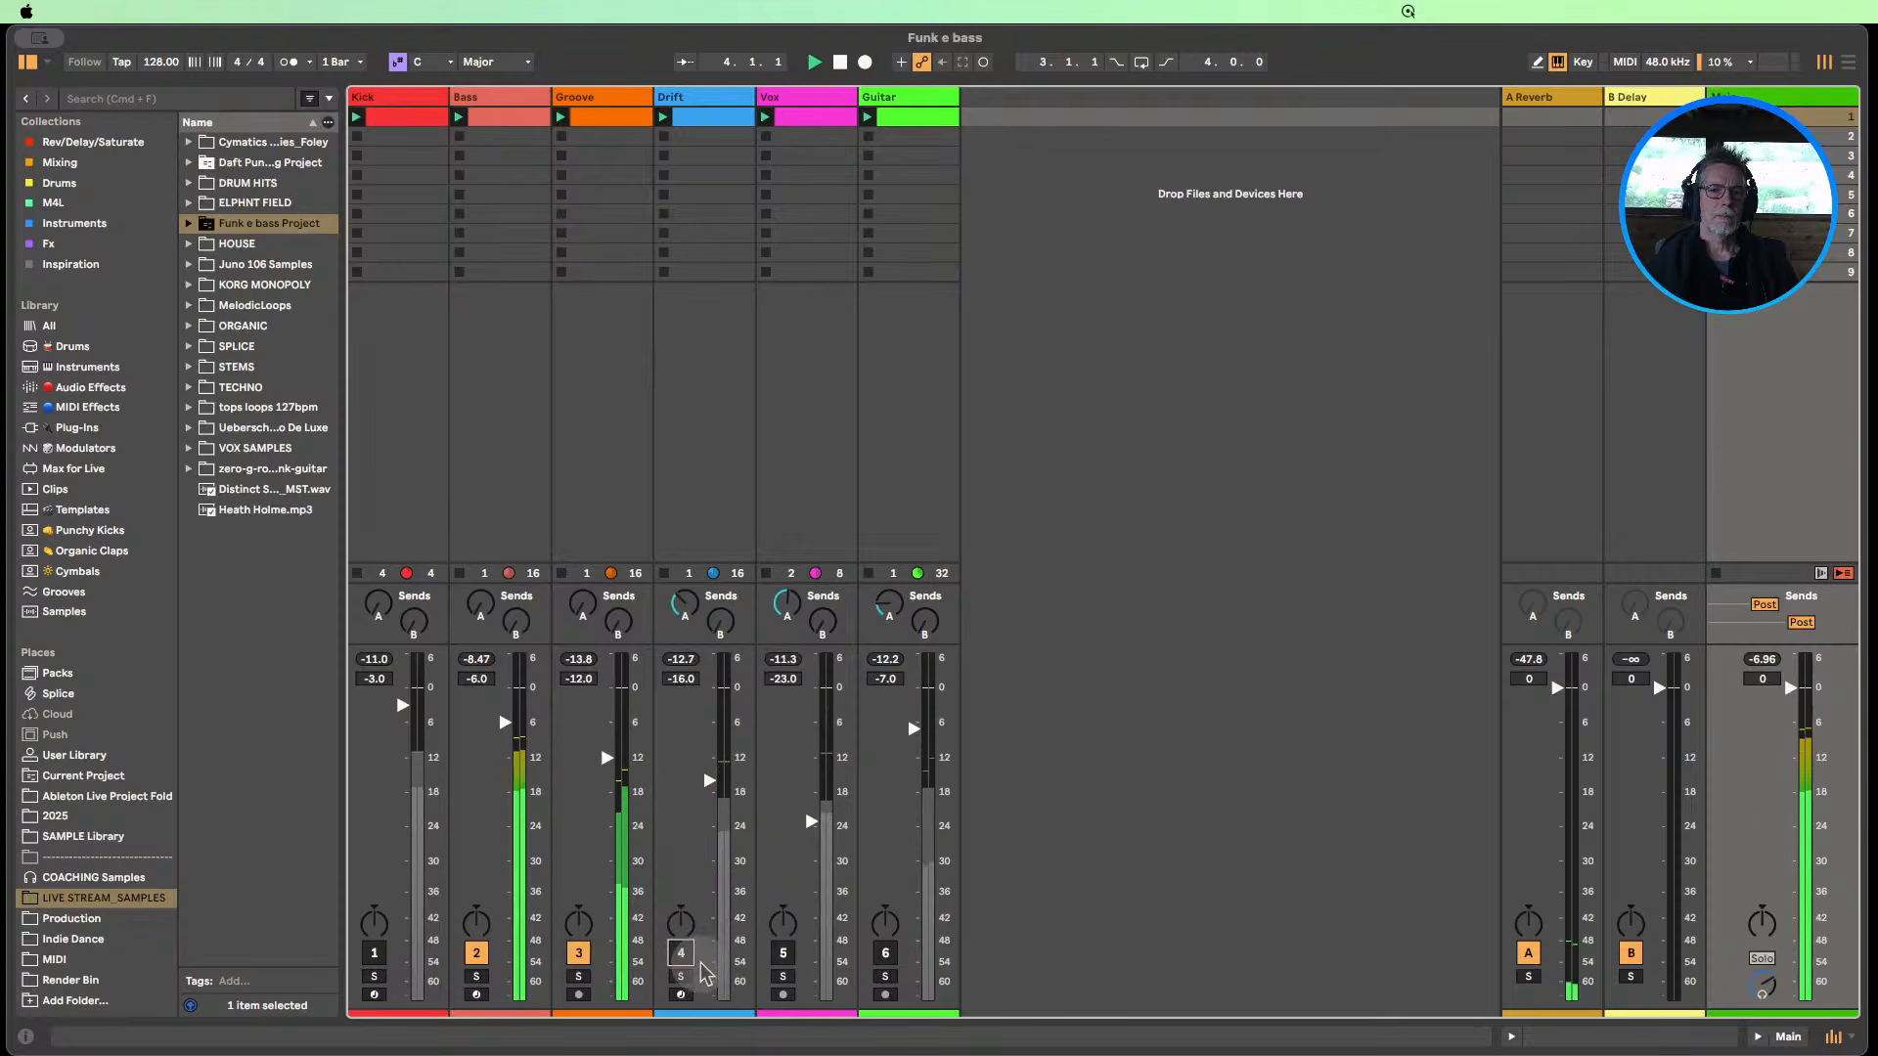
Unmute the Kick and Guitar tracks, setting the Kick volume to -2.0 dB and the Guitar volume to -8.0 dB.
left_click(374, 953)
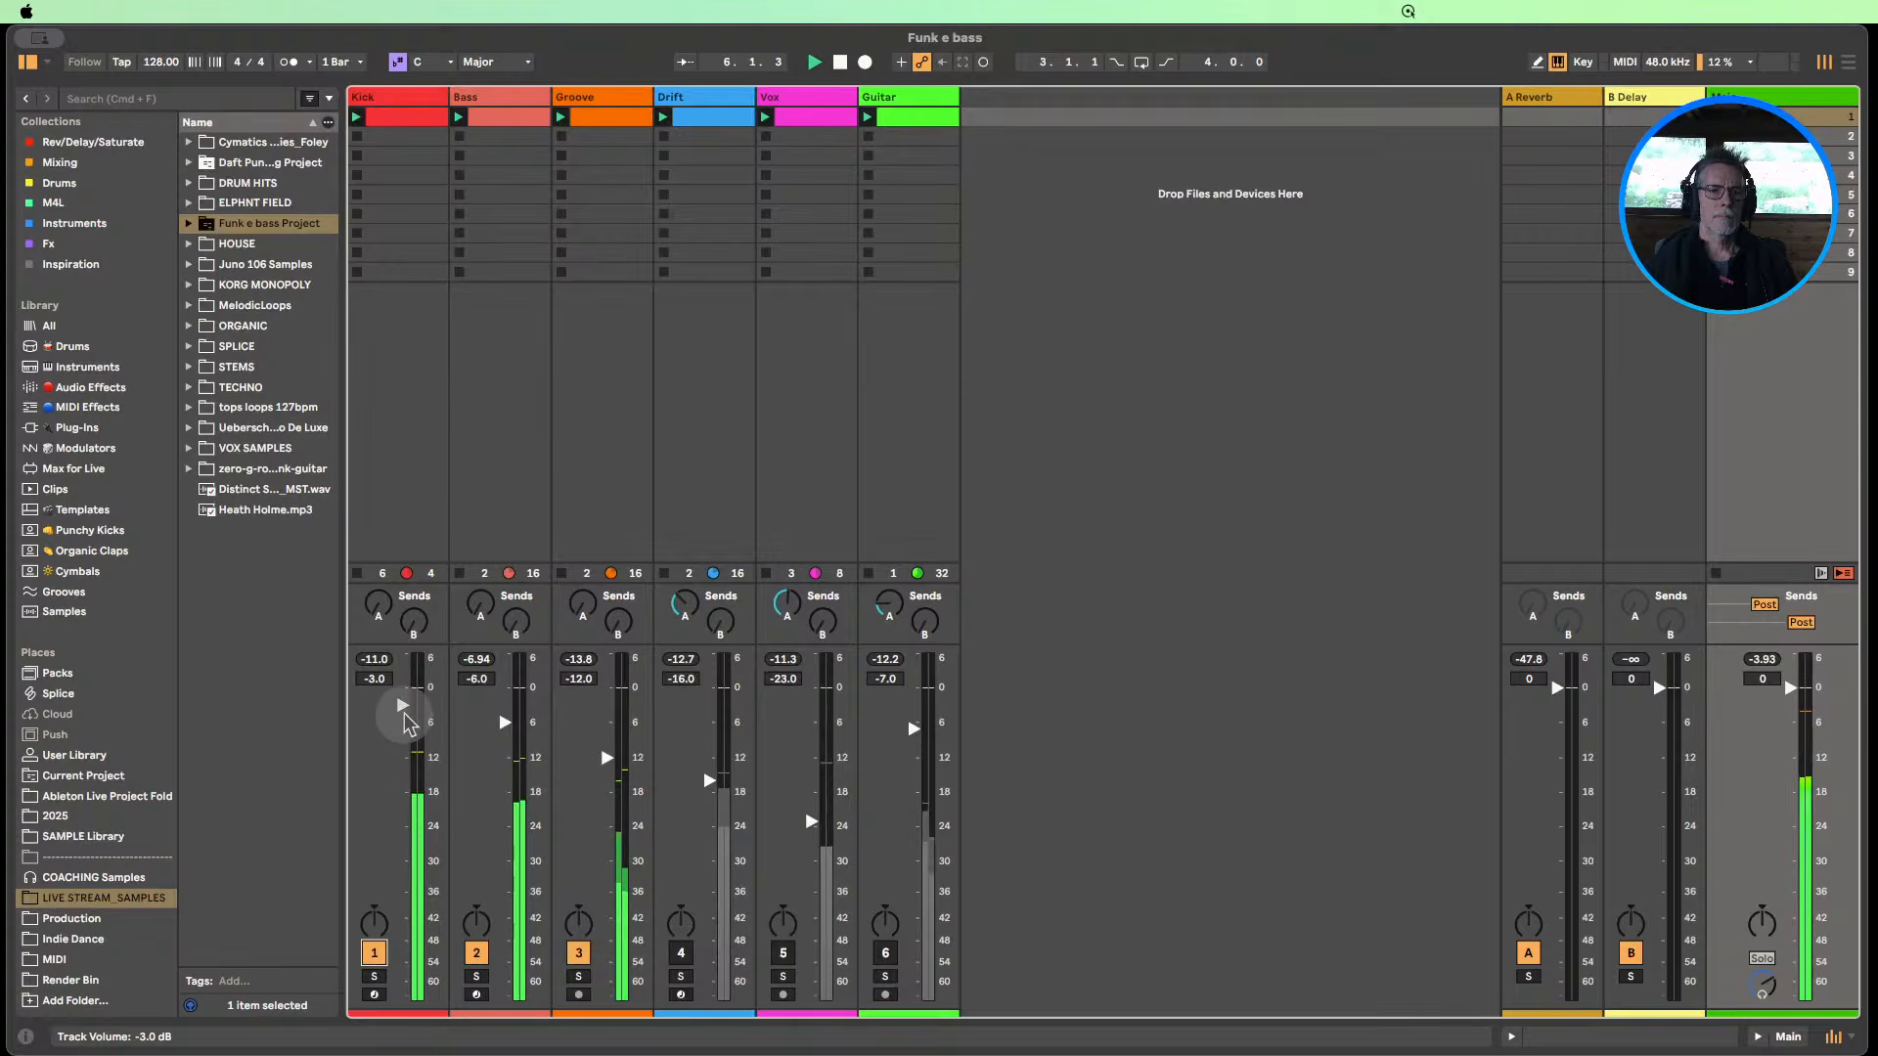
left_click_drag(407, 724, 407, 718)
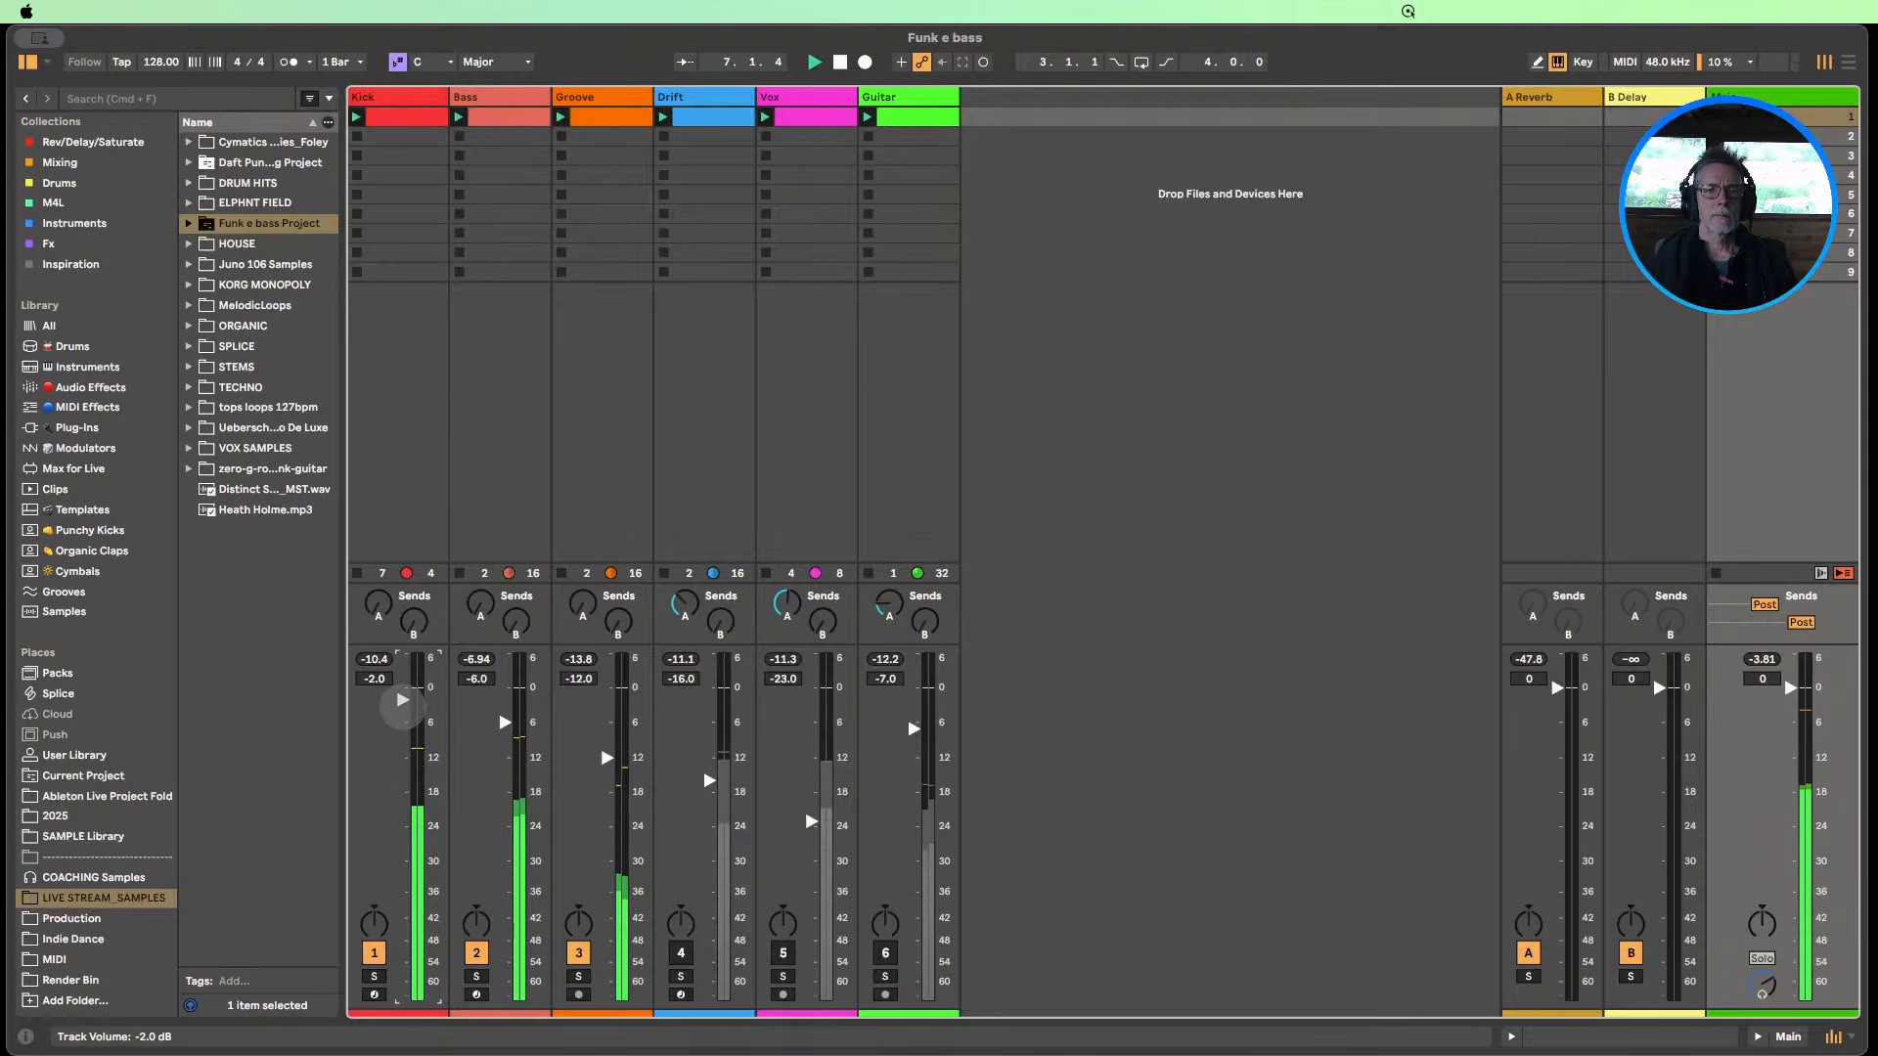
left_click(885, 954)
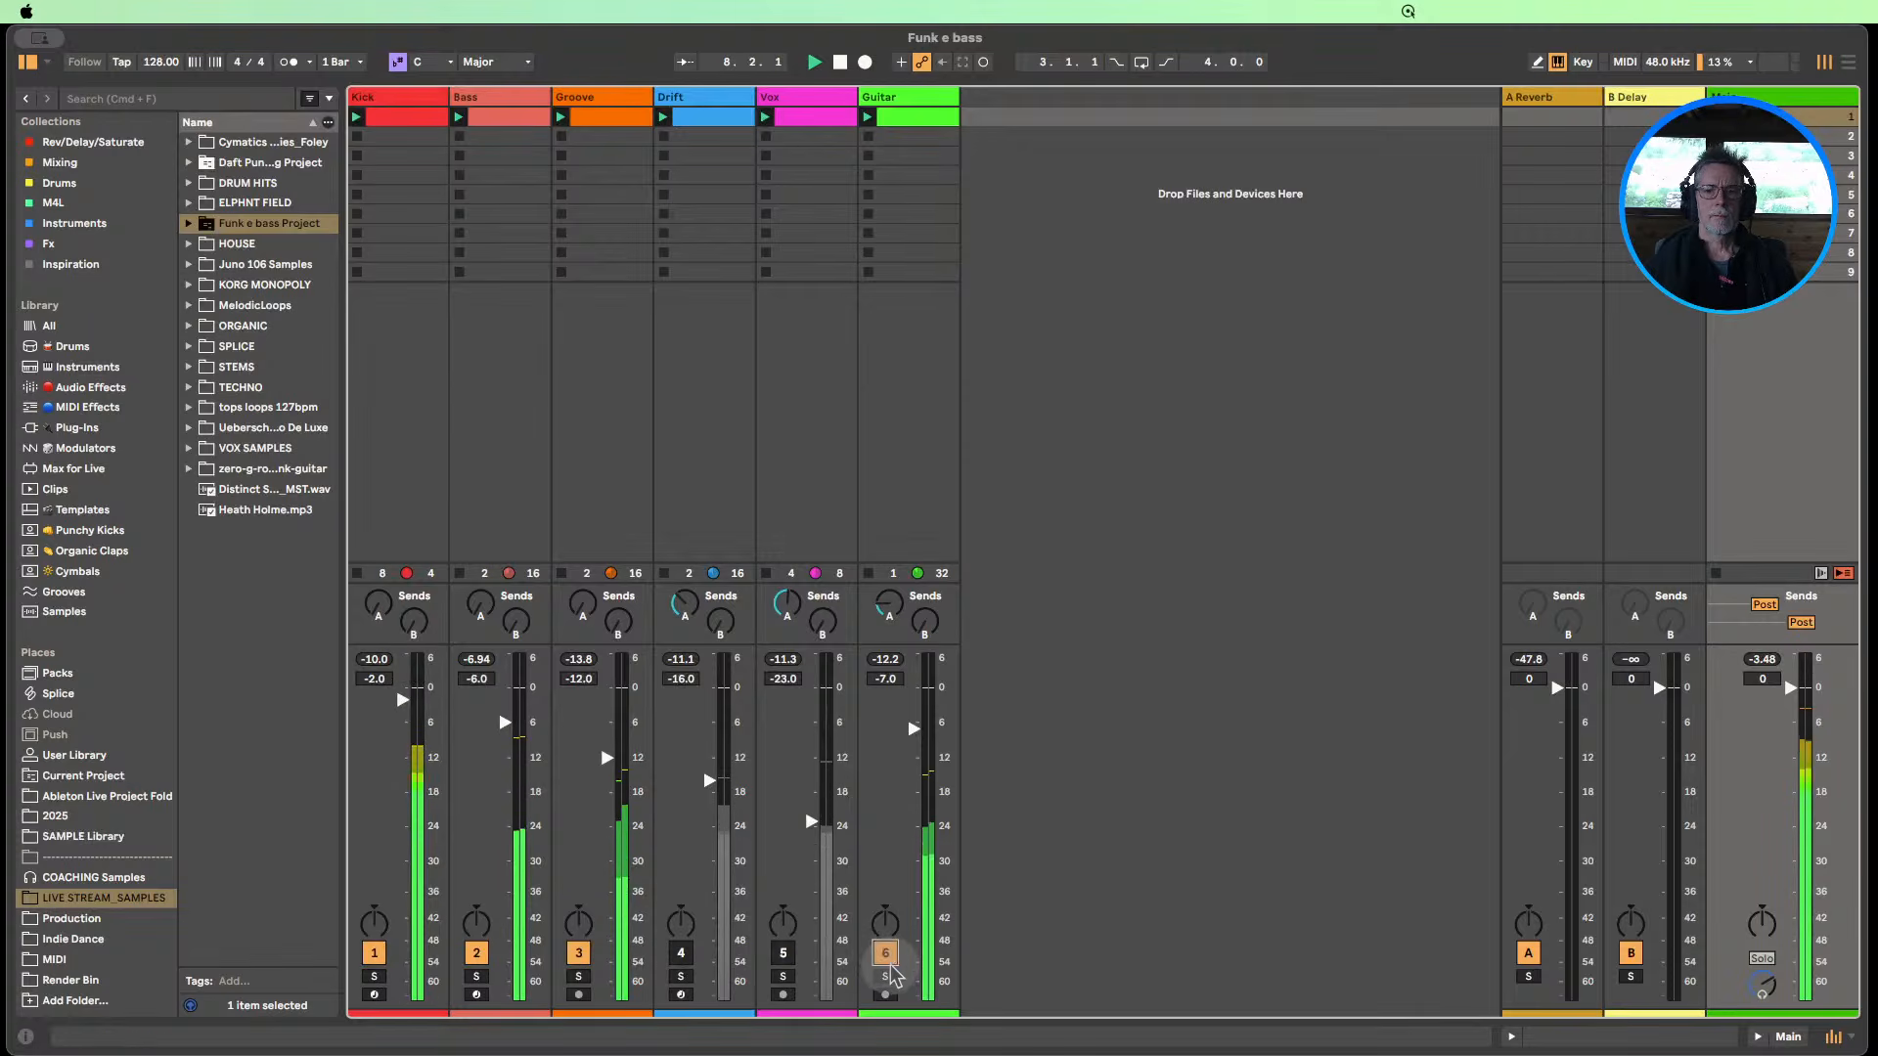
left_click_drag(912, 729, 913, 734)
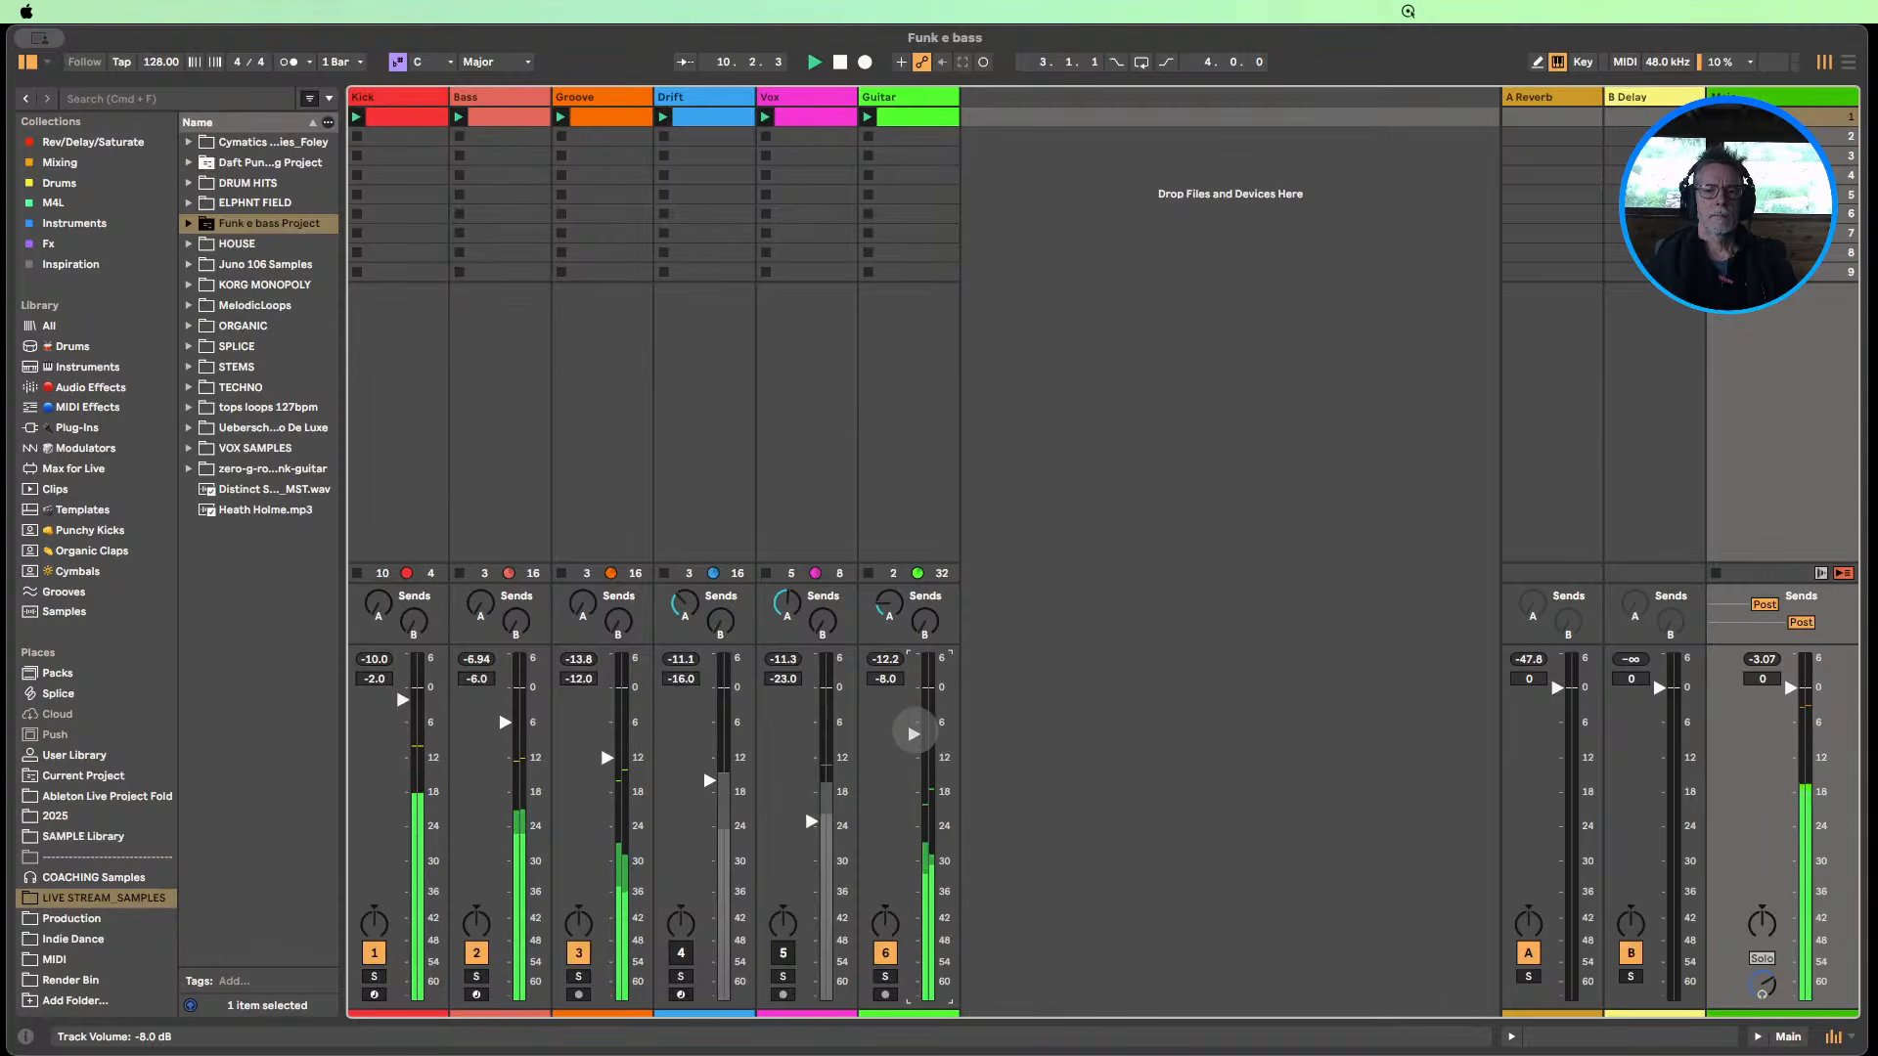
Bring the Drift and Vox tracks into the playing mix alongside the Guitar.
left_click(682, 954)
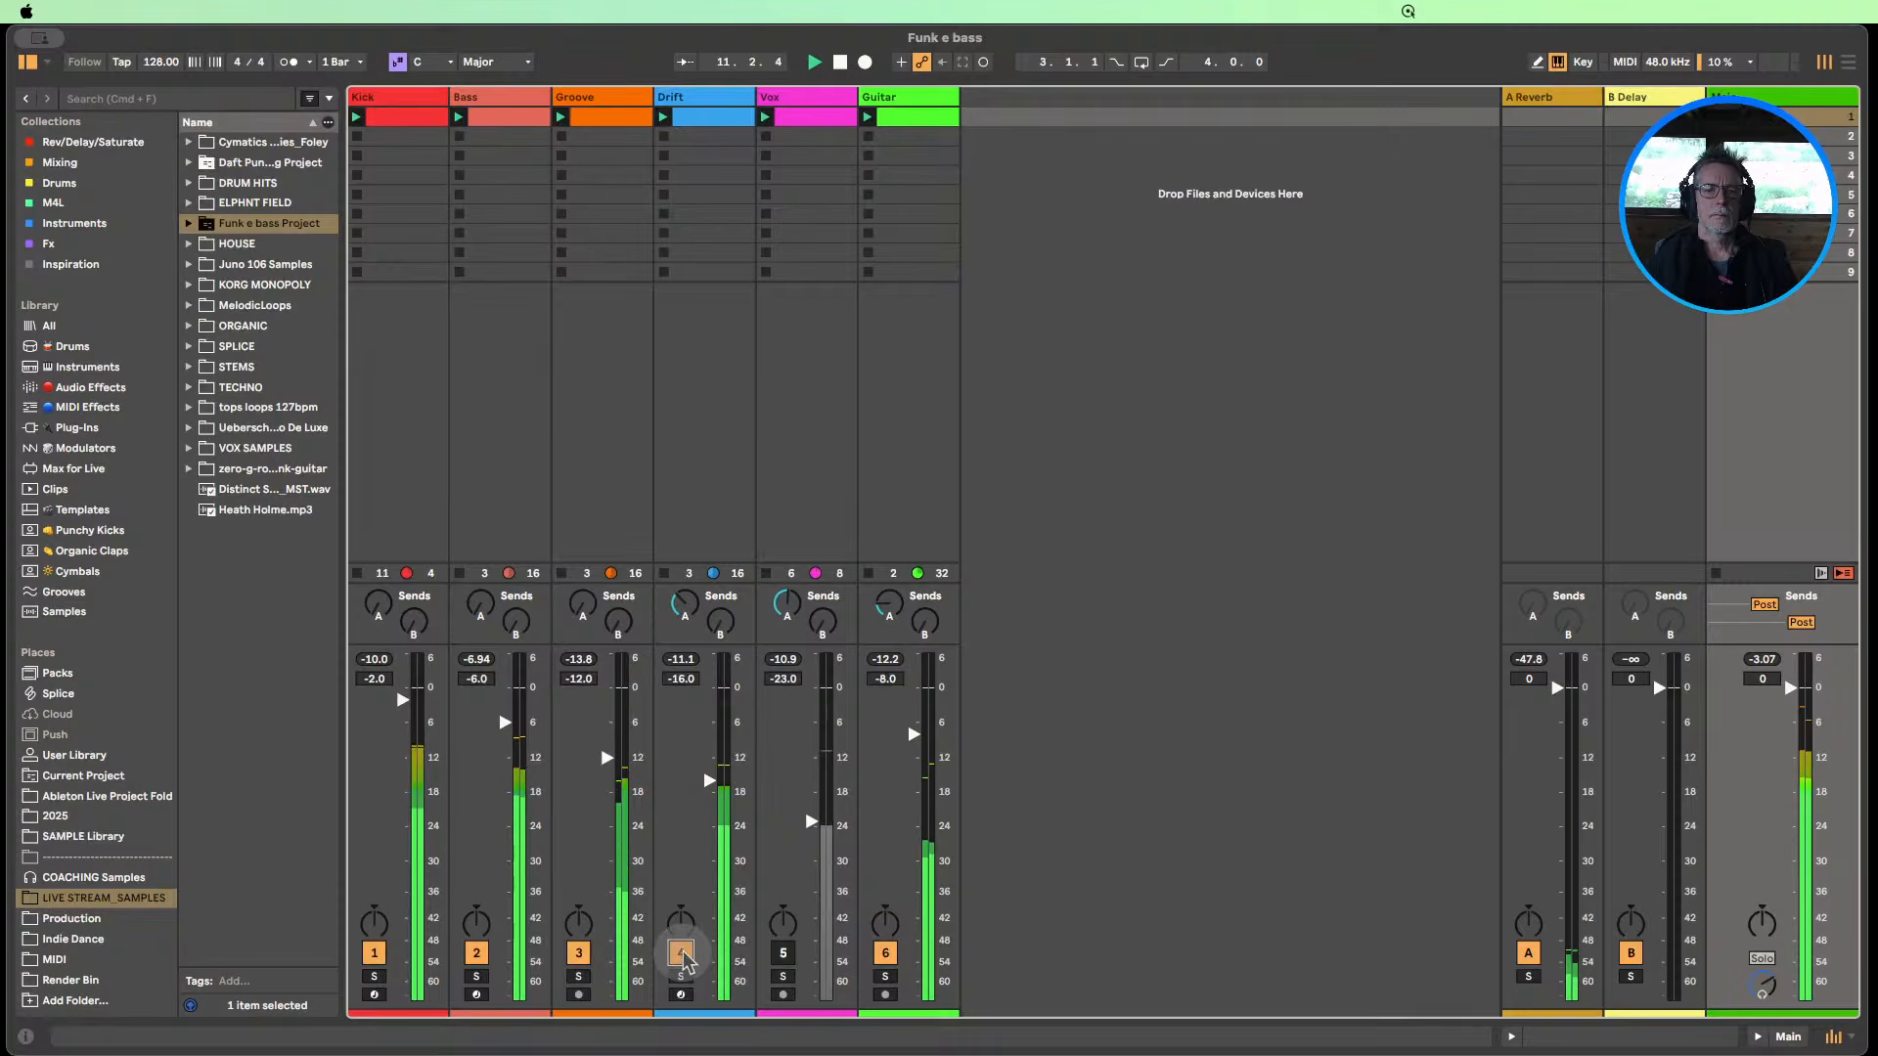
left_click(783, 954)
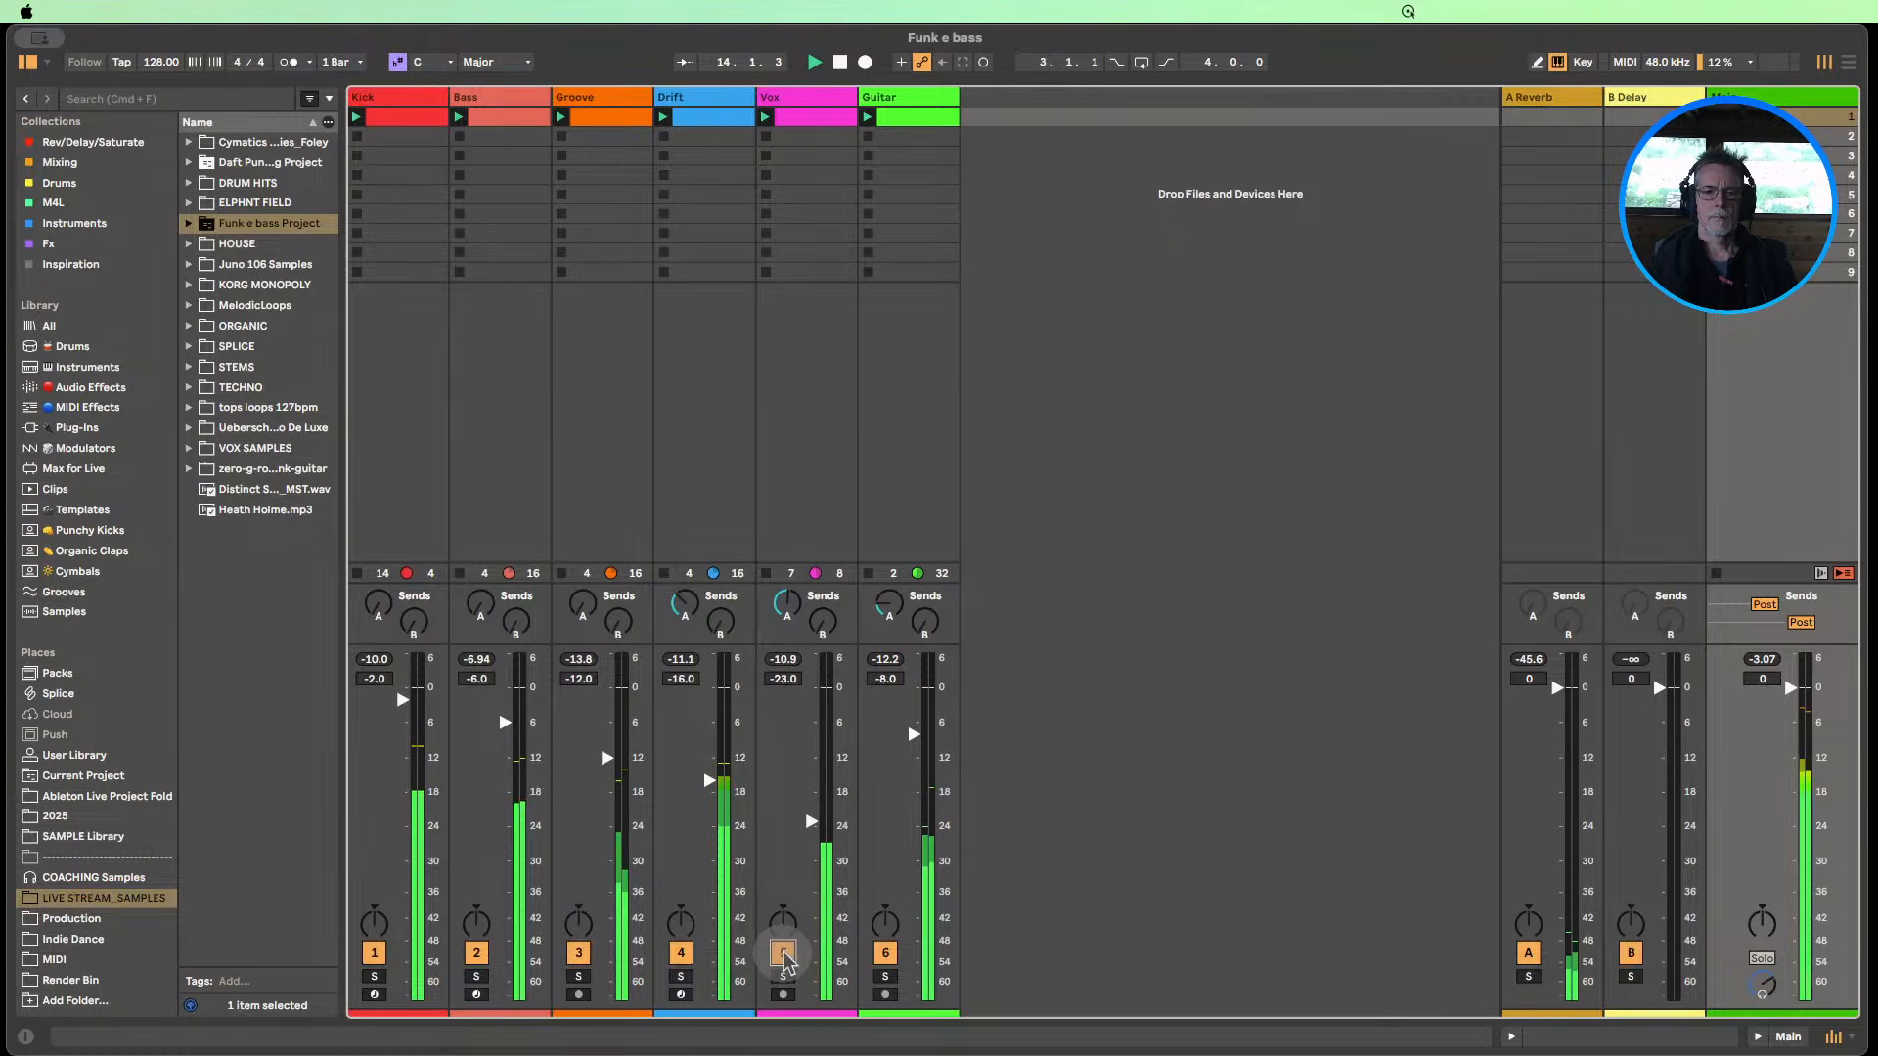
left_click(884, 955)
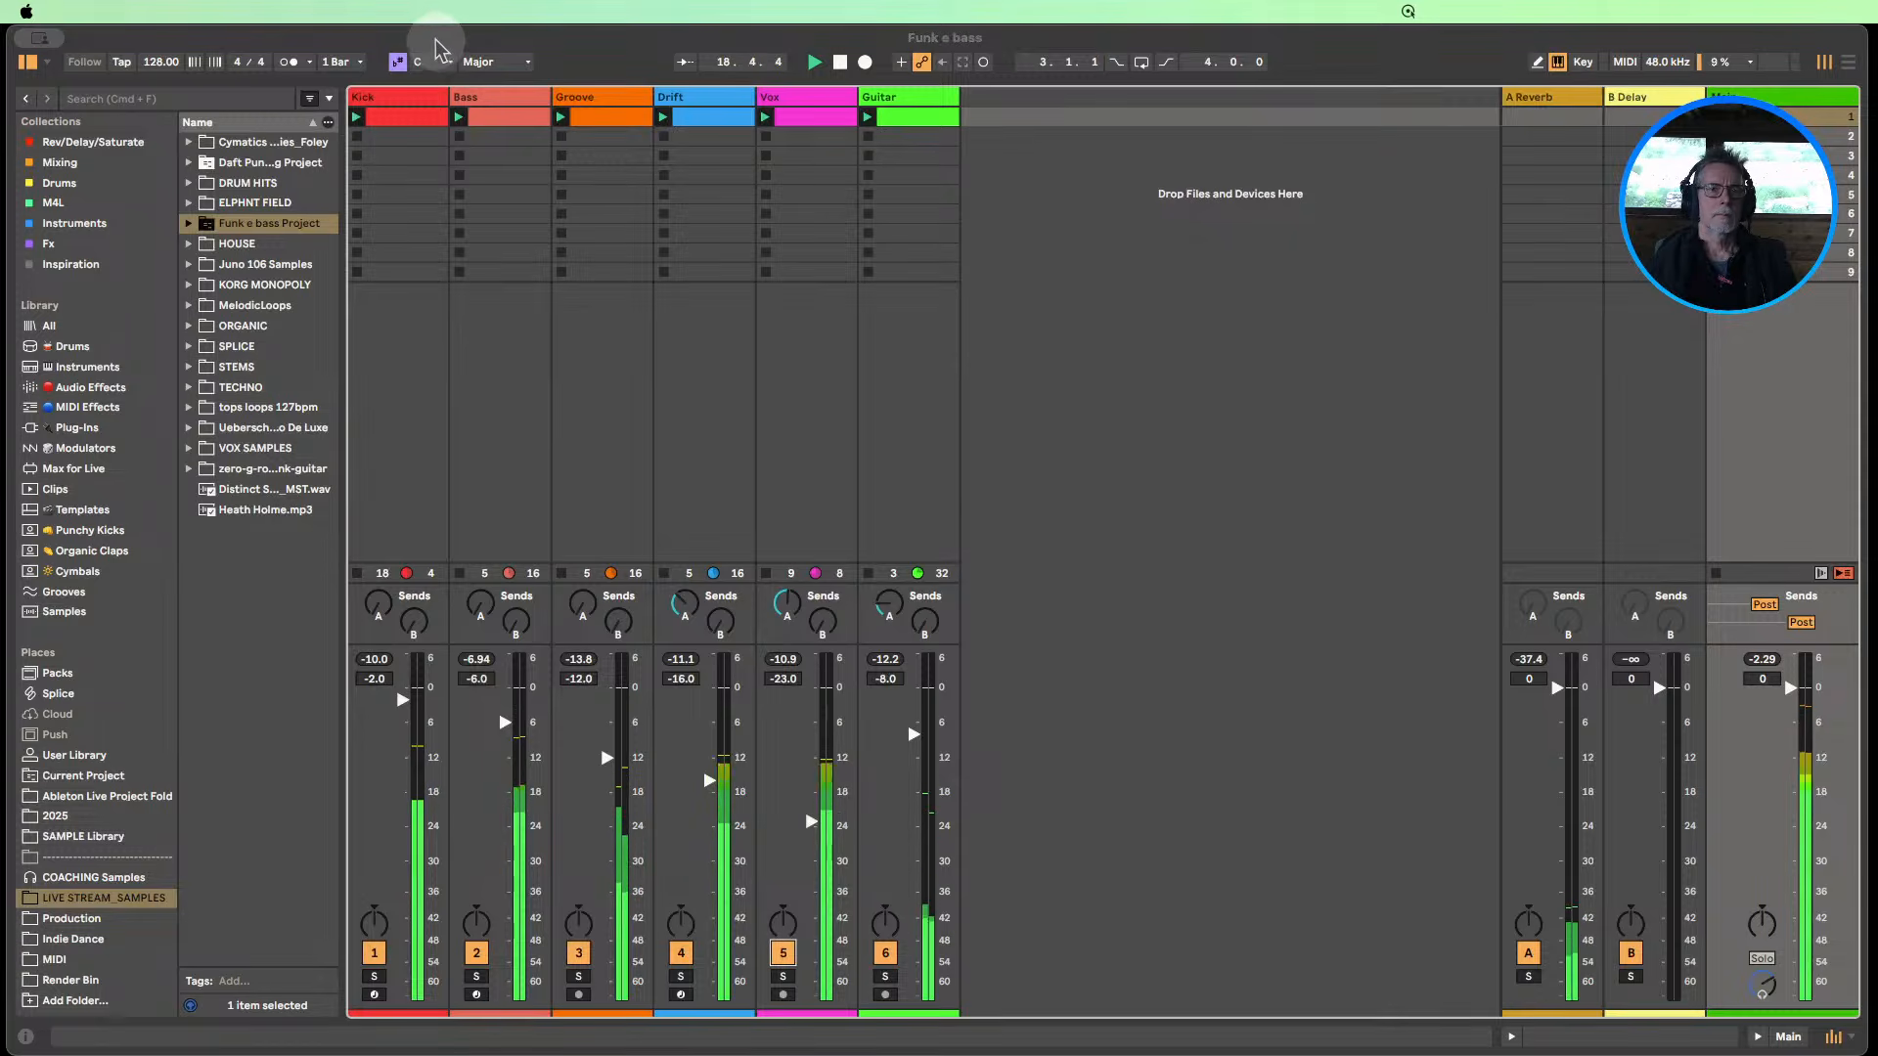
Audition the Drift, Vox and Guitar tracks by soloing them together, and return to the full mix.
left_click(677, 977)
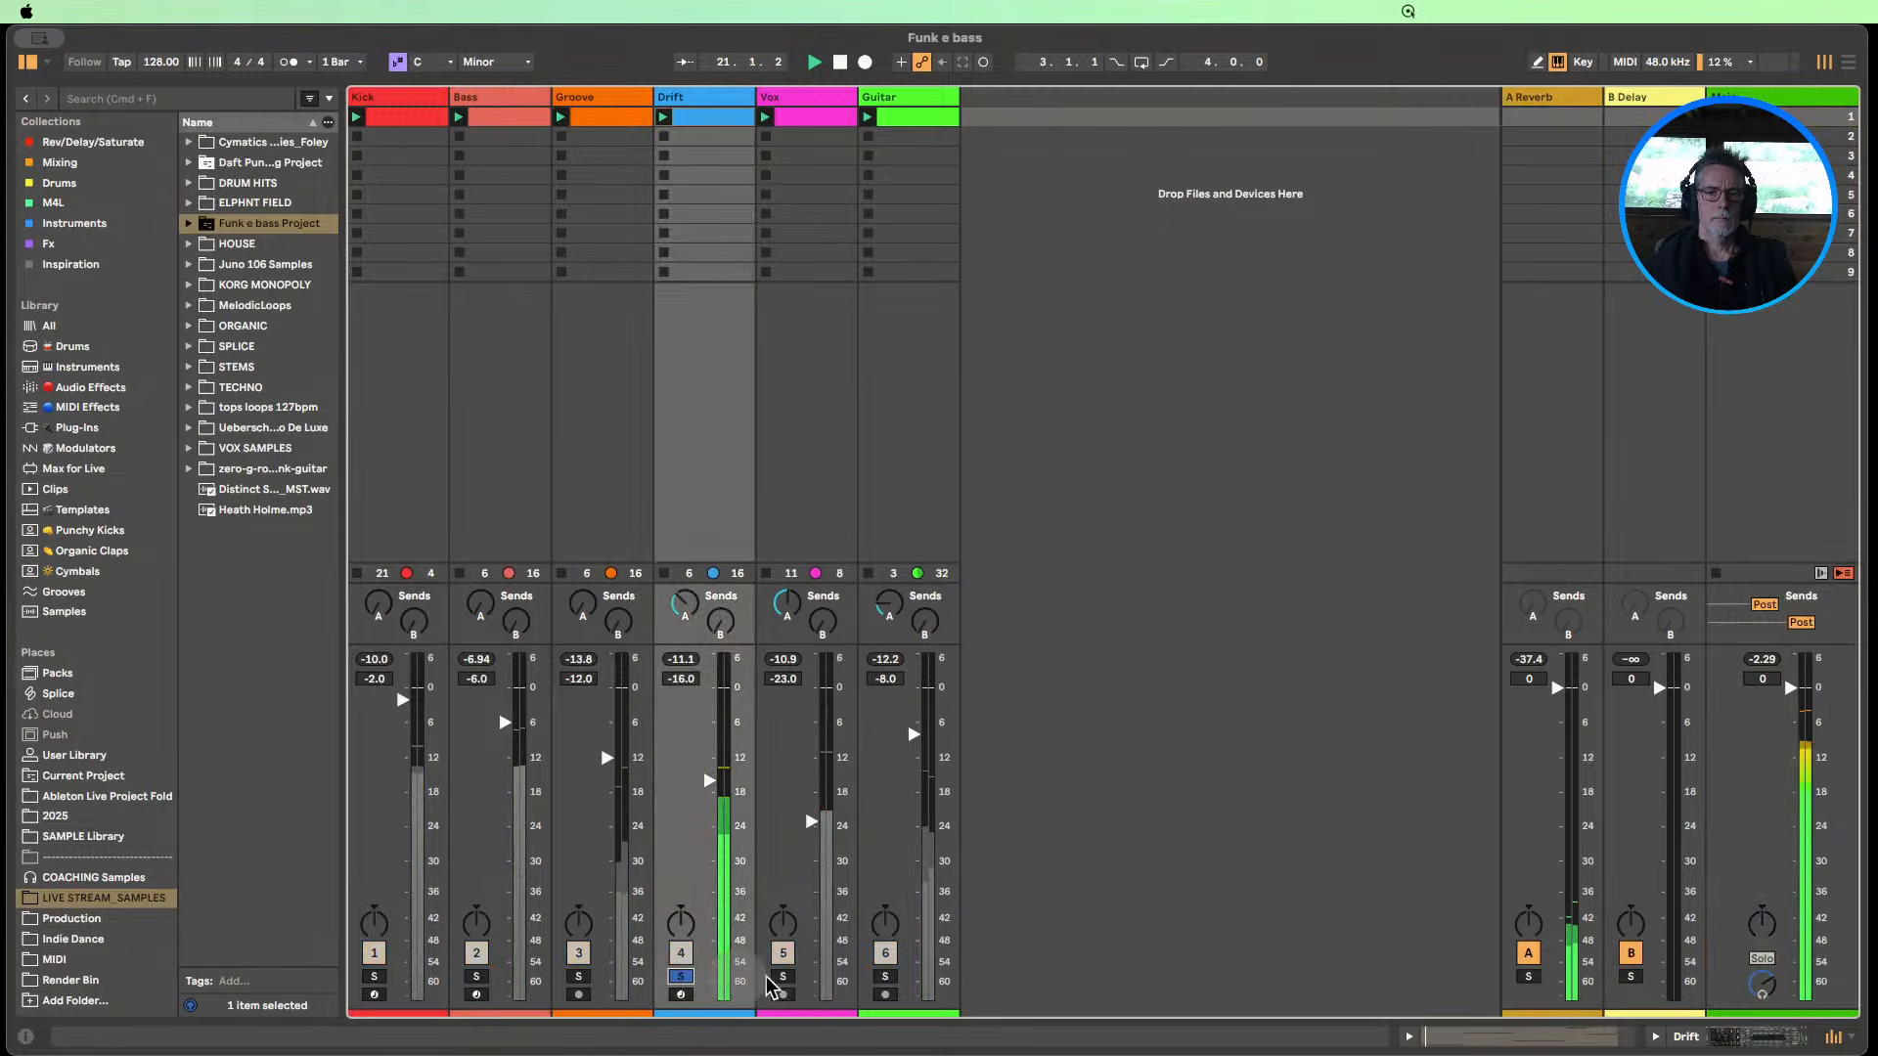
left_click(783, 977)
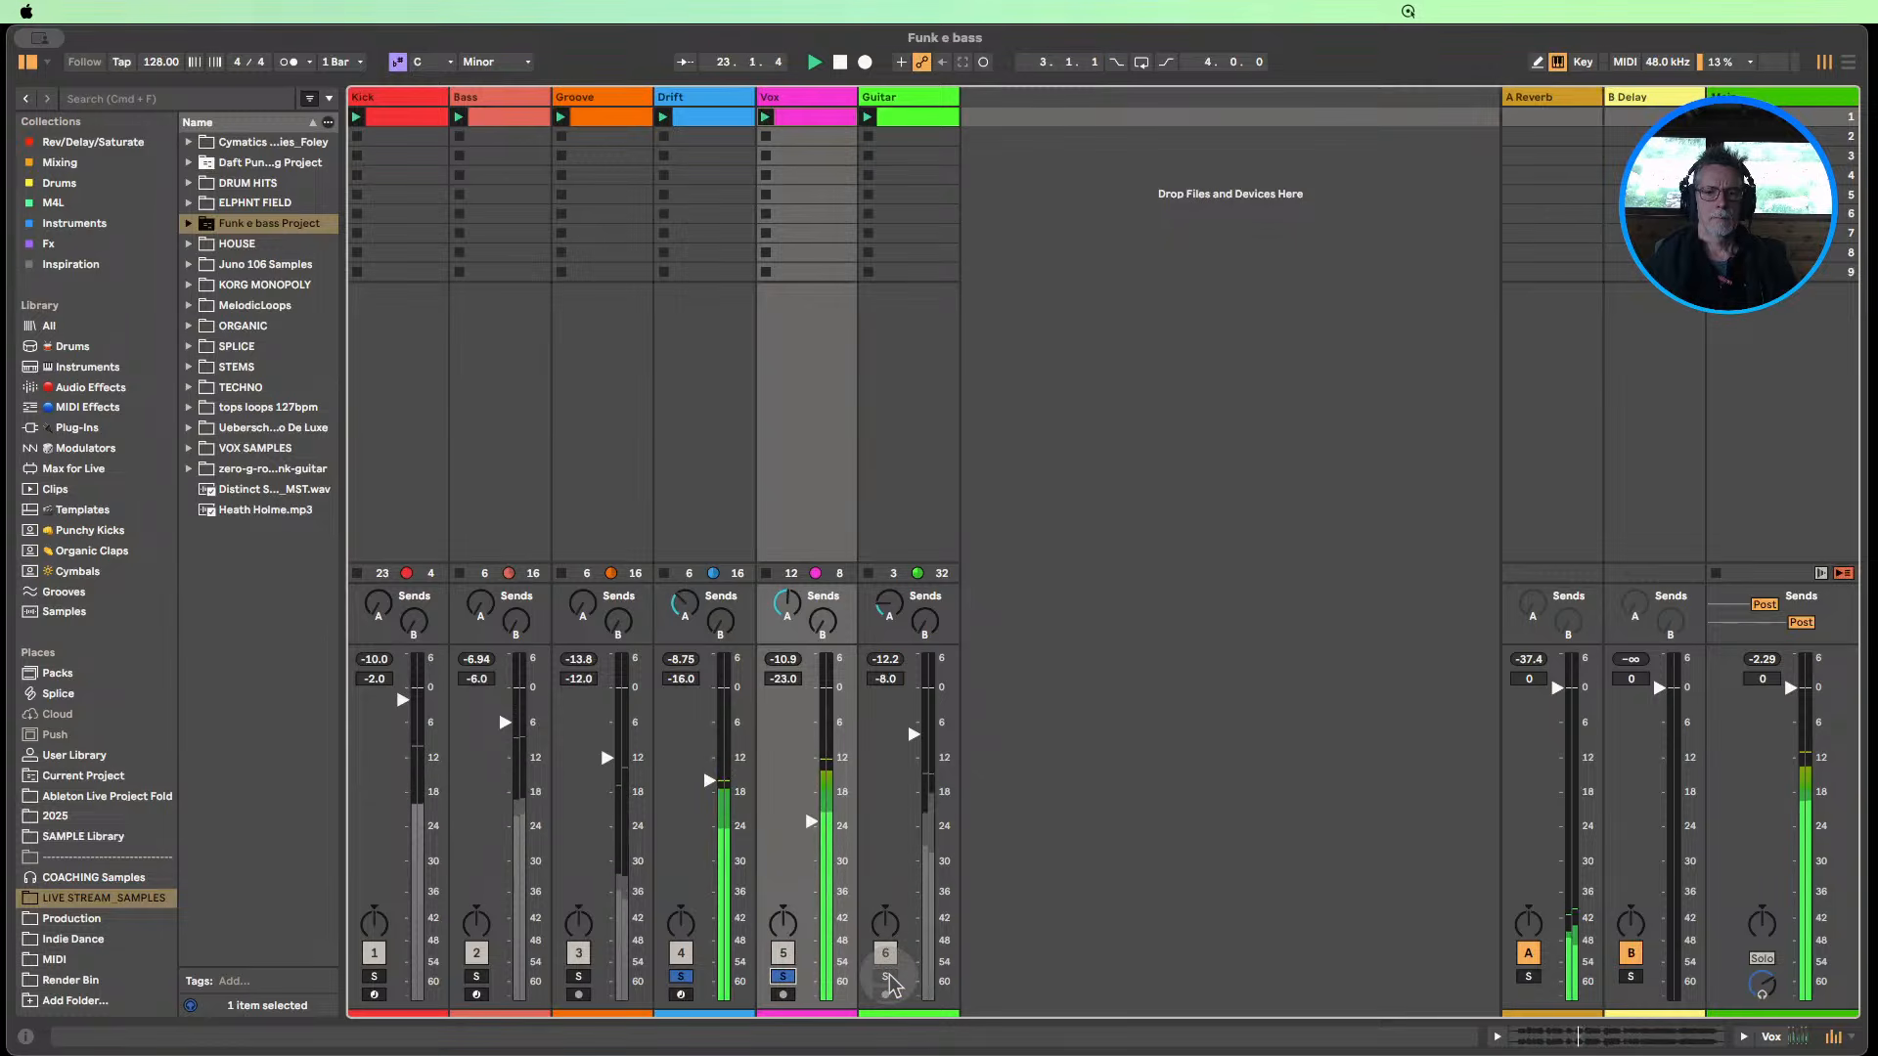
left_click(886, 977)
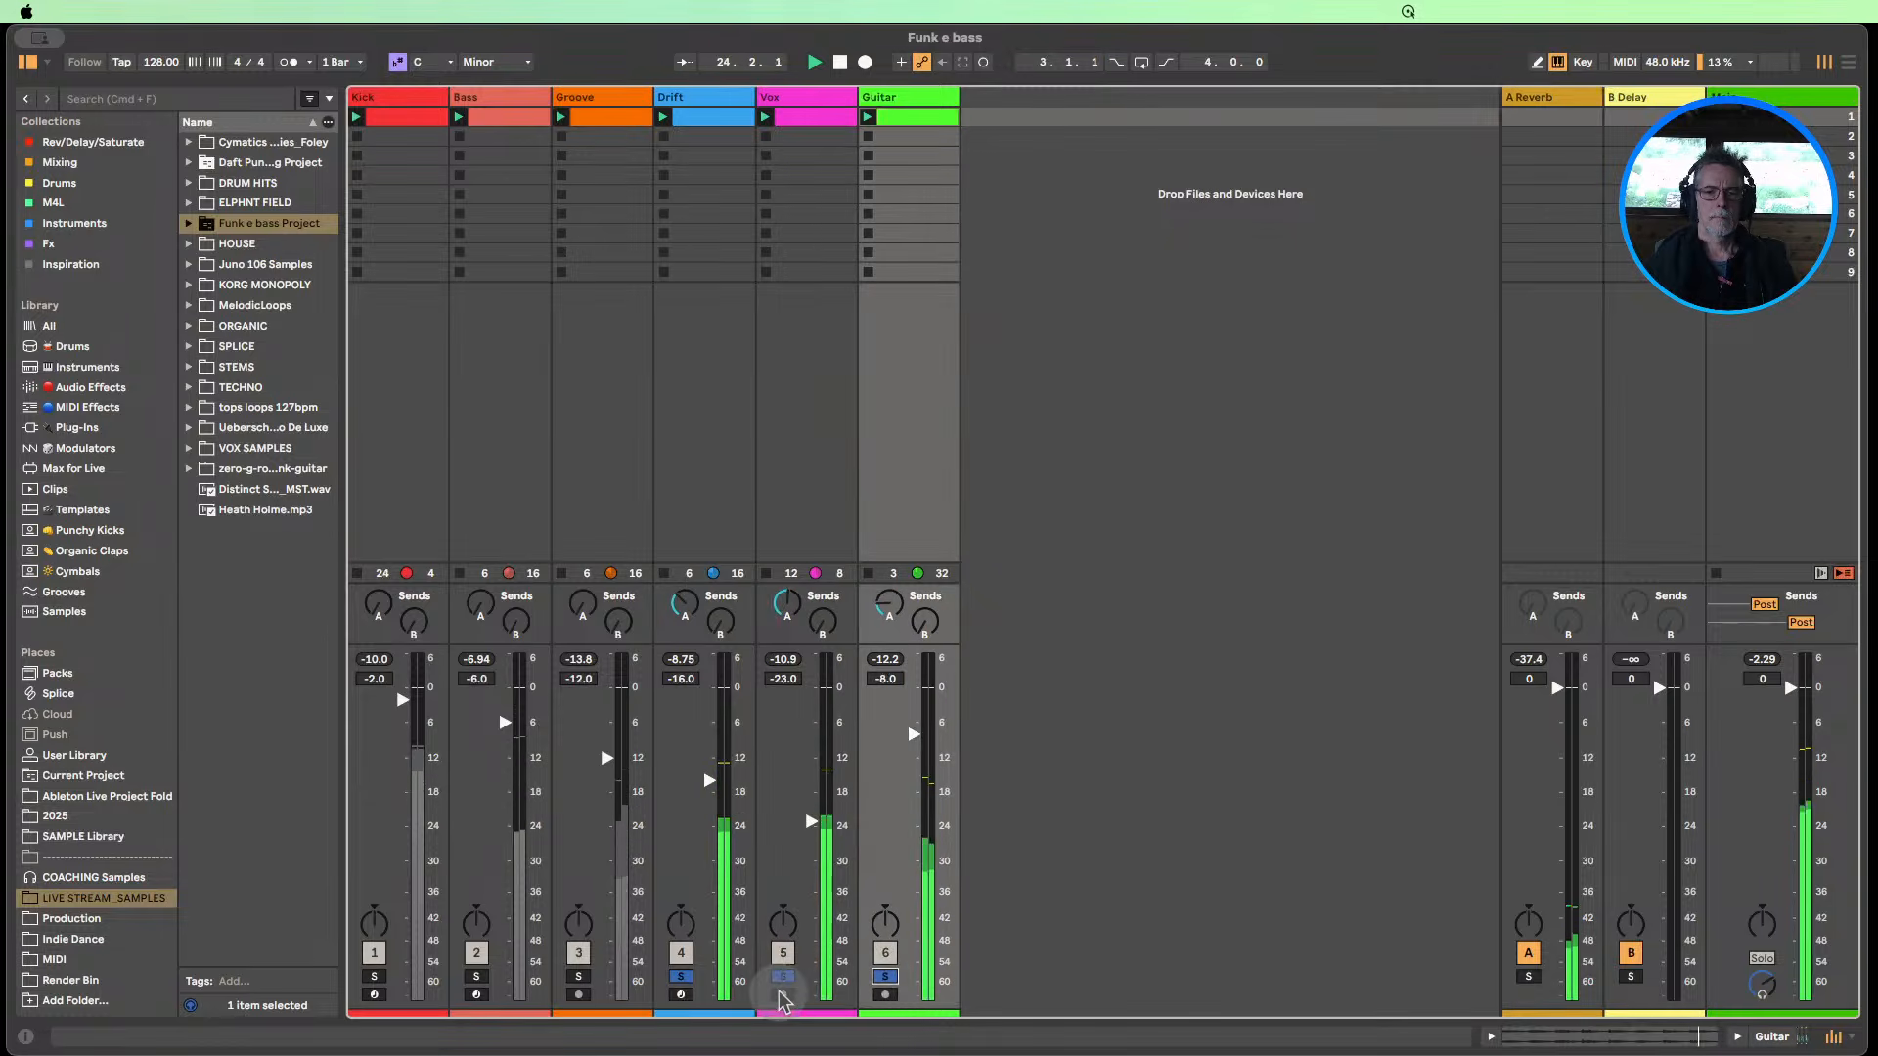
left_click(680, 977)
Mute the Drift track and solo Vox, raising the Vox volume to -12.0 dB.
left_click(680, 954)
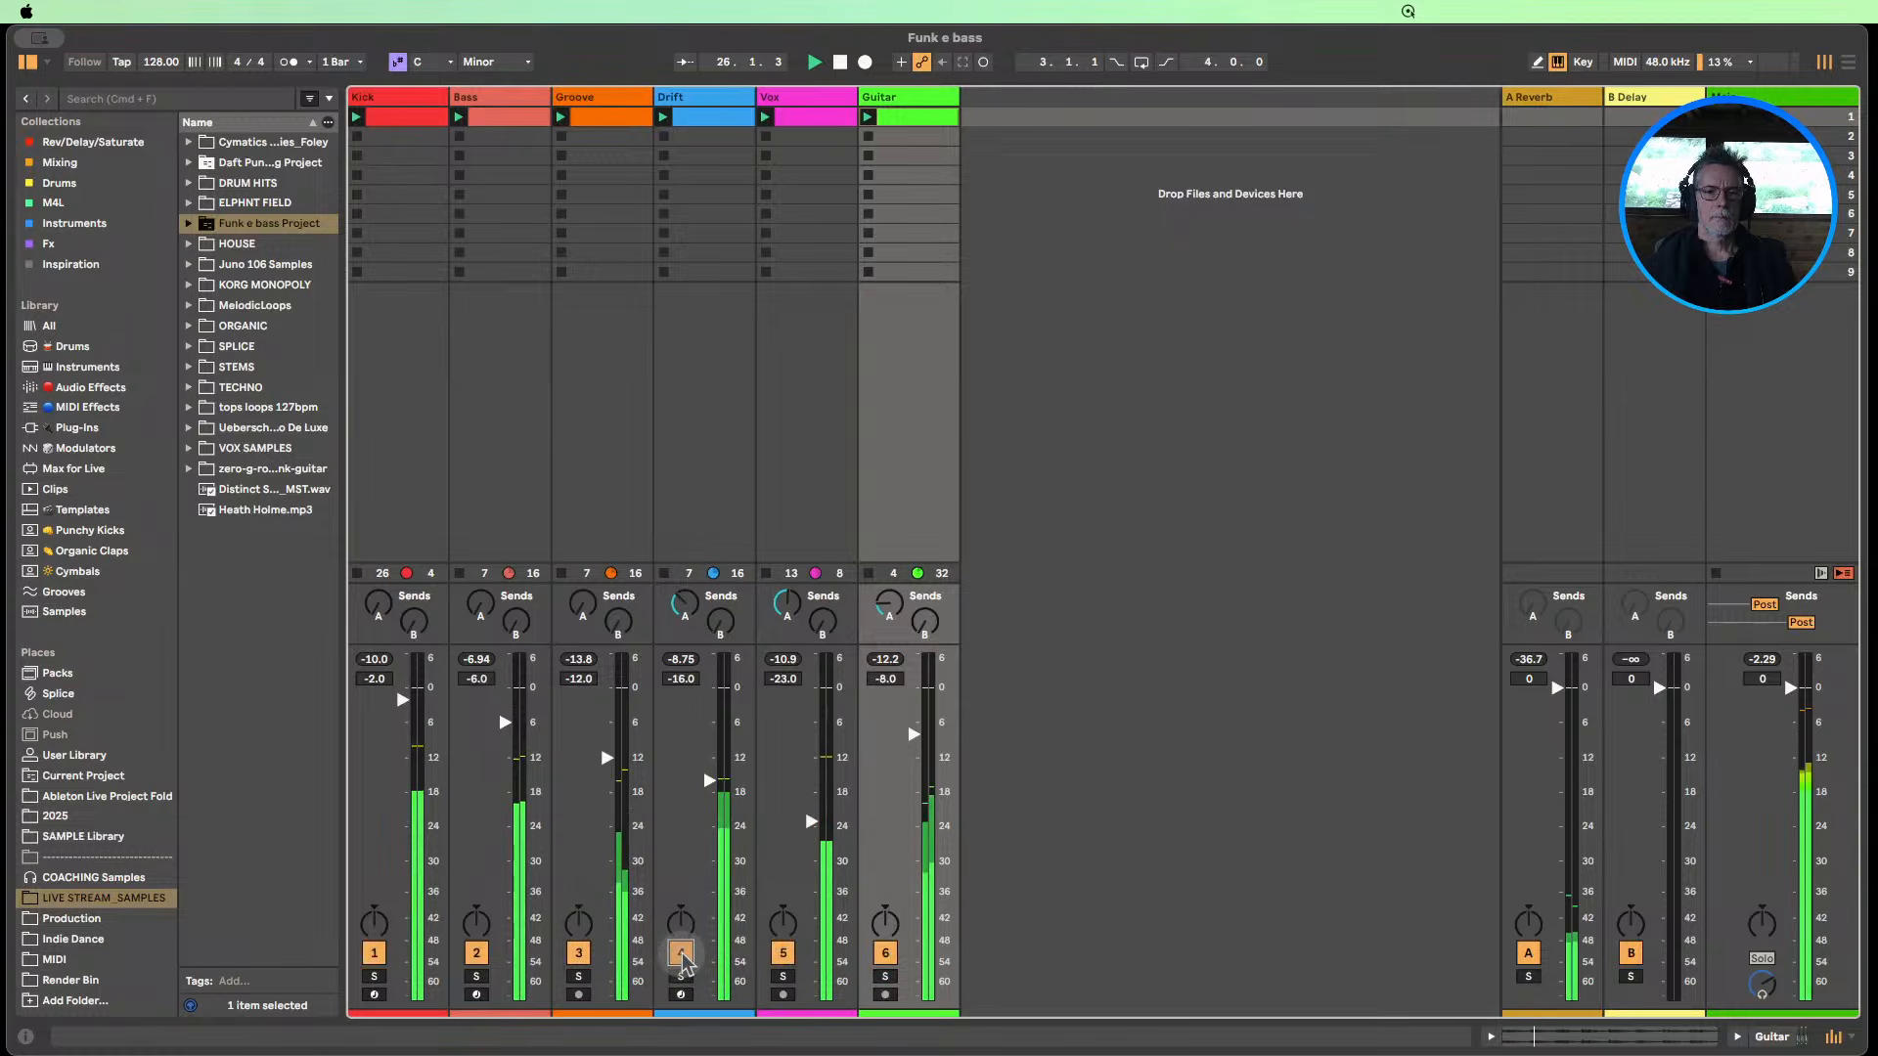
left_click(782, 977)
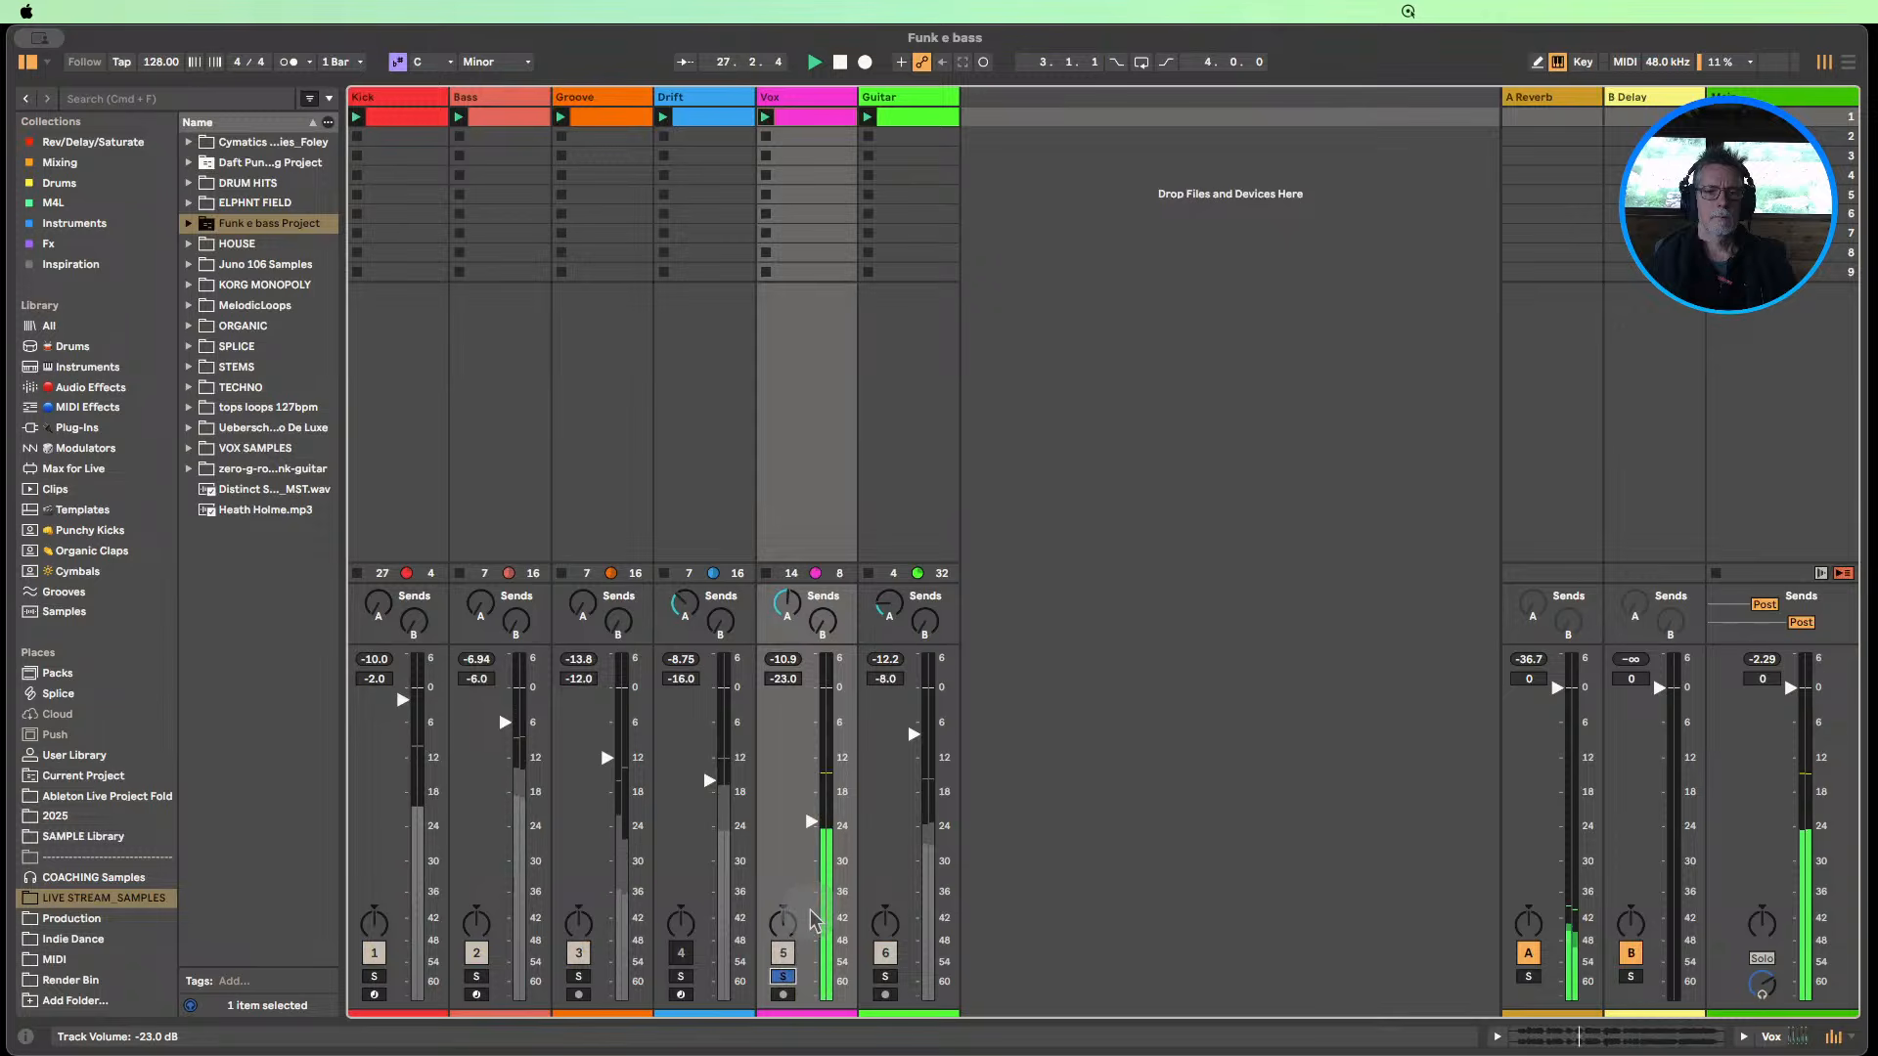
left_click_drag(810, 822, 811, 757)
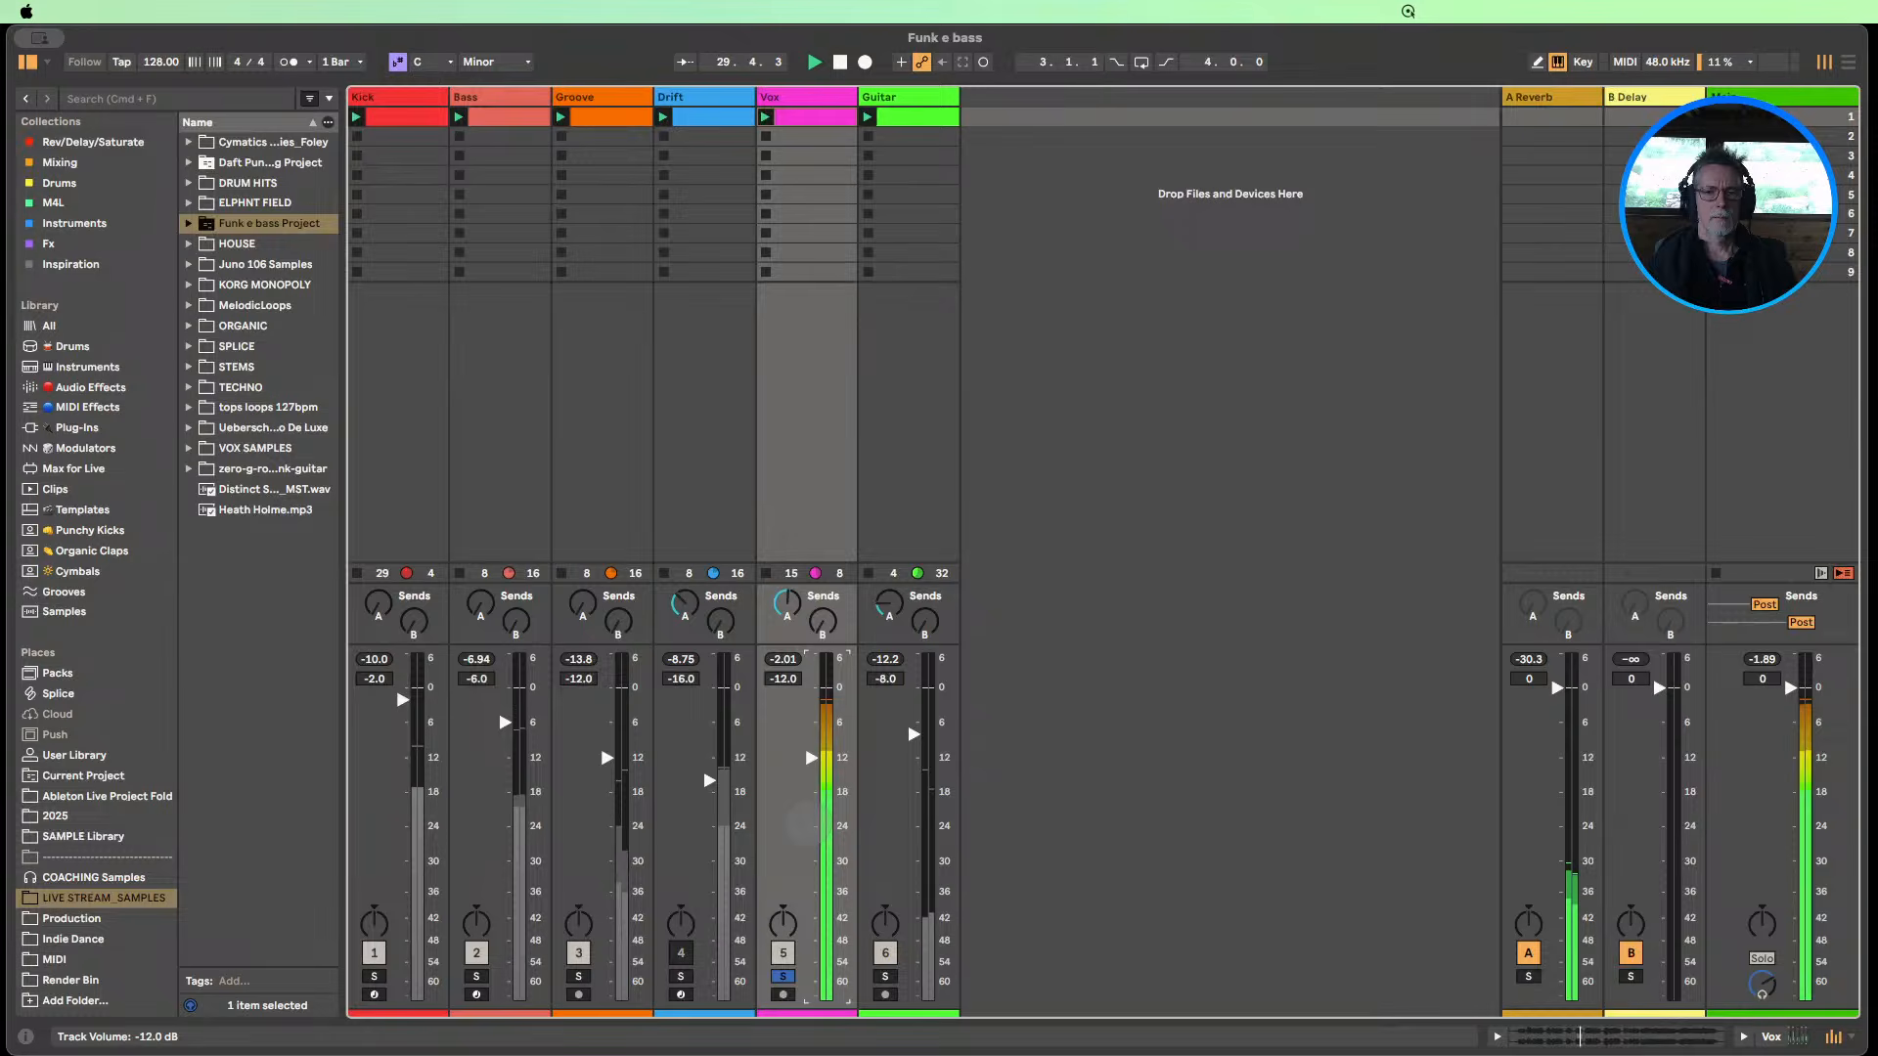
With Drift and Vox soloed, set Drift to -9.5 dB and Vox to -14.0 dB, and restore both to the full mix.
left_click(682, 977)
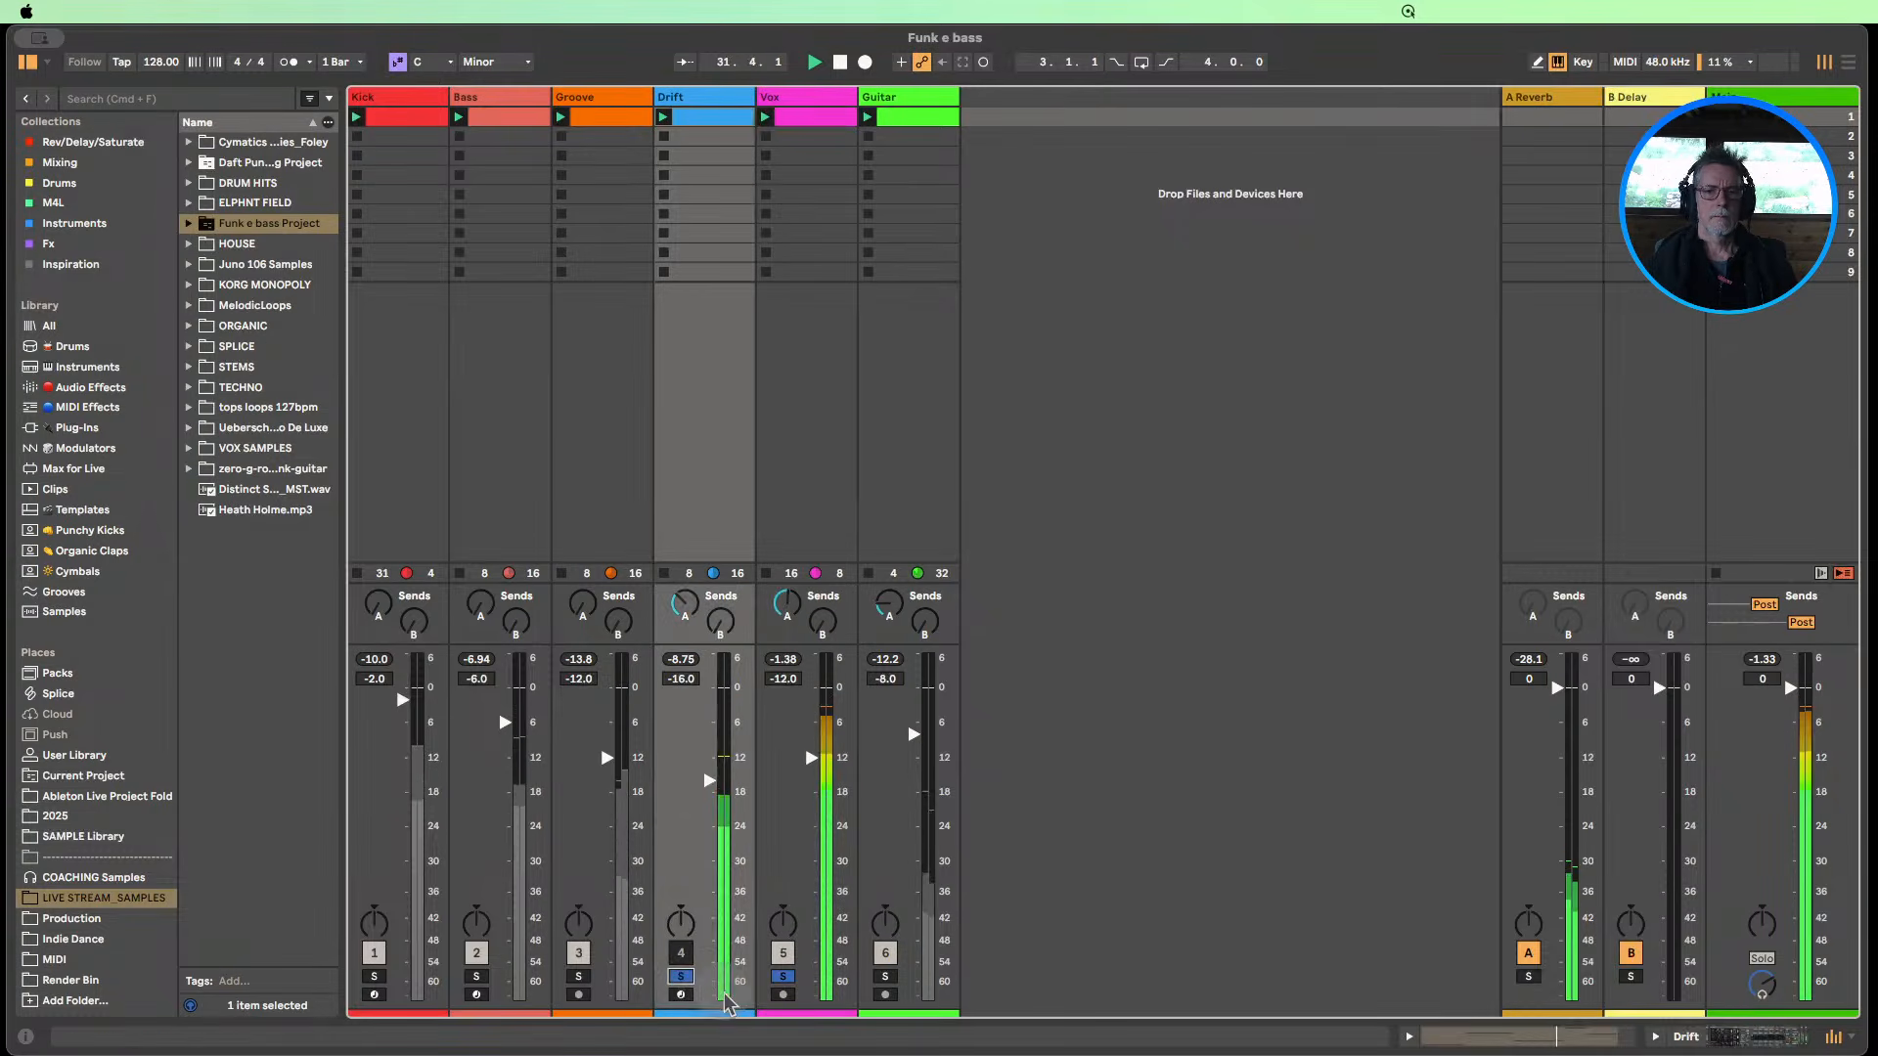
left_click_drag(708, 779, 708, 743)
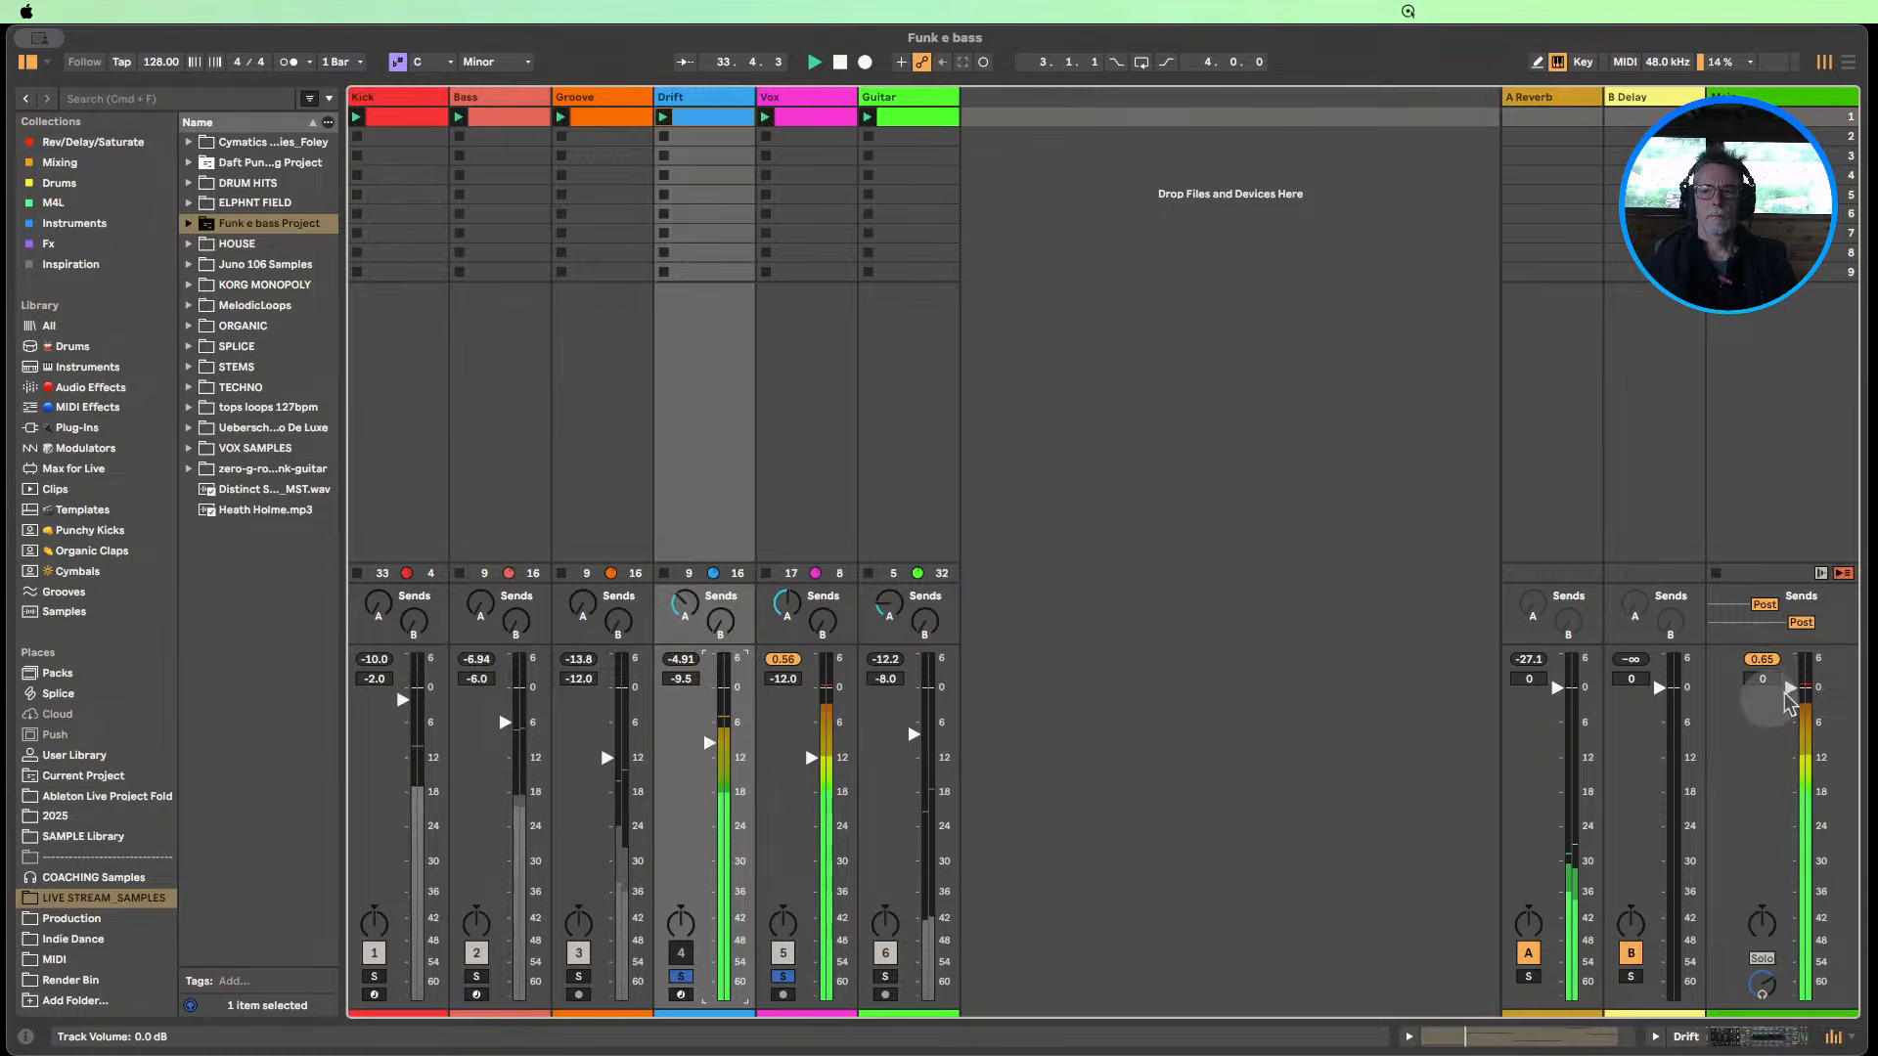
left_click_drag(810, 758, 810, 768)
left_click(783, 977)
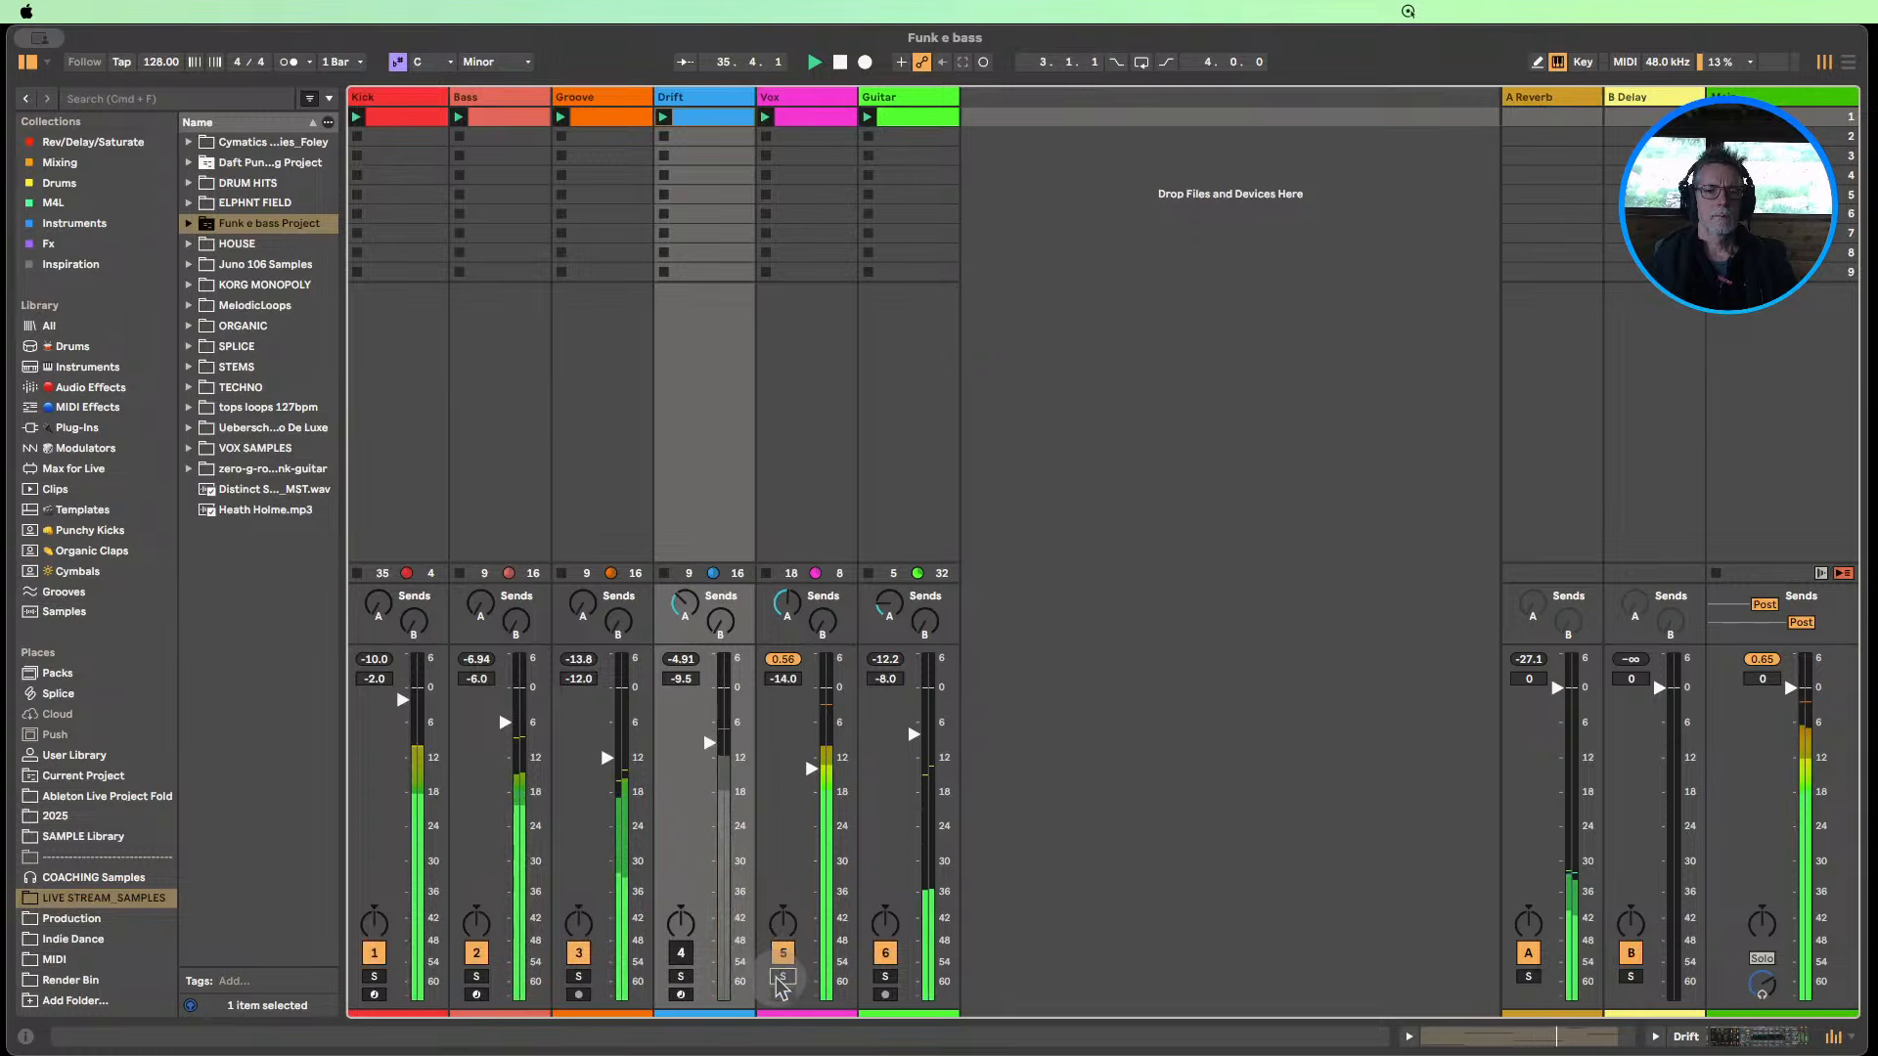
left_click(680, 953)
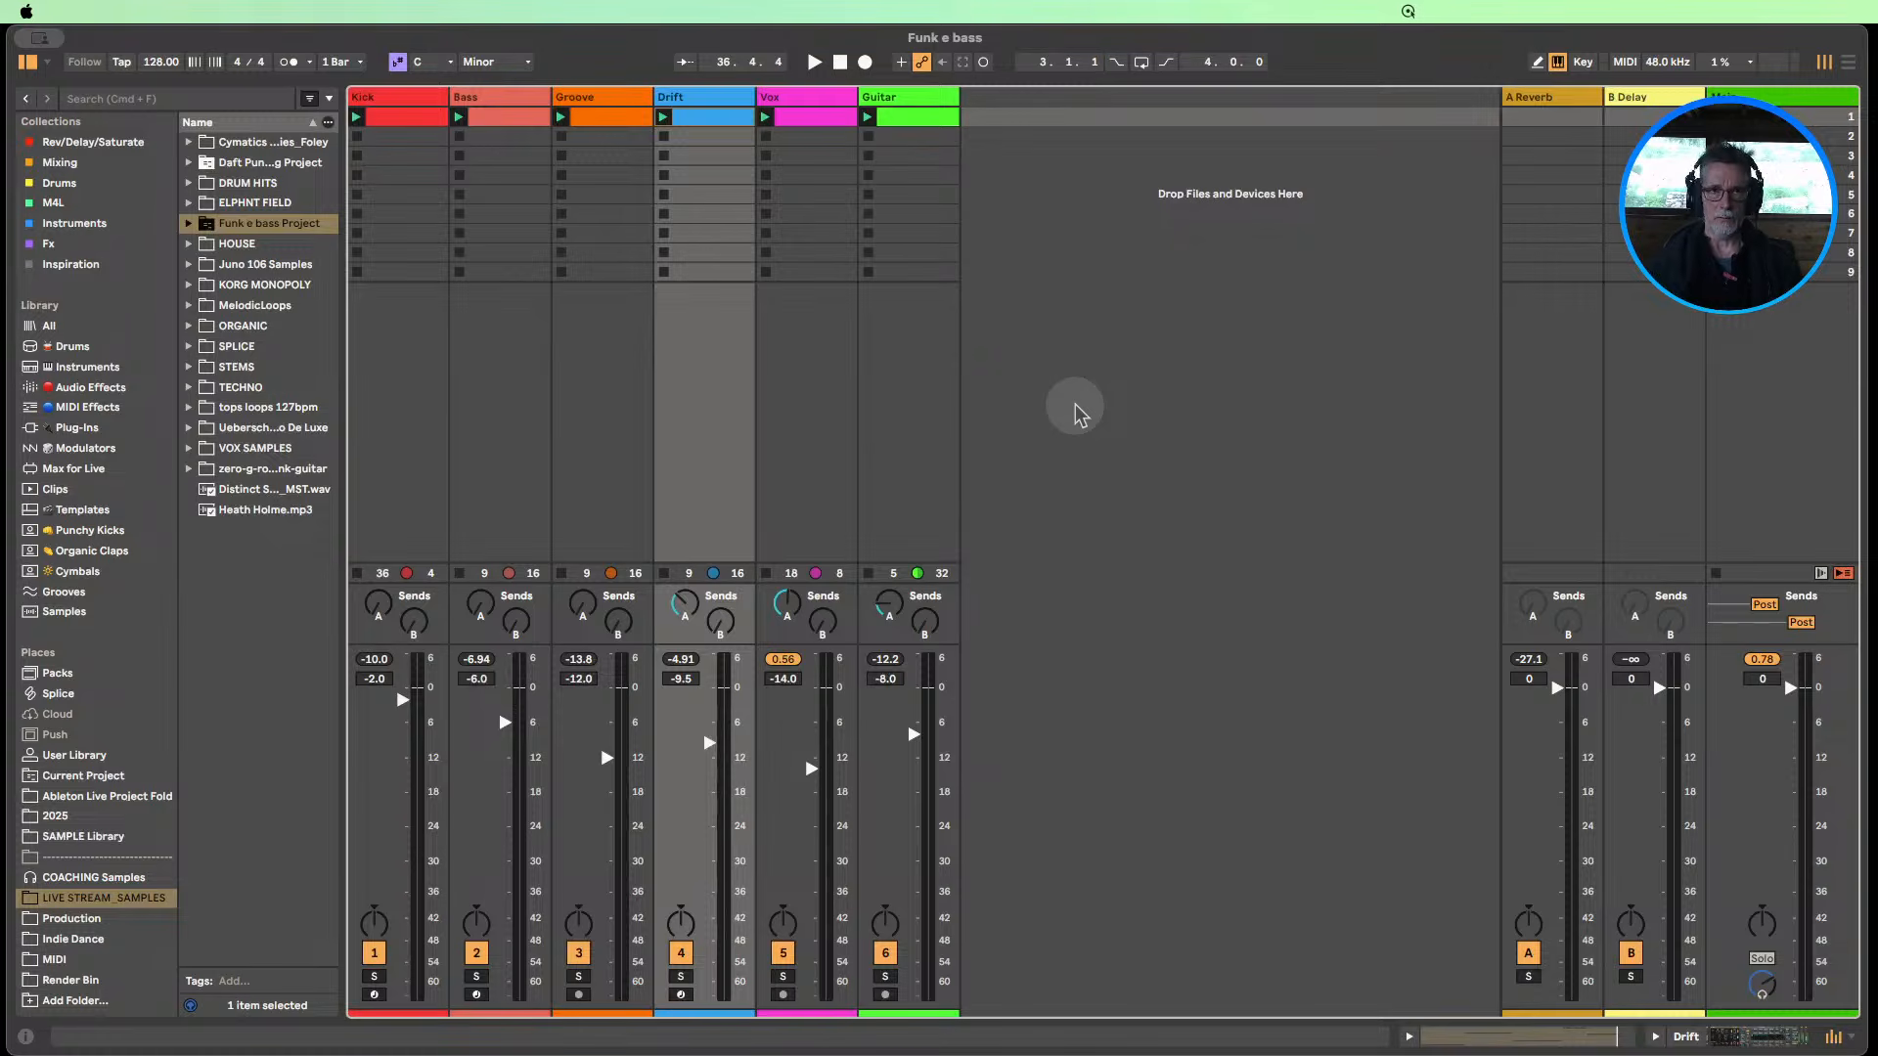
Create a new Live Set without saving the current one and set its tempo to 128 BPM.
left_click(107, 19)
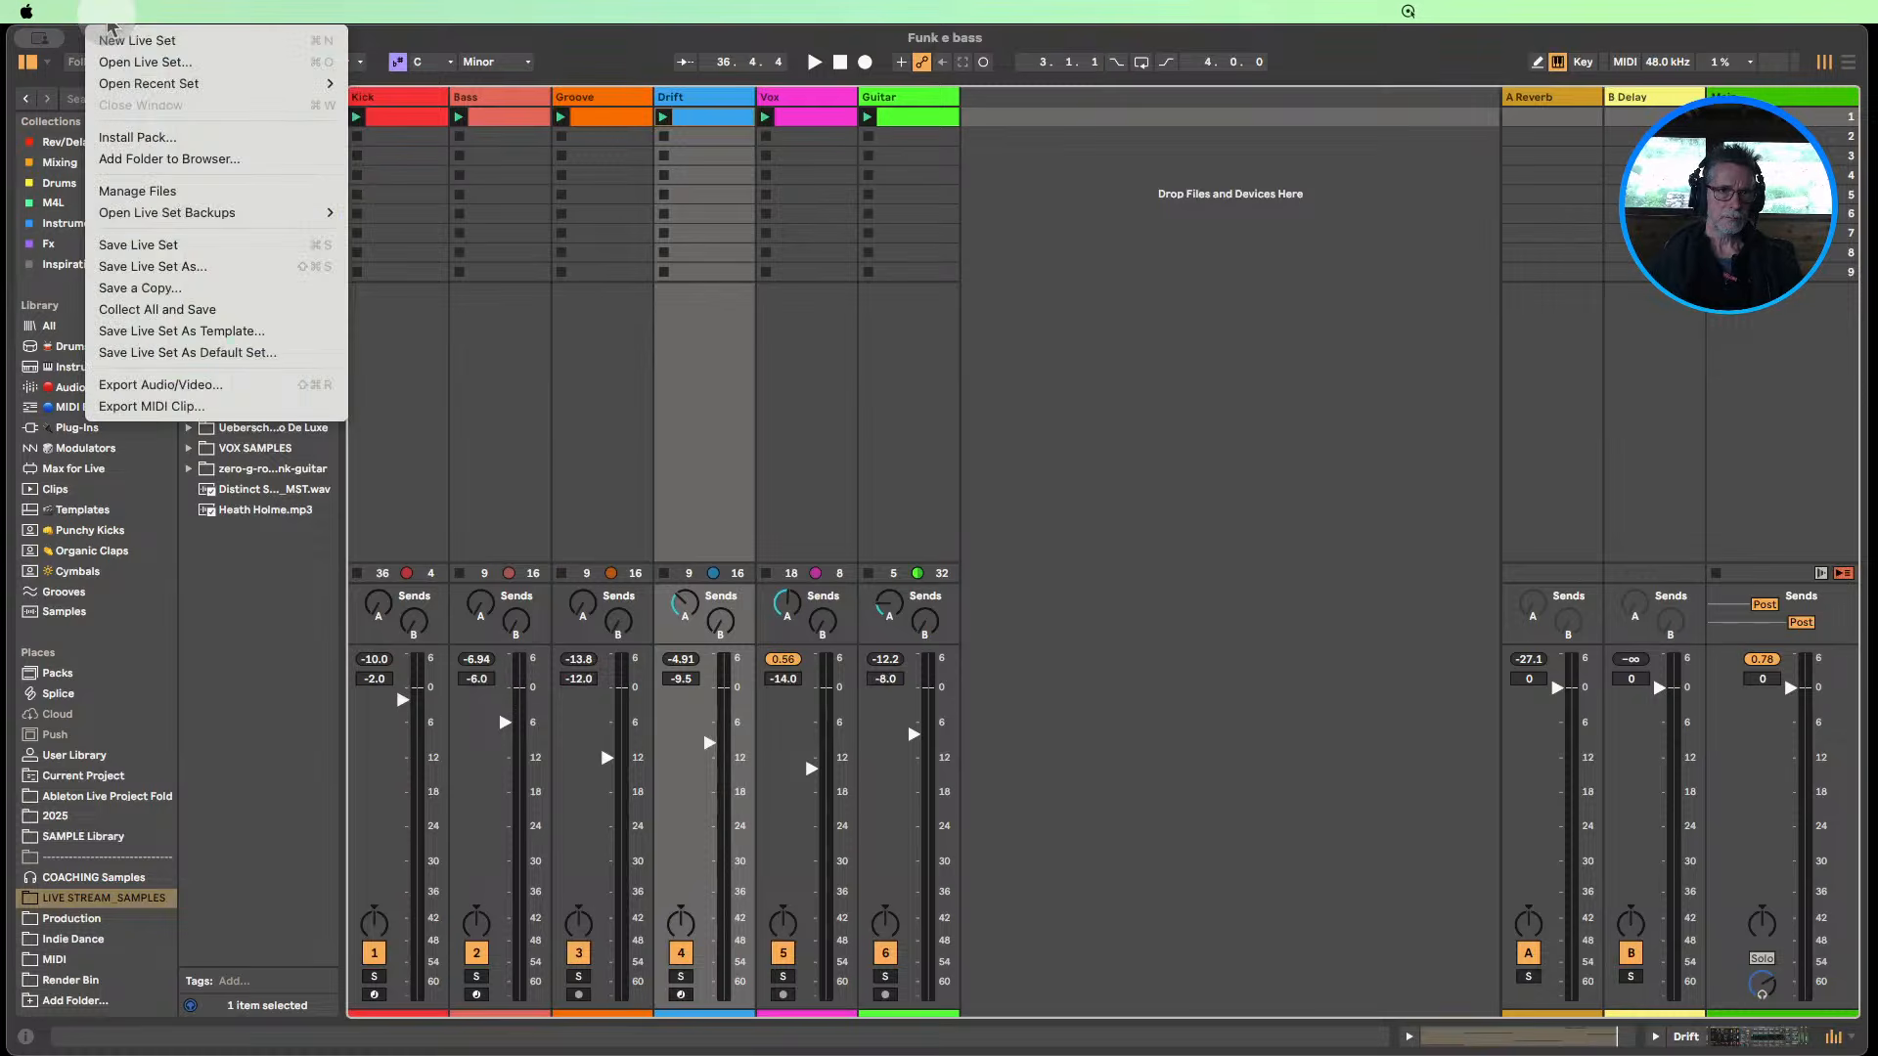
left_click(127, 40)
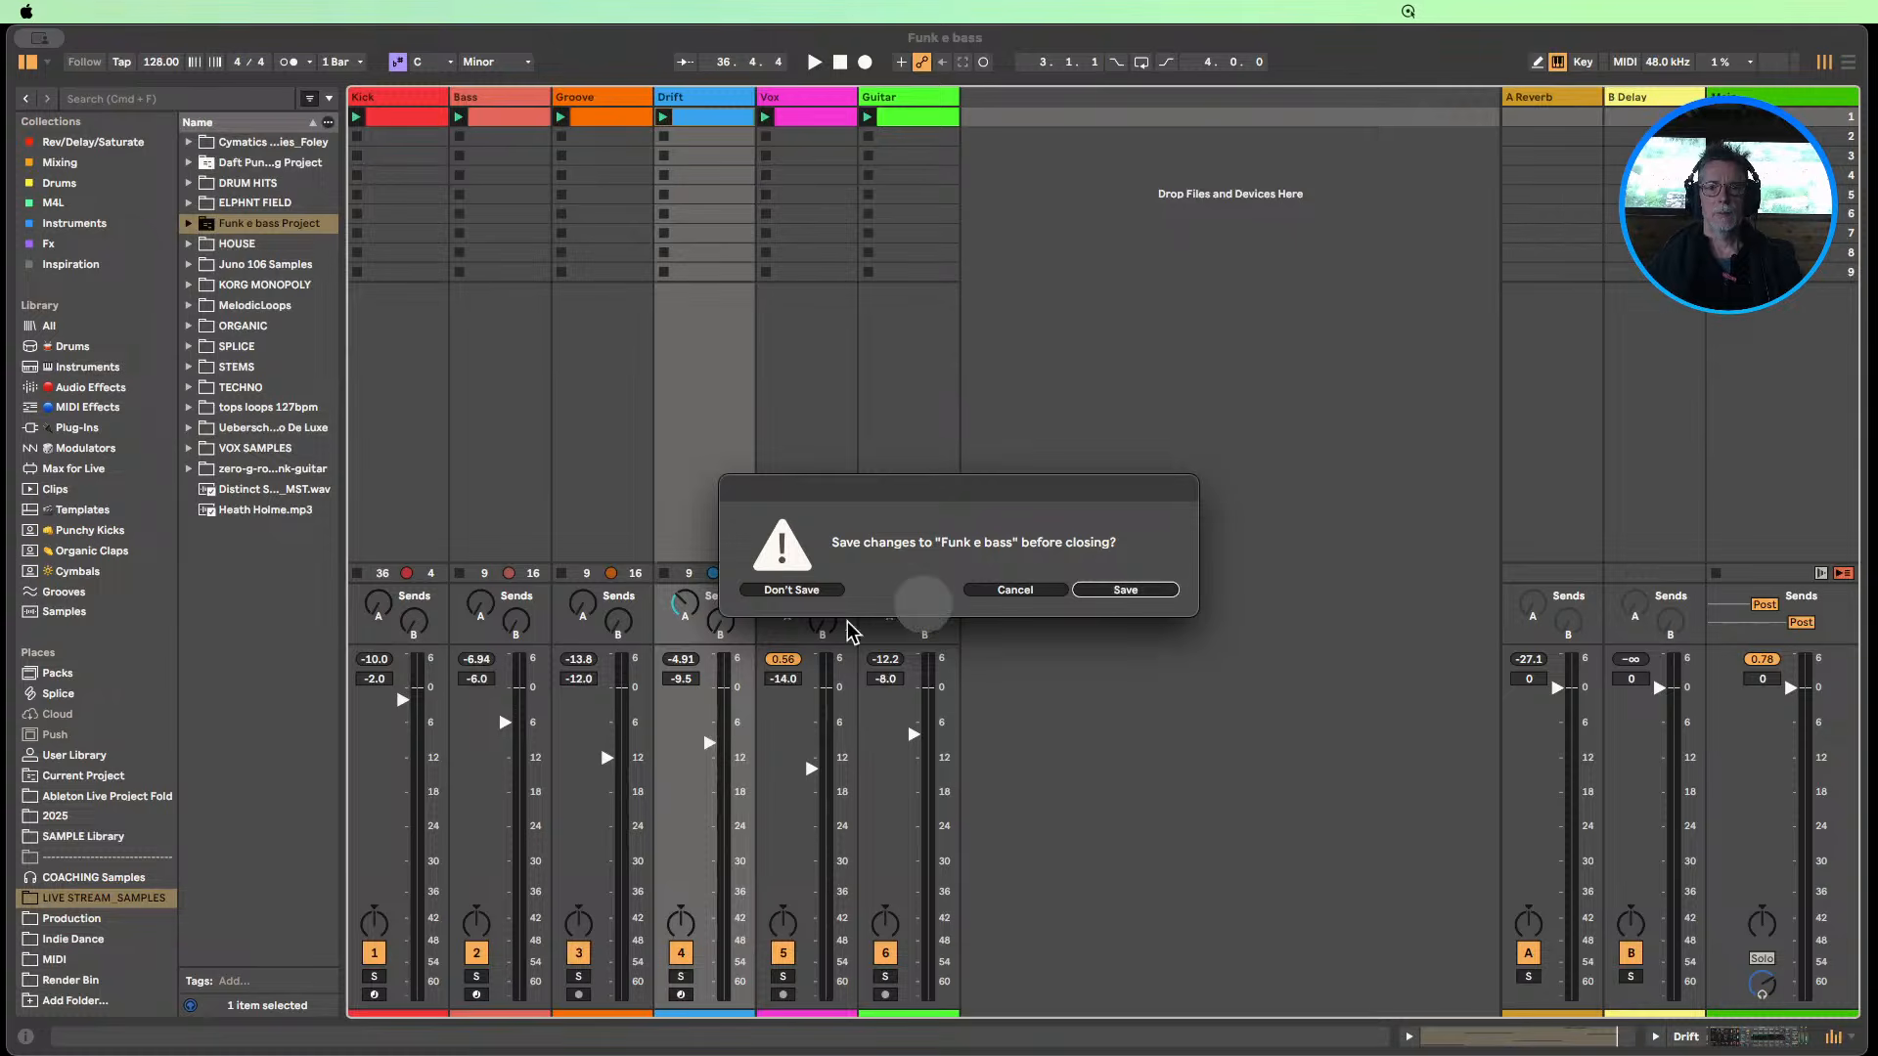
left_click(797, 592)
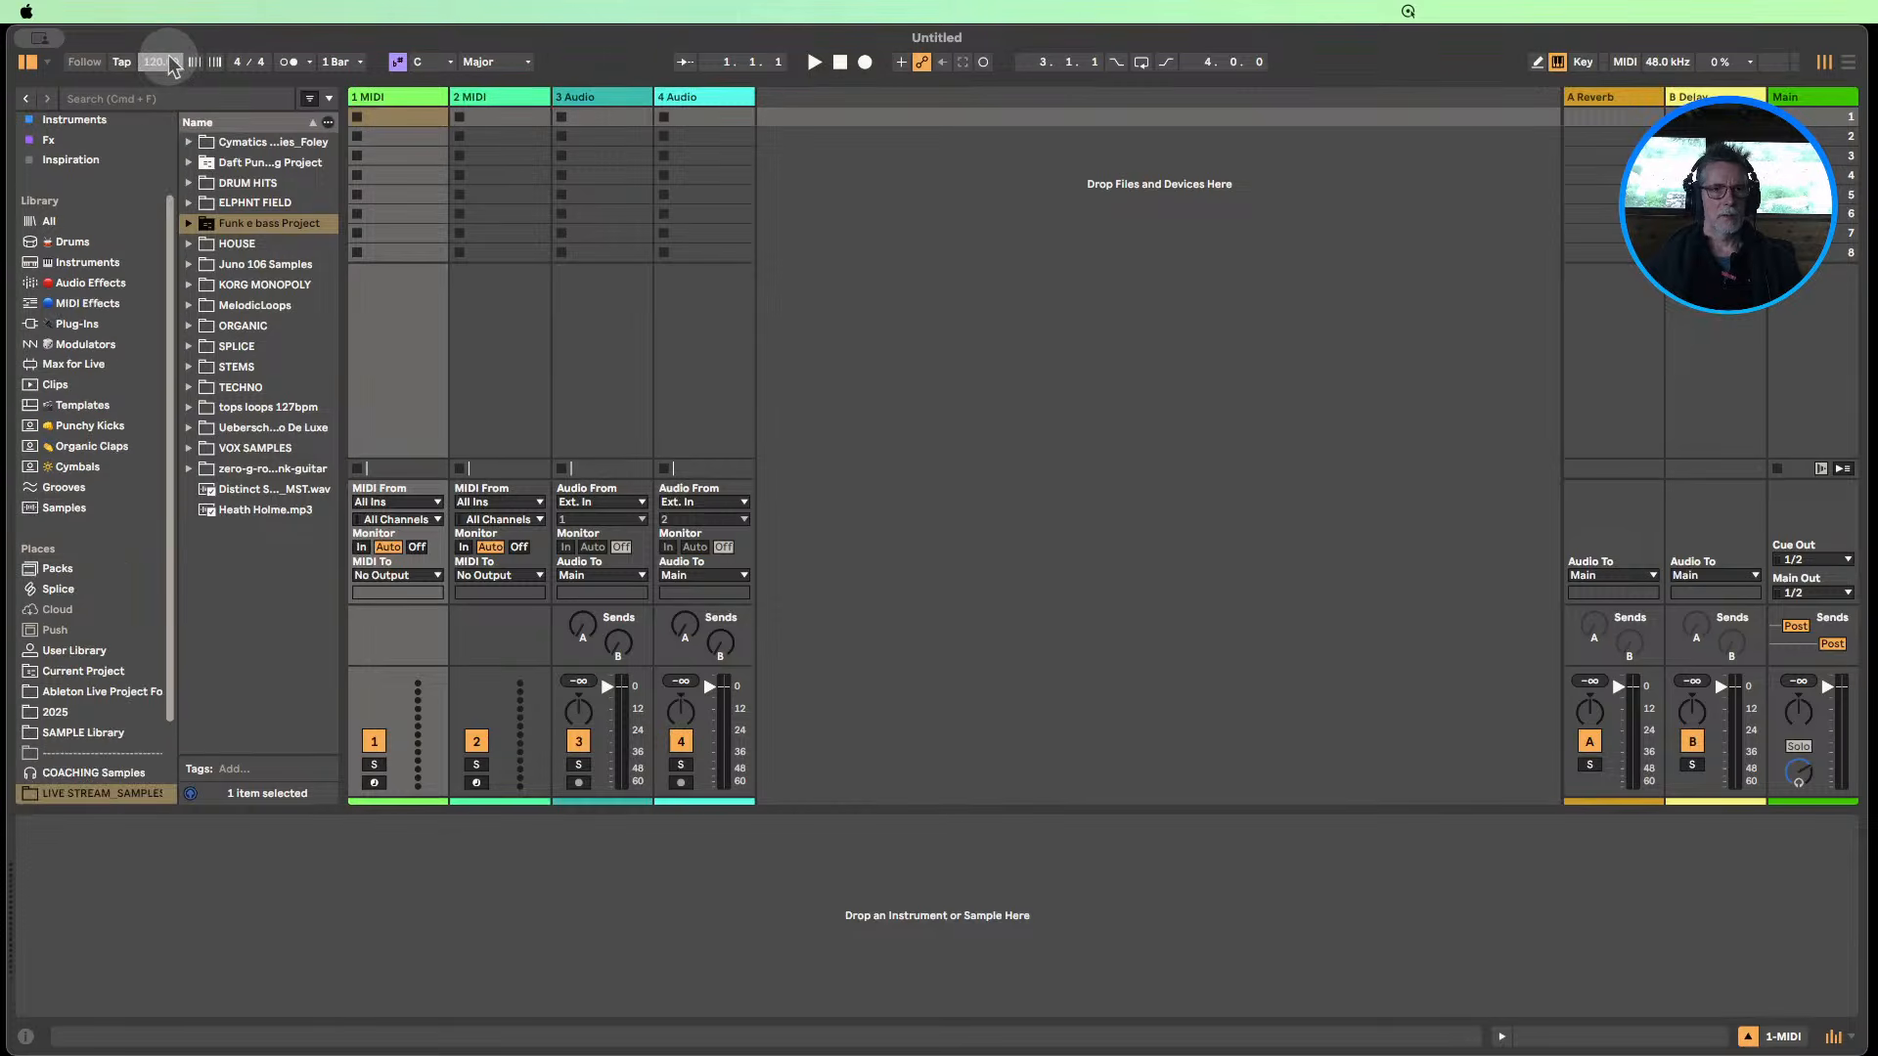
type("128")
key("Return")
Hide the device view below the tracks and widen the browser so longer file names fit.
left_click(703, 396)
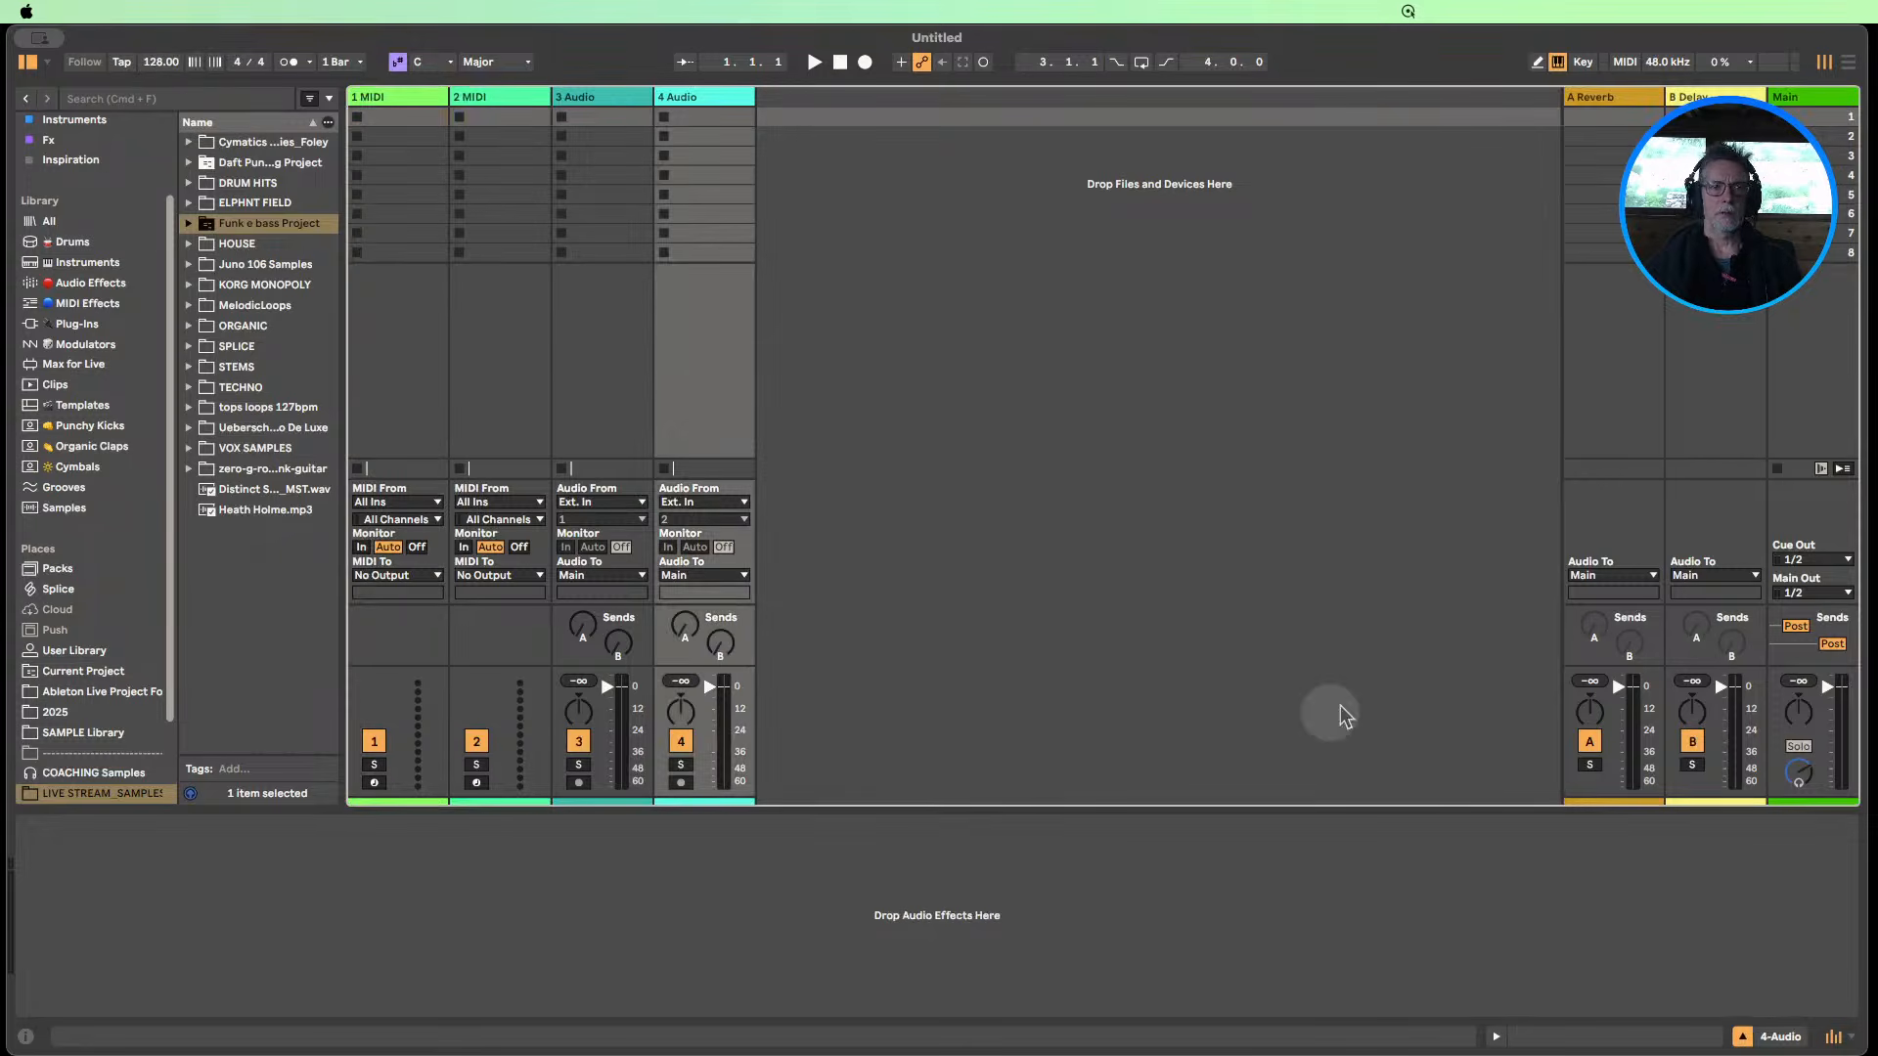
left_click(1743, 1037)
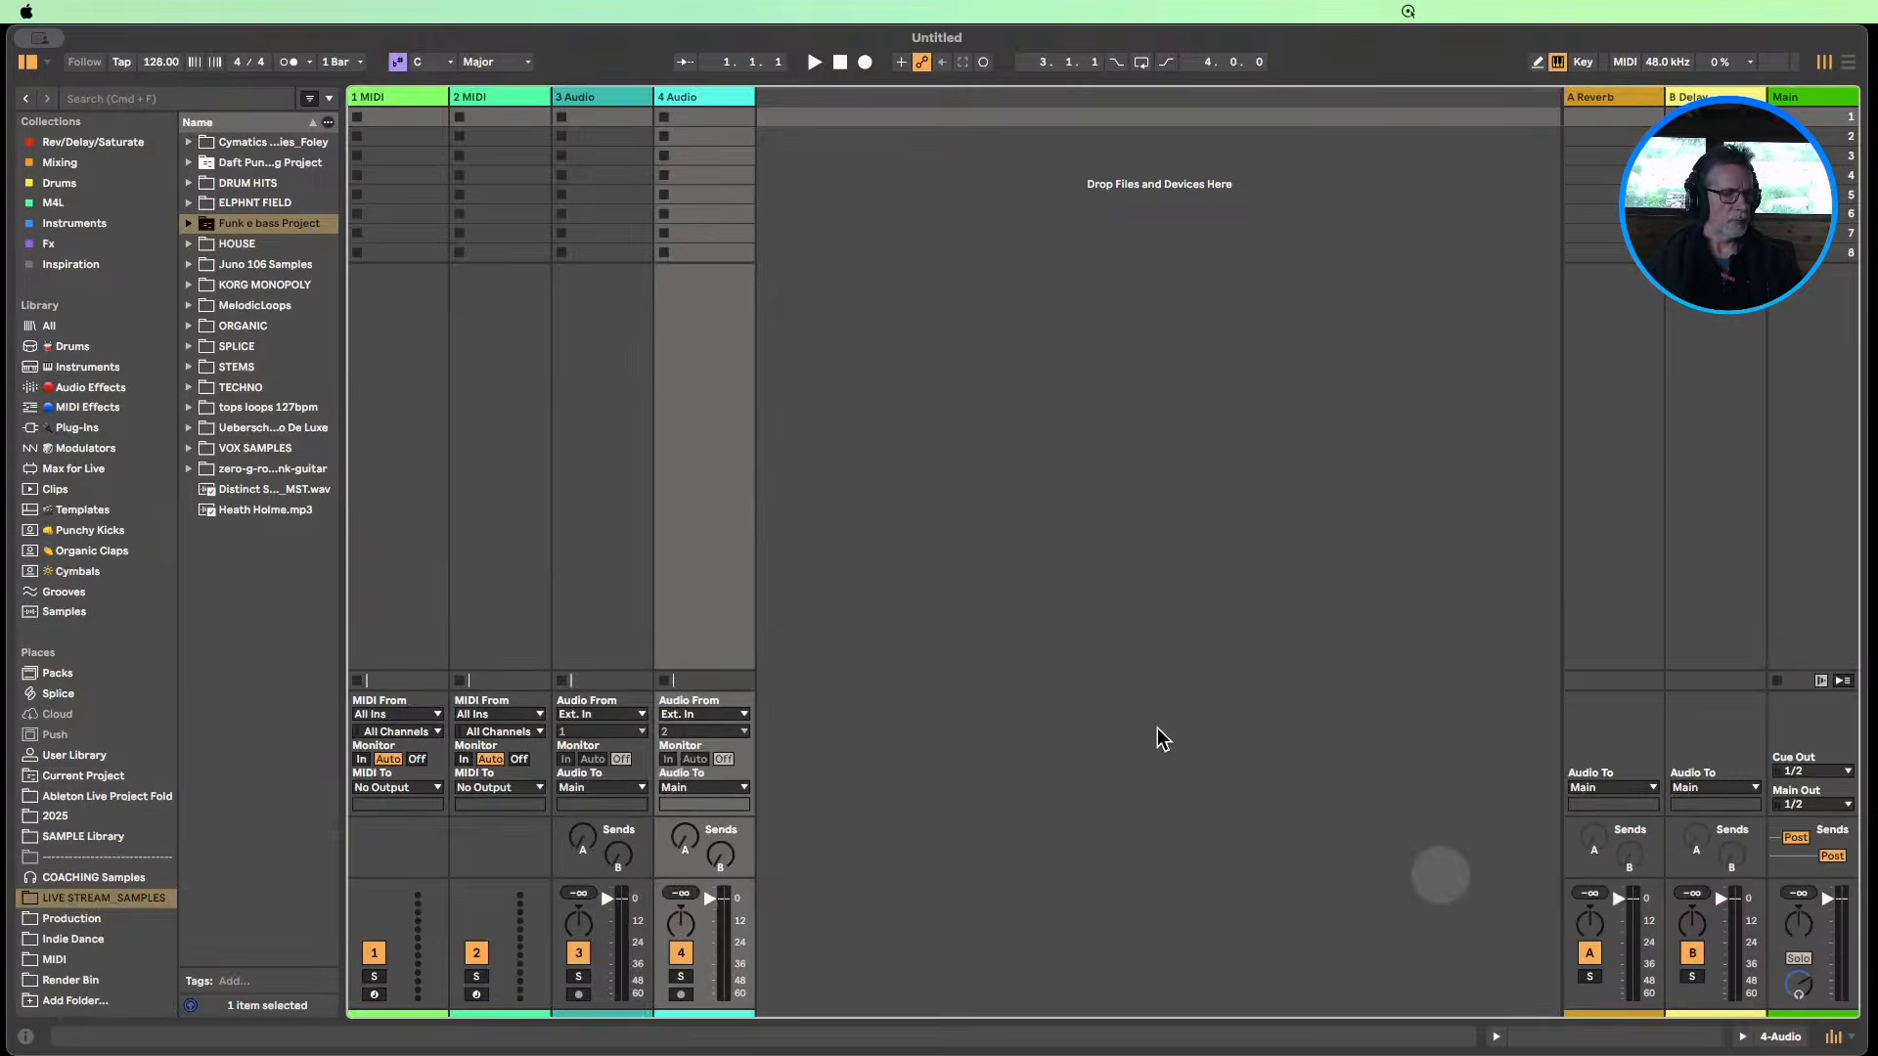
left_click(961, 627)
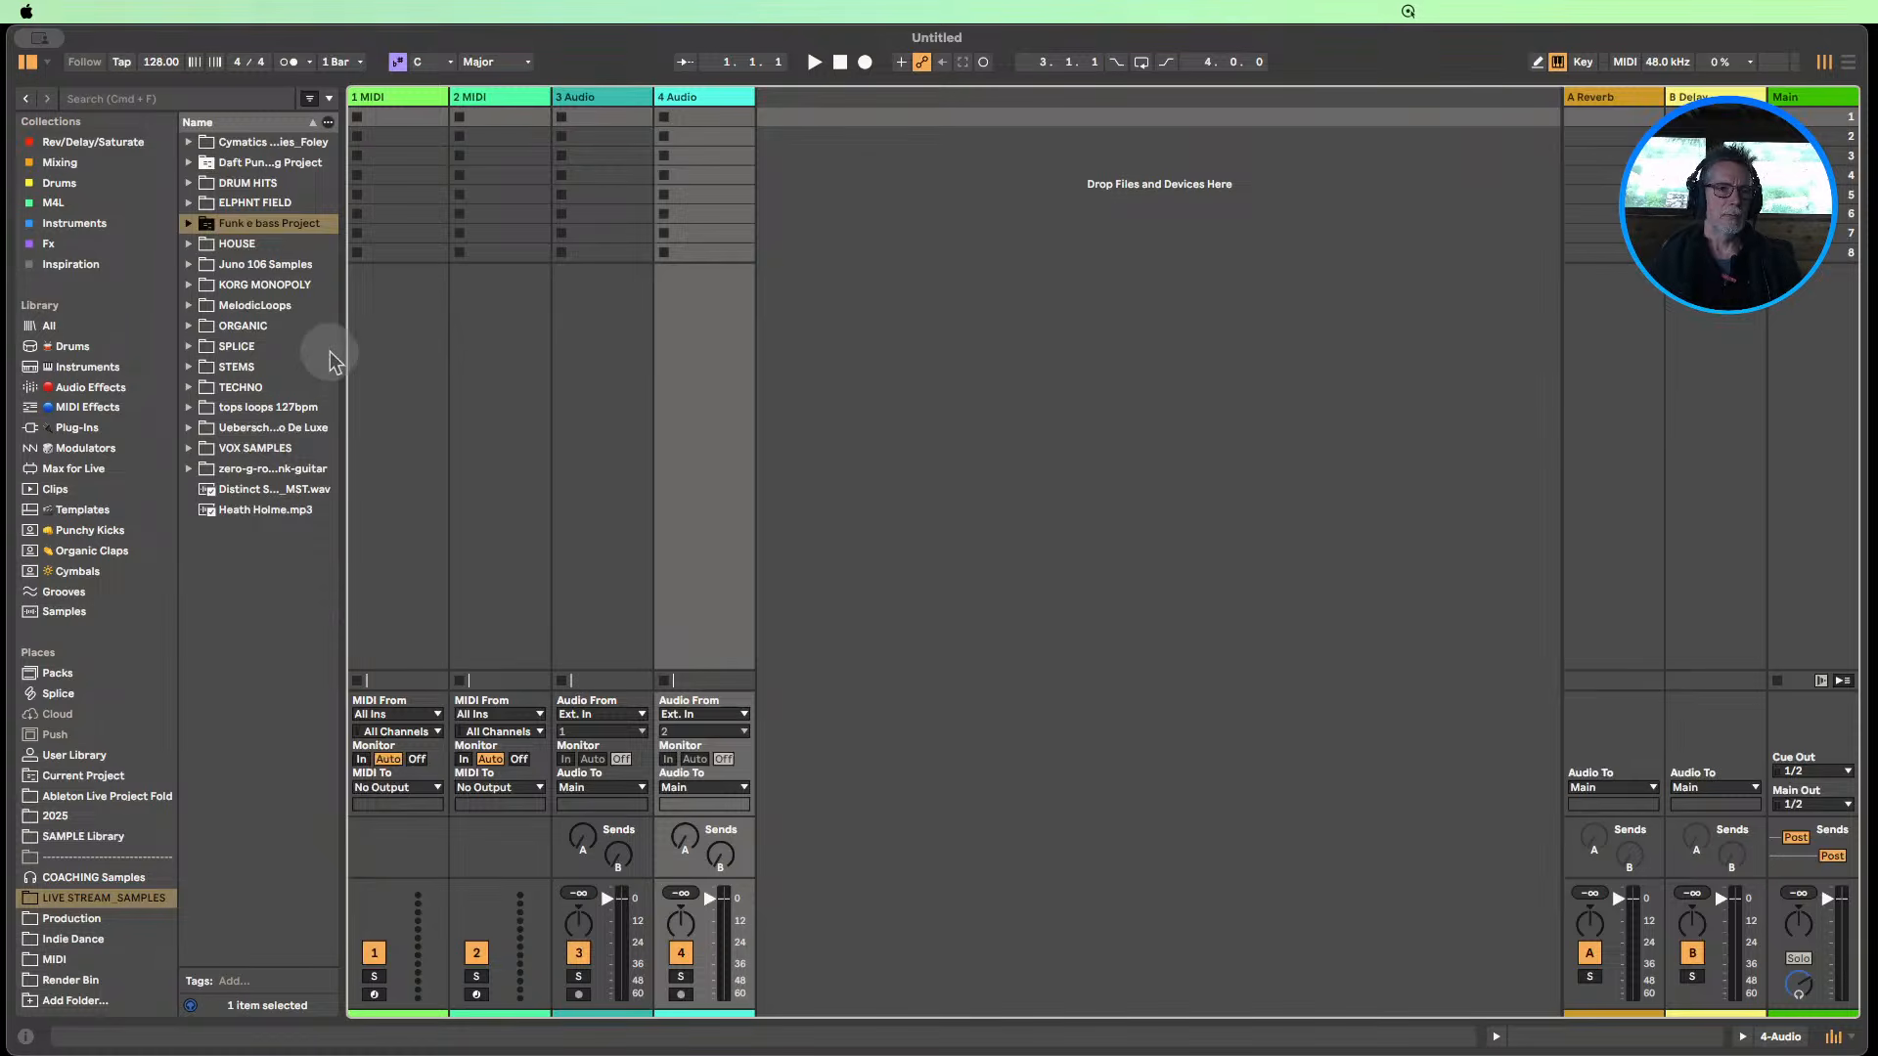
mouse_move(343, 314)
left_mouse_down()
mouse_move(404, 308)
mouse_move(347, 306)
left_mouse_up()
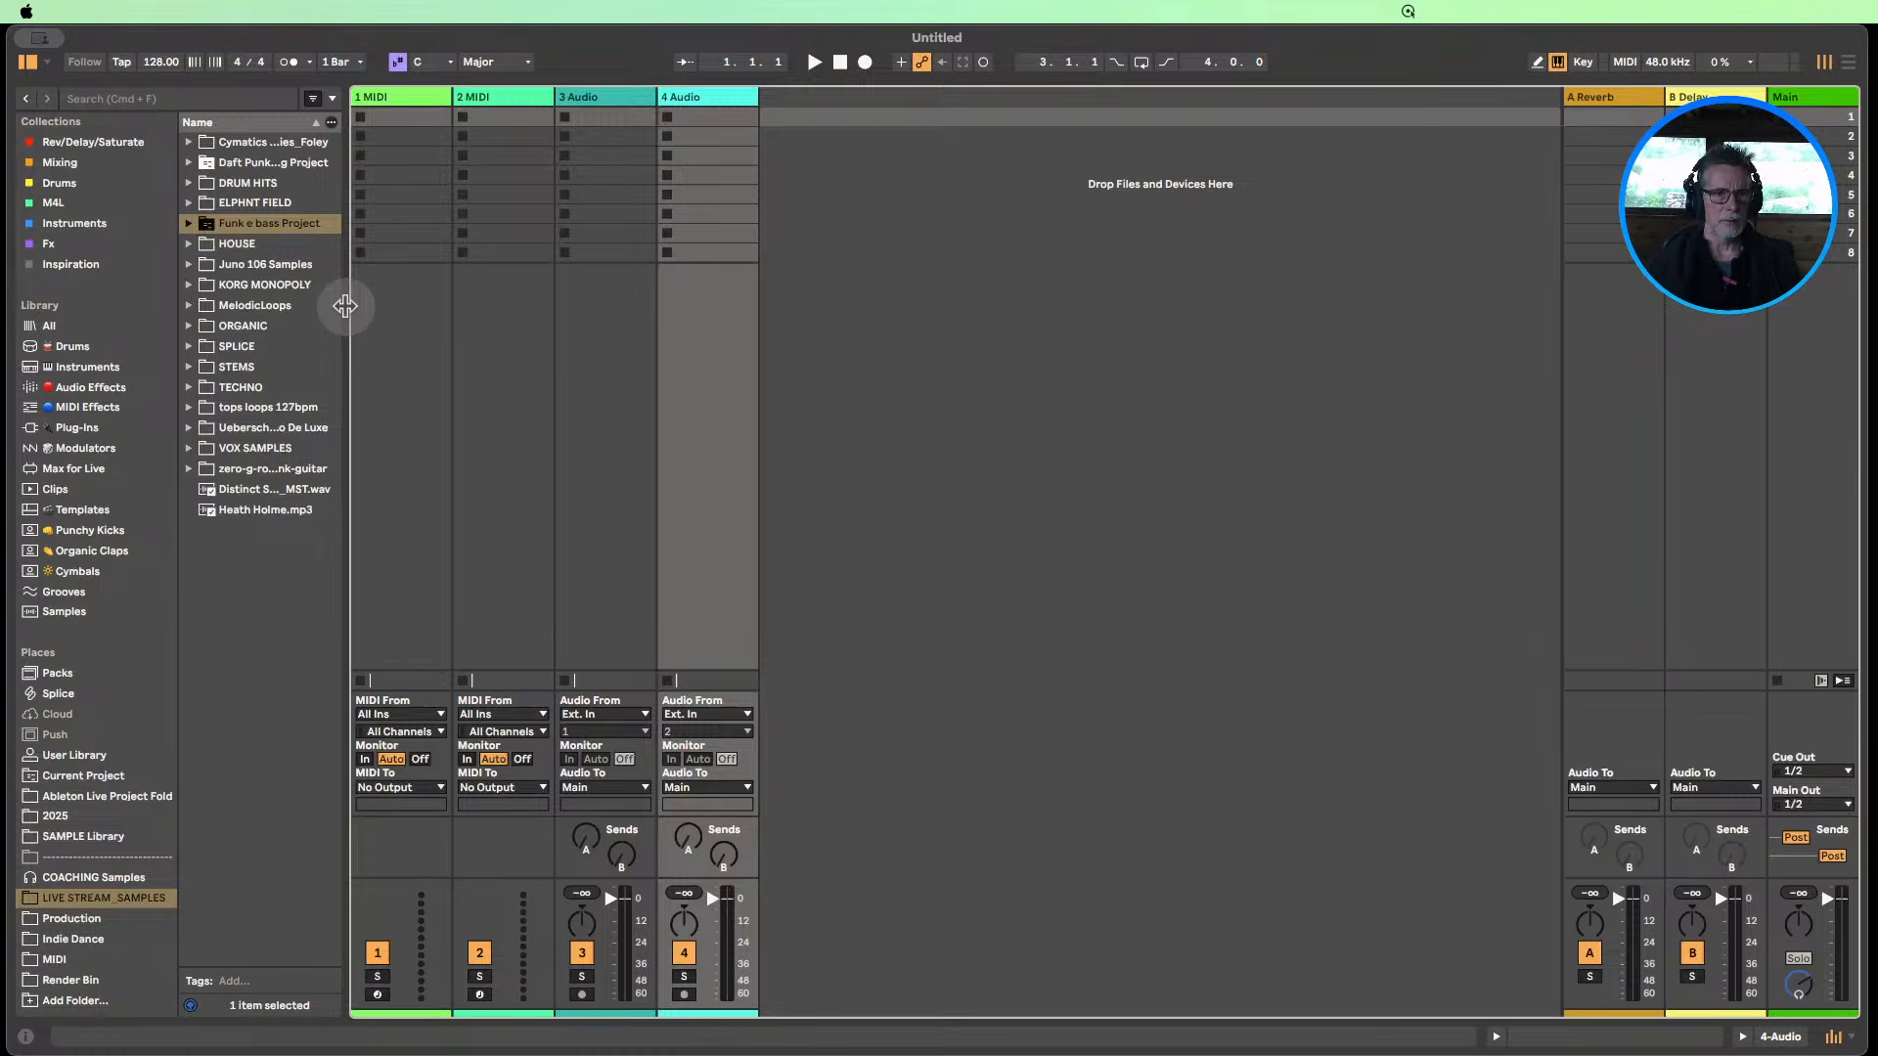
left_click_drag(343, 302, 356, 300)
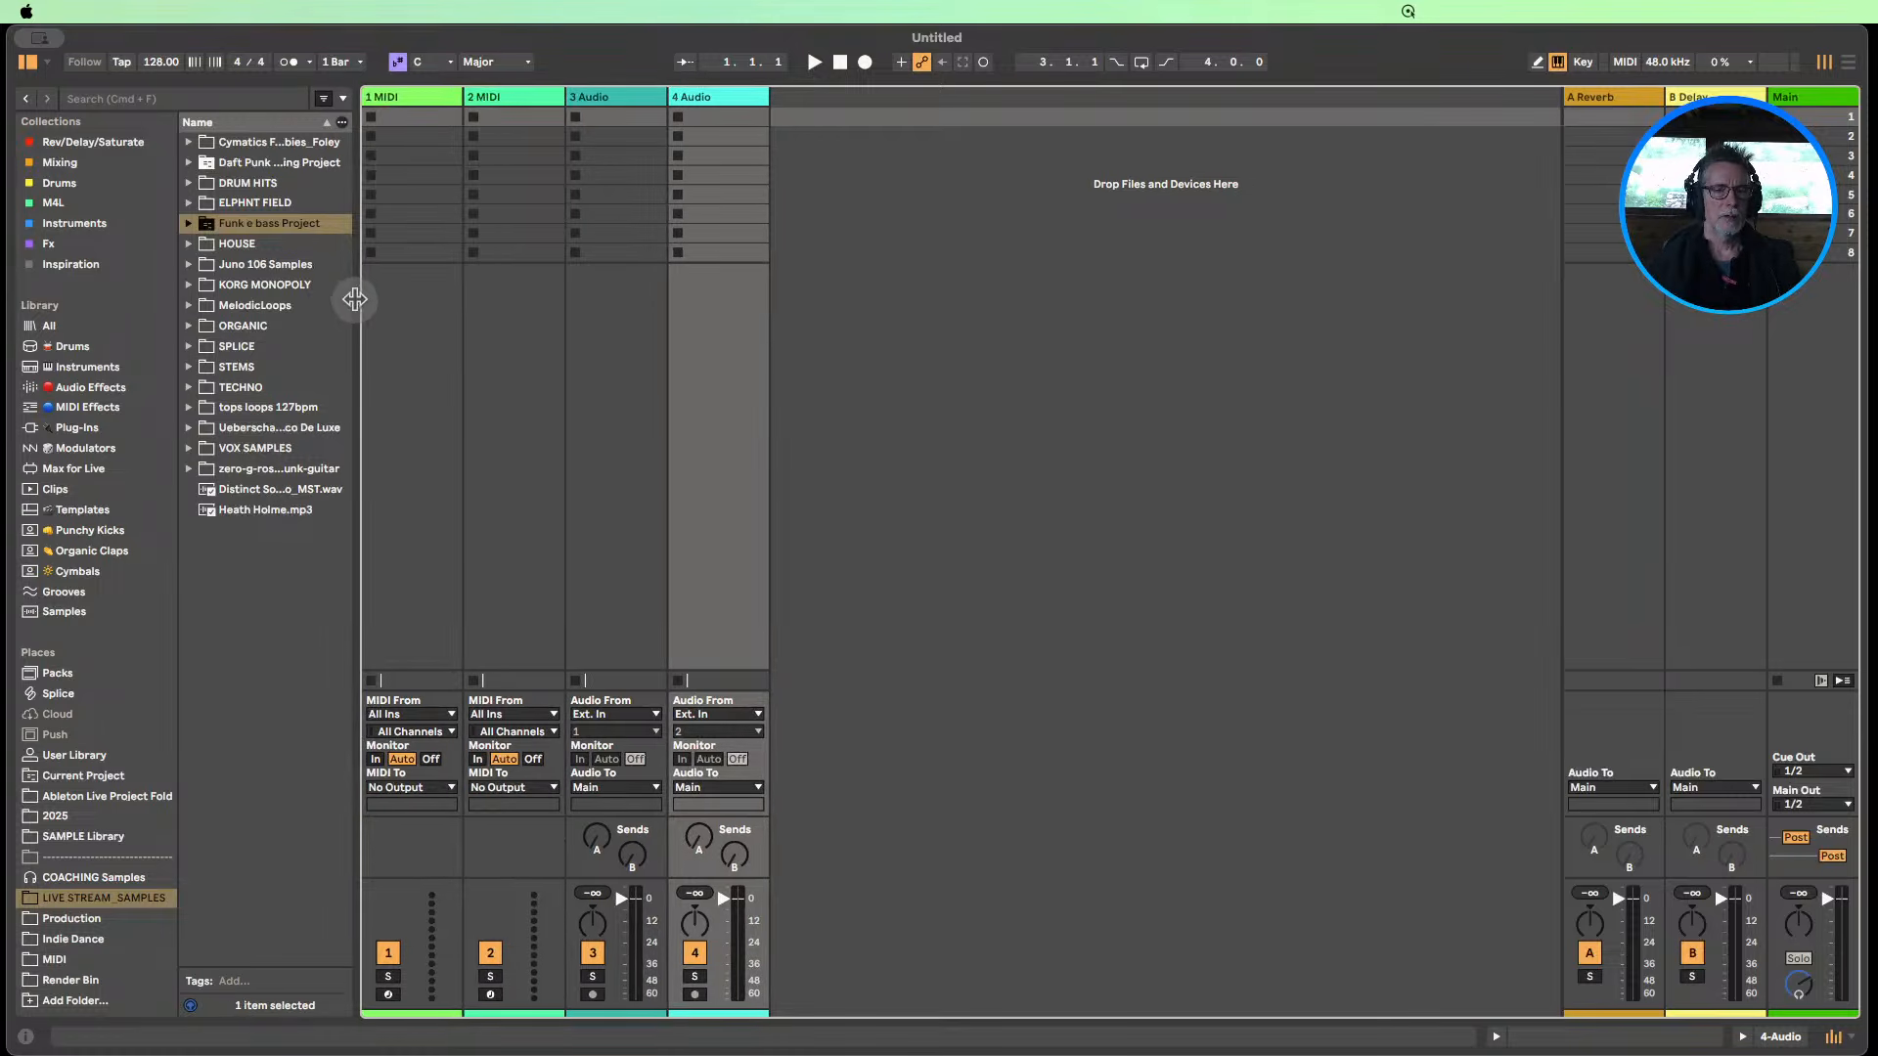
left_click(512, 104)
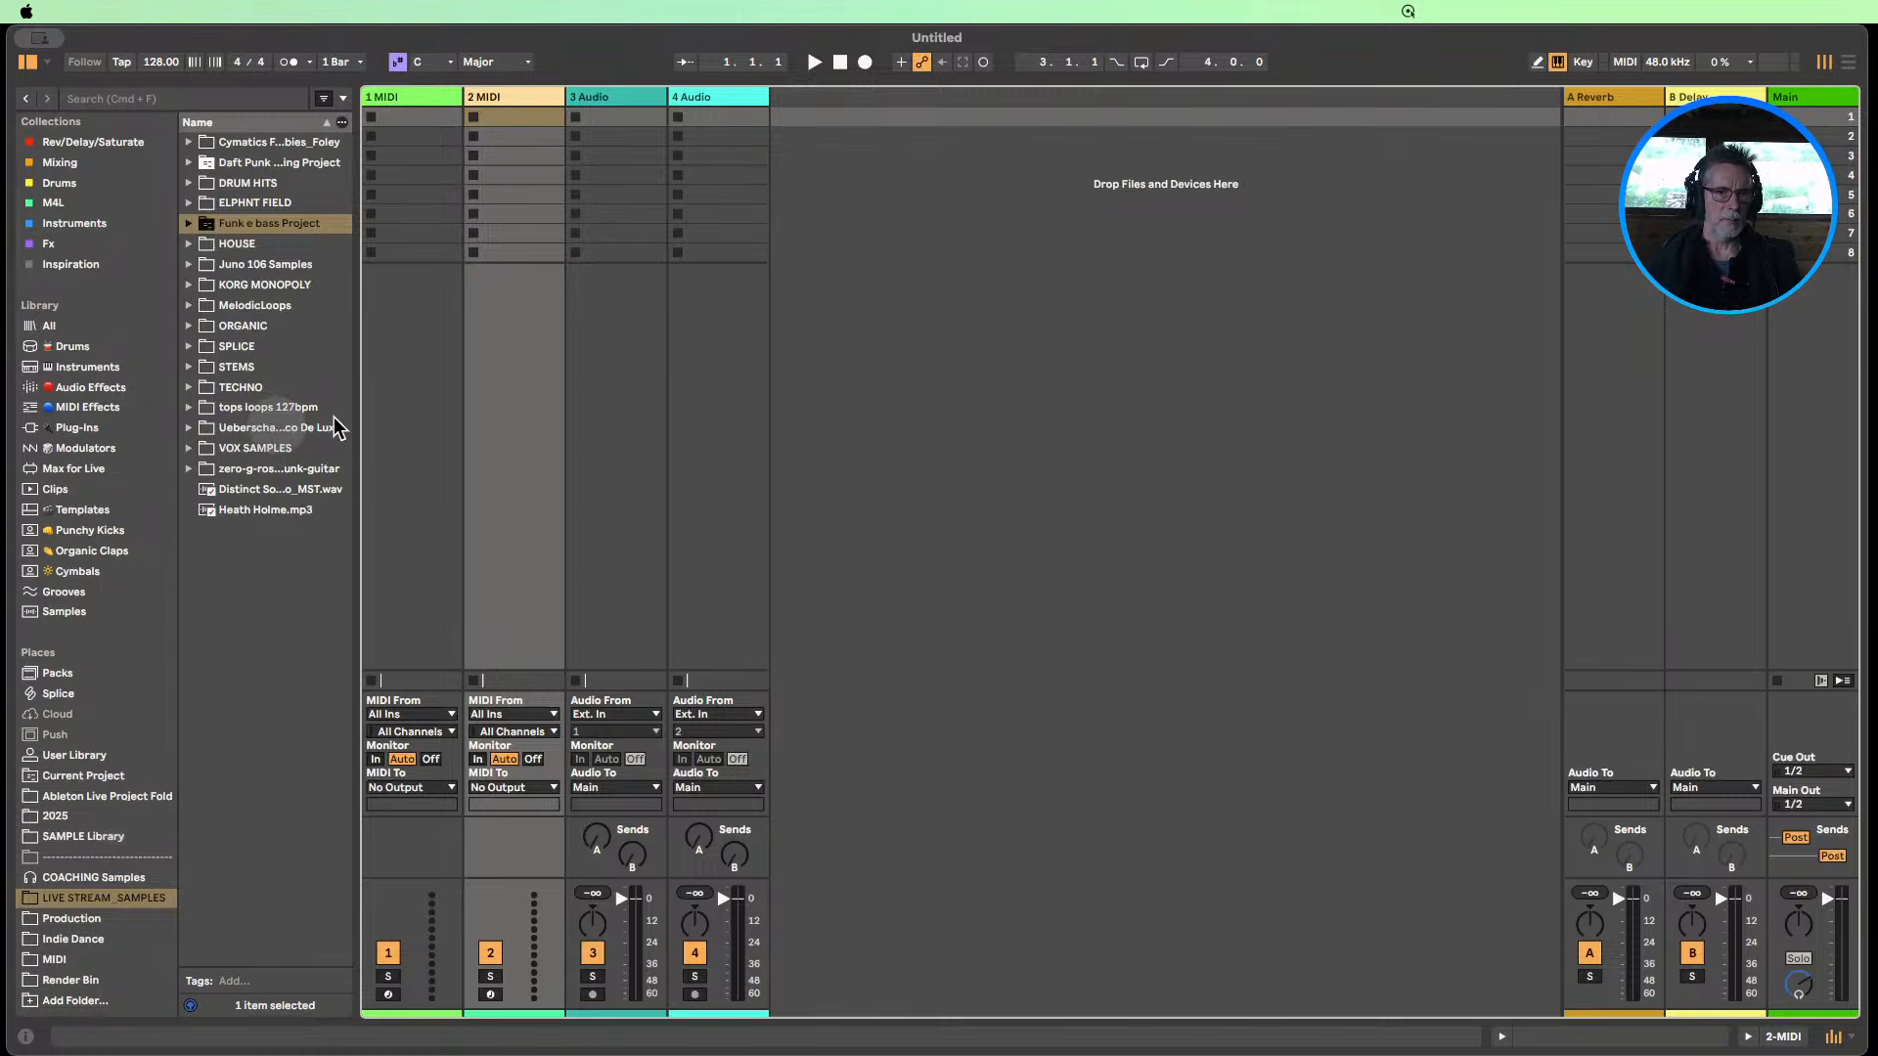
left_click_drag(356, 407, 390, 404)
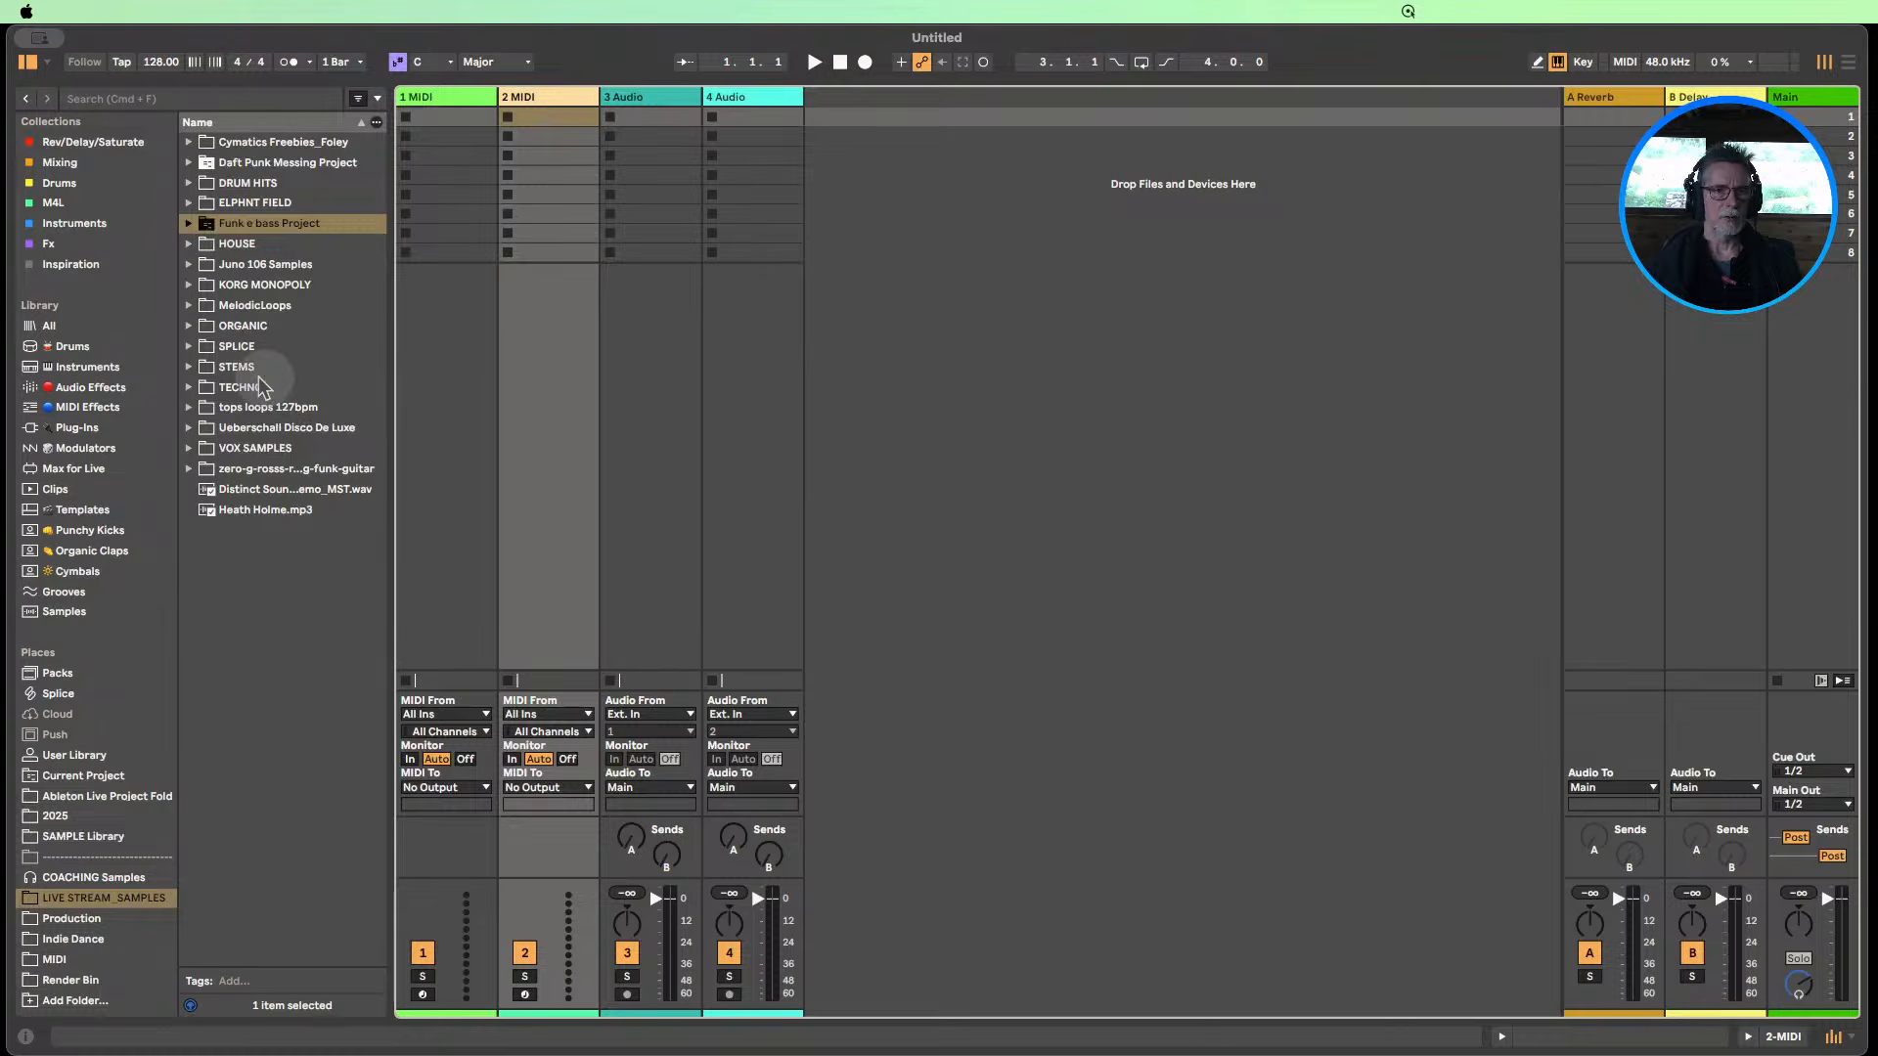
Expand Ueberschall Disco De Luxe to the "79 bass fingered I" folder in E-BASSES and preview its two bass loops.
left_click(190, 427)
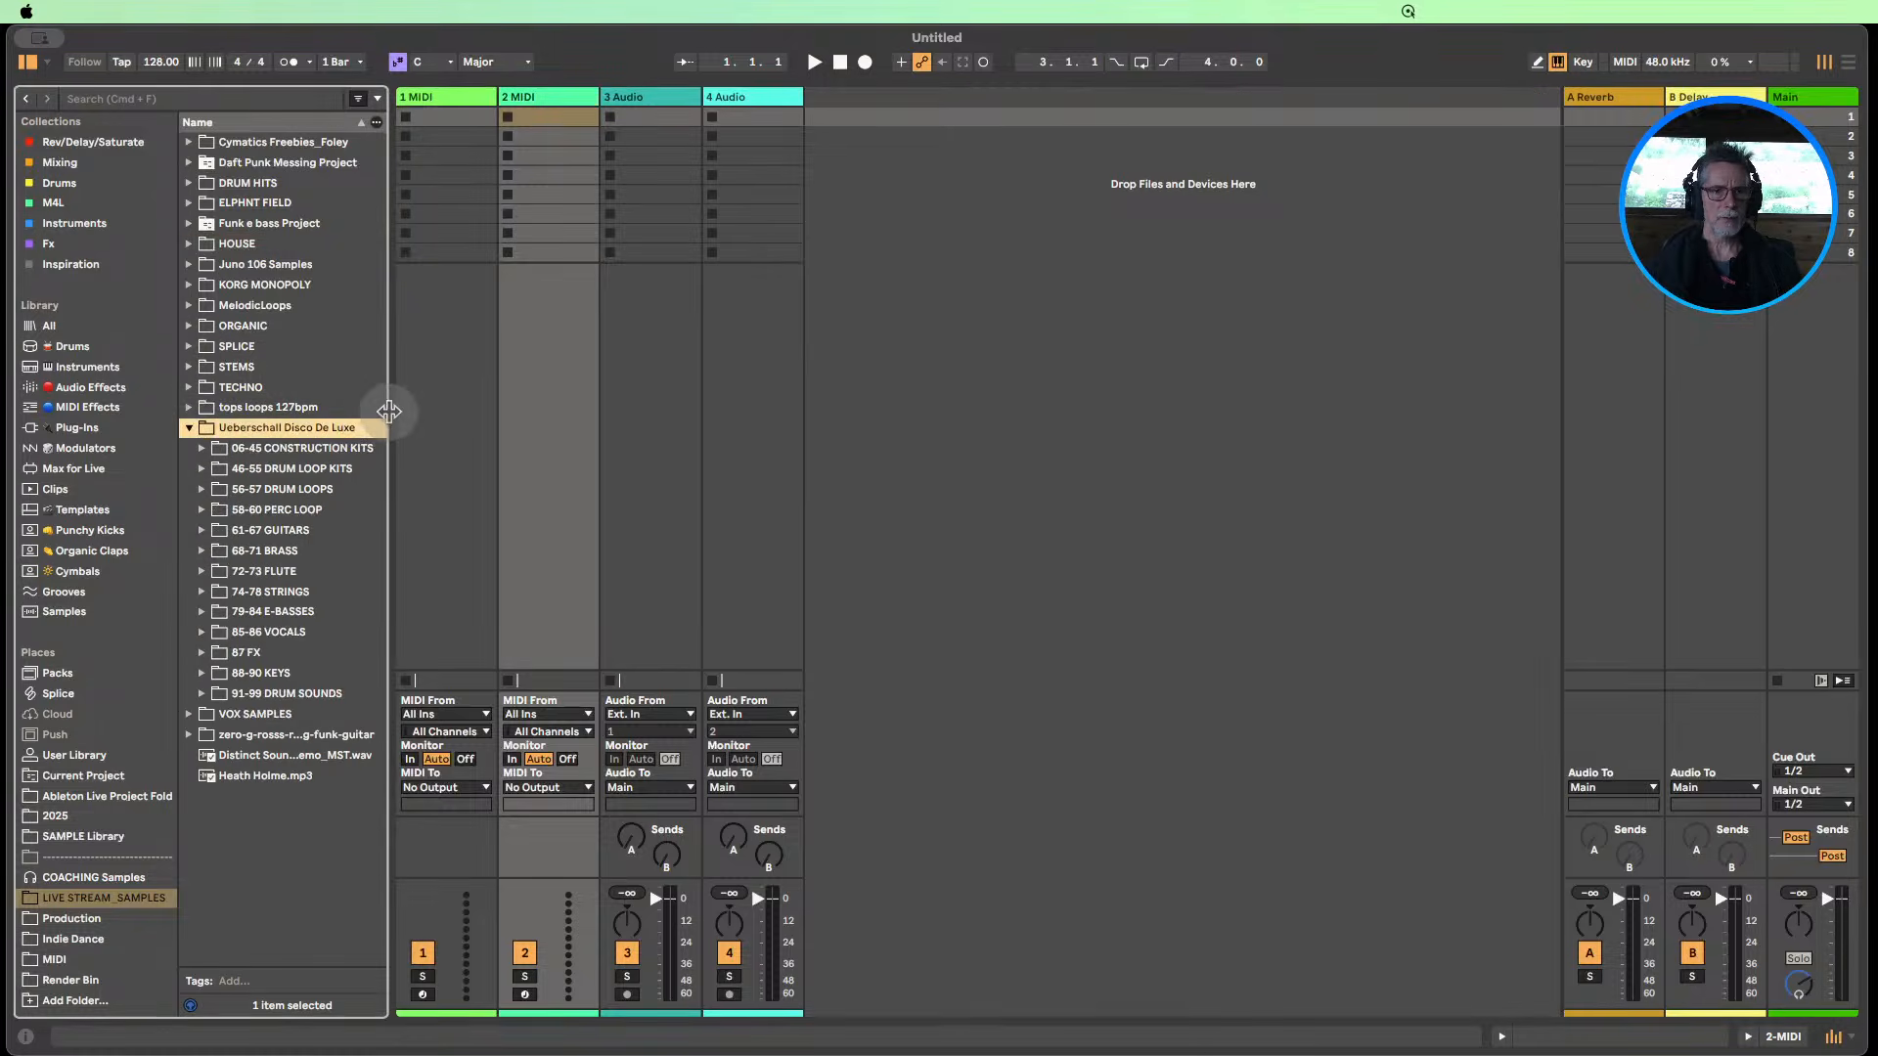
left_click_drag(385, 422, 445, 404)
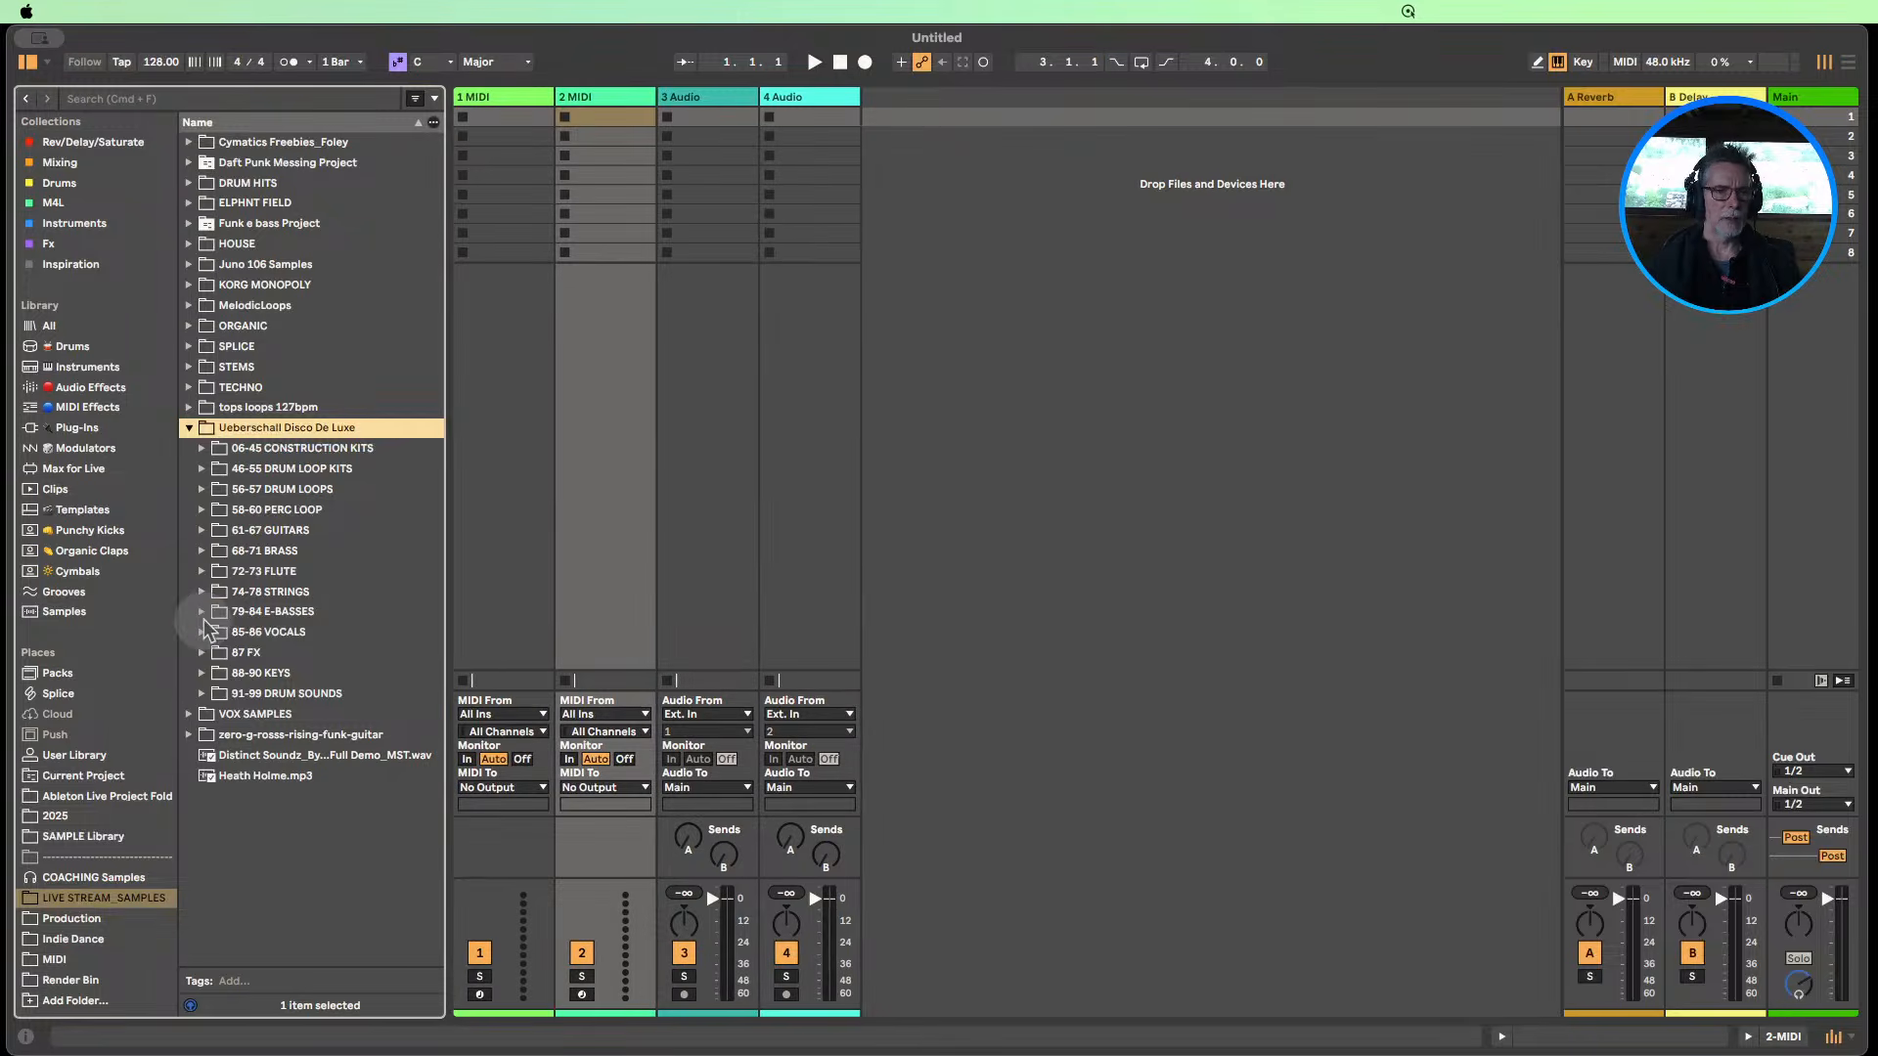
left_click(201, 612)
left_click(247, 632)
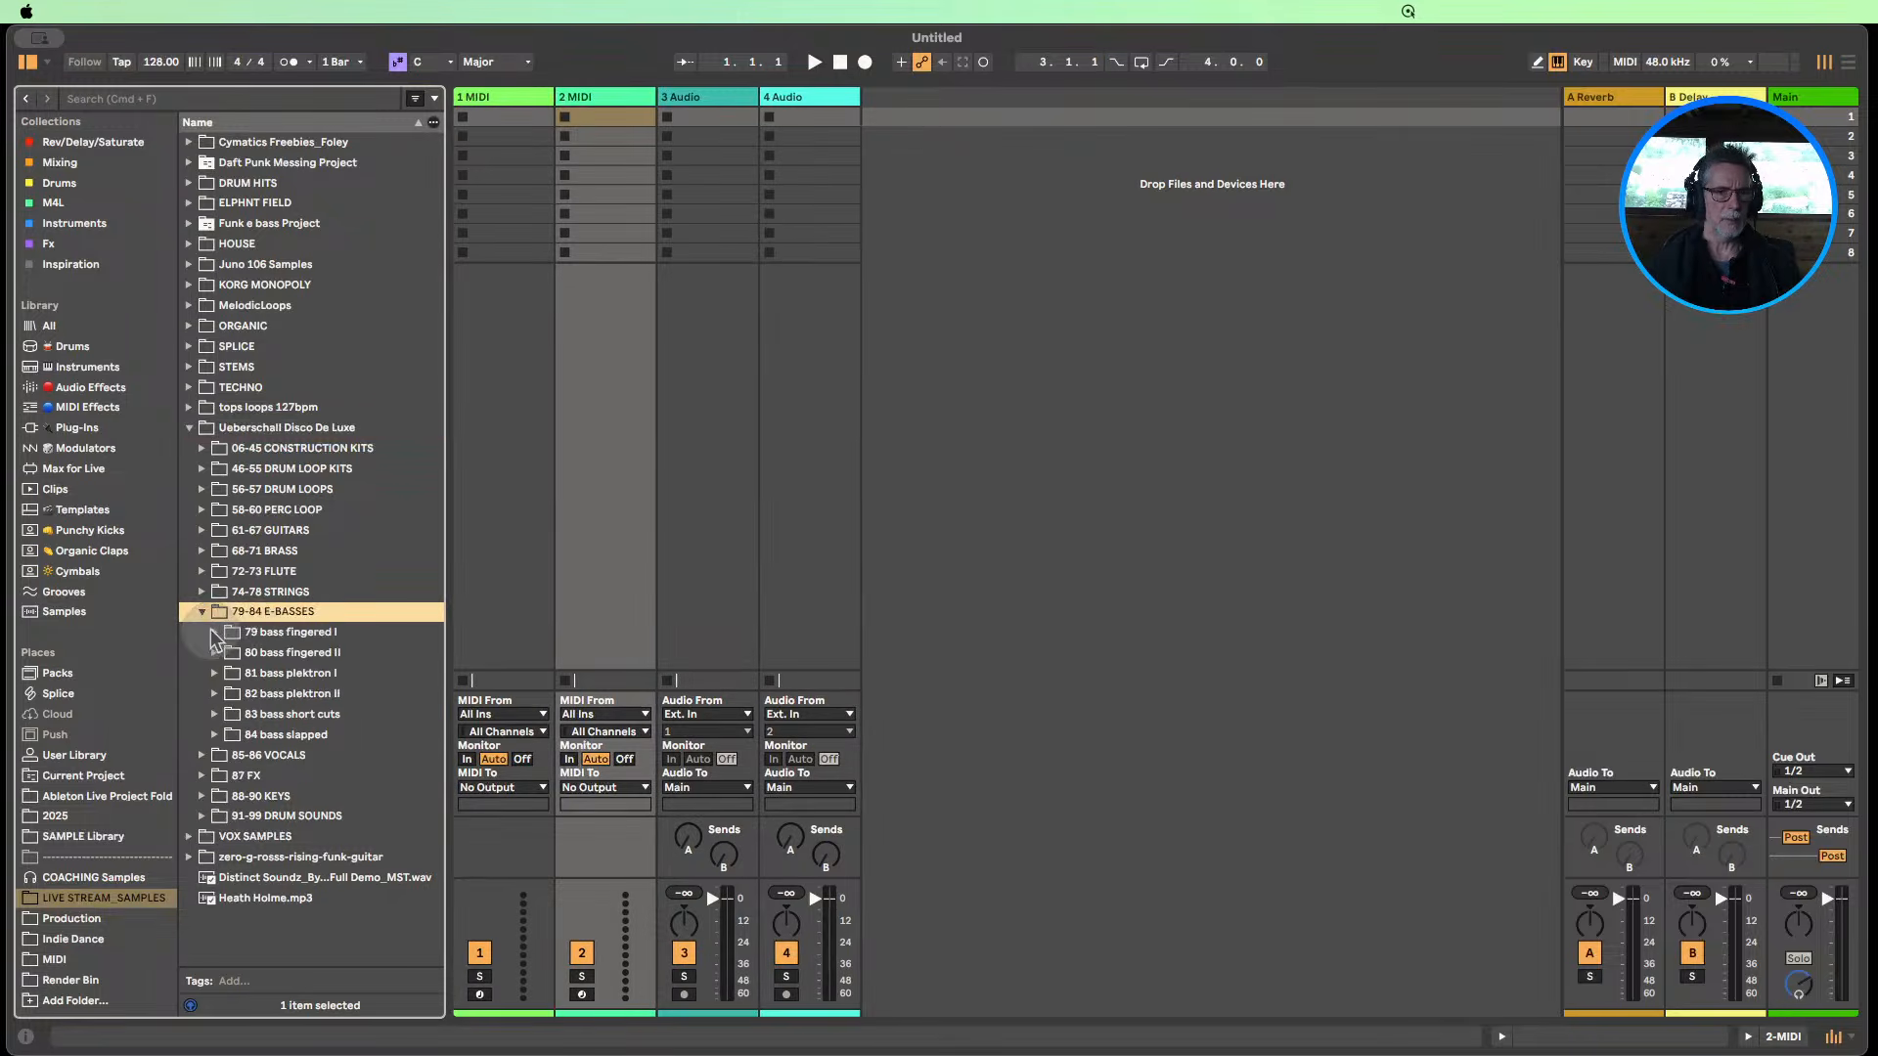
left_click(311, 653)
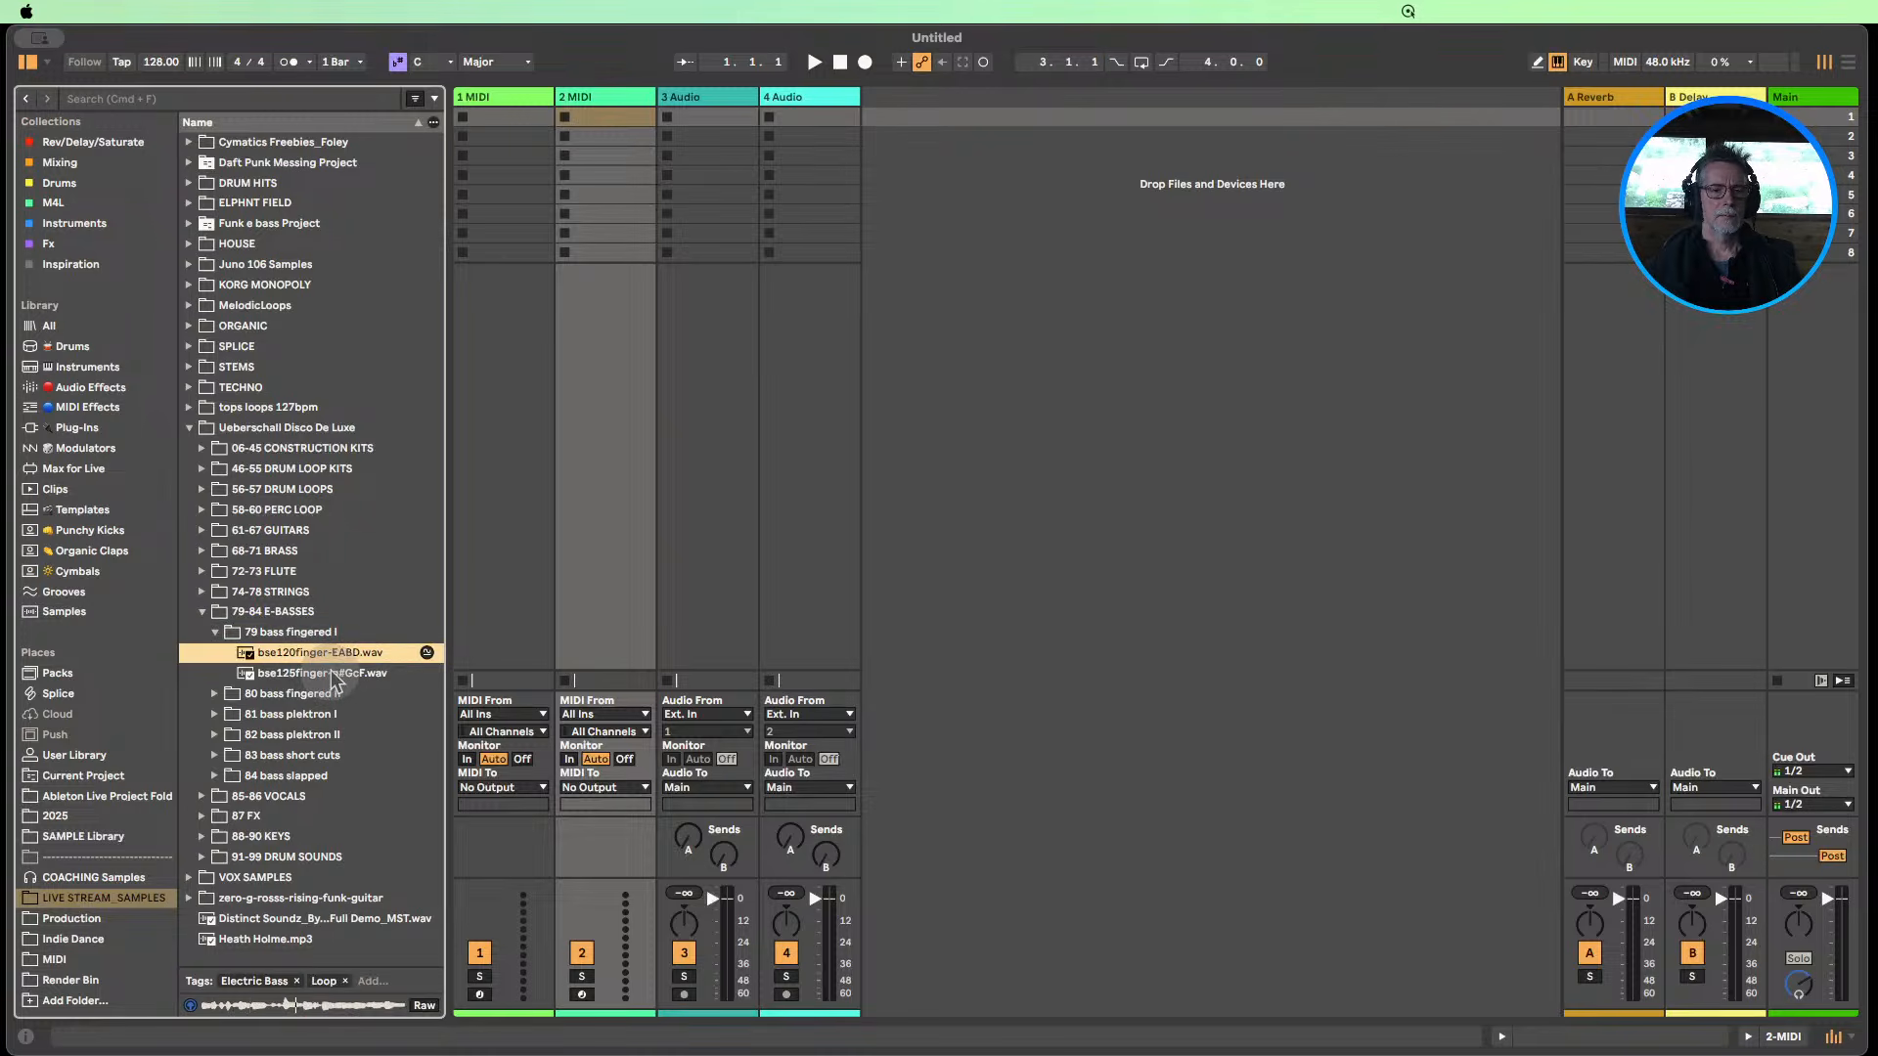
left_click(333, 675)
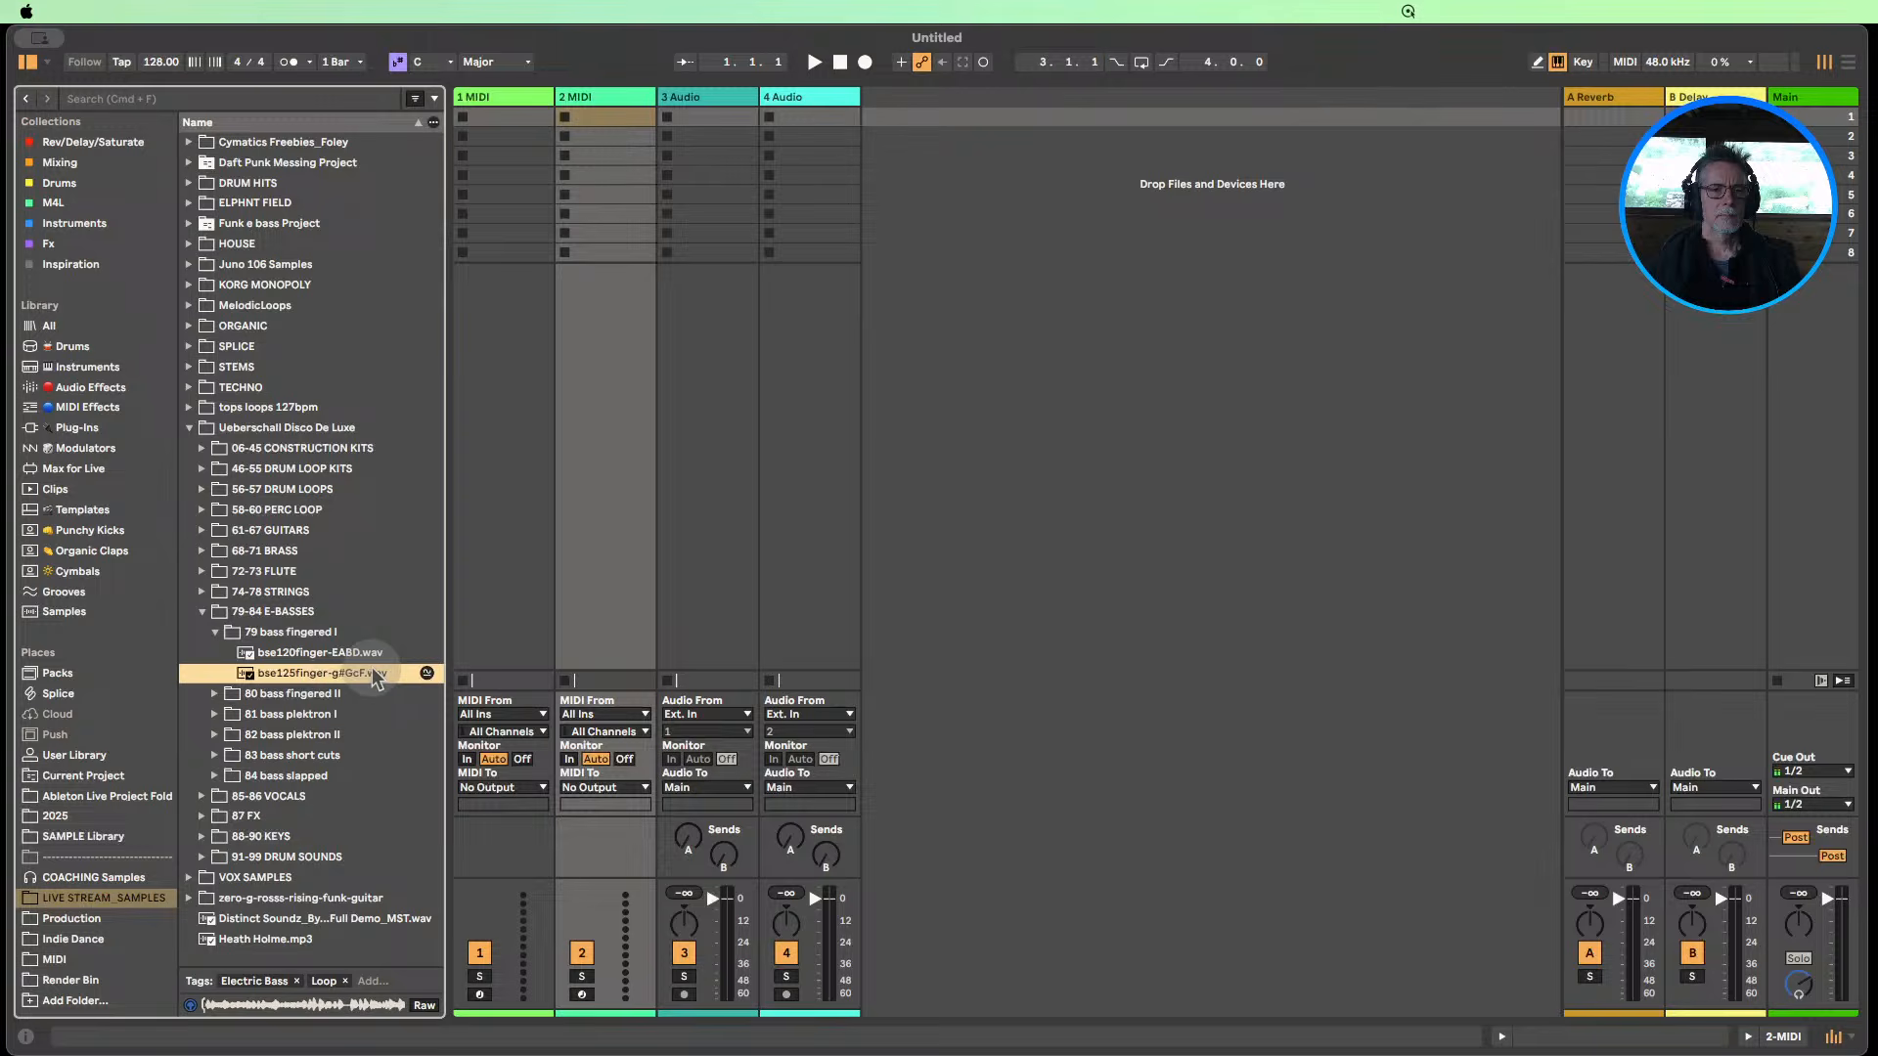
Expand the "80 bass fingered II" folder and preview its two bass loops.
left_click(215, 697)
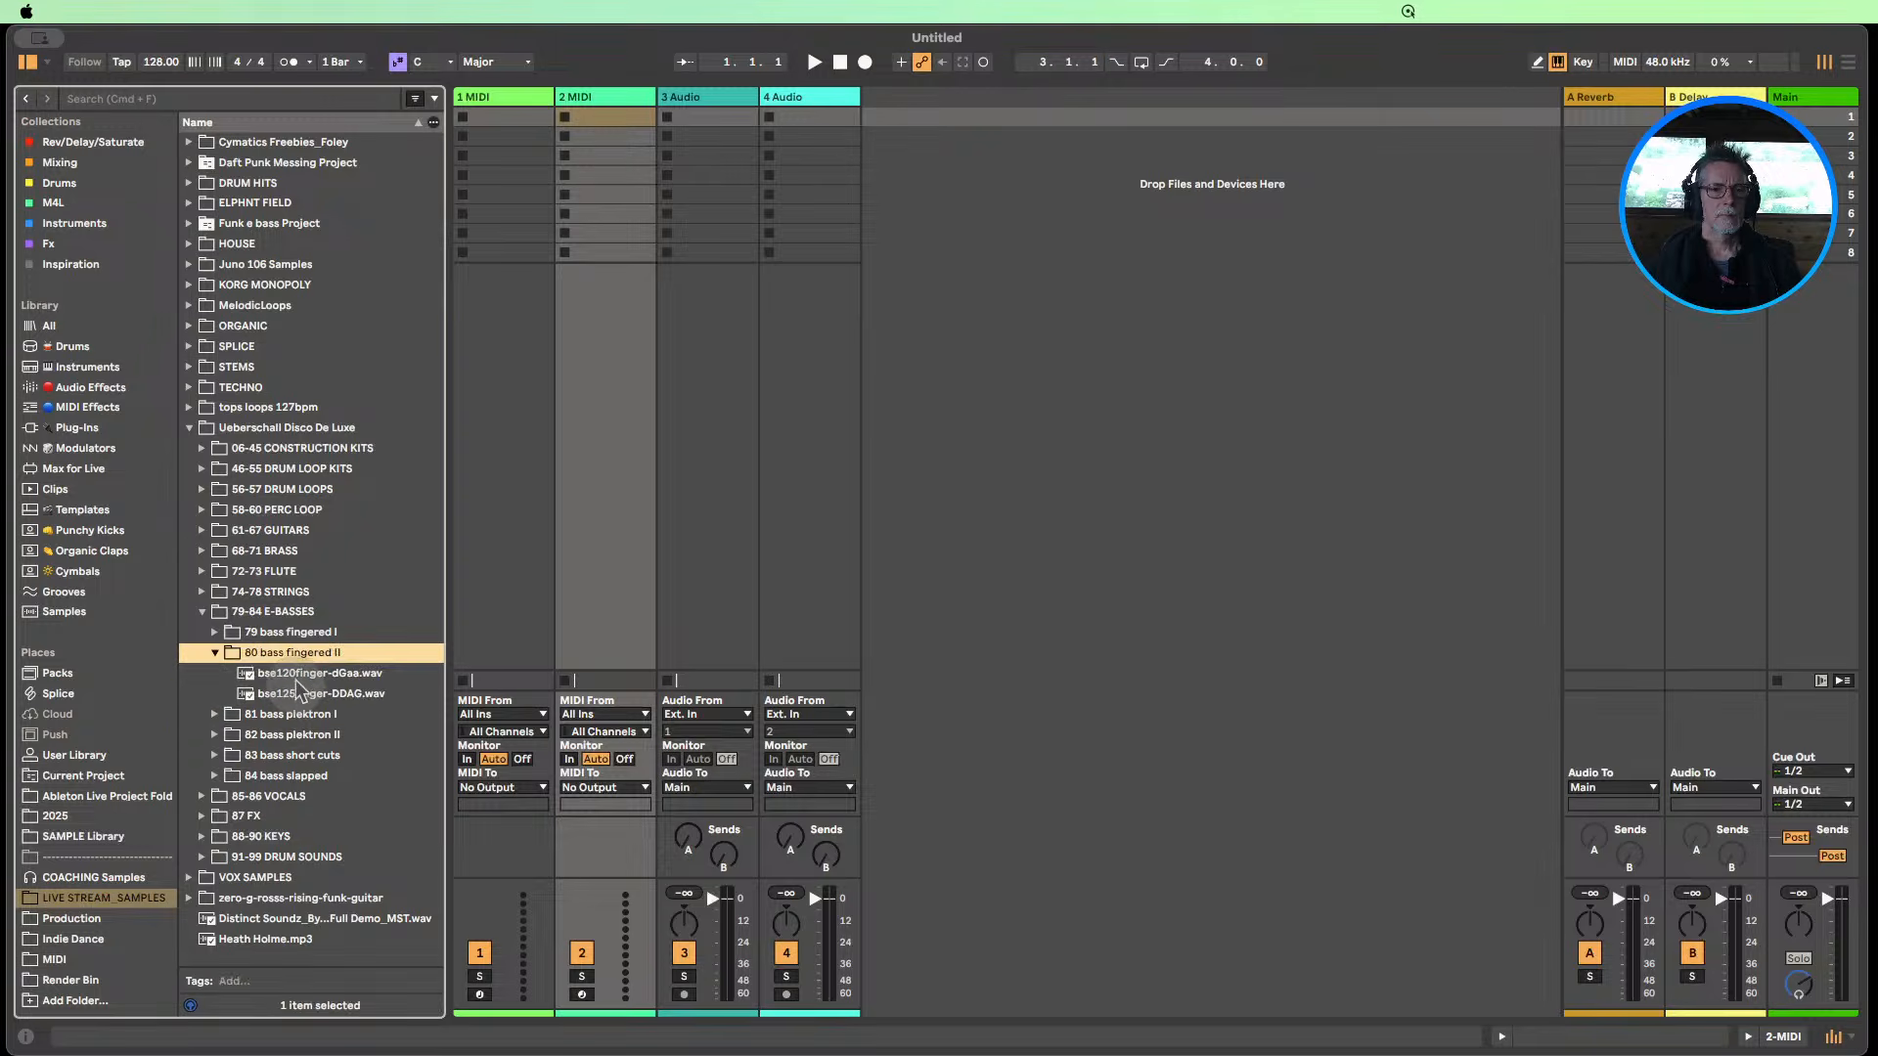
key("Down")
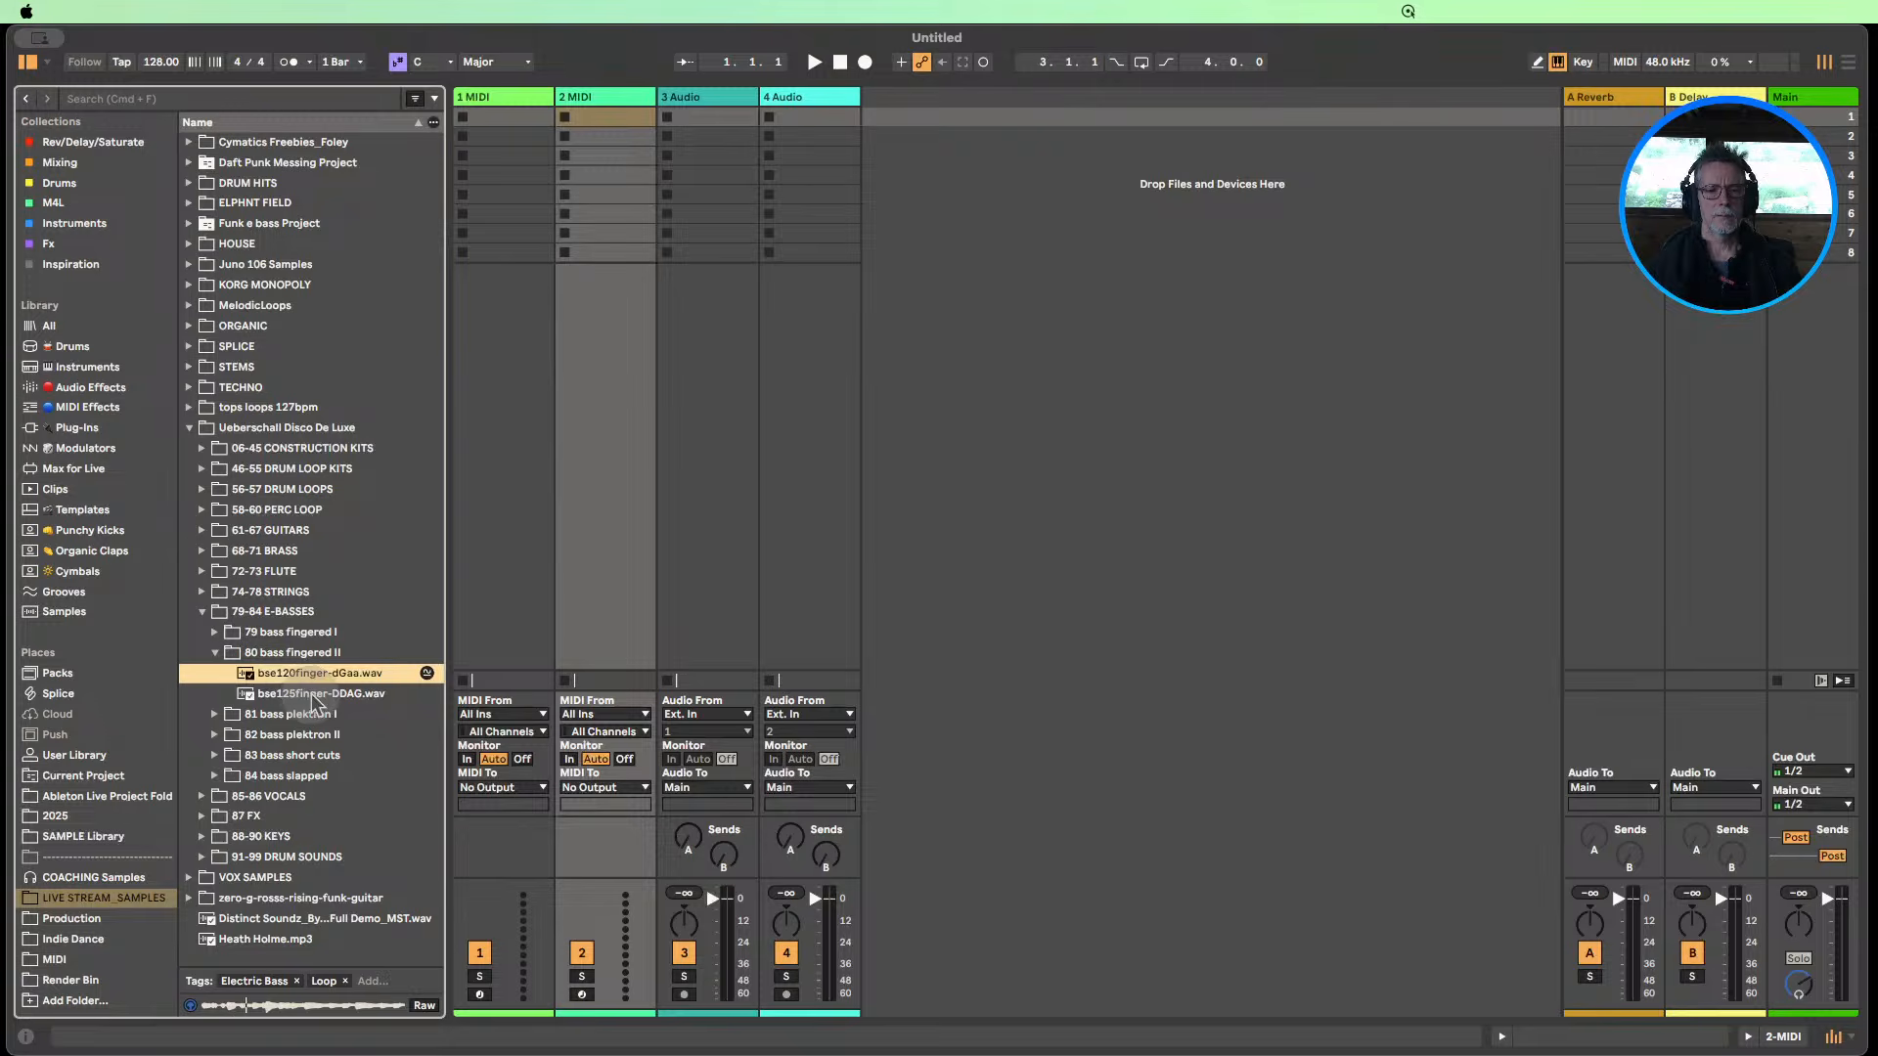
left_click(308, 693)
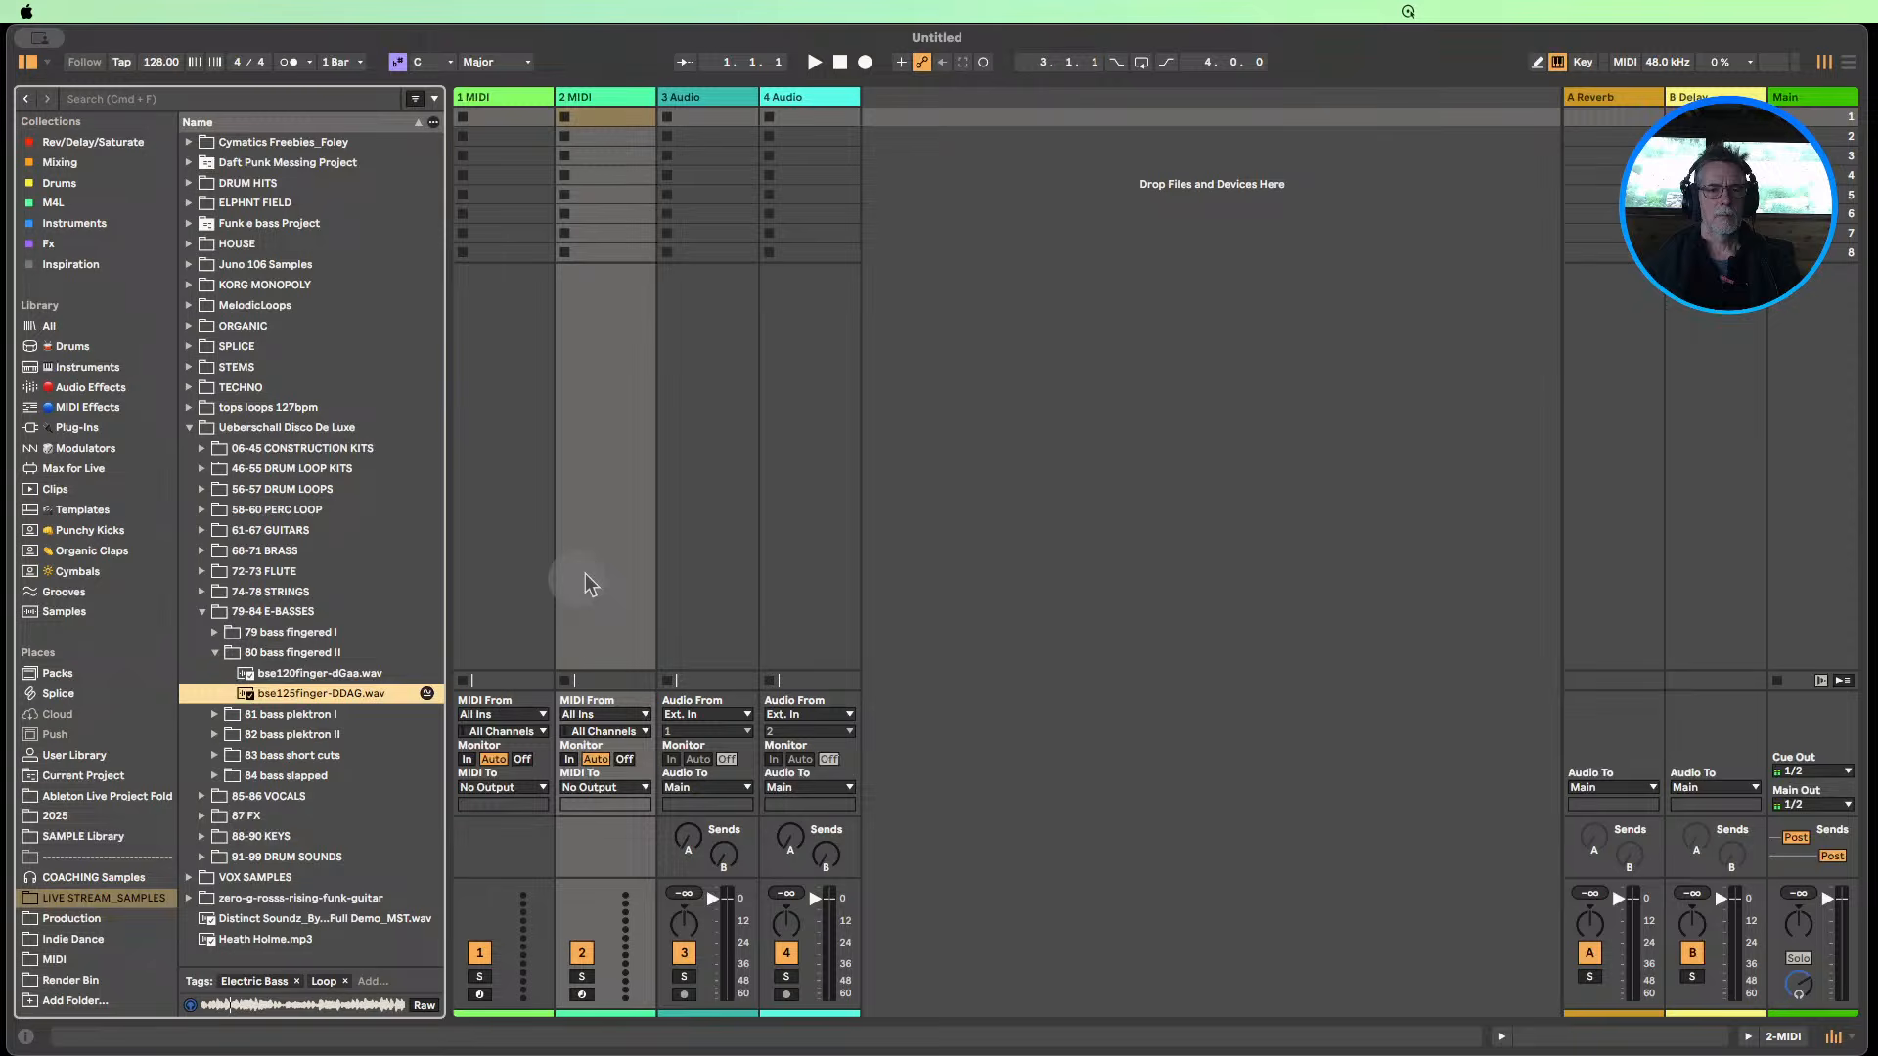
Expand the "81 bass plektron I" folder, narrow the browser slightly, and preview bse120plek-CA#F.wav and bse120plek-dCGA.wav.
left_click(214, 714)
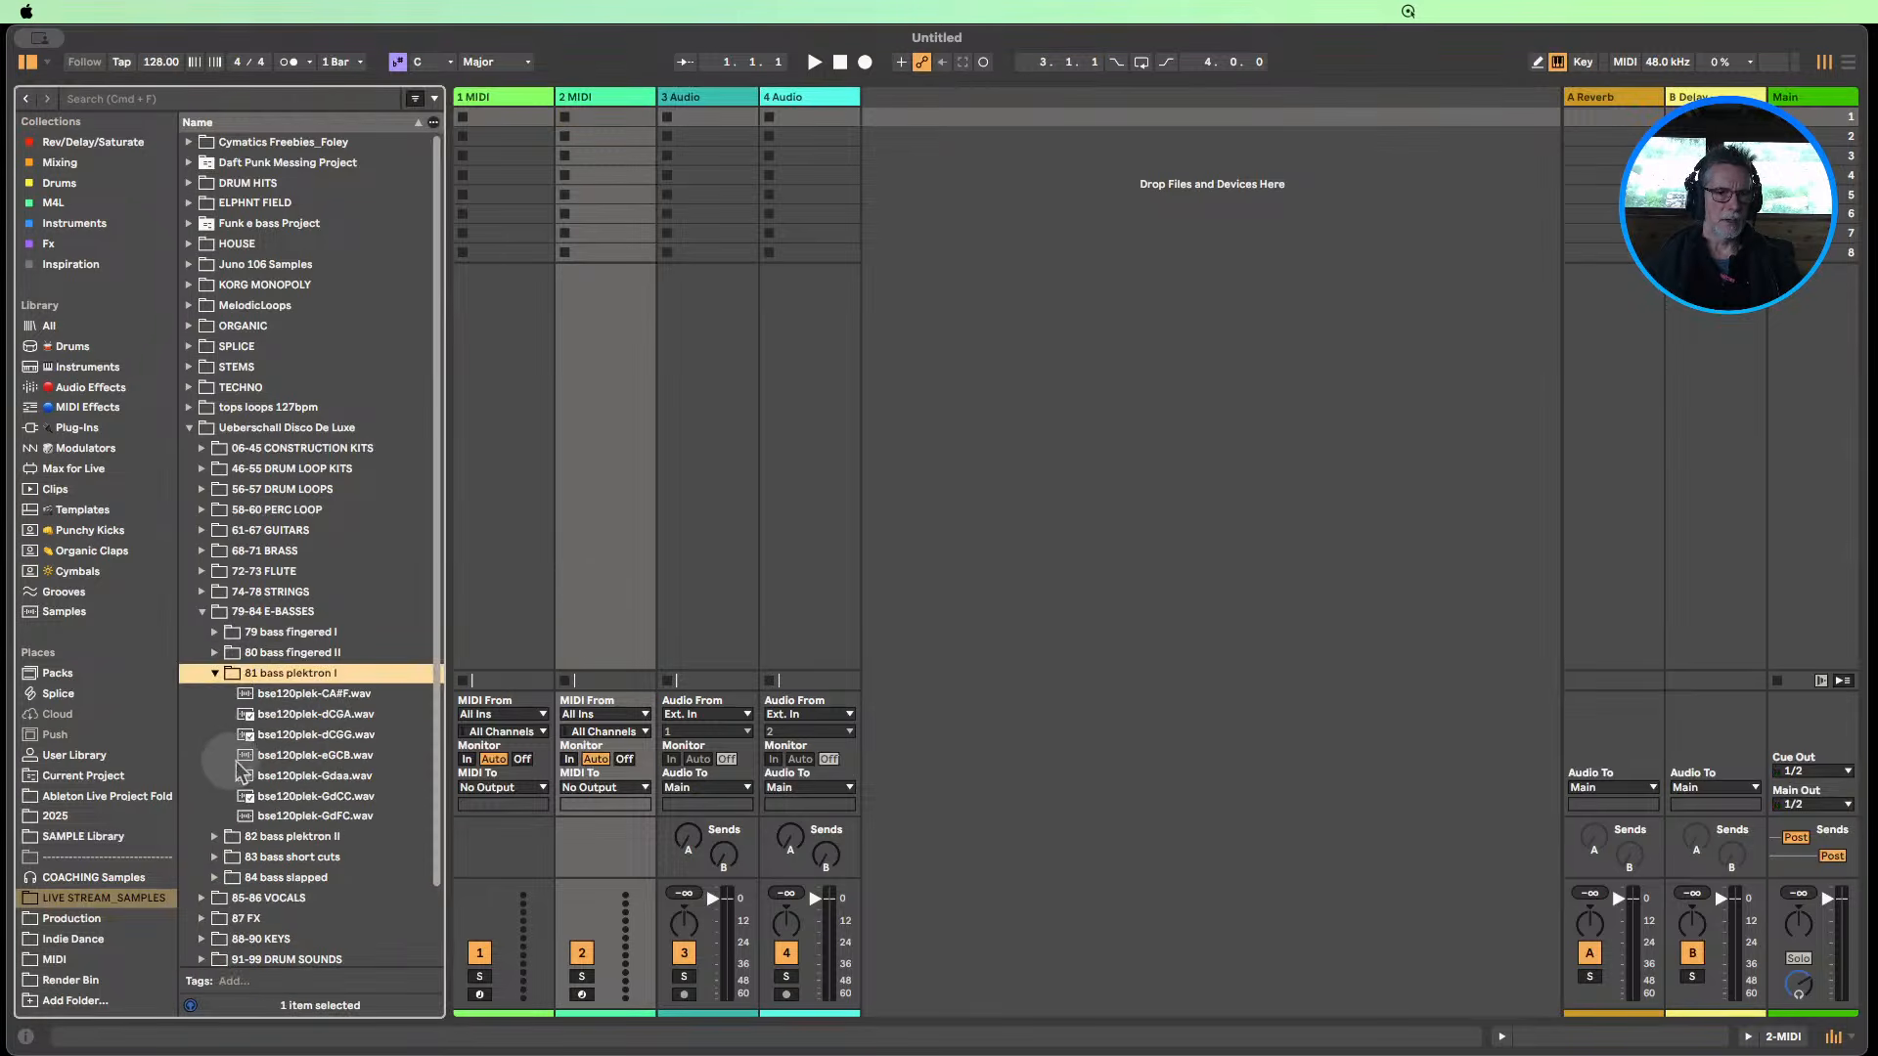
mouse_move(453, 562)
left_mouse_down()
mouse_move(578, 541)
mouse_move(436, 535)
left_mouse_up()
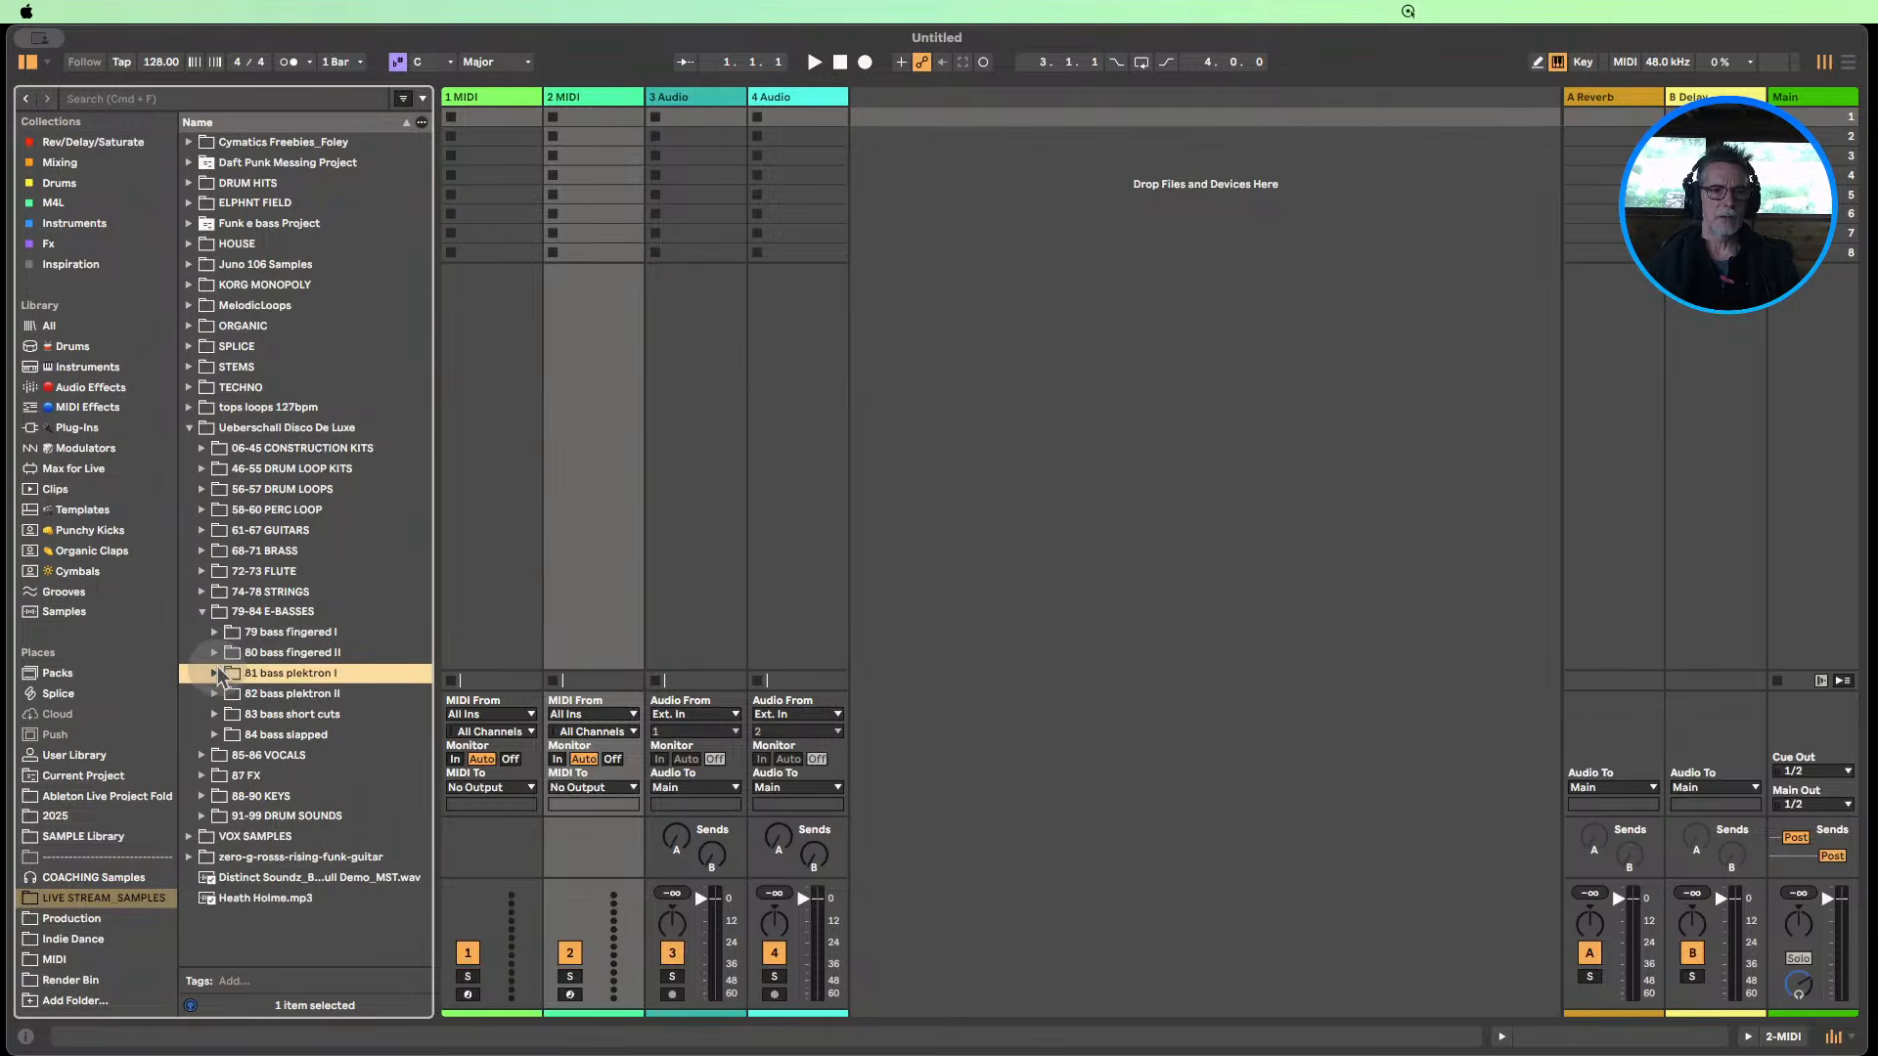
left_click(337, 697)
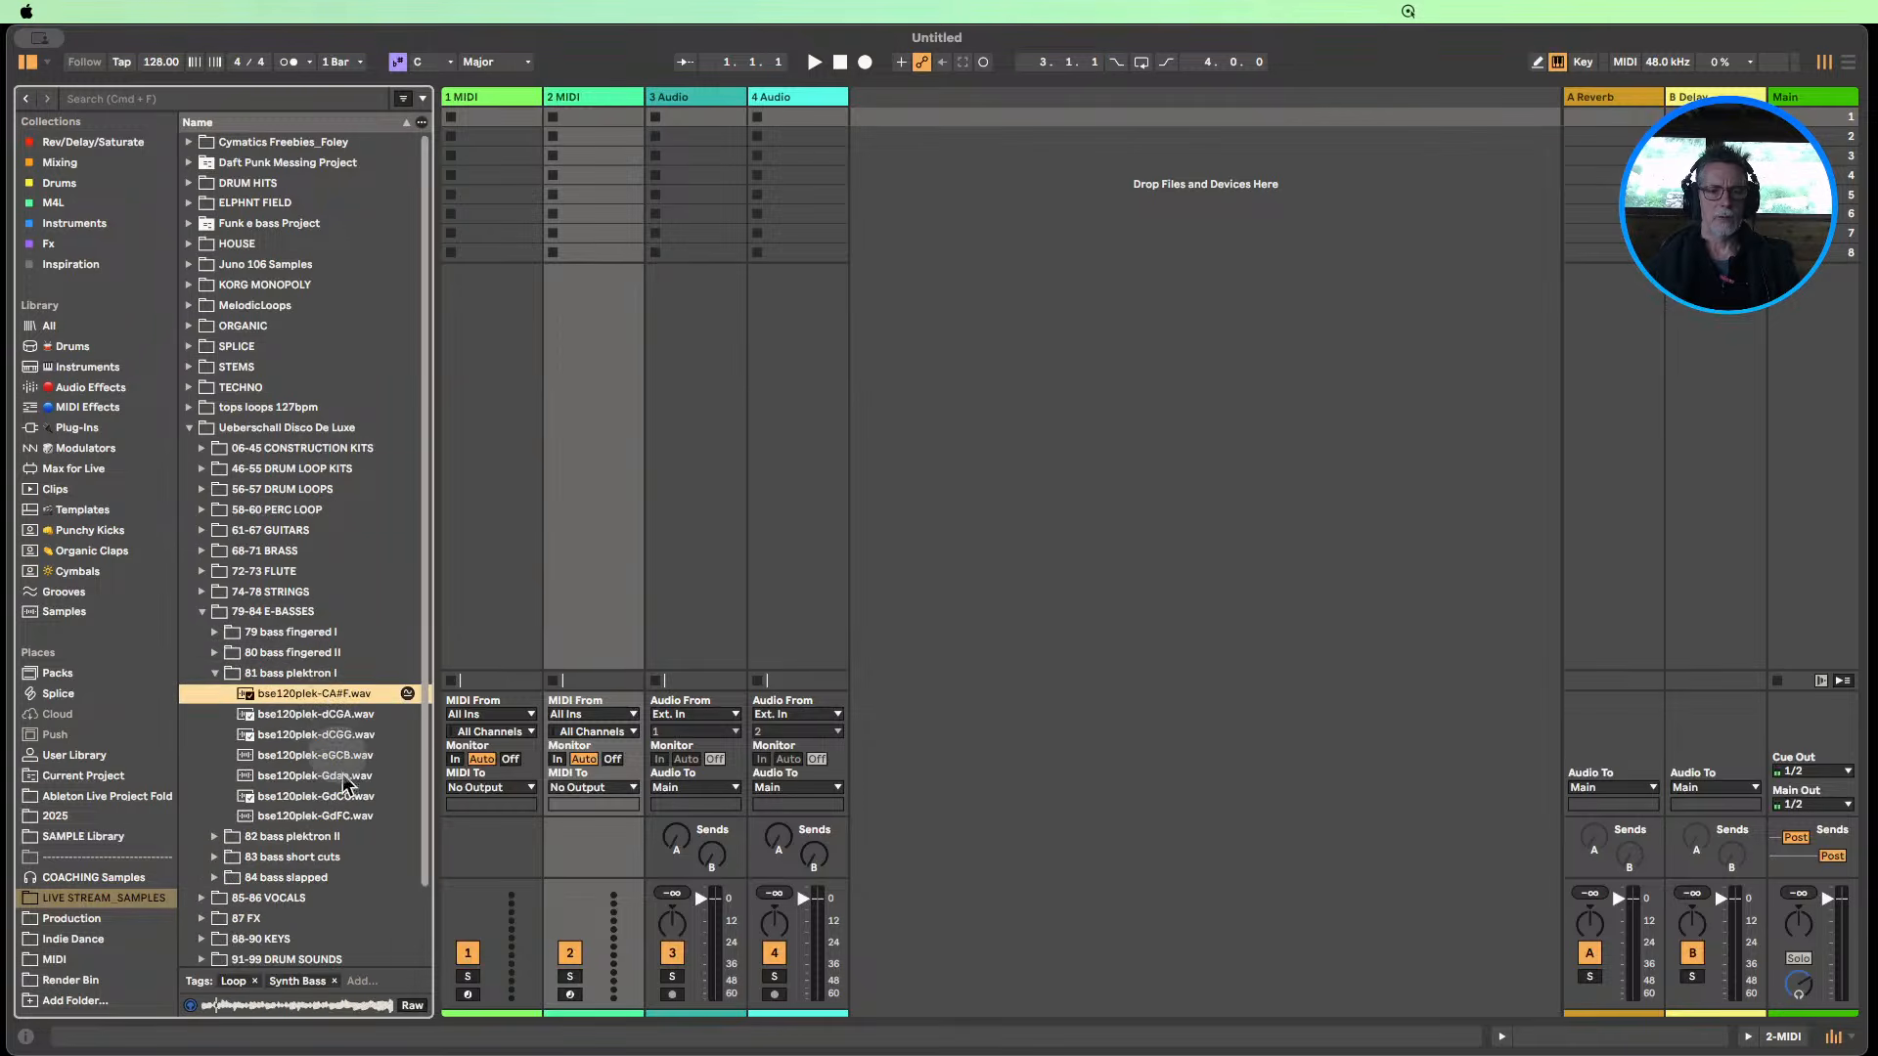
left_click(323, 716)
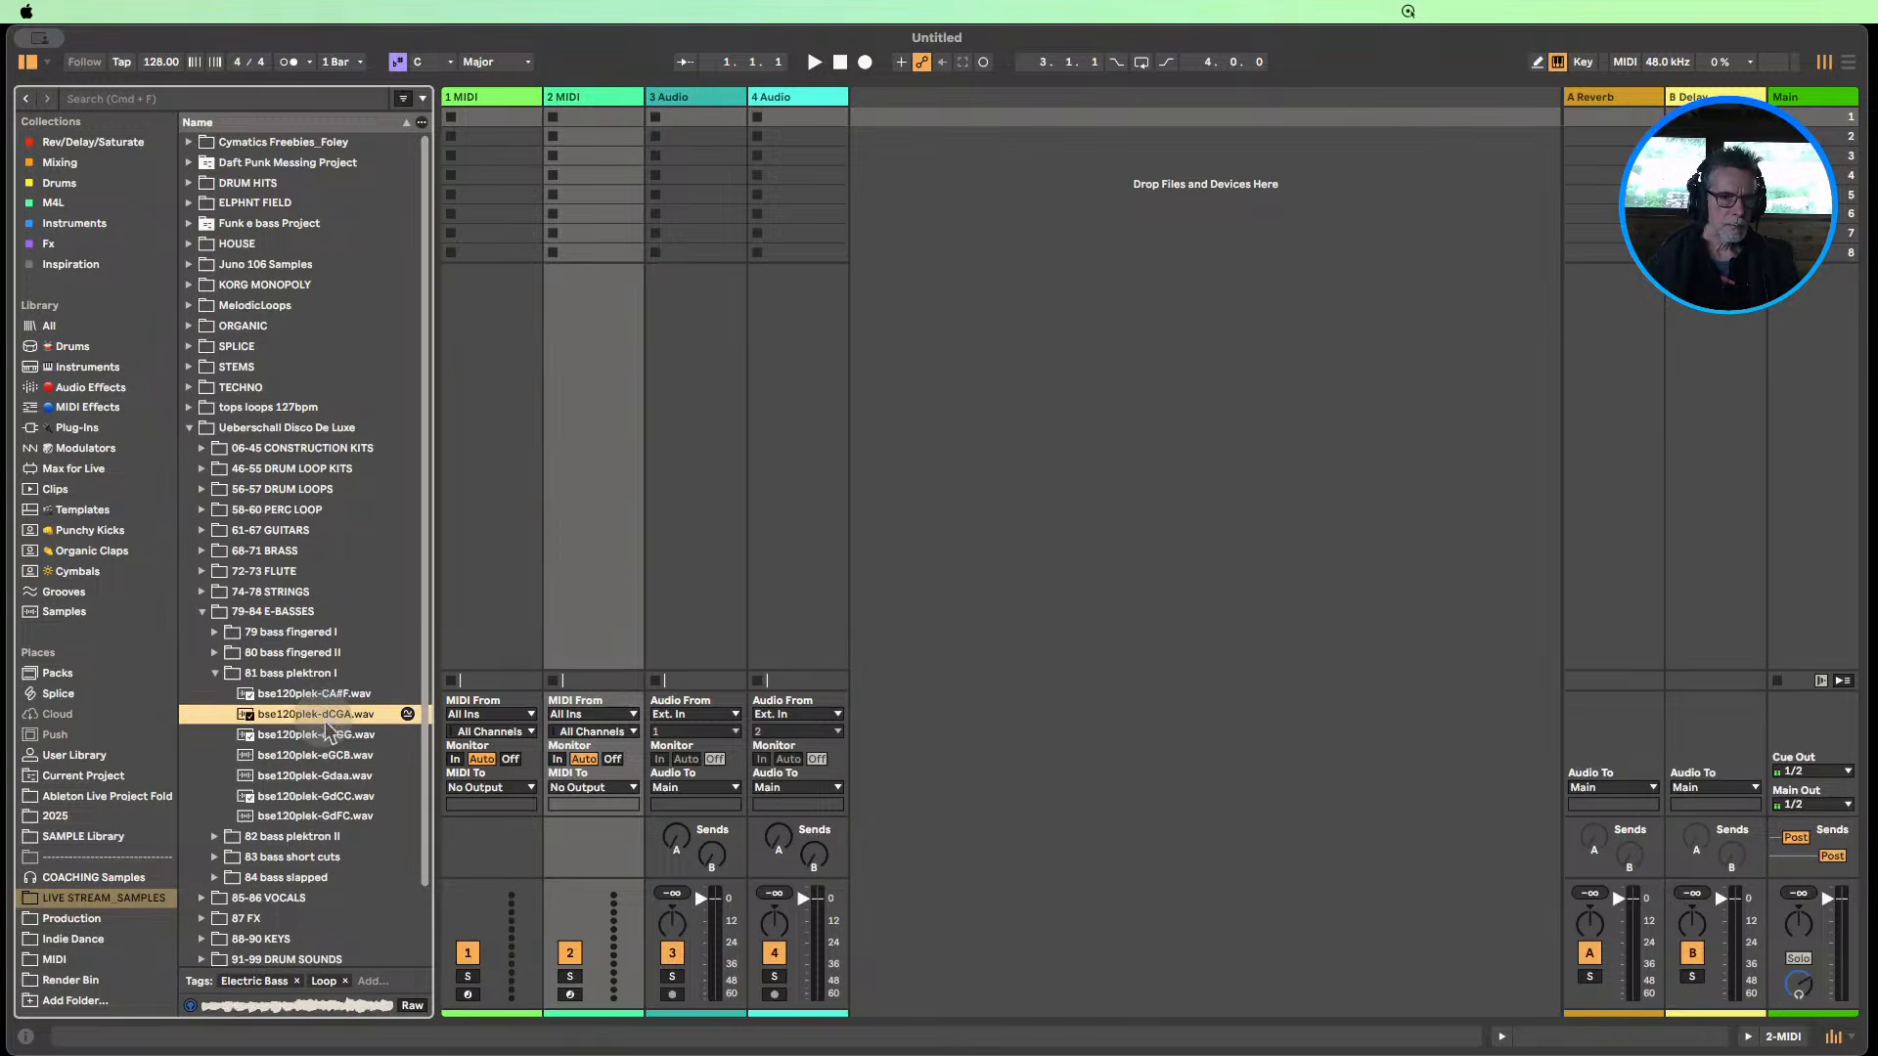
Return to the "80 bass fingered II" folder and compare bse120finger-dGaa.wav with bse125finger-DDAG.wav.
left_click(214, 653)
left_click(294, 693)
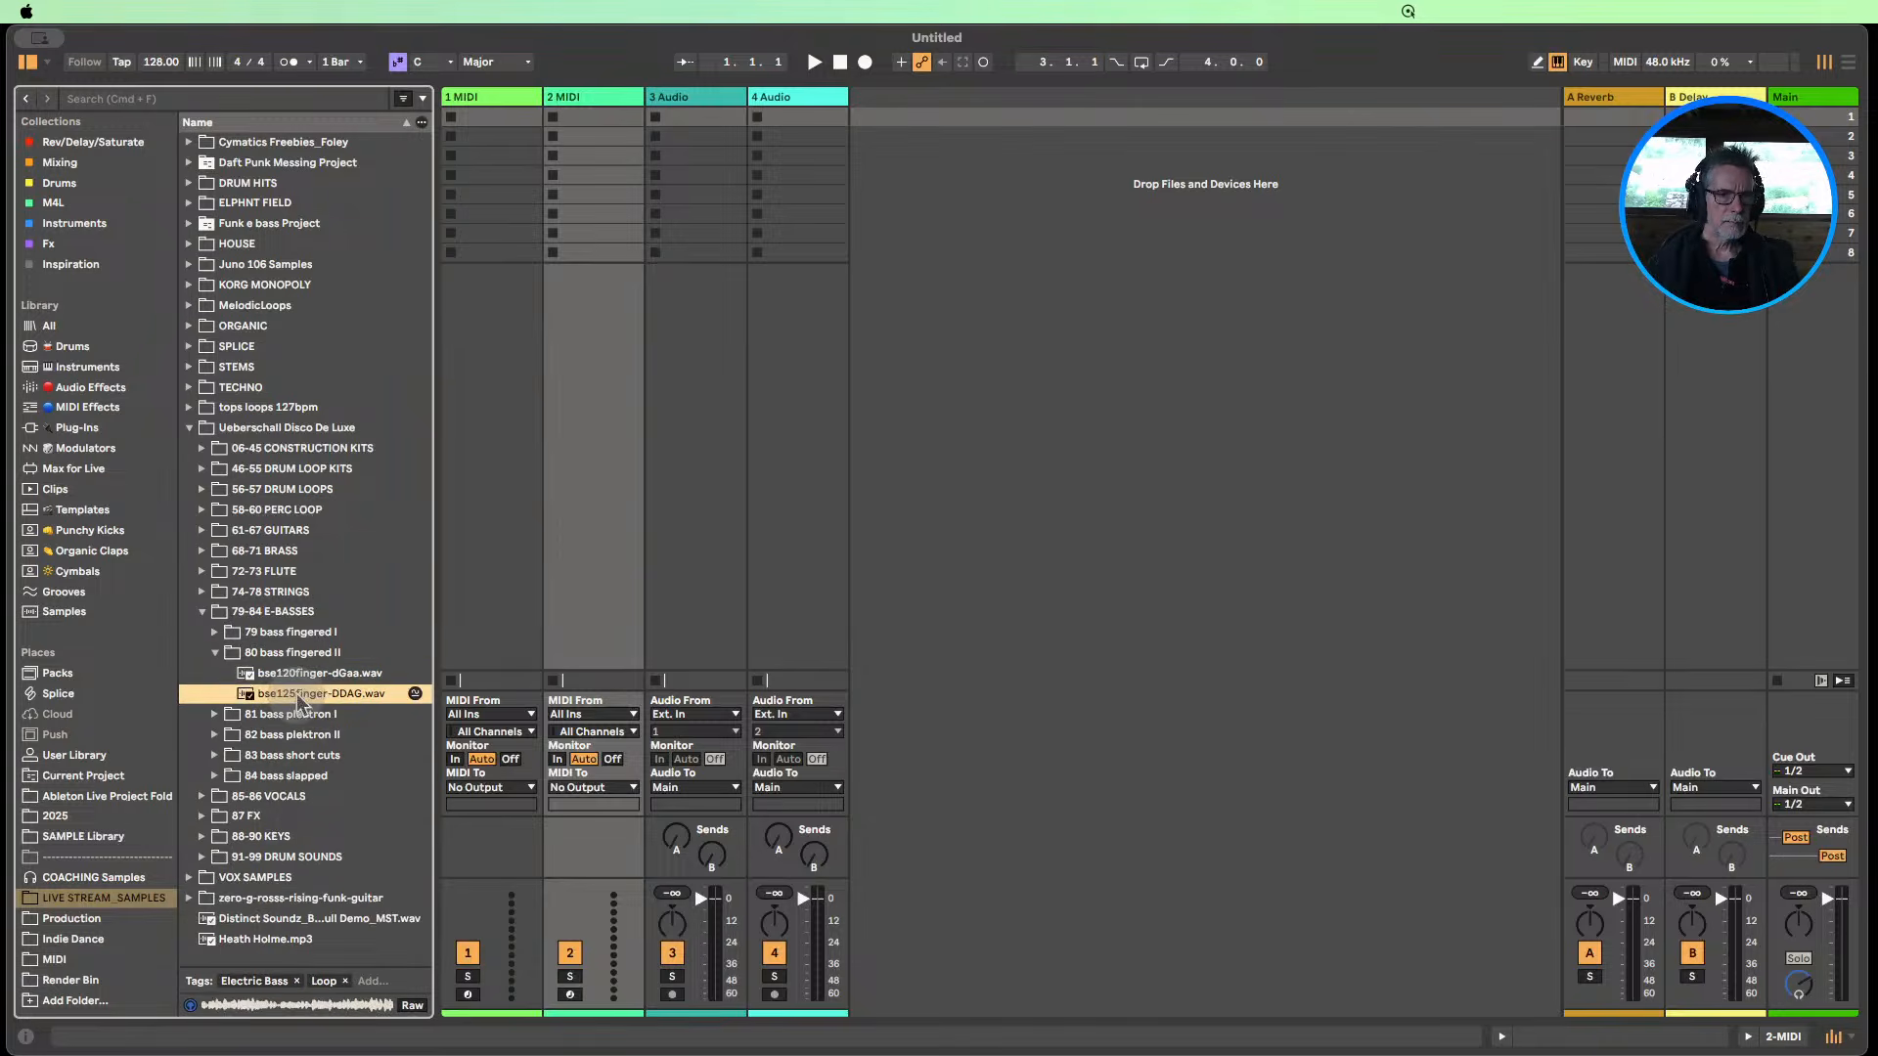
left_click(291, 674)
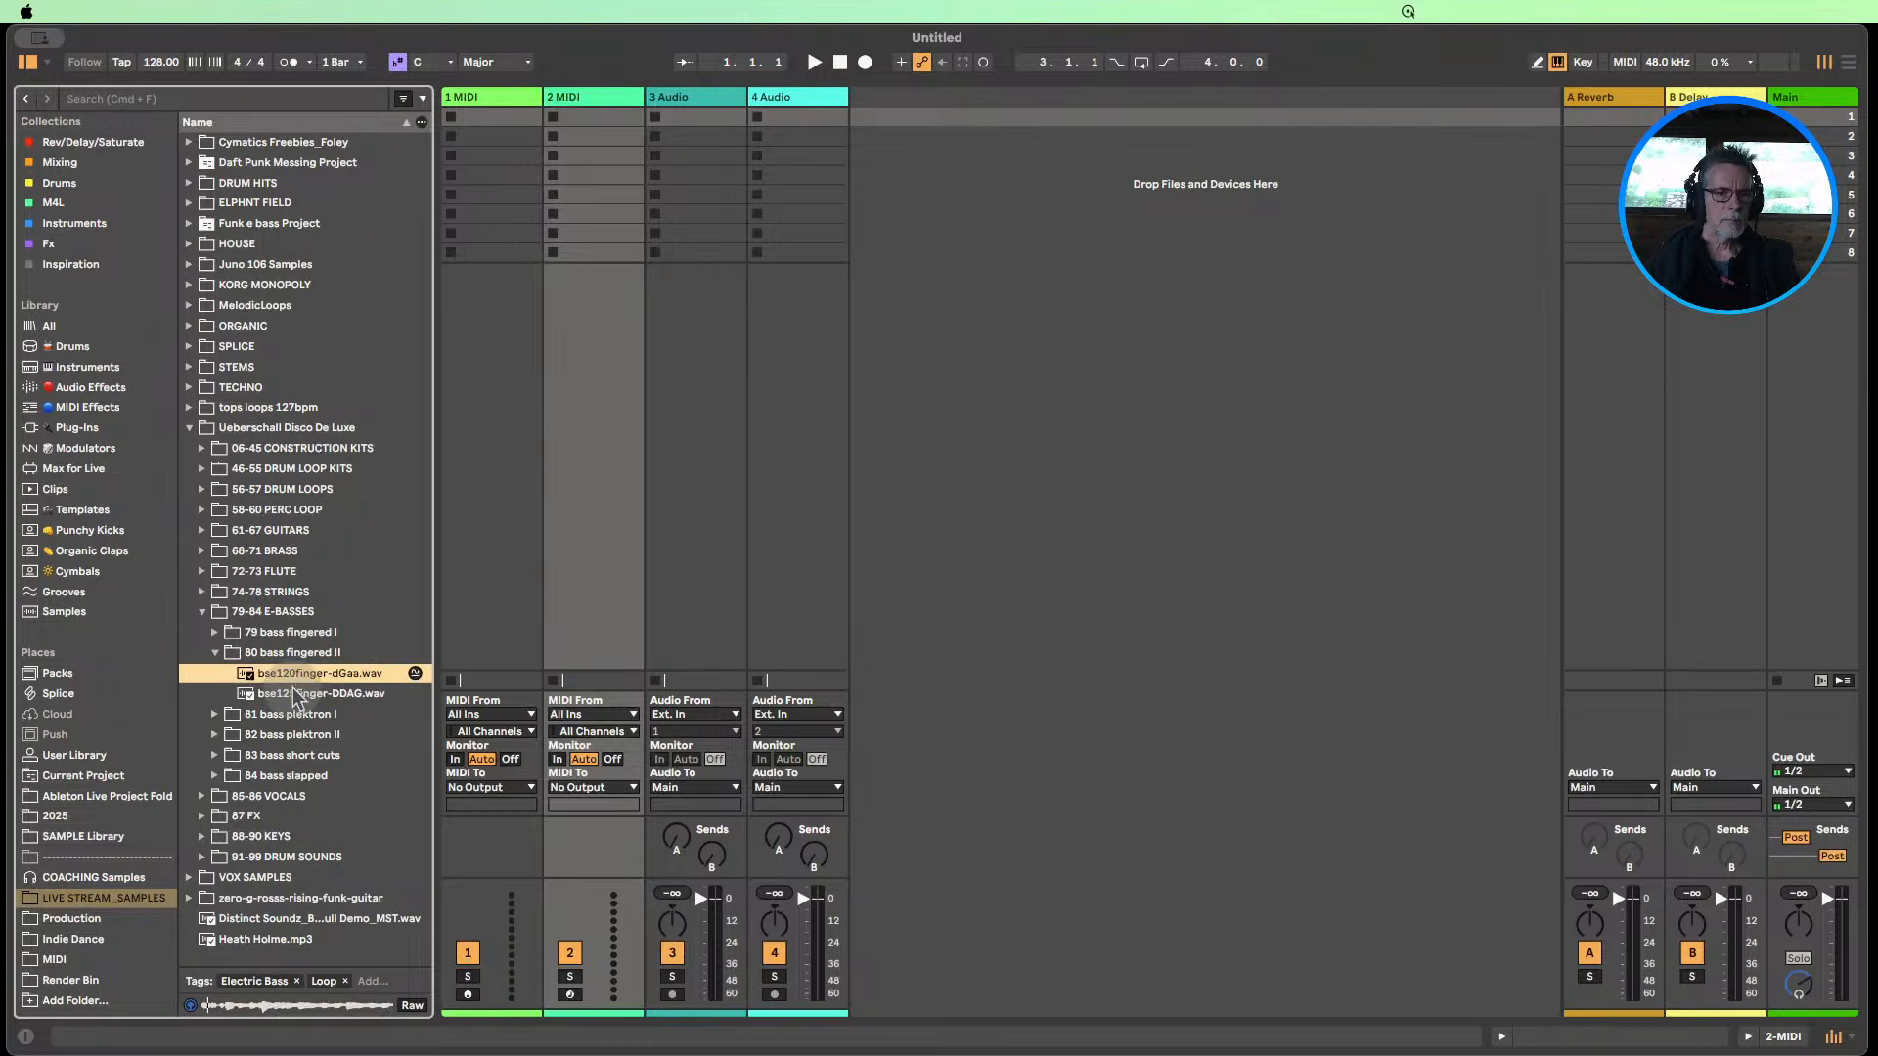
left_click(298, 695)
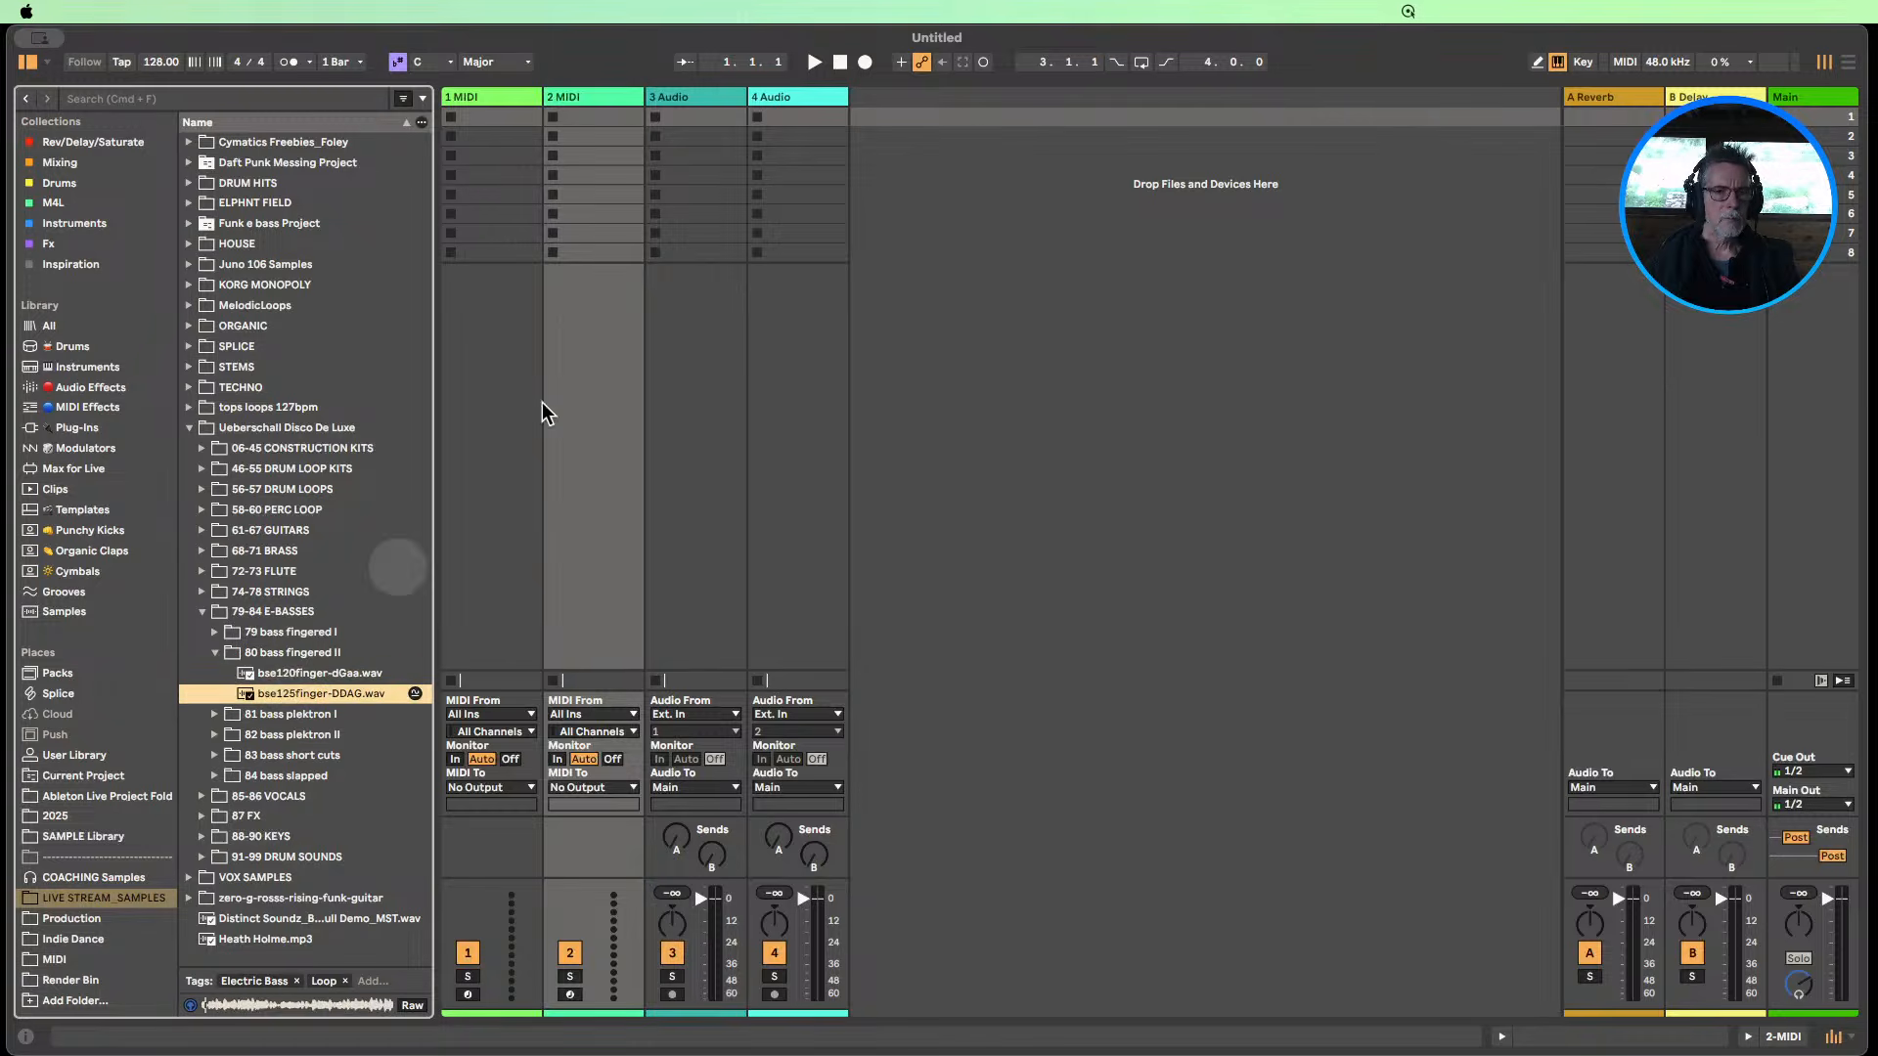
Load bse125finger-DDAG.wav into Simpler on the second MIDI track and move its sample start about a quarter of the way in.
left_click(598, 98)
left_click(597, 98)
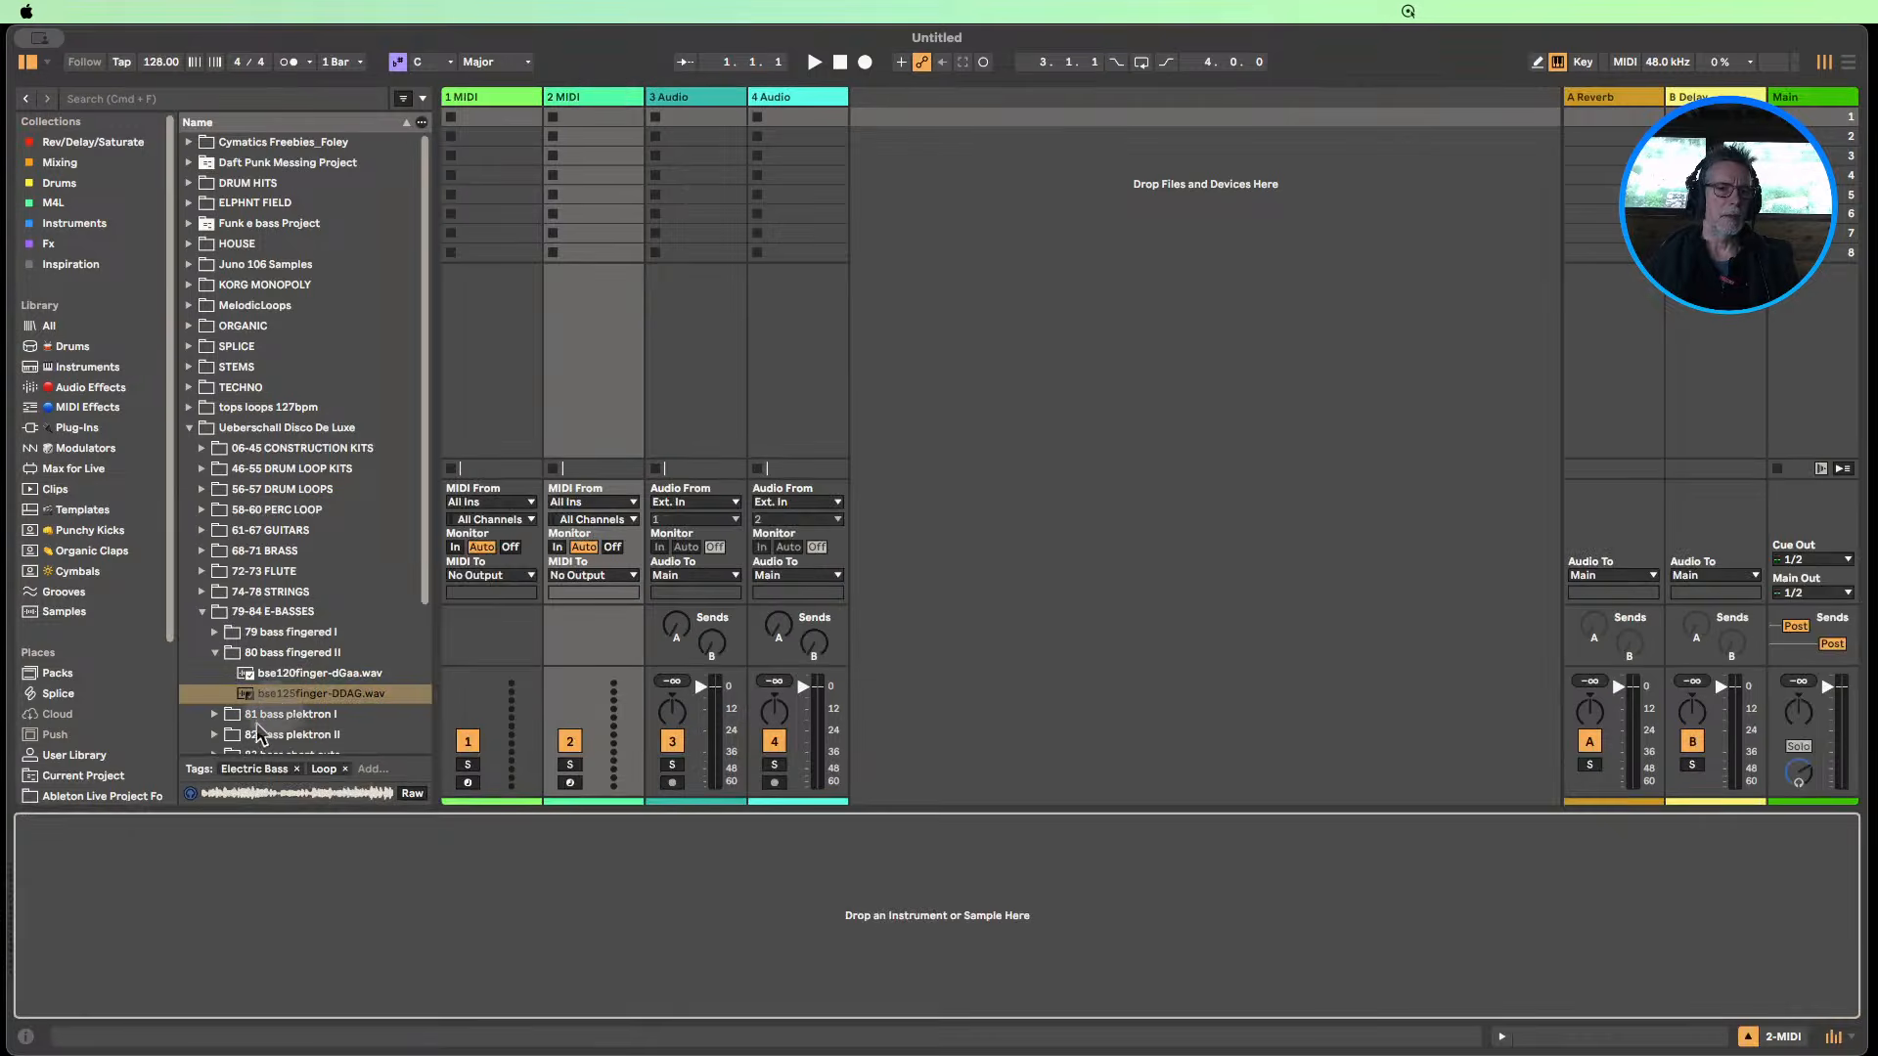
left_click_drag(279, 693, 337, 885)
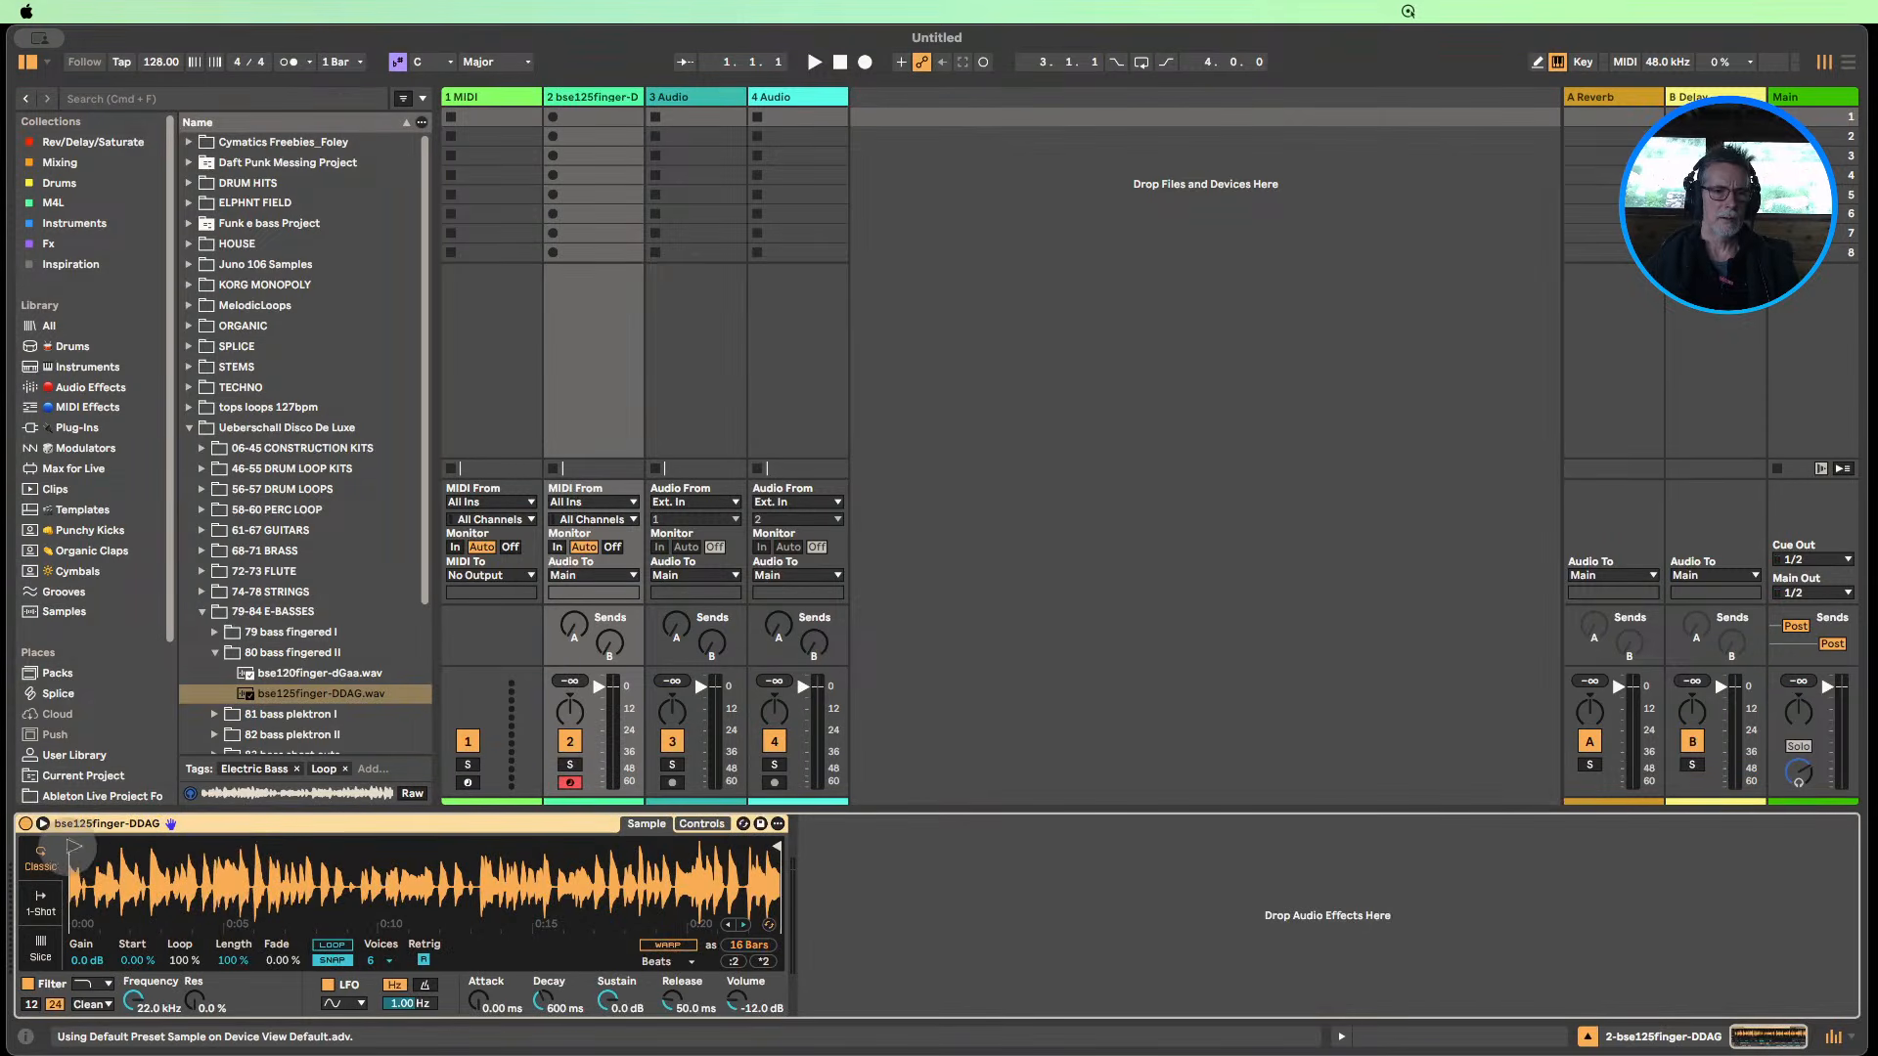
mouse_move(74, 845)
left_mouse_down()
mouse_move(401, 857)
mouse_move(348, 851)
left_mouse_up()
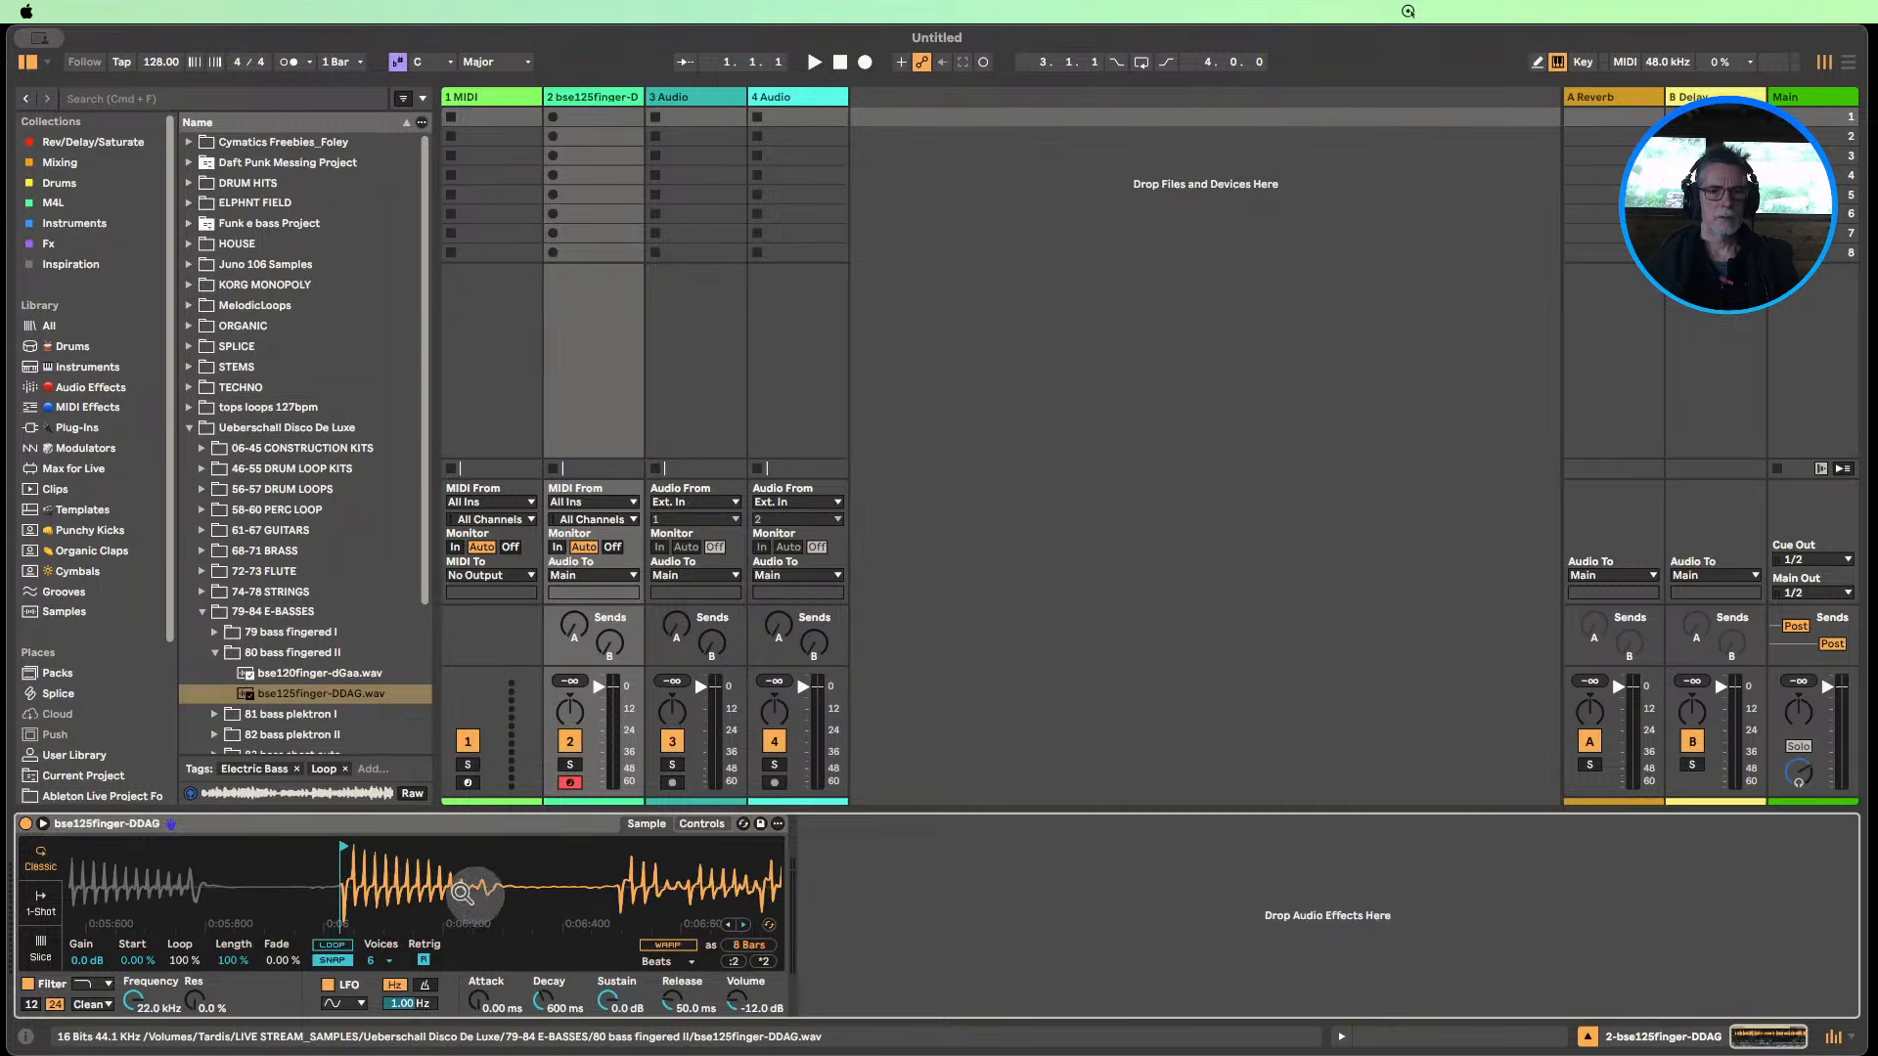
left_click_drag(476, 895, 475, 821)
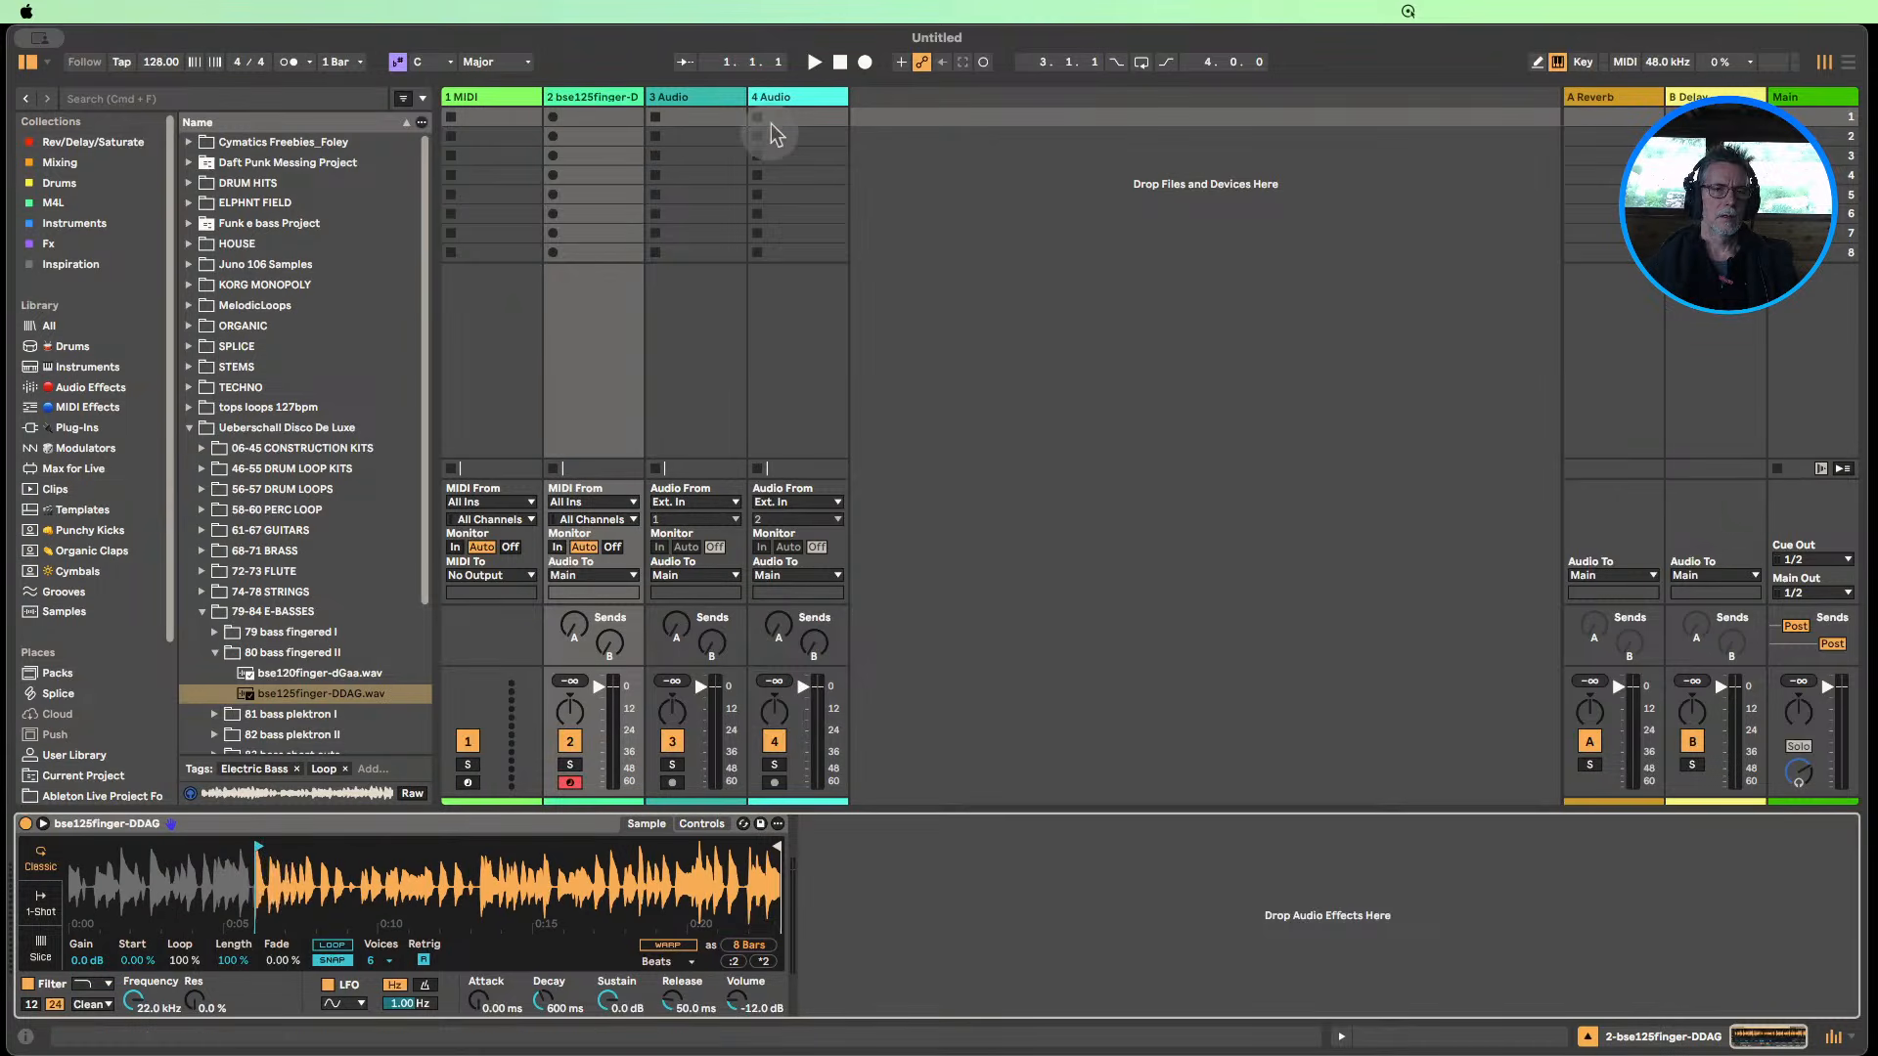
Create an empty MIDI clip in the bass track's first slot and choose the Seed generator for it.
left_click(602, 116)
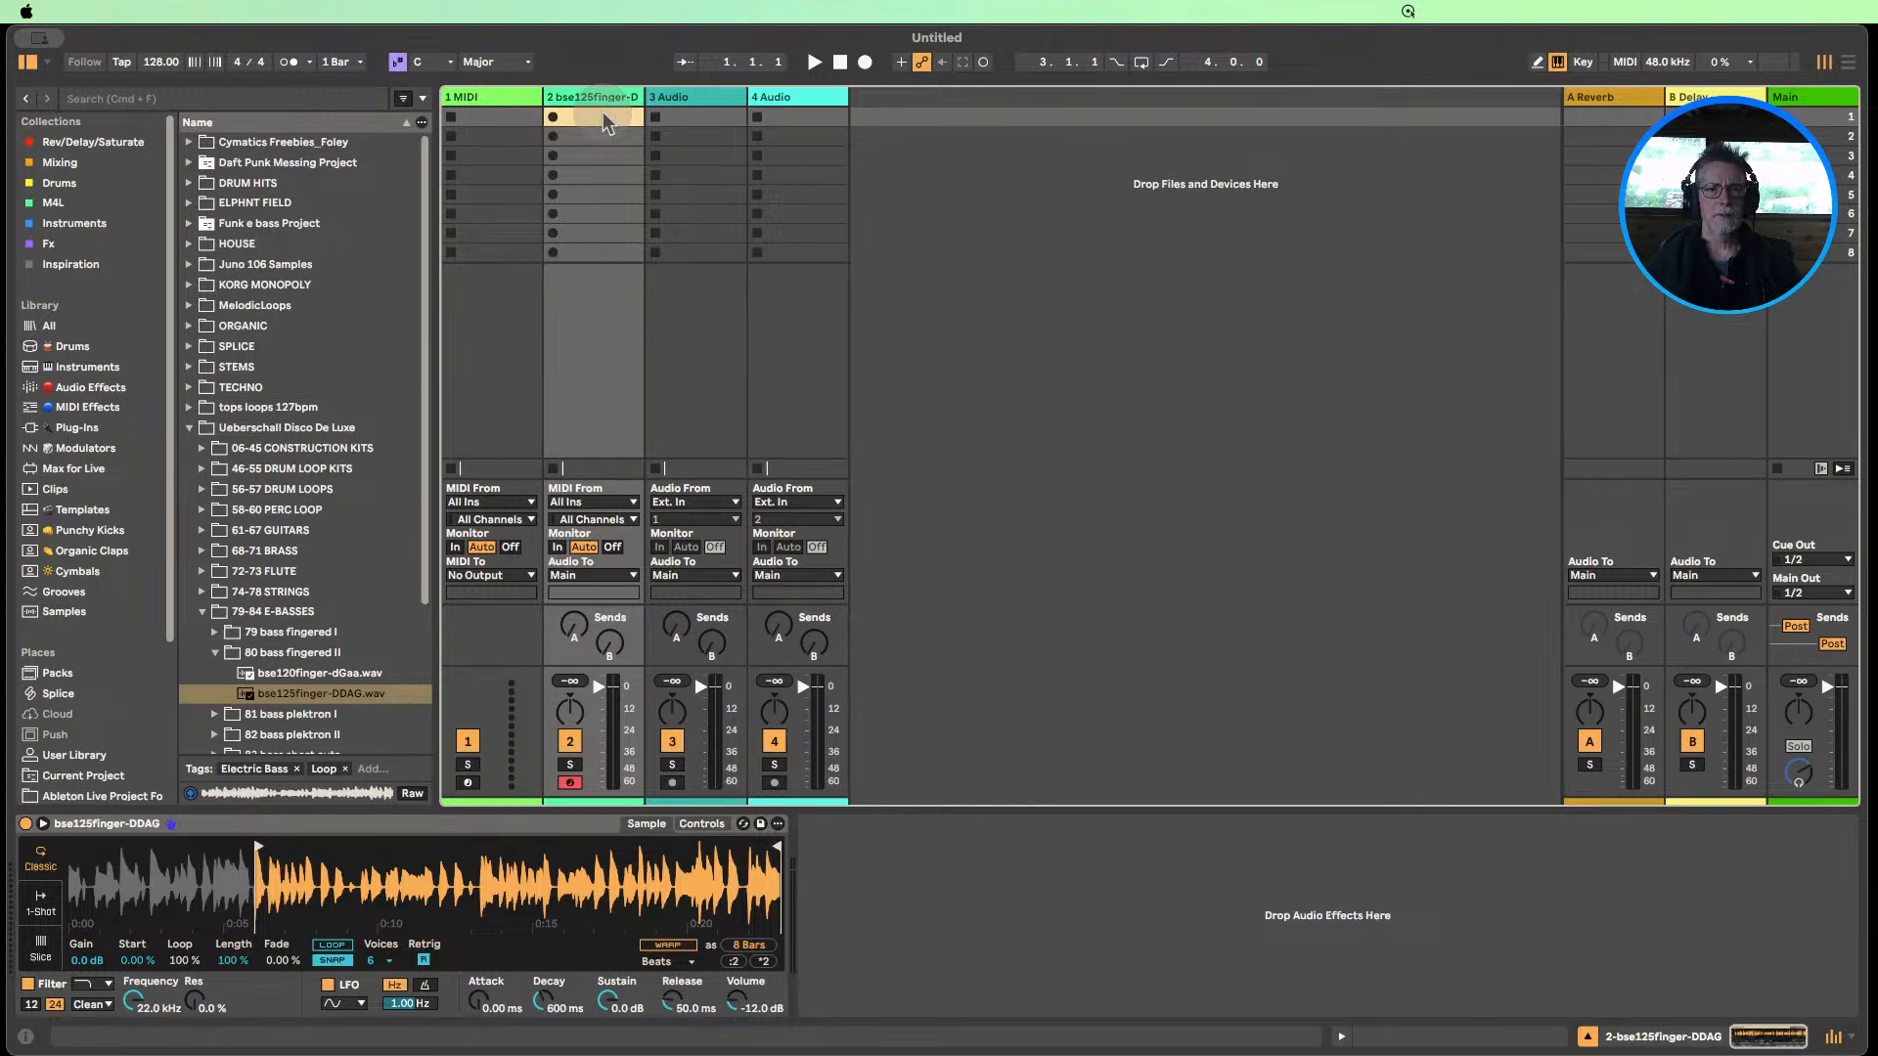
double_click(595, 114)
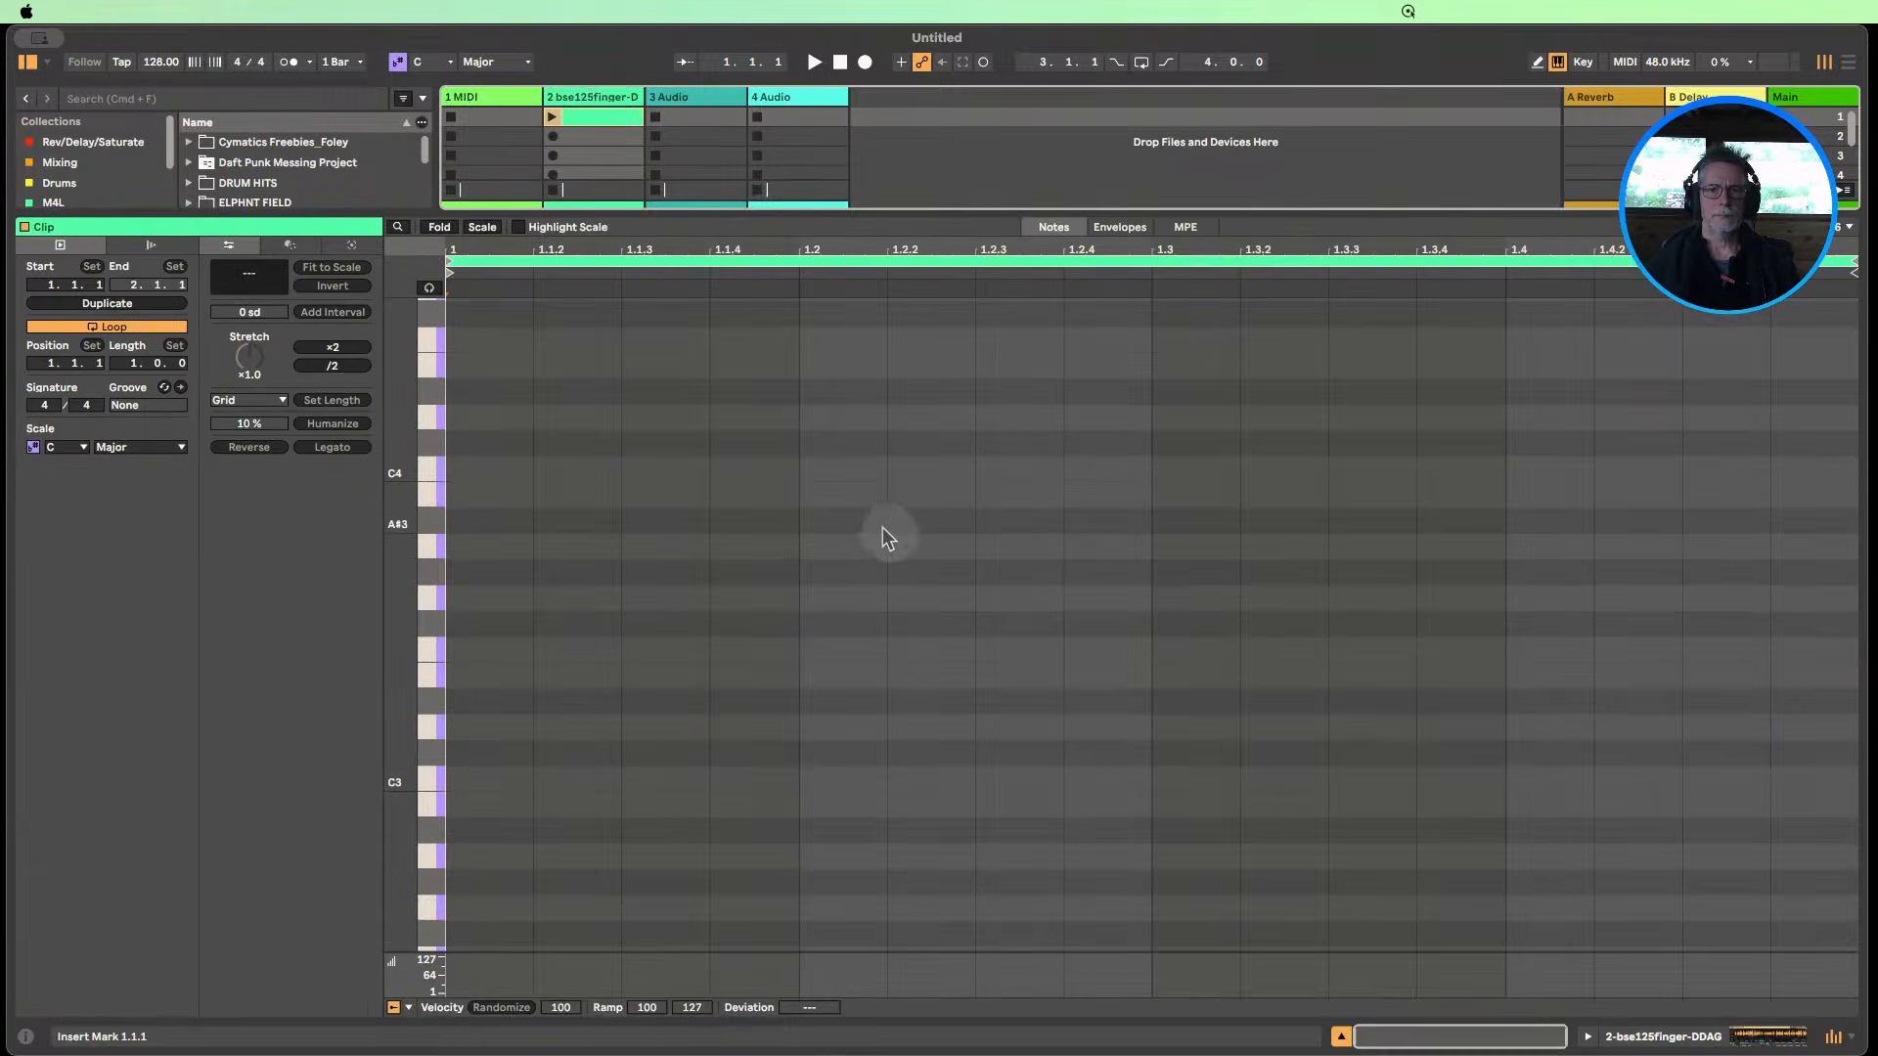
left_click(362, 250)
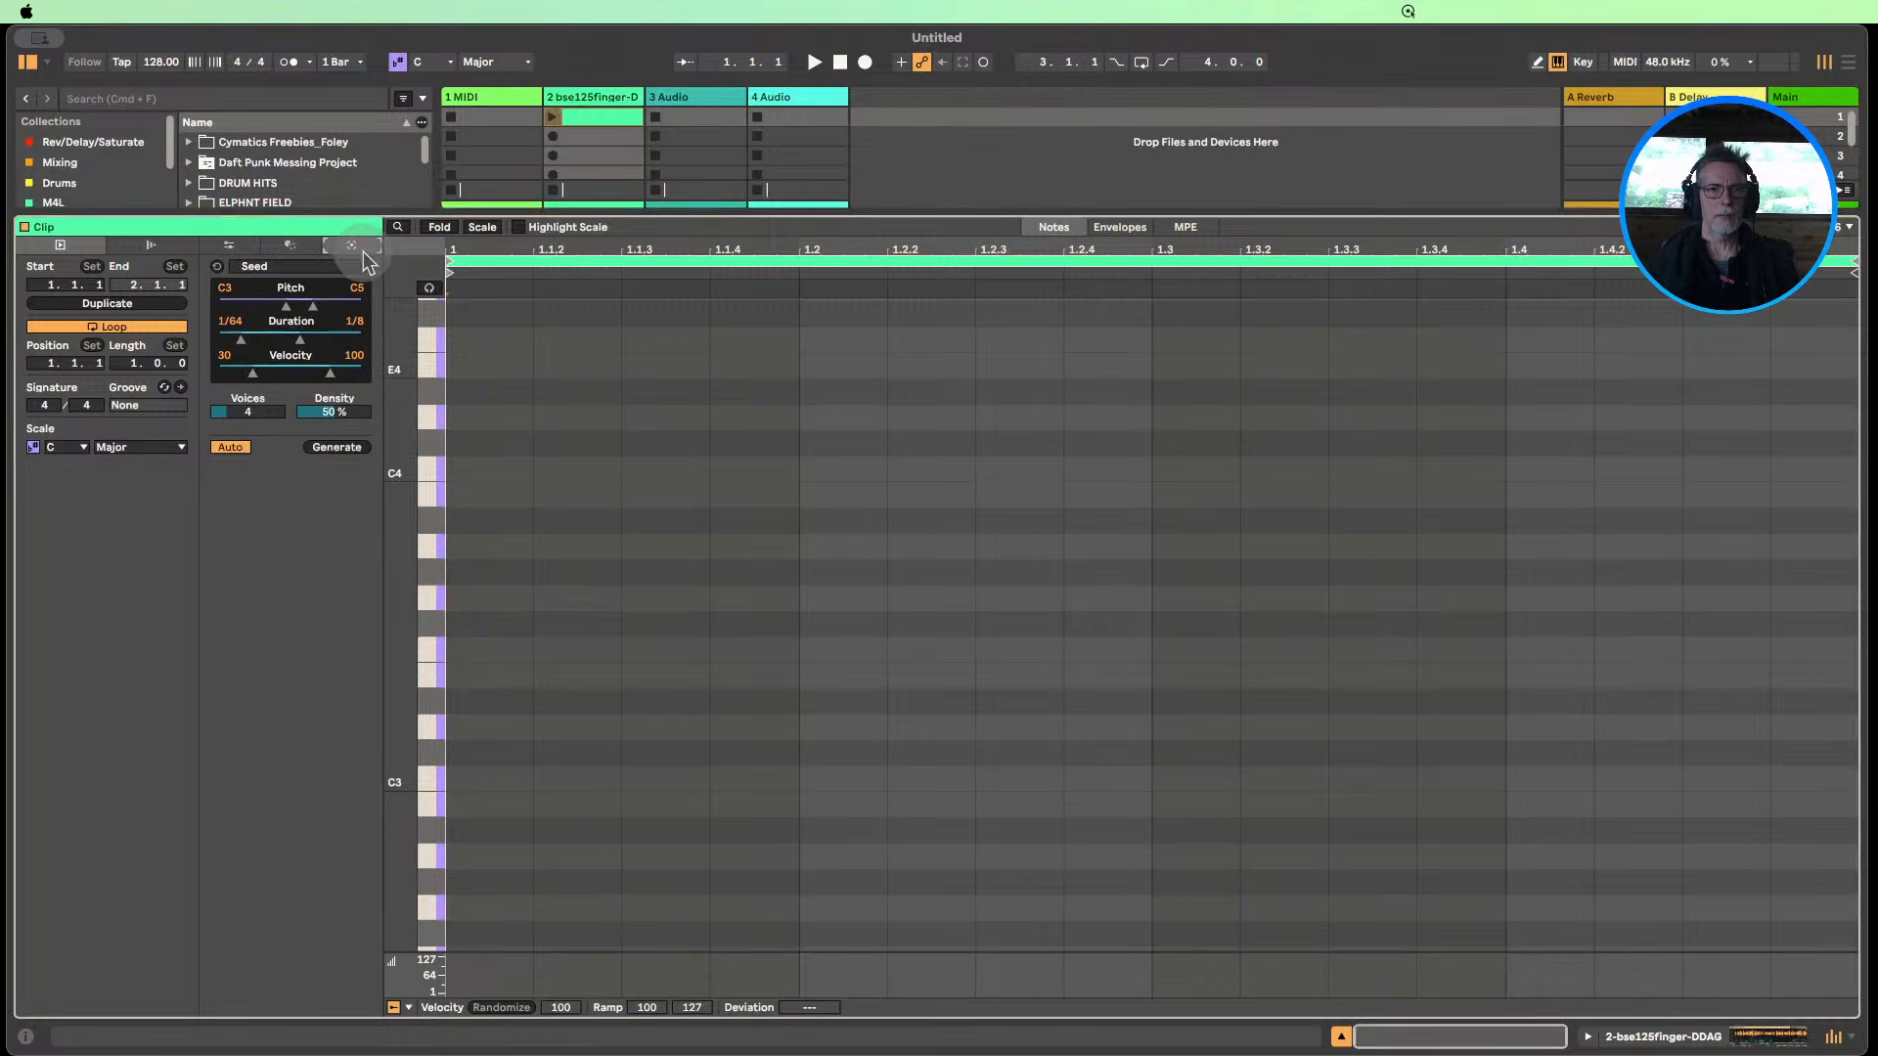
left_click(289, 268)
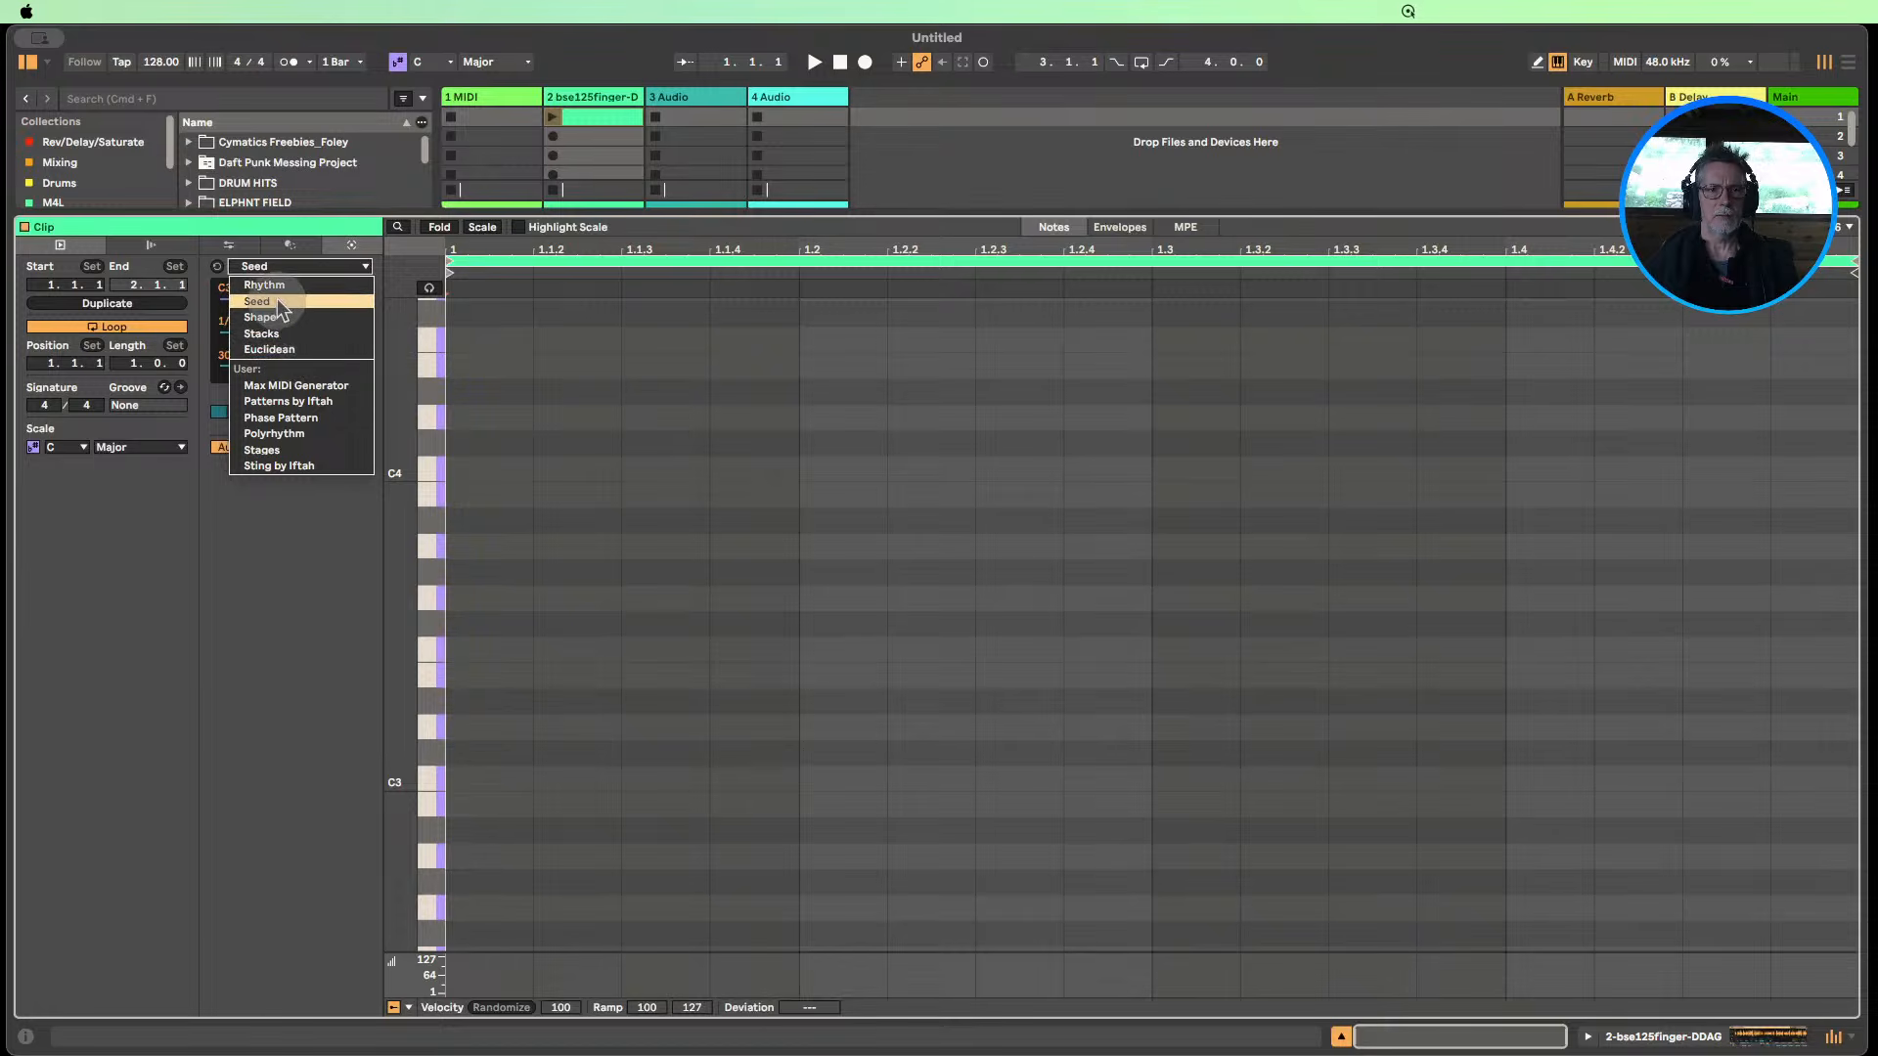
left_click(279, 303)
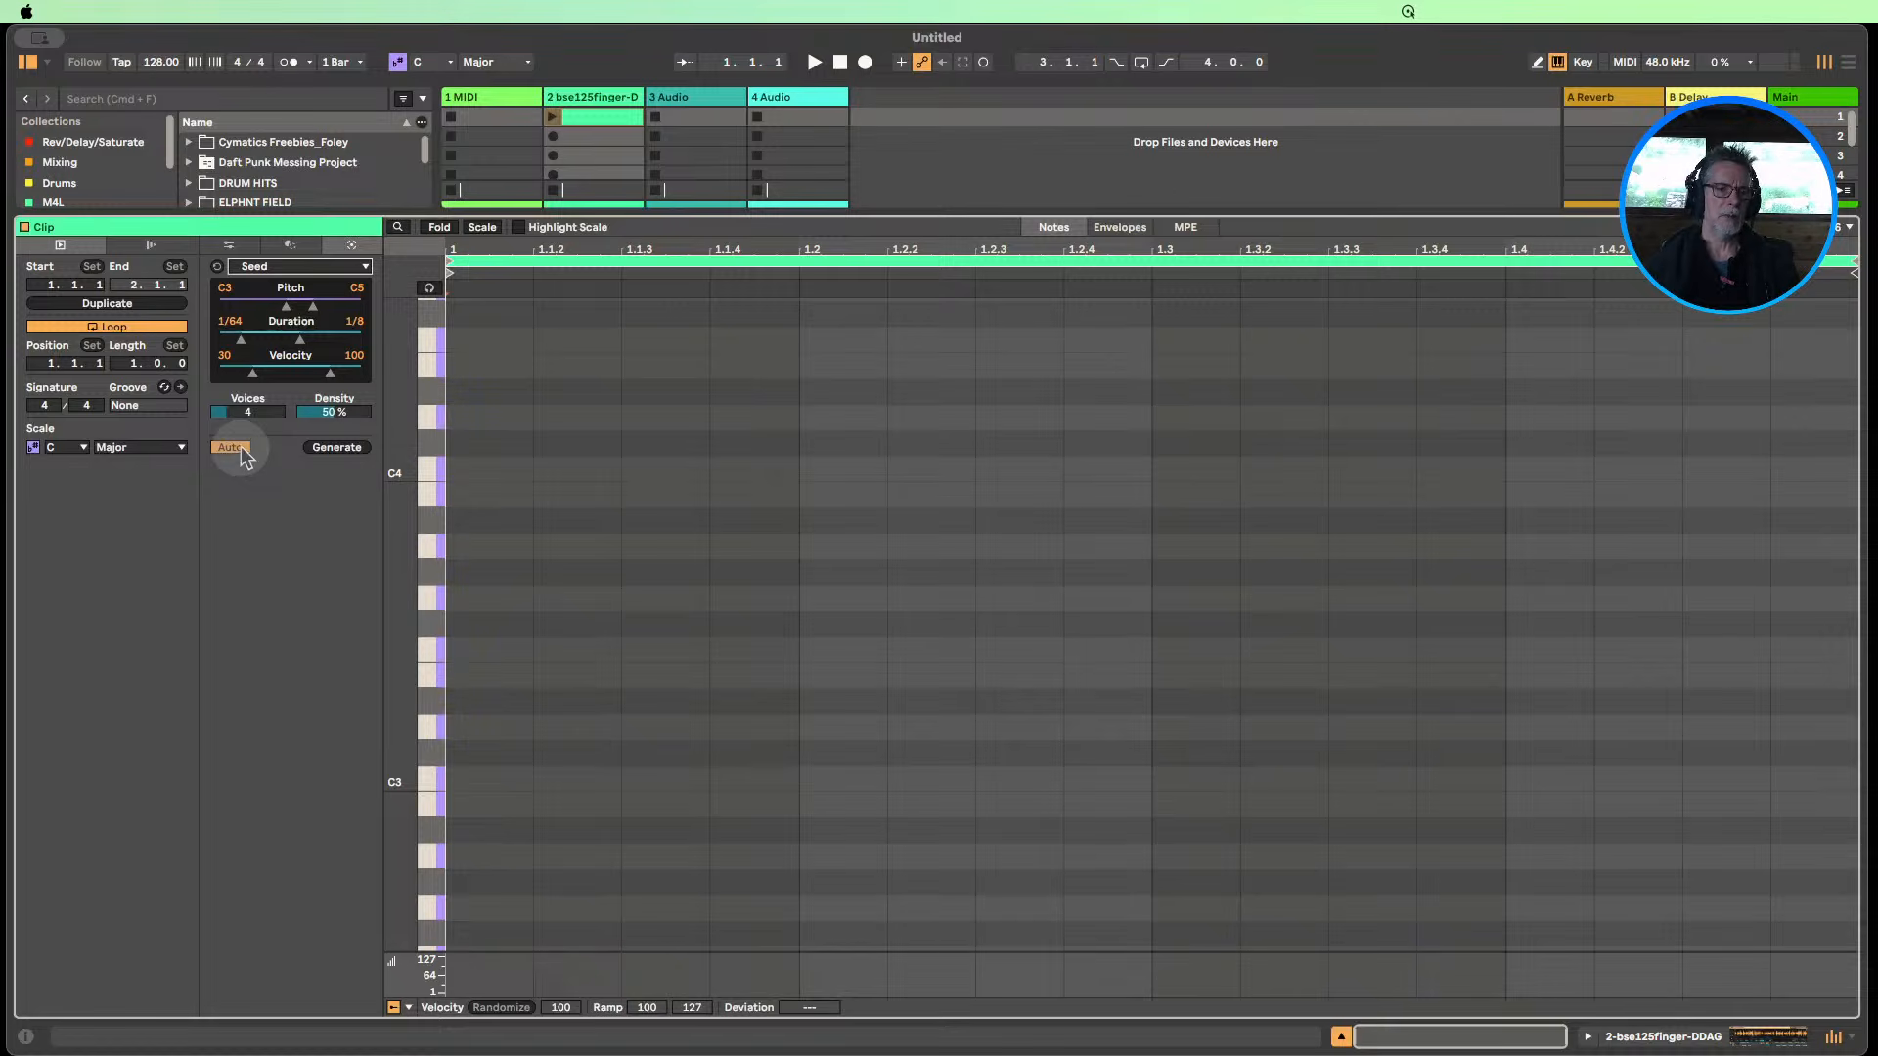
With automatic generation off, set Seed's pitch range to A1–A3 and its note duration range to 1/32–1/4.
left_click(232, 448)
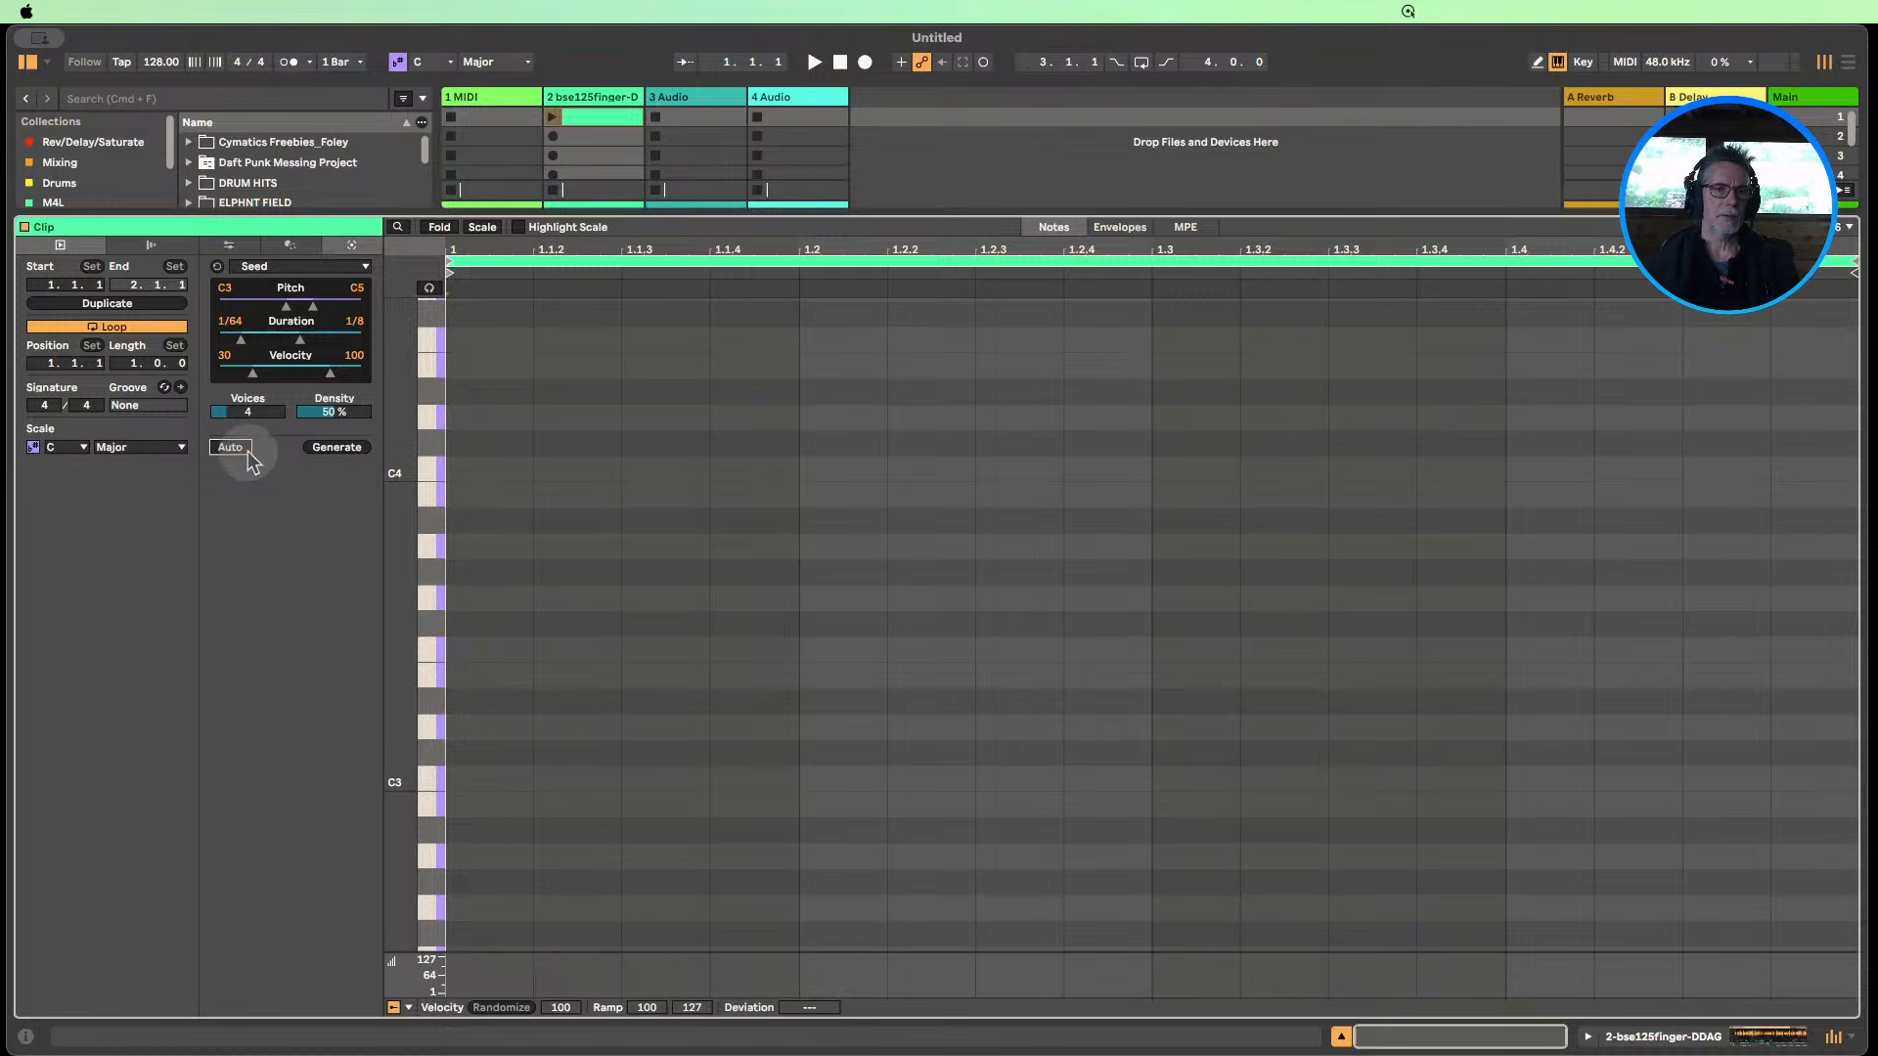
left_click(312, 309)
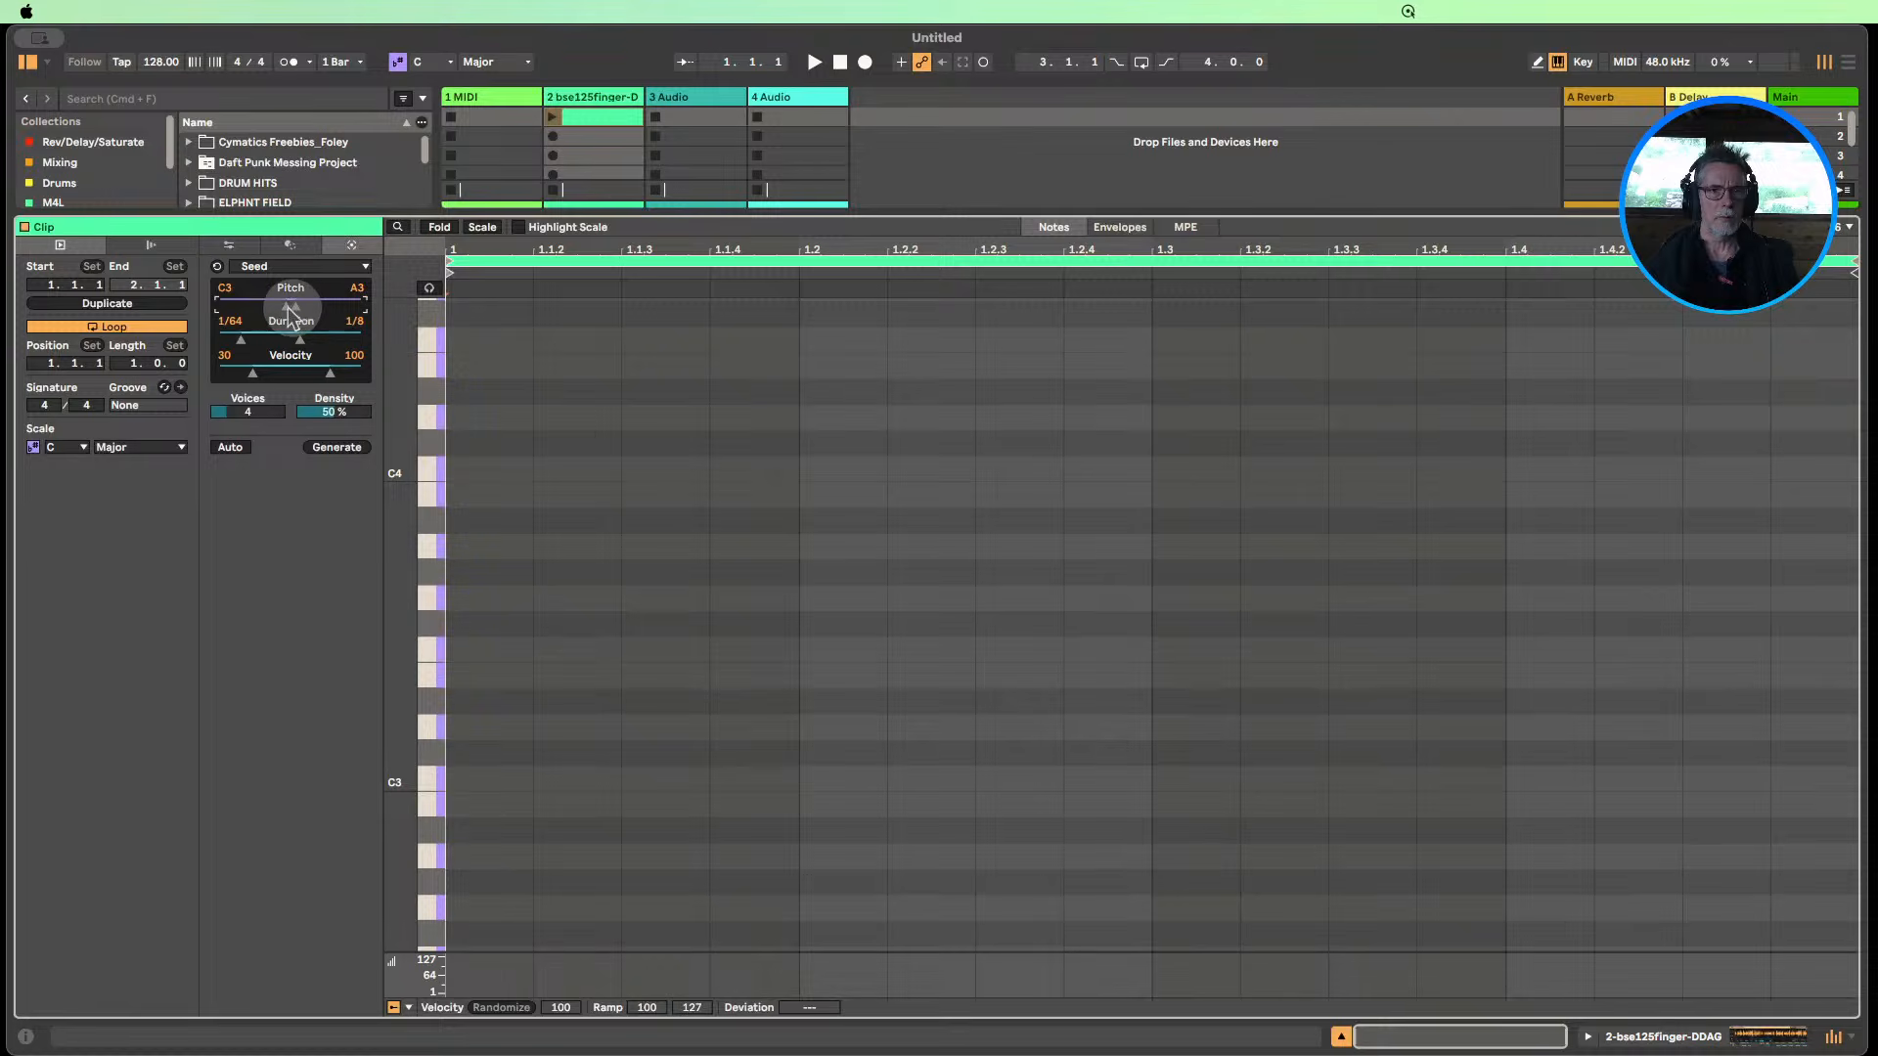
left_click_drag(283, 308, 275, 308)
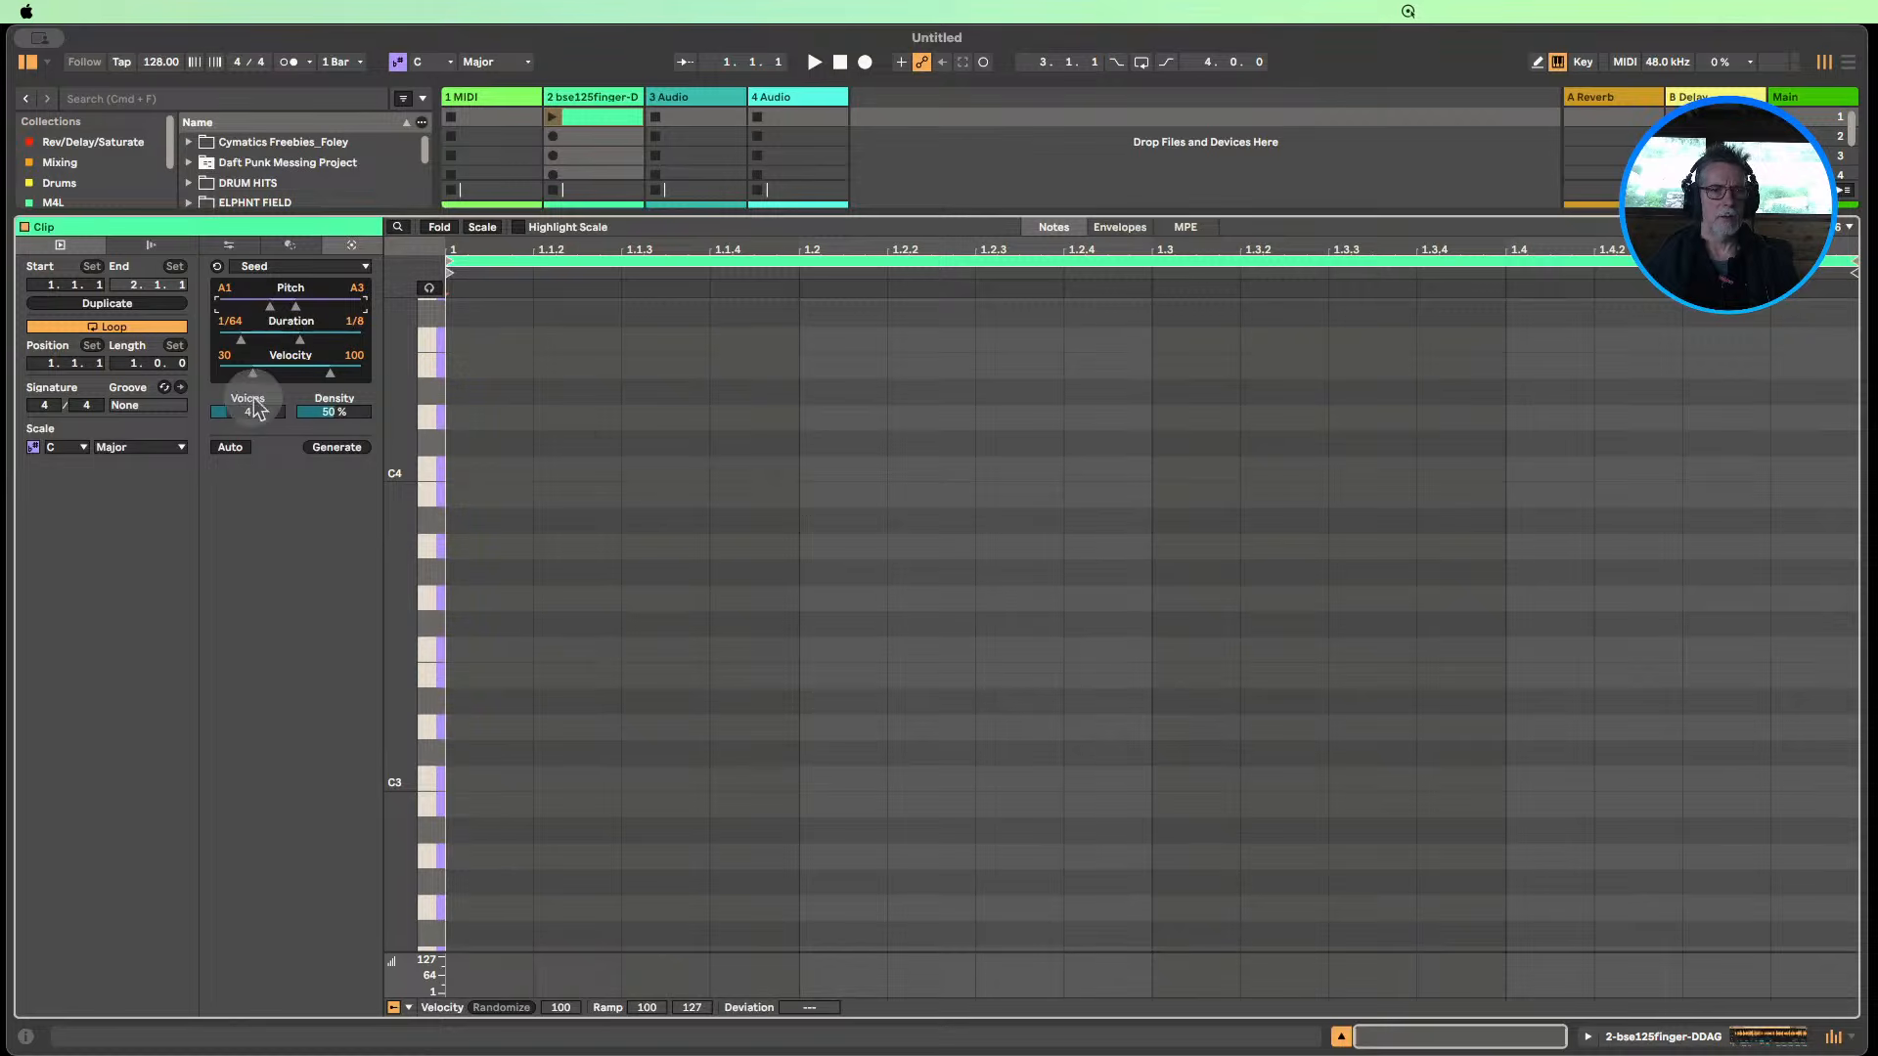
left_click(241, 341)
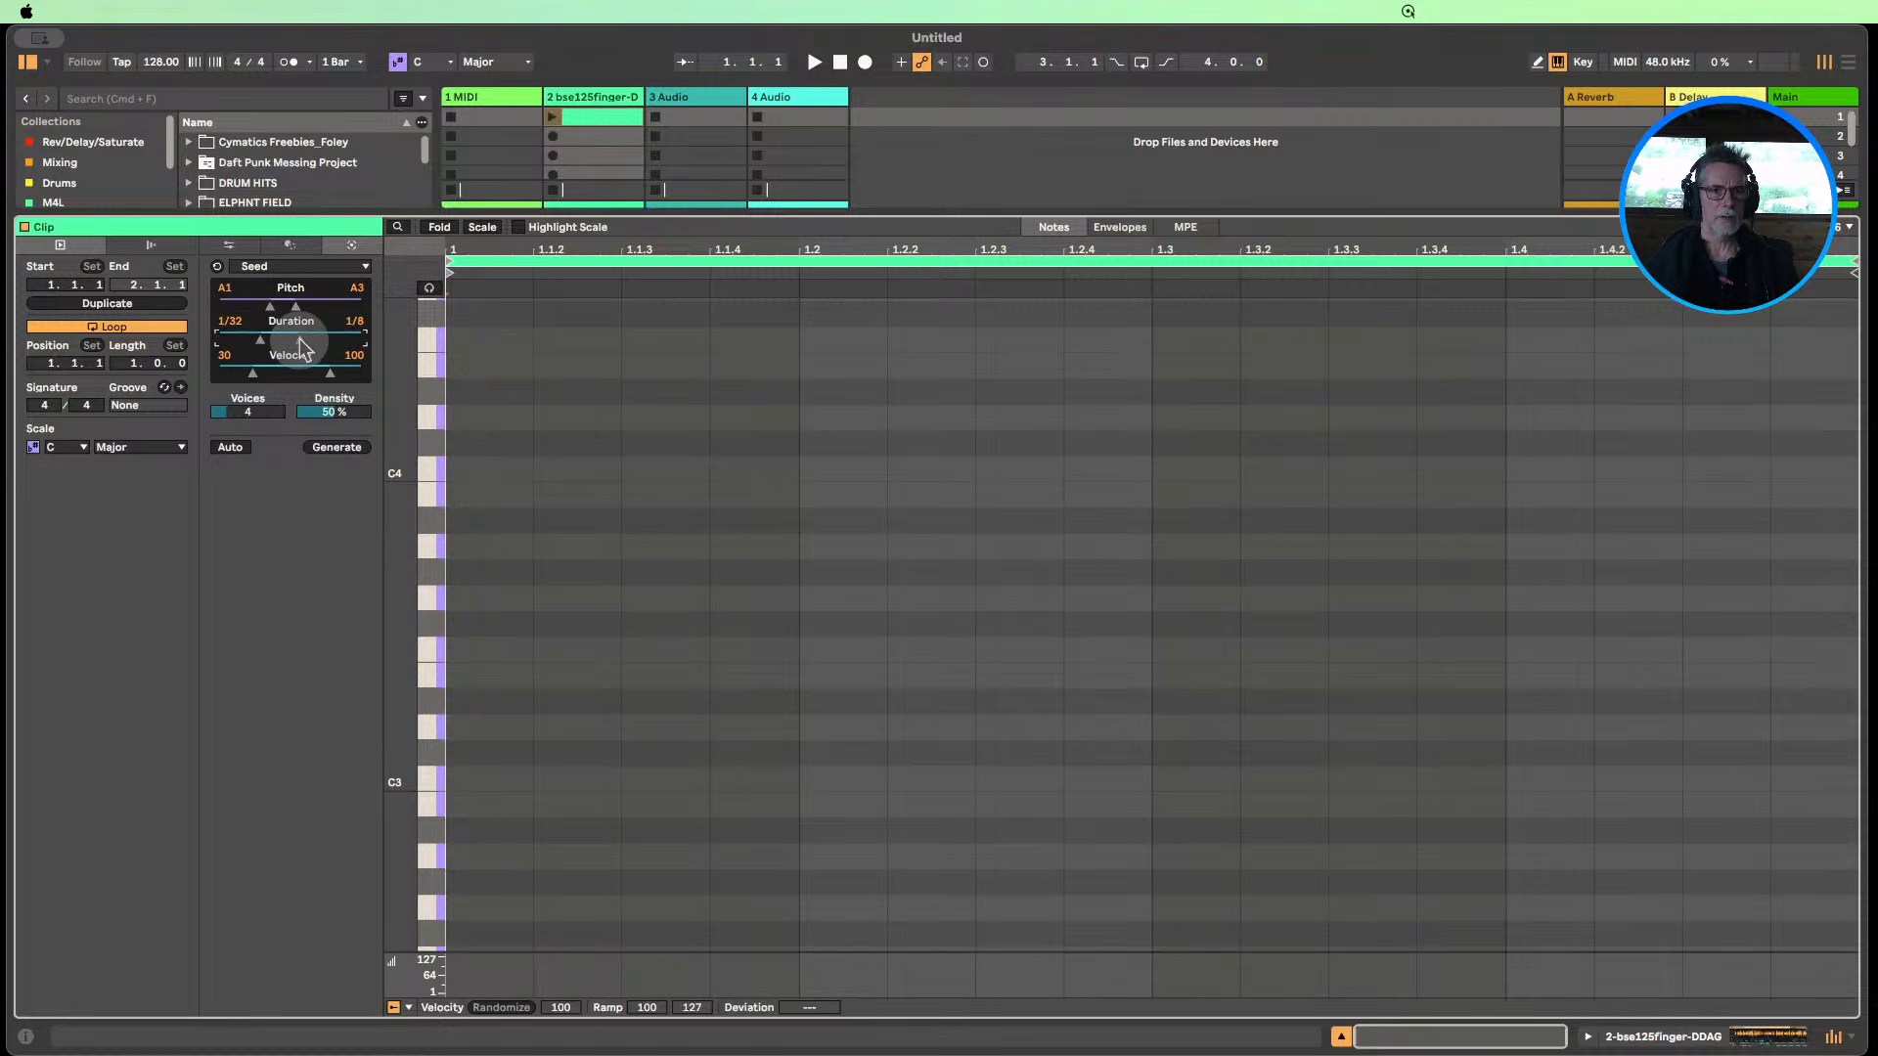
left_click_drag(299, 340, 300, 340)
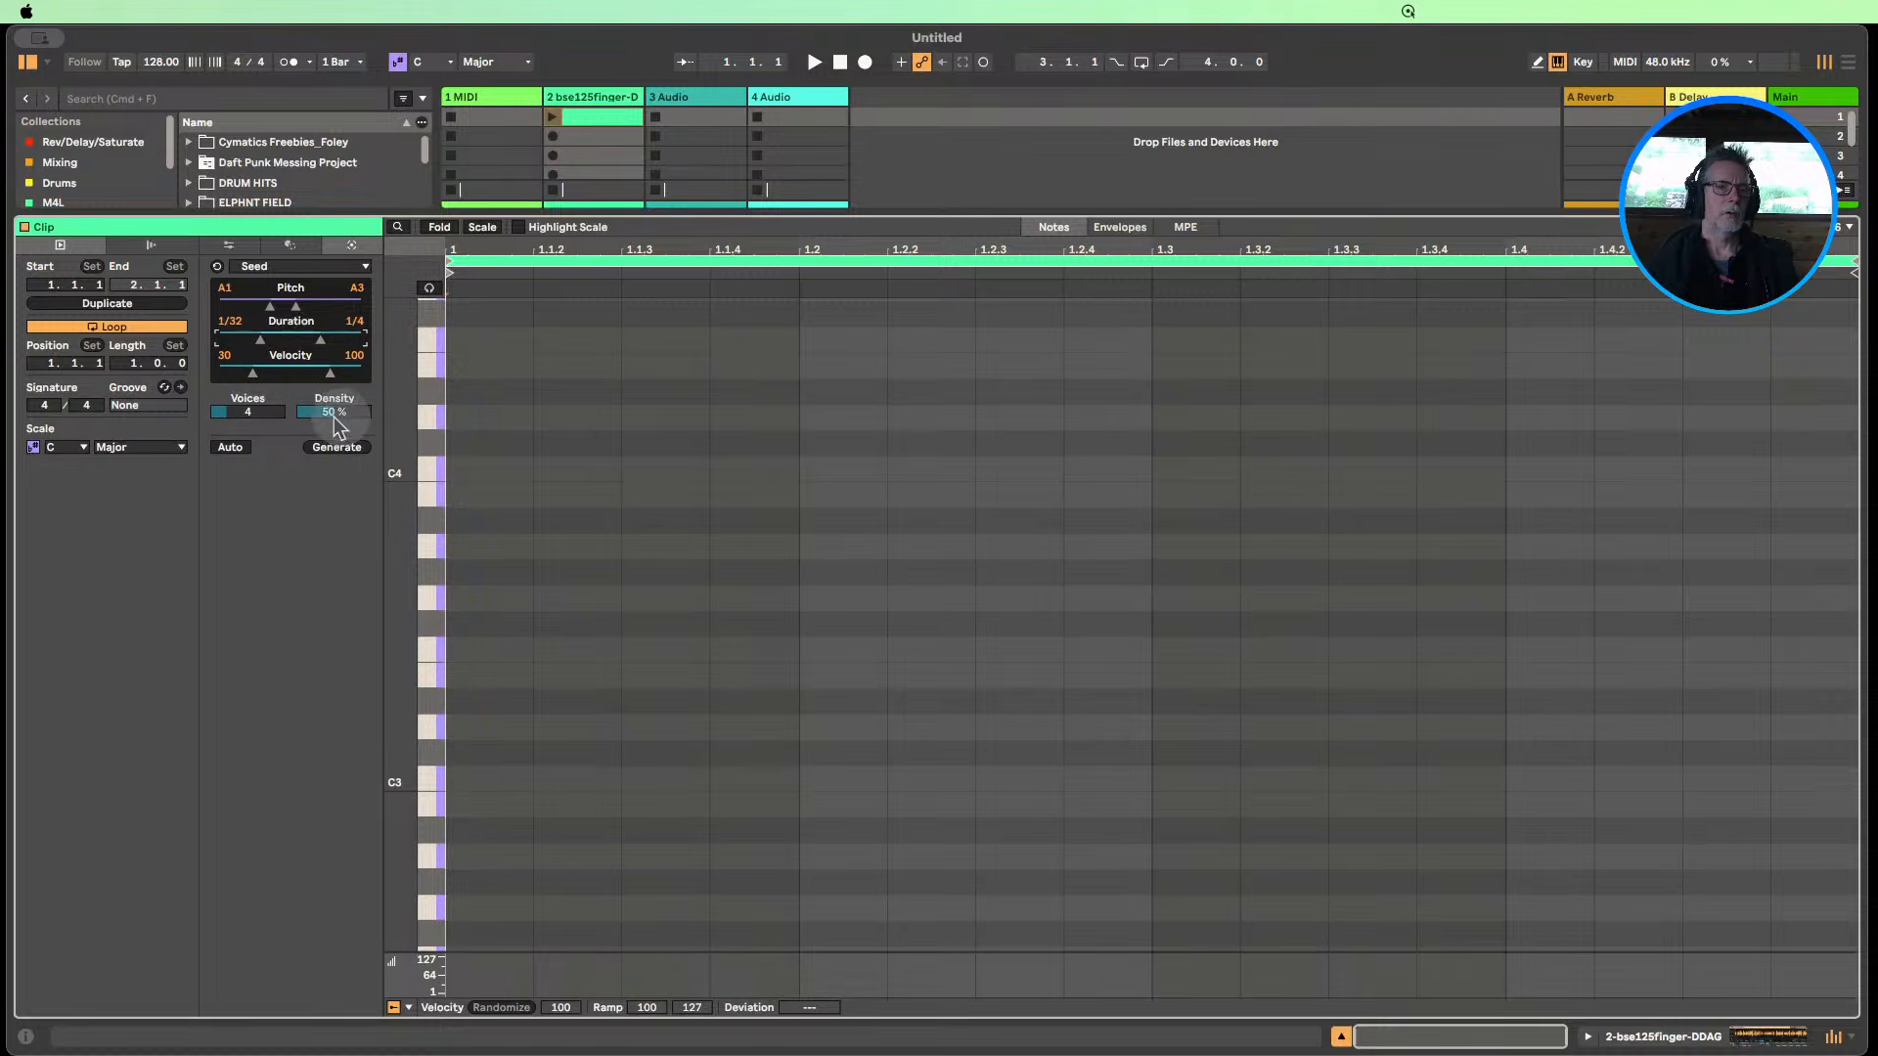
Turn Seed's automatic generation back on and set it to 2 voices at 23% density.
left_click(231, 448)
left_click_drag(397, 583, 368, 586)
left_click_drag(256, 419, 331, 432)
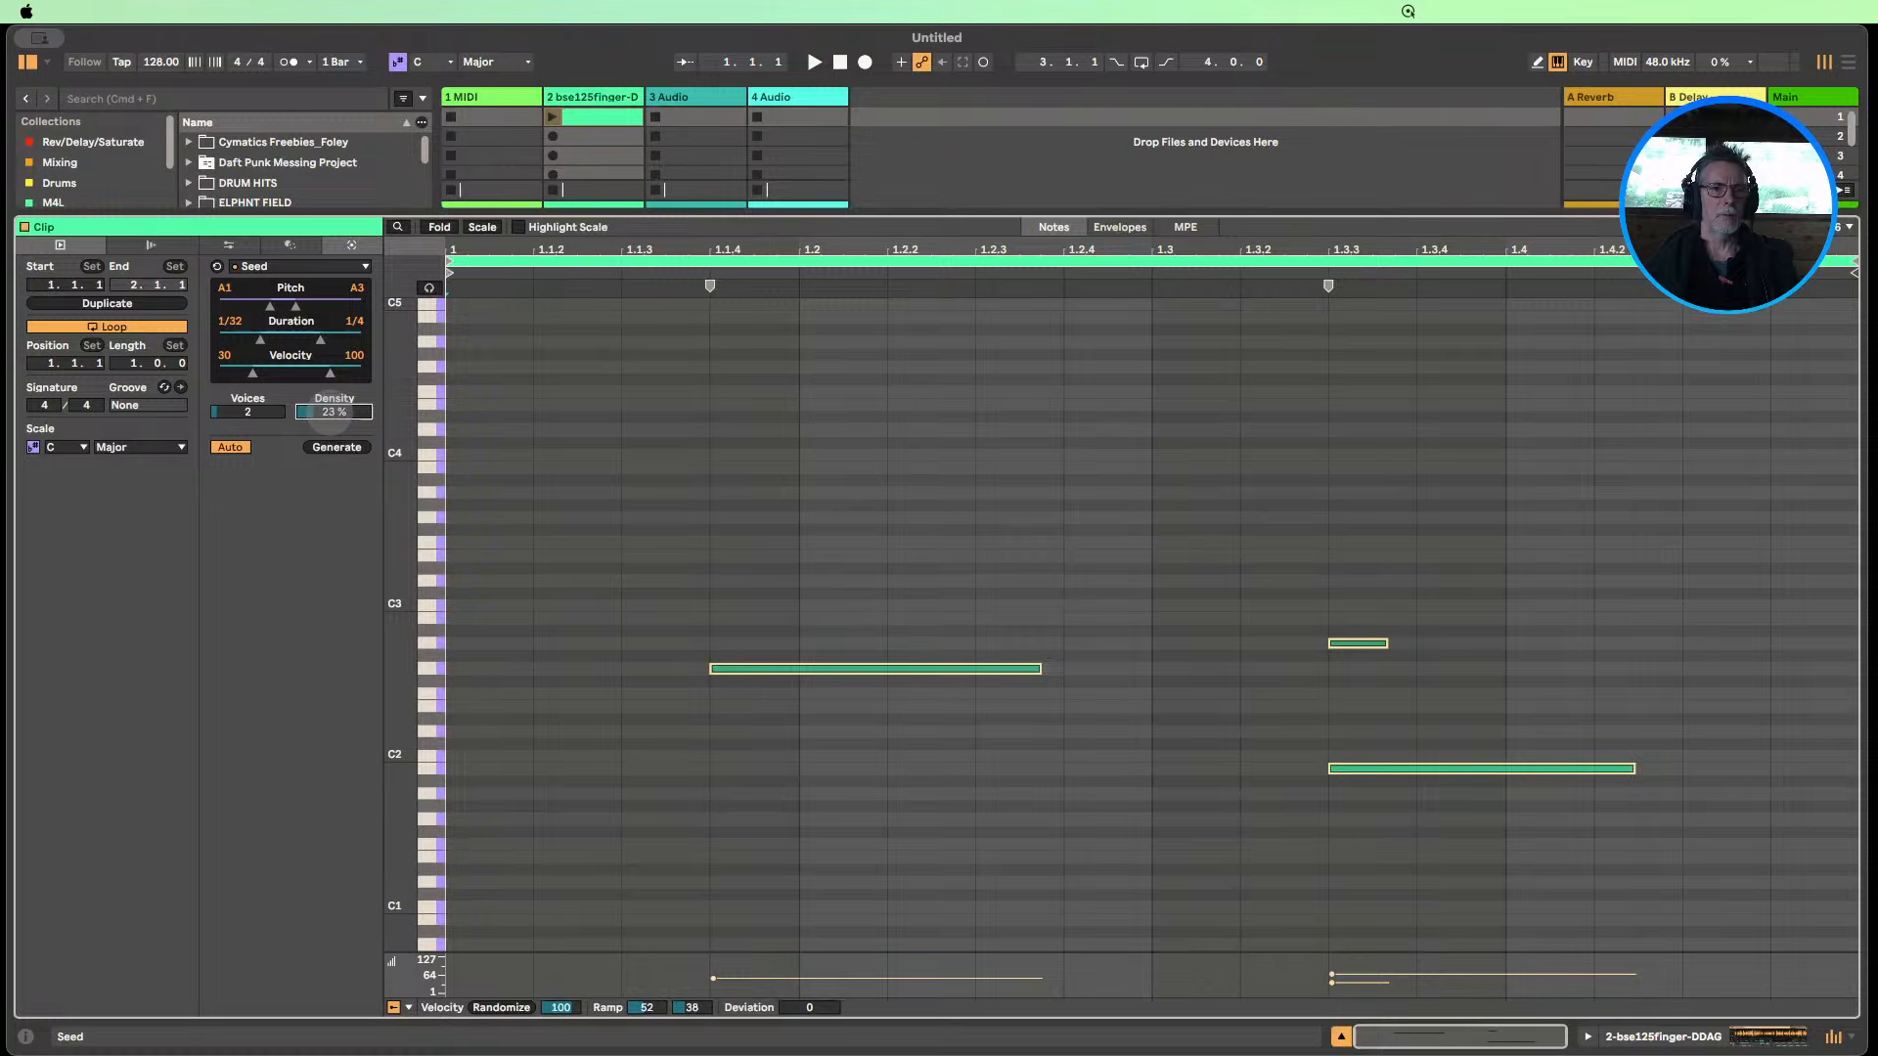
Generate several new note patterns in the bass clip with the current Seed settings.
left_click(338, 449)
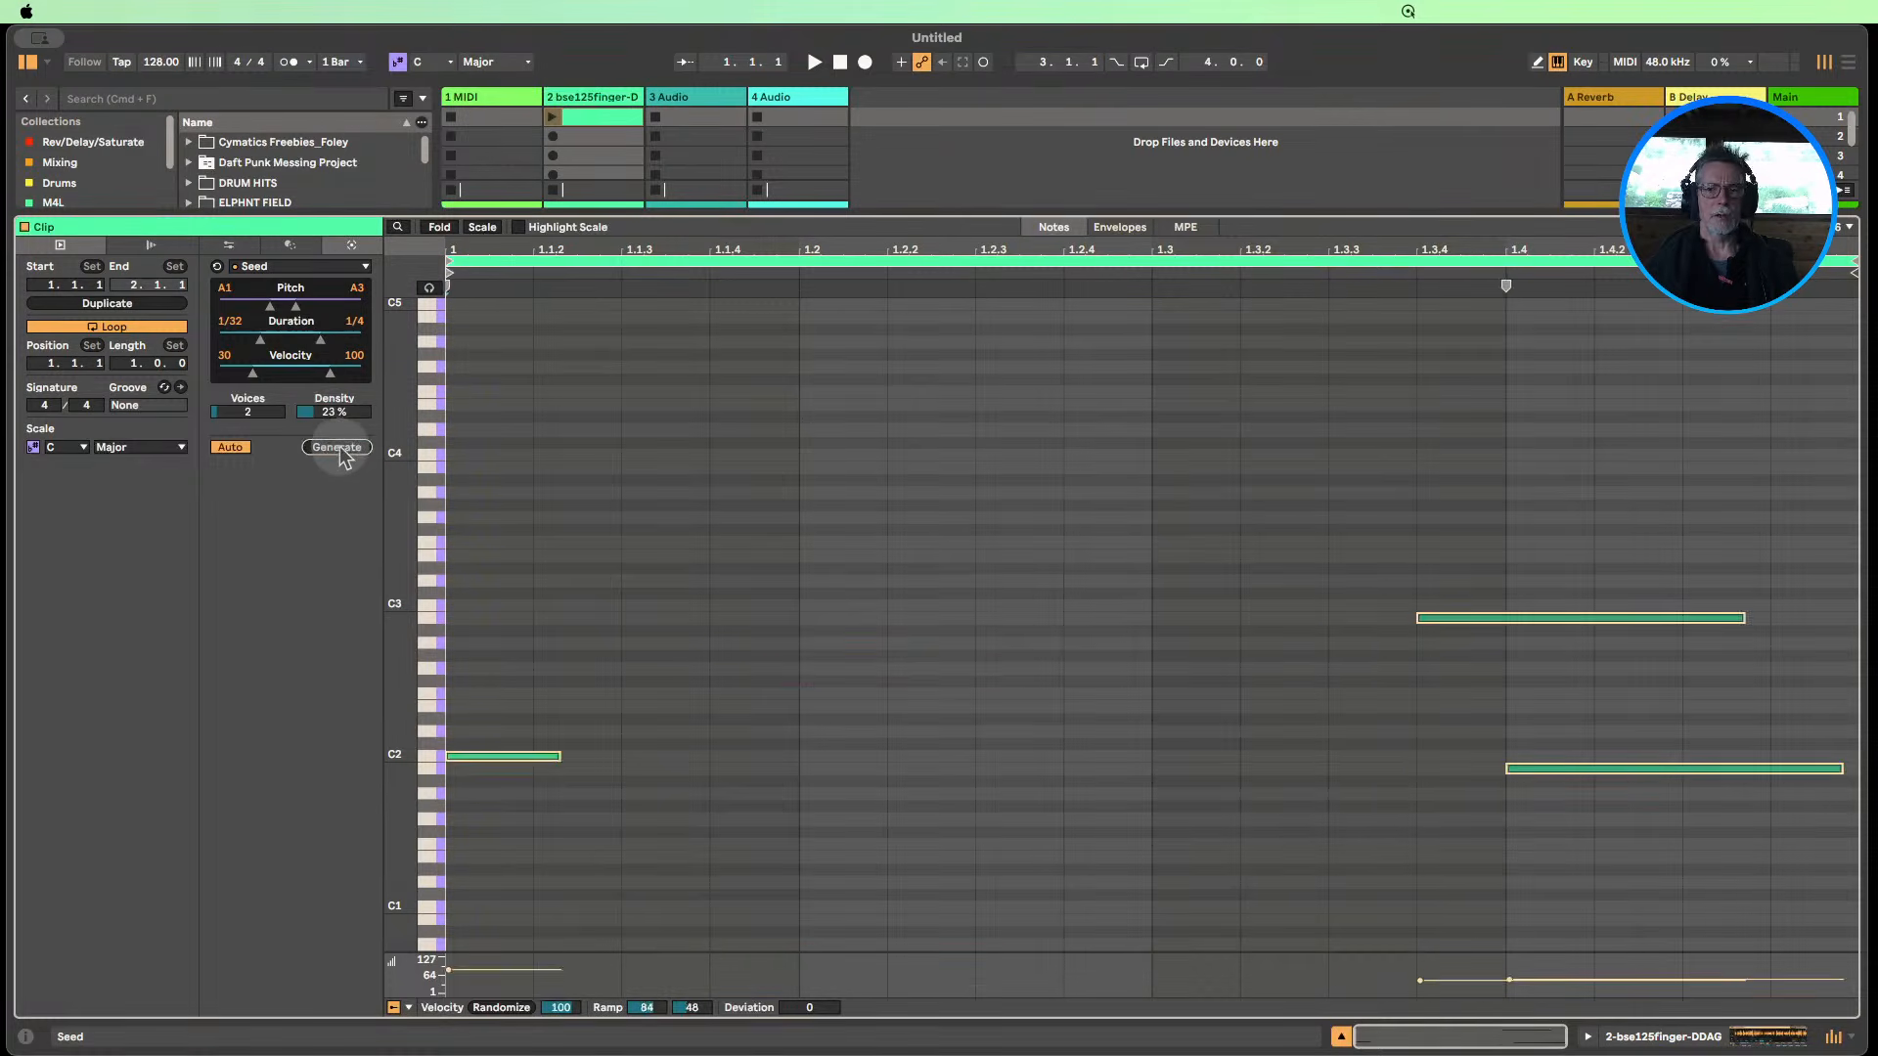
left_click(339, 449)
left_click(338, 449)
left_click(339, 449)
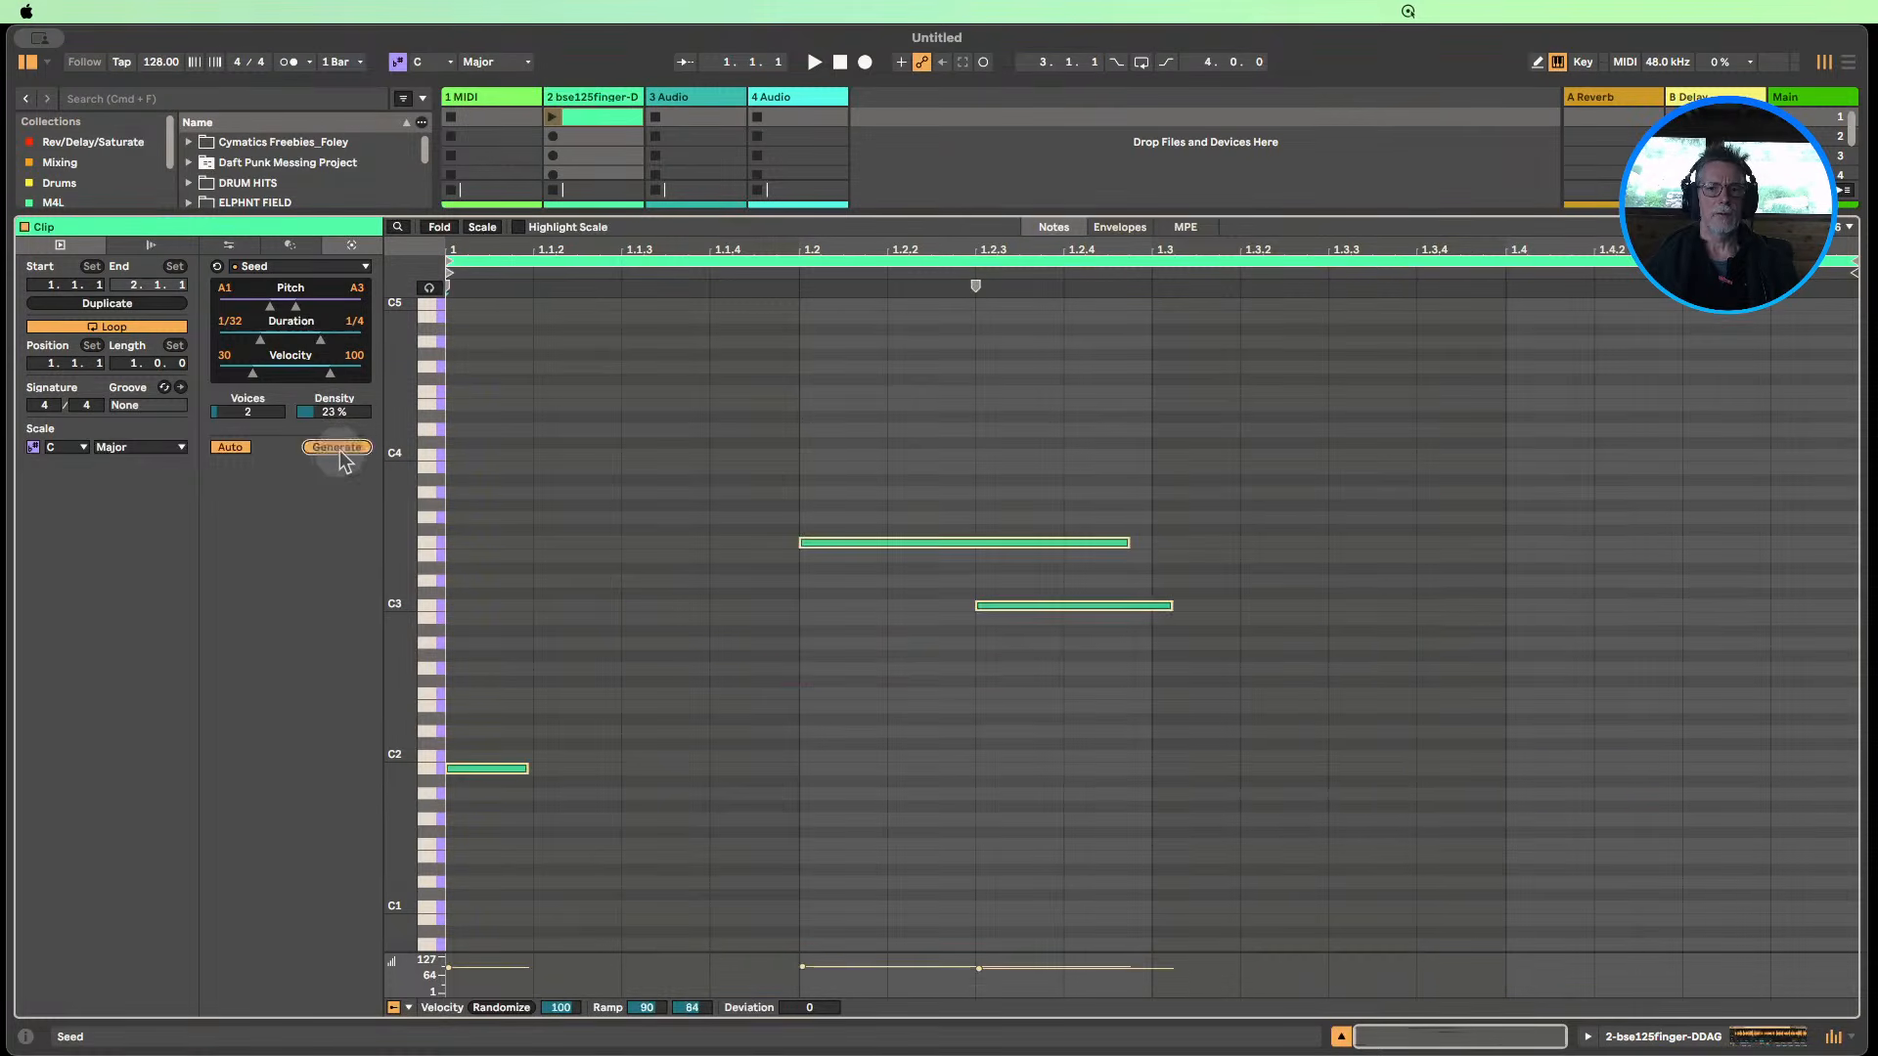
Raise Seed's density to 42% and launch the bass clip, auditioning three newly generated patterns while it plays.
left_click_drag(334, 412, 335, 412)
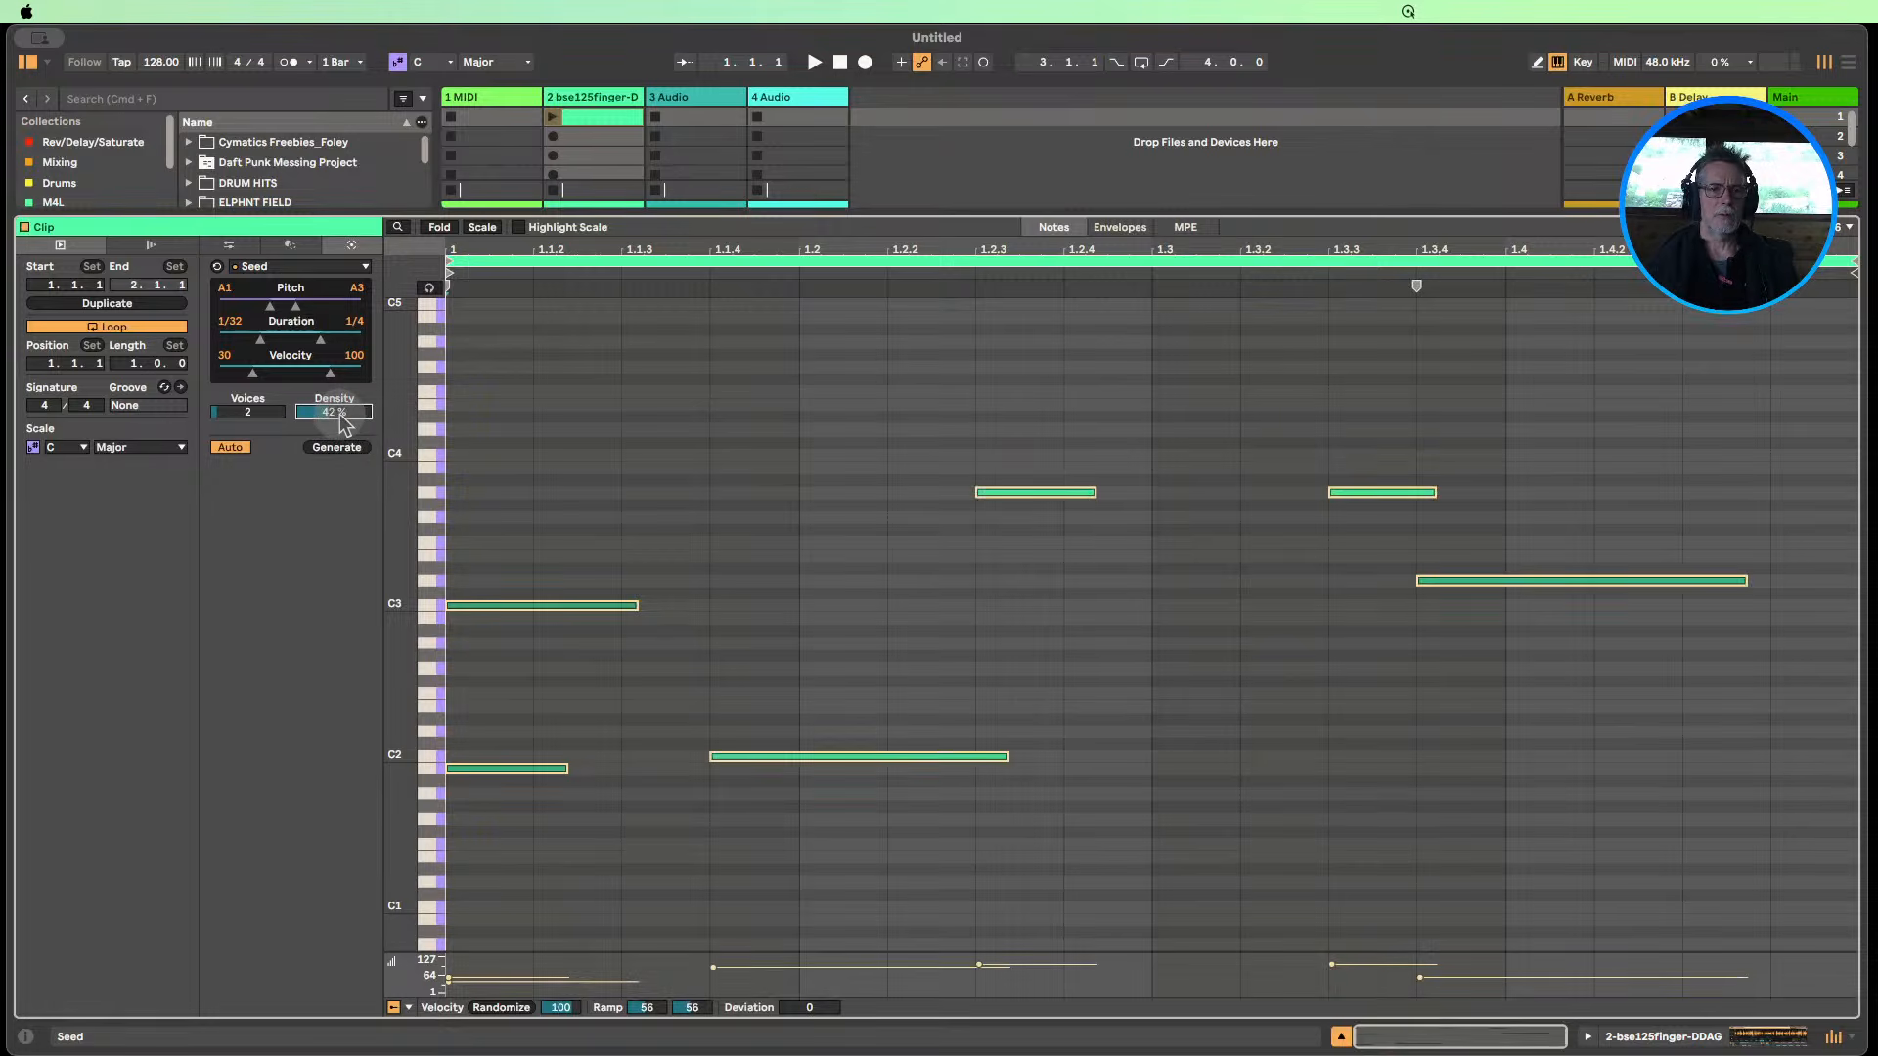
left_click(552, 116)
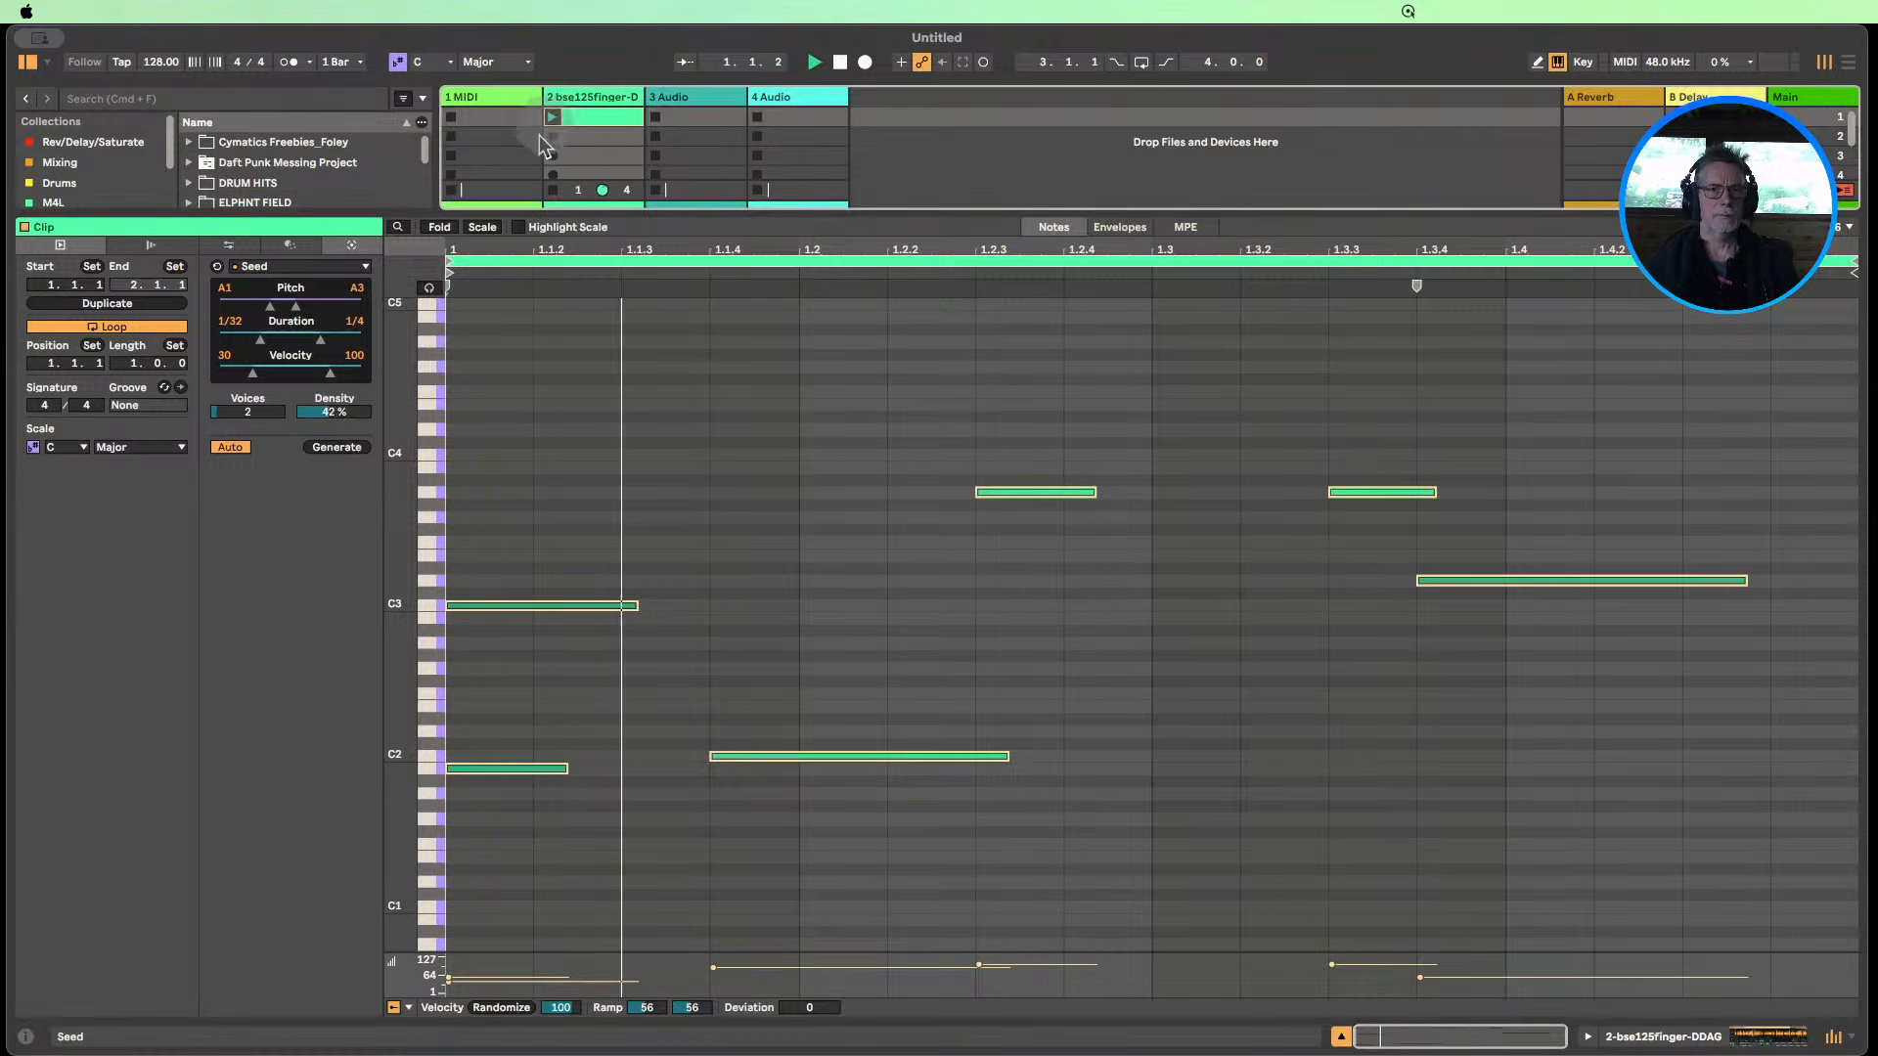
left_click(338, 449)
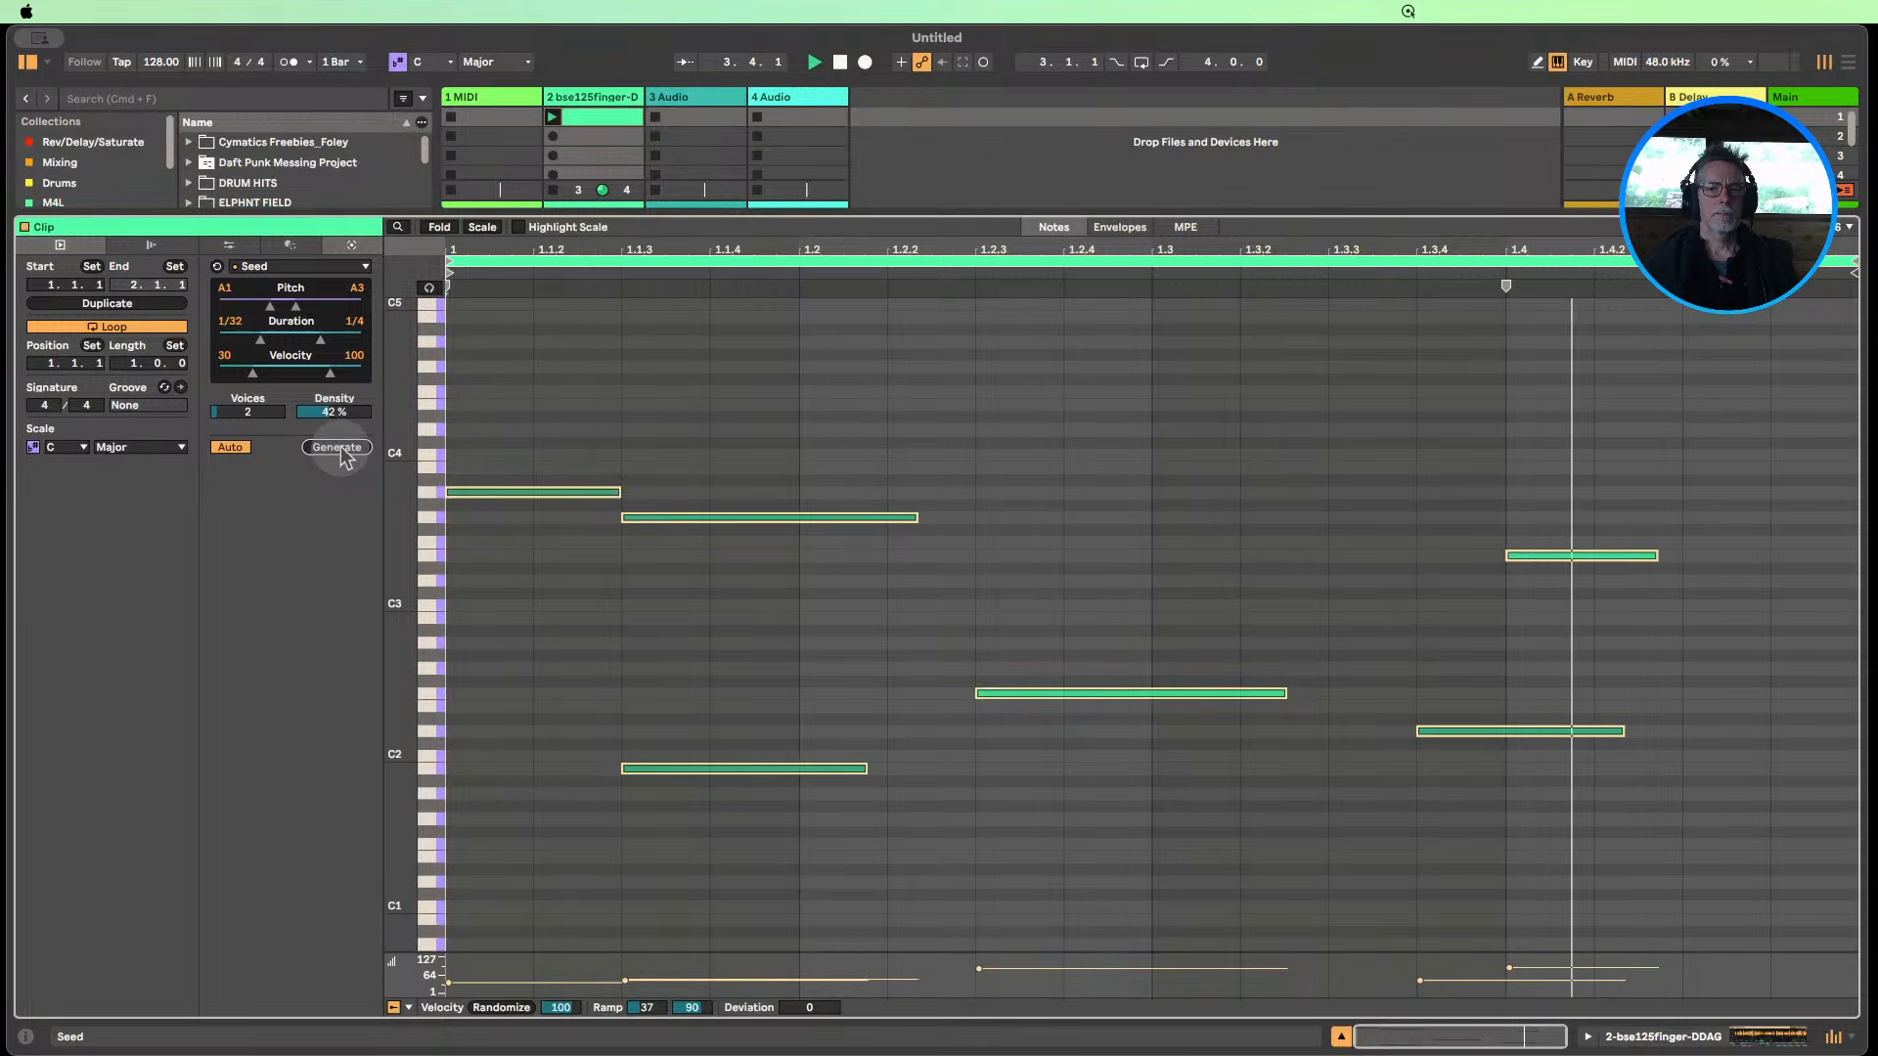
left_click(339, 449)
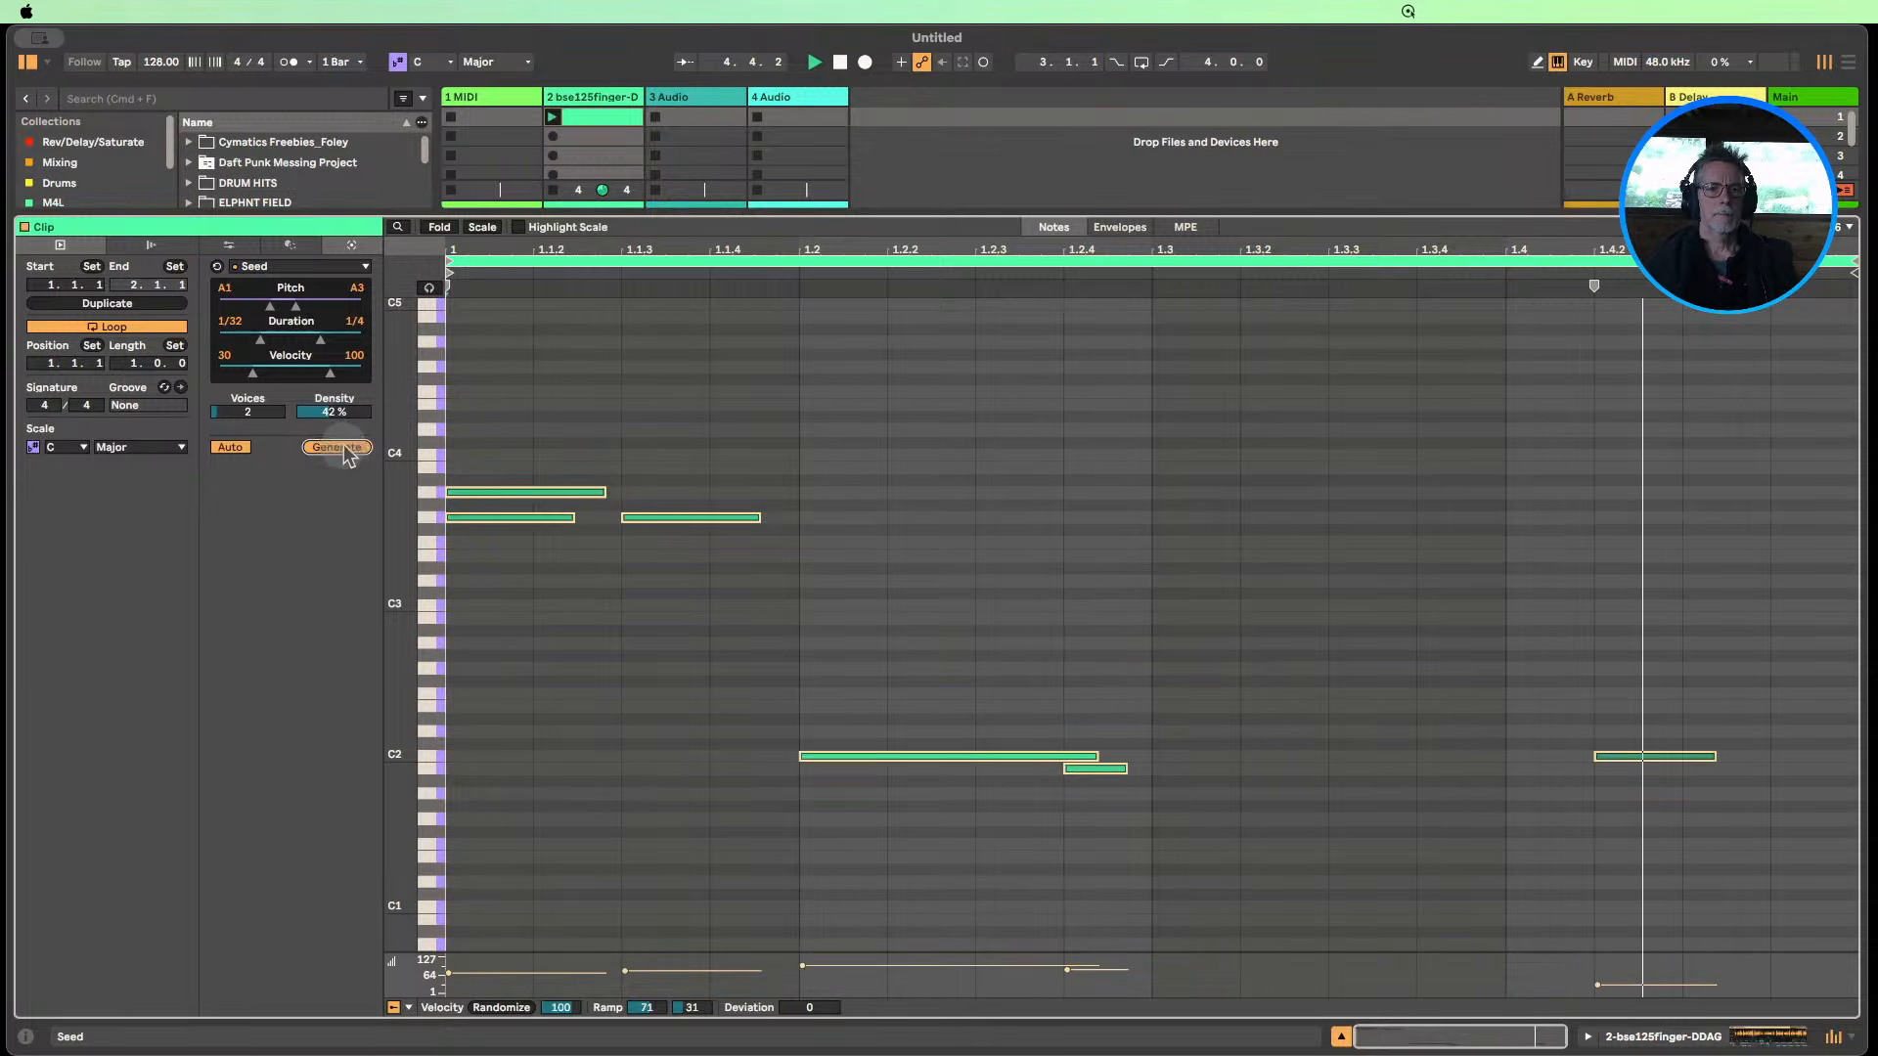
left_click(343, 449)
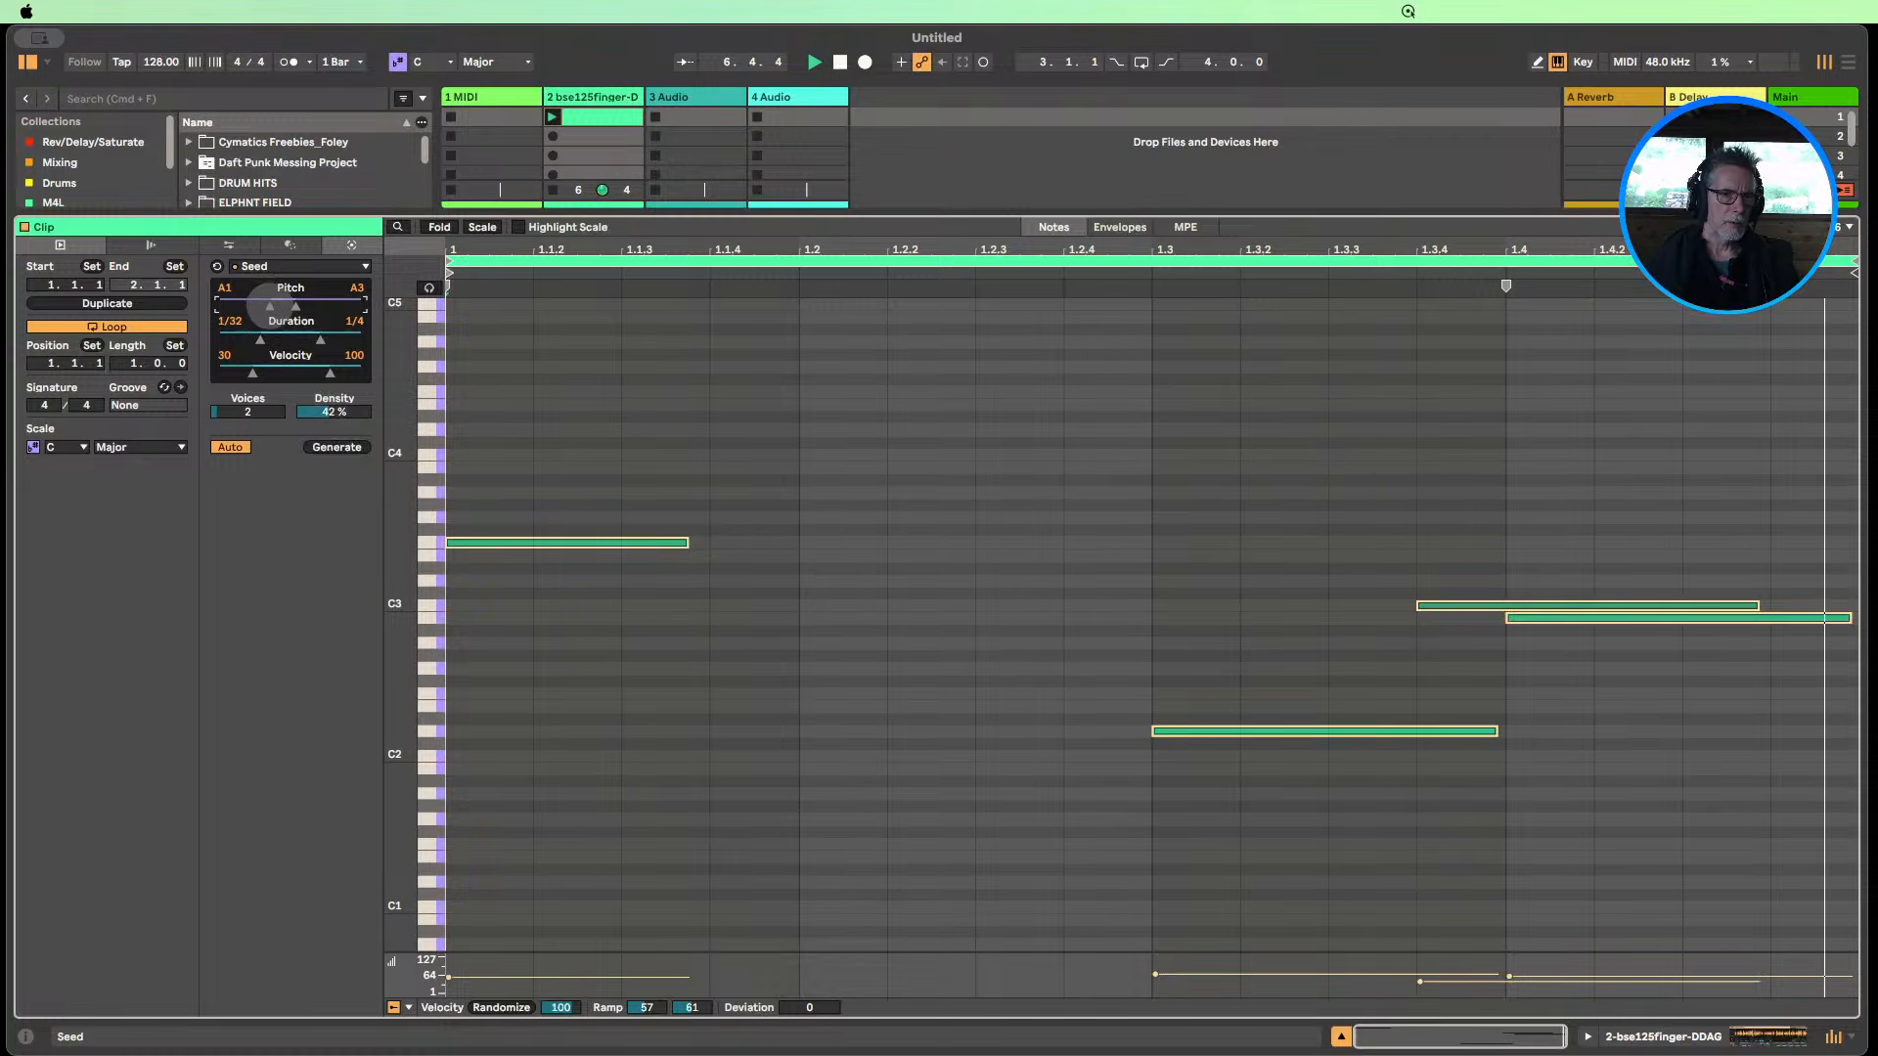
Raise Seed's lowest pitch to A2 and generate two more note patterns during playback.
left_click_drag(270, 307, 283, 307)
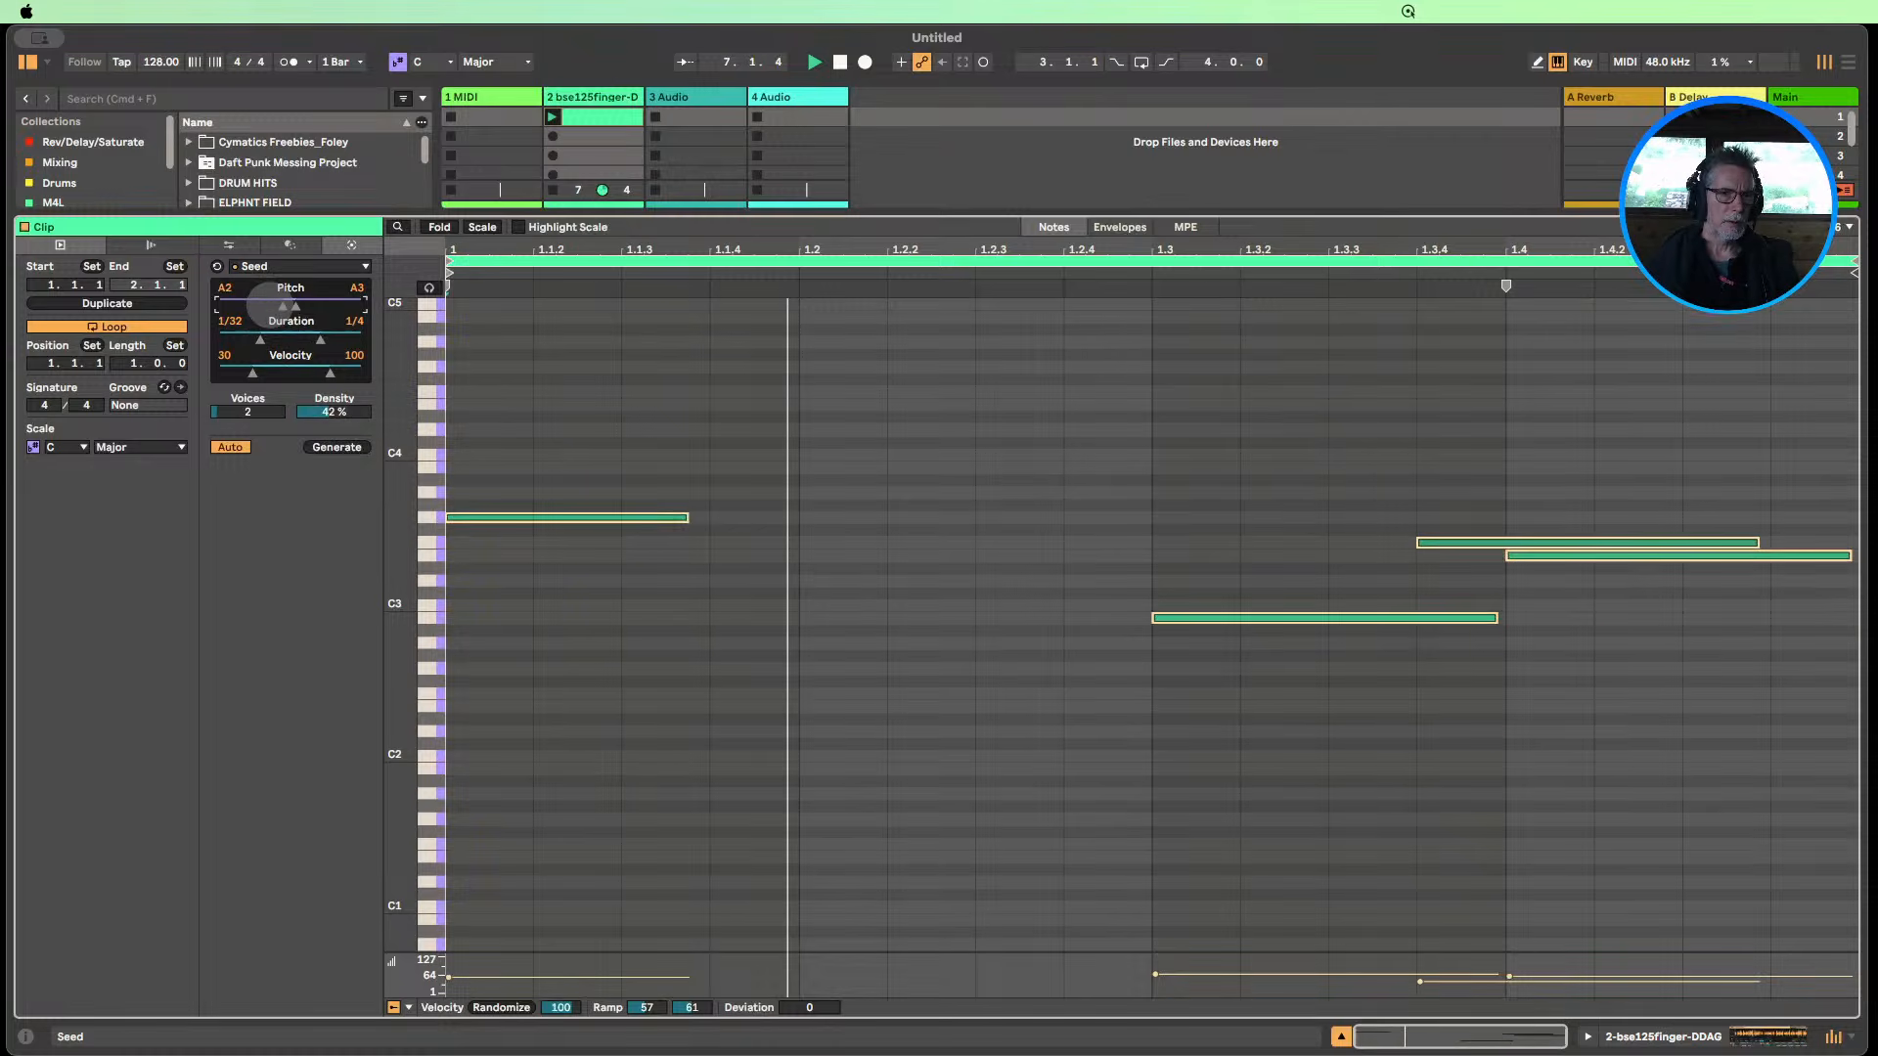
left_click(334, 449)
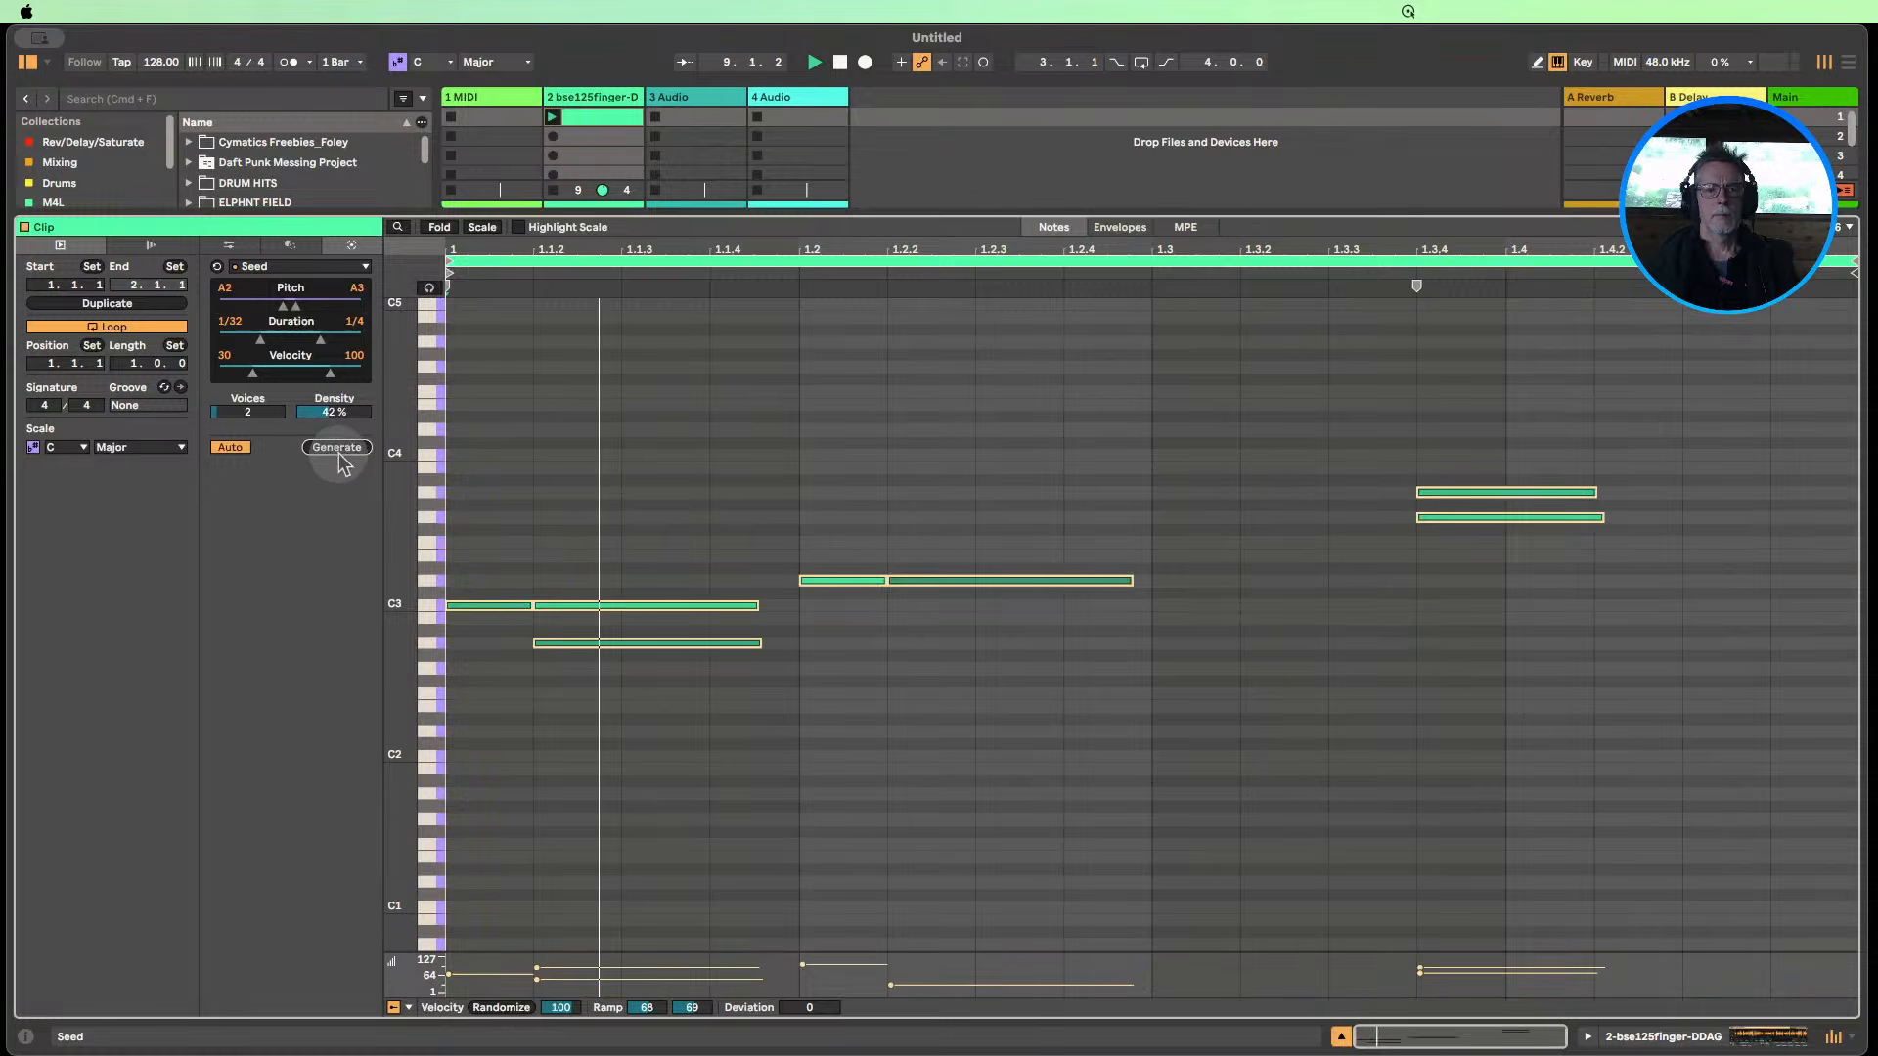
left_click(337, 448)
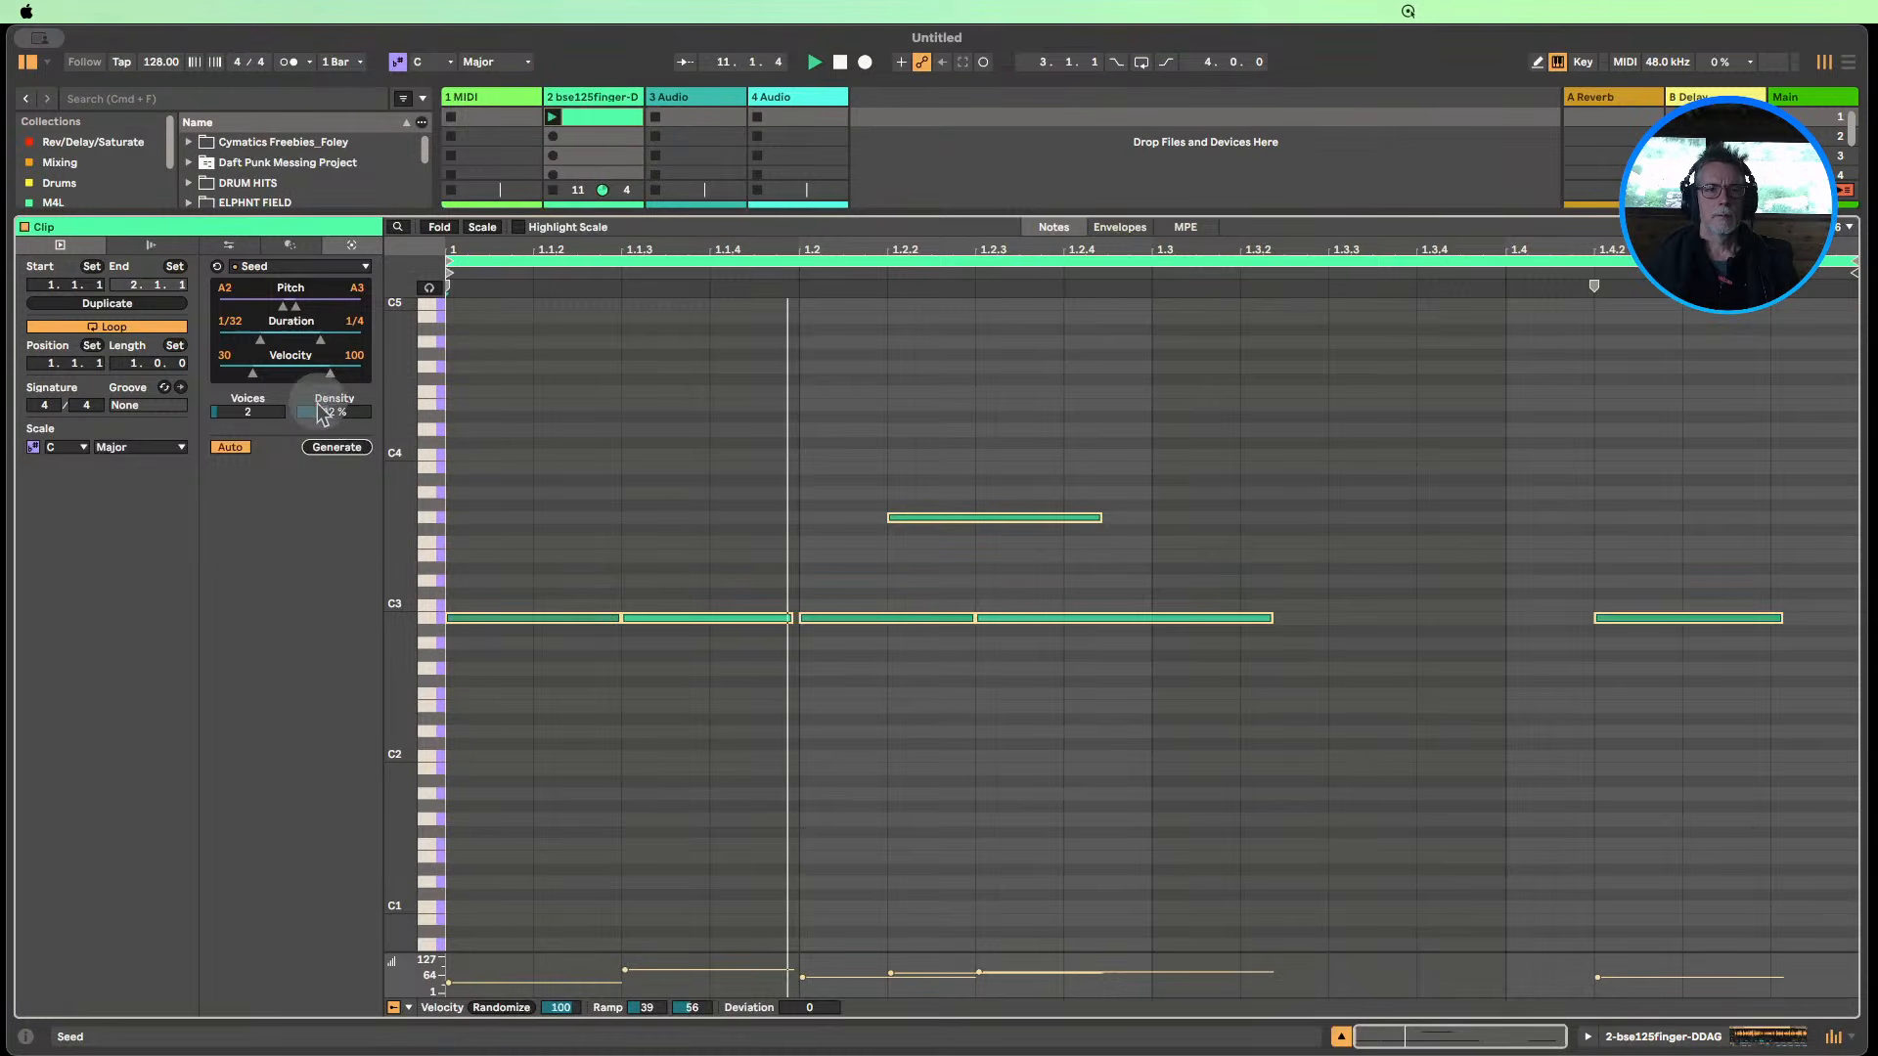
Raise Seed's voices to 4 and generate several new note patterns while the bass clip plays.
left_click_drag(262, 413, 262, 393)
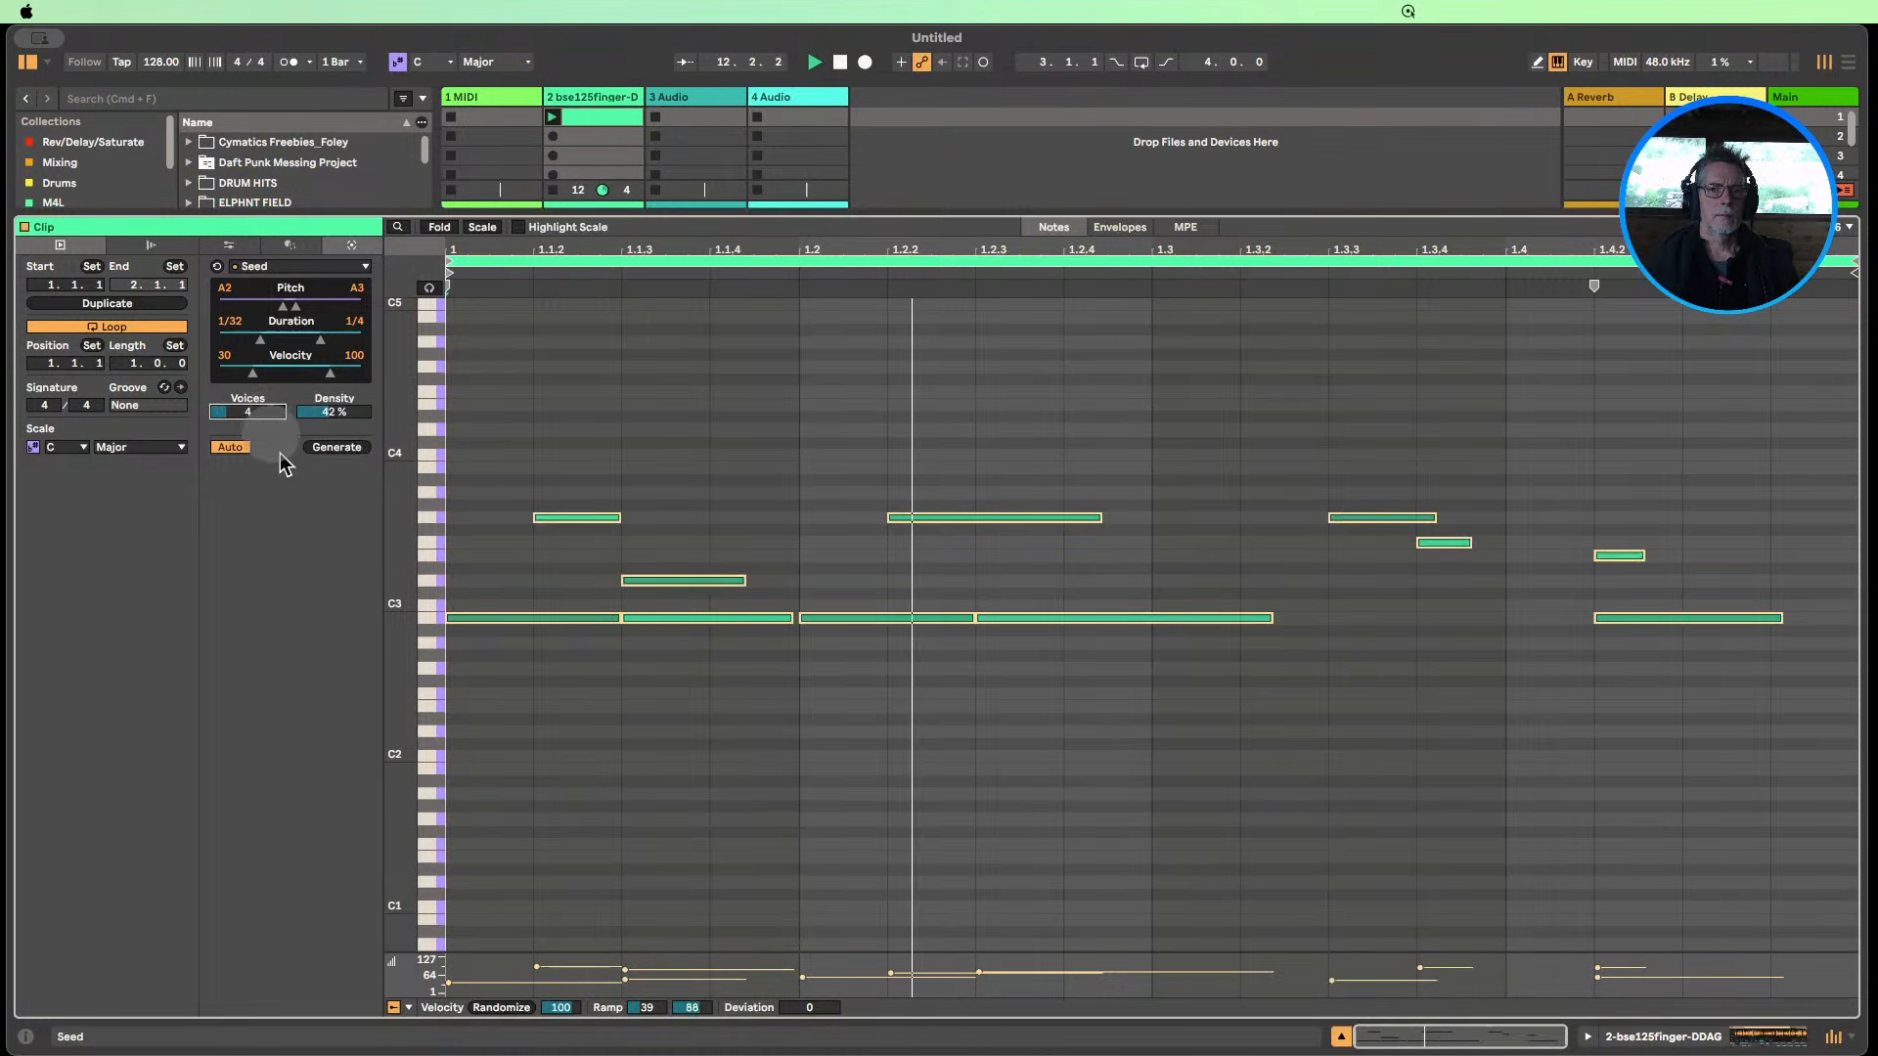
left_click(335, 447)
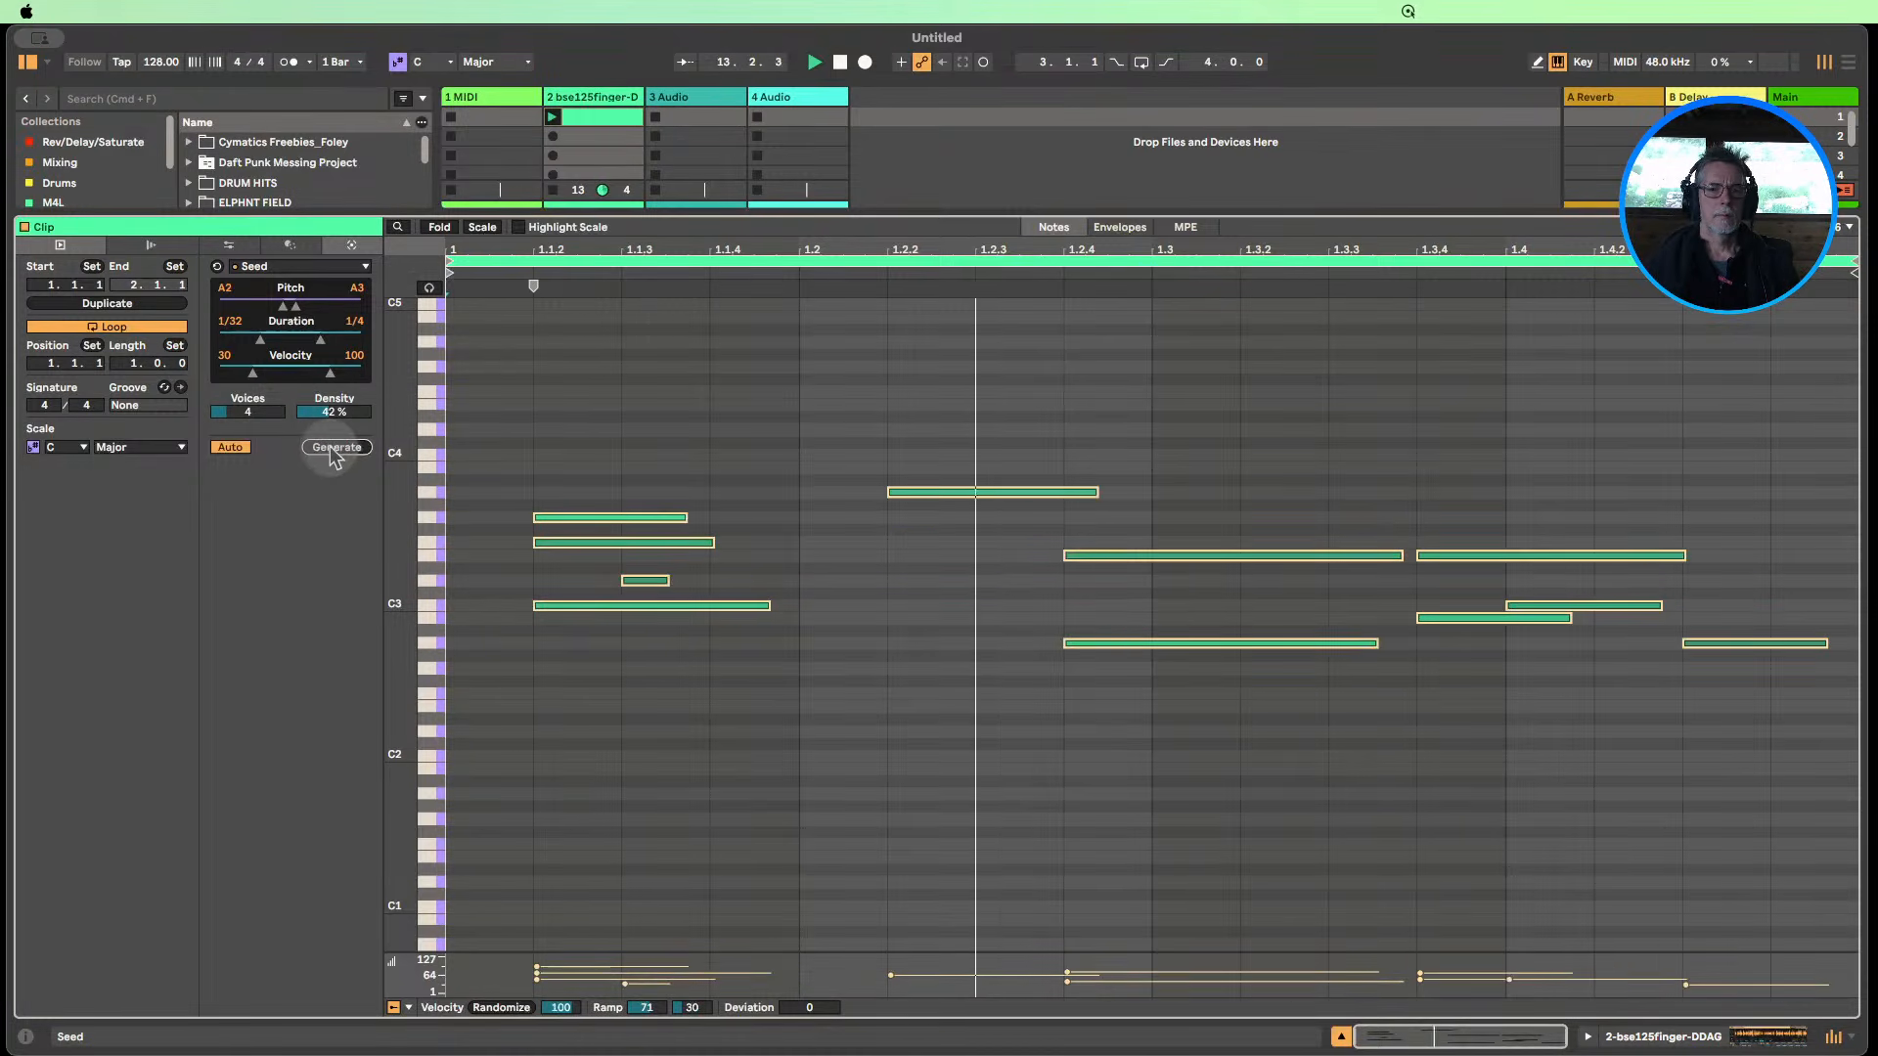
left_click(336, 447)
left_click(336, 448)
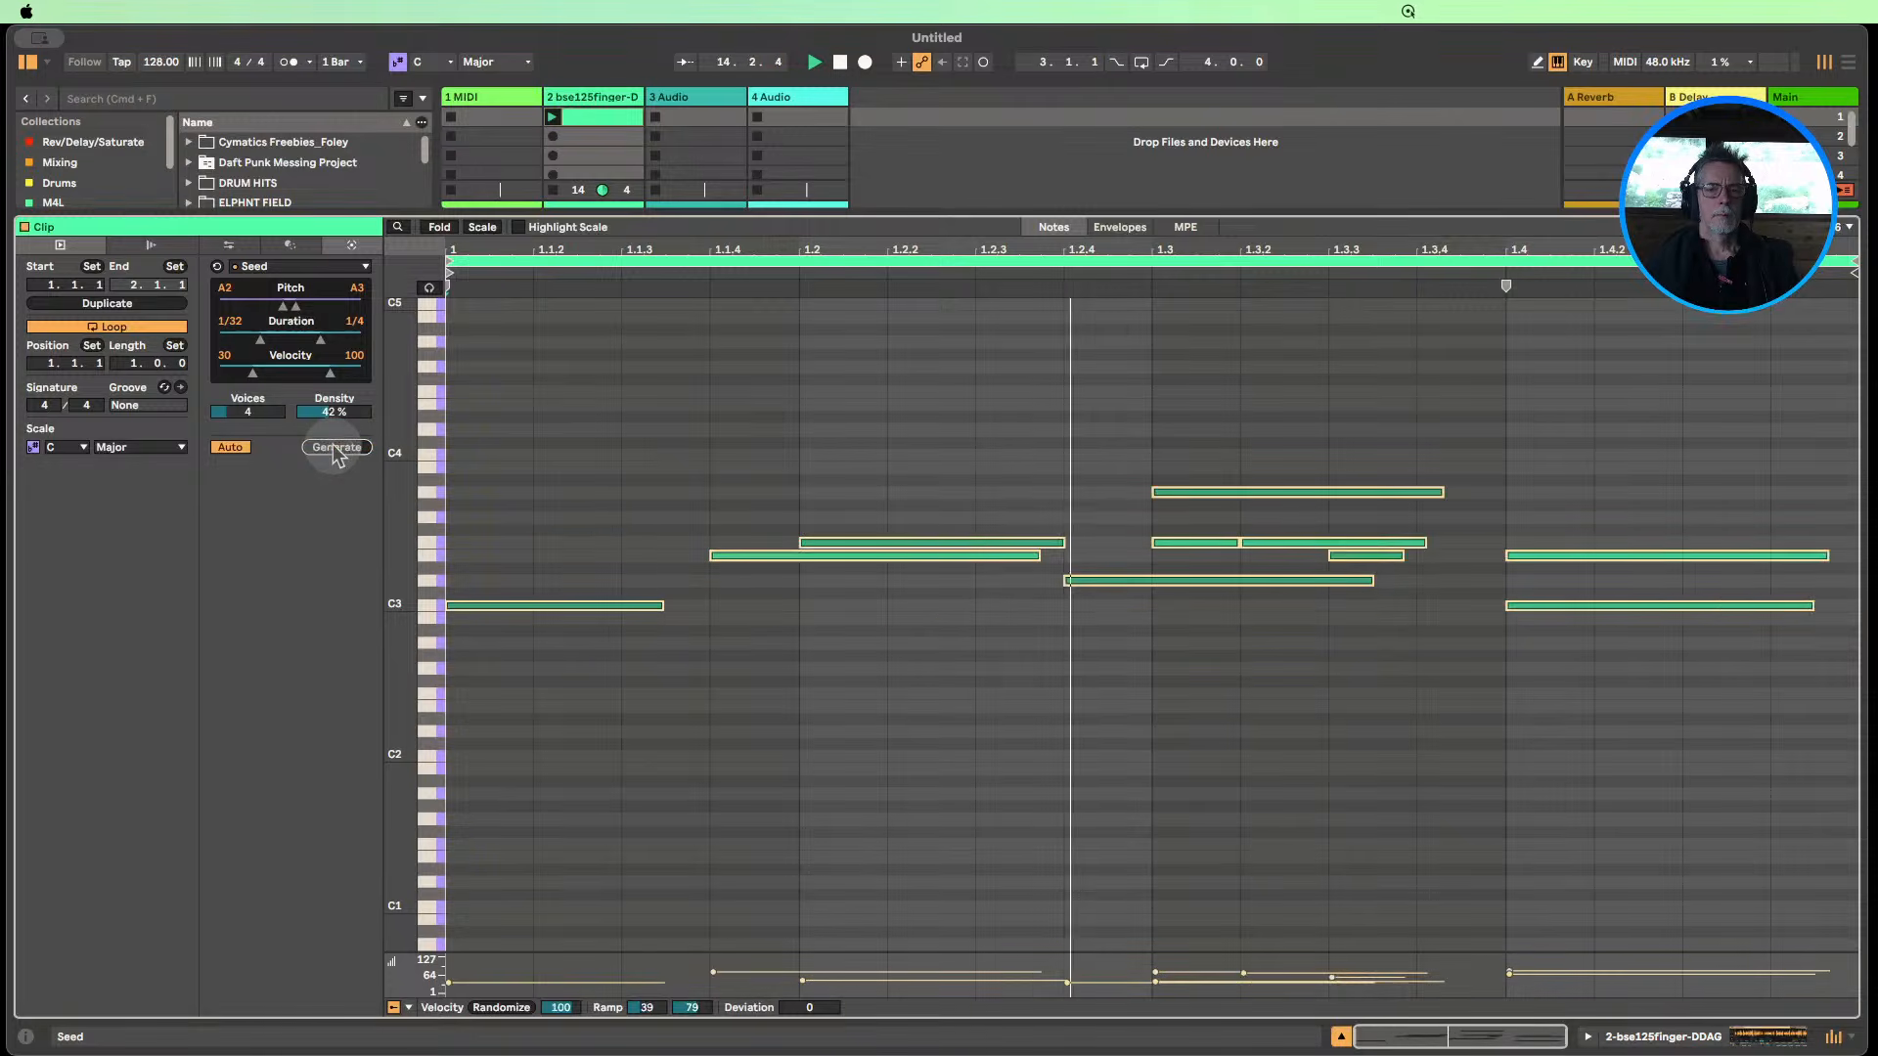
left_click(336, 448)
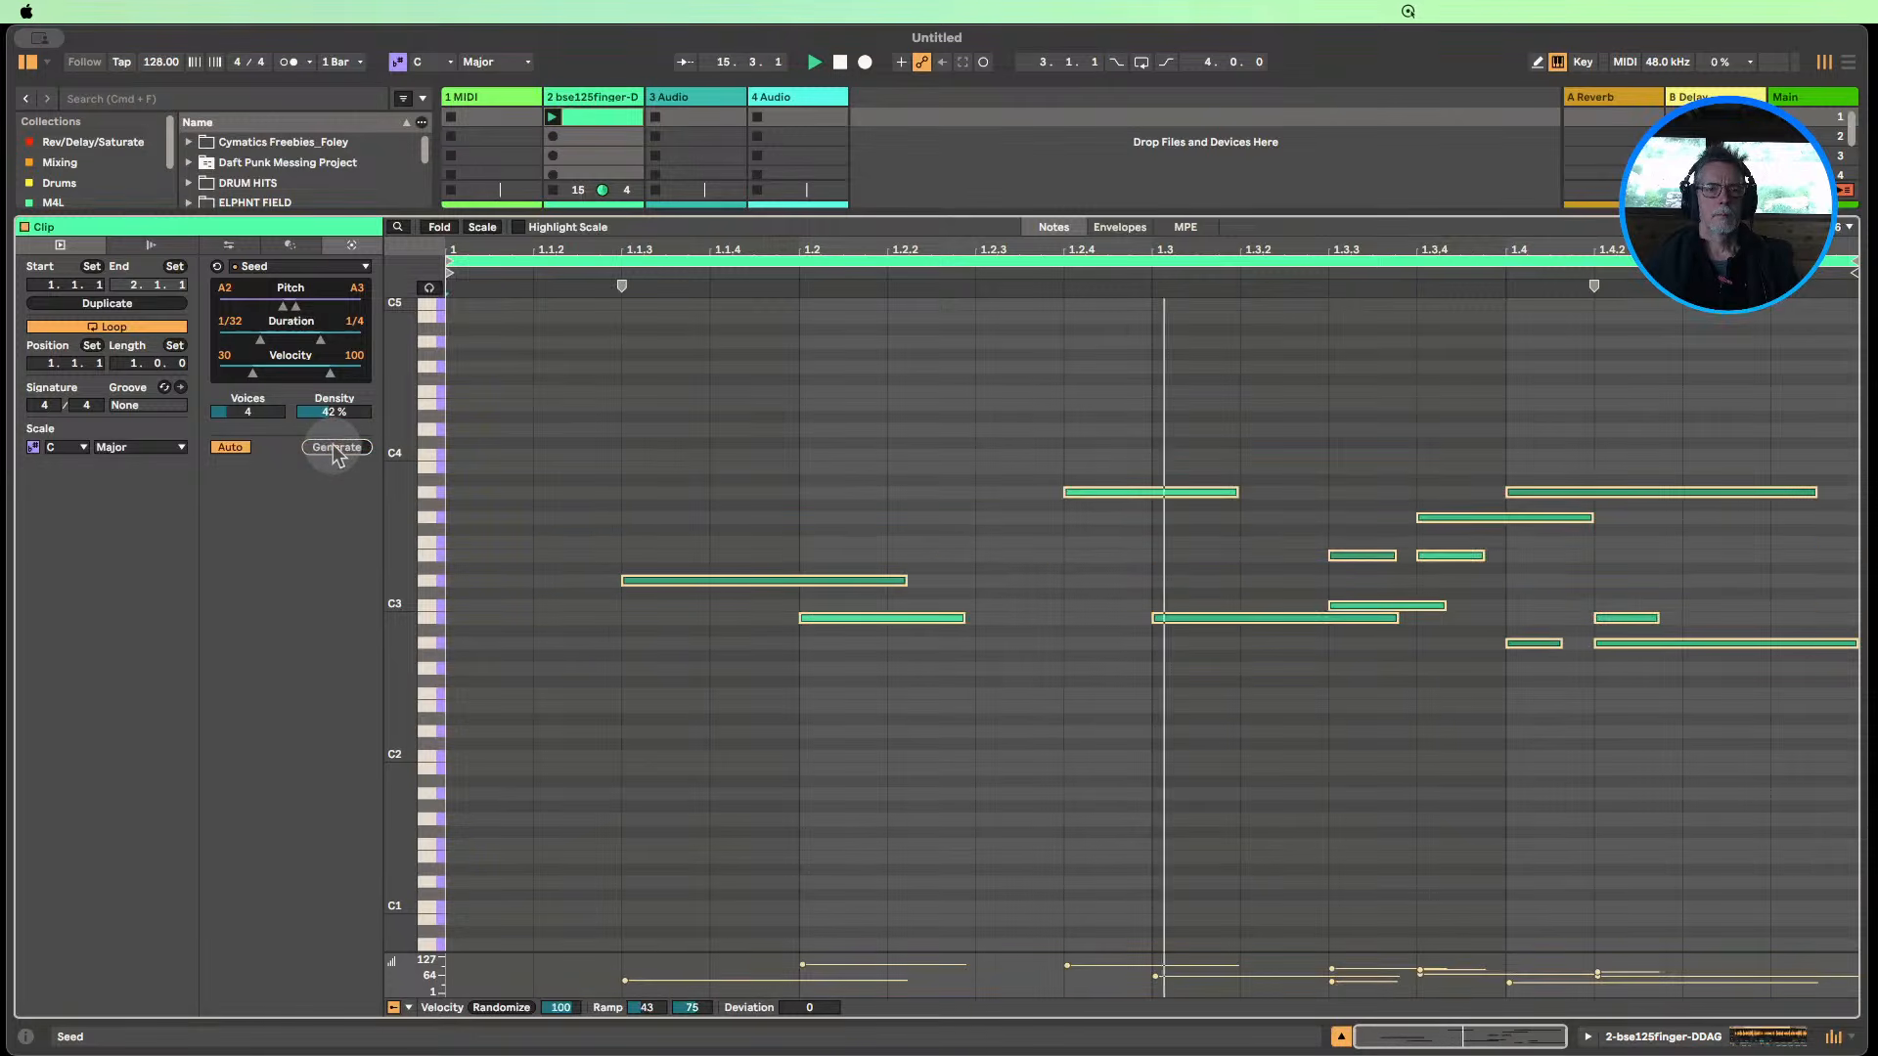
Set Seed's density to 24% and its highest pitch to G4 during playback, ending by stopping the transport.
left_click_drag(334, 412, 333, 420)
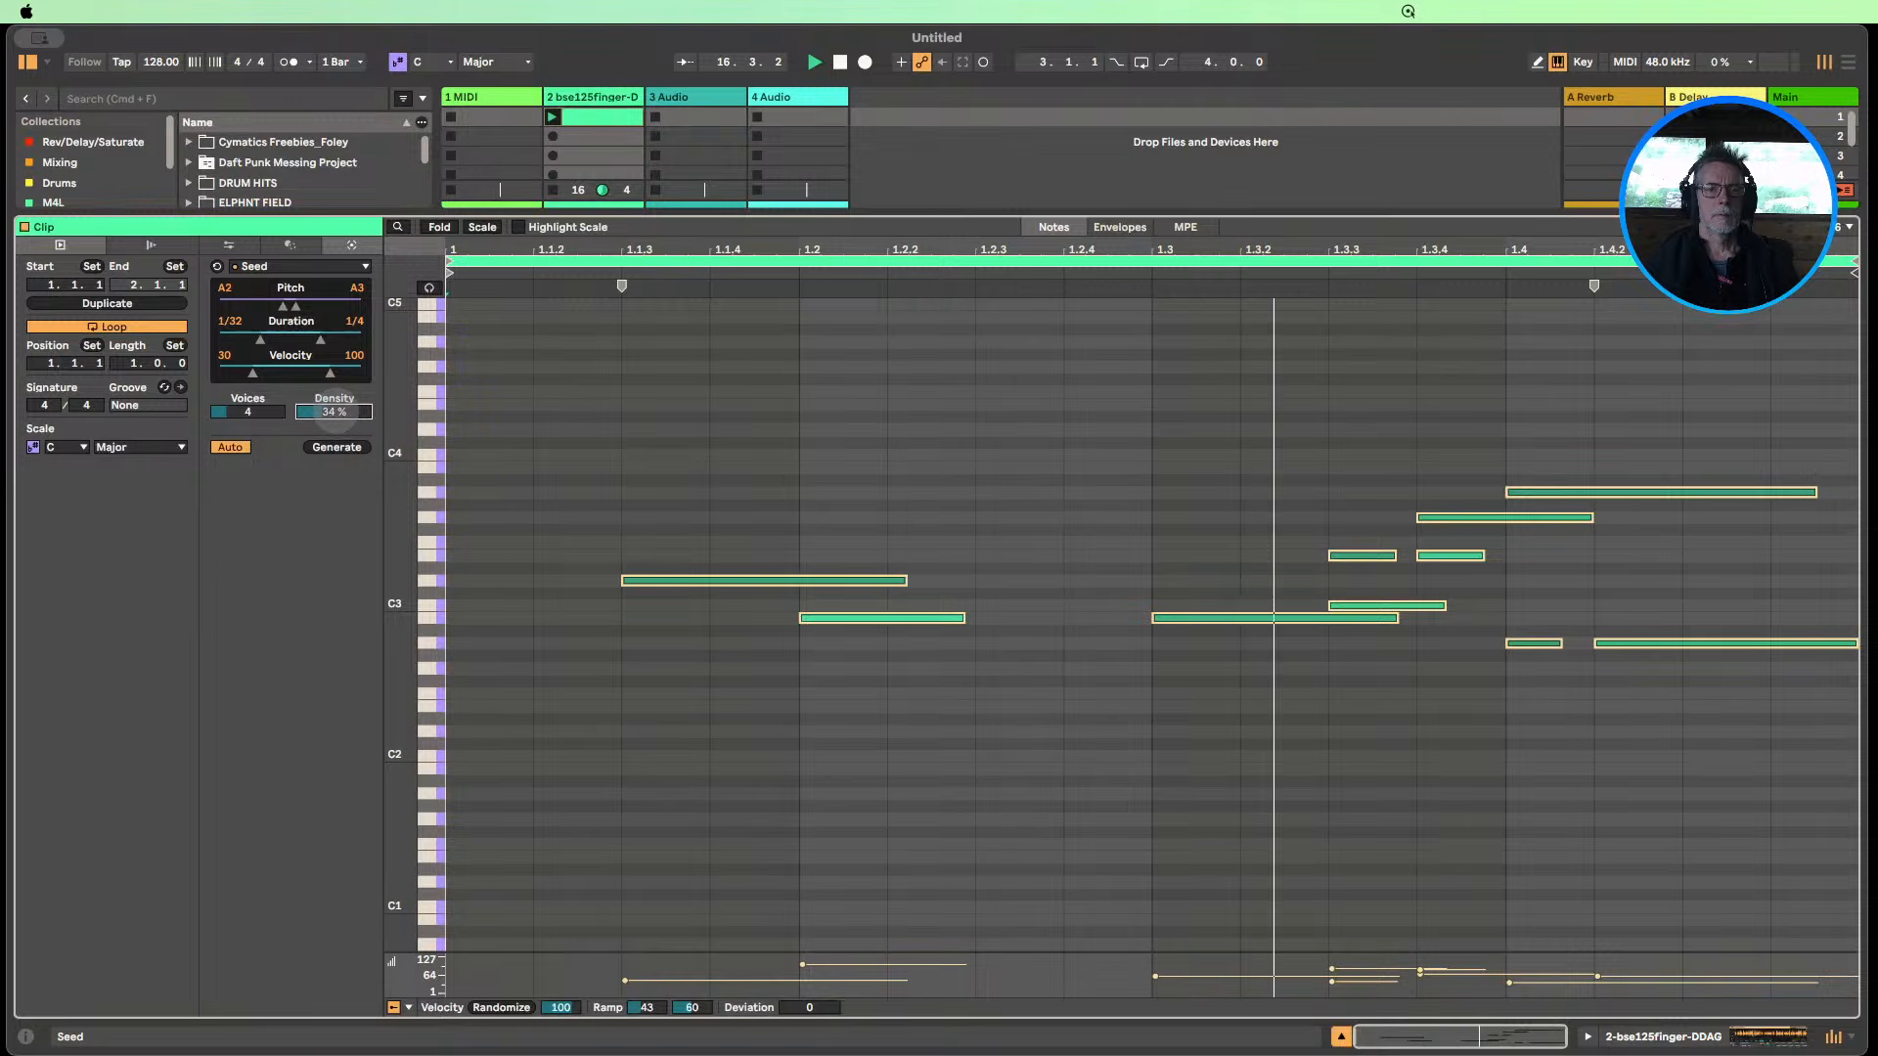
left_click_drag(336, 411, 340, 418)
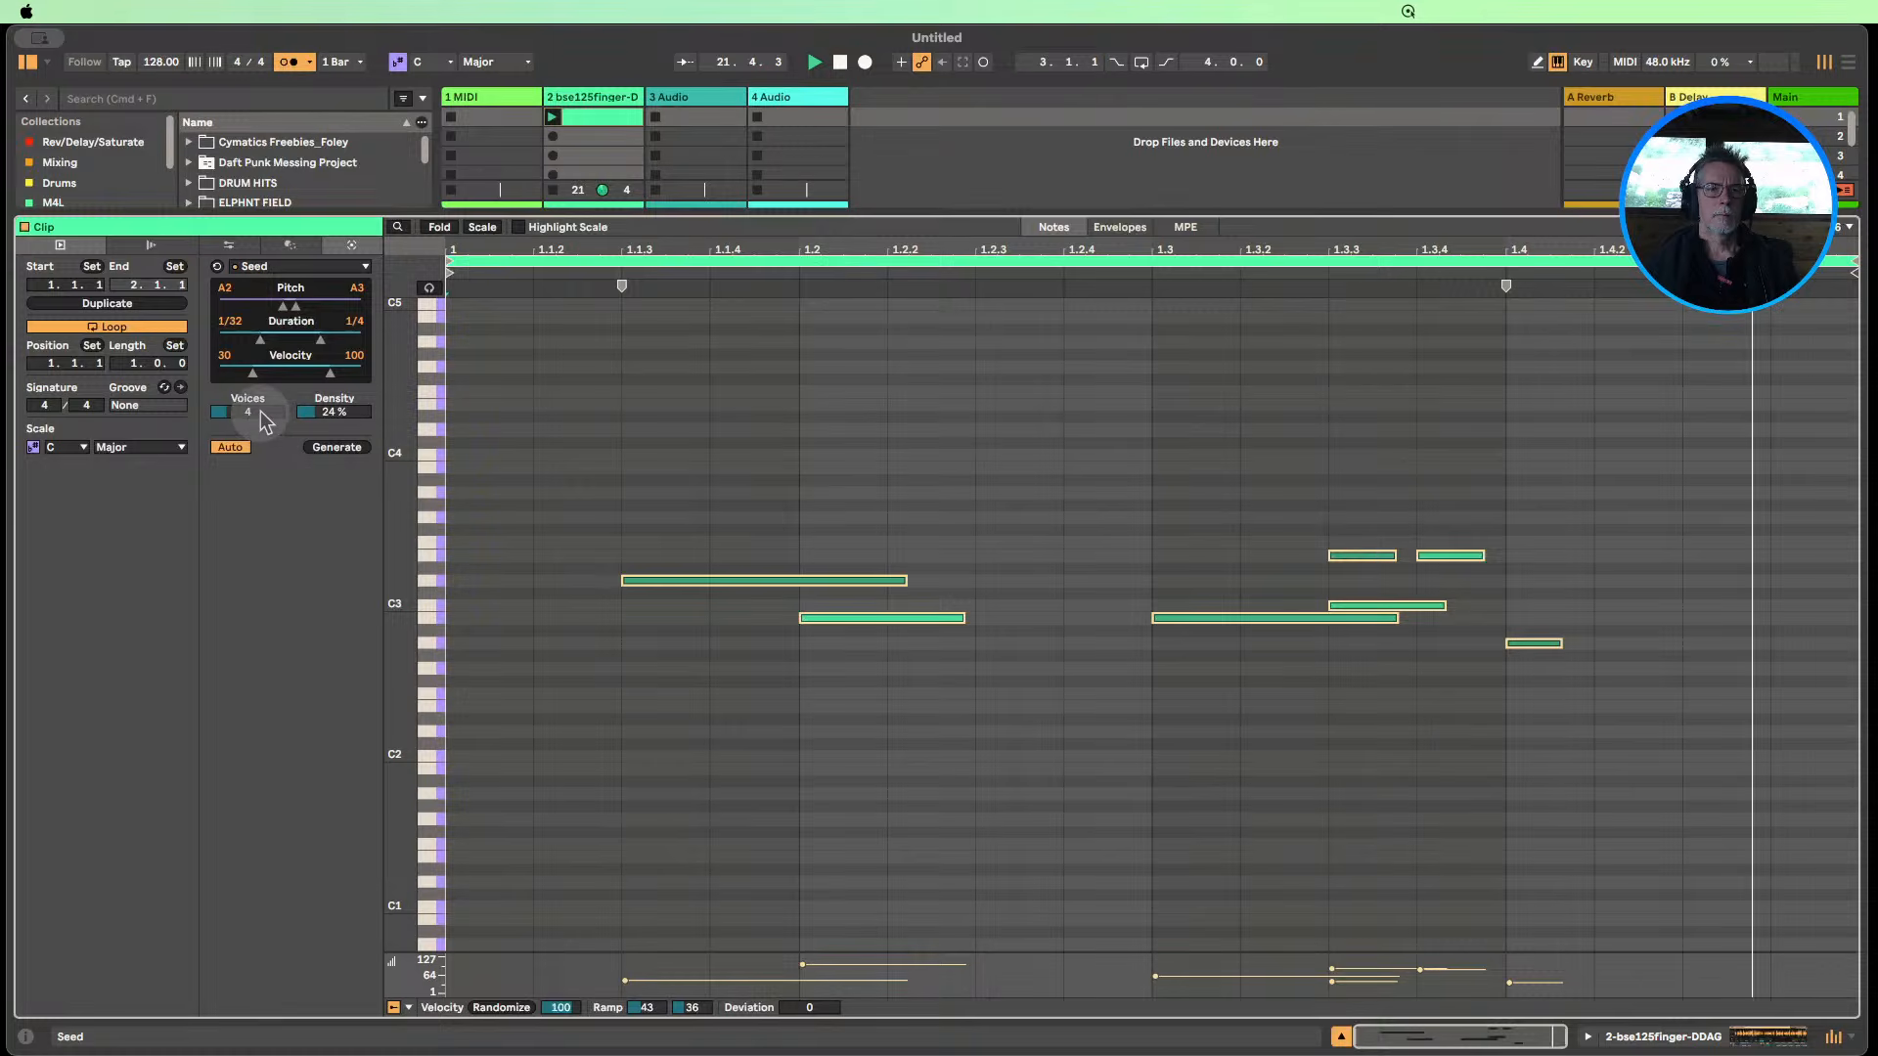
left_click_drag(394, 617, 395, 618)
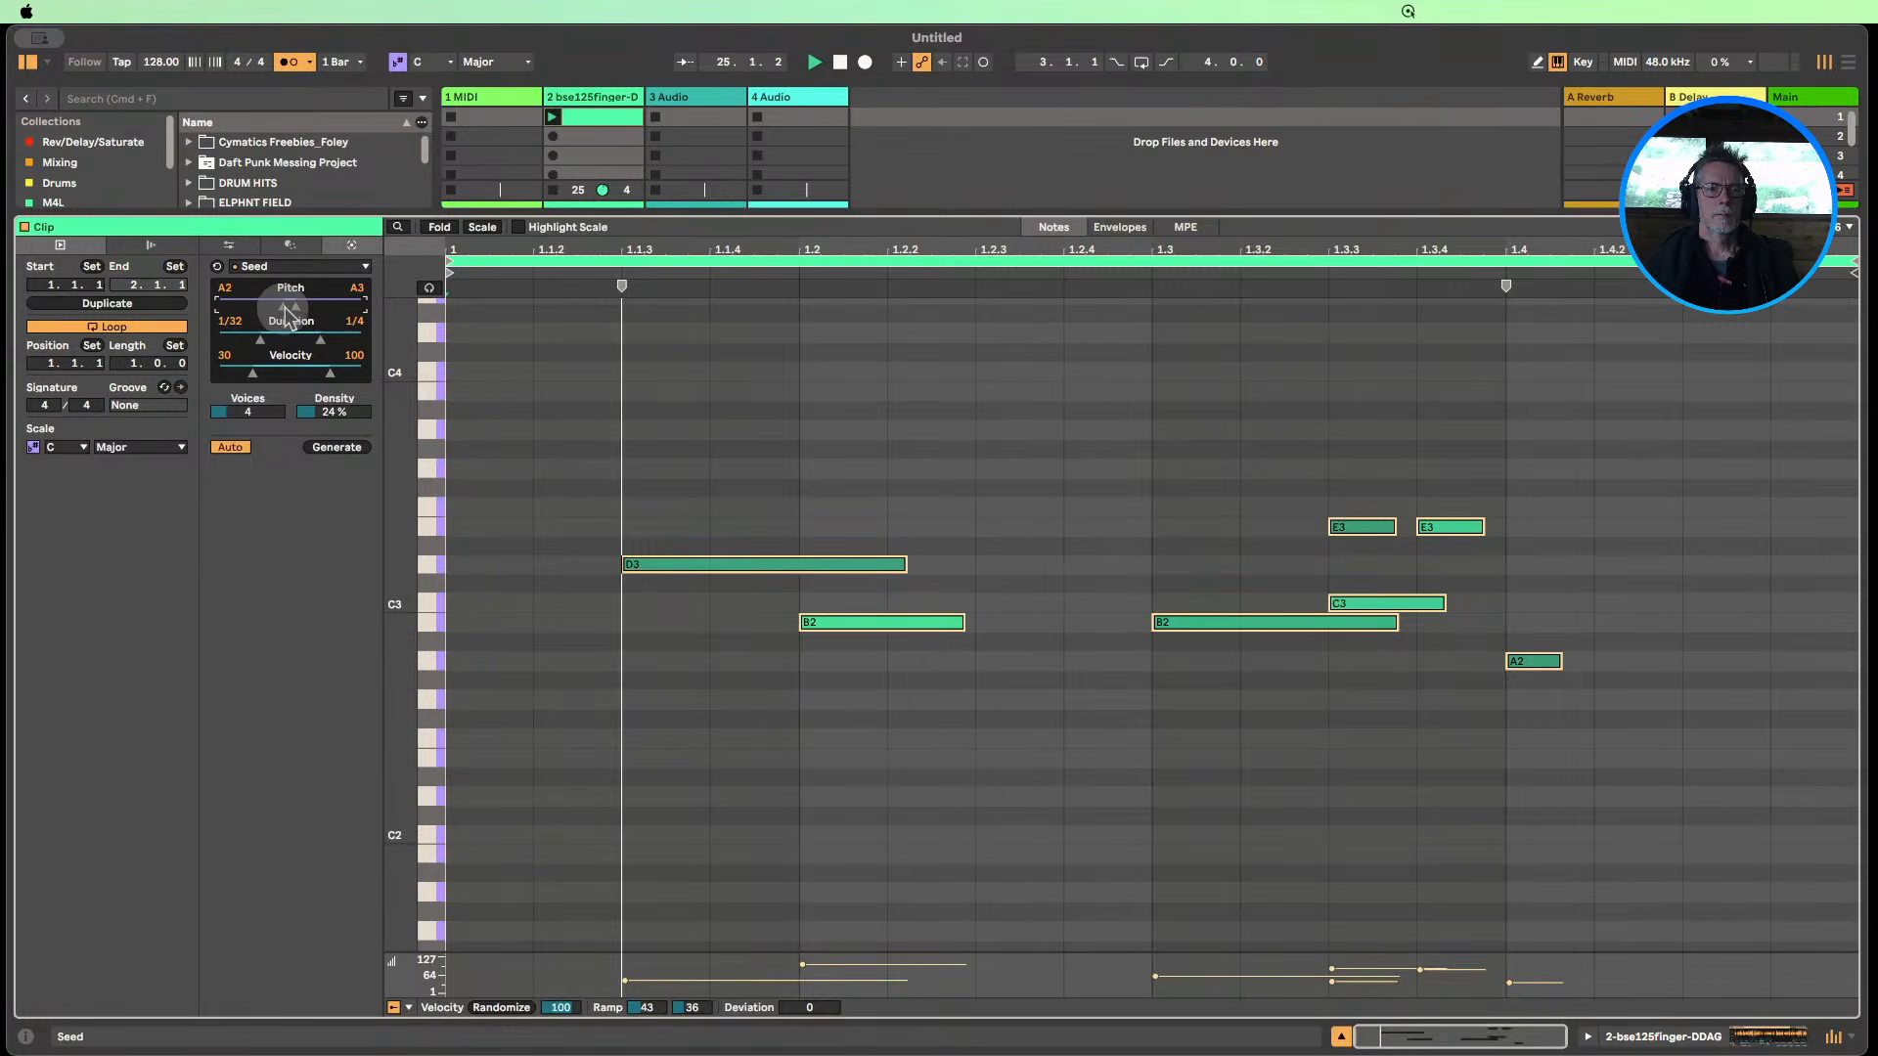
mouse_move(292, 307)
left_mouse_down()
mouse_move(292, 292)
mouse_move(292, 308)
left_mouse_up()
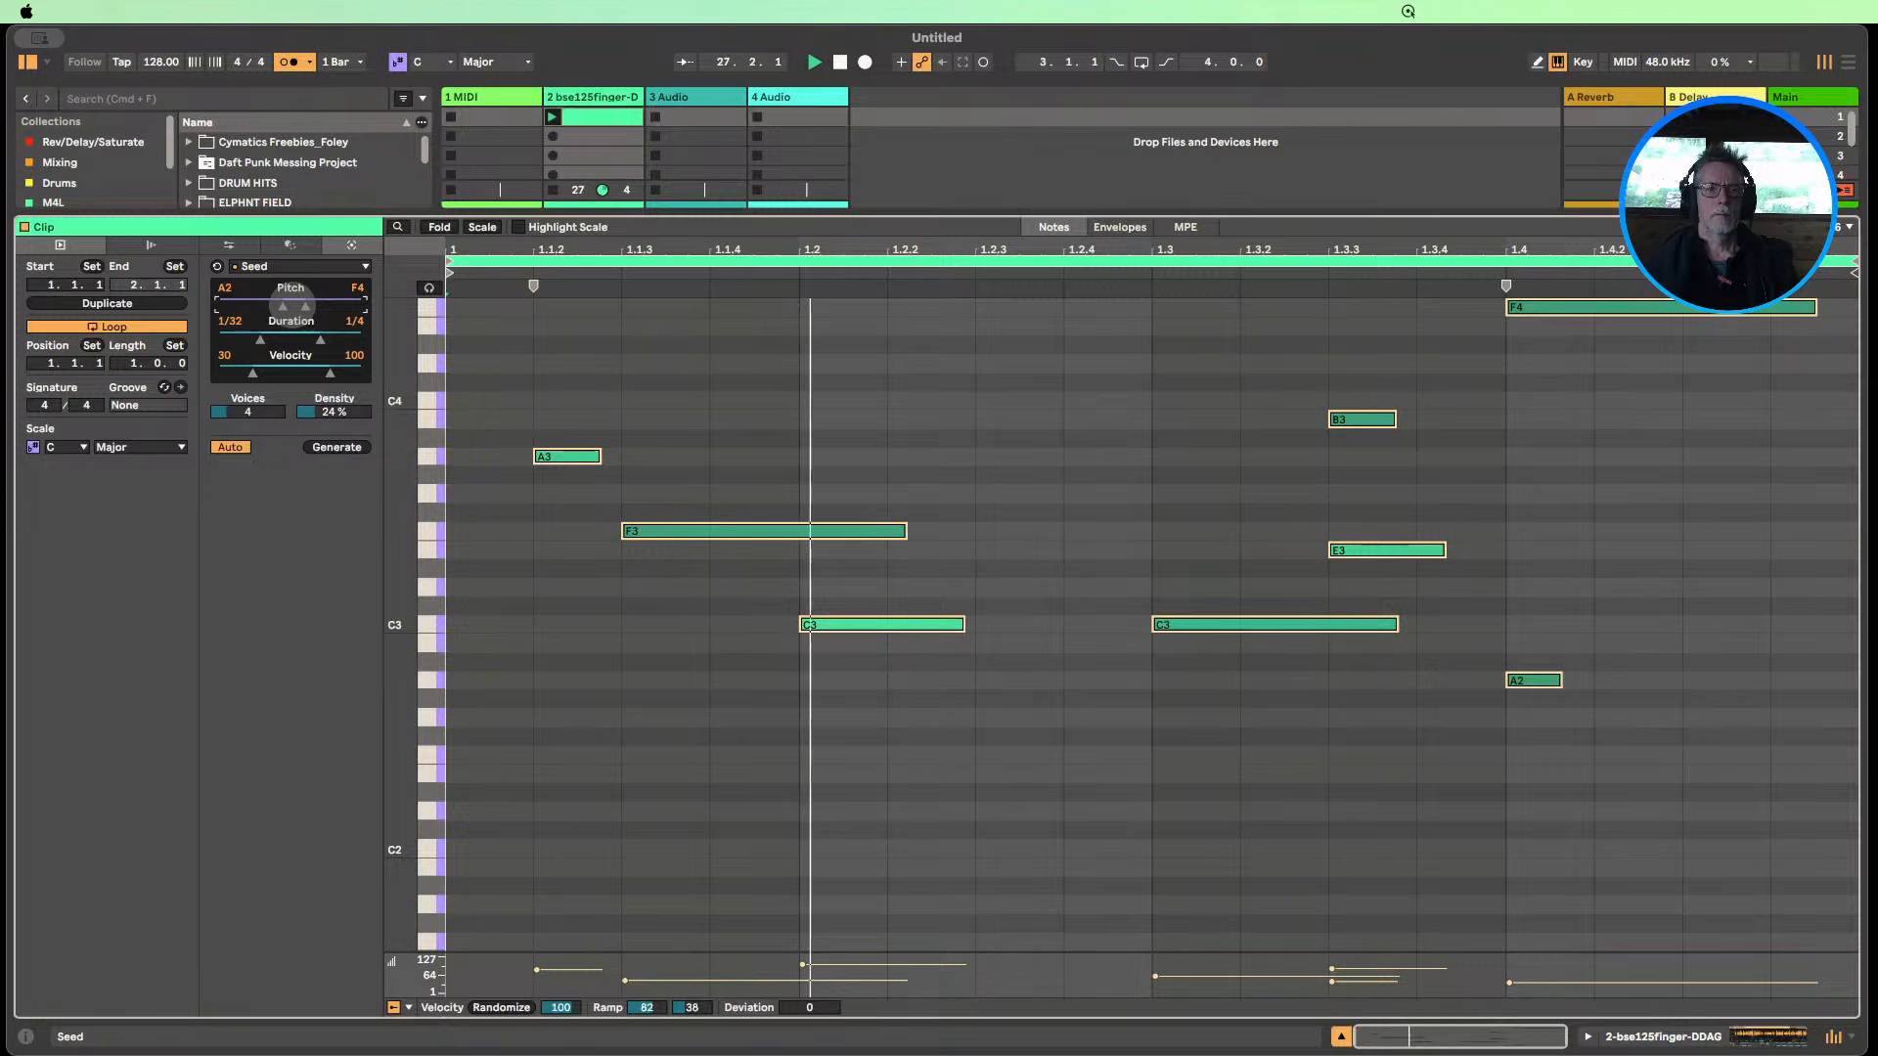
left_click_drag(293, 305, 292, 300)
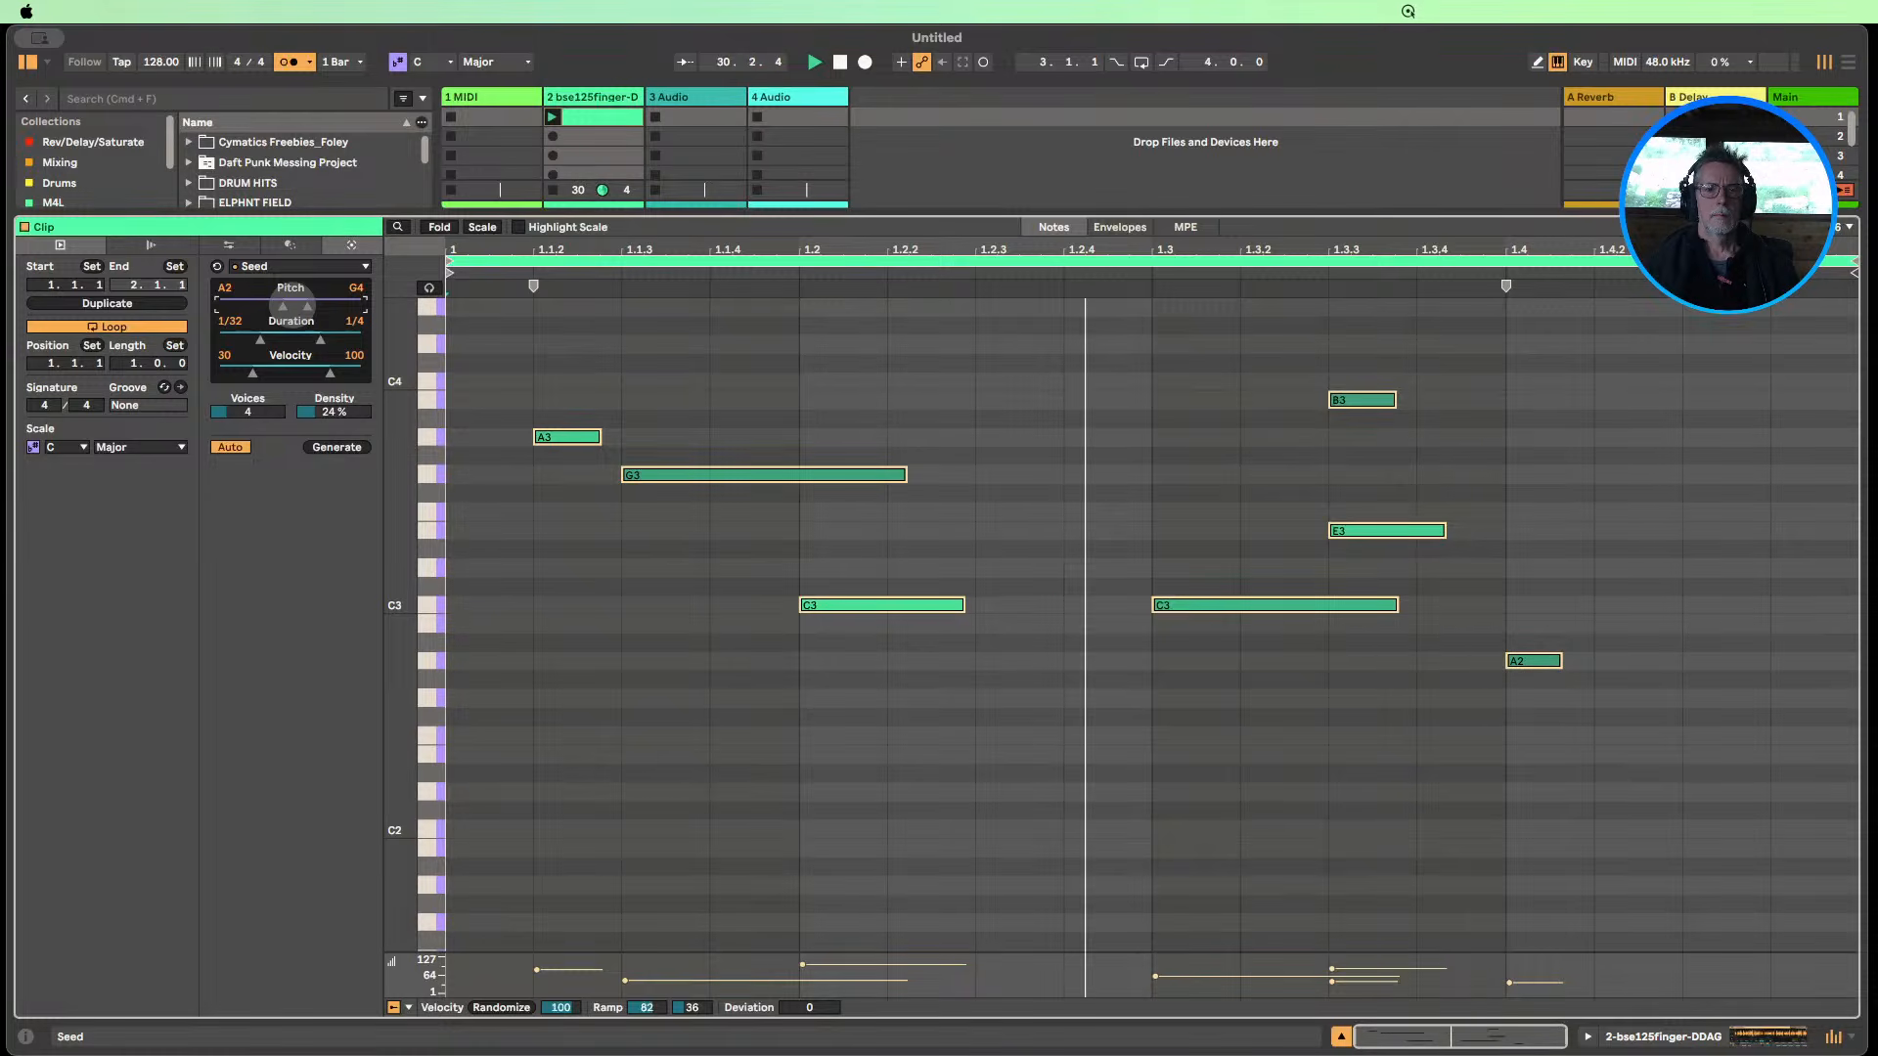
left_click(839, 63)
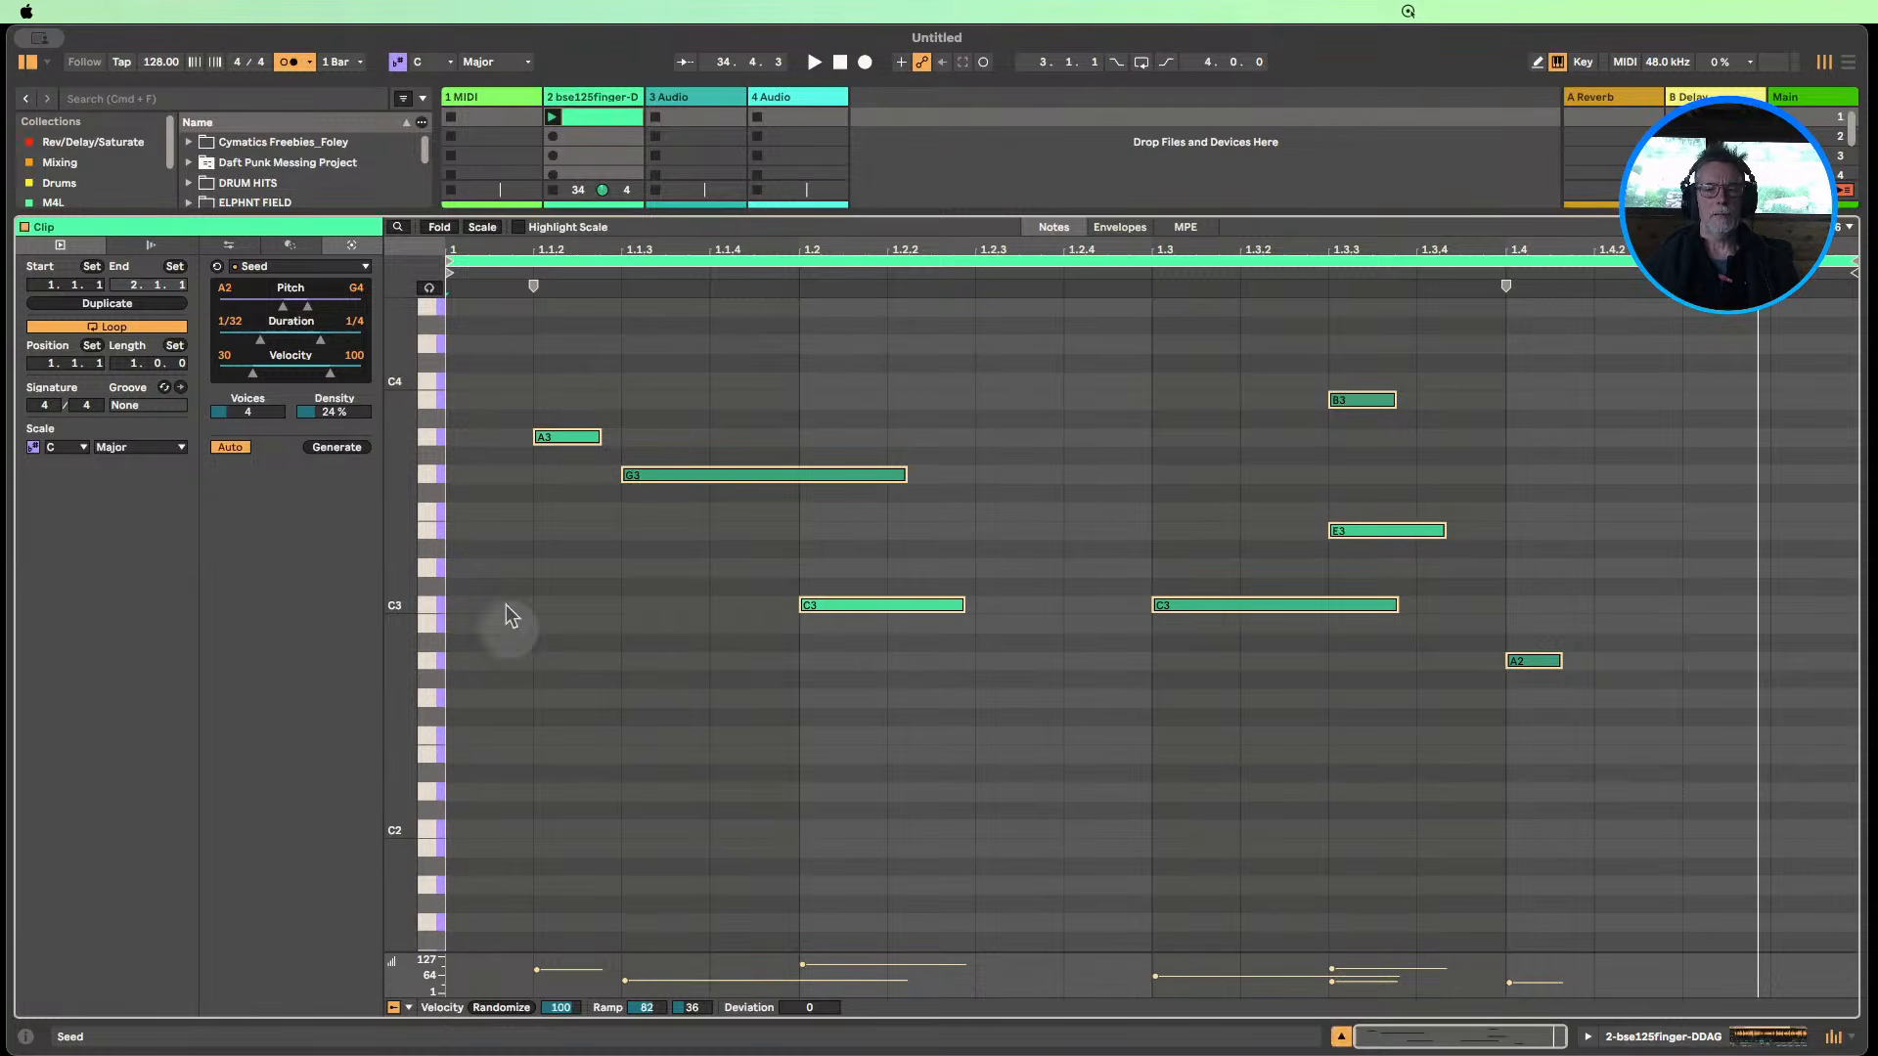
Create a one-bar MIDI clip in the bass track's second slot and fill it with a Seed-generated pattern.
left_click_drag(878, 215, 883, 369)
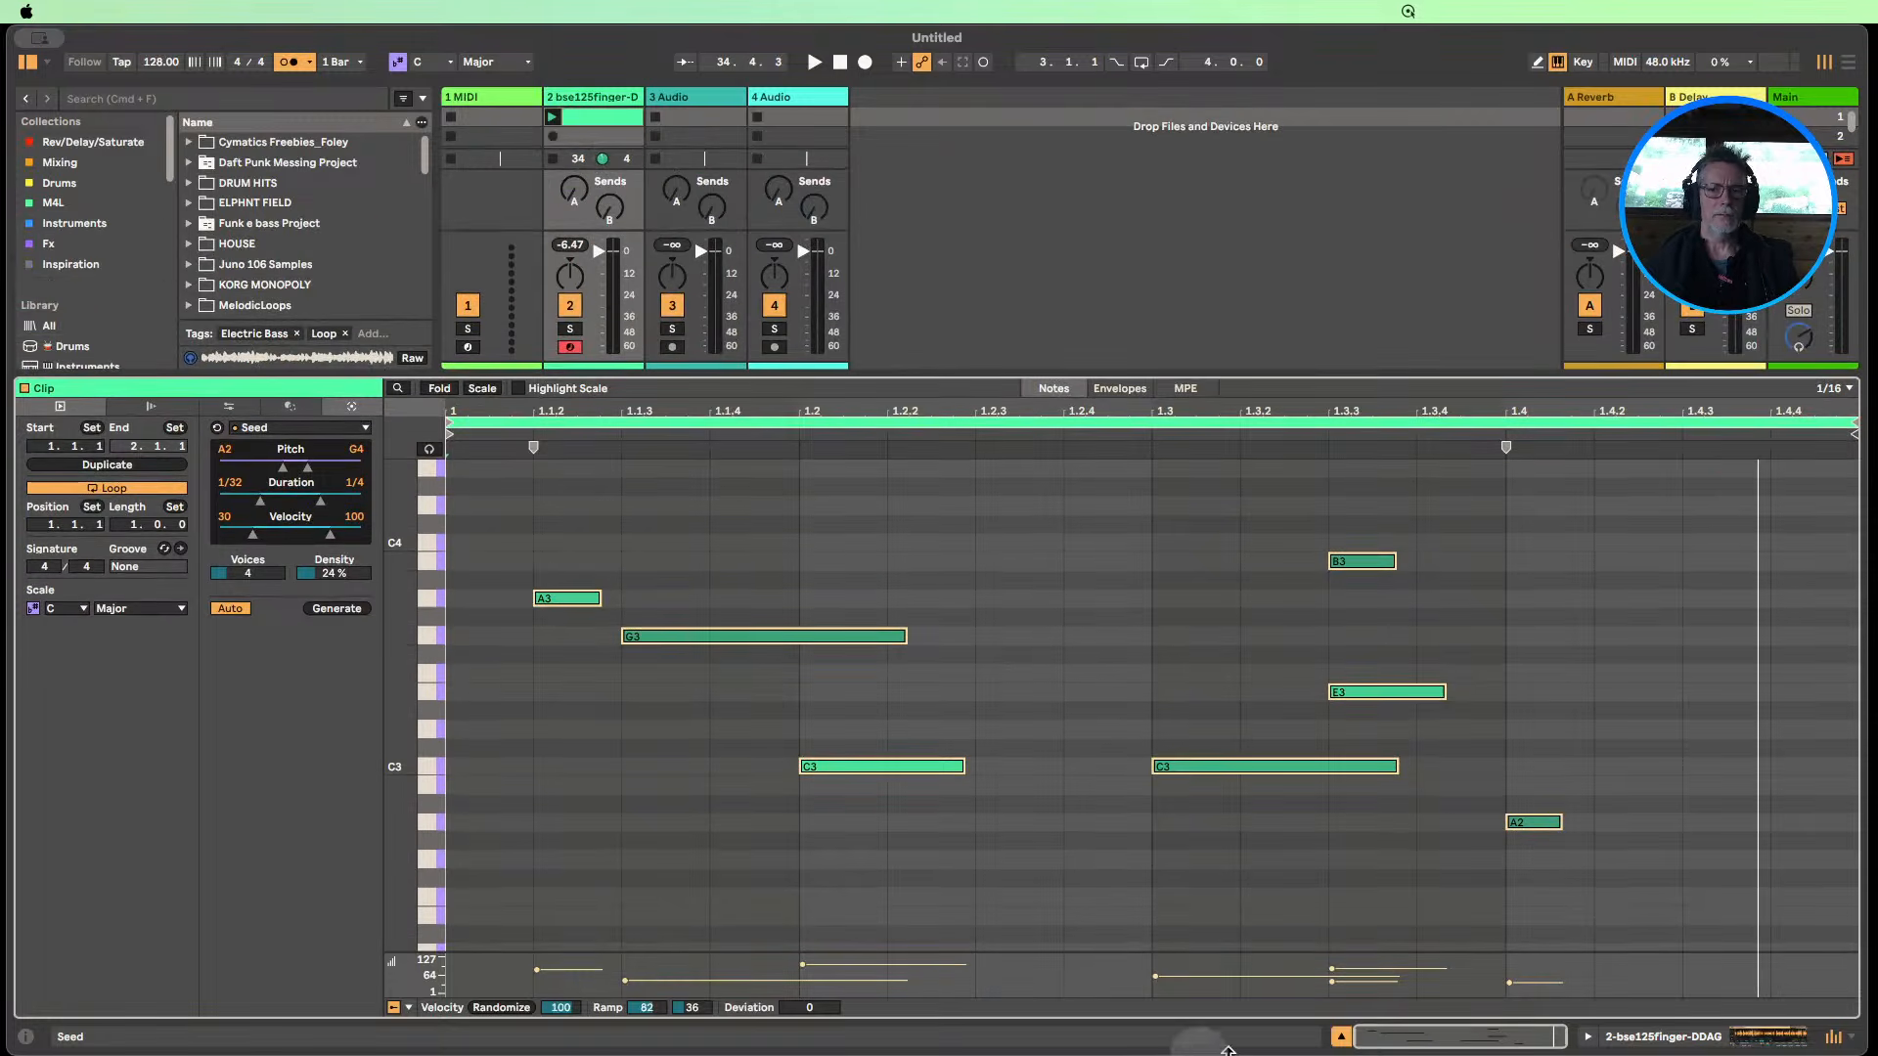
left_click(1343, 1035)
left_click(596, 139)
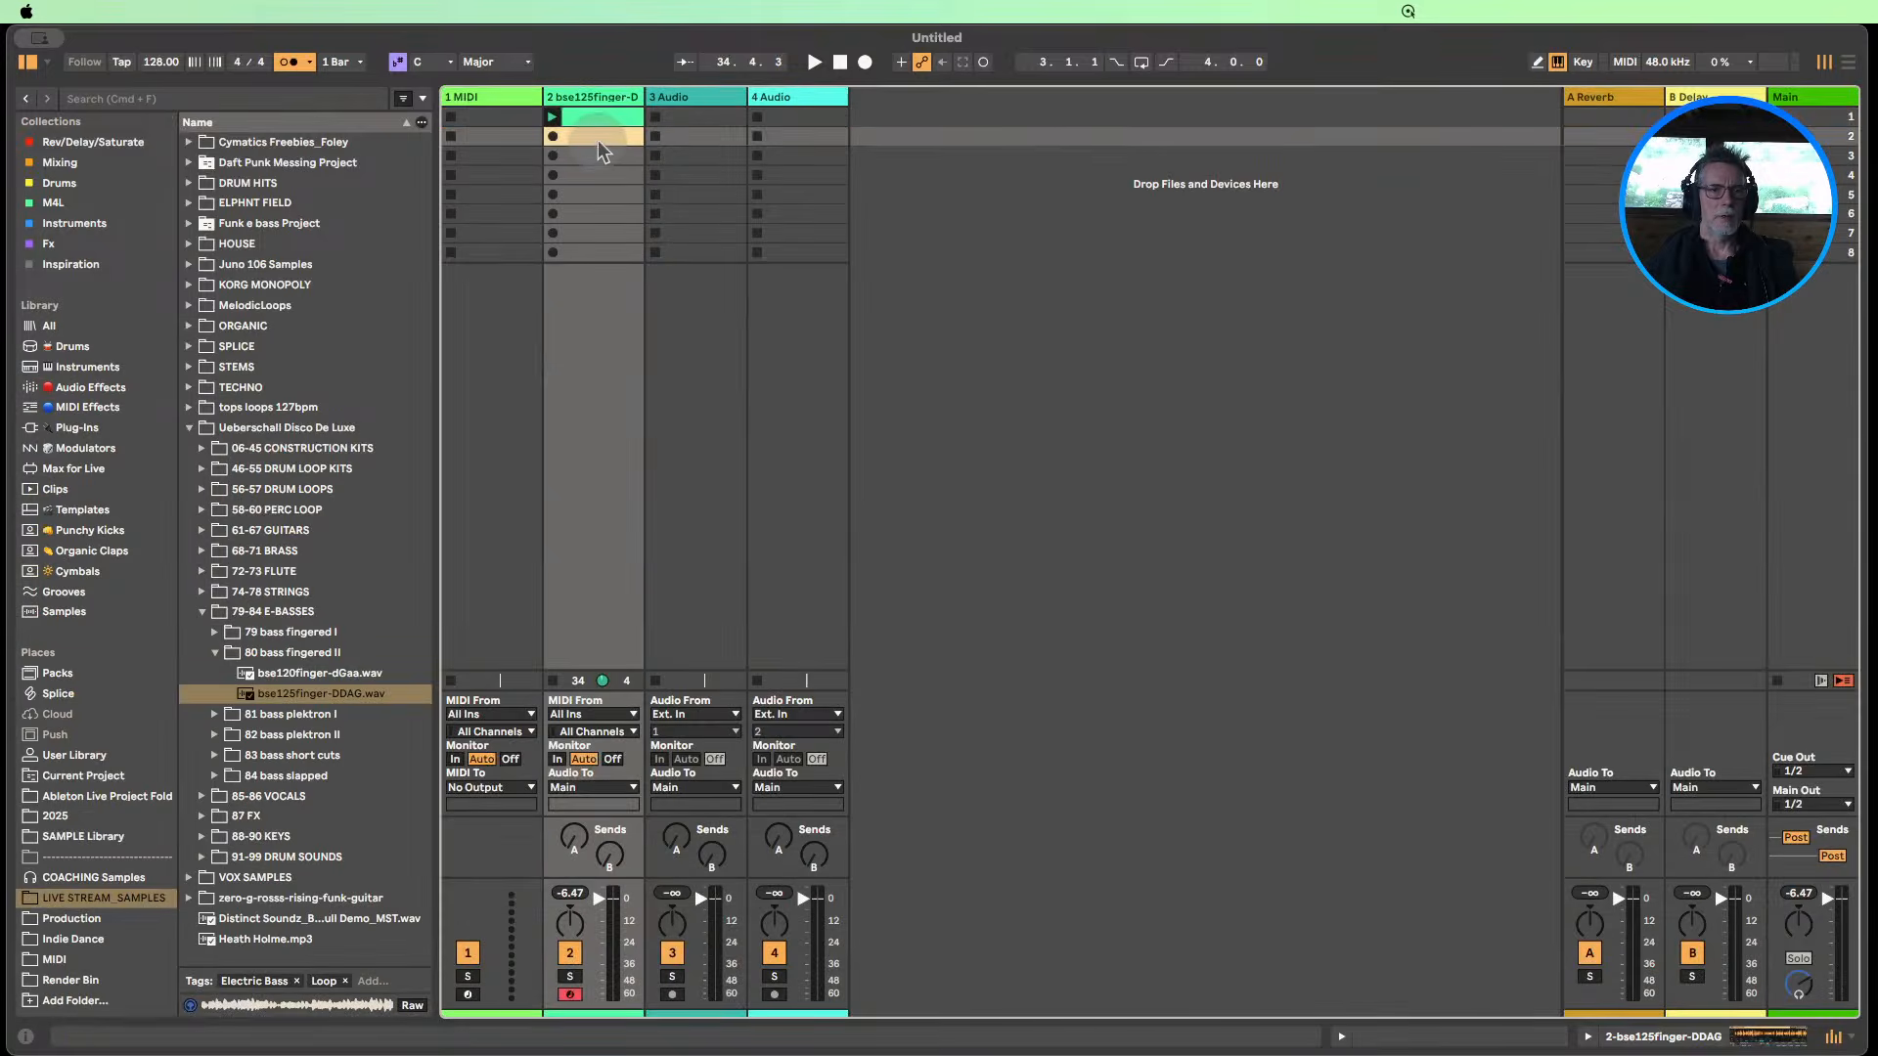
double_click(597, 137)
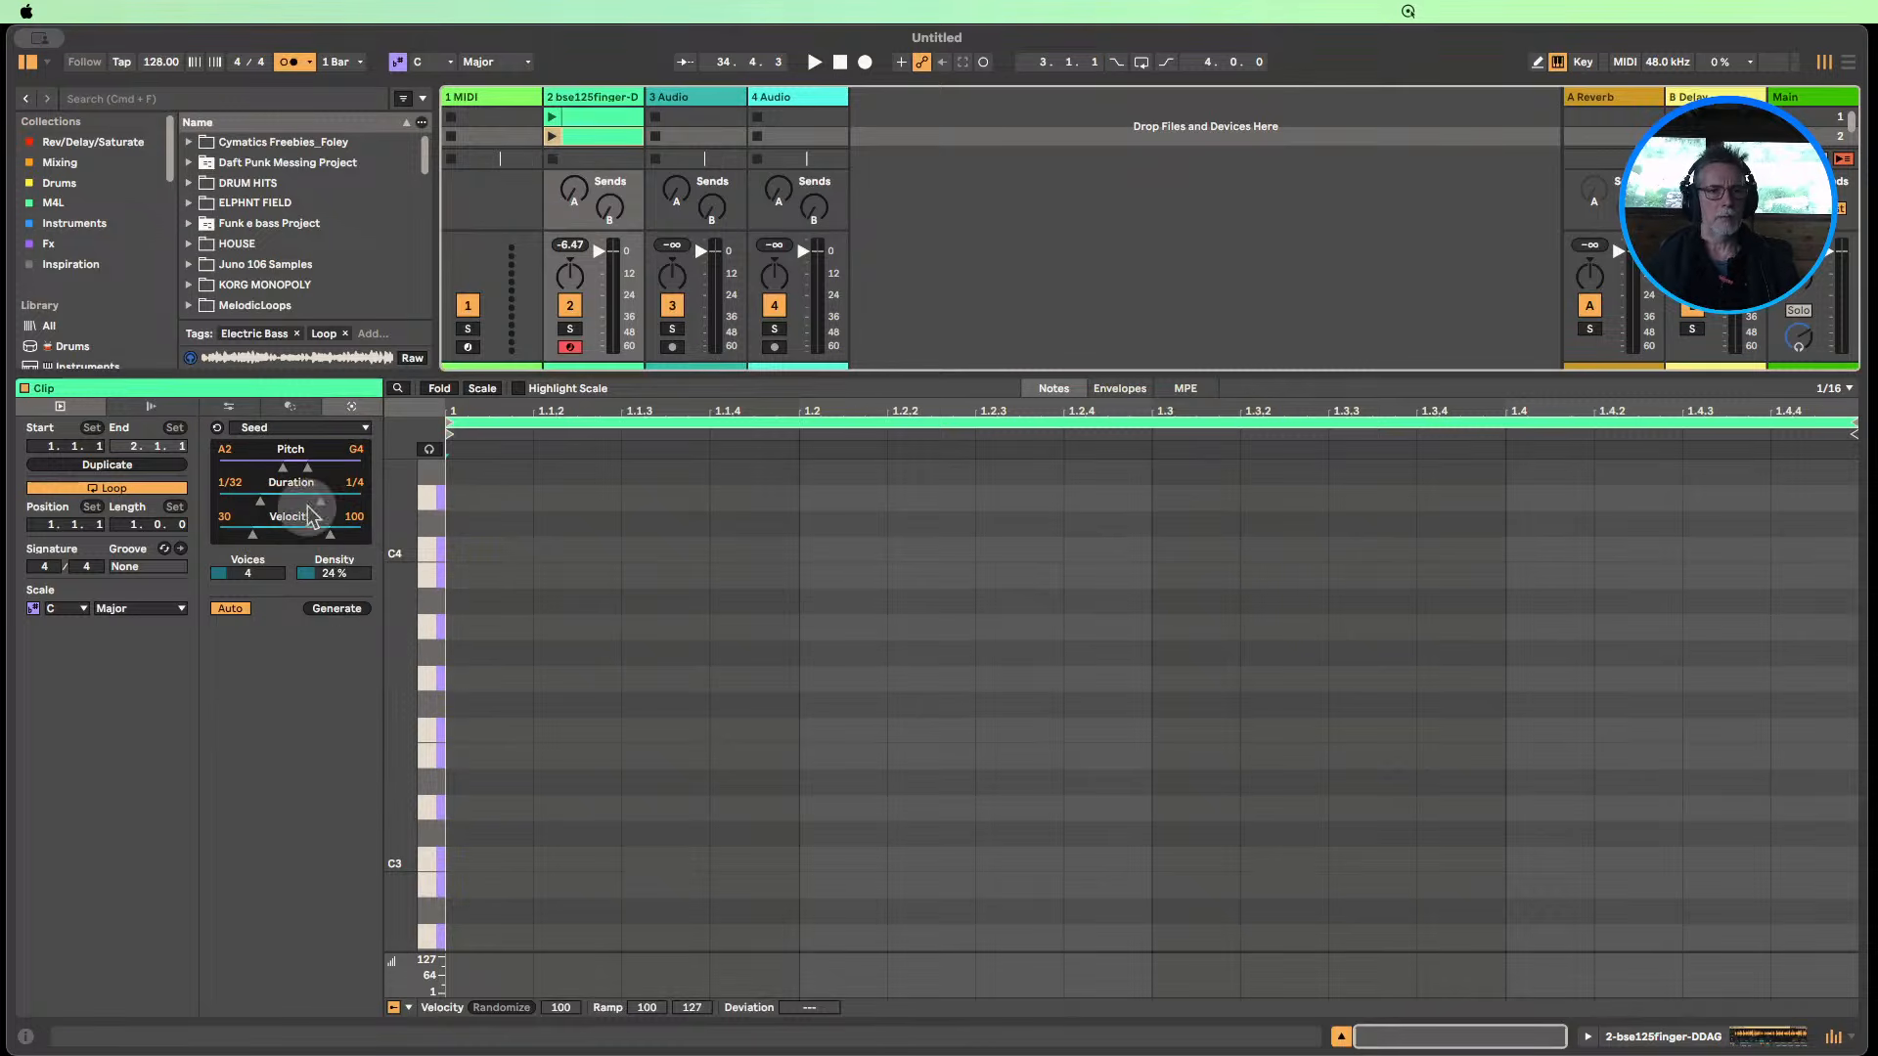
left_click(337, 608)
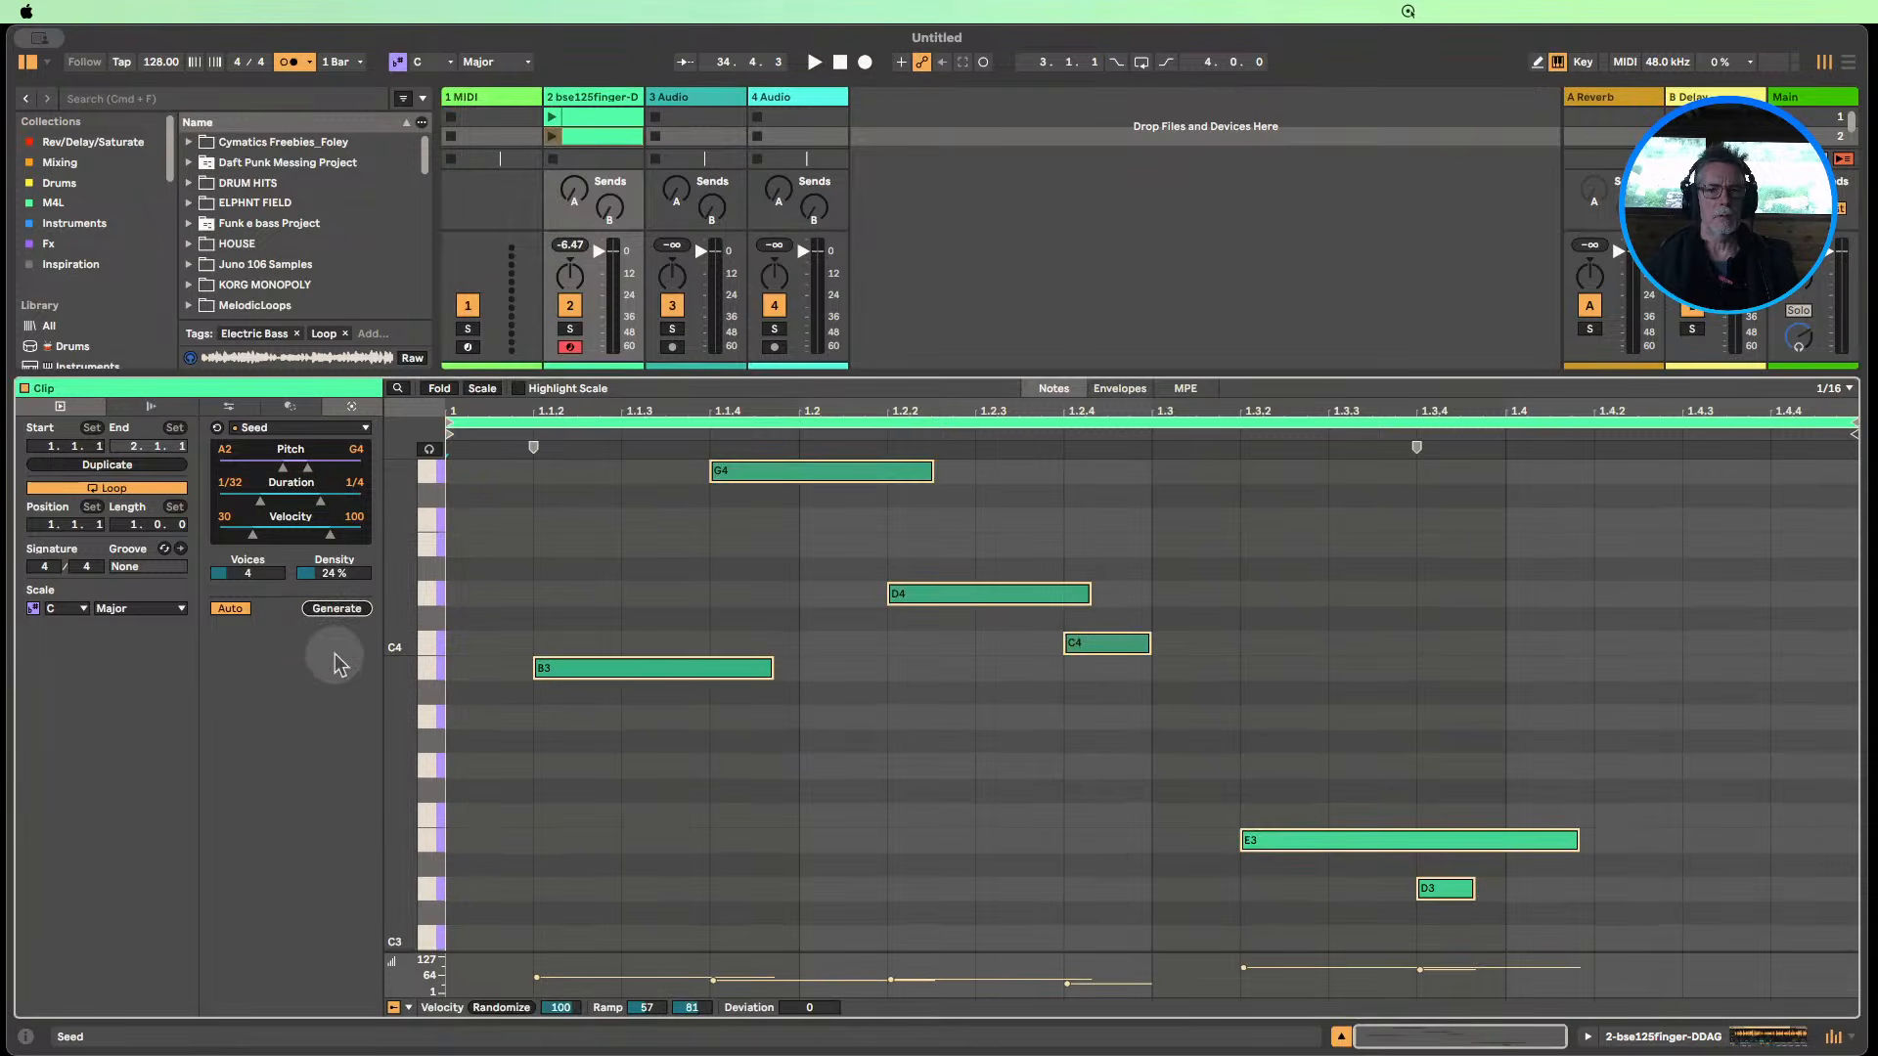
Launch the second clip and set Seed to minimum duration 1/16, minimum velocity 37, 23% density and highest pitch C4.
left_click(554, 137)
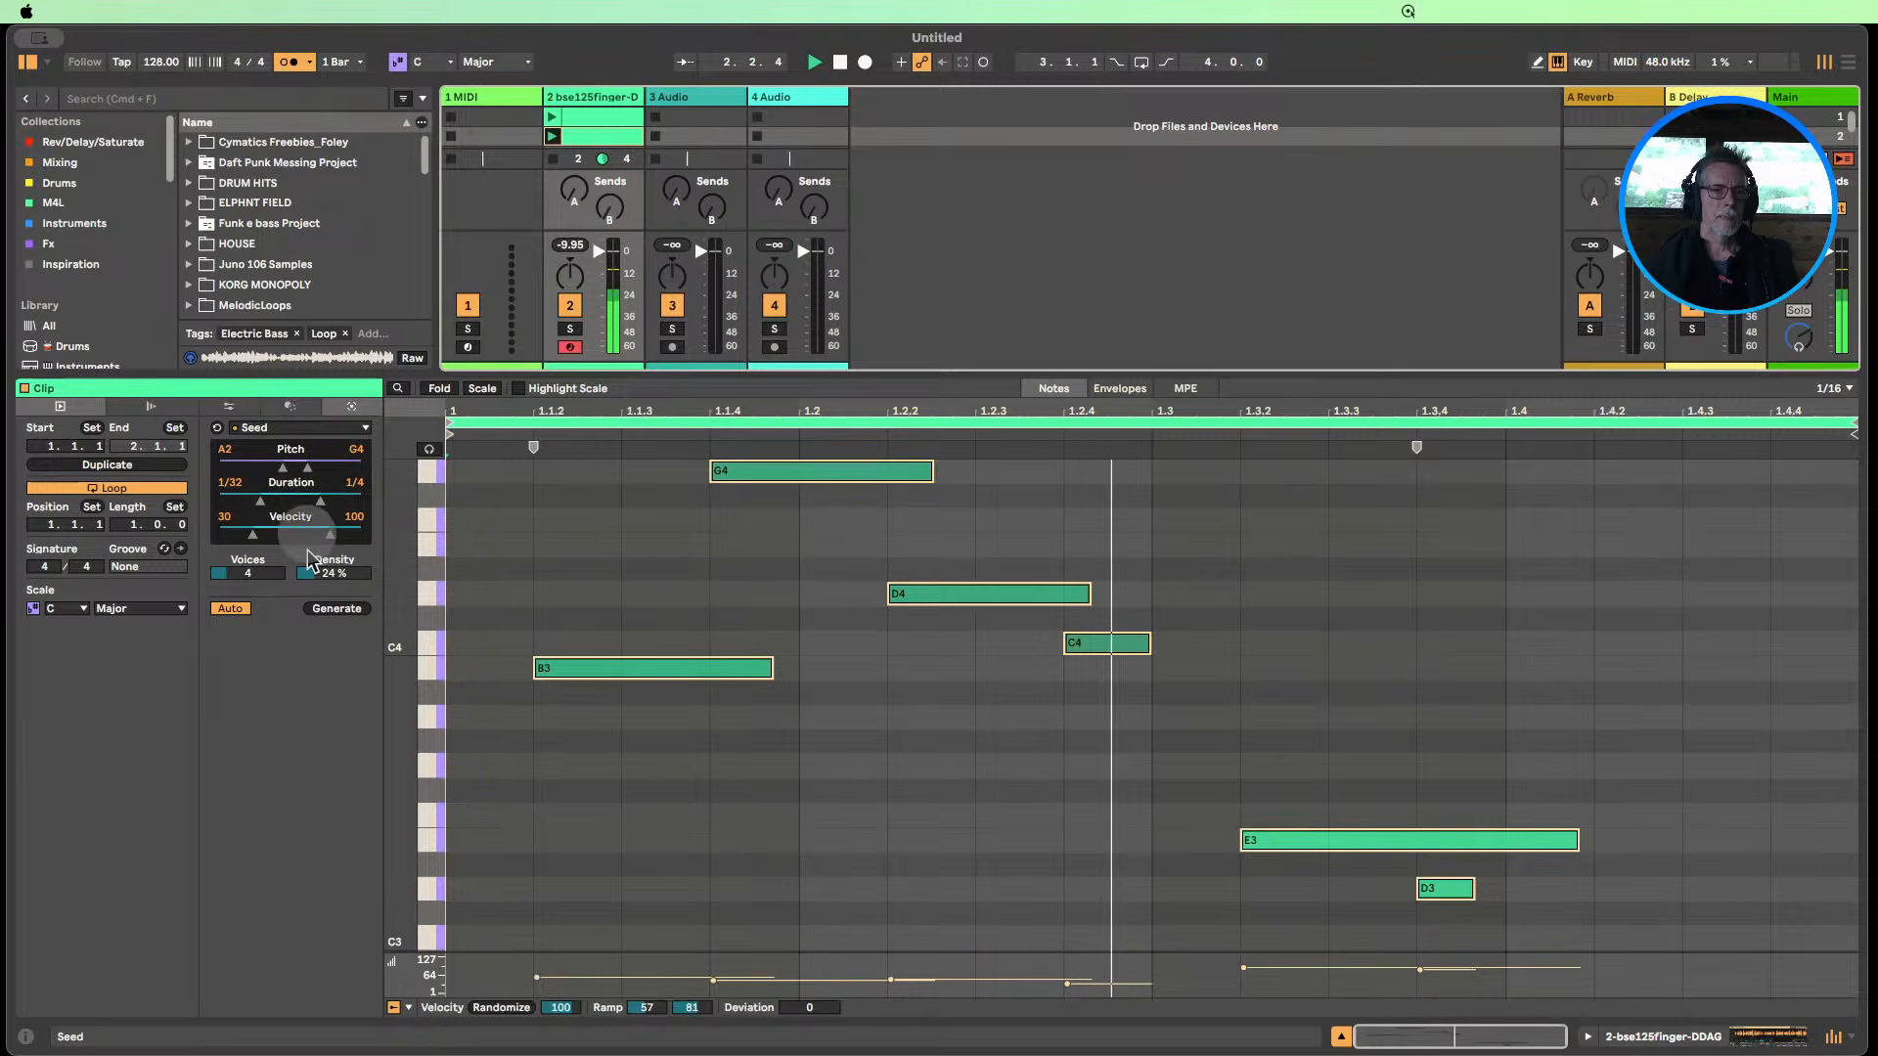
left_click_drag(248, 573, 329, 595)
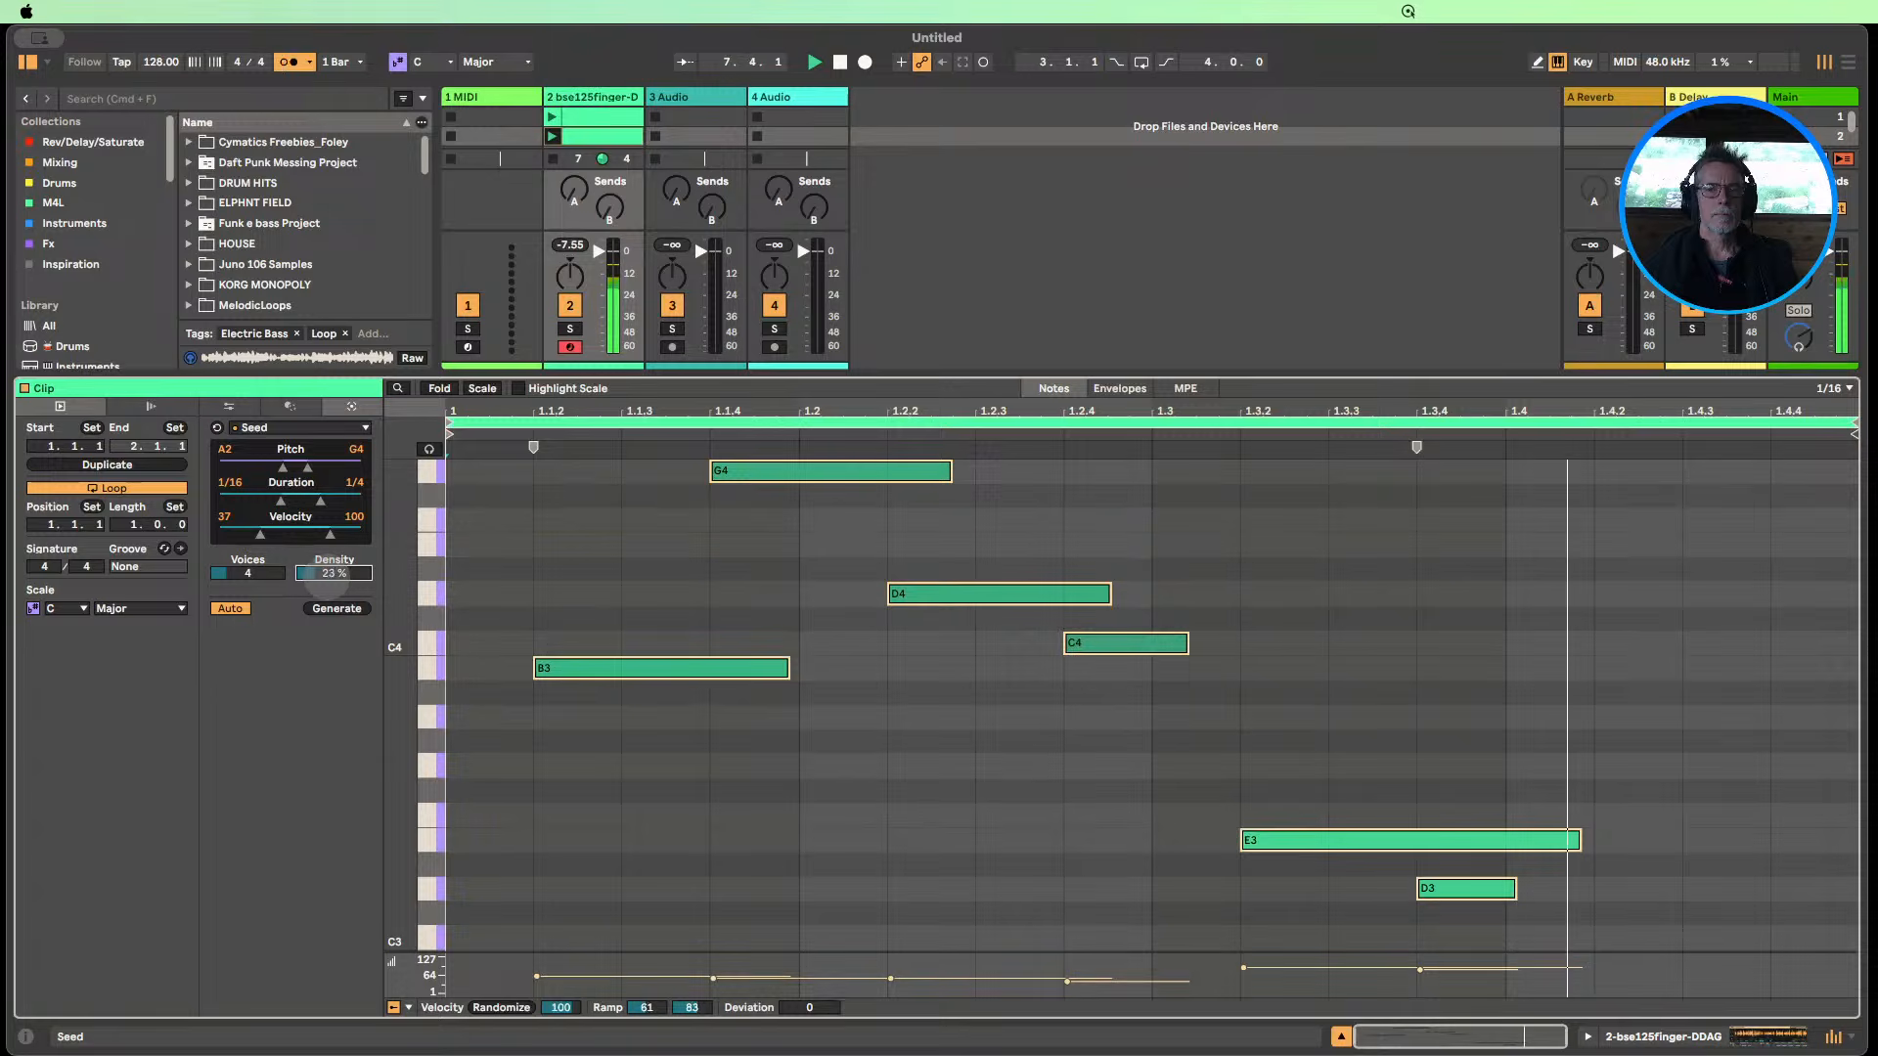
left_click(291, 468)
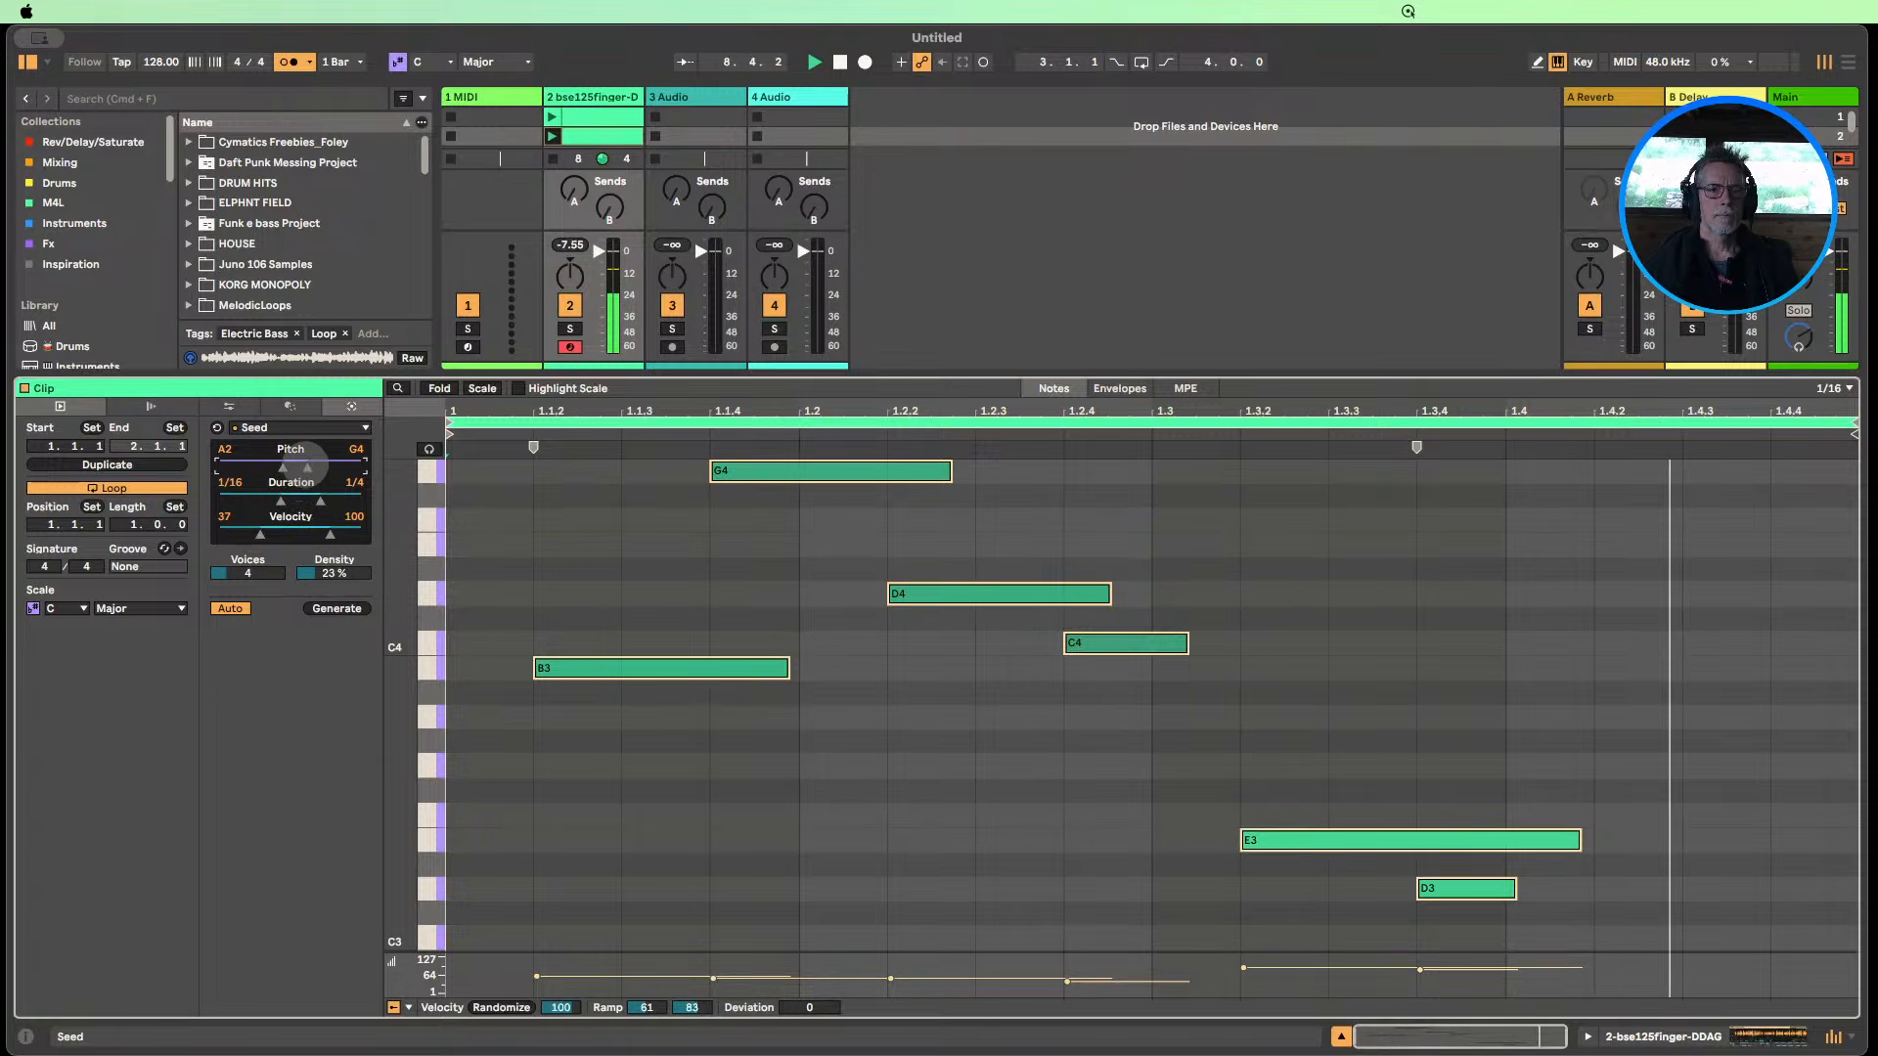
mouse_move(307, 467)
left_mouse_down()
mouse_move(276, 470)
mouse_move(300, 469)
left_mouse_up()
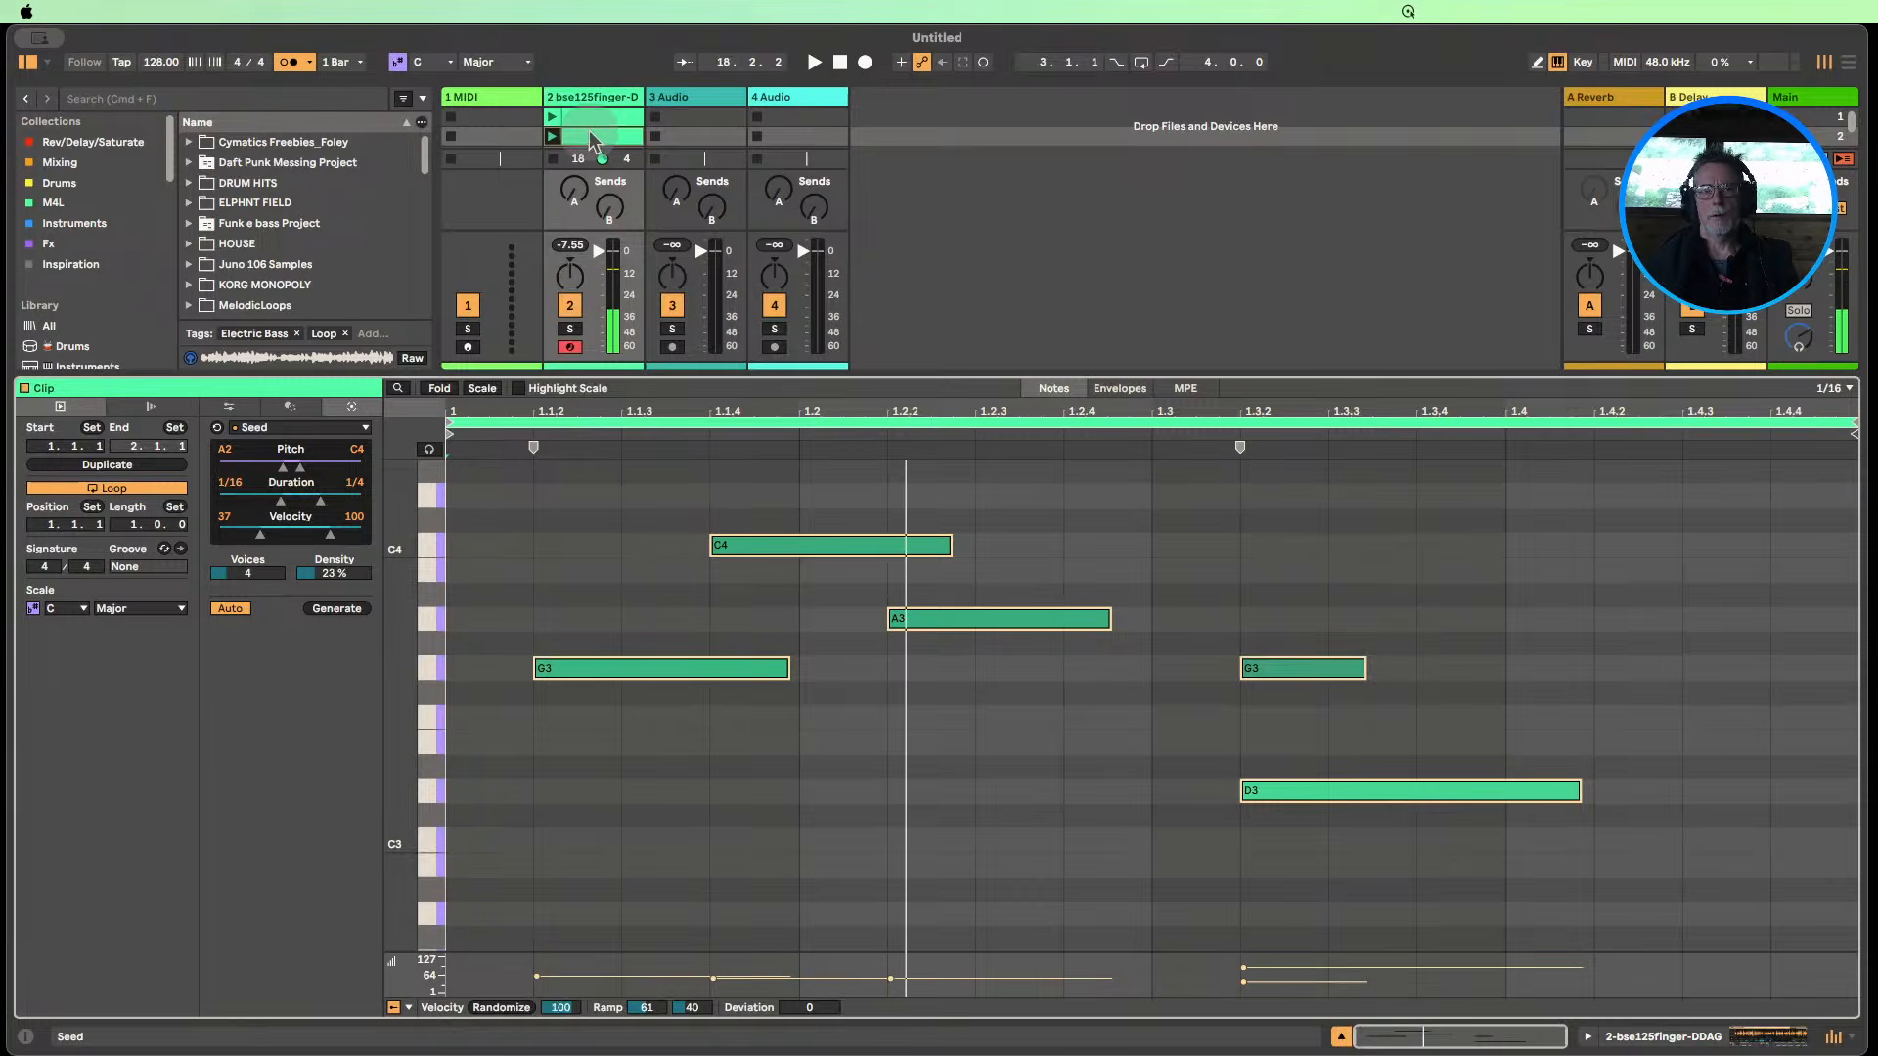
Audition the first bass clip, stop playback and delete the generated clip in the bass track's second slot.
left_click(551, 116)
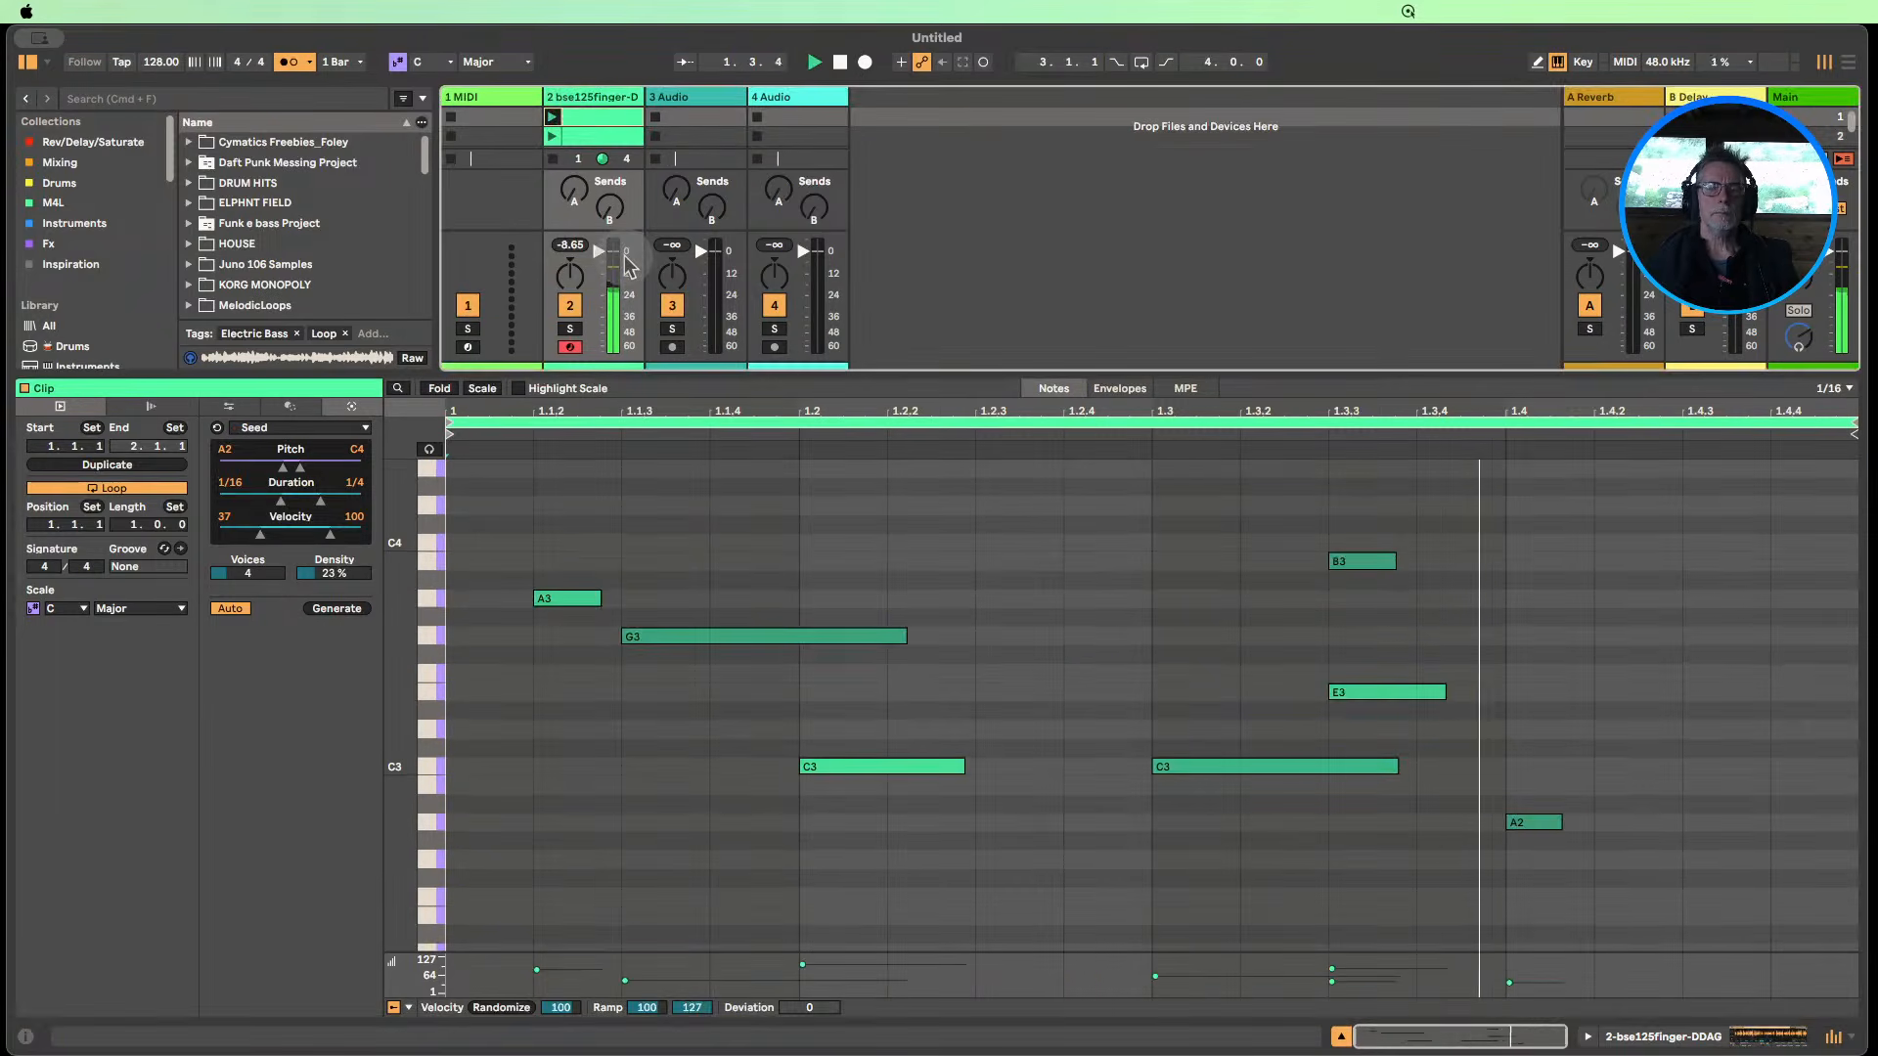
left_click(1341, 1036)
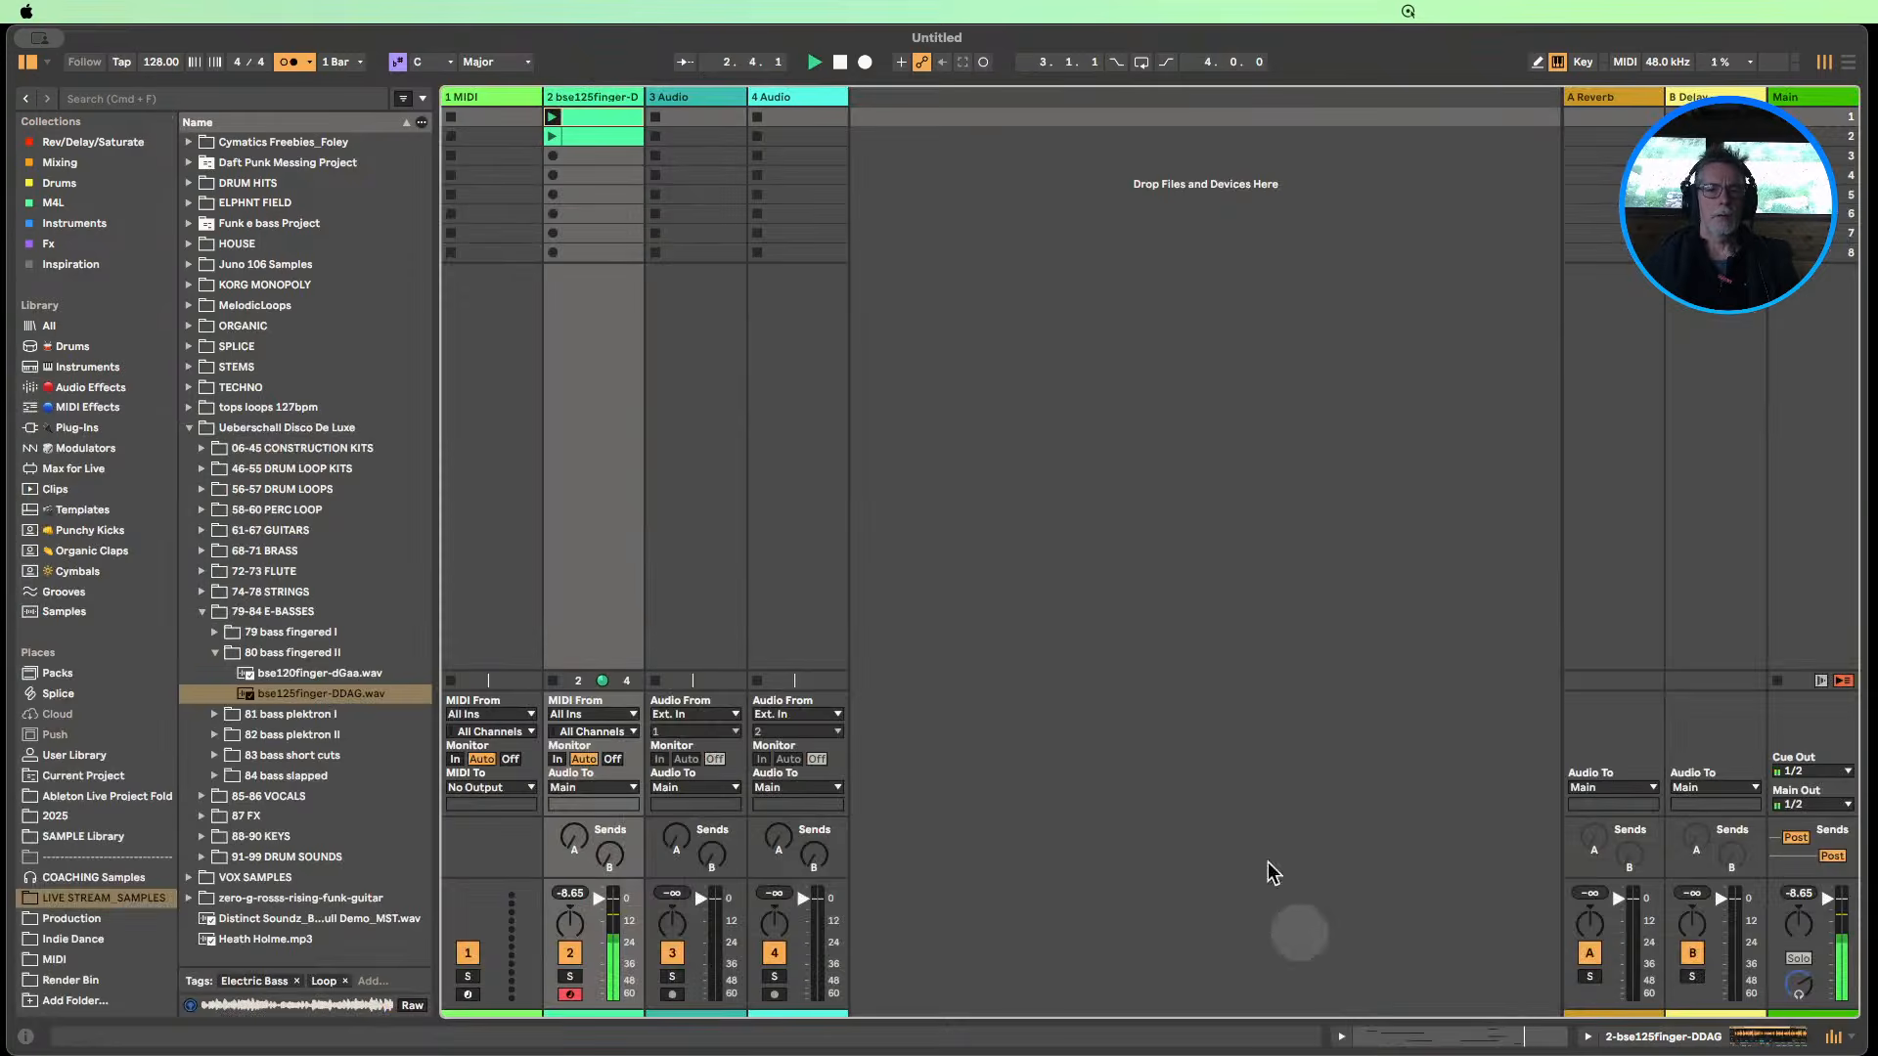
left_click(840, 62)
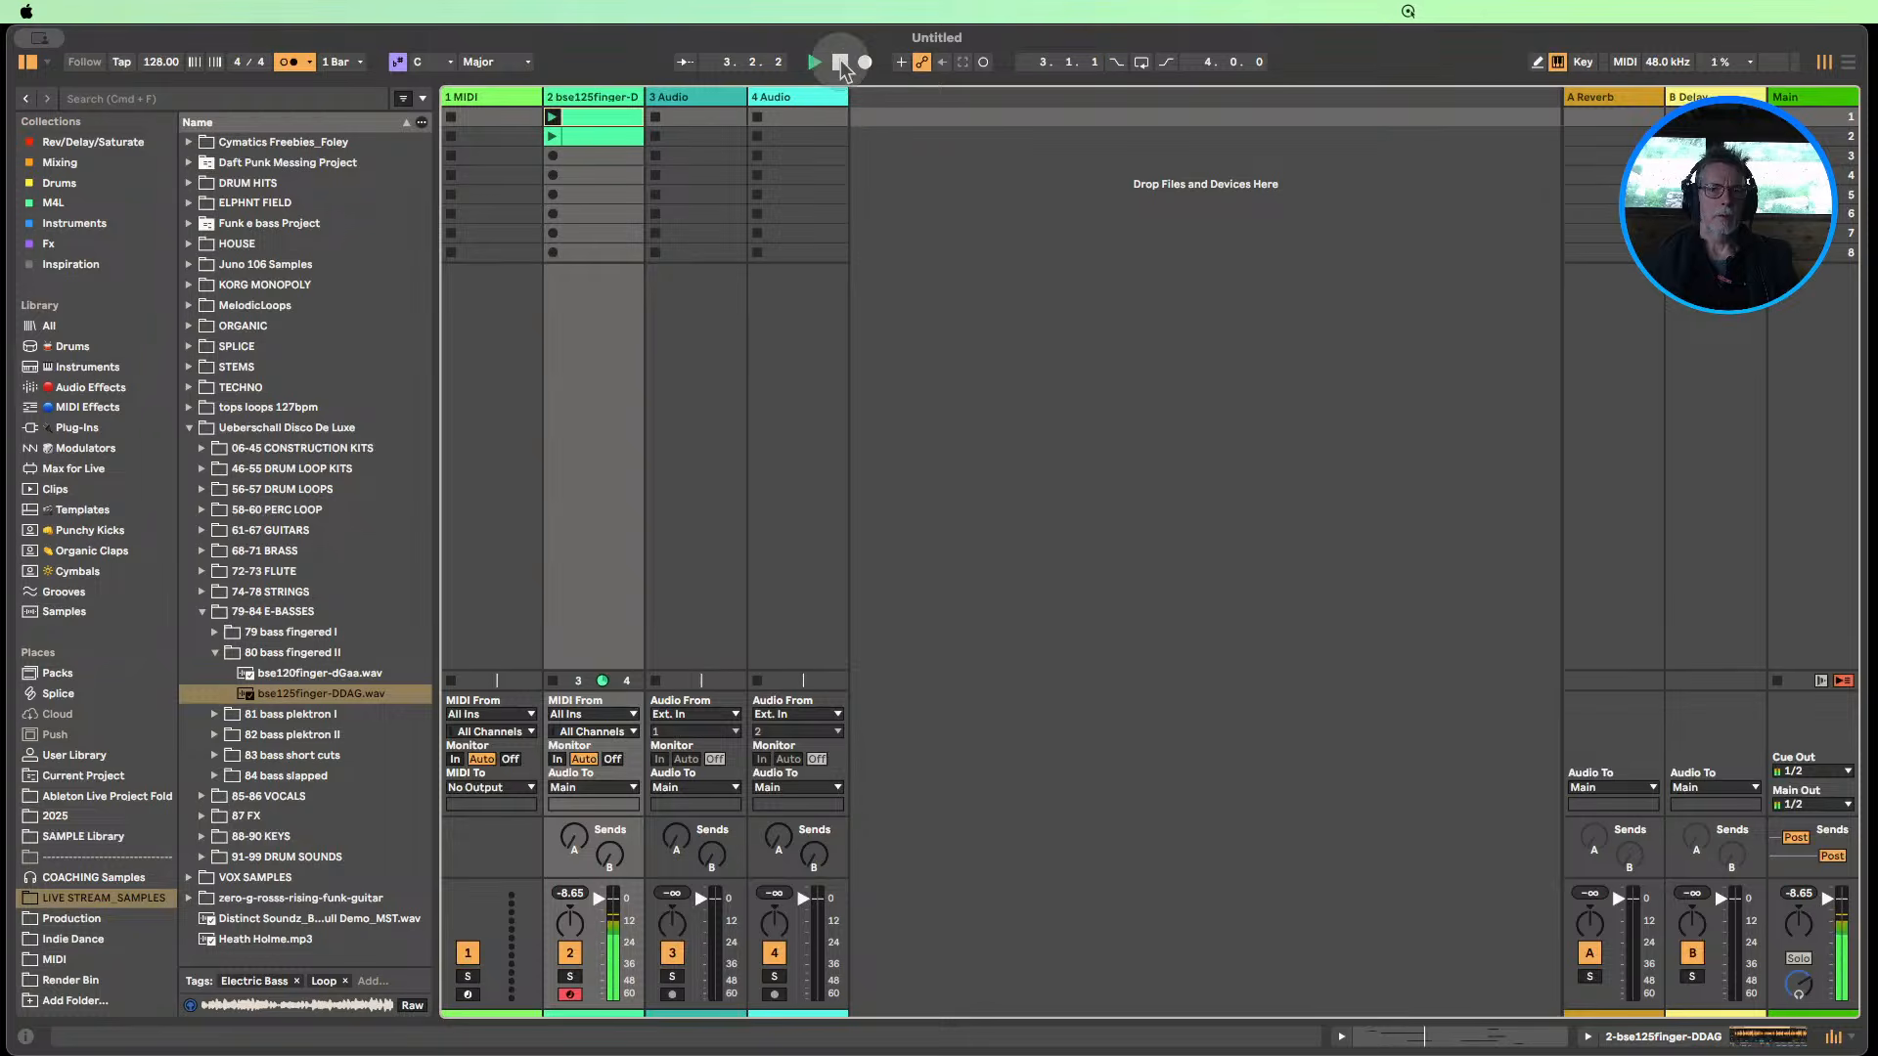
left_click(613, 136)
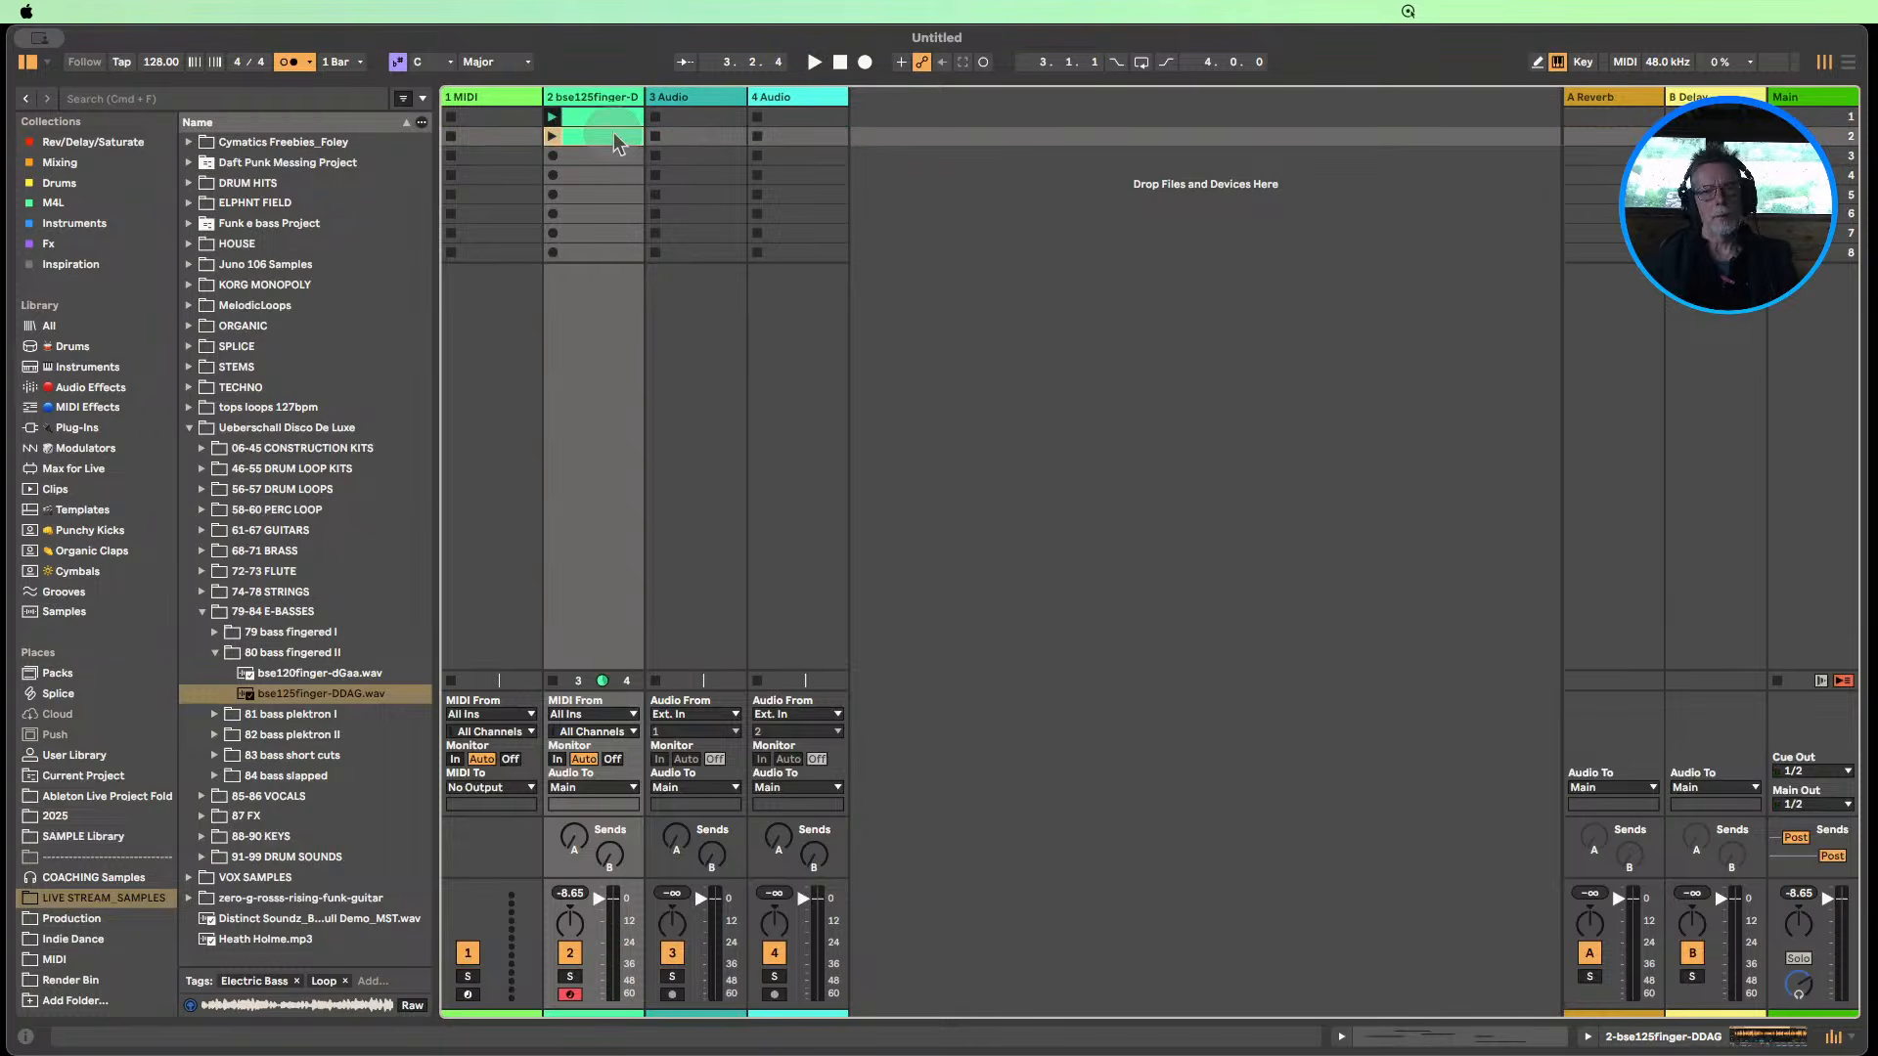
key("Delete")
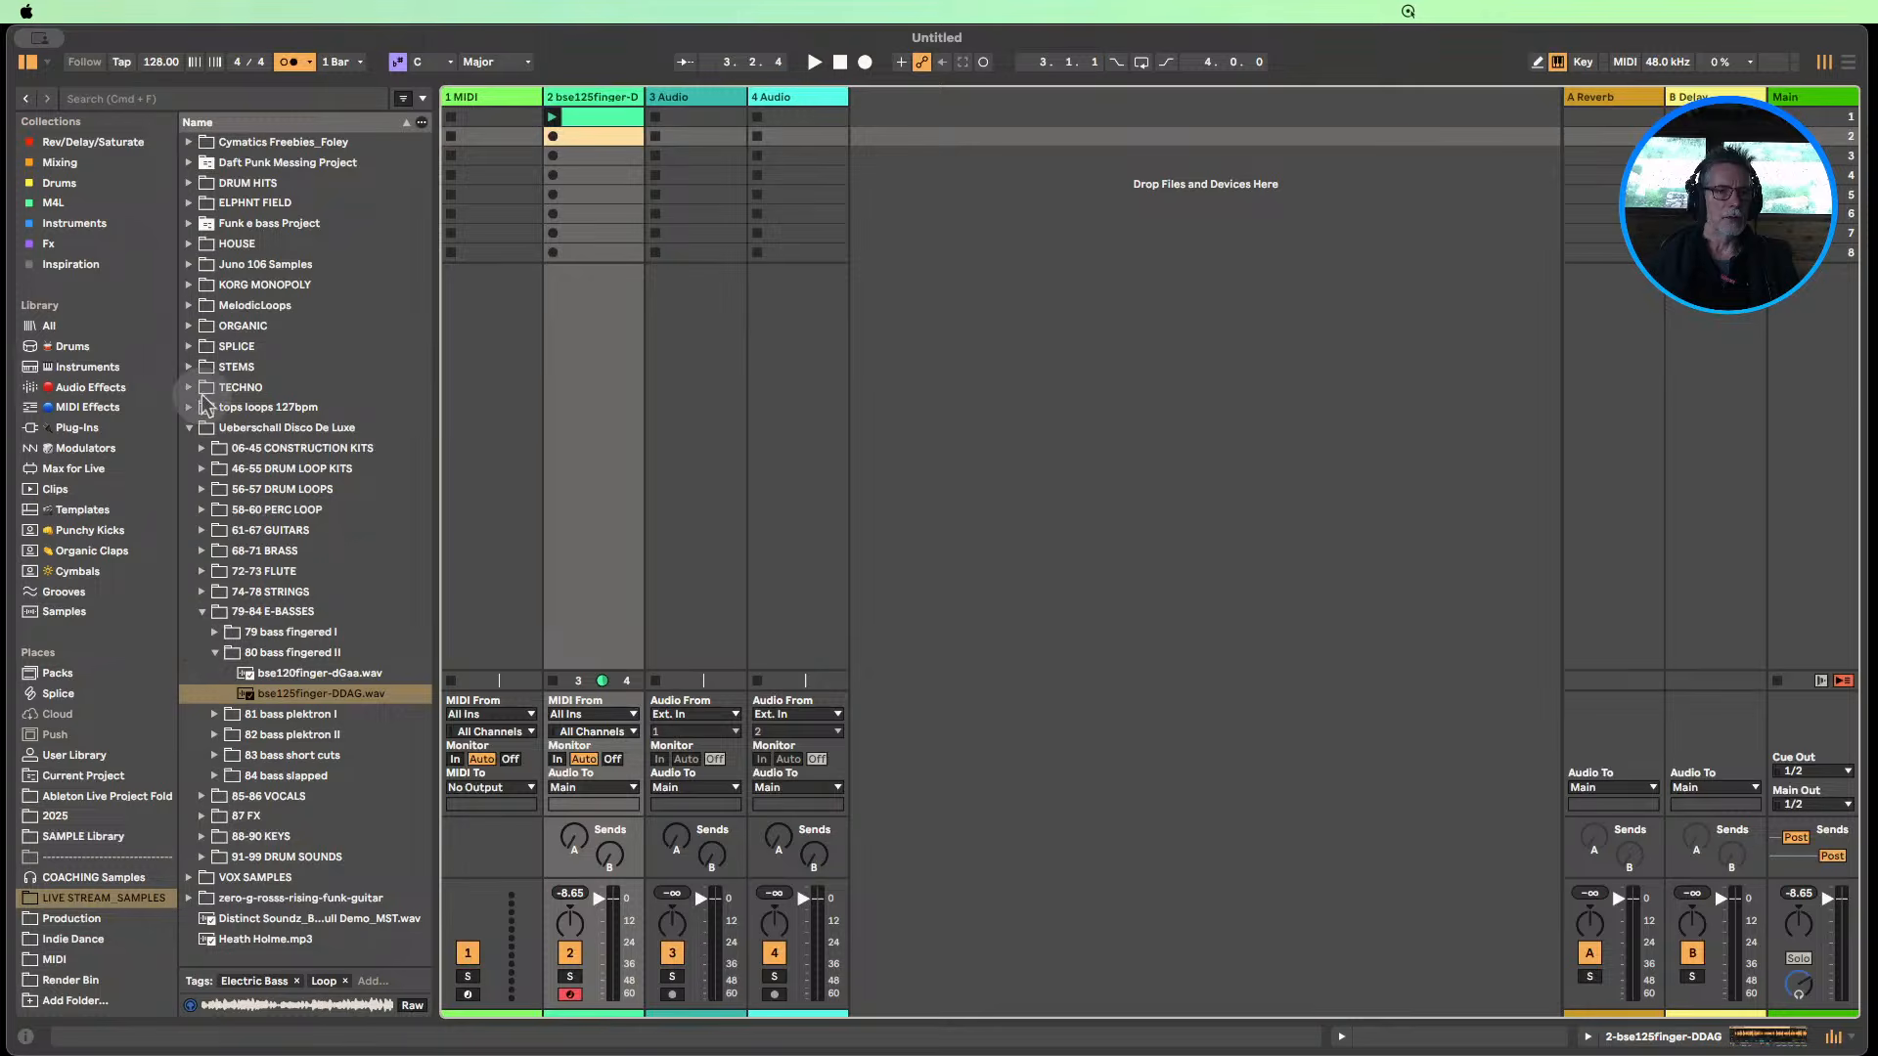
Import the Bass track from Funk e bass.als in the Funk e bass Project folder as a new track after 4 Audio.
left_click(190, 224)
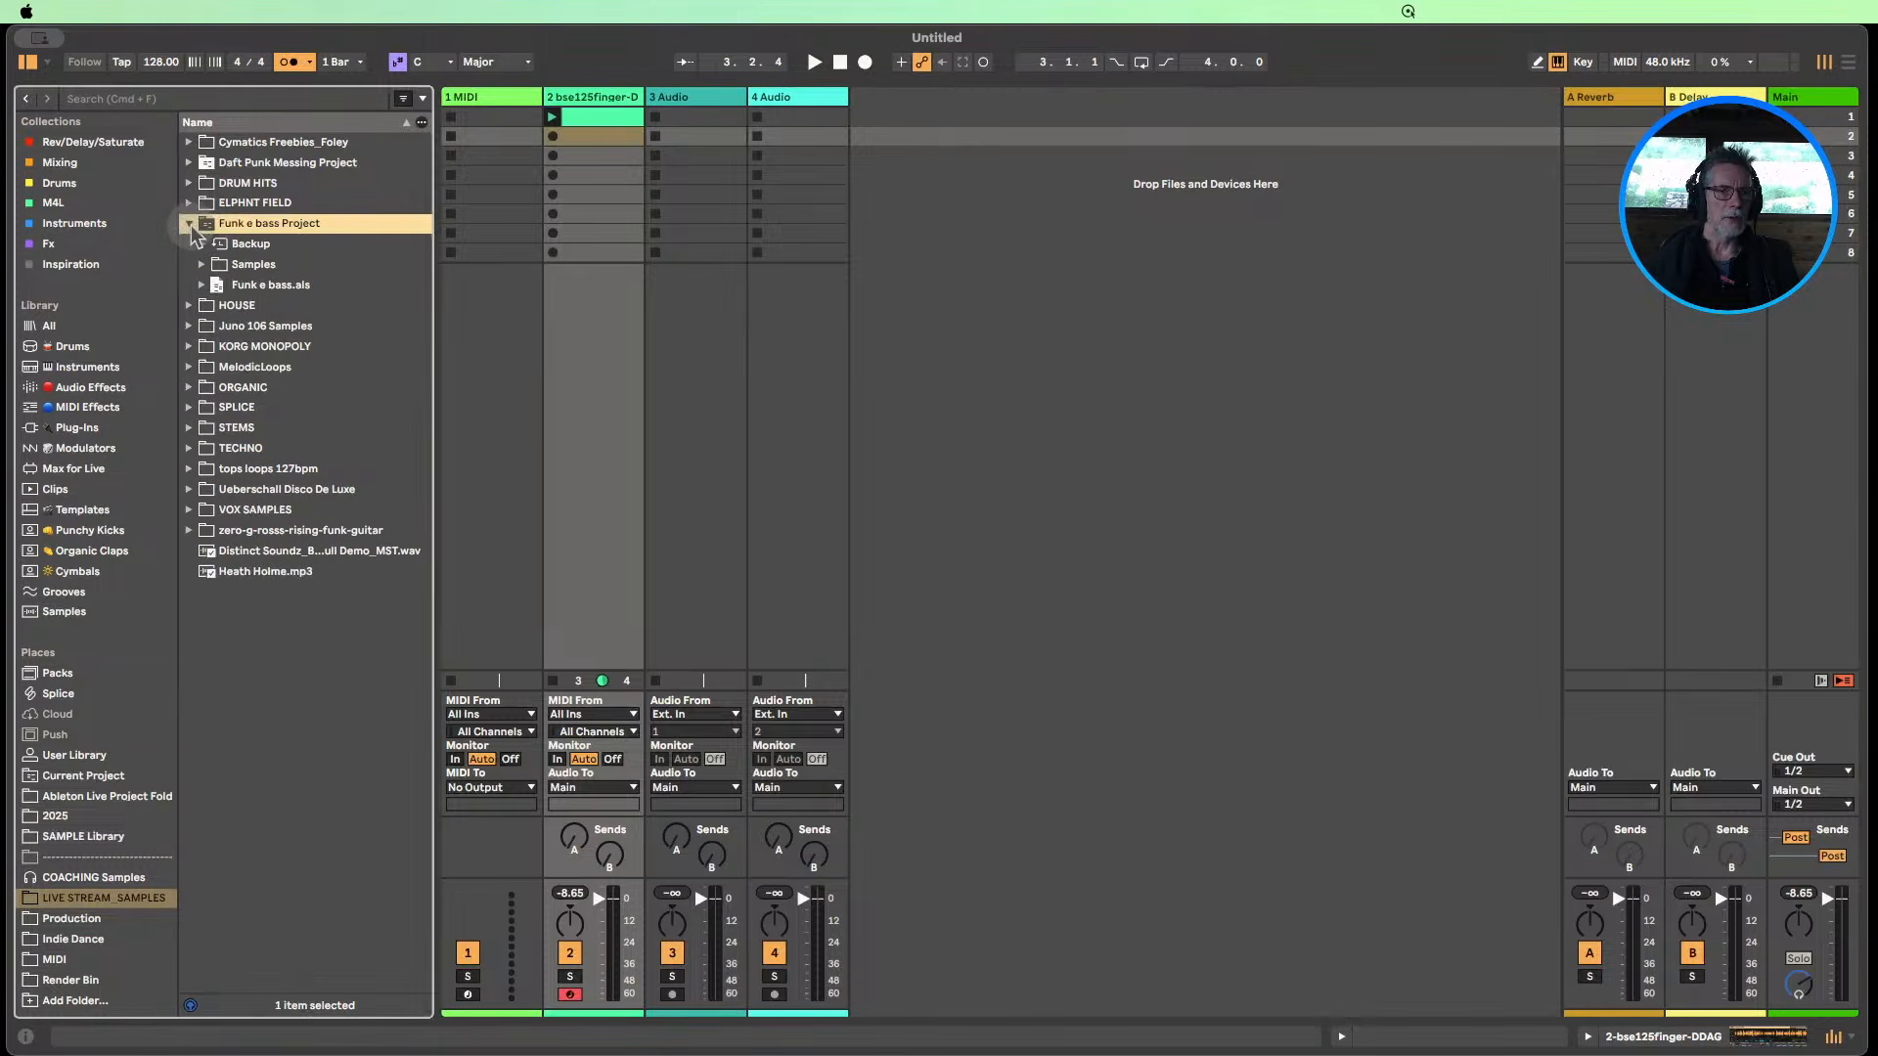
left_click(201, 285)
left_click_drag(241, 336, 679, 246)
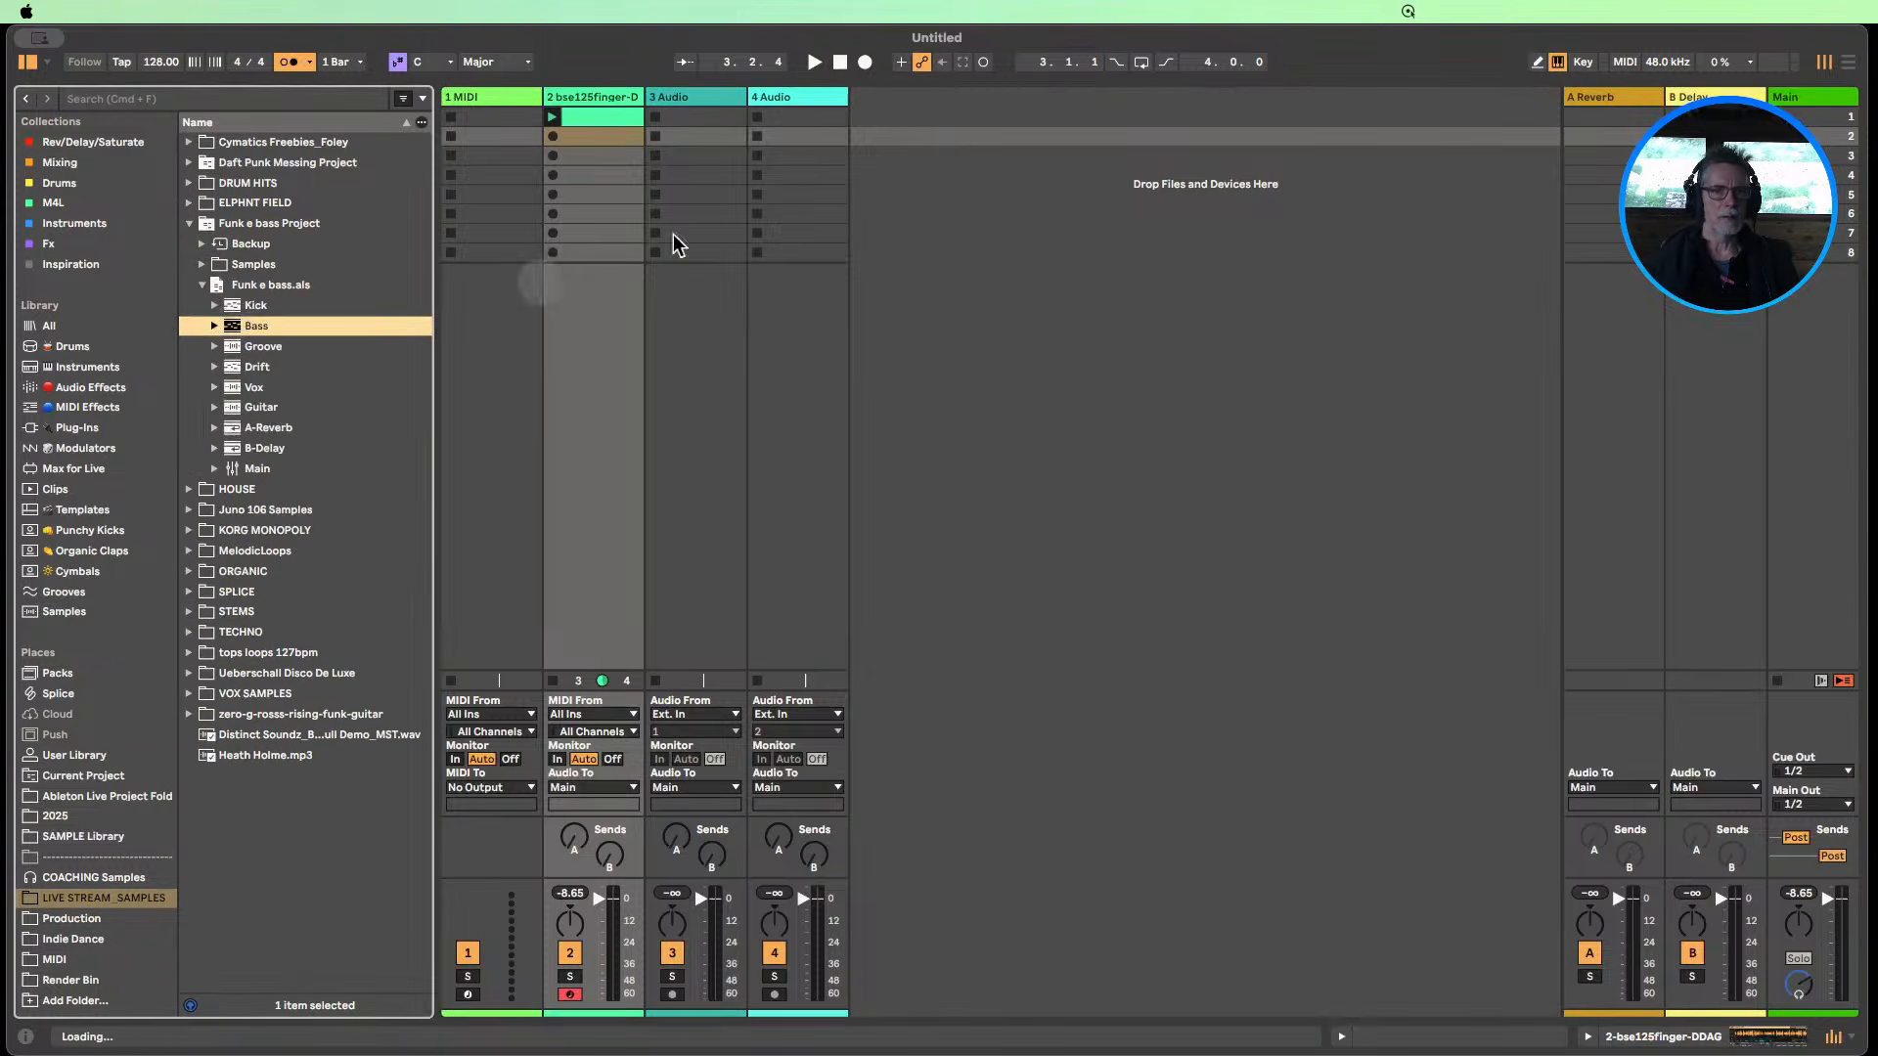
left_click_drag(855, 117, 858, 119)
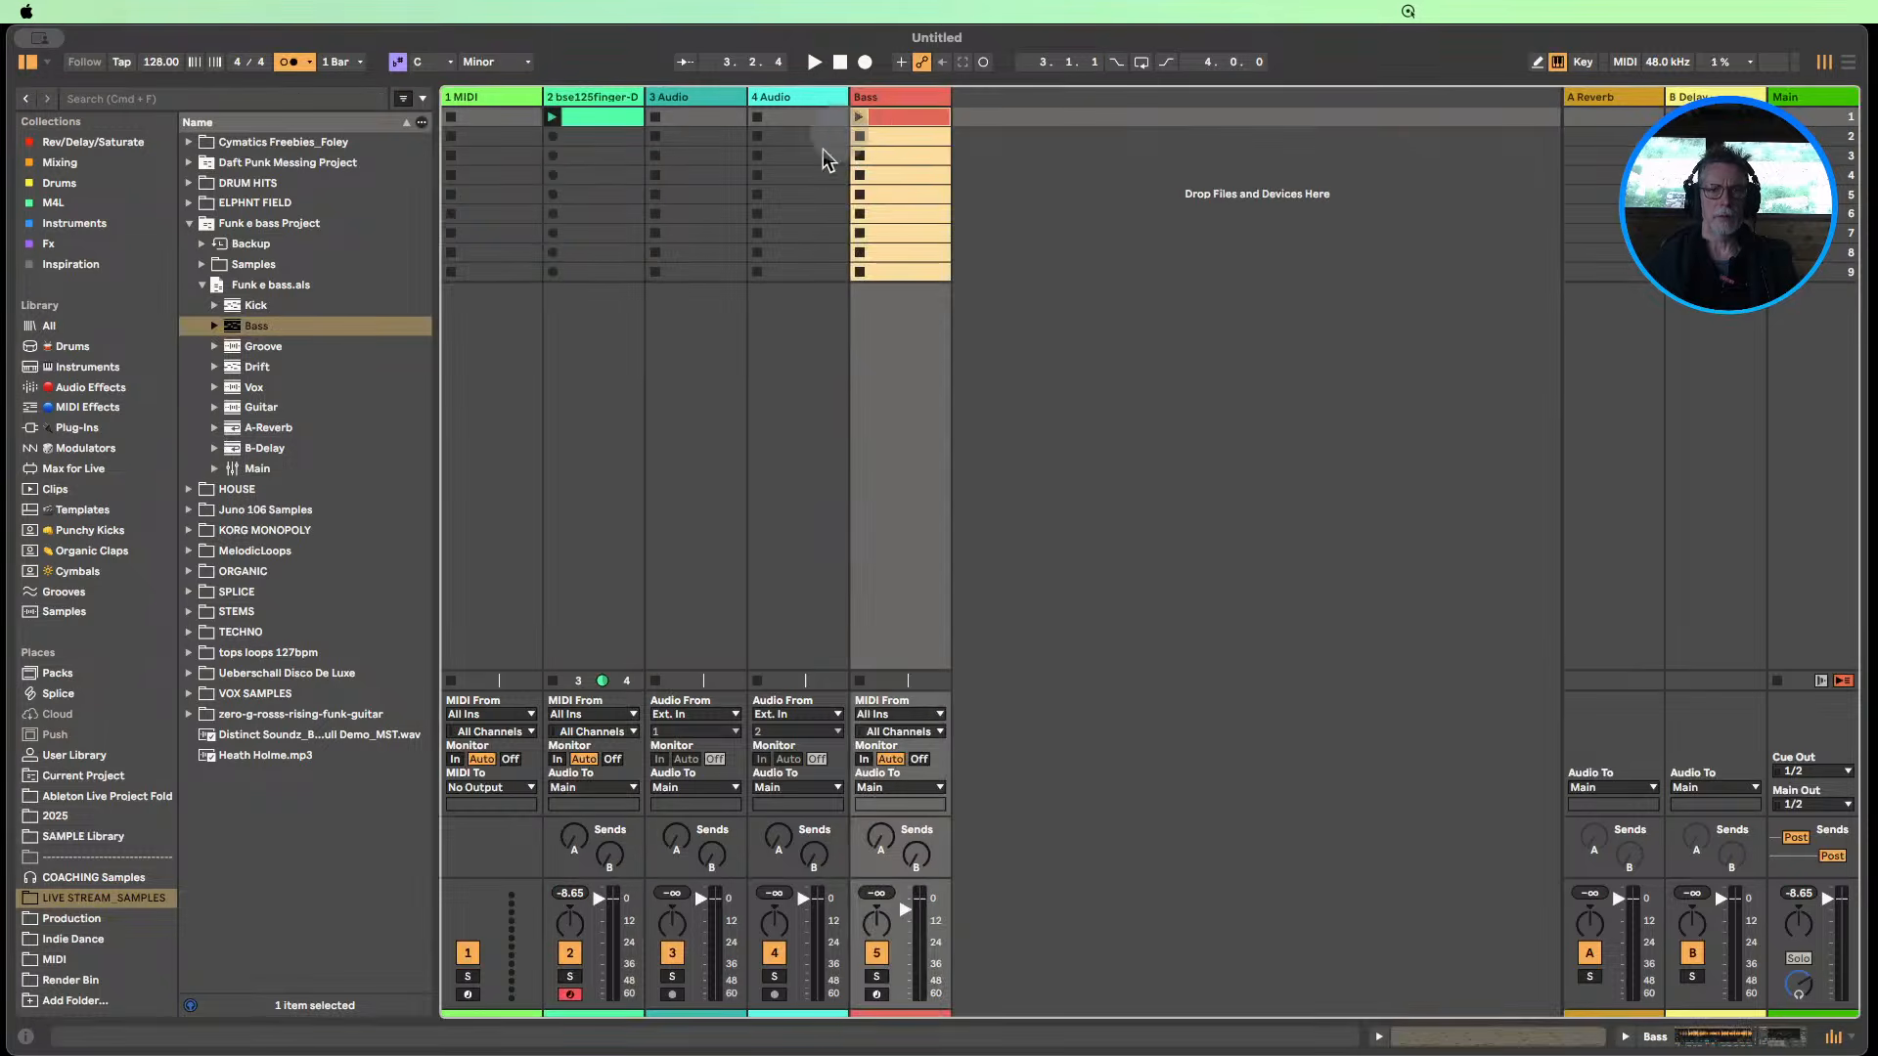
Open the imported Bass clip and examine its note pattern in the piano roll.
double_click(894, 124)
left_click_drag(399, 791, 395, 793)
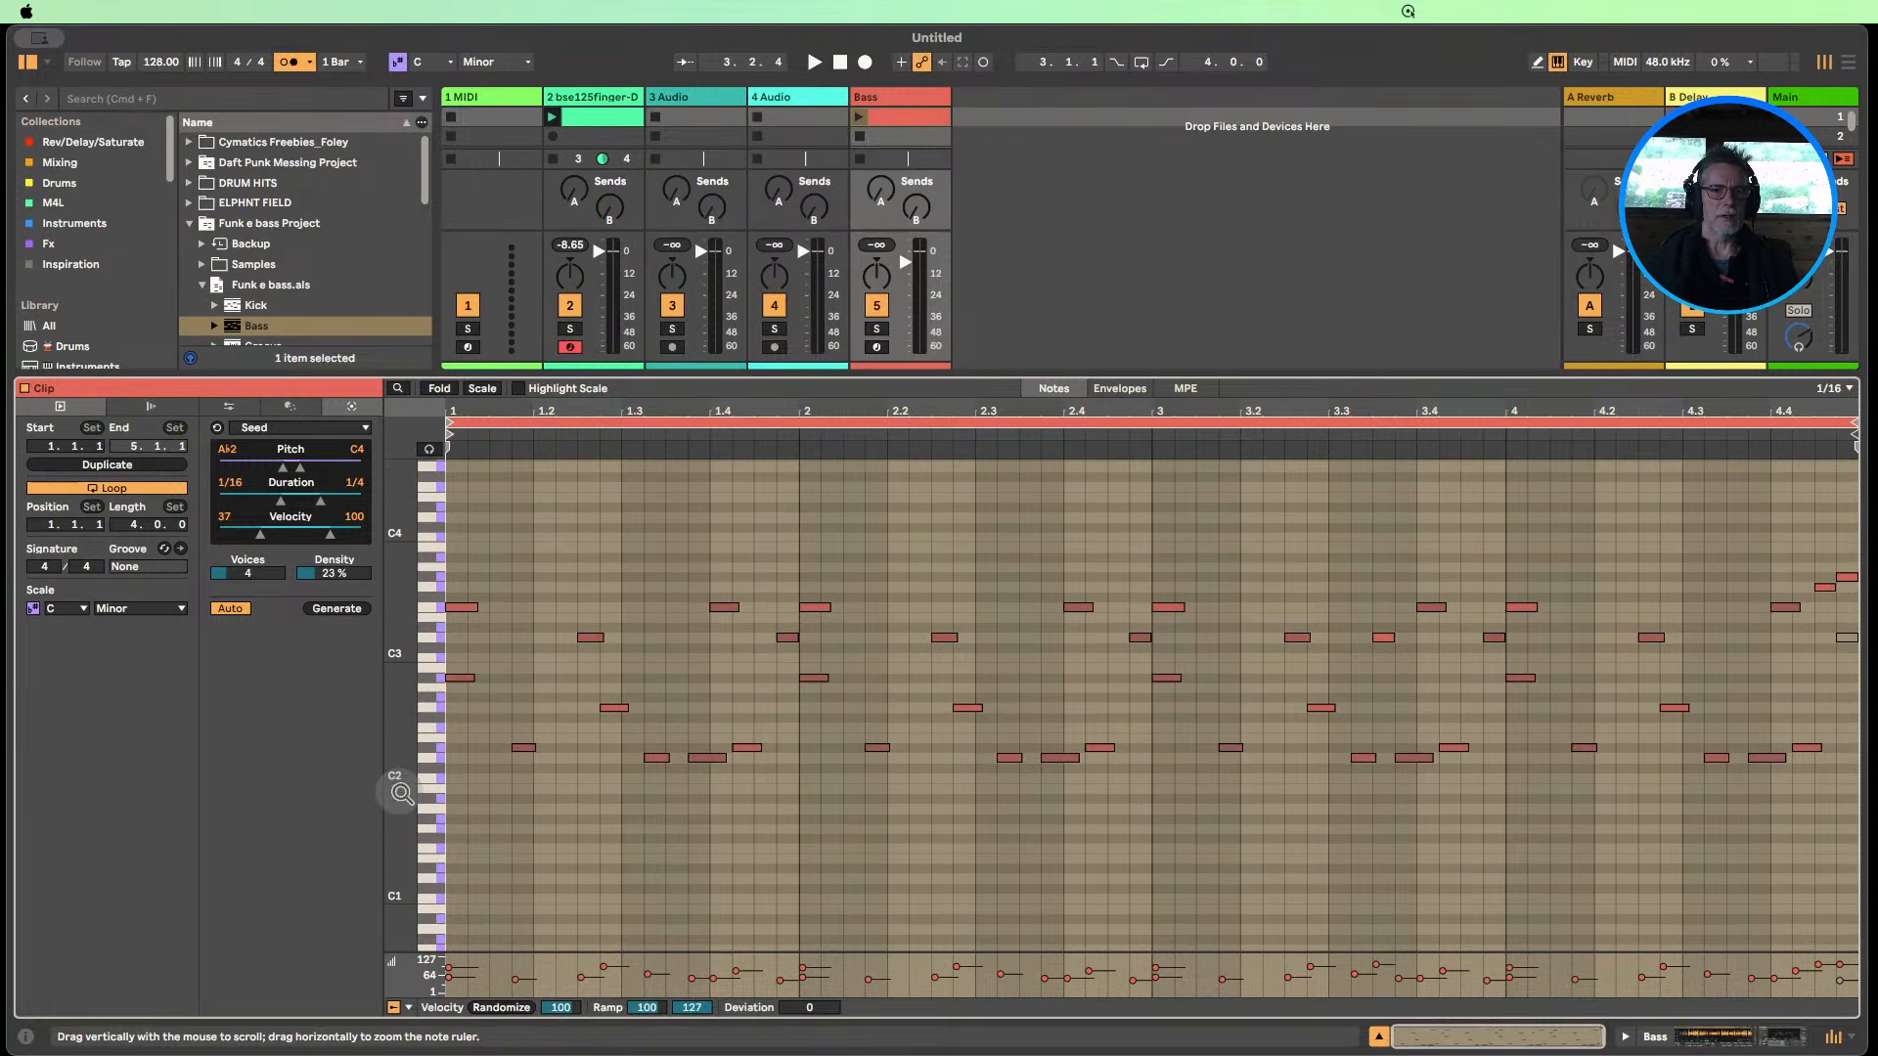
left_click_drag(391, 721, 395, 724)
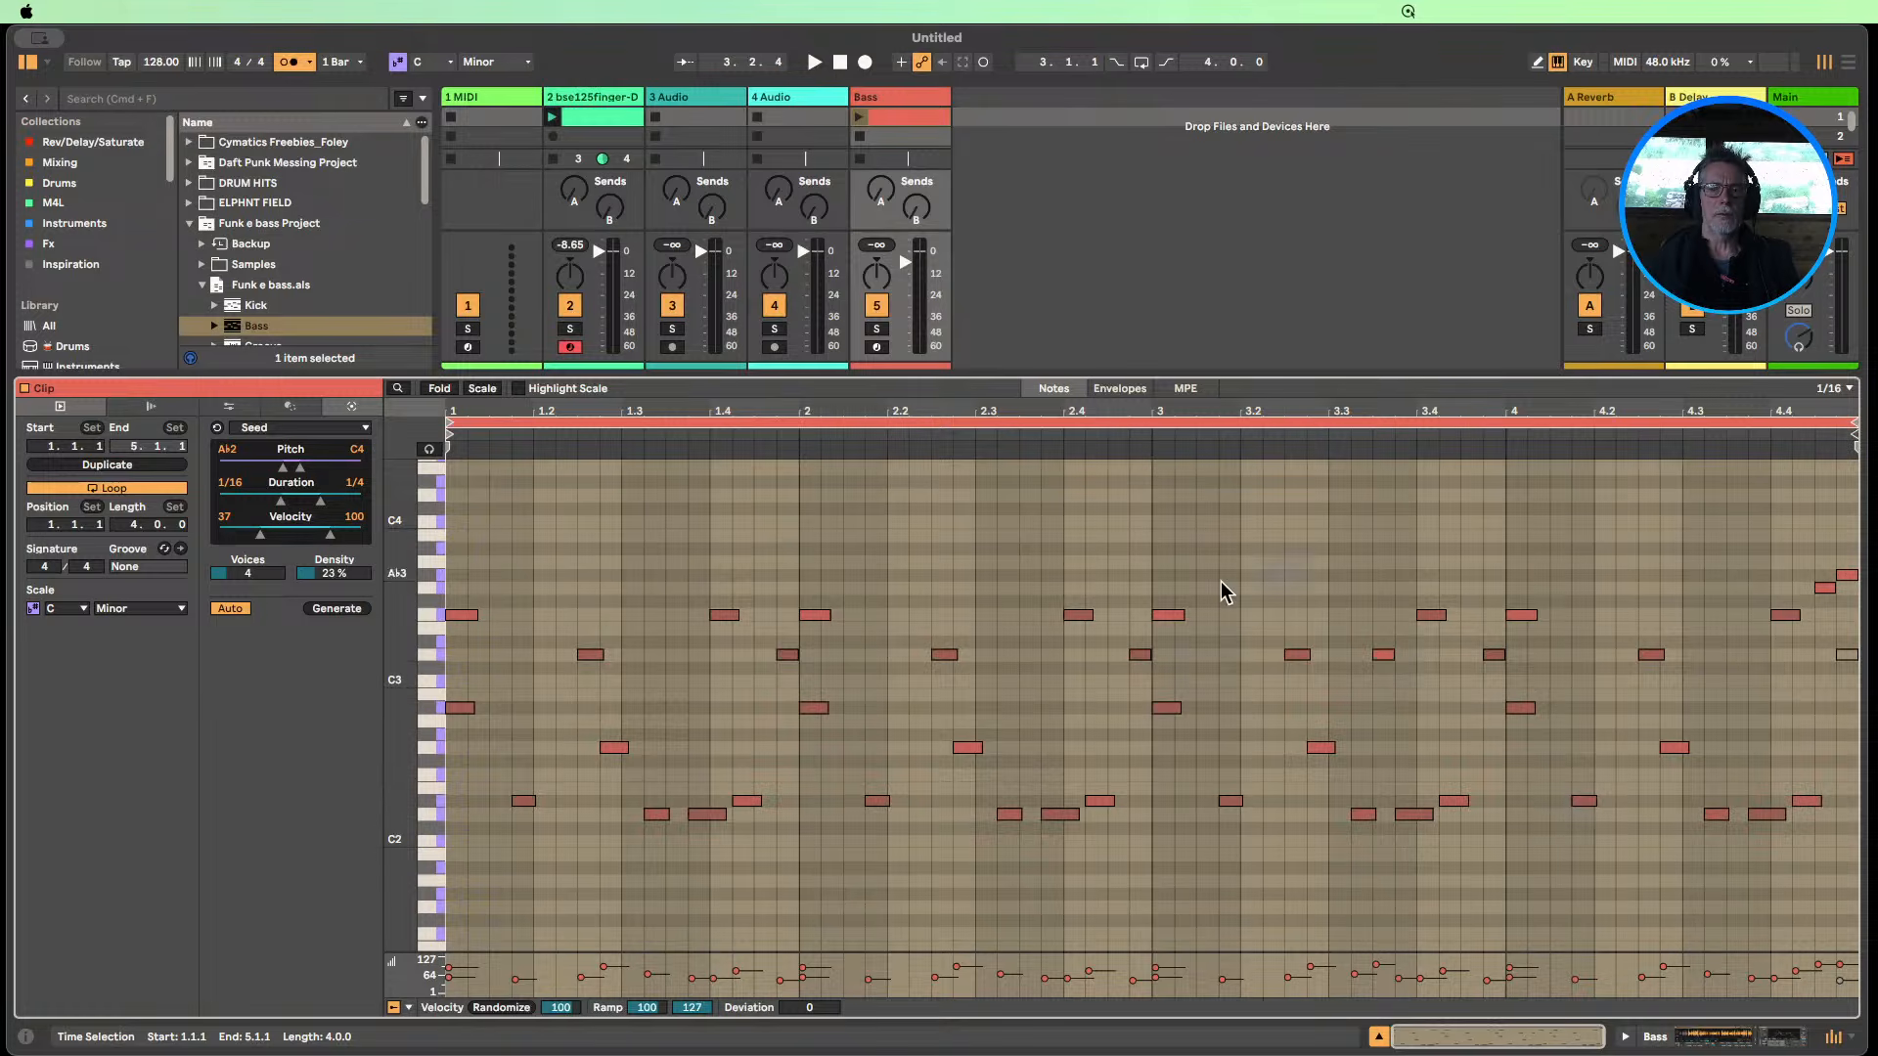
left_click(1379, 1037)
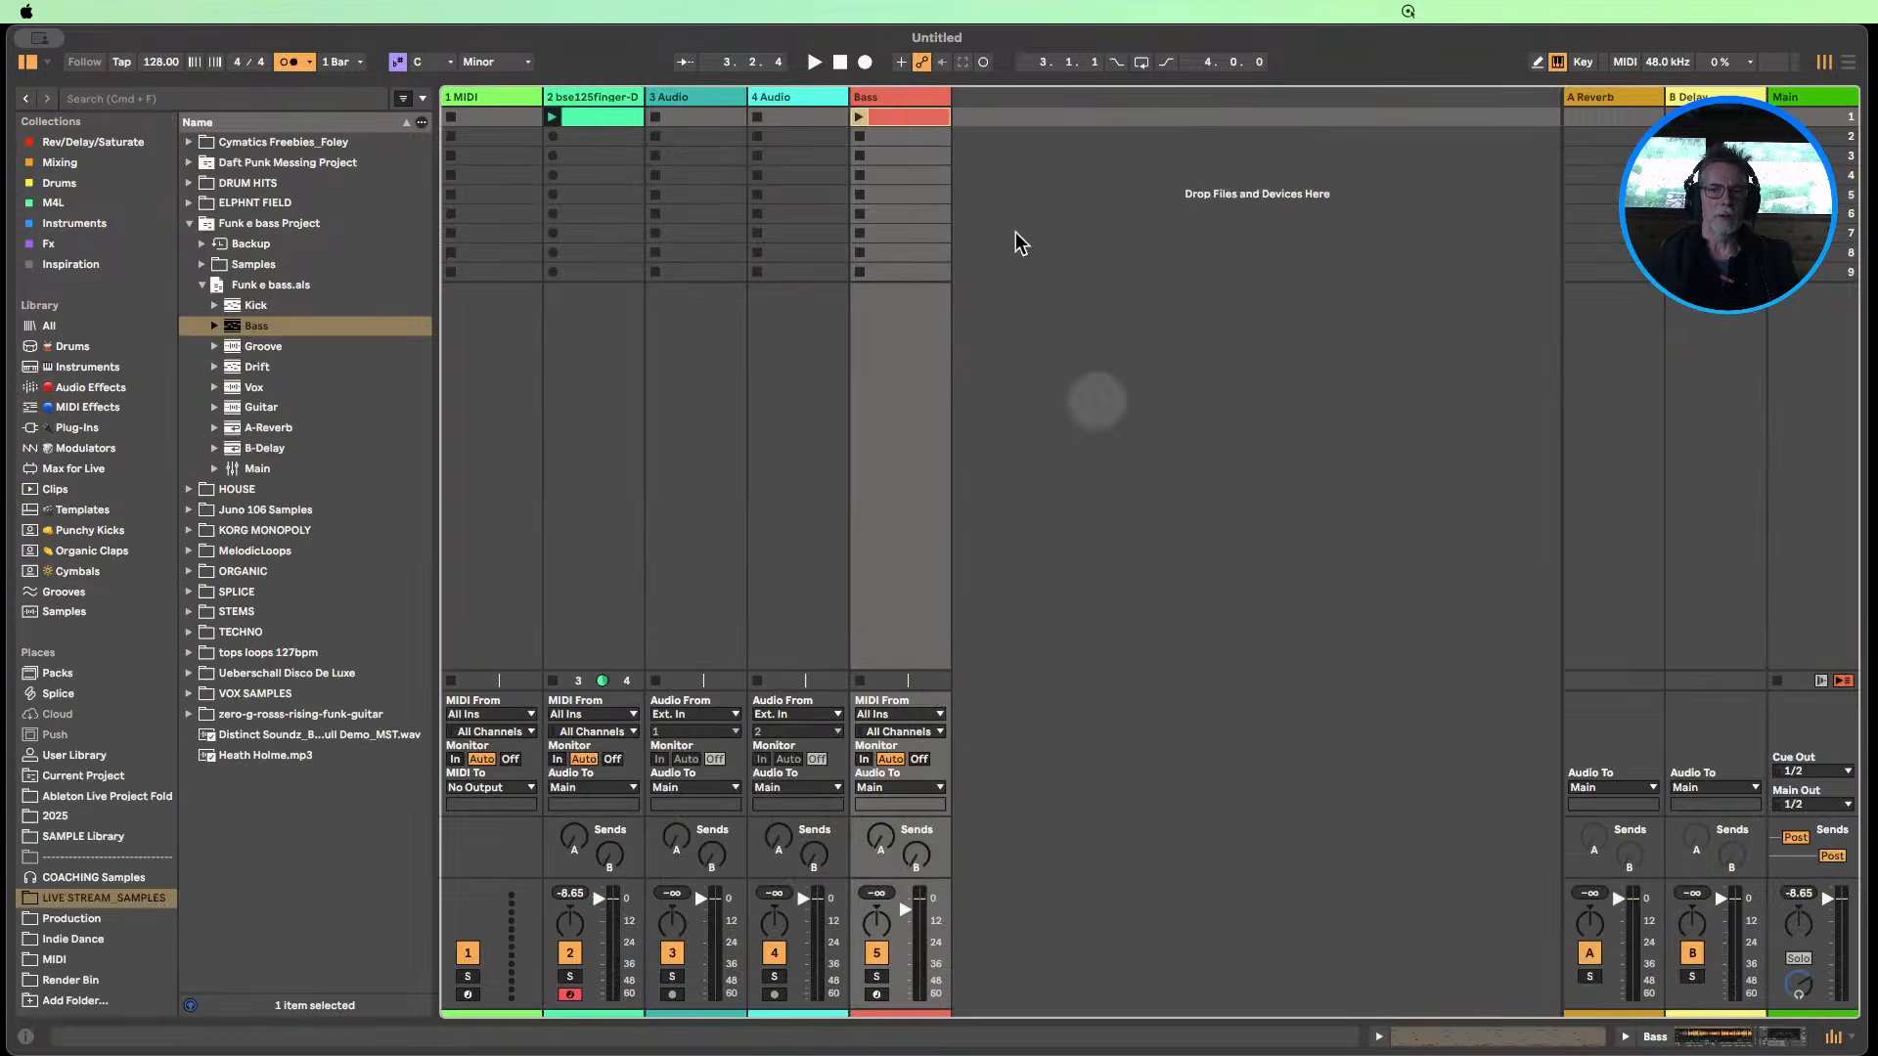
Move the imported Bass clip to the second slot of the bse125finger track and delete the emptied Bass track.
left_click_drag(699, 162, 616, 138)
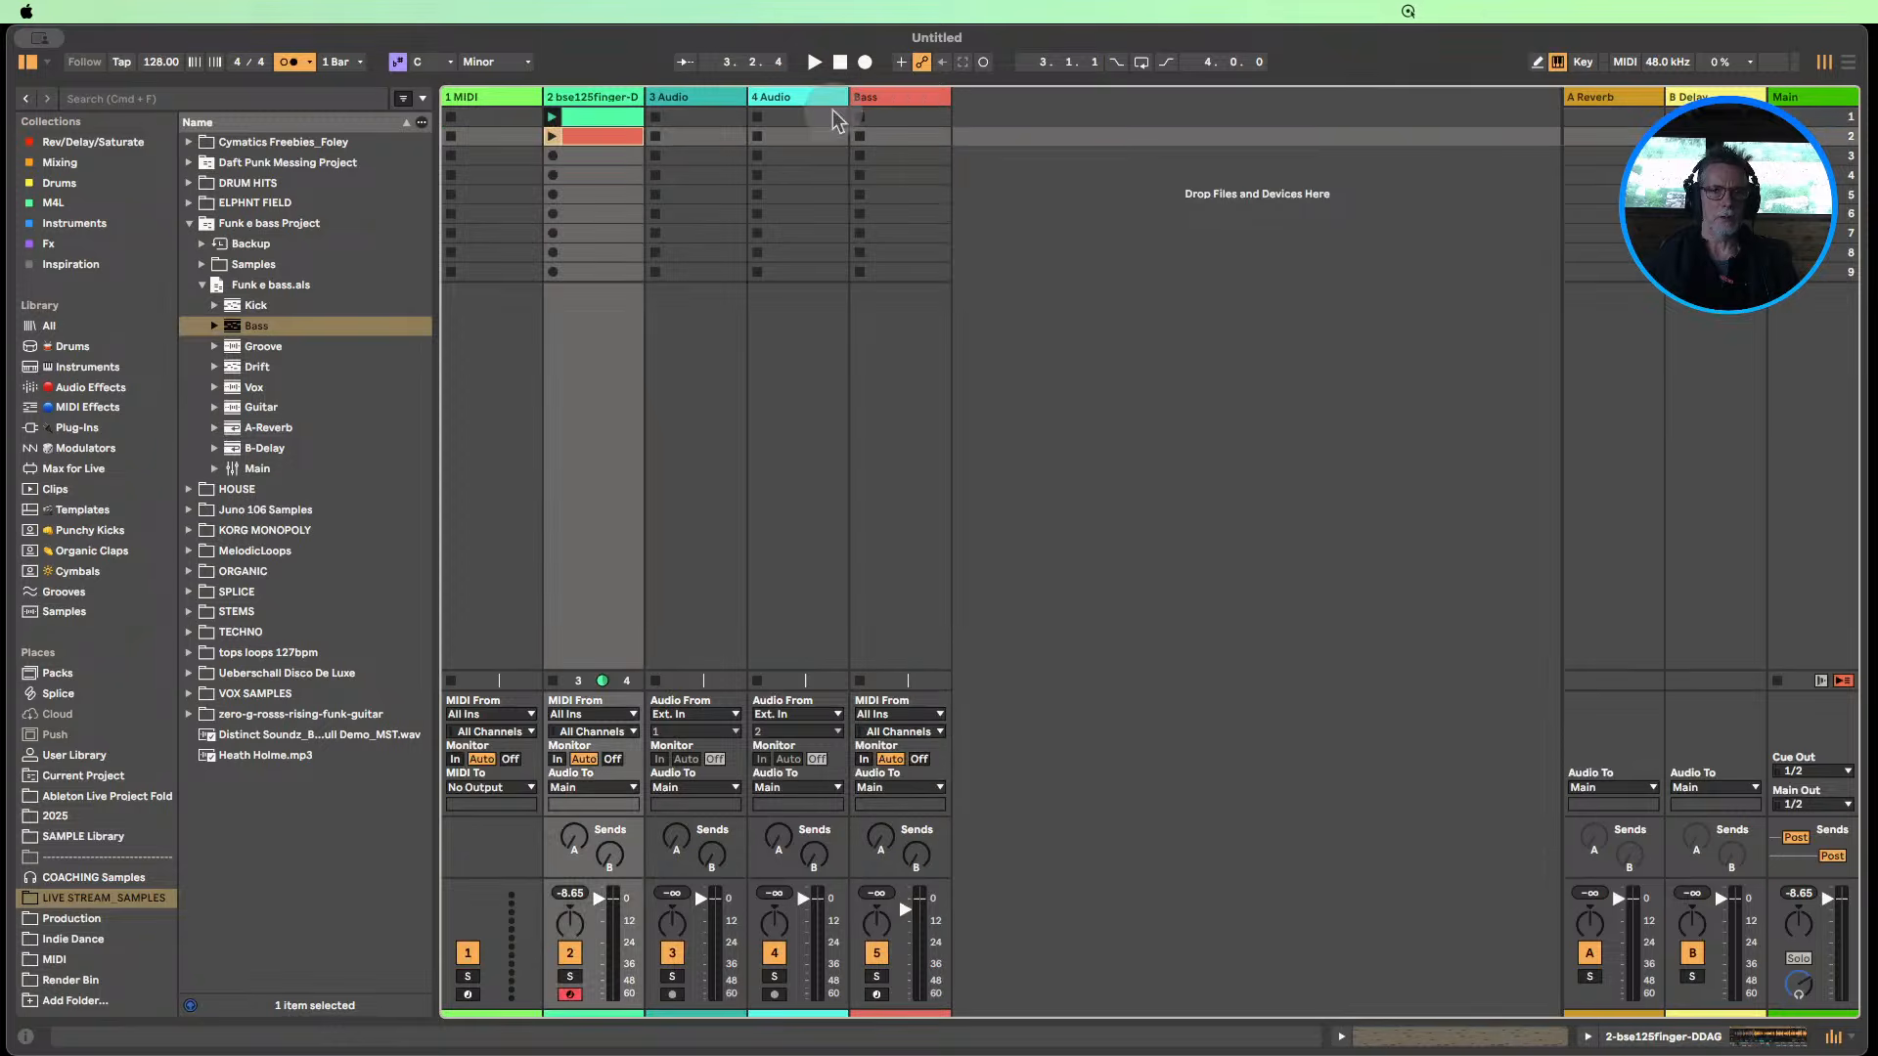
left_click(919, 101)
key("Delete")
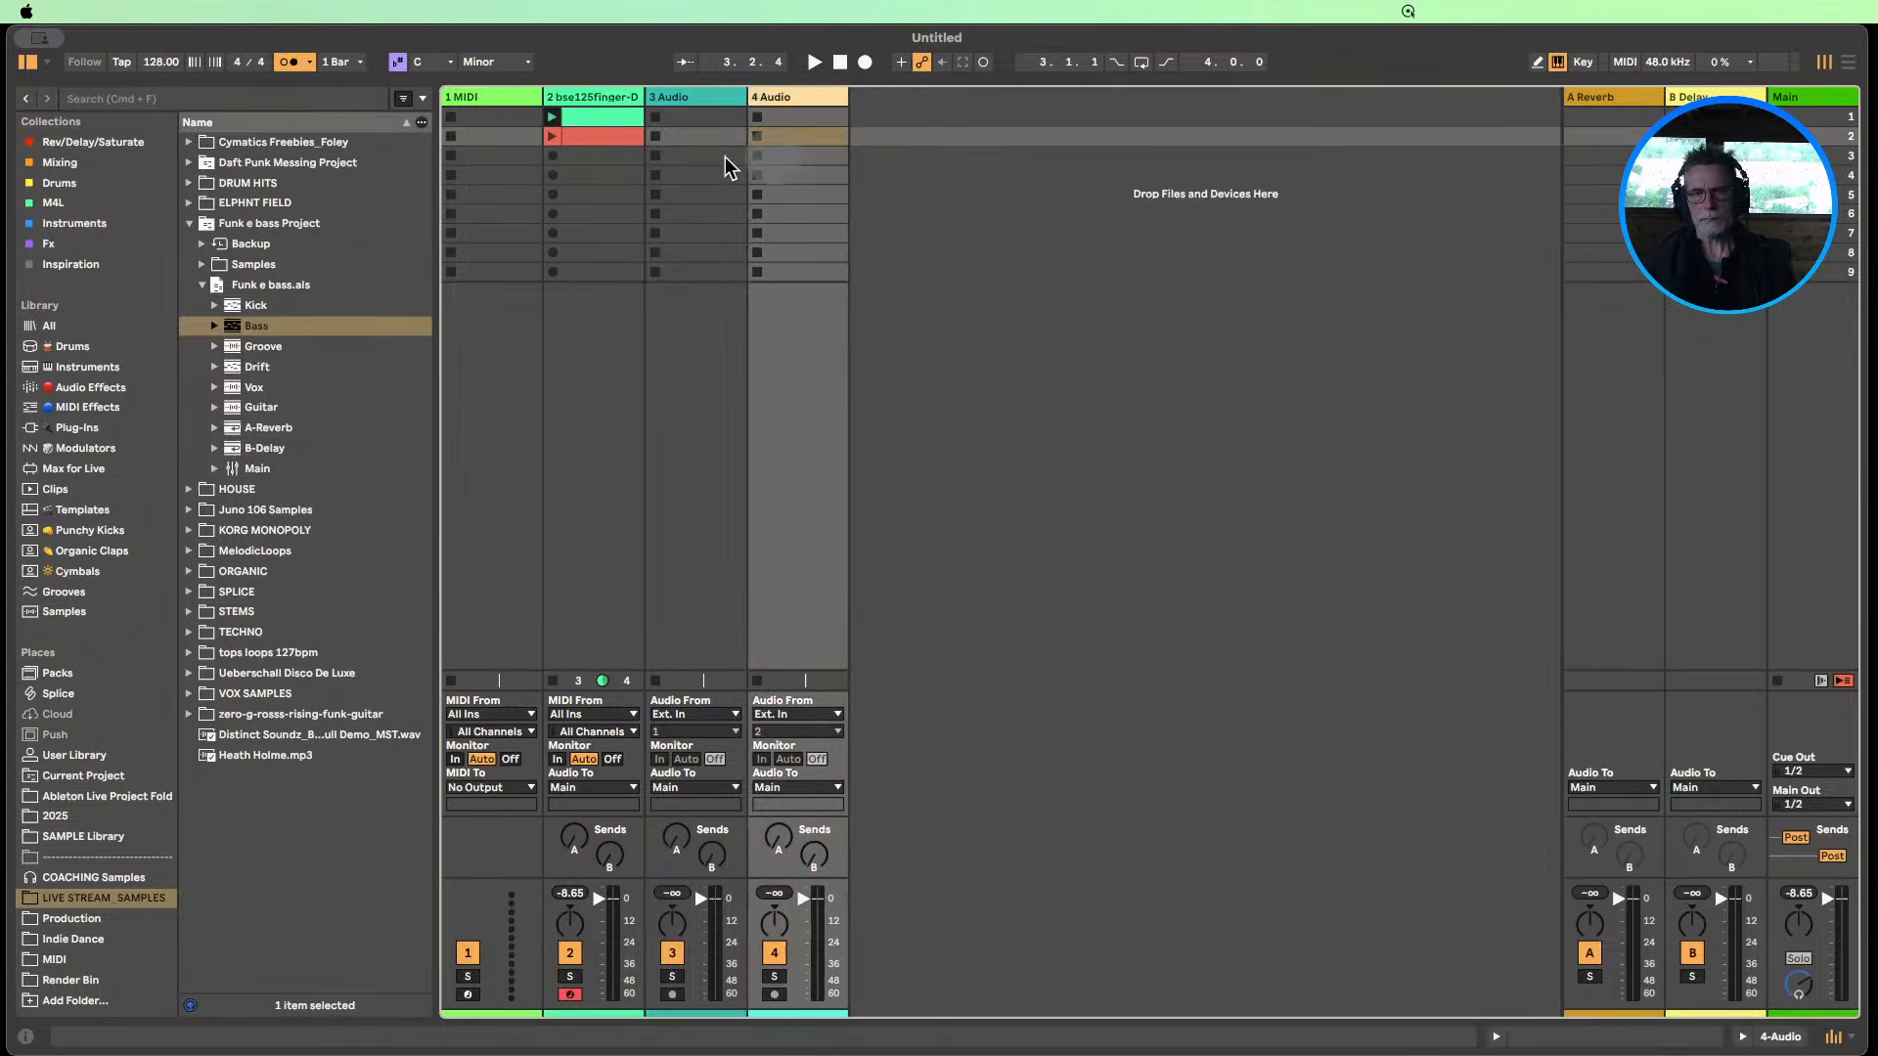
Play the imported bass clip with its notes in view, stop it and launch the first clip for comparison.
left_click(552, 139)
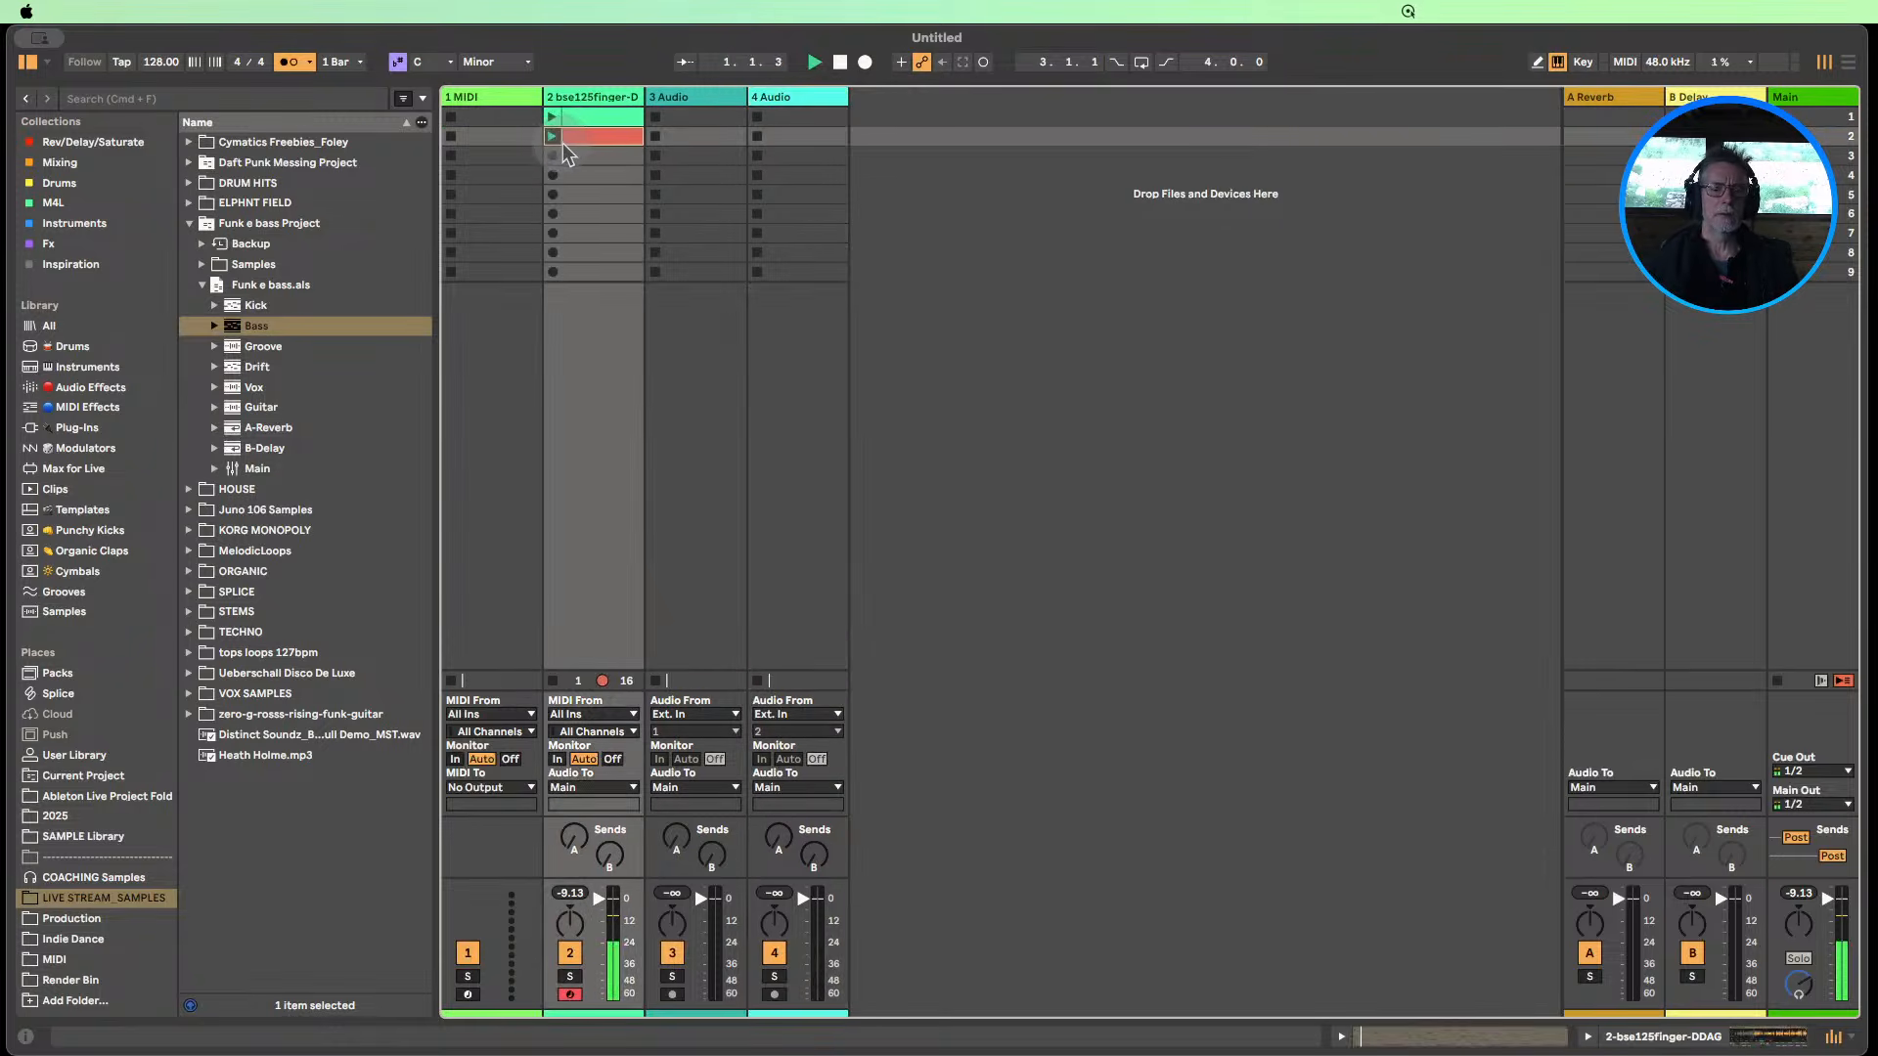
double_click(597, 139)
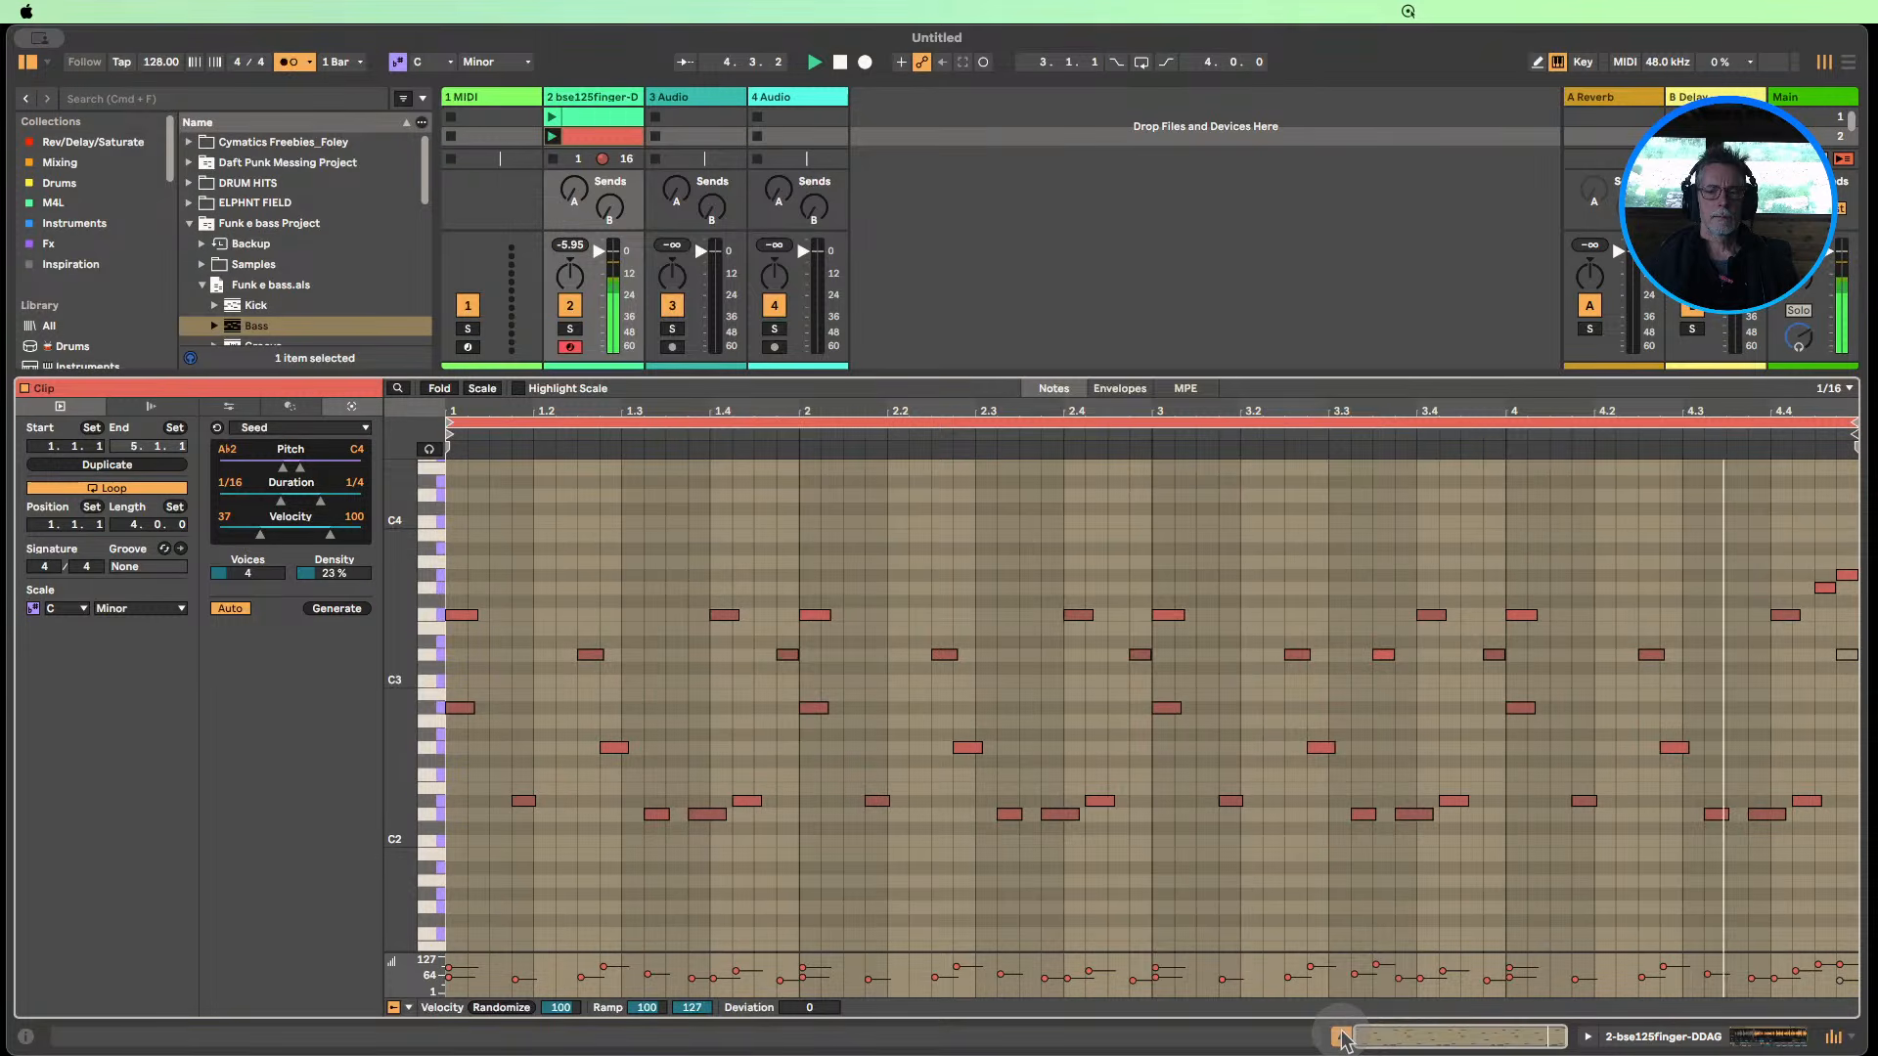
left_click(839, 64)
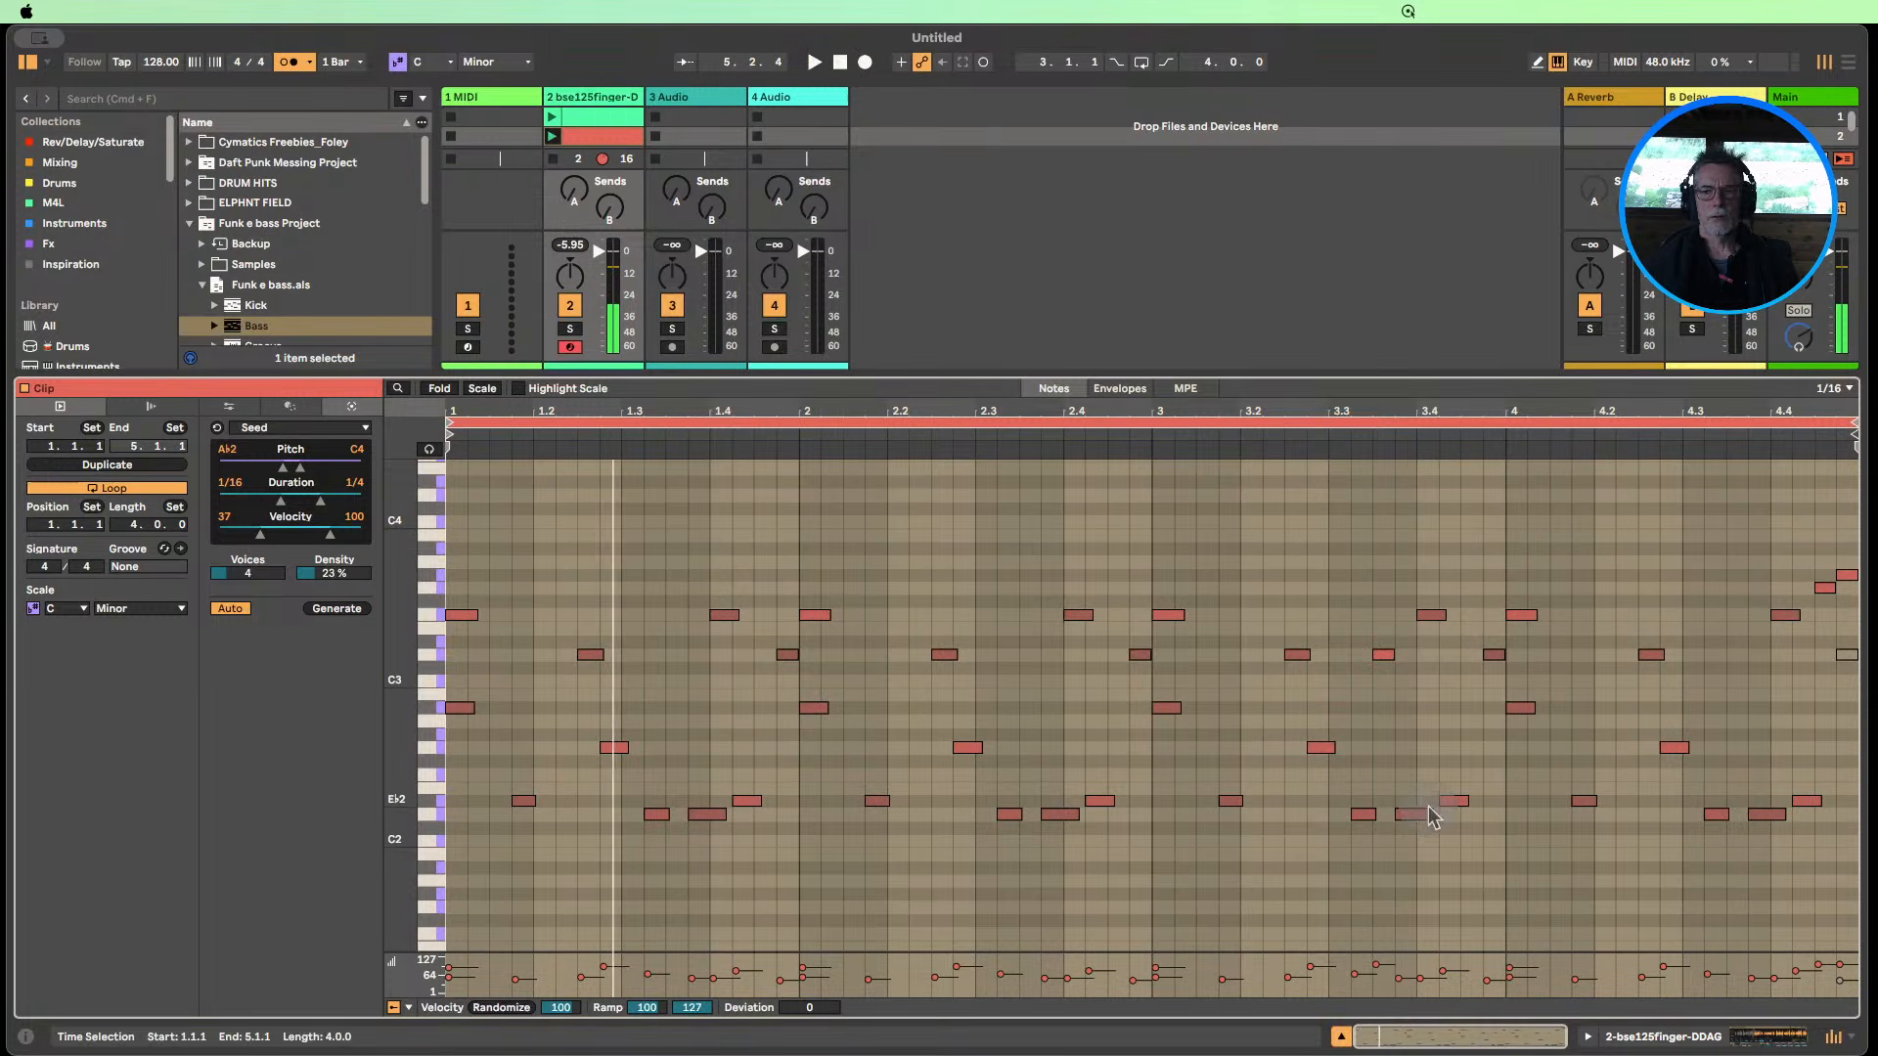
left_click(552, 116)
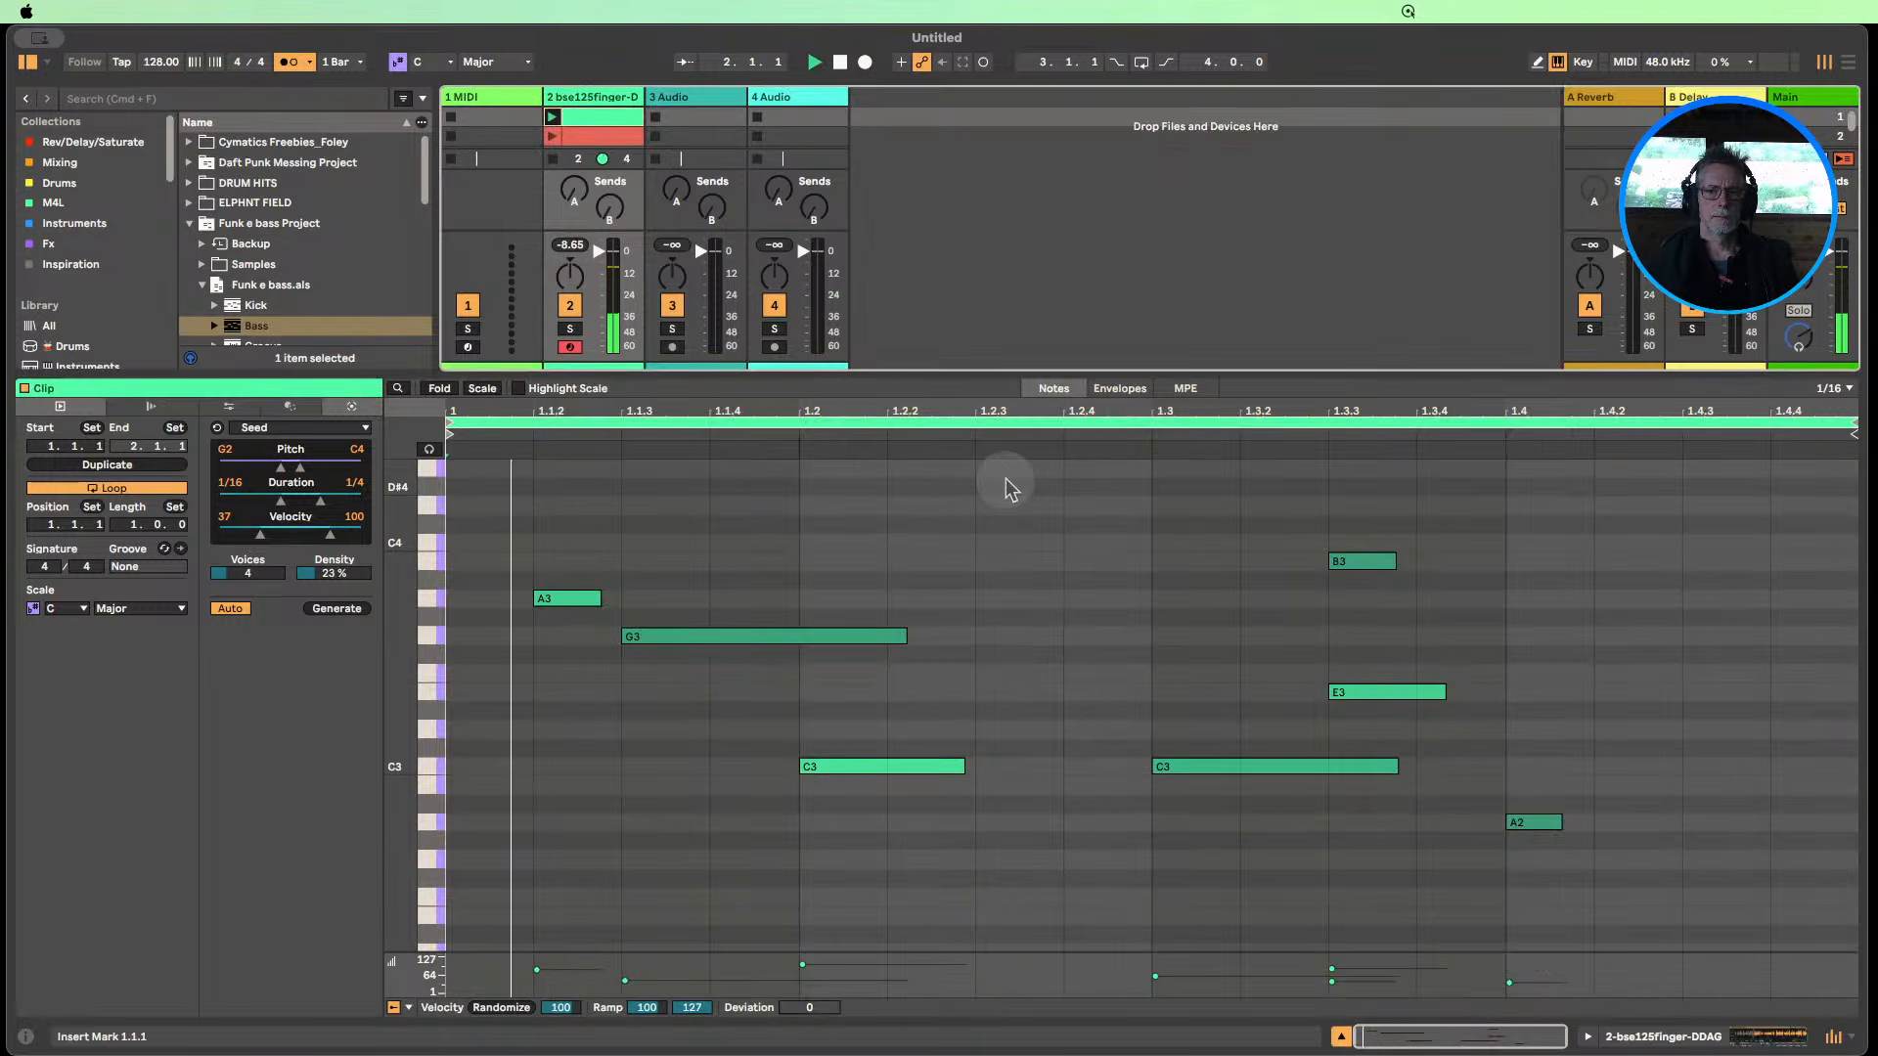
Duplicate the first clip's loop and notes to two bars and show the sample waveform in the bass track's Simpler.
left_click(114, 466)
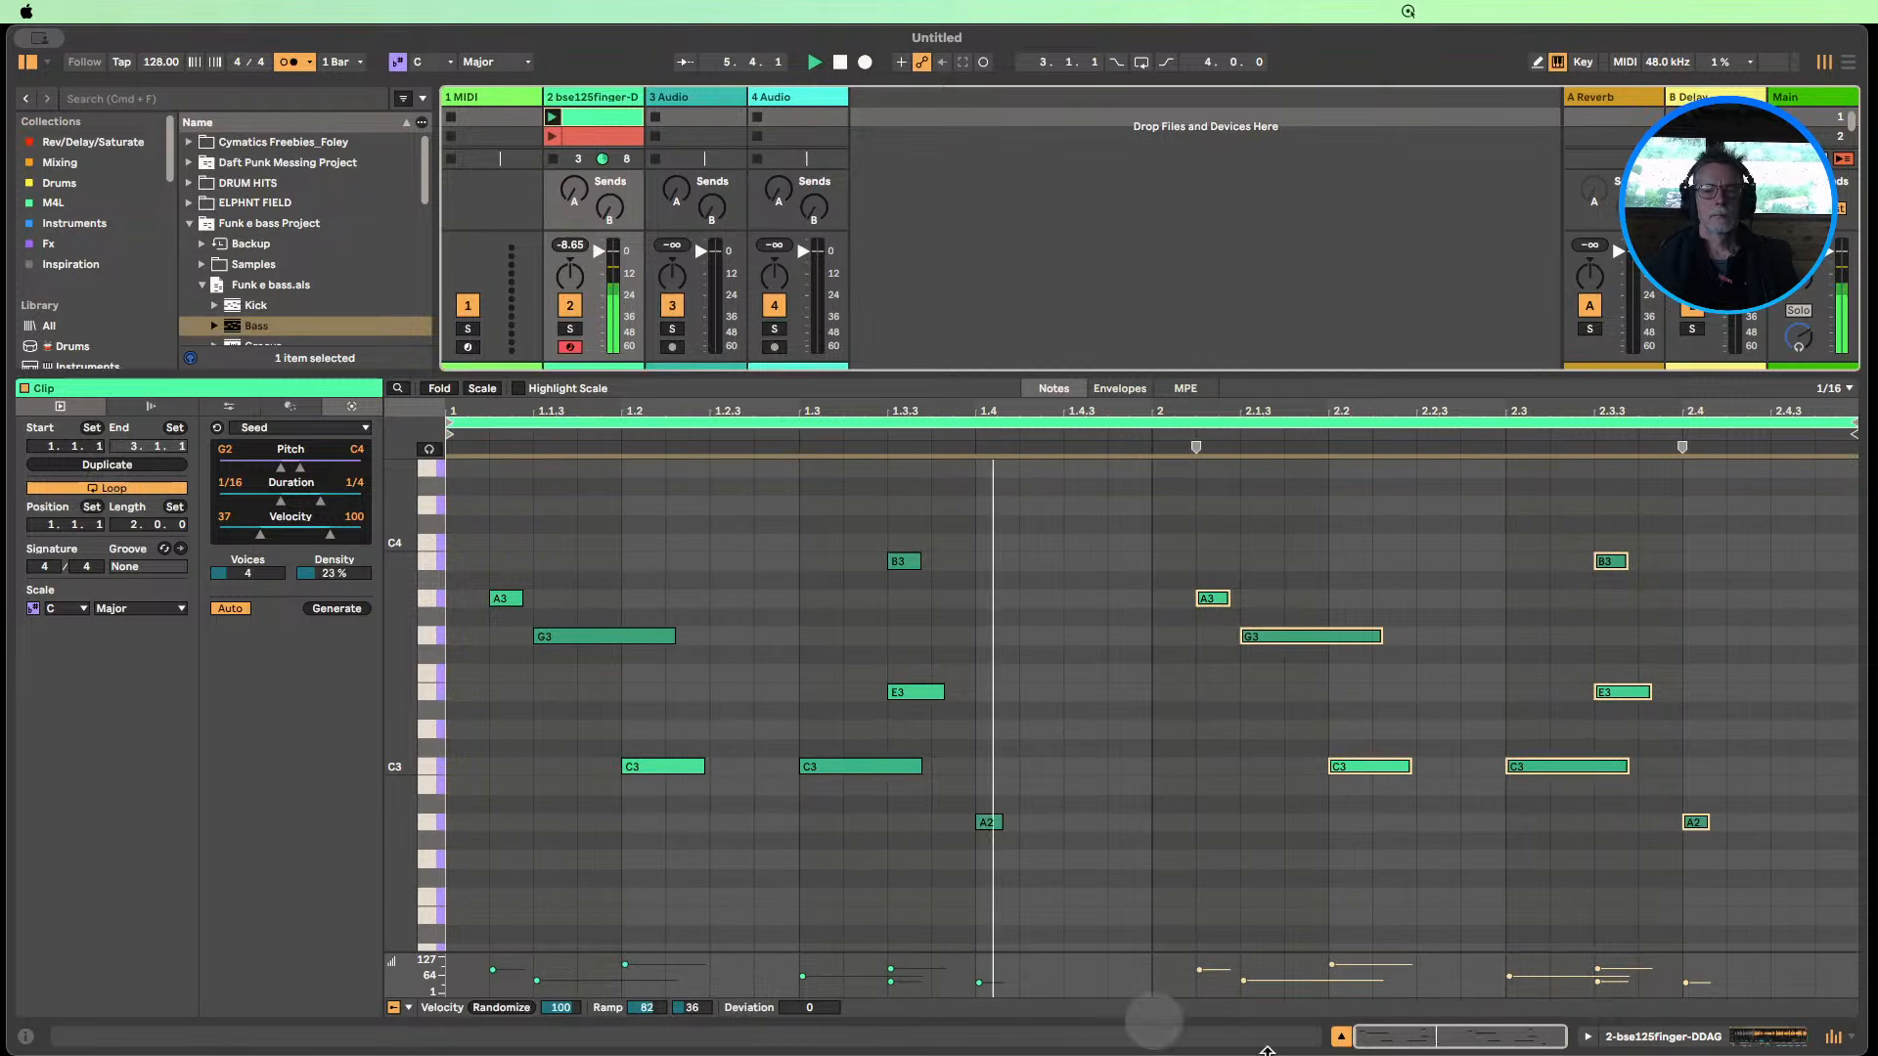
left_click(1338, 1037)
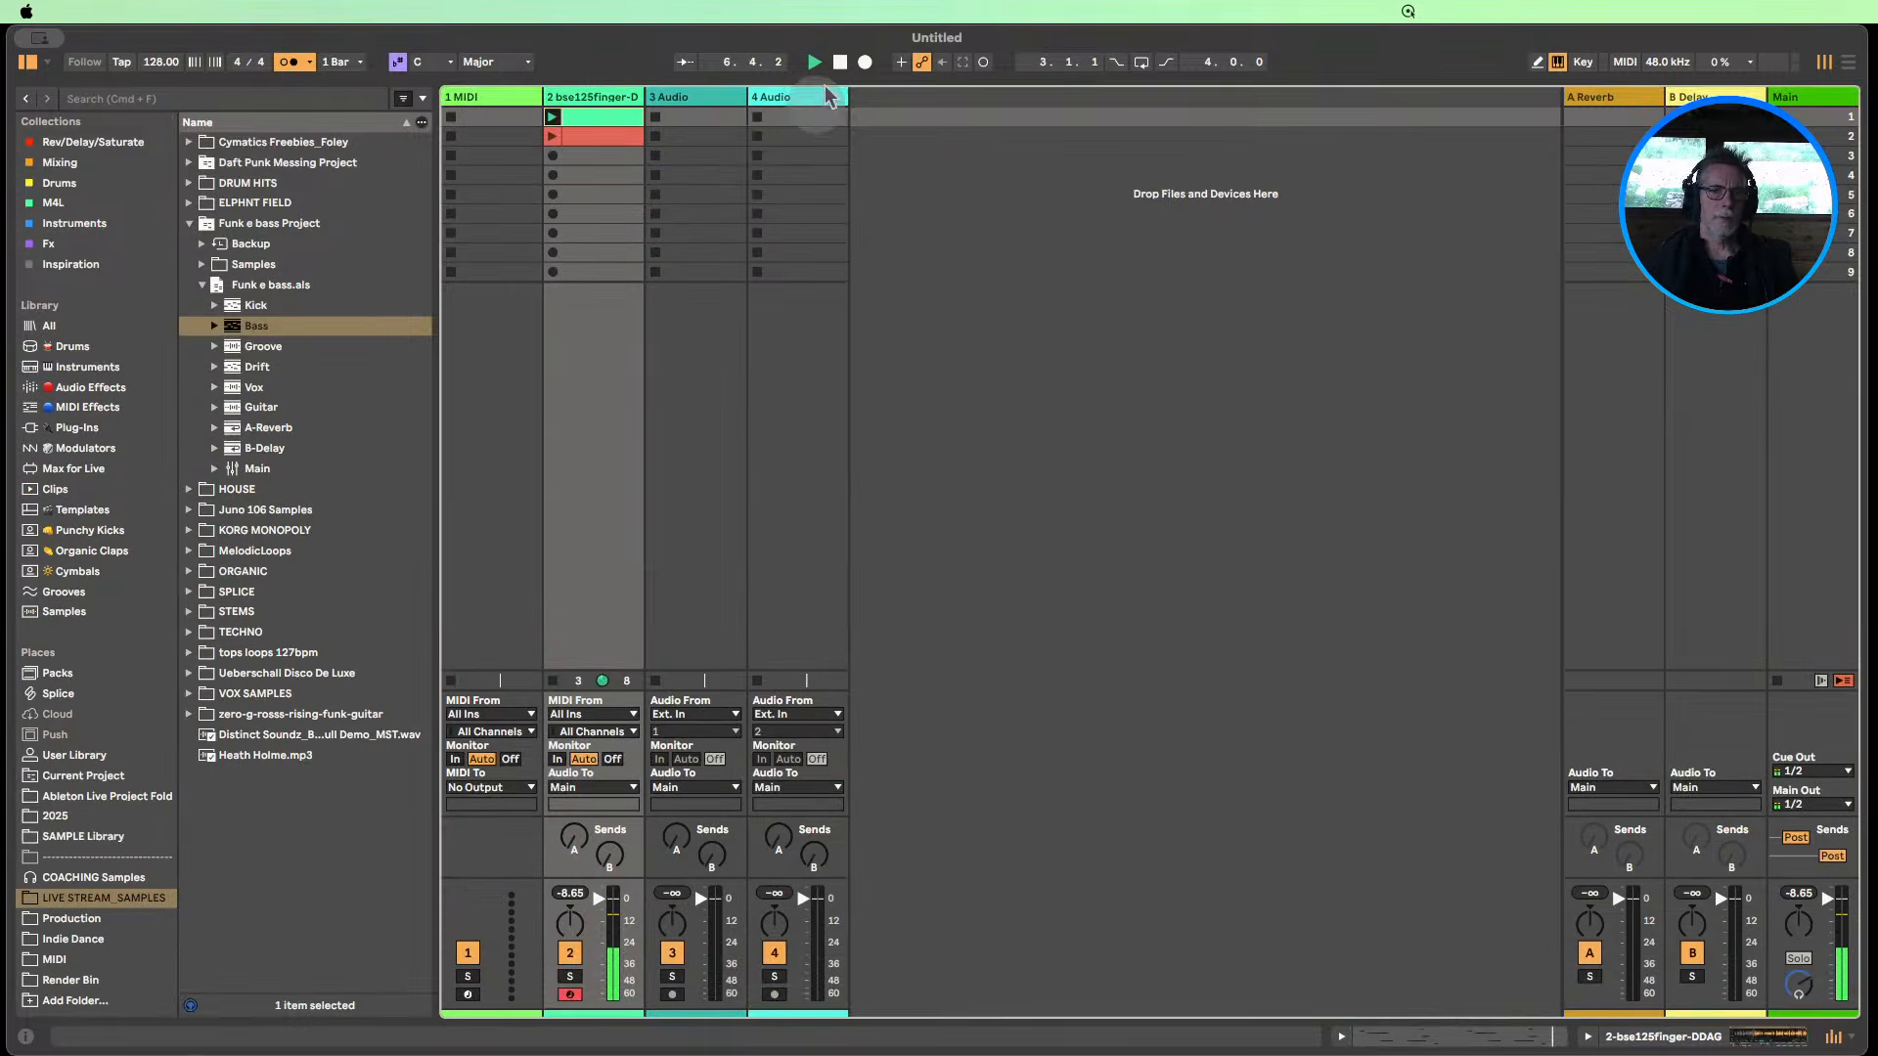
double_click(601, 94)
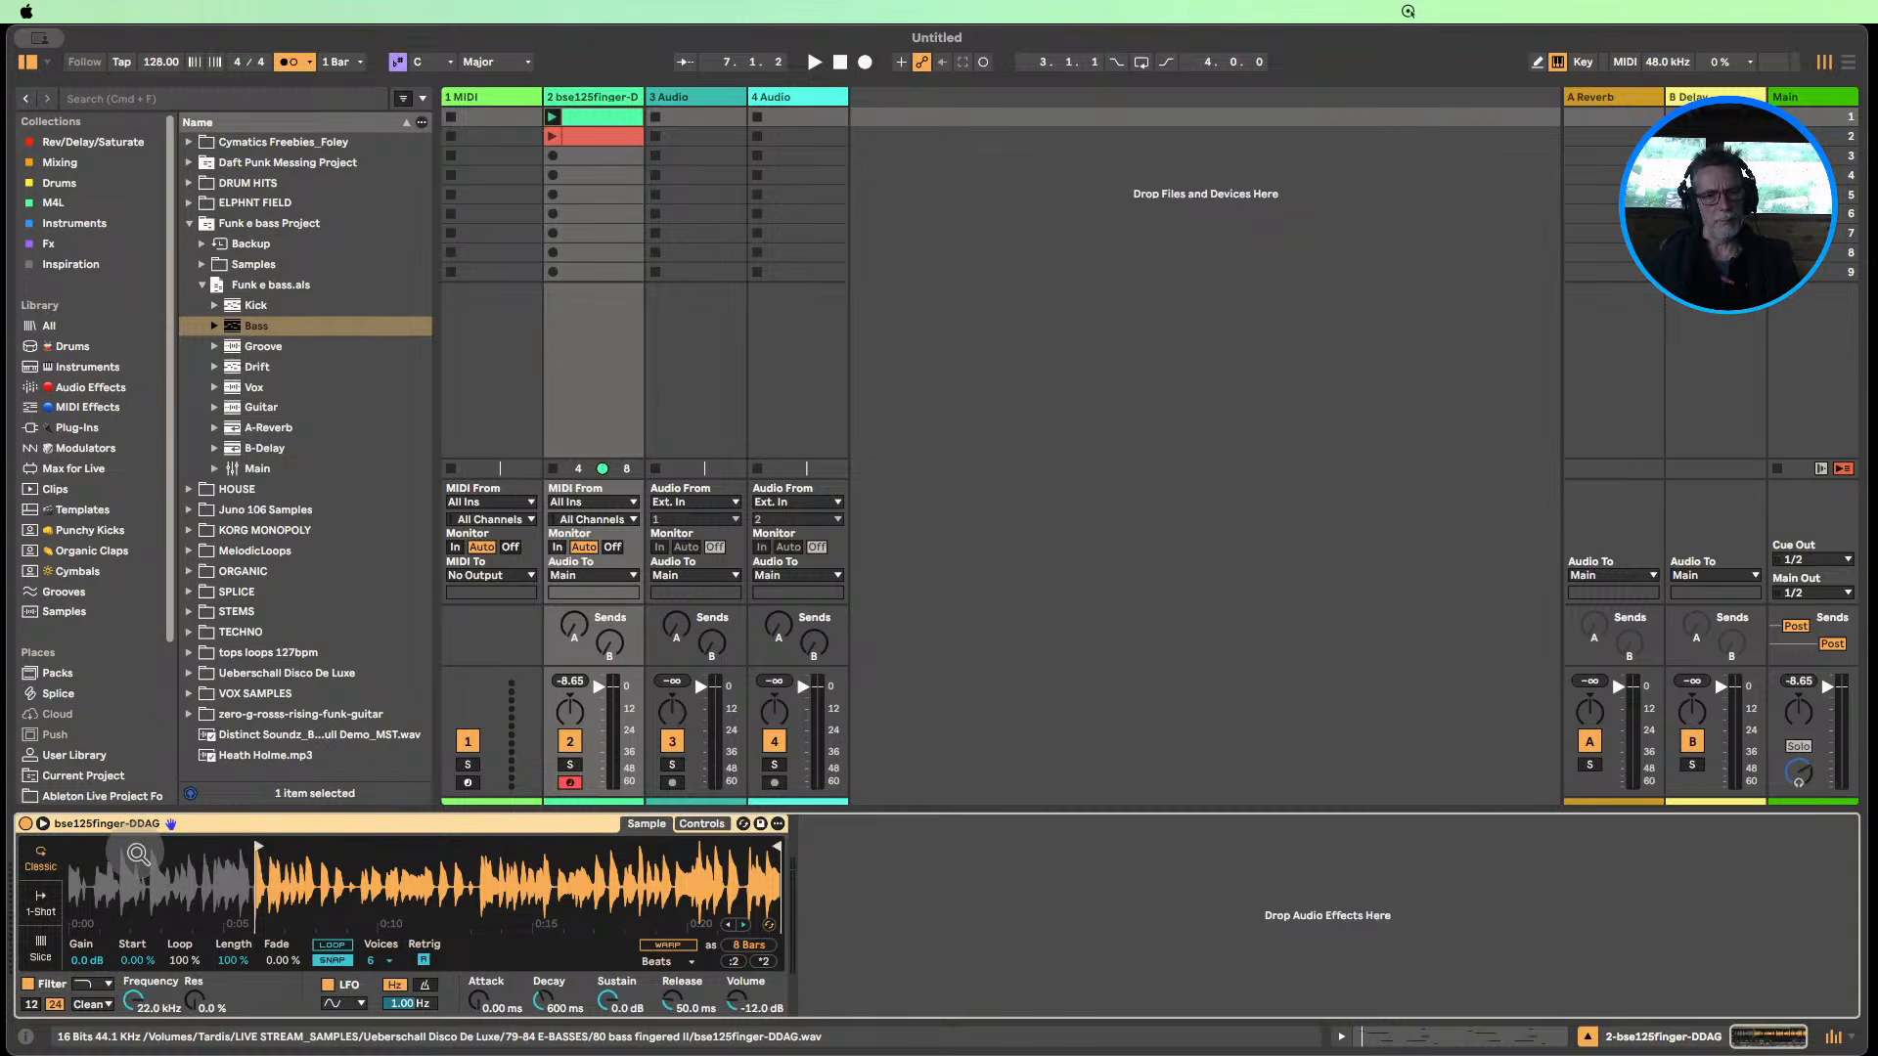
left_click_drag(245, 885, 477, 954)
left_click_drag(477, 885, 352, 911)
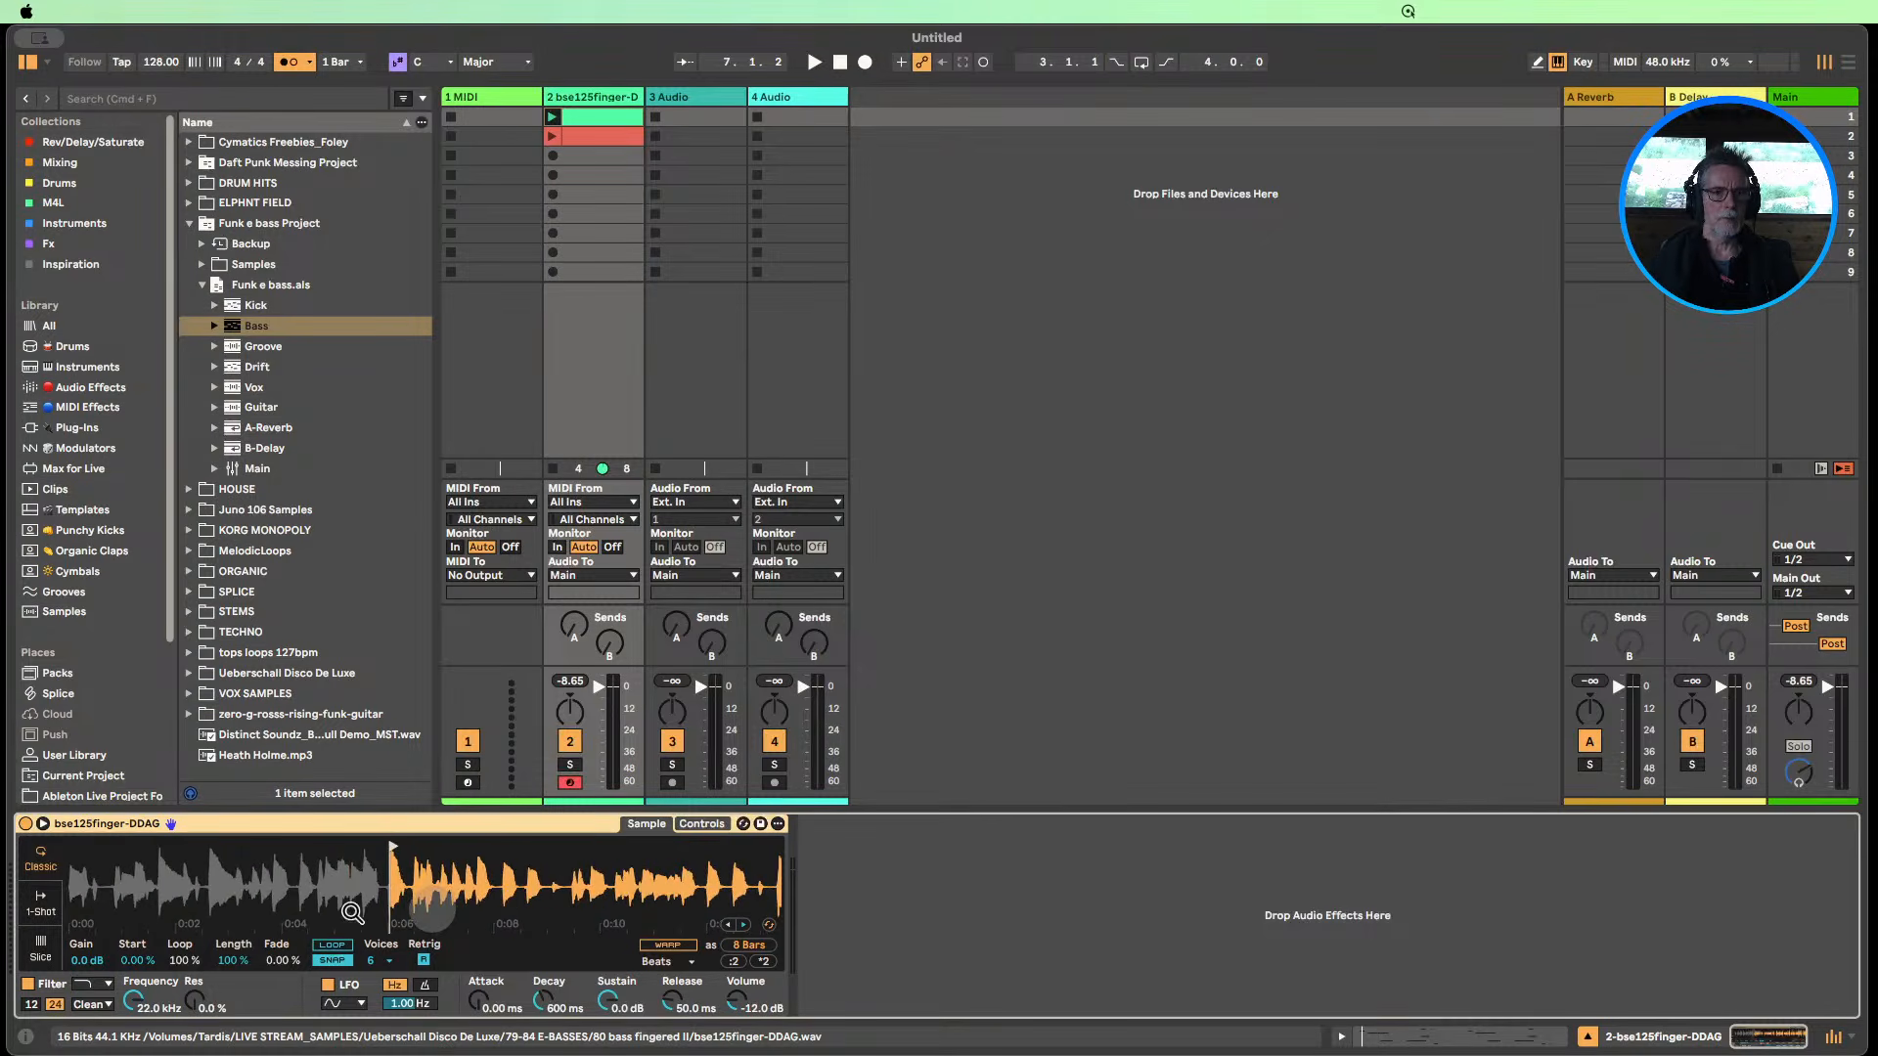
Add a Tuner audio effect after Simpler on the bse125finger track and launch the first clip through it.
left_click(83, 390)
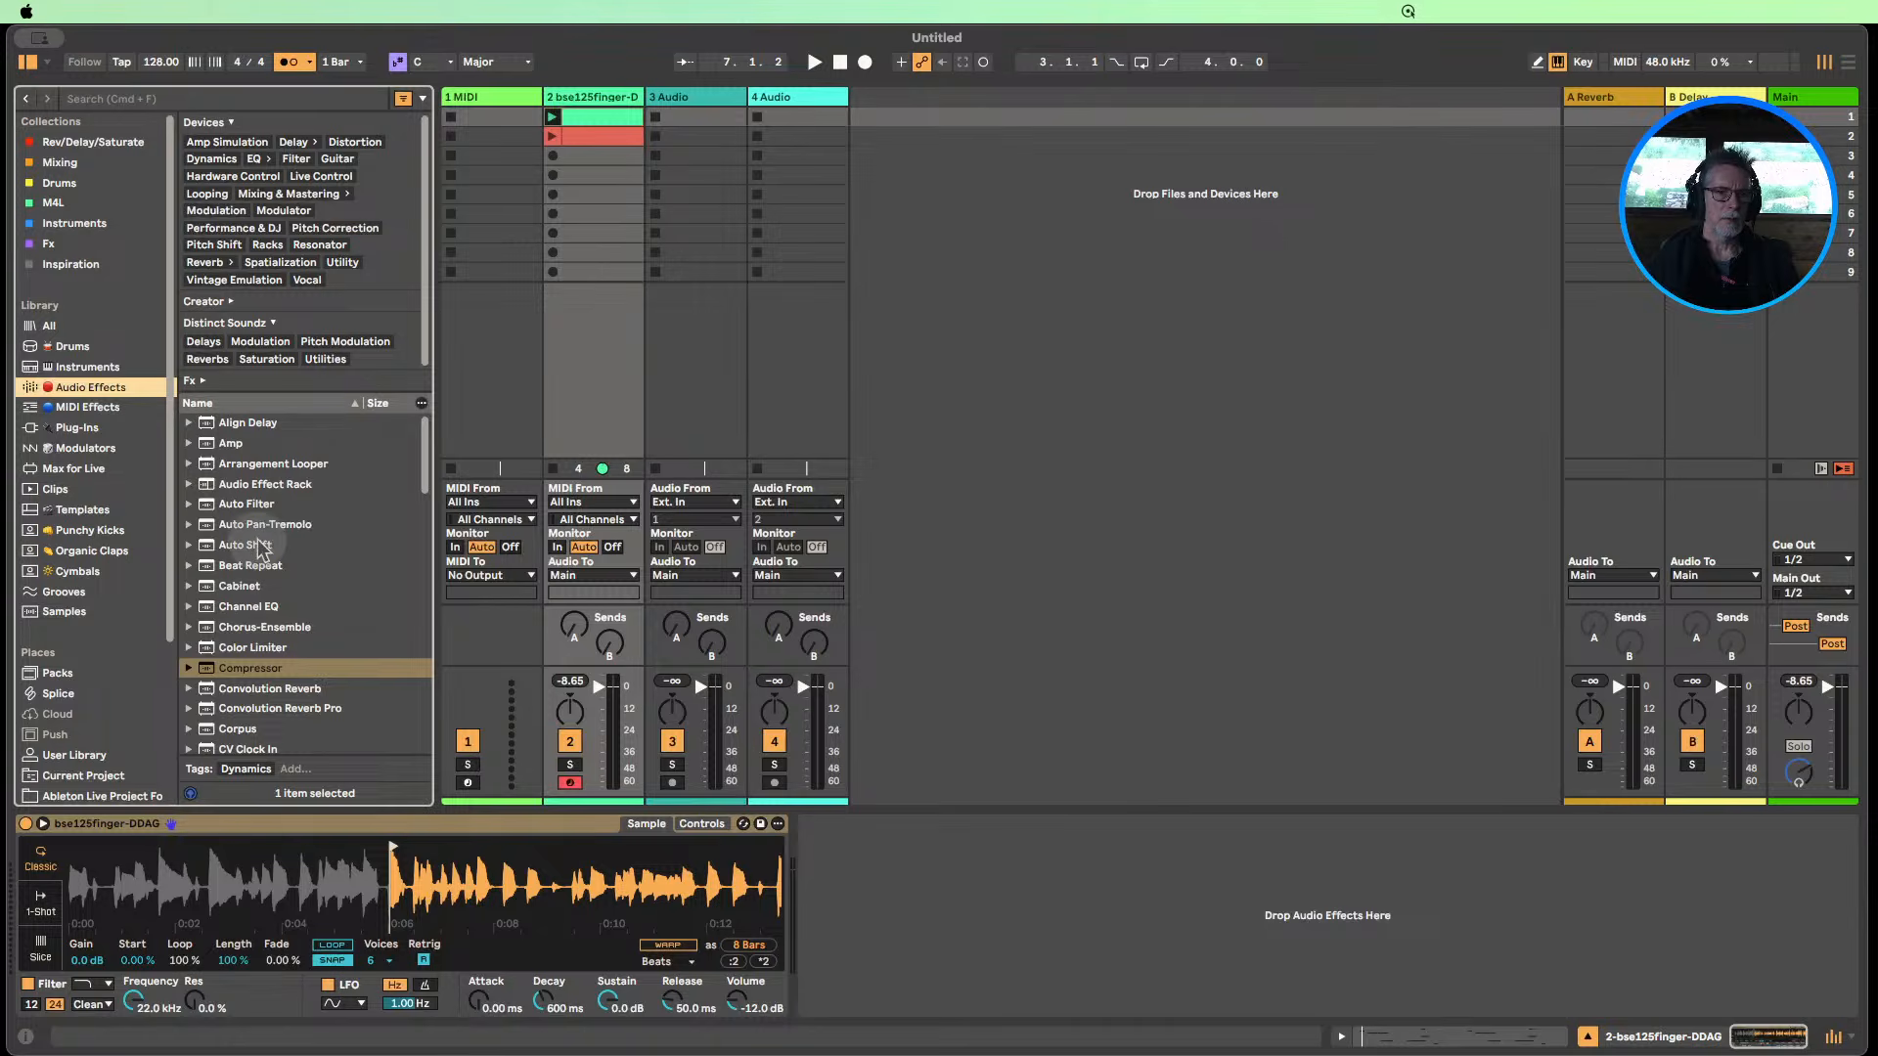
scroll(262, 550, "down", 2)
scroll(260, 534, "down", 15)
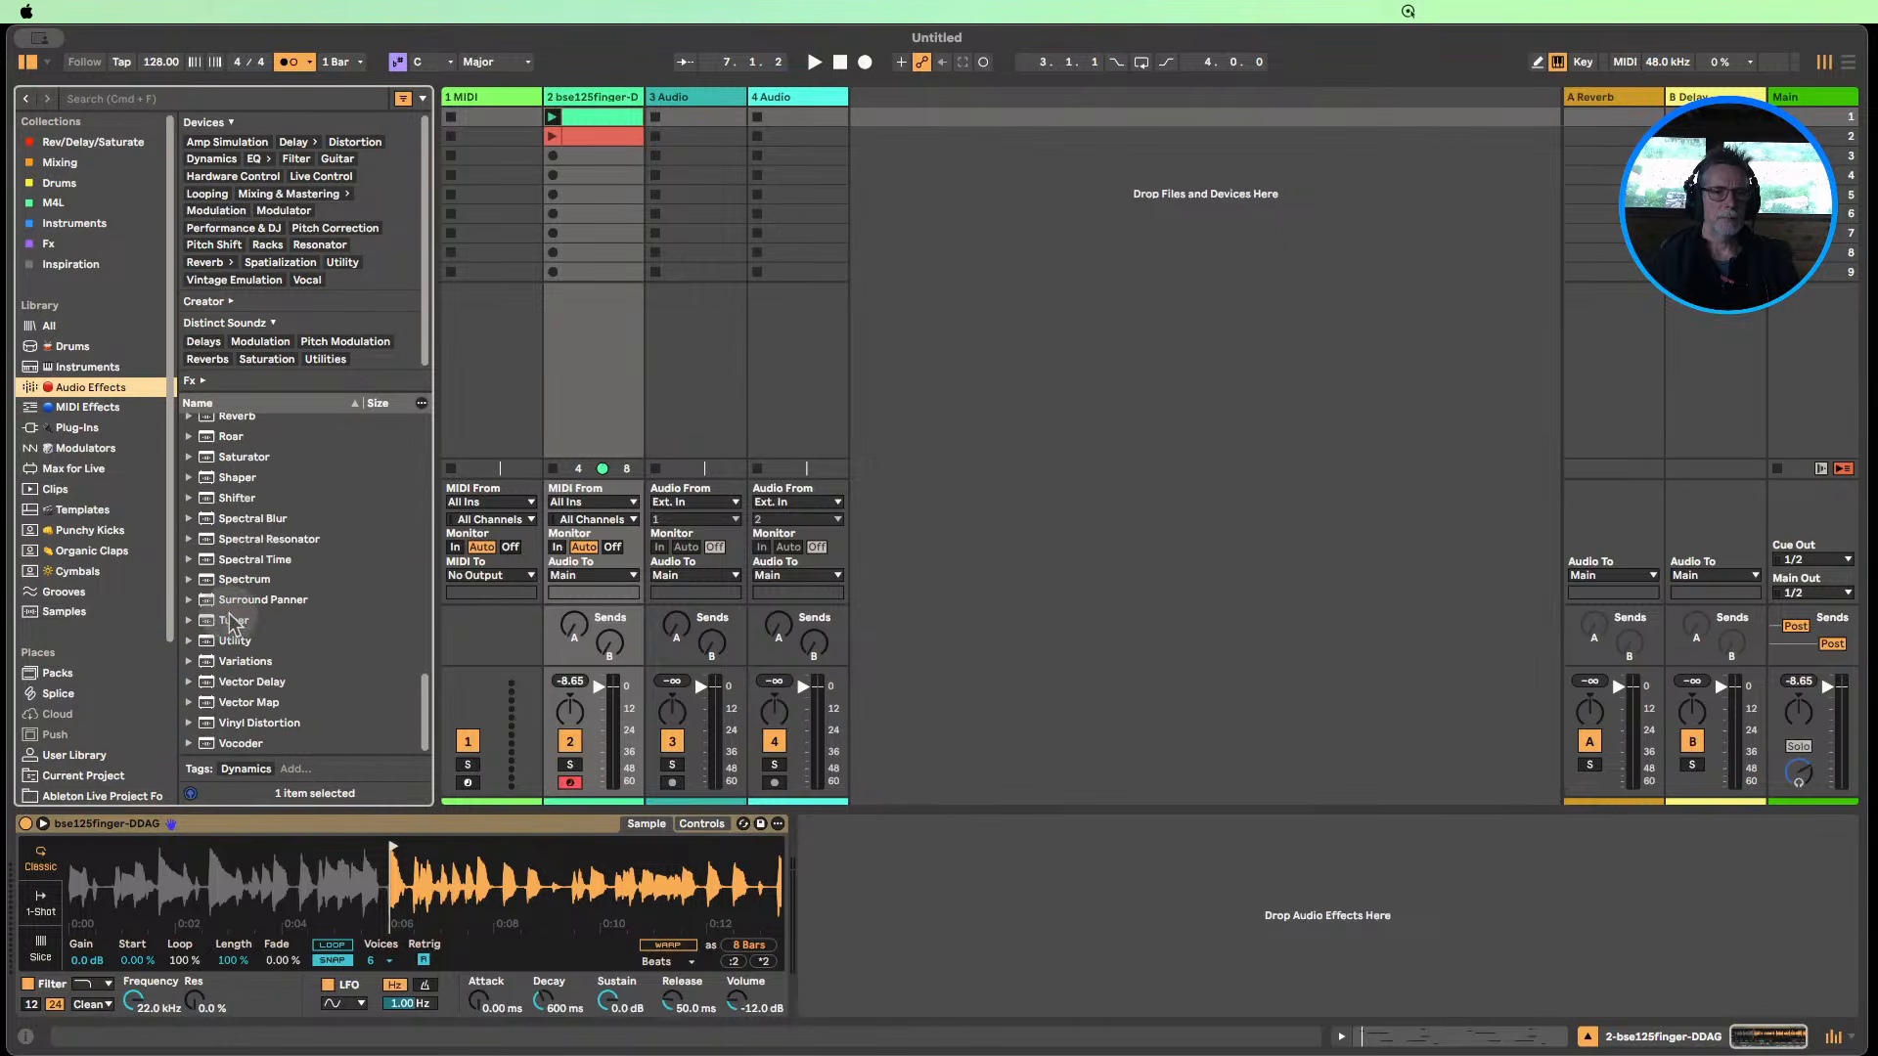
left_click_drag(232, 625, 956, 914)
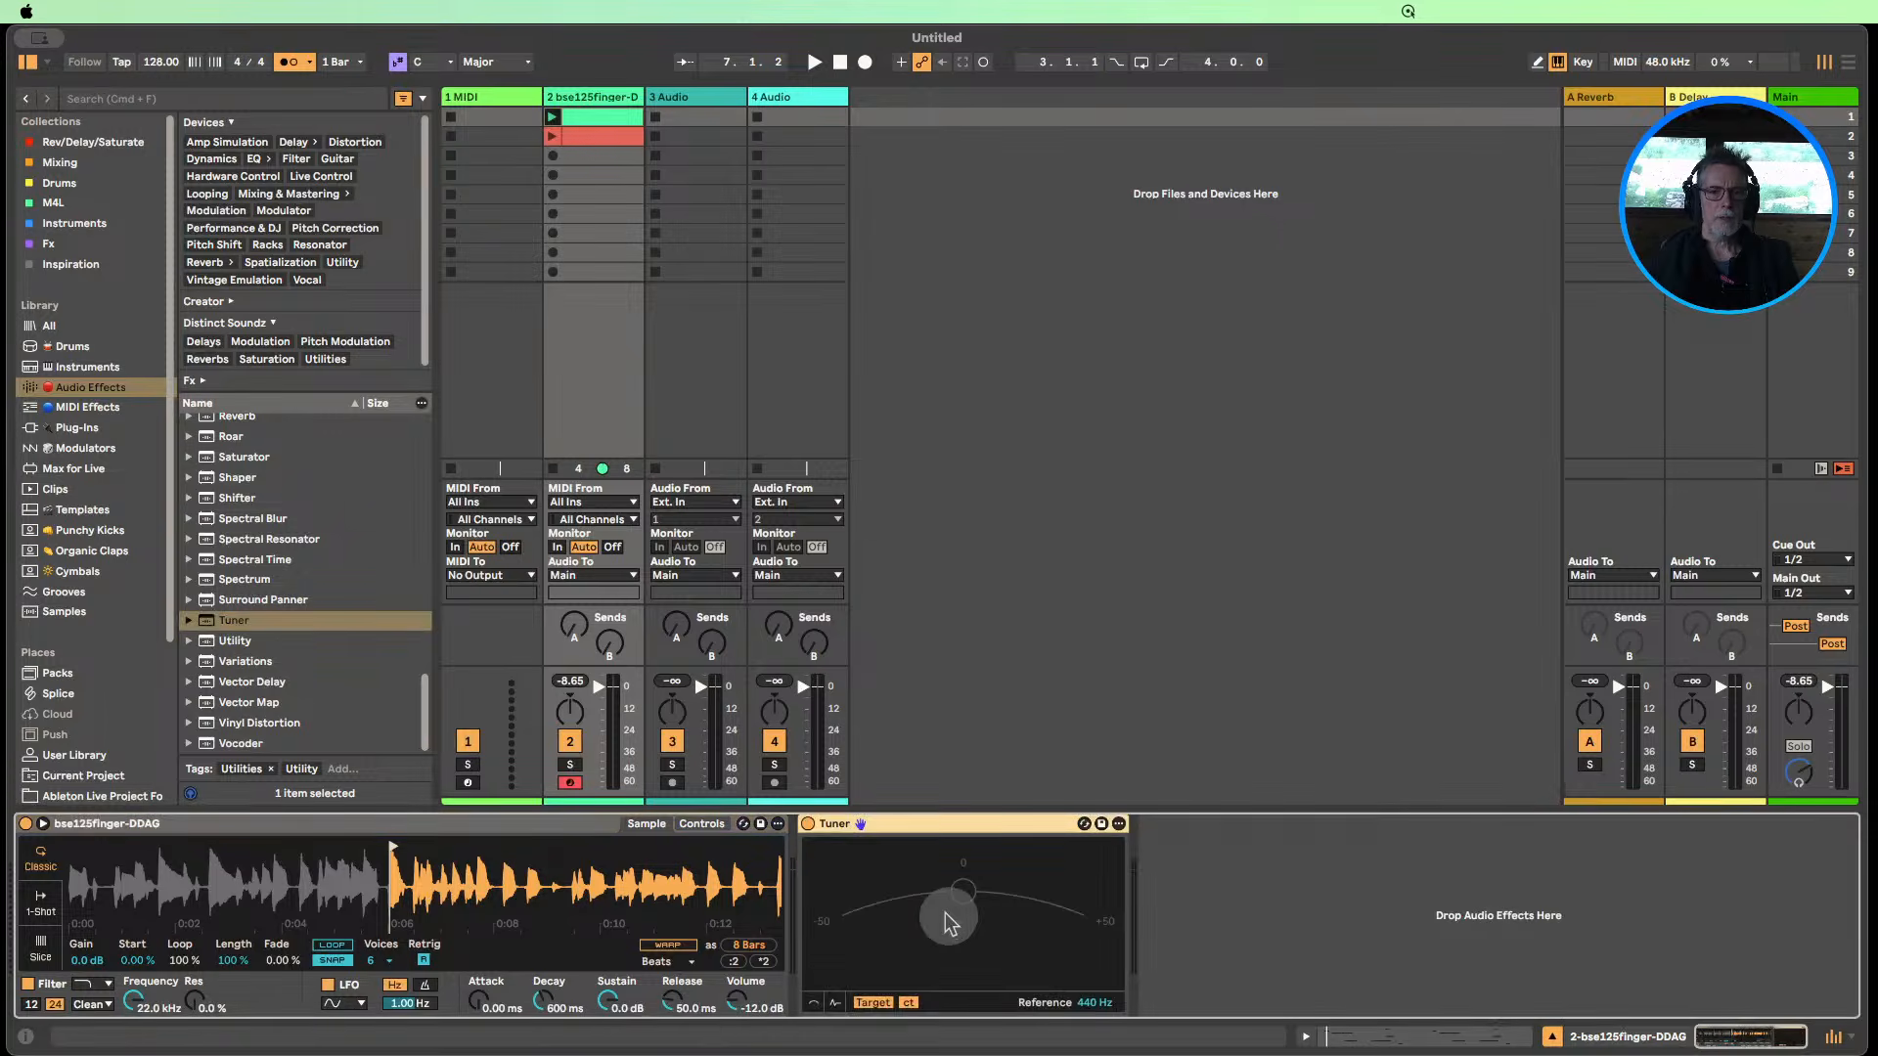
left_click(551, 118)
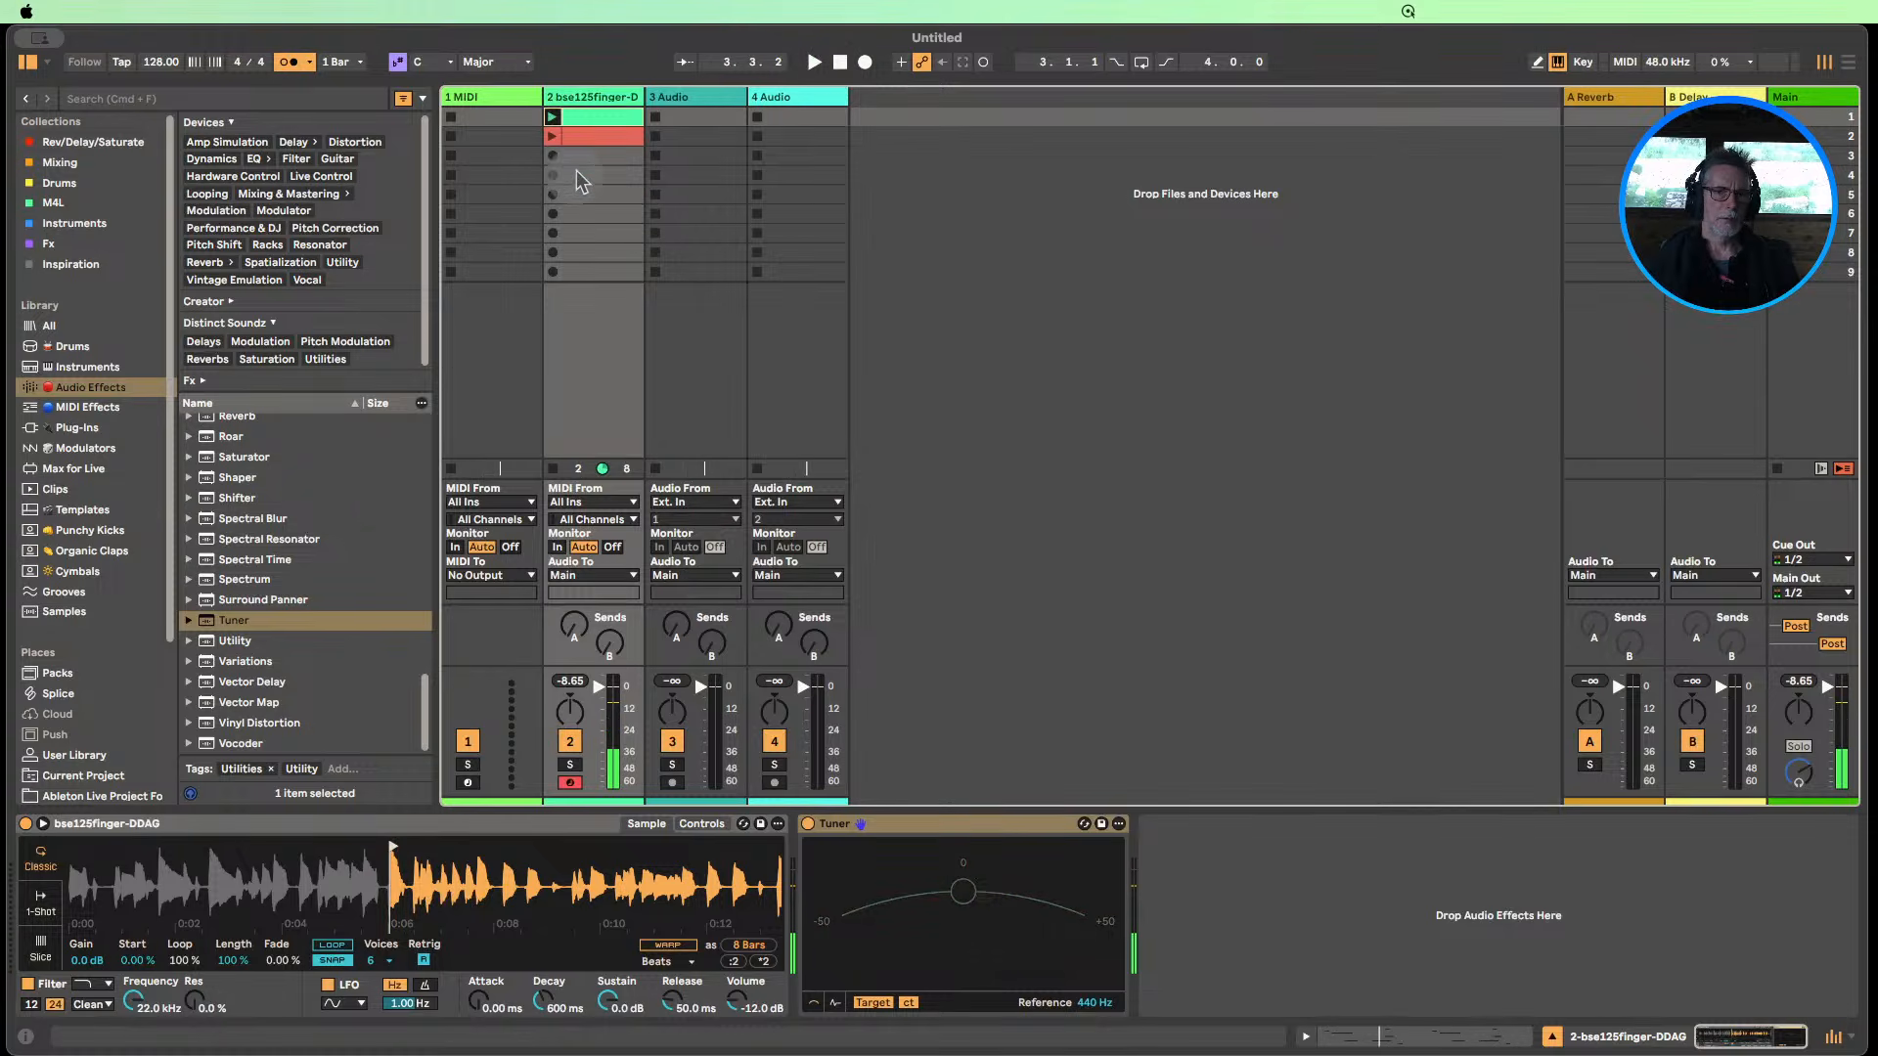
Create an empty one-bar MIDI clip in the fourth slot of the bse125finger track.
left_click(590, 132)
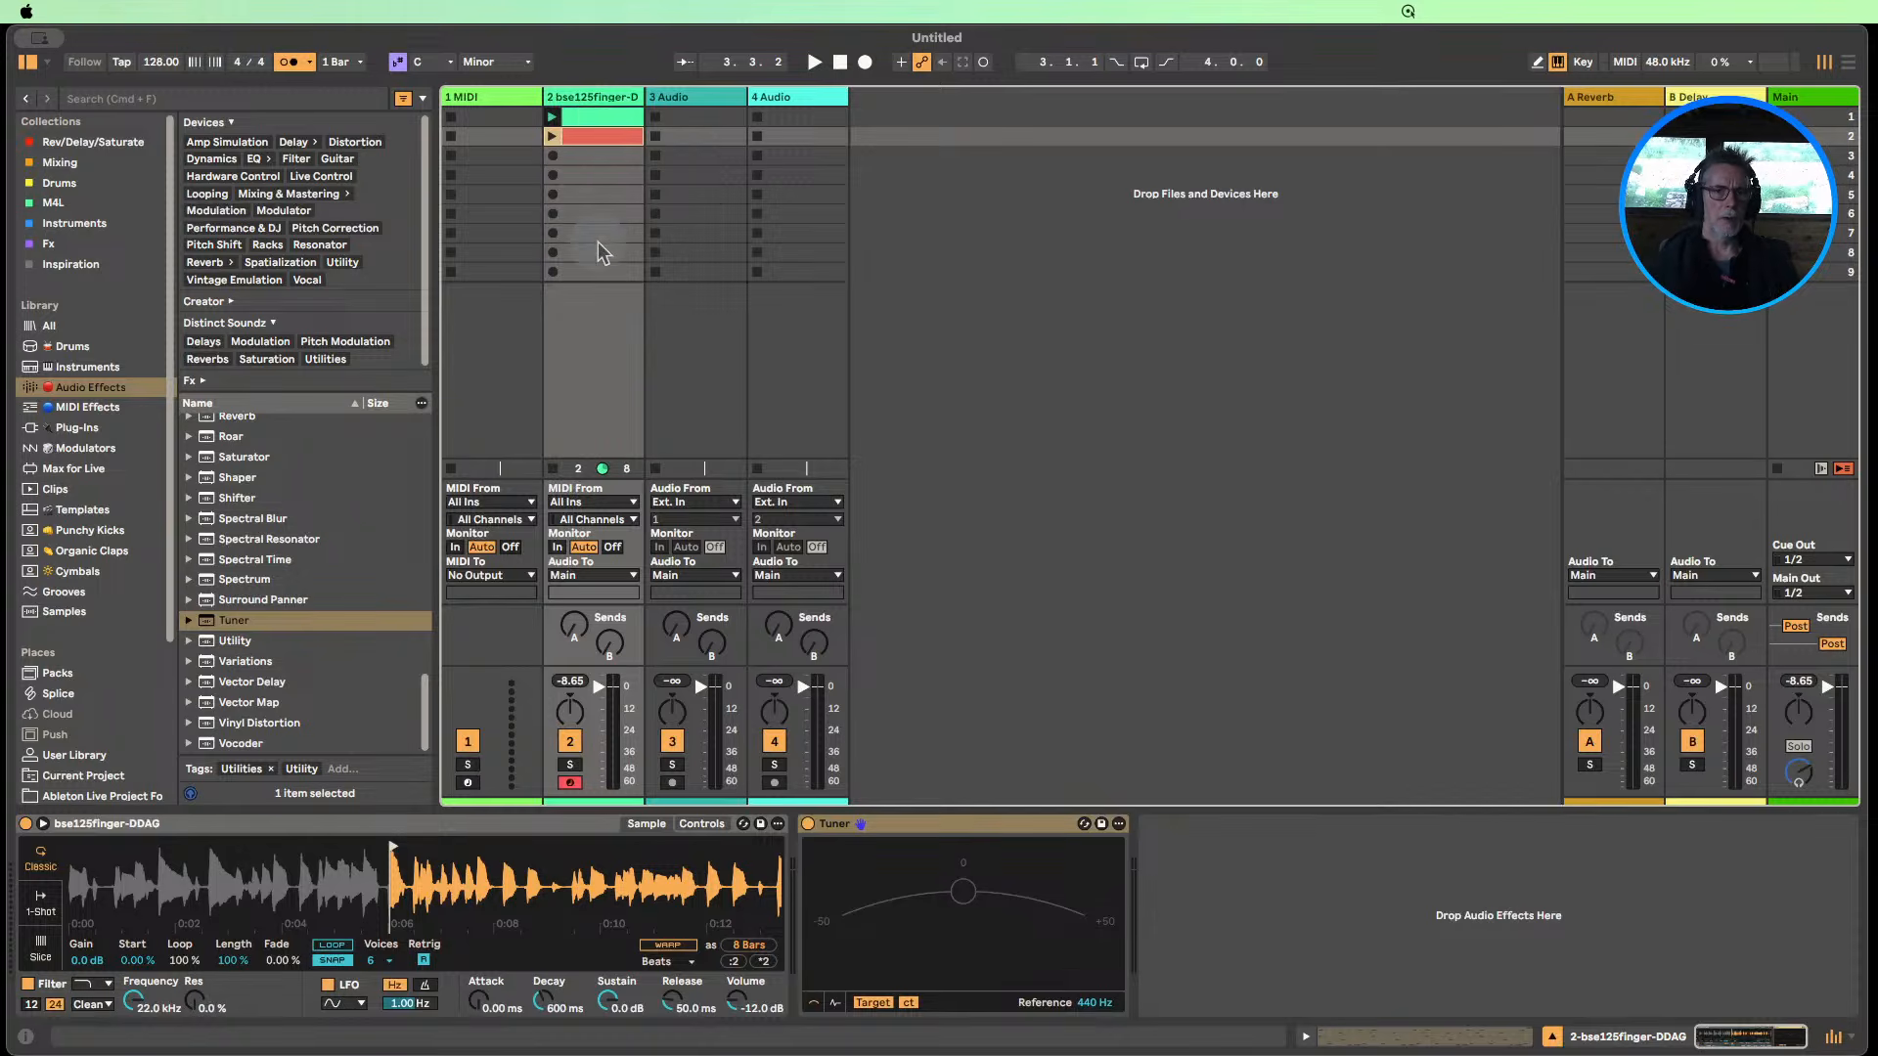
left_click(592, 195)
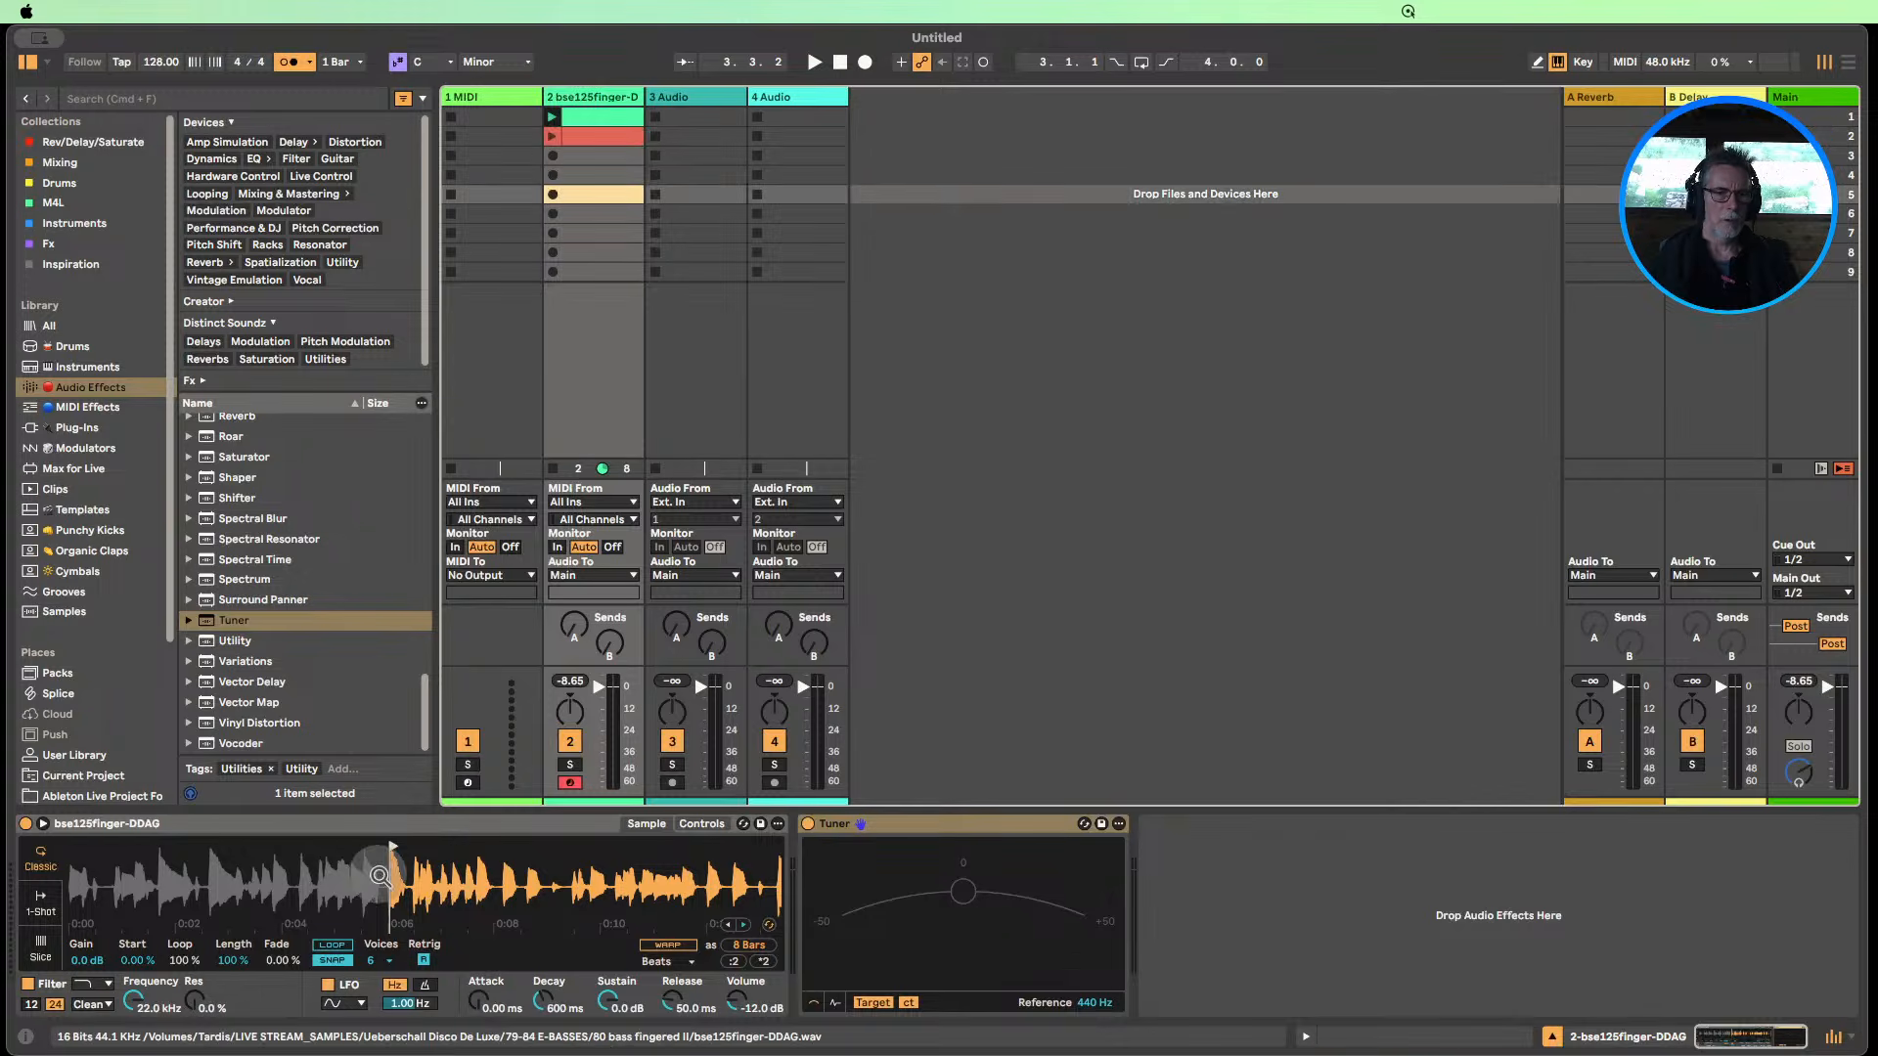
left_click_drag(430, 888, 389, 872)
double_click(574, 174)
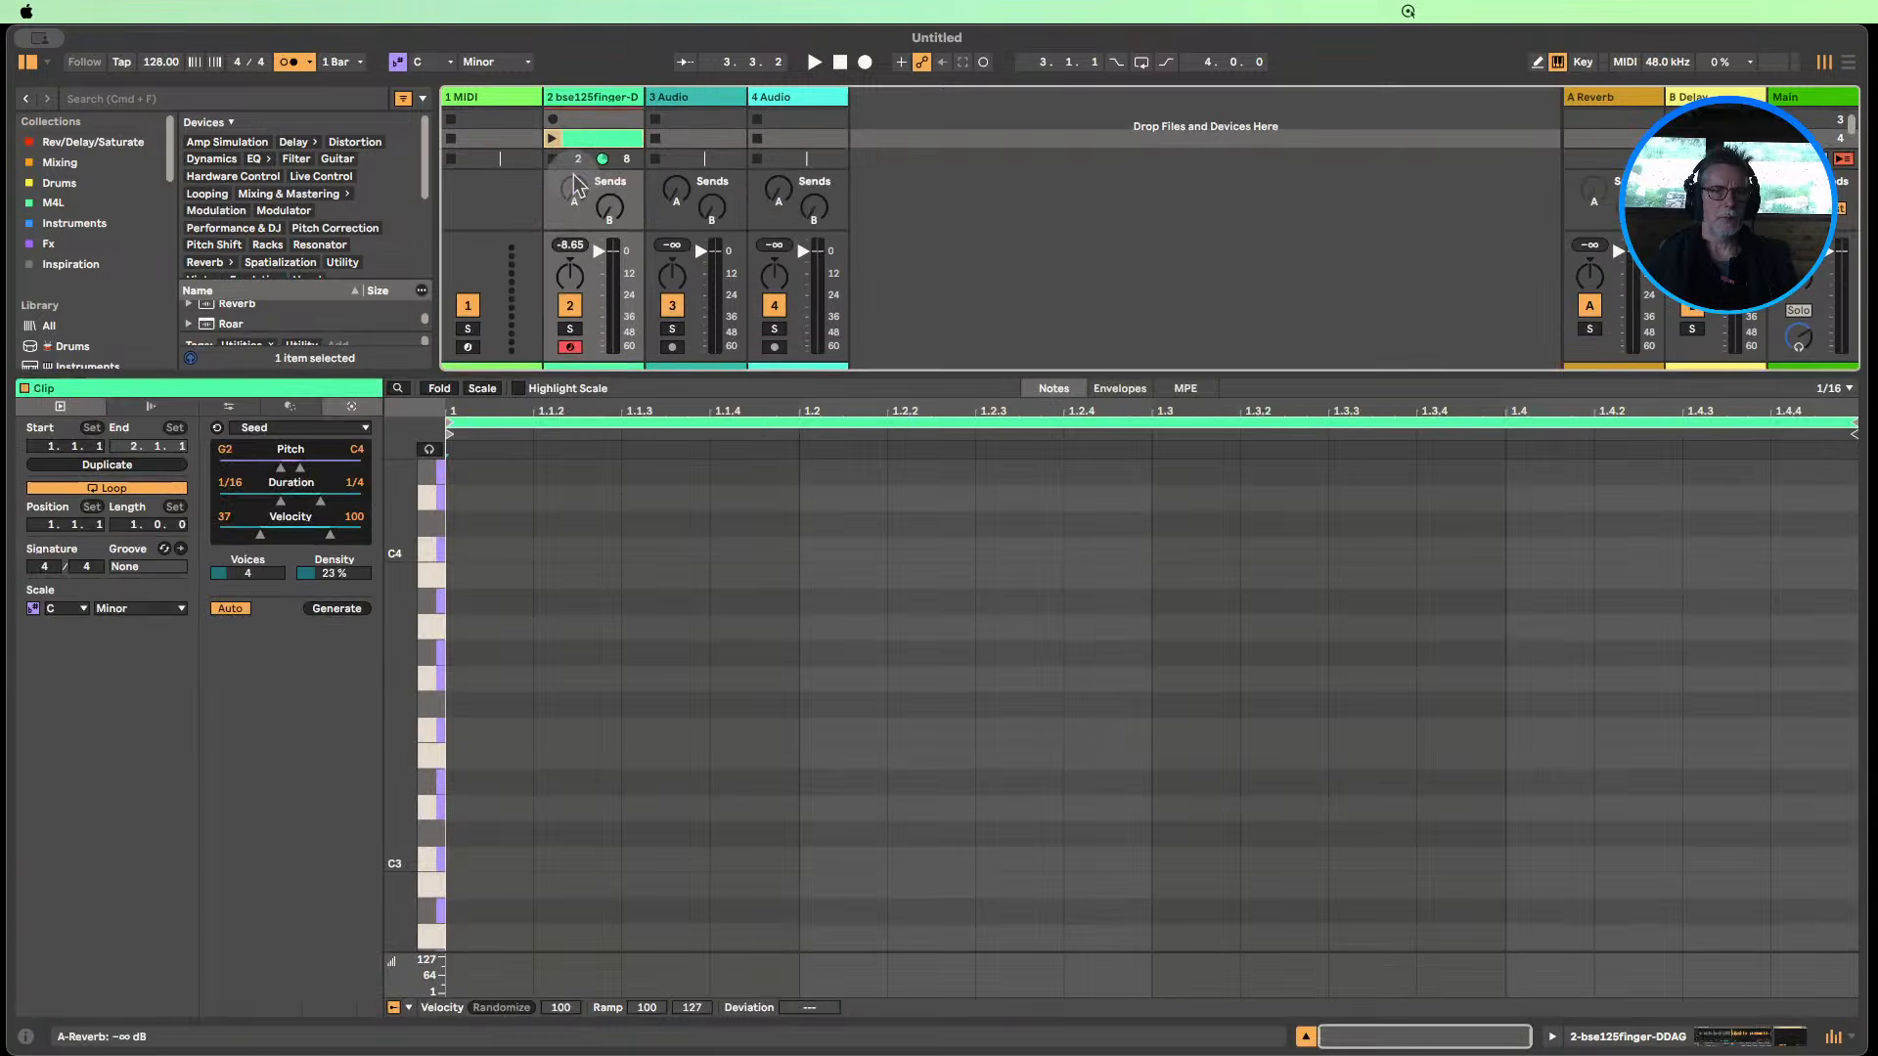
Draw a C3 note at the start of the new clip and lengthen it to fill the whole bar.
scroll(511, 838, "down", 2)
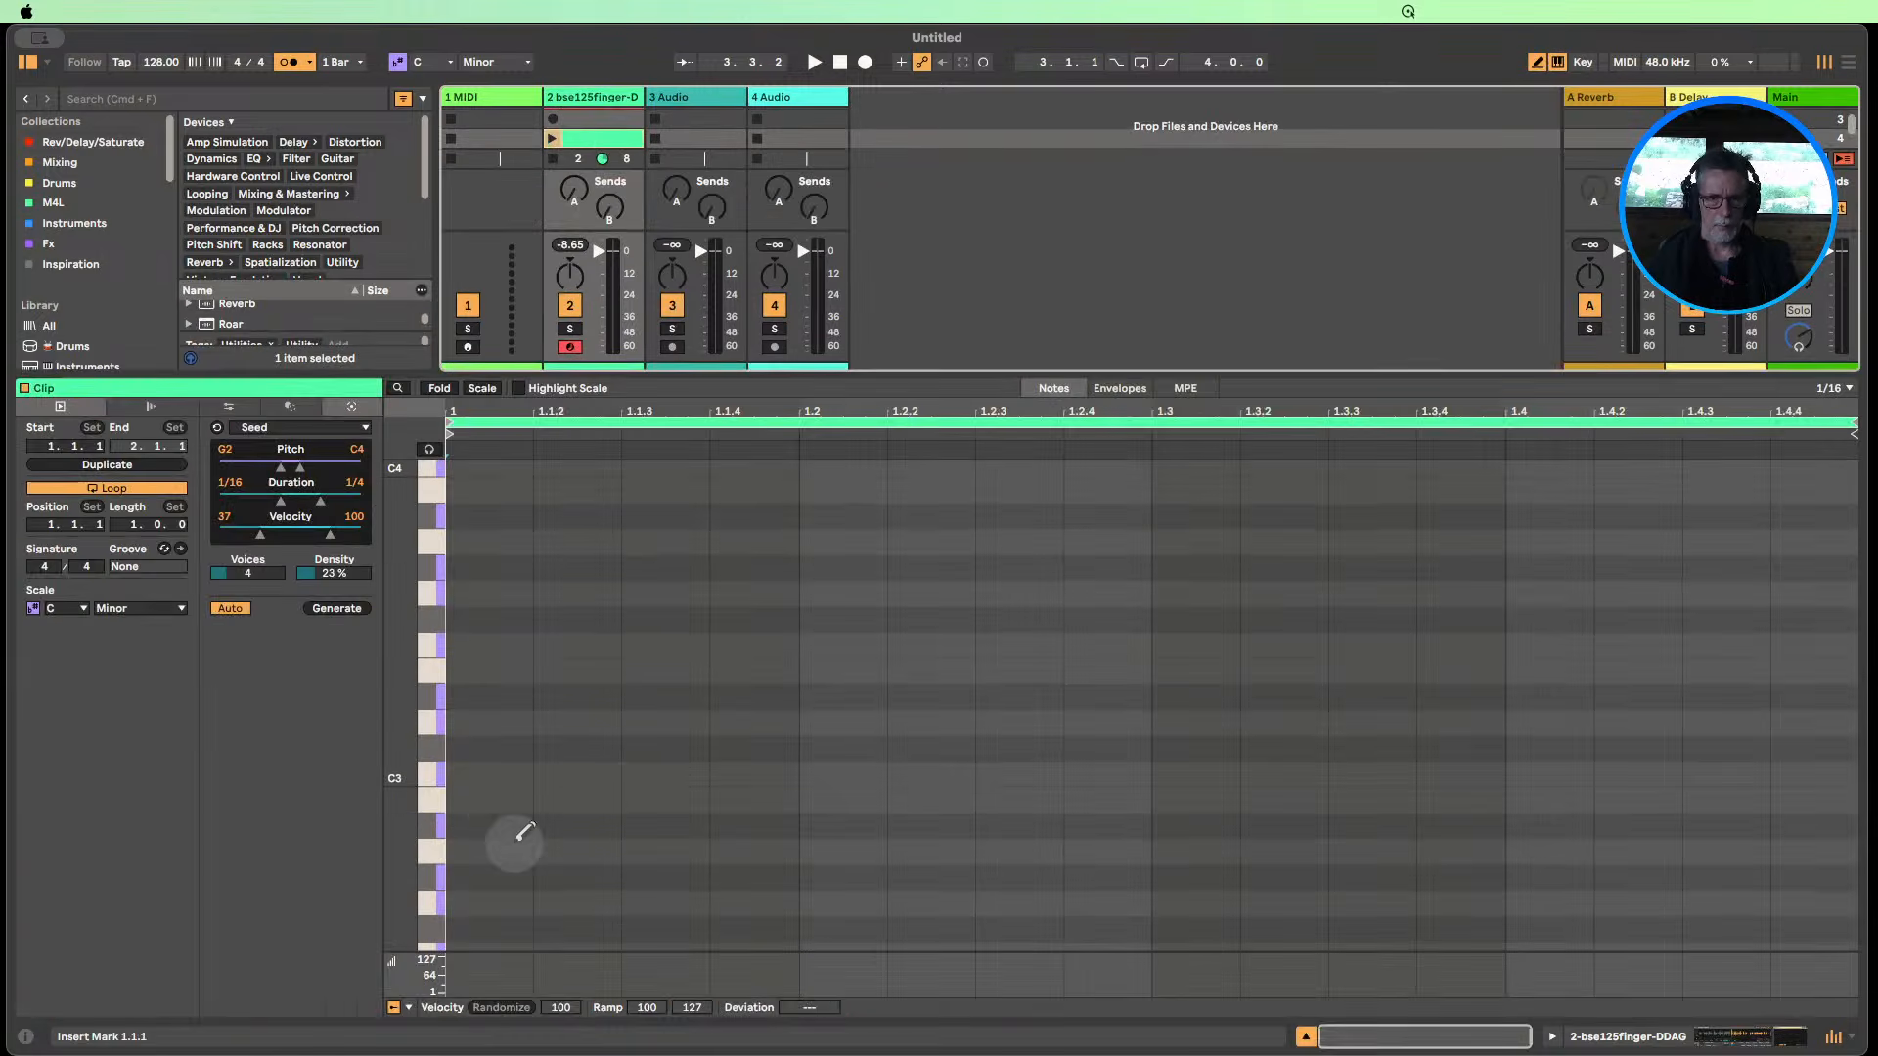
key("b")
left_click(489, 775)
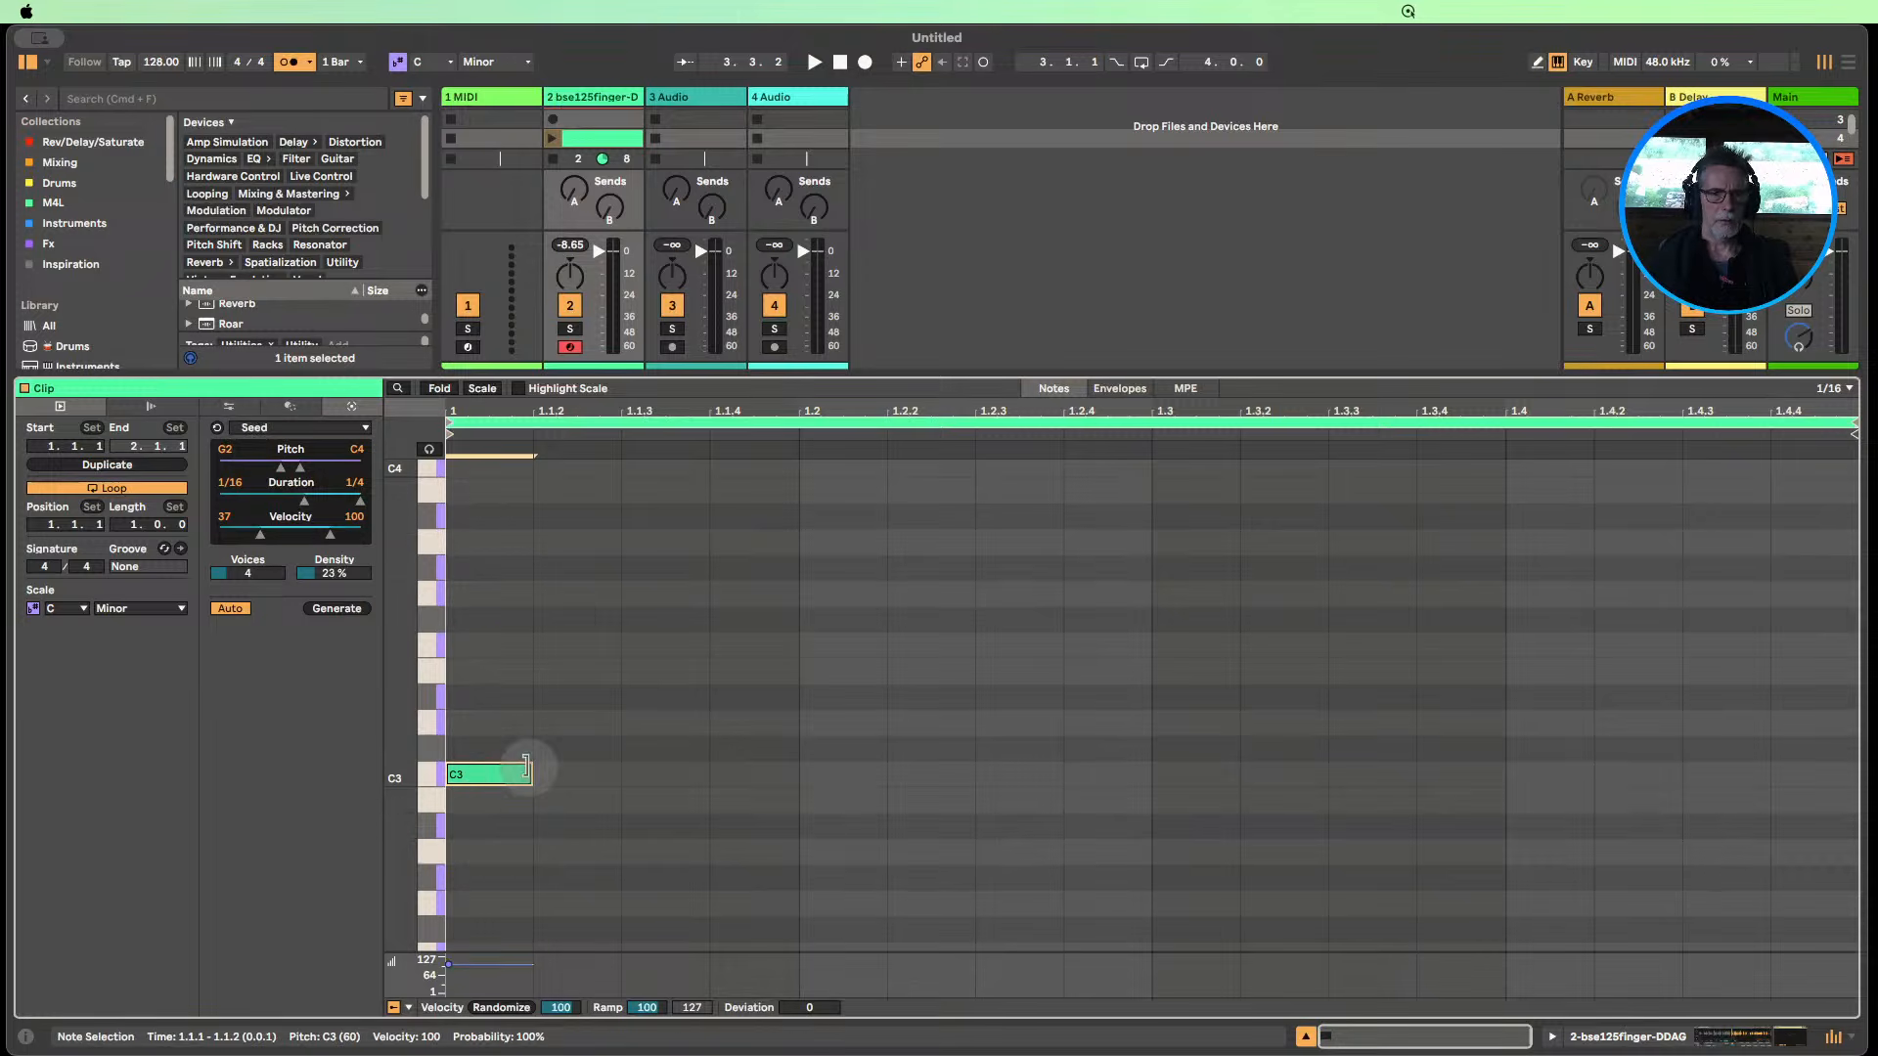
left_click_drag(520, 772, 1504, 774)
left_click_drag(1733, 858, 1862, 853)
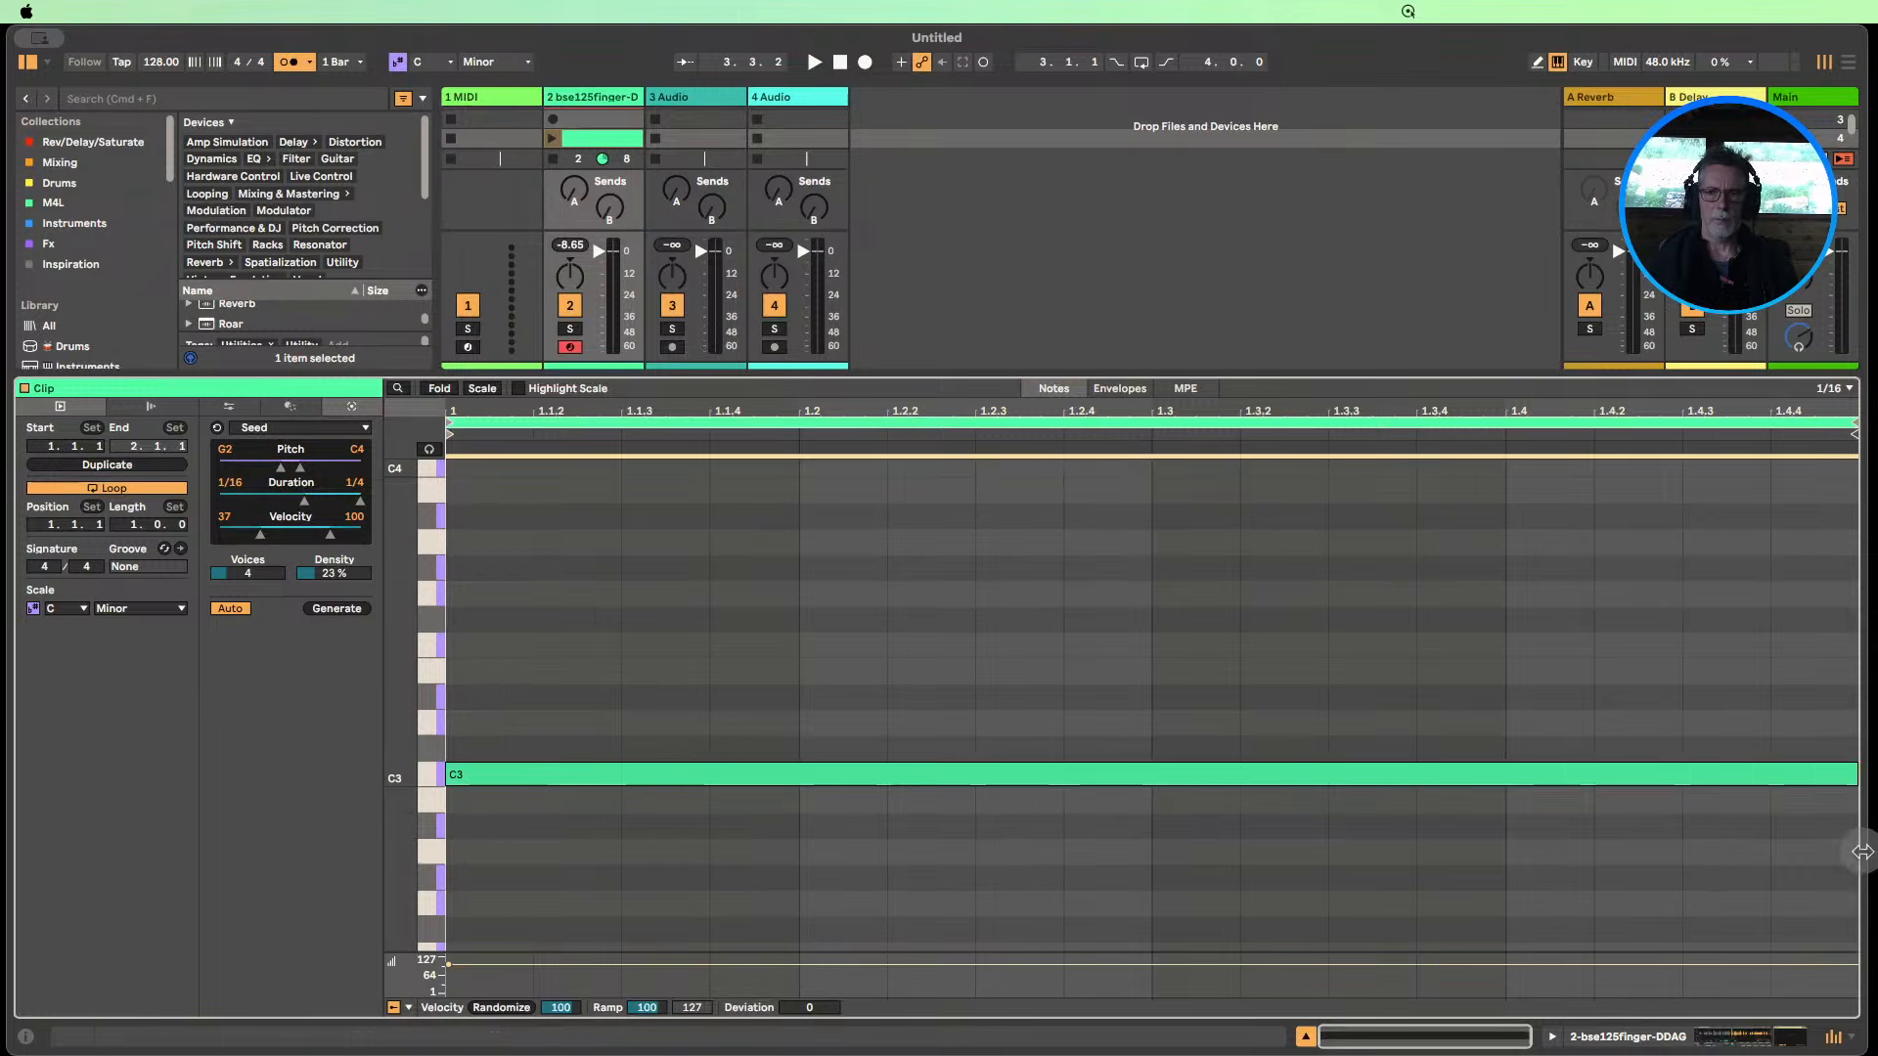
Launch the clip with the sustained C3 note and check the sample's pitch in the Tuner.
left_click(554, 140)
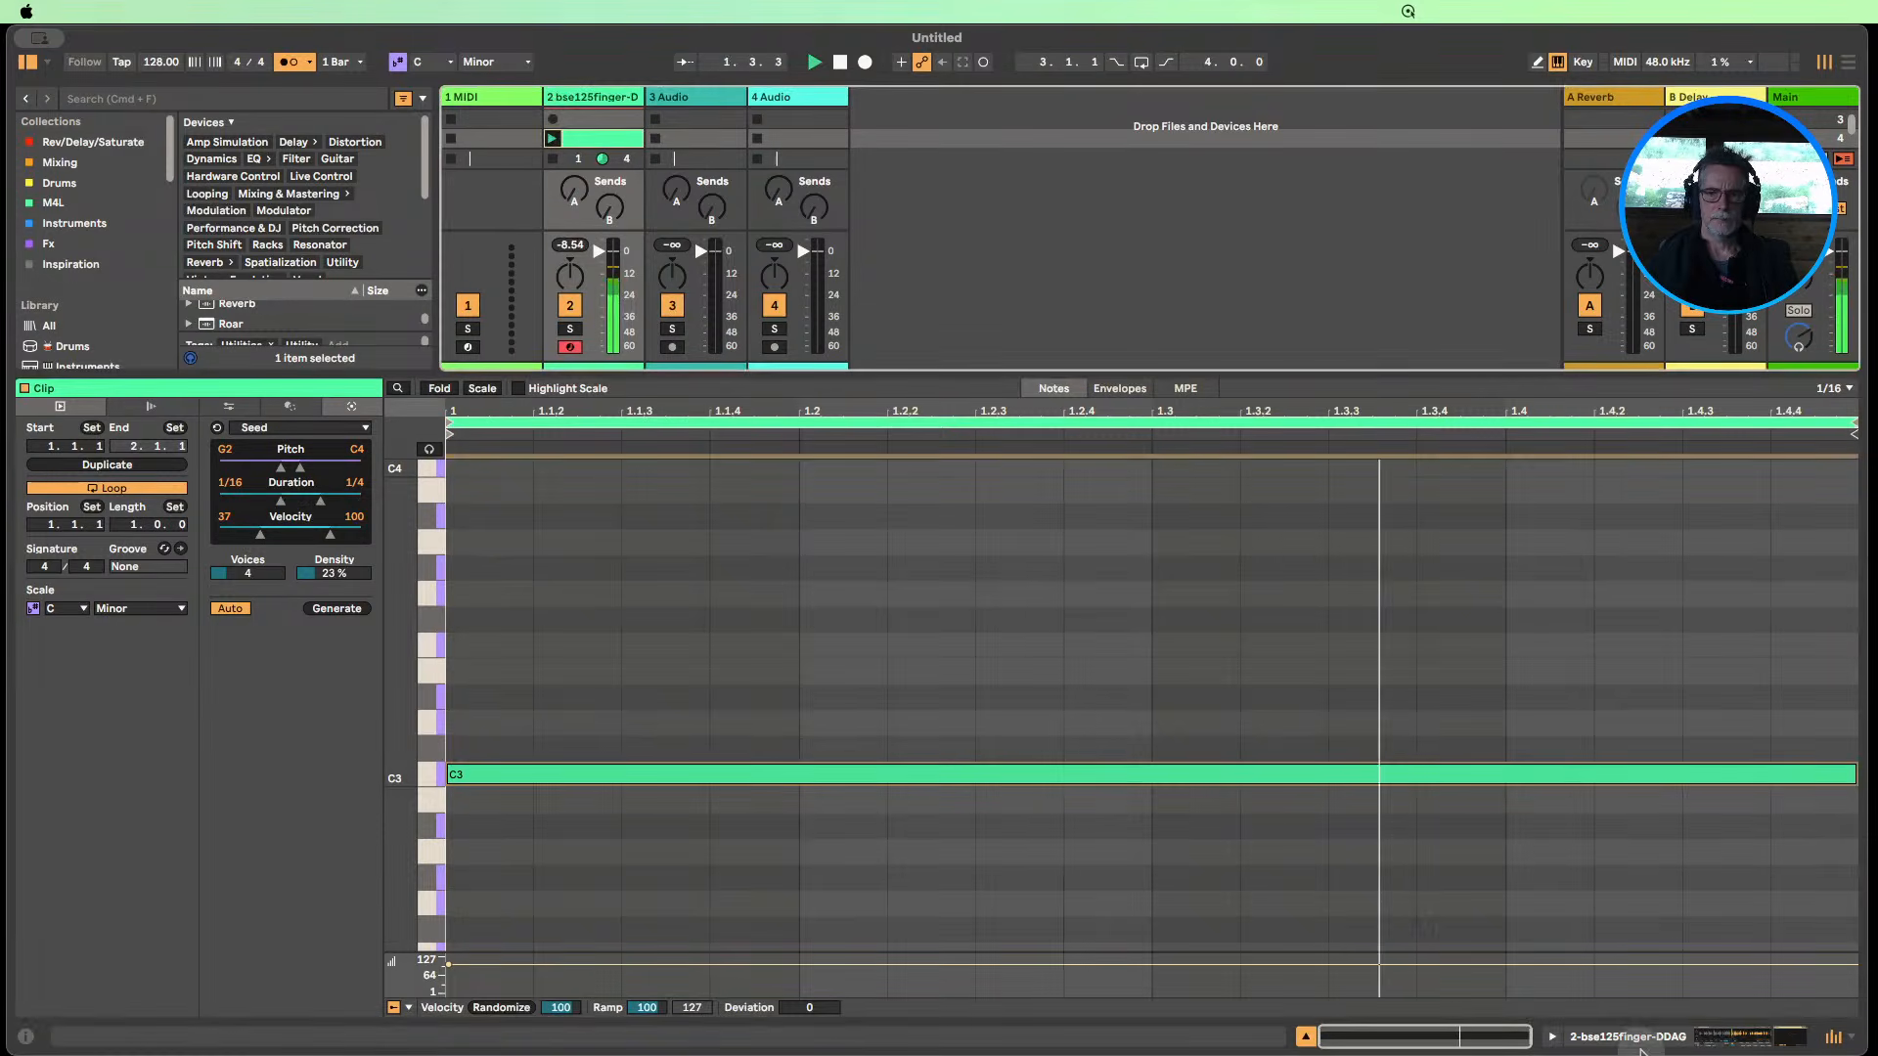
left_click(1638, 1042)
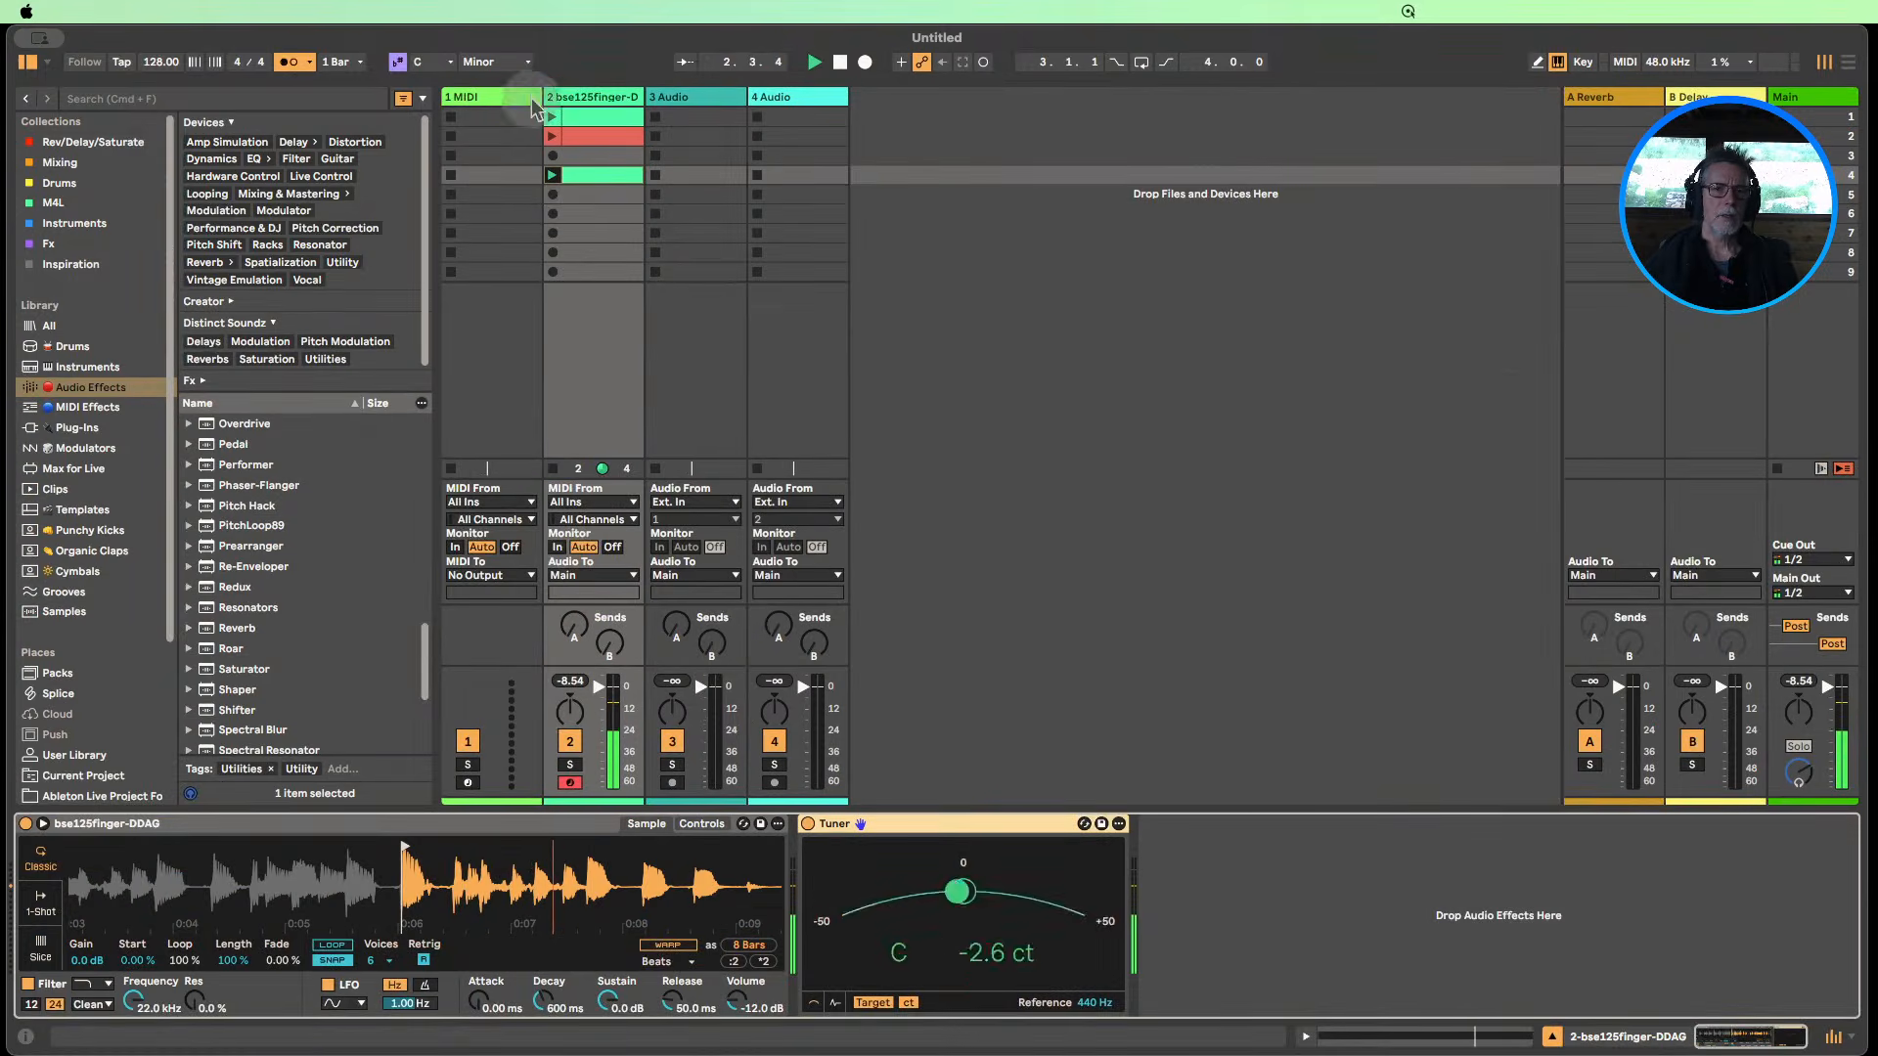
Shorten the C3 note to end at 1.1.3, check the pitch in the Tuner and stop playback.
left_click(591, 168)
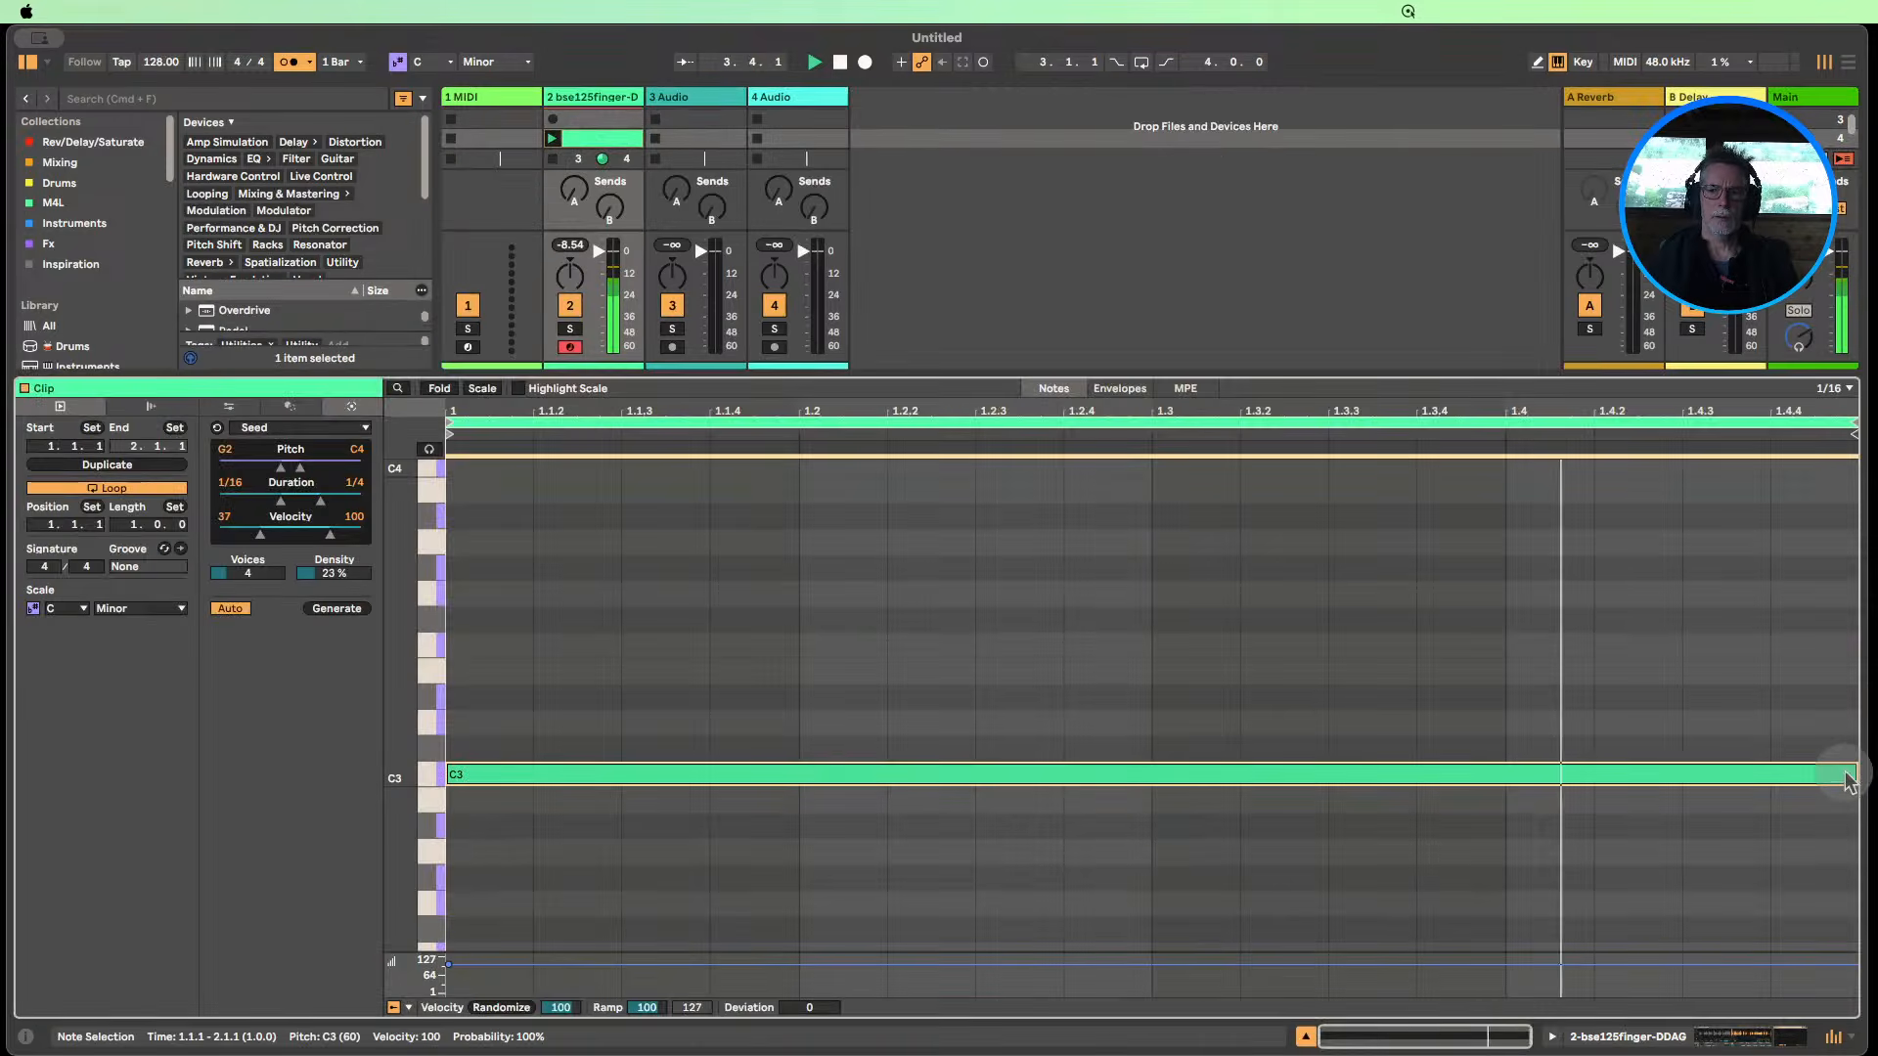
left_click_drag(1858, 778, 588, 778)
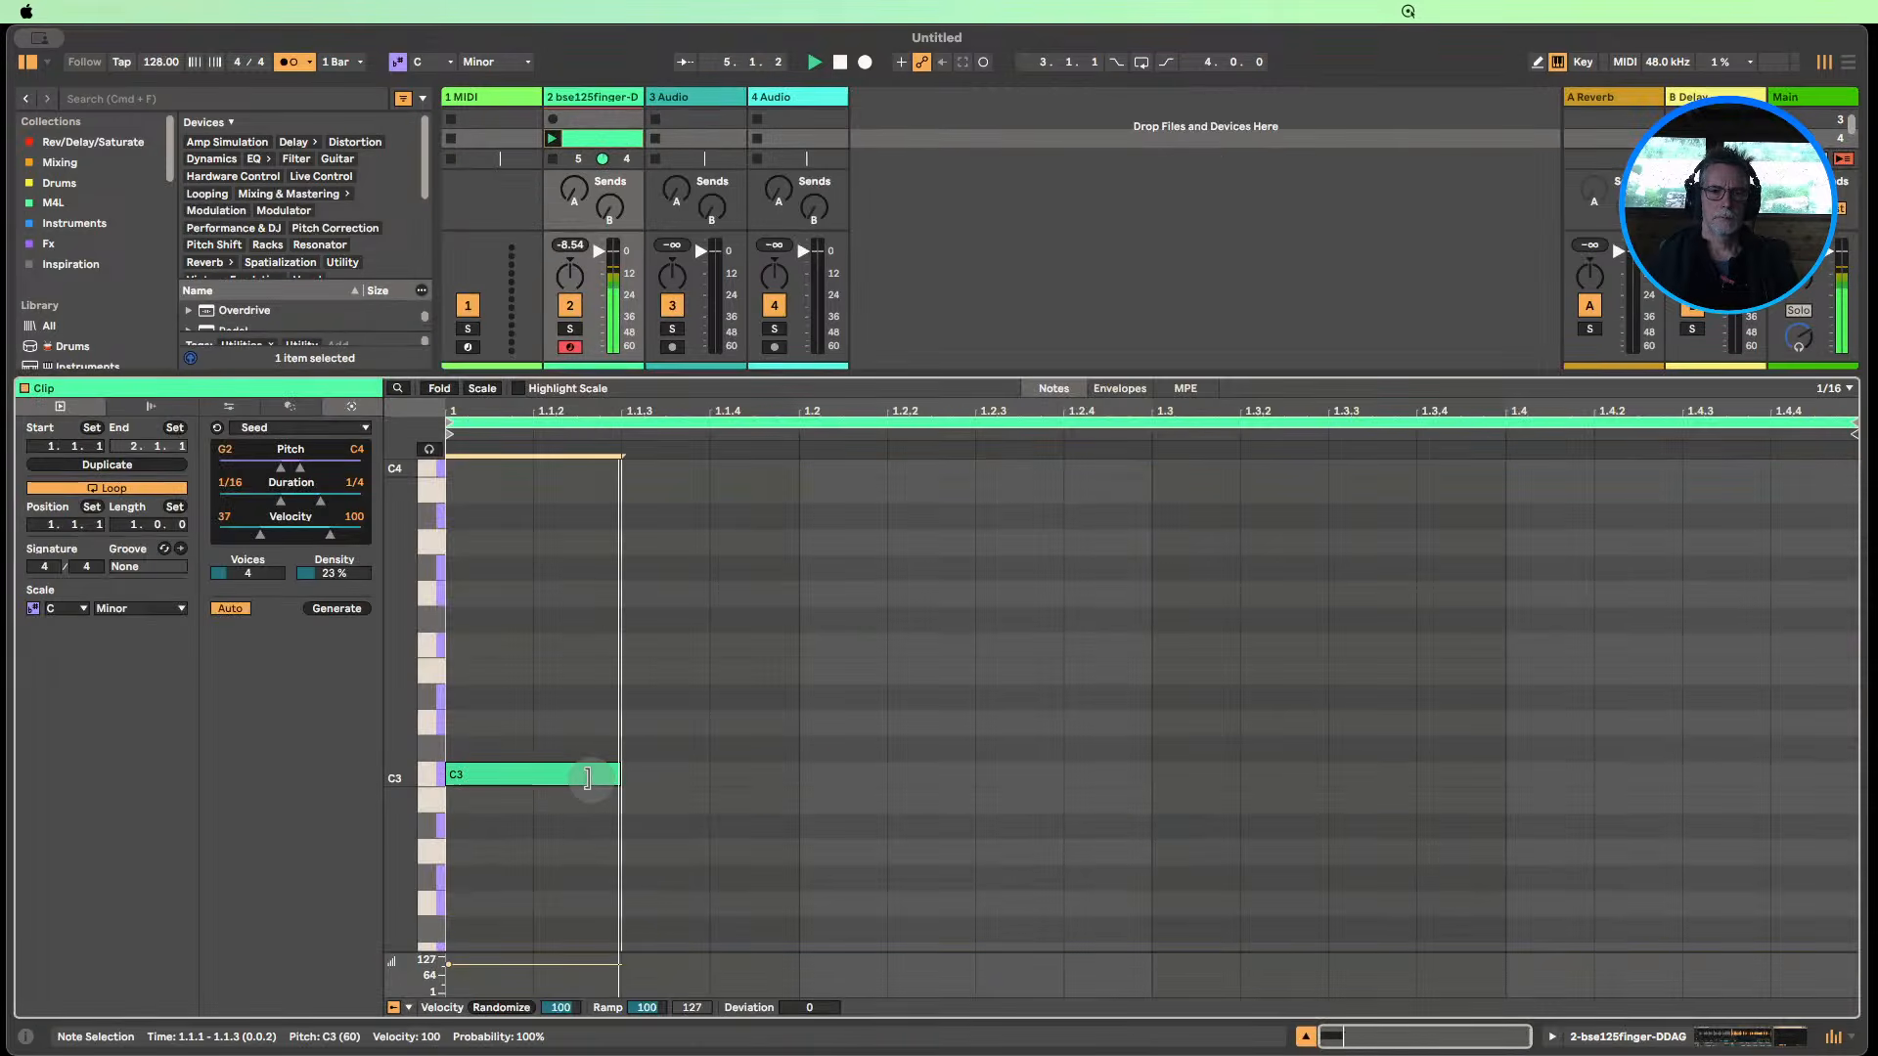
left_click(1771, 1035)
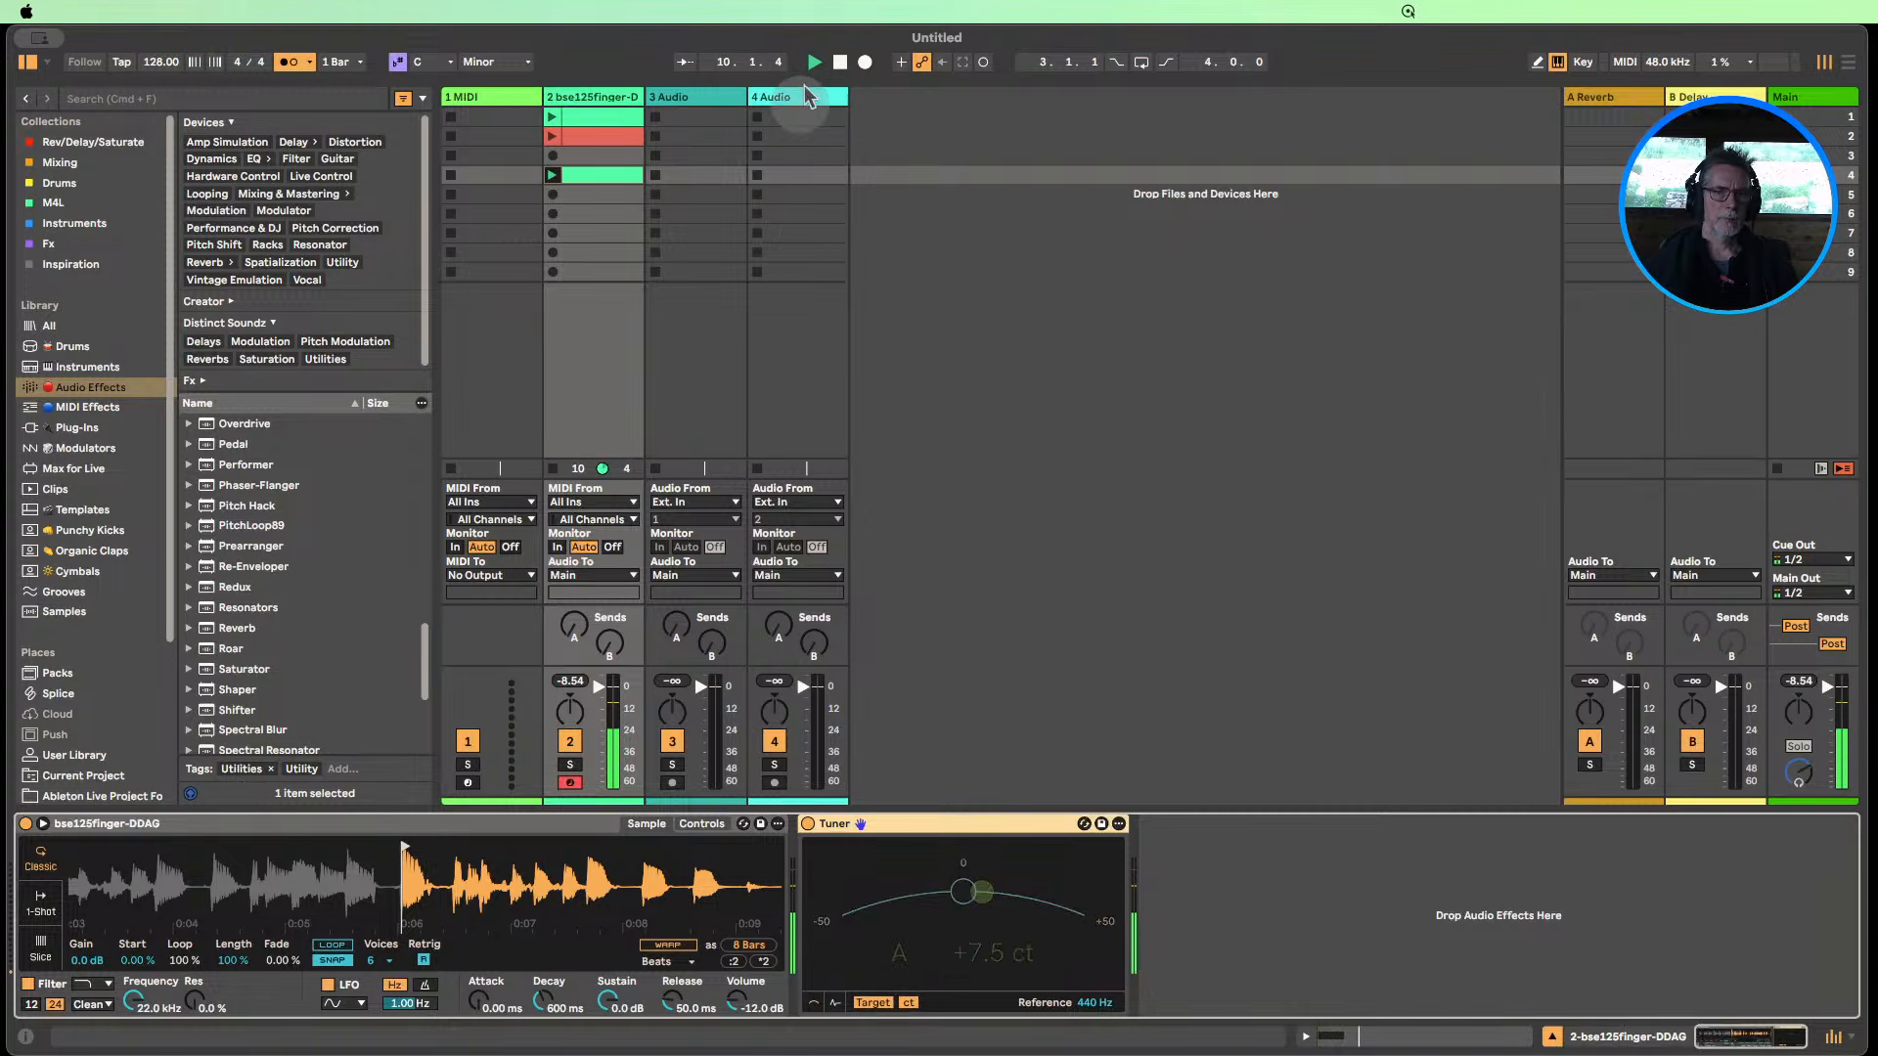
left_click(839, 62)
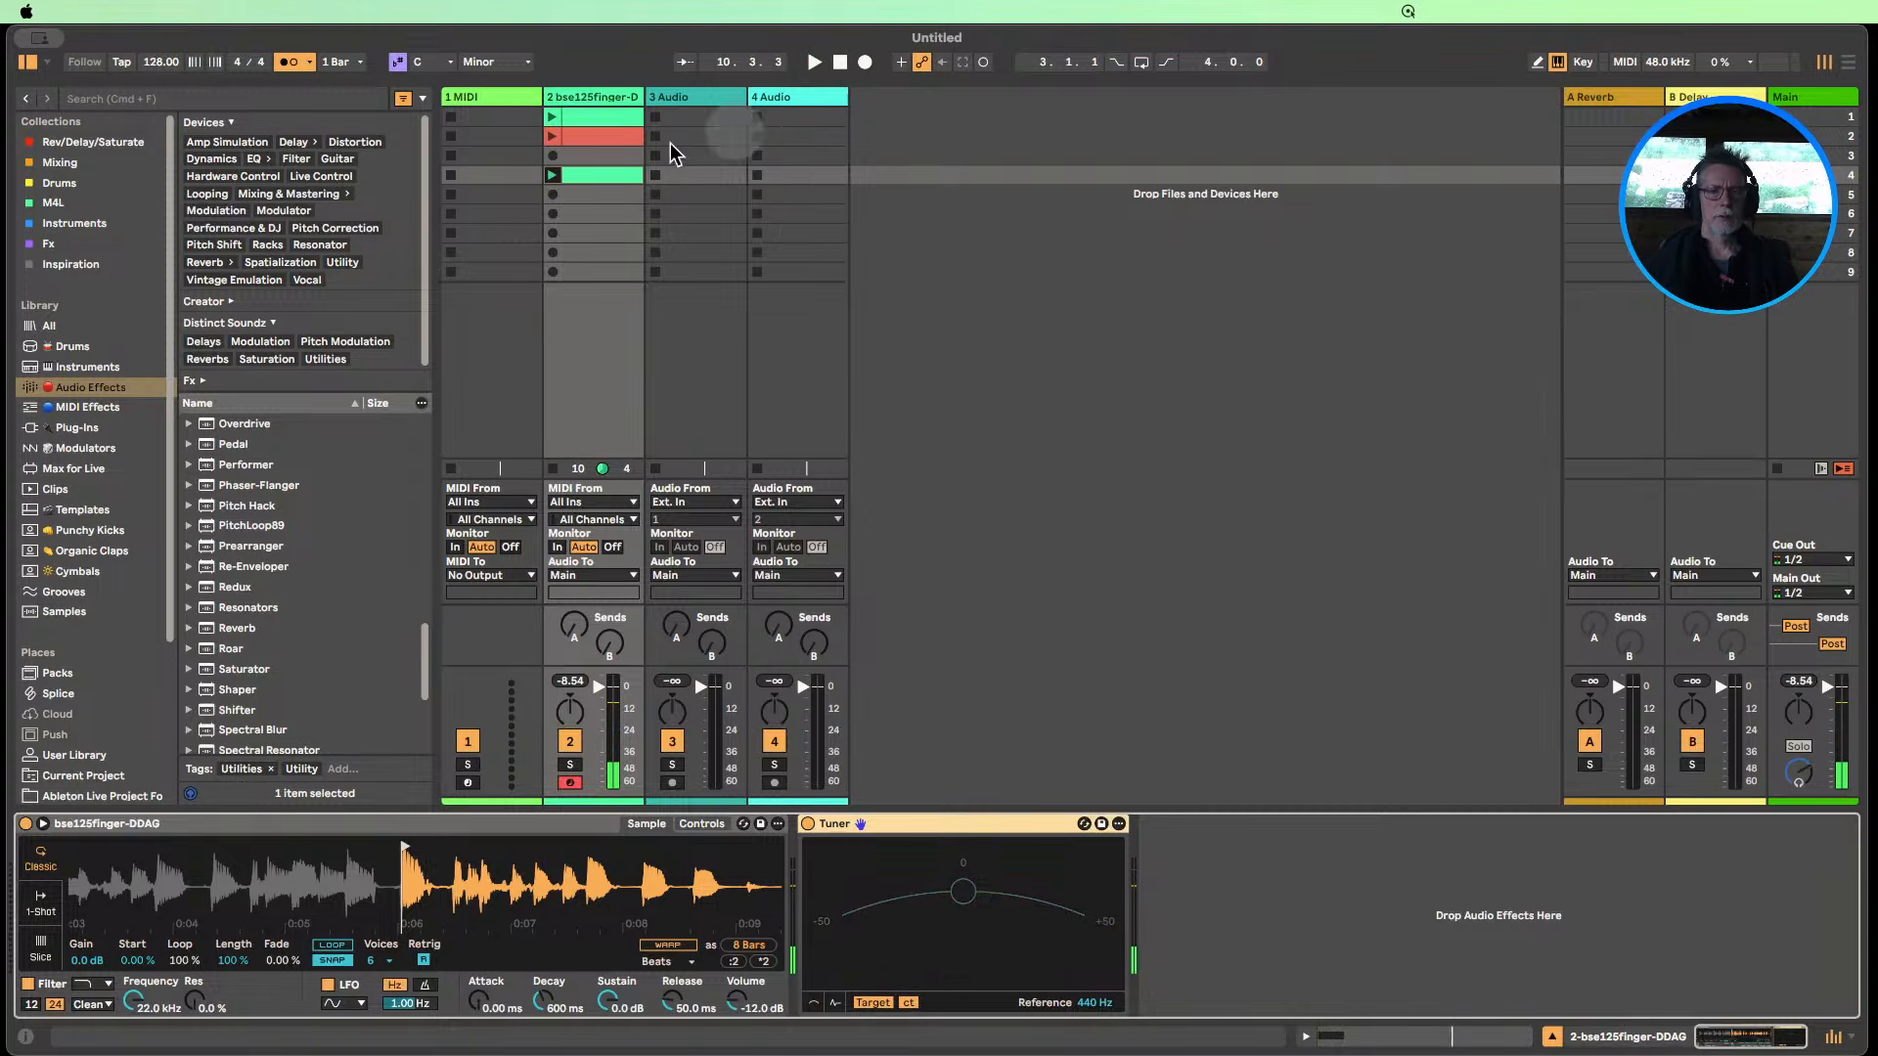
Set the transposition of the bass sample in Simpler to +3 st.
double_click(596, 175)
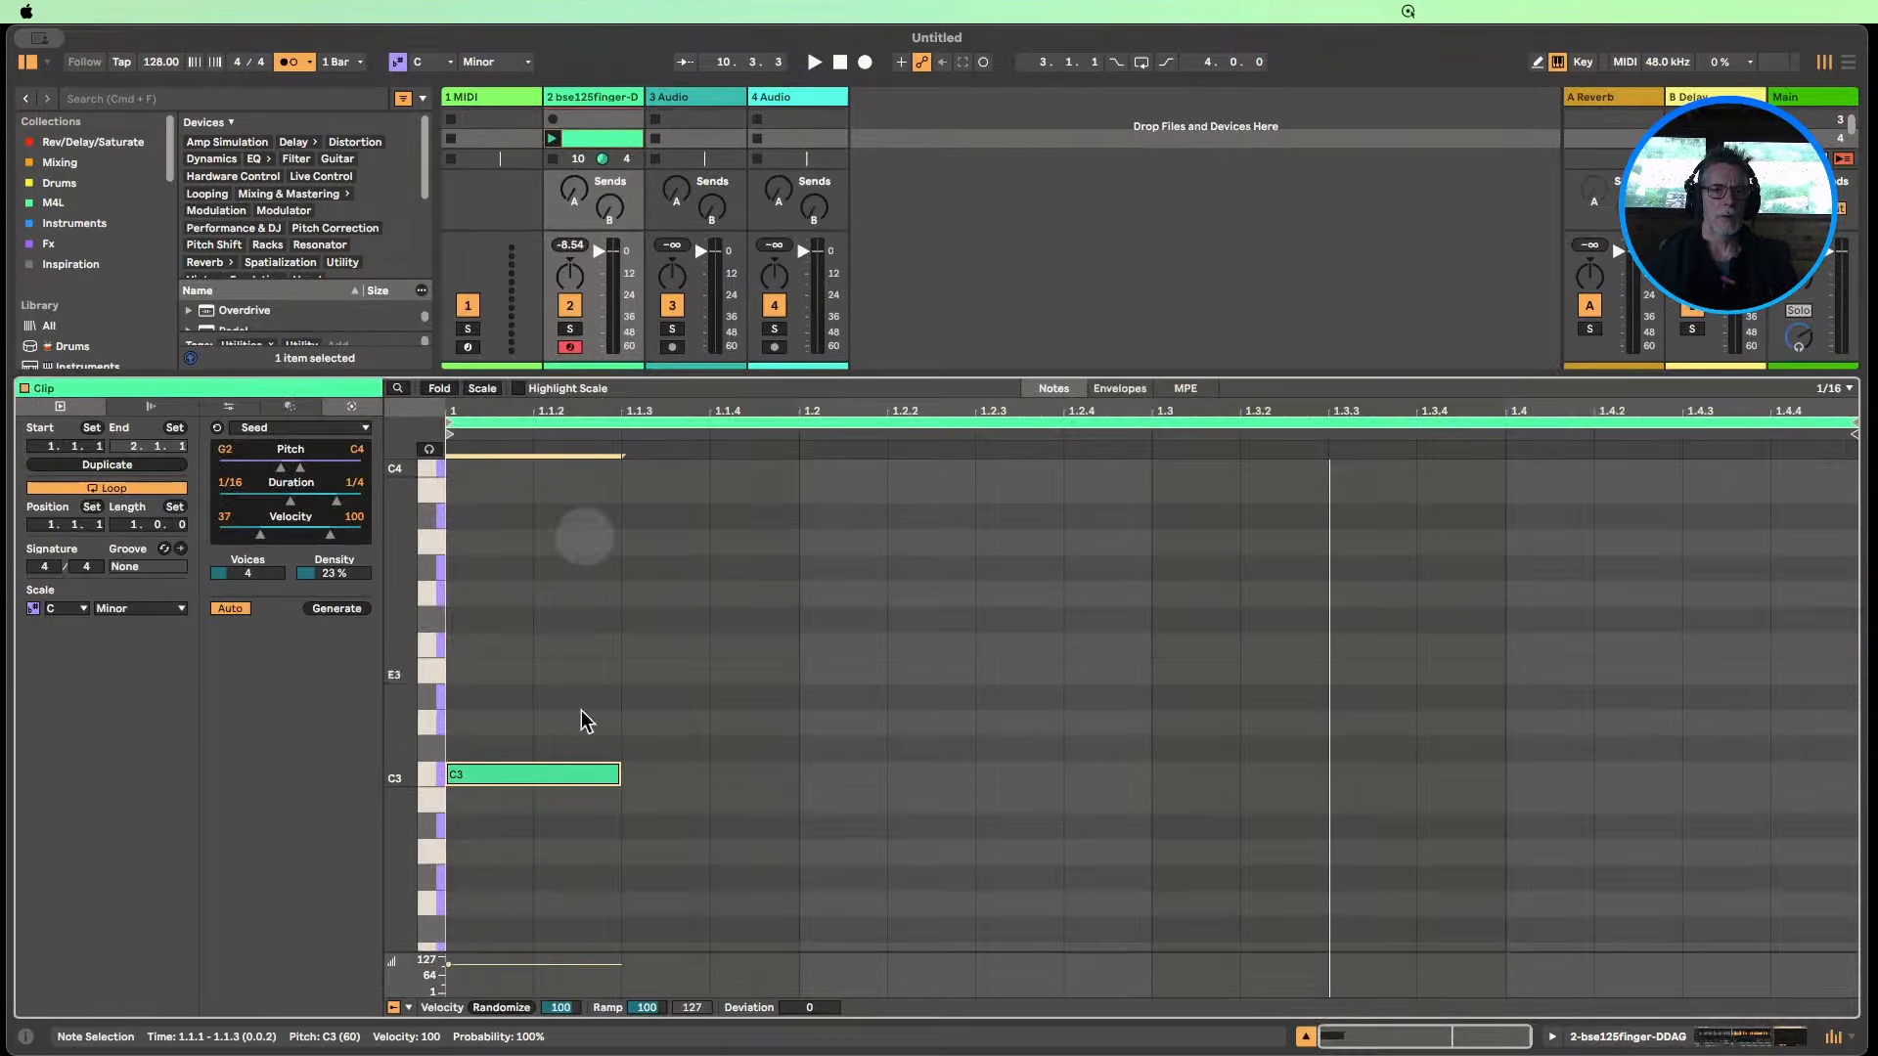
left_click_drag(487, 809, 390, 800)
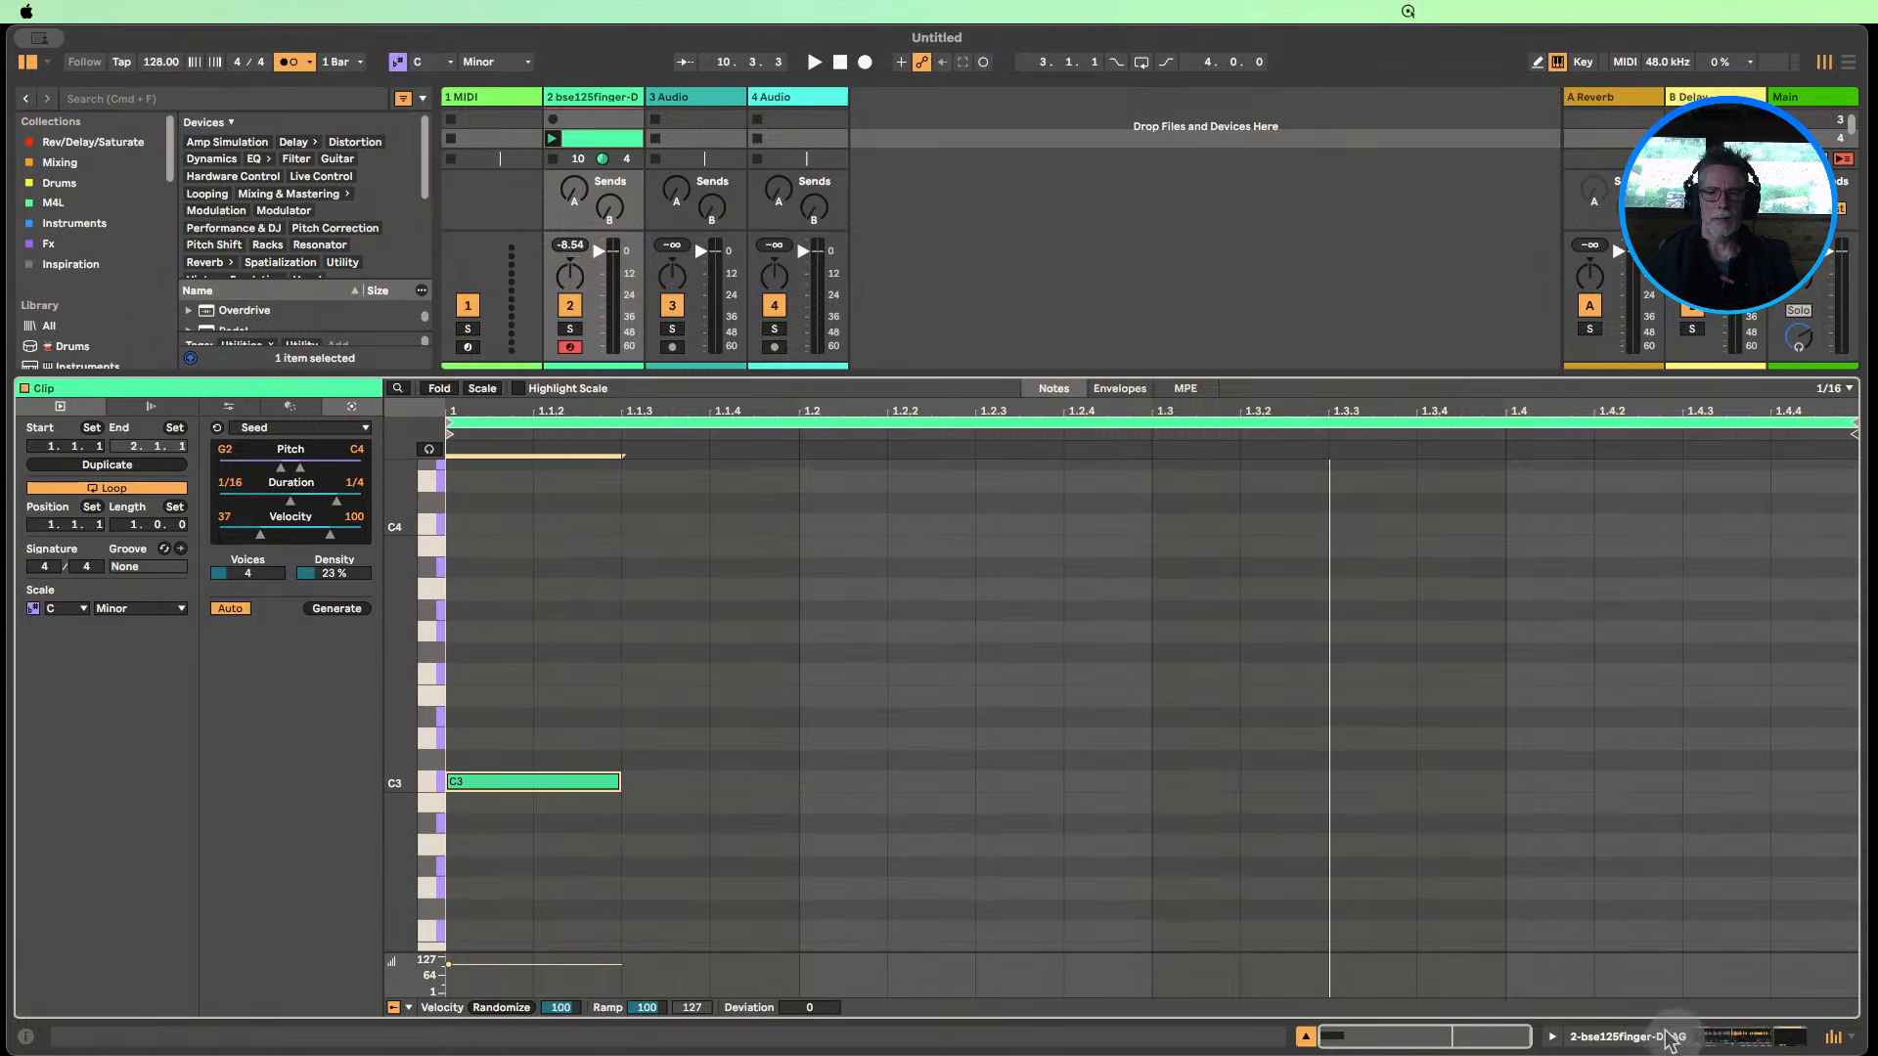
left_click(1712, 1037)
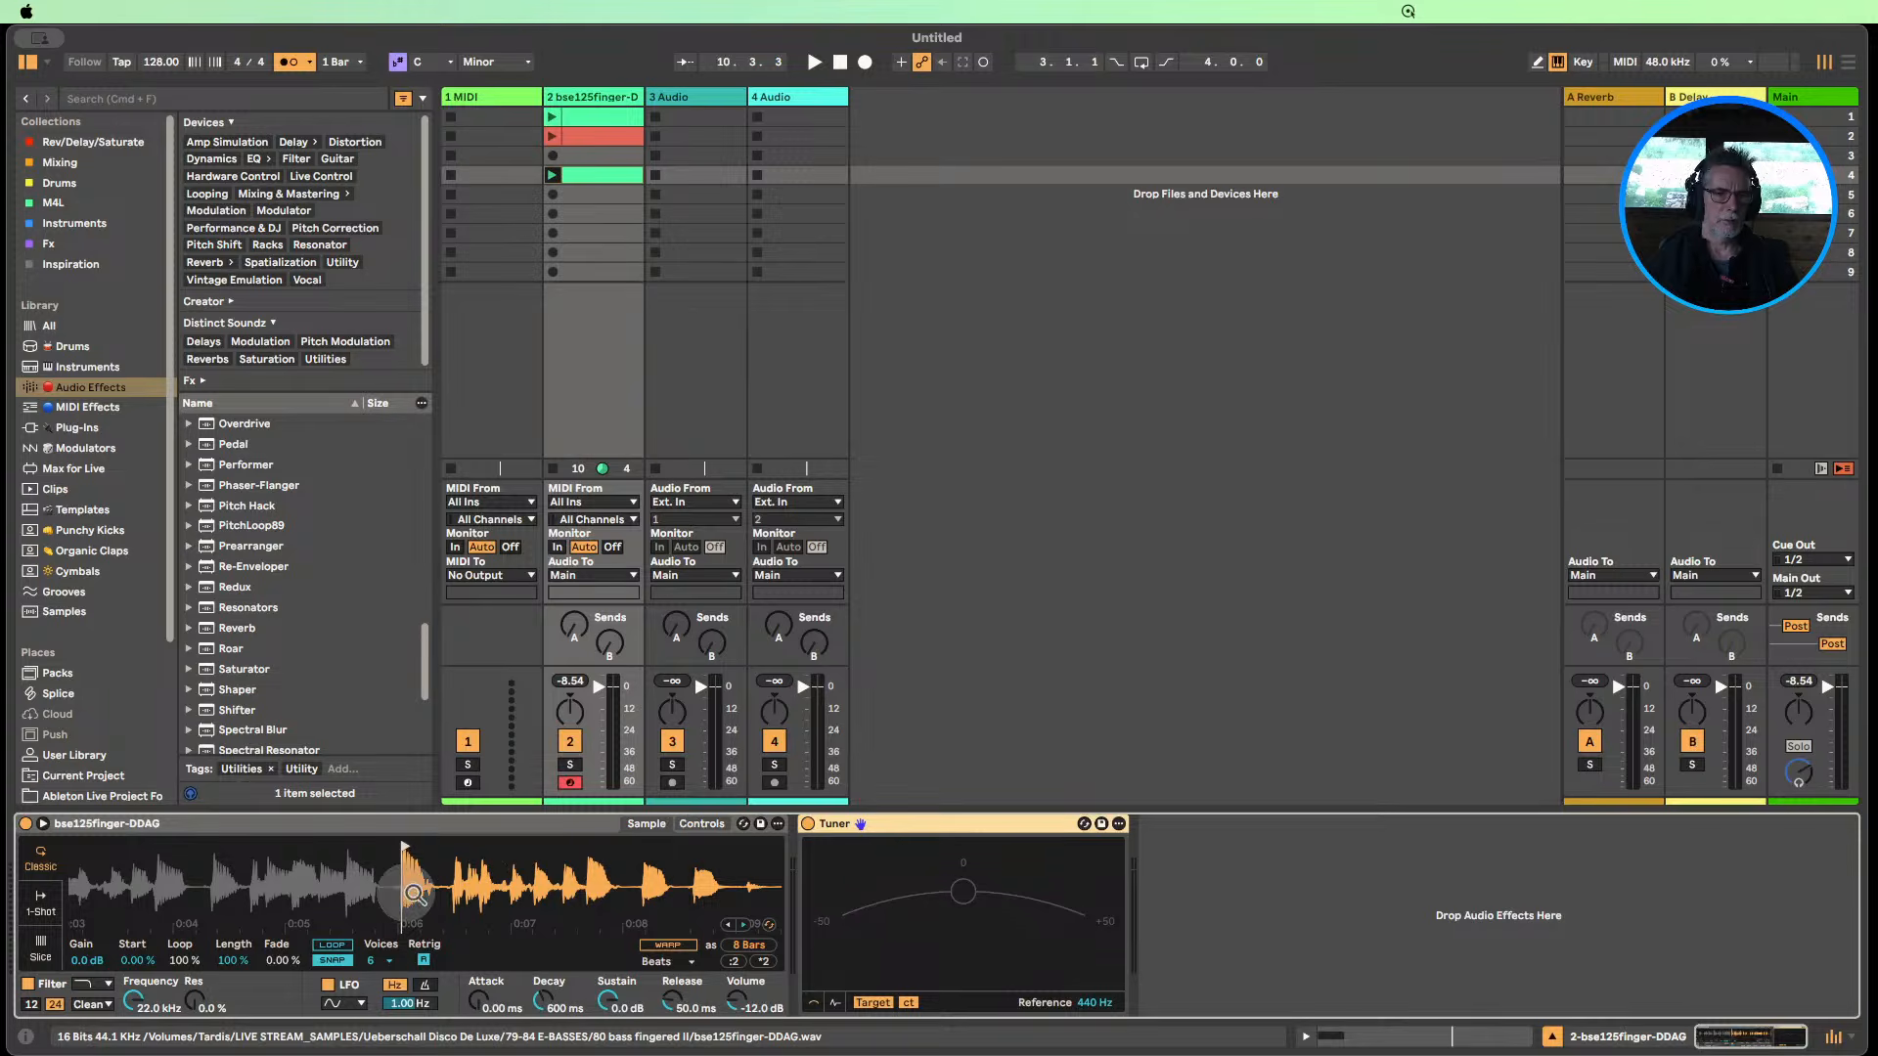
left_click(703, 825)
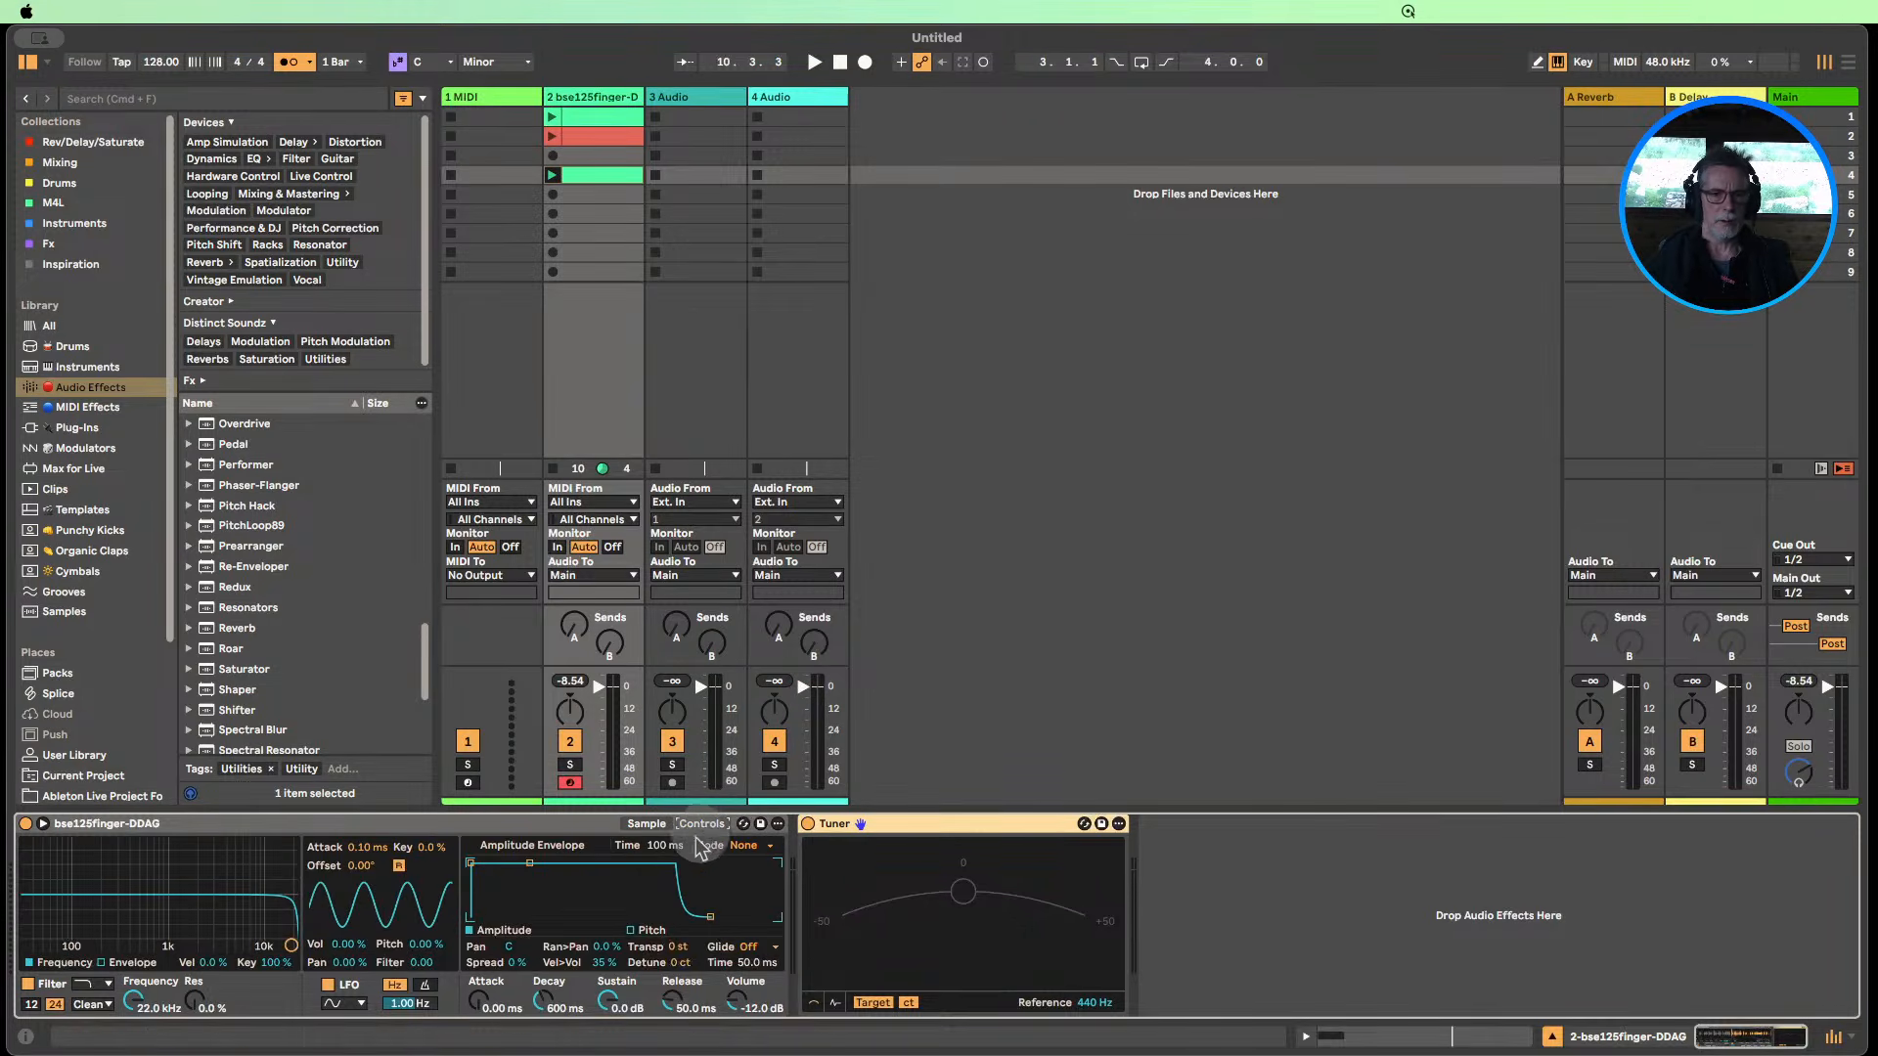
left_click(678, 949)
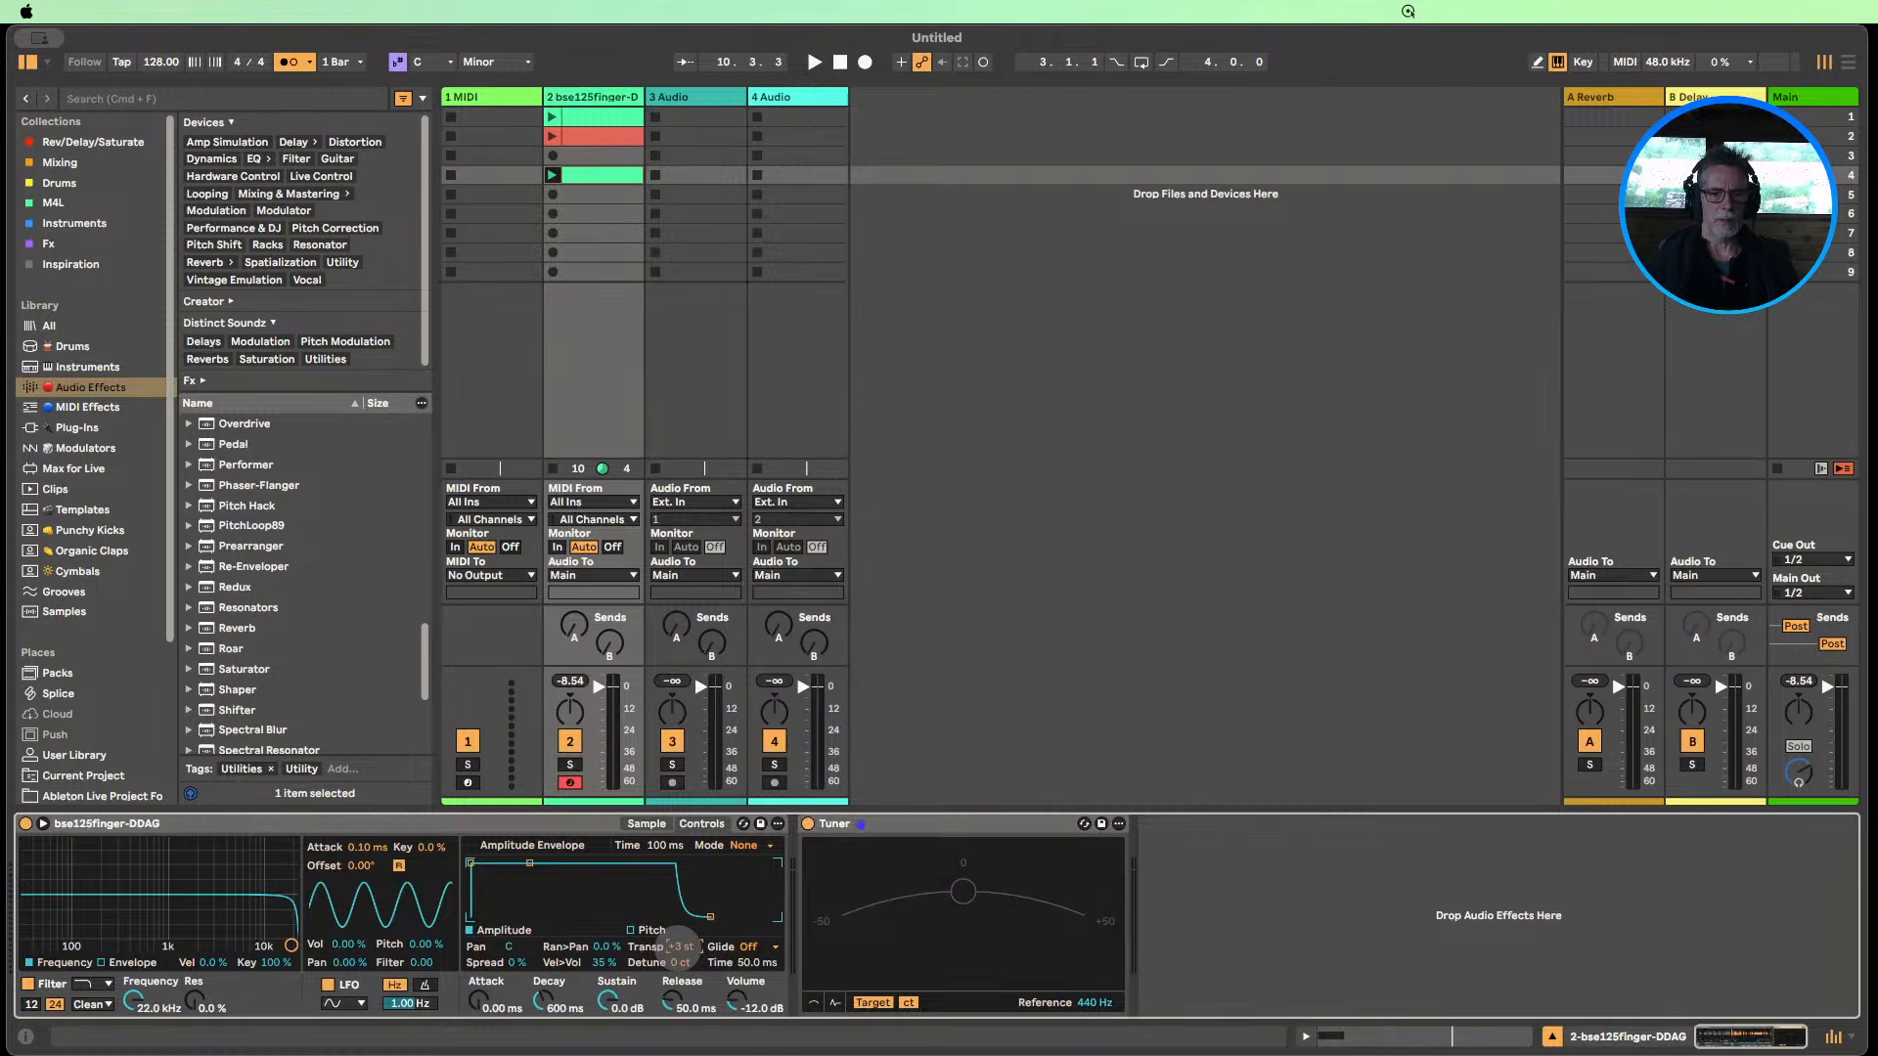
Play the fourth clip, try a detune of -2 ct in Simpler, and return the detune to 0 ct.
left_click(553, 176)
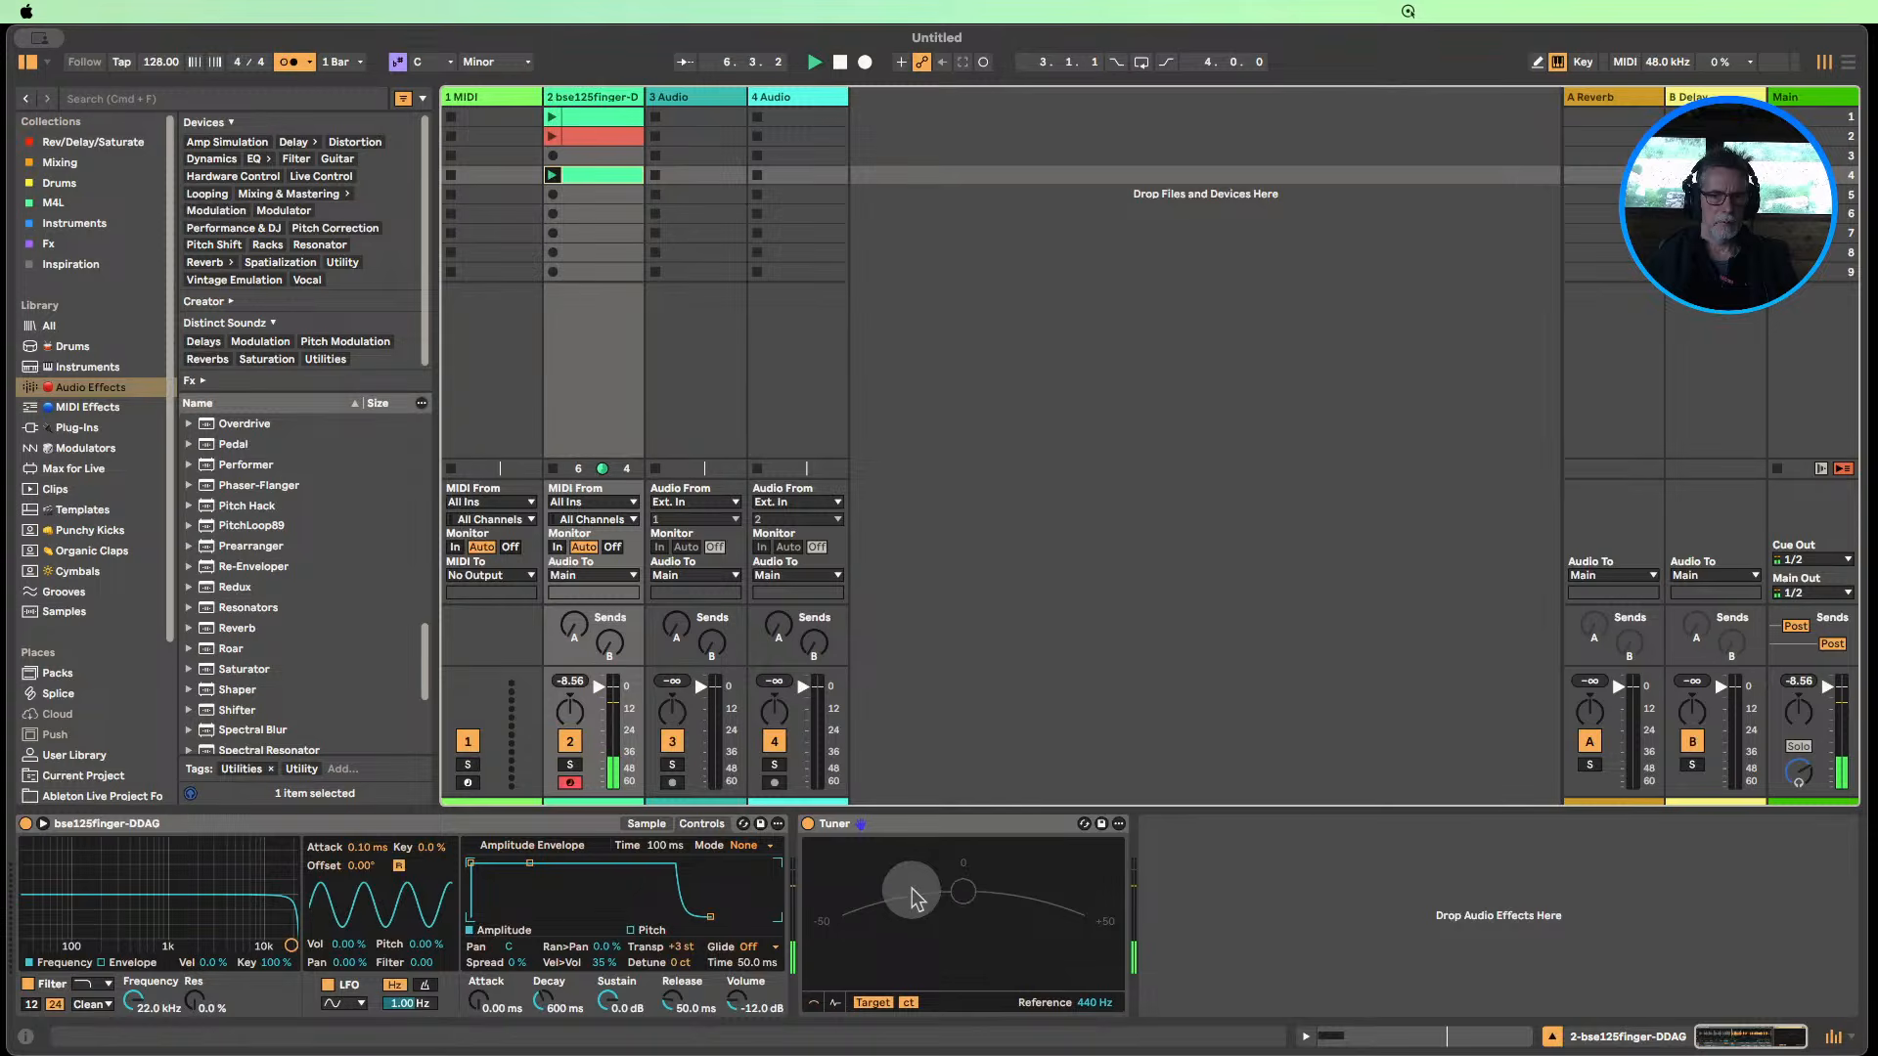
left_click_drag(677, 963, 676, 966)
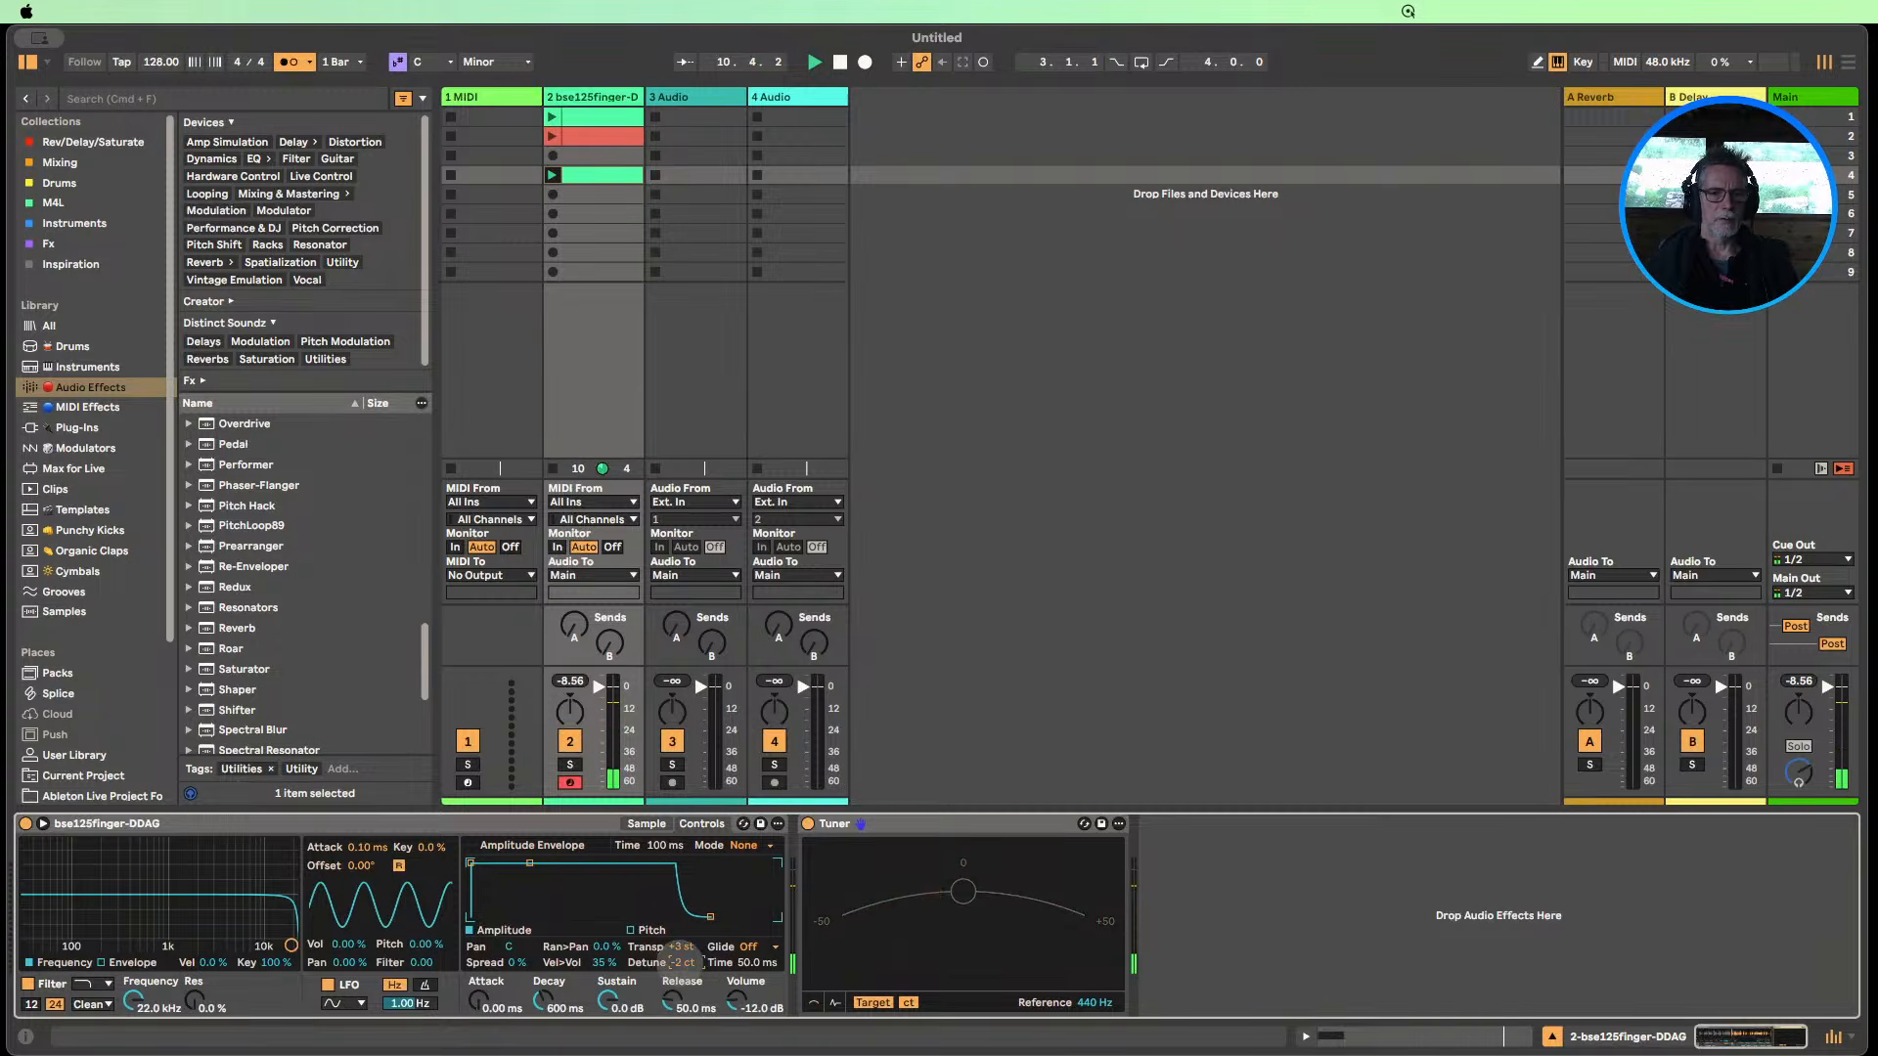
left_click_drag(680, 962, 679, 957)
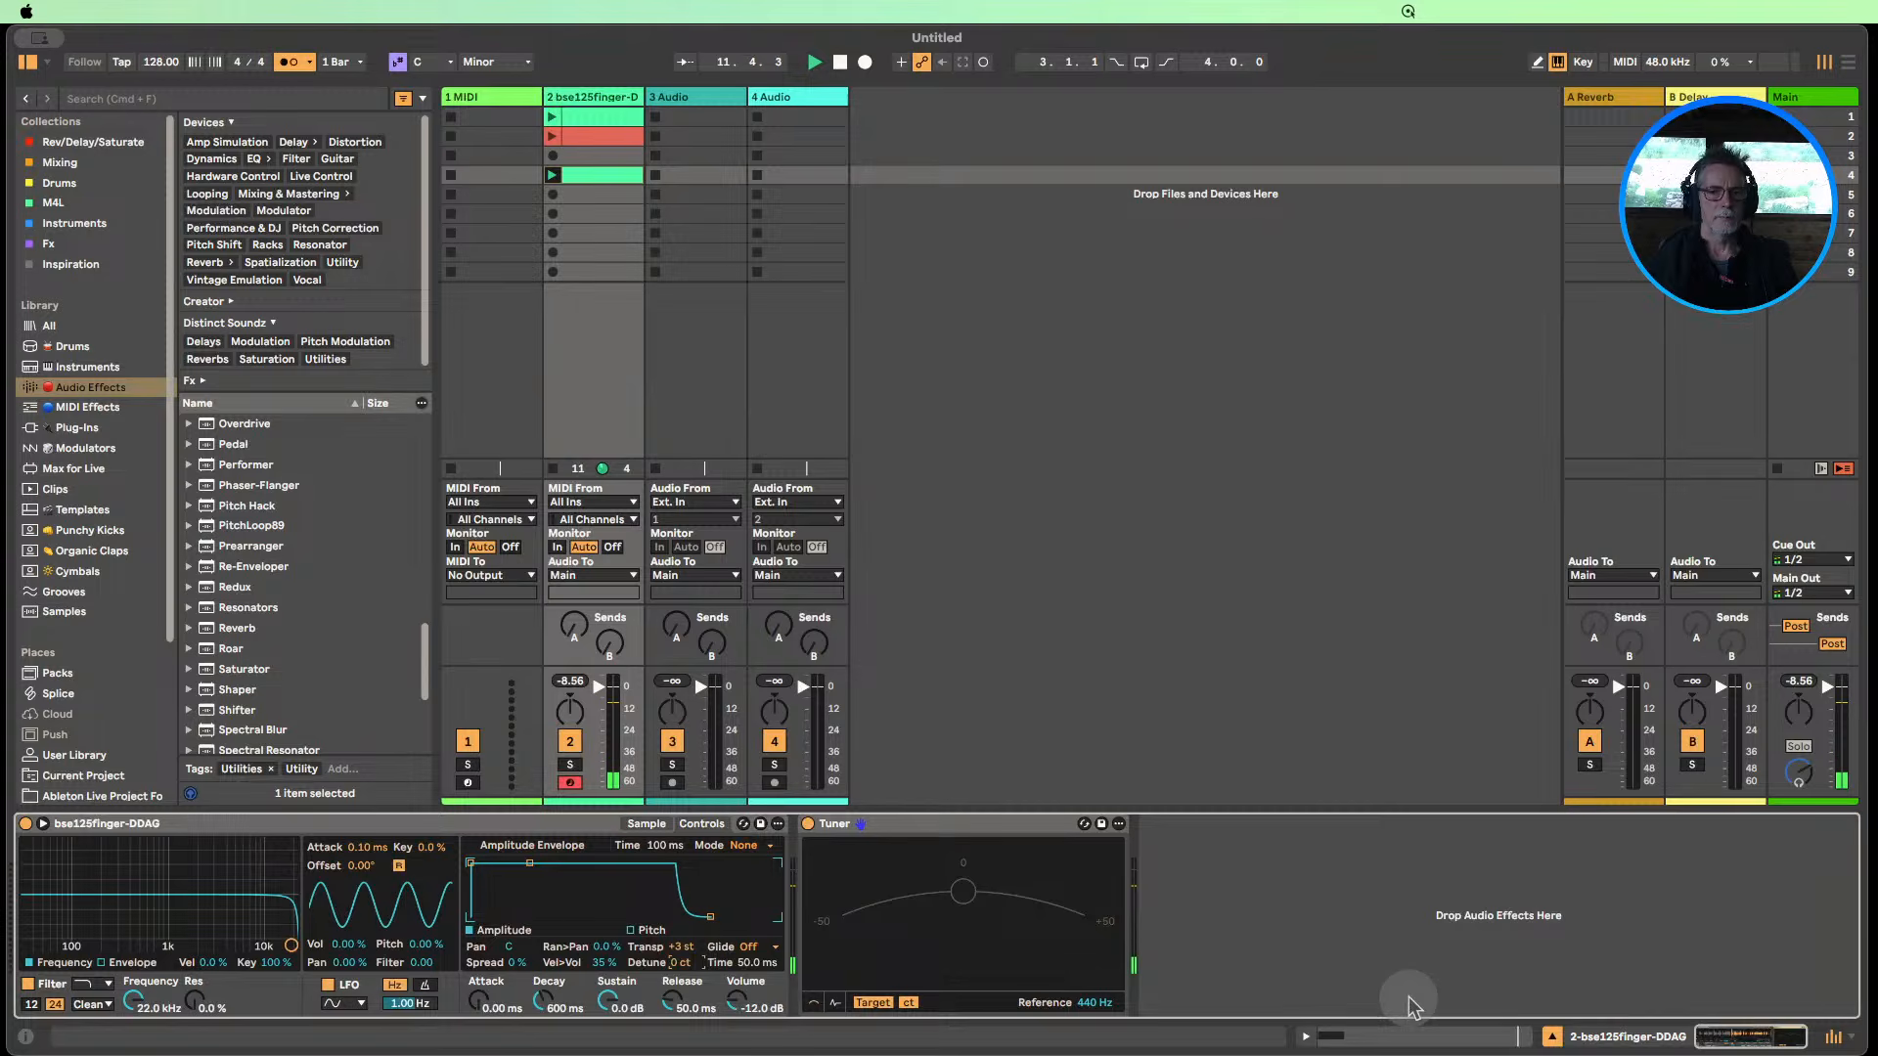
left_click(840, 64)
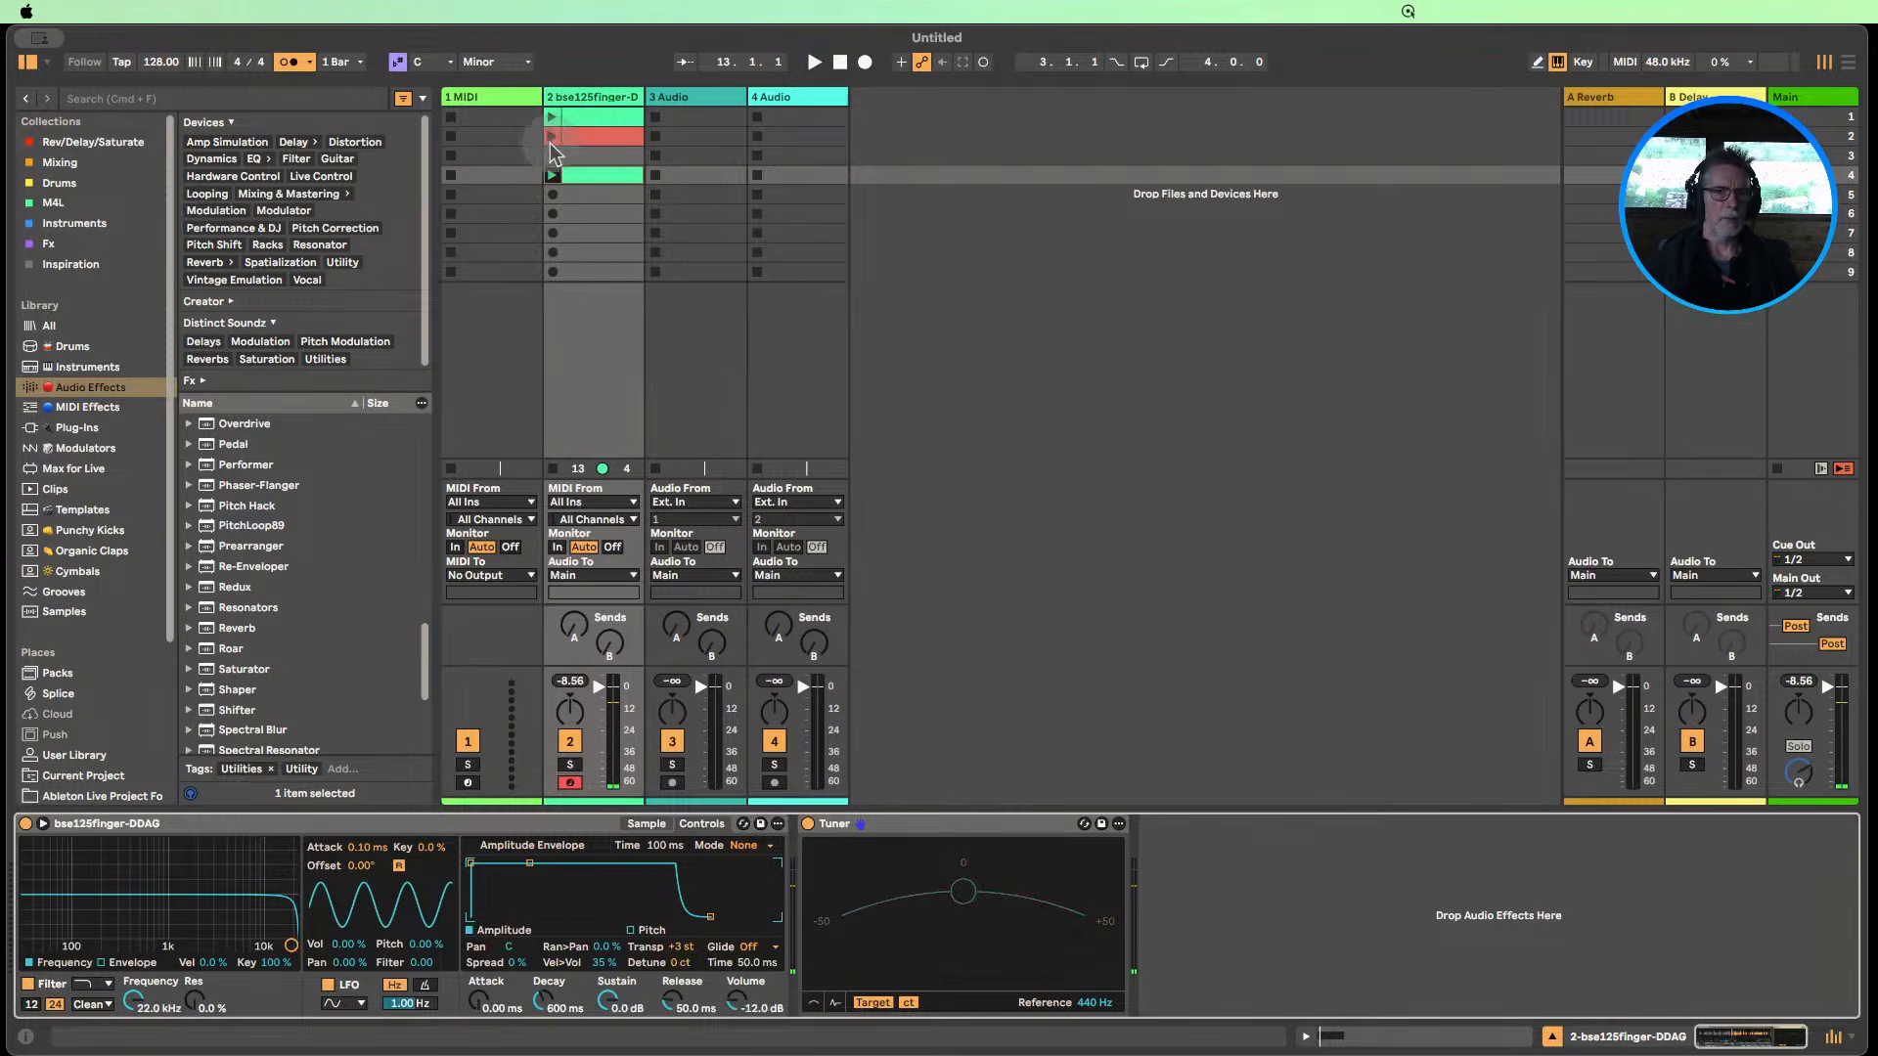
Open the first clip in the piano roll, examine its note pattern and select all of its C3 notes.
left_click(591, 117)
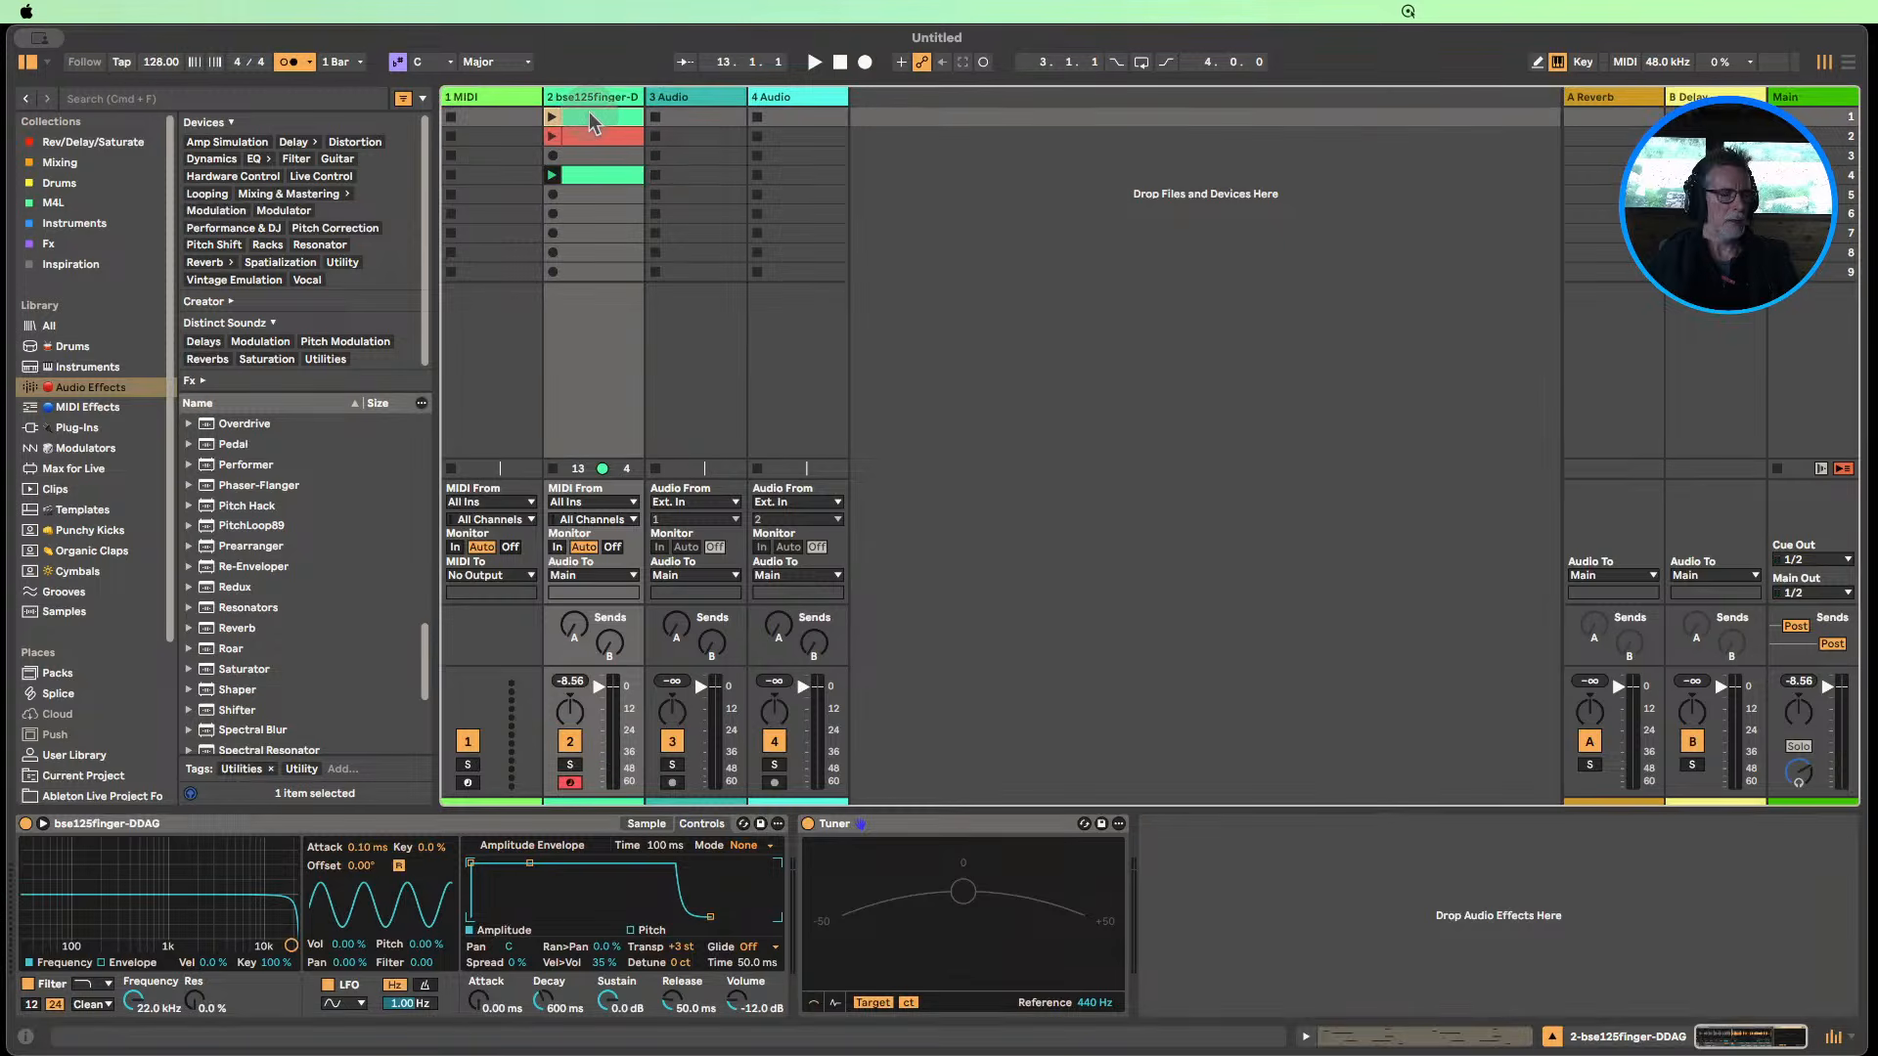
double_click(588, 113)
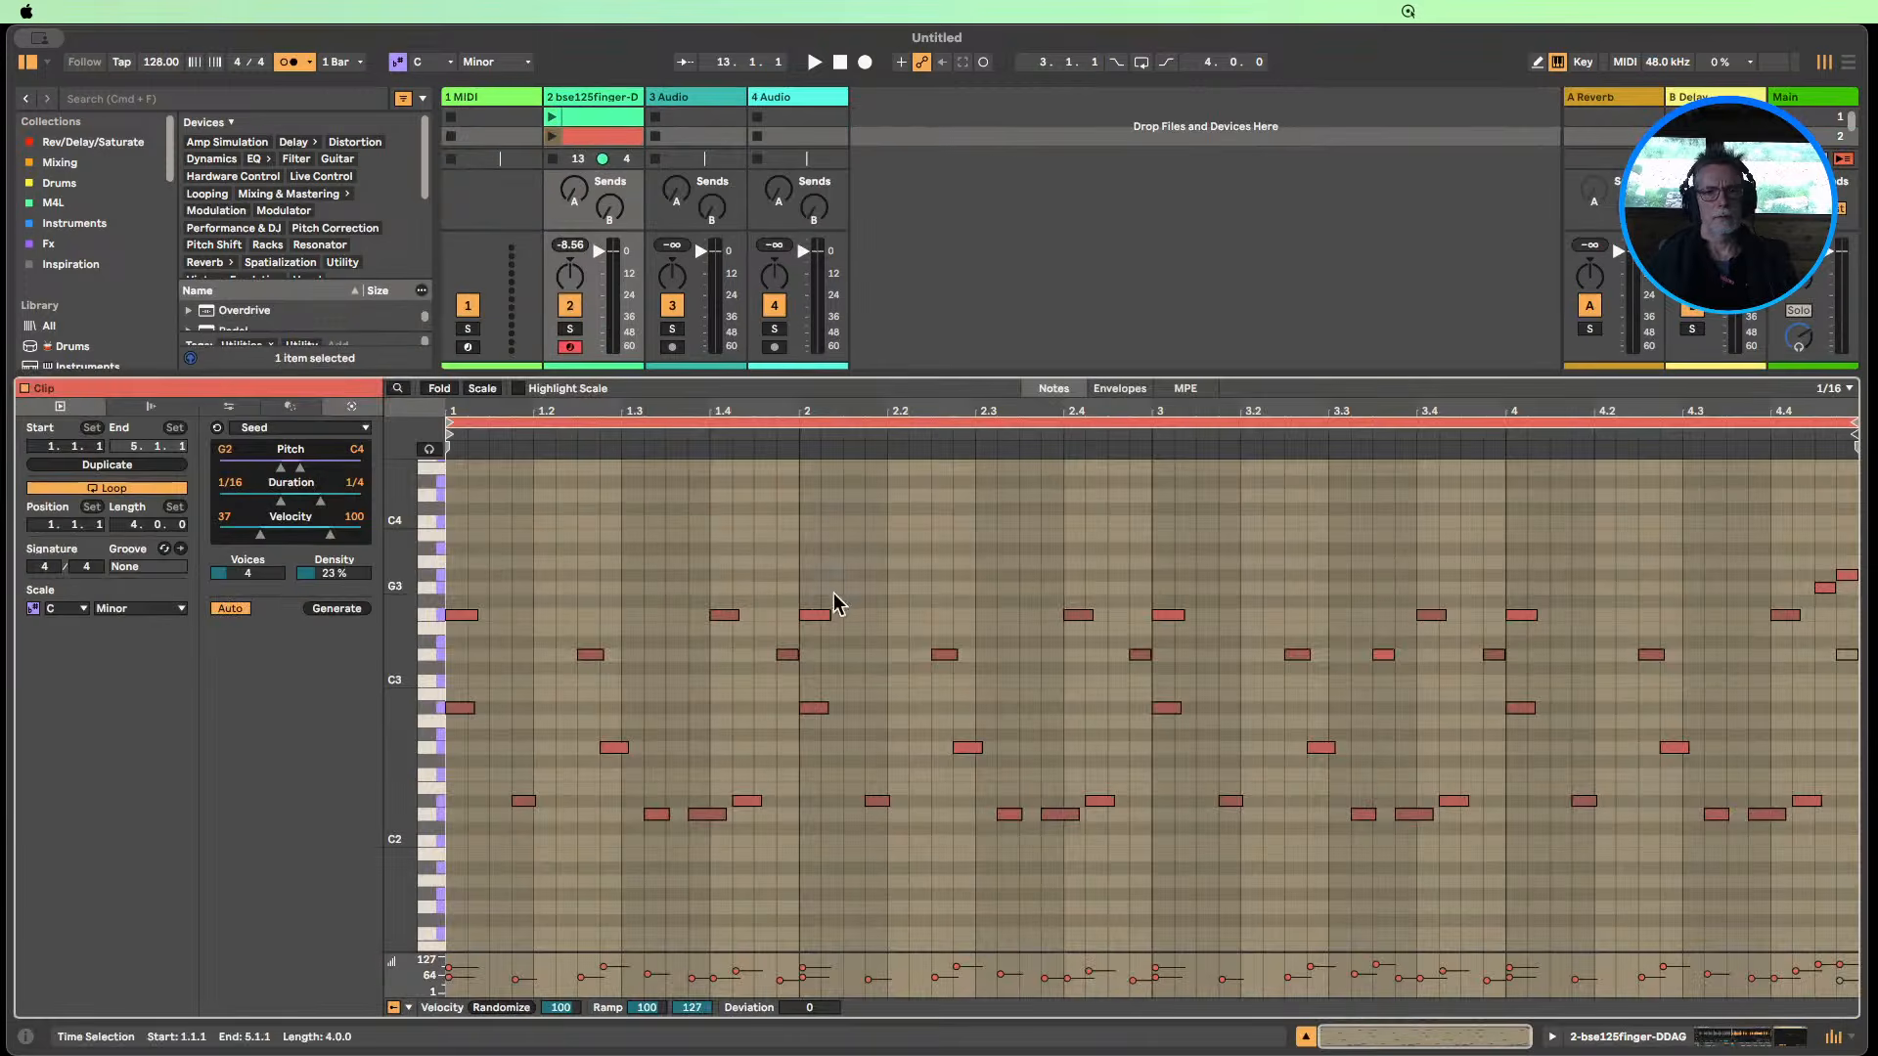
left_click(590, 116)
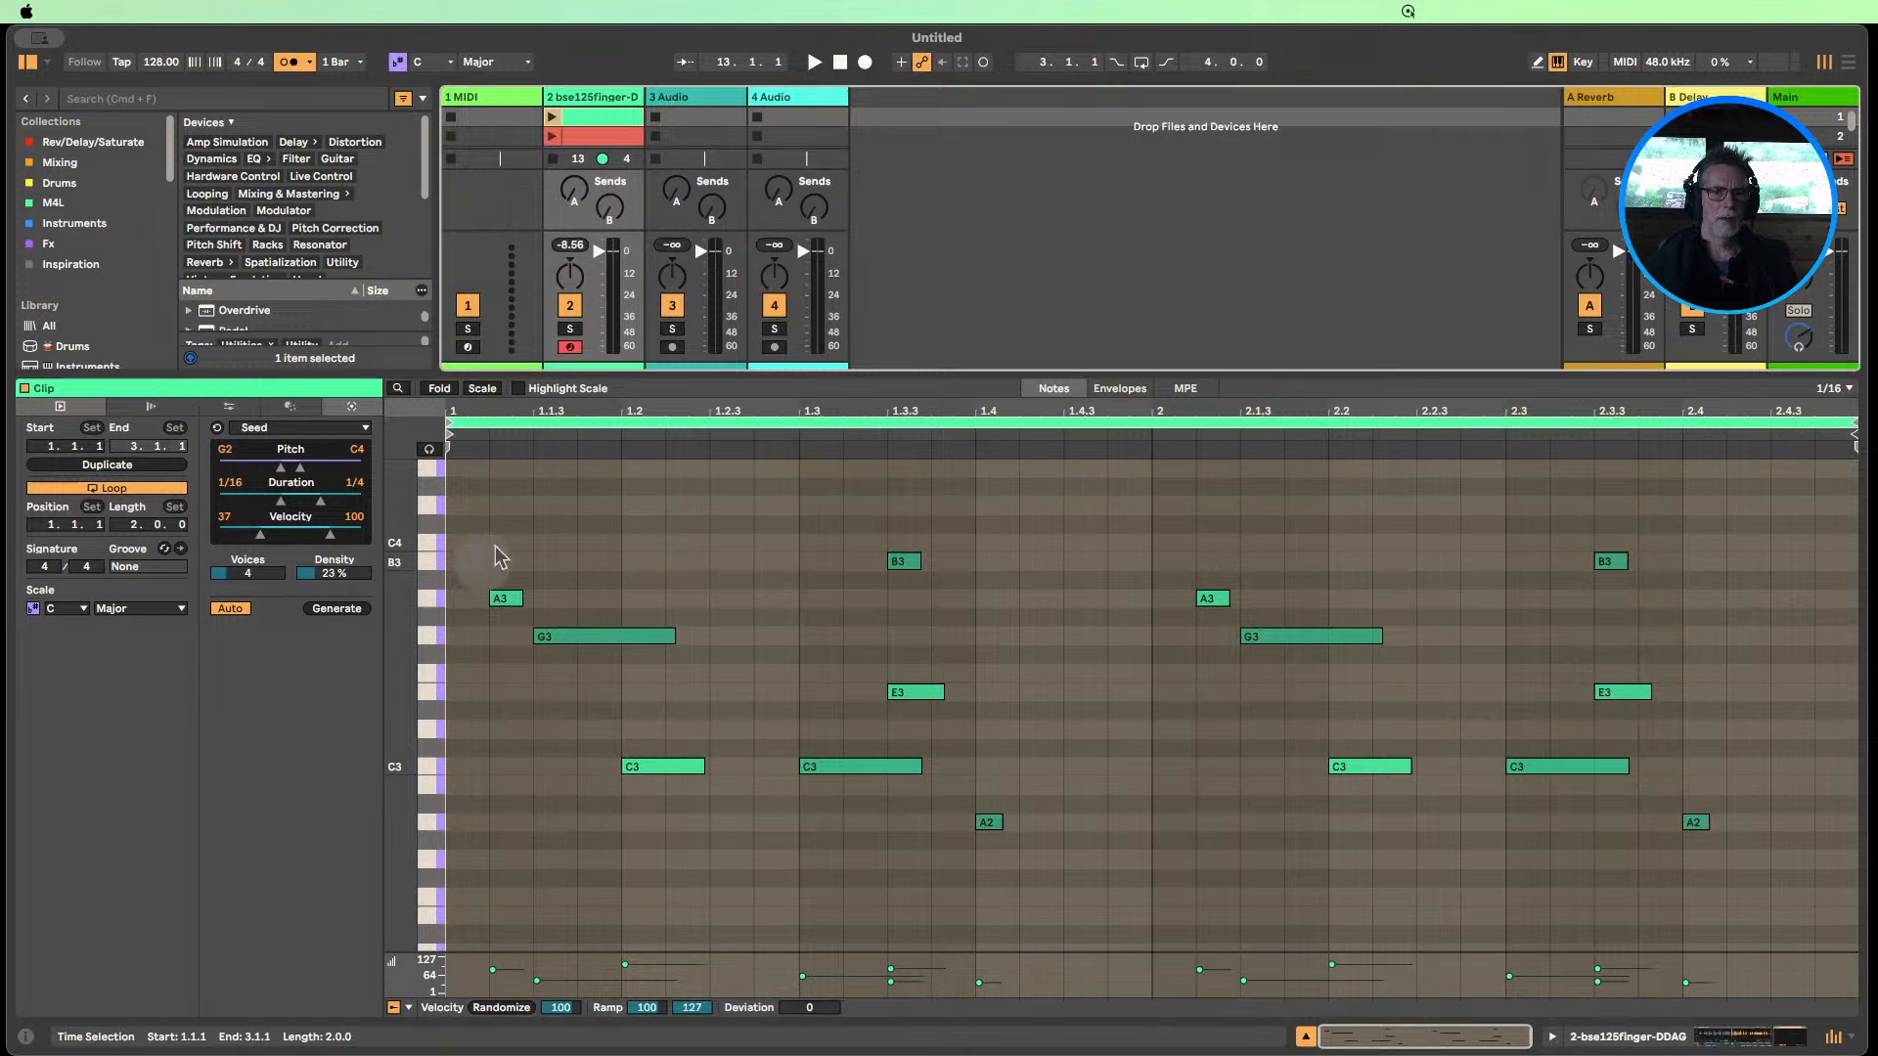
left_click_drag(1051, 857, 850, 559)
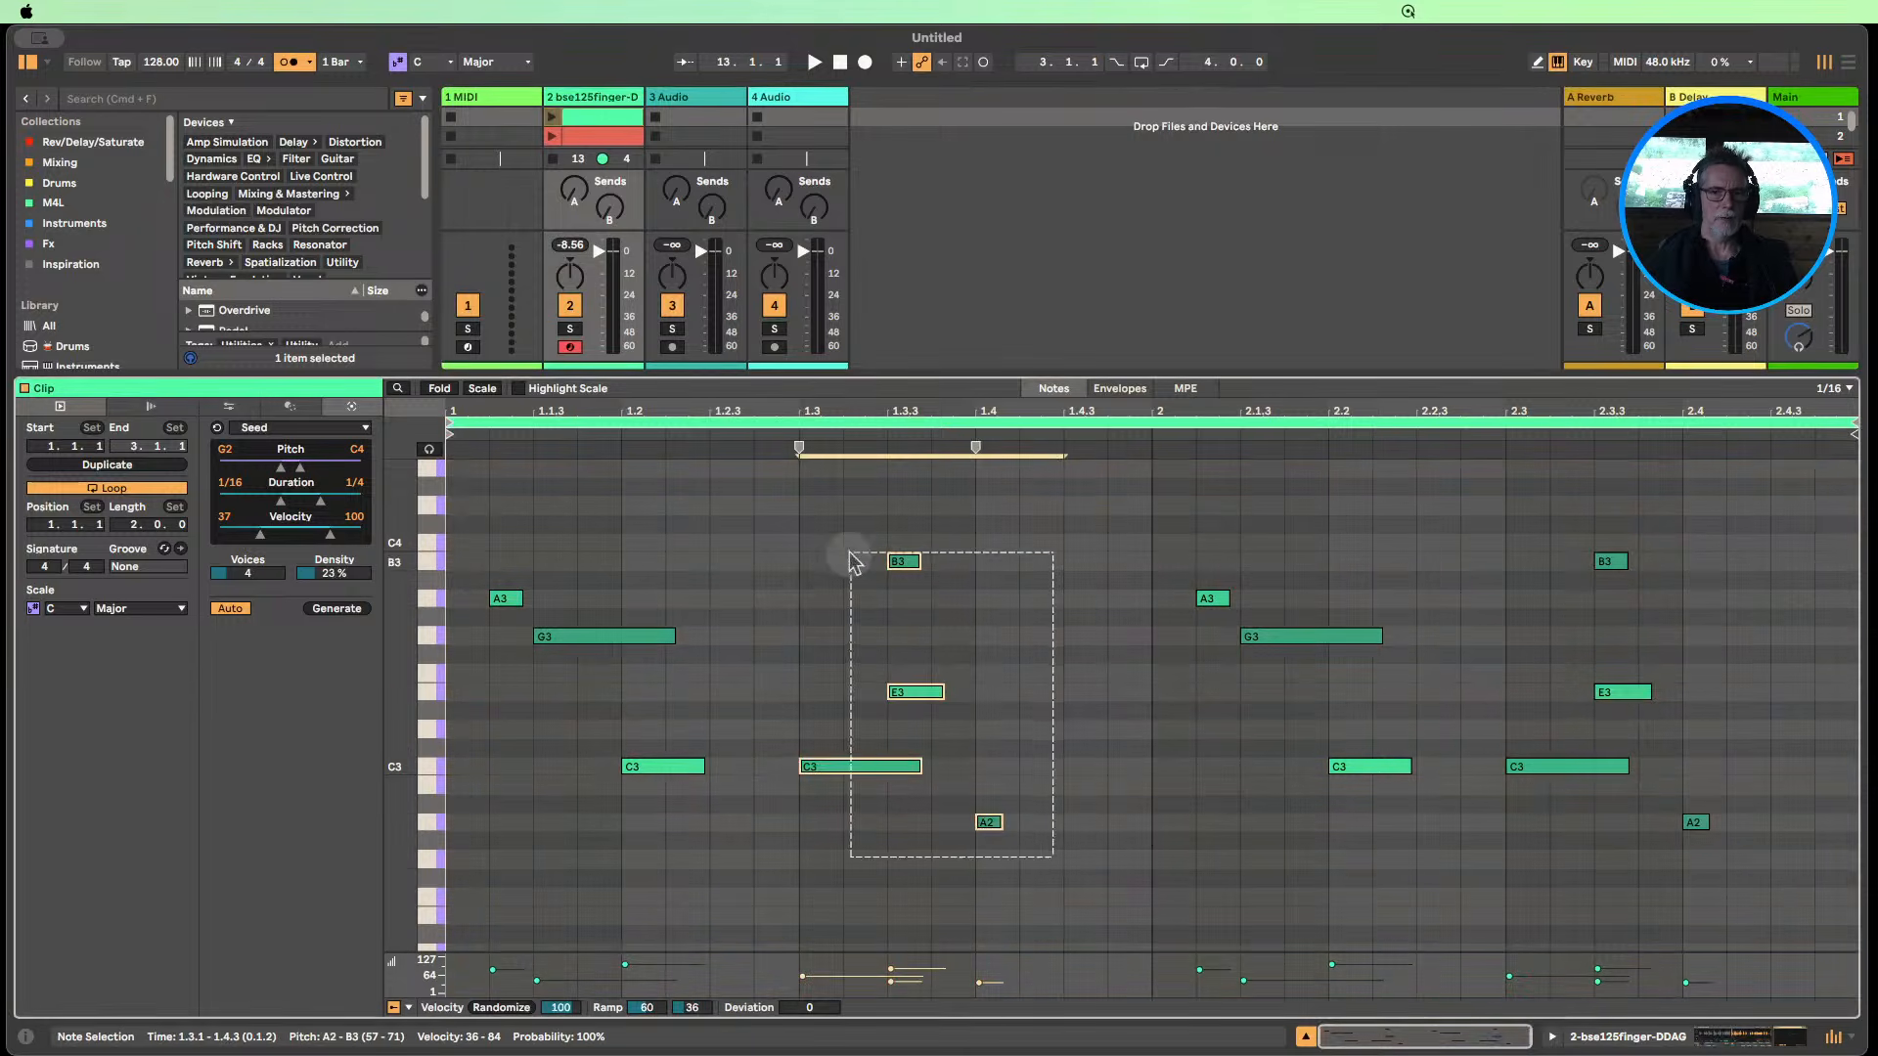
left_click(723, 861)
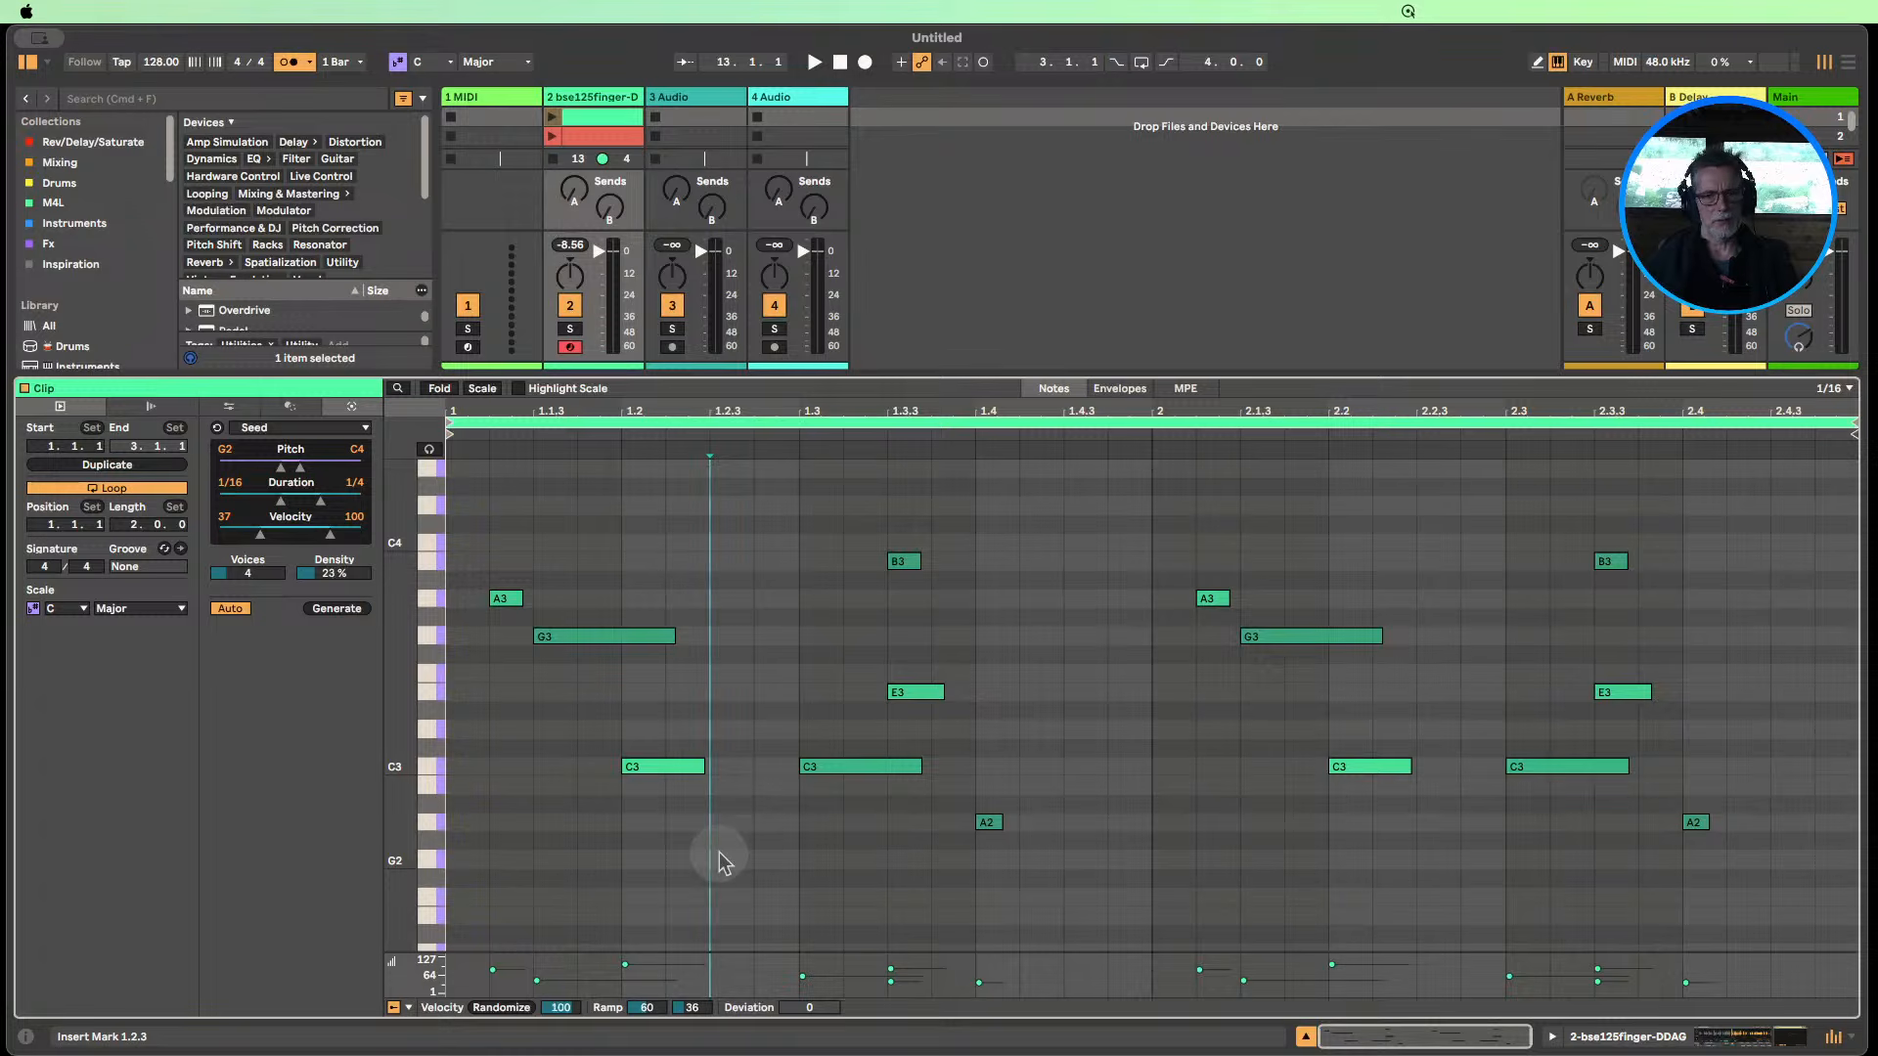
left_click(411, 768)
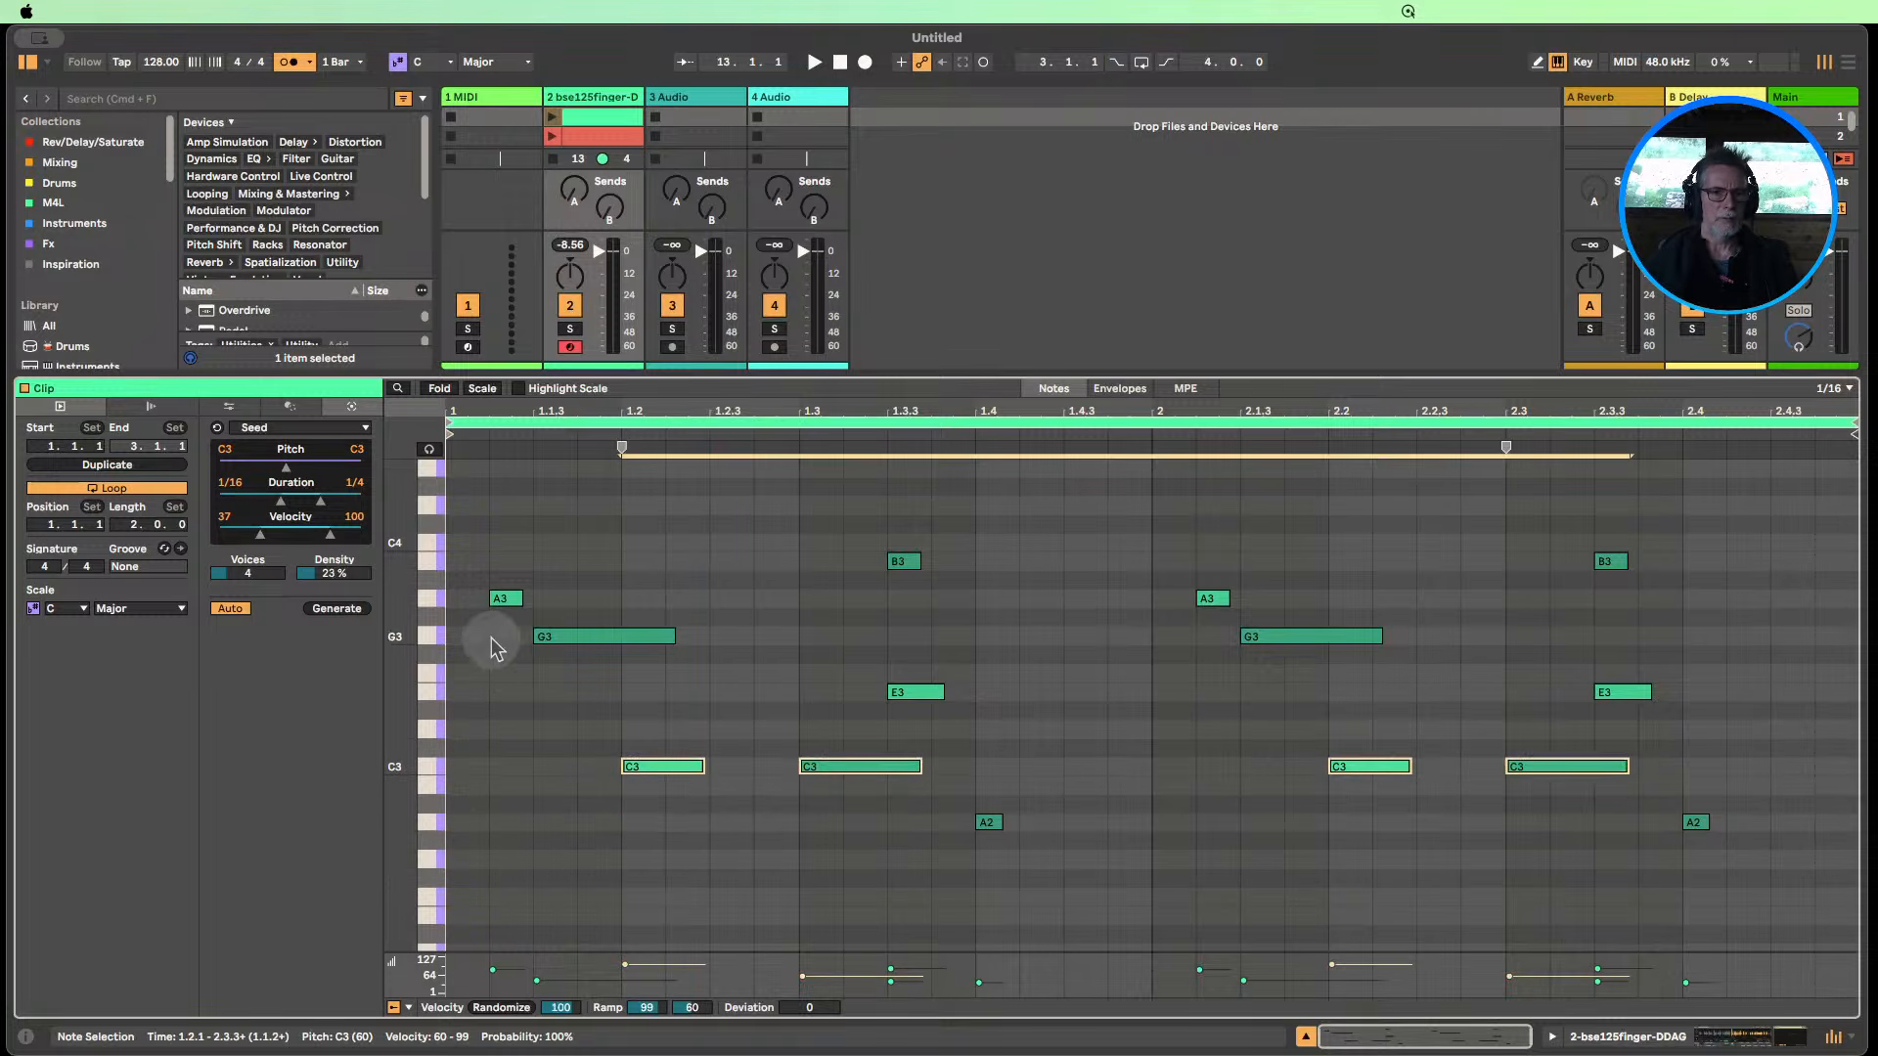
Play the first clip with the bass track's devices shown, check its pitch in the Tuner, and stop playback.
left_click(553, 116)
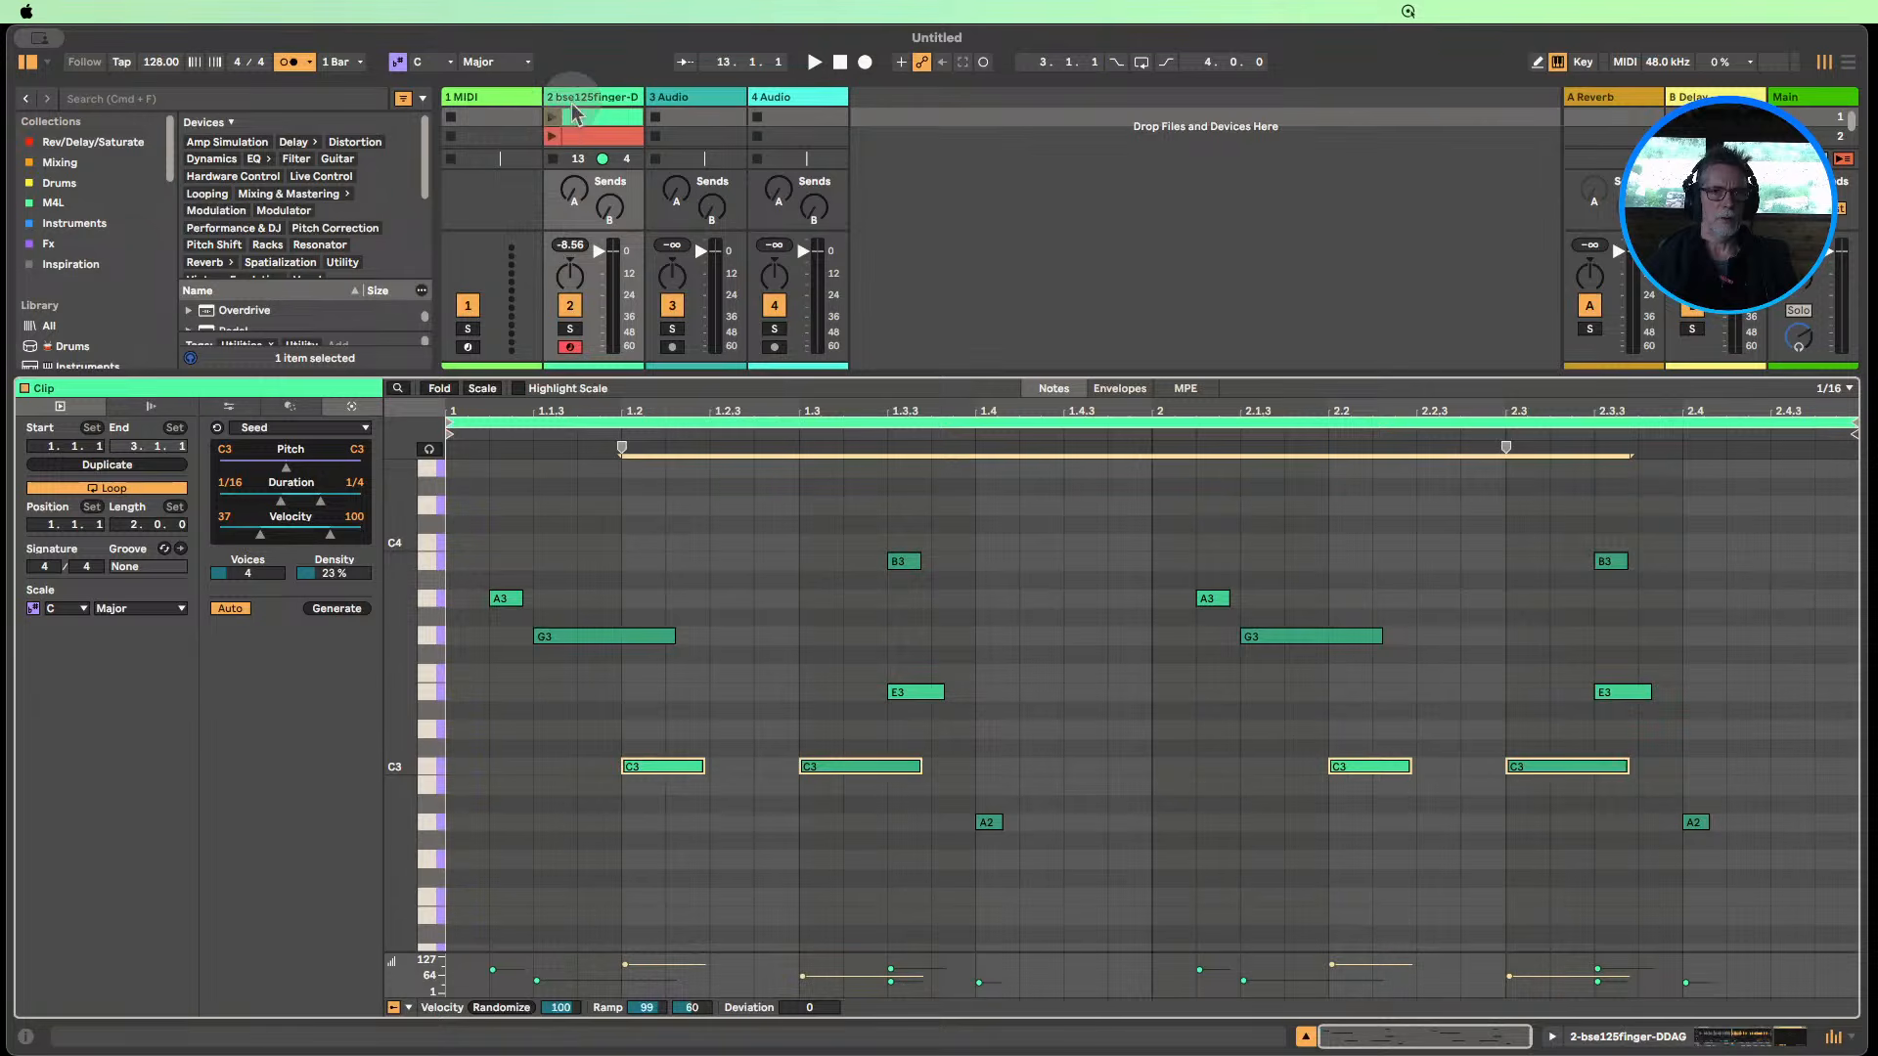
left_click(584, 99)
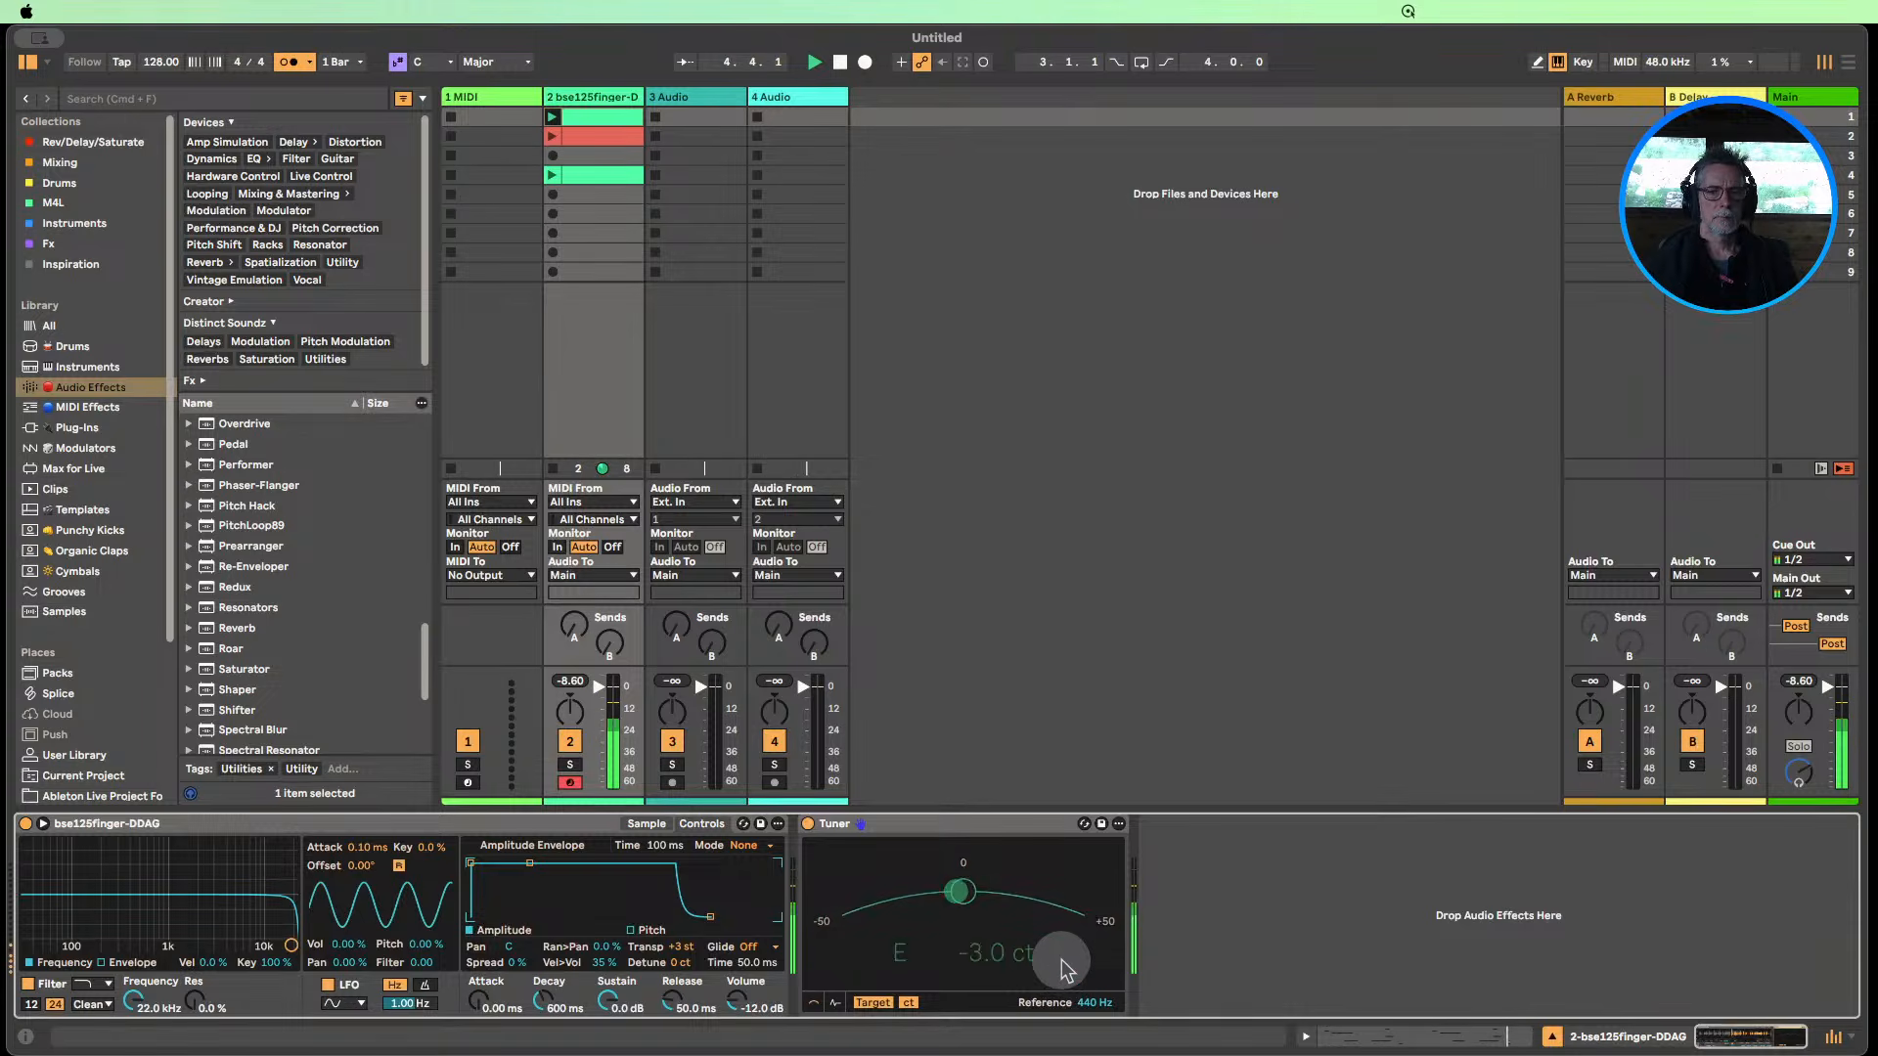
left_click(839, 63)
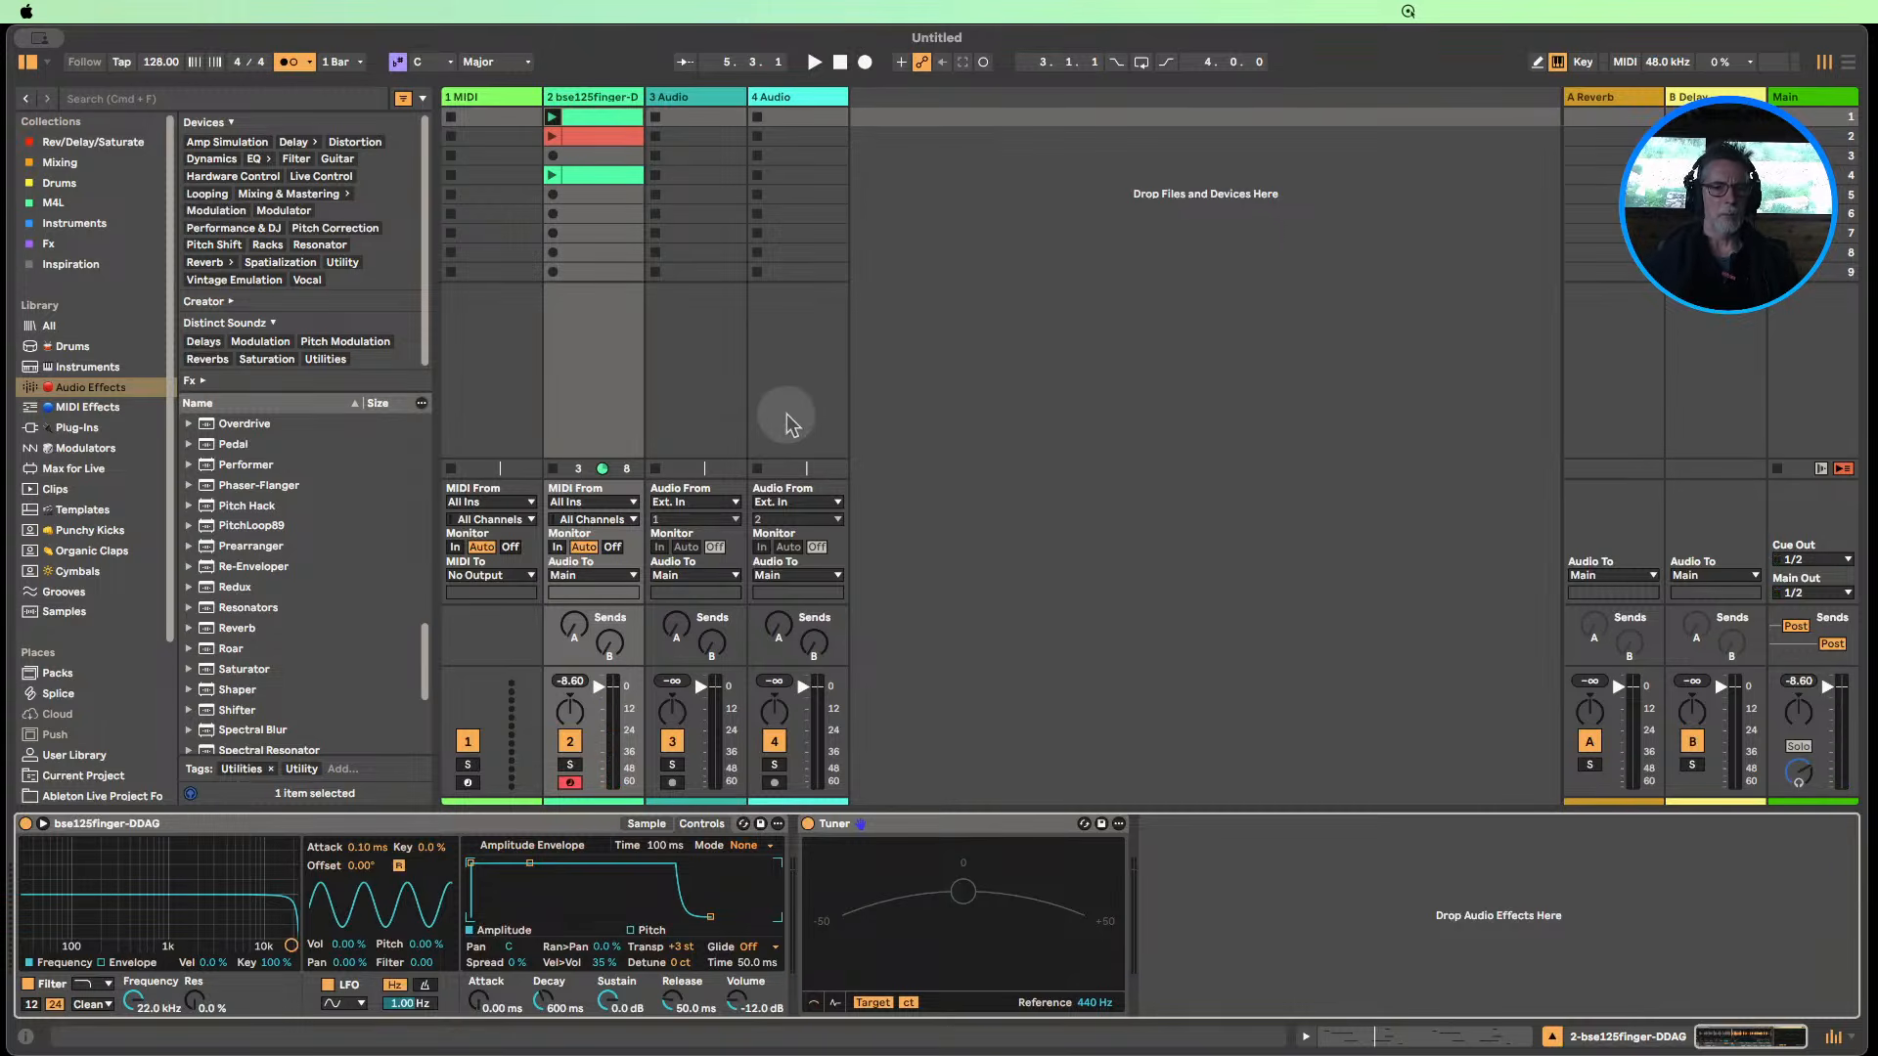
Play the fourth clip and shorten its loop to one beat, ending at 1.2.1.
left_click(641, 824)
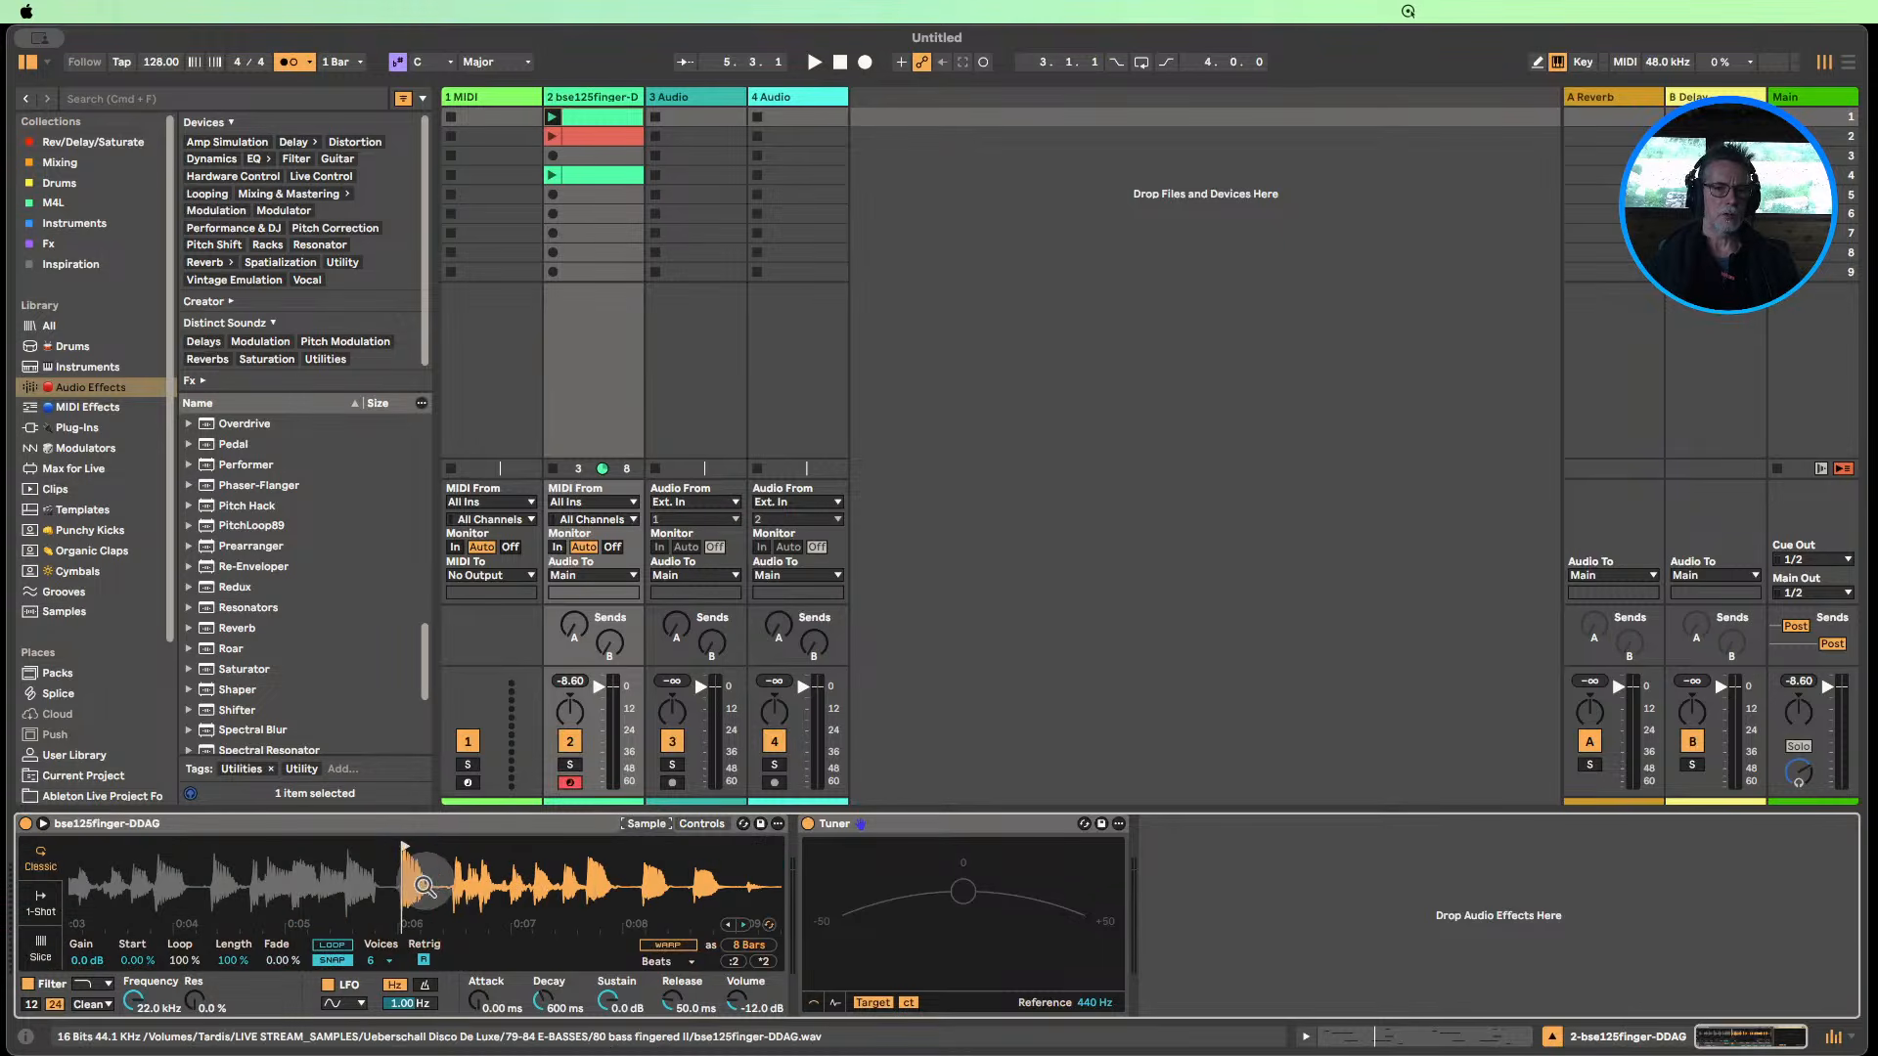
left_click_drag(423, 886, 422, 841)
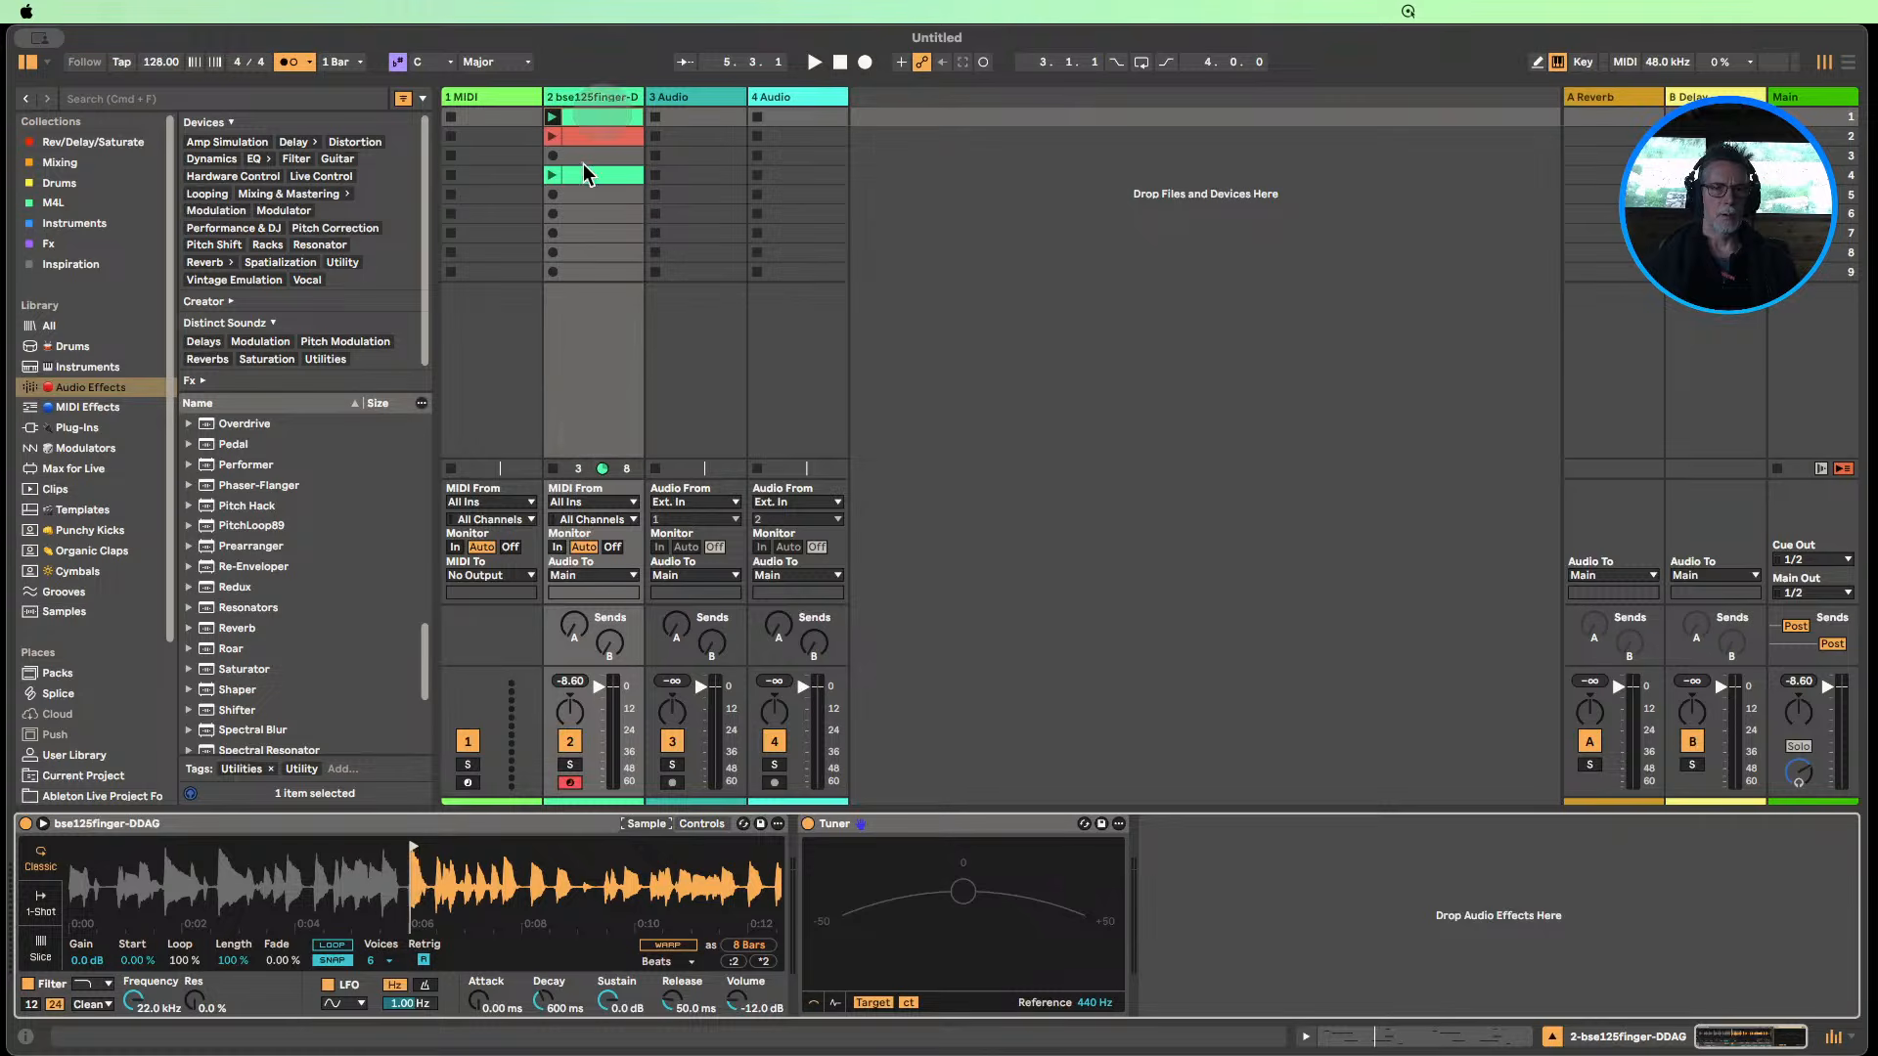
left_click(553, 175)
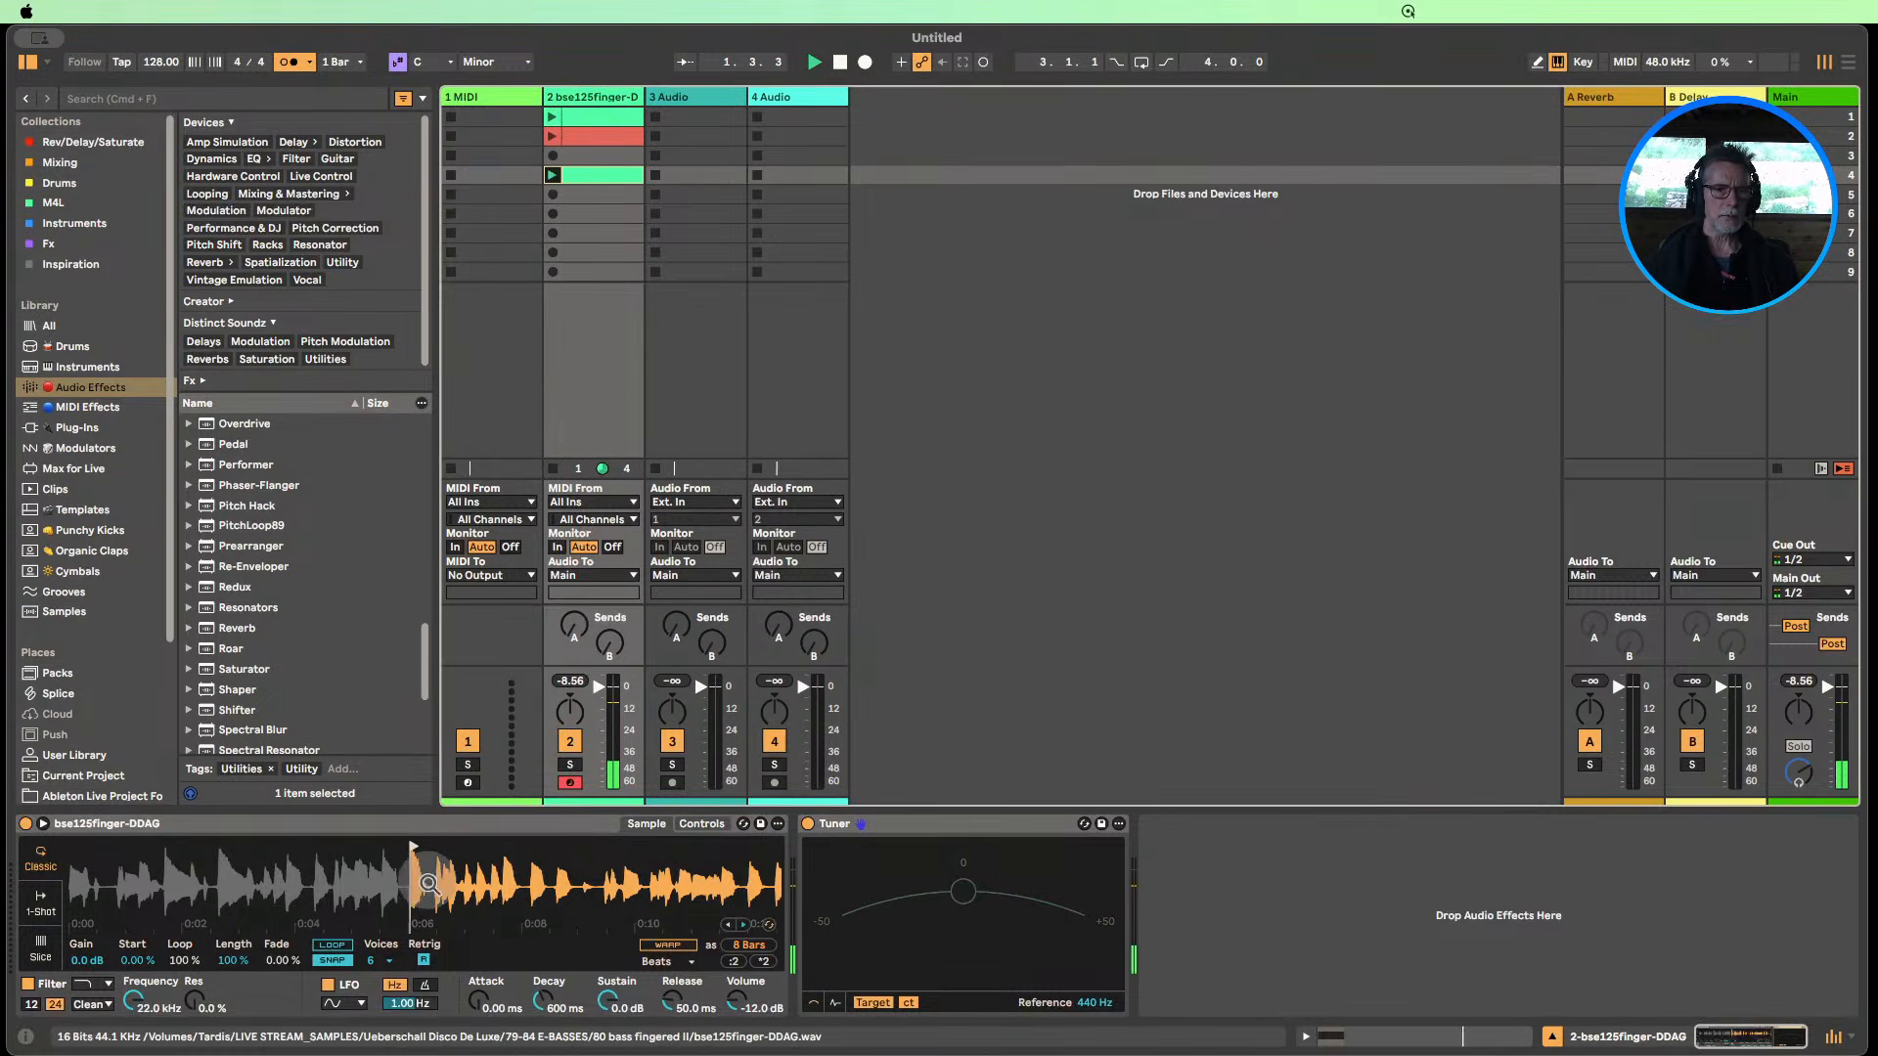
double_click(594, 175)
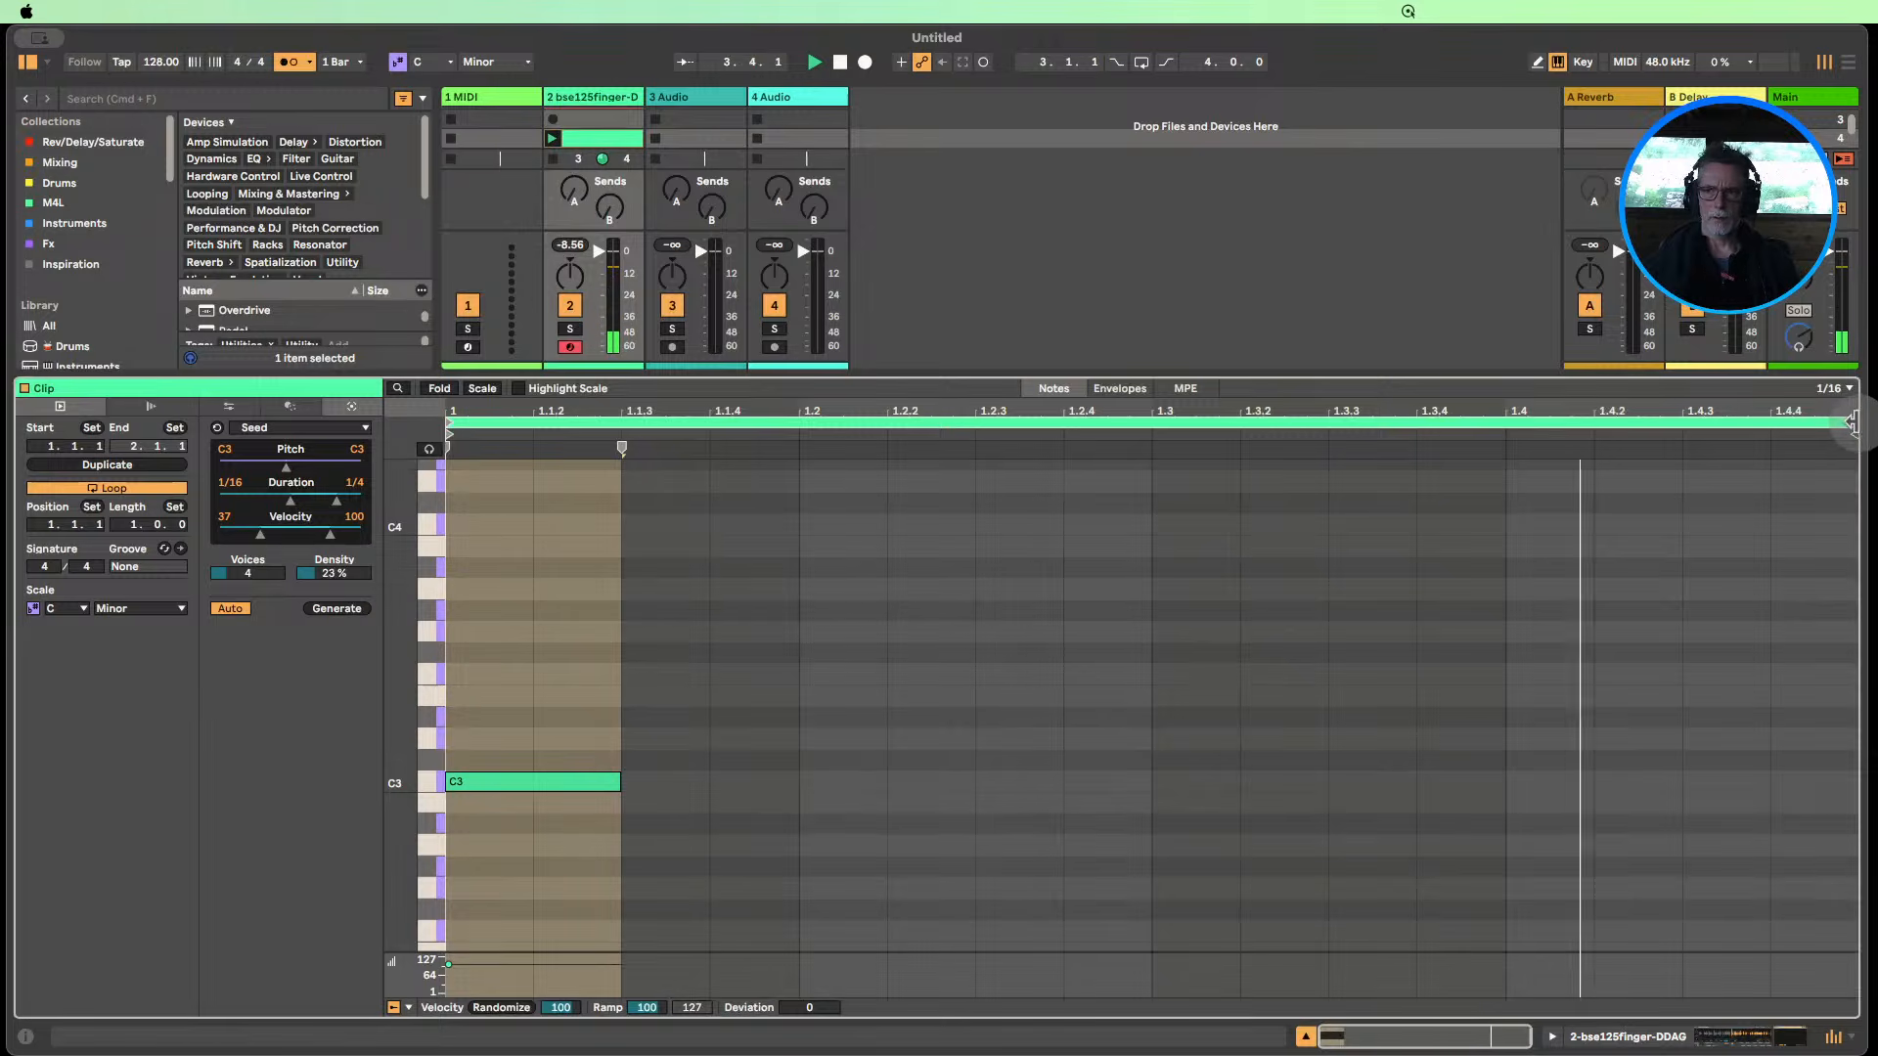
left_click_drag(1855, 422, 817, 451)
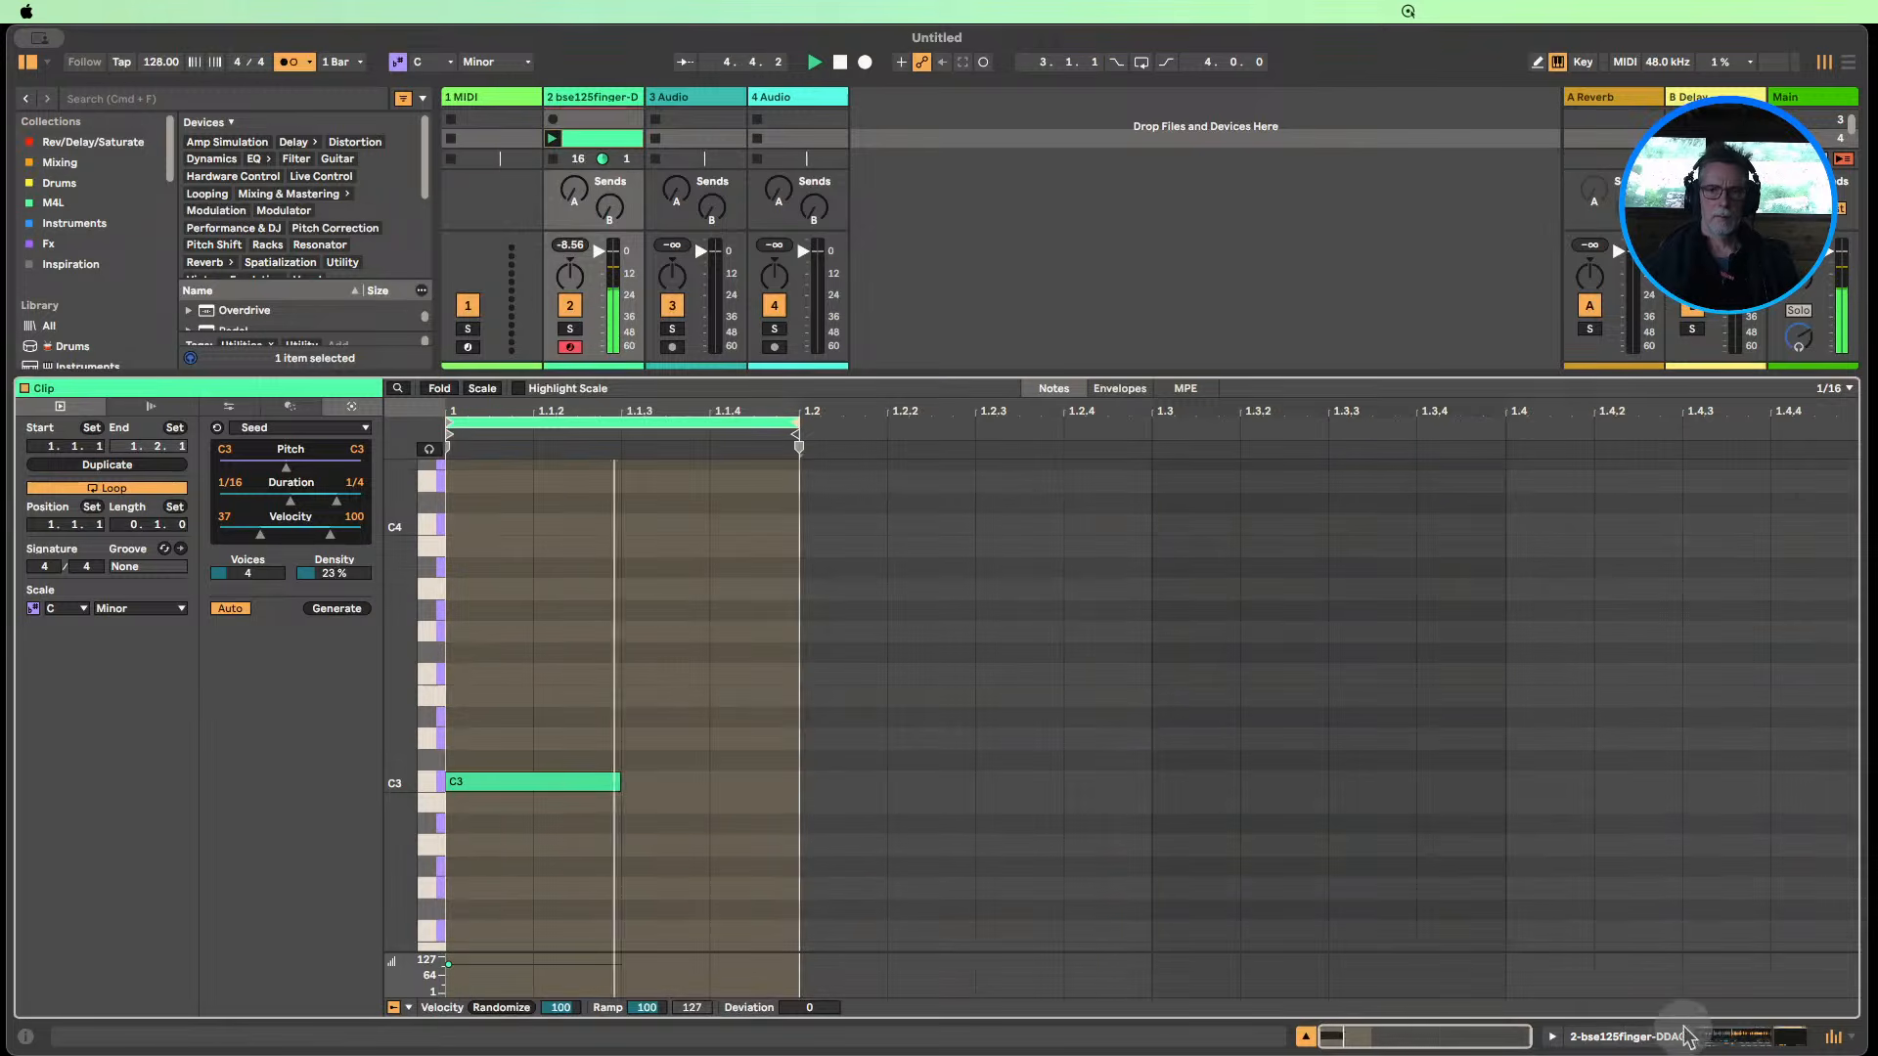
Move the bass sample's start in Simpler back to the note at about 0:03.8, and set transposition to +5 st and detune to -13 ct.
key("shift+Tab")
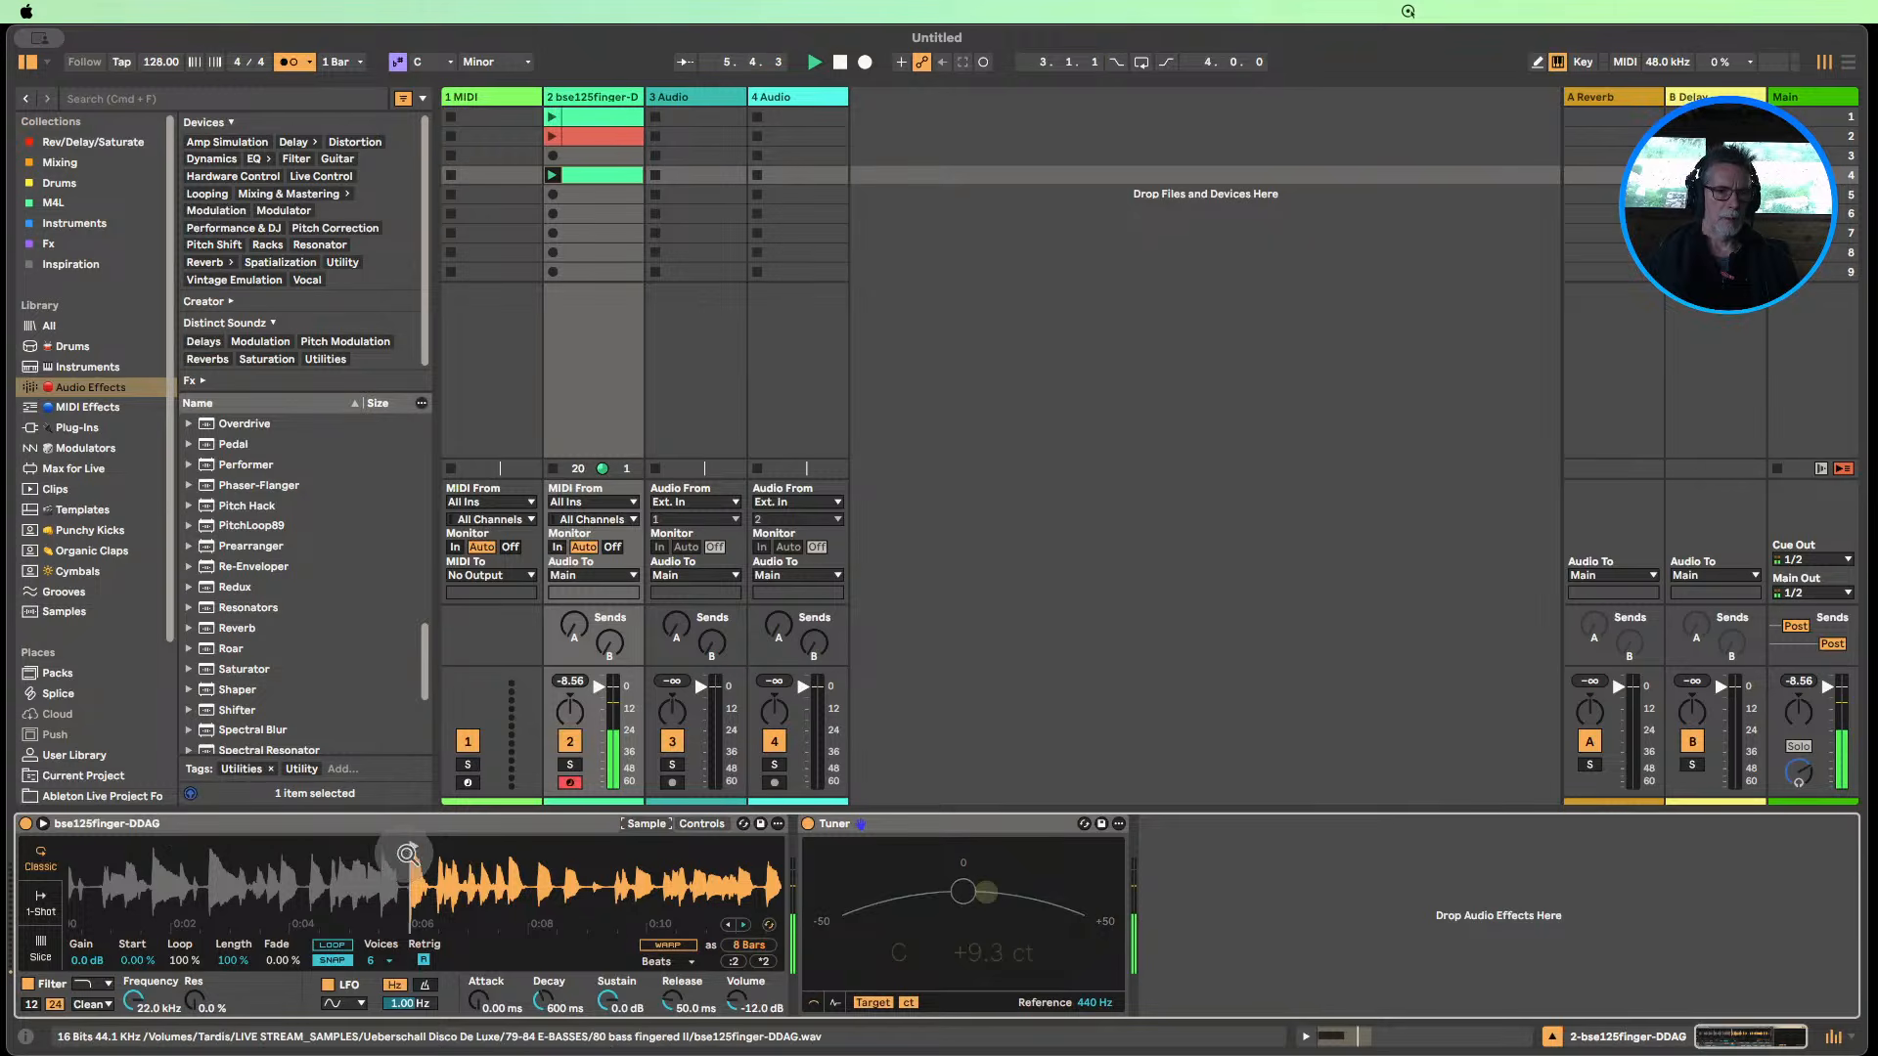
mouse_move(407, 847)
left_mouse_down()
mouse_move(158, 841)
mouse_move(292, 845)
left_mouse_up()
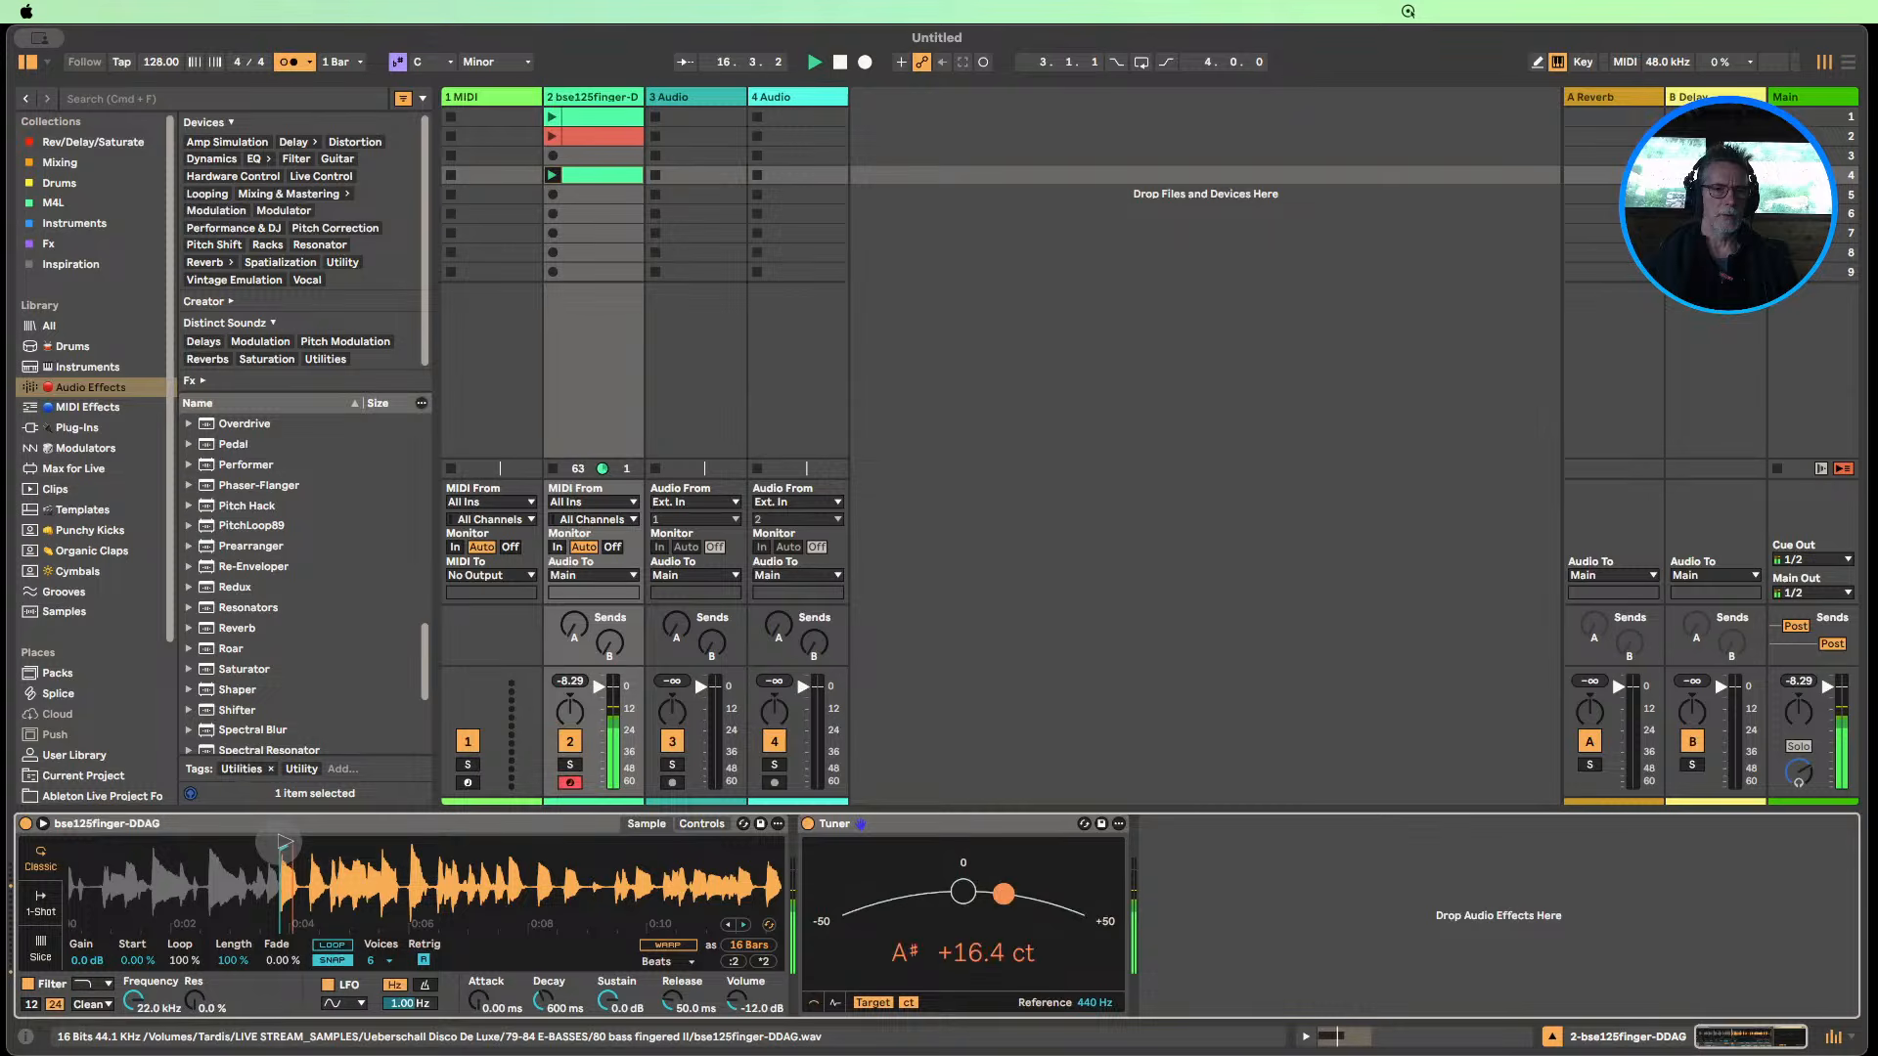
left_click_drag(272, 859, 272, 877)
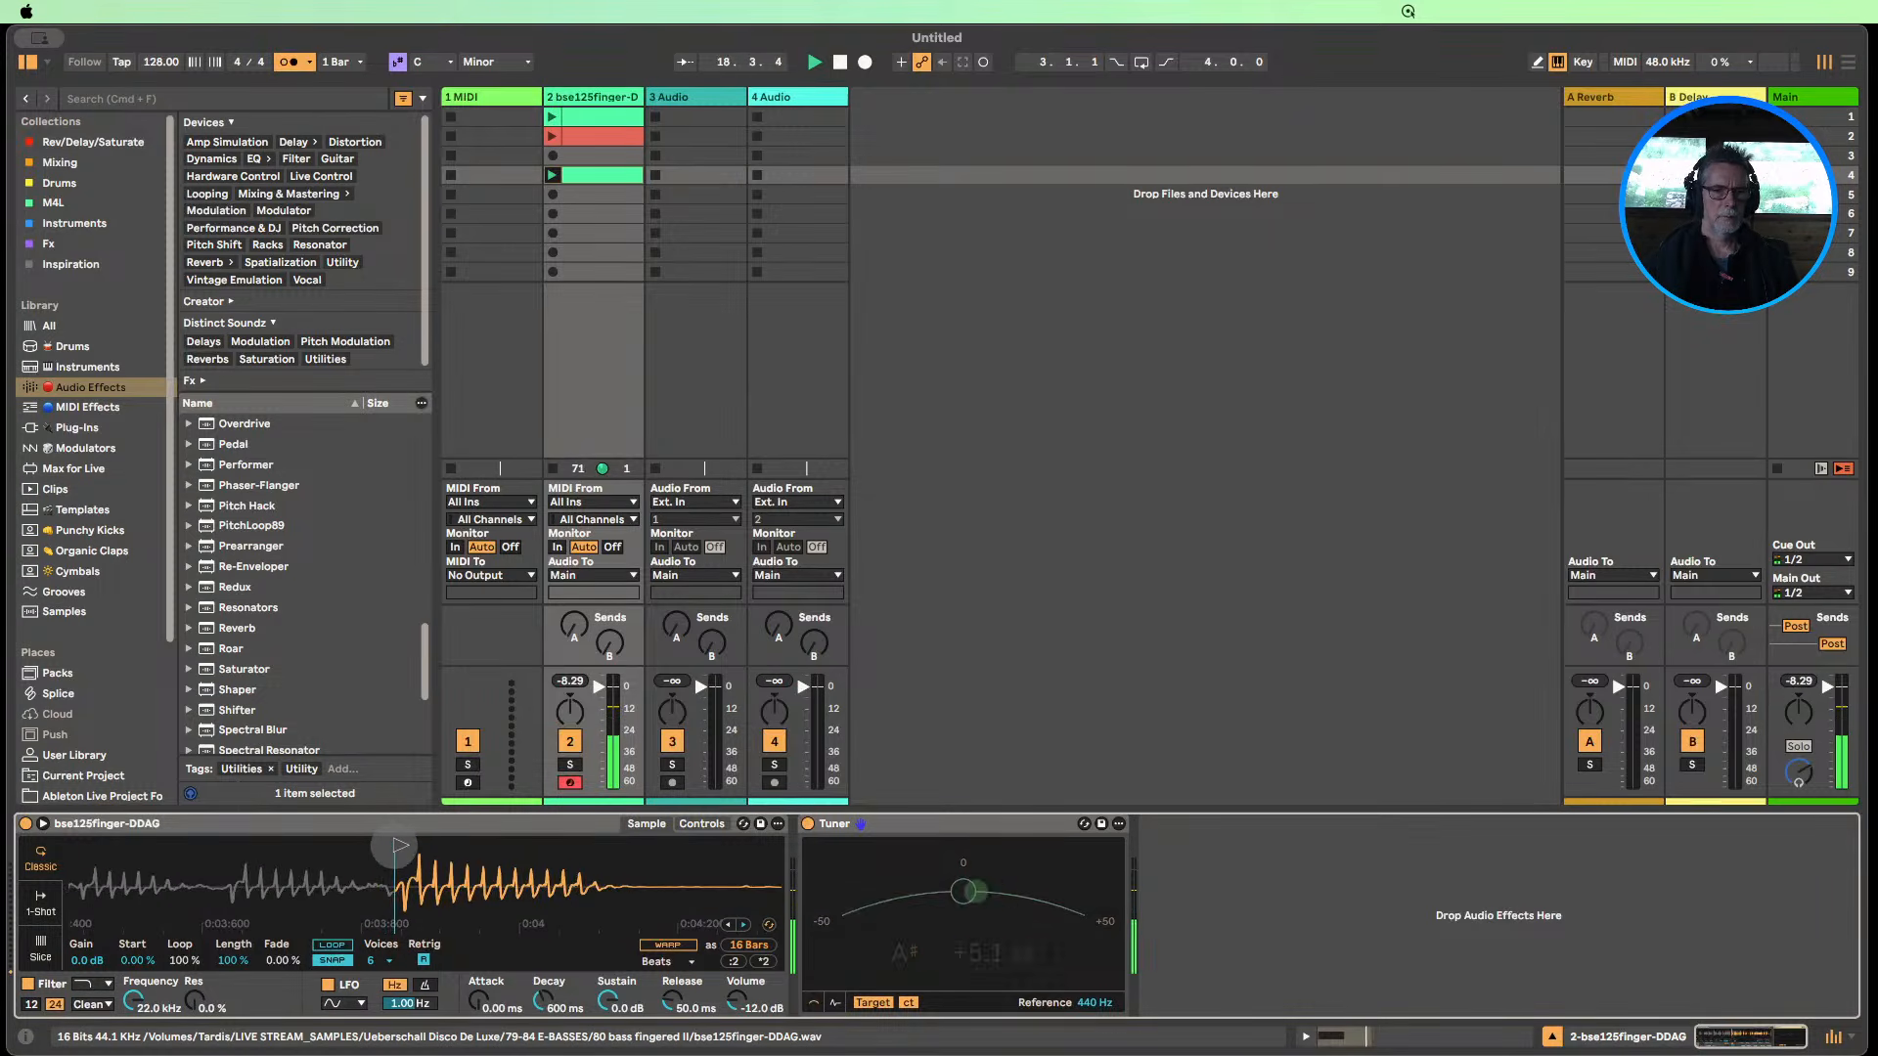
left_click(701, 824)
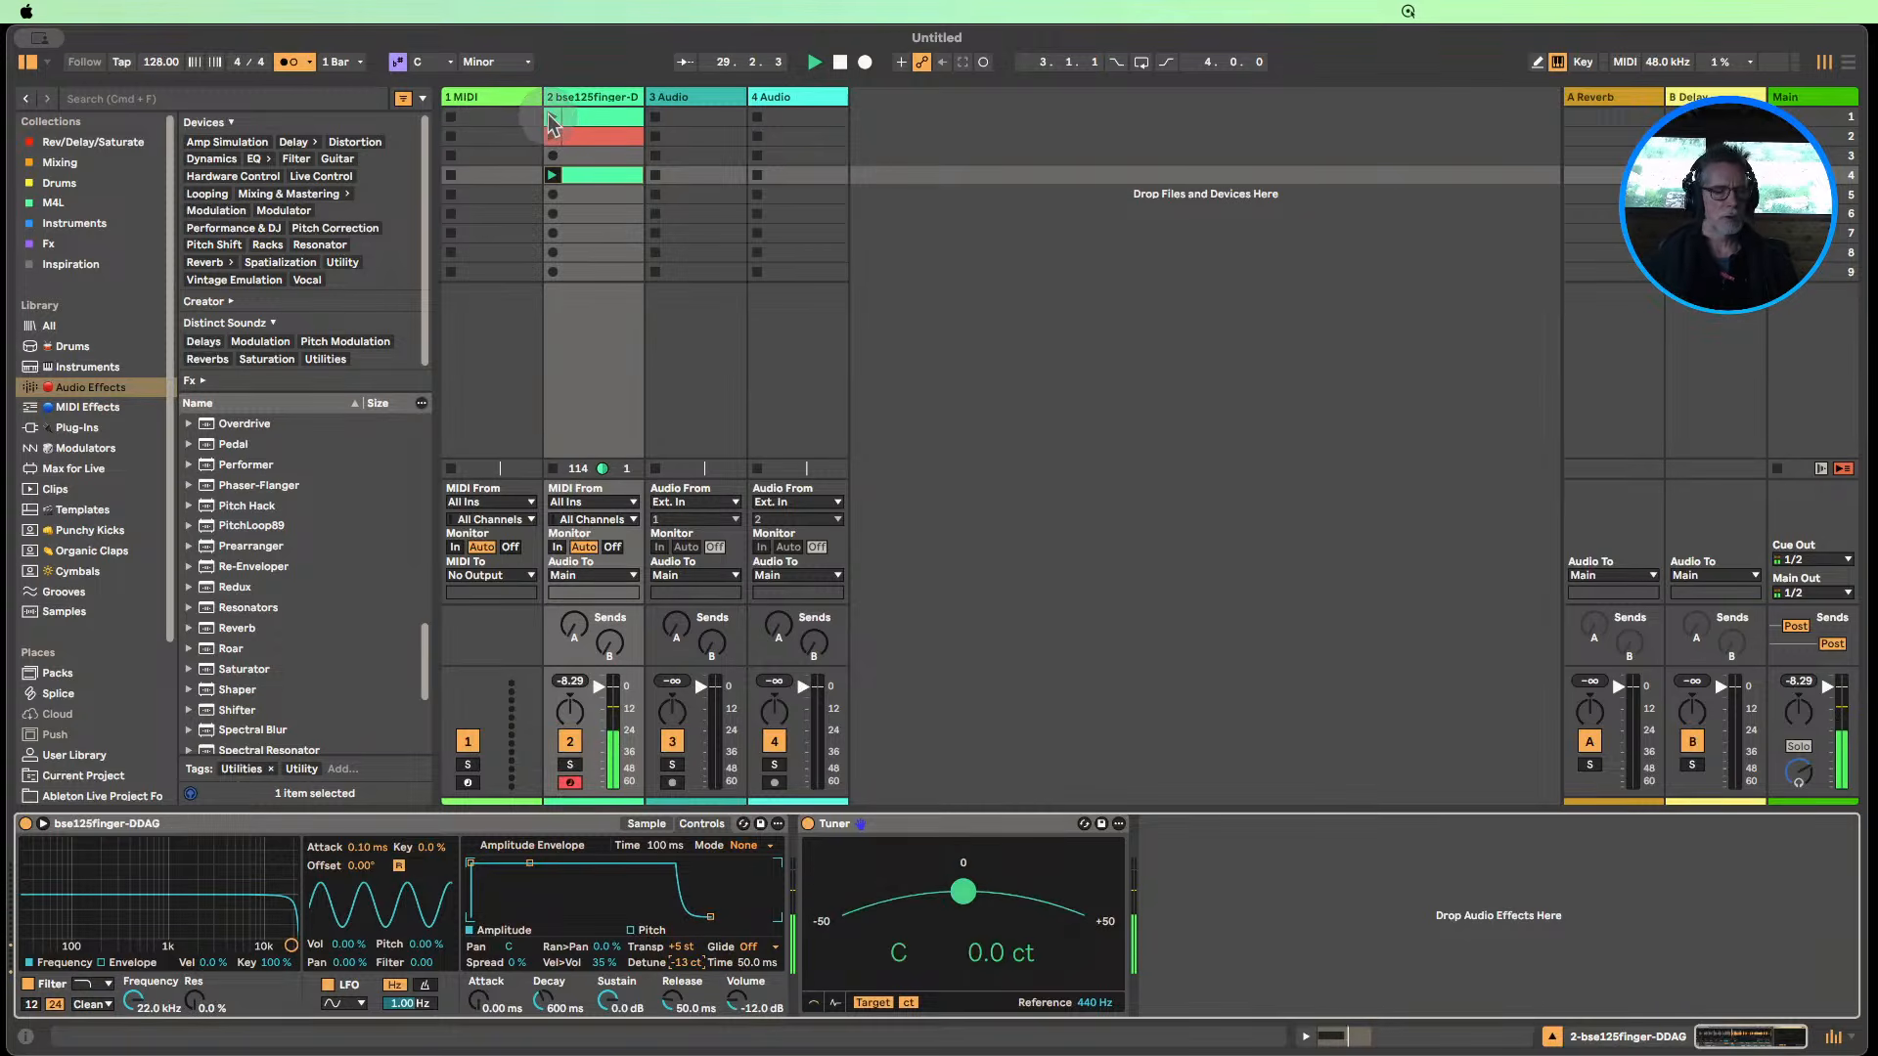
Play the first and second clips with the retuned bass sample, and hide the device view.
left_click(552, 119)
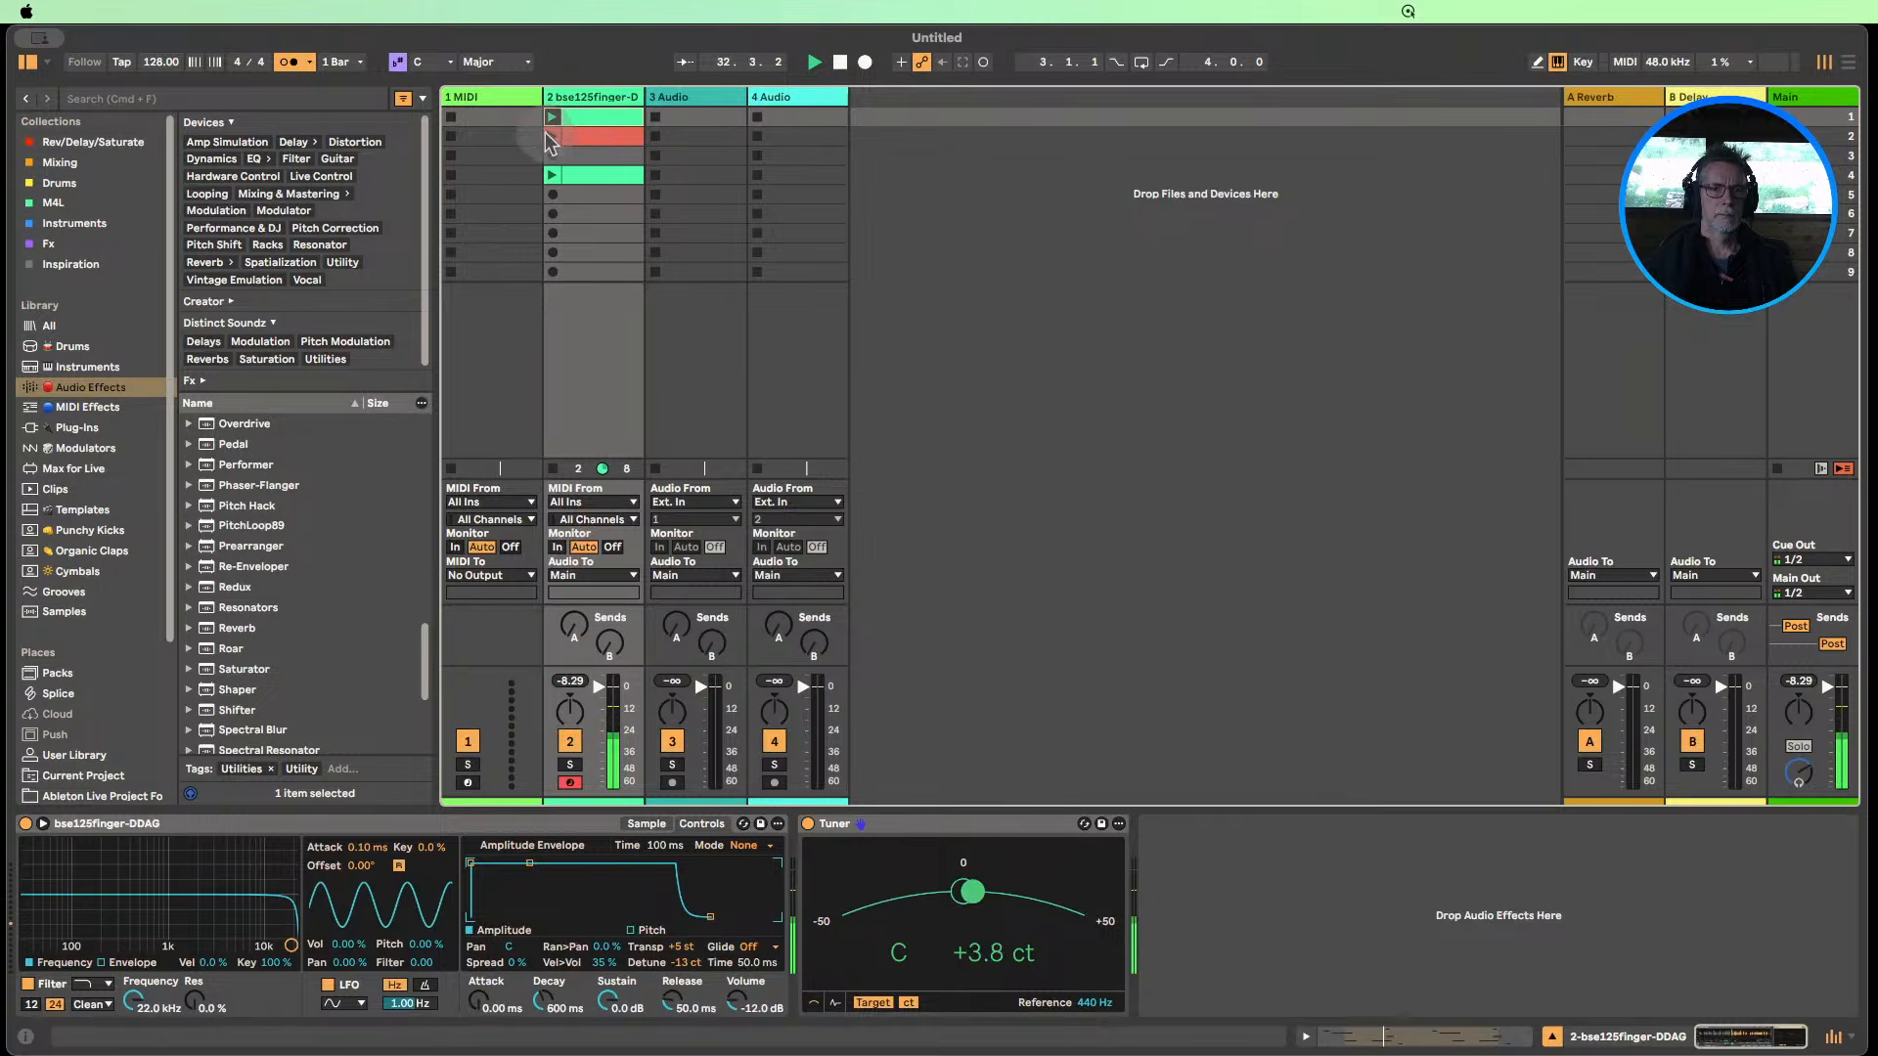
left_click(590, 143)
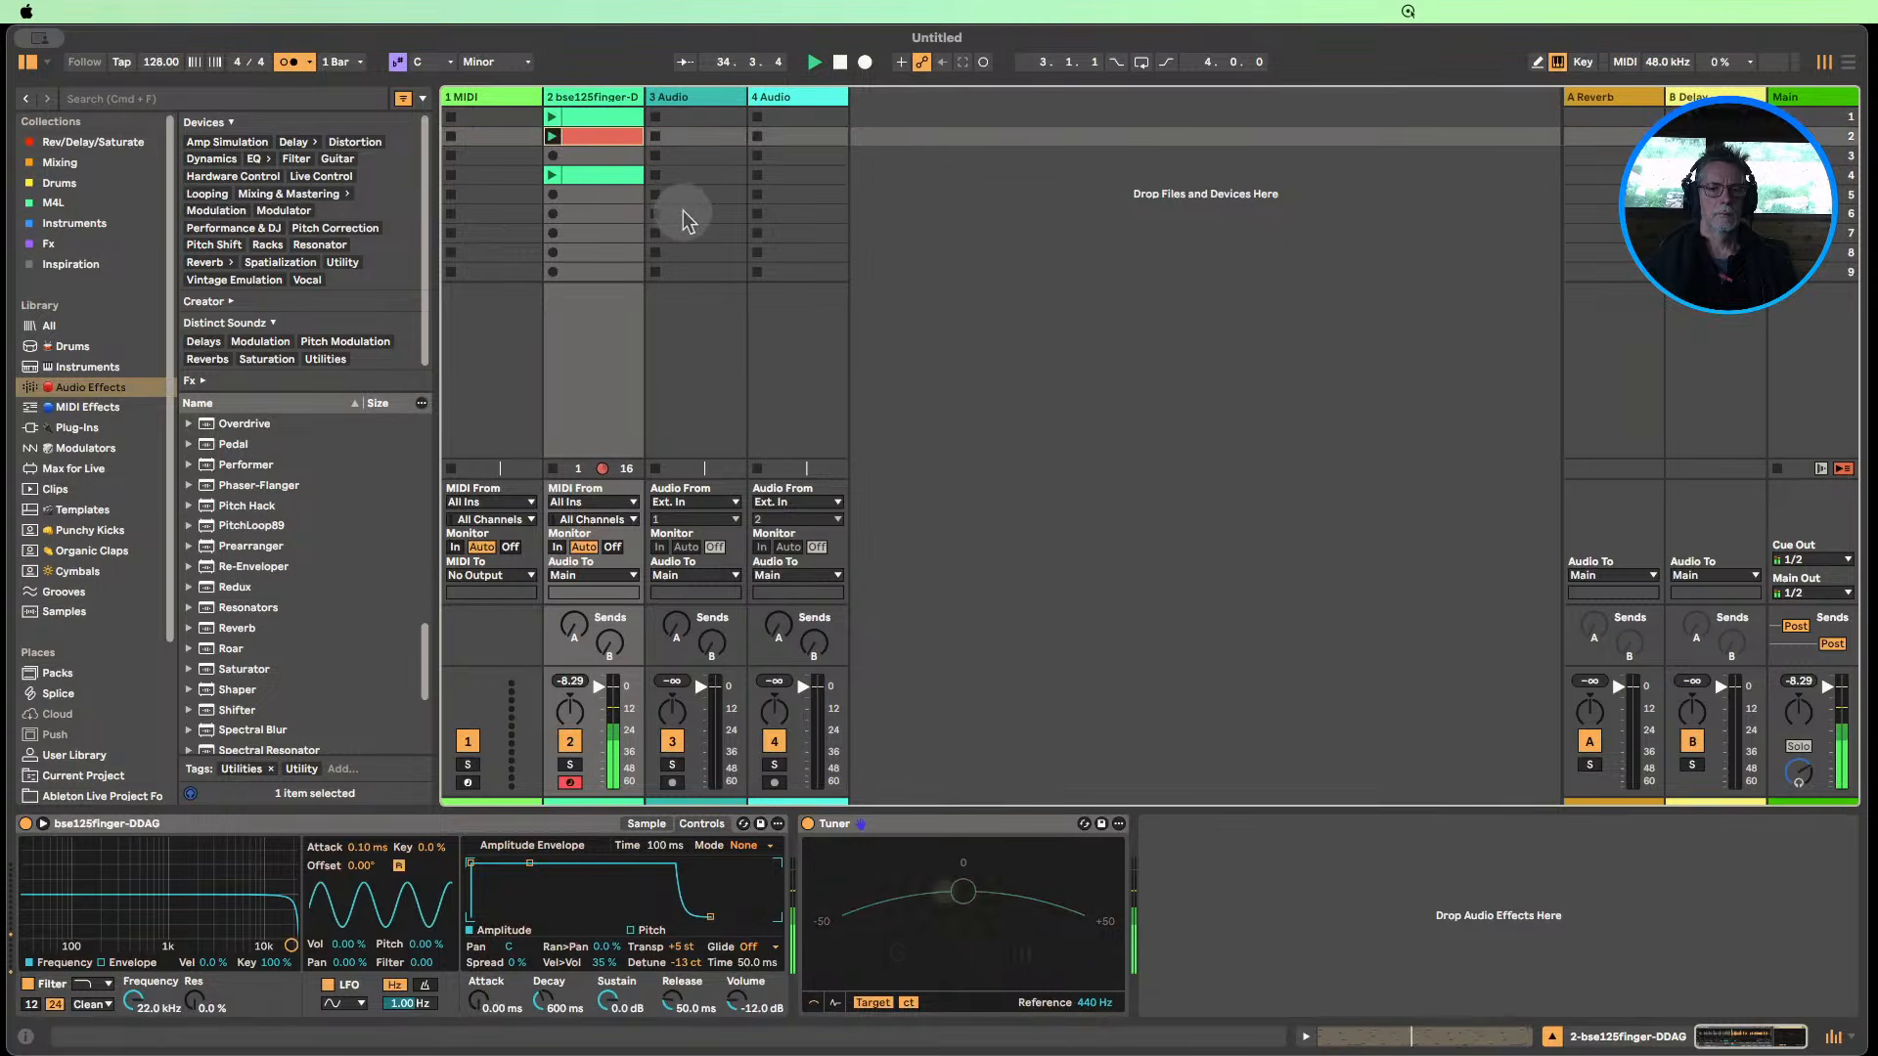
left_click(1554, 1037)
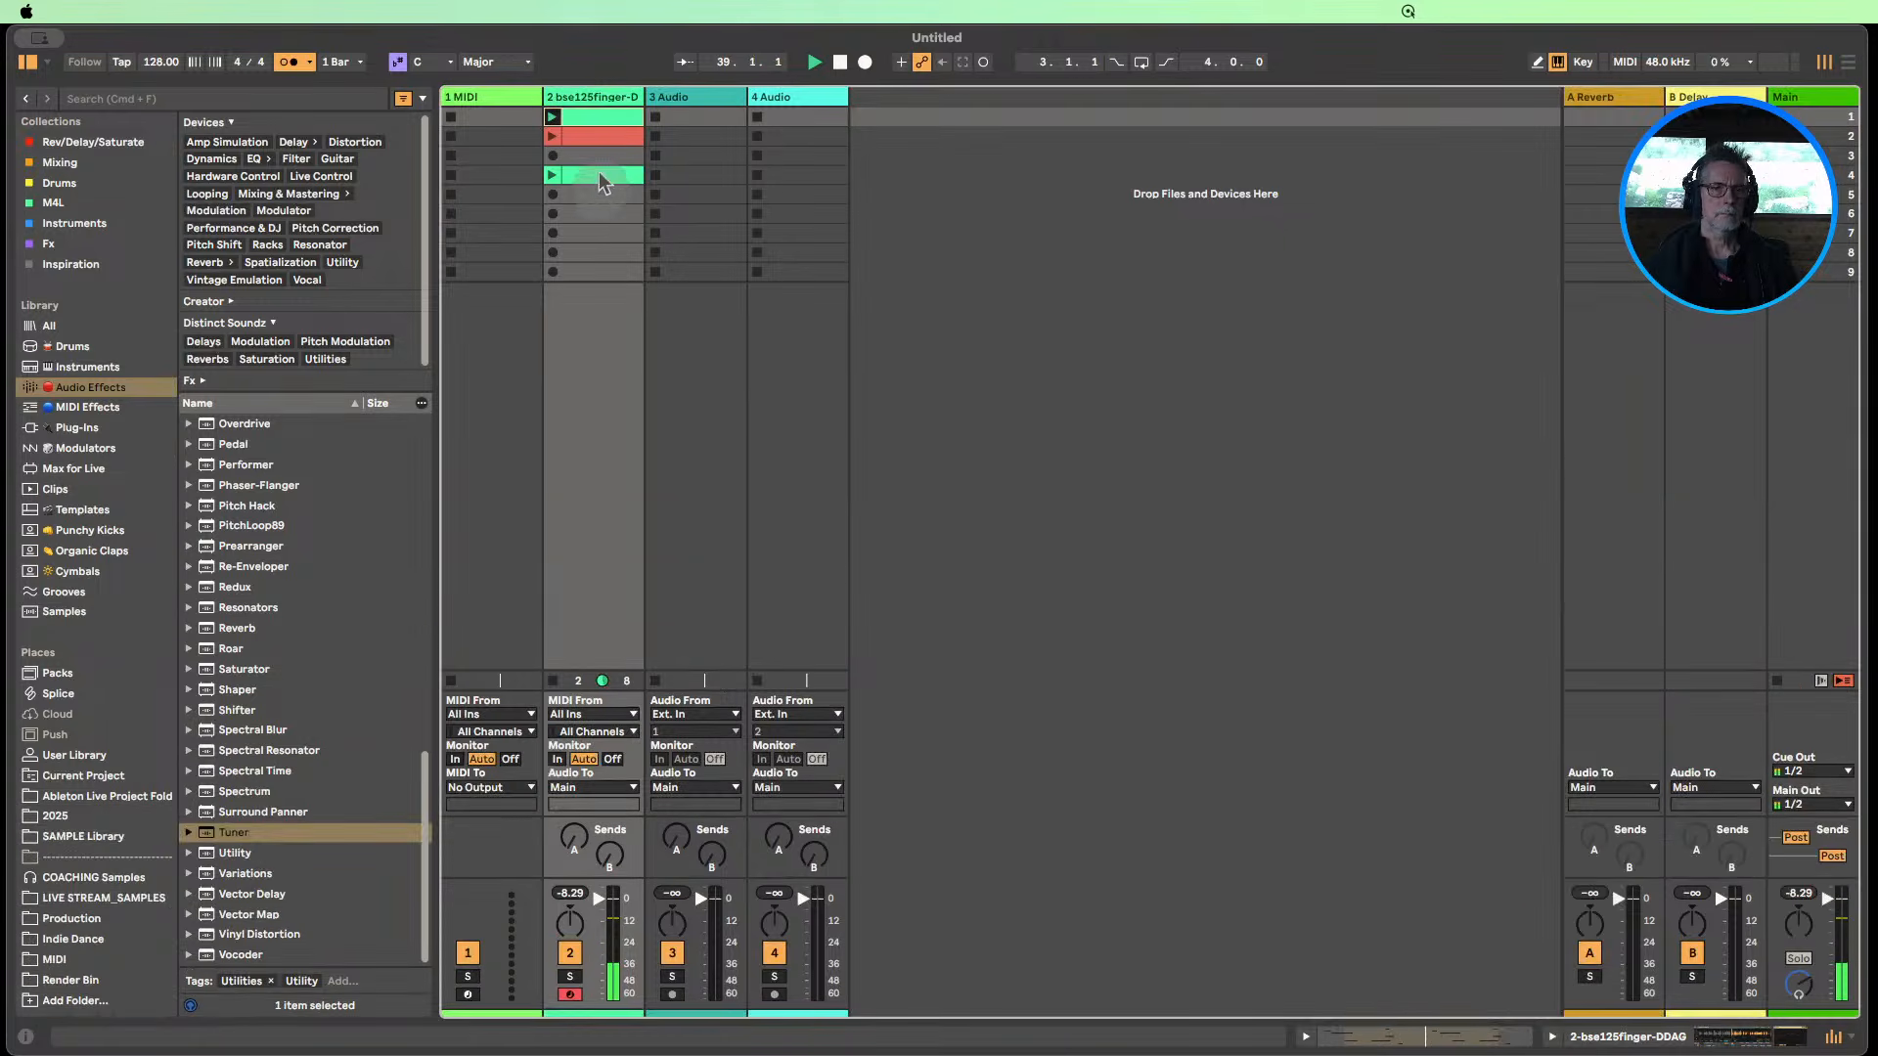
Move the red clip from the second slot to the third slot, turn off the metronome and stop playback.
left_click_drag(595, 145, 630, 151)
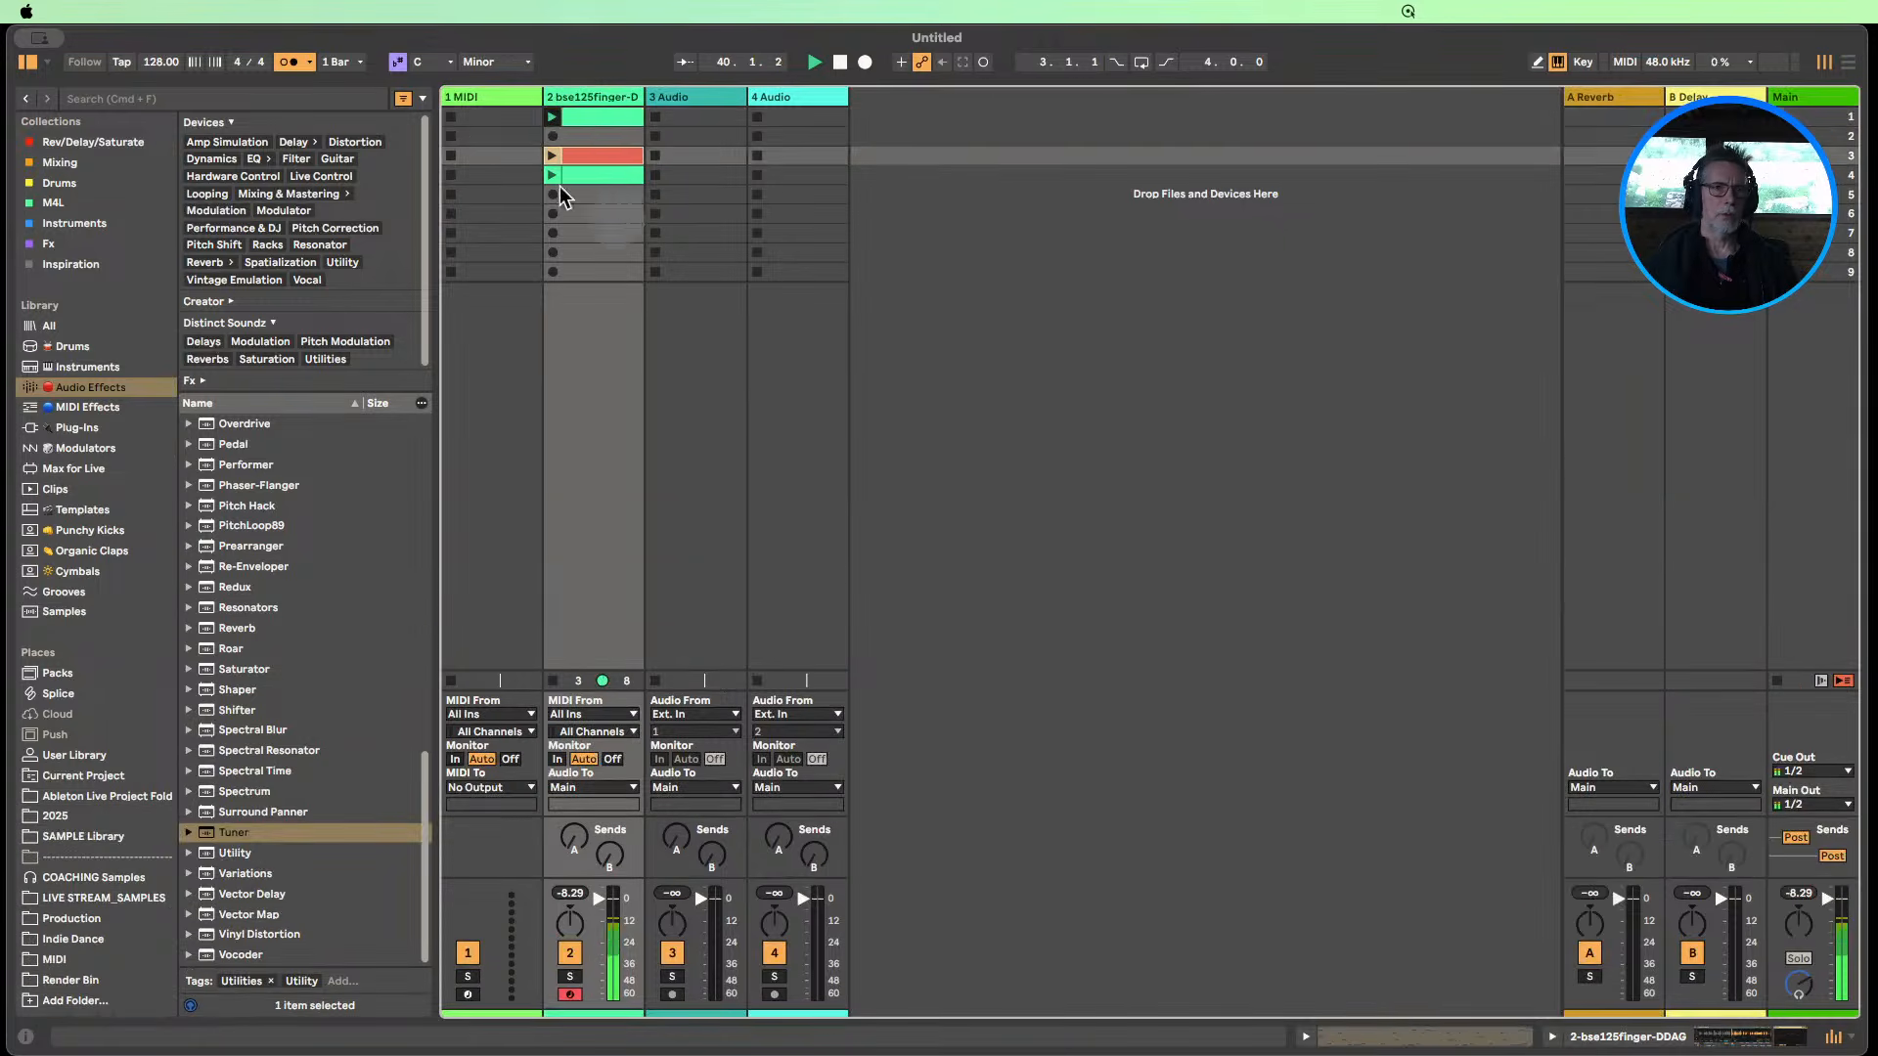
left_click(289, 62)
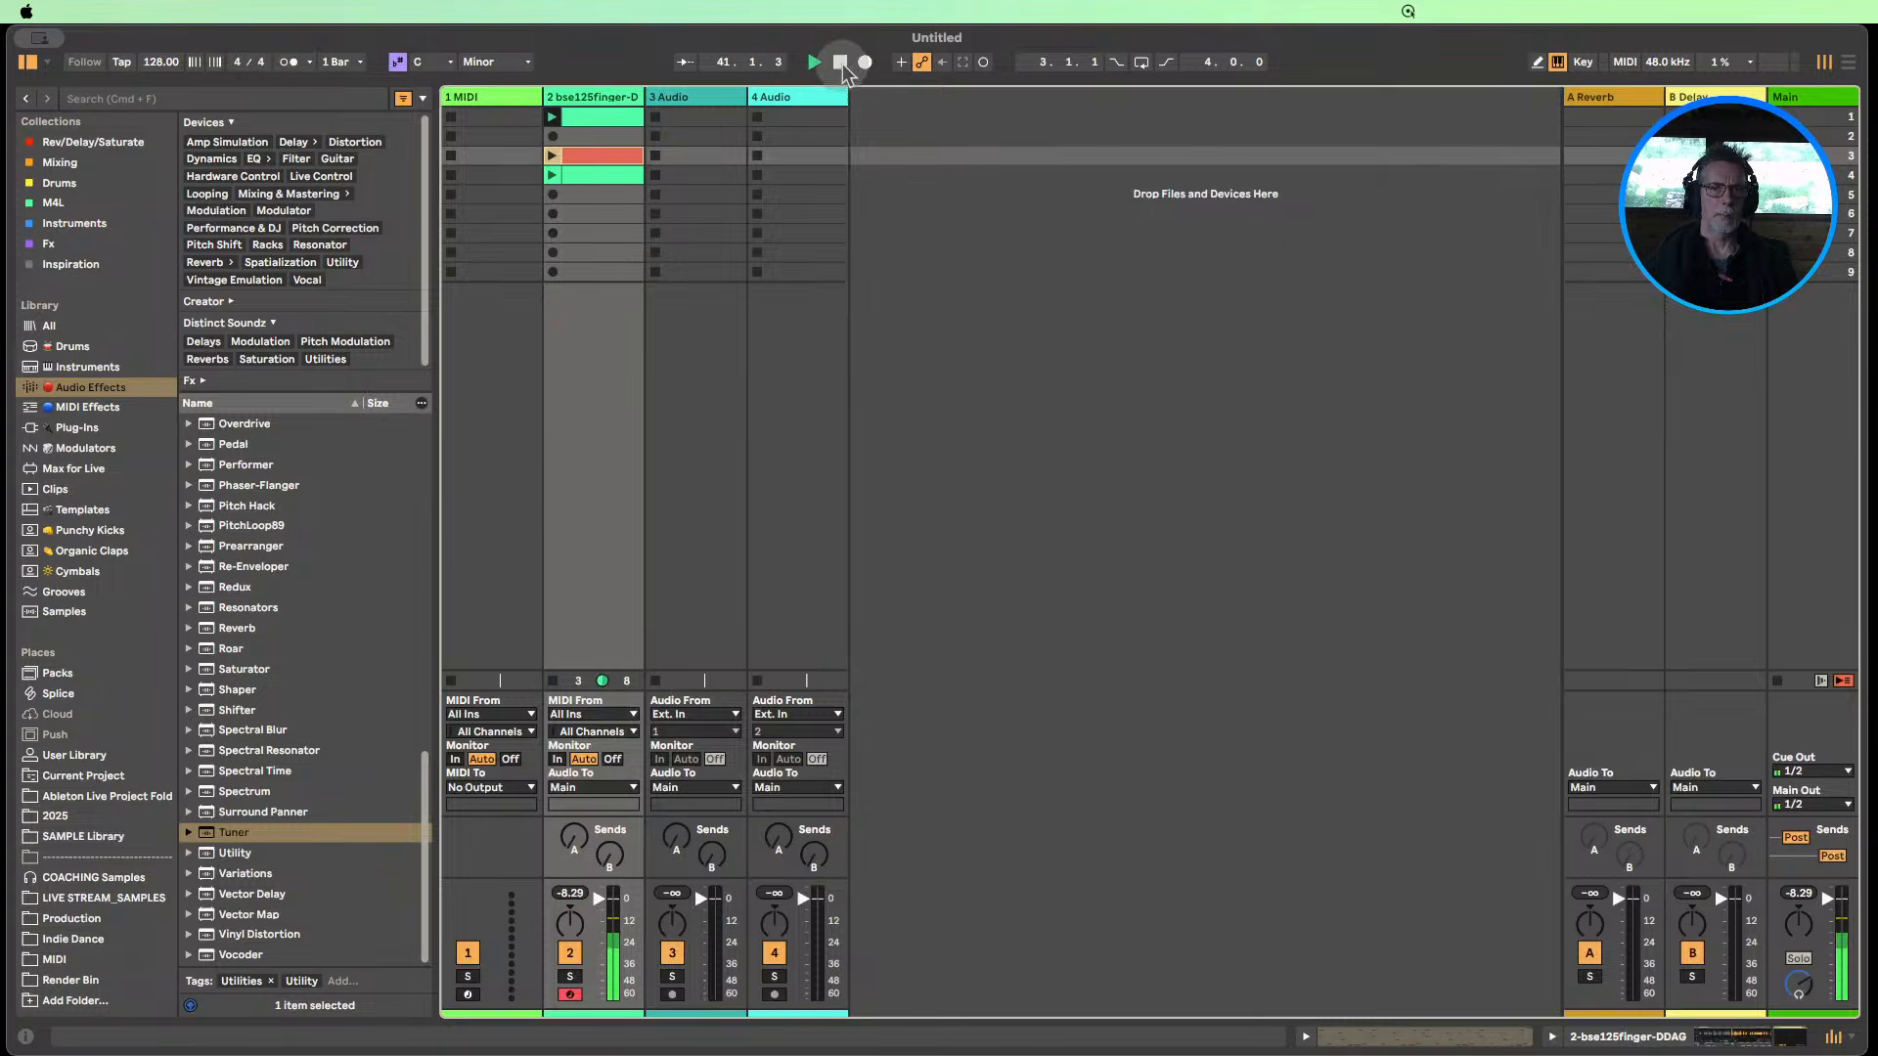
left_click(840, 63)
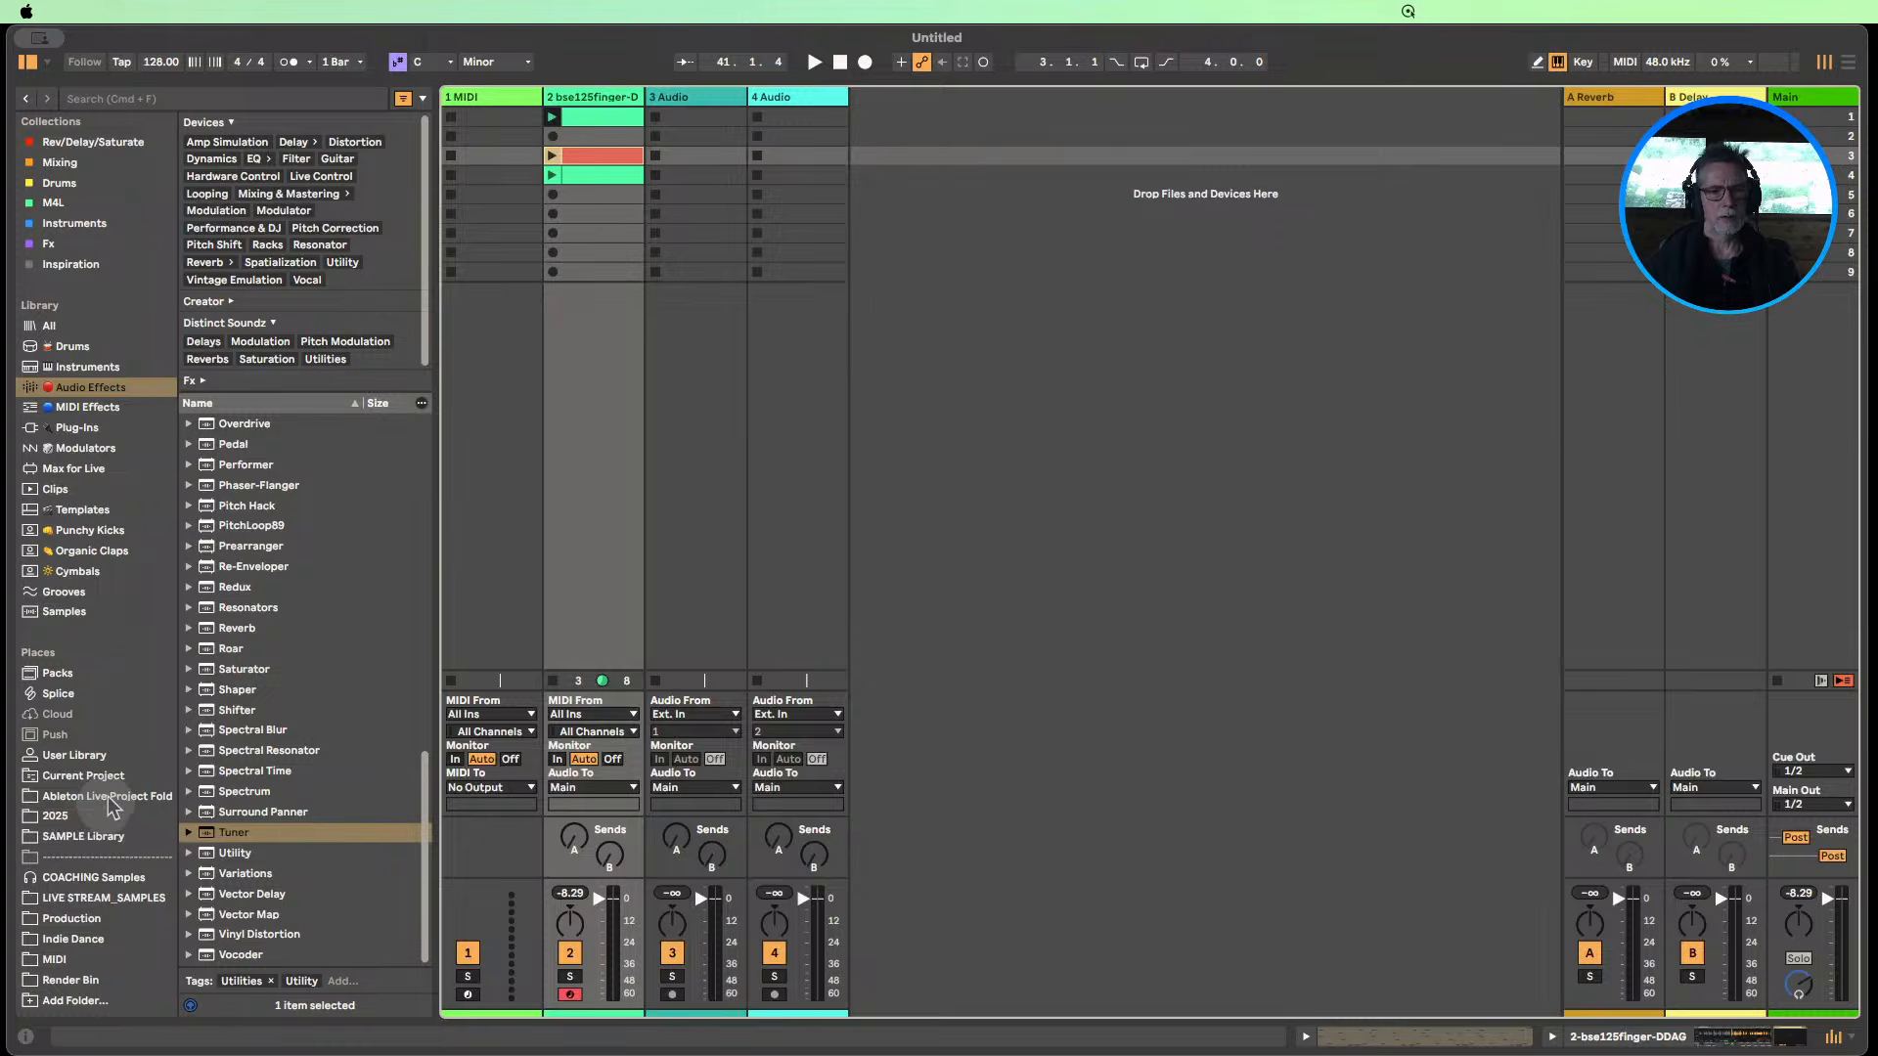
Browse LIVE STREAM_SAMPLES to the BD folder of GoldBaby 909 - TapeWavPack inside DRUM HITS.
left_click(93, 898)
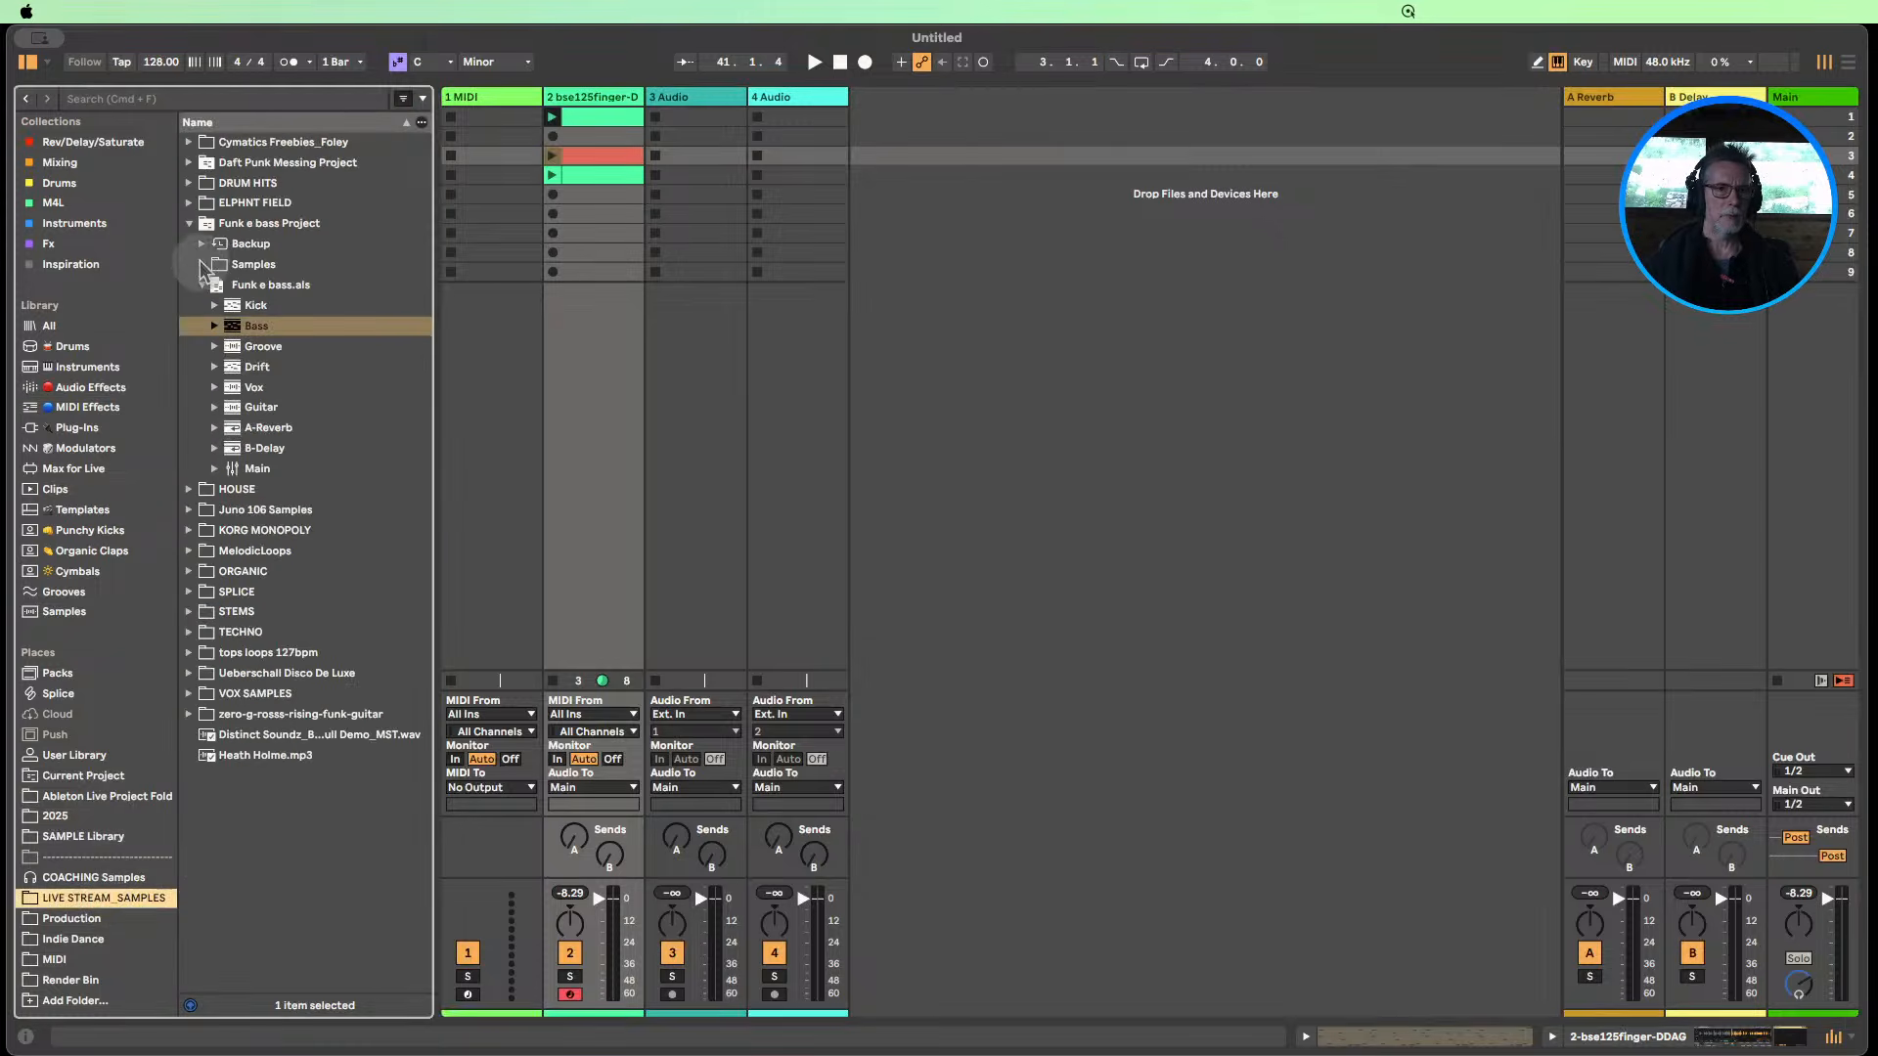
left_click(203, 280)
left_click(189, 224)
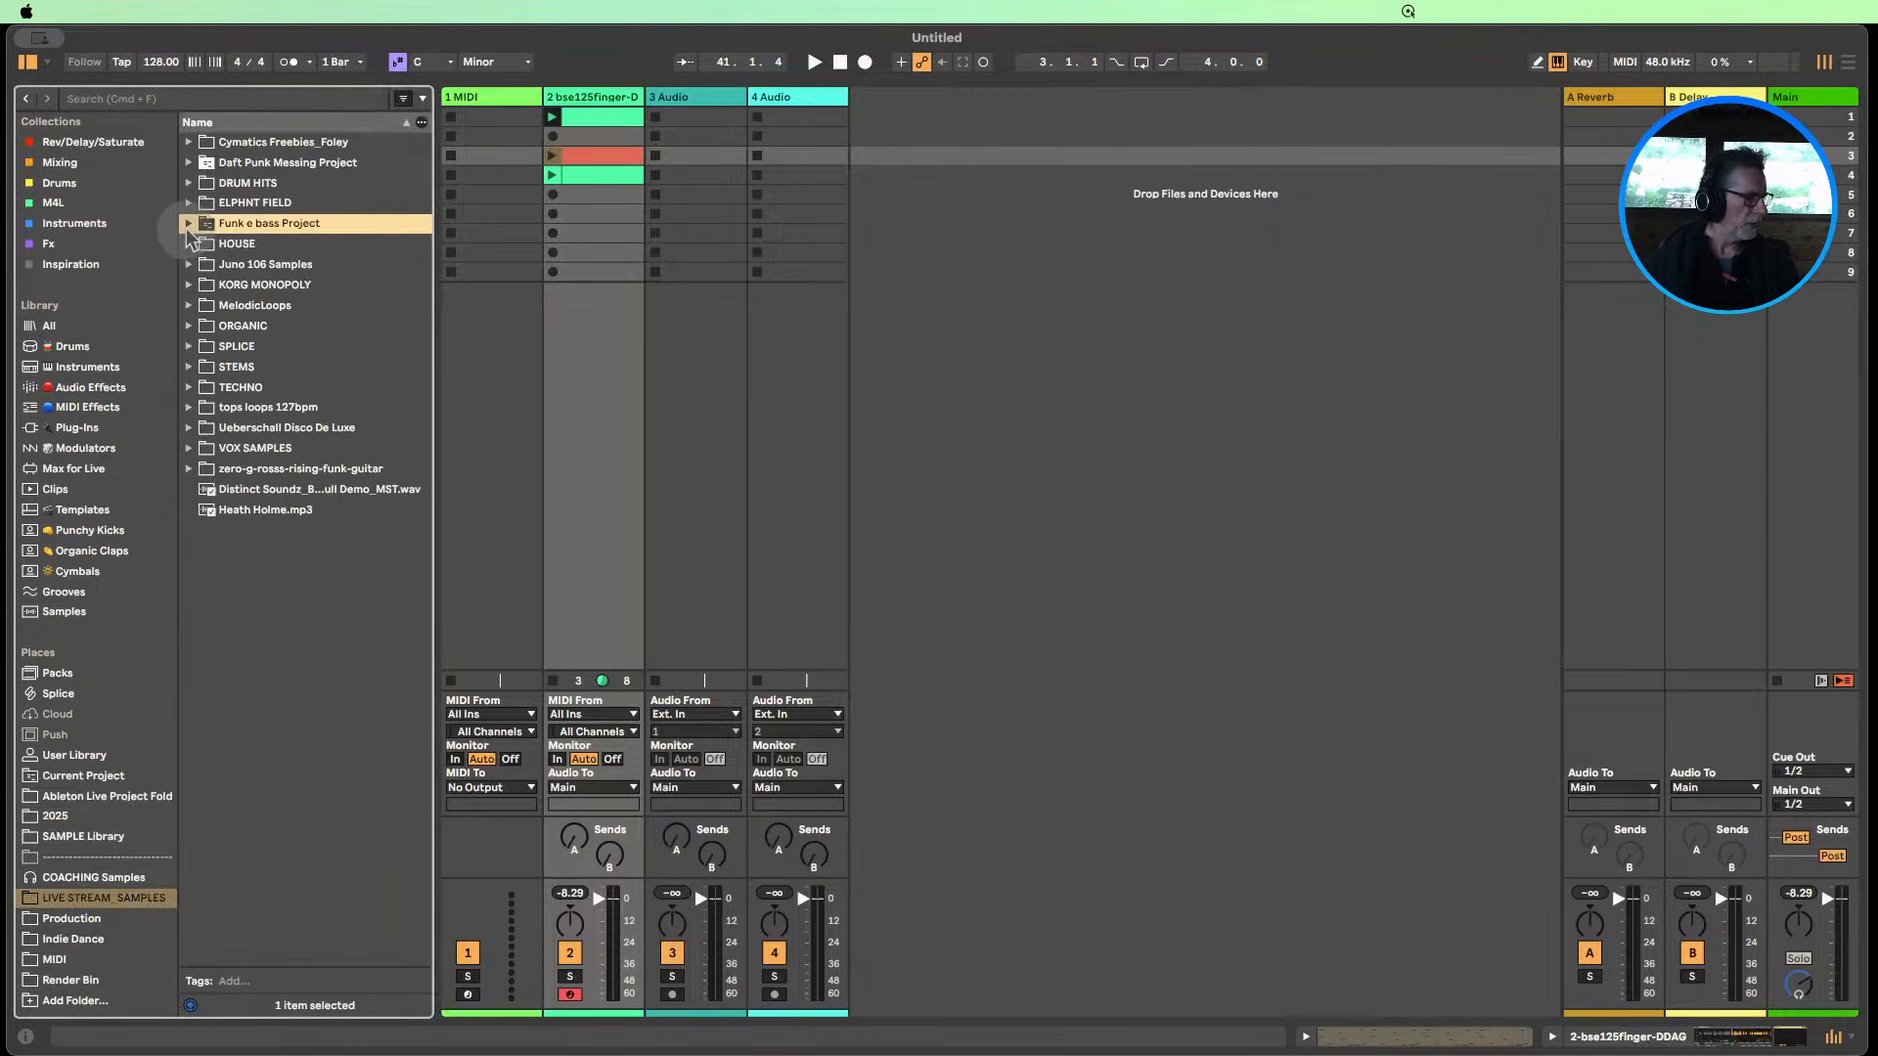
left_click(187, 184)
left_click(199, 225)
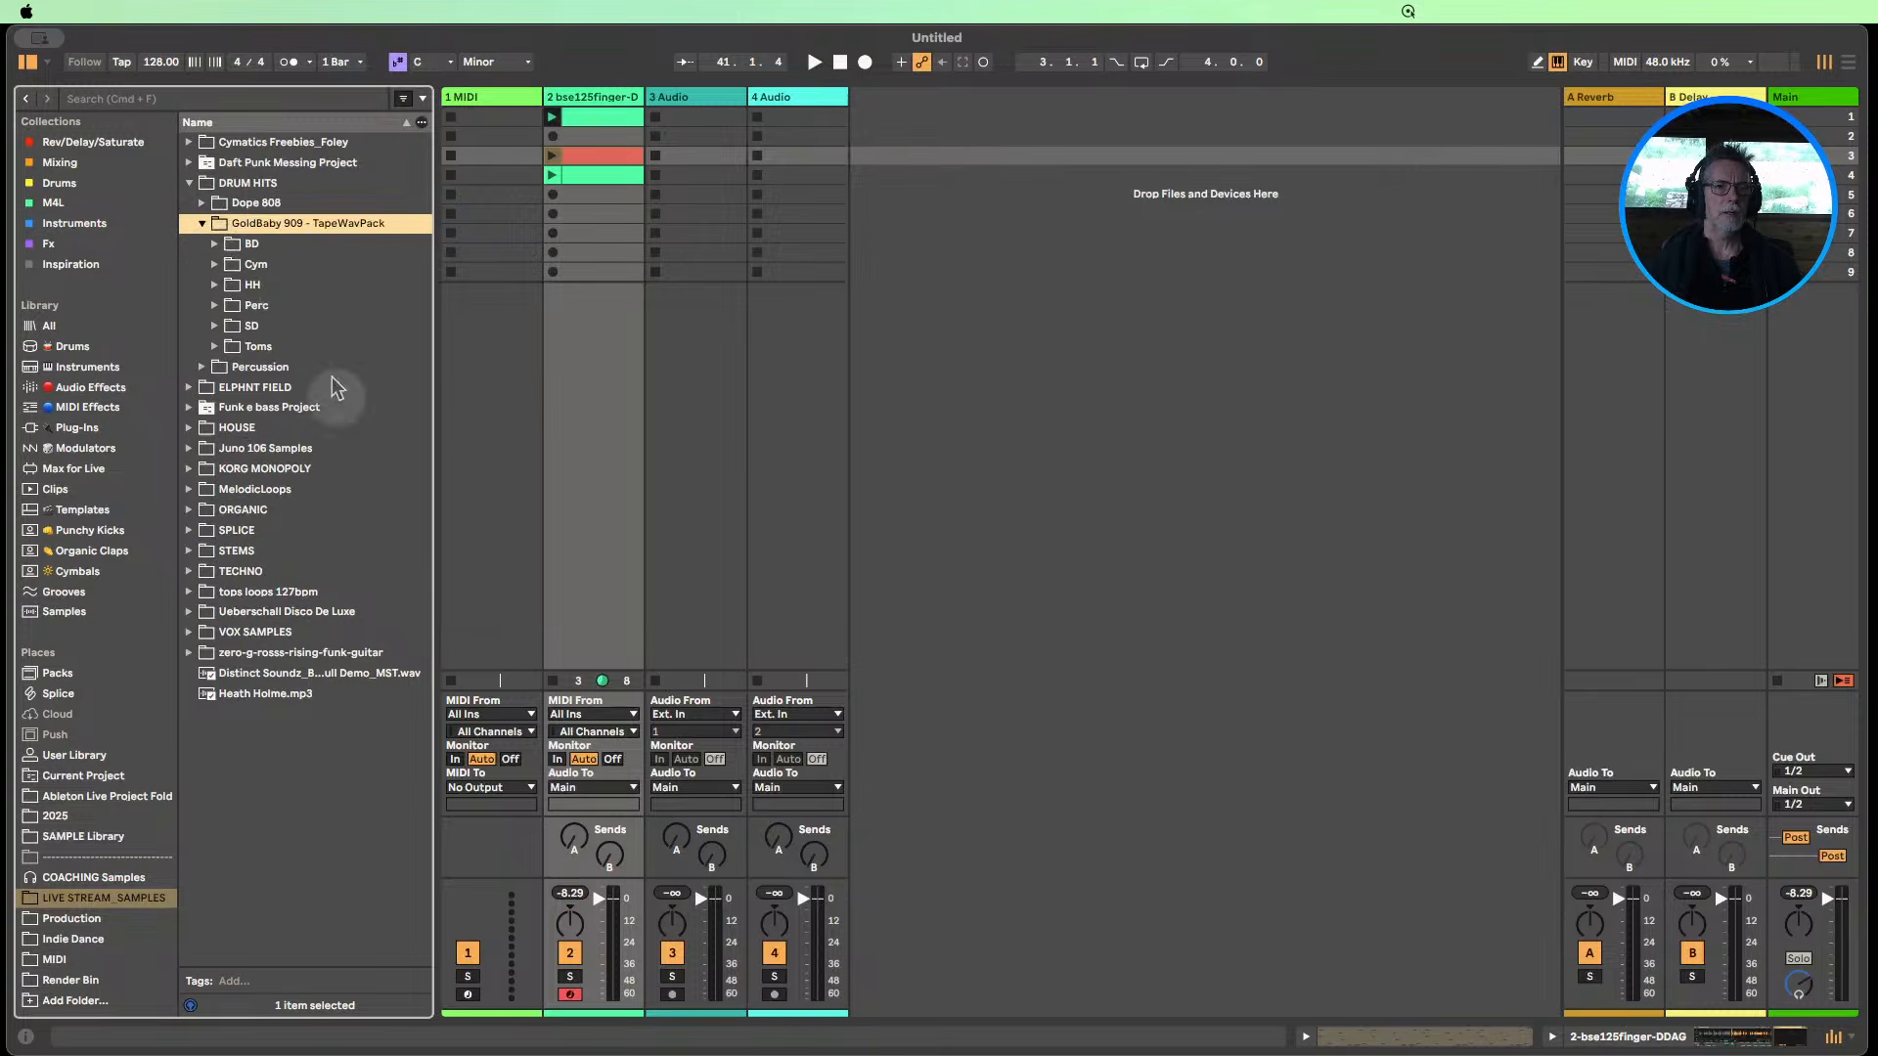
left_click(214, 244)
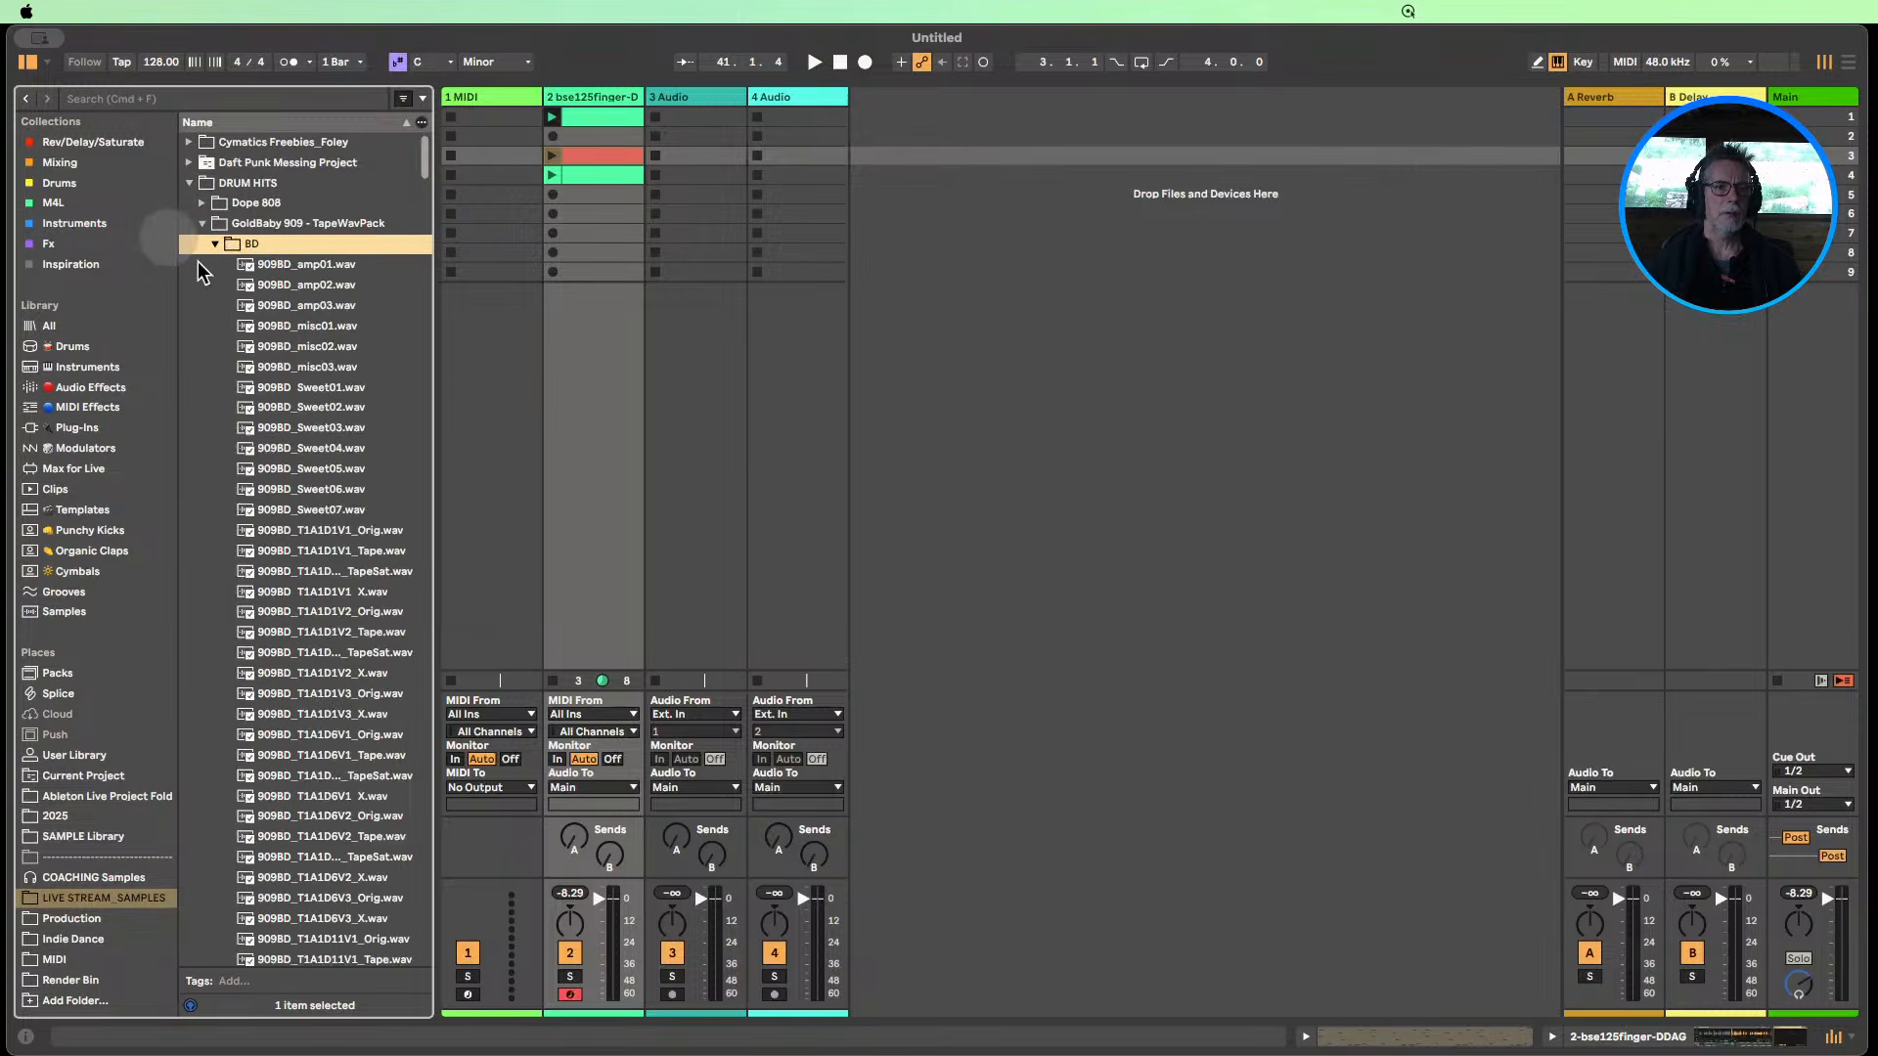
Audition the kick samples from 909BD_Sweet01.wav to 909BD_Sweet07.wav.
left_click(333, 390)
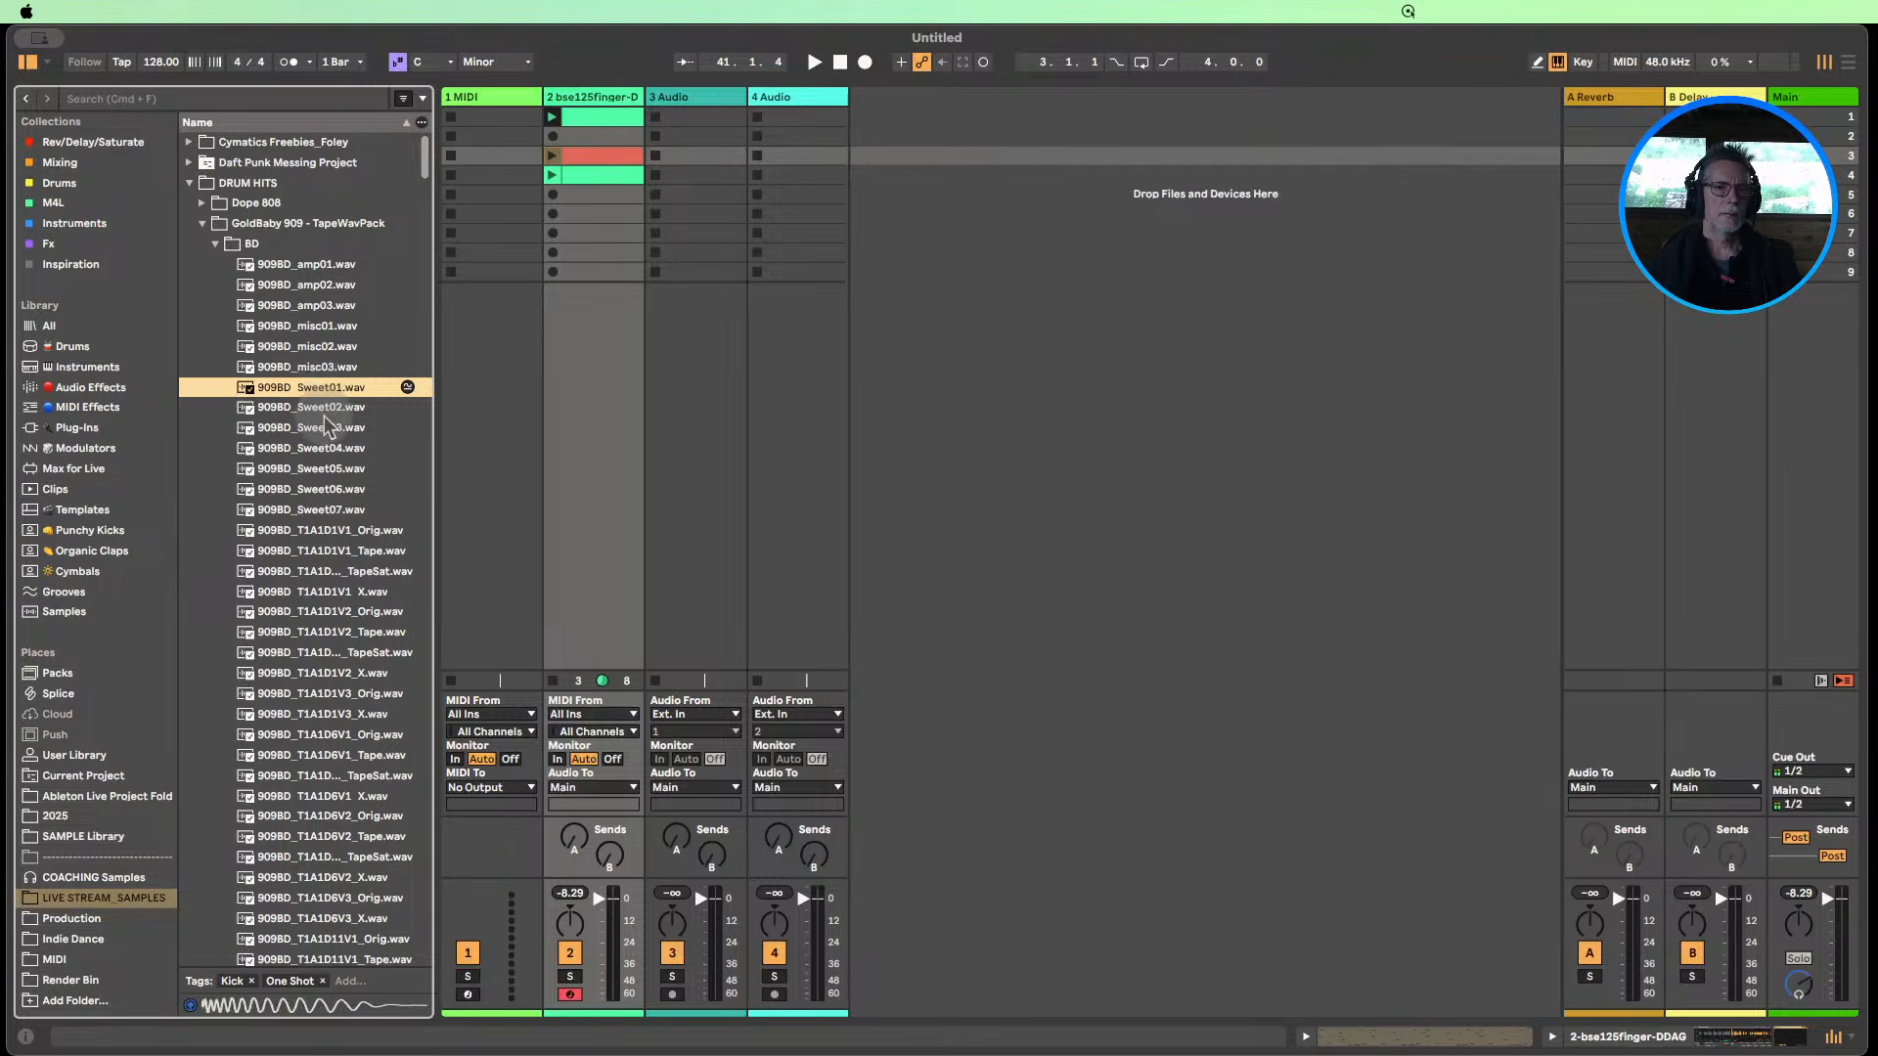
key("Down")
key("Down")
key("Down")
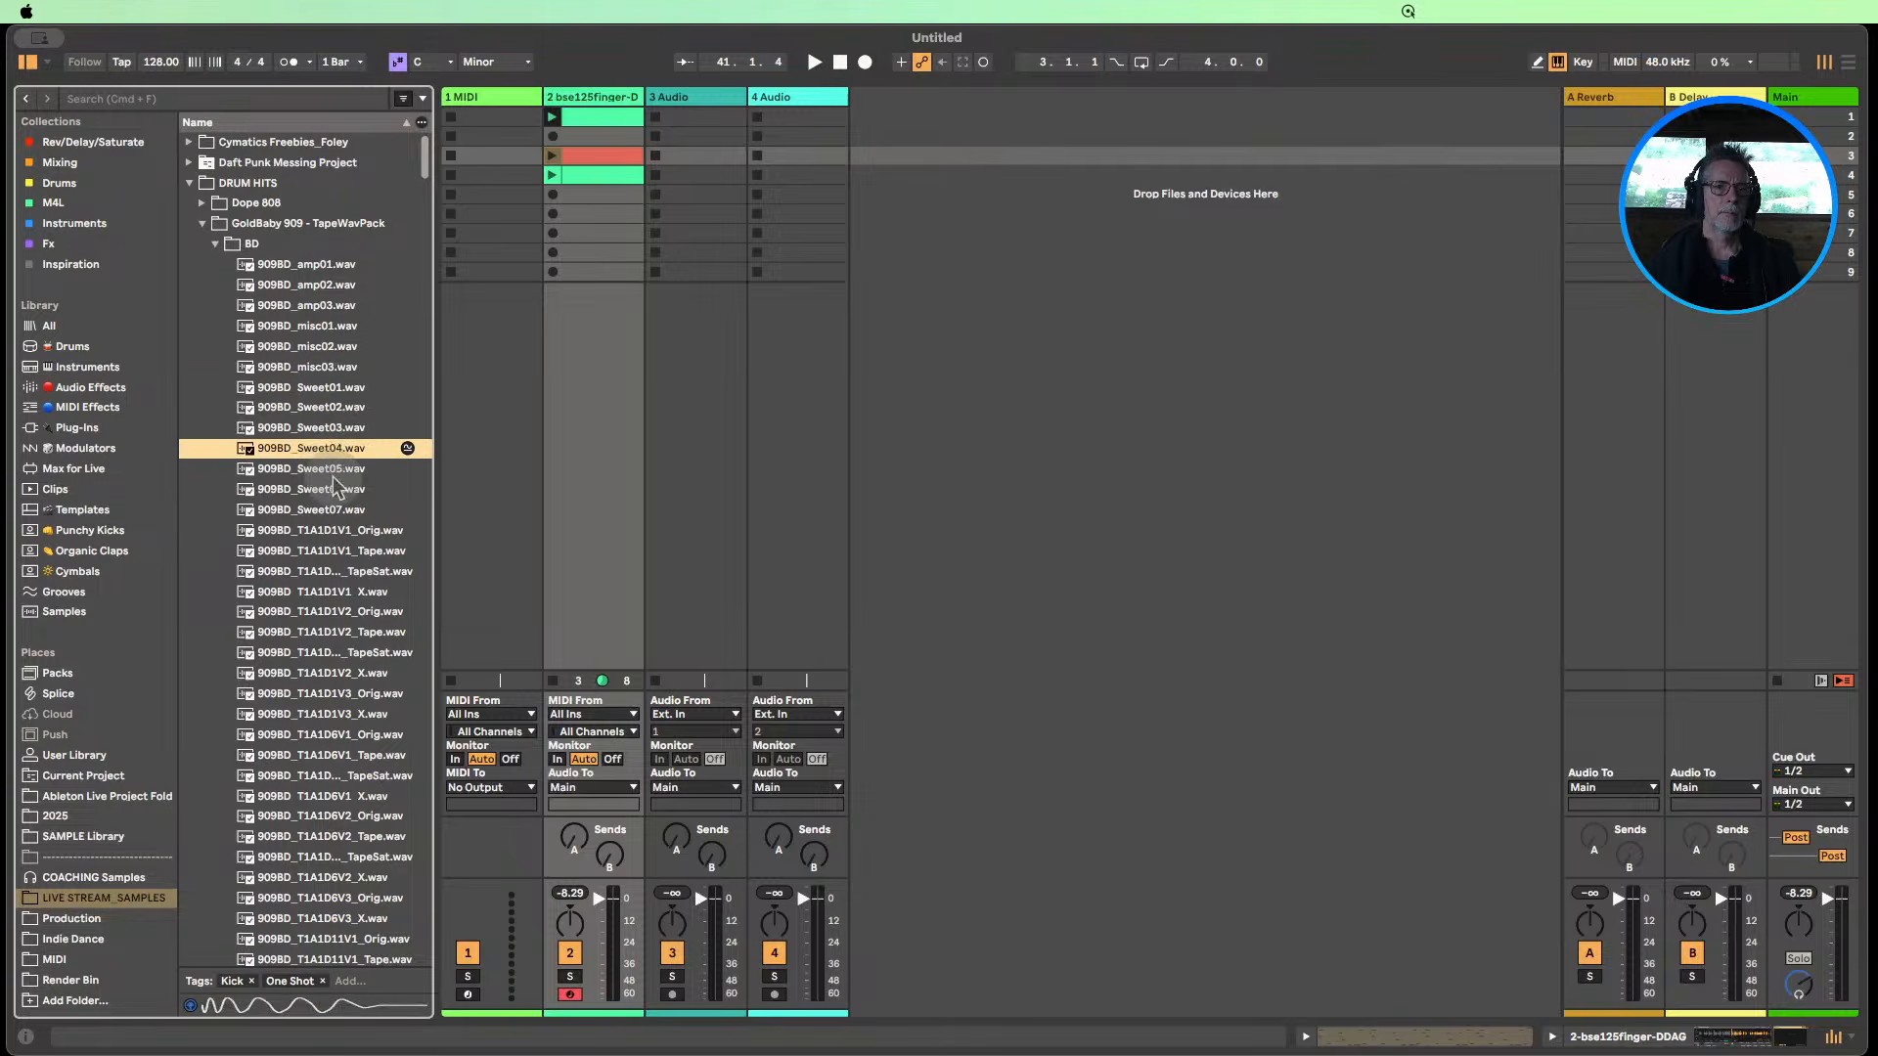
key("Down")
key("Down")
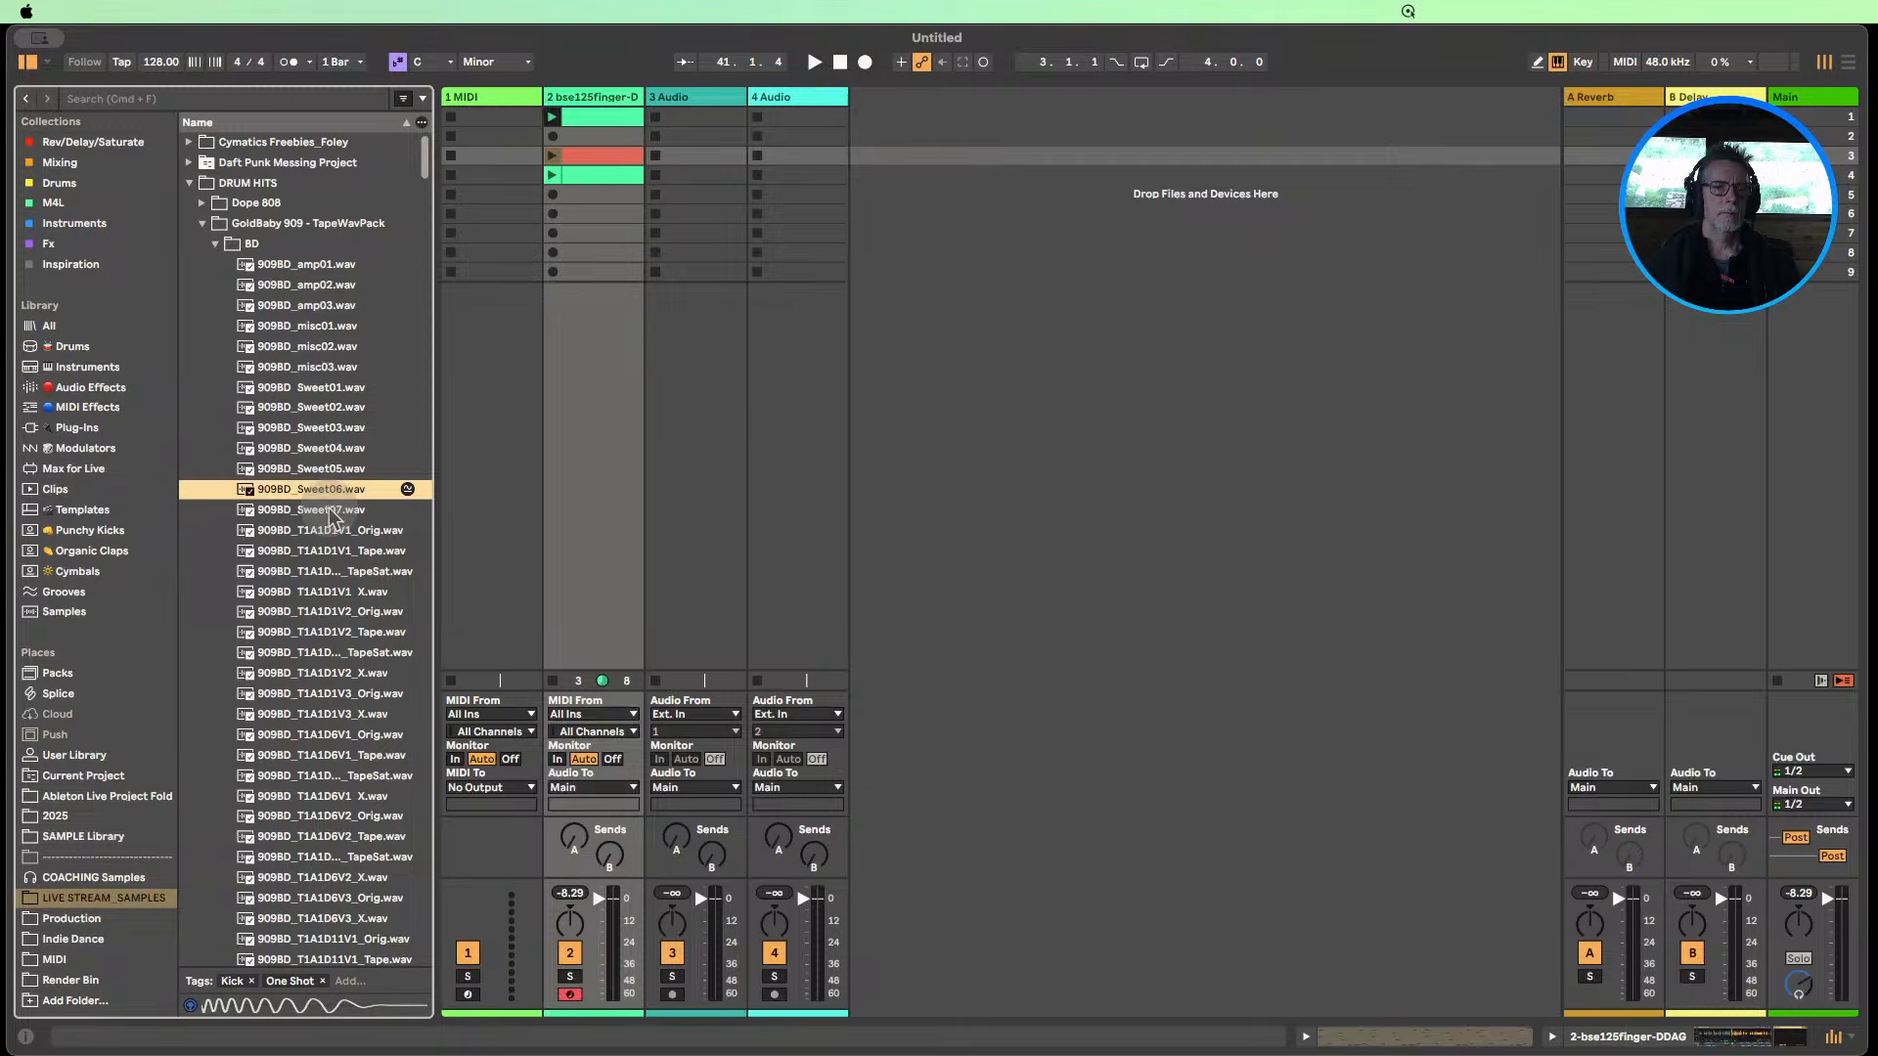
left_click(330, 509)
left_click(329, 473)
left_click(327, 492)
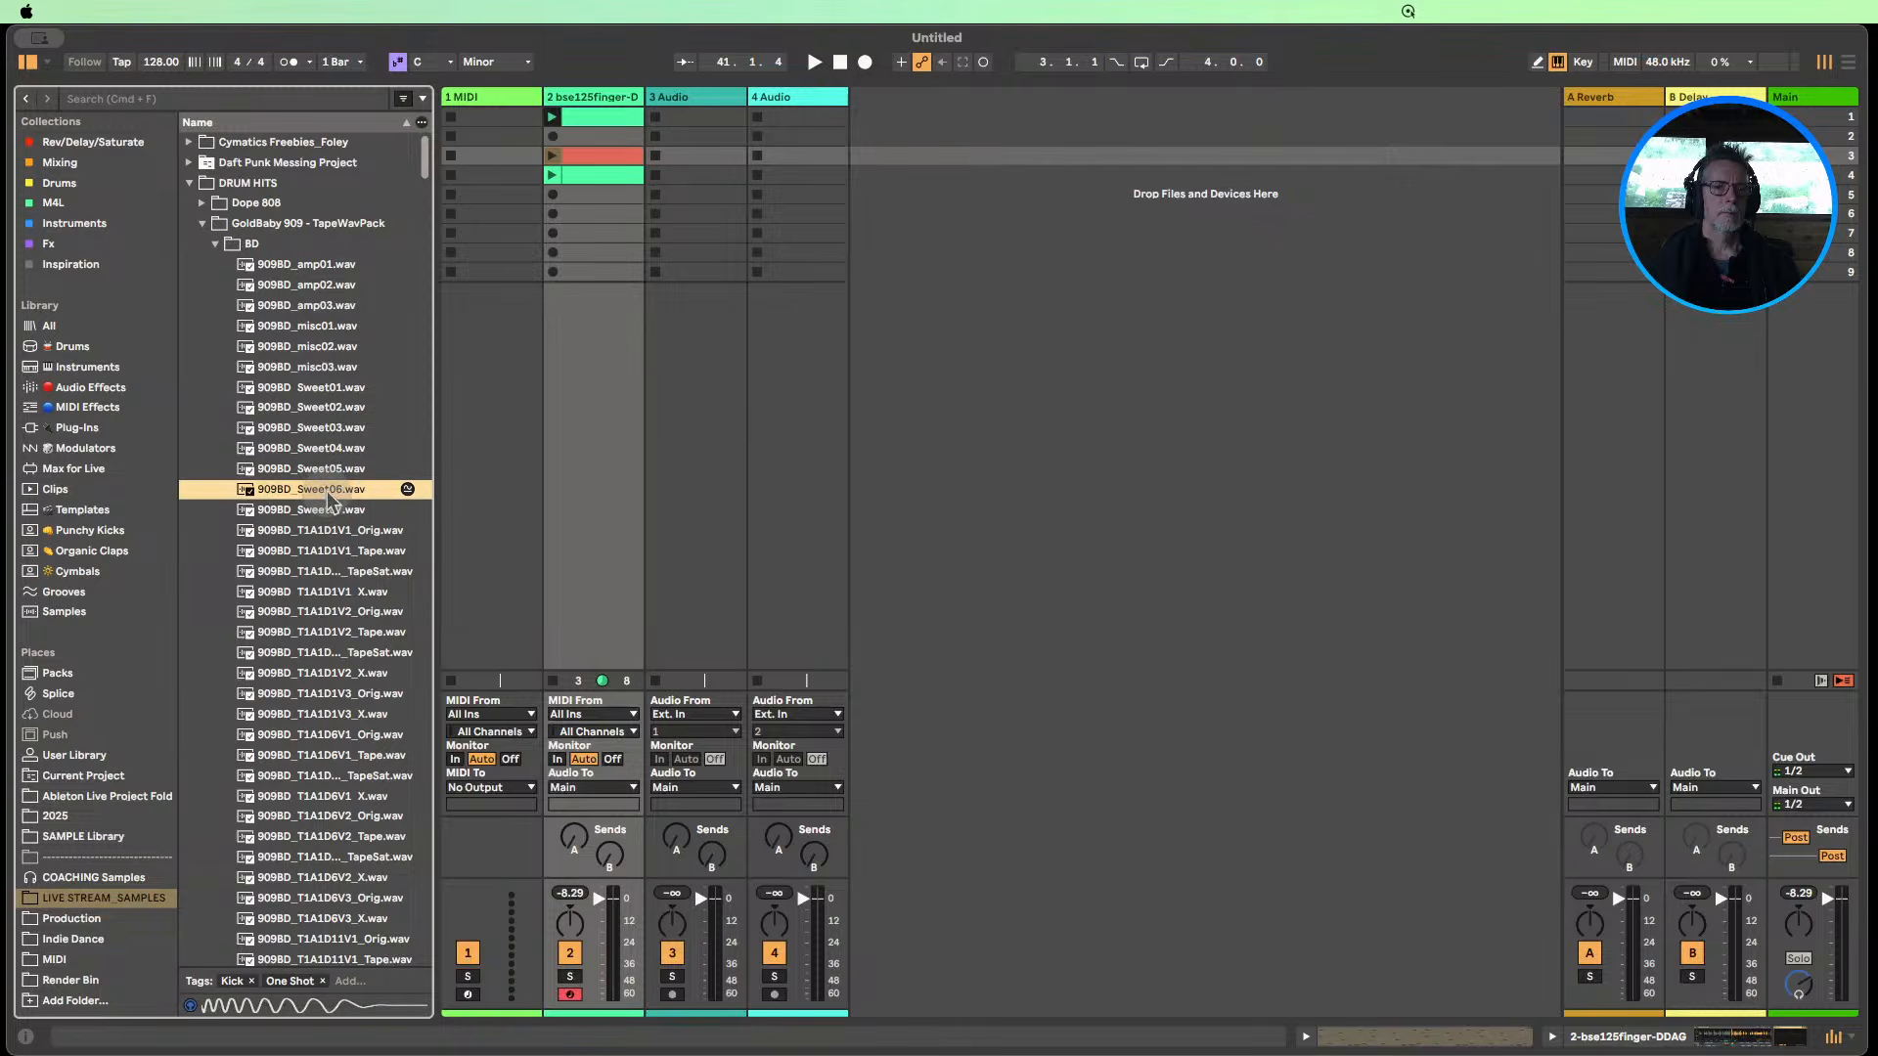
left_click(326, 472)
Load 909BD_Sweet01.wav onto the 1 MIDI track and create an empty one-bar clip in its first slot.
left_click(303, 388)
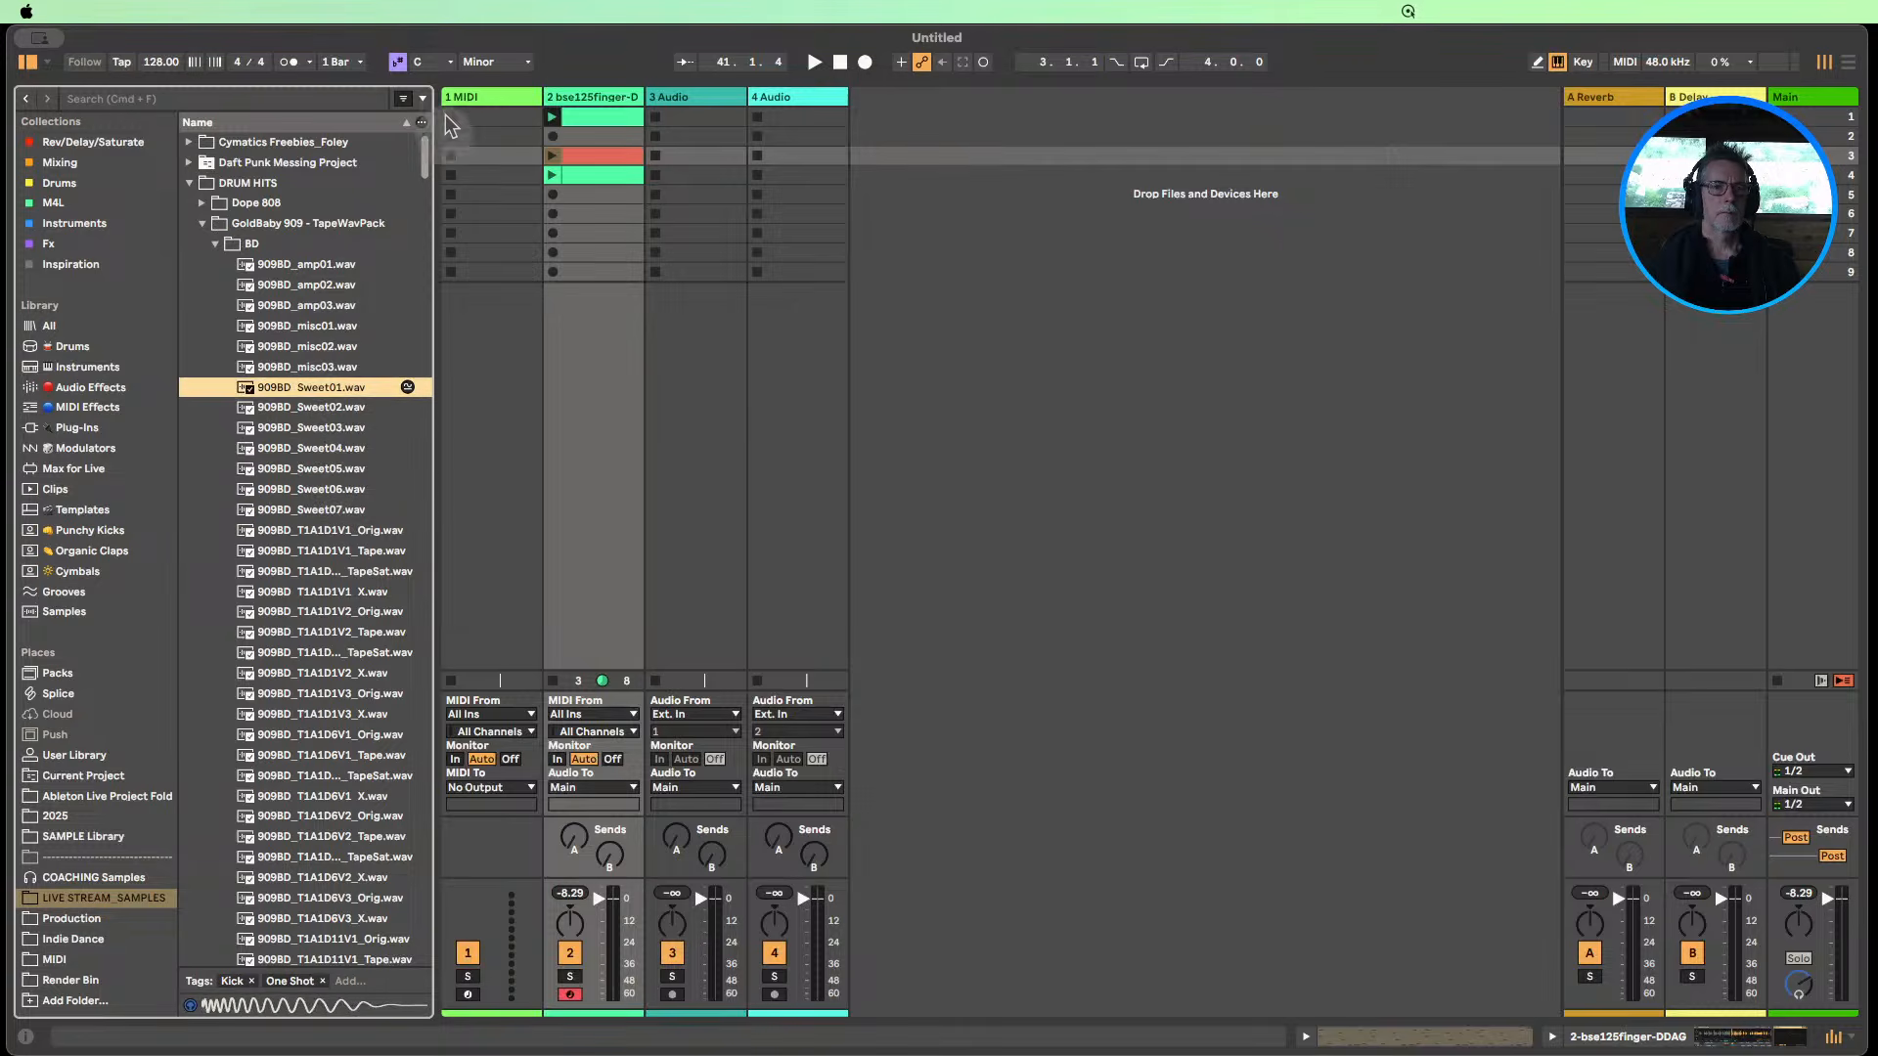
left_click_drag(450, 126, 451, 128)
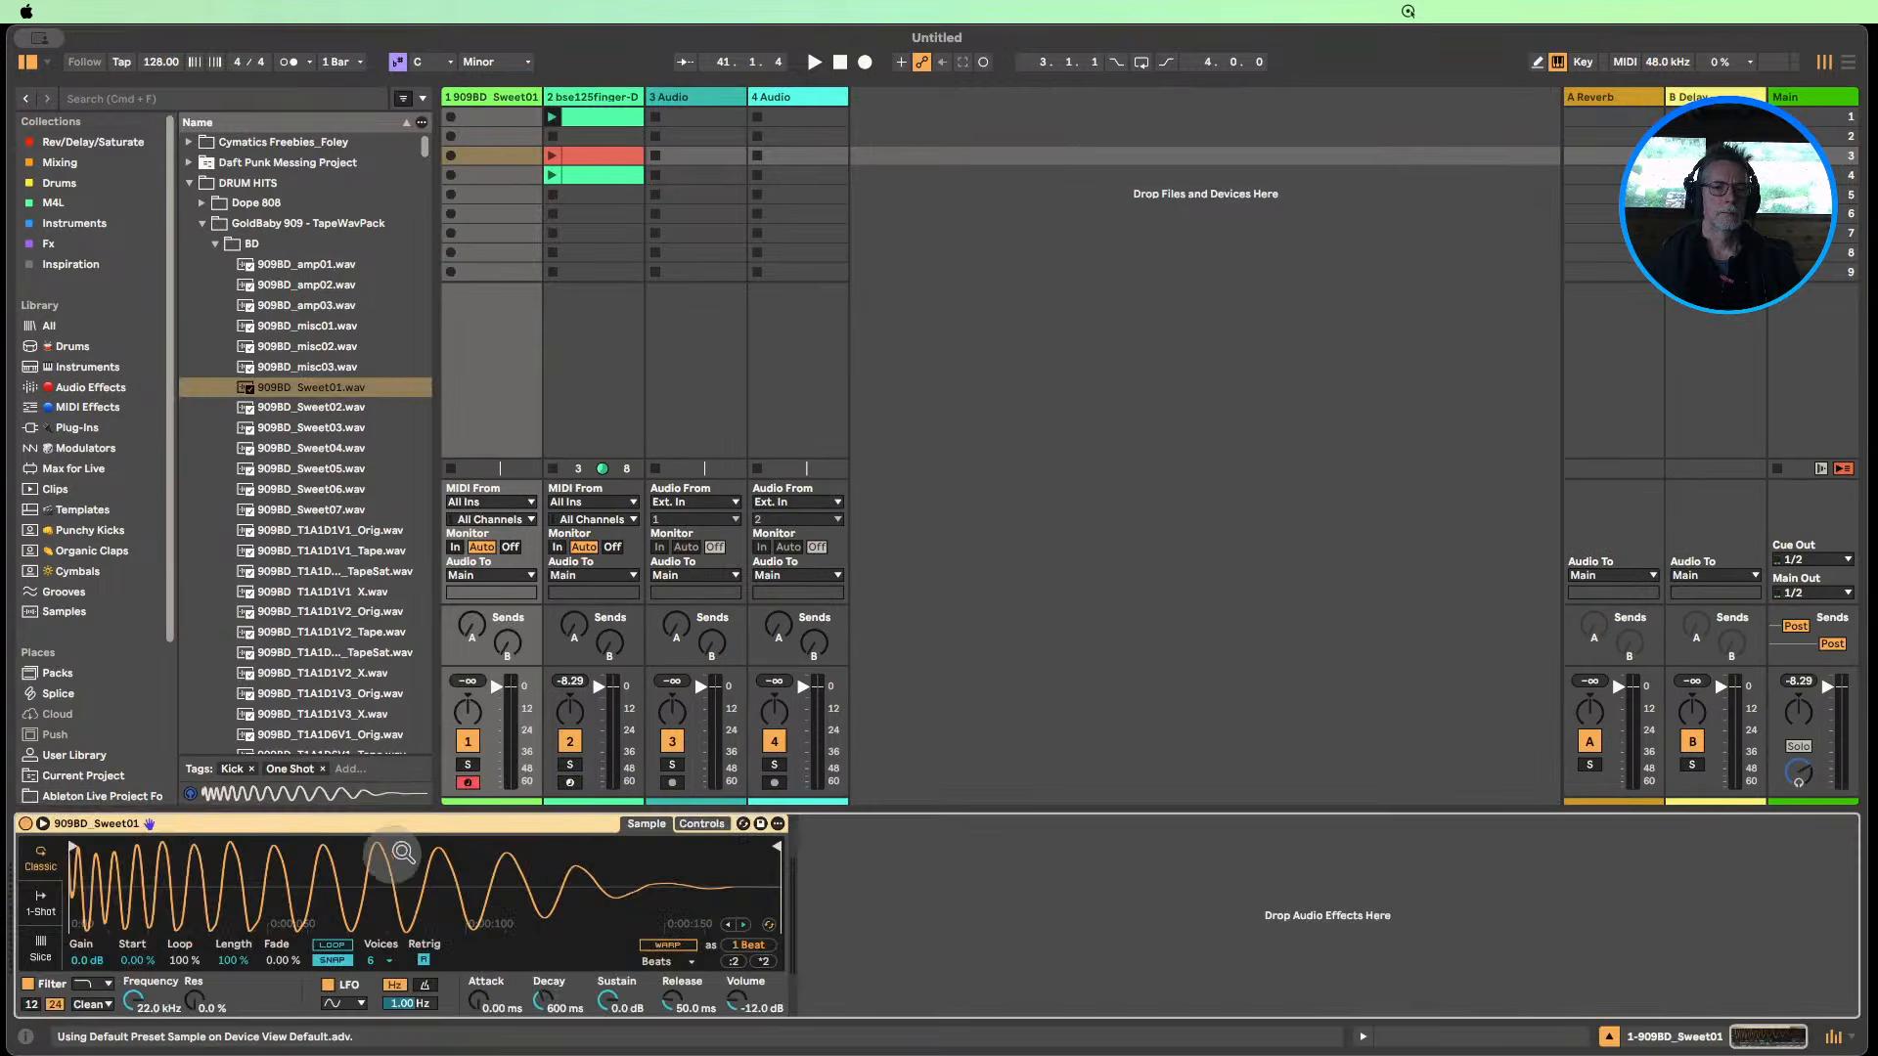
double_click(493, 116)
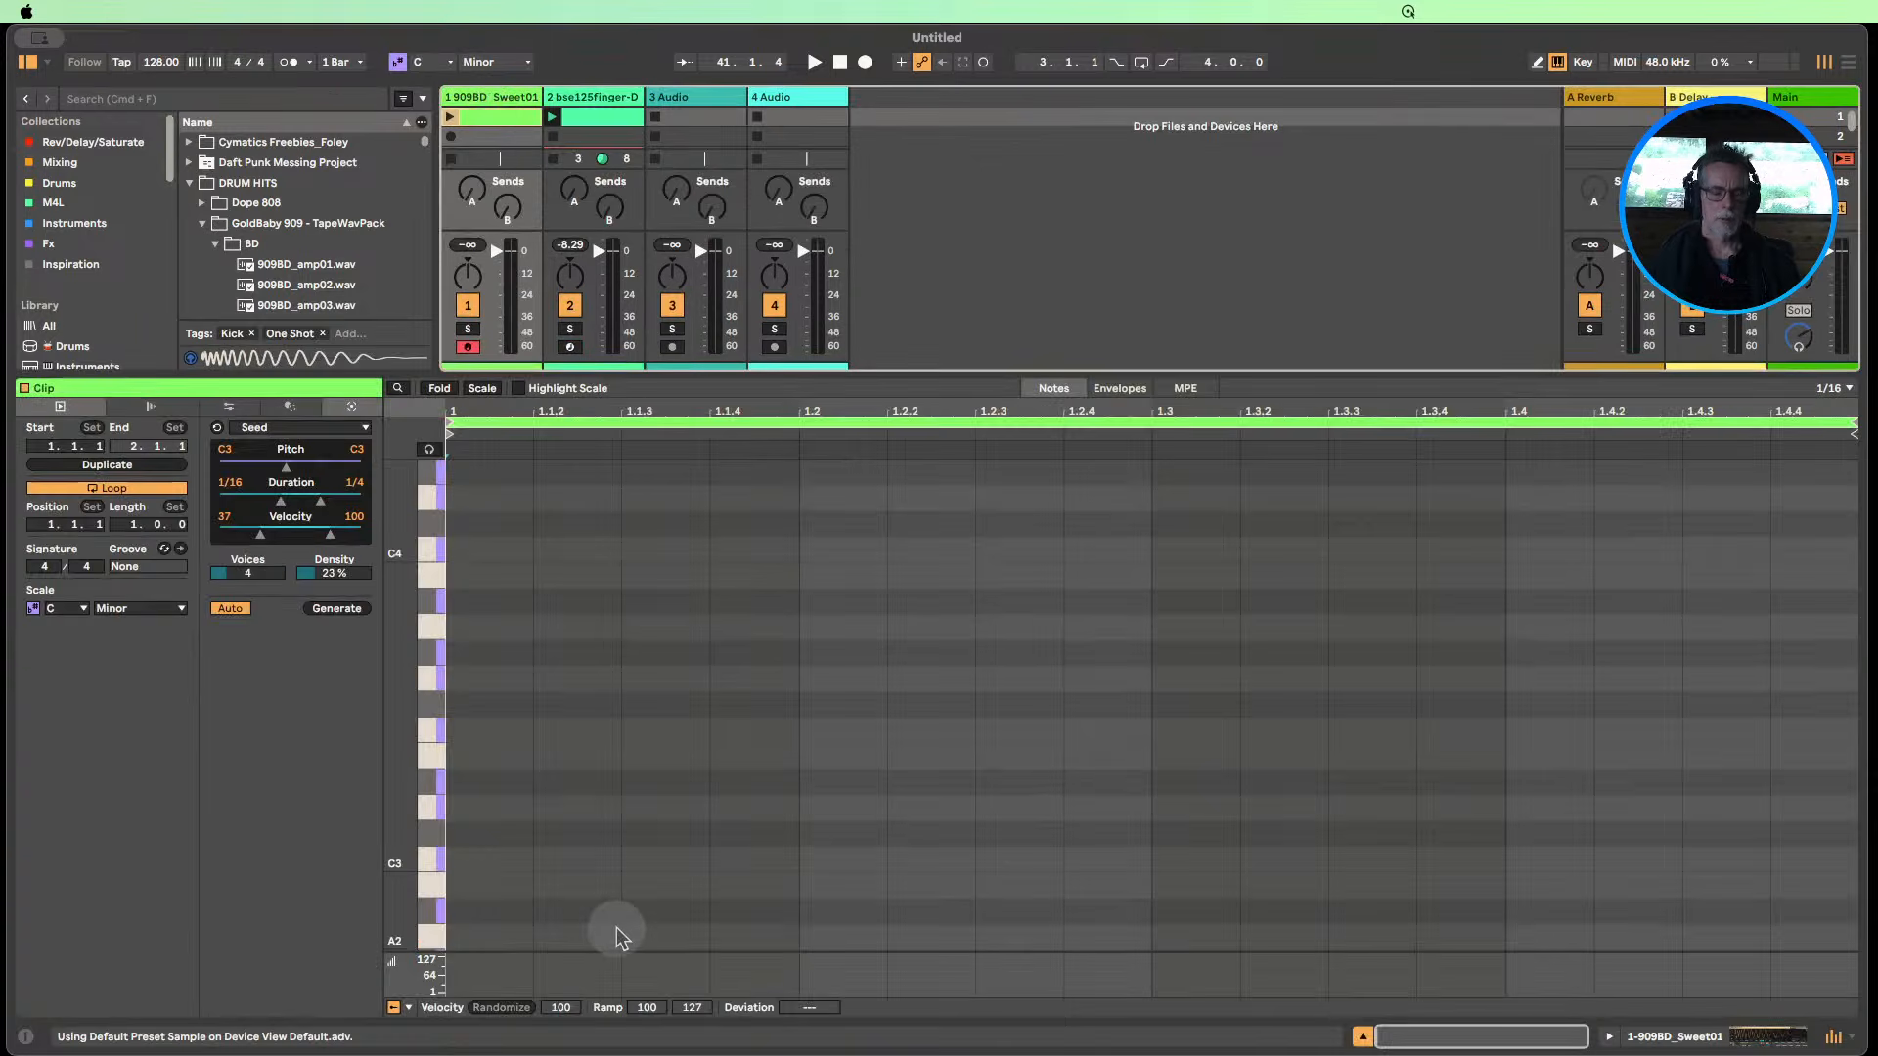
Draw a 1/16 C3 kick note on each of the four beats and play the kick clip with the bass.
left_click(499, 859)
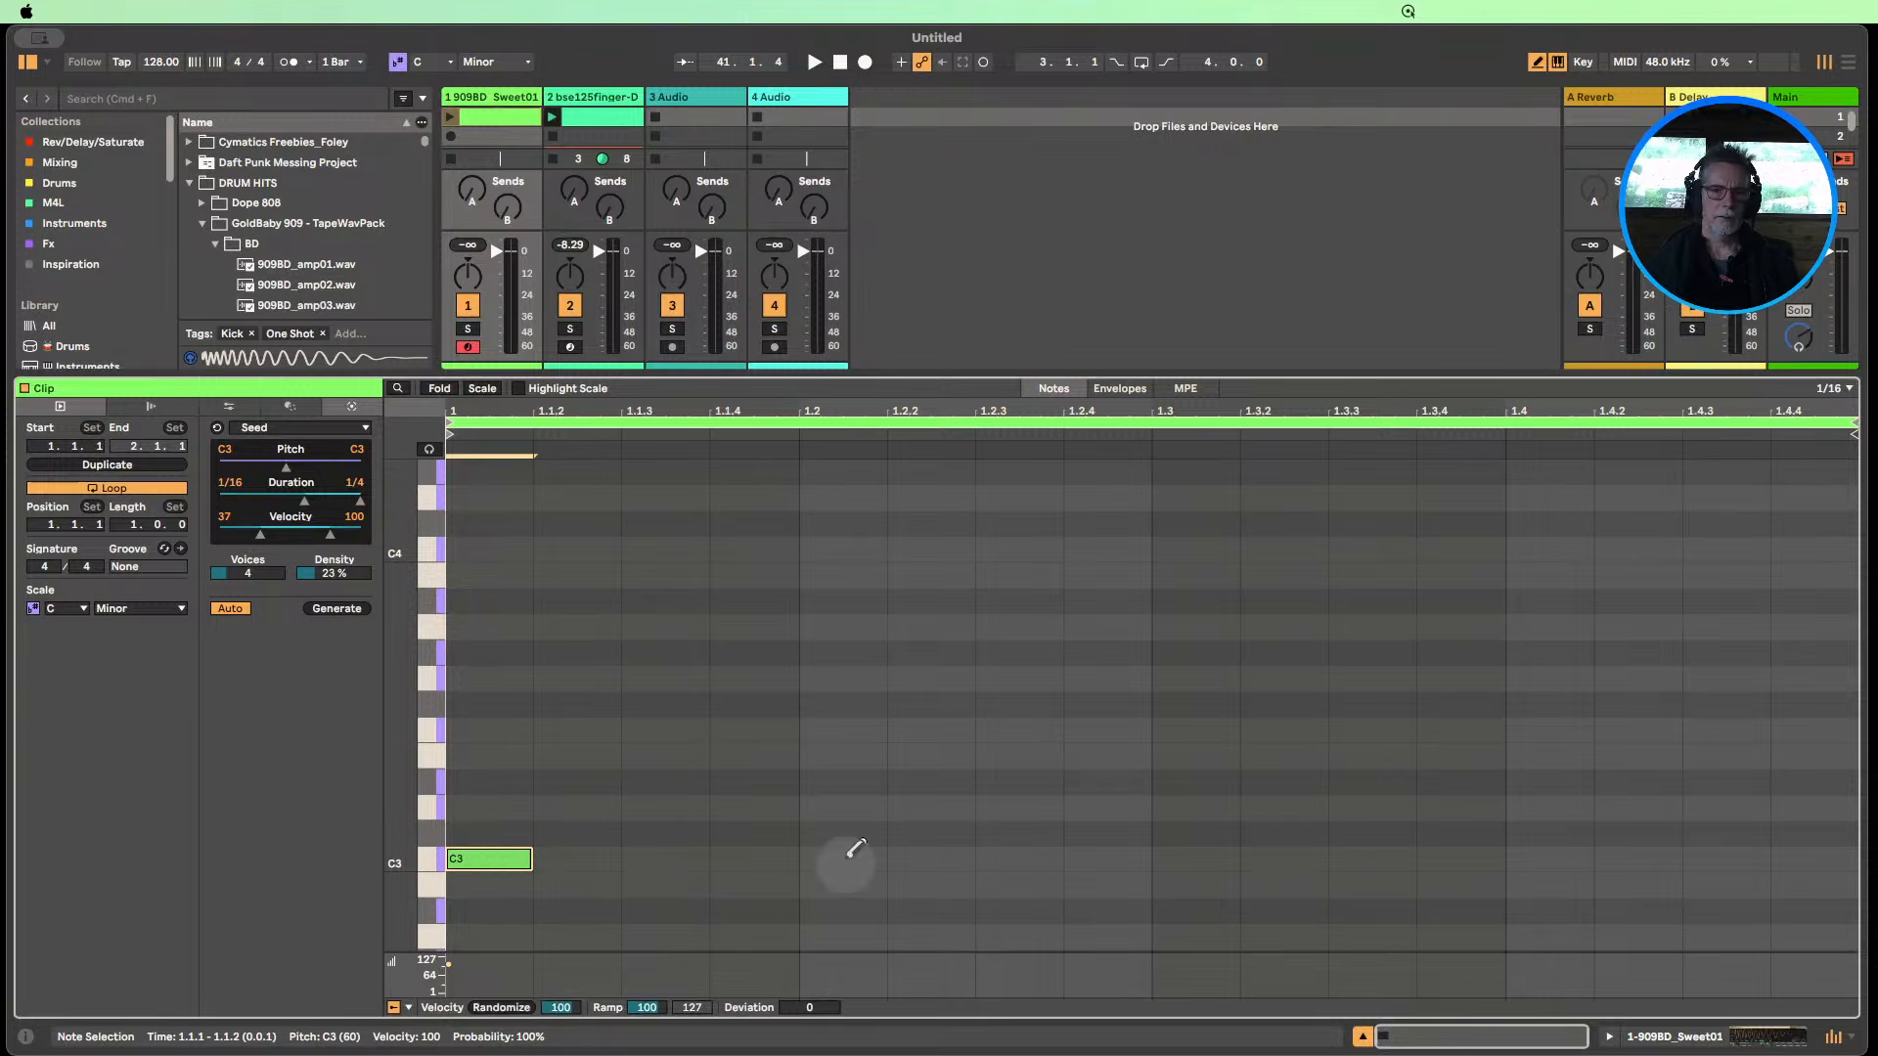
left_click(843, 859)
left_click(1187, 857)
left_click(1570, 856)
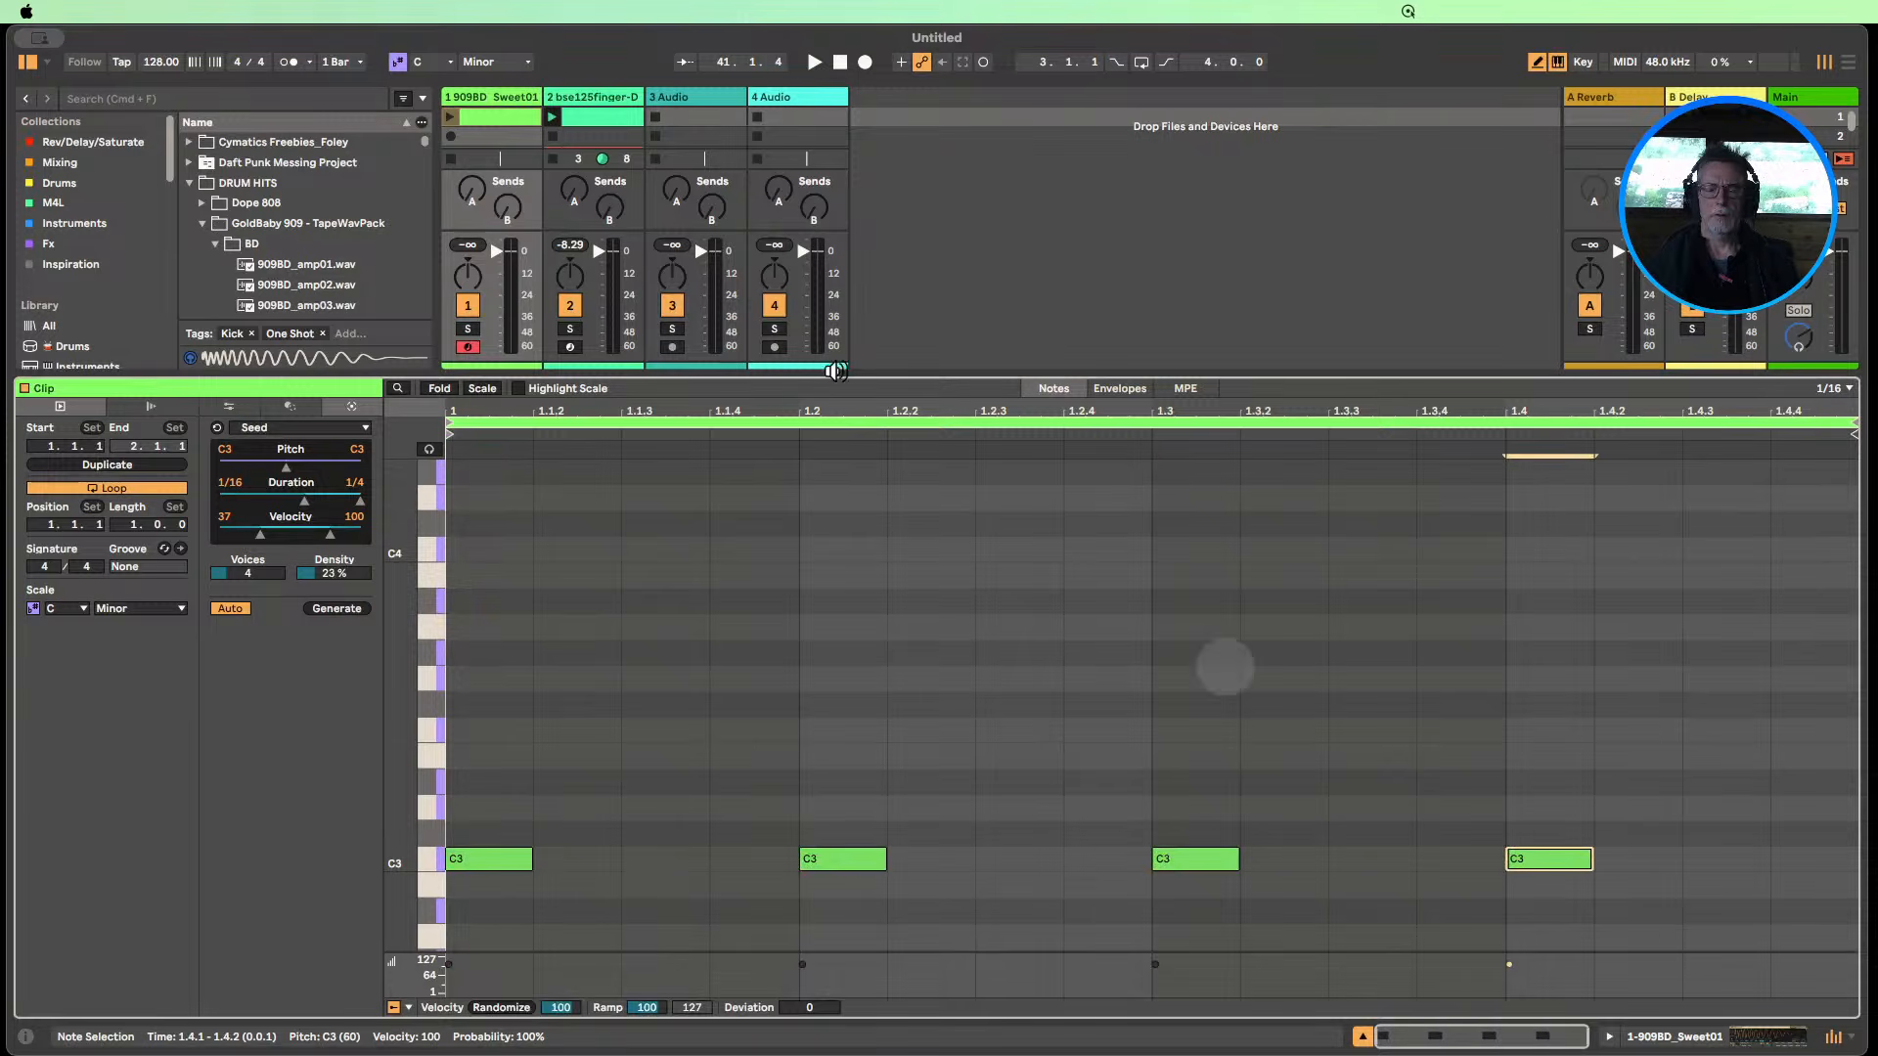
left_click(453, 115)
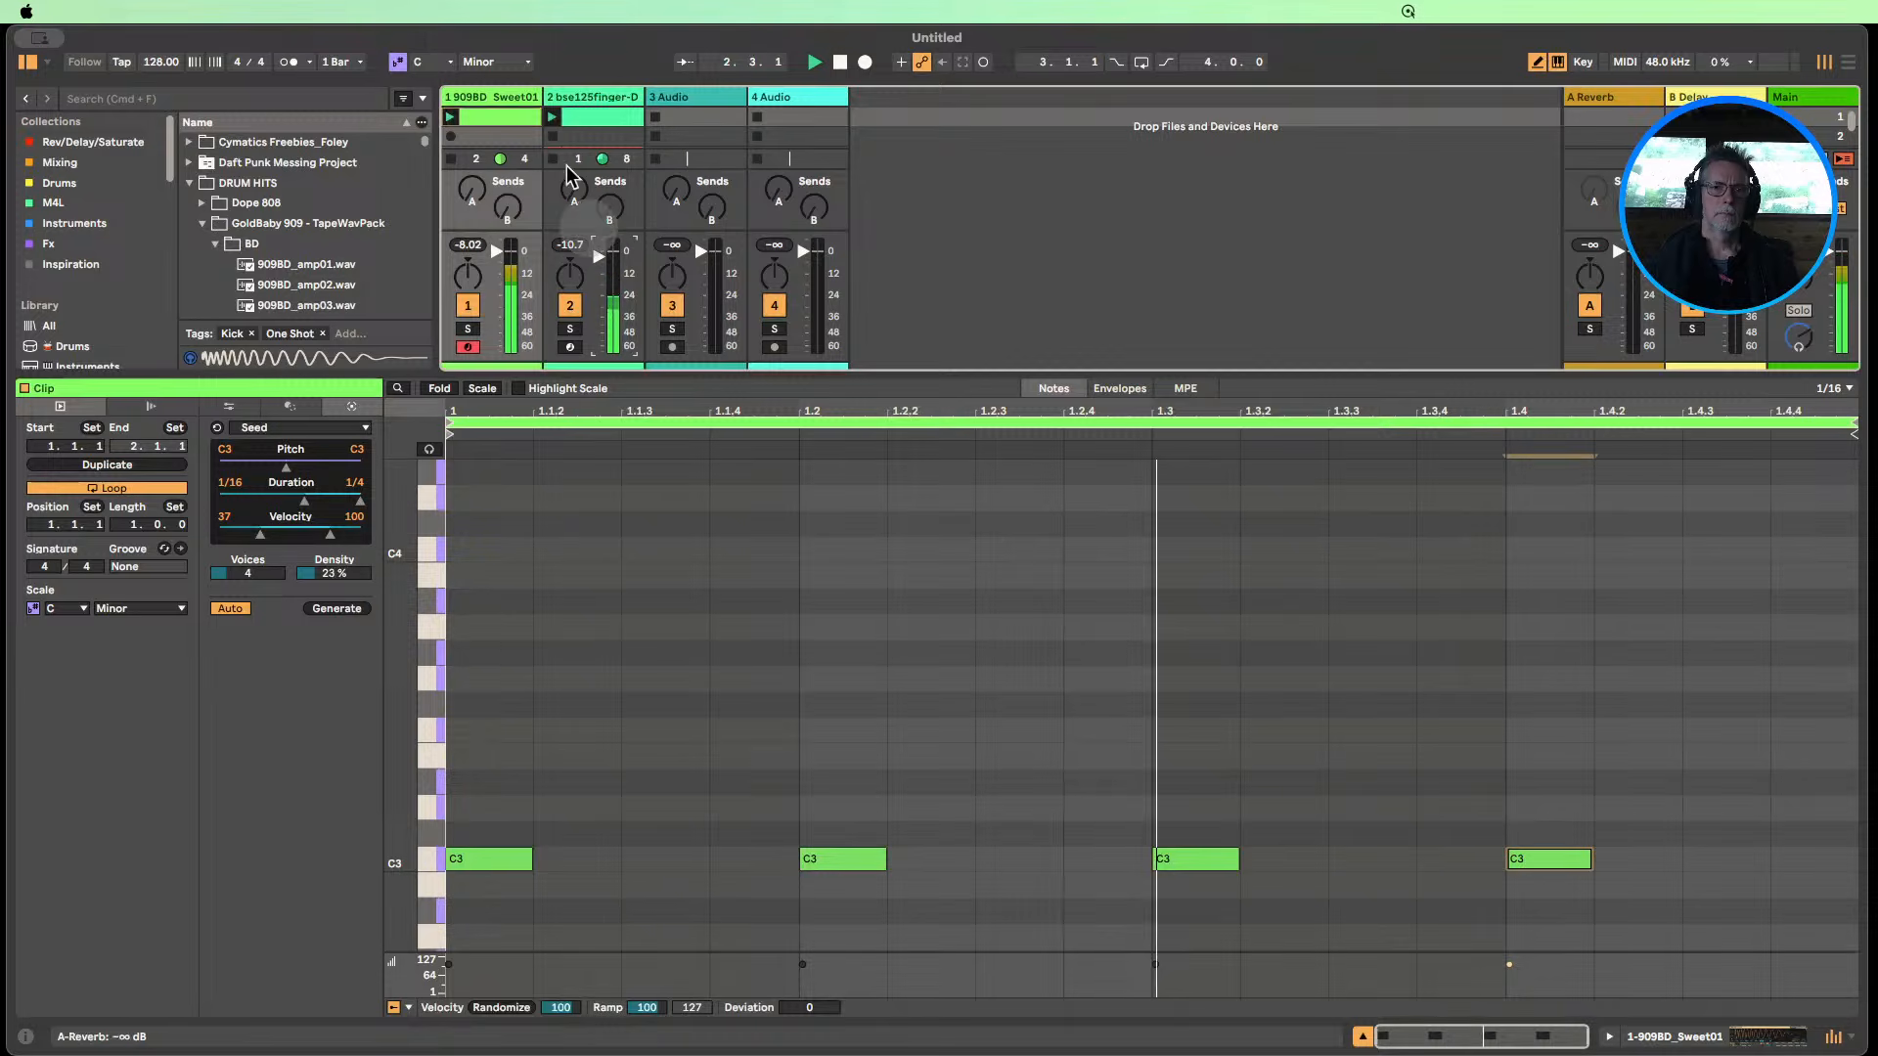
Select the bass track, collapse its Tuner device and show the sample waveform in Simpler.
left_click(583, 98)
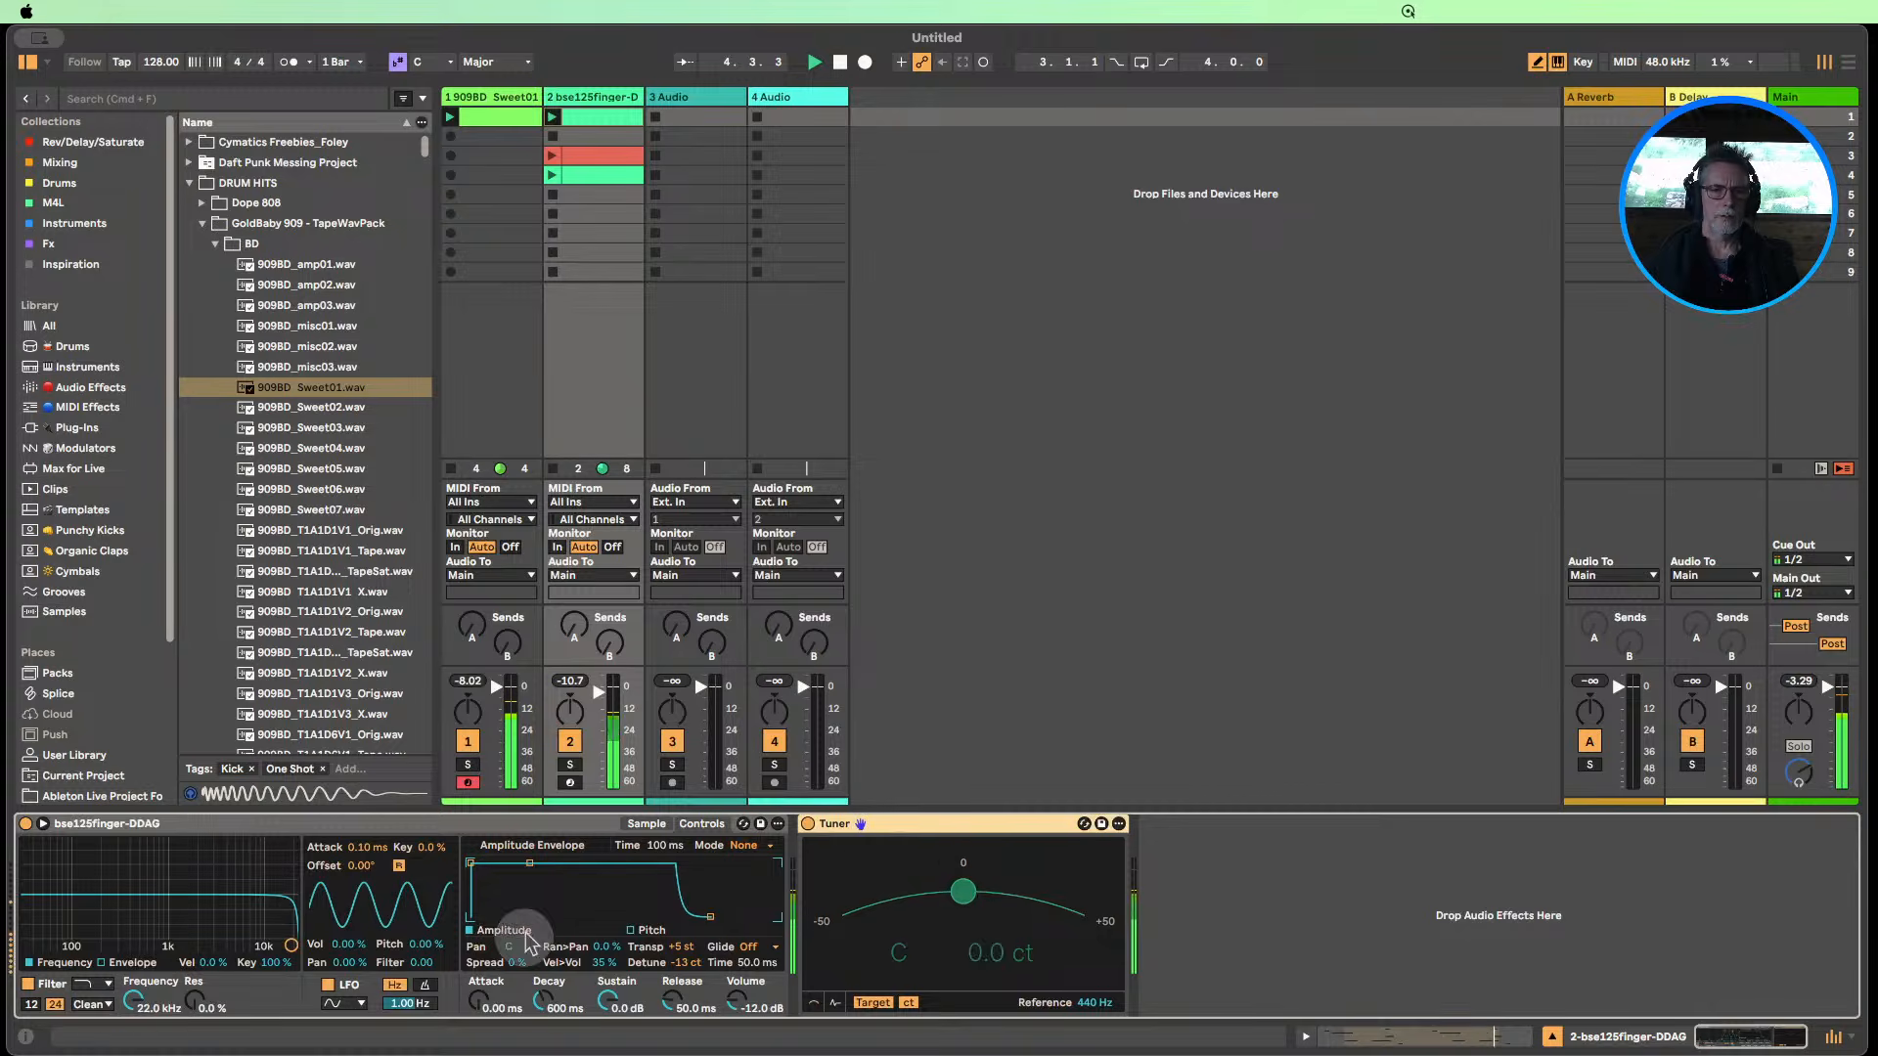
double_click(891, 826)
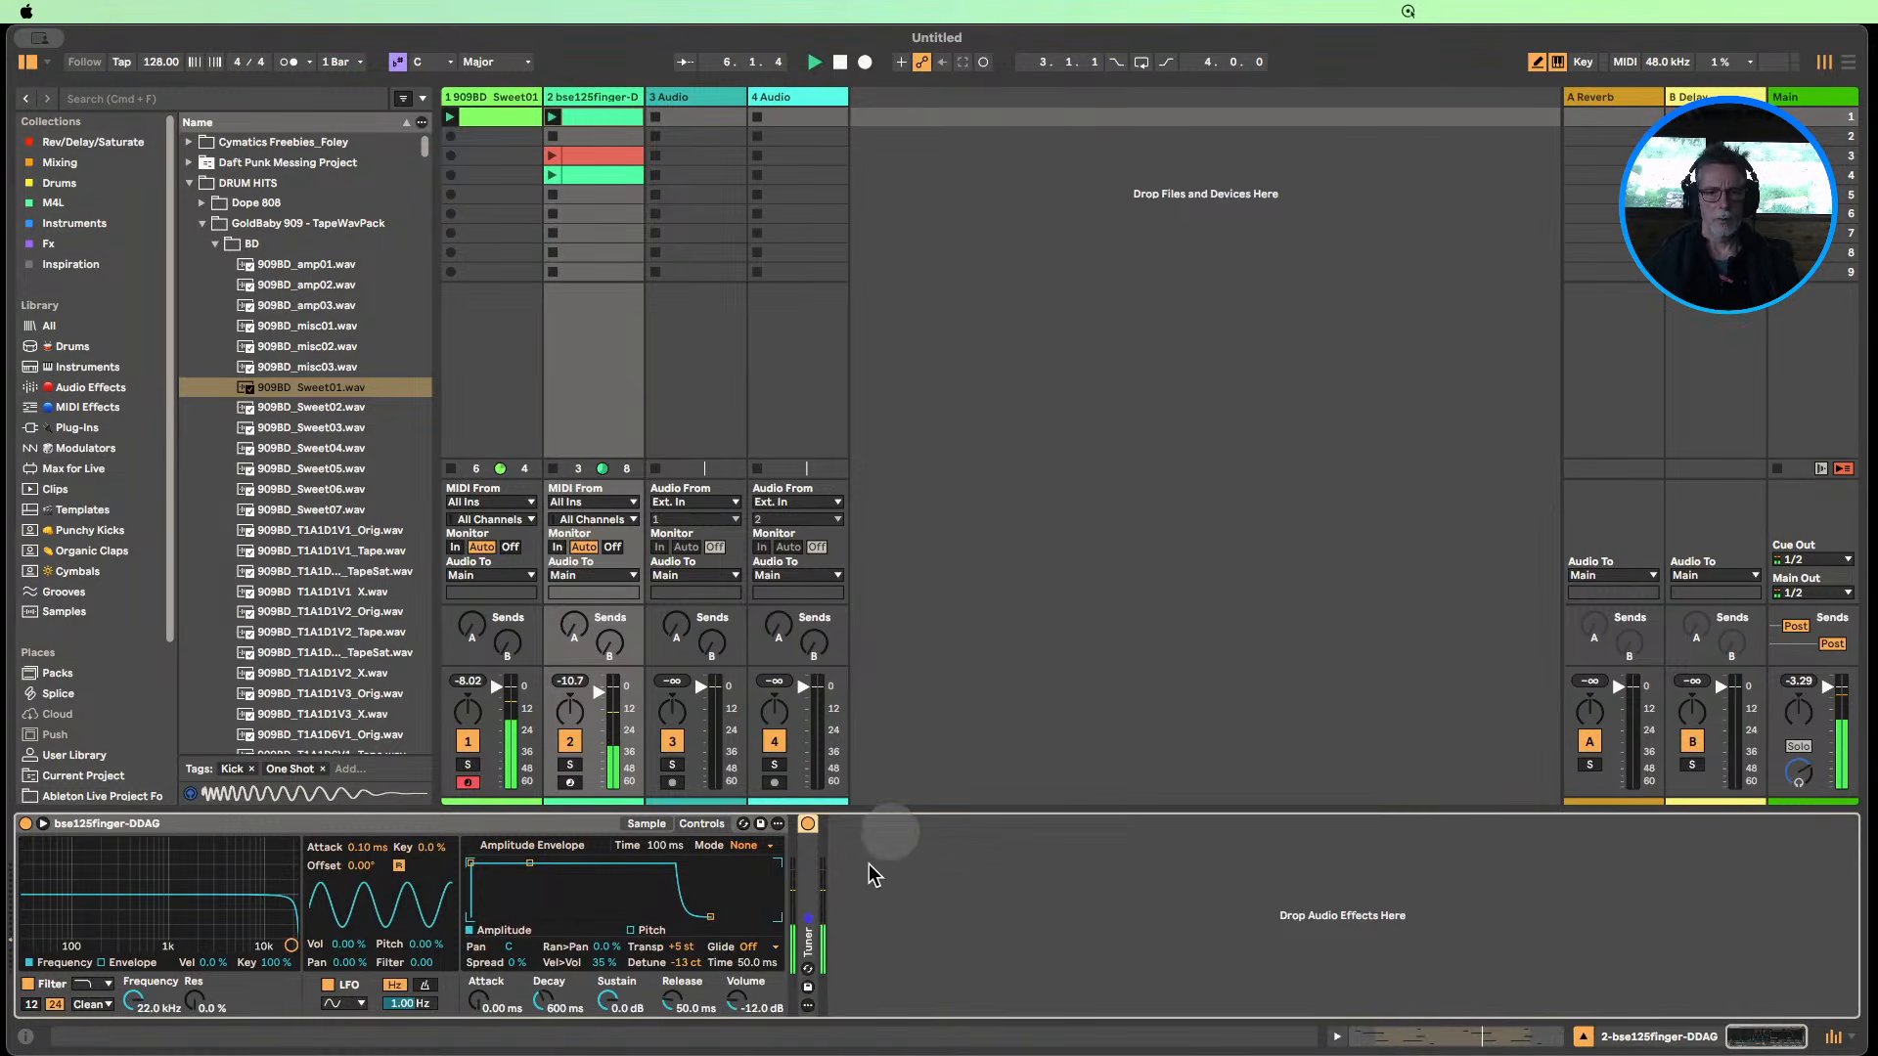
left_click(646, 824)
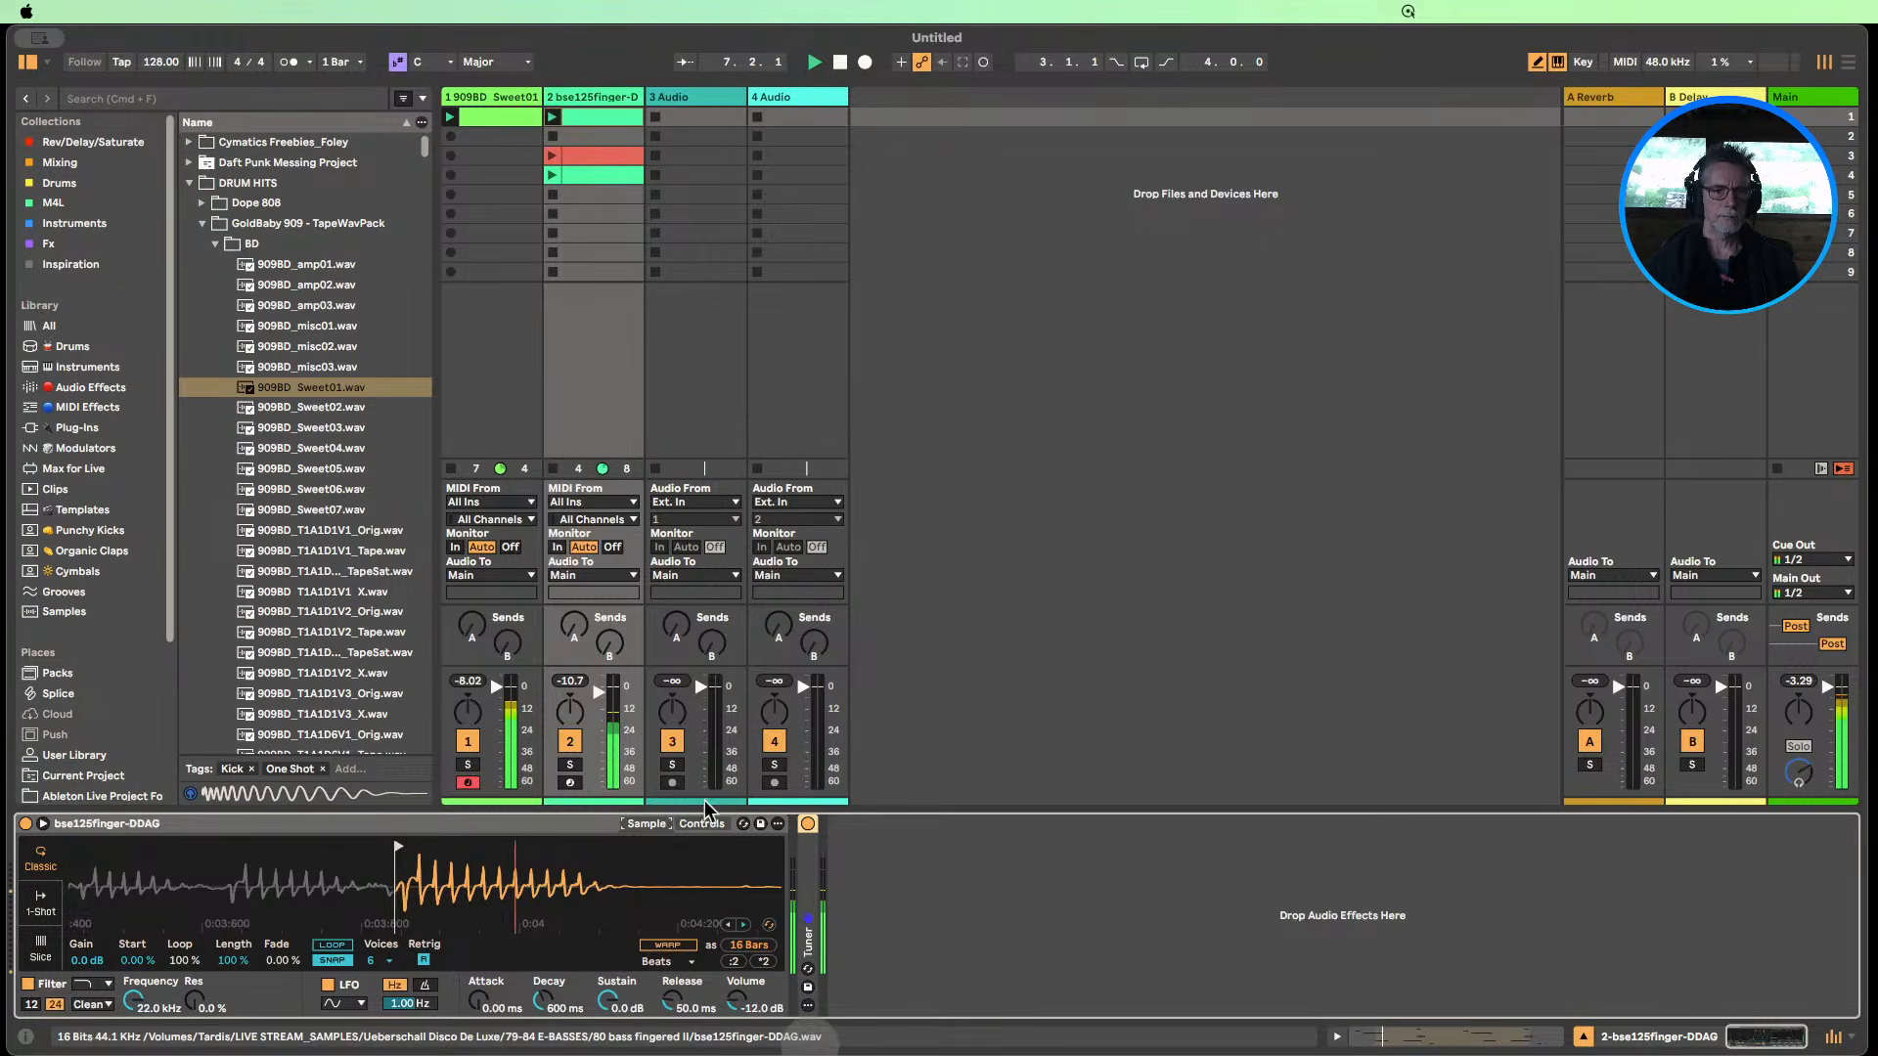
Open the bass clip's notes, duplicate its loop to four bars and relaunch the clip.
double_click(611, 118)
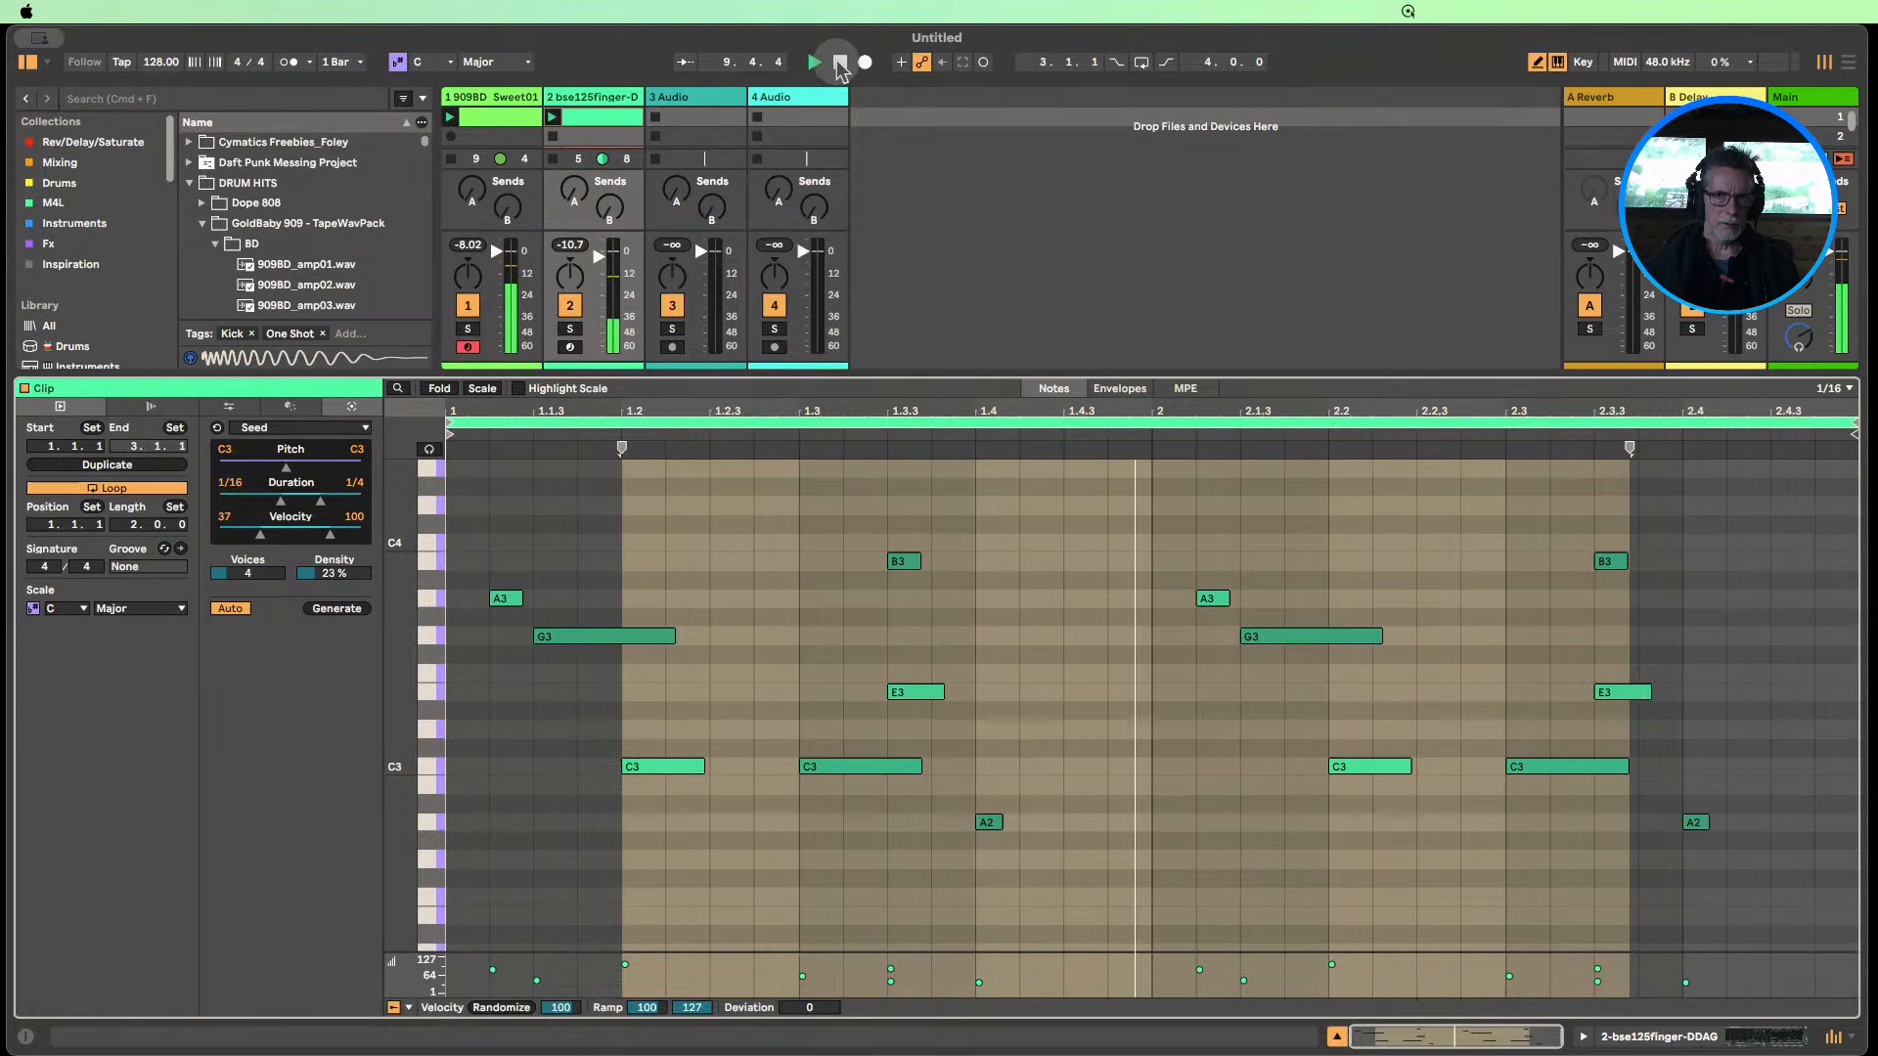
key("space")
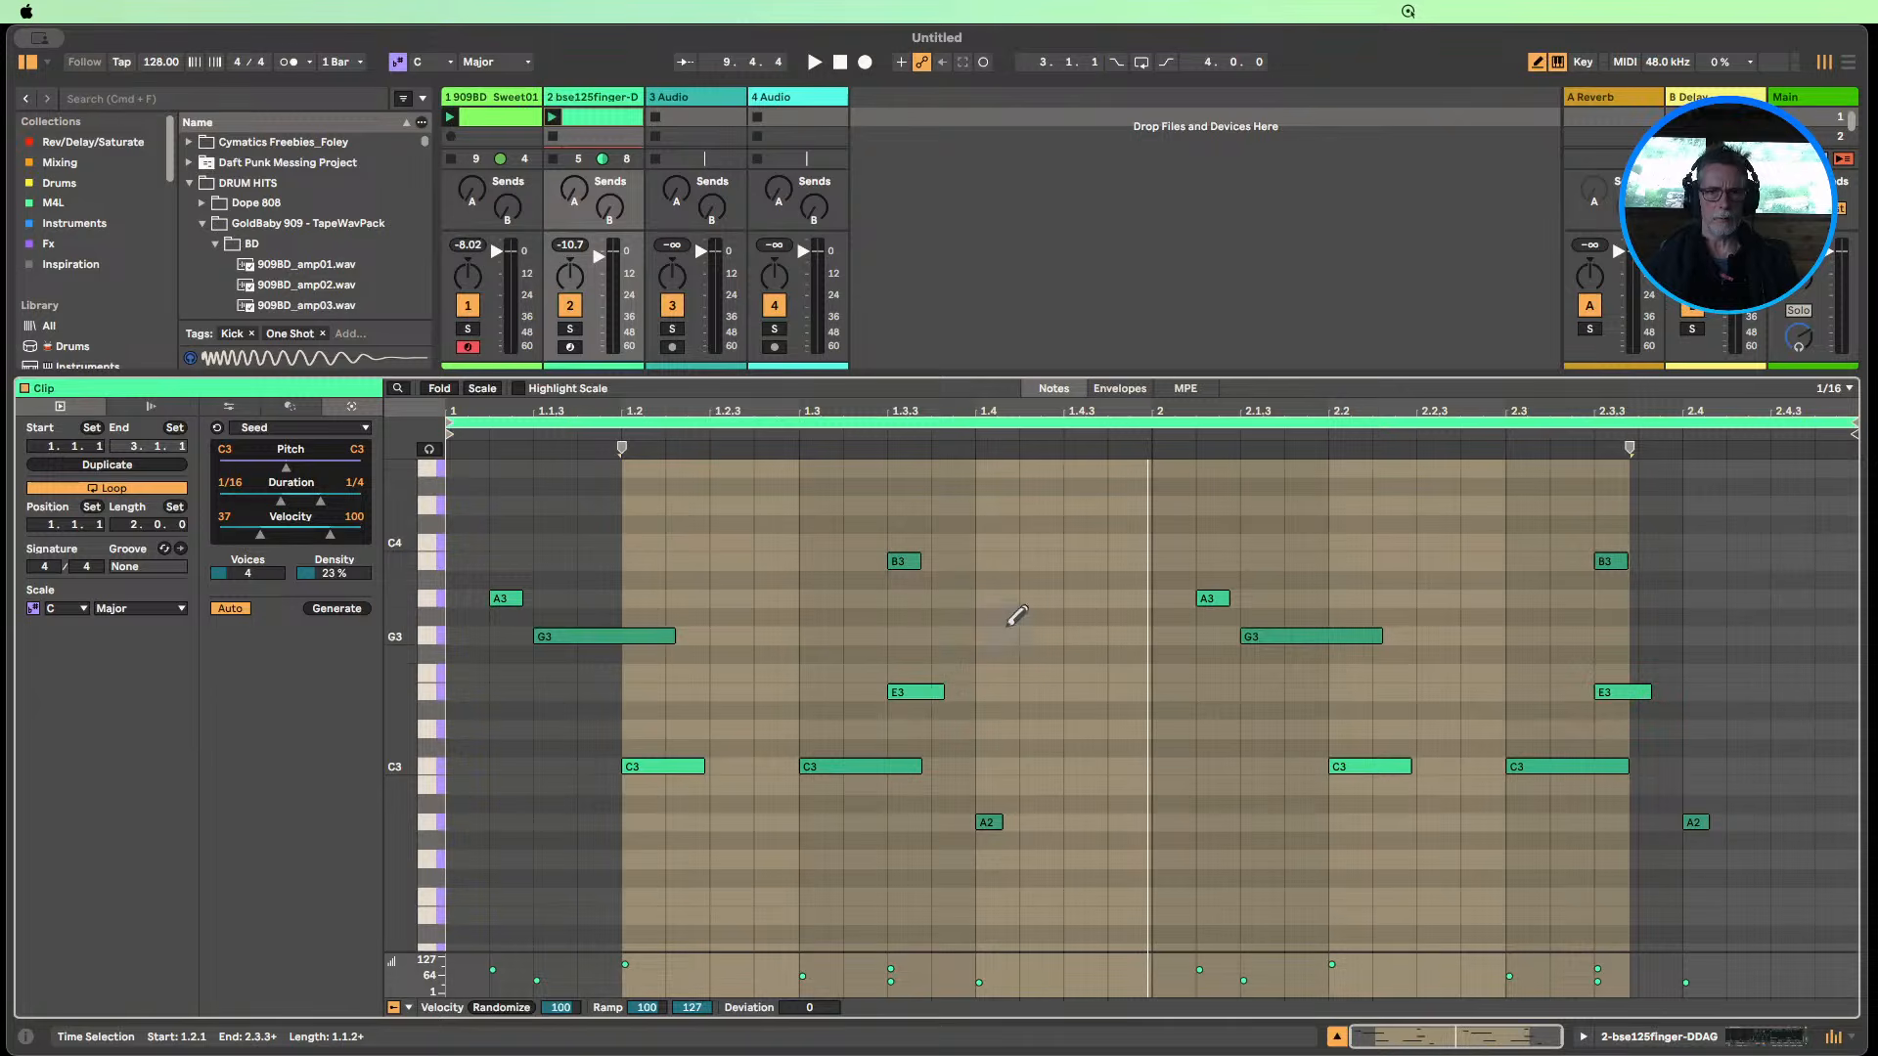
left_click(108, 467)
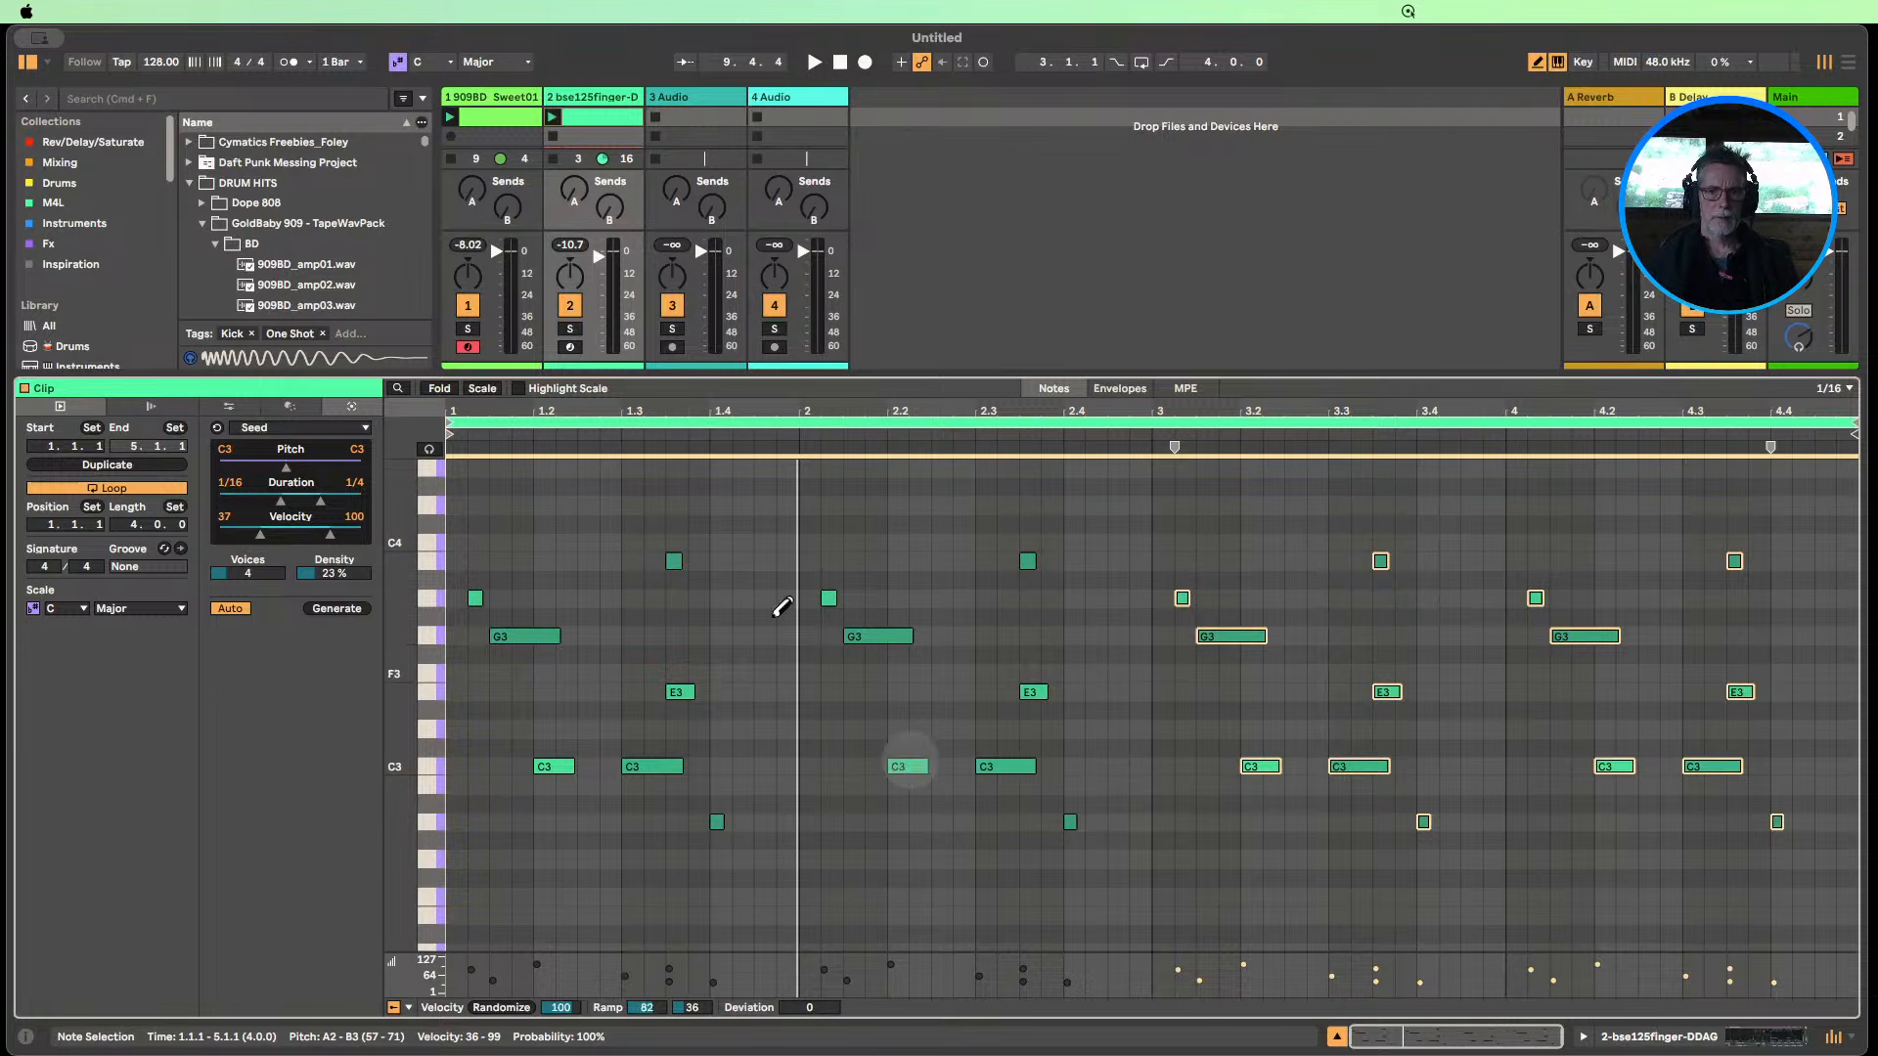
left_click(554, 118)
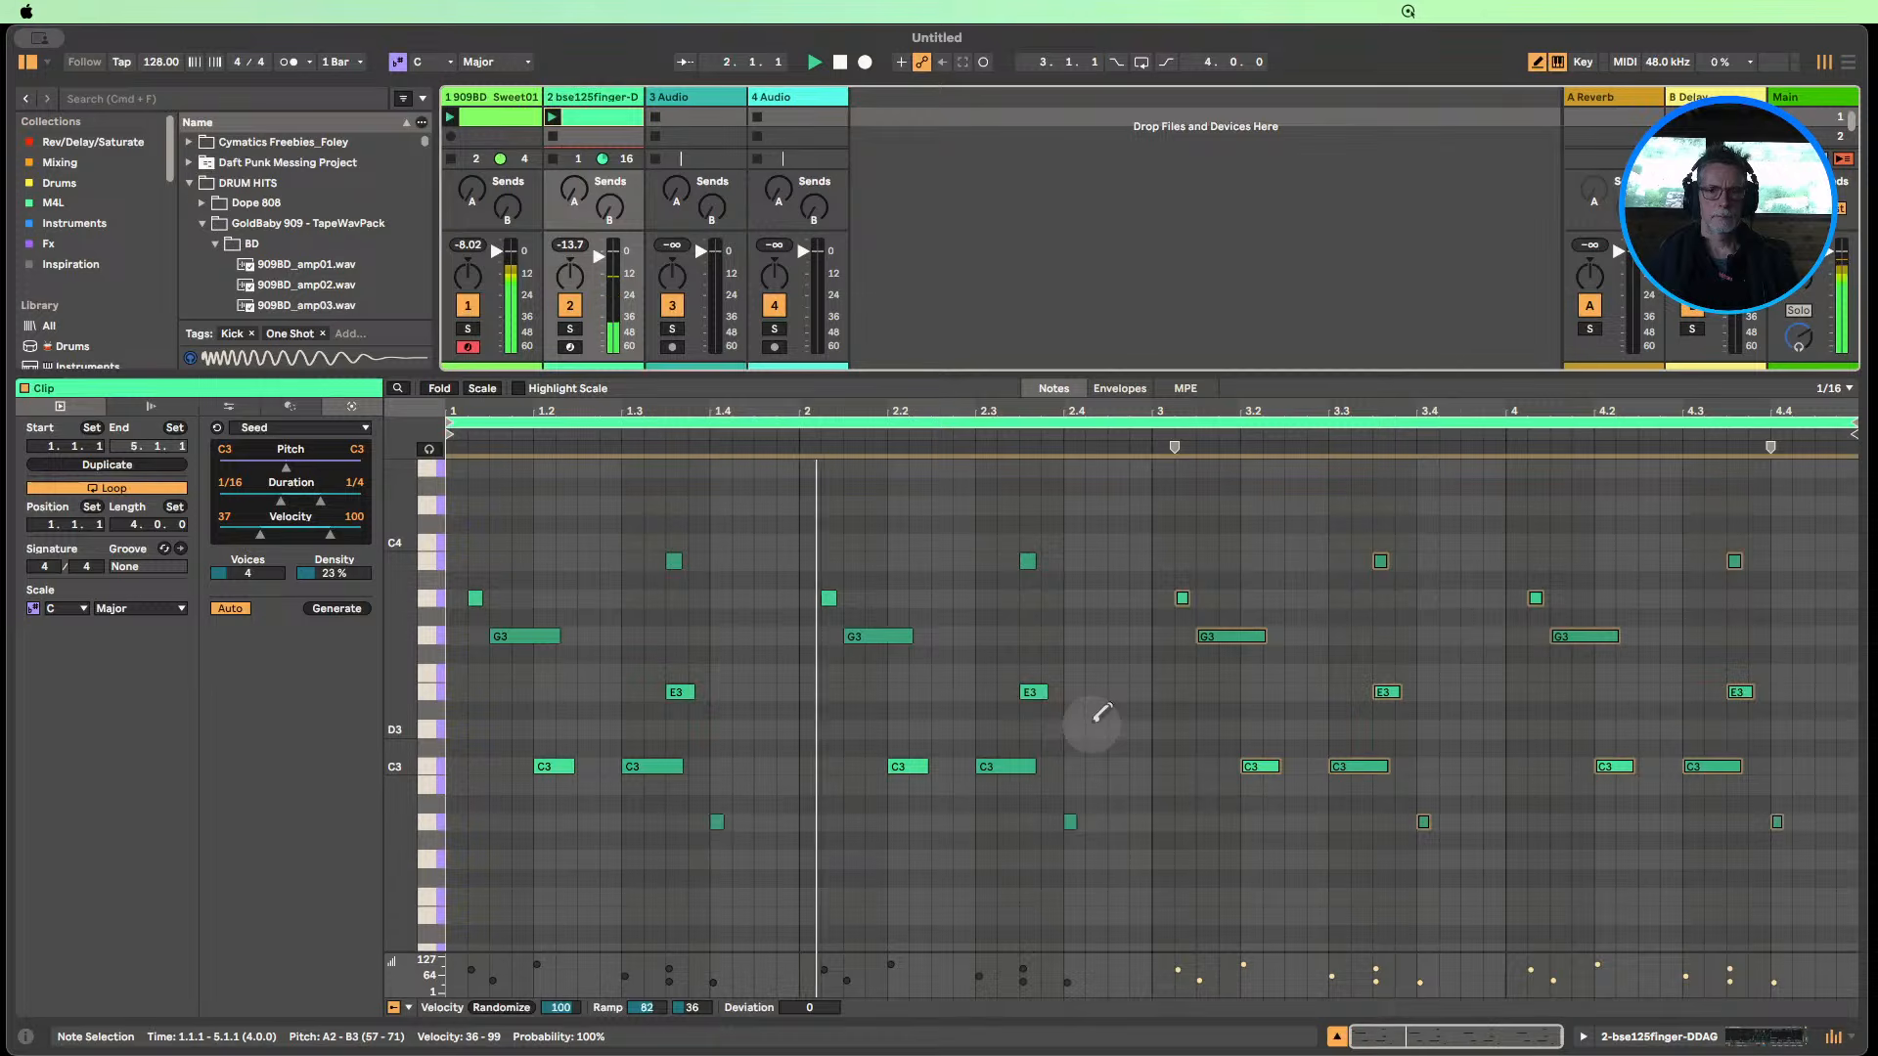
Add 1/16 fill notes to the bass clip: D3 at 2.4.2, G3 at 4.4.2, A3 at 4.4.3 and B3 at 4.4.4.
left_click(1095, 728)
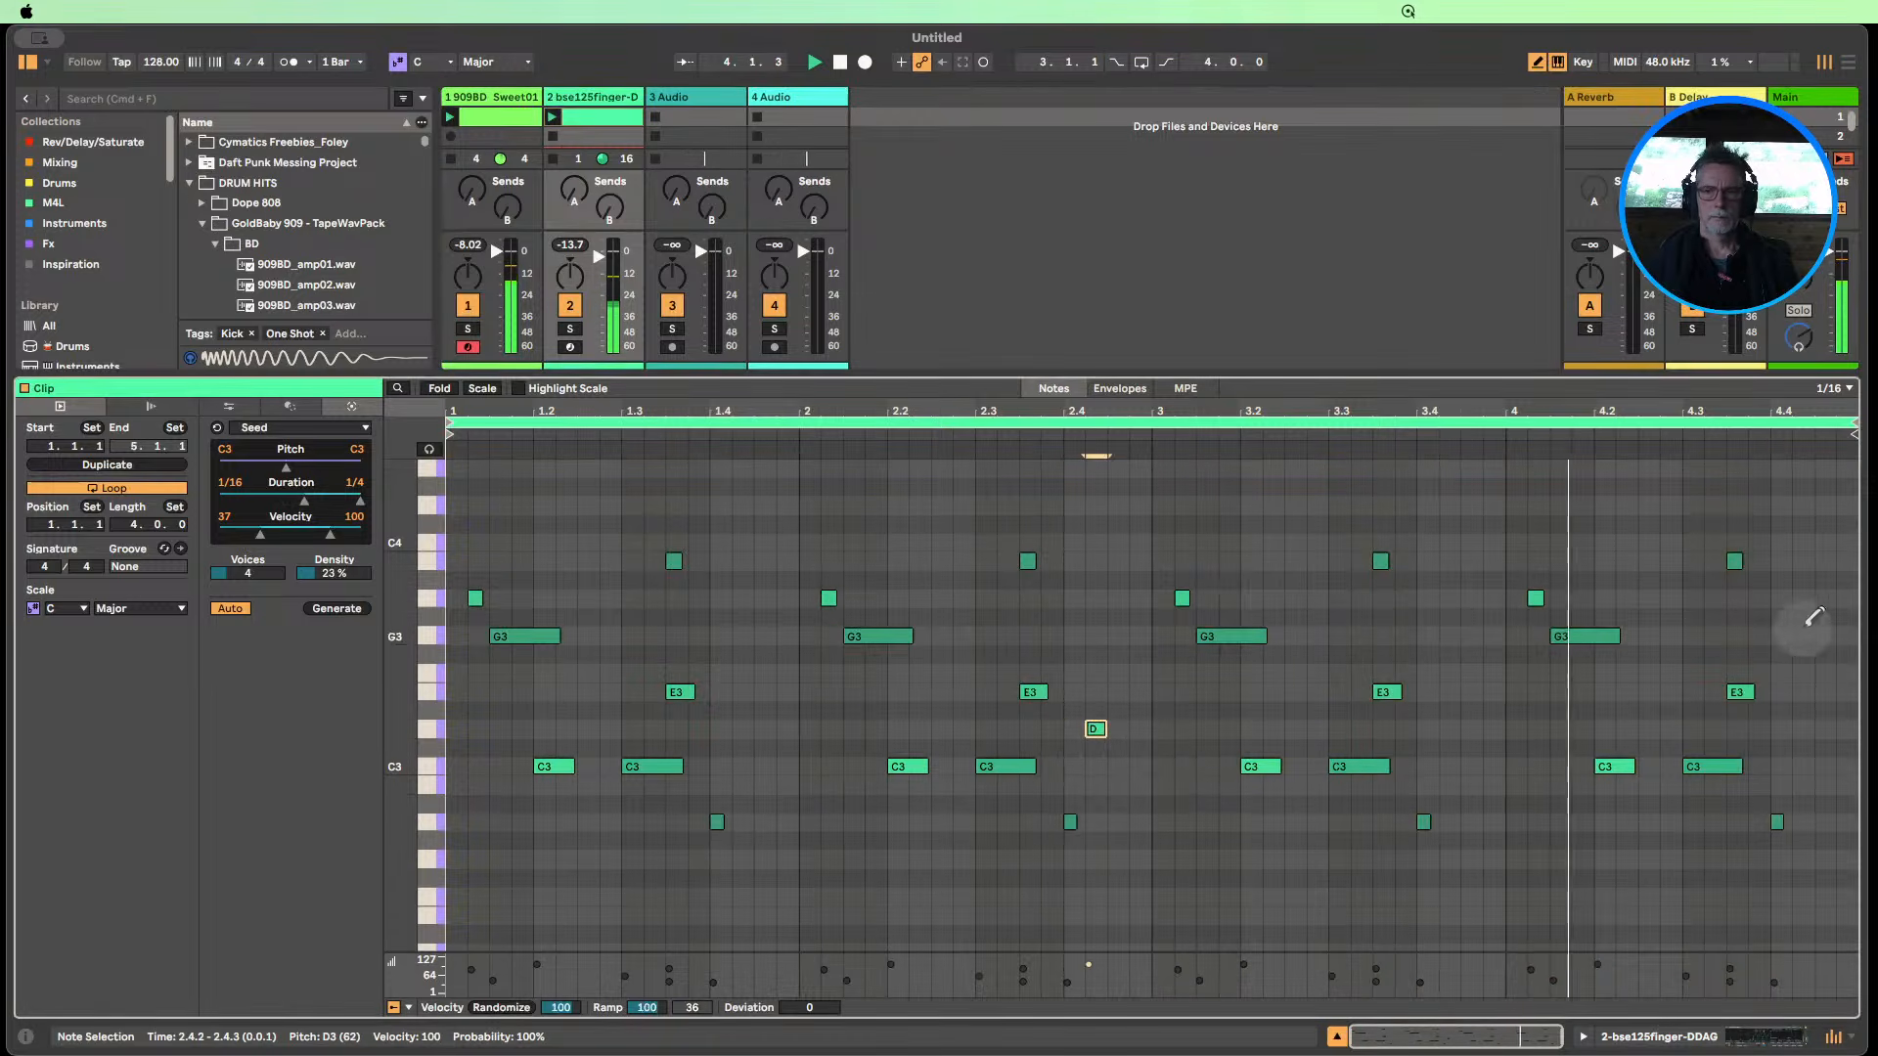
left_click(1823, 597)
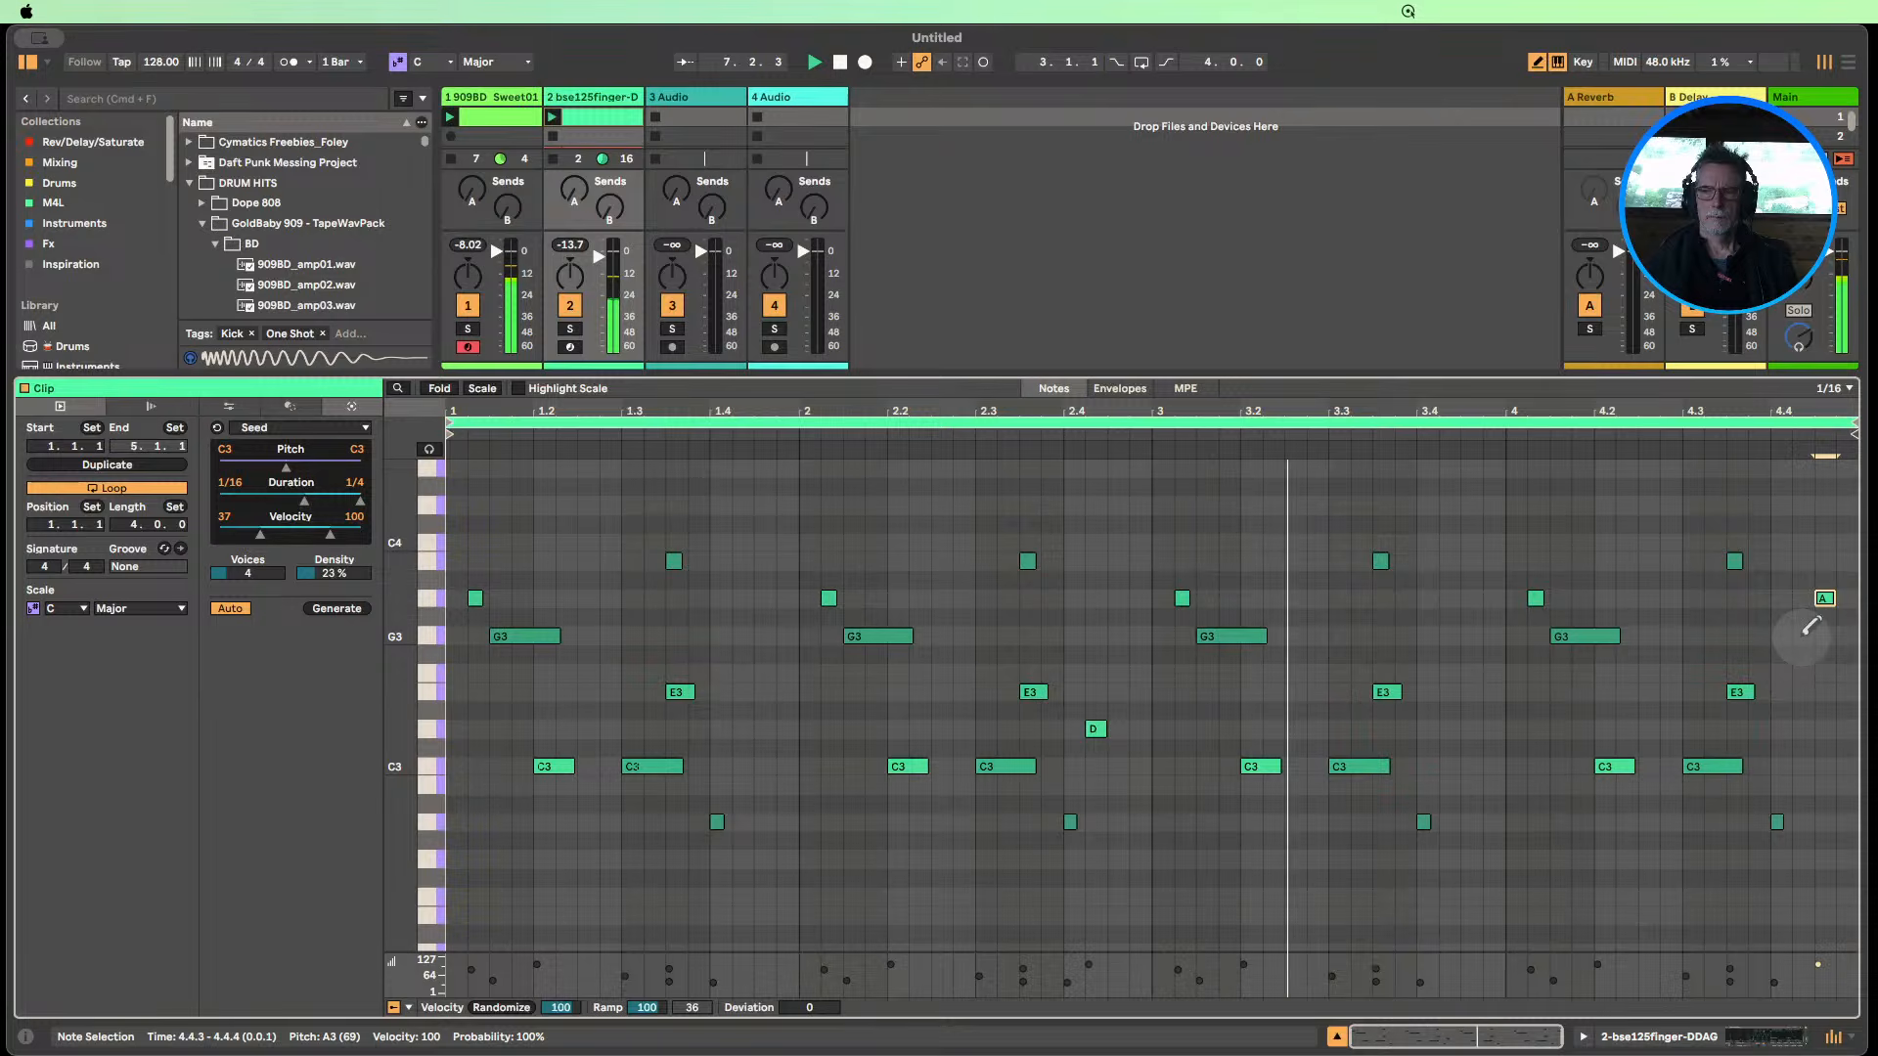
left_click(1803, 636)
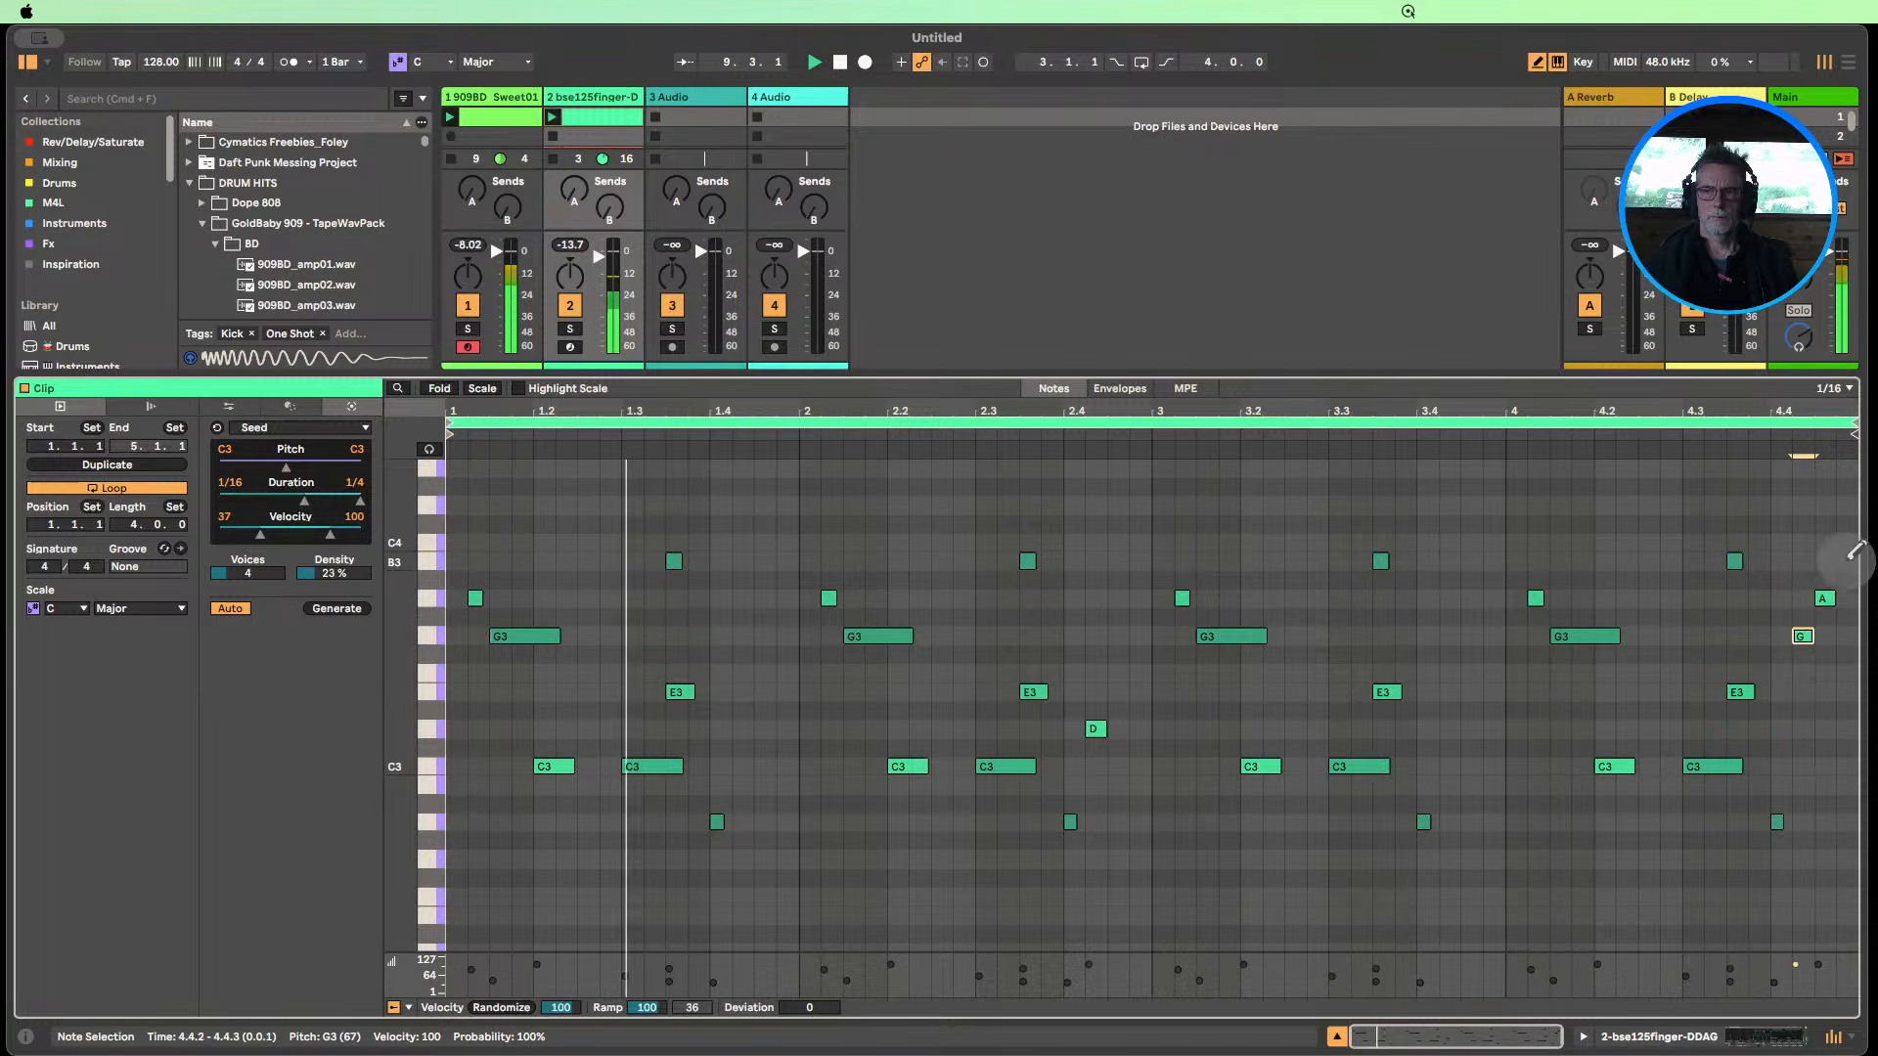
left_click(1846, 561)
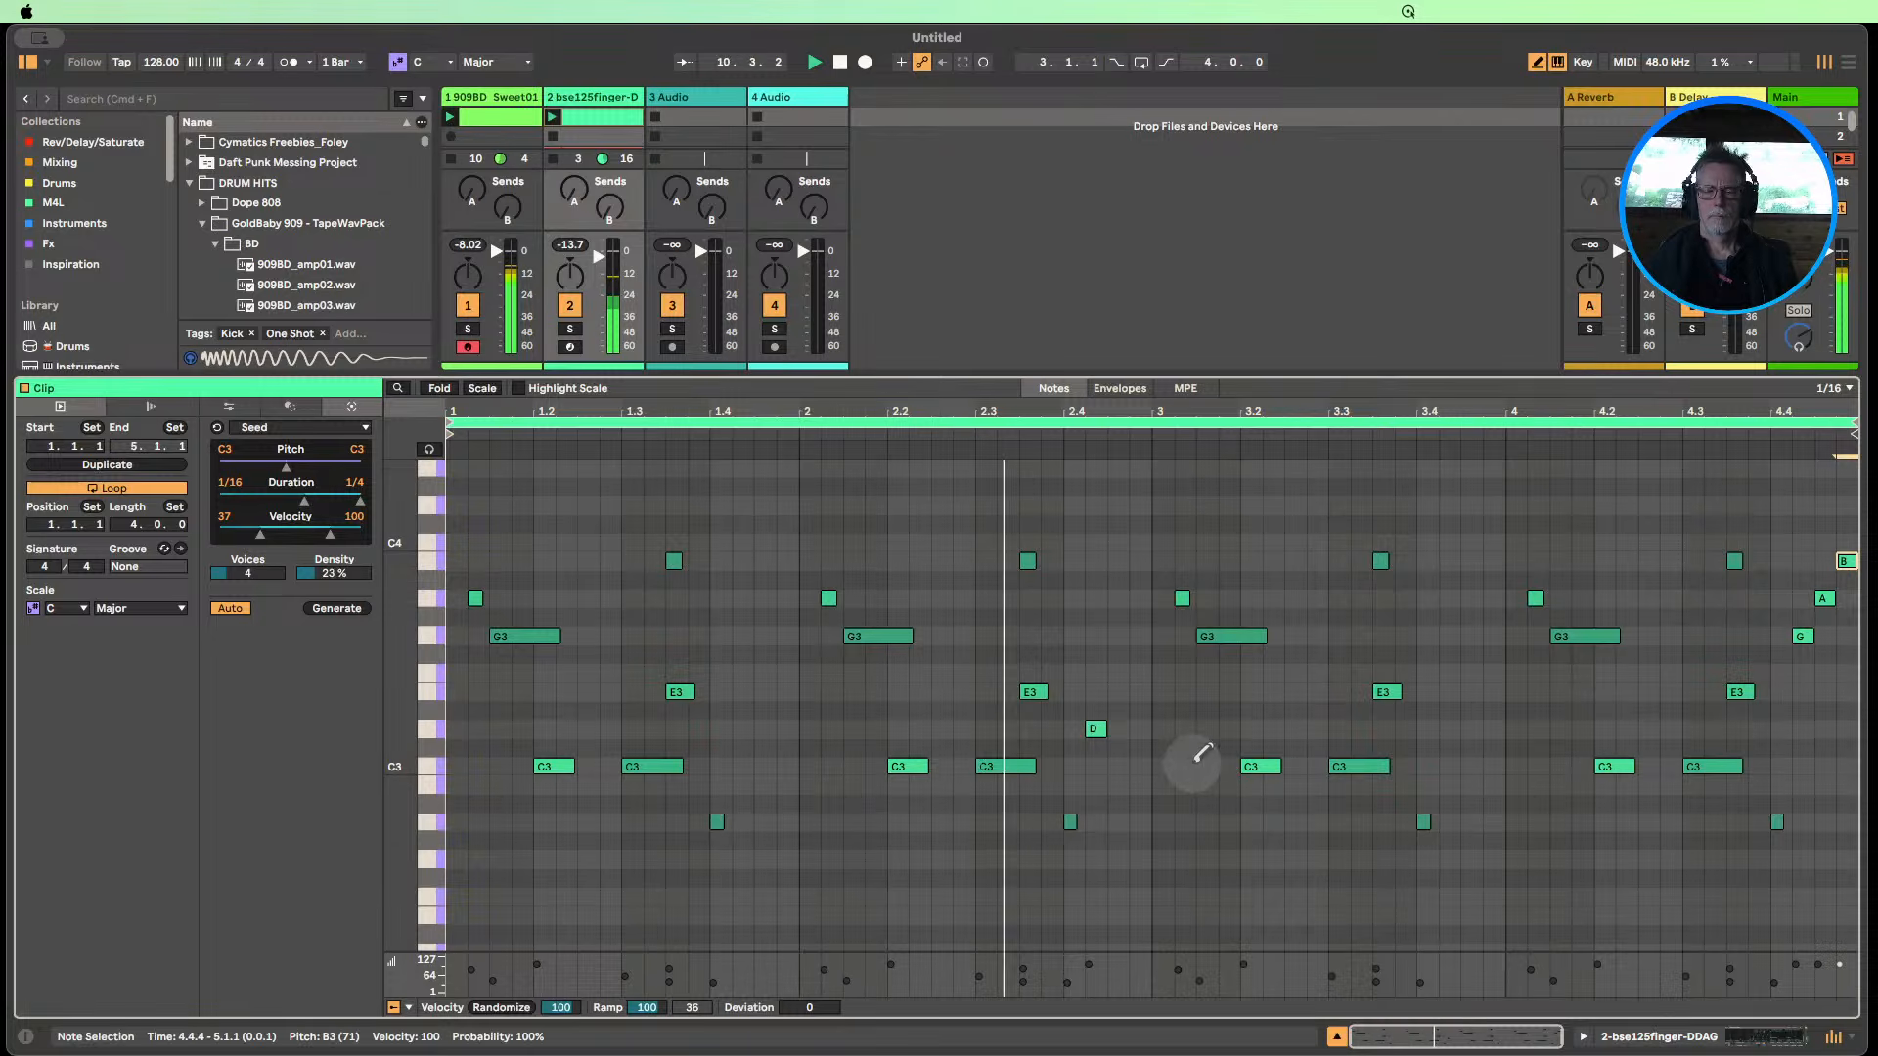
Replace the D3 fill note with a 1/16 D3 at 2.4.3 and delete the A3 and B3 notes ending bar four.
left_click_drag(1105, 729, 1129, 724)
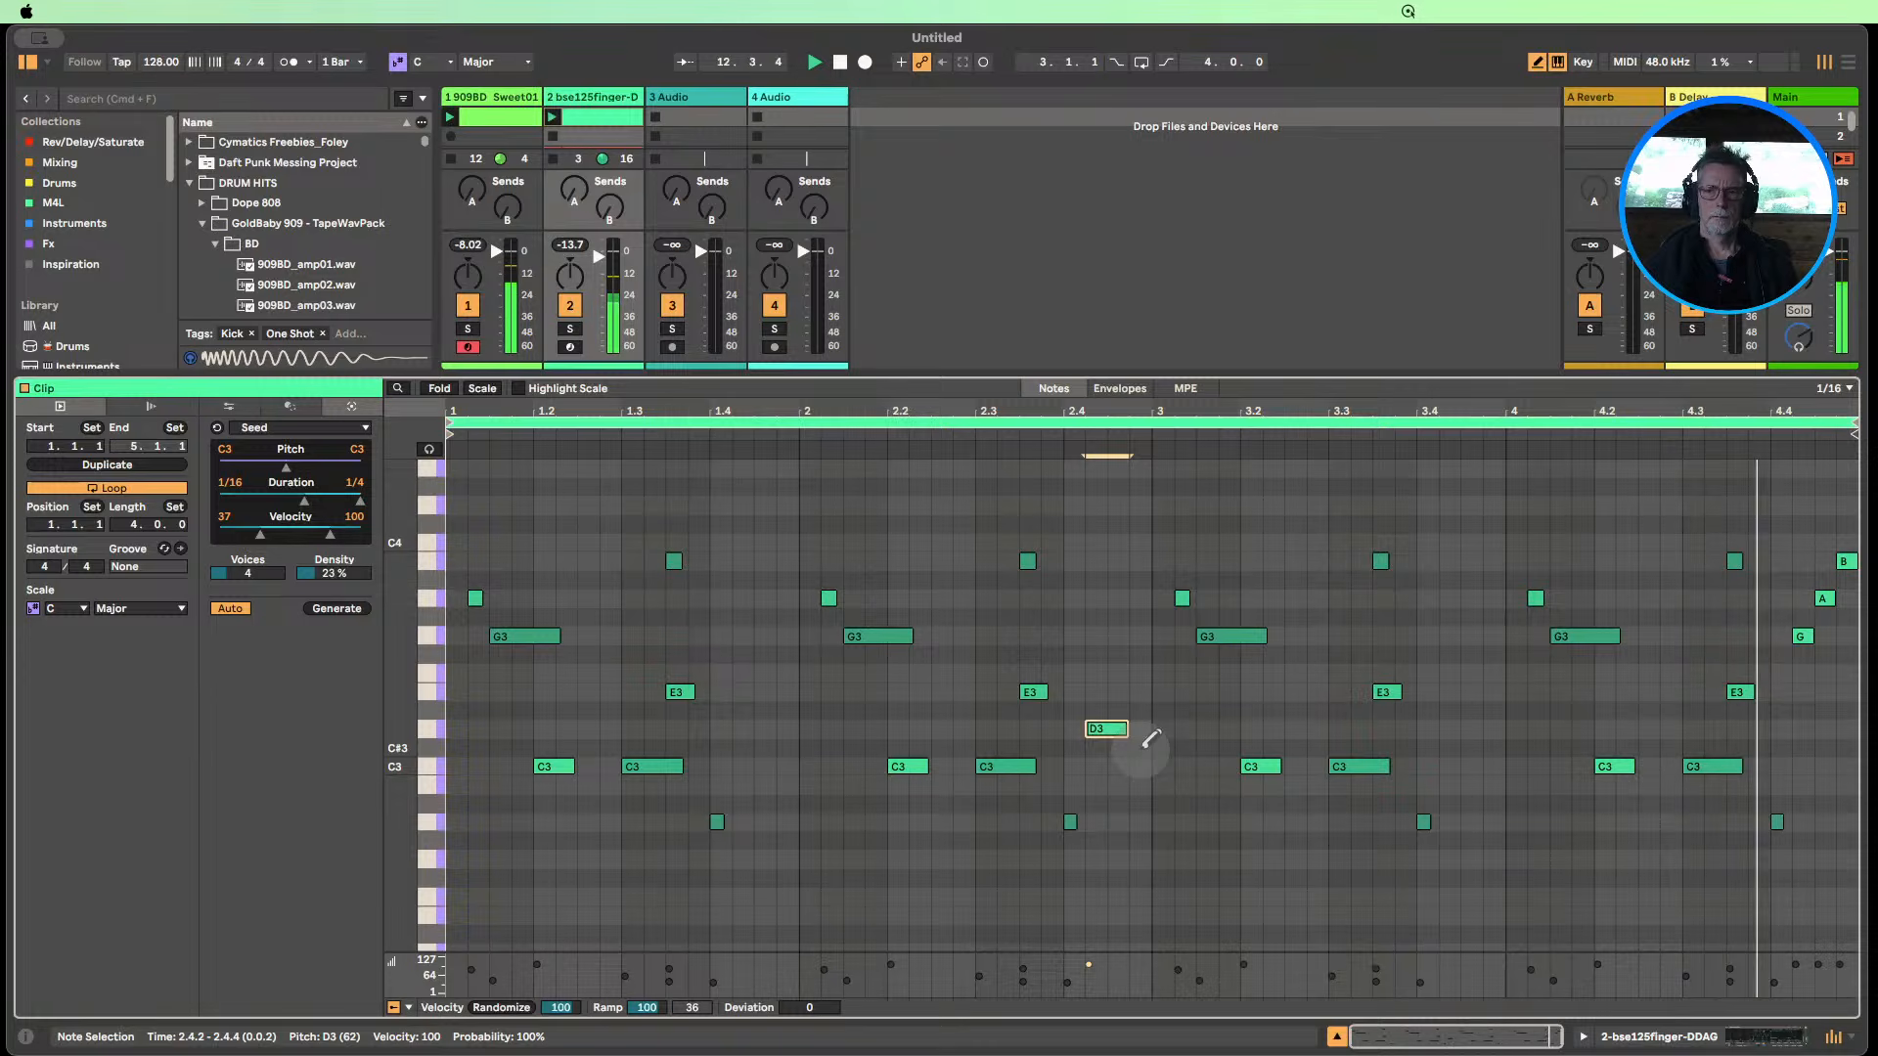
left_click(1115, 729)
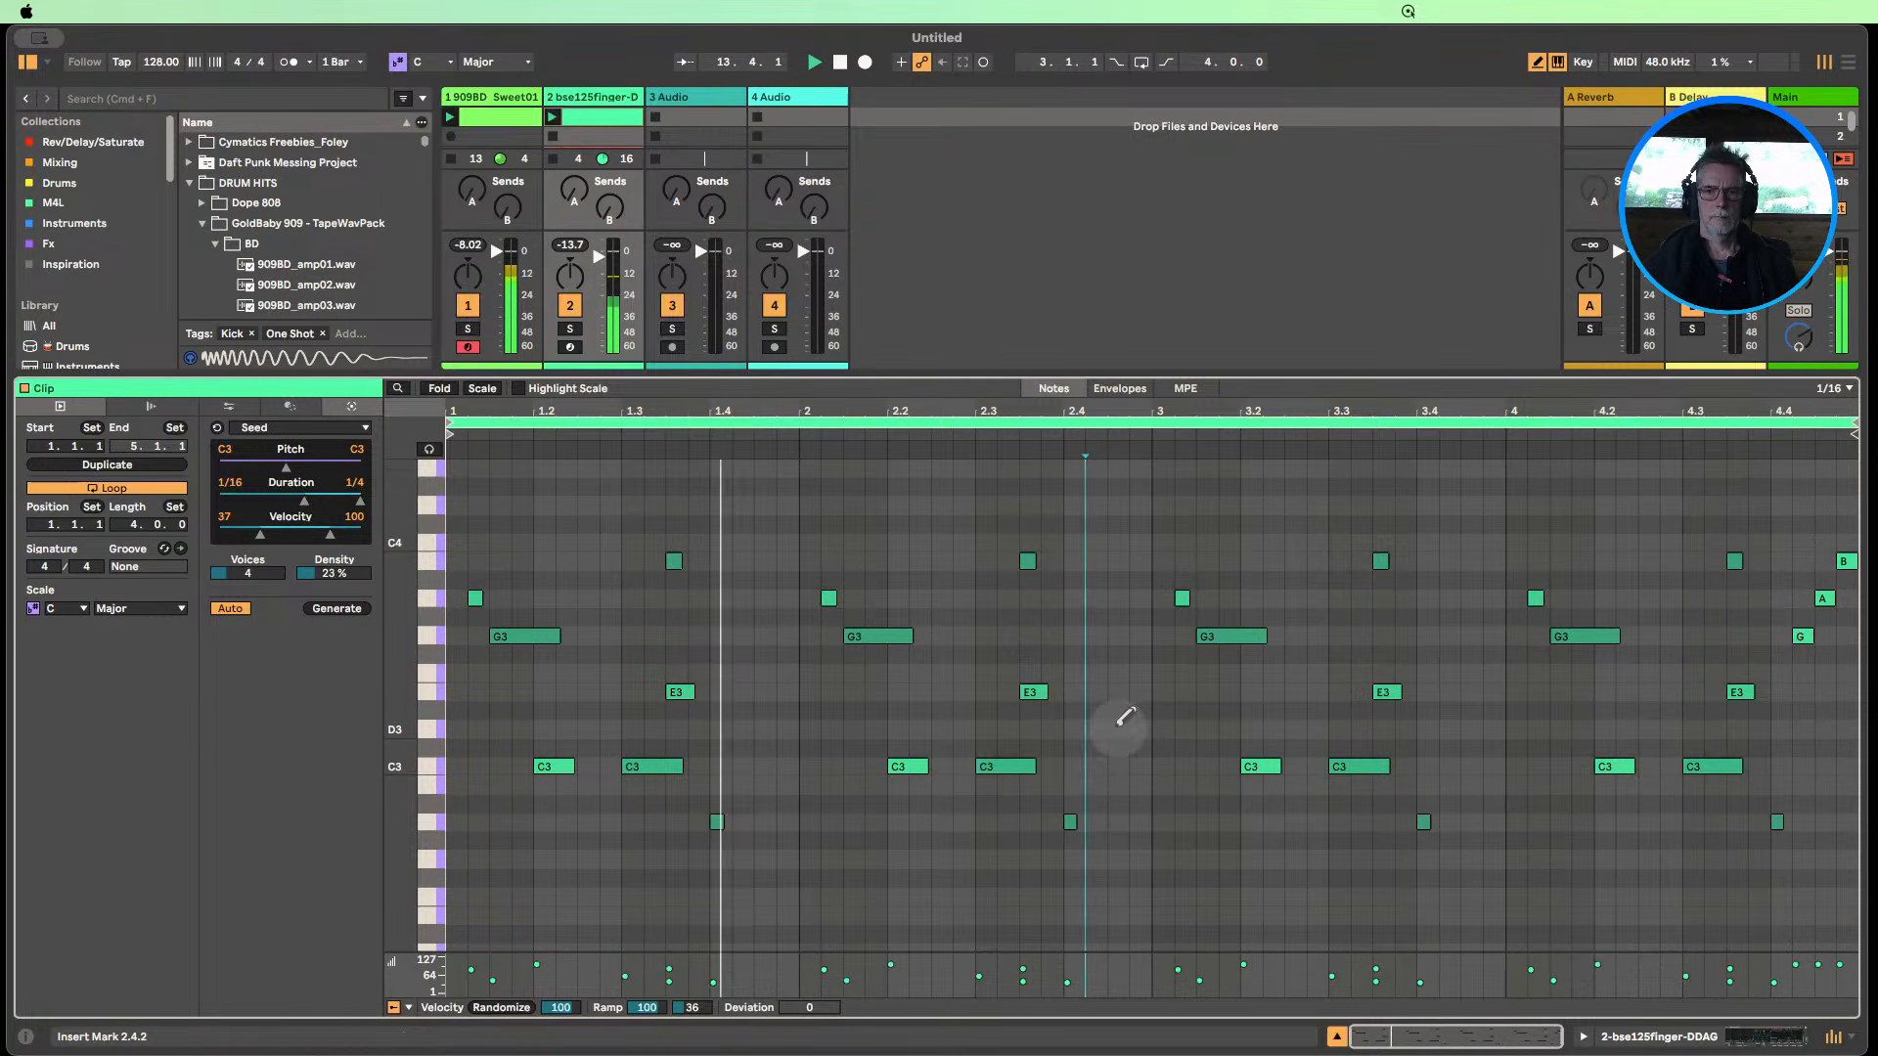
left_click(1116, 729)
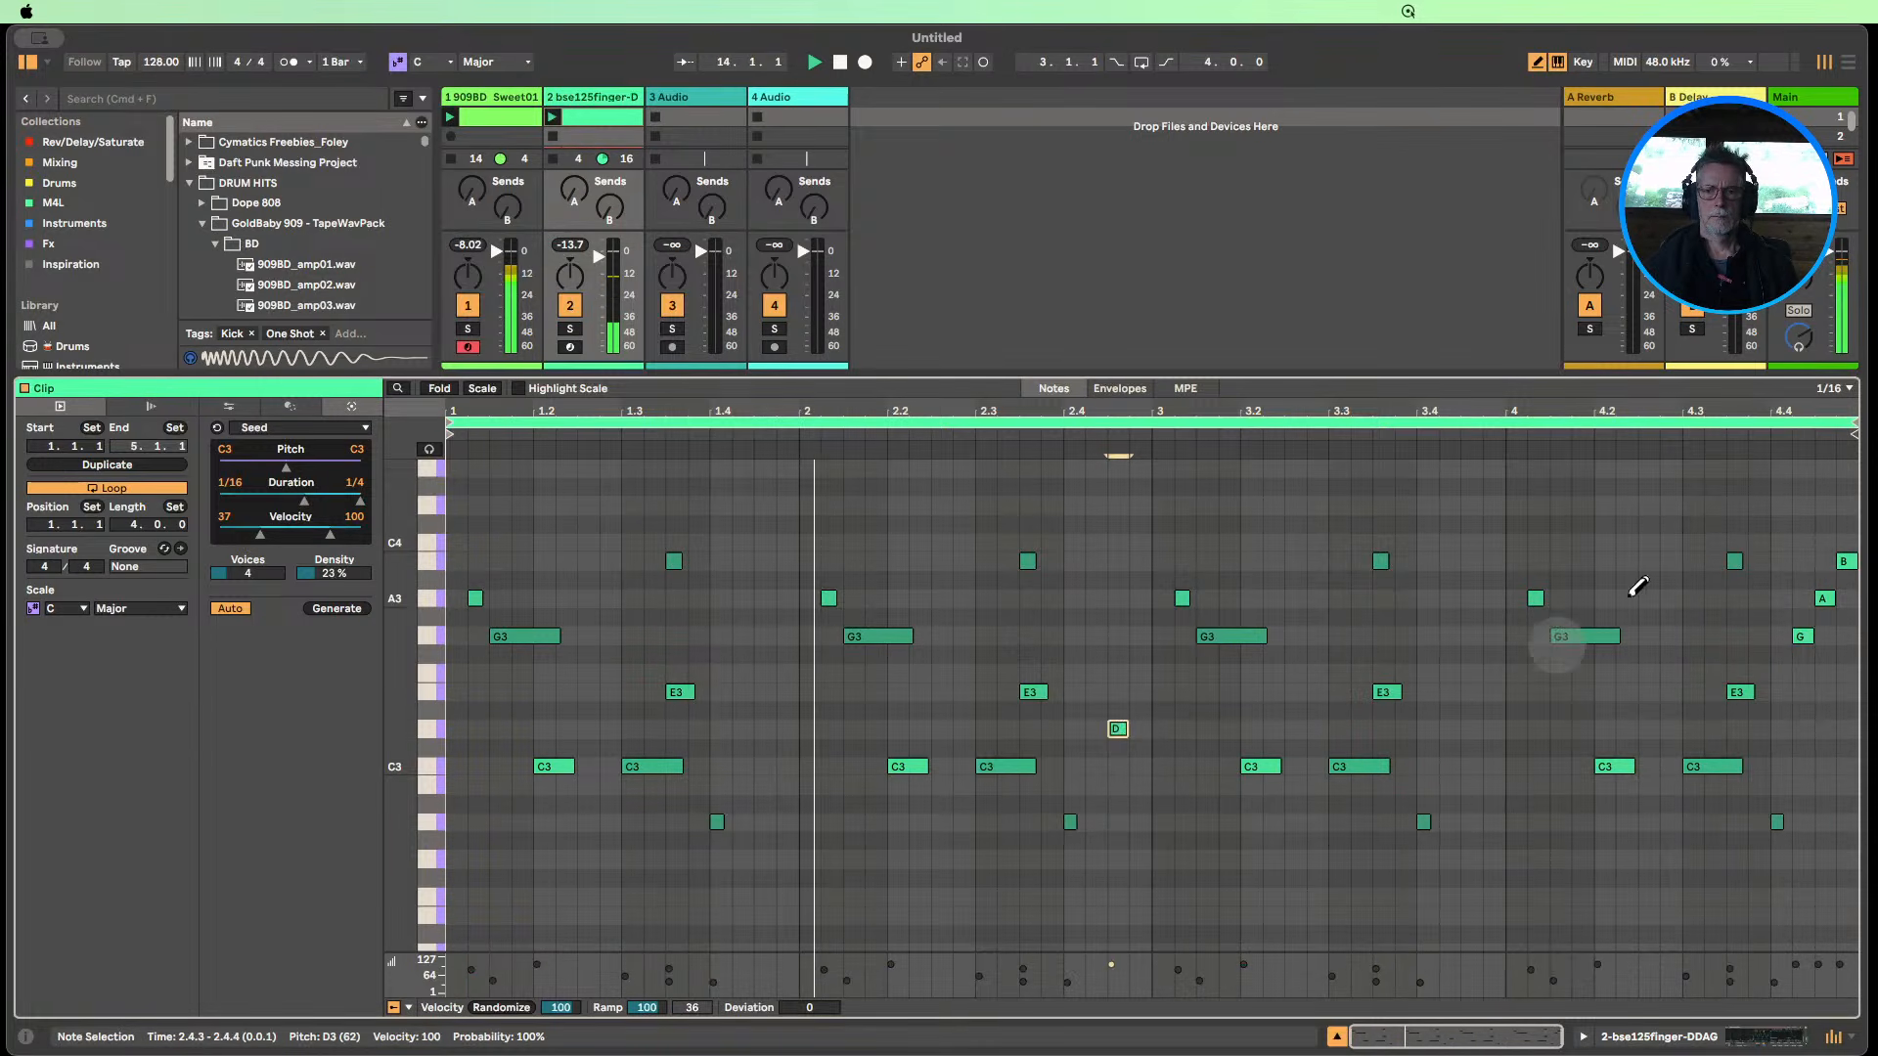
left_click(1824, 598)
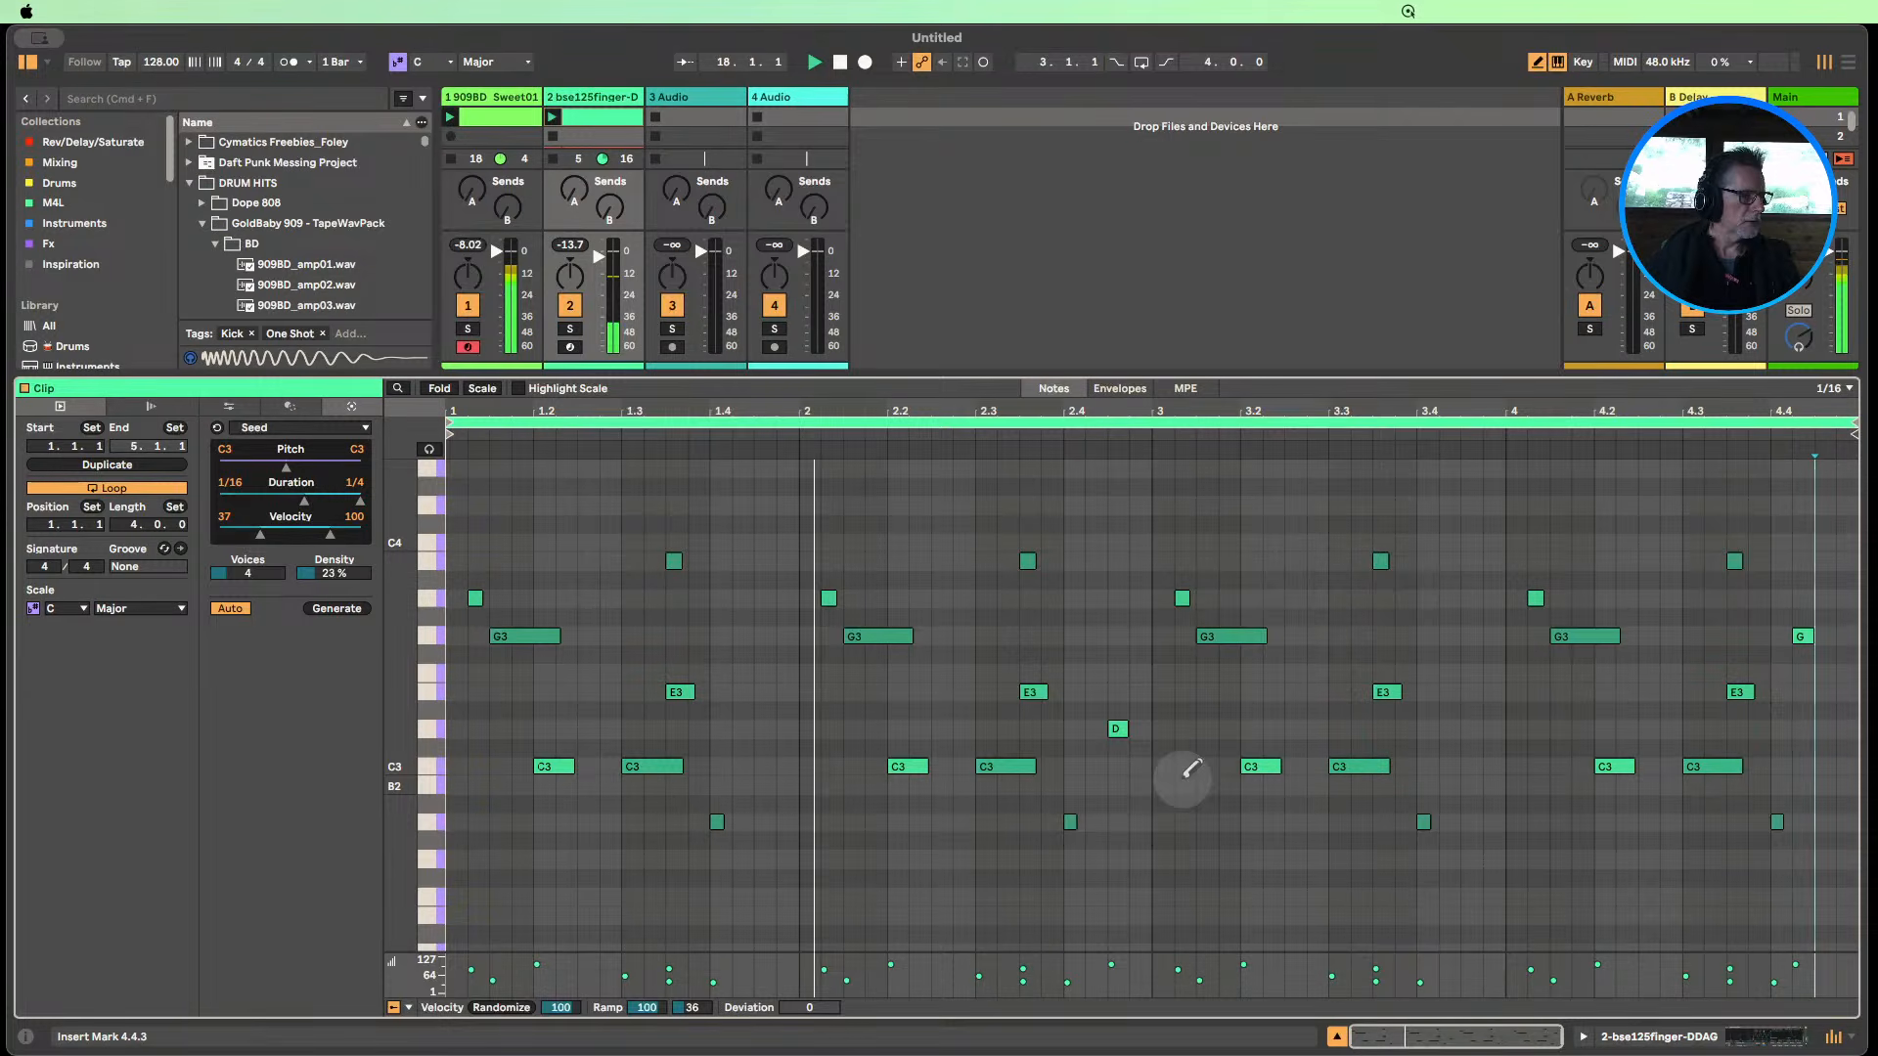
Return to the bass track's devices, check the Simpler waveform and set the amplitude envelope's attack to 0.12 ms.
left_click(1751, 1036)
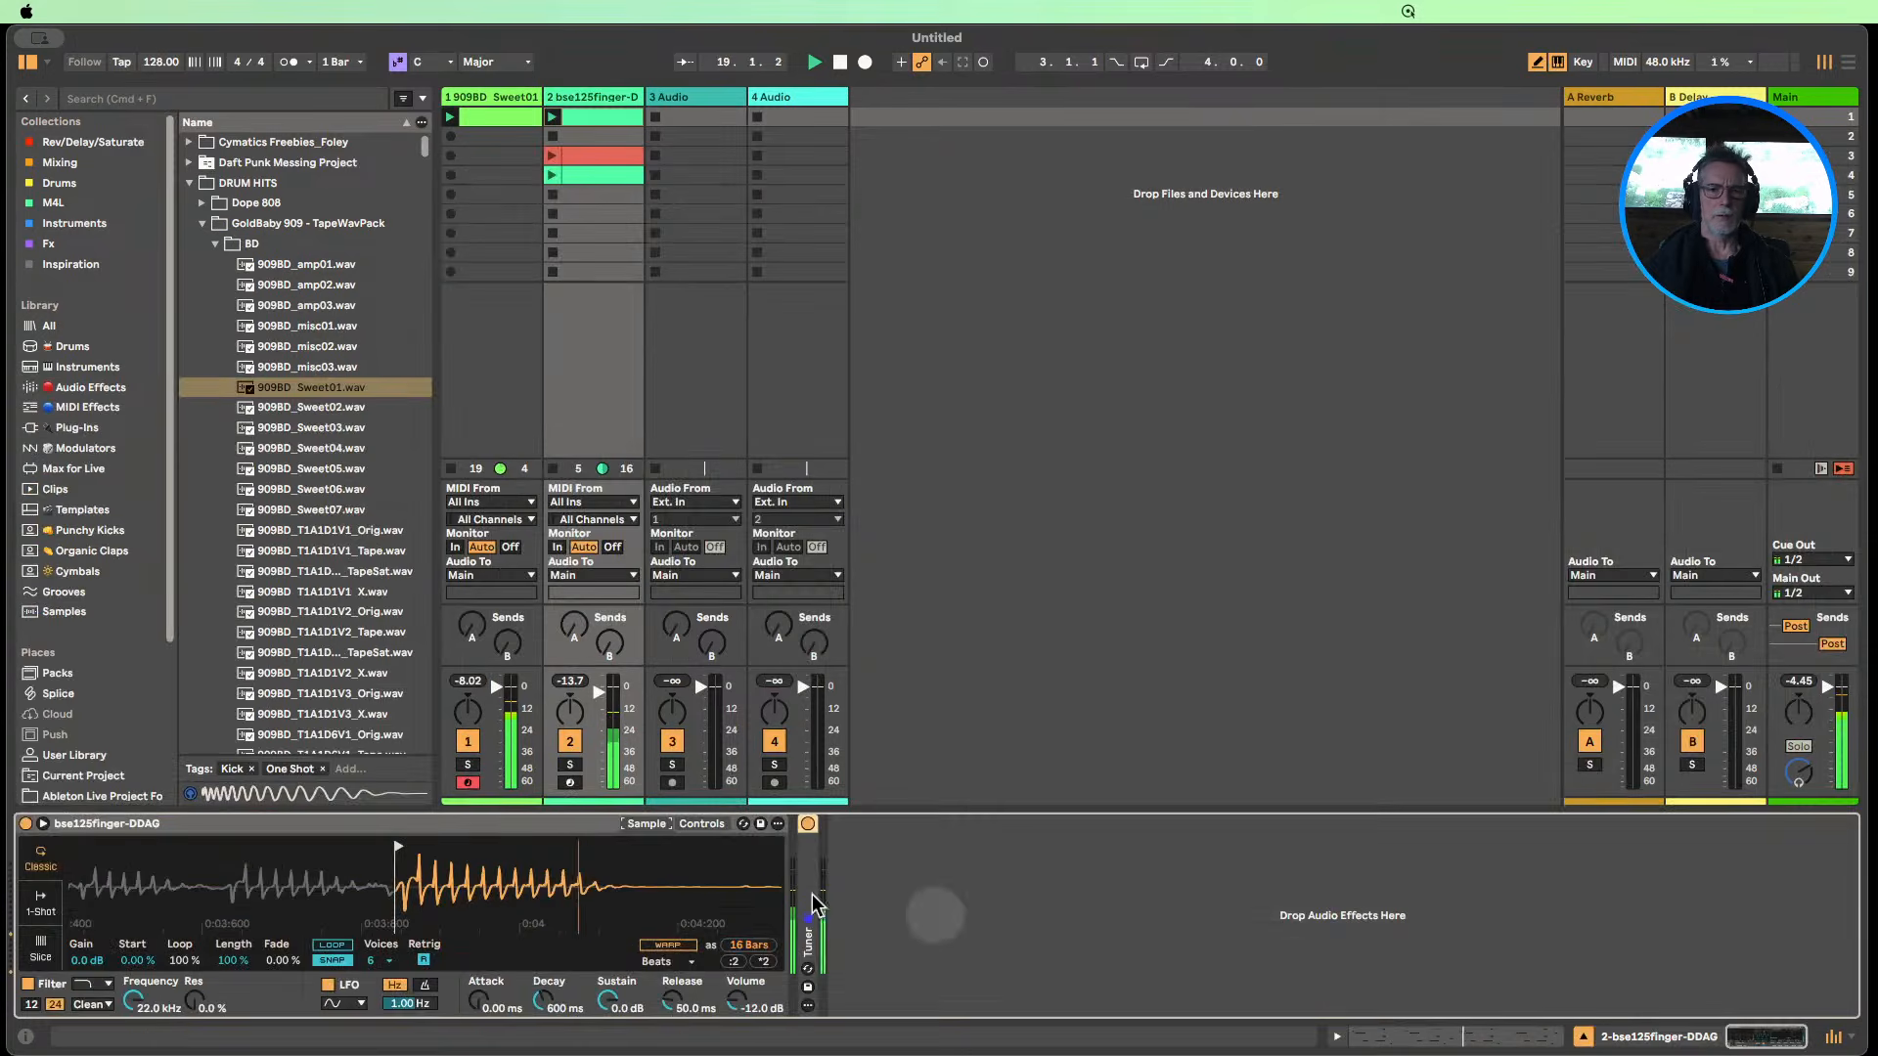
left_click_drag(585, 853, 566, 858)
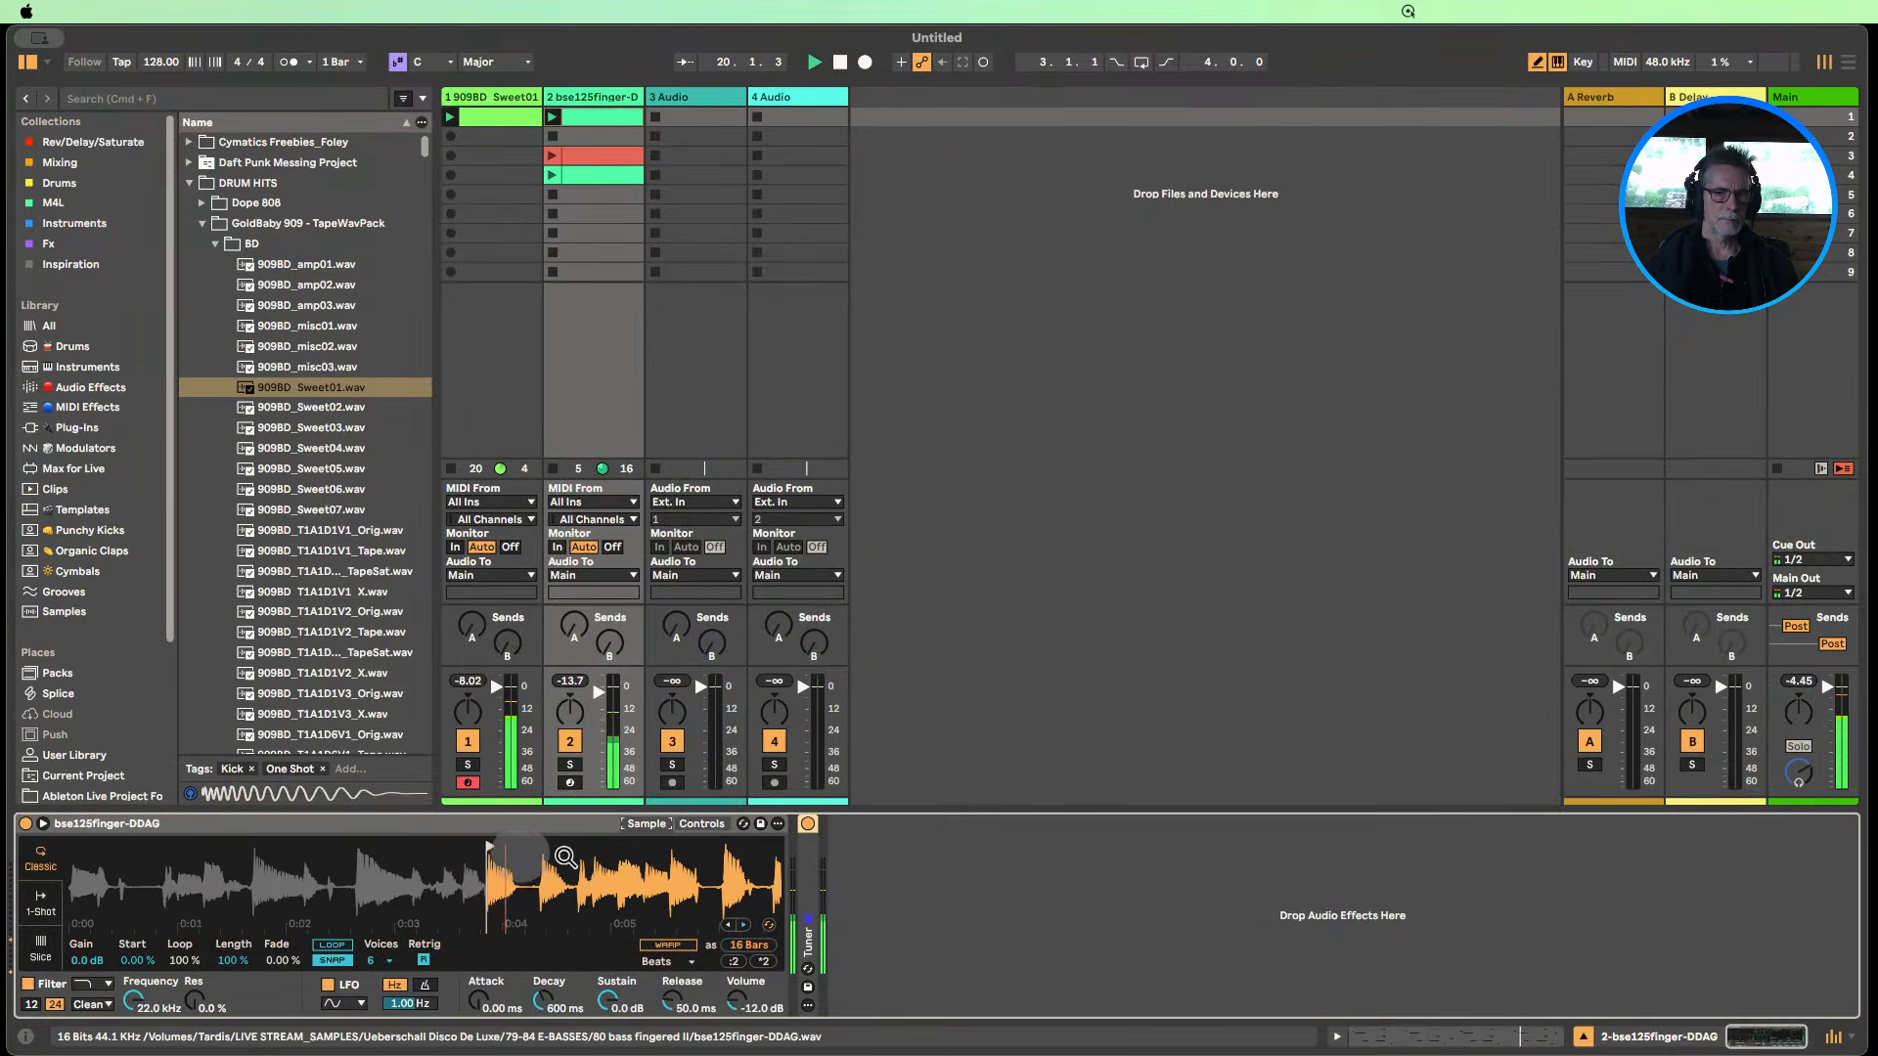
left_click(701, 823)
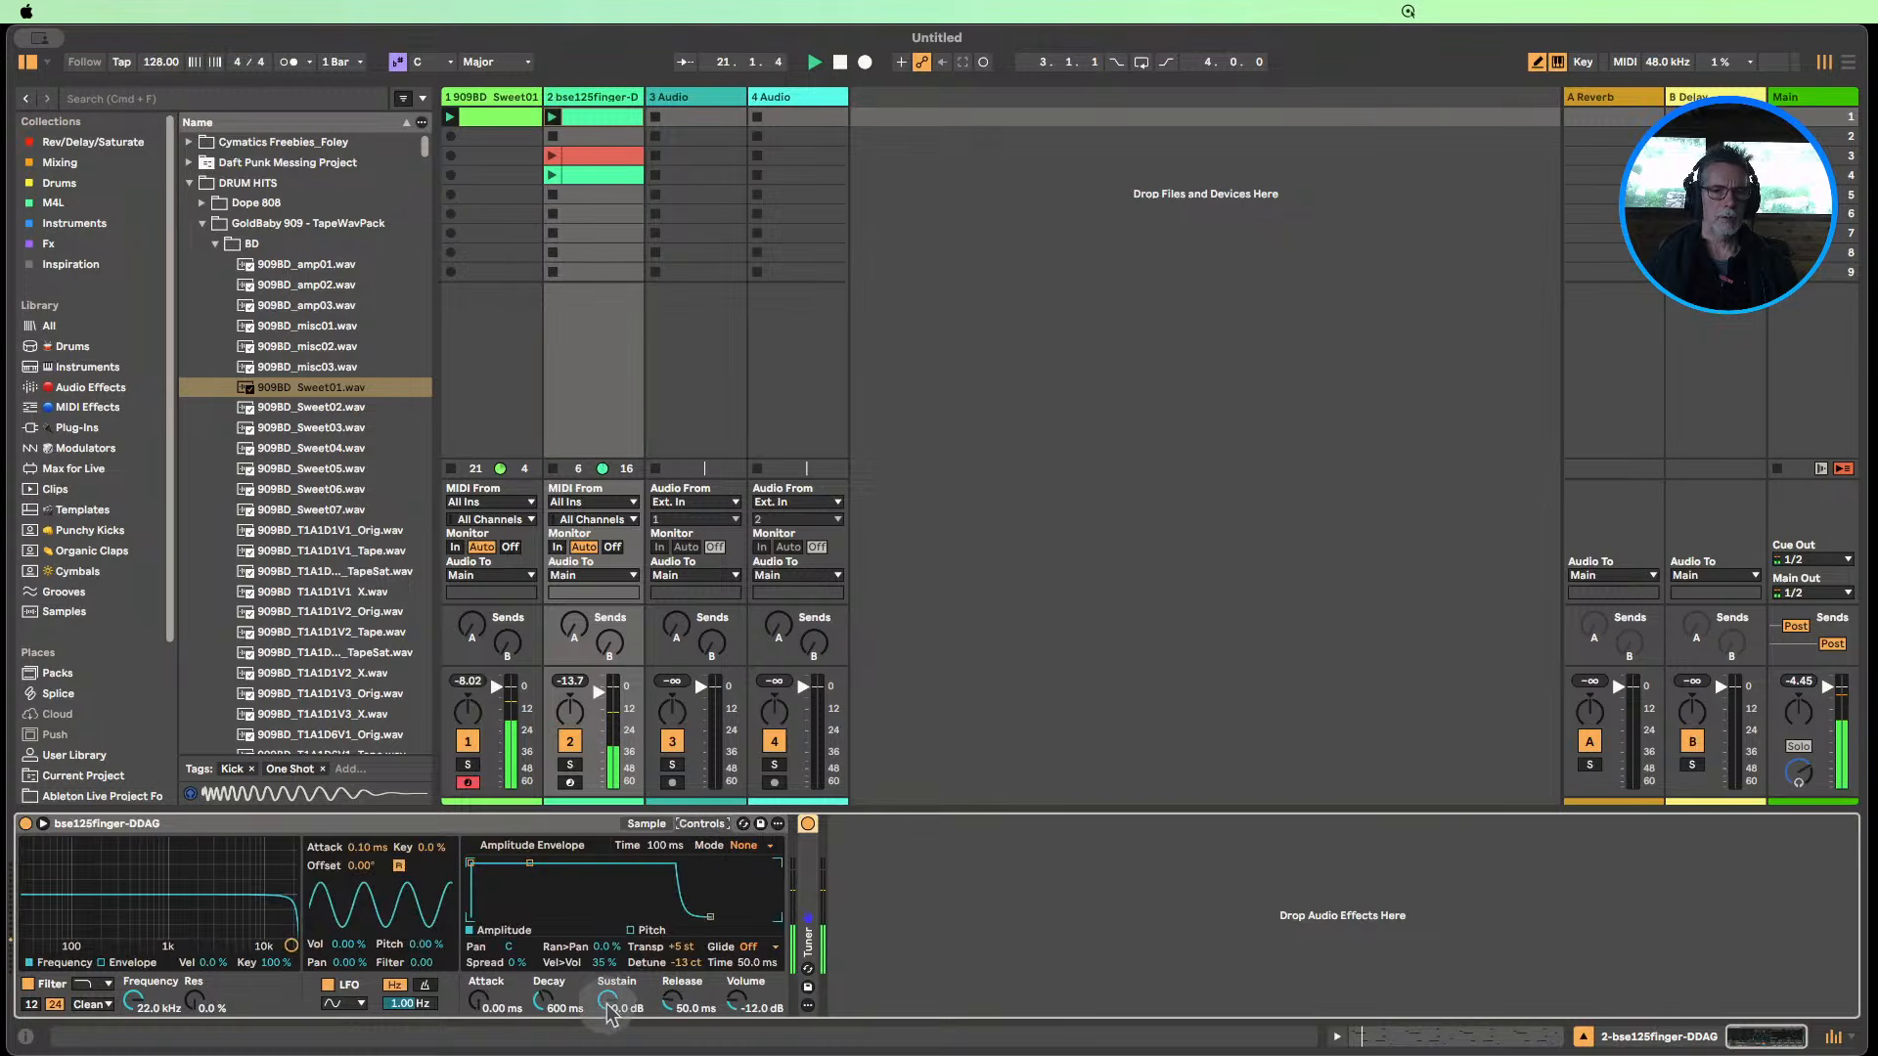
left_click_drag(606, 997, 605, 968)
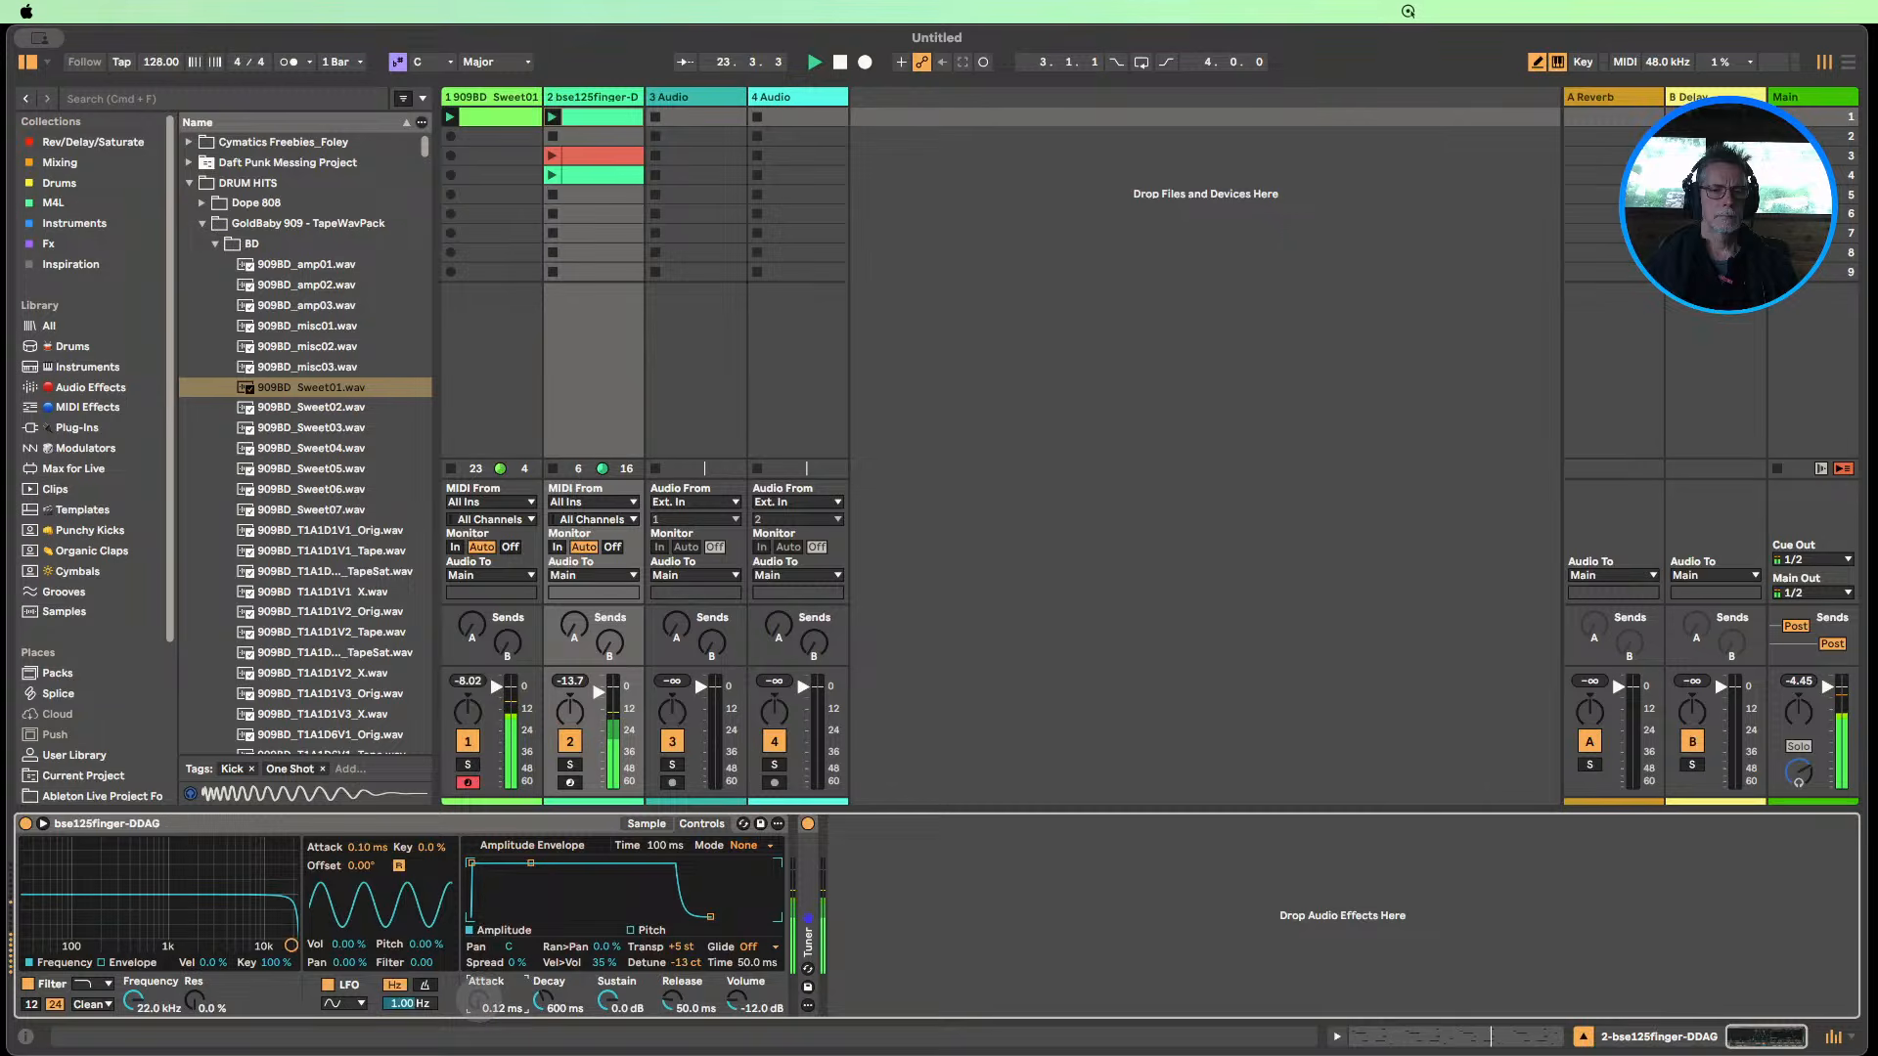
Collapse the DRUM HITS folder, find Roar among the audio effects and add it after Tuner on the bass track.
left_click(214, 243)
left_click(199, 226)
left_click(189, 183)
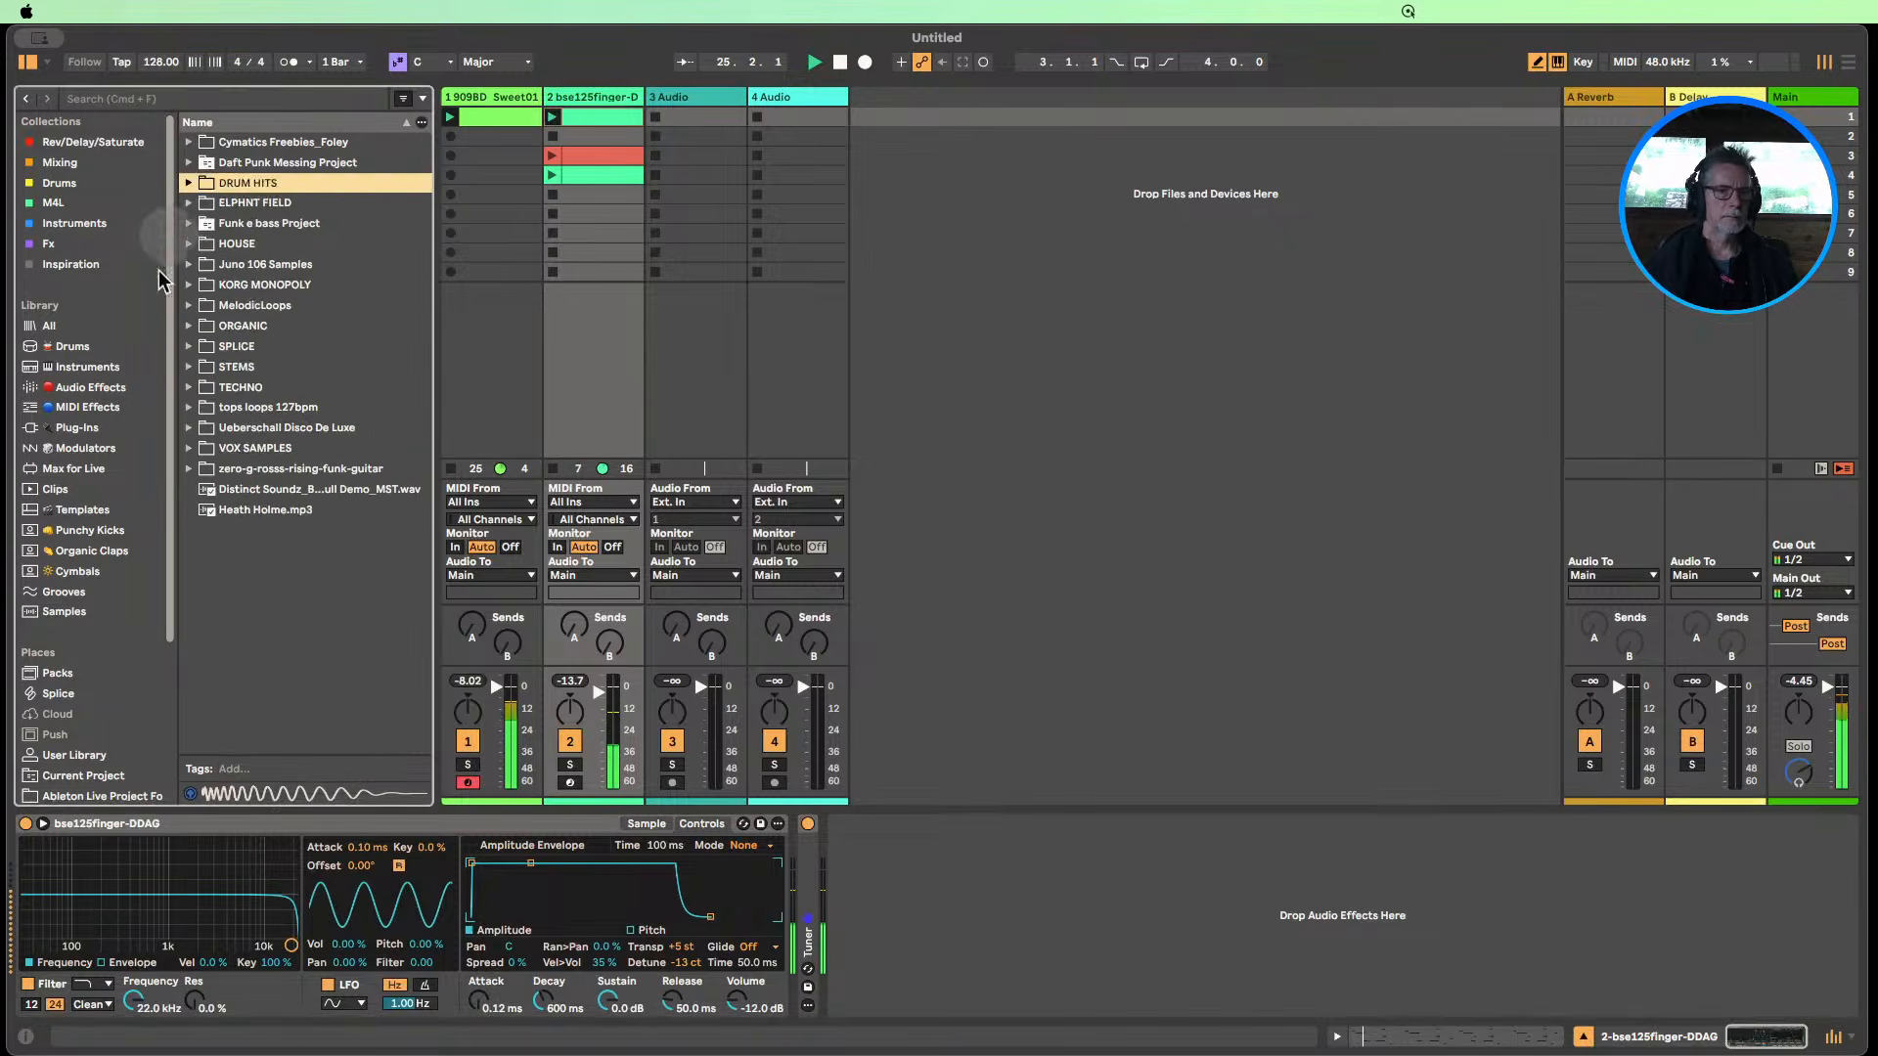
left_click(98, 387)
scroll(255, 538, "up", 10)
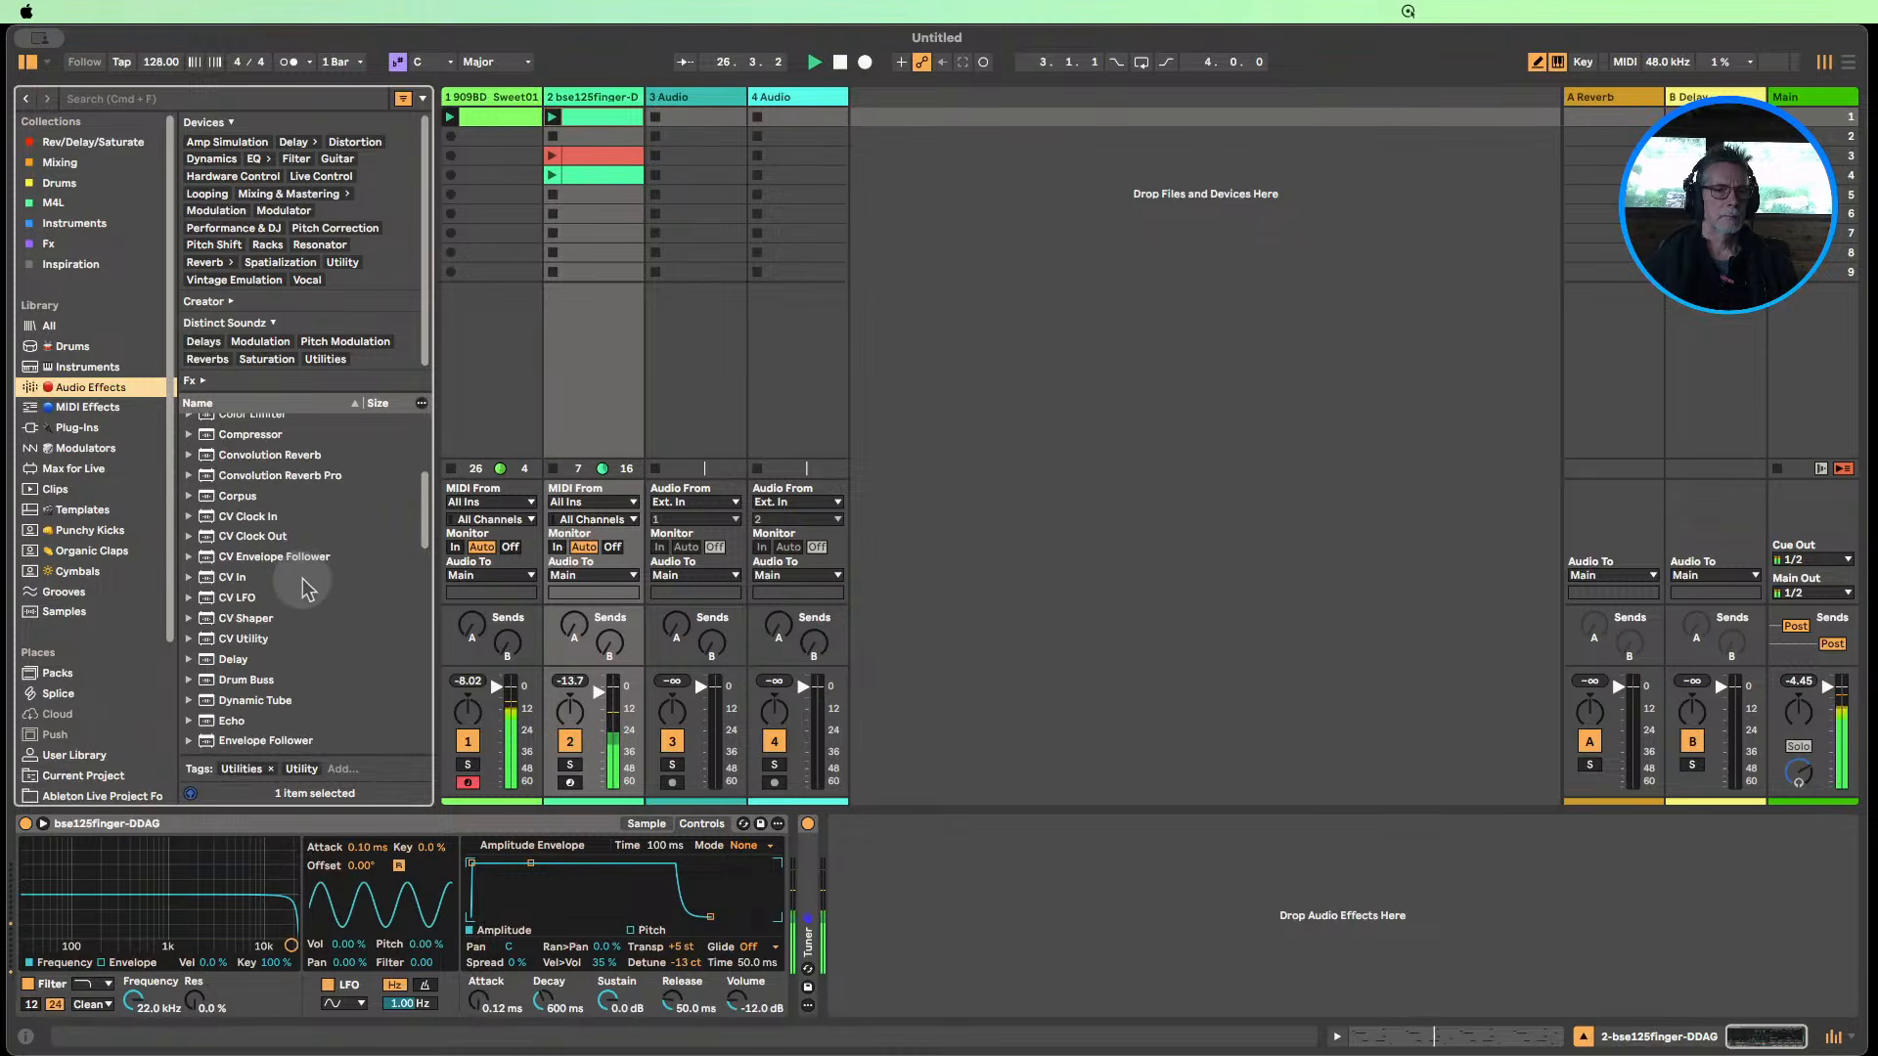
scroll(311, 580, "down", 5)
scroll(307, 577, "down", 8)
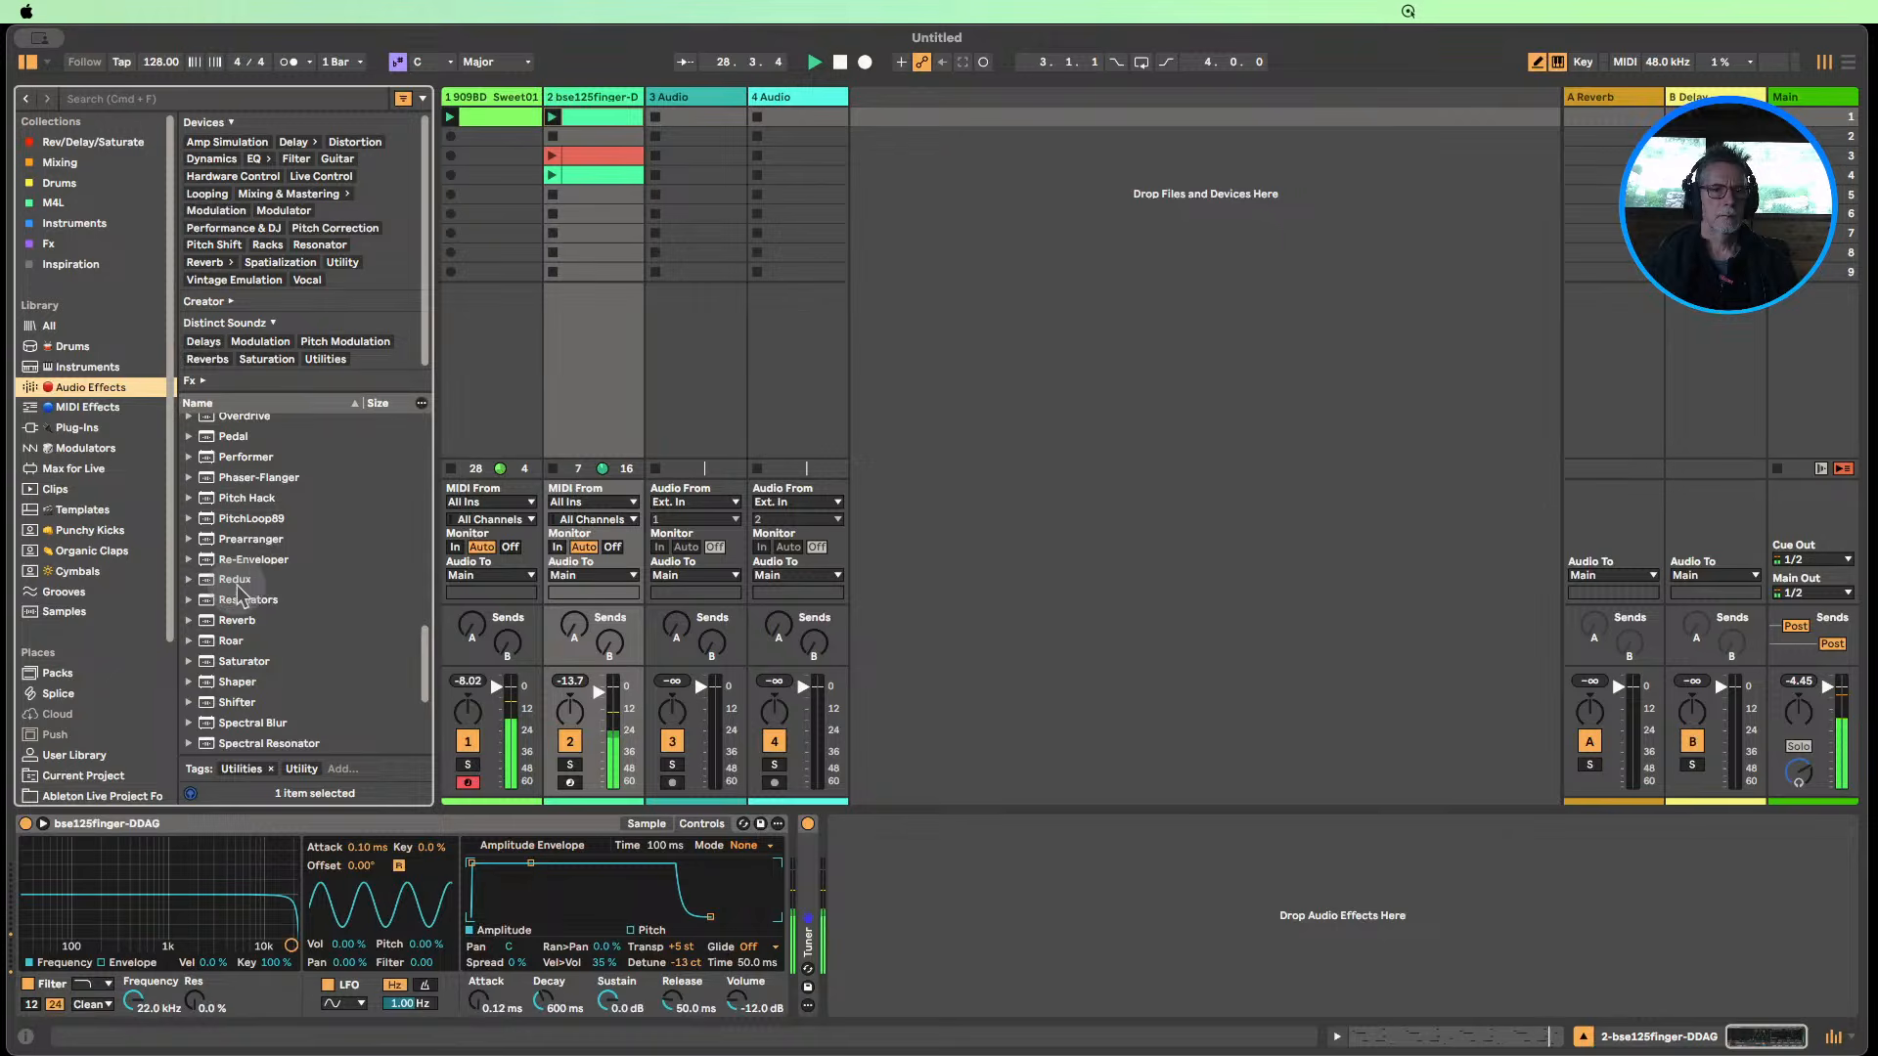
scroll(239, 594, "down", 2)
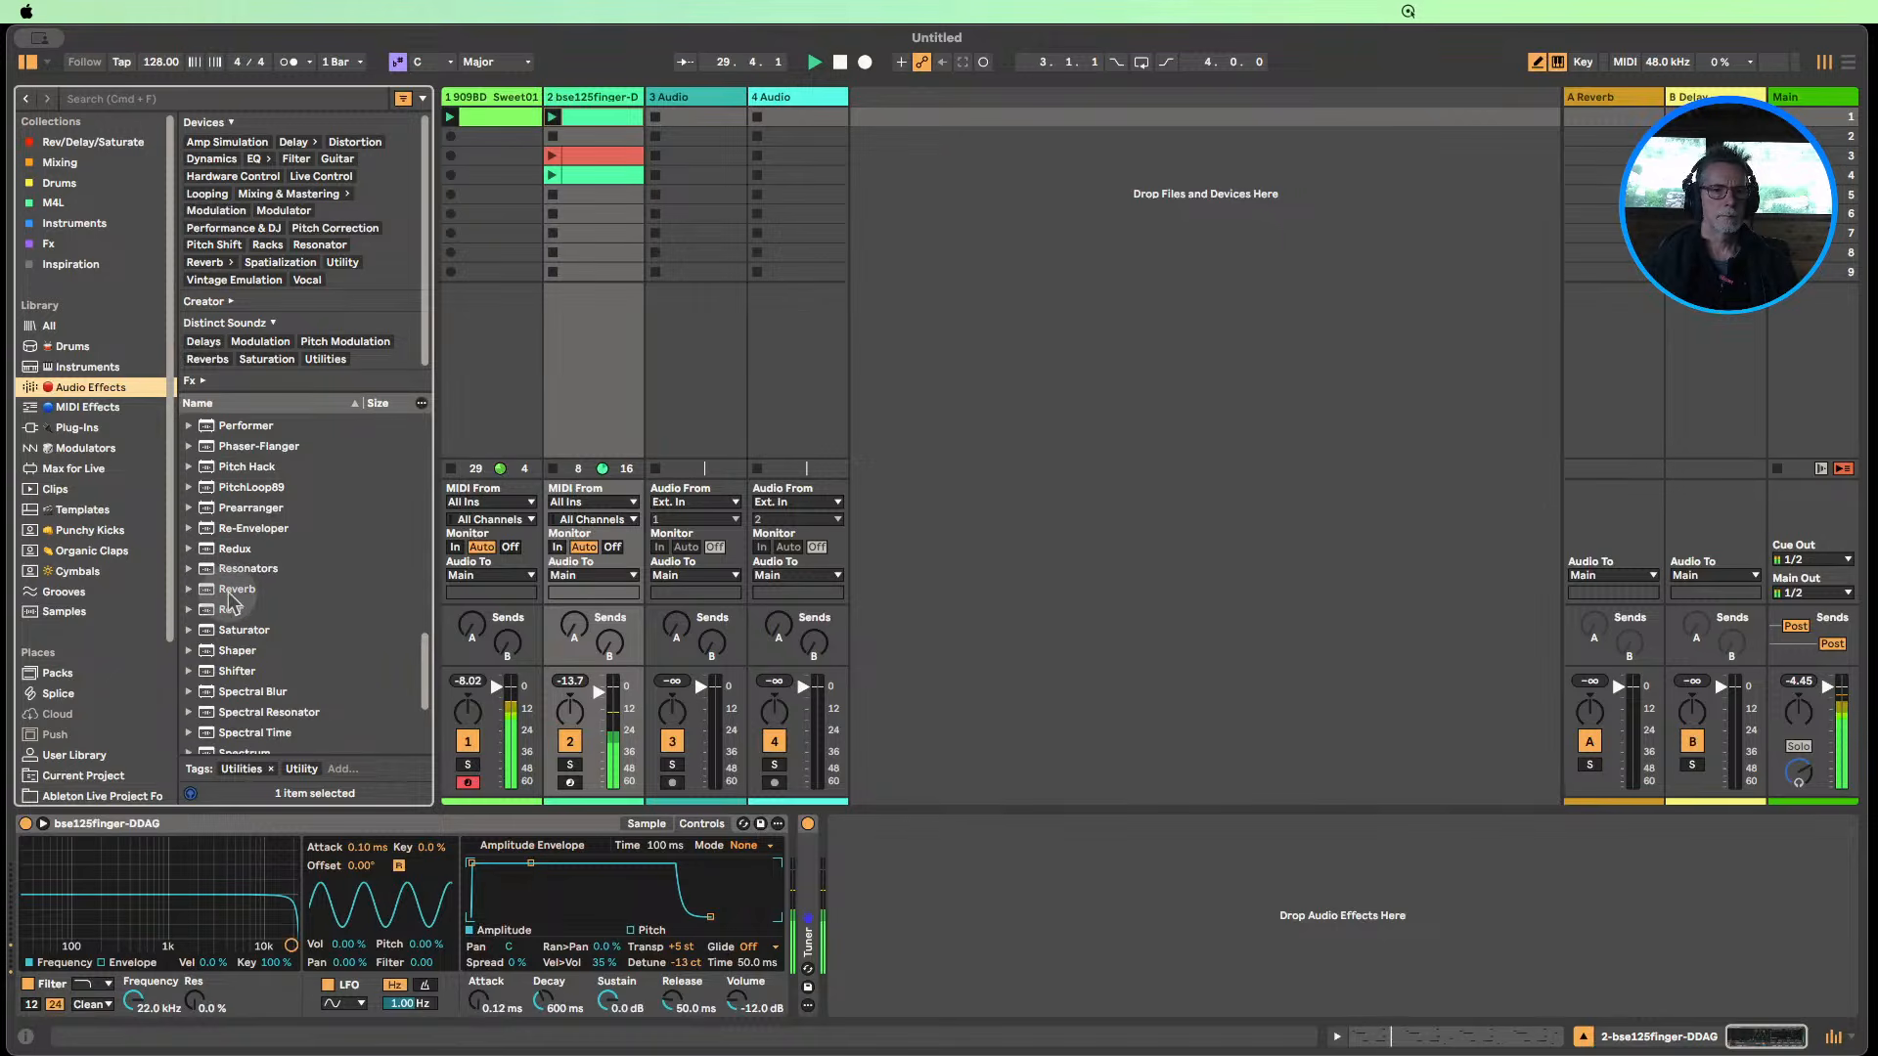
left_click_drag(227, 614, 998, 941)
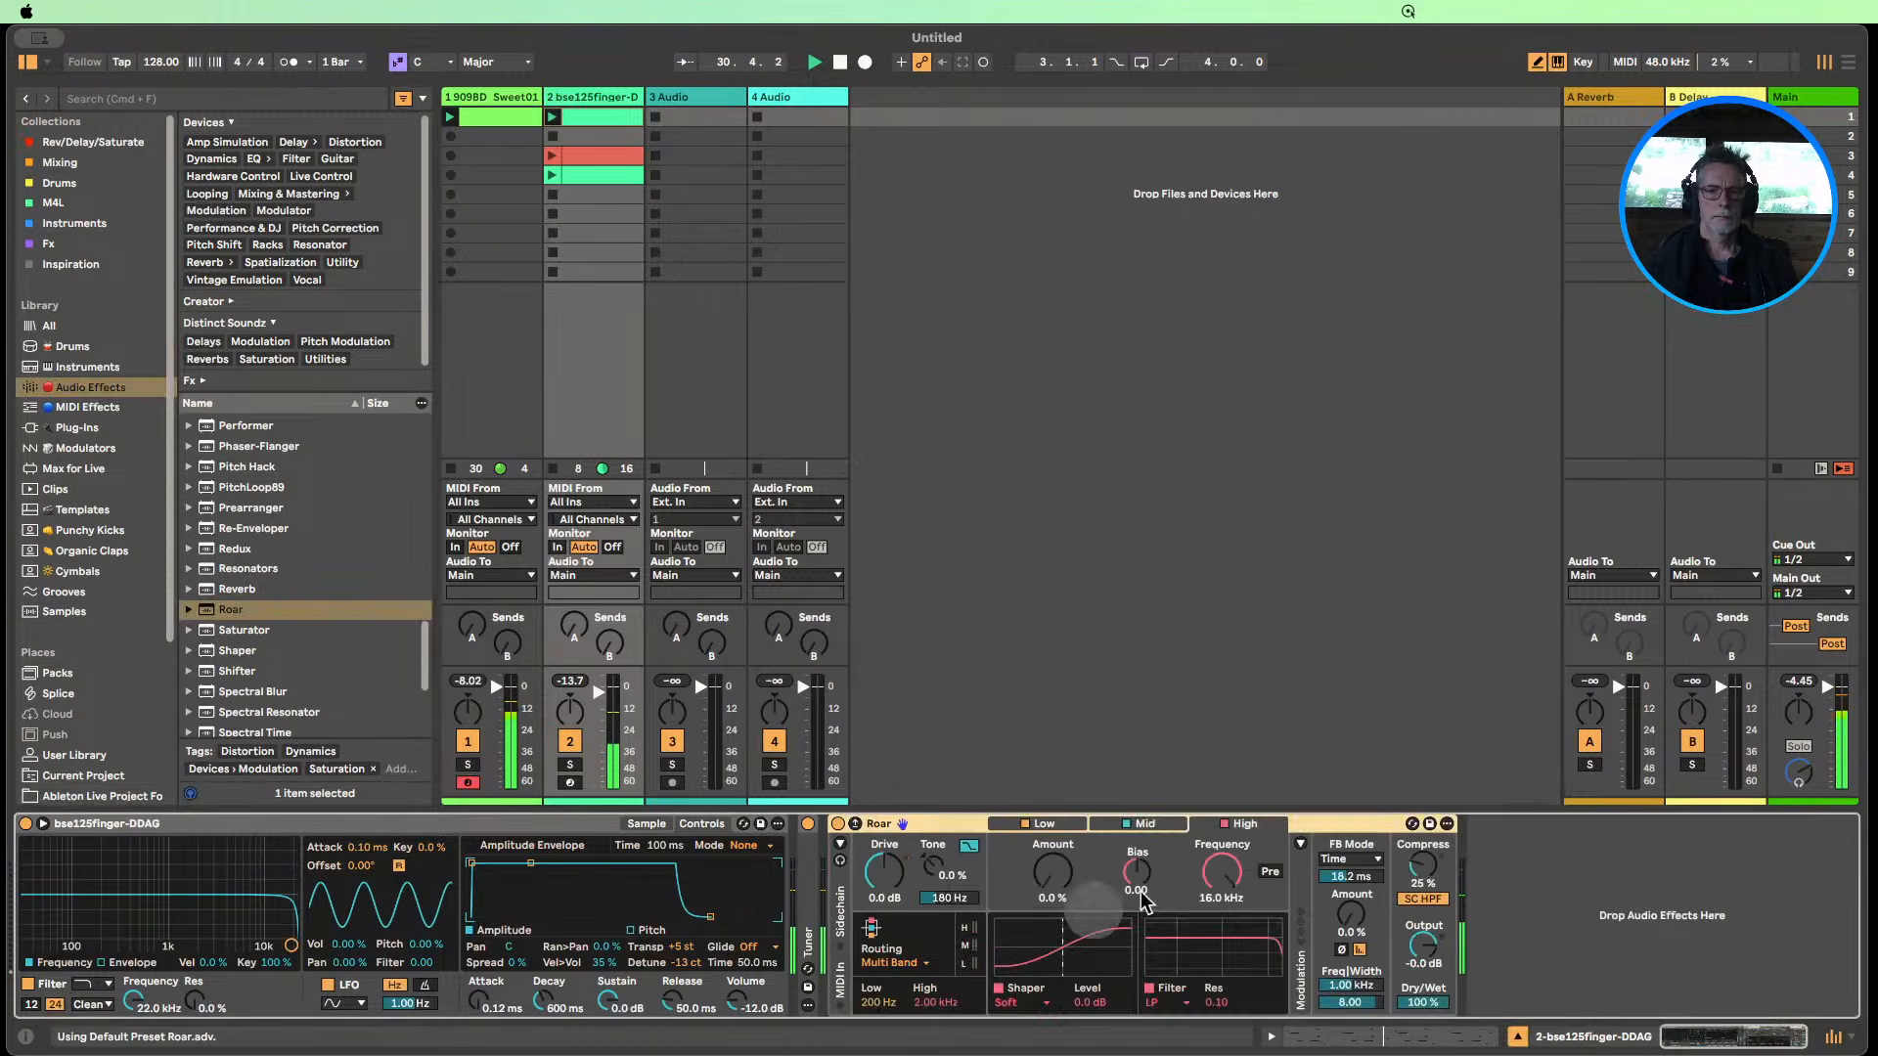
Set Roar's shaper amount to 15% for the mid band, 21% for the high band and about 16% for the low band.
left_click_drag(1059, 884, 1059, 866)
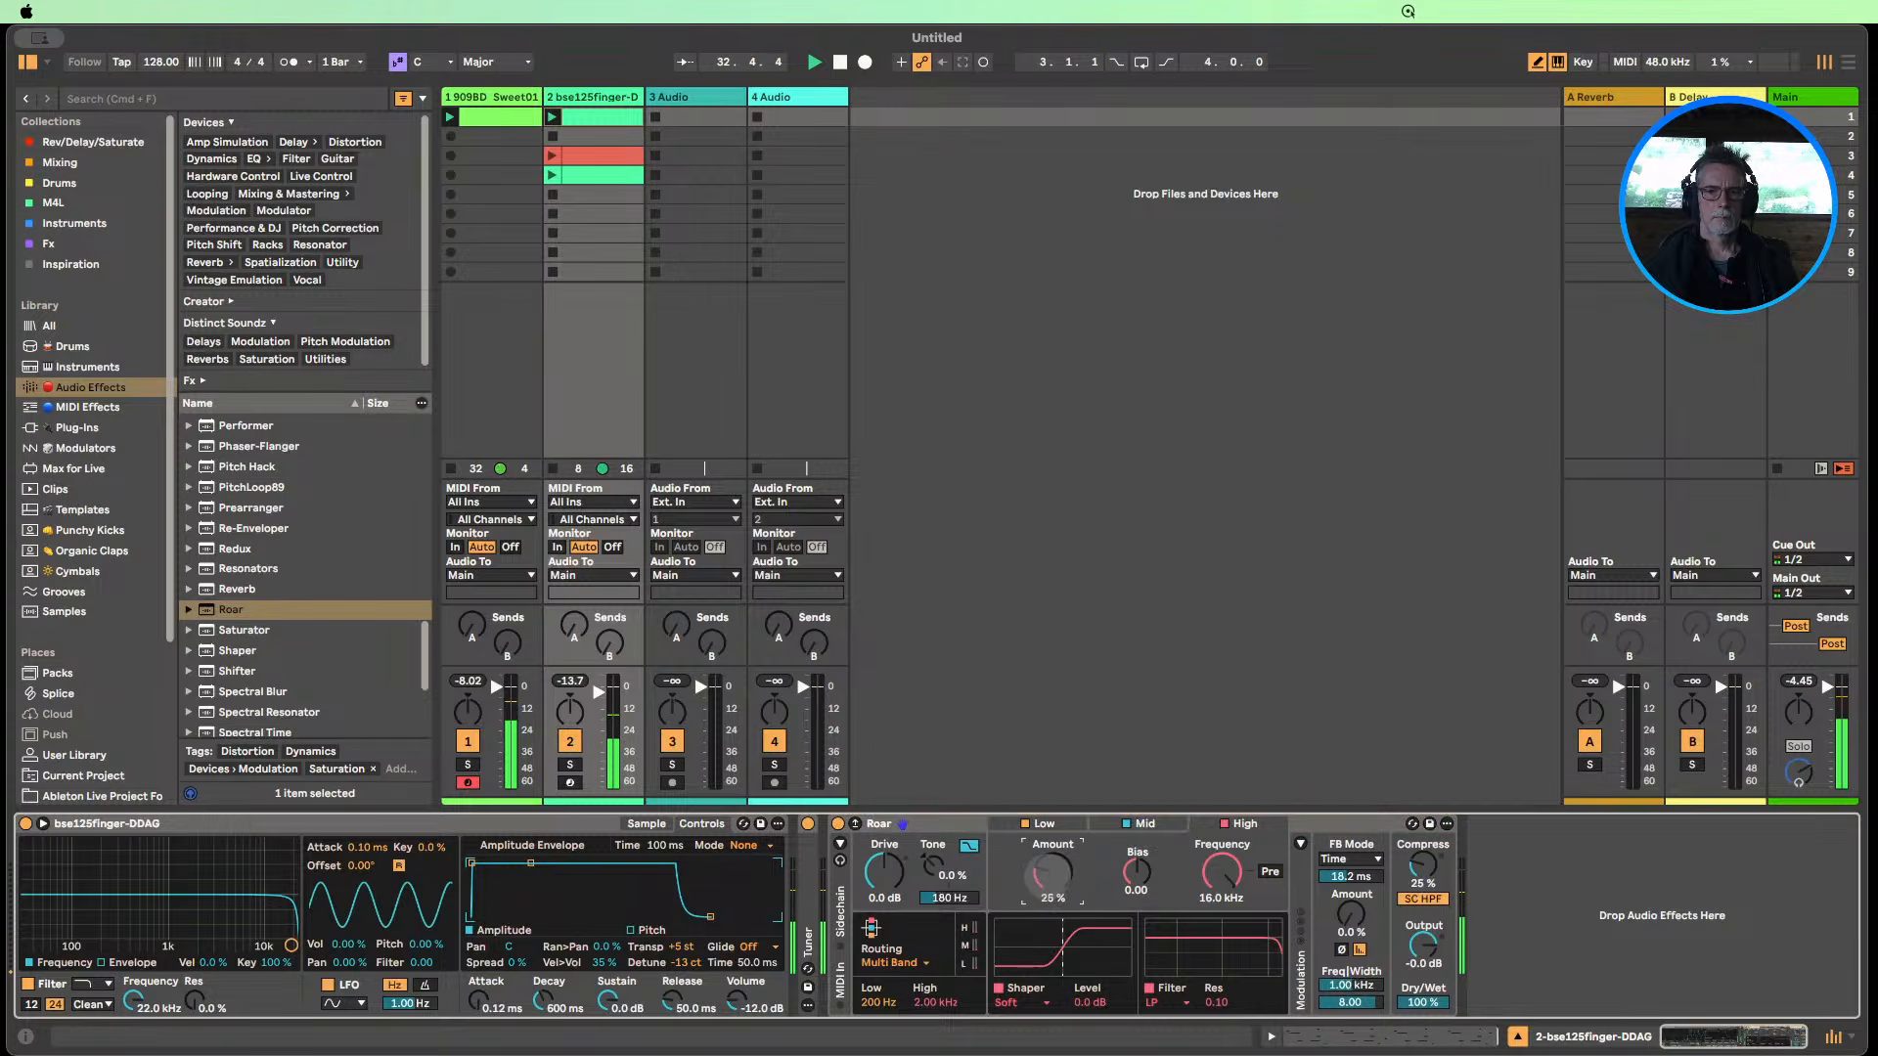
left_click(1141, 824)
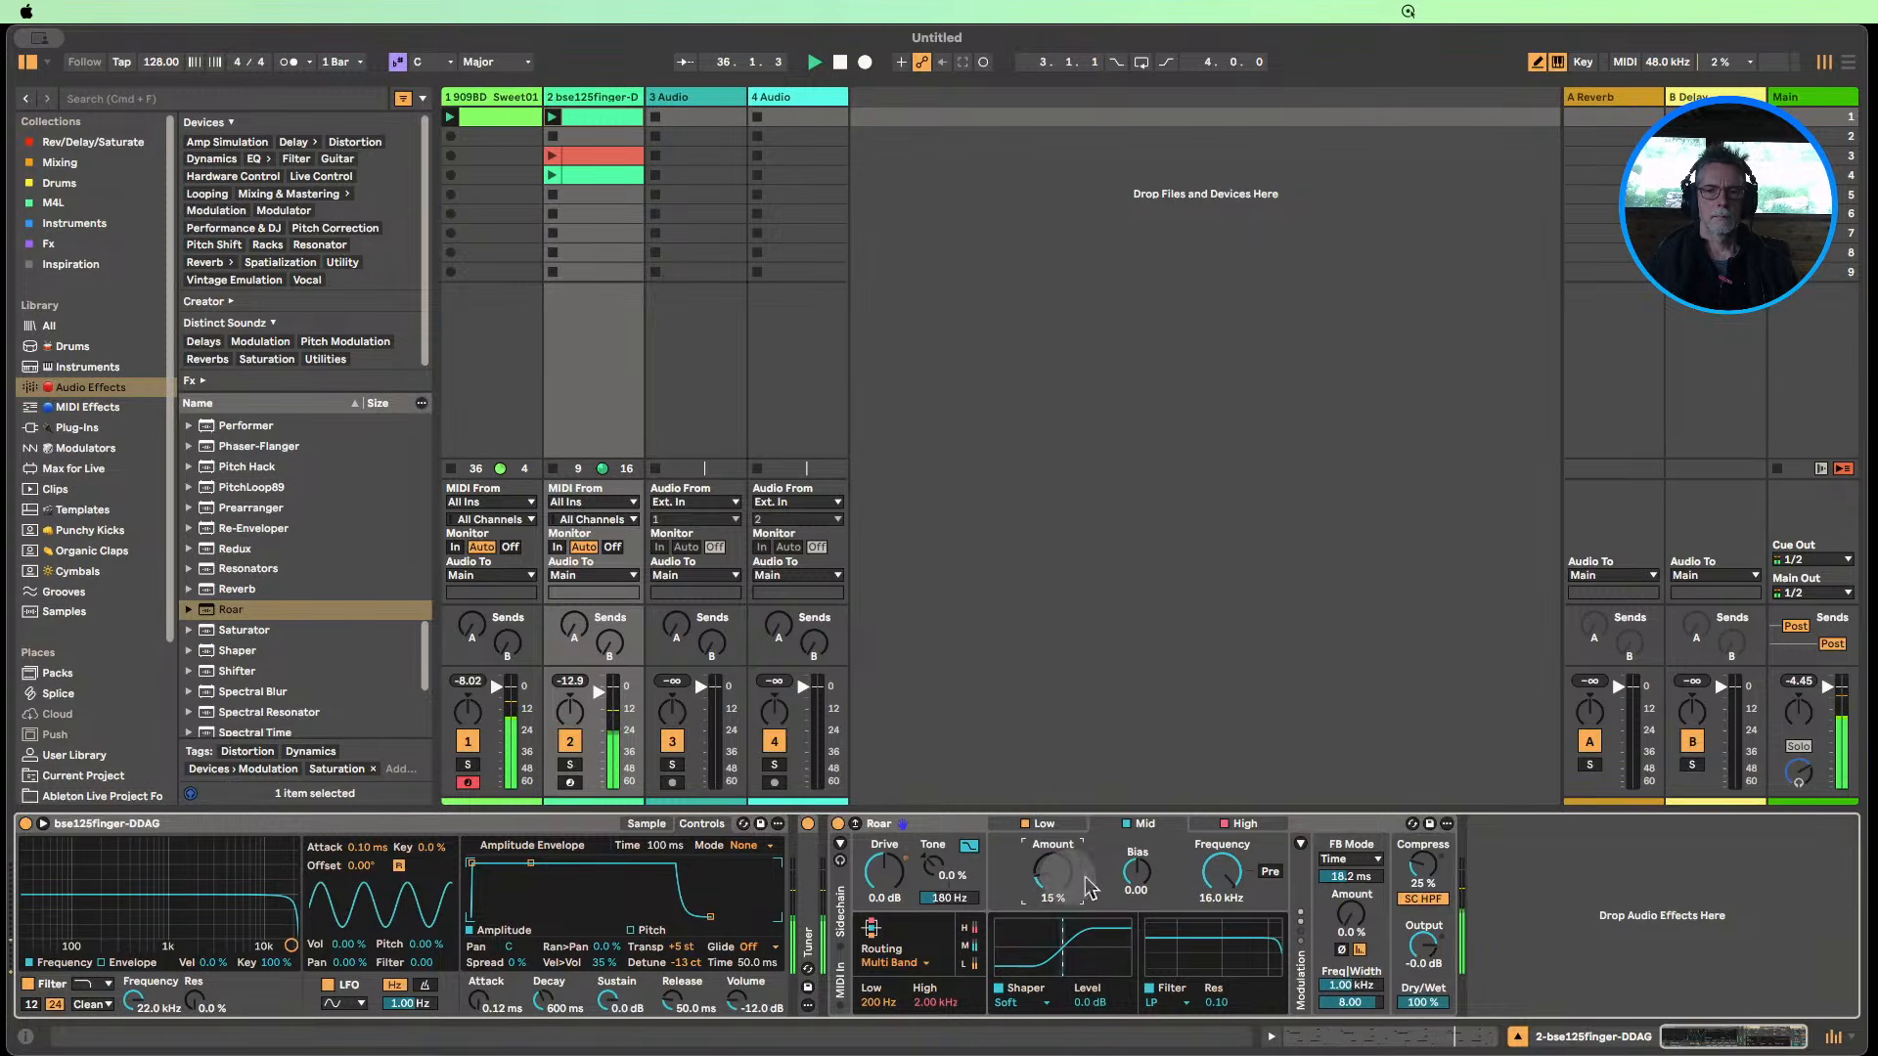
left_click(1245, 824)
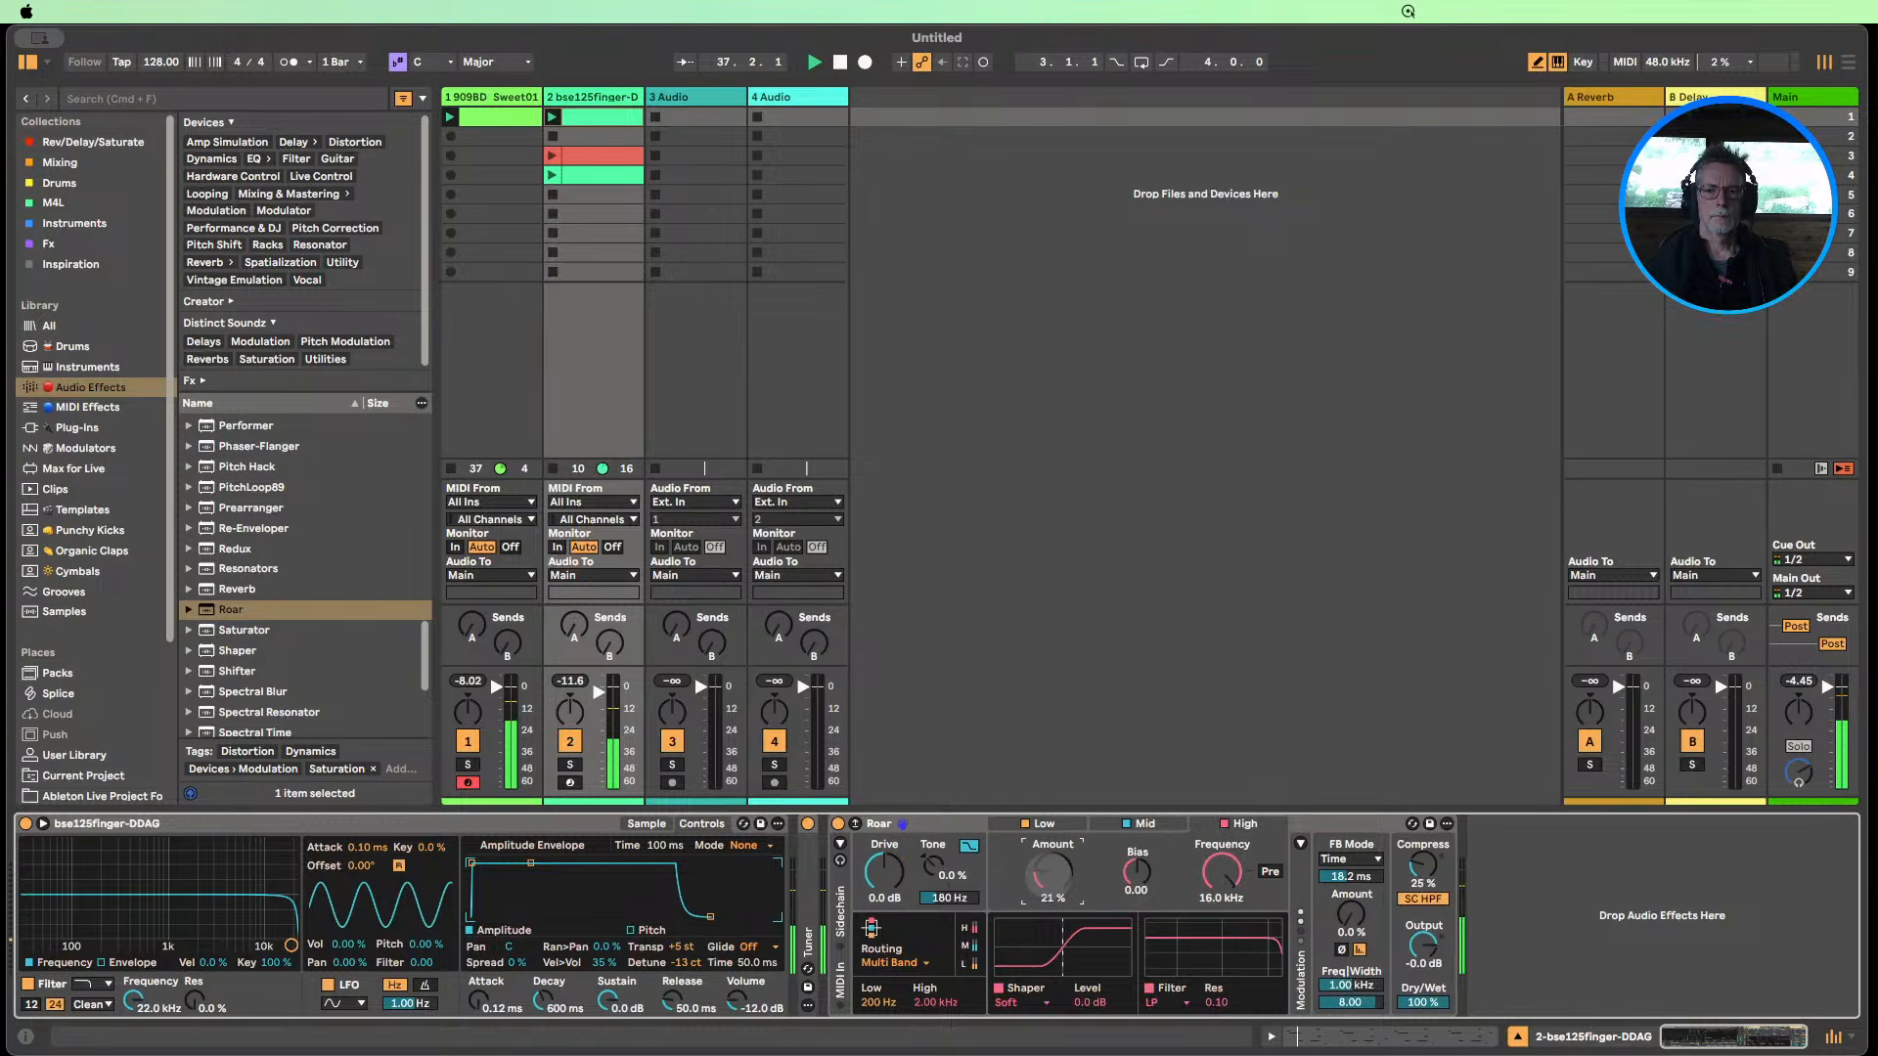
left_click(1044, 824)
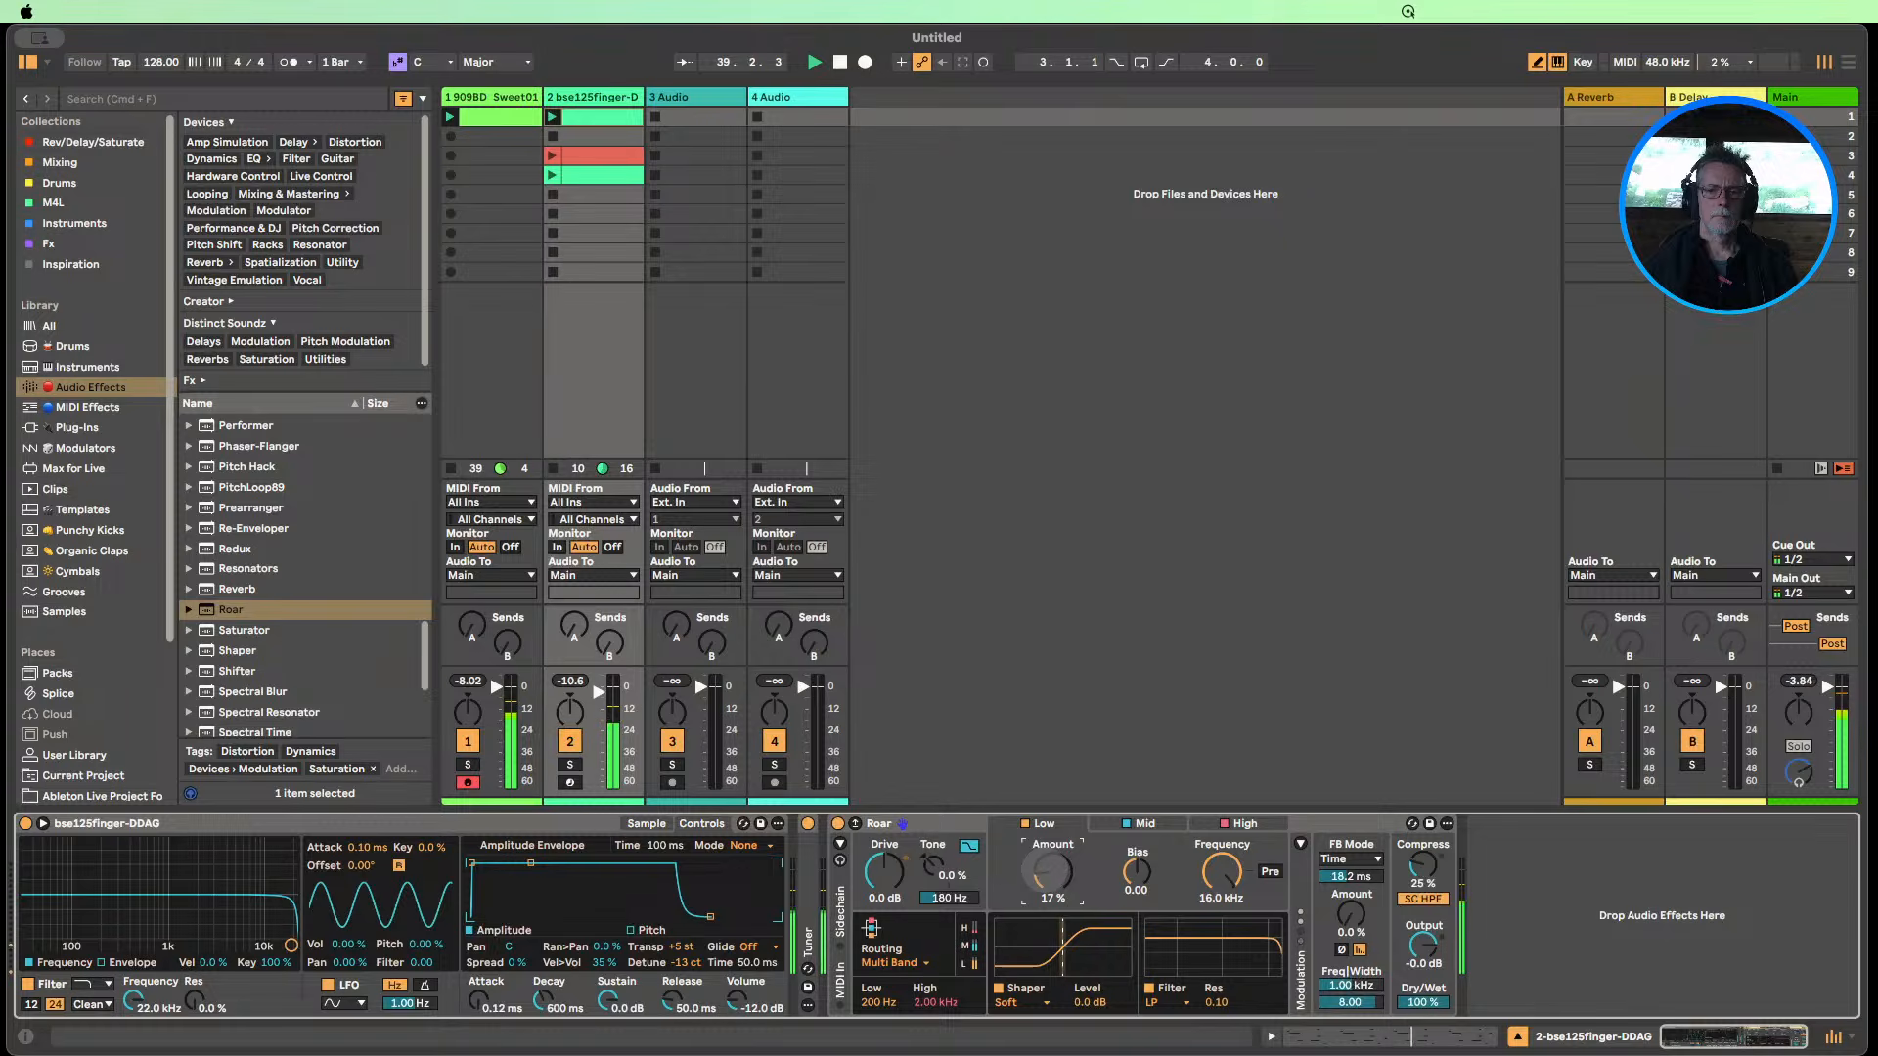
Lower Roar's output to -2.3 dB and compare the bass with the effect bypassed.
left_click(838, 824)
left_click(839, 825)
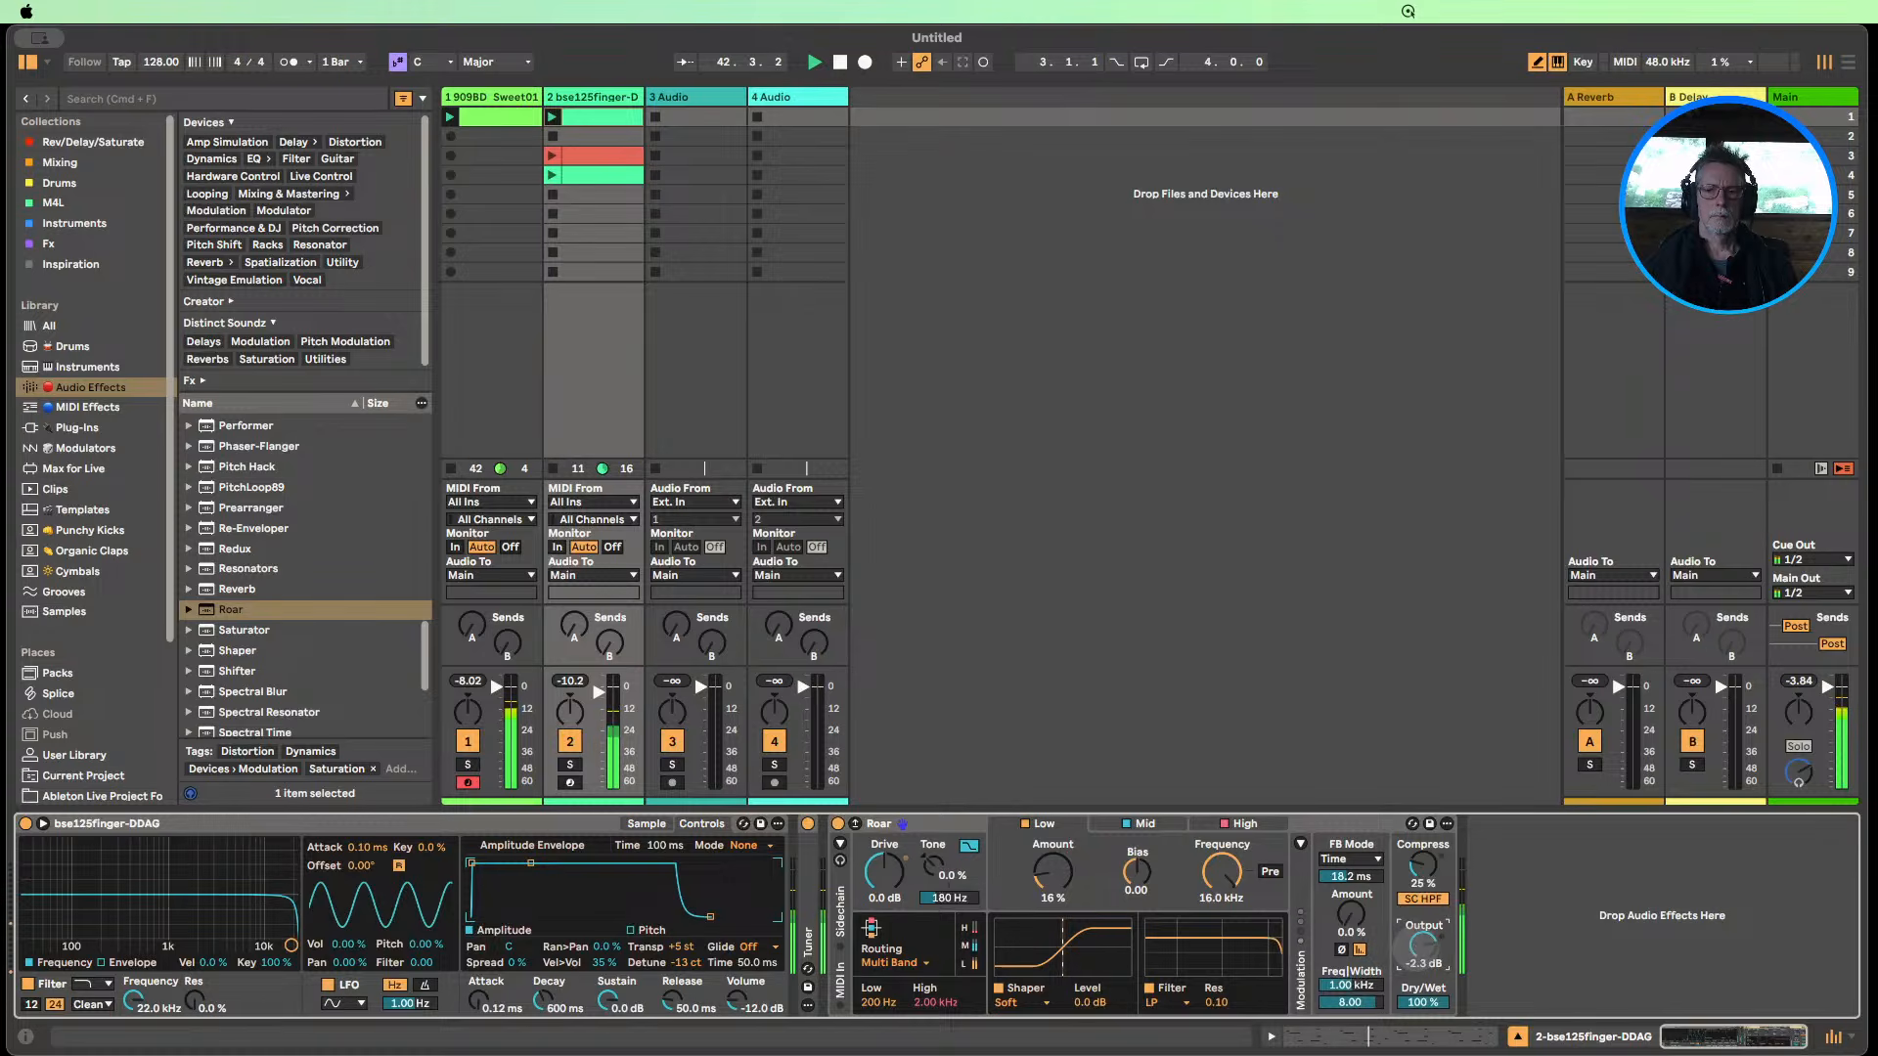
left_click(838, 825)
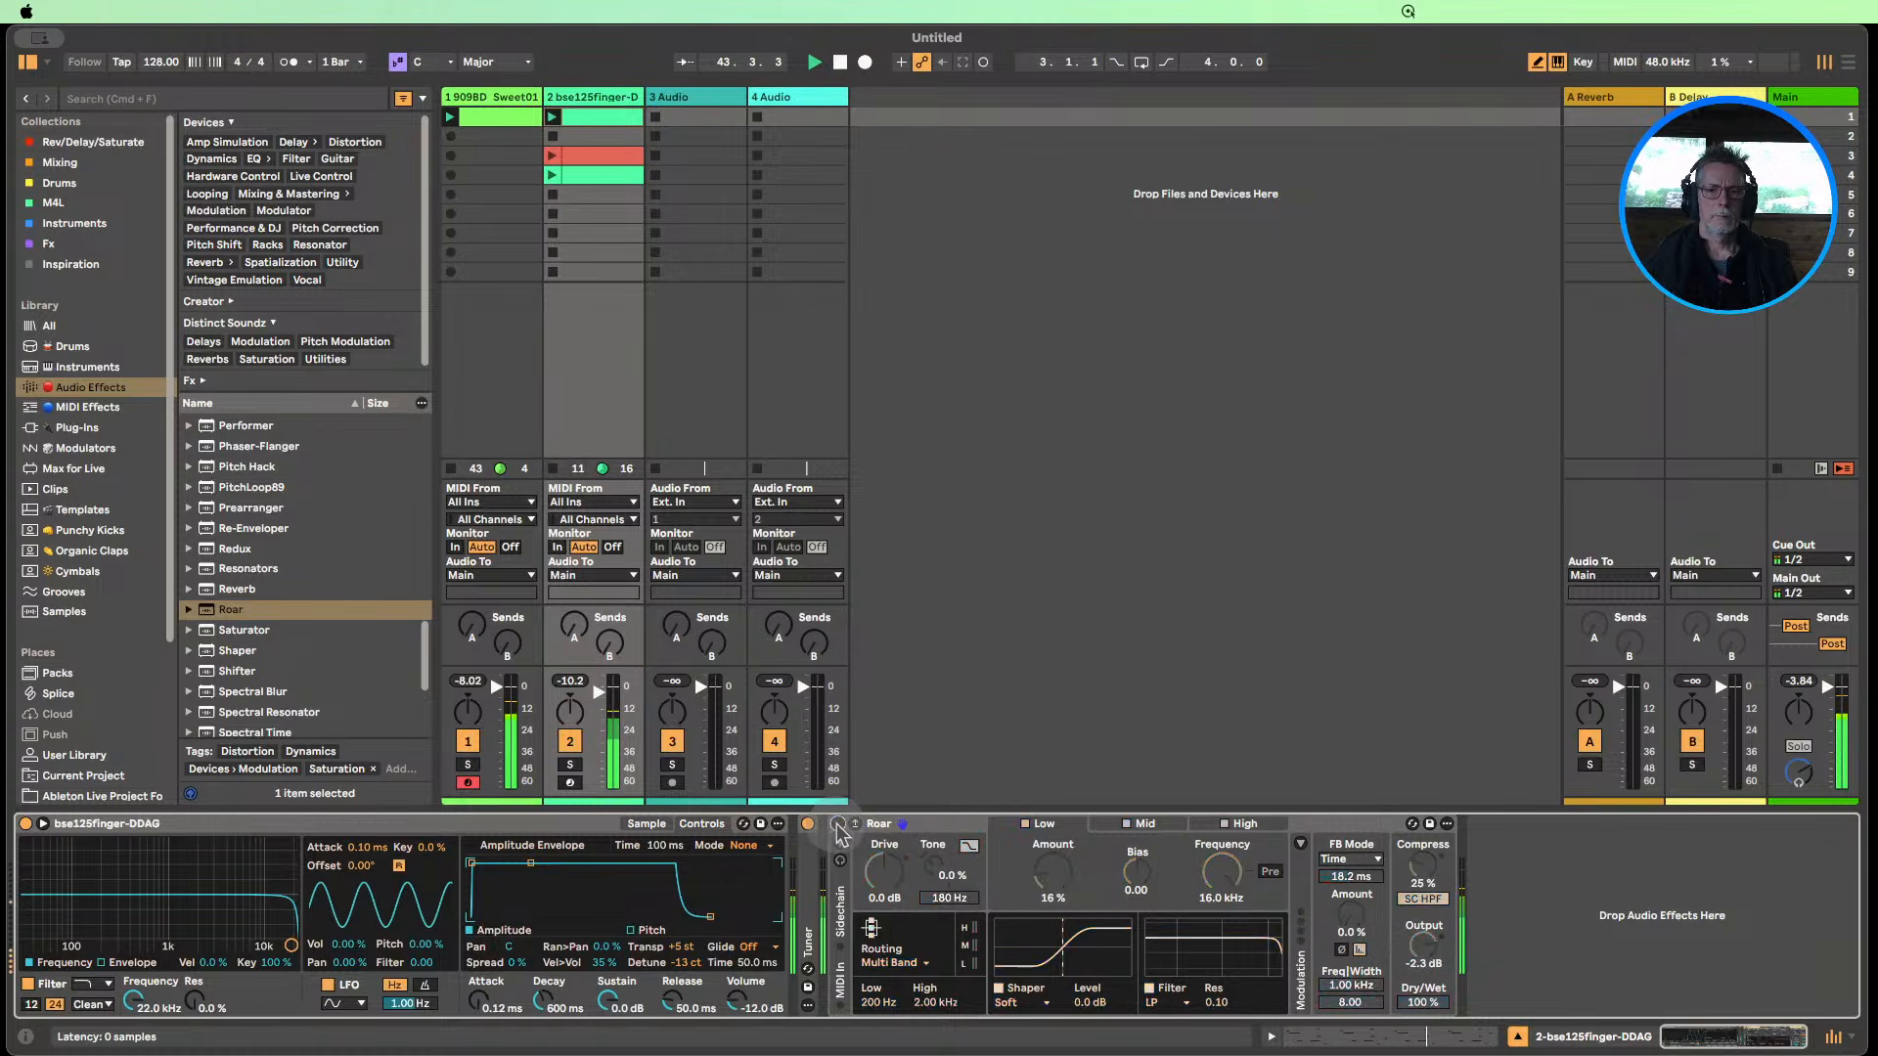
Re-enable Roar and trim its shaper amounts to 13% low, 15% mid and 10% high.
left_click(838, 825)
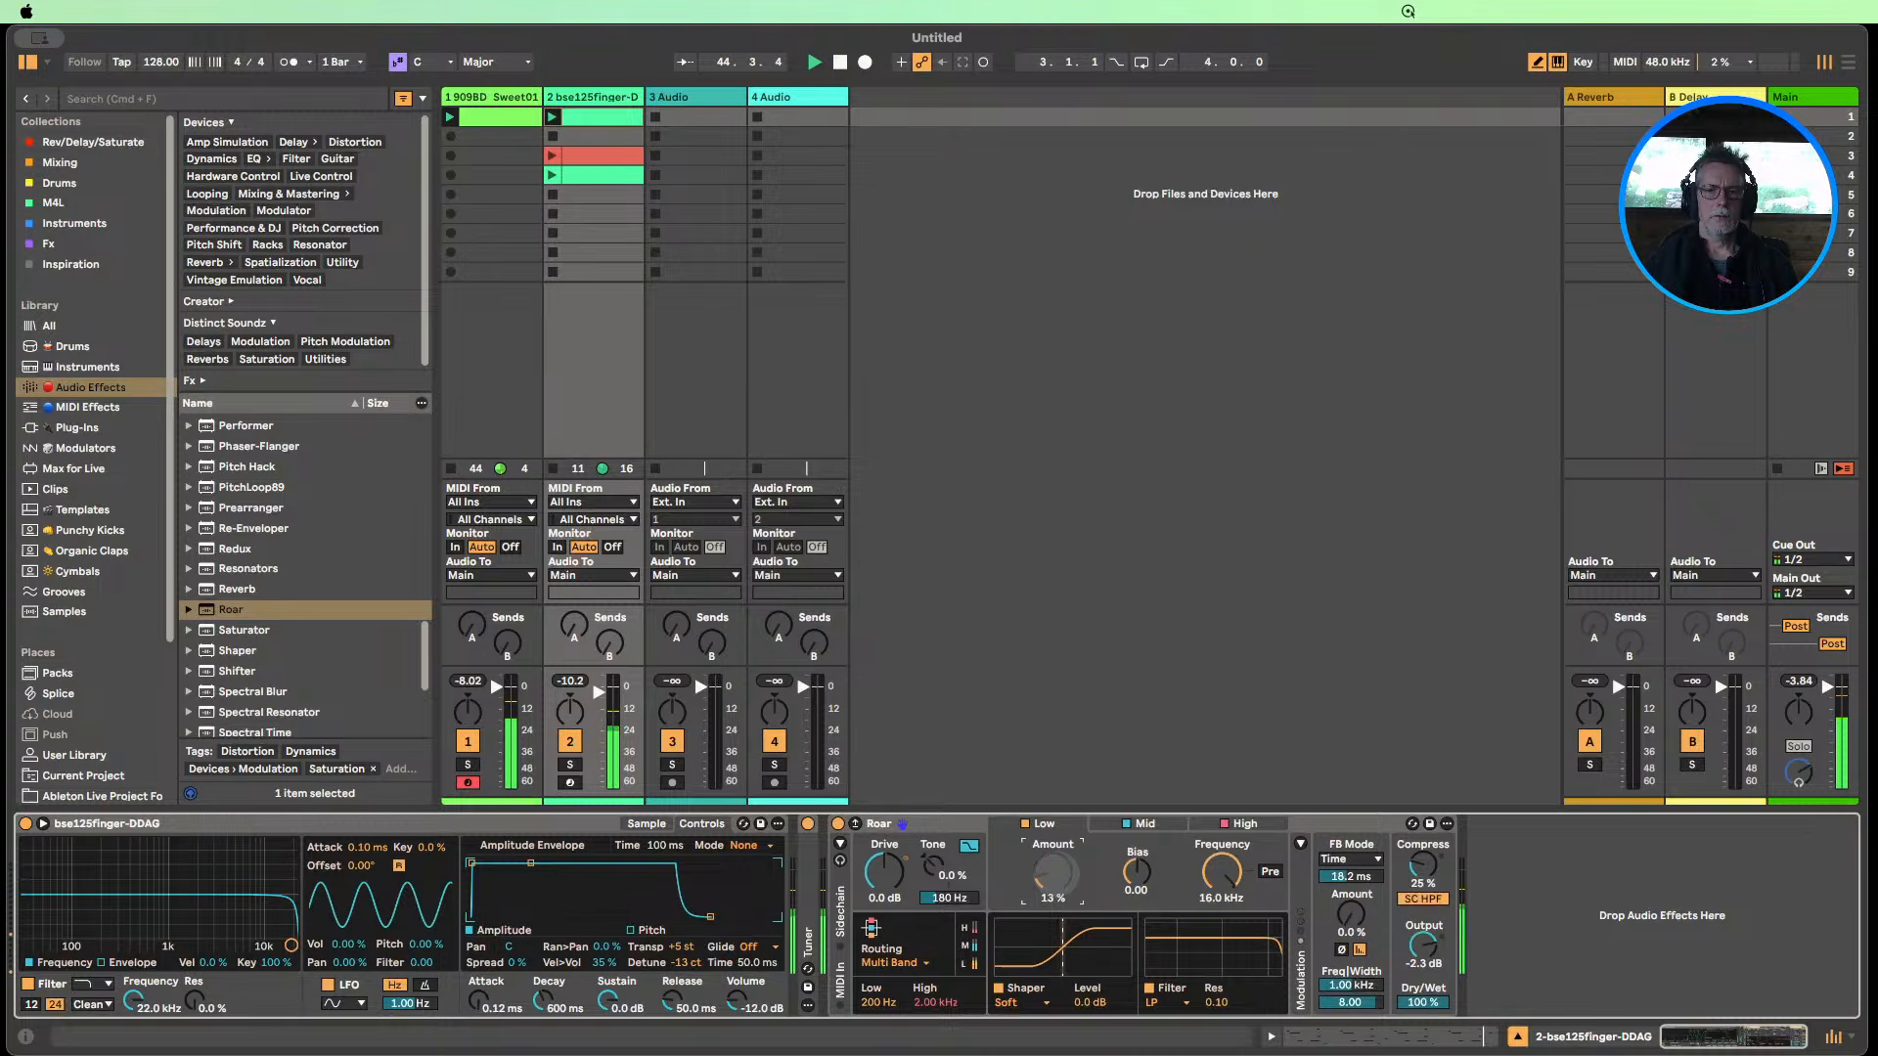
left_click(1145, 824)
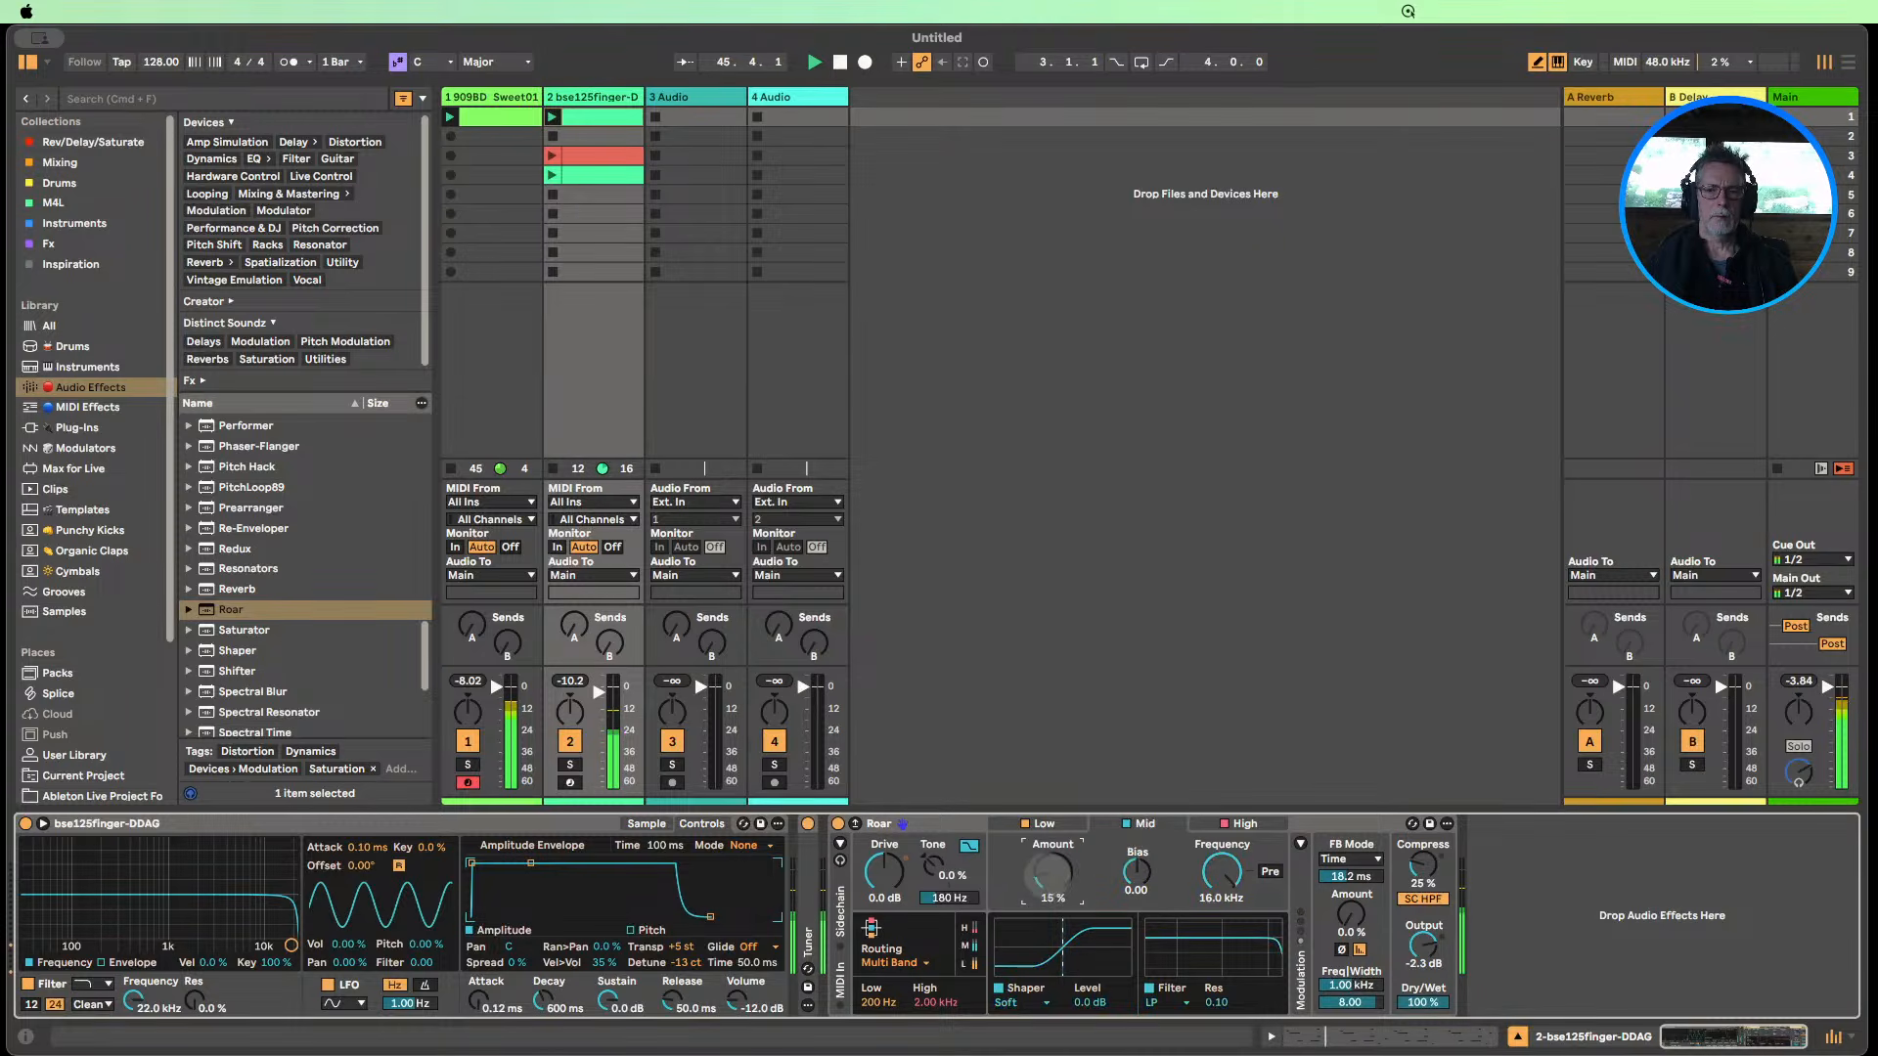
left_click(1242, 824)
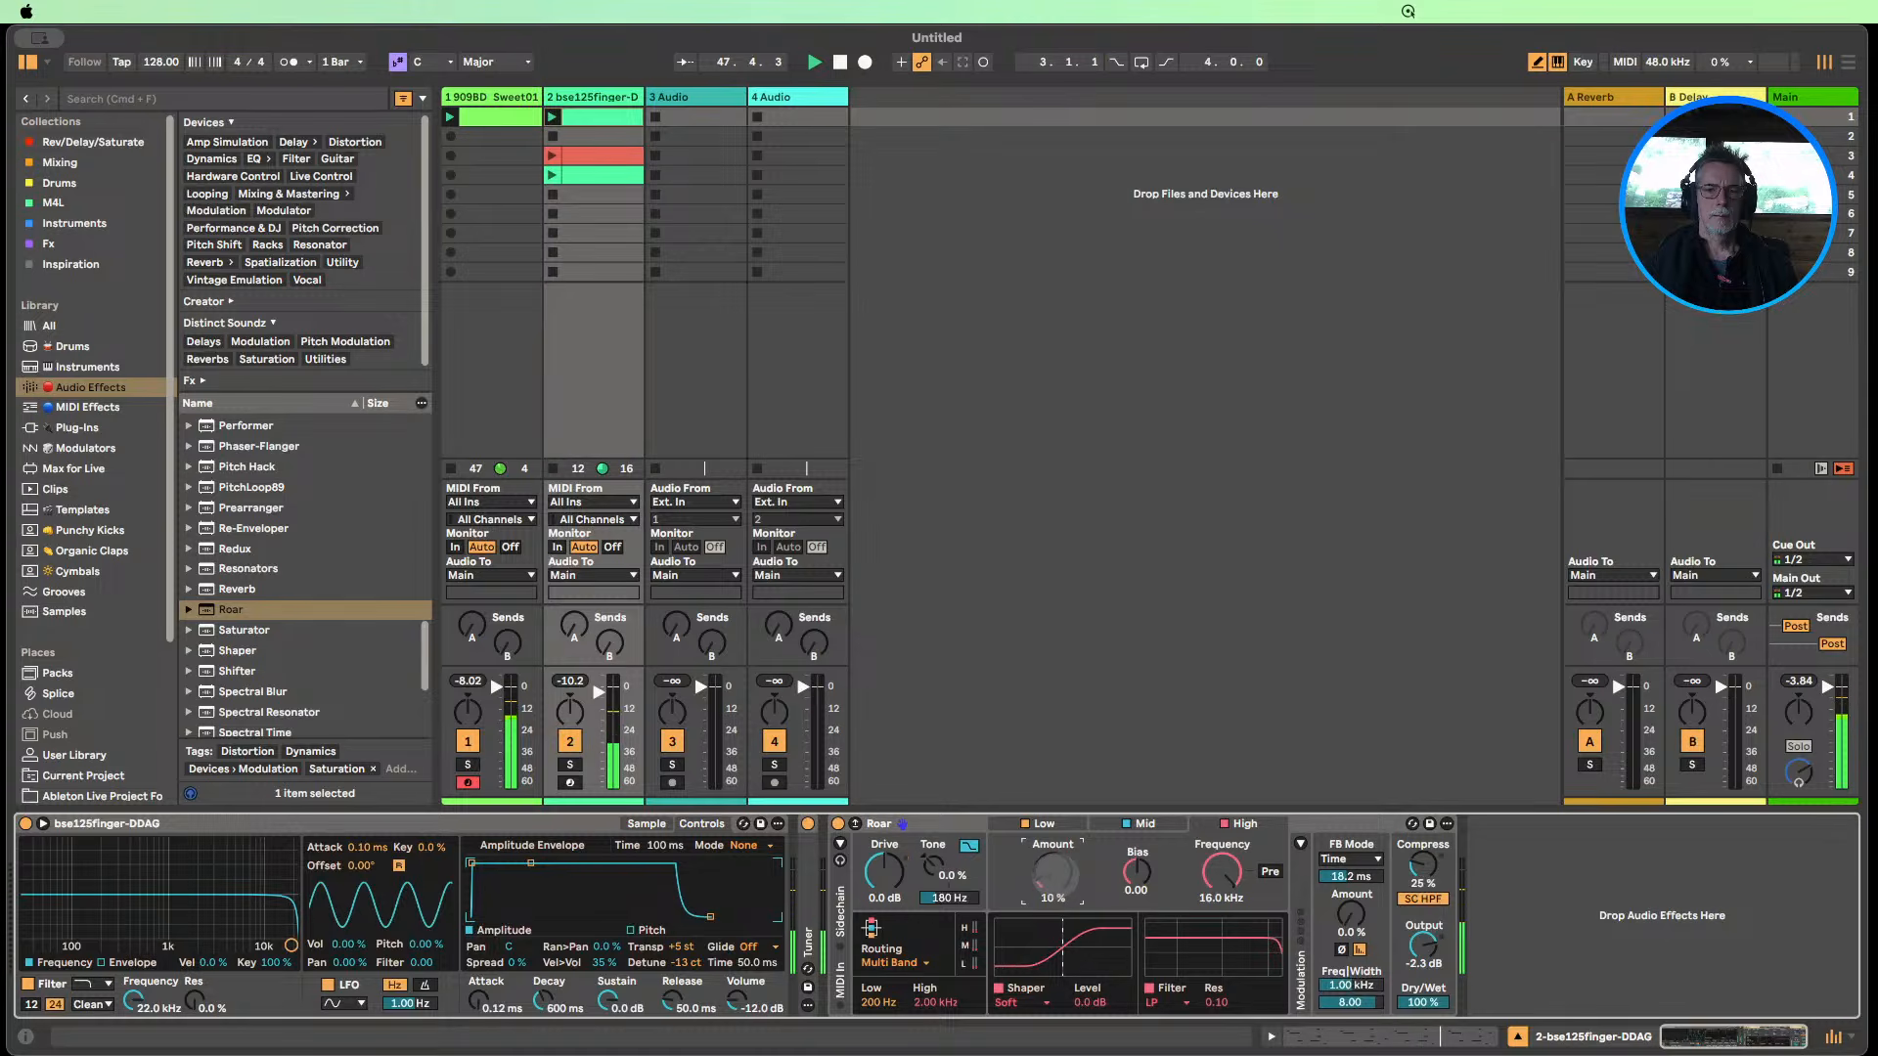
Sweep Simpler's filter cutoff down to about 370 Hz and back fully open, leaving the resonance at 25%.
left_click_drag(130, 1000, 130, 1022)
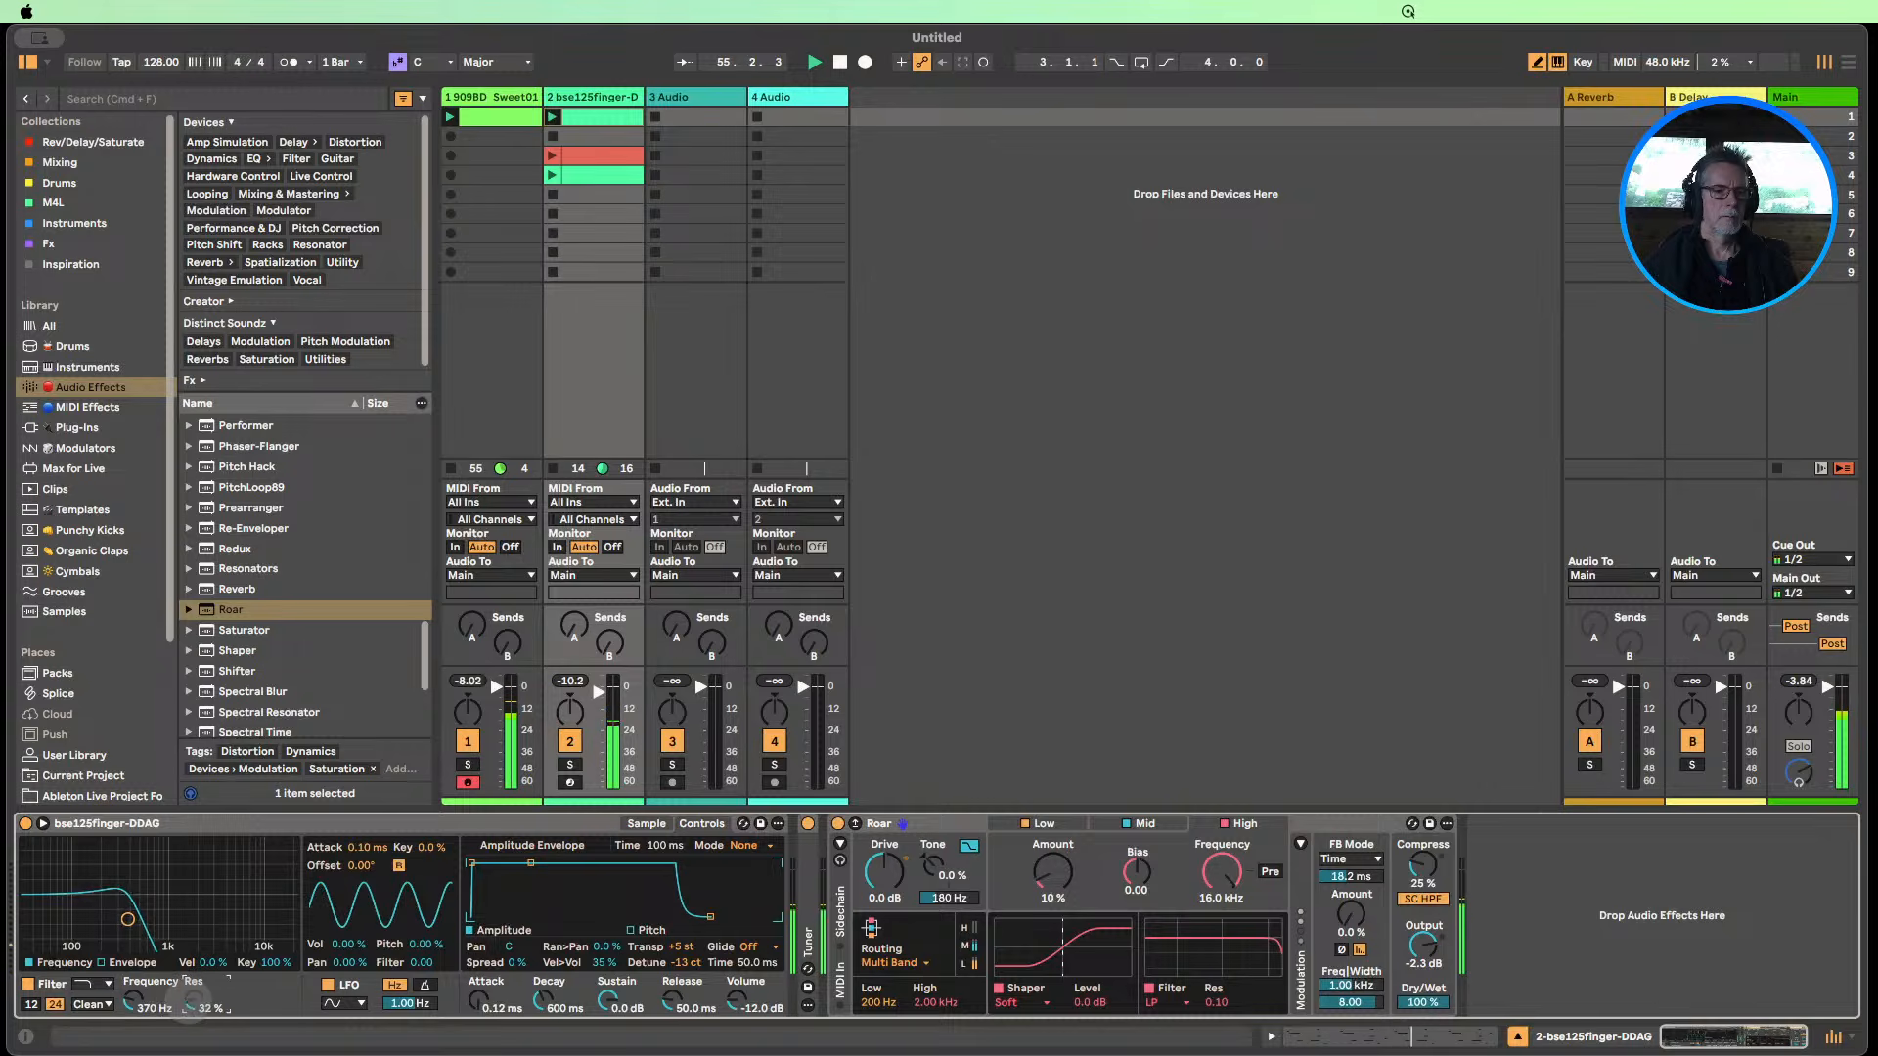
left_click_drag(189, 998, 189, 1000)
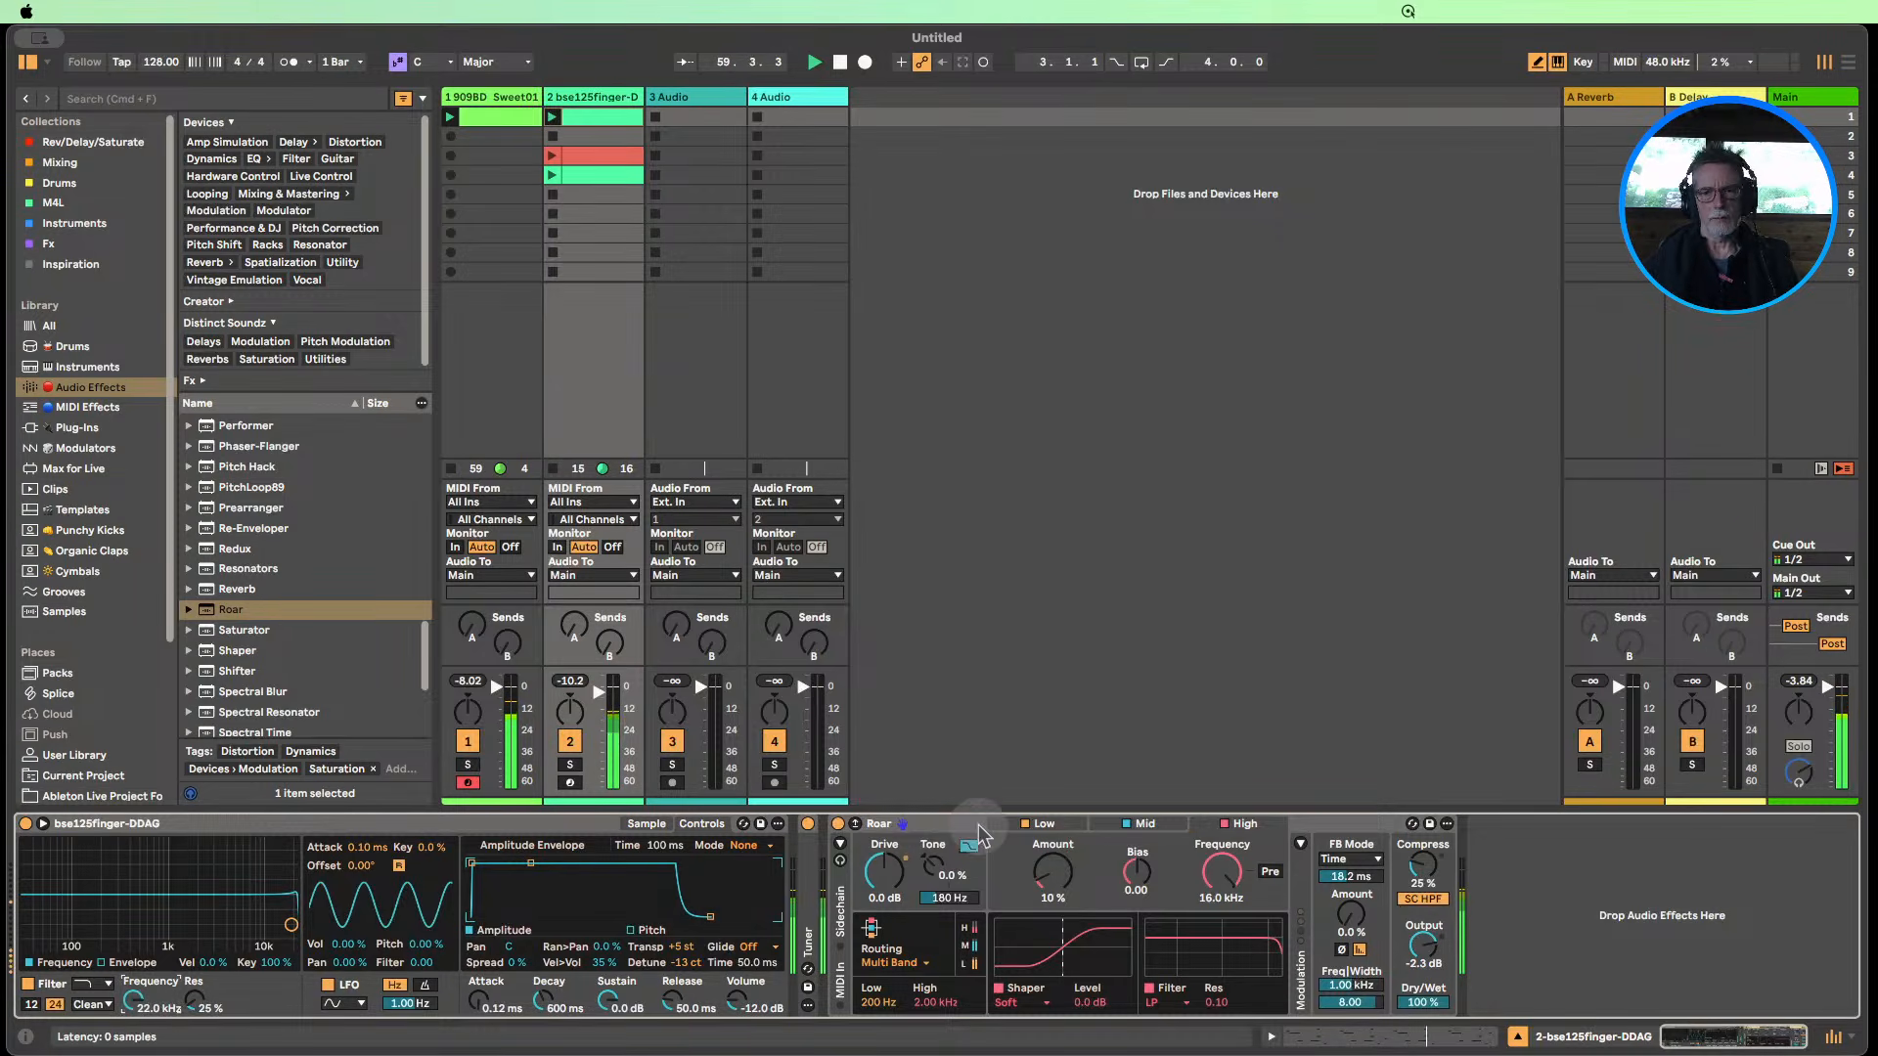
Collapse Roar, stop playback, and add Auto Filter after it on the bass track with the Vowel filter type.
double_click(944, 824)
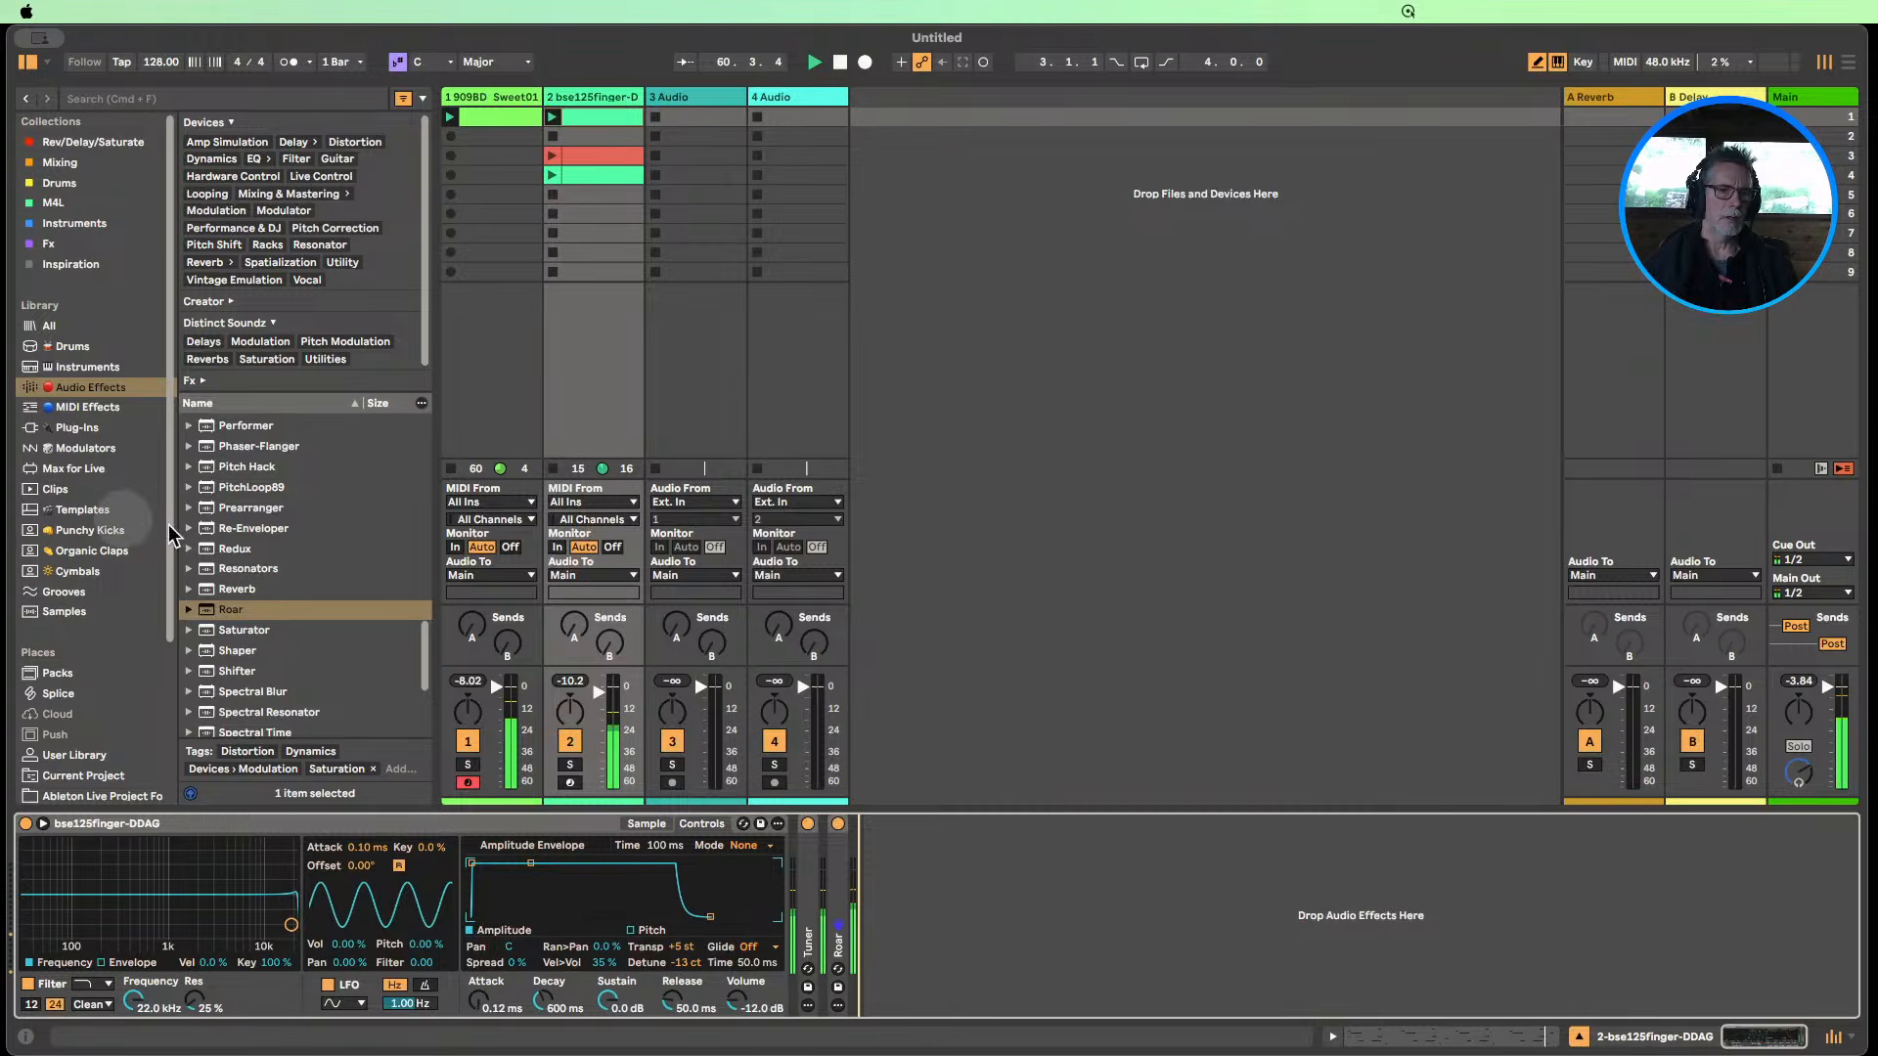
scroll(264, 508, "up", 10)
scroll(274, 530, "up", 4)
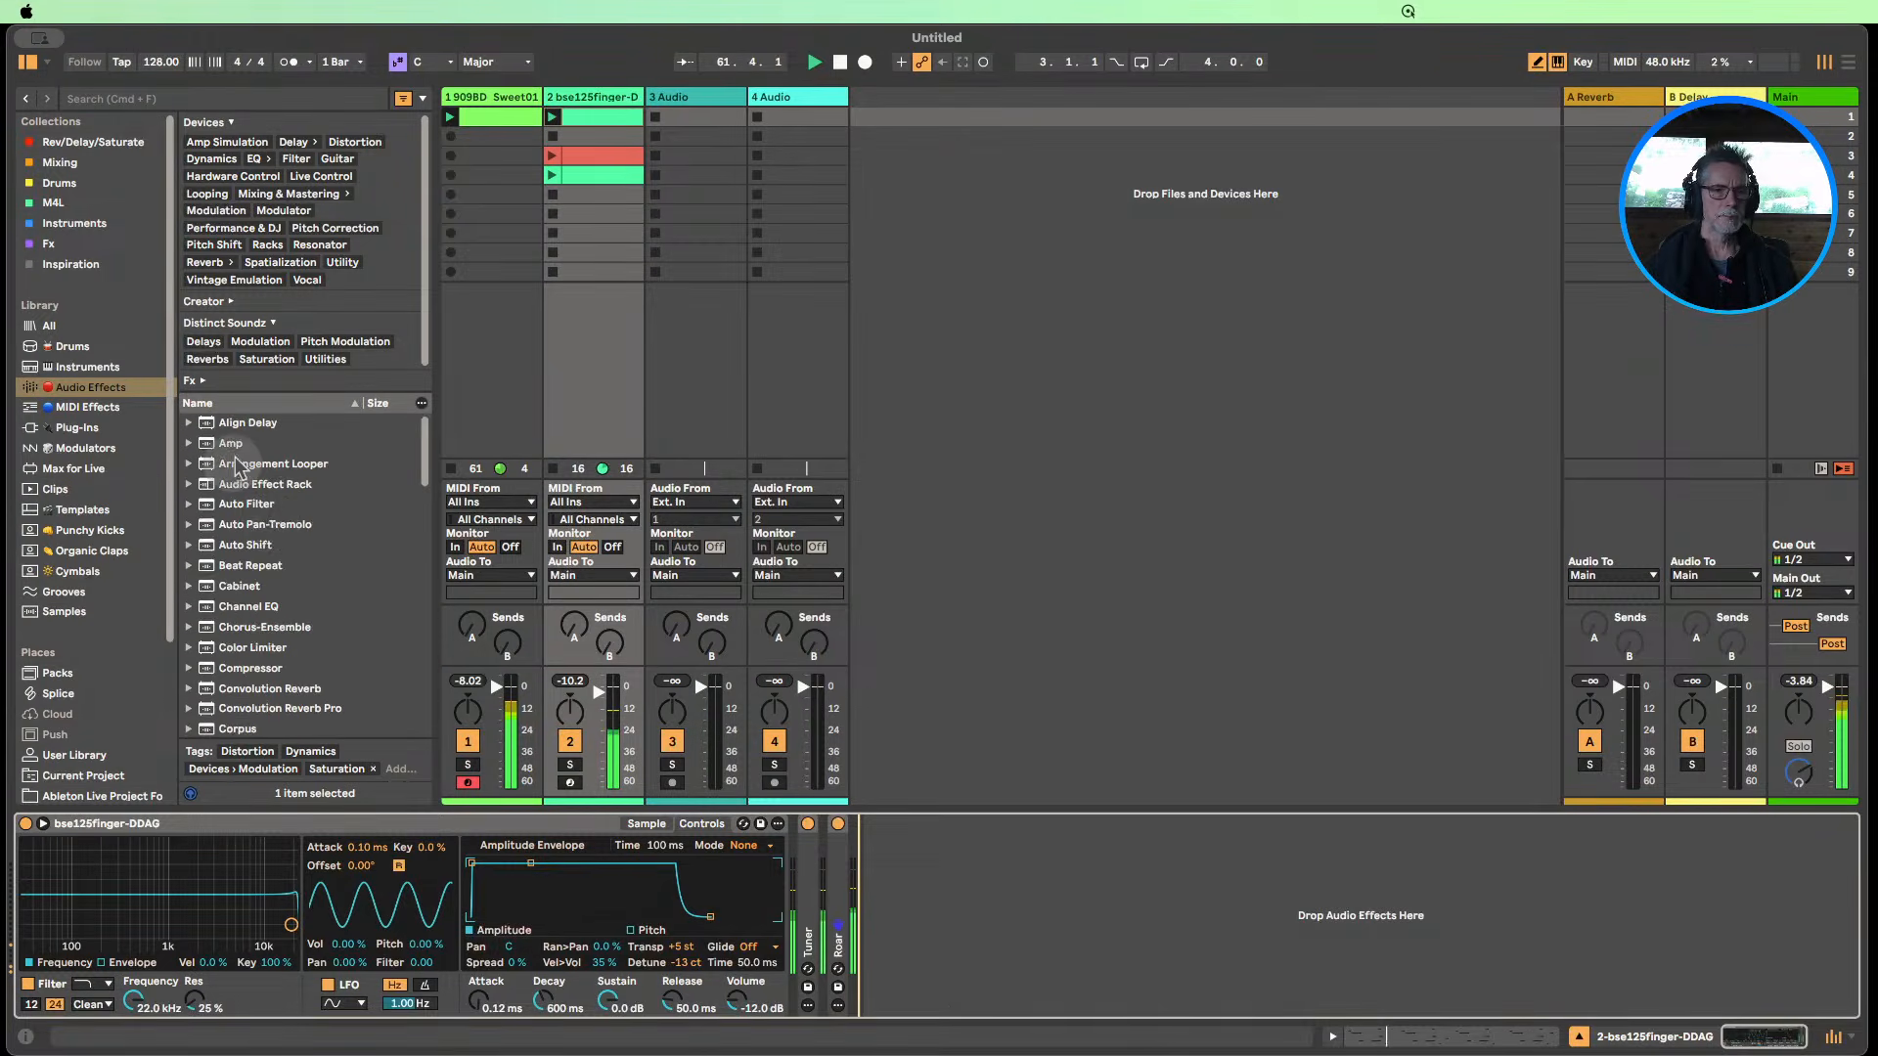
left_click(841, 63)
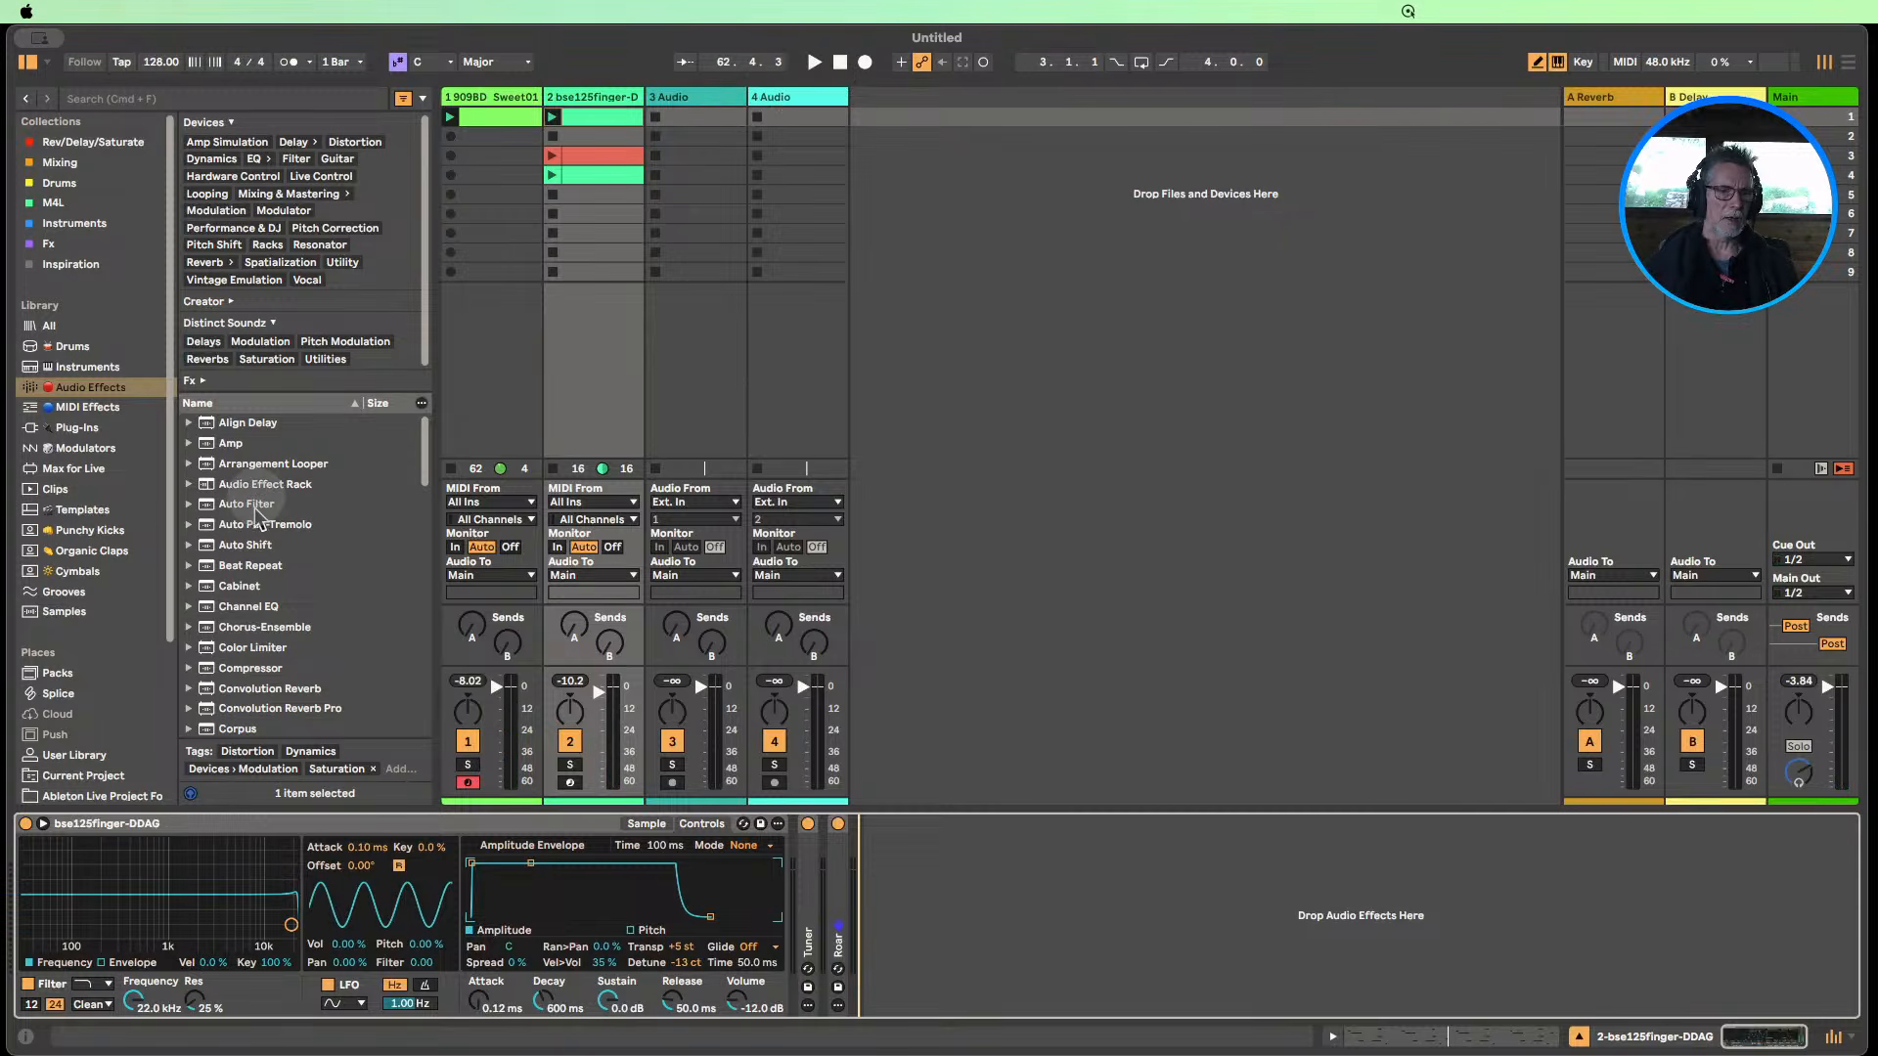
left_click_drag(249, 507, 934, 964)
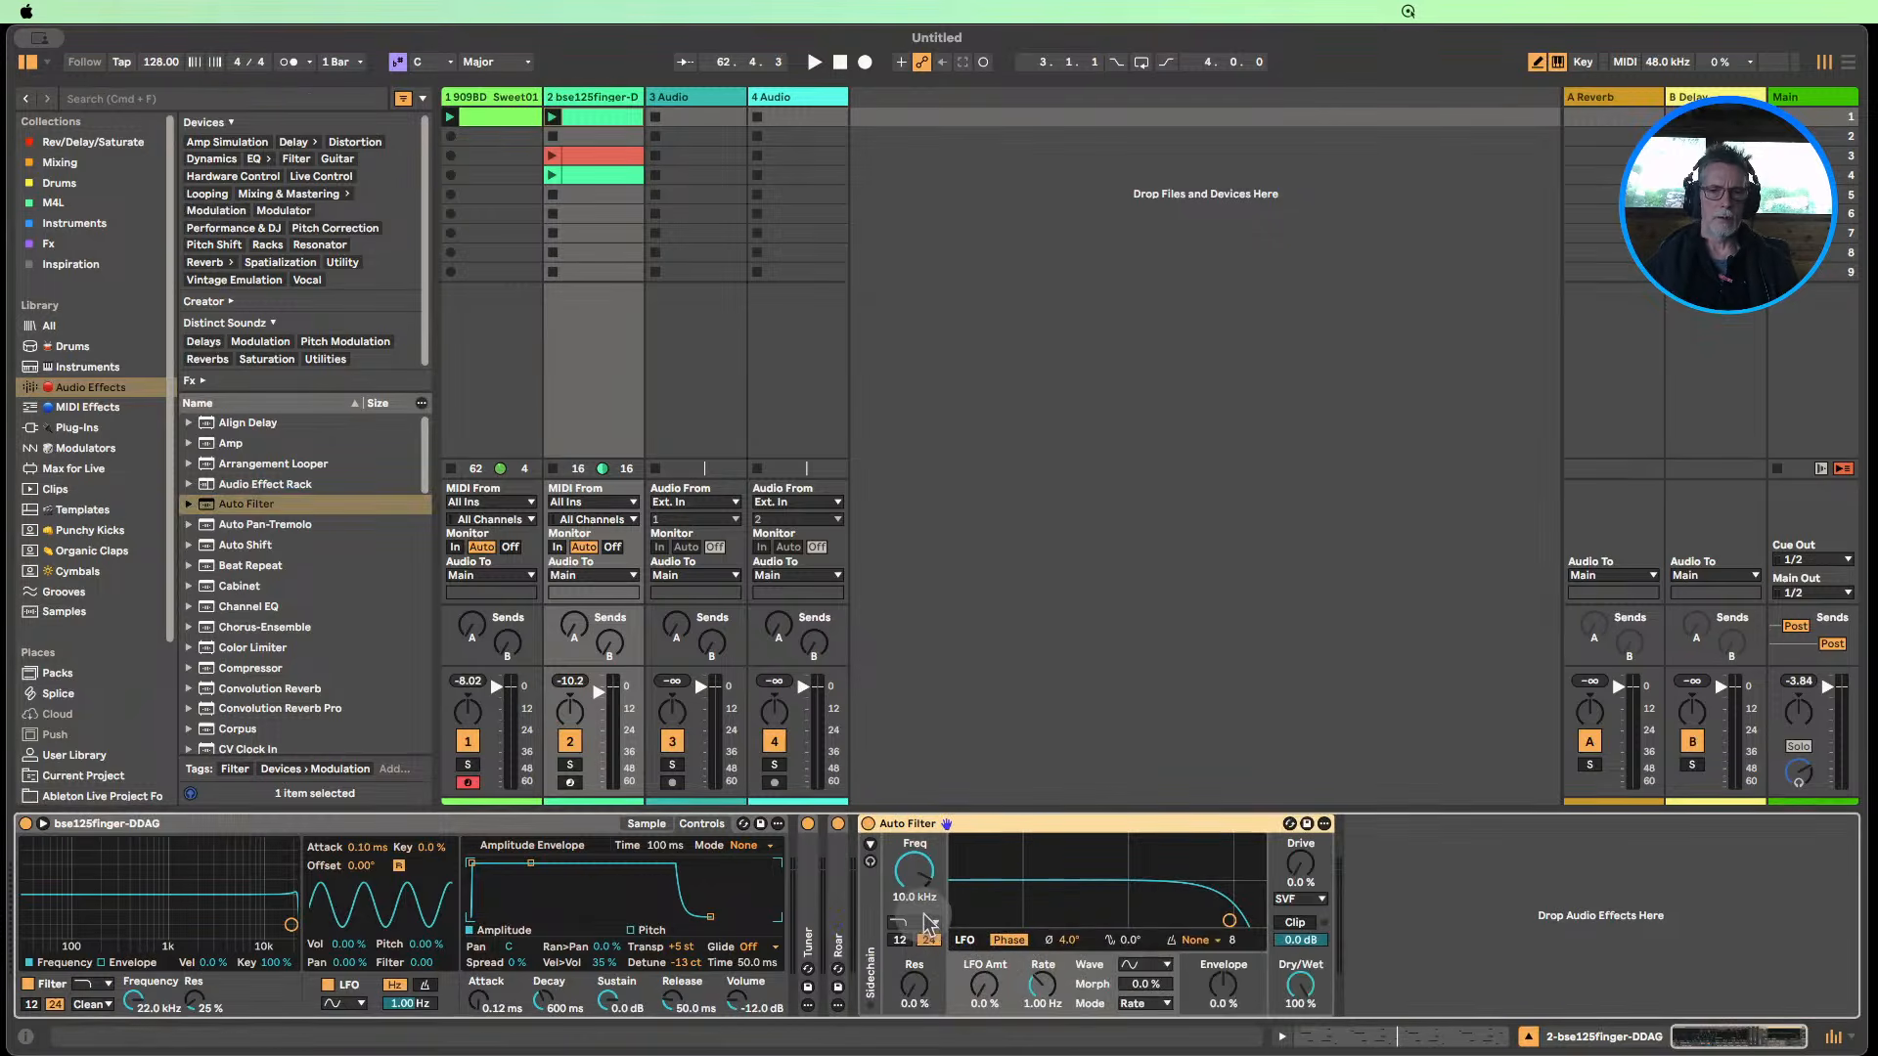
left_click(929, 923)
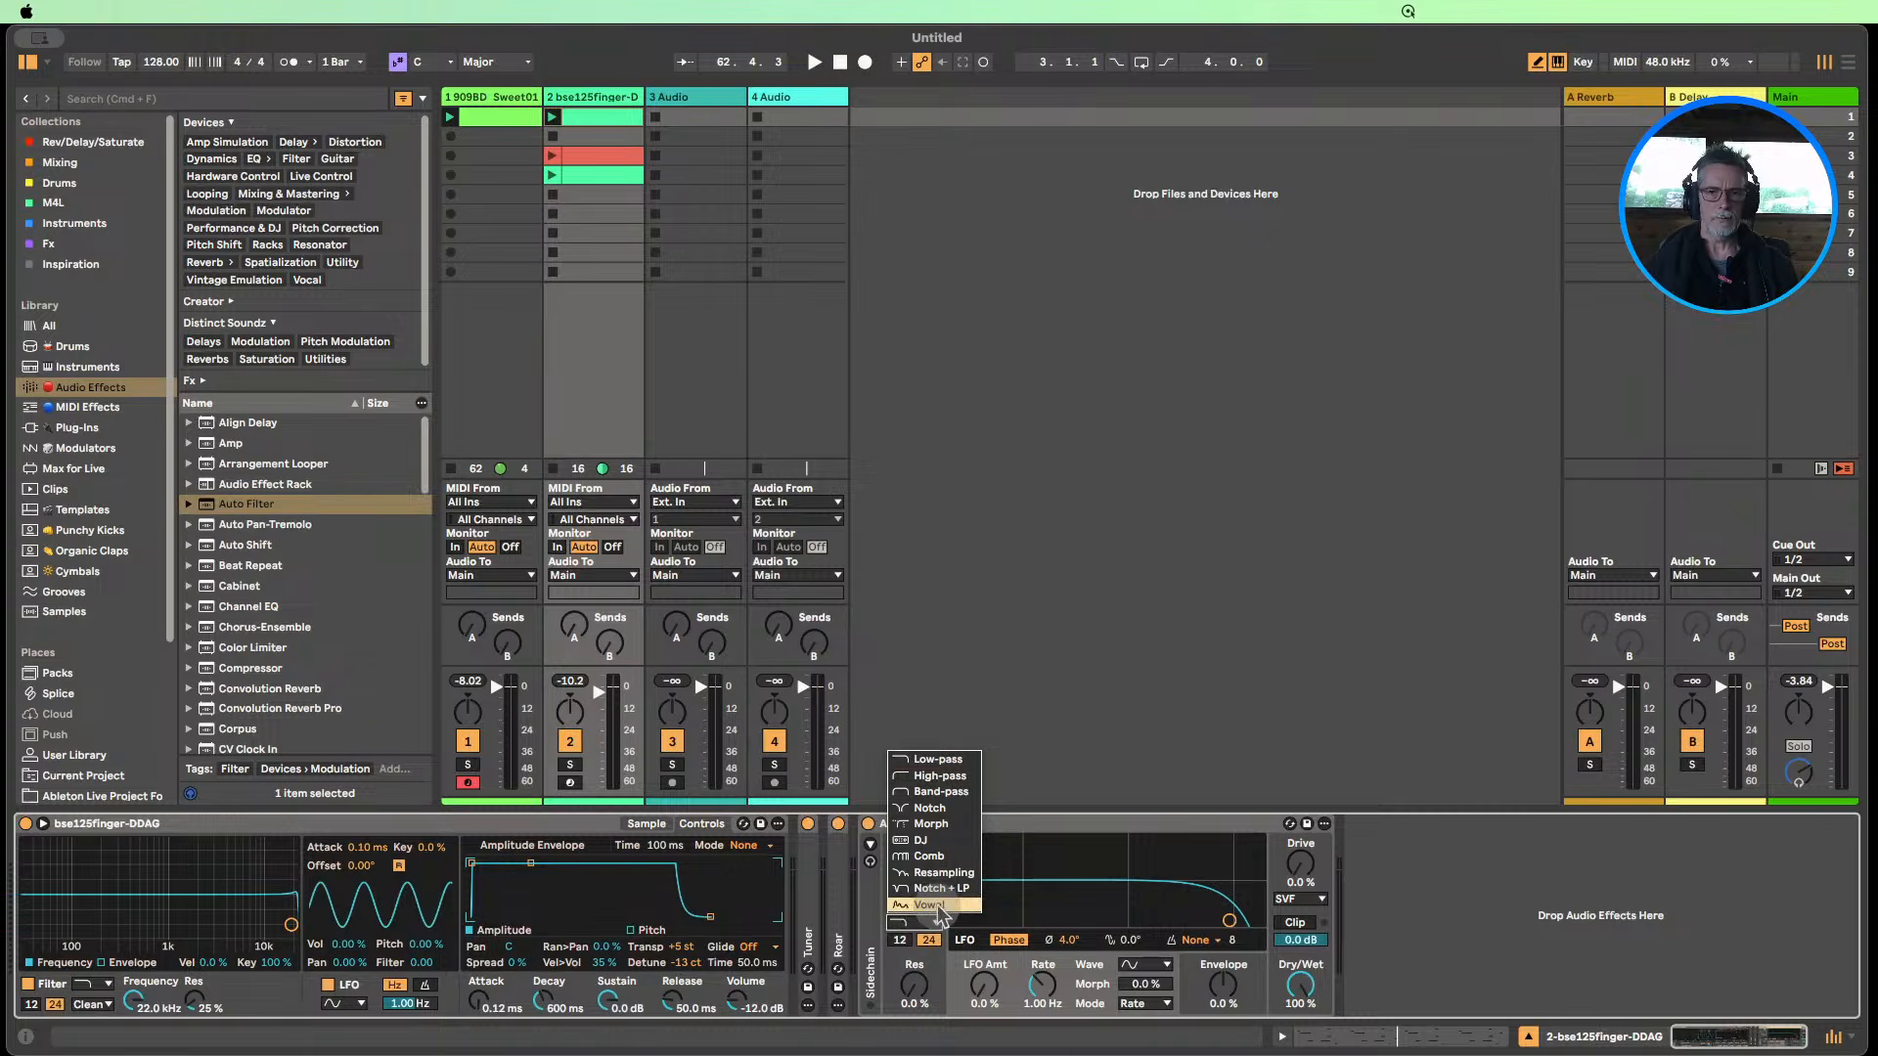
left_click(941, 906)
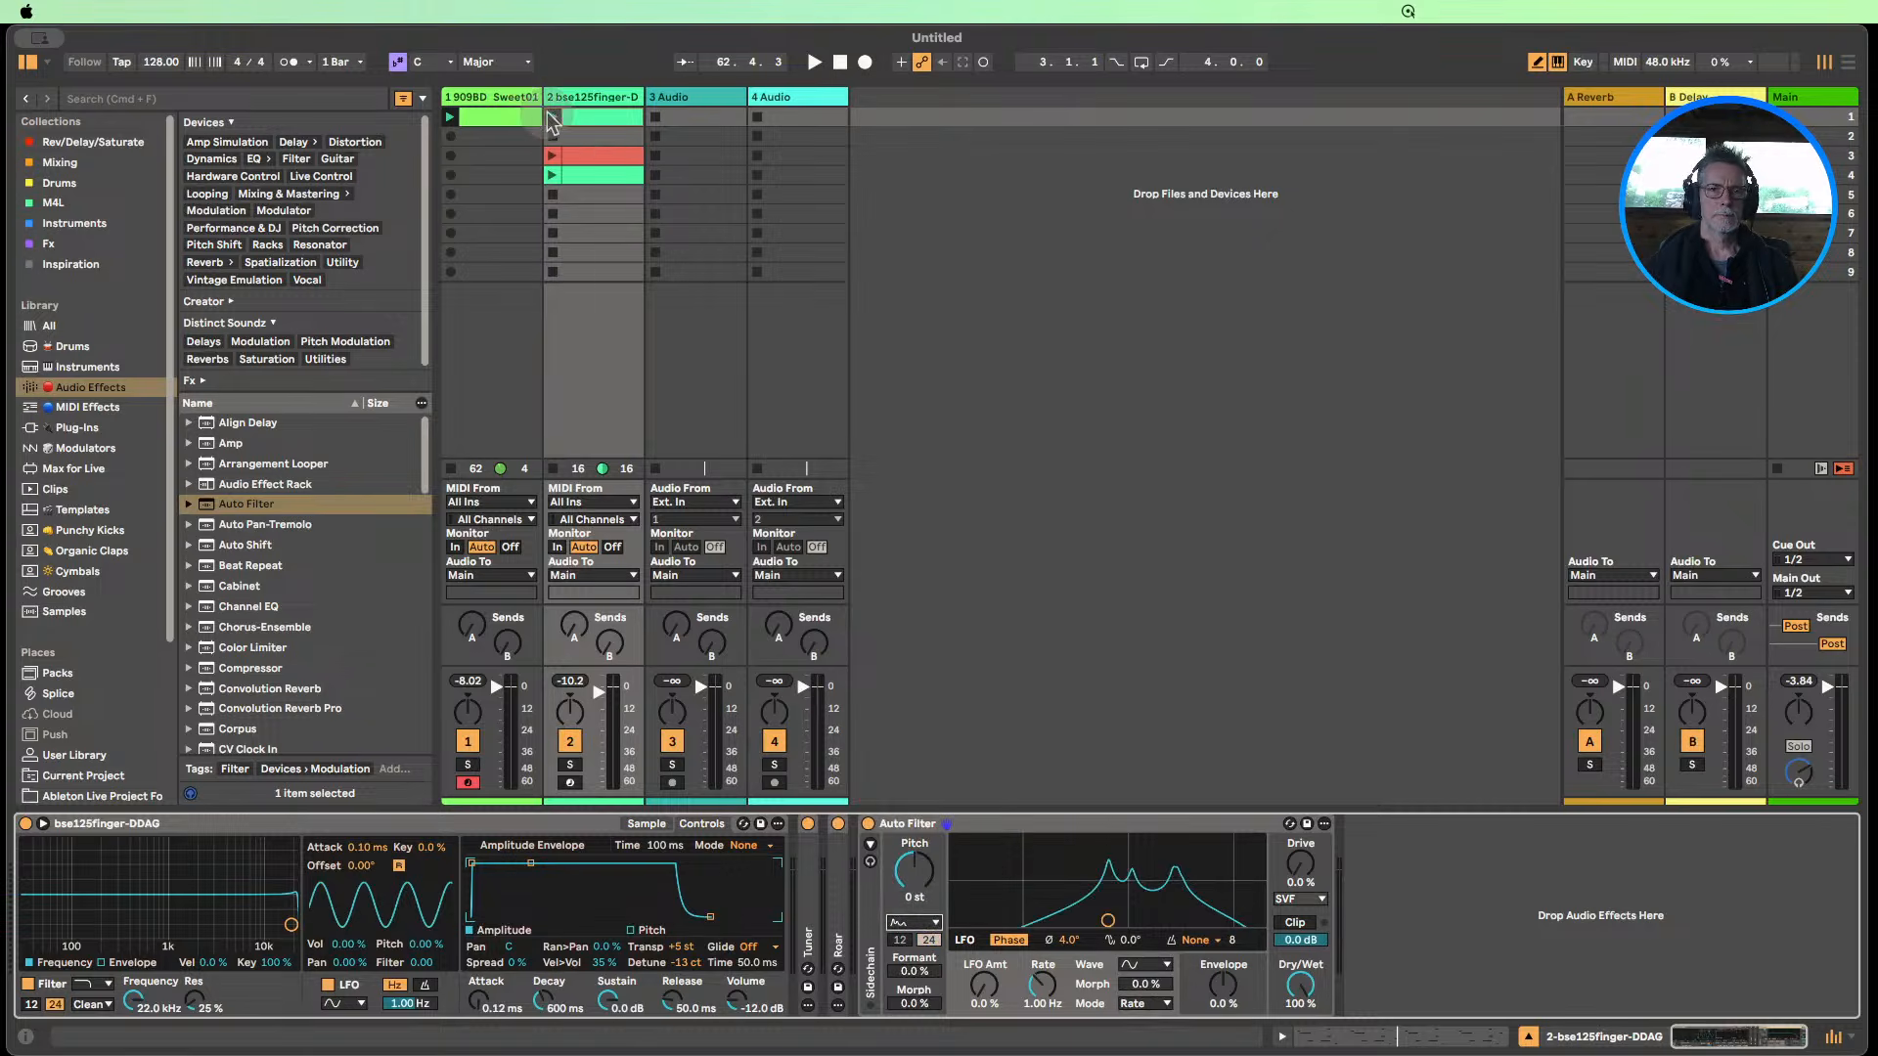
Play the bass clip and set Auto Filter to -16 st pitch, 80% formant, 10% drive and a 12% LFO synced at 1/2.
left_click(552, 118)
left_click_drag(914, 878, 914, 941)
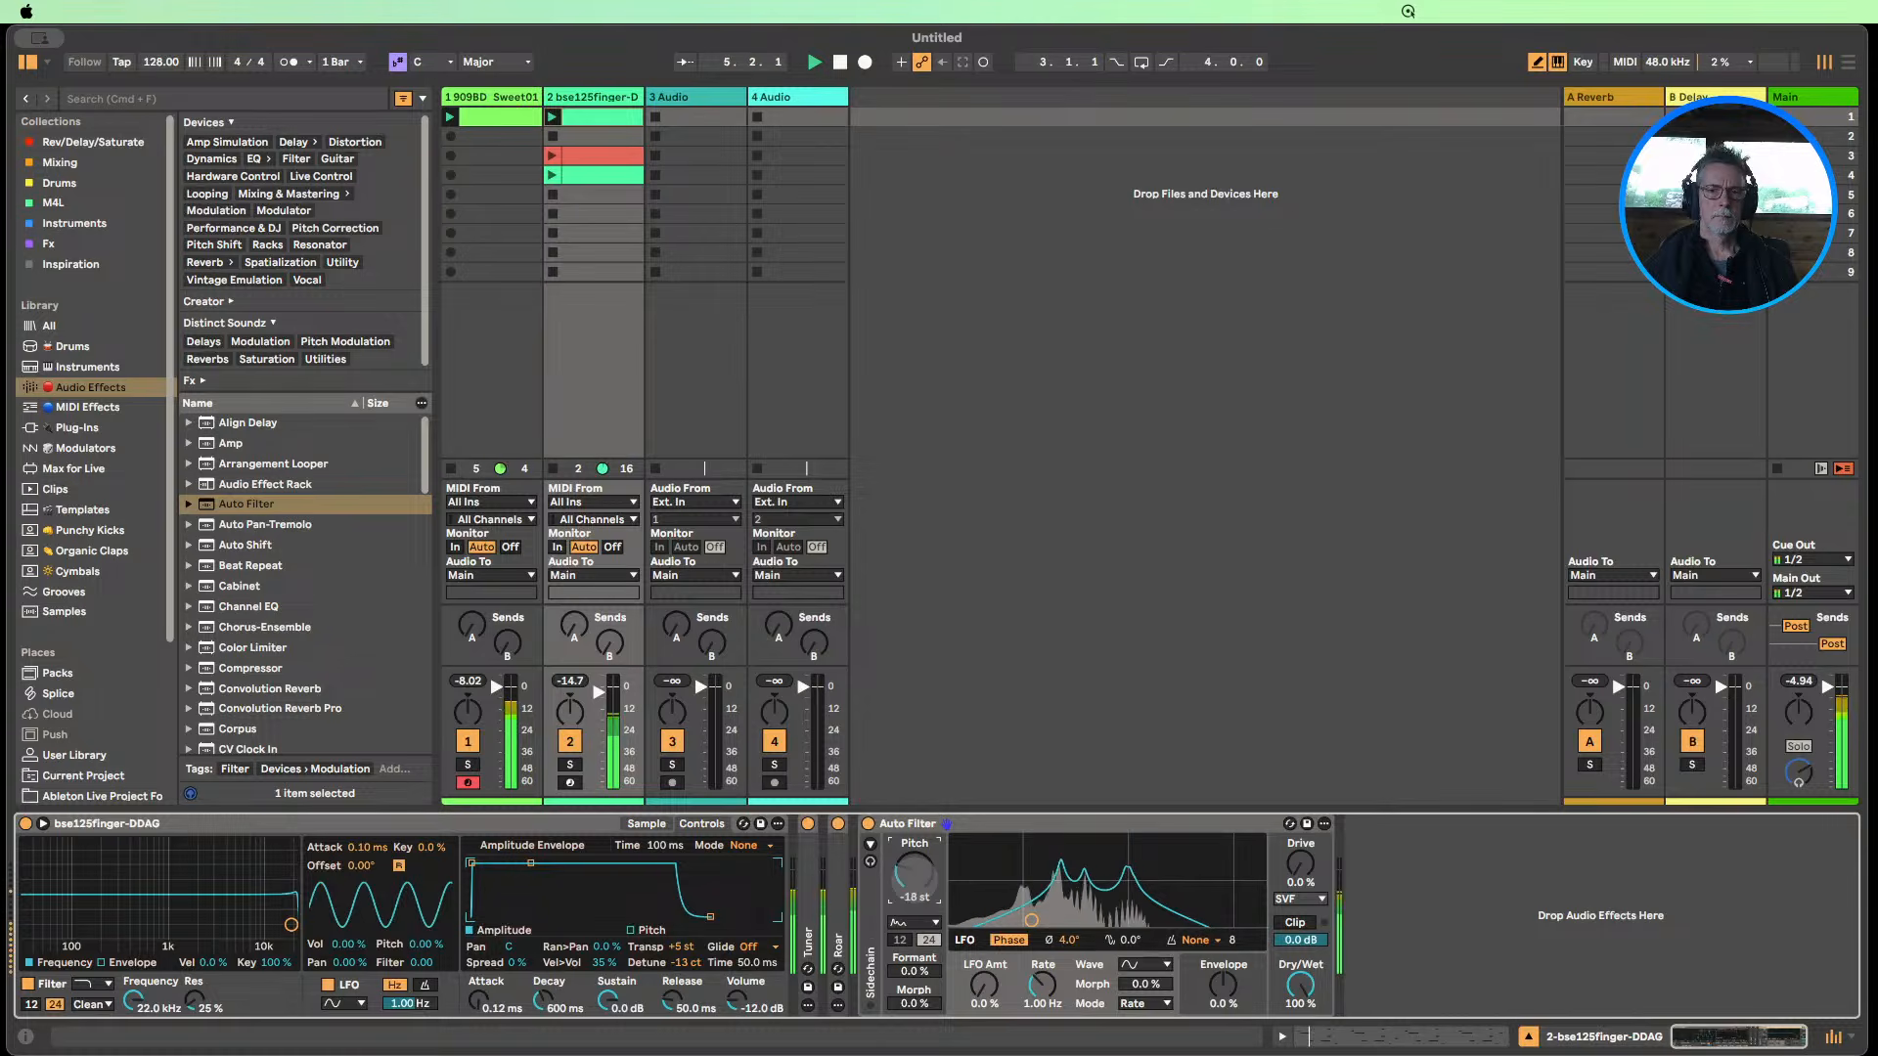
left_click_drag(1300, 865, 1299, 859)
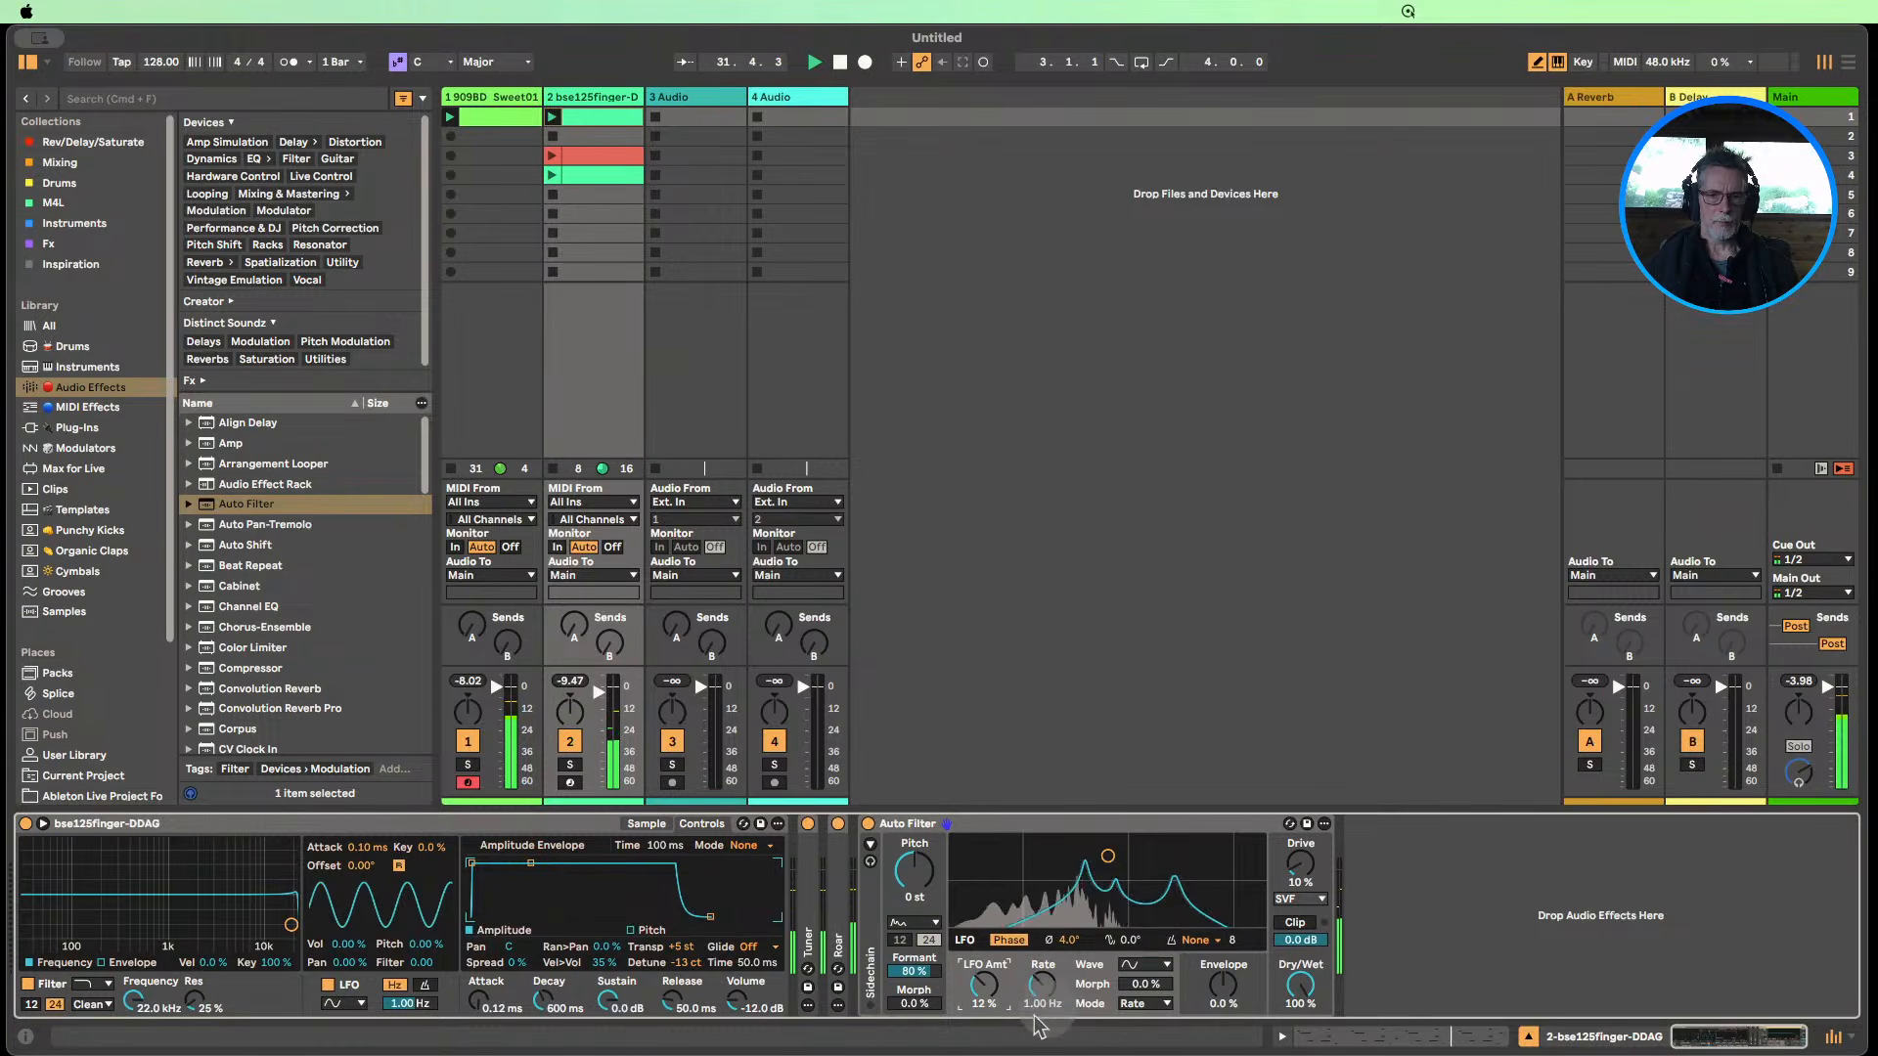
left_click(1151, 1008)
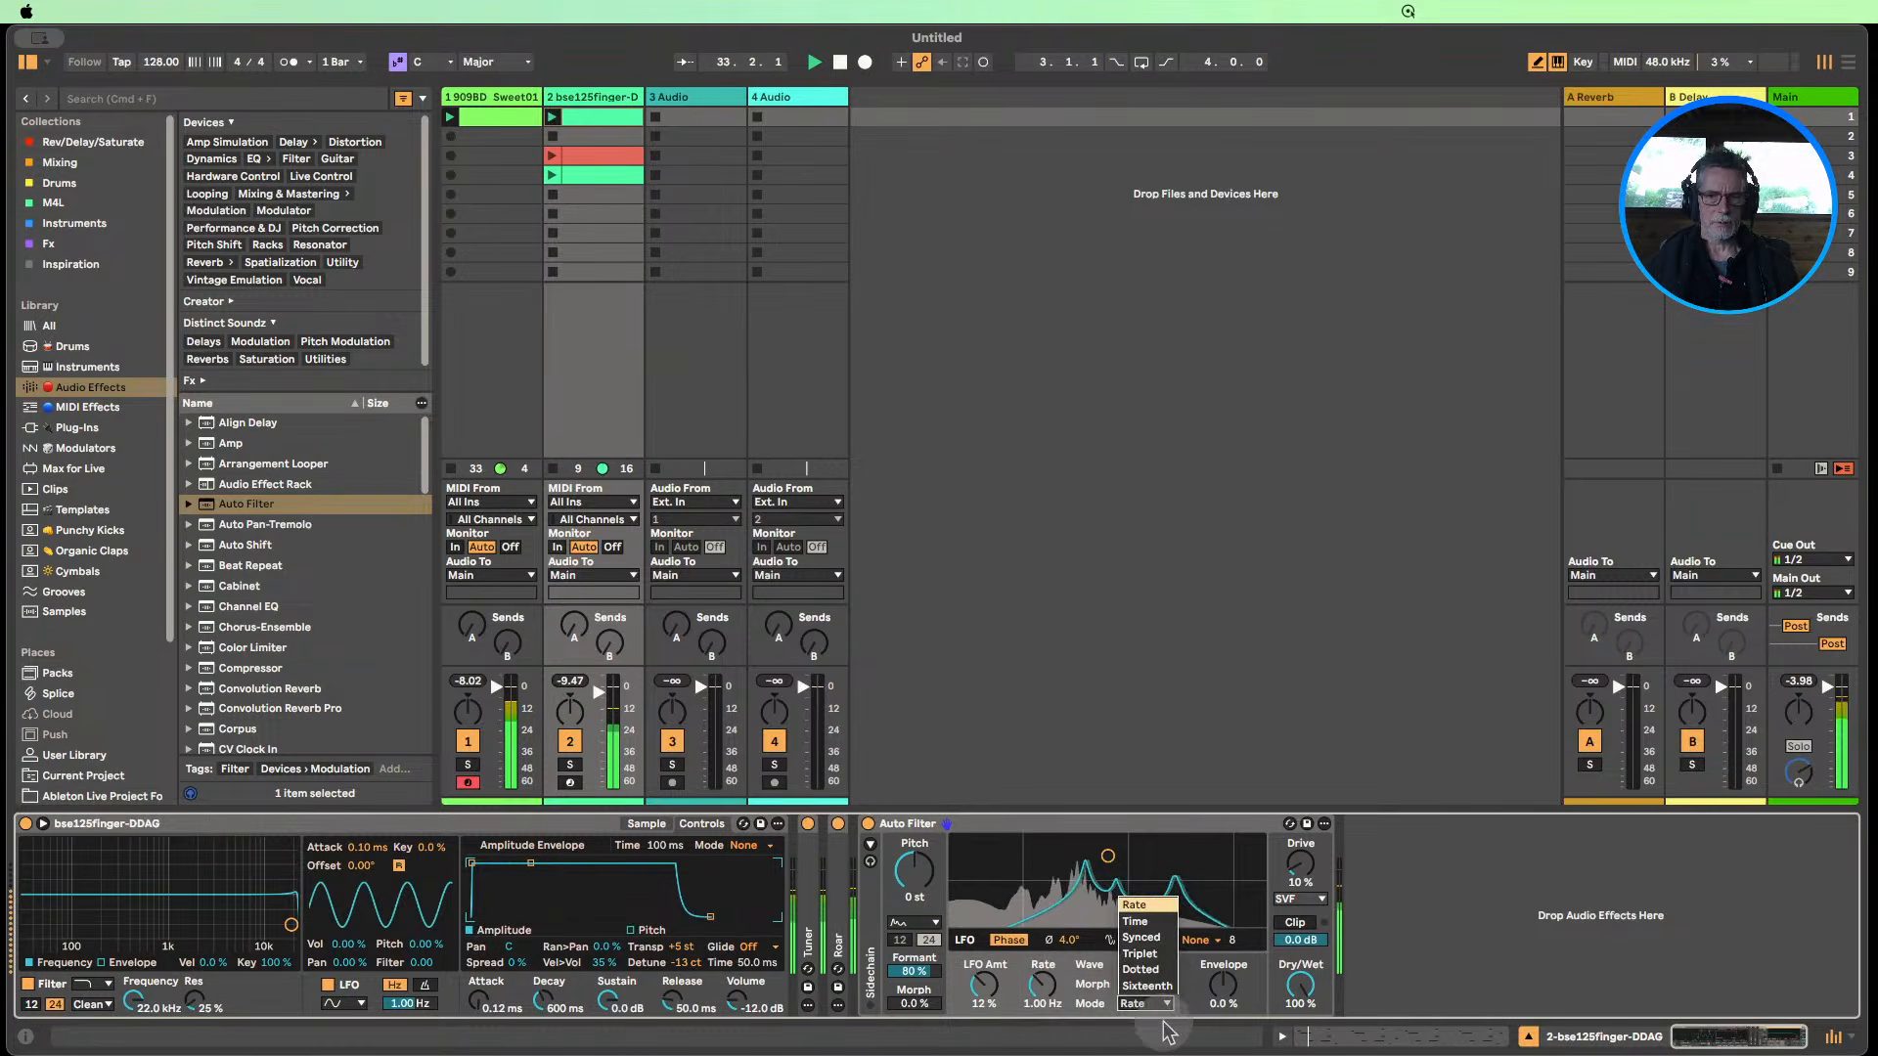
left_click(1144, 938)
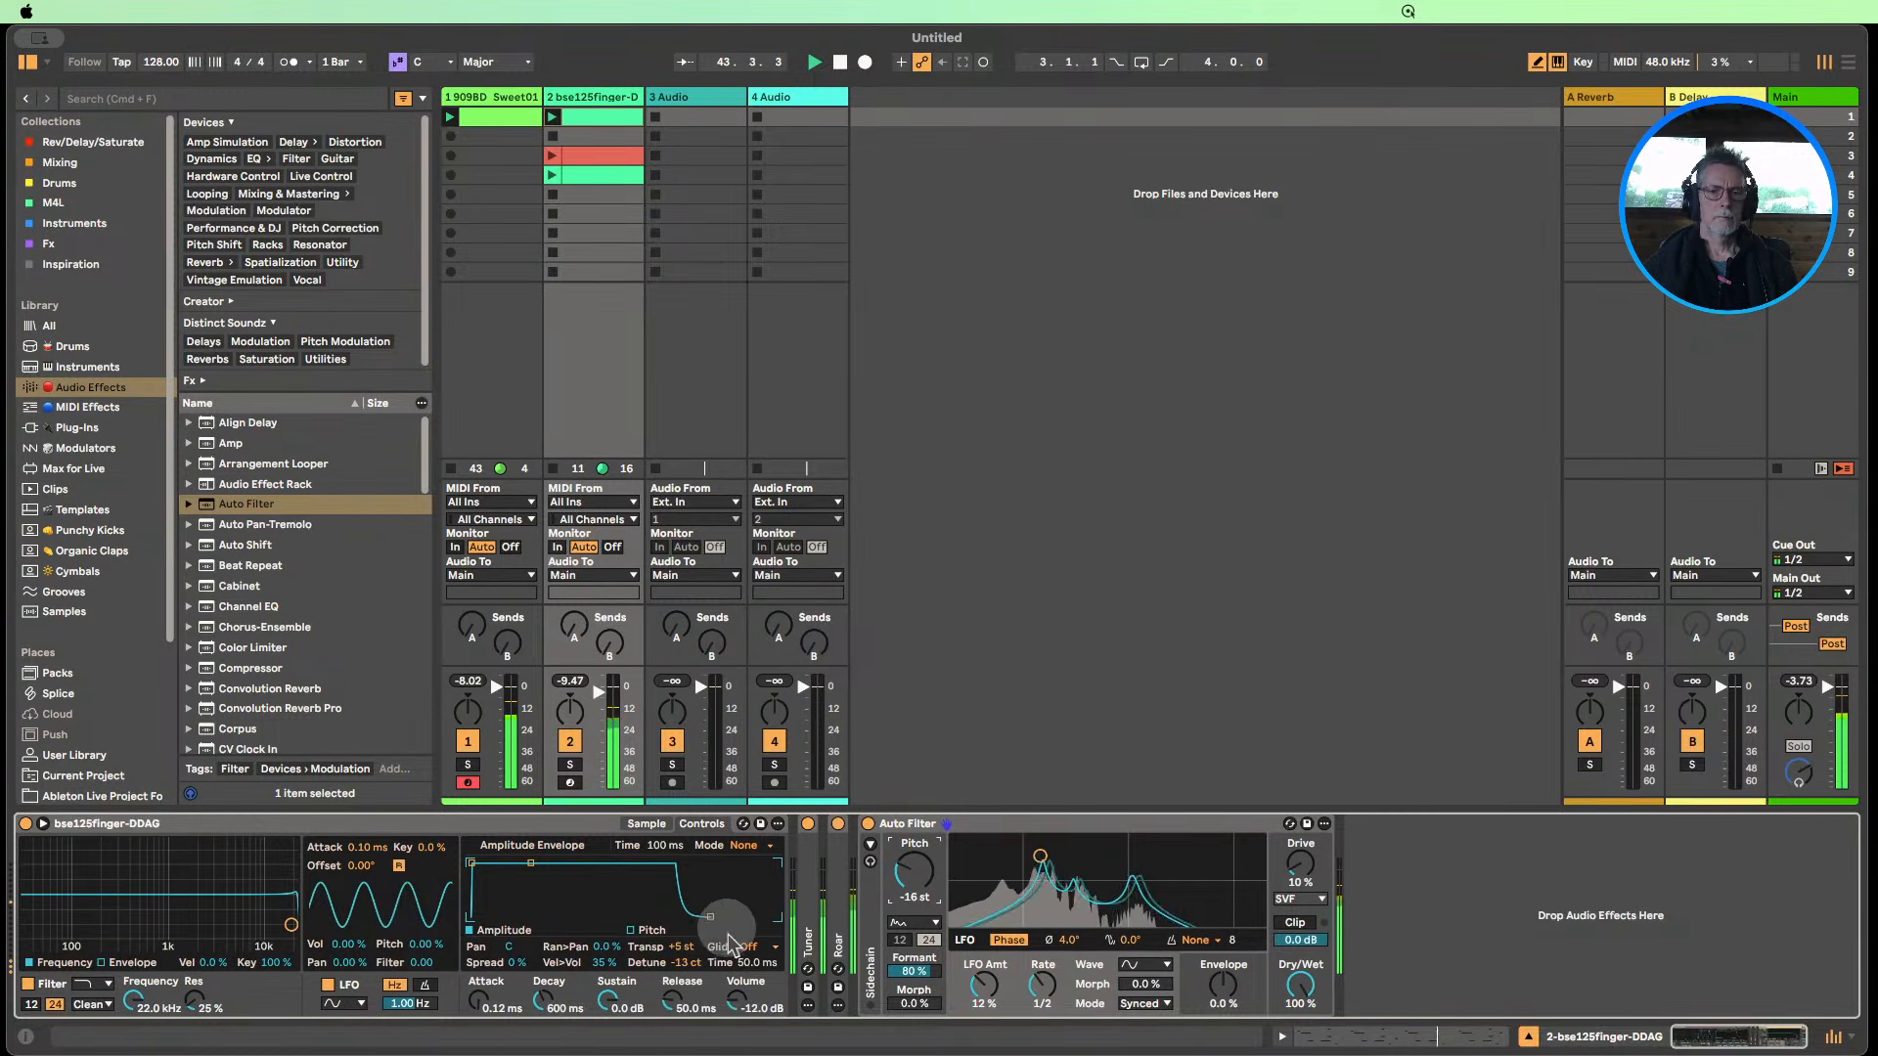
Show the bass sample's waveform in Simpler and compare the sound with Roar bypassed and re-enabled.
left_click(645, 827)
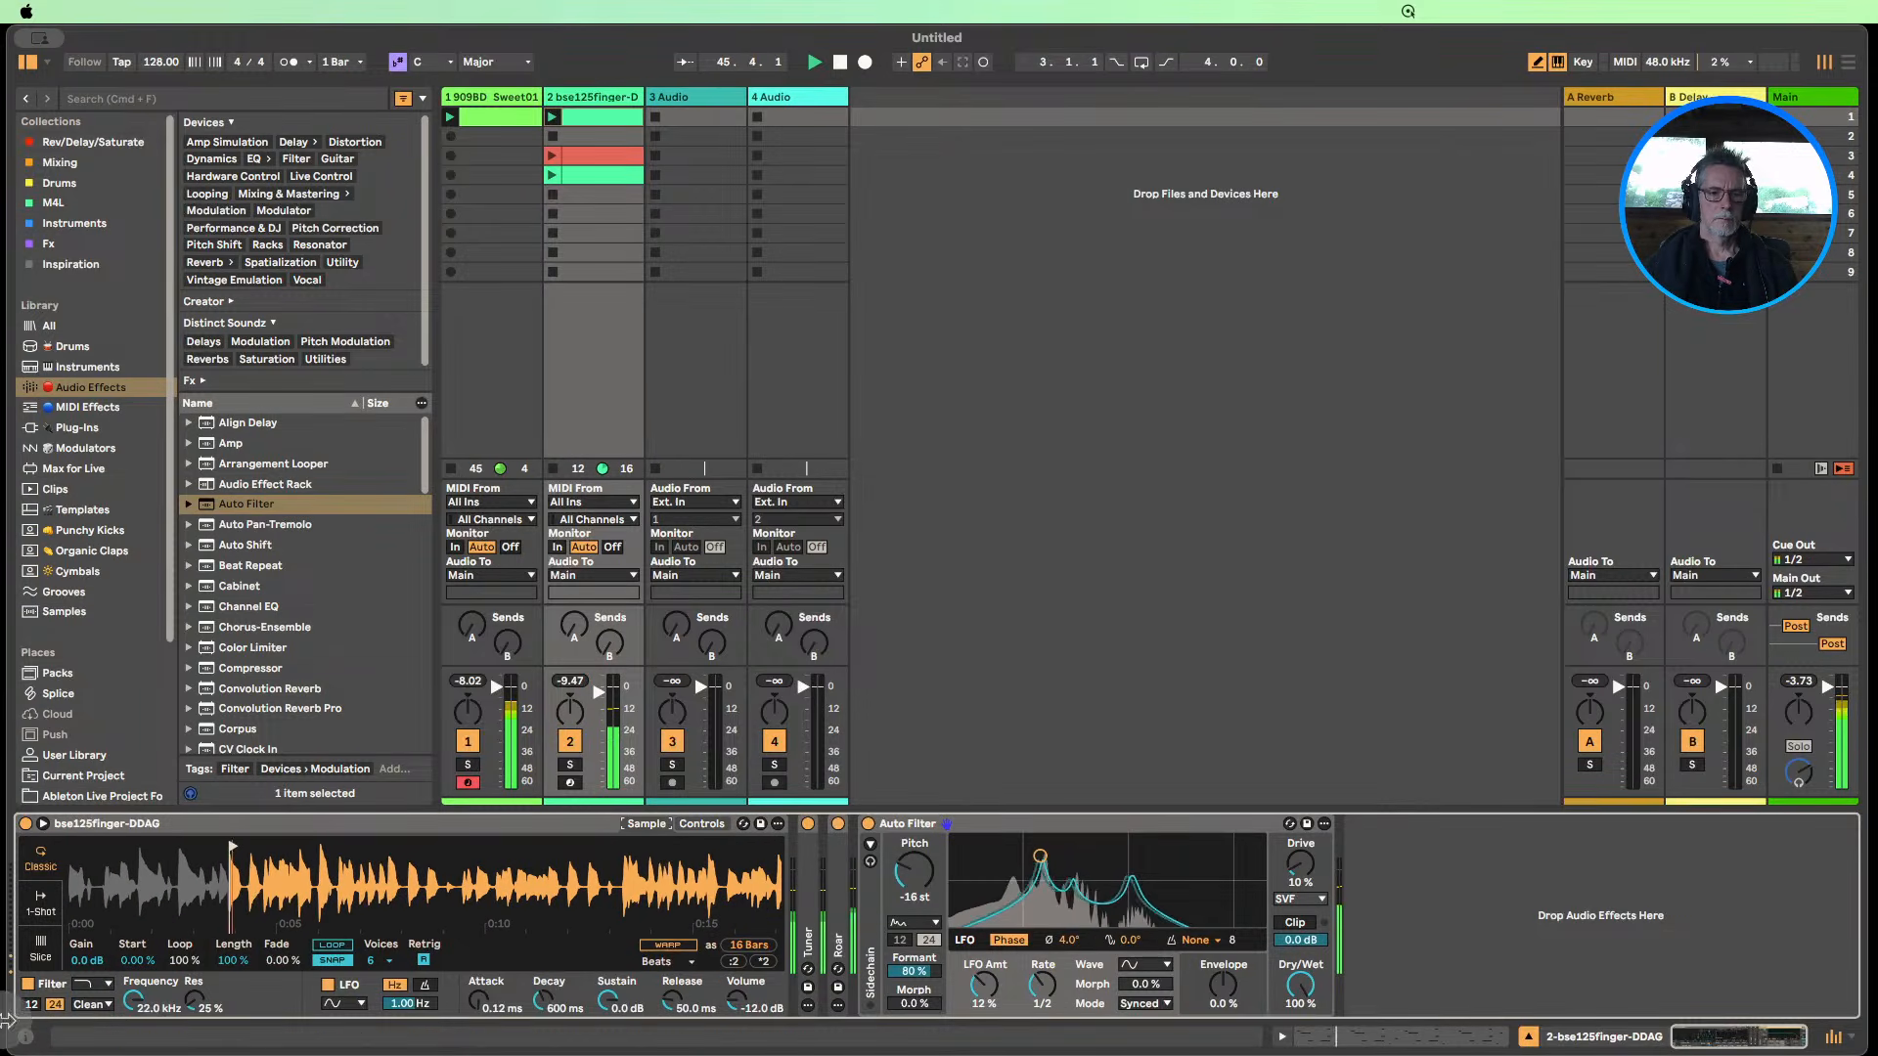
left_click_drag(133, 997, 133, 1003)
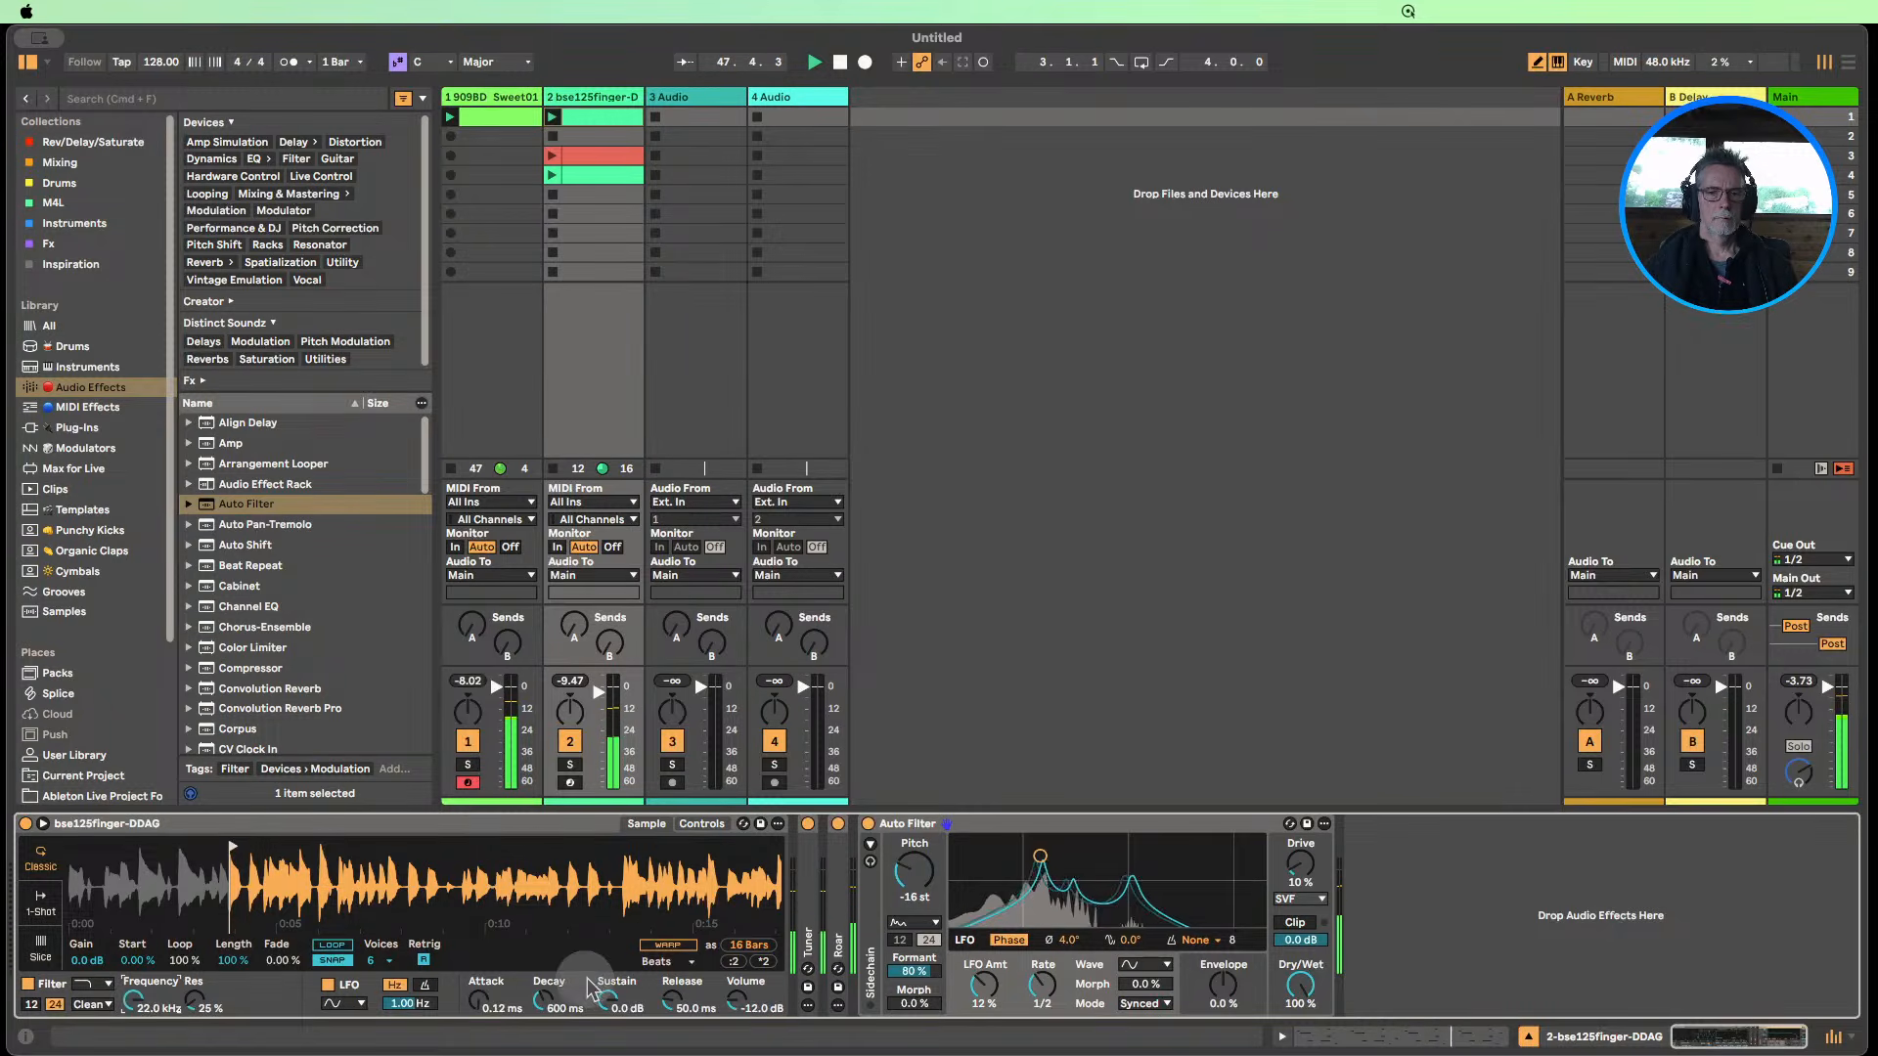
left_click(838, 823)
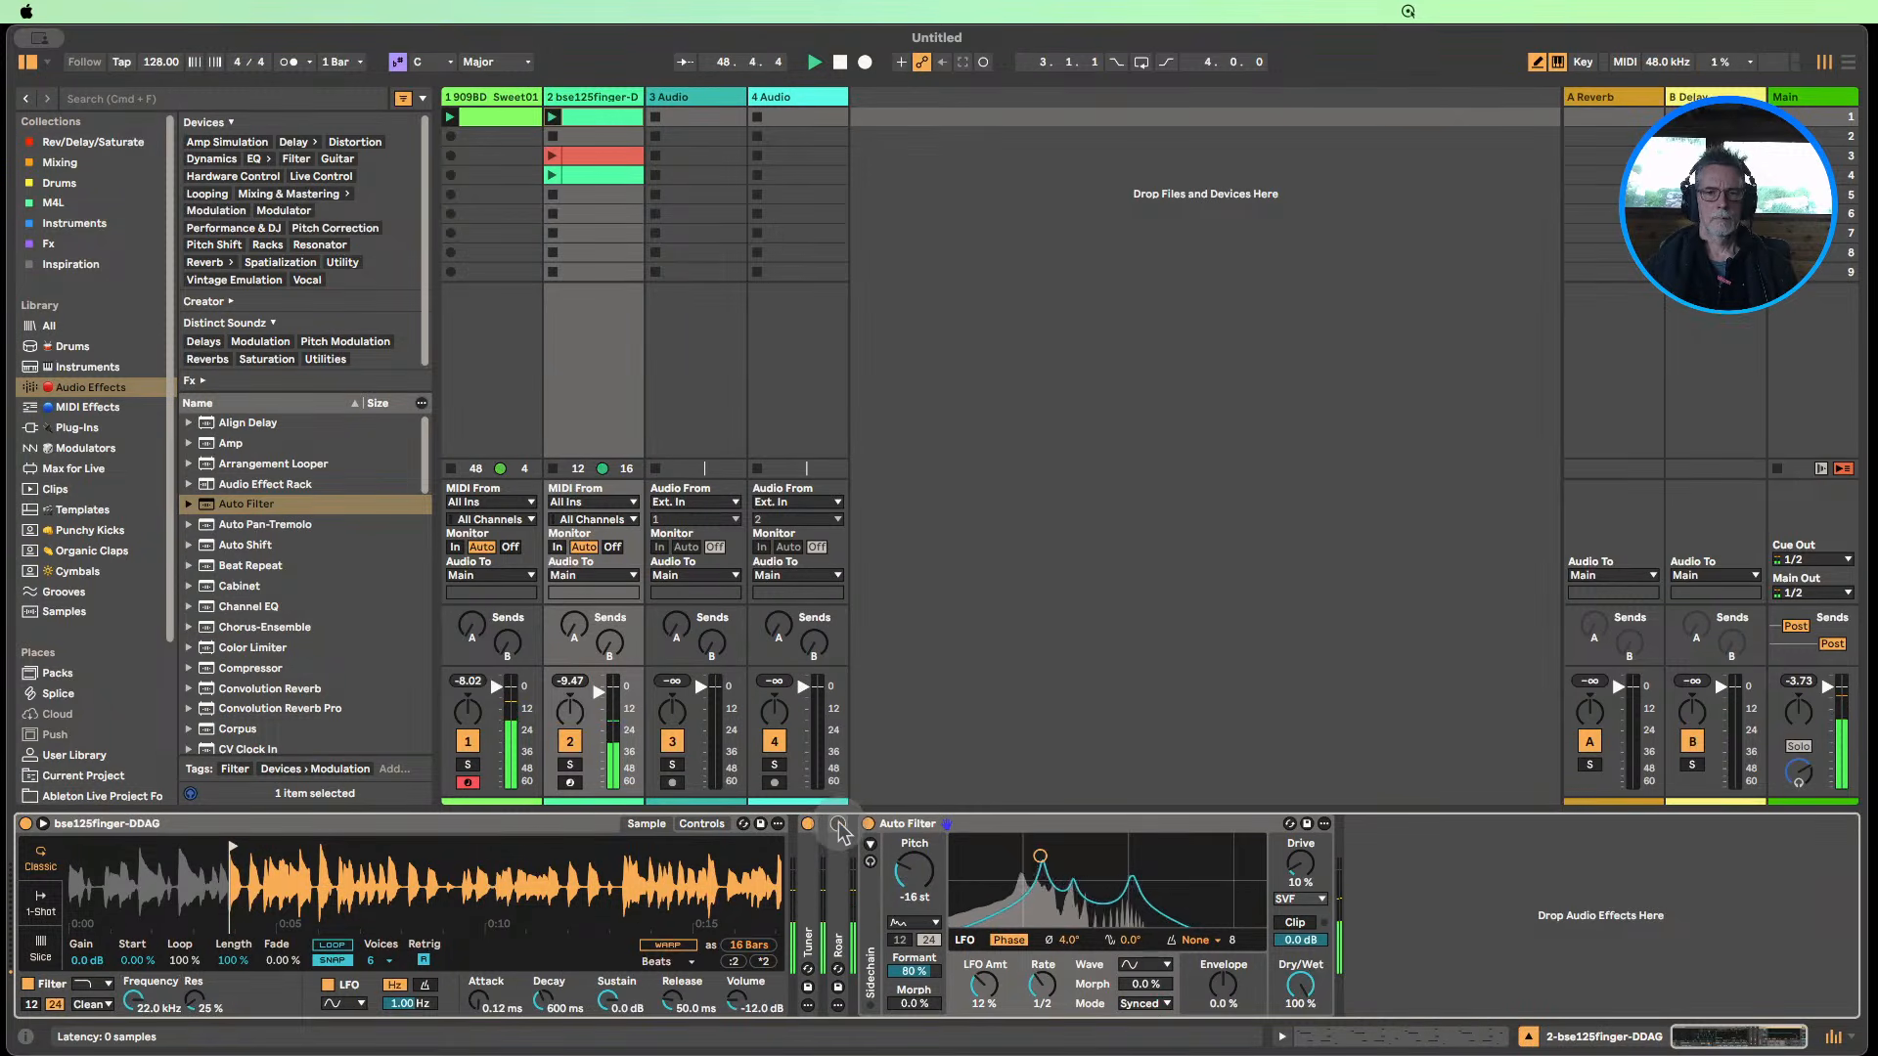
left_click(838, 824)
Enlarge the mixer's volume section and set the bass track's volume to -2.0 dB.
left_click_drag(572, 671, 575, 495)
double_click(600, 543)
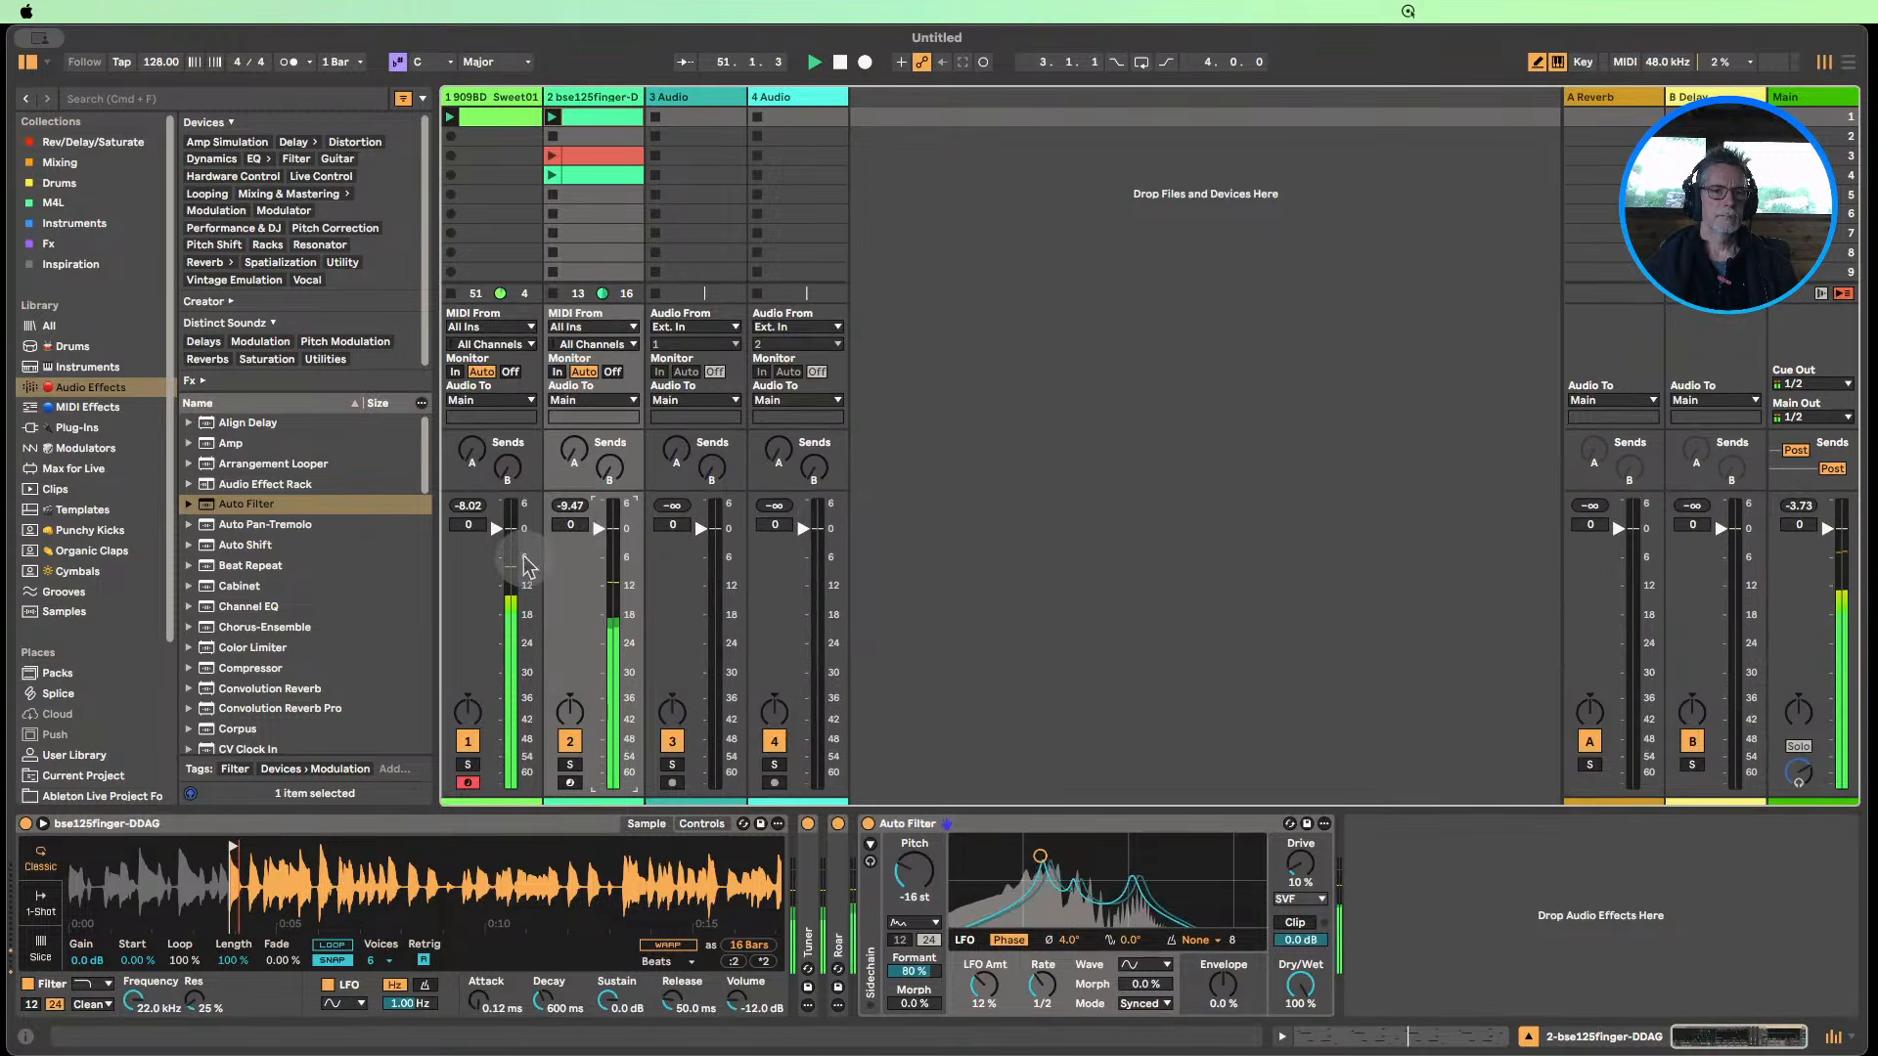
left_click(470, 505)
left_click_drag(608, 550, 609, 556)
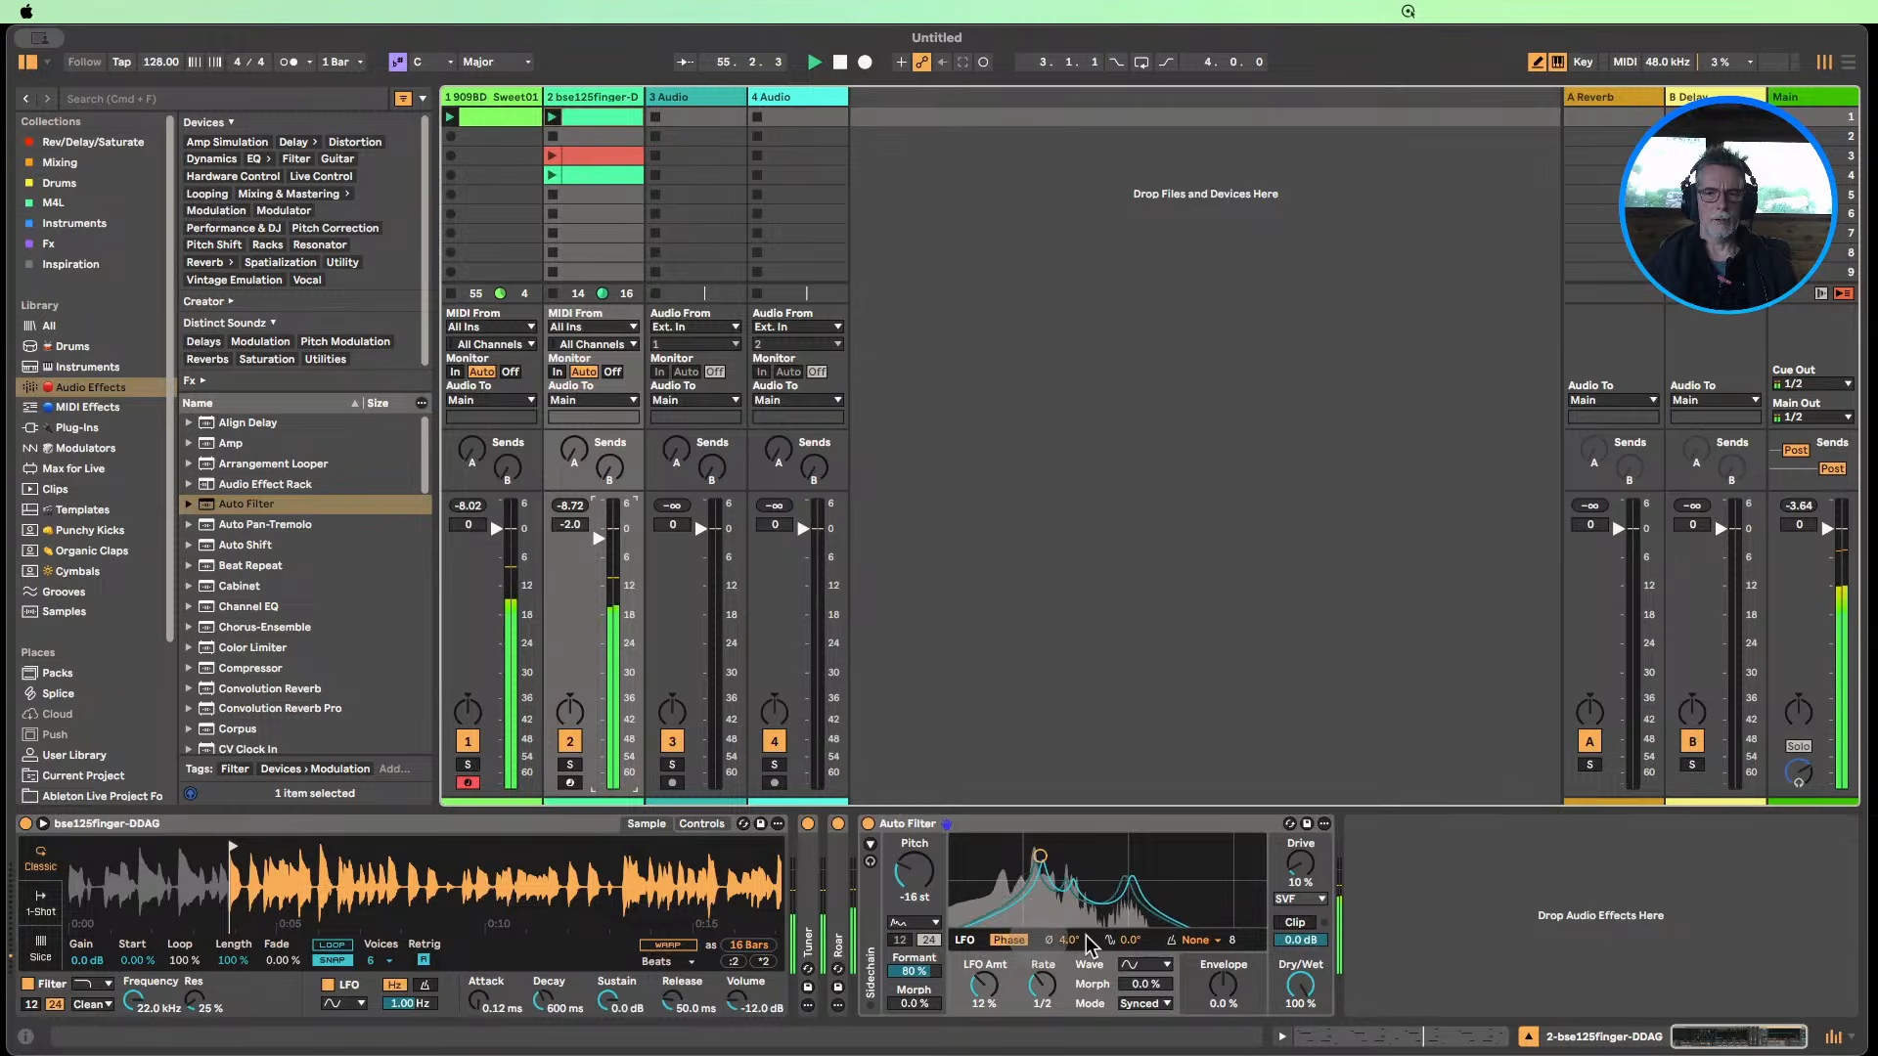
Switch Auto Filter's LFO from Phase to Spin, try about 25% spin, and reset it to 0.0%.
left_click(1011, 941)
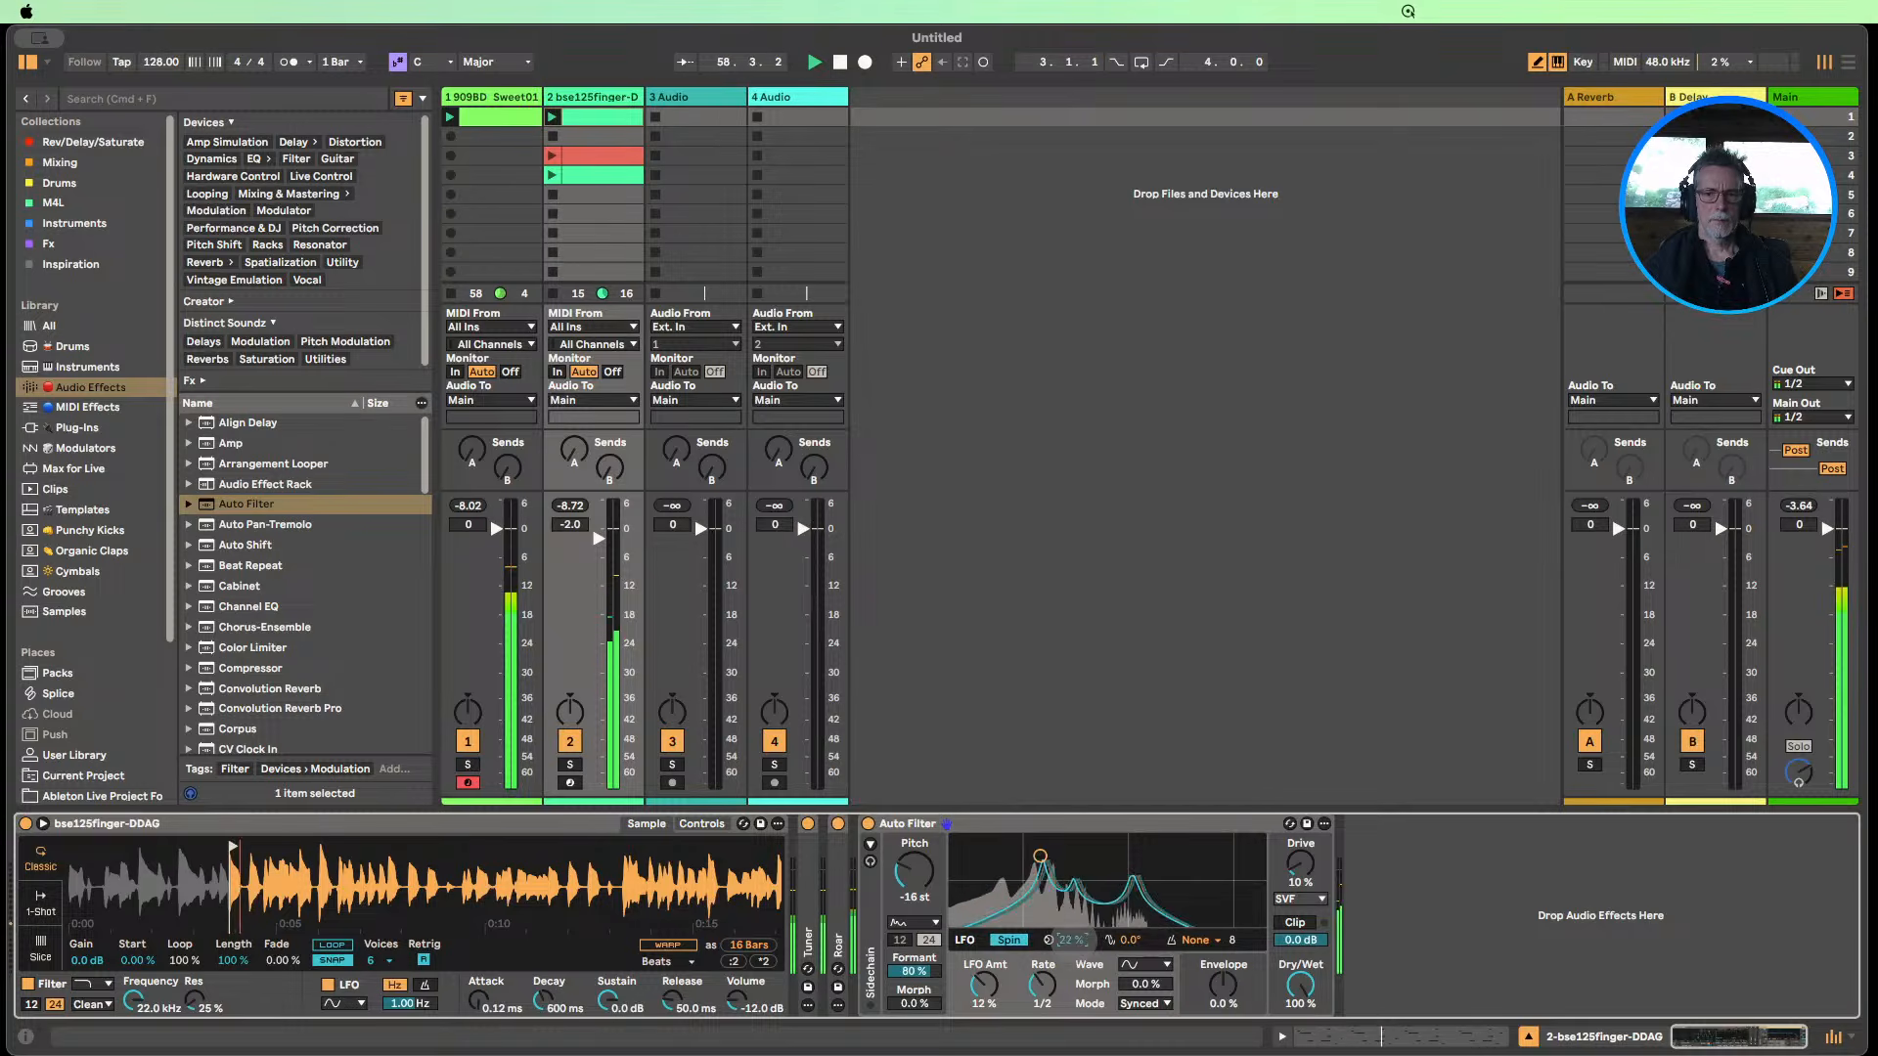
left_click_drag(1074, 945, 1074, 915)
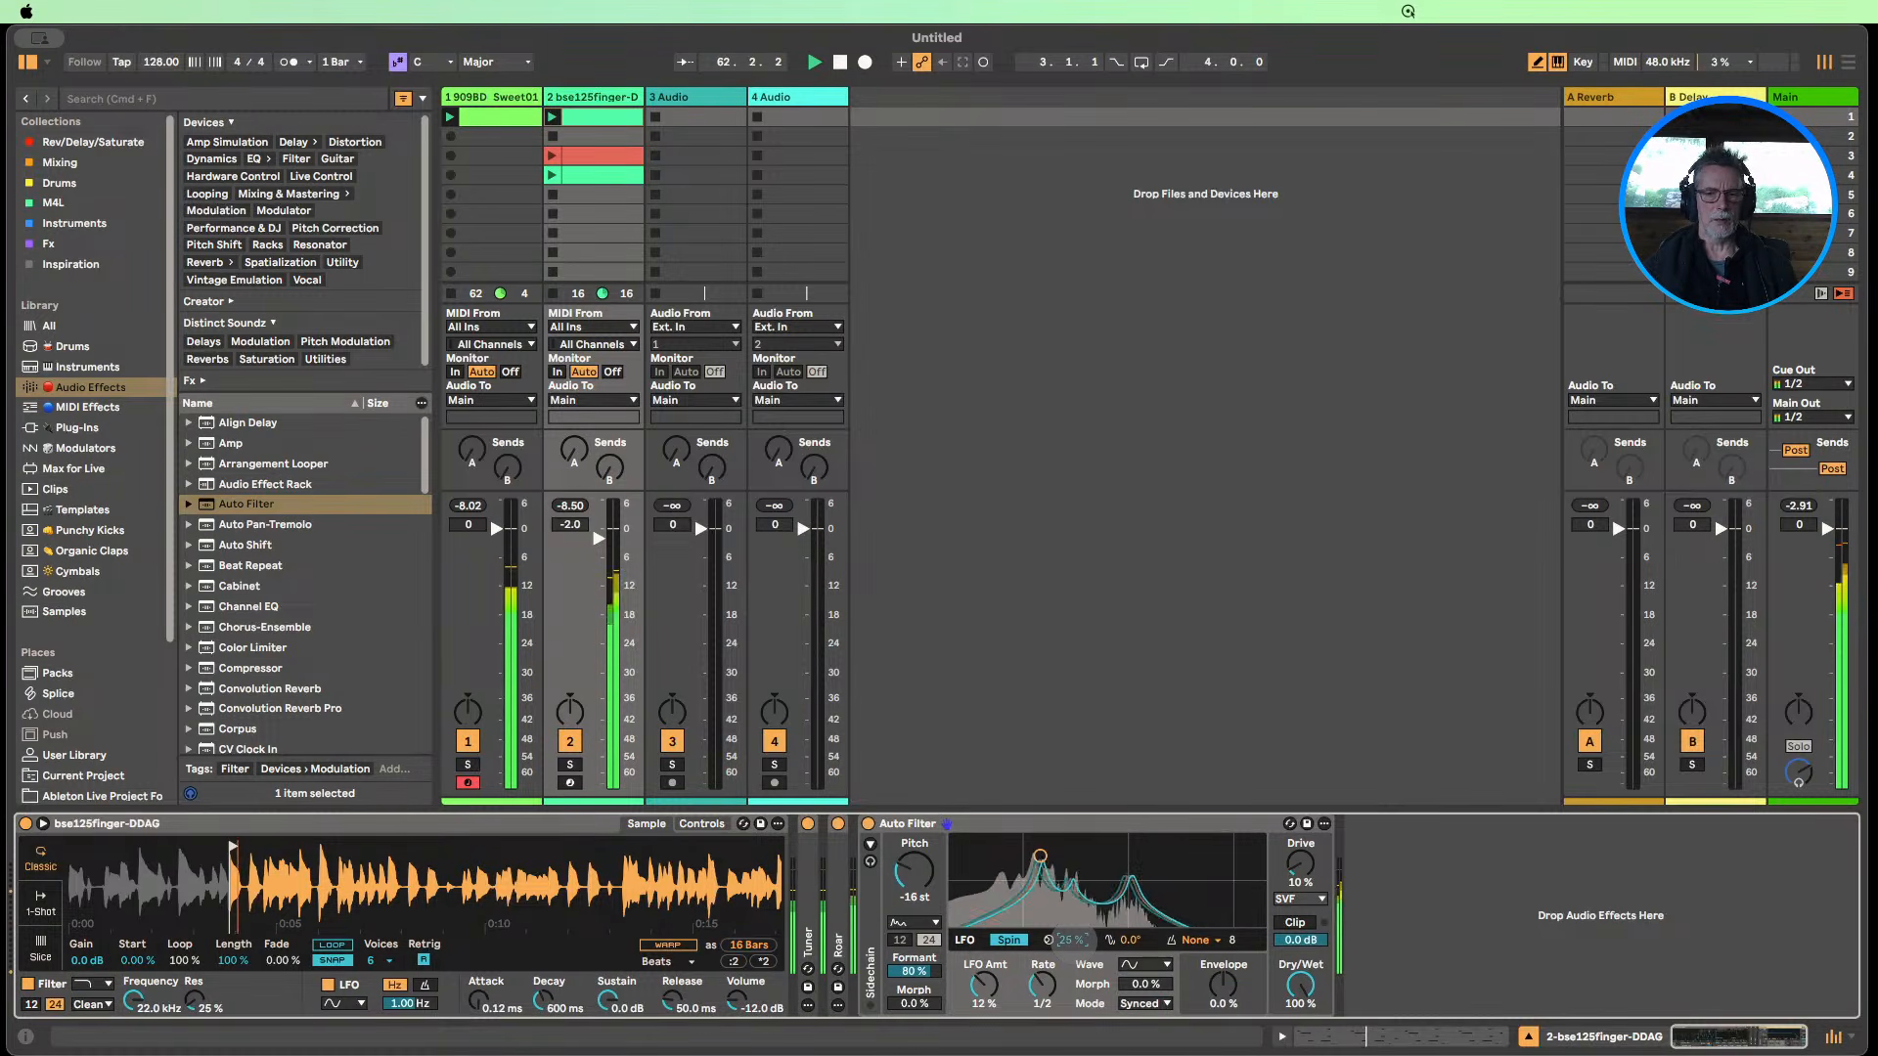
double_click(1073, 941)
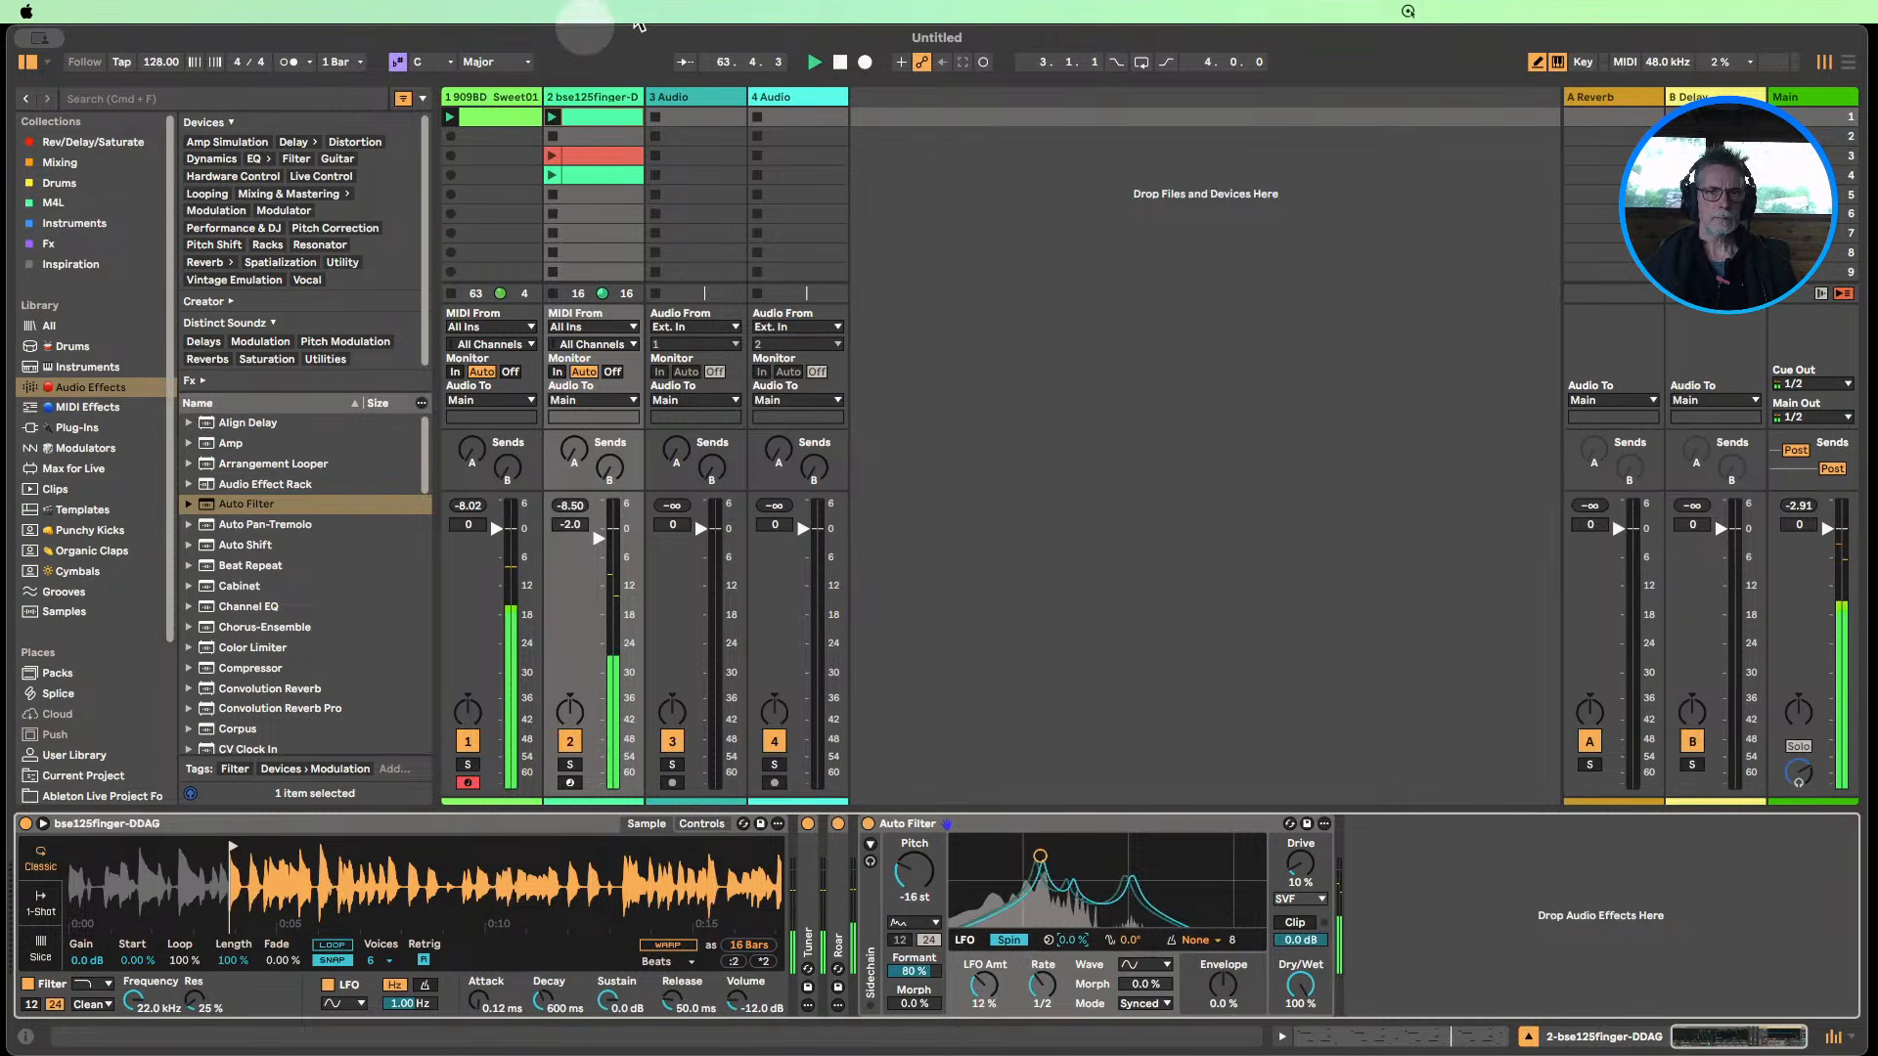
Duplicate the finger bass track and rename the copy Sub Bass.
right_click(581, 97)
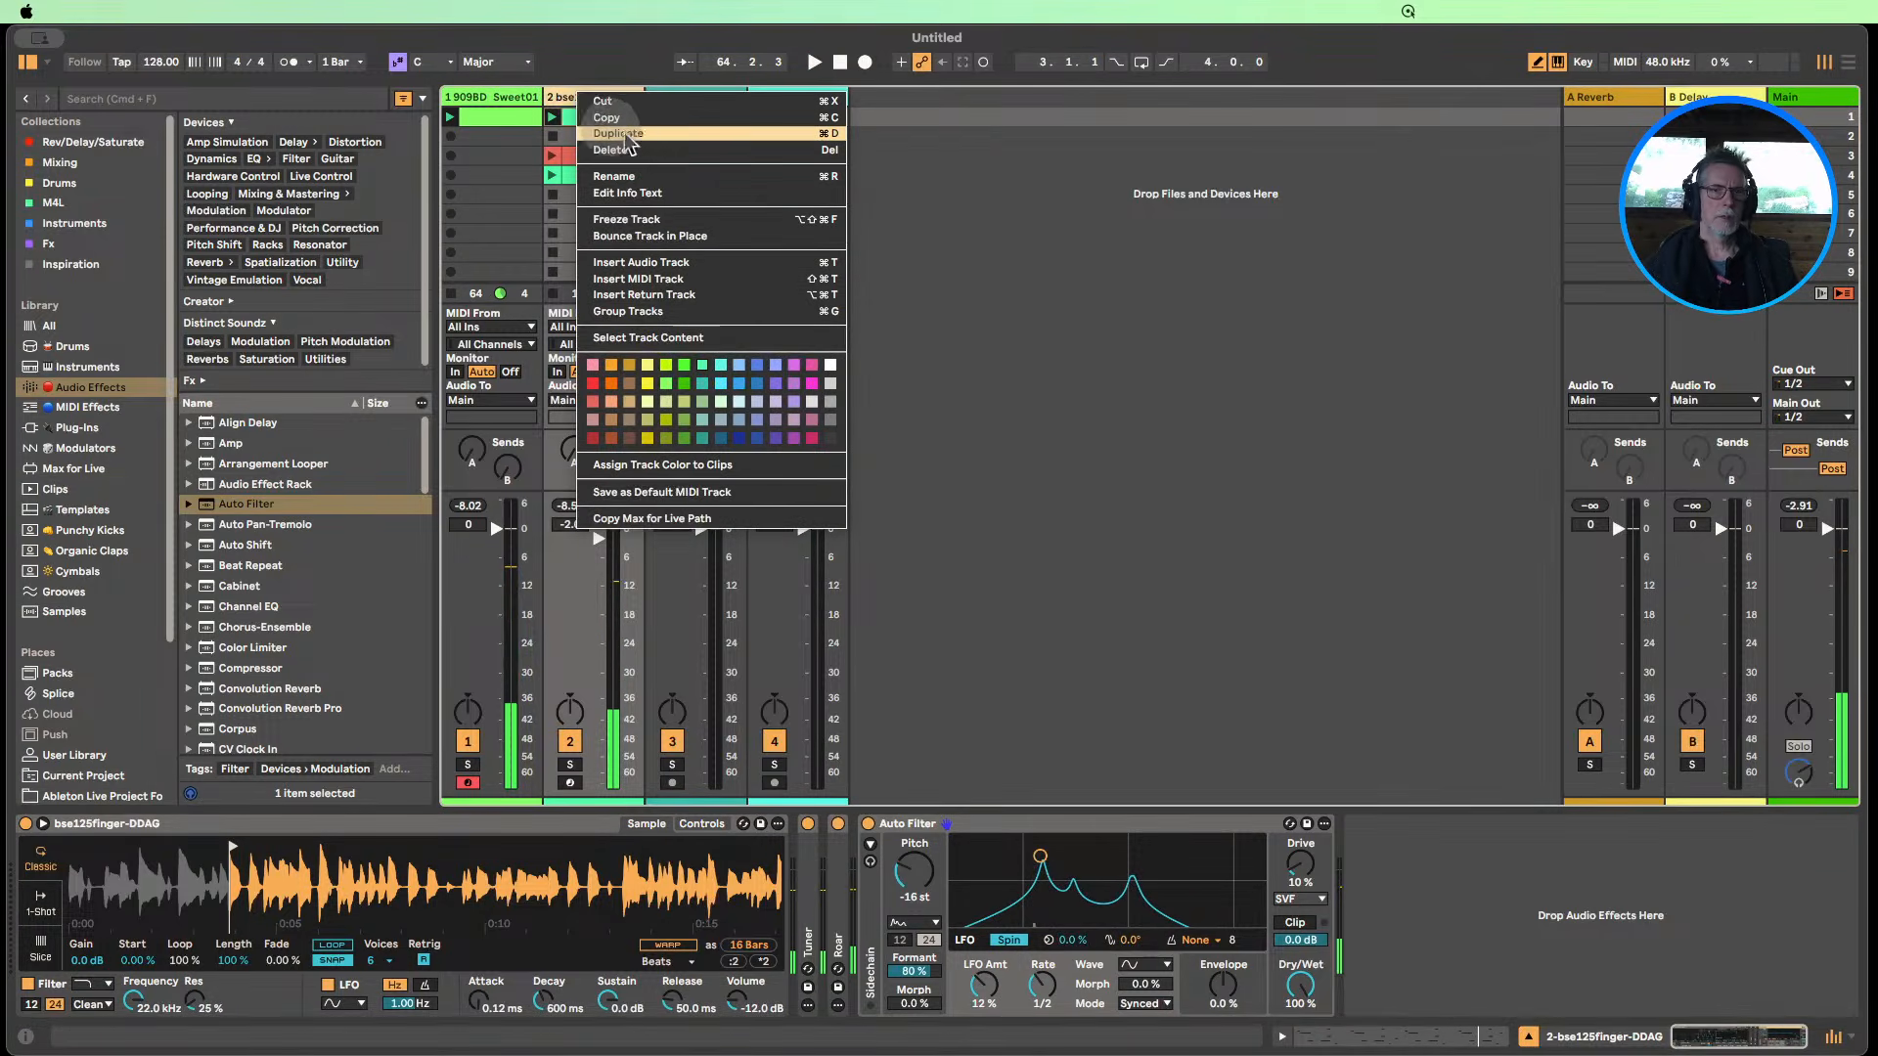
left_click(622, 118)
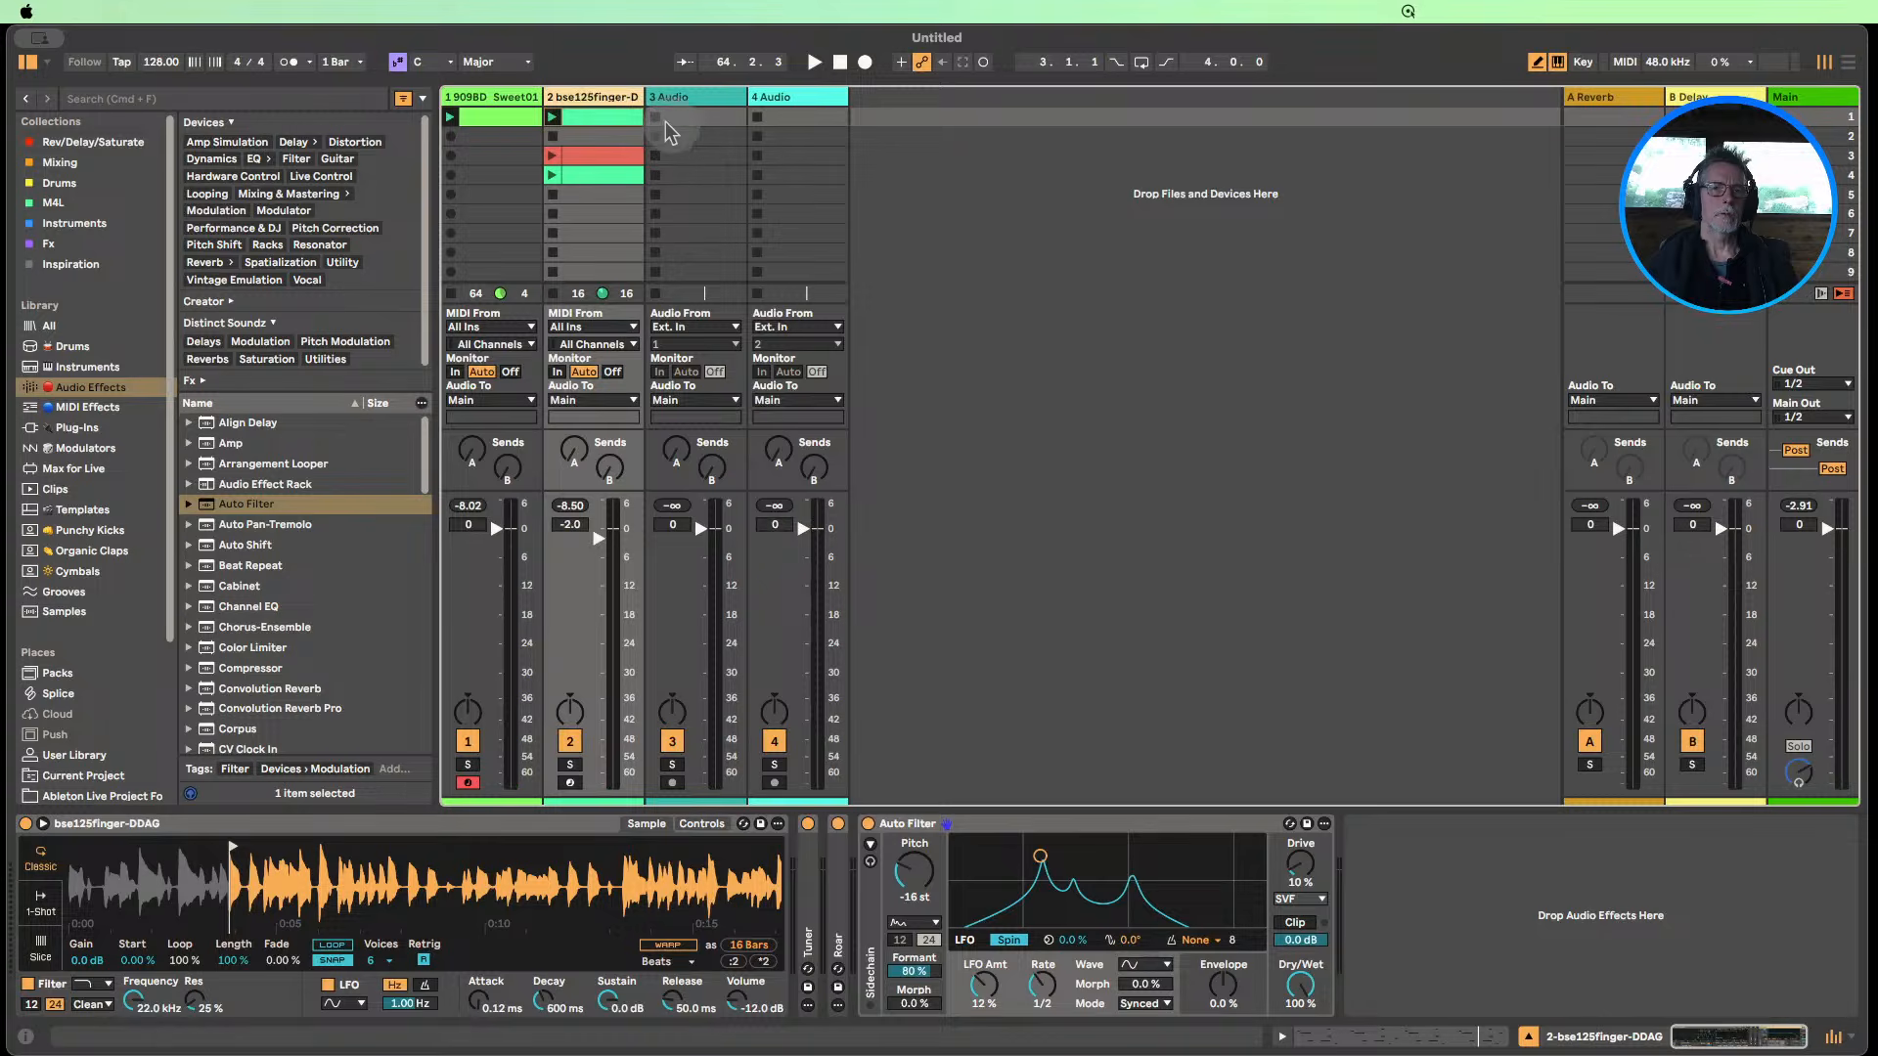
right_click(626, 97)
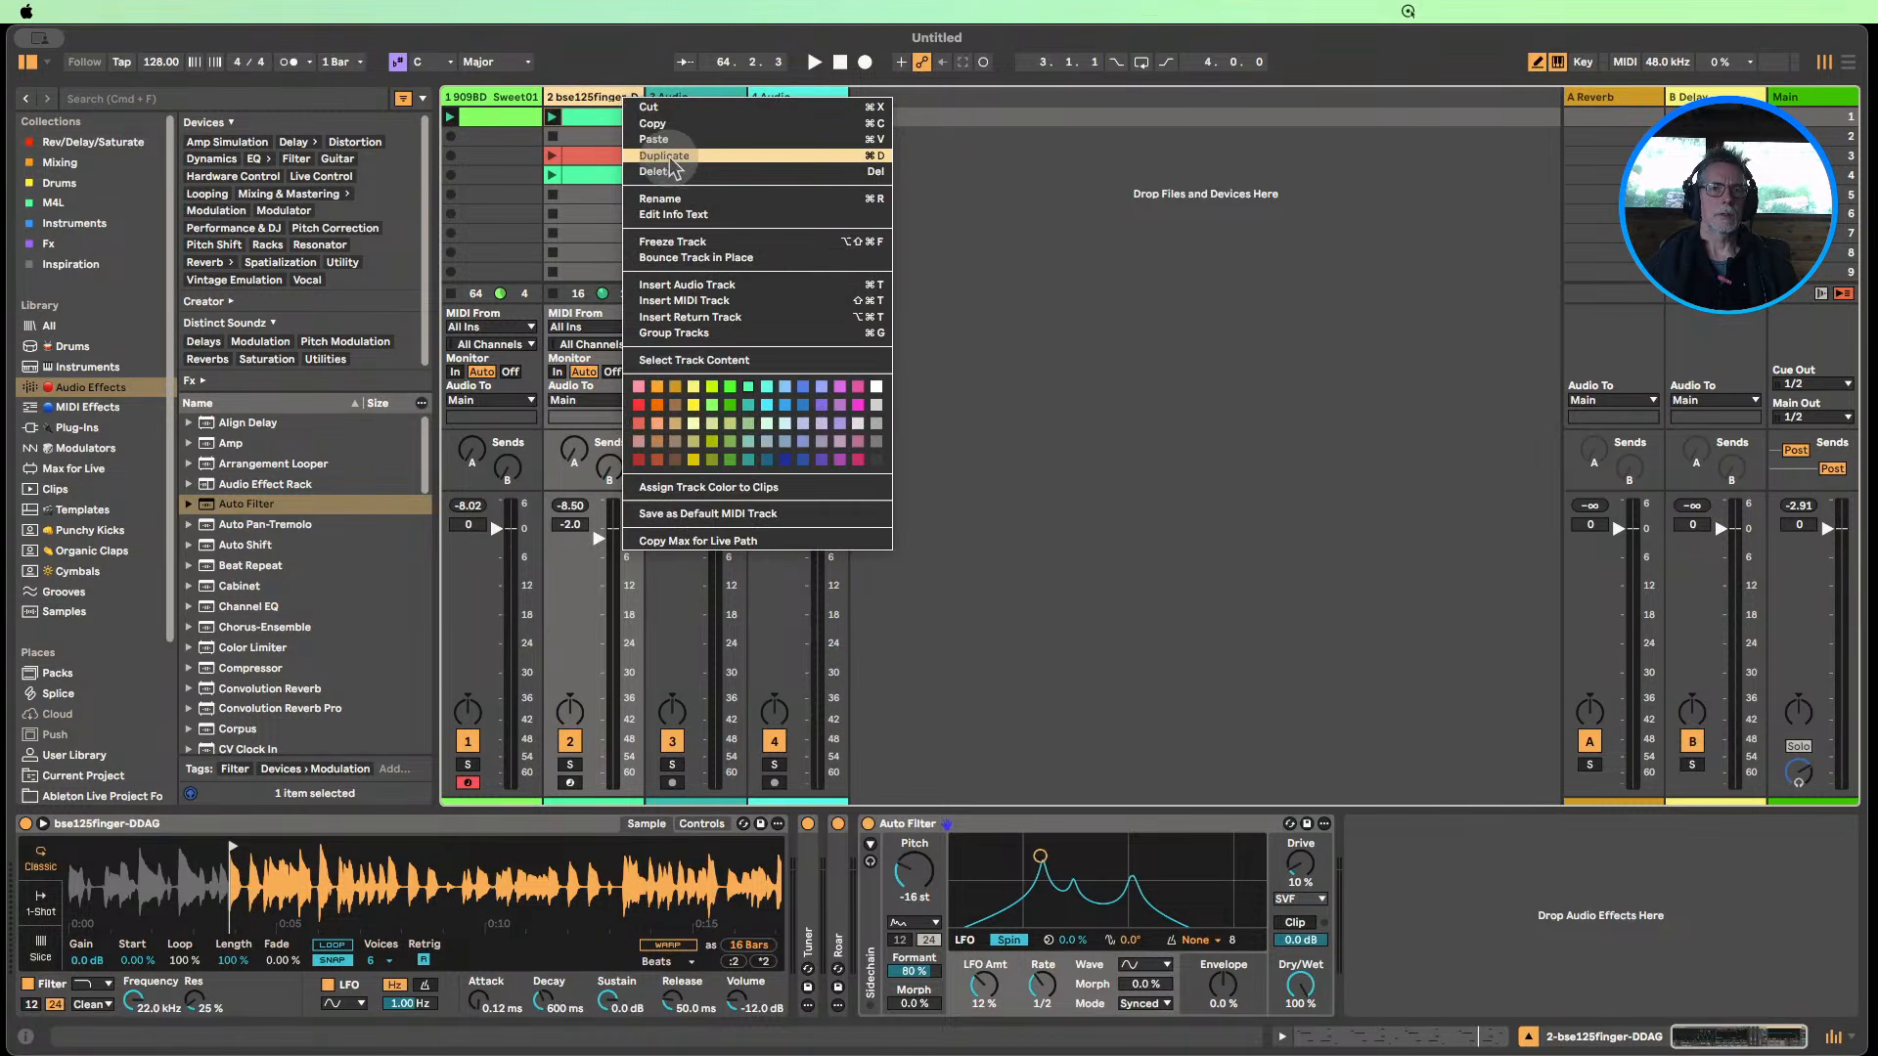
left_click(665, 156)
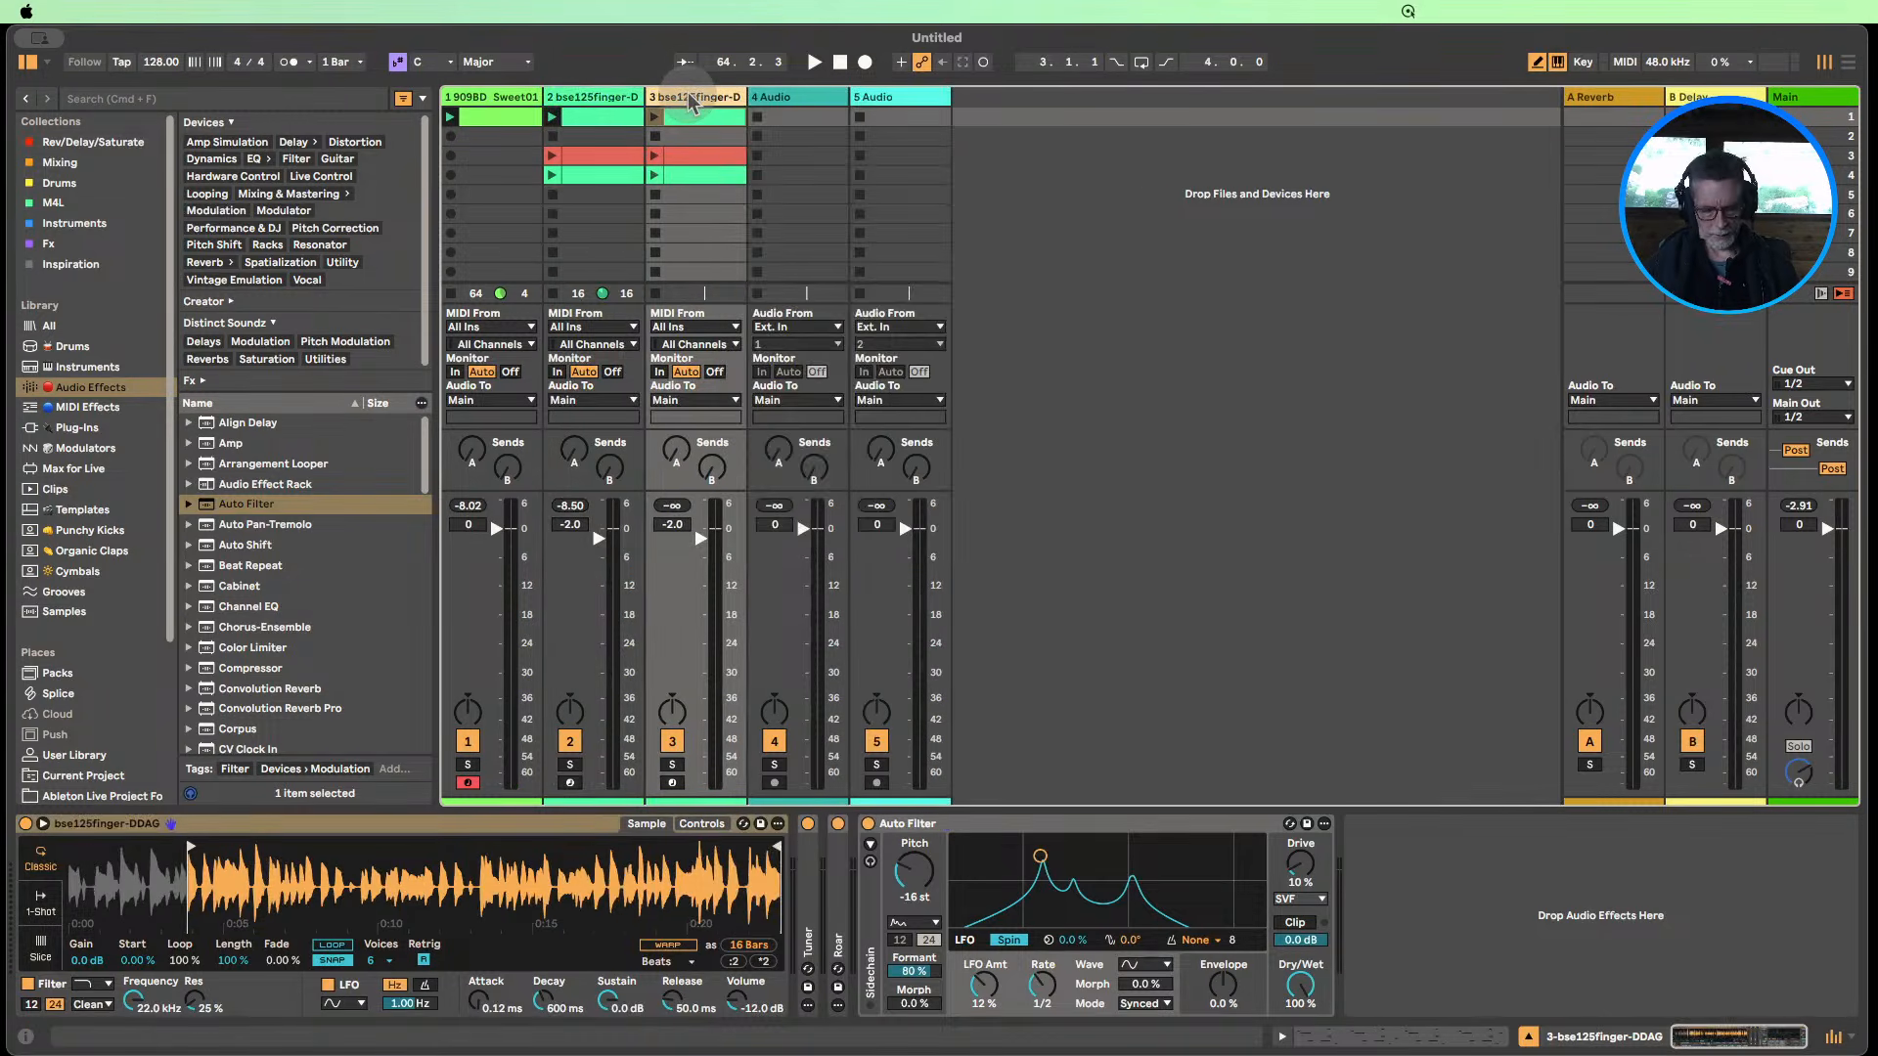
key("super+r")
type("Su")
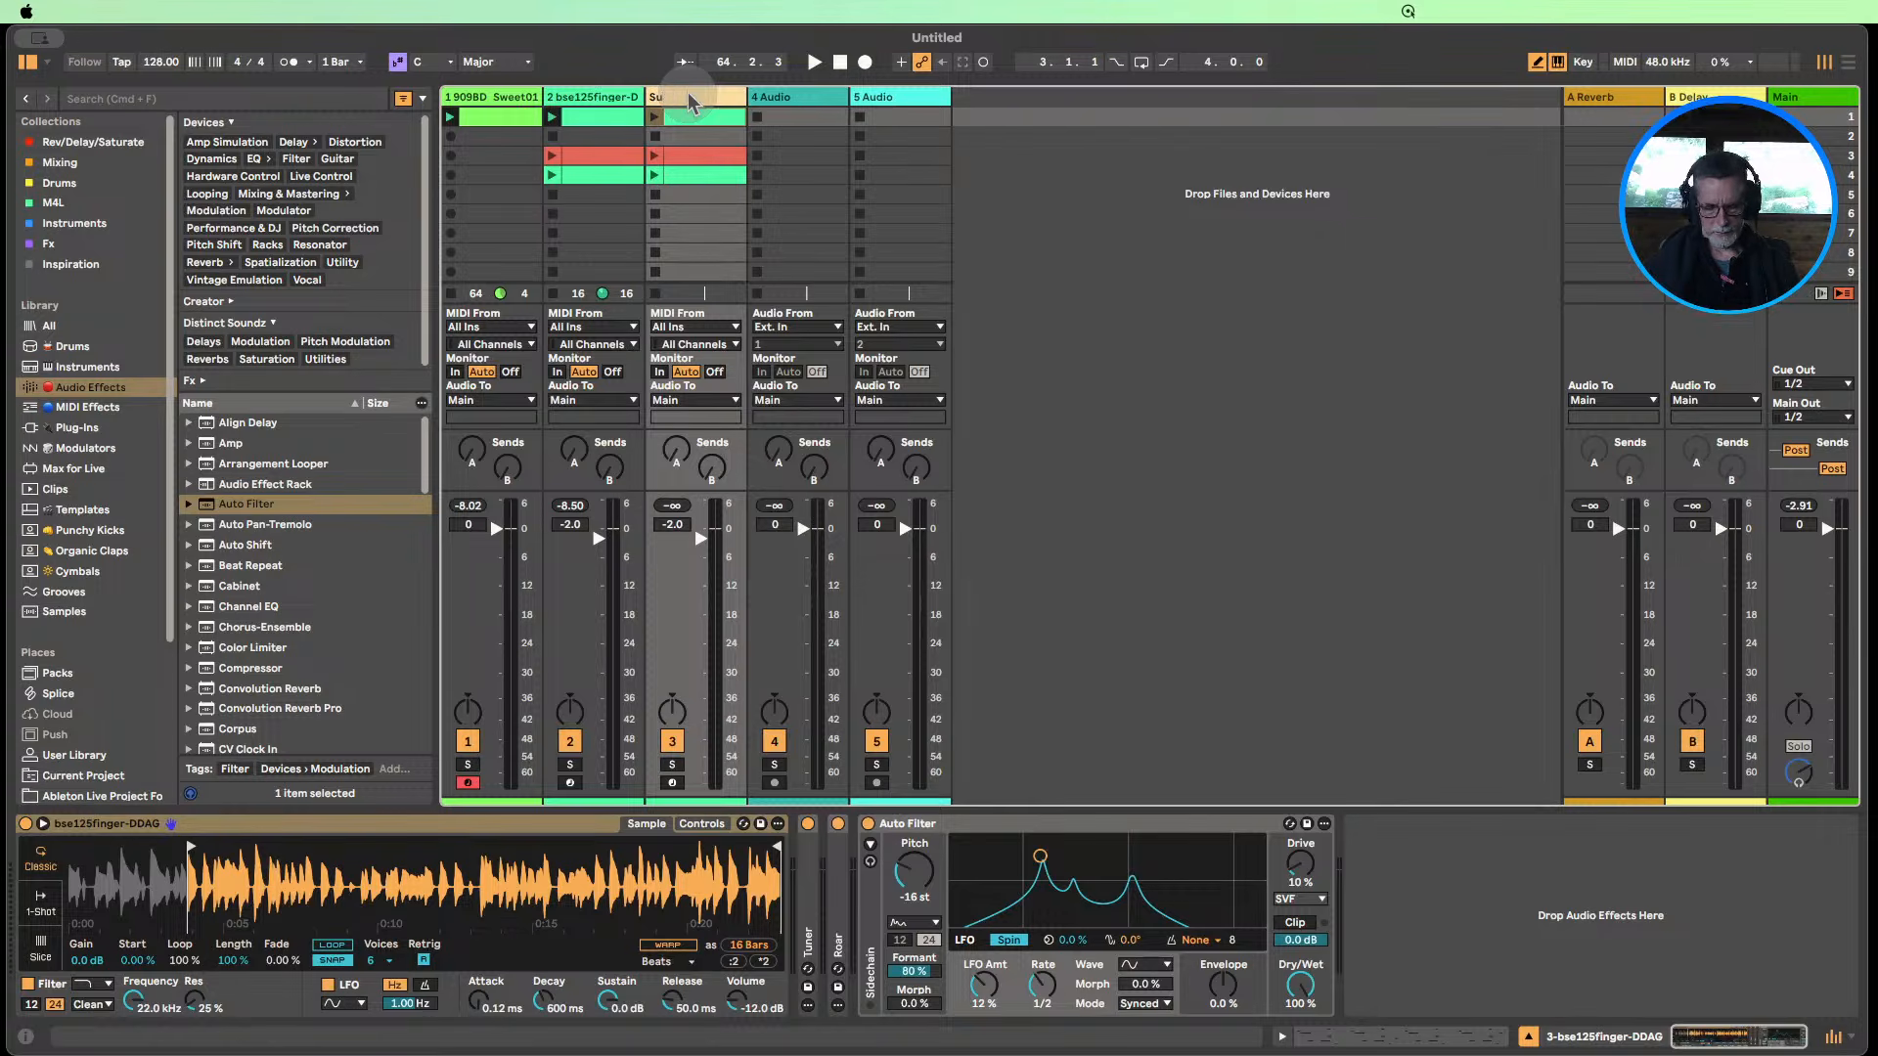
type("b Ba")
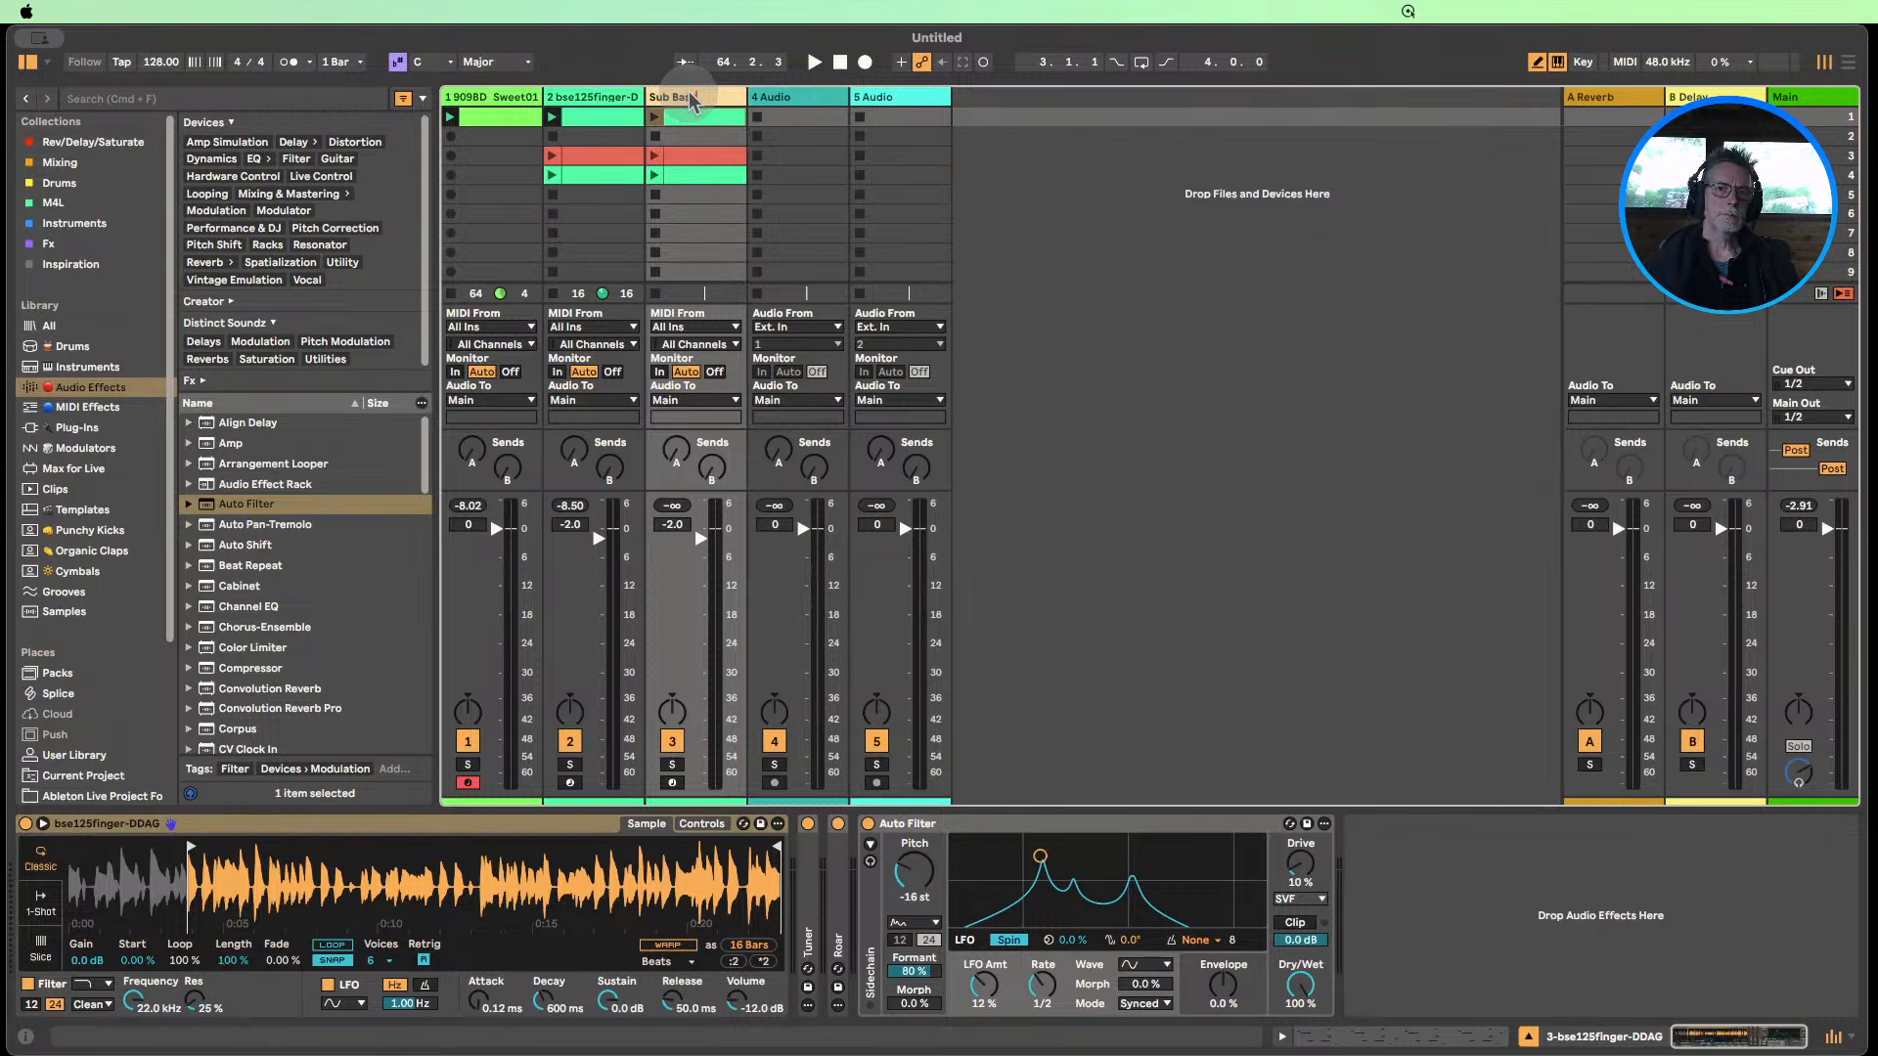
type("ss")
key("Return")
Move the clips in scenes 3 and 4 of both bass tracks down to scenes 9 and 10.
left_click(707, 155)
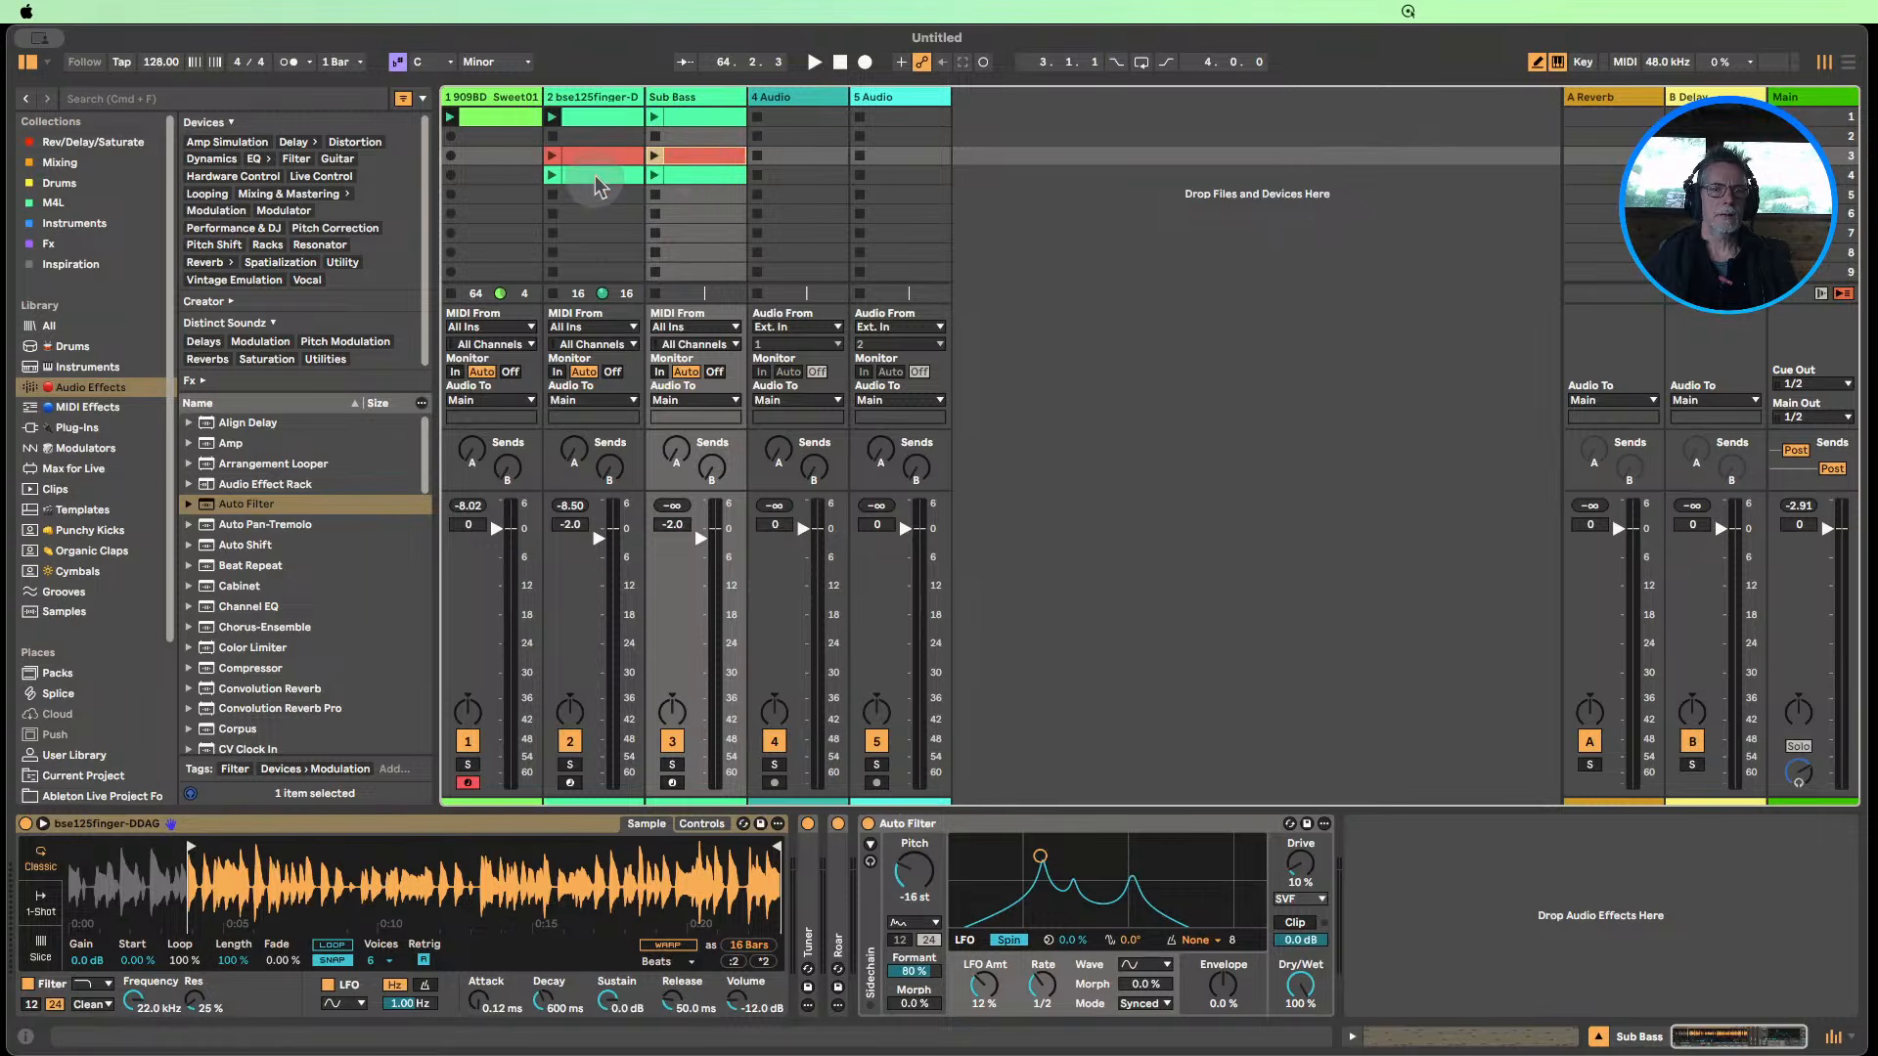
left_click(598, 157)
left_click(688, 176, "shift")
left_click_drag(694, 158, 695, 271)
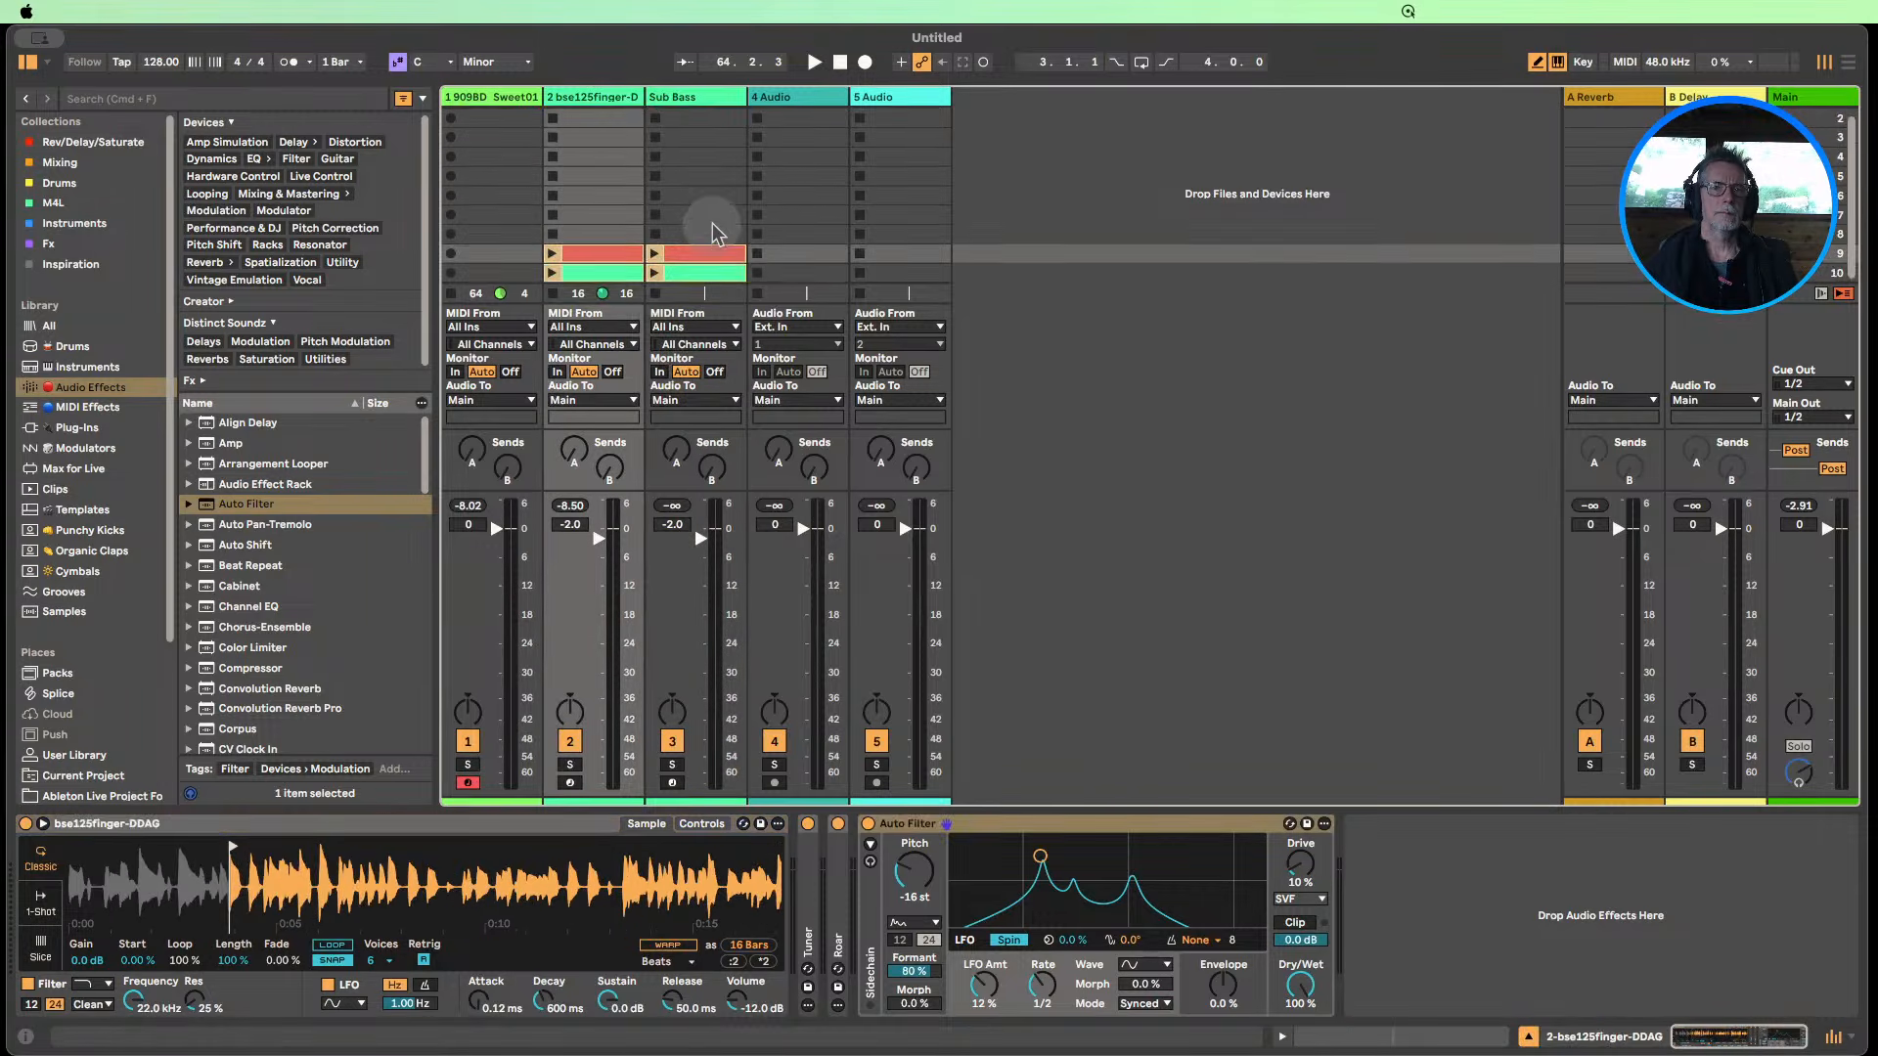
Delete Simpler, Tuner, Roar and Auto Filter from the Sub Bass track.
left_click(695, 118)
left_click(273, 824)
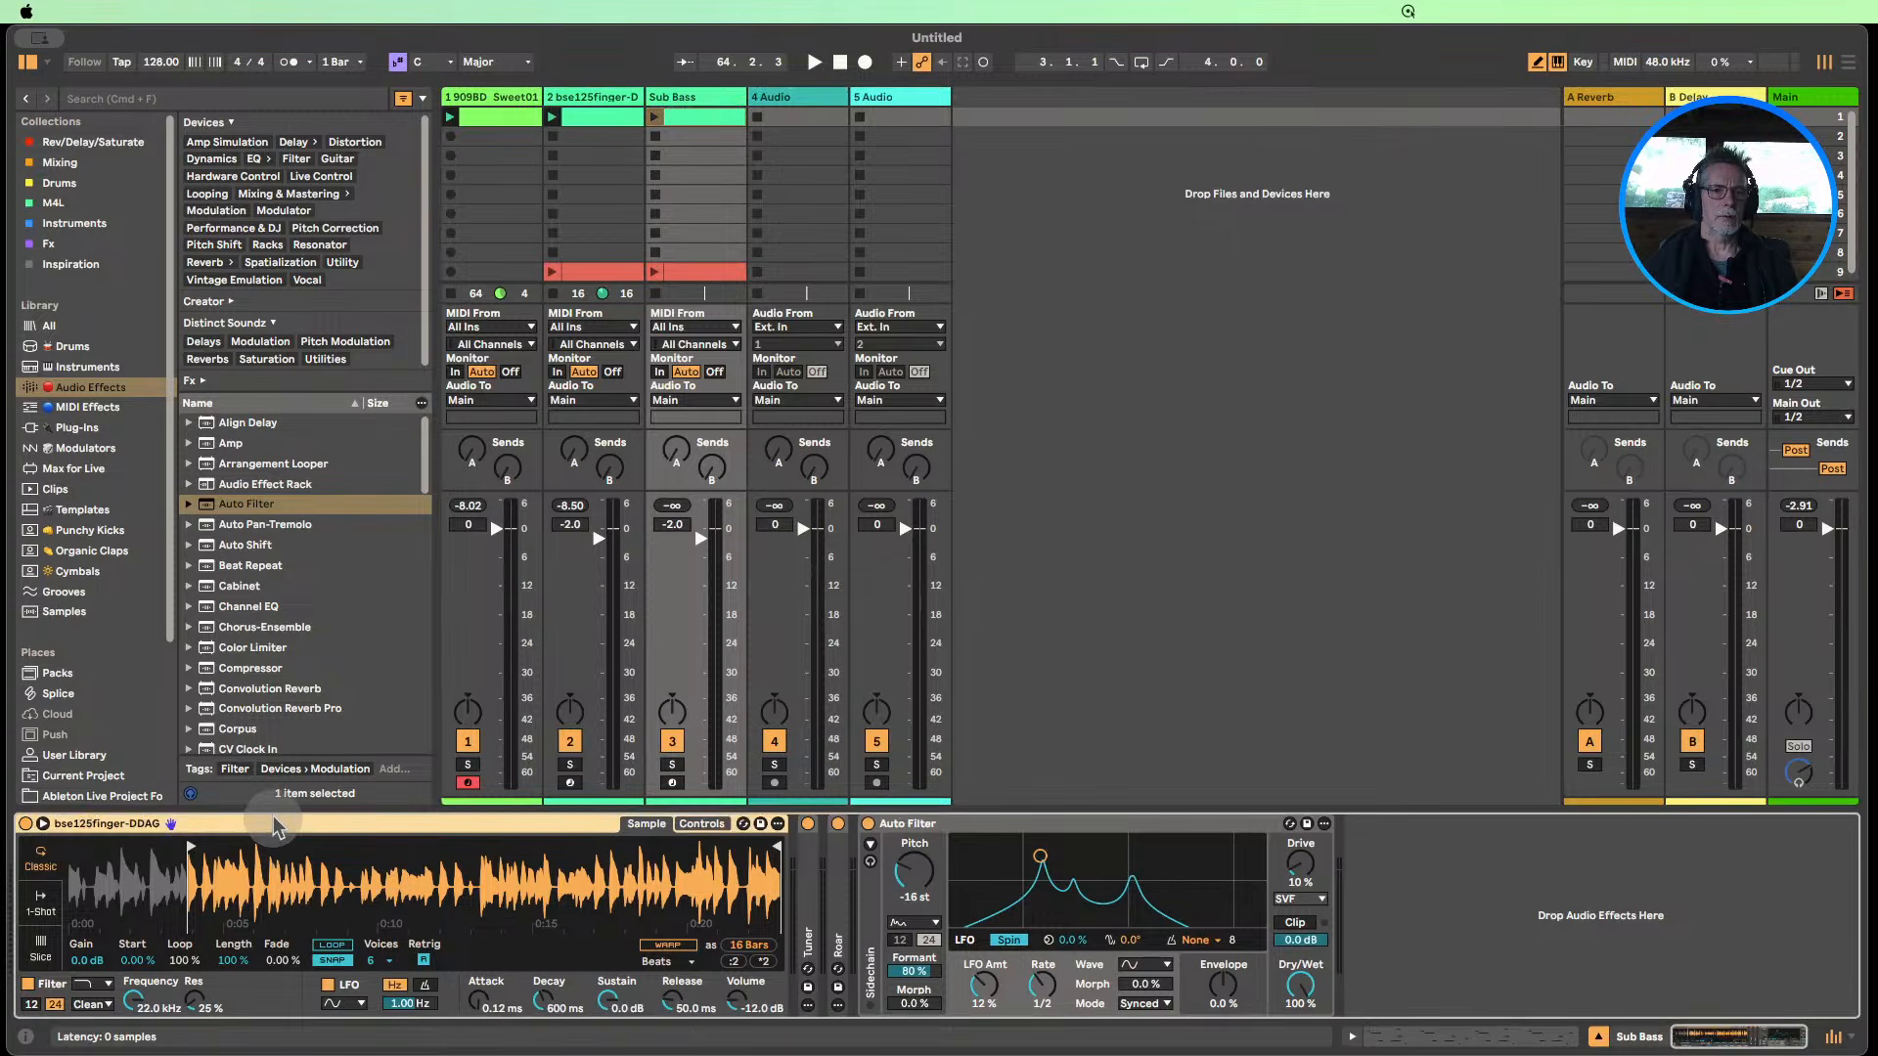
key("Delete")
key("Delete")
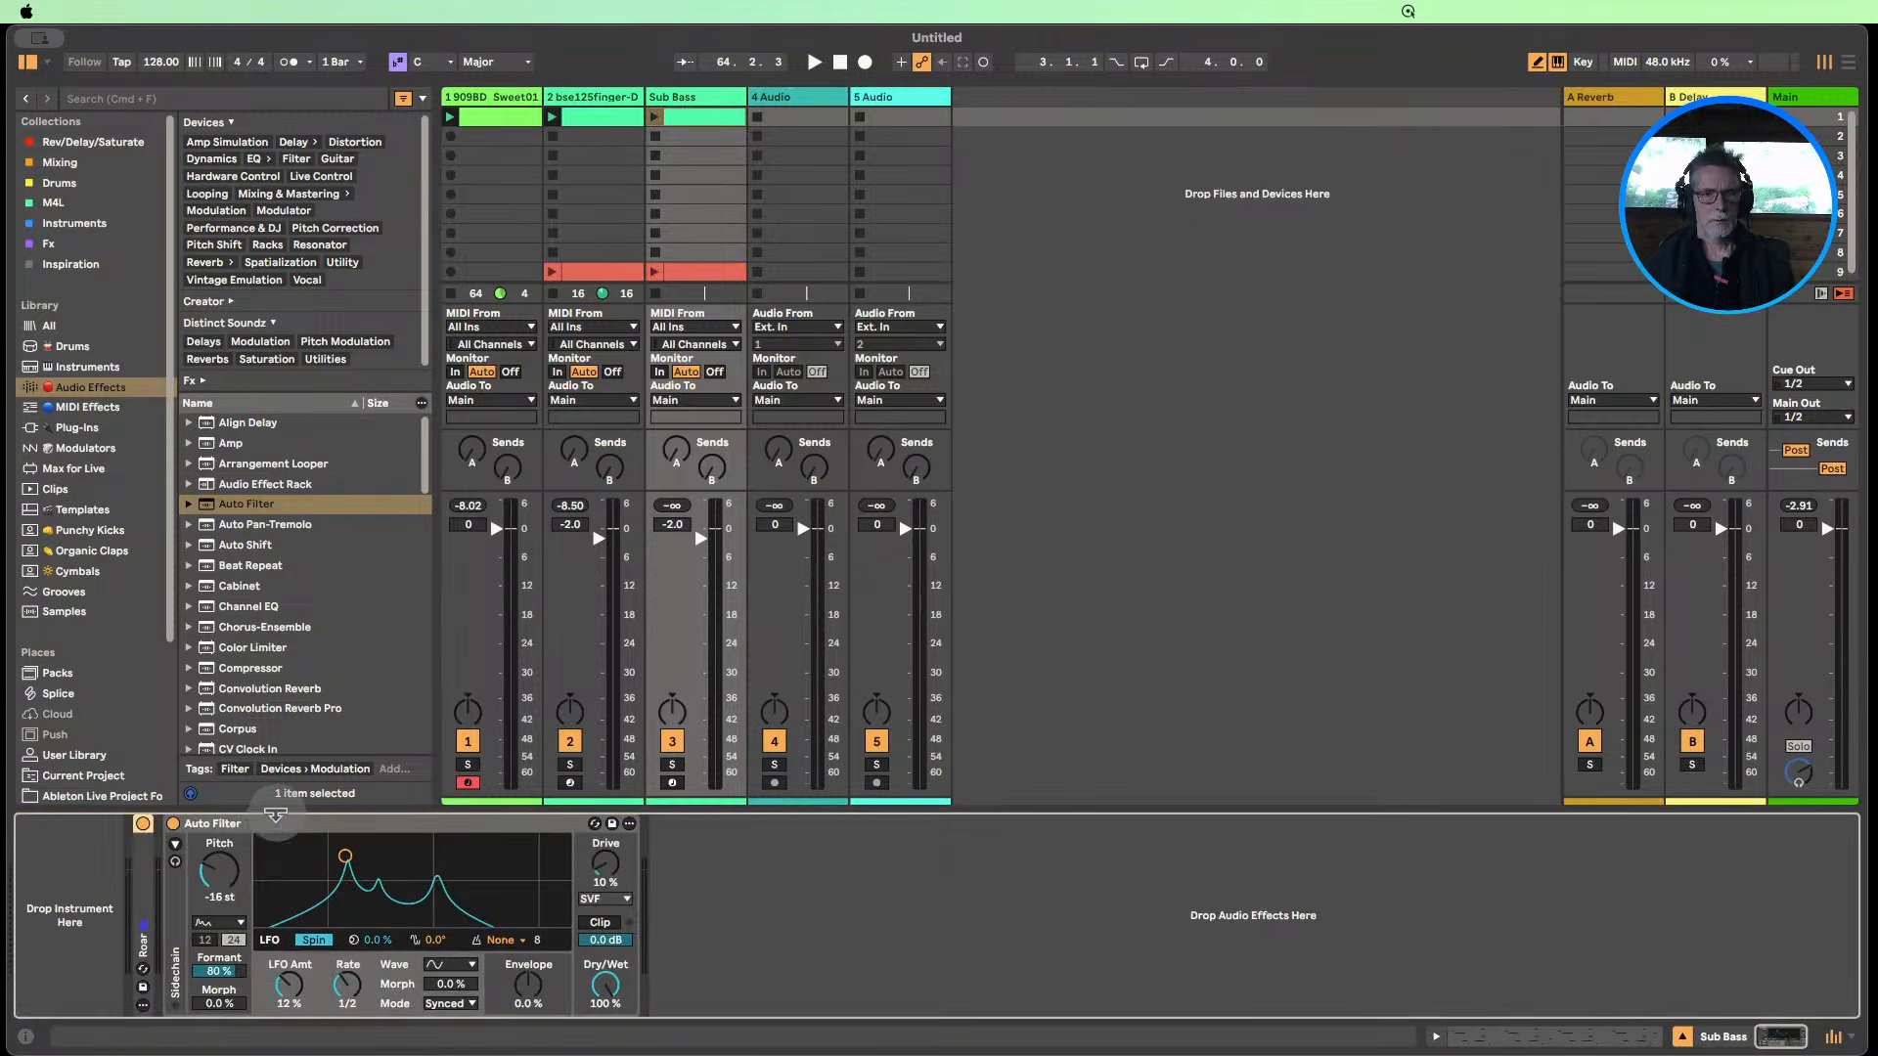
left_click(261, 824)
key("Delete")
left_click(152, 868)
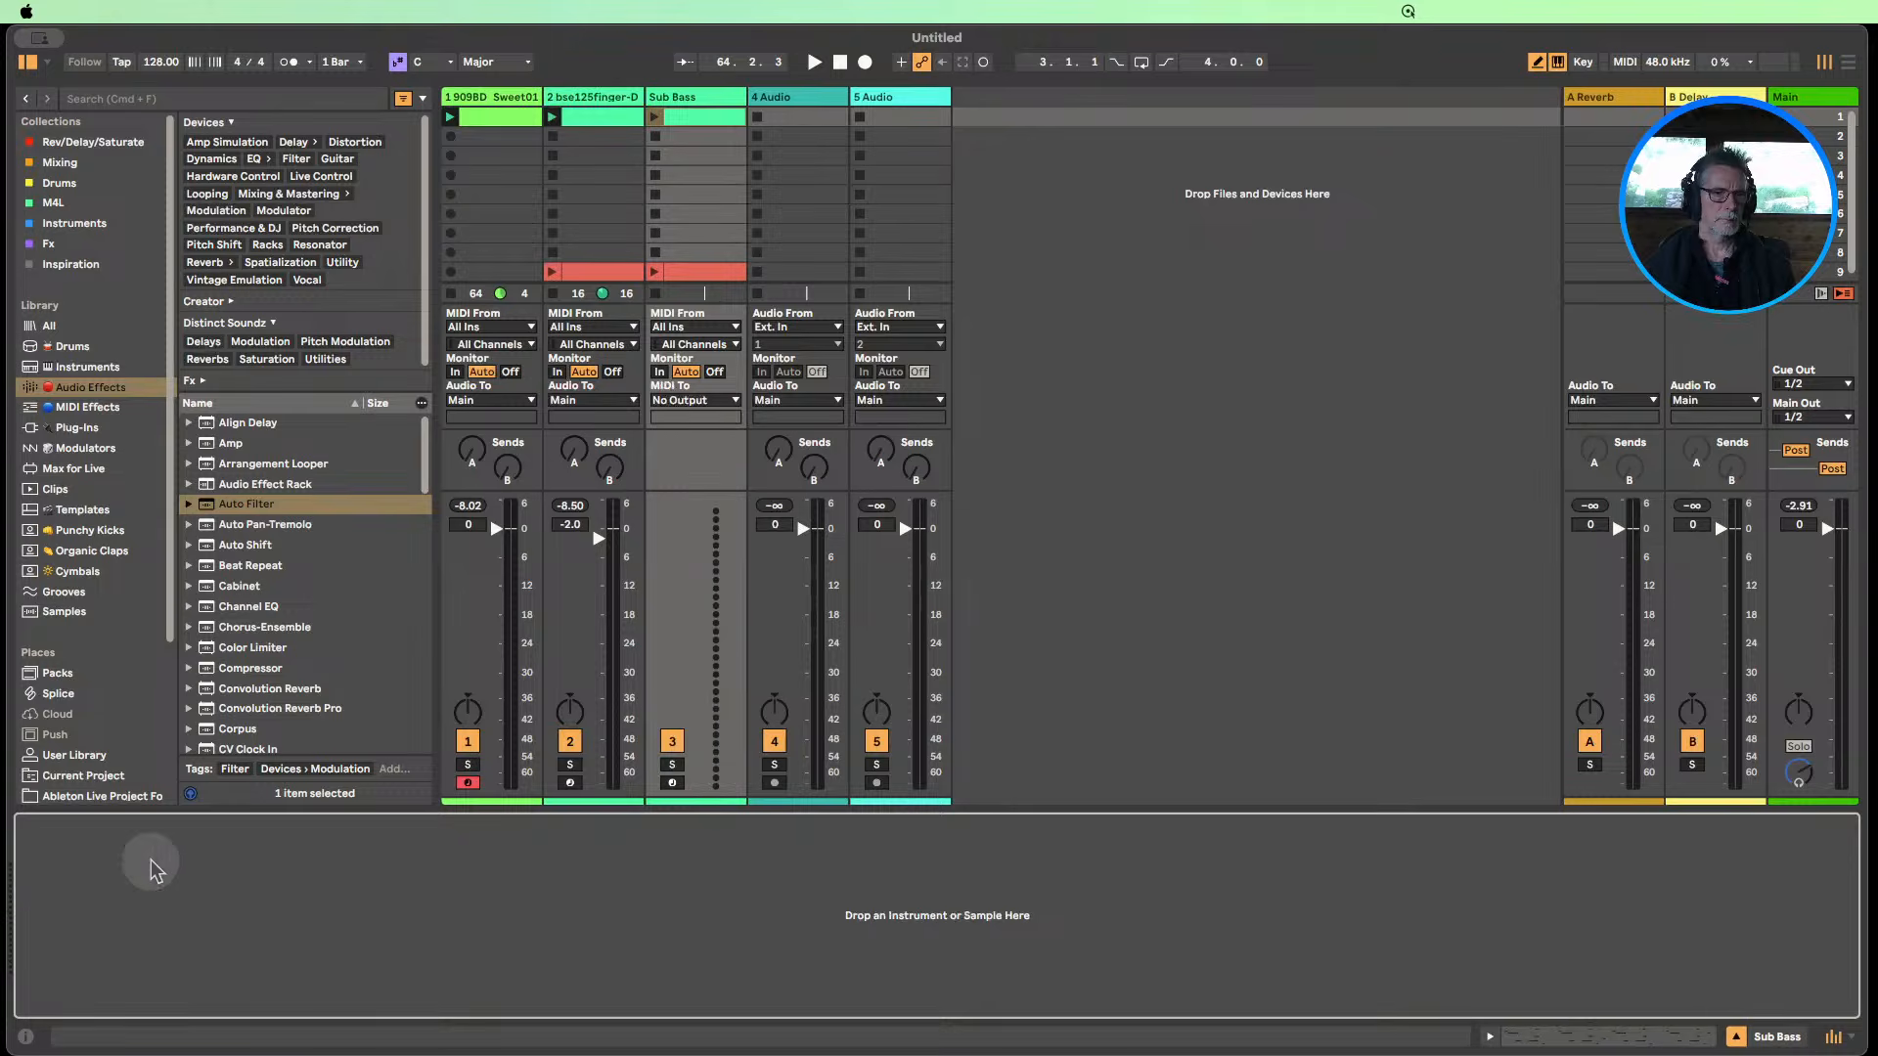
key("Delete")
Load the Operator instrument onto the Sub Bass track.
left_click(88, 368)
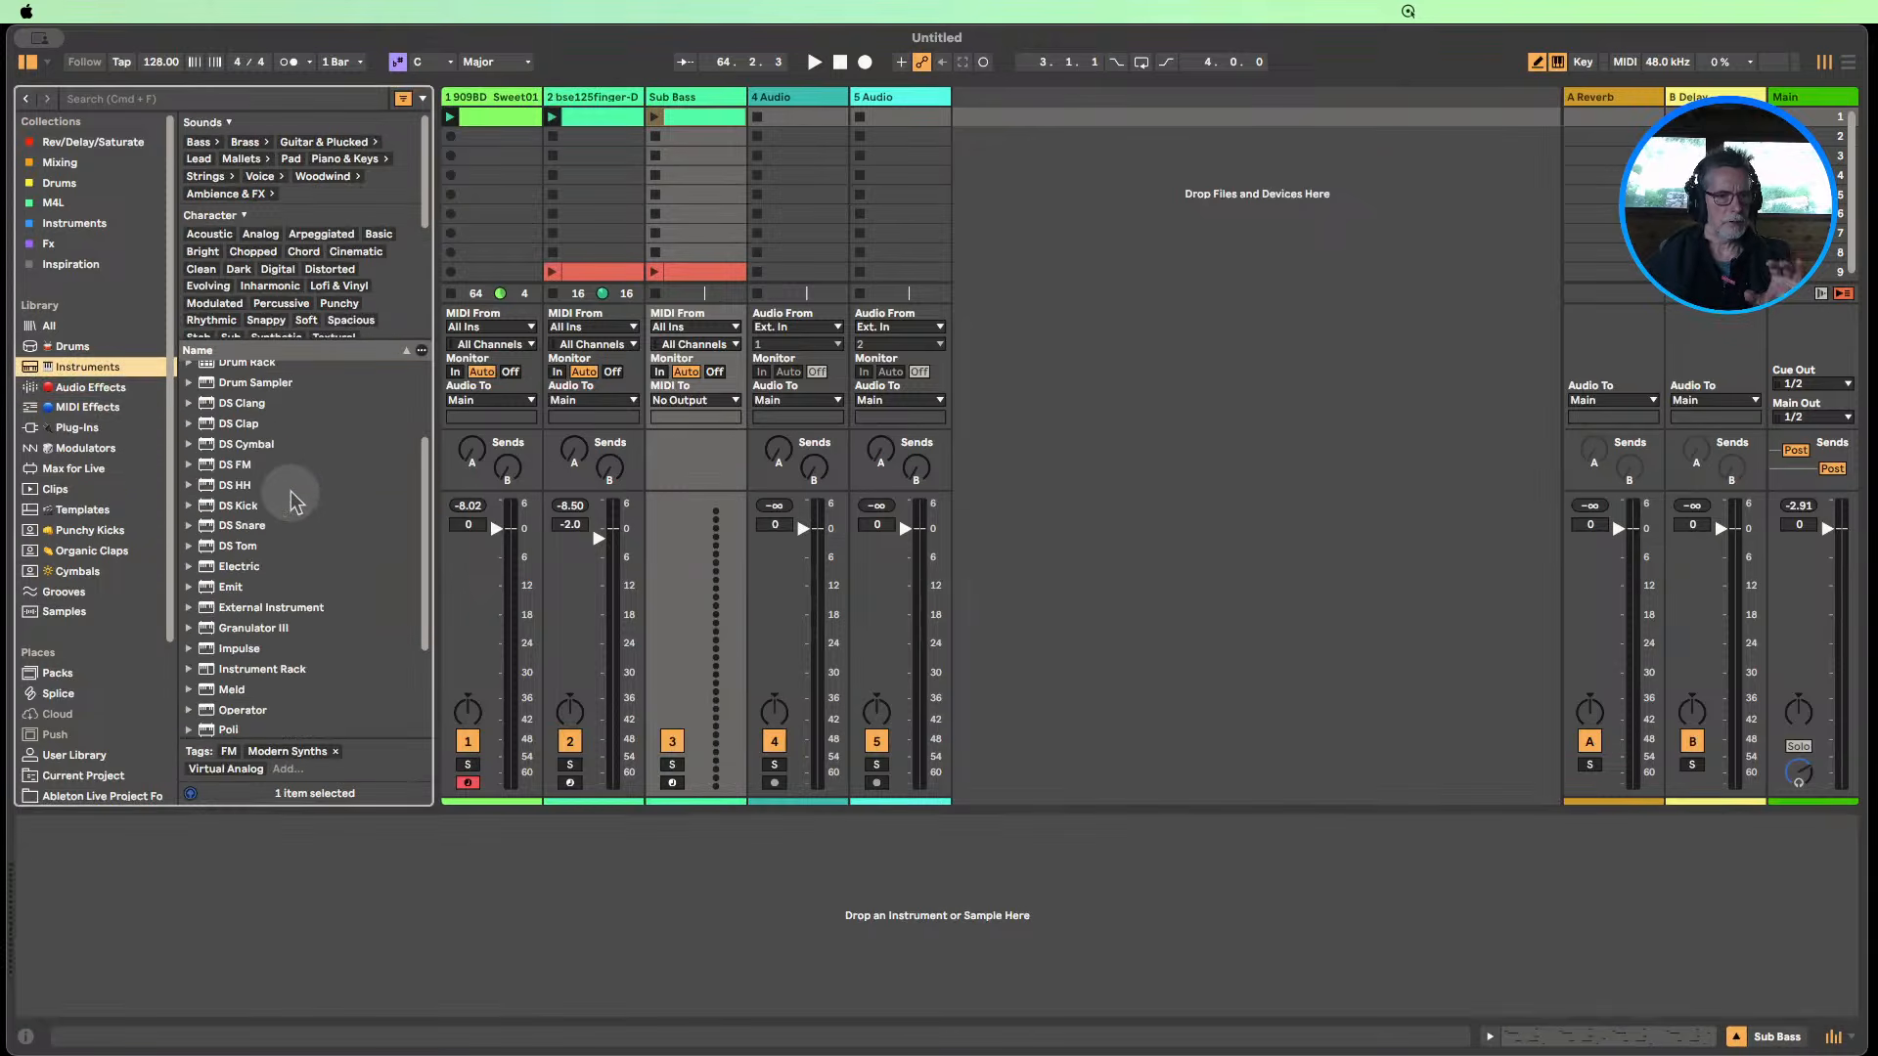
scroll(279, 568, "down", 3)
left_click_drag(239, 701, 261, 853)
Move the Sub Bass track directly after the kick, colour it brown and assign that colour to its clips.
left_click_drag(692, 95, 570, 99)
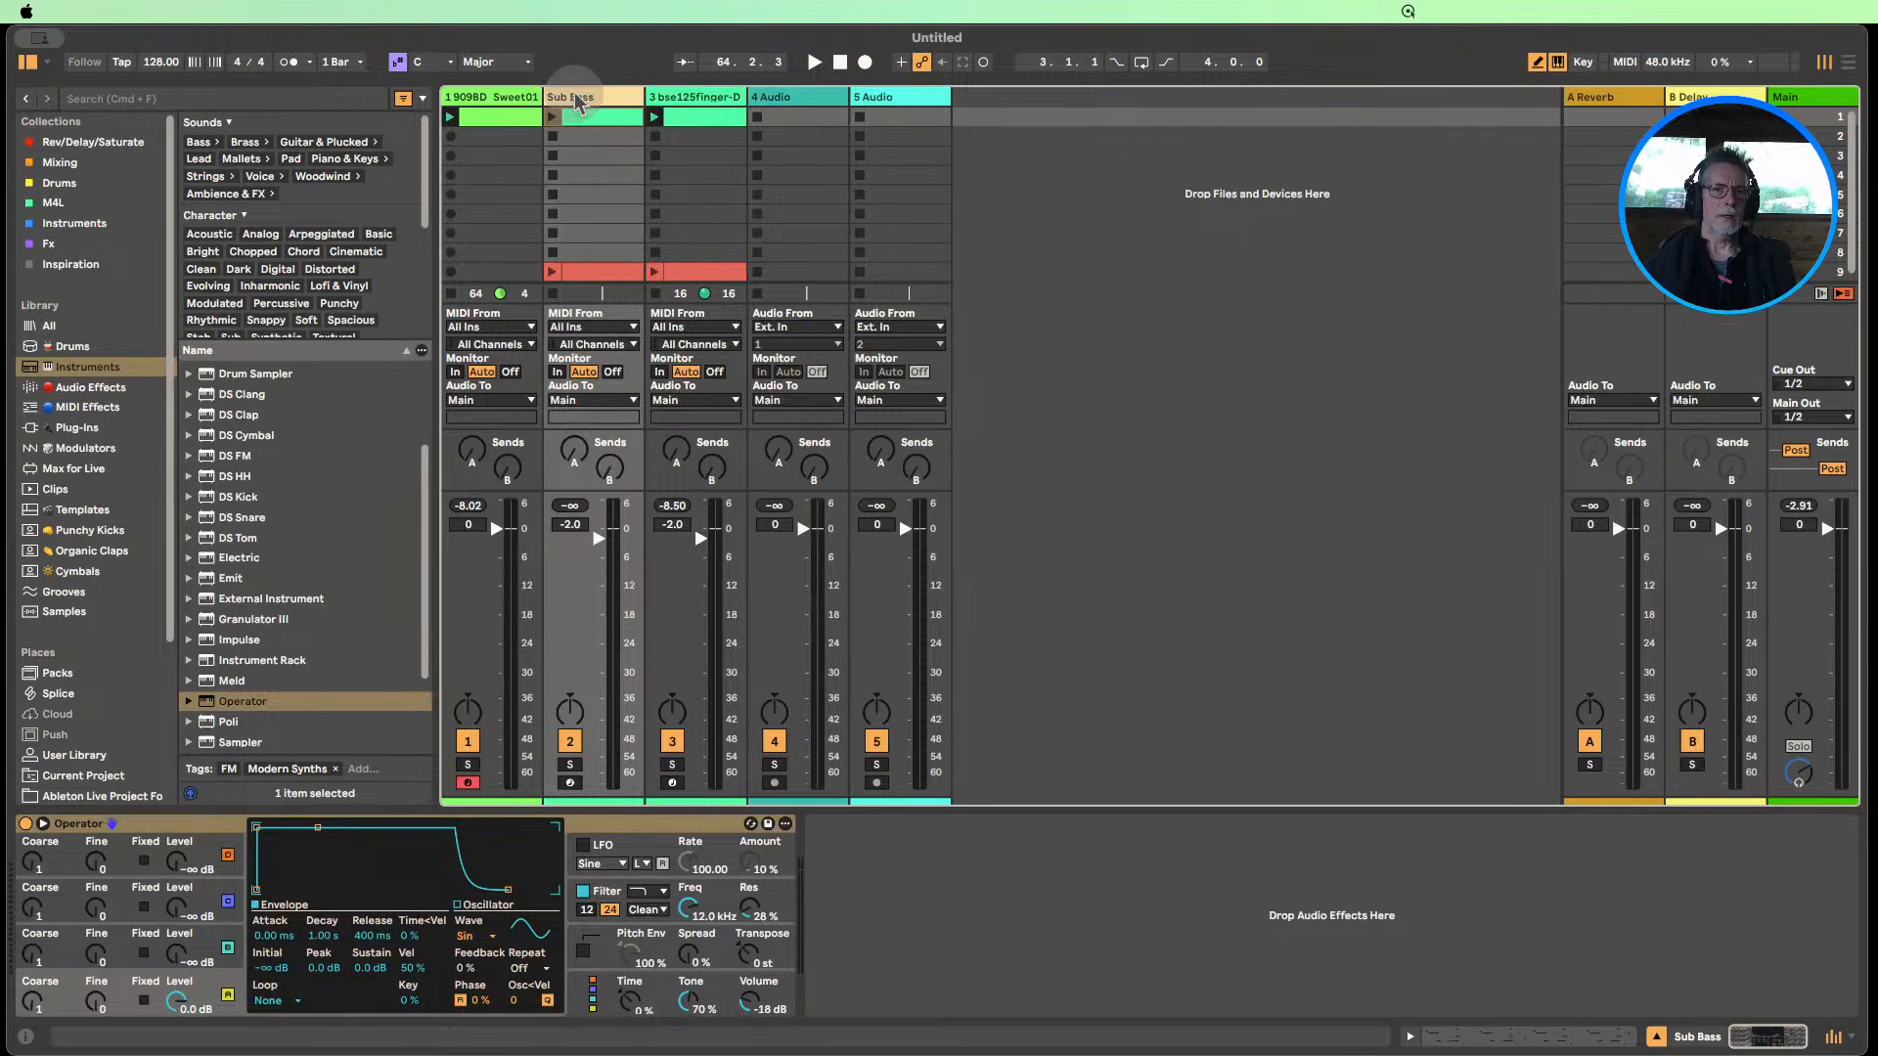
right_click(570, 99)
left_click(625, 402)
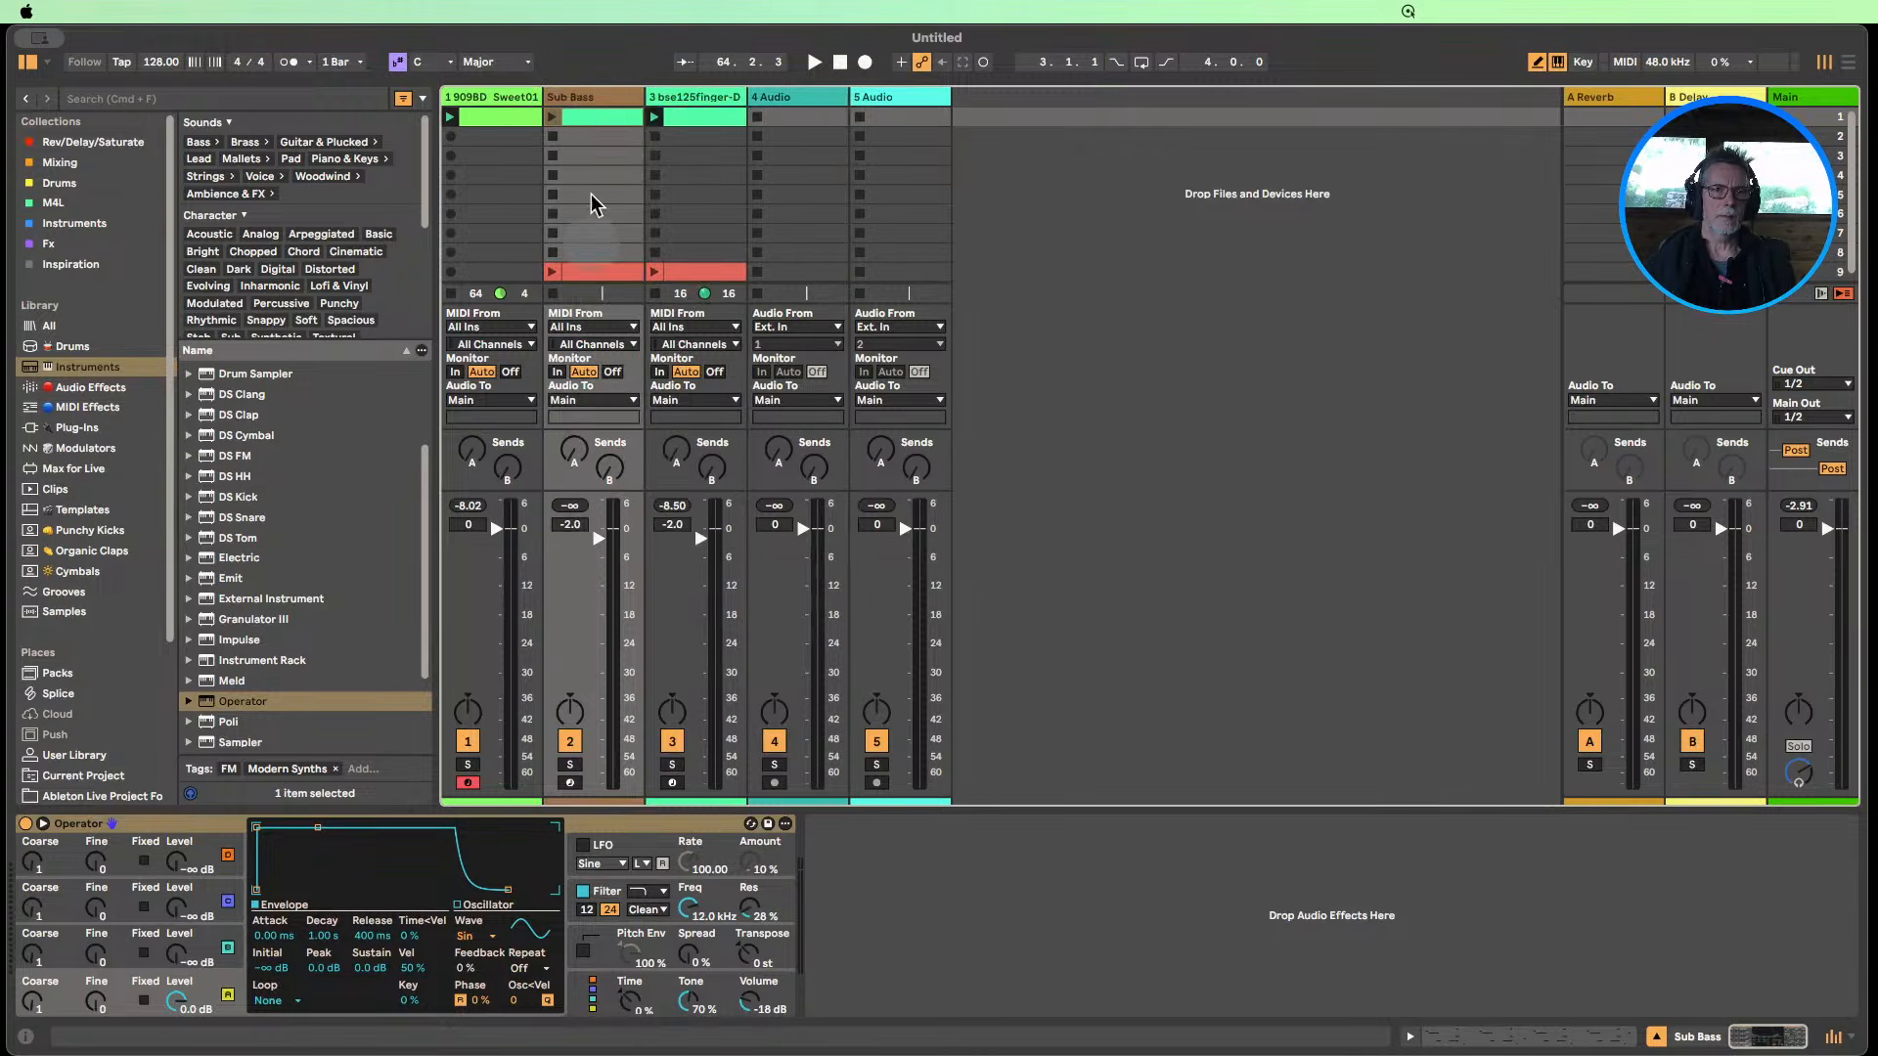
right_click(573, 104)
left_click(635, 493)
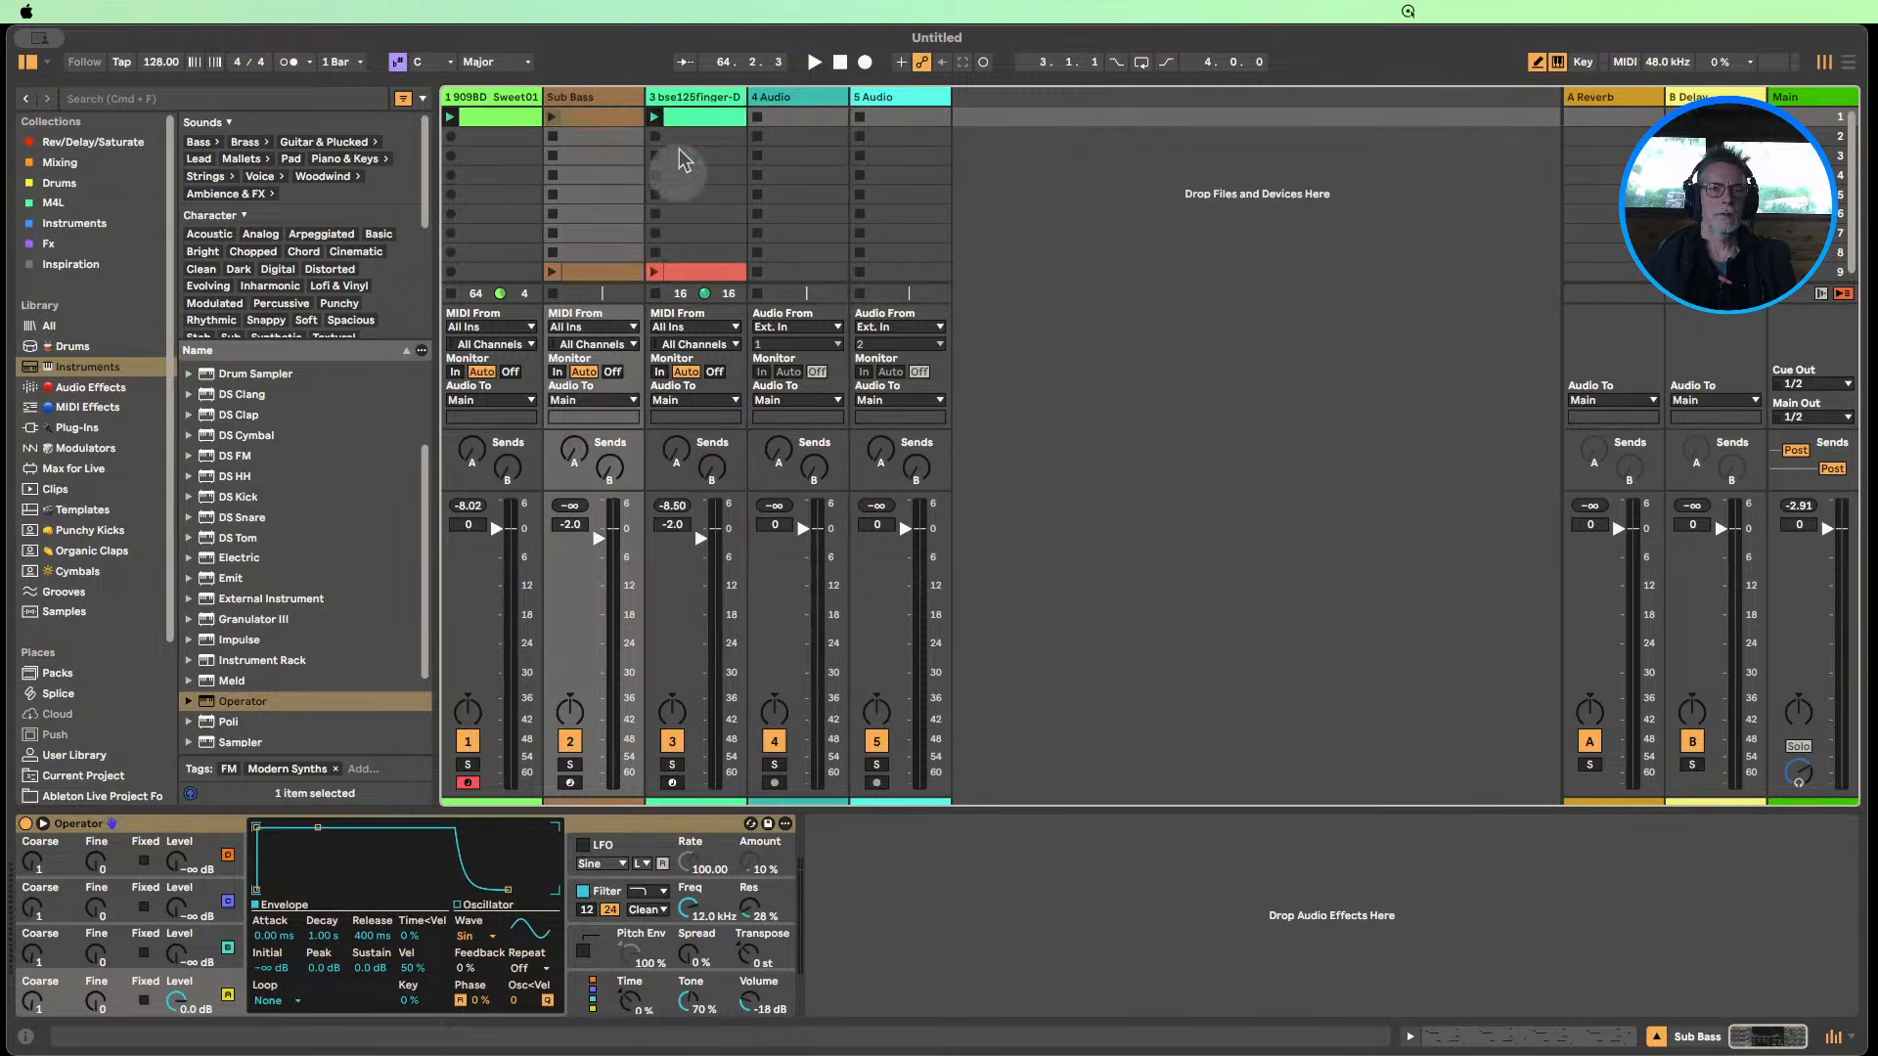
Examine the finger bass track's Roar and Auto Filter settings and compare its scene 1 notes with the Sub Bass clip.
left_click(691, 99)
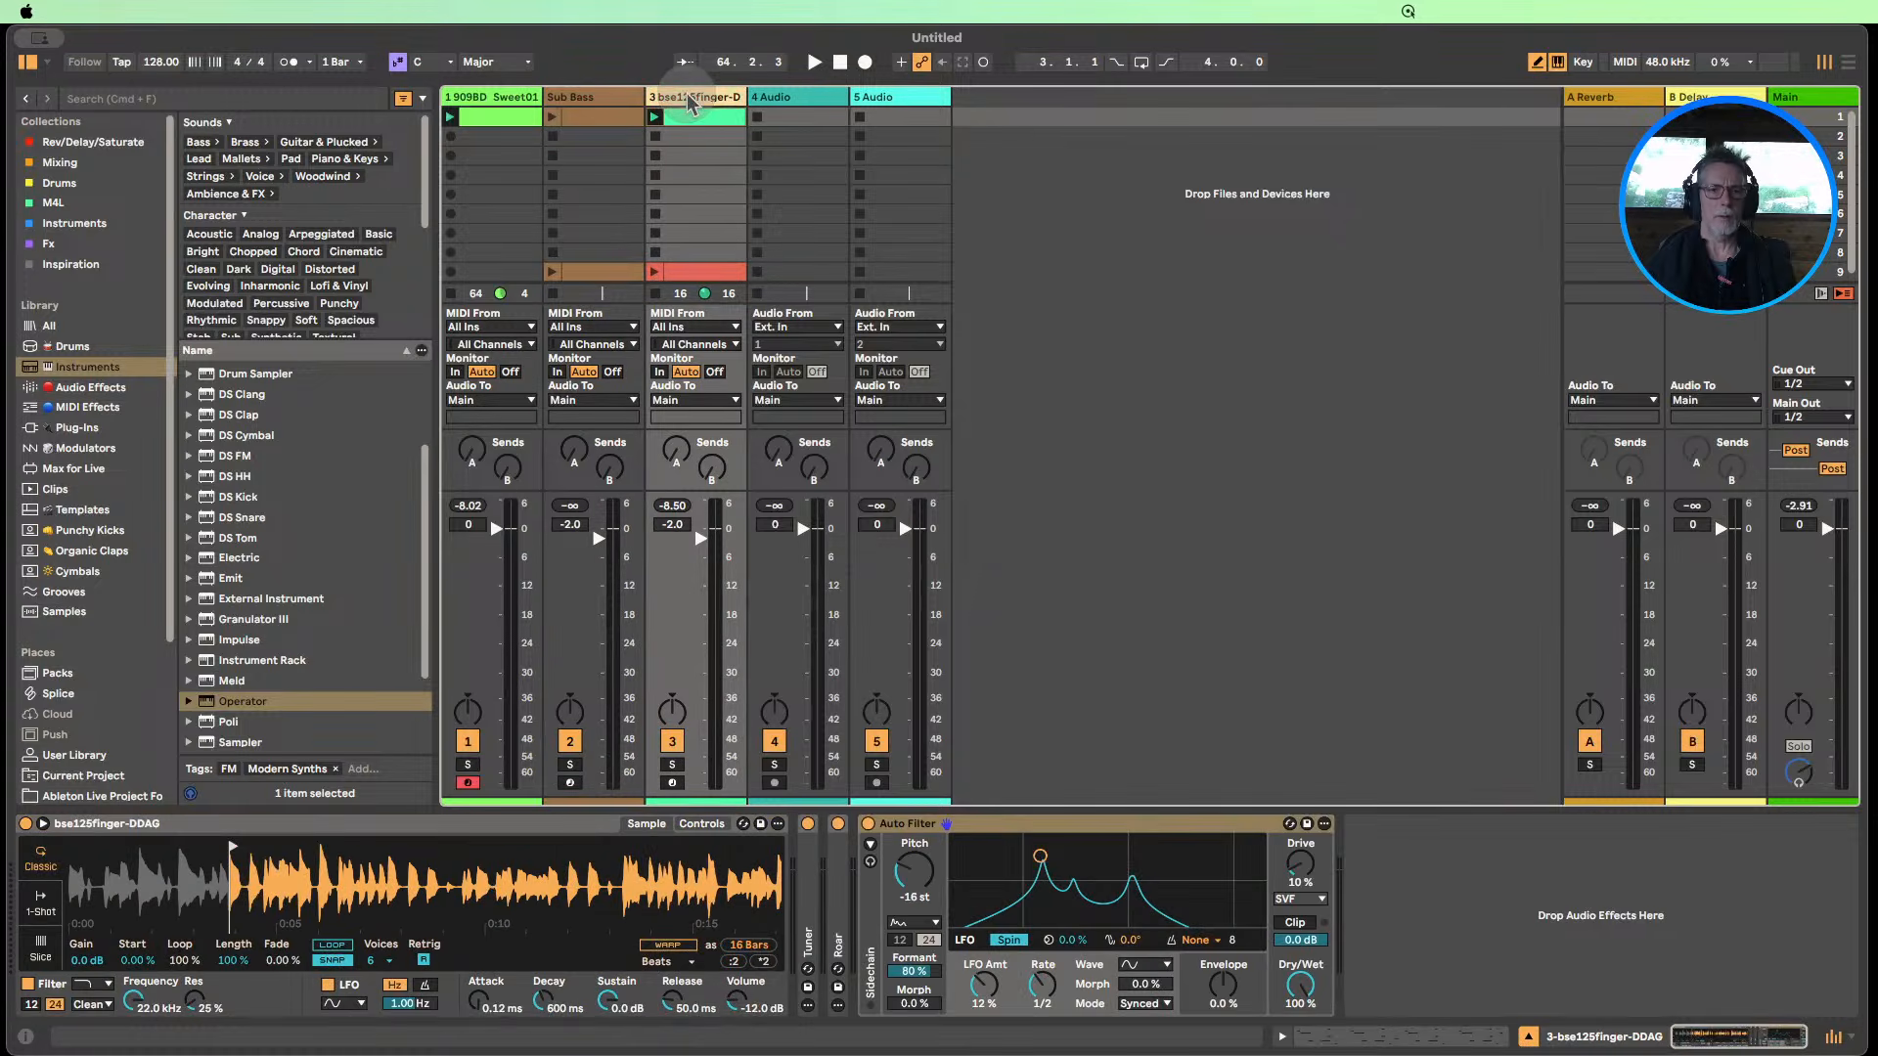
double_click(934, 829)
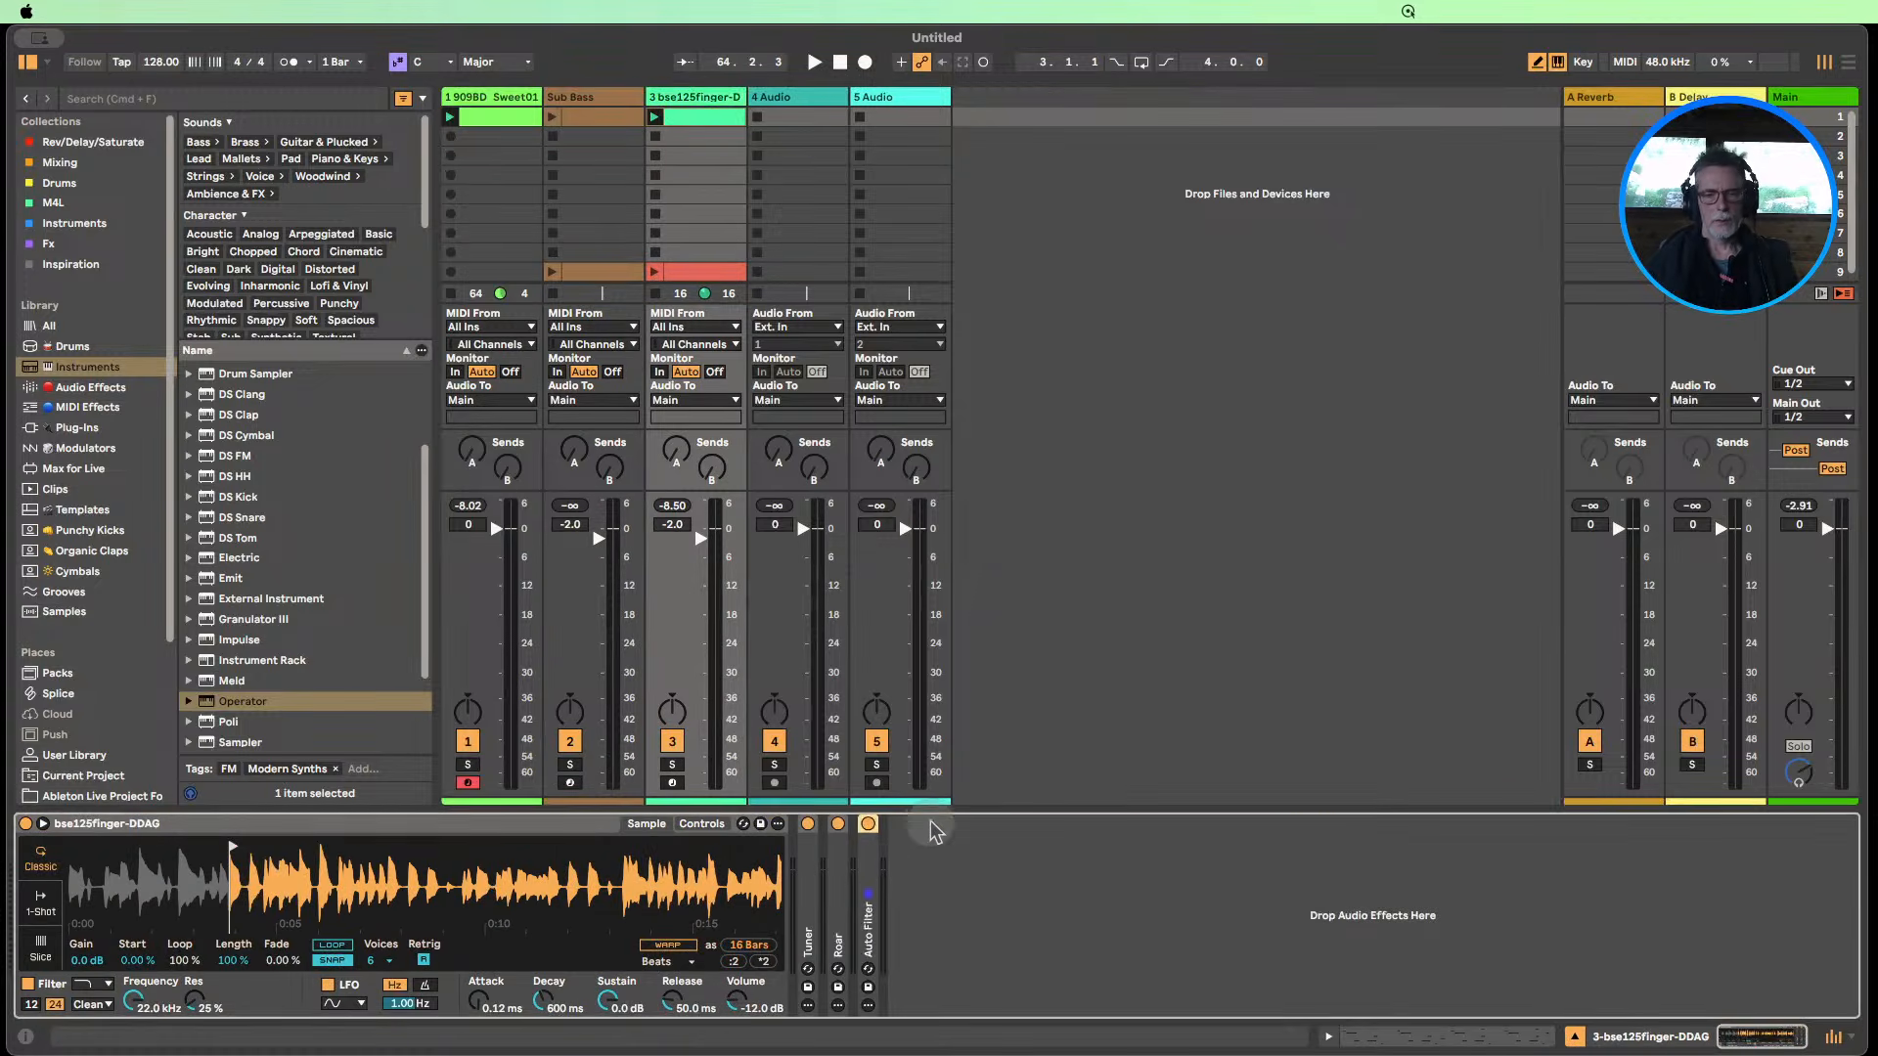
double_click(845, 886)
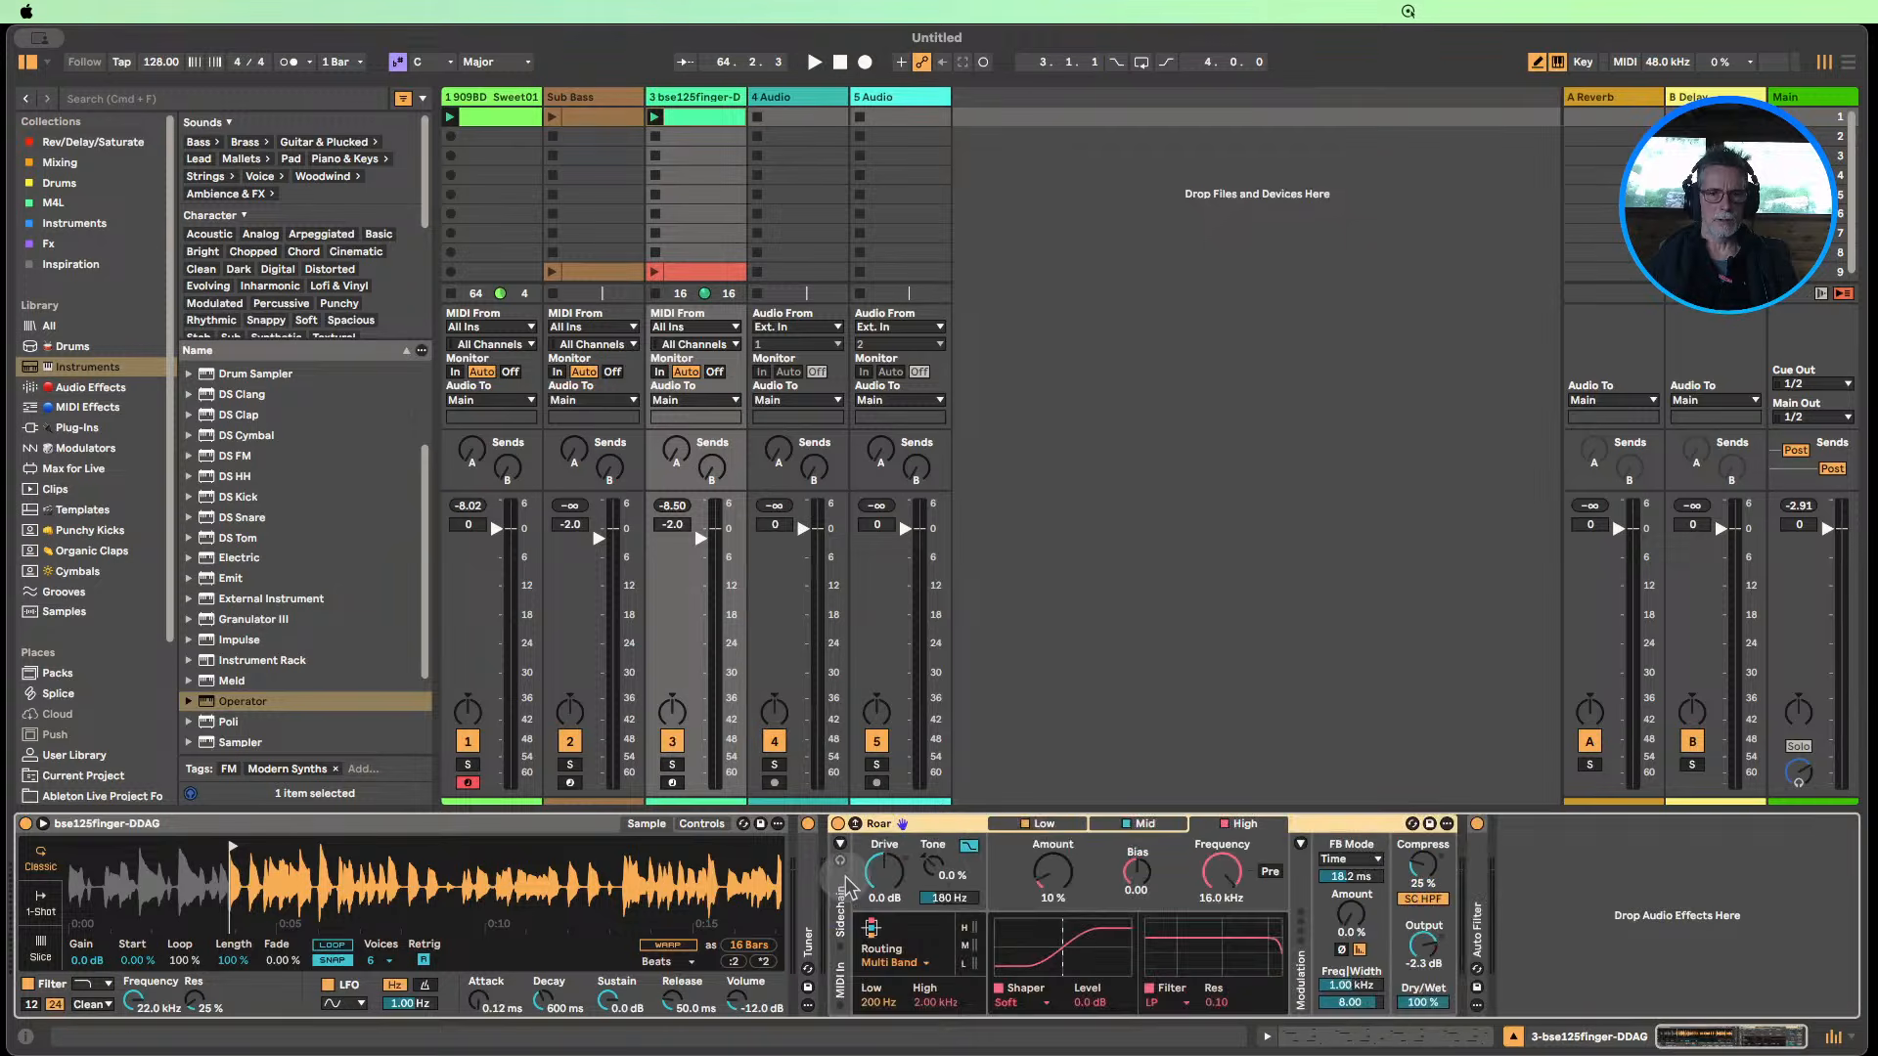
double_click(1481, 881)
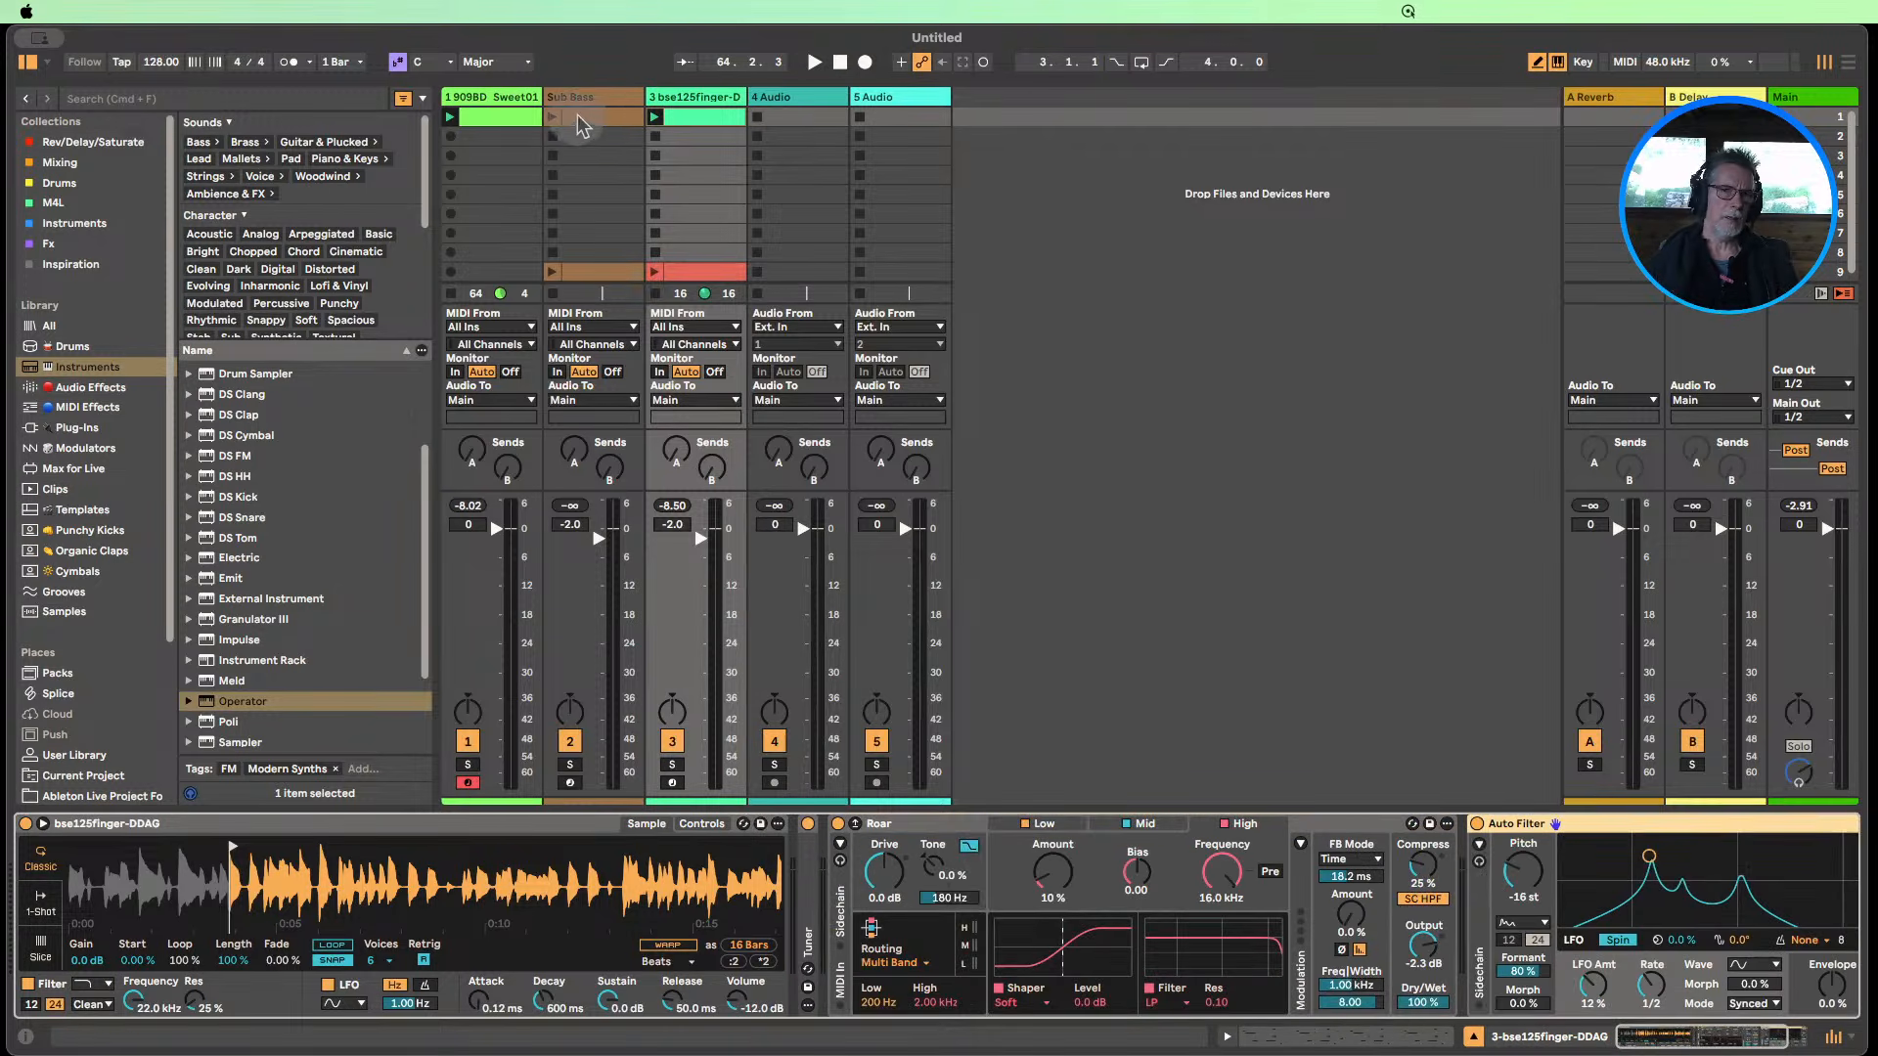
double_click(684, 116)
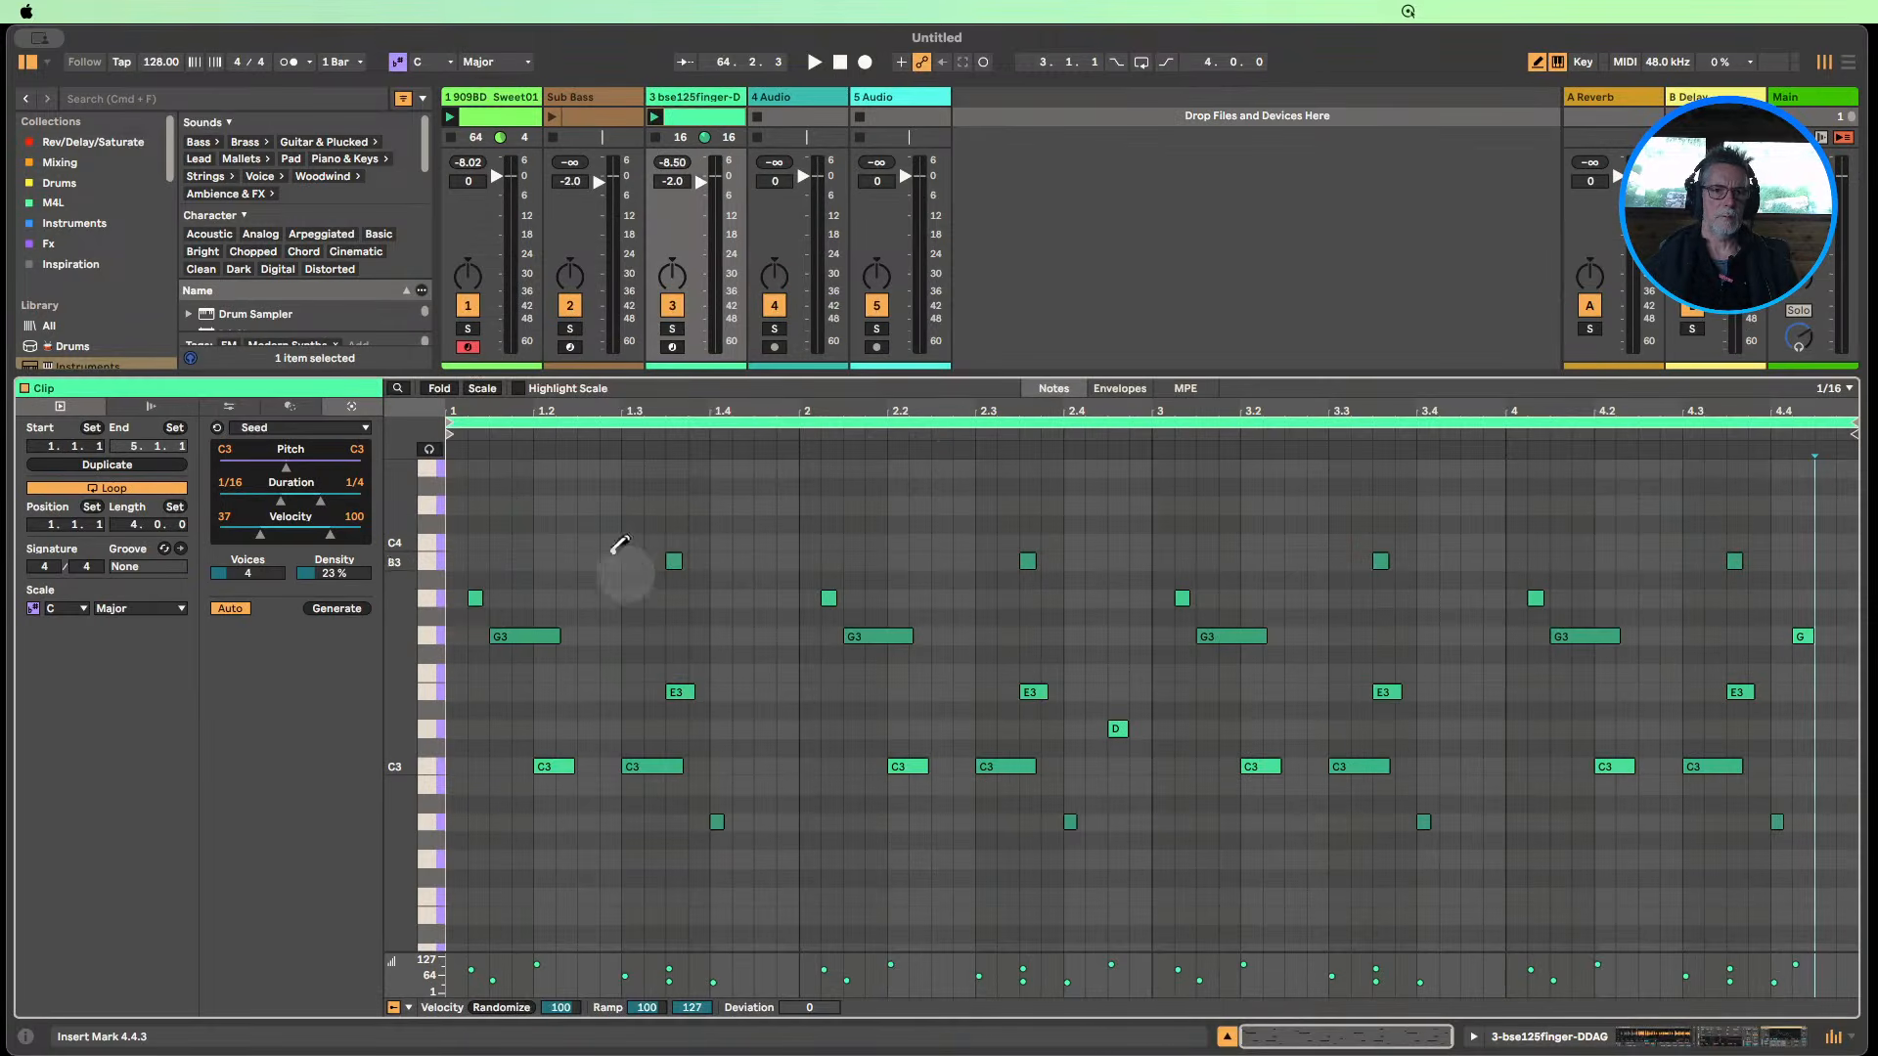
left_click(582, 122)
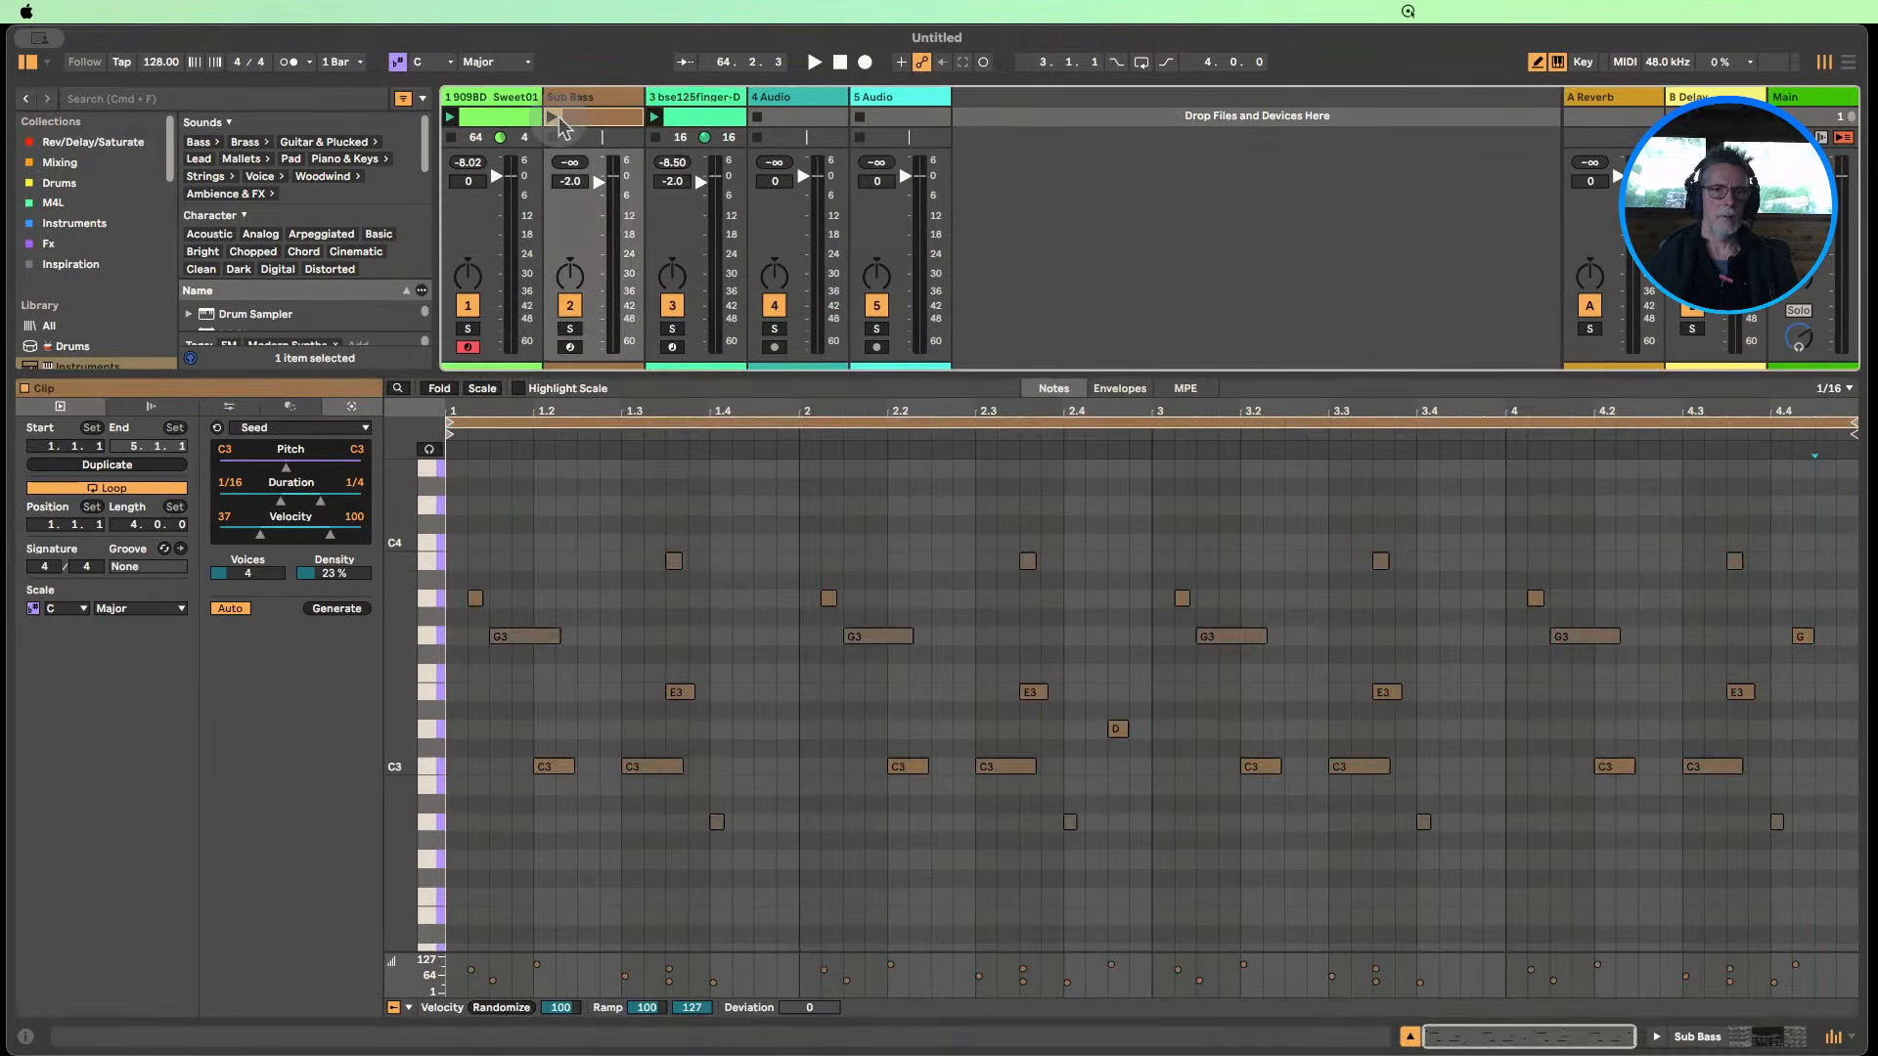
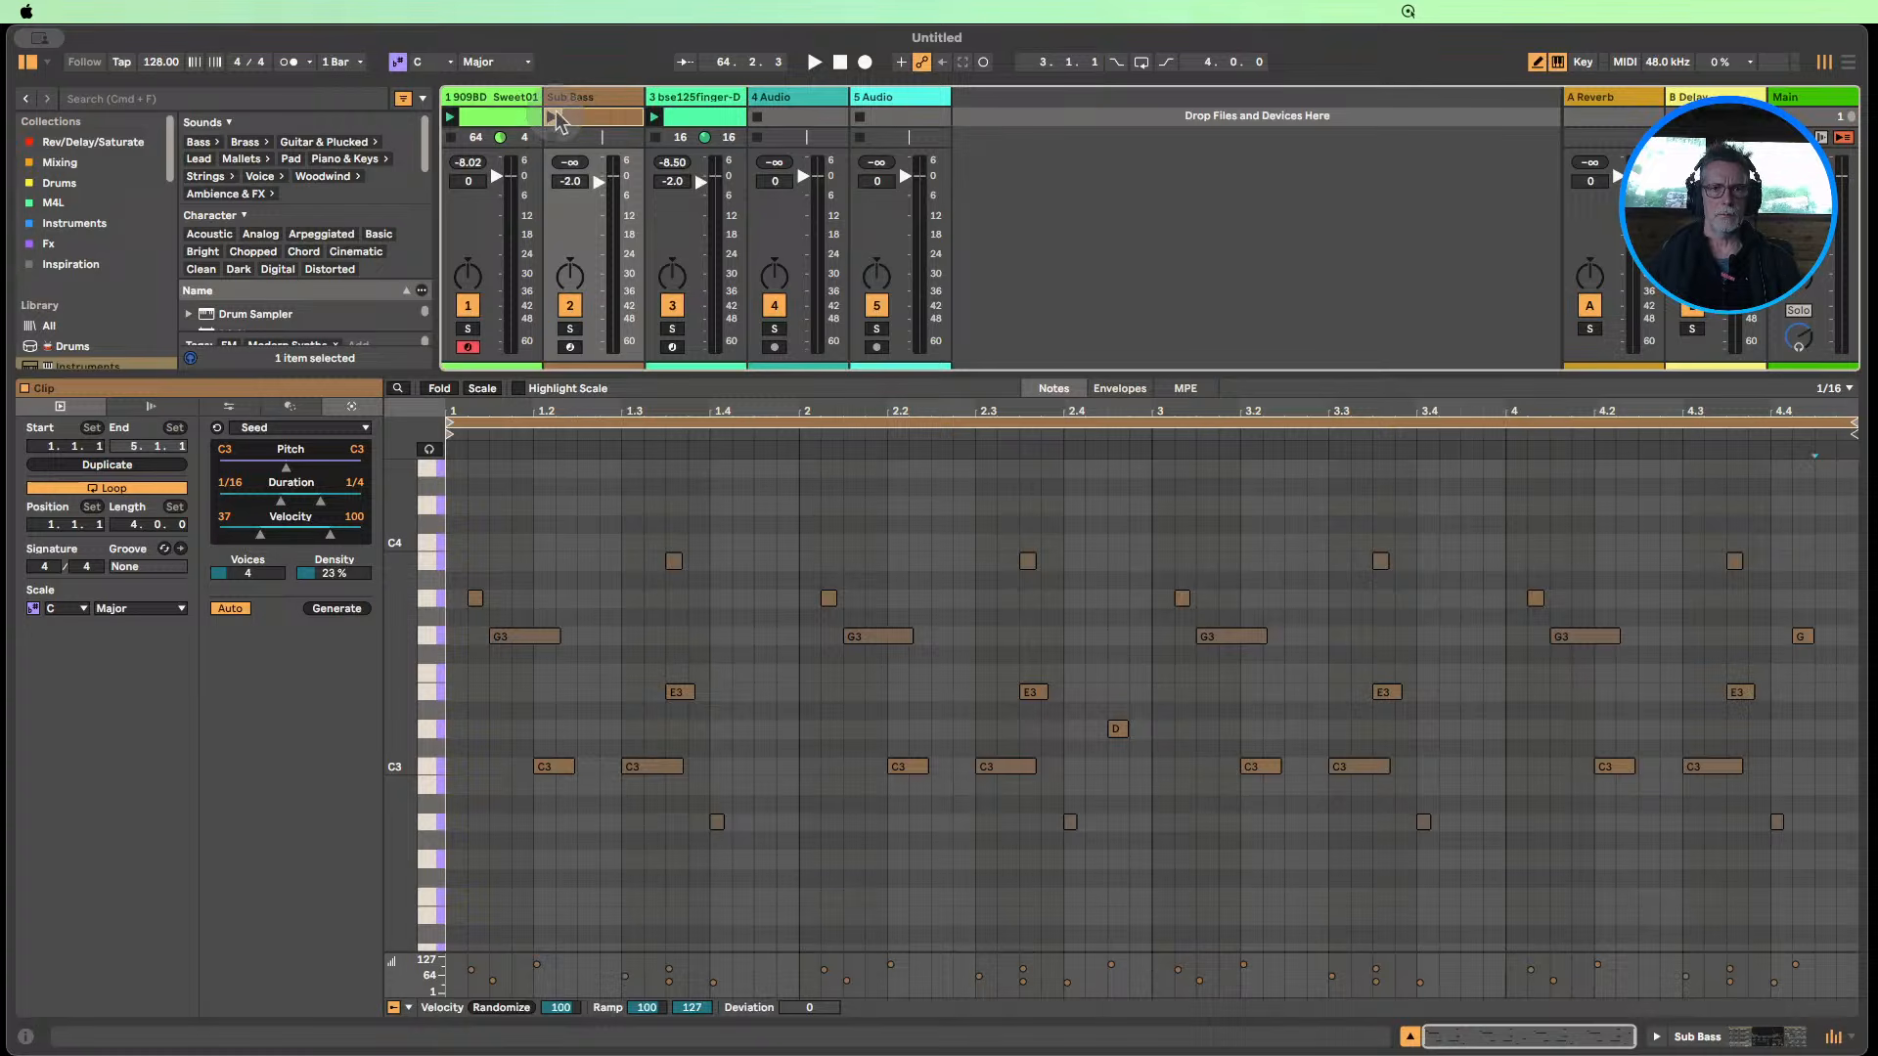
Launch the Sub Bass clip in scene 1 and mute the finger bass track.
left_click(556, 118)
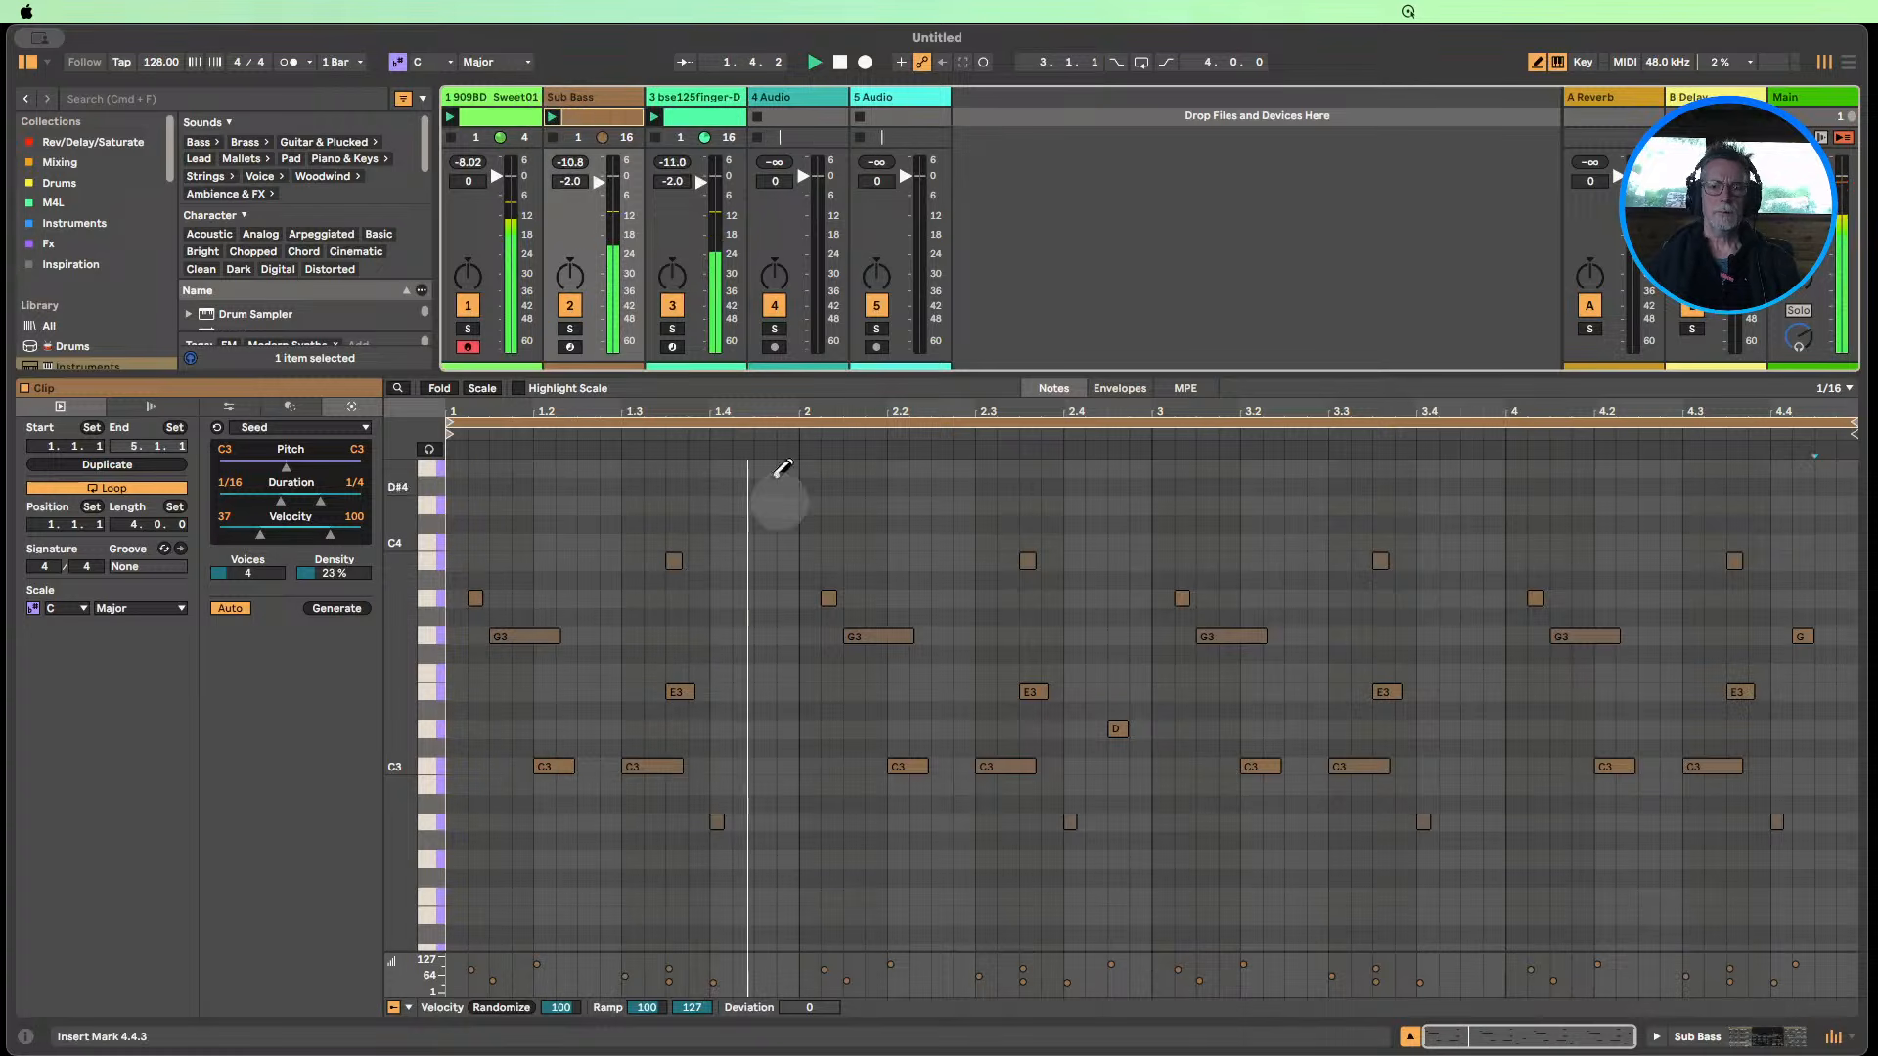
left_click(672, 309)
In the Sub Bass track's Operator, set oscillator A's coarse tuning to 0.5 and choose the algorithm with all four oscillators in parallel.
left_click(1696, 1035)
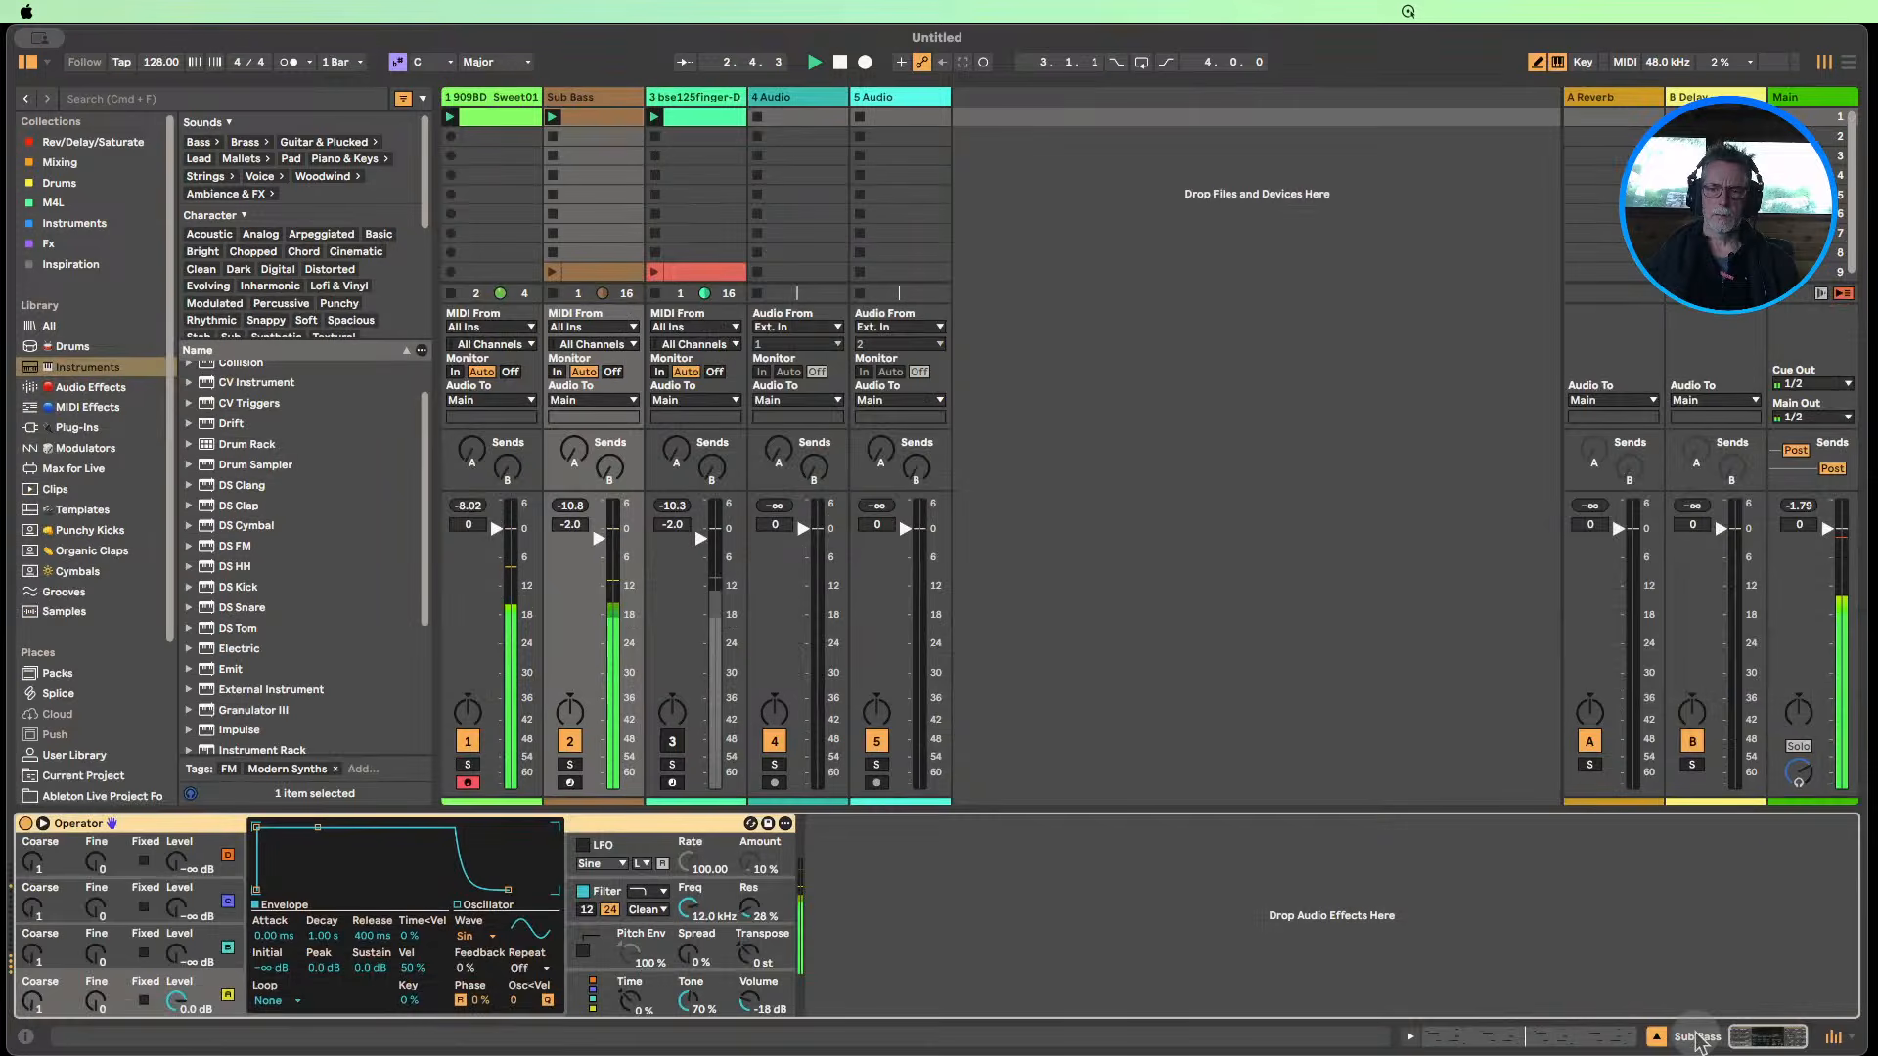
left_click_drag(29, 1001, 34, 1013)
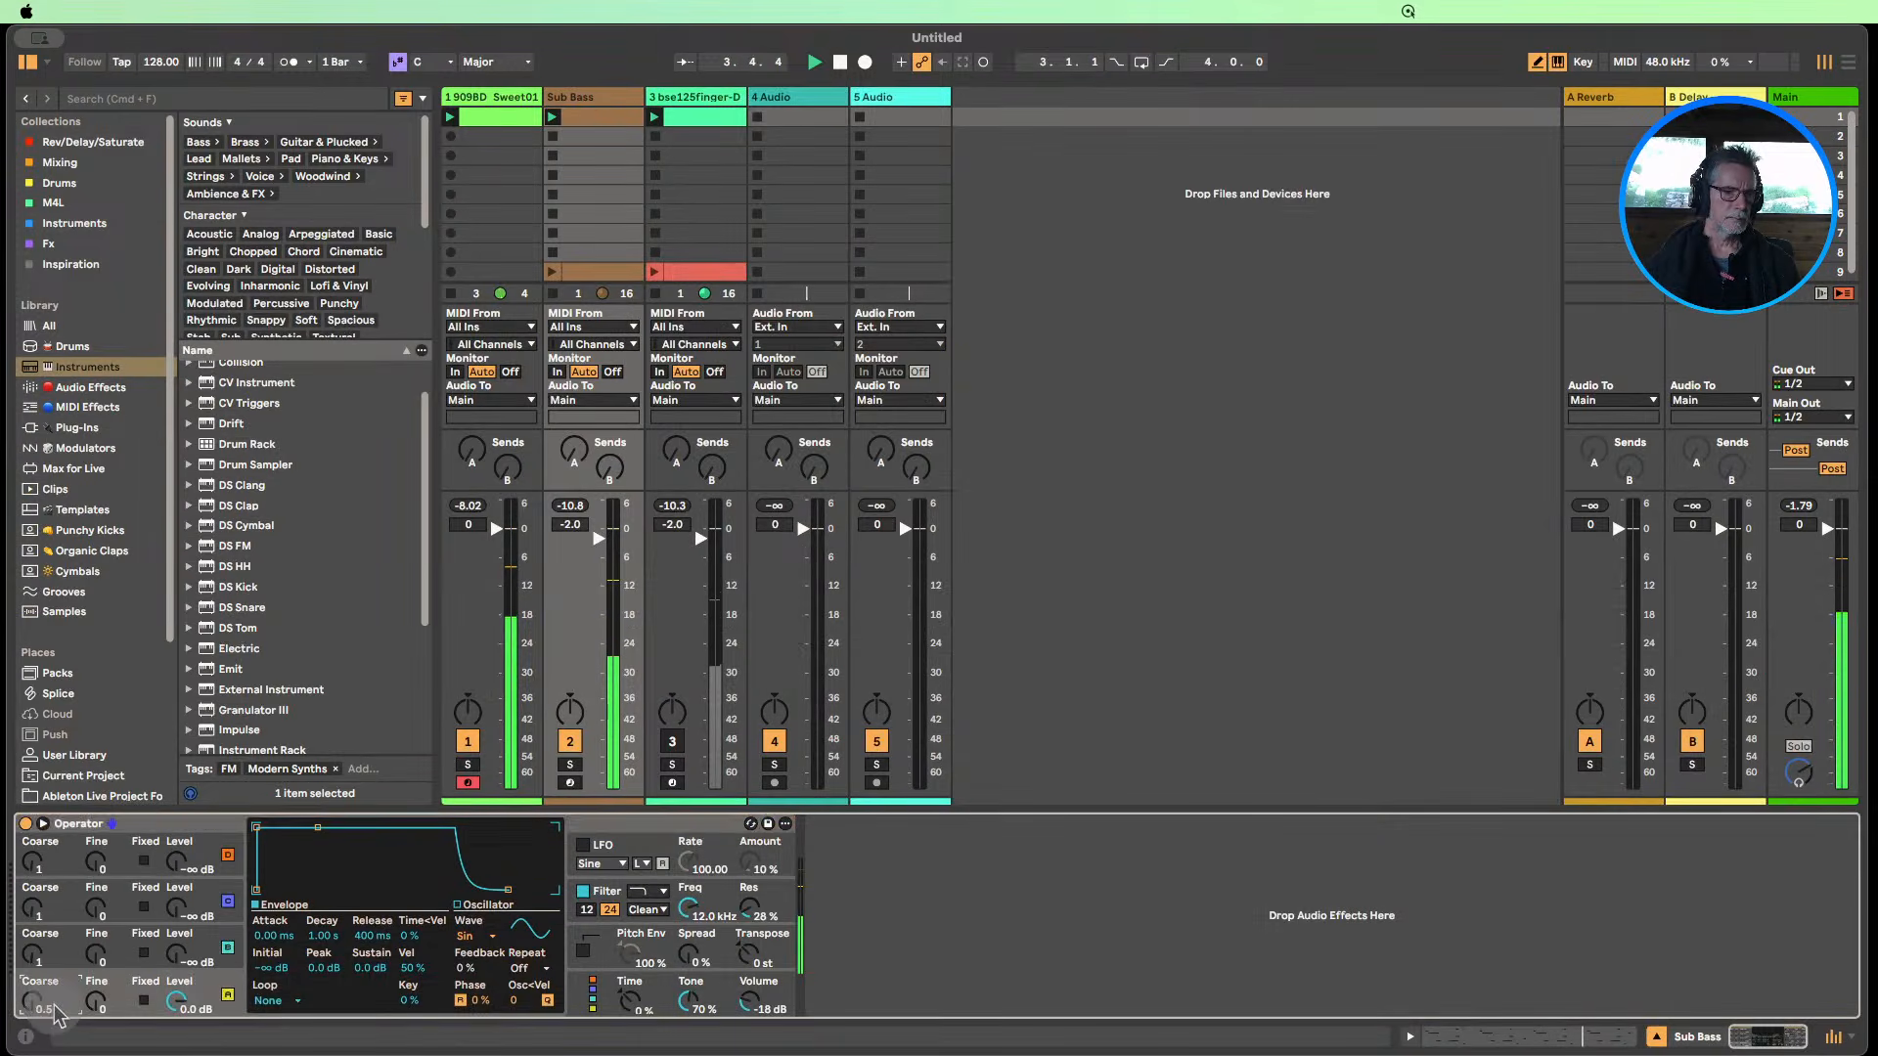
left_click(609, 990)
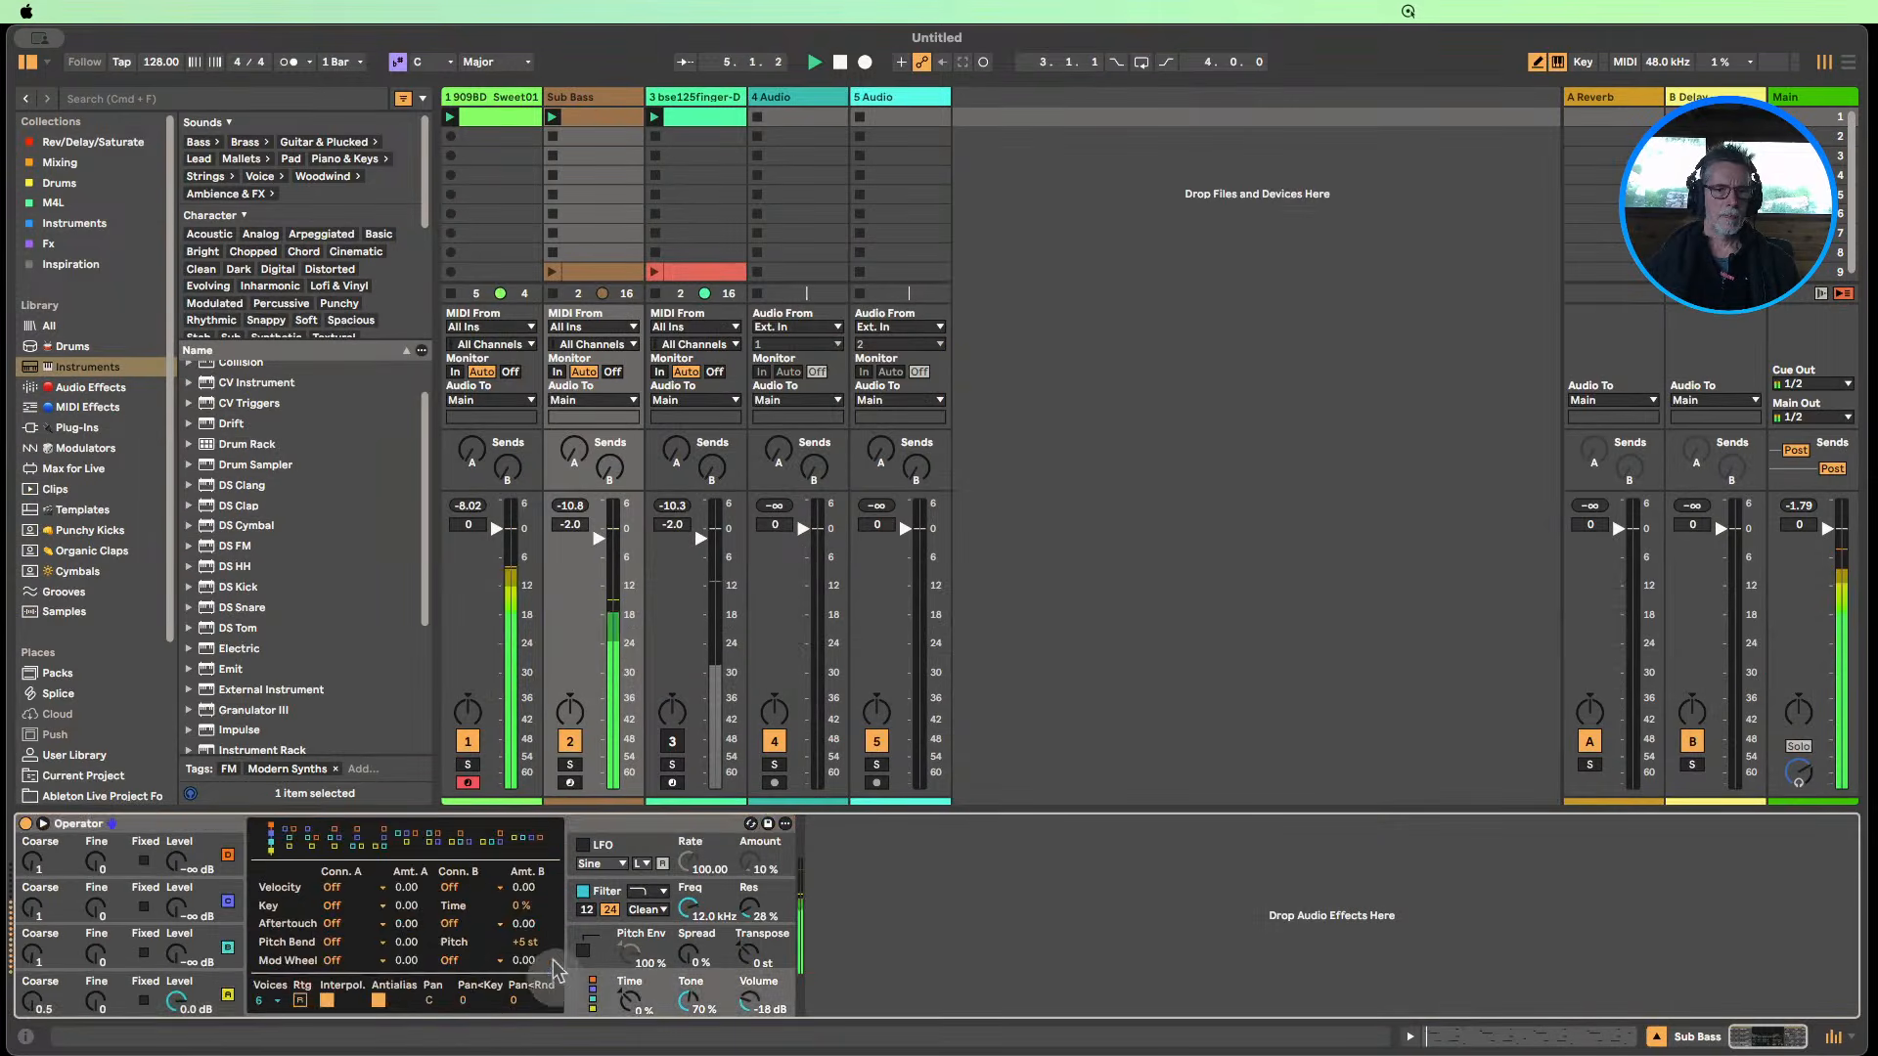
left_click(526, 841)
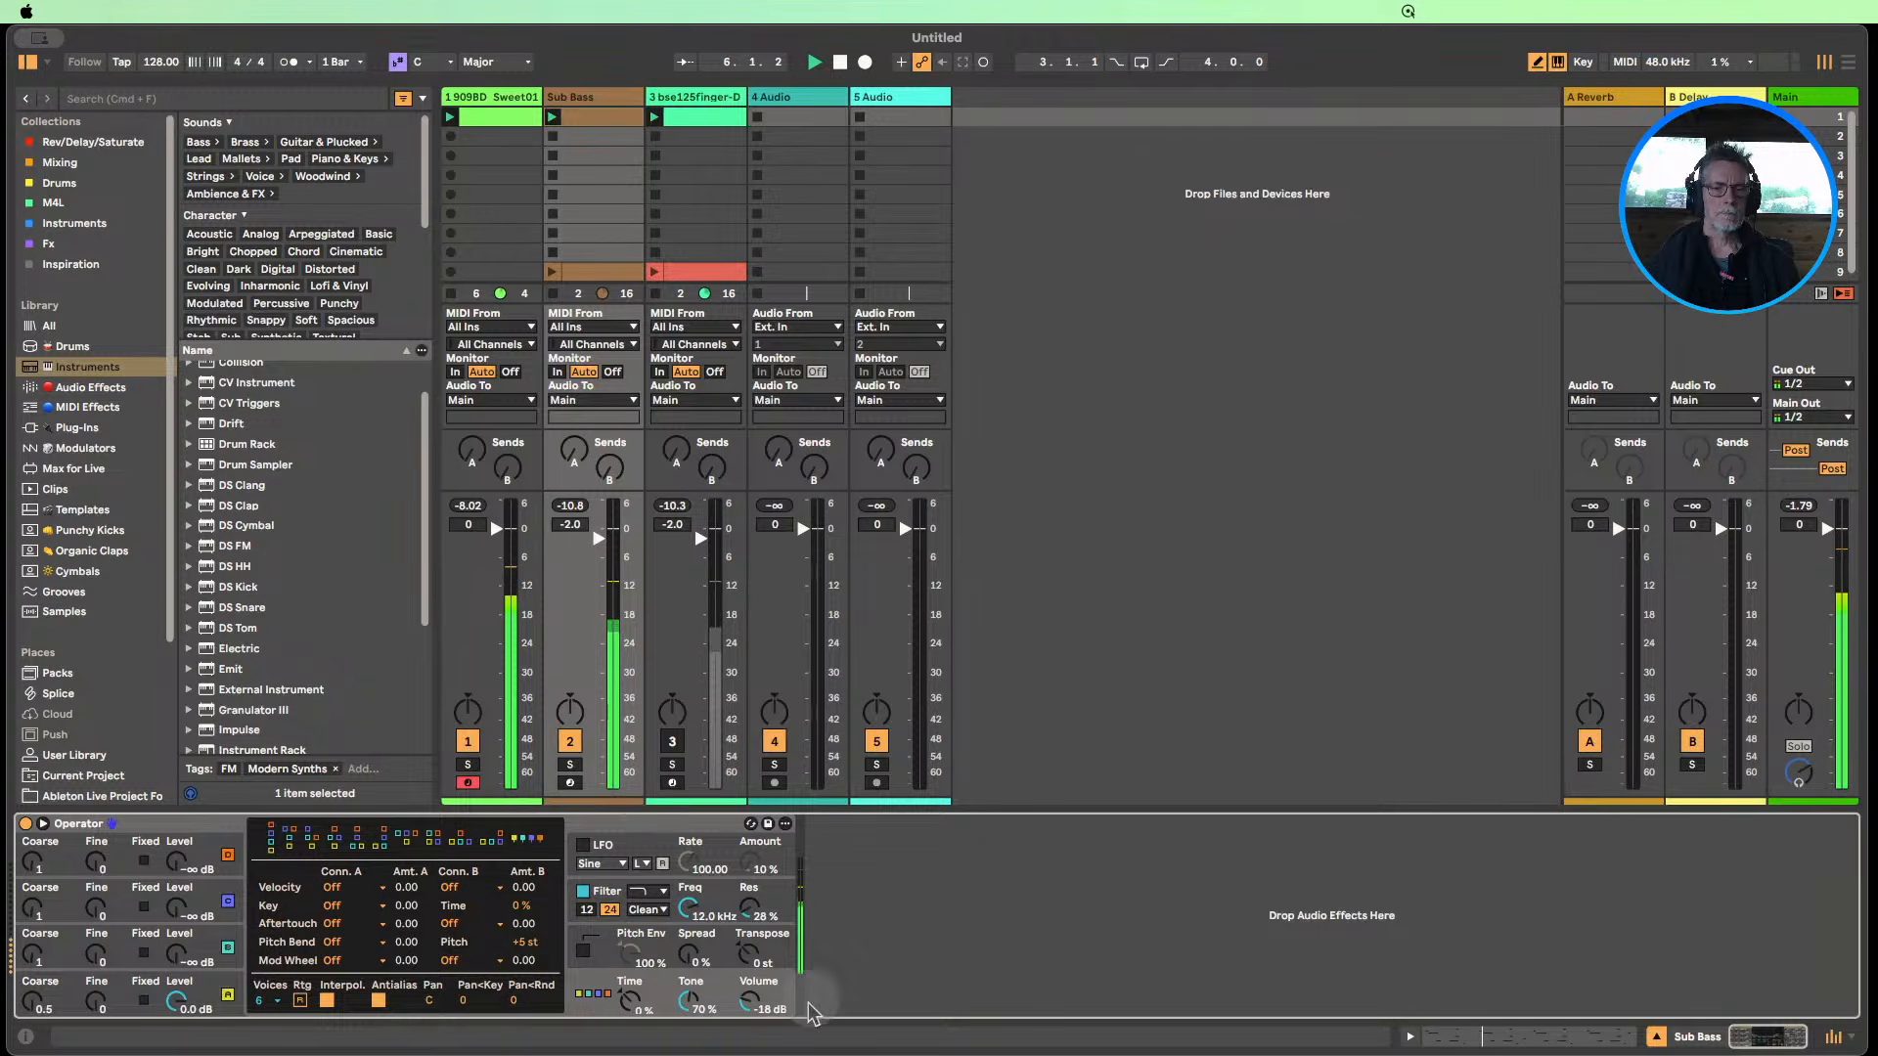
left_click(758, 958)
Transpose all notes of the Sub Bass clip in scene 1 down one octave.
double_click(592, 116)
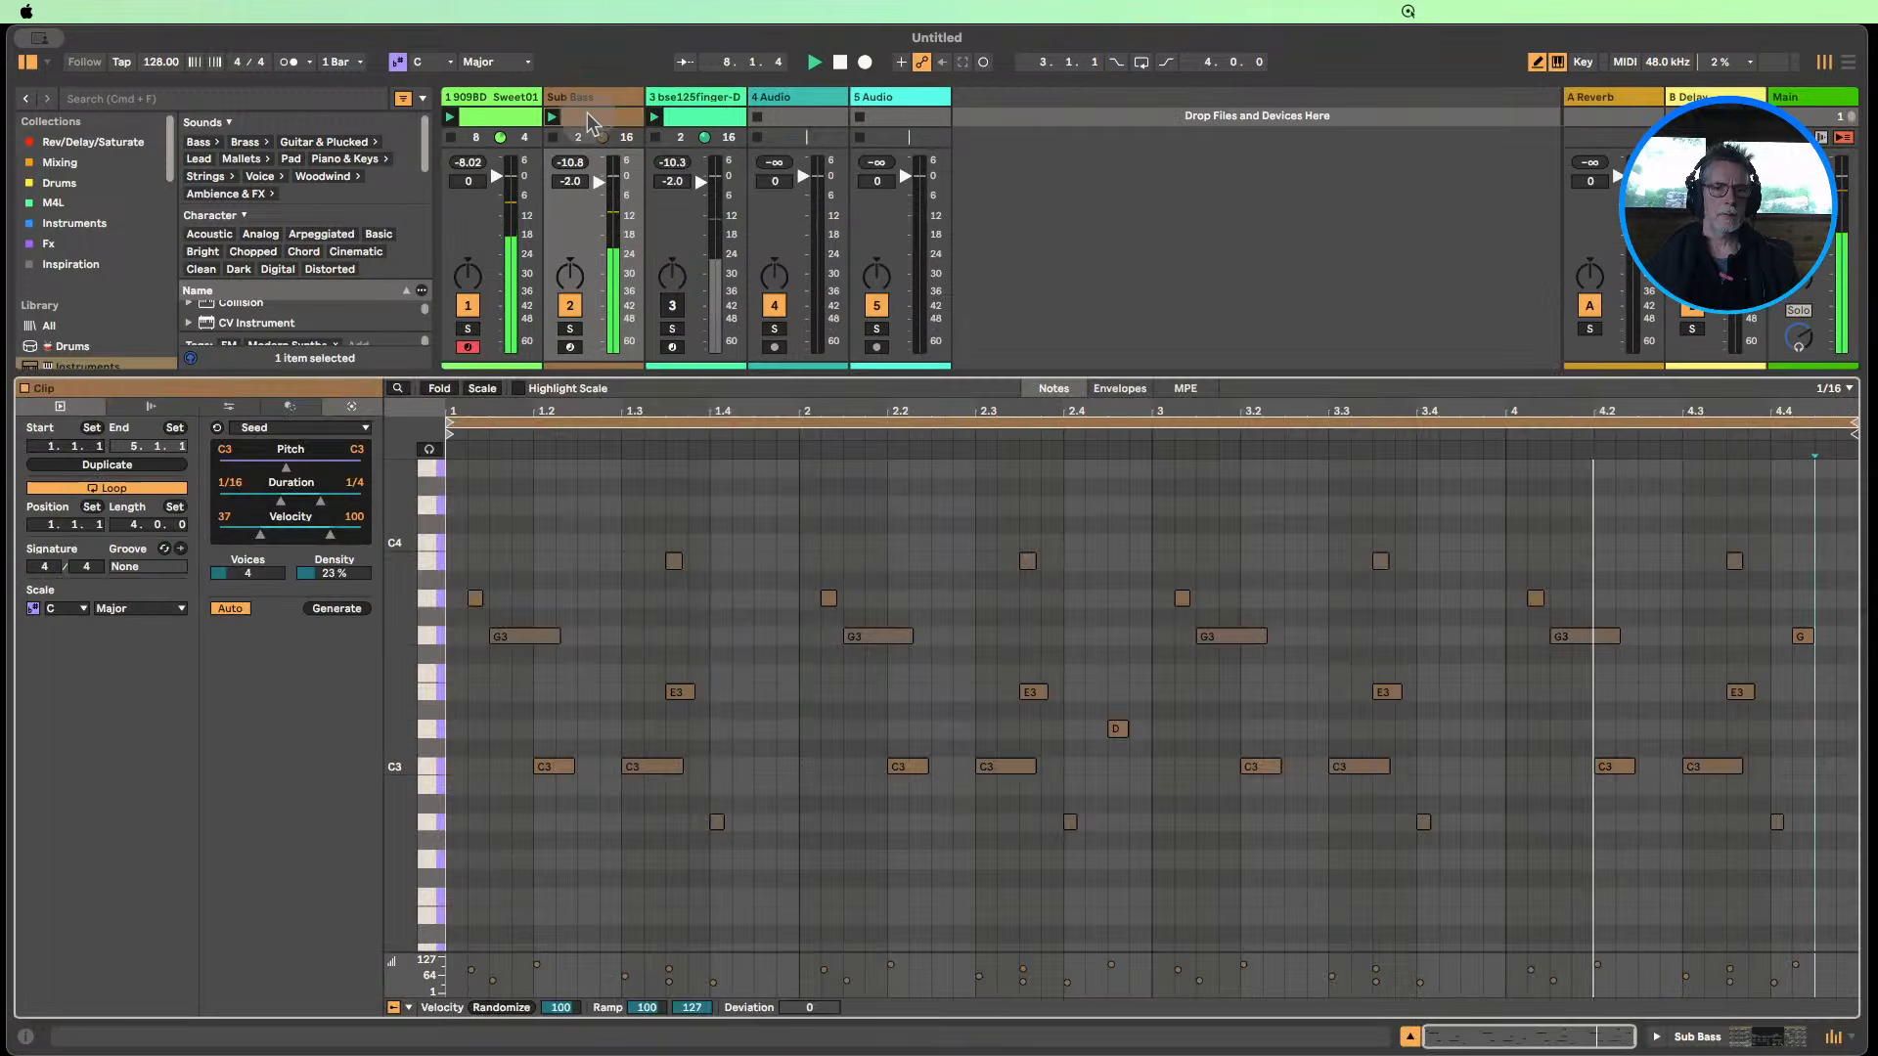
key("super+a")
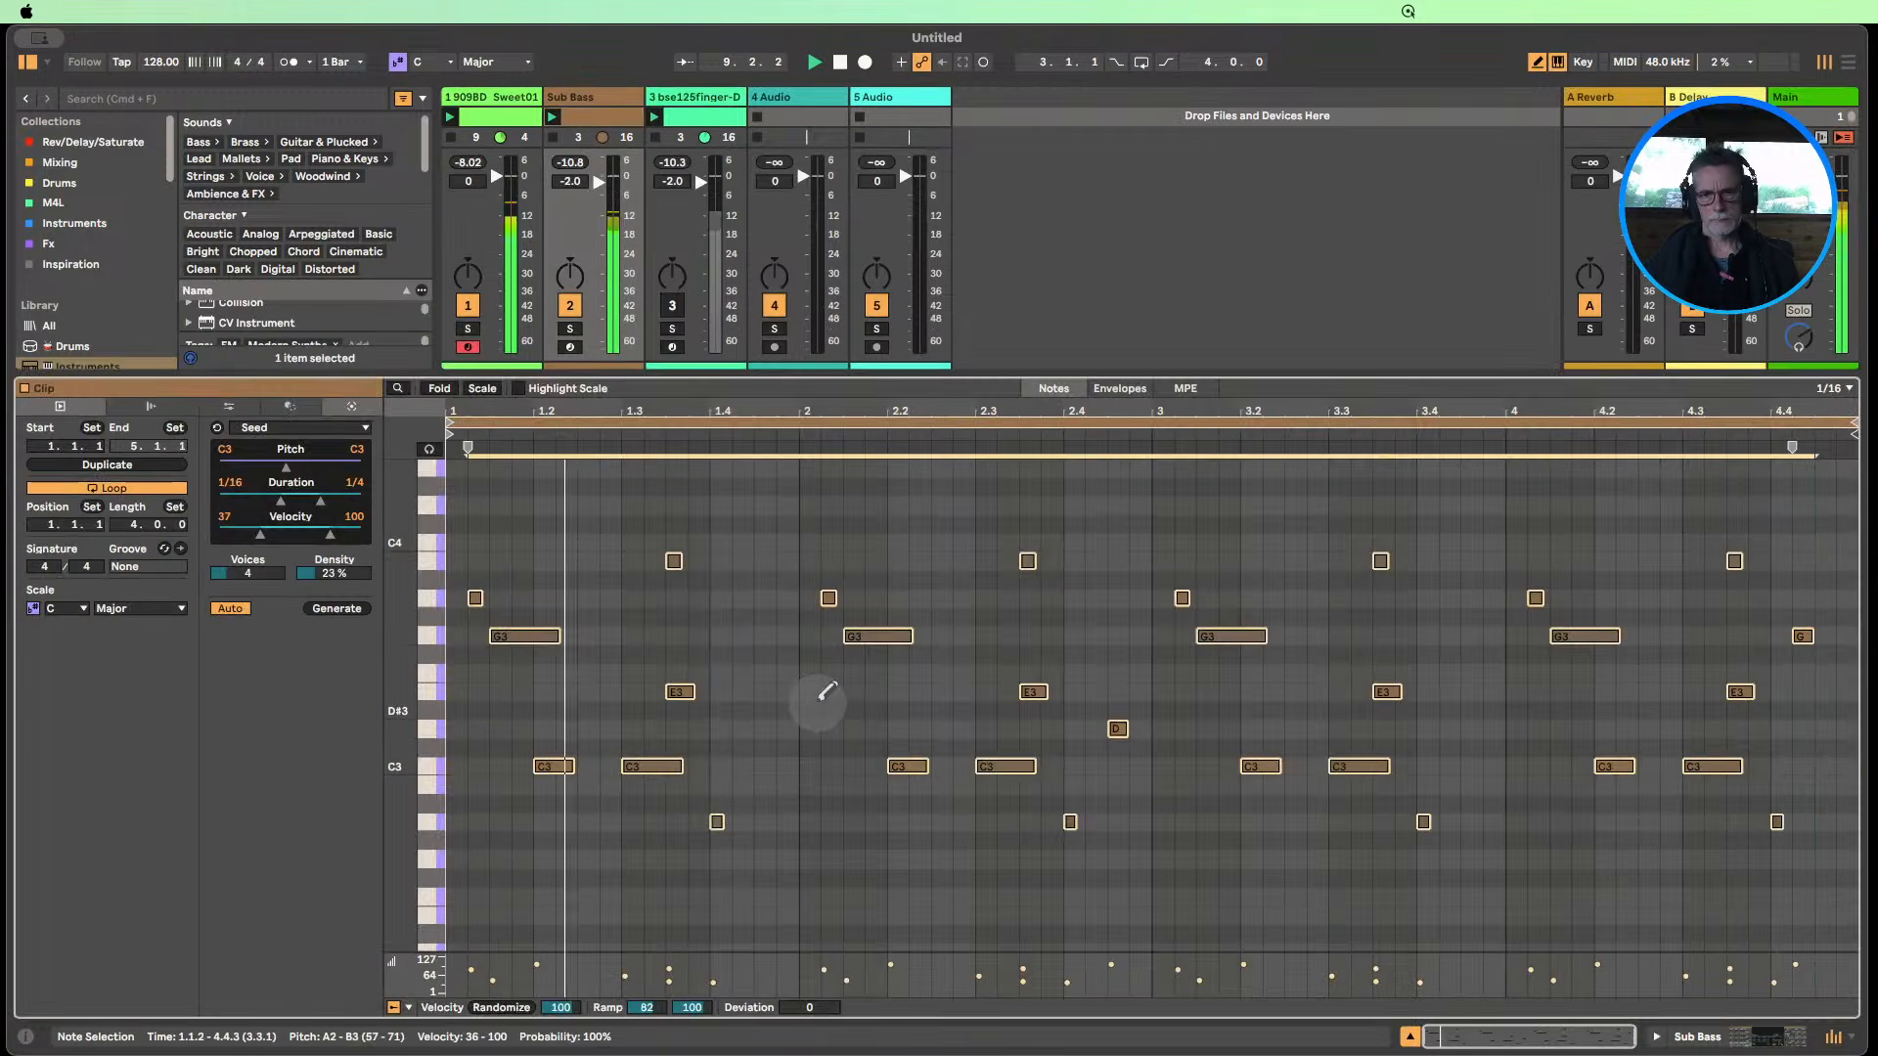
key("shift+Down")
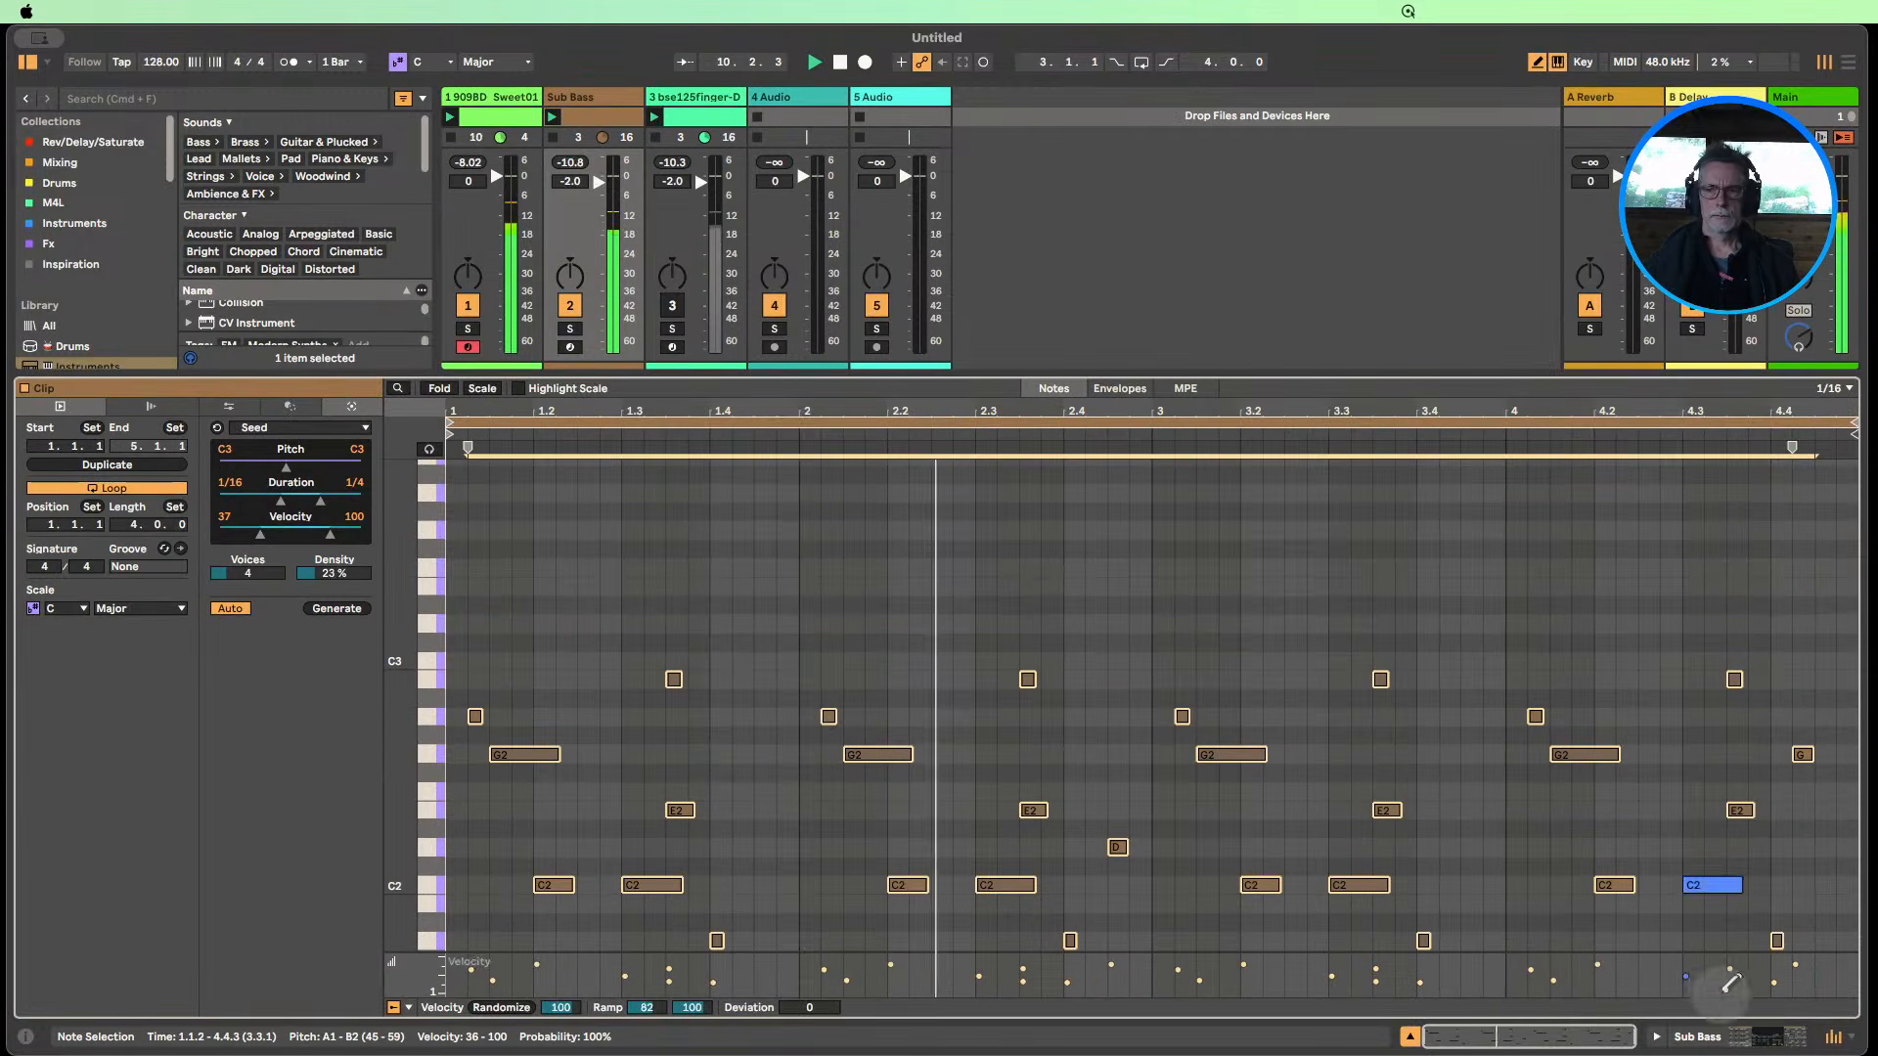
Set Operator's oscillator A to a Triangle wave with coarse tuning 0.5 and raise the filter frequency to 18.5 kHz.
left_click(1751, 1038)
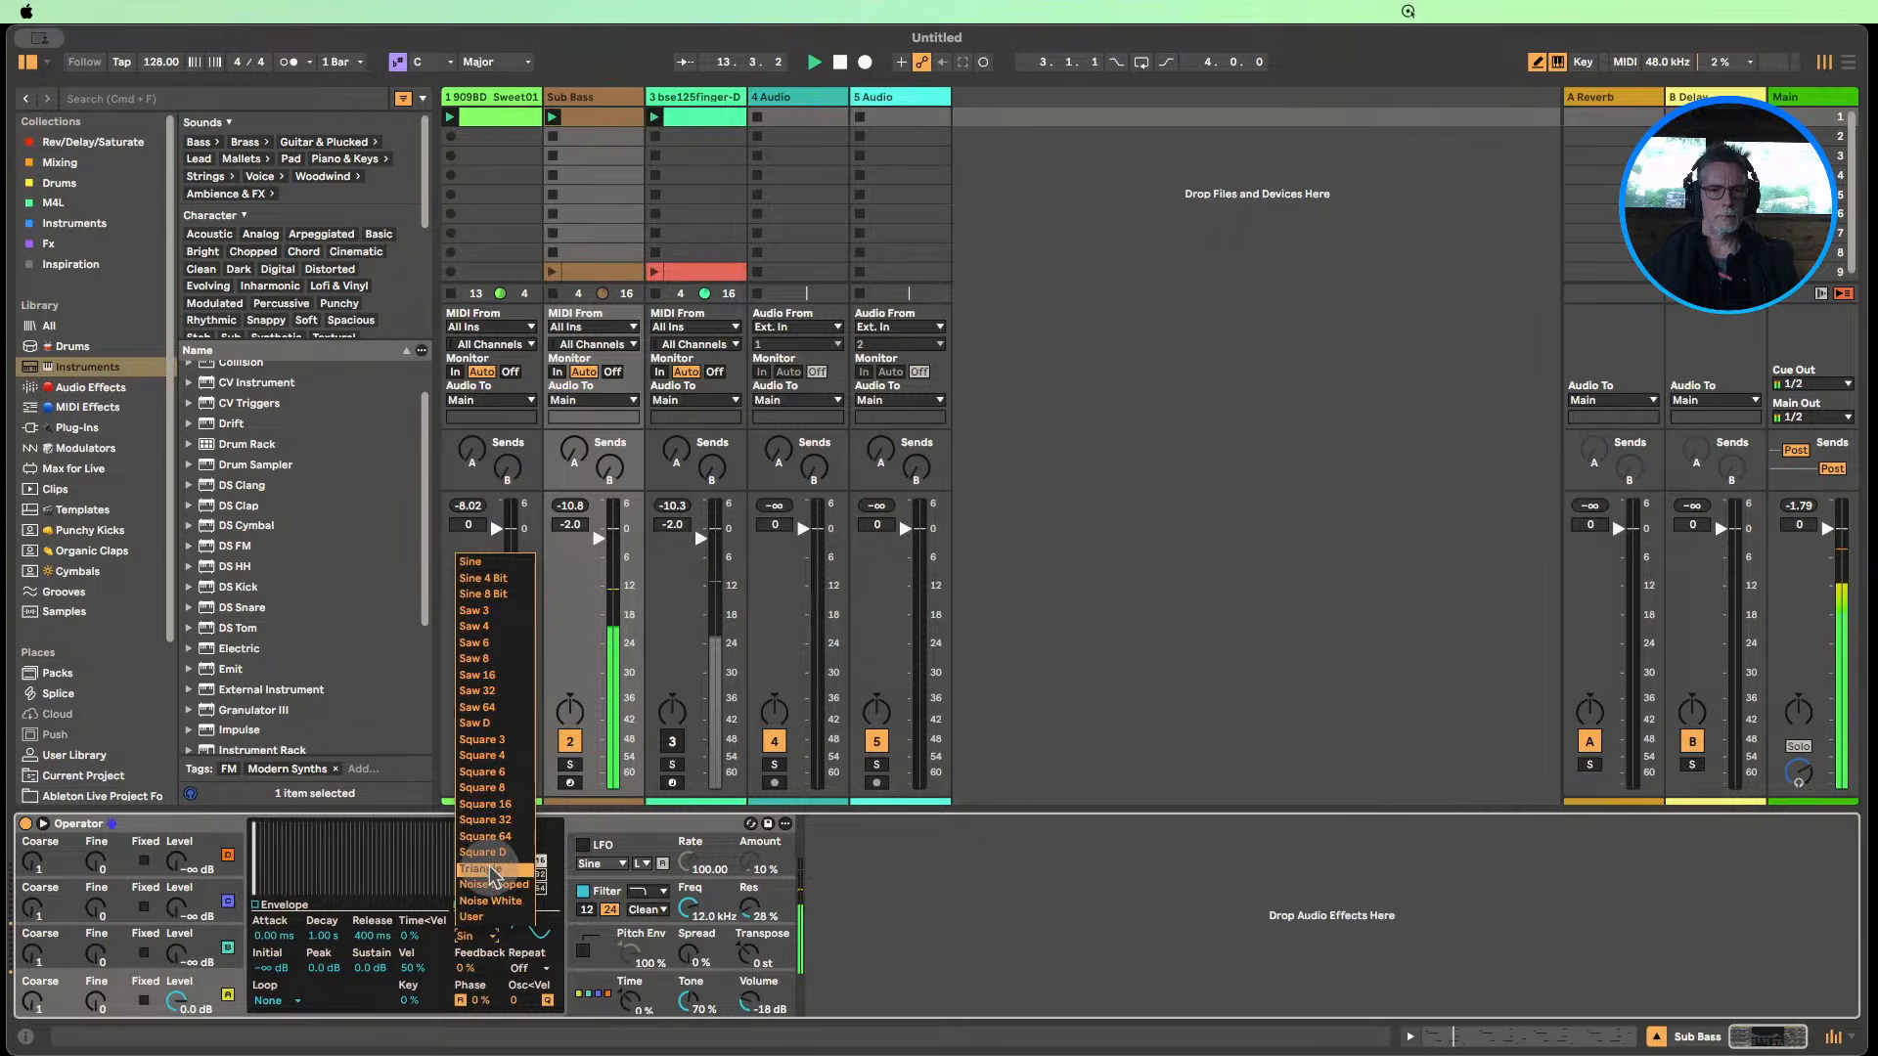
left_click(491, 870)
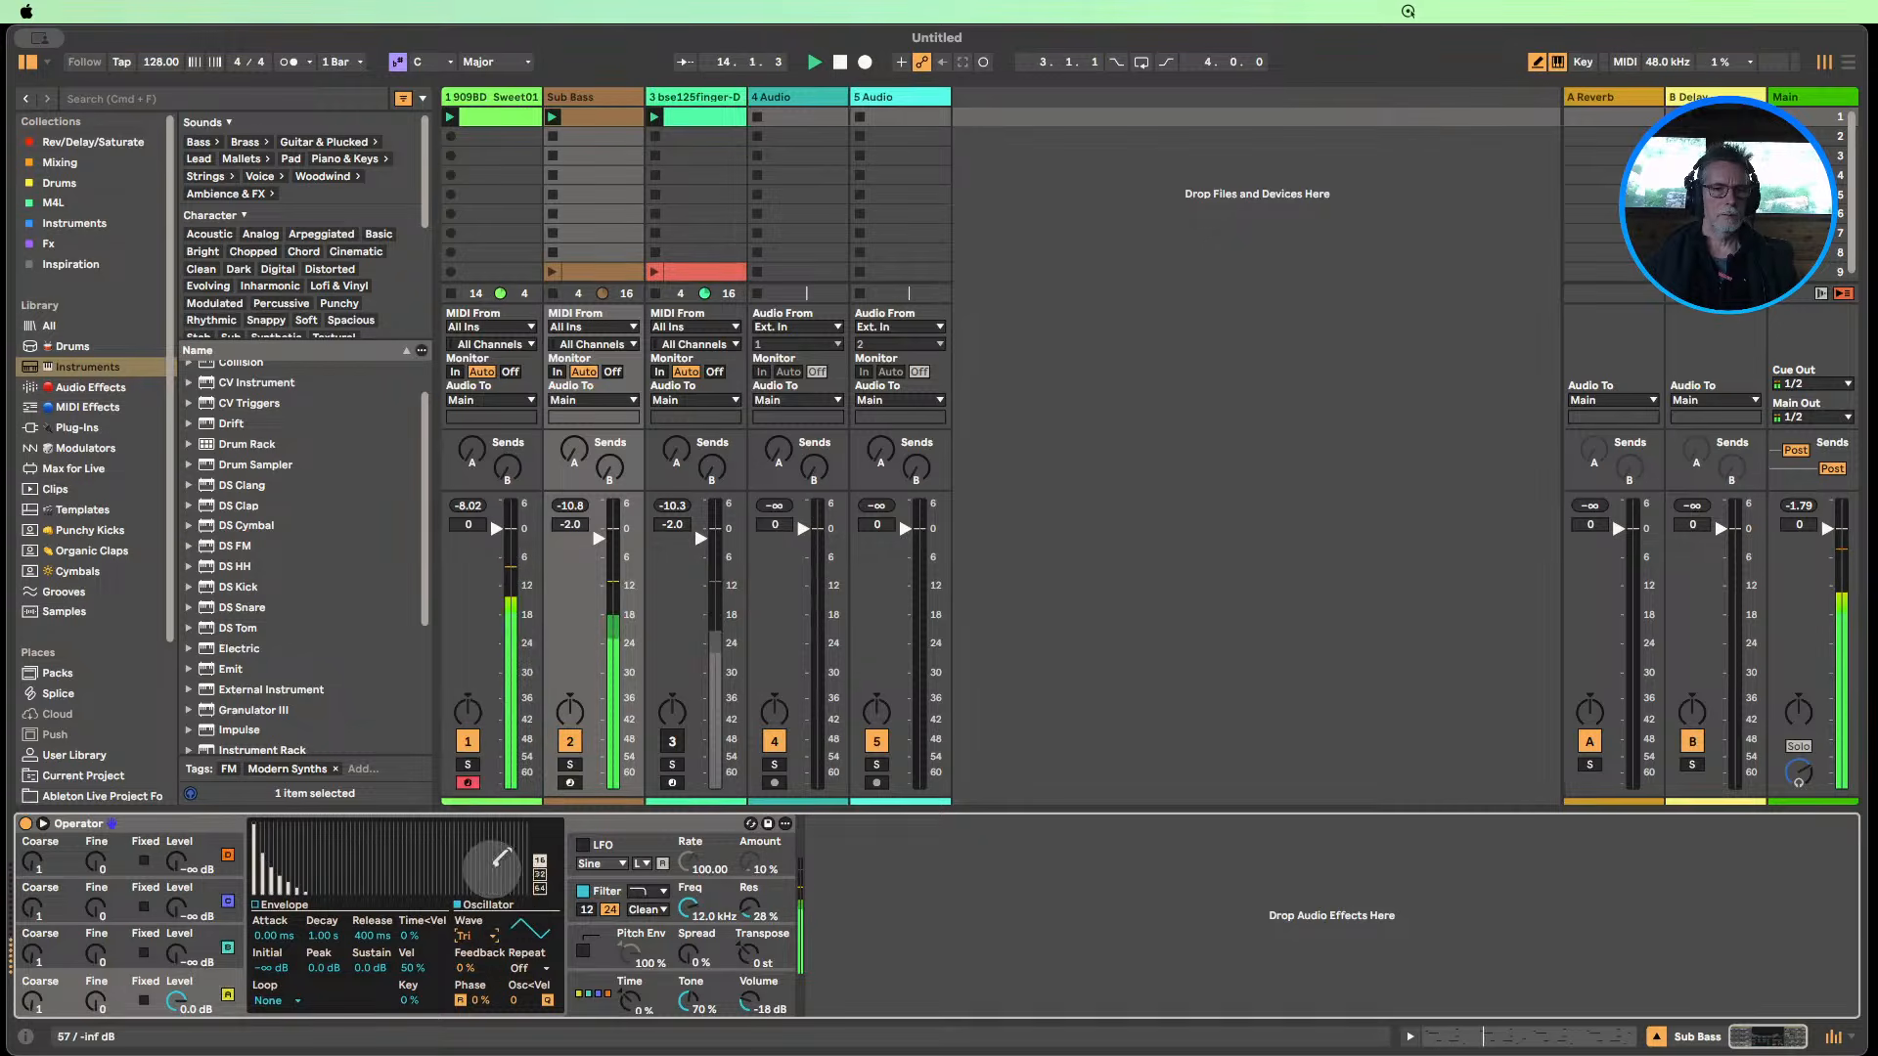
left_click(696, 909)
left_click_drag(33, 1003, 34, 1017)
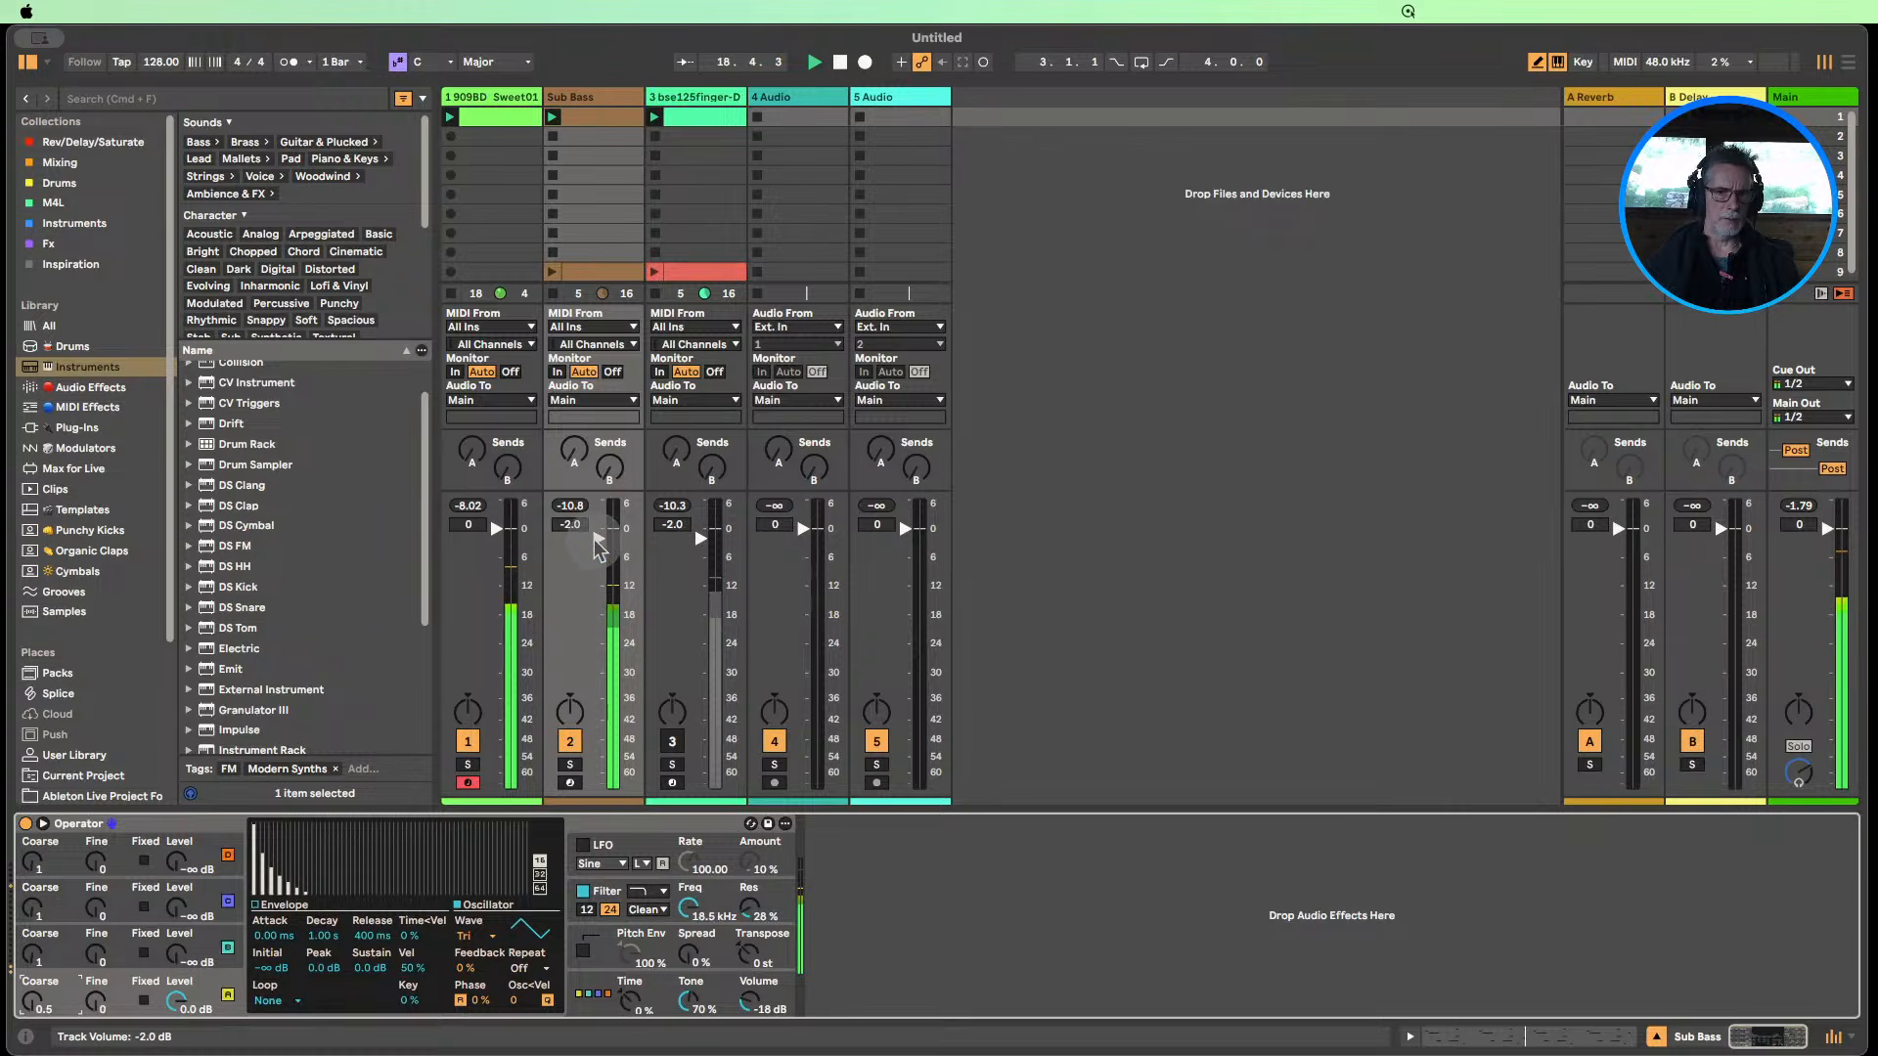
Lower the Sub Bass track volume to -5.4 dB and set Operator's transpose to -12 st.
left_click_drag(597, 538, 598, 545)
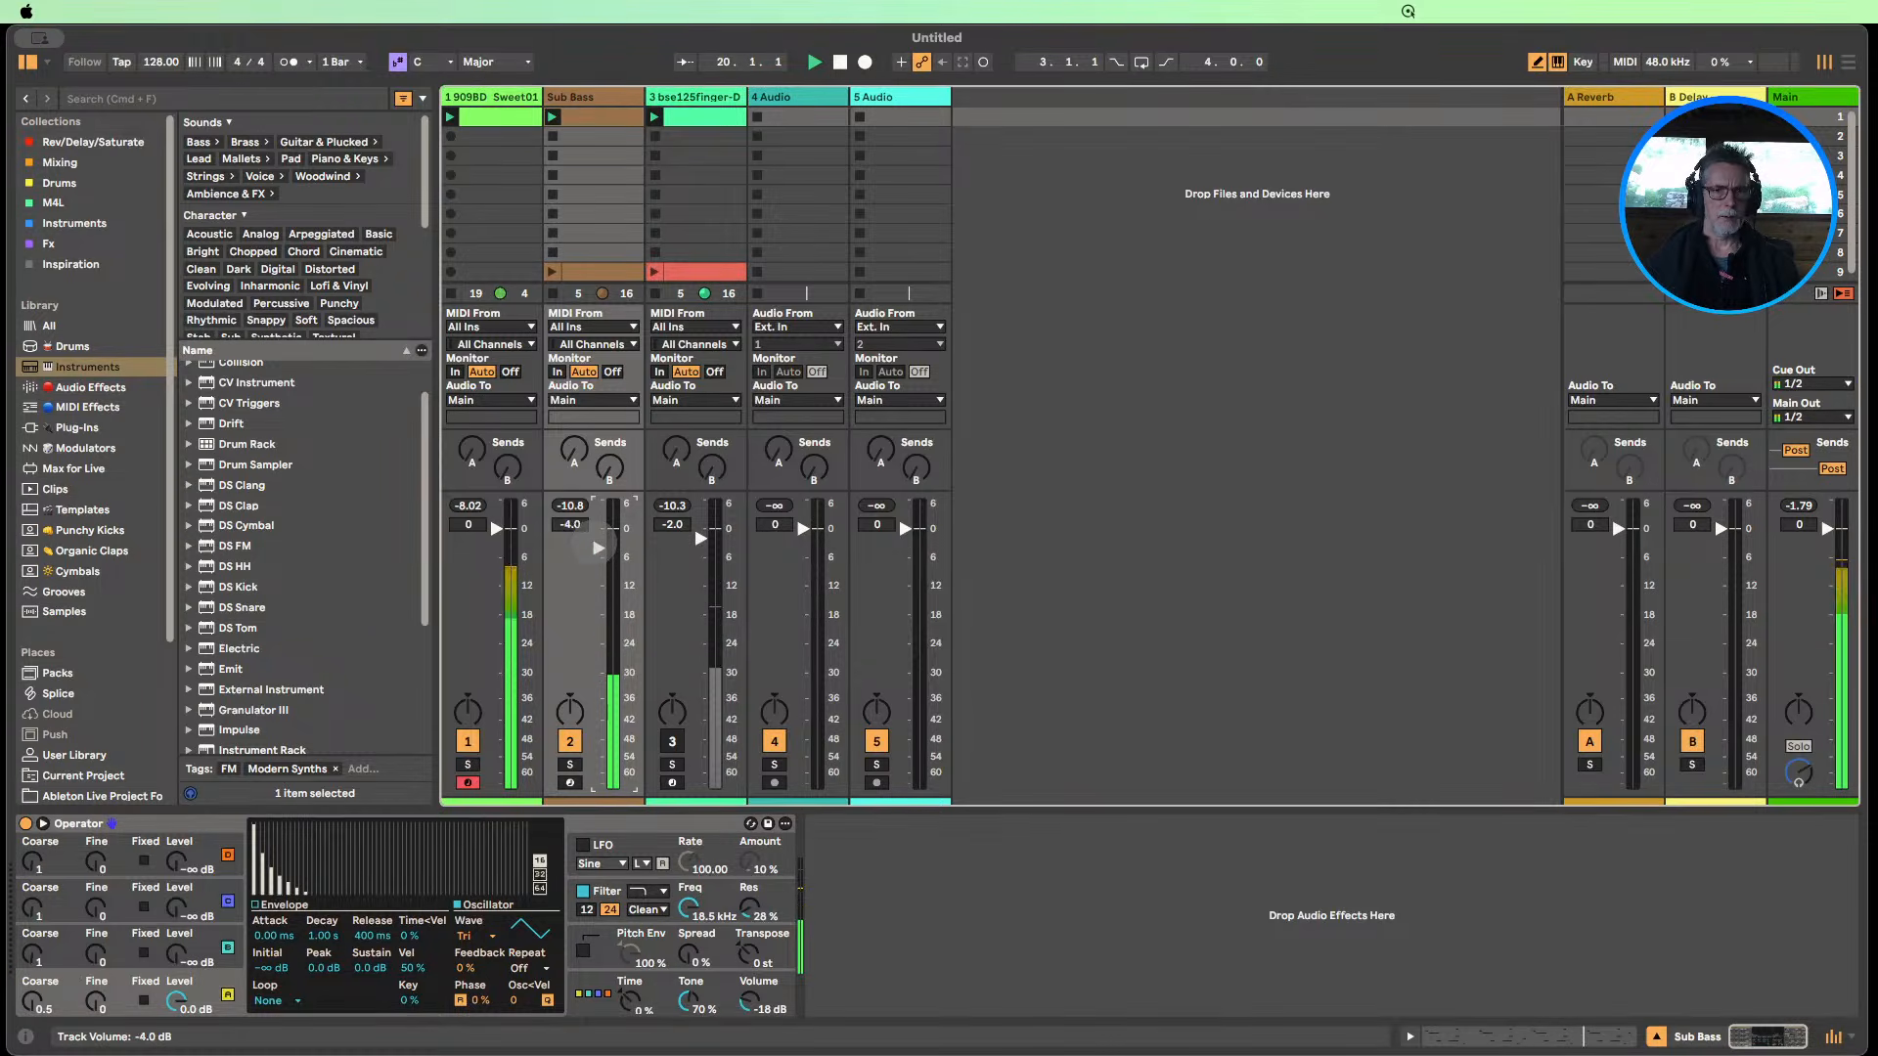
double_click(587, 116)
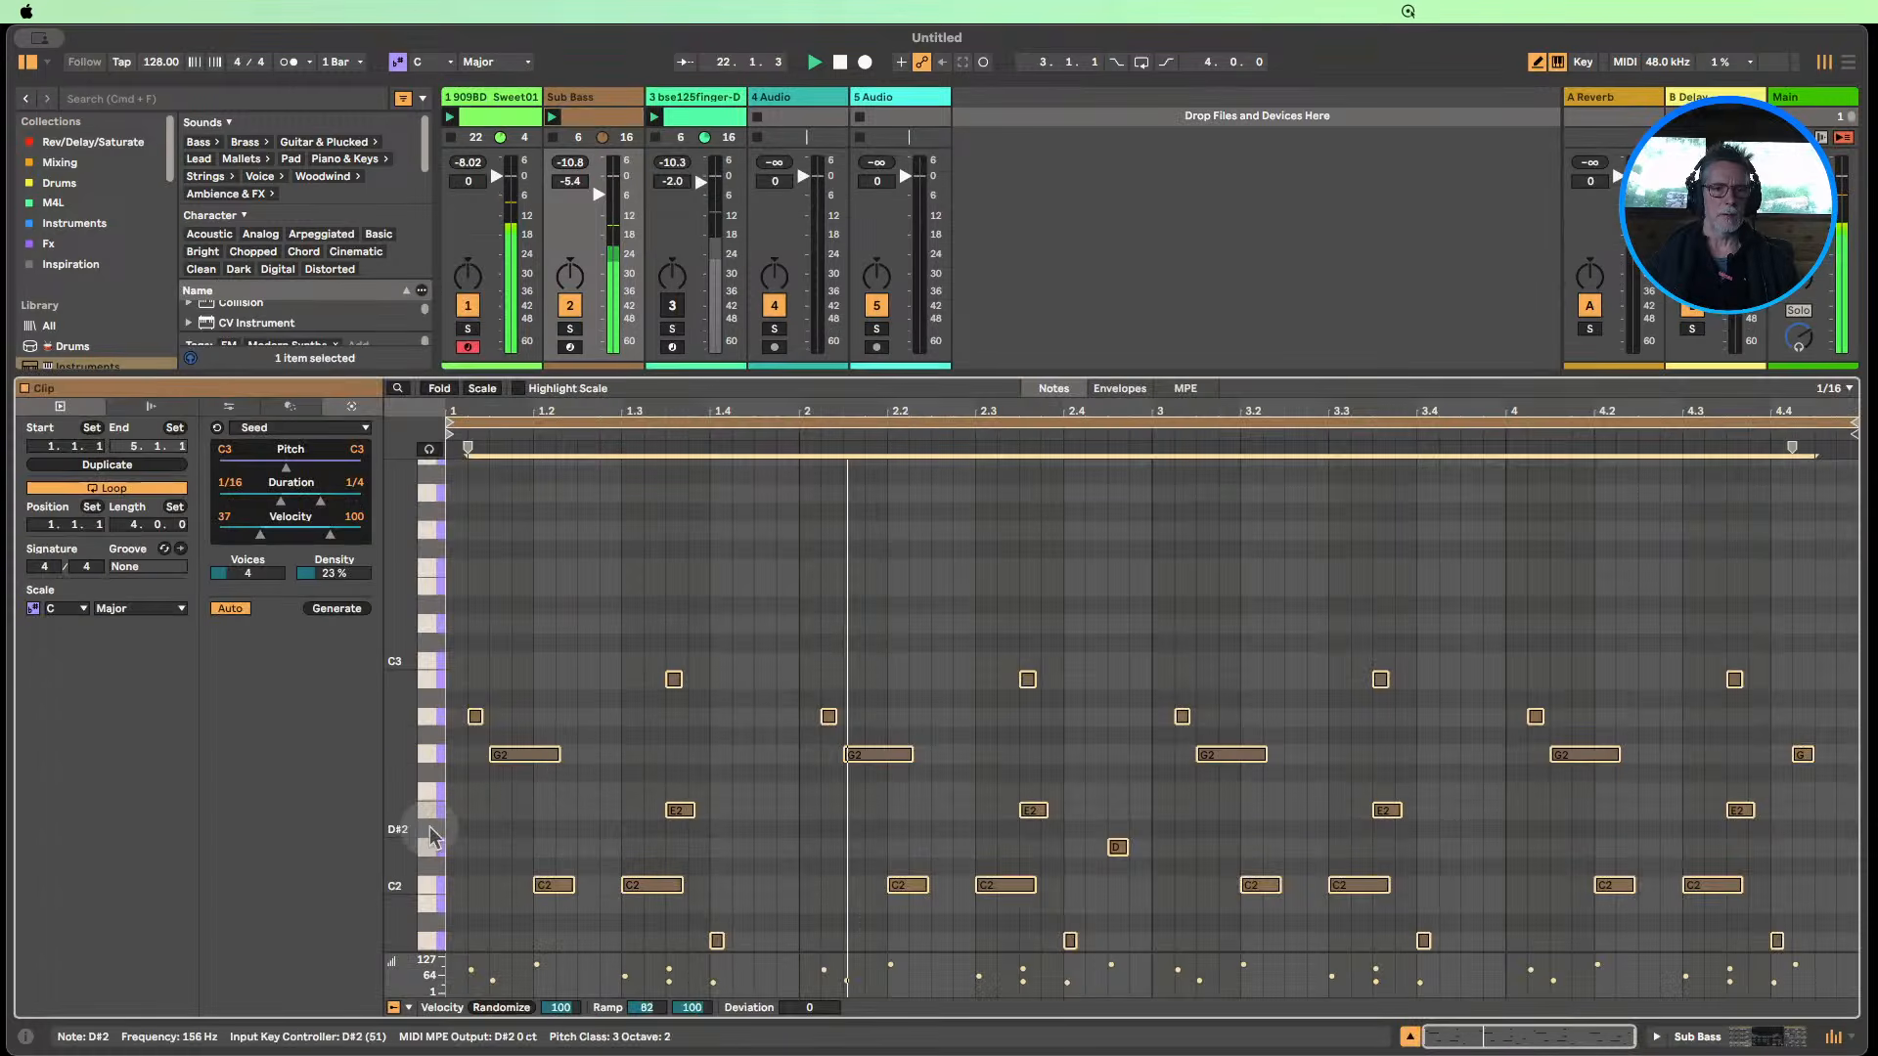
left_click_drag(422, 830, 397, 830)
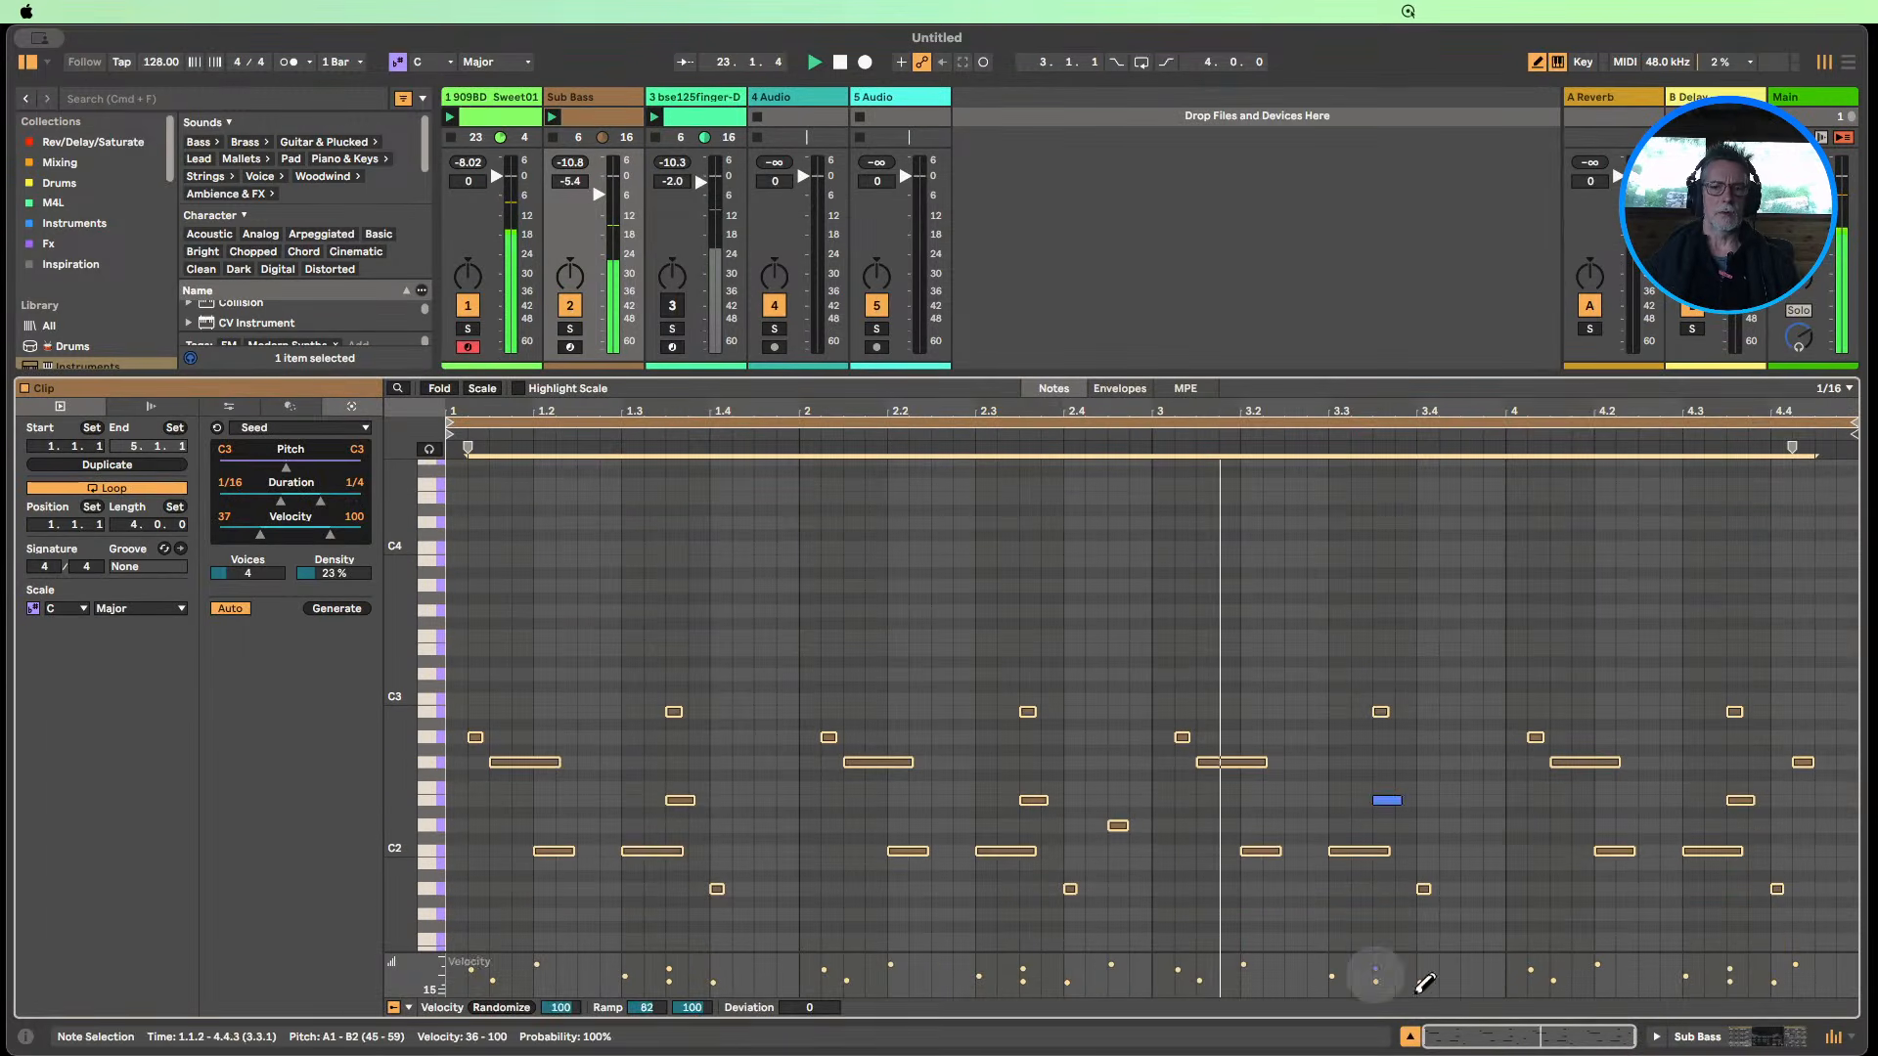
left_click(1702, 1037)
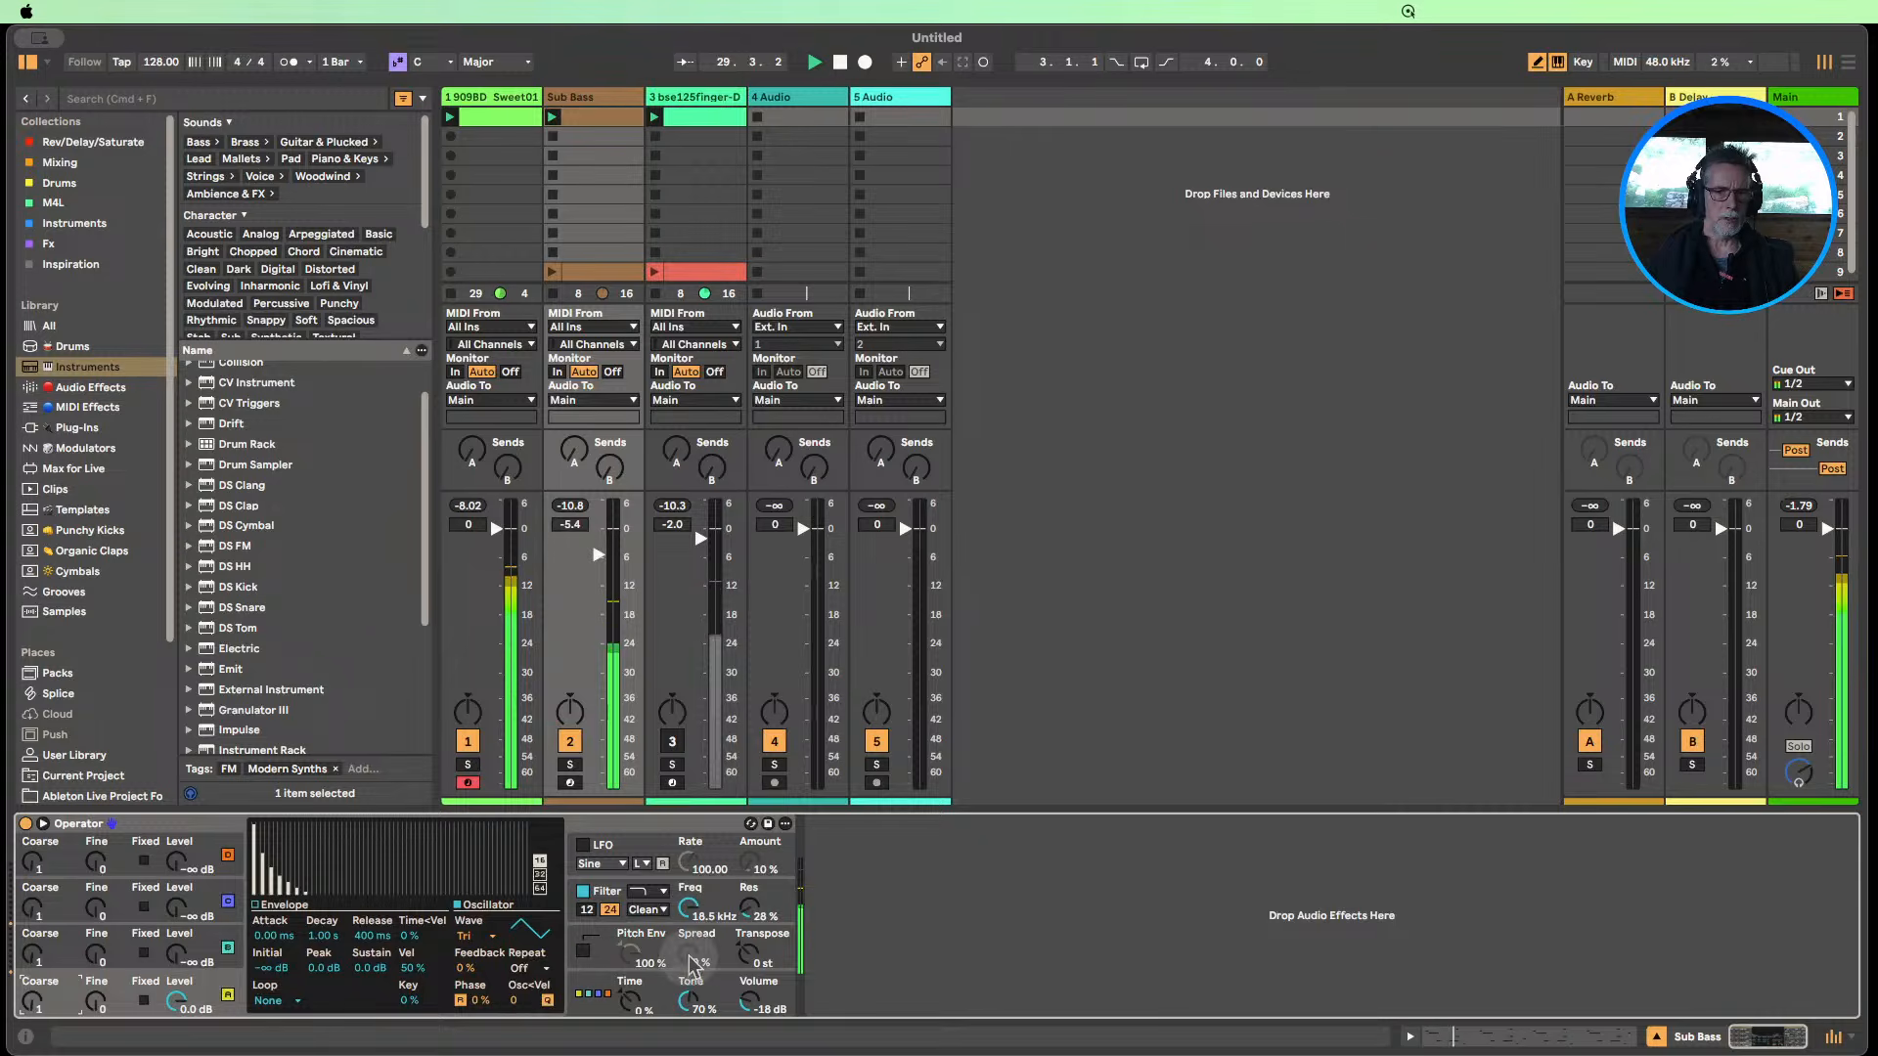
left_click_drag(751, 951, 750, 962)
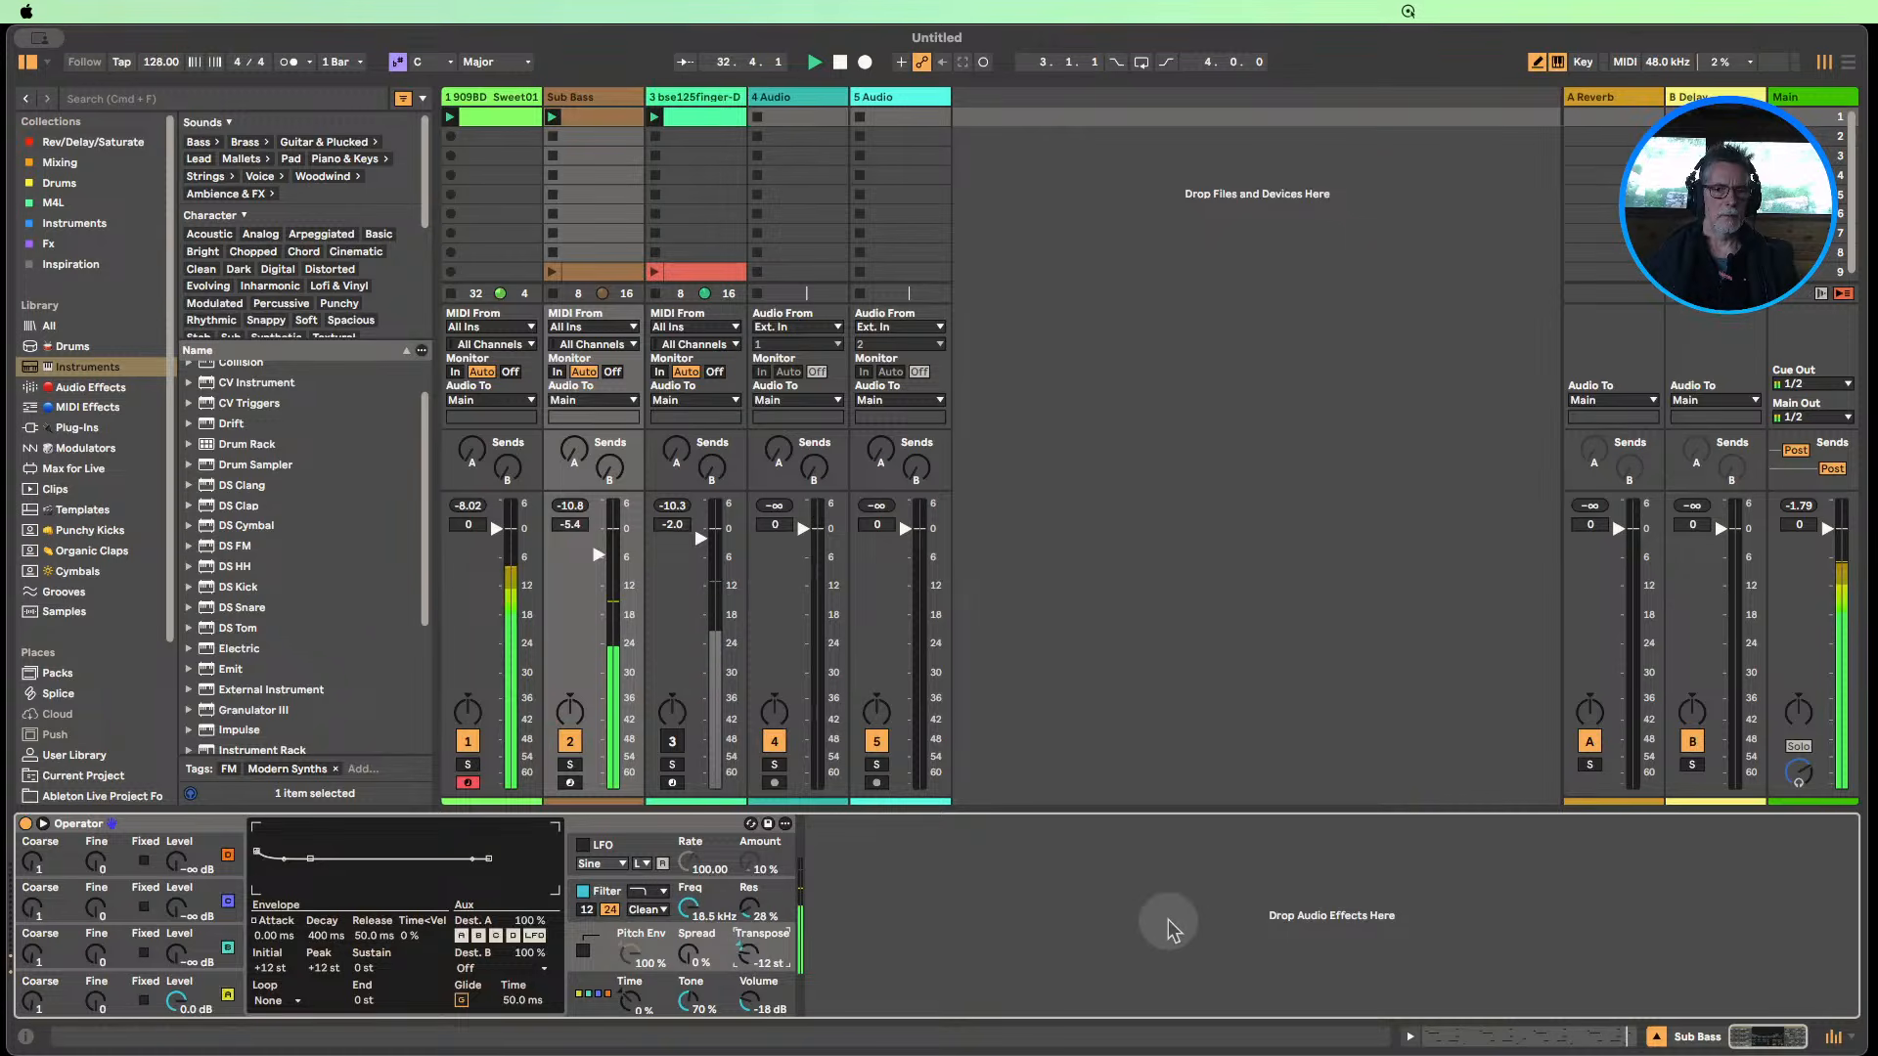
Set Operator's filter to 1.31 kHz with a 37% envelope amount and limit the instrument to 1 voice.
left_click(729, 906)
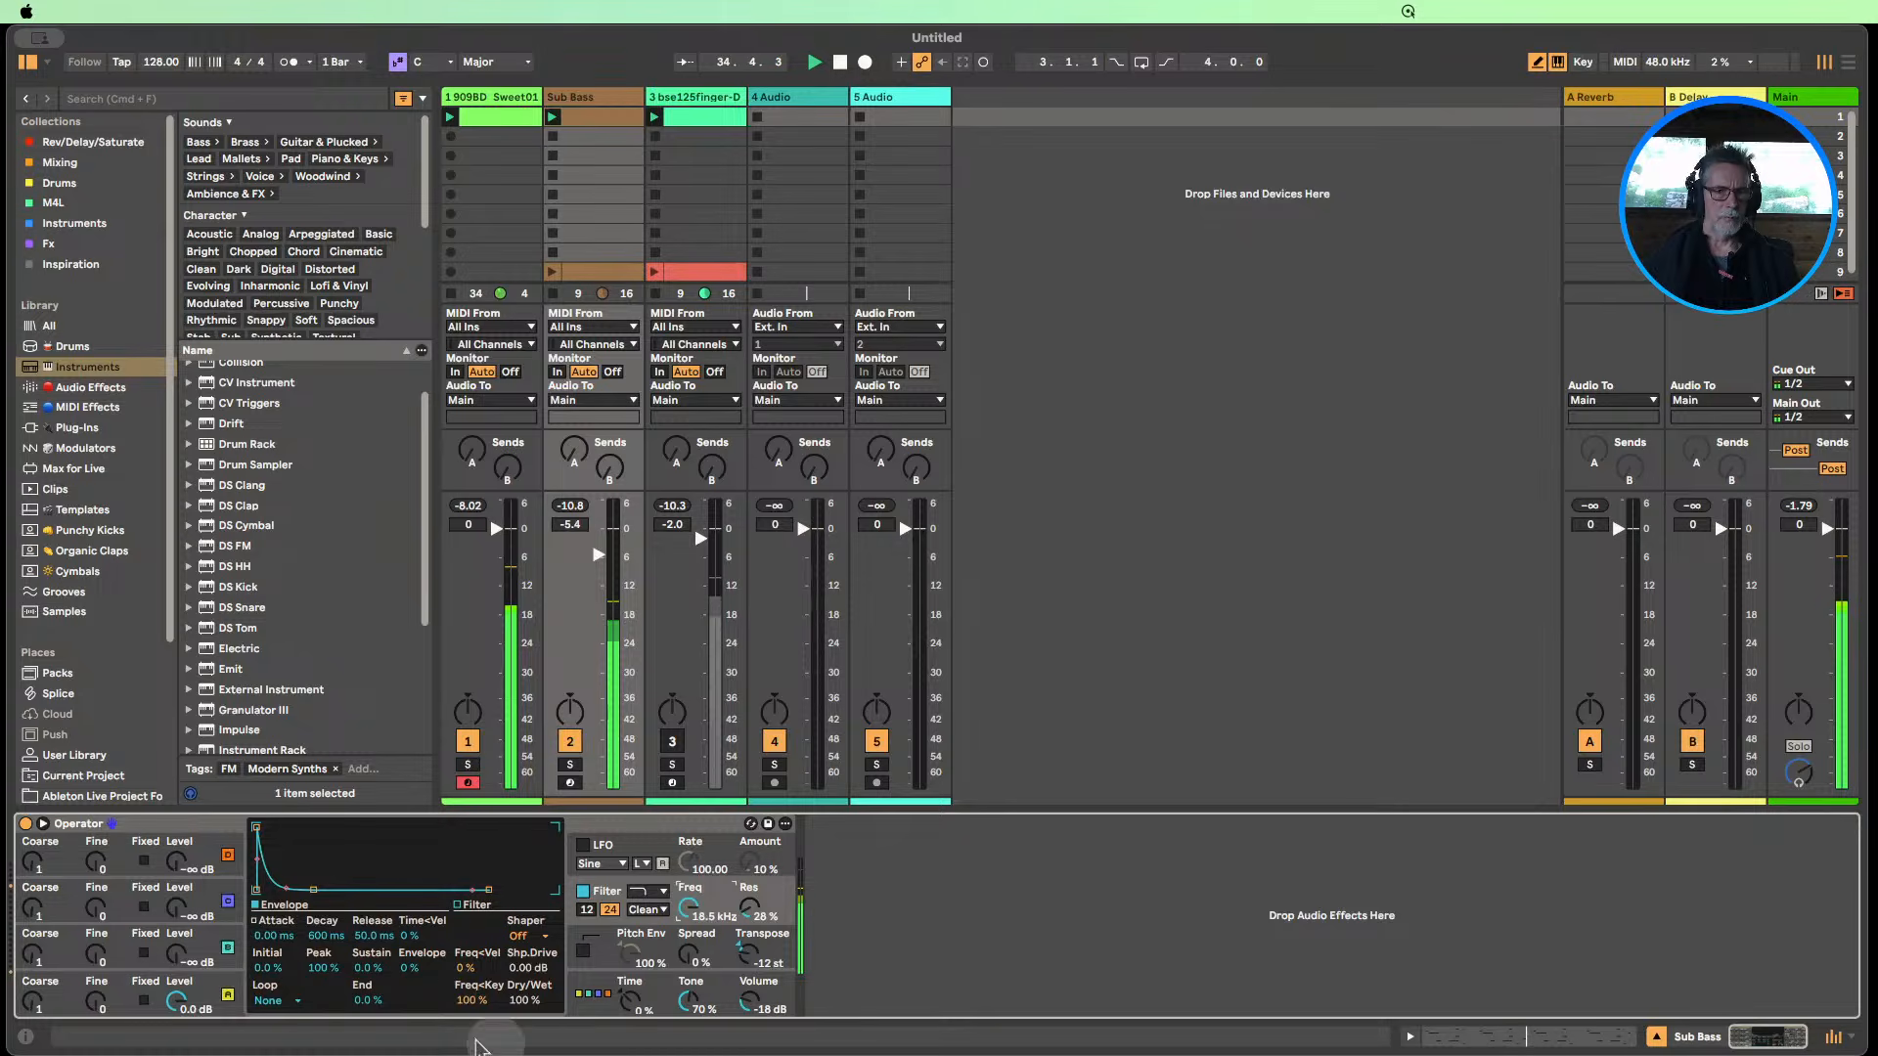
left_click(409, 968)
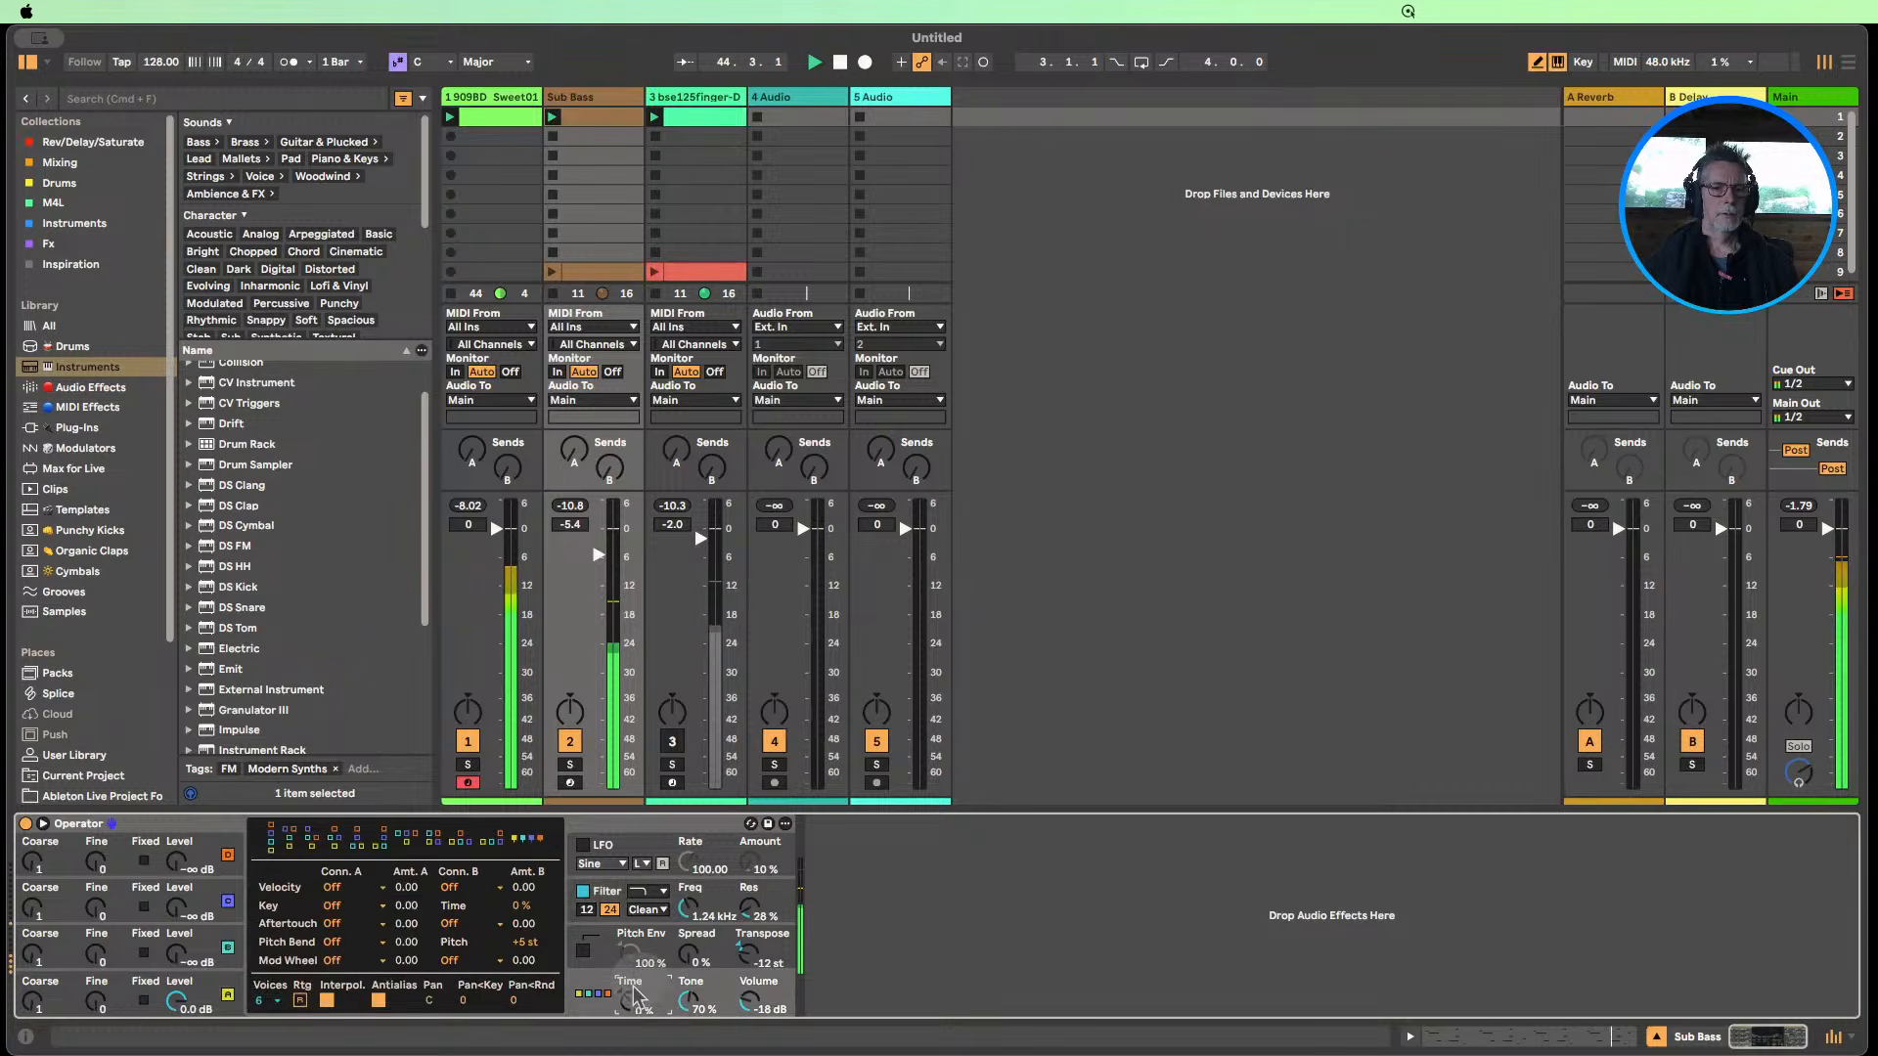
left_click(611, 998)
left_click(264, 1001)
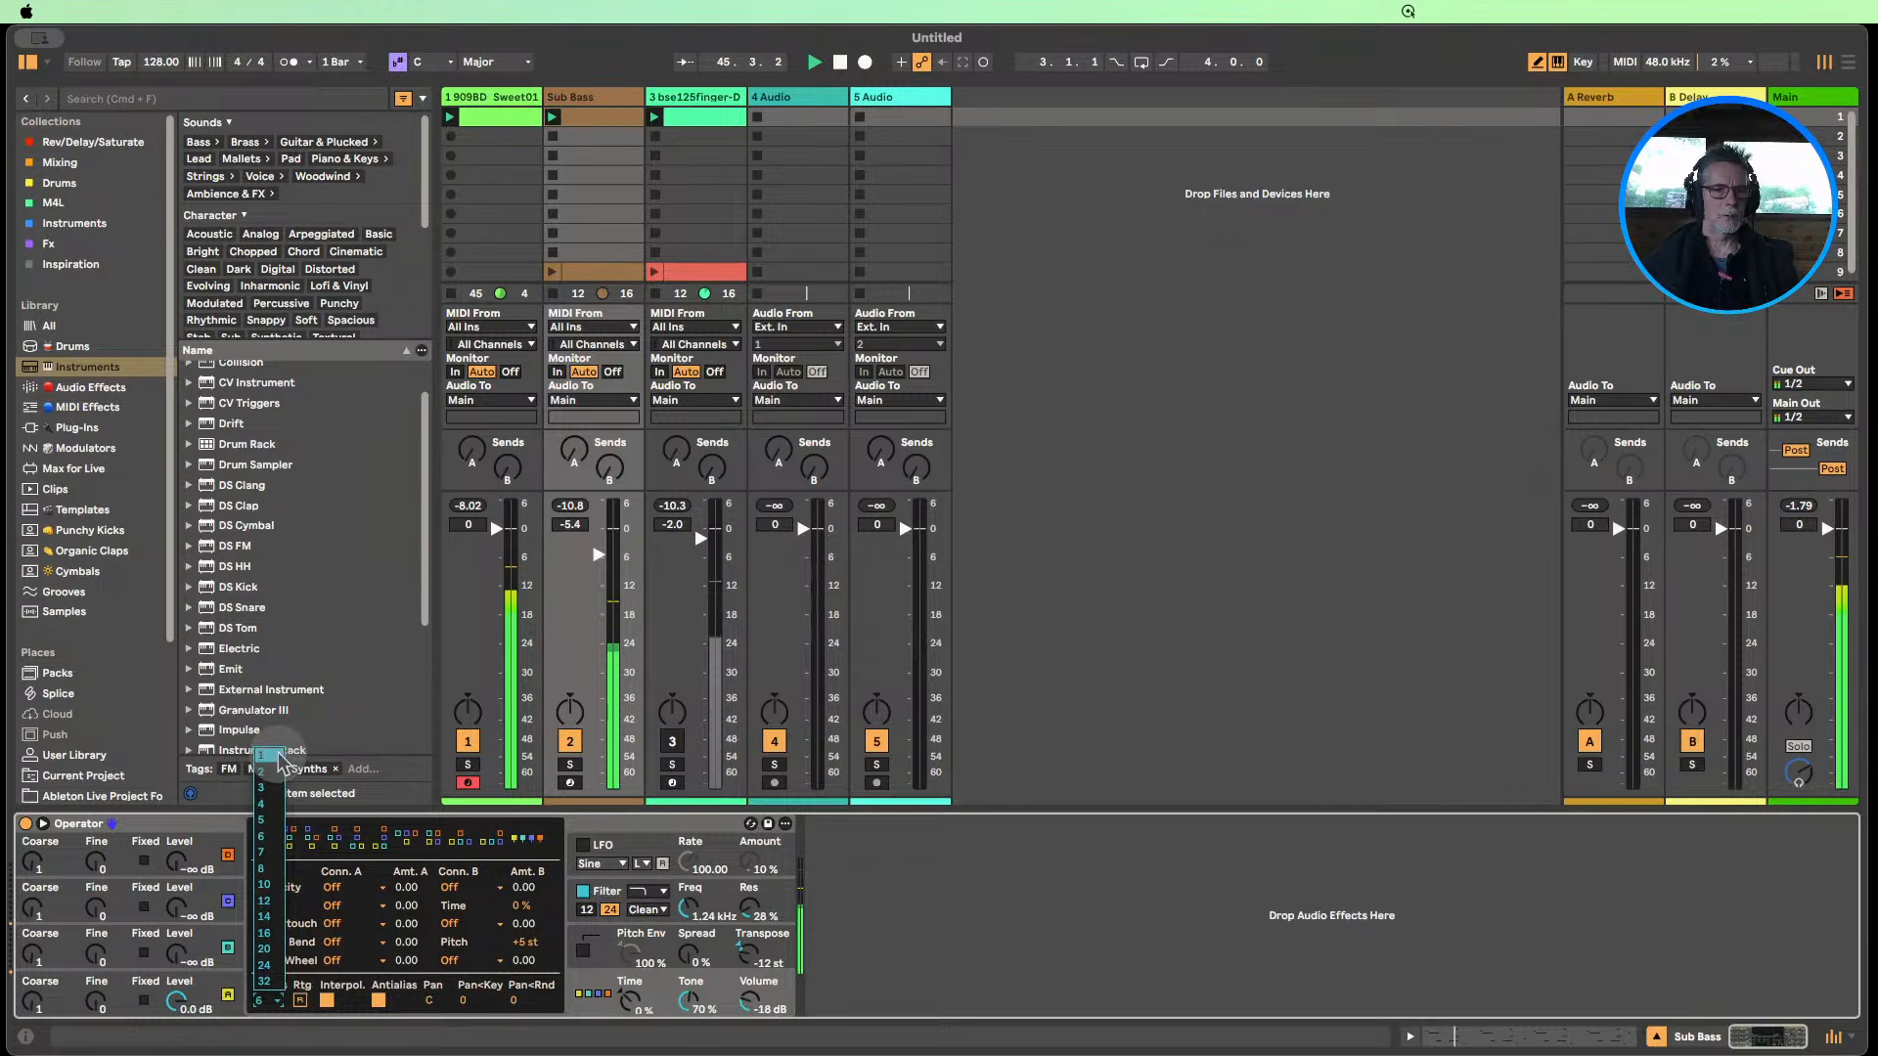
left_click(261, 755)
left_click_drag(697, 919, 697, 968)
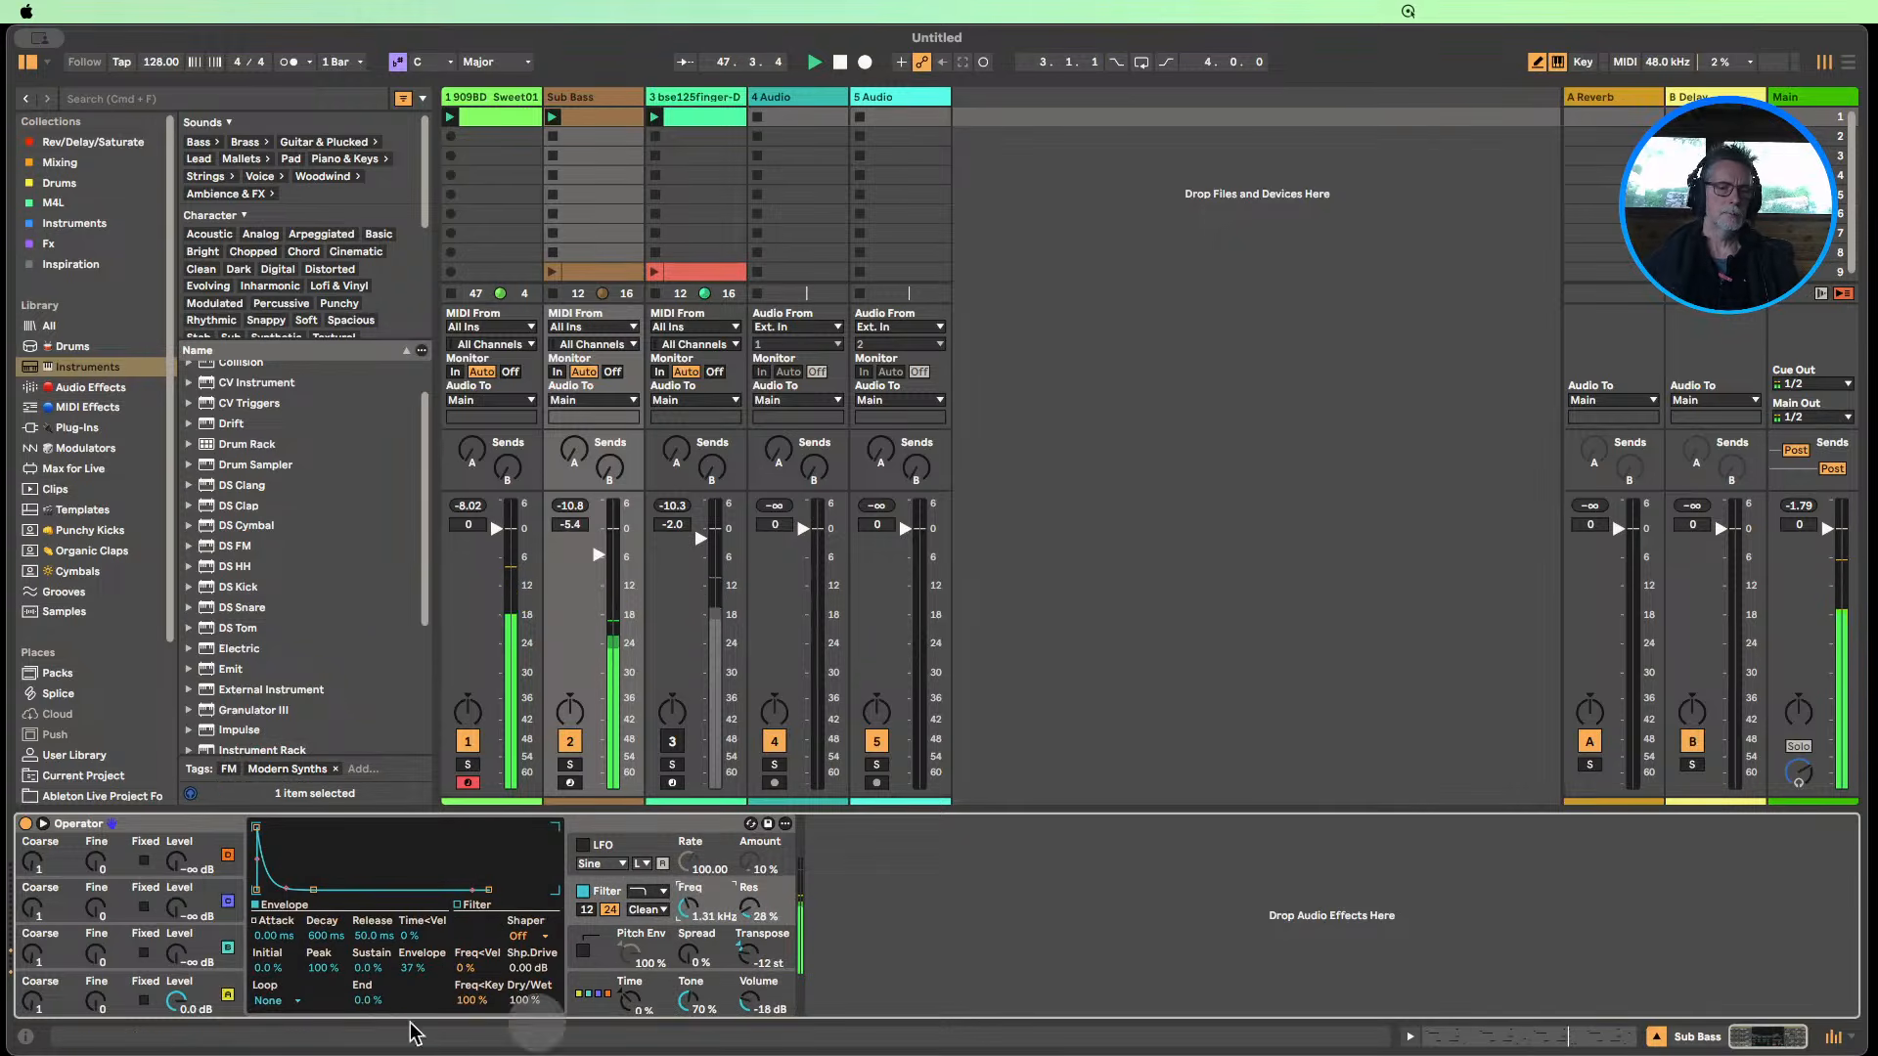
Set the envelope of Operator's oscillator A to a 2.49 s decay and a 24.1 ms release.
left_click(144, 999)
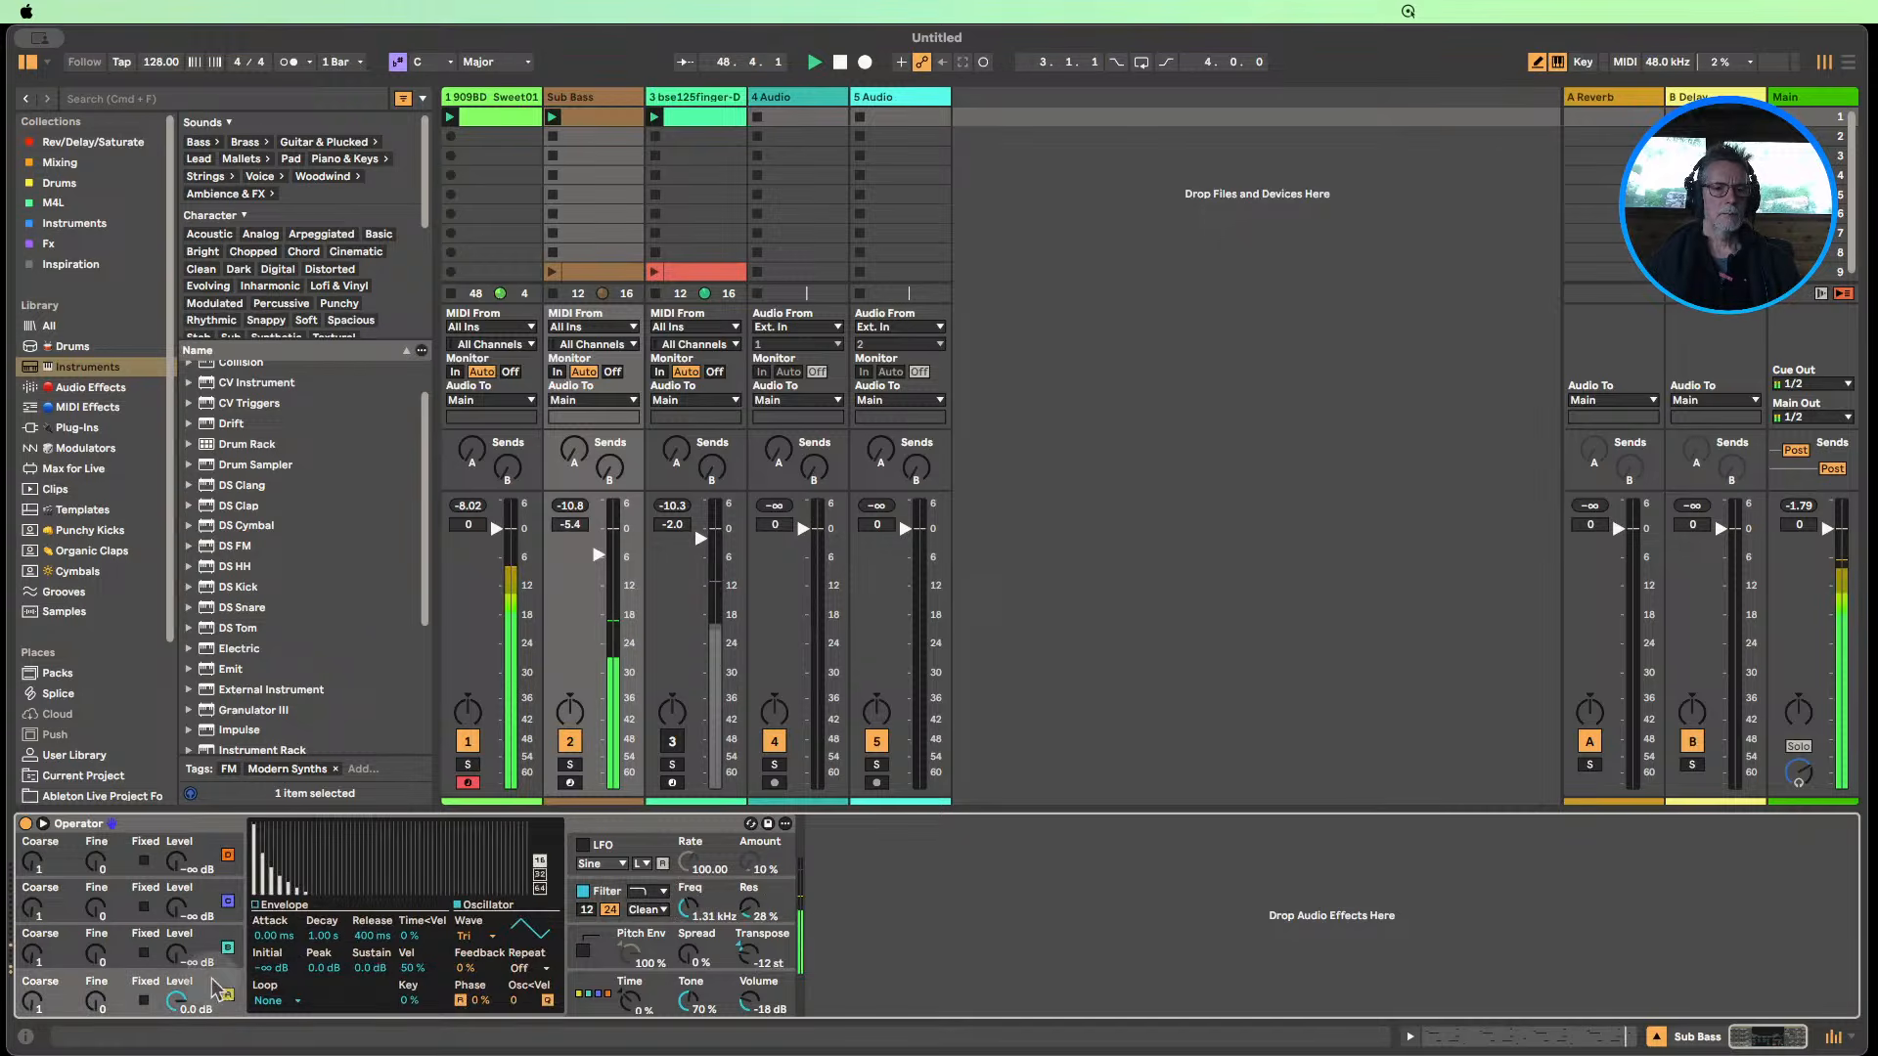
left_click(256, 905)
mouse_move(370, 968)
left_mouse_down()
mouse_move(324, 931)
mouse_move(376, 951)
mouse_move(372, 990)
left_mouse_up()
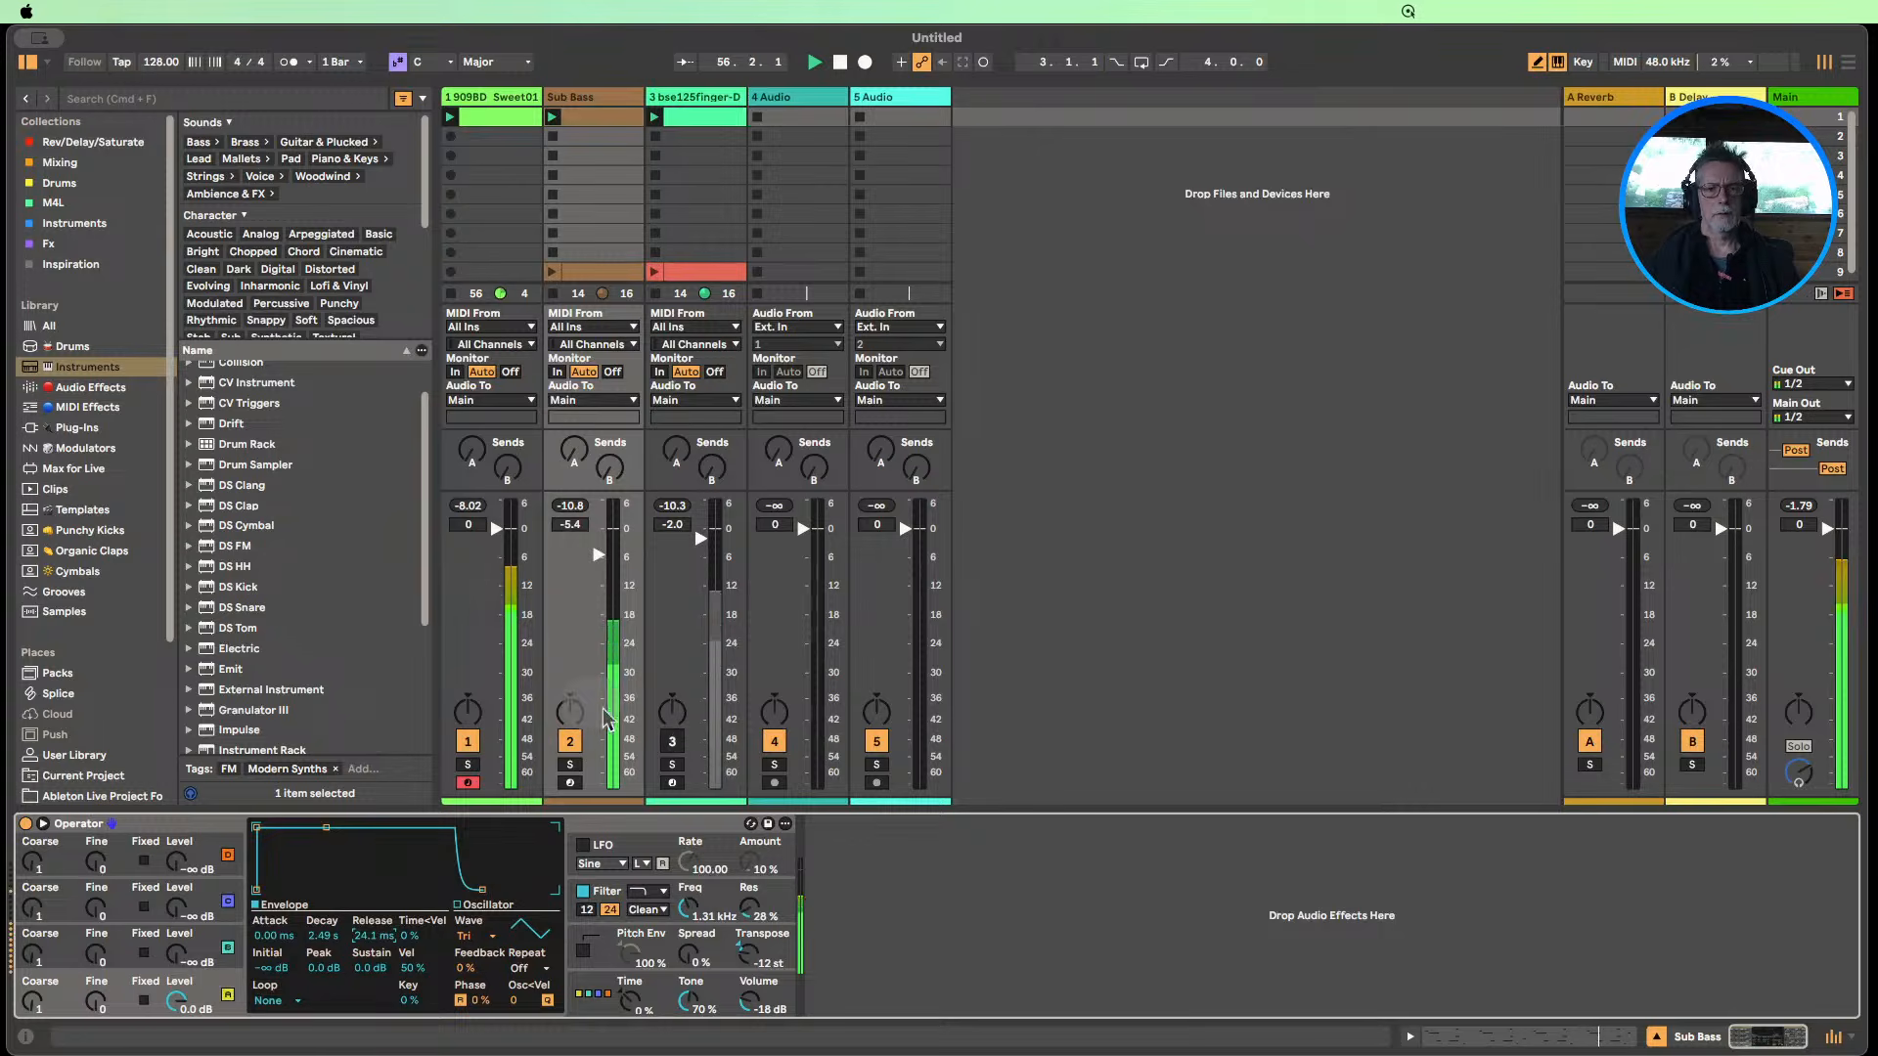
With the kick muted and the finger bass unmuted, set the Sub Bass volume to -6.5 dB and the finger bass volume to -3.4 dB.
left_click(496, 761)
left_click(468, 741)
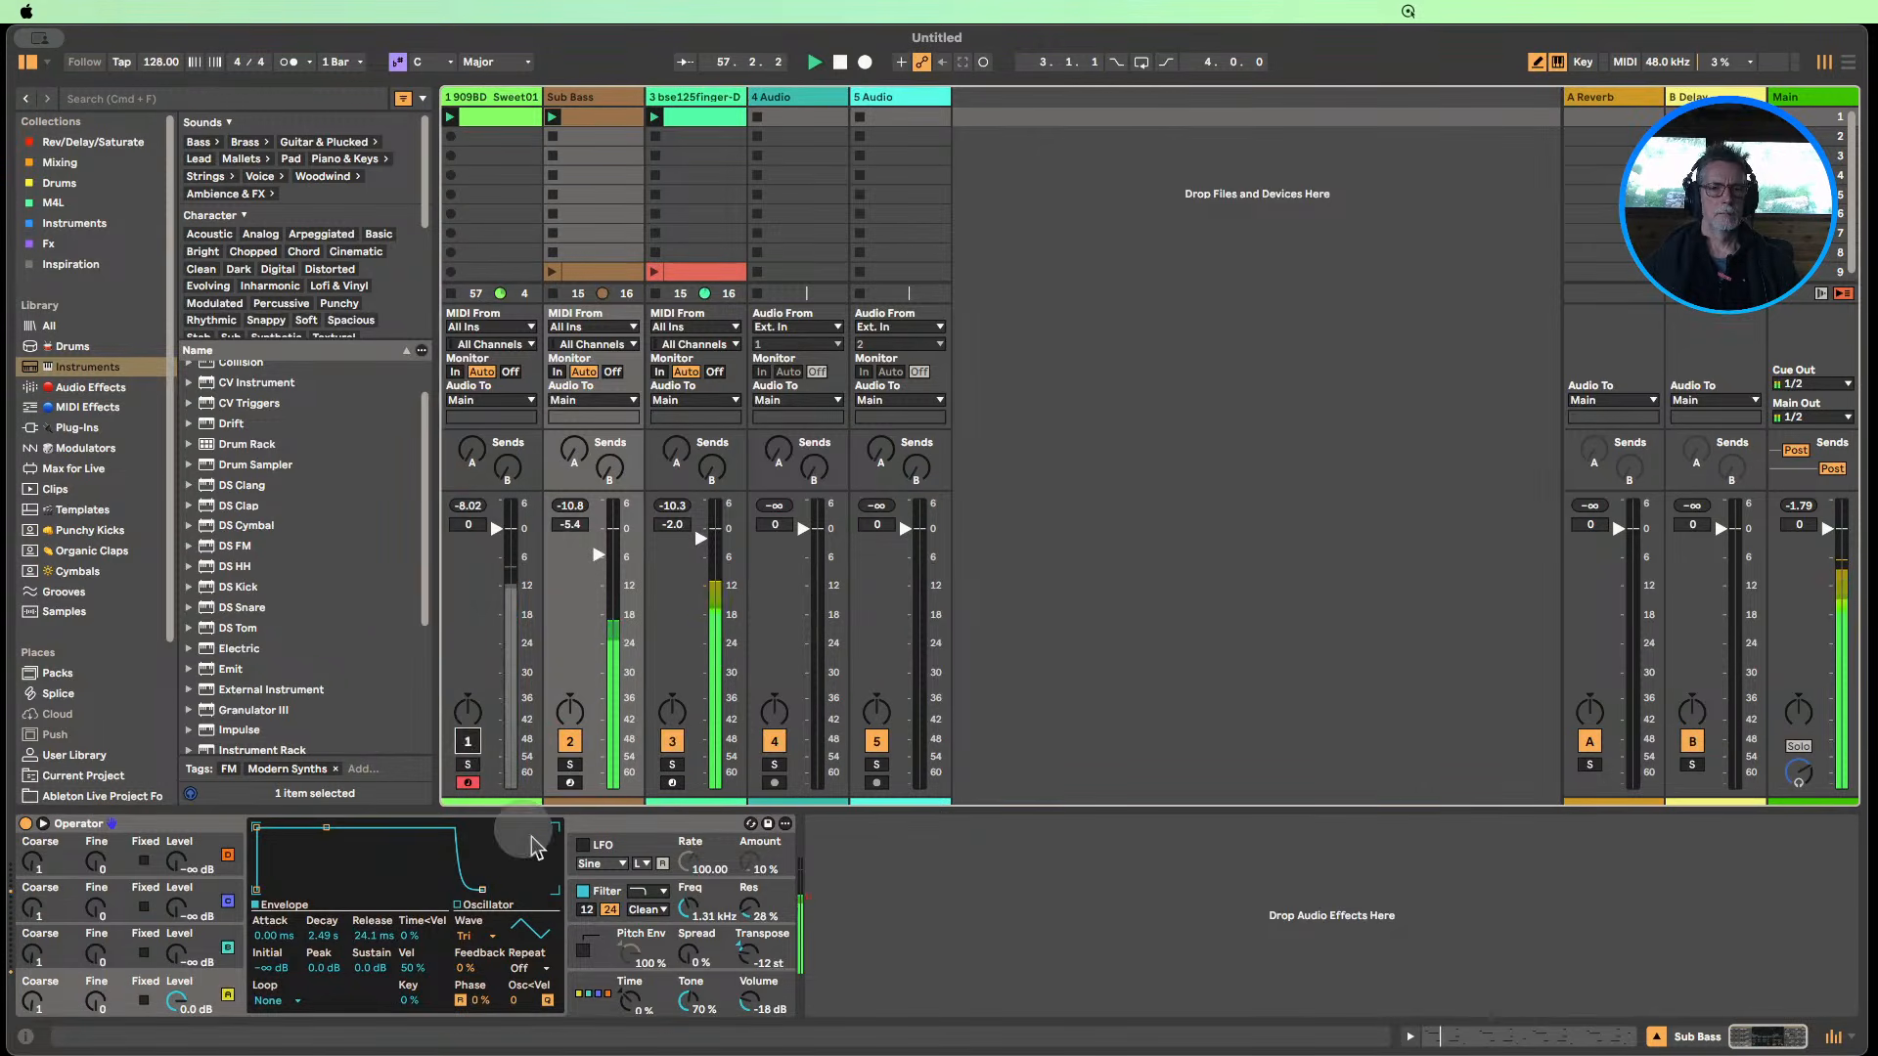
left_click_drag(700, 540, 700, 635)
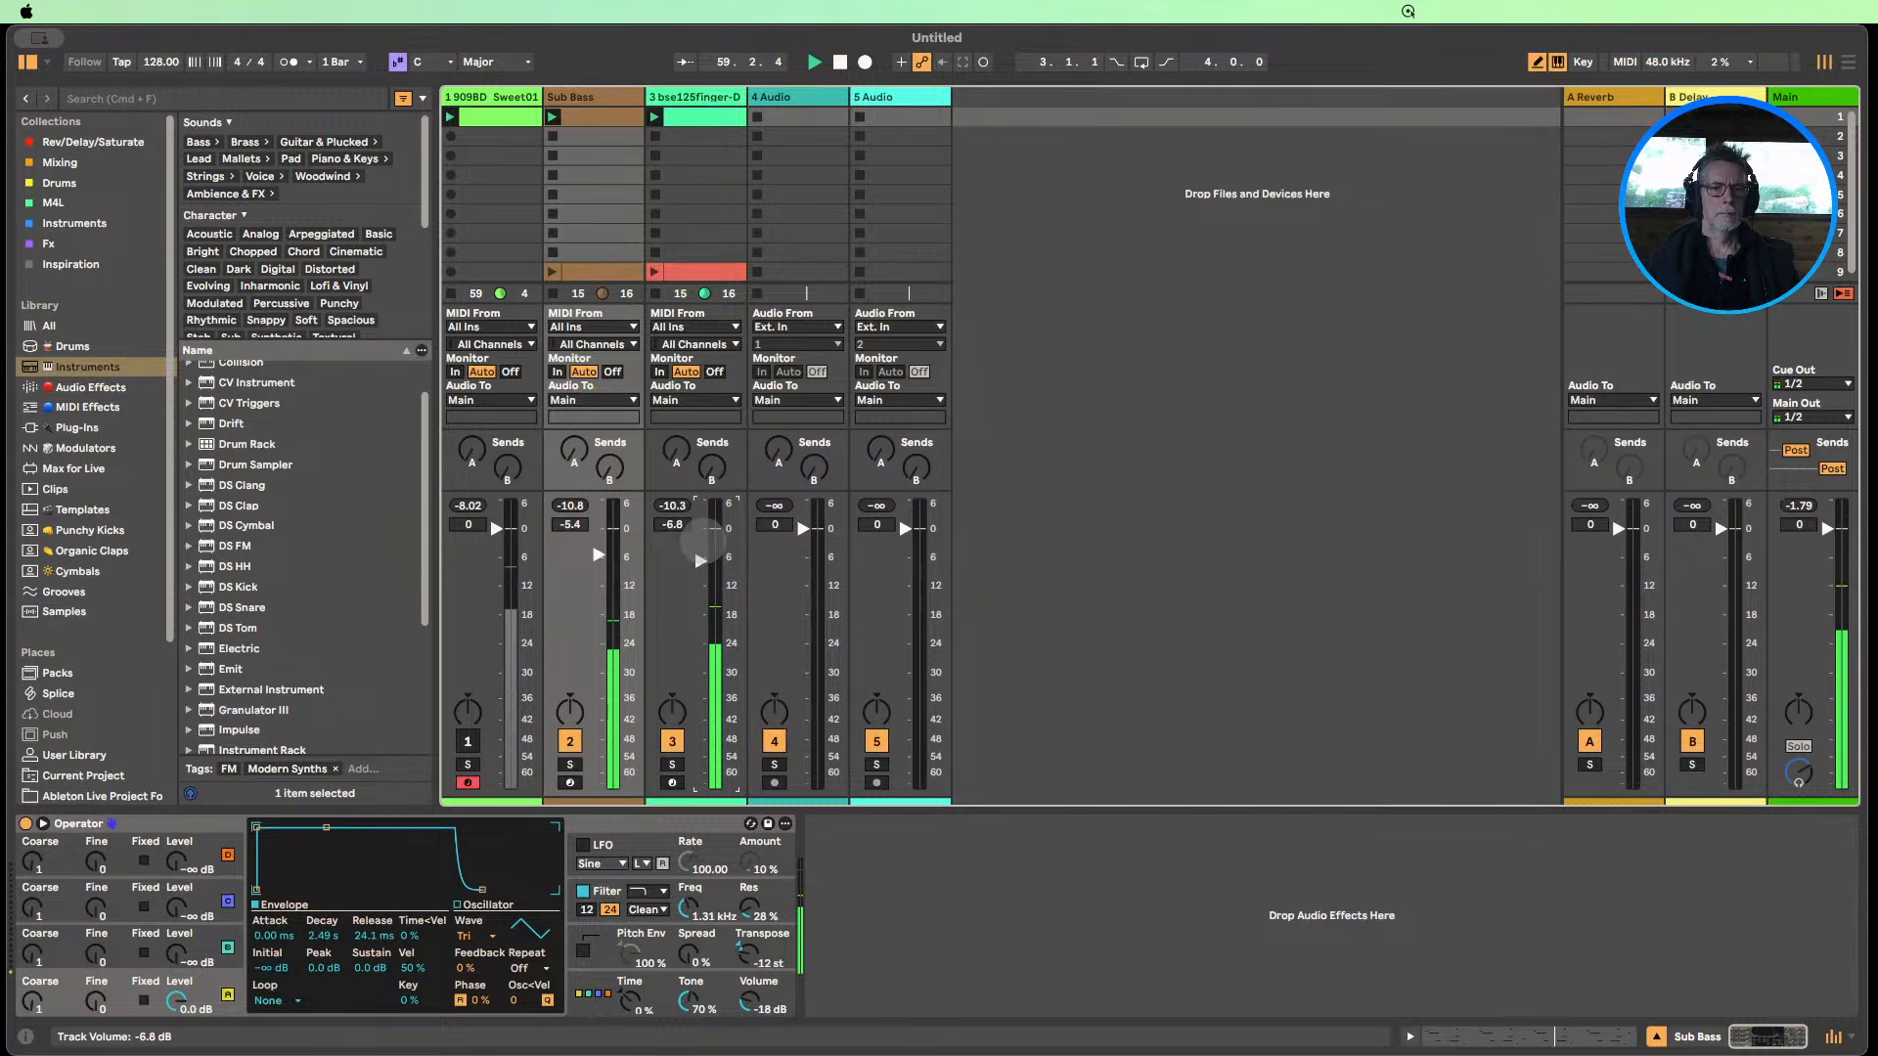
left_click_drag(700, 543, 700, 540)
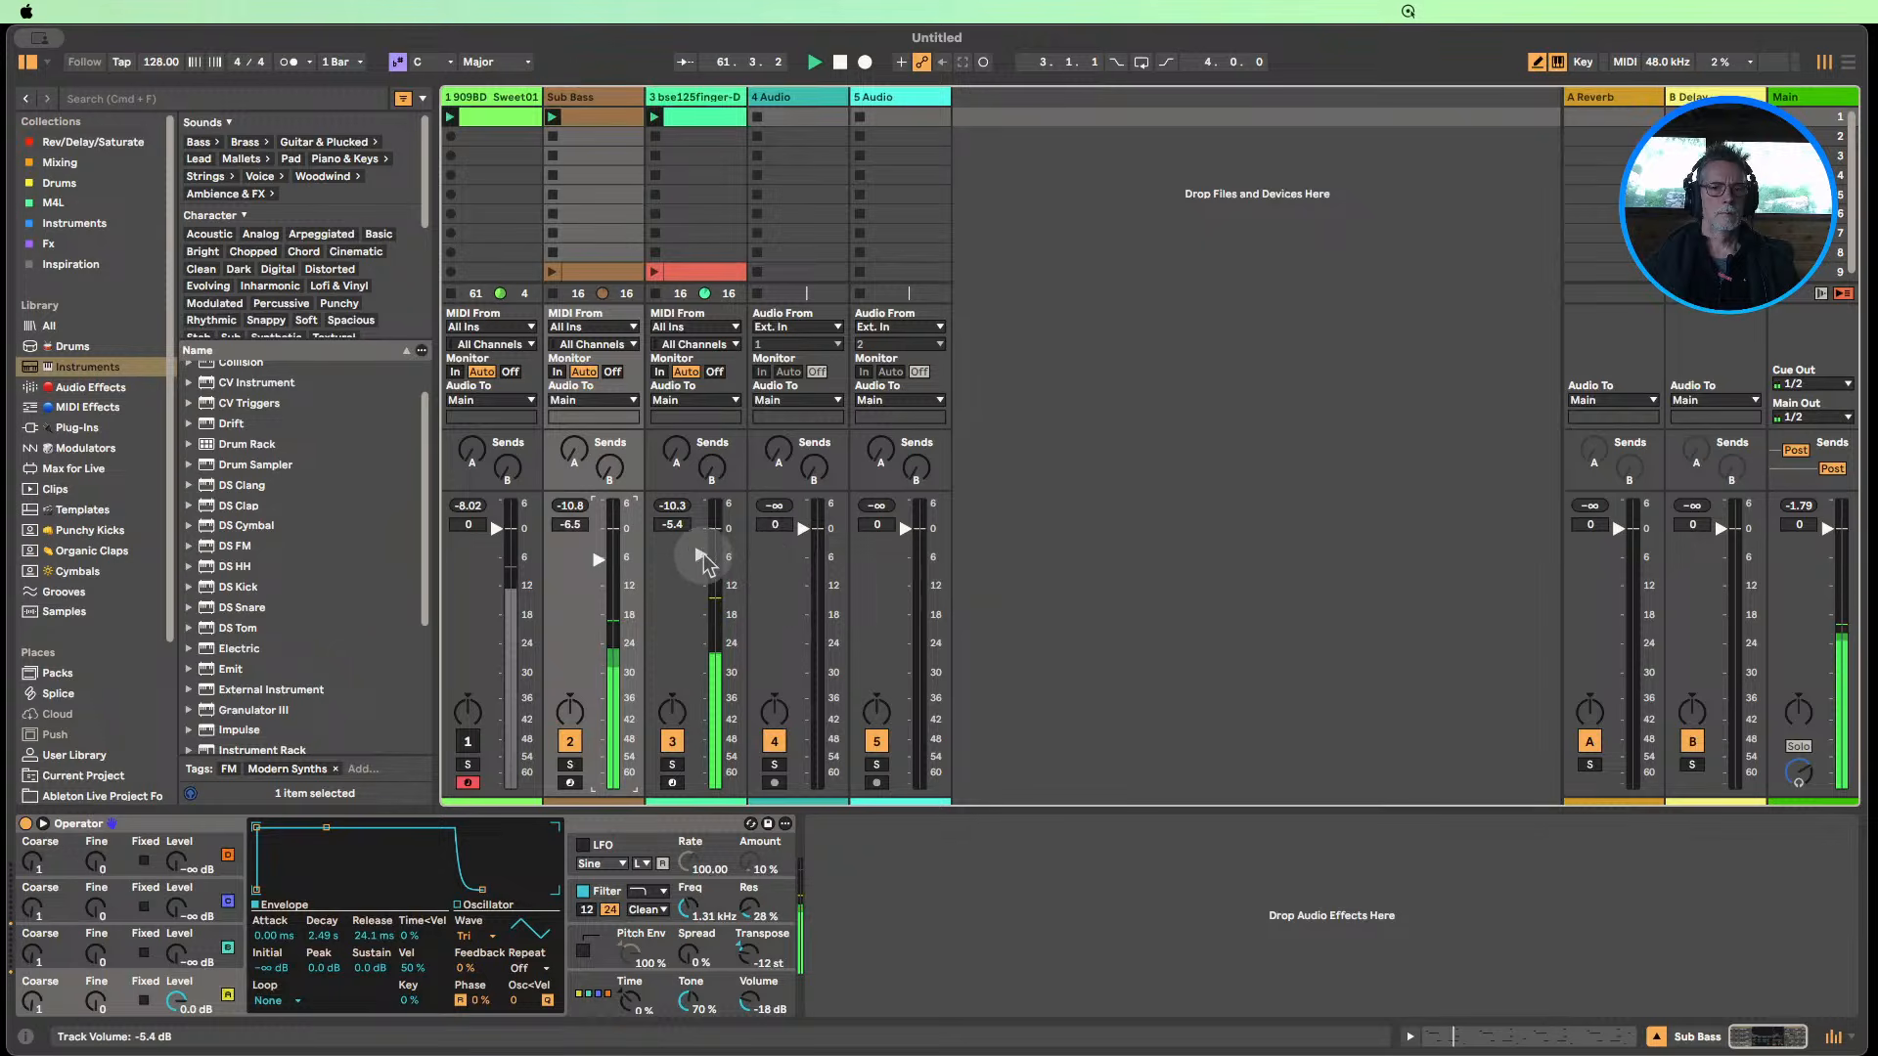
left_click_drag(700, 545, 700, 543)
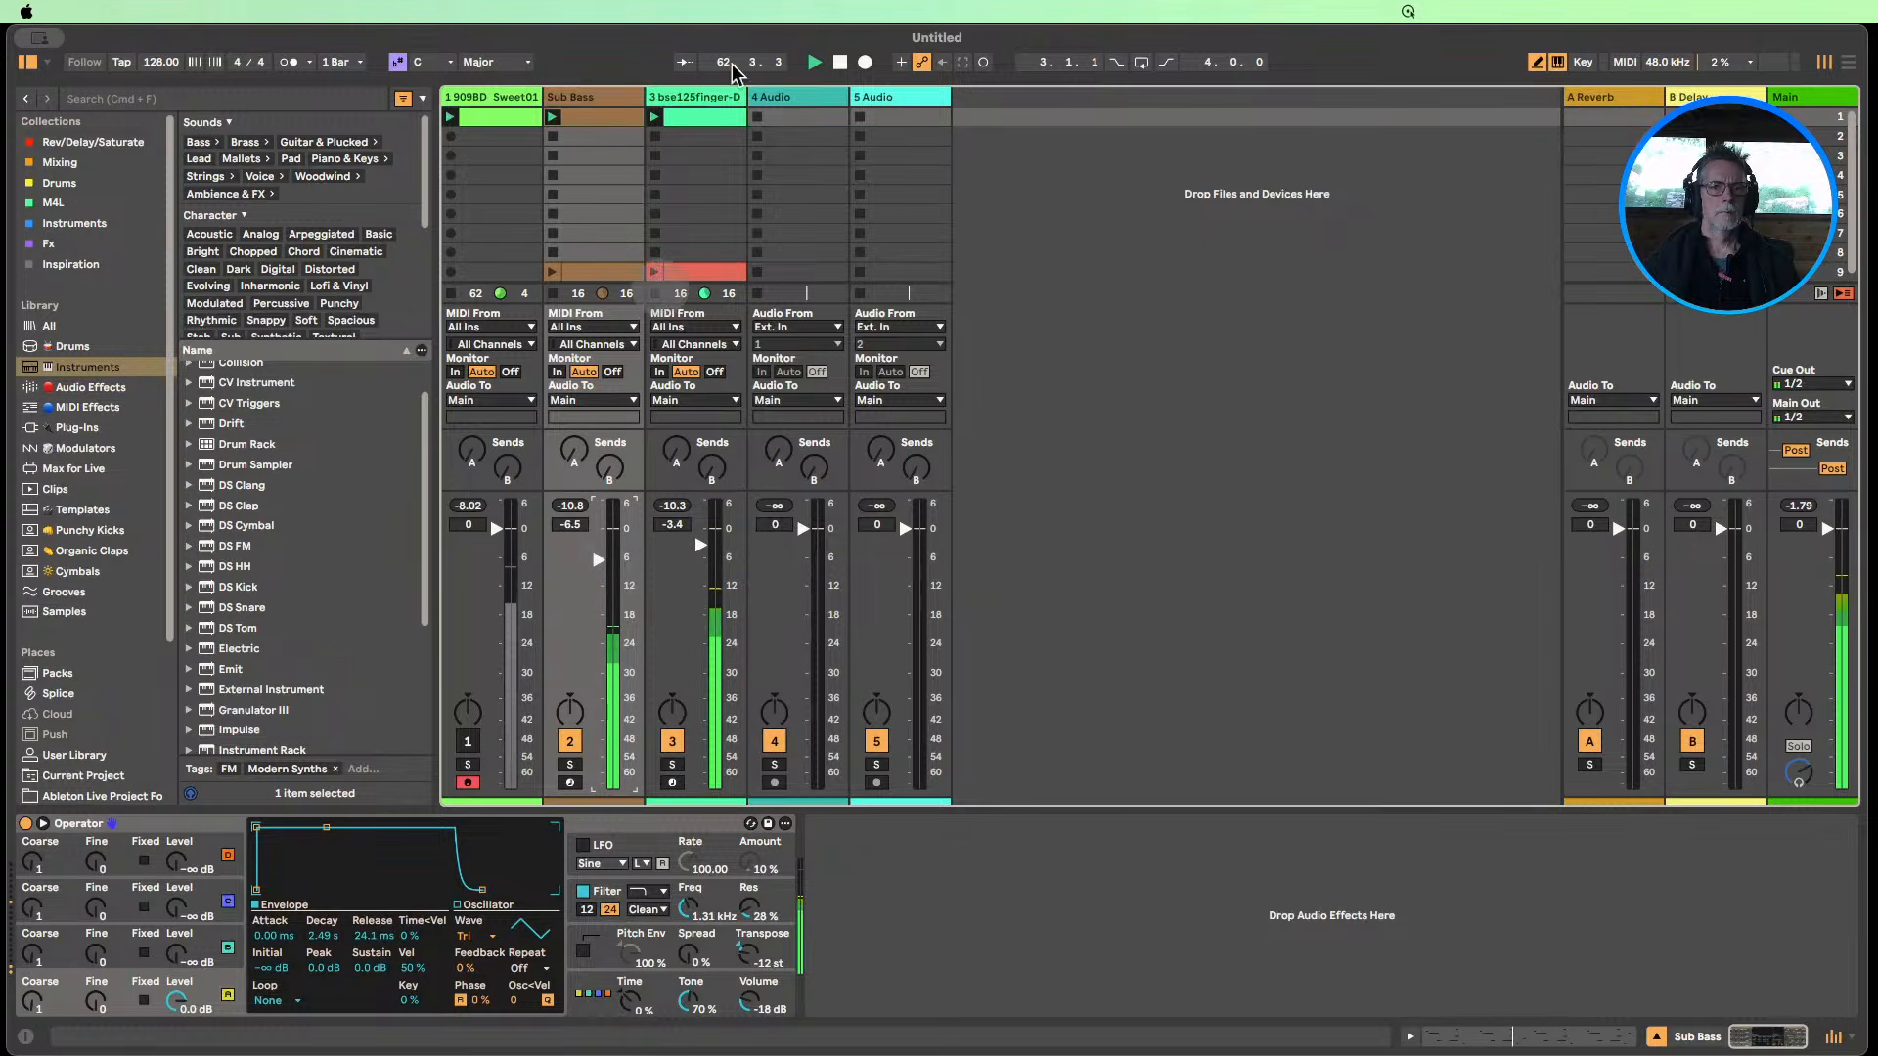
Set the finger bass track's Auto Filter to a pitch of -9 st and a formant of 62%.
left_click(693, 102)
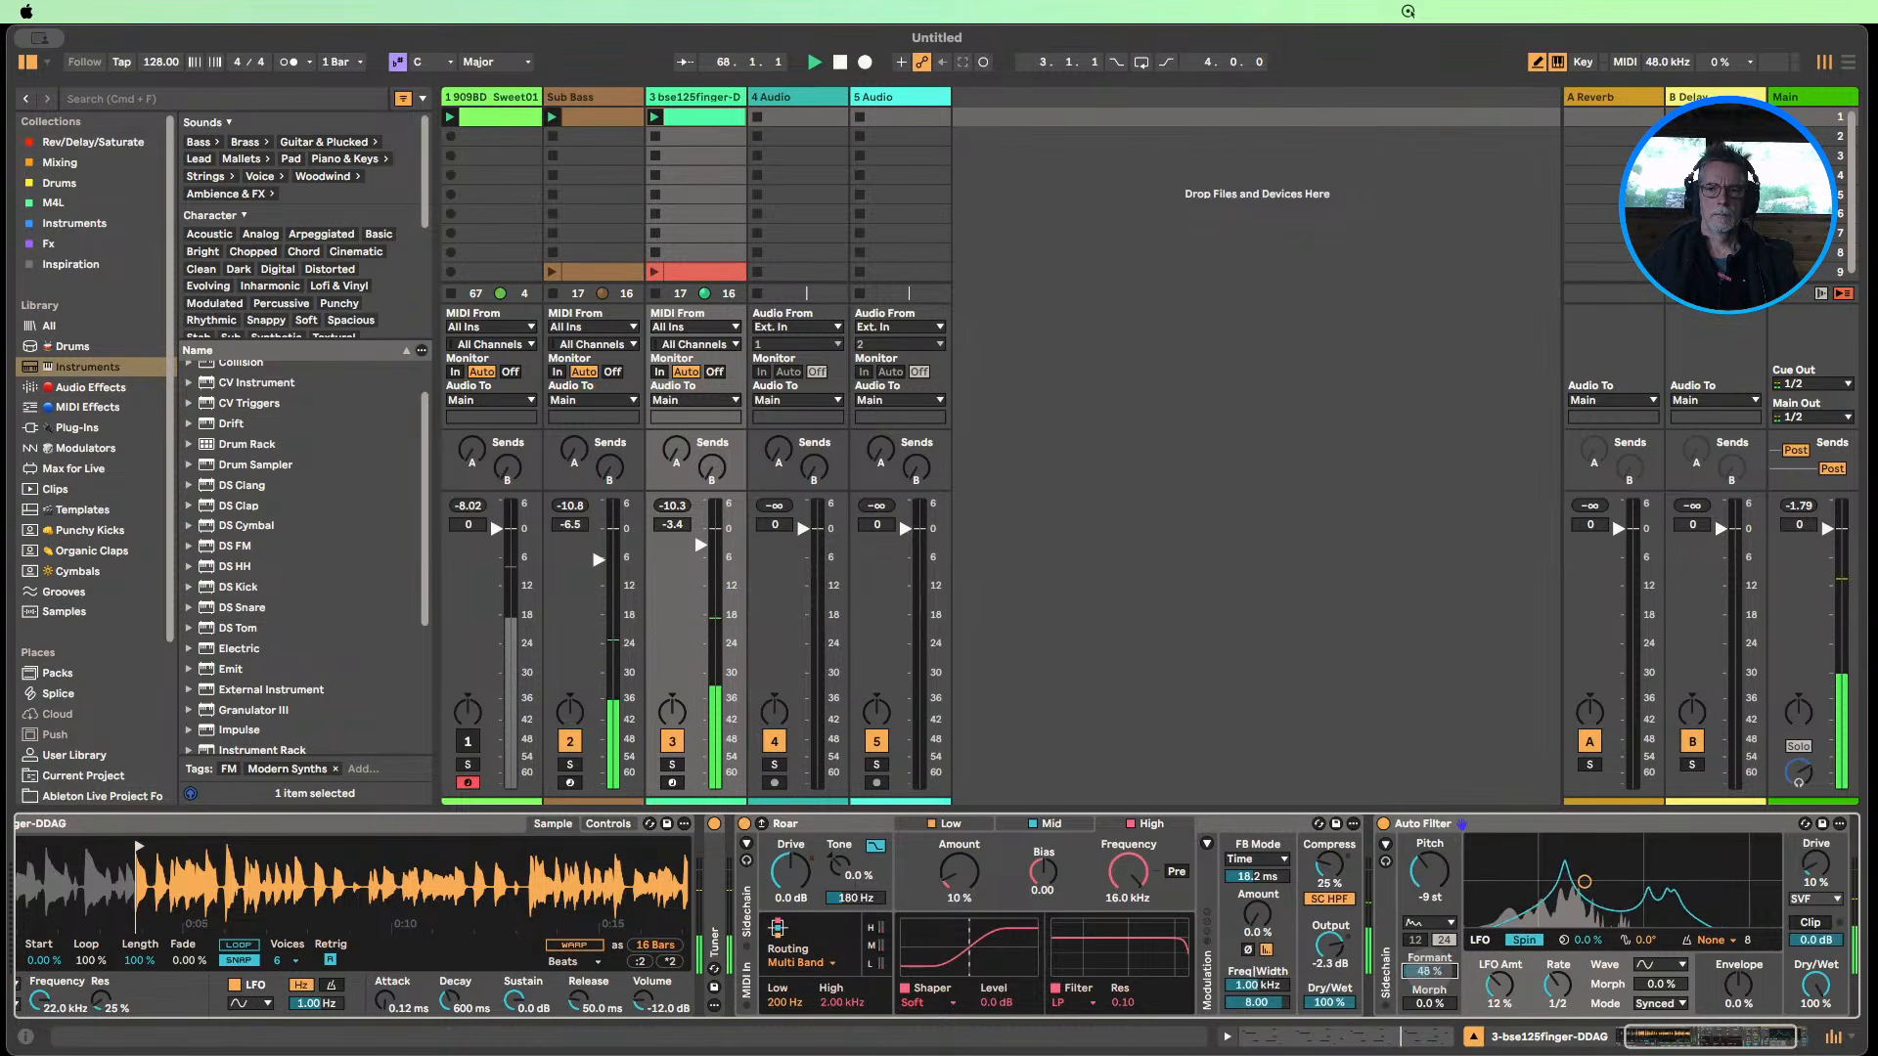
left_click_drag(1430, 971, 1430, 1016)
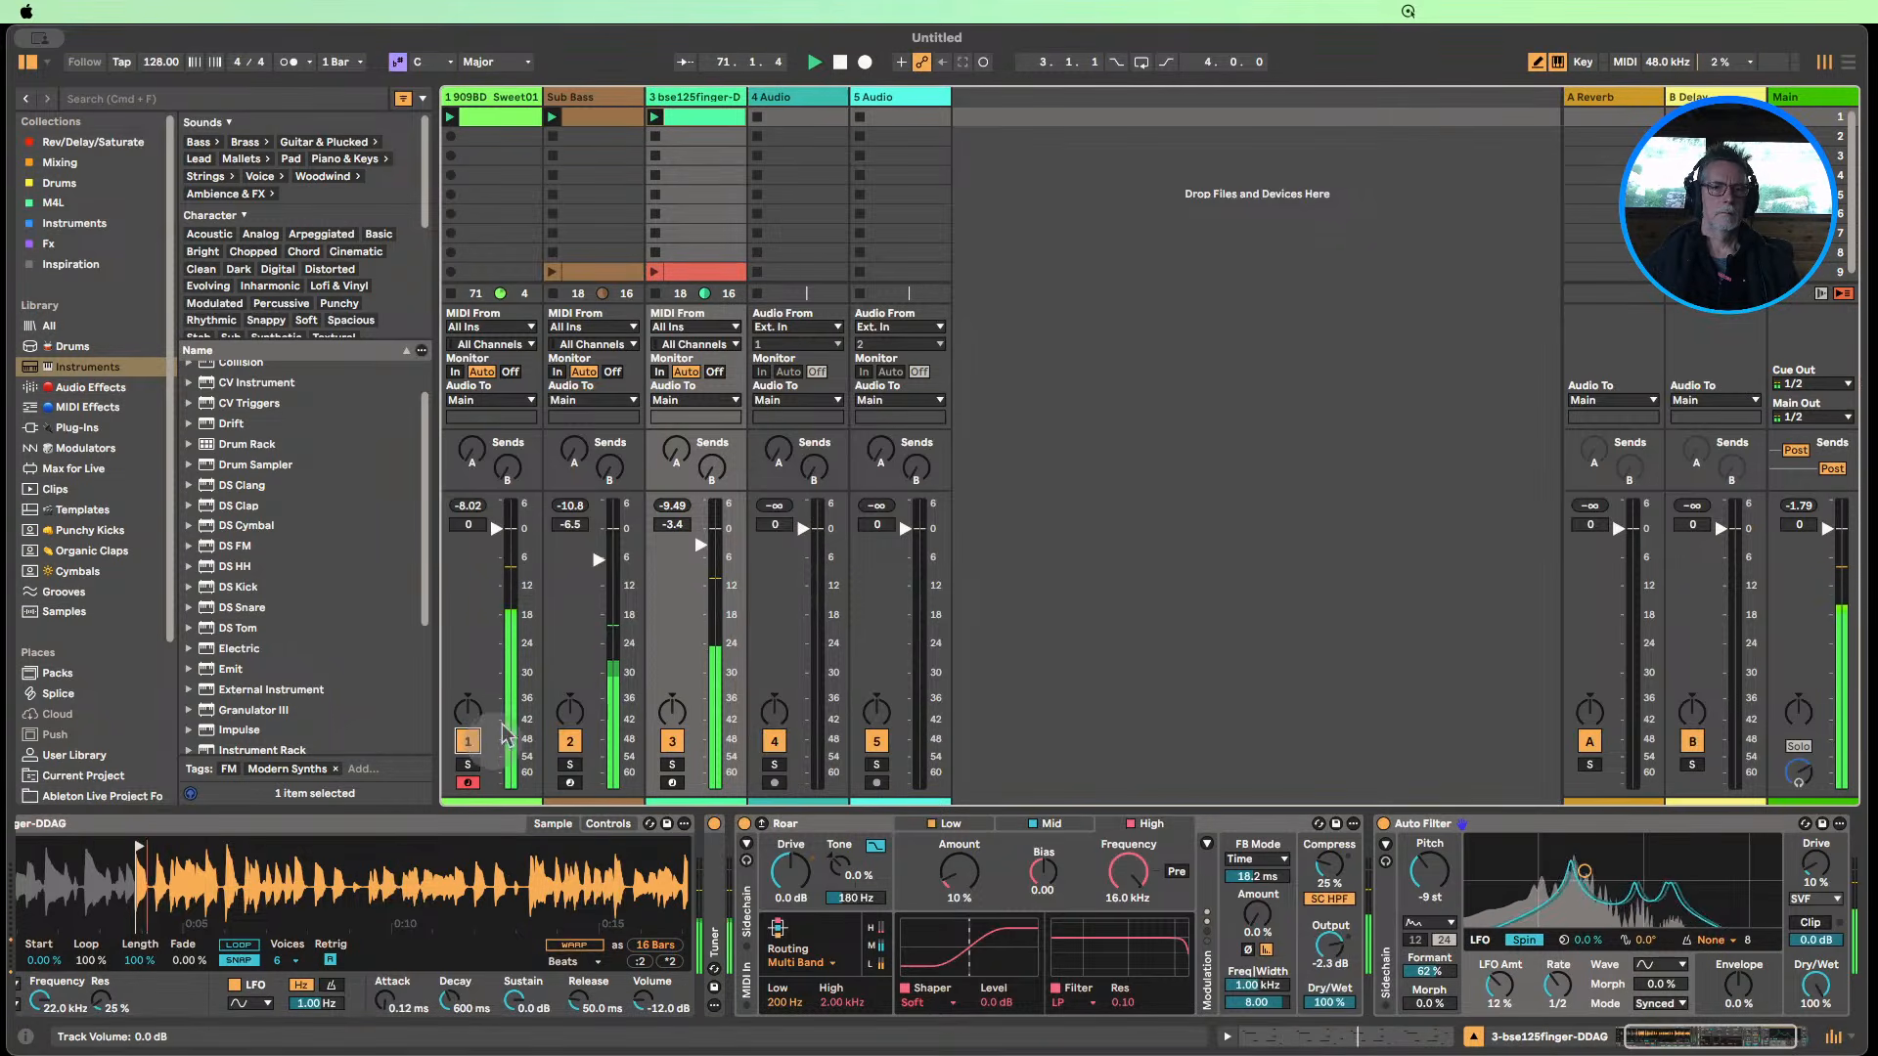
Set the Sub Bass track's volume to -4.0 dB and Operator's filter frequency to 1.68 kHz.
left_click_drag(598, 555, 598, 550)
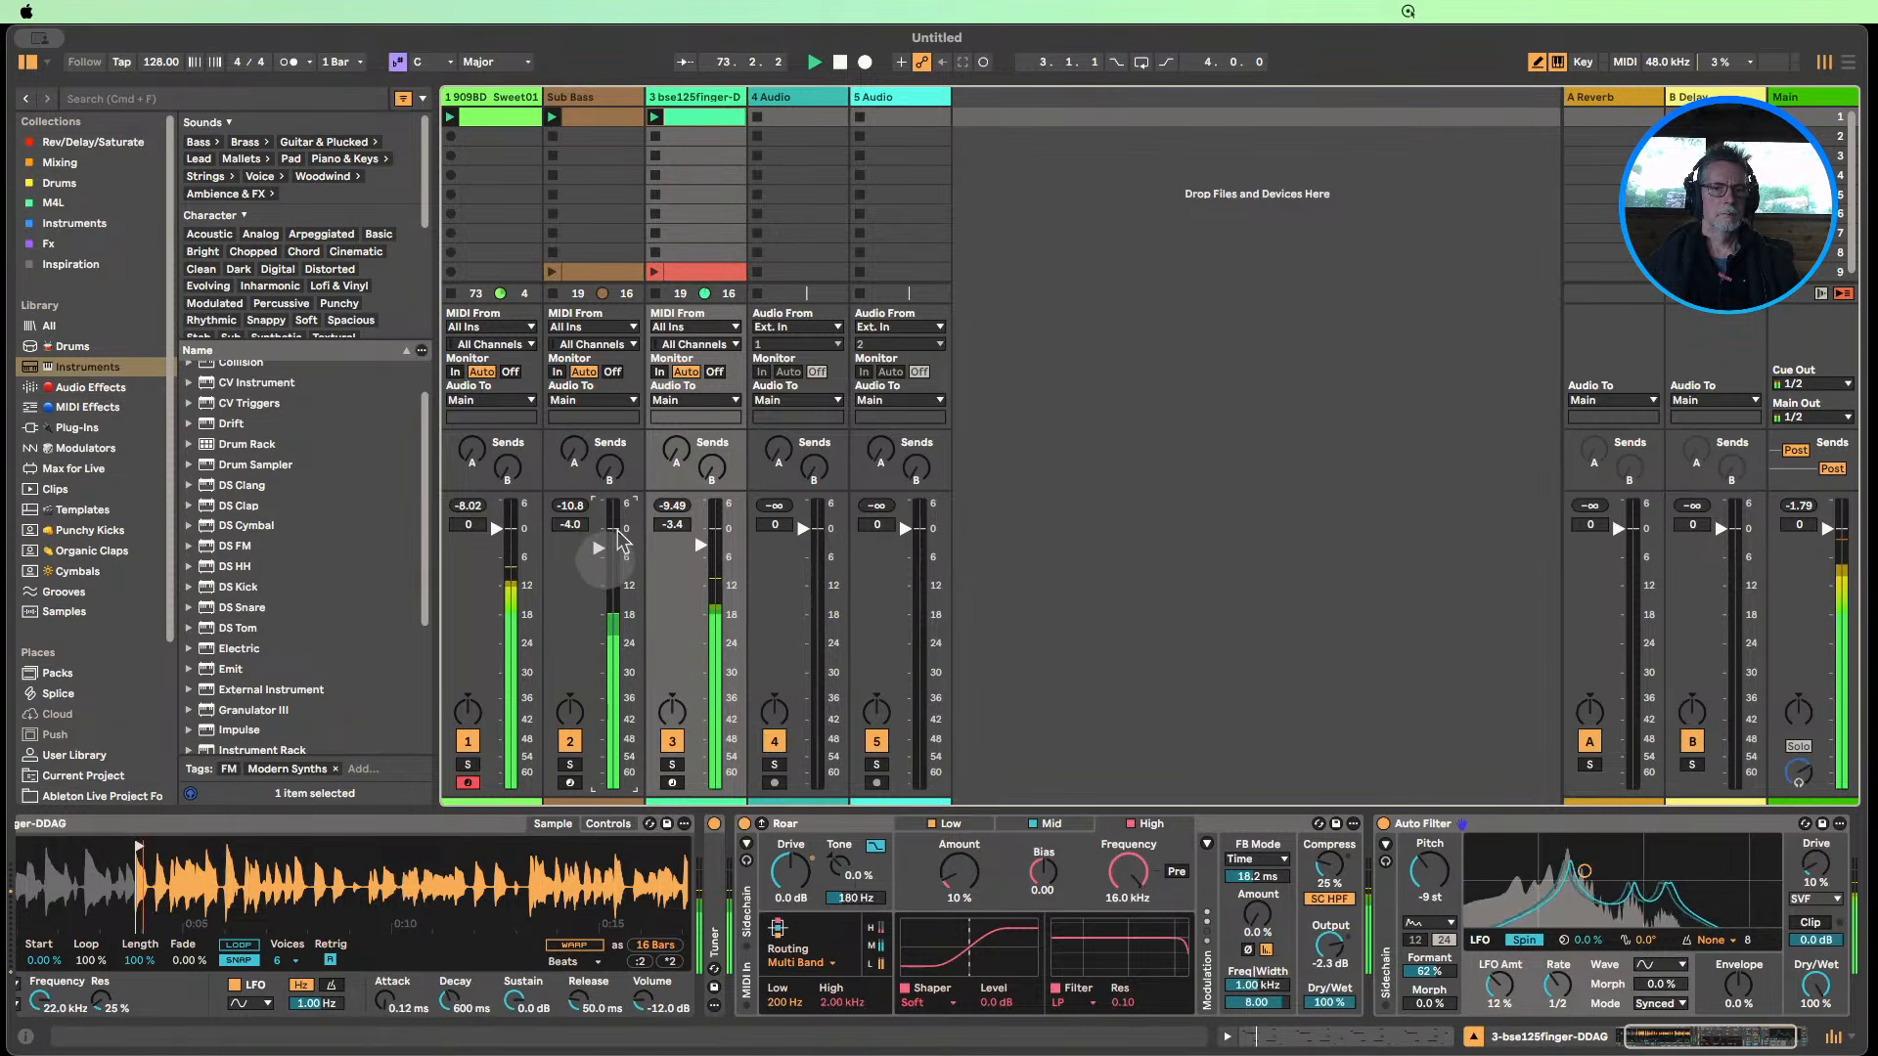
left_click(578, 100)
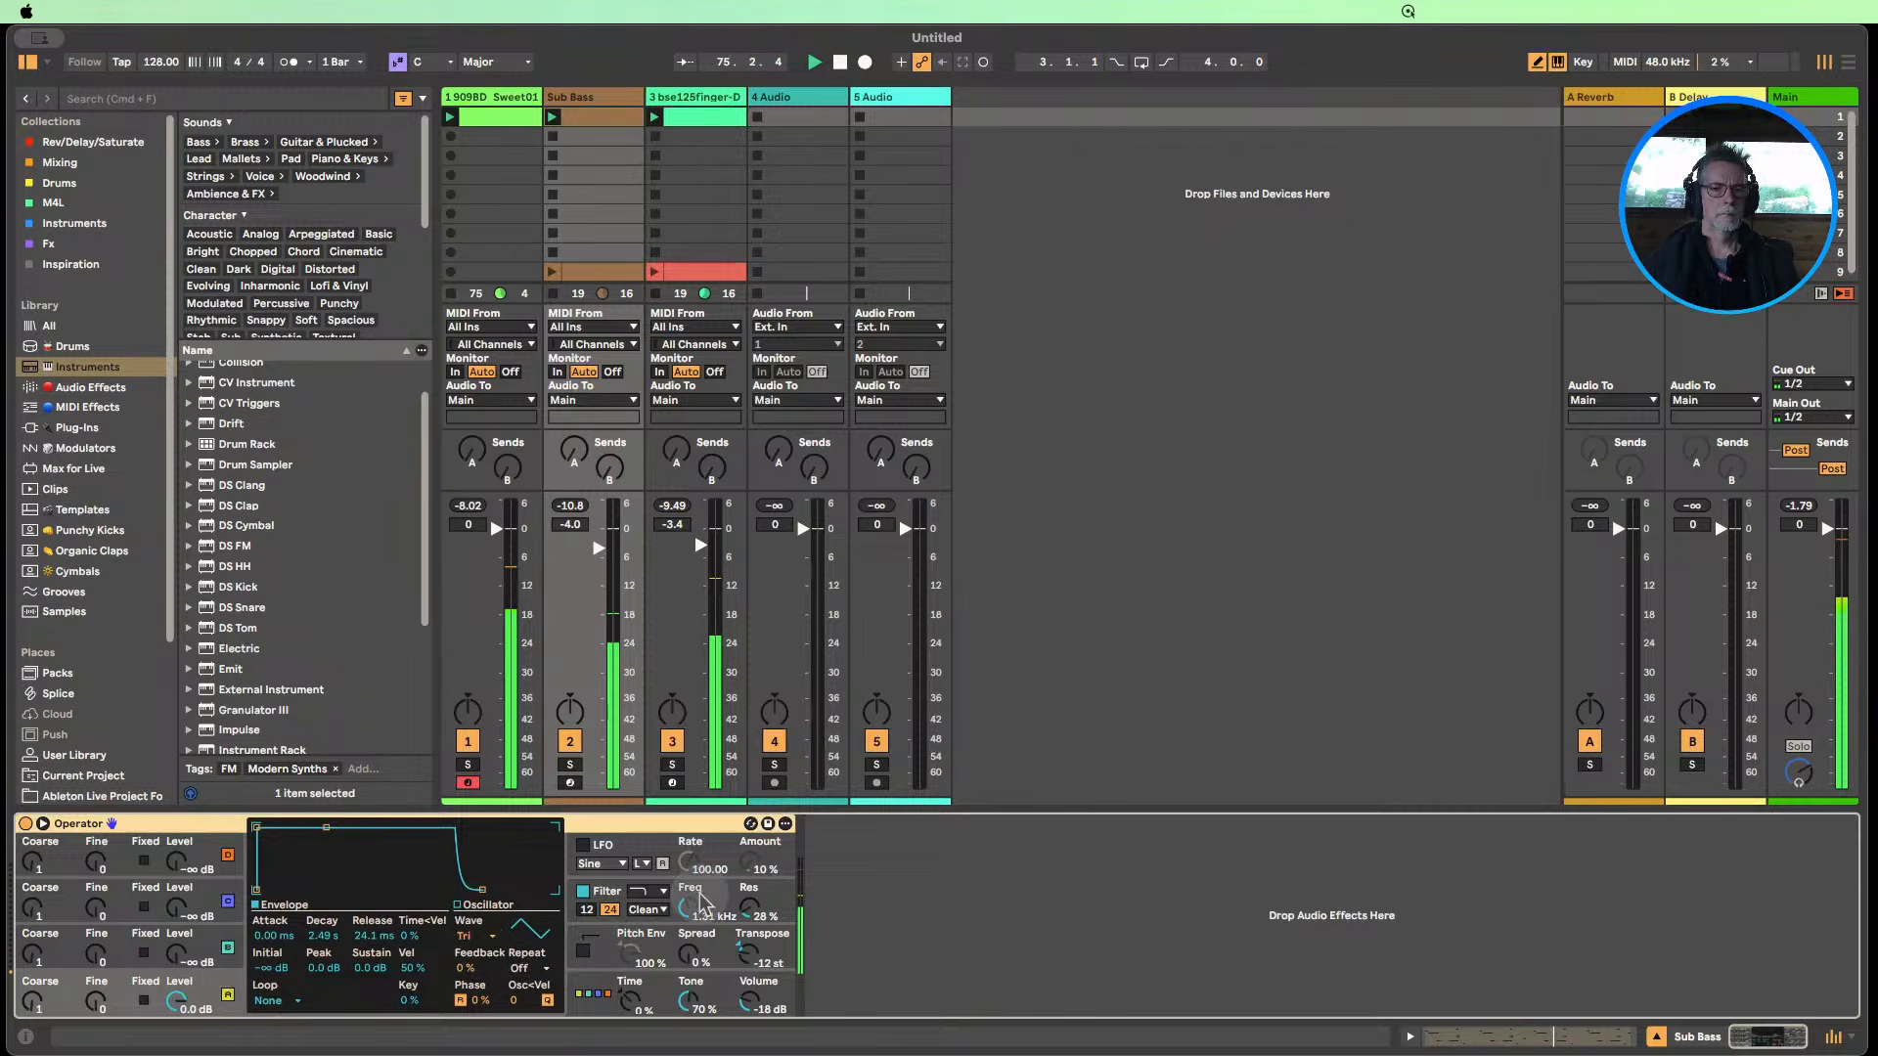
left_click_drag(689, 908, 689, 839)
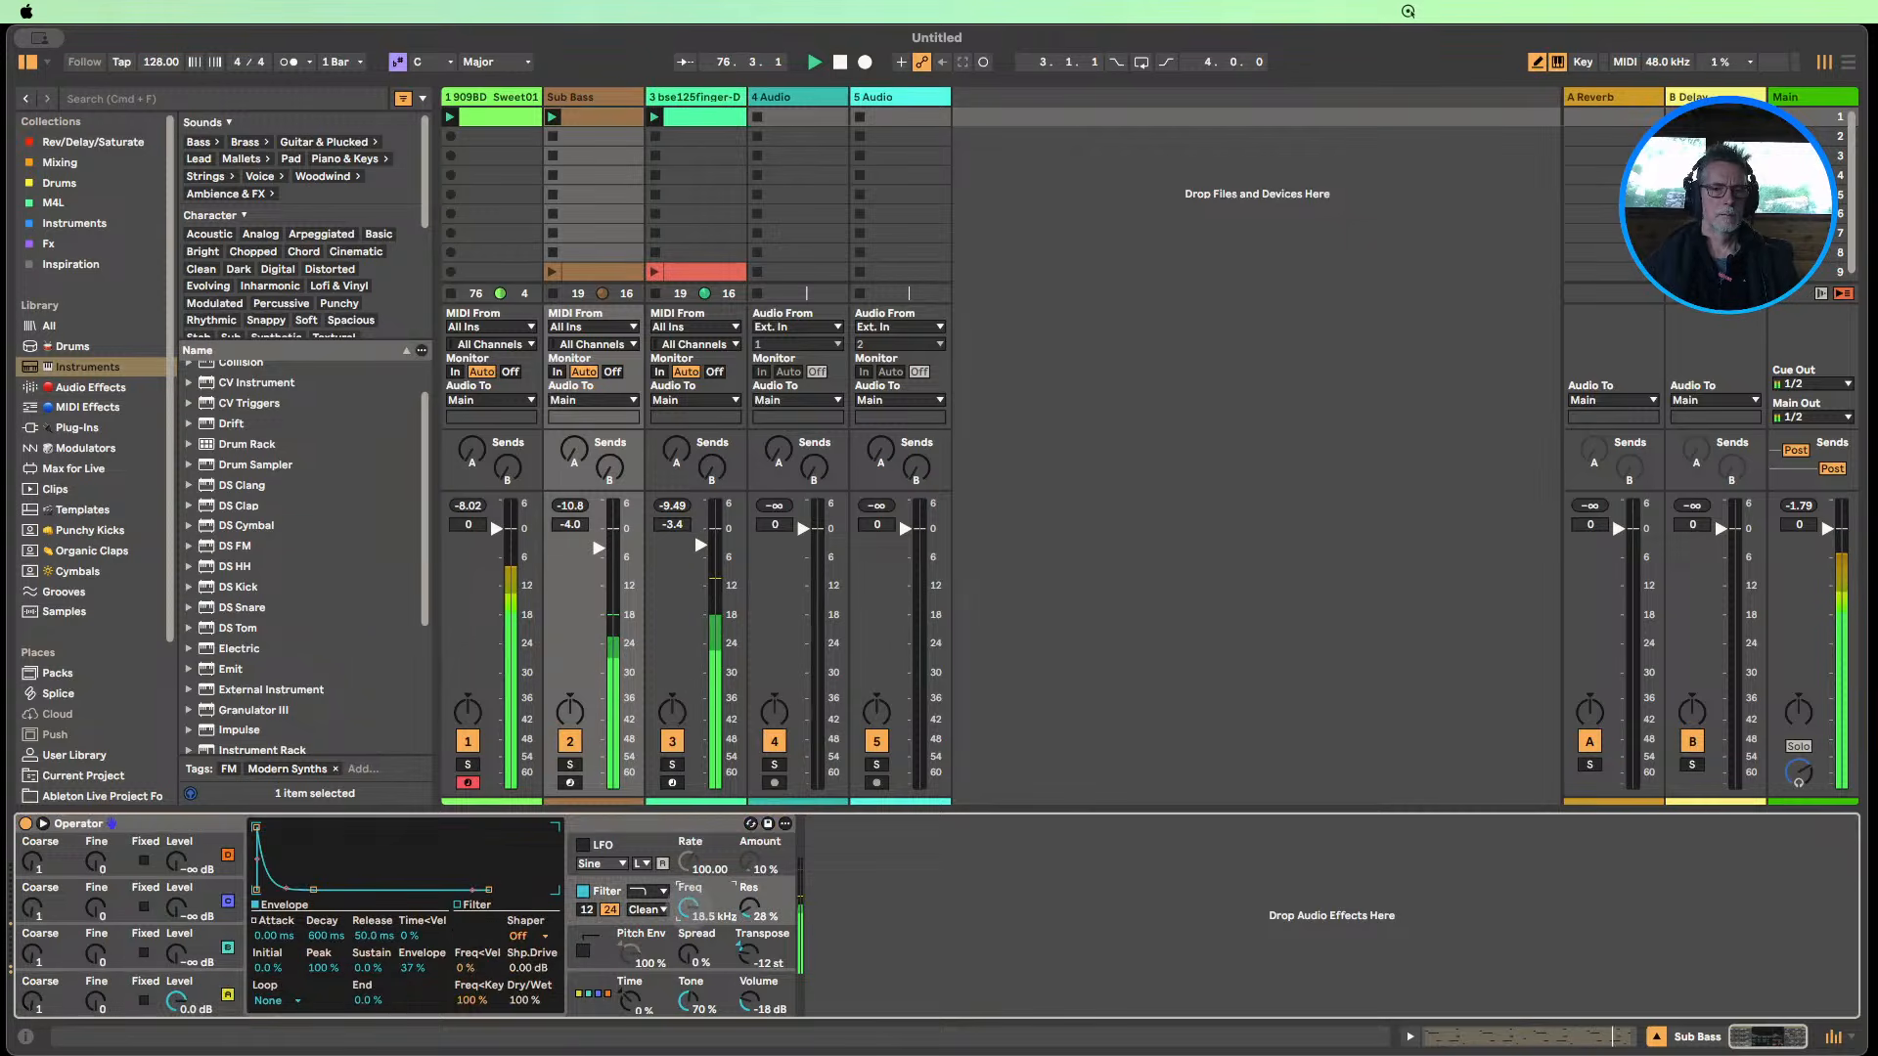
Audition the Hard filter shaper in Operator, settle on Soft with 0 dB drive, and set the filter frequency to 500 Hz.
left_click(523, 936)
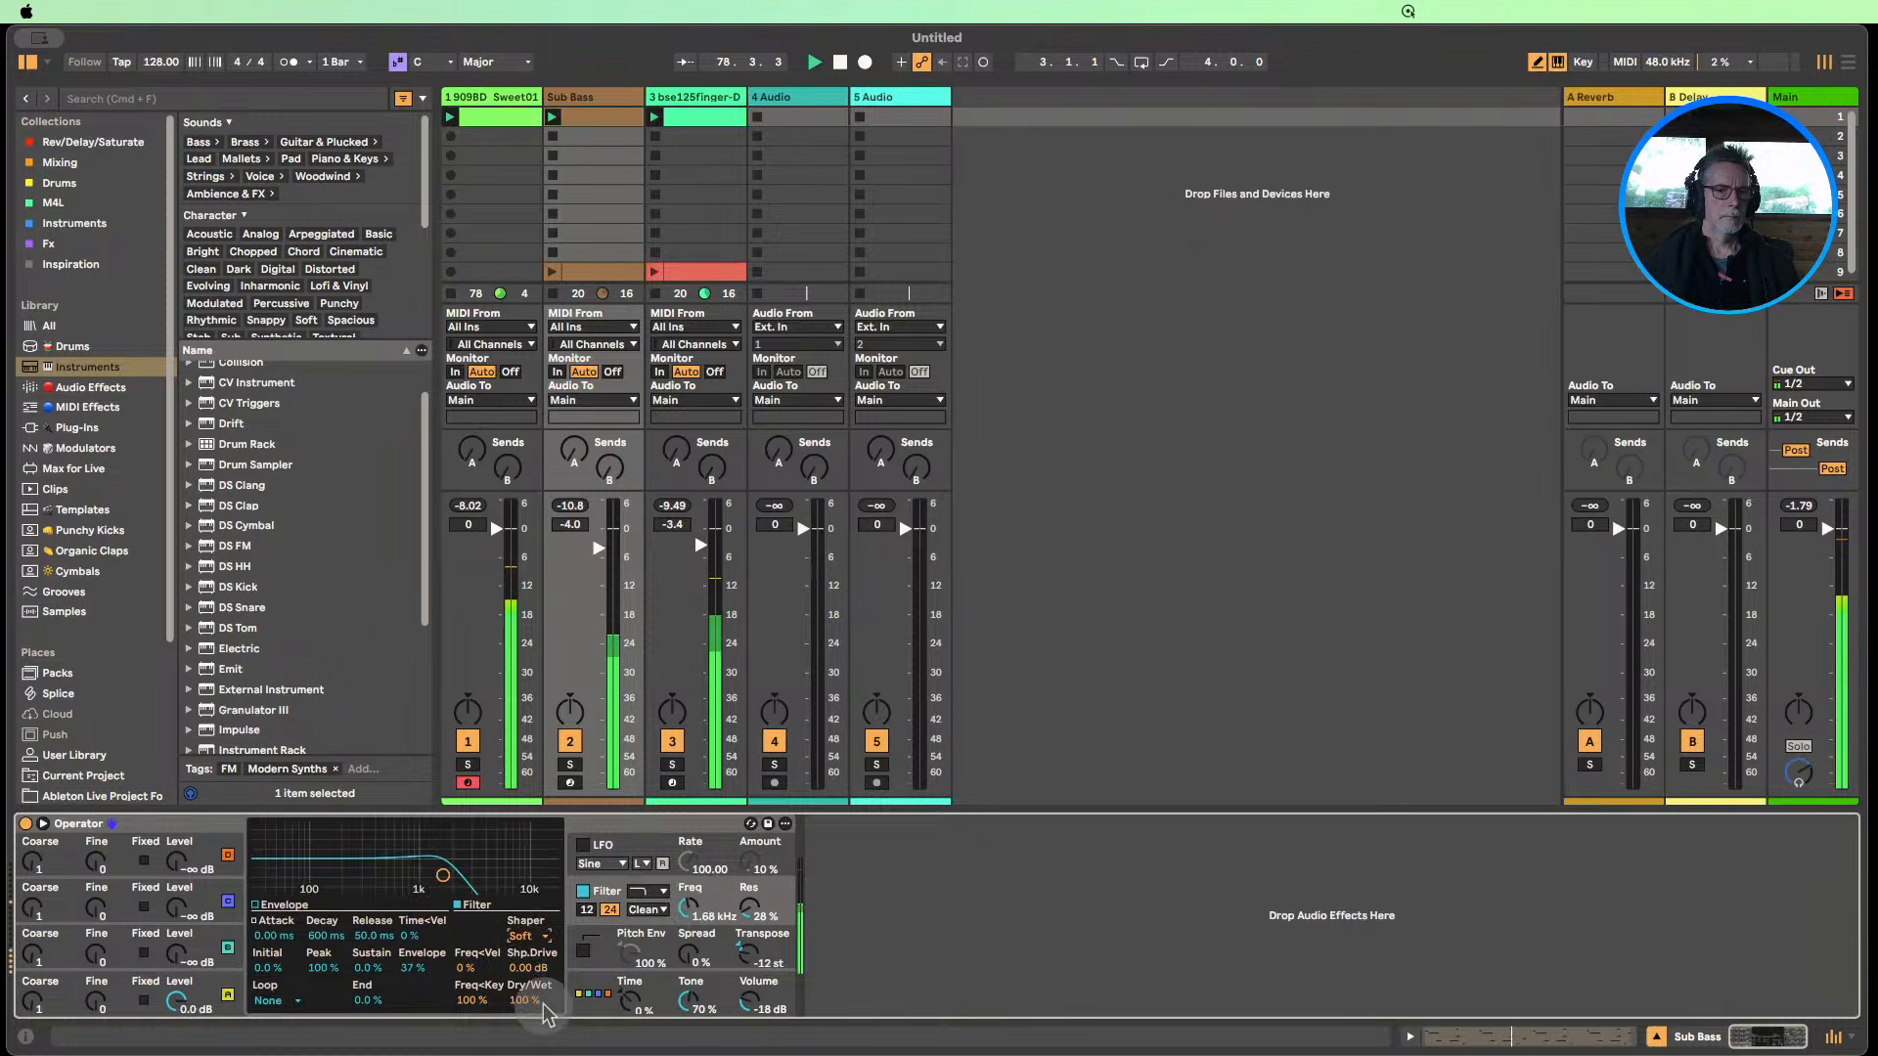
left_click(523, 970)
left_click(523, 936)
left_click(536, 987)
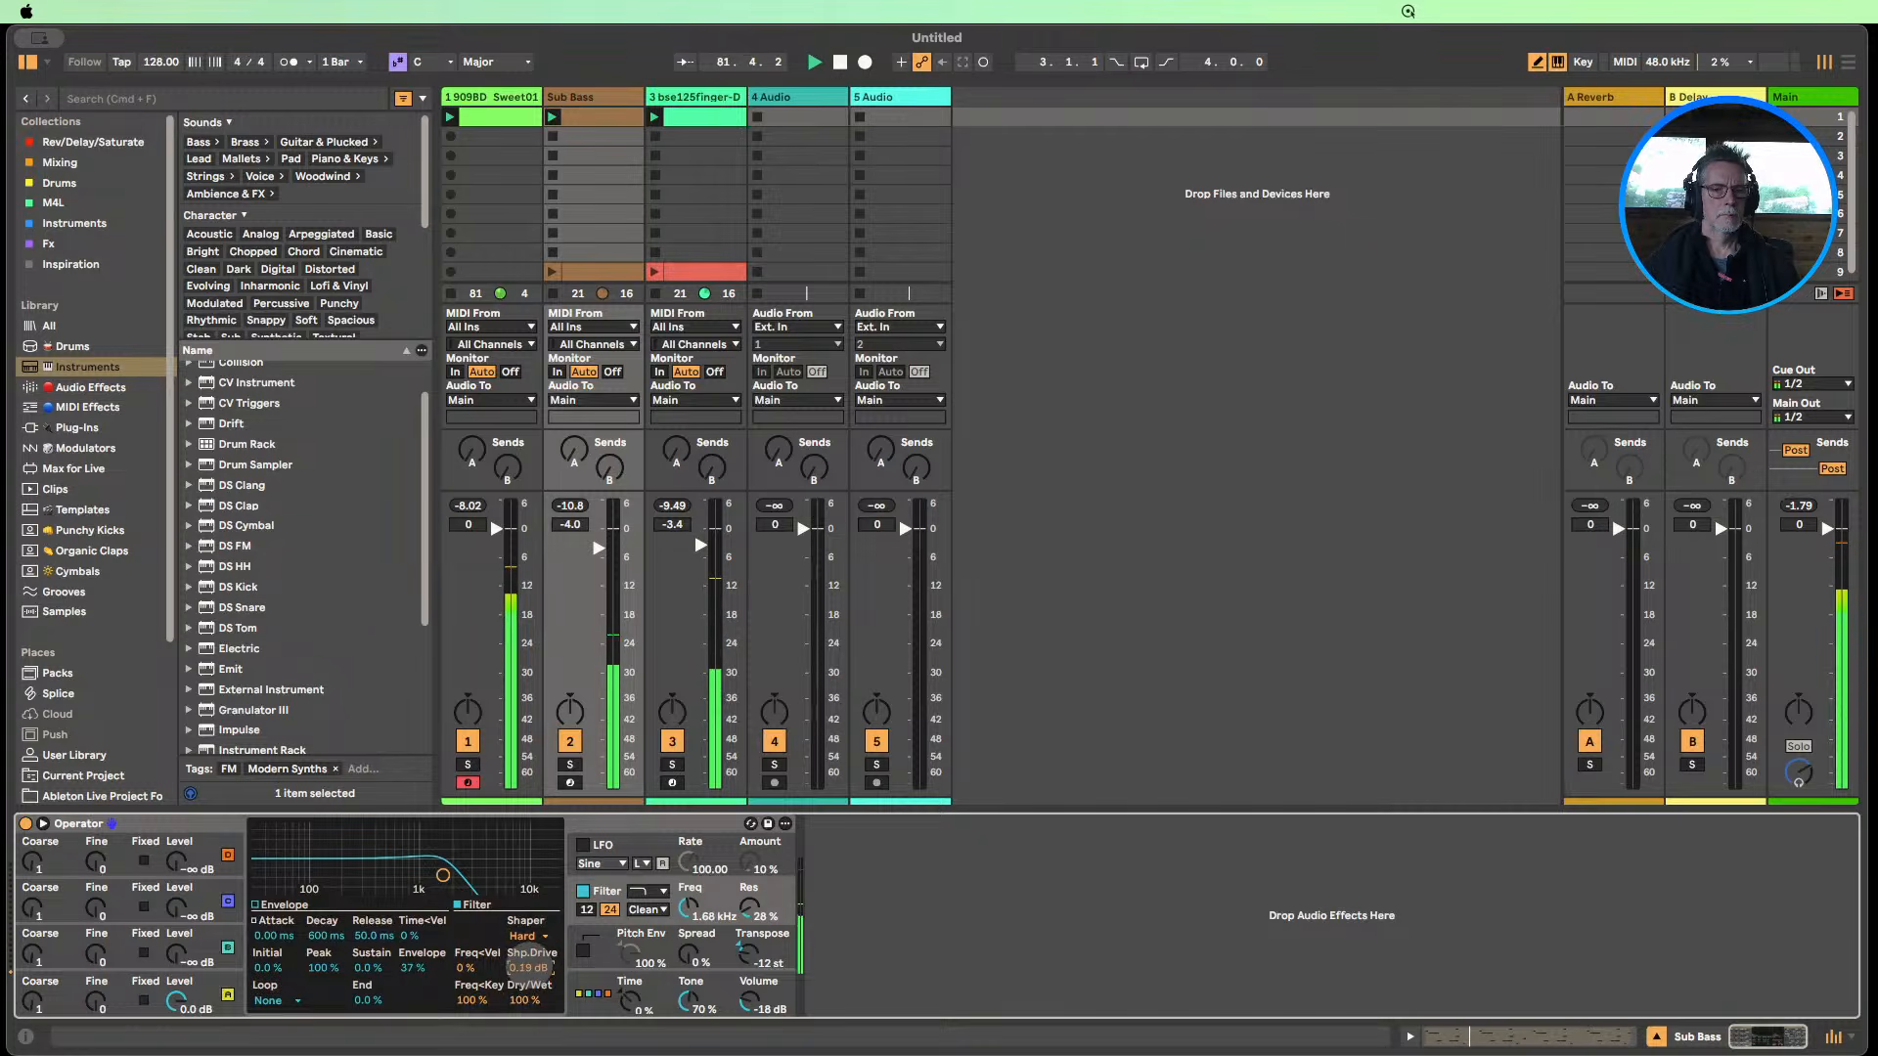
mouse_move(688, 908)
left_mouse_down()
mouse_move(689, 951)
mouse_move(689, 890)
left_mouse_up()
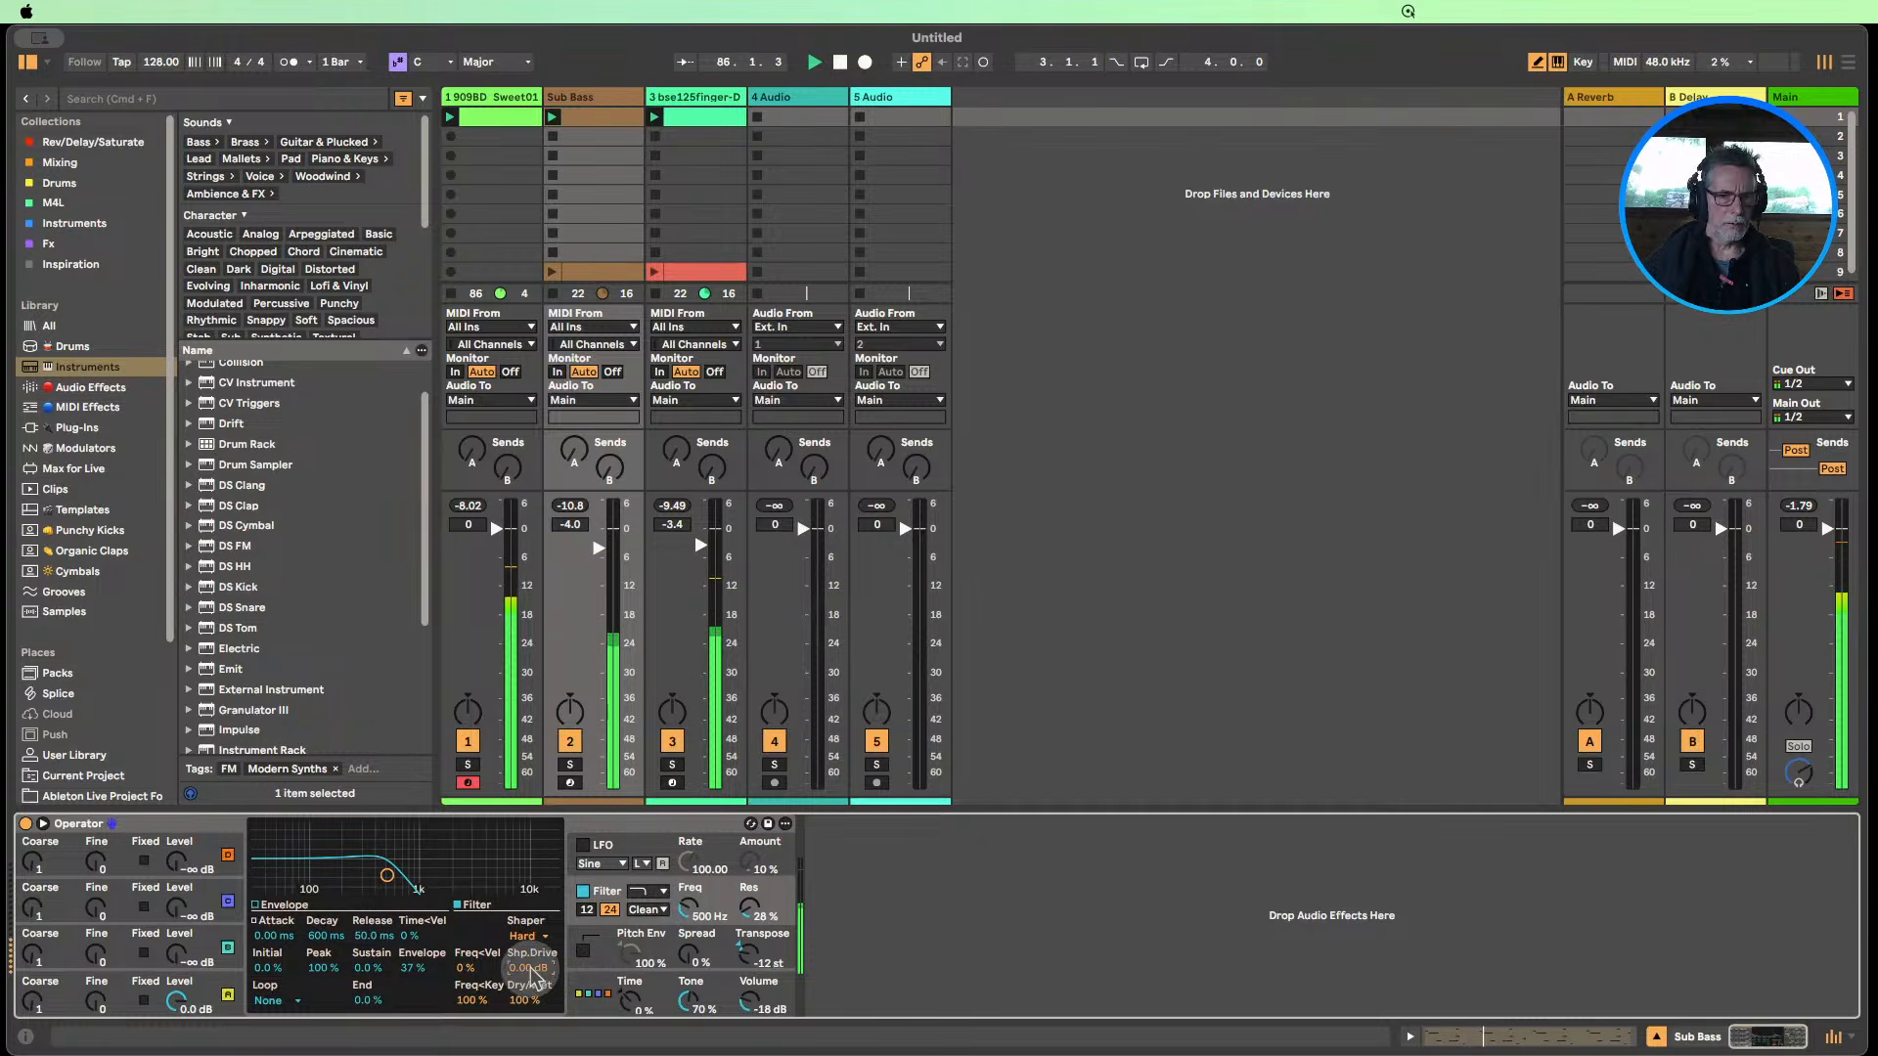
left_click(523, 936)
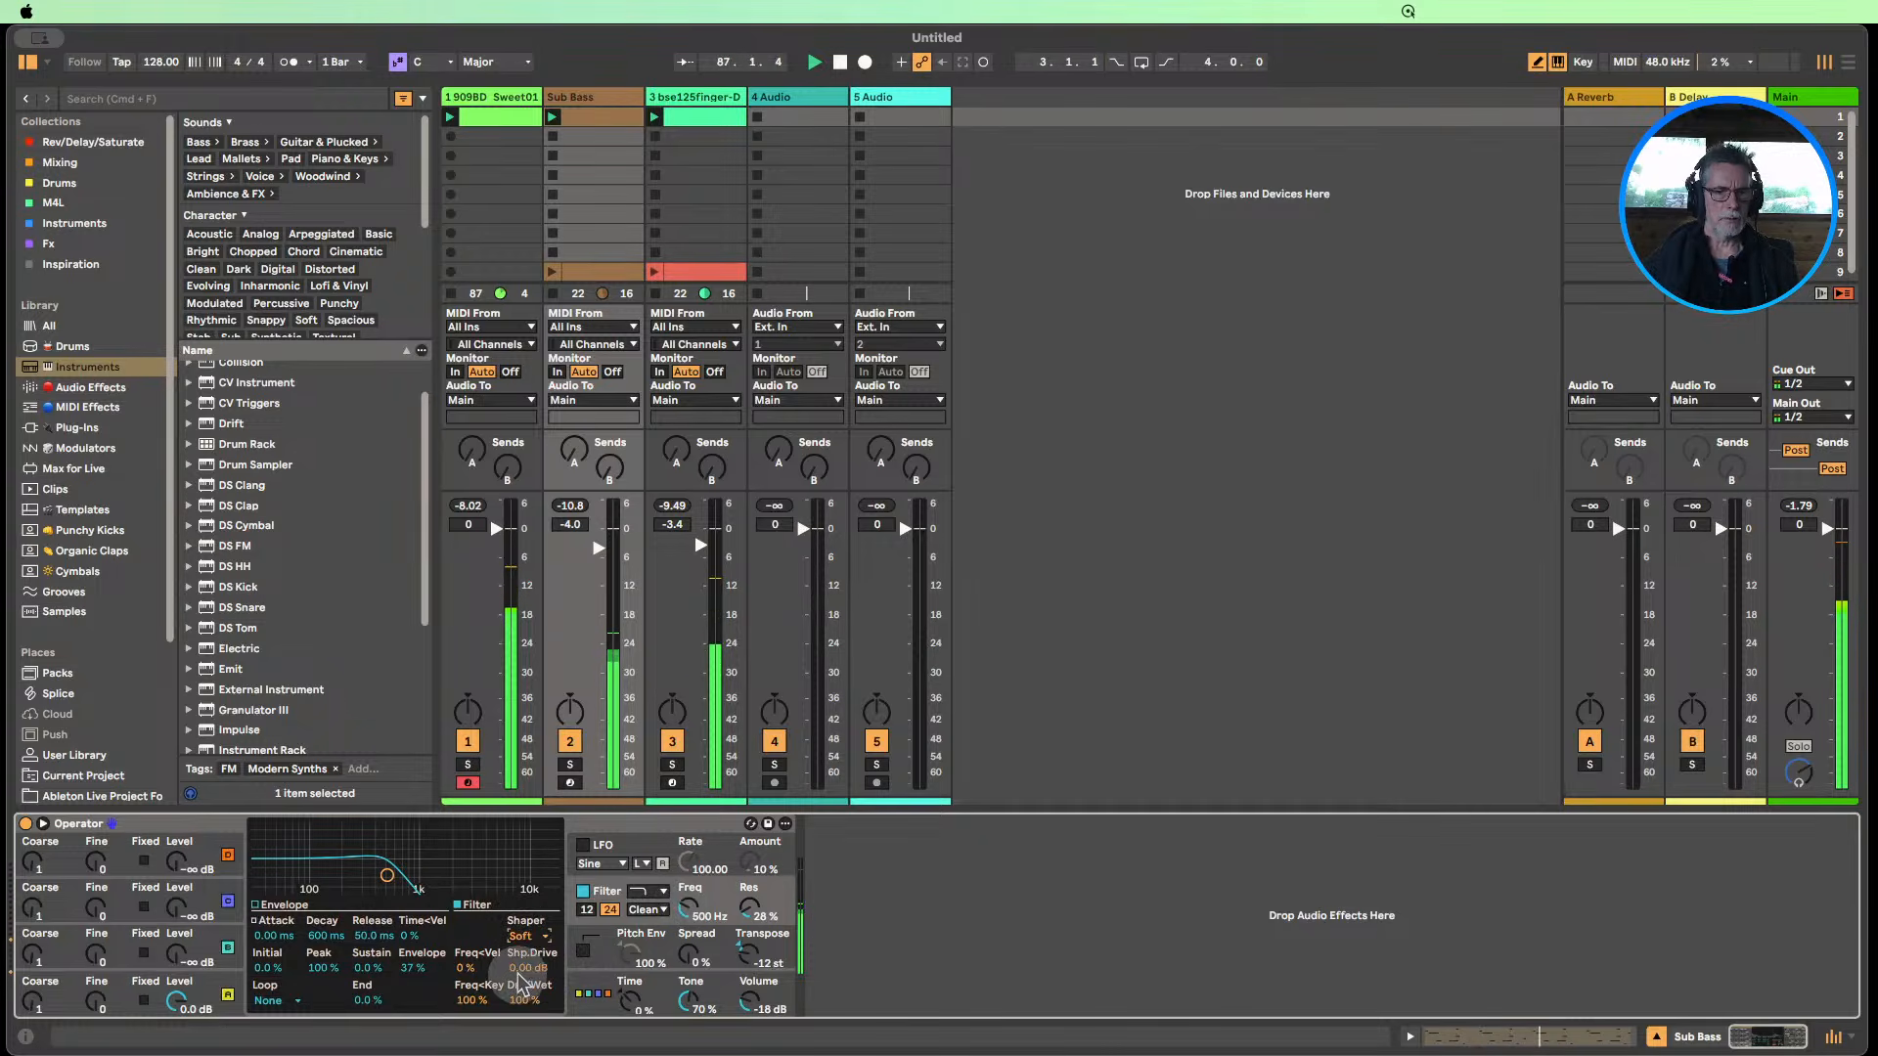
Set Operator's oscillator A to 8% feedback and the Sin 8 waveform.
left_click(203, 1005)
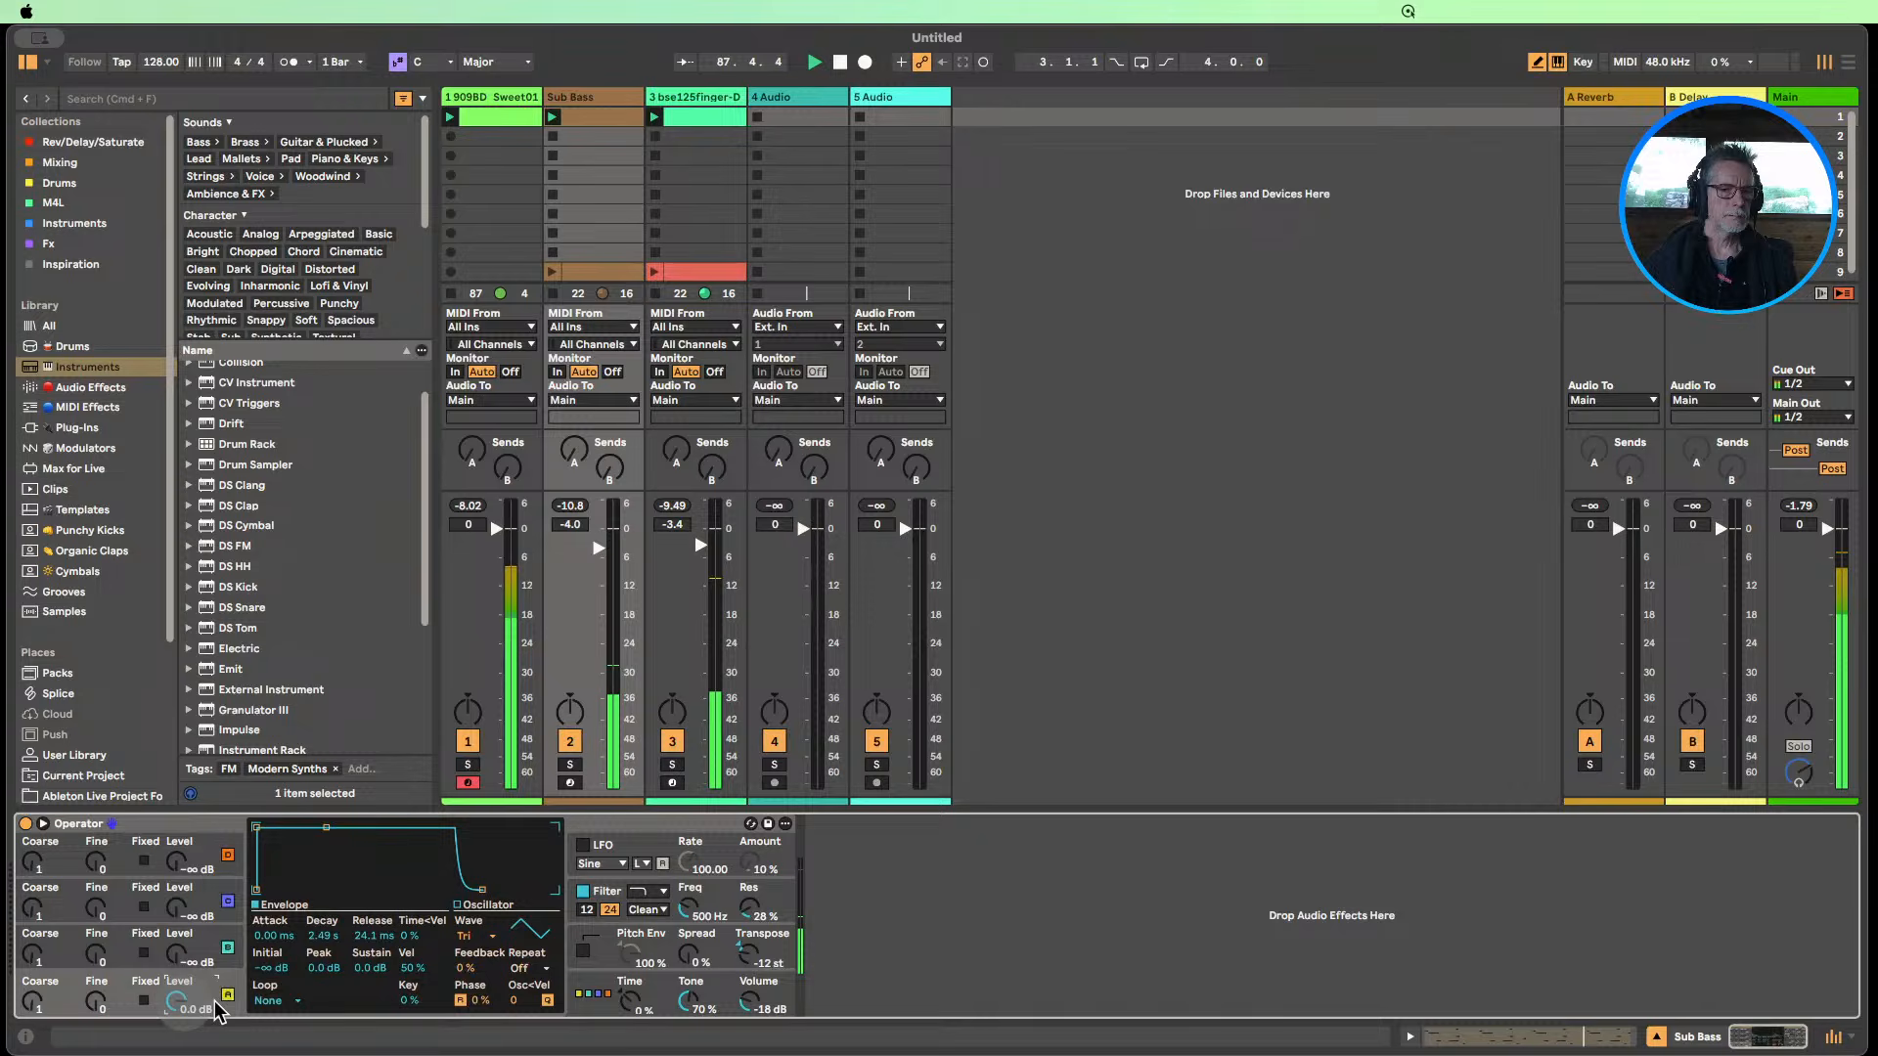
left_click(464, 967)
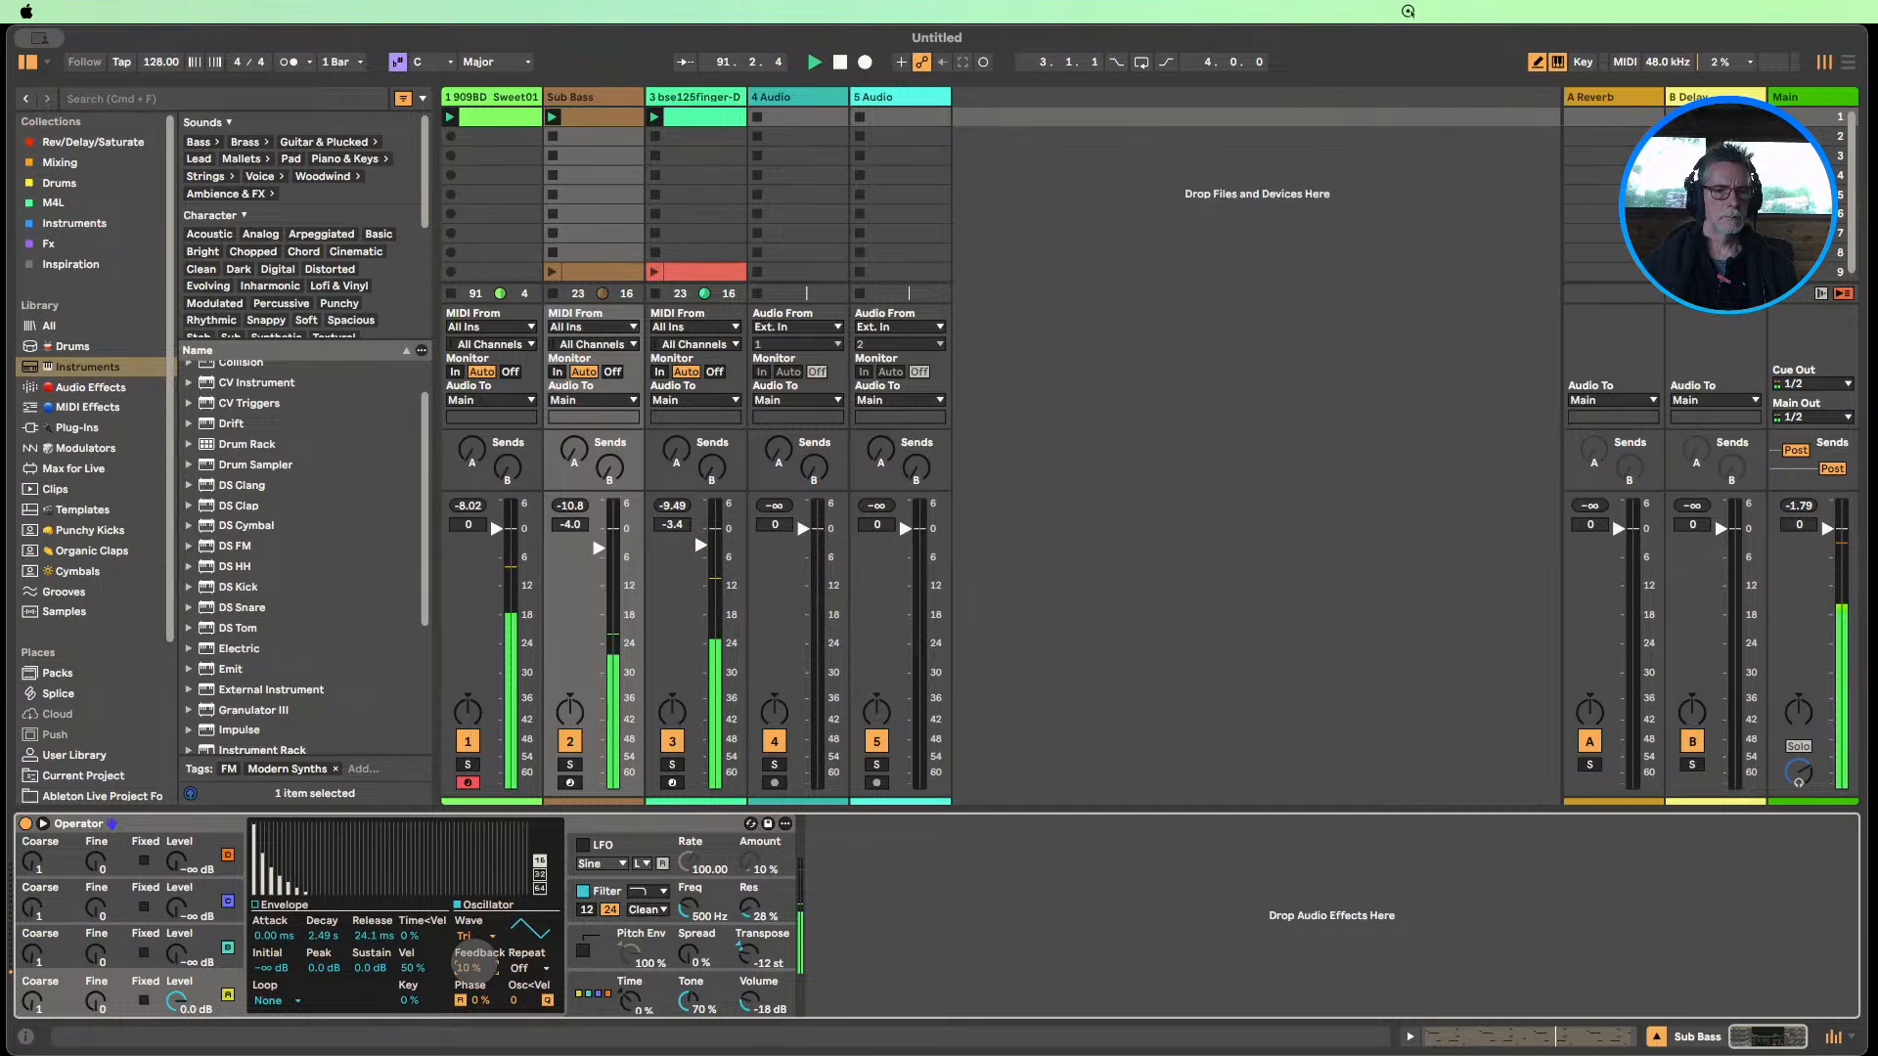
left_click(688, 993)
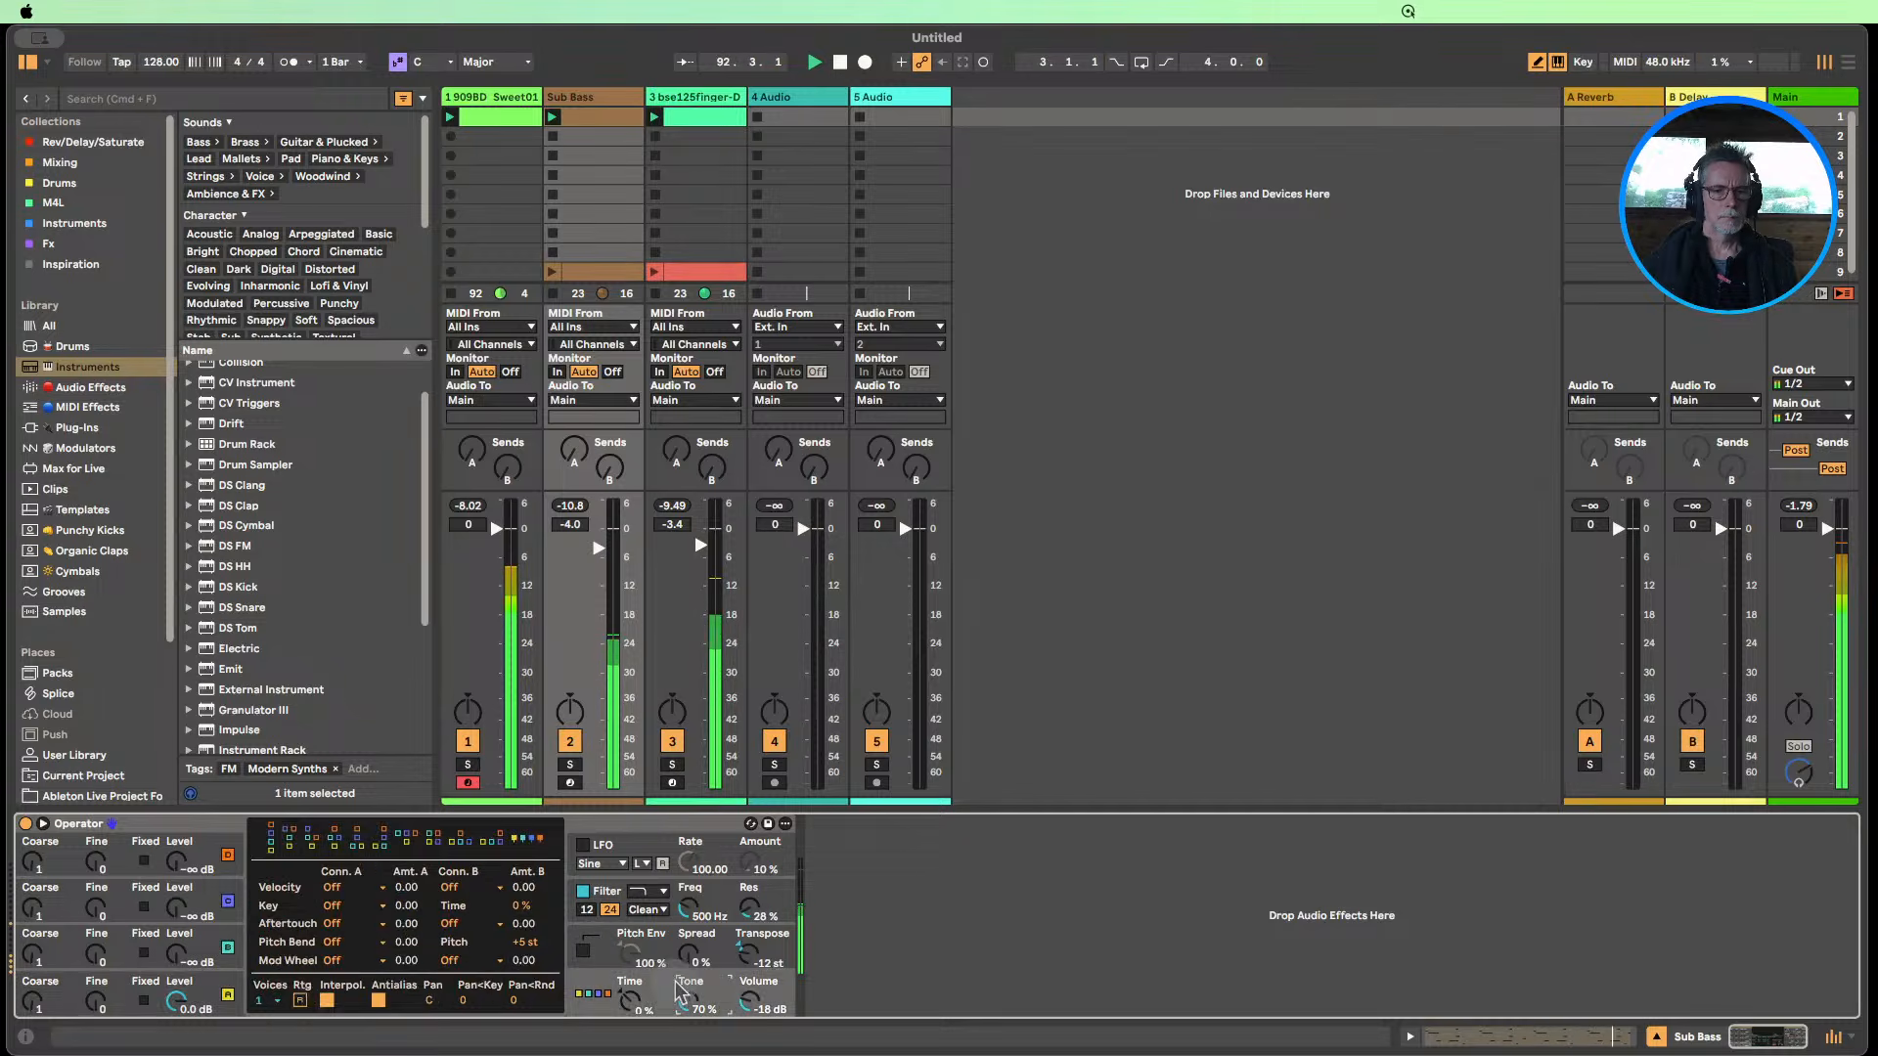
left_click(202, 998)
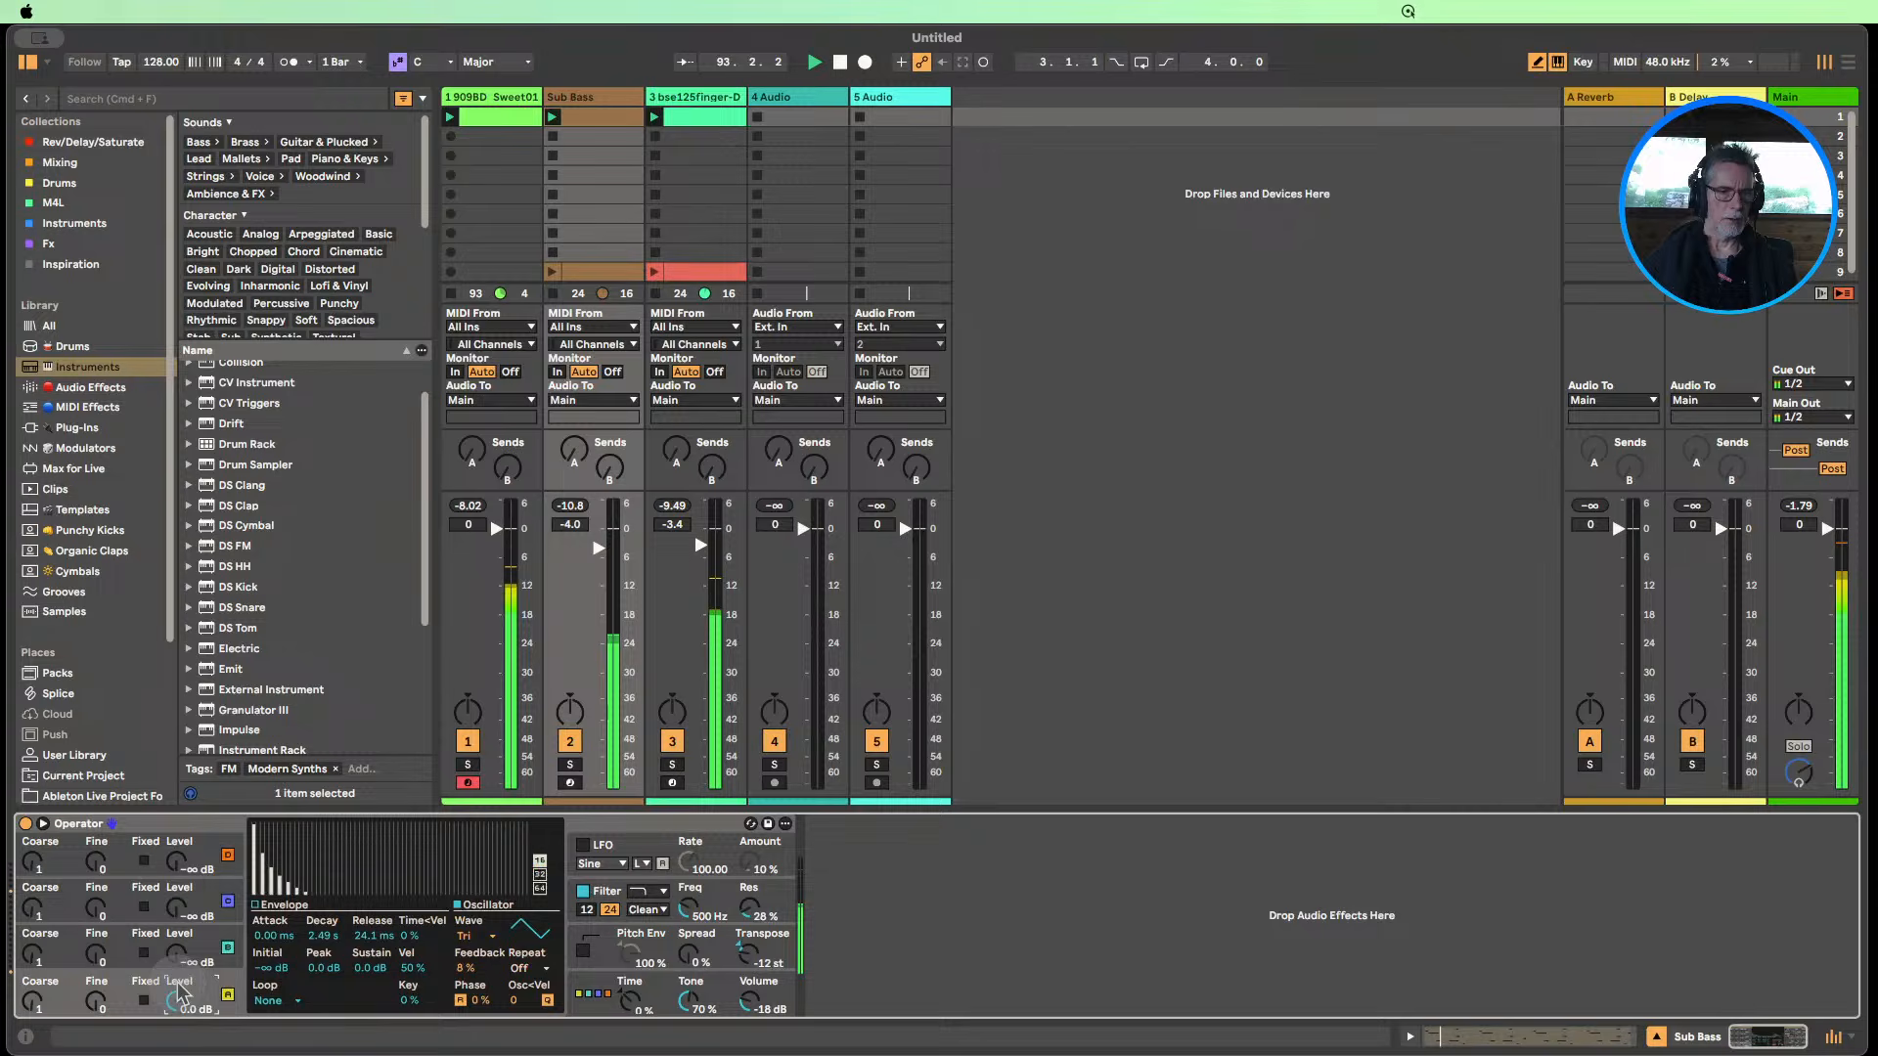
left_click(474, 936)
left_click(483, 594)
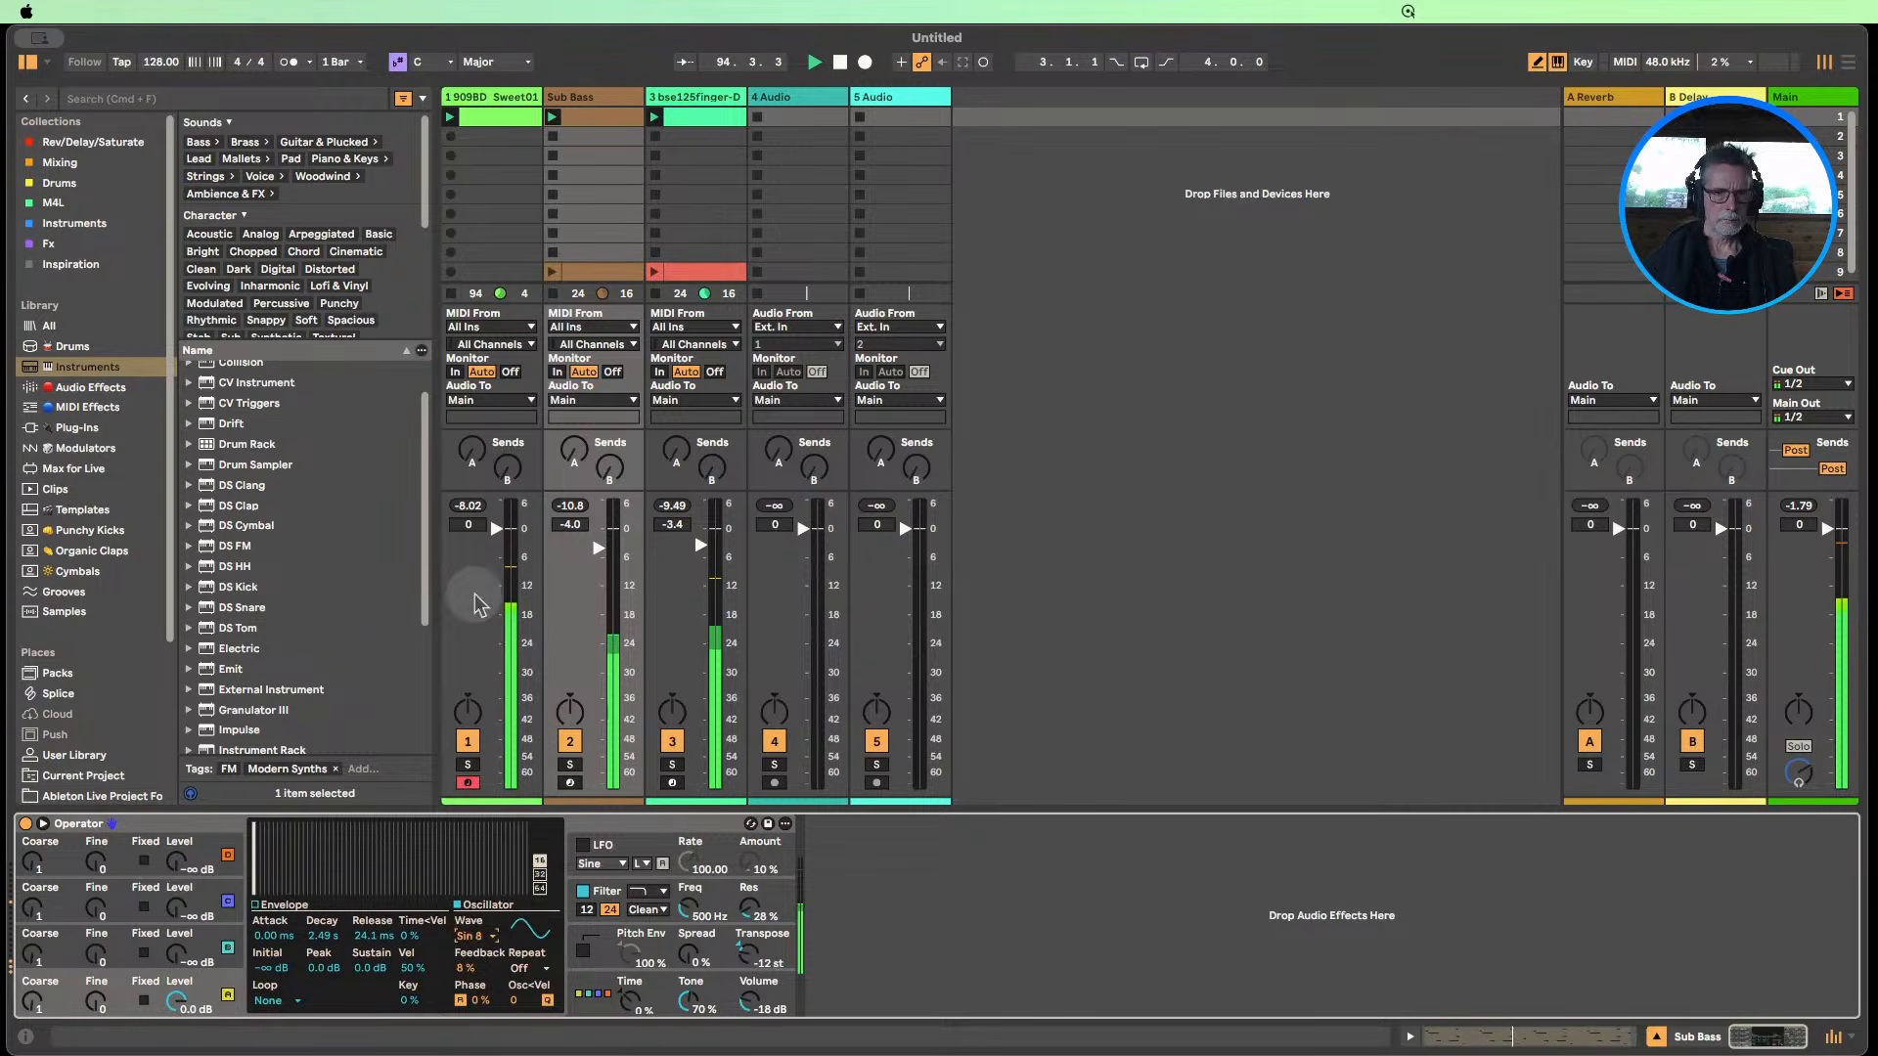
Set Operator's filter frequency to 298 Hz and, comparing with the kick temporarily muted, the Sub Bass volume to -4.5 dB.
left_click_drag(691, 907, 691, 810)
left_click_drag(691, 907, 691, 948)
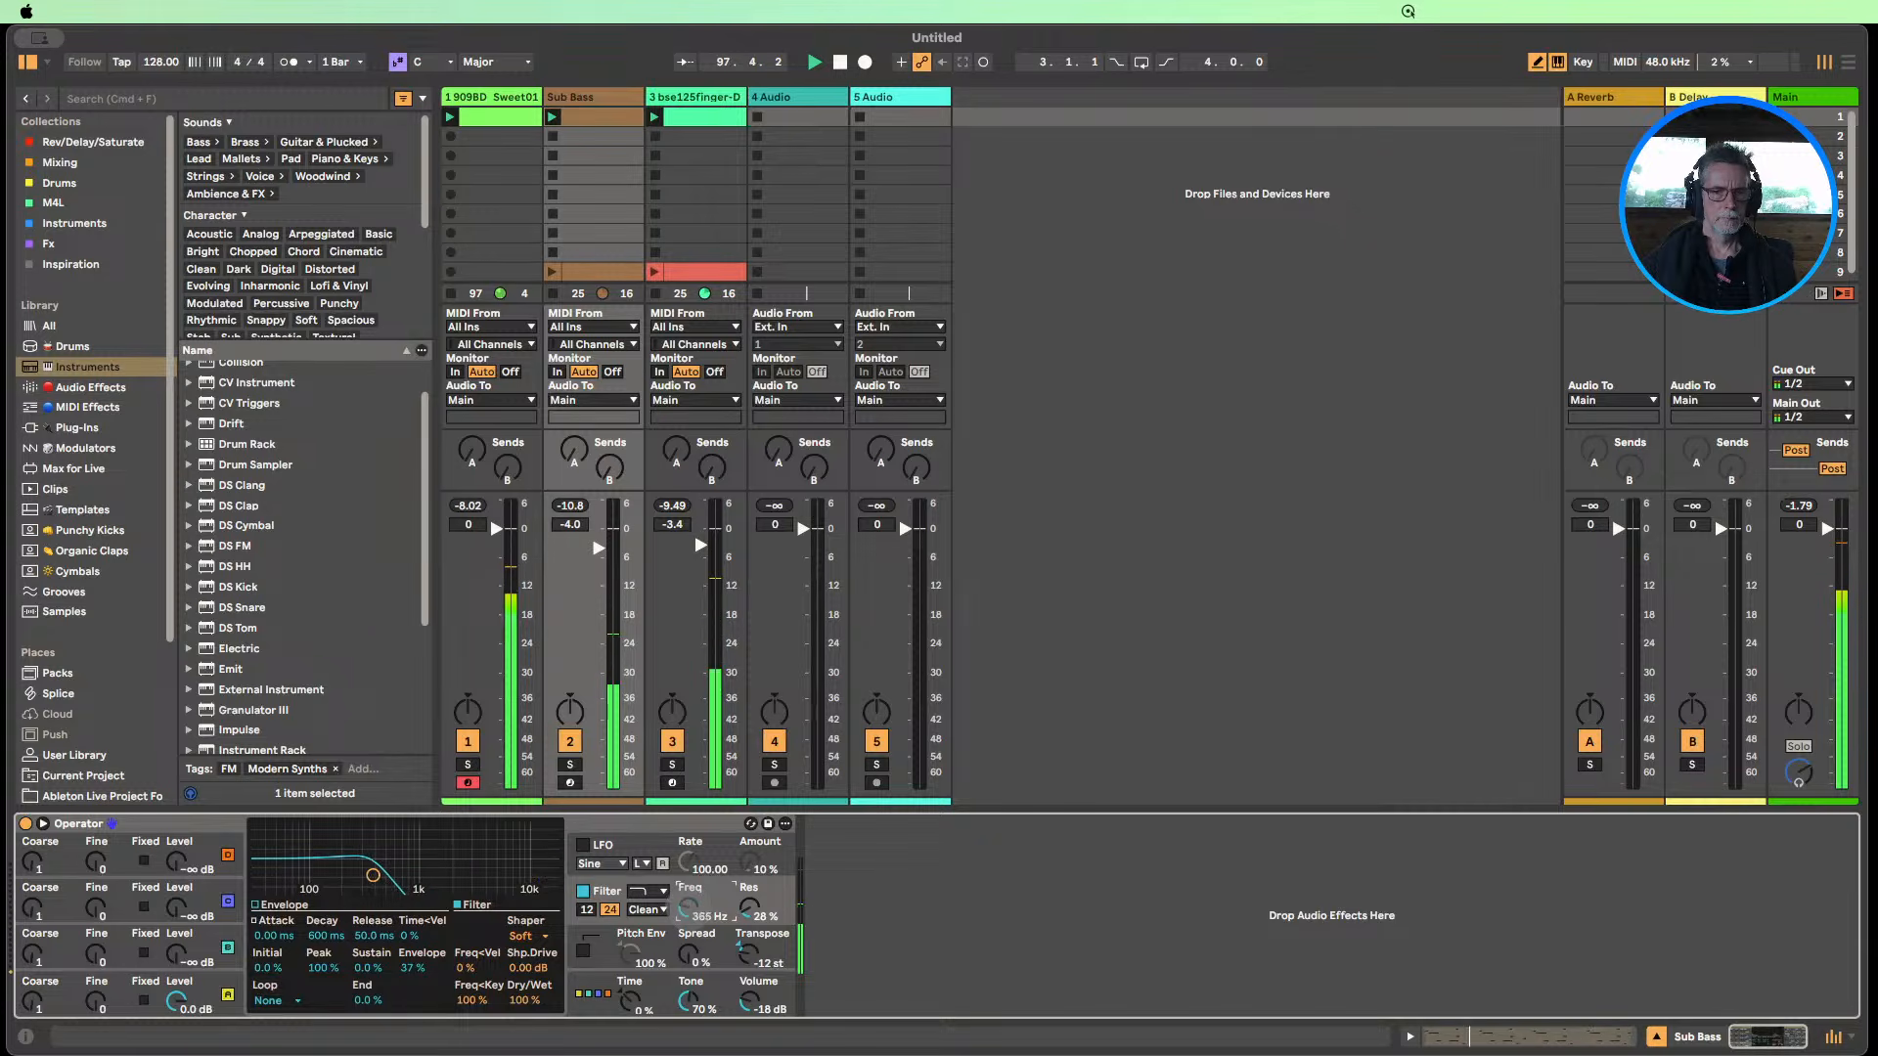
left_click(467, 741)
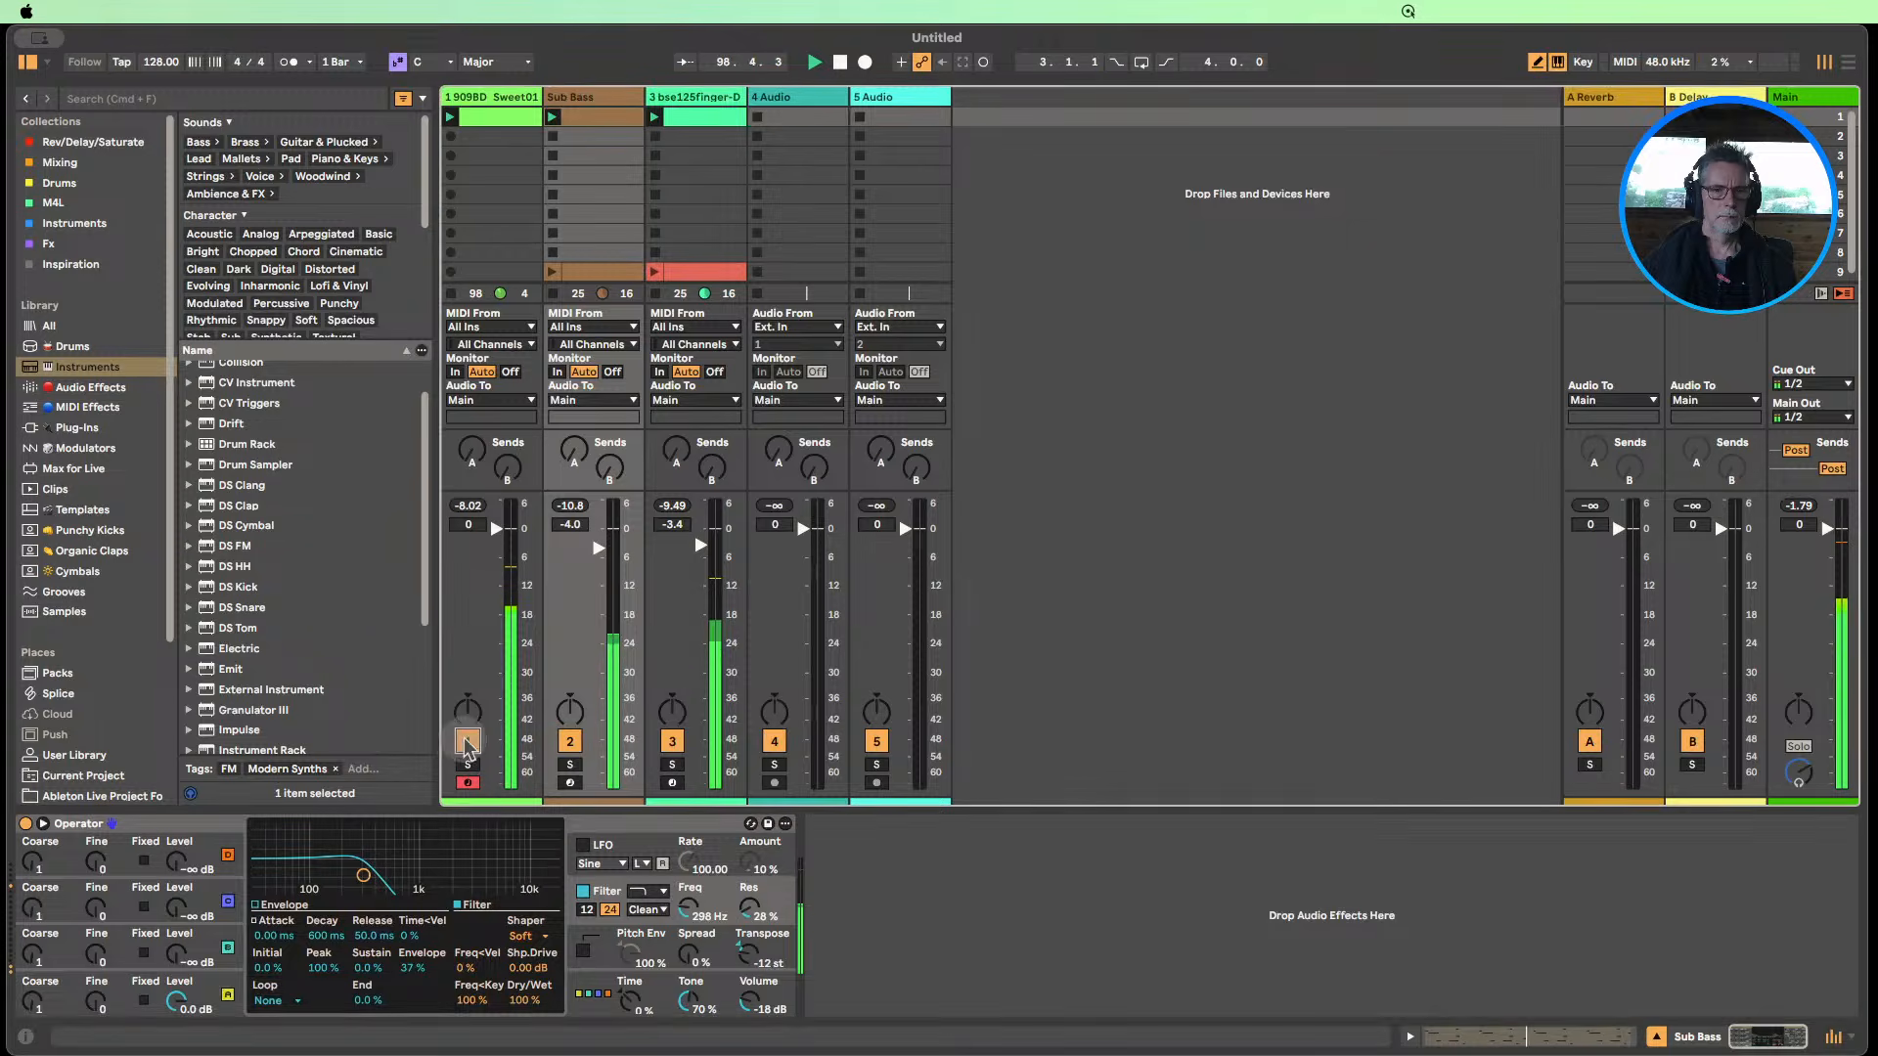
left_click(571, 741)
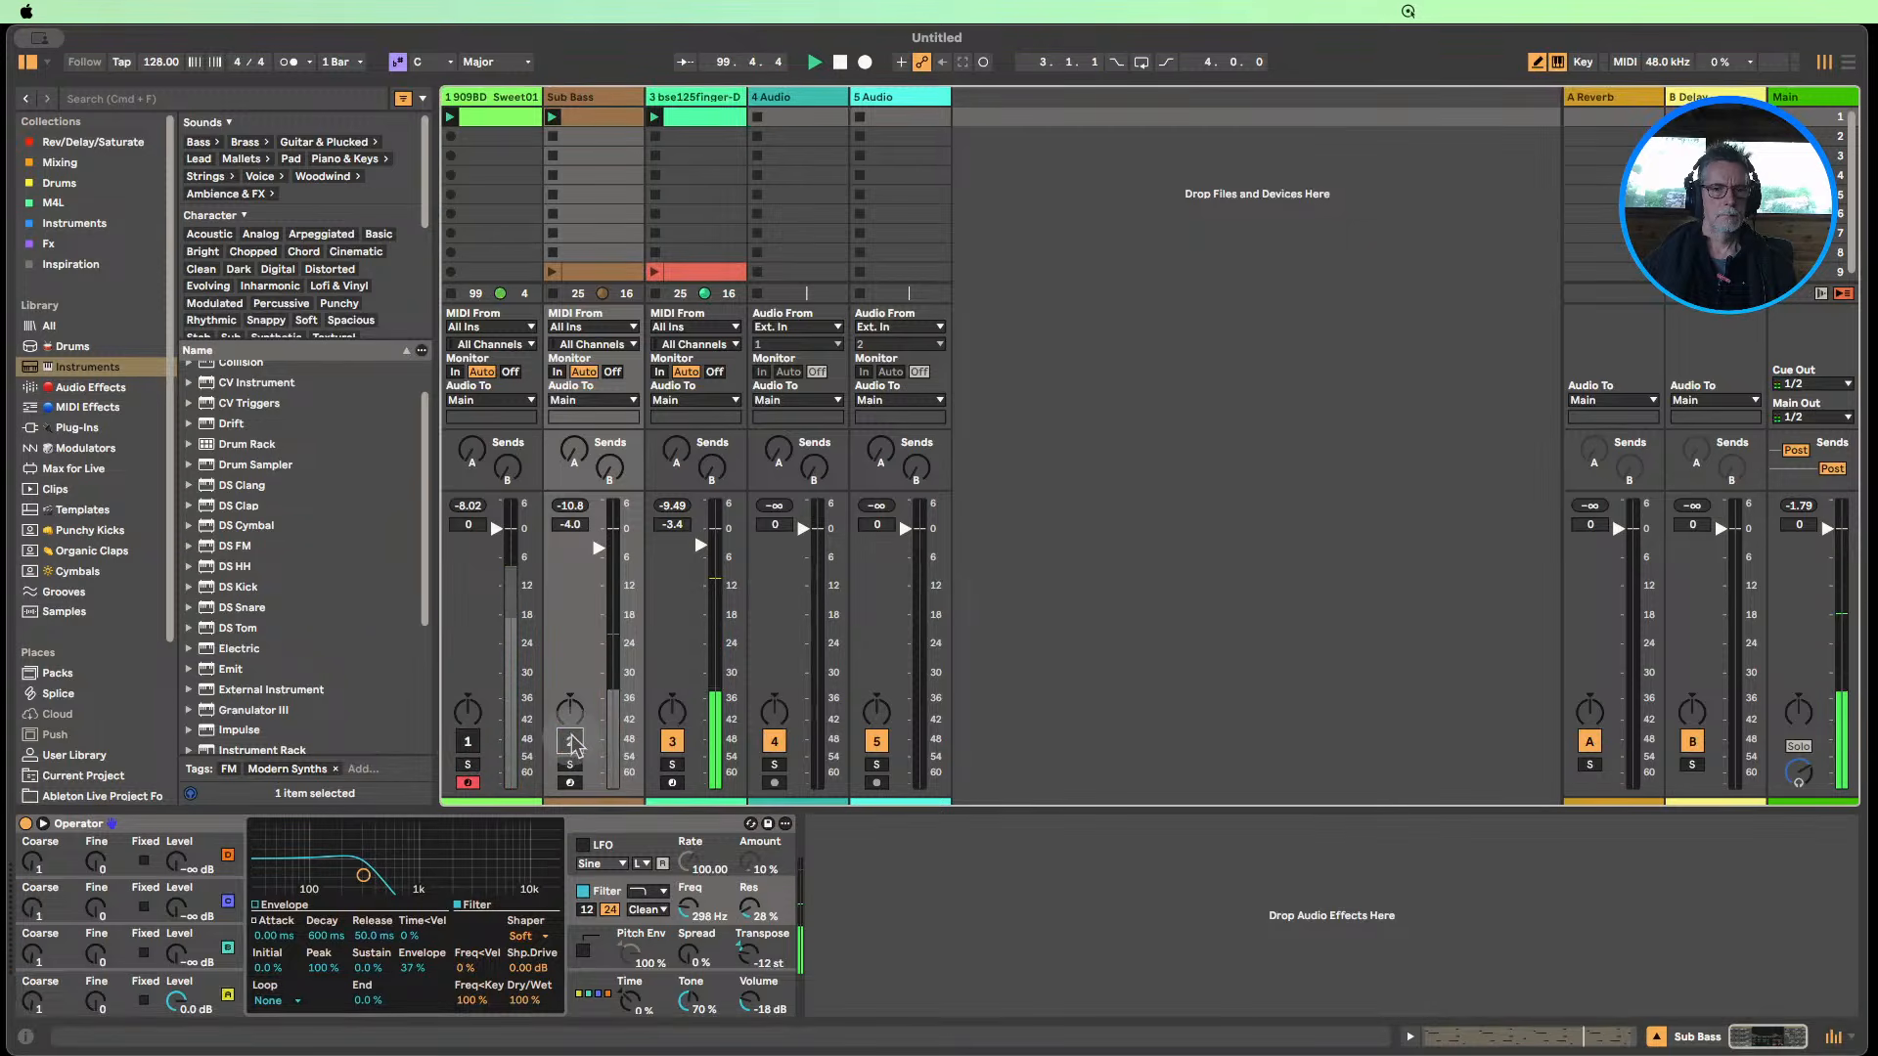
left_click(571, 741)
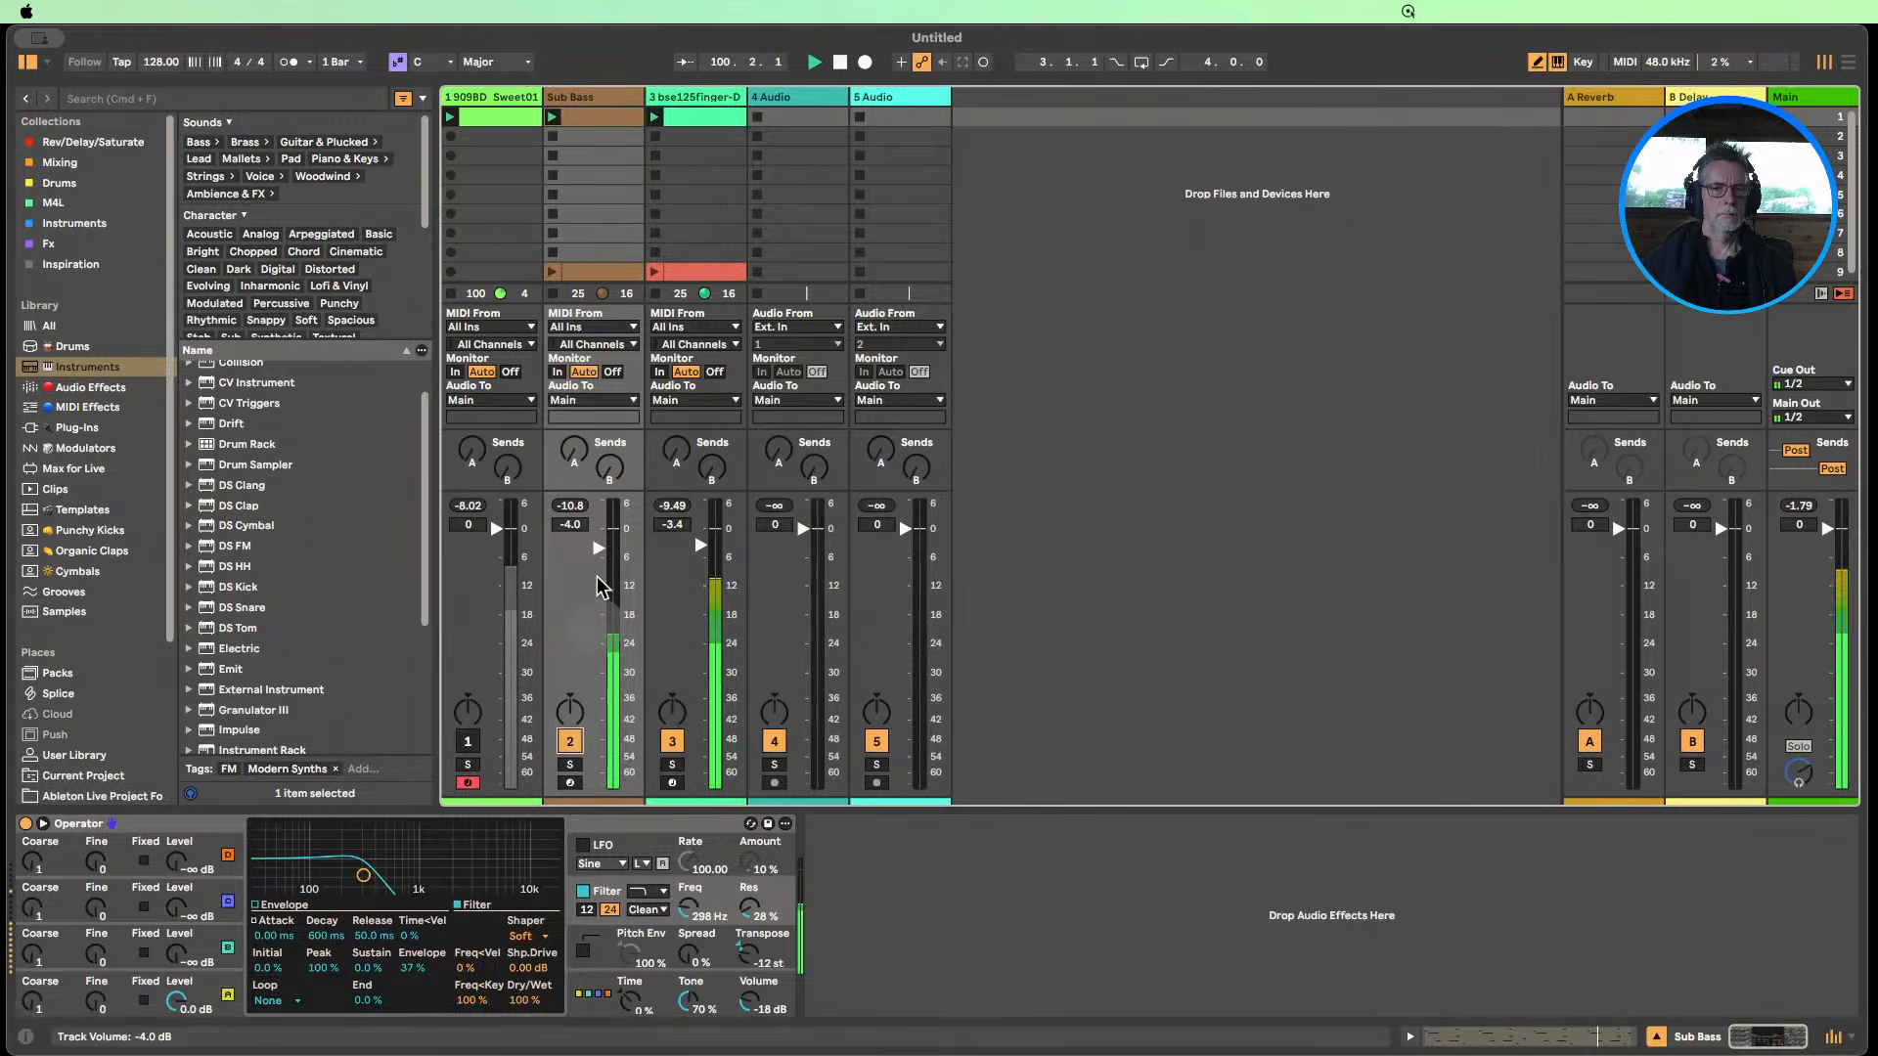
left_click(467, 742)
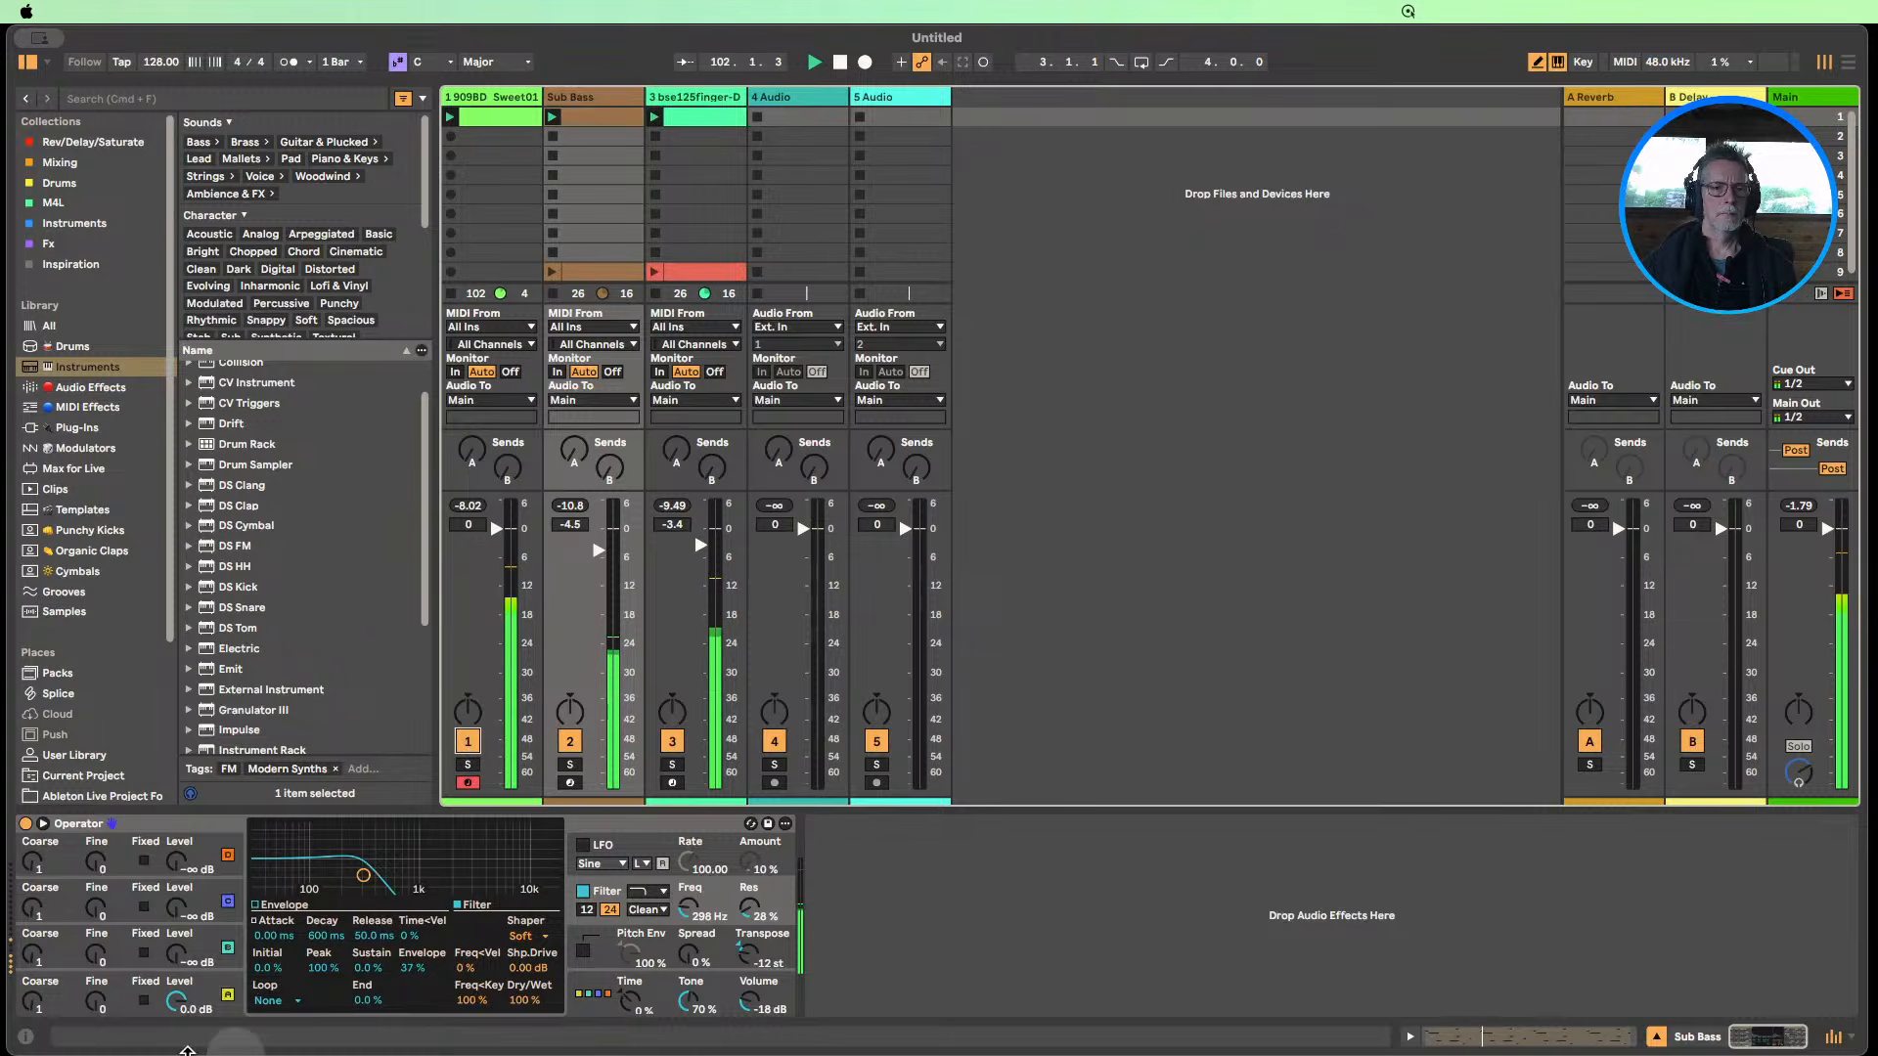
Set oscillator A's coarse tuning to 0.5 and Operator's transpose to -7 st.
left_click(142, 979)
left_click_drag(33, 1002, 33, 1014)
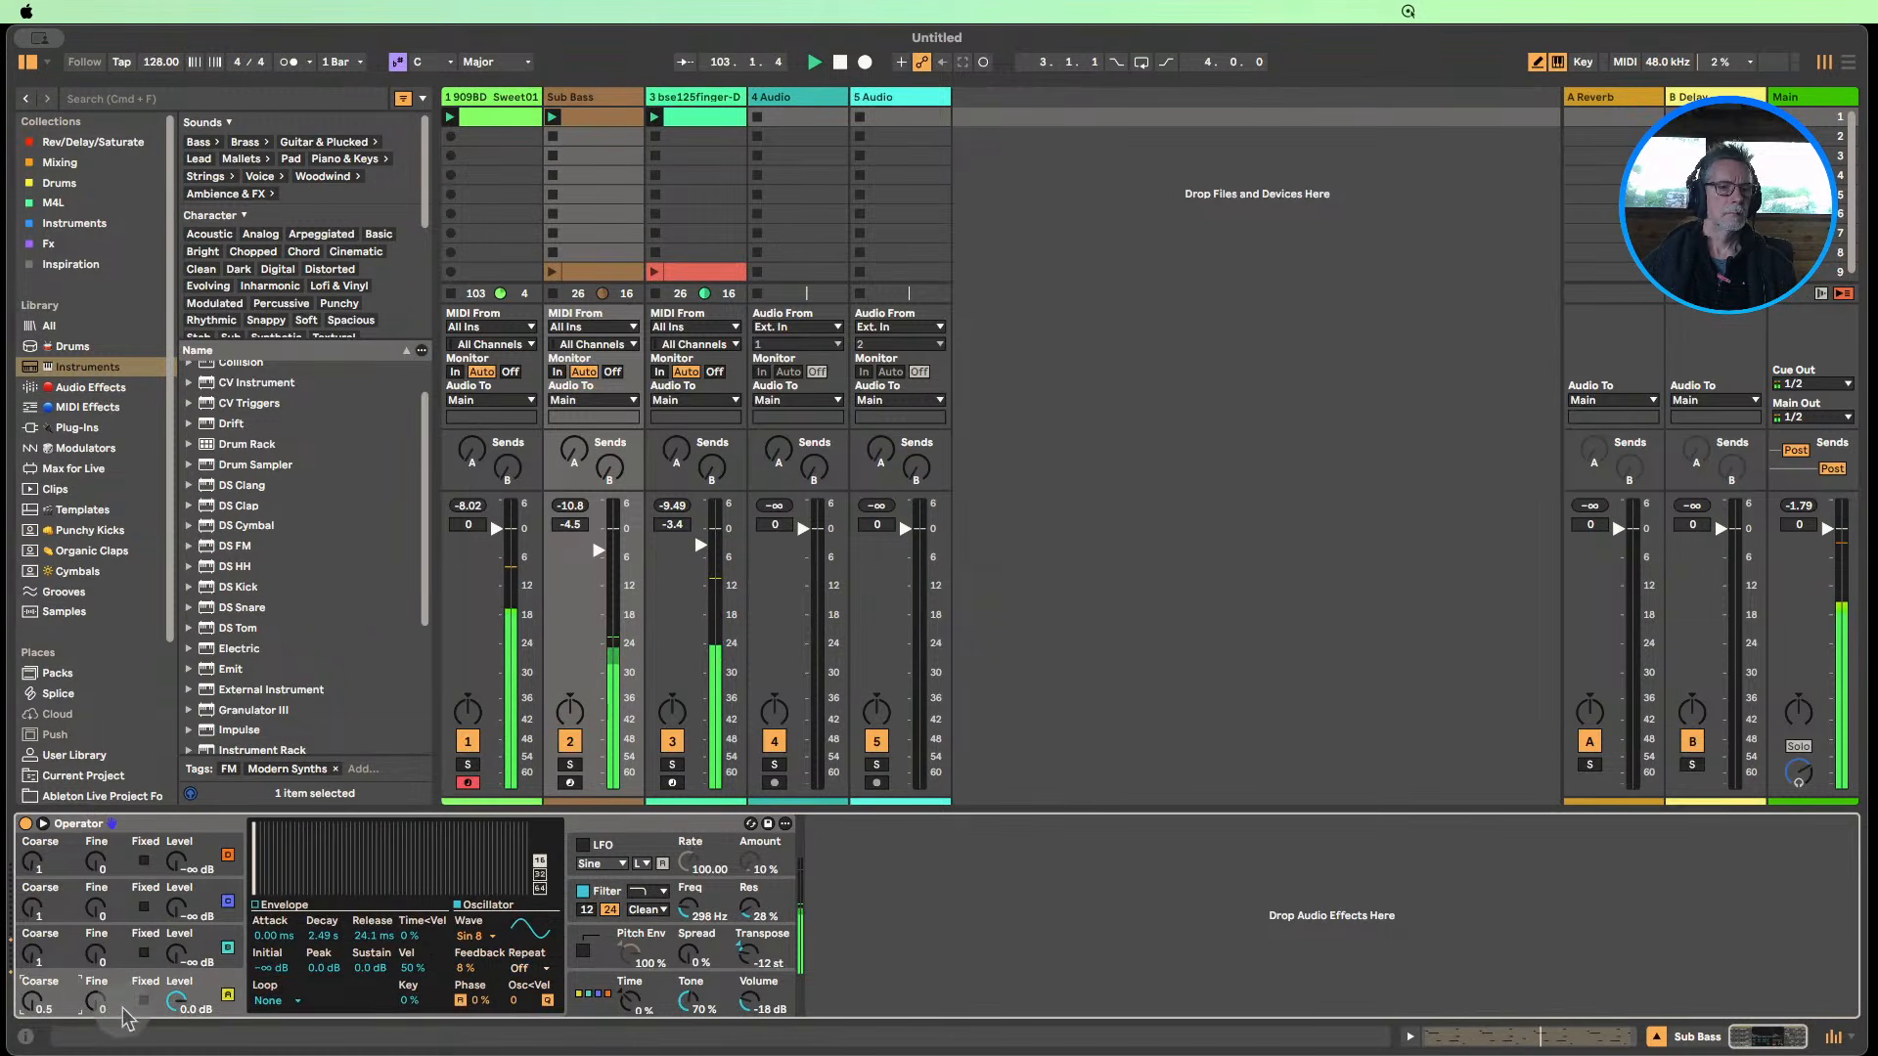
double_click(749, 955)
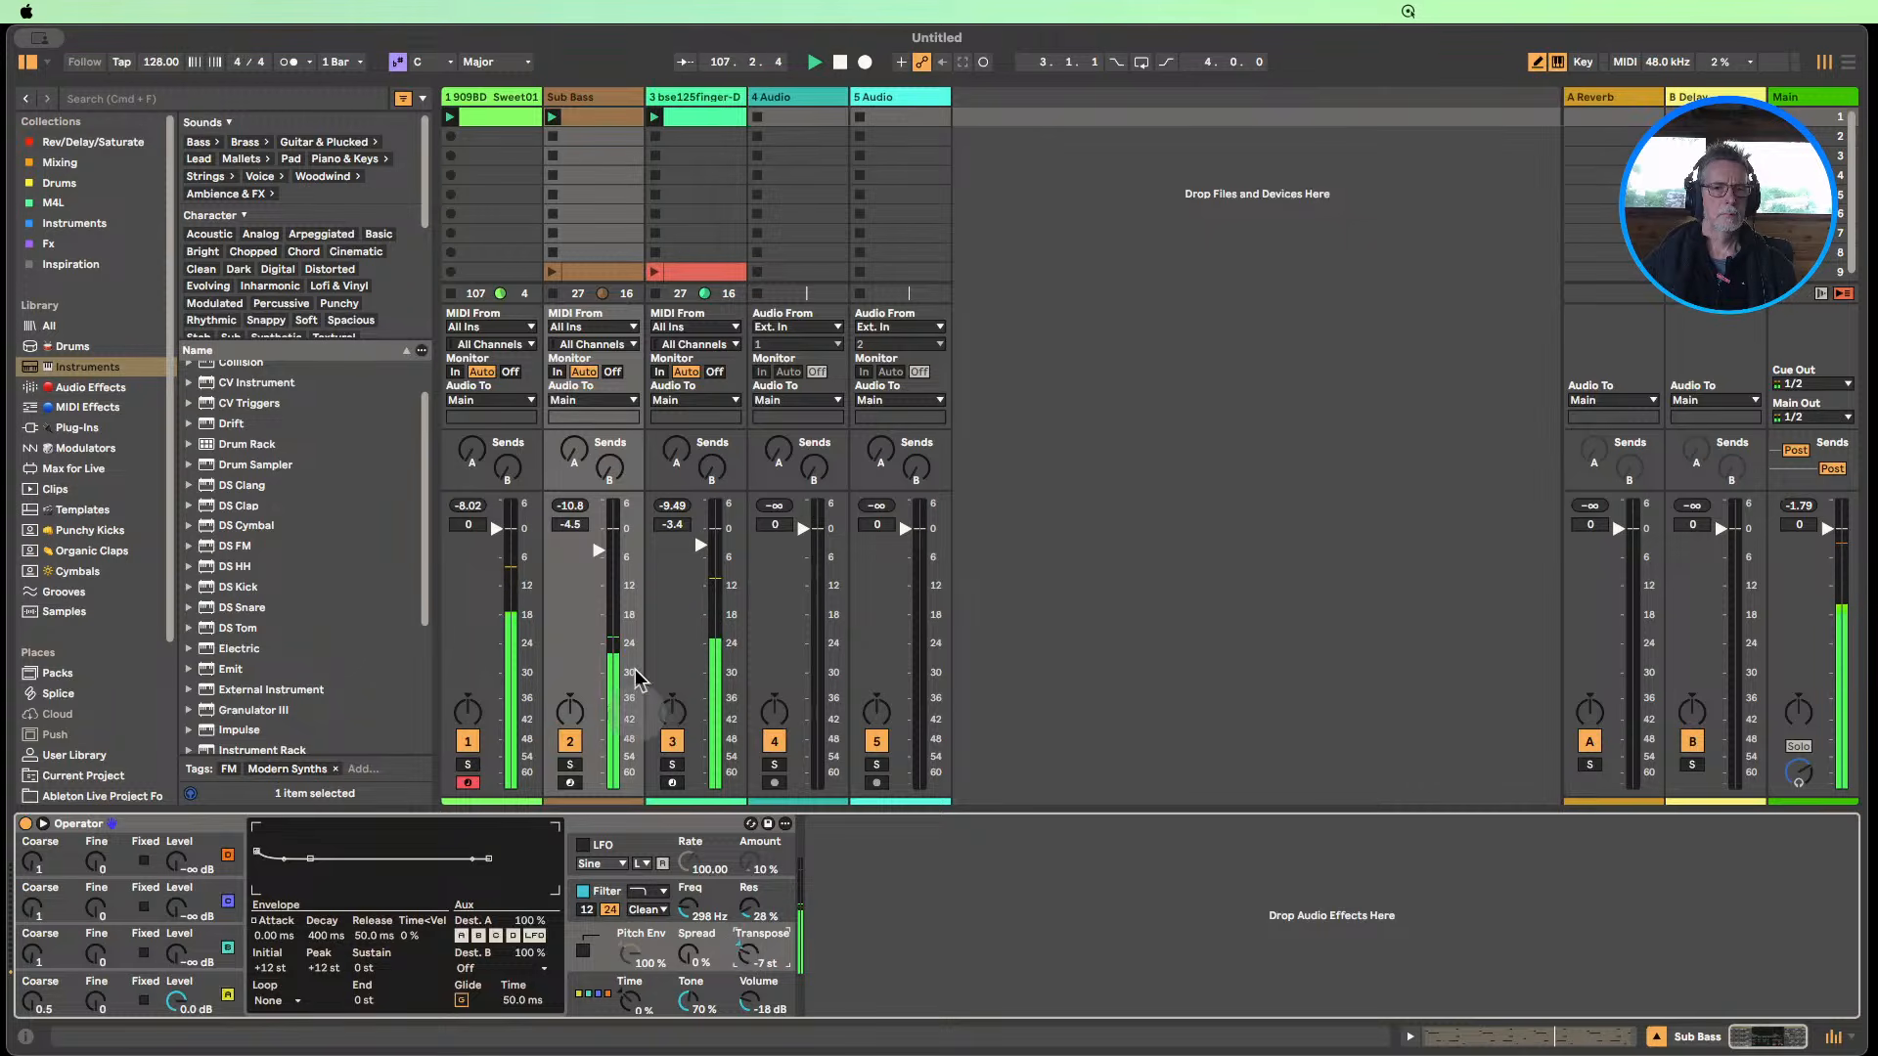
Mute the kick and finger bass, set the Sub Bass volume to -3.0 dB, and unmute both tracks.
left_click(671, 742)
left_click(468, 742)
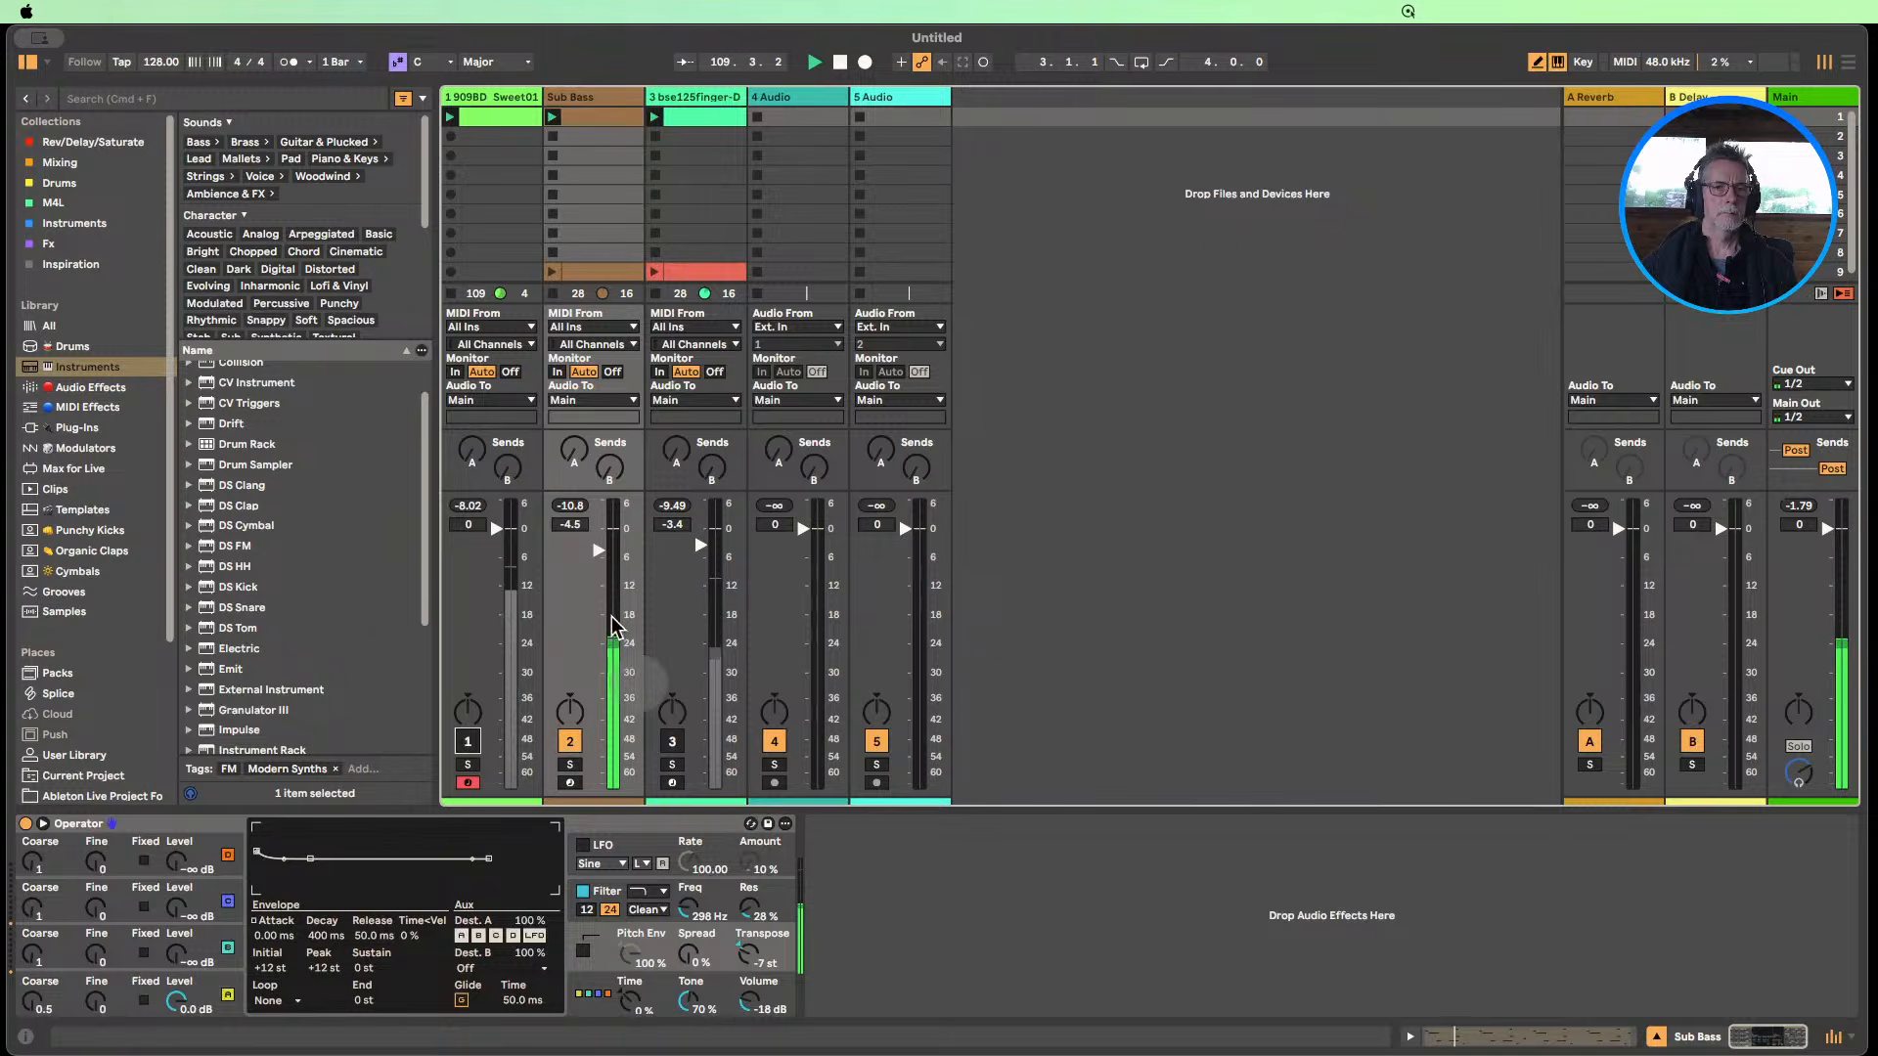
left_click_drag(599, 550, 598, 546)
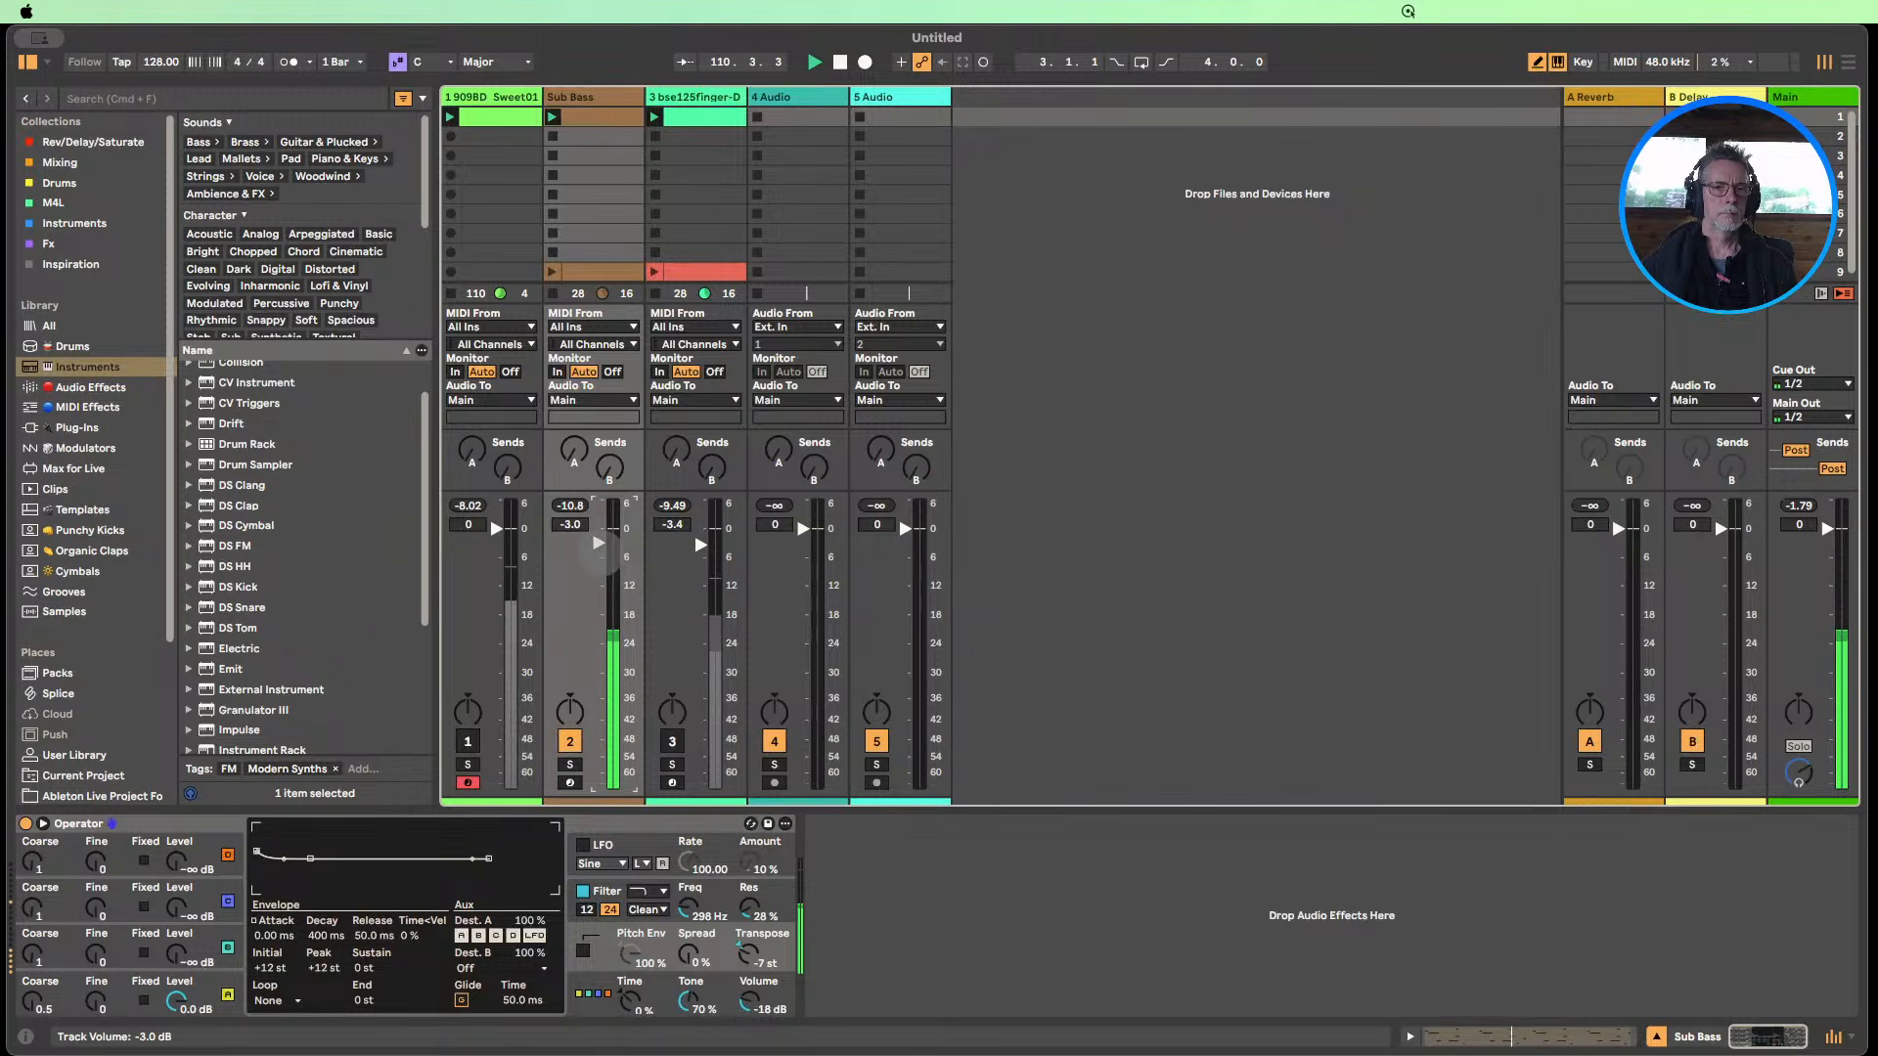
left_click(467, 742)
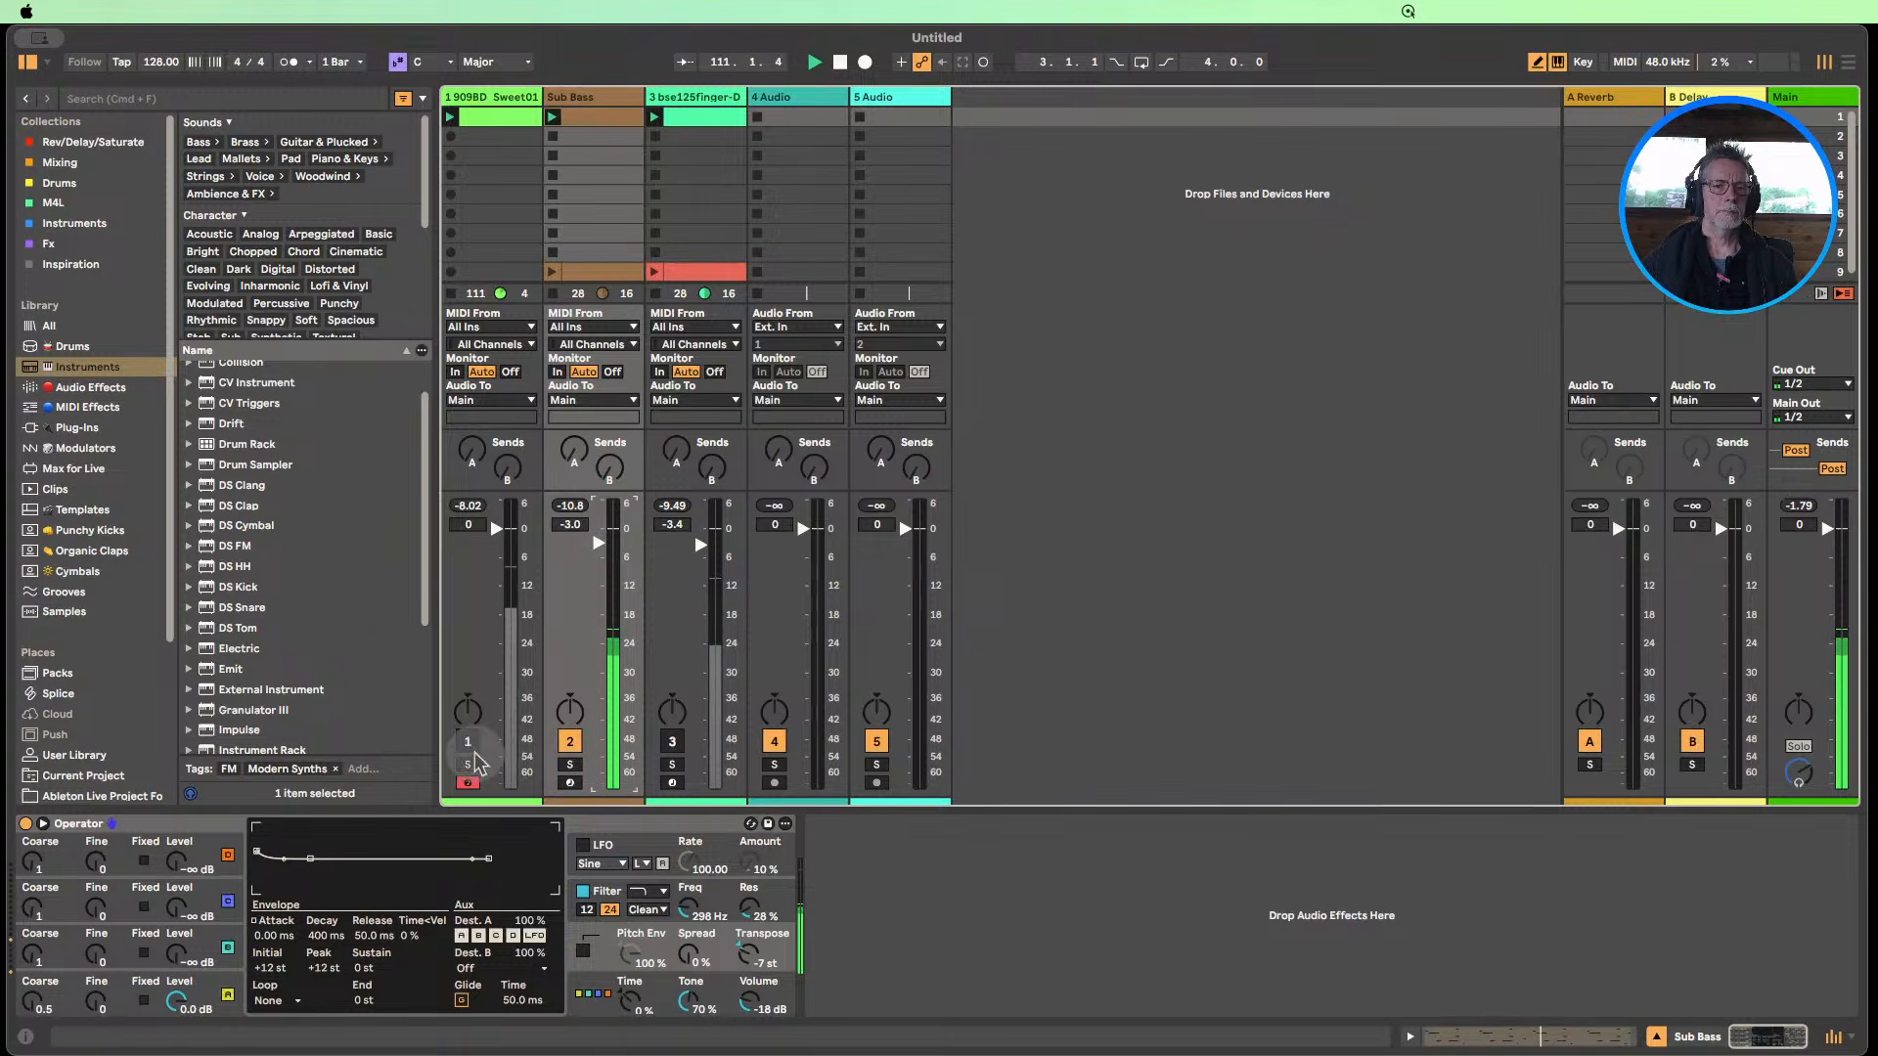
left_click(672, 744)
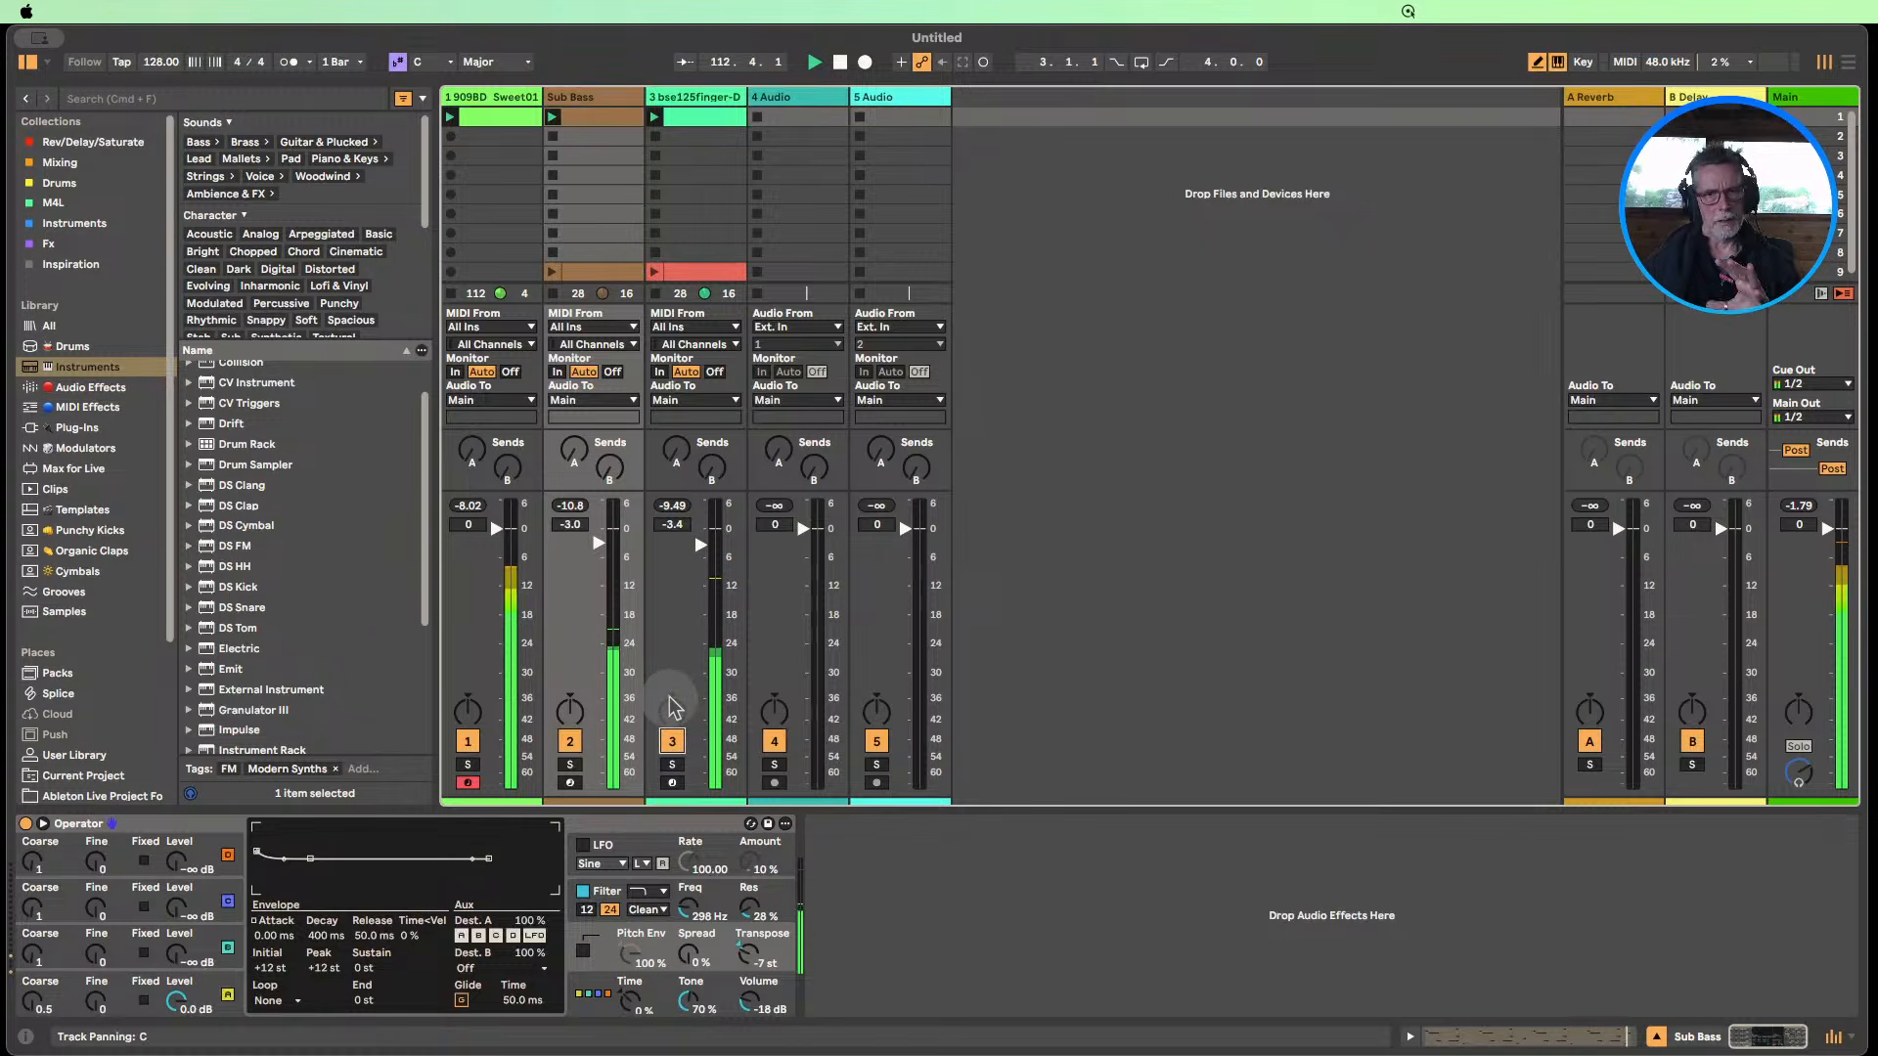
Move the finger bass track ahead of the Sub Bass and set their volumes to -1.8 dB and -5.0 dB respectively.
left_click(694, 97)
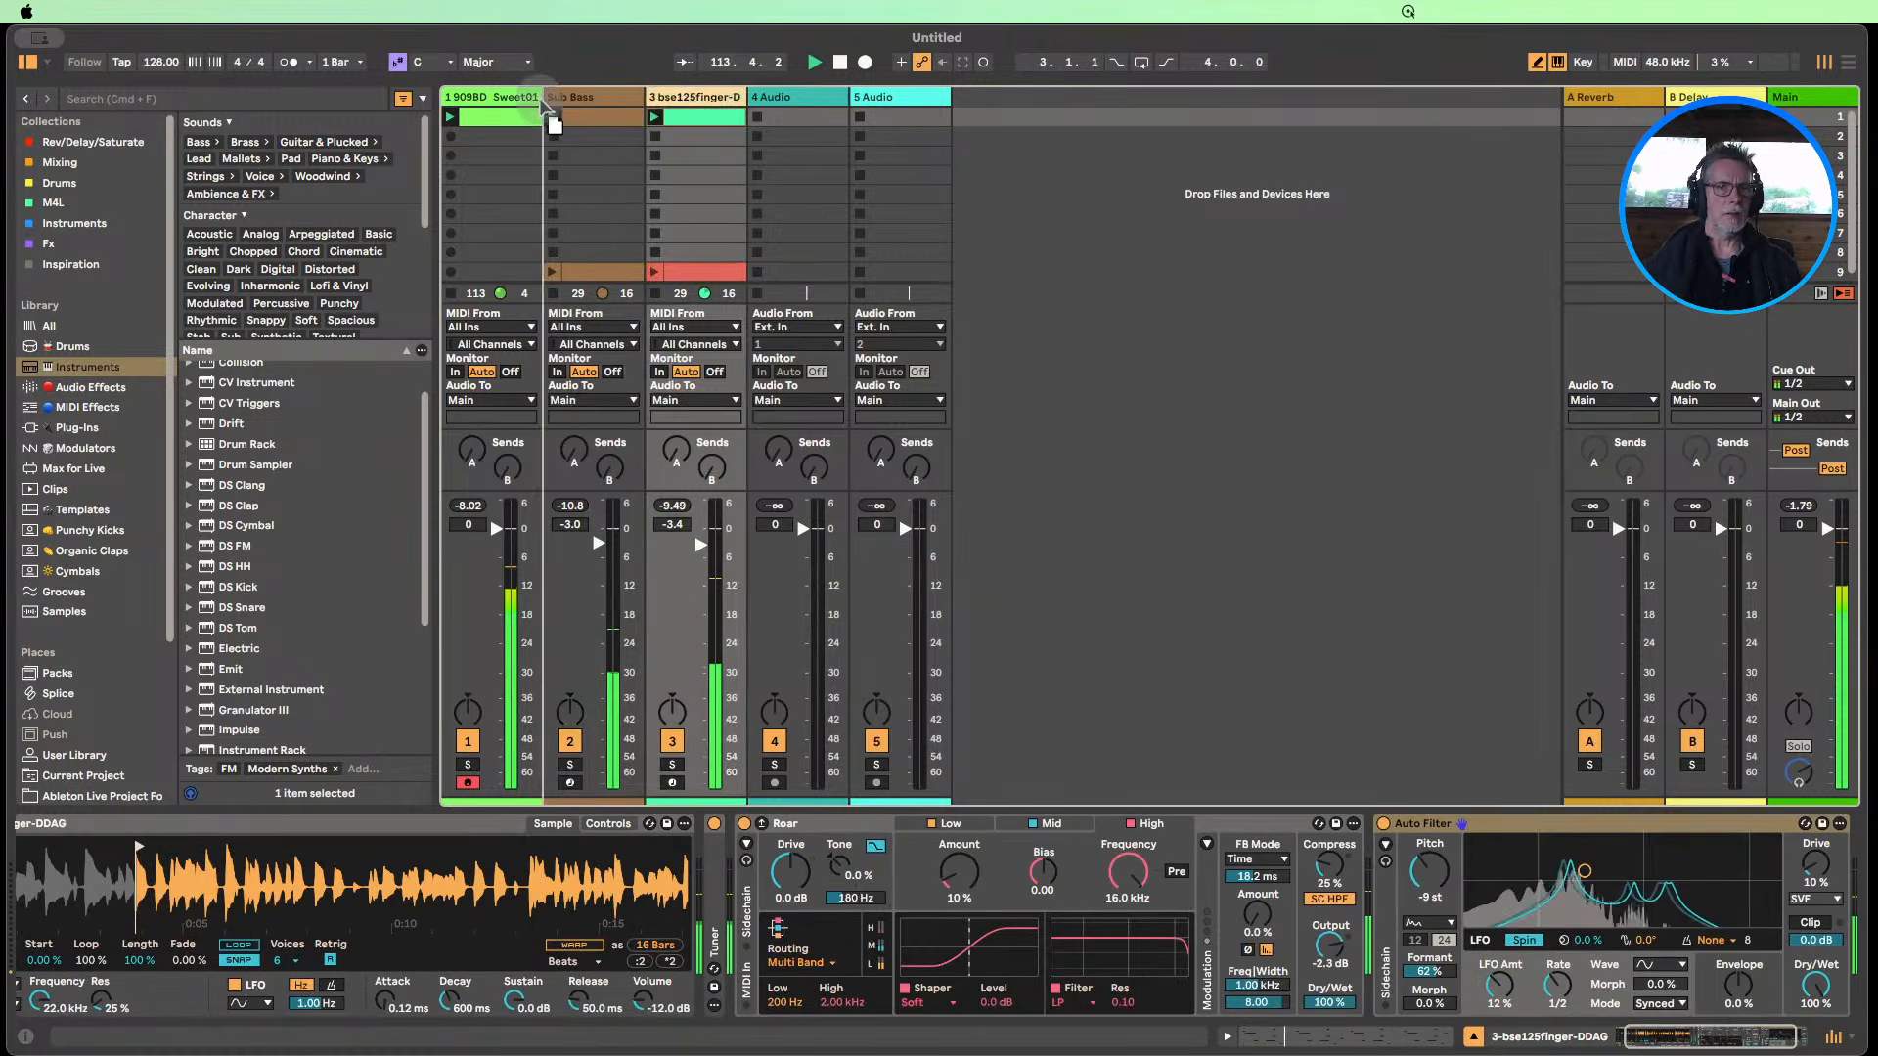
left_click_drag(544, 102, 590, 145)
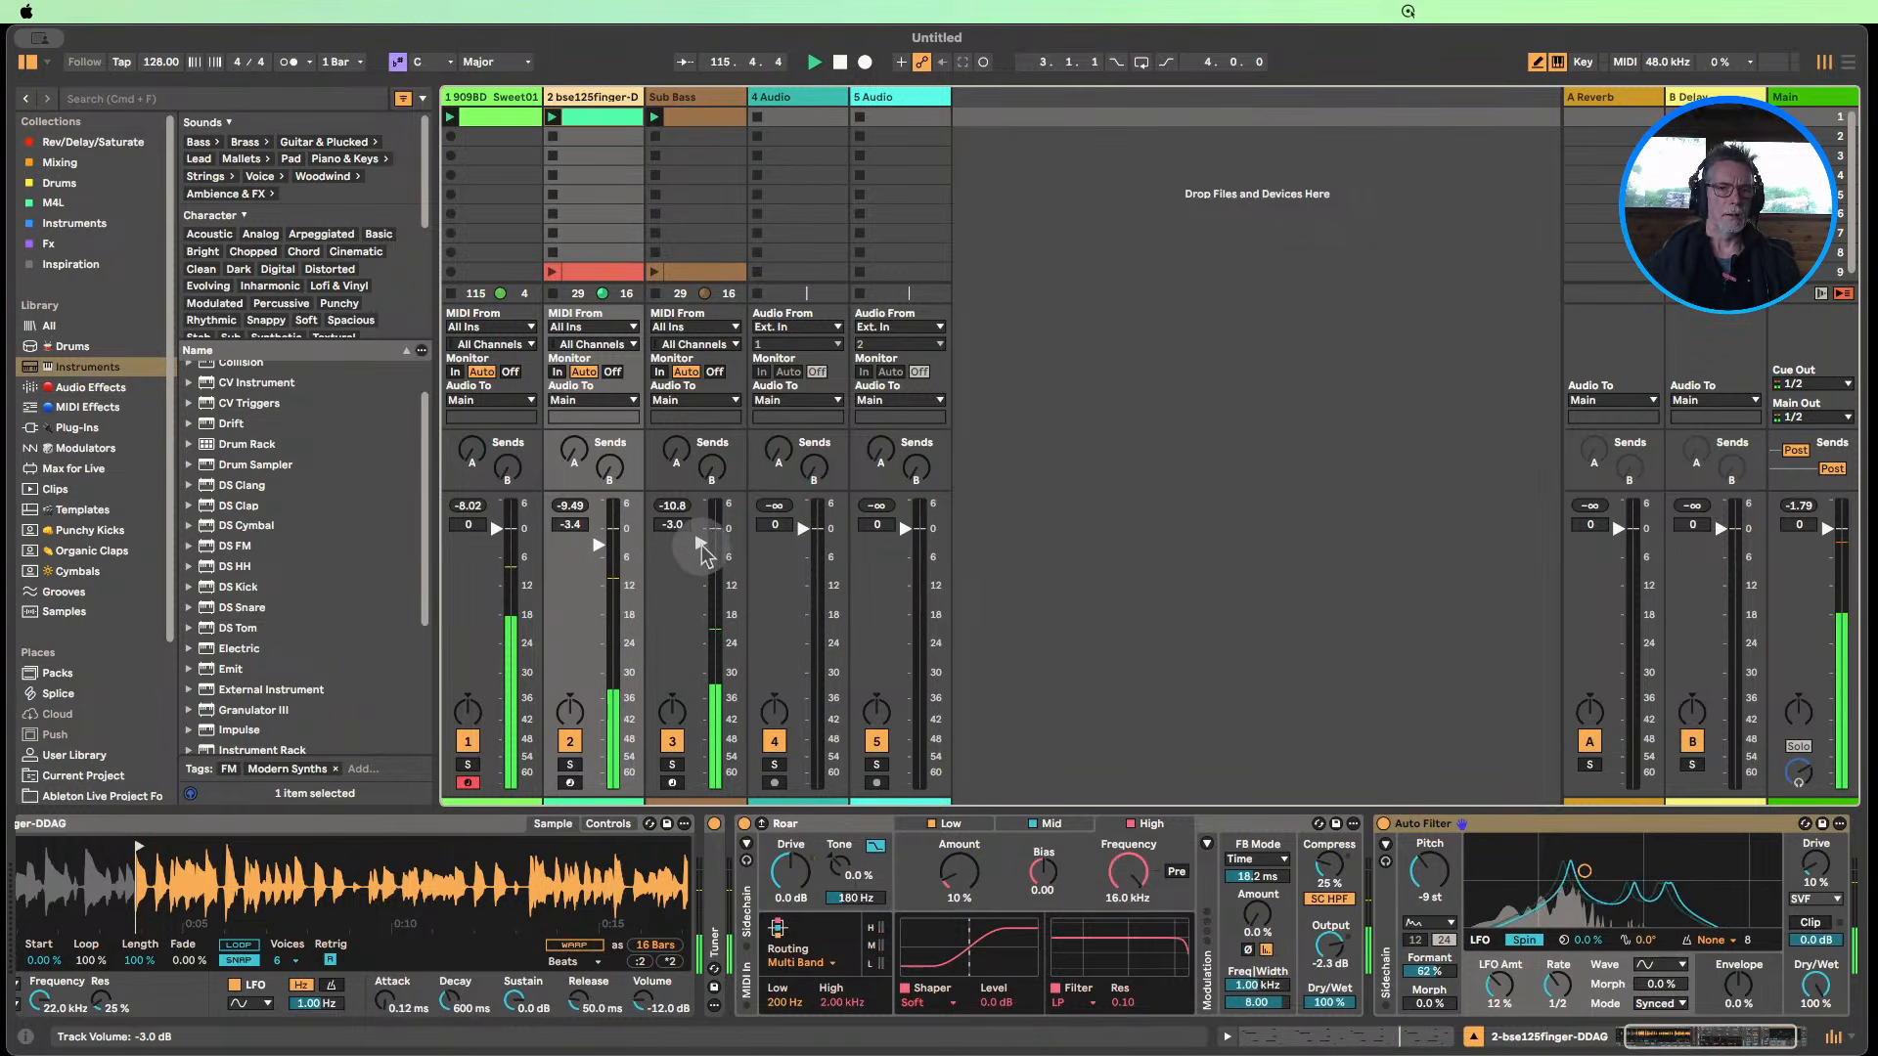
left_click_drag(703, 553, 598, 537)
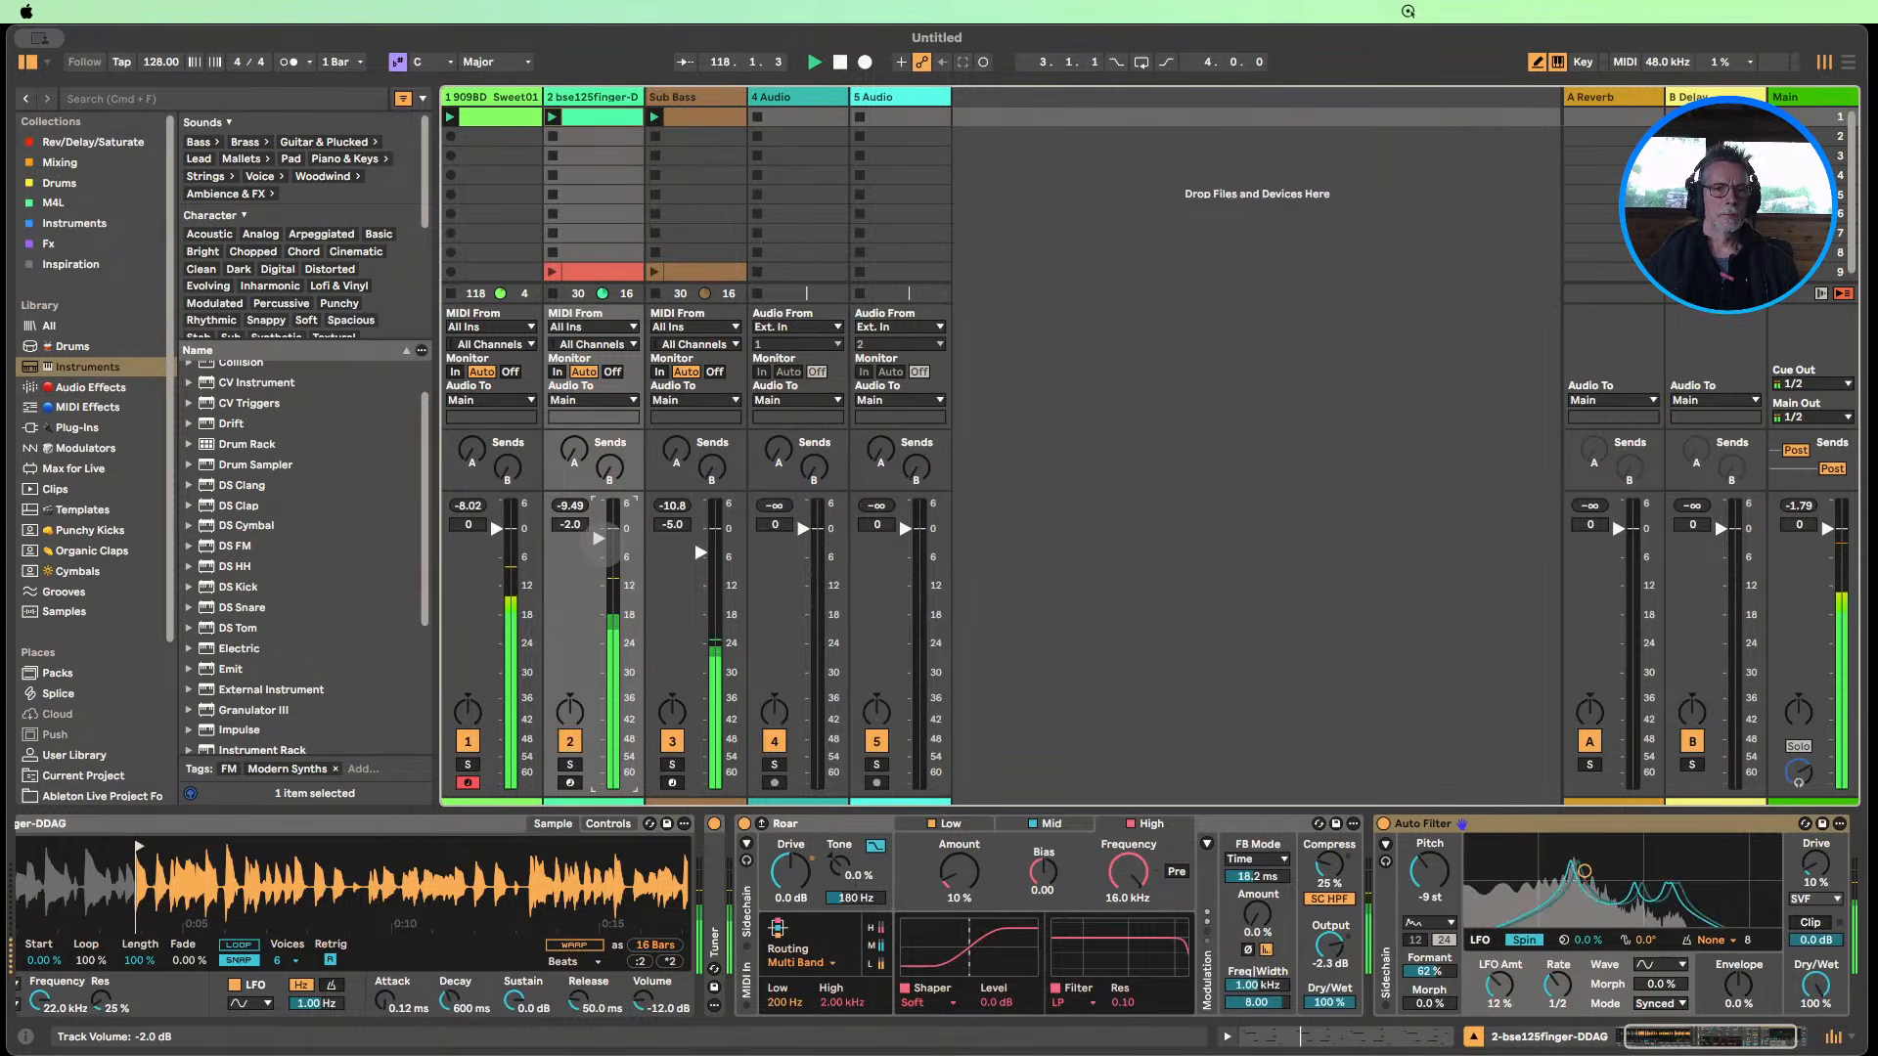
Mute the Sub Bass and collapse the Roar and Auto Filter devices on the finger bass track.
left_click(672, 745)
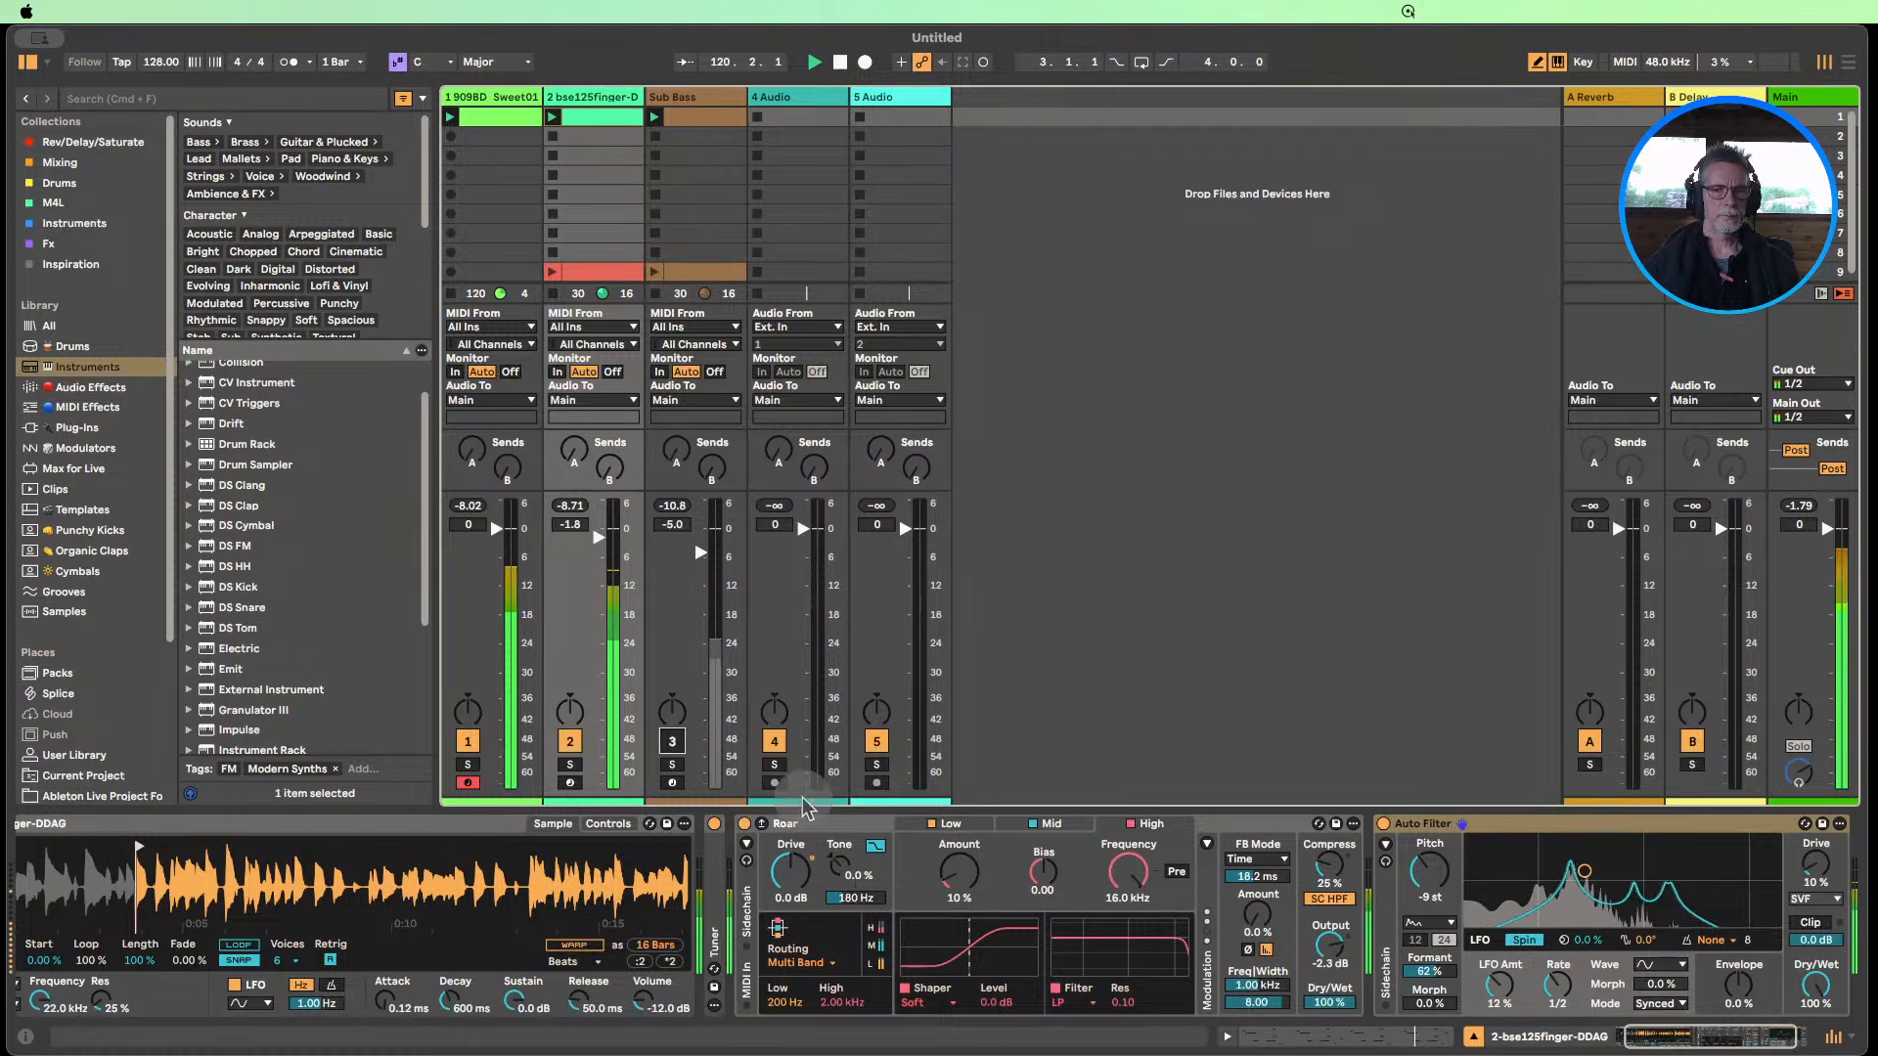
double_click(847, 826)
double_click(847, 826)
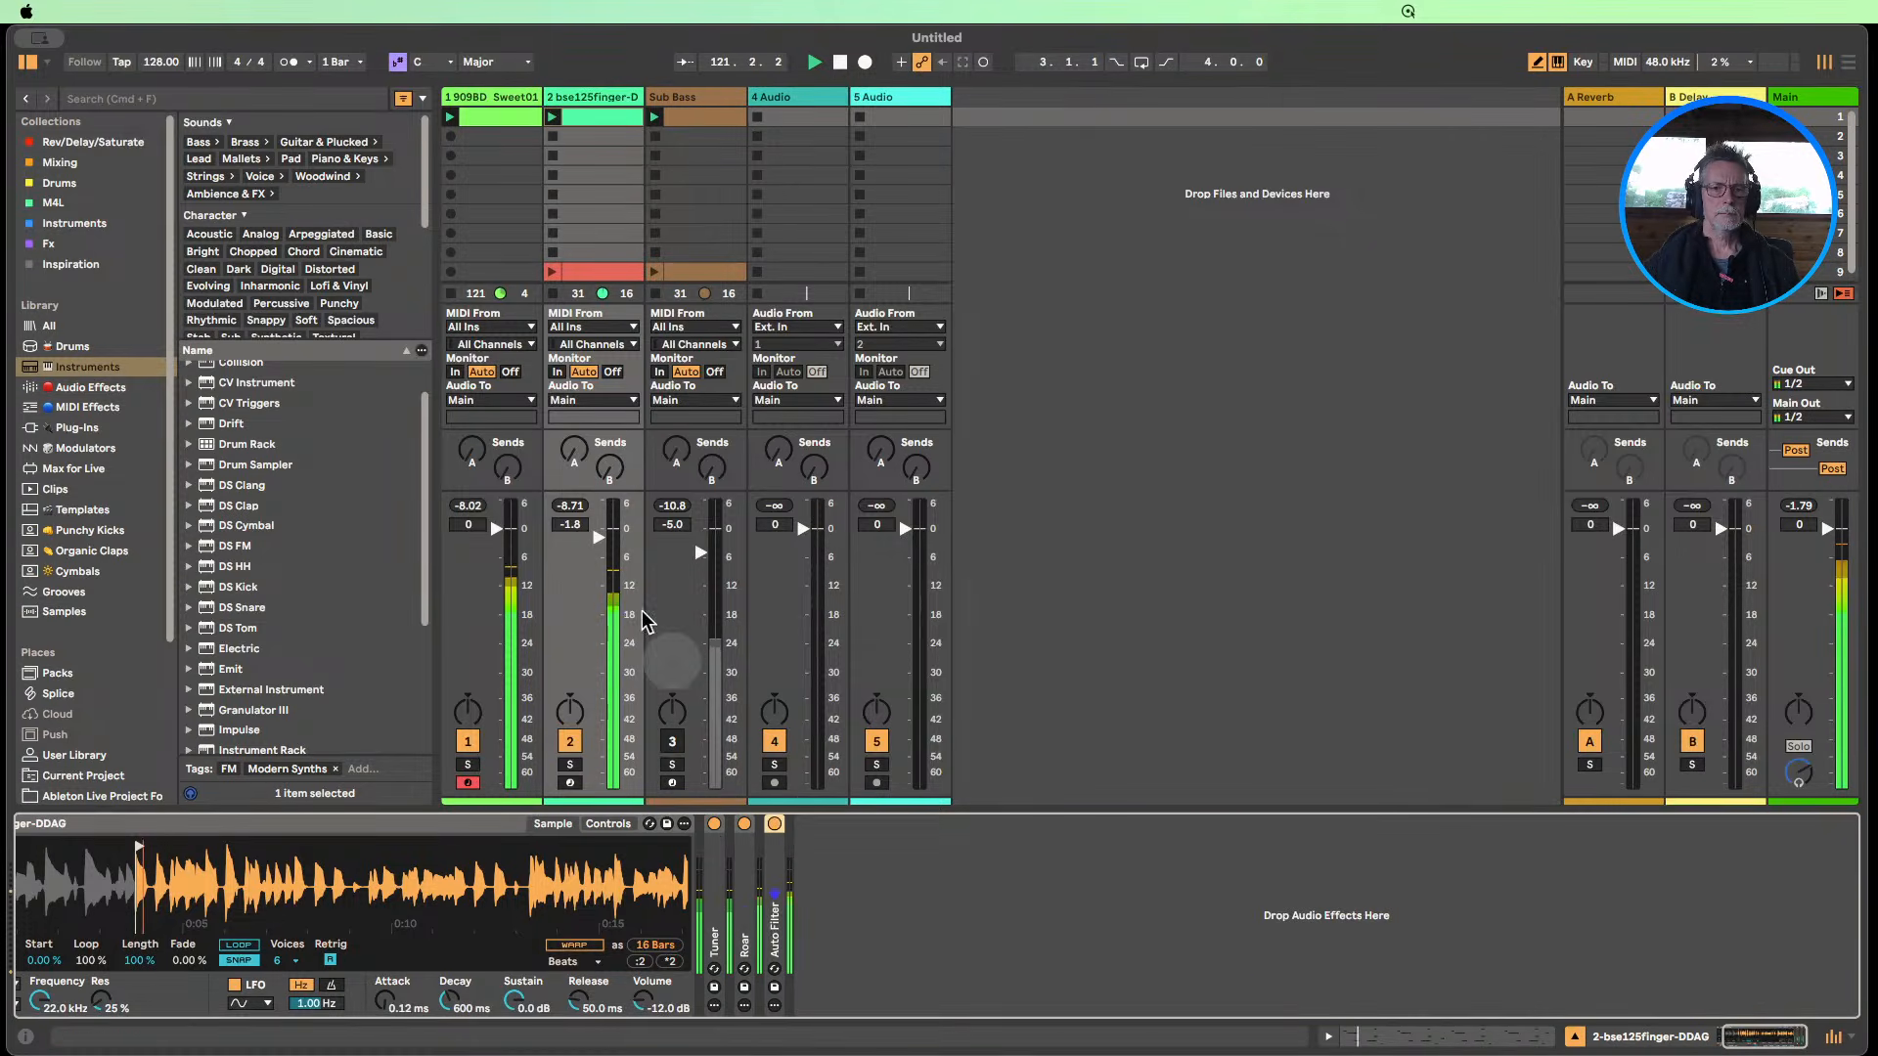
Send the finger bass to the B Delay and to the A Reverb at -43 dB, and unmute the Sub Bass.
left_click_drag(608, 467, 609, 445)
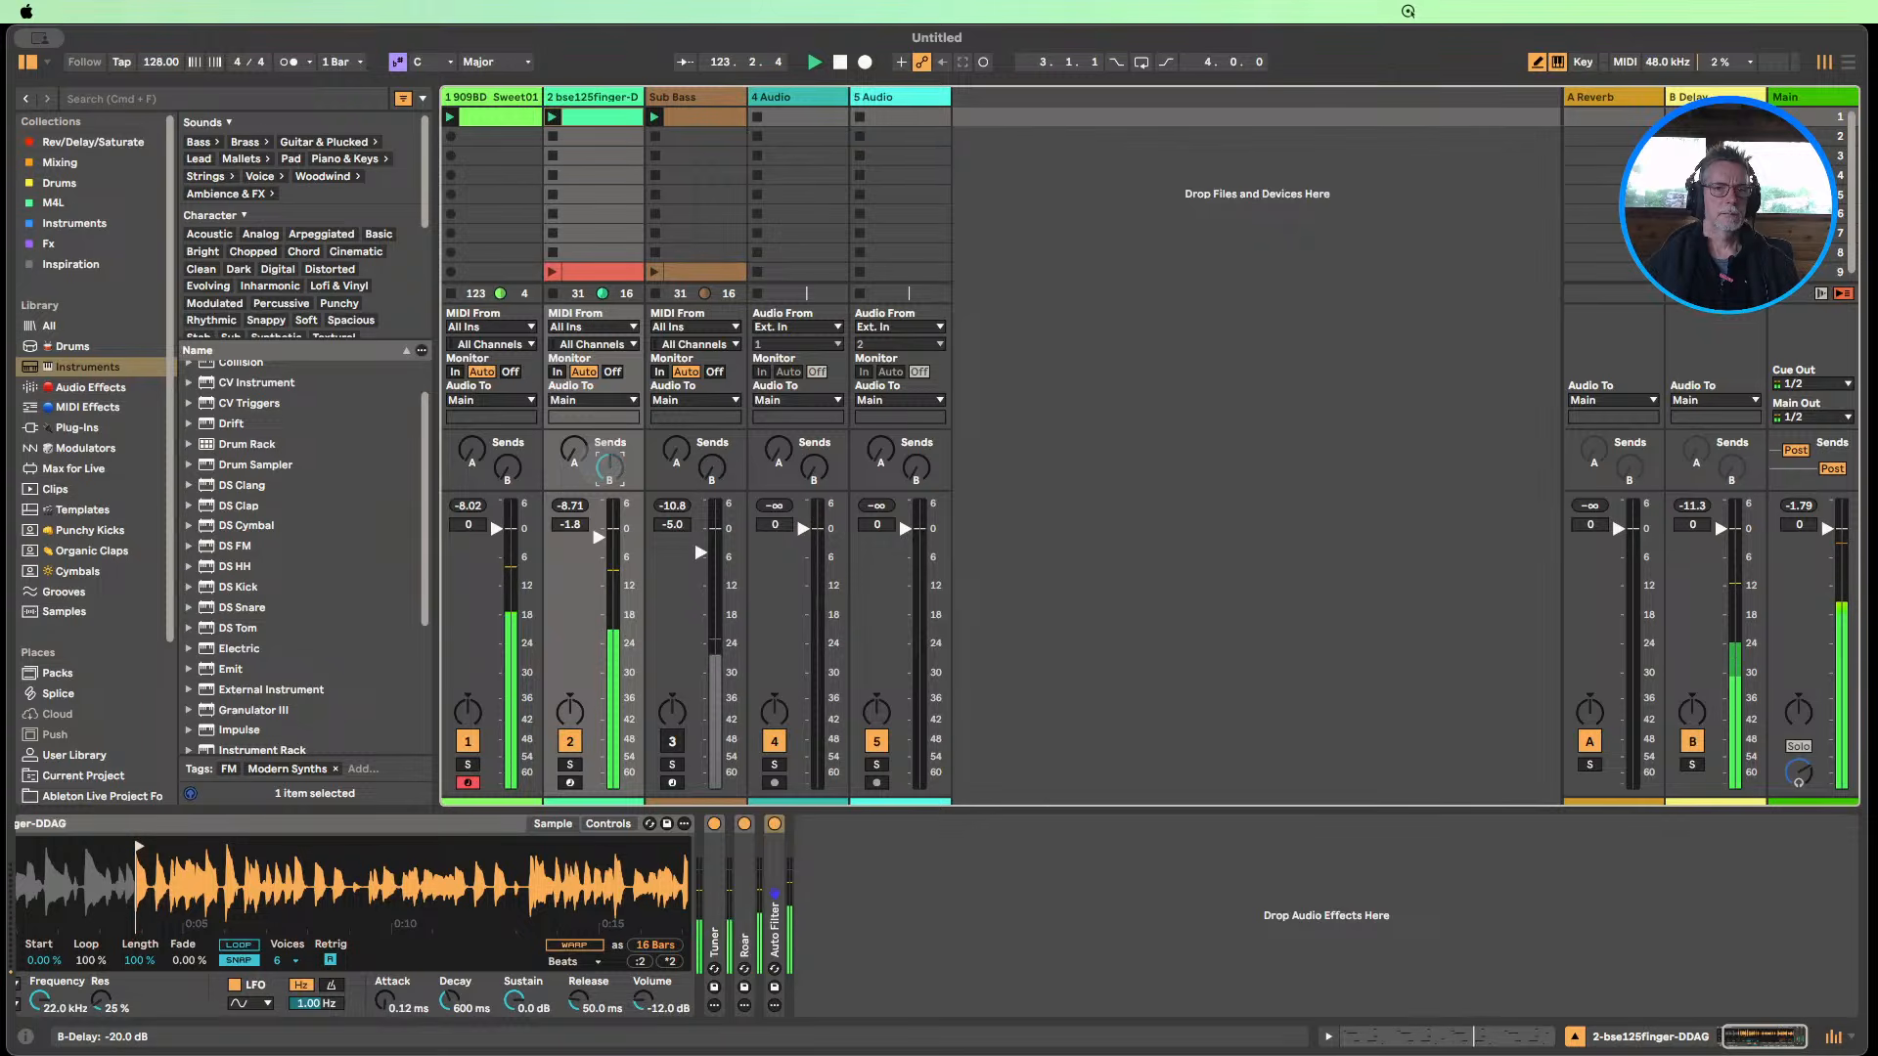
left_click_drag(574, 451, 574, 411)
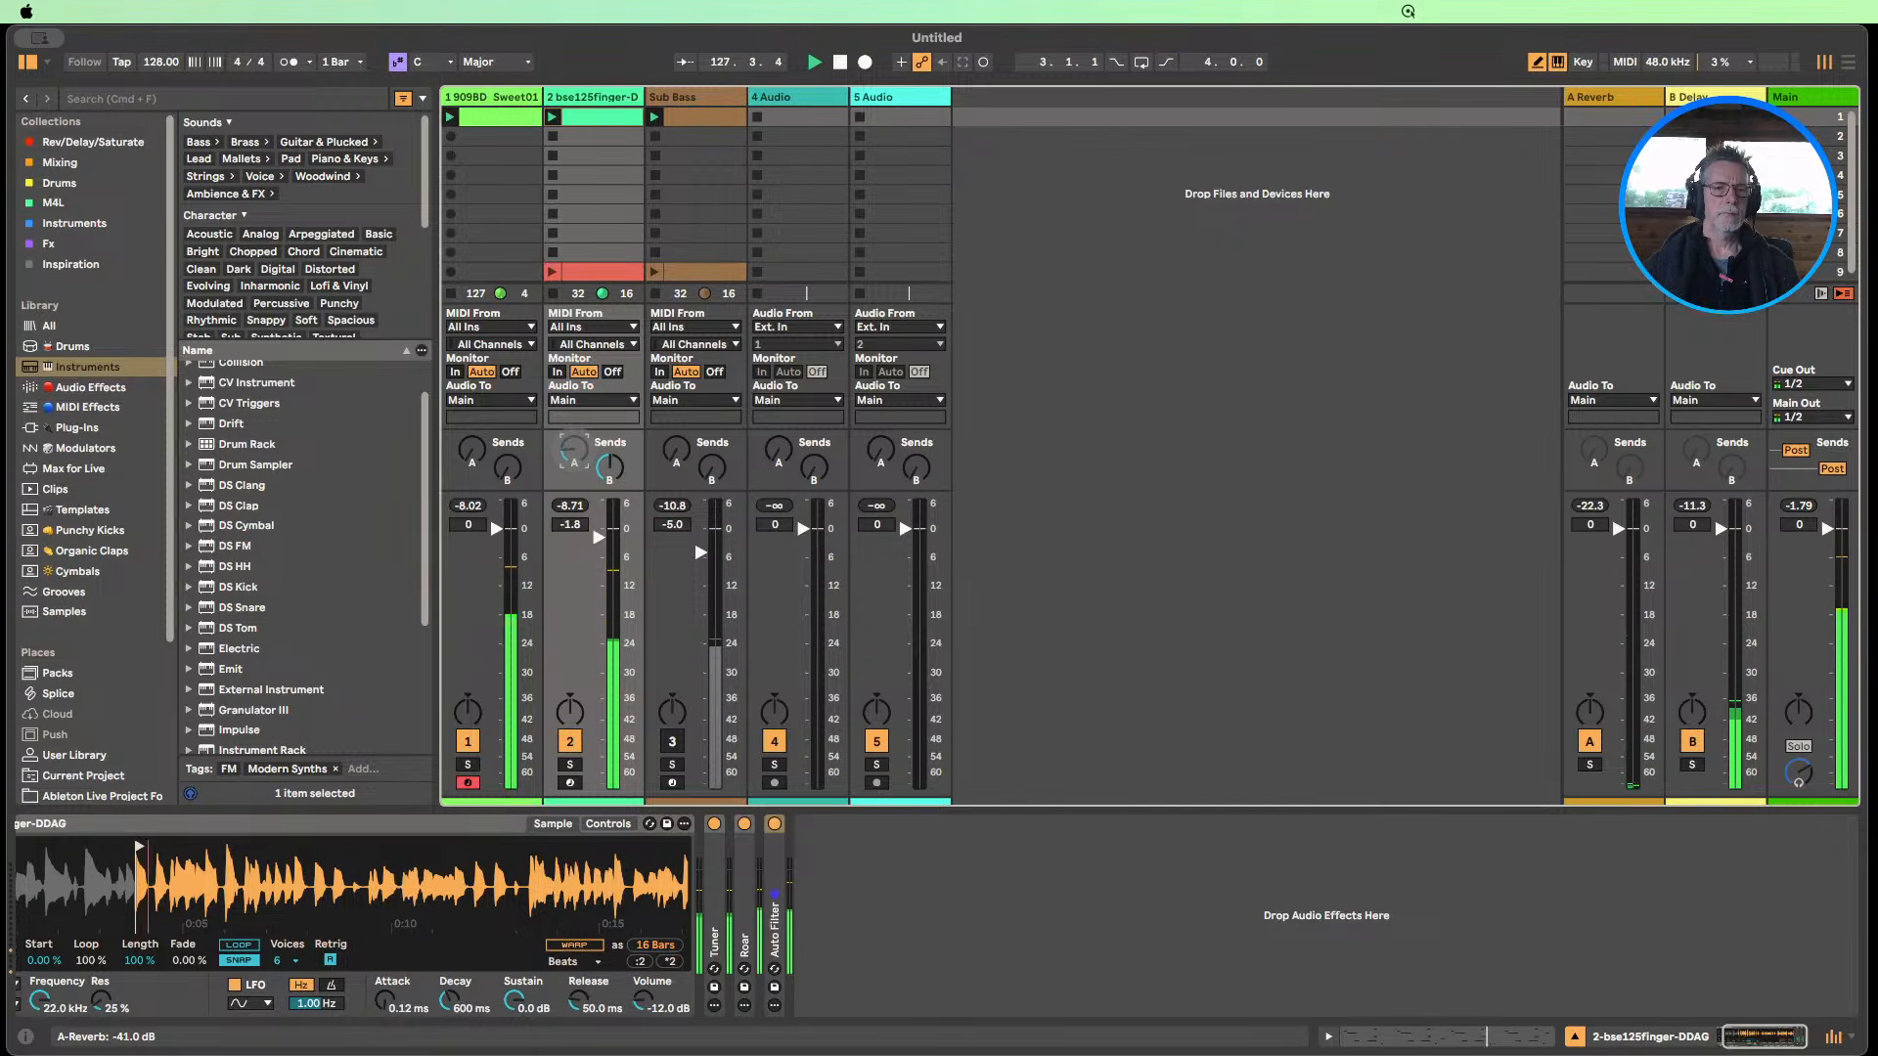
left_click(672, 742)
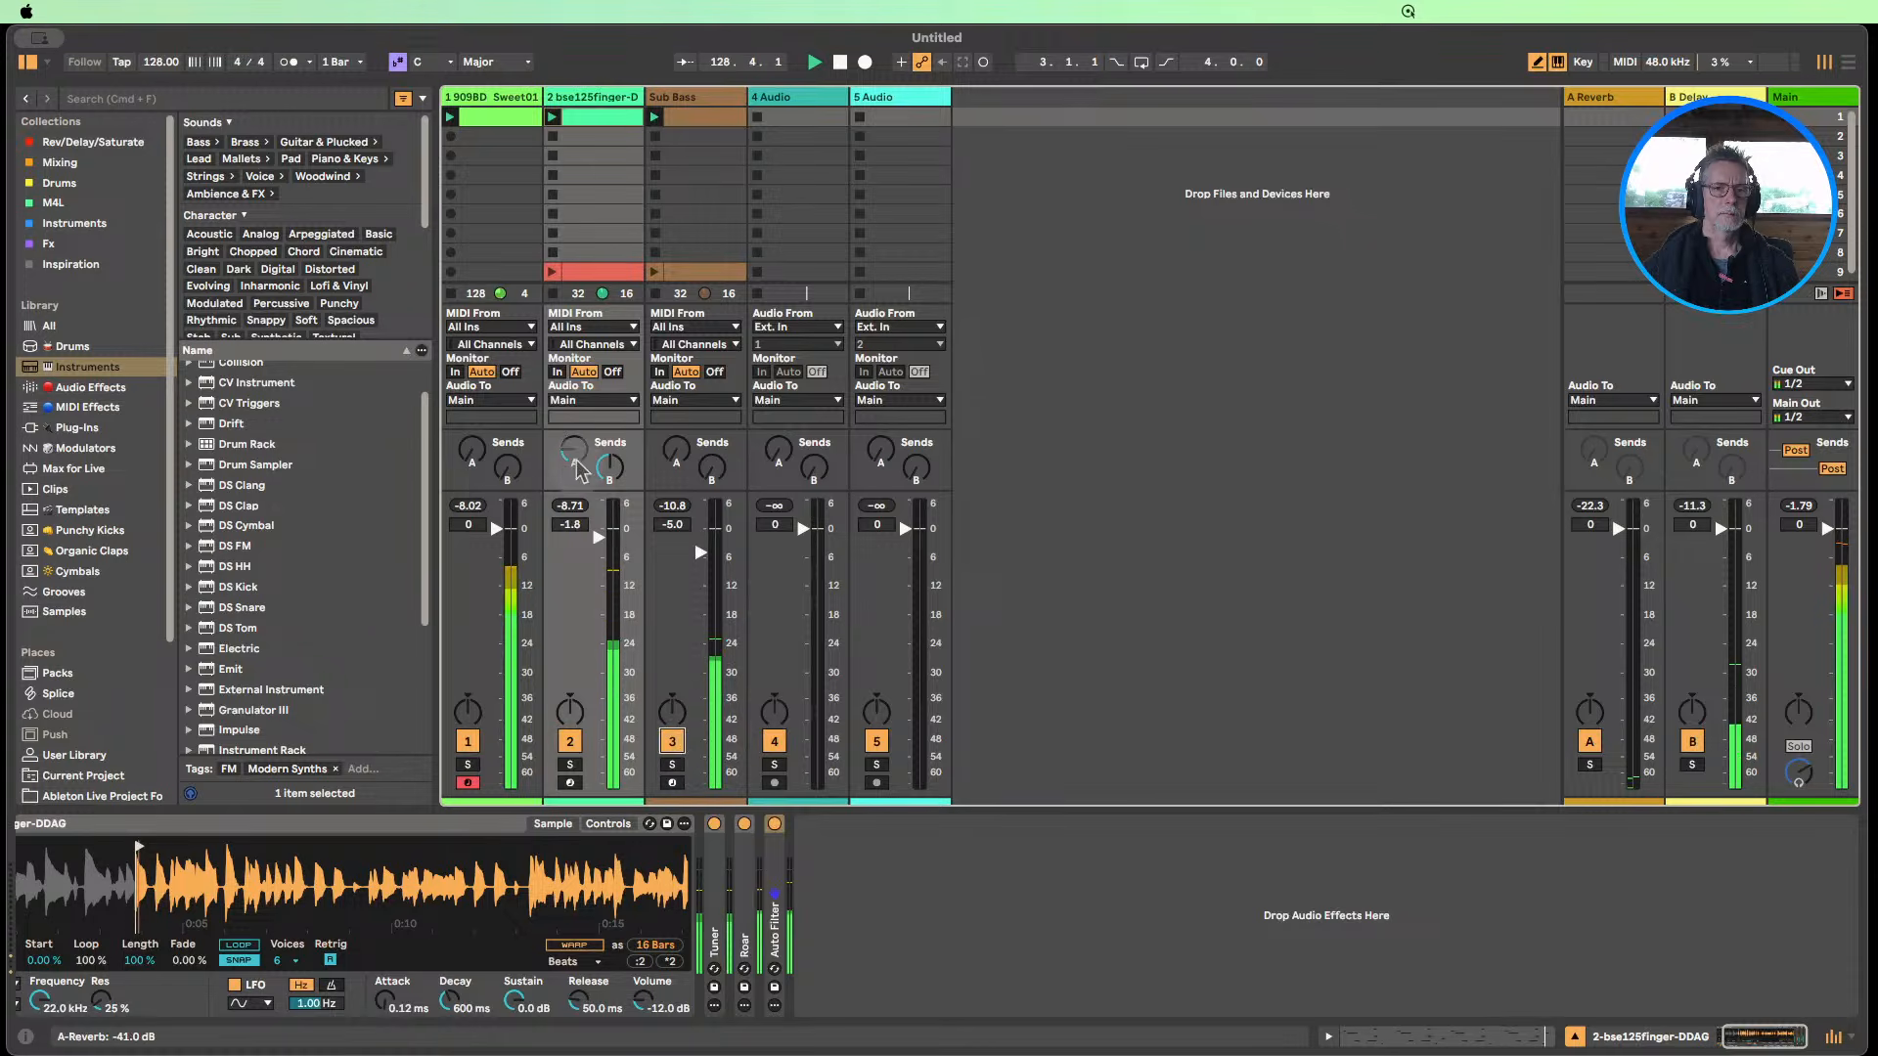
left_click(609, 468)
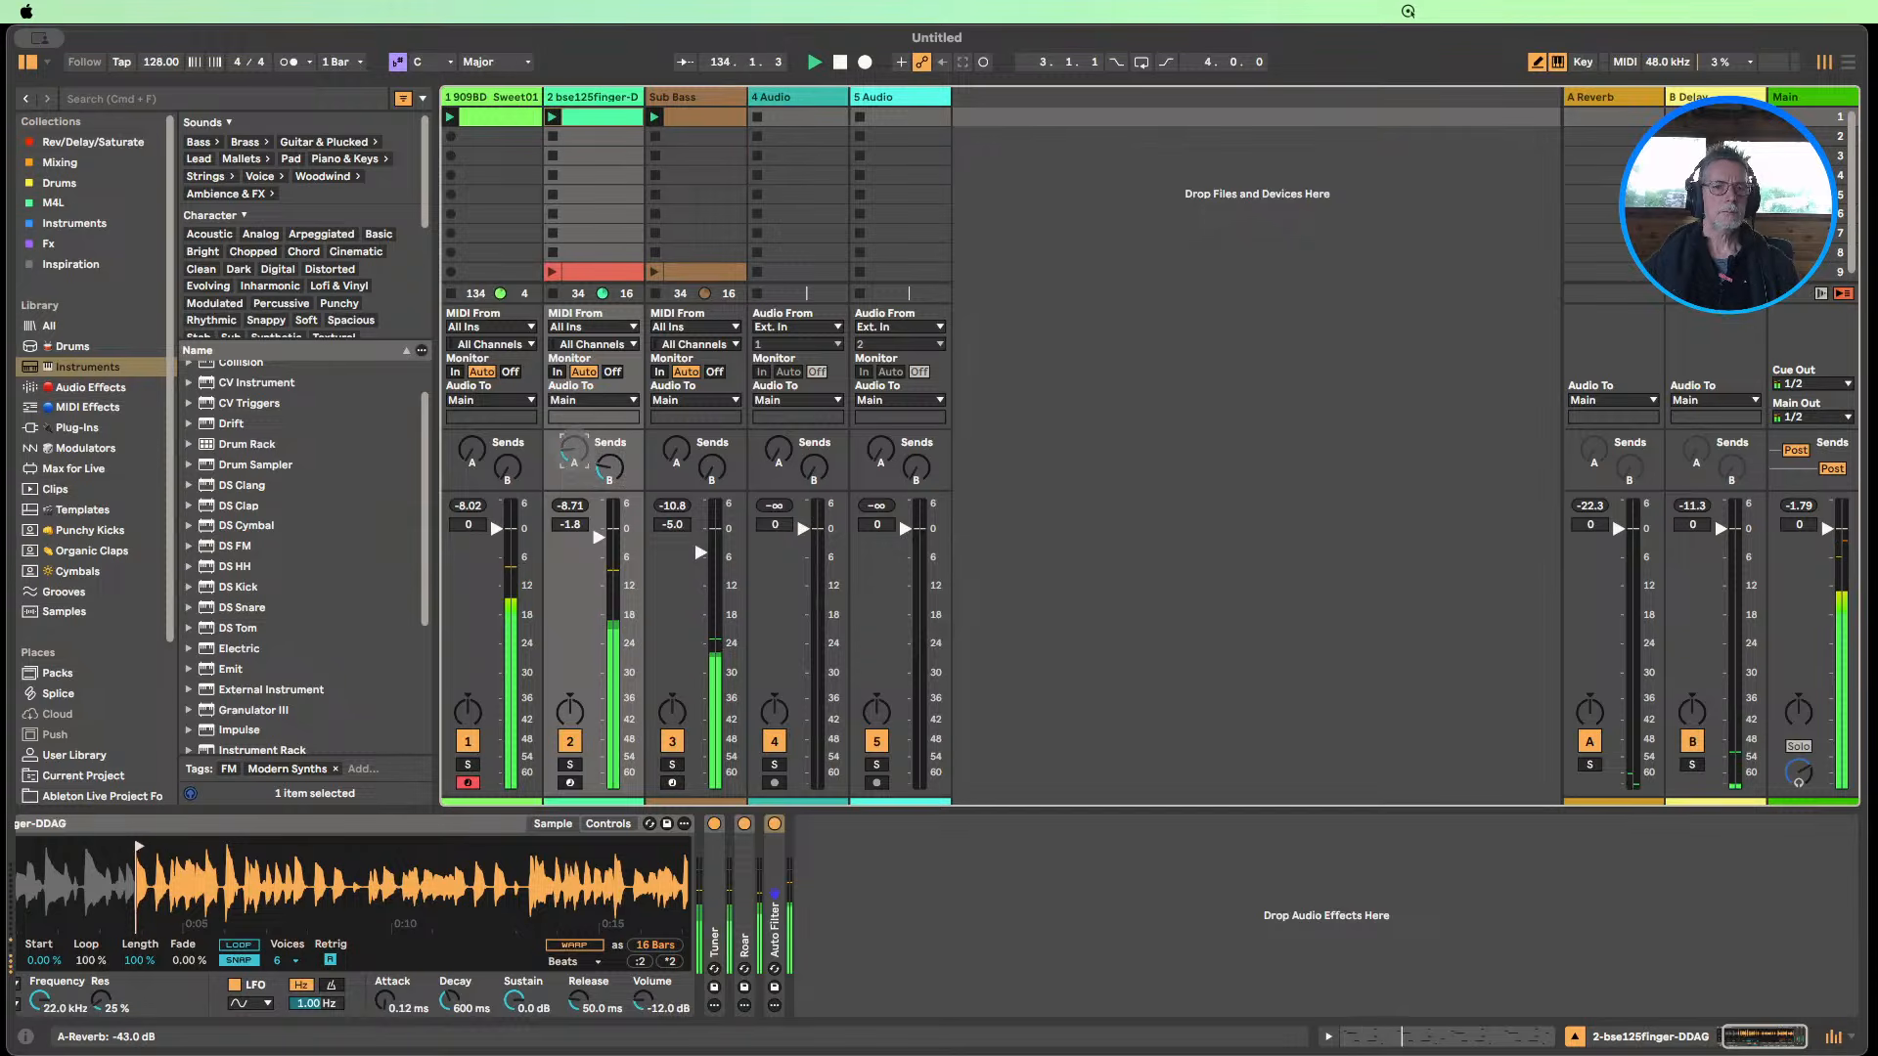
Try a Sub Bass Operator filter frequency of 18.5 kHz and return it to 298 Hz.
left_click(695, 545)
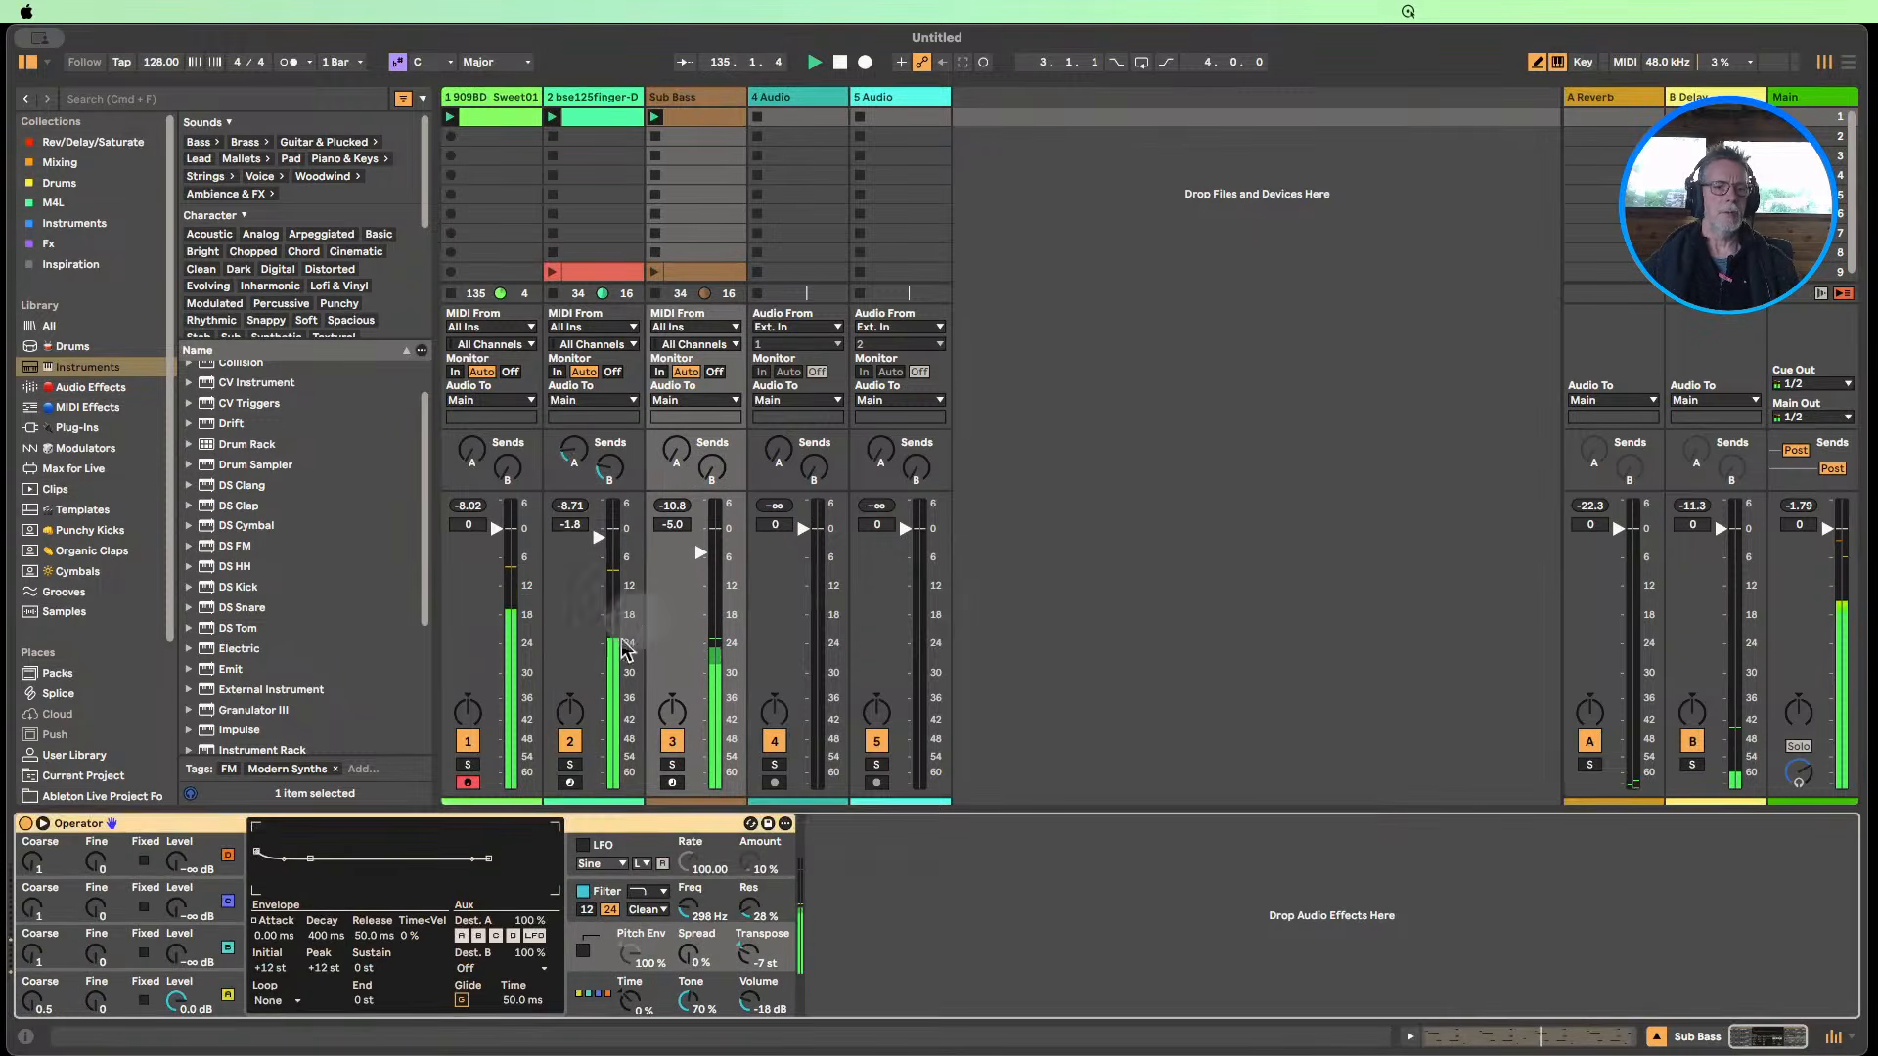
left_click(698, 914)
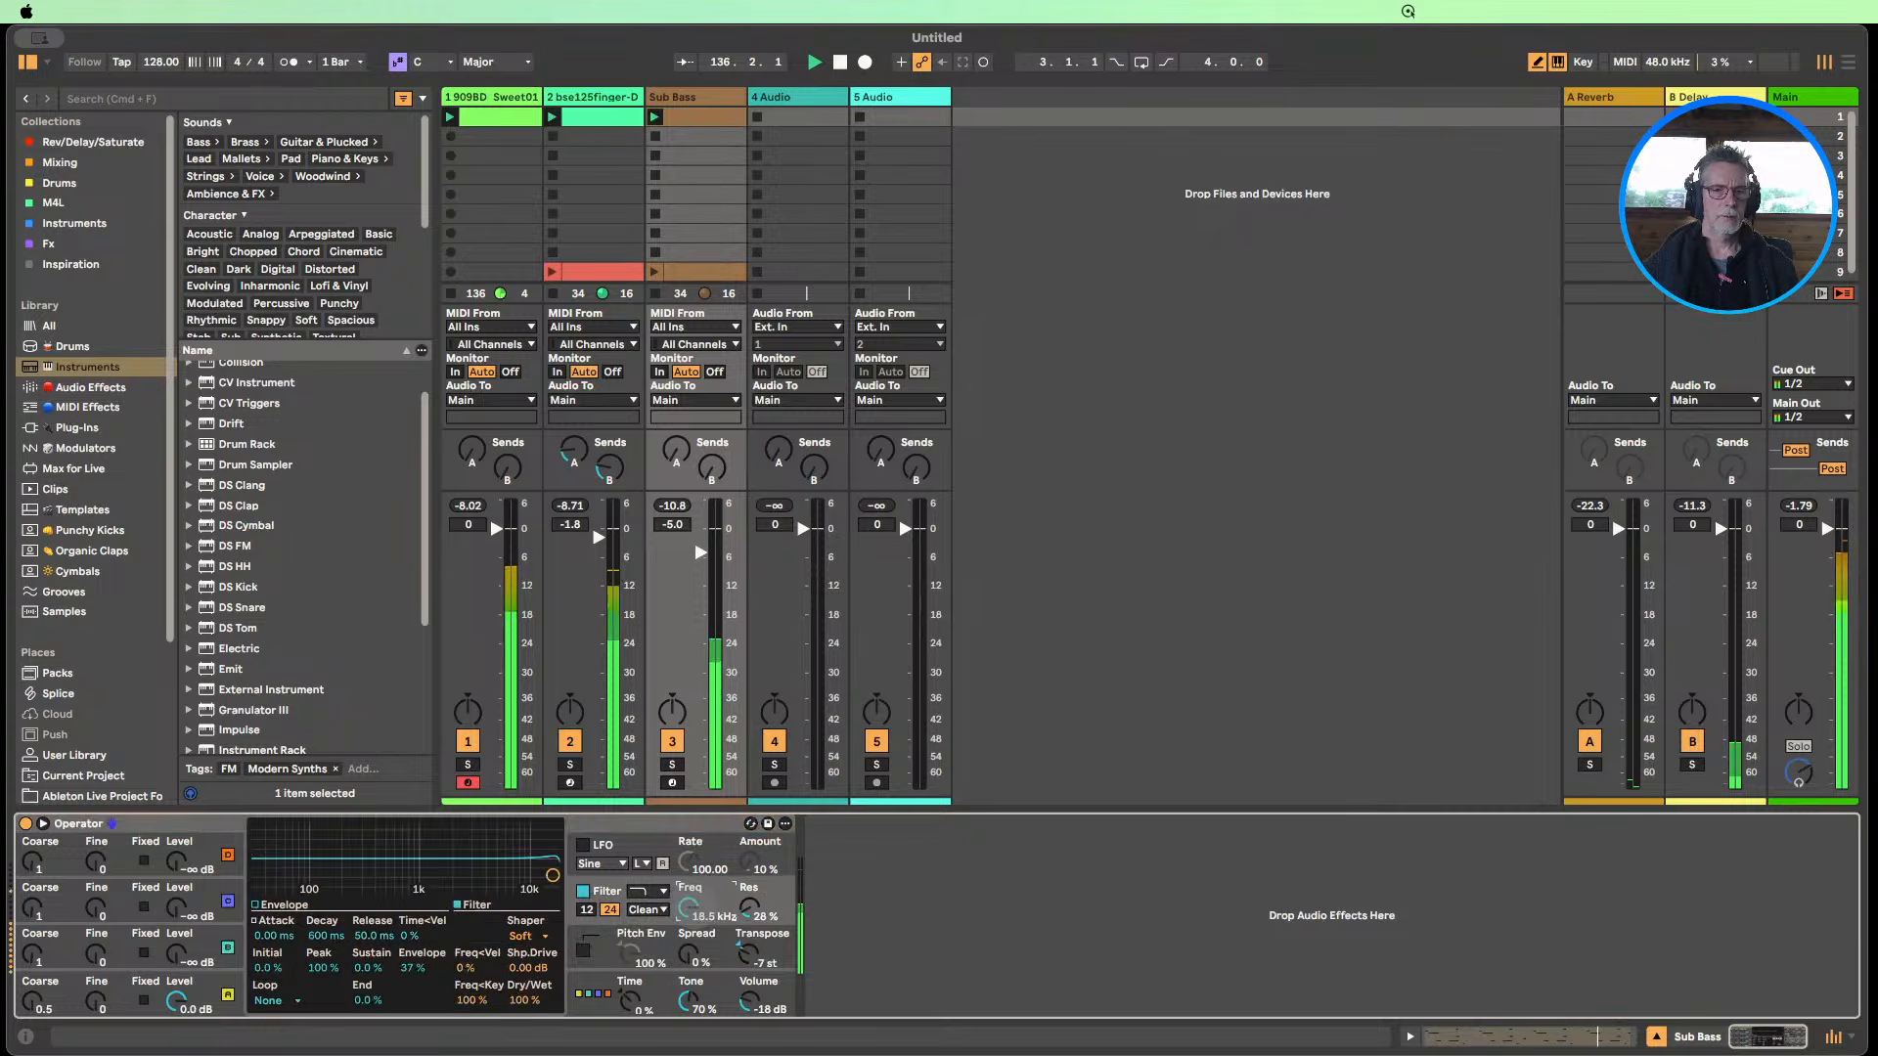
left_click_drag(697, 912, 696, 995)
Set the Sub Bass Operator's oscillator A envelope decay to 1.06 s and sustain to -34 dB, and stop playback.
left_click(205, 980)
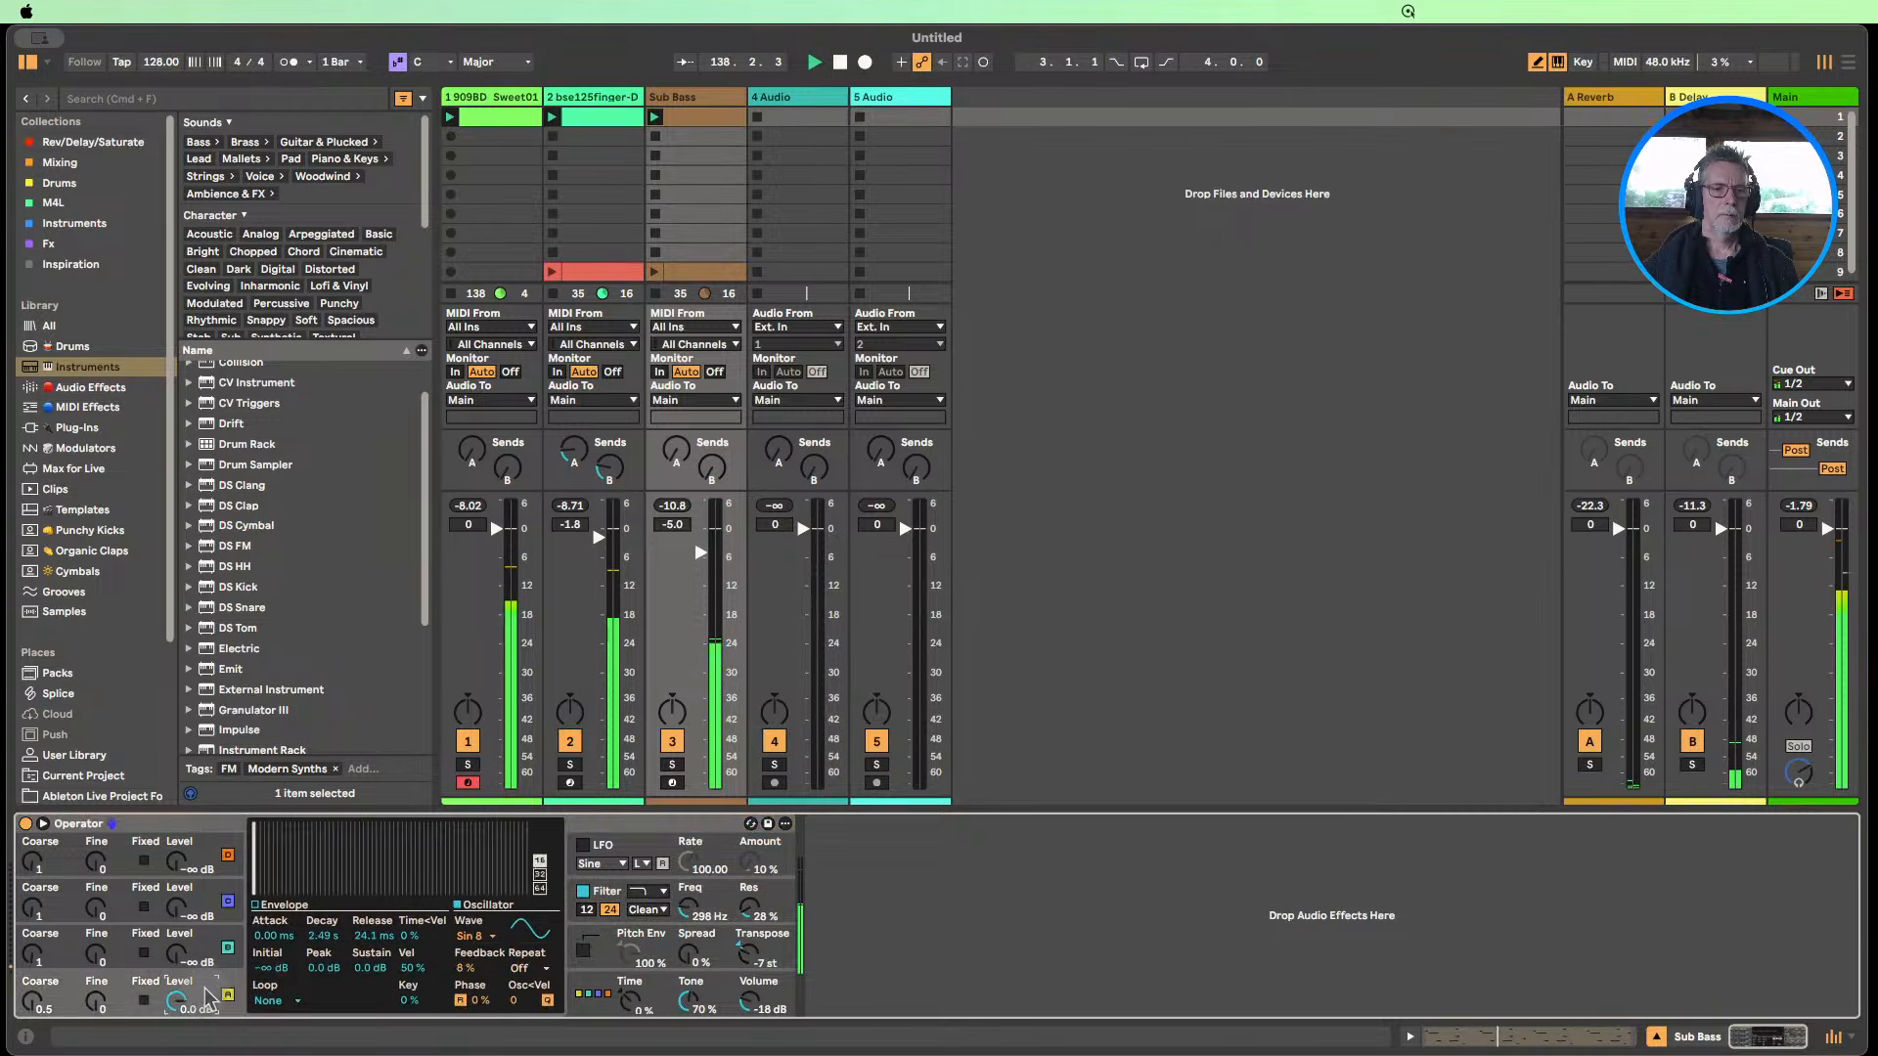
left_click(260, 927)
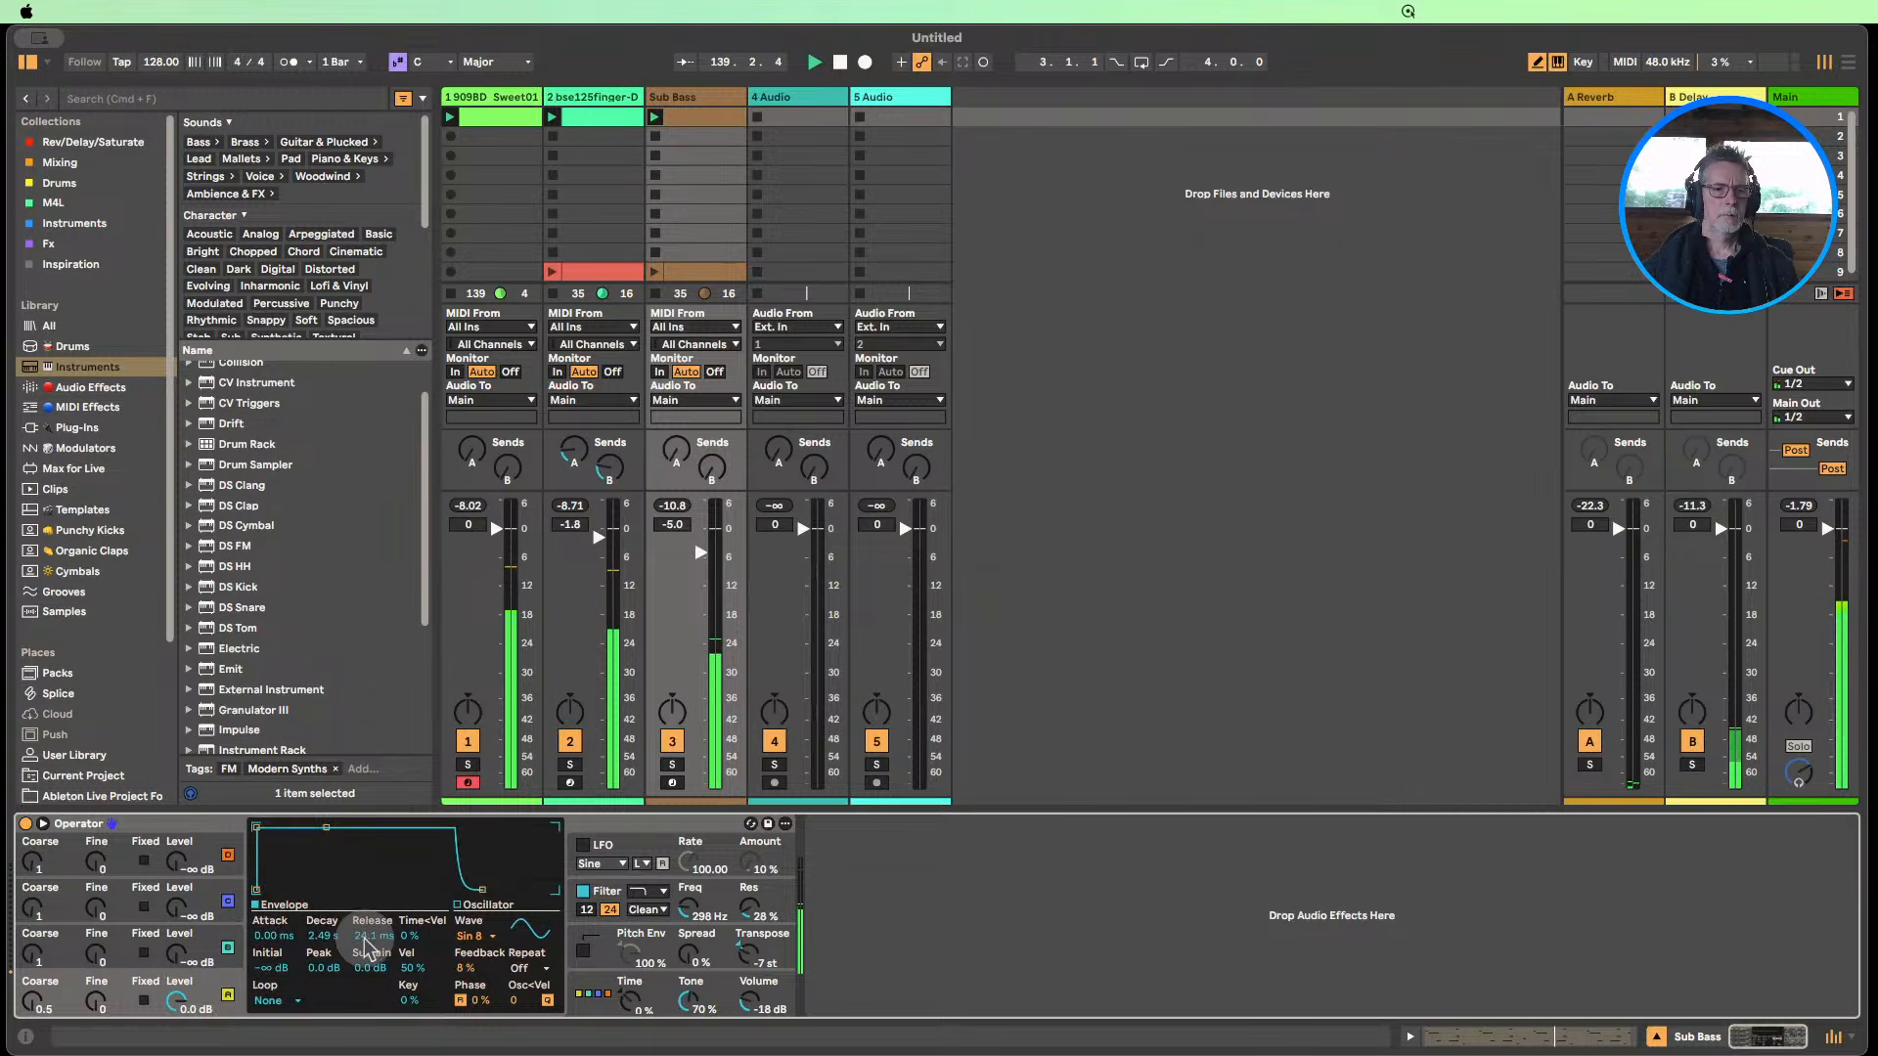
left_click_drag(370, 967, 374, 1017)
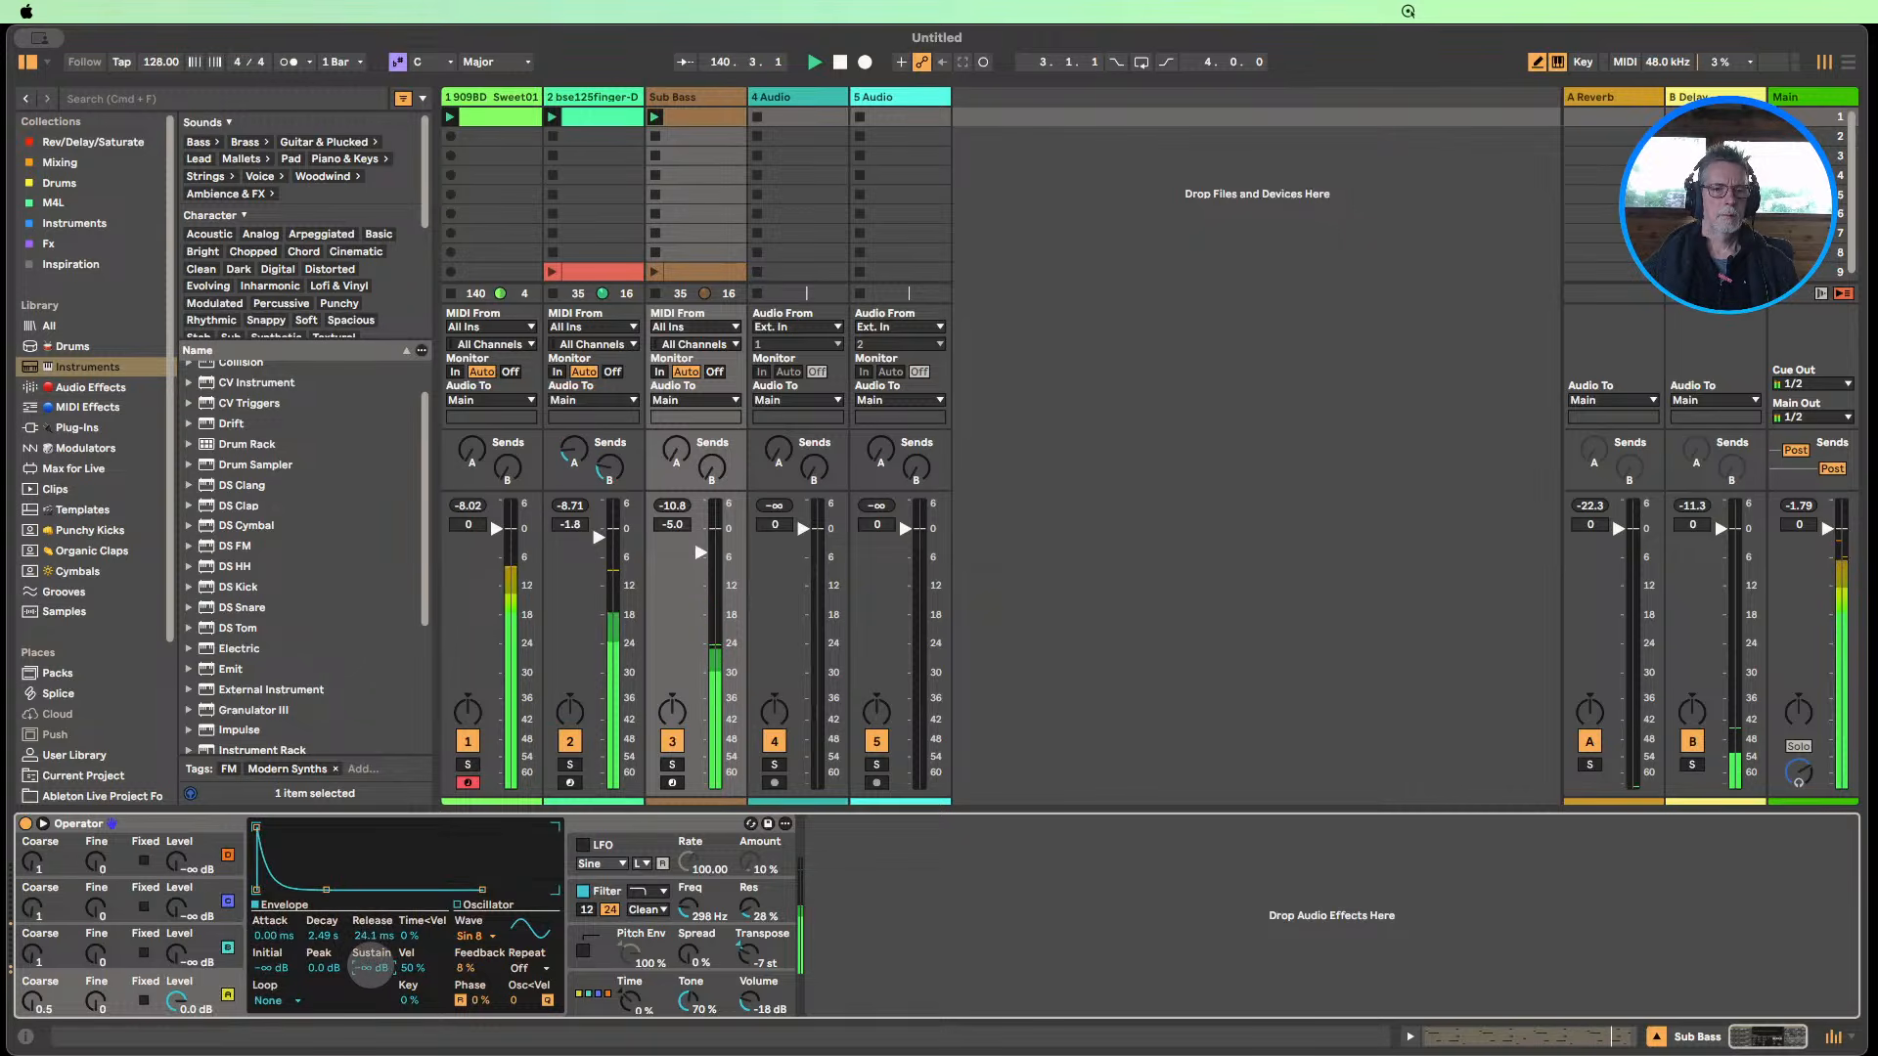
left_click_drag(322, 935, 323, 945)
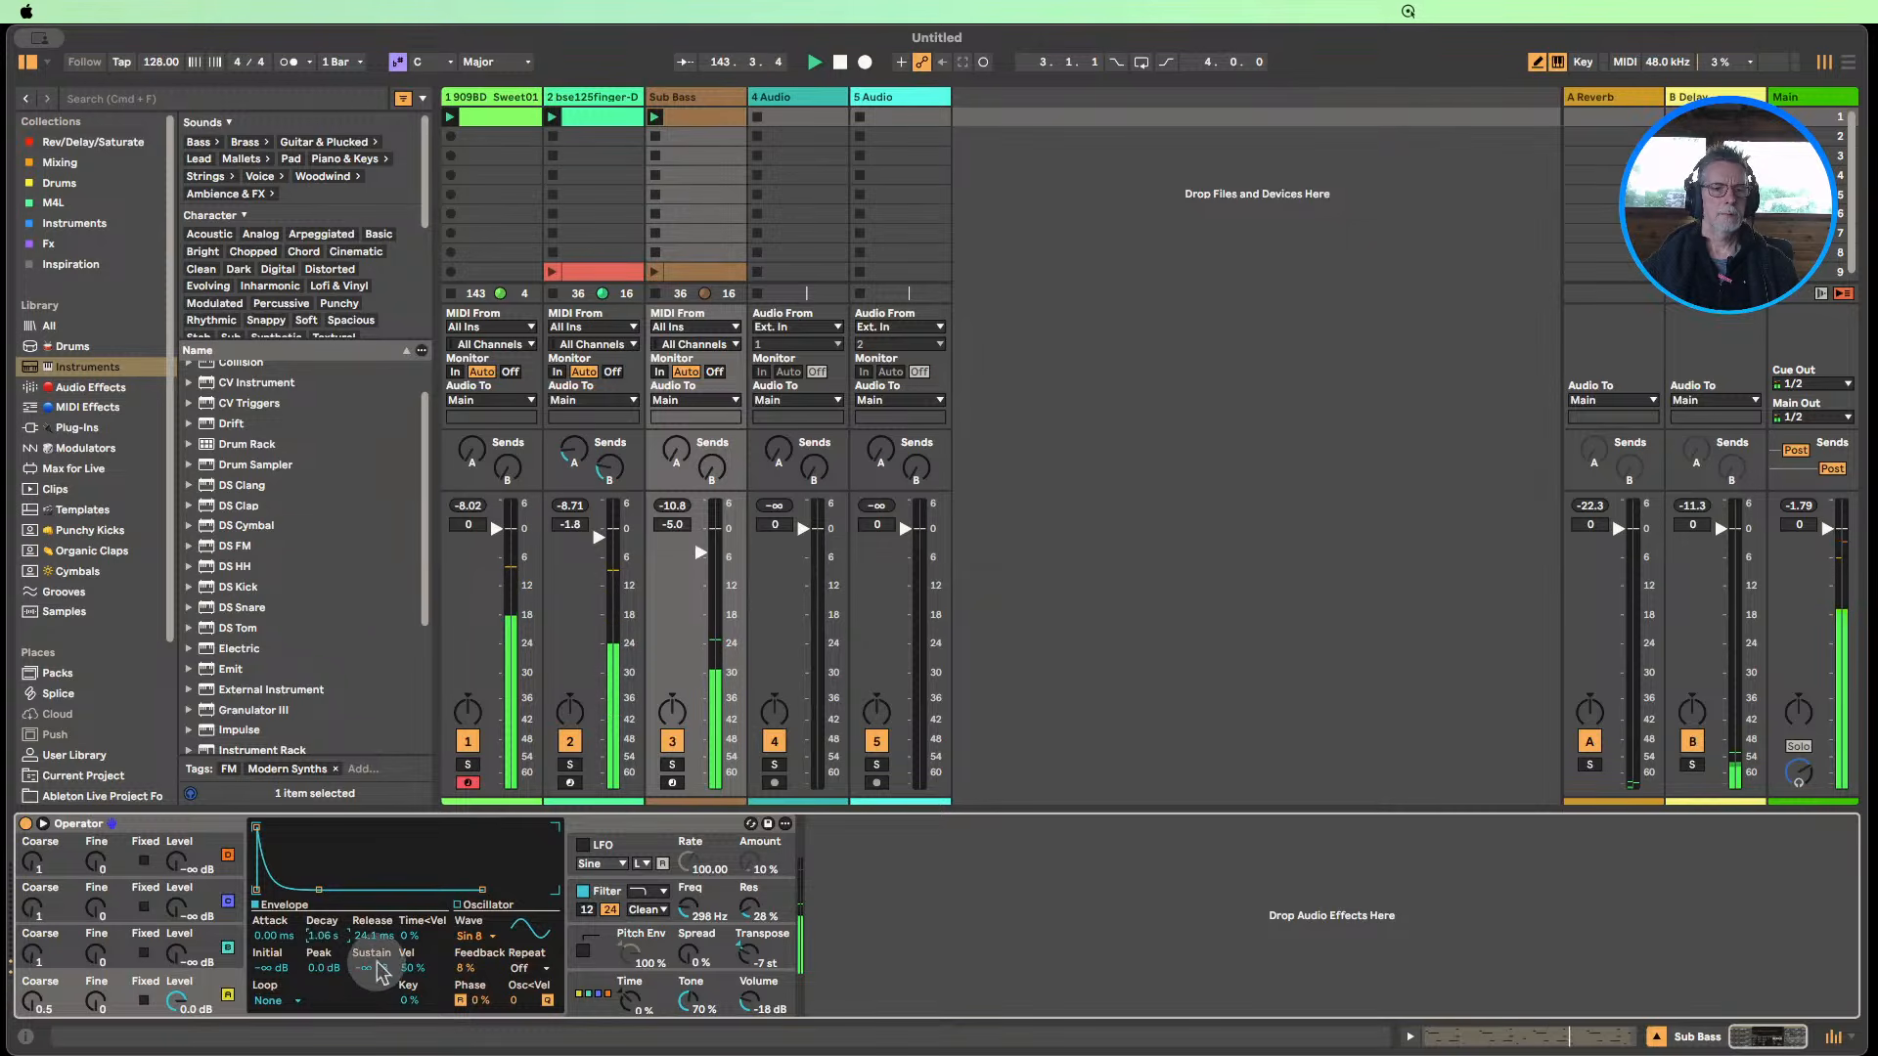
left_click_drag(374, 968, 374, 947)
left_click(839, 61)
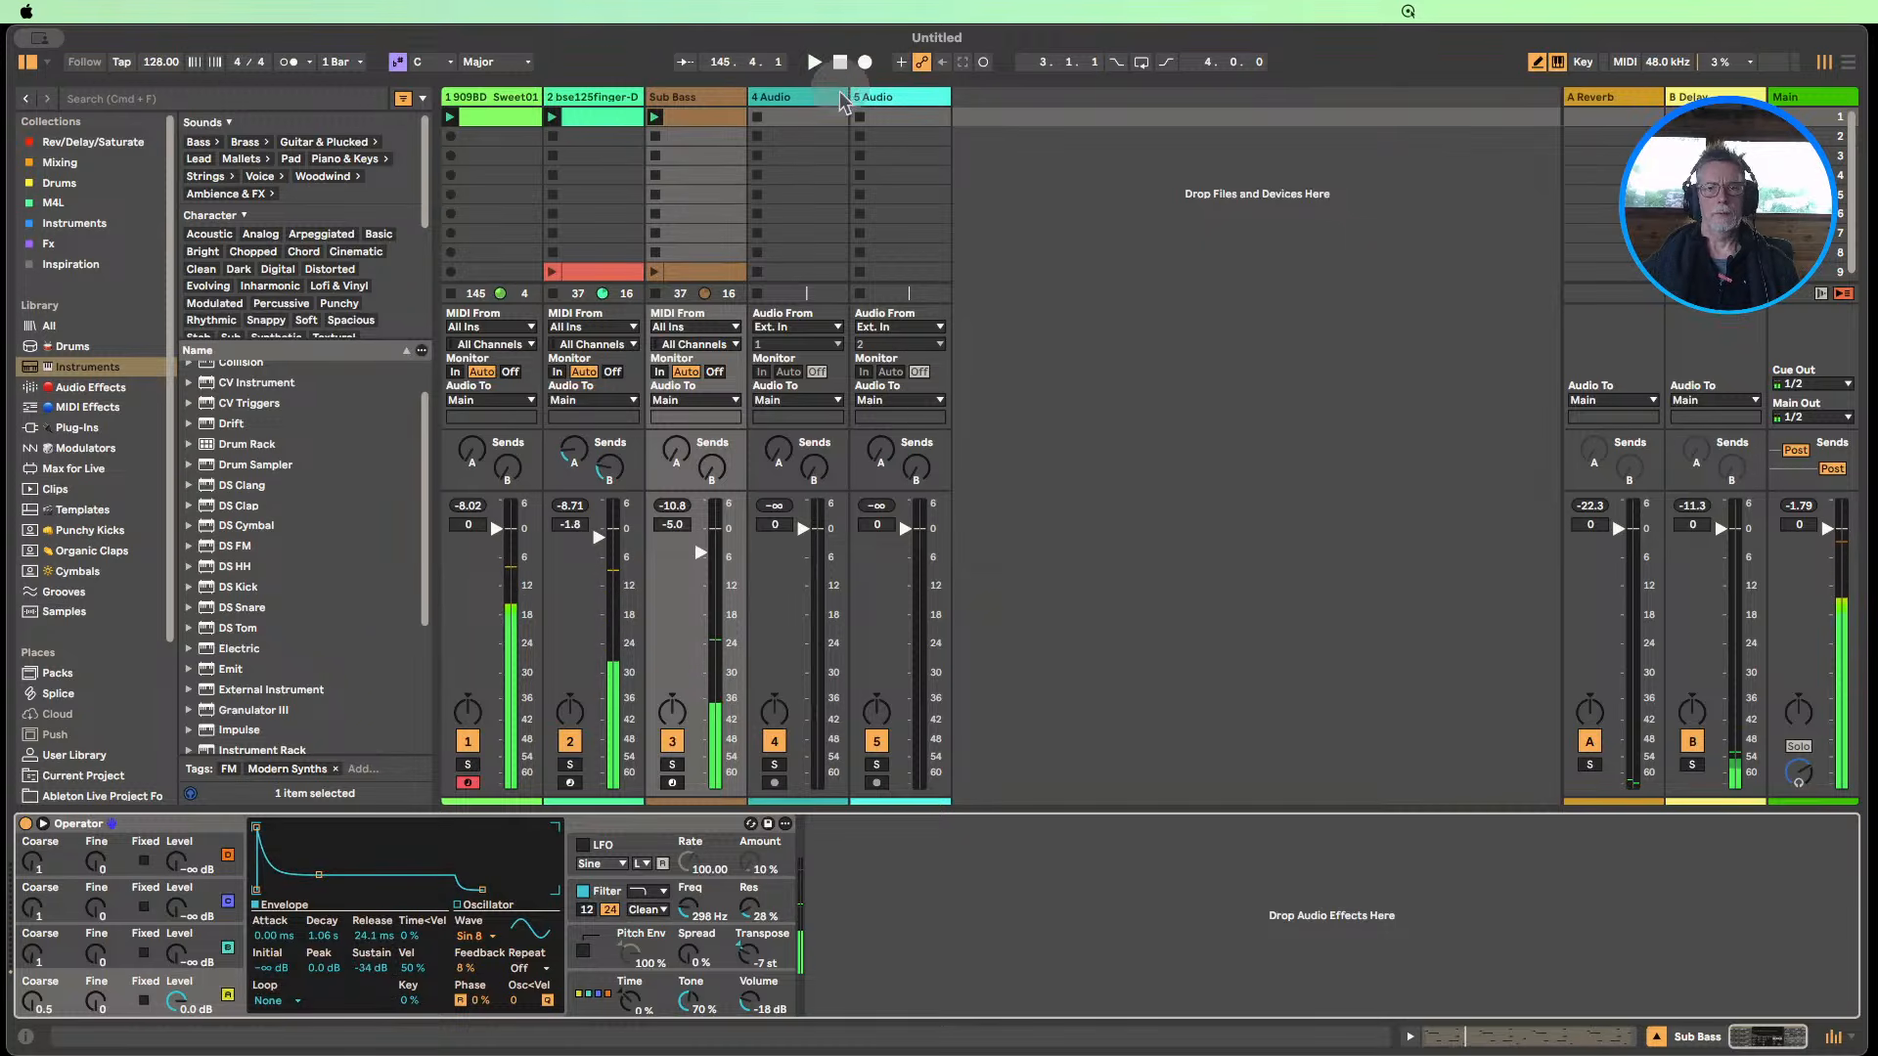
Enlarge the clip slot area to show scene 10 and open the LIVE STREAM_SAMPLES folder.
scroll(107, 631, "down", 4)
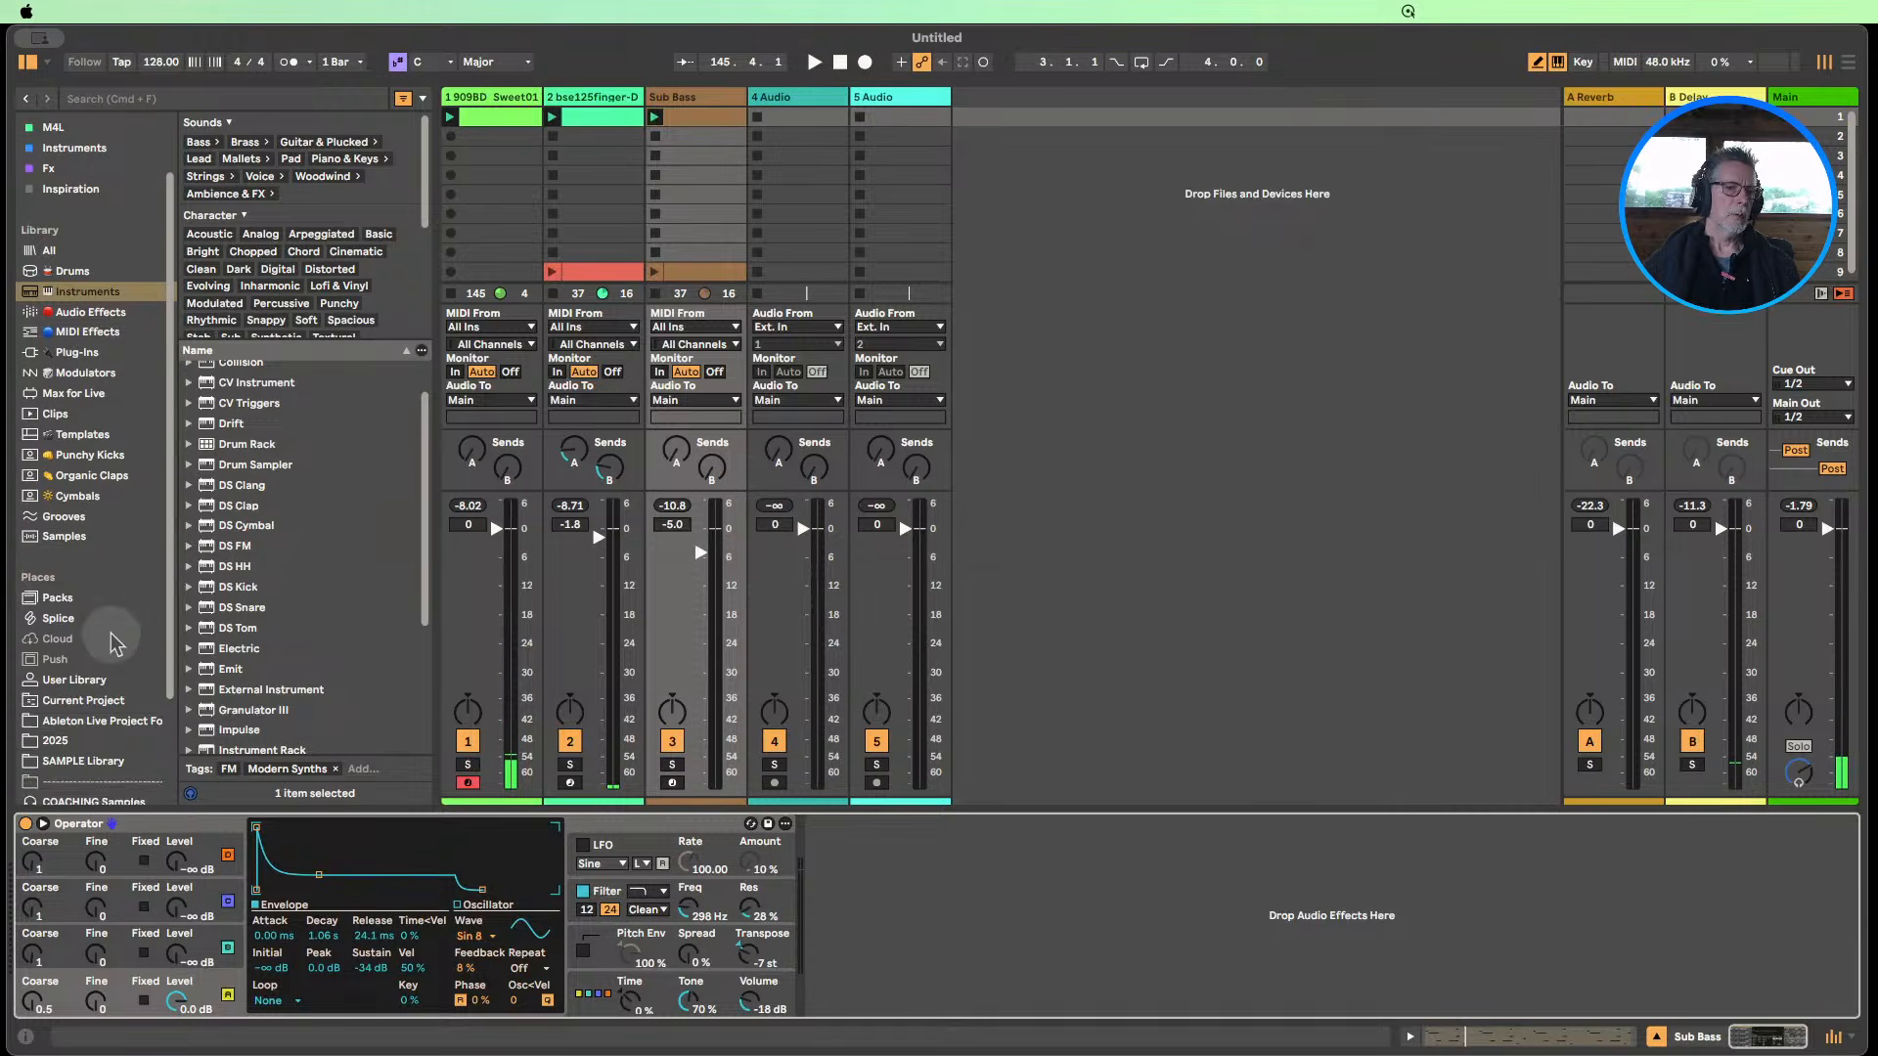
scroll(111, 642, "down", 2)
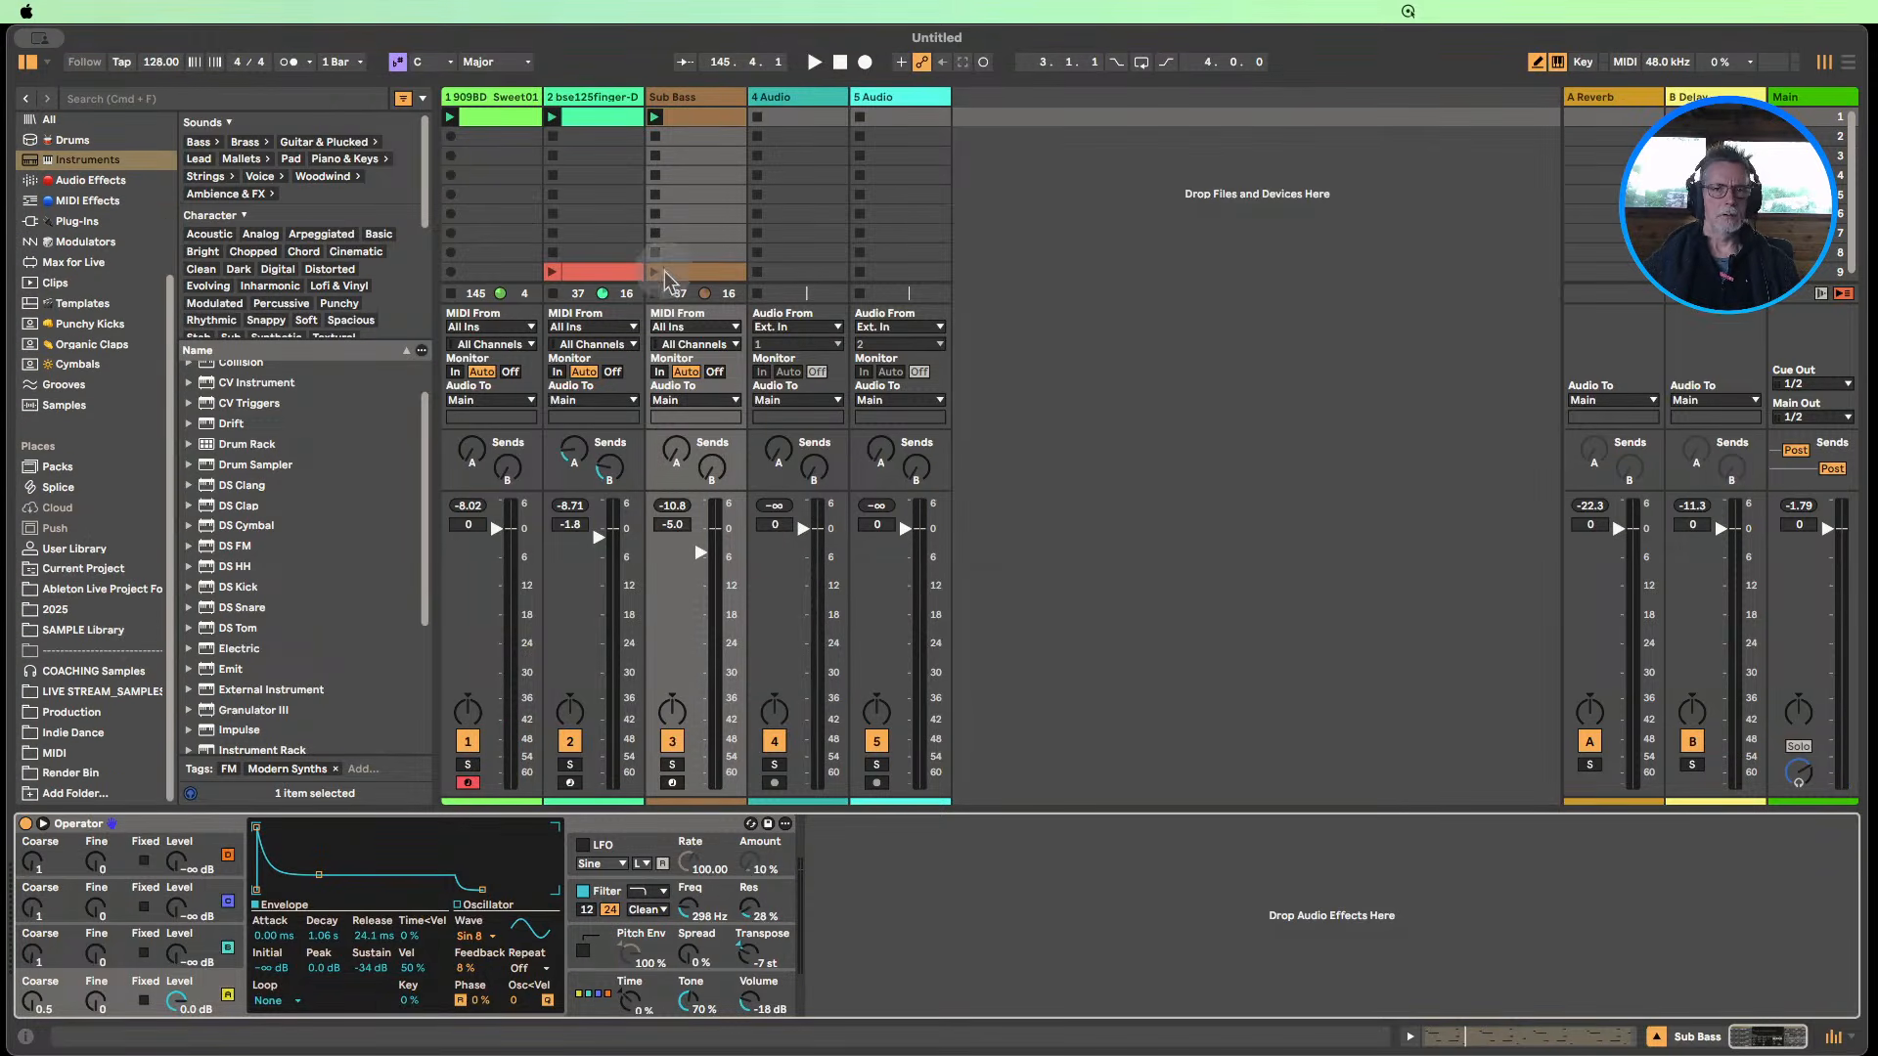
left_click_drag(676, 490, 696, 567)
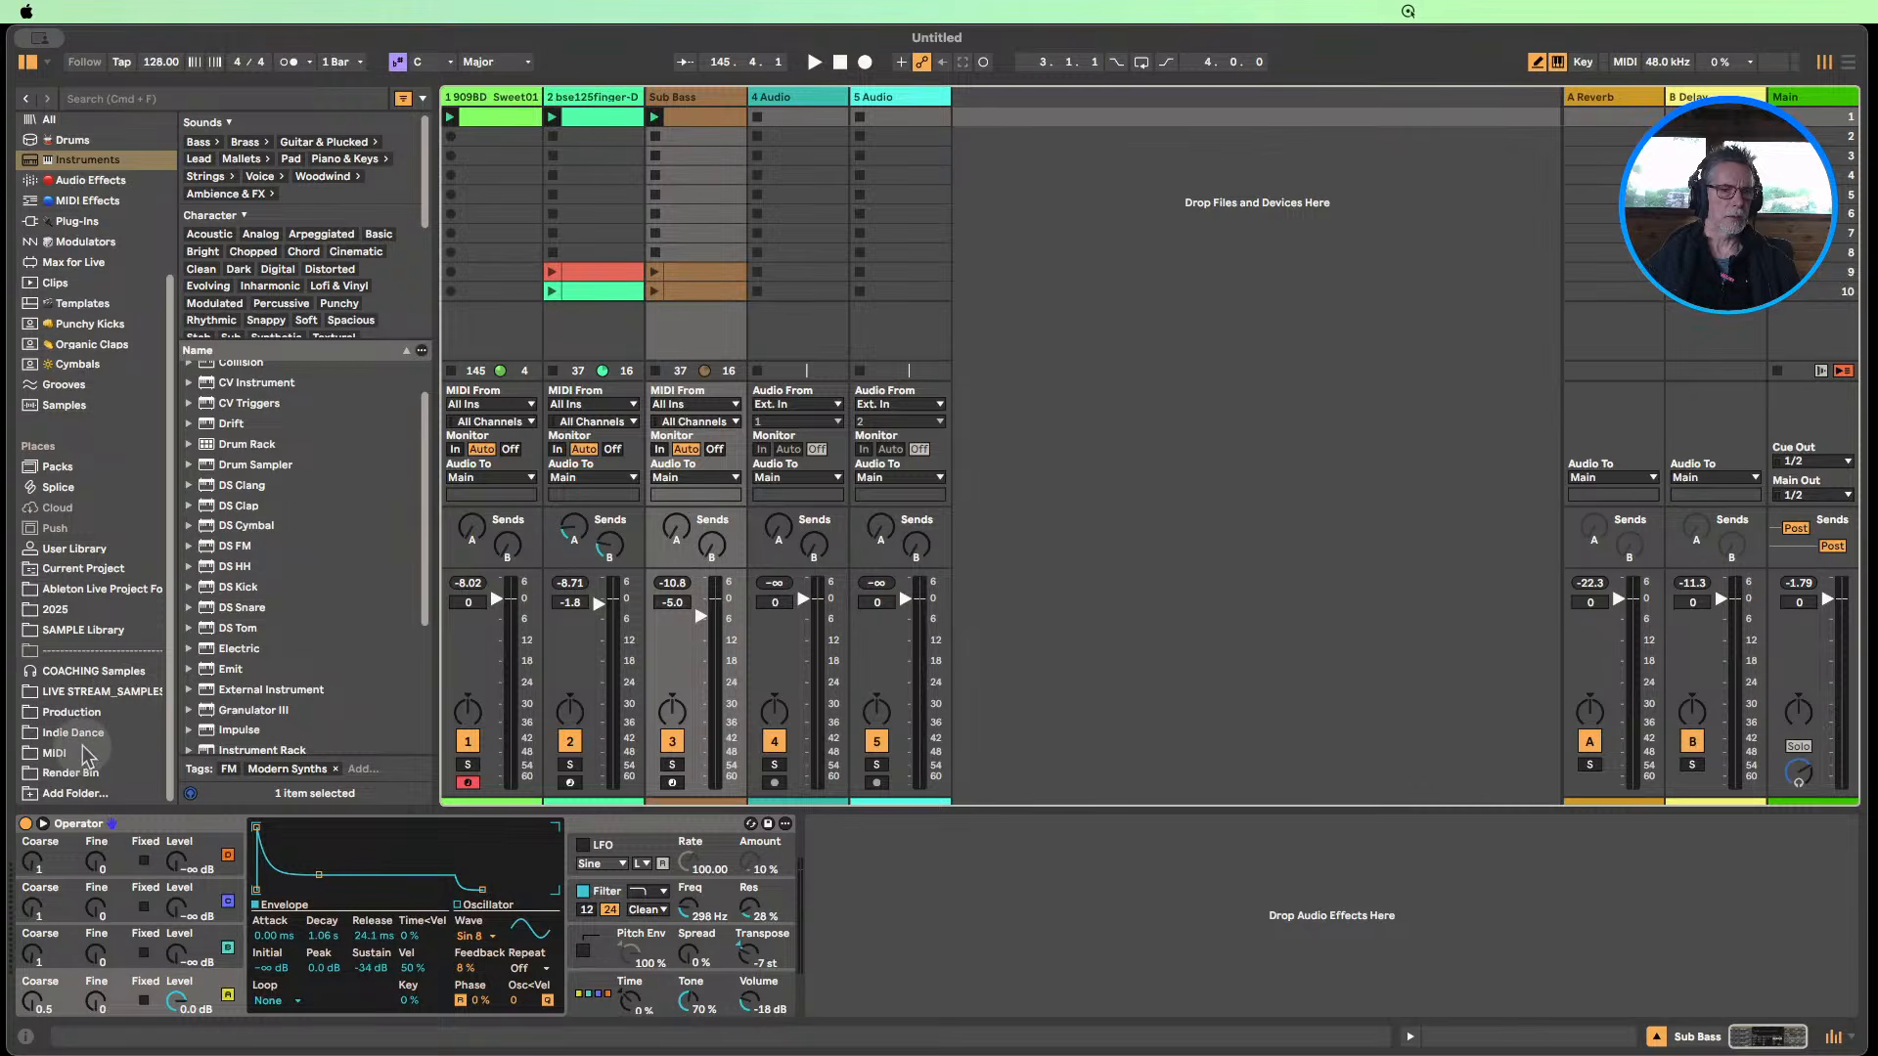
left_click(78, 734)
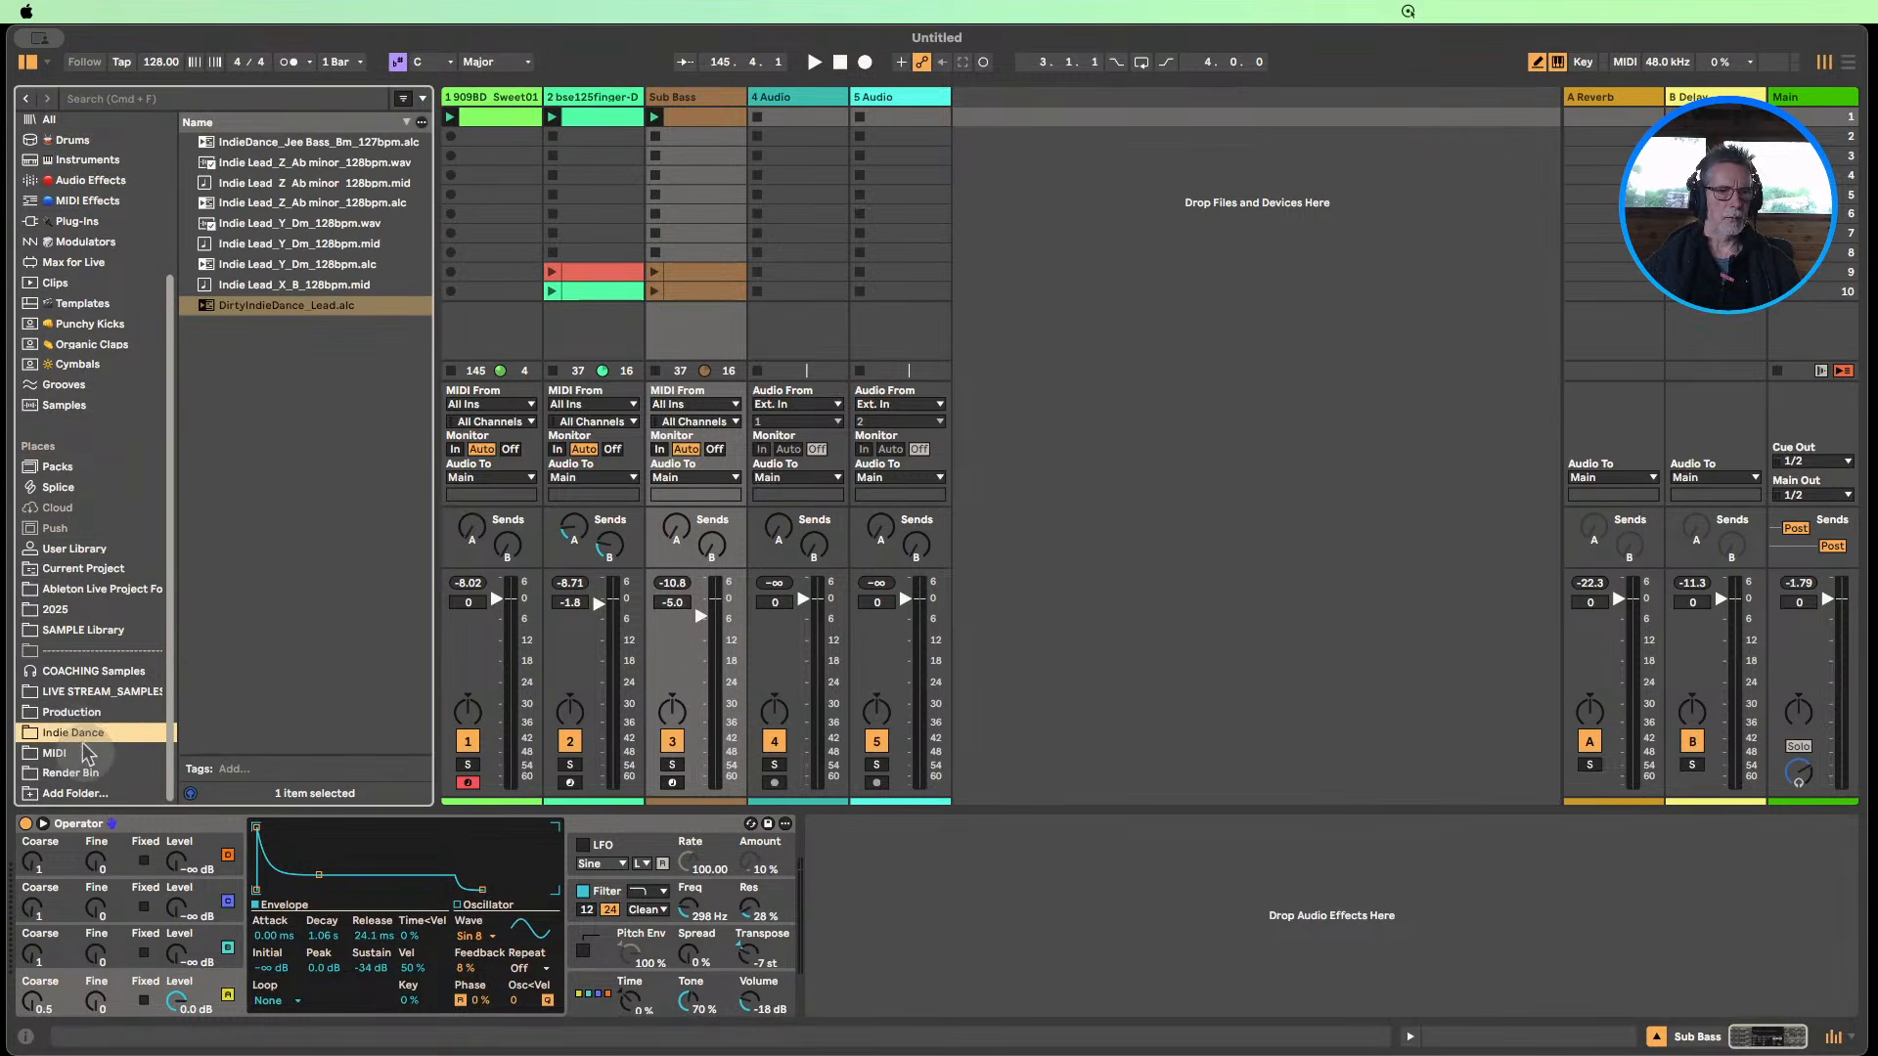
left_click(78, 693)
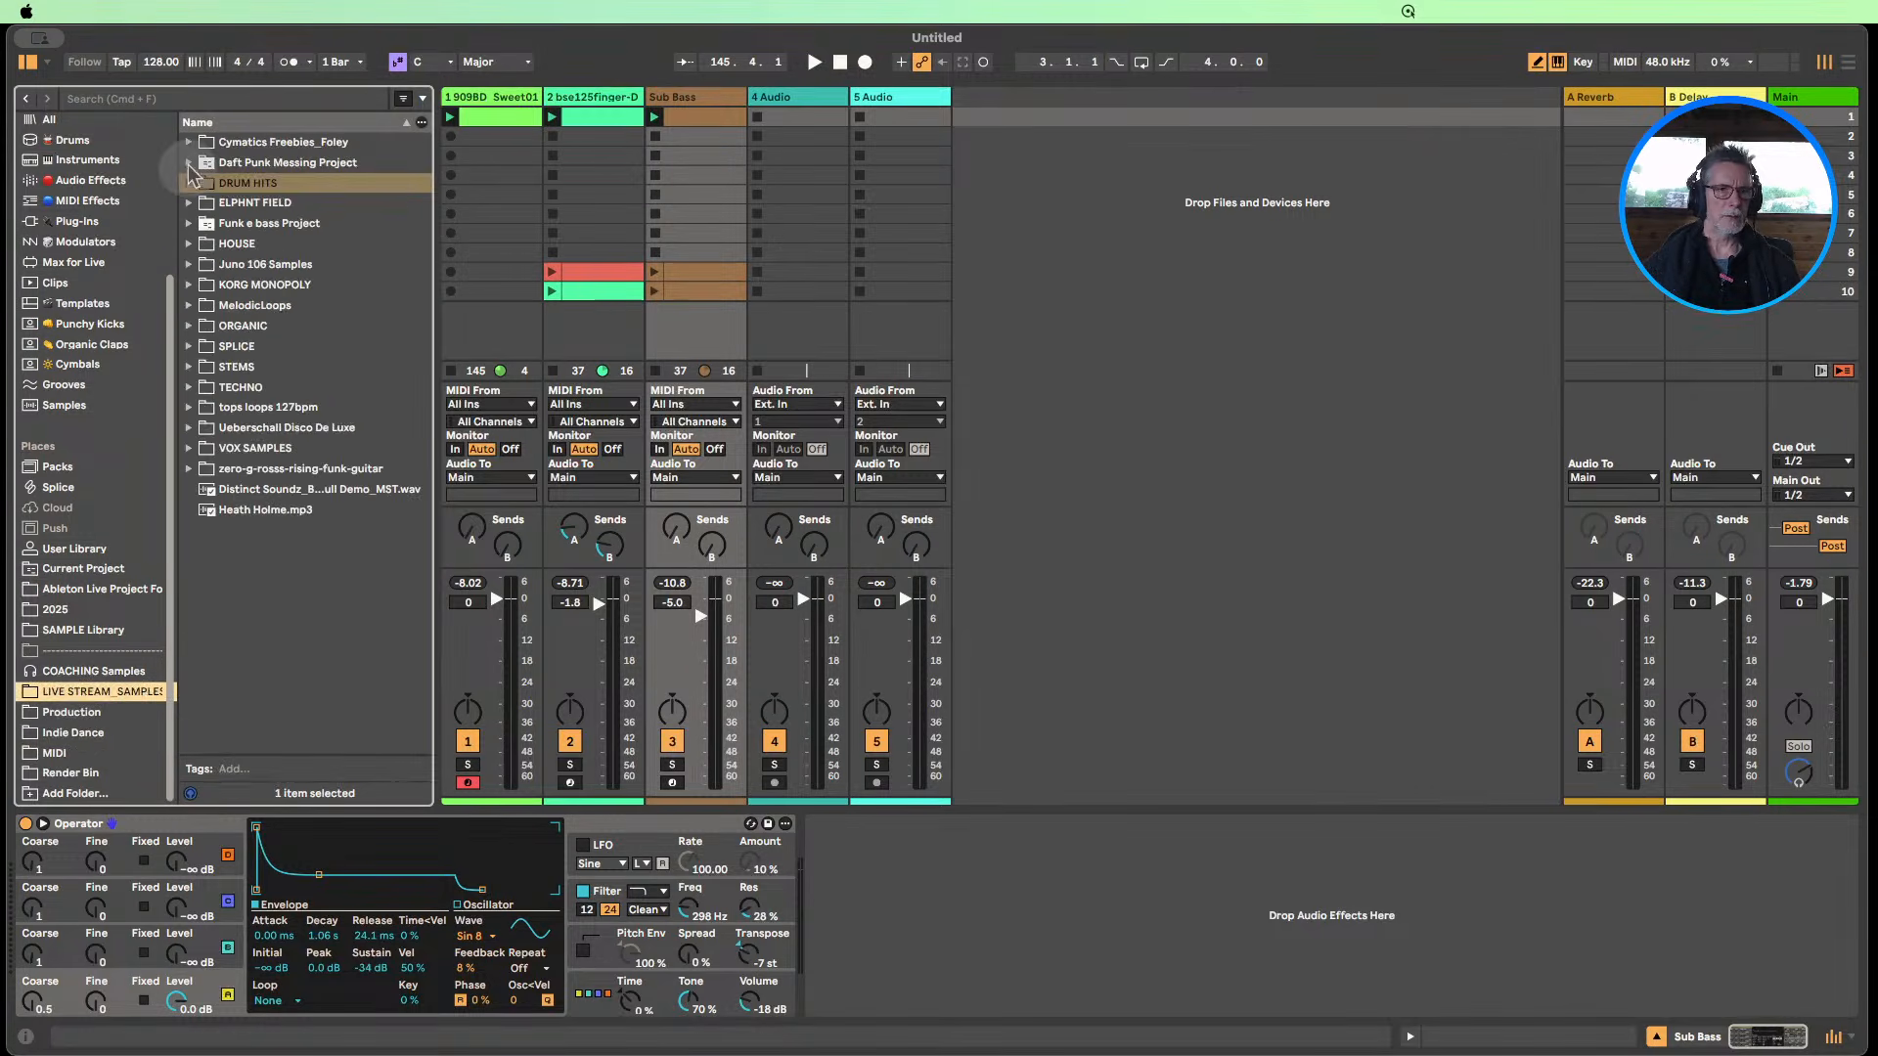
Collapse the E-BASSES folder in Ueberschall Disco De Luxe and expand 56 drumloops I within 56-57 DRUM LOOPS.
left_click(188, 427)
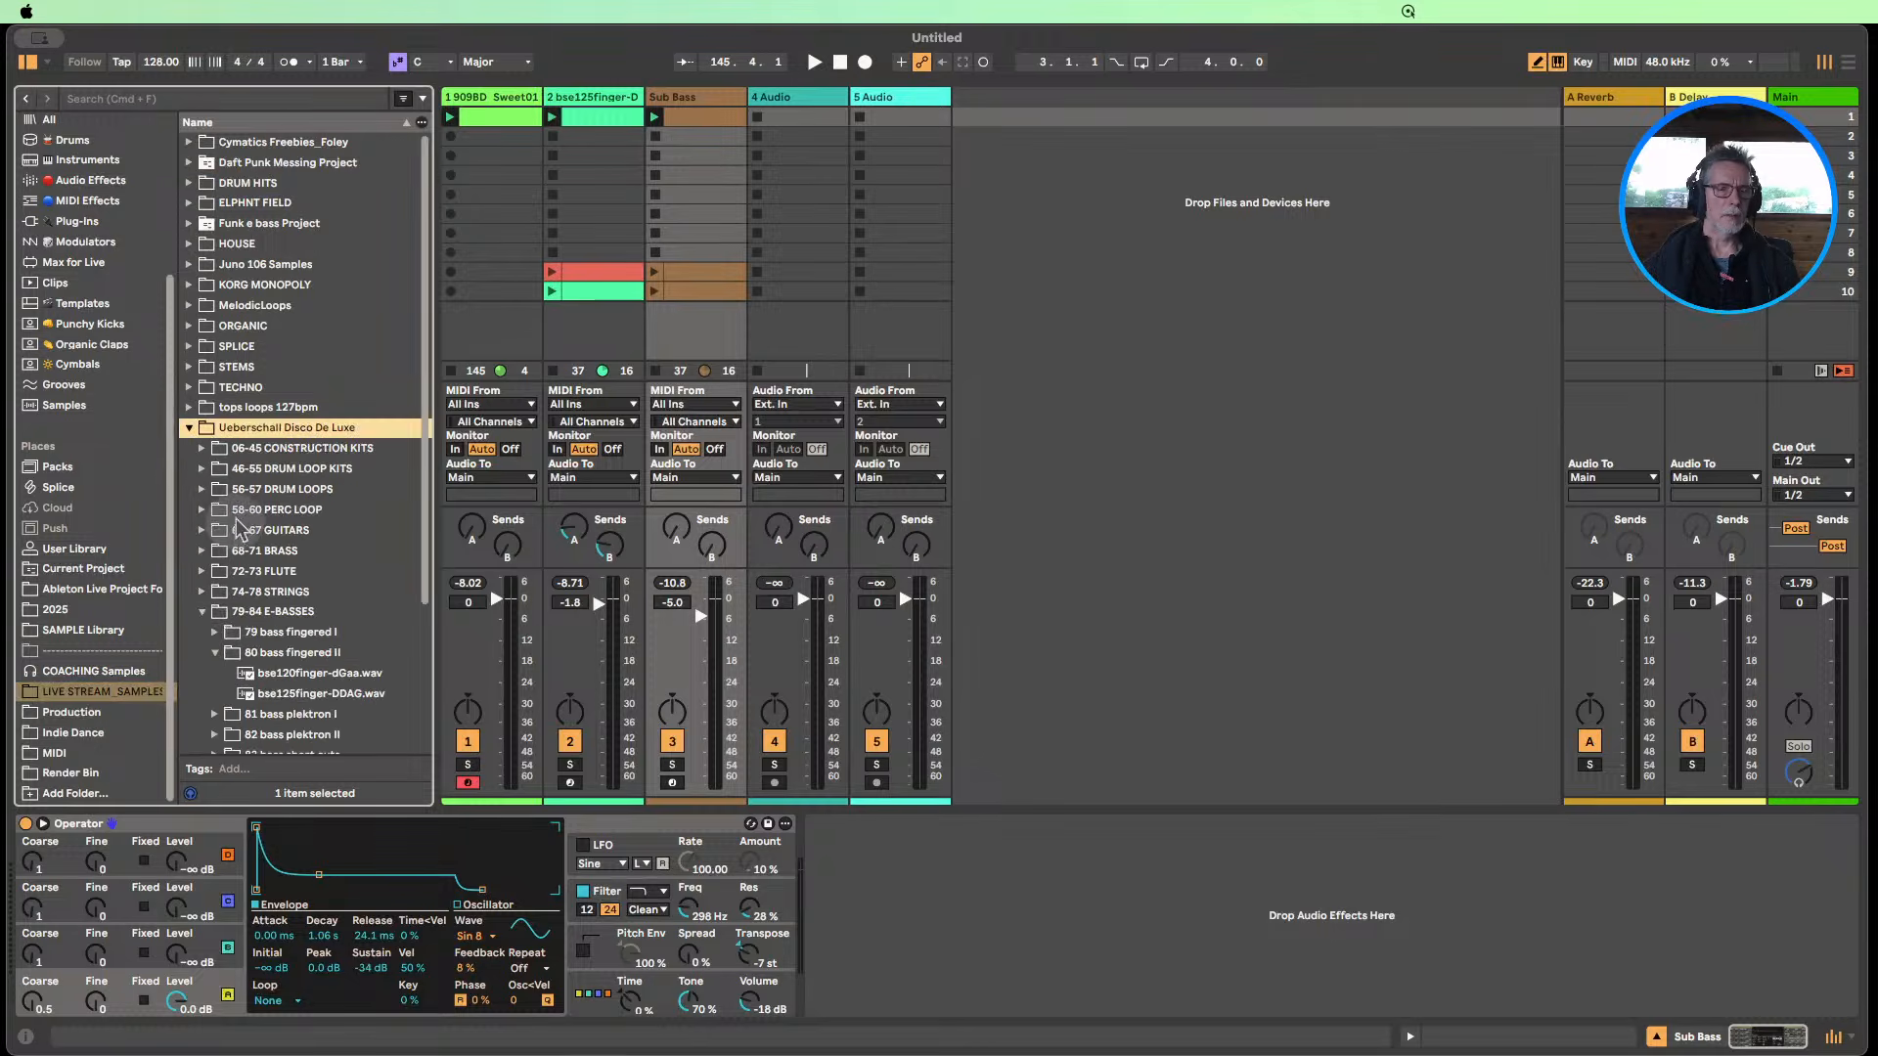
left_click(203, 611)
left_click(206, 648)
left_click(203, 611)
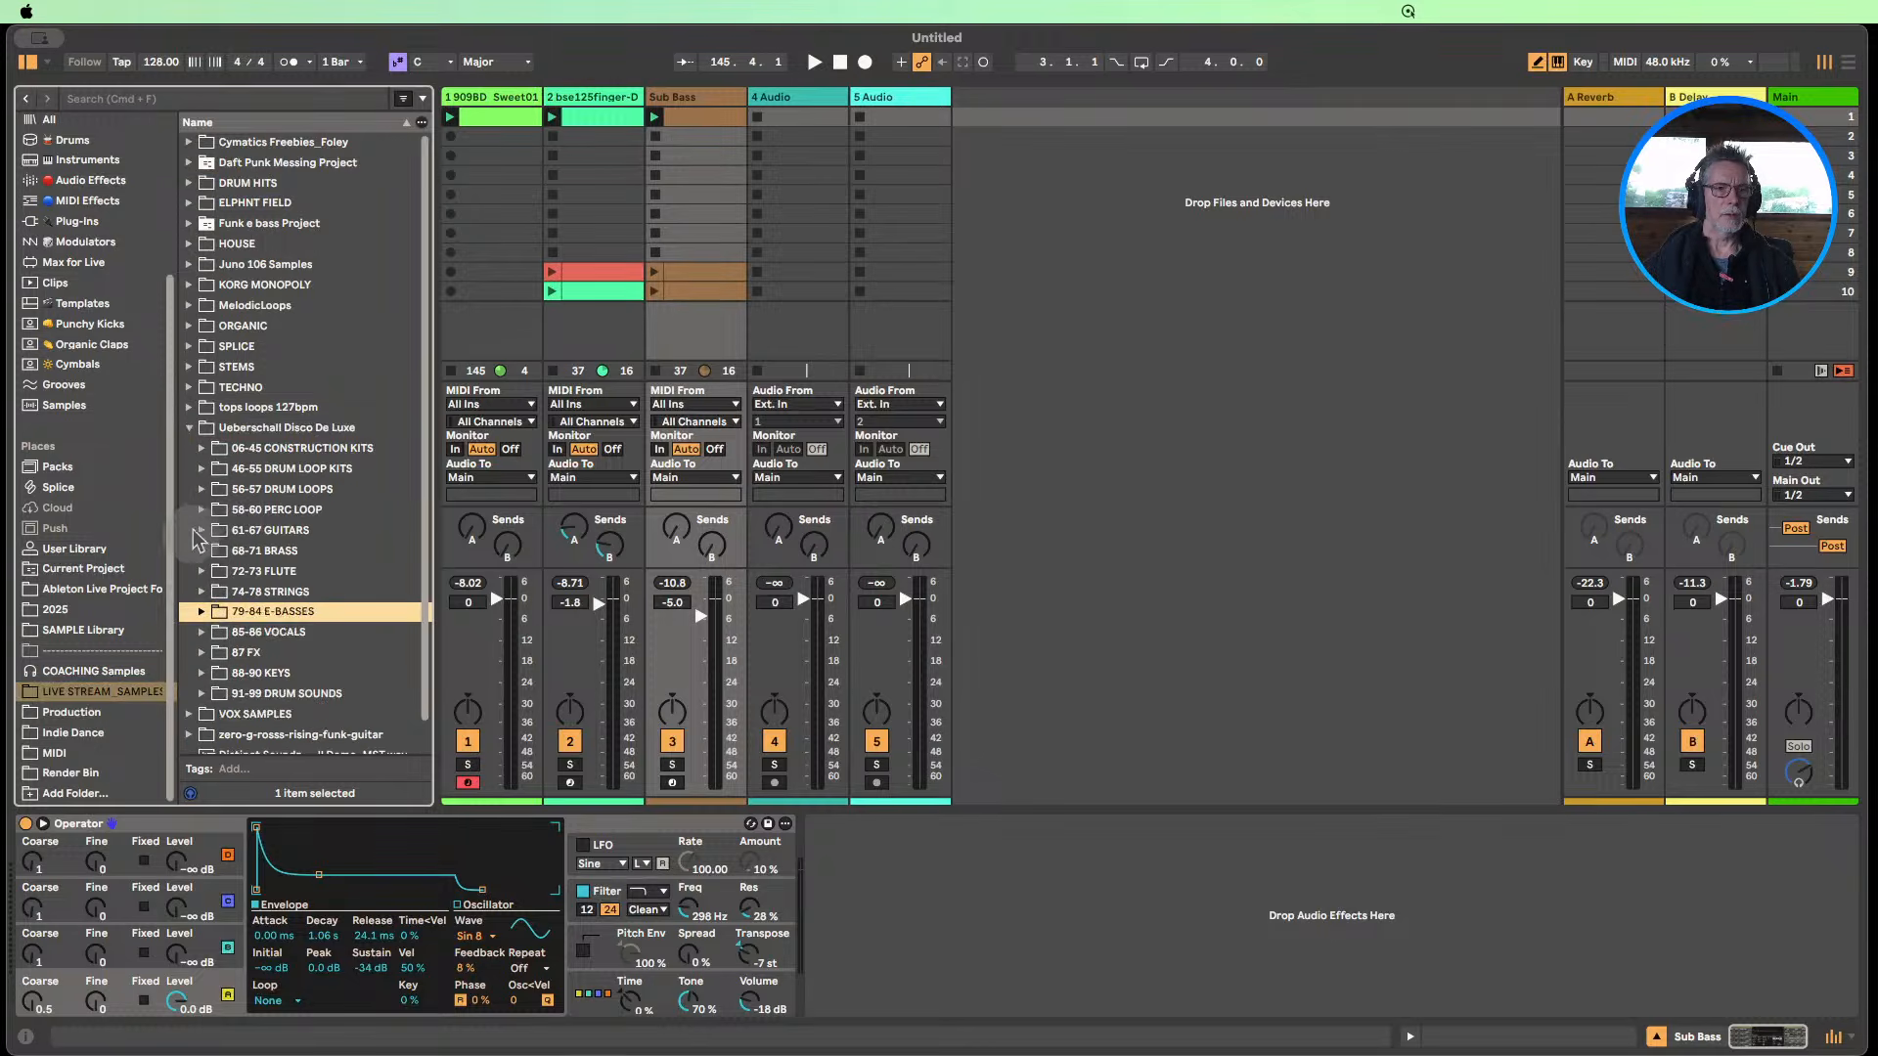
left_click(203, 490)
left_click(203, 489)
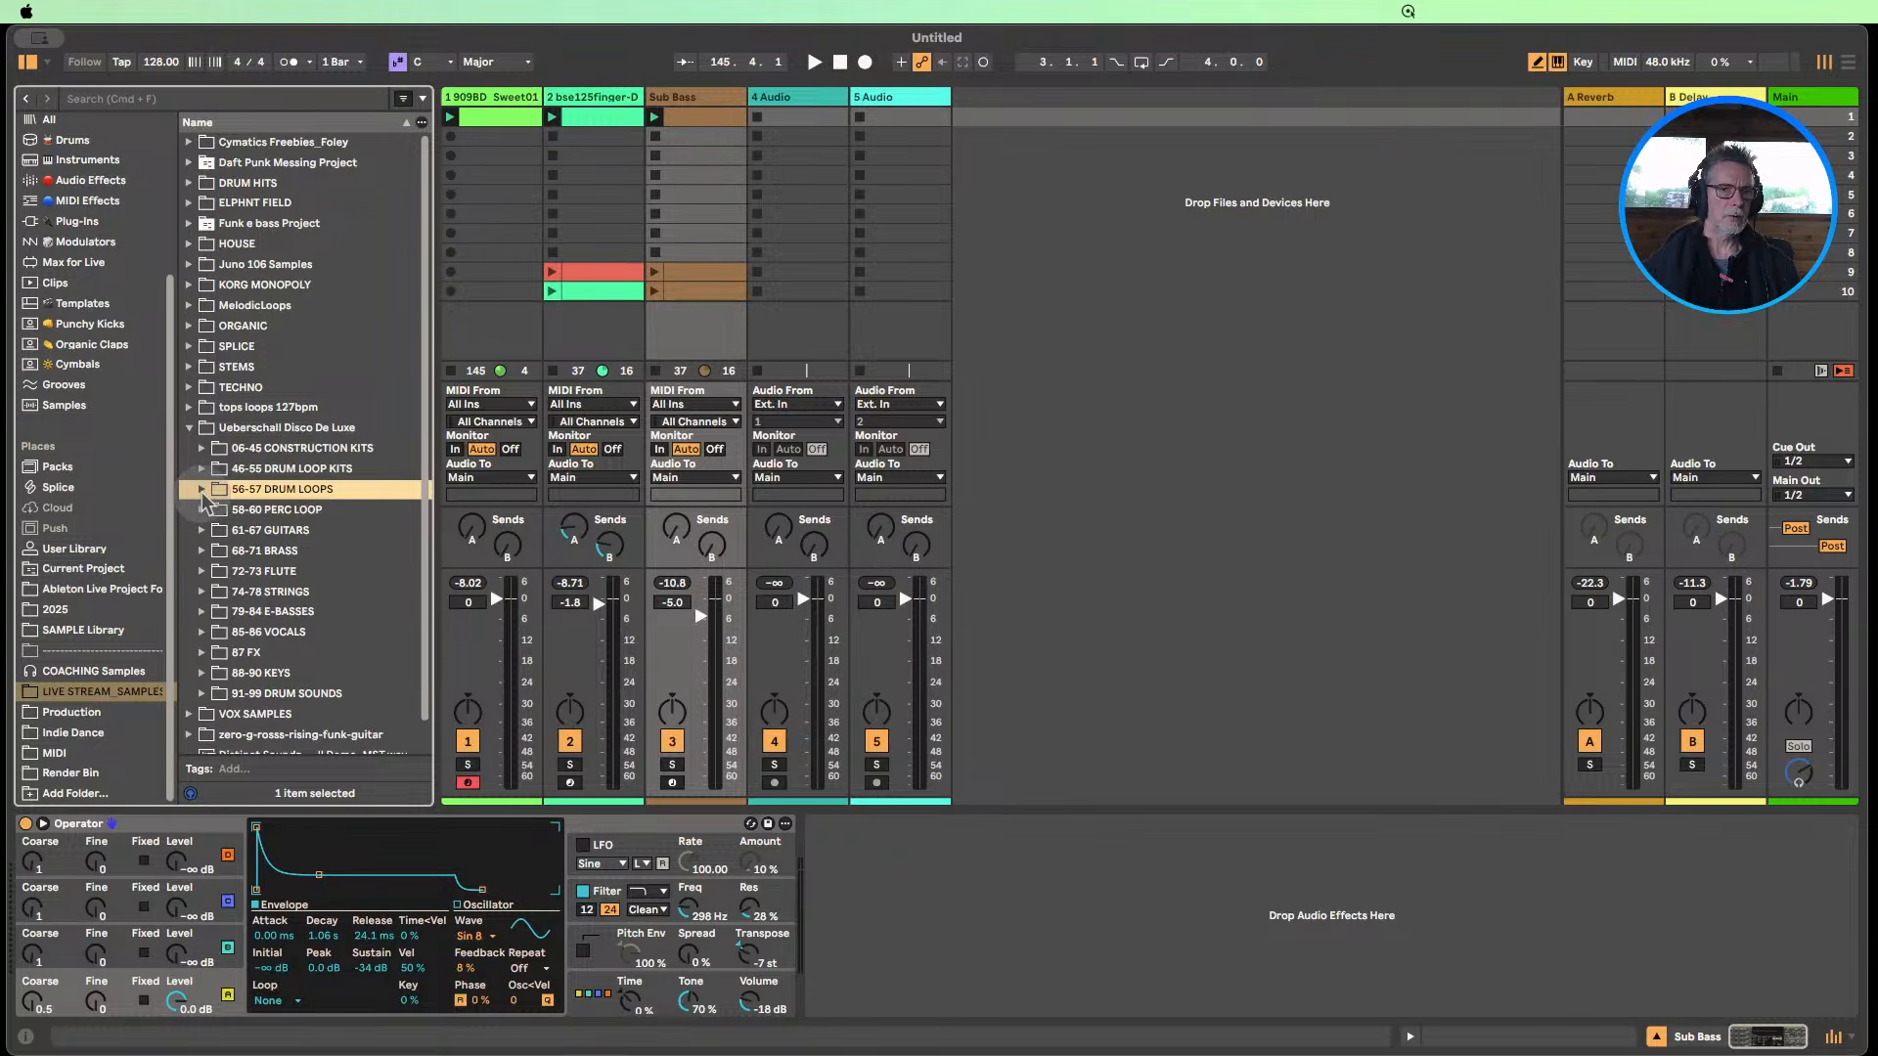
left_click(203, 491)
left_click(216, 510)
Start playback and audition the four loops in 56 drumloops I, from drm120renaissance to drm130liveskills02, against the track.
left_click(318, 530)
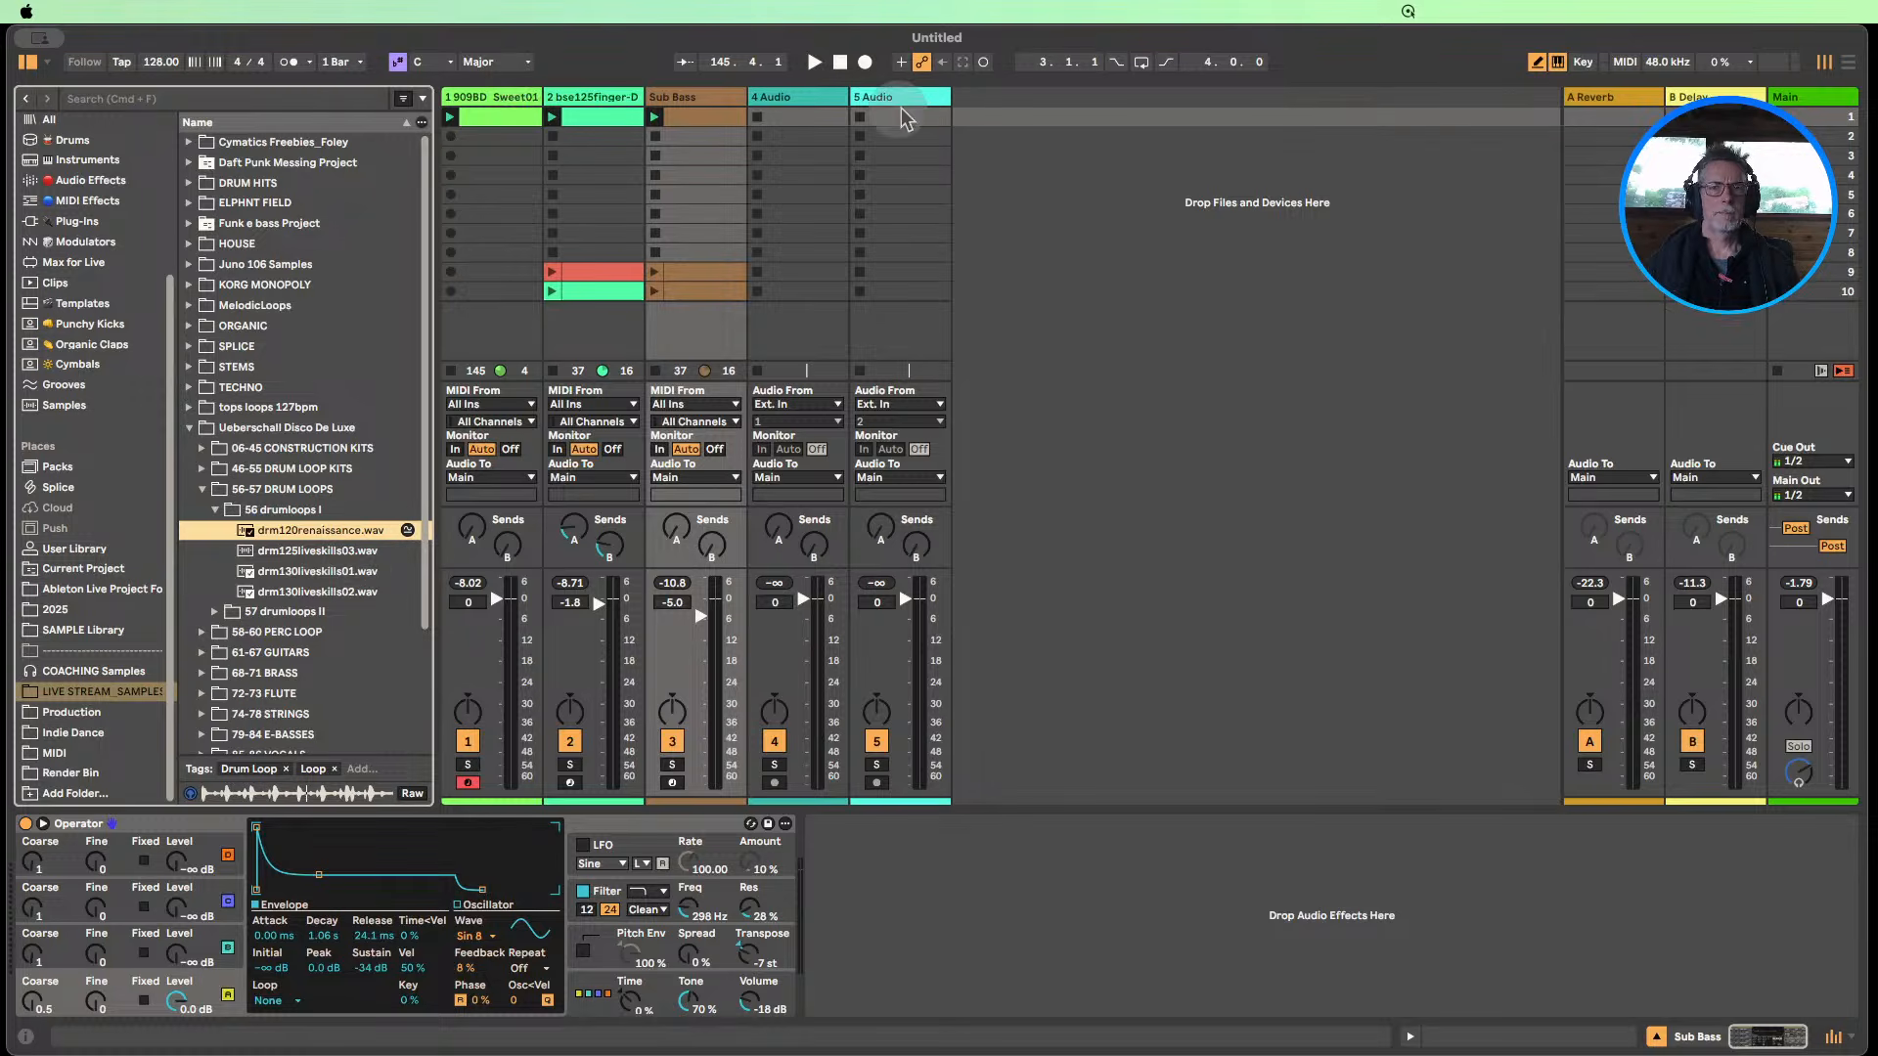
key("space")
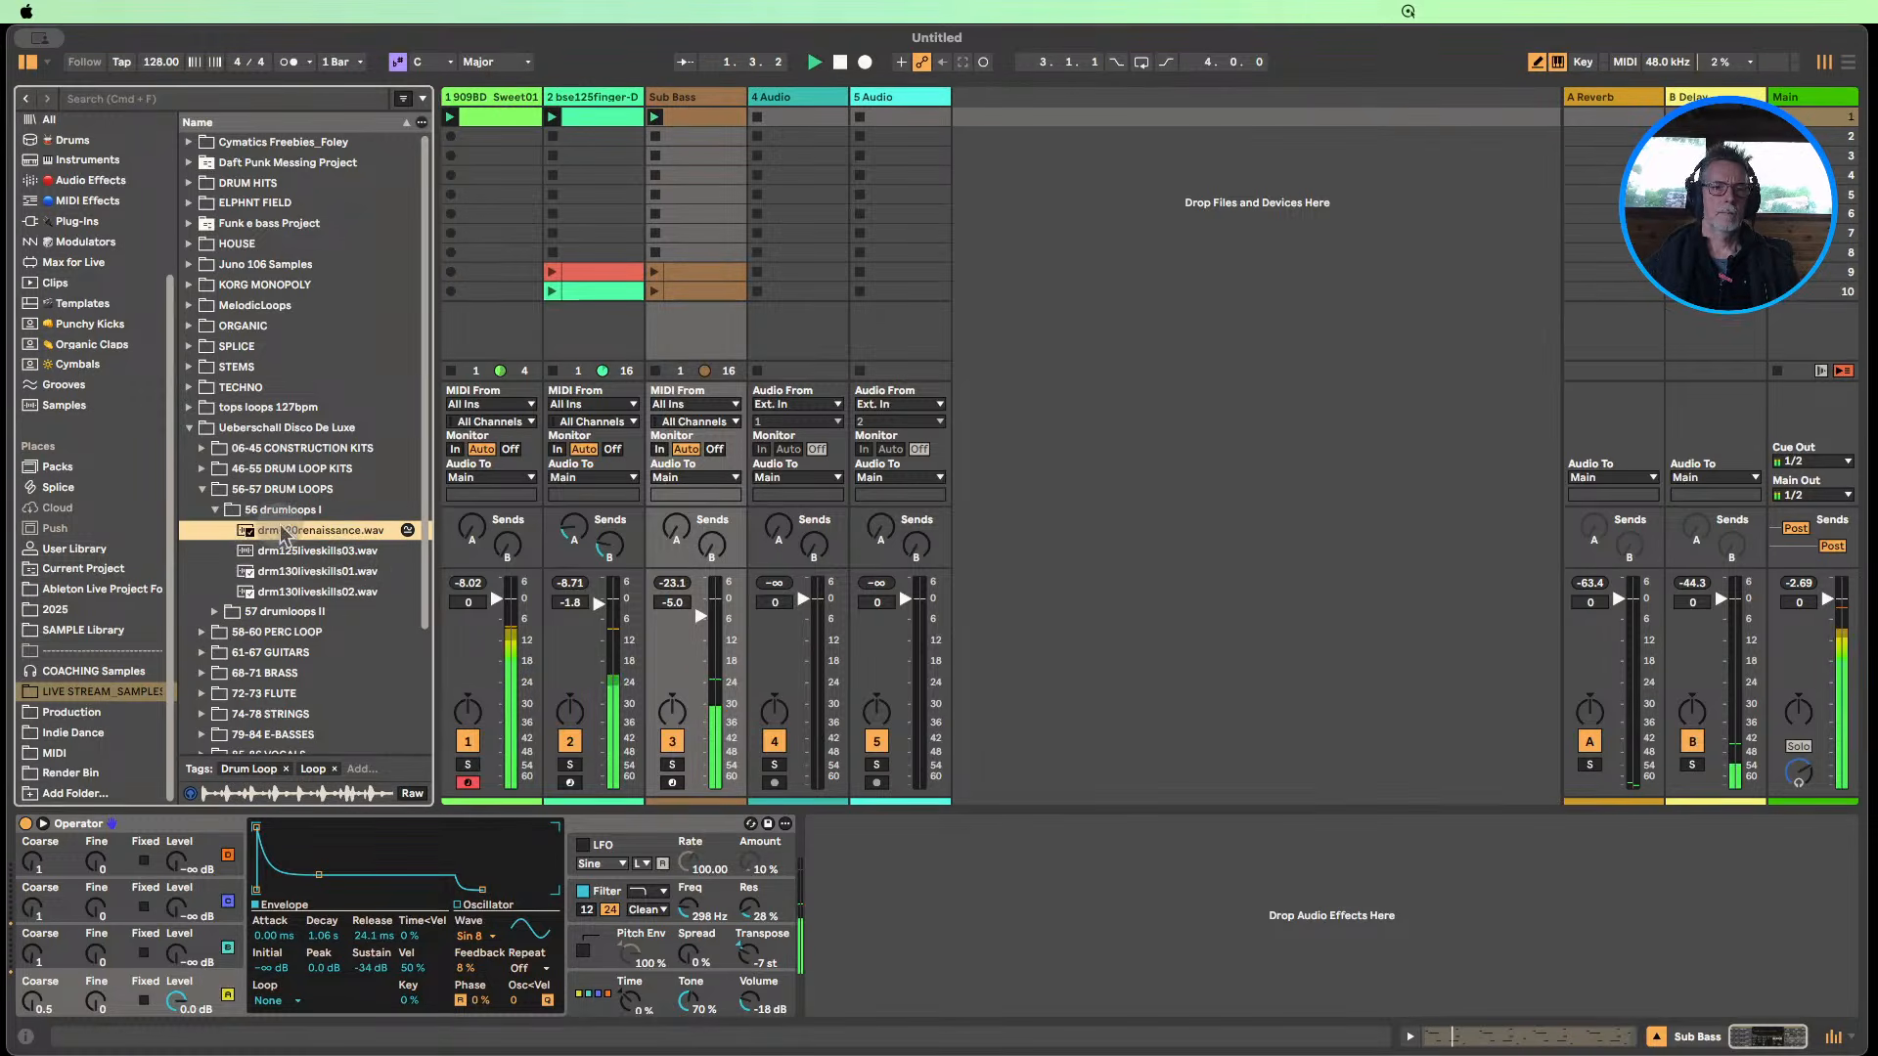
left_click(325, 556)
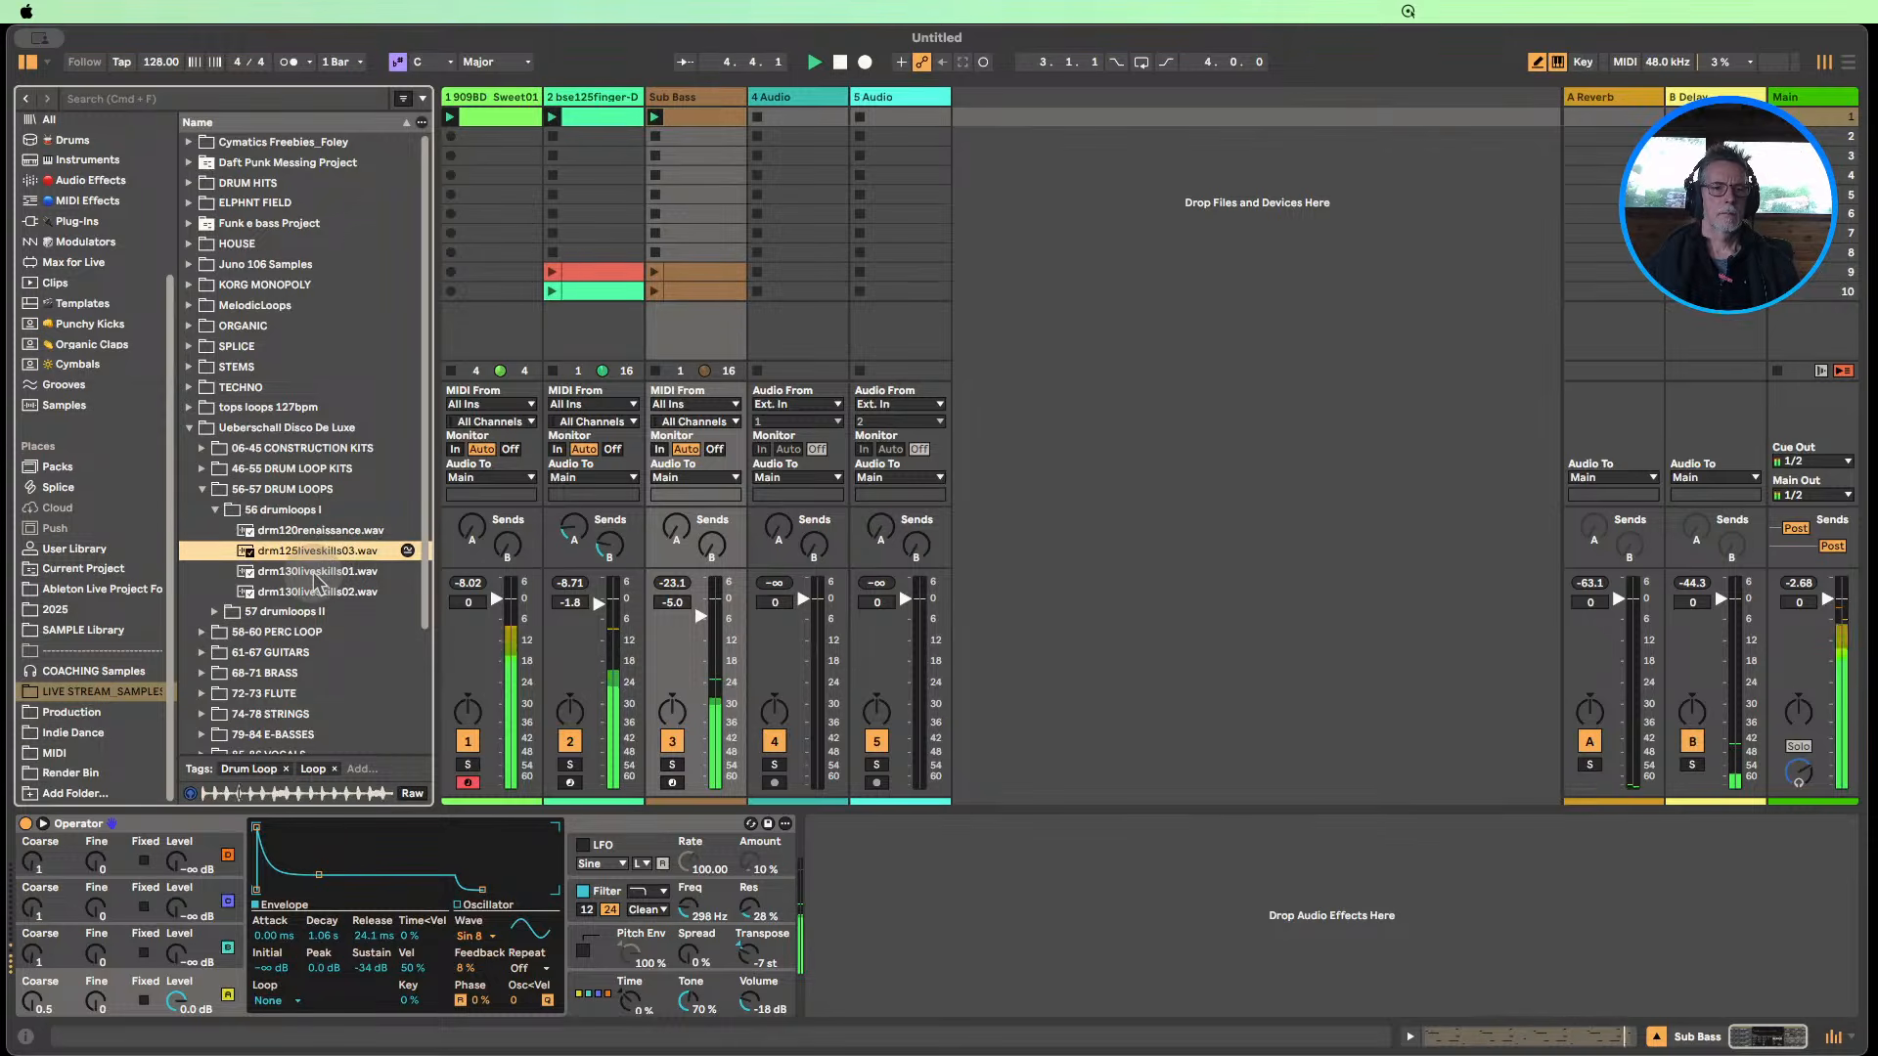
left_click(315, 573)
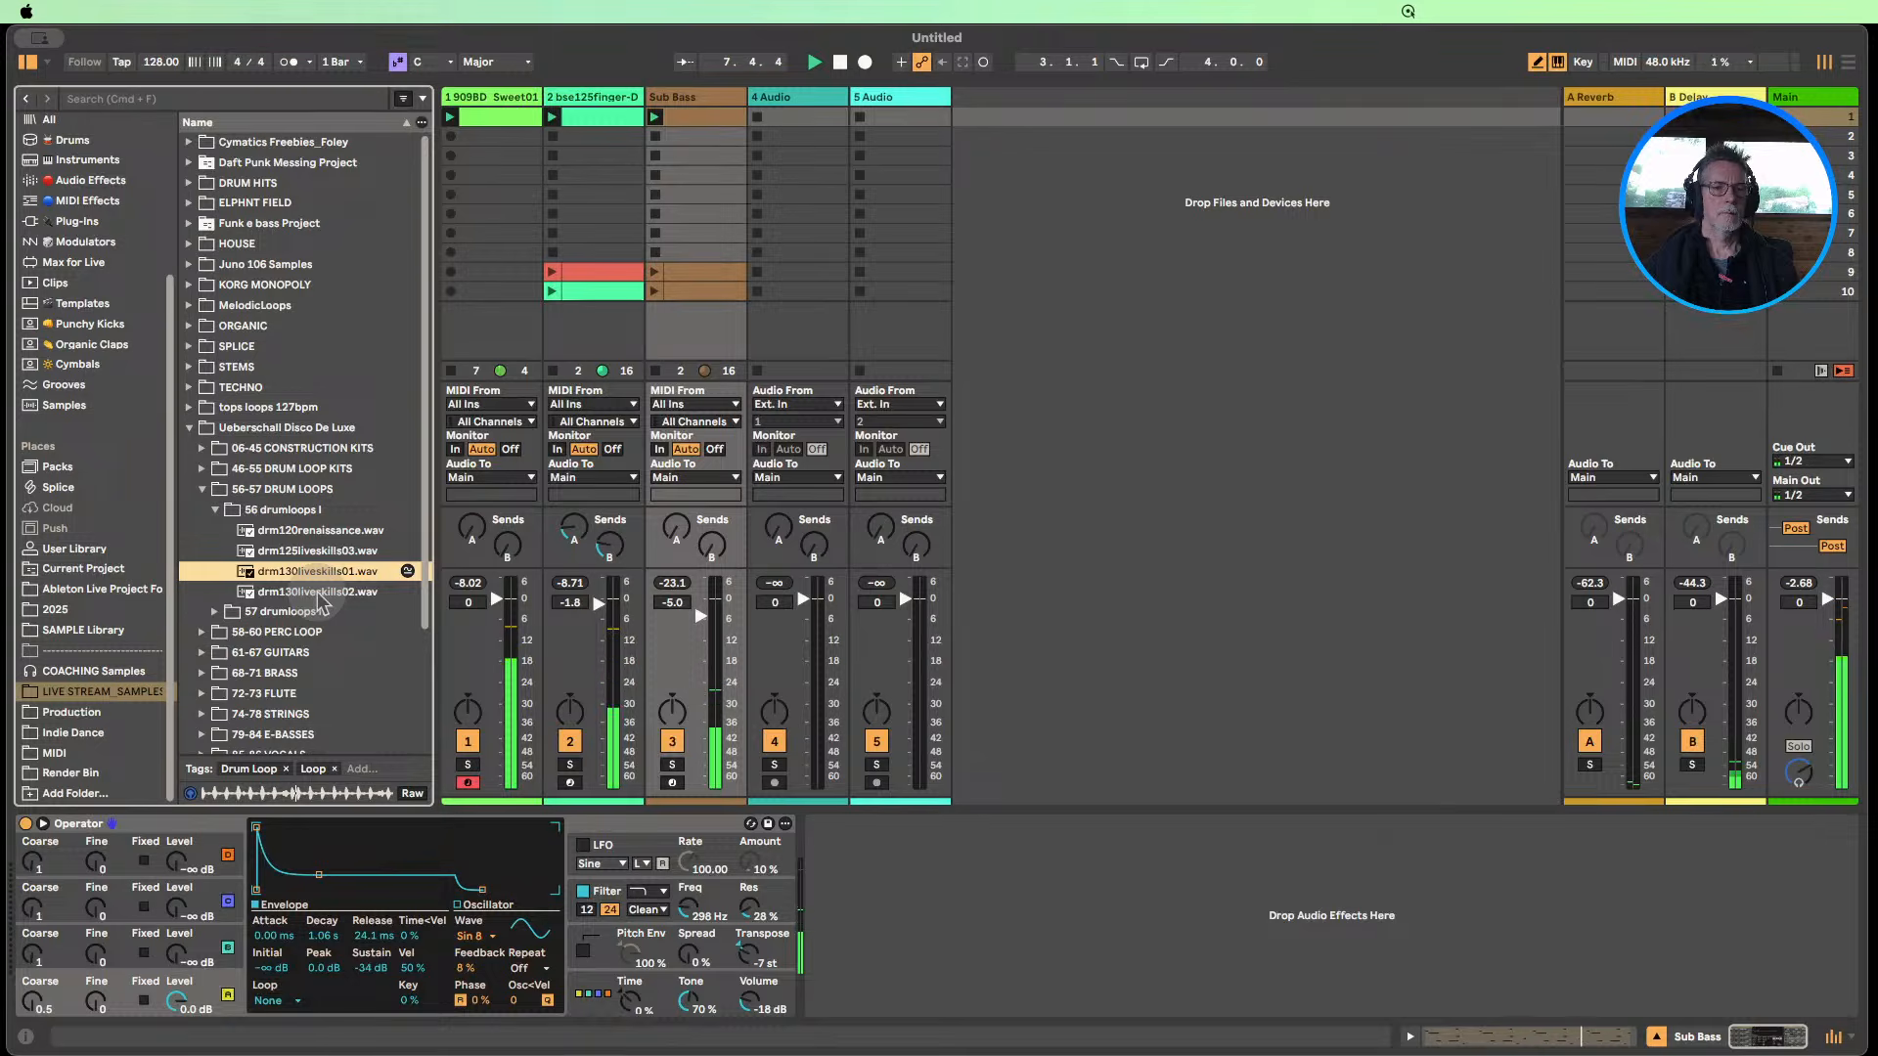
left_click(322, 593)
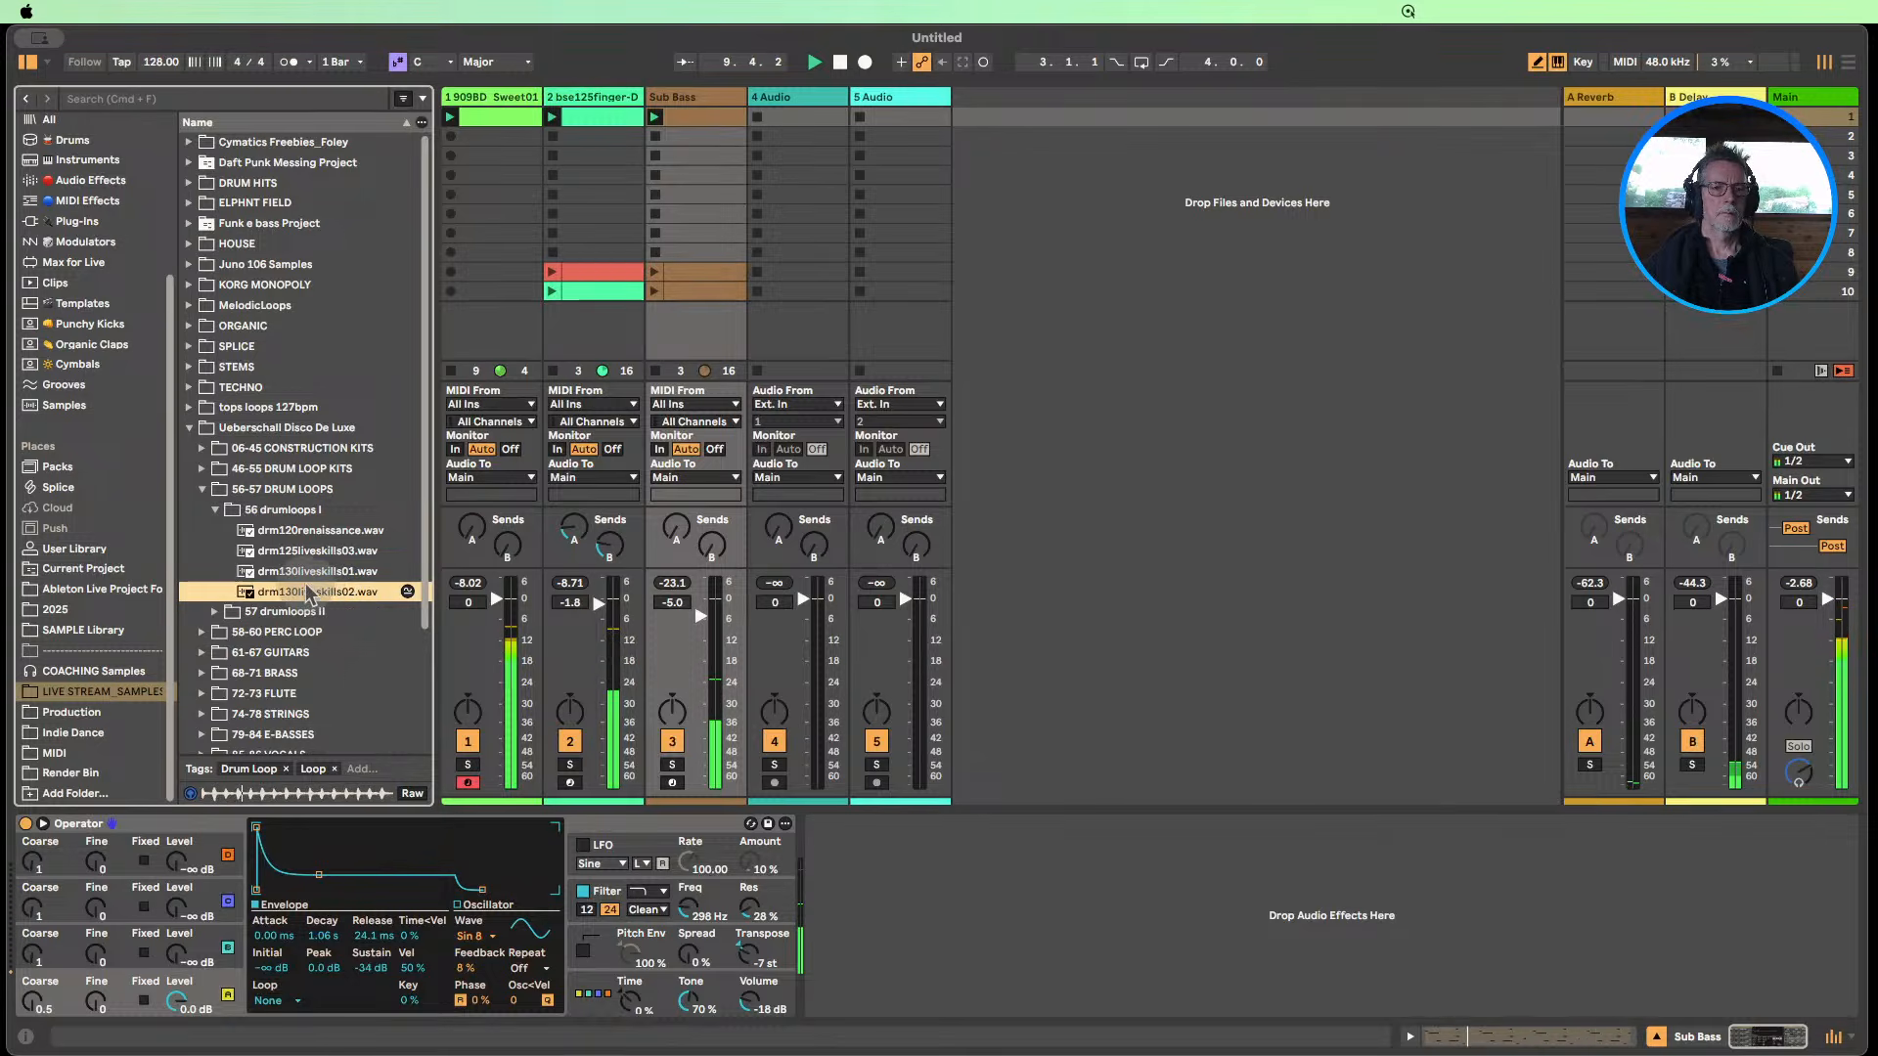
Audition the four loops in 57 drumloops II, from drm125burning to drm130clapomania, against the track.
left_click(223, 611)
left_click(299, 551)
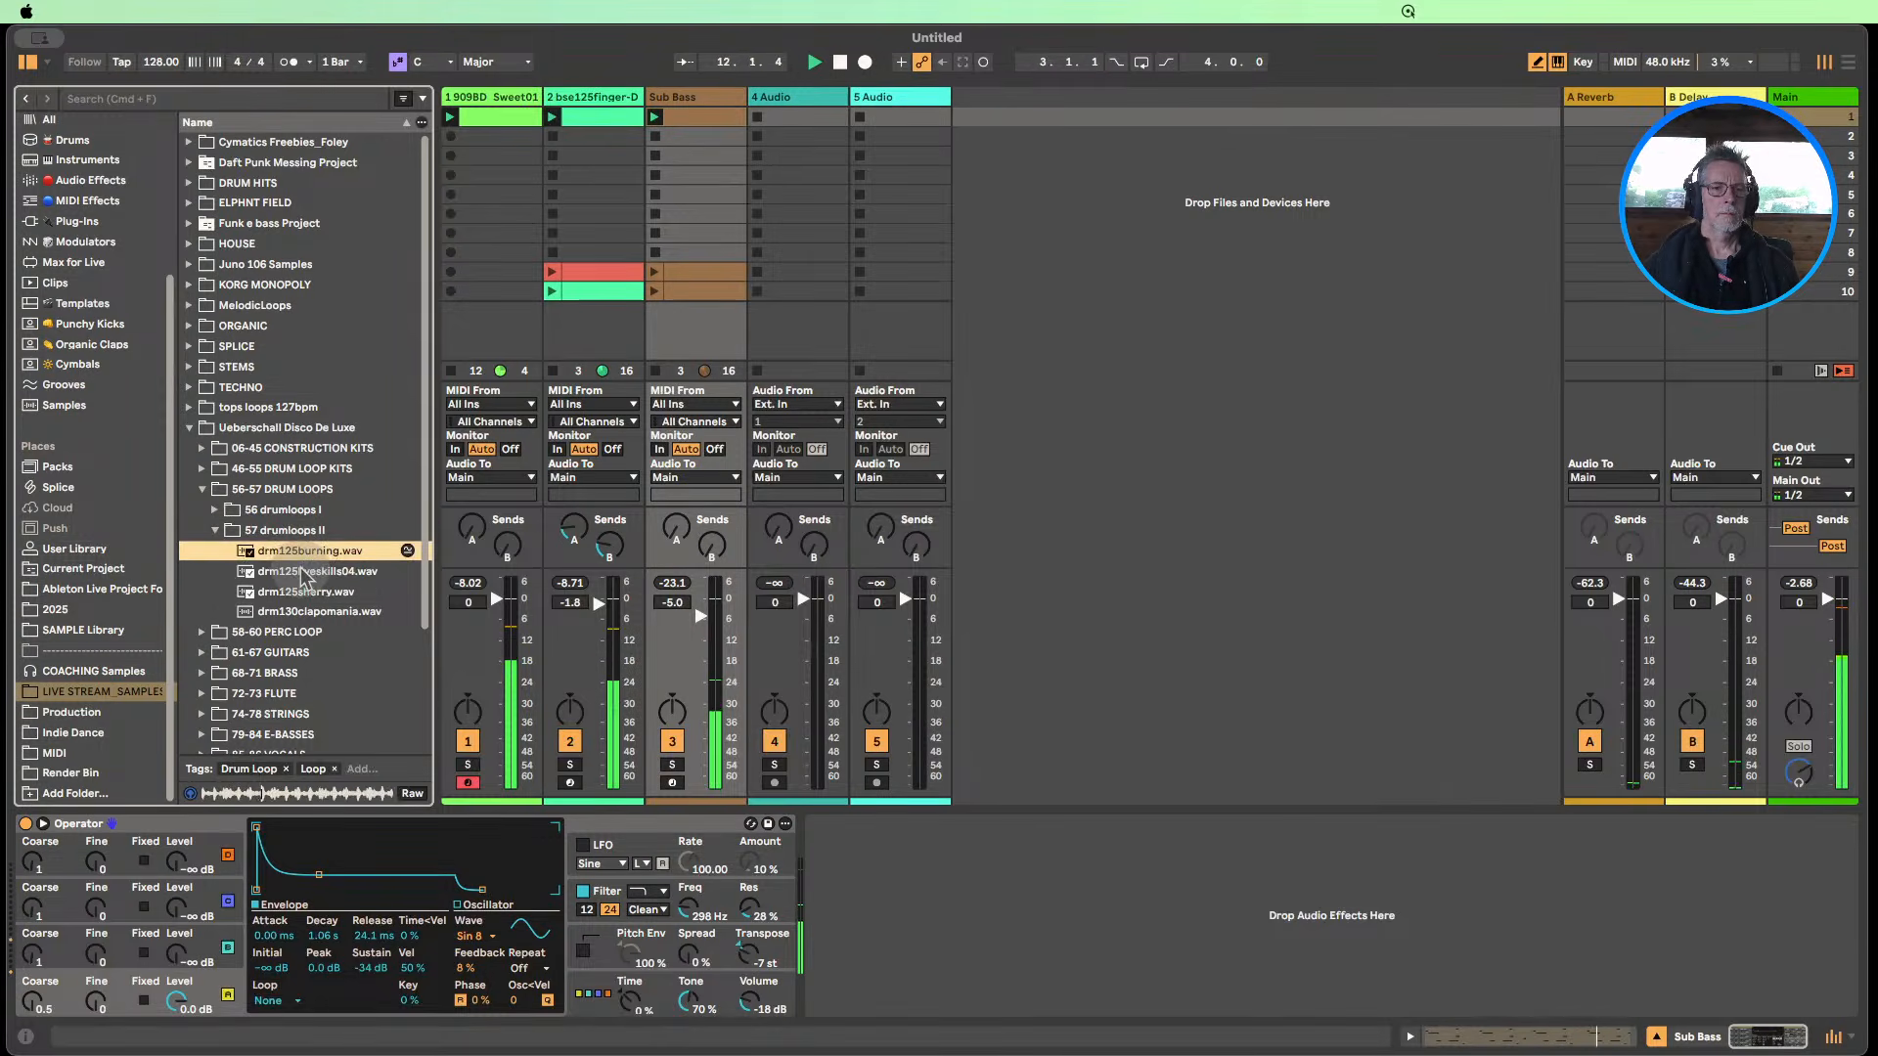
left_click(323, 574)
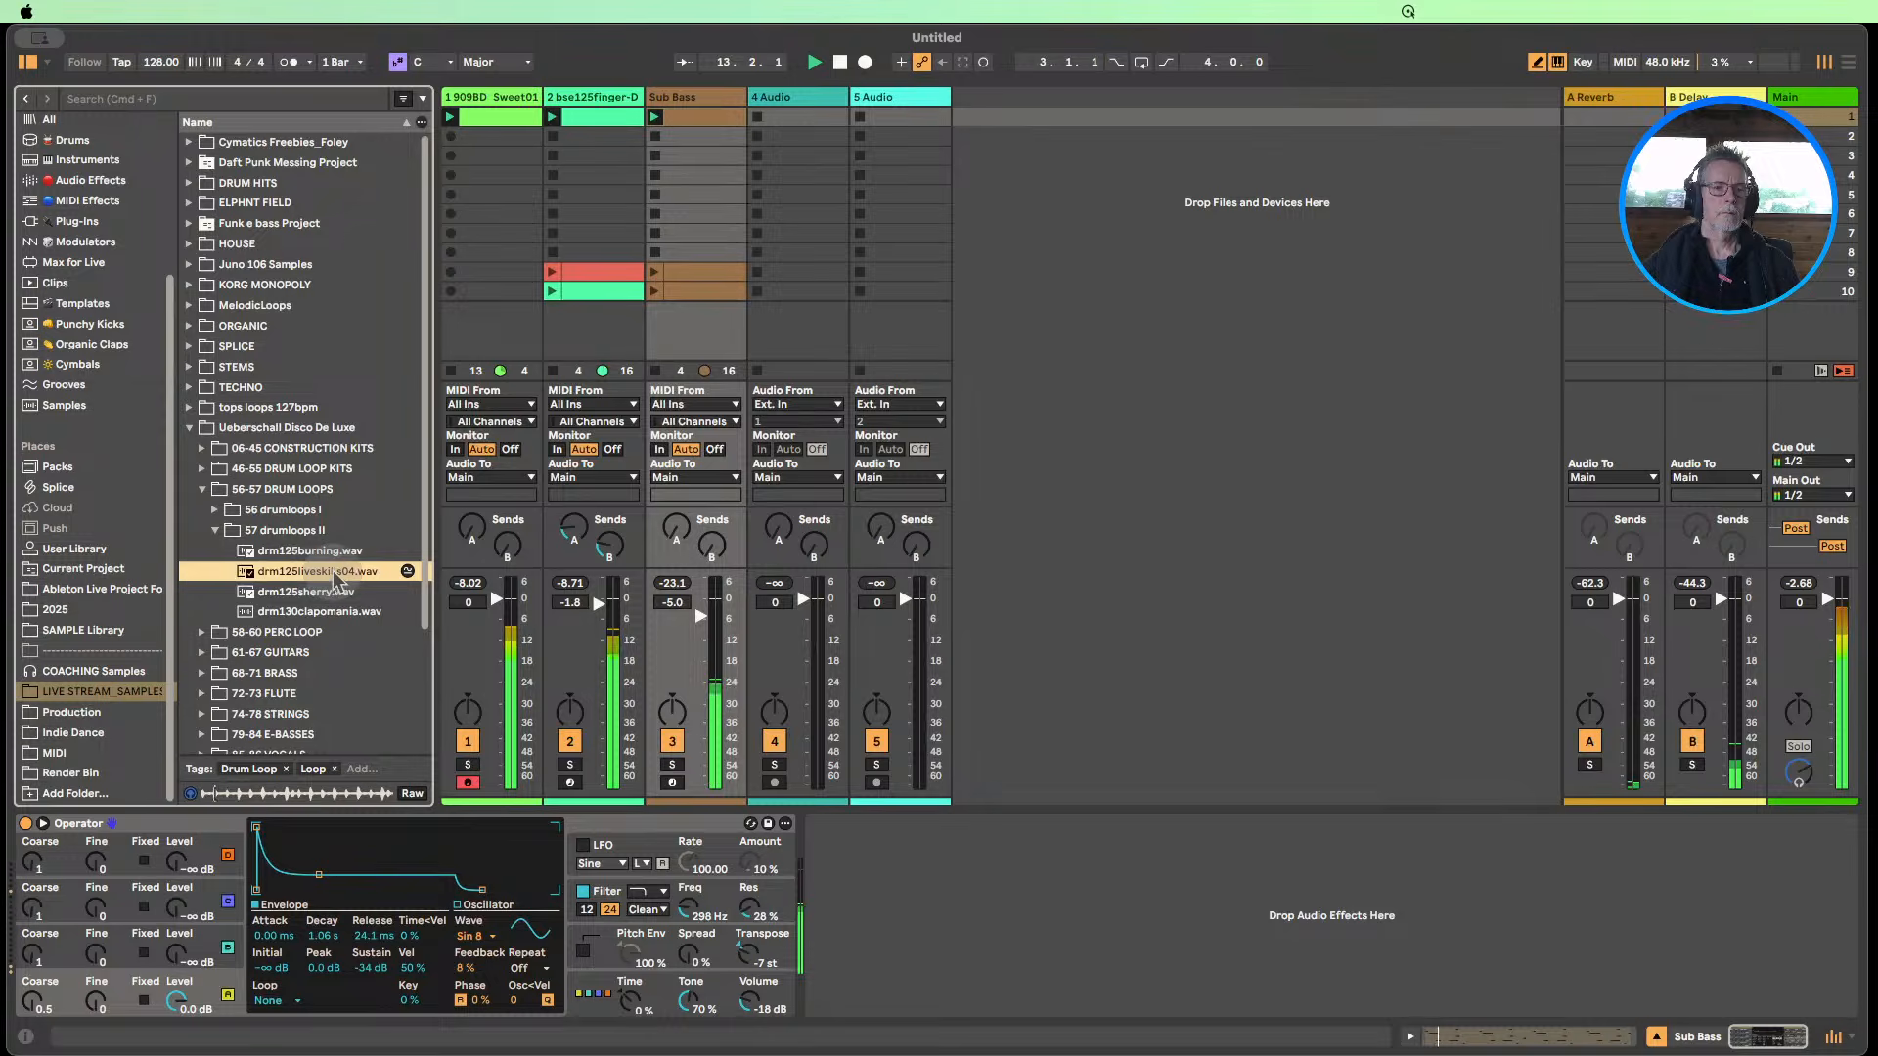
left_click(331, 595)
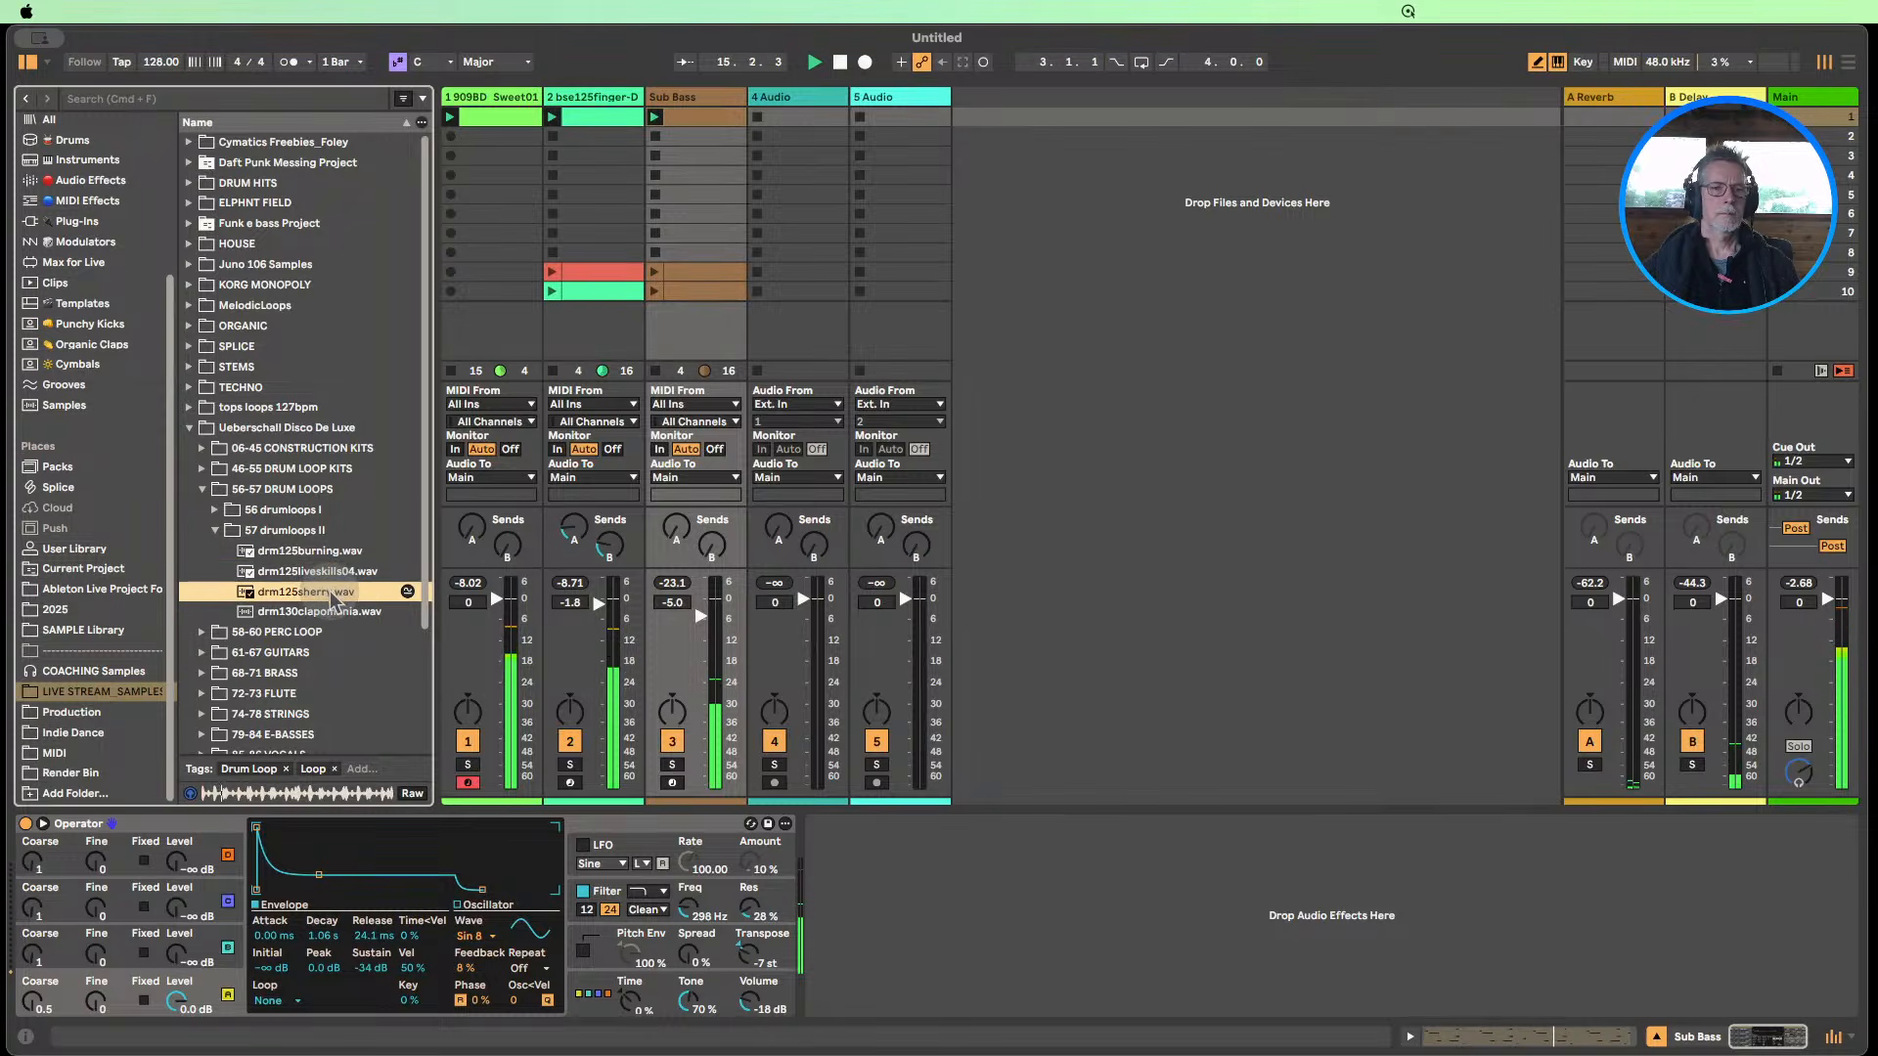
left_click(323, 612)
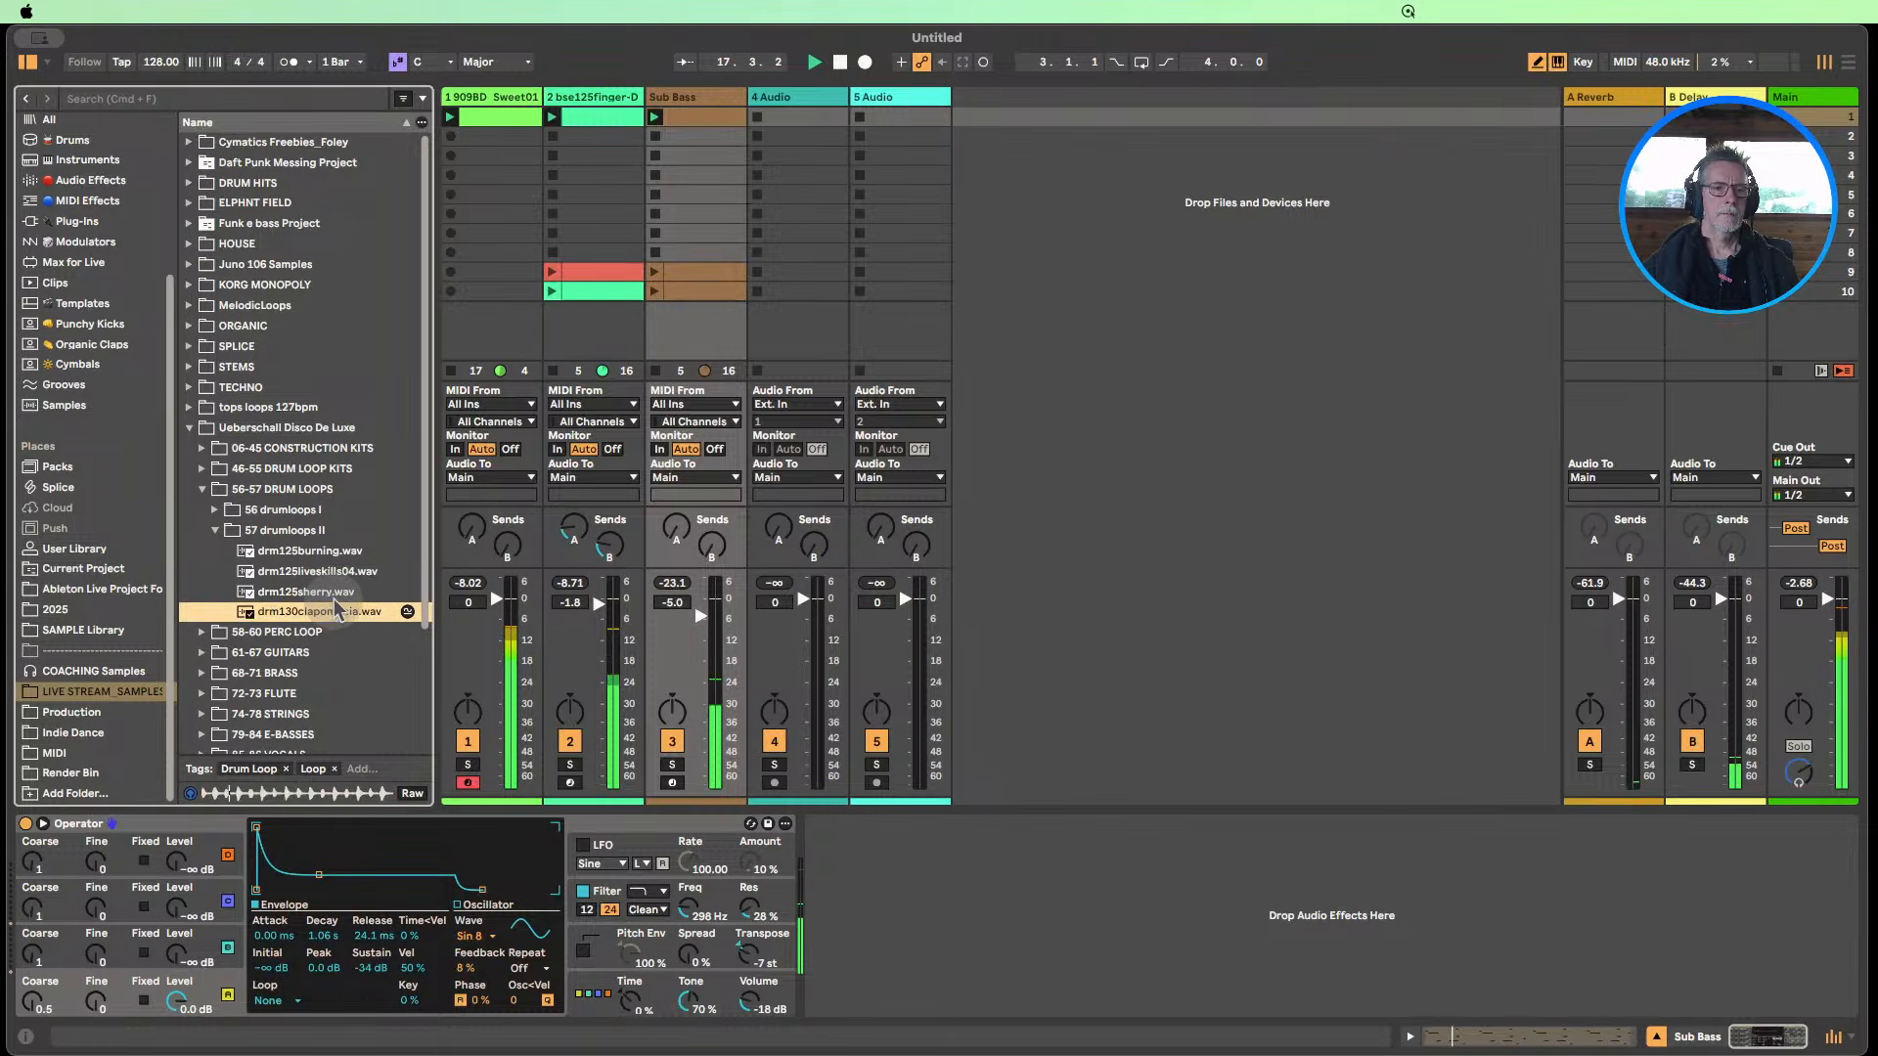
Place drm125burning.wav in the first slot of the 4 Audio track and switch off its Beats transient looping.
left_click(308, 552)
left_click_drag(296, 552, 785, 115)
double_click(784, 111)
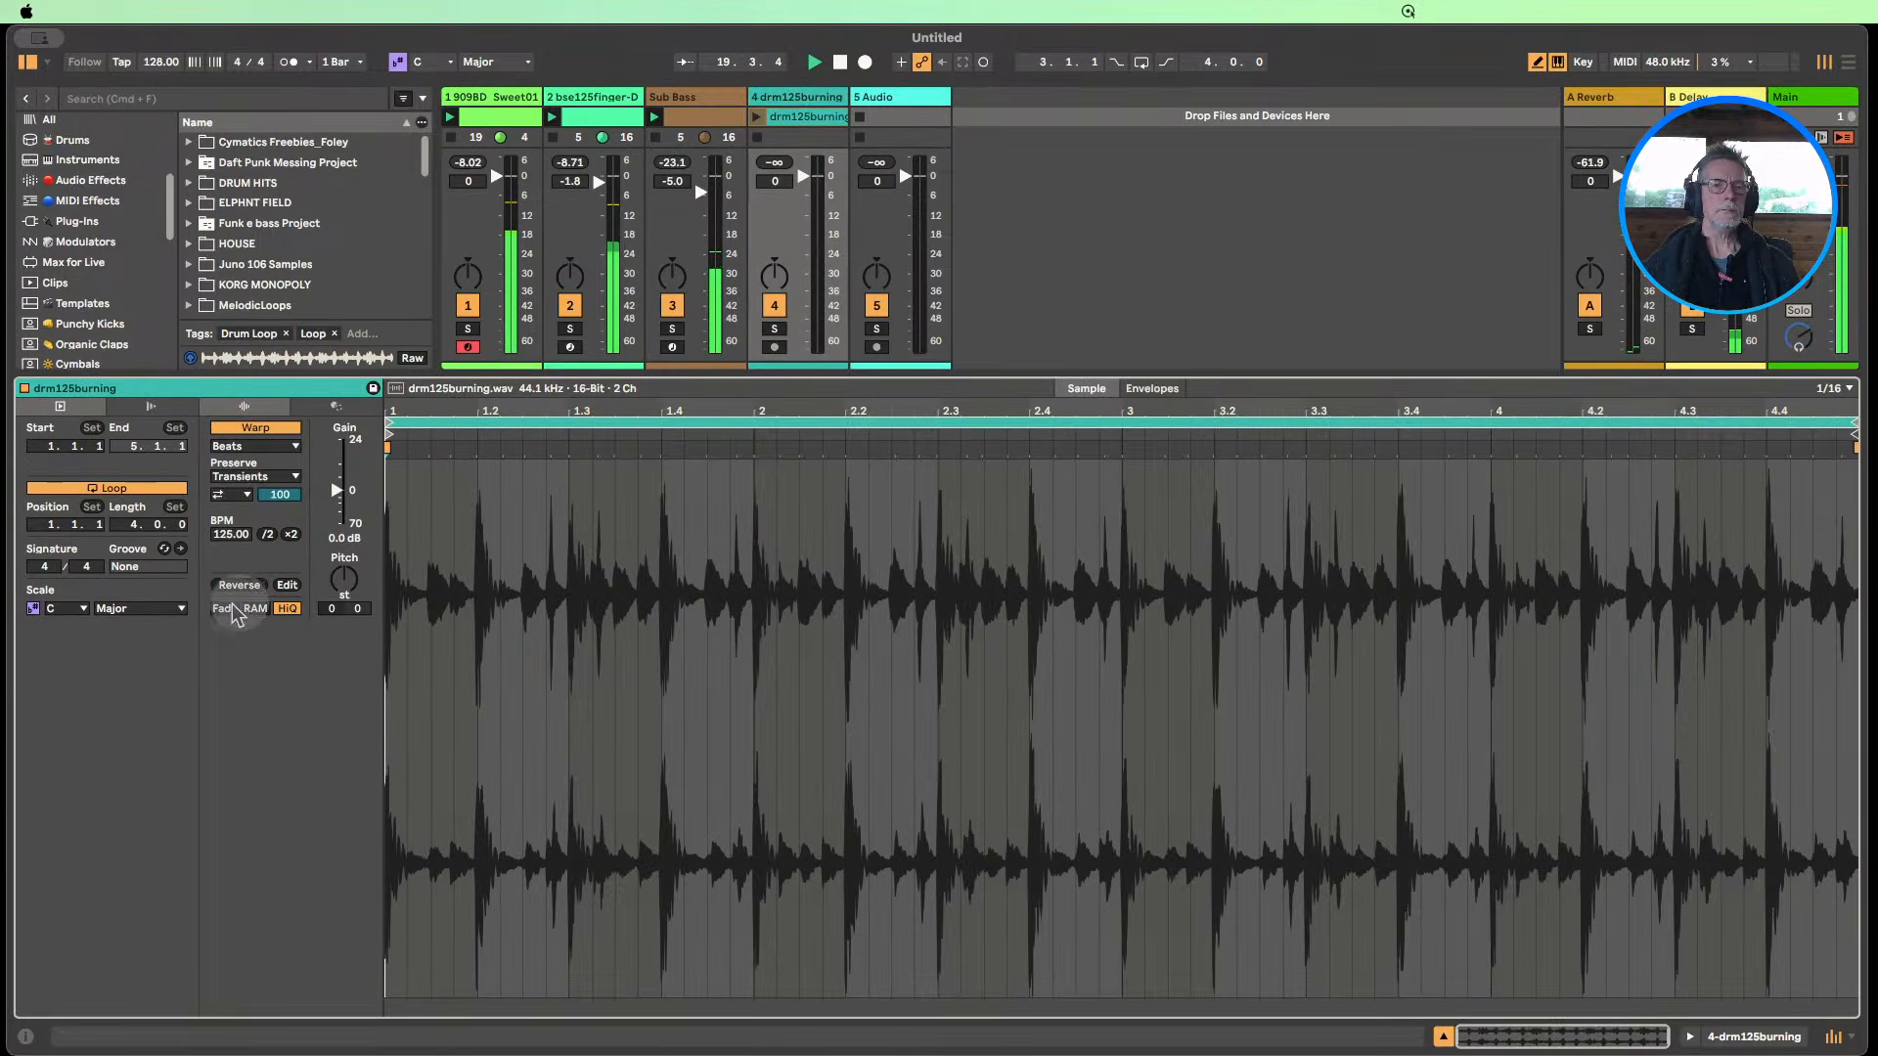
left_click(231, 494)
left_click(229, 513)
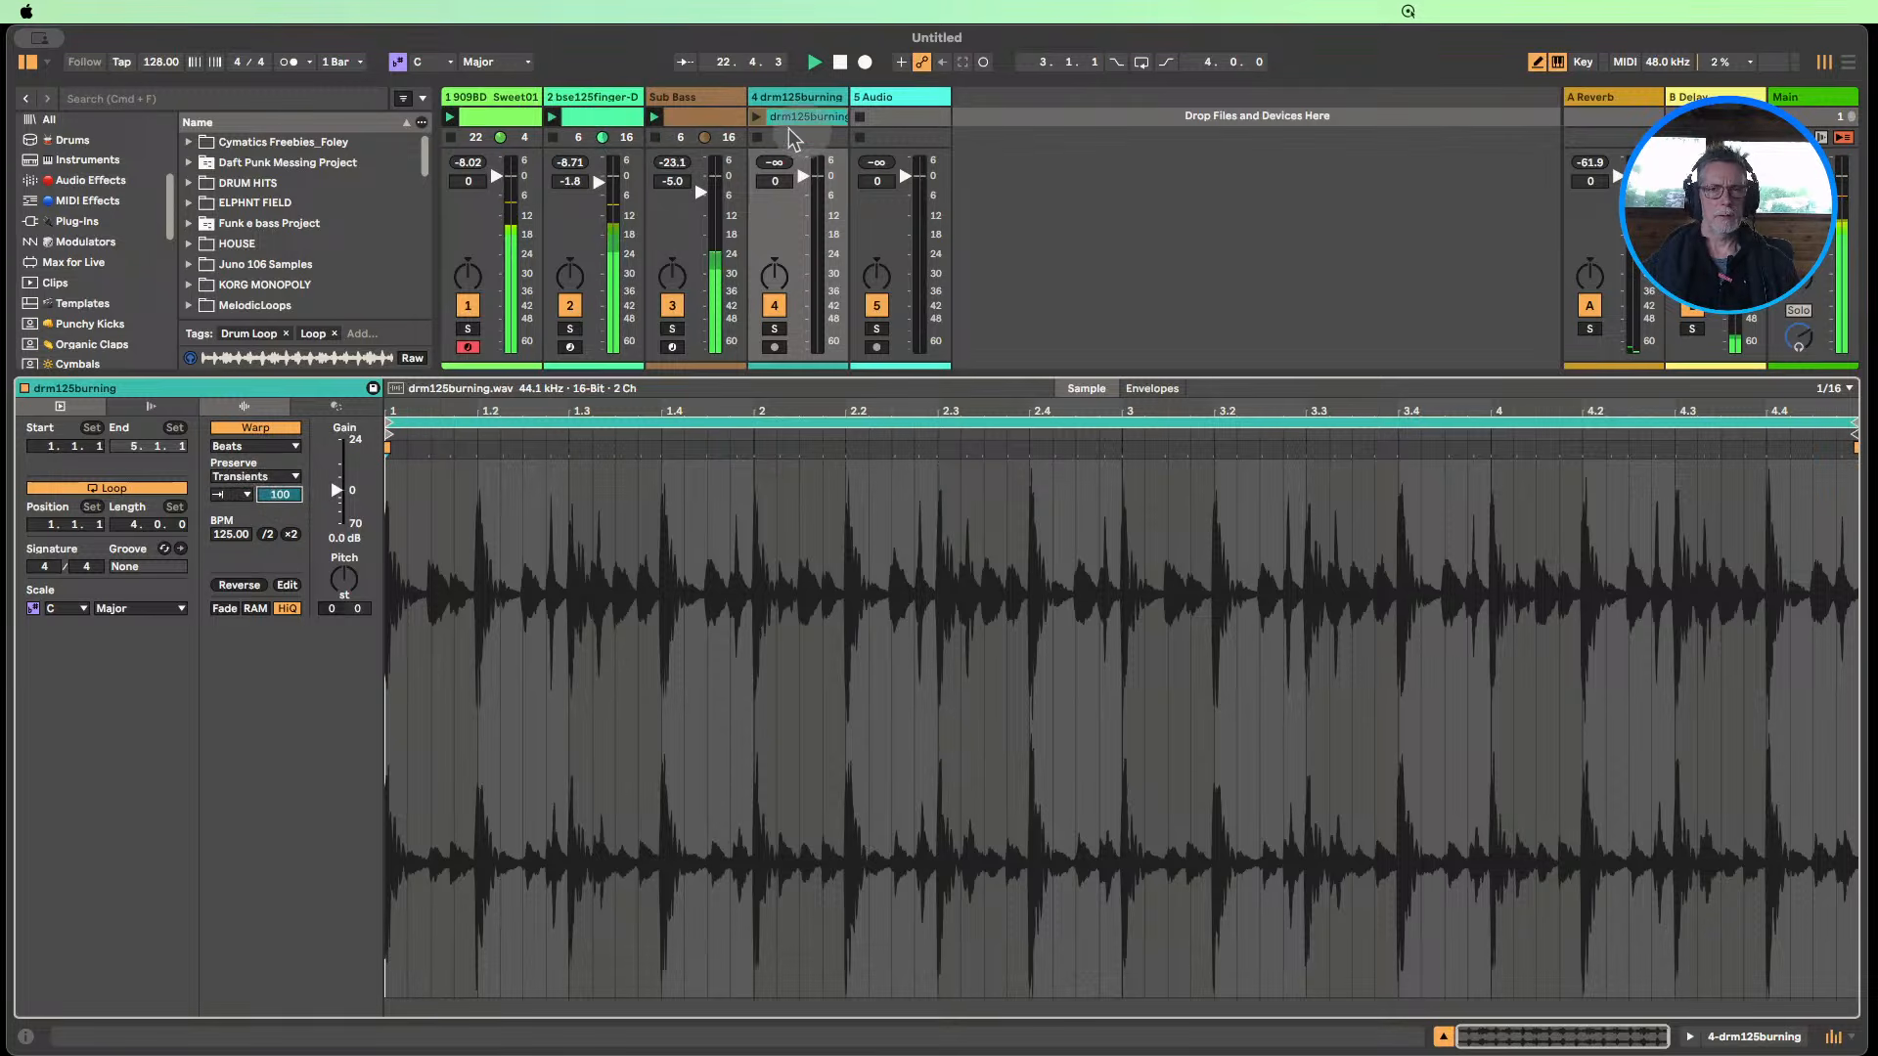
Launch the drum loop, set its track volume to -2.6 dB and its transient envelope to 57.
left_click(760, 118)
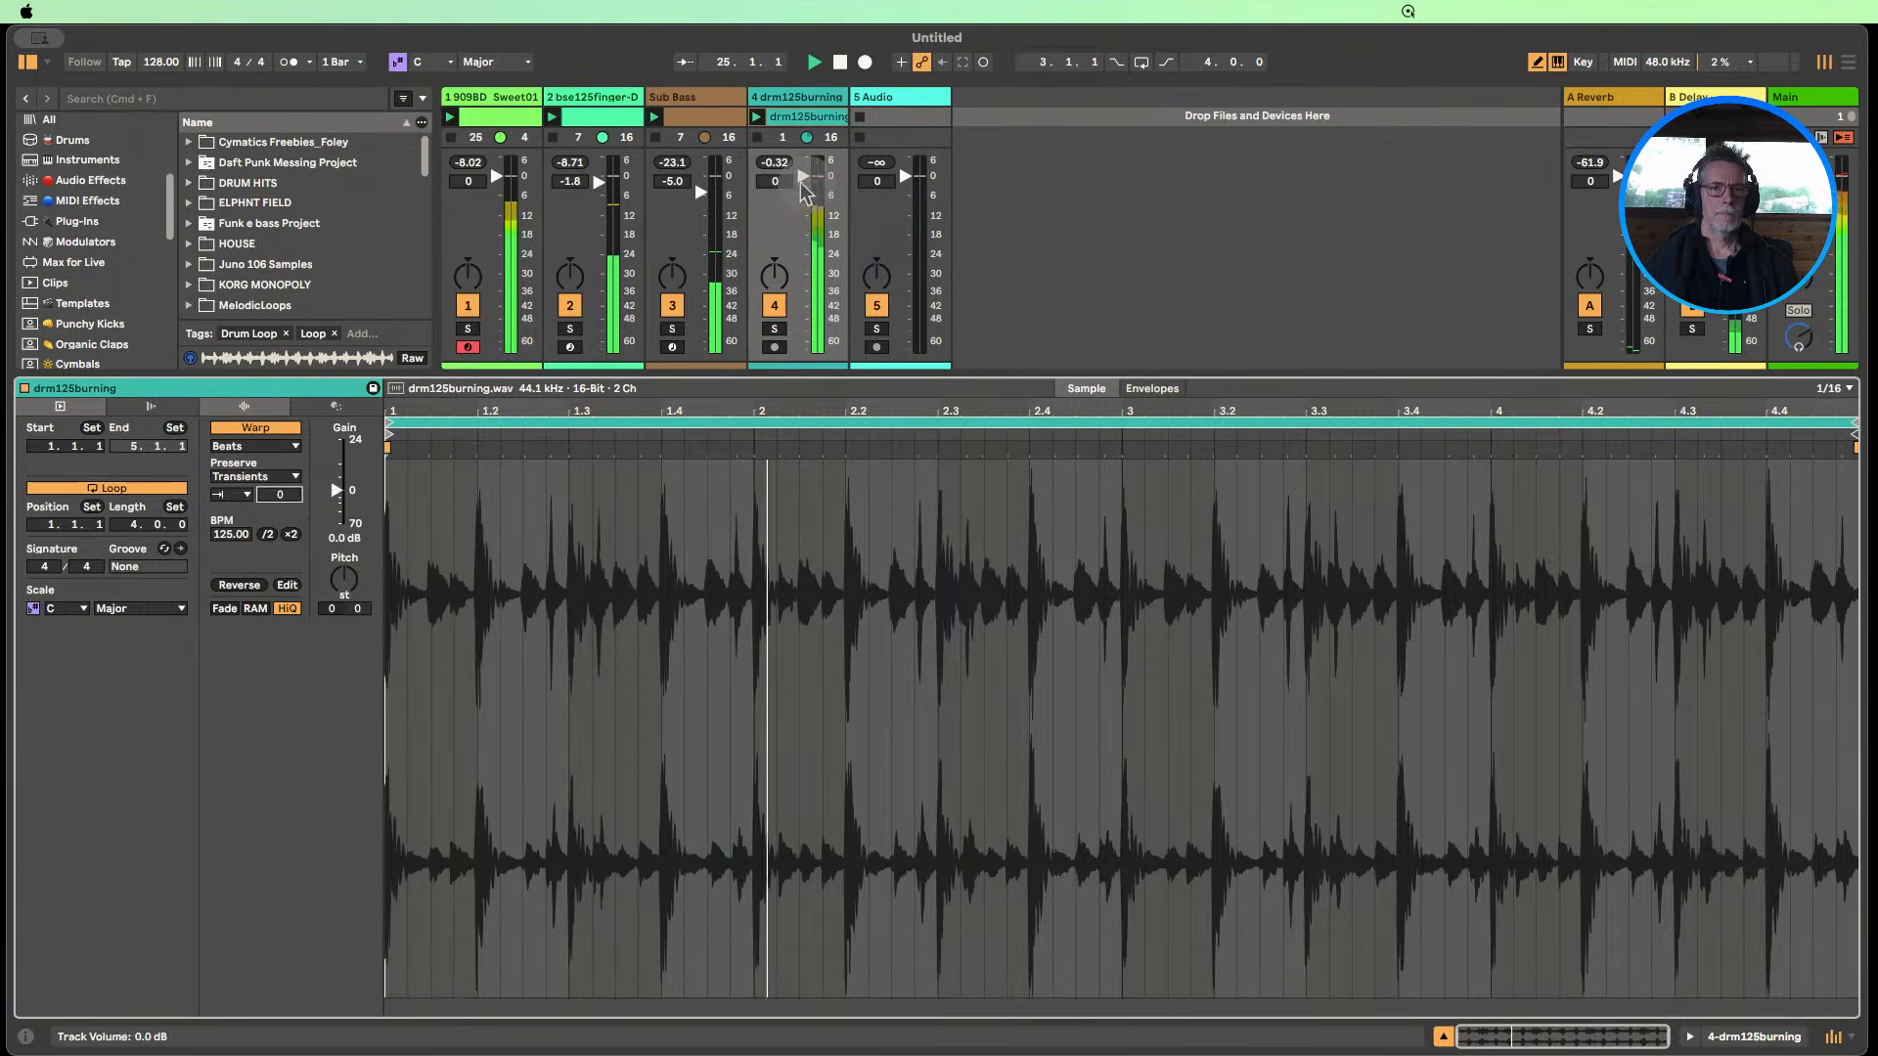
left_click_drag(774, 181, 804, 185)
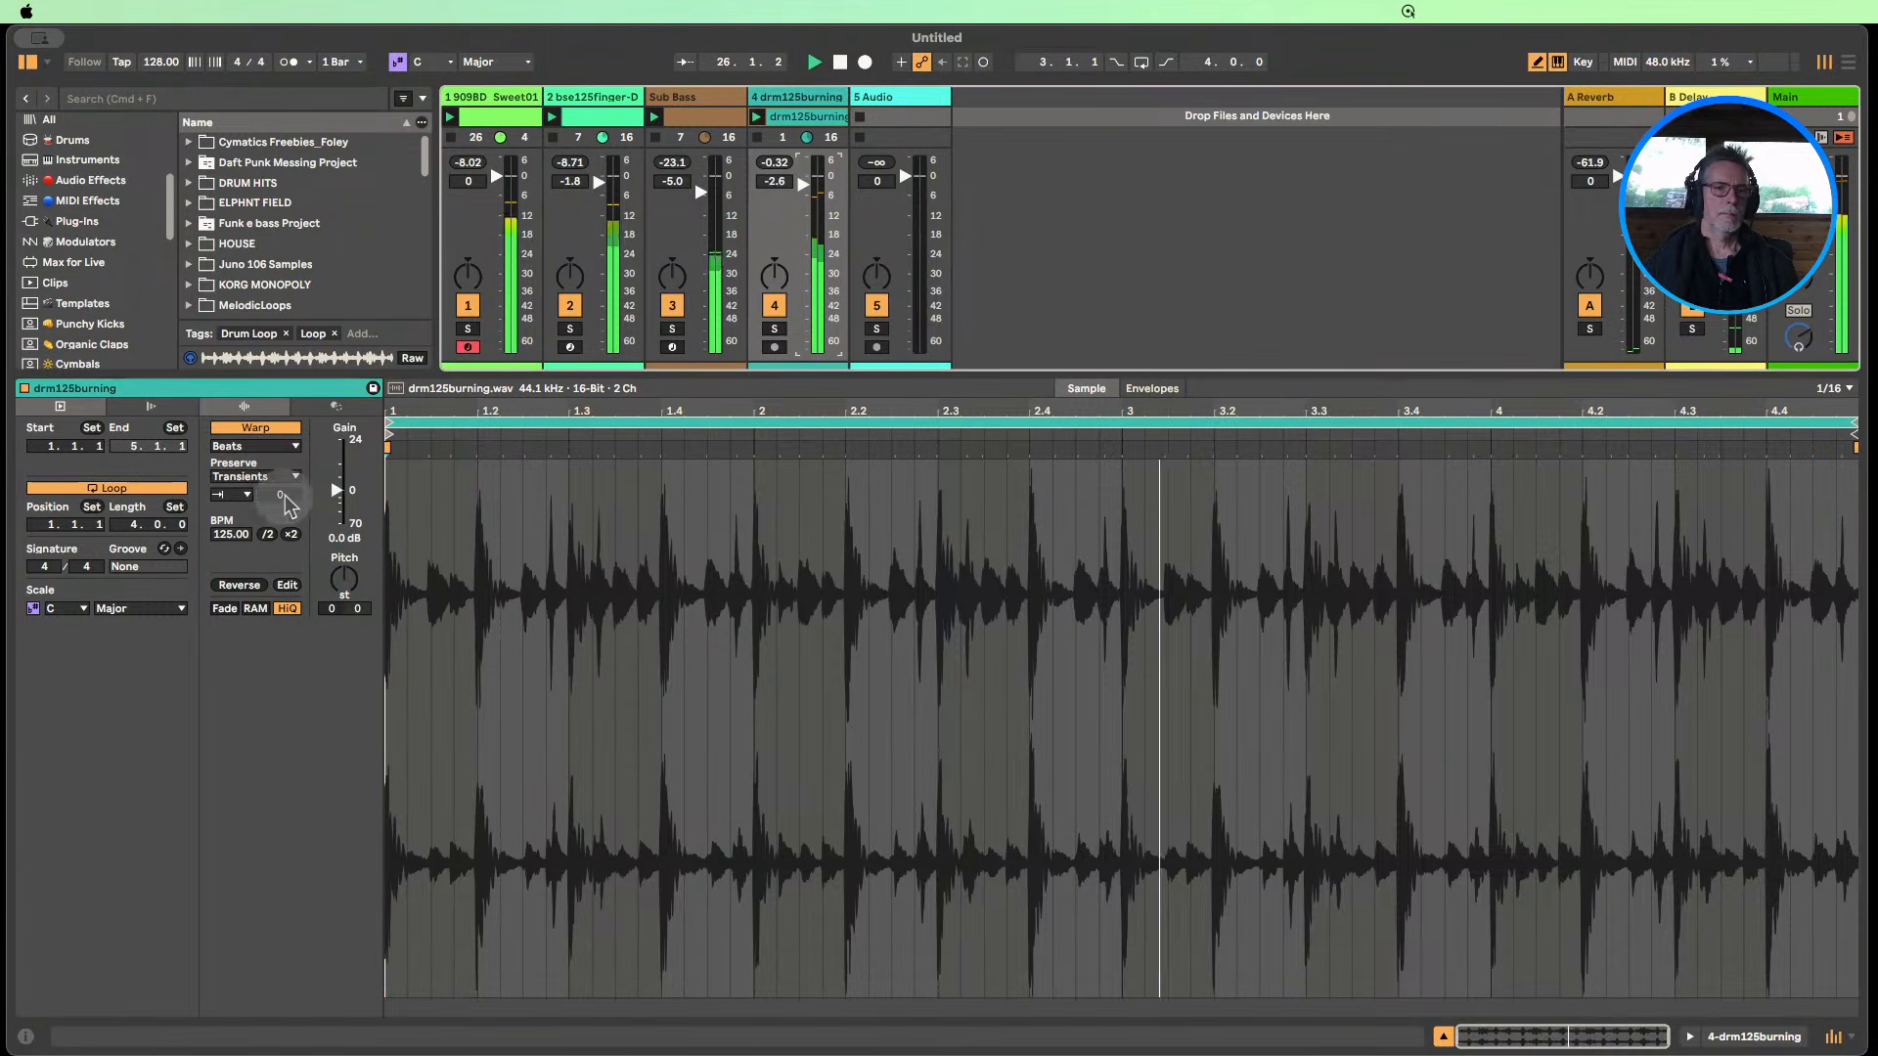
mouse_move(285, 495)
left_mouse_down()
mouse_move(285, 440)
mouse_move(280, 494)
left_mouse_up()
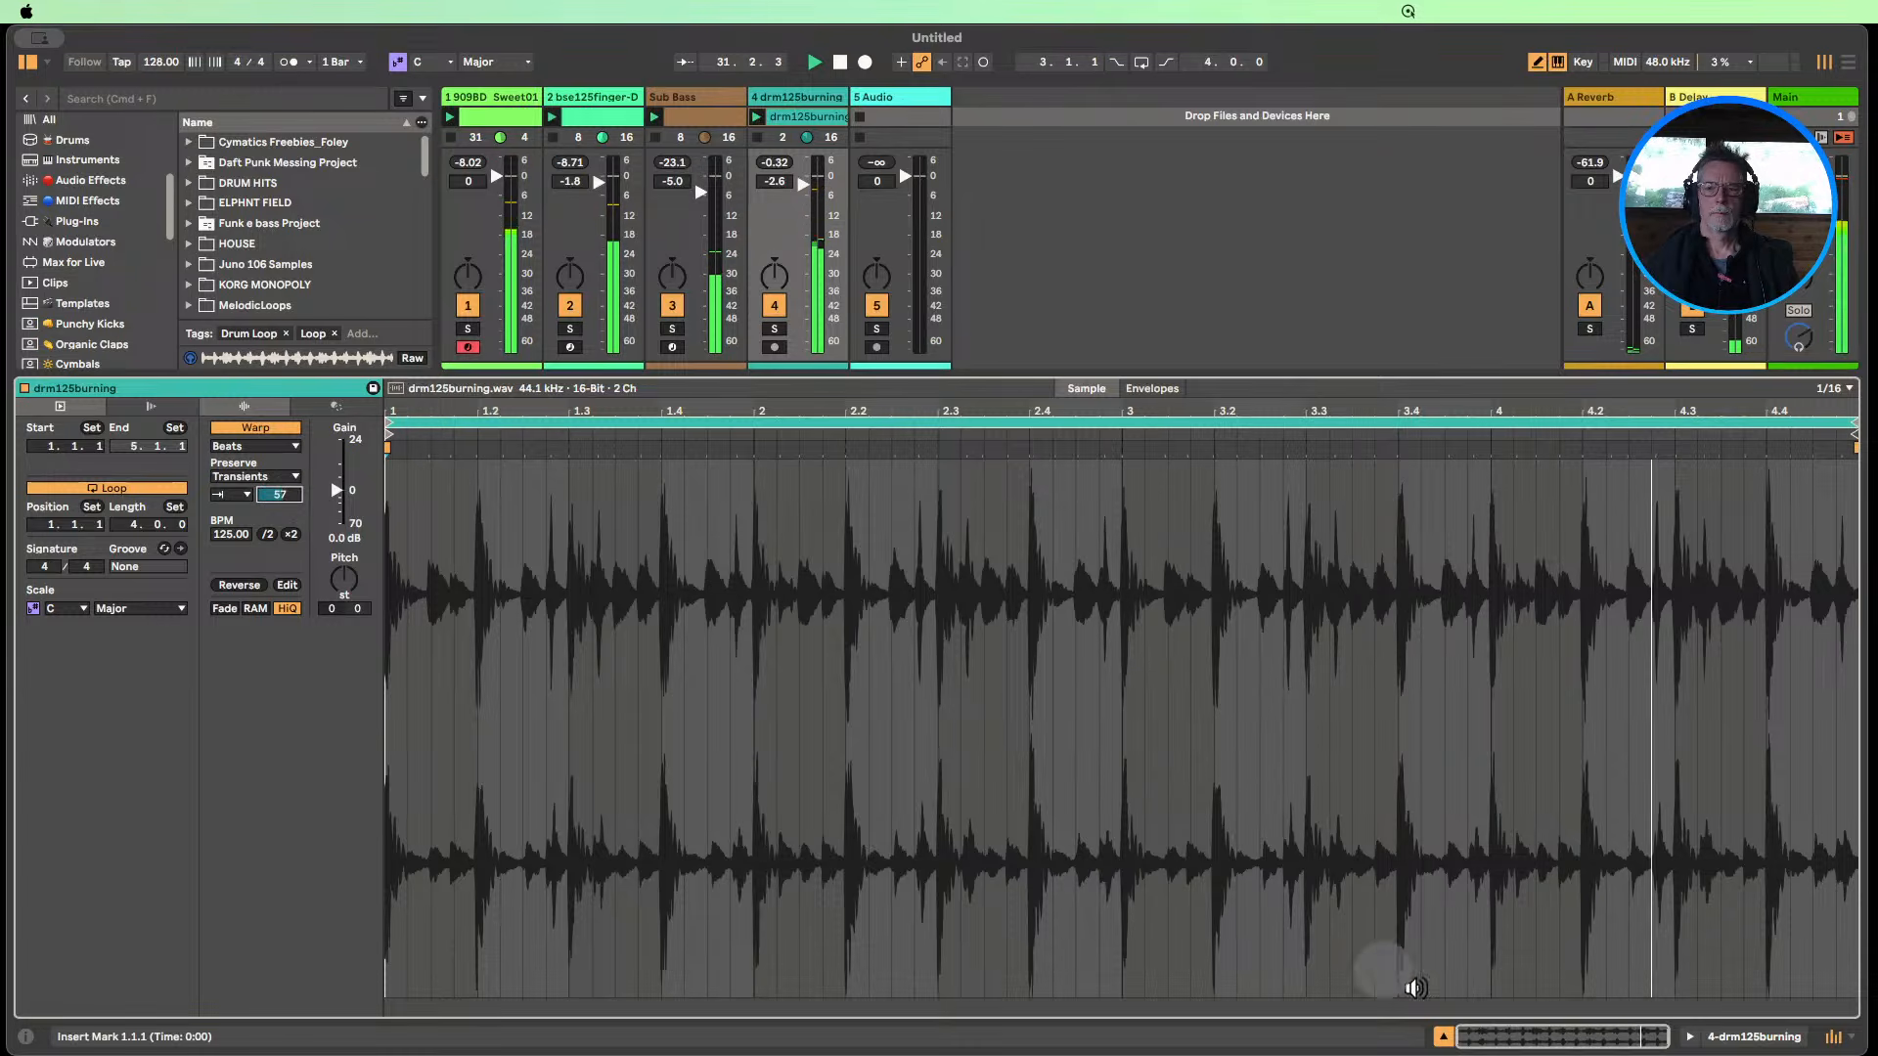
Mute the Sub Bass and kick tracks, and set the drm125burning track's volume to -7.8 dB.
left_click(1443, 1036)
mouse_move(802, 819)
left_mouse_down()
mouse_move(802, 872)
mouse_move(802, 840)
left_mouse_up()
left_click(671, 952)
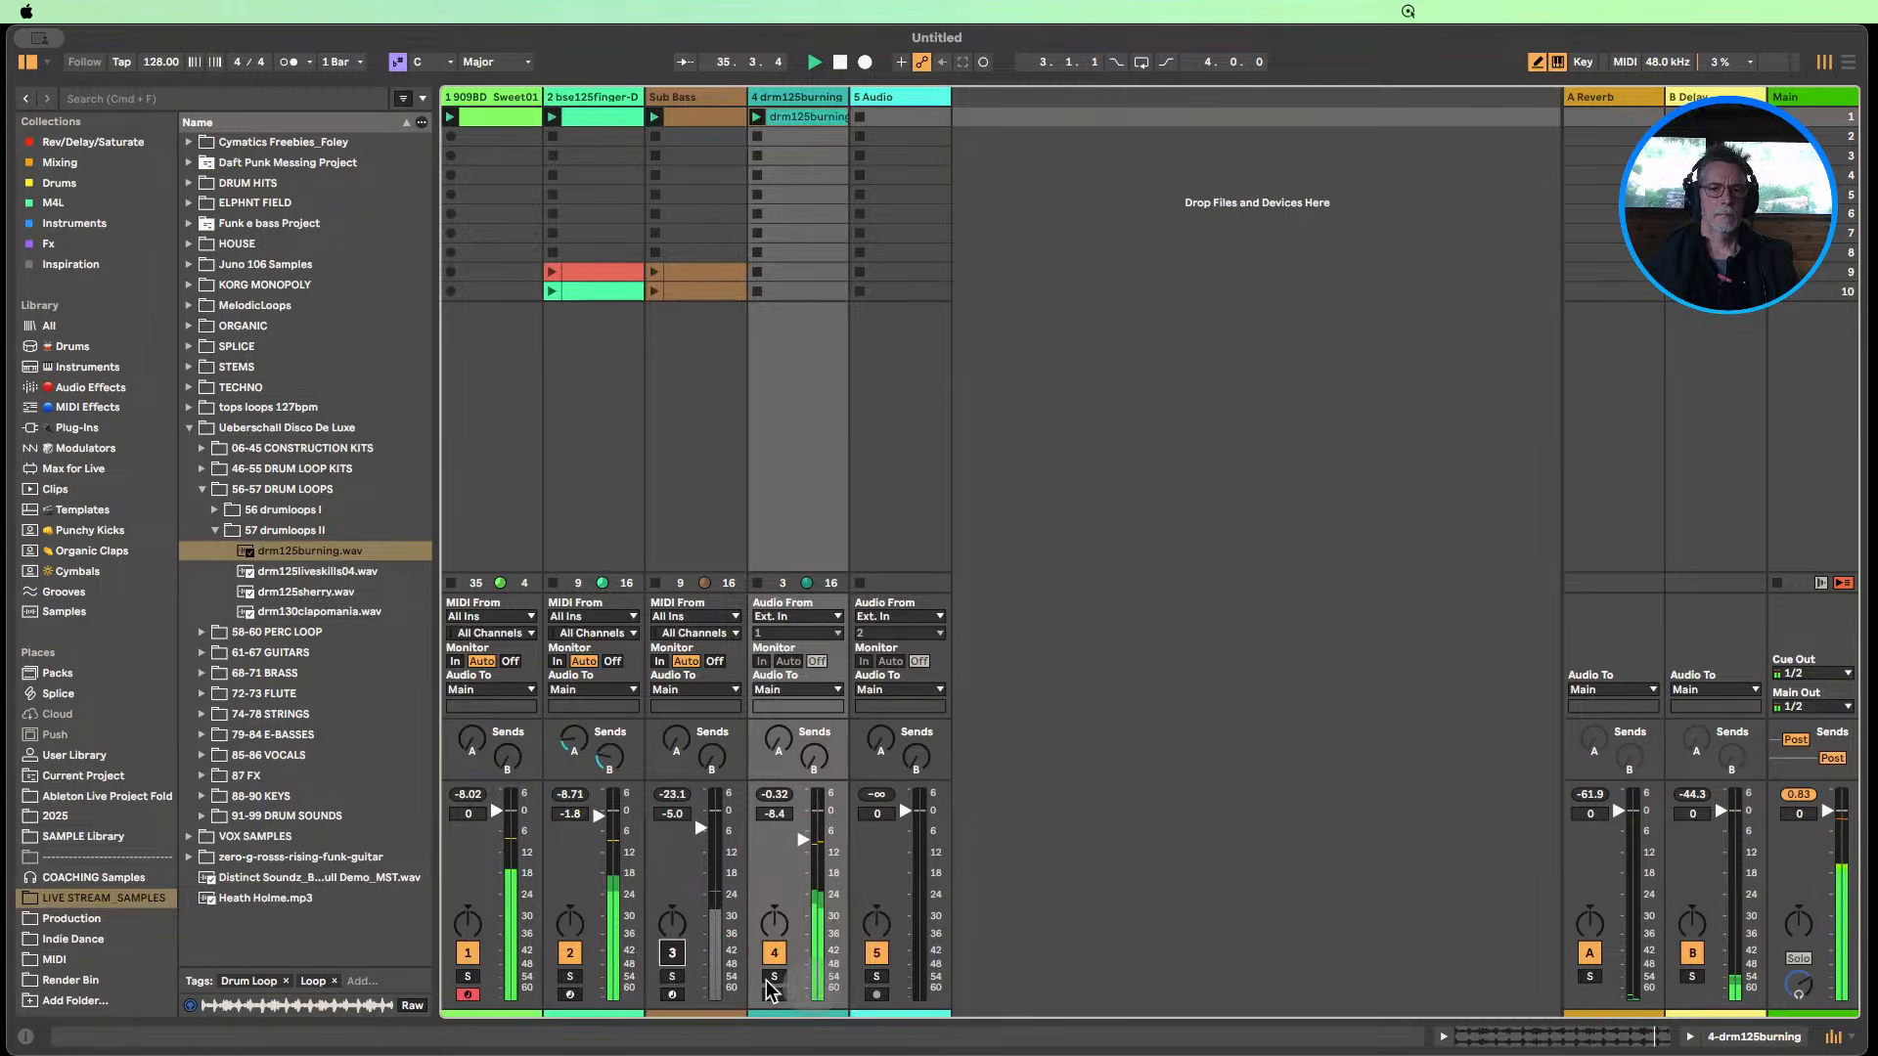
left_click(467, 953)
left_click_drag(801, 840, 801, 837)
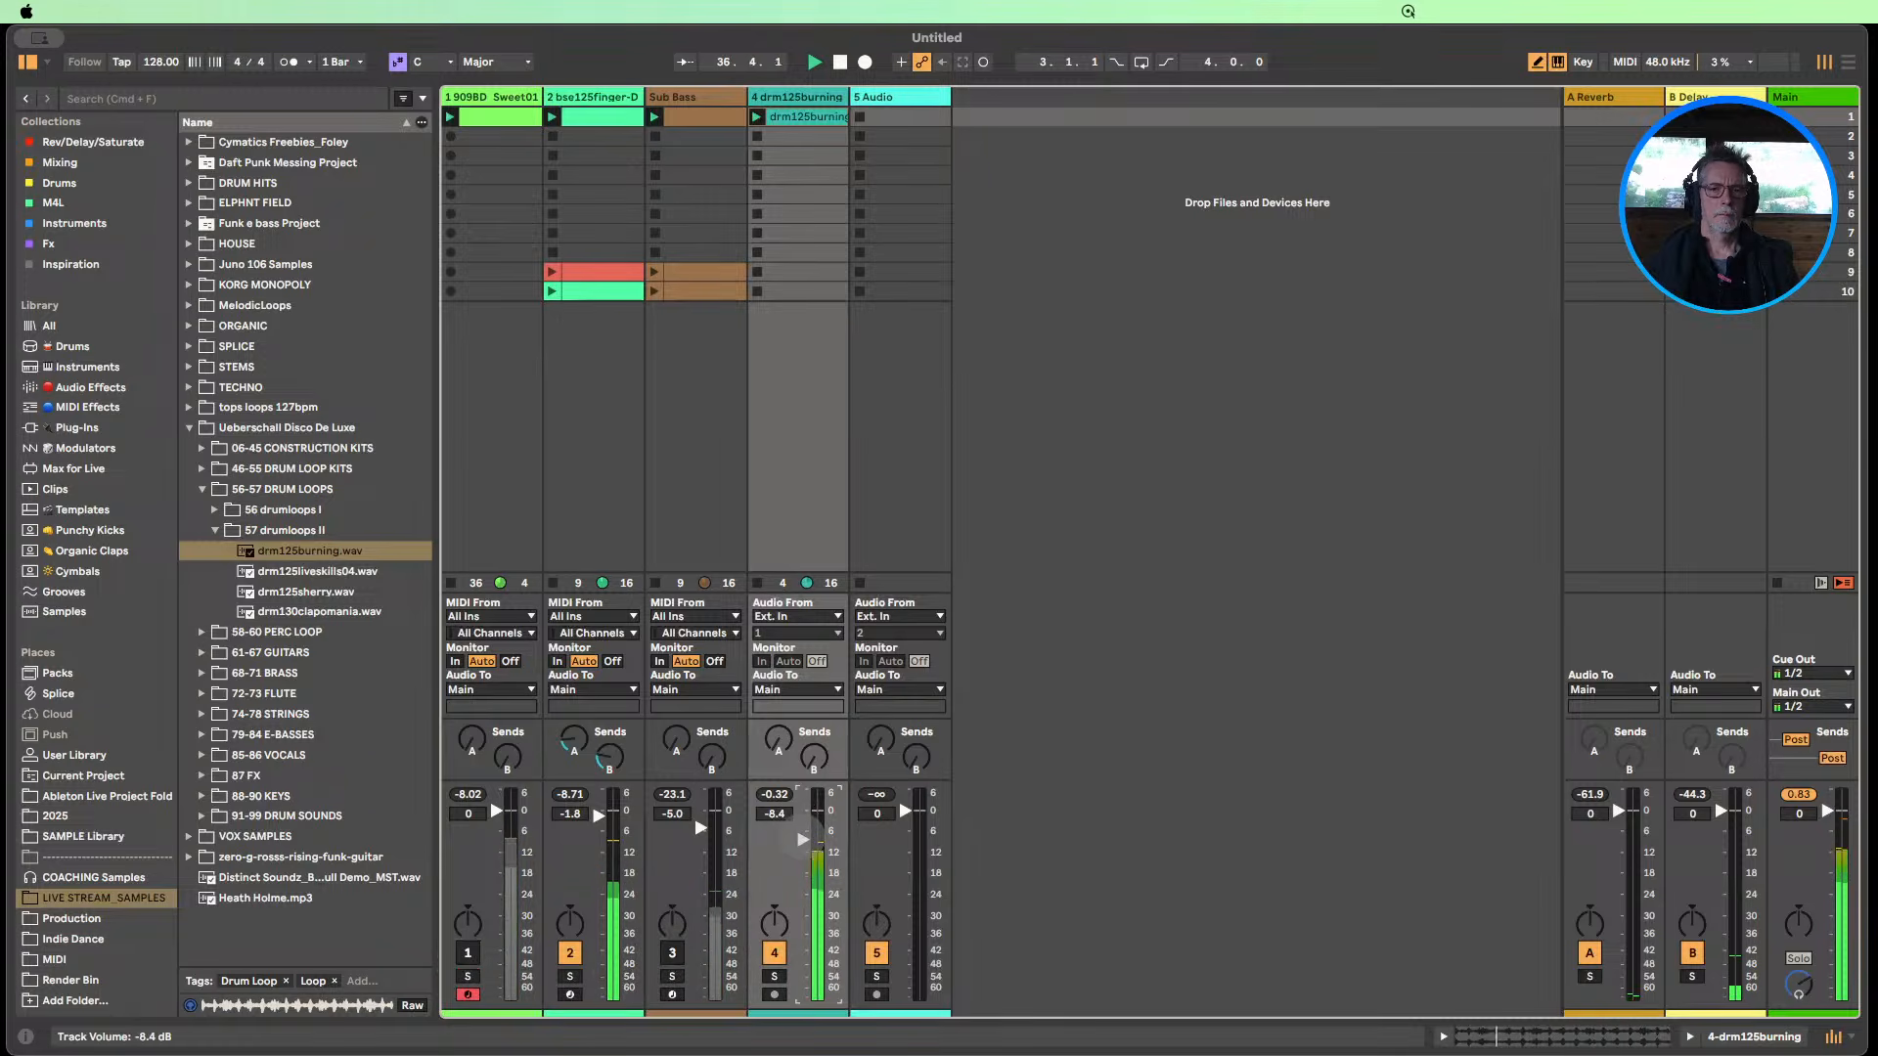
Collapse the Ueberschall Disco De Luxe sample folders and add an EQ Eight audio effect to the drm125burning track.
left_click(208, 531)
left_click(202, 489)
left_click(190, 430)
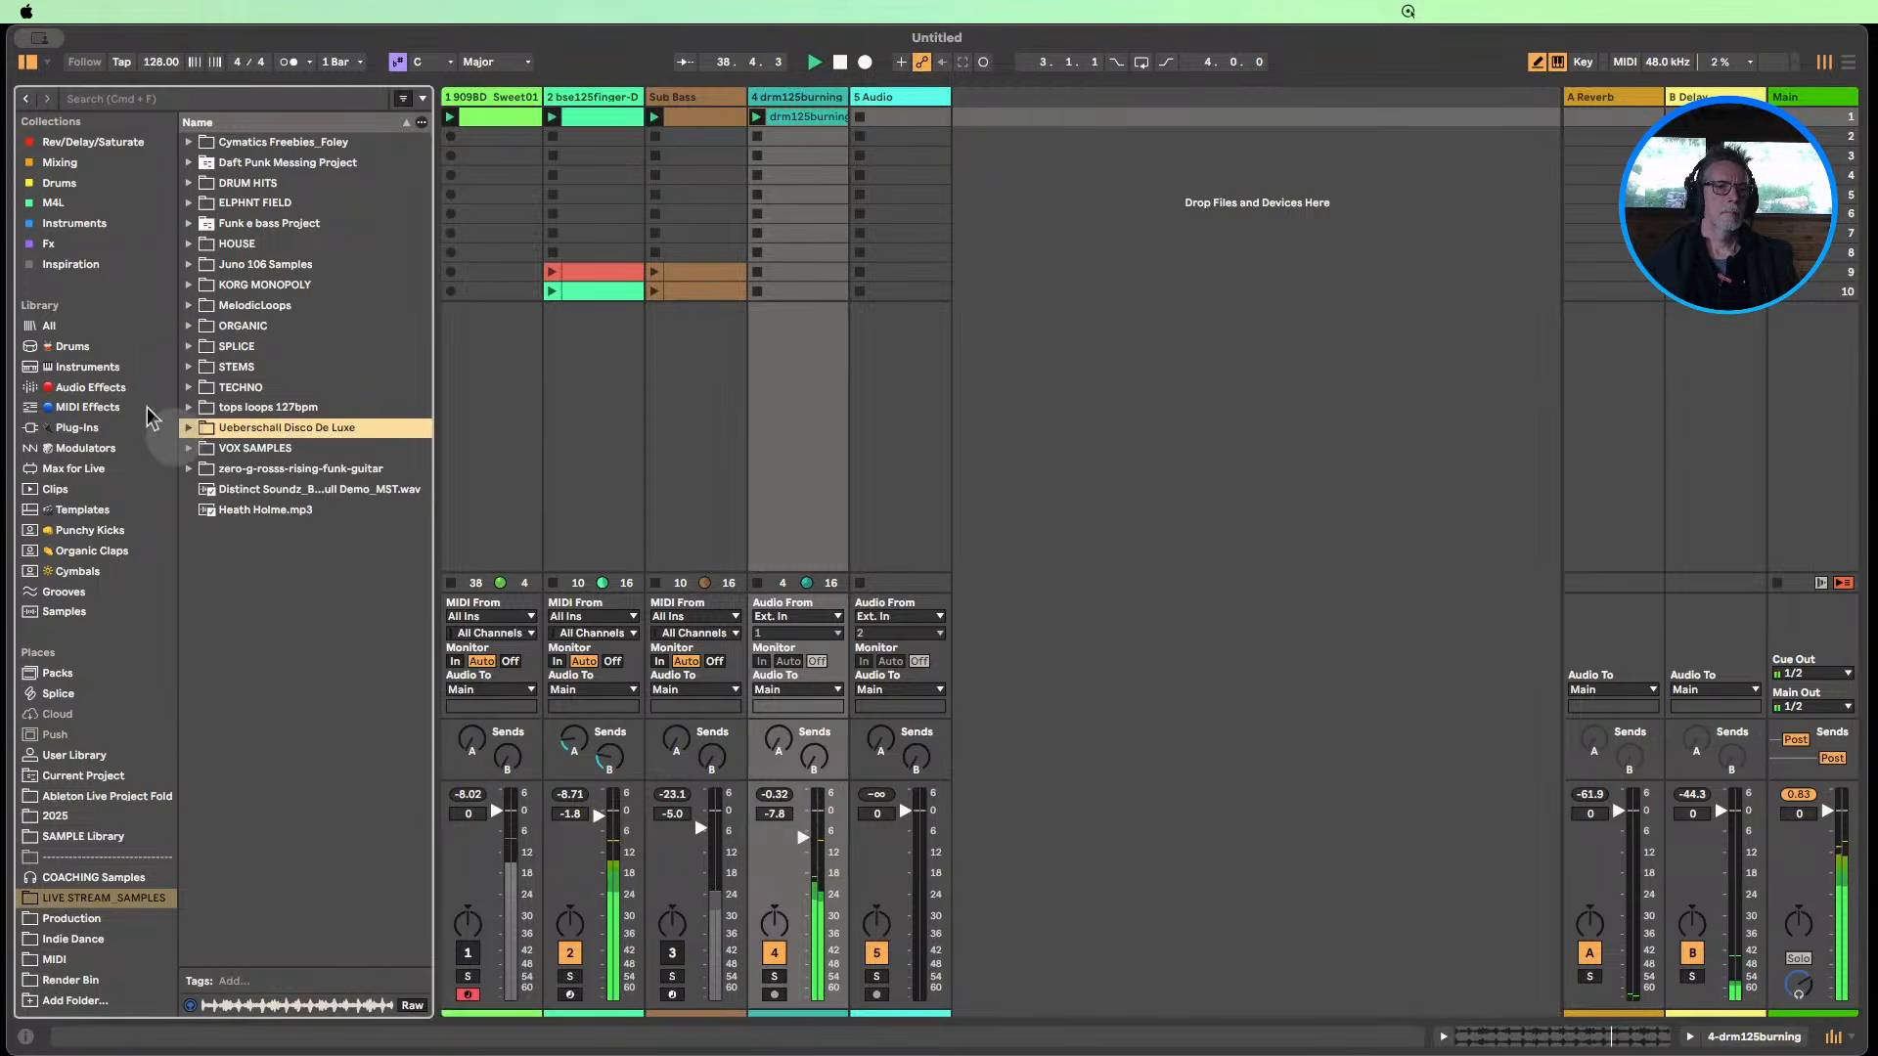
left_click(59, 387)
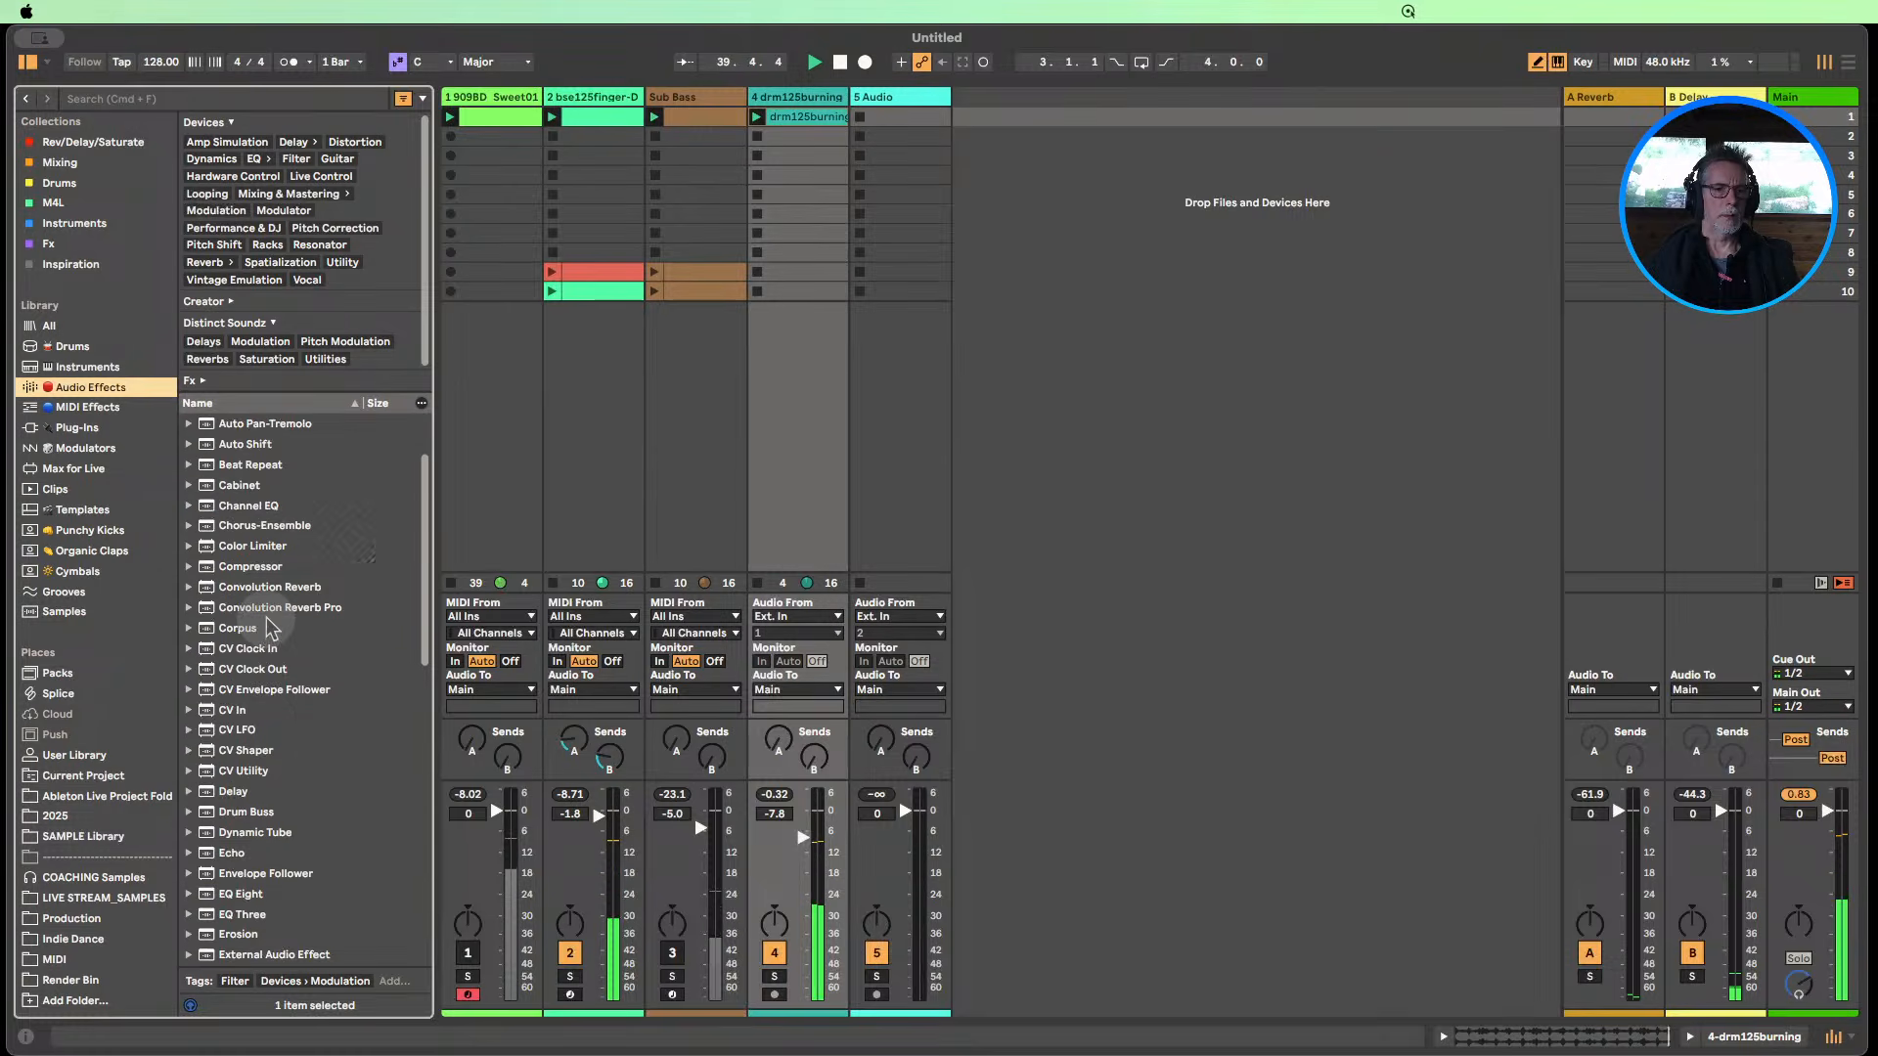
scroll(264, 636, "down", 5)
left_click_drag(239, 793, 751, 362)
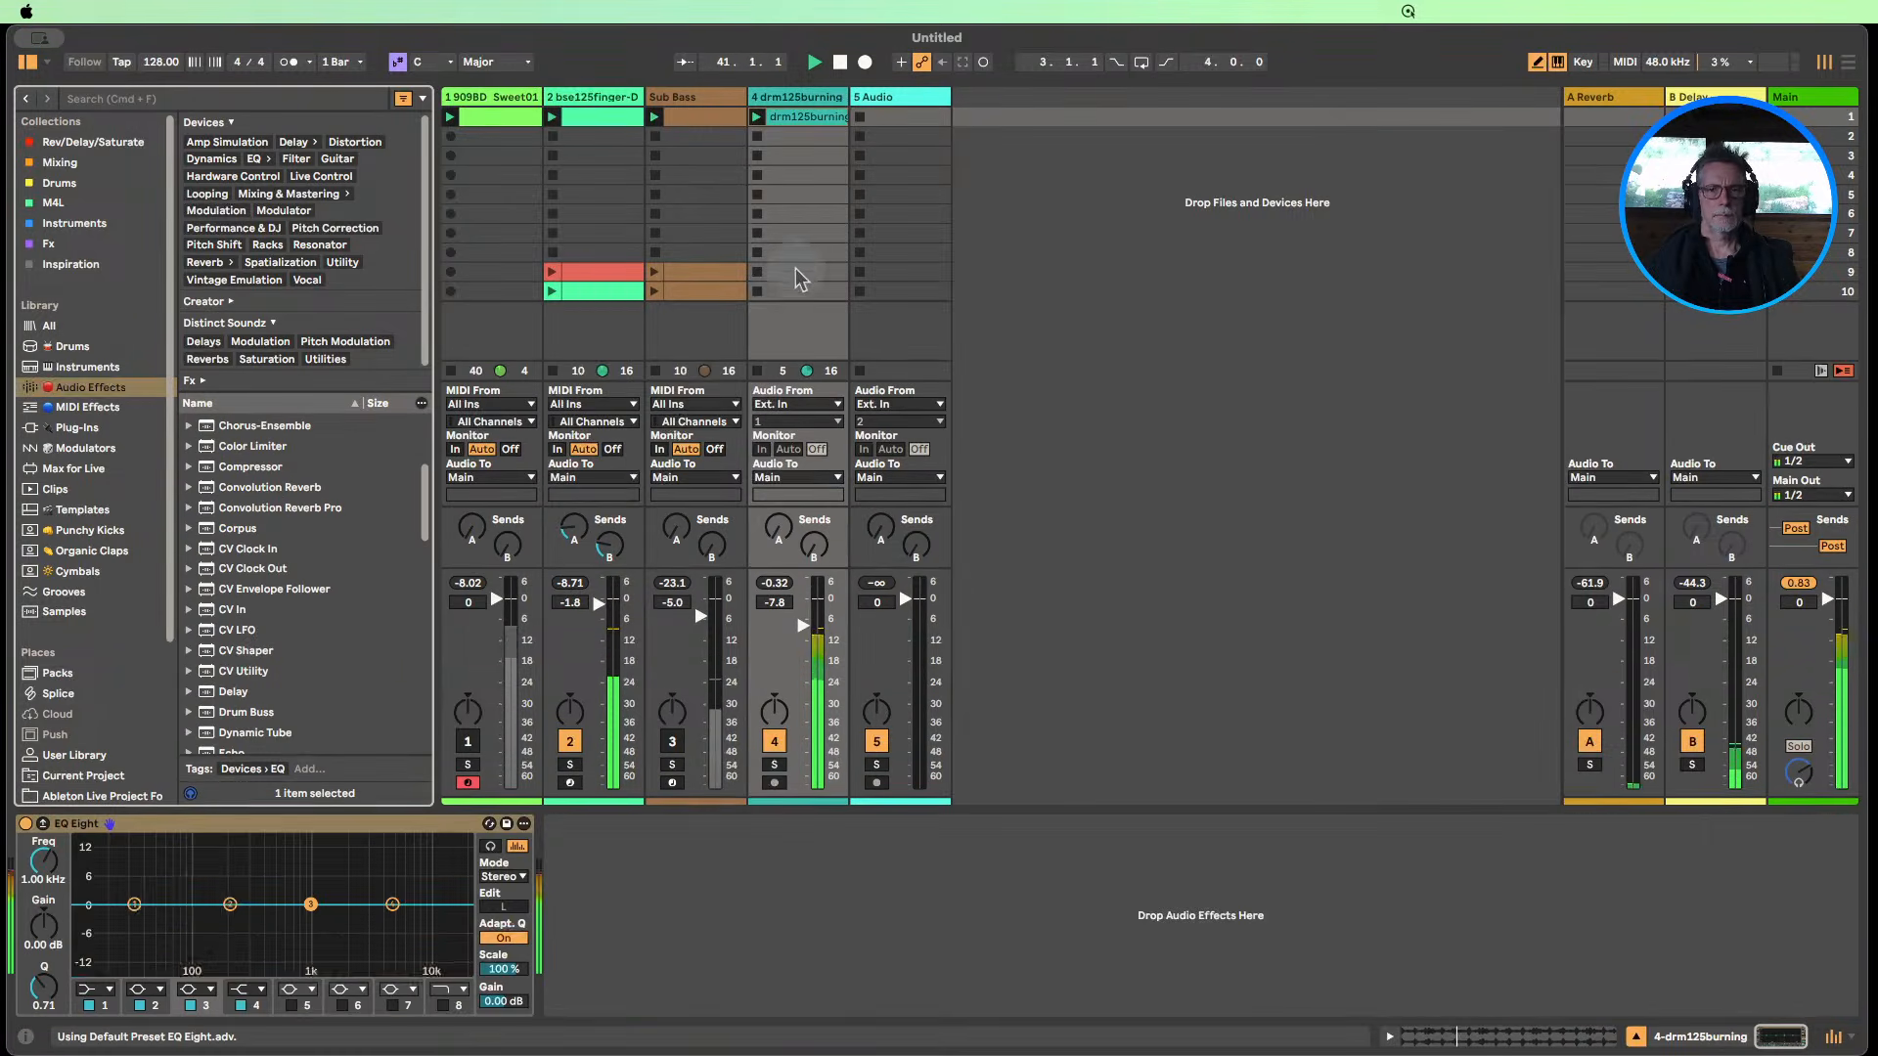
Set EQ Eight's first band to a low cut at 306 Hz on the drum loop and unmute the kick track.
left_click(98, 990)
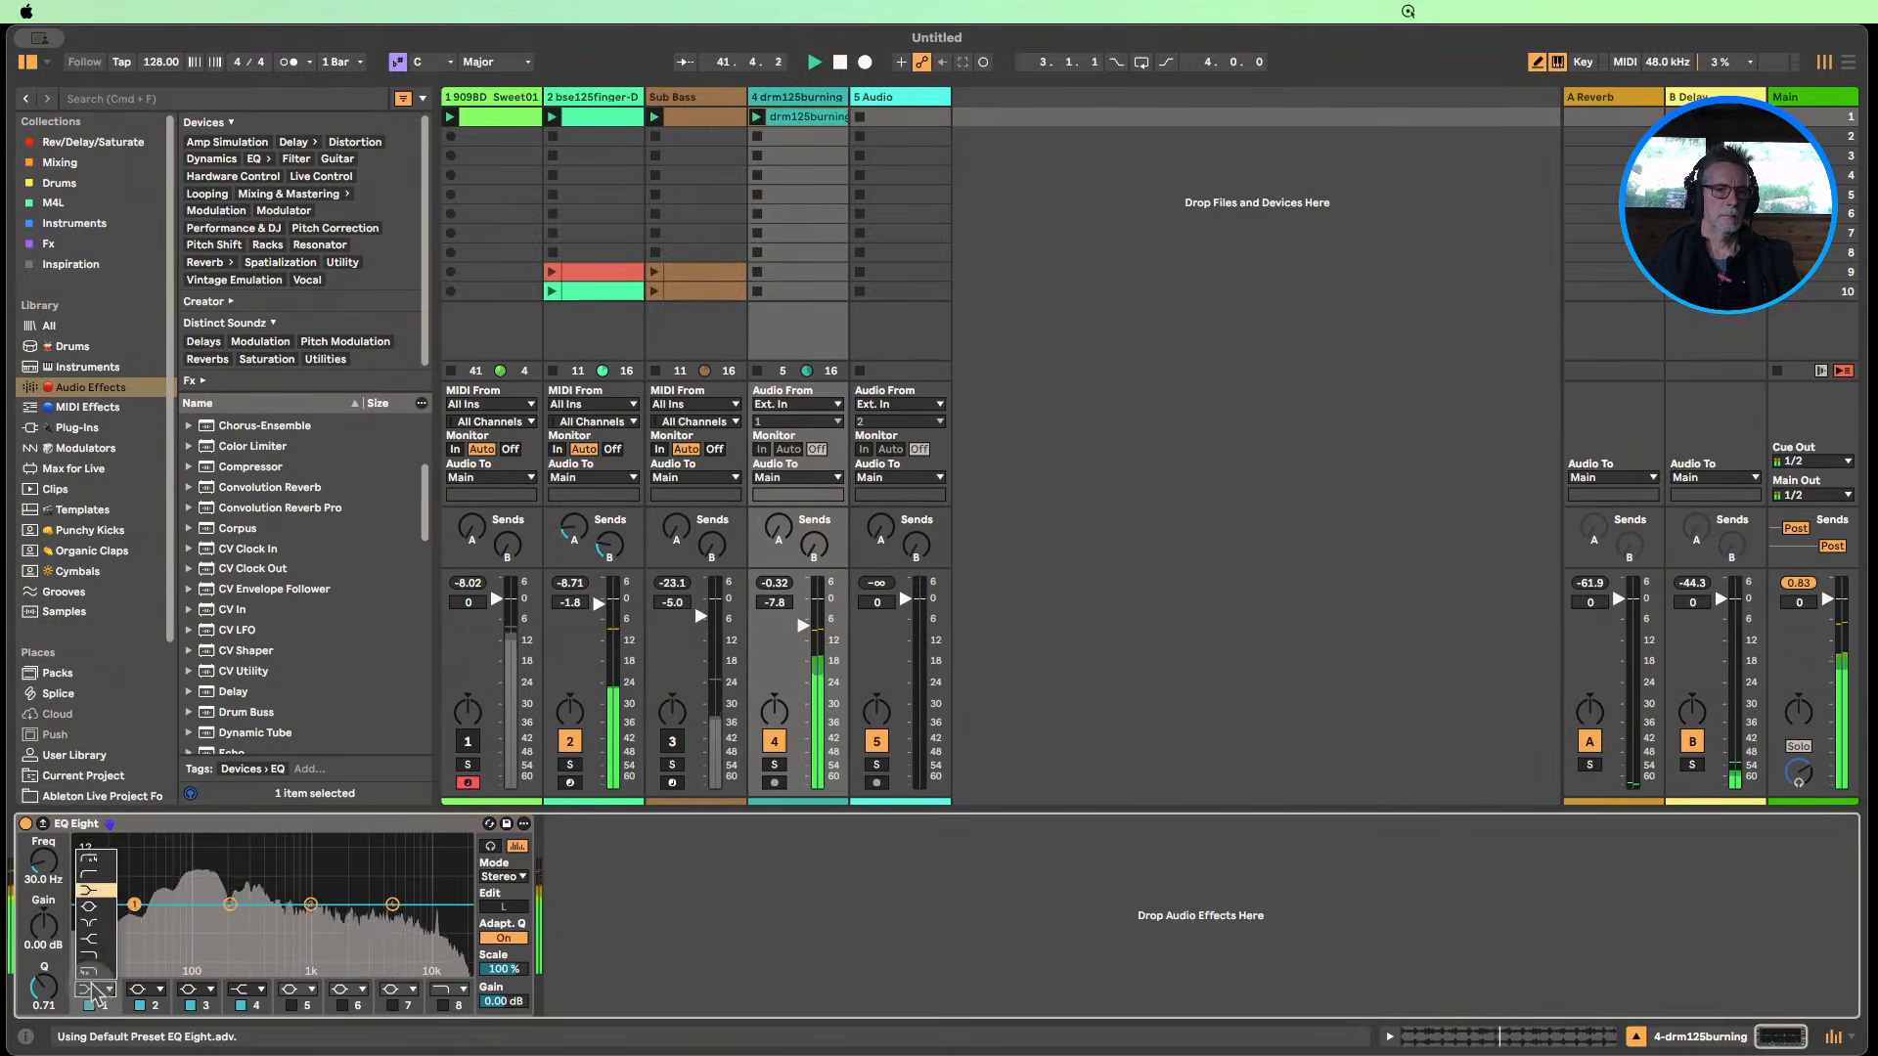
left_click(90, 874)
left_click_drag(44, 861, 44, 798)
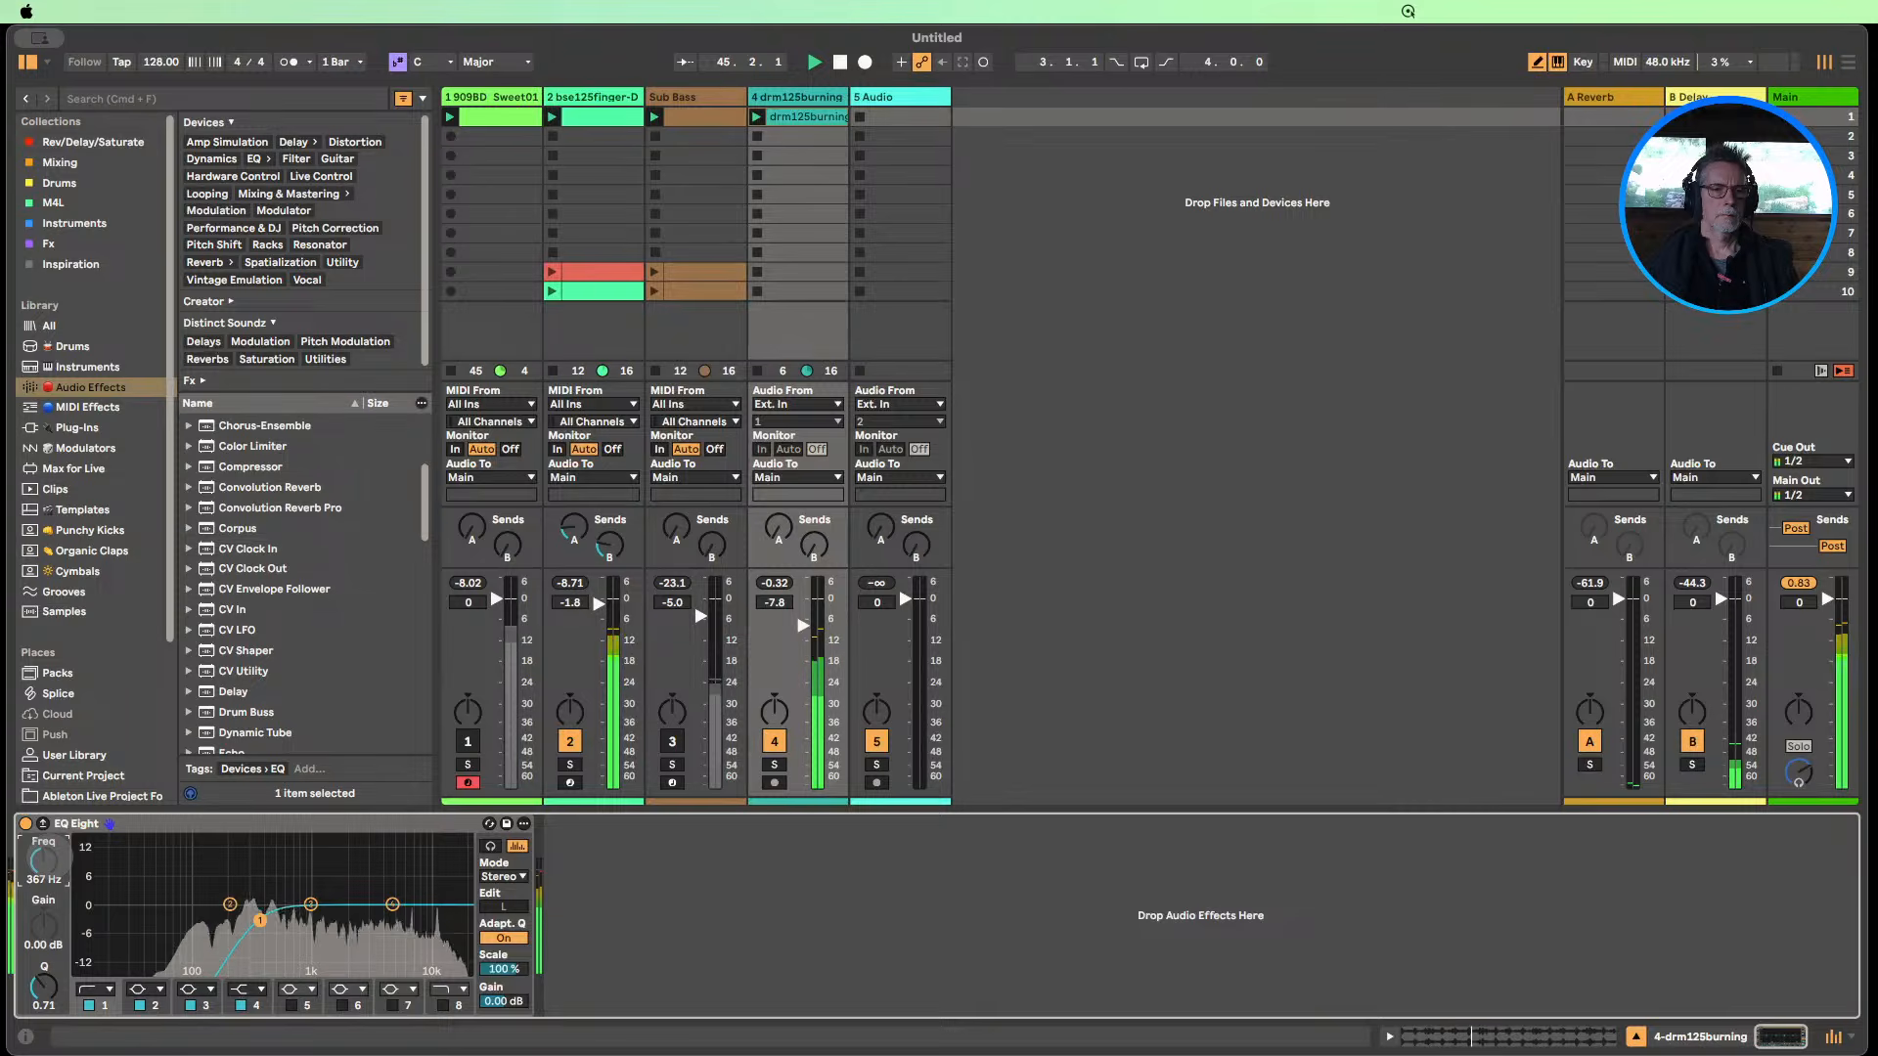
left_click(468, 744)
left_click_drag(34, 866, 34, 873)
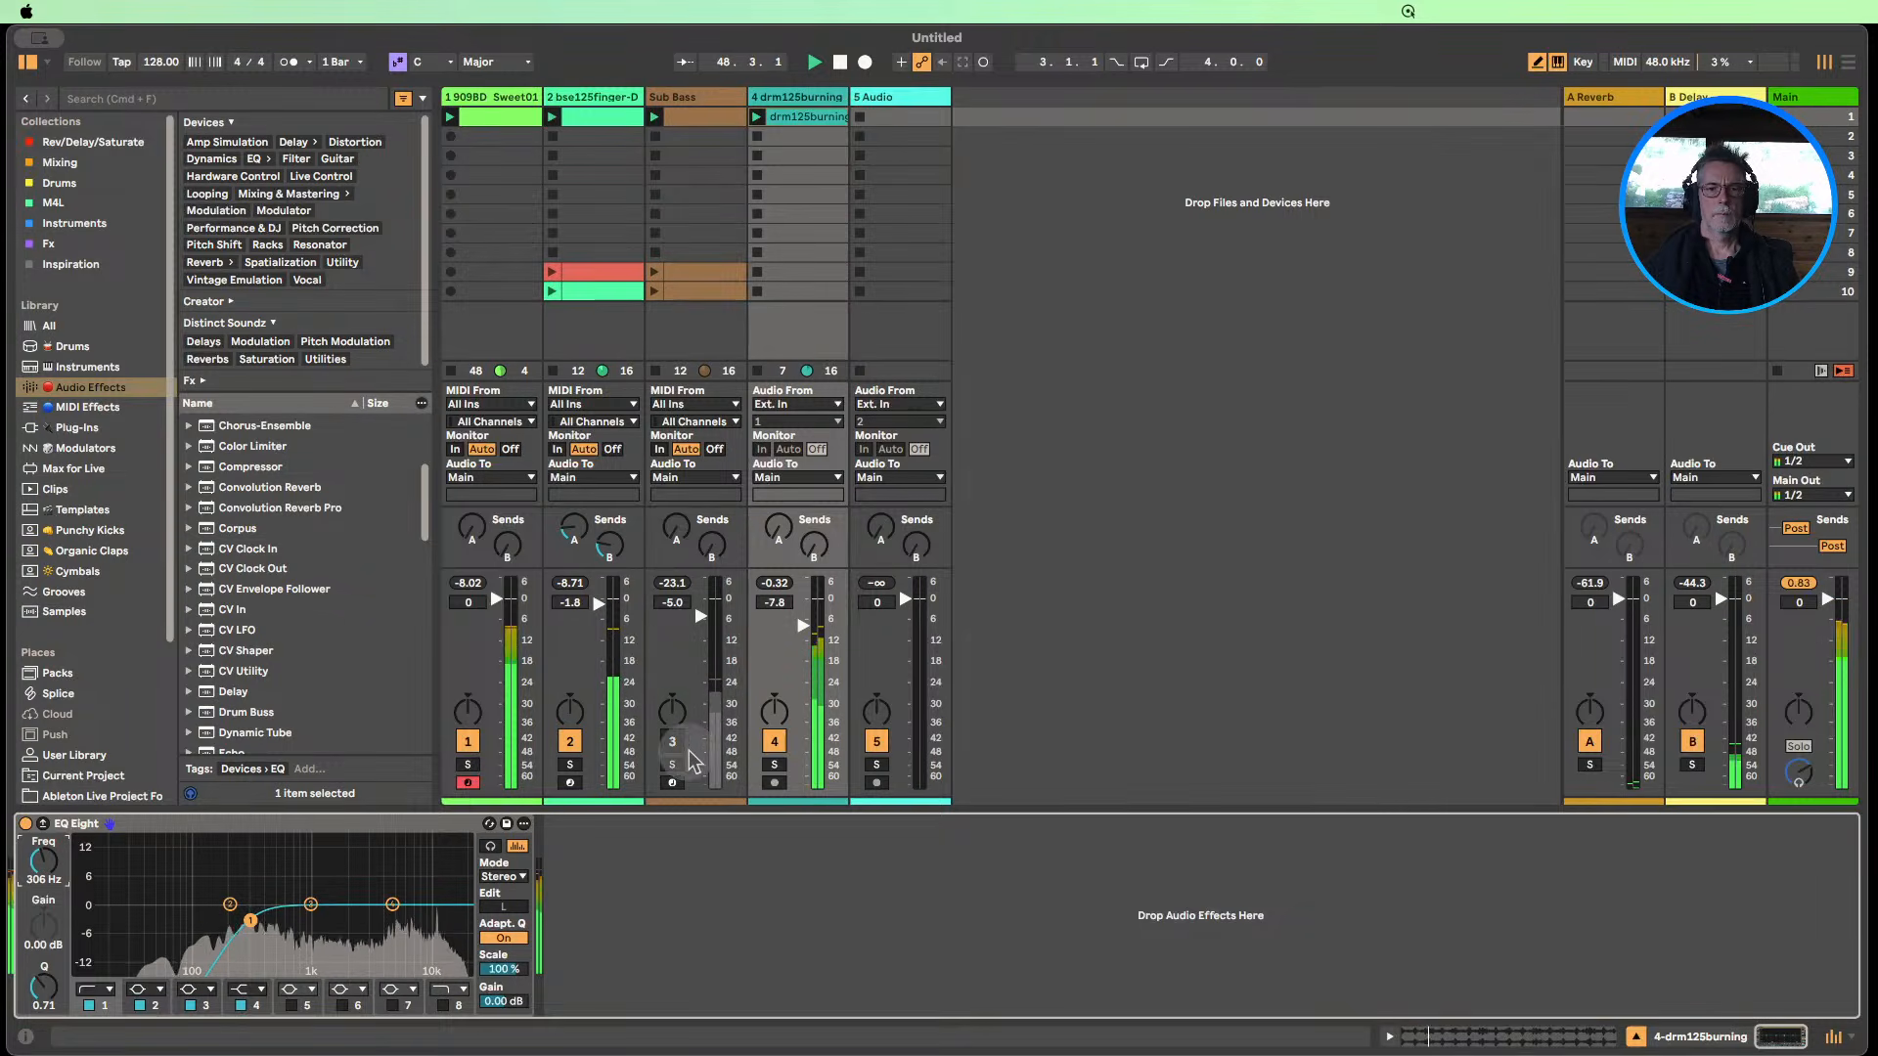
Unmute the Sub Bass track and balance the volumes at -6.5 dB for Sub Bass and -9.6 dB for the drum loop.
left_click(670, 743)
left_click_drag(840, 636, 840, 642)
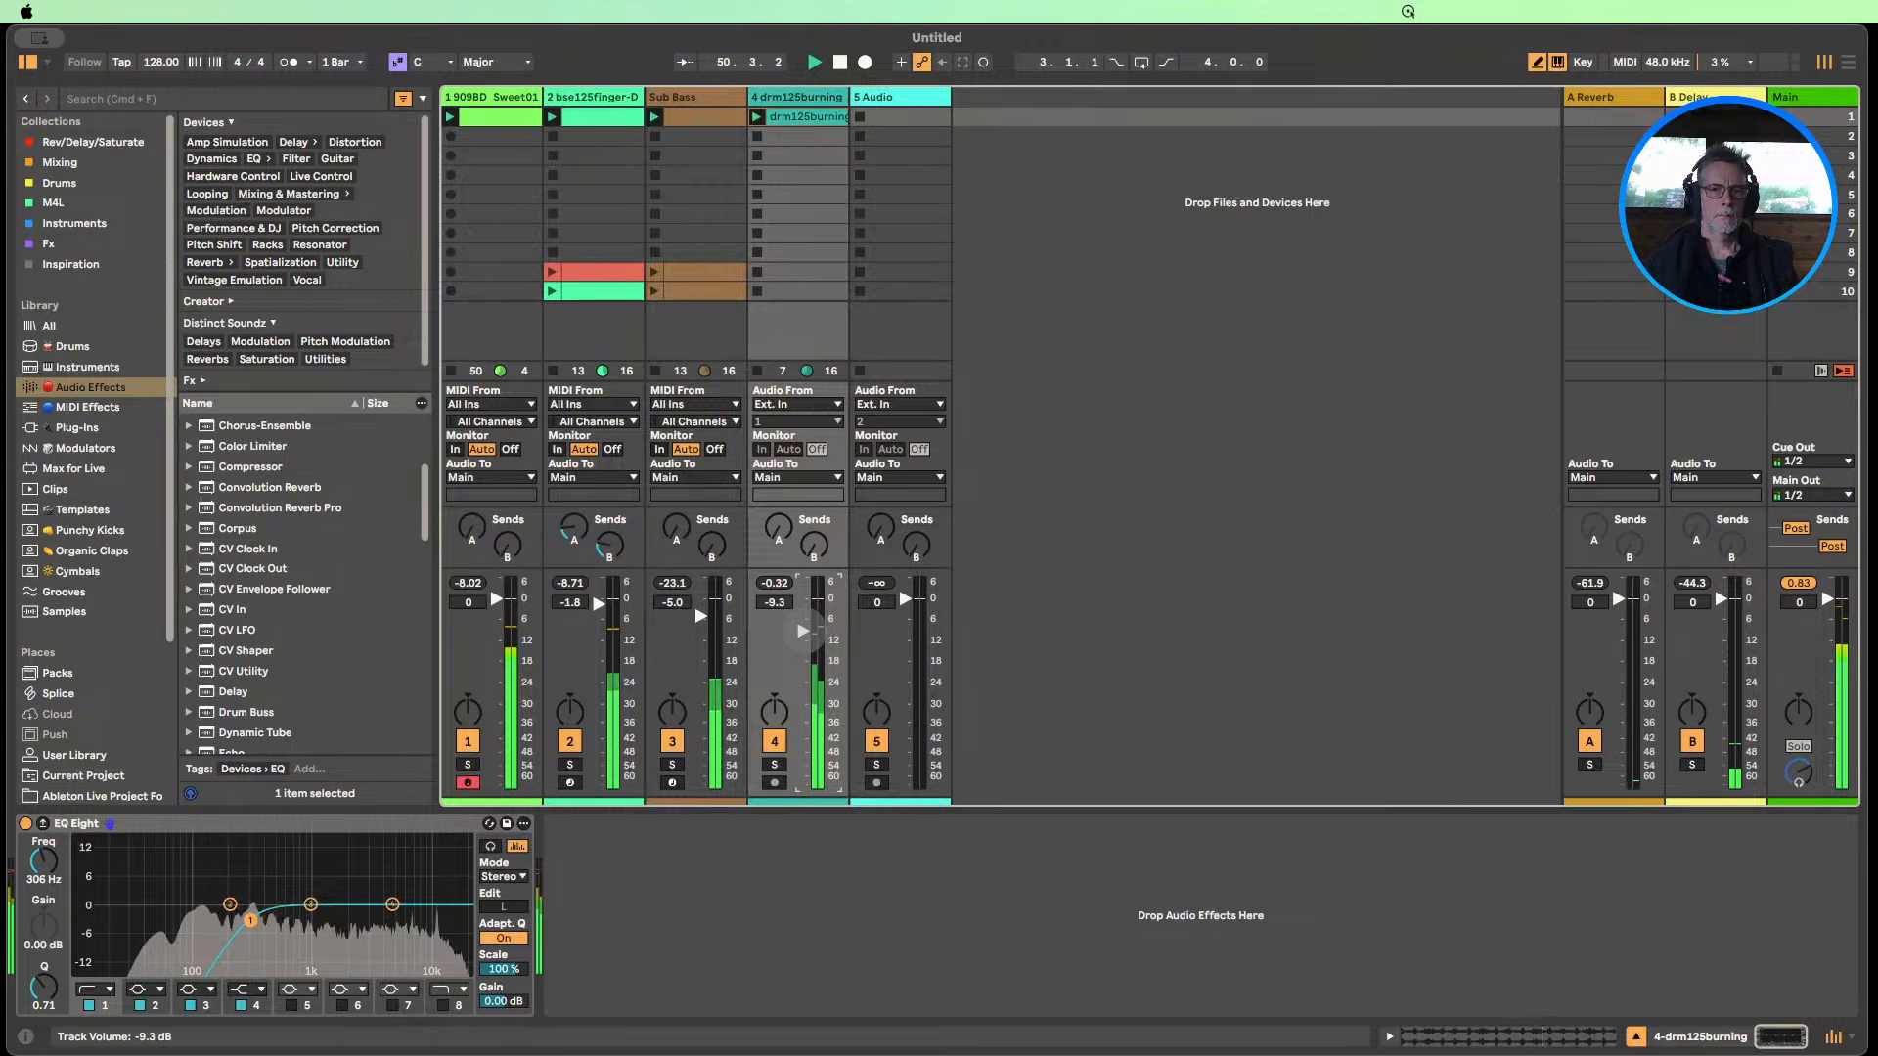
left_click_drag(700, 616, 699, 786)
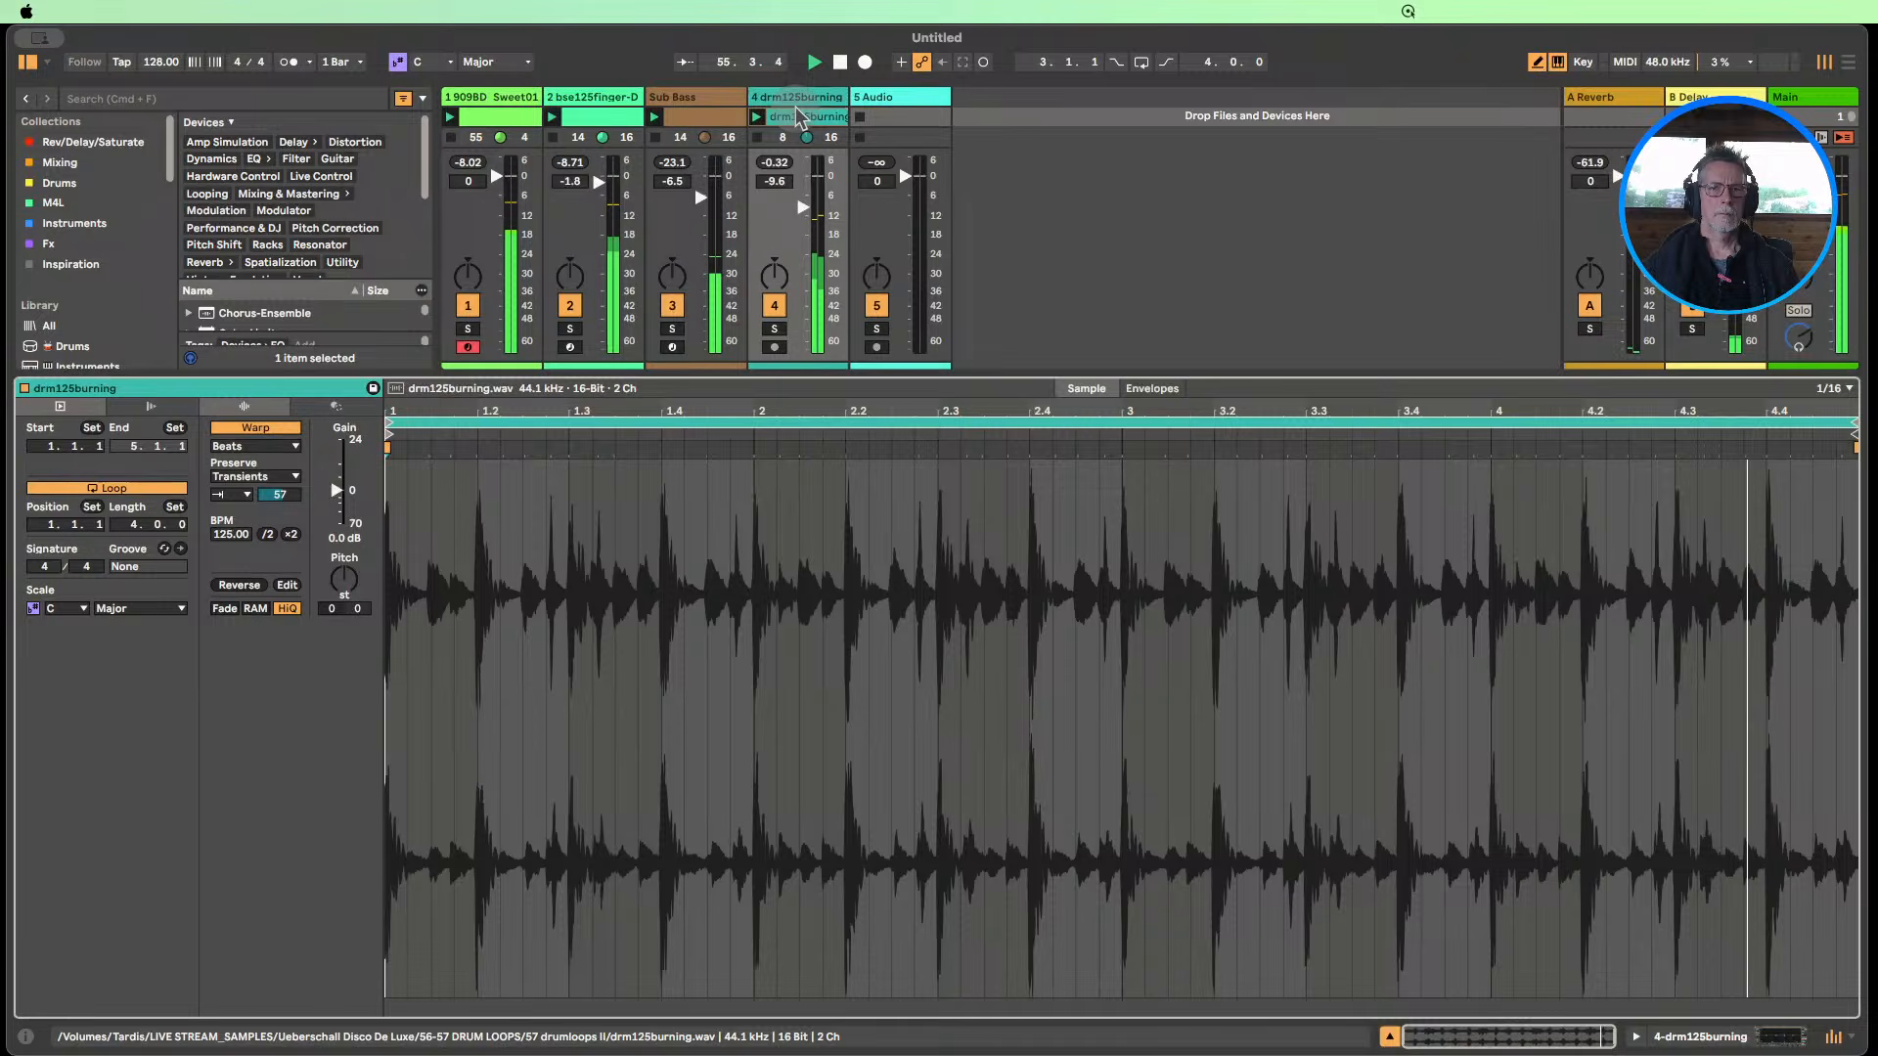
Check the drm125burning clip's waveform, stop playback, and relaunch the first scene from the start.
double_click(797, 116)
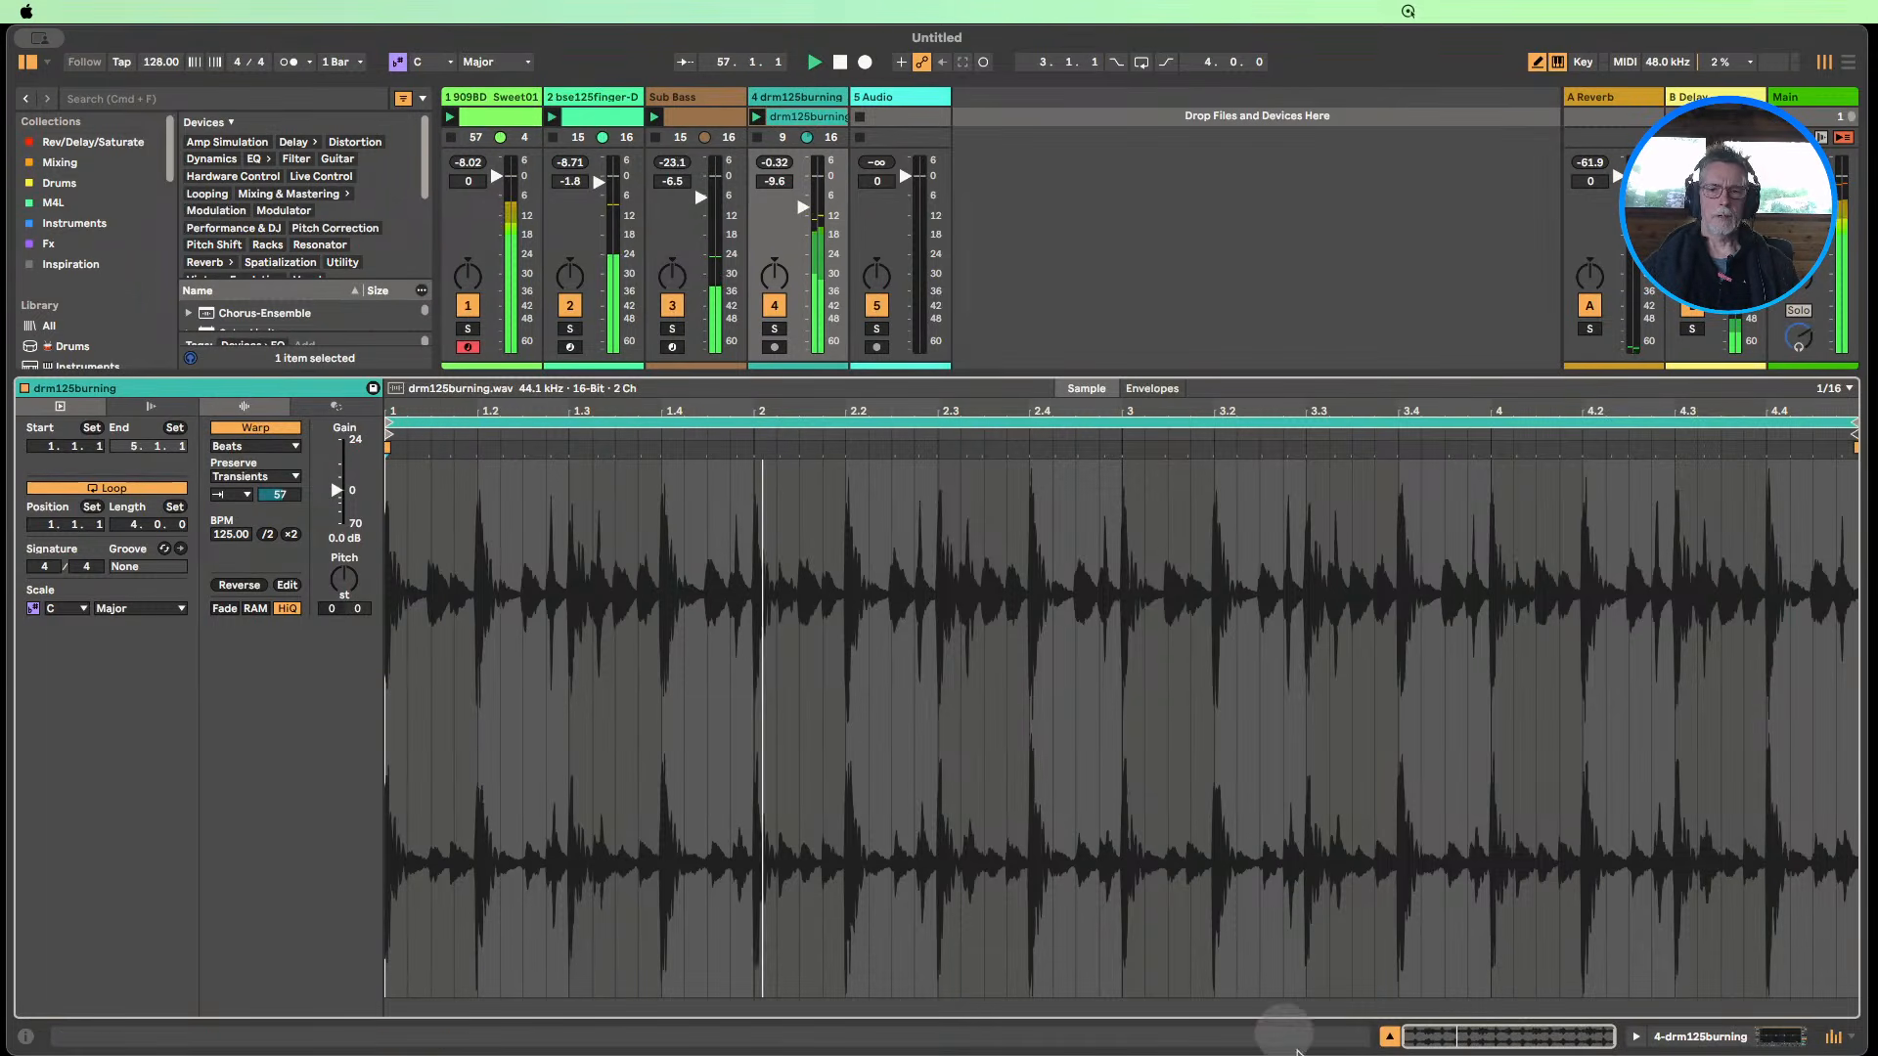
left_click(840, 62)
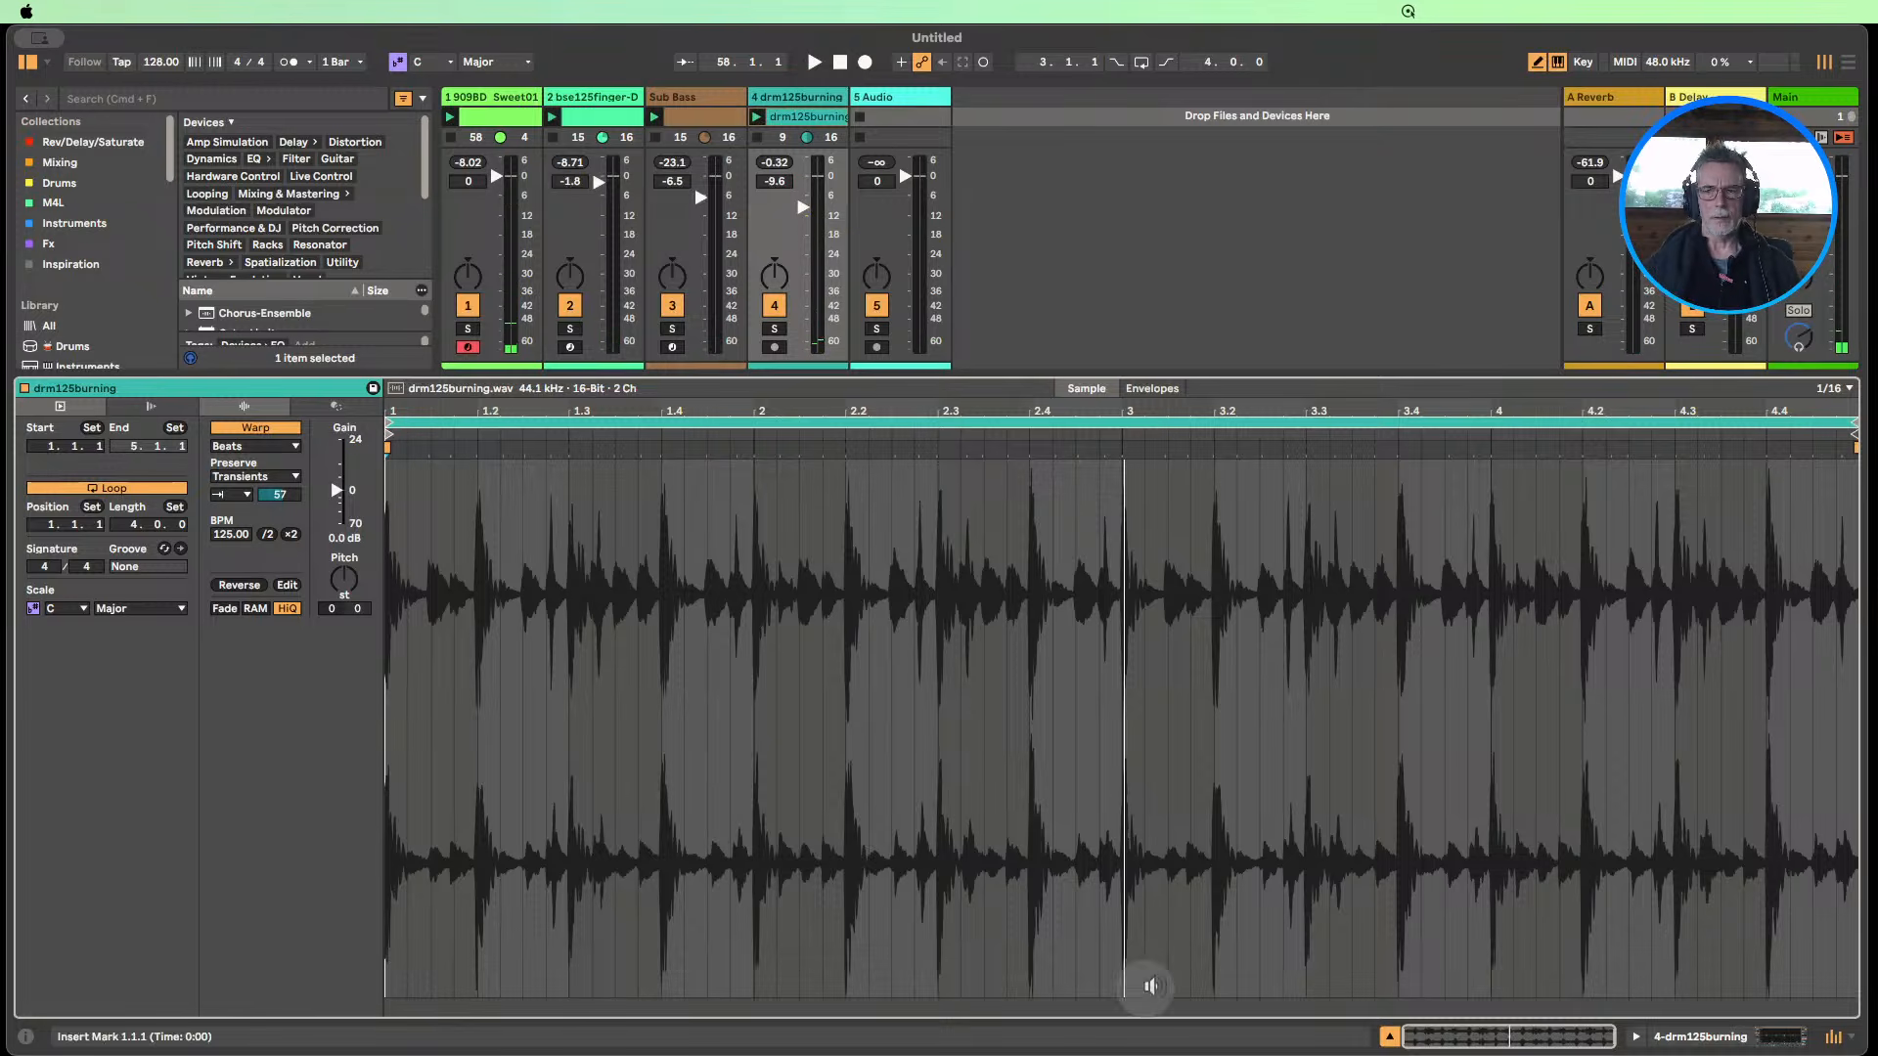
left_click(1390, 1036)
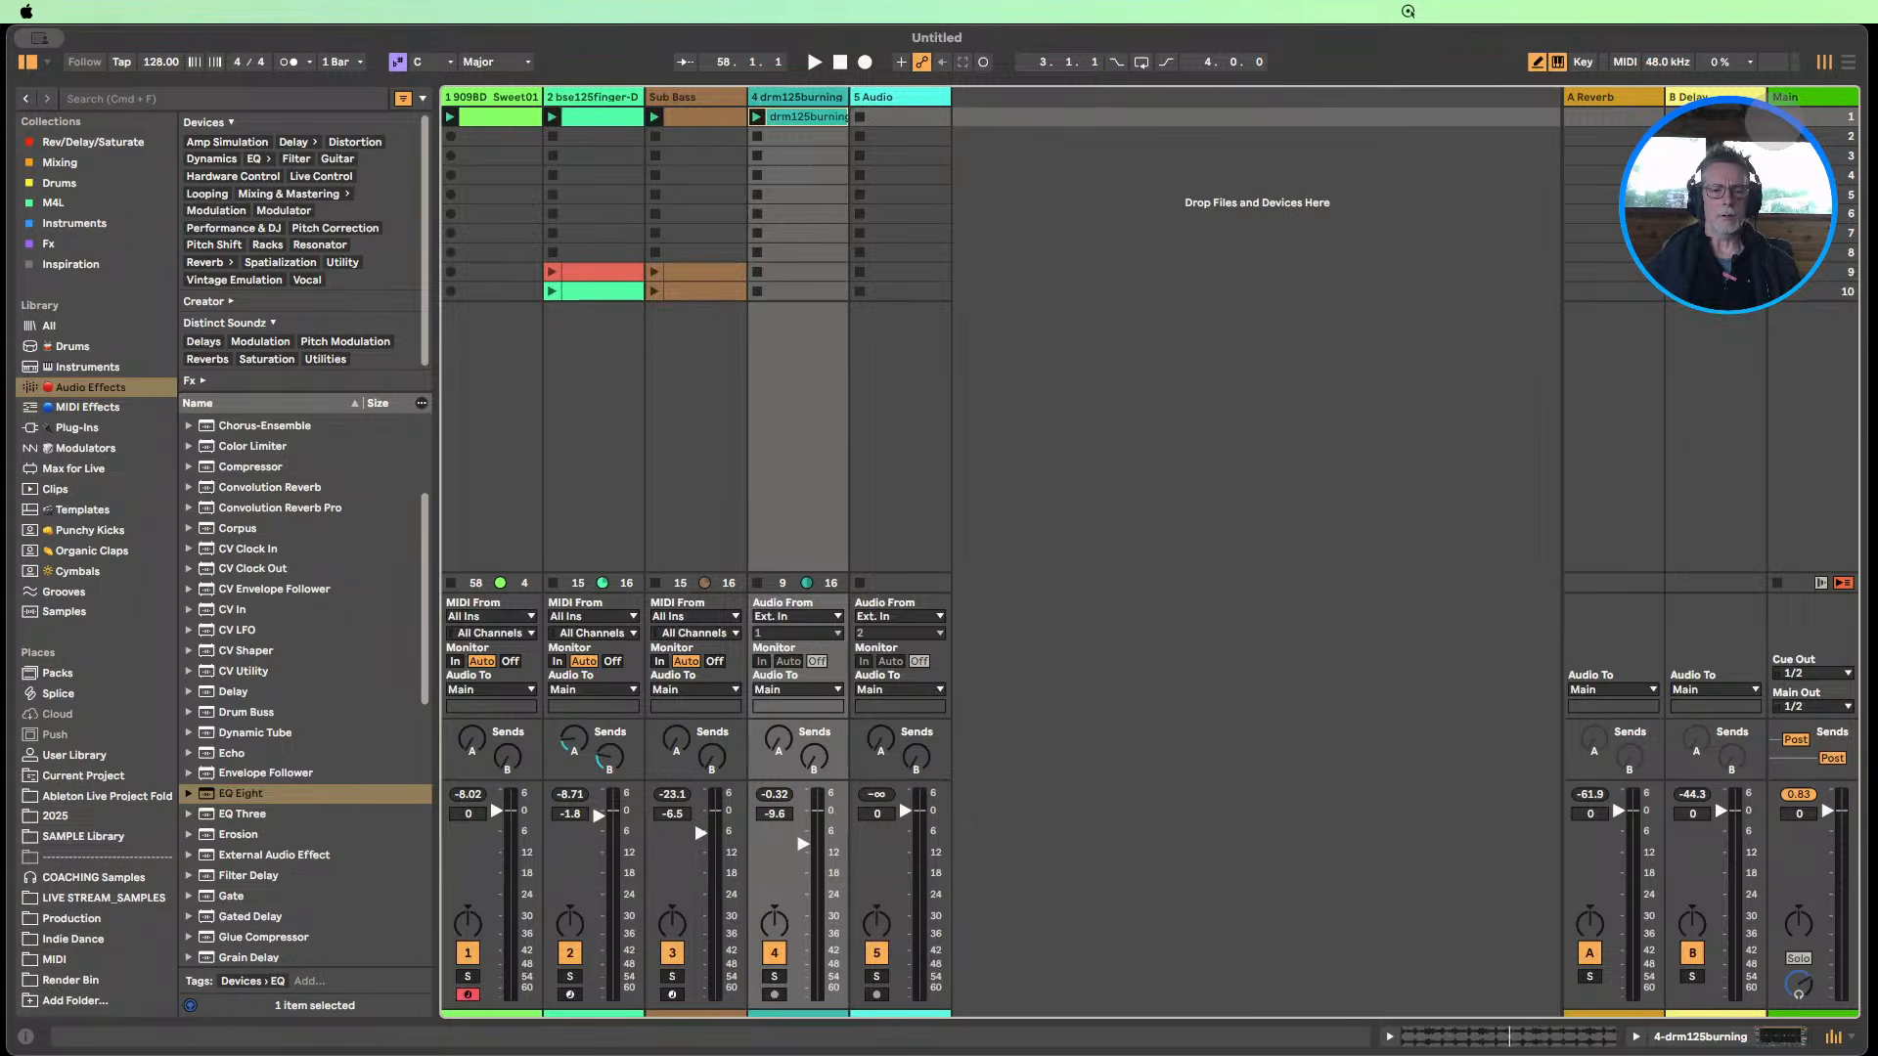
key("space")
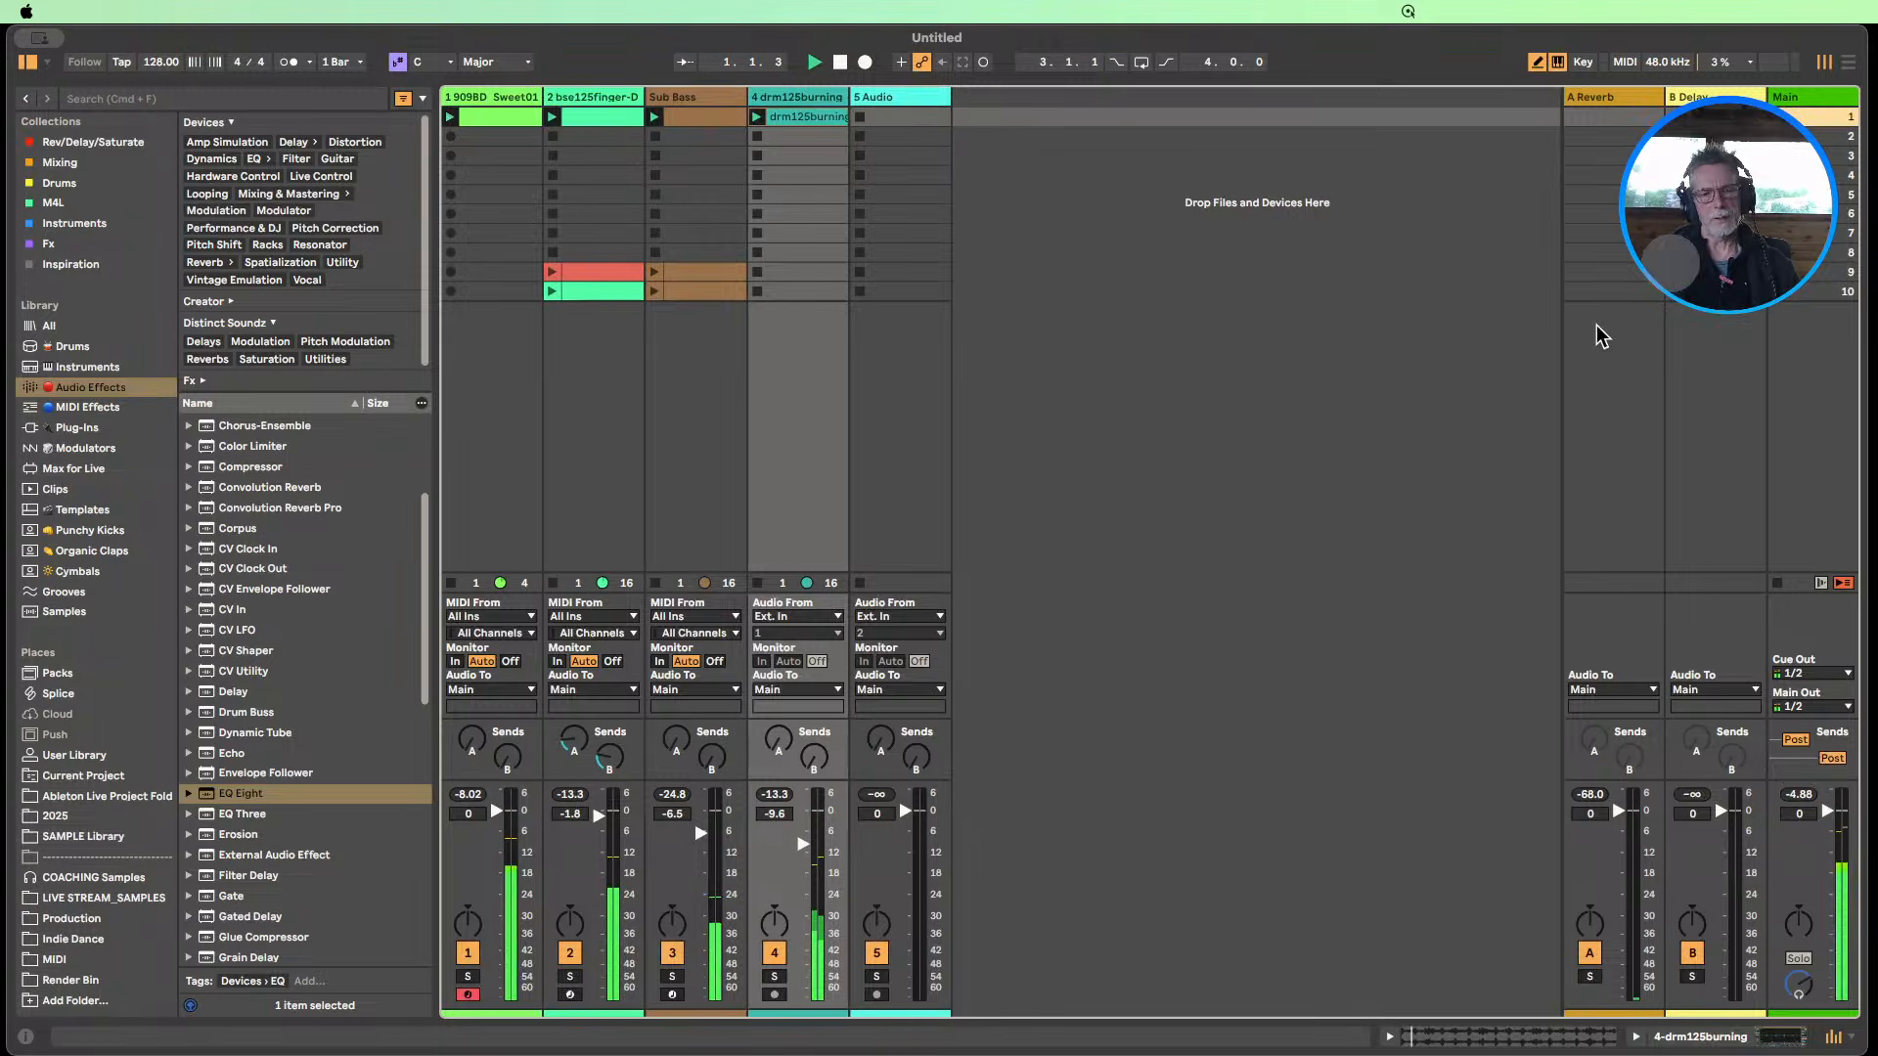
Mute the Sub Bass track and stop its clip, and move the red finger bass clip to the second slot and launch it.
left_click(672, 952)
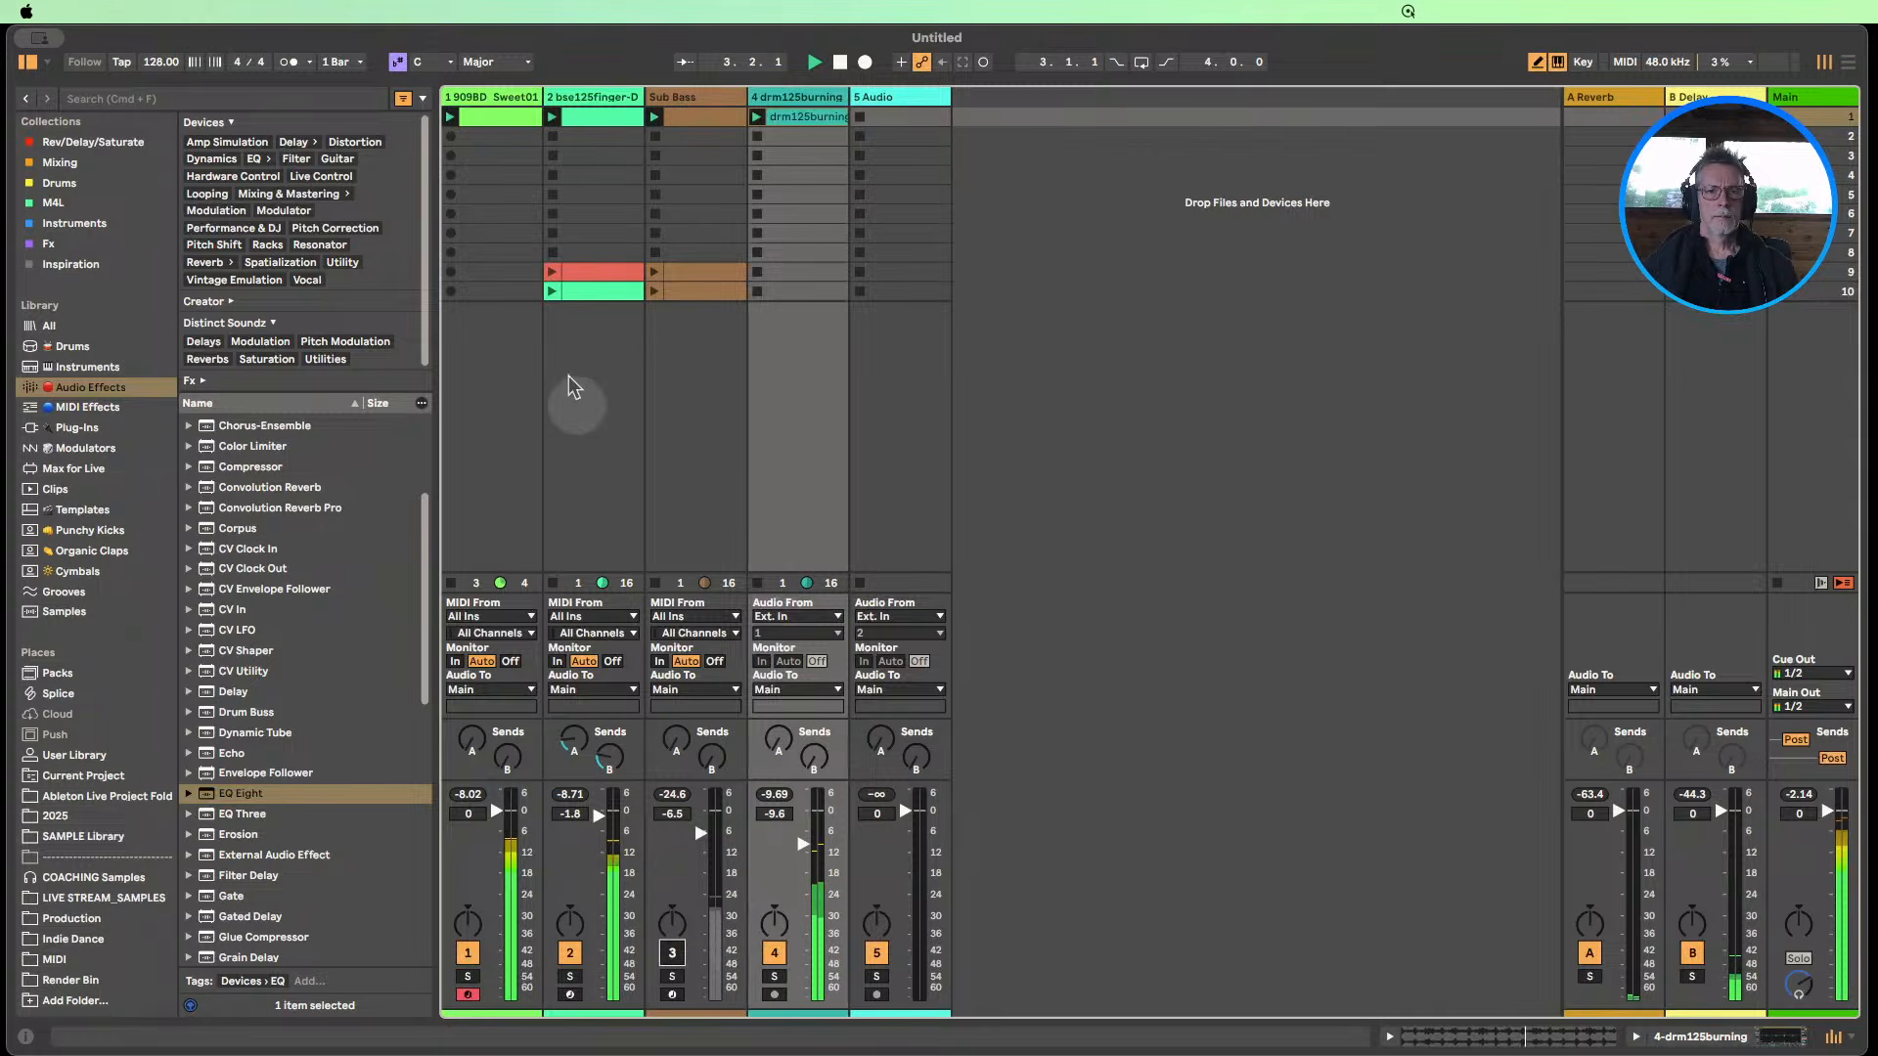
left_click(553, 291)
left_click_drag(577, 281, 551, 147)
left_click(553, 137)
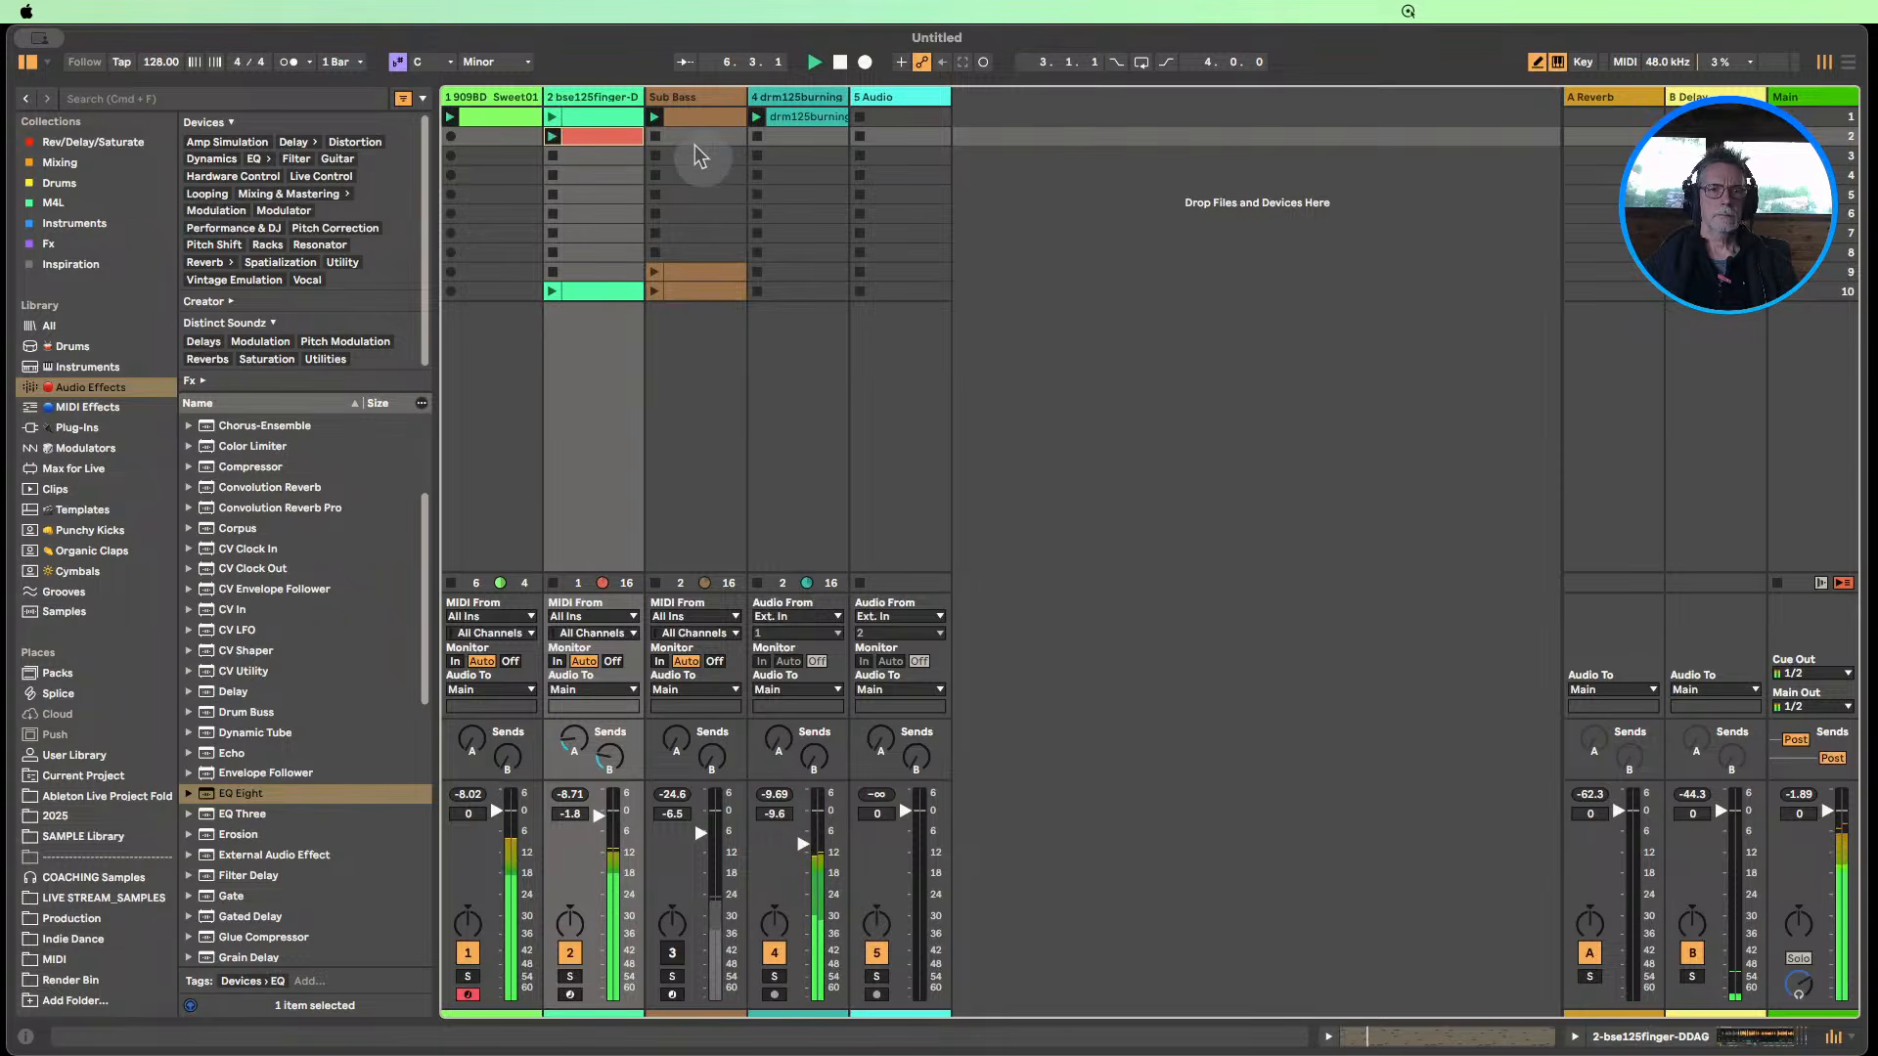
left_click(655, 136)
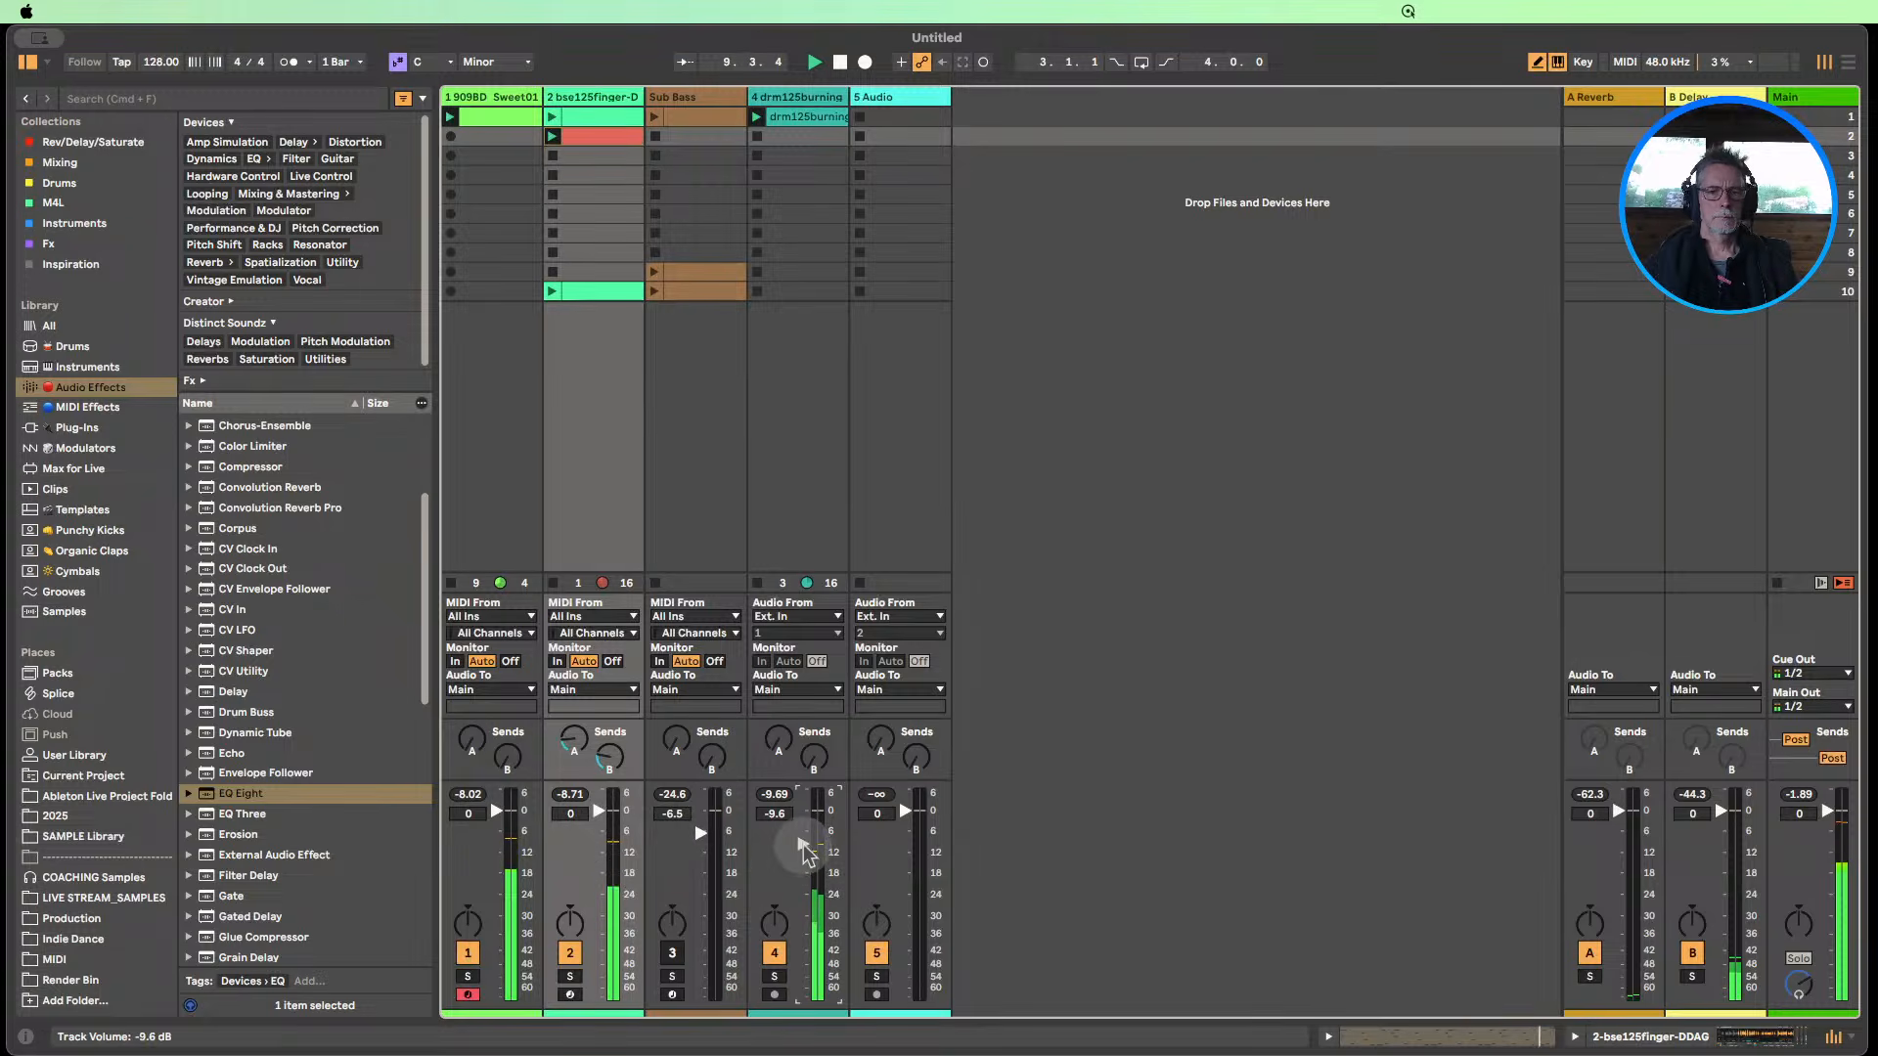
Examine the notes of the red finger bass clip in the second slot and compare them with the green clip in the first slot.
double_click(596, 137)
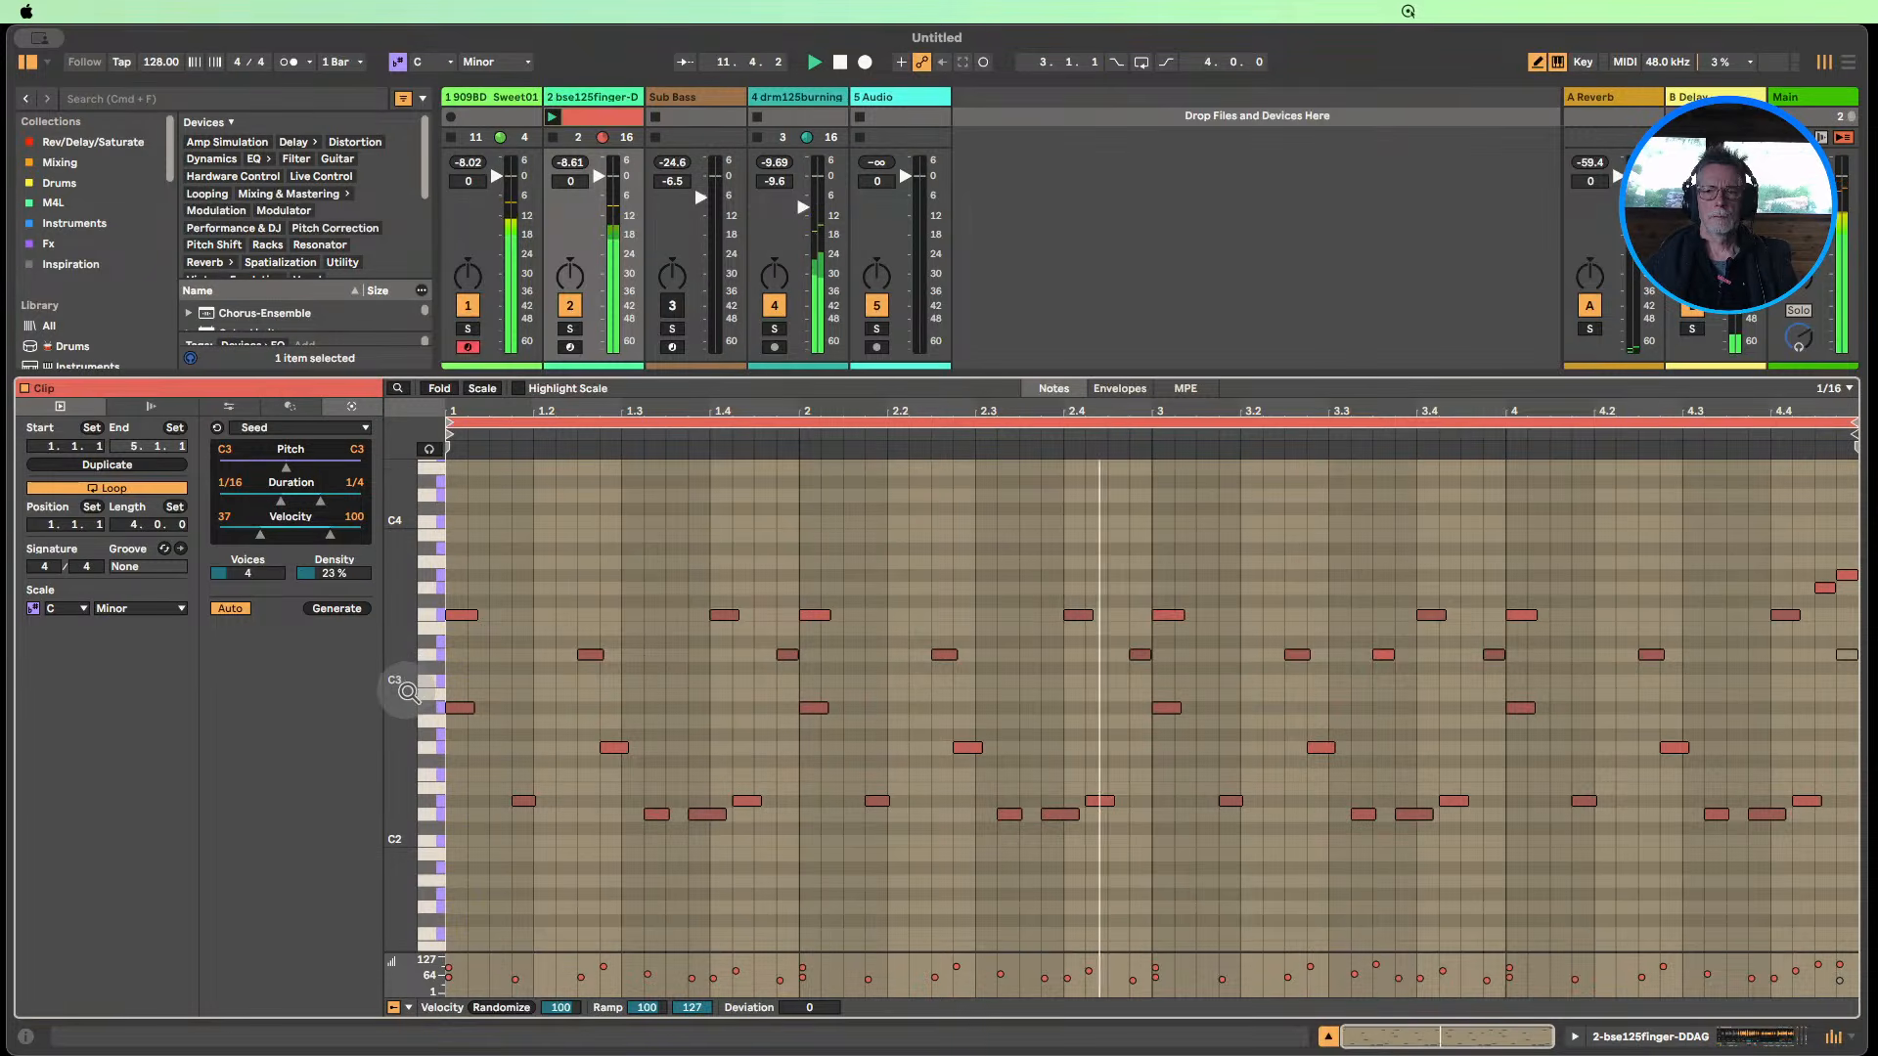
mouse_move(422, 684)
left_mouse_down()
mouse_move(395, 689)
mouse_move(411, 692)
left_mouse_up()
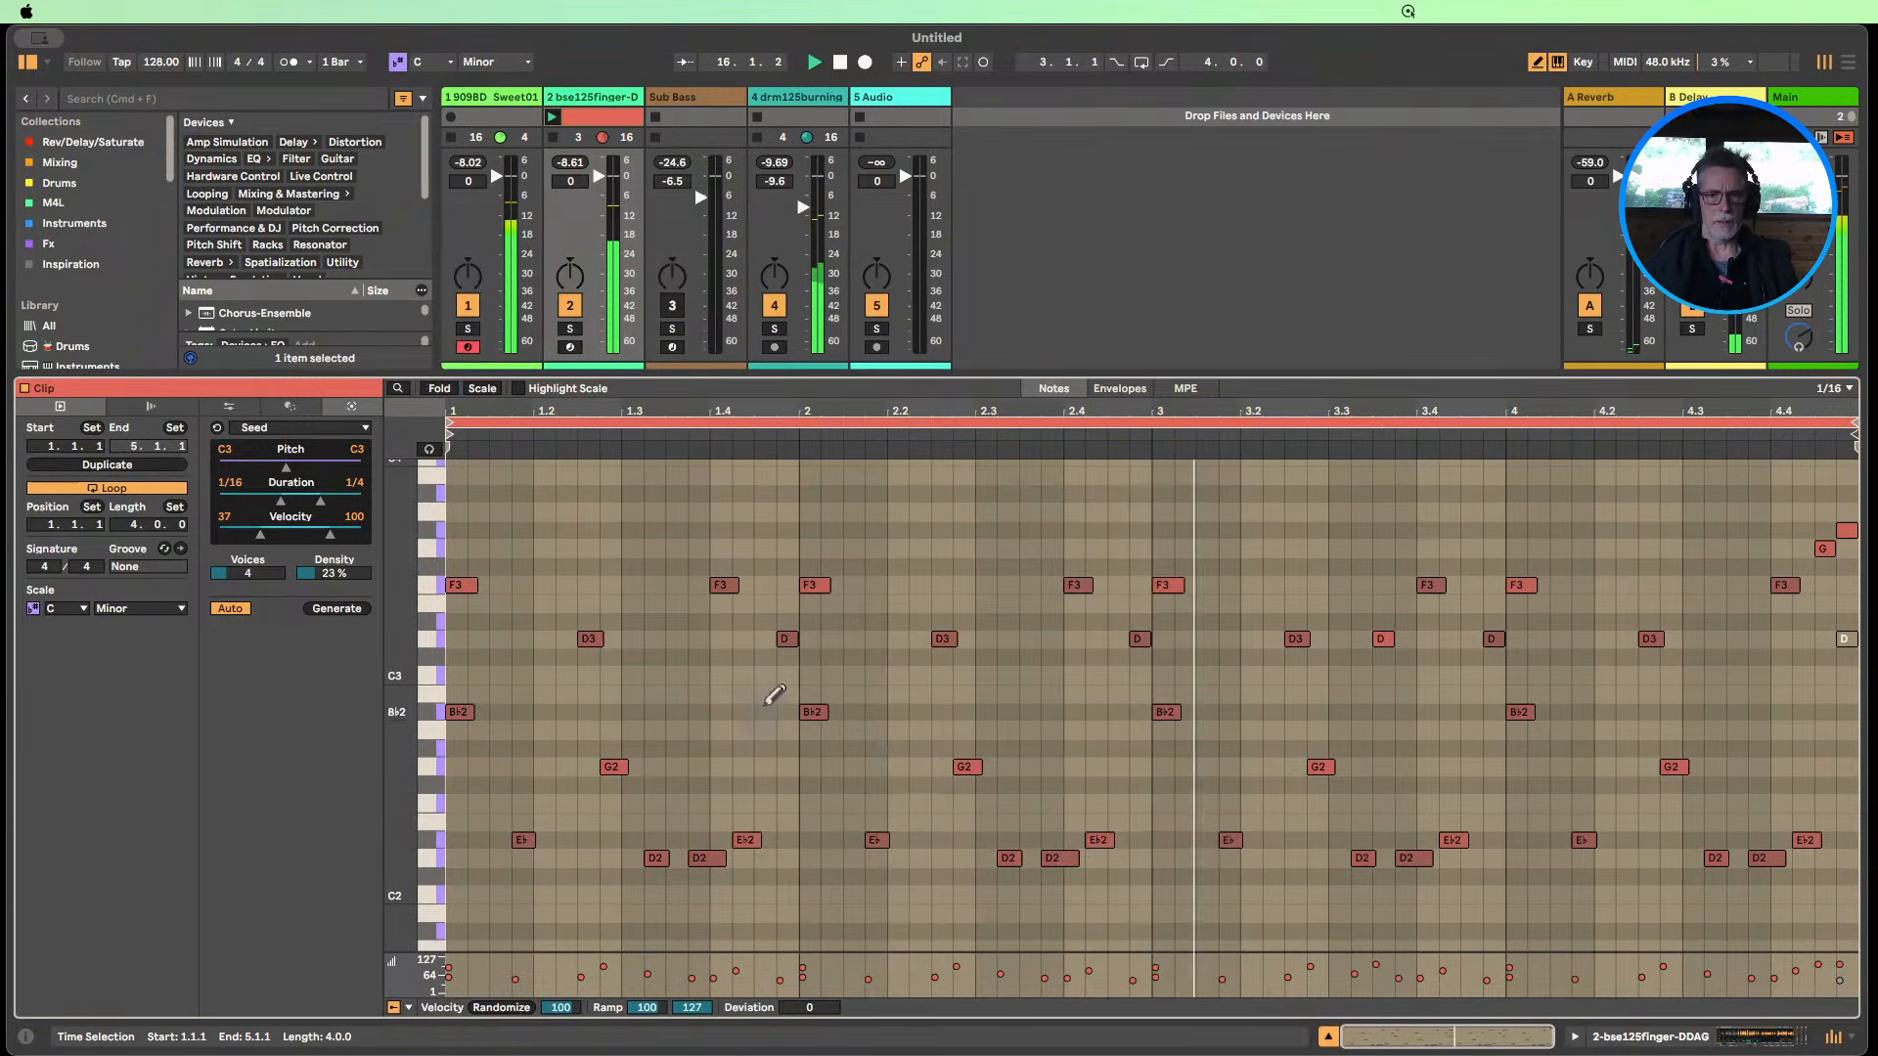
key("b")
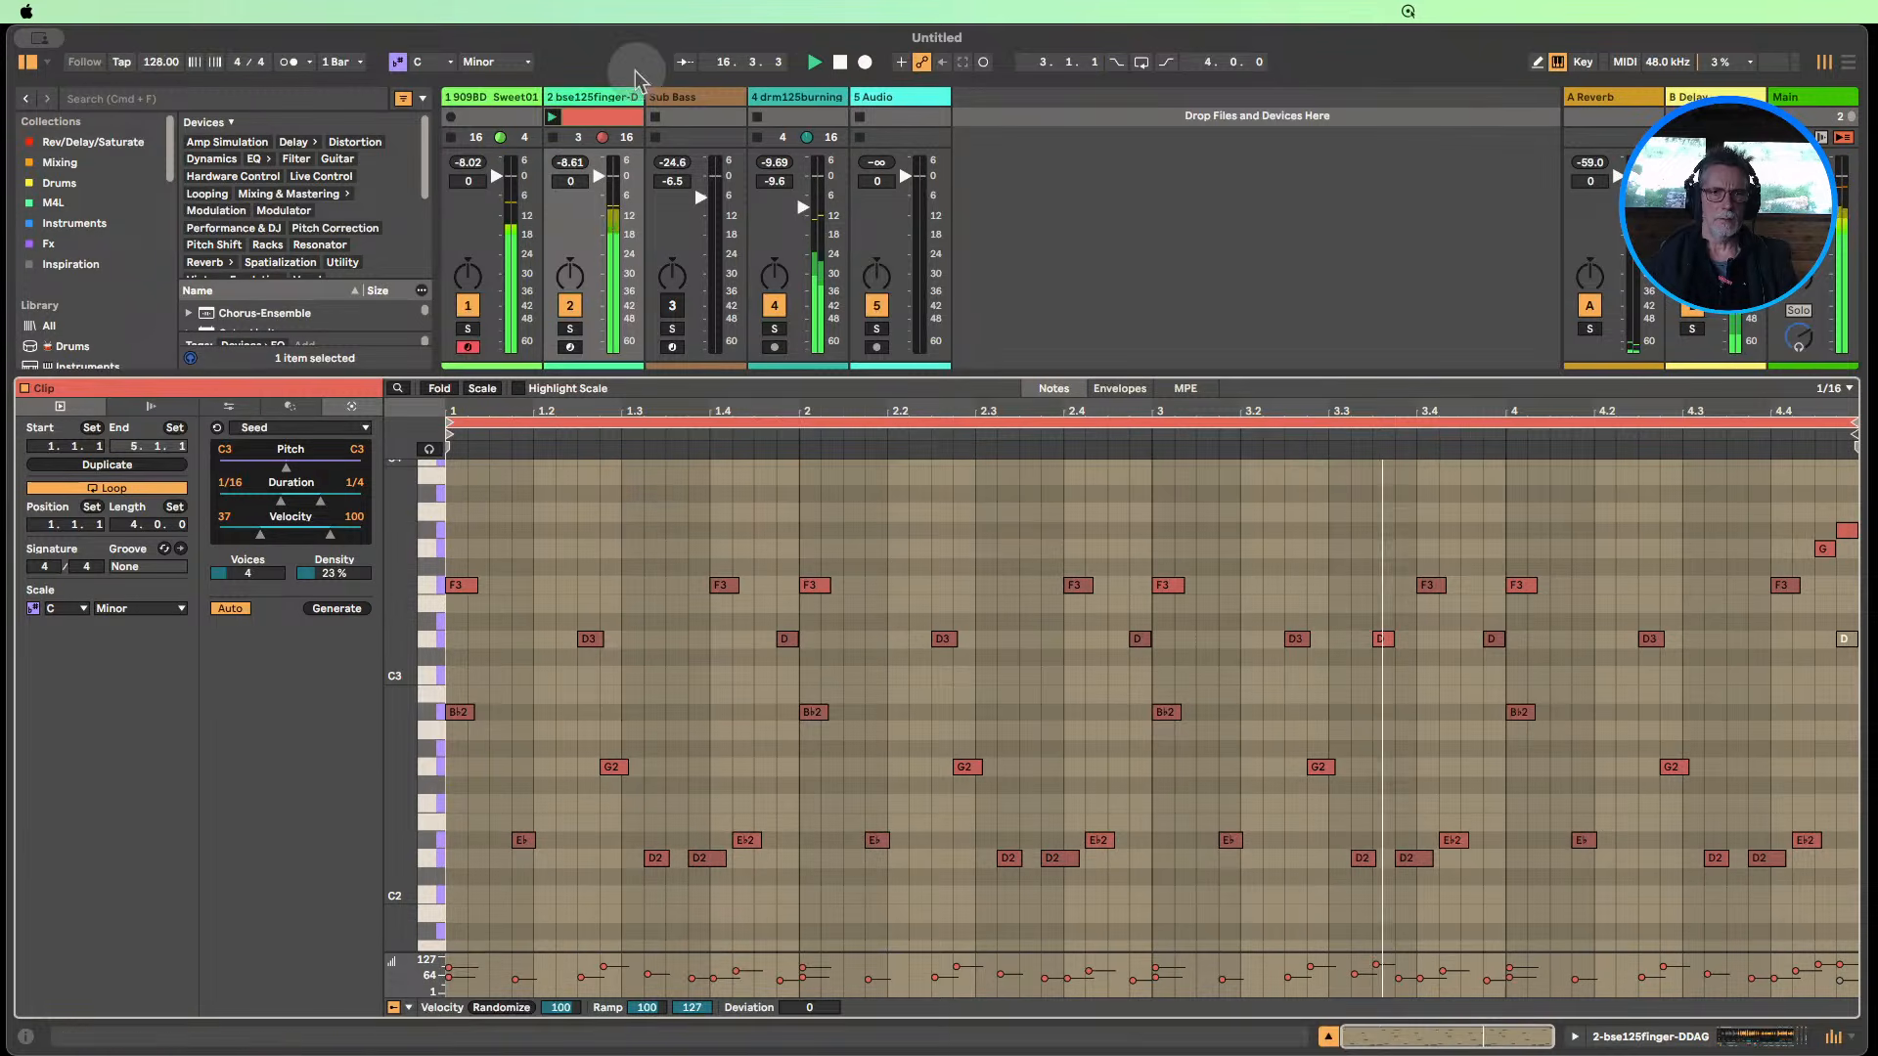
left_click(1328, 1037)
double_click(587, 117)
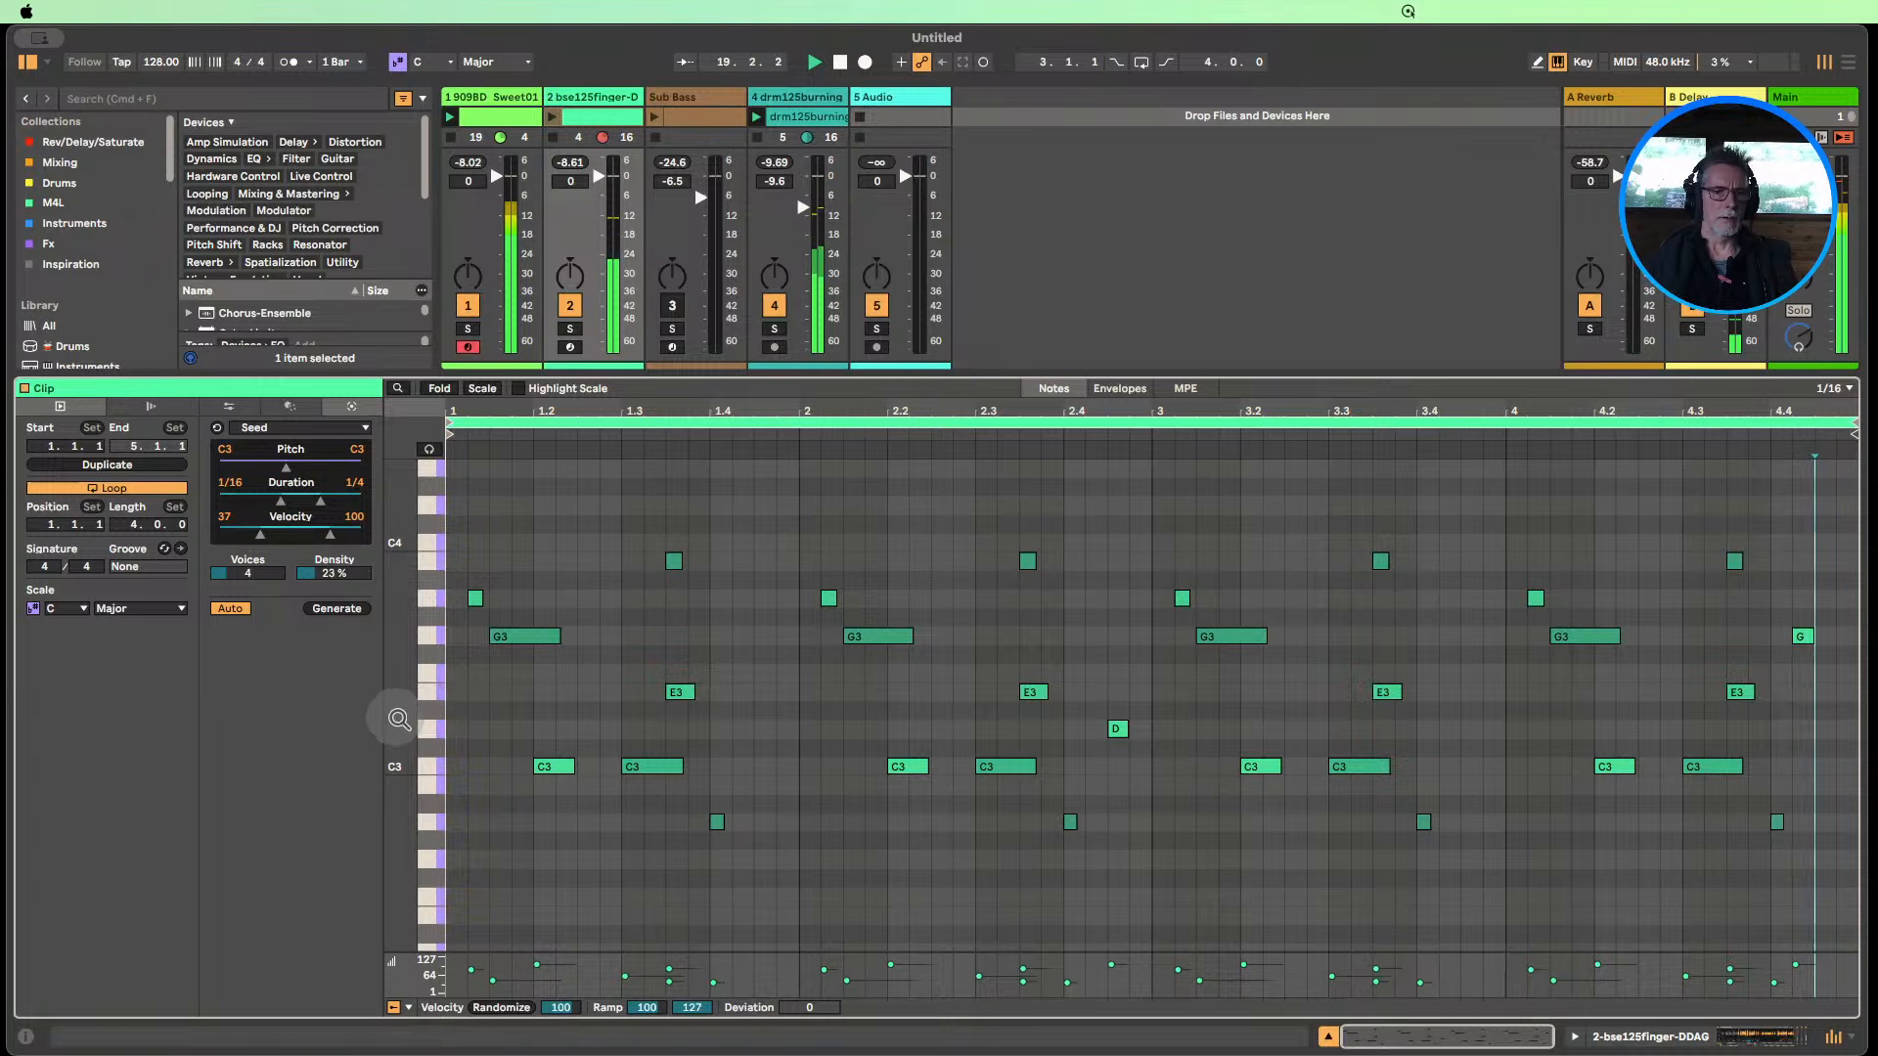
left_click_drag(398, 716, 379, 715)
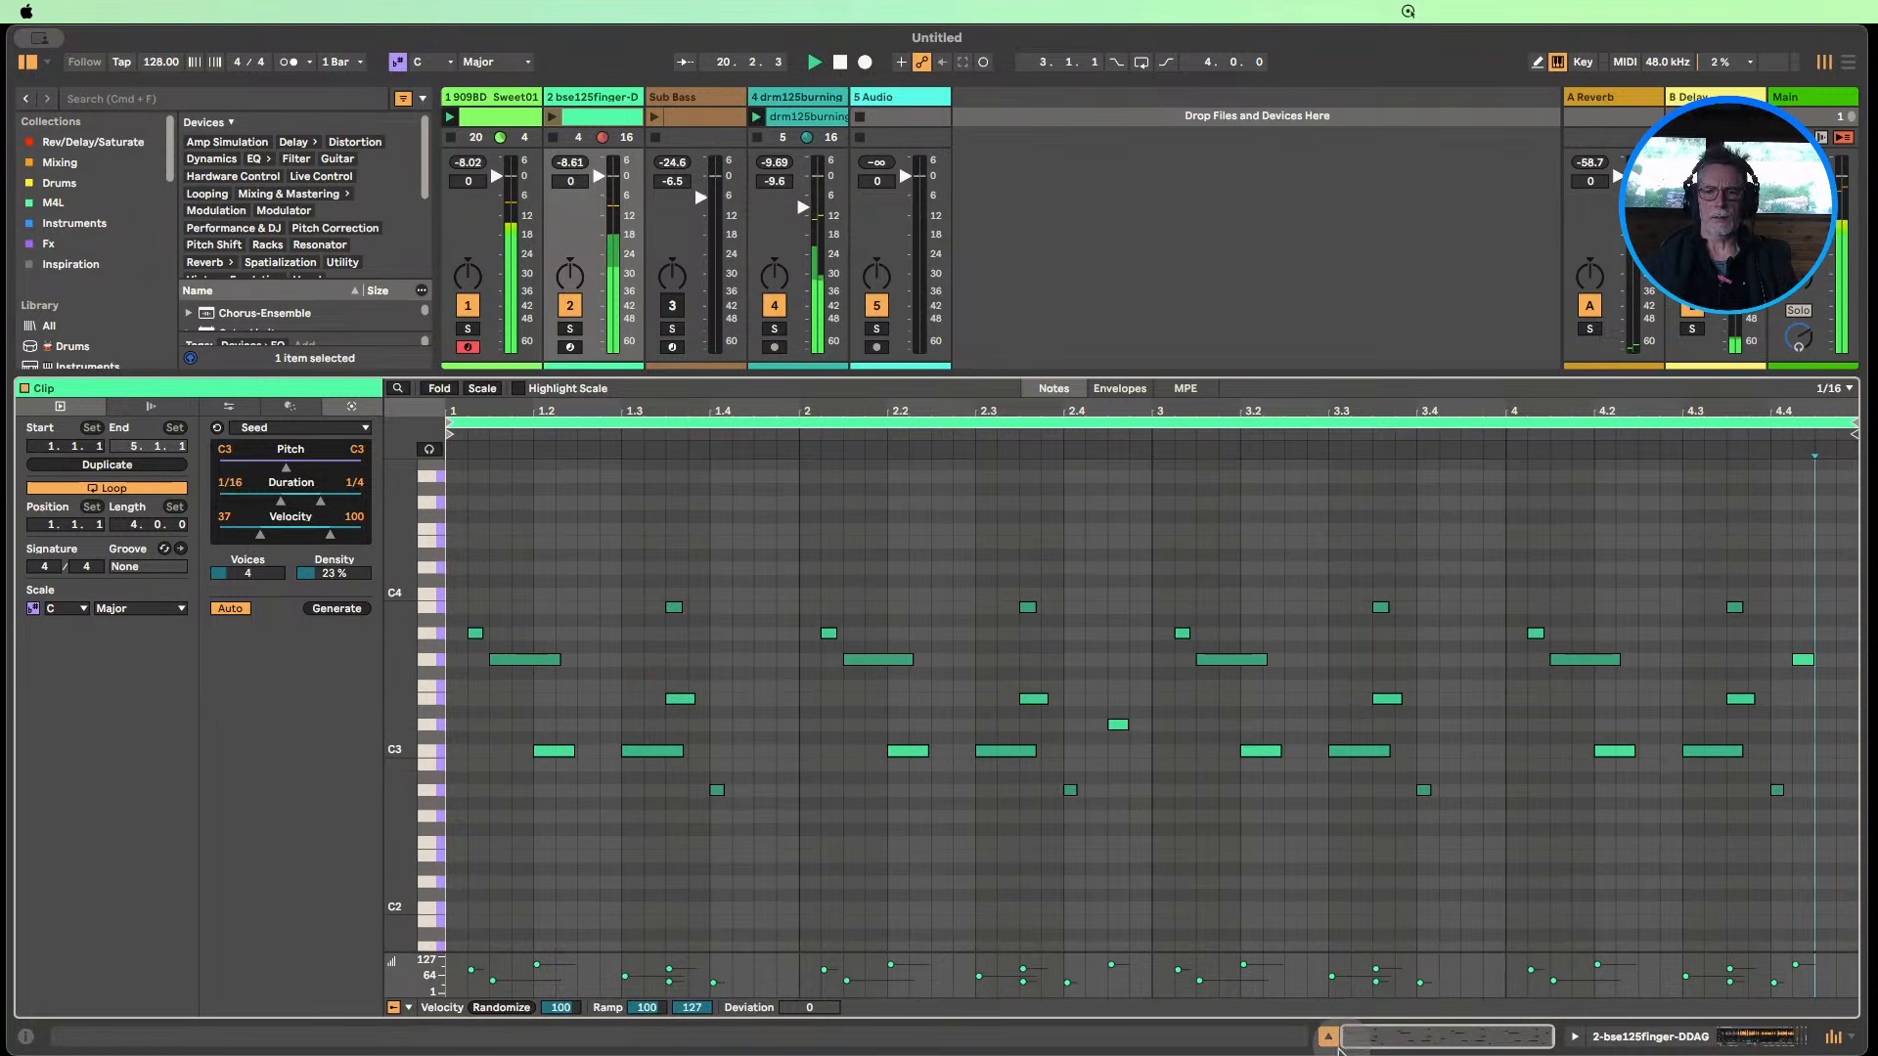
left_click(1330, 1036)
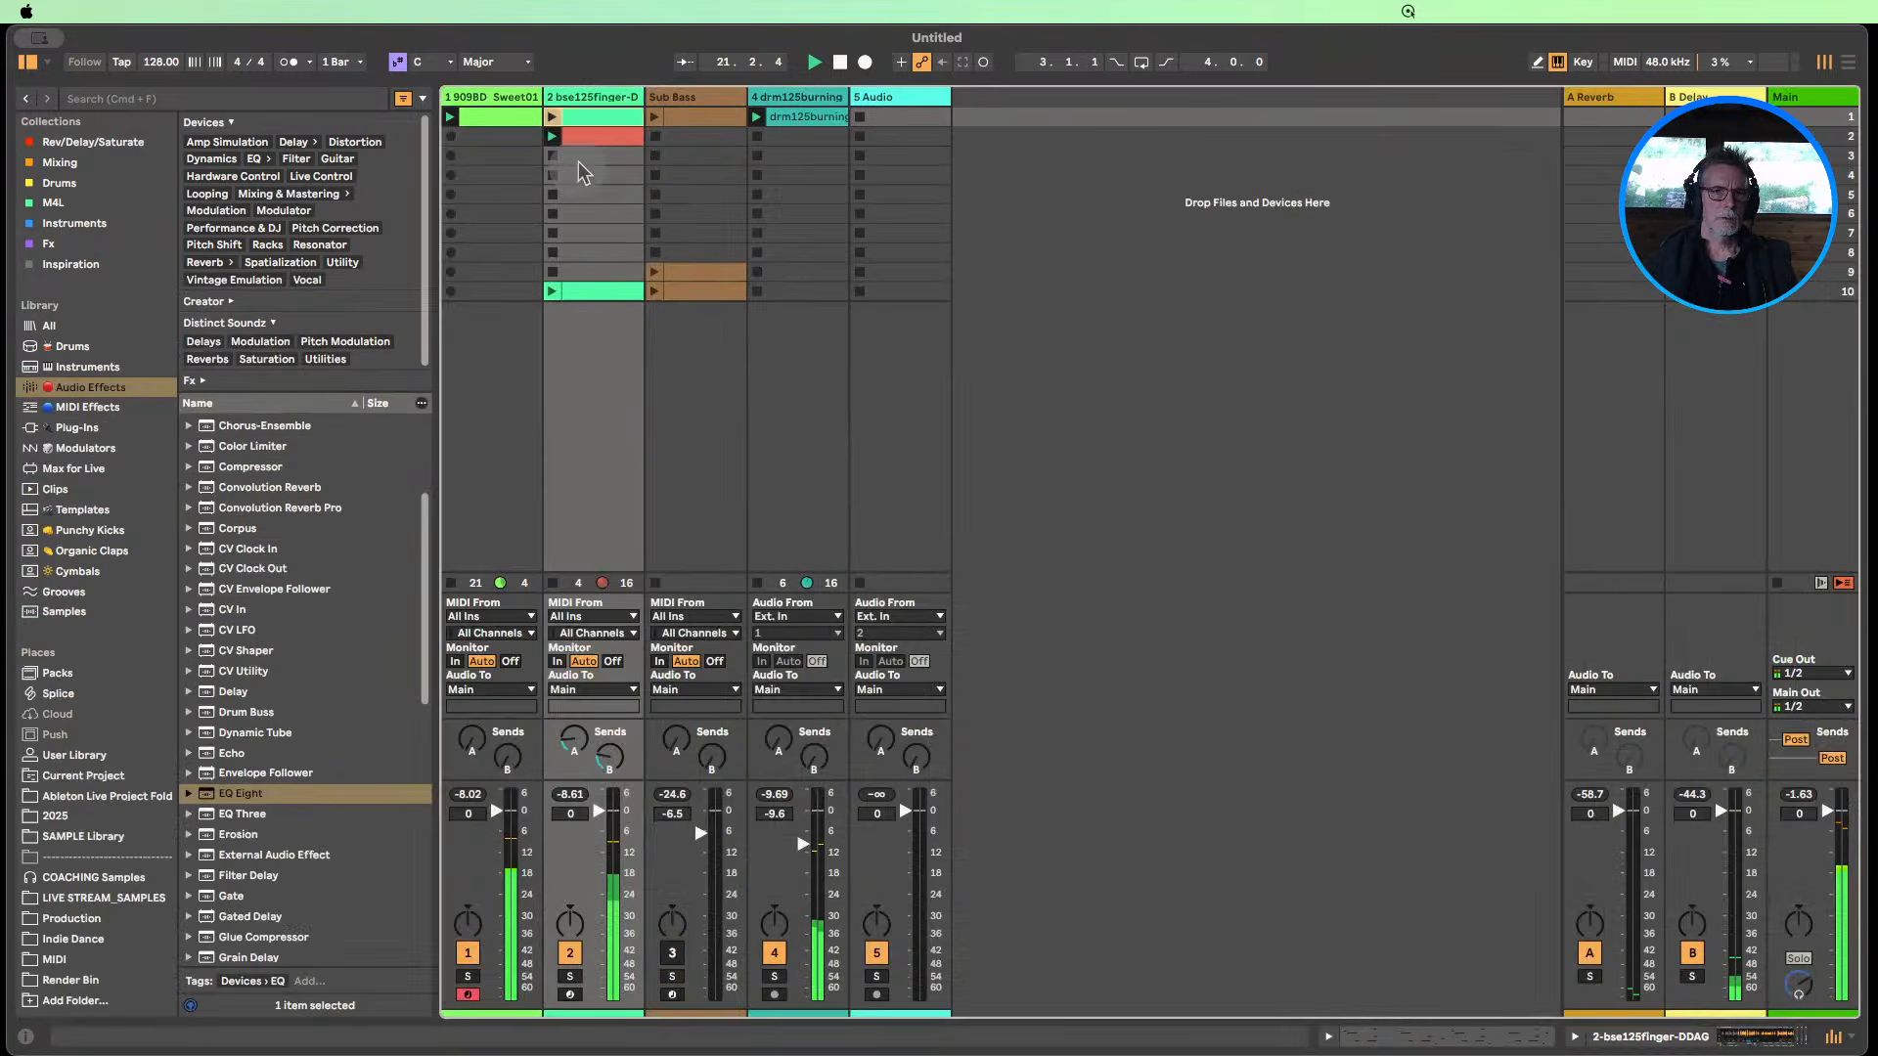
double_click(584, 134)
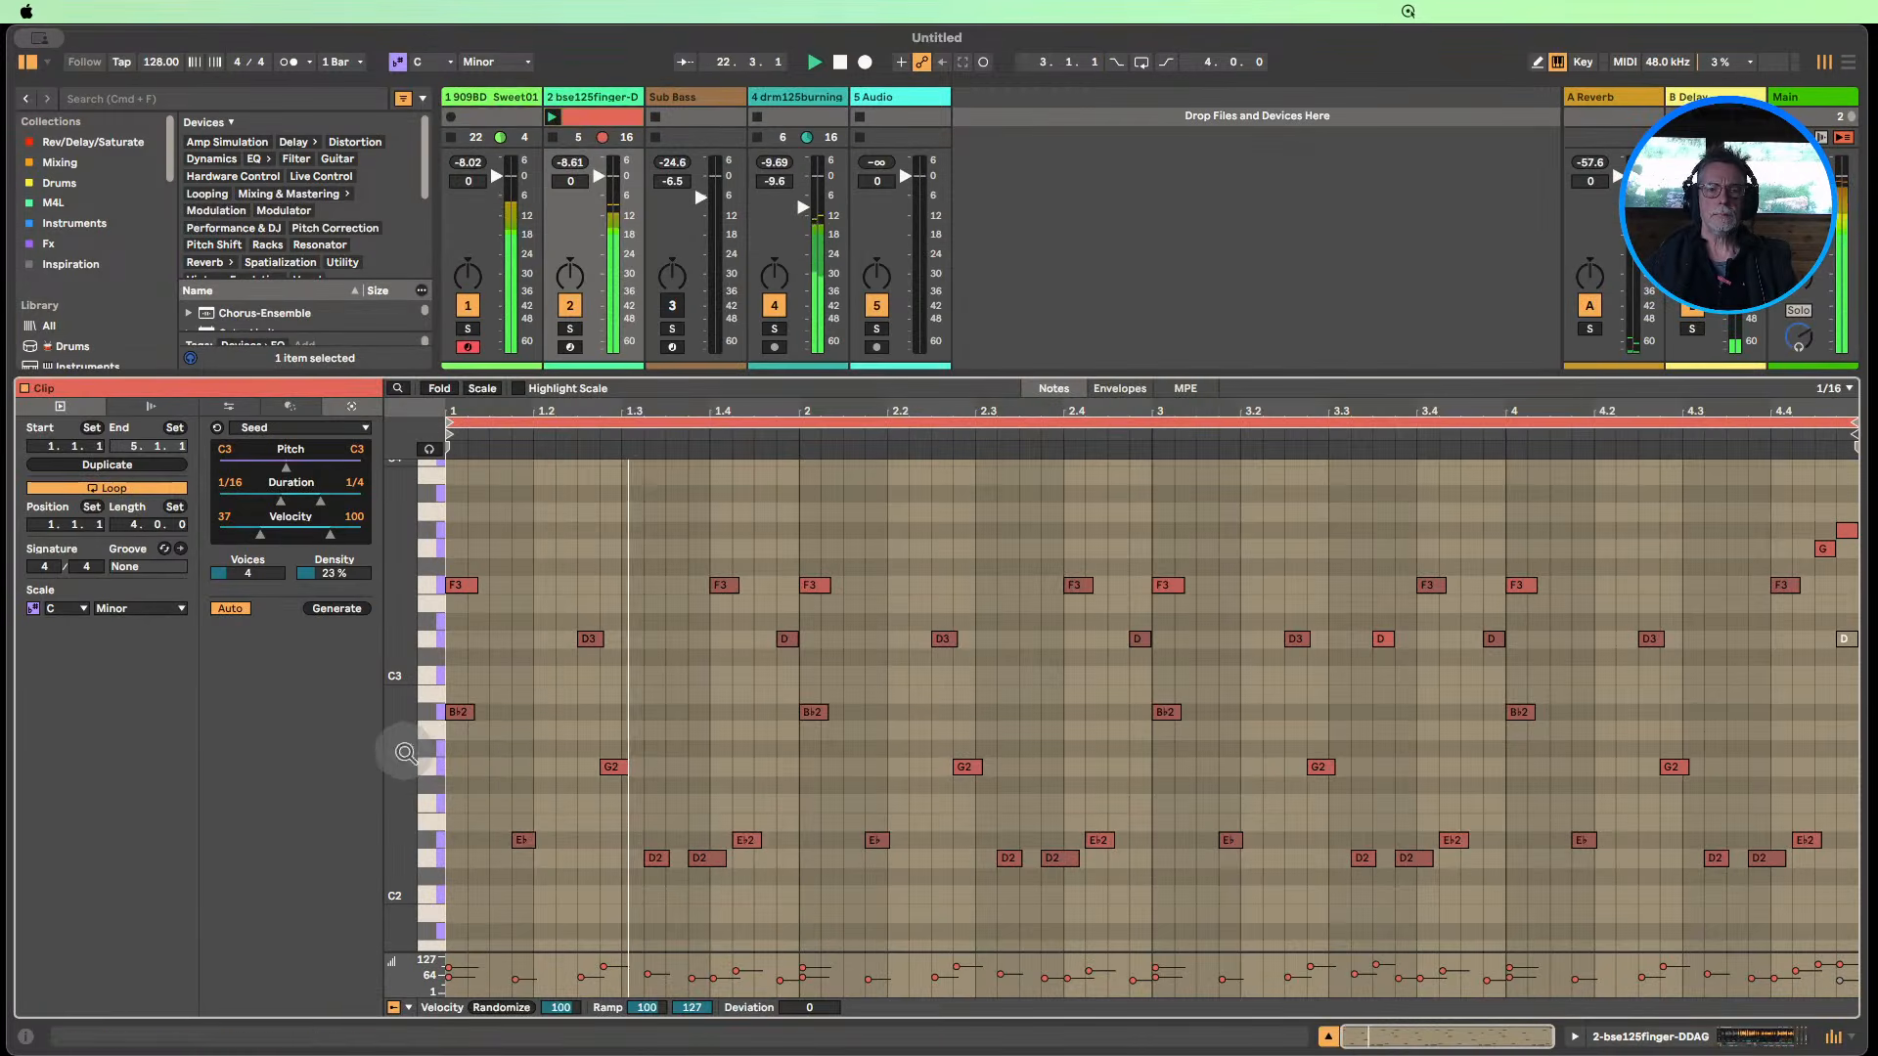
left_click_drag(399, 750, 381, 749)
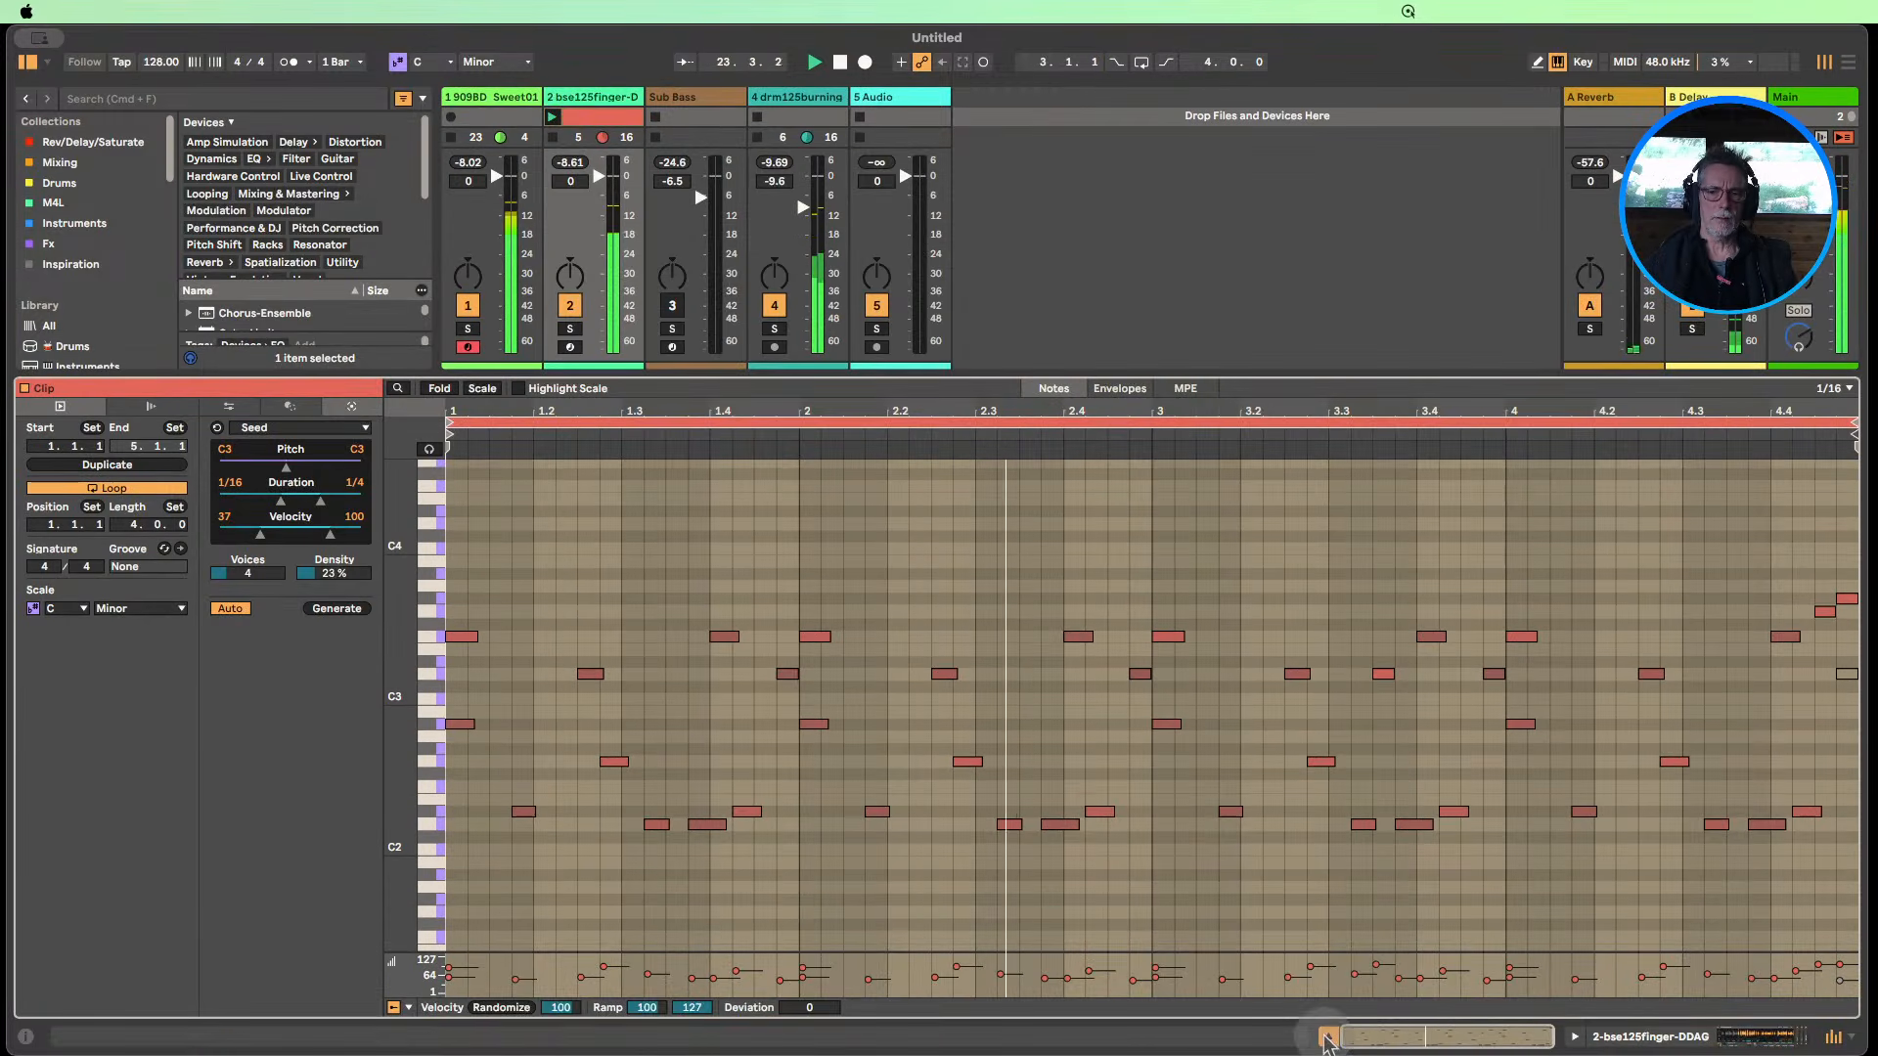
left_click(1328, 1036)
double_click(585, 136)
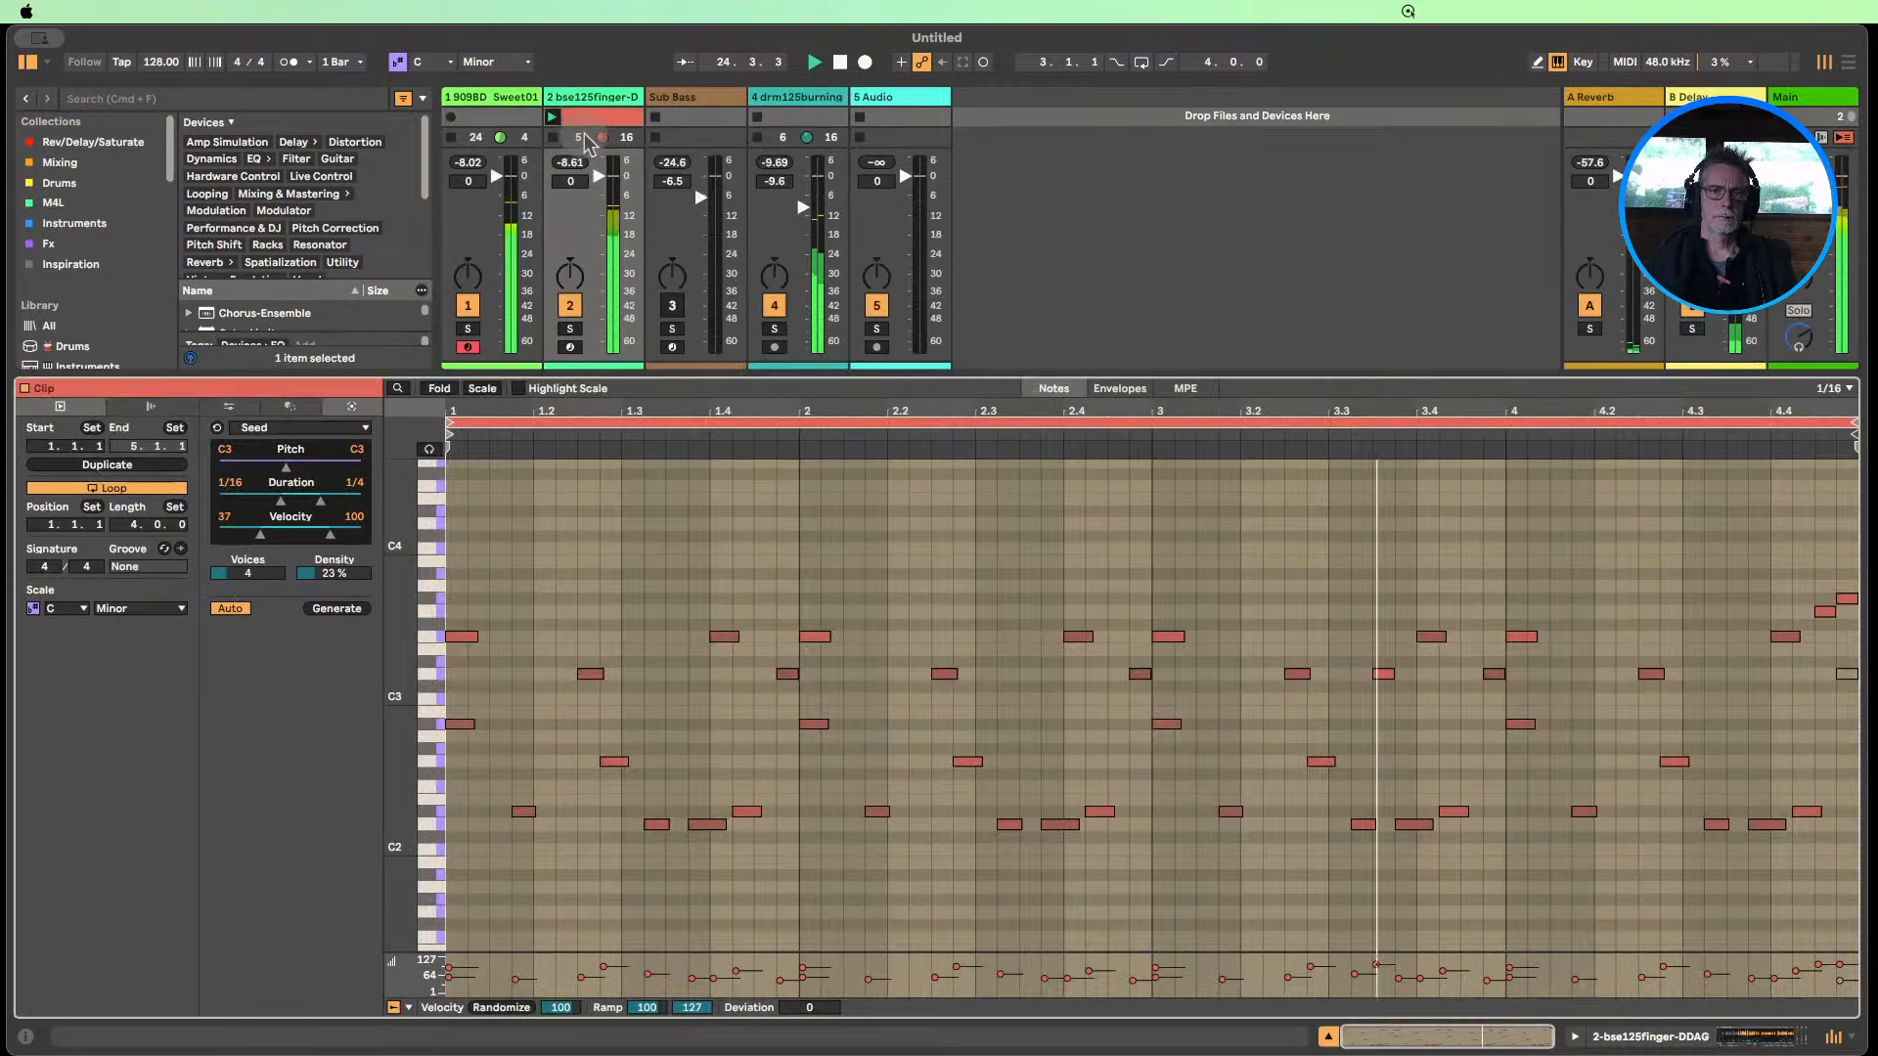
left_click_drag(394, 738, 406, 731)
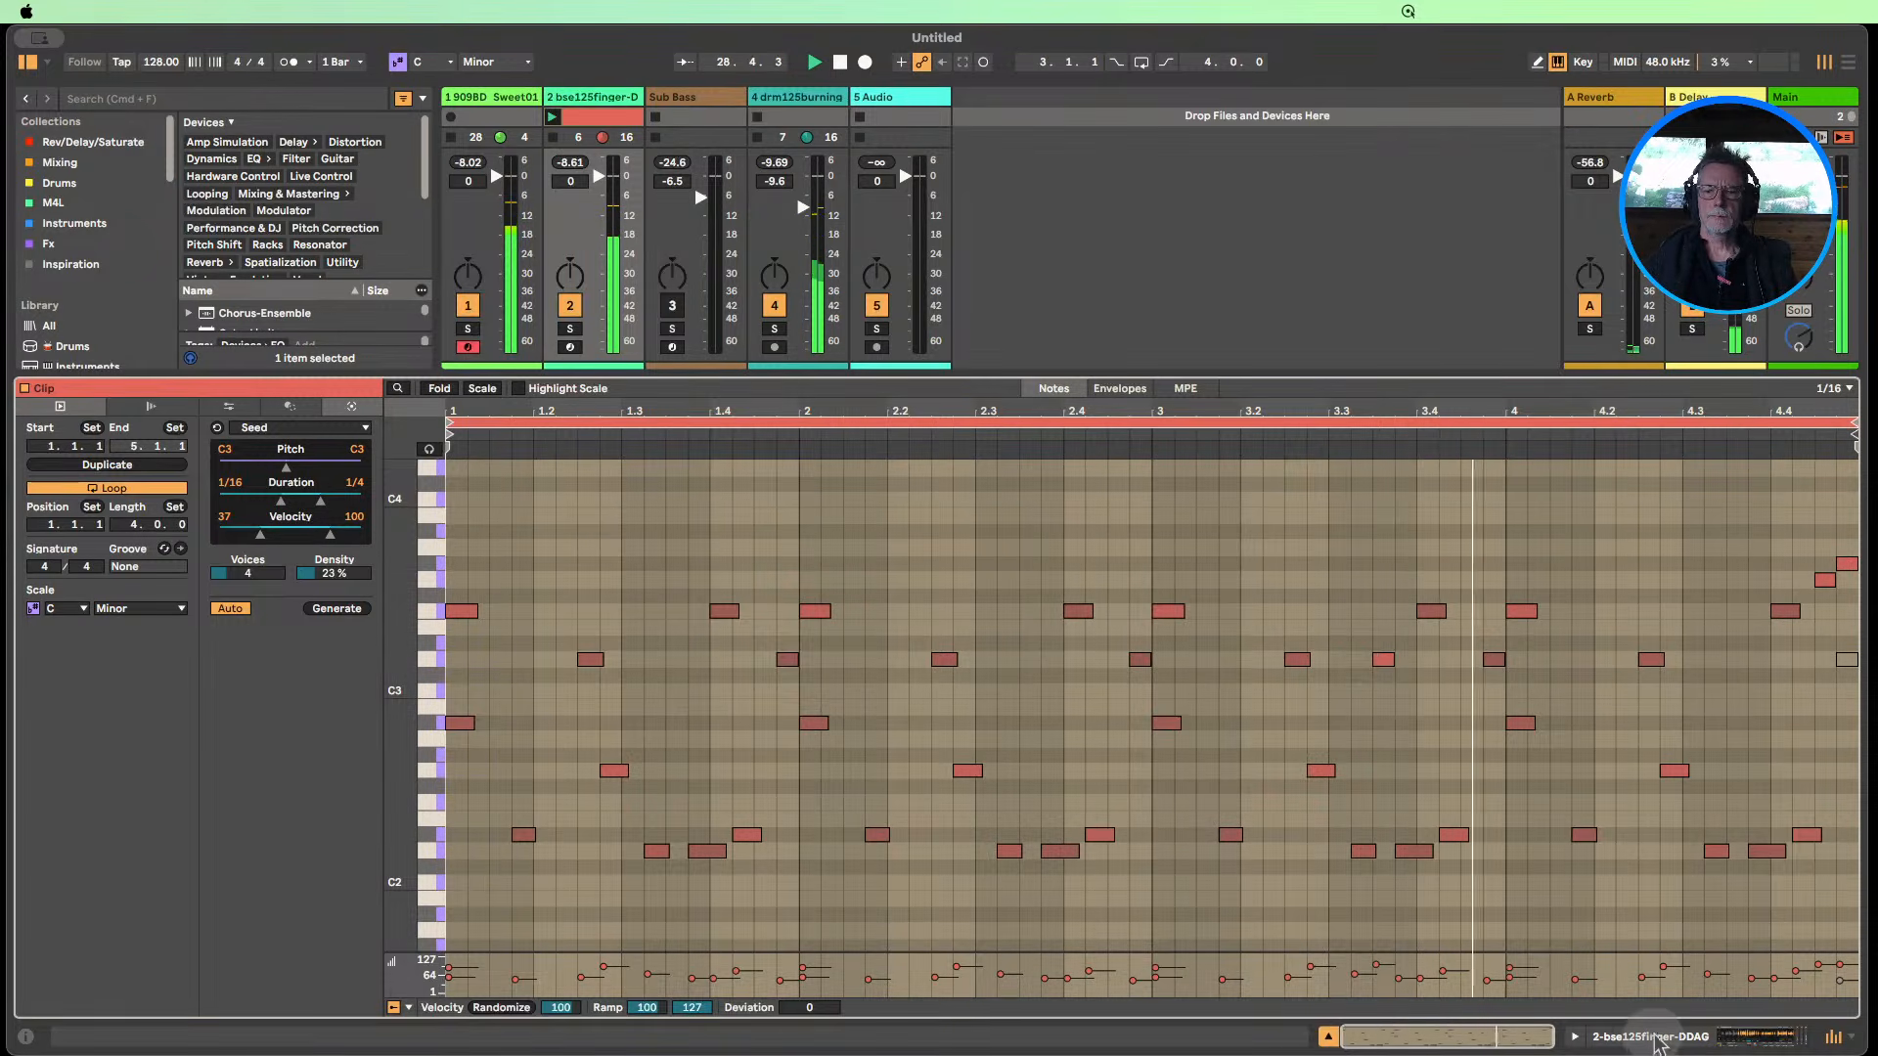
Set the finger bass track's Auto Filter to -12 st pitch, 21% formant and 26% dry/wet, fold the device, and stop playback.
key("Tab")
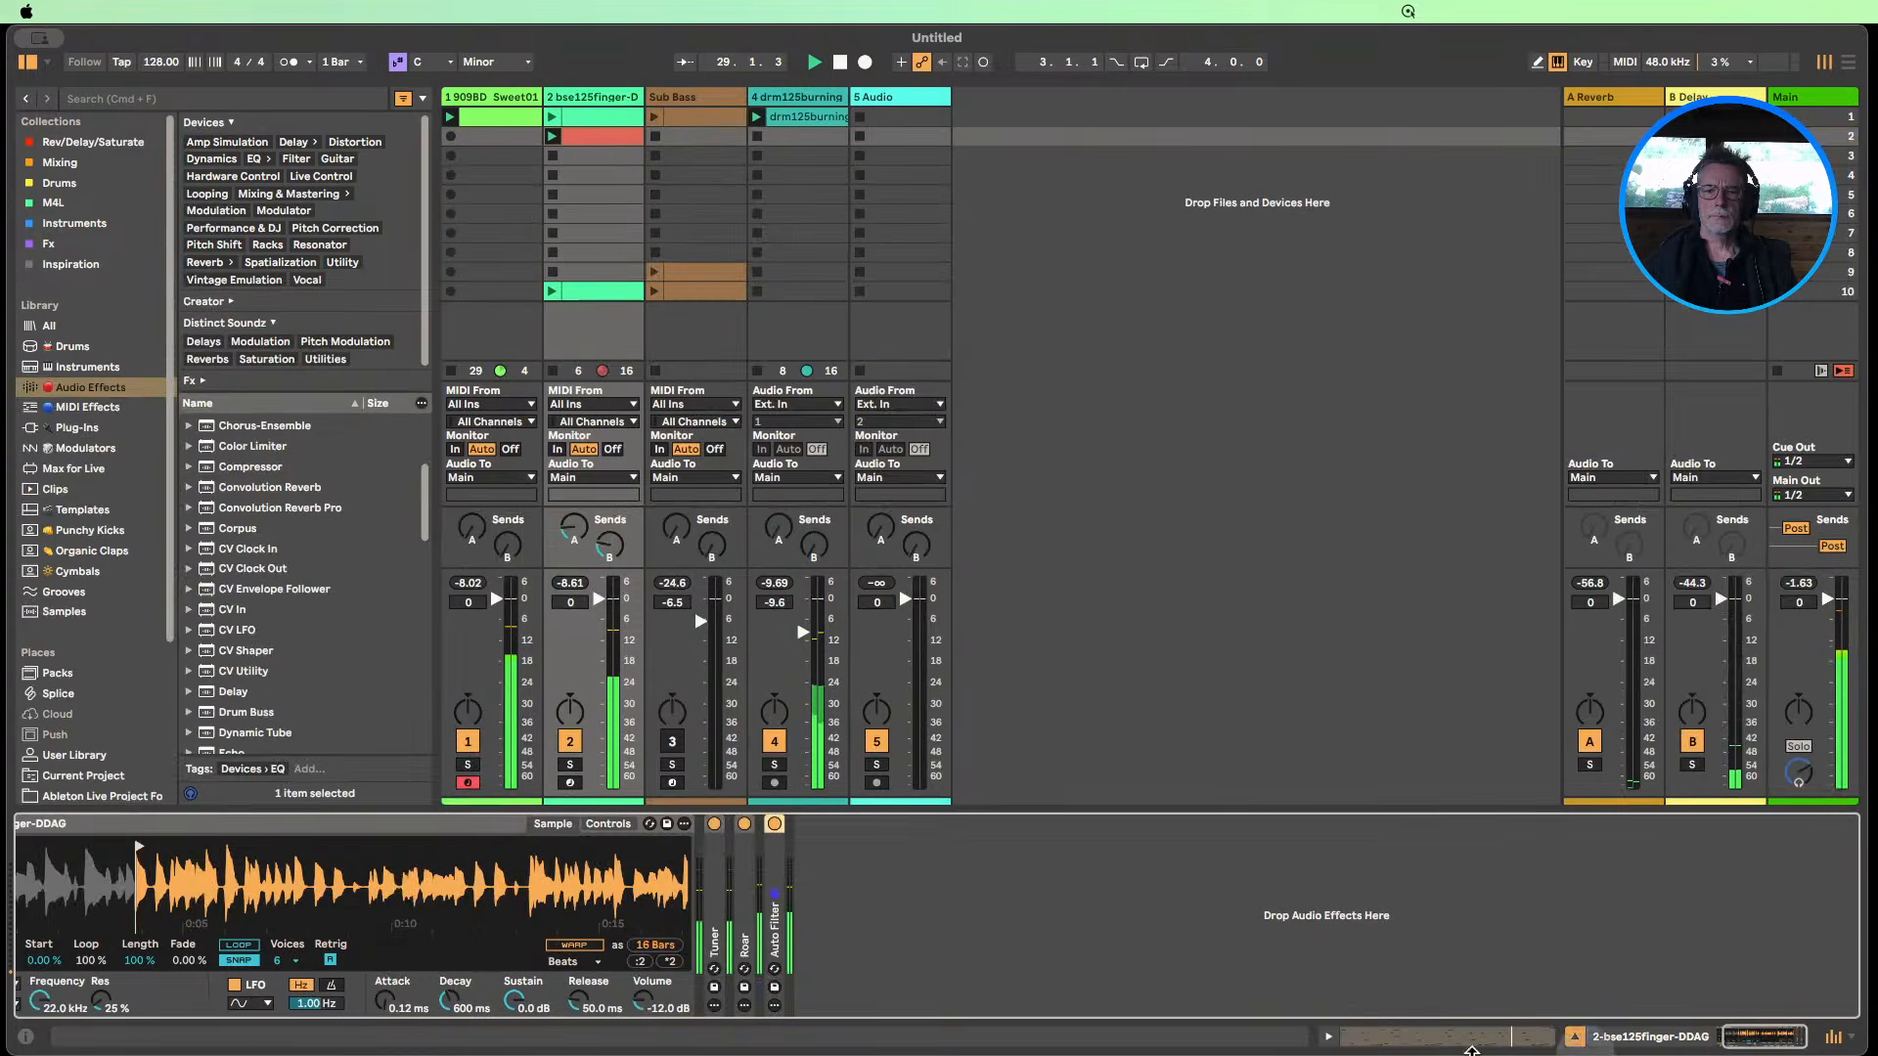
double_click(774, 827)
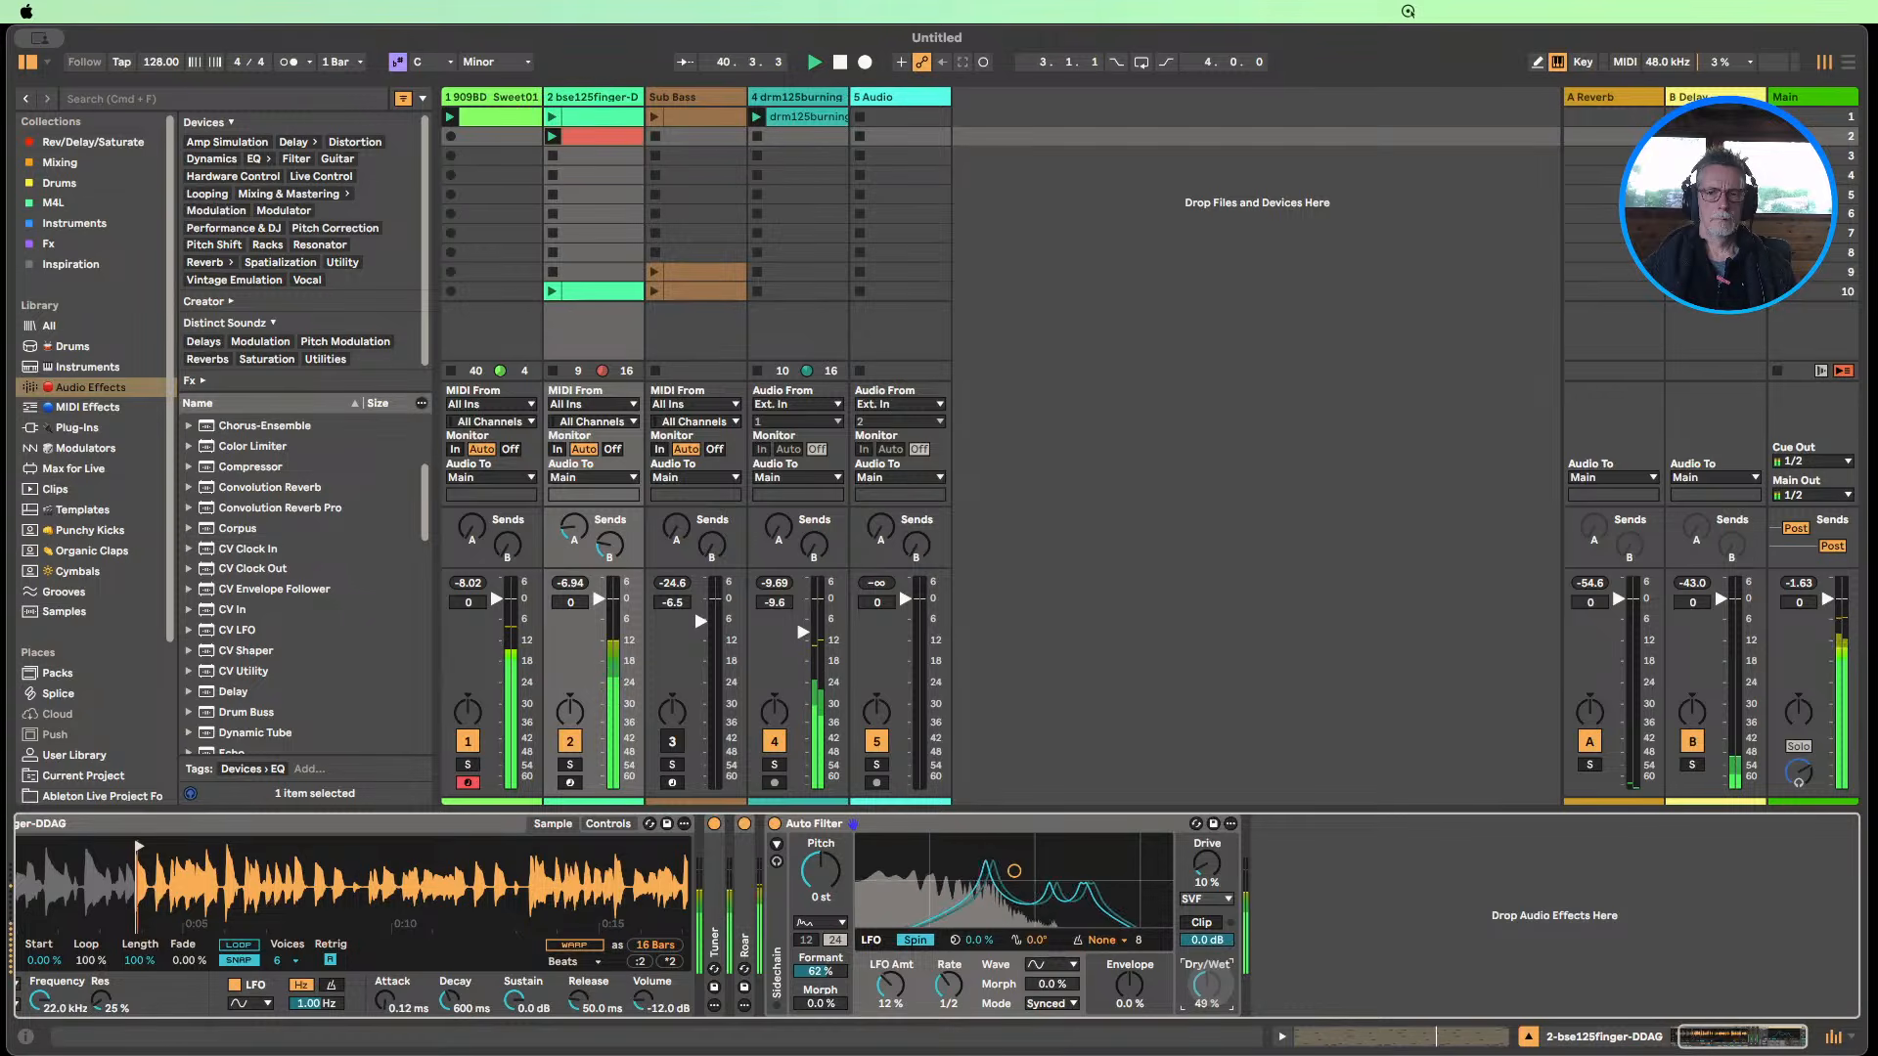
left_click(774, 825)
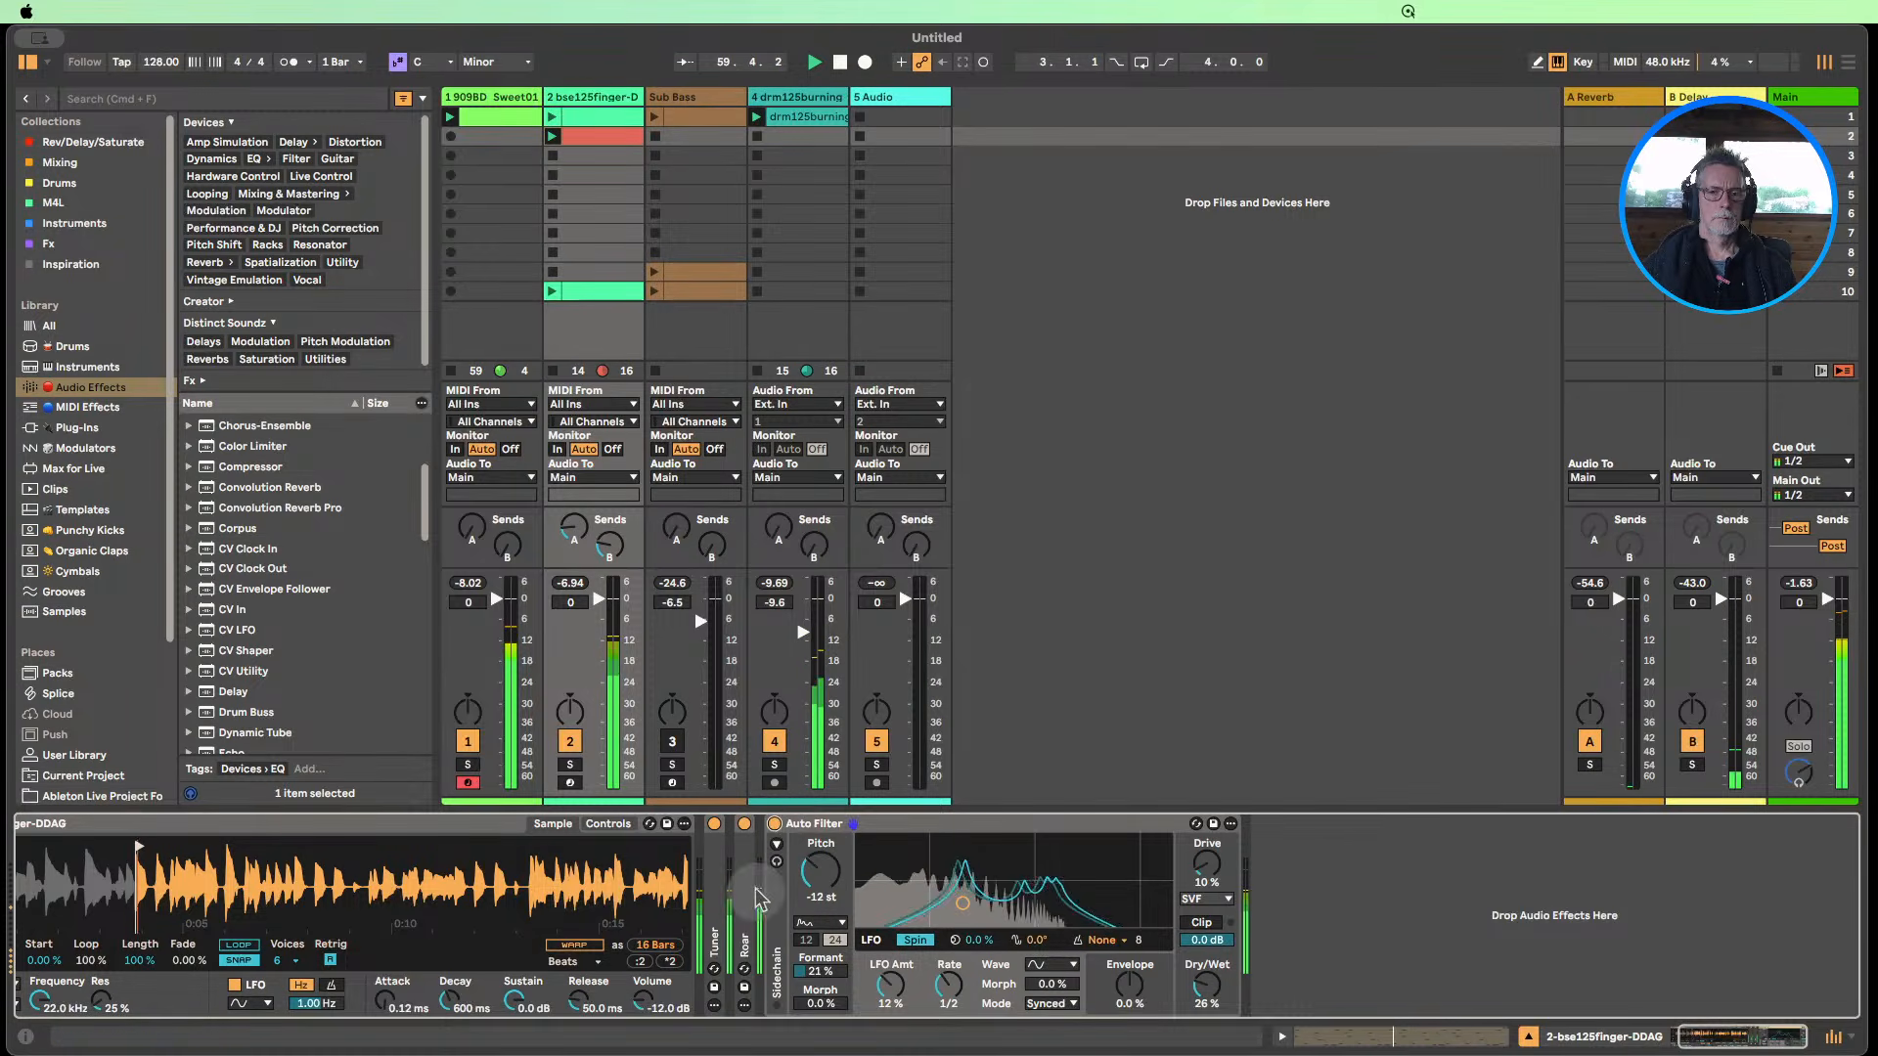
double_click(843, 830)
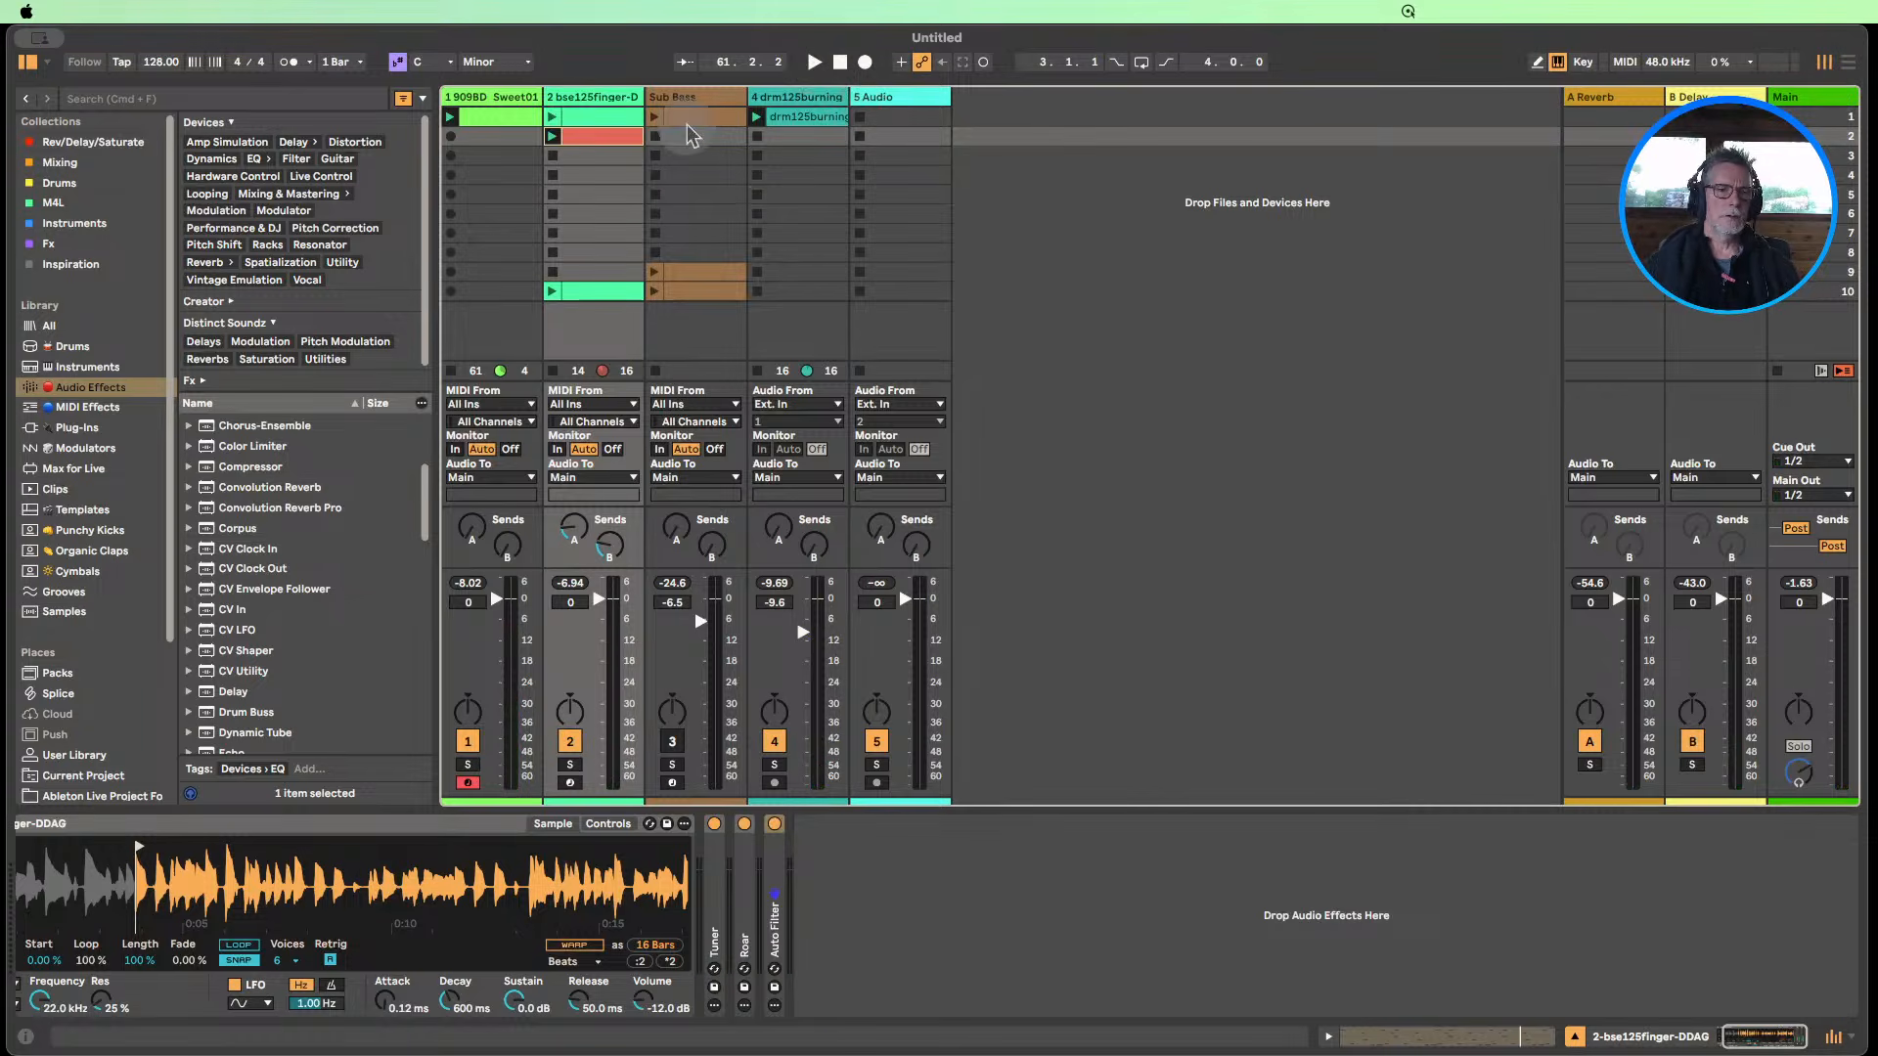
Move the first-slot finger bass and Sub Bass clips to the third slot, and place the red clip in both tracks' first slots.
left_click(519, 123)
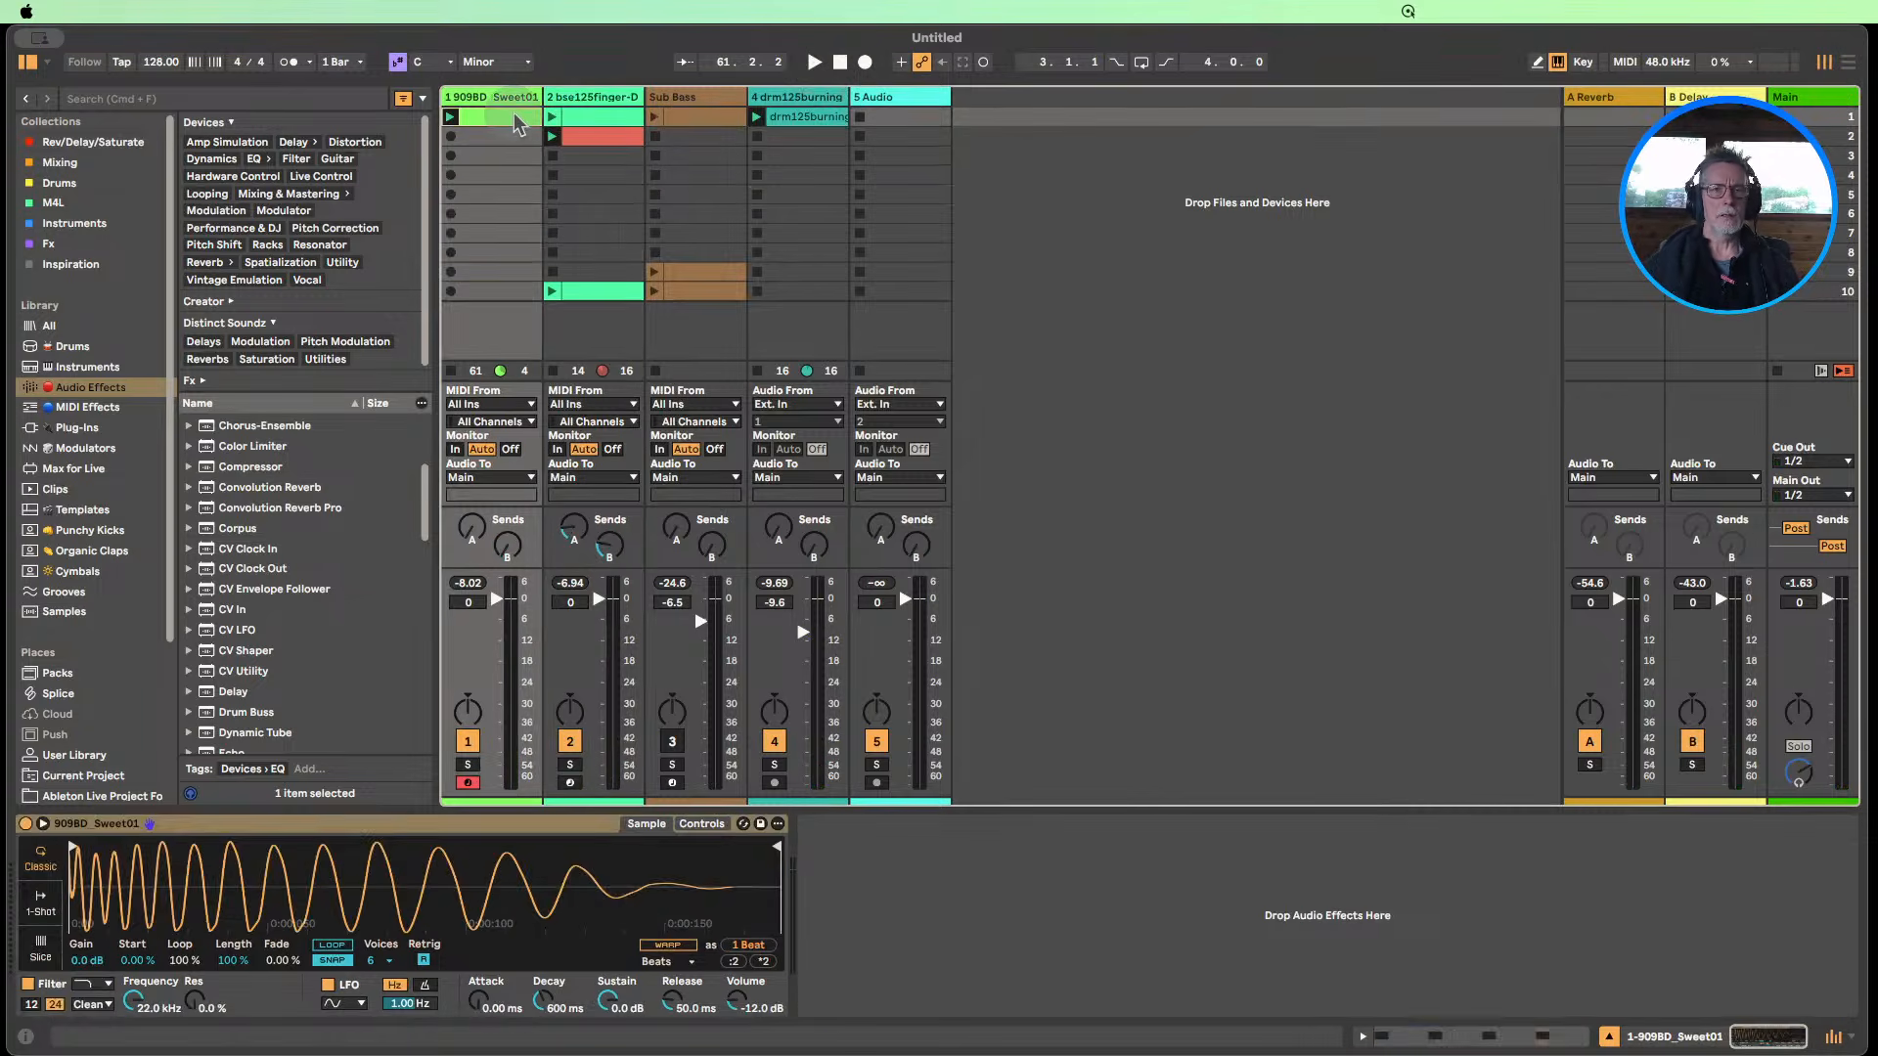
left_click(819, 127)
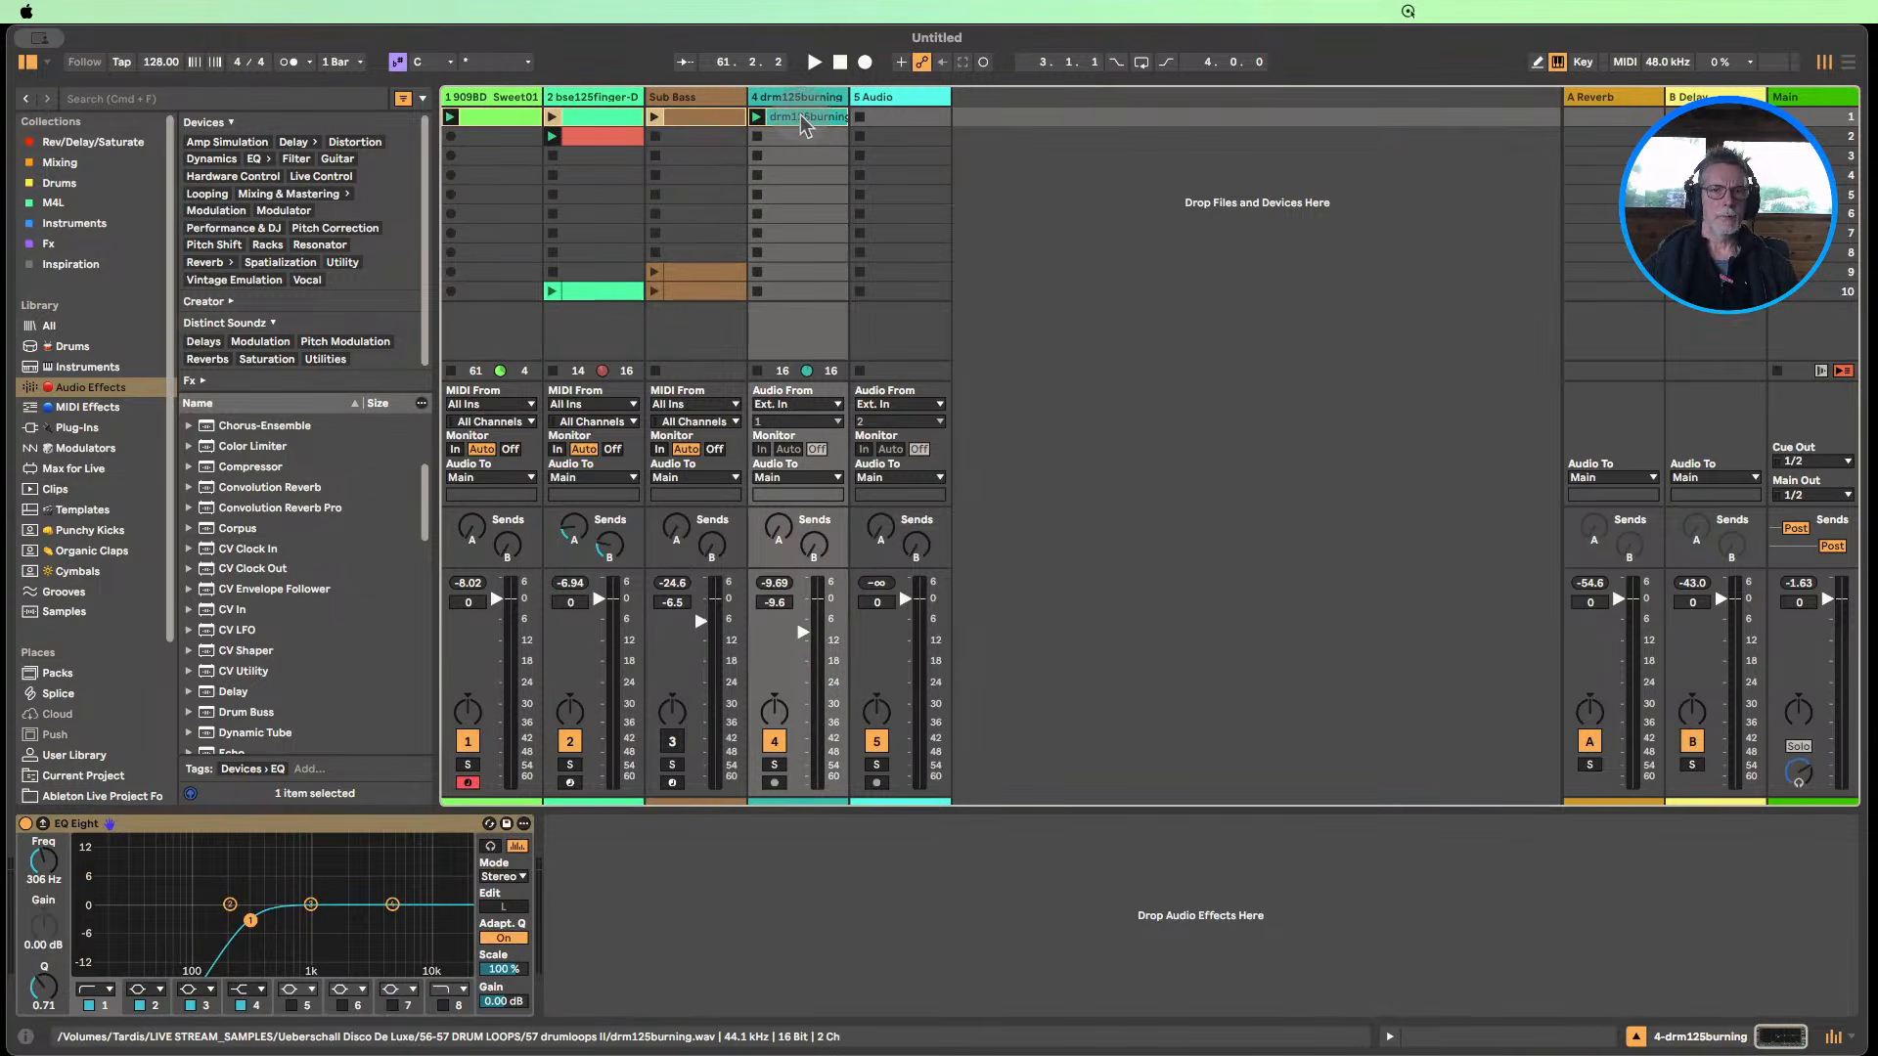
left_click(587, 139)
left_click_drag(590, 122, 675, 117)
left_click(602, 118)
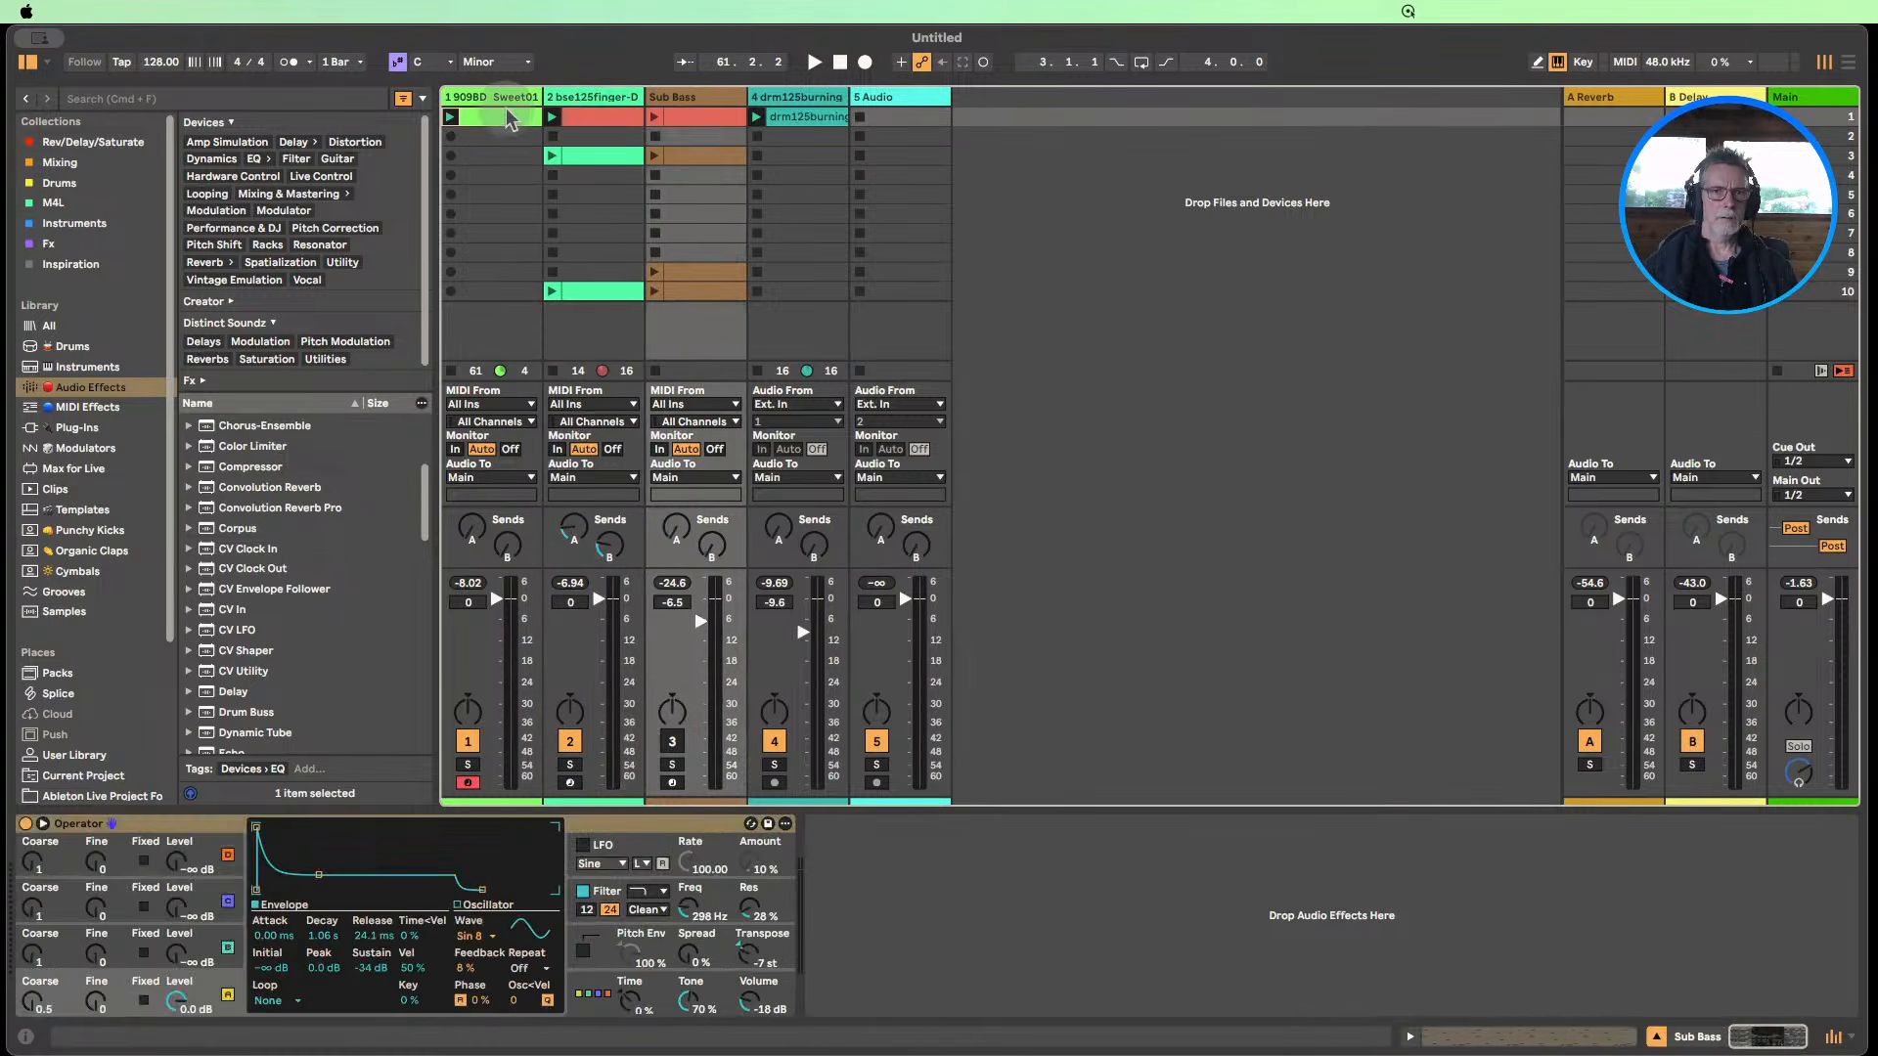
left_click(800, 118)
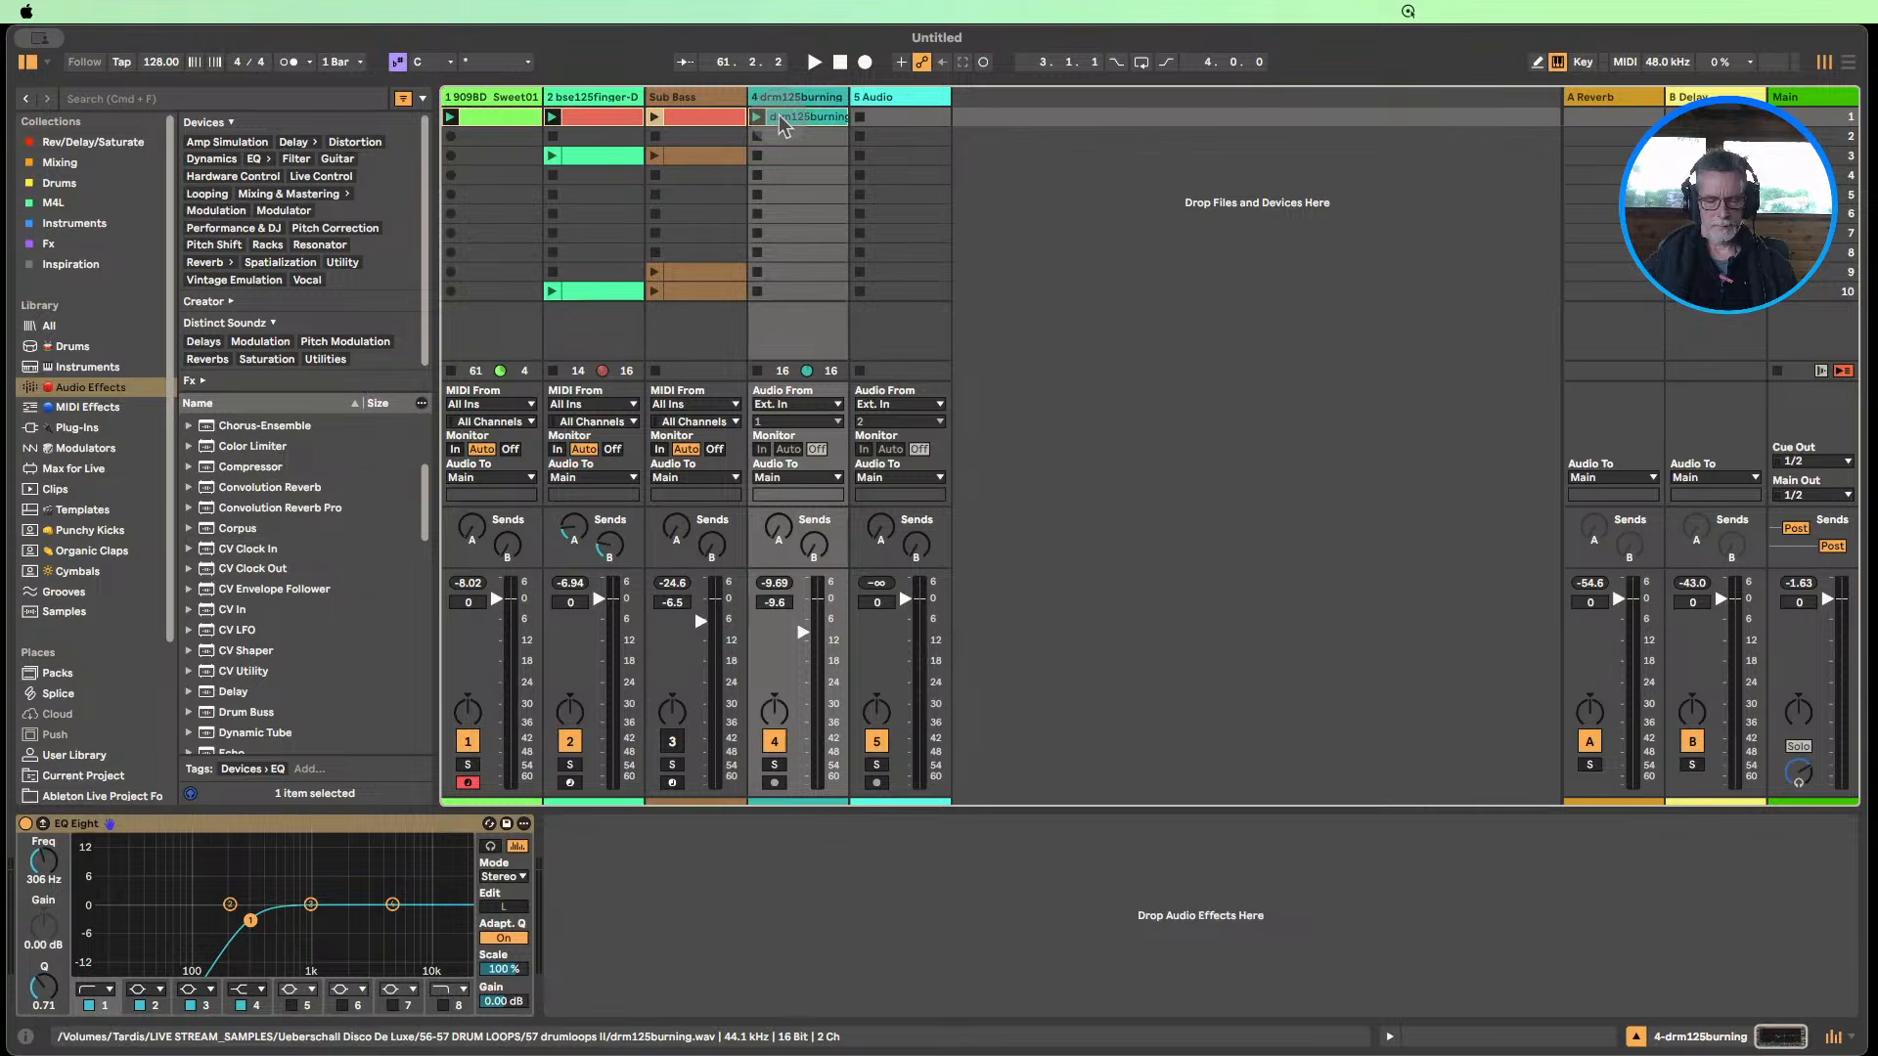
left_click(1406, 122)
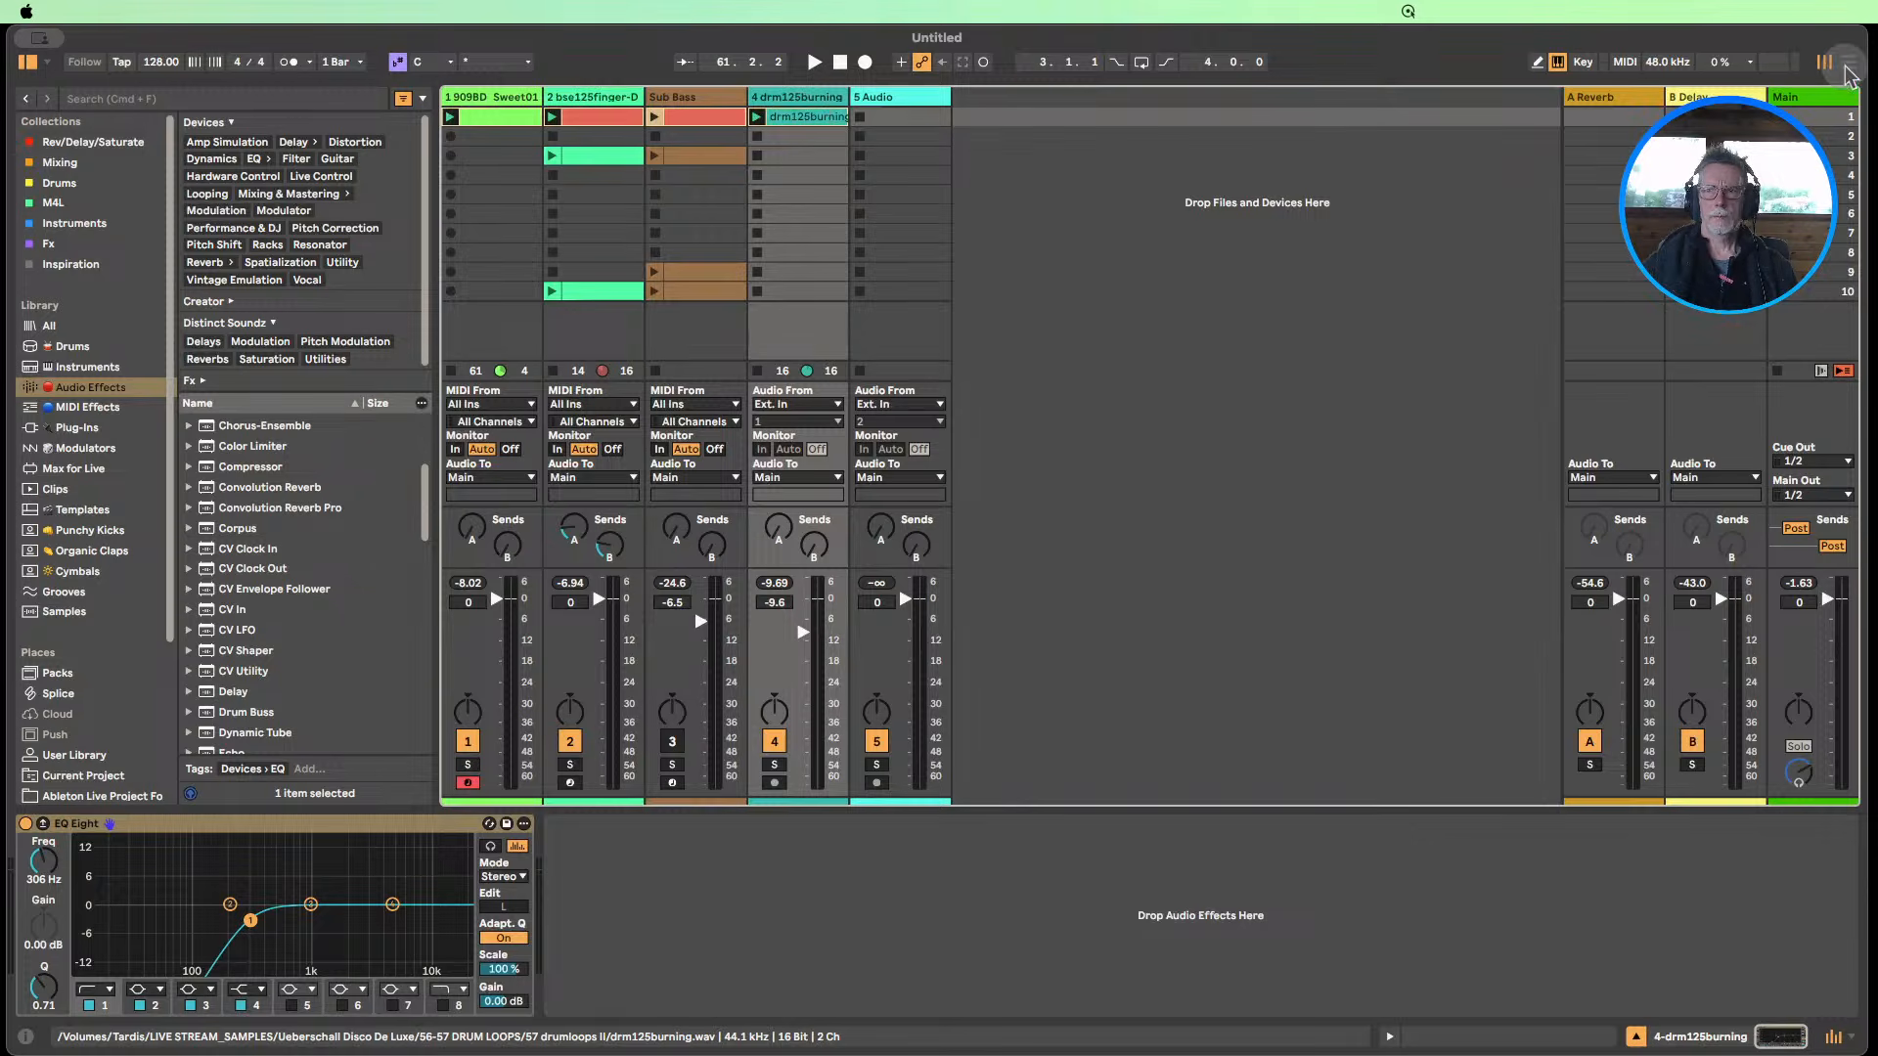
left_click(479, 125)
left_click(804, 127)
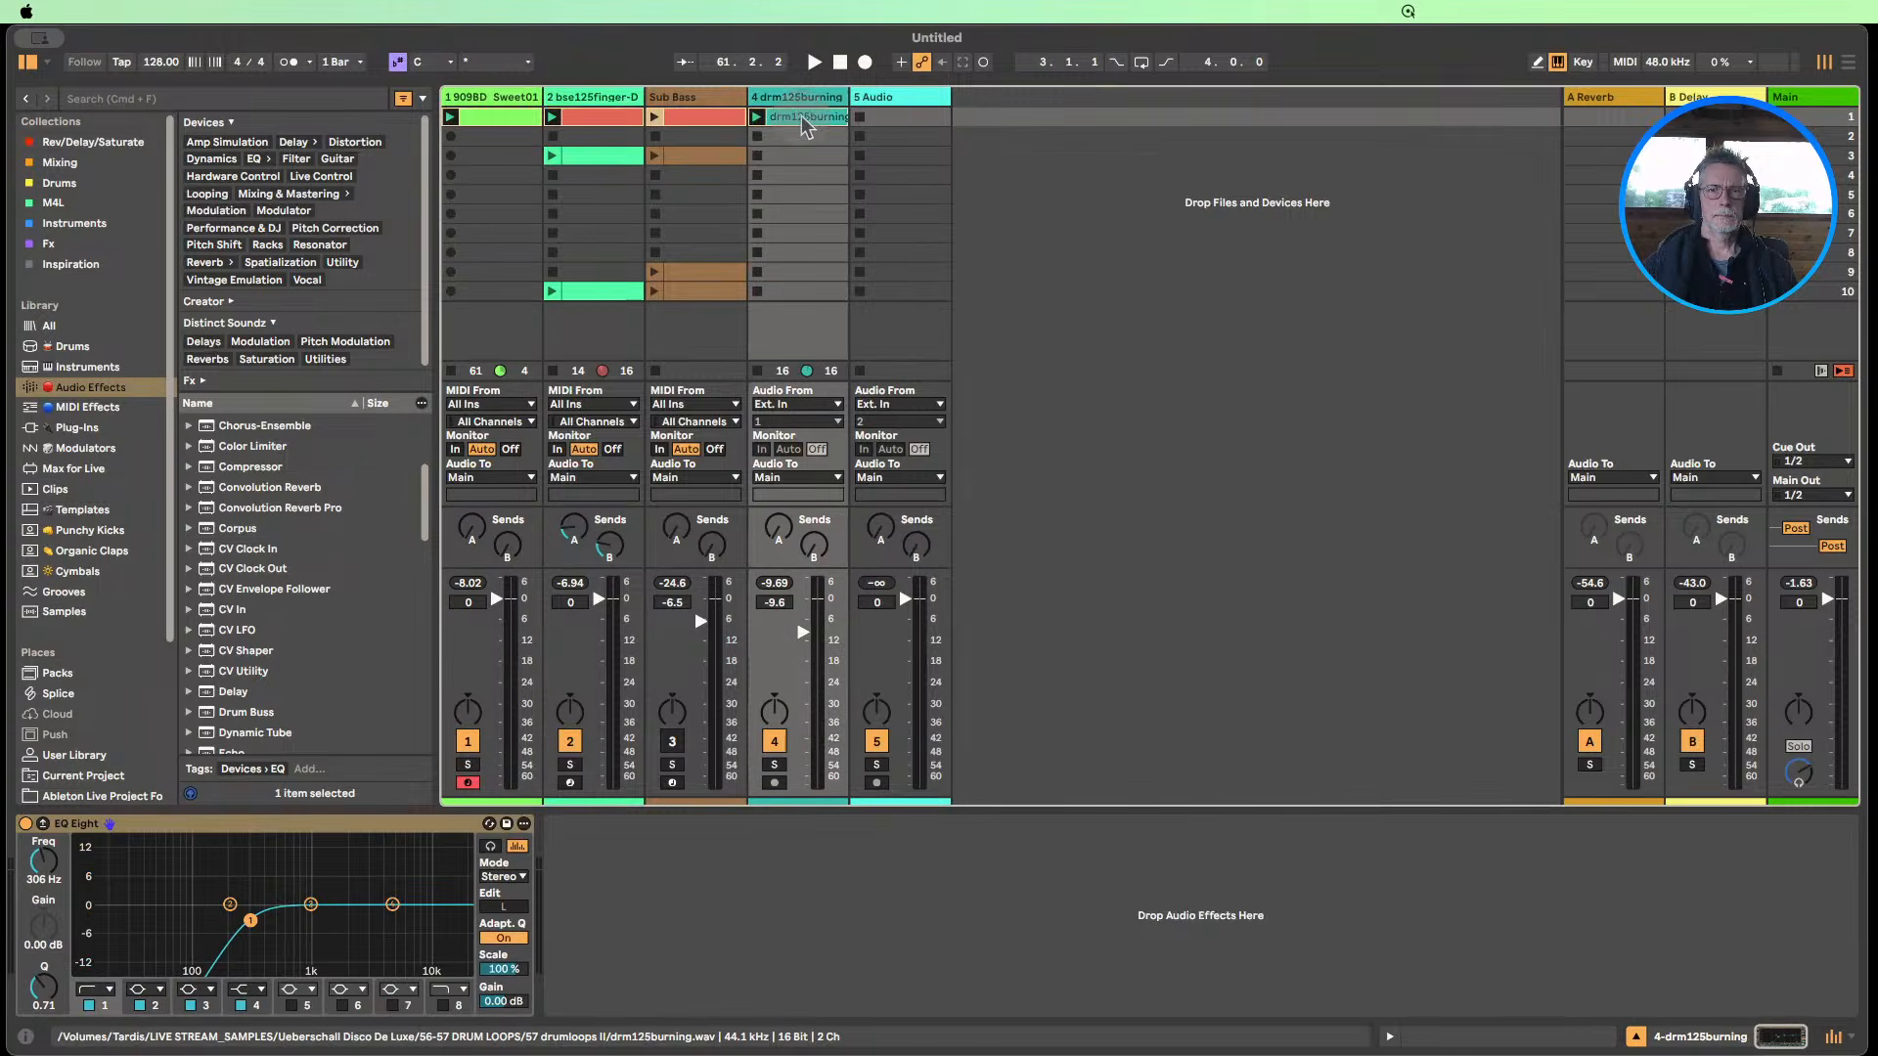
Copy the first-slot clips of the kick, finger bass, Sub Bass and drum loop tracks to the Arrangement at bar 5 and extend them to bar 13.
left_click_drag(1835, 68, 507, 235)
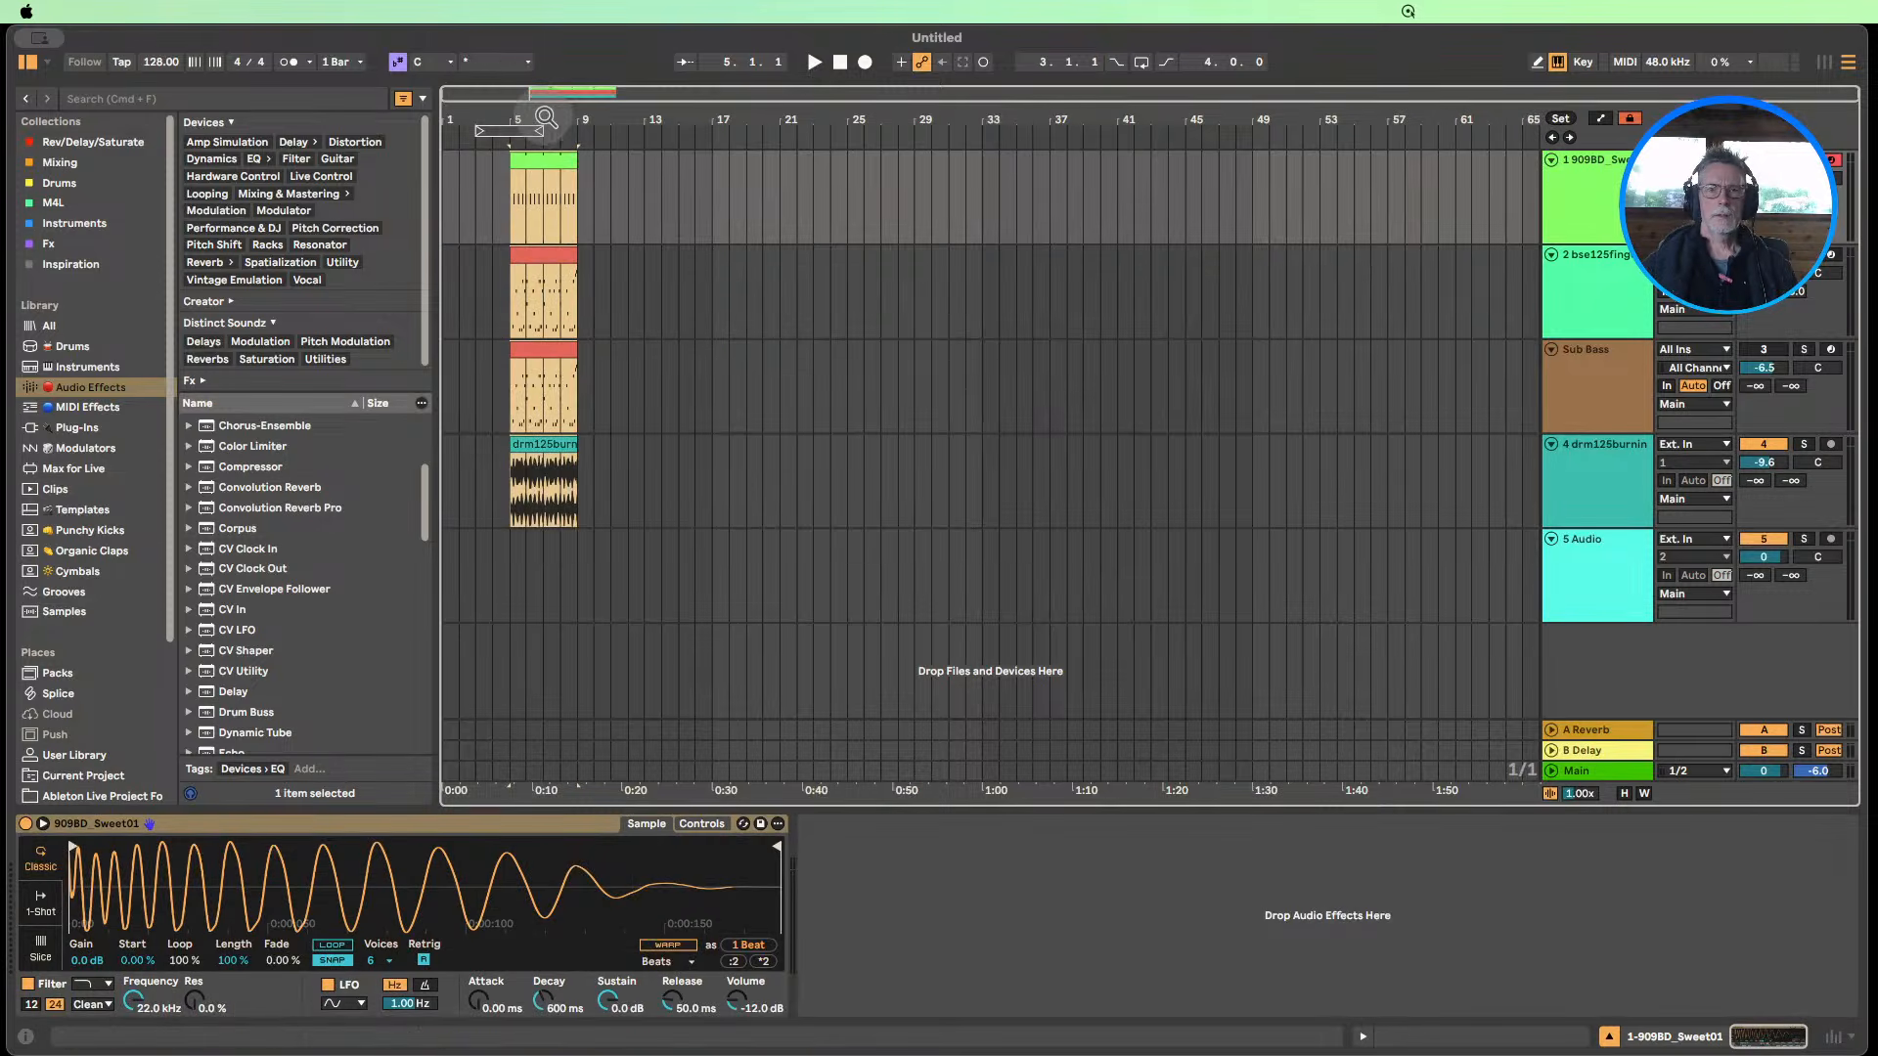
left_click_drag(543, 116, 912, 153)
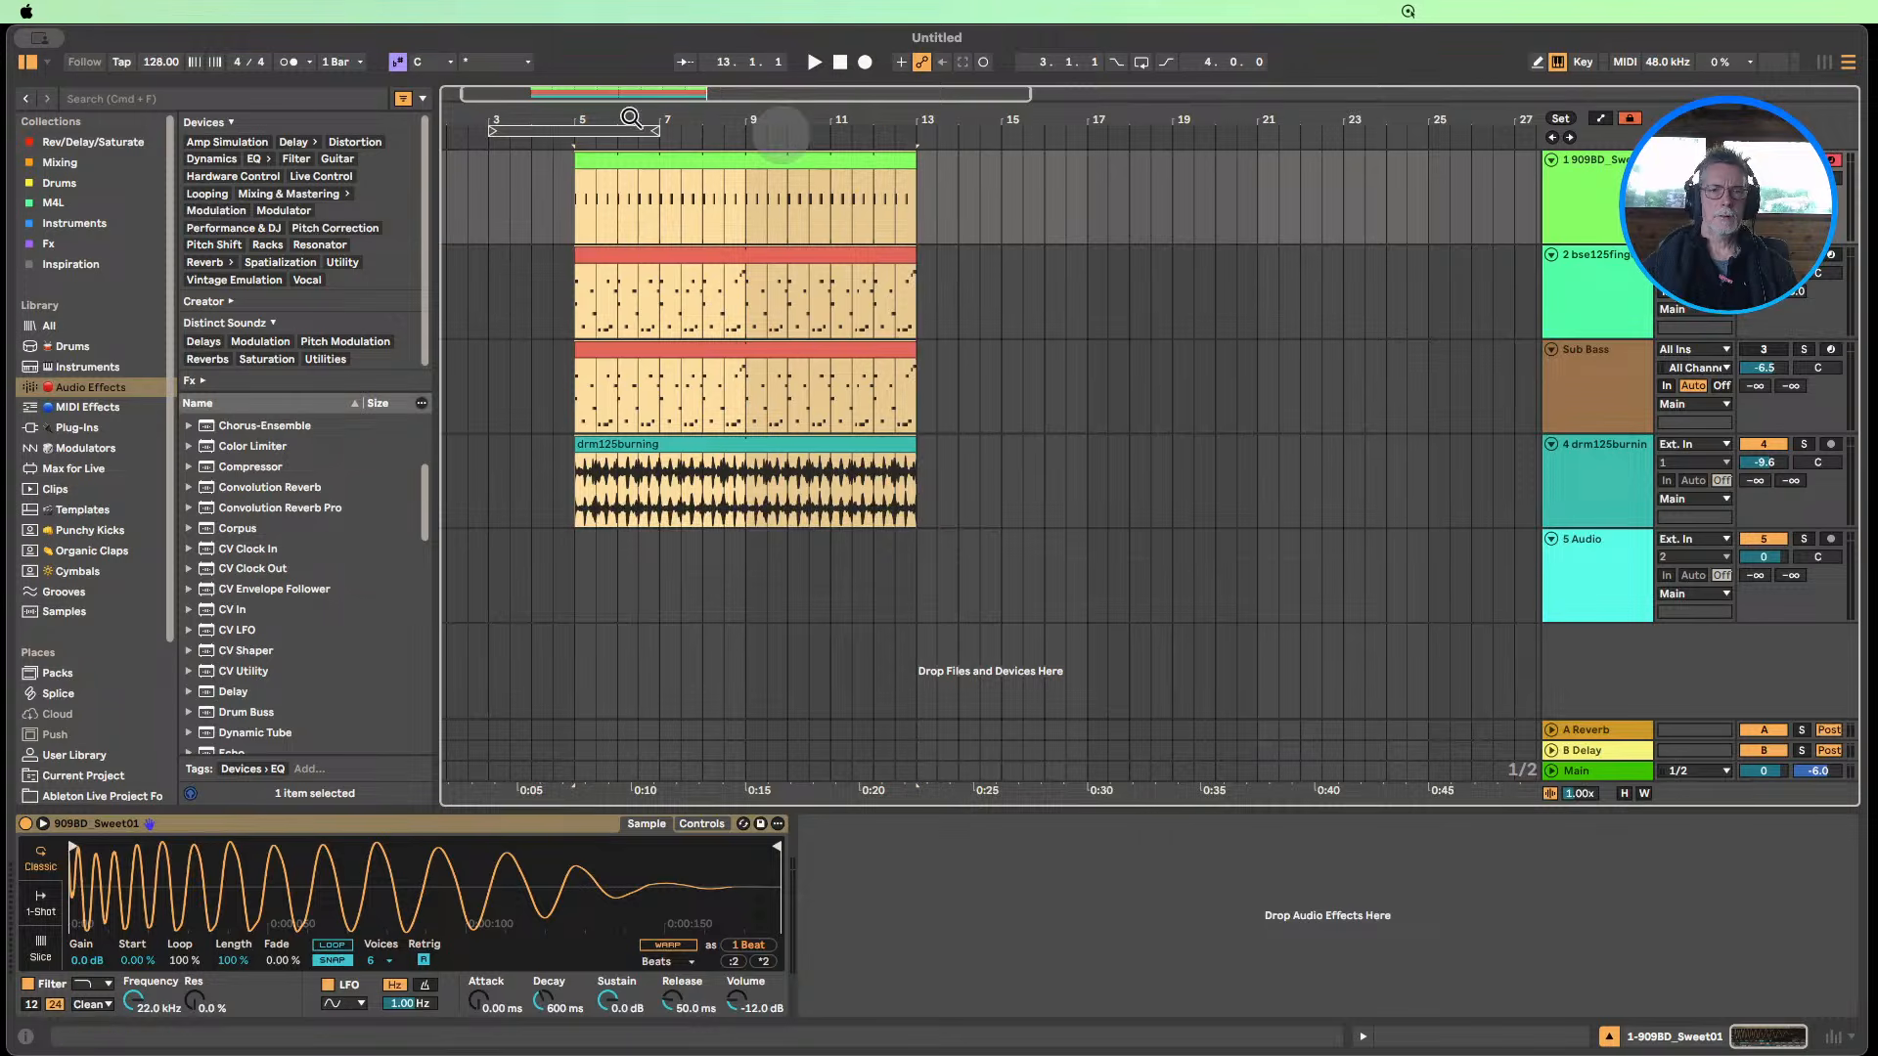
left_click_drag(599, 114, 635, 88)
Loop the Arrangement from bar 5 to bar 13 and start playback just before the loop.
left_click(763, 155)
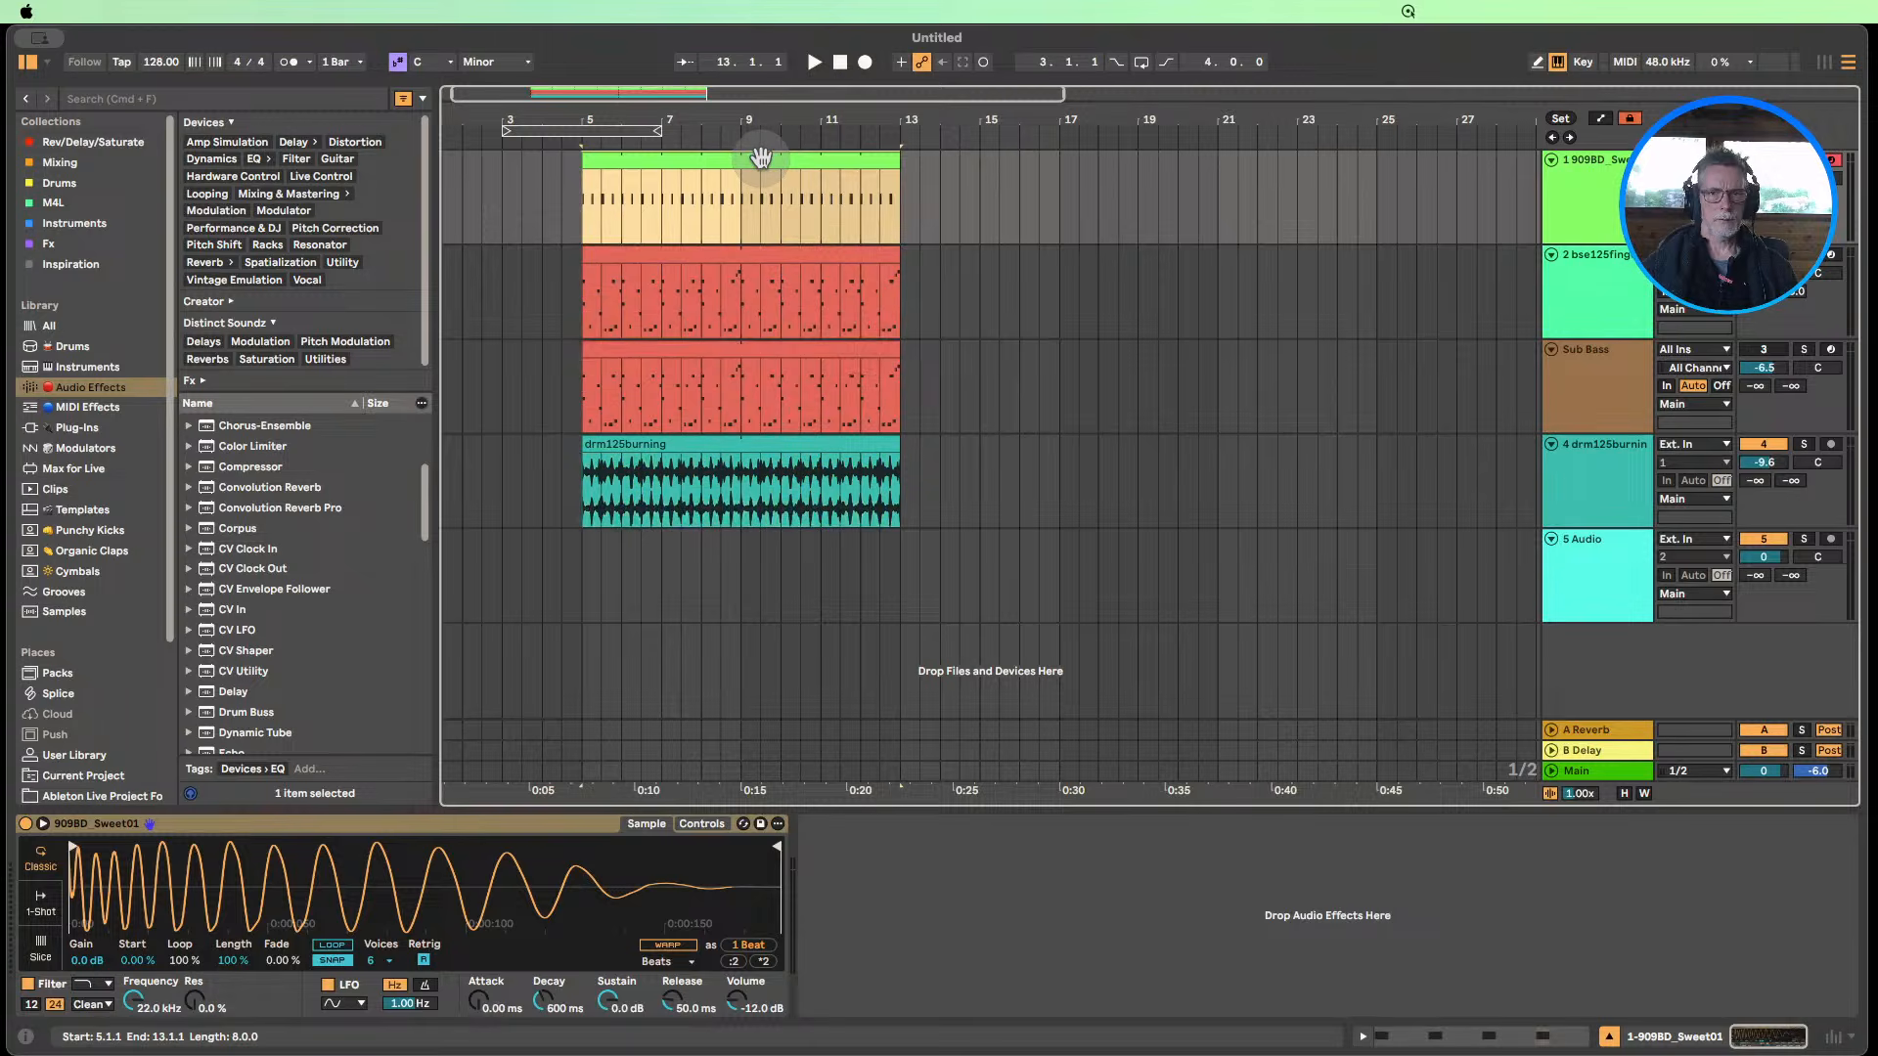
key("super+l")
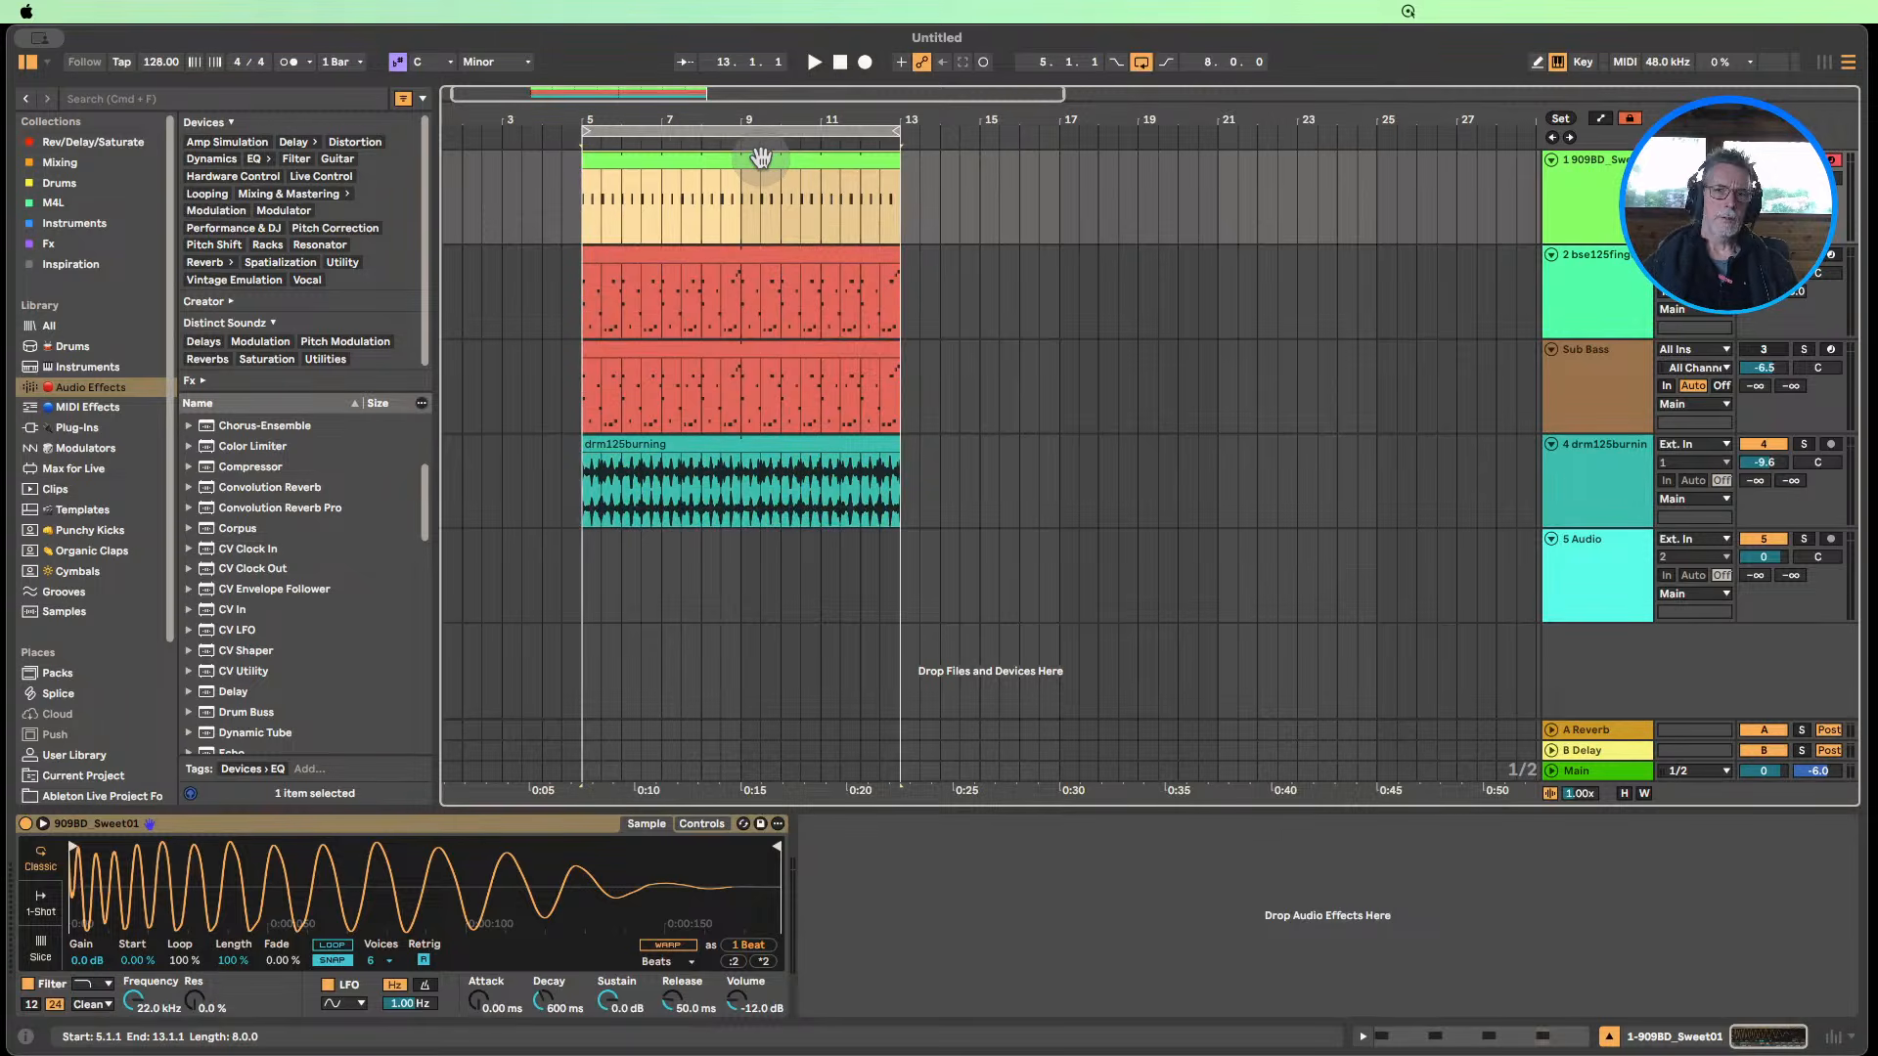
left_click(550, 144)
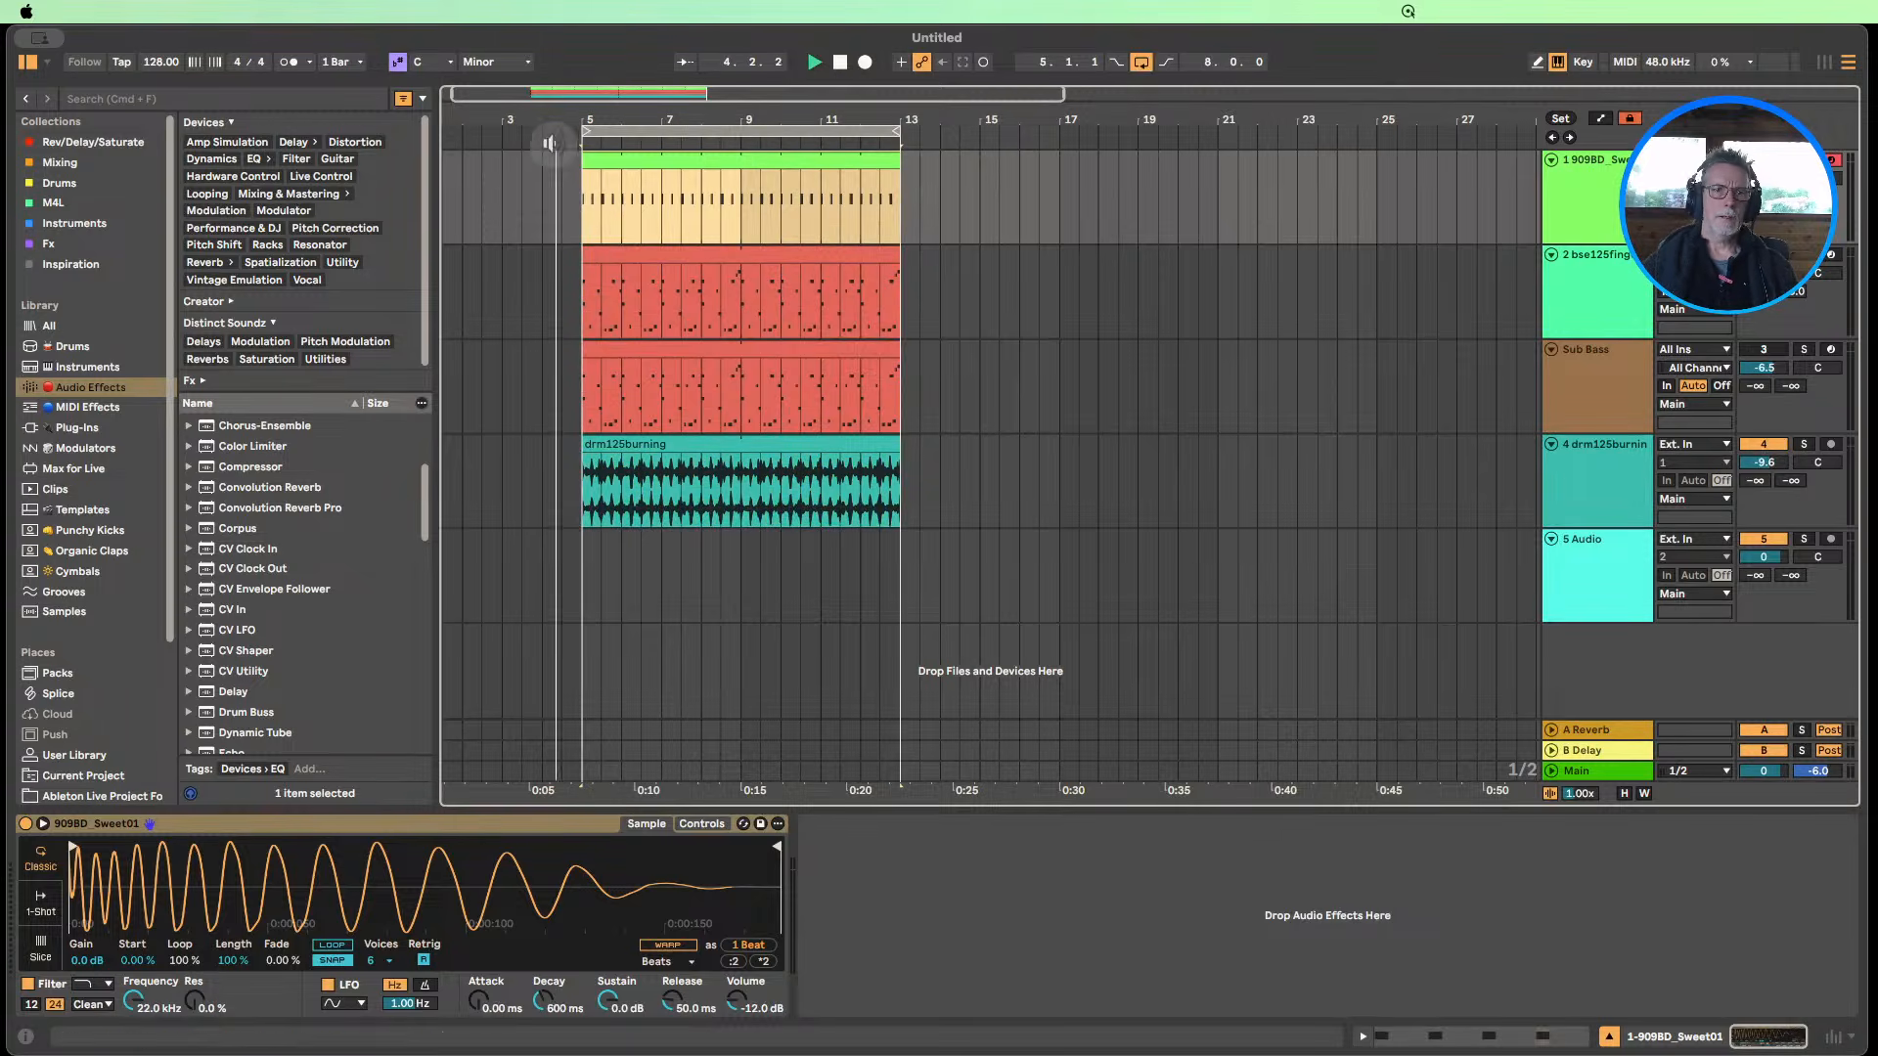
left_click_drag(595, 125, 579, 128)
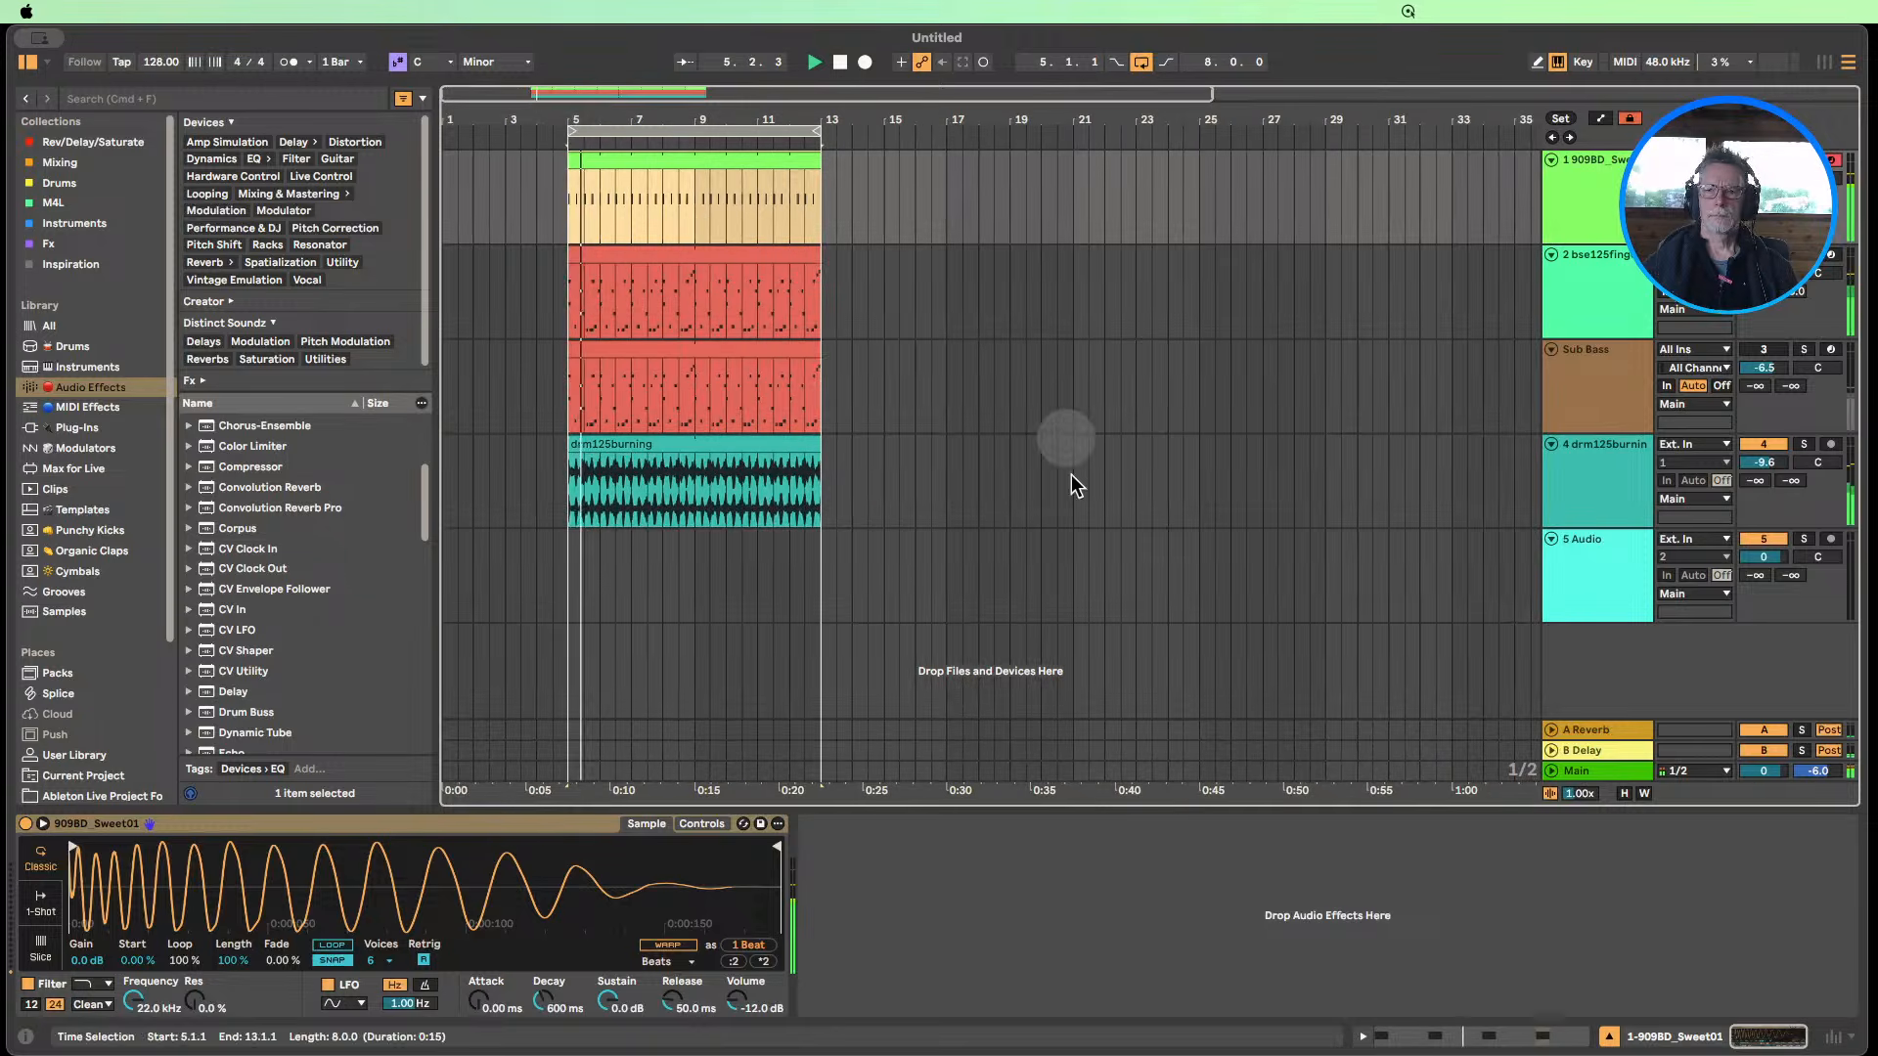
Hide the device view and extend the clips on all four tracks to bar 21.
left_click(1609, 1036)
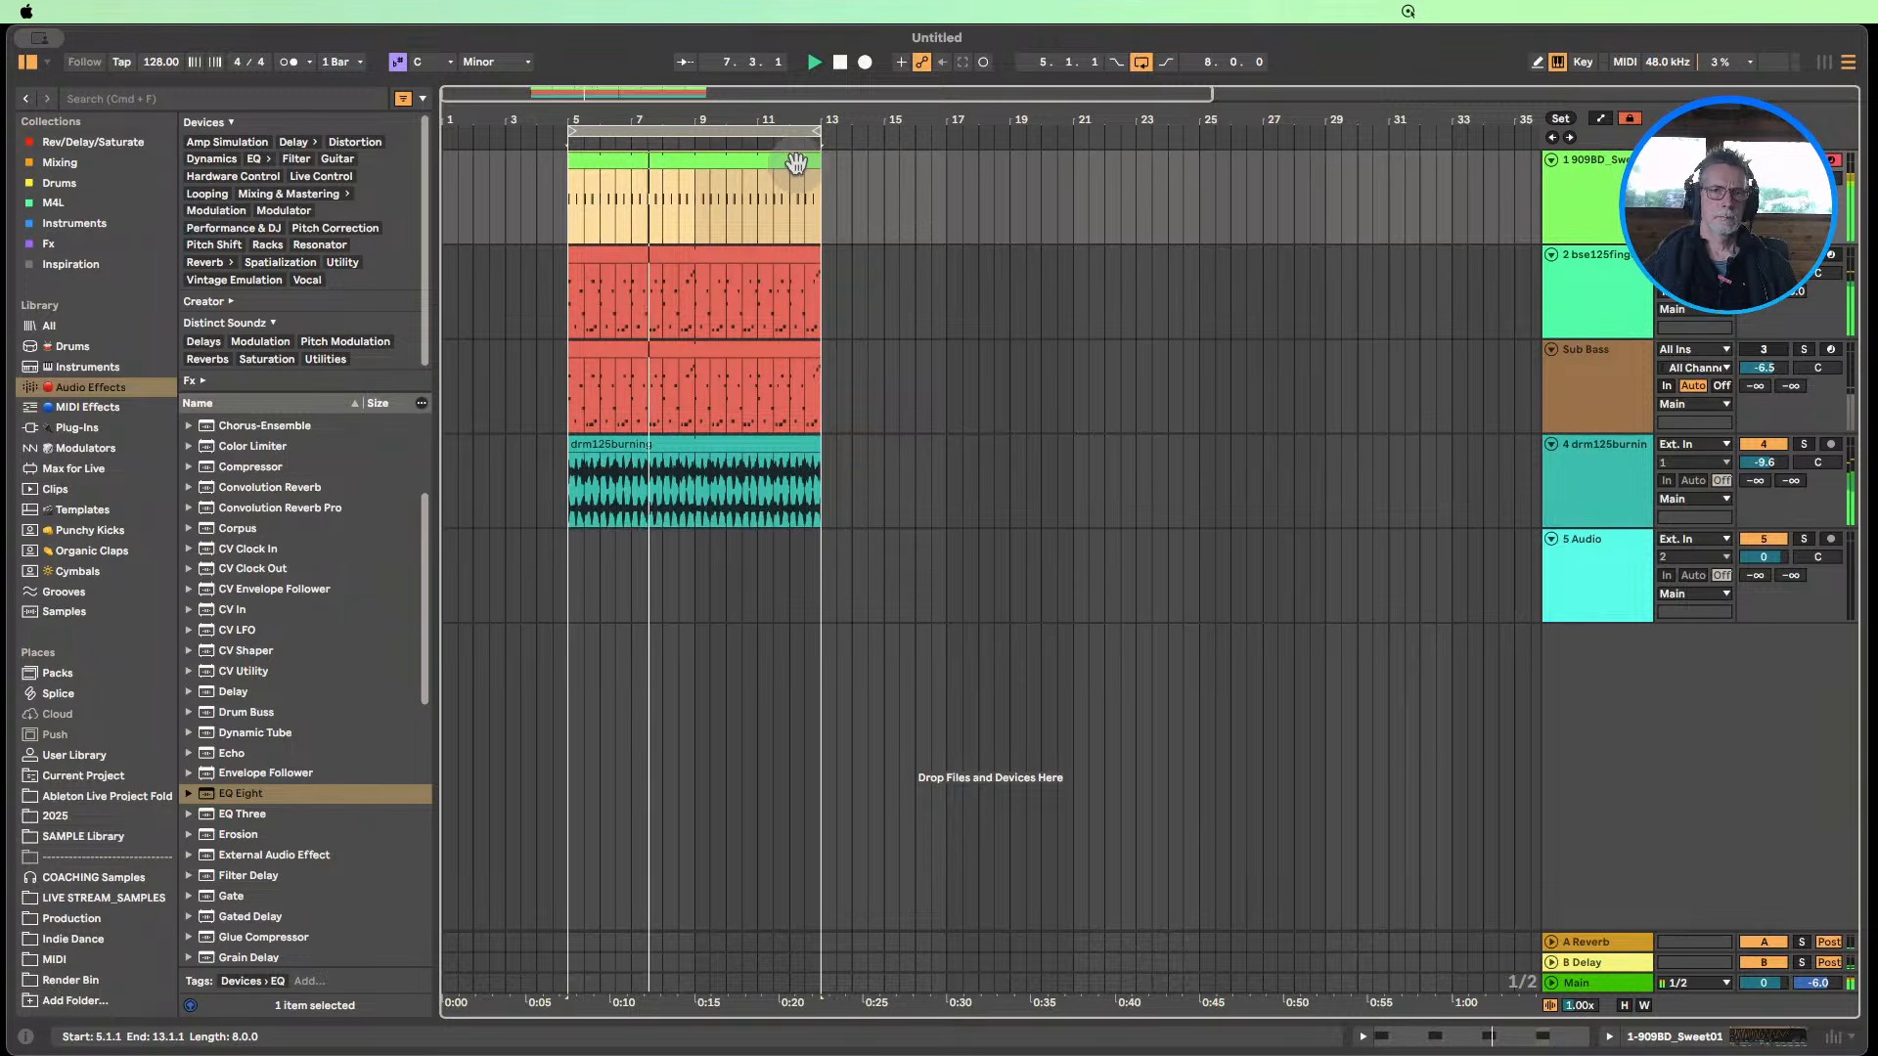
left_click(797, 446)
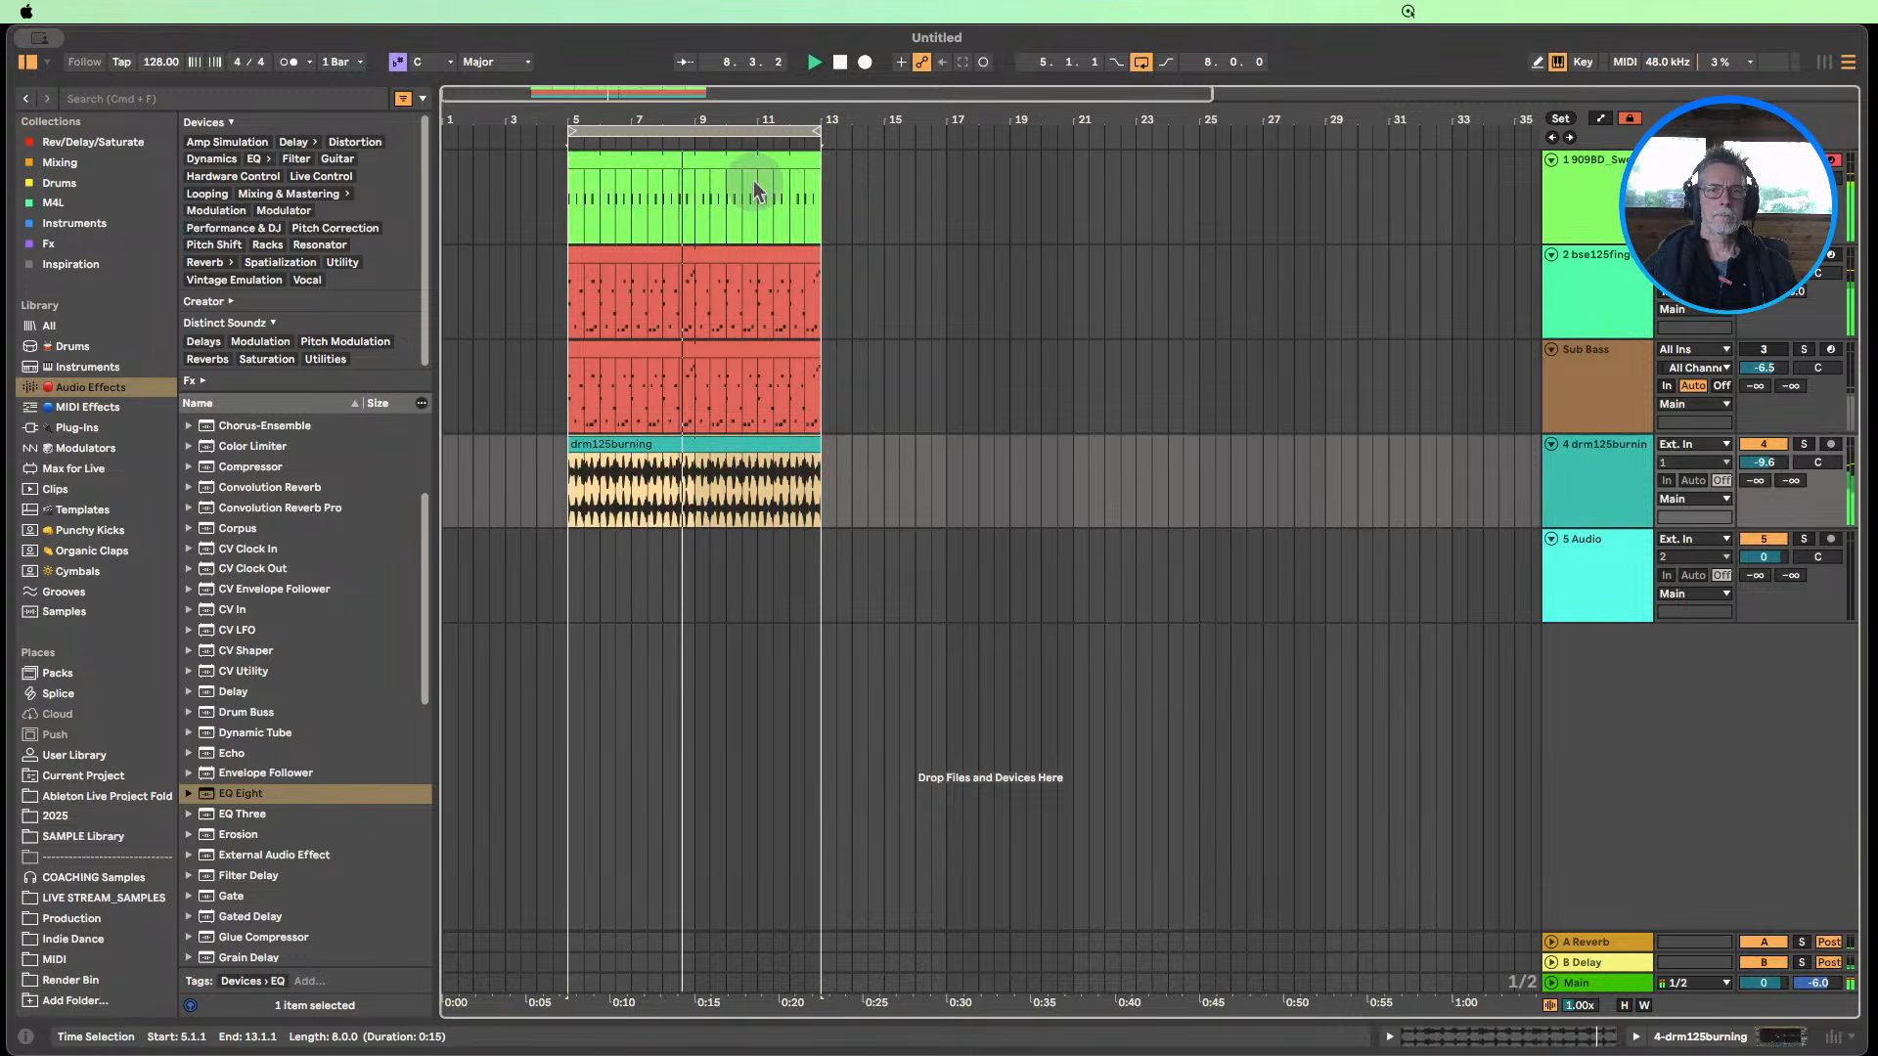
key("super+a")
left_click_drag(820, 157, 1073, 157)
Deactivate the kick clip from bar 13 to 21 and the Sub Bass clip from bar 5 to 13.
left_click(848, 209)
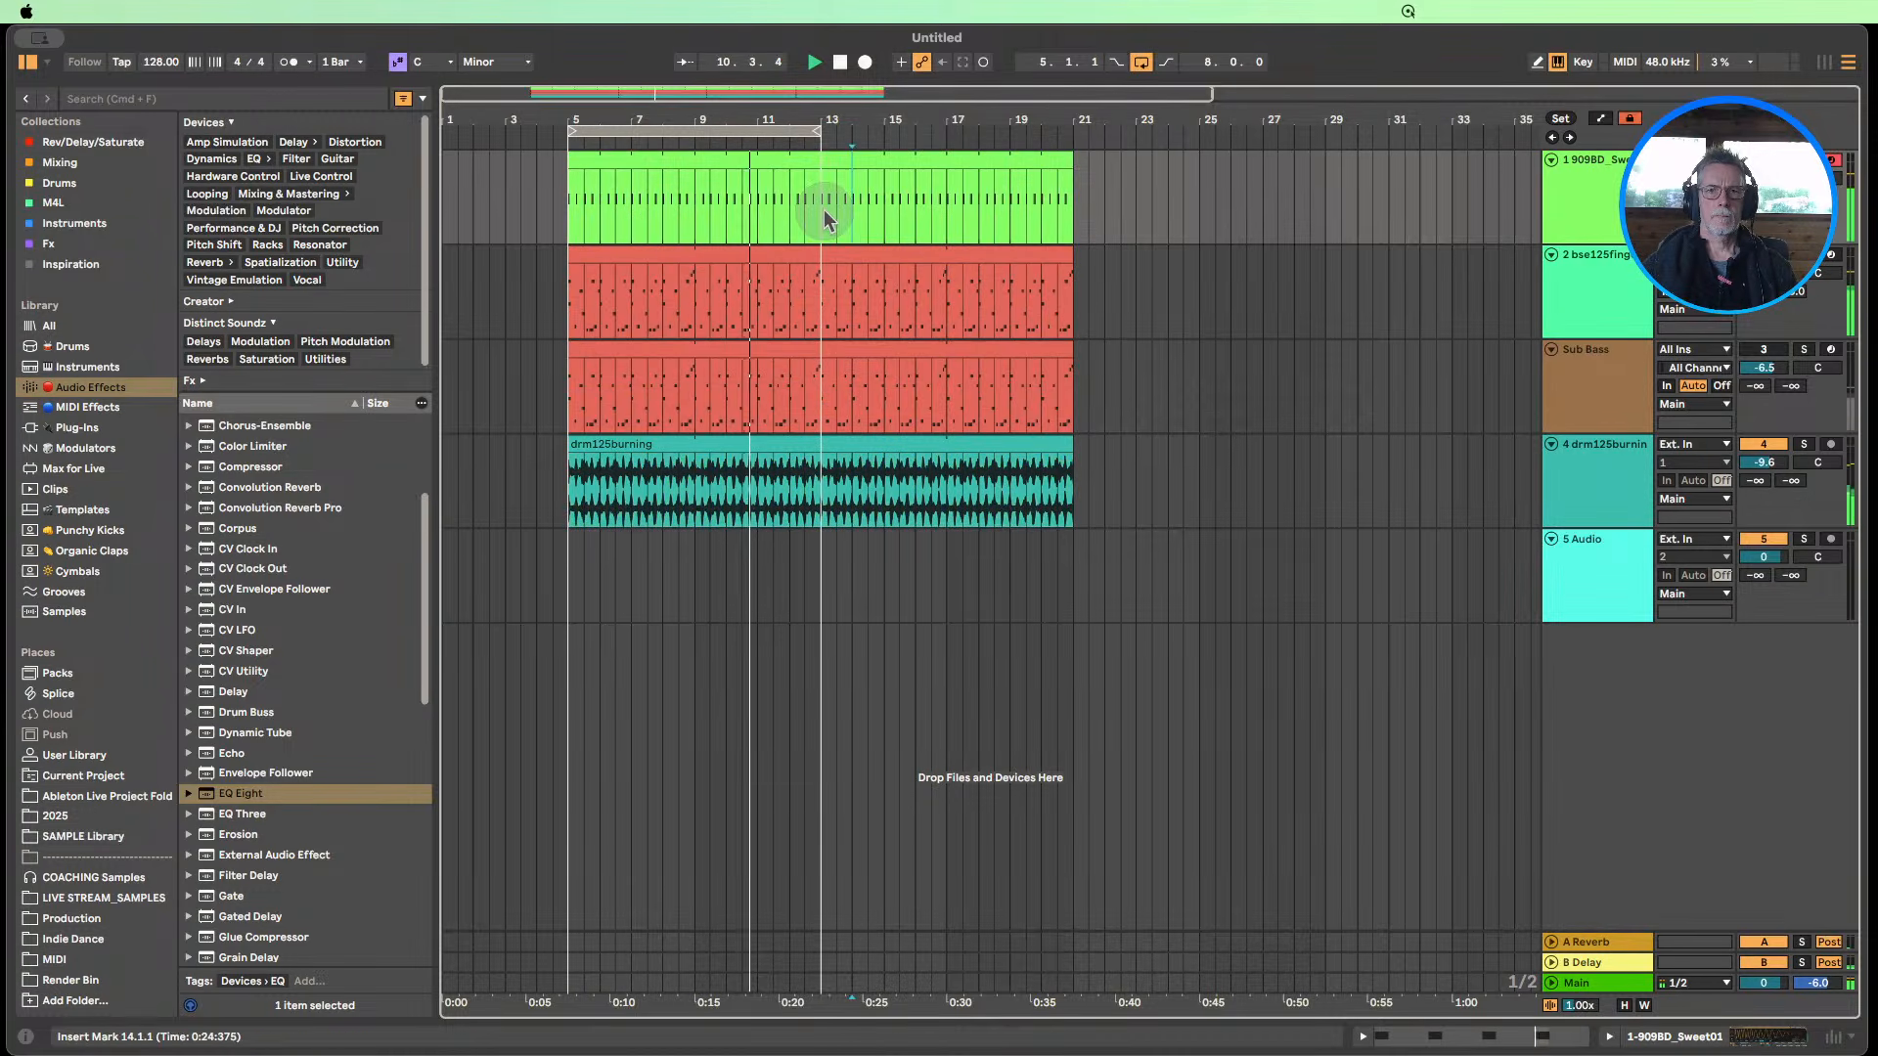
left_click_drag(824, 210, 1068, 207)
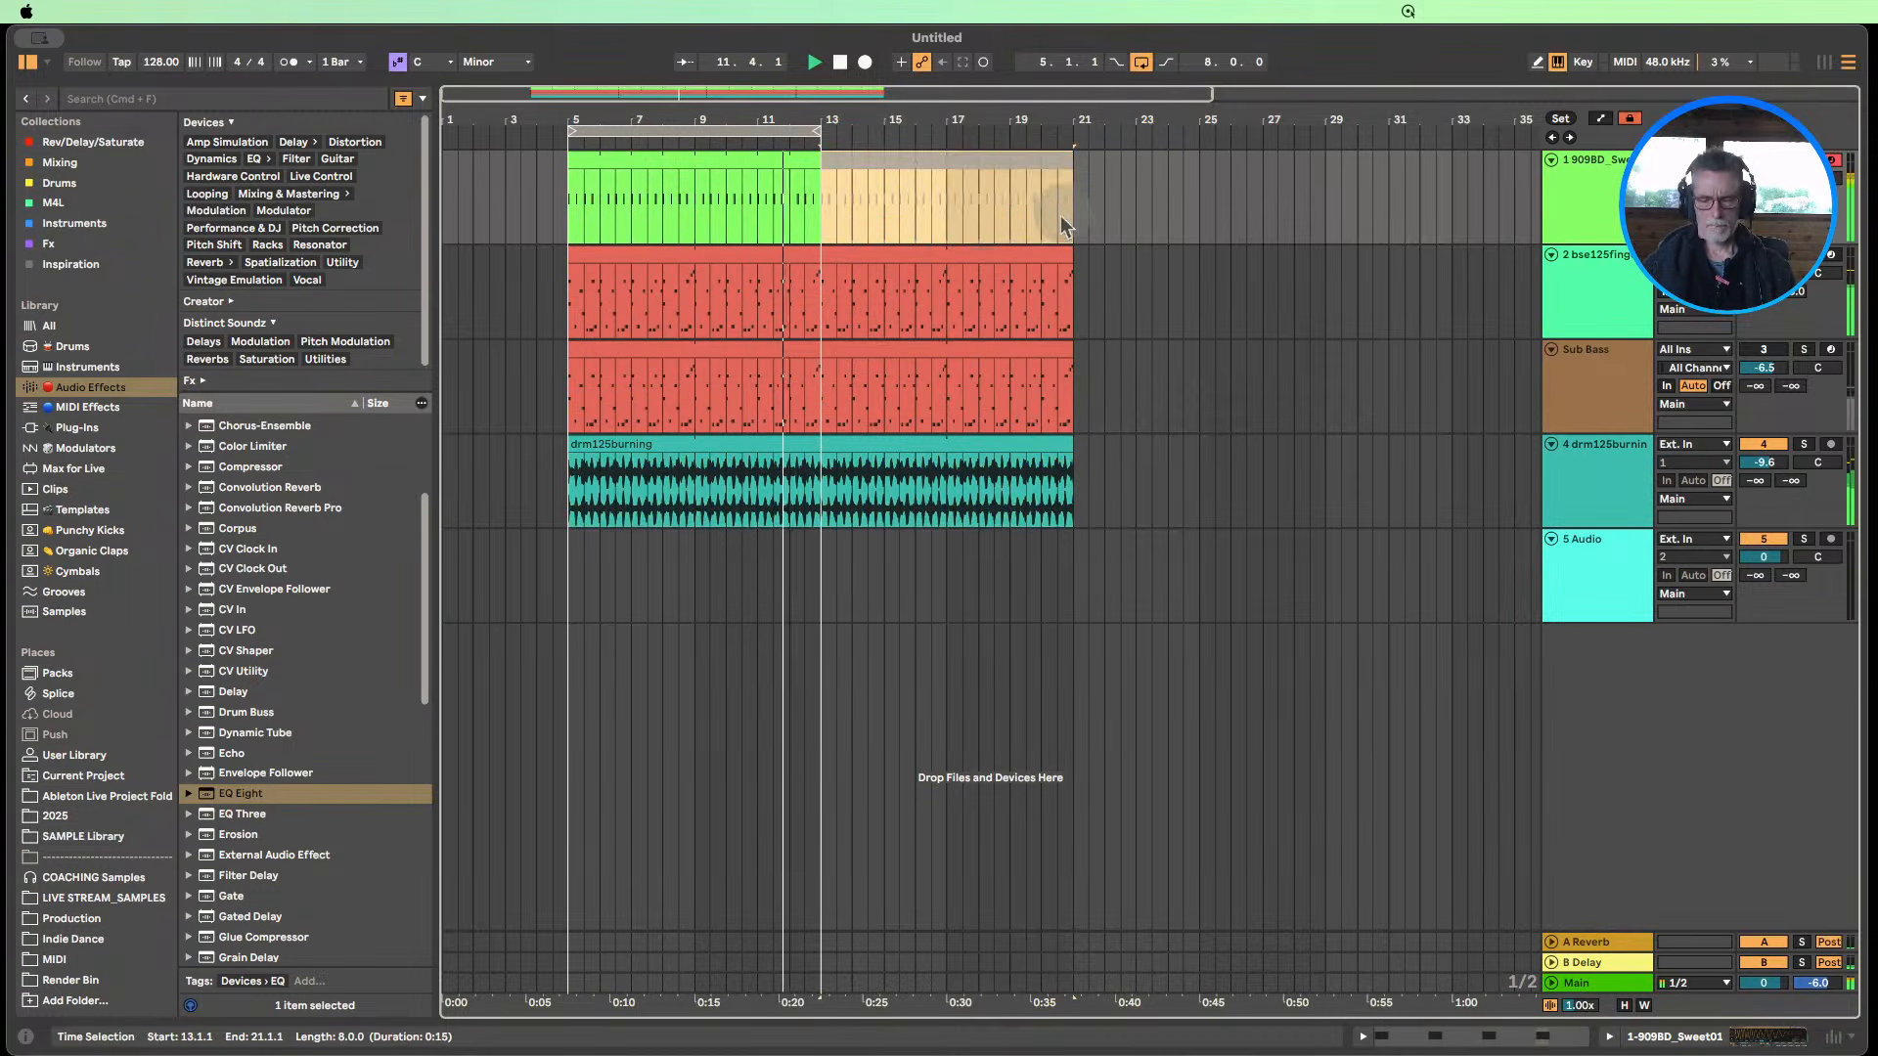
left_click_drag(819, 368, 568, 368)
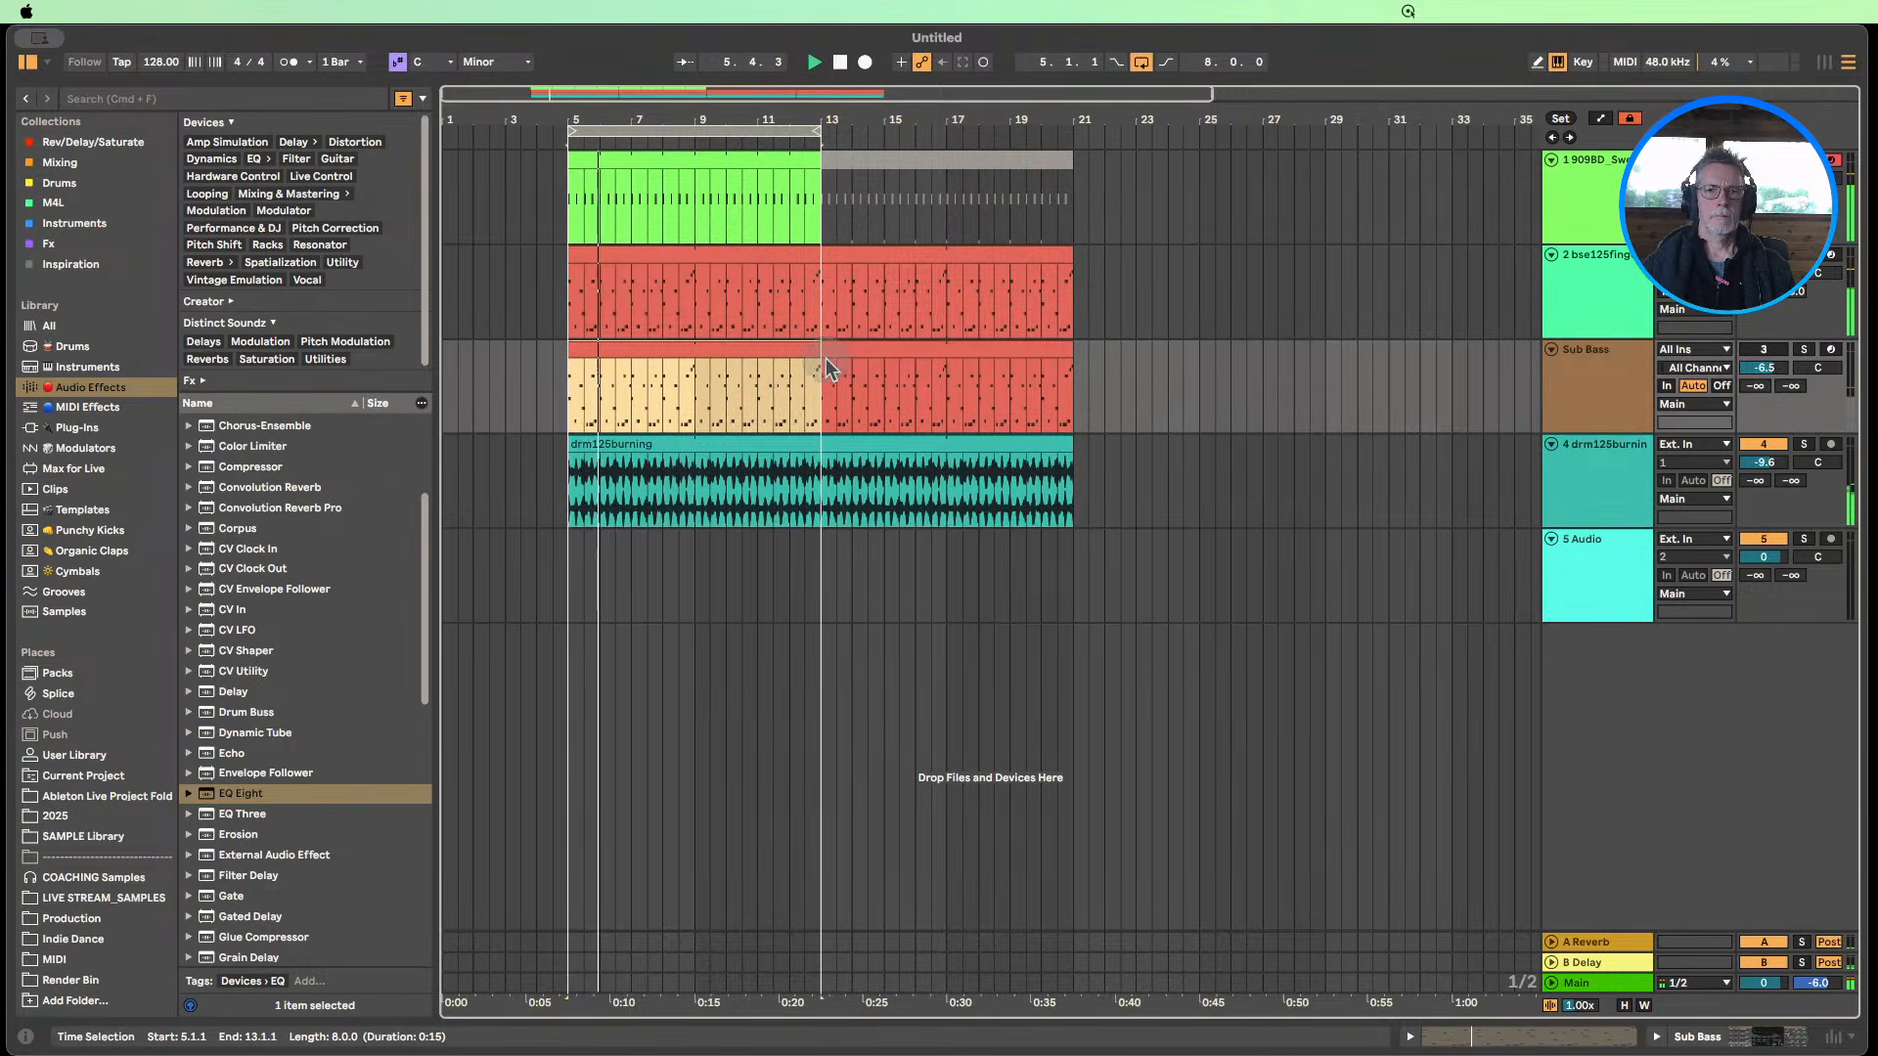
key("0")
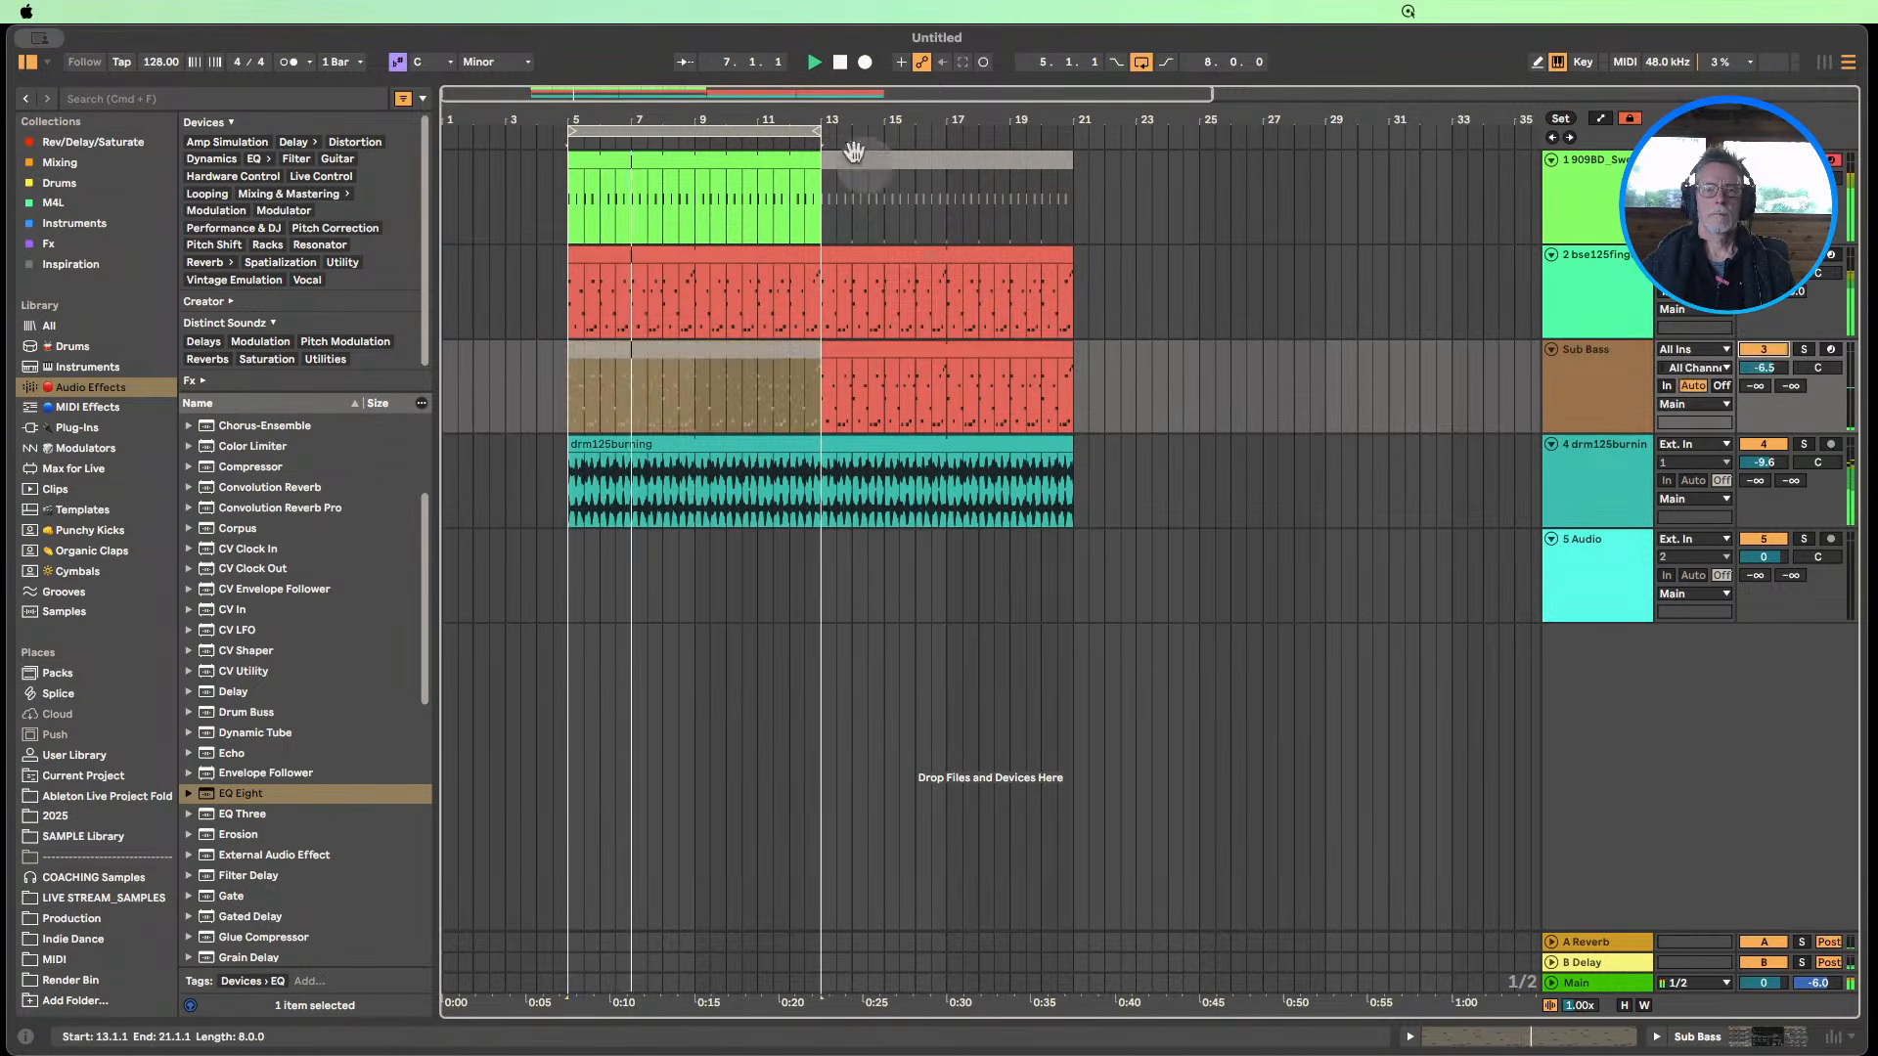
Extend the loop to bar 21 and swap the kick sections, so bars 5 to 13 are deactivated and bars 13 to 21 active.
left_click_drag(817, 131, 1073, 131)
left_click(701, 163)
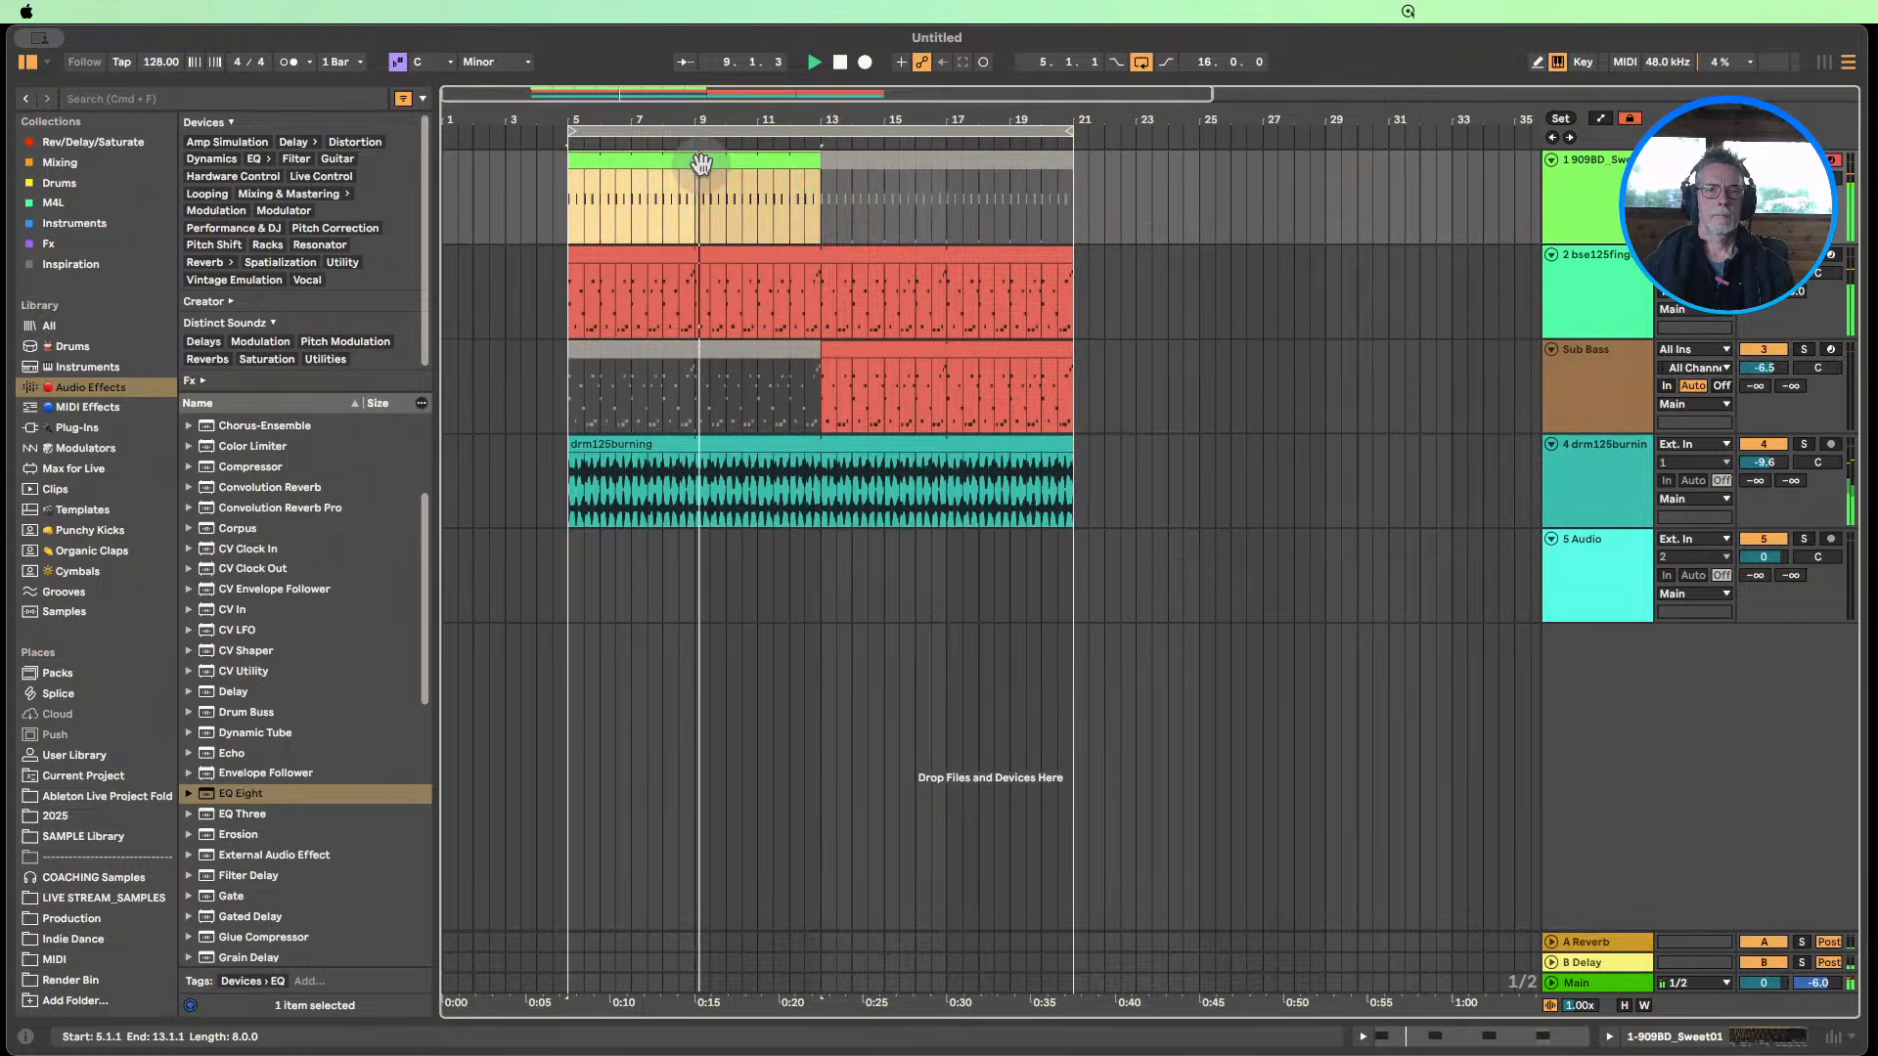
left_click_drag(701, 163, 851, 163)
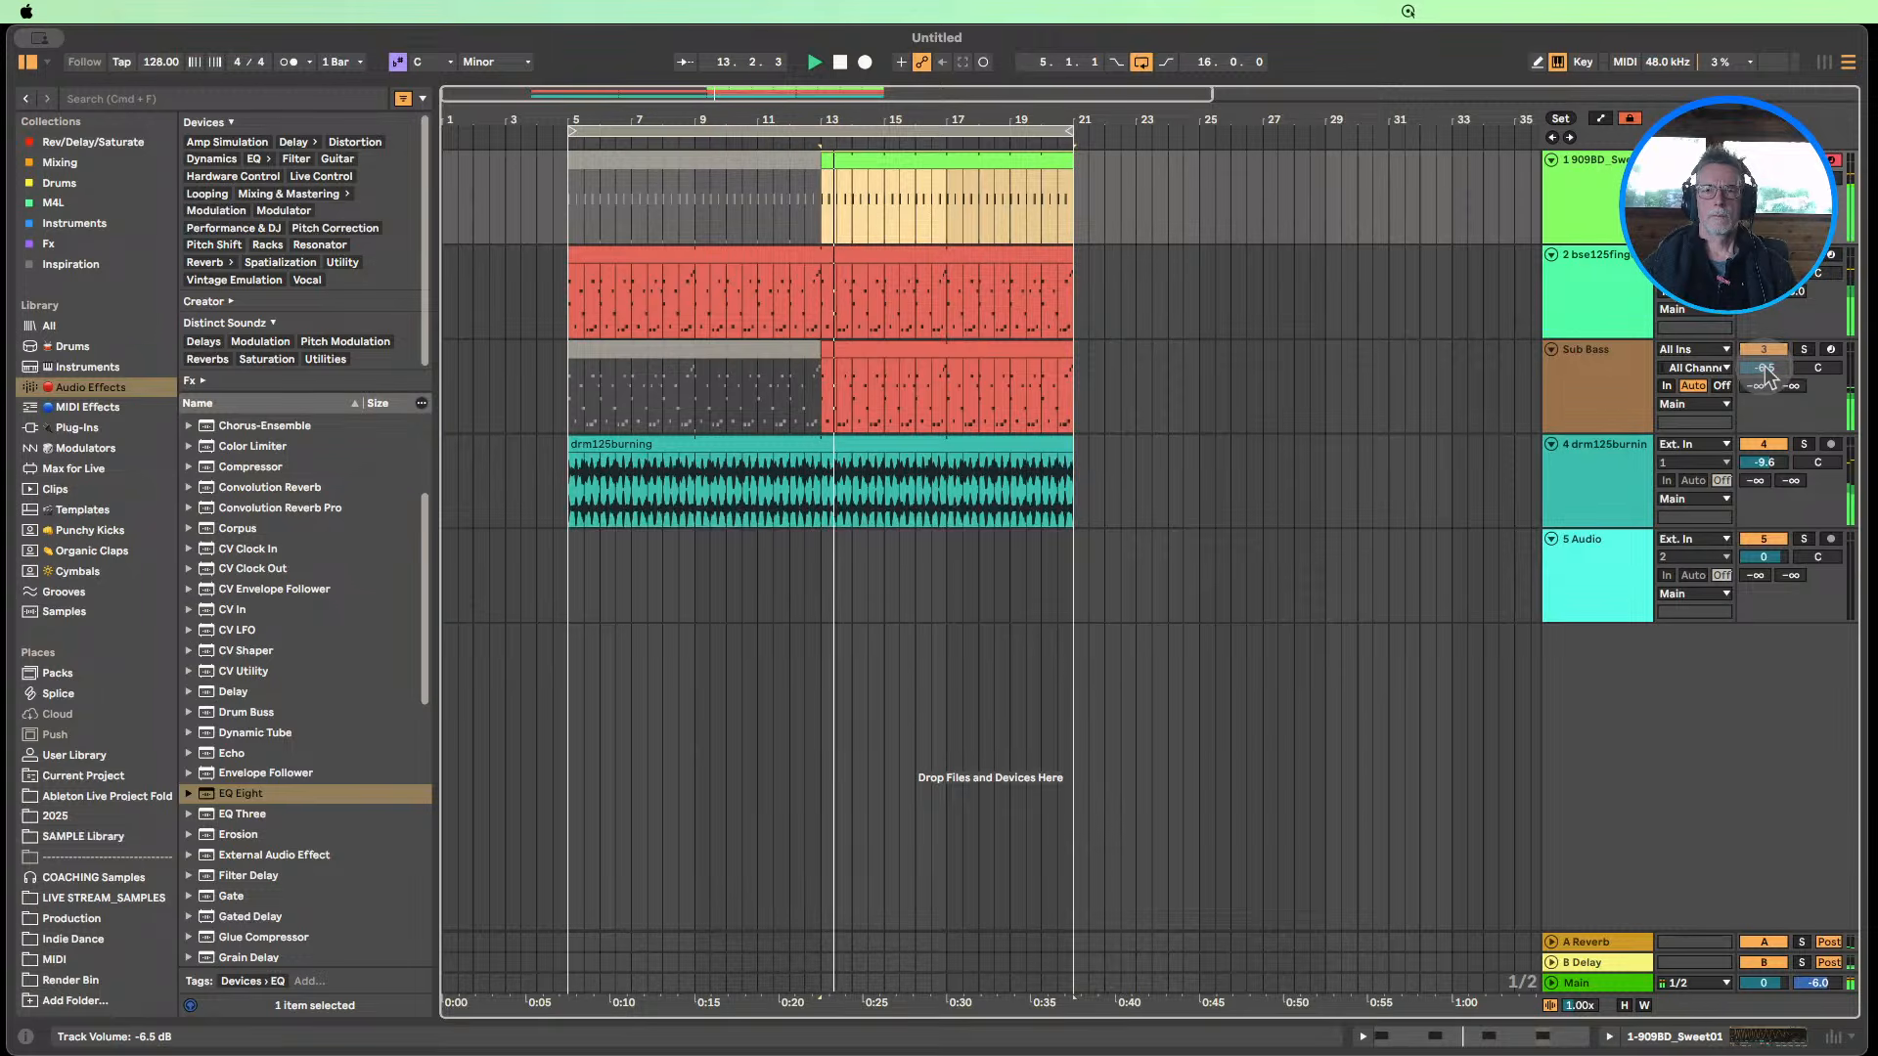
Solo the Sub Bass track, reset its volume to 0 dB, and unsolo it.
left_click(1805, 351)
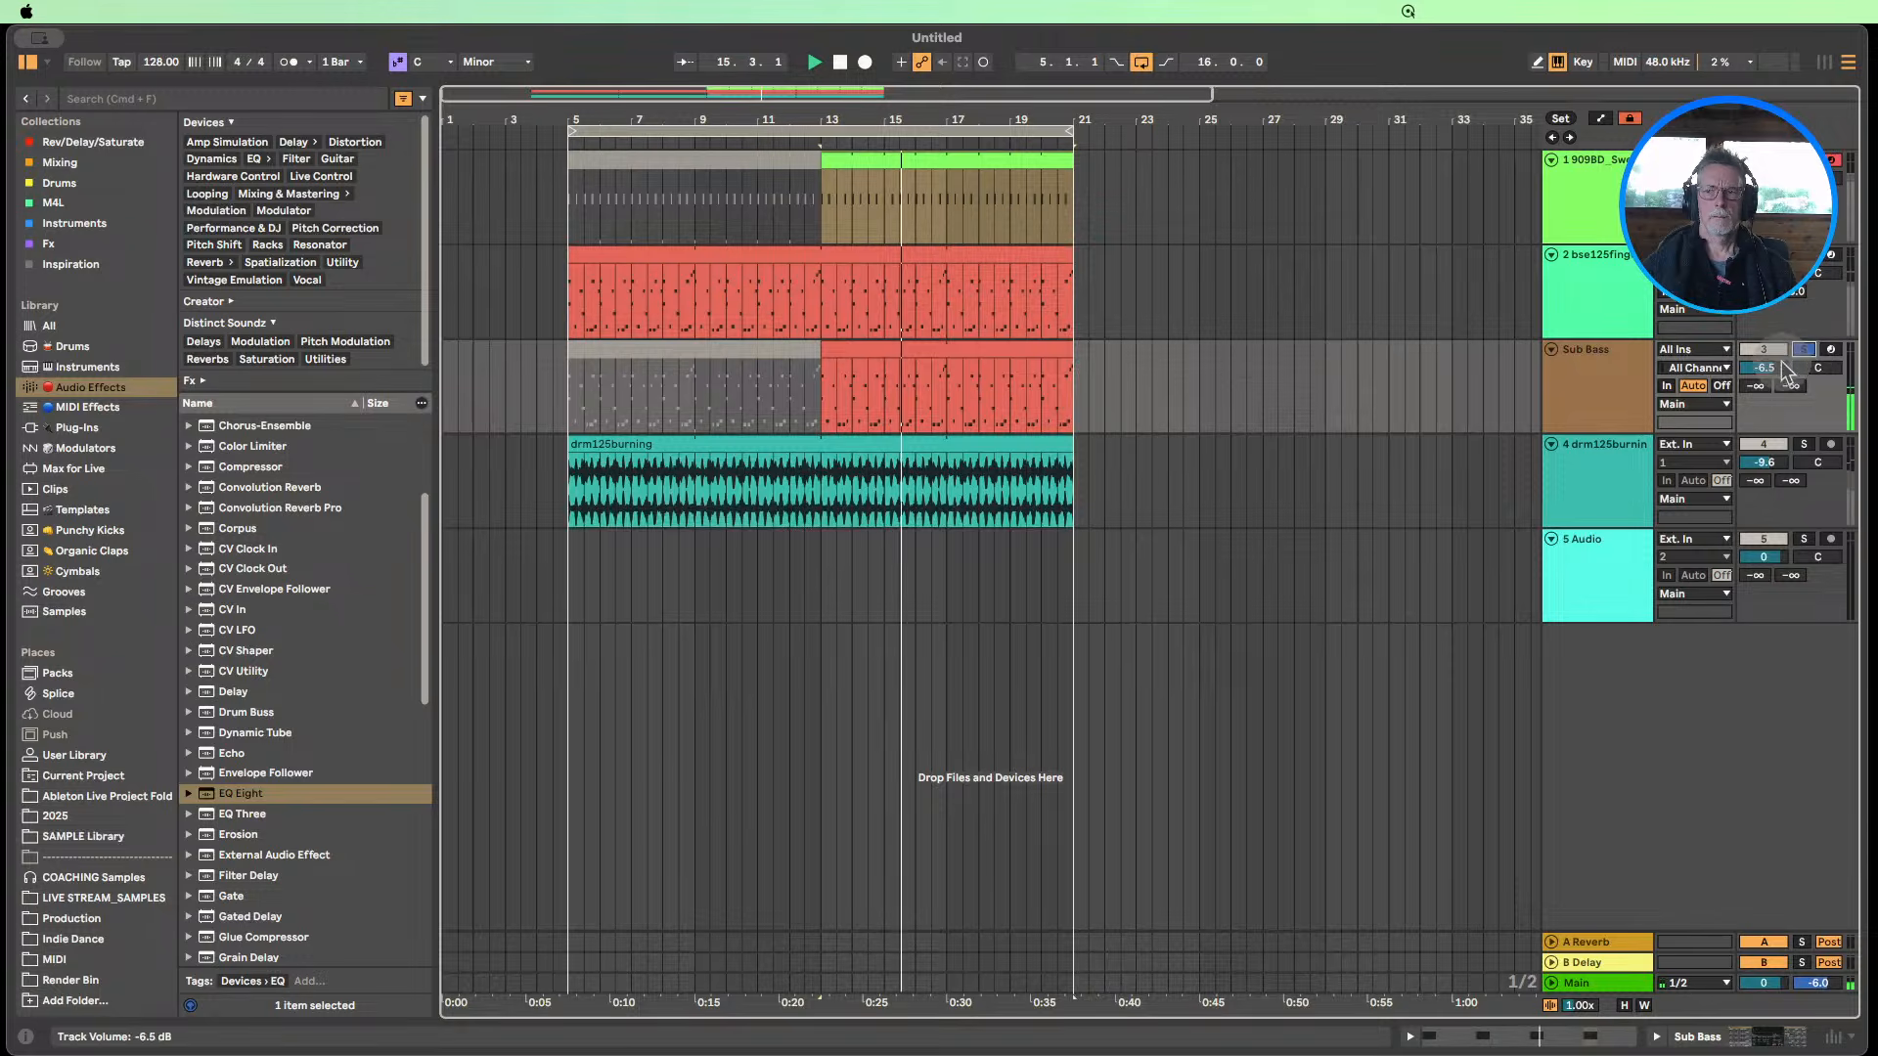
double_click(1777, 367)
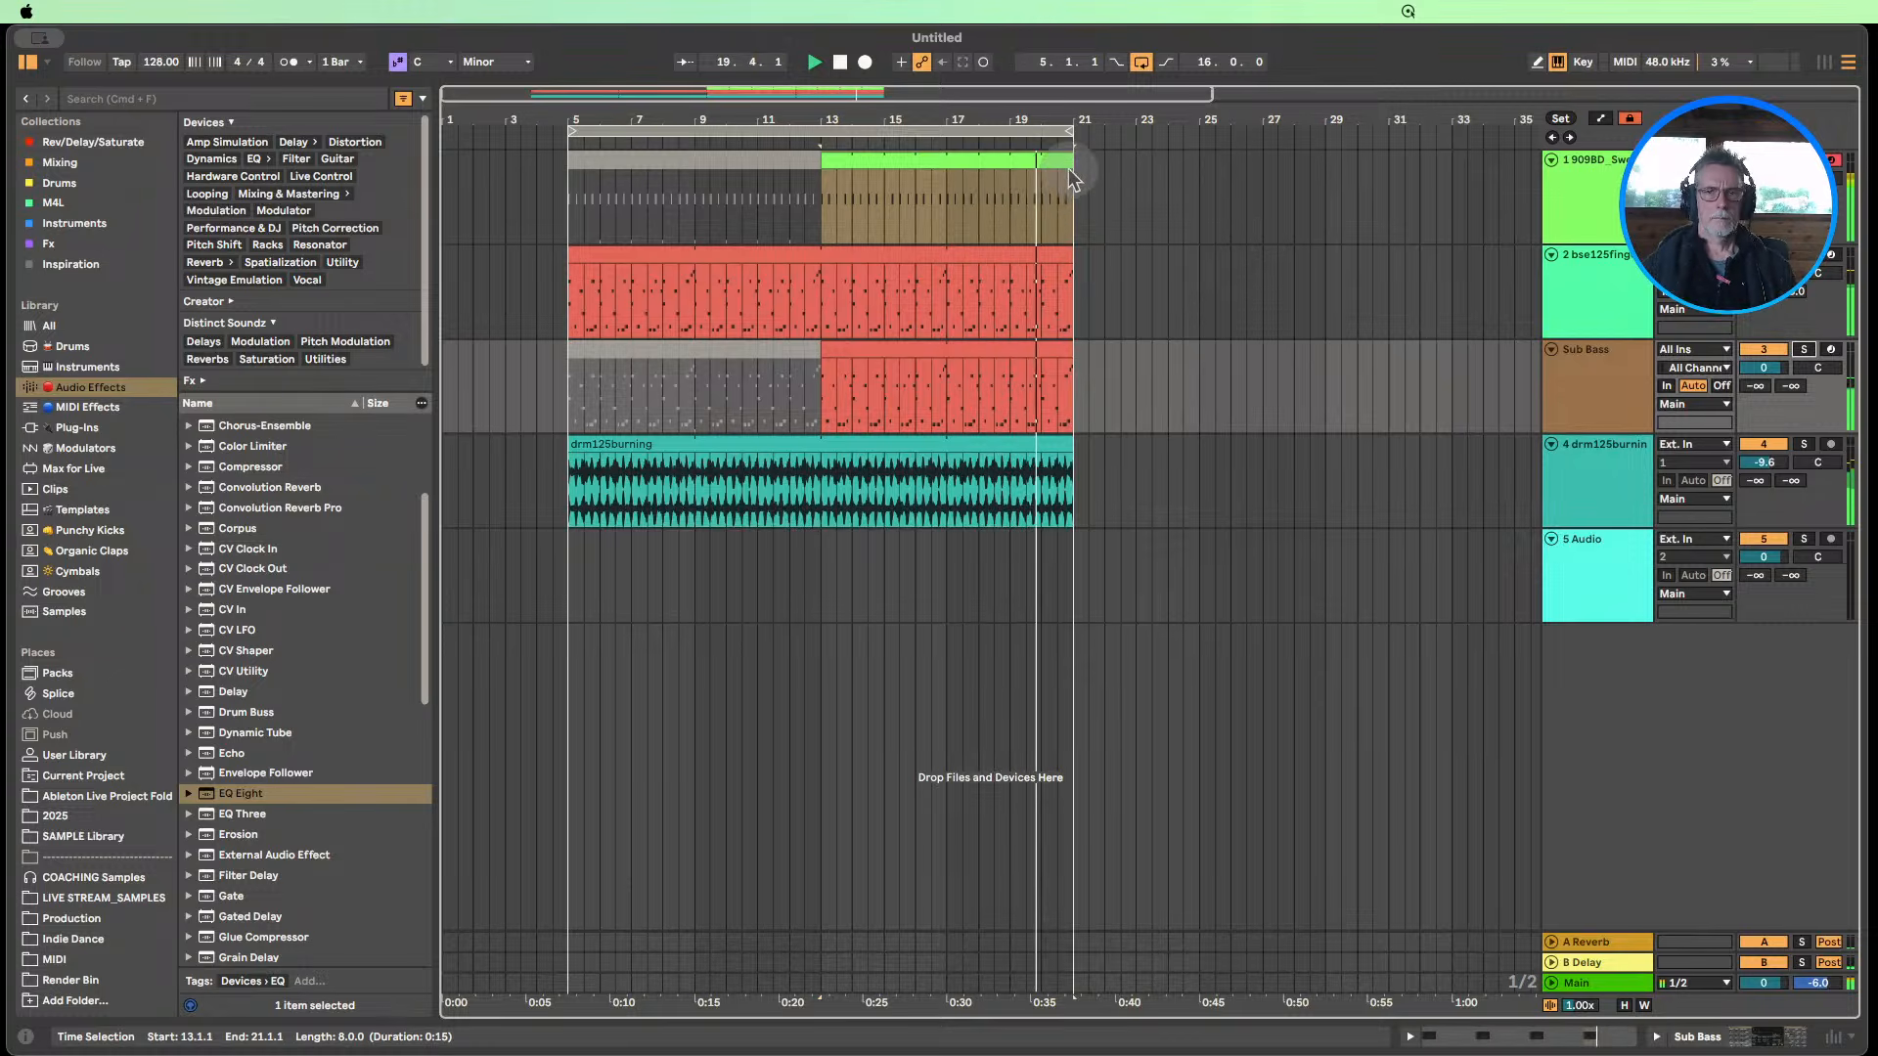
Set the drm125burning clip's transient envelope to 53 and its pitch to -2 st.
double_click(737, 446)
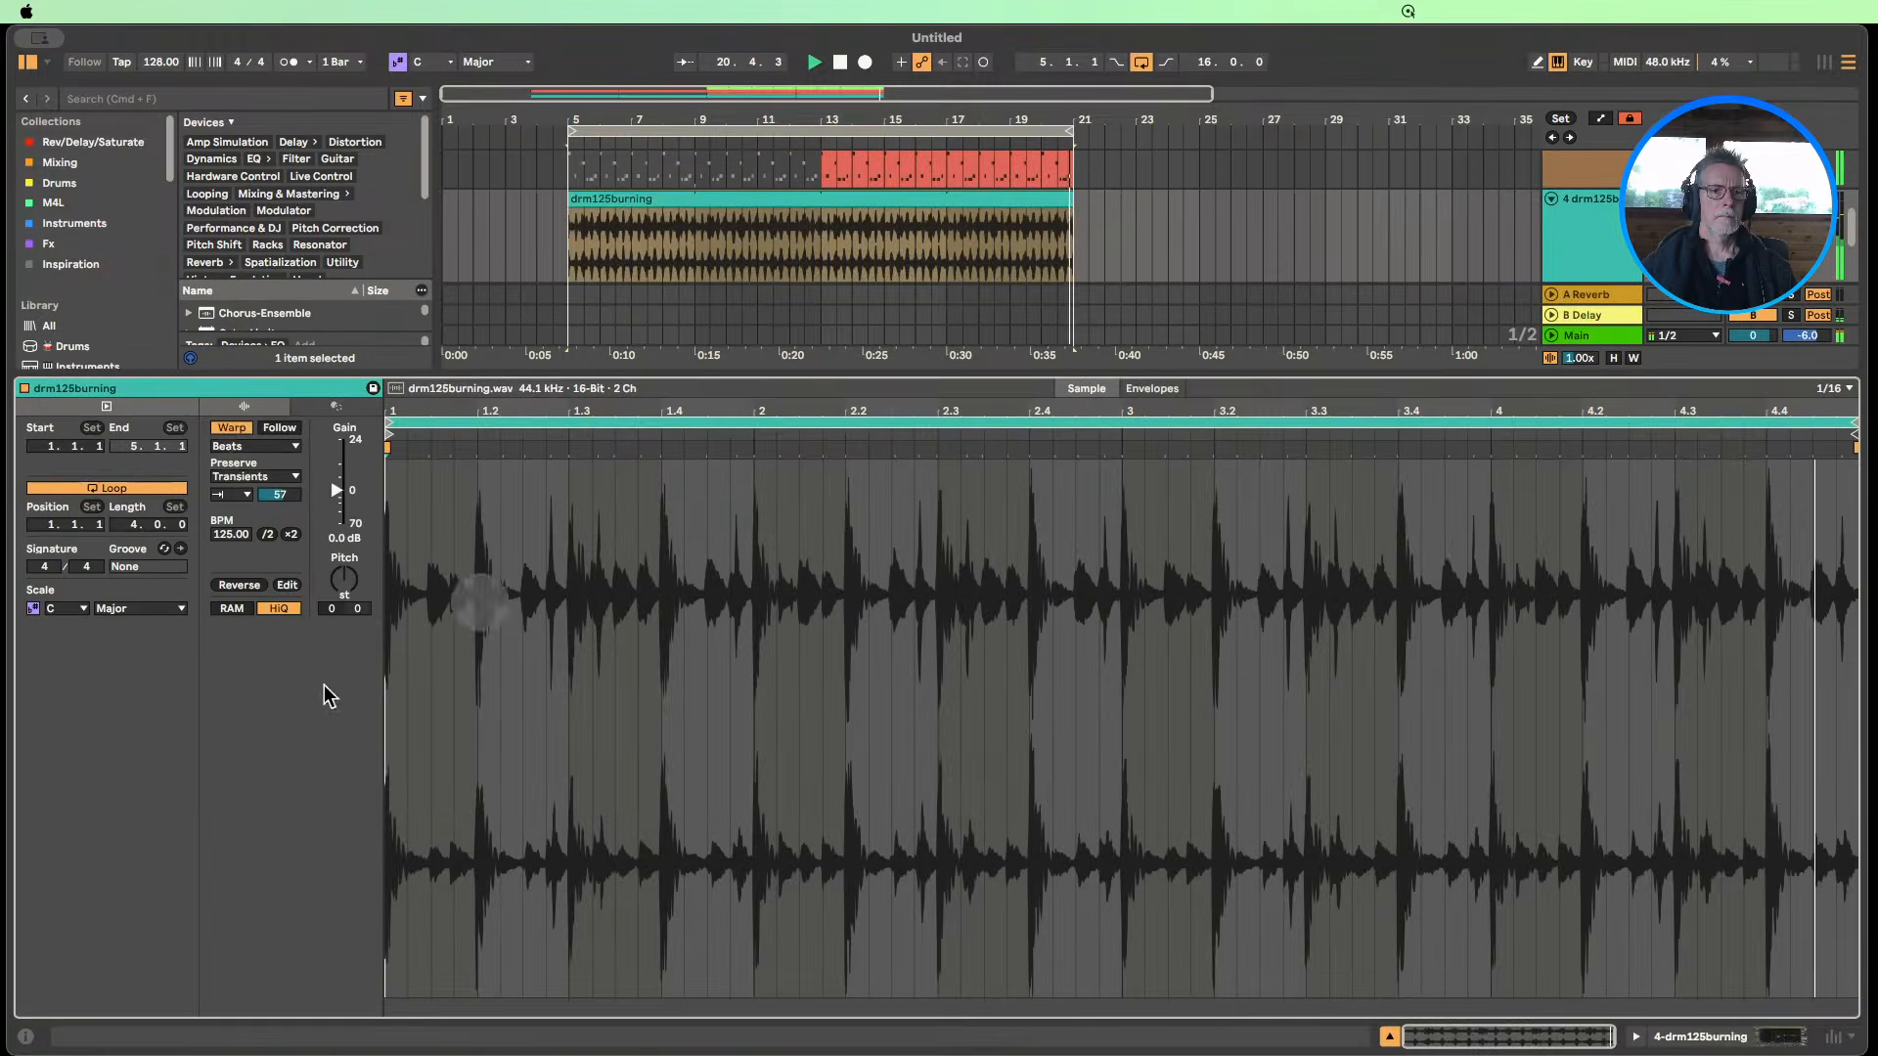
mouse_move(277, 497)
left_mouse_down()
mouse_move(277, 555)
mouse_move(276, 508)
left_mouse_up()
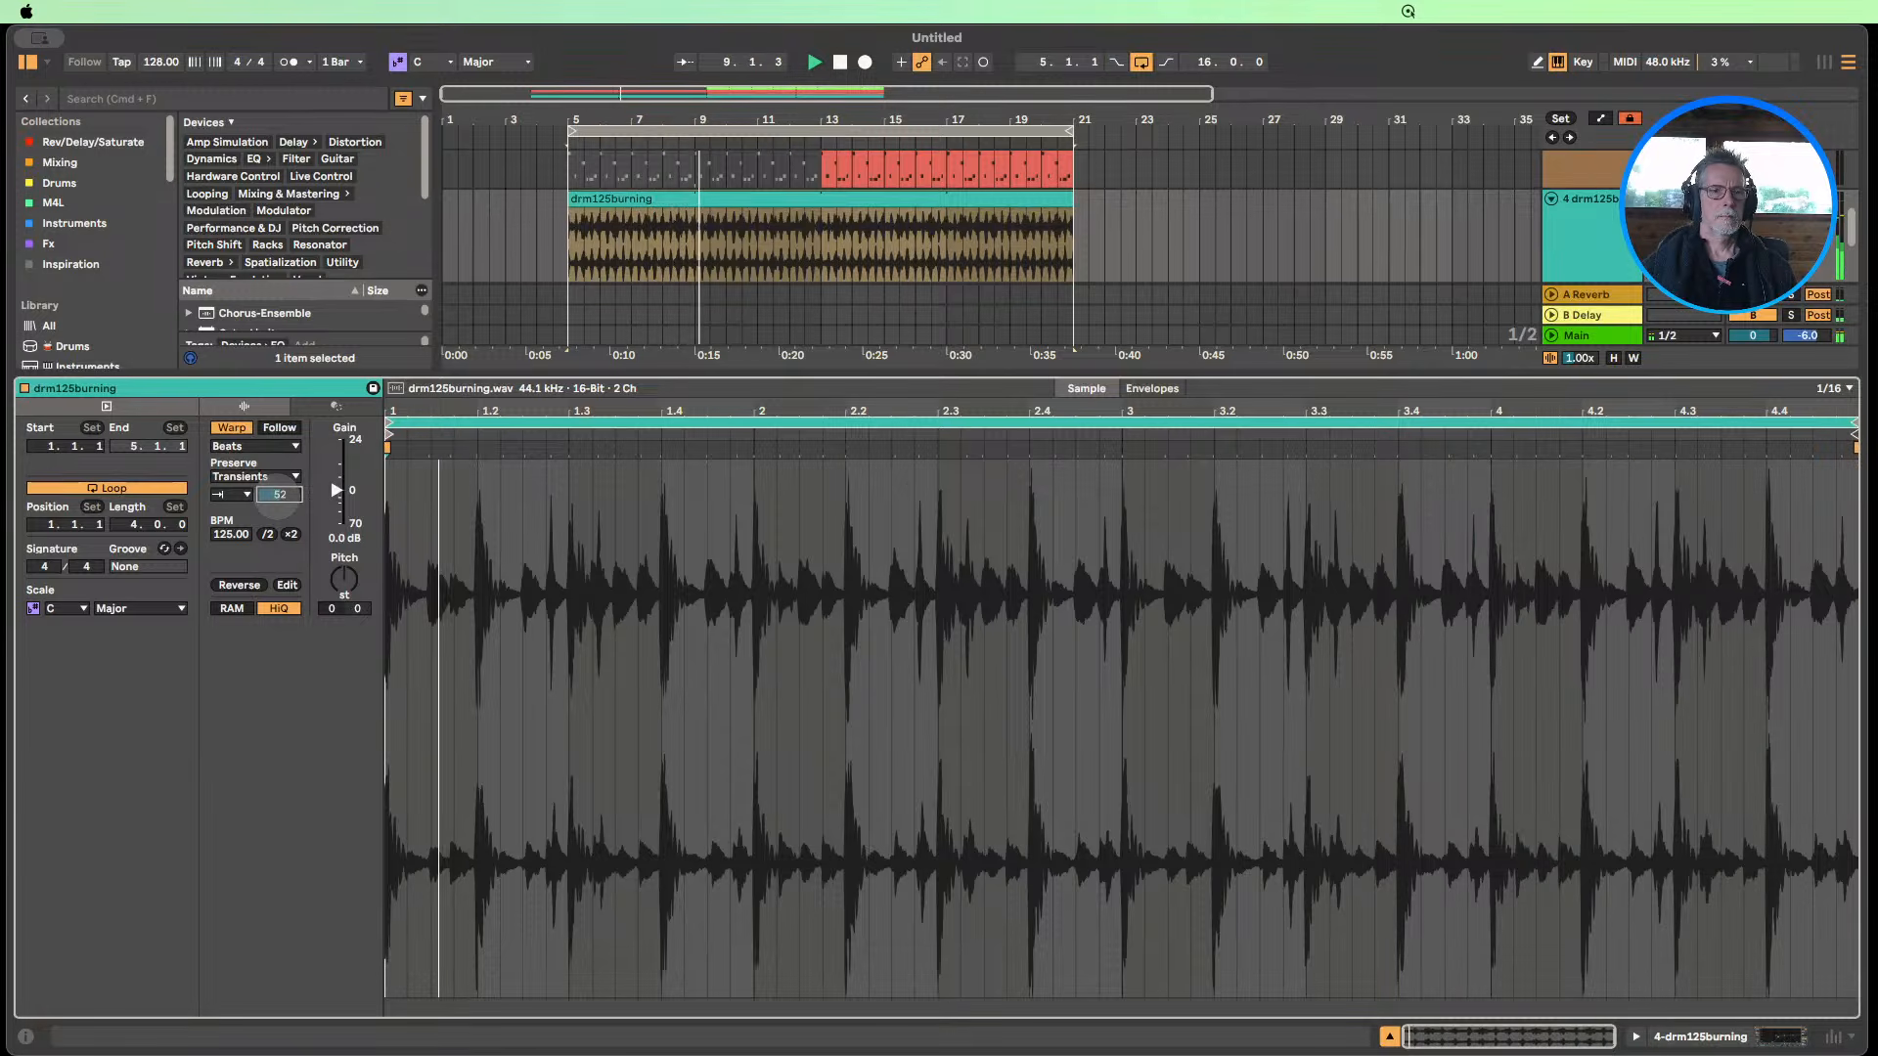
mouse_move(344, 579)
left_mouse_down()
mouse_move(344, 611)
mouse_move(380, 629)
mouse_move(342, 588)
left_mouse_up()
double_click(345, 585)
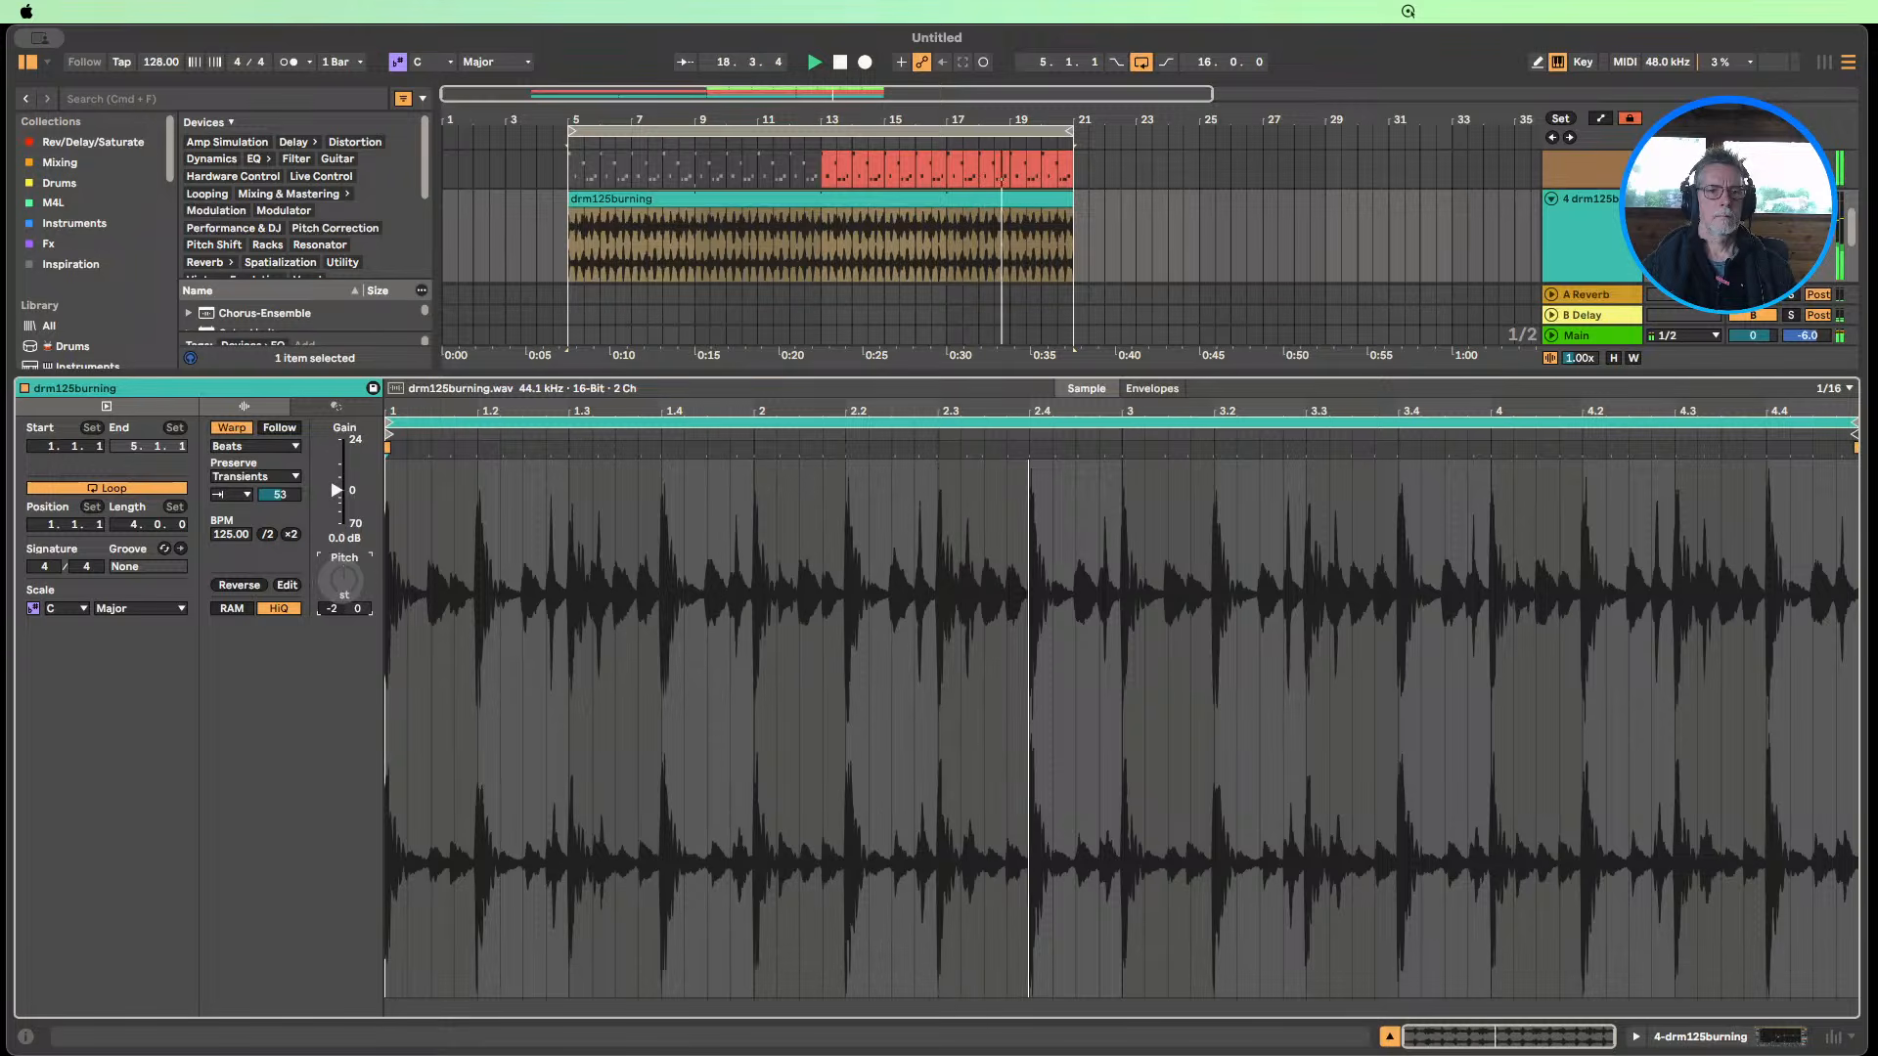
left_click_drag(342, 584, 399, 604)
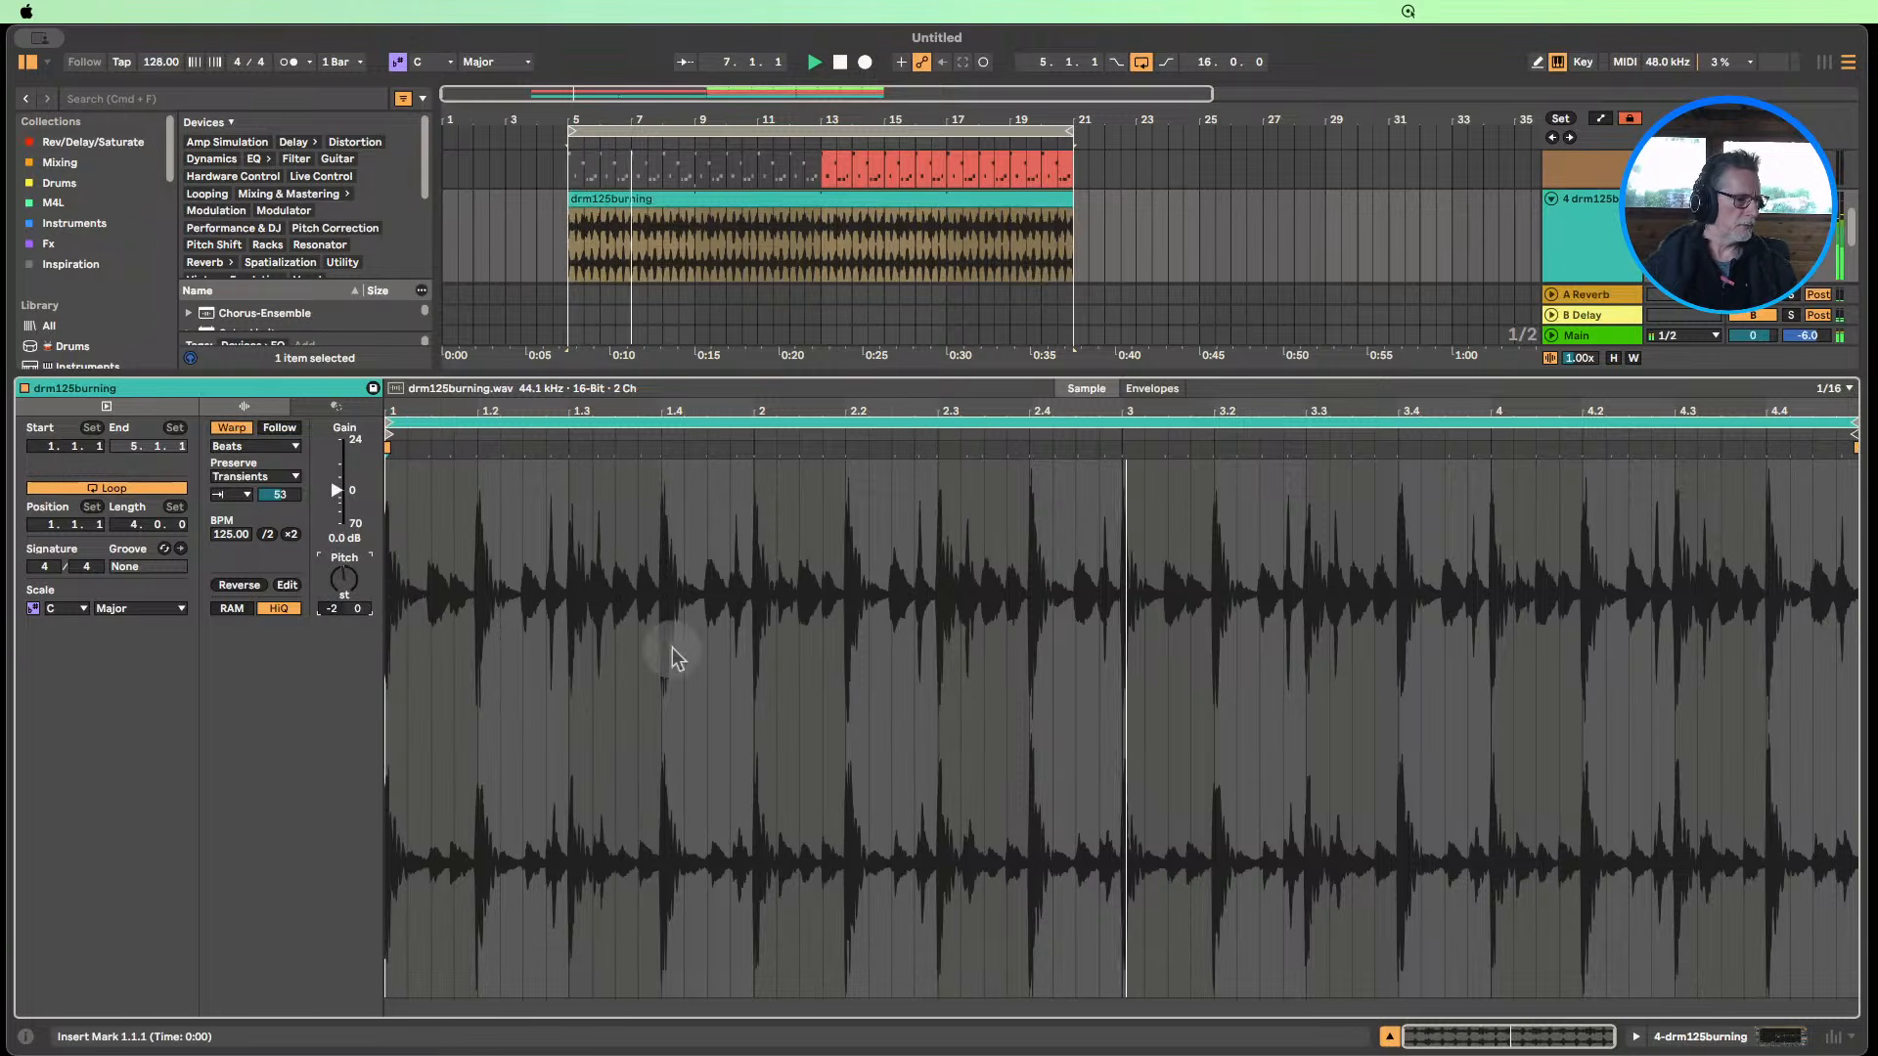
Hide the clip view, shorten the Arrangement loop to bars 5 to 13, and stop playback.
left_click(1390, 1038)
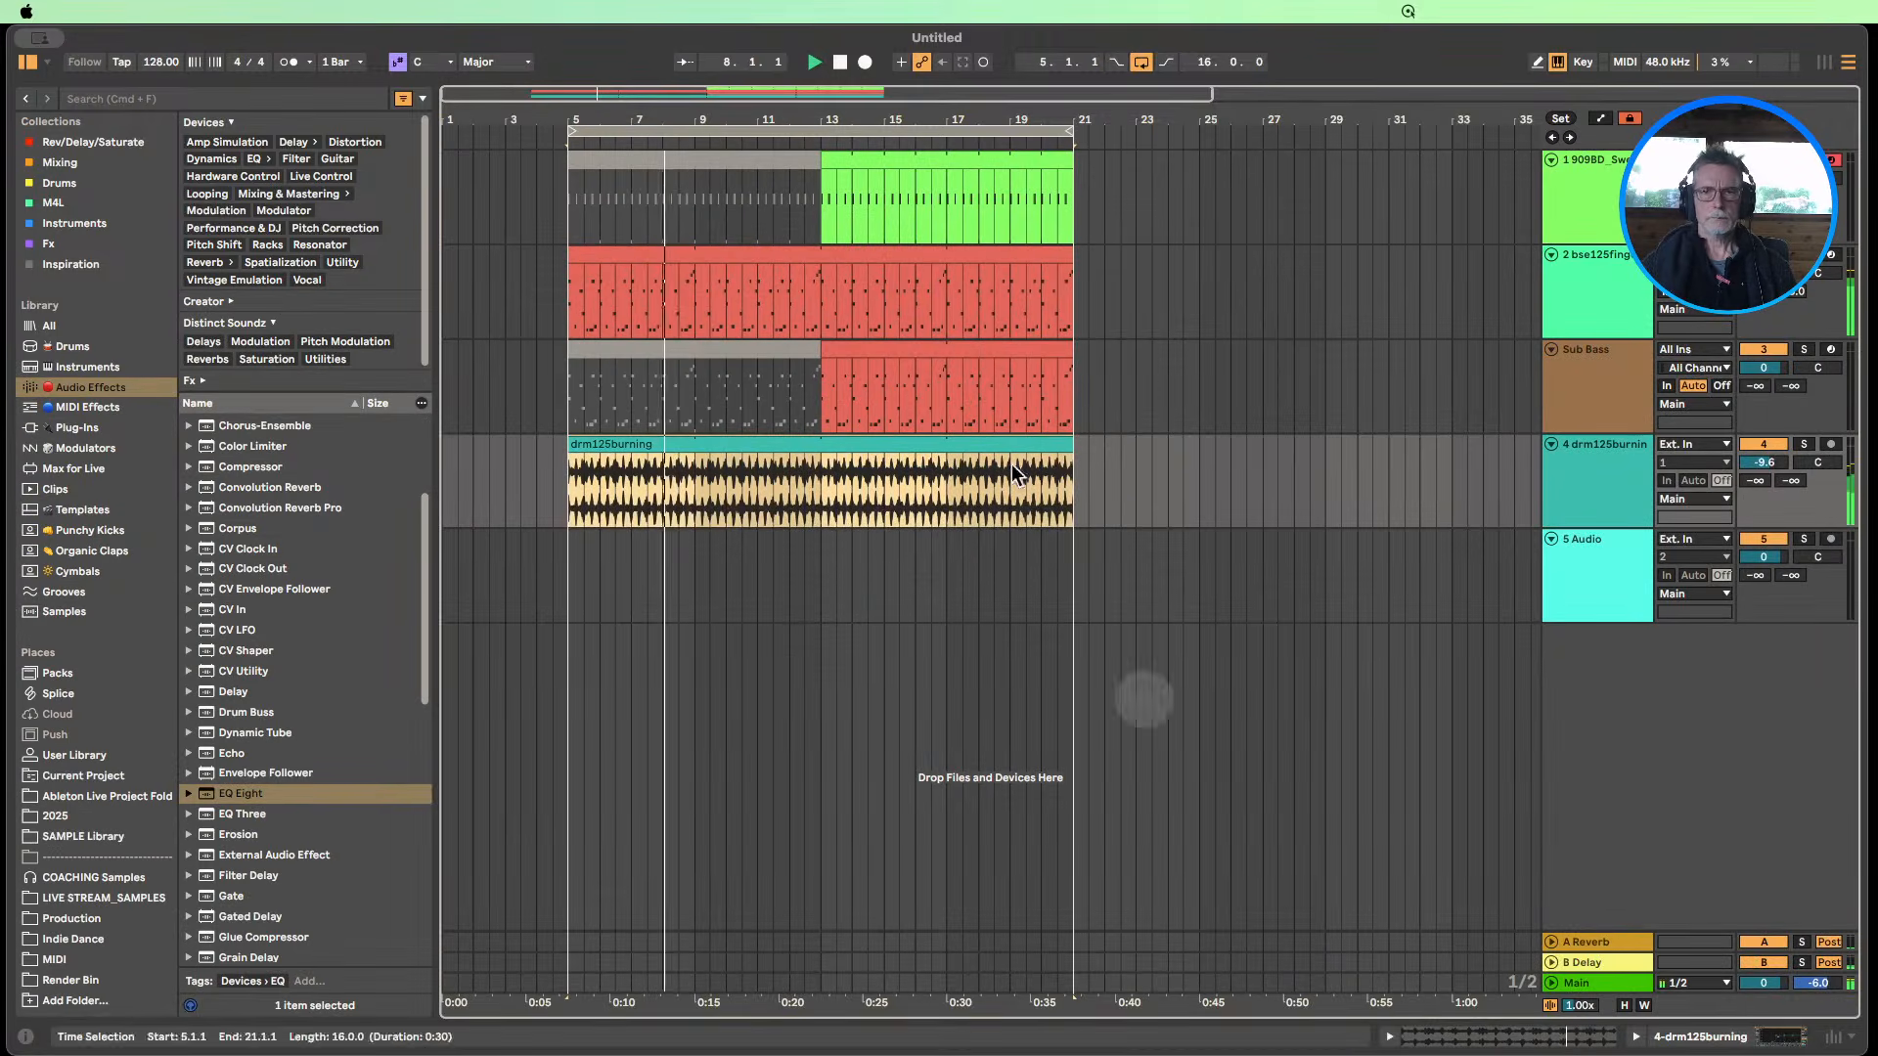
left_click_drag(1061, 131, 812, 128)
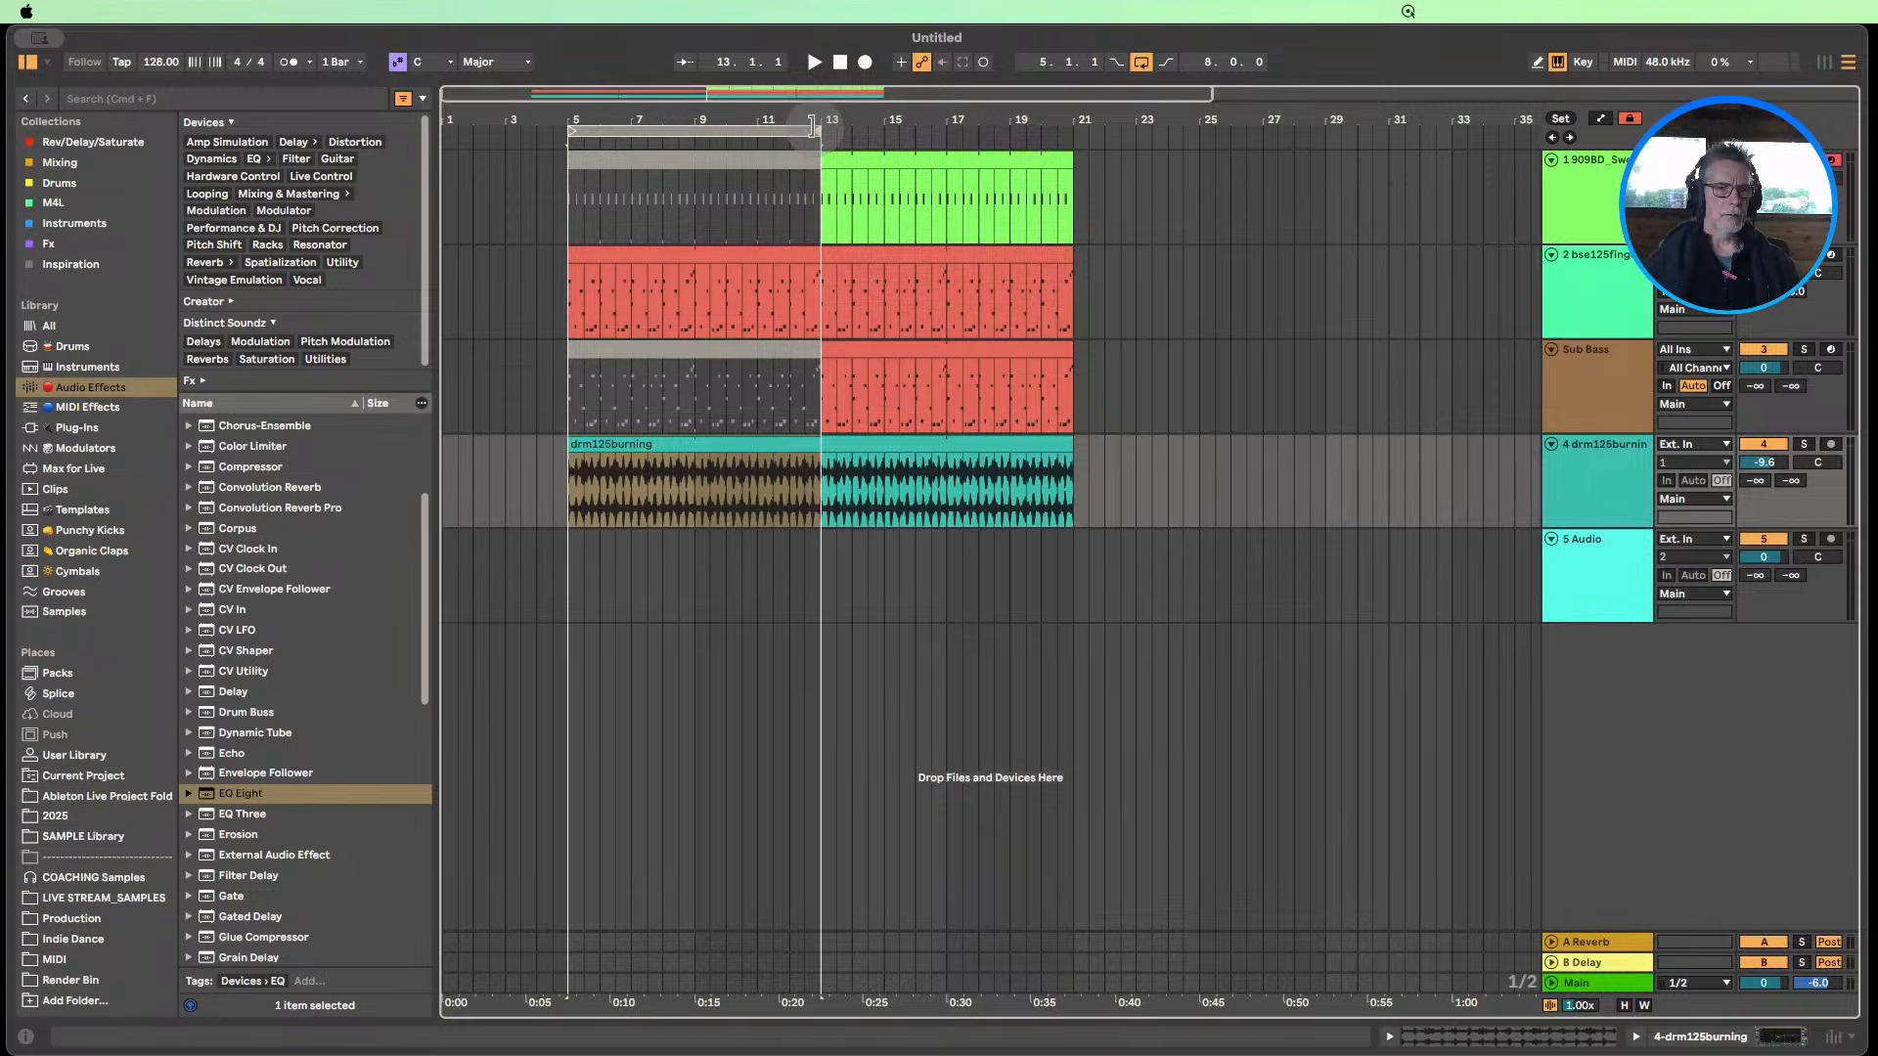
Rename the drm125burning audio track as "Groove Loop".
right_click(1616, 484)
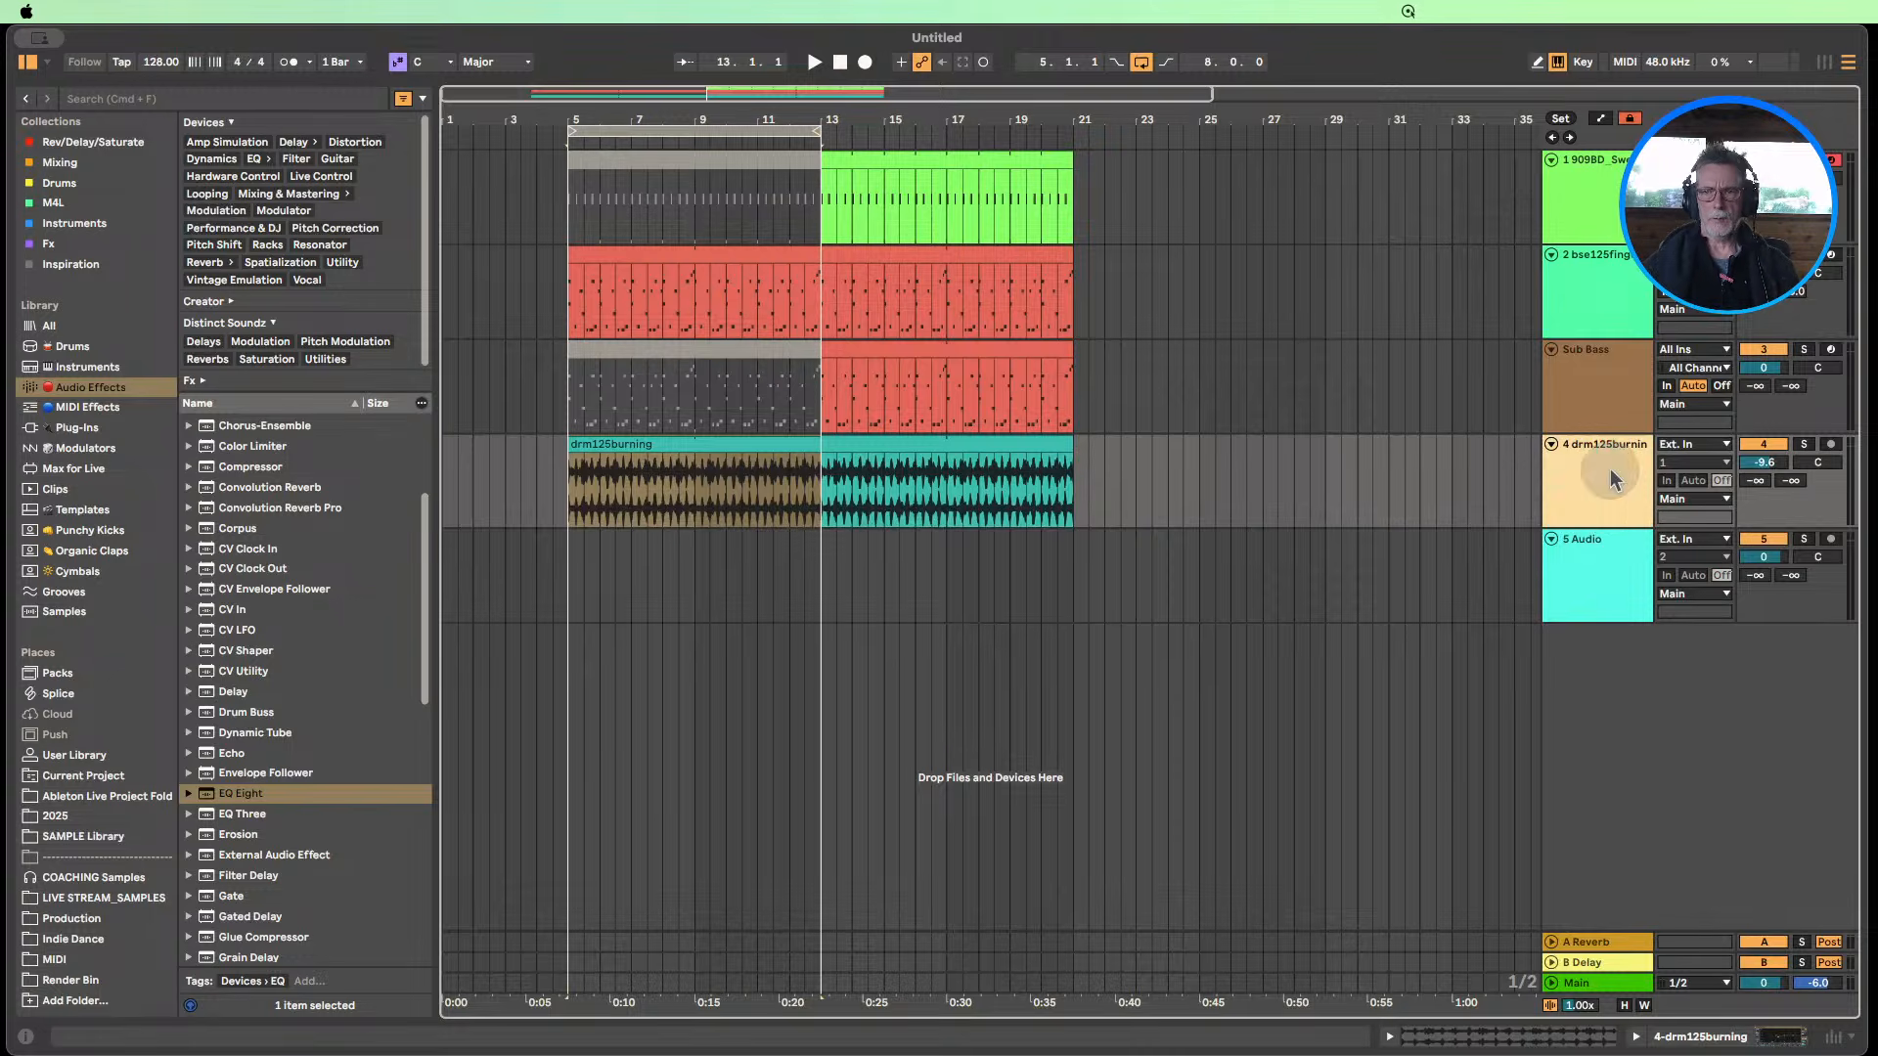
left_click(1463, 571)
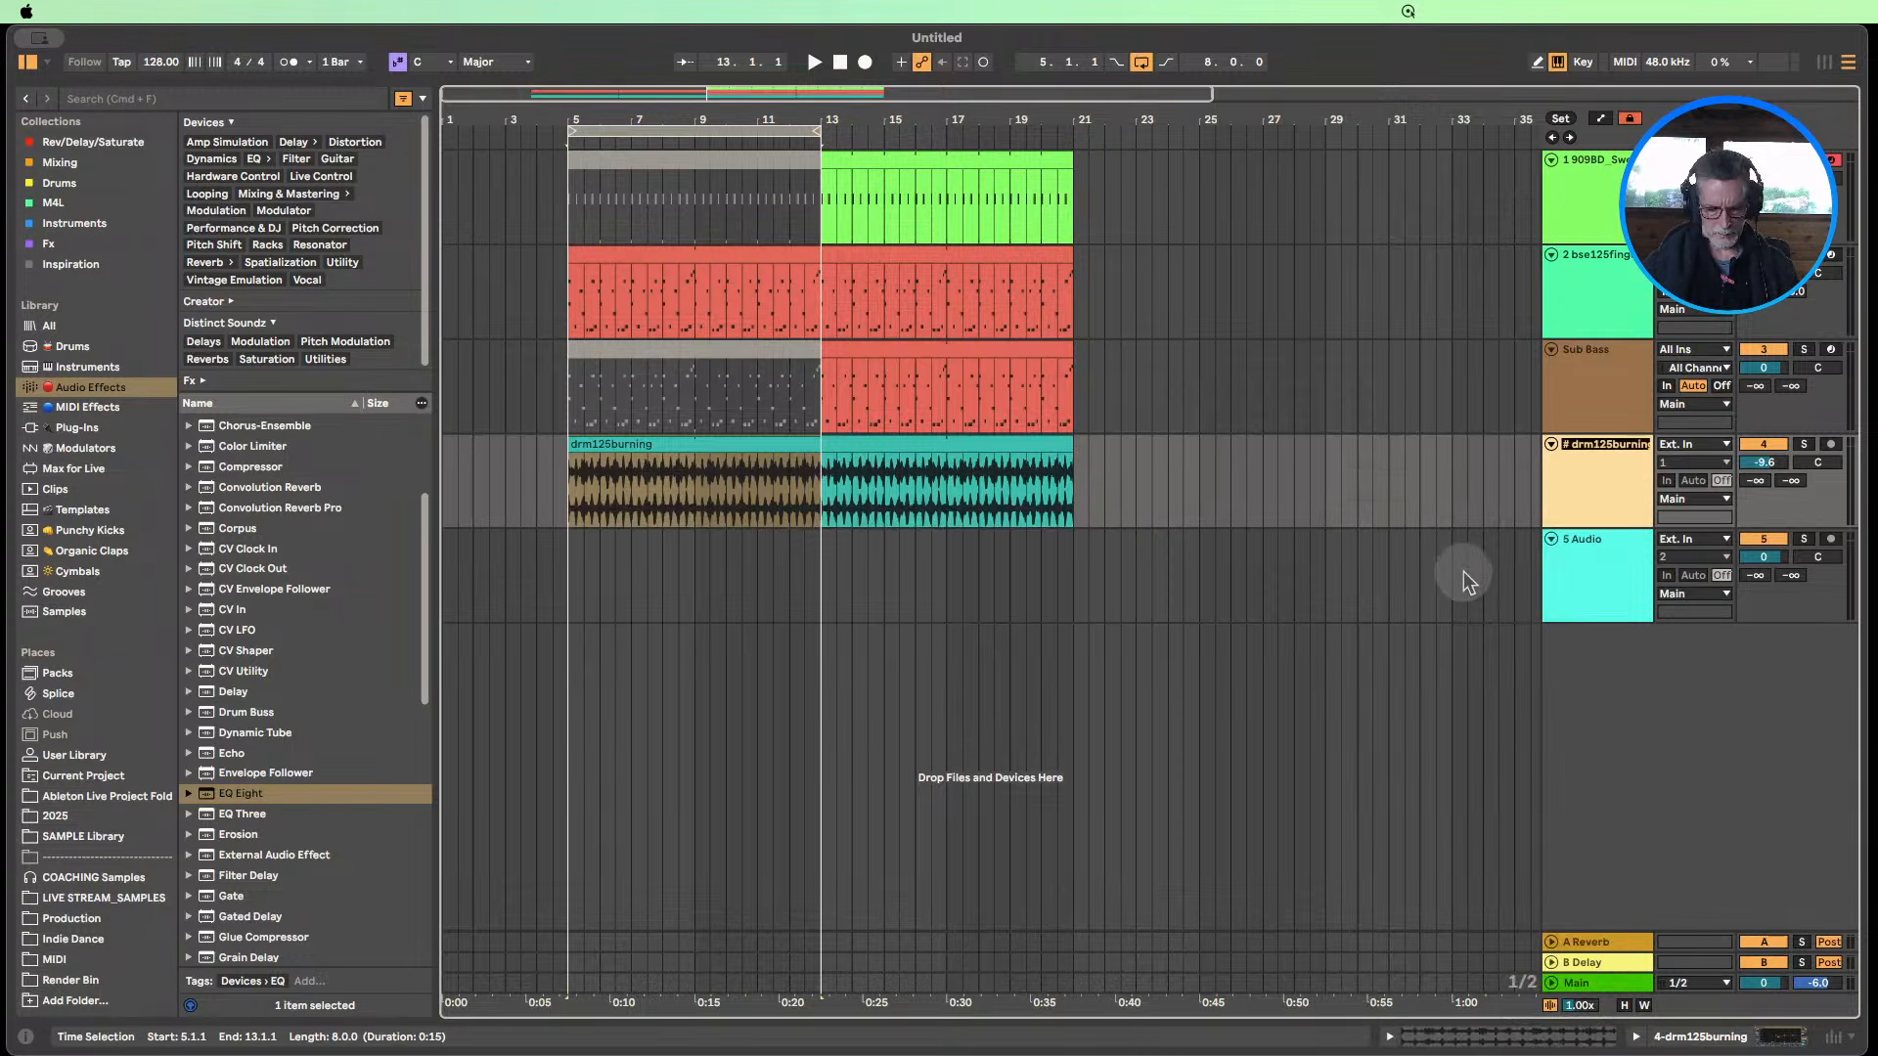
type("Groove")
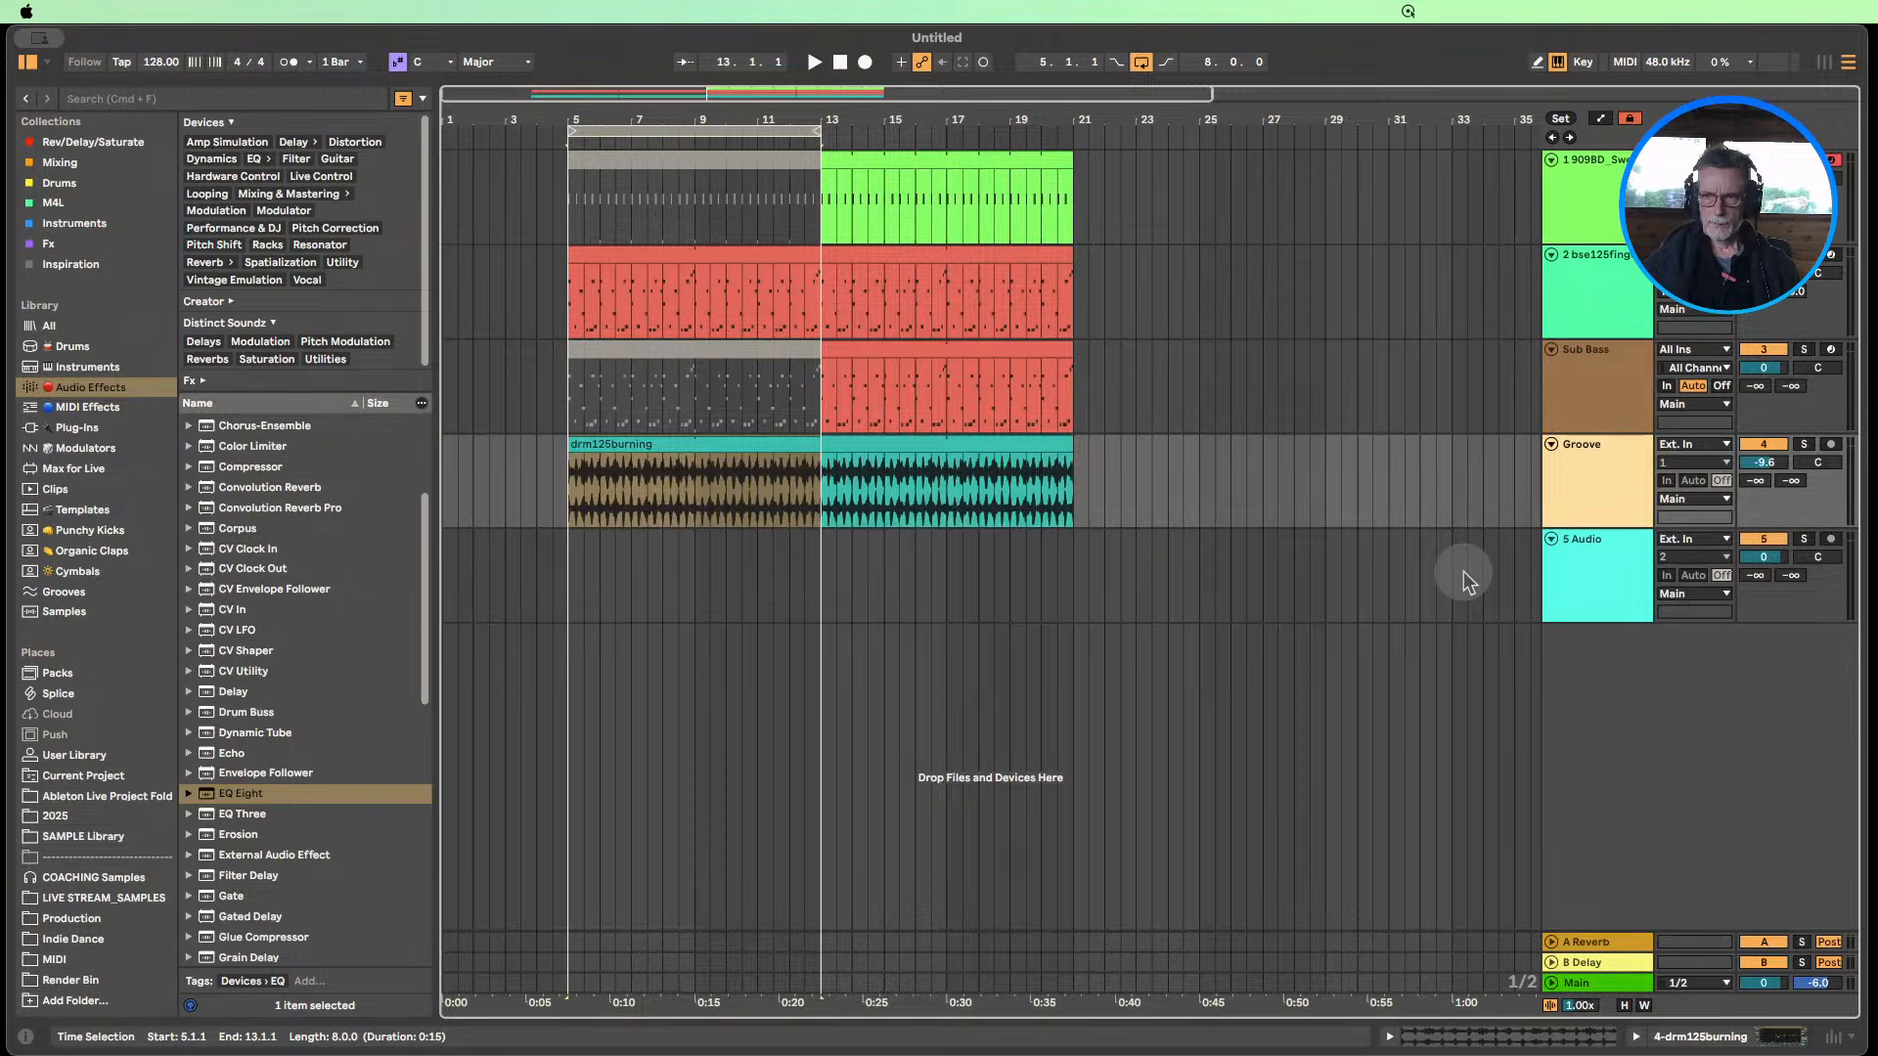
type(" Loop")
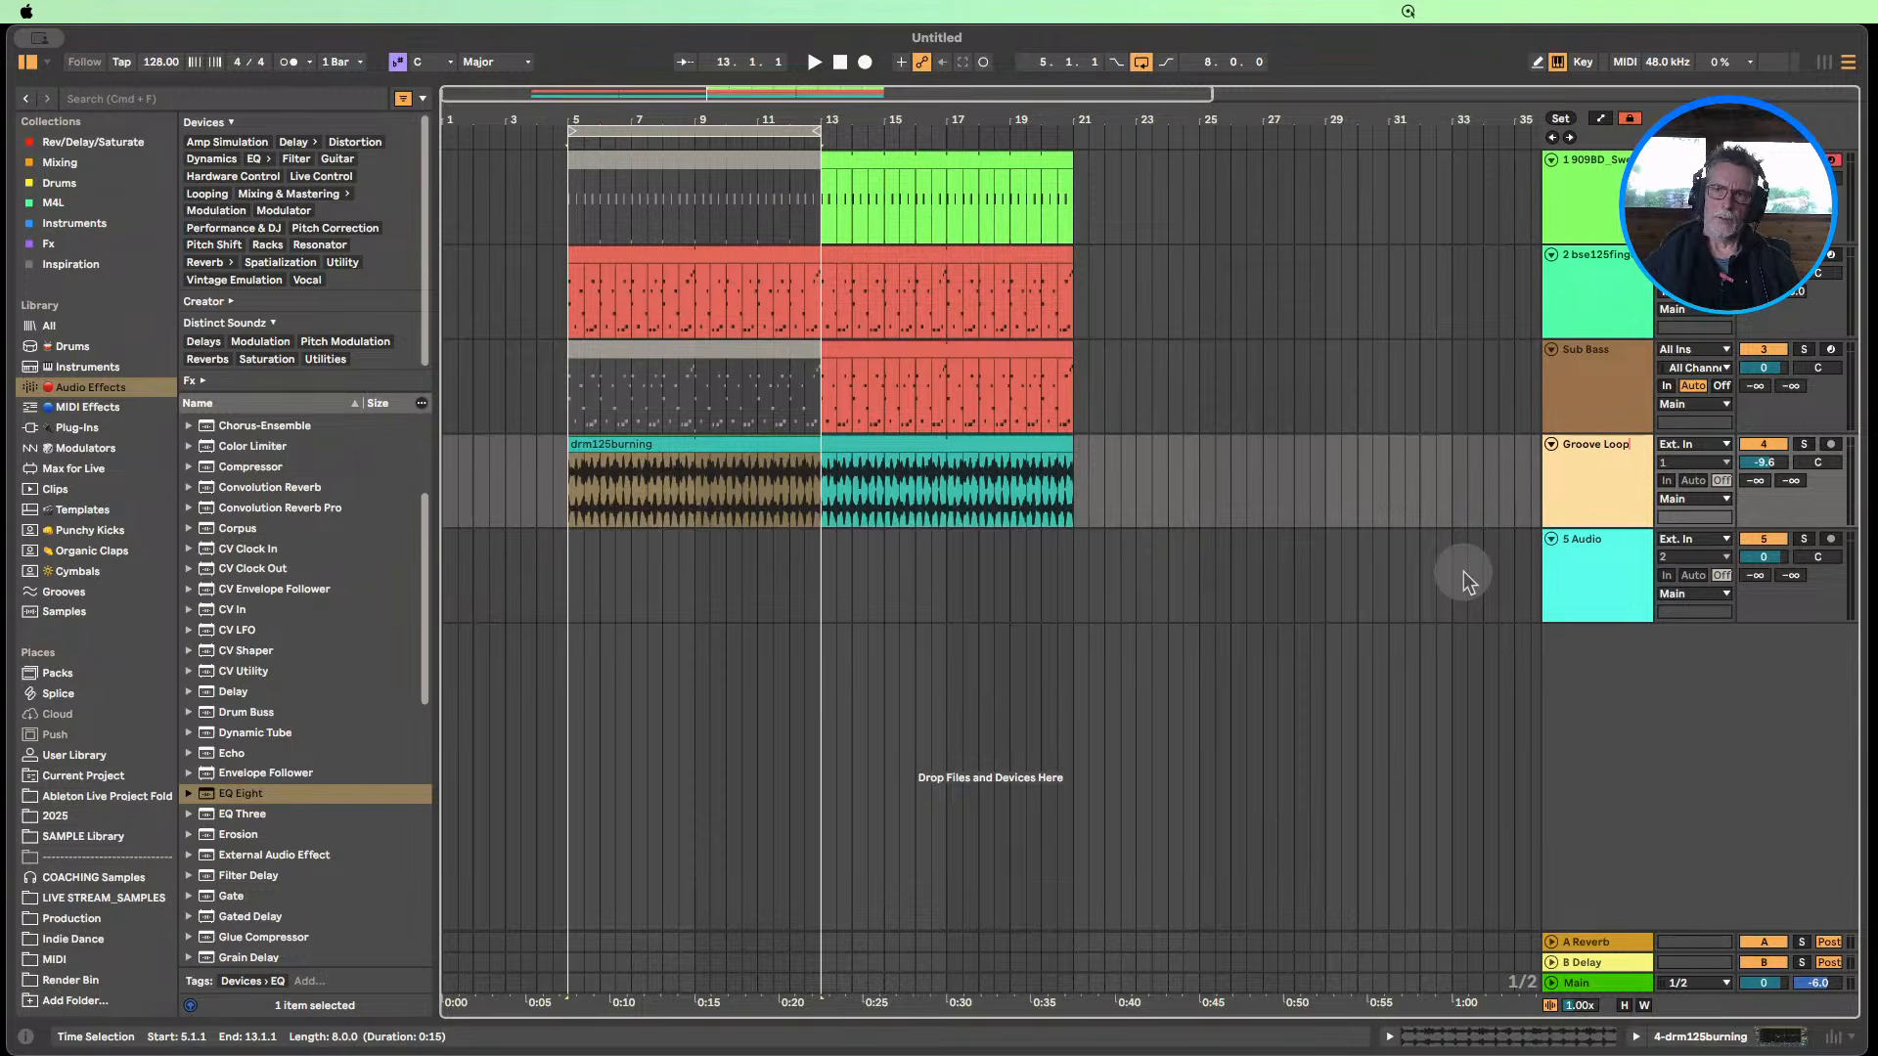
Assign the Sub Bass track's colour to the clips on that track.
left_click(1604, 326)
right_click(1614, 371)
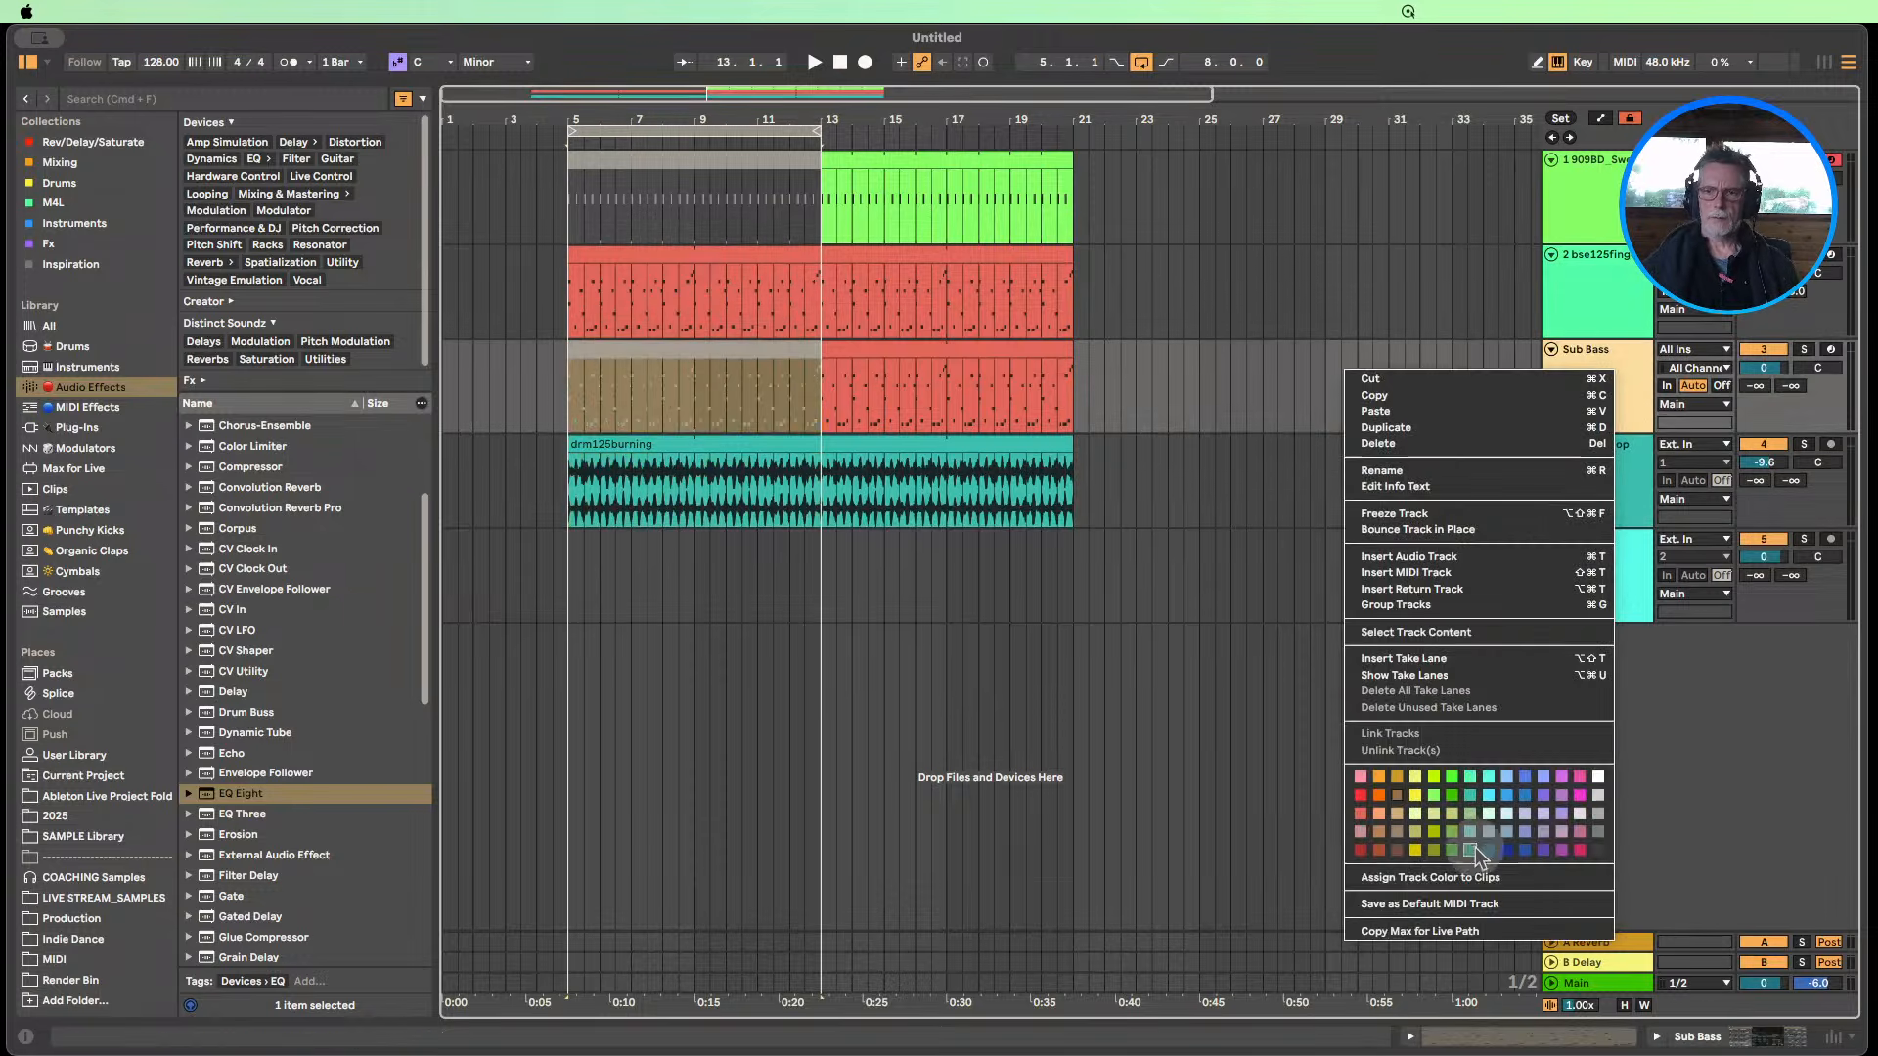
left_click(1464, 878)
Rename the finger bass track to identify it as live guitar and the kick track as "909 Kick".
right_click(1592, 283)
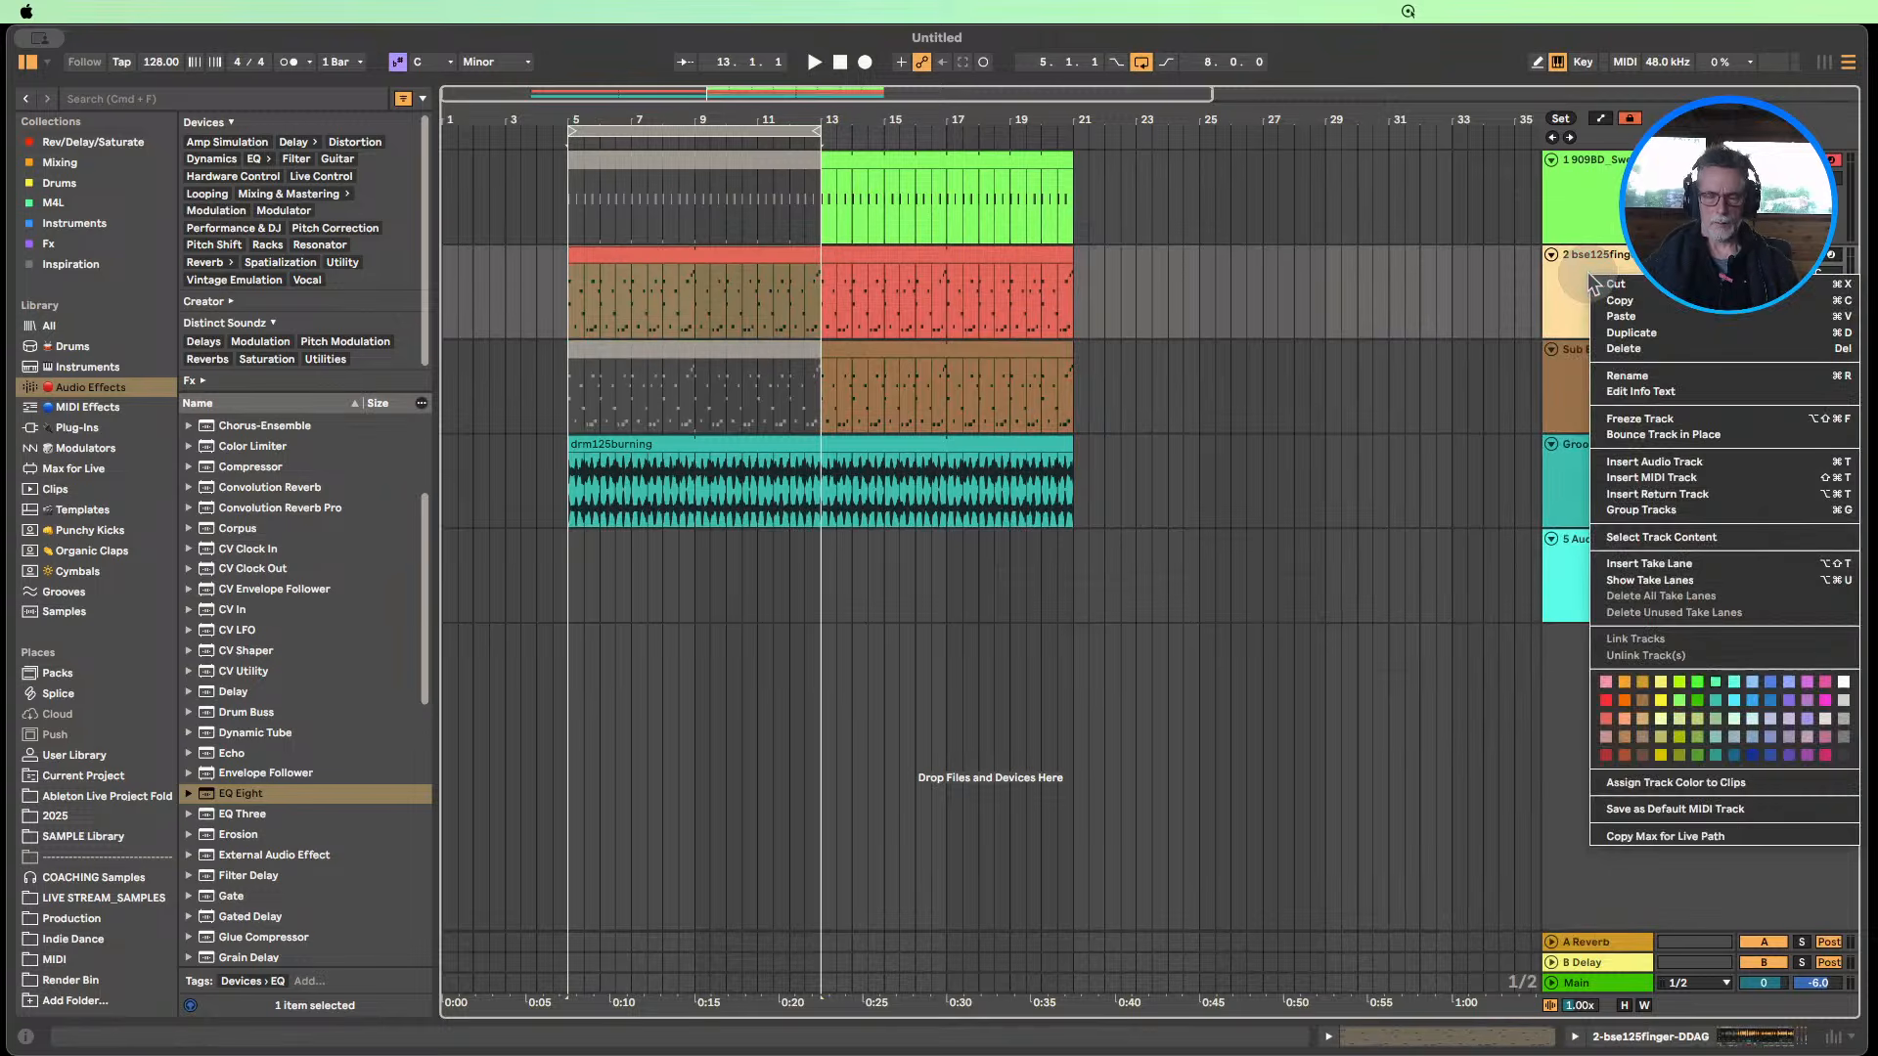
left_click(1581, 286)
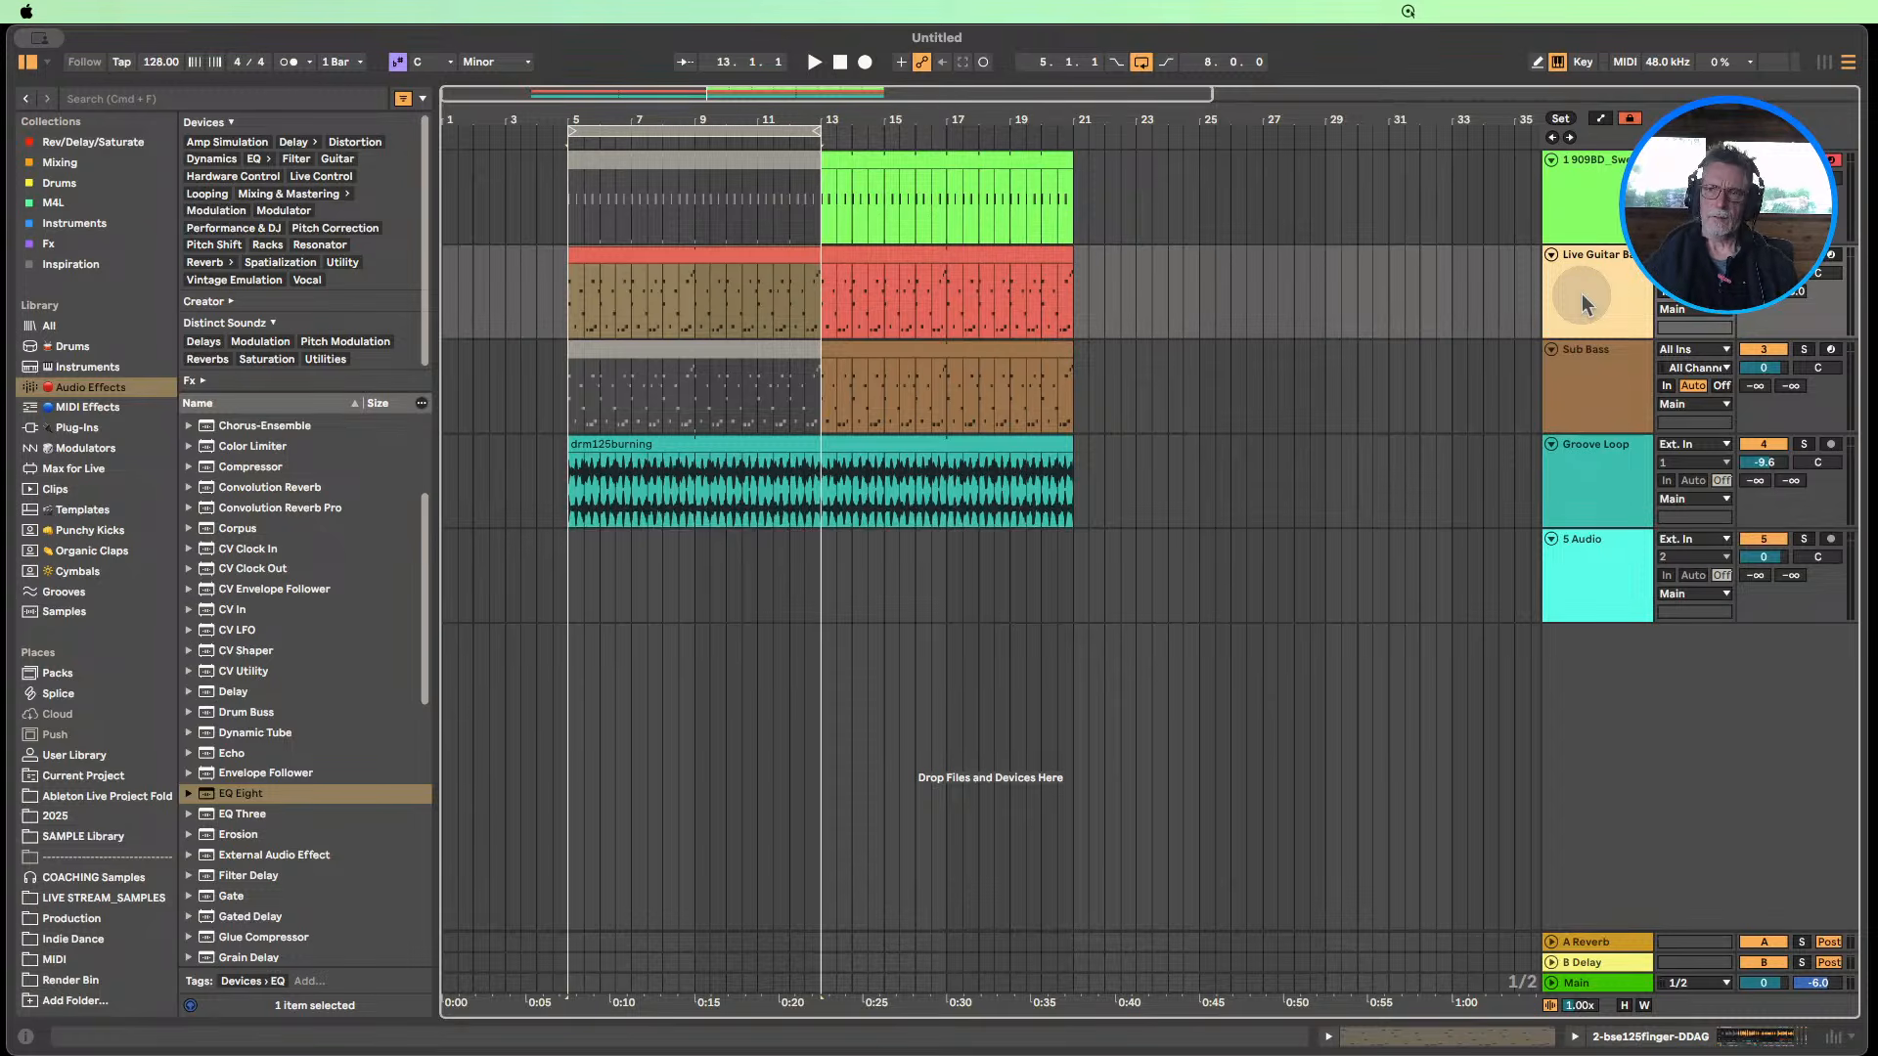
left_click(1607, 231)
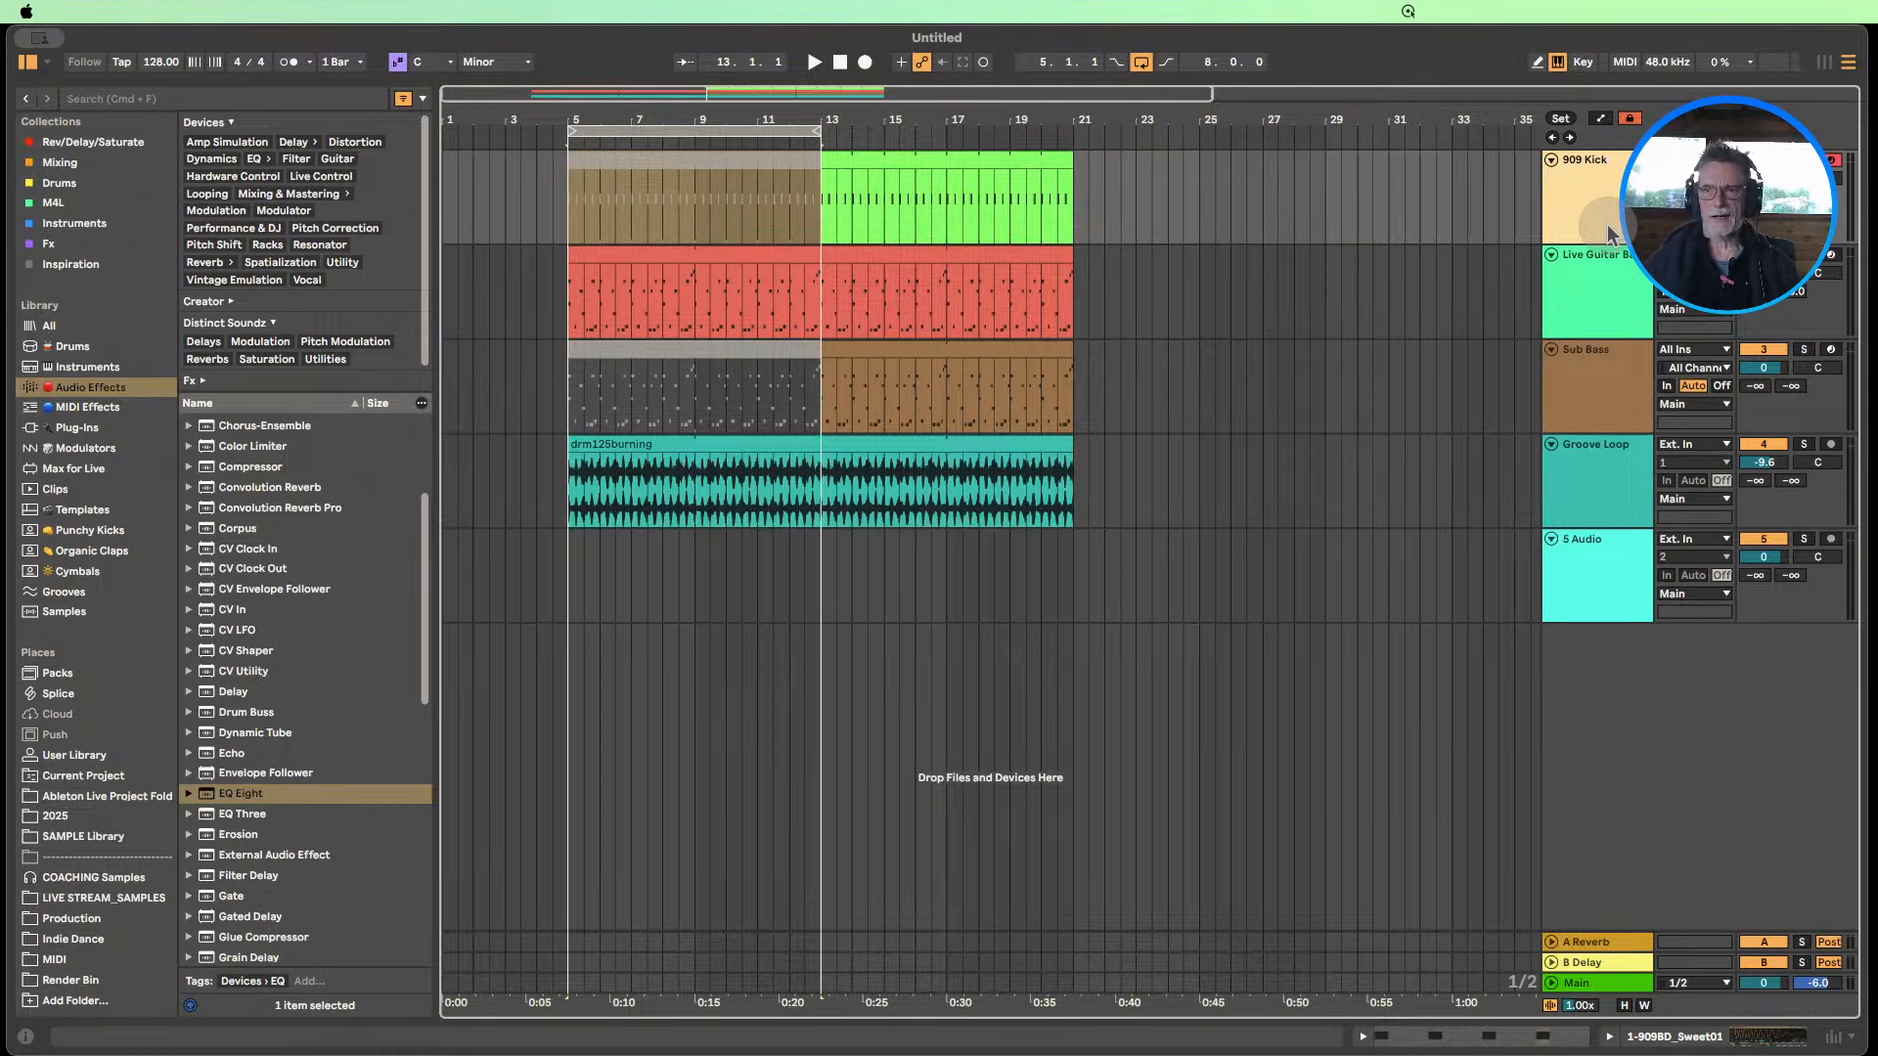
Delete the empty audio track below Groove Loop.
left_click(1604, 508)
left_click(1601, 556)
key("Delete")
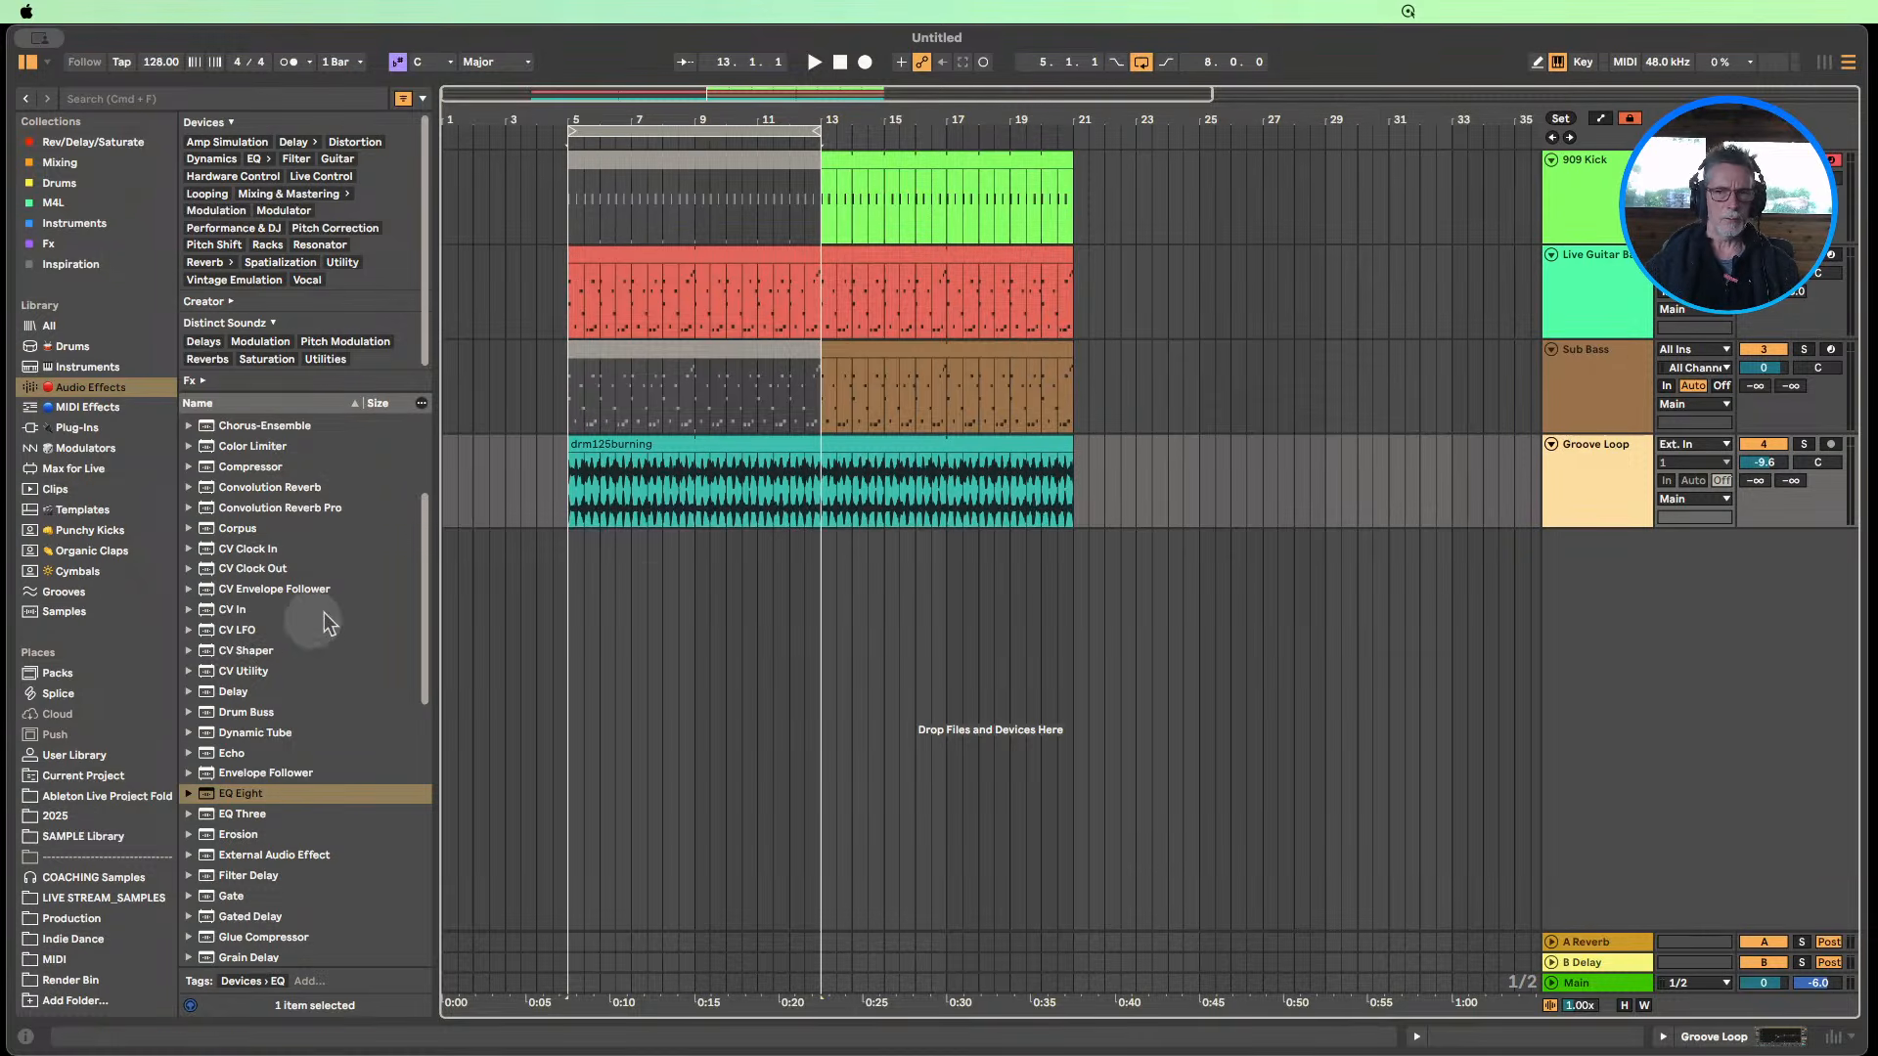
Insert a new MIDI track below the Groove Loop track.
right_click(1607, 600)
left_click(1614, 574)
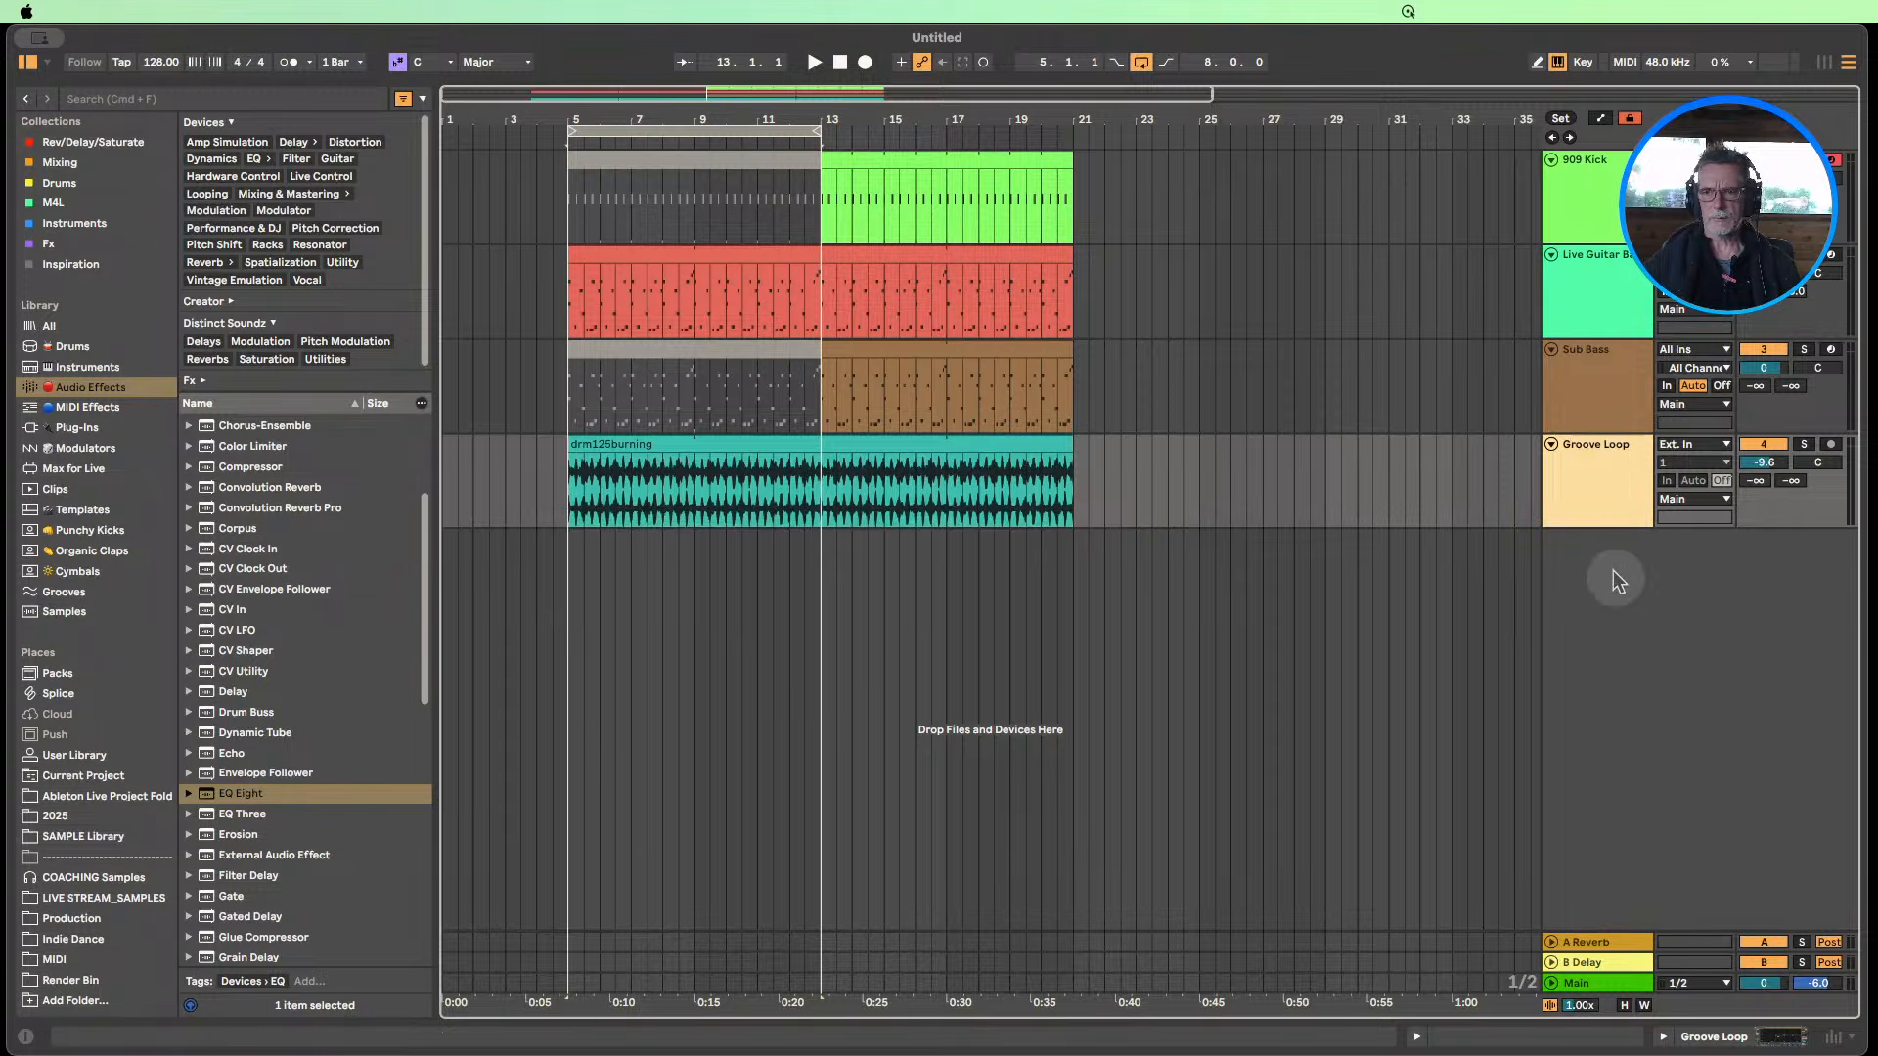
right_click(1648, 565)
left_click(1684, 589)
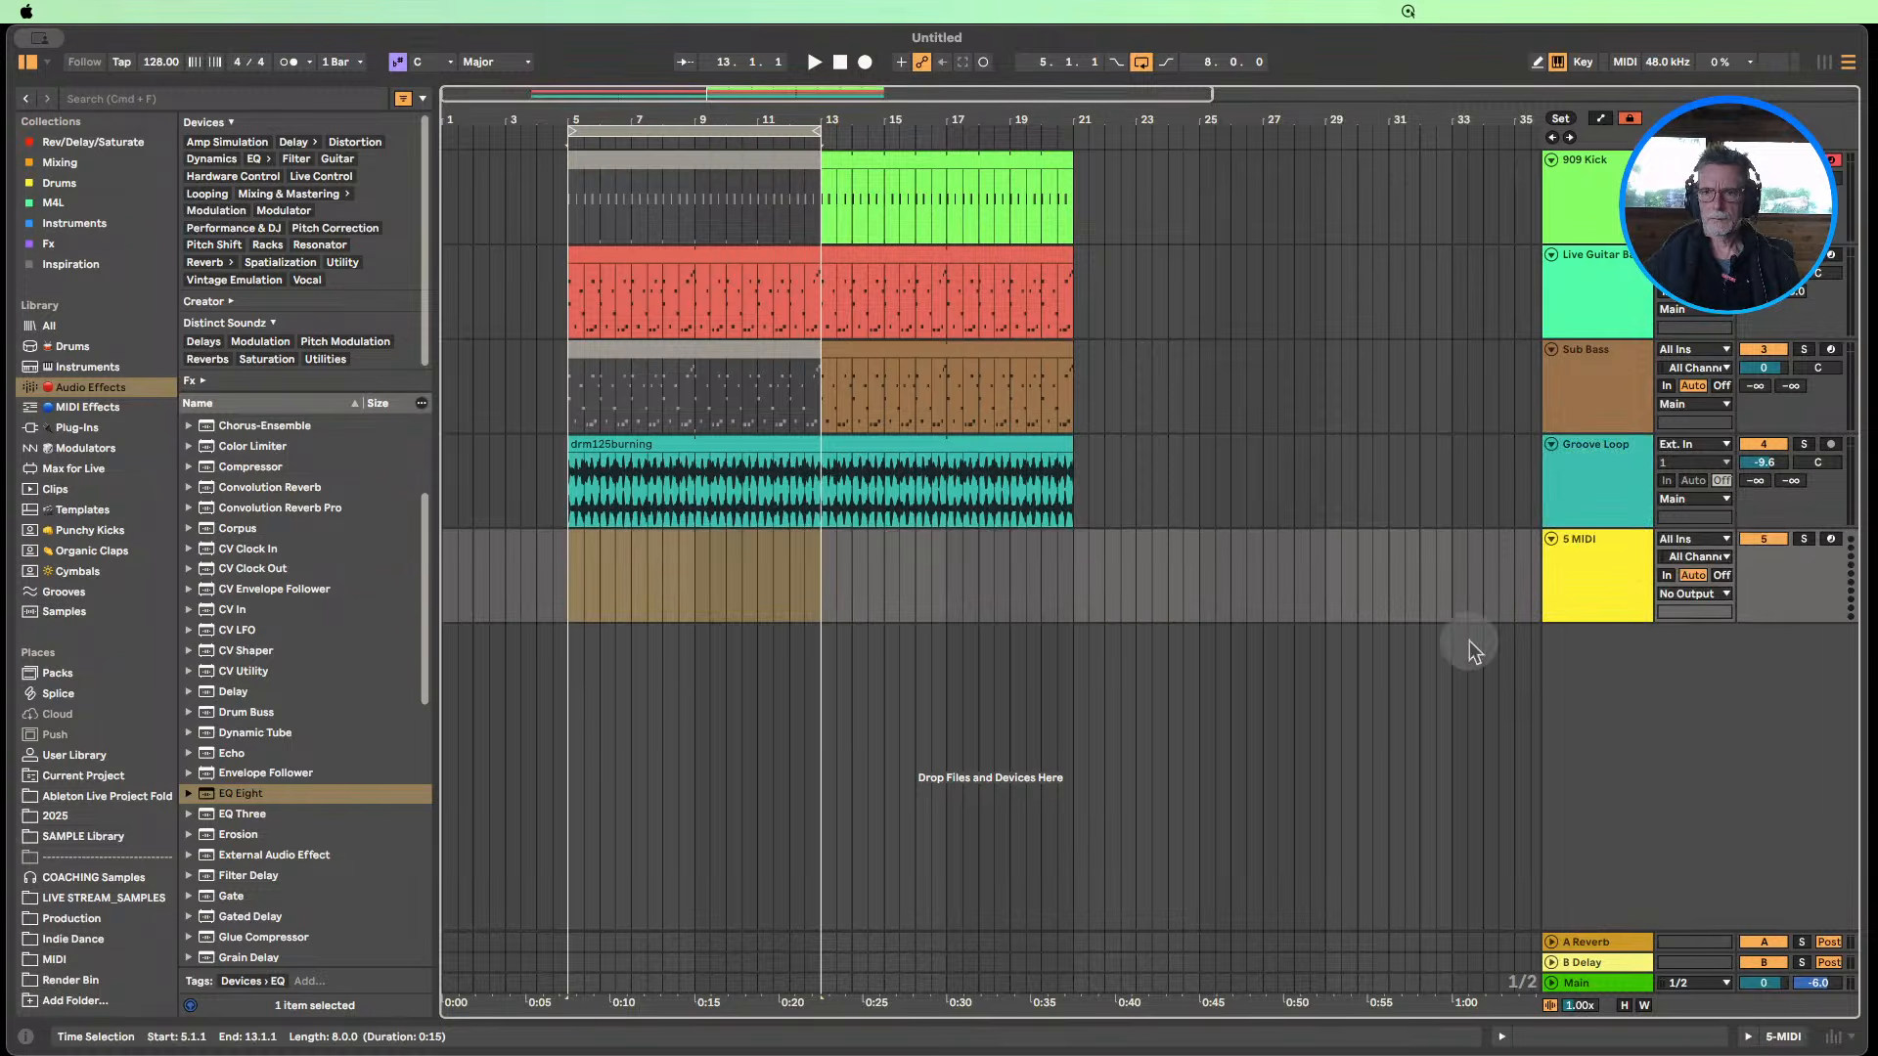
Create an empty 8-bar MIDI clip from bar 5 to bar 13 on the new MIDI track and hide its clip editor.
left_click(571, 584)
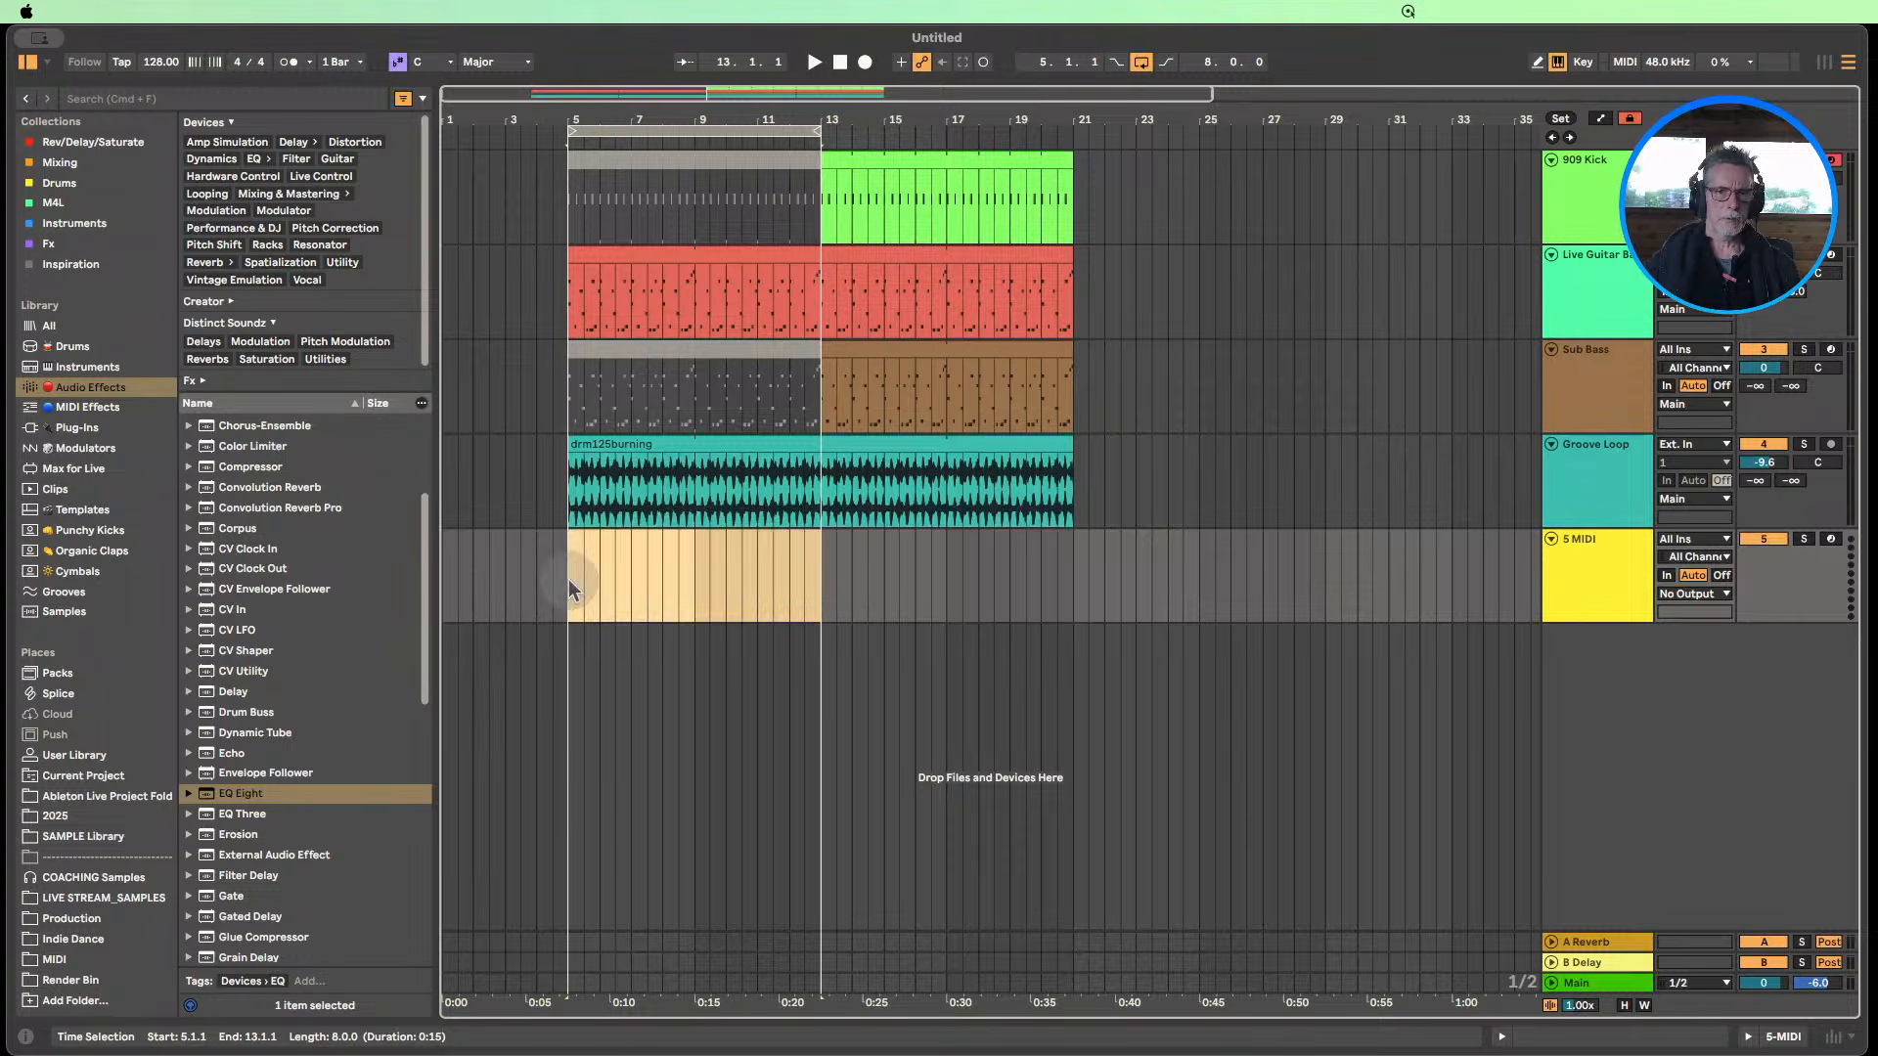
left_click_drag(560, 579, 828, 563)
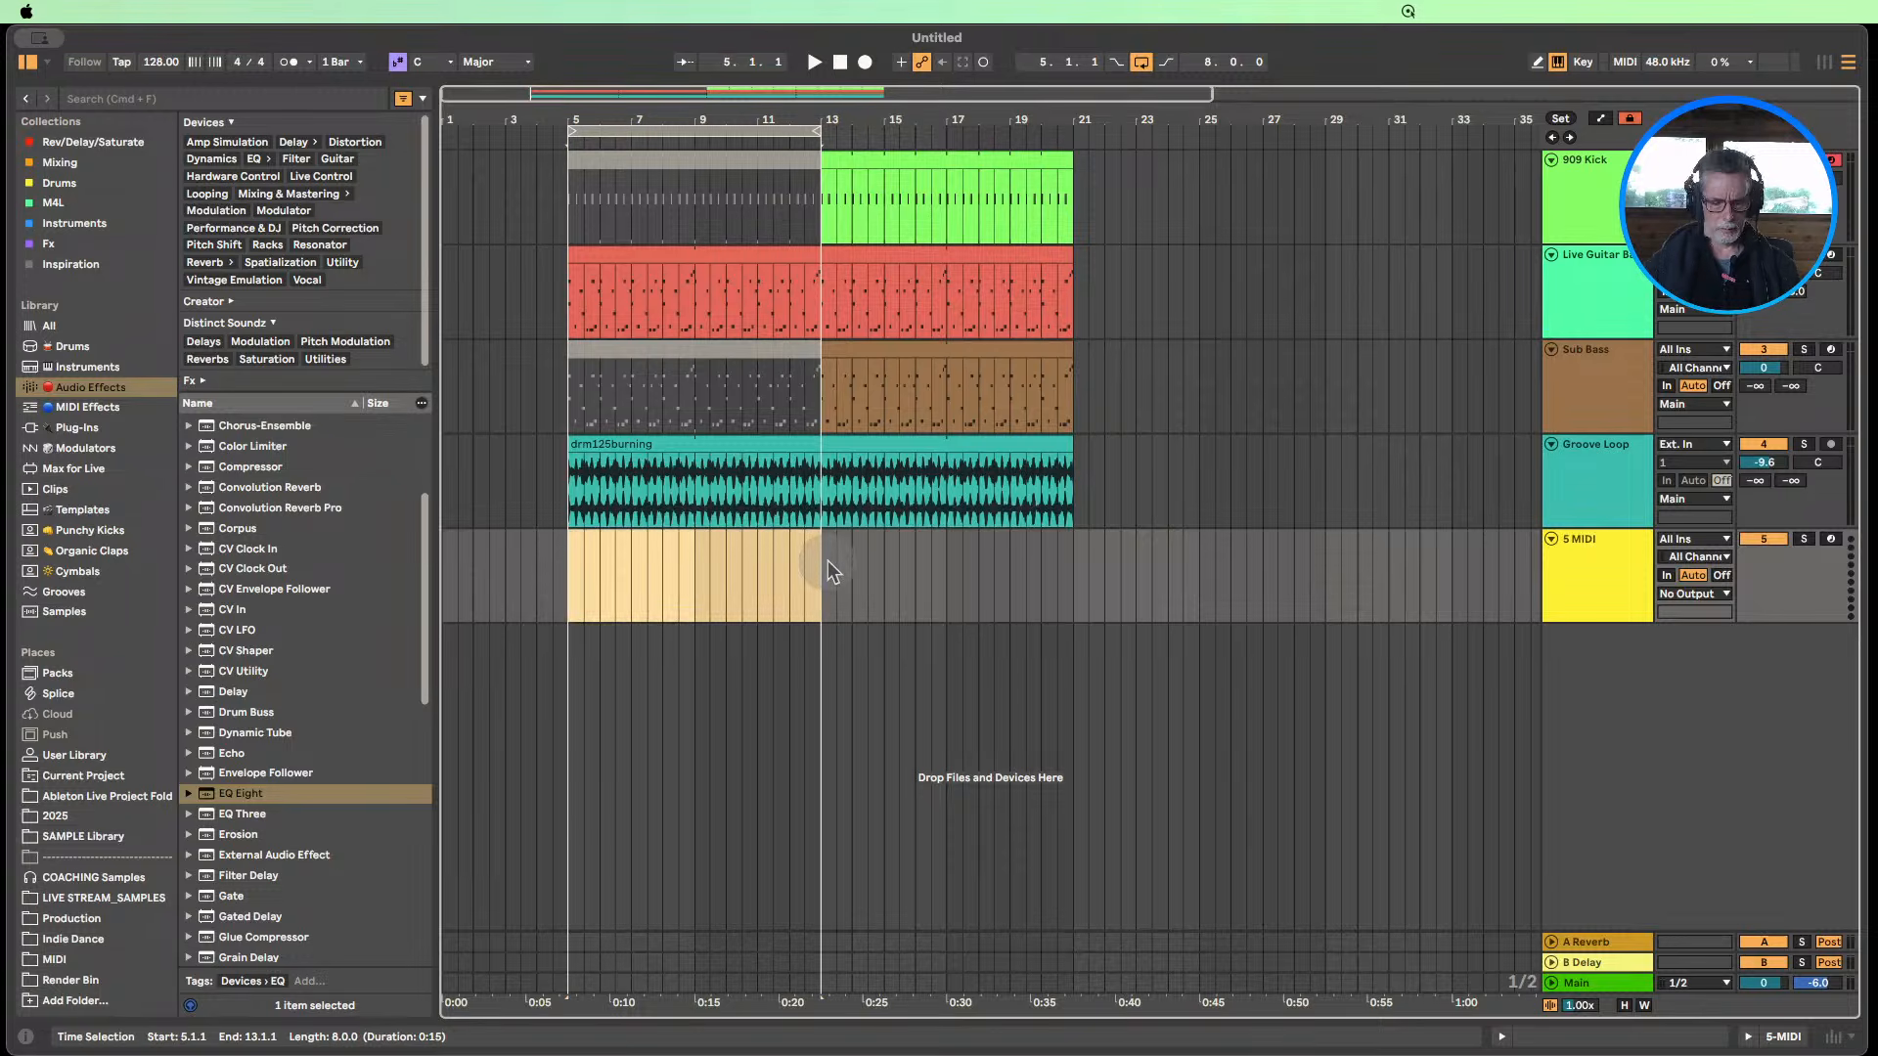
key("super+shift+m")
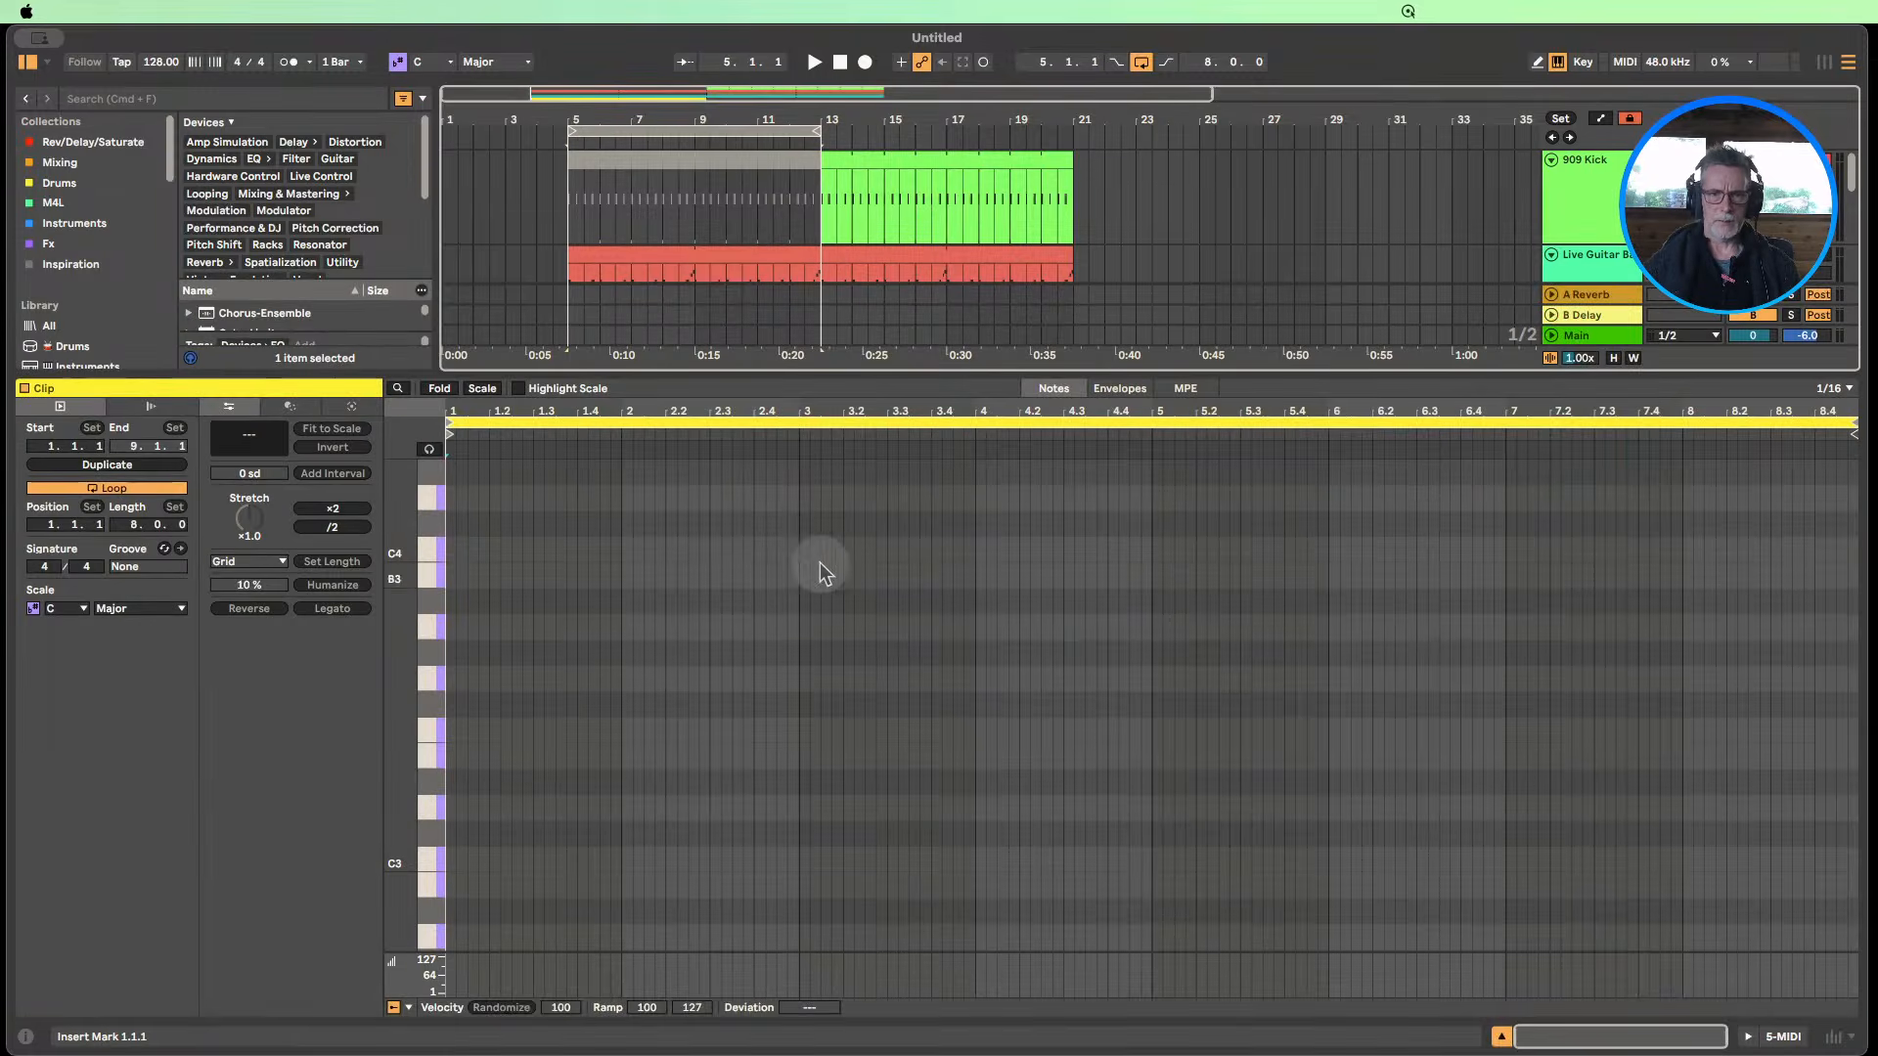
left_click(1502, 1035)
Add the Expressive Chords MIDI effect to the new MIDI track and load its Alt R&B preset.
left_click(88, 407)
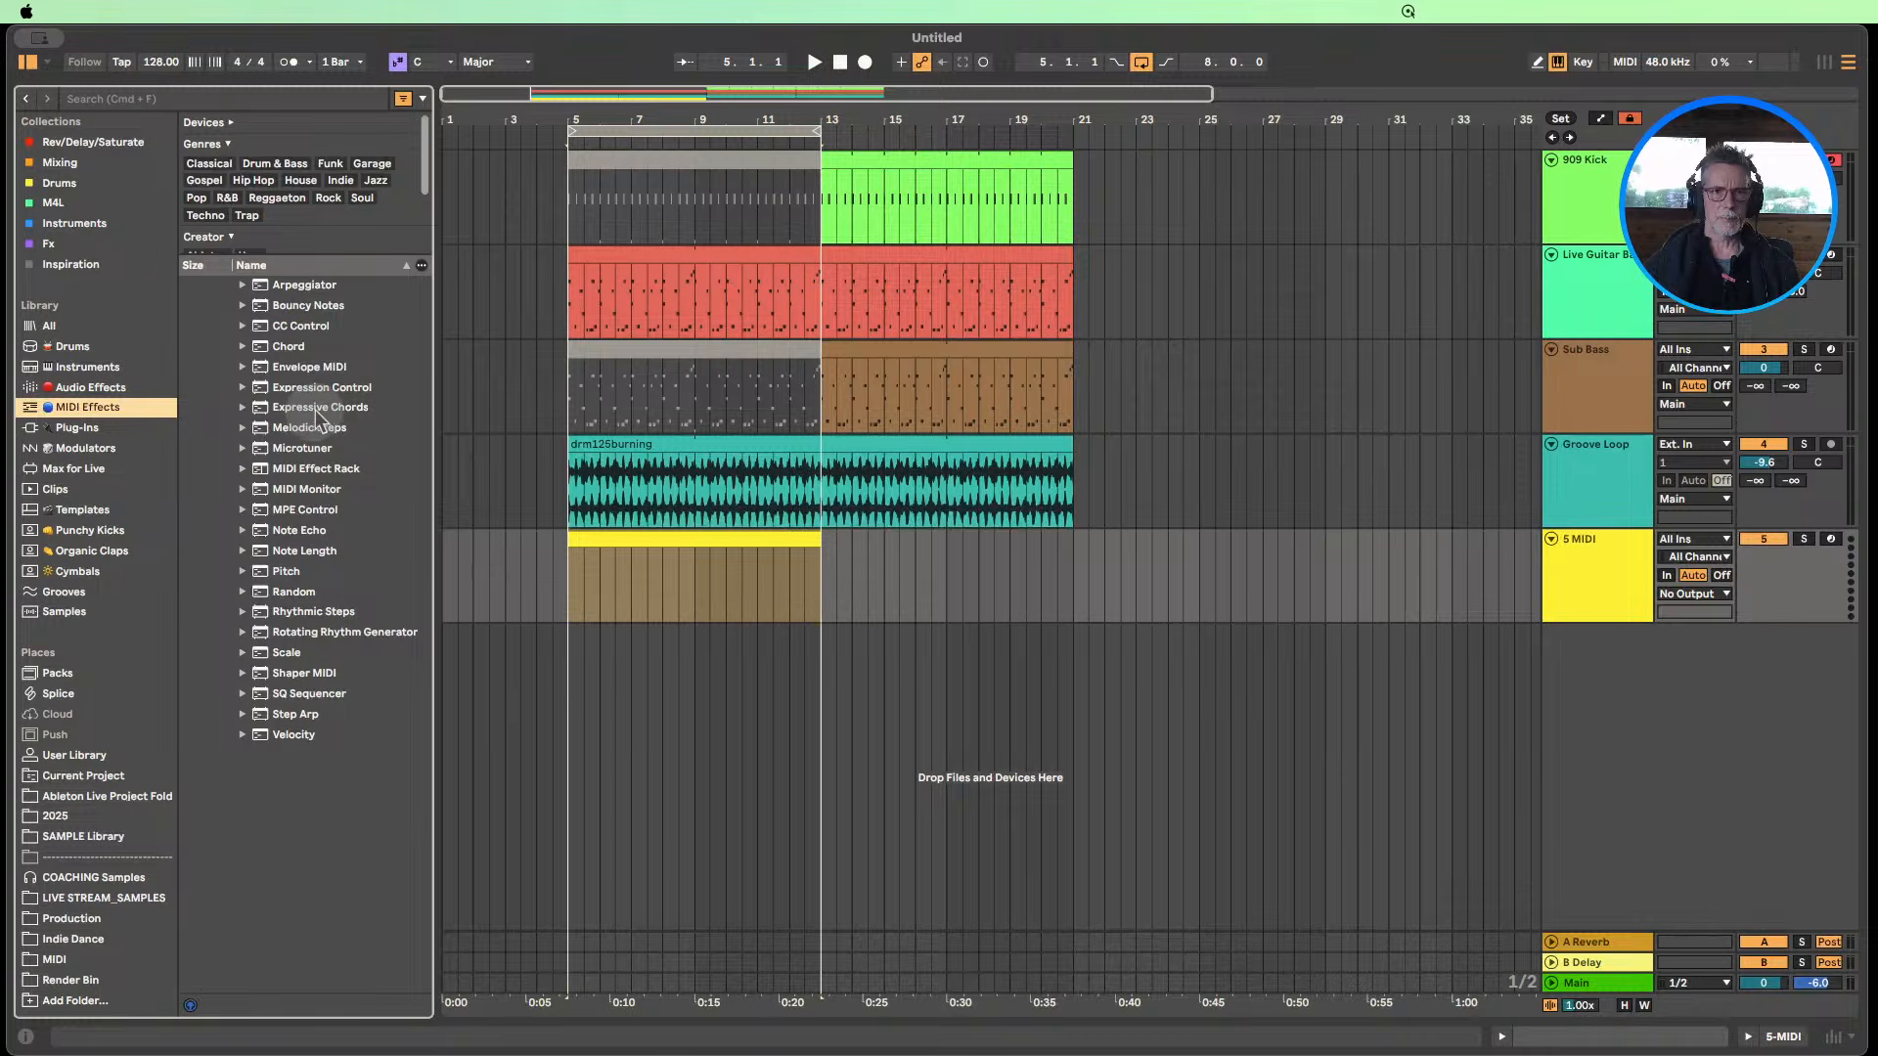
left_click_drag(314, 409, 1586, 550)
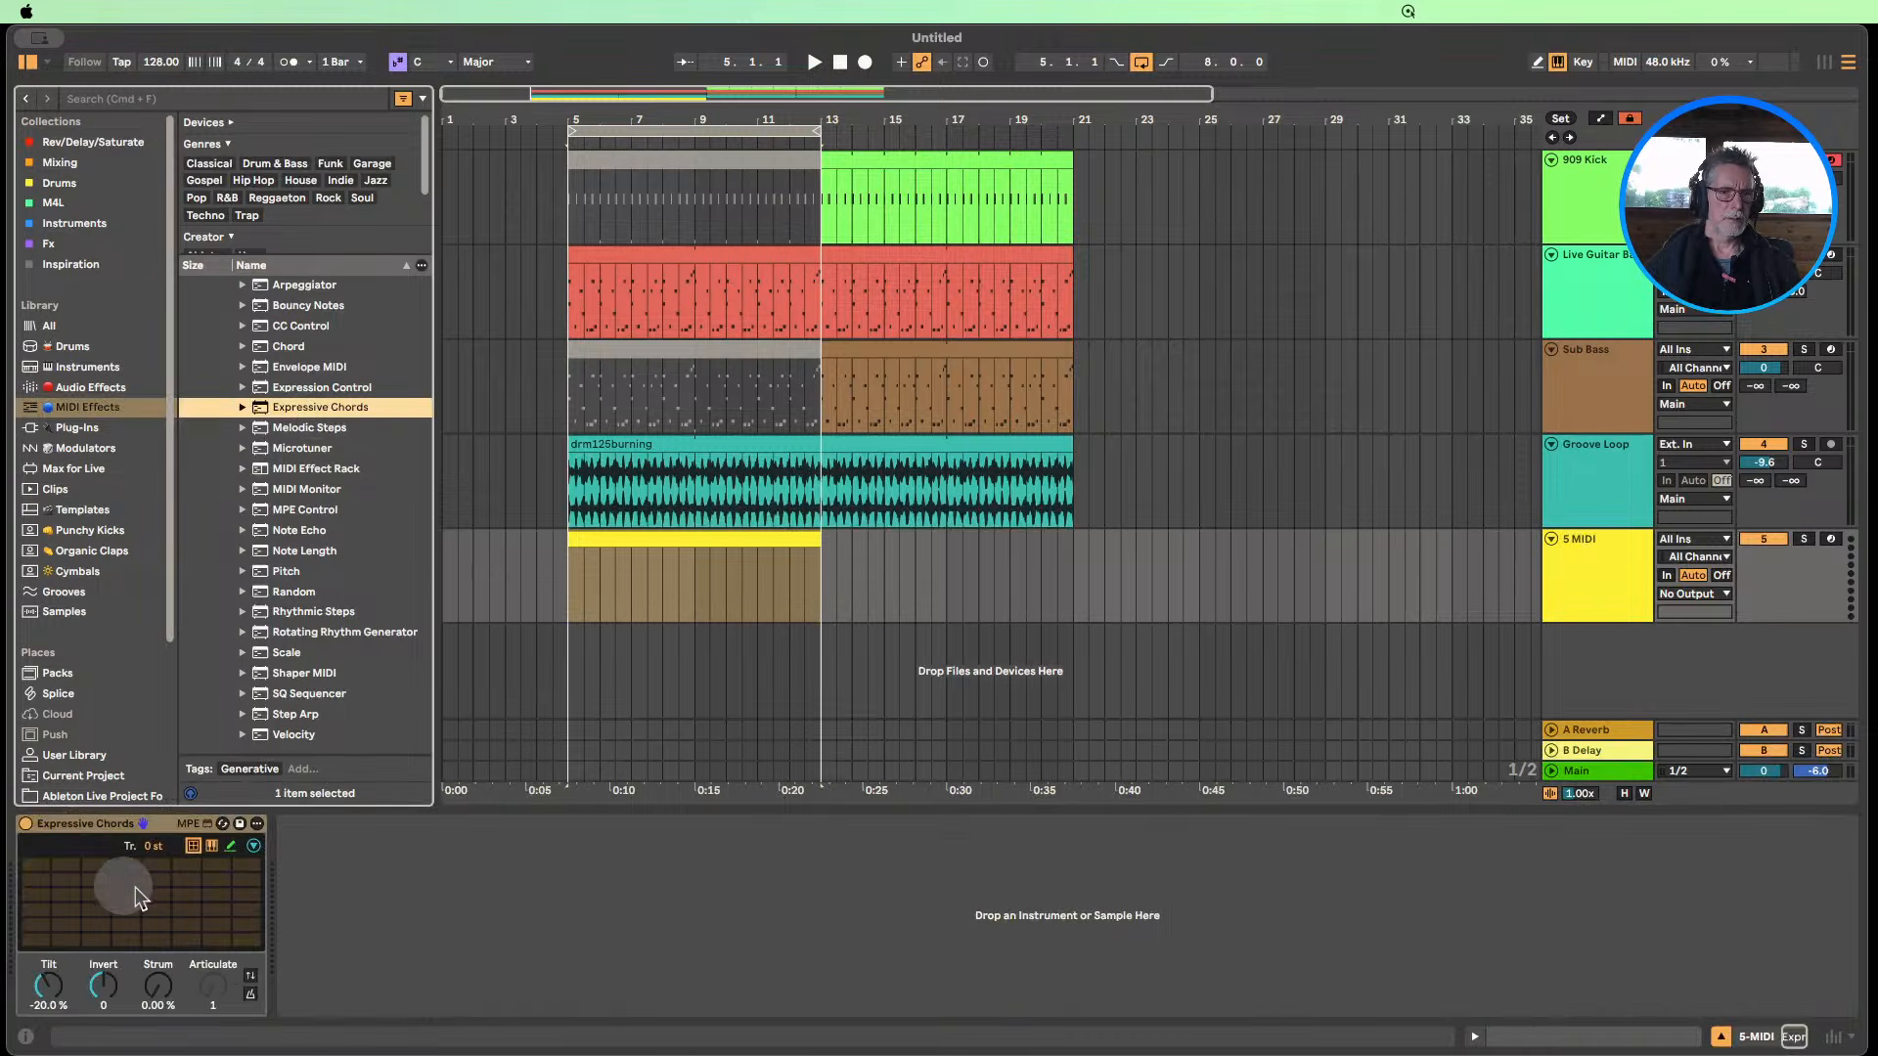
left_click(223, 824)
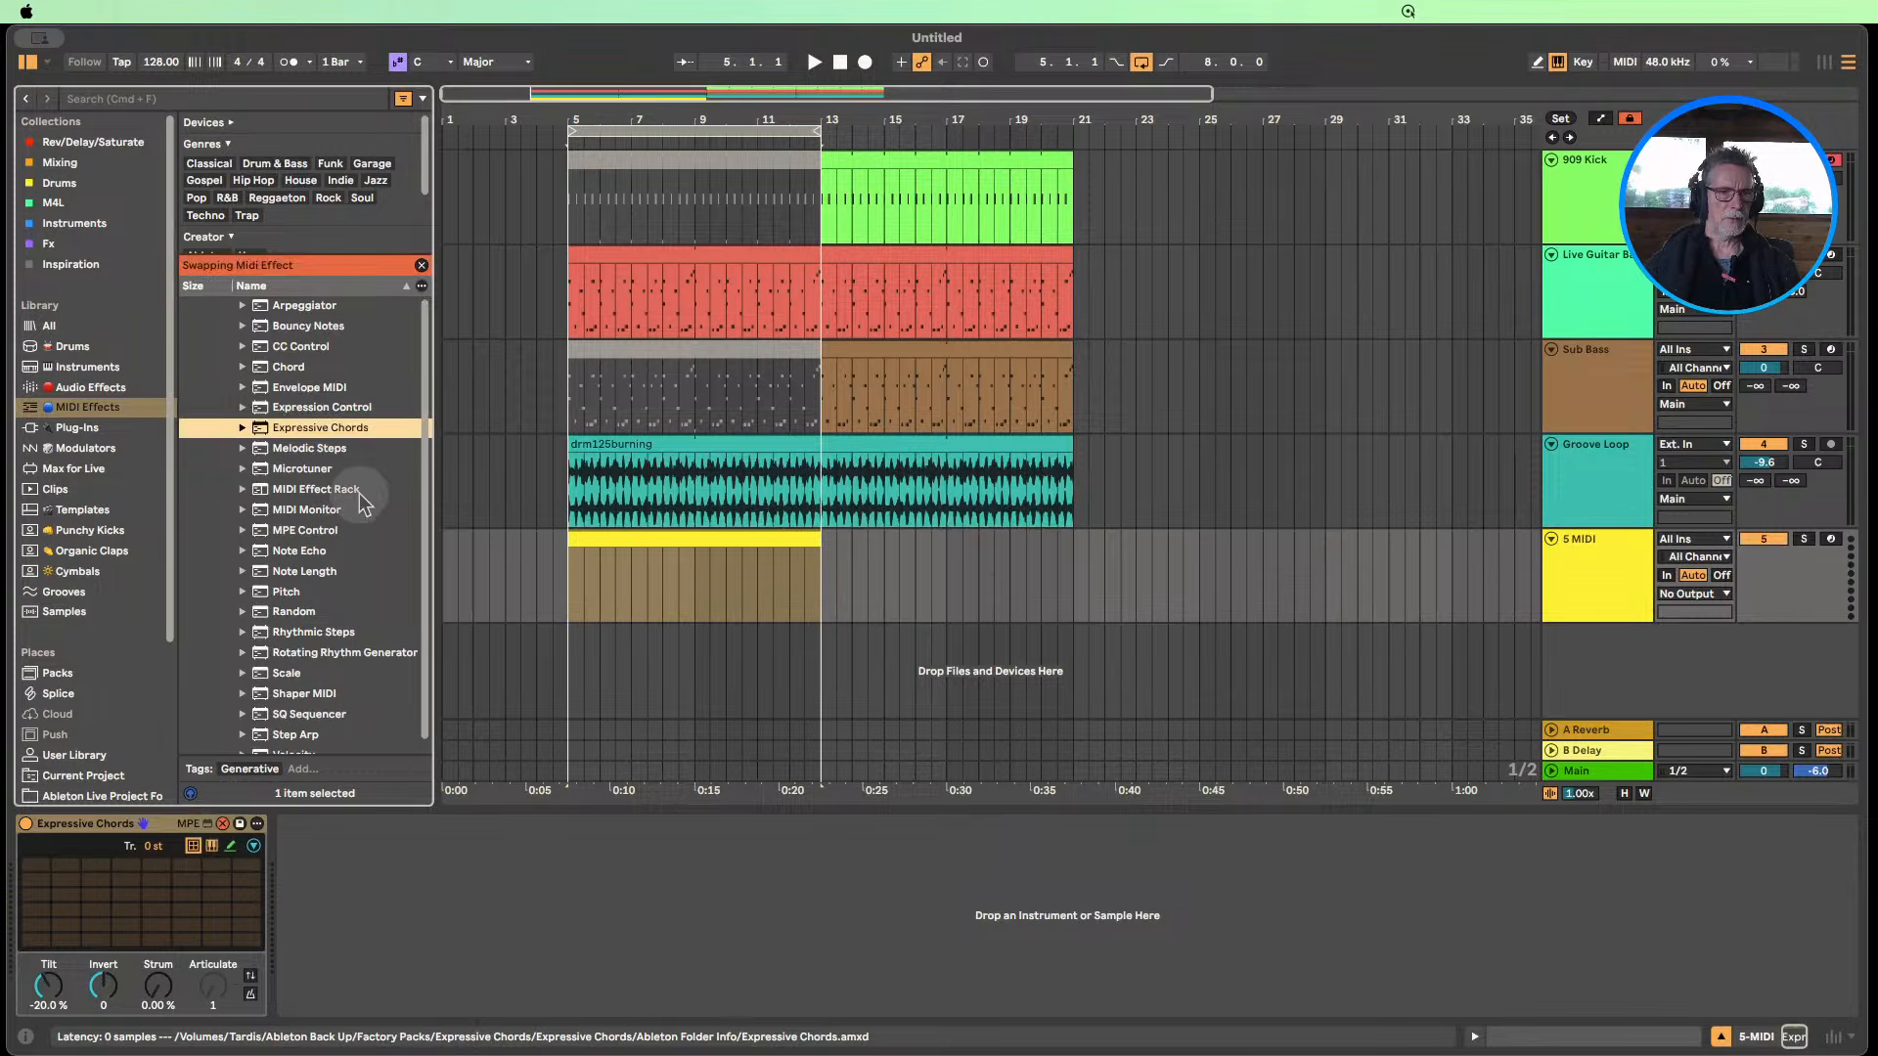
left_click(242, 428)
left_click_drag(433, 459, 489, 465)
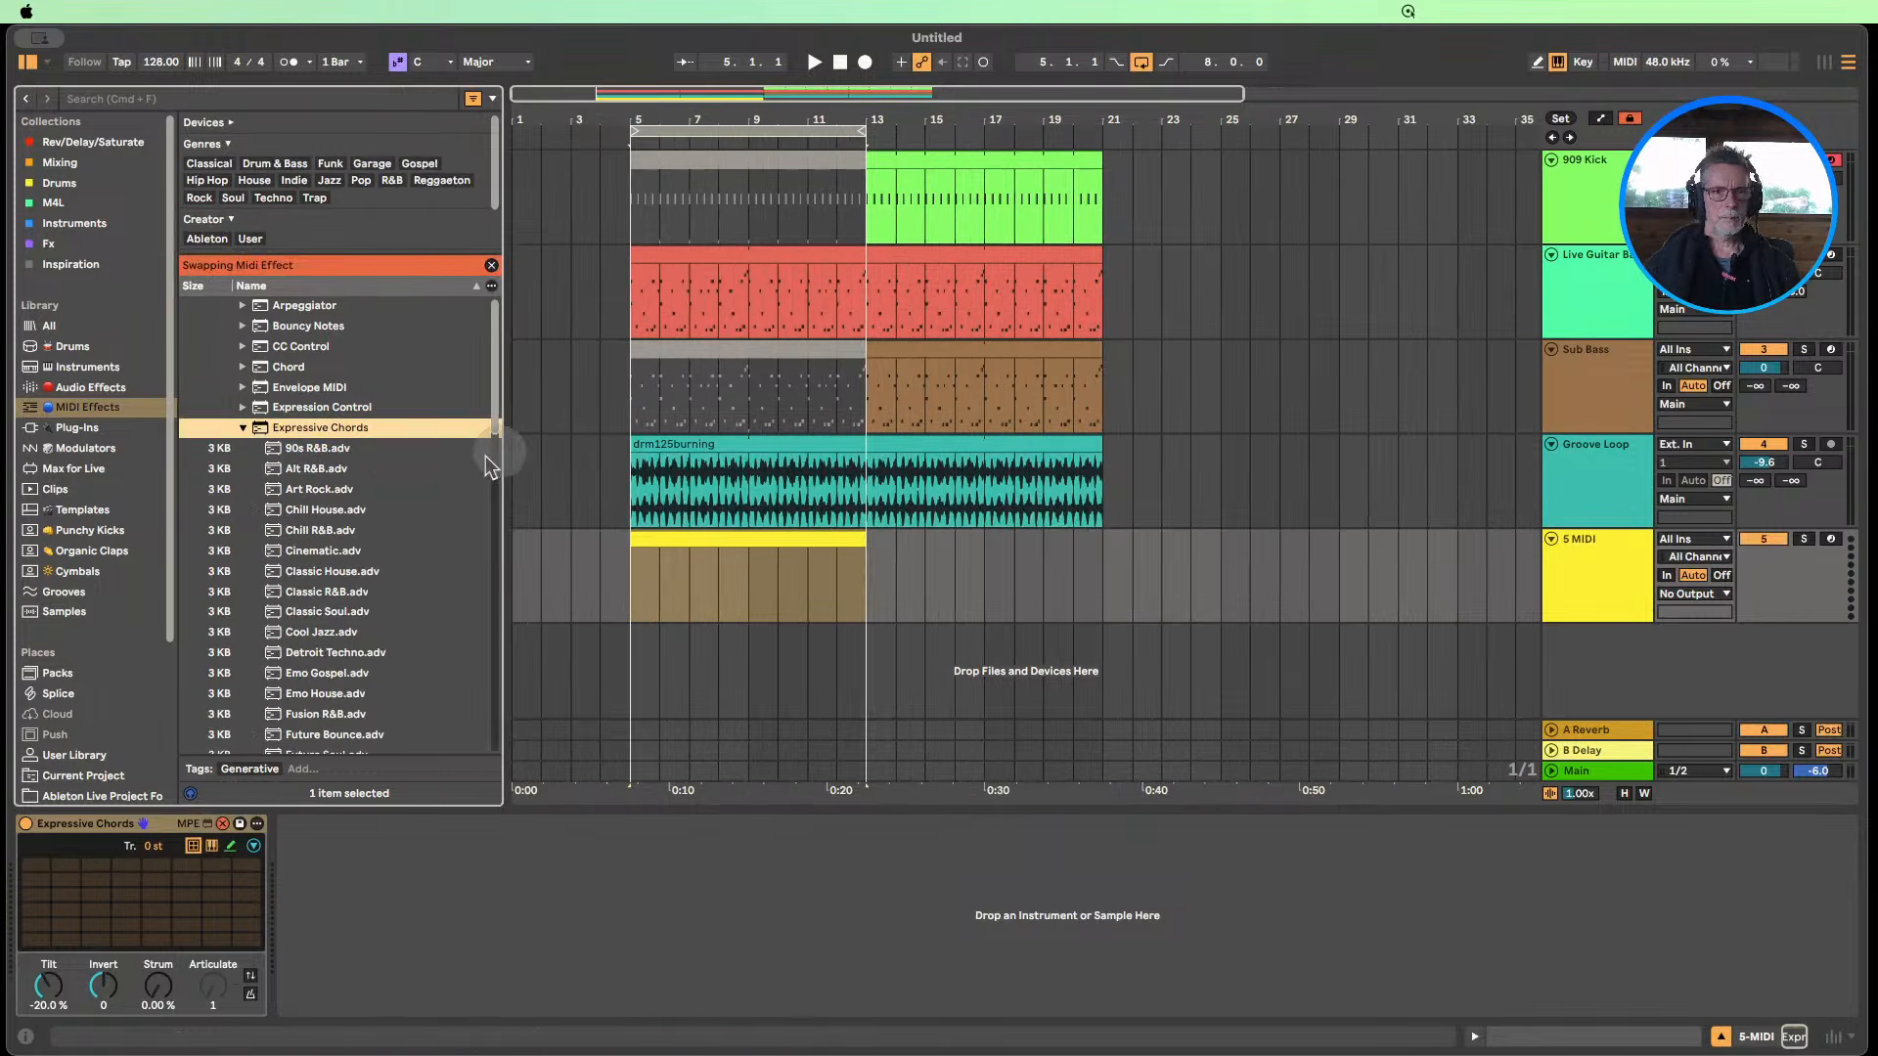
scroll(400, 500, "down", 2)
left_click(315, 420)
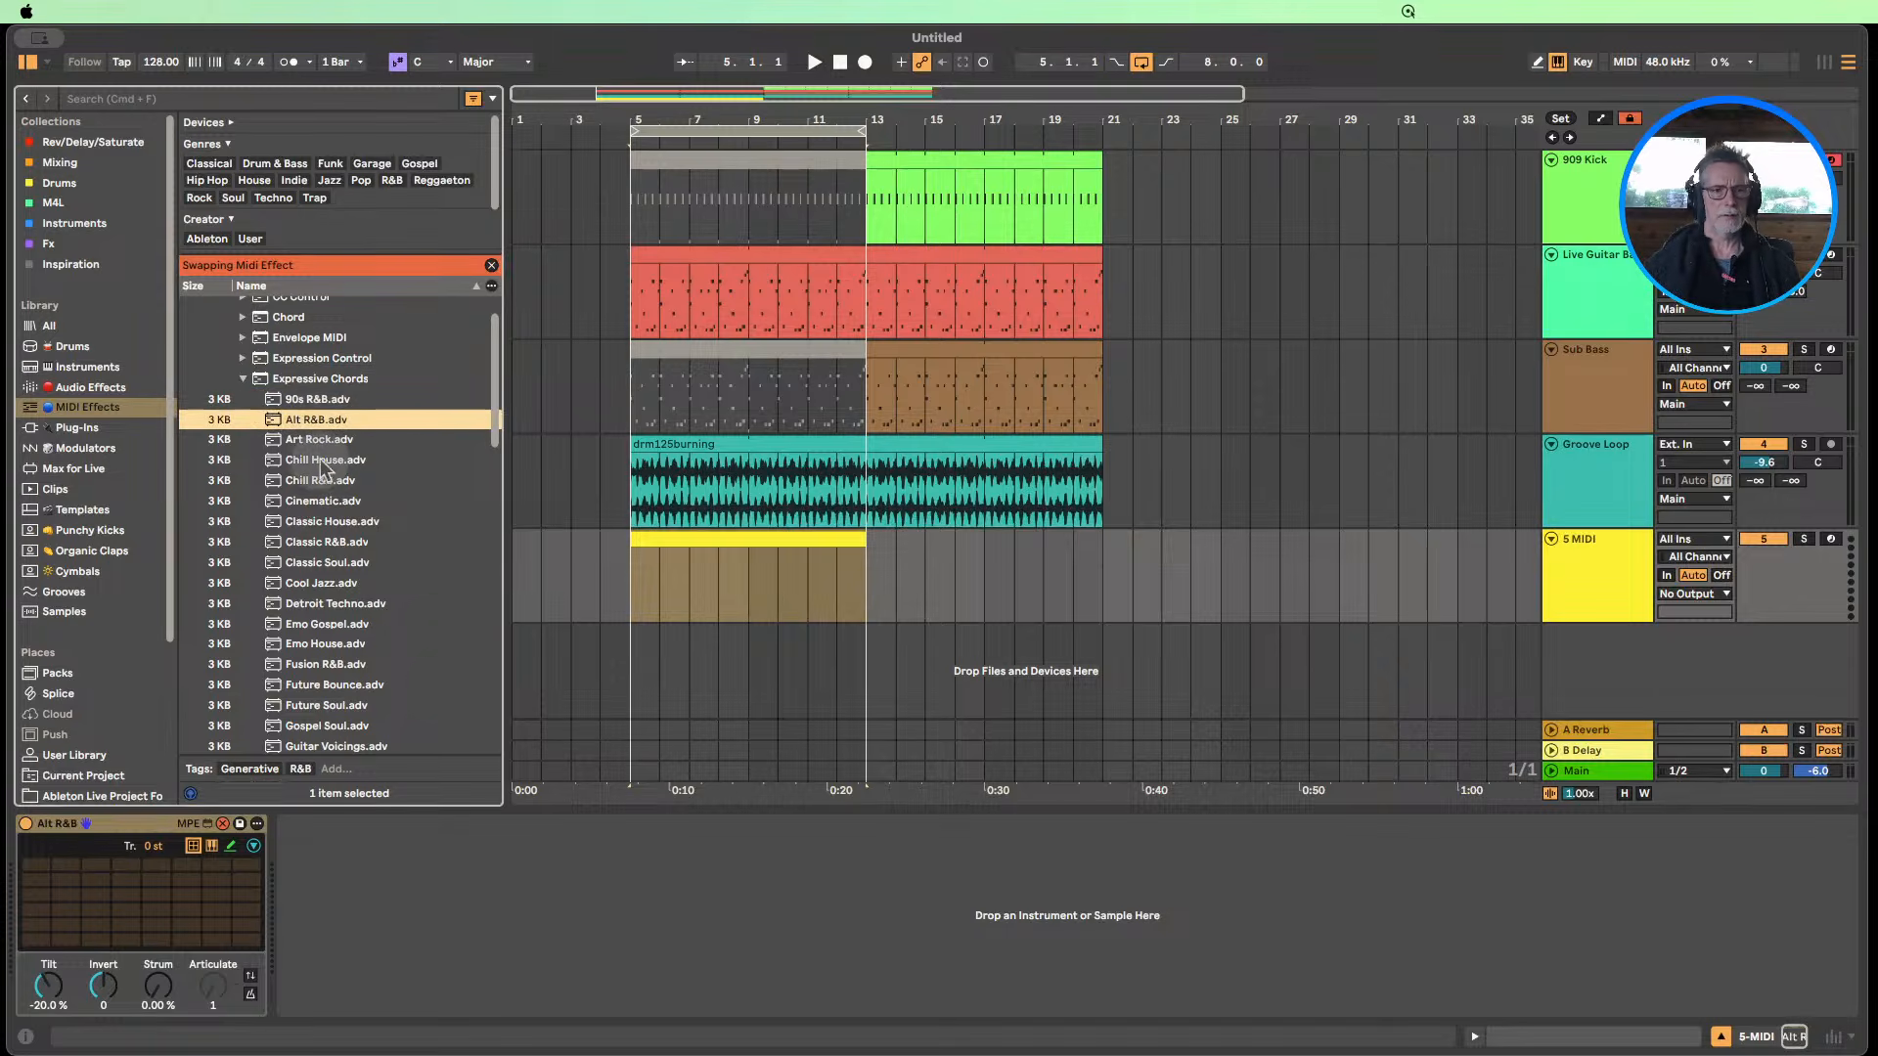
Change the scale to C Minor.
double_click(720, 539)
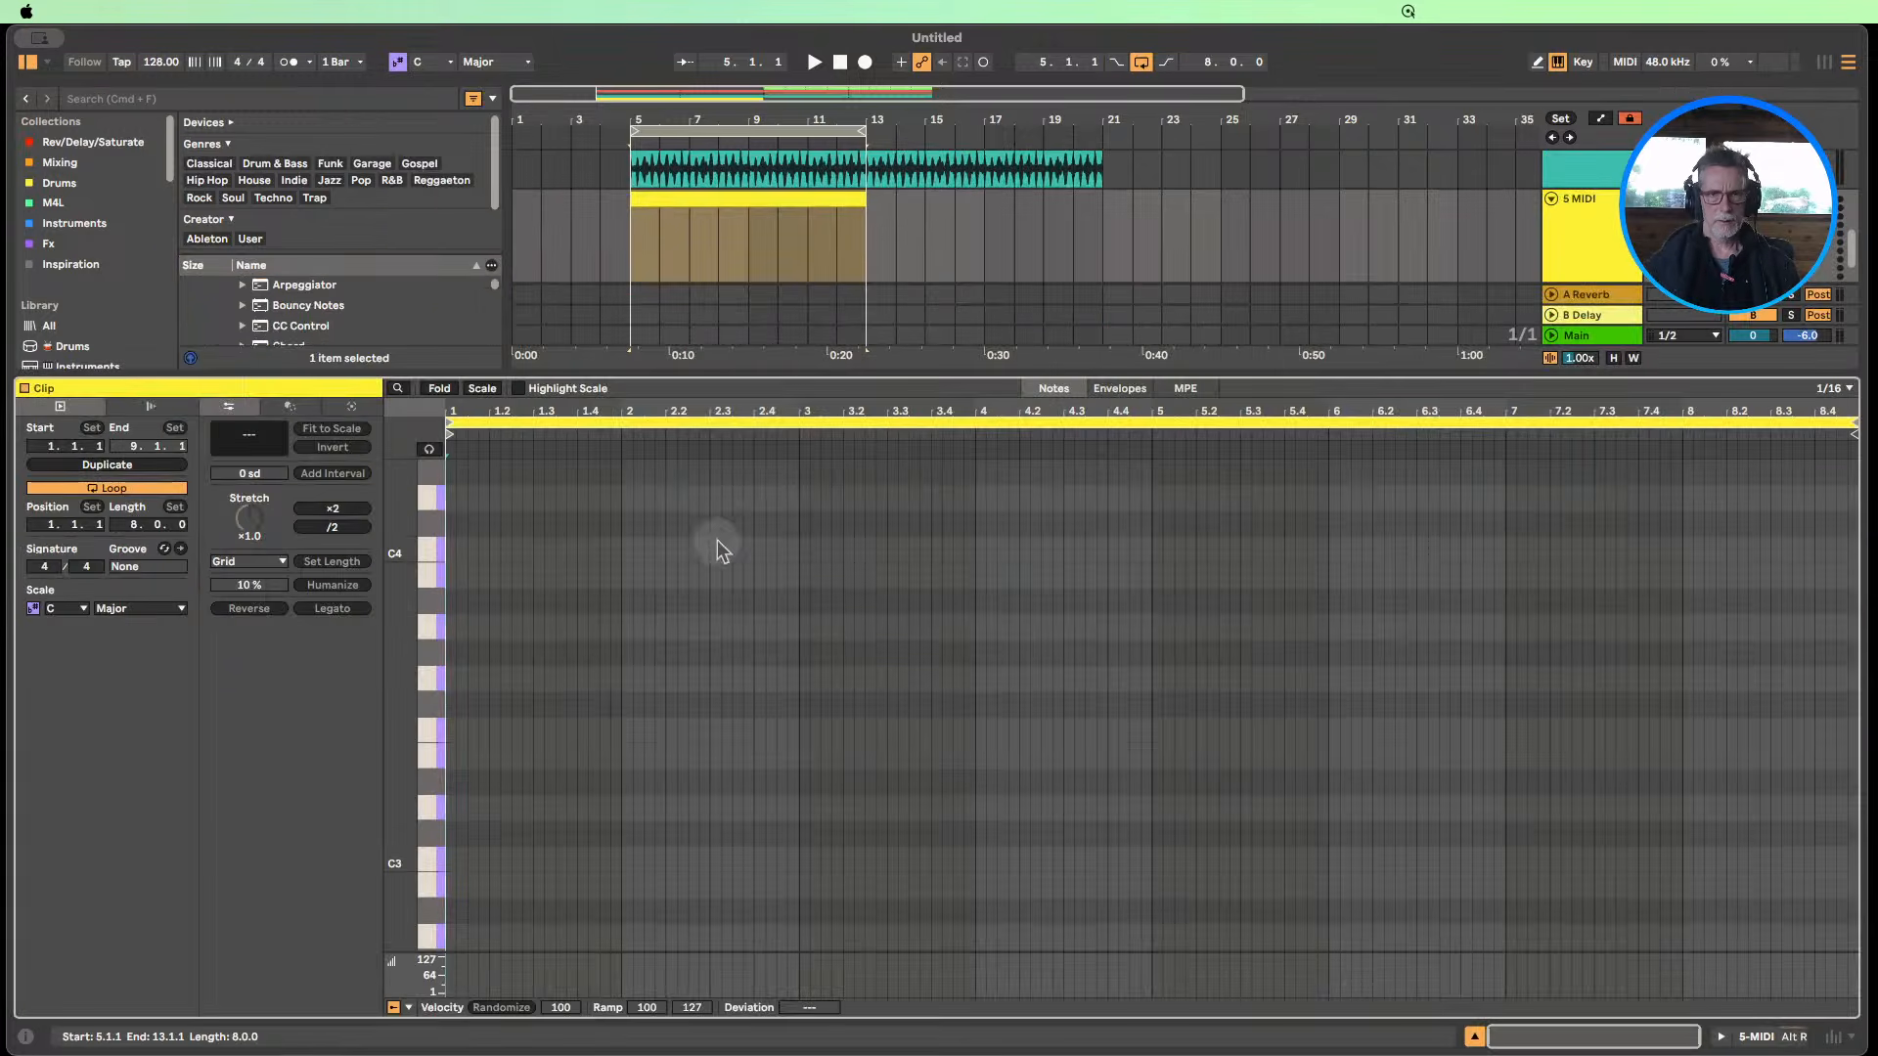
left_click(1474, 1036)
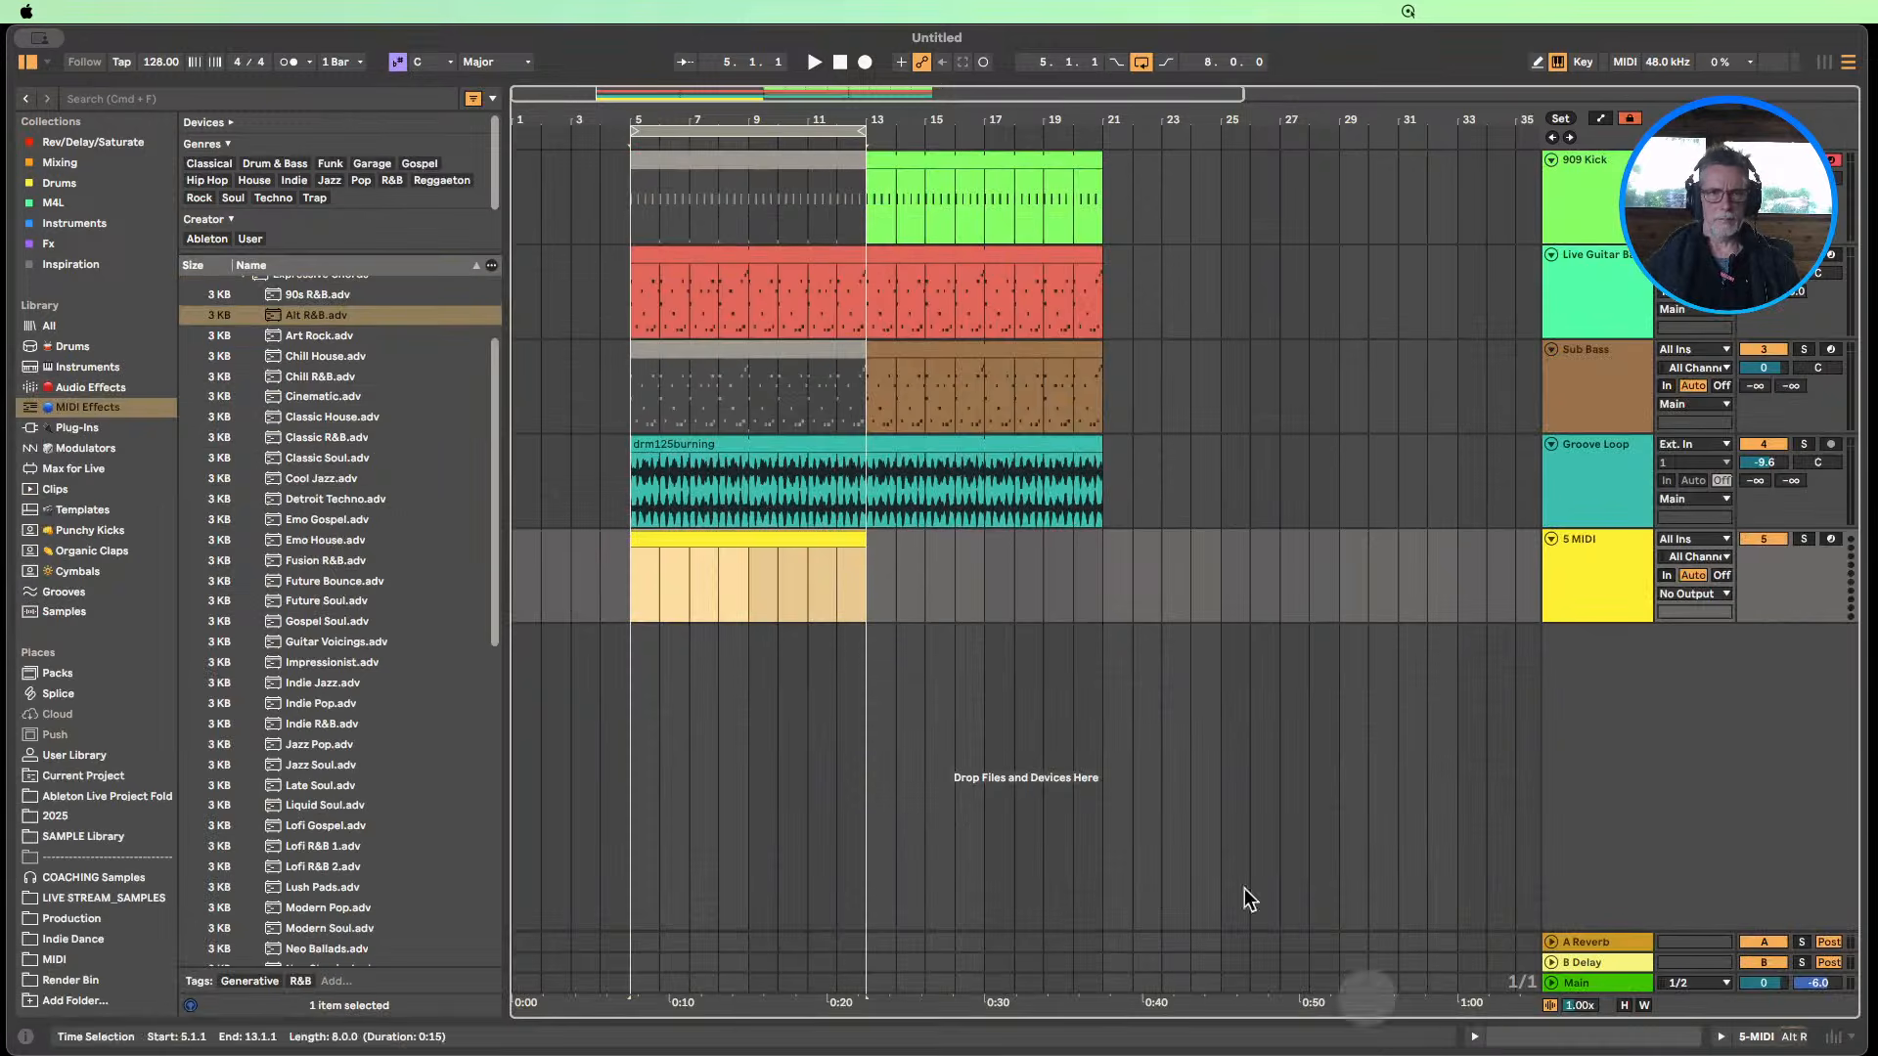
left_click(486, 65)
left_click(491, 100)
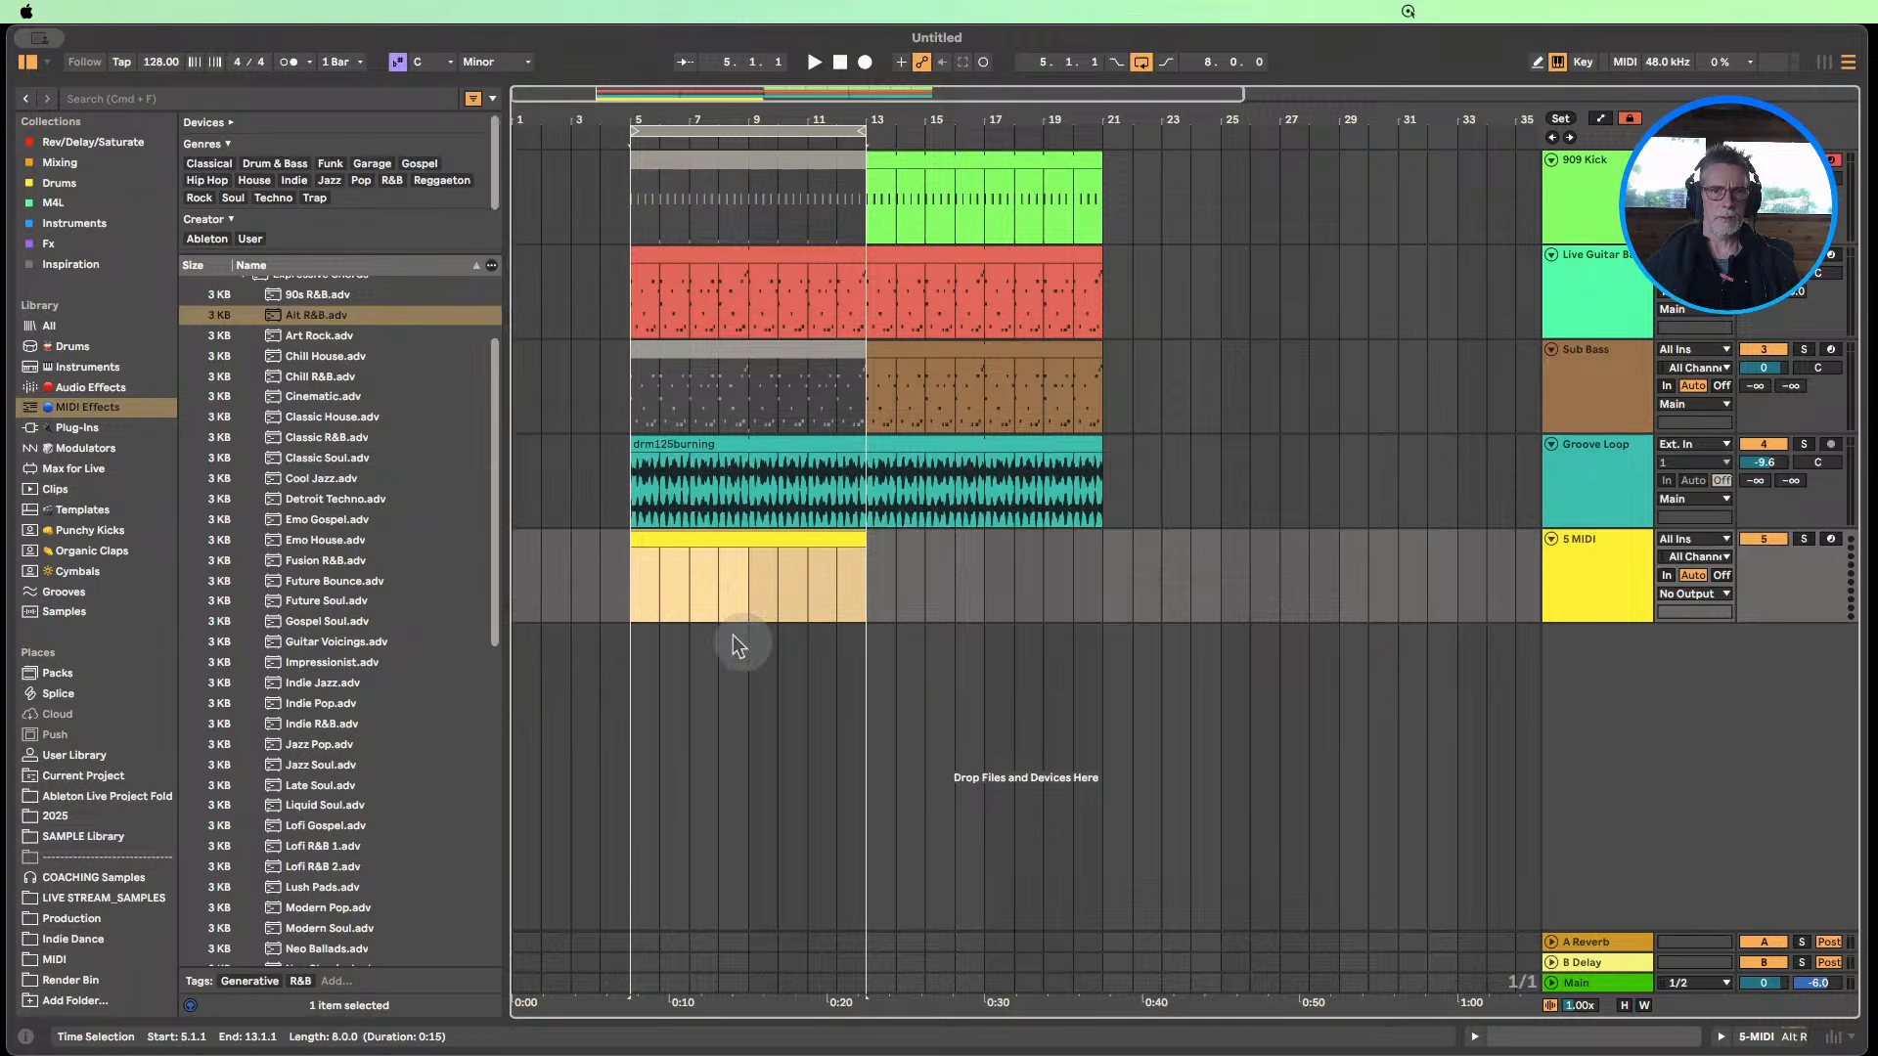
Draw a C3 note from 1.1.1 to 2.4.3 in the new MIDI clip.
double_click(704, 544)
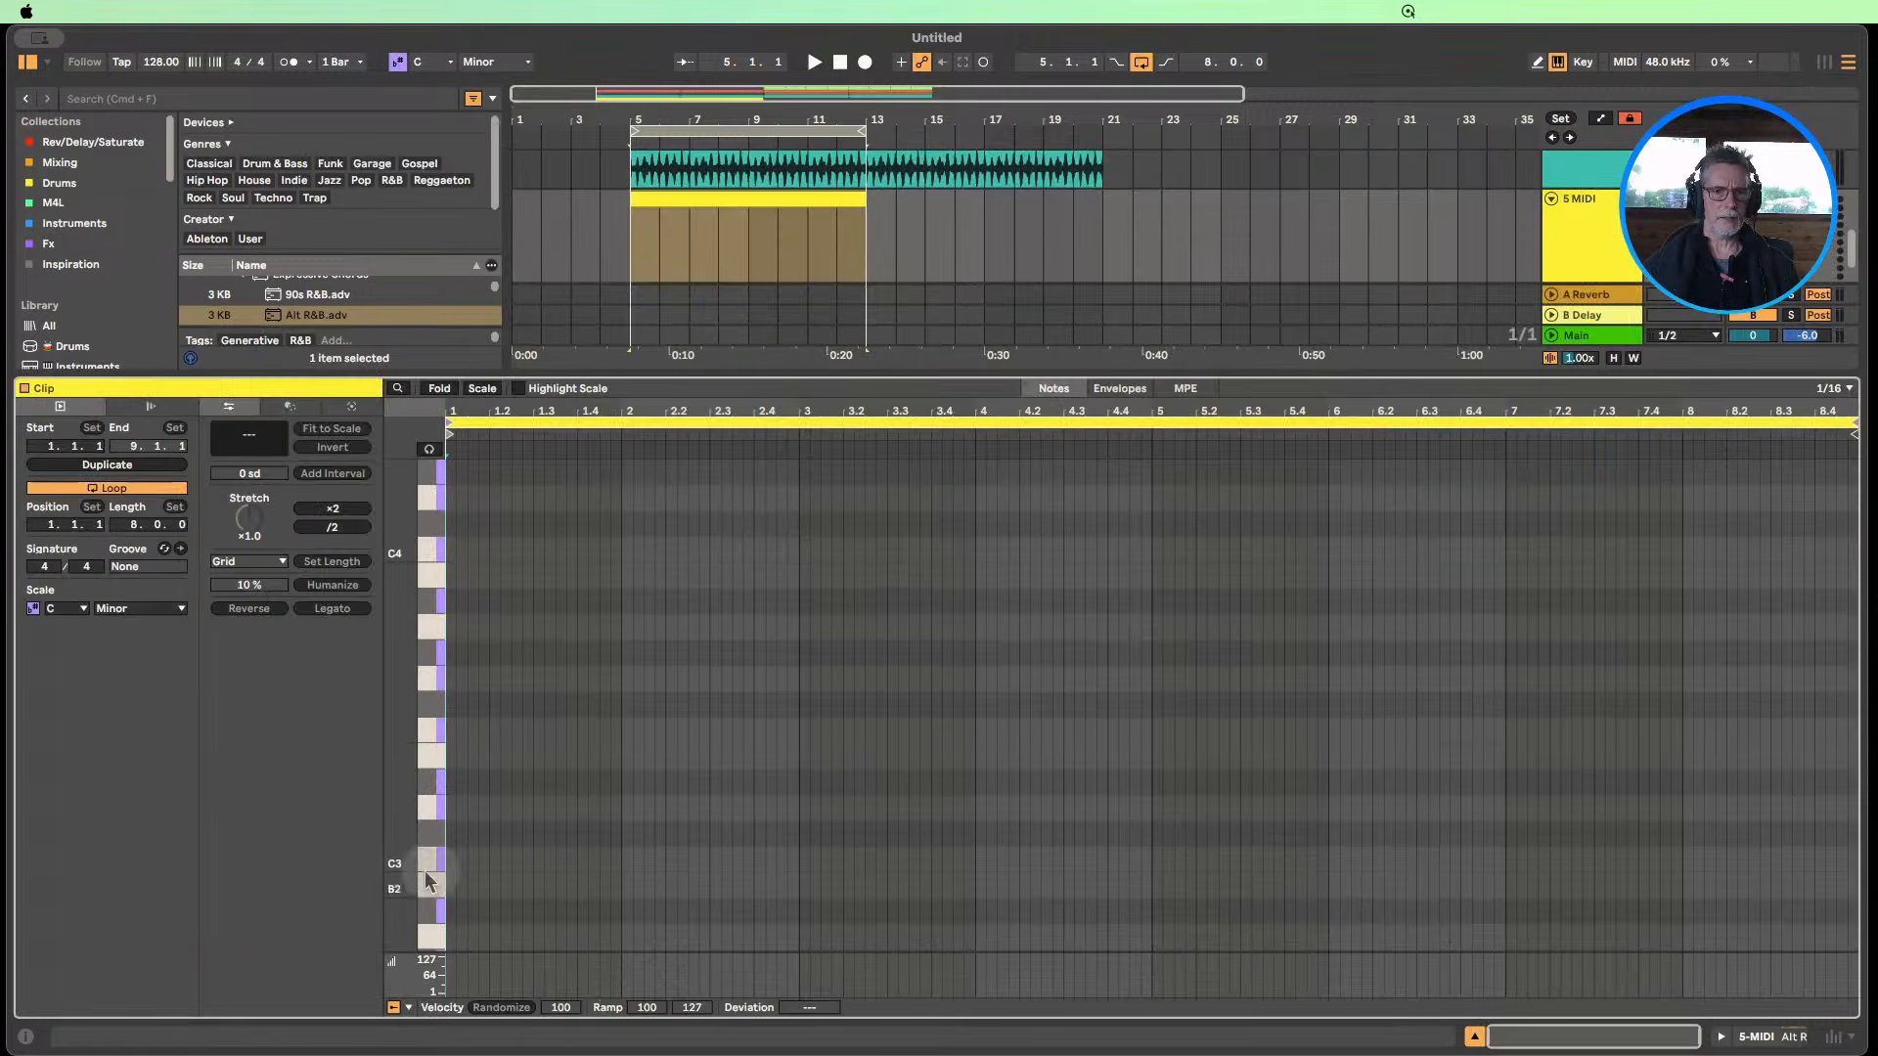
left_click_drag(394, 870, 395, 869)
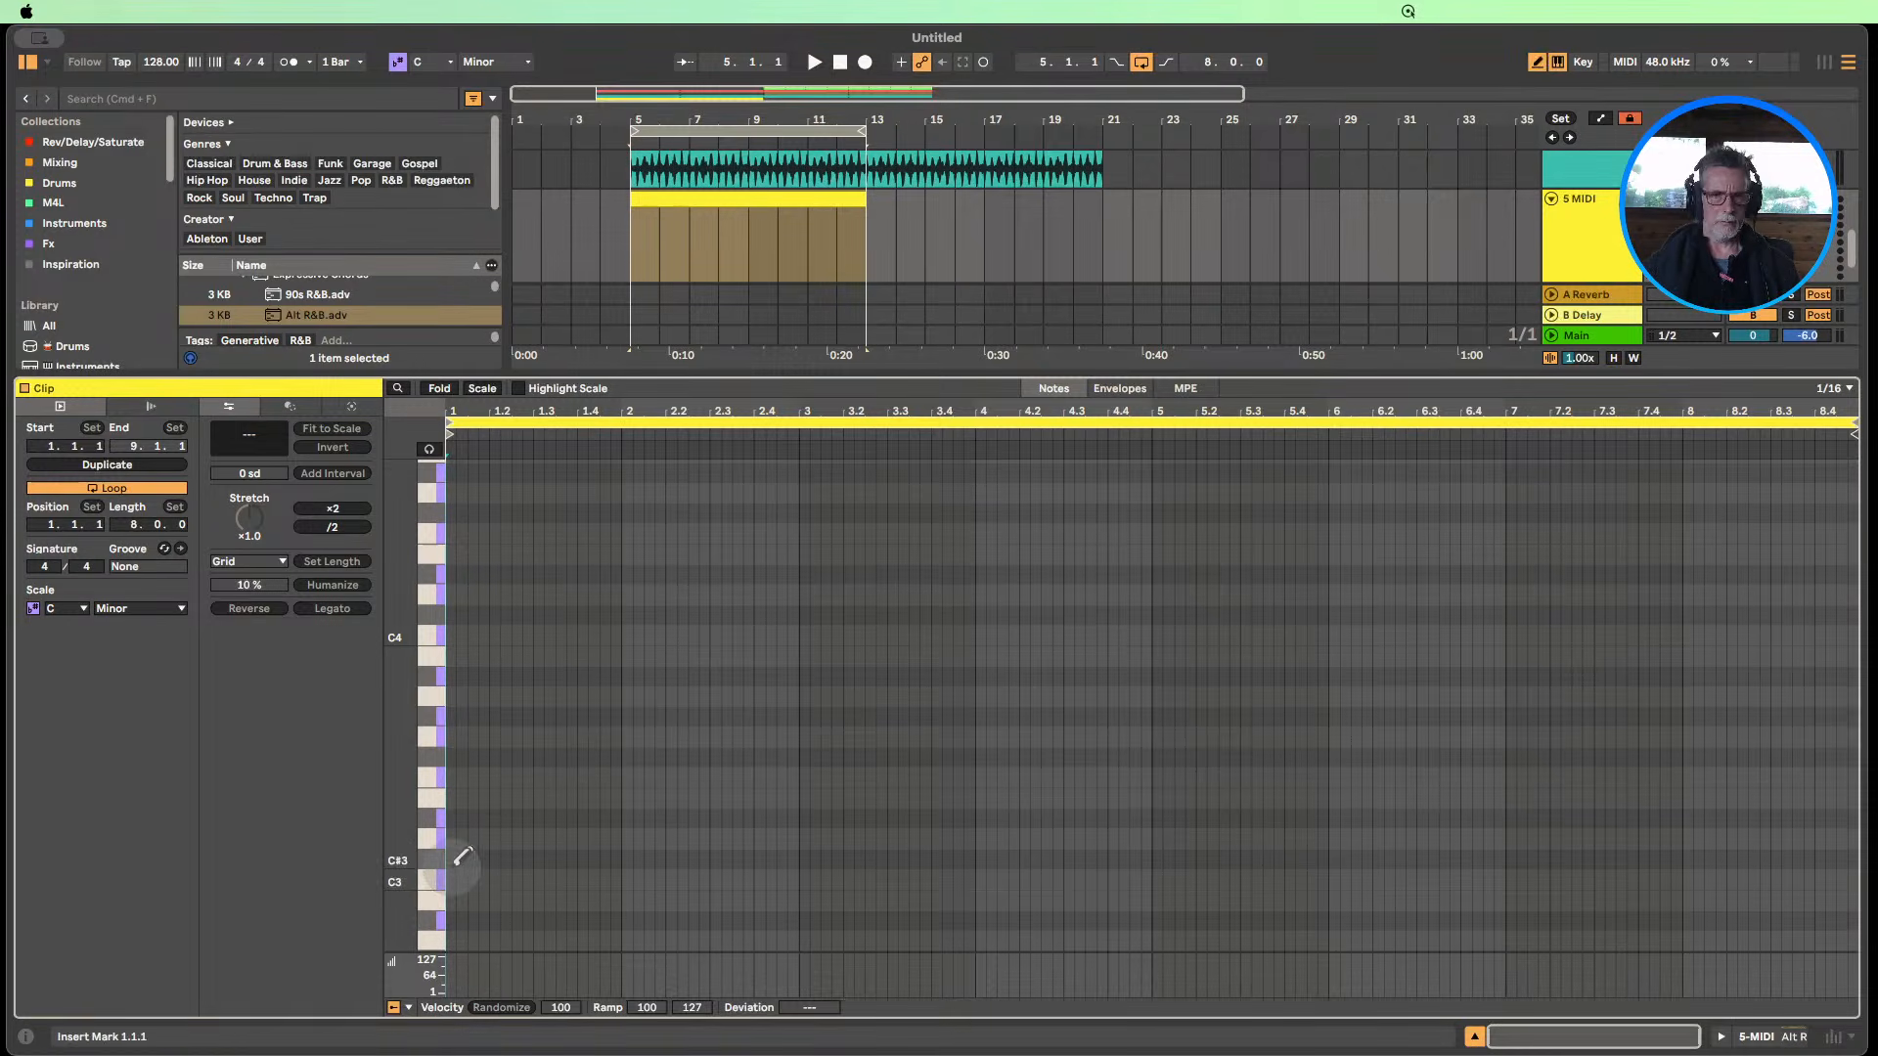
left_click(458, 877)
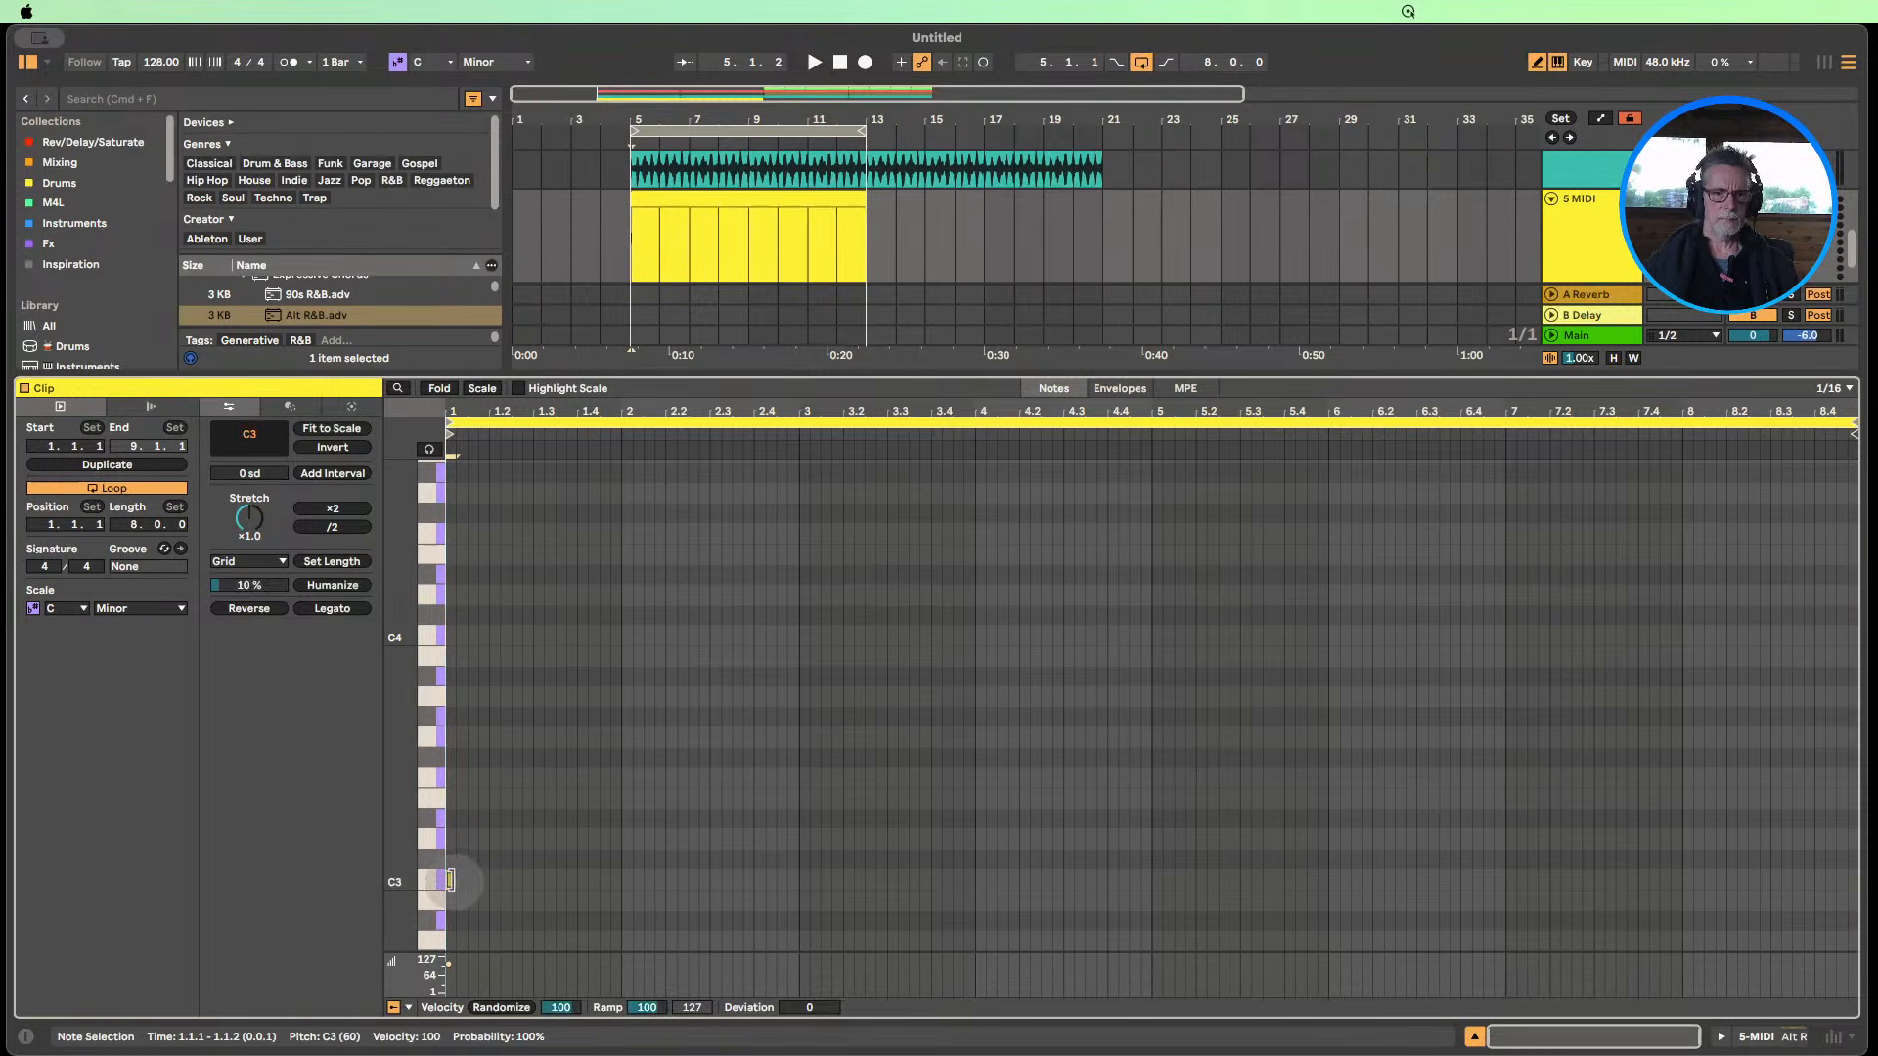
left_click_drag(451, 879, 778, 867)
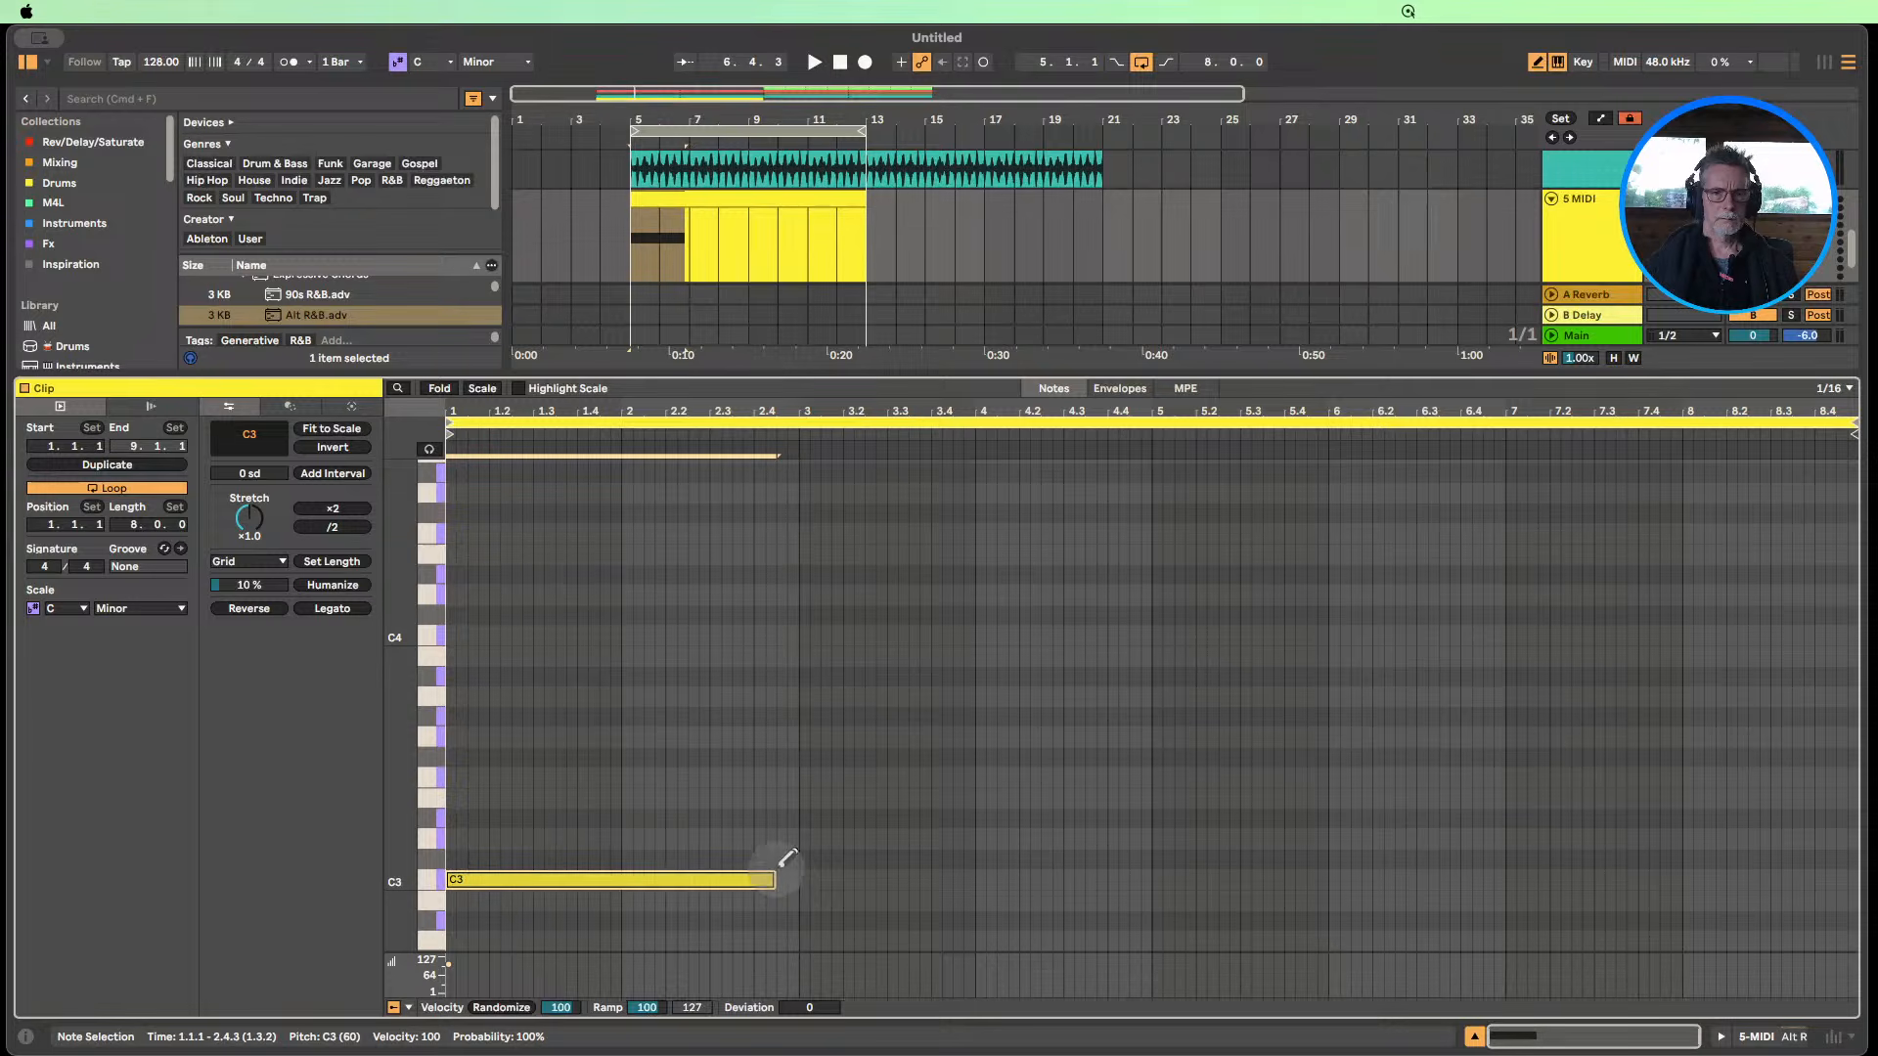
Draw a C4 note from 2.4.3 to 4.4.3 and a B♭3 note from 5.1.1 to 6.4.3.
left_click(782, 635)
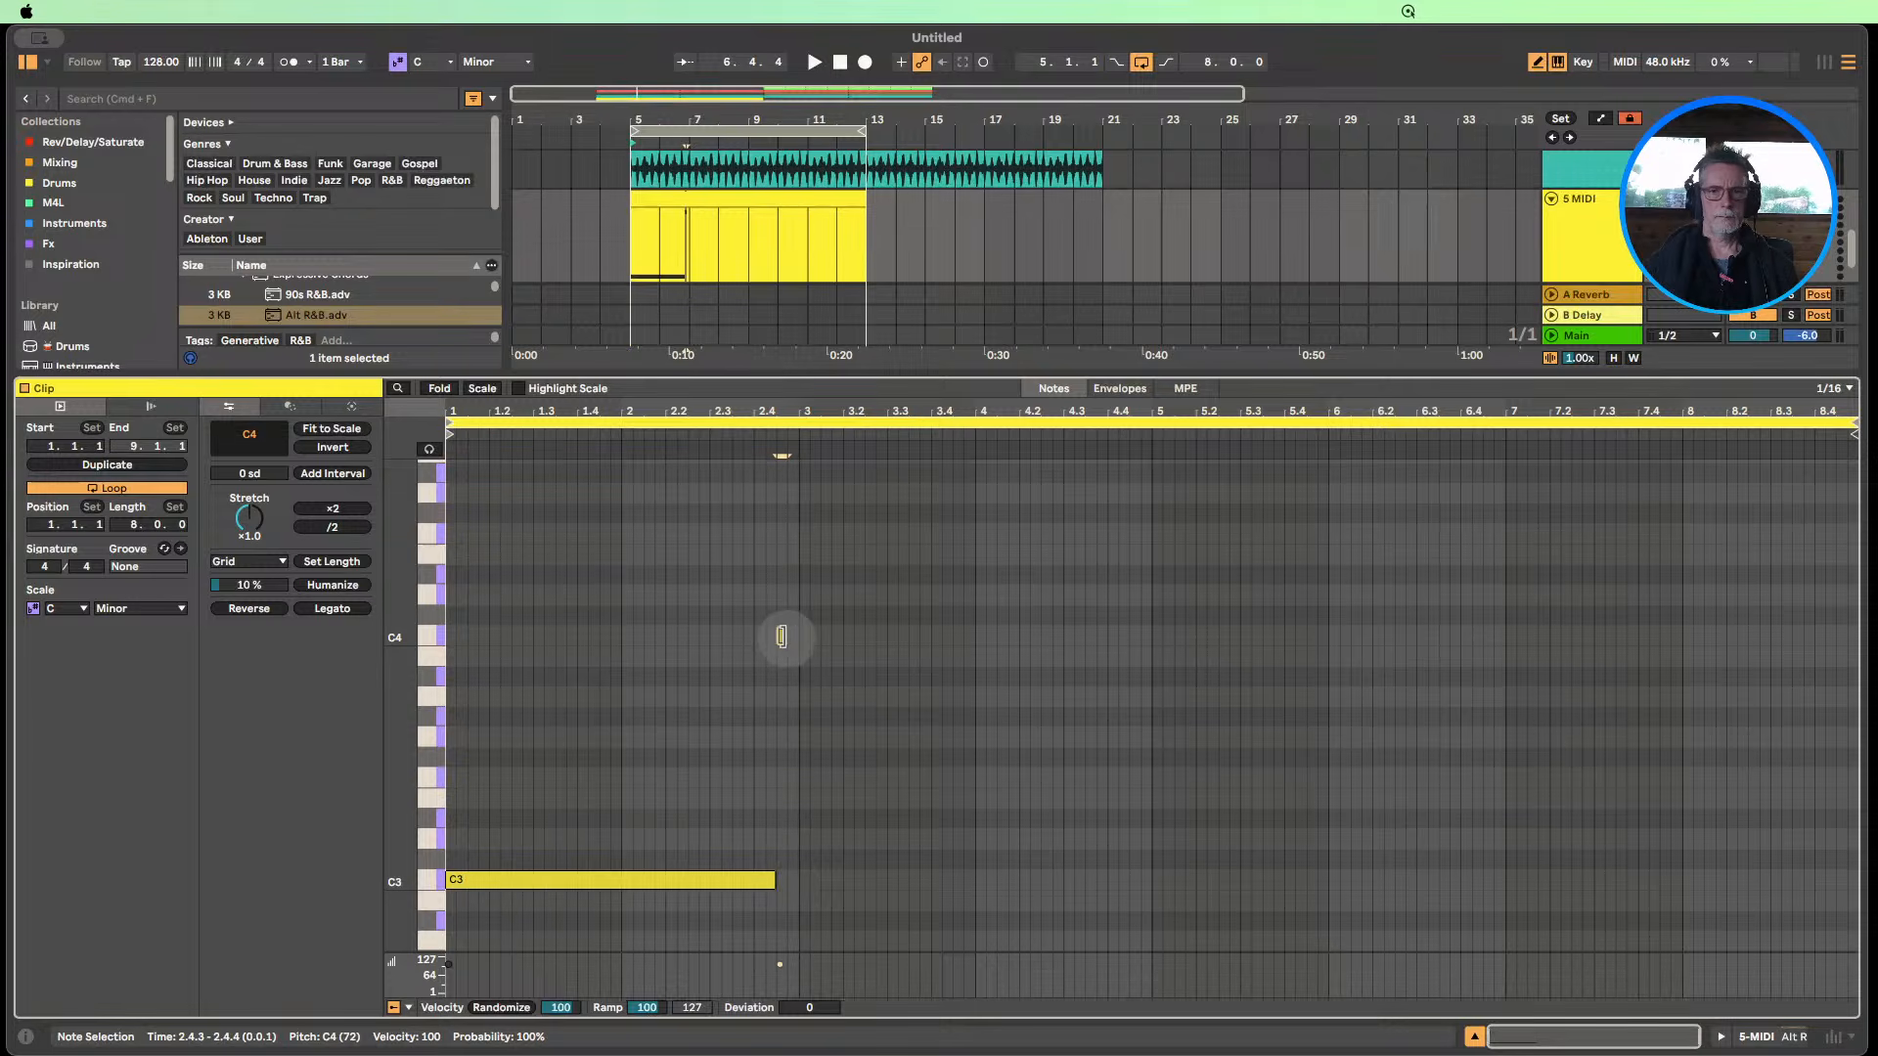
left_click_drag(782, 637, 1126, 637)
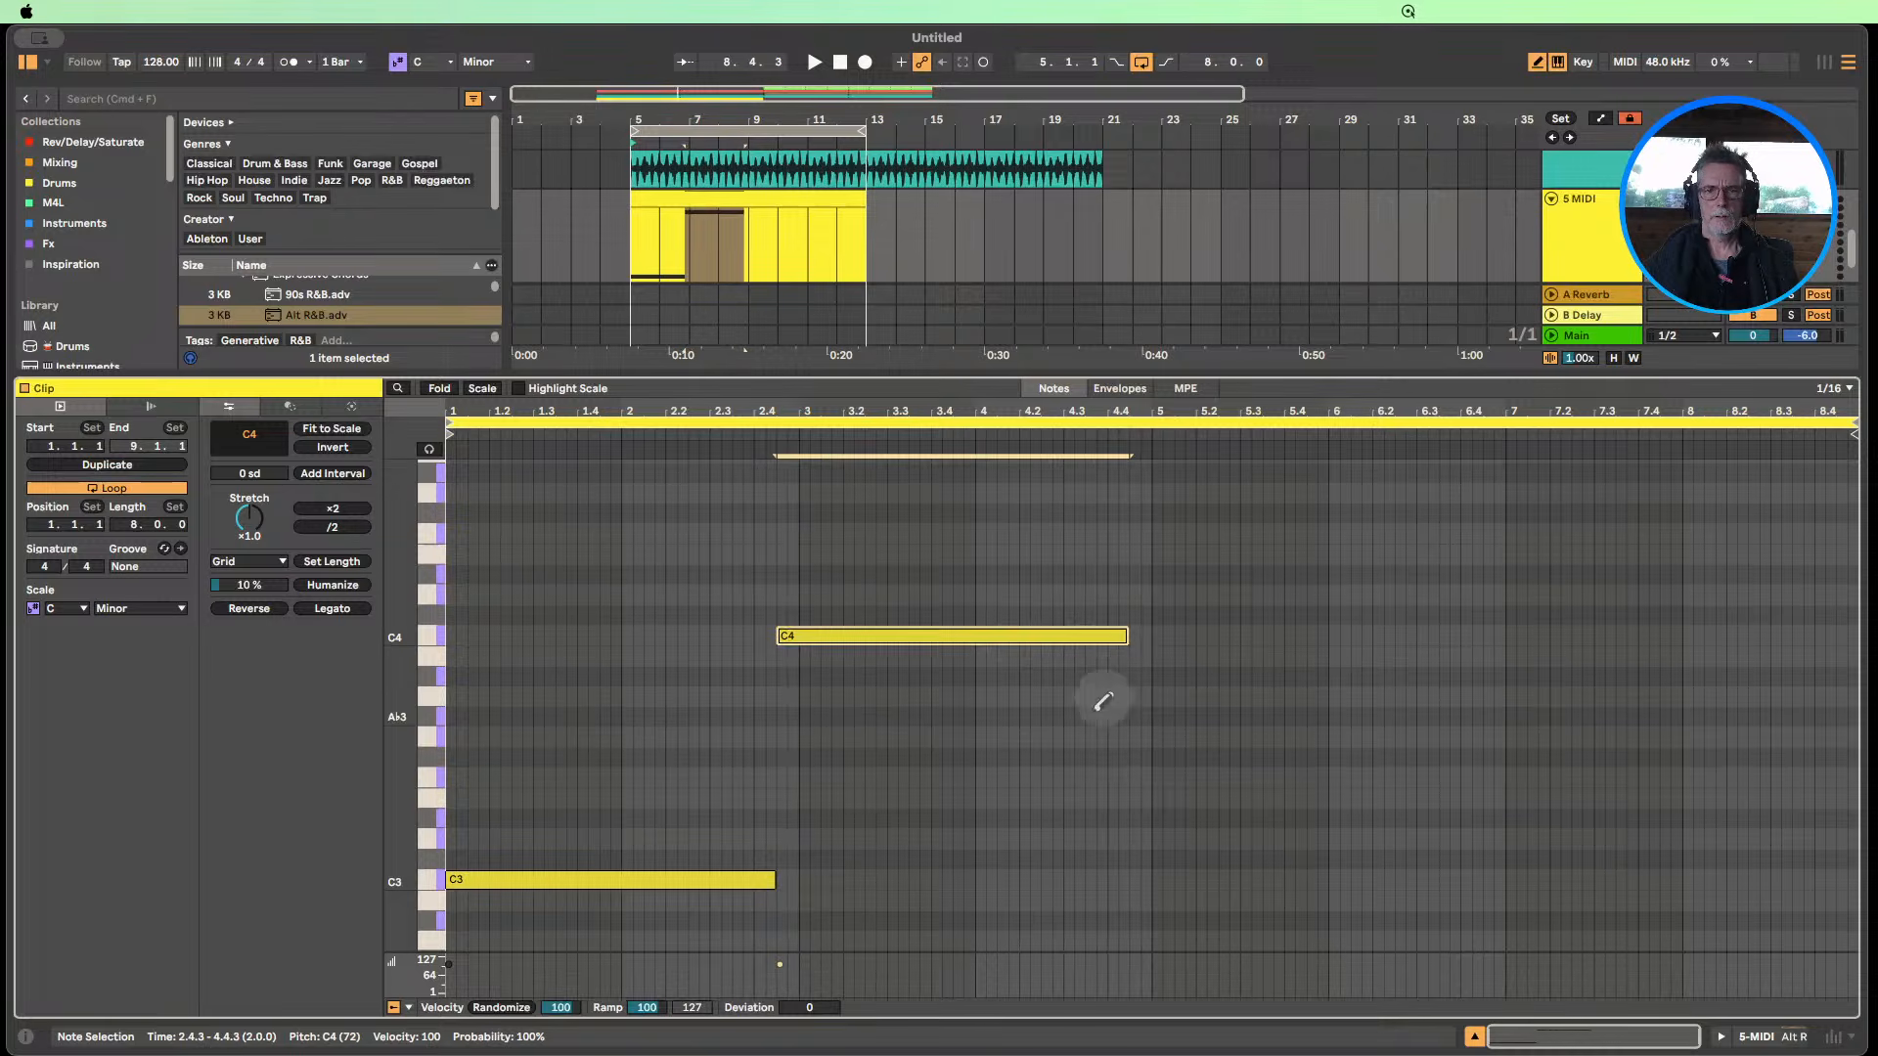
left_click(1156, 675)
left_click_drag(1156, 675, 1489, 669)
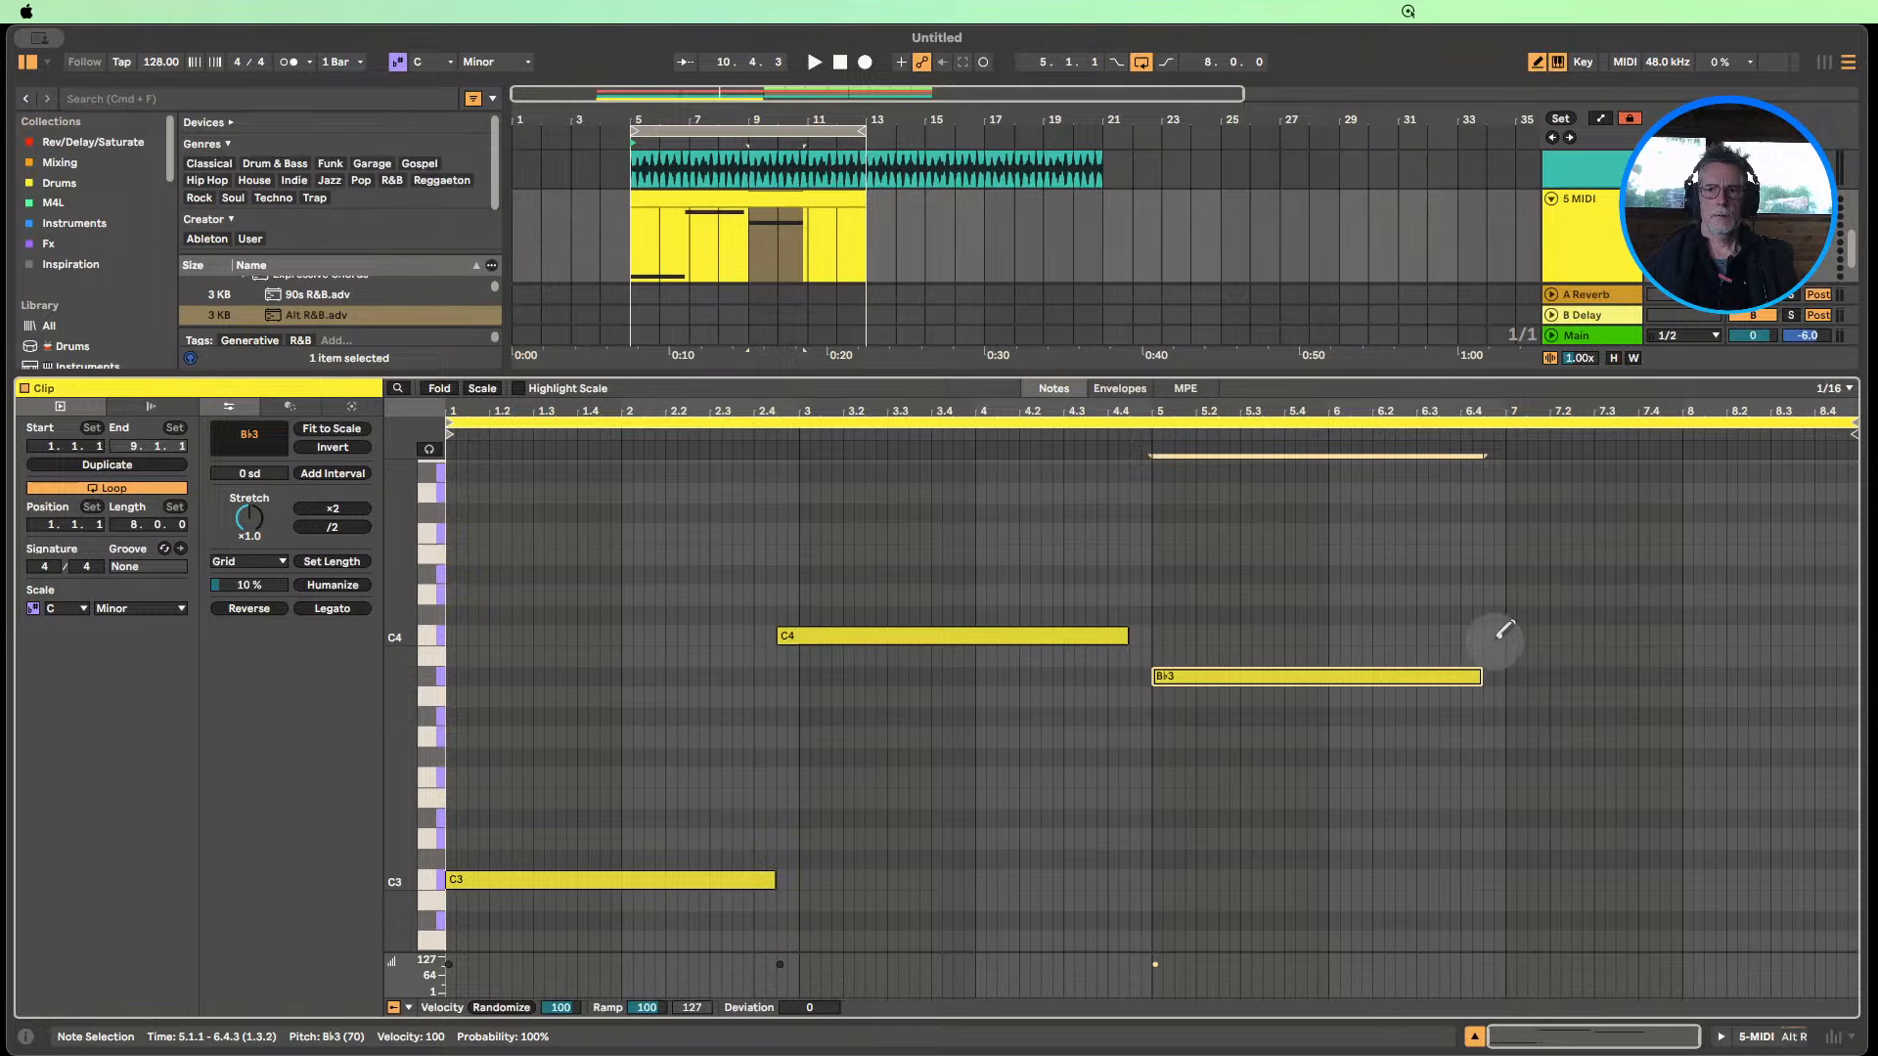
Draw an F4 note from 6.4.3 to 7.4.3 and a B3 note from 7.4.3 to the clip end at 9.1.1.
left_click(1488, 531)
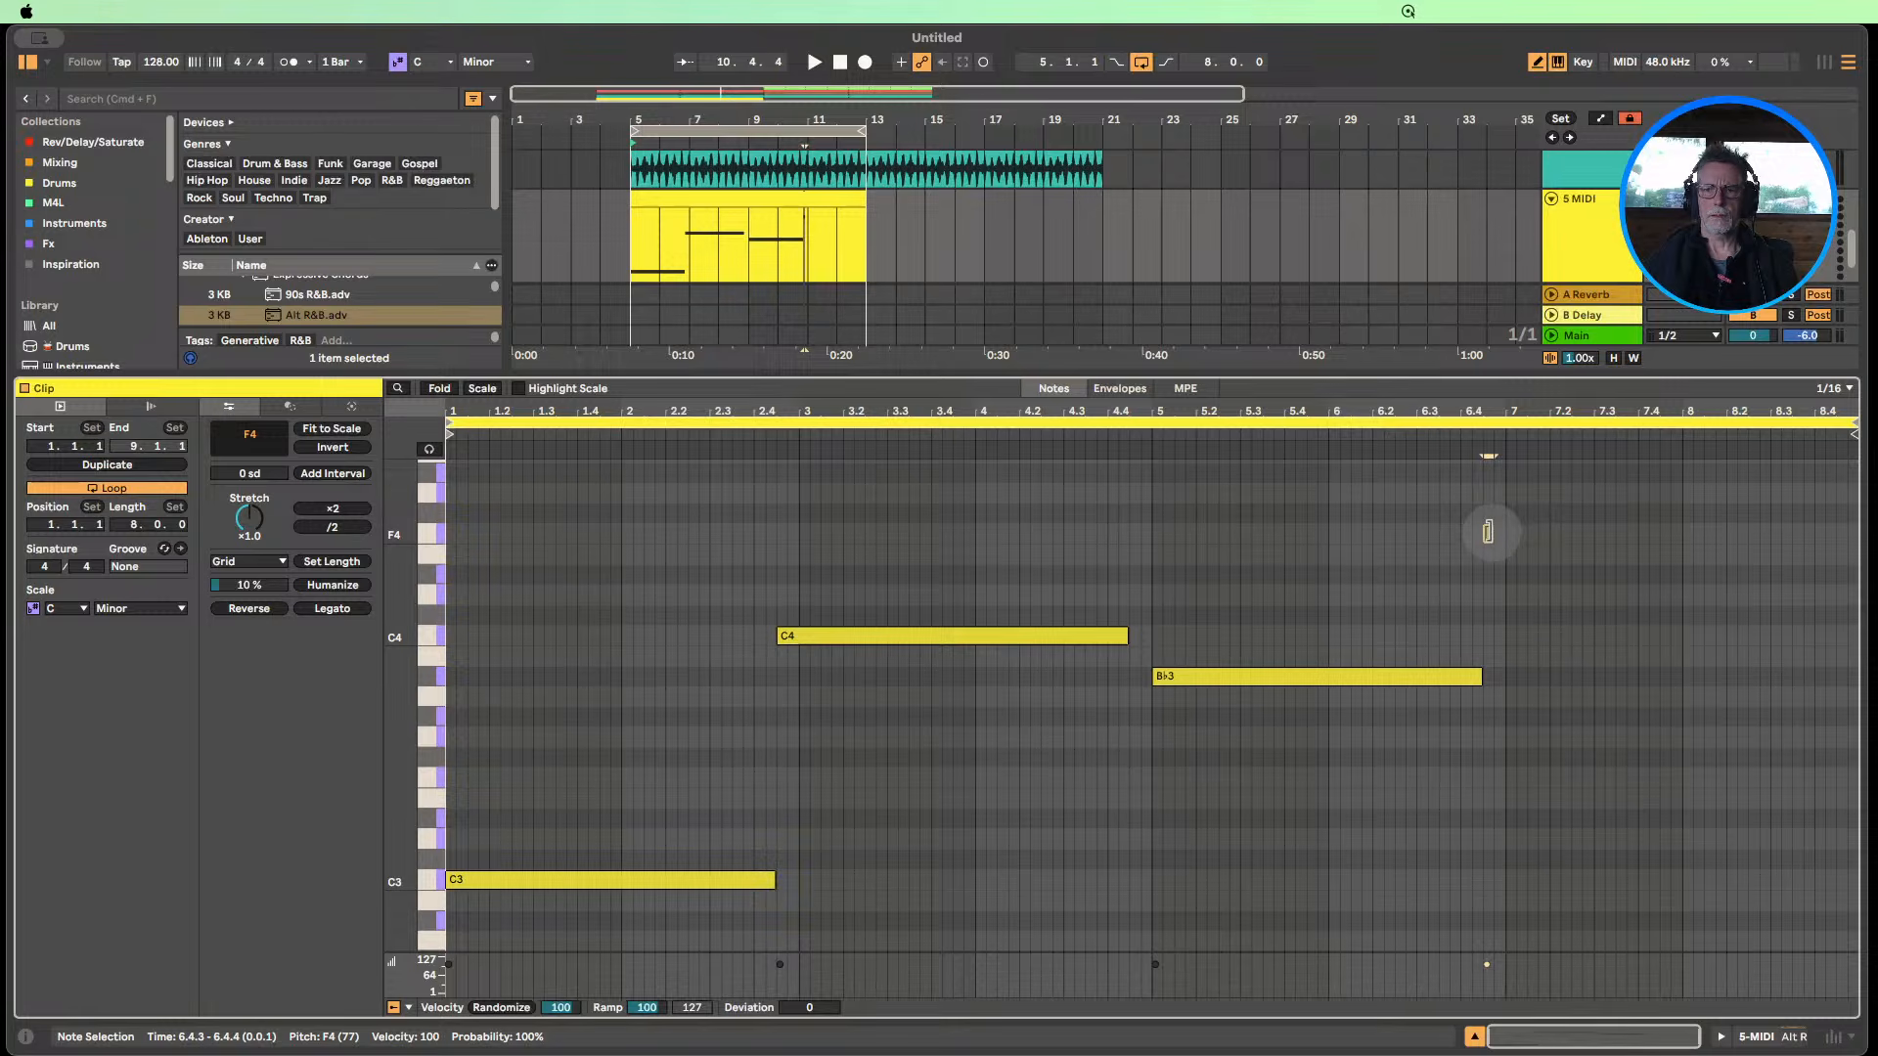
left_click_drag(1488, 531, 1659, 532)
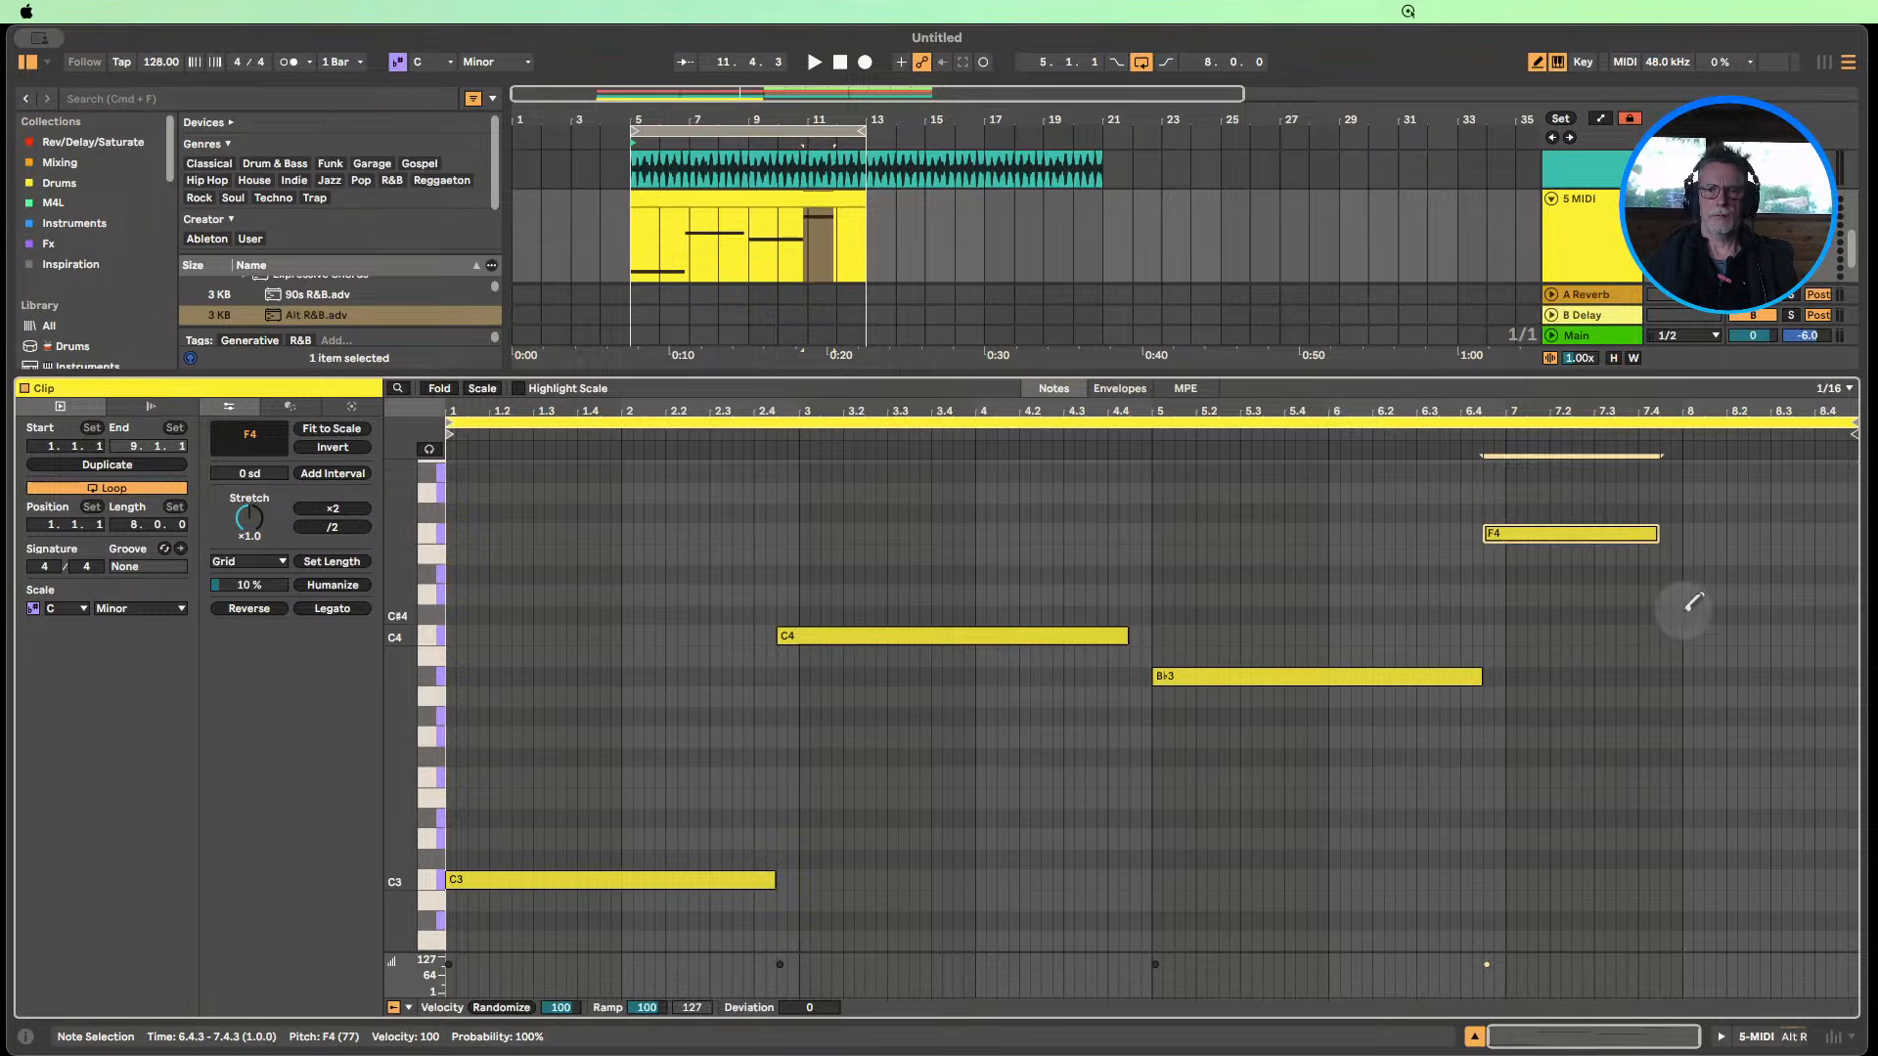
left_click(1666, 655)
left_click_drag(1664, 655, 1859, 656)
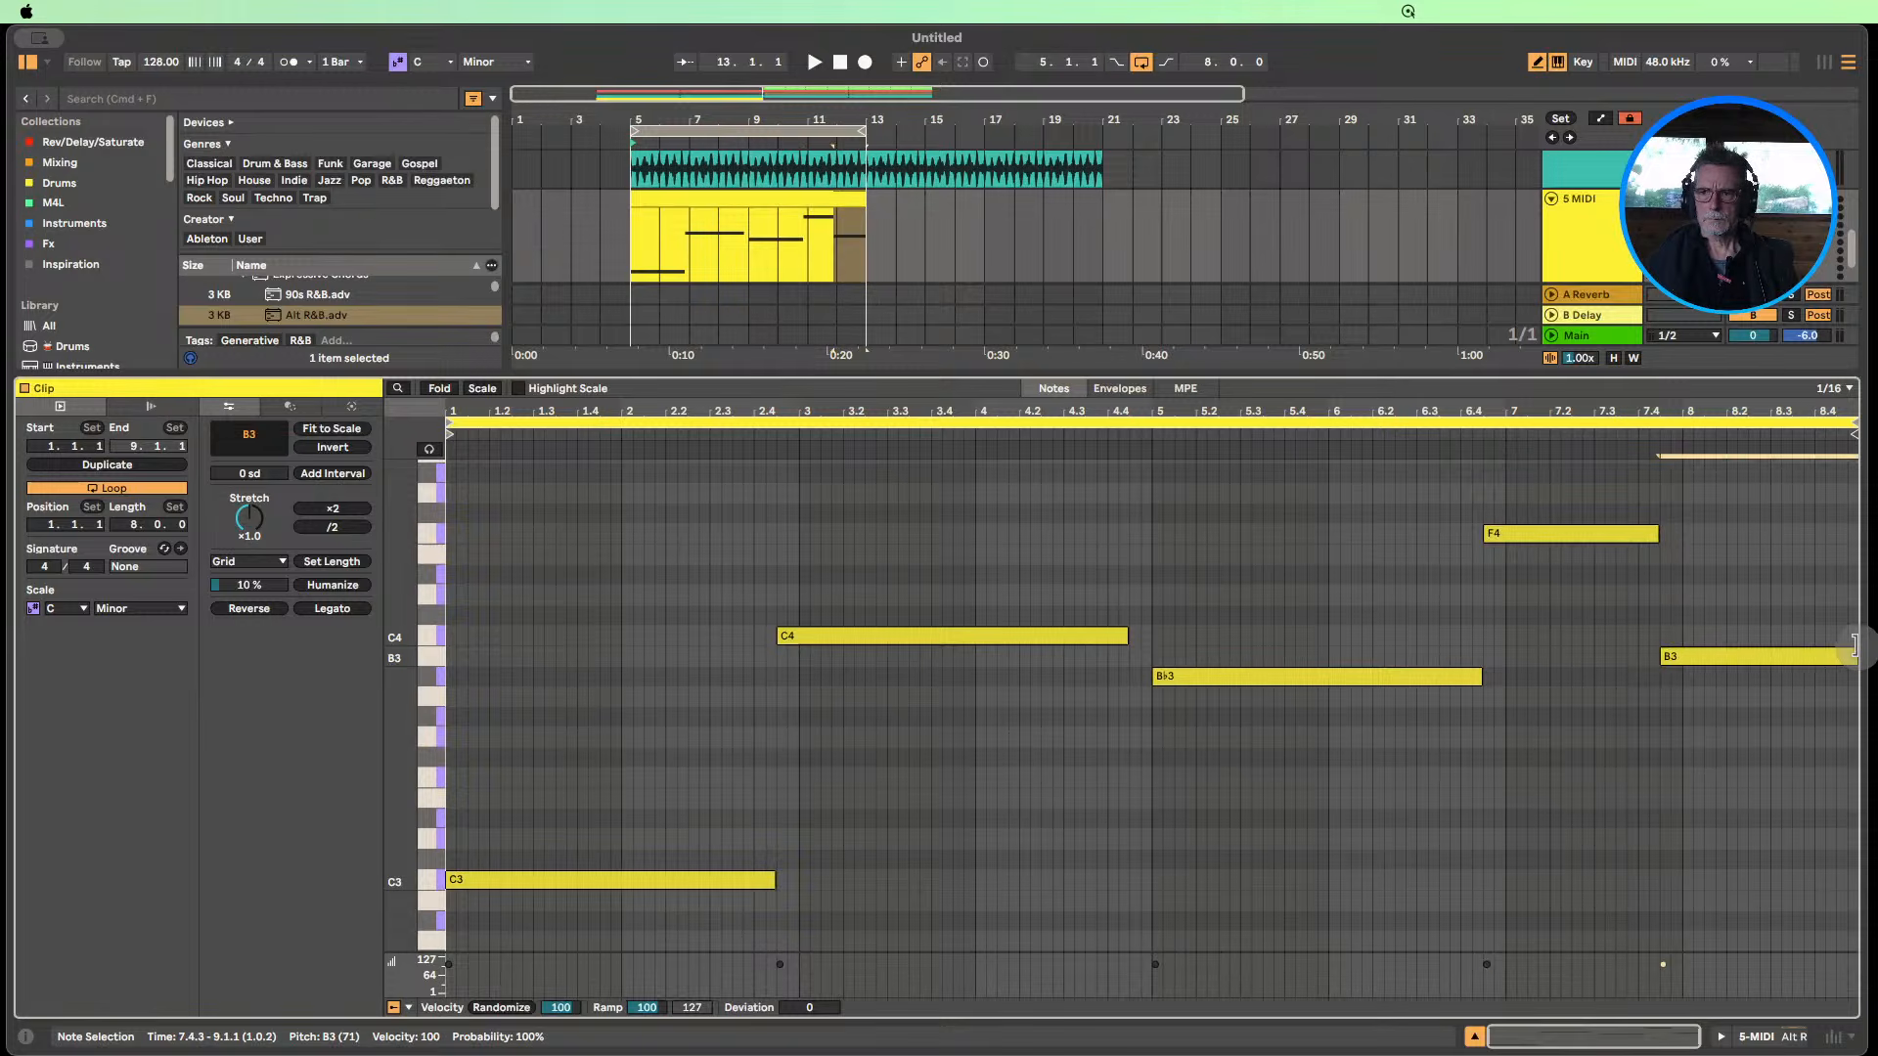
Play the arrangement from just before bar 5 and bring all tracks back into view.
left_click(609, 140)
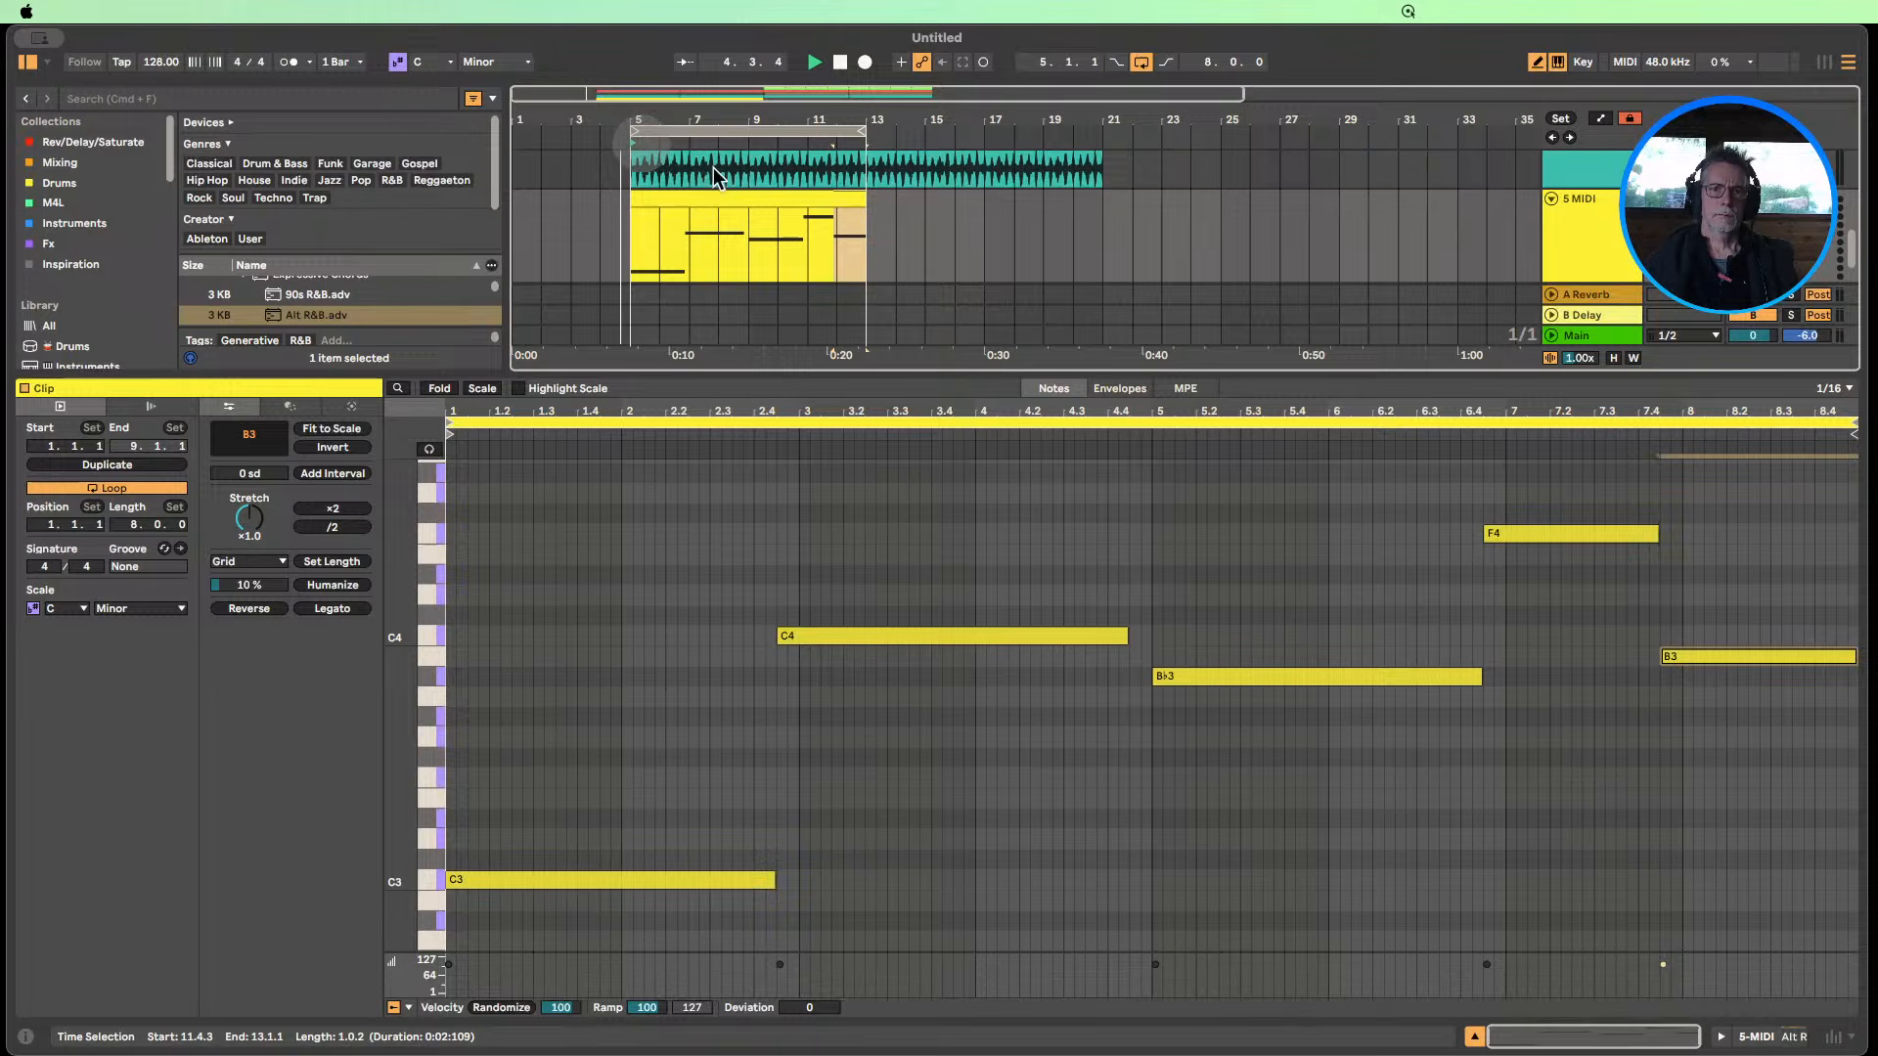
left_click(1475, 1036)
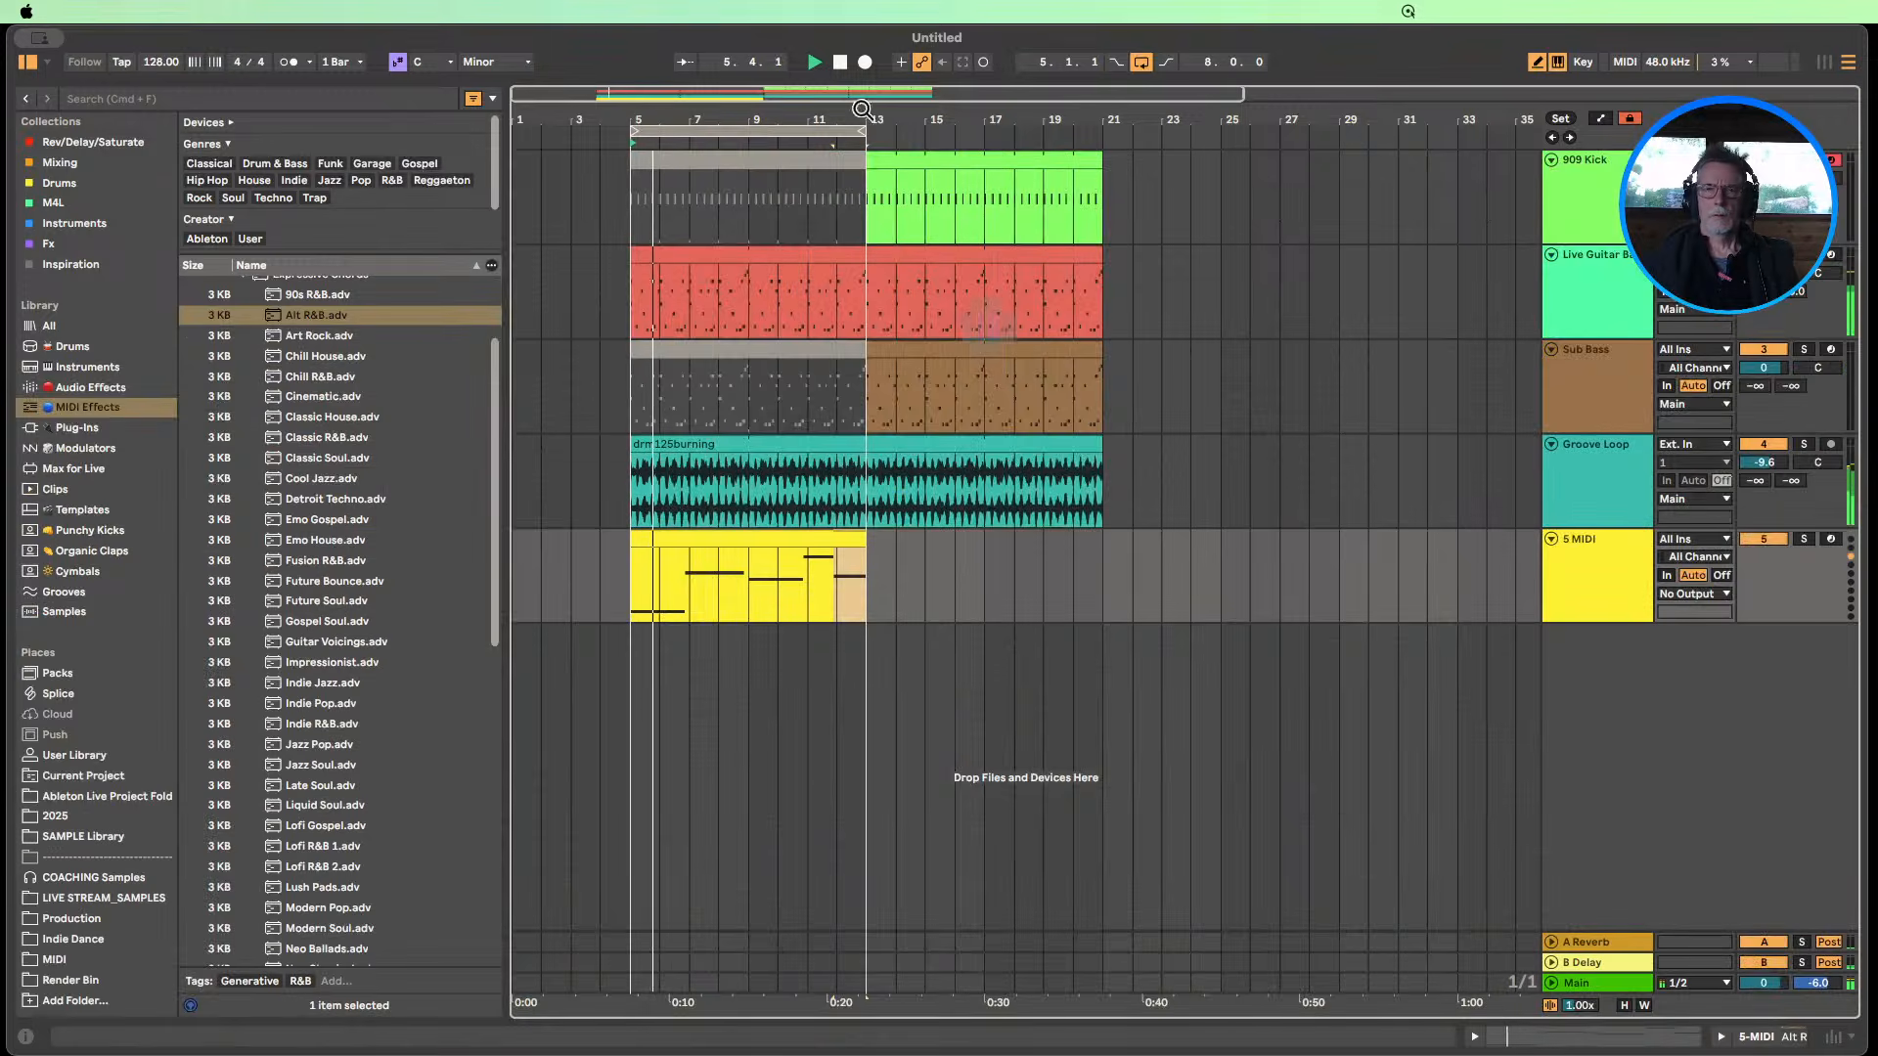
Load the Drift instrument onto the yellow MIDI track after the Alt R&B chord device.
left_click(87, 367)
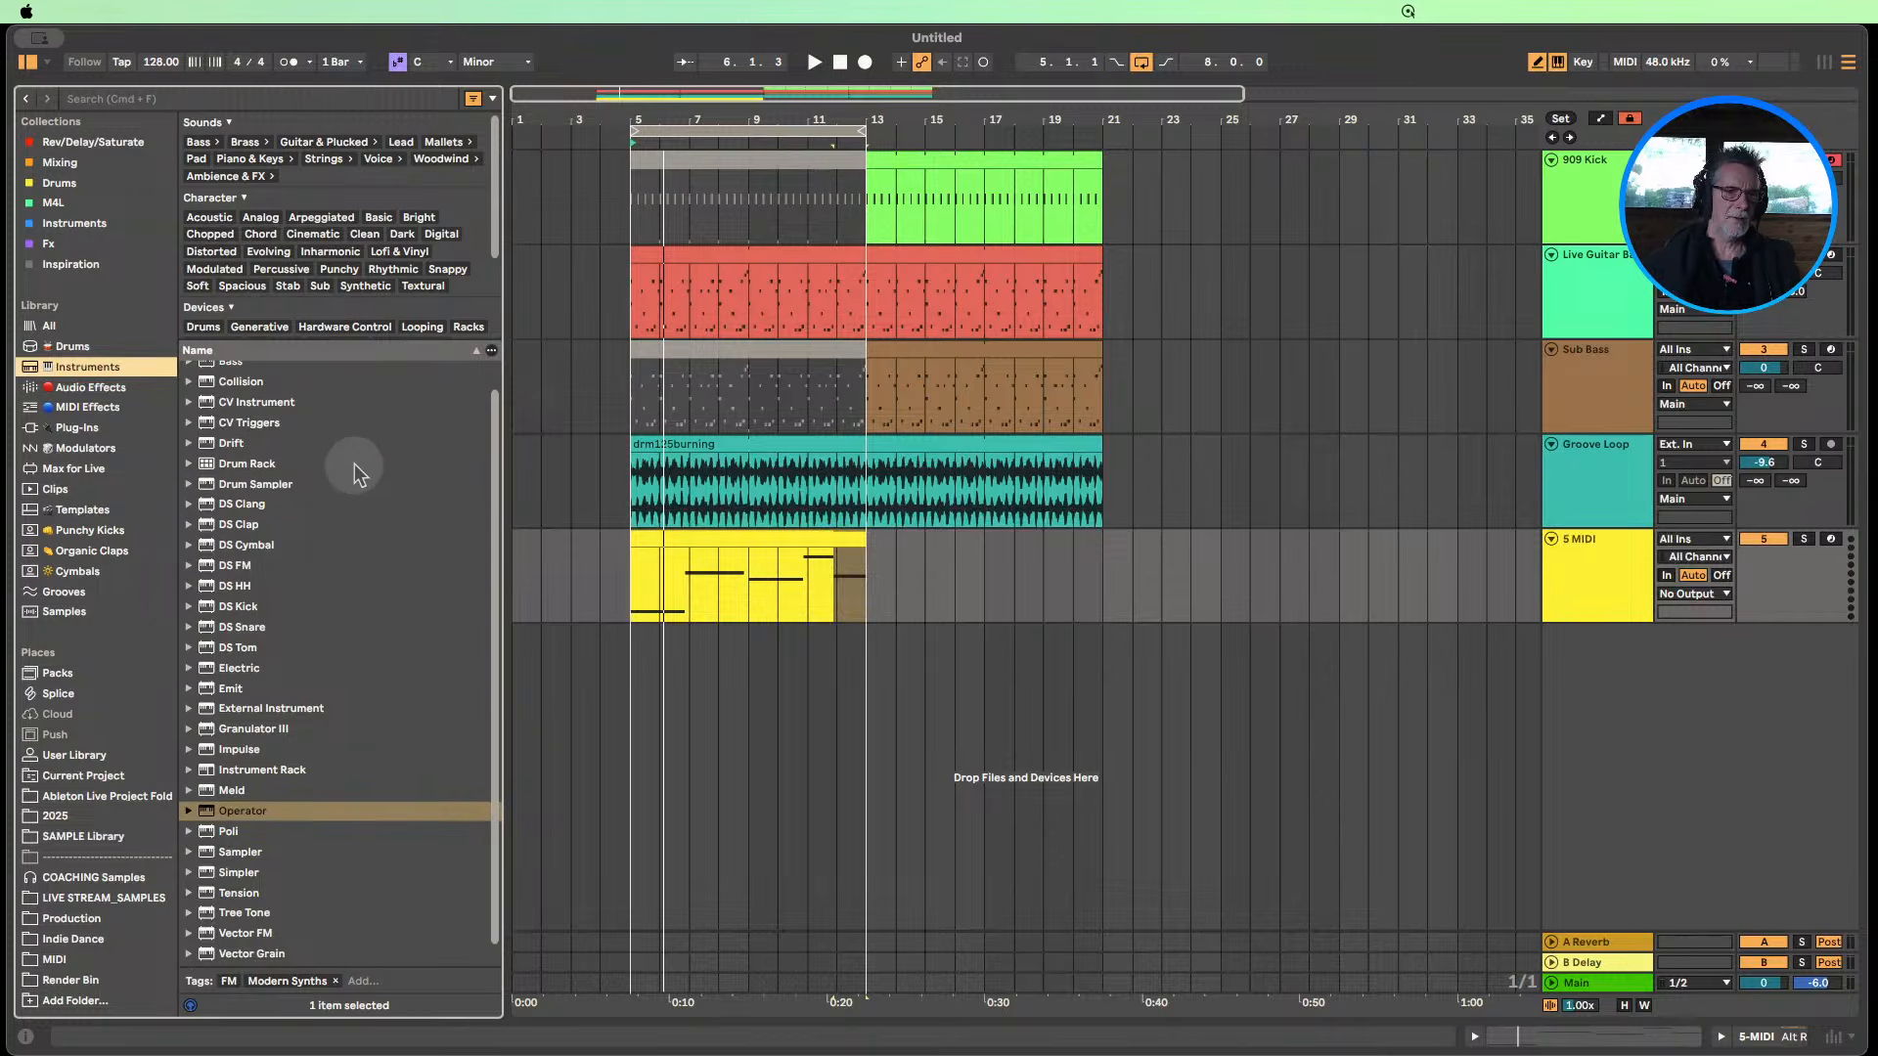
scroll(358, 479, "down", 1)
scroll(249, 627, "up", 2)
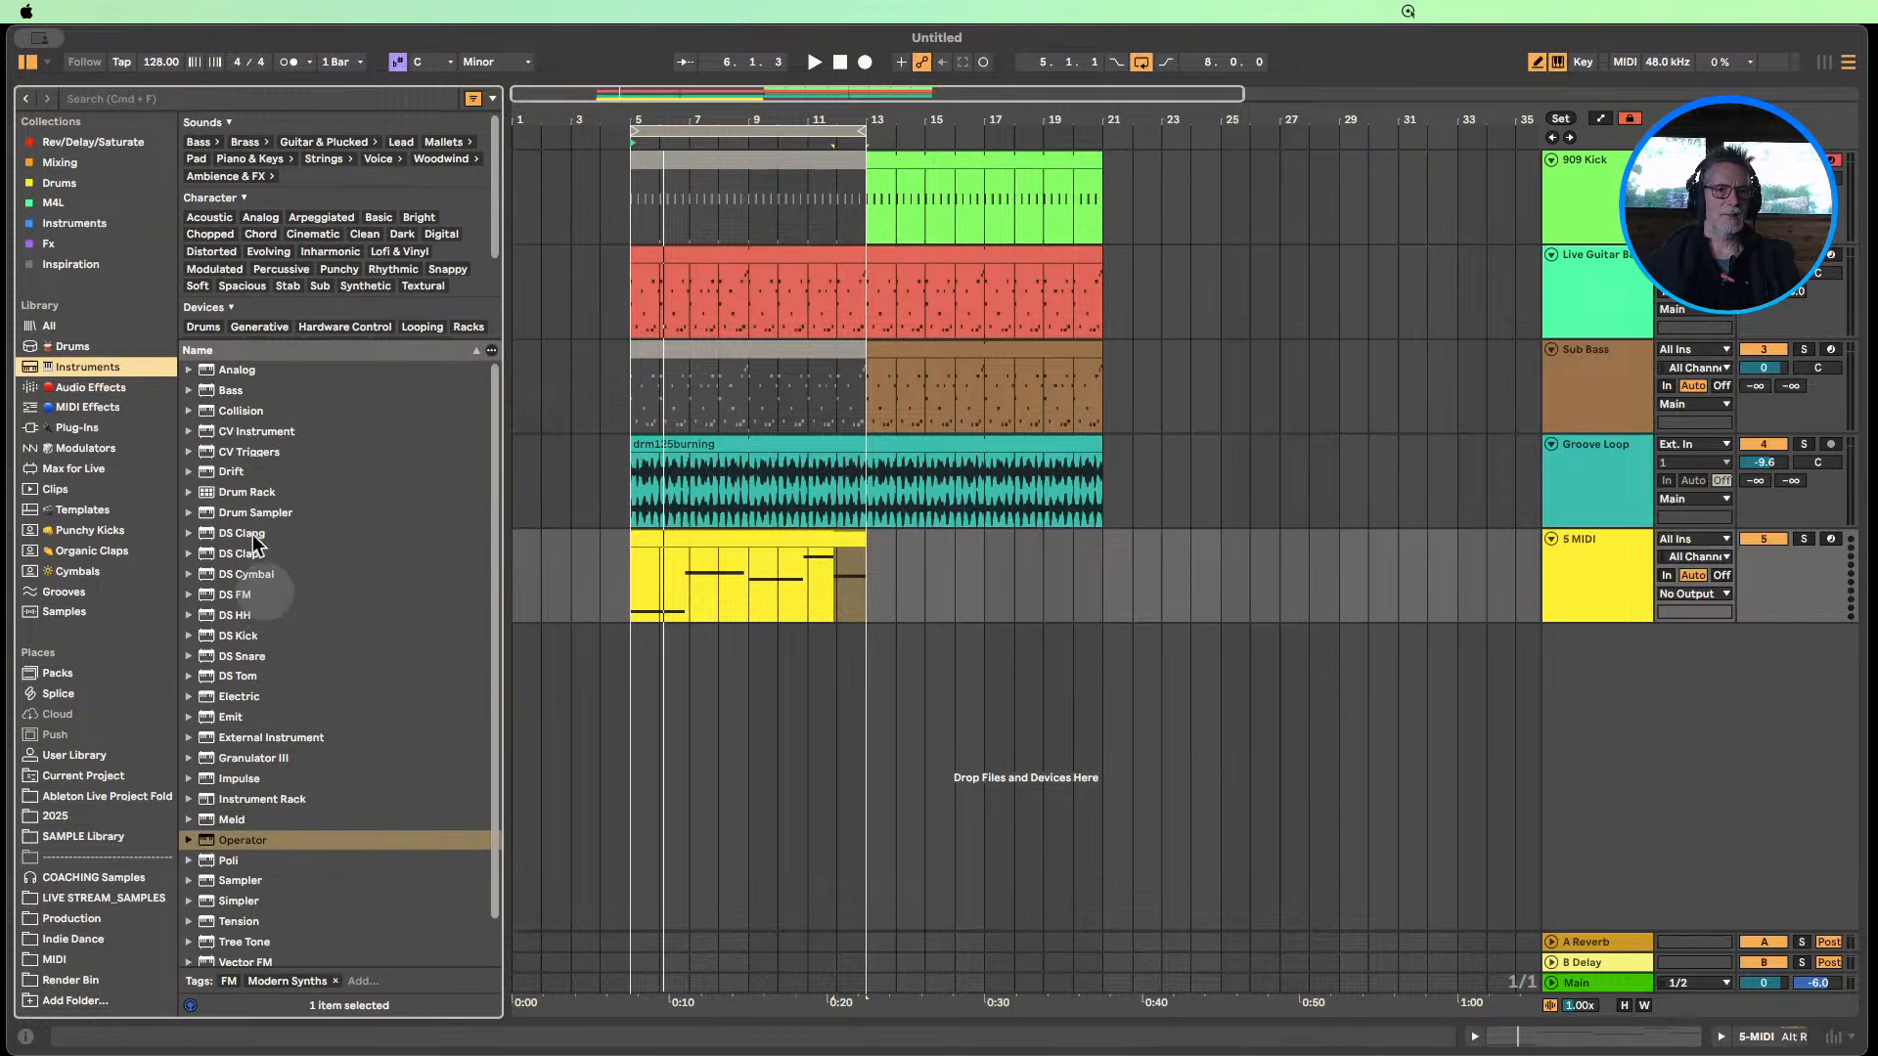
left_click_drag(232, 474, 1614, 550)
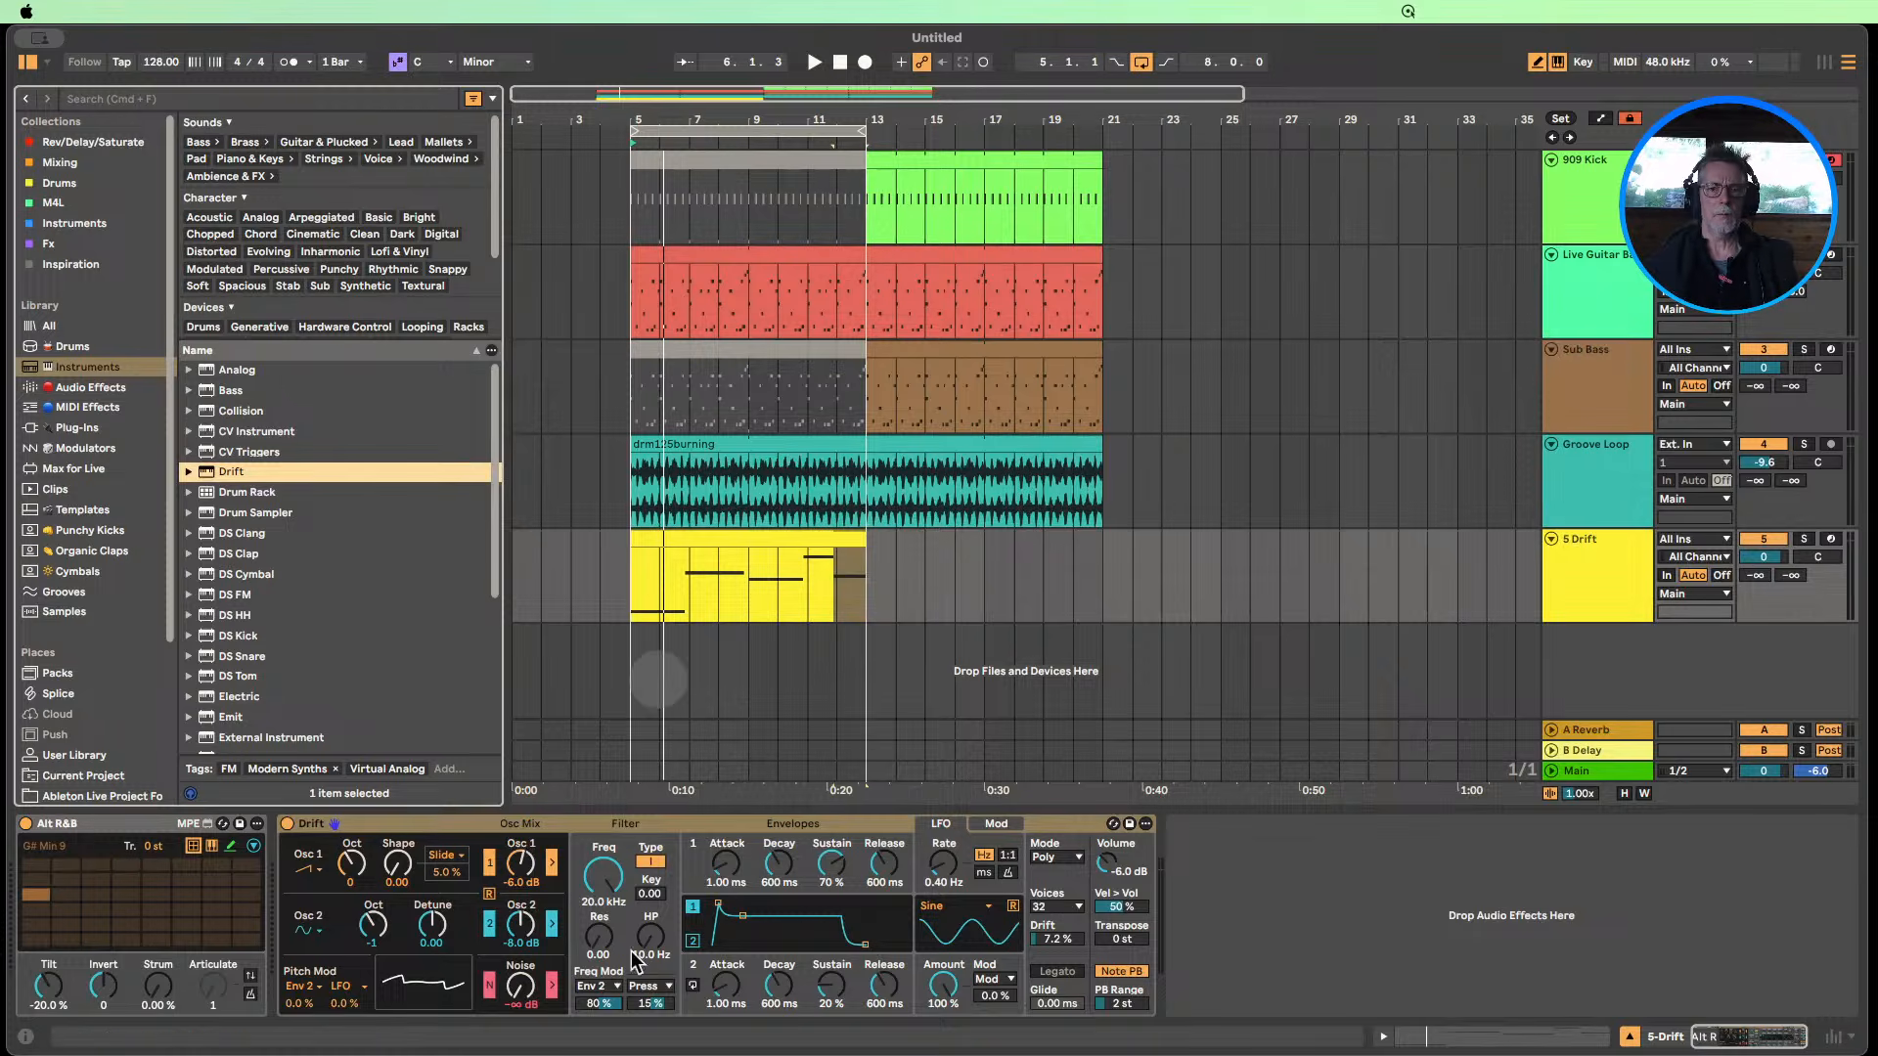
left_click(491, 924)
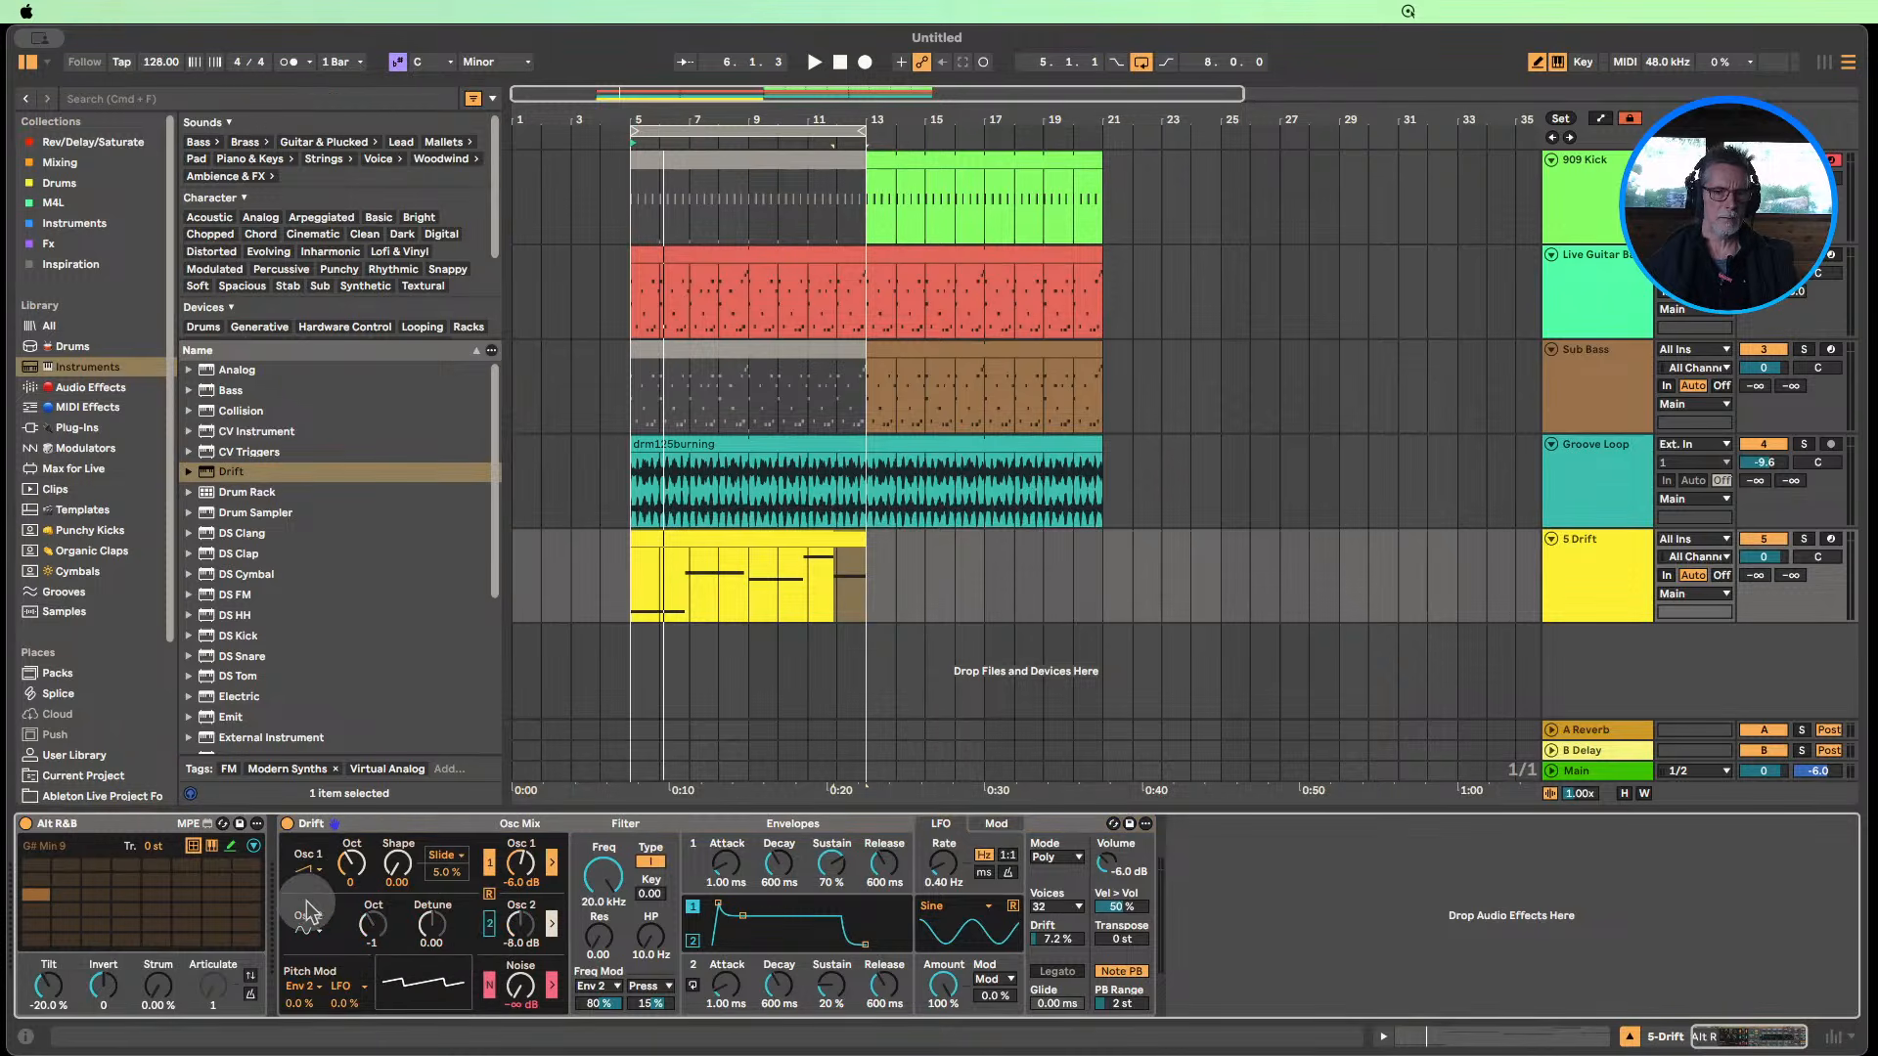
Play from just before bar 5 with the loop shortened to two bars, and lower the Drift track's volume to -11.6 dB.
left_click(611, 158)
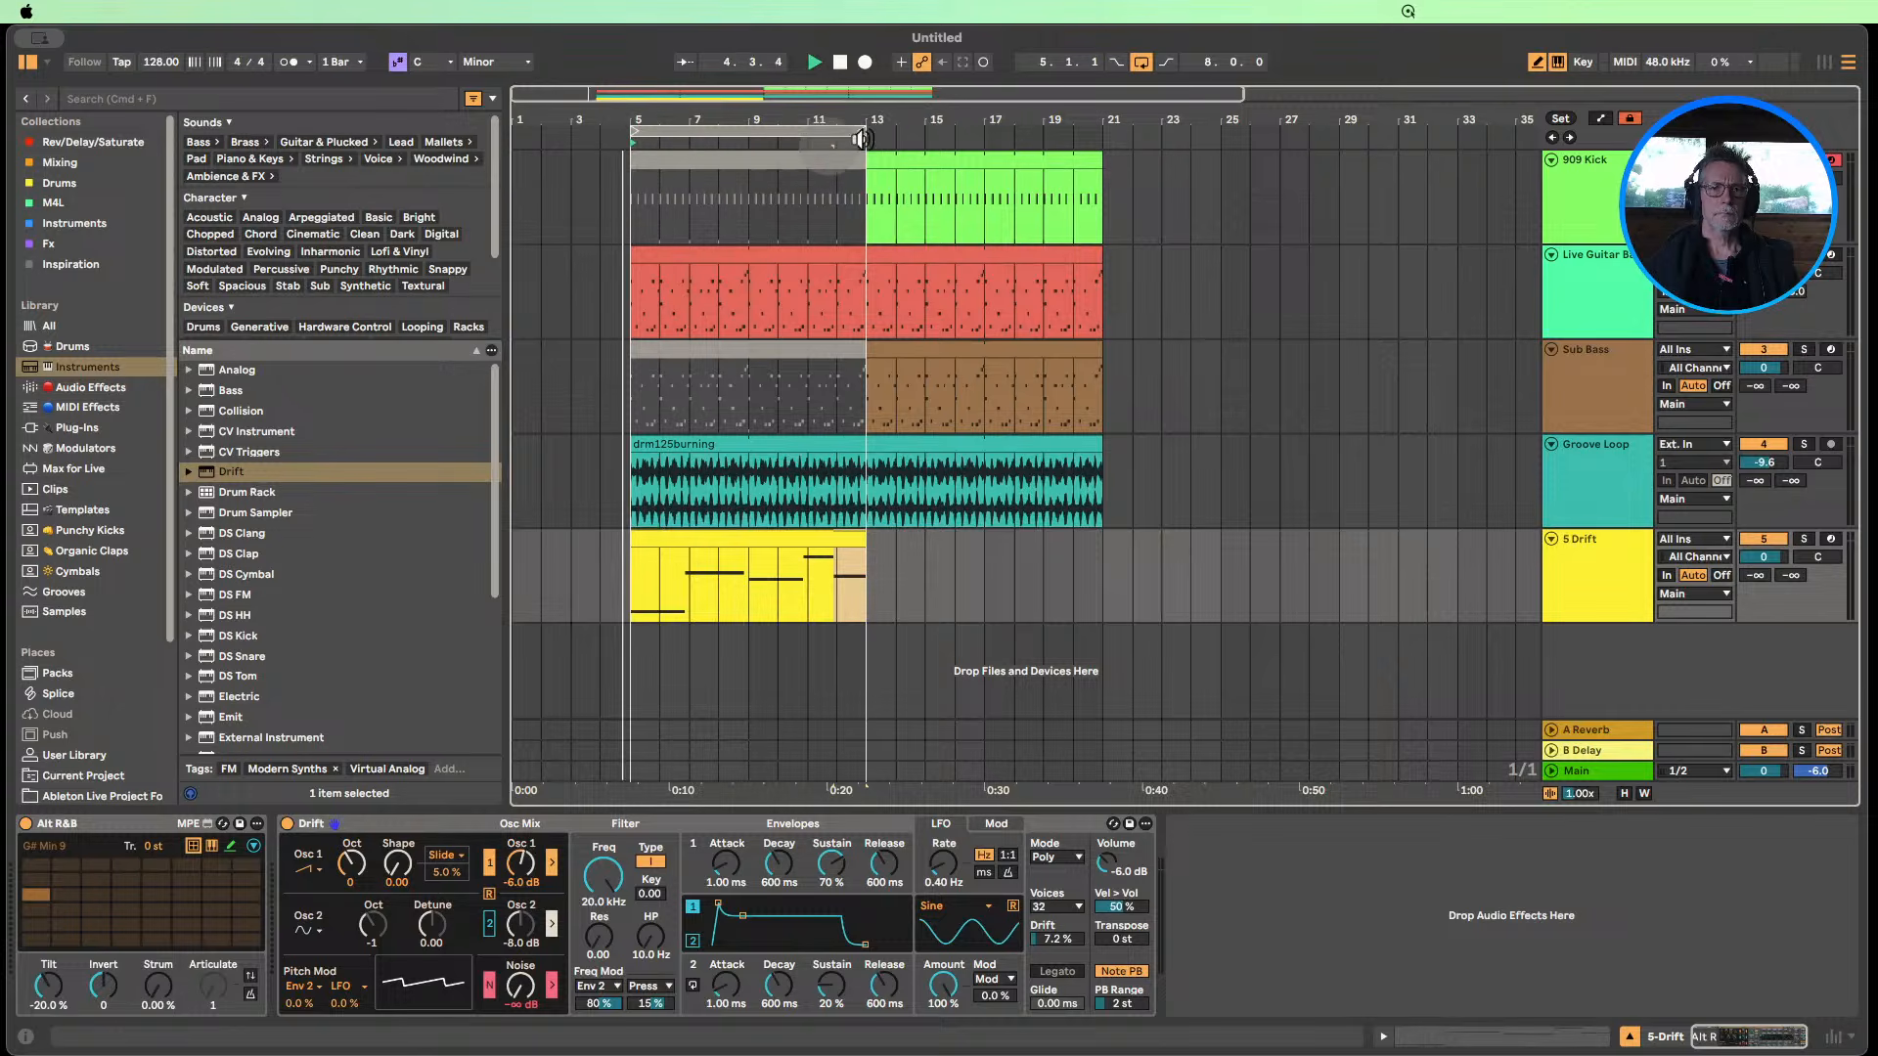
key("space")
left_click_drag(865, 130, 689, 130)
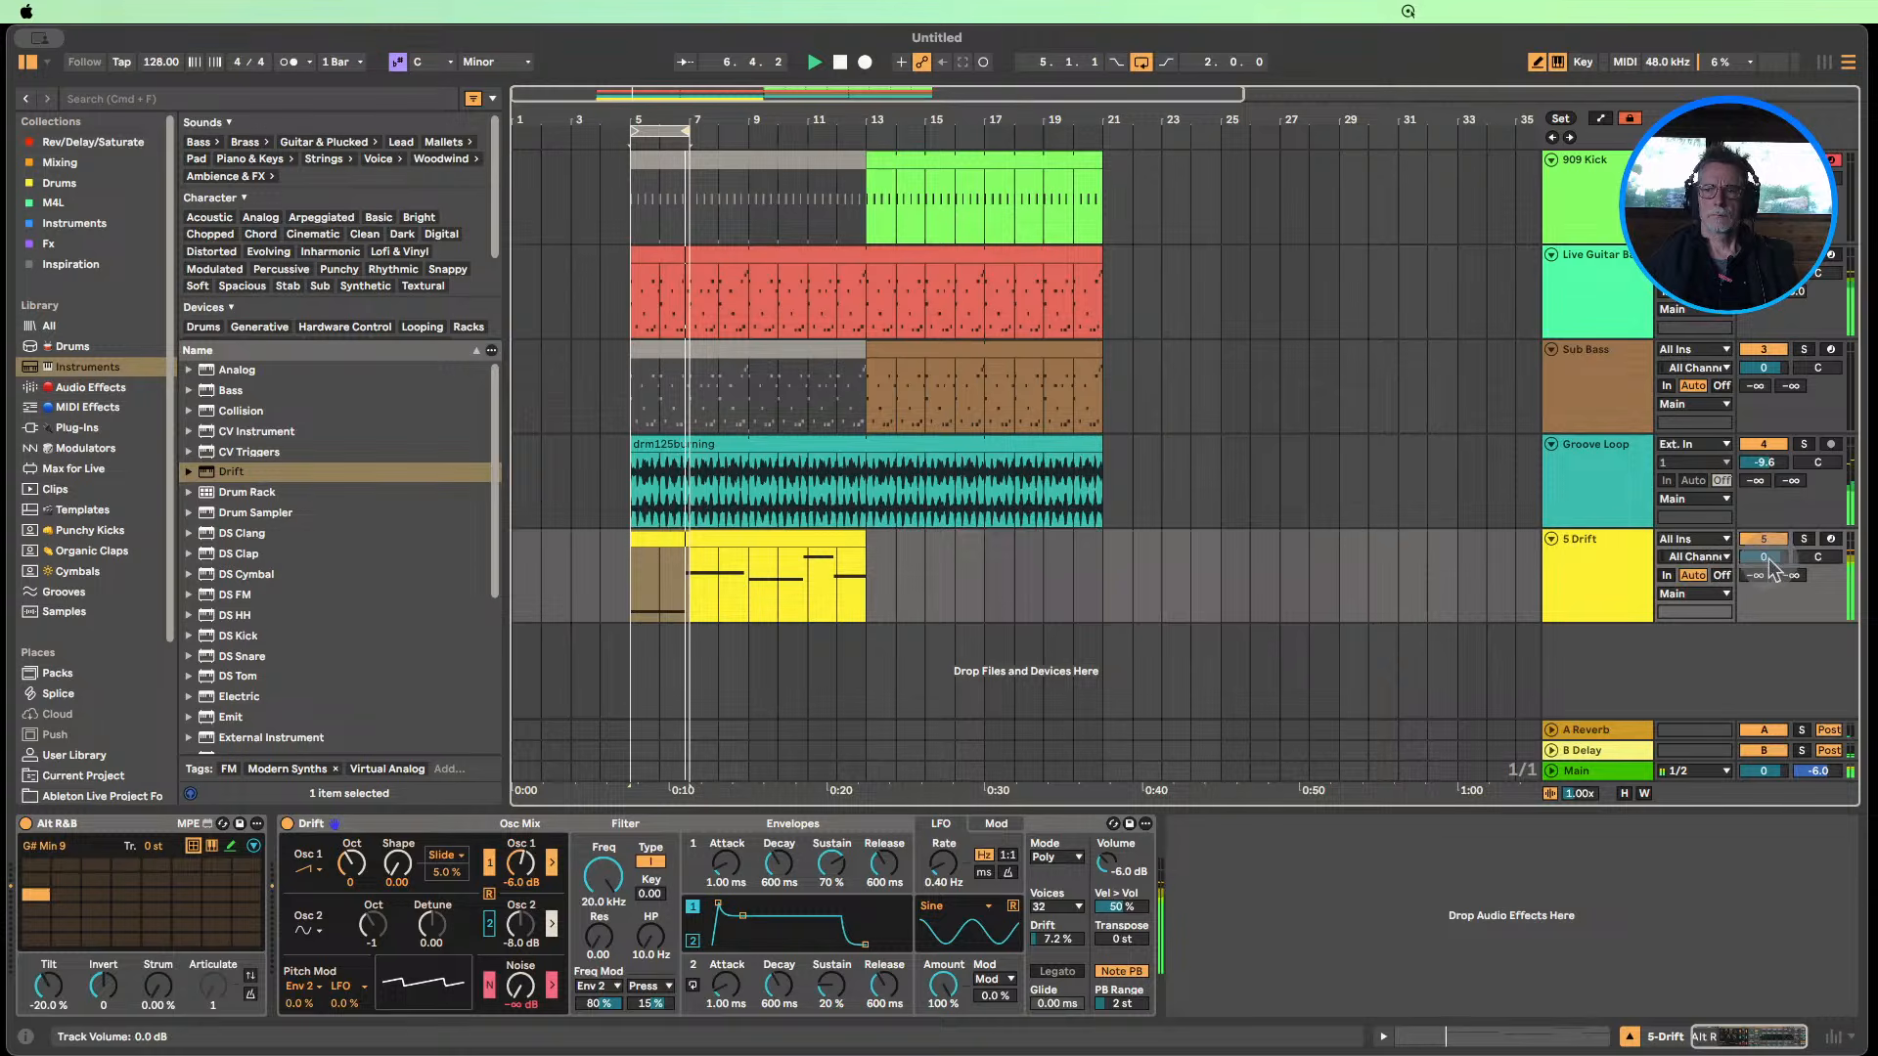
left_click_drag(1763, 557, 1764, 595)
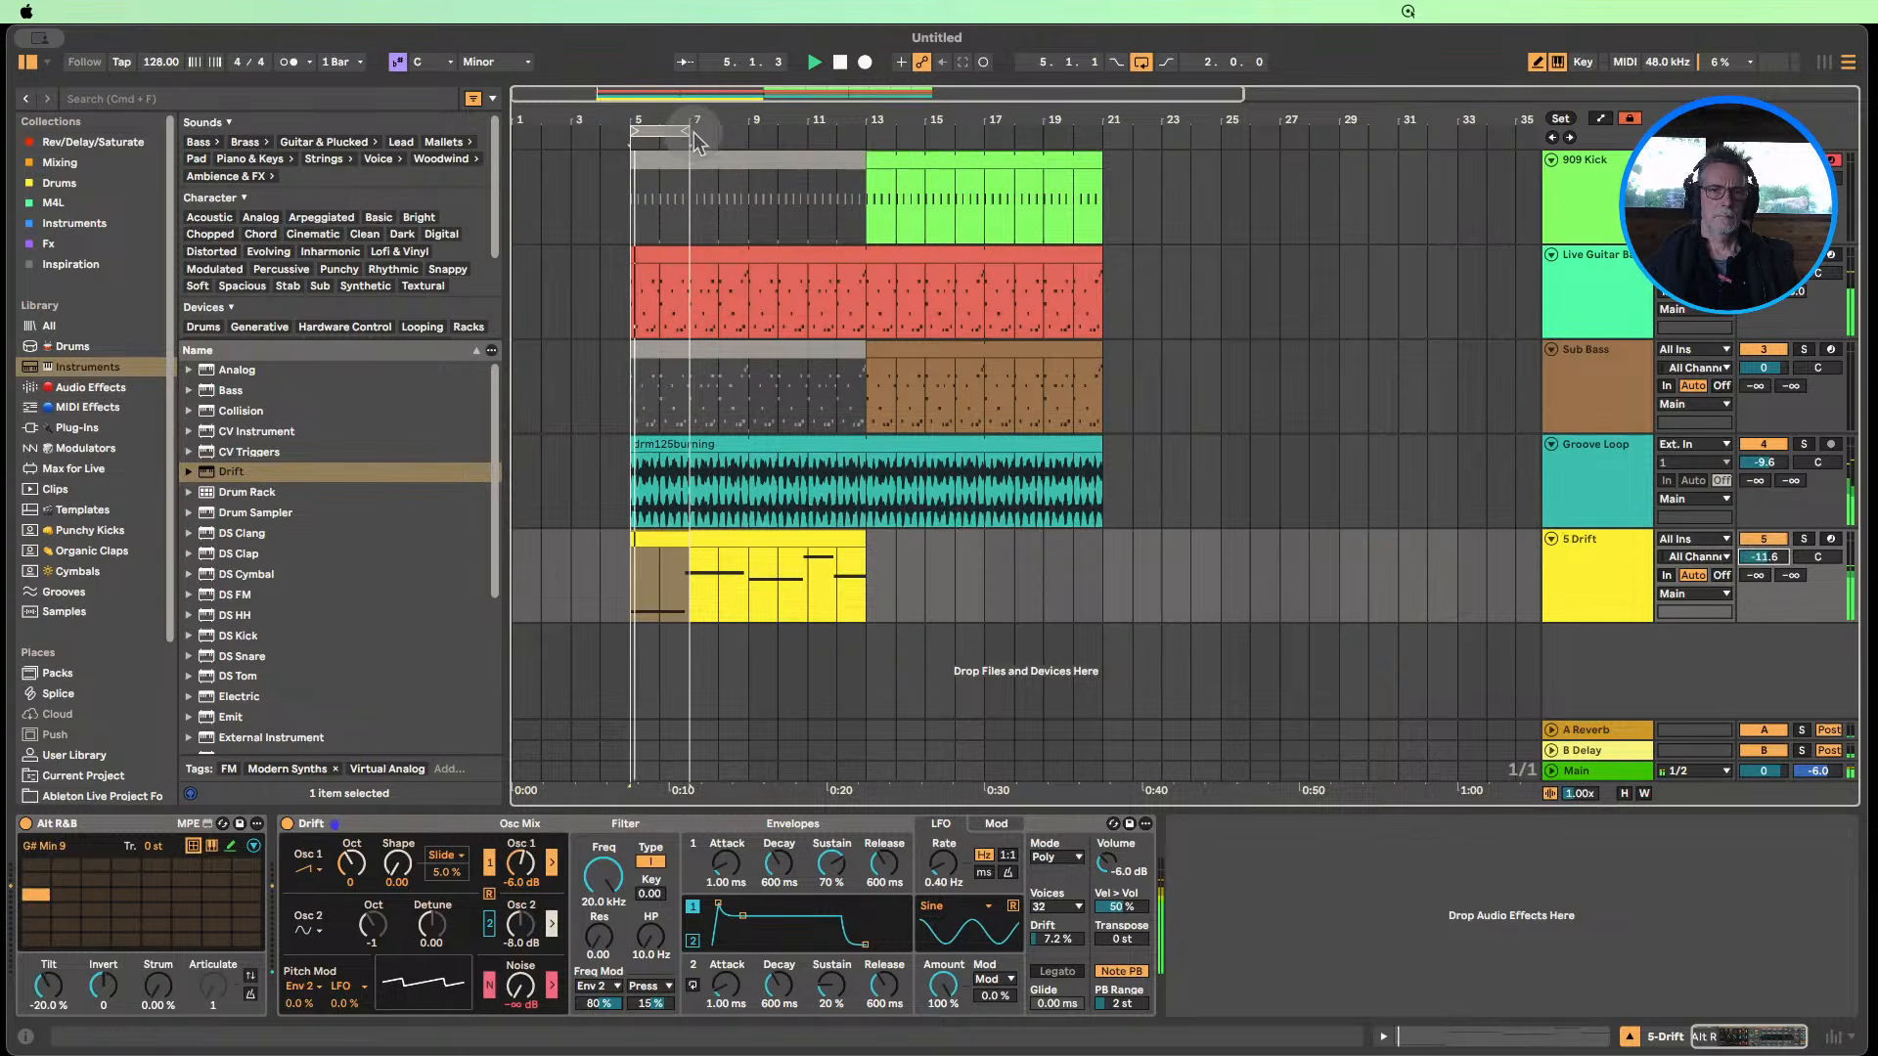
Extend the arrangement loop to four bars and move the Drift clip's B♭3 note to start at 4.4.3.
left_click_drag(688, 129, 748, 129)
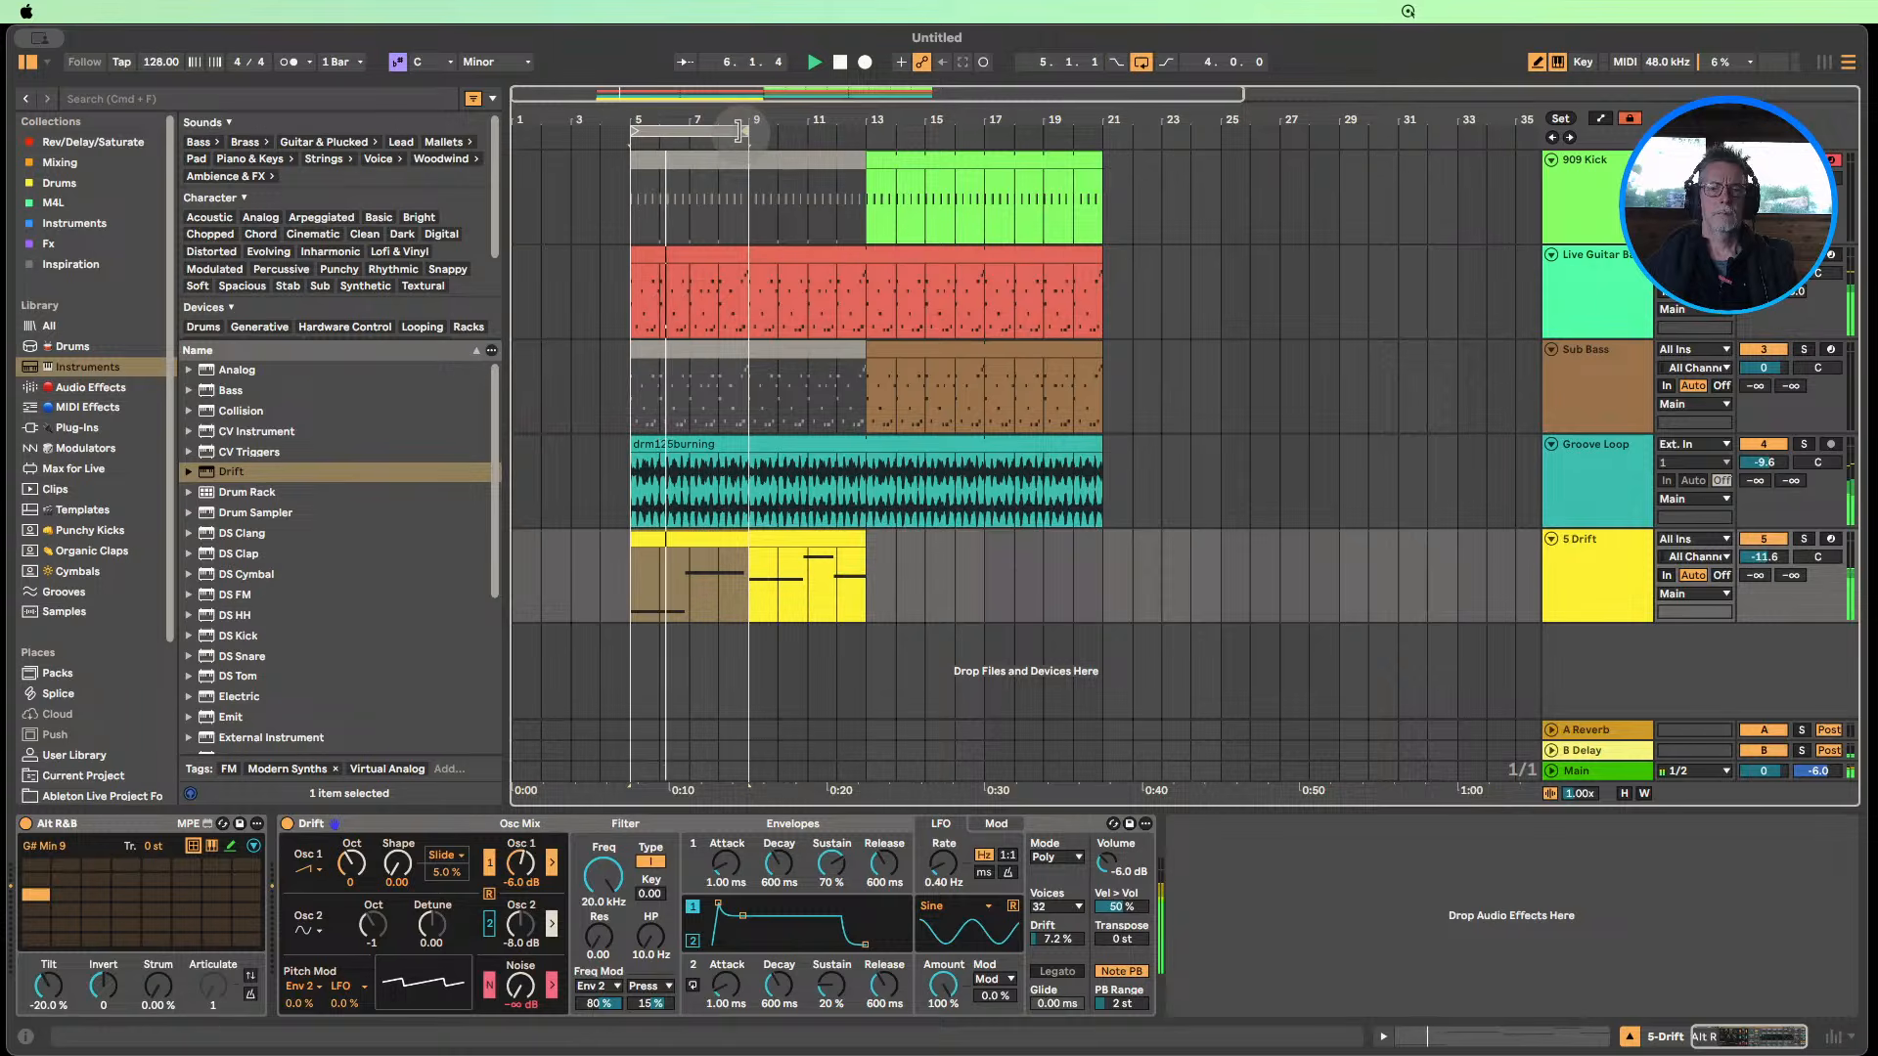
left_click(741, 536)
double_click(742, 536)
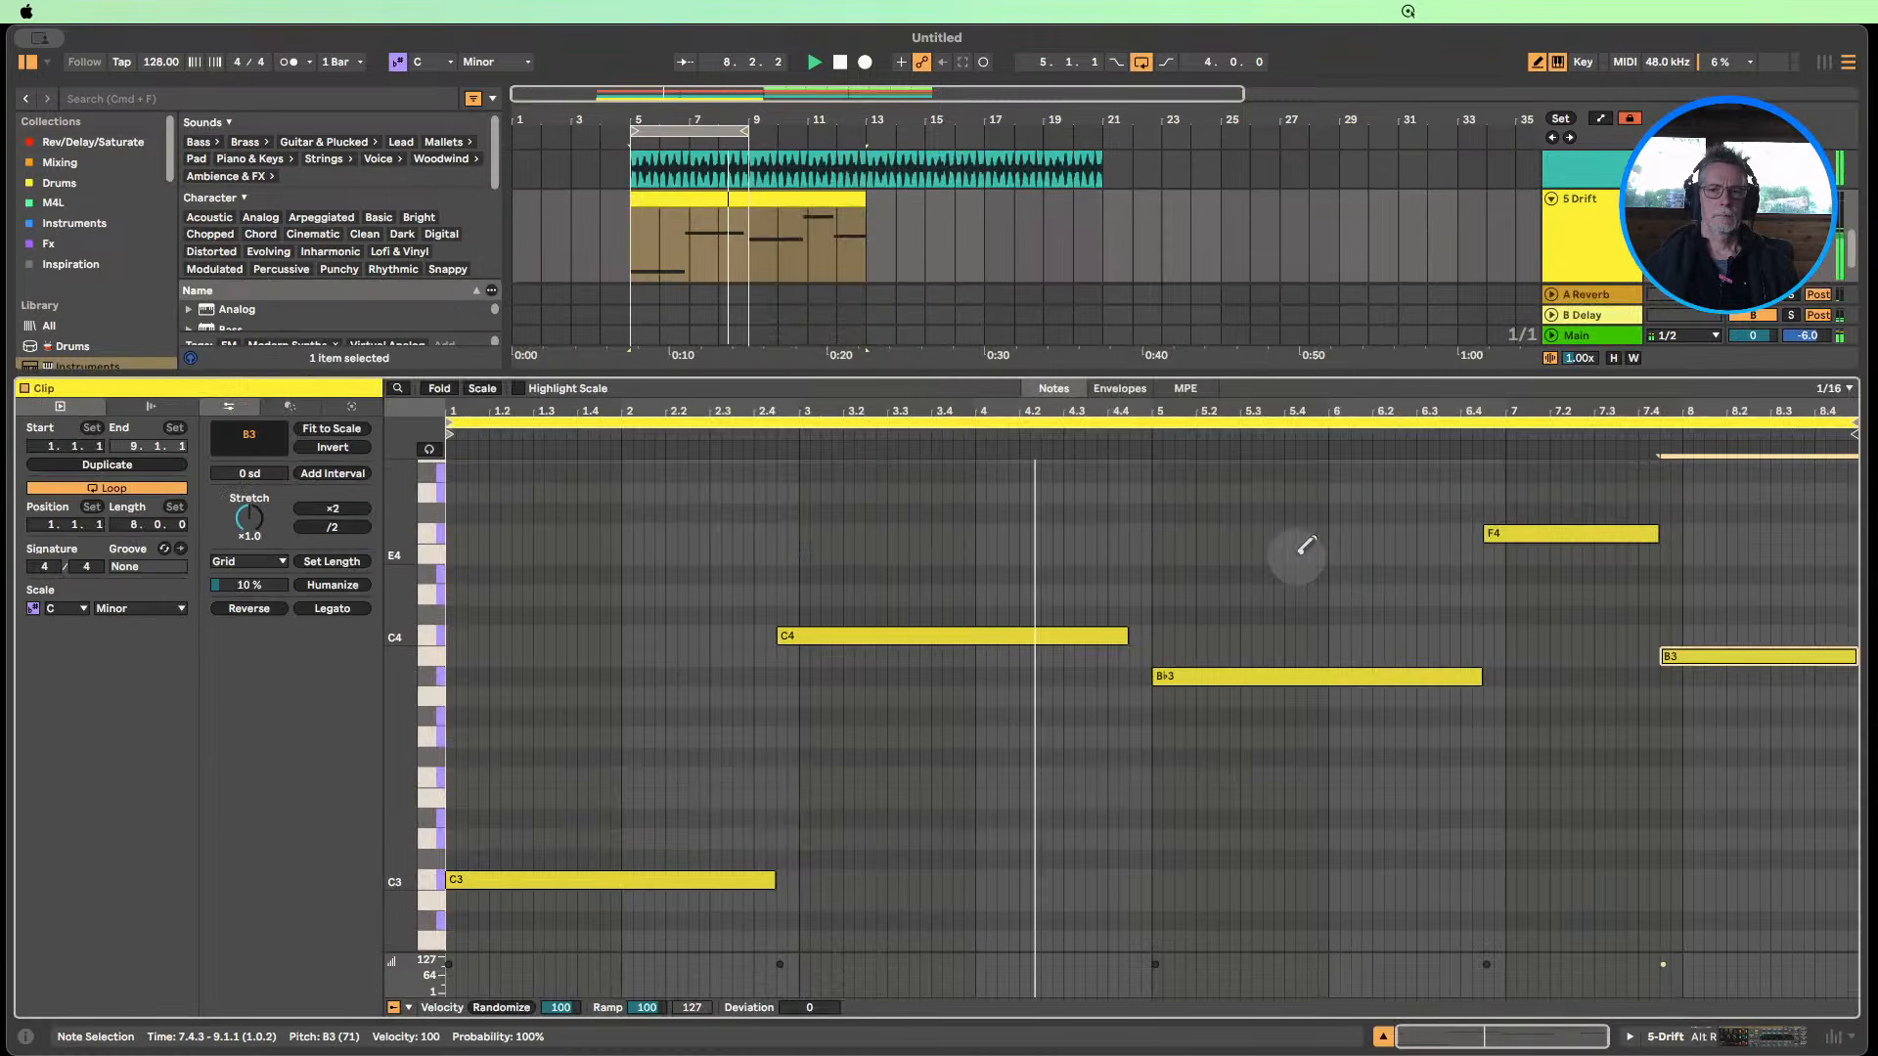
key("space")
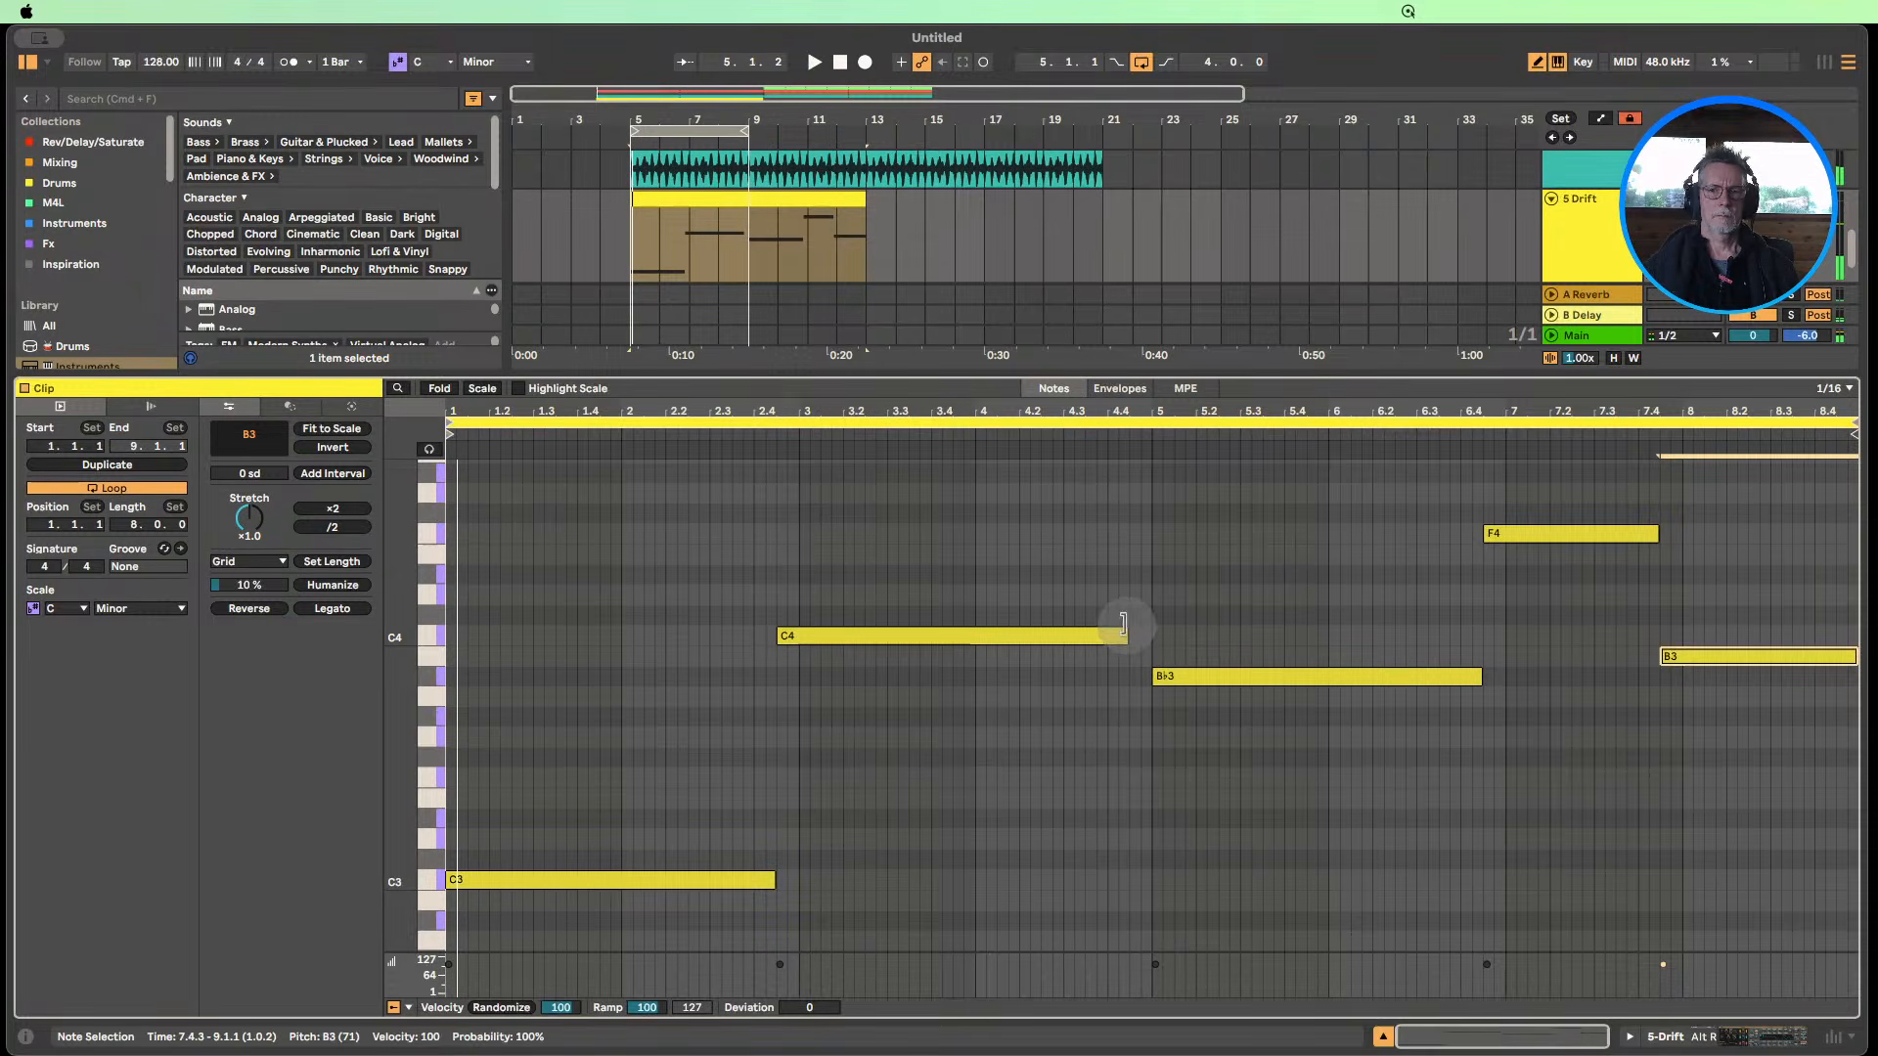
left_click_drag(1209, 678, 1183, 687)
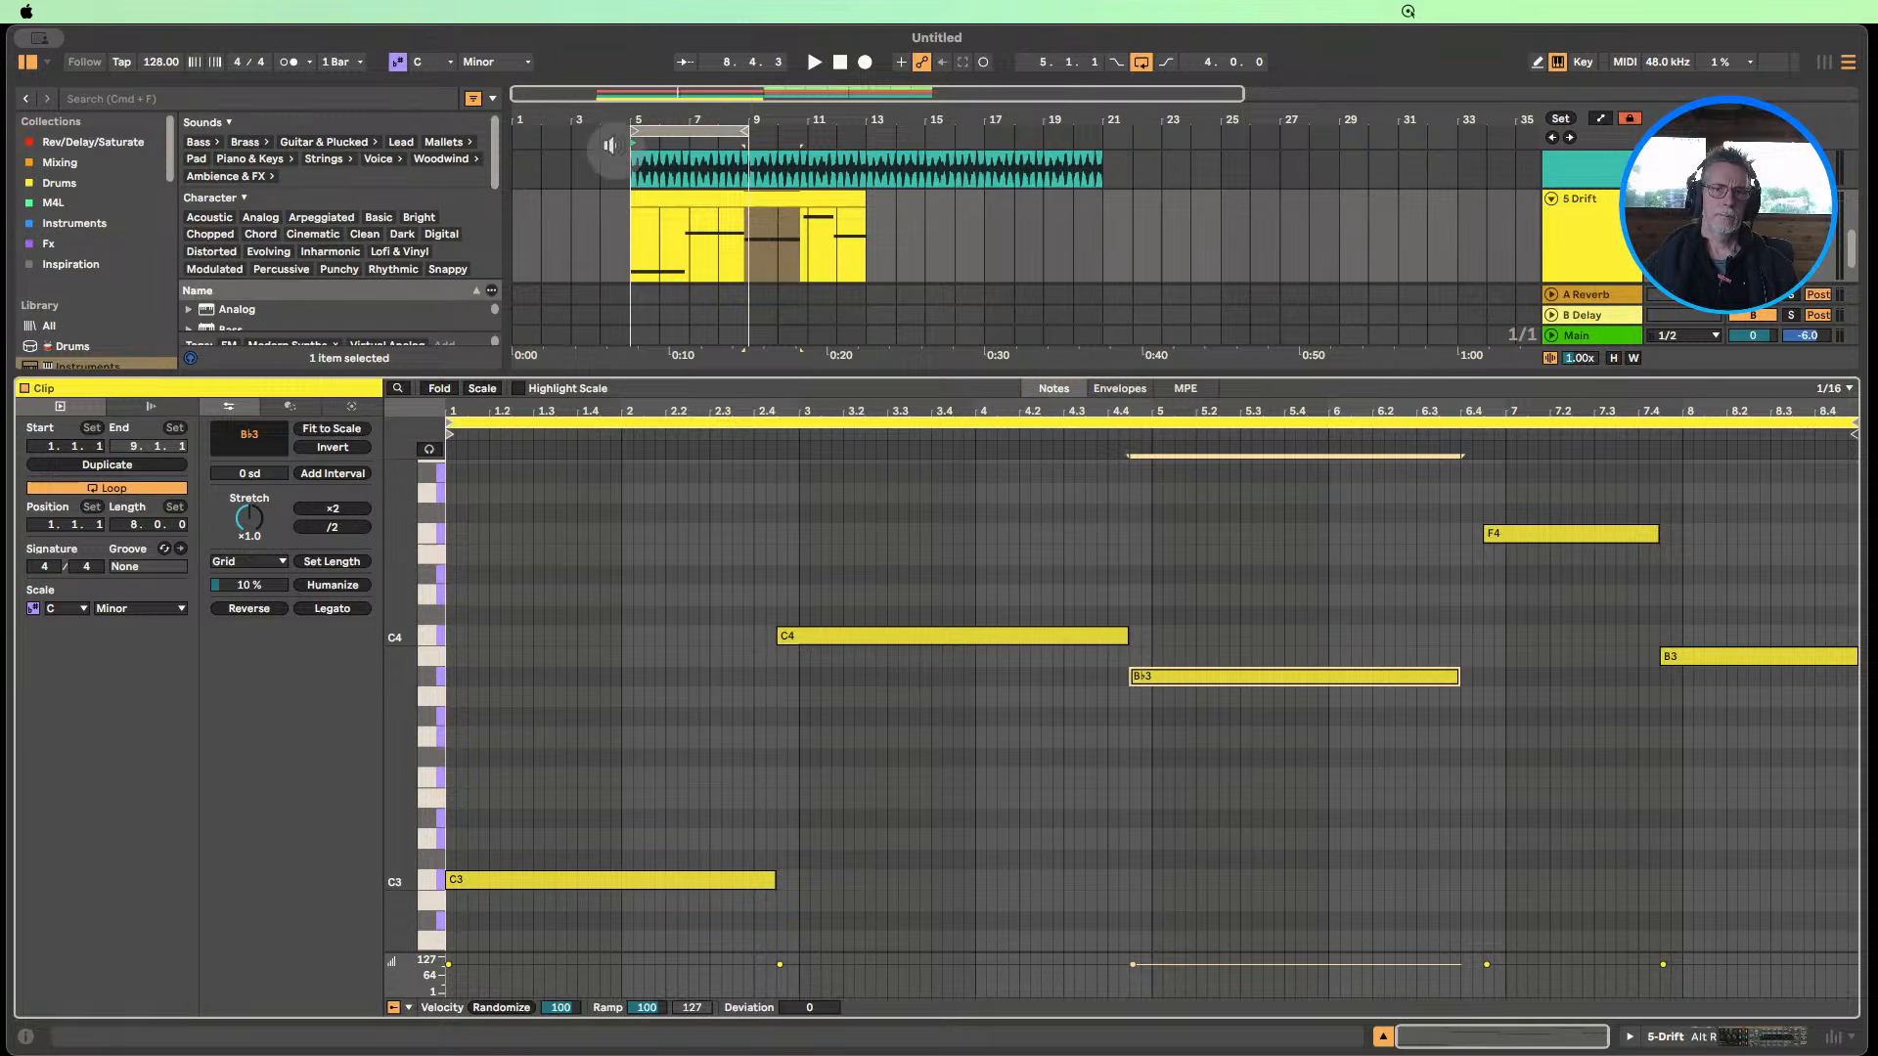
Play from just before bar 5 while extending the loop to bar 13, and lengthen the B♭3 note to end at 6.4.3.
left_click(603, 138)
left_click_drag(742, 134, 806, 132)
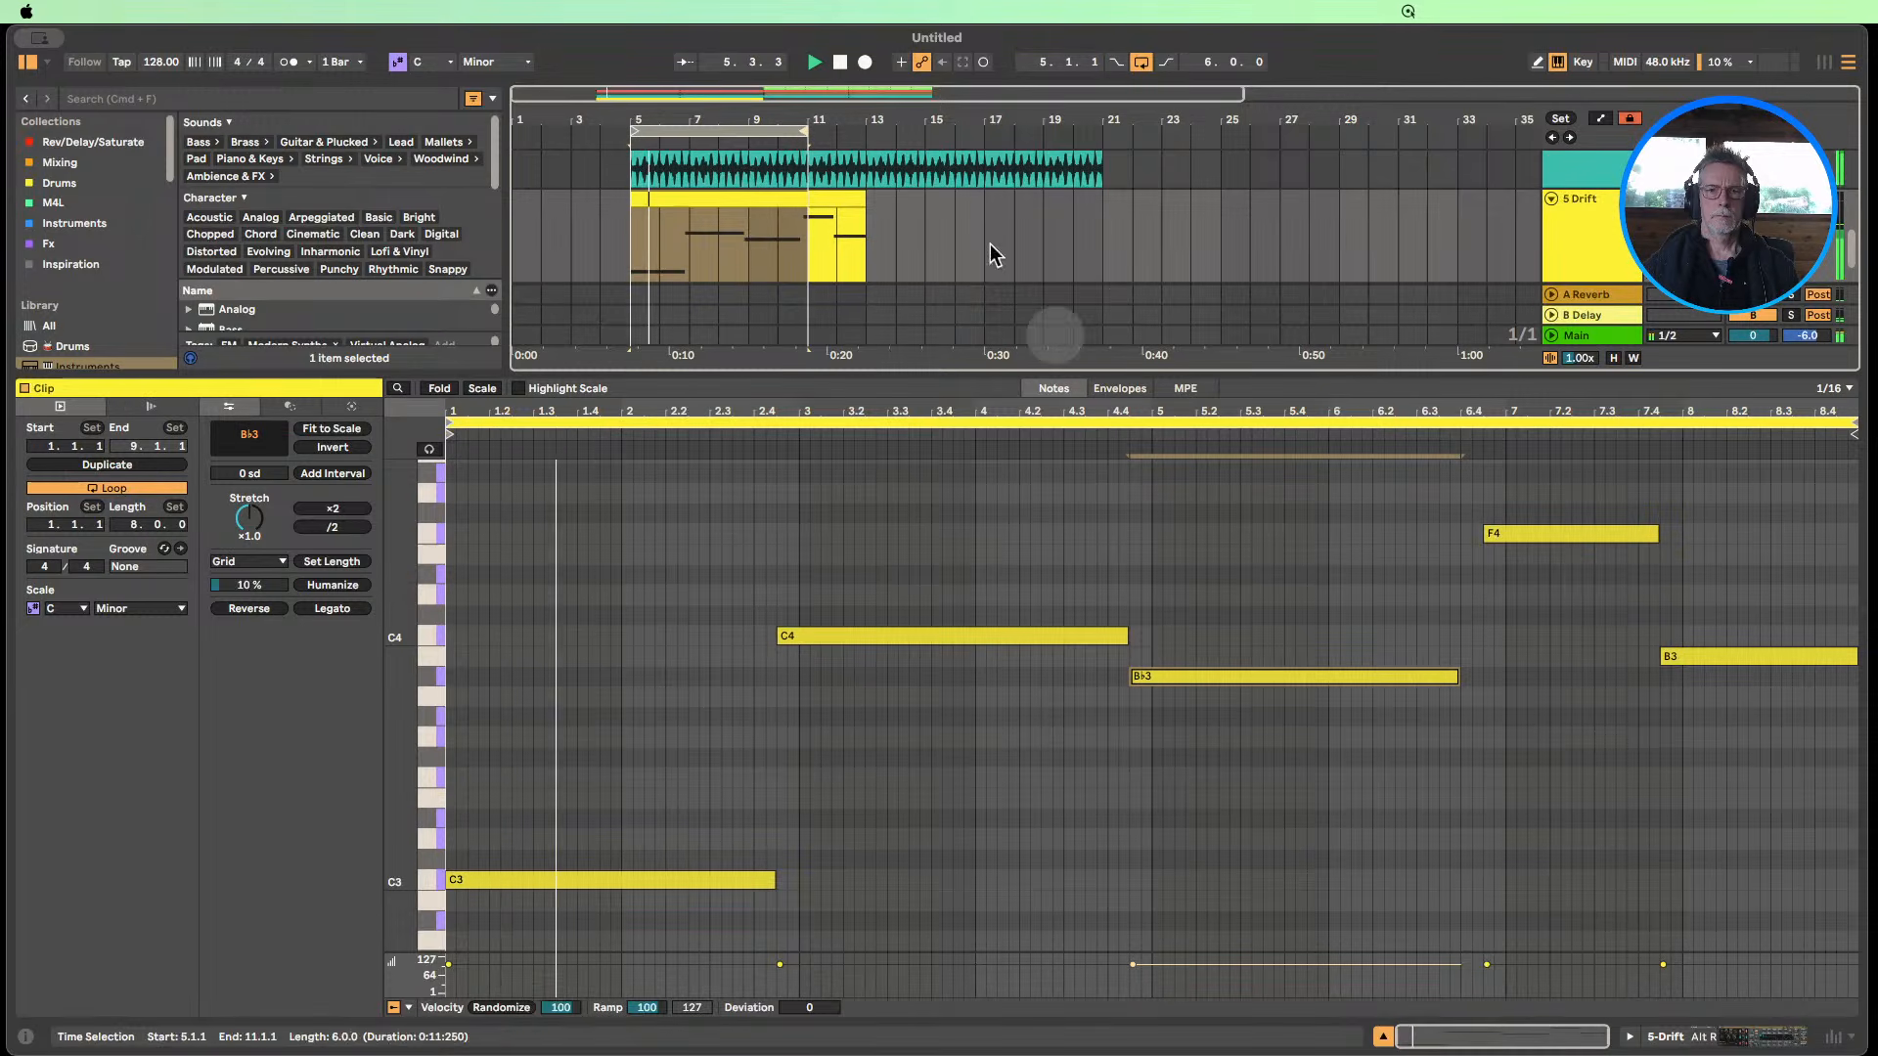
left_click_drag(806, 130, 865, 130)
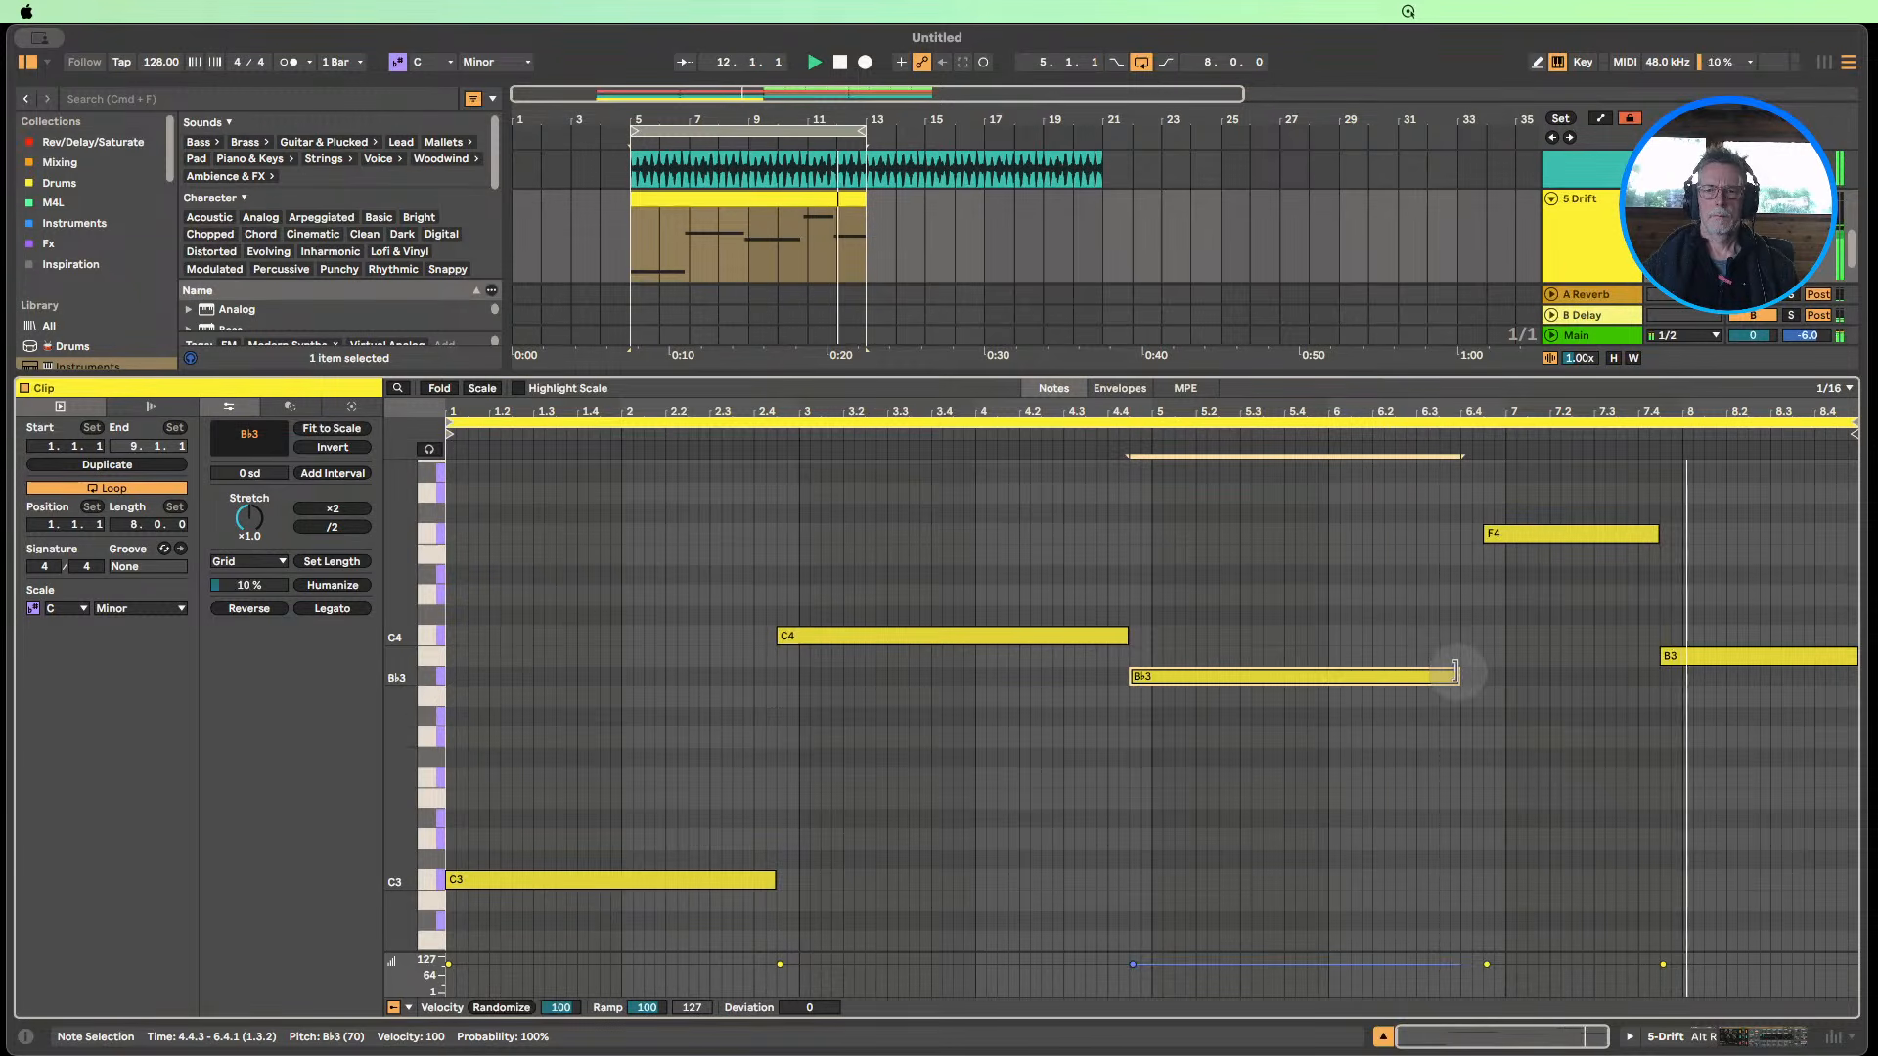
left_click_drag(1455, 673, 1480, 675)
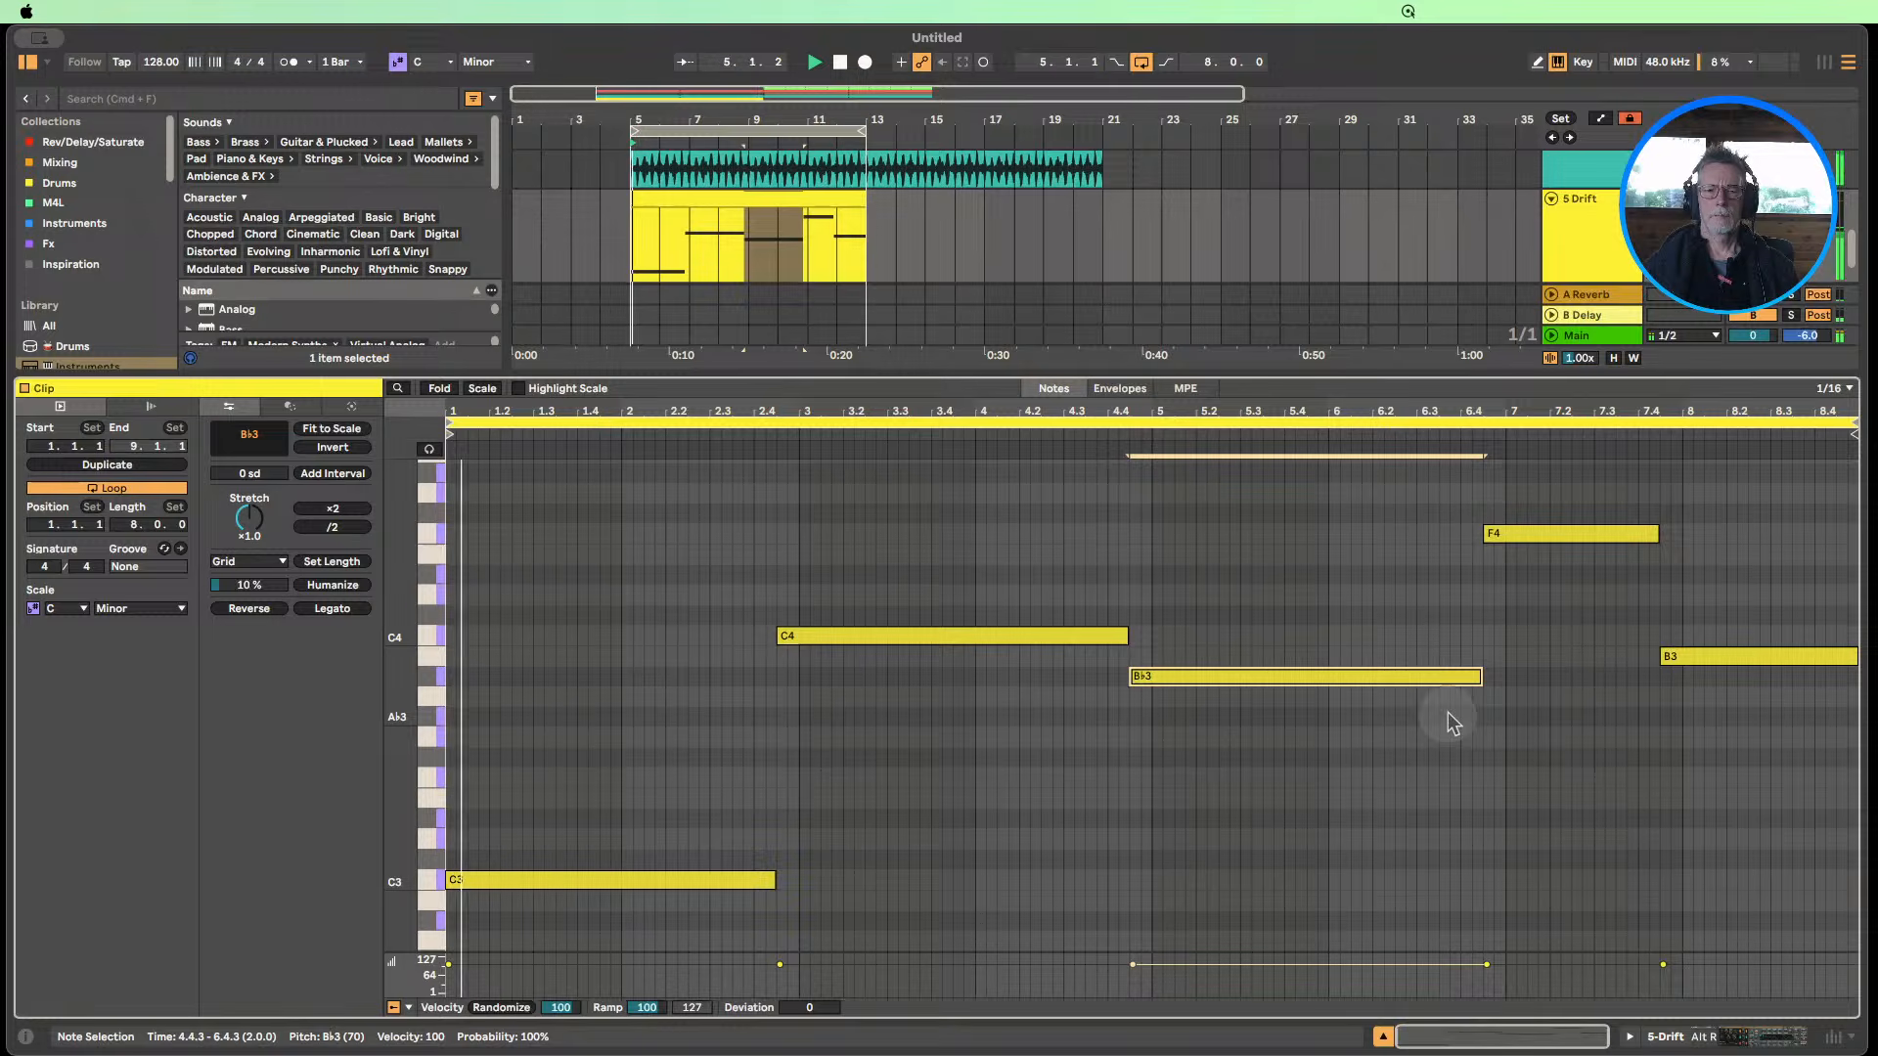
Try the C4 note starting at 2.4.3 one octave higher during playback, and transpose it back down an octave.
left_click_drag(920, 746, 908, 600)
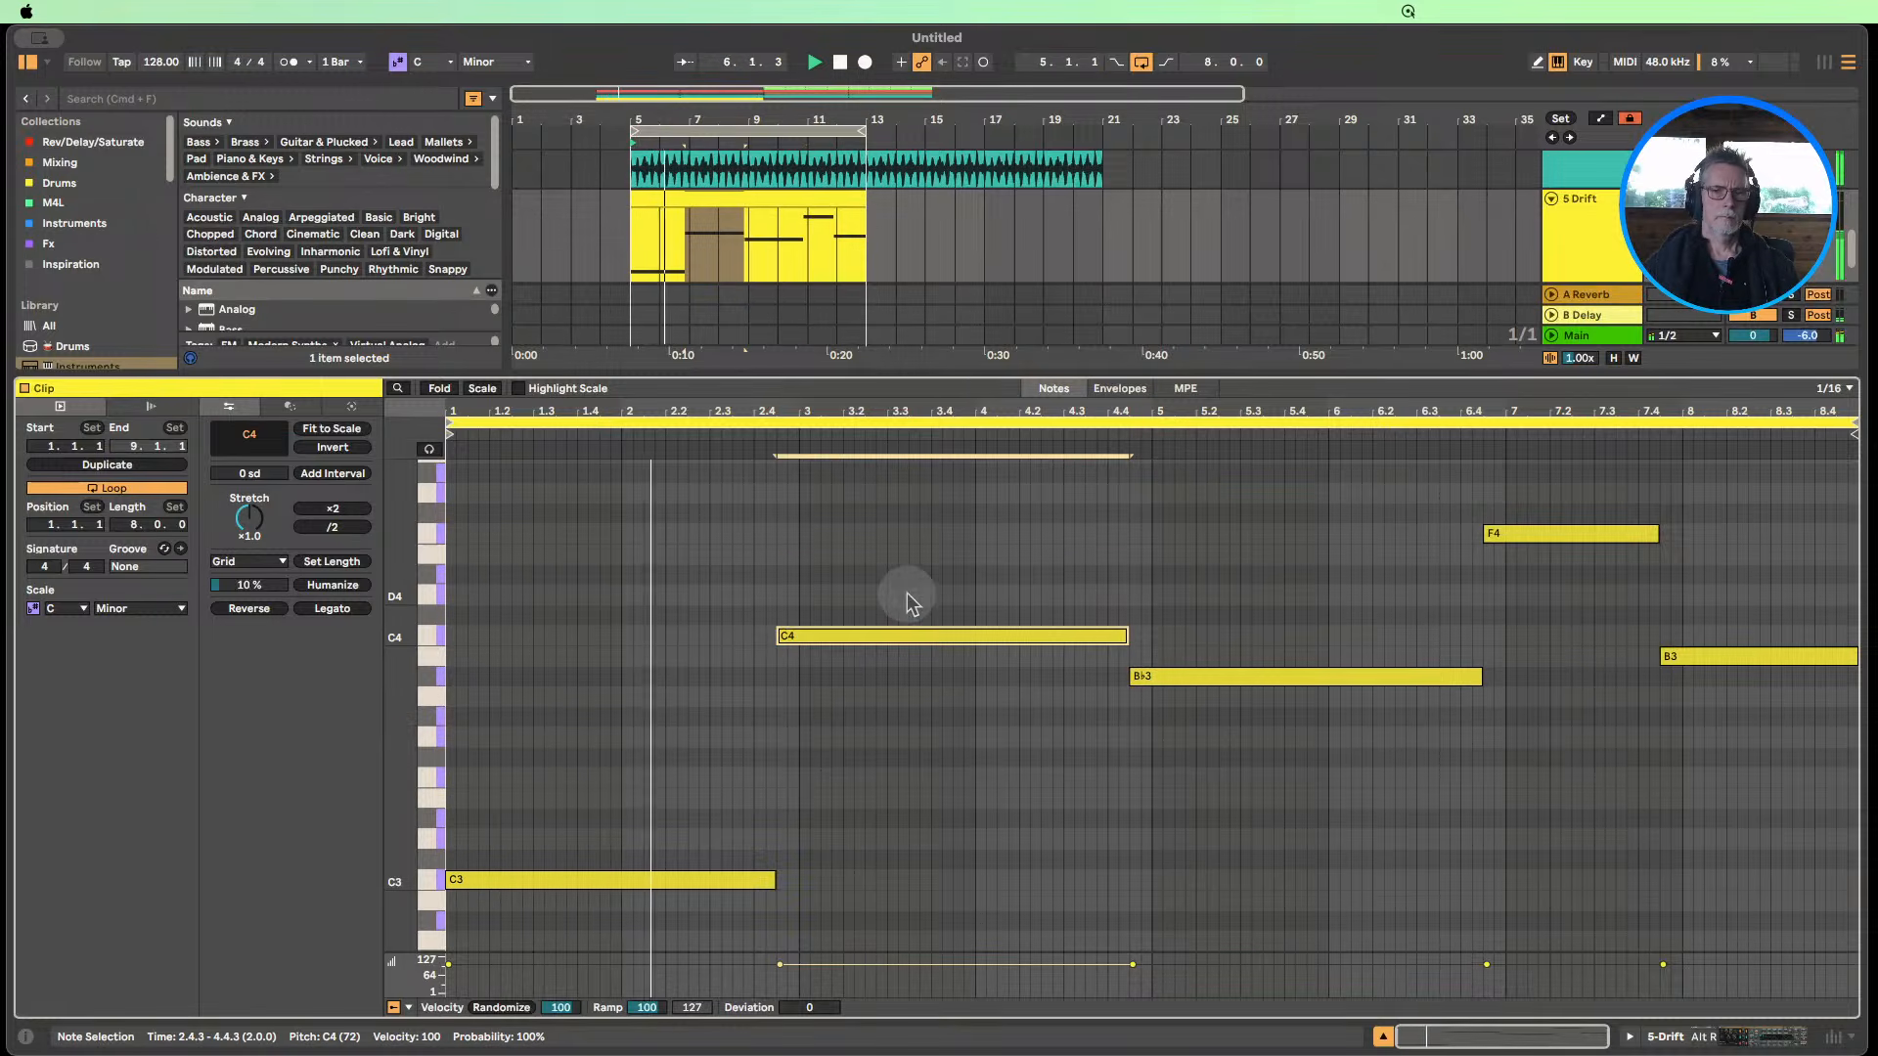
key("shift+Up")
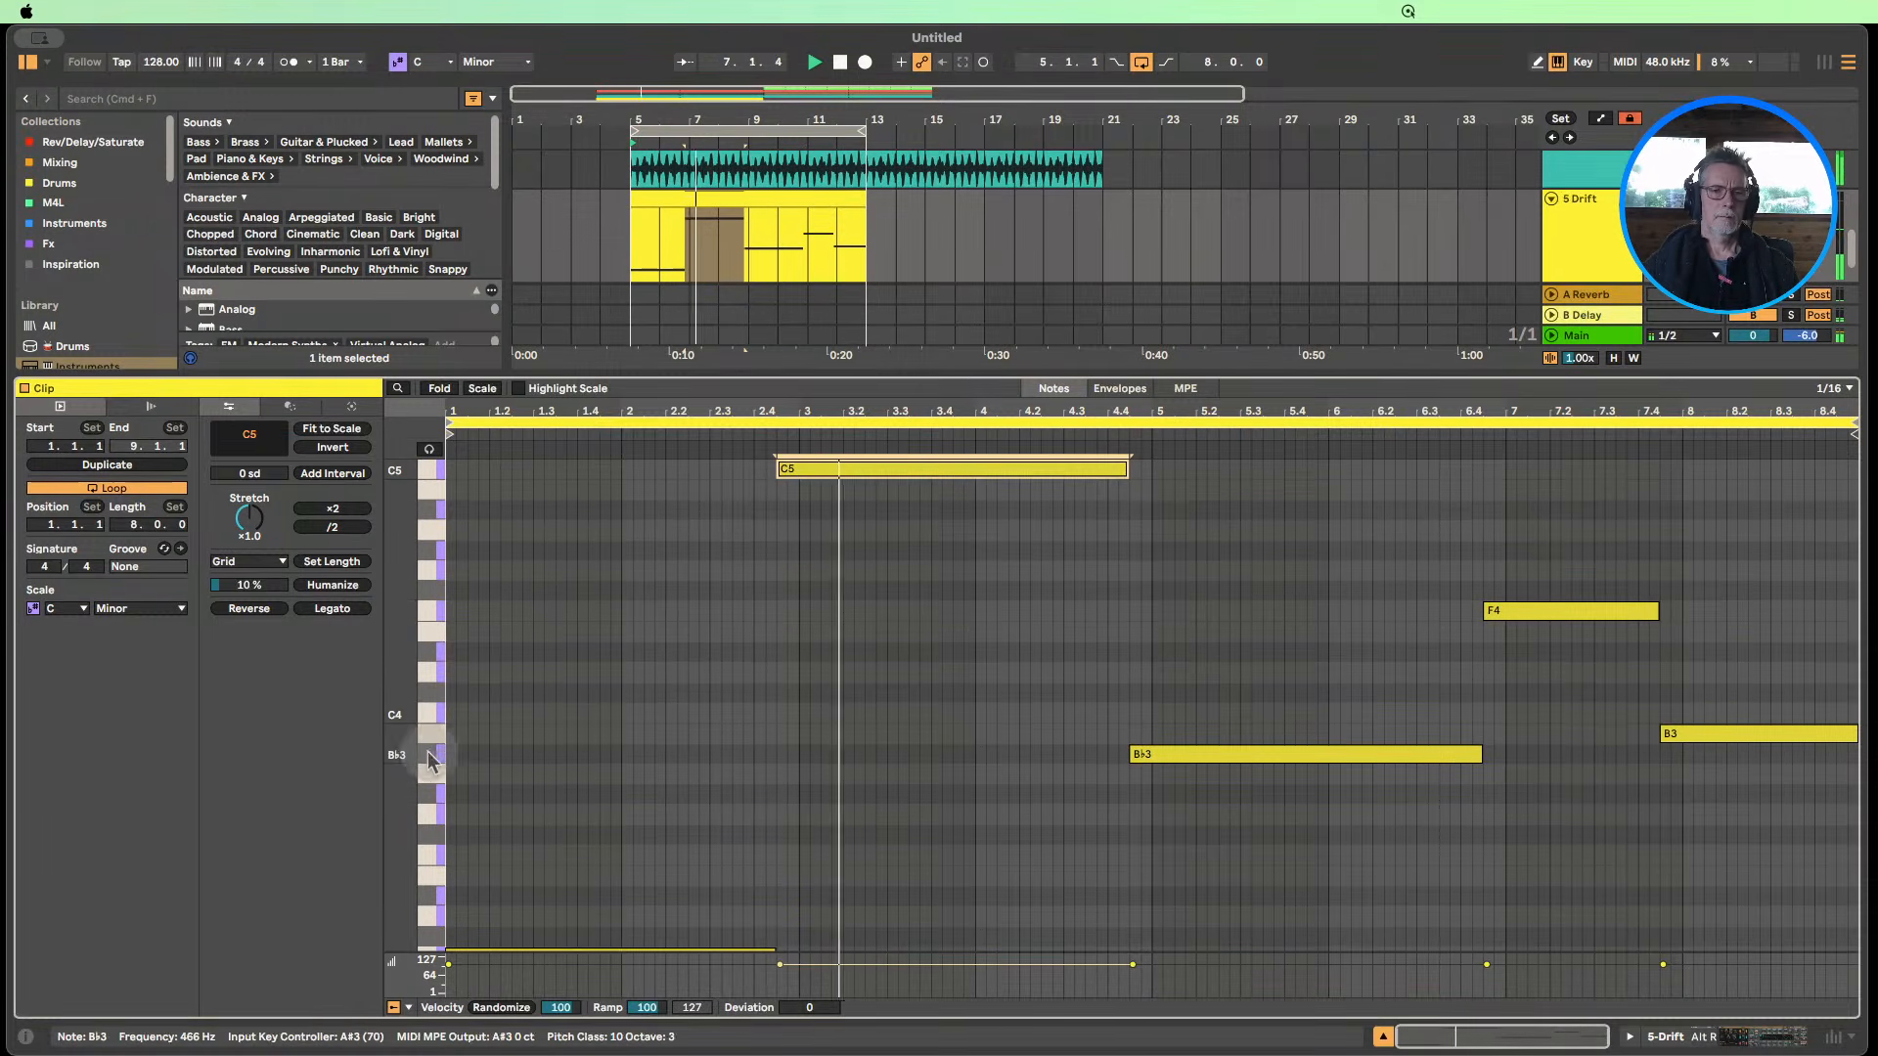
left_click_drag(398, 754, 368, 741)
left_click_drag(976, 677, 936, 507)
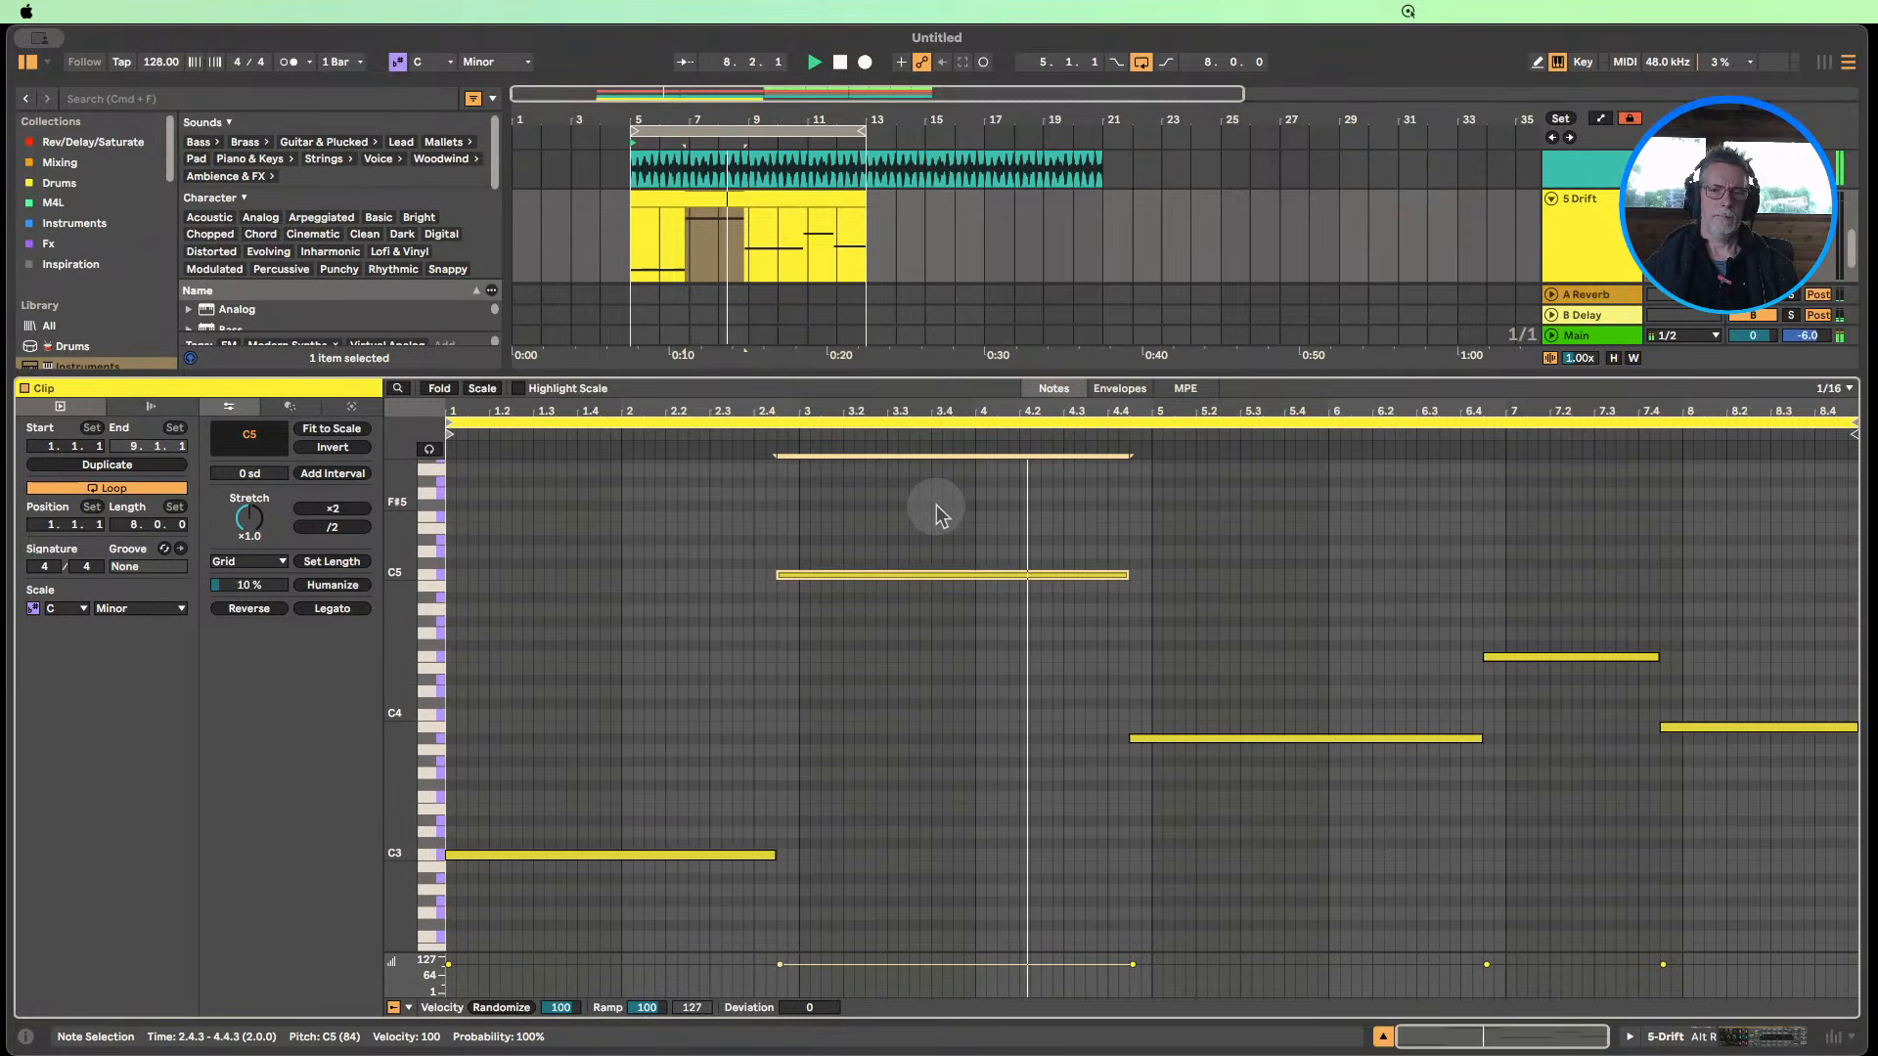
key("shift+Down")
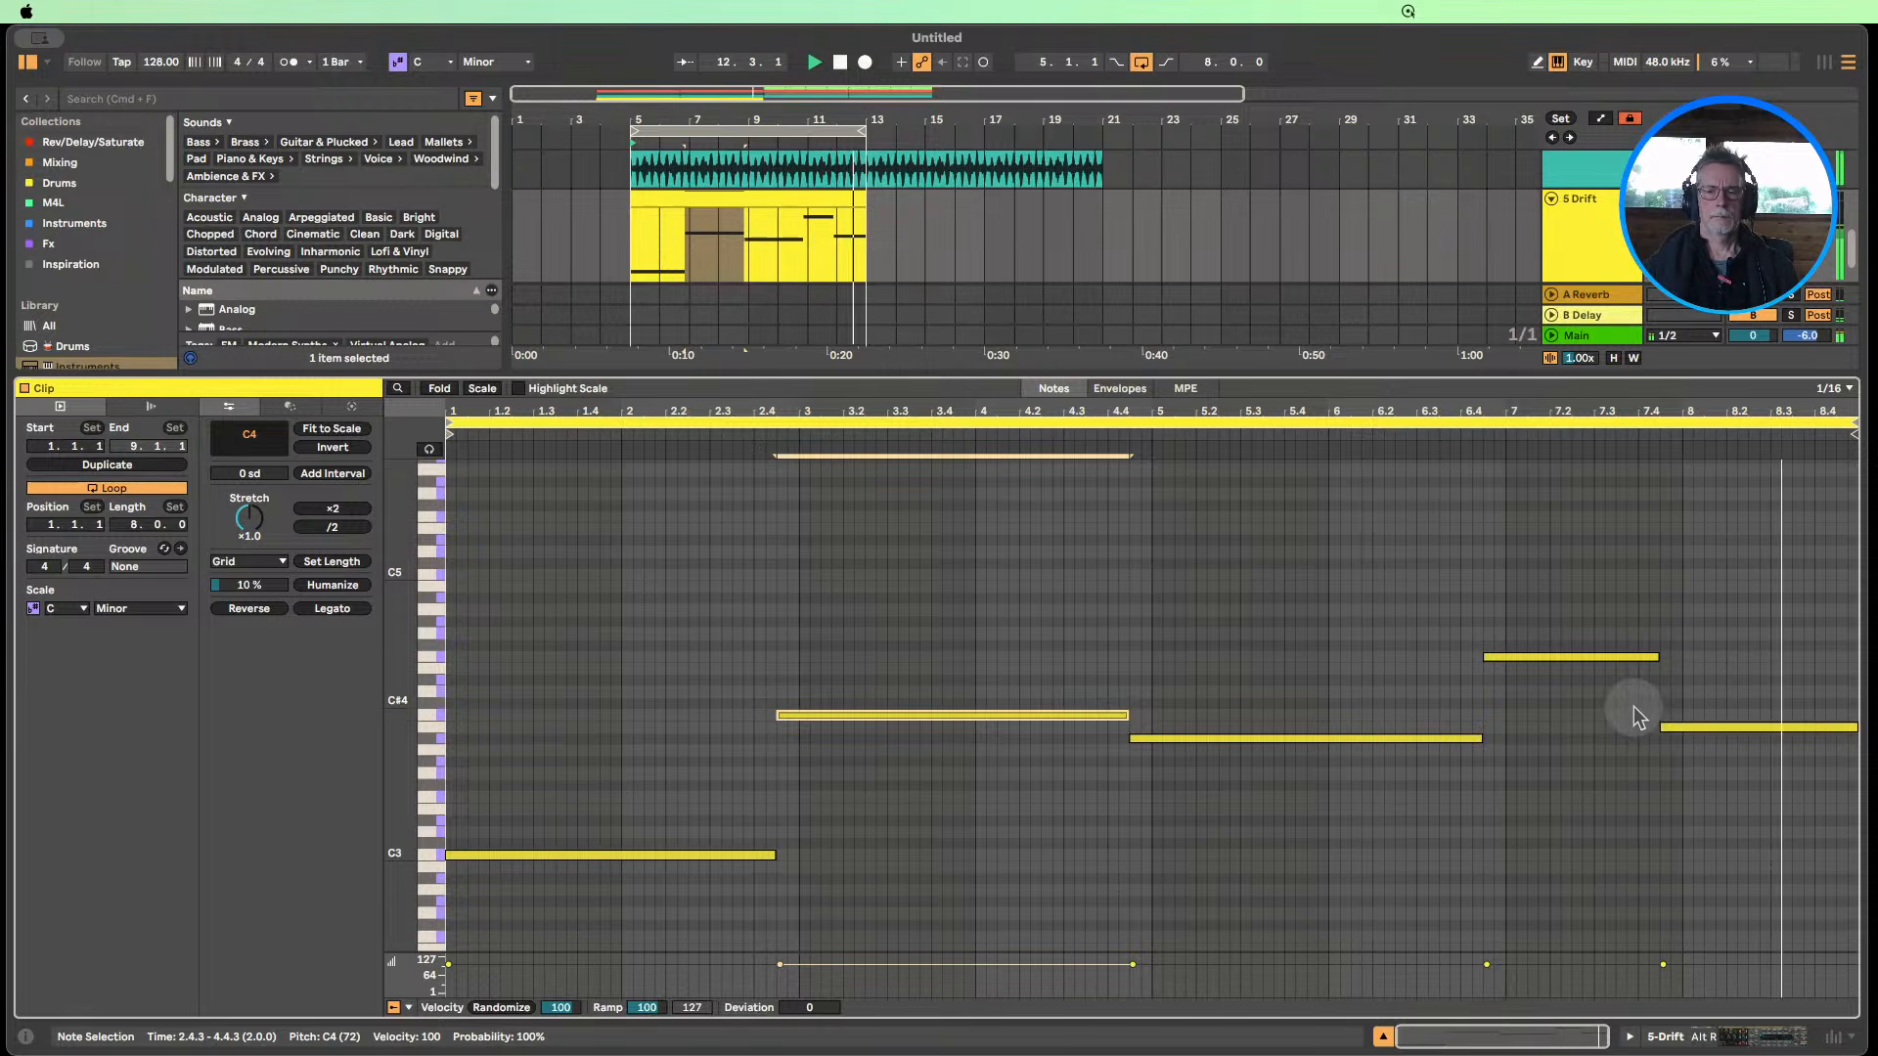
Limit the piano roll to the clip's scale keys and show the track's device chain with Alt R&B selected.
left_click(482, 388)
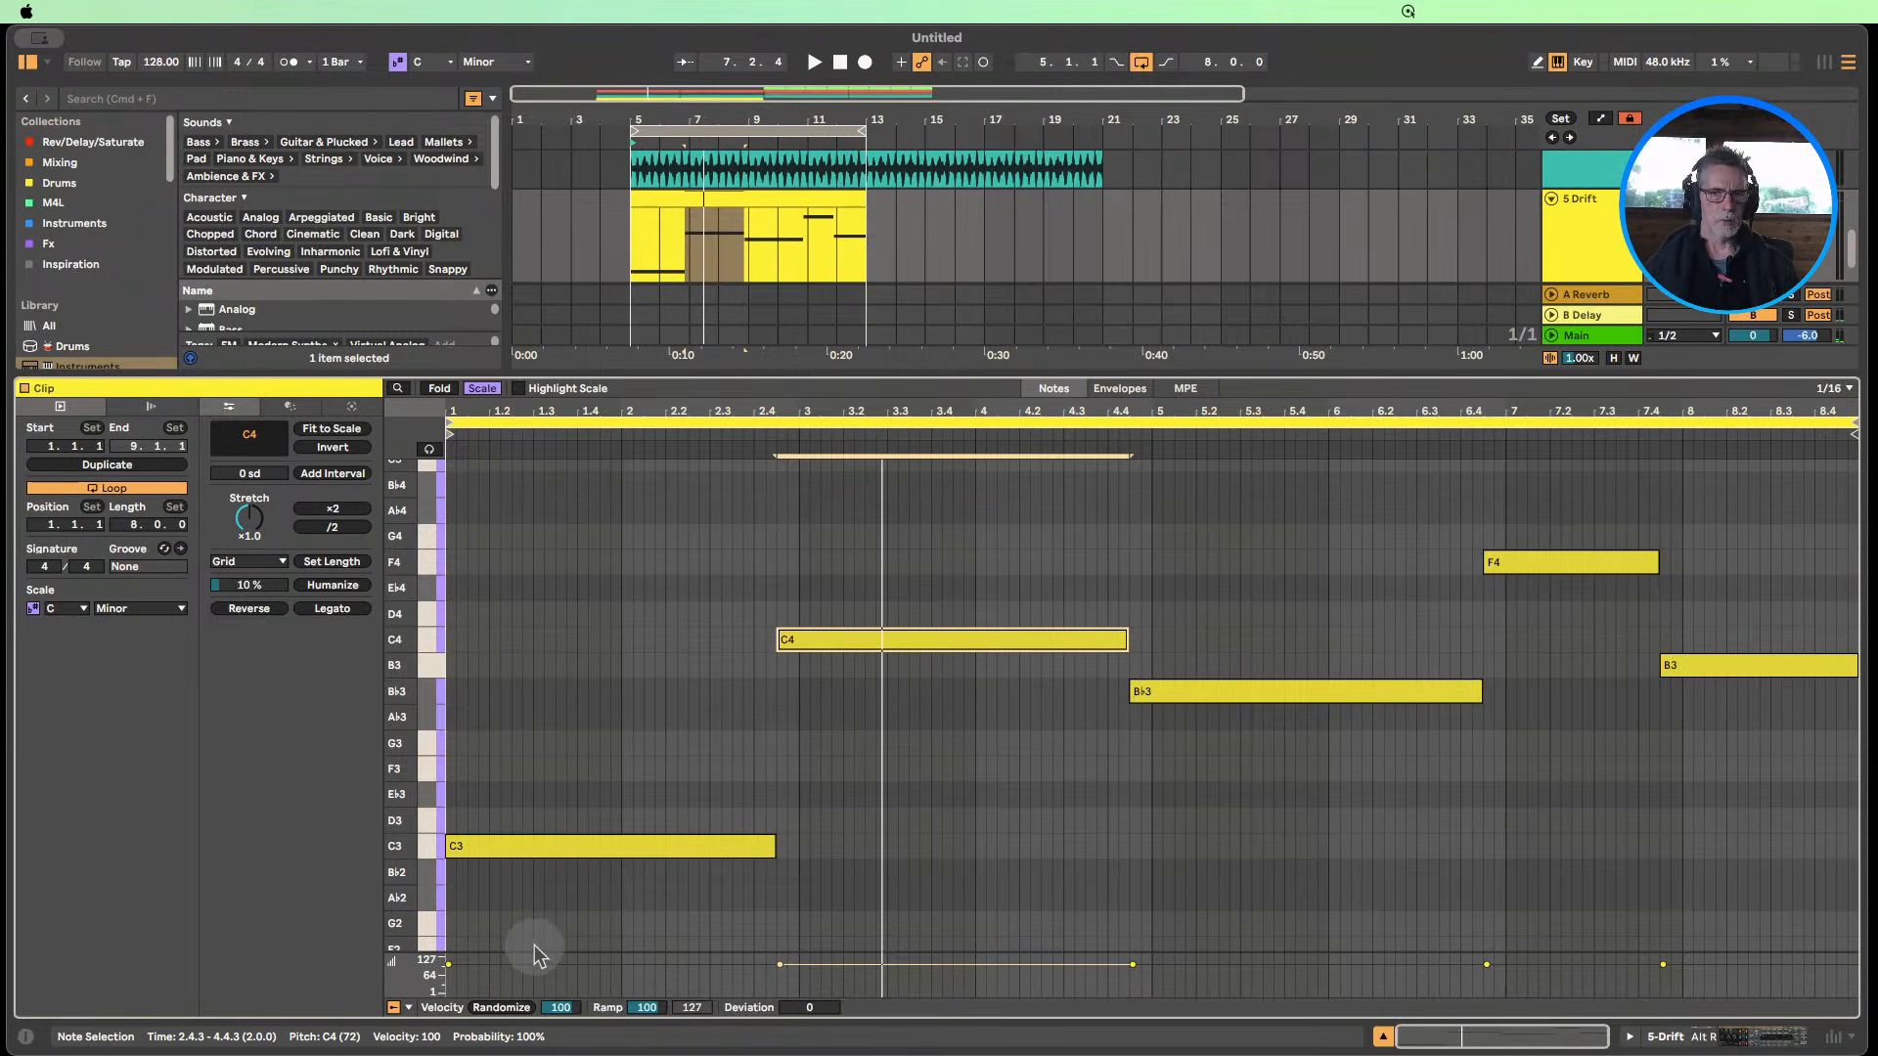
left_click(1663, 1038)
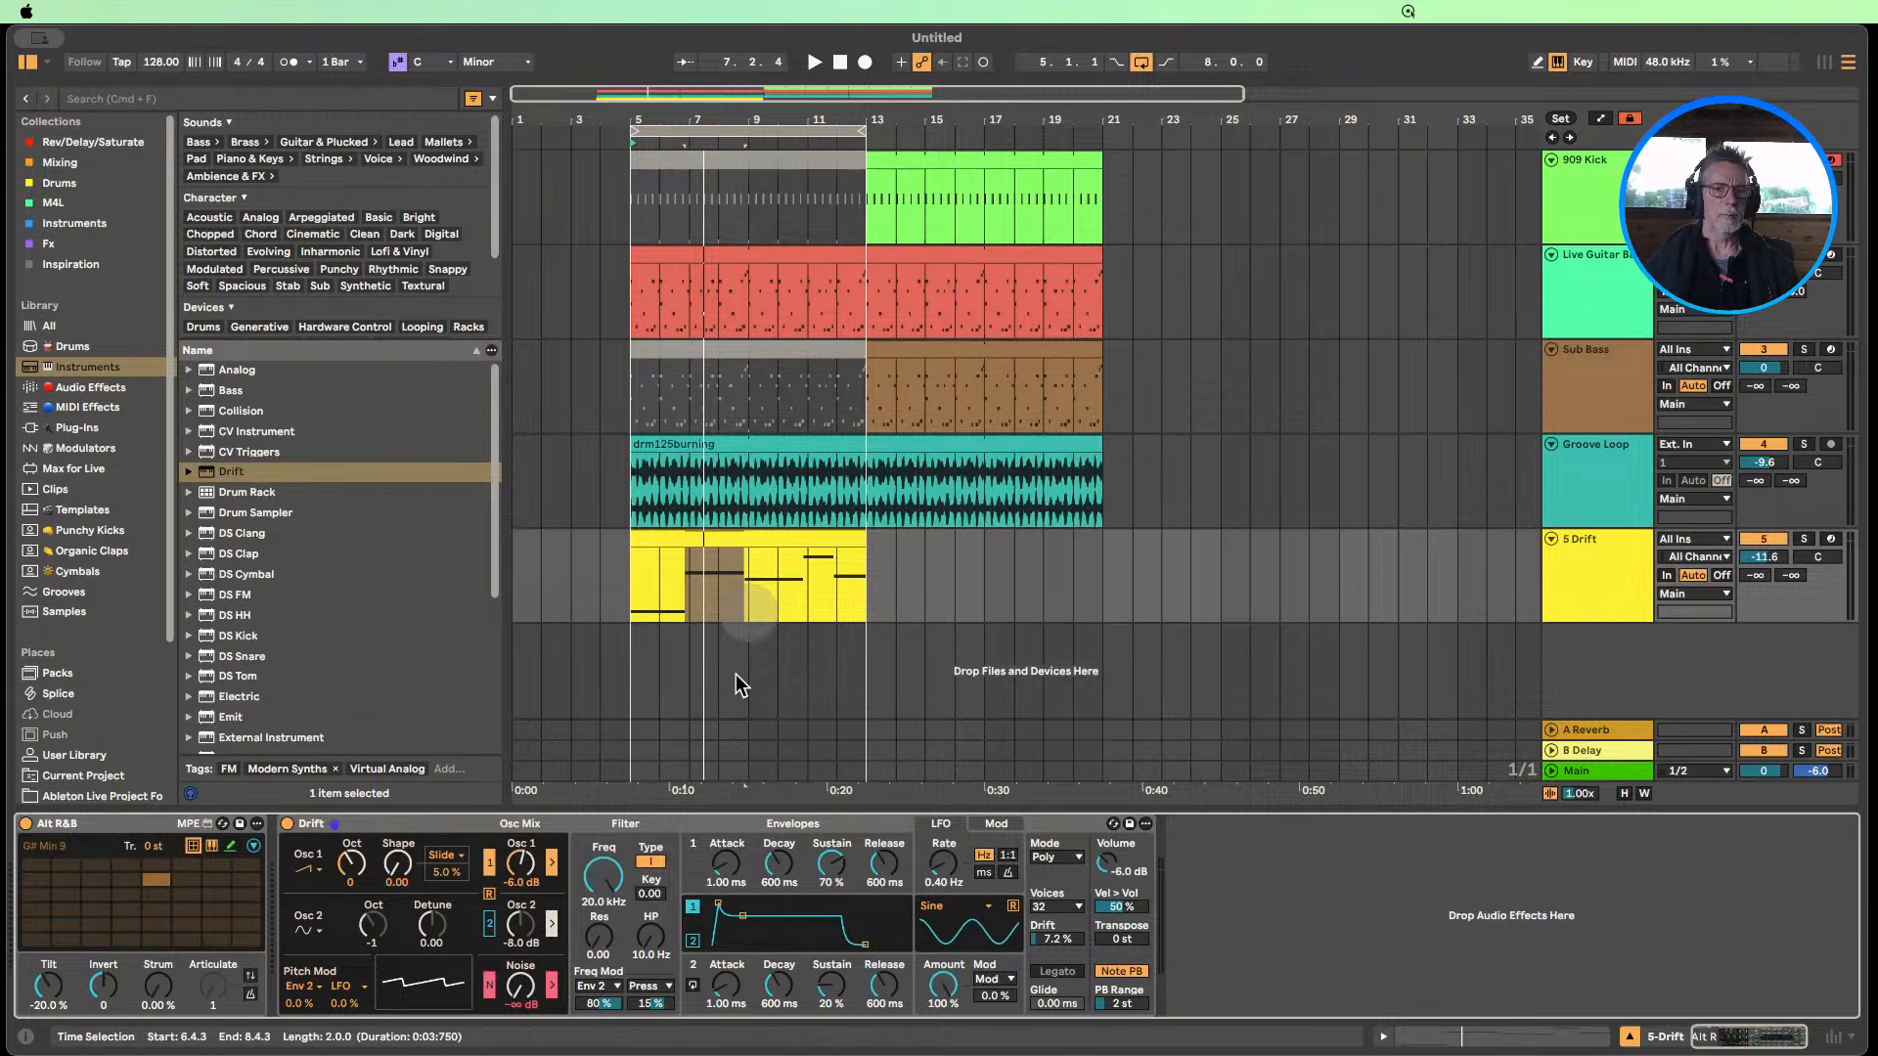
left_click(383, 819)
left_click(78, 827)
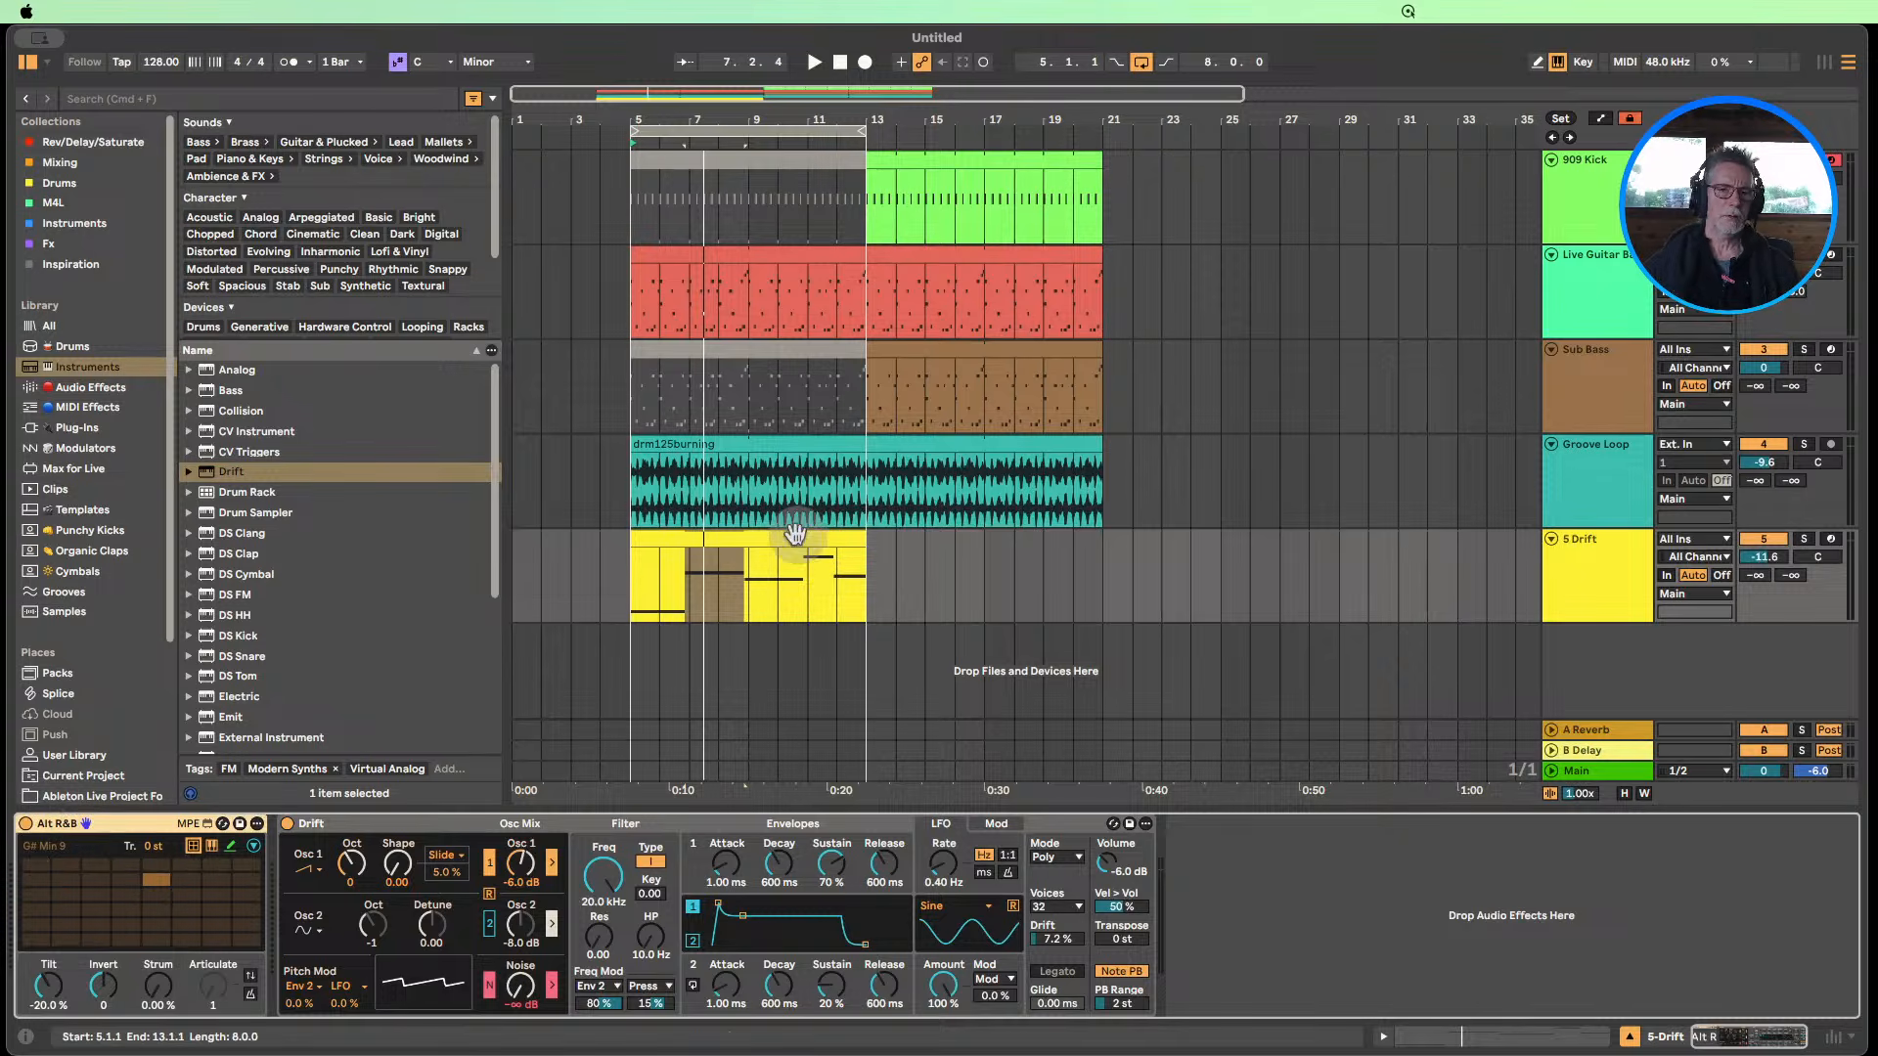
Reopen the Drift clip's notes and examine the C3, C4 and B♭3 notes by selecting them.
double_click(765, 548)
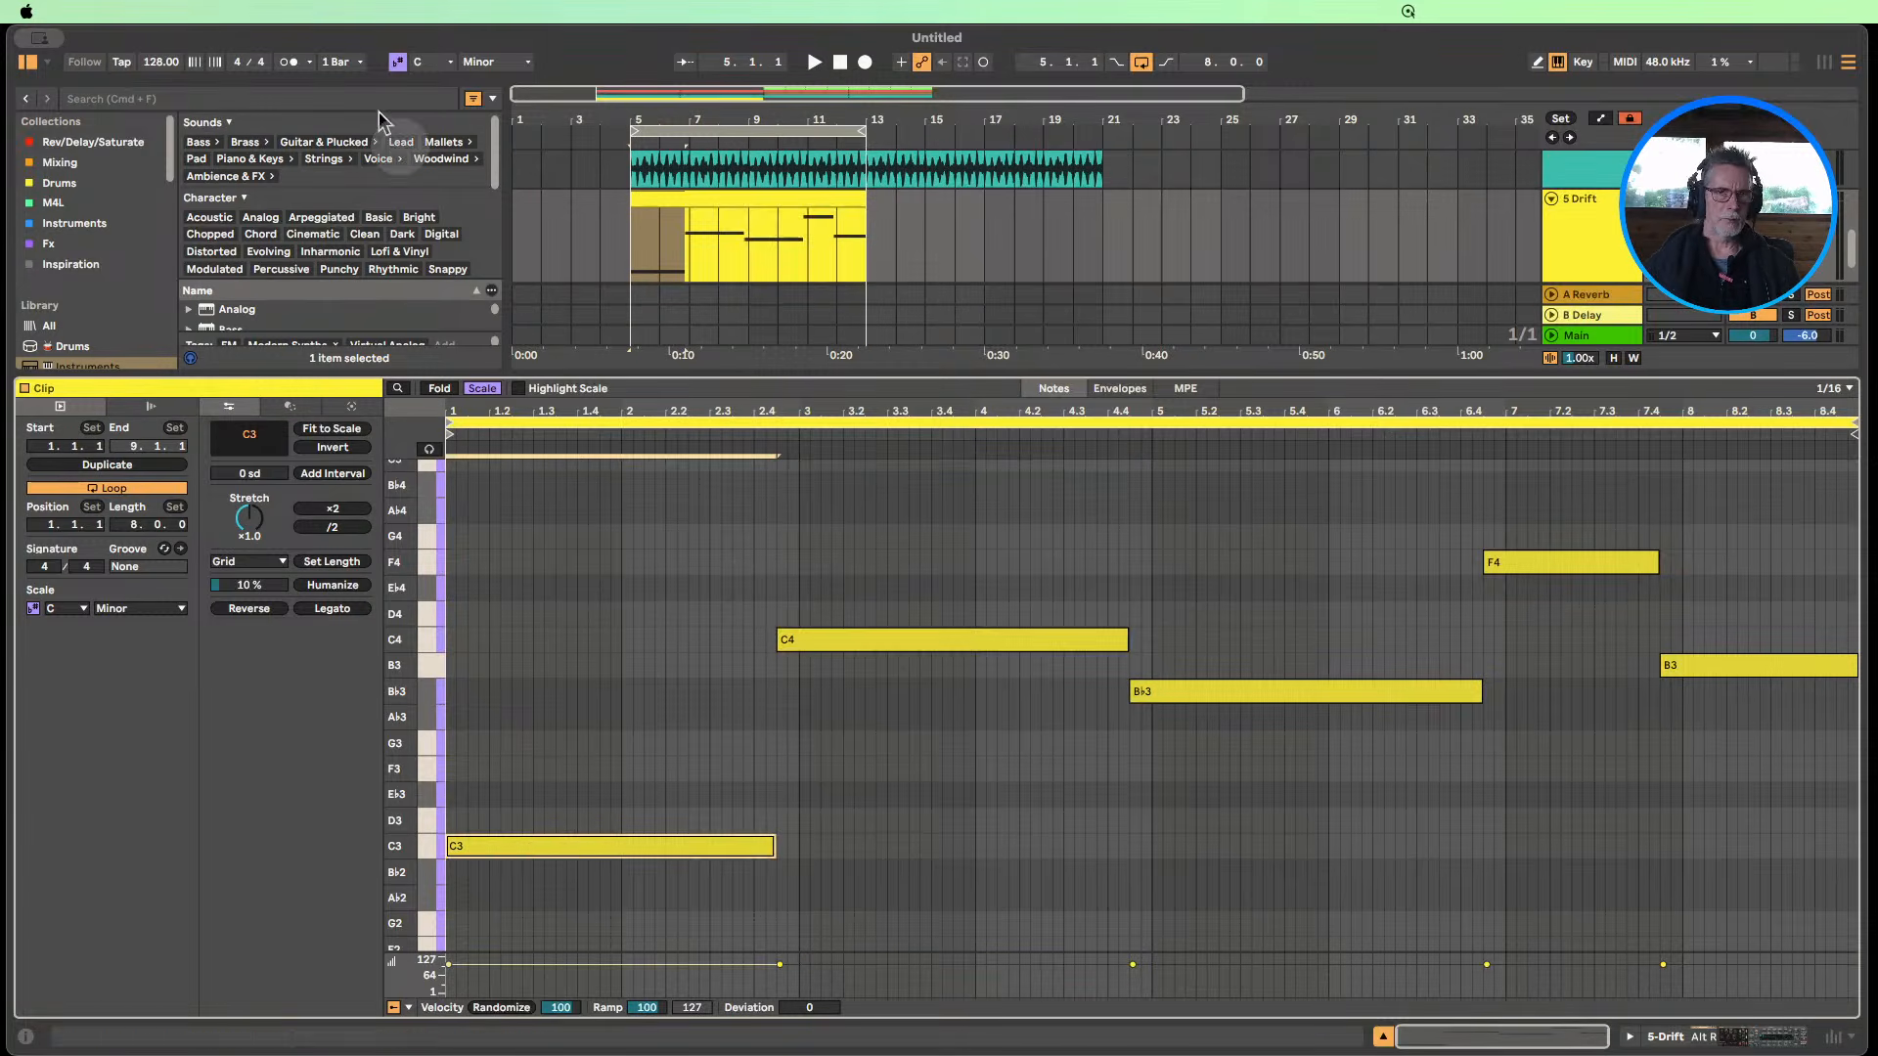
left_click(607, 770)
left_click(608, 846)
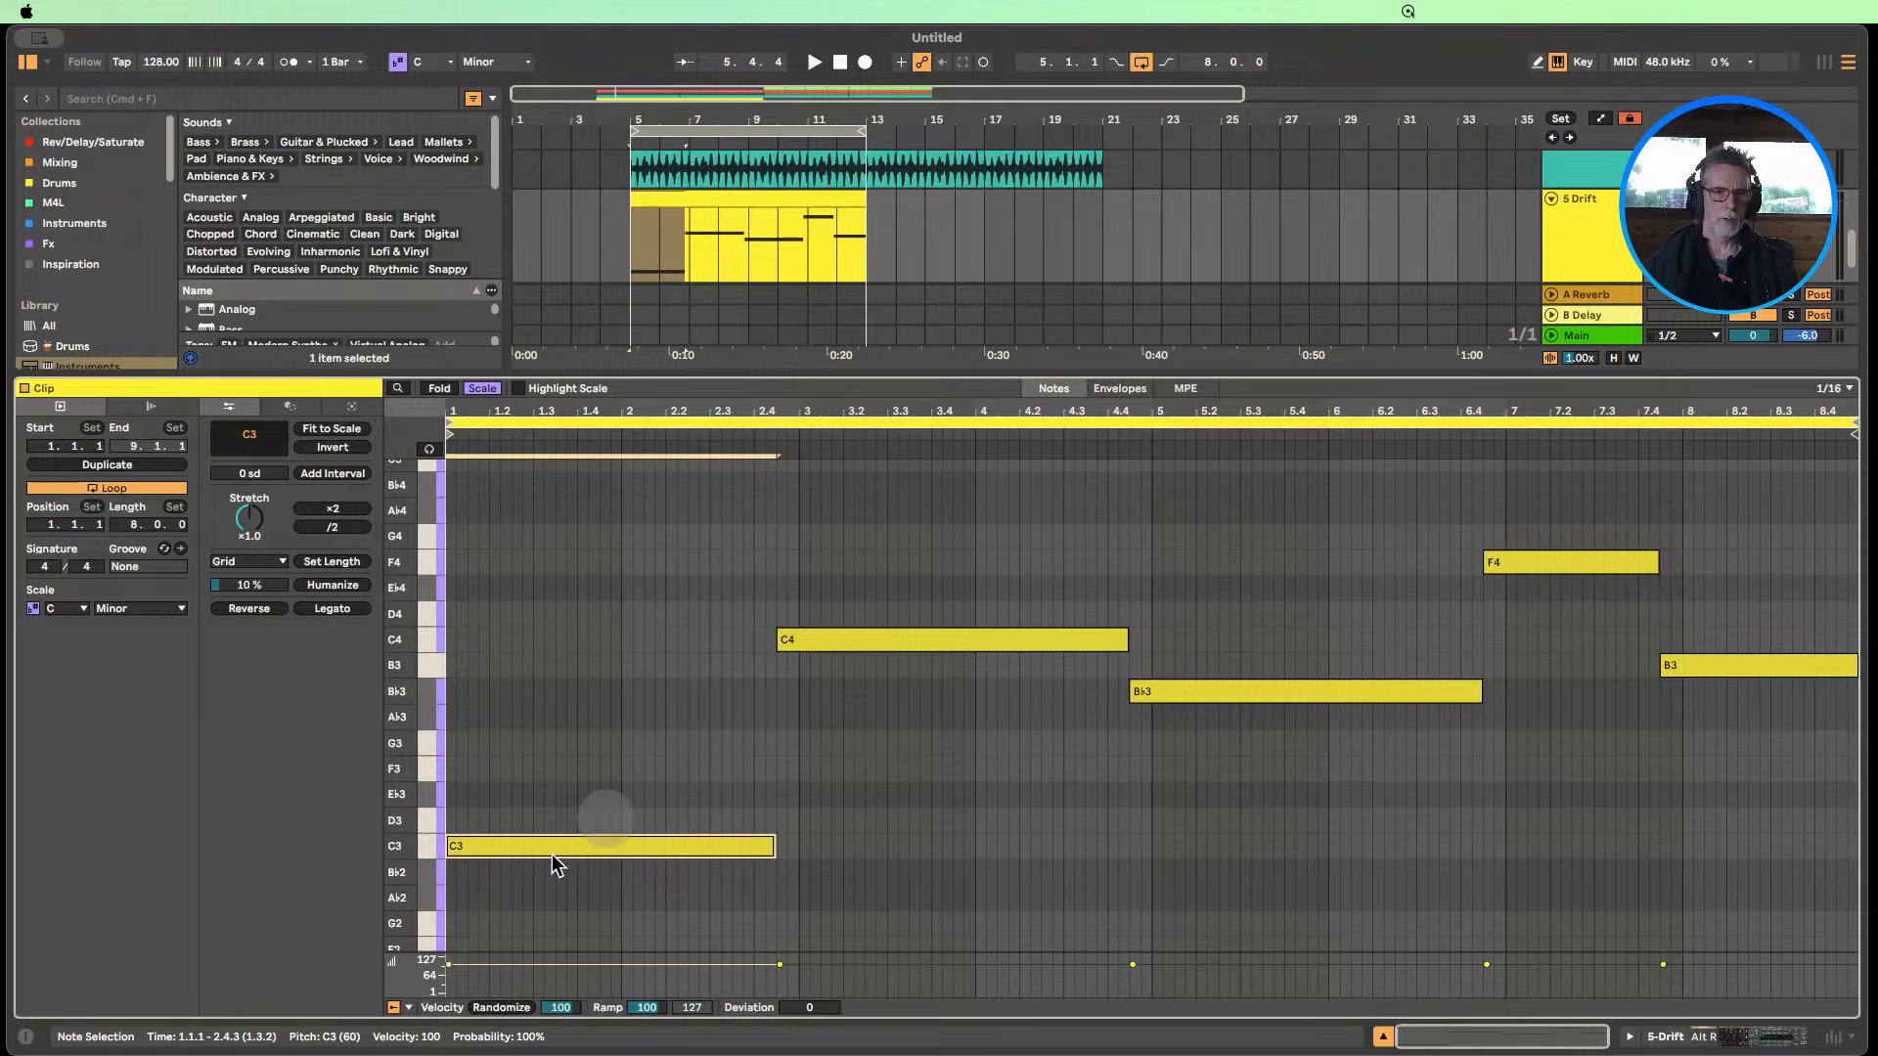
left_click(869, 640)
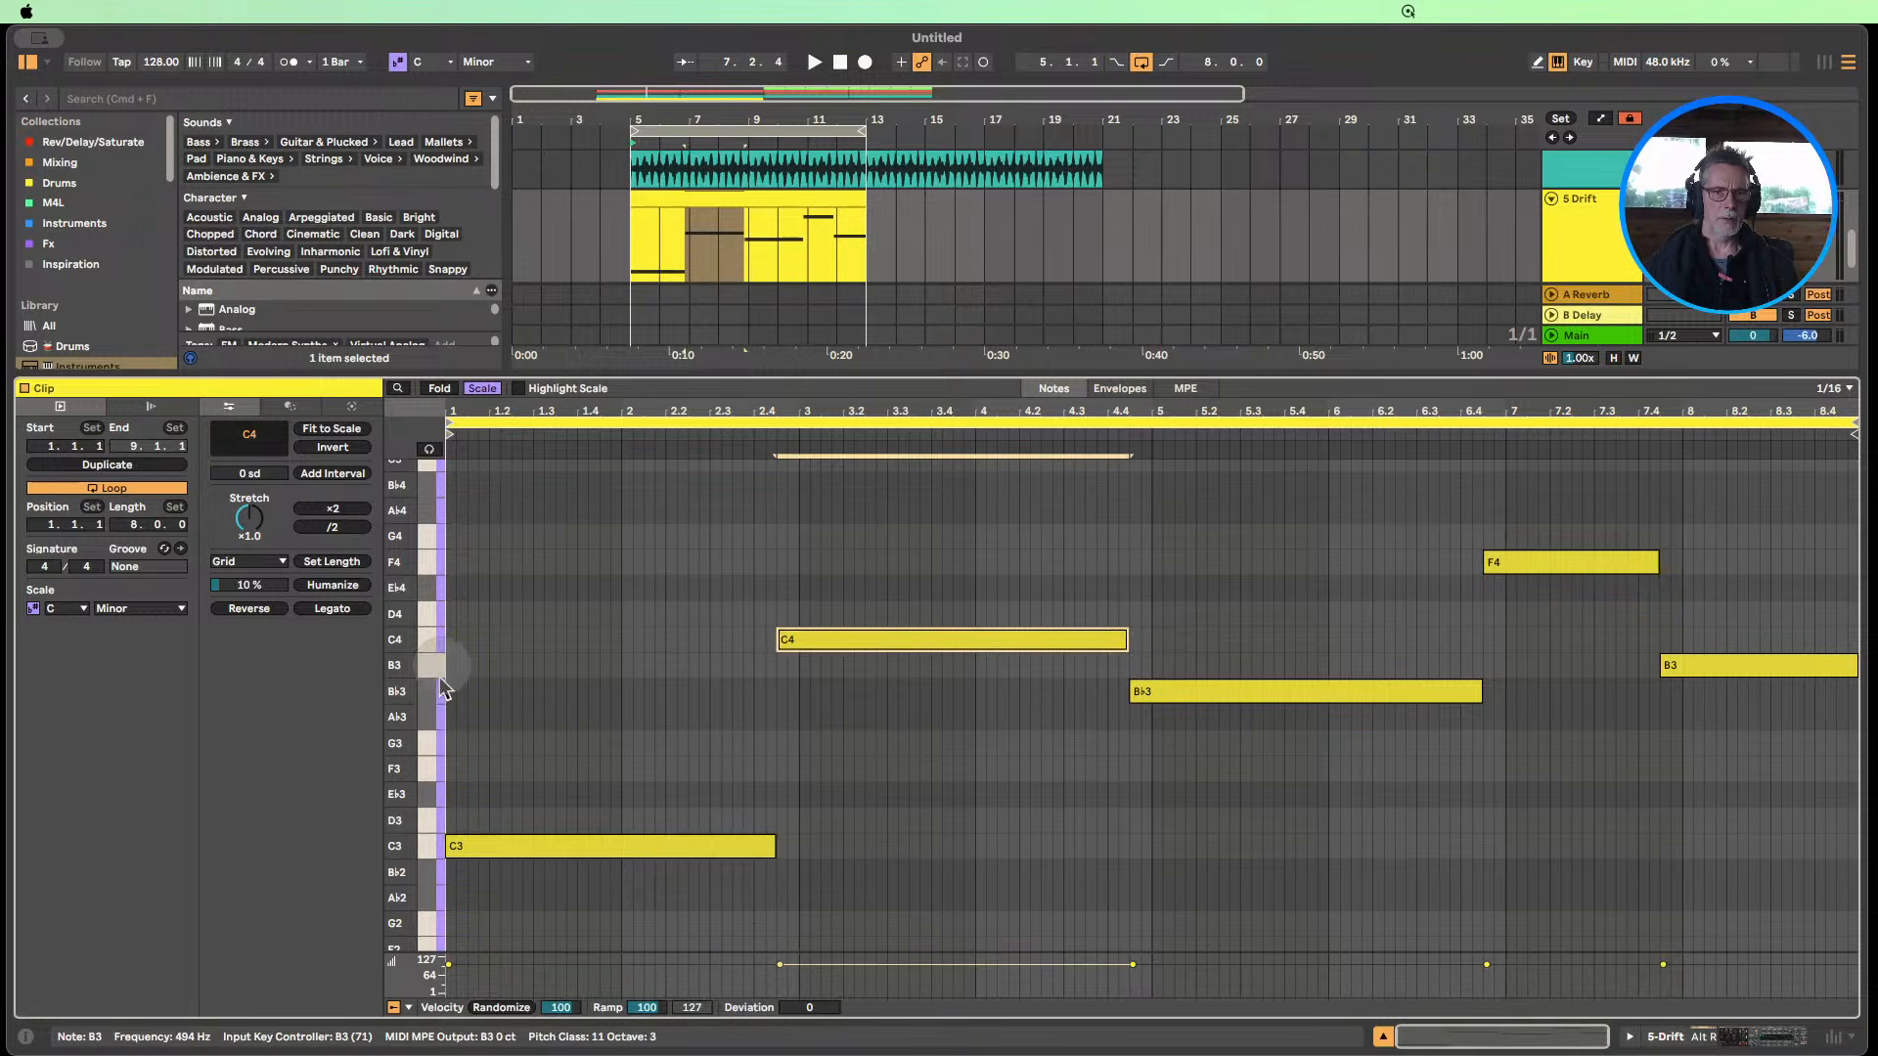
left_click_drag(400, 719, 400, 717)
left_click_drag(1310, 642, 1308, 727)
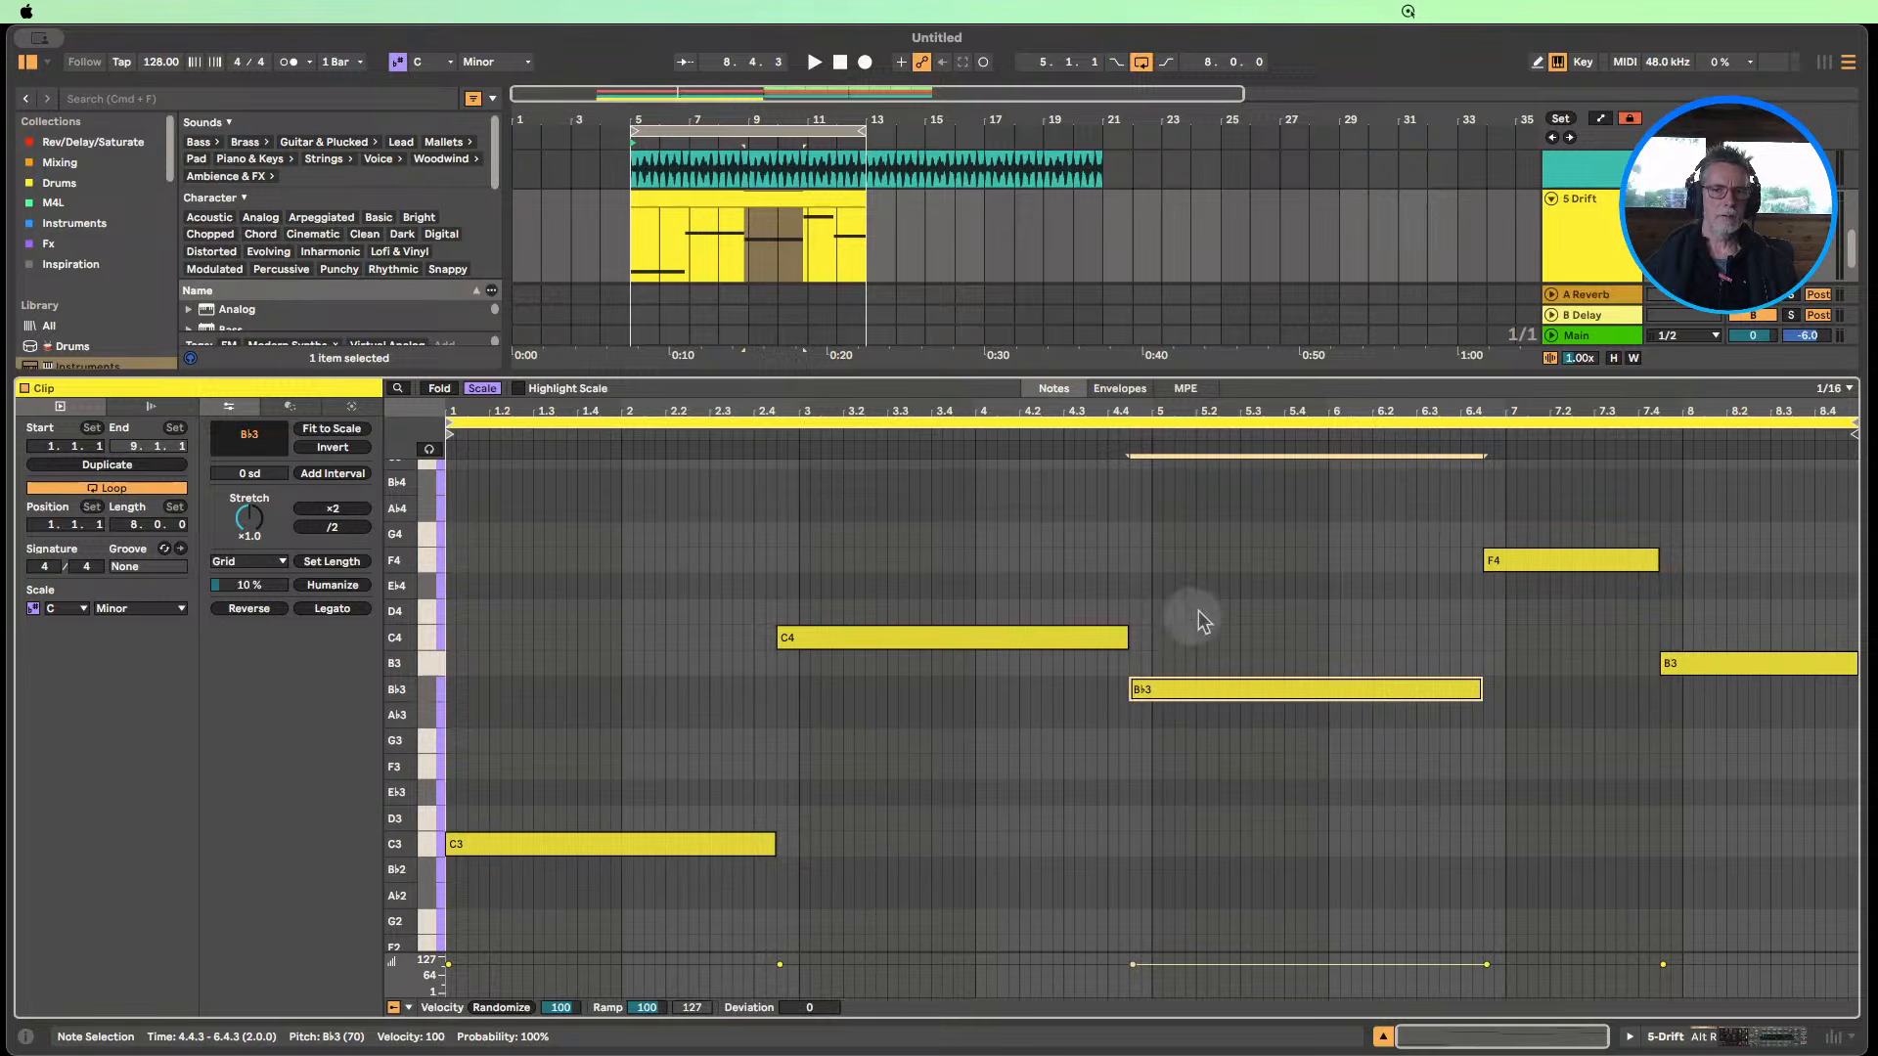
left_click_drag(946, 571, 982, 676)
left_click_drag(1318, 586, 1323, 736)
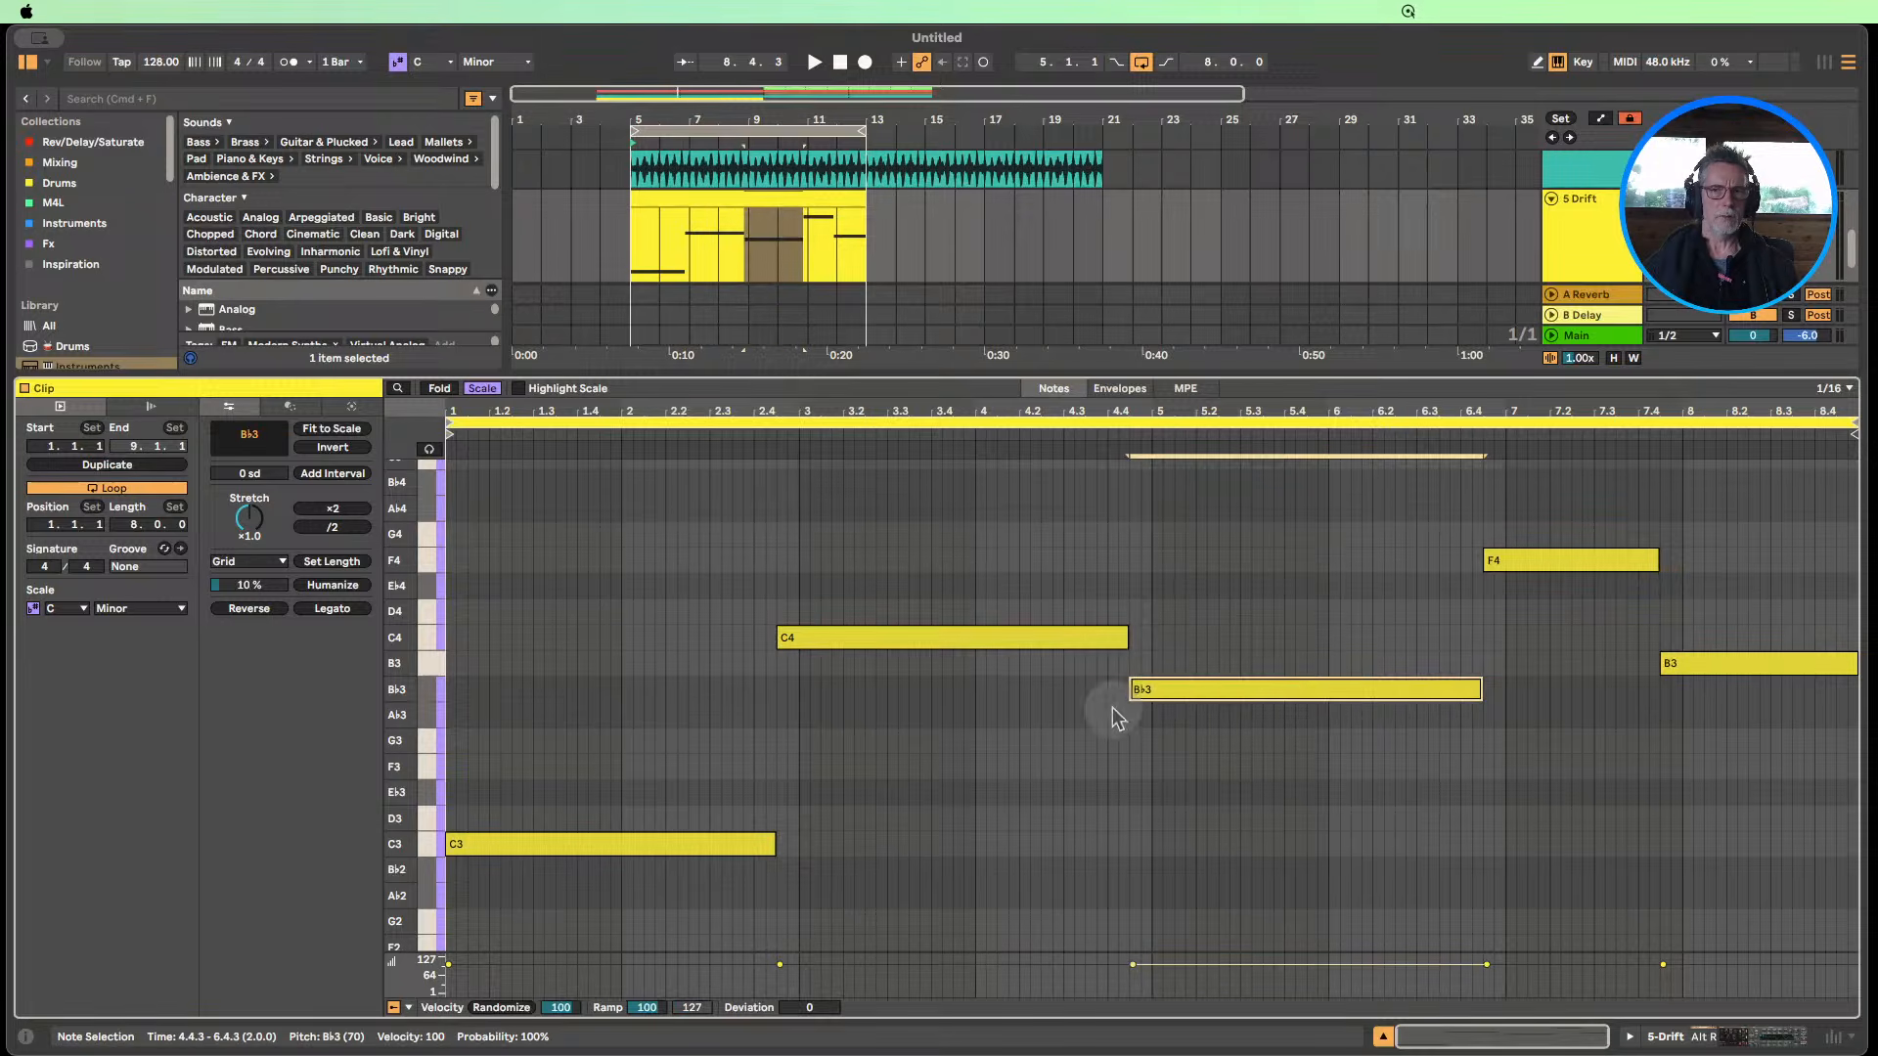
left_click_drag(1020, 579, 1301, 695)
left_click(1589, 524)
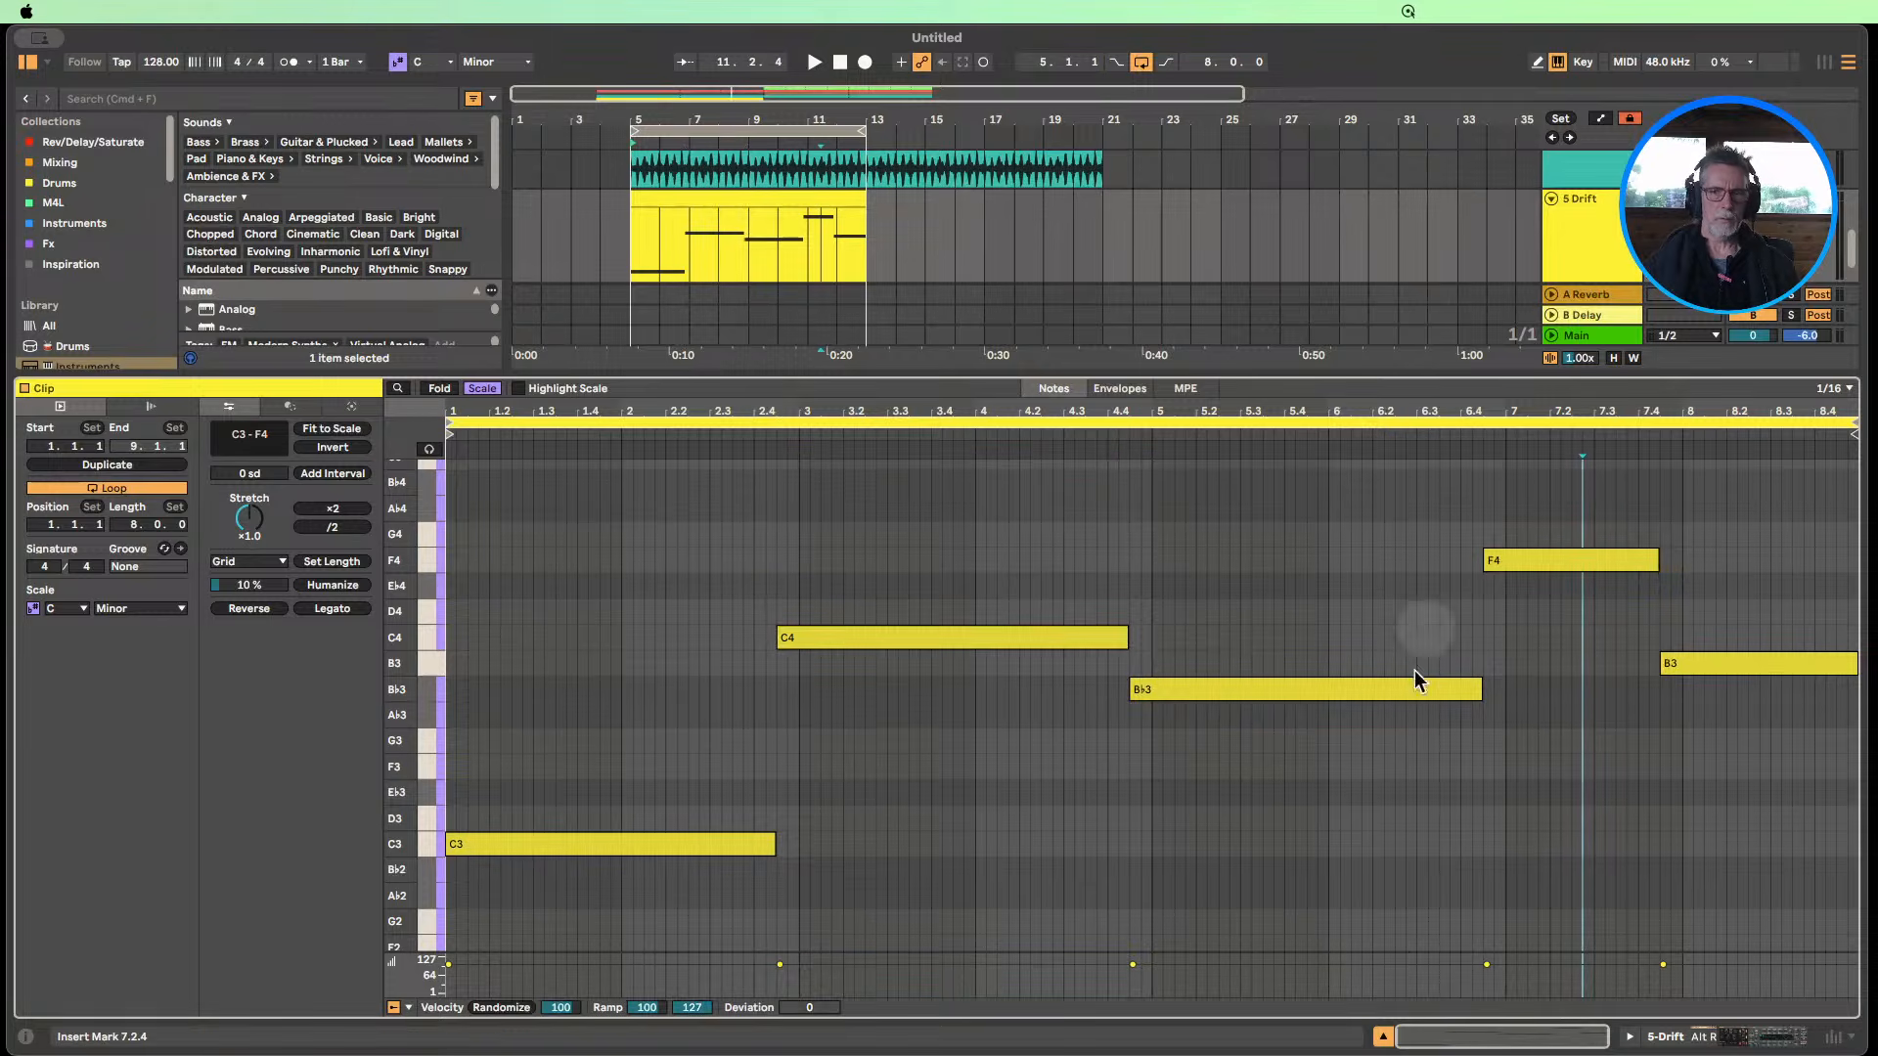
Go through all the clip's notes in order, from C3 to the final B3, and check B3 against the piano keys.
left_click(684, 854)
left_click(841, 637)
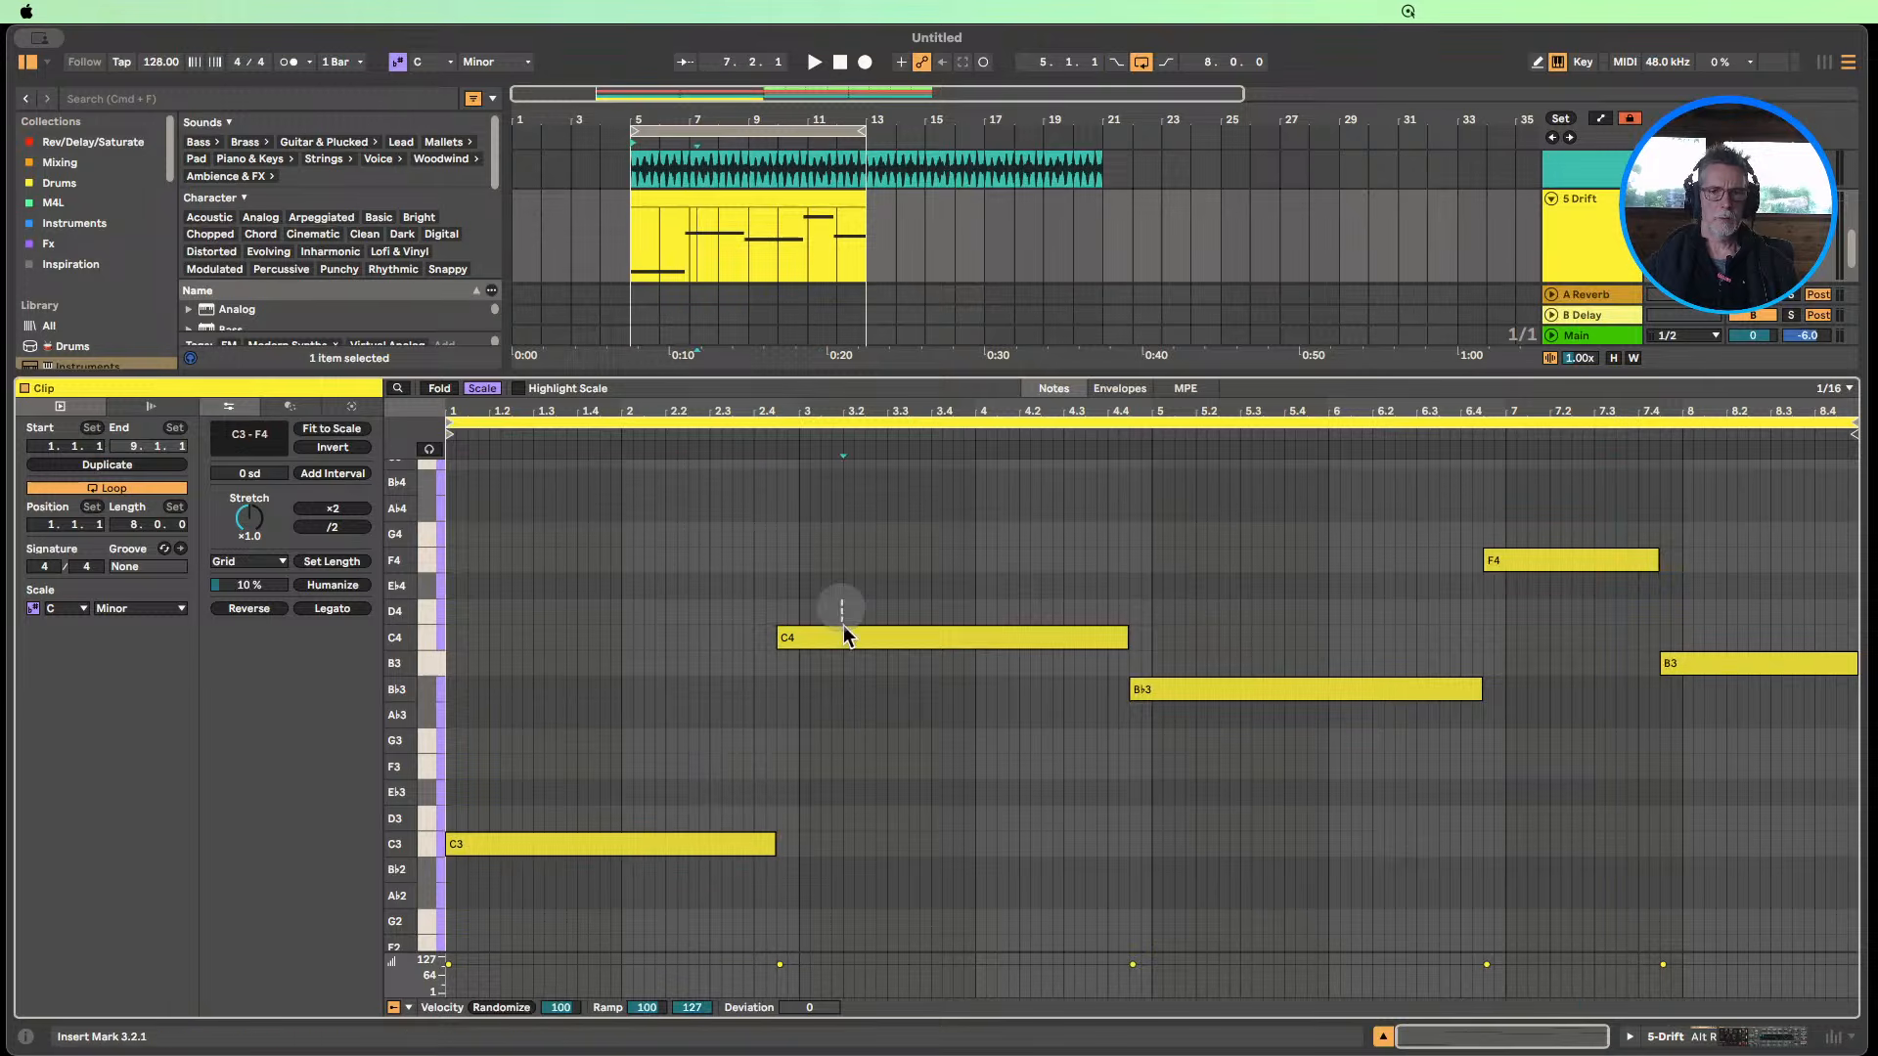
left_click(1326, 689)
left_click(1560, 561)
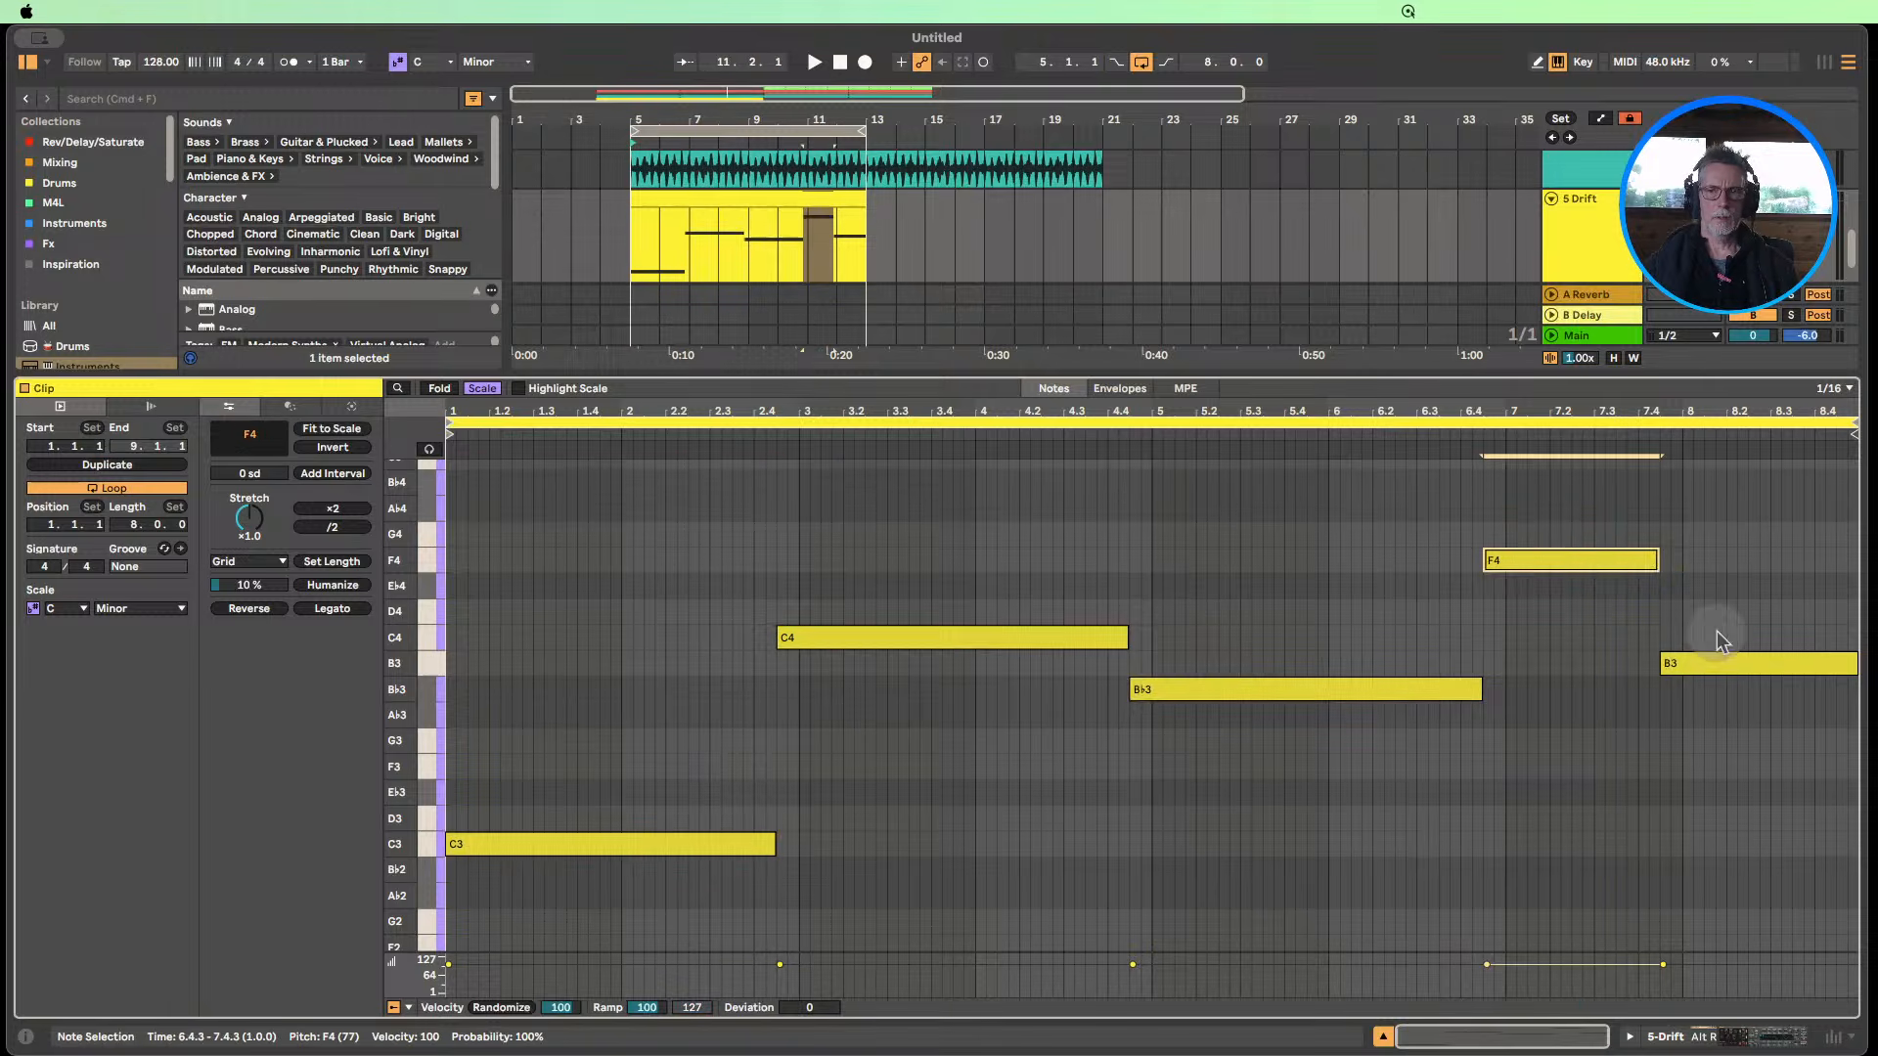
left_click(1726, 665)
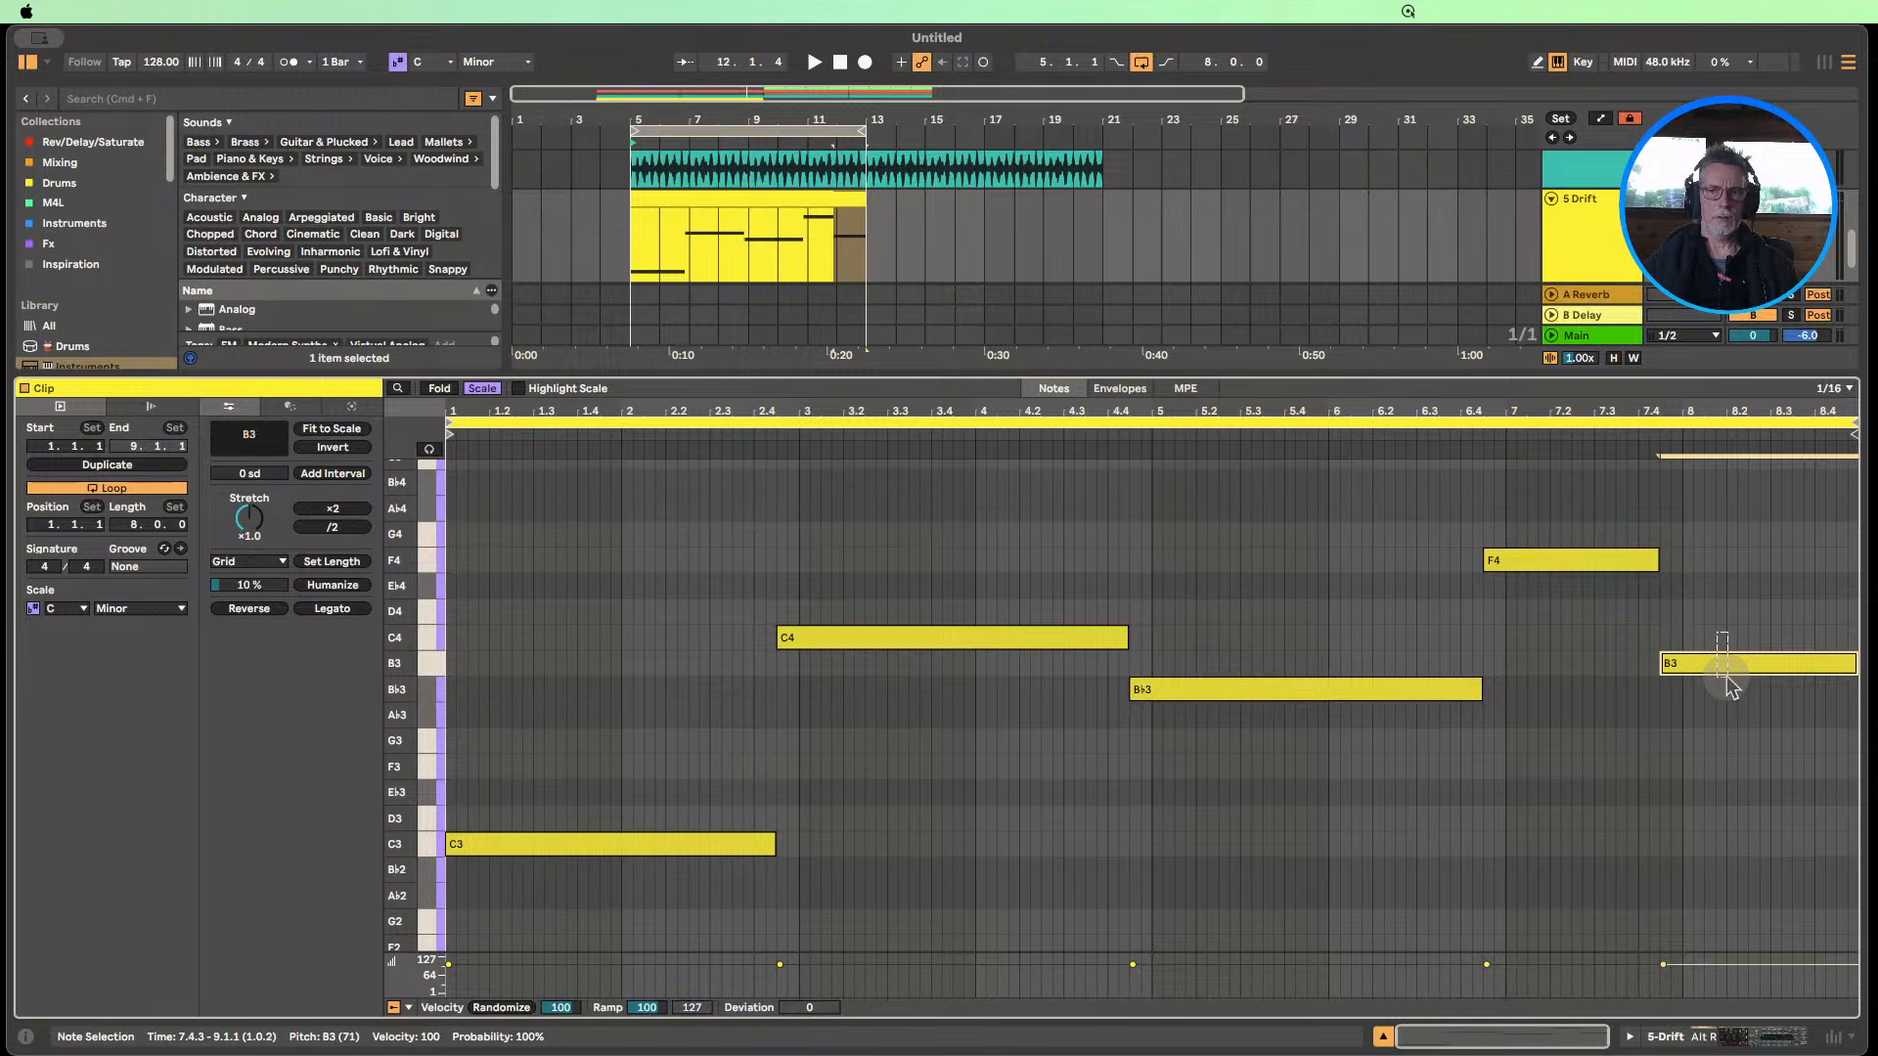
left_click(440, 666)
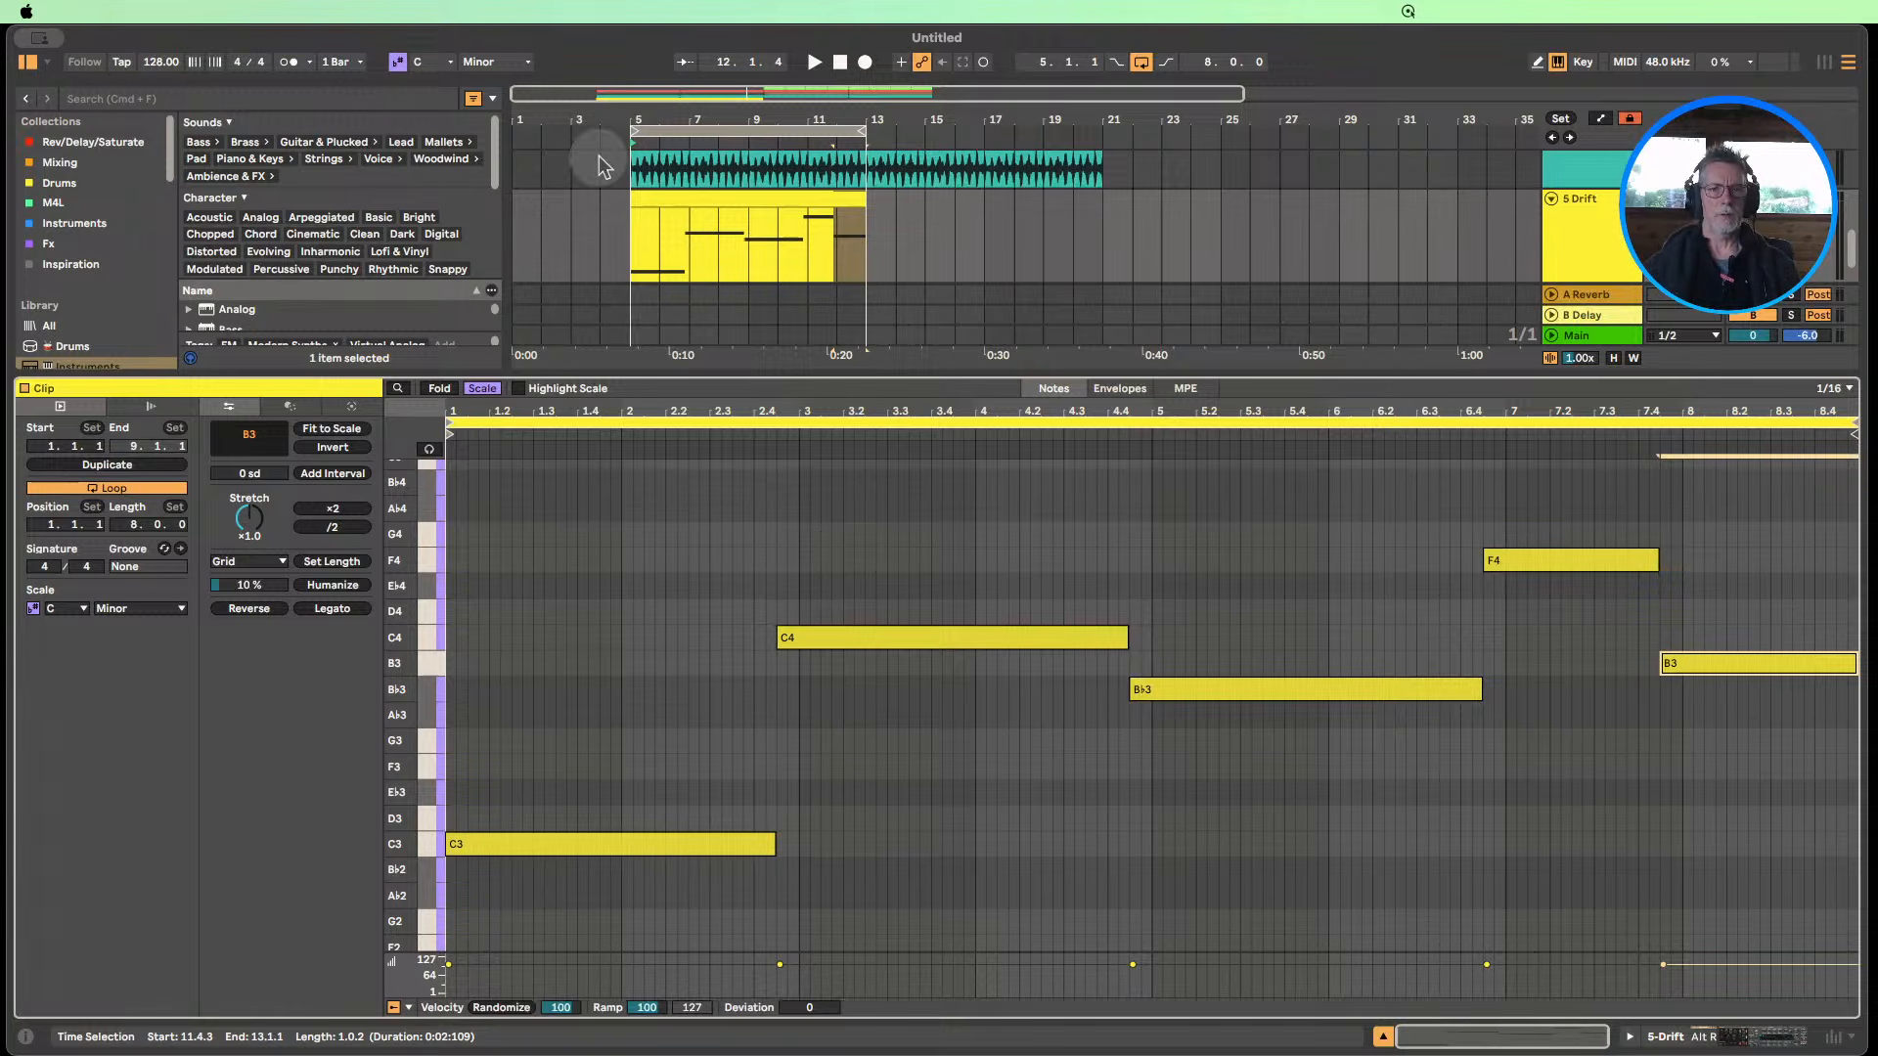
During playback, extend the Drift clip and the arrangement loop to bar 21 and set the Drift track's volume to -12.6 dB.
key("space")
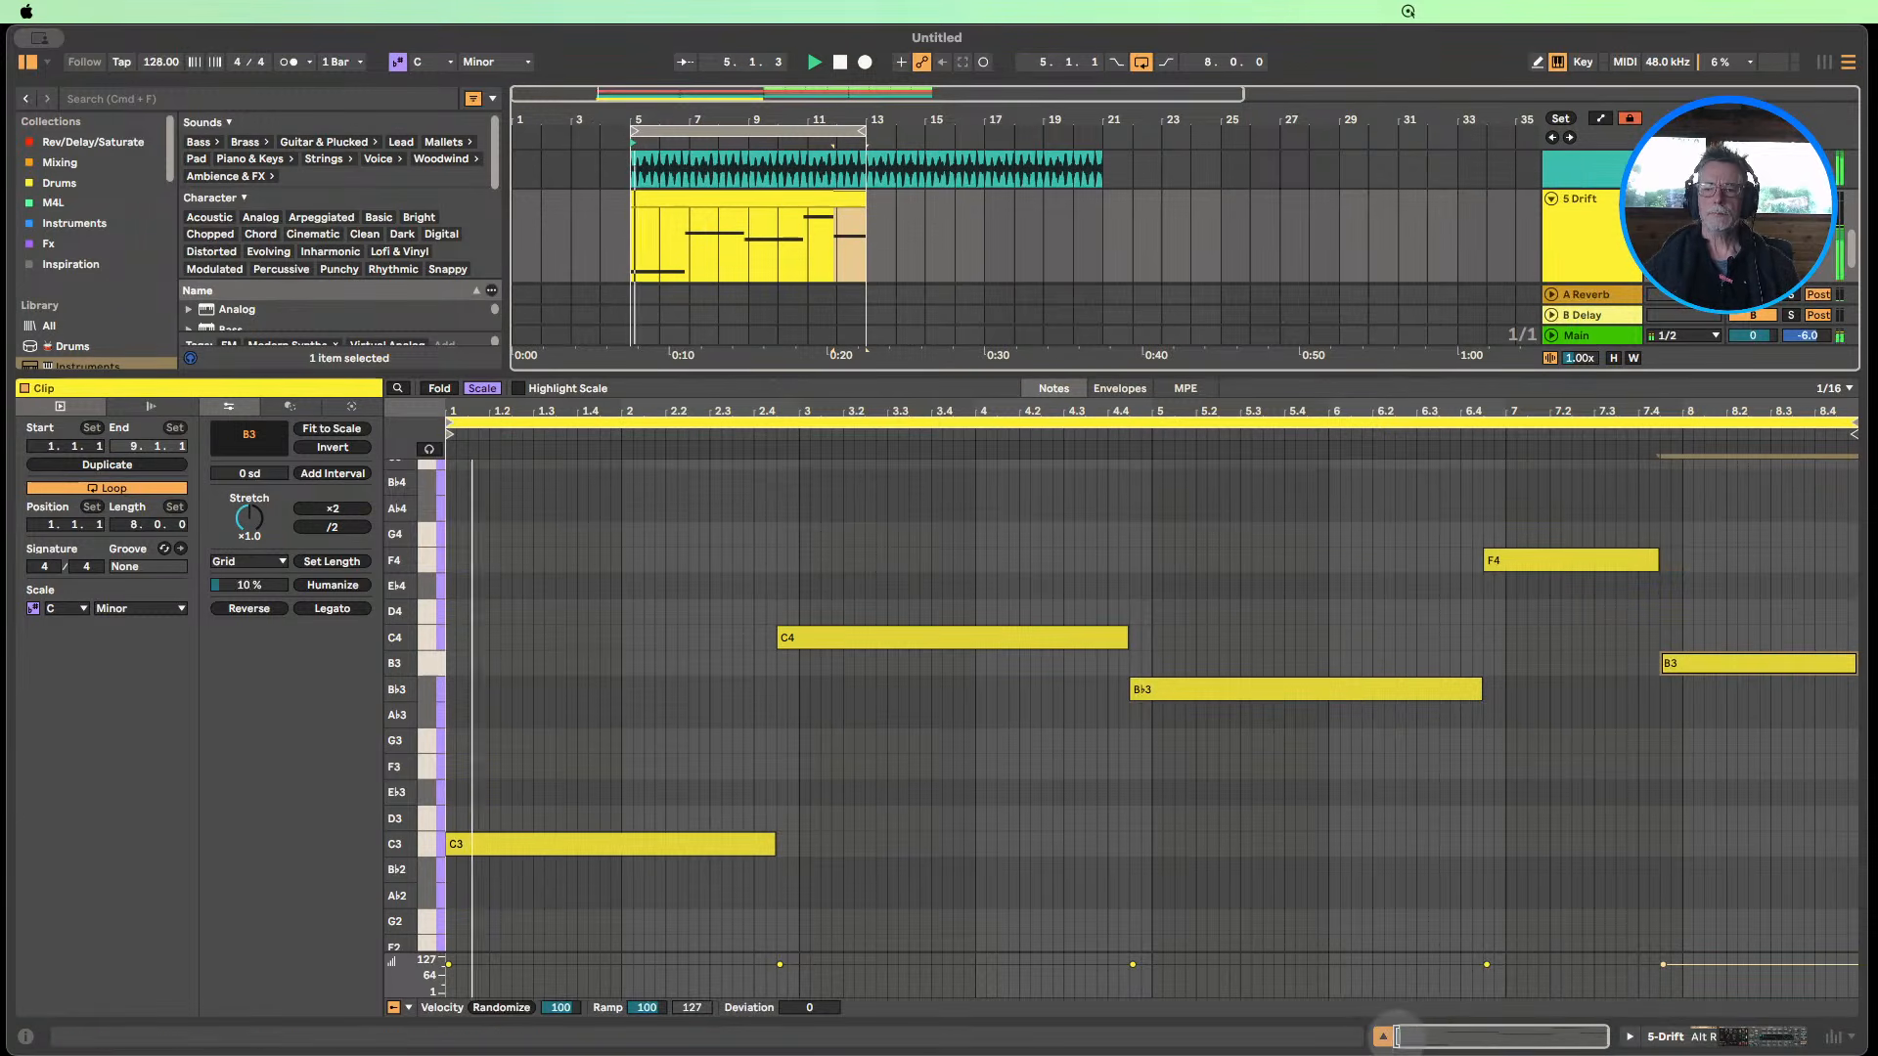
left_click(1382, 1036)
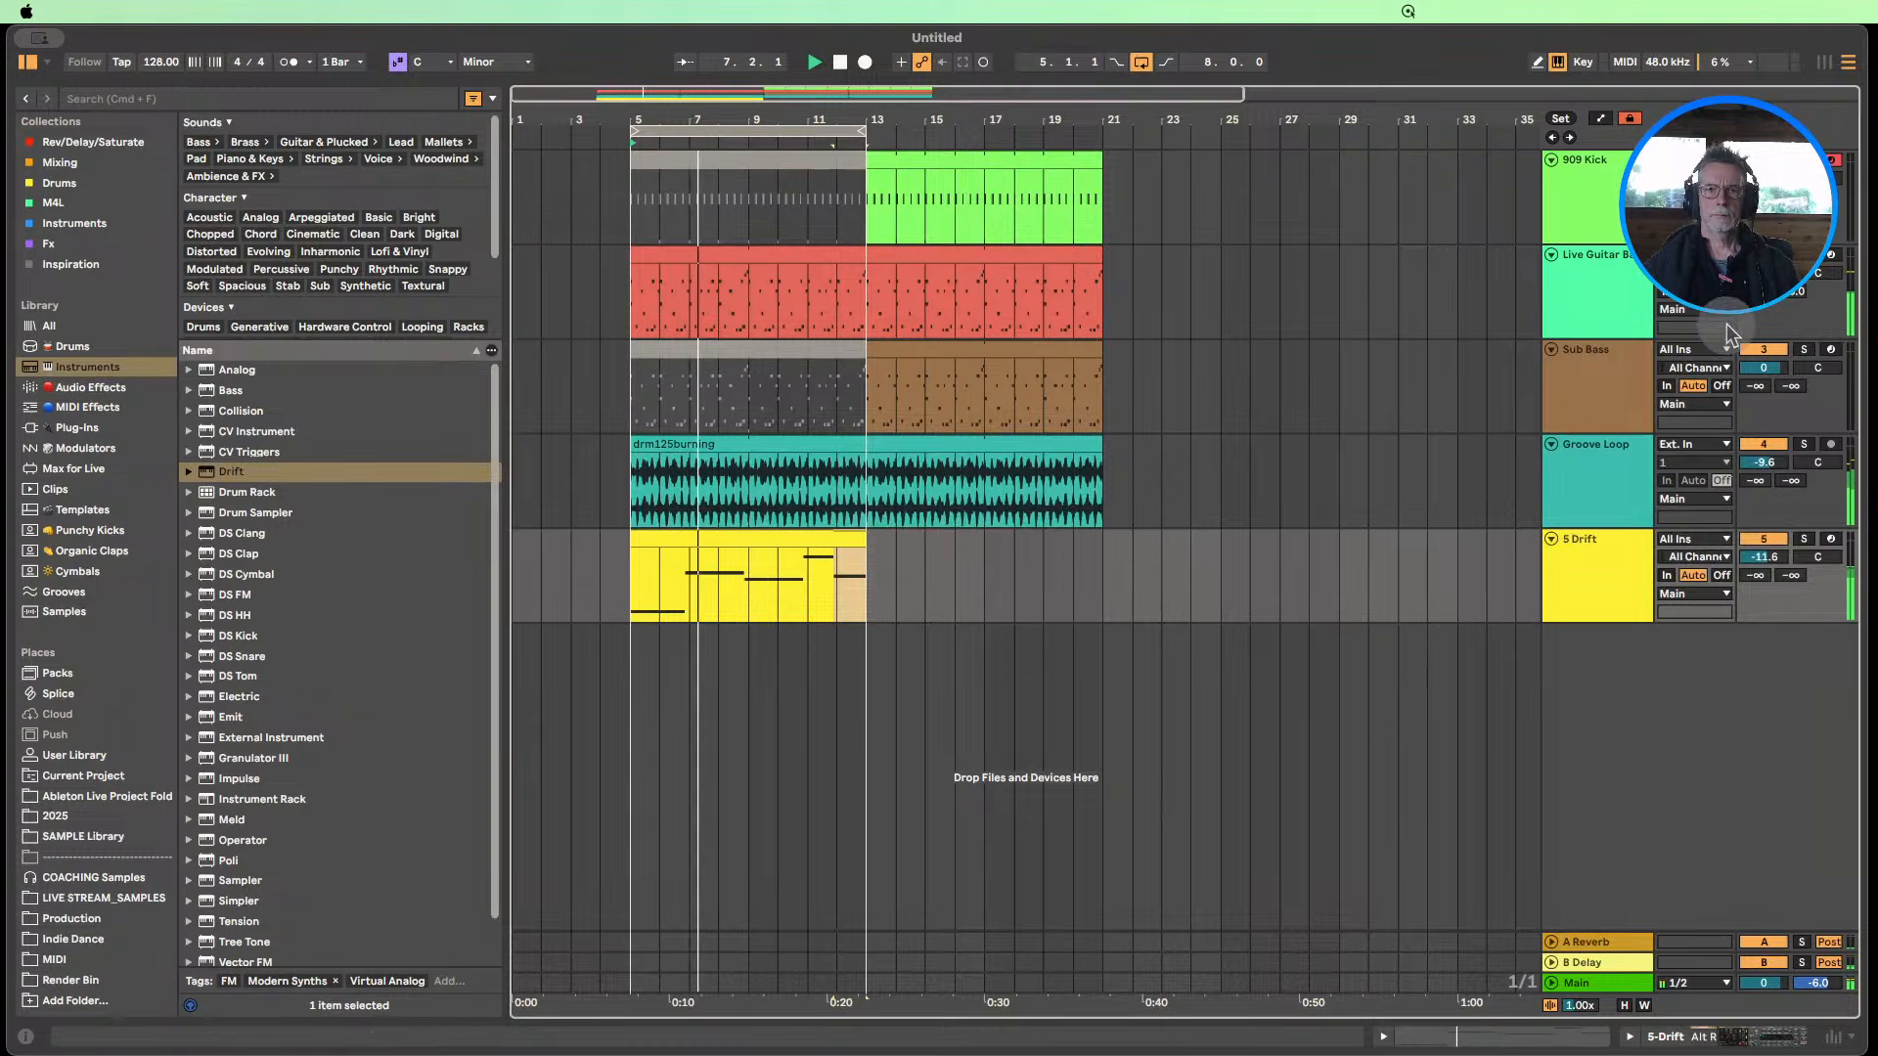
left_click_drag(866, 585, 1102, 536)
left_click_drag(864, 131, 1101, 135)
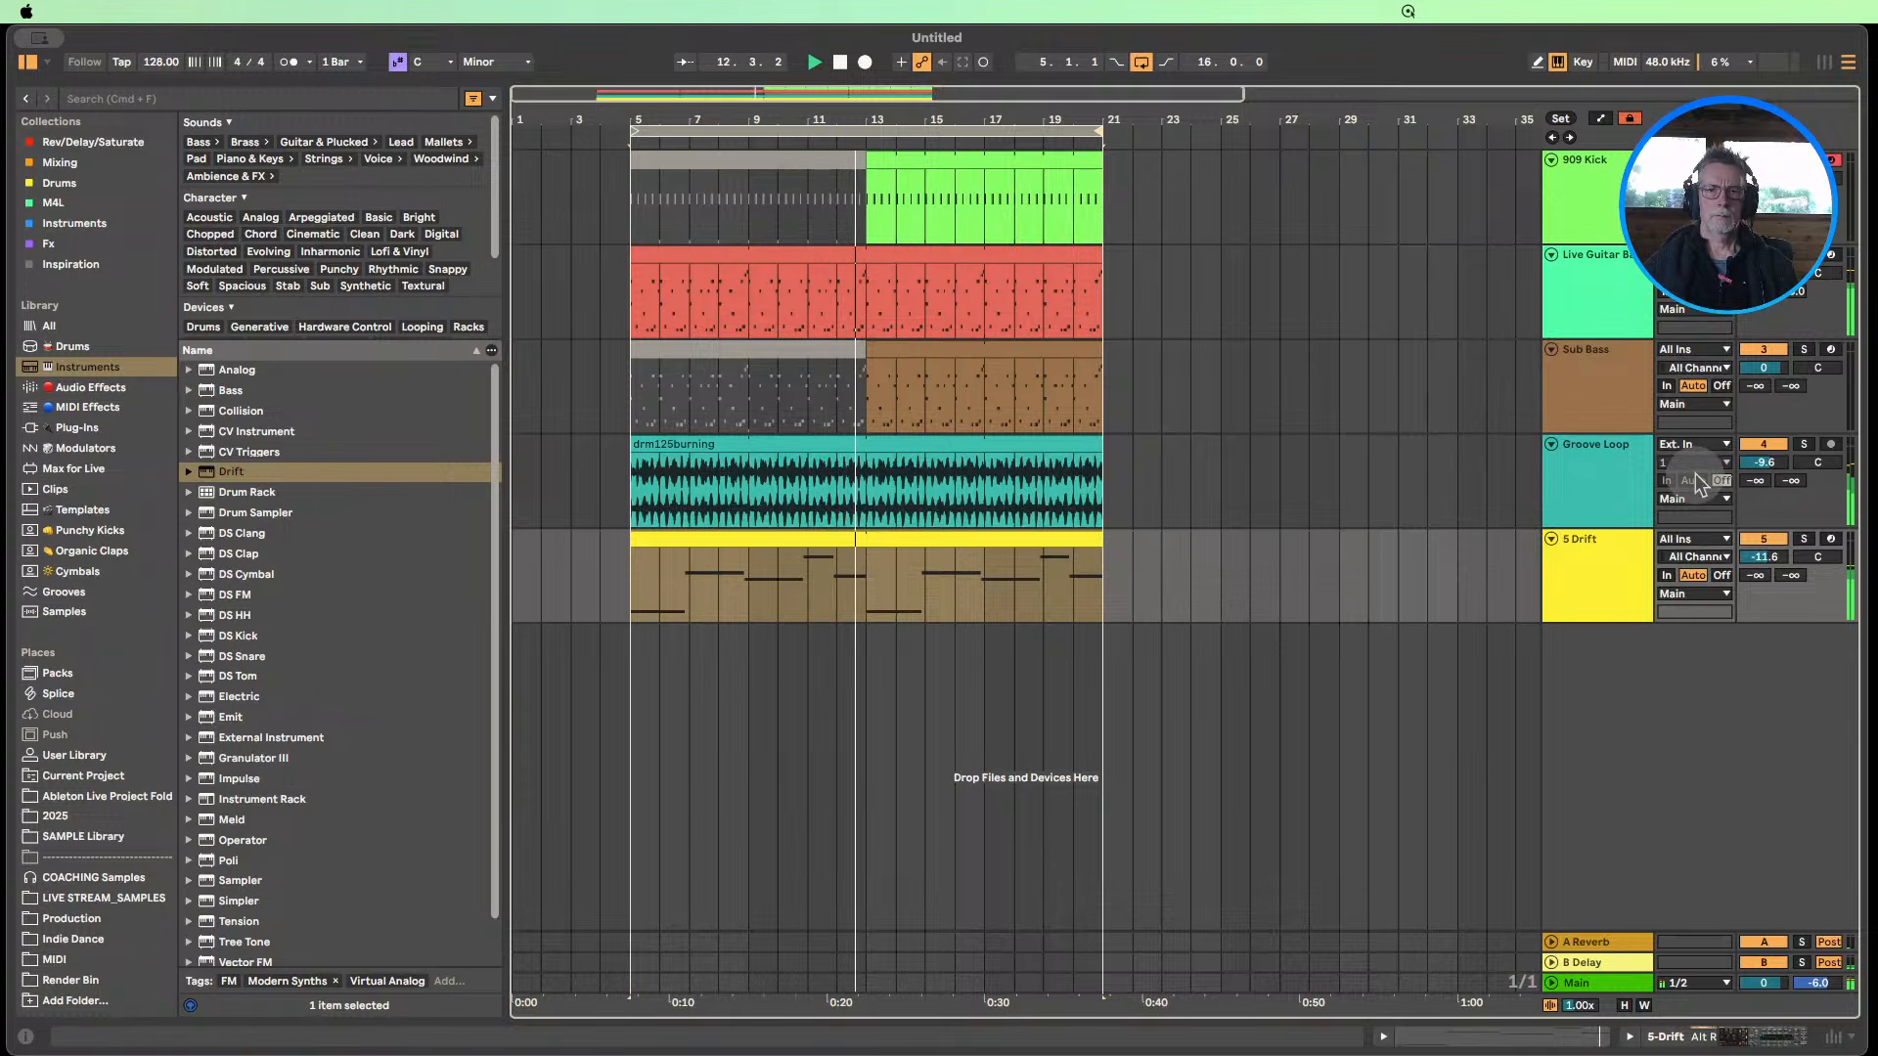
left_click_drag(1765, 557, 1764, 559)
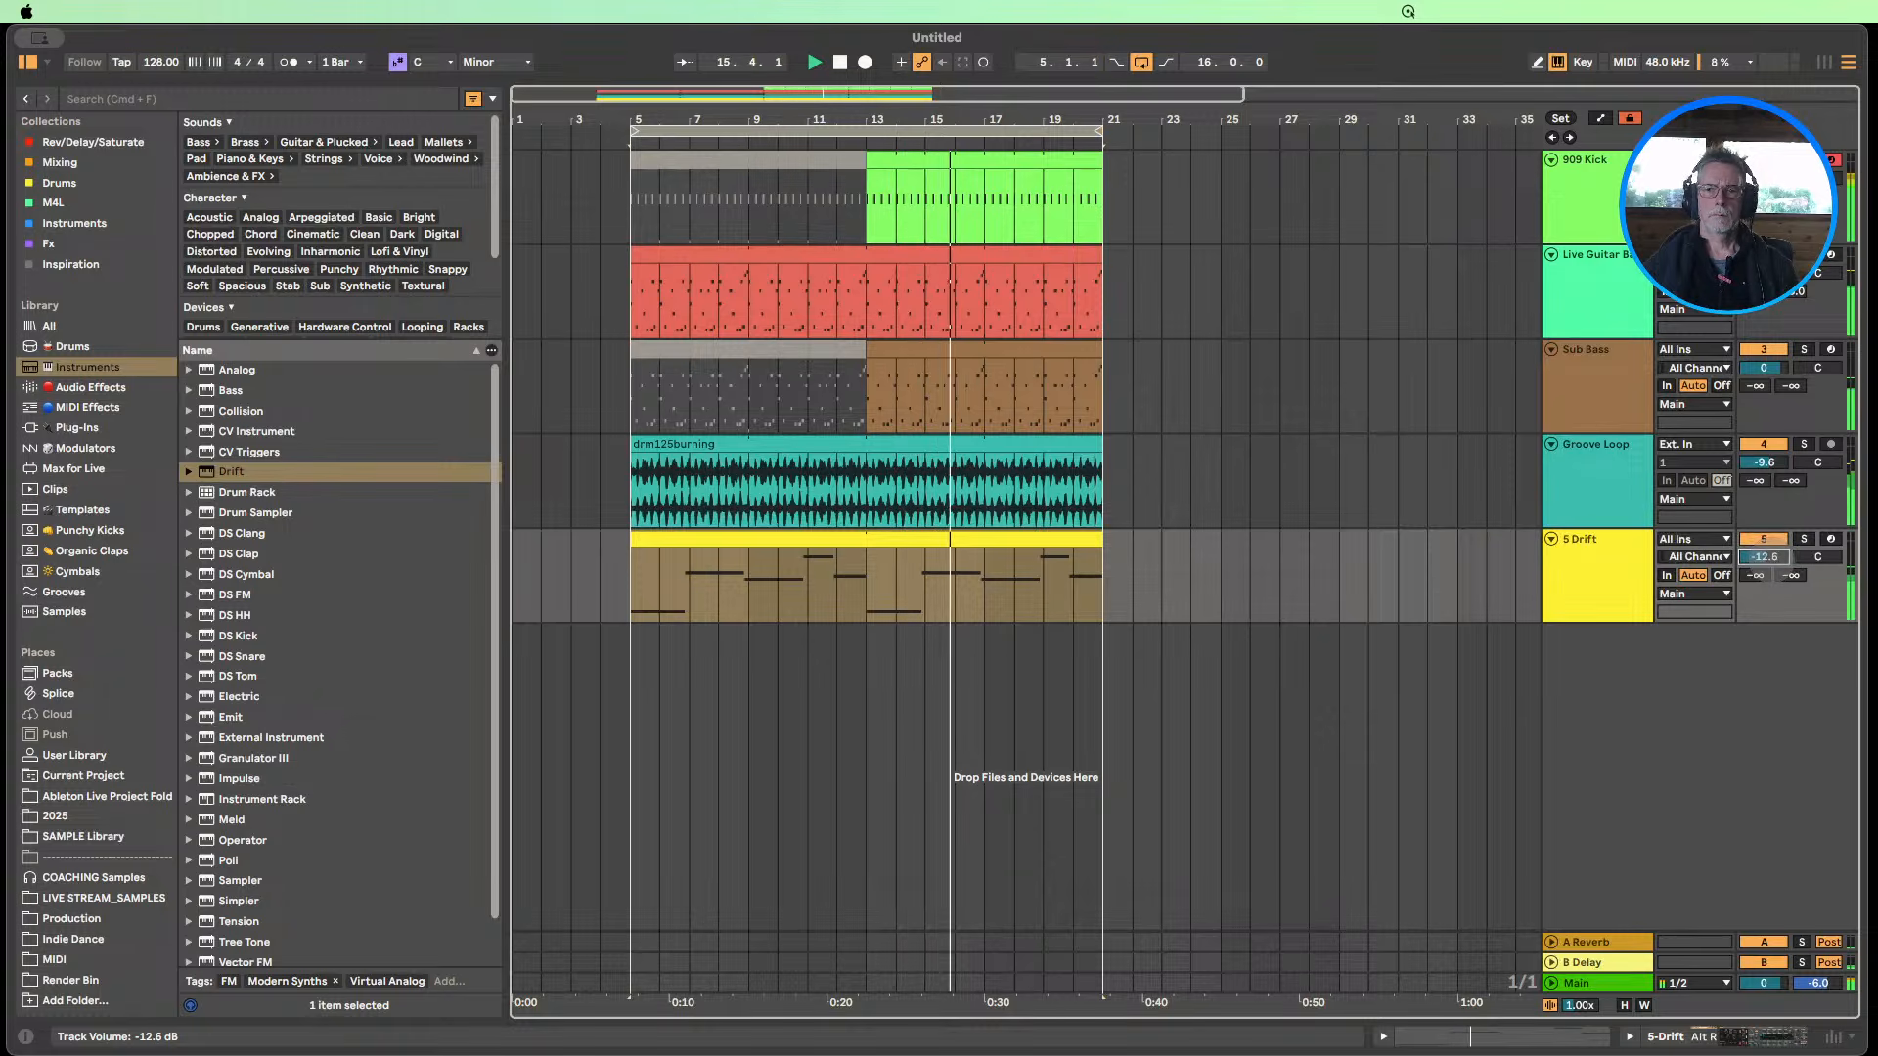
Compare the Live Guitar Bass with its Auto Filter off and on, and start the arrangement loop at bar 13.
double_click(1594, 279)
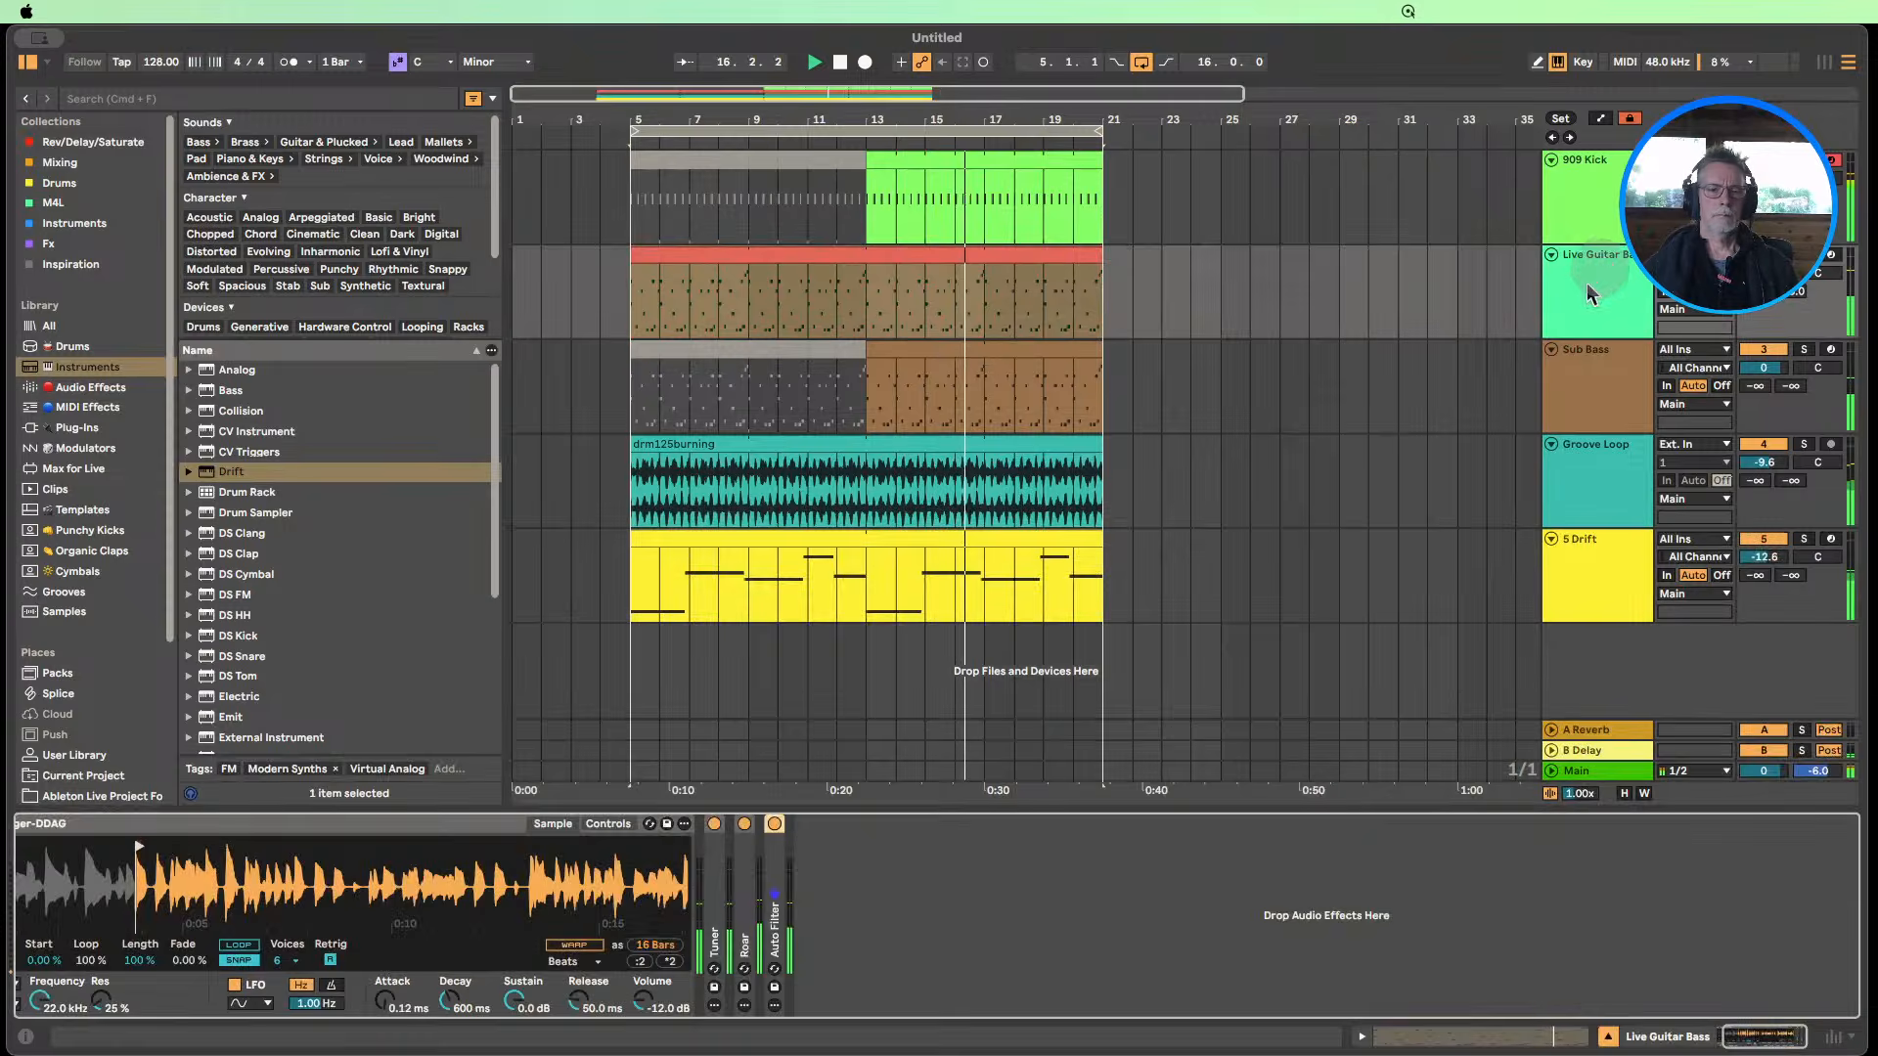
left_click(775, 826)
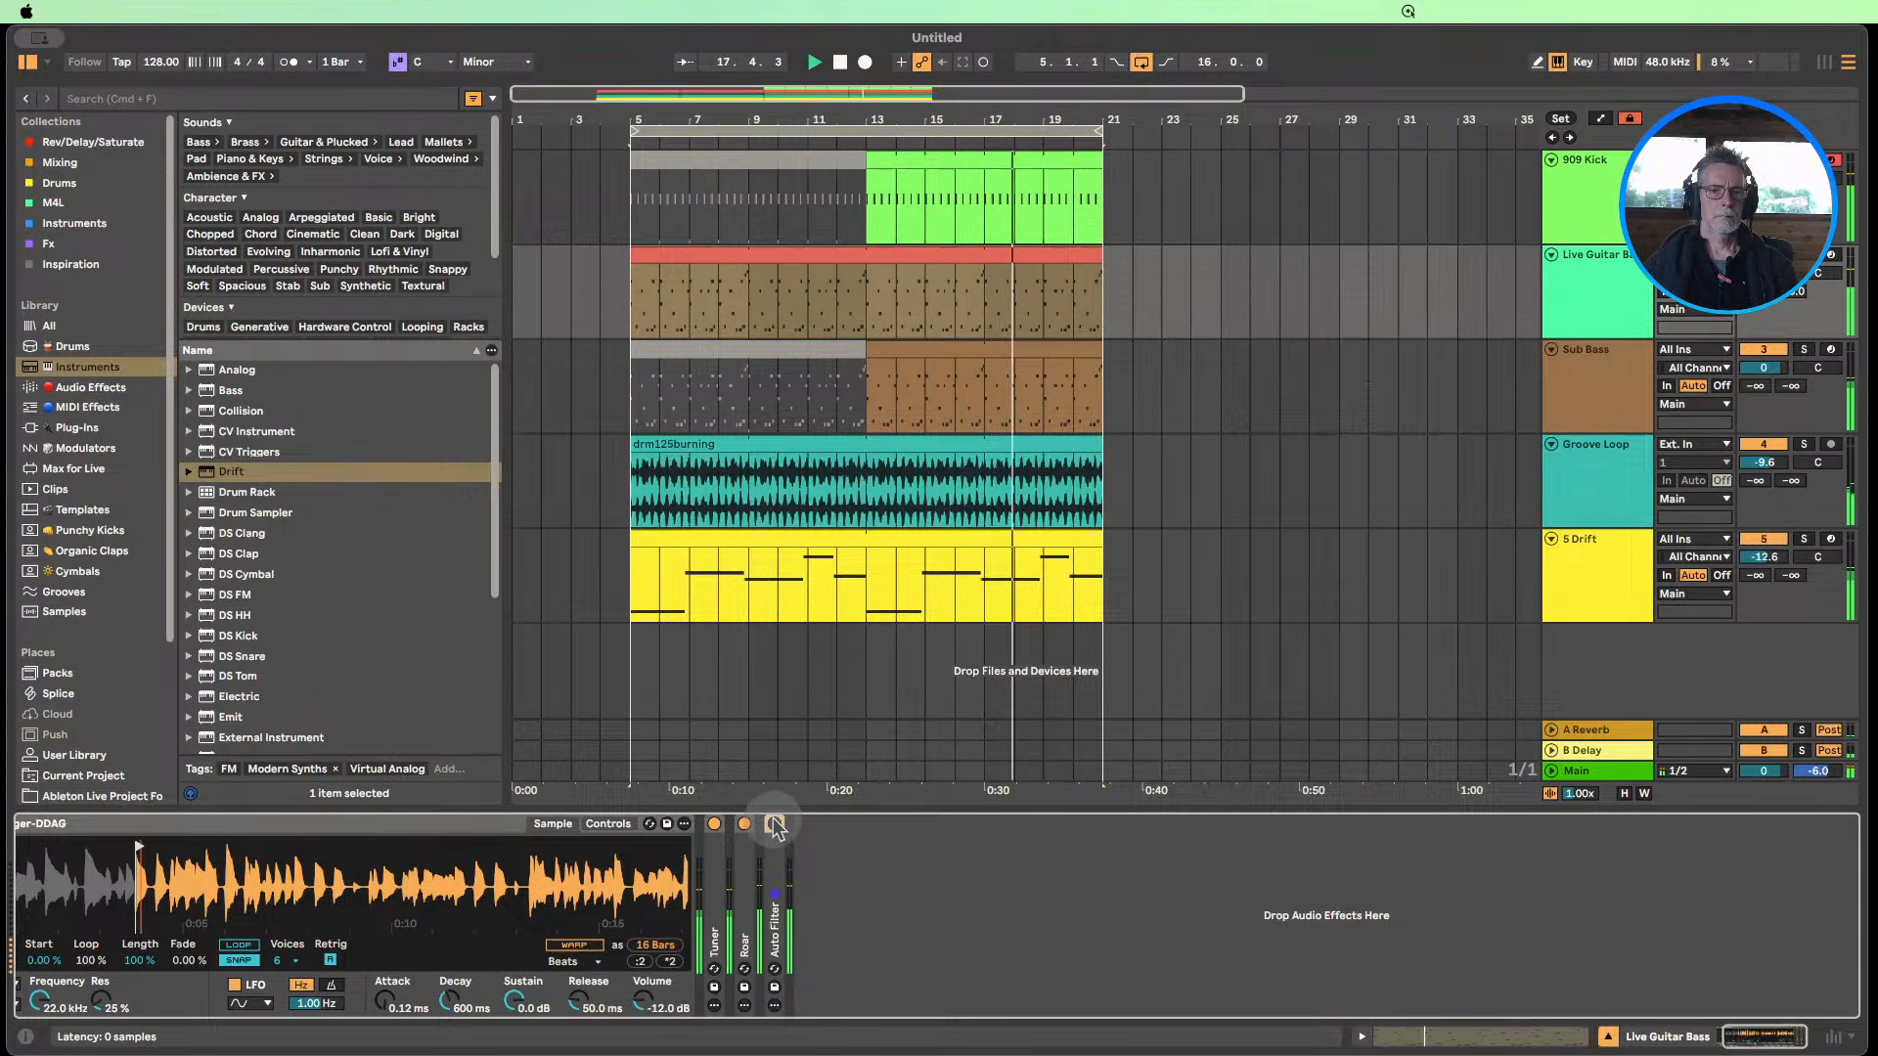
left_click(774, 827)
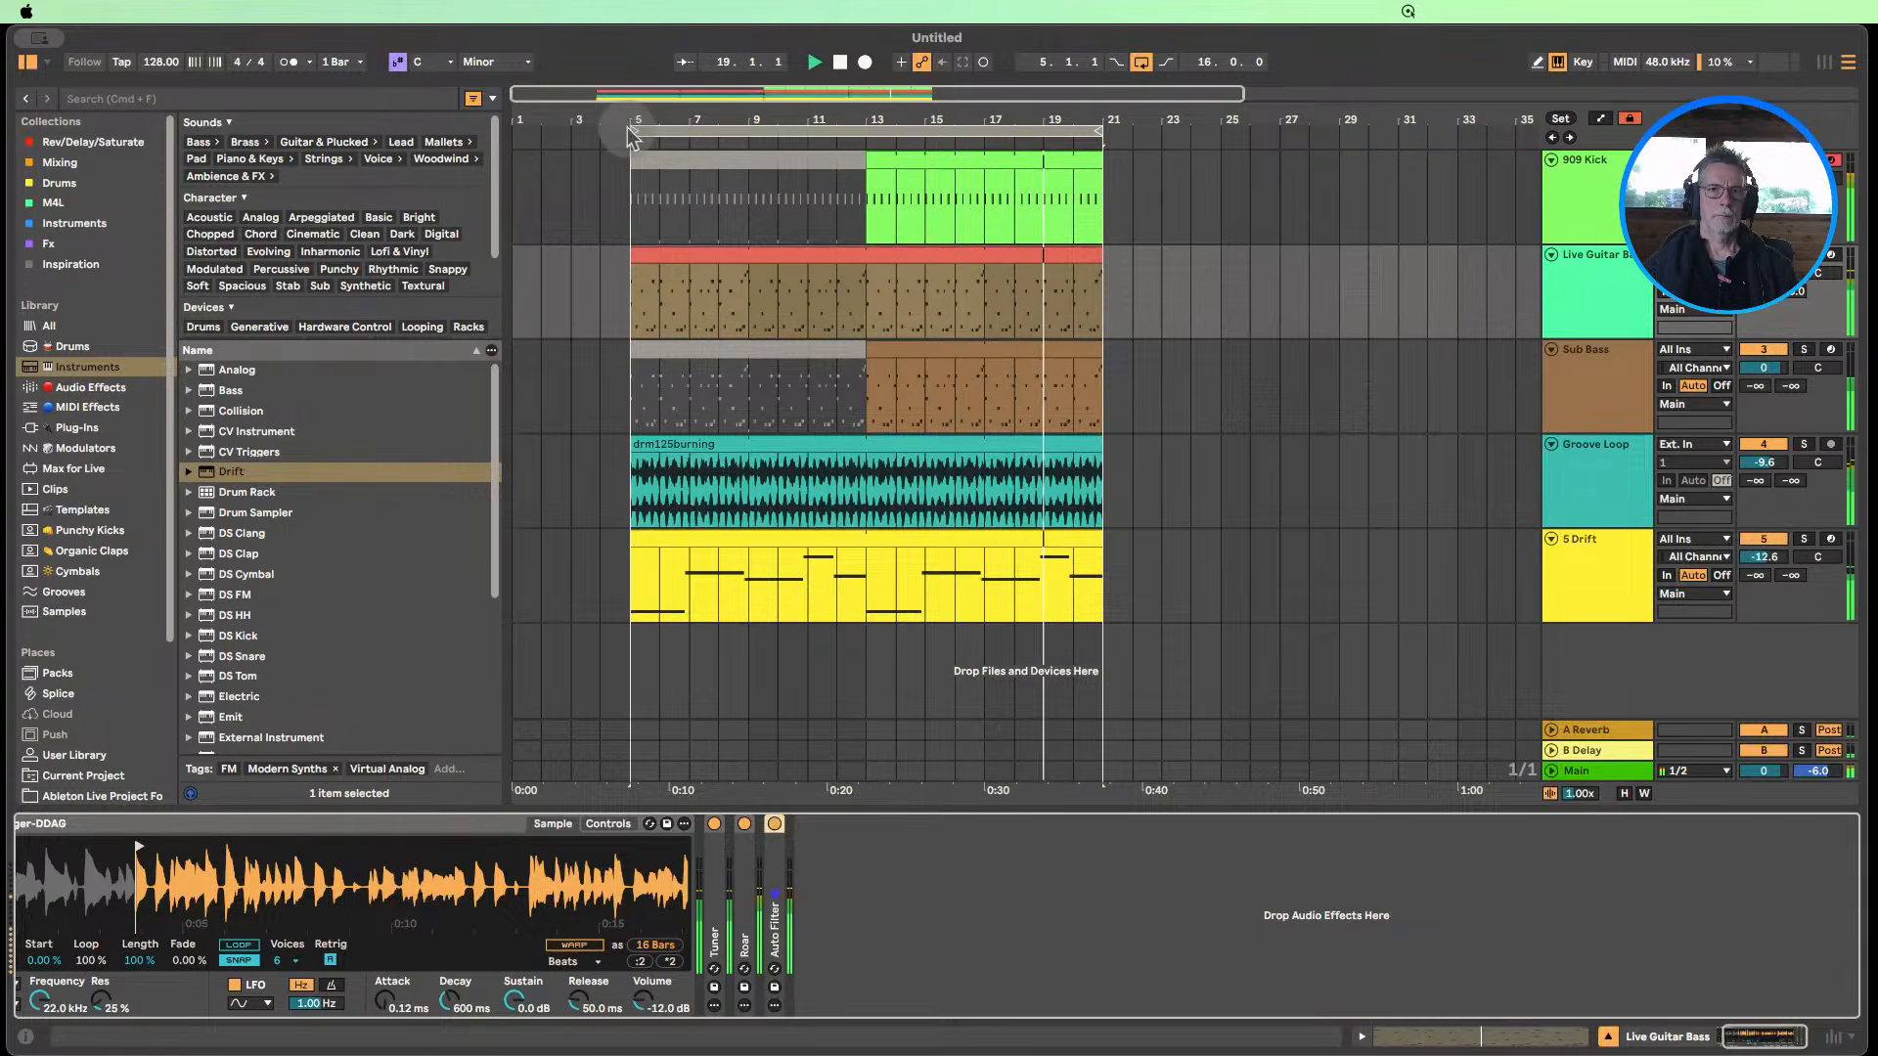
left_click_drag(631, 130, 866, 130)
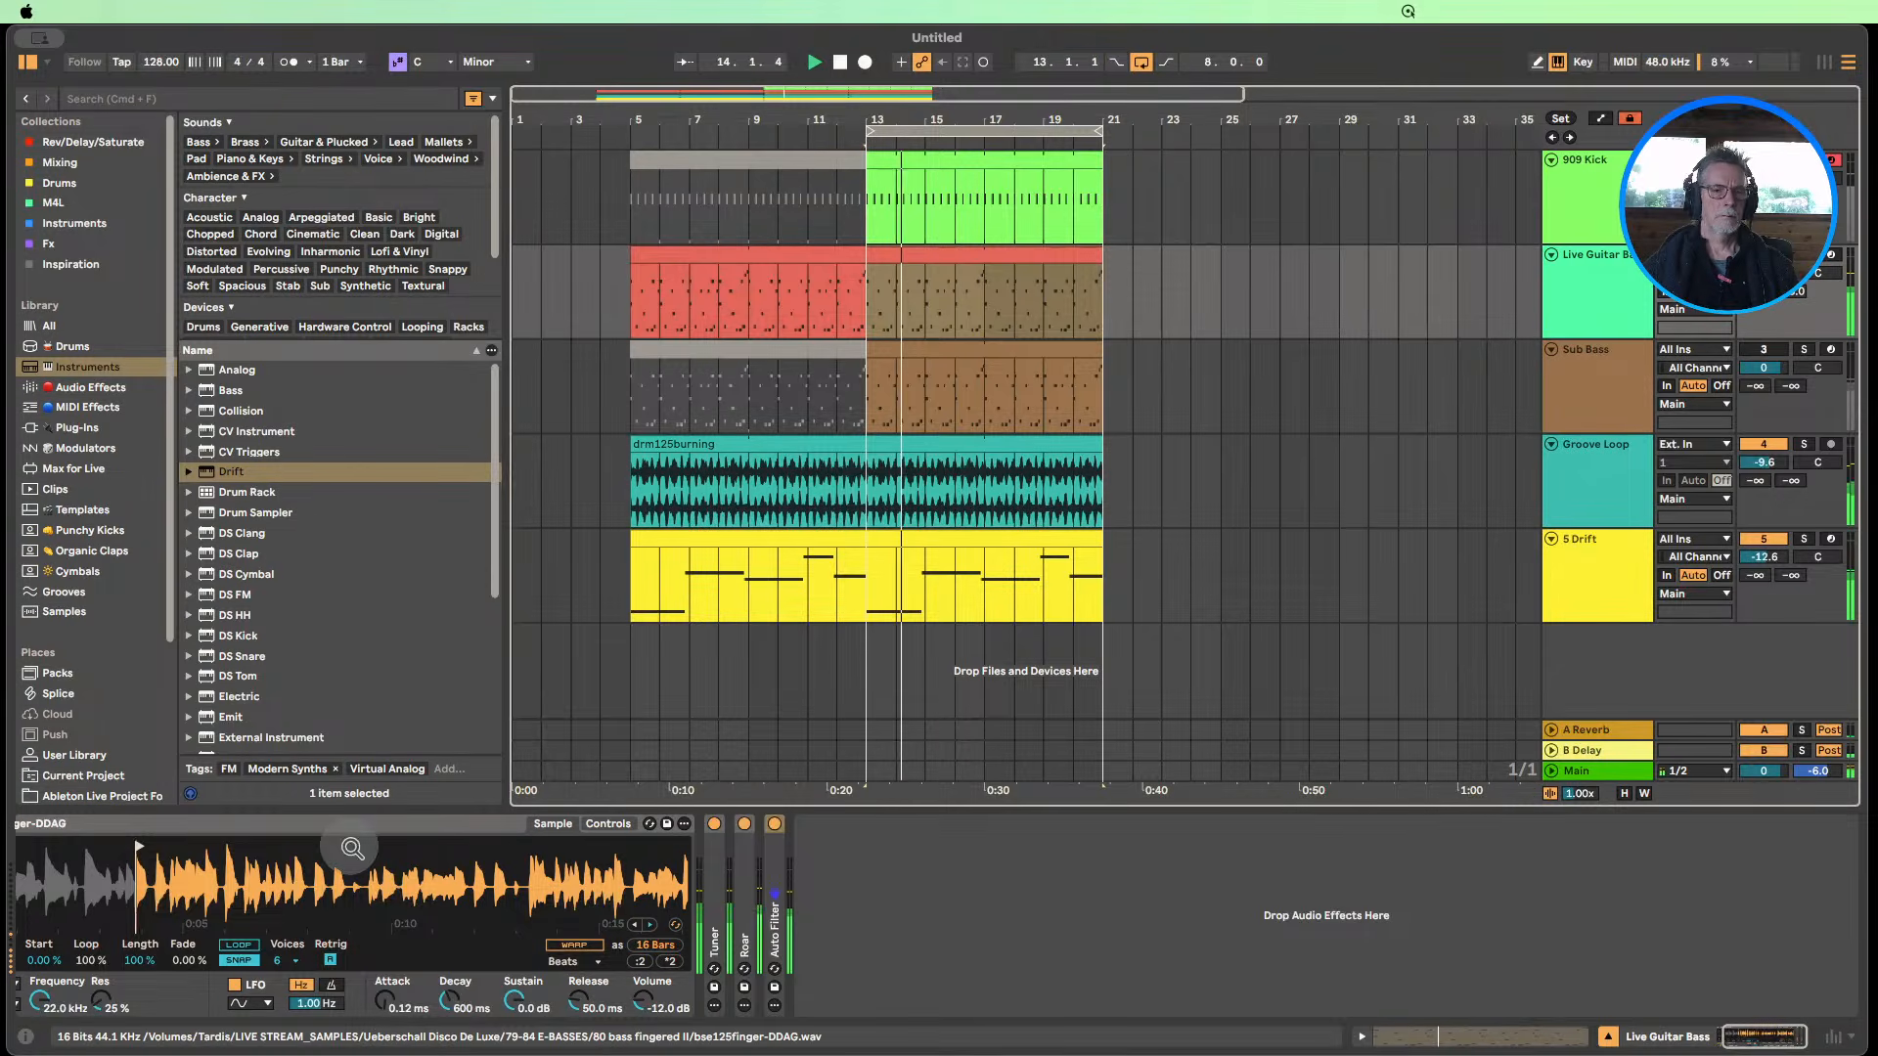
Set Roar's Amount on the Live Guitar Bass to 35% for the Mid band and 32% for the High band.
left_click(609, 824)
double_click(741, 905)
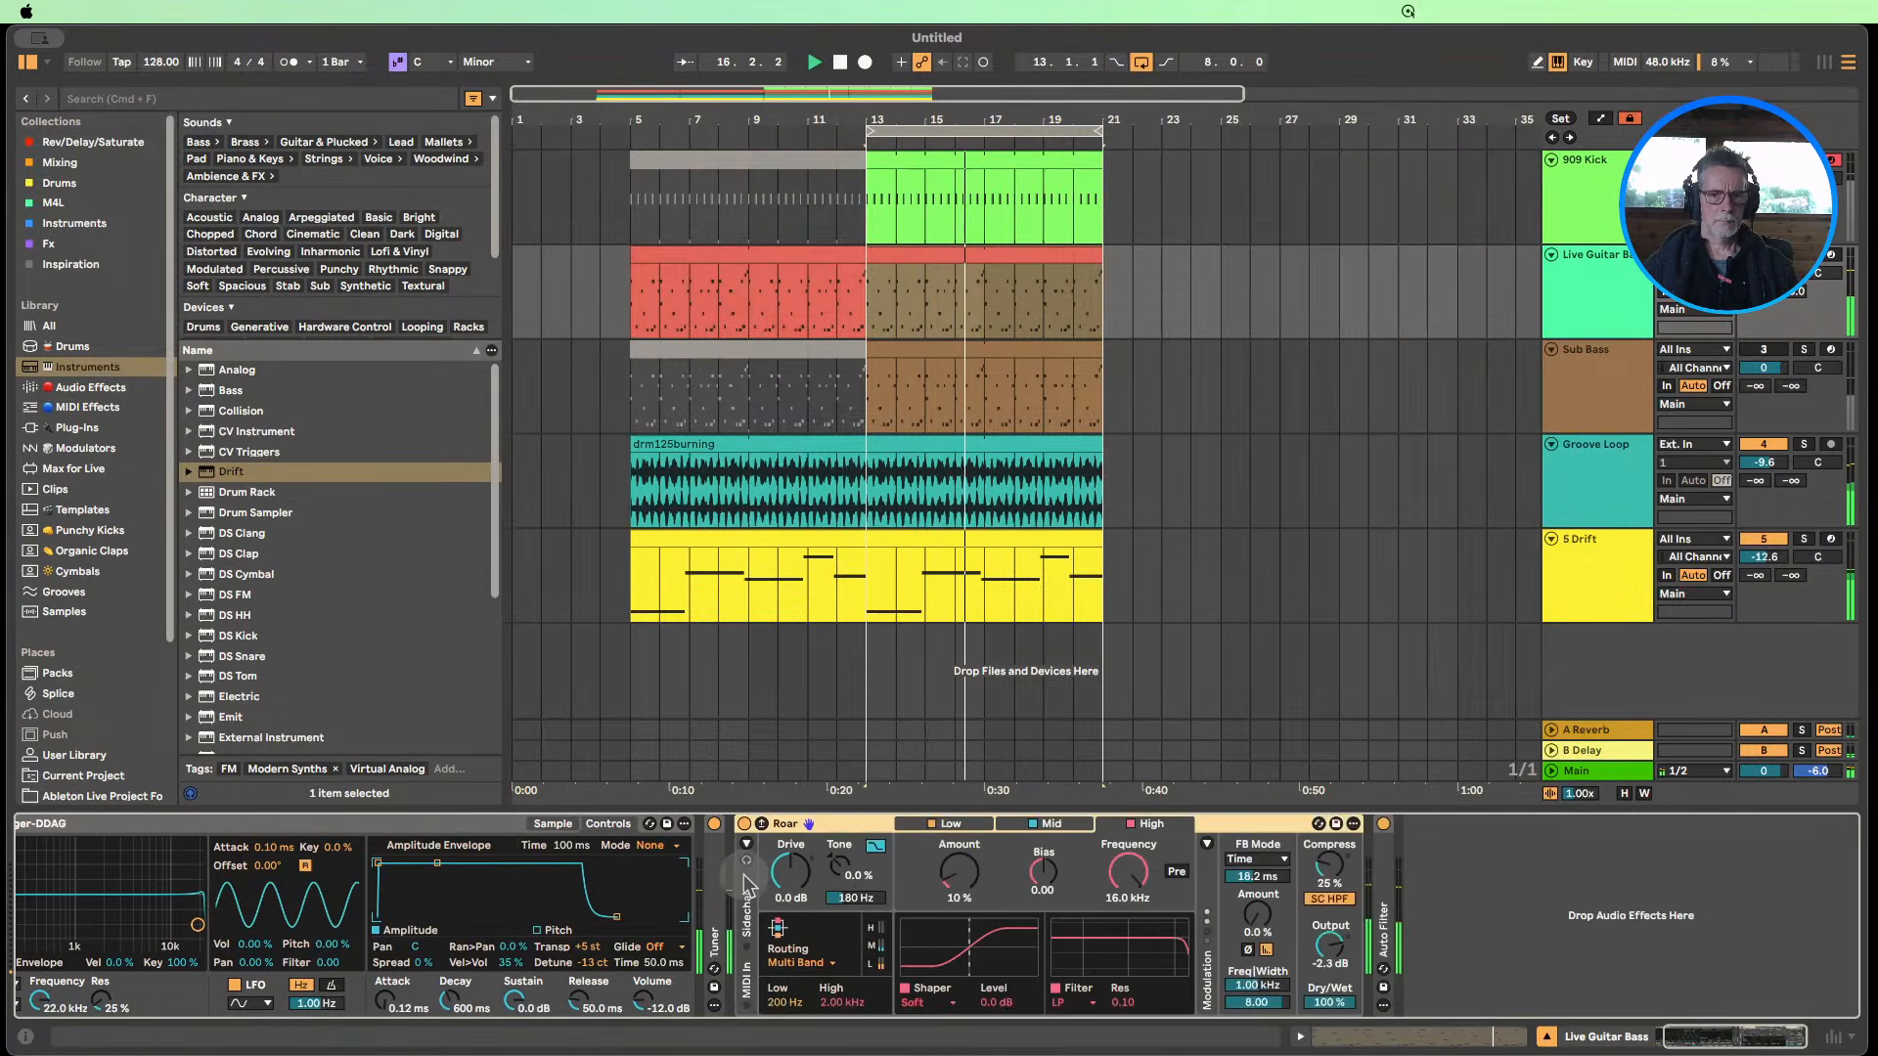
left_click(1059, 825)
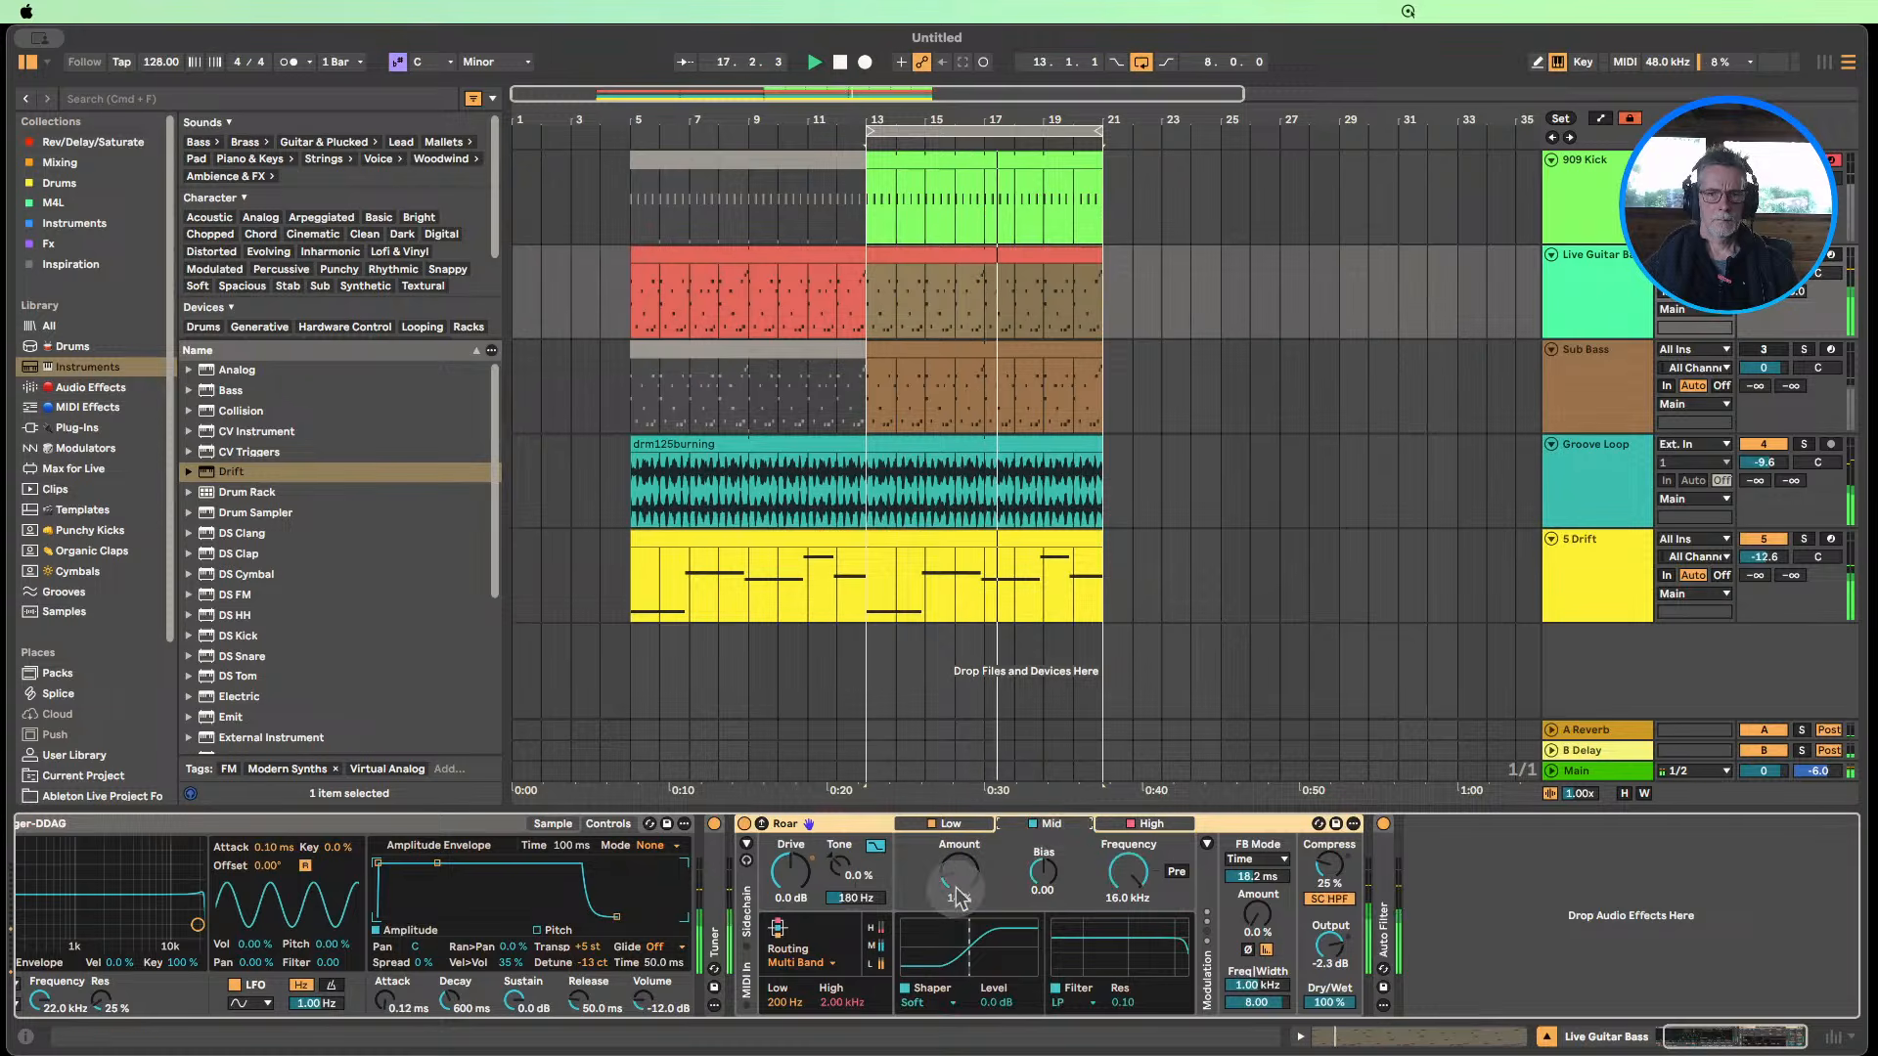
left_click_drag(958, 885, 958, 872)
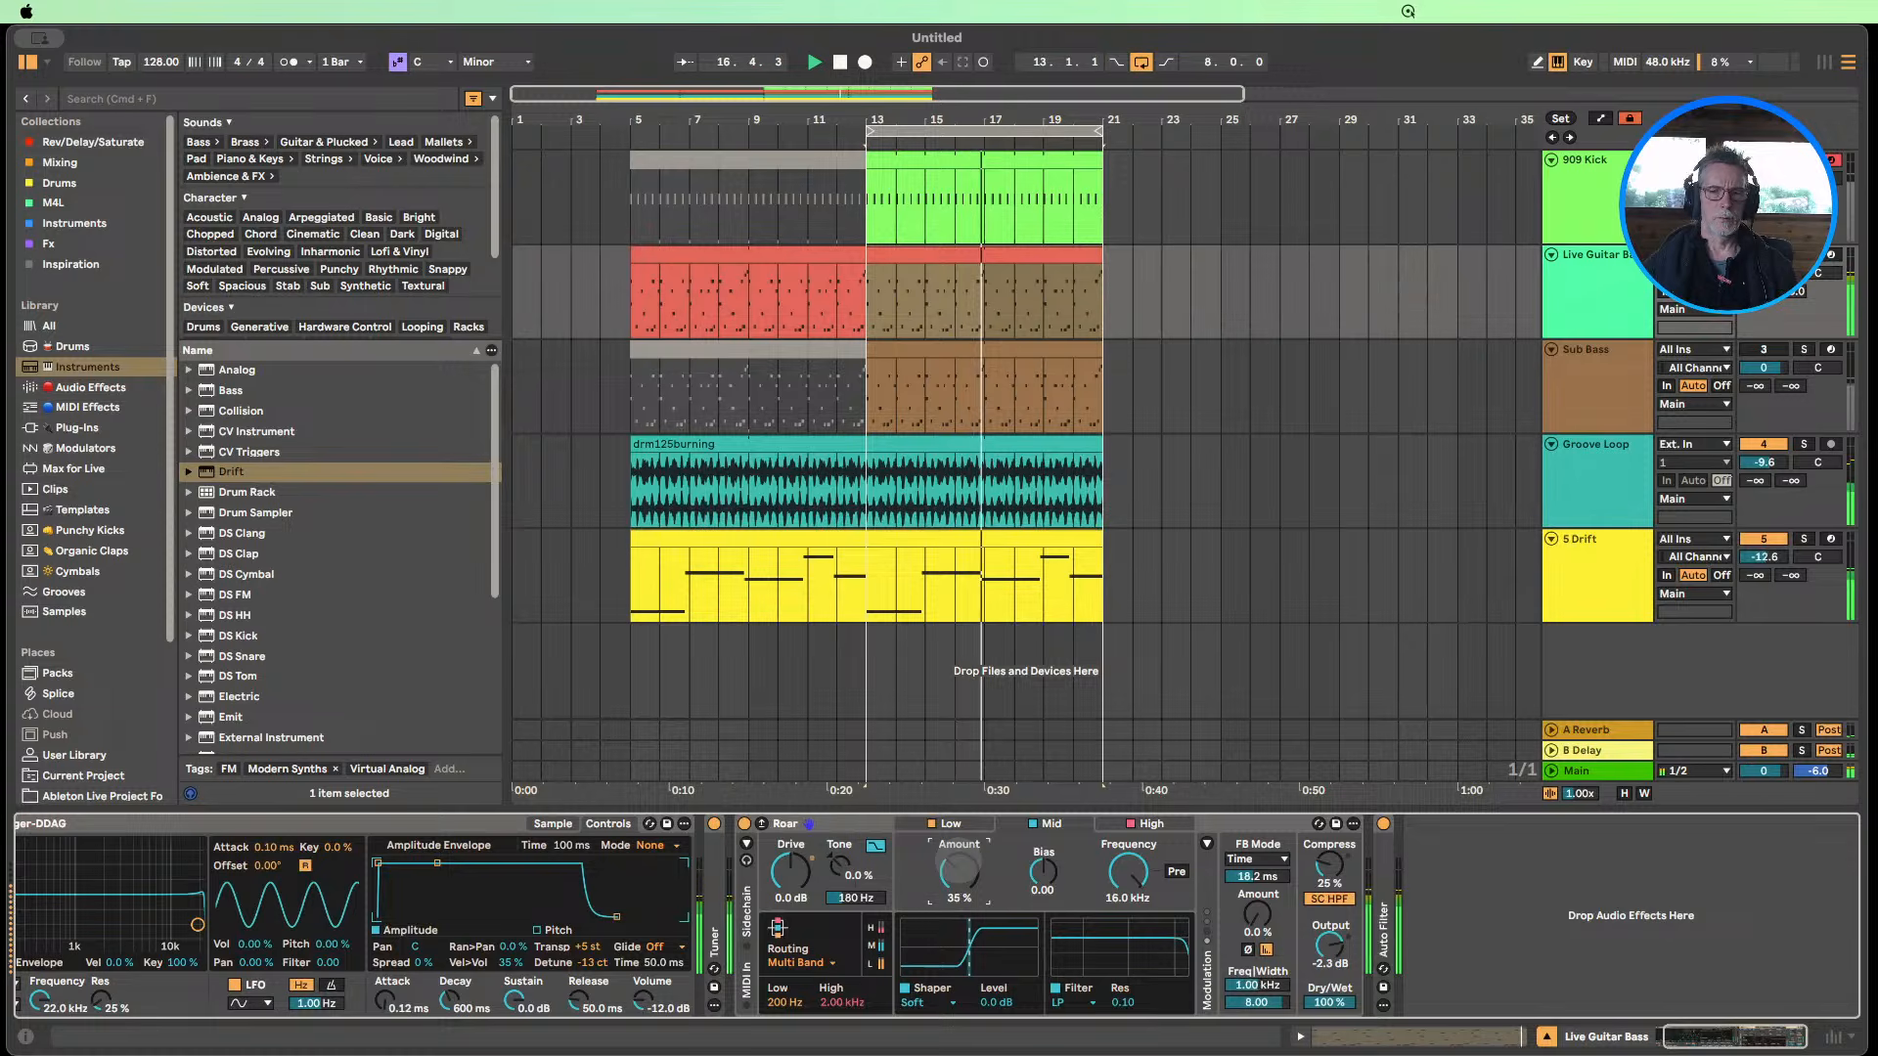
left_click(1140, 825)
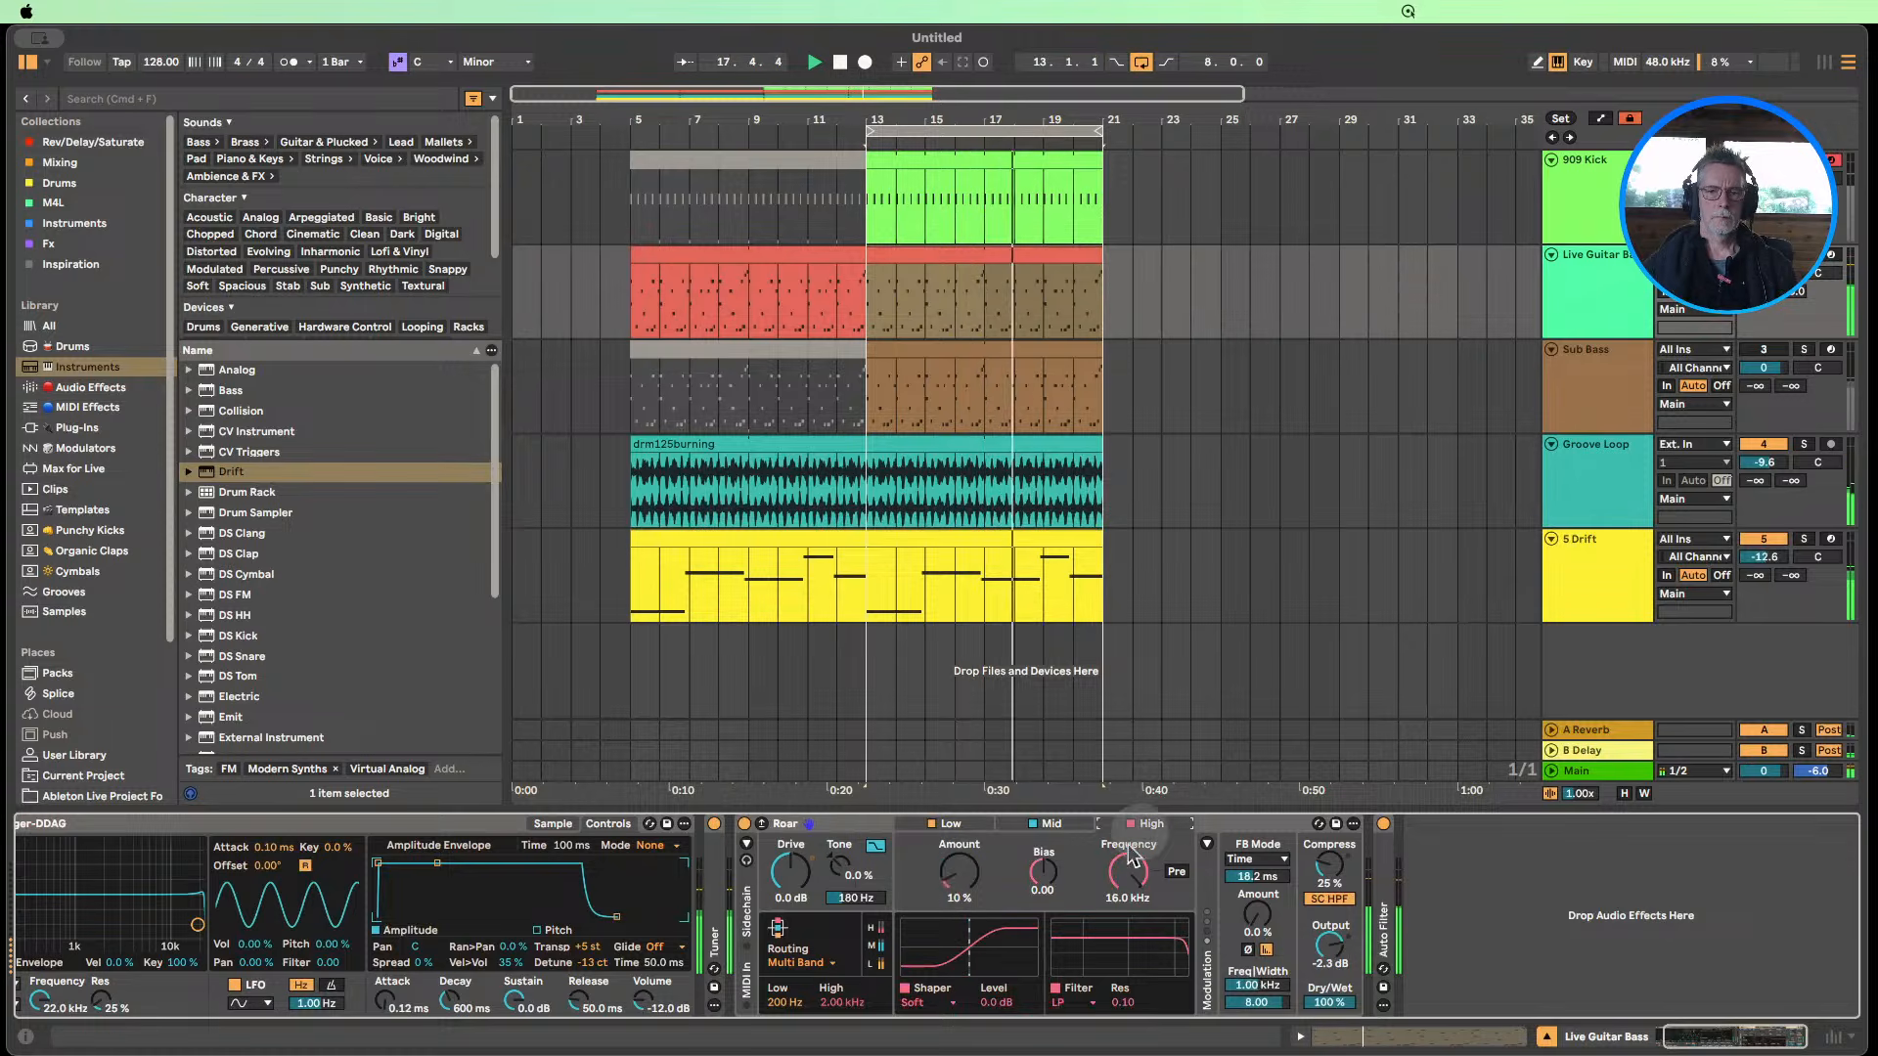
left_click_drag(959, 873, 959, 831)
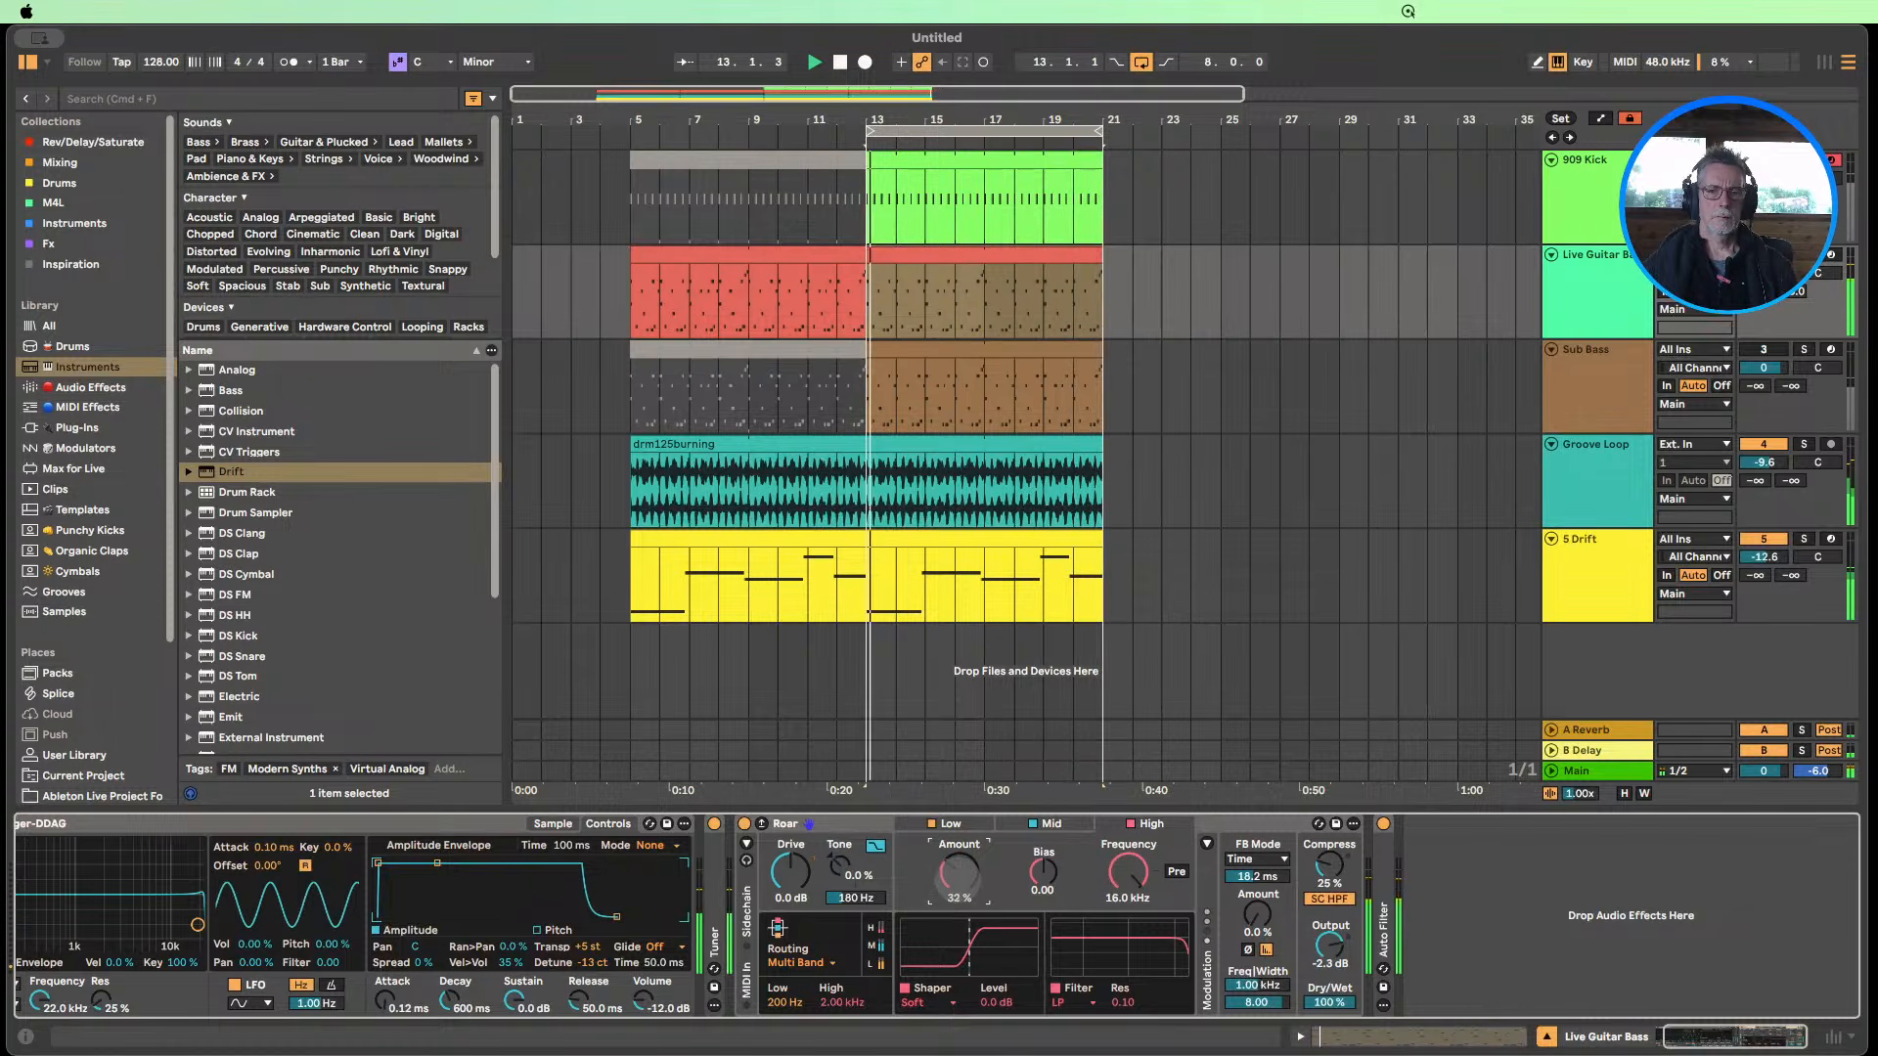
double_click(797, 824)
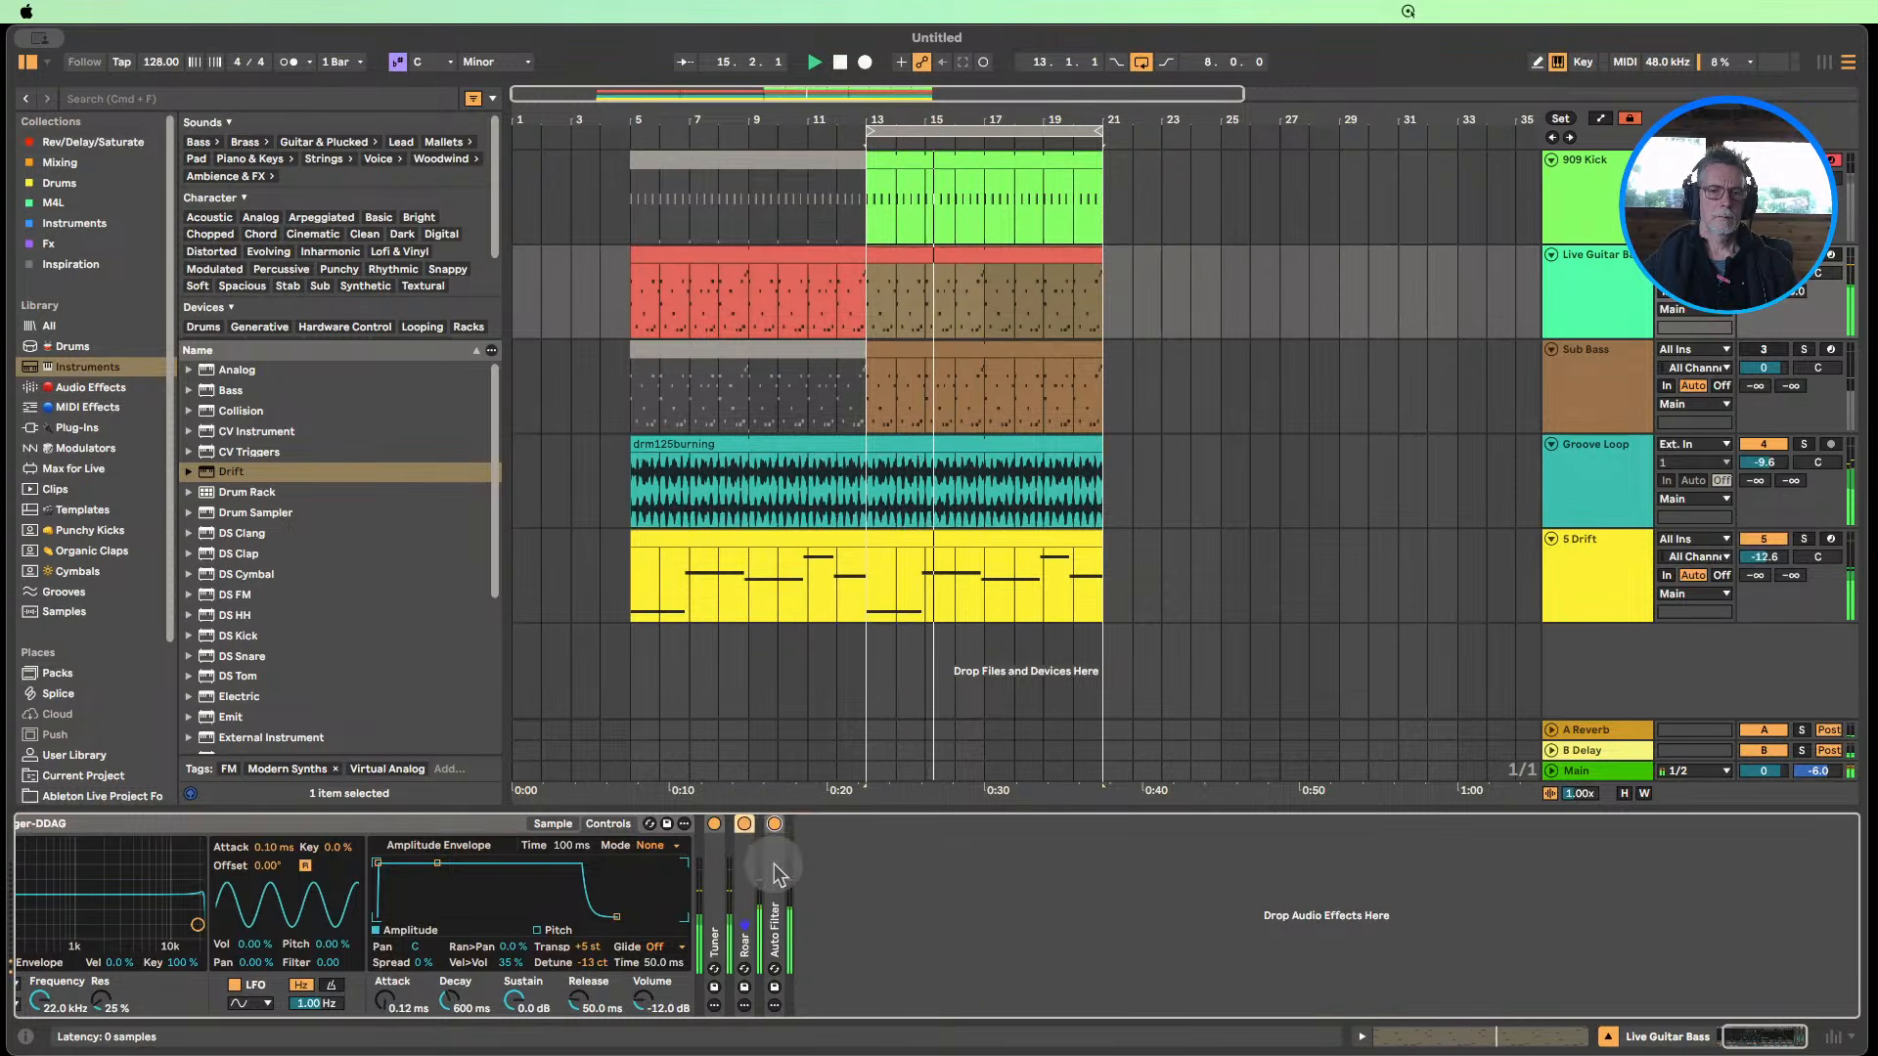
Set the bass's Auto Filter to 29% Drive and 10% Formant, with Clip enabled and the LFO in Phase mode.
double_click(777, 827)
left_click(1204, 922)
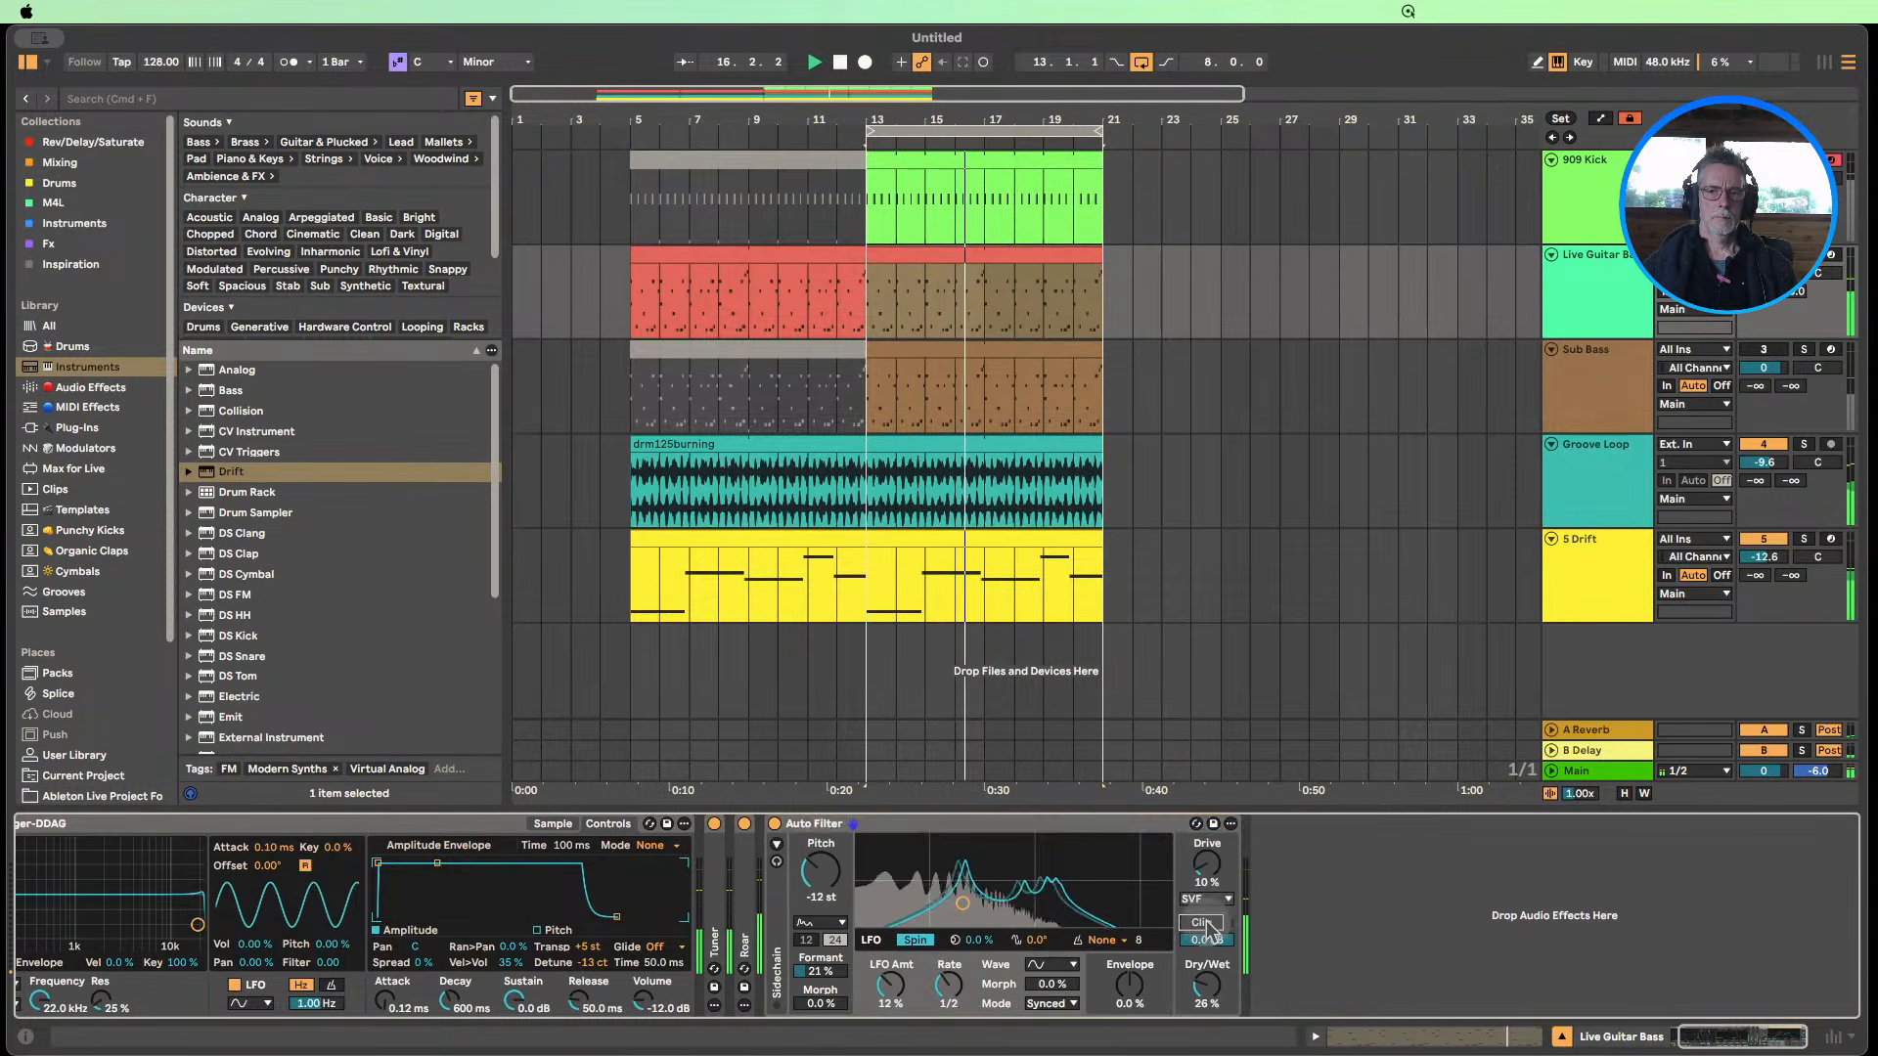
mouse_move(1207, 866)
left_mouse_down()
mouse_move(1207, 770)
mouse_move(1207, 829)
left_mouse_up()
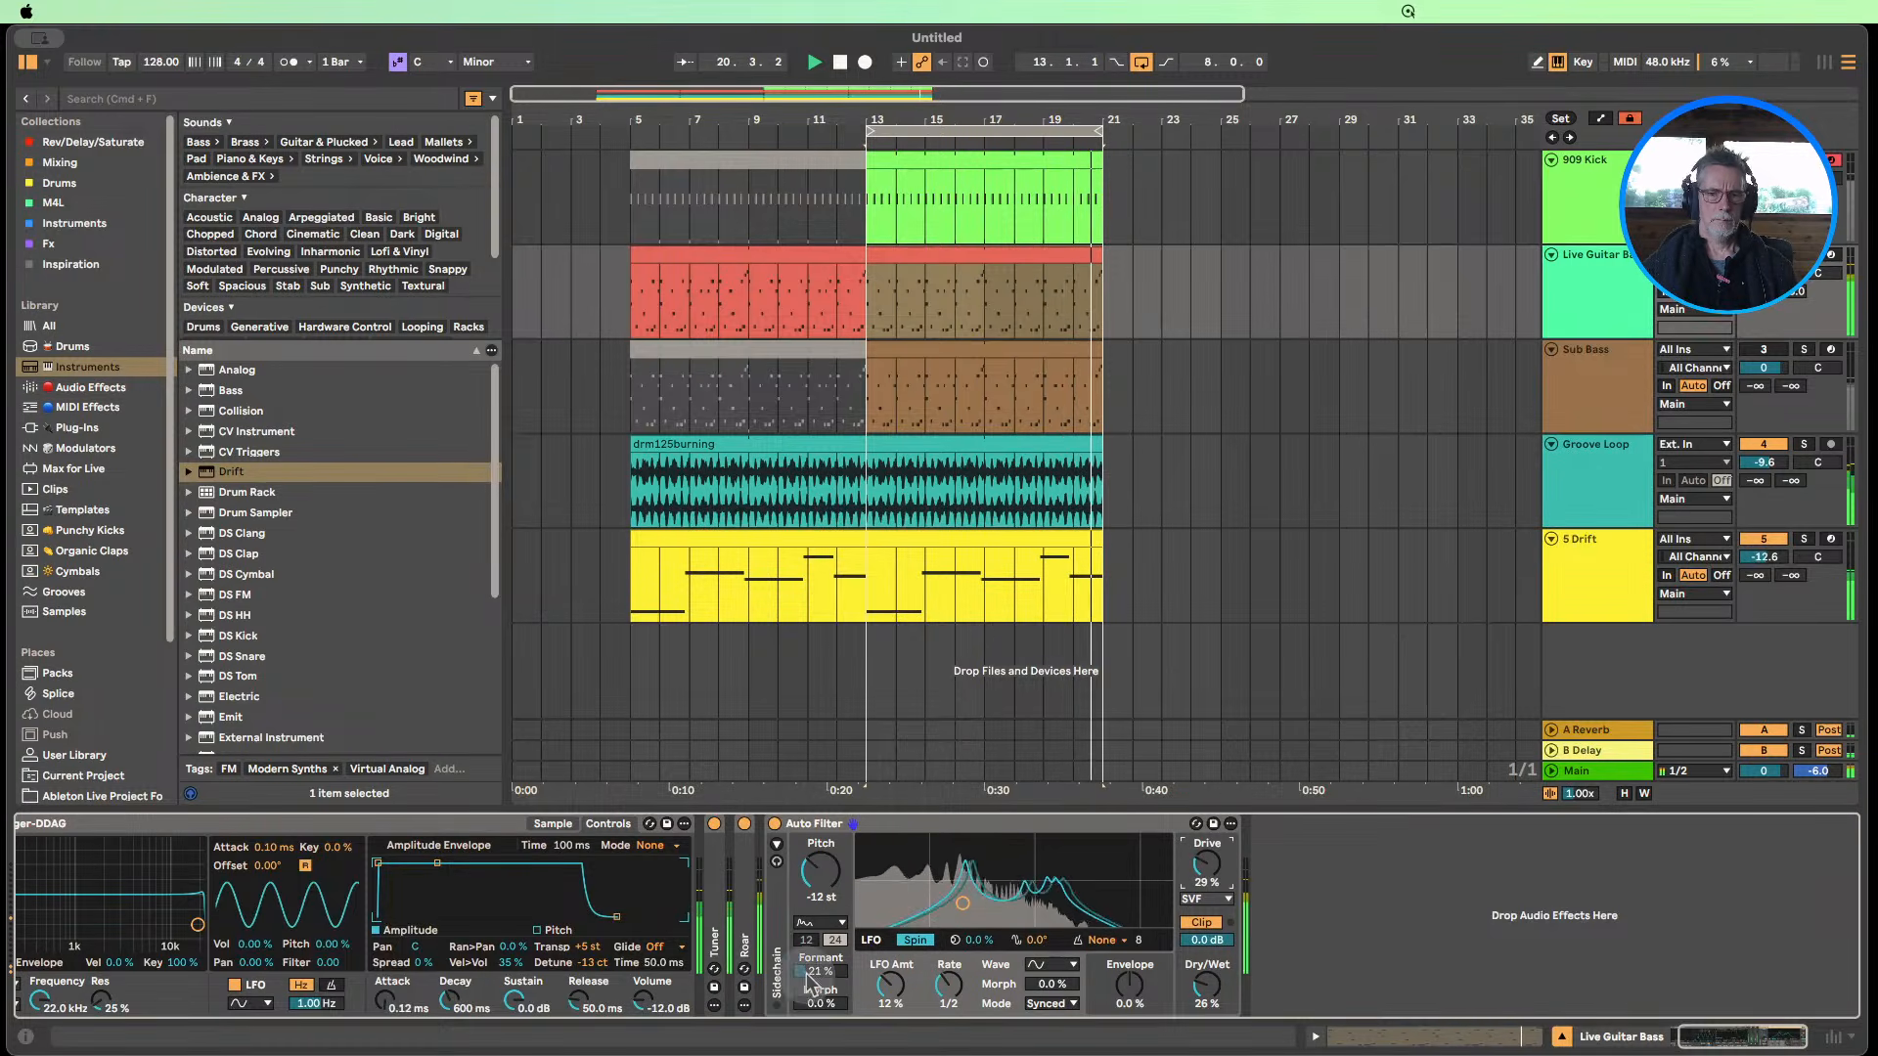
left_click_drag(821, 971, 821, 929)
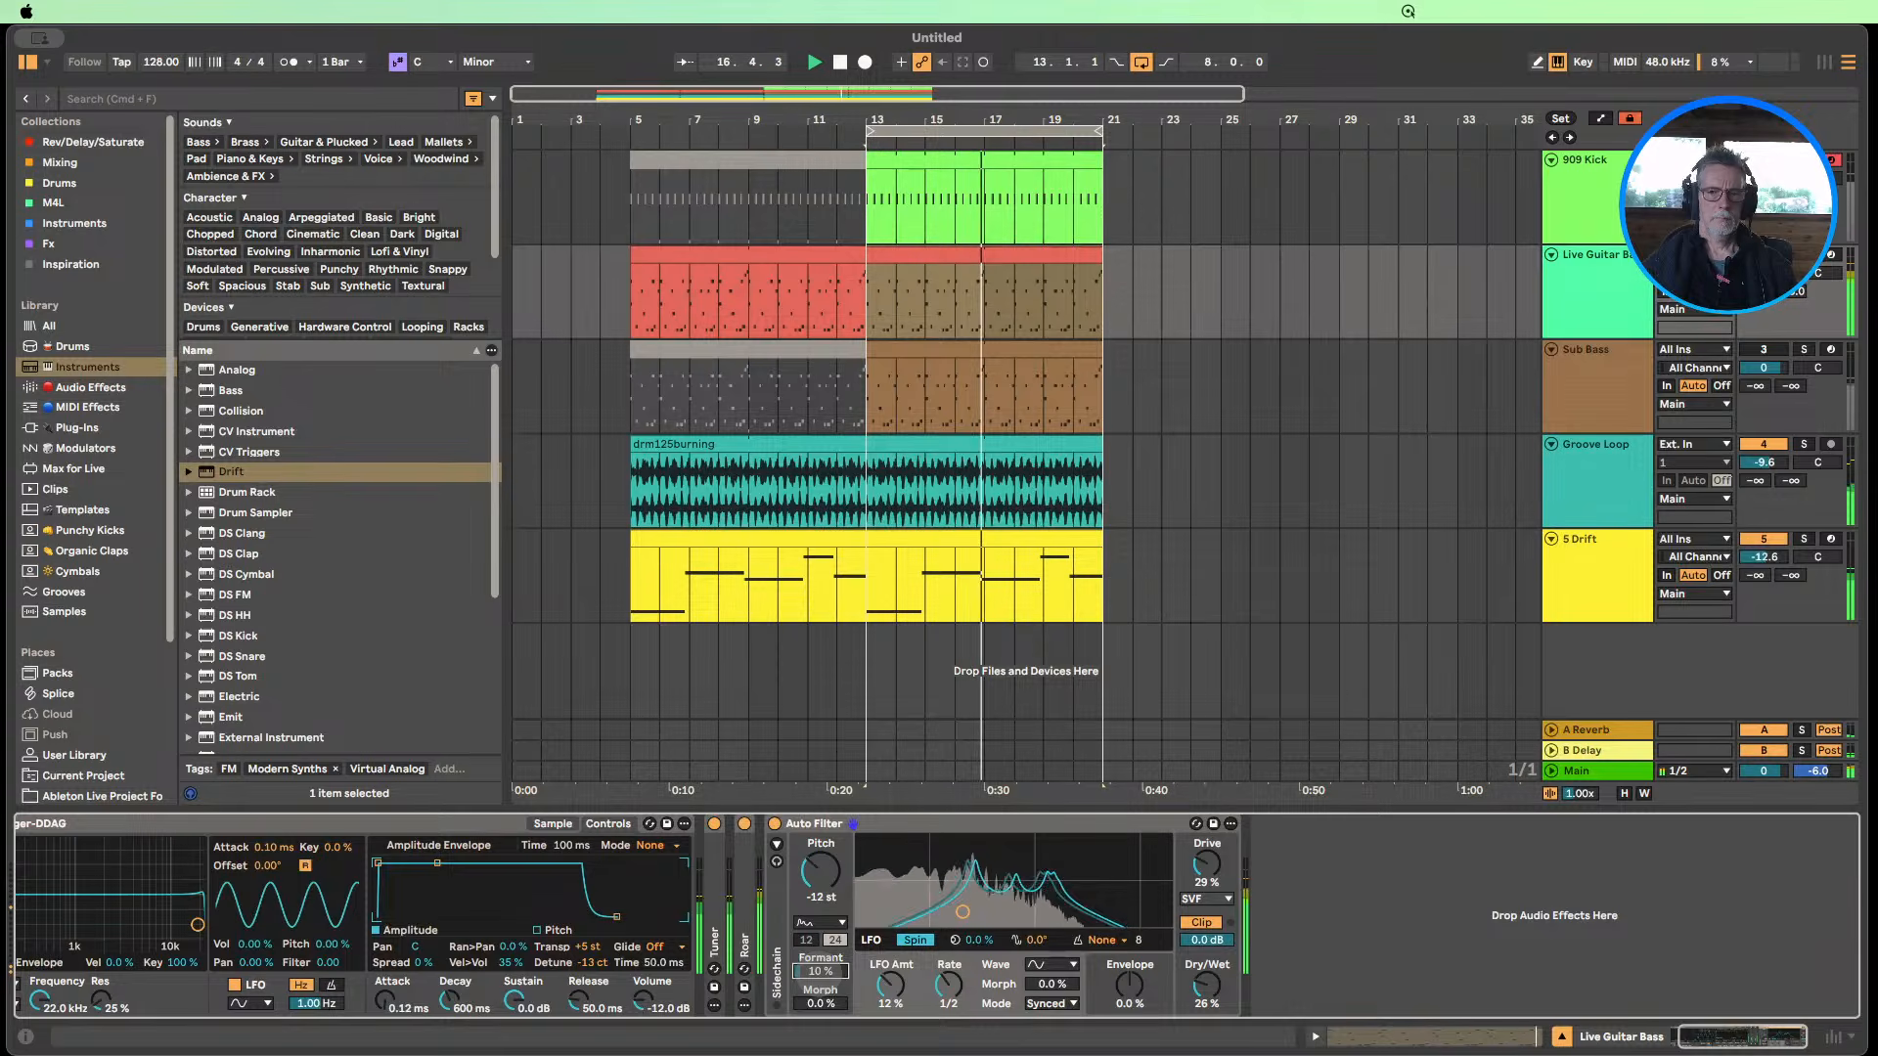
left_click(916, 941)
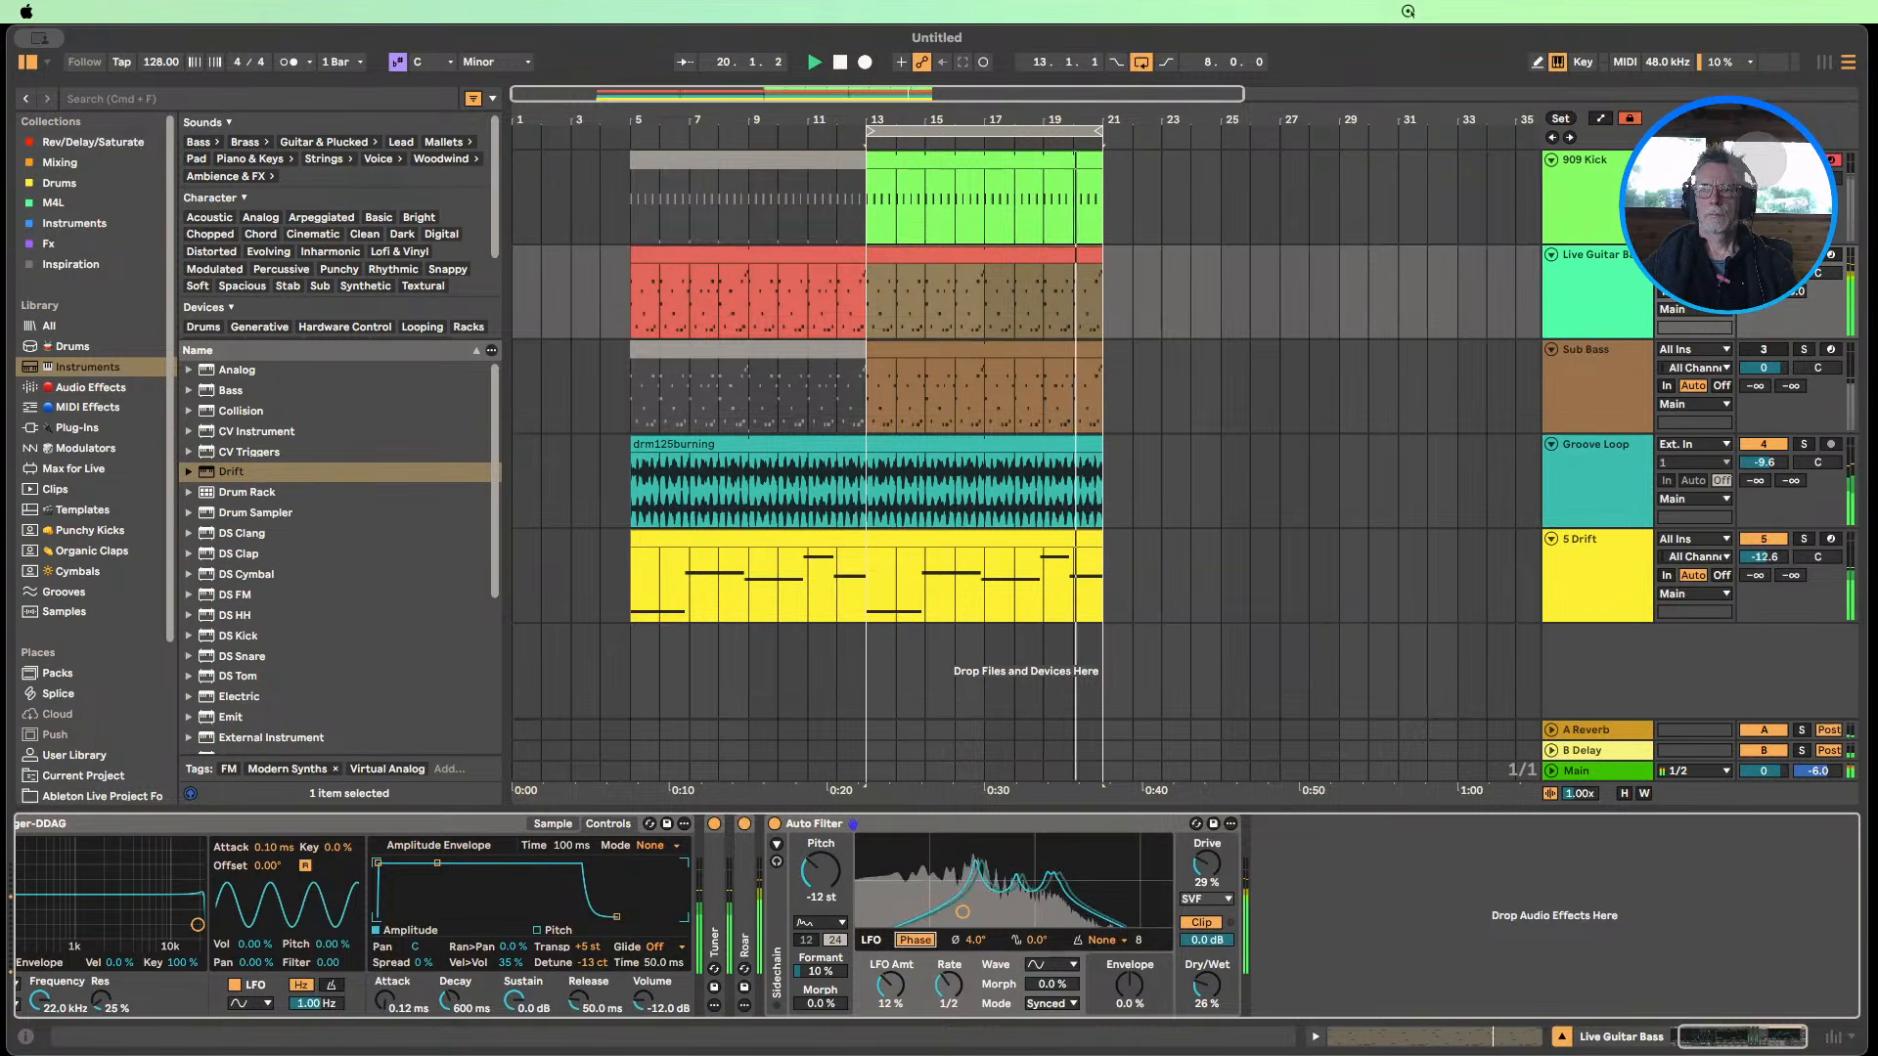
Unmute the Sub Bass at -0.4 dB and mute the Groove Loop, checking the mix with the Drift track off and on.
left_click(1772, 313)
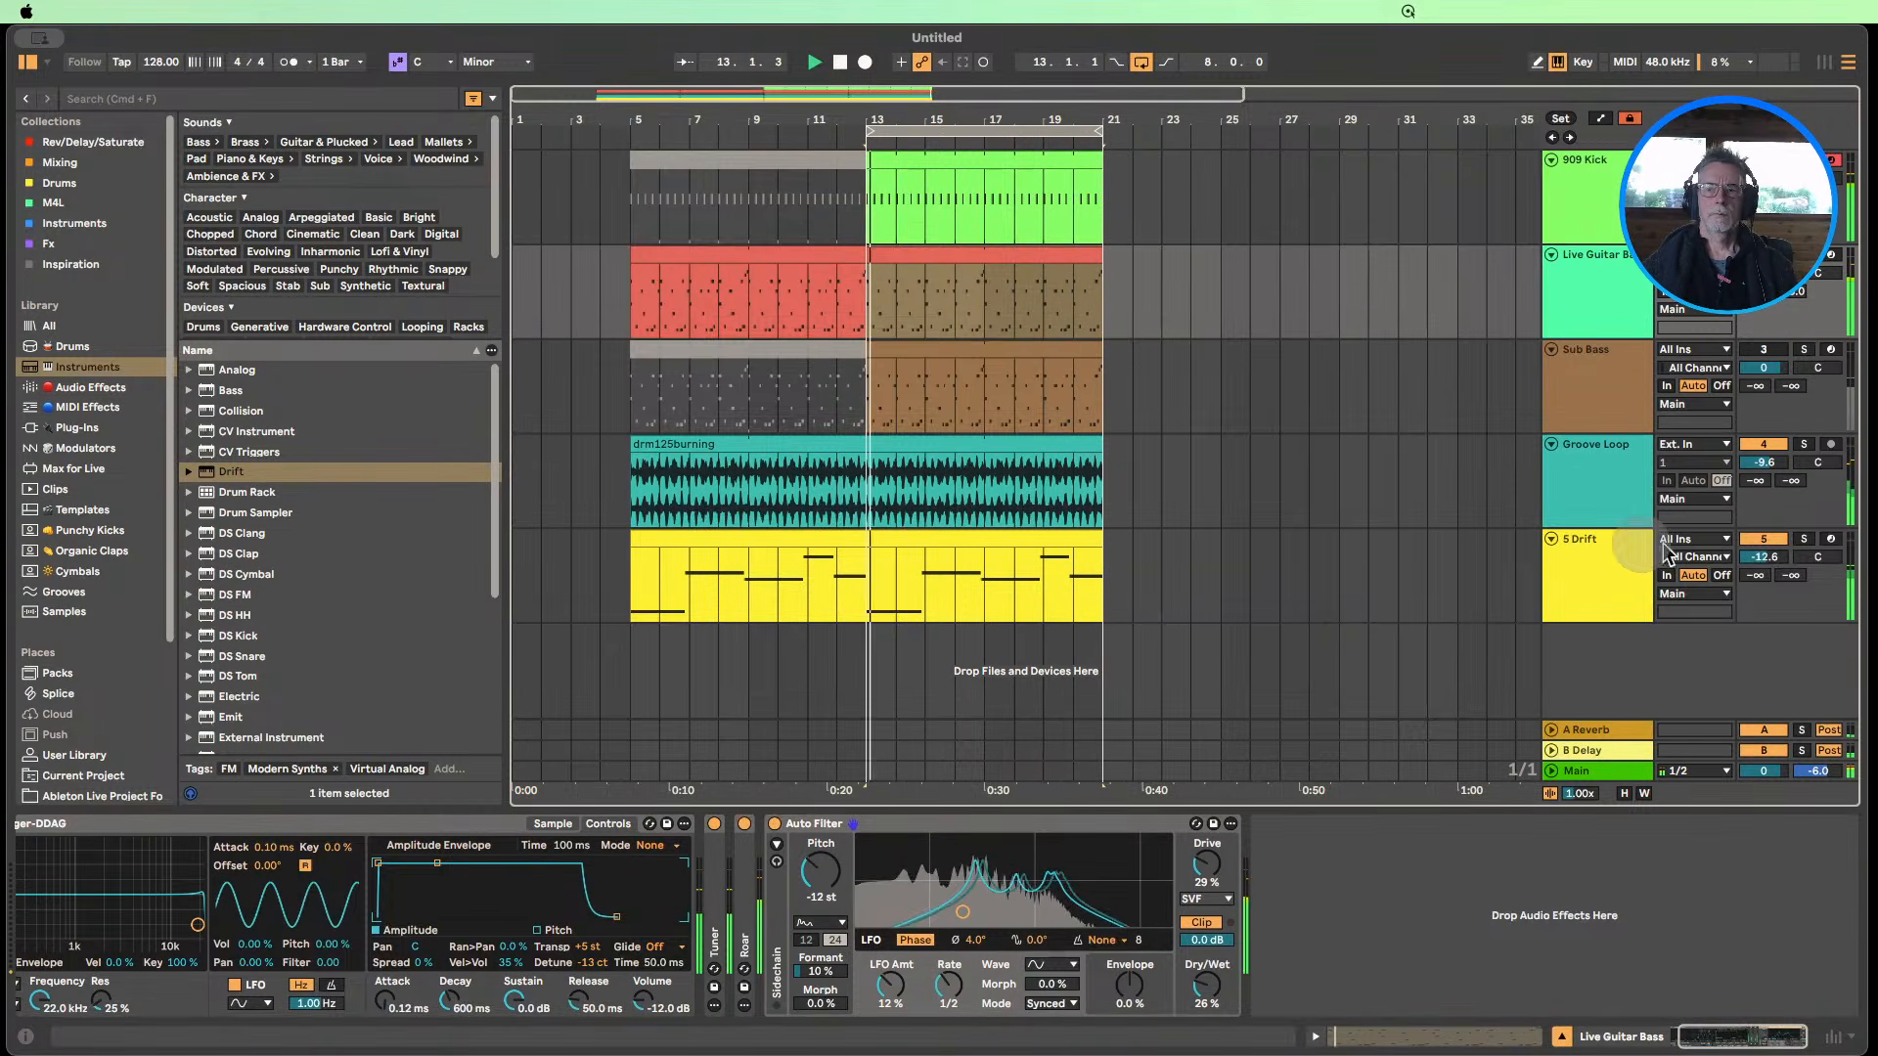
left_click_drag(1753, 549, 1777, 554)
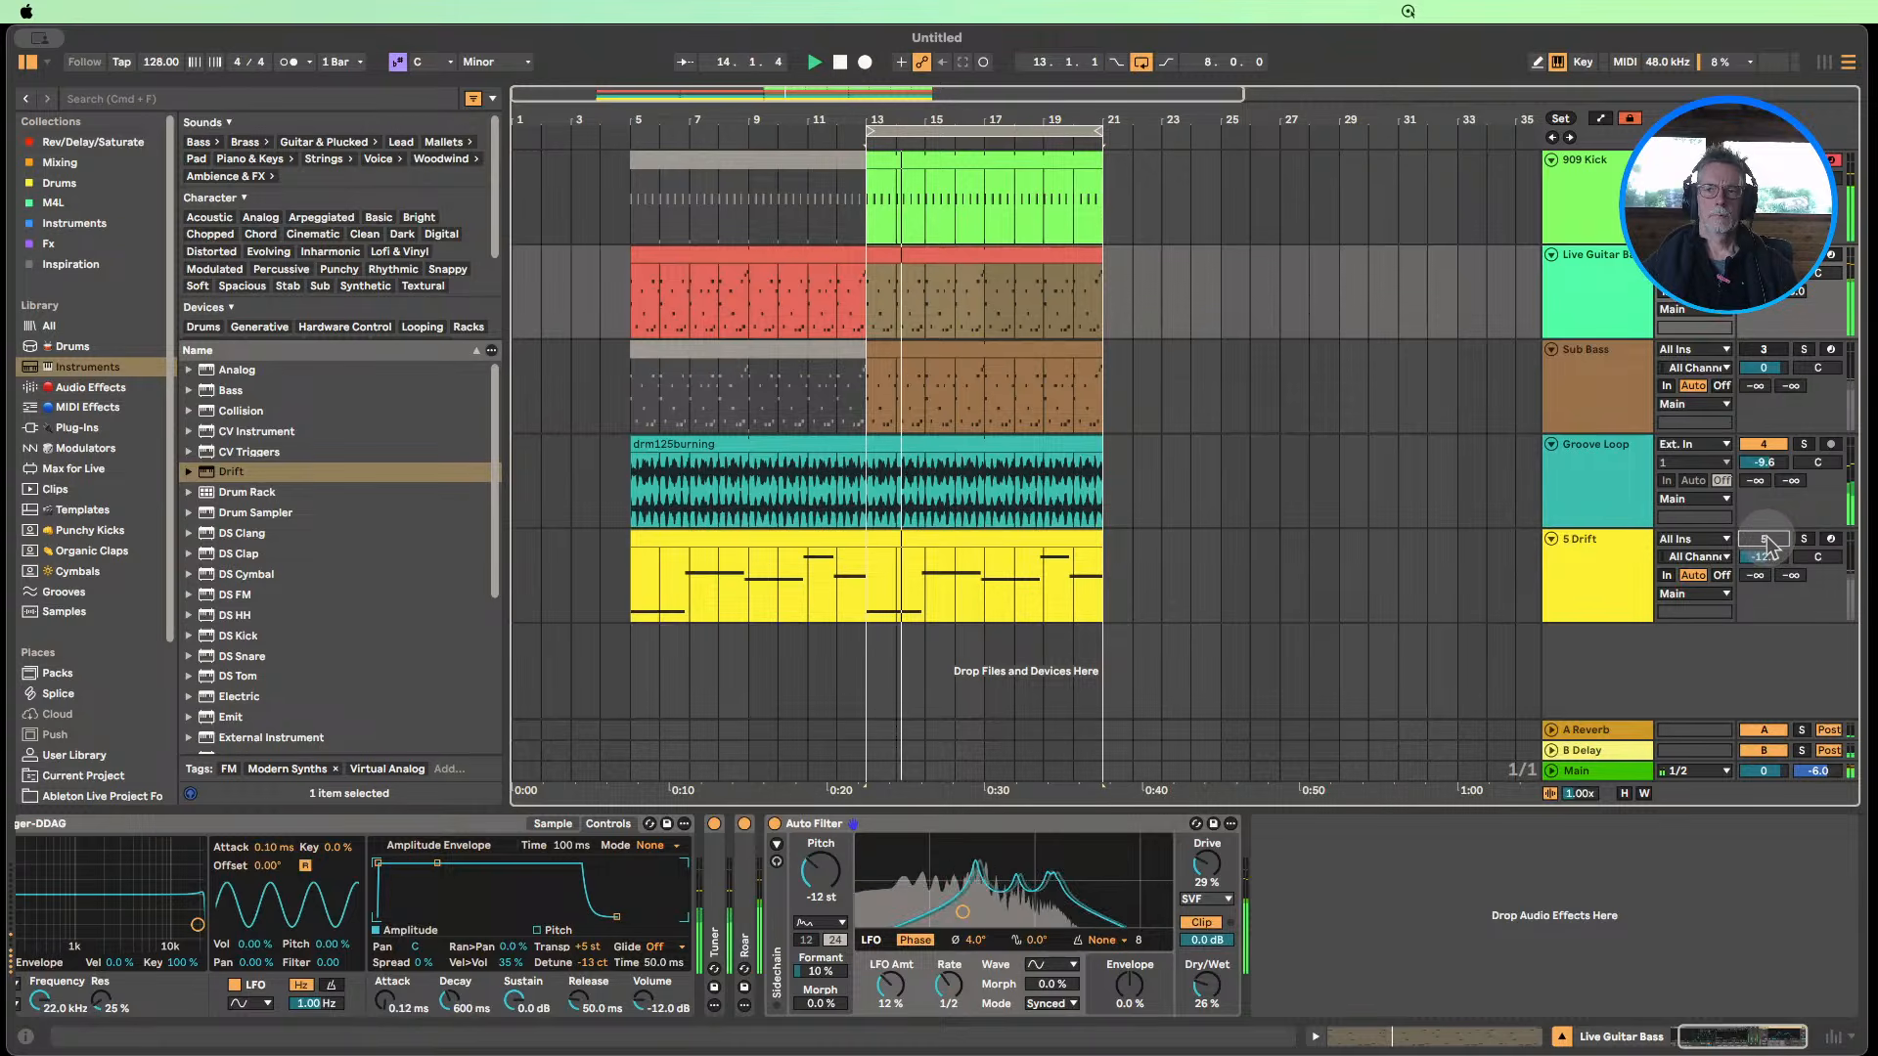
left_click(1764, 350)
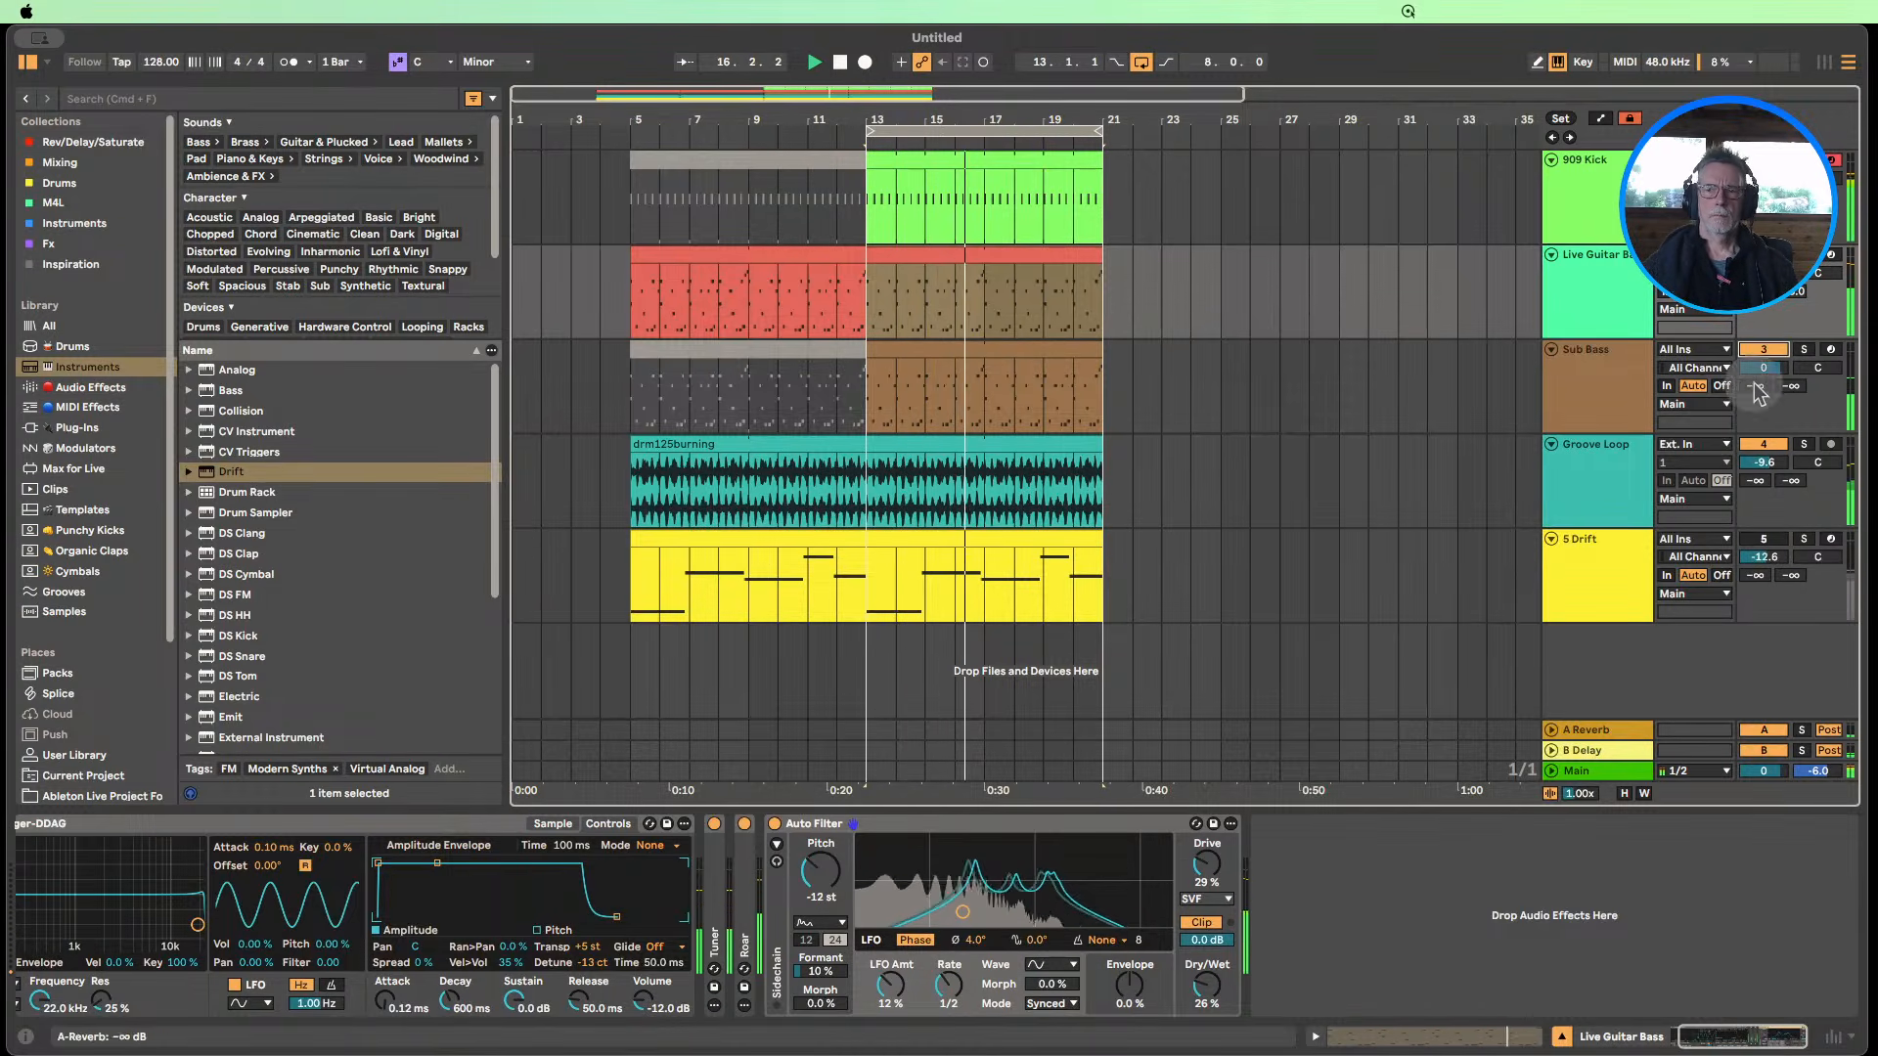
left_click_drag(1763, 368, 1763, 373)
left_click(1761, 443)
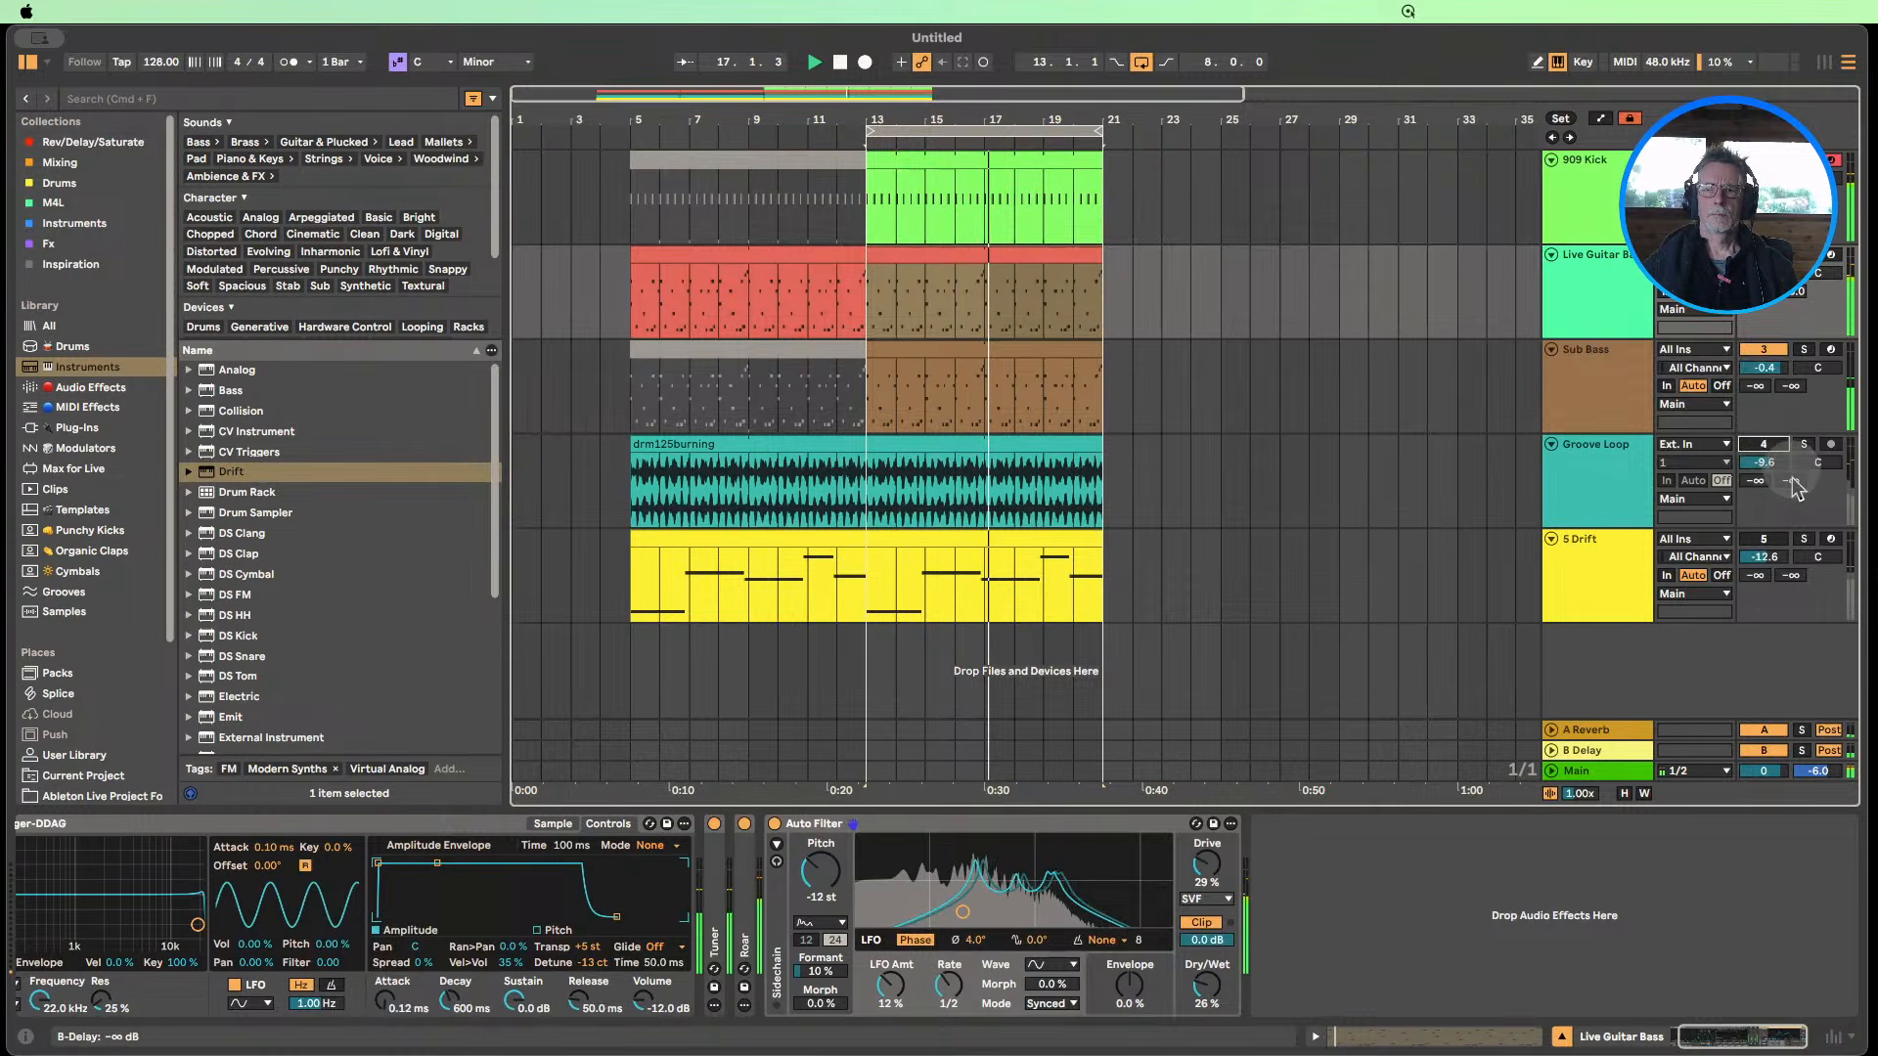
left_click(1764, 540)
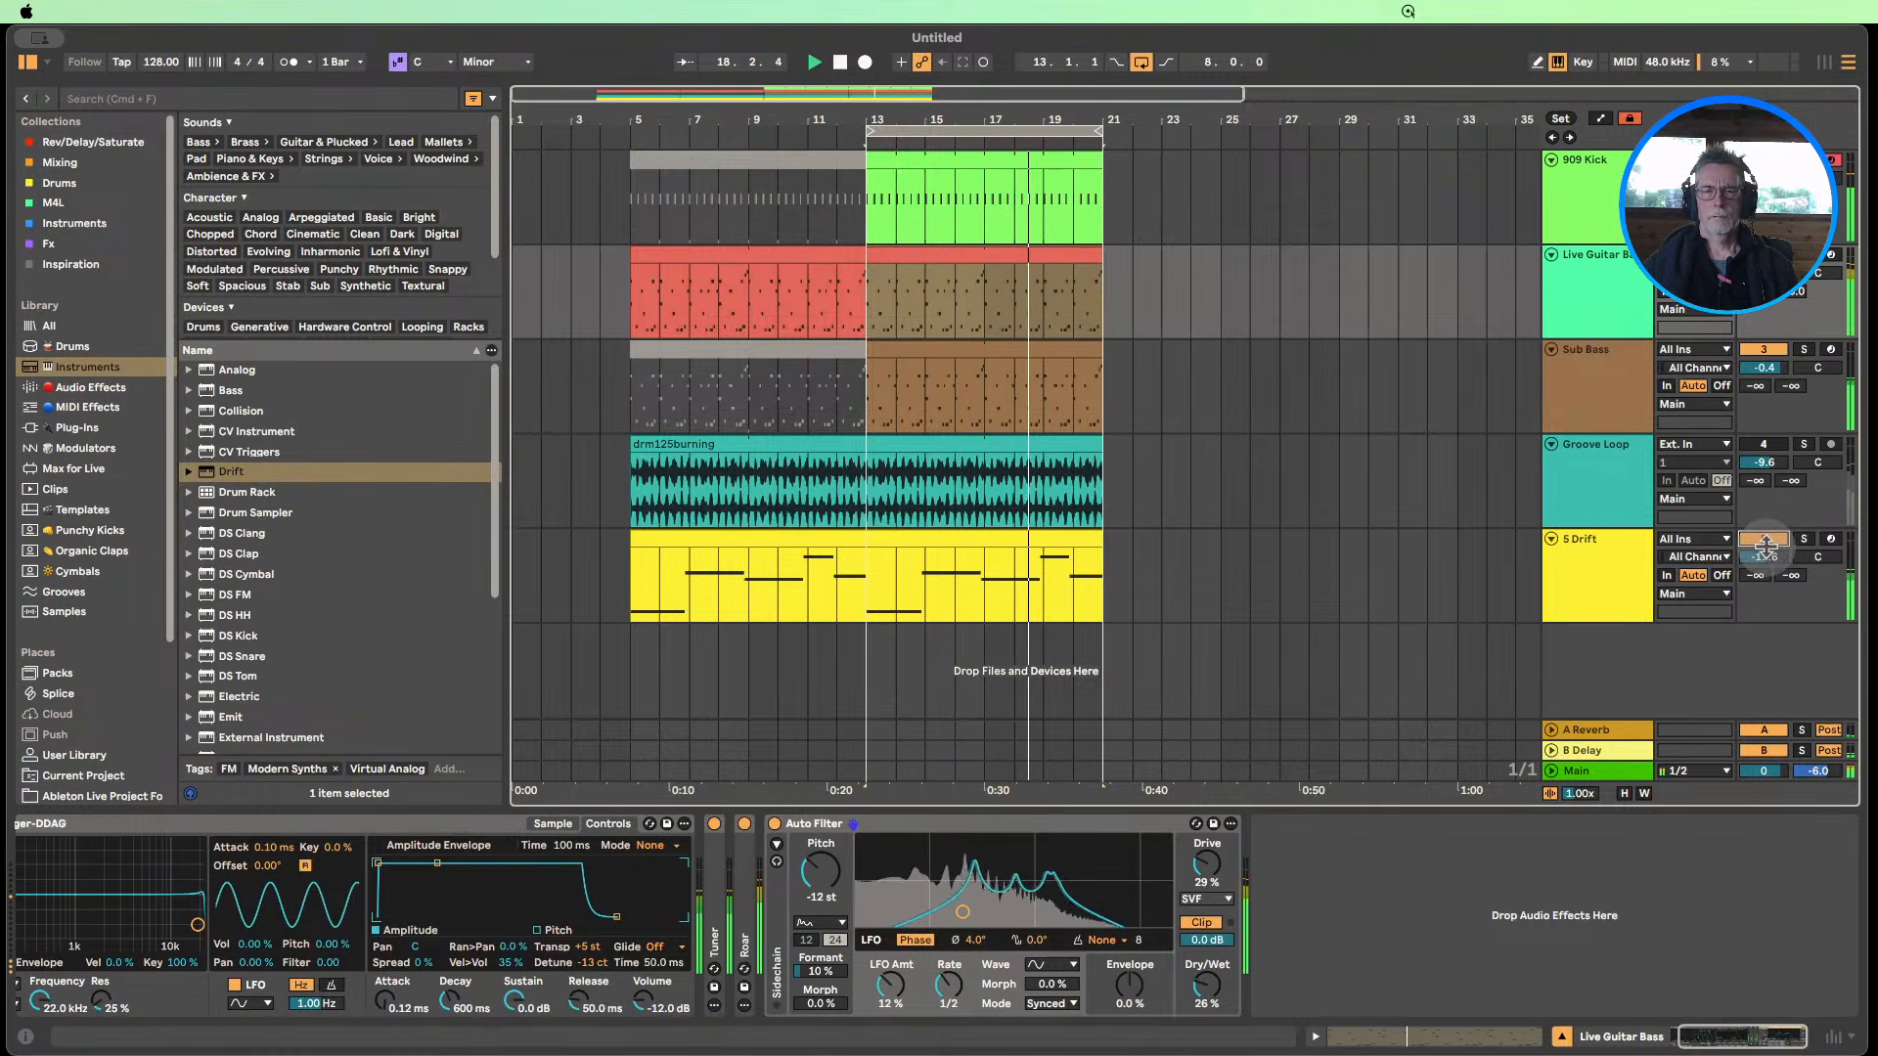
Solo the Drift track and examine the C3 note in its clip, ending on the track's device chain.
left_click(1616, 558)
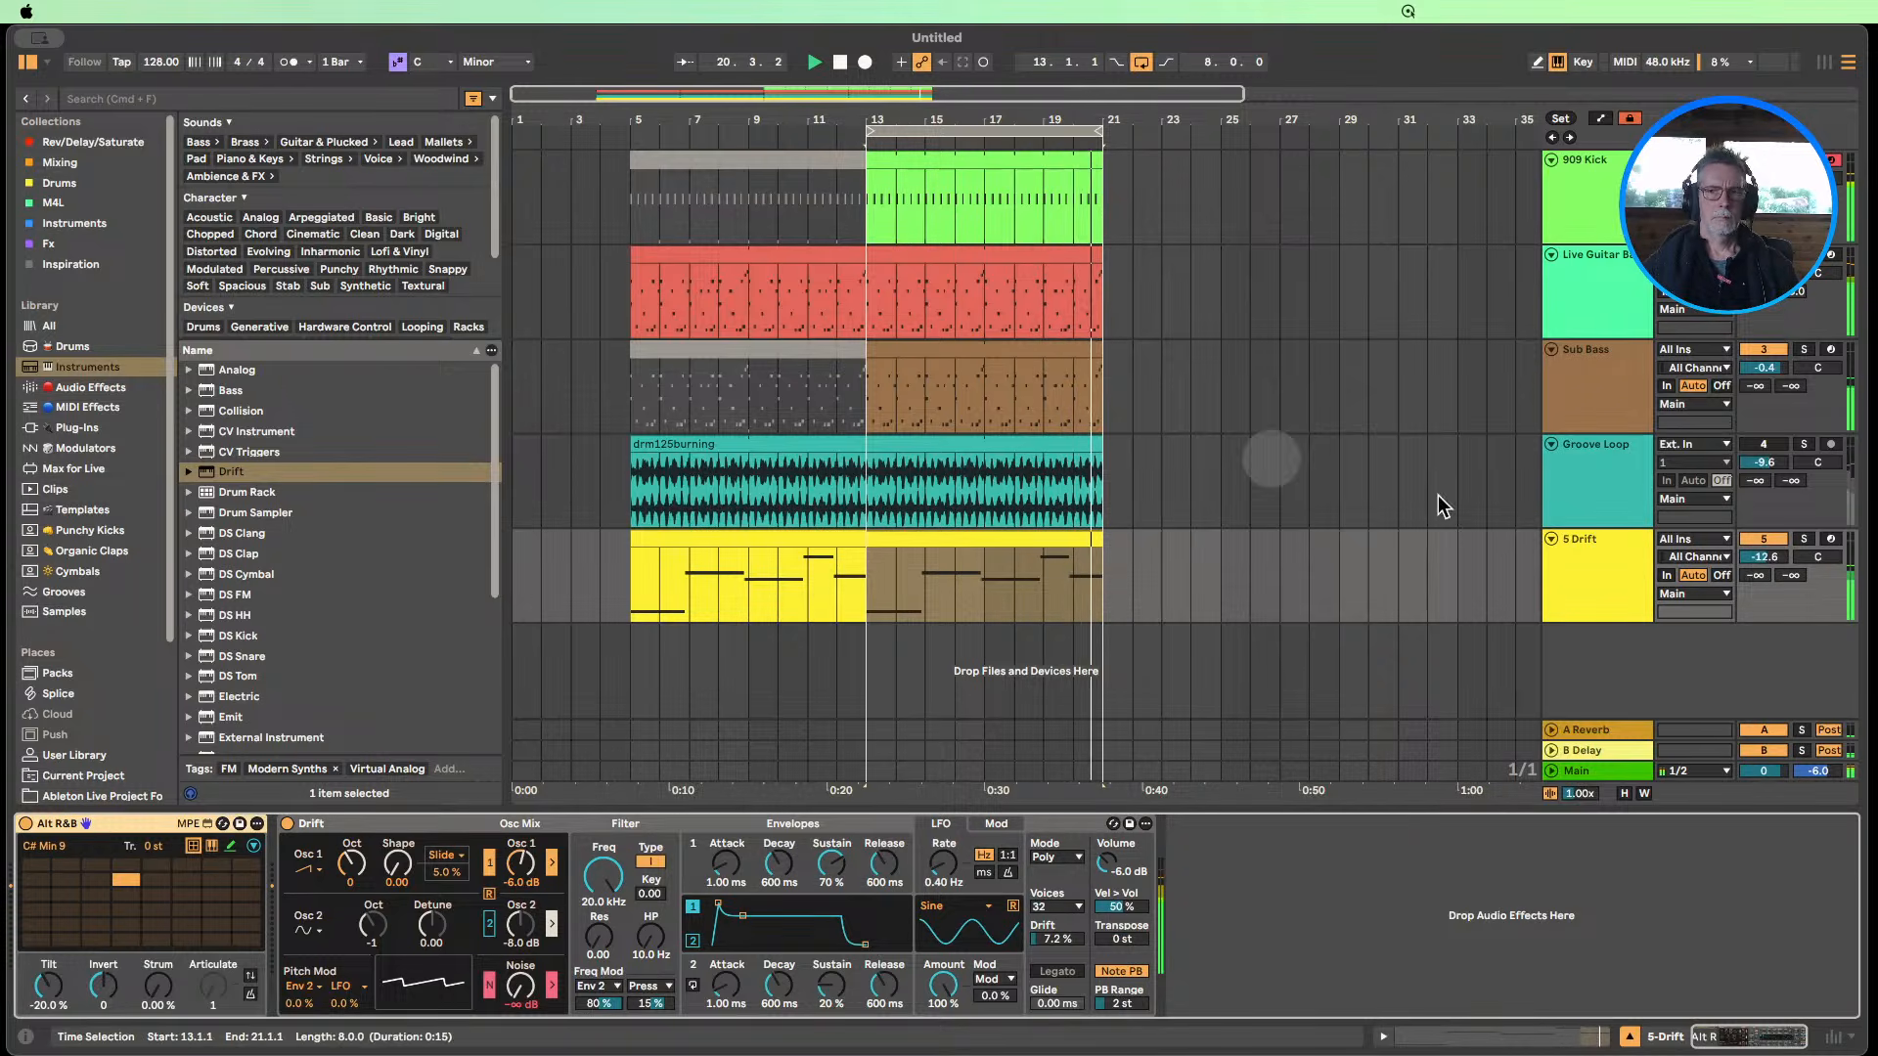
left_click(1804, 540)
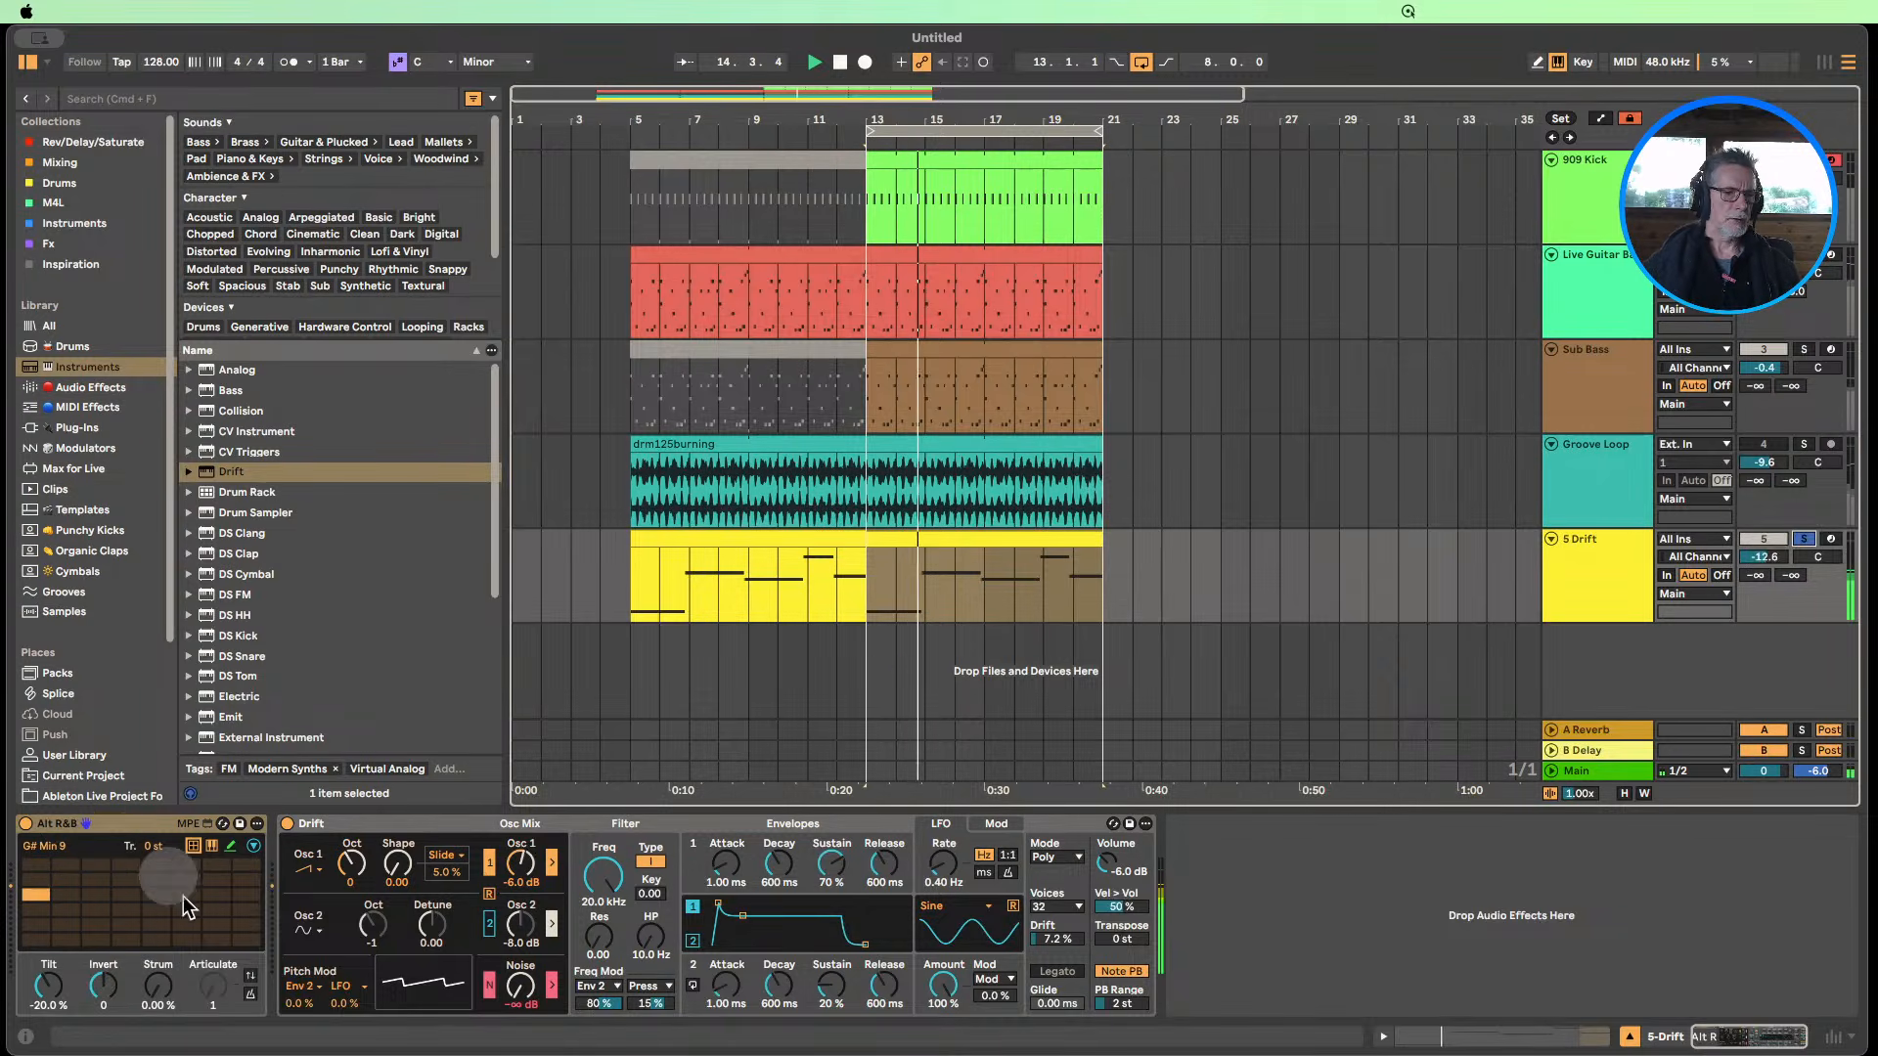
double_click(896, 548)
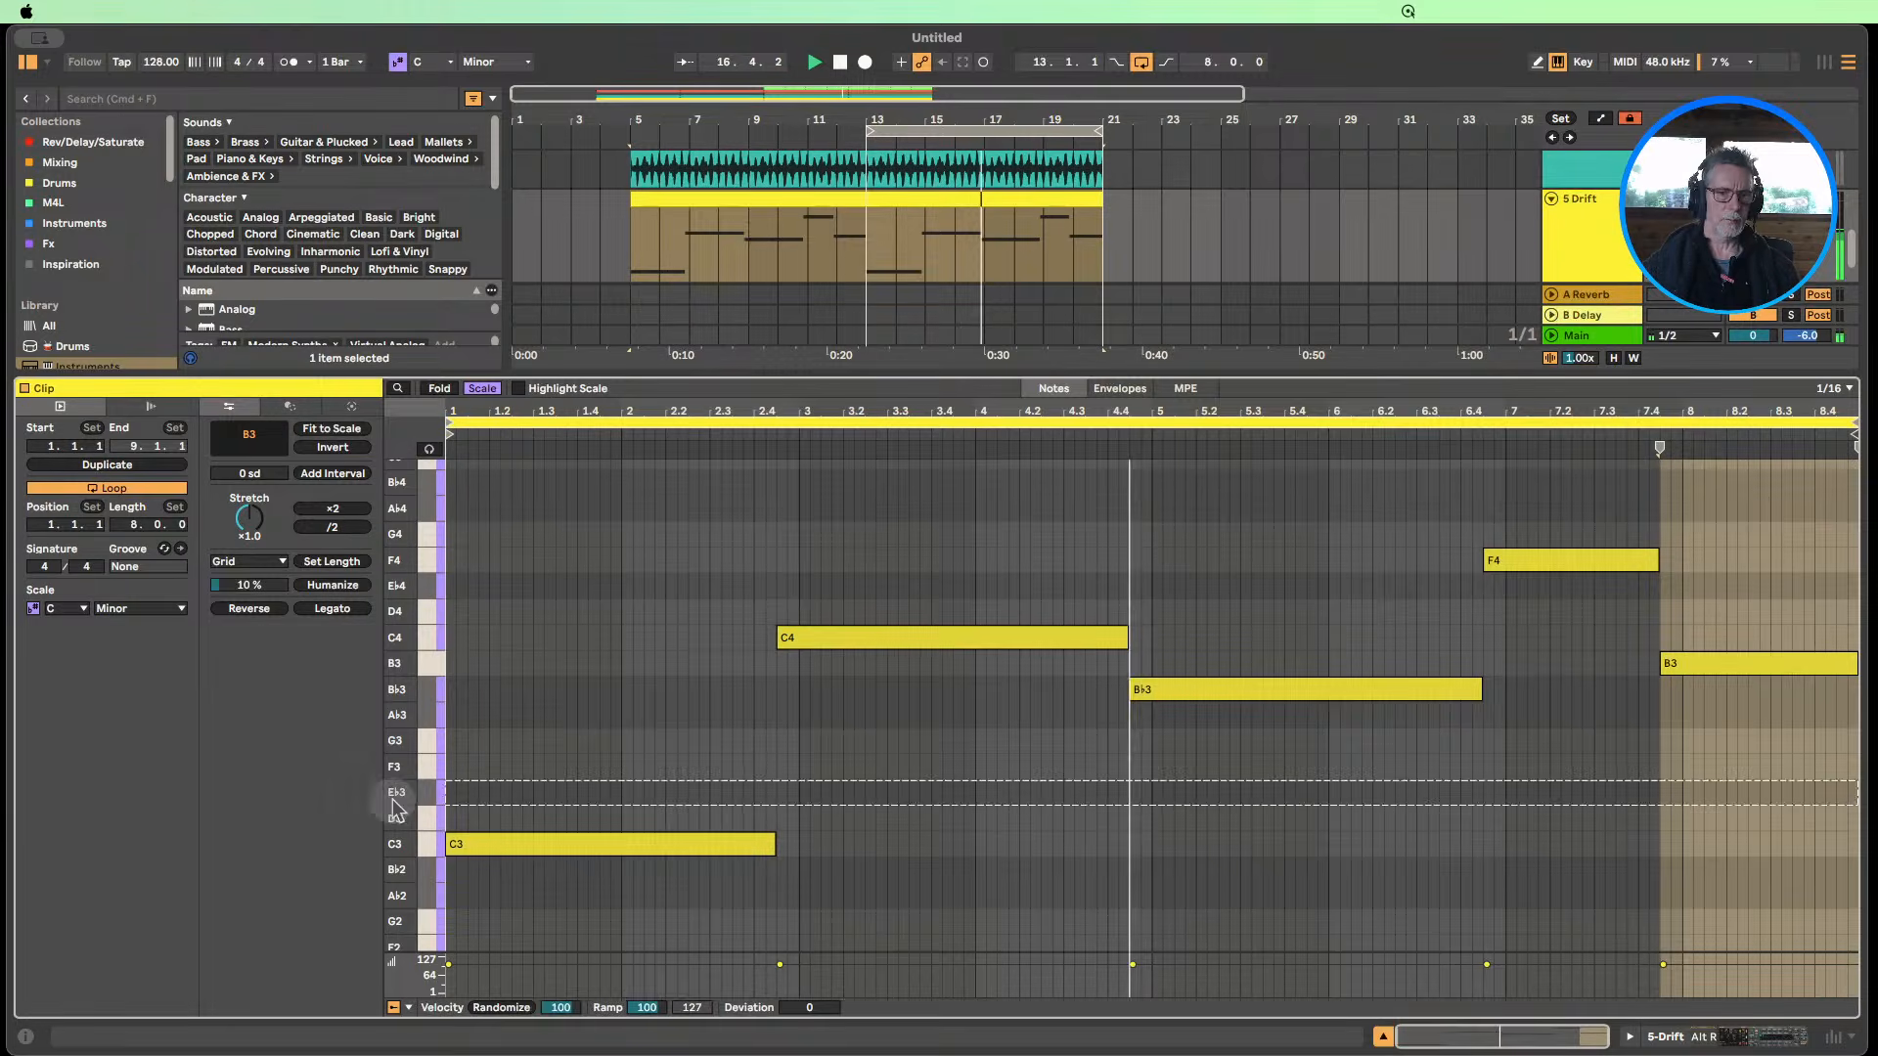
left_click(552, 844)
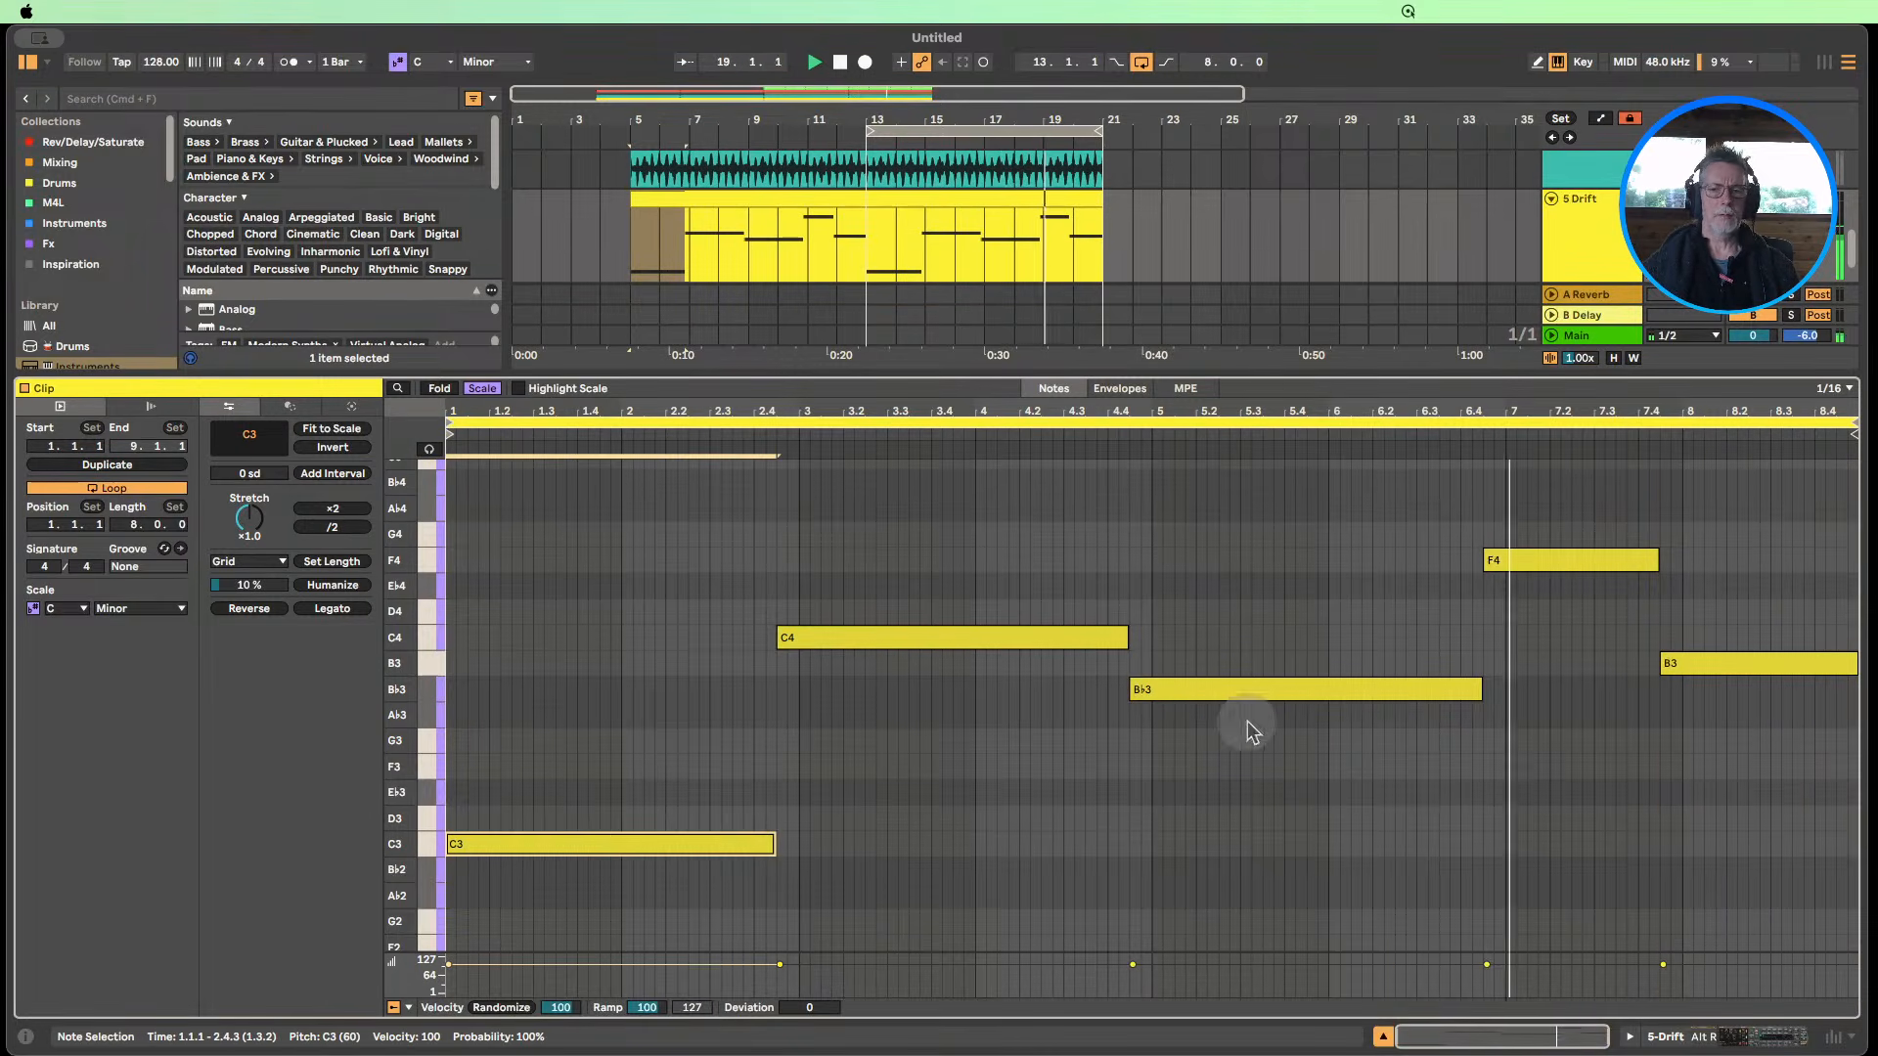
left_click(1707, 1036)
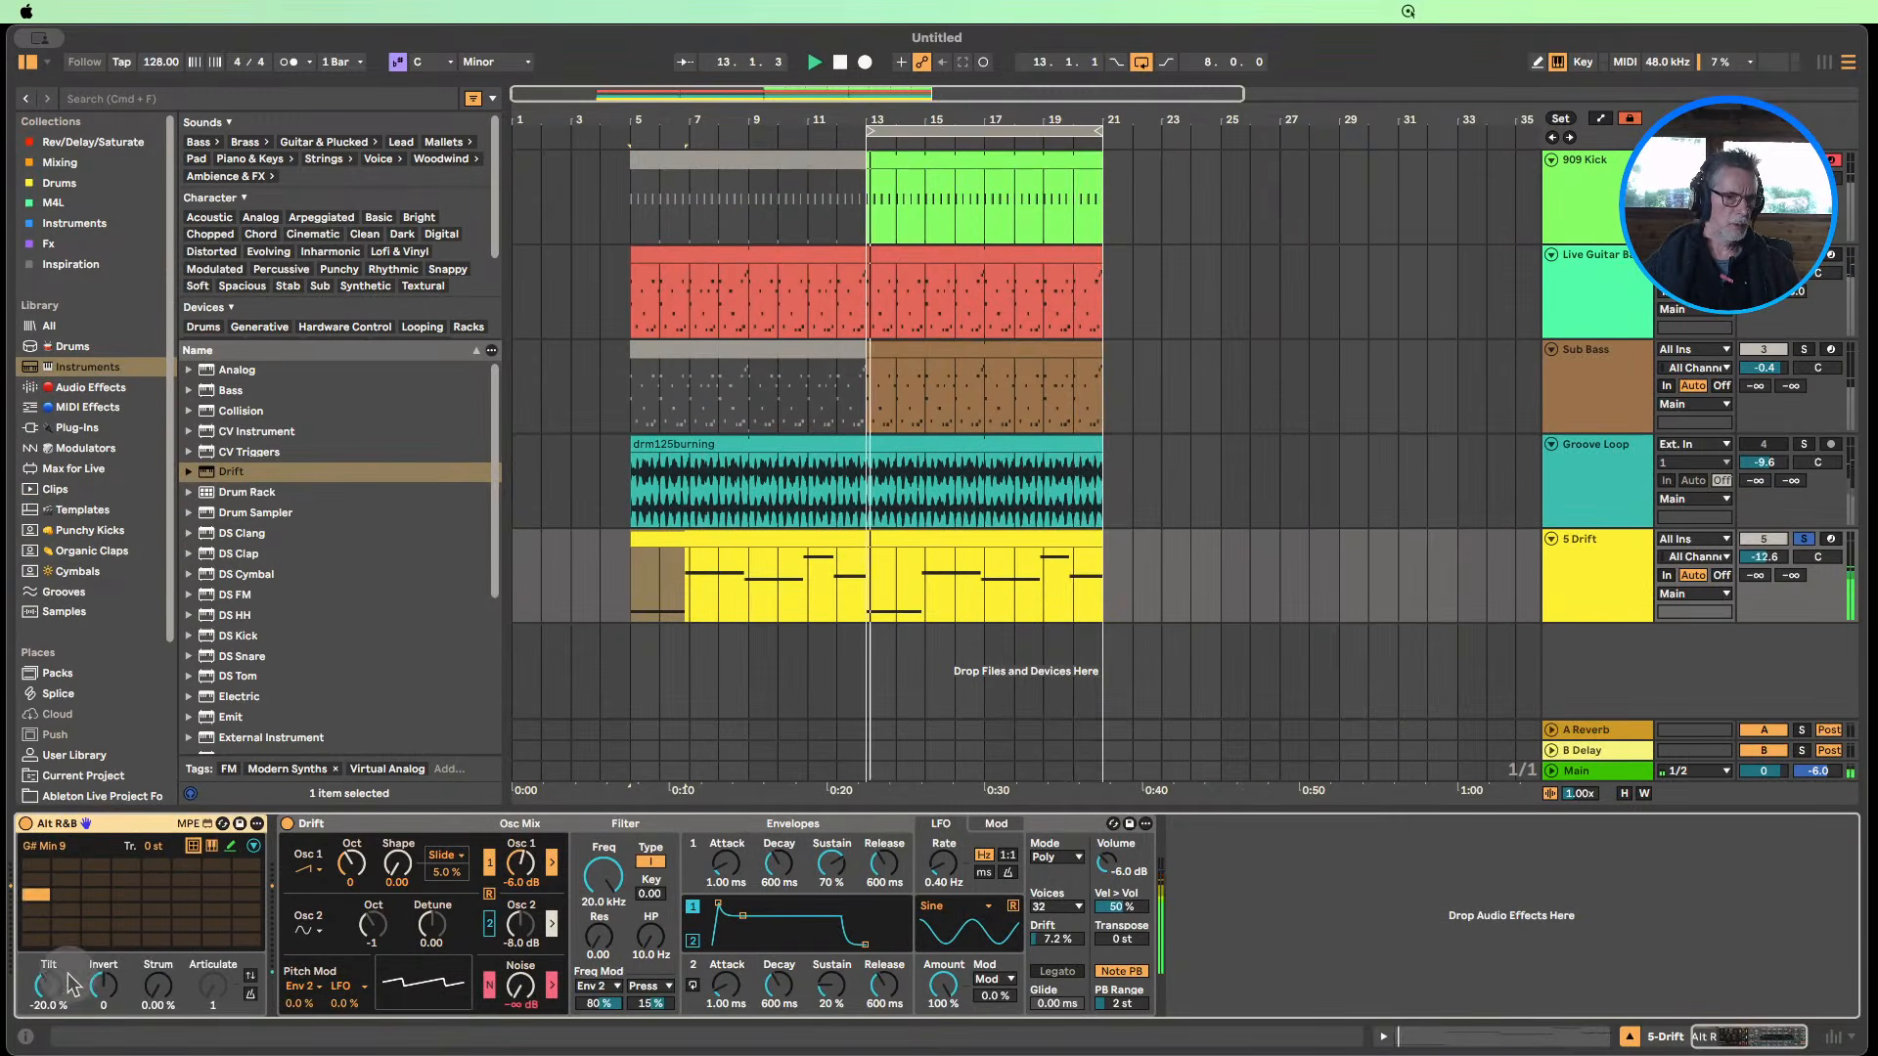
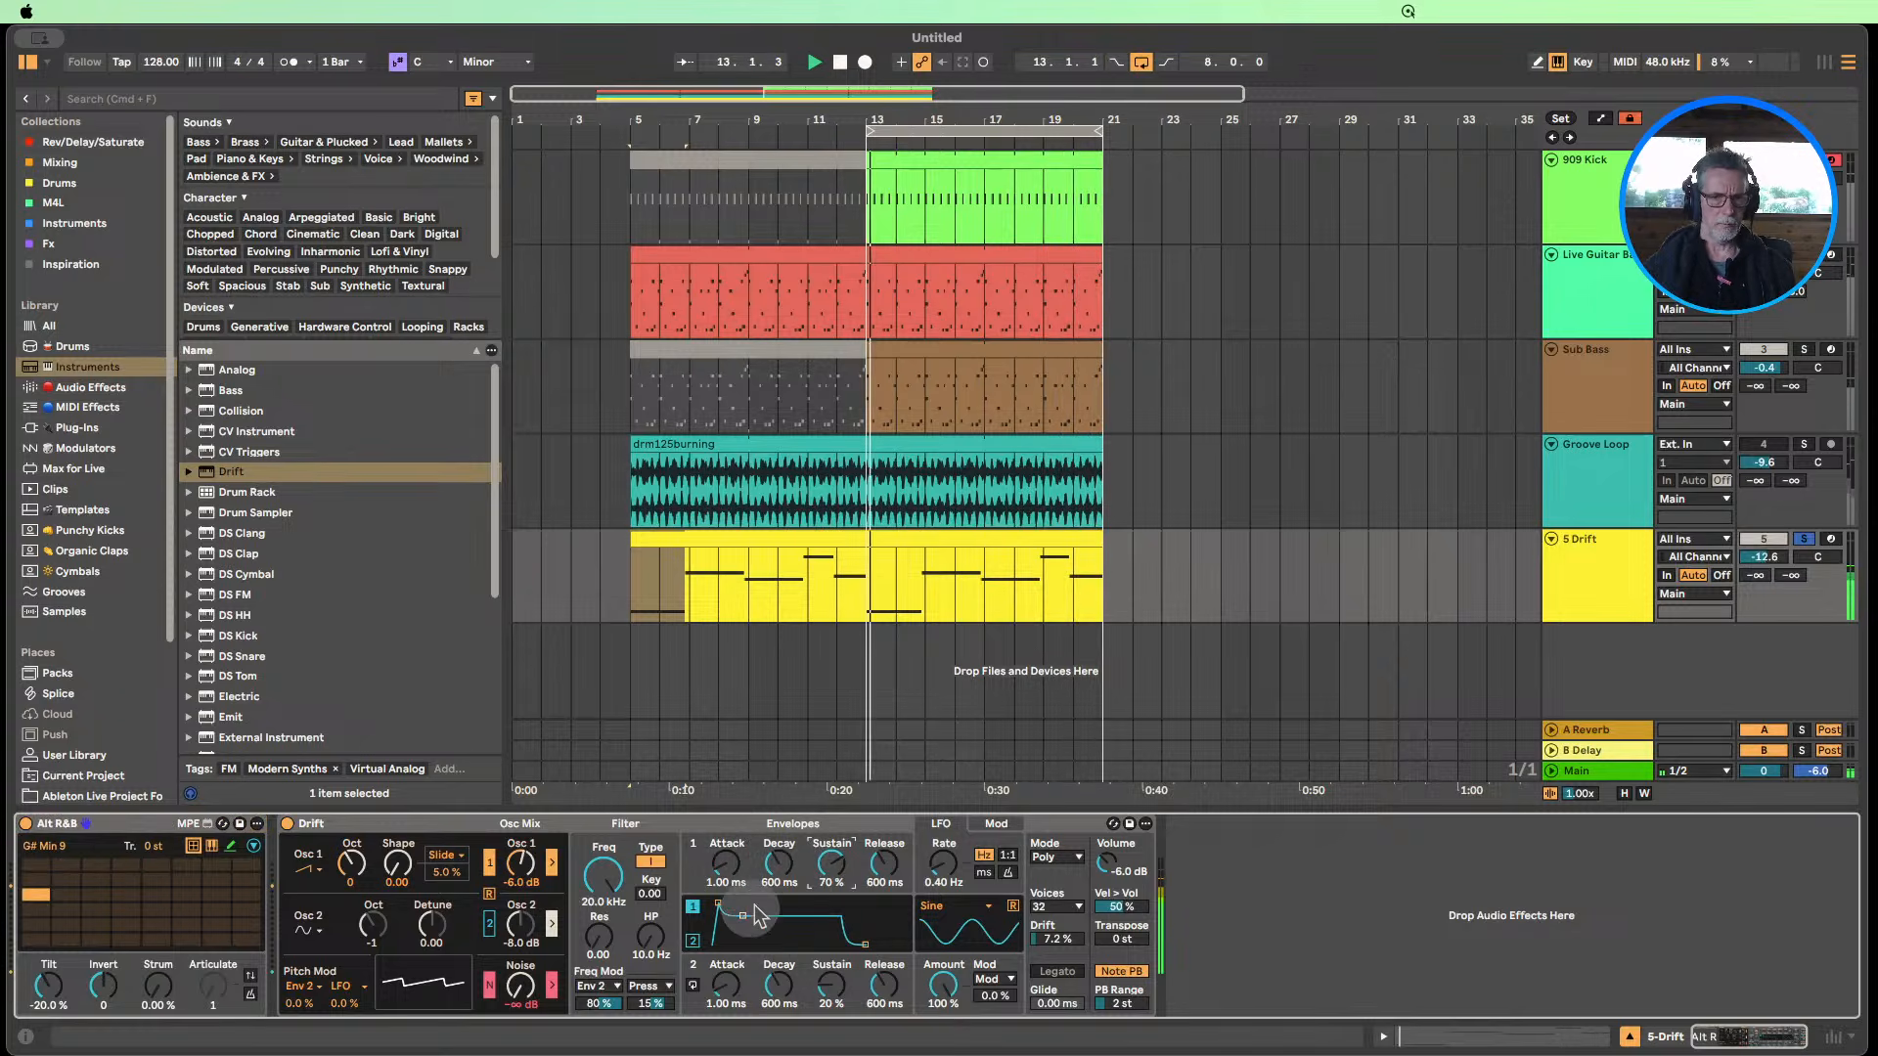
Set Drift's Envelope 1 to 100% sustain and 10.0 ms release, lower the filter cutoff to 879 Hz, and unsolo the track.
left_click_drag(831, 865, 884, 861)
left_click_drag(726, 863, 725, 877)
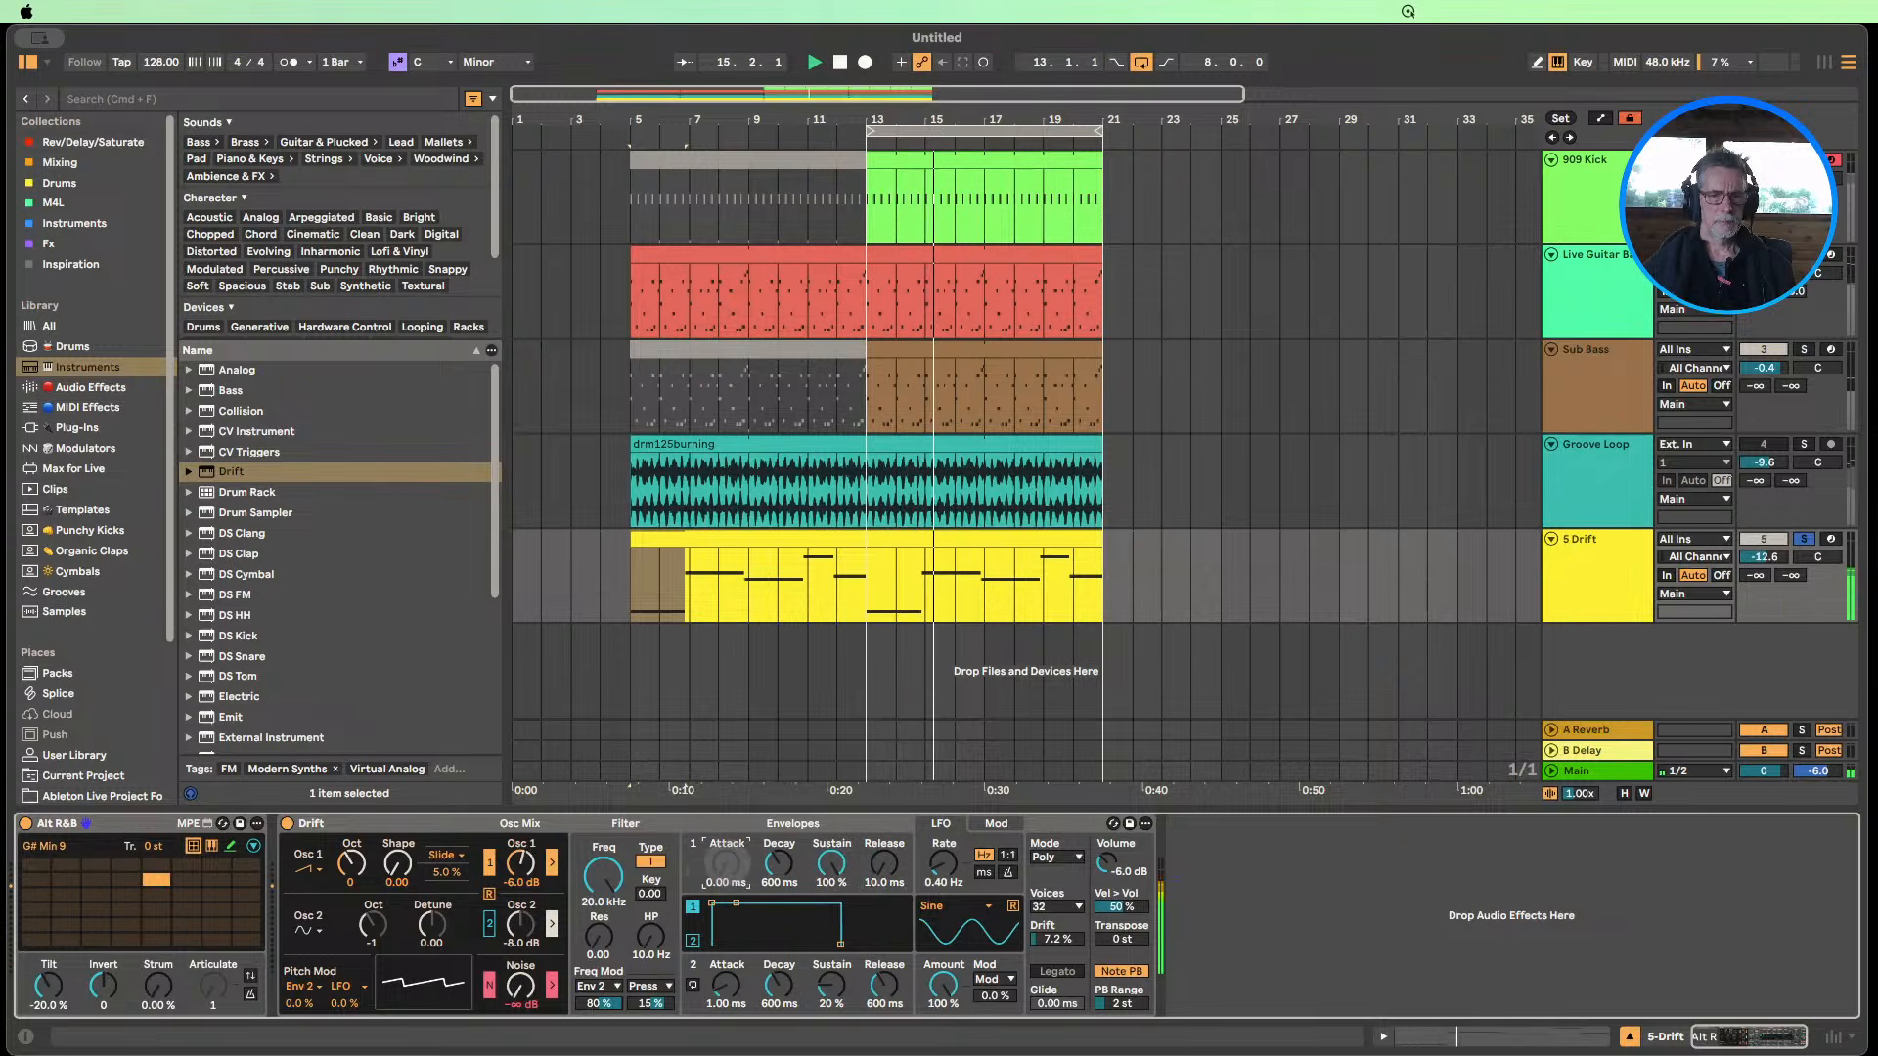
mouse_move(603, 875)
left_mouse_down()
mouse_move(603, 943)
mouse_move(603, 917)
left_mouse_up()
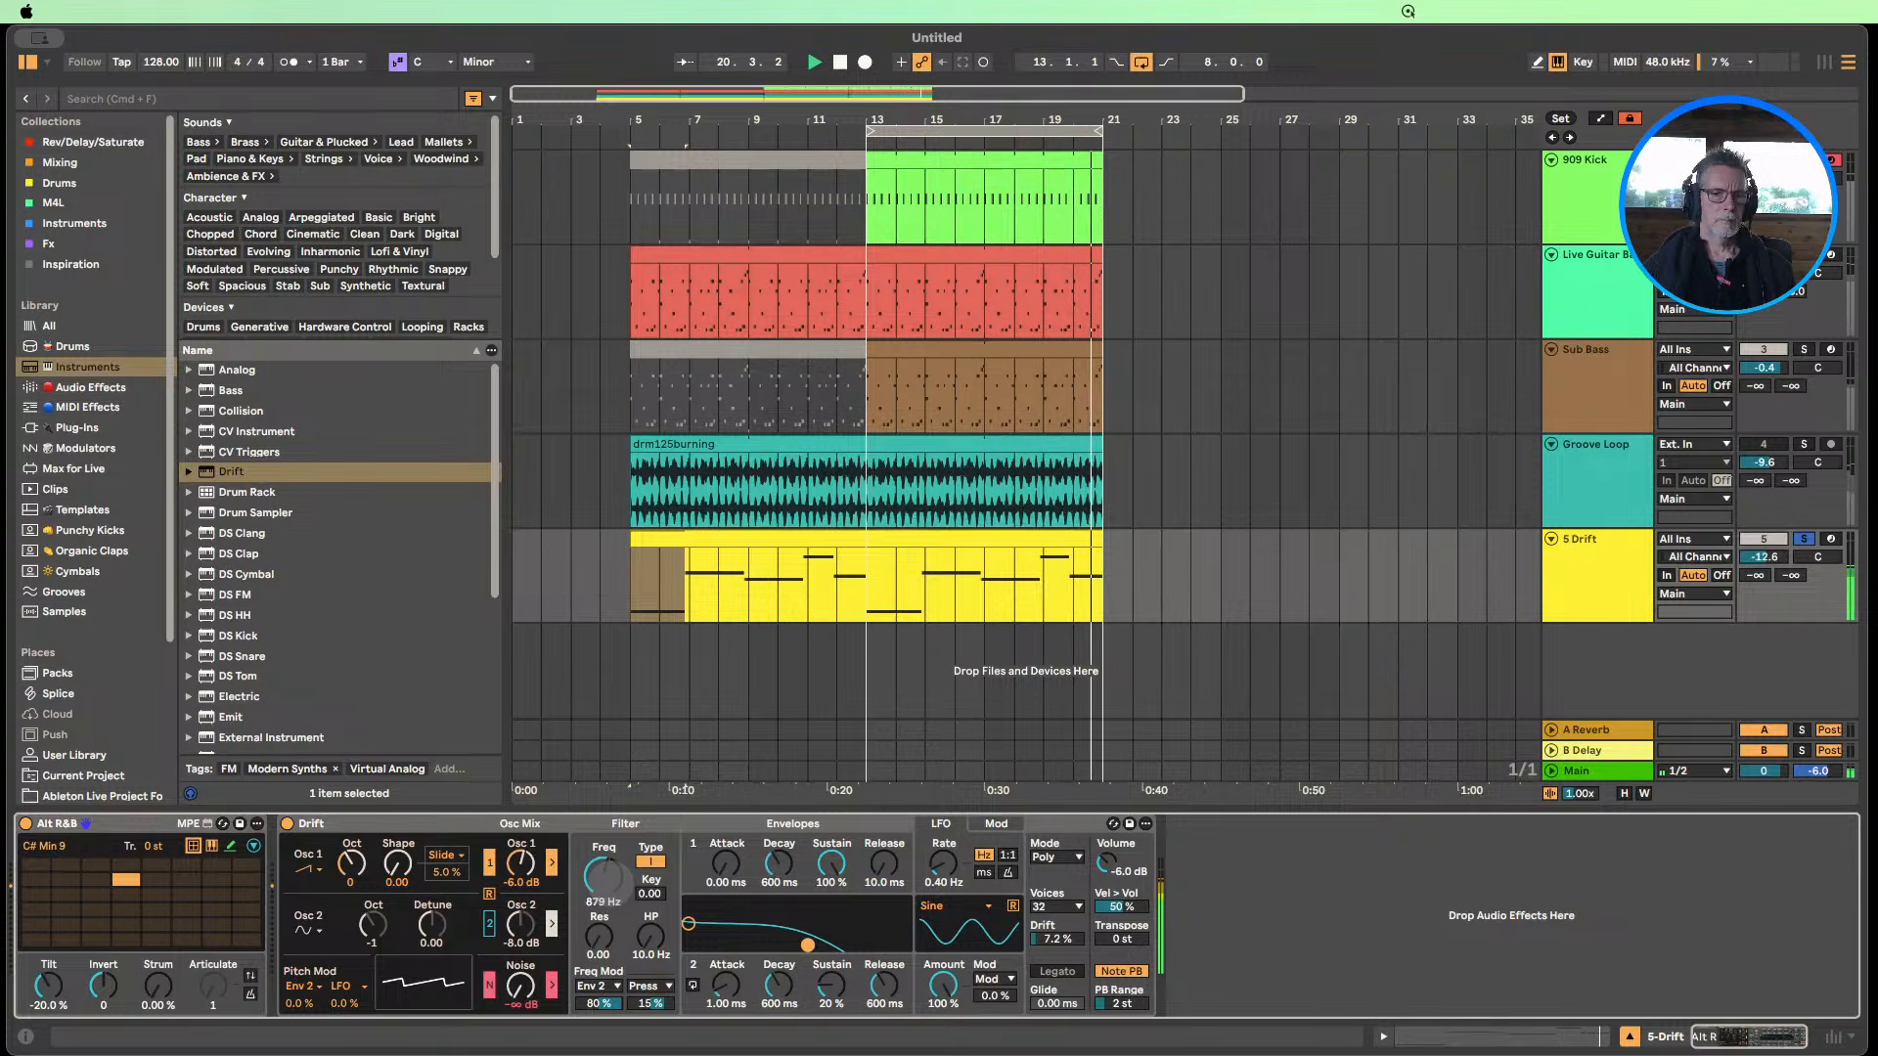
left_click(1805, 539)
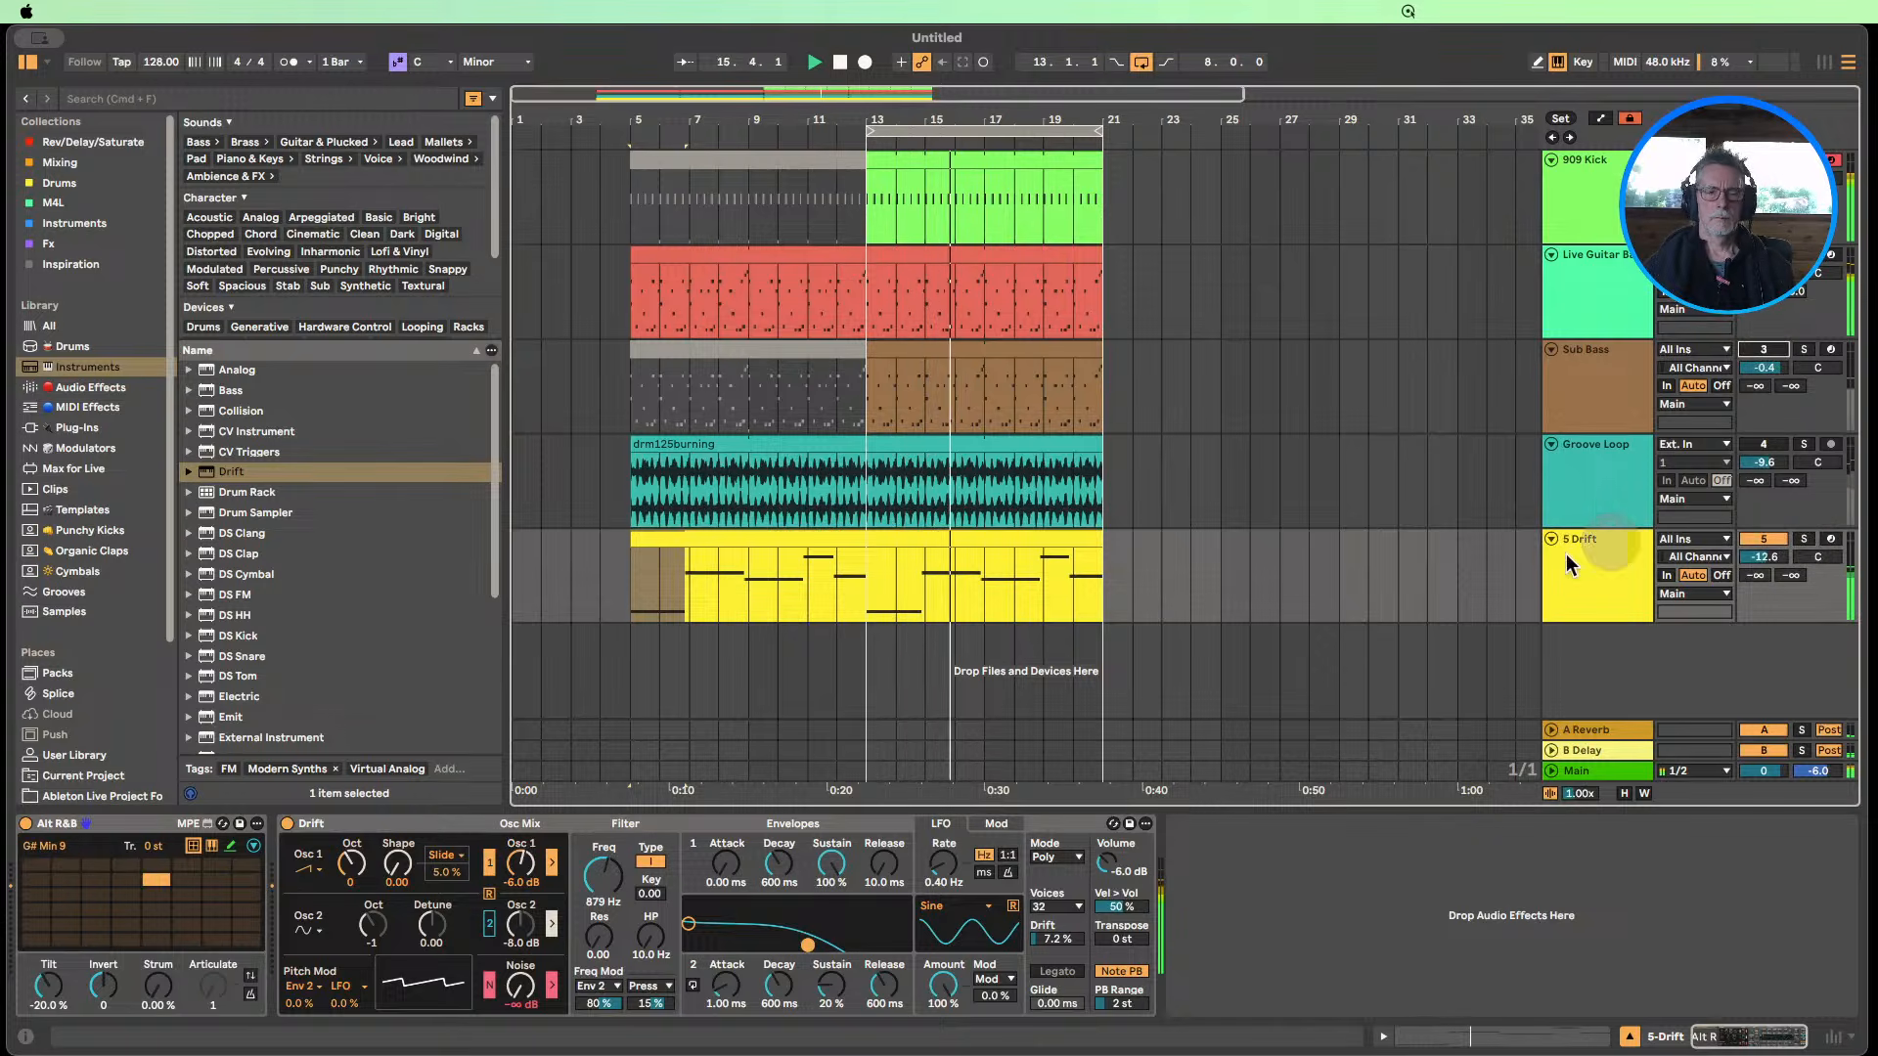
Try Drift's low-pass filter with 0.64 resonance while sweeping the cutoff down to 200 Hz and back up.
left_click_drag(603, 875, 603, 802)
left_click_drag(603, 875, 595, 937)
left_click_drag(598, 864, 598, 953)
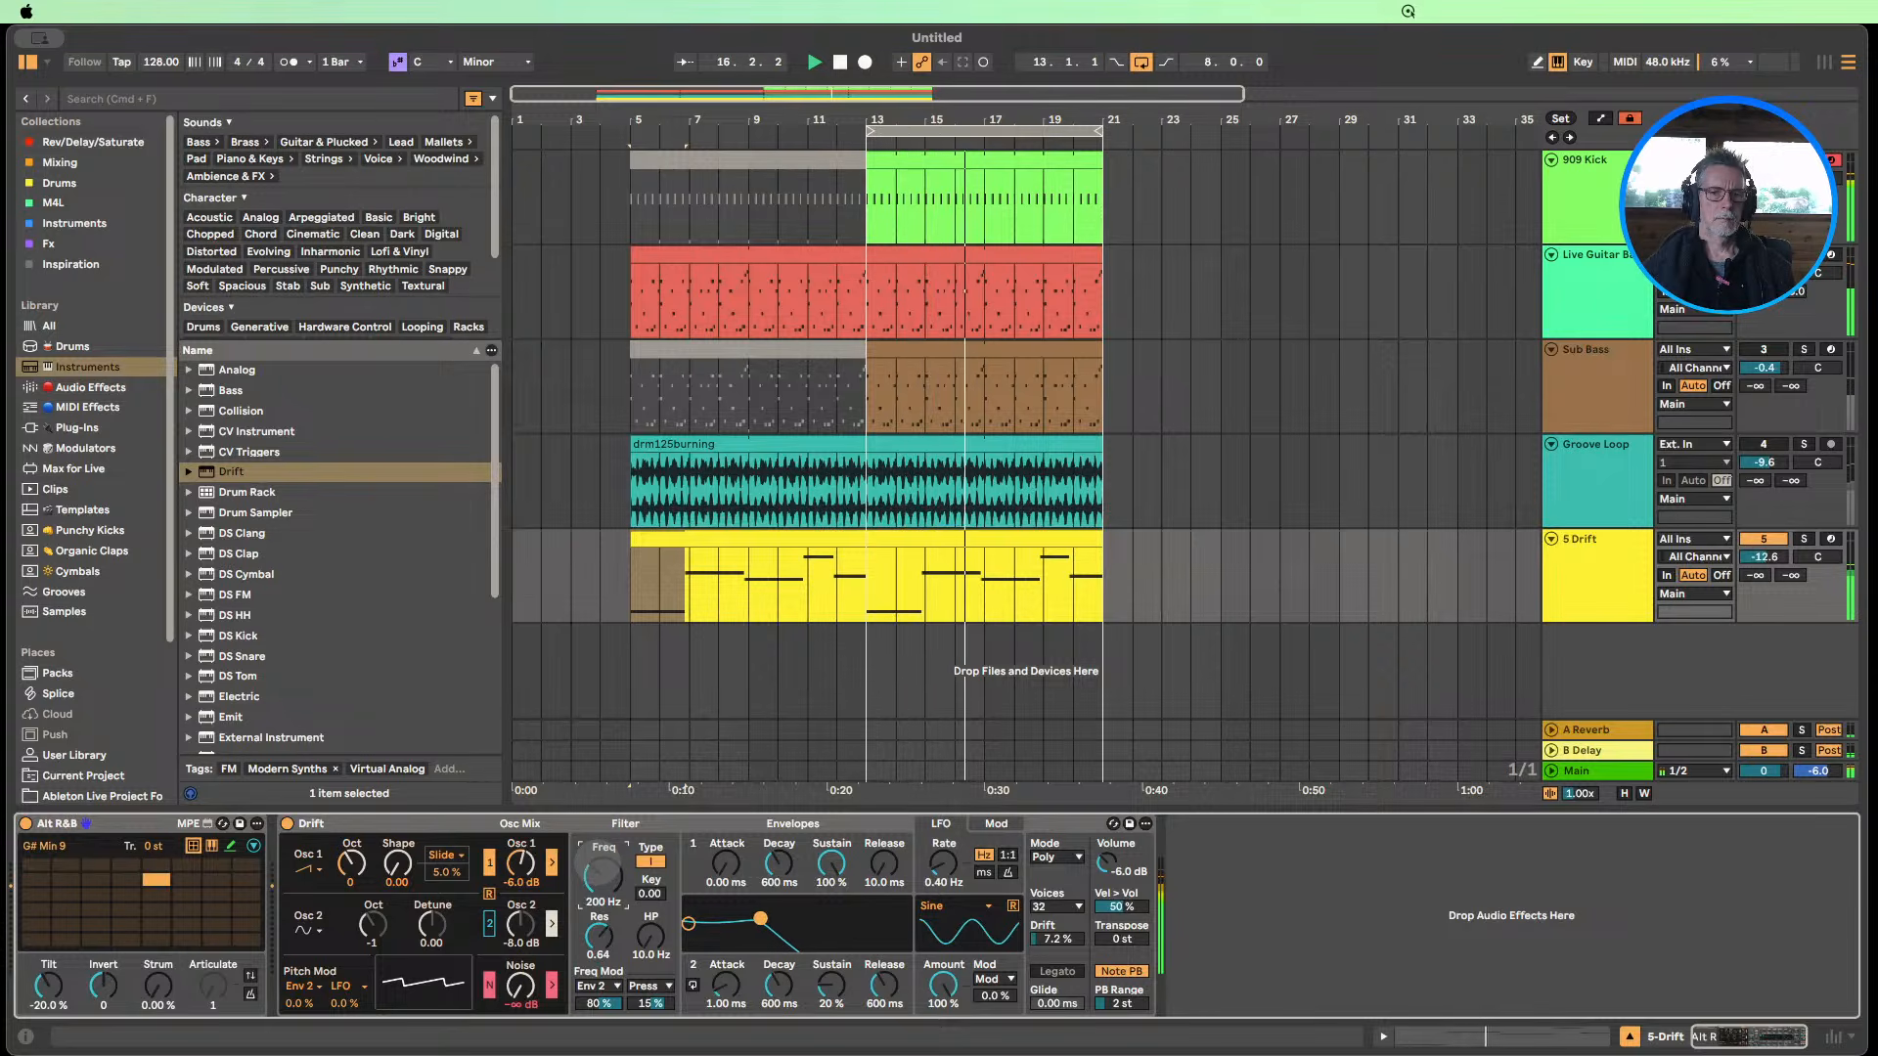
left_click_drag(597, 863, 598, 849)
Try Drift's filter with a 788 Hz cutoff, varying the Env 2 modulation amount from 29% up to 81%.
mouse_move(605, 1004)
left_mouse_down()
mouse_move(605, 1037)
mouse_move(605, 1015)
left_mouse_up()
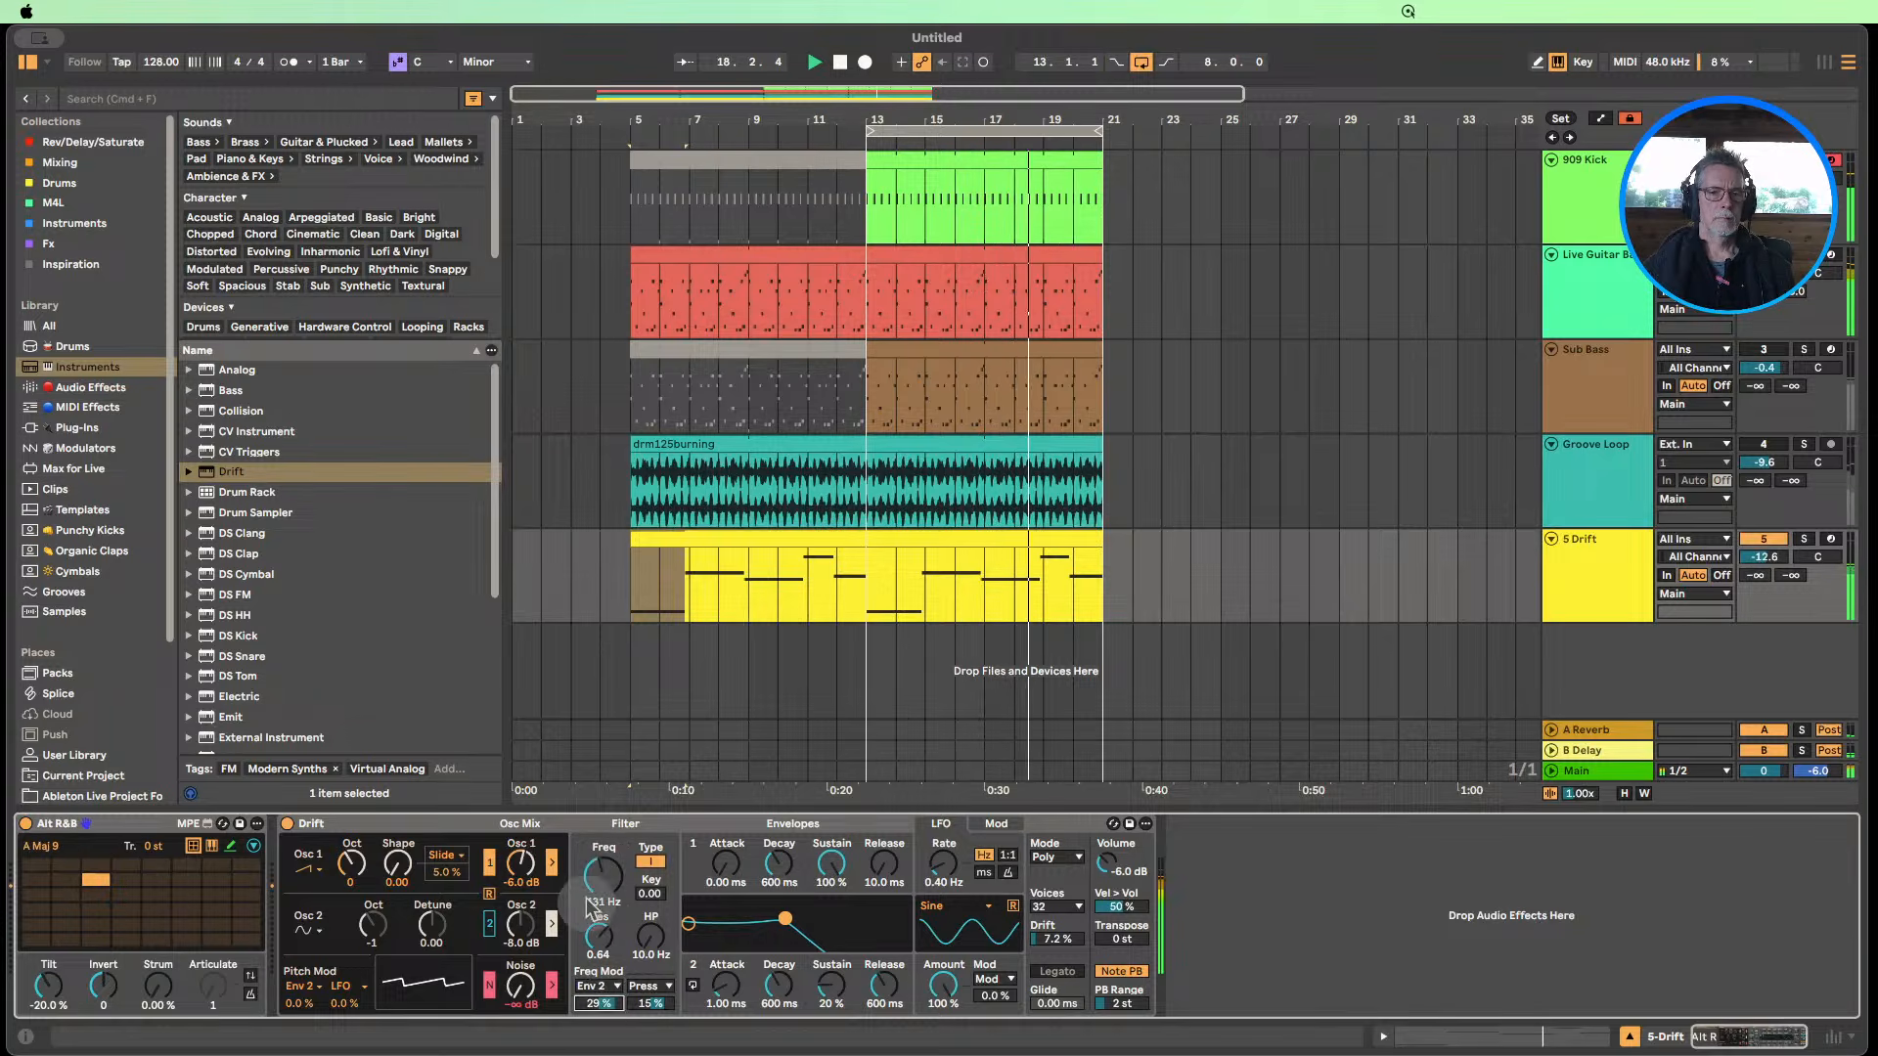
mouse_move(599, 874)
left_mouse_down()
mouse_move(598, 831)
mouse_move(598, 883)
left_mouse_up()
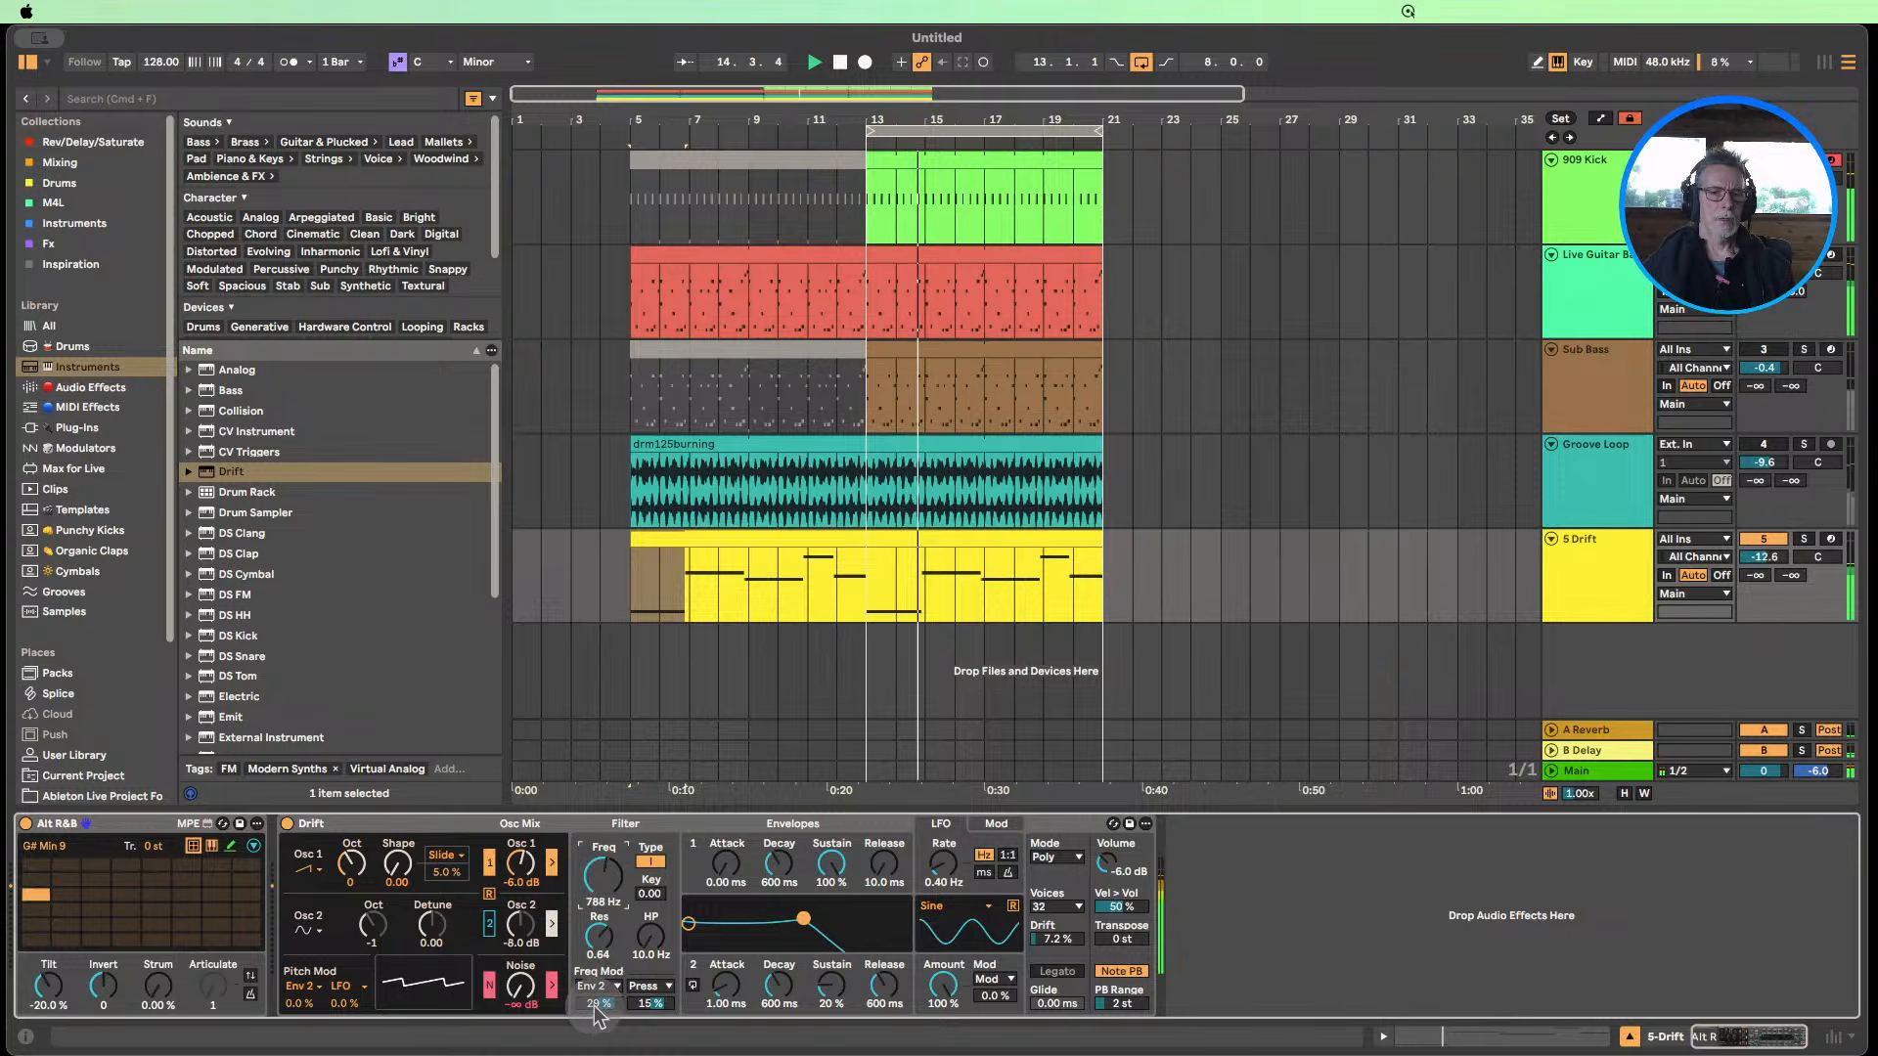
left_click_drag(596, 1007, 596, 952)
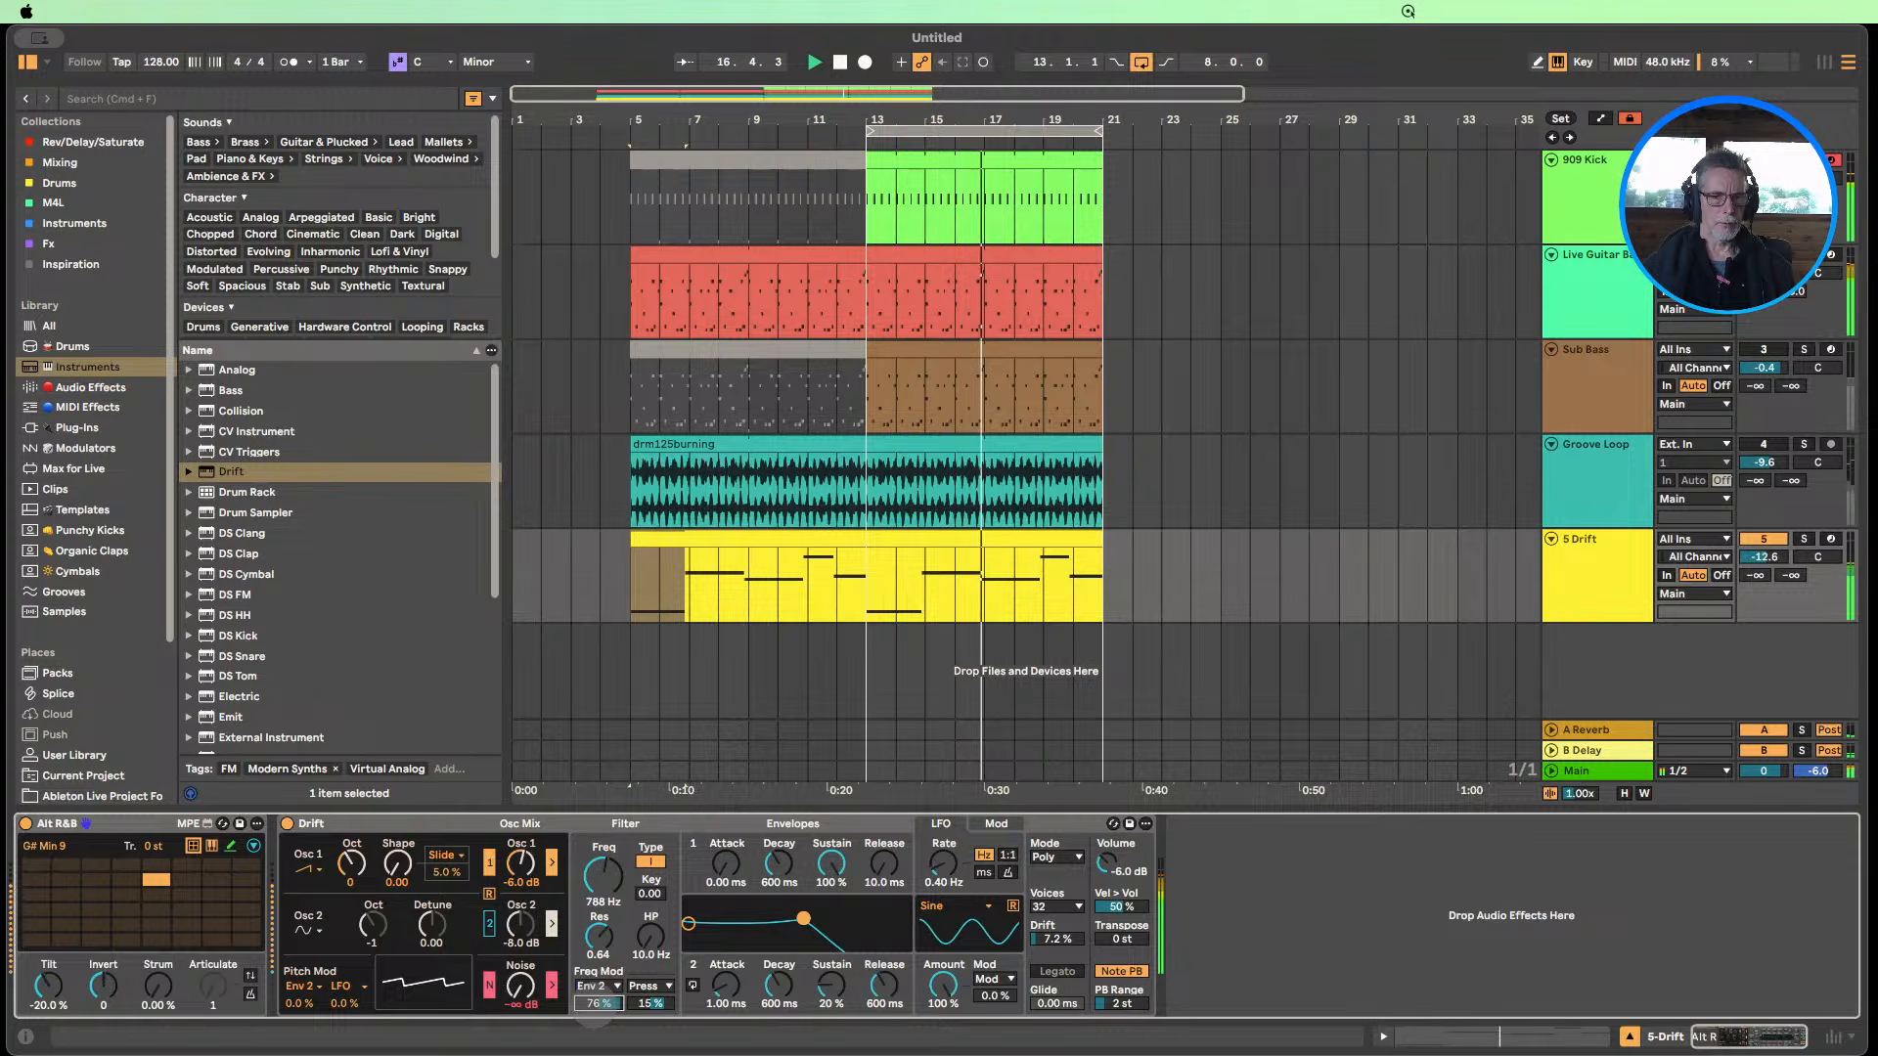
left_click_drag(594, 1004, 594, 999)
Reset Drift's filter to 0.00 resonance and a 20.0 kHz cutoff, with the Env 2 modulation amount at 80%.
double_click(598, 937)
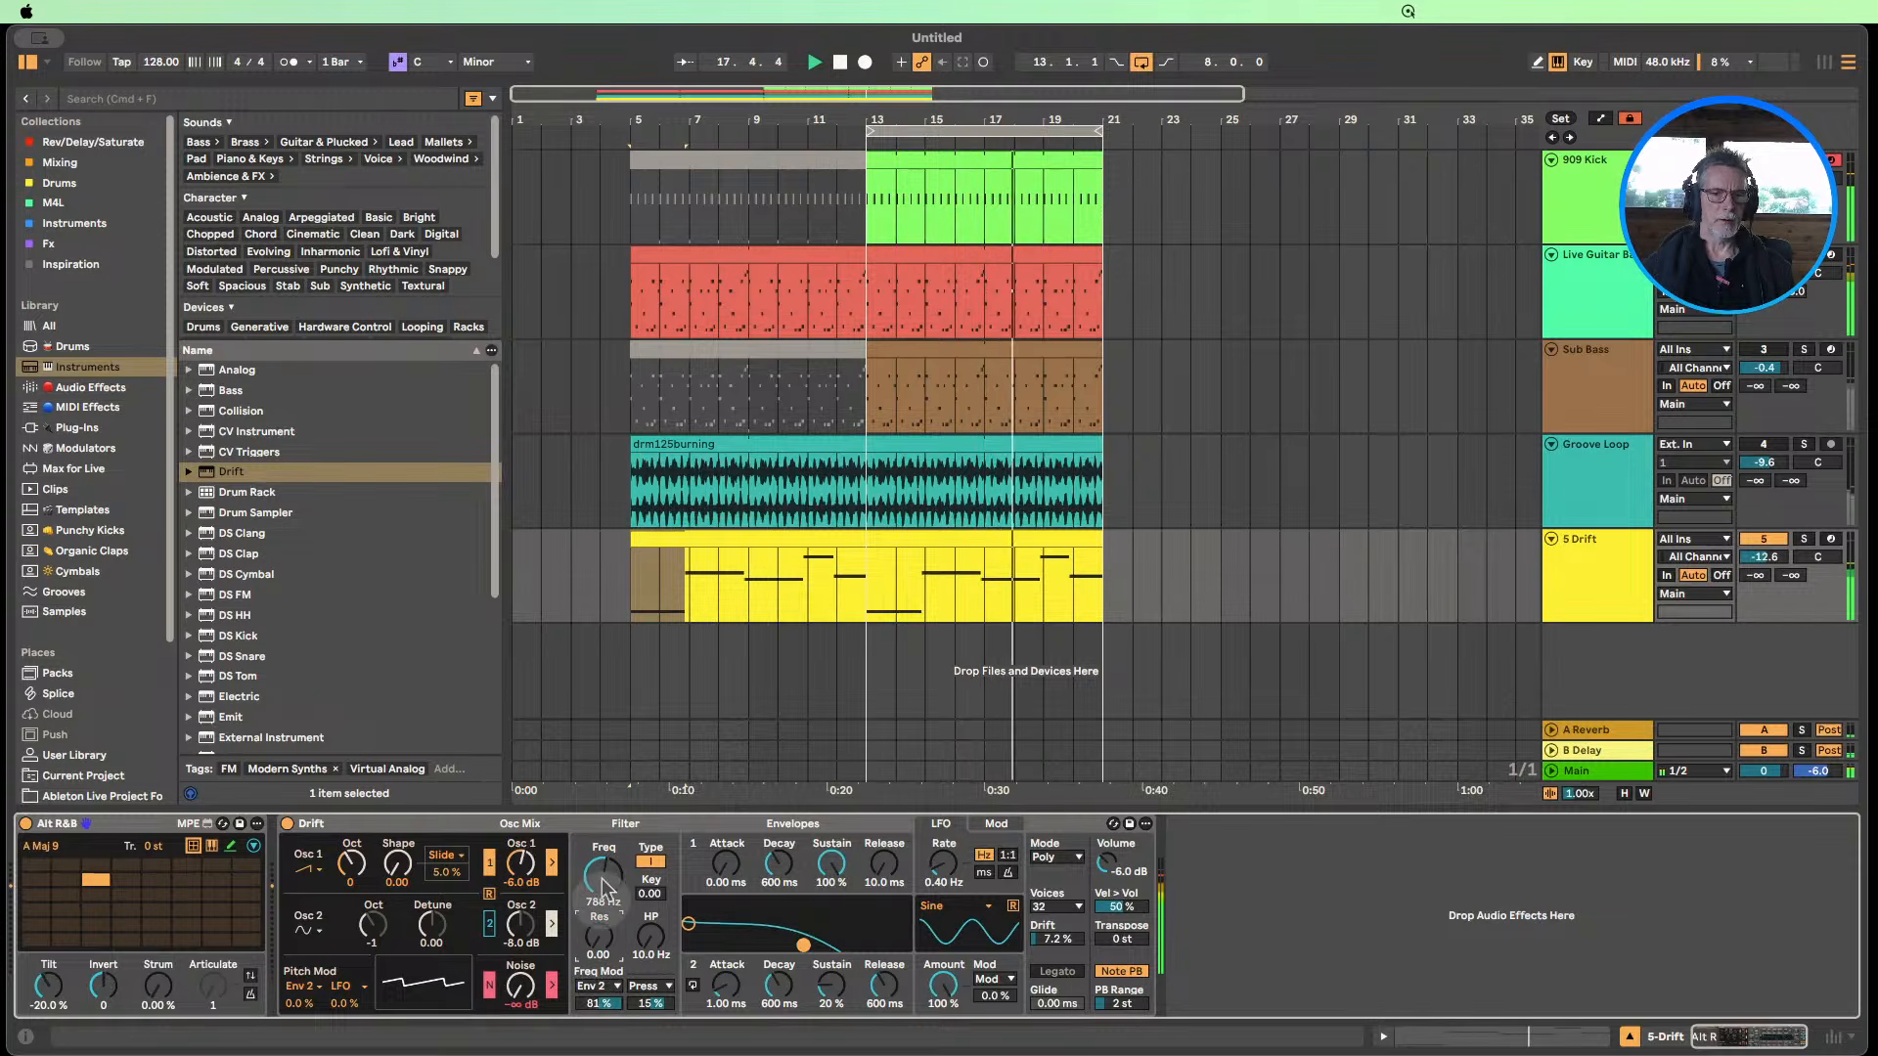
double_click(601, 878)
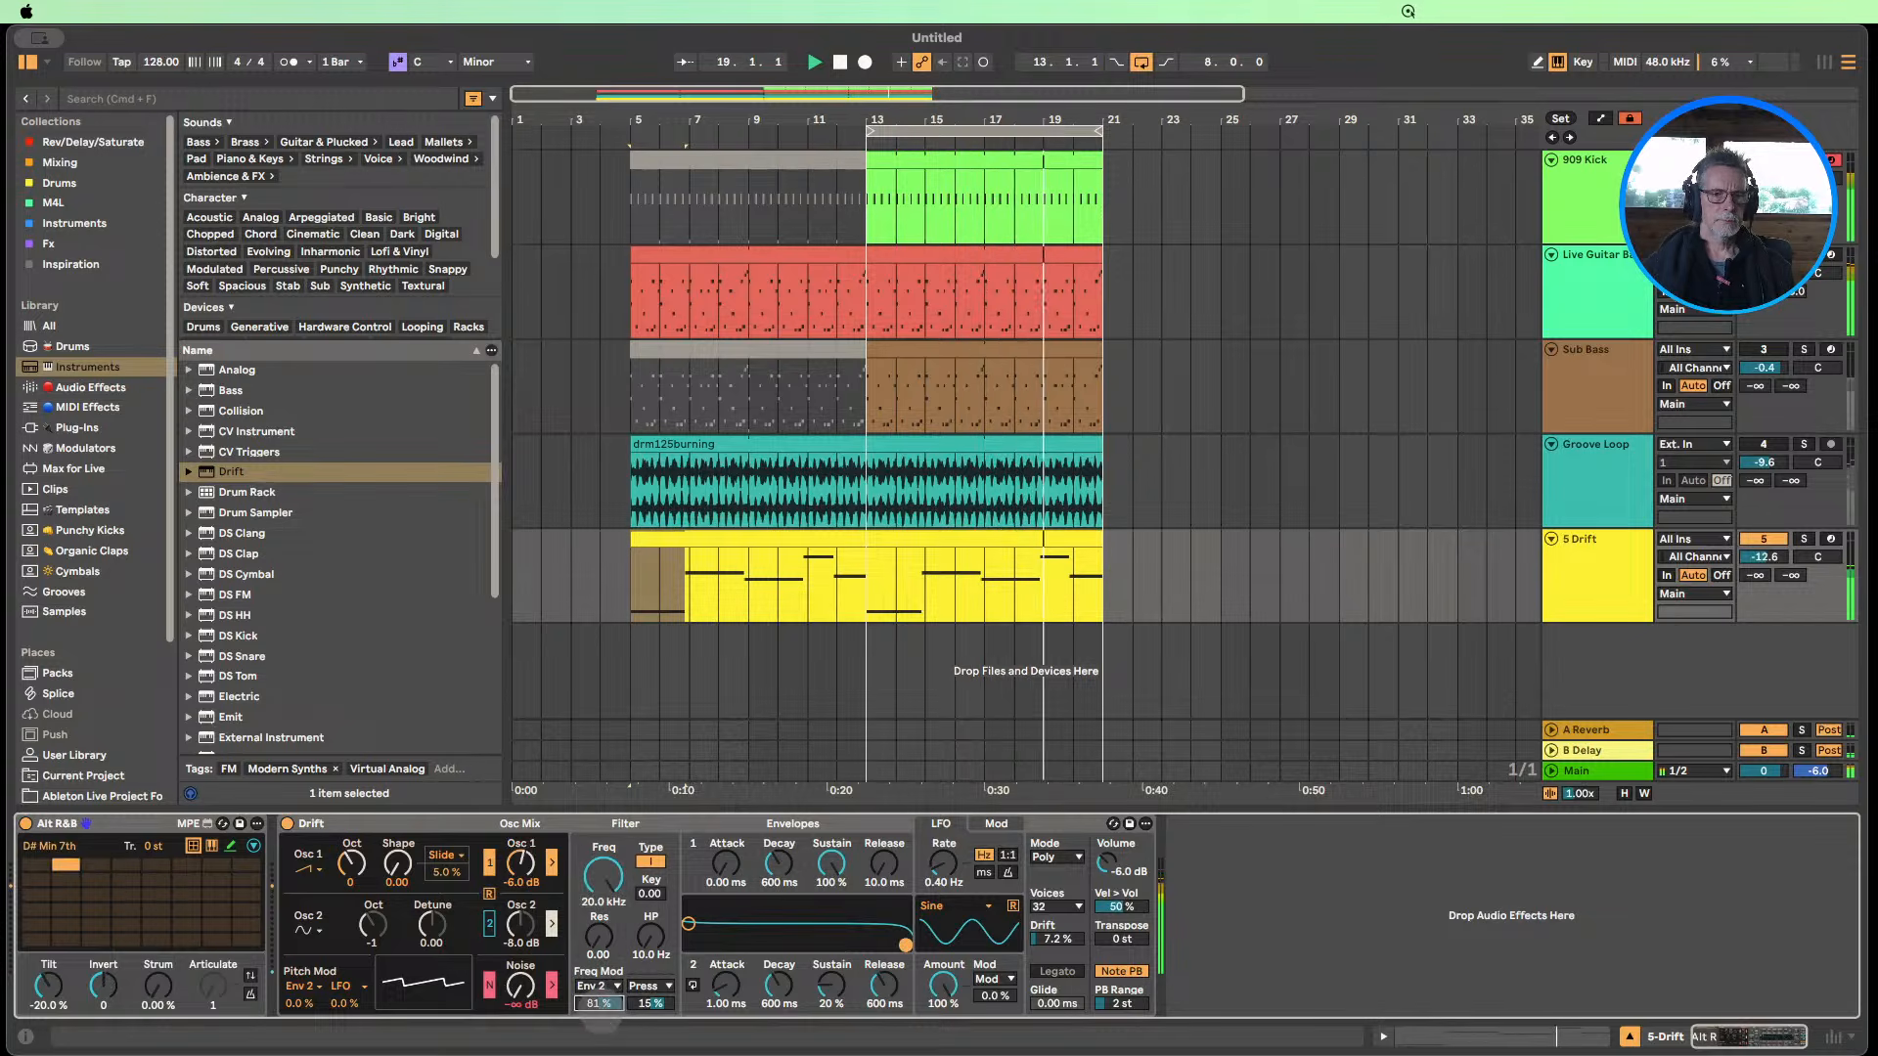
left_click_drag(600, 1008, 601, 1007)
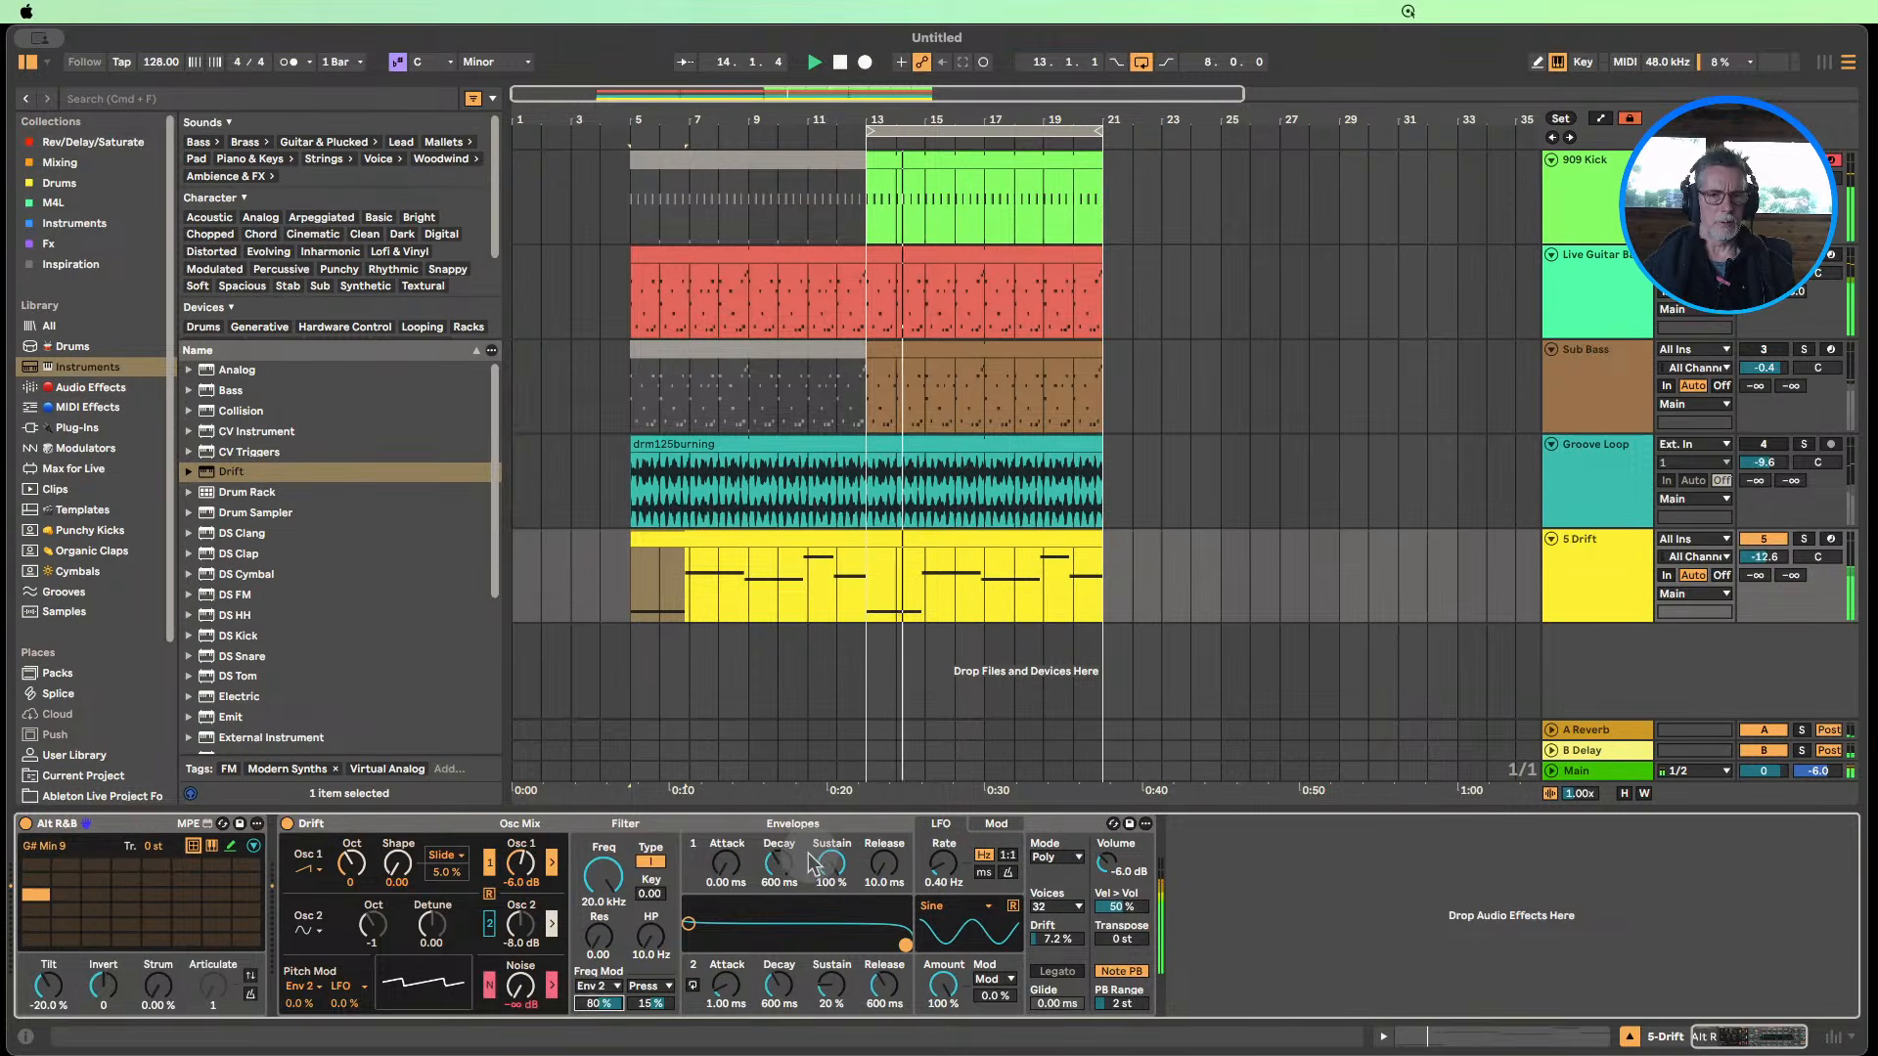
Set Drift's Envelope 1 to 70% sustain and 600 ms release, and stop playback.
left_click_drag(811, 865, 877, 867)
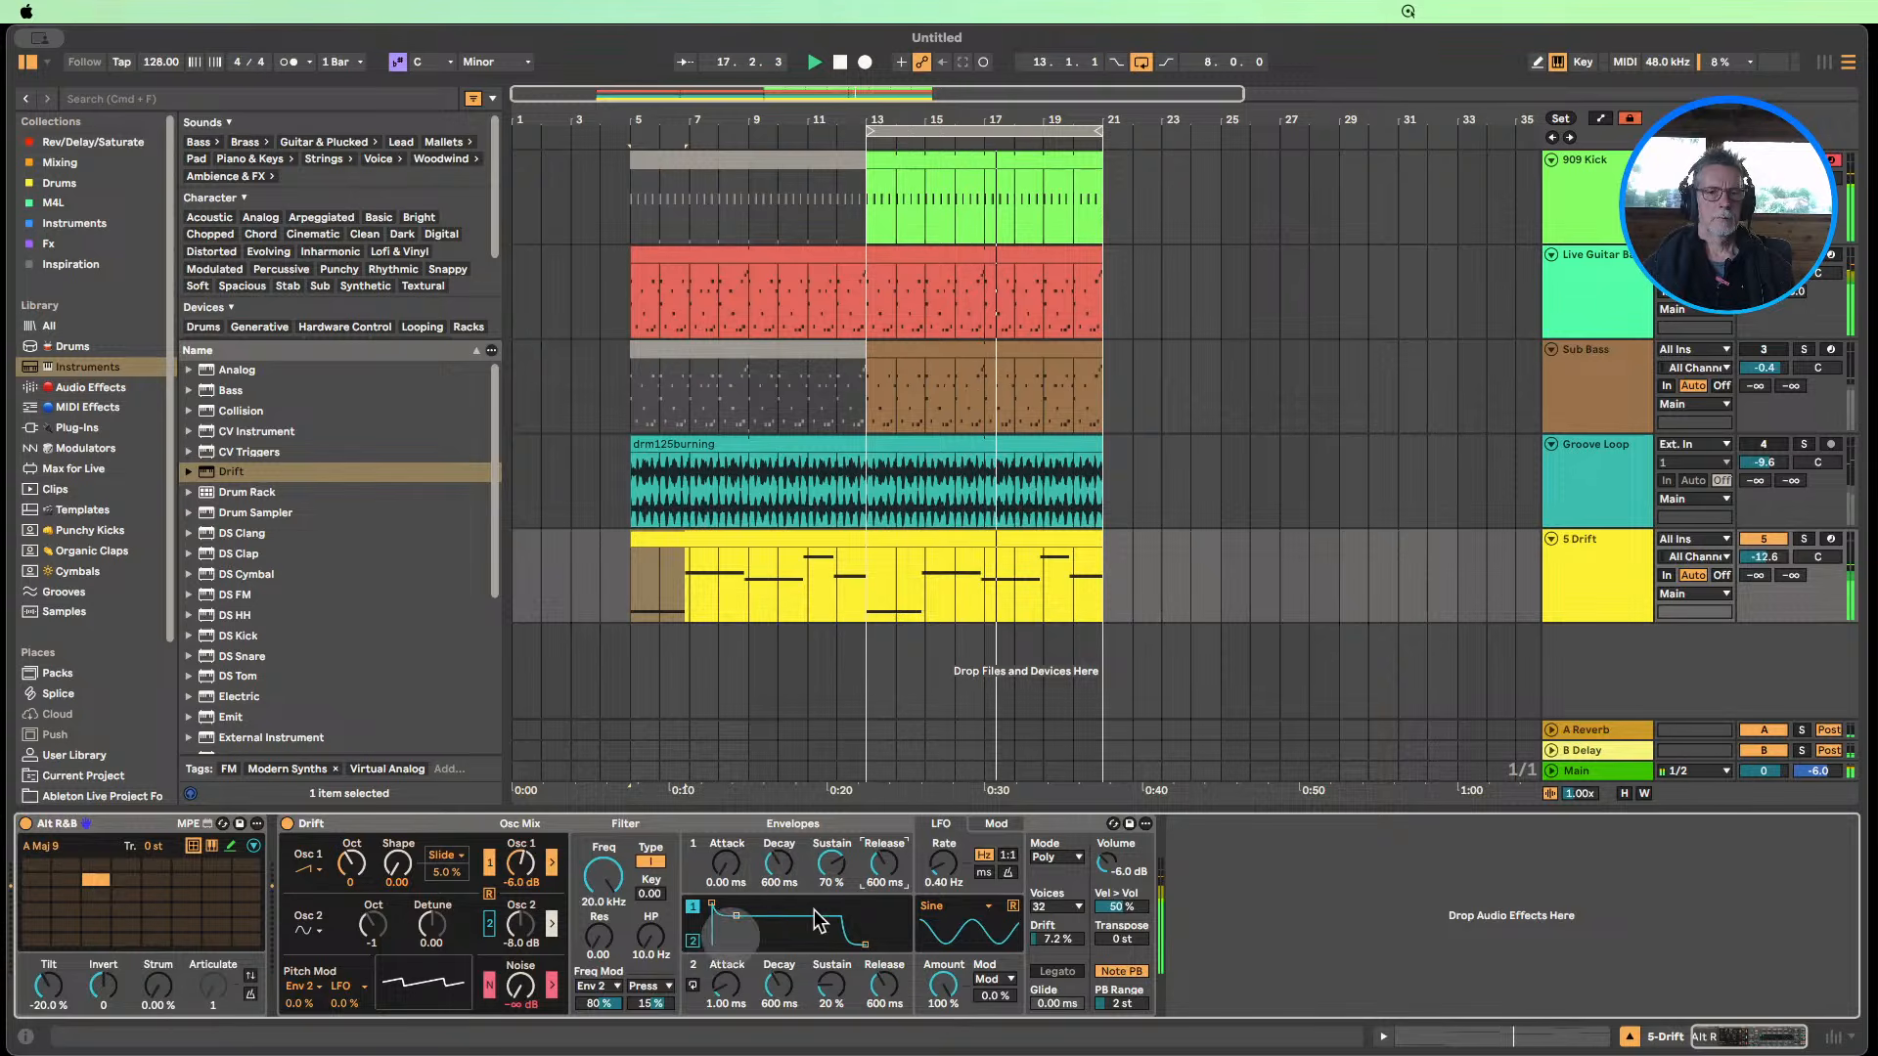
left_click(840, 62)
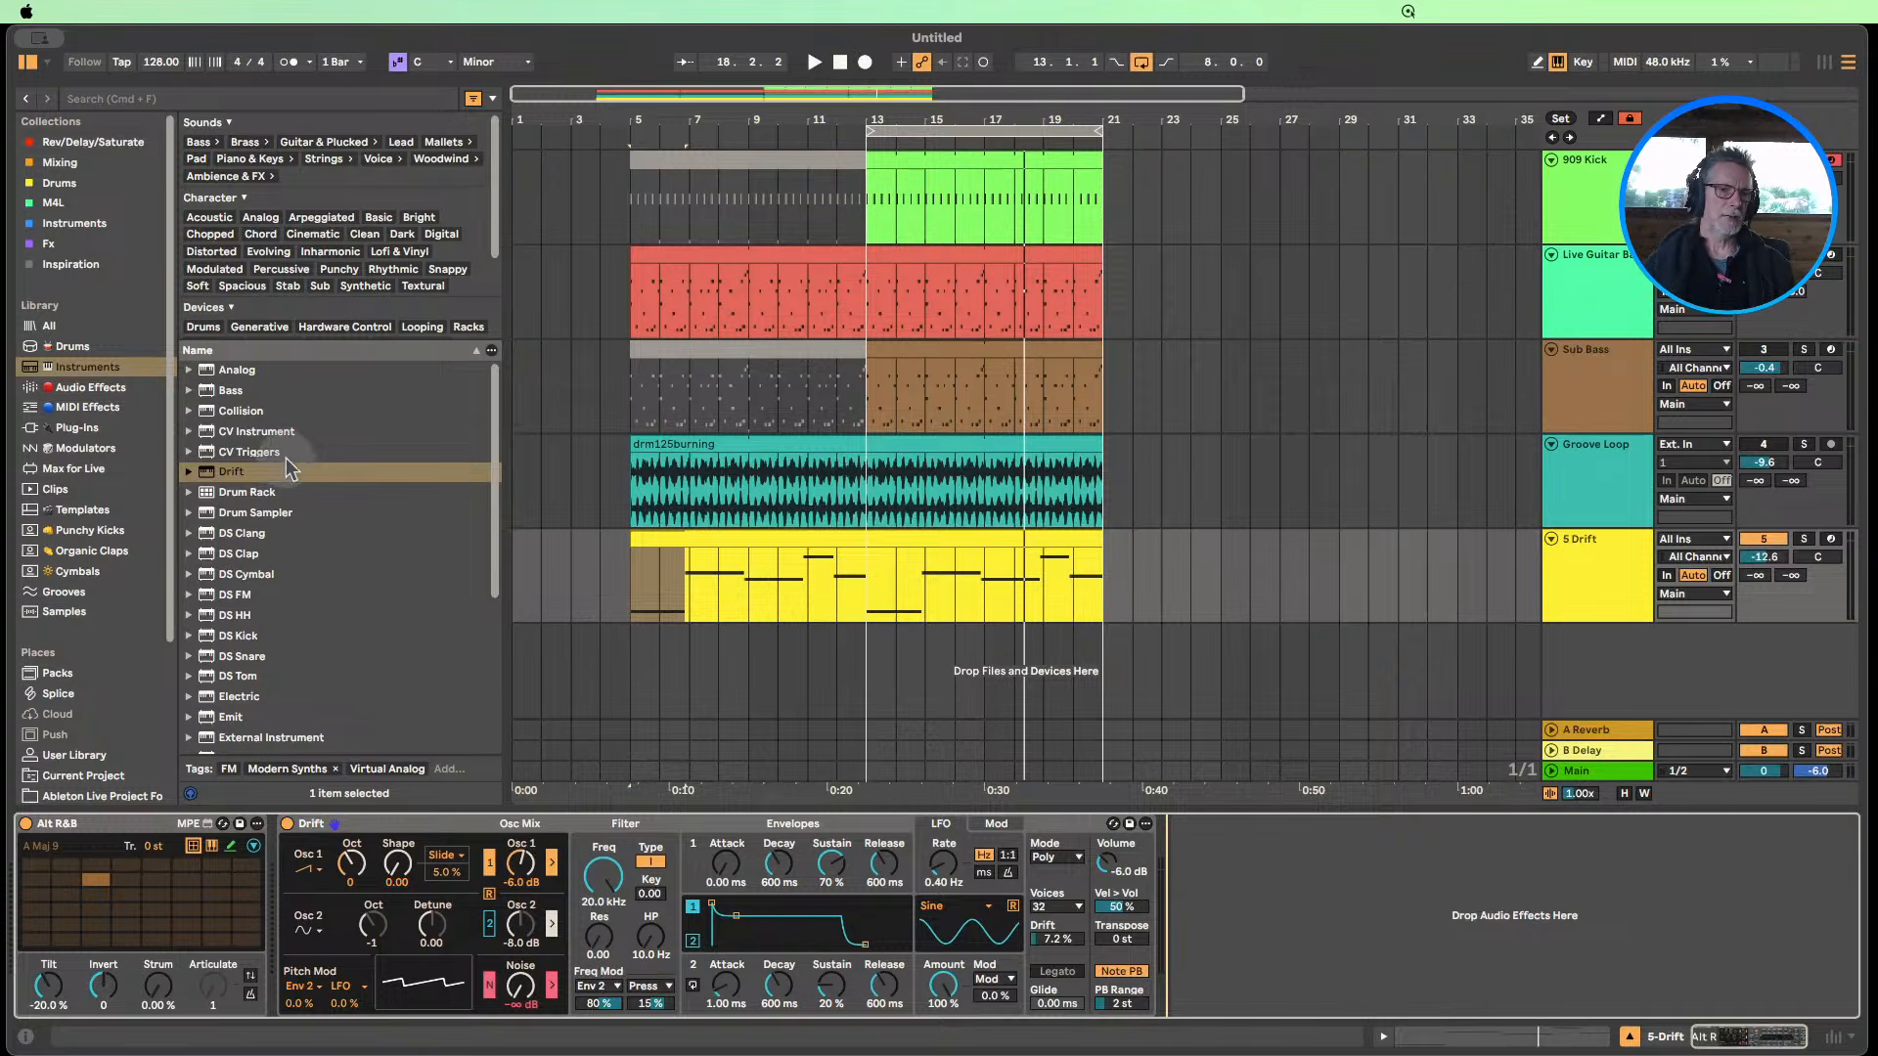
Examine the Live Guitar Bass track's Auto Filter type, keeping it on Vowel, and show the instrument's sample waveform.
scroll(290, 468, "down", 1)
left_click(83, 388)
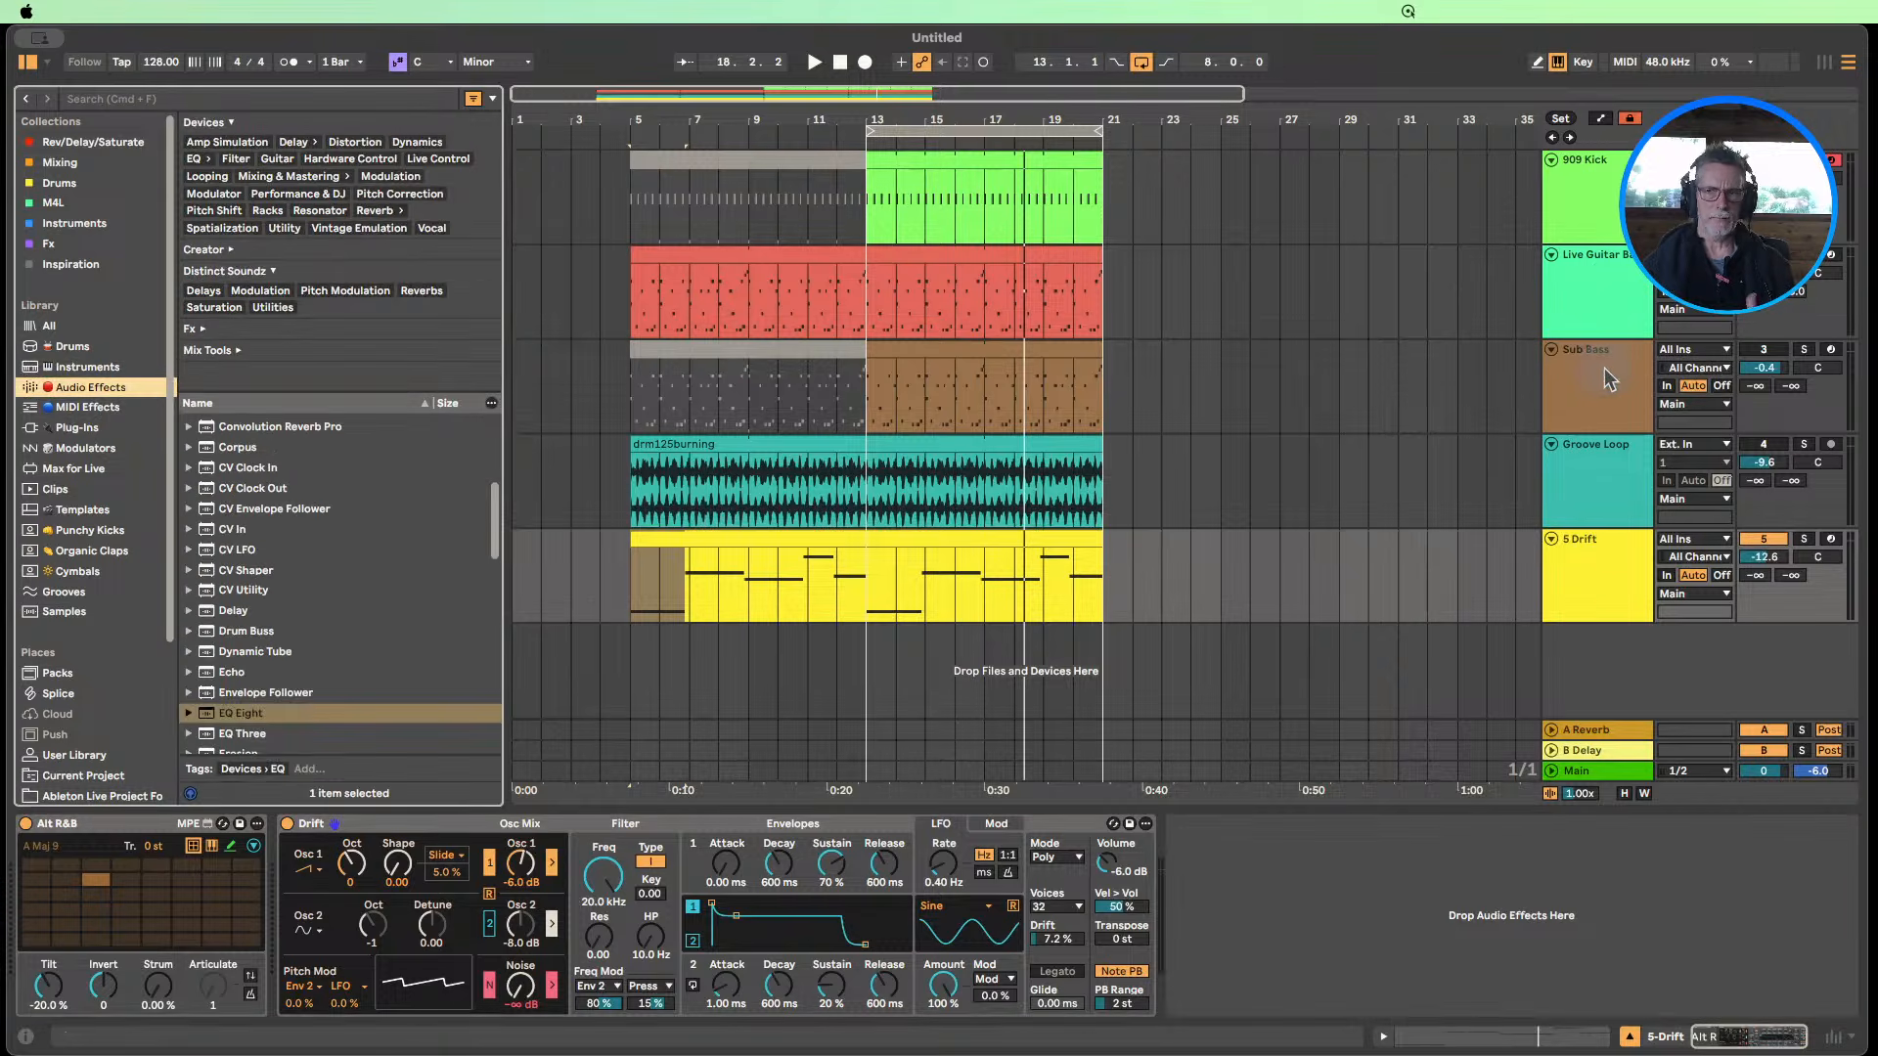
left_click(1592, 294)
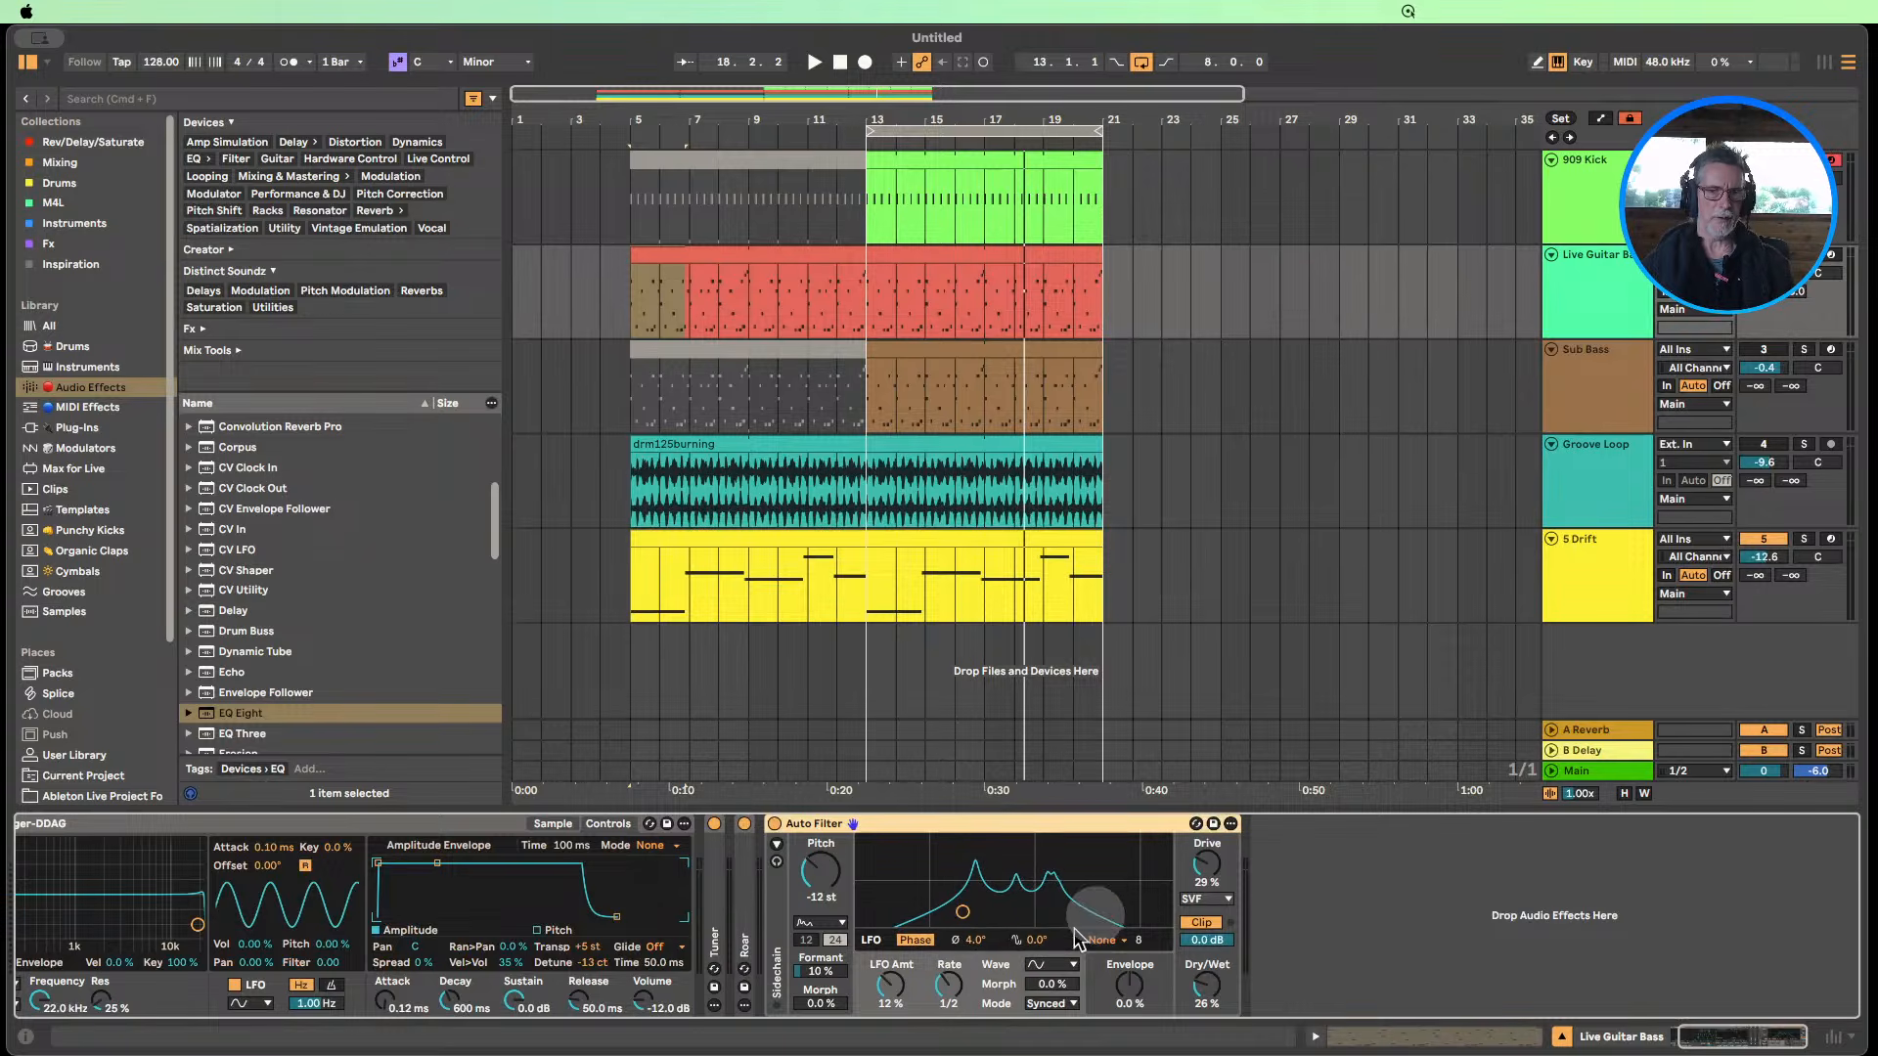
left_click(822, 923)
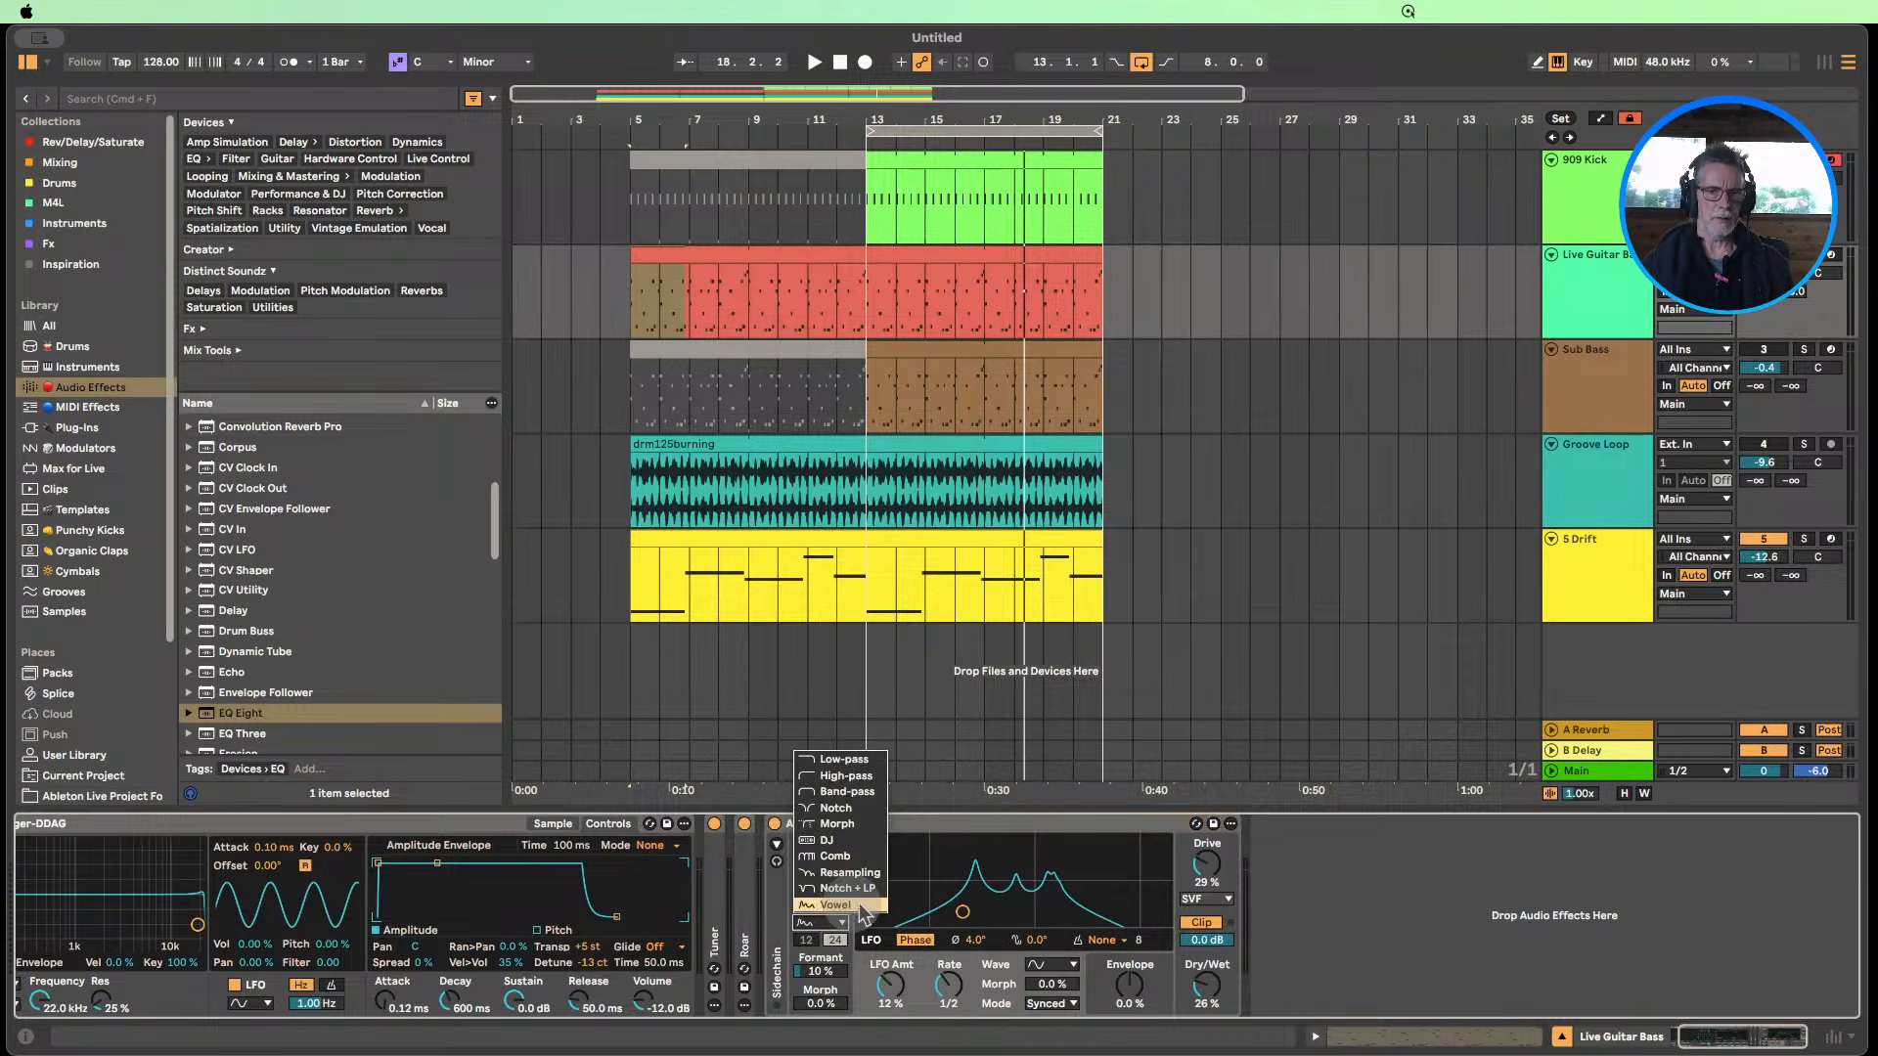
left_click(841, 906)
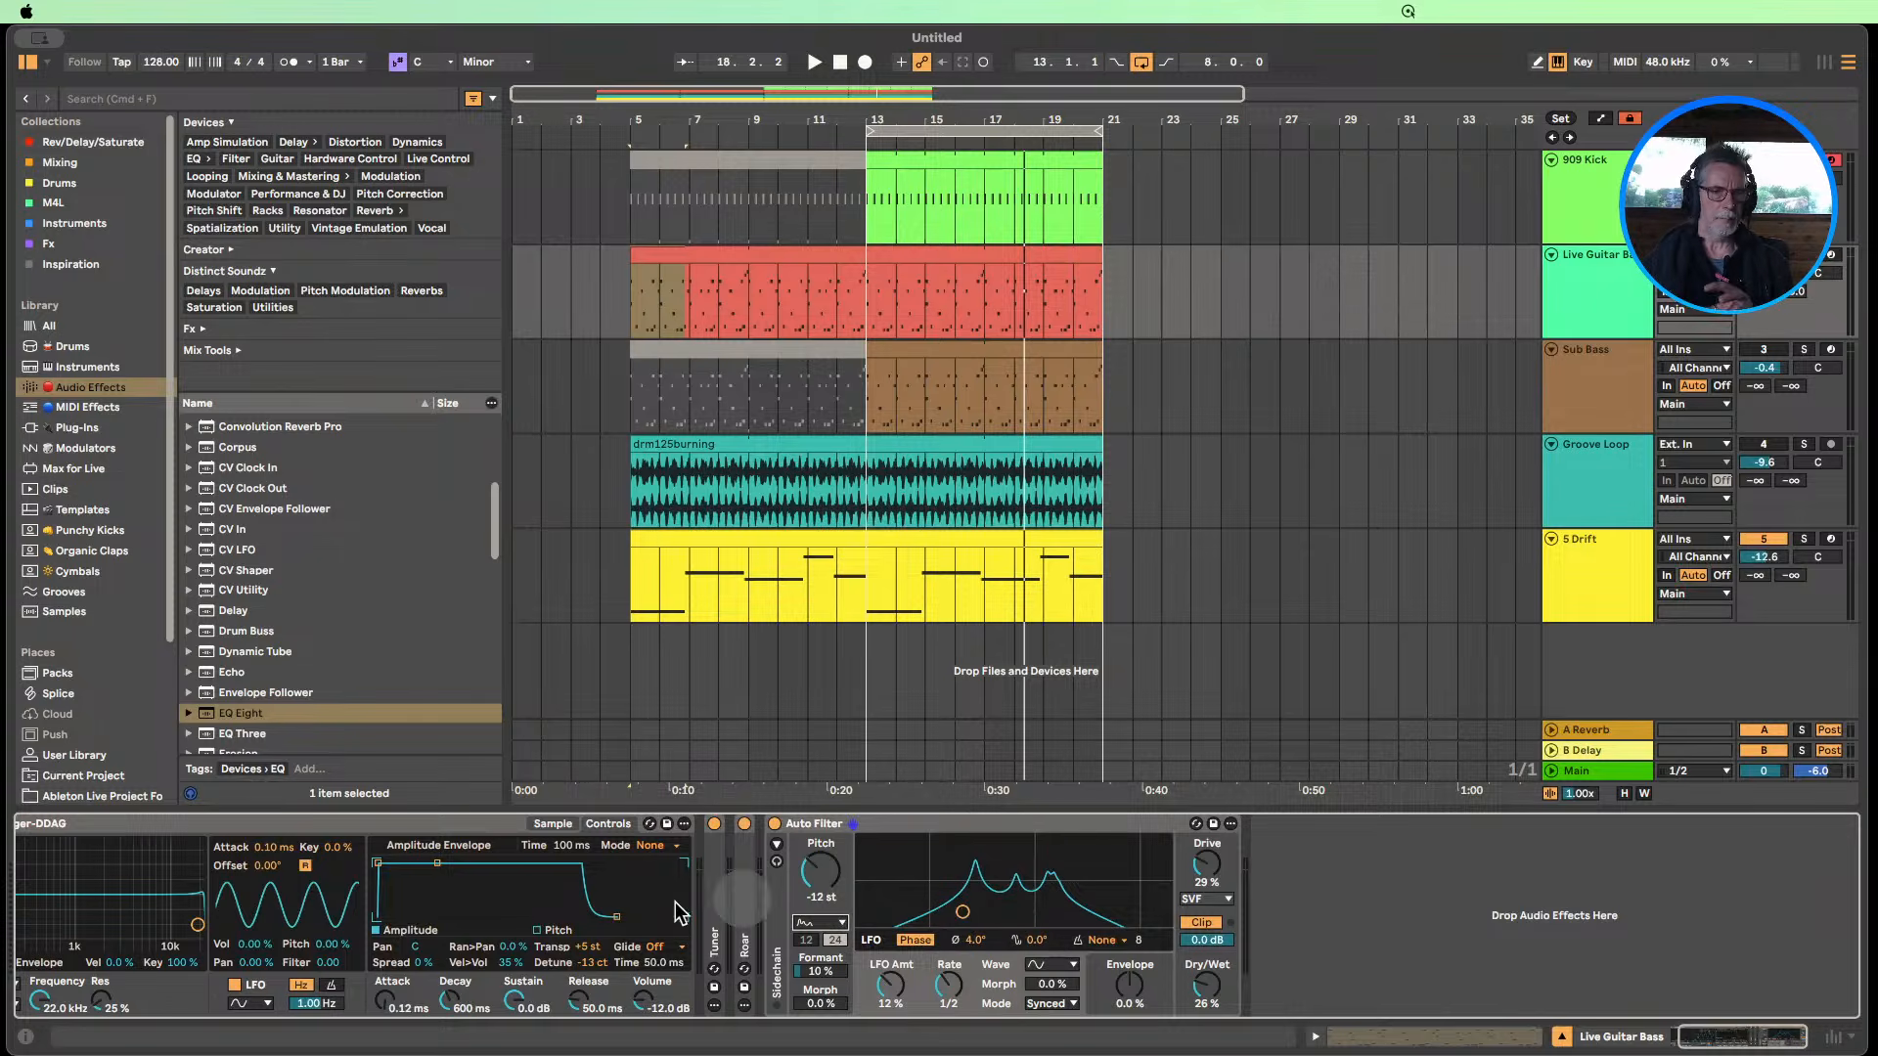
left_click(553, 823)
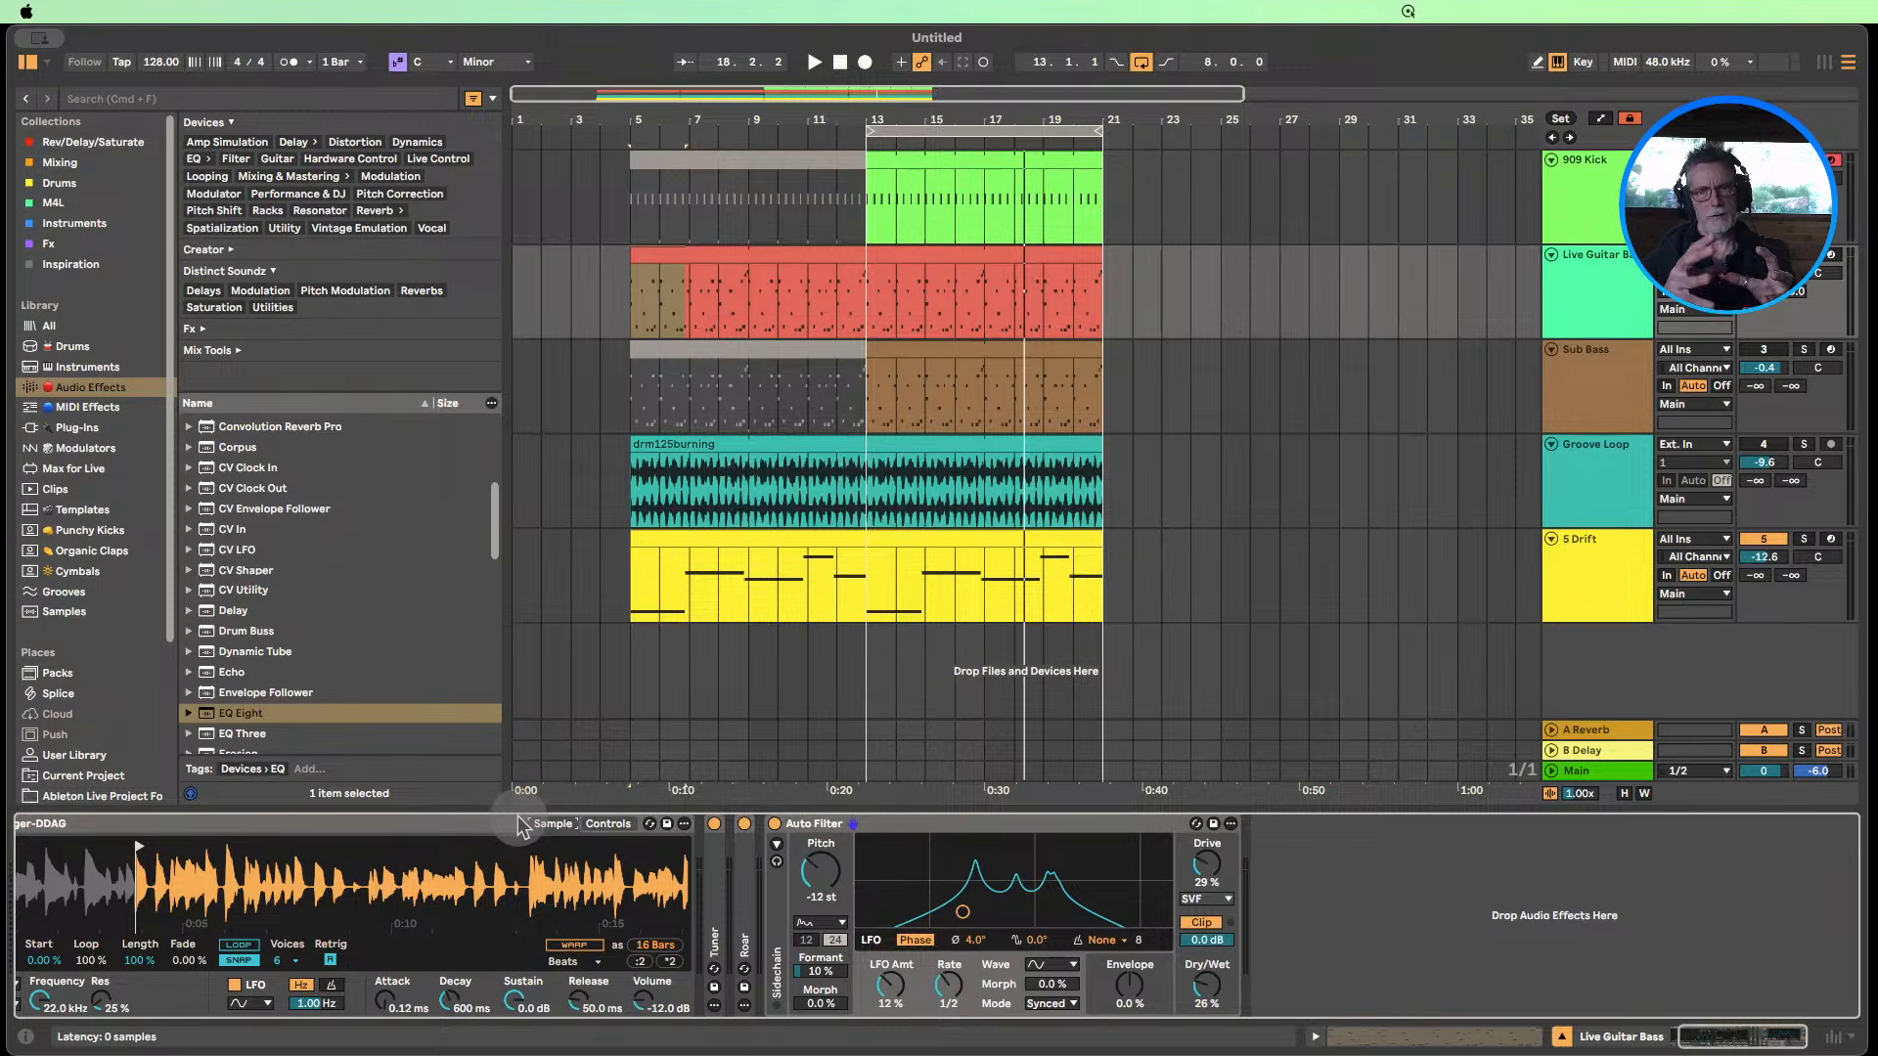
Add a Compressor after Drift on the 5-Drift track.
scroll(411, 658, "down", 3)
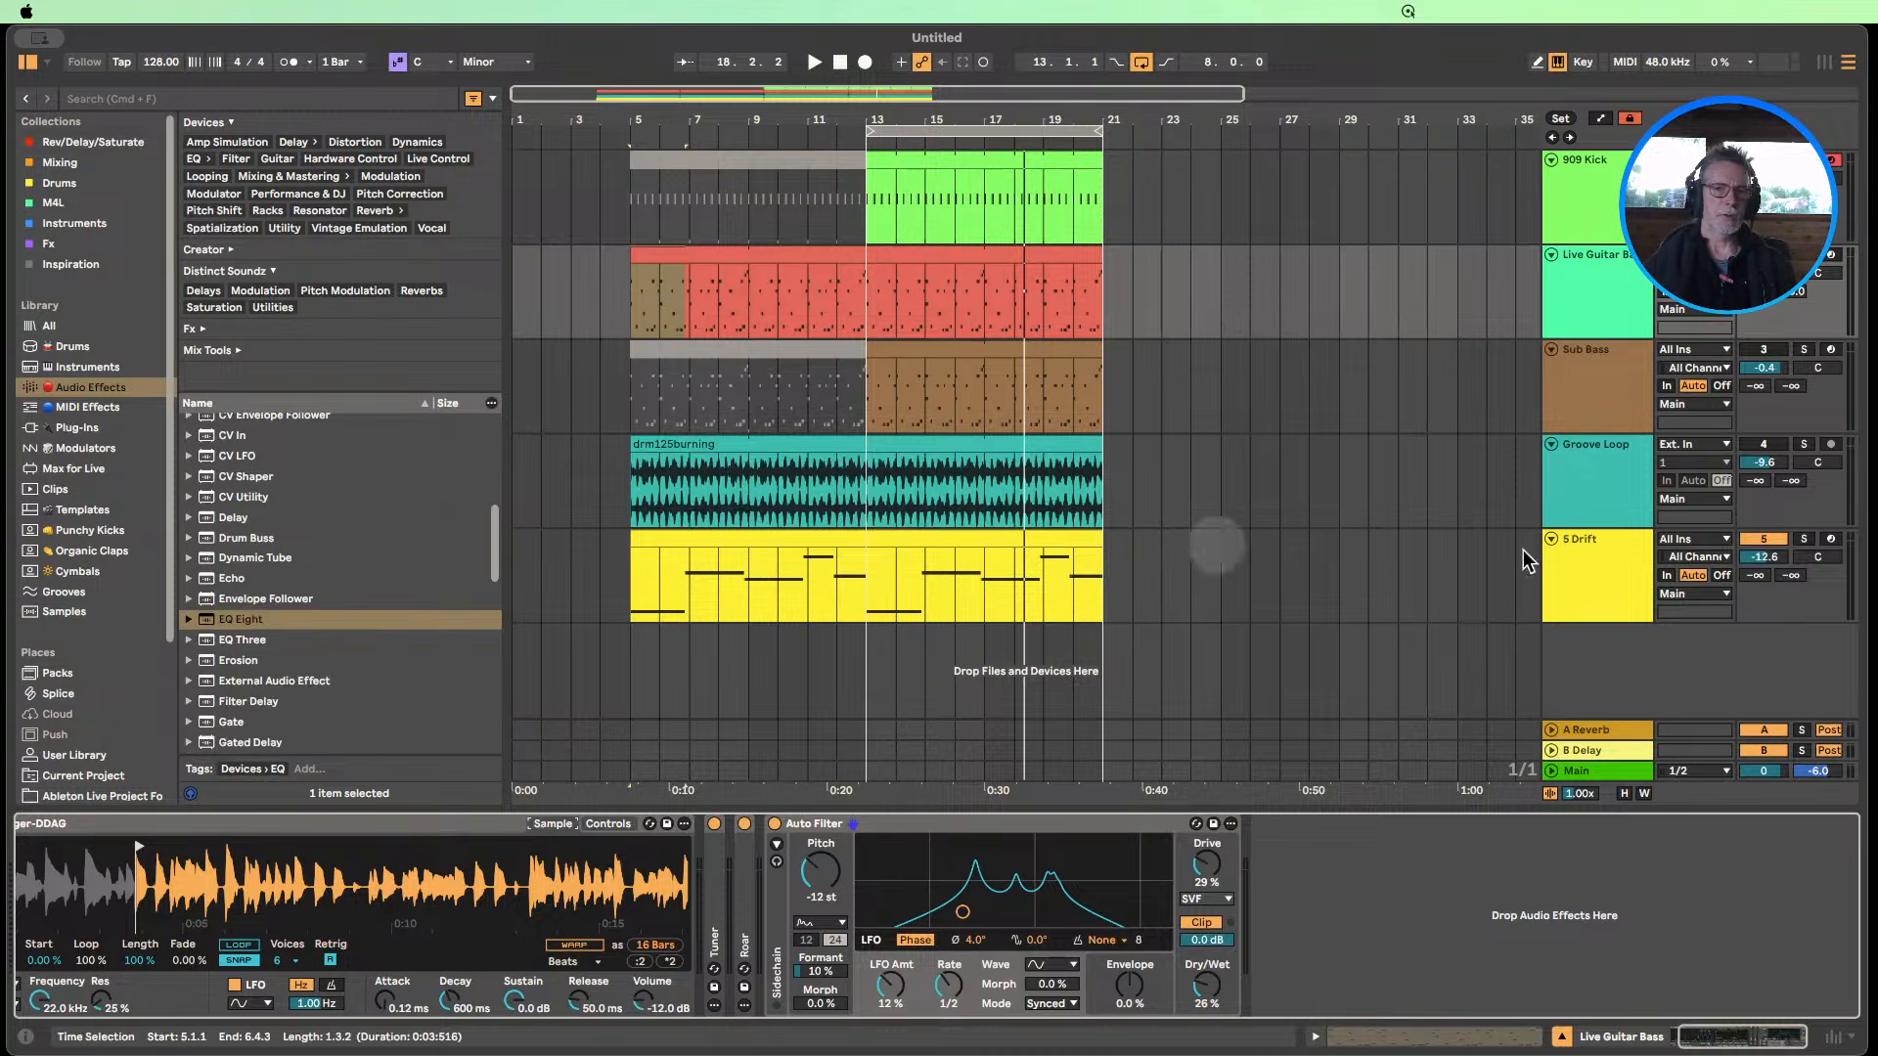
left_click(1590, 565)
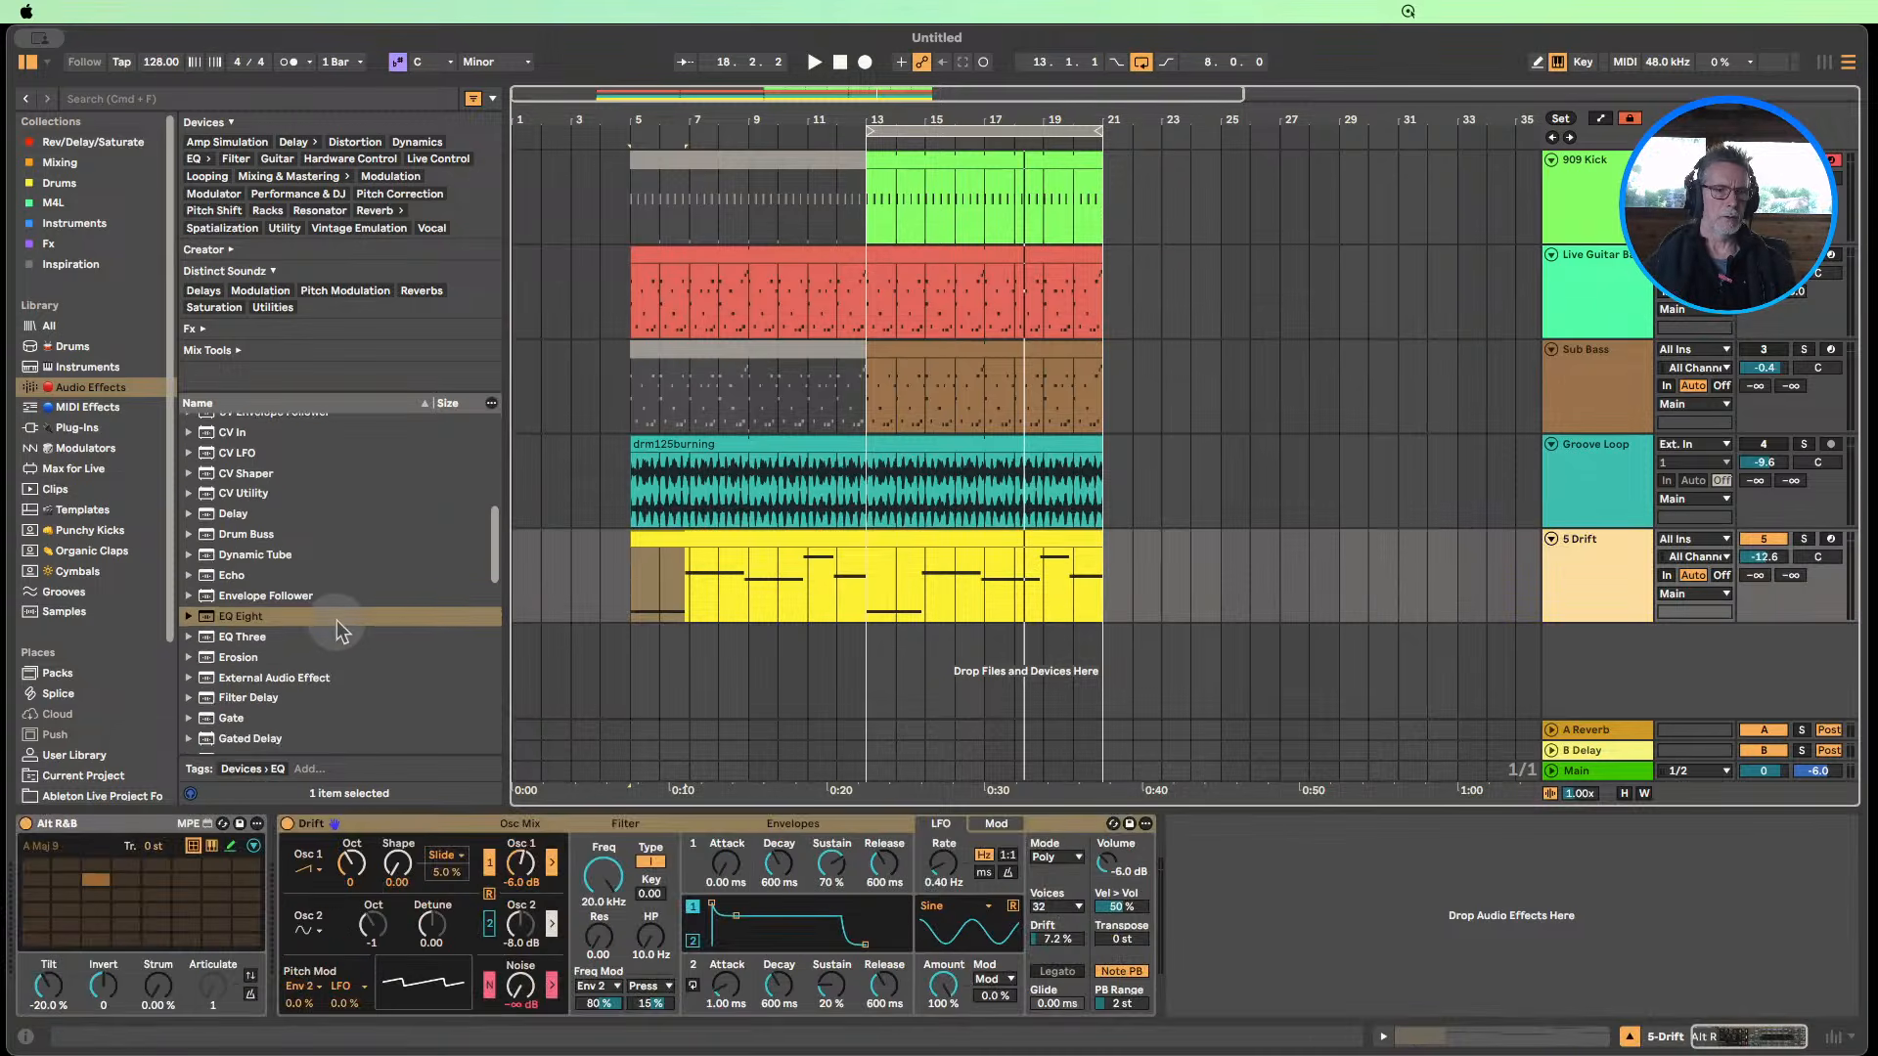
scroll(337, 620, "up", 4)
scroll(259, 533, "up", 2)
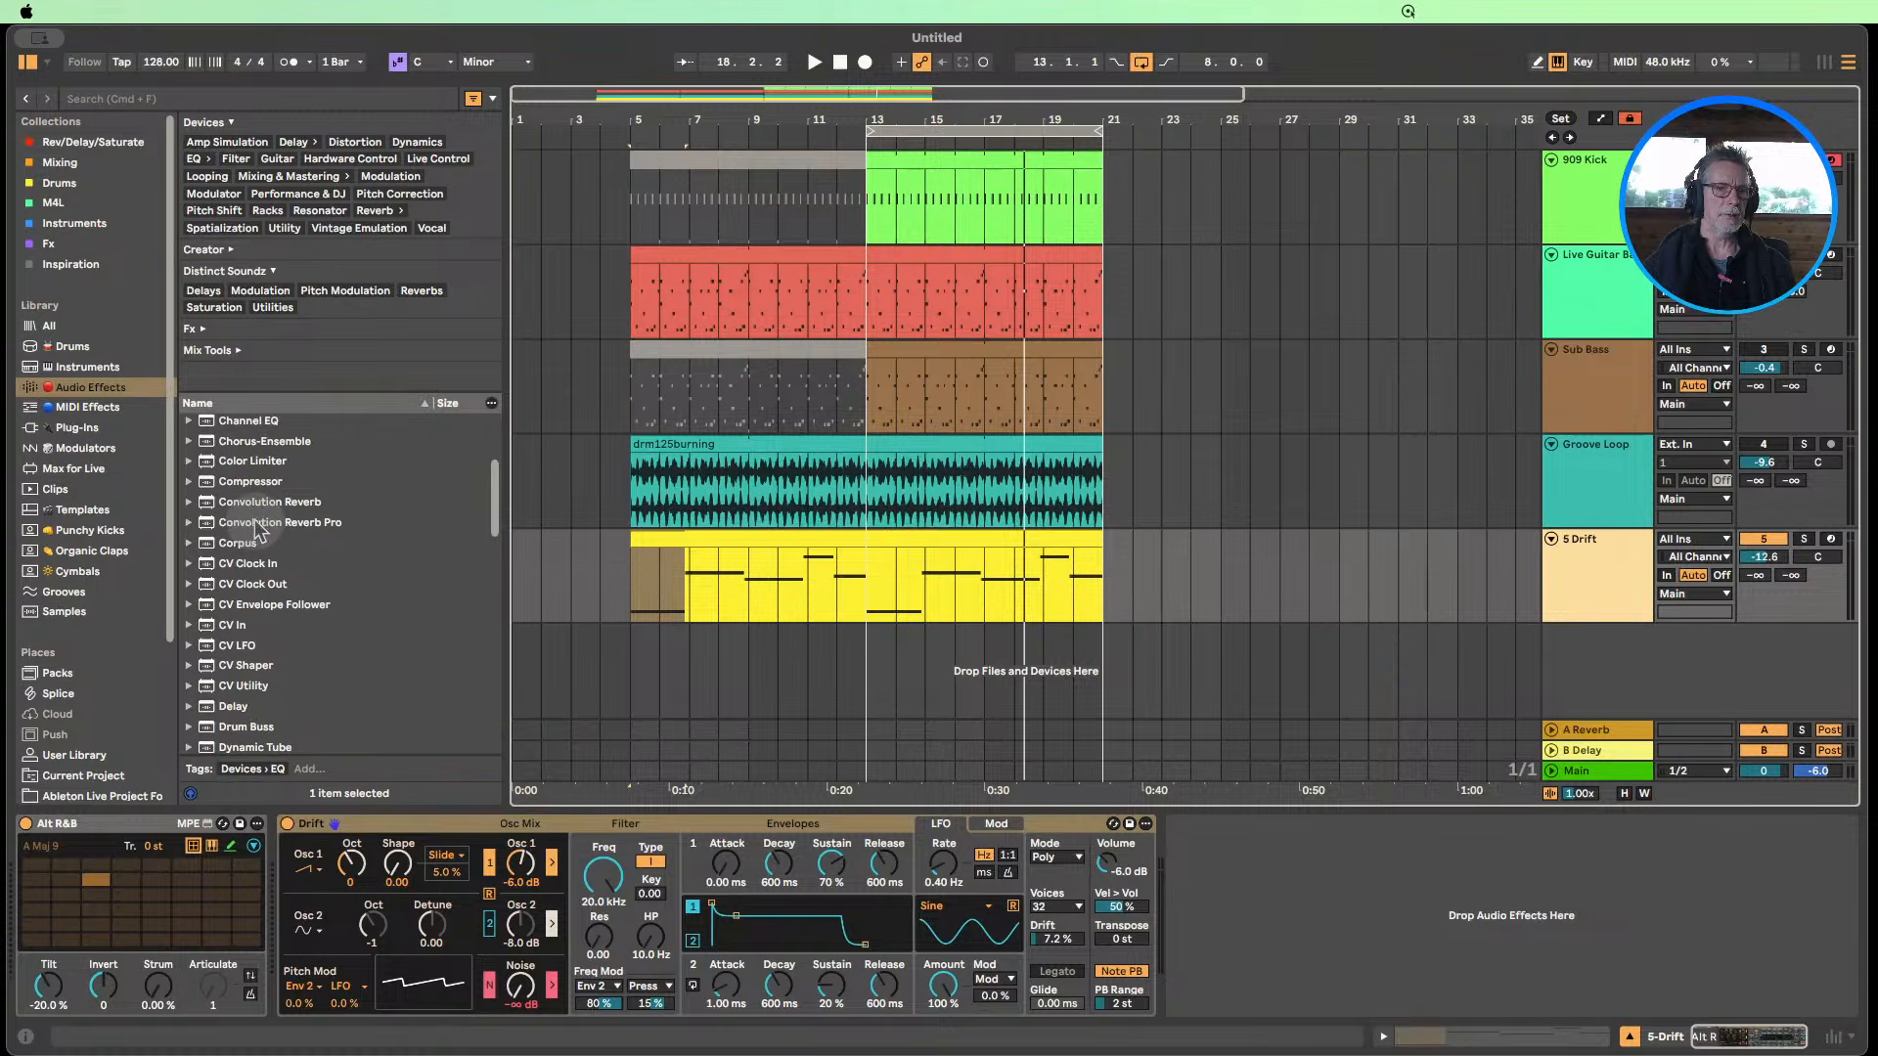
left_click_drag(239, 485, 1205, 898)
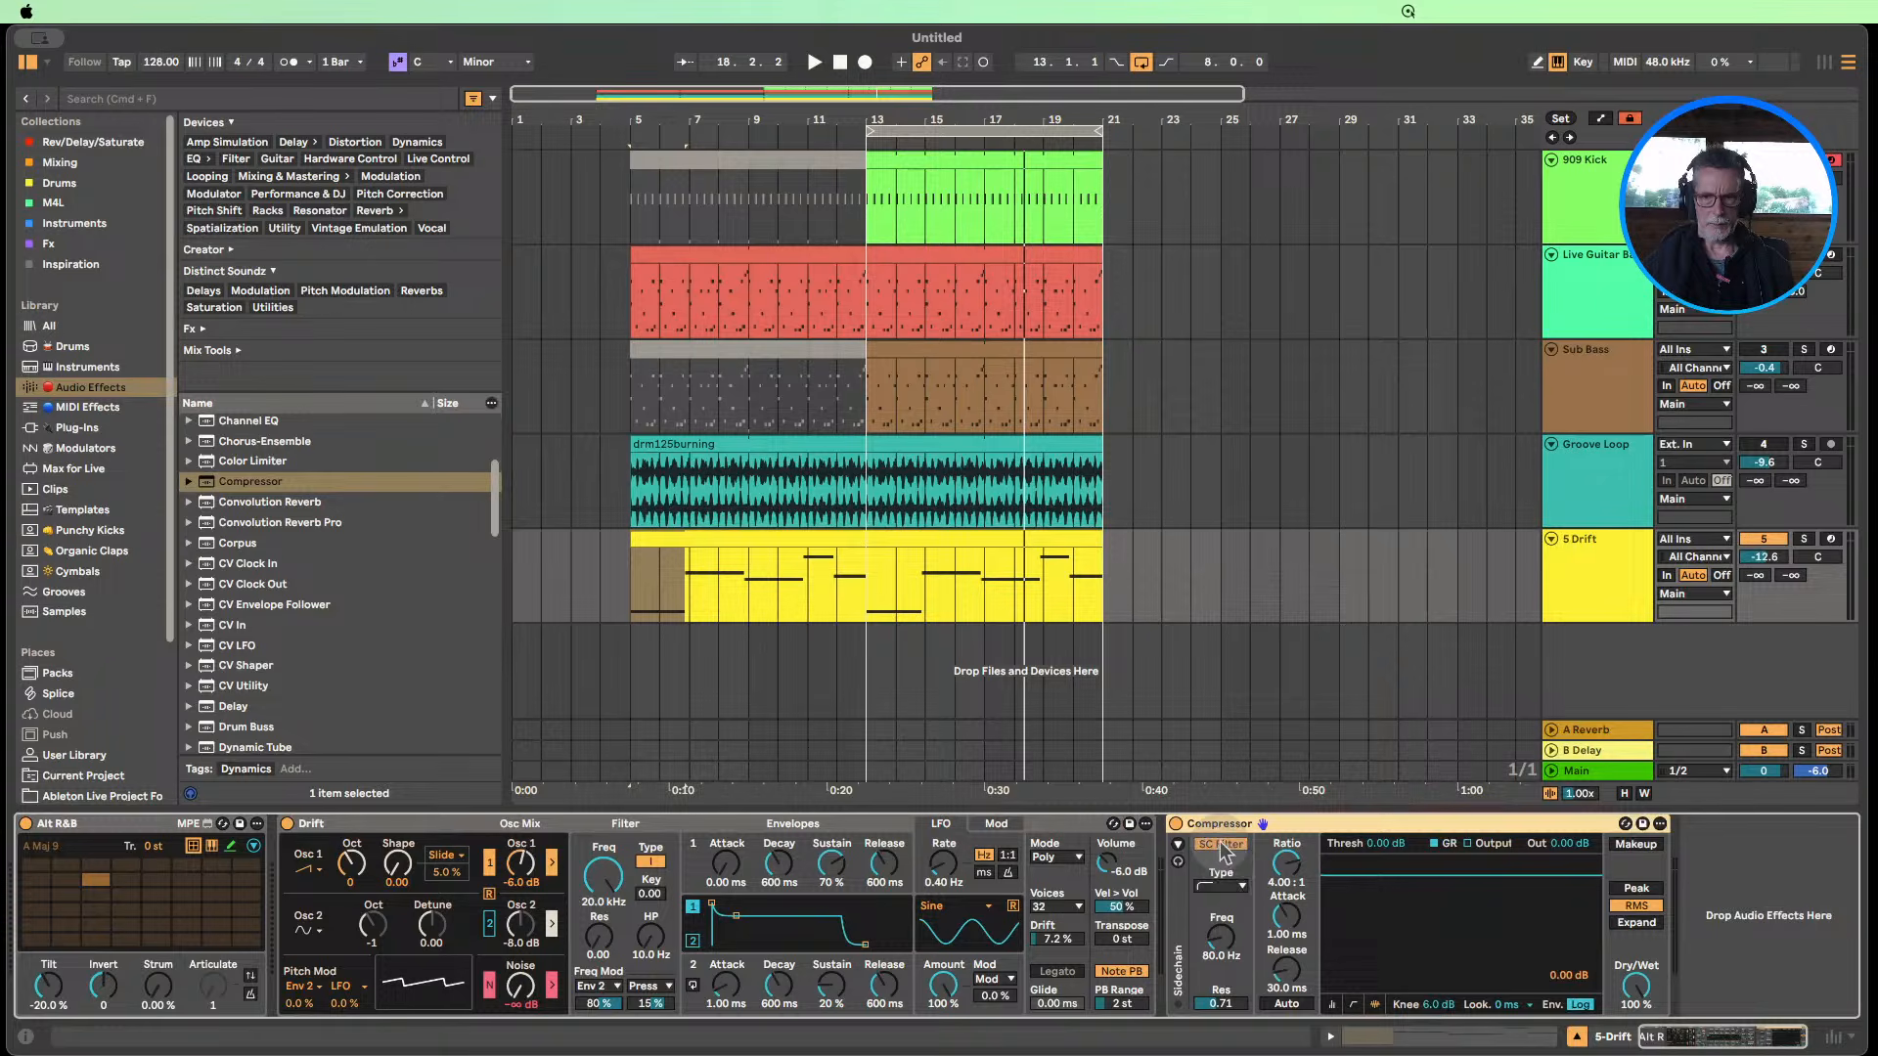
Enable the Compressor's external sidechain with 909 Kick as its source, and switch the display to the level meters.
left_click(1177, 844)
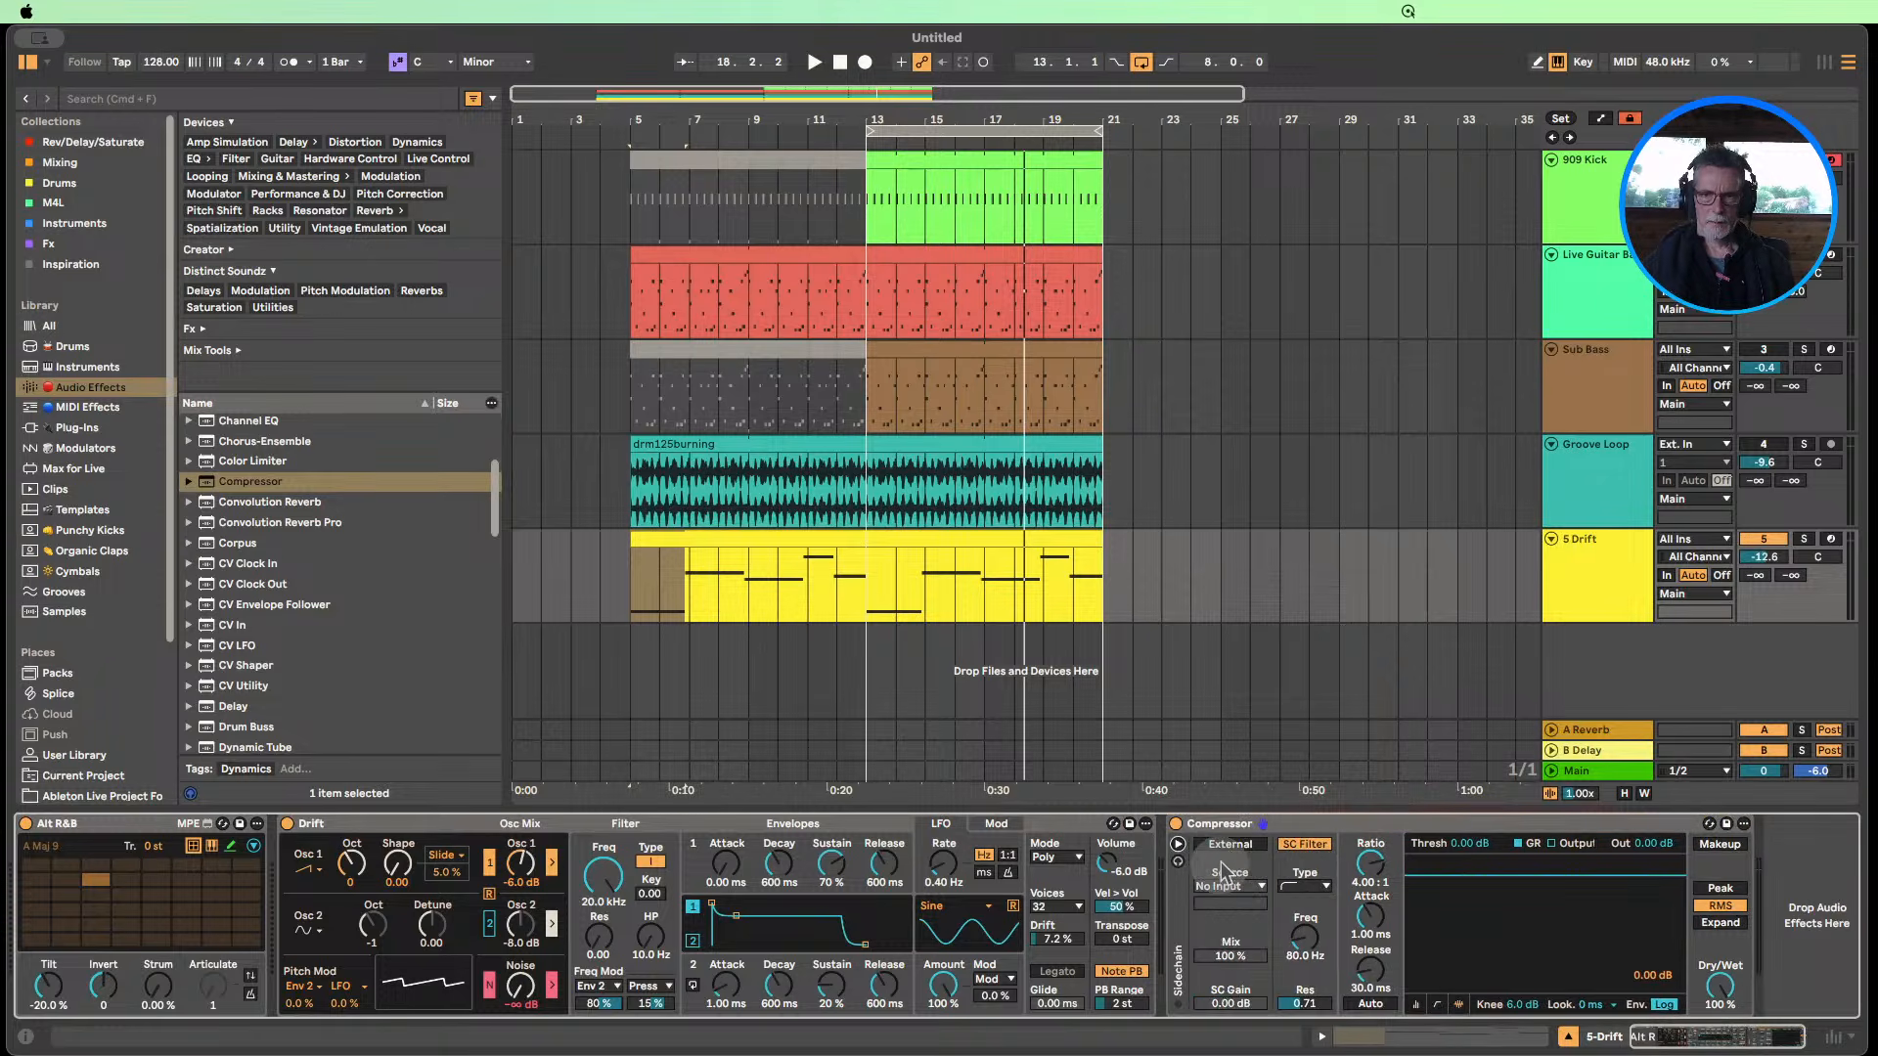
left_click(1226, 847)
left_click(1247, 888)
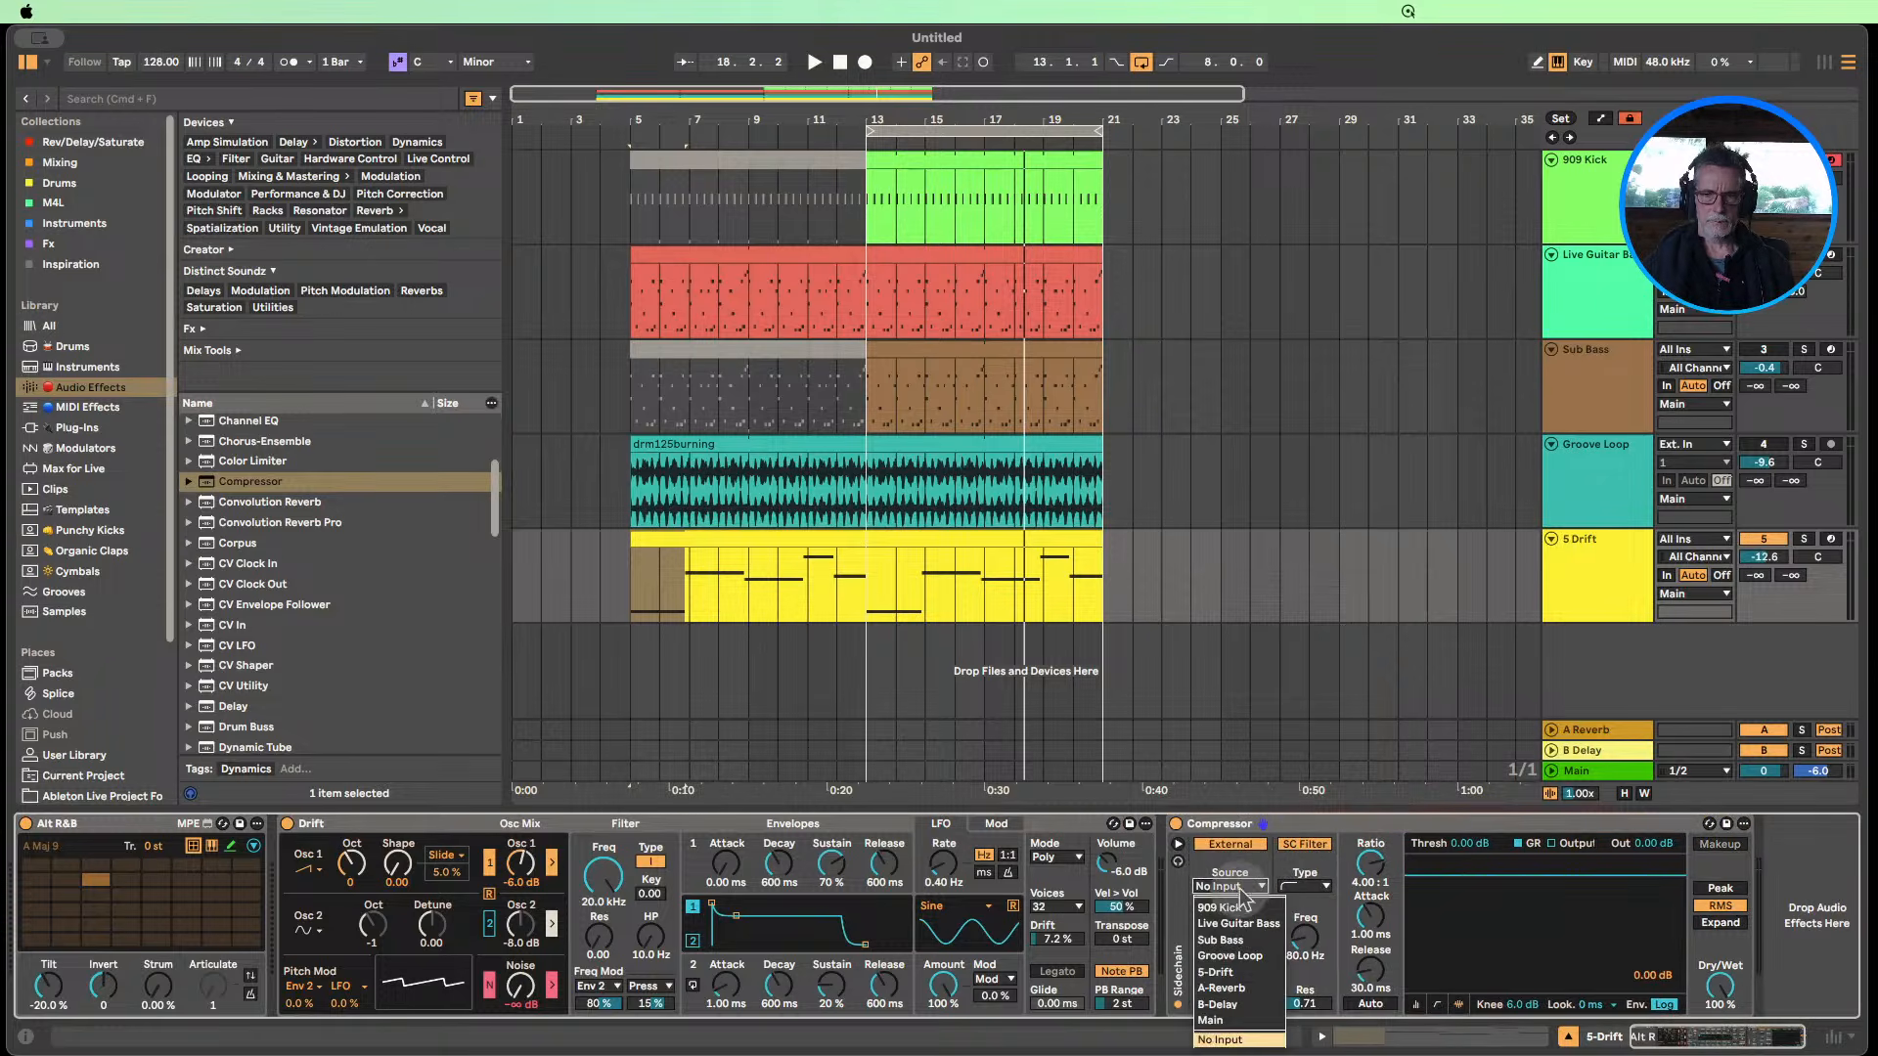
left_click(1240, 908)
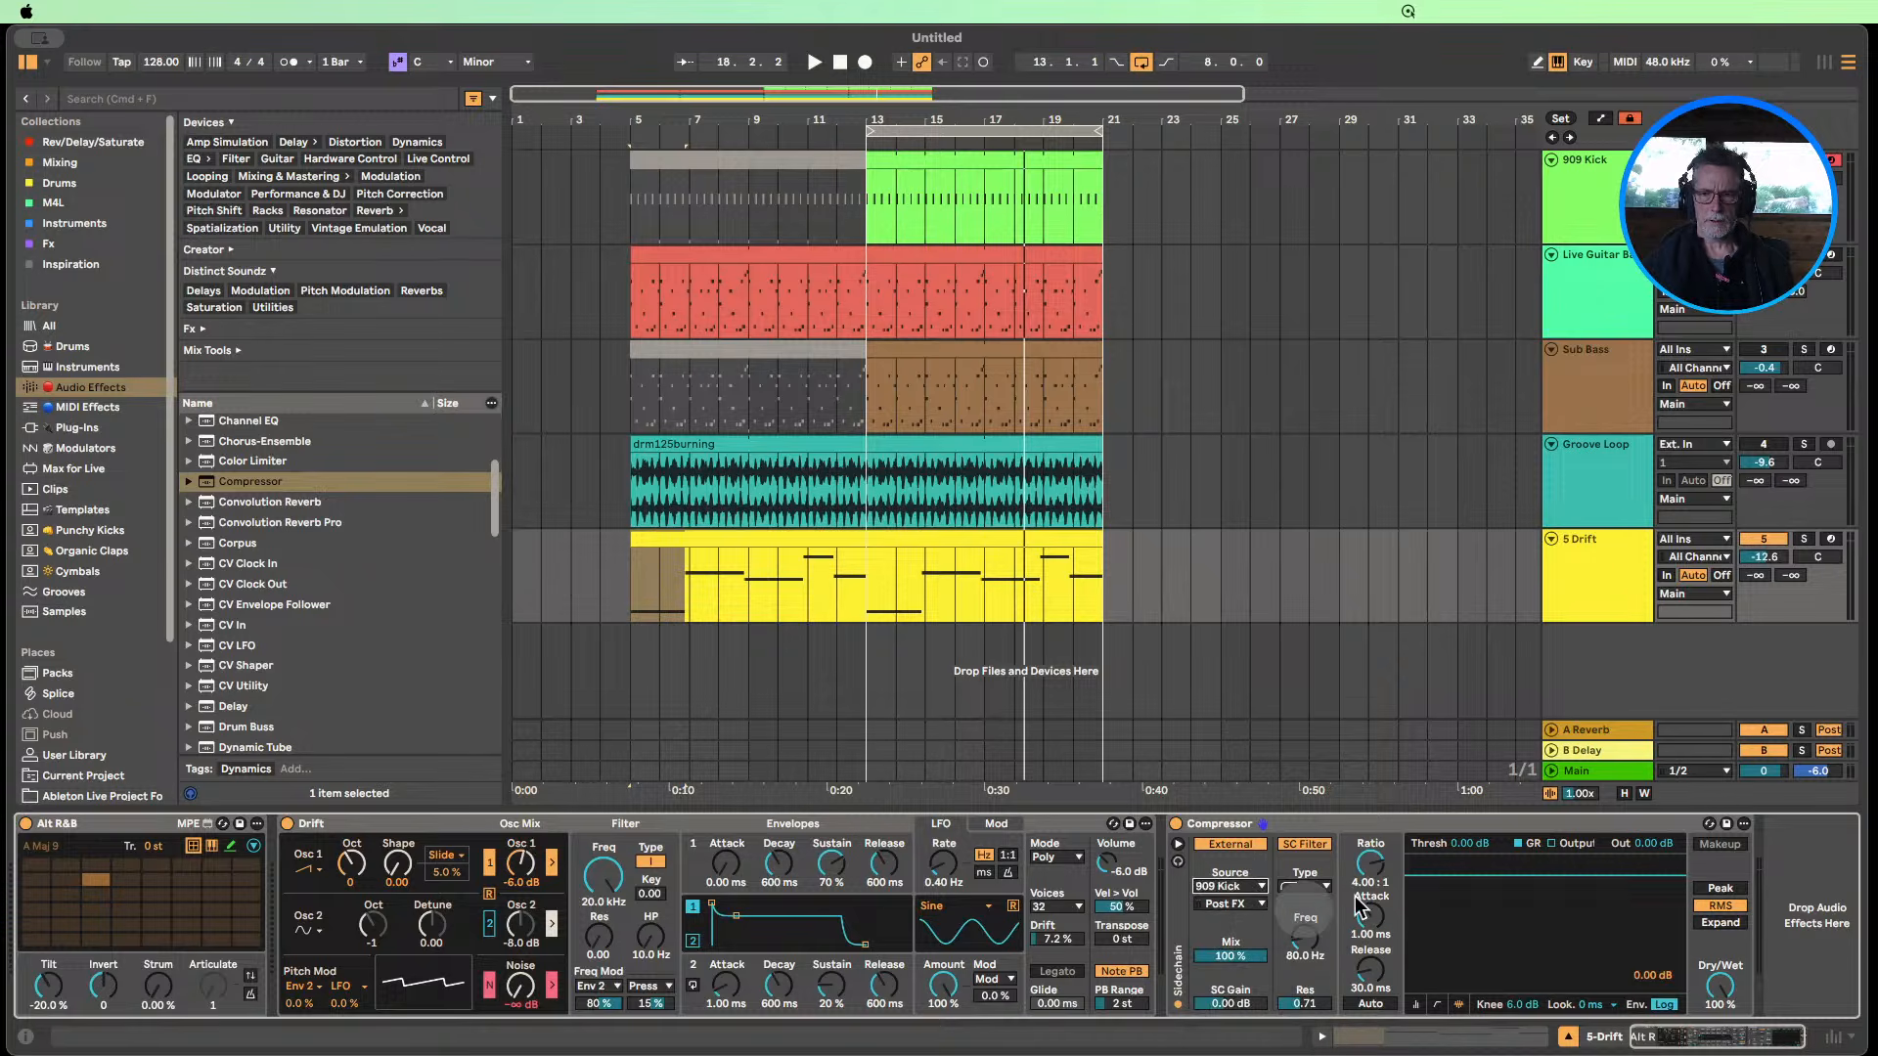
left_click(1418, 1005)
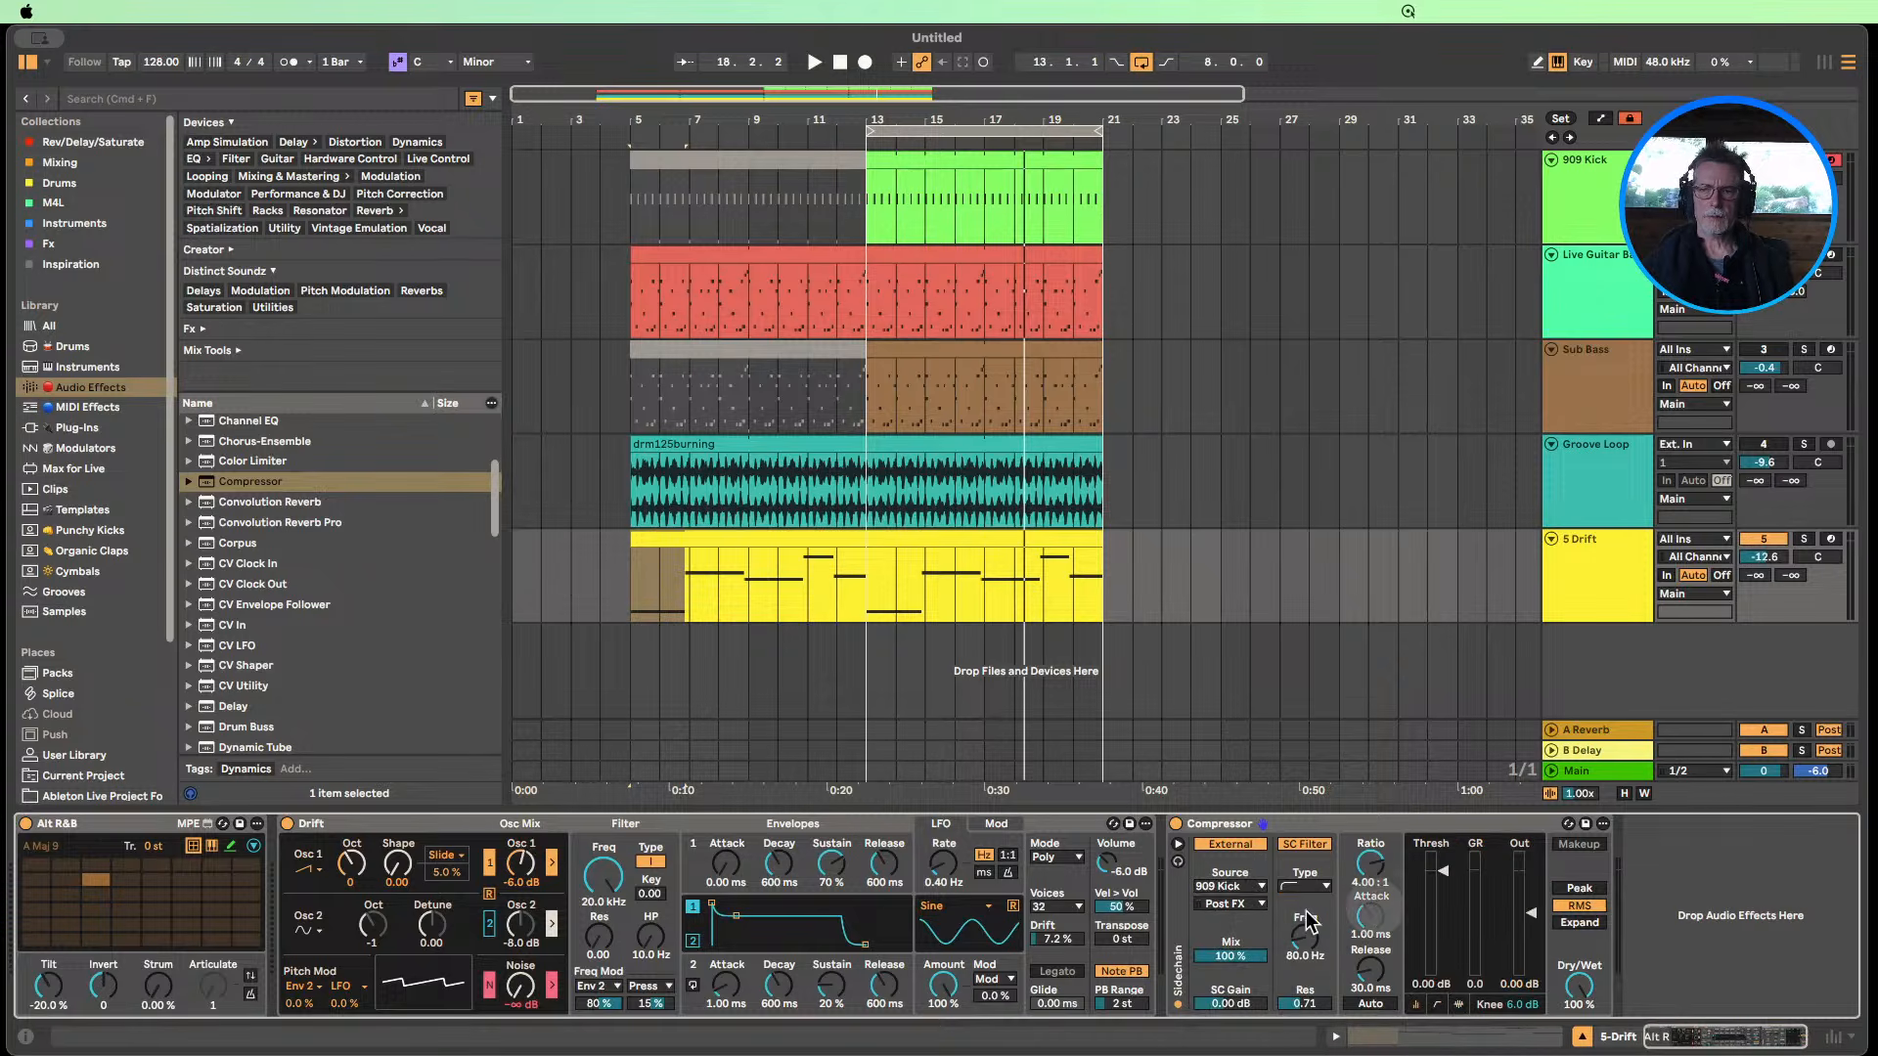
Disable the Compressor's sidechain filter and lower its threshold to -20.9 dB during playback.
key("space")
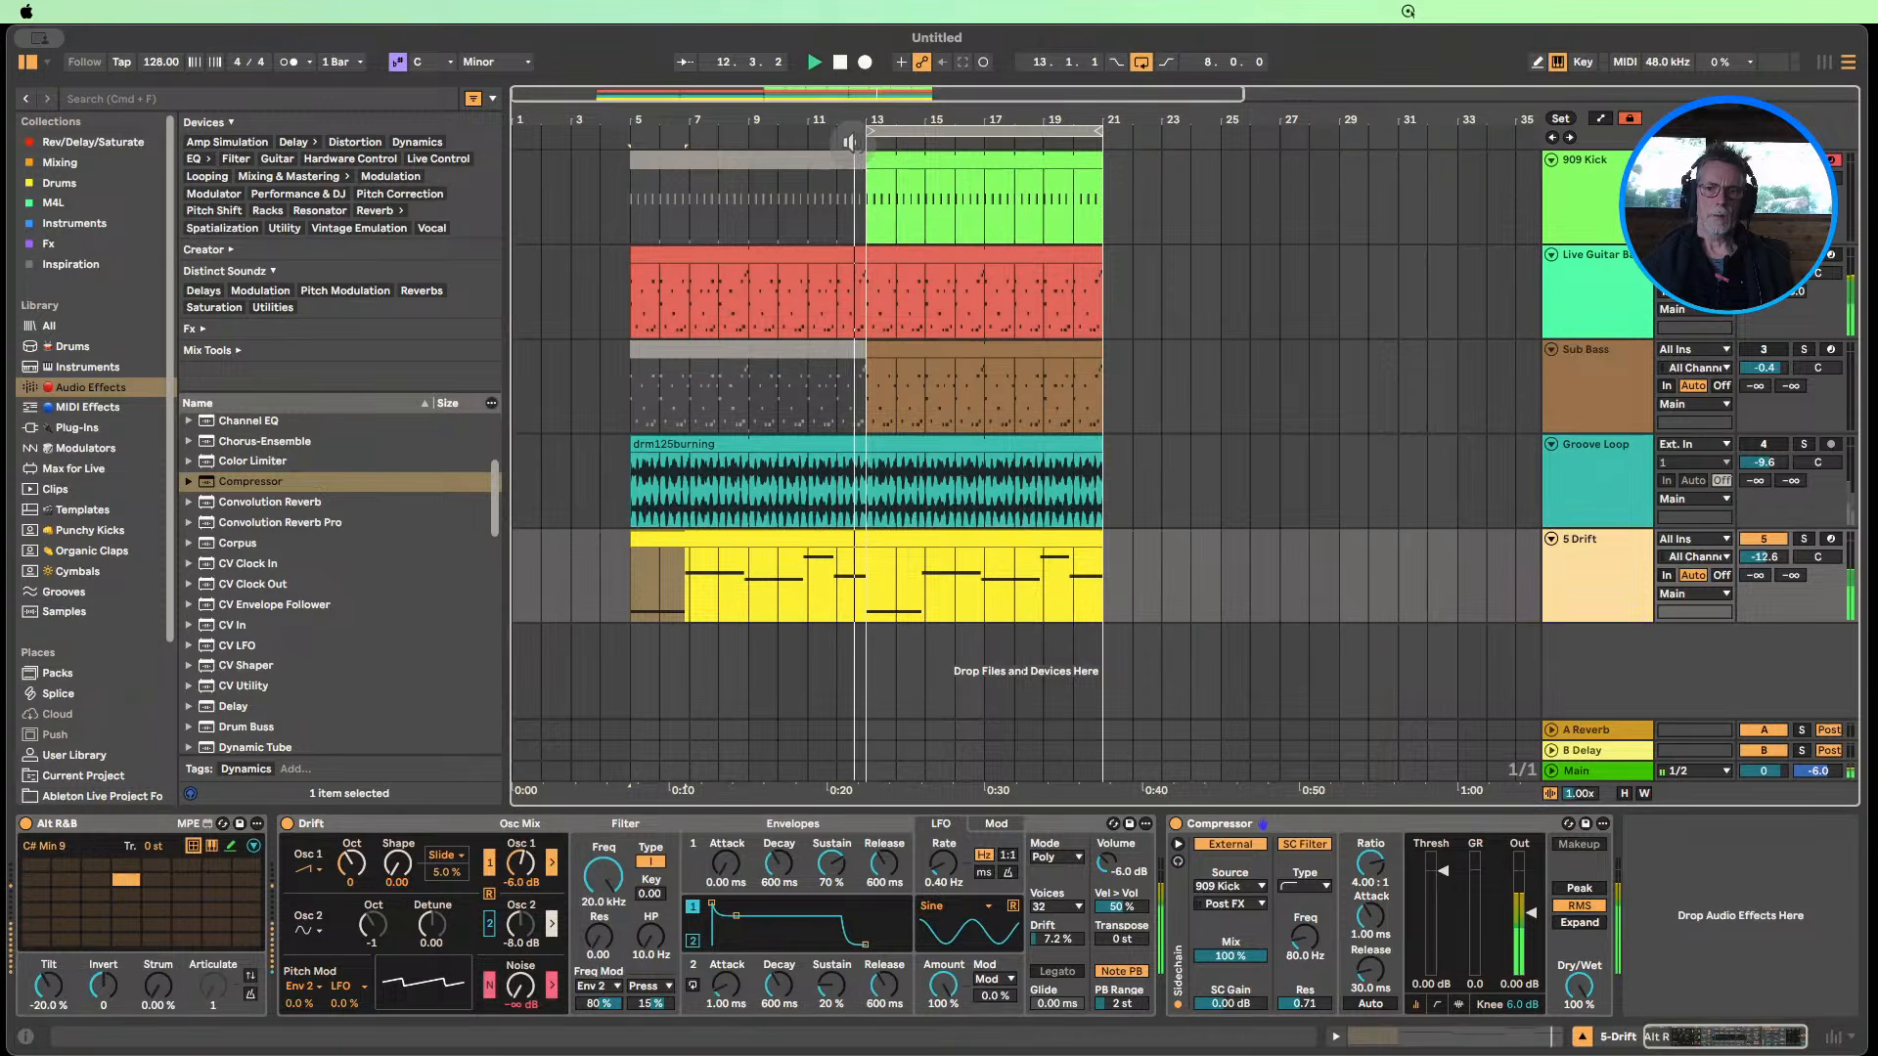
left_click(1311, 844)
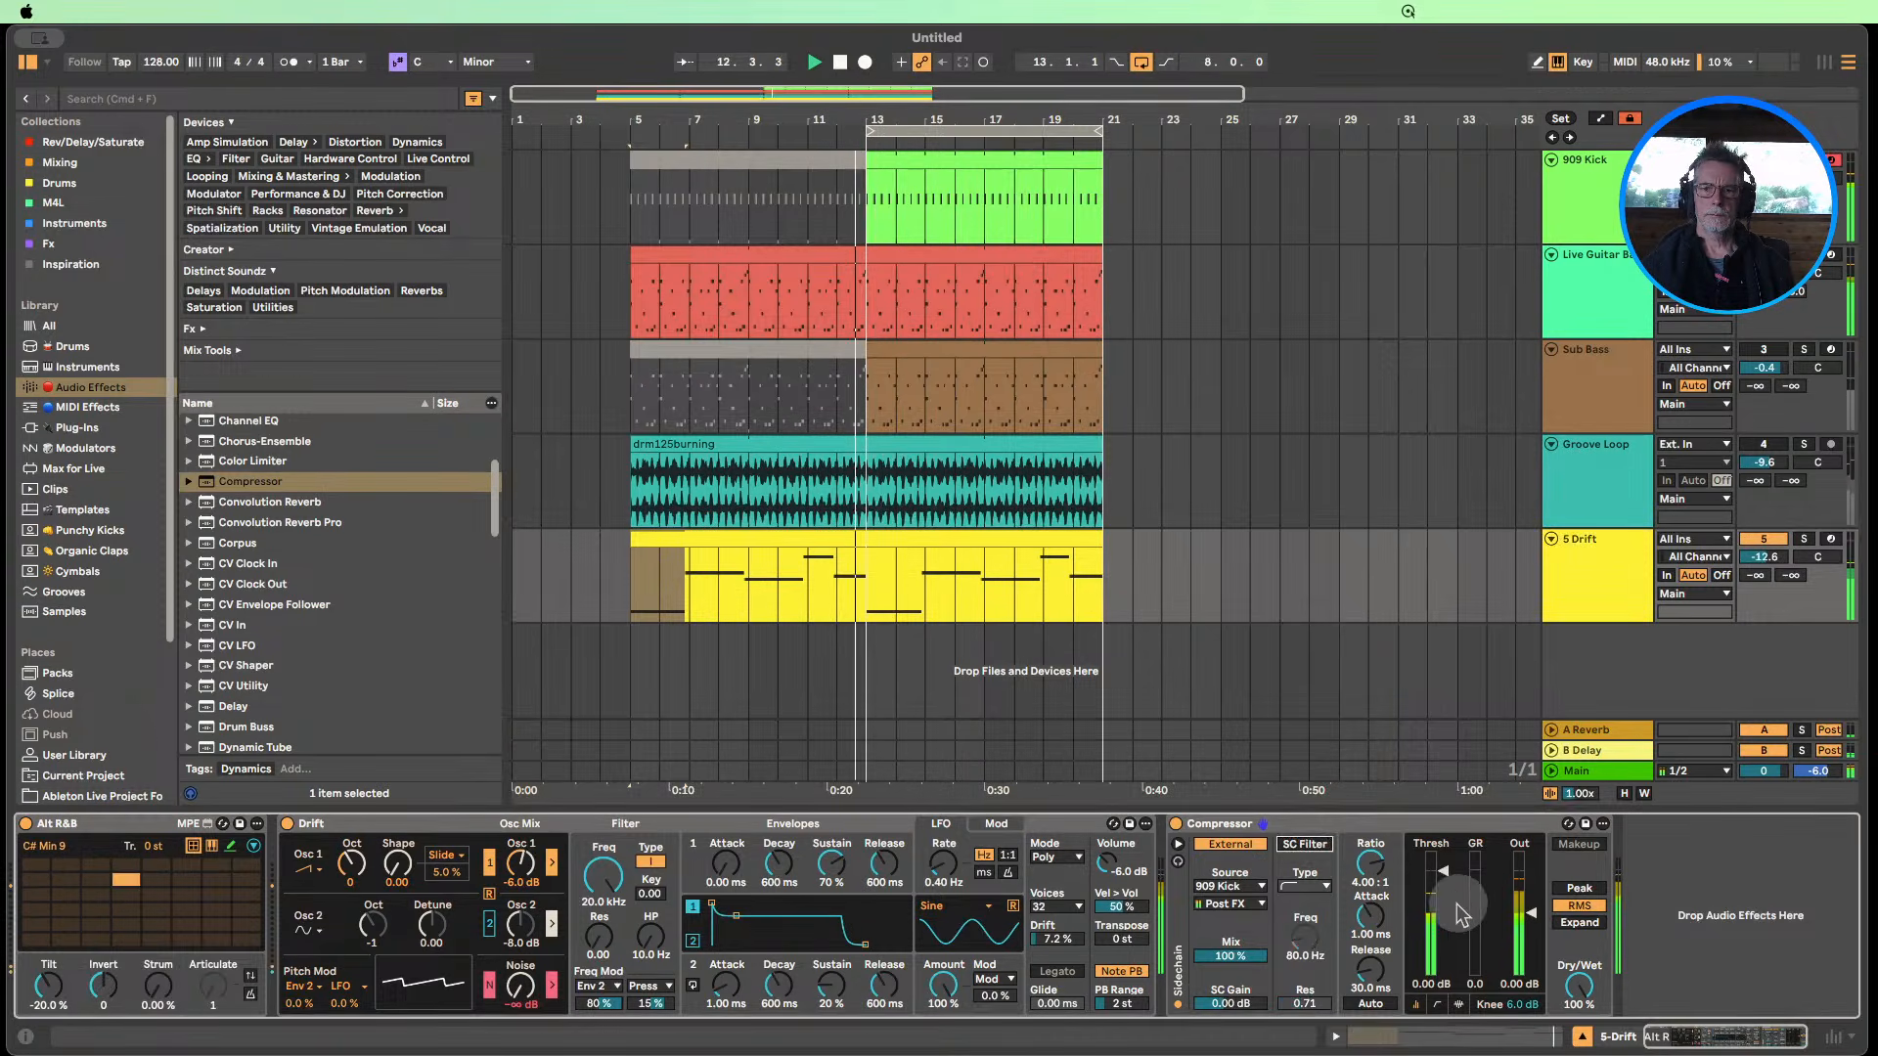
left_click(1445, 873)
mouse_move(1446, 874)
left_mouse_down()
mouse_move(1446, 954)
mouse_move(1446, 931)
left_mouse_up()
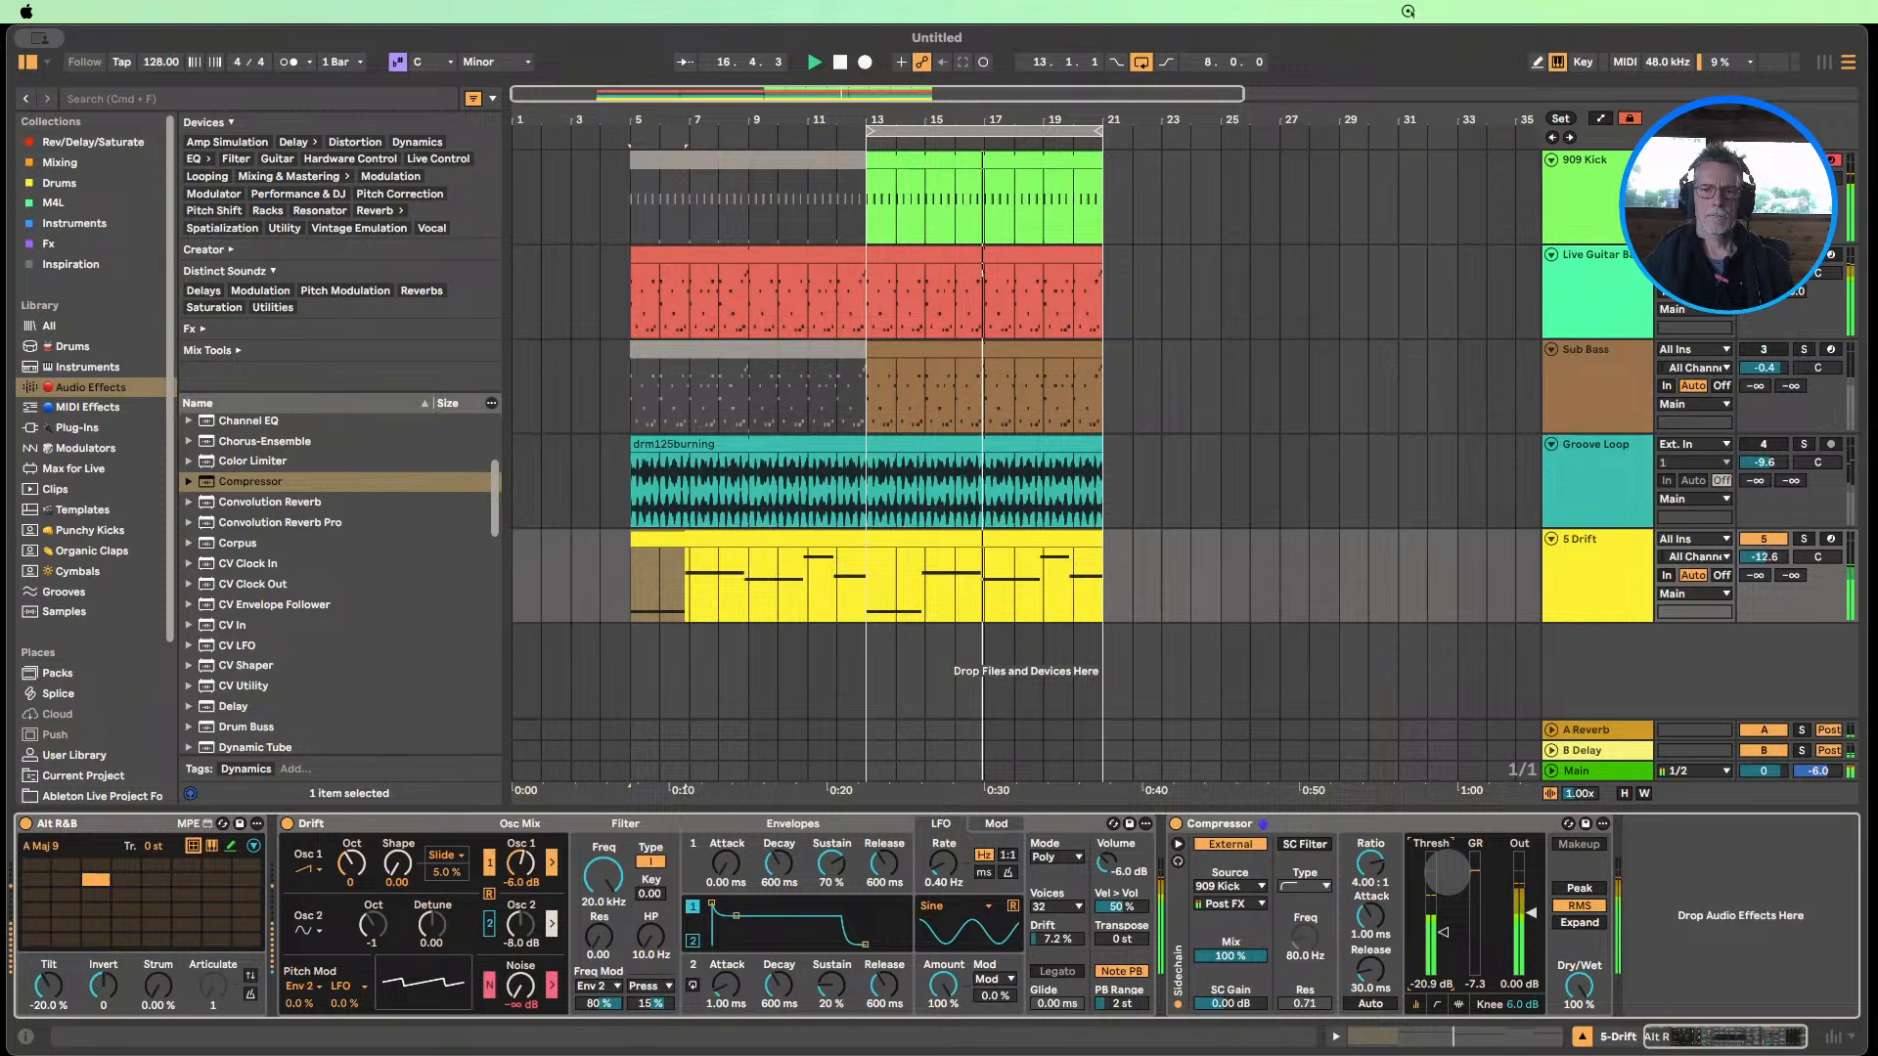
left_click(839, 62)
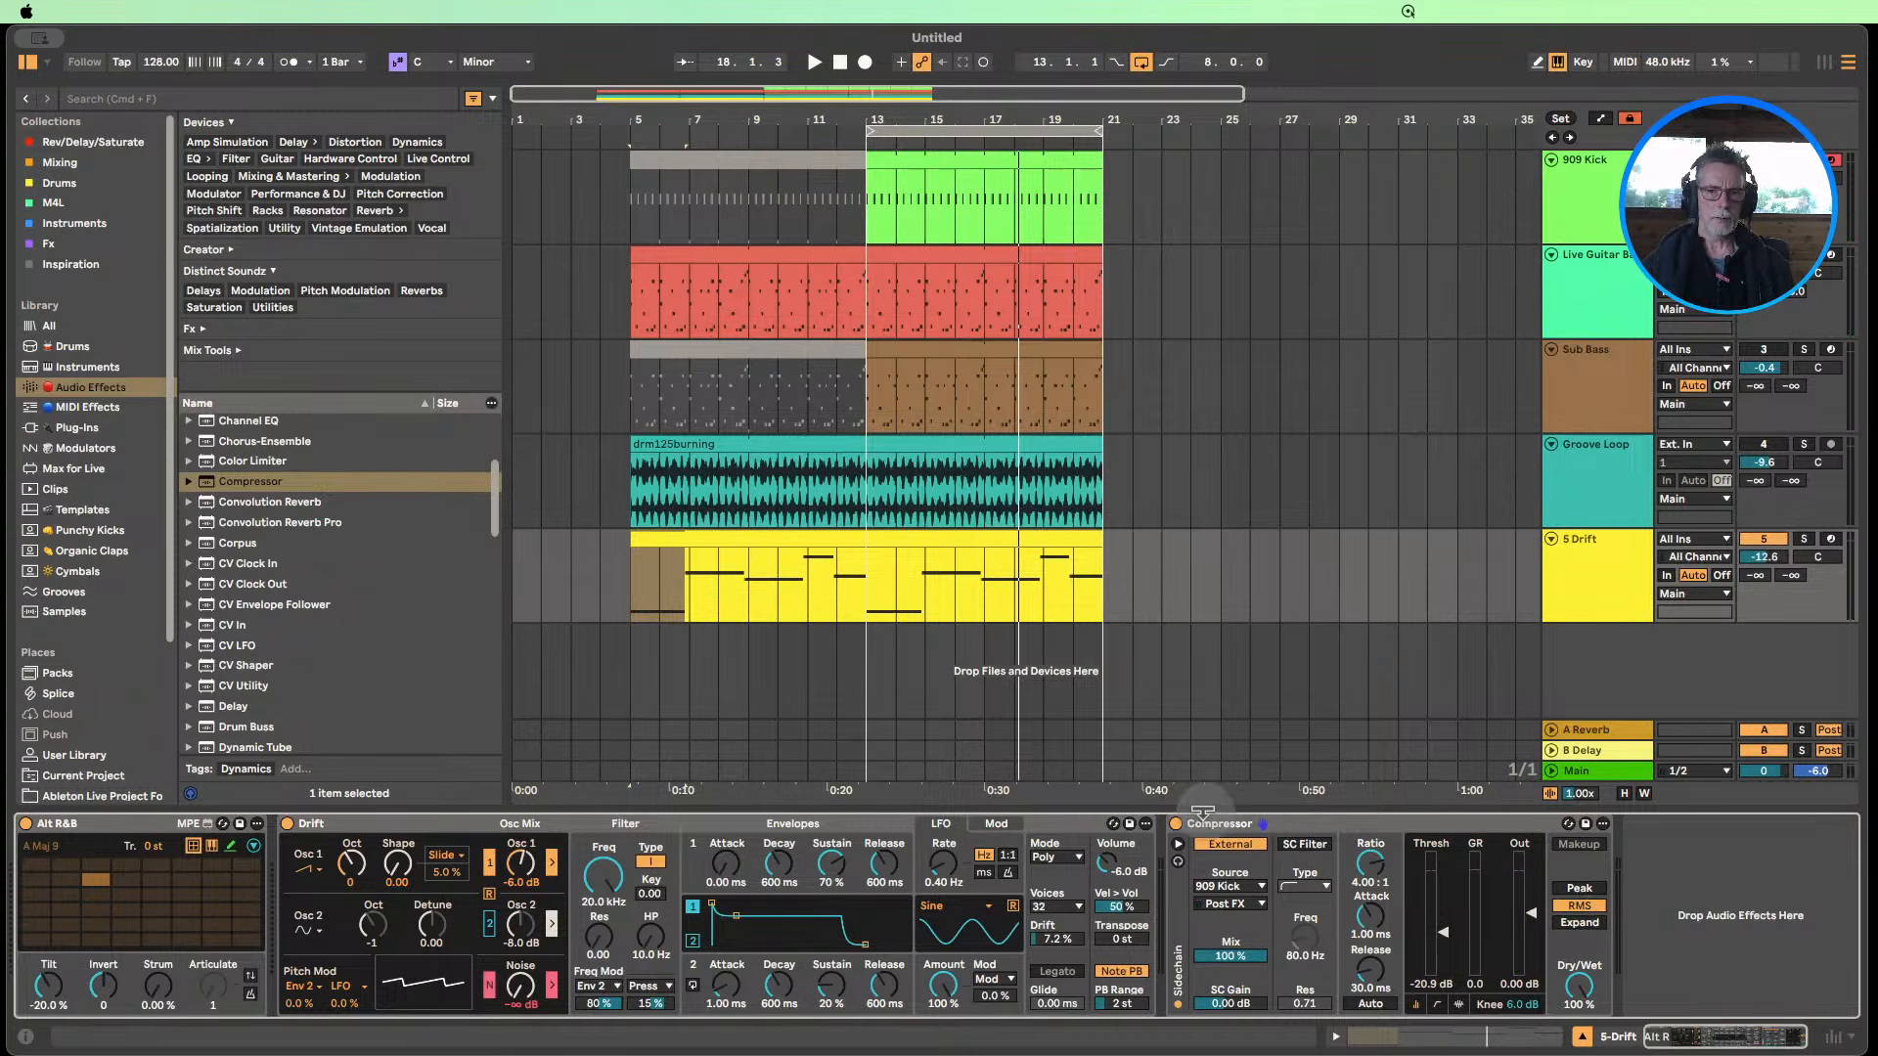
Solo the Drift track to audition the kick ducking from just before bar 13, and bypass and fold the Compressor.
left_click(847, 135)
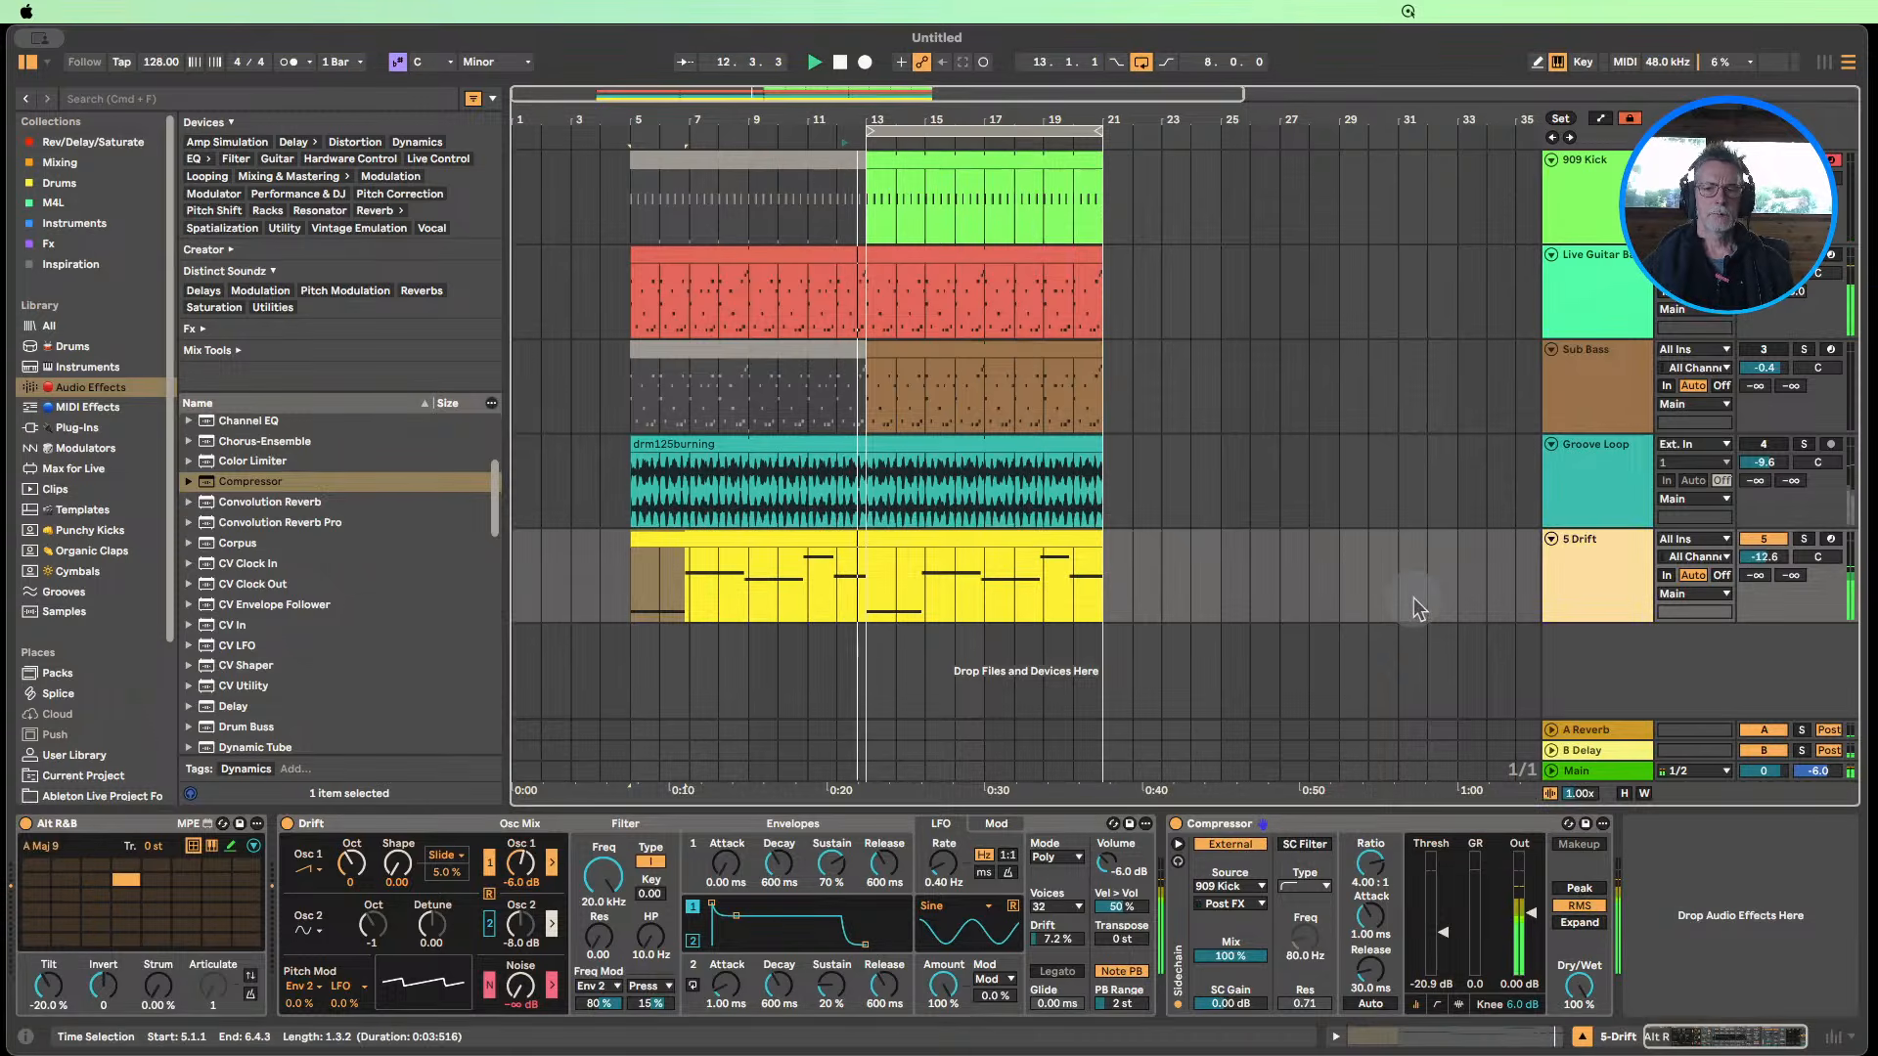
left_click(1804, 539)
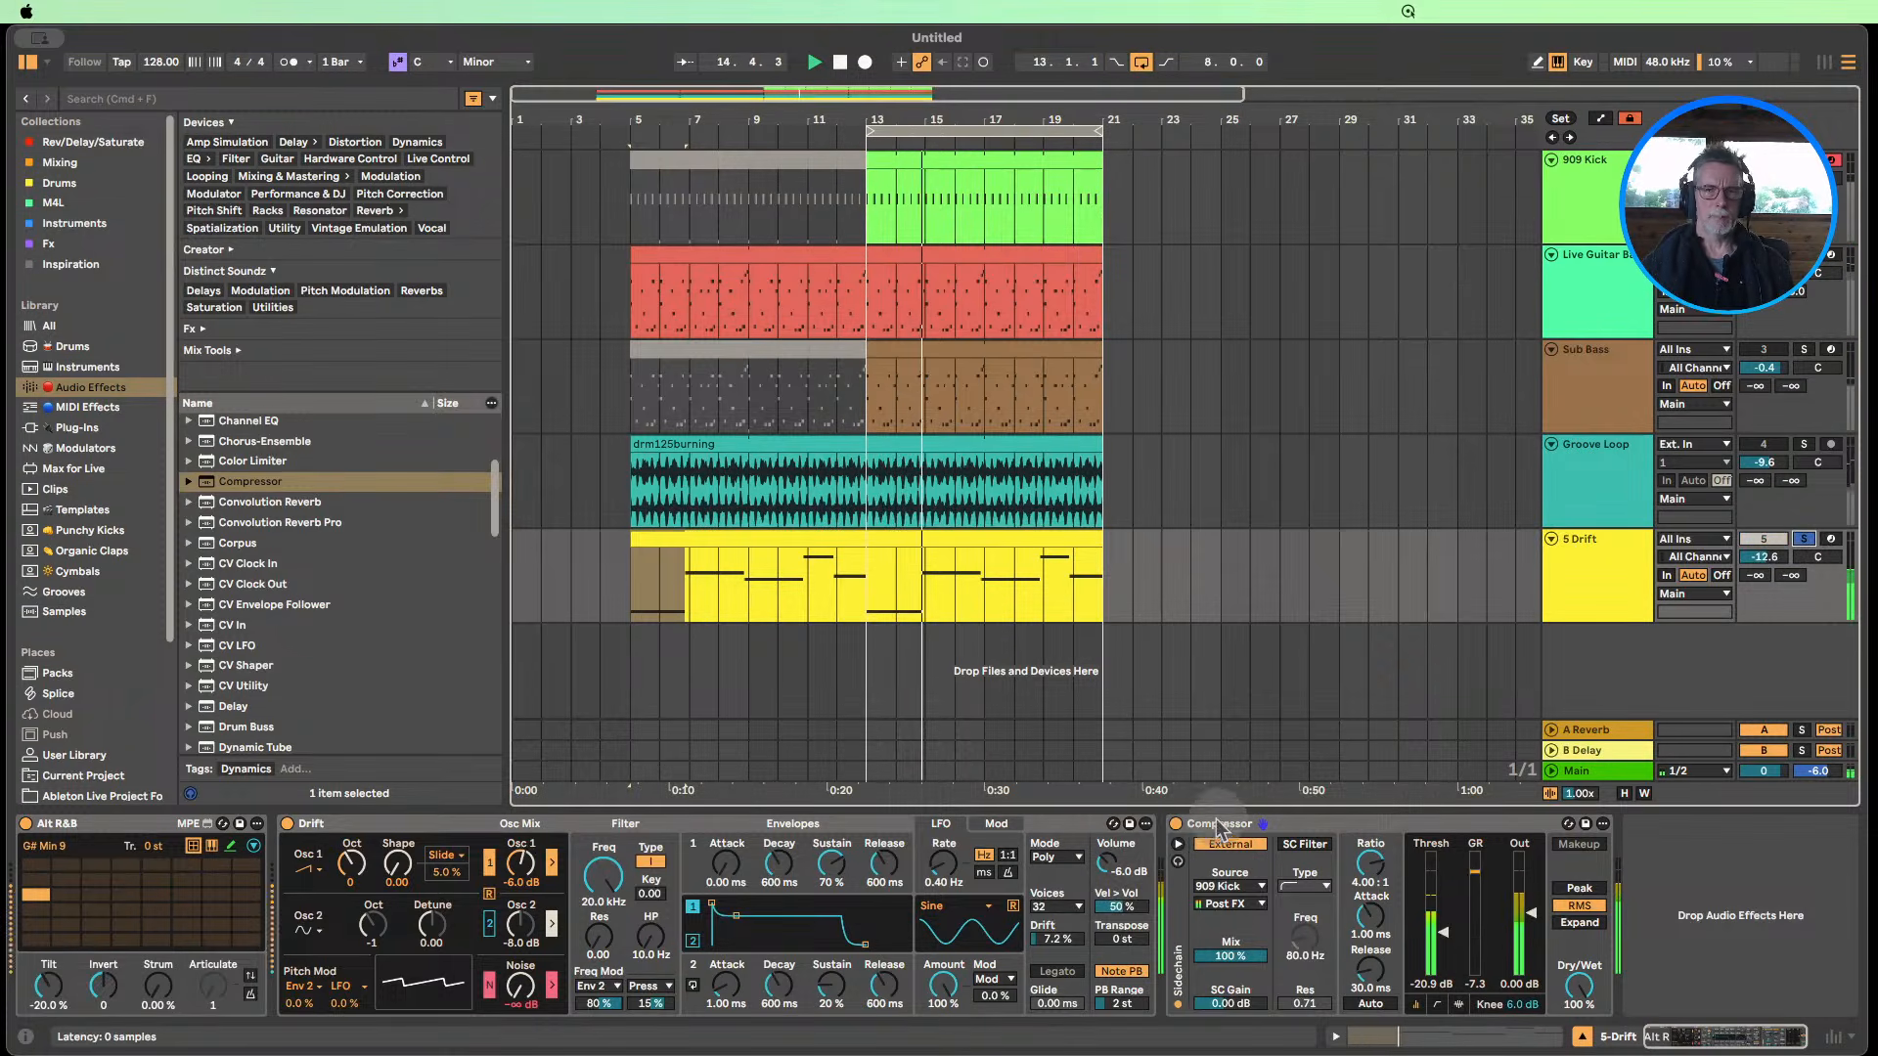
key("space")
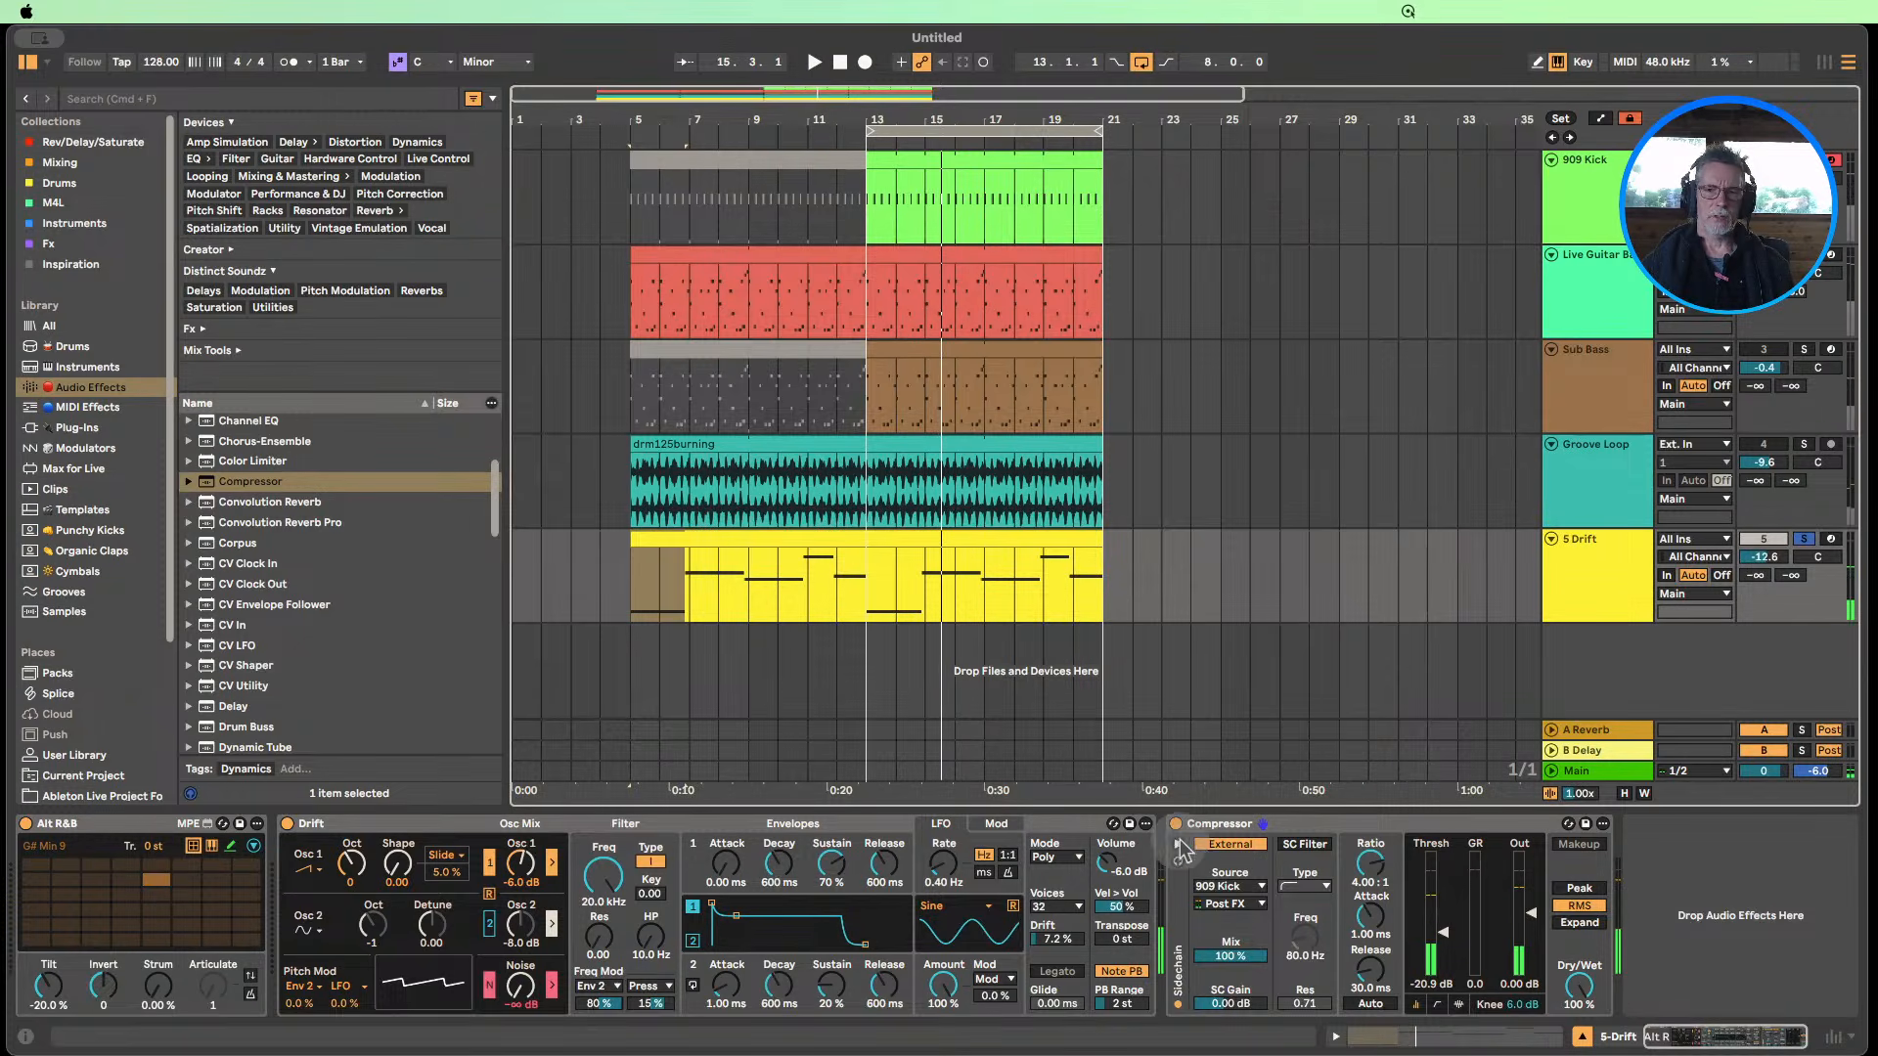
double_click(1188, 824)
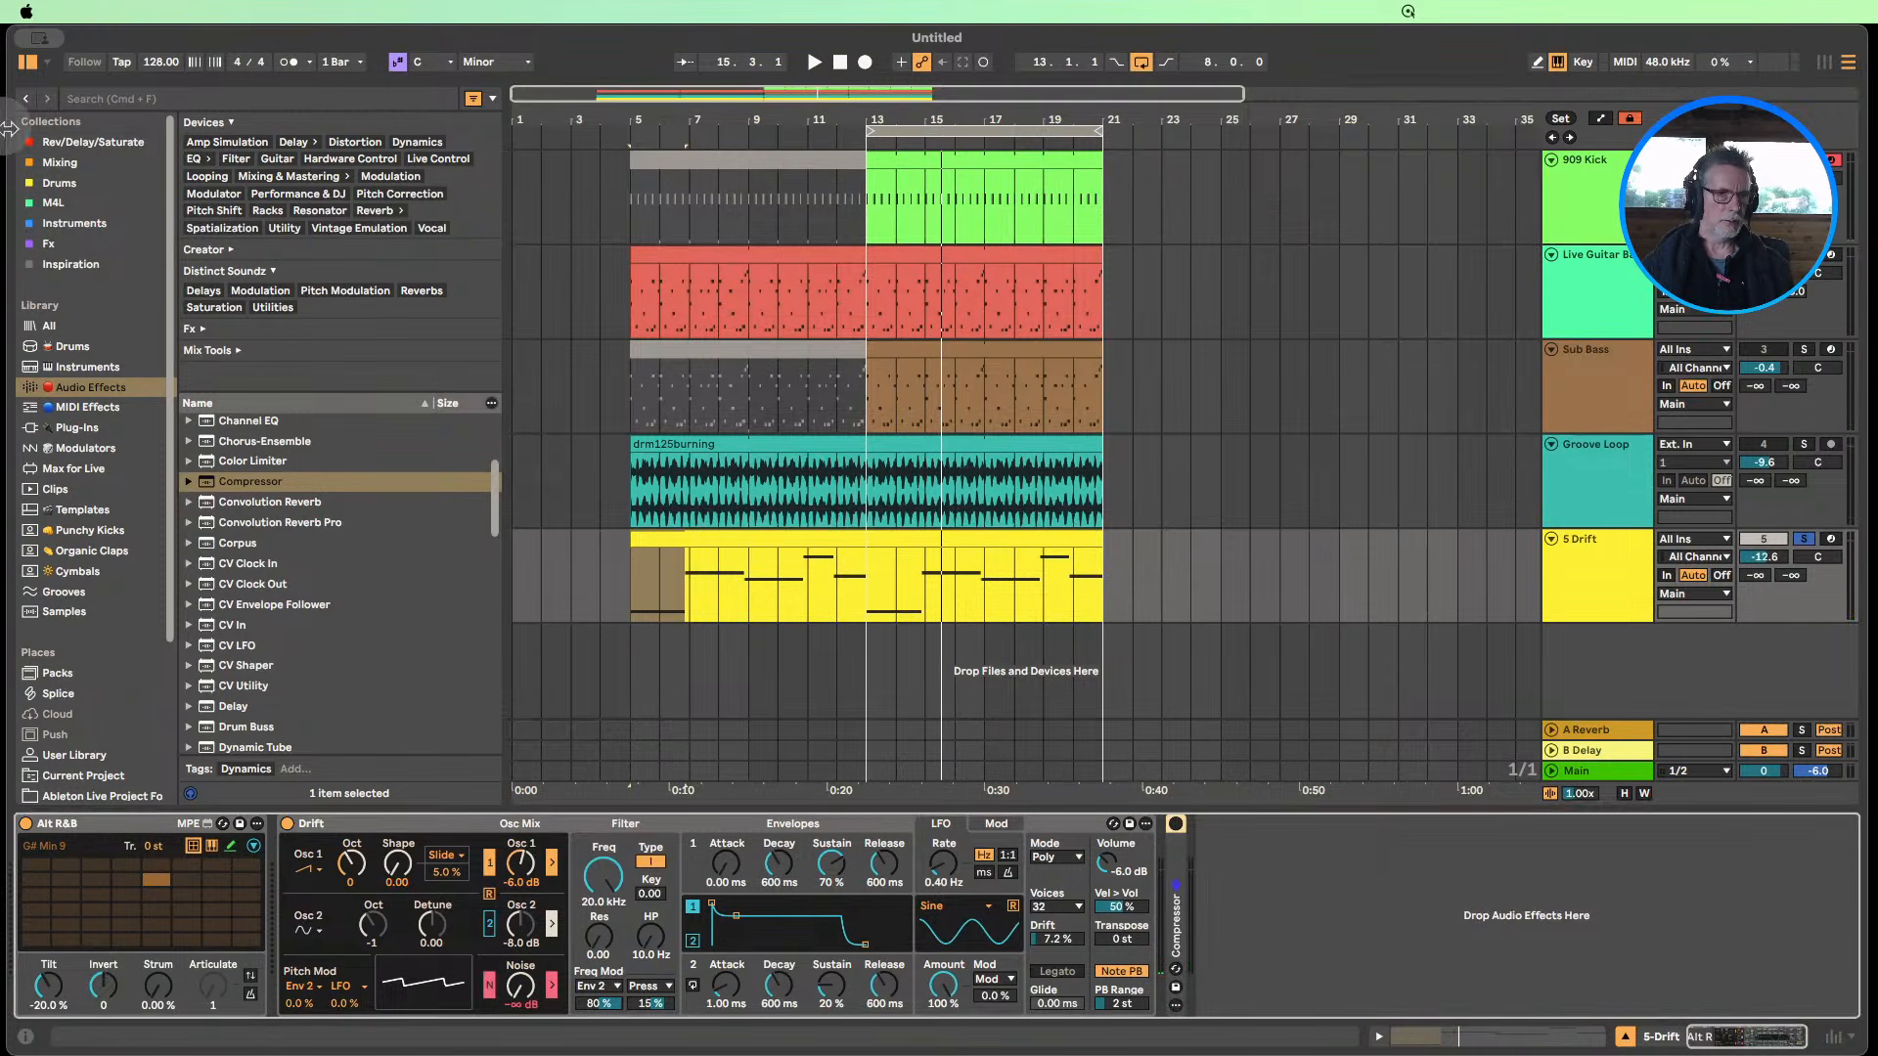
Insert Kickstart 2 from the Mixing collection between Drift and the Compressor, and reposition its plug-in window.
left_click(82, 165)
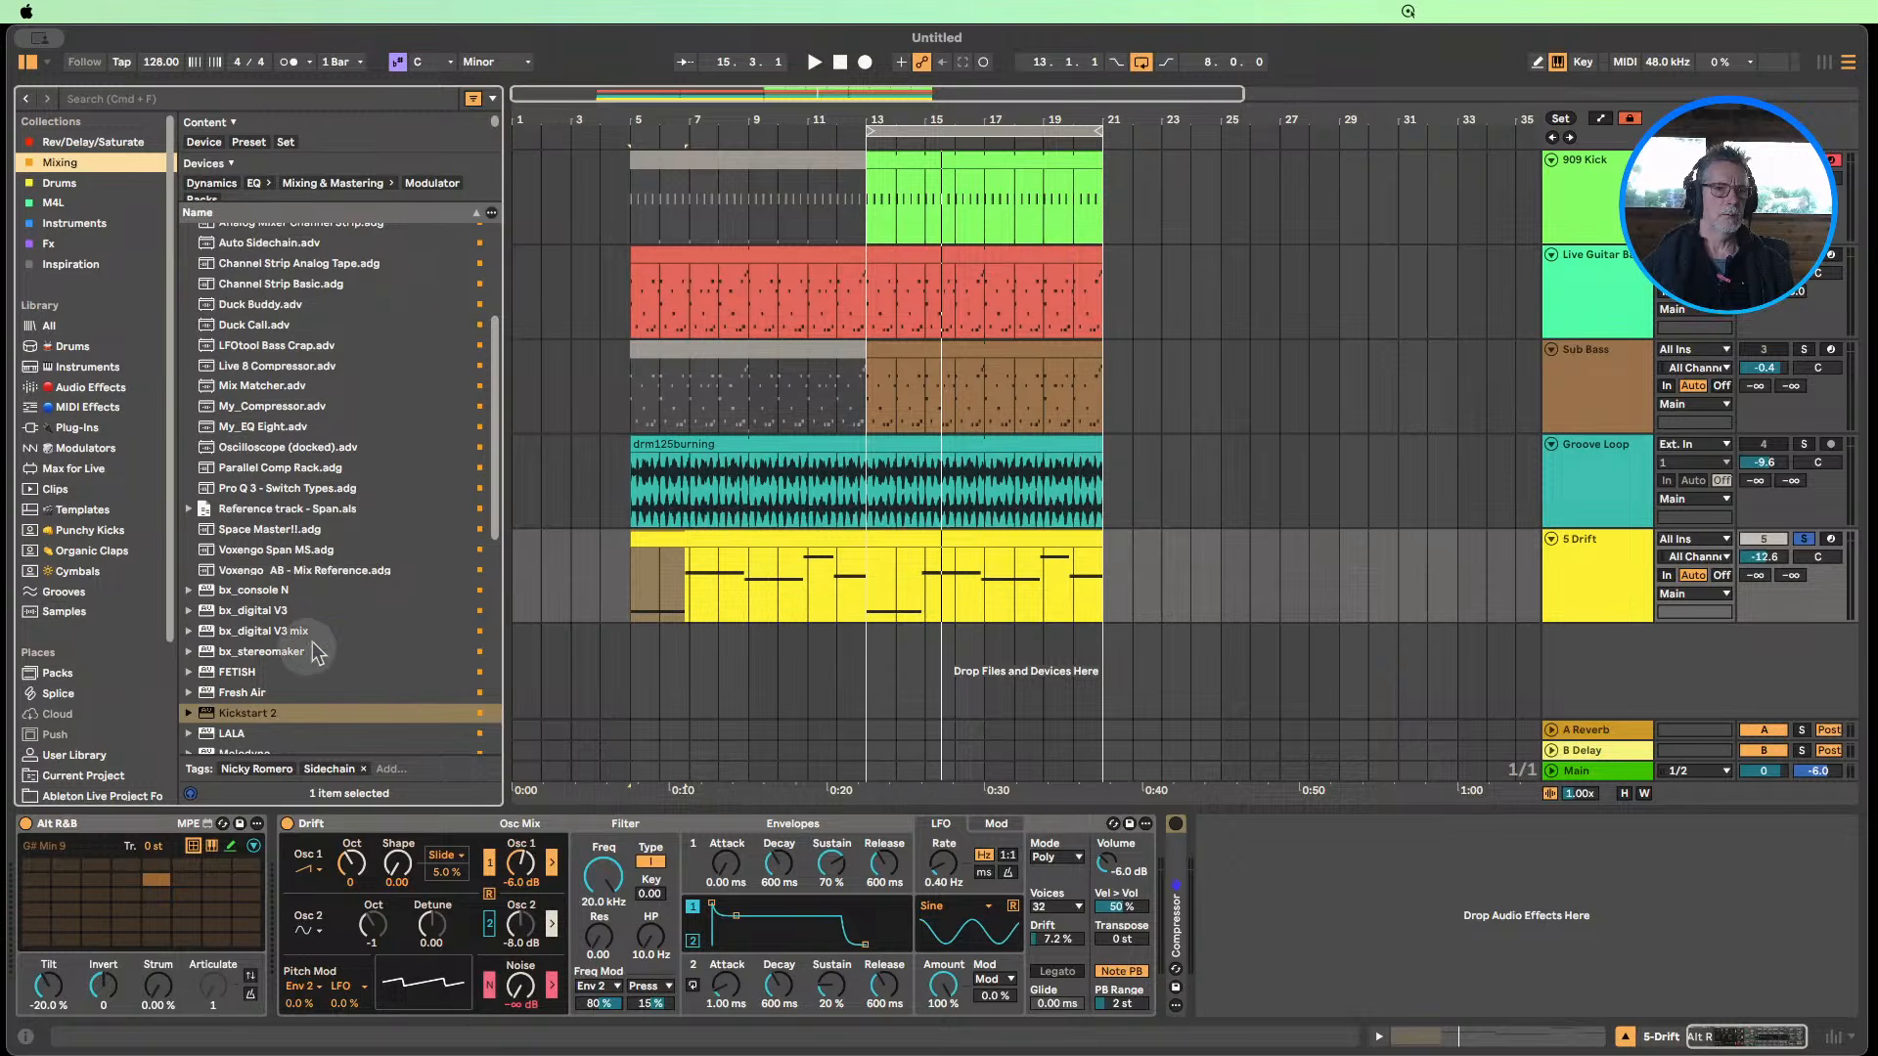
scroll(318, 654, "down", 3)
left_click_drag(254, 628, 1169, 885)
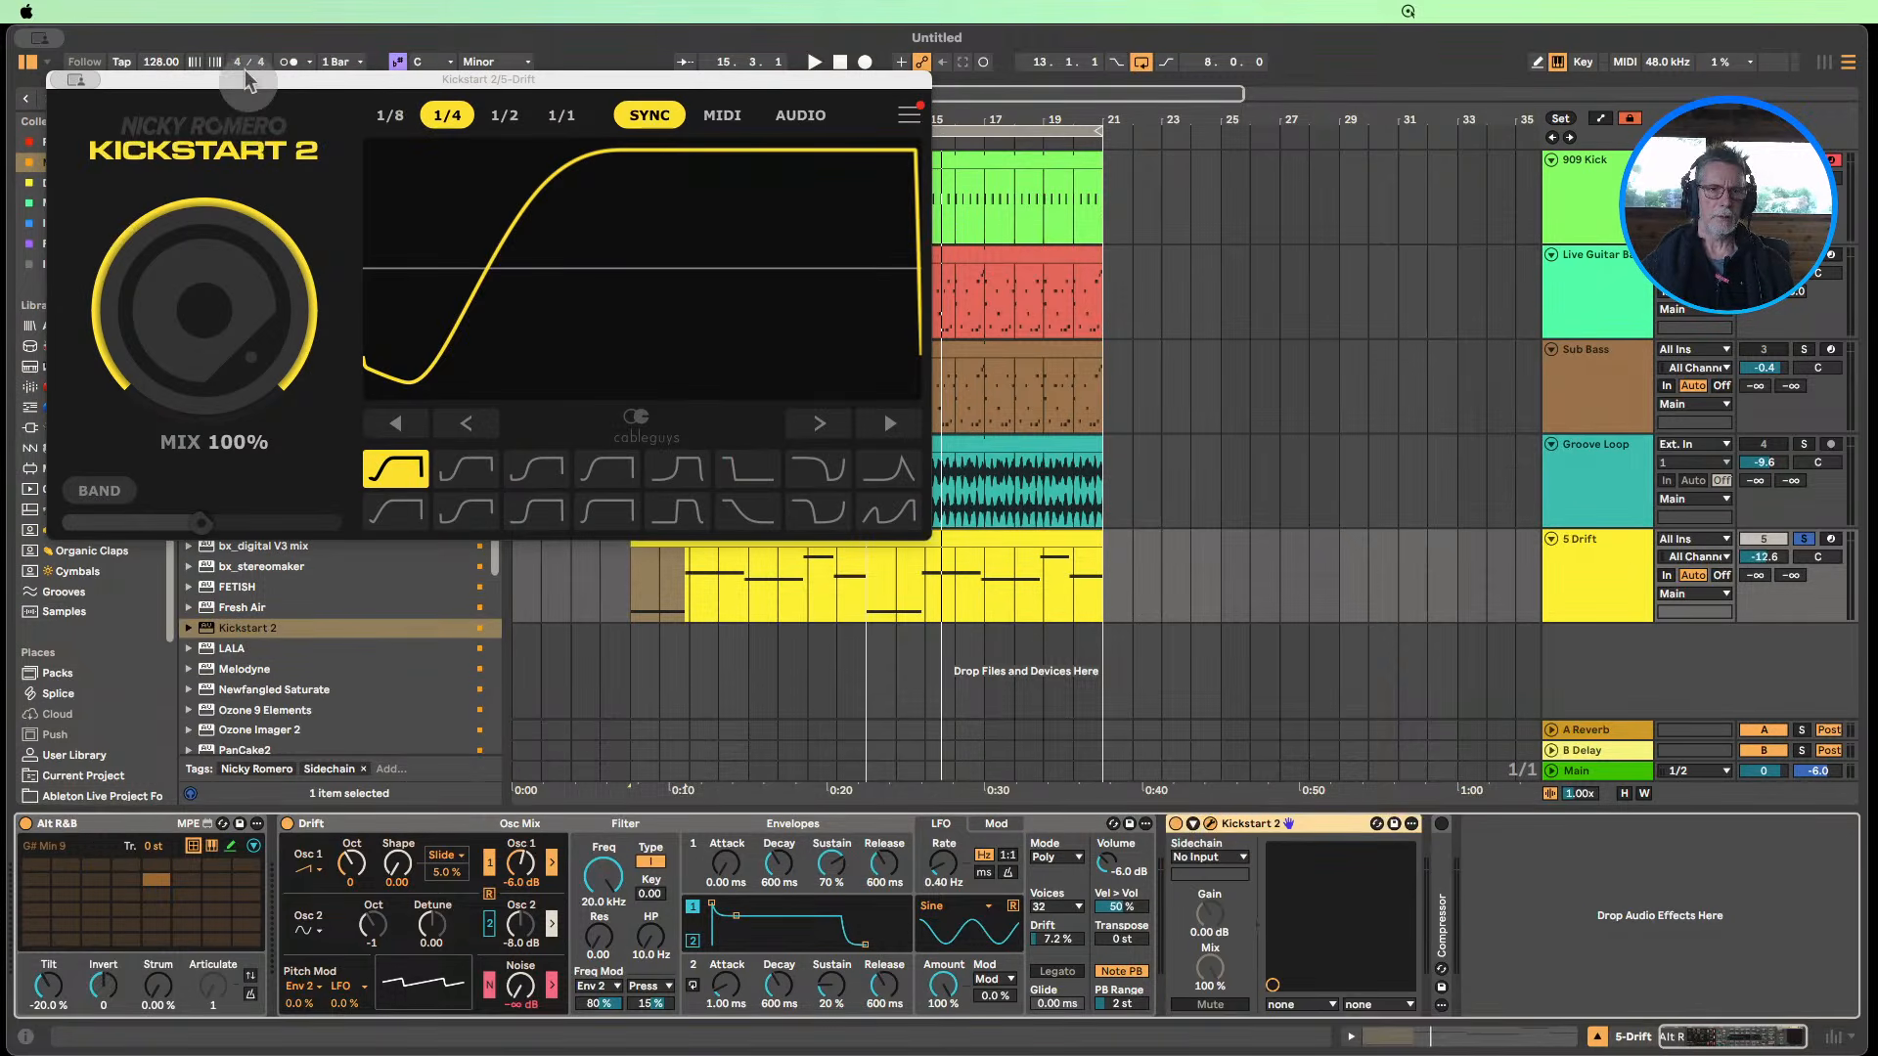
left_click_drag(249, 78, 789, 226)
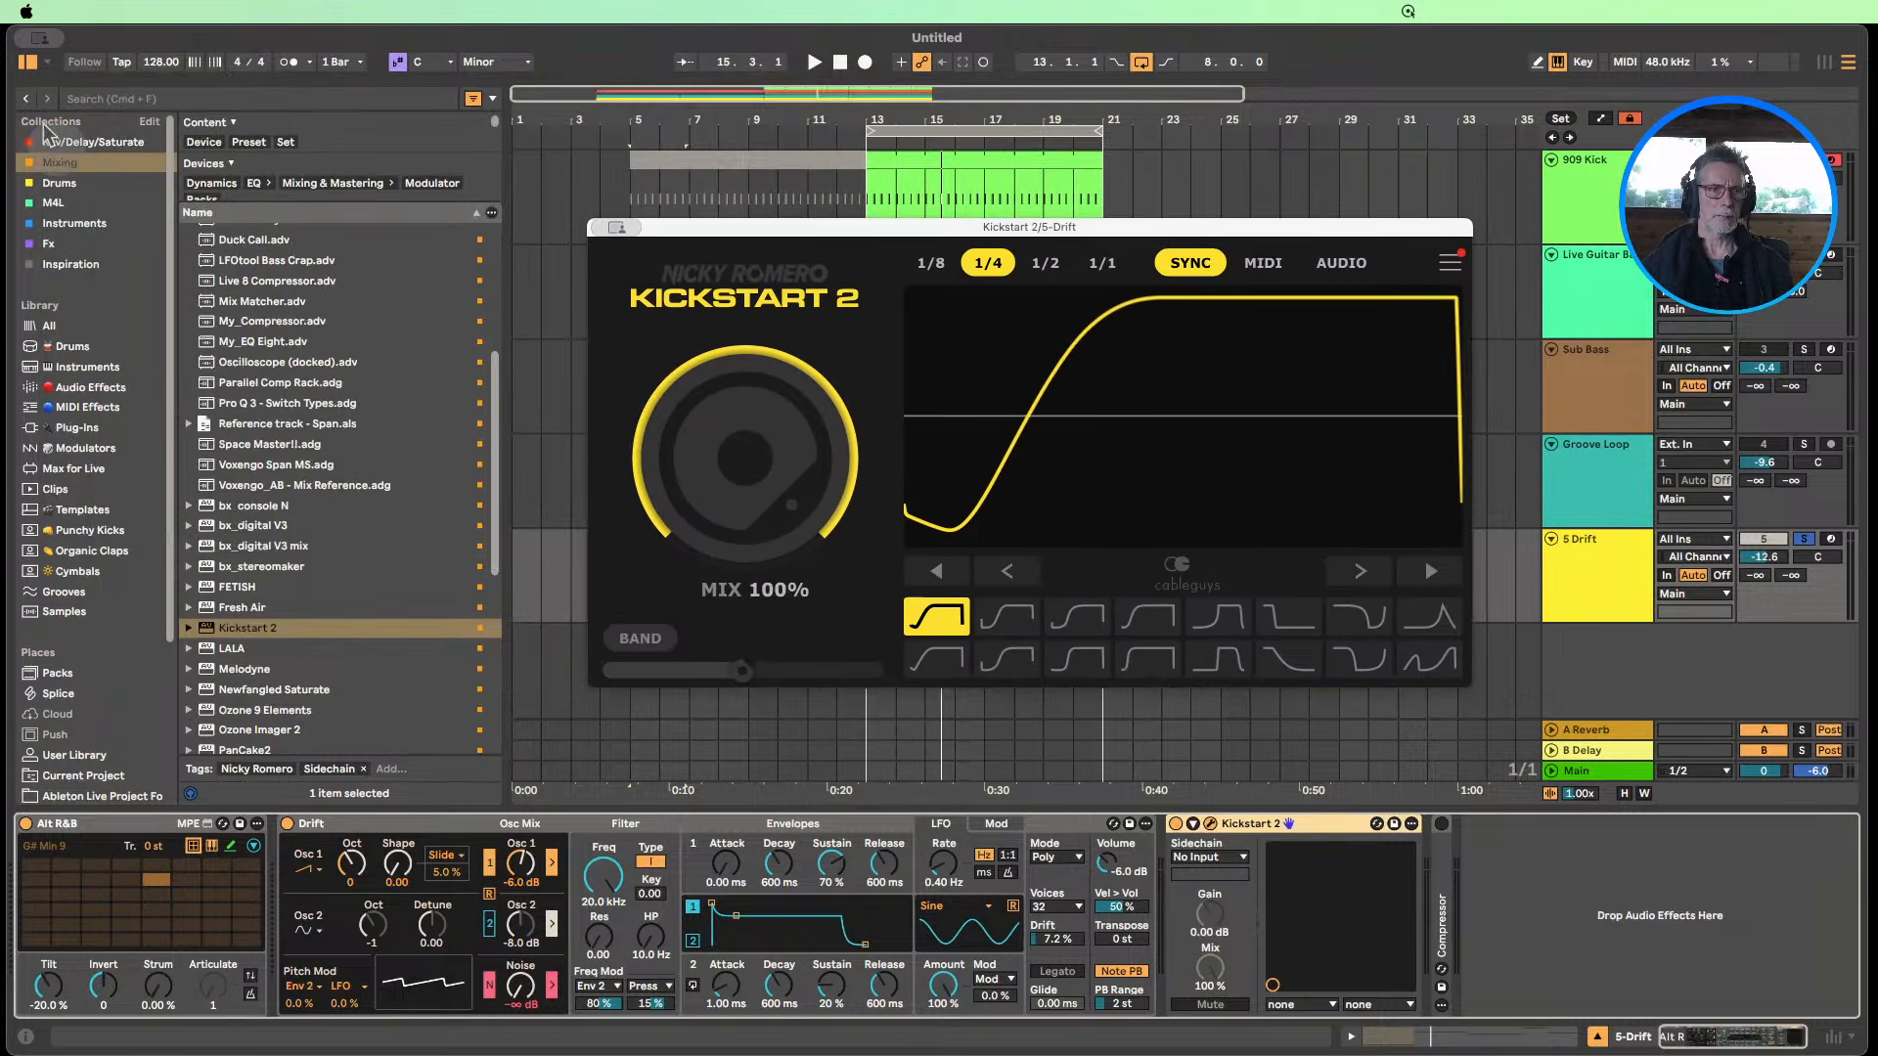
left_click(27, 63)
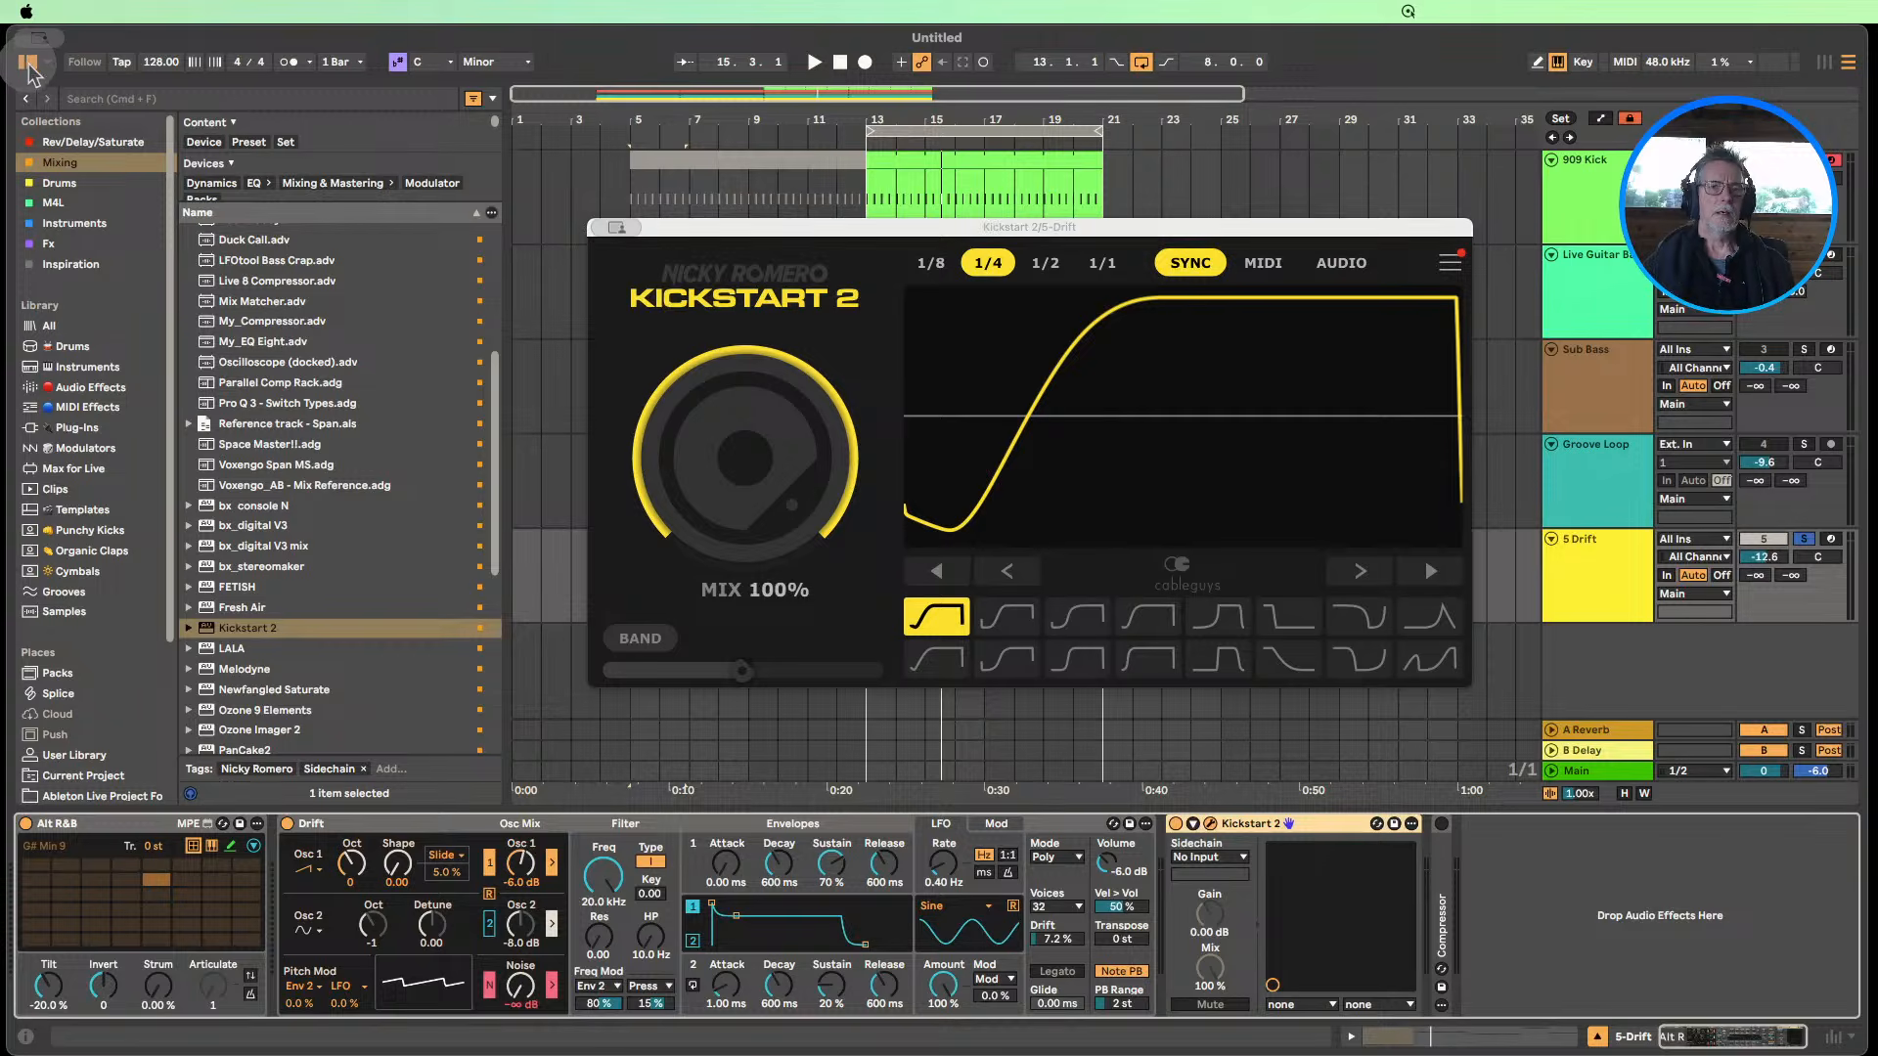
left_click_drag(683, 237, 556, 236)
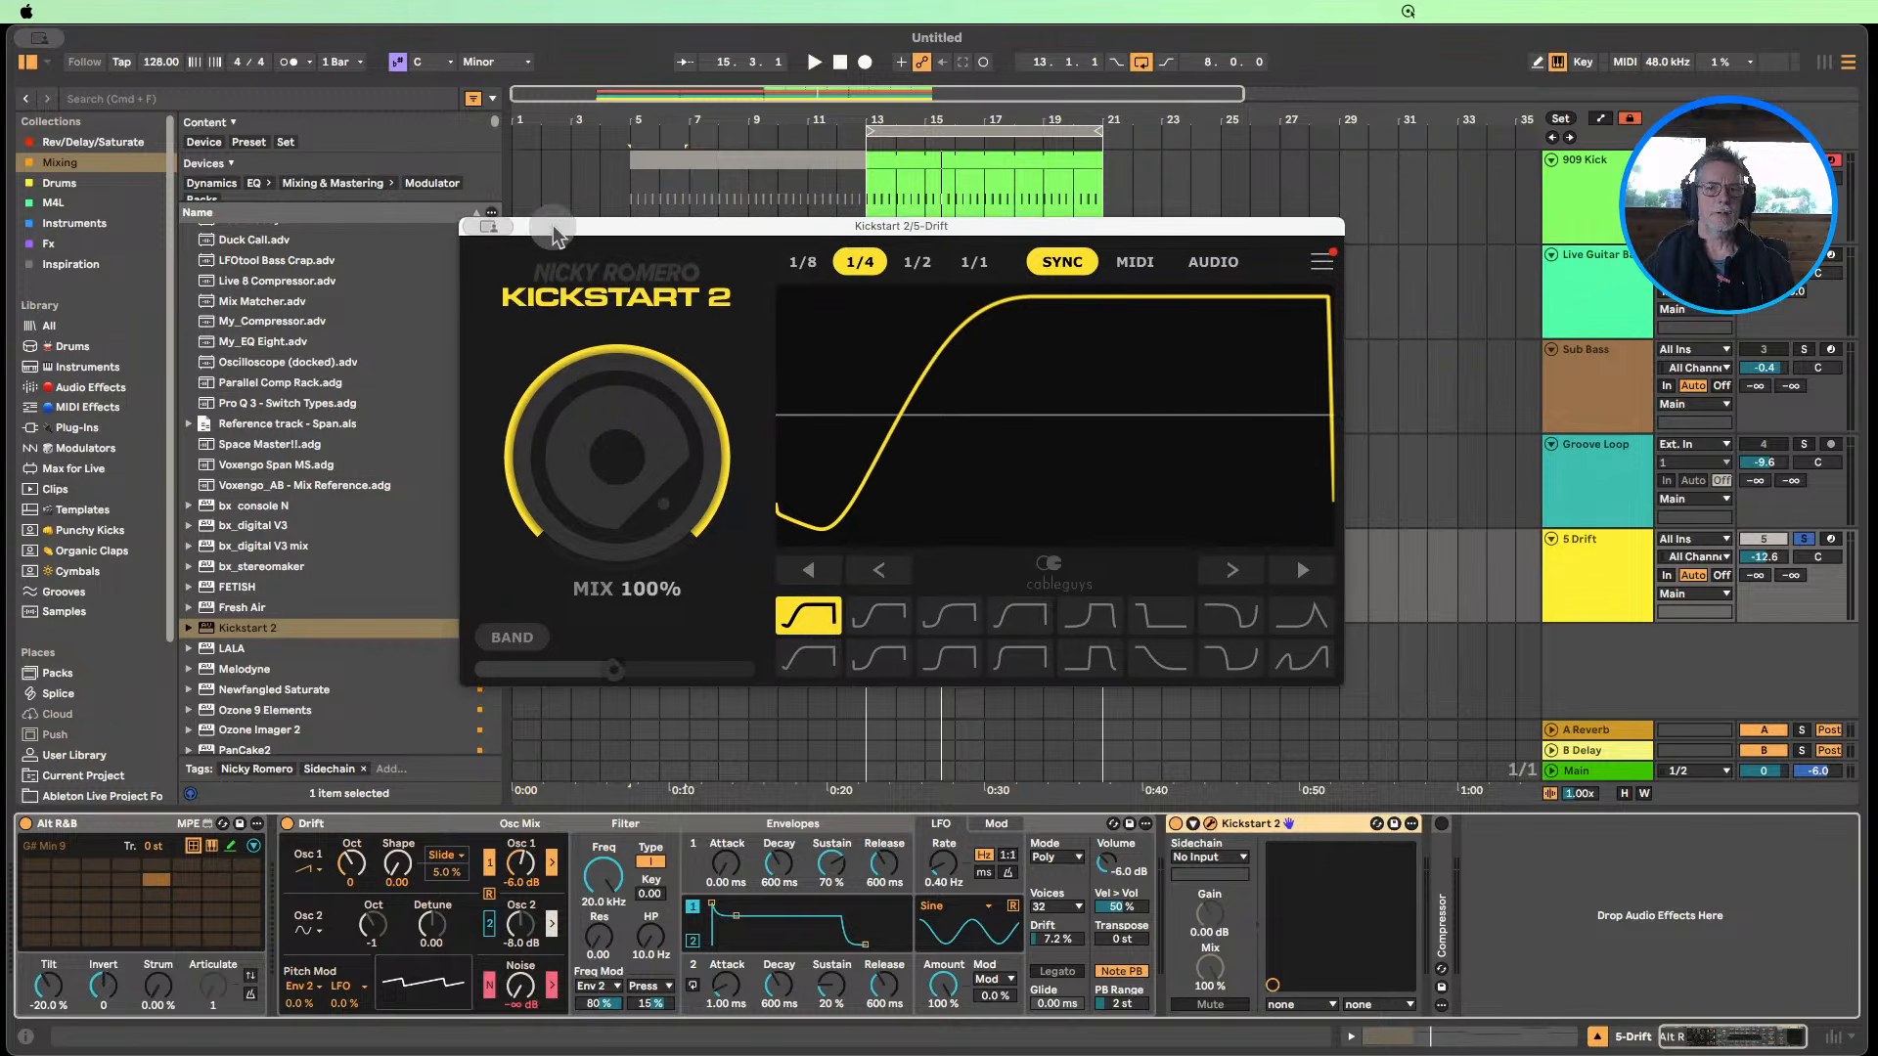
Set Kickstart 2 to Audio triggering with 909 Kick as its sidechain source, and move its window clear of the devices.
left_click(1228, 268)
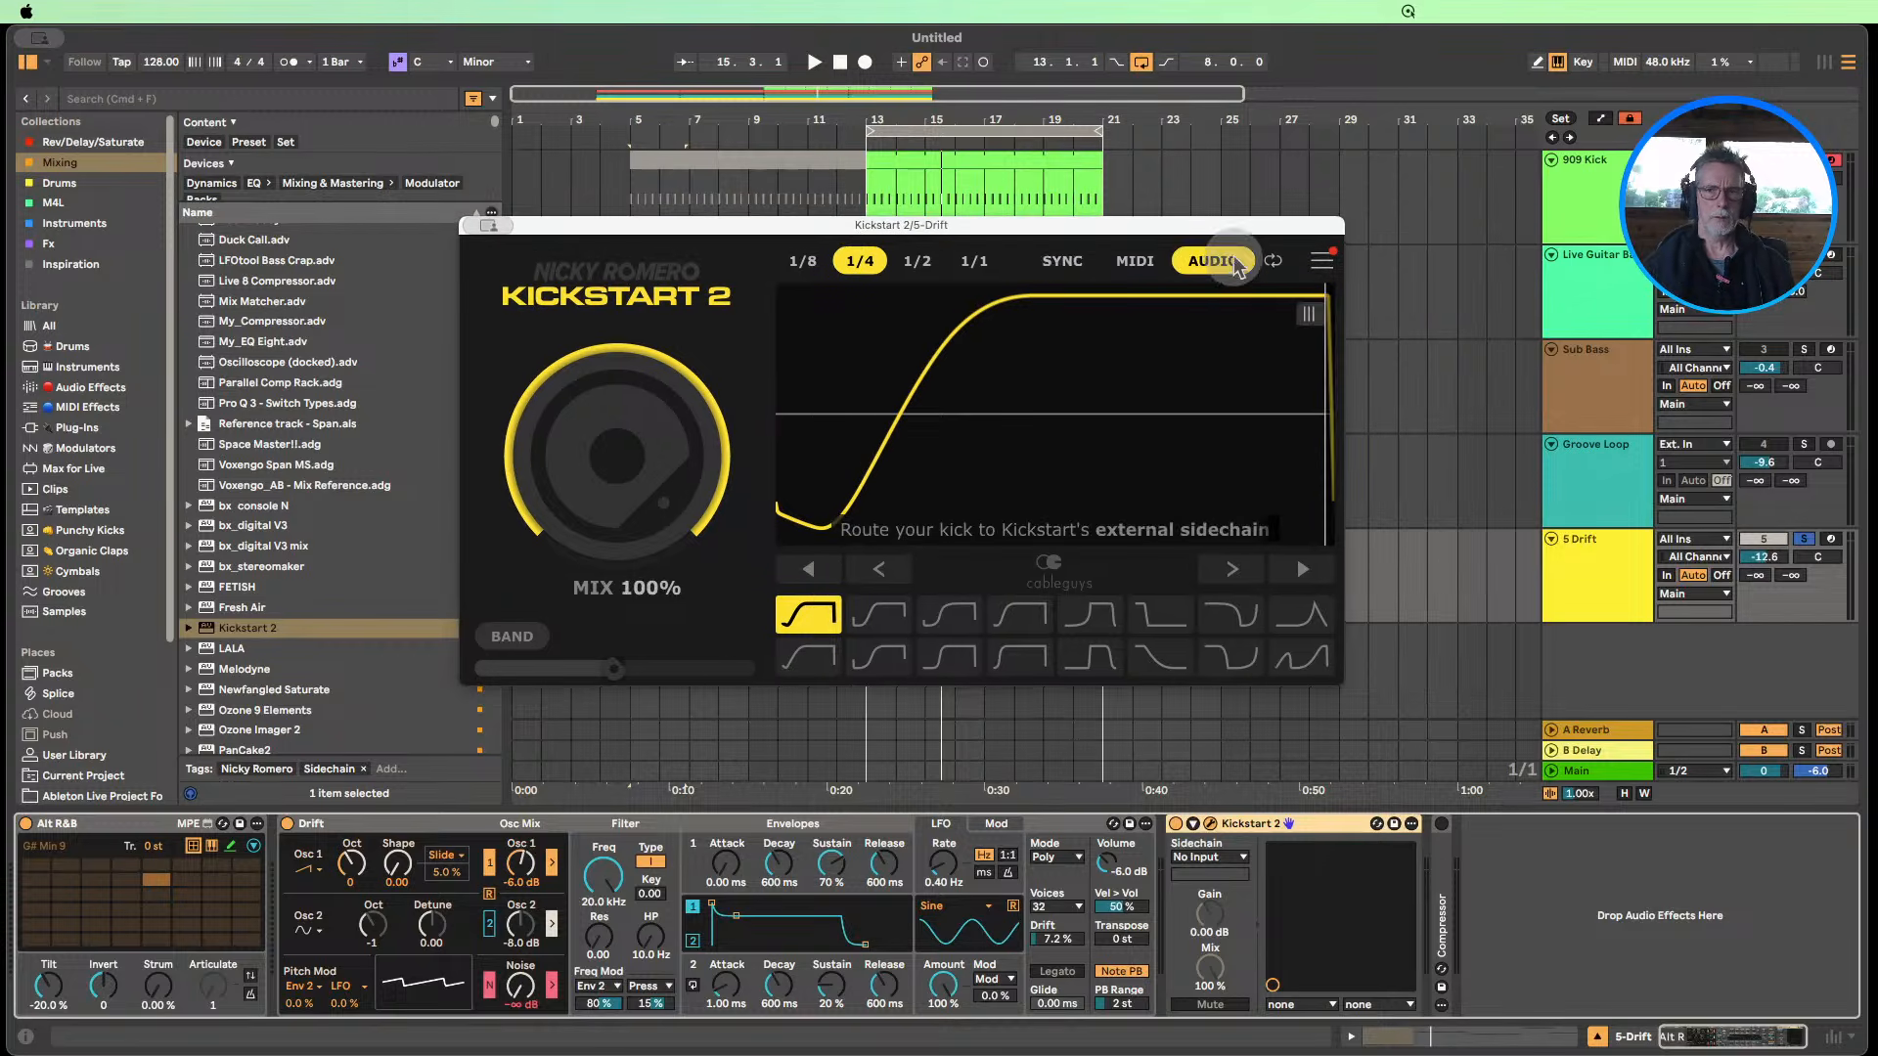
left_click(1209, 858)
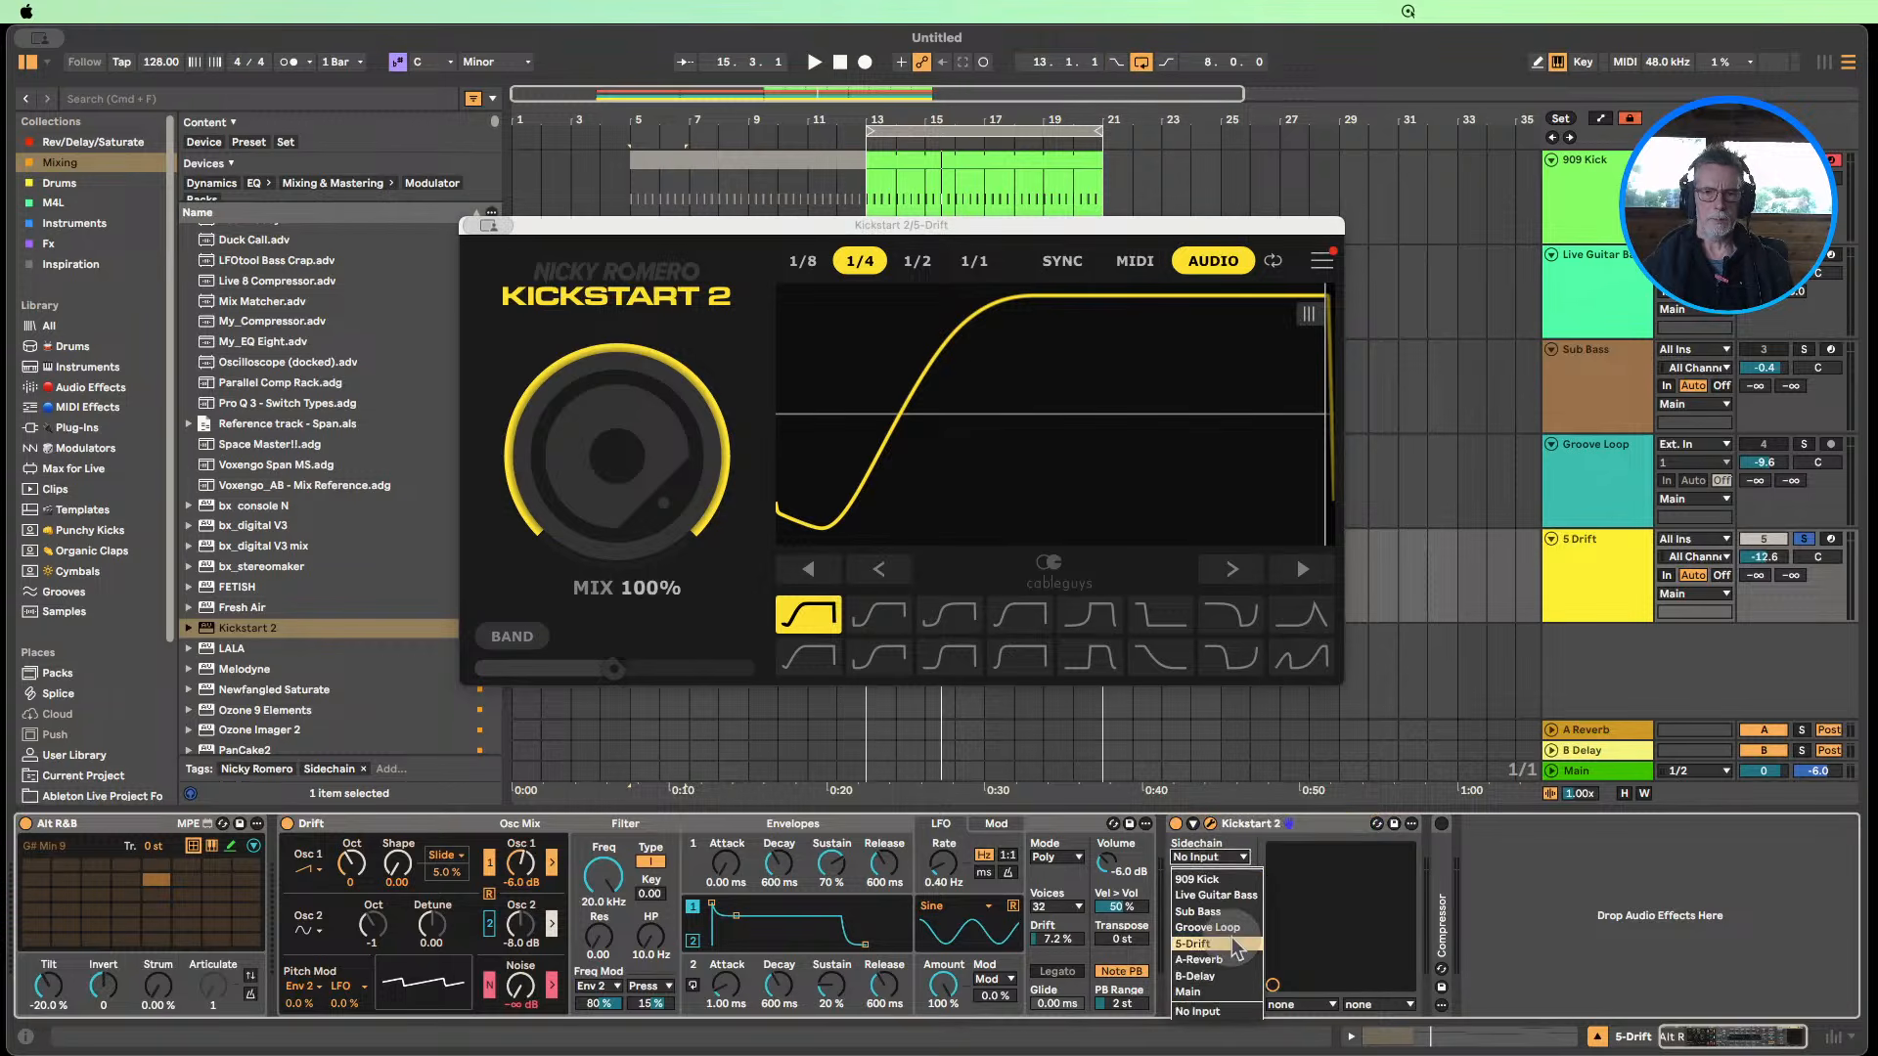
left_click(1208, 905)
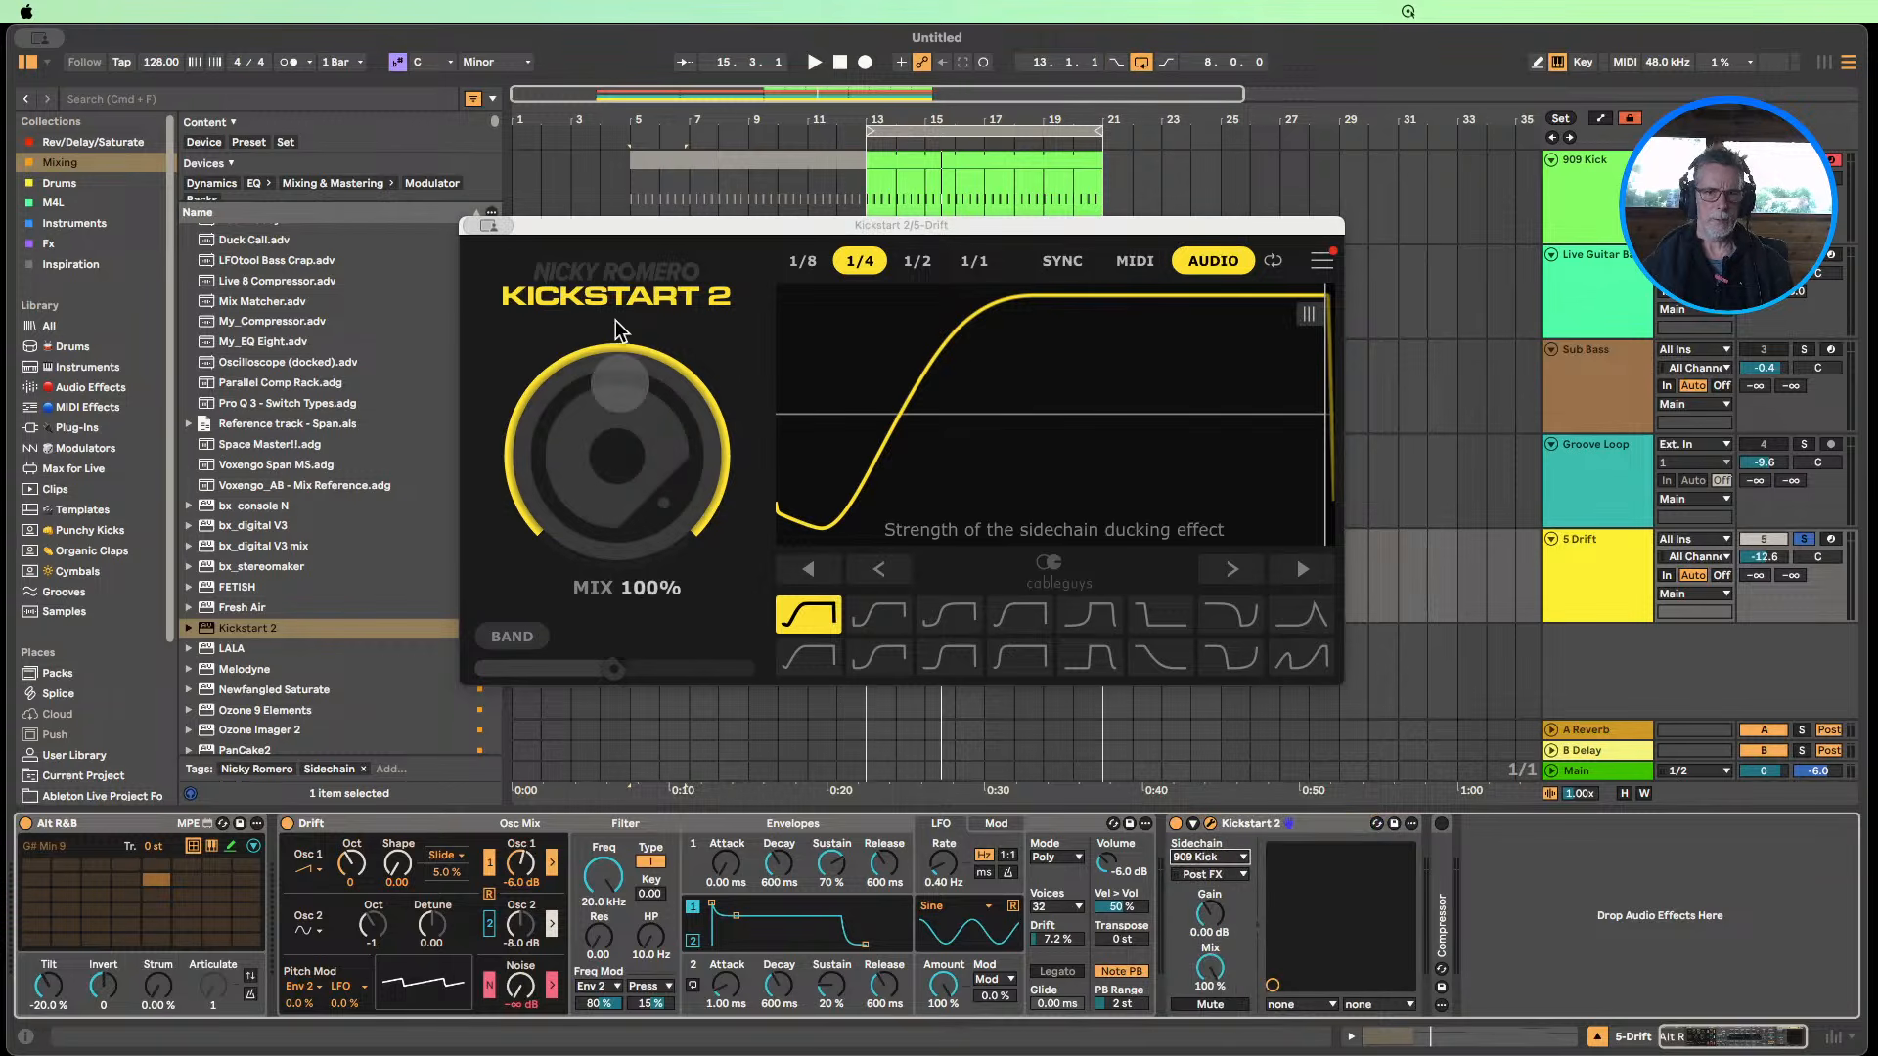
left_click_drag(640, 235, 241, 248)
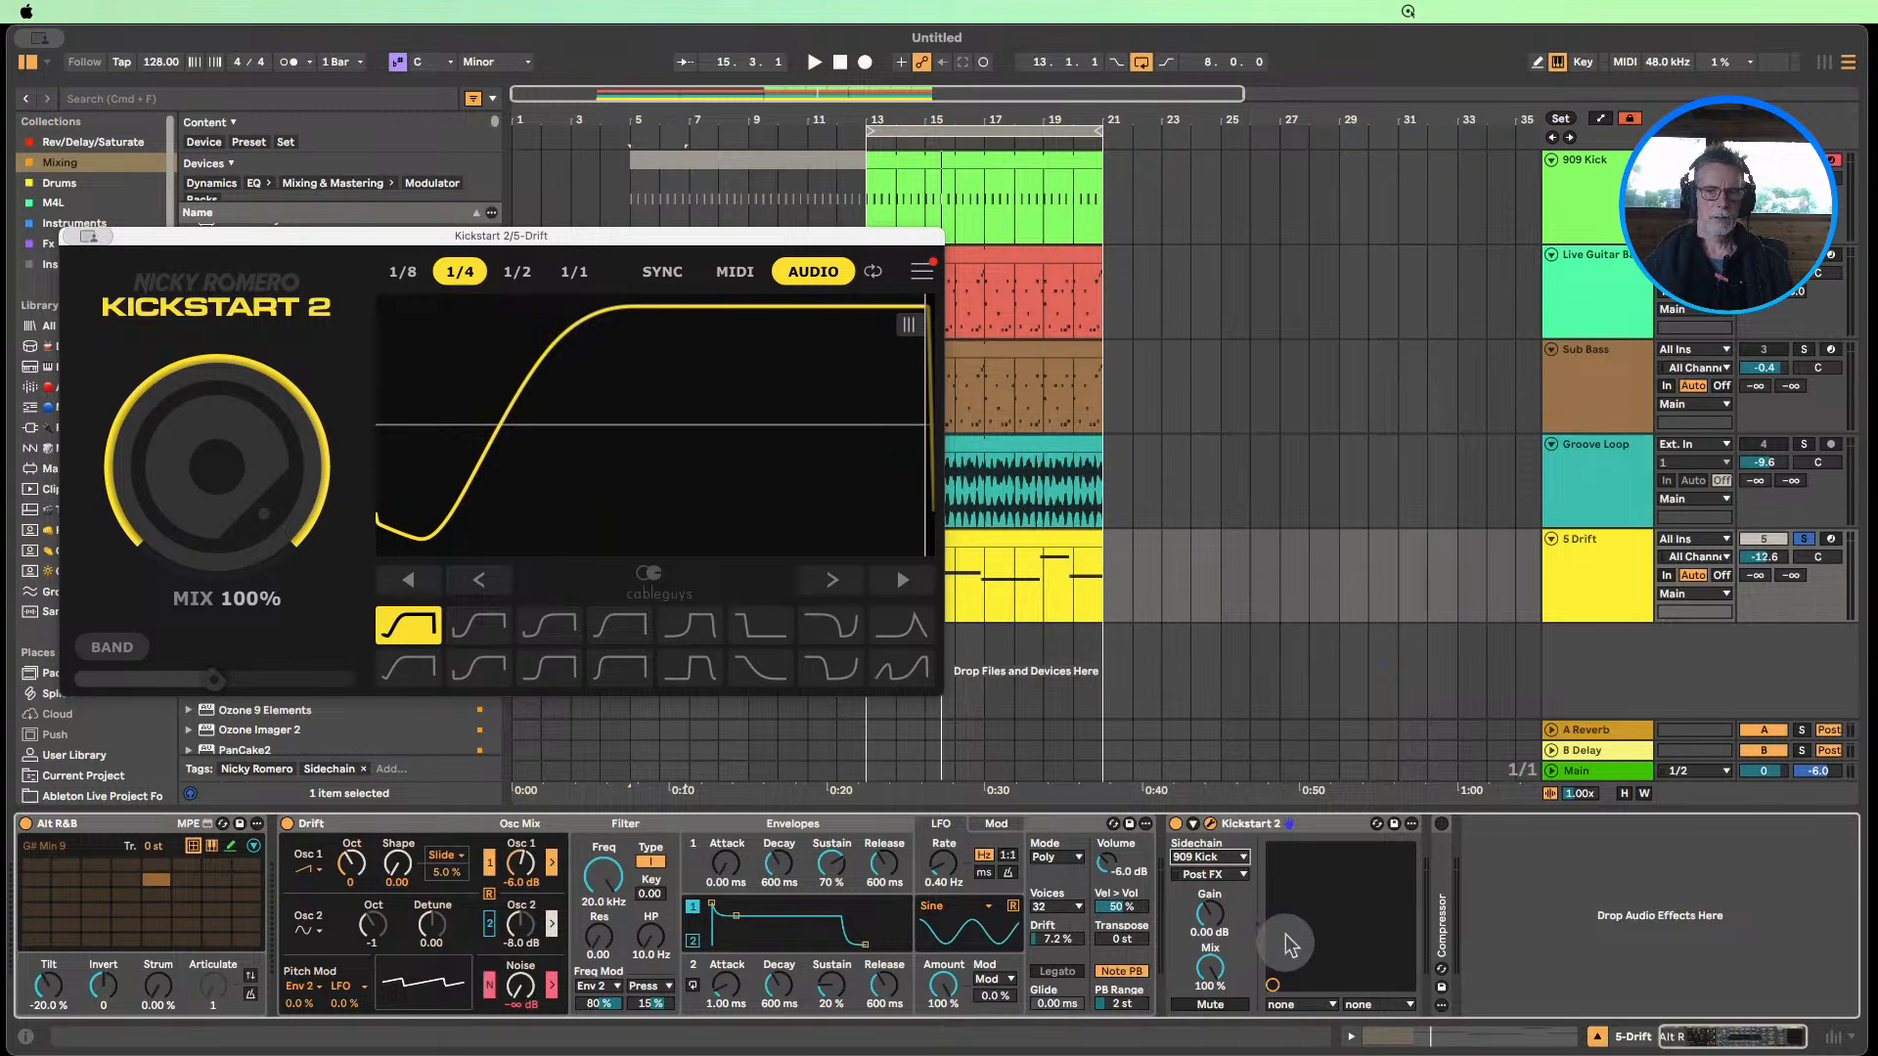
Examine the bypassed Compressor's sidechain settings and graph display, and fold the device again.
double_click(1438, 871)
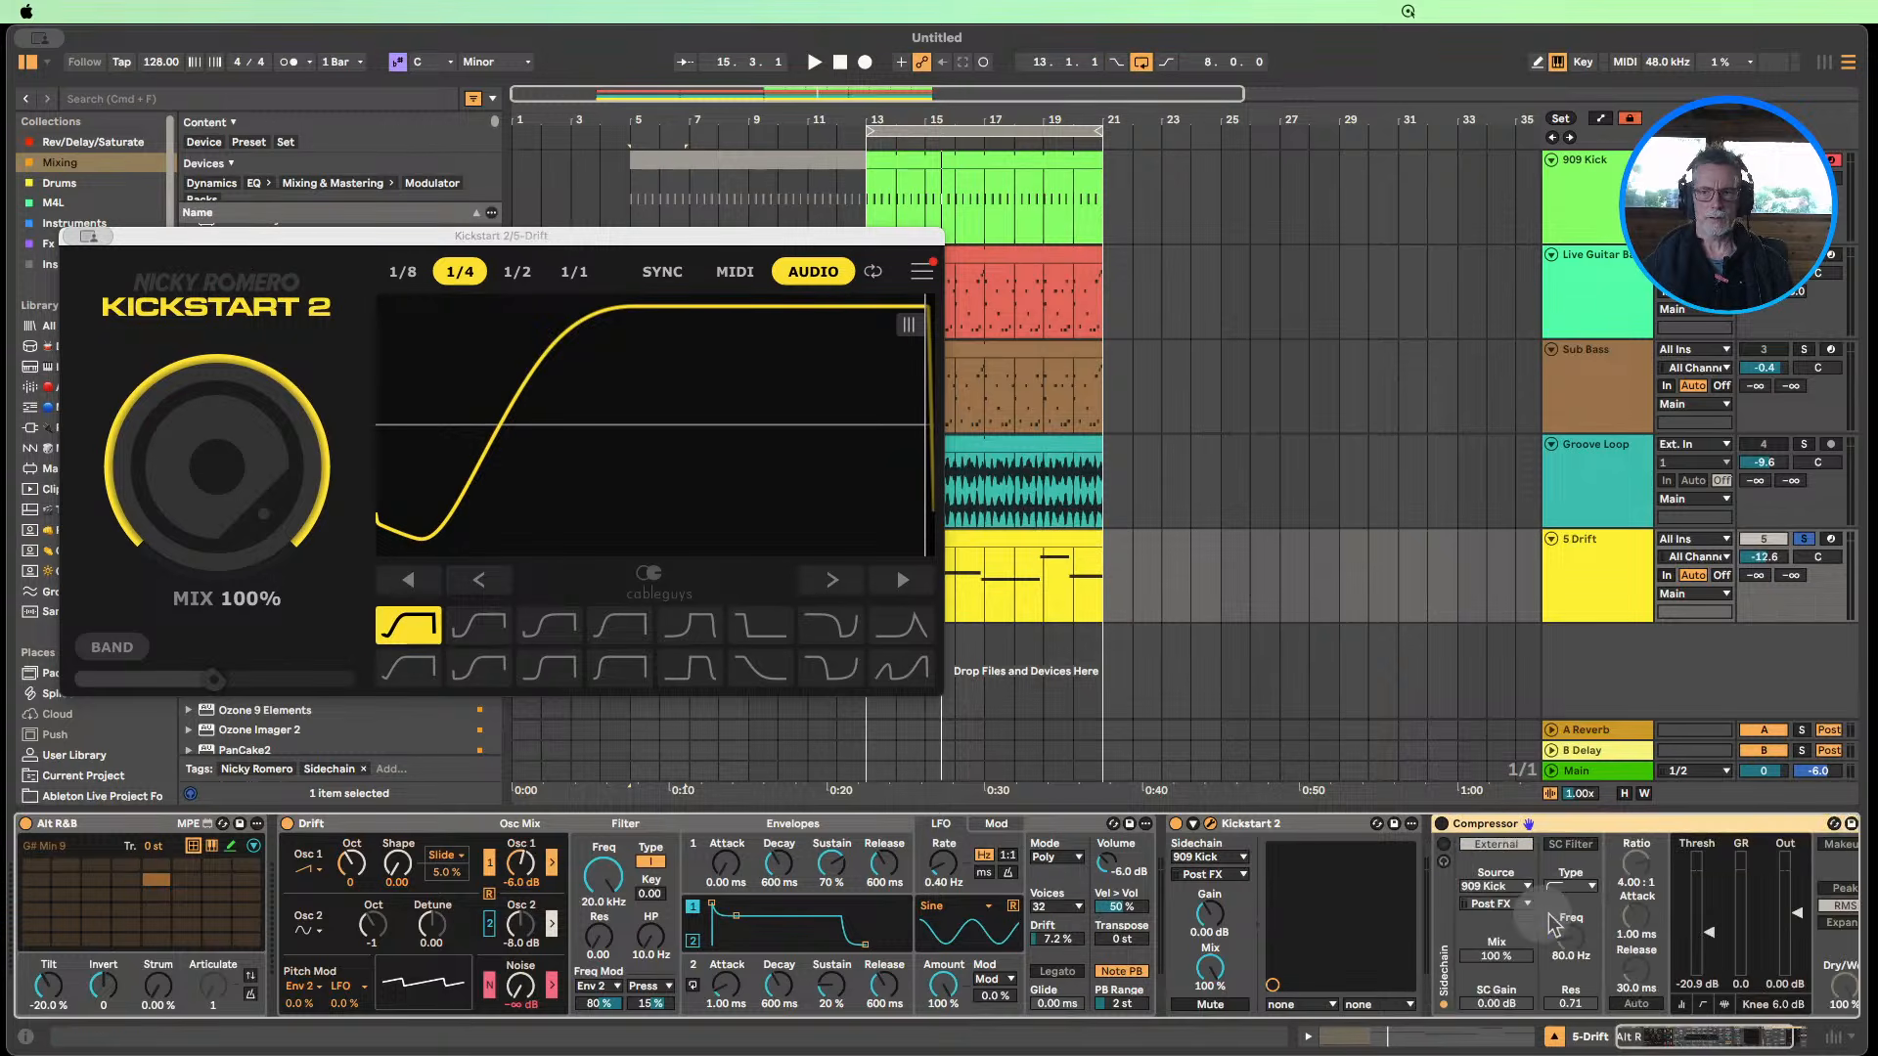
left_click(1725, 1005)
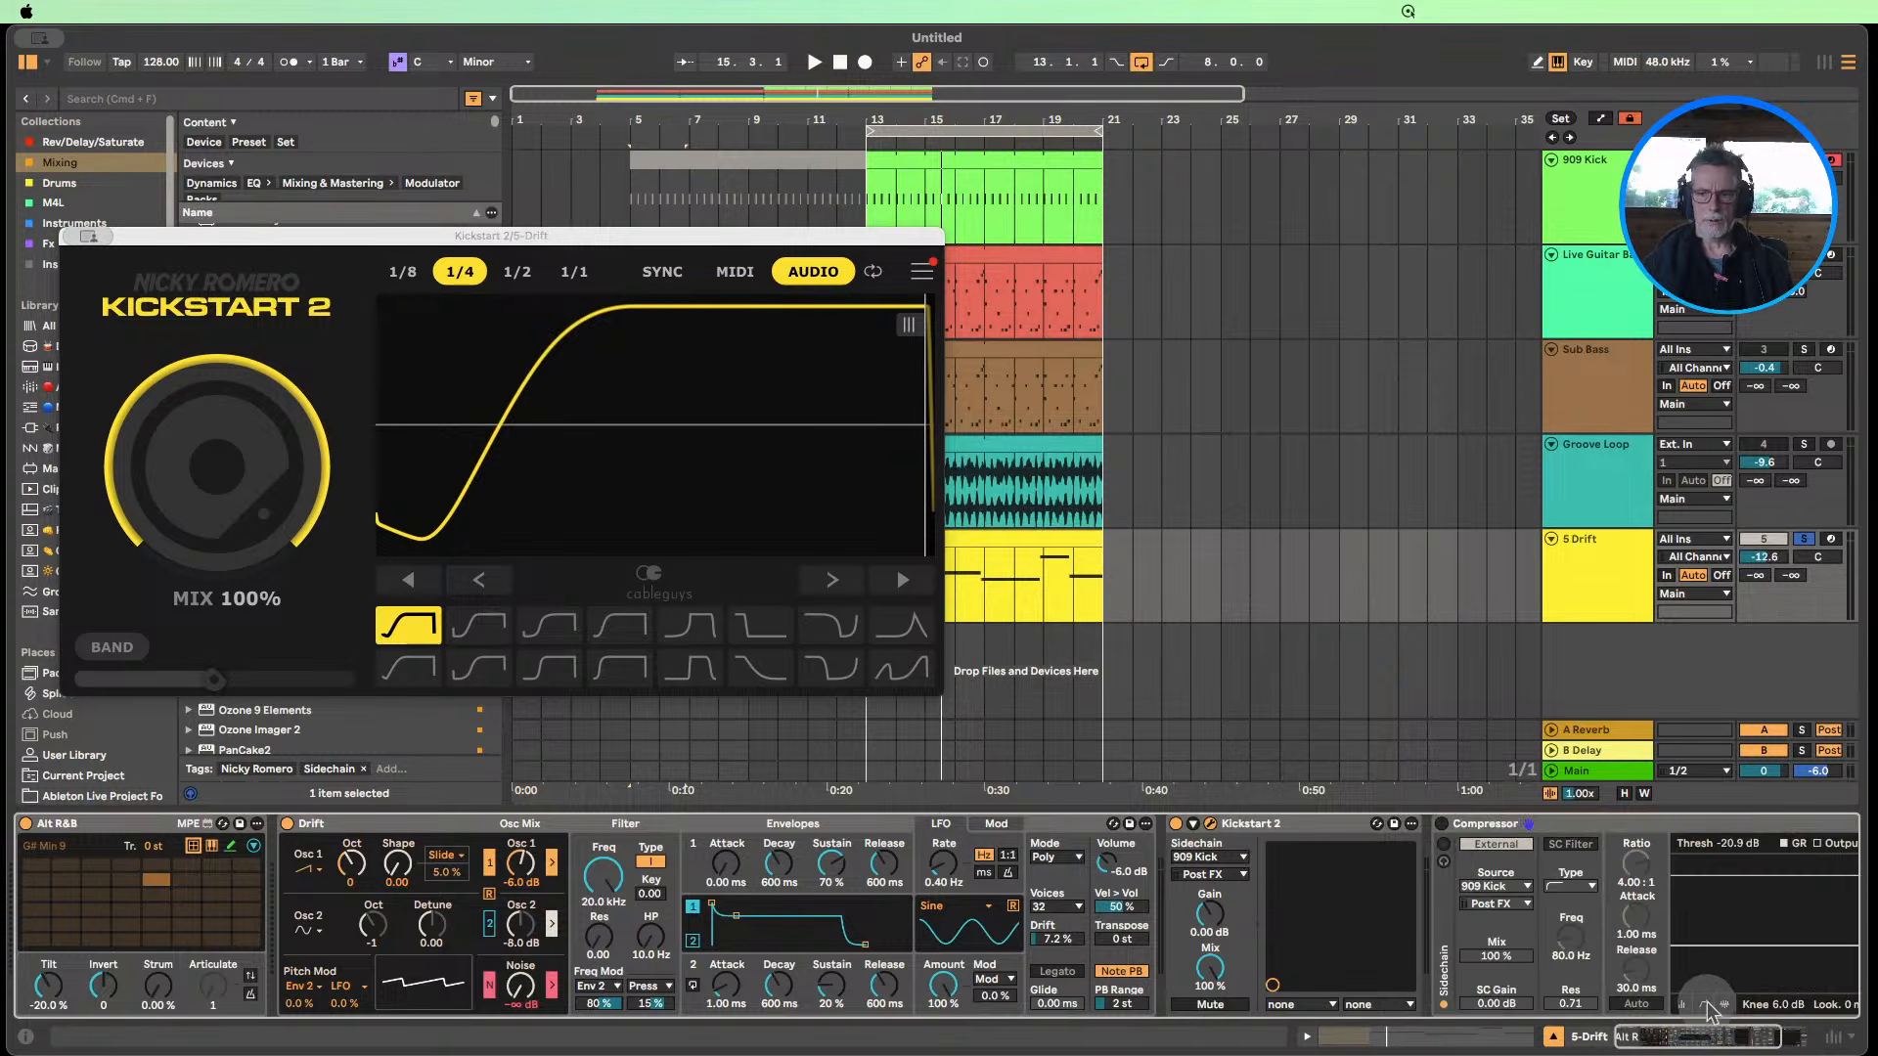
double_click(1512, 827)
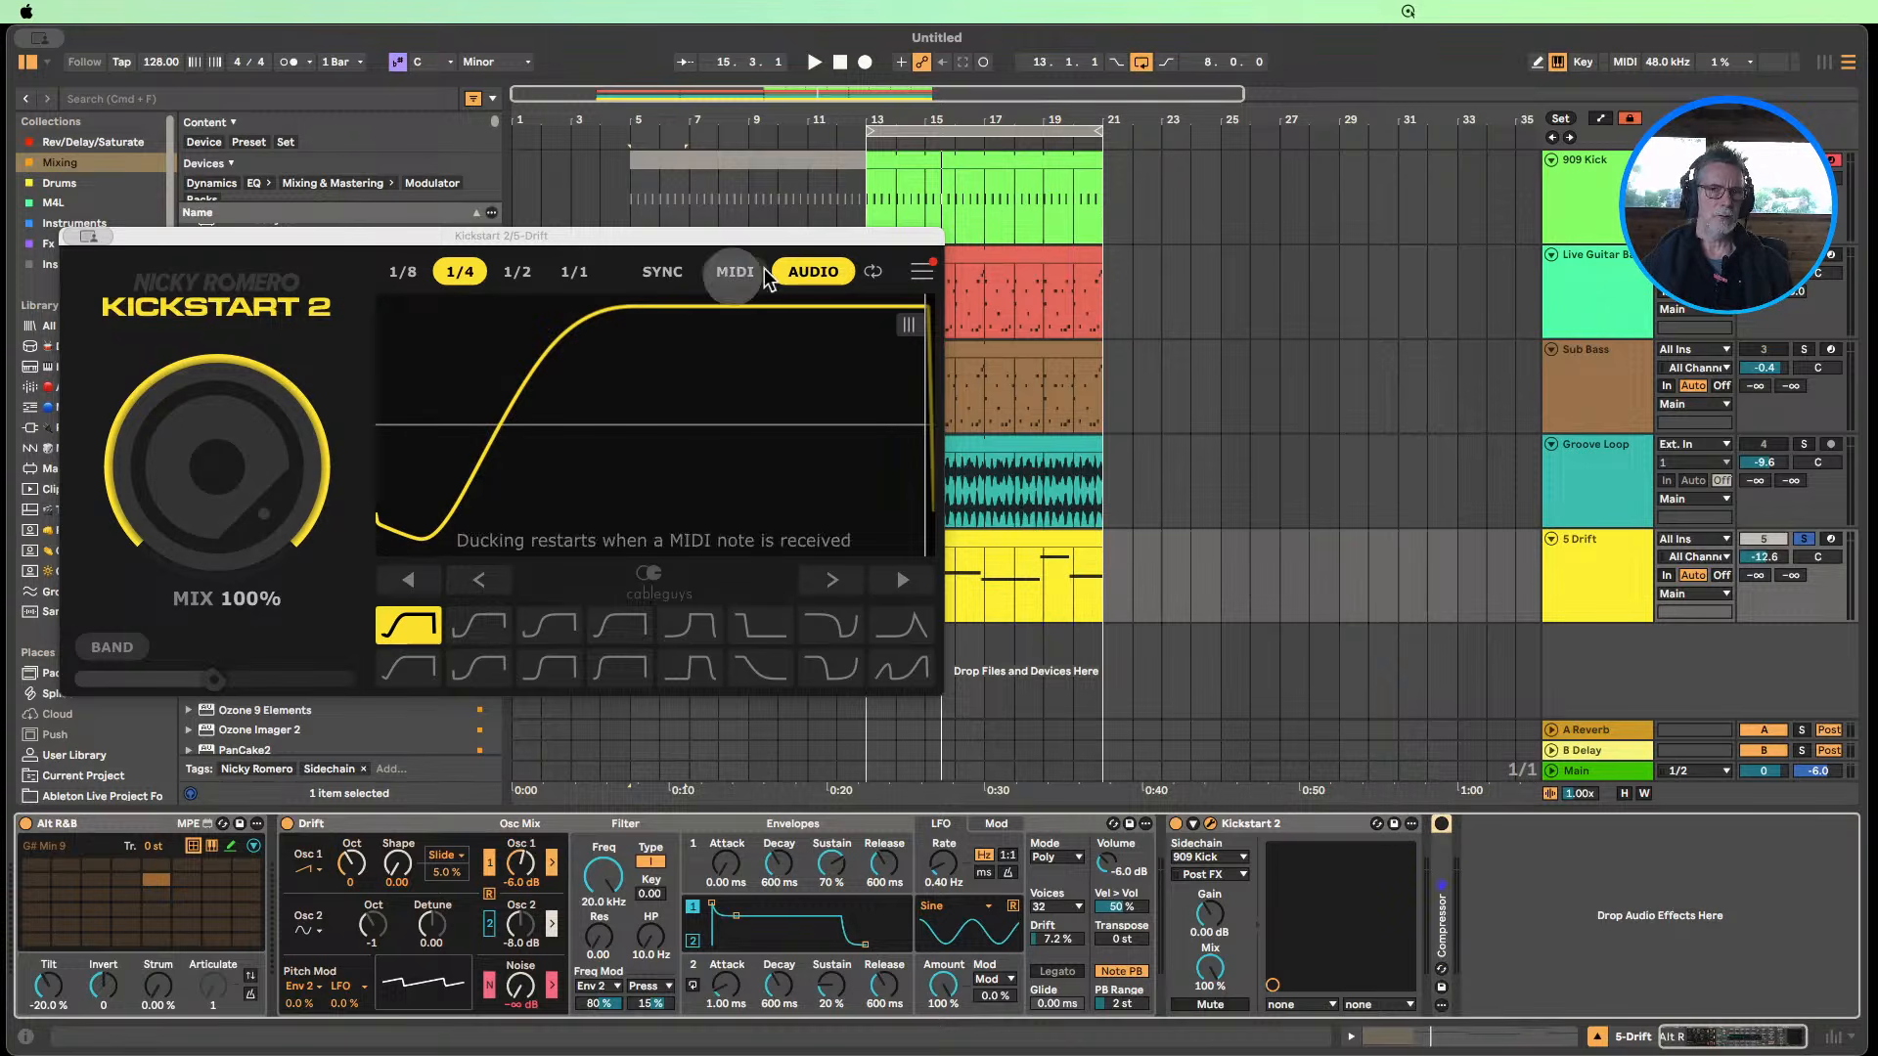
Play the loop from bar 13, reposition the Kickstart 2 window, and solo the 909 Kick alongside Drift to hear the ducking.
left_click(831, 144)
left_click_drag(832, 236, 945, 257)
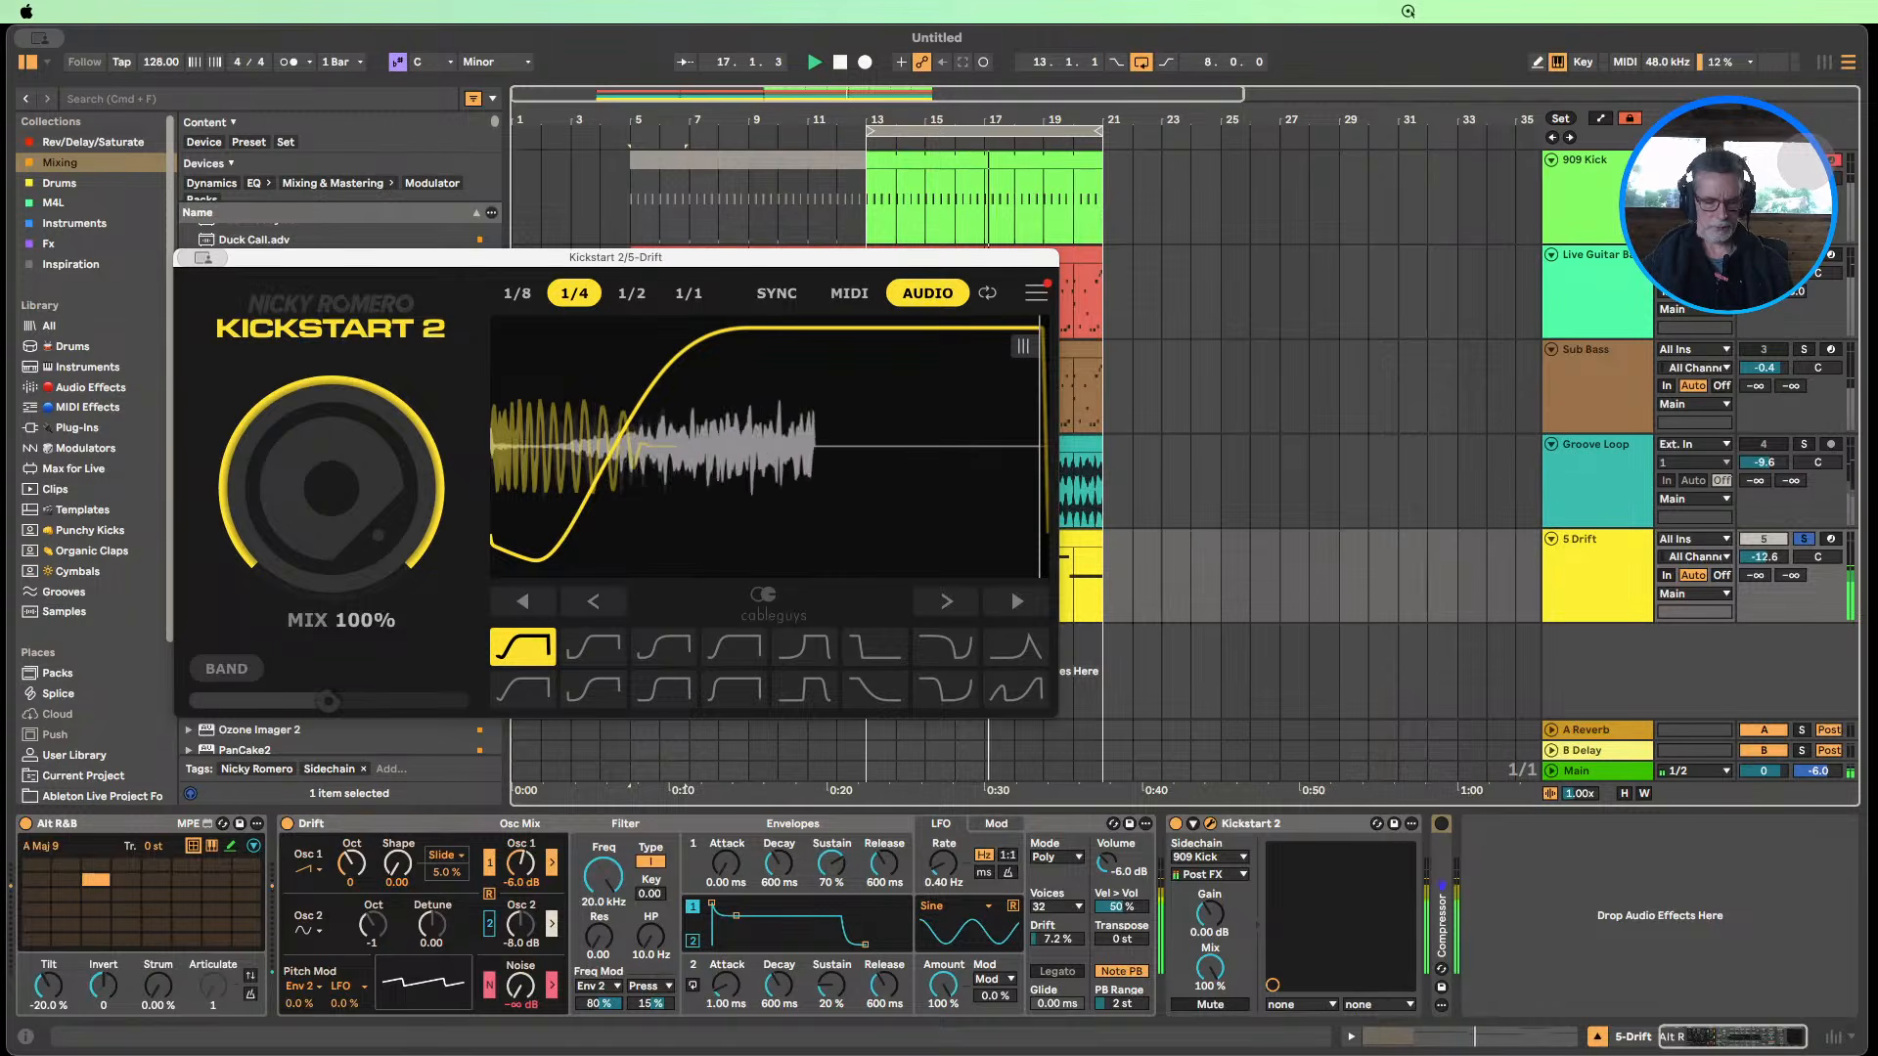
left_click(1805, 160, "super")
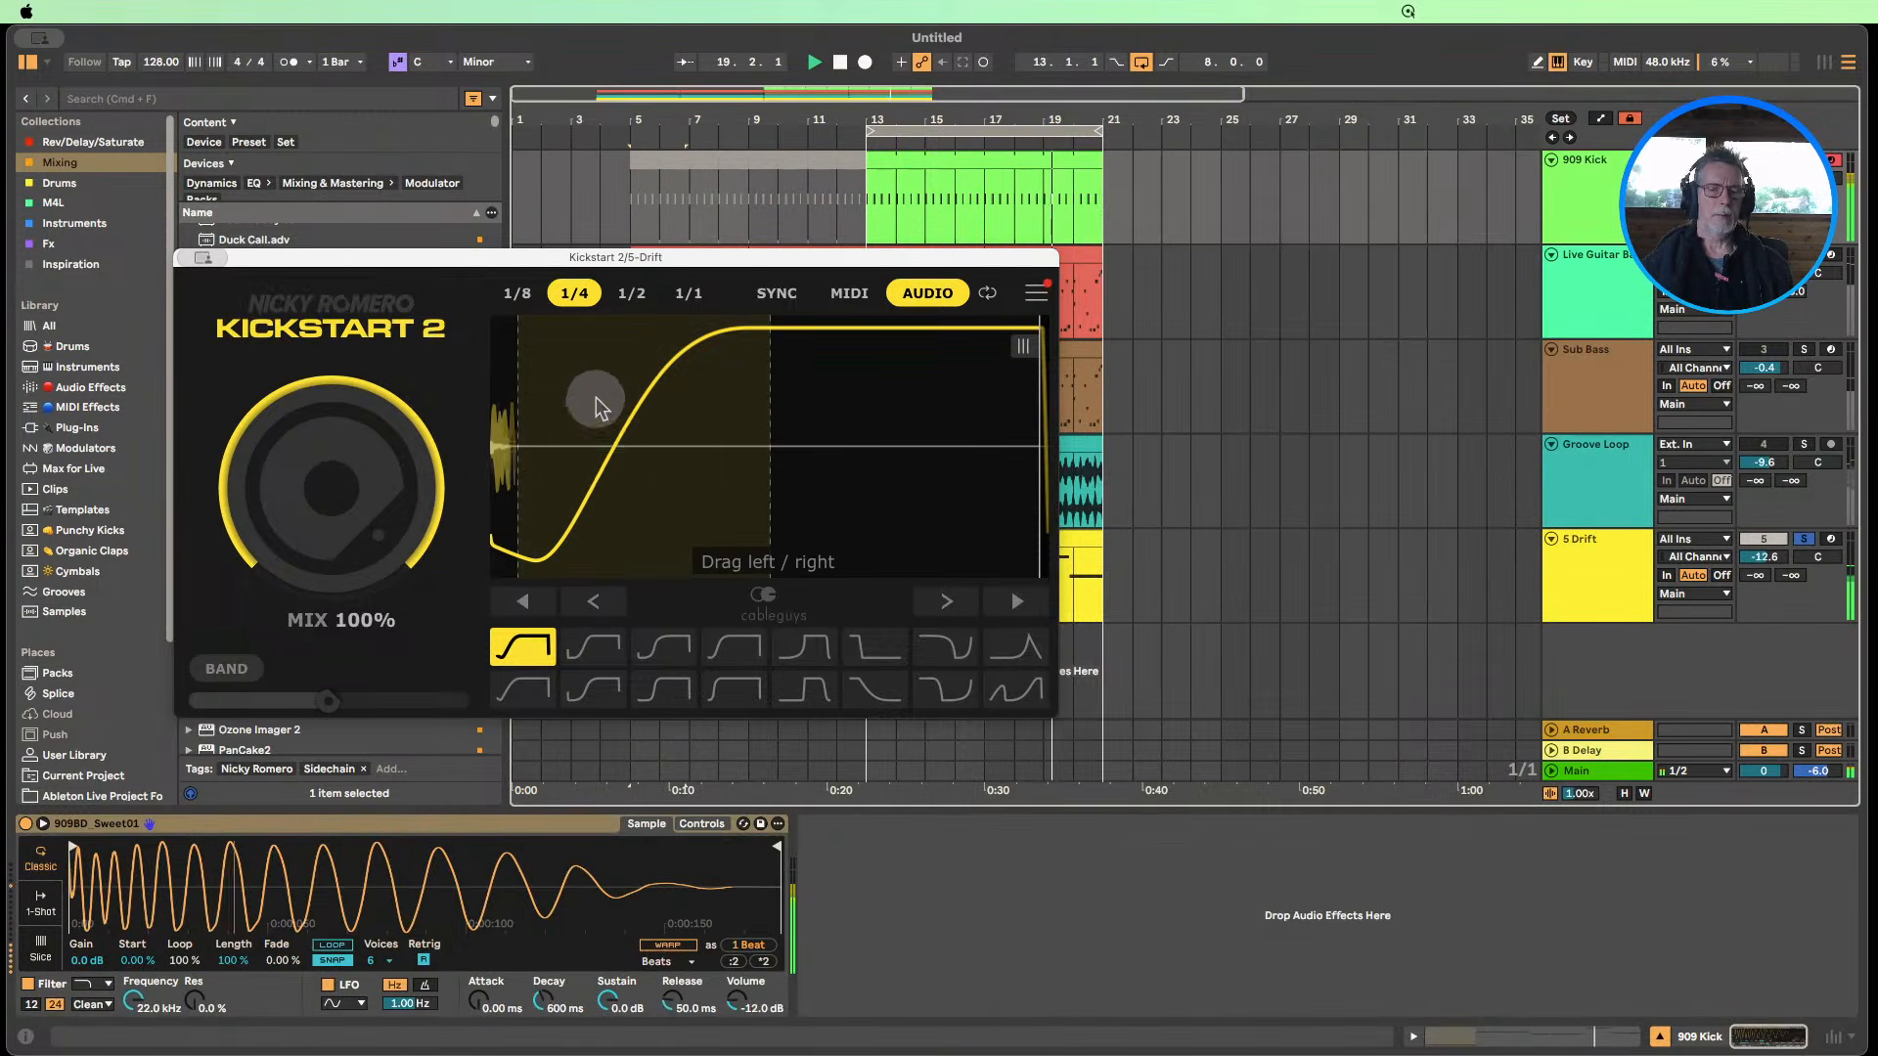
Shift the rise of Kickstart 2's first ducking curve much later, and move it back earlier in stages to compare the release timing.
left_click_drag(598, 406, 943, 405)
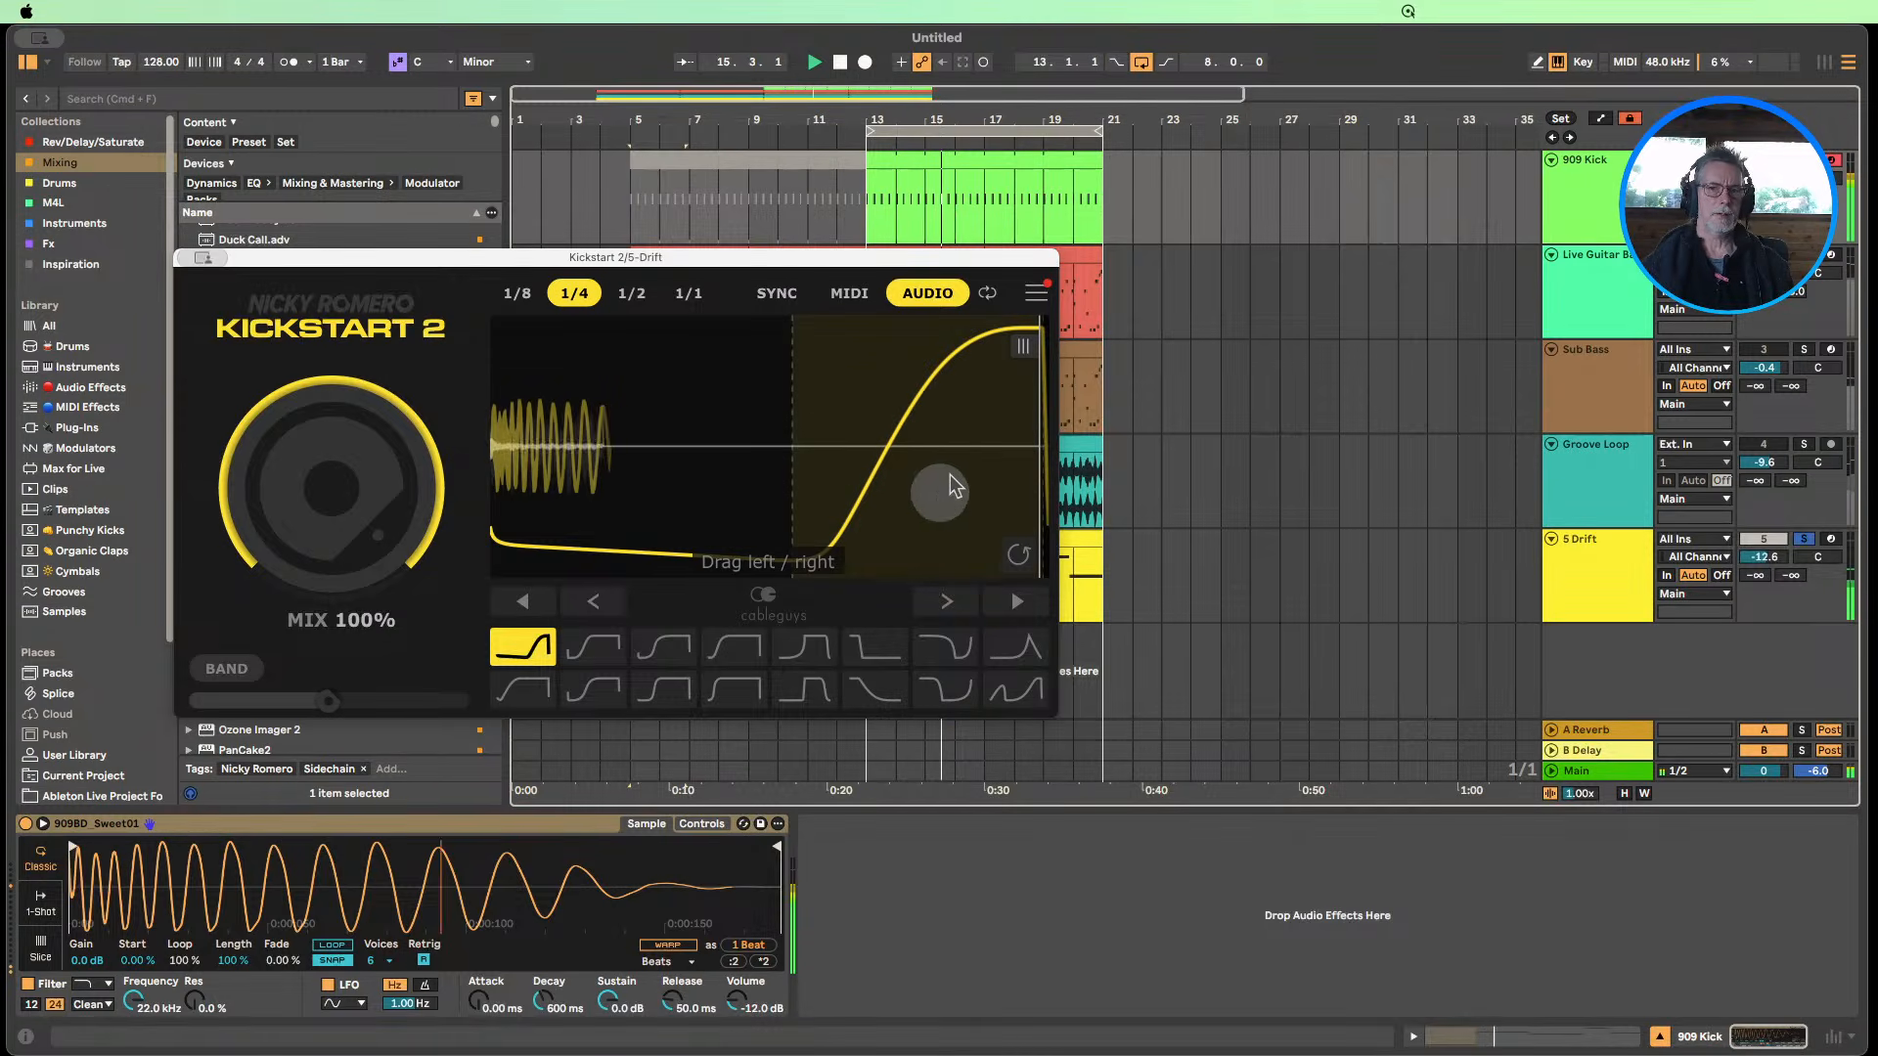
left_click_drag(839, 431, 772, 432)
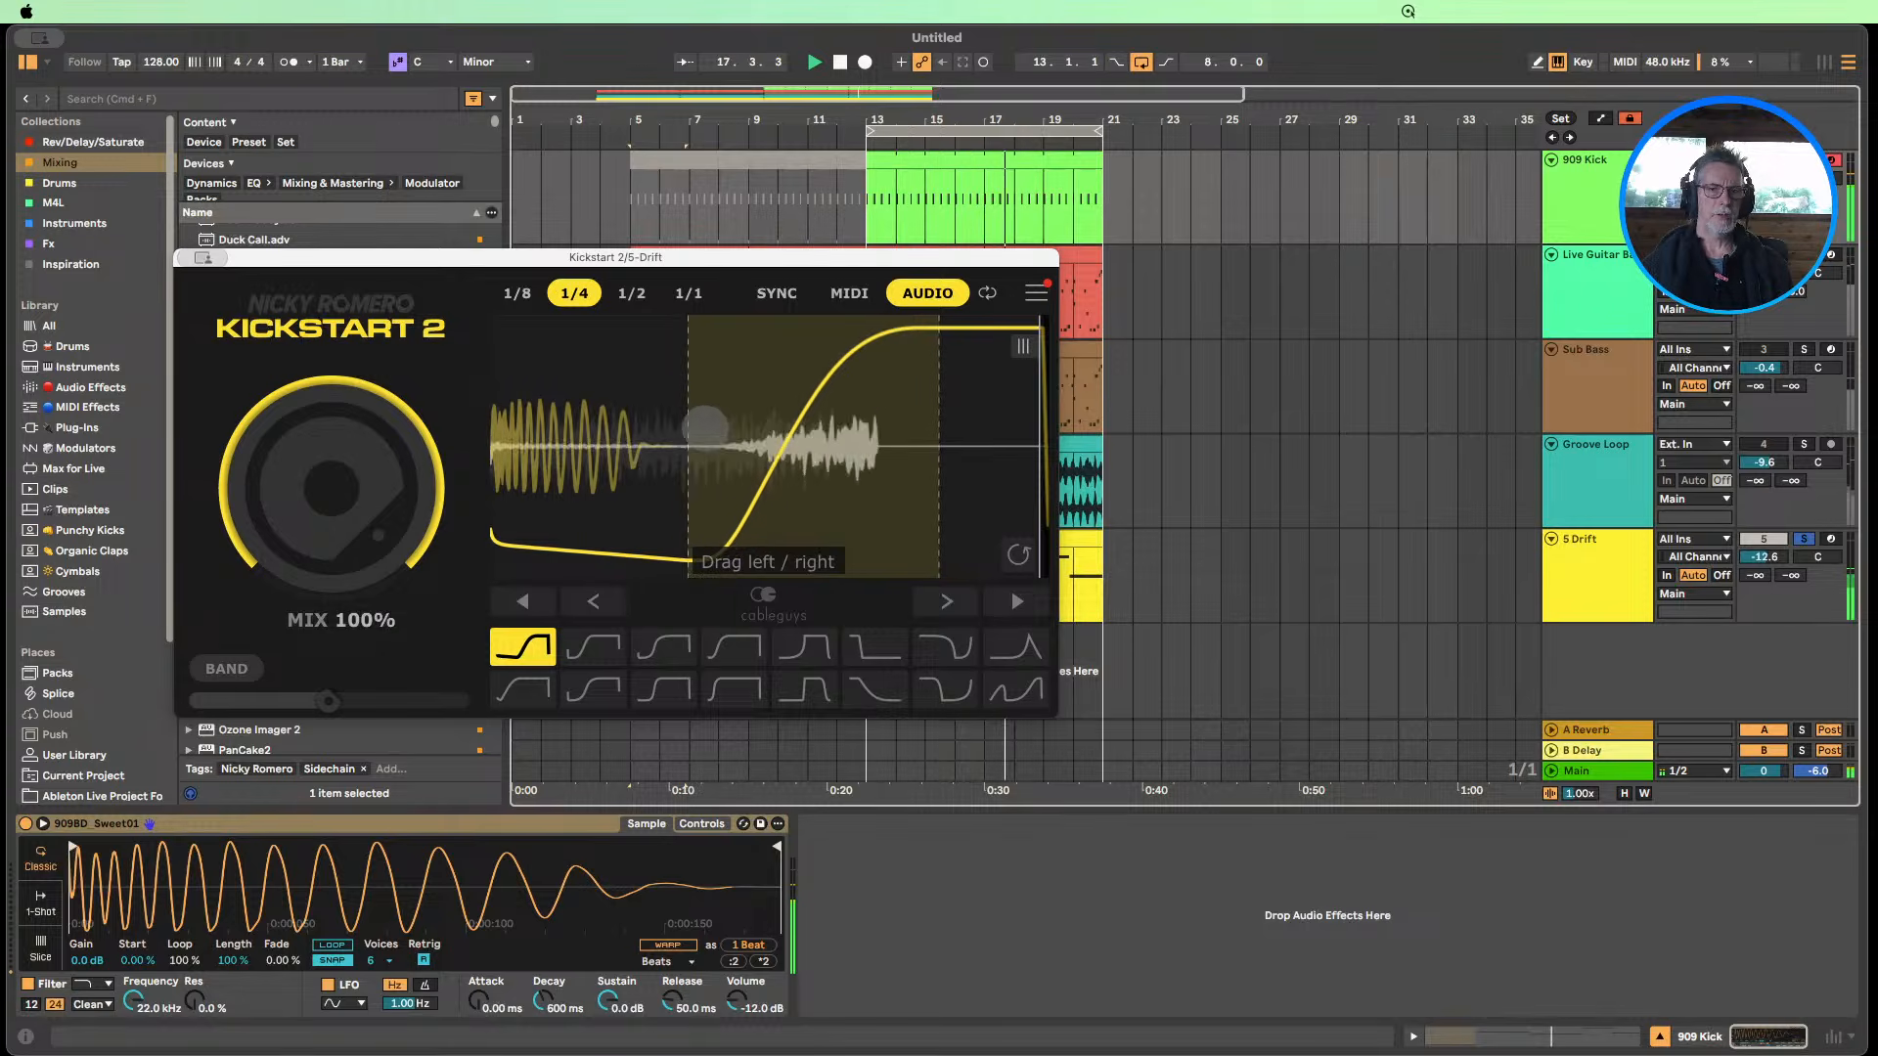
left_click_drag(671, 420, 581, 408)
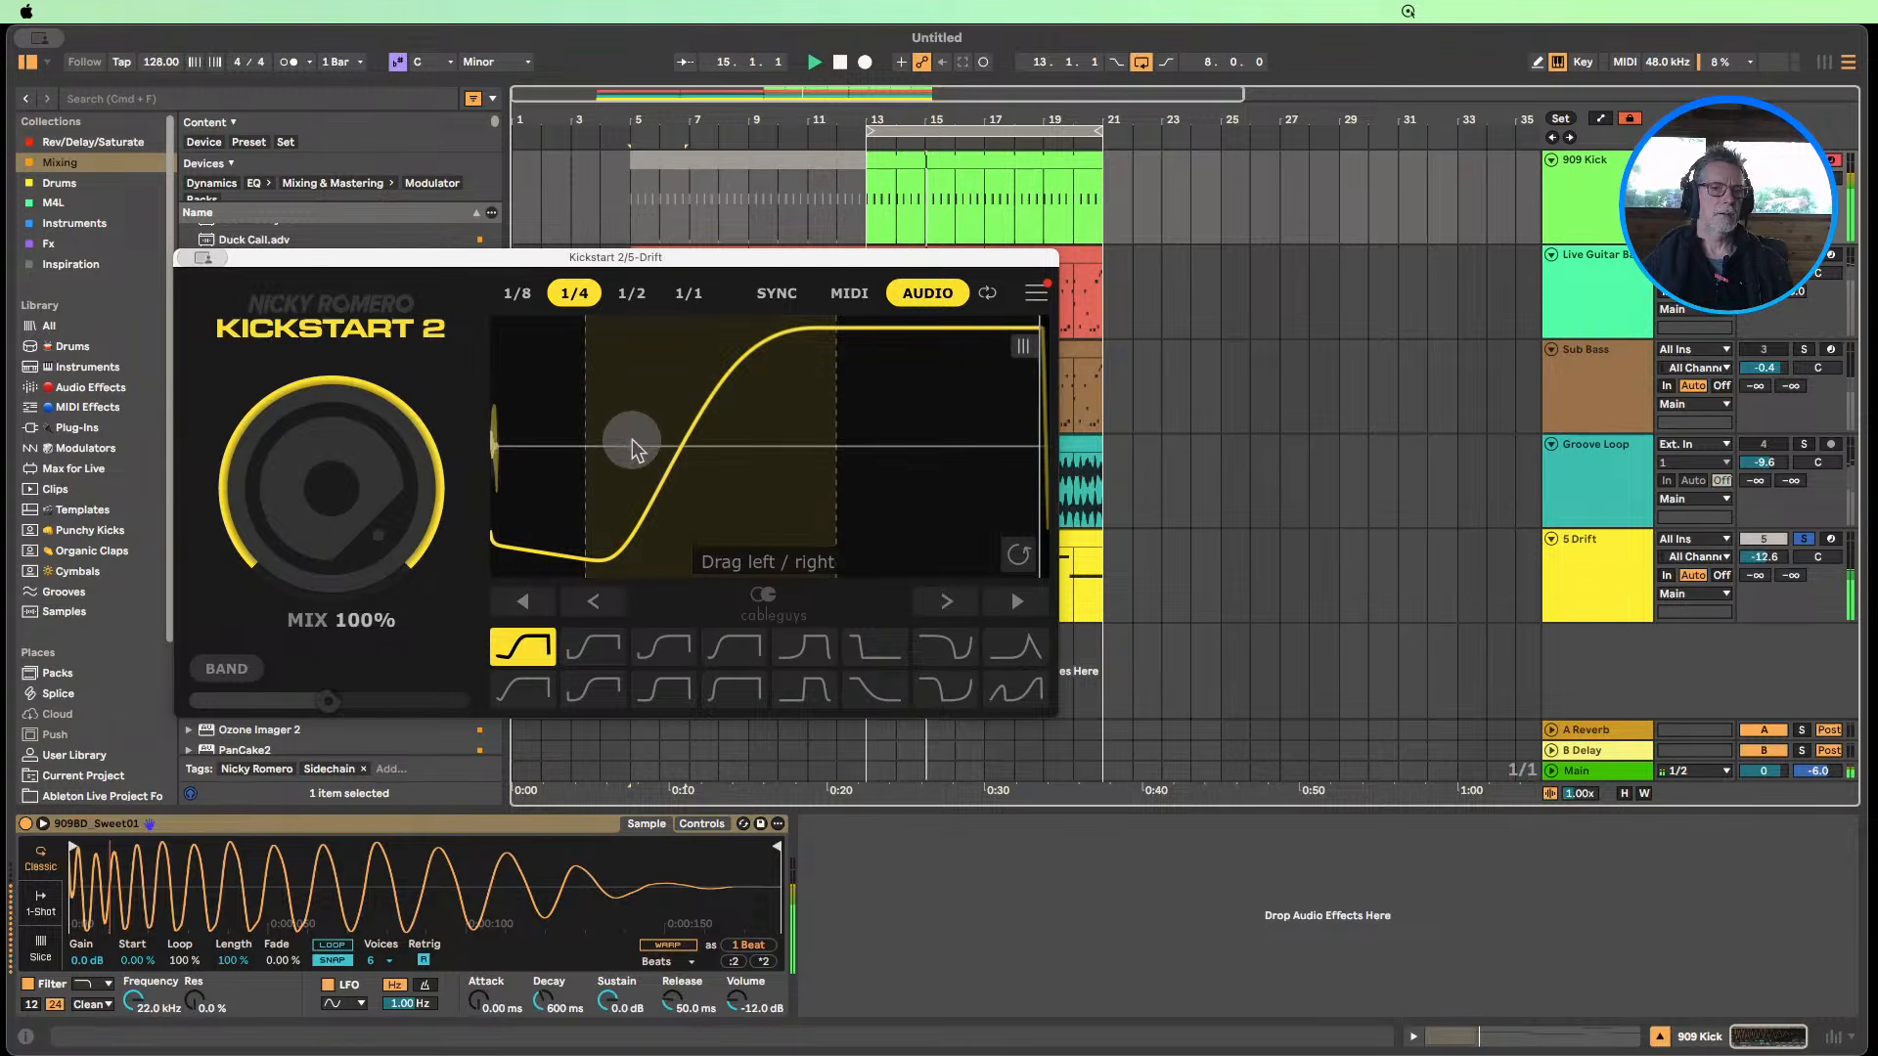
left_click_drag(641, 401, 638, 394)
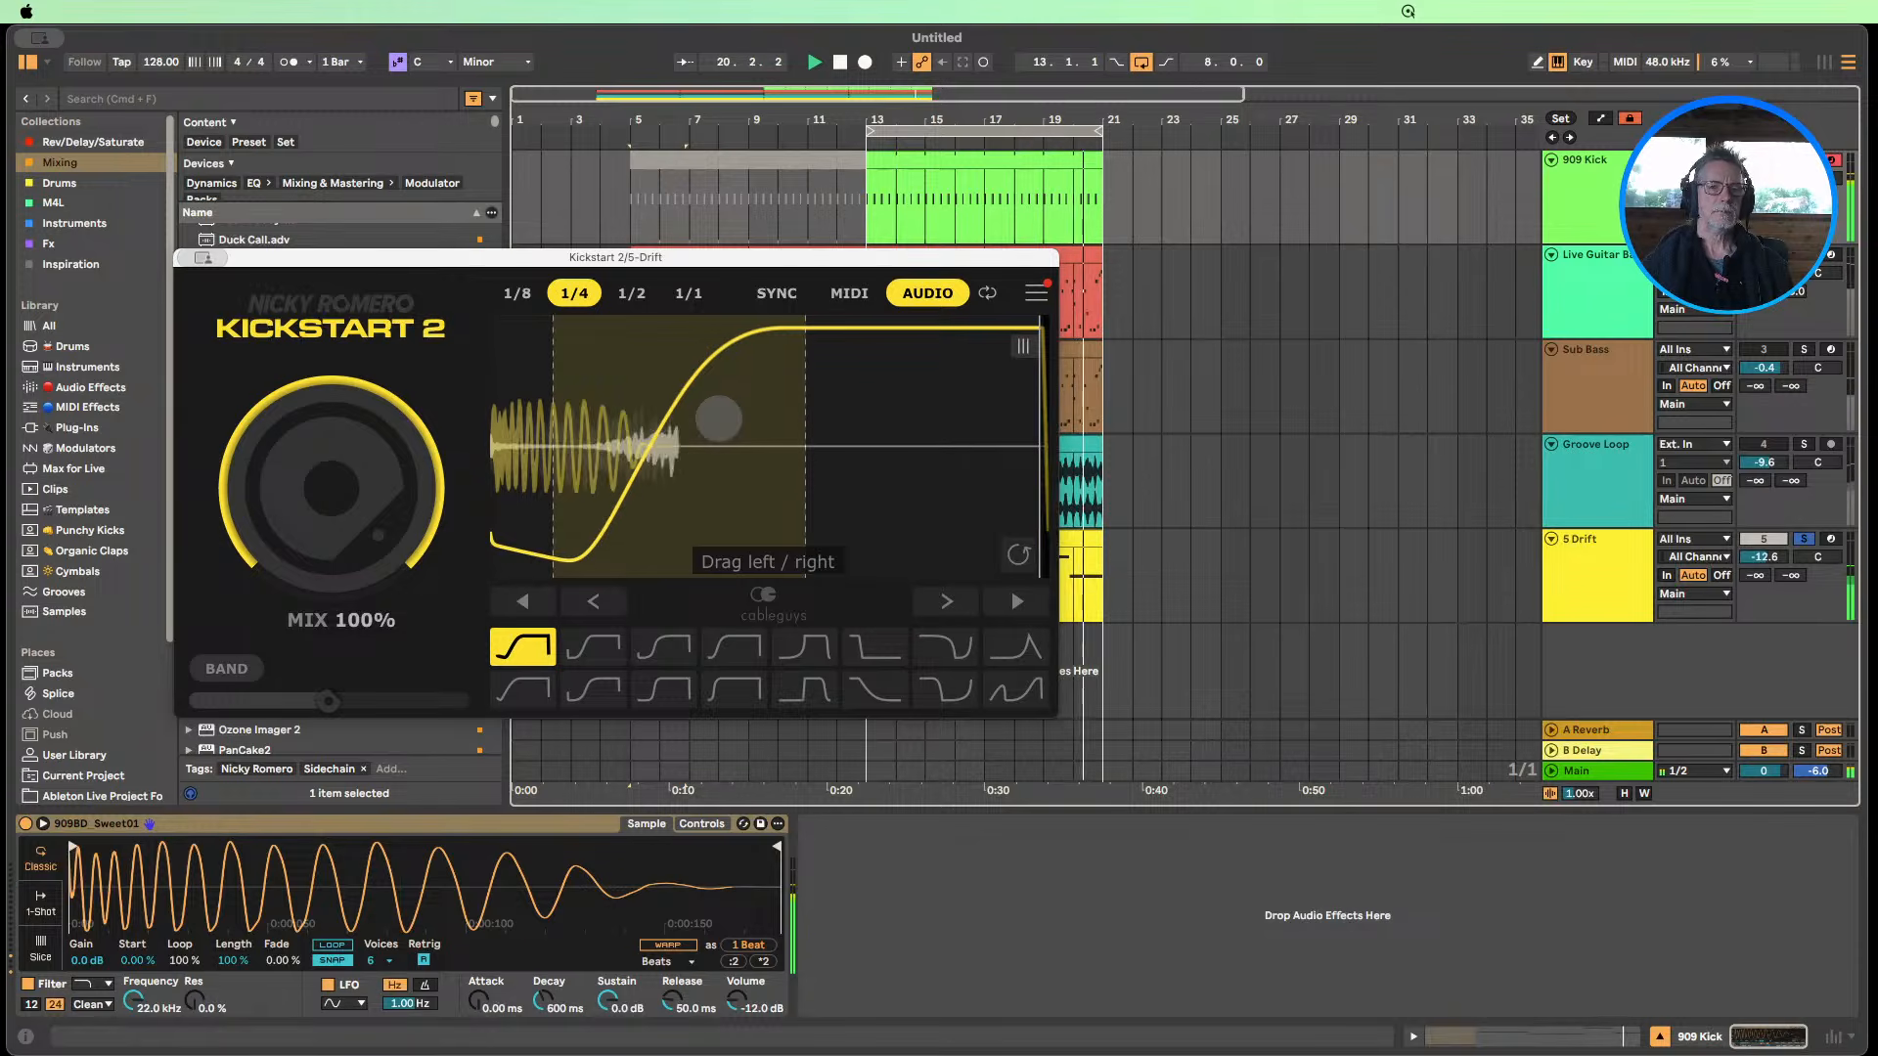
Audition Kickstart 2's preset ducking curves, including Nice & Tight and Subbass Chain, against the soloed kick and Drift.
left_click(592, 653)
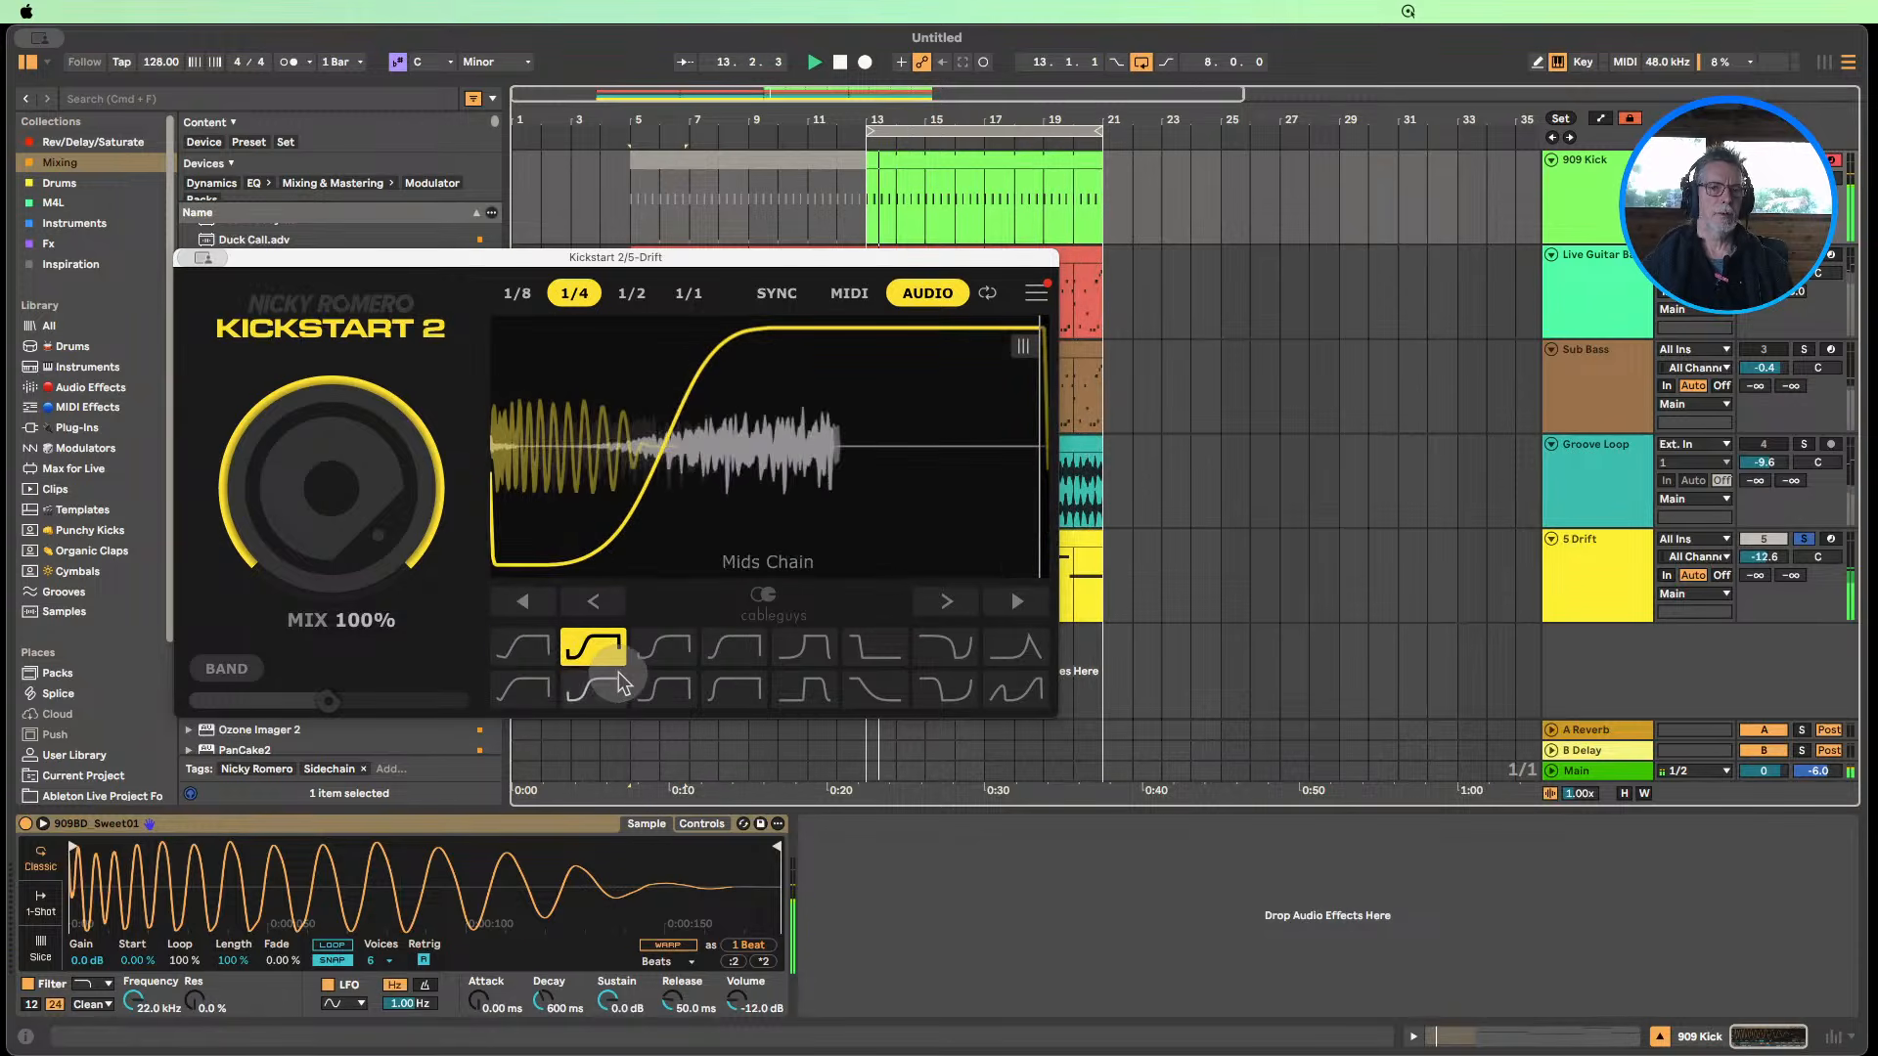
left_click(658, 648)
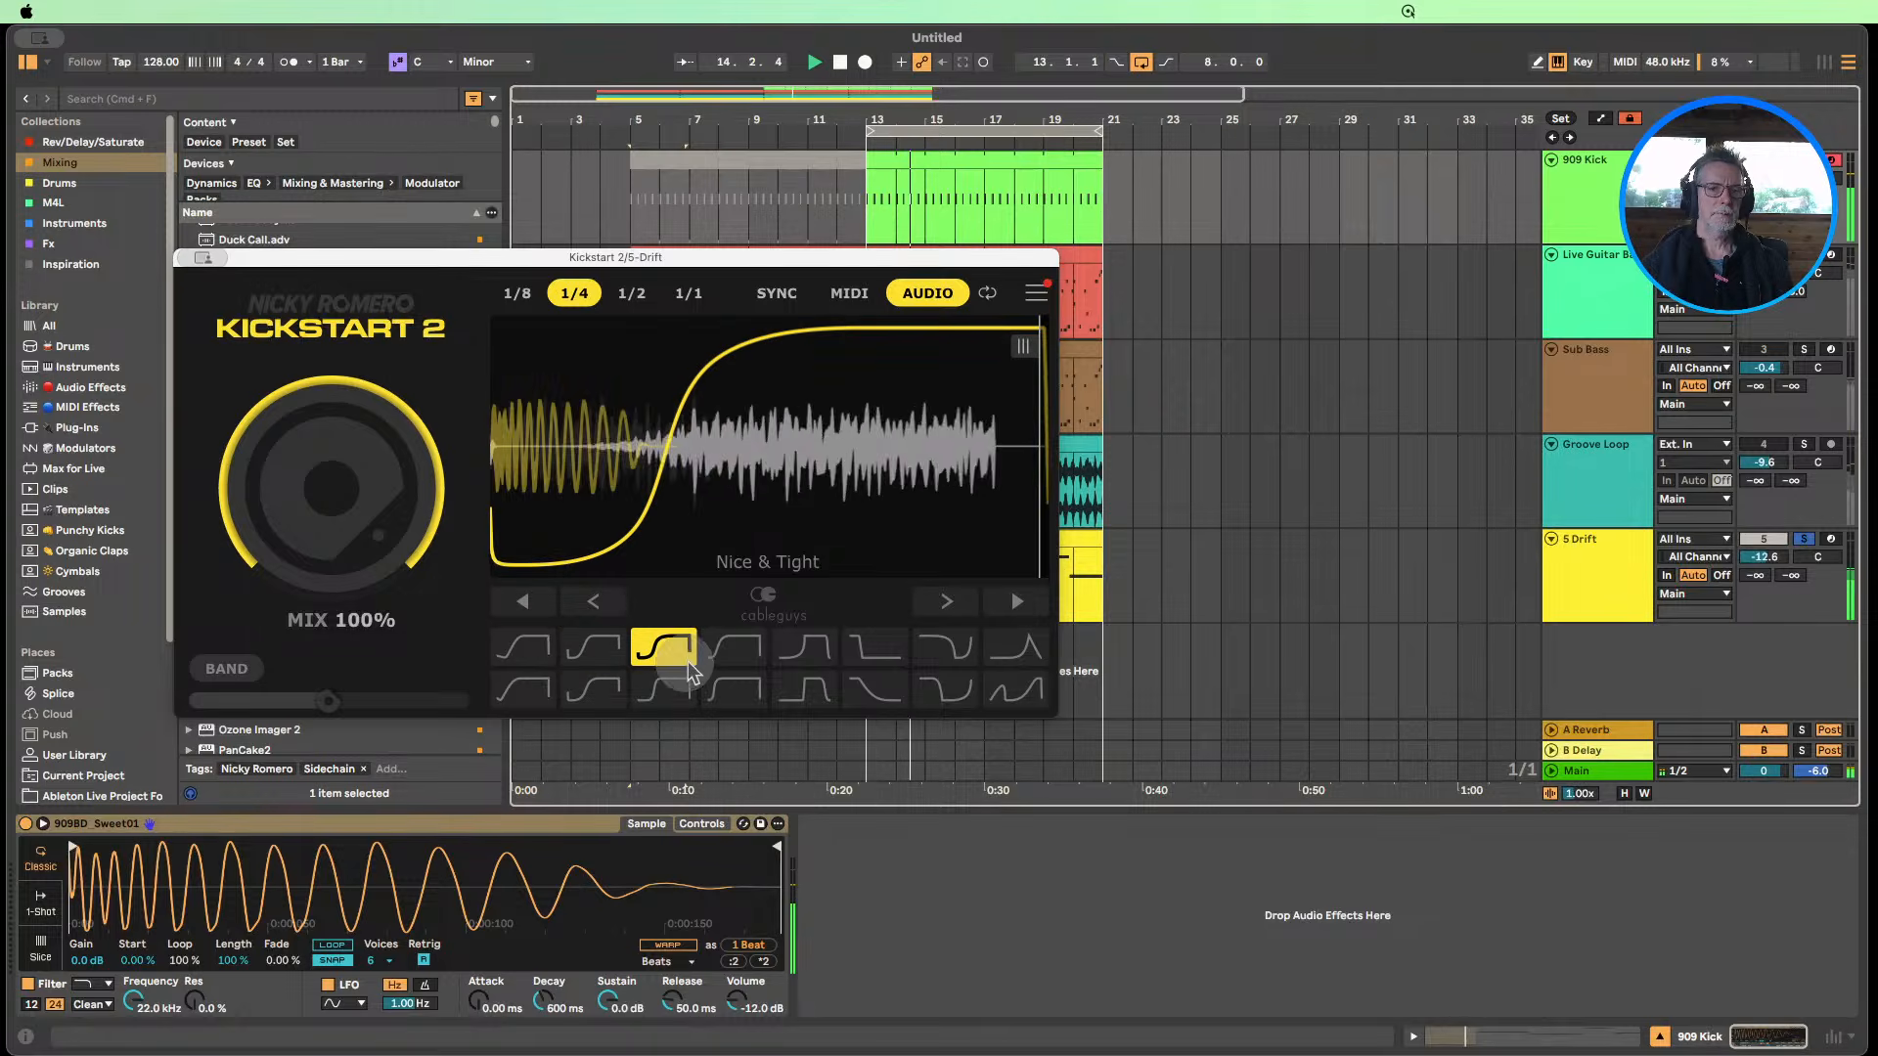
left_click(735, 656)
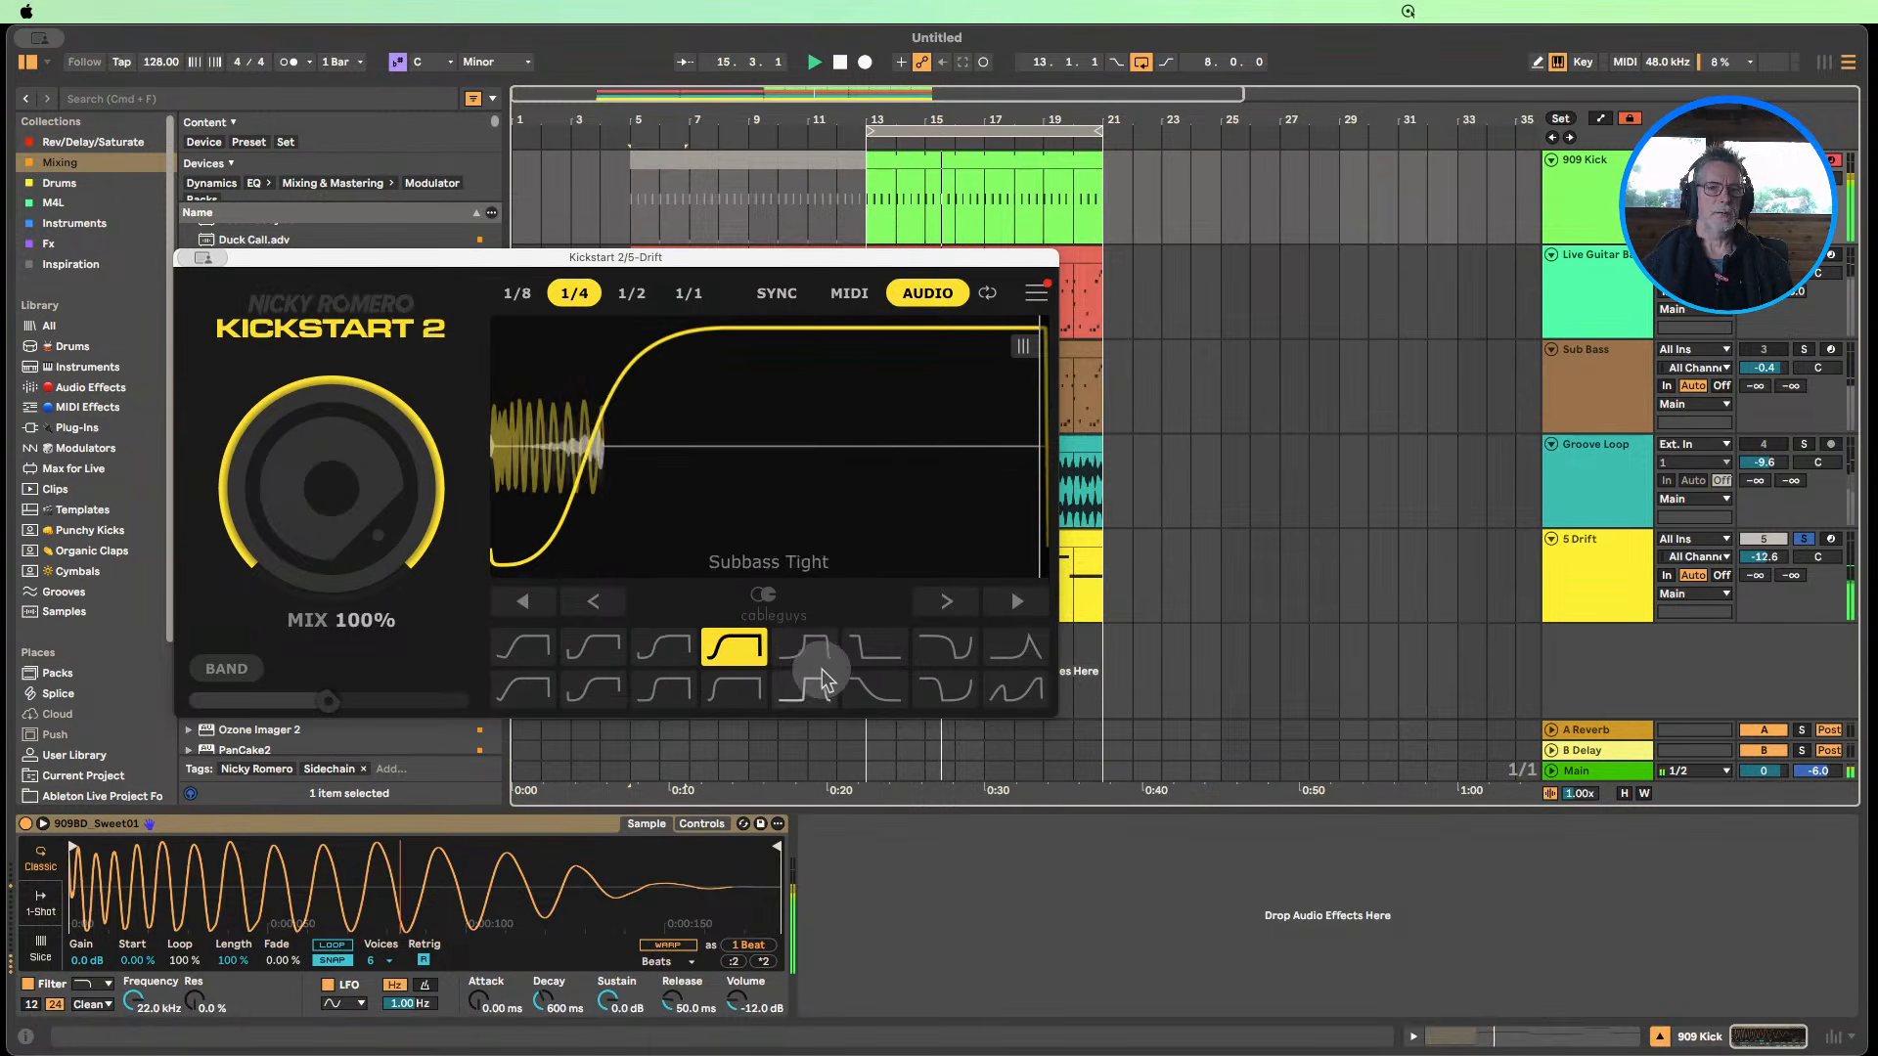
left_click(808, 650)
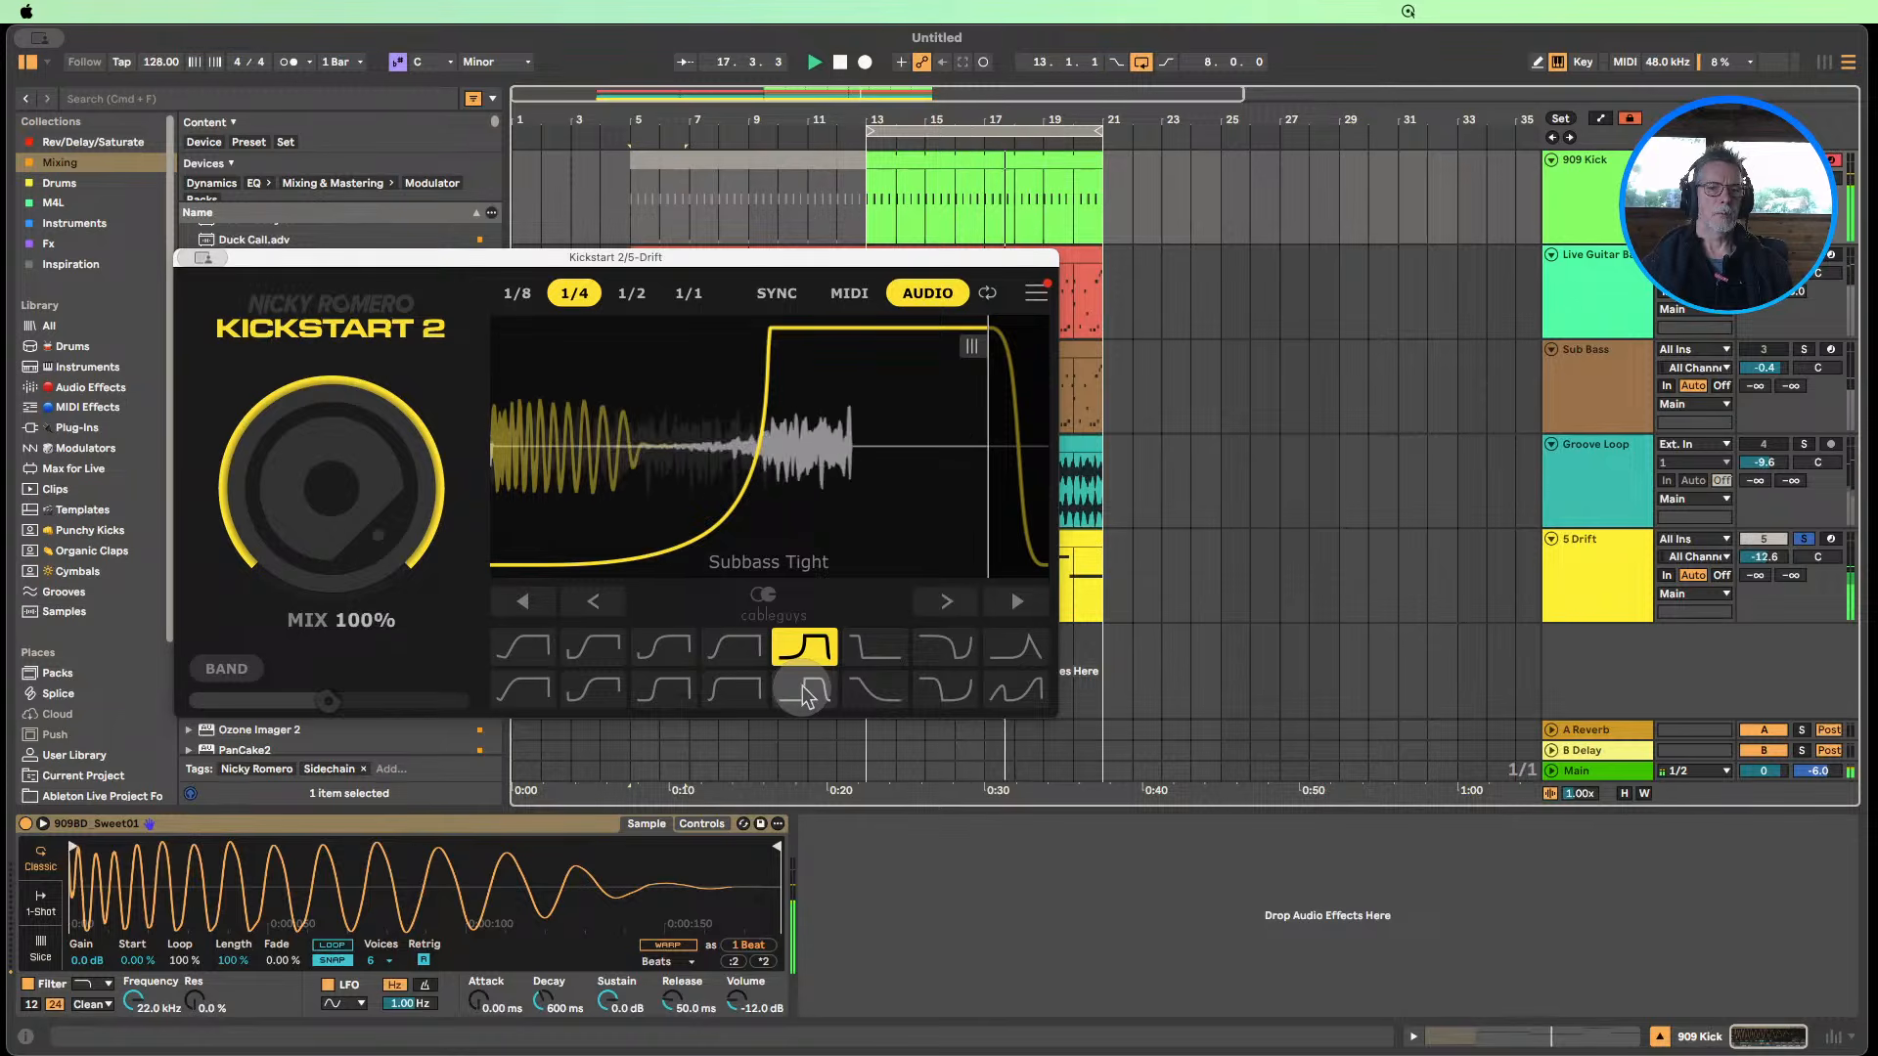
left_click(804, 694)
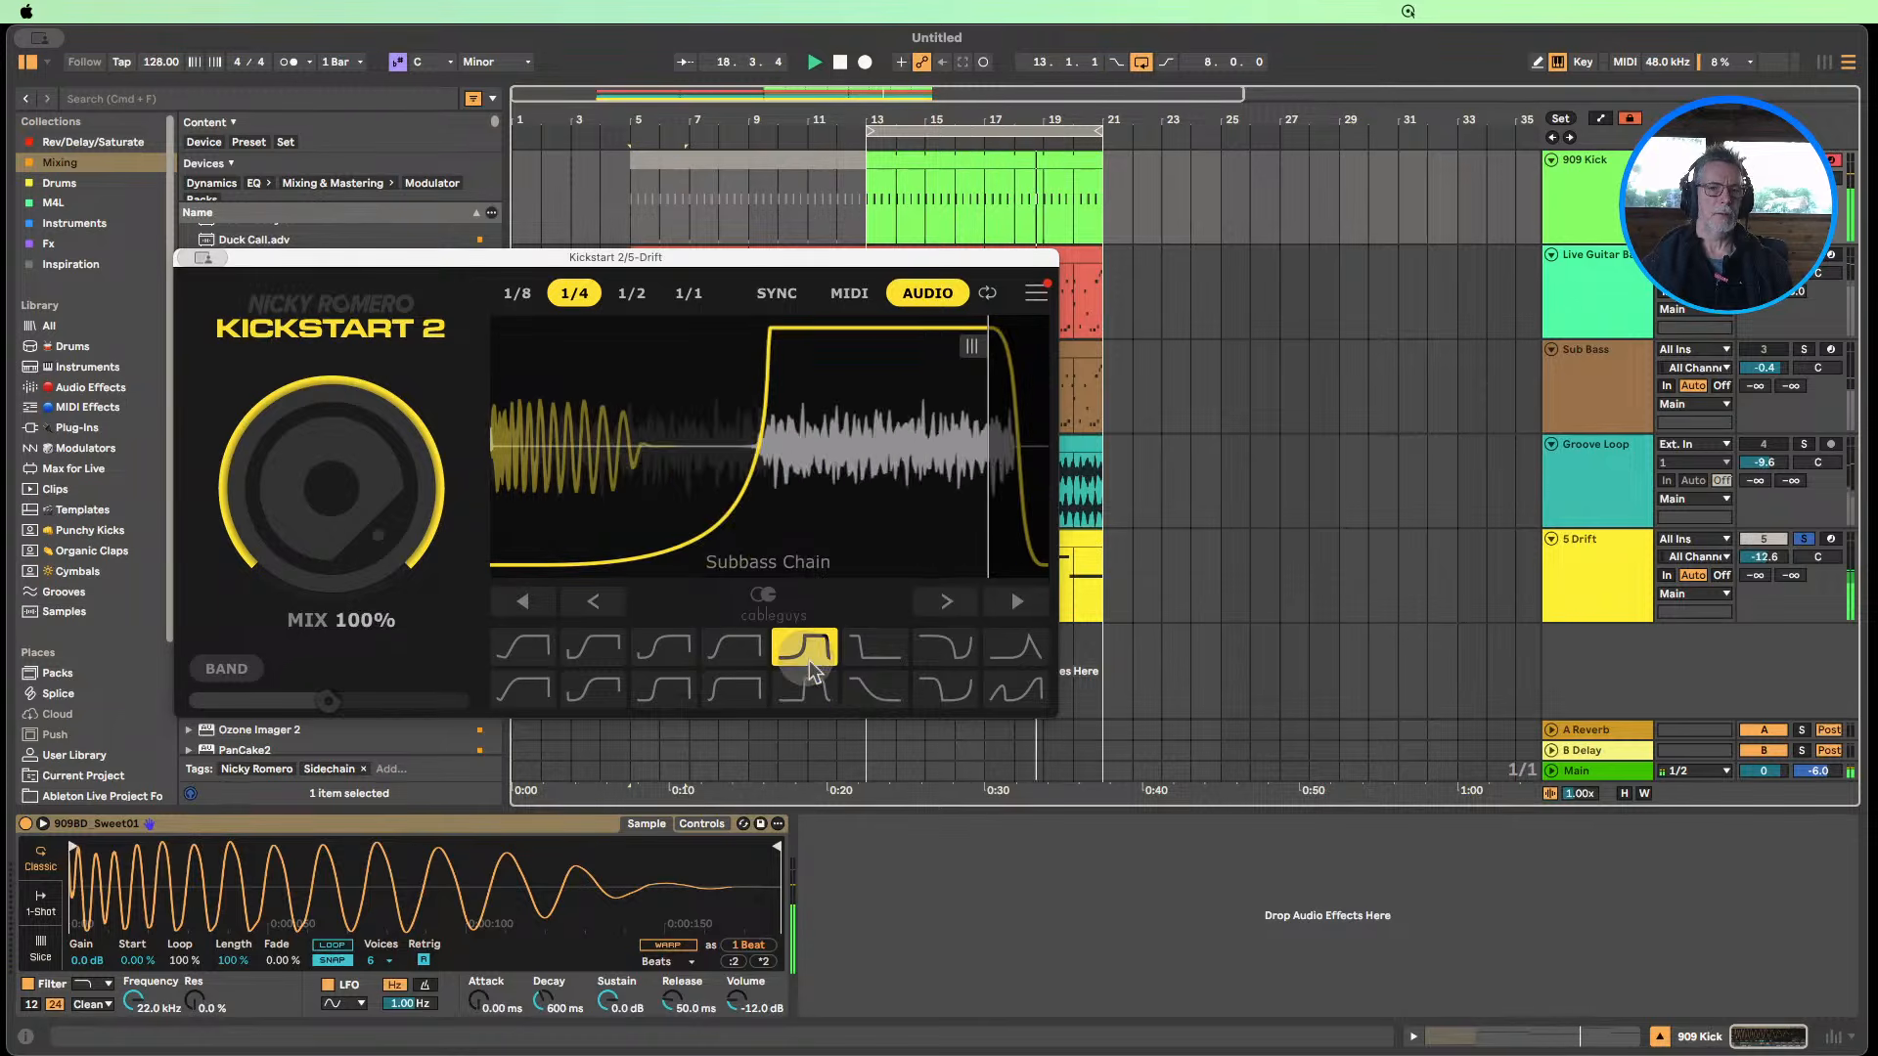
left_click(804, 661)
left_click(528, 651)
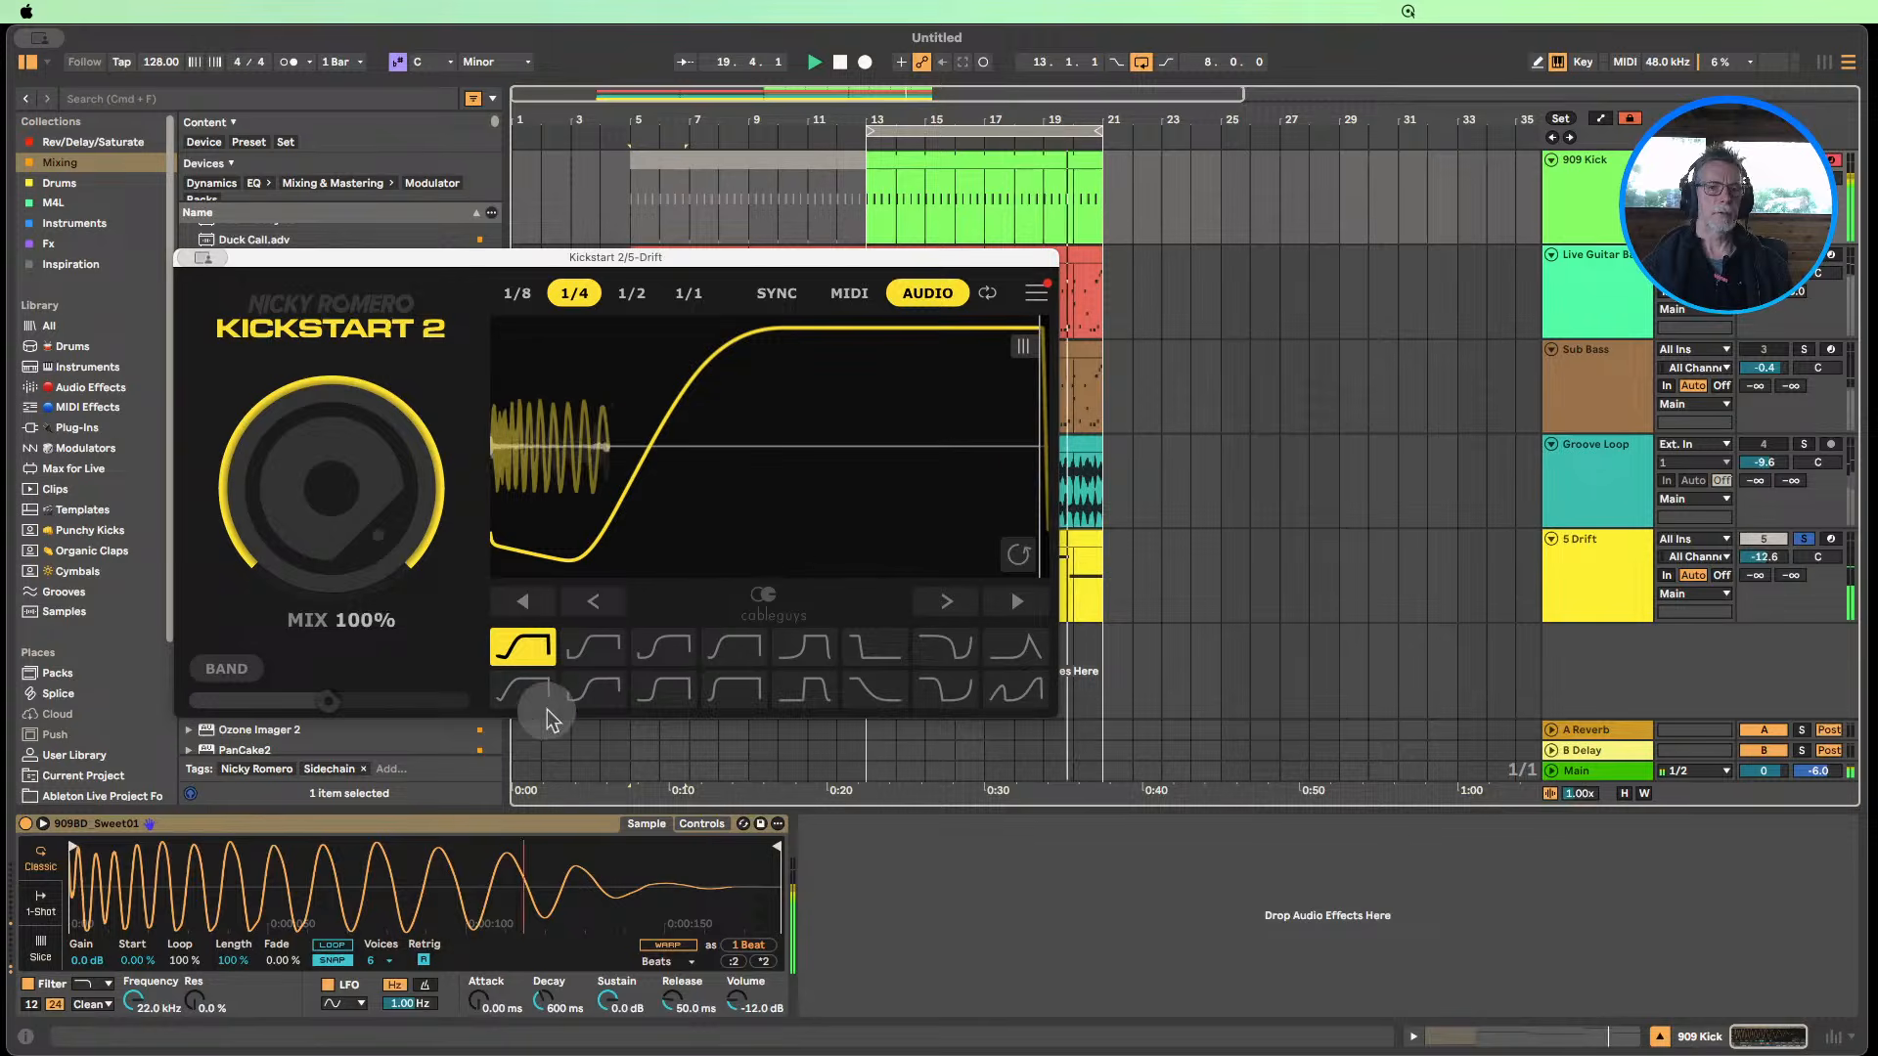
left_click(523, 690)
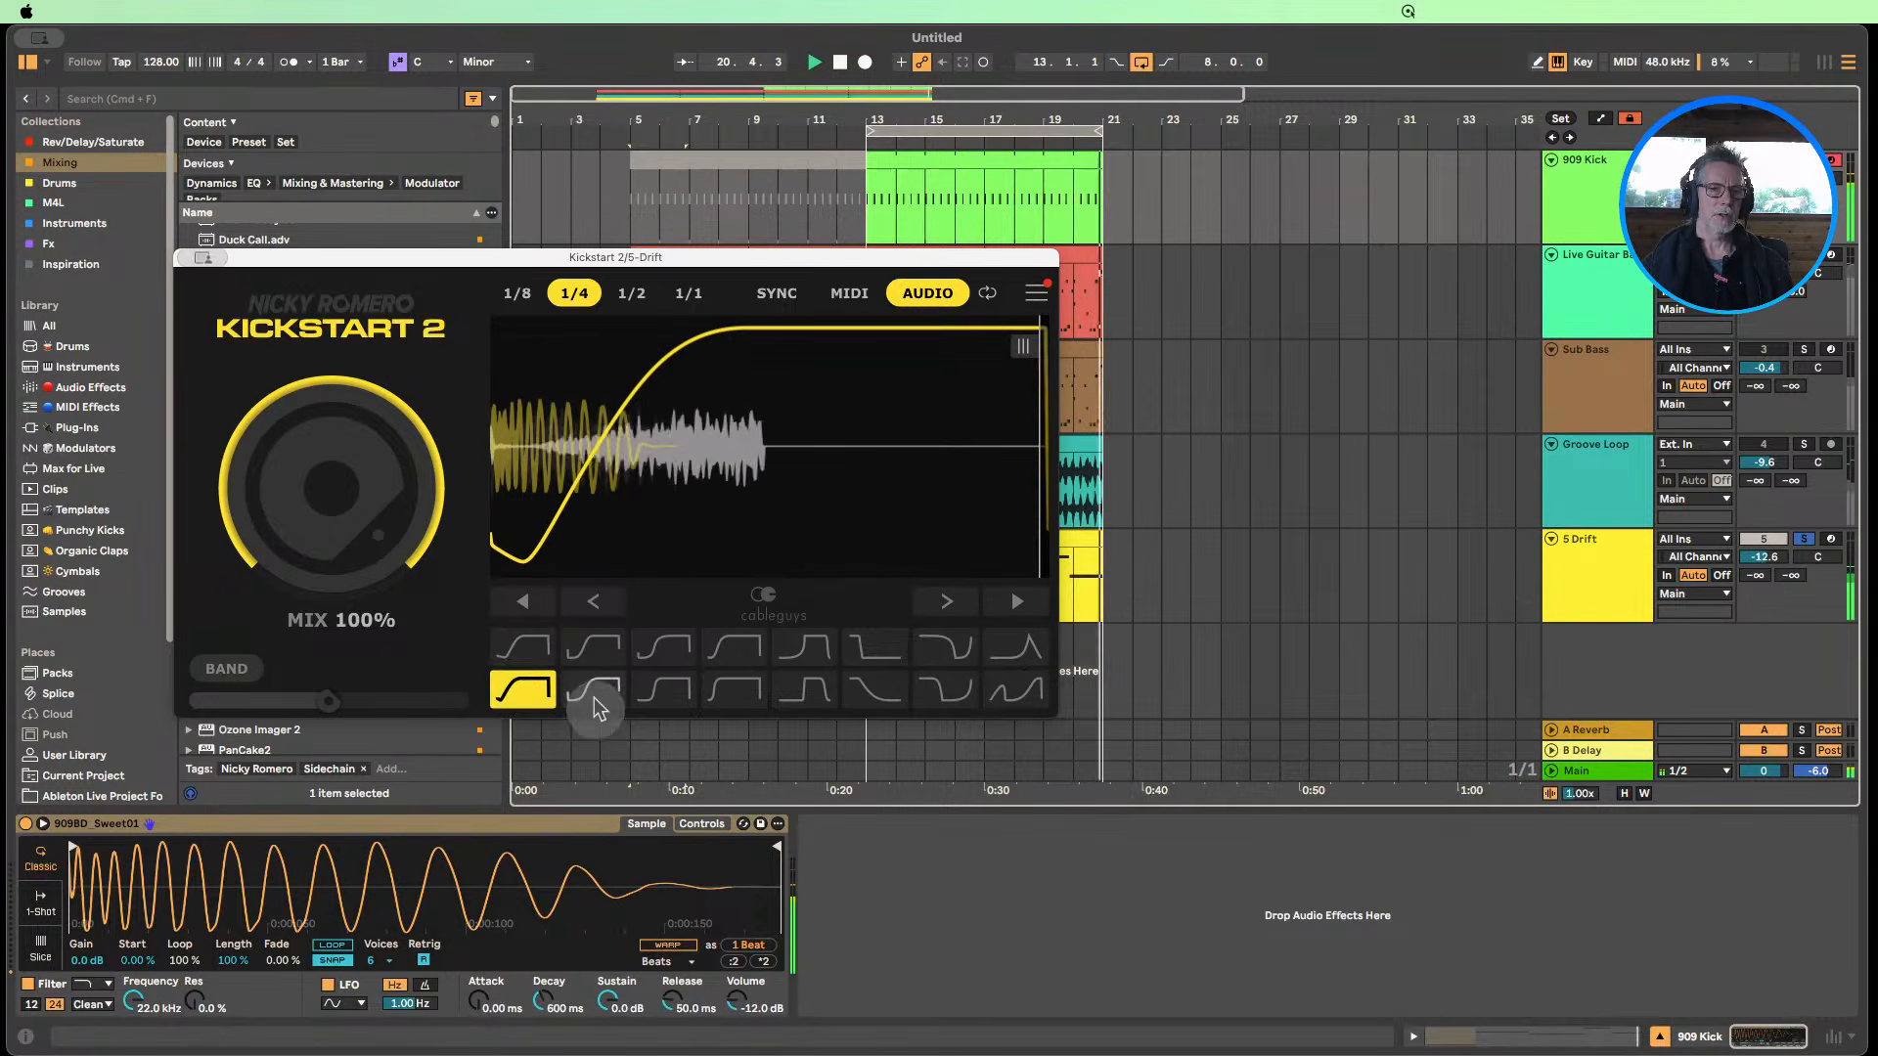
left_click(593, 649)
left_click(622, 696)
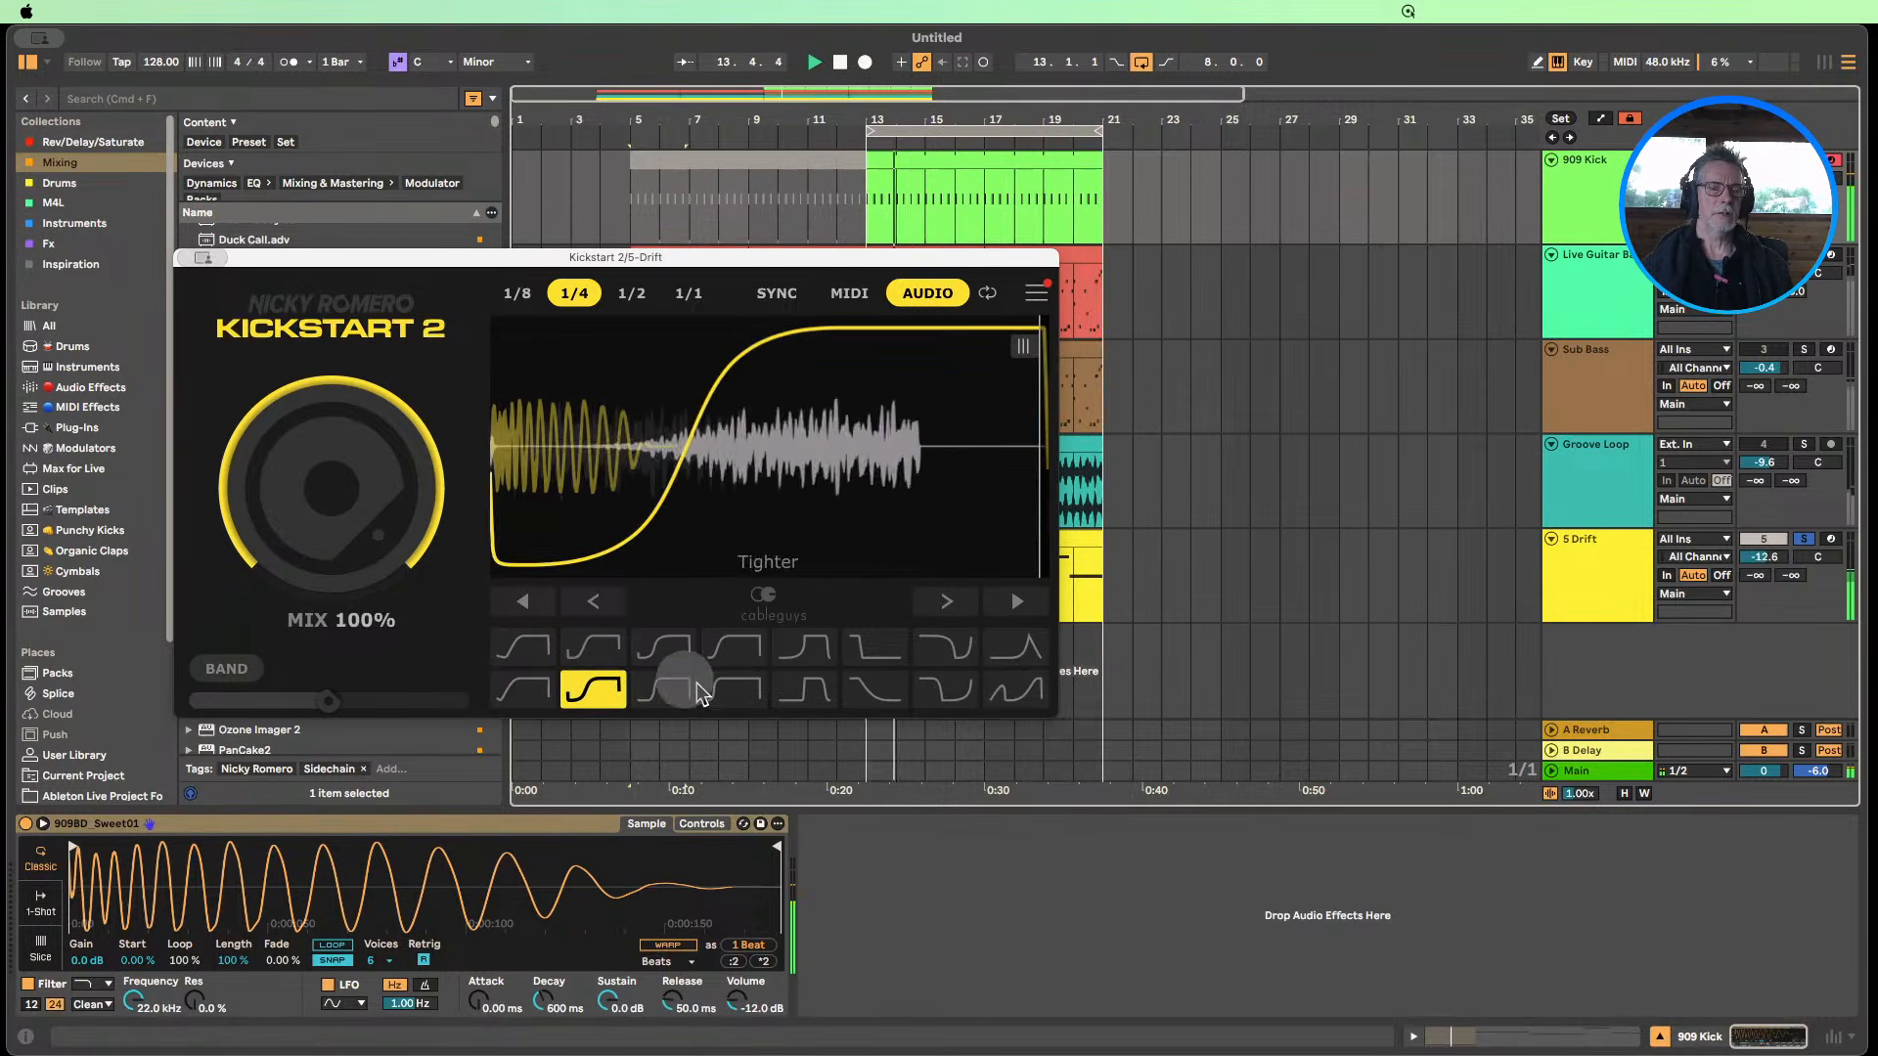
left_click(680, 657)
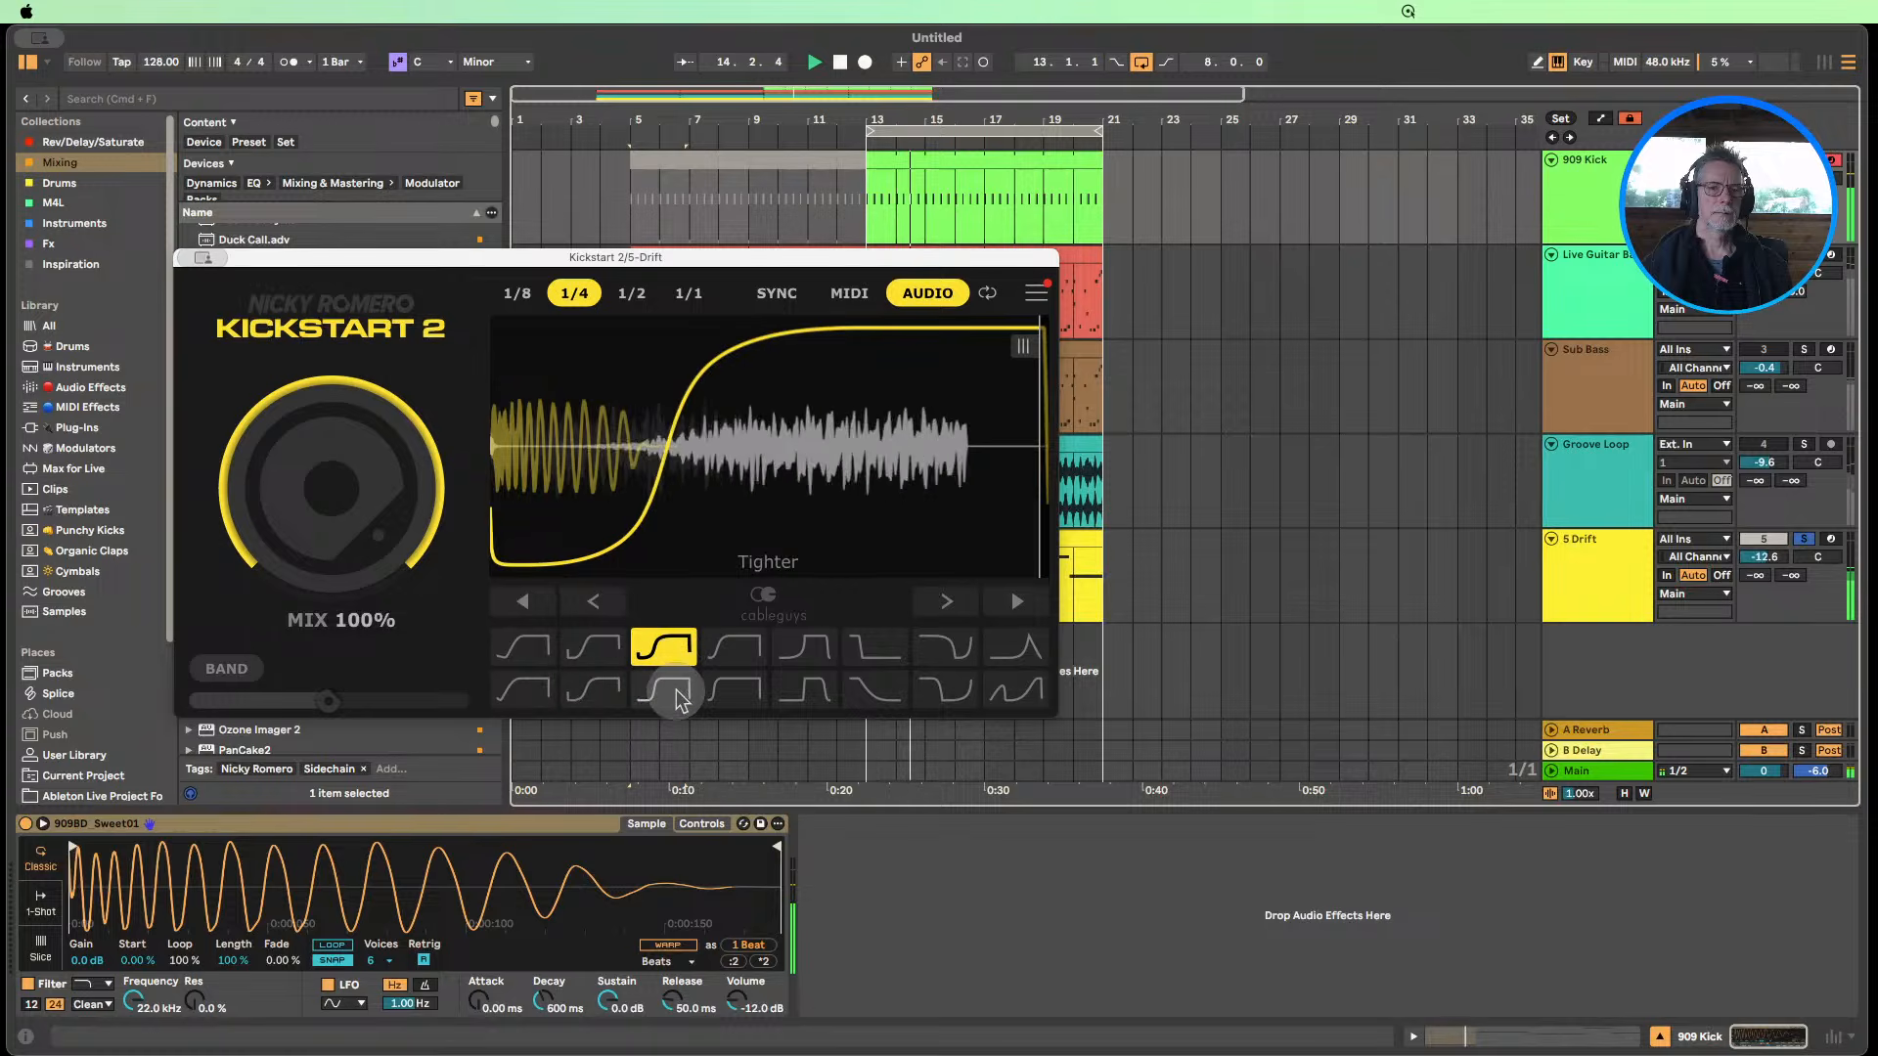
Choose the Subbass Chain ducking curve, shift its rise slightly earlier, and clear the track solos.
left_click(804, 646)
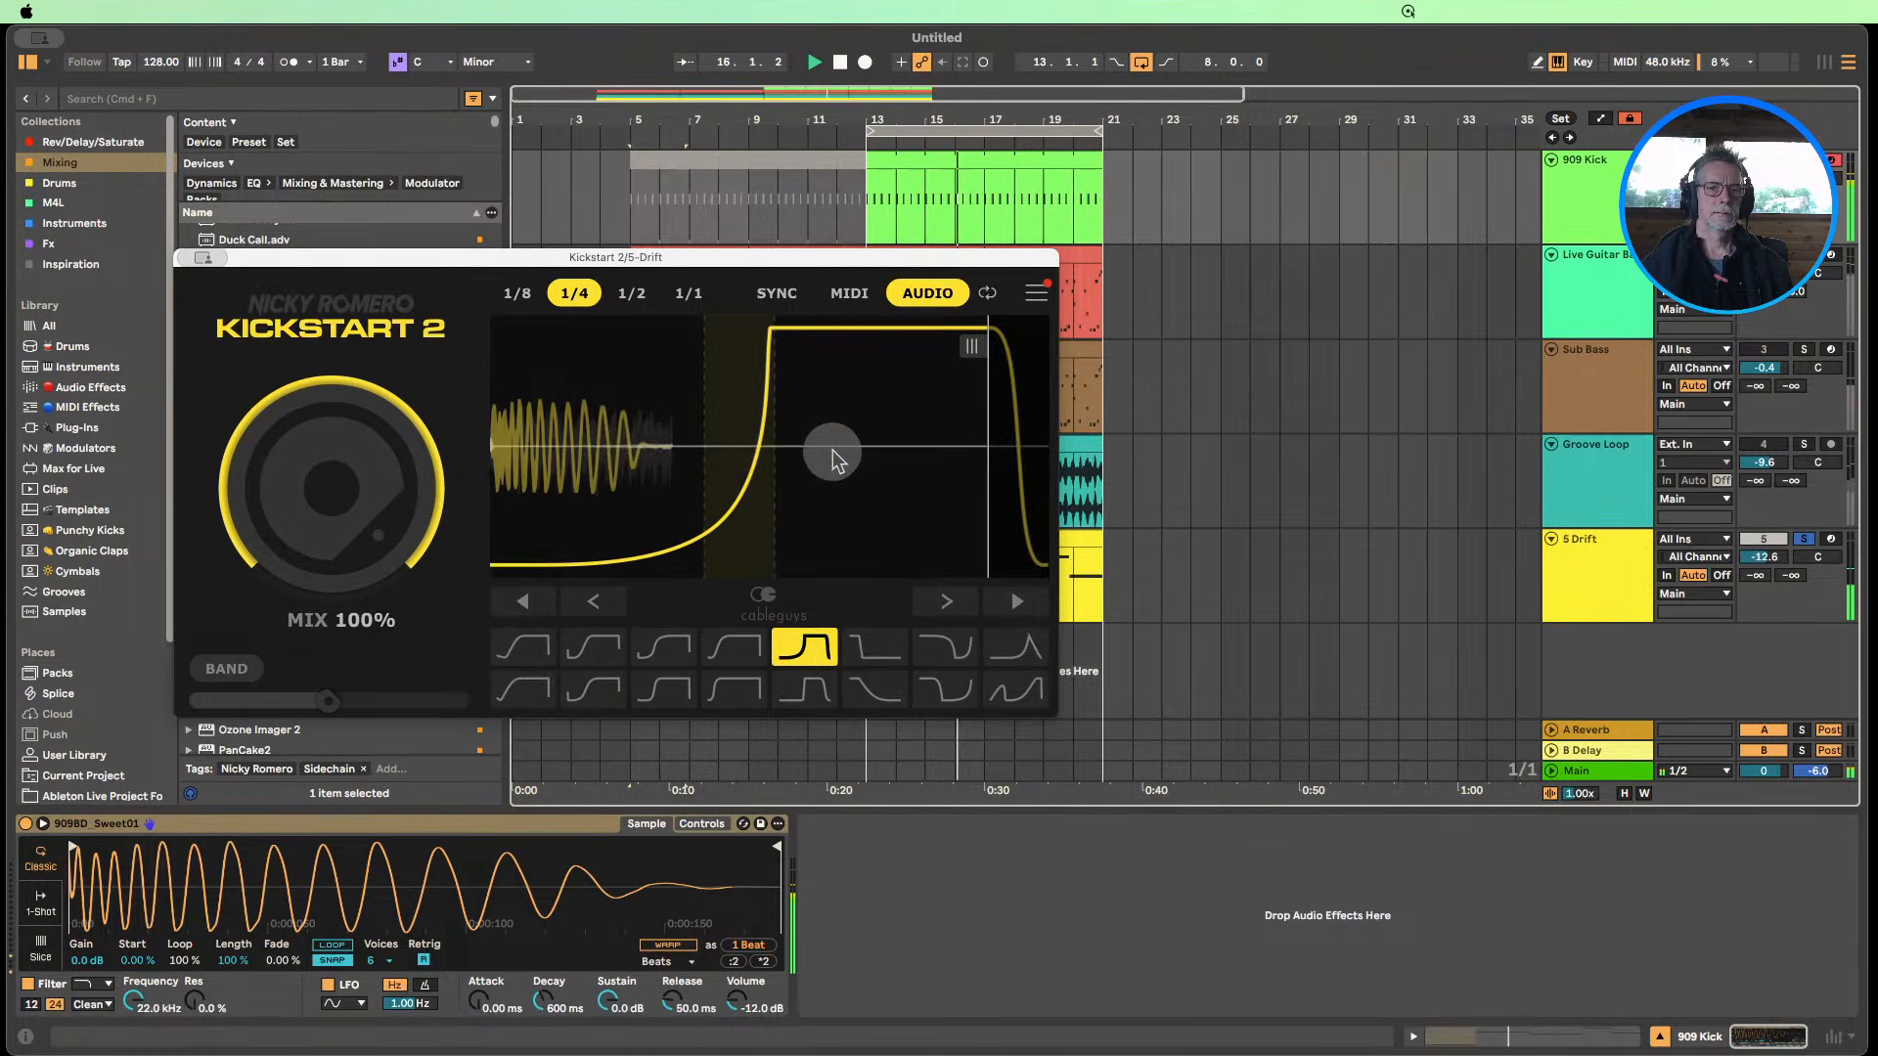
mouse_move(736, 450)
left_mouse_down()
mouse_move(697, 439)
mouse_move(724, 446)
left_mouse_up()
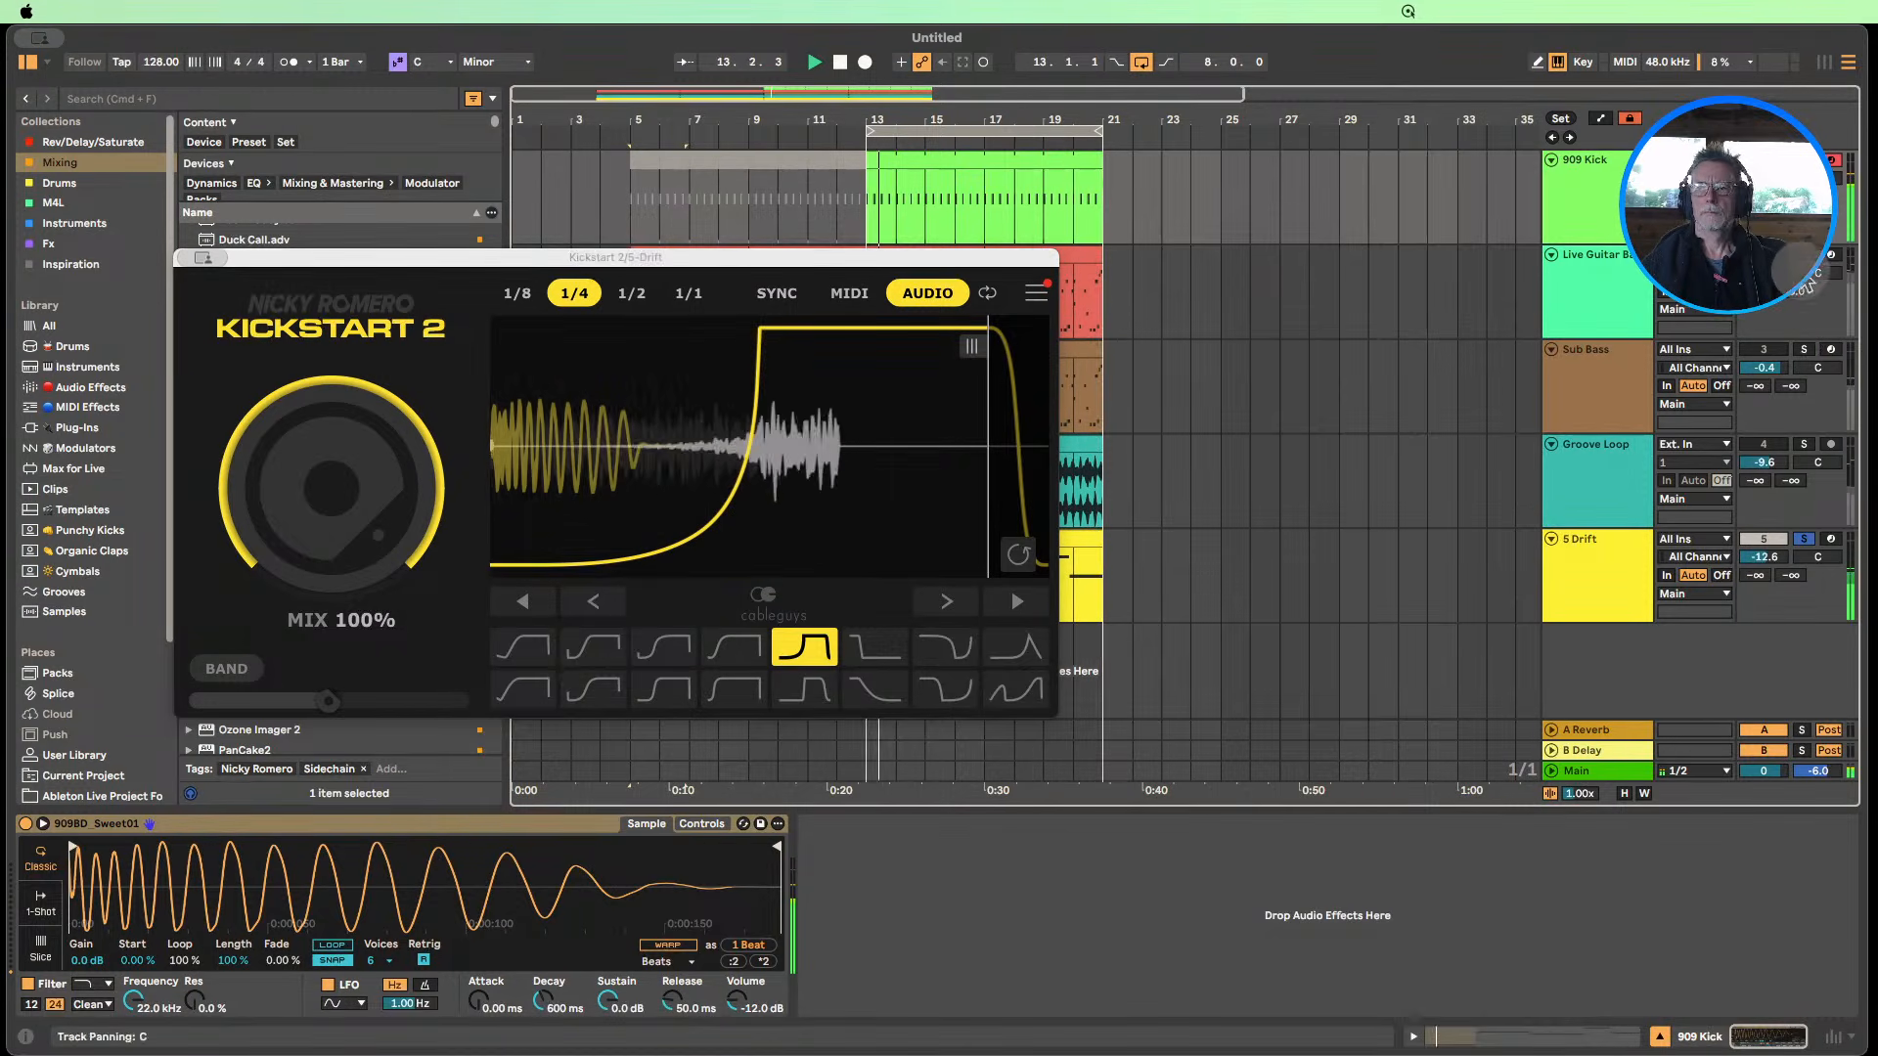
double_click(1804, 254)
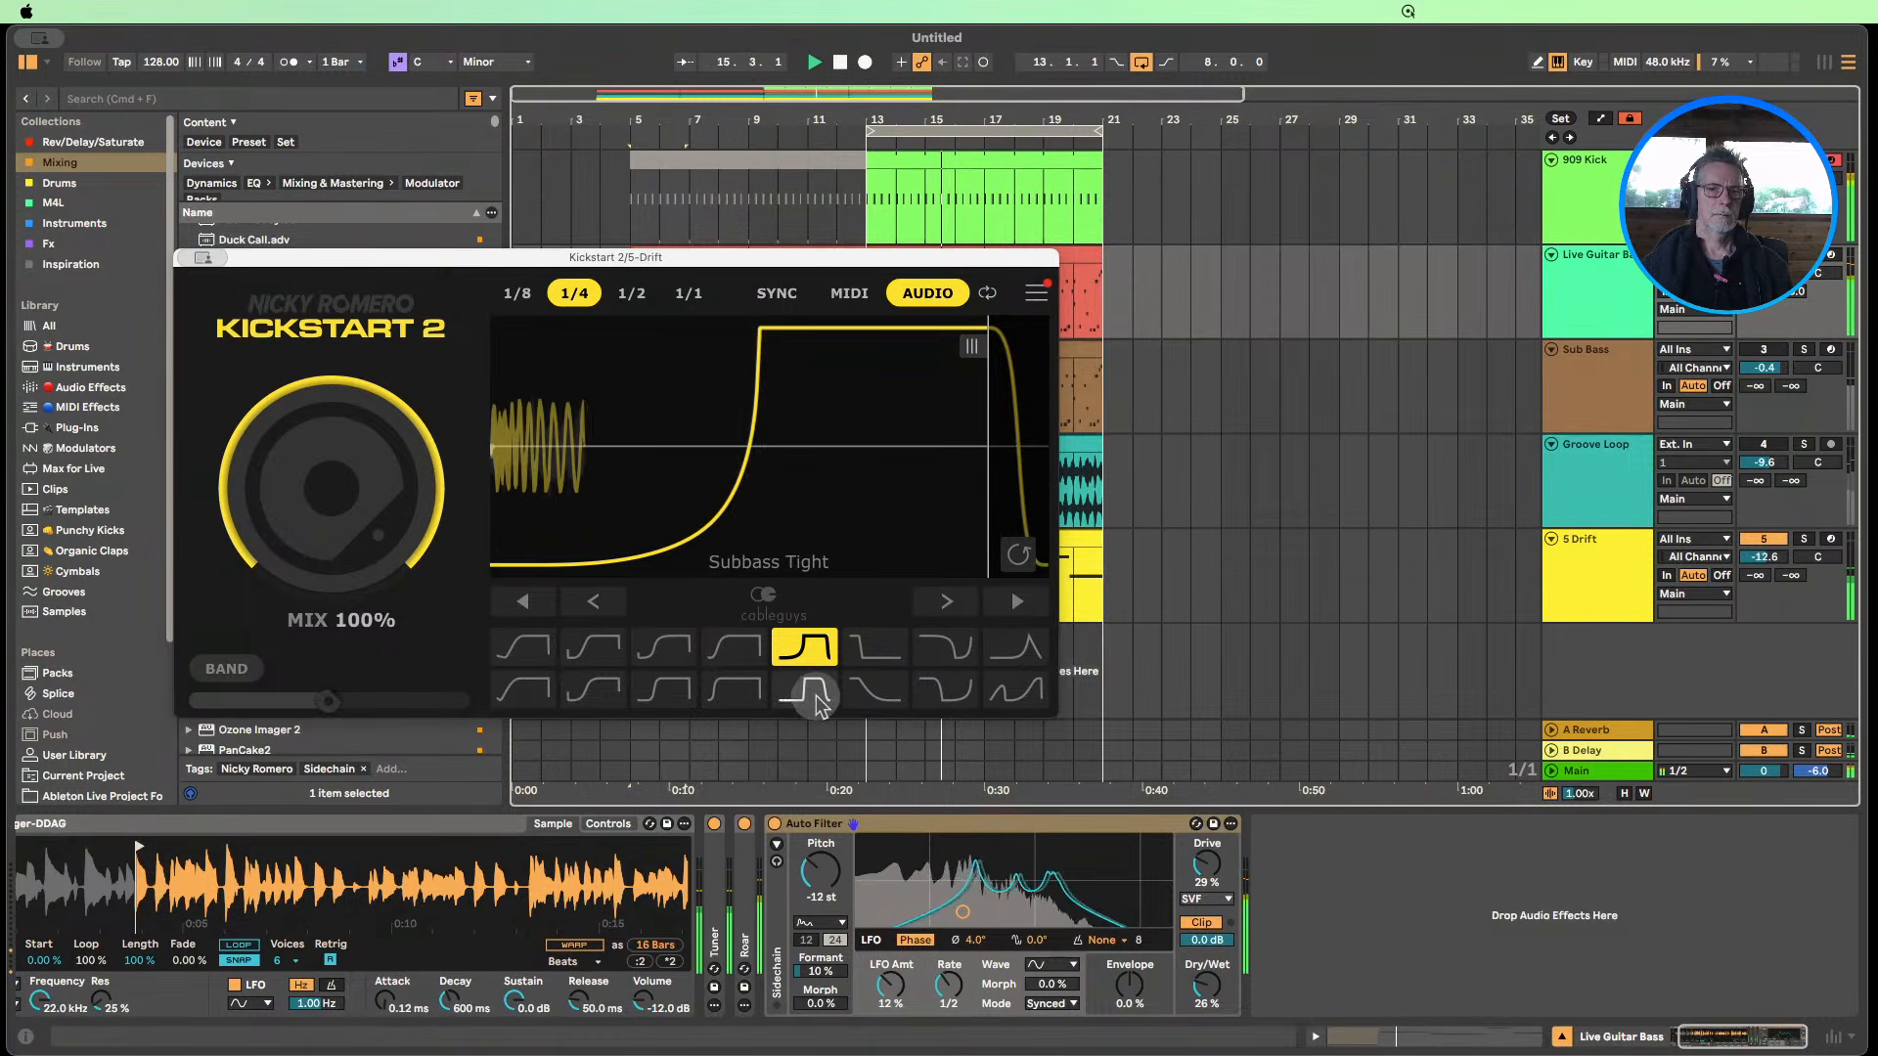
Compare two other ducking curves, return to Subbass Chain, and move its rise a little earlier again.
left_click(644, 658)
left_click(530, 648)
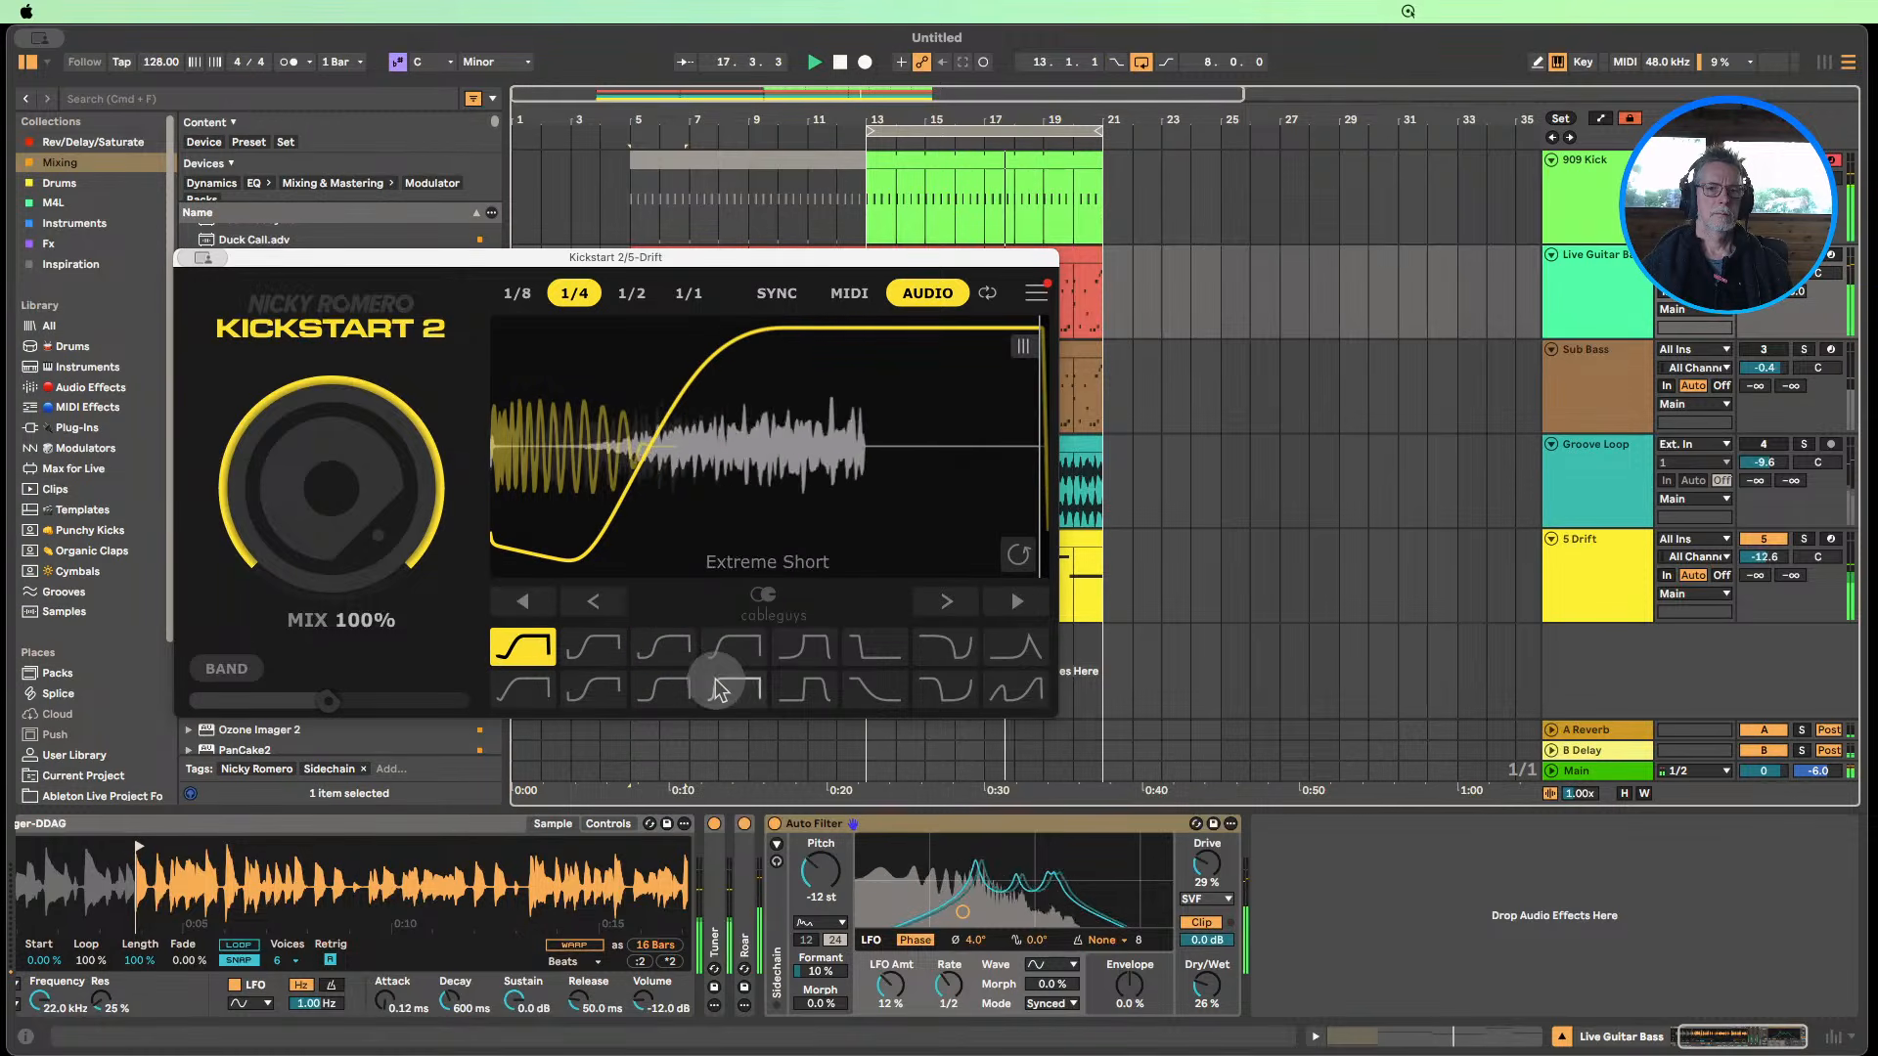
left_click(804, 646)
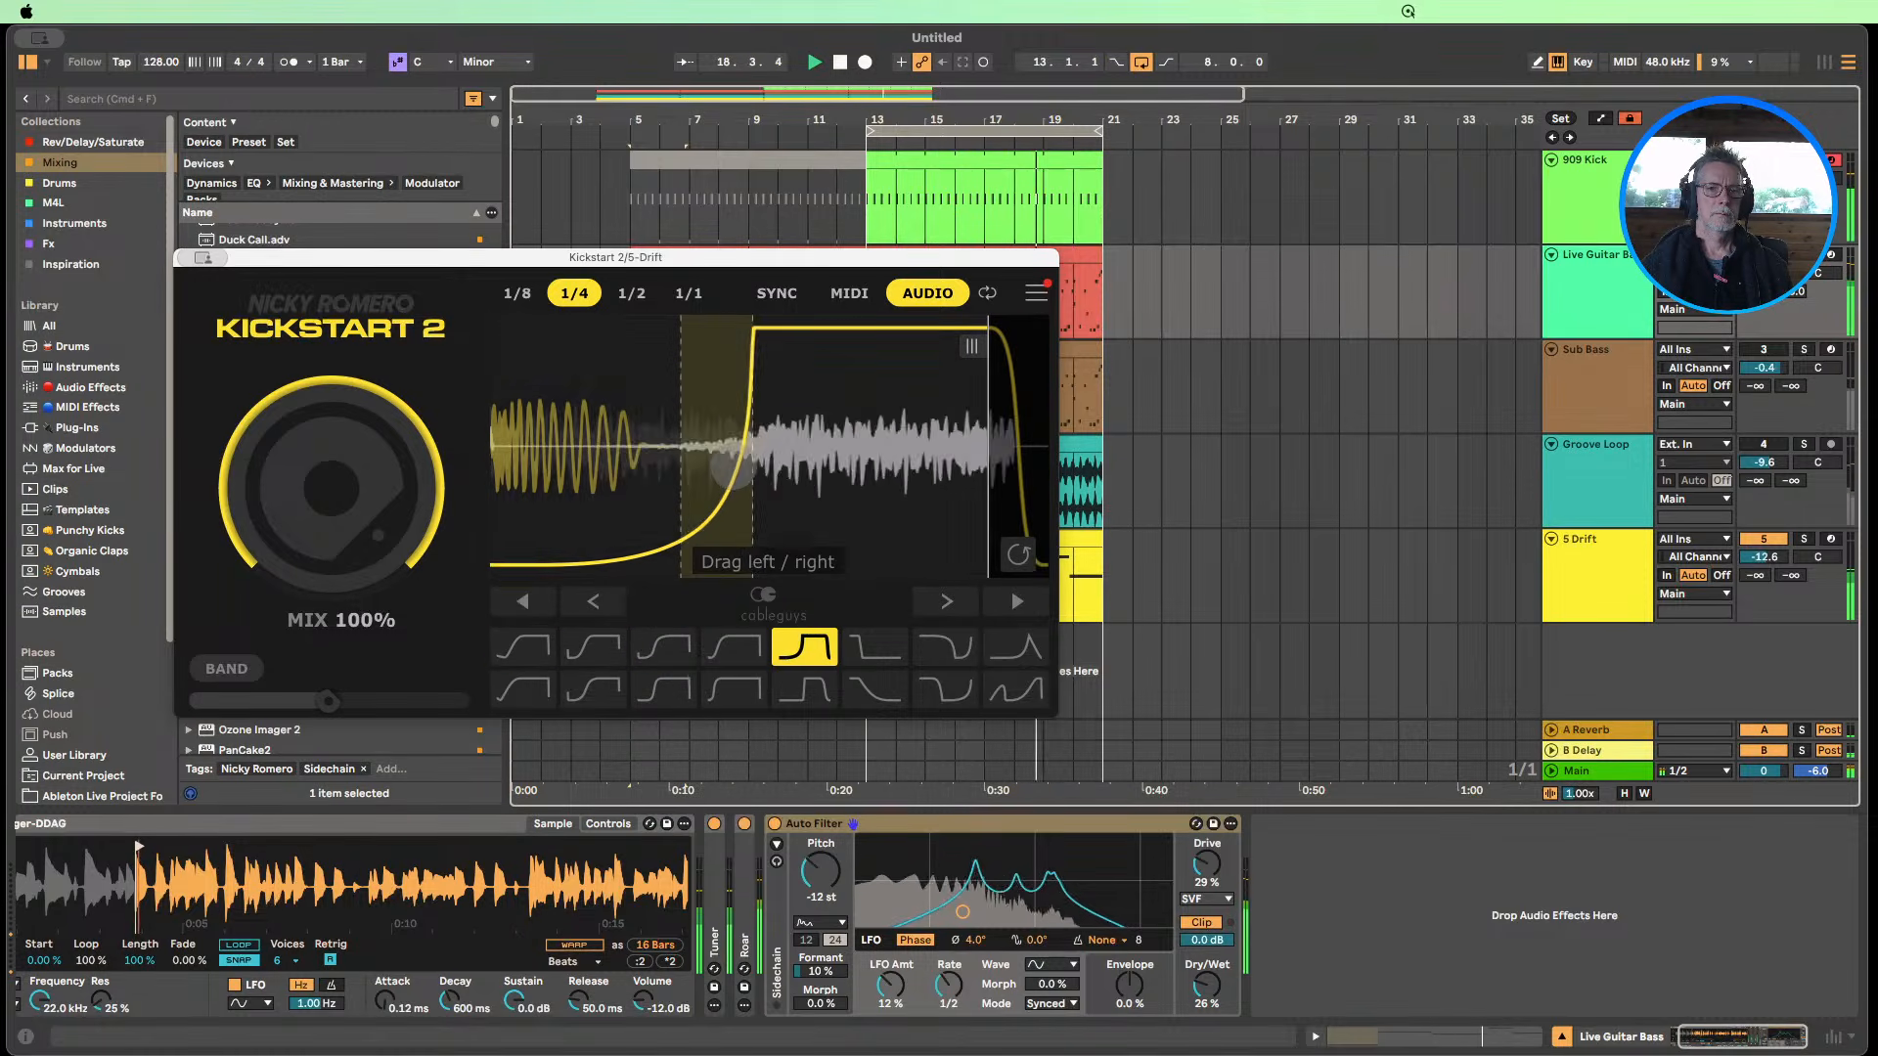
mouse_move(730, 468)
left_mouse_down()
mouse_move(692, 466)
mouse_move(722, 465)
left_mouse_up()
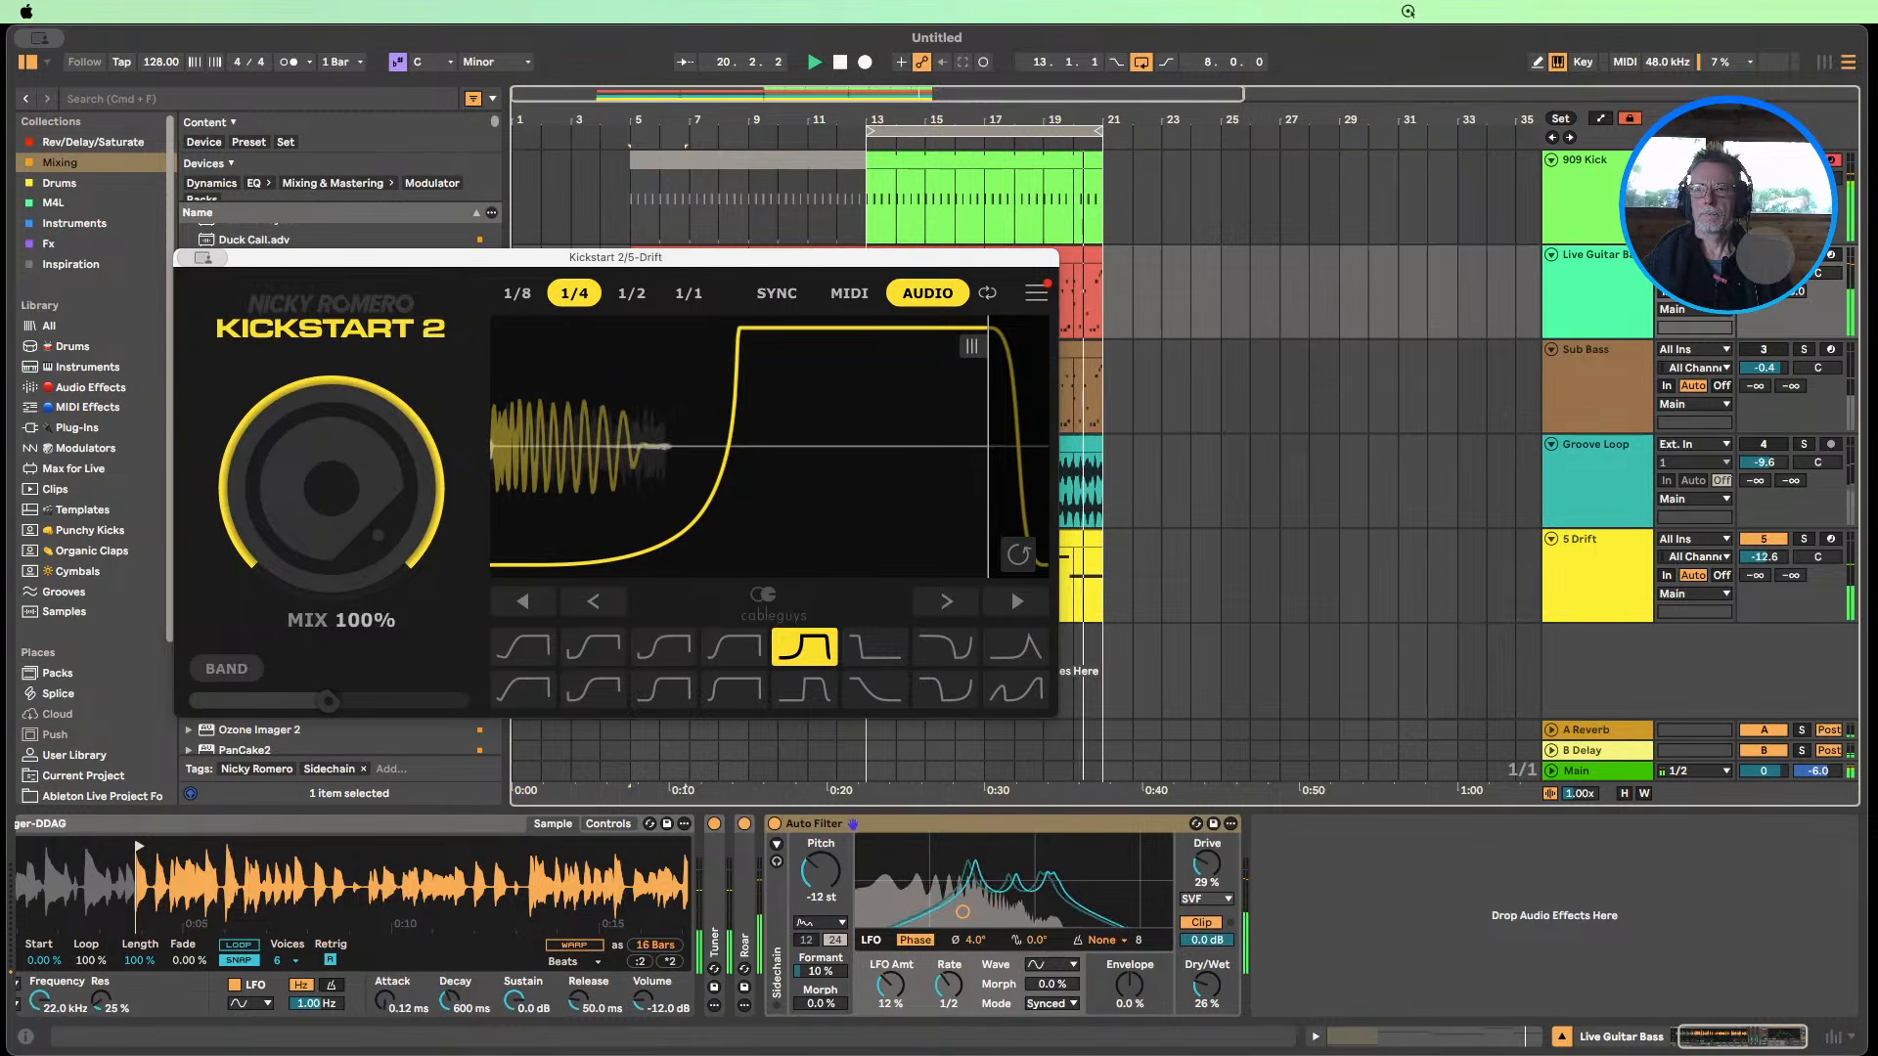
Activate the Live Guitar Bass and Groove Loop tracks and balance the Drift track's volume against them at -6.0 dB.
left_click(1763, 269)
double_click(1764, 558)
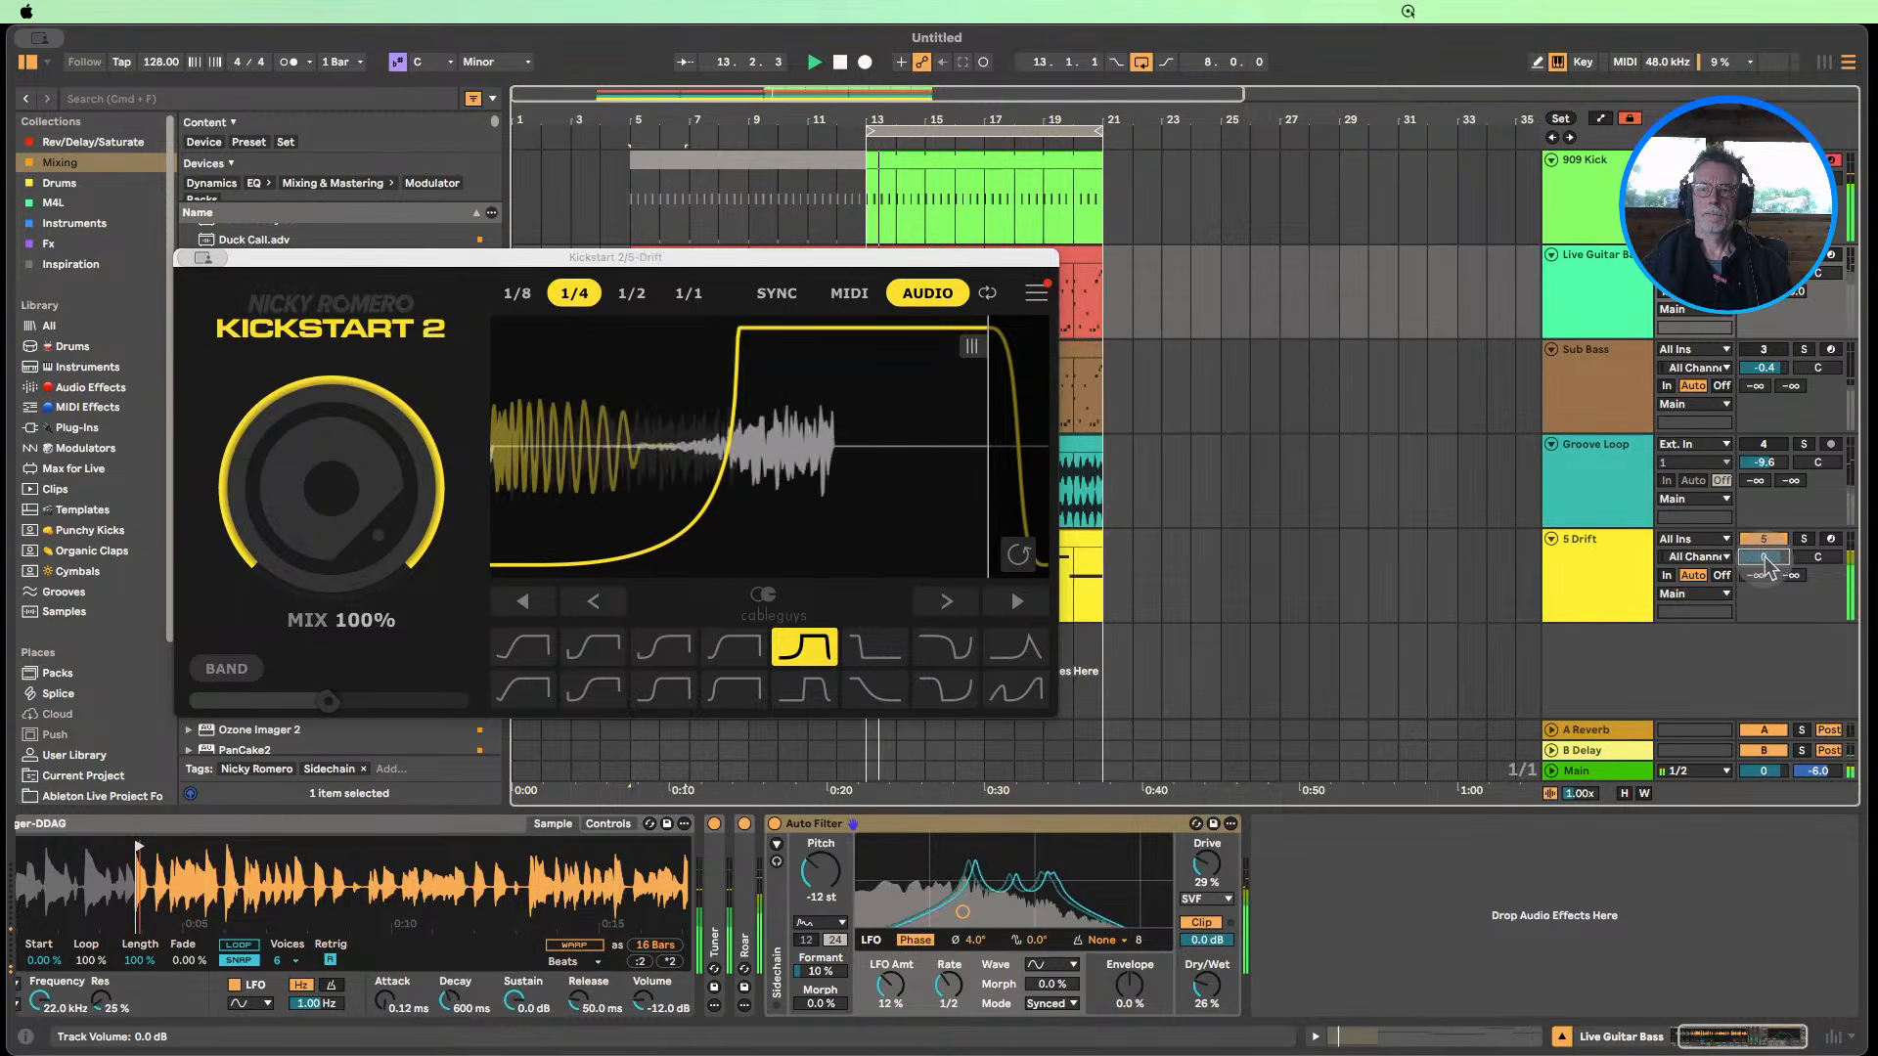
left_click_drag(1766, 563, 1767, 569)
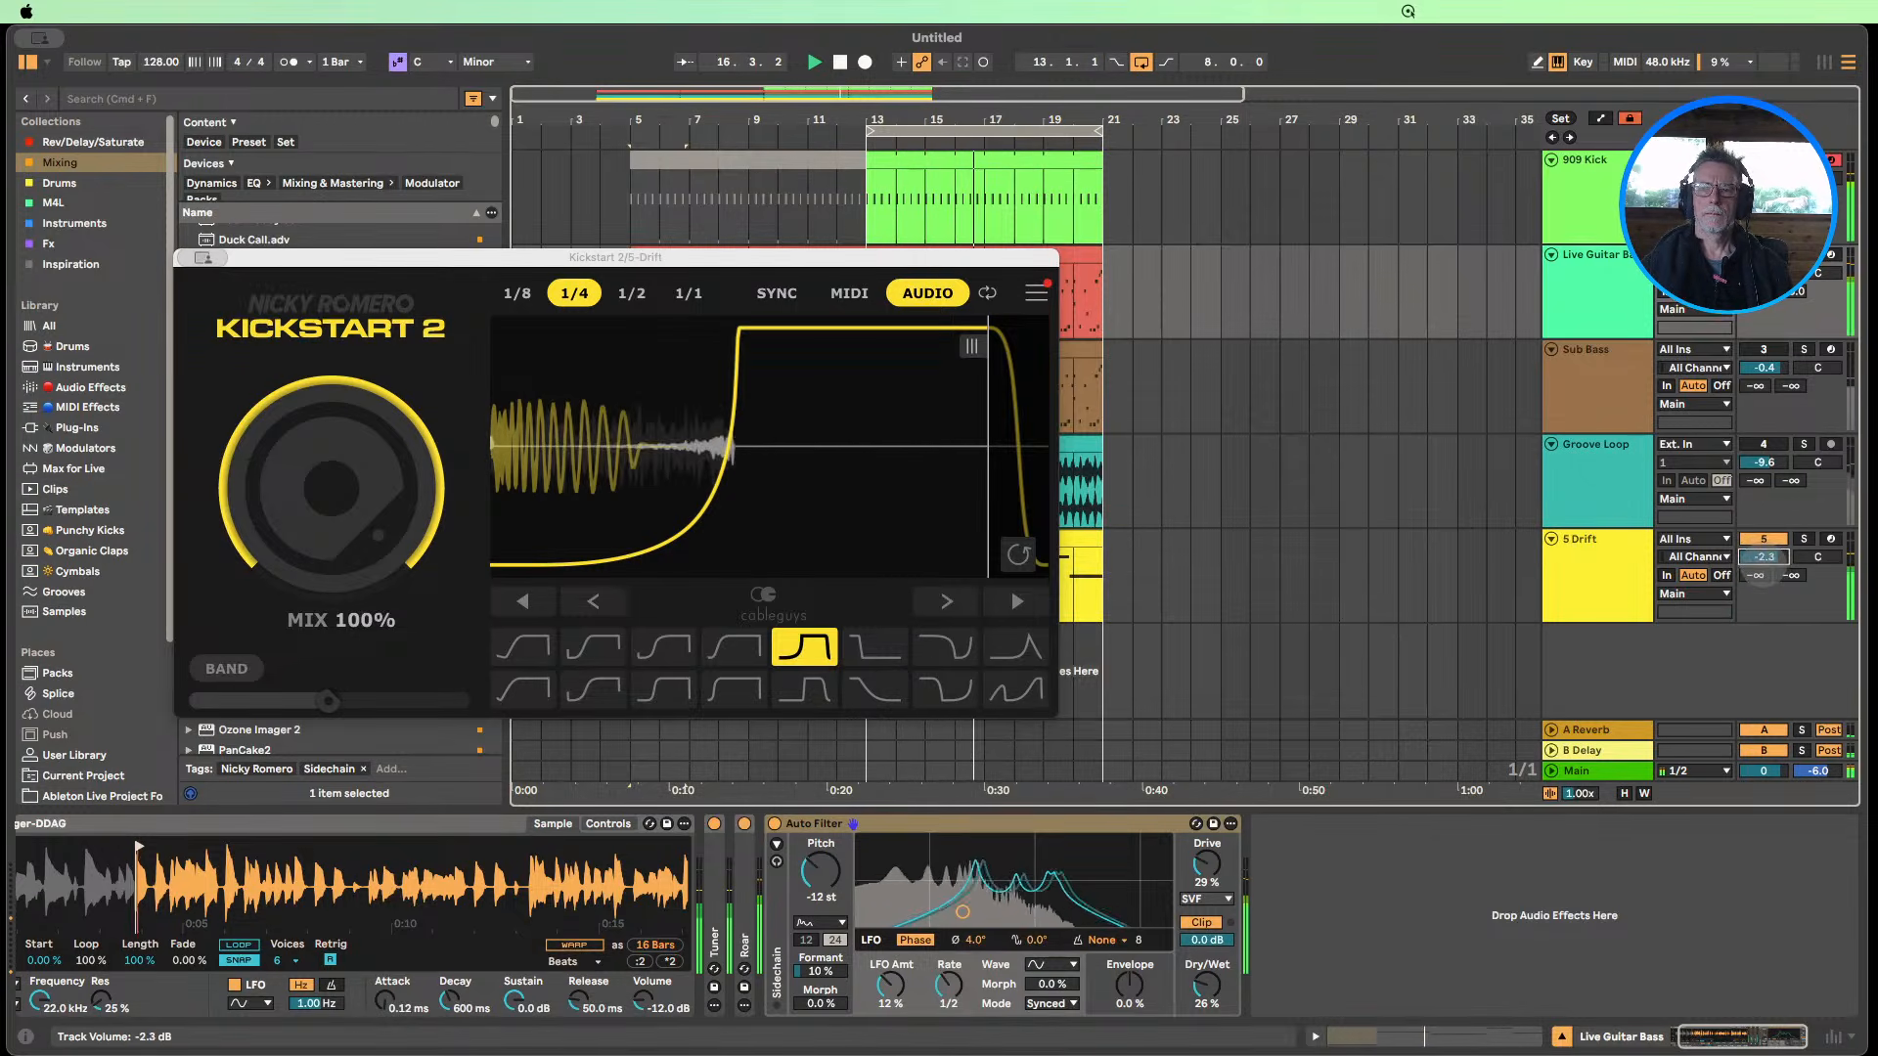
left_click_drag(1765, 557, 1764, 559)
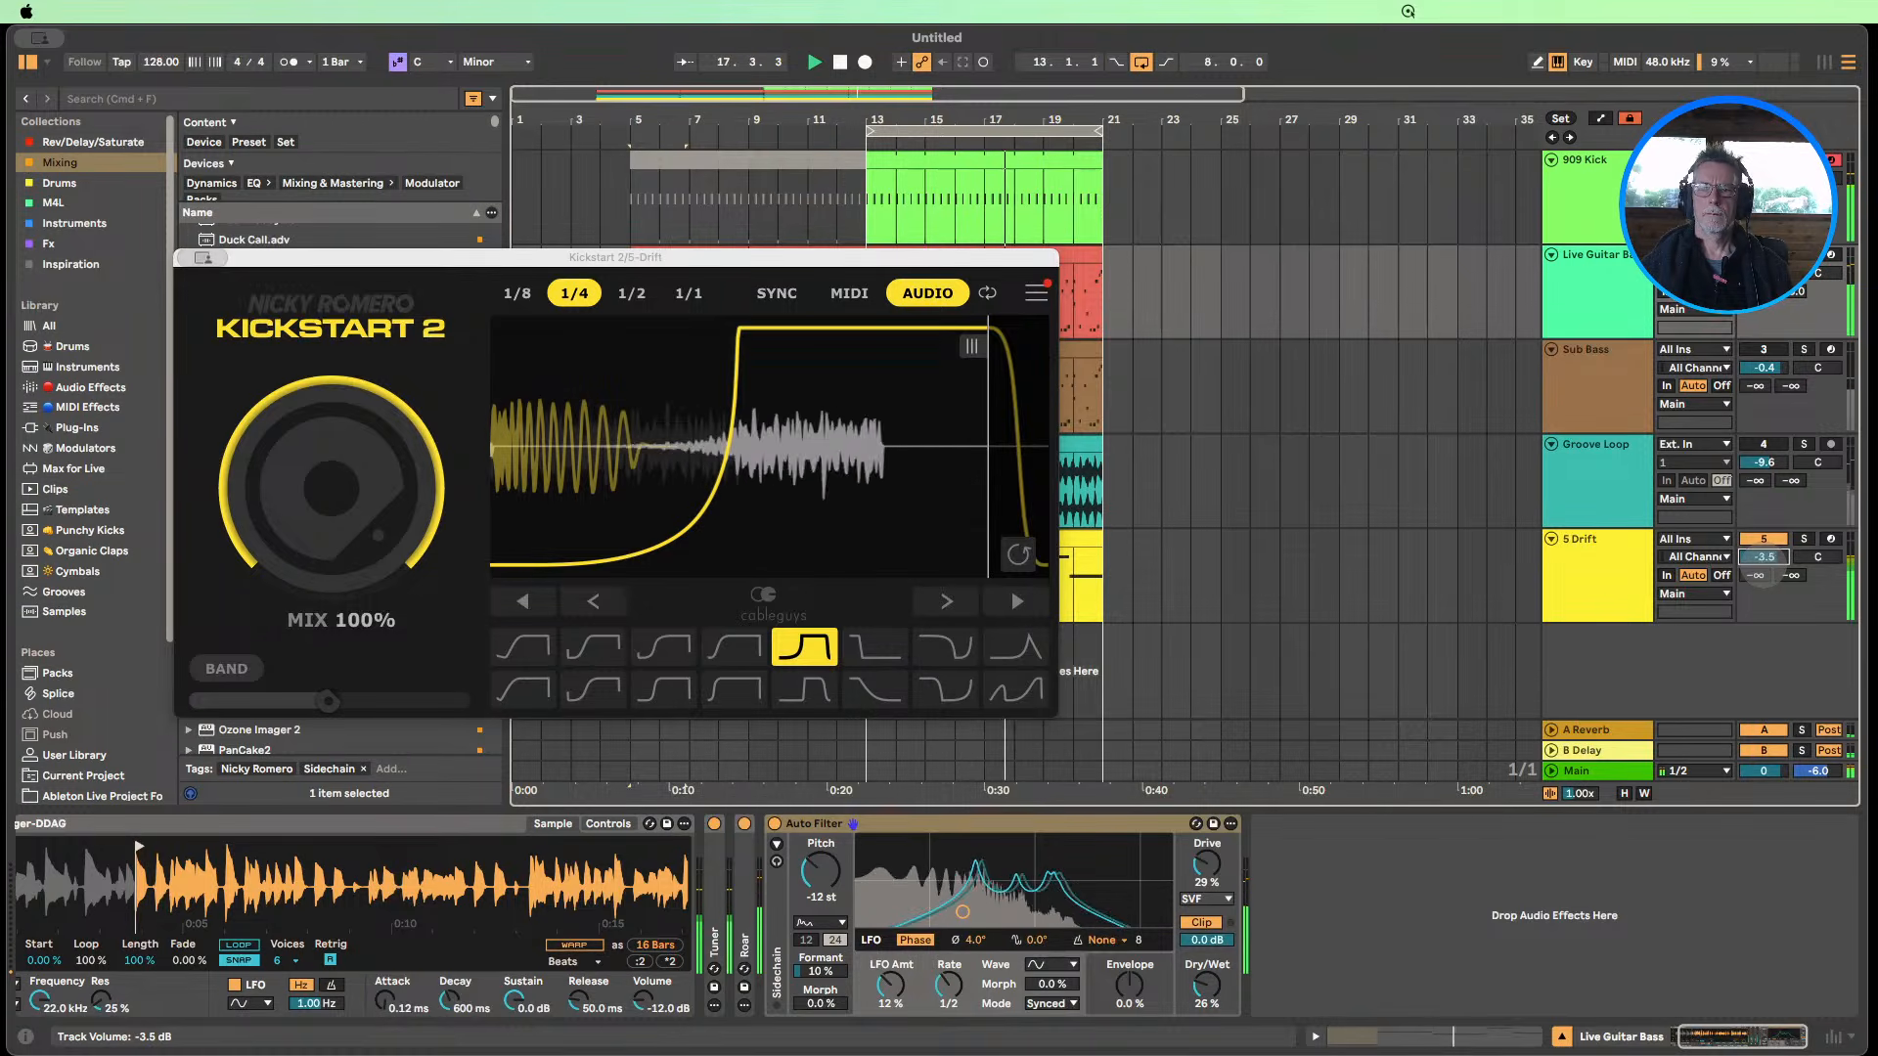
left_click_drag(1764, 556, 1764, 562)
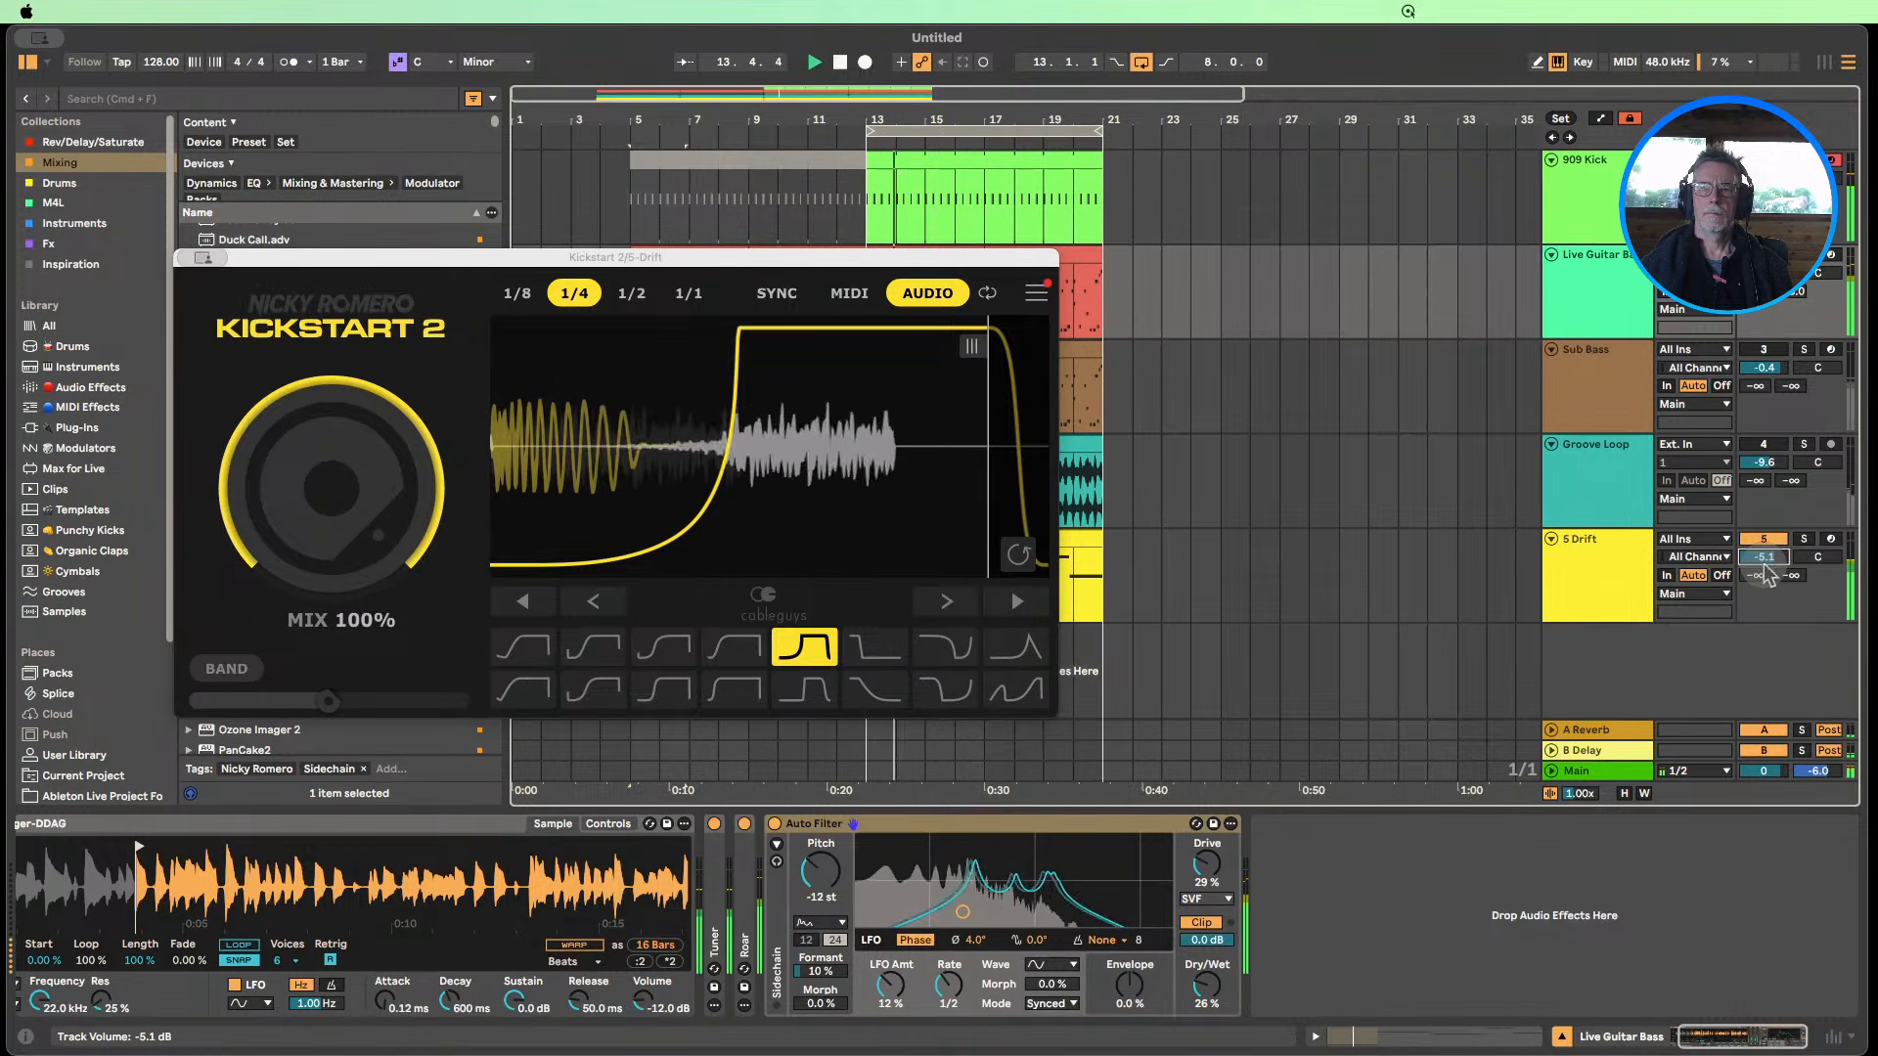
left_click(1765, 445)
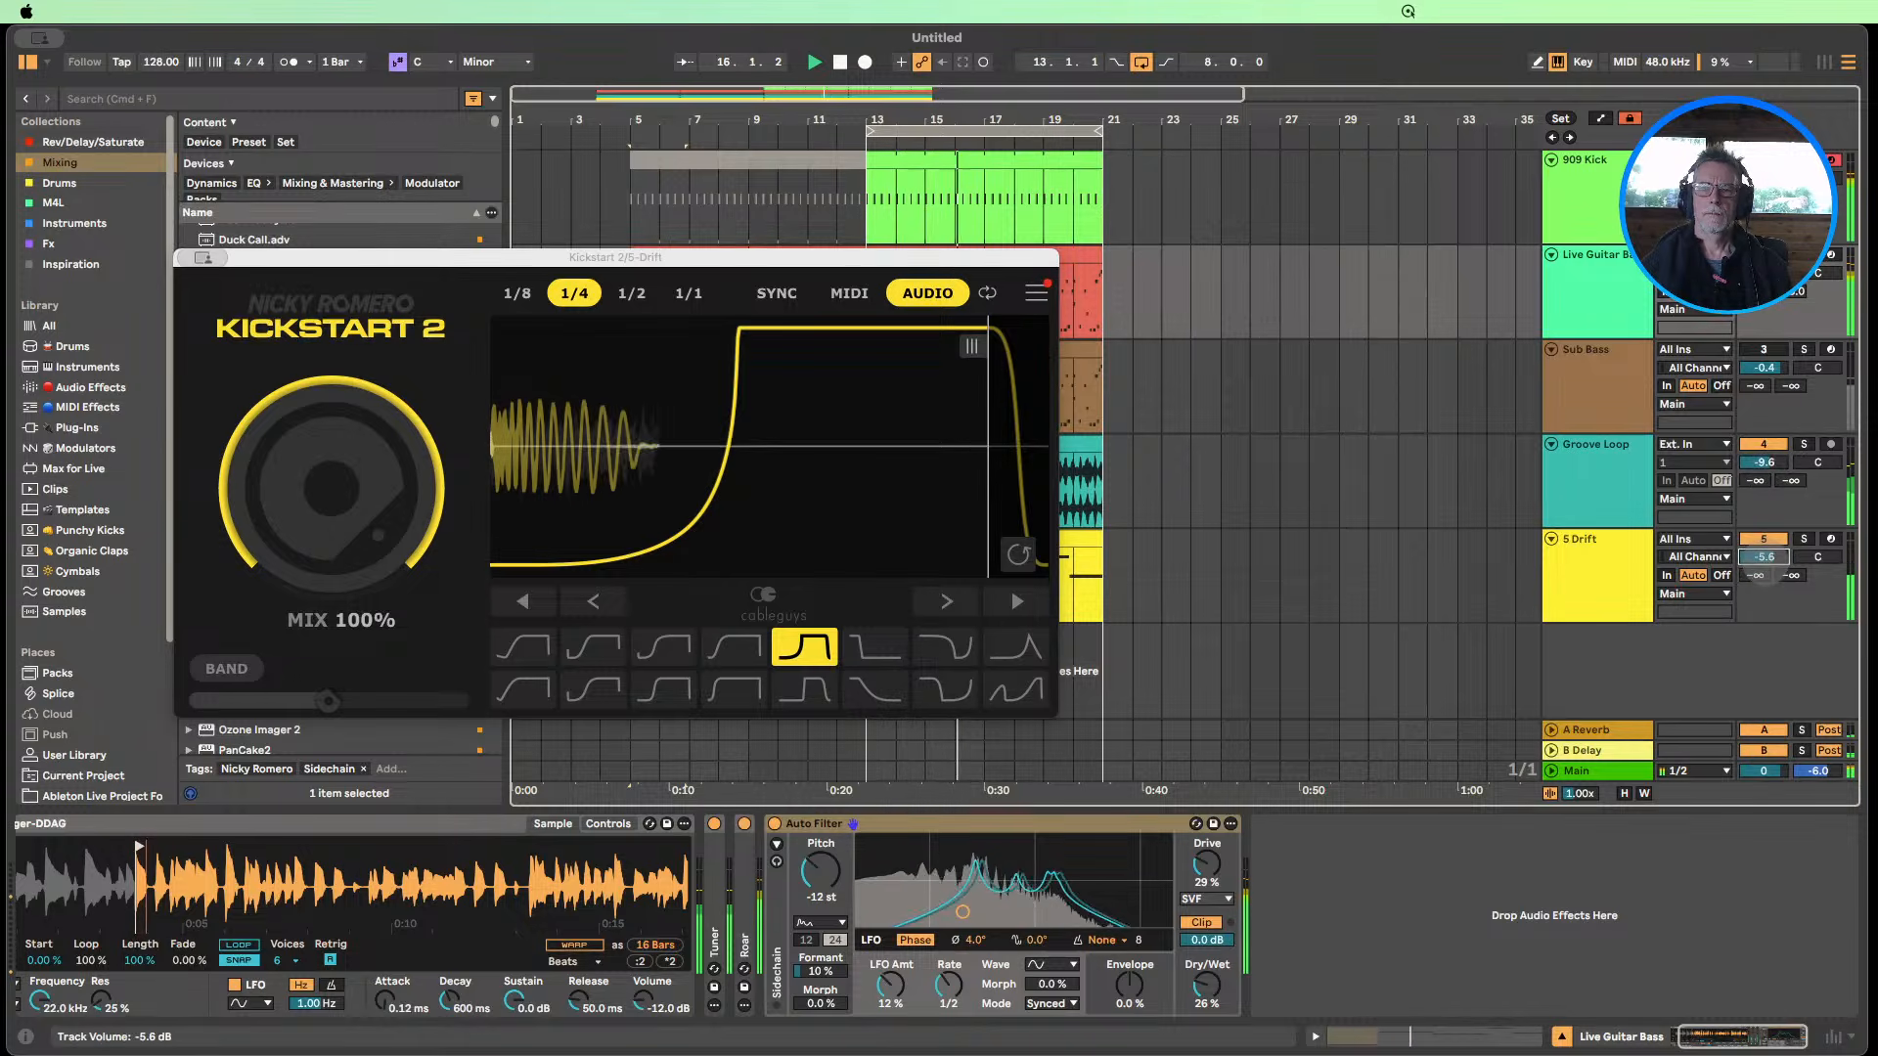
left_click_drag(1765, 563, 1764, 567)
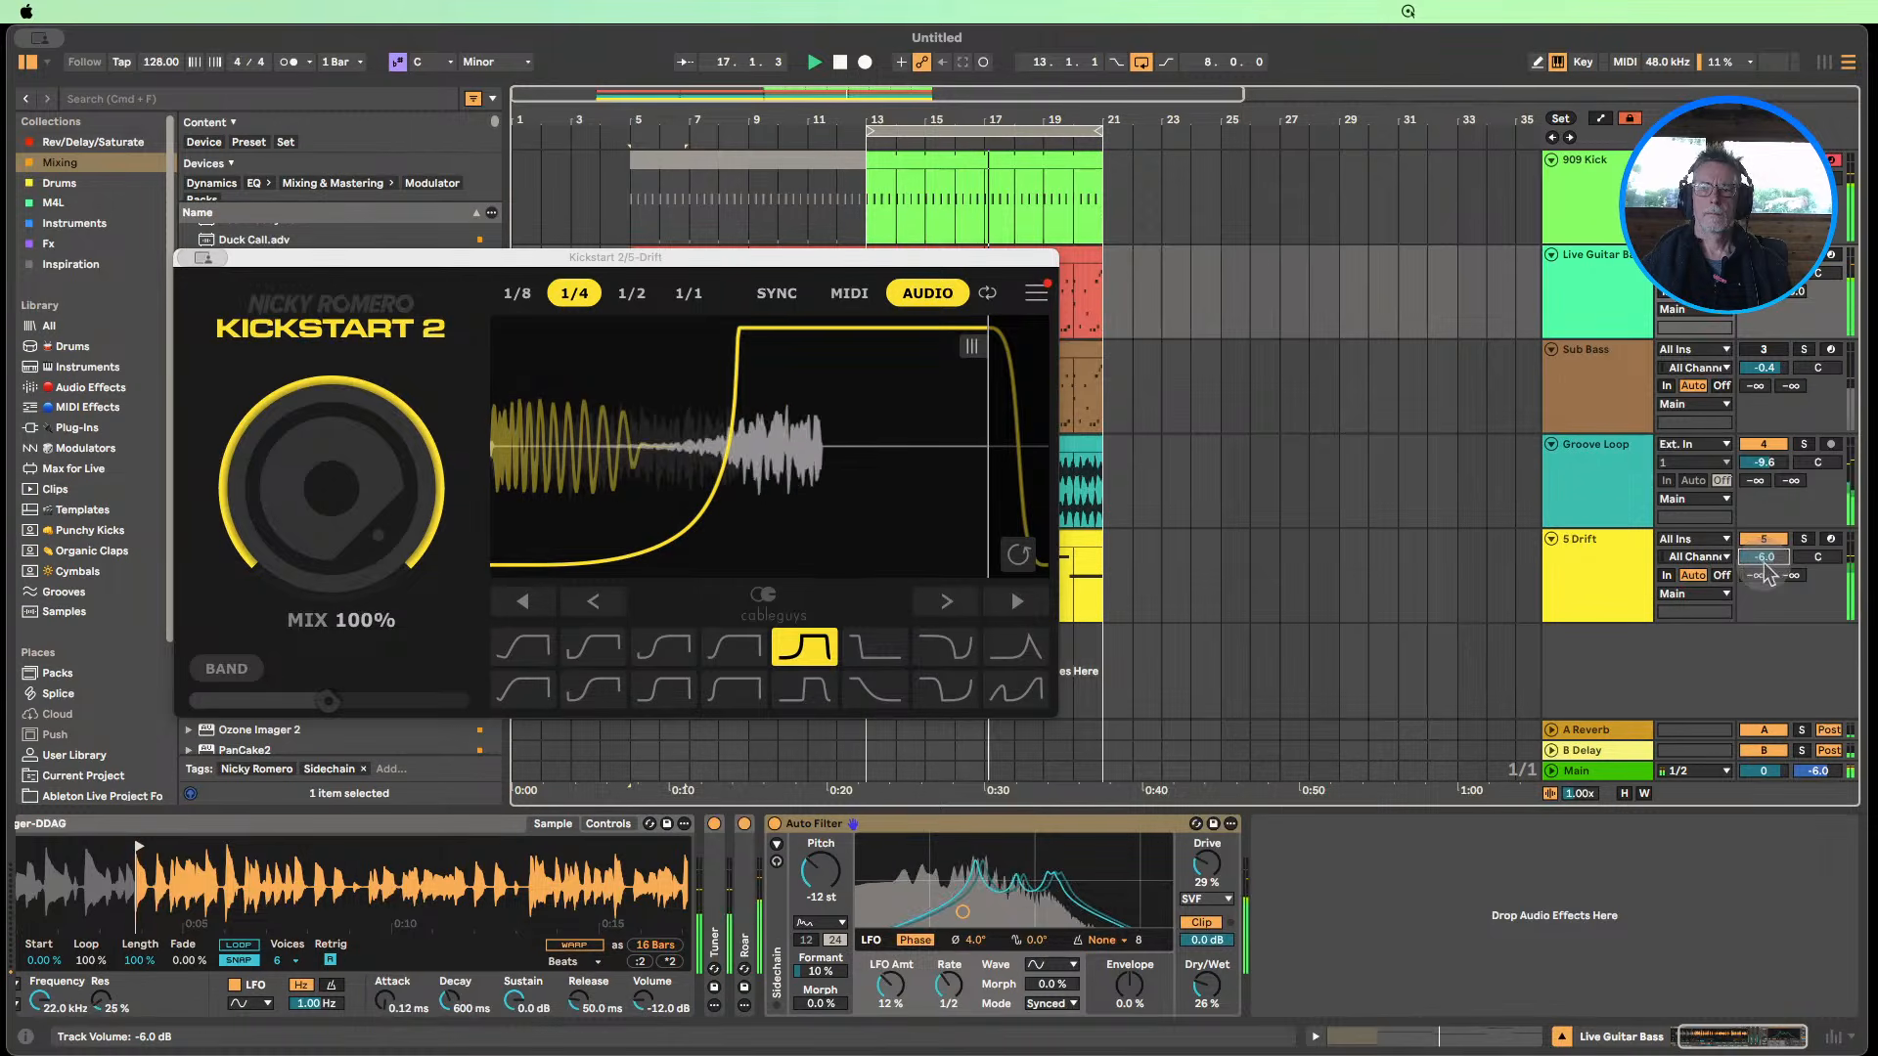
Close the Kickstart 2 window, switch to the Session view mixer, and stop playback.
left_click(202, 258)
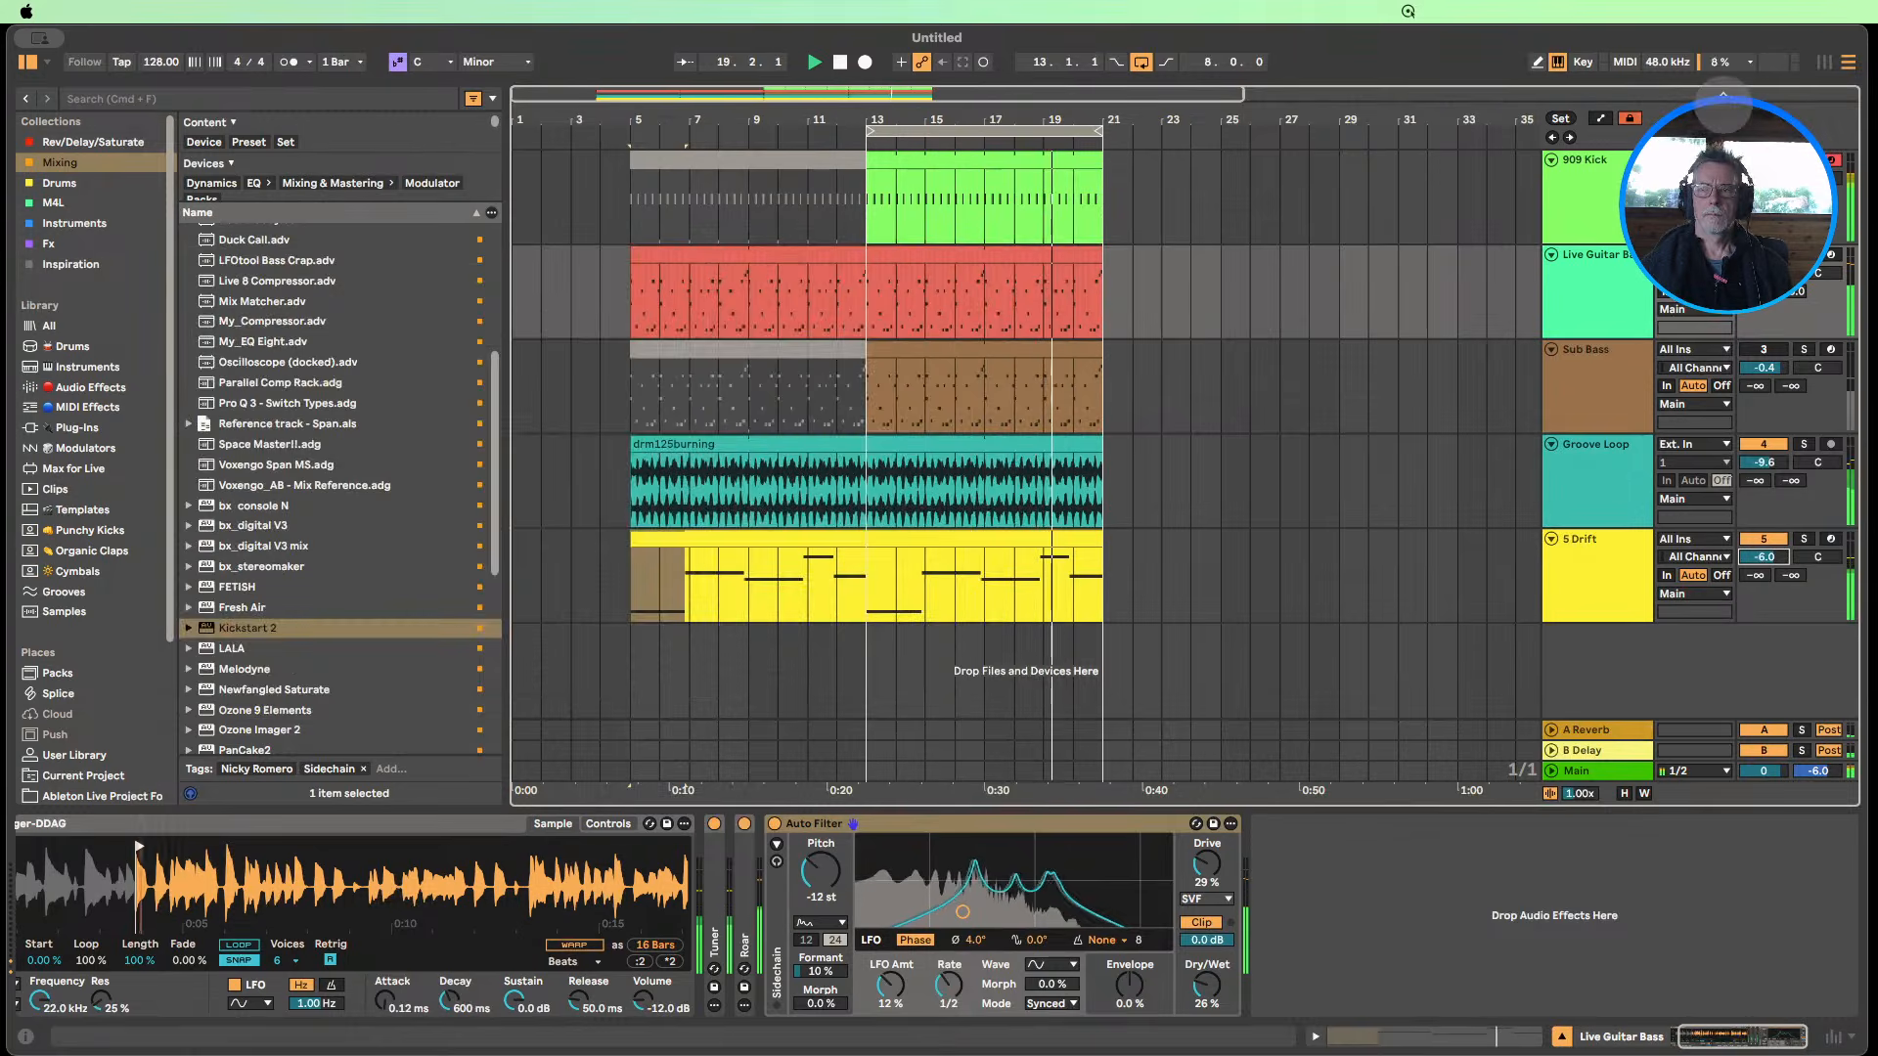
key("Tab")
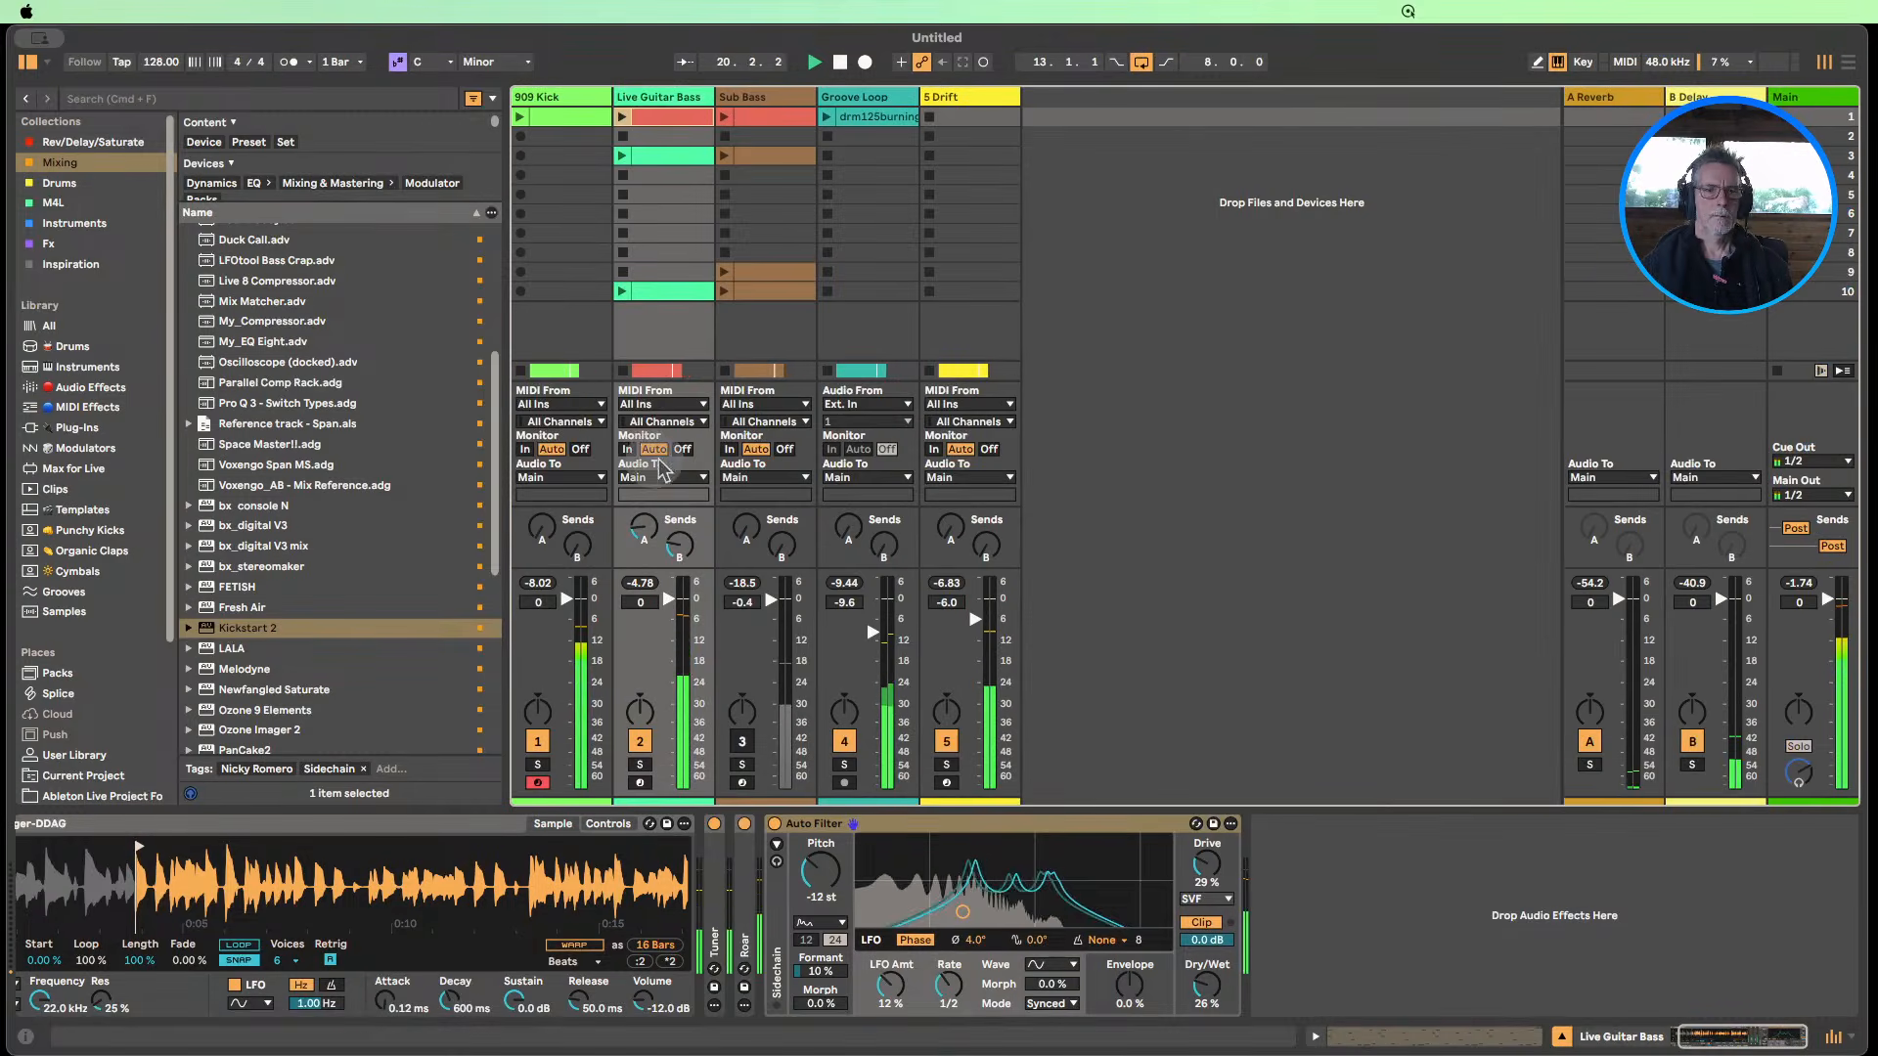
left_click(841, 61)
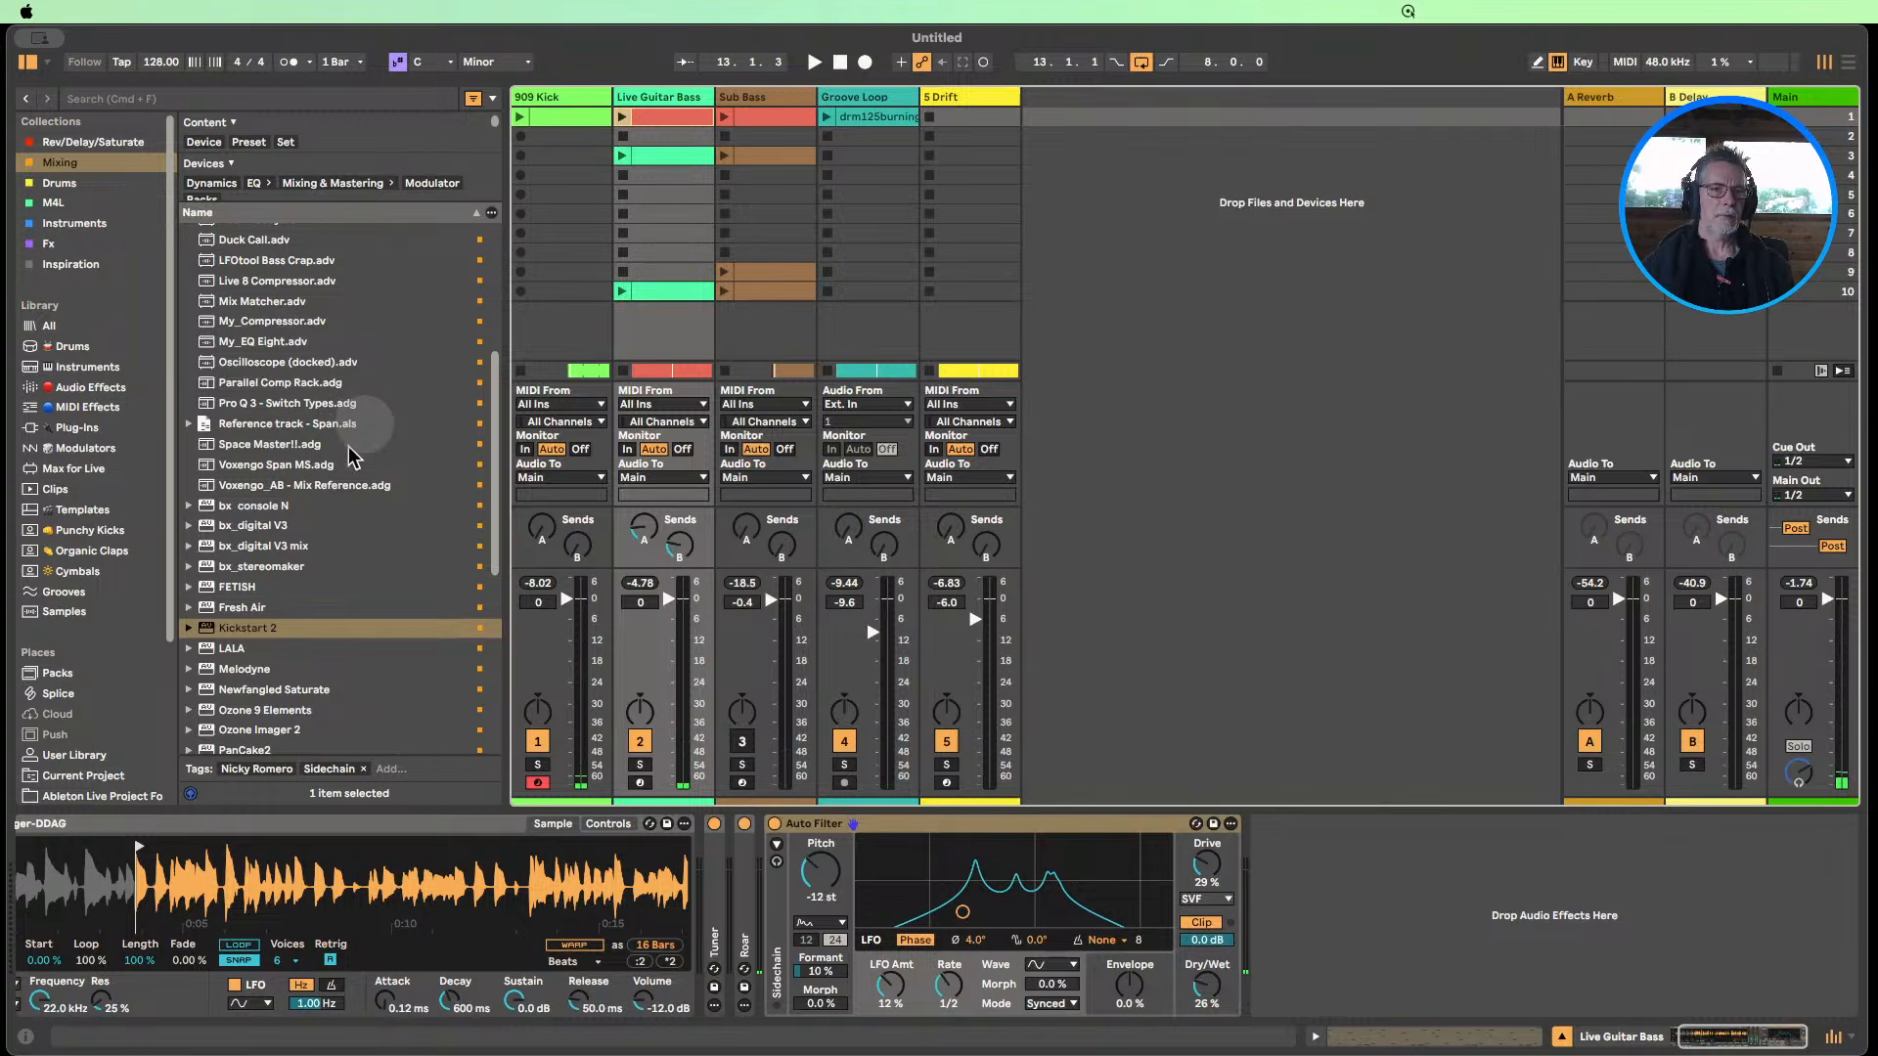
Insert a Limiter from the audio effects library on the Main track, and resume loop playback in the Arrangement view.
left_click(76, 389)
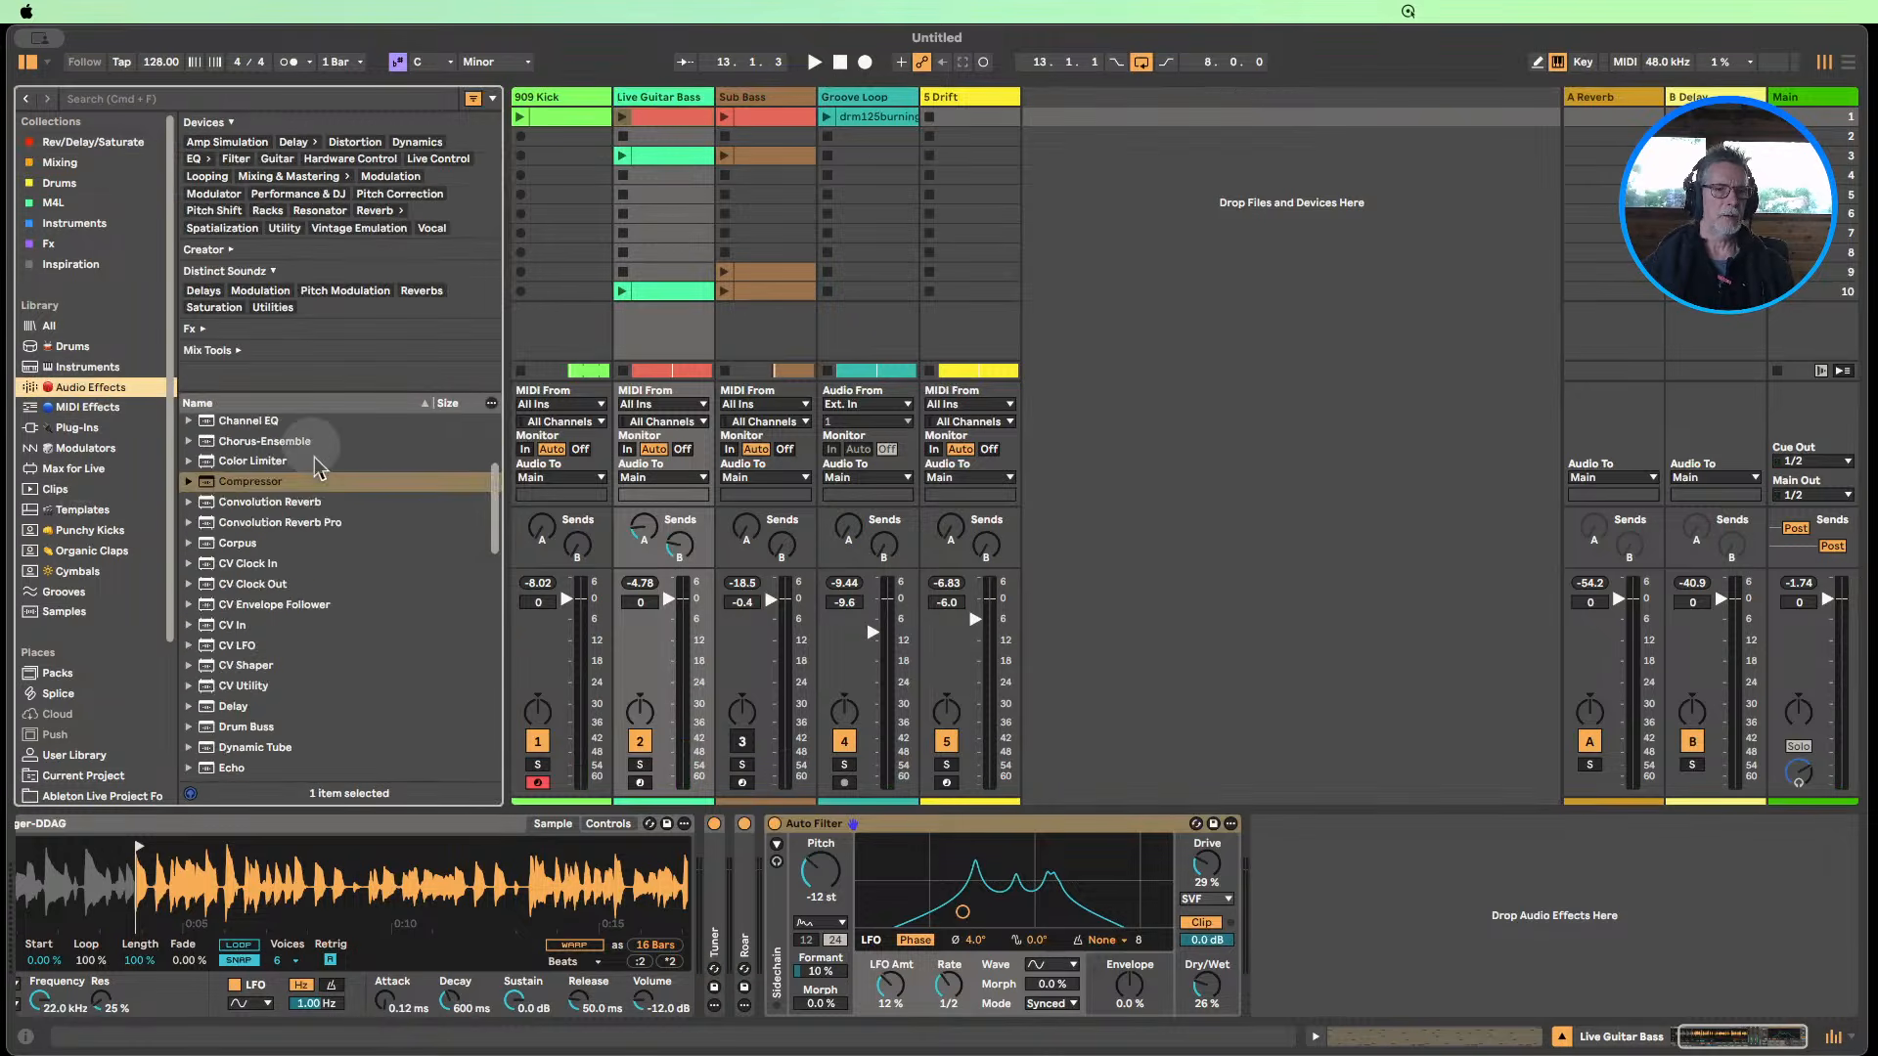
scroll(323, 528, "down", 5)
scroll(326, 548, "down", 4)
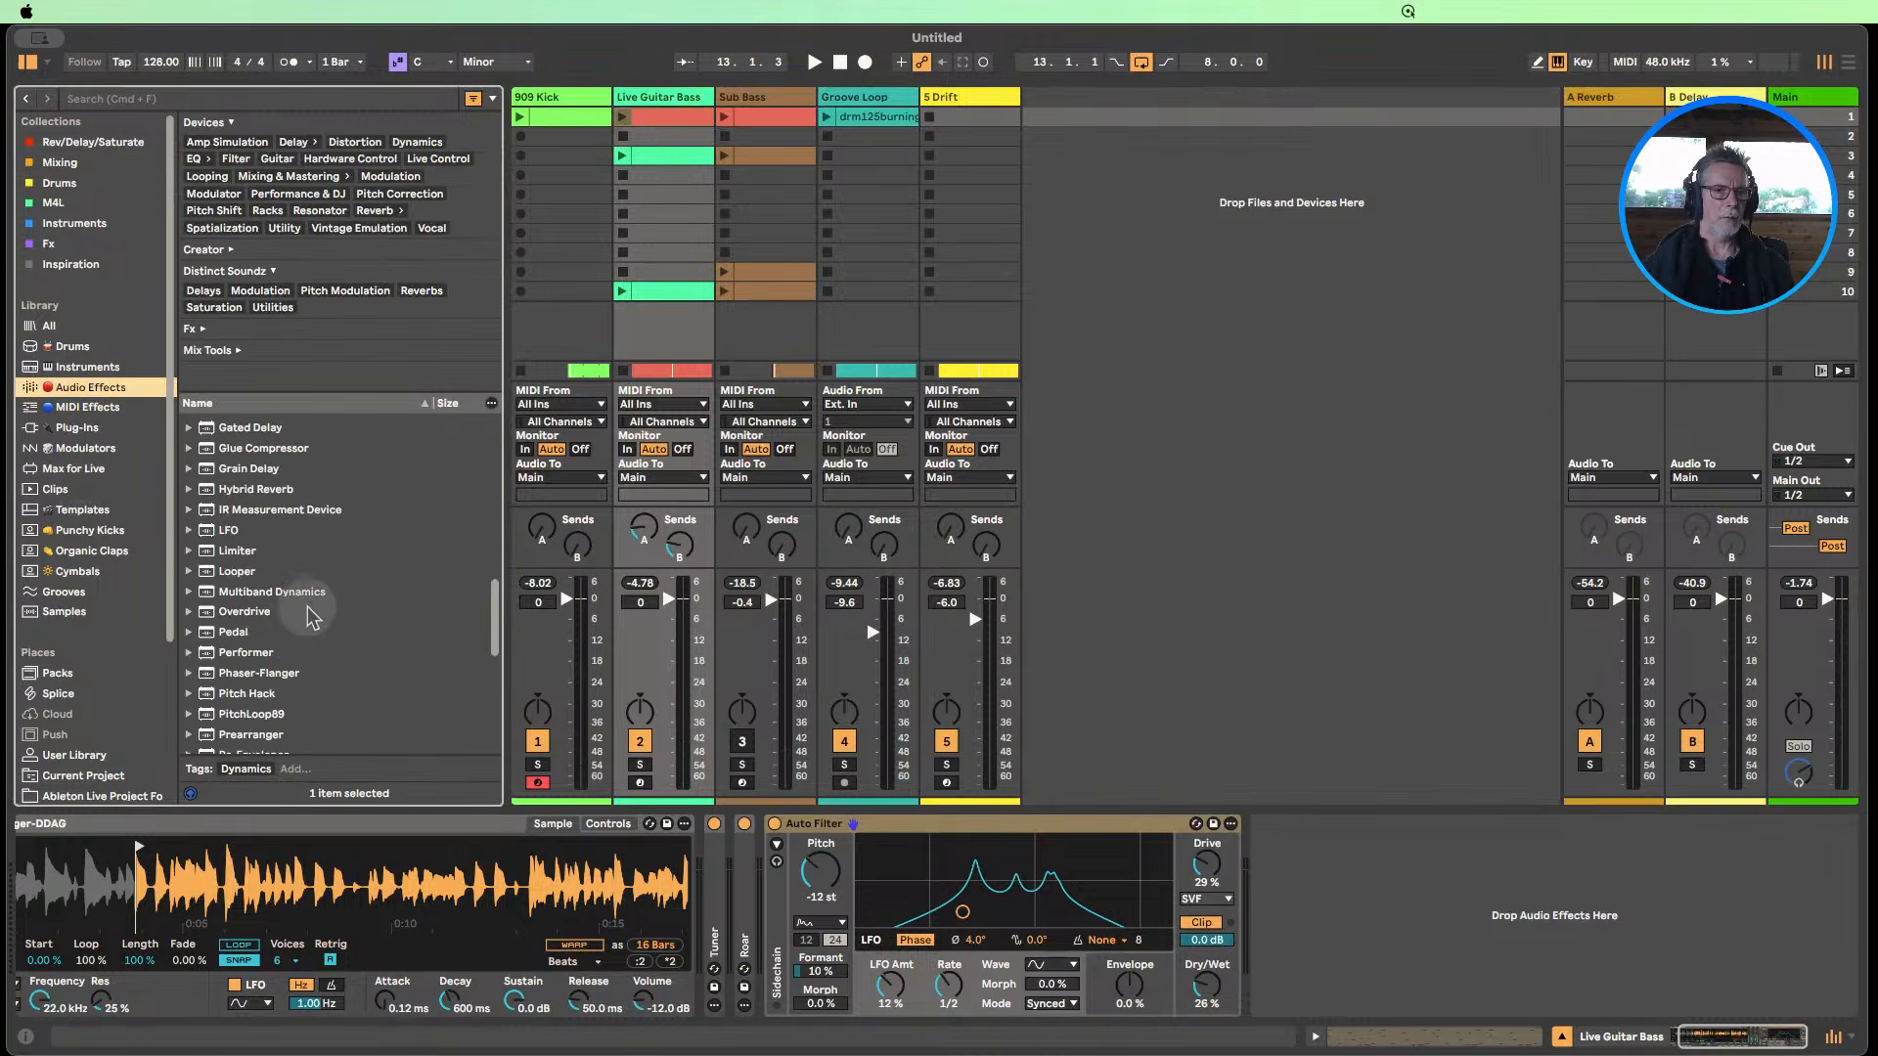
left_click_drag(235, 553, 963, 494)
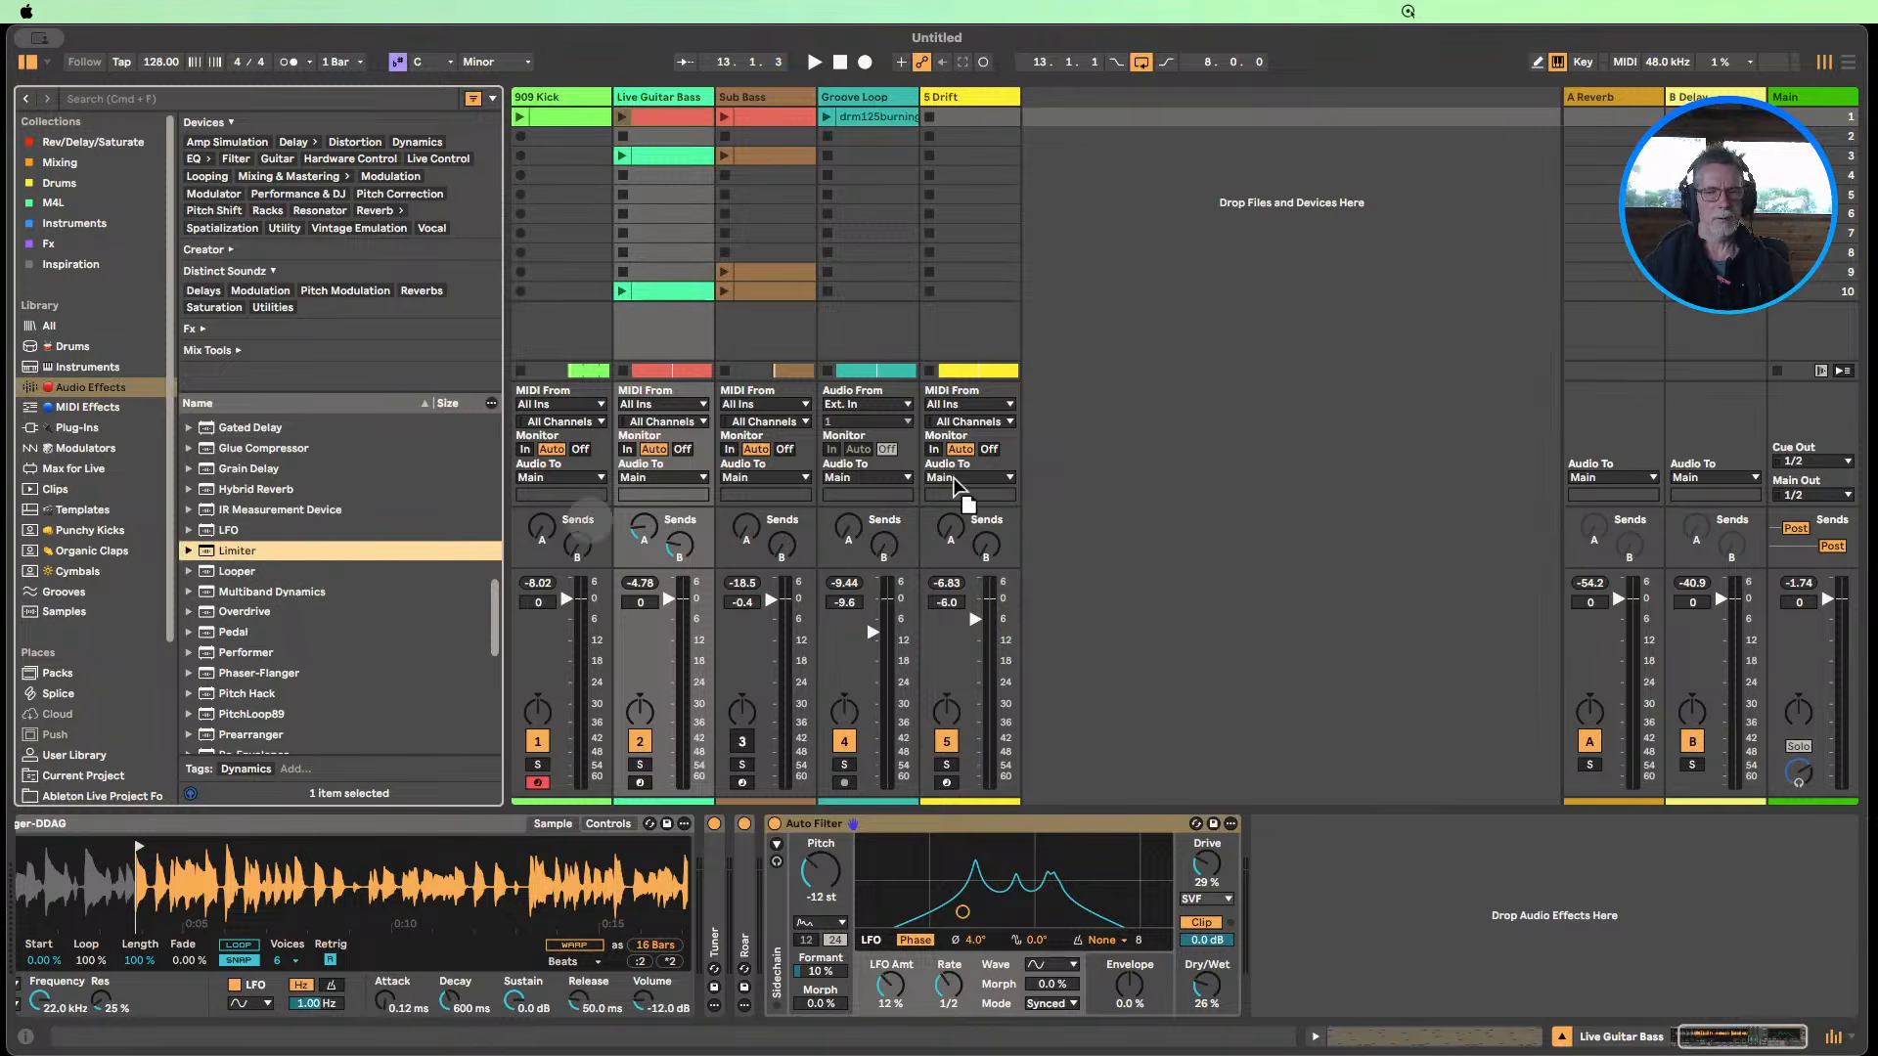
left_click_drag(1805, 293, 1810, 306)
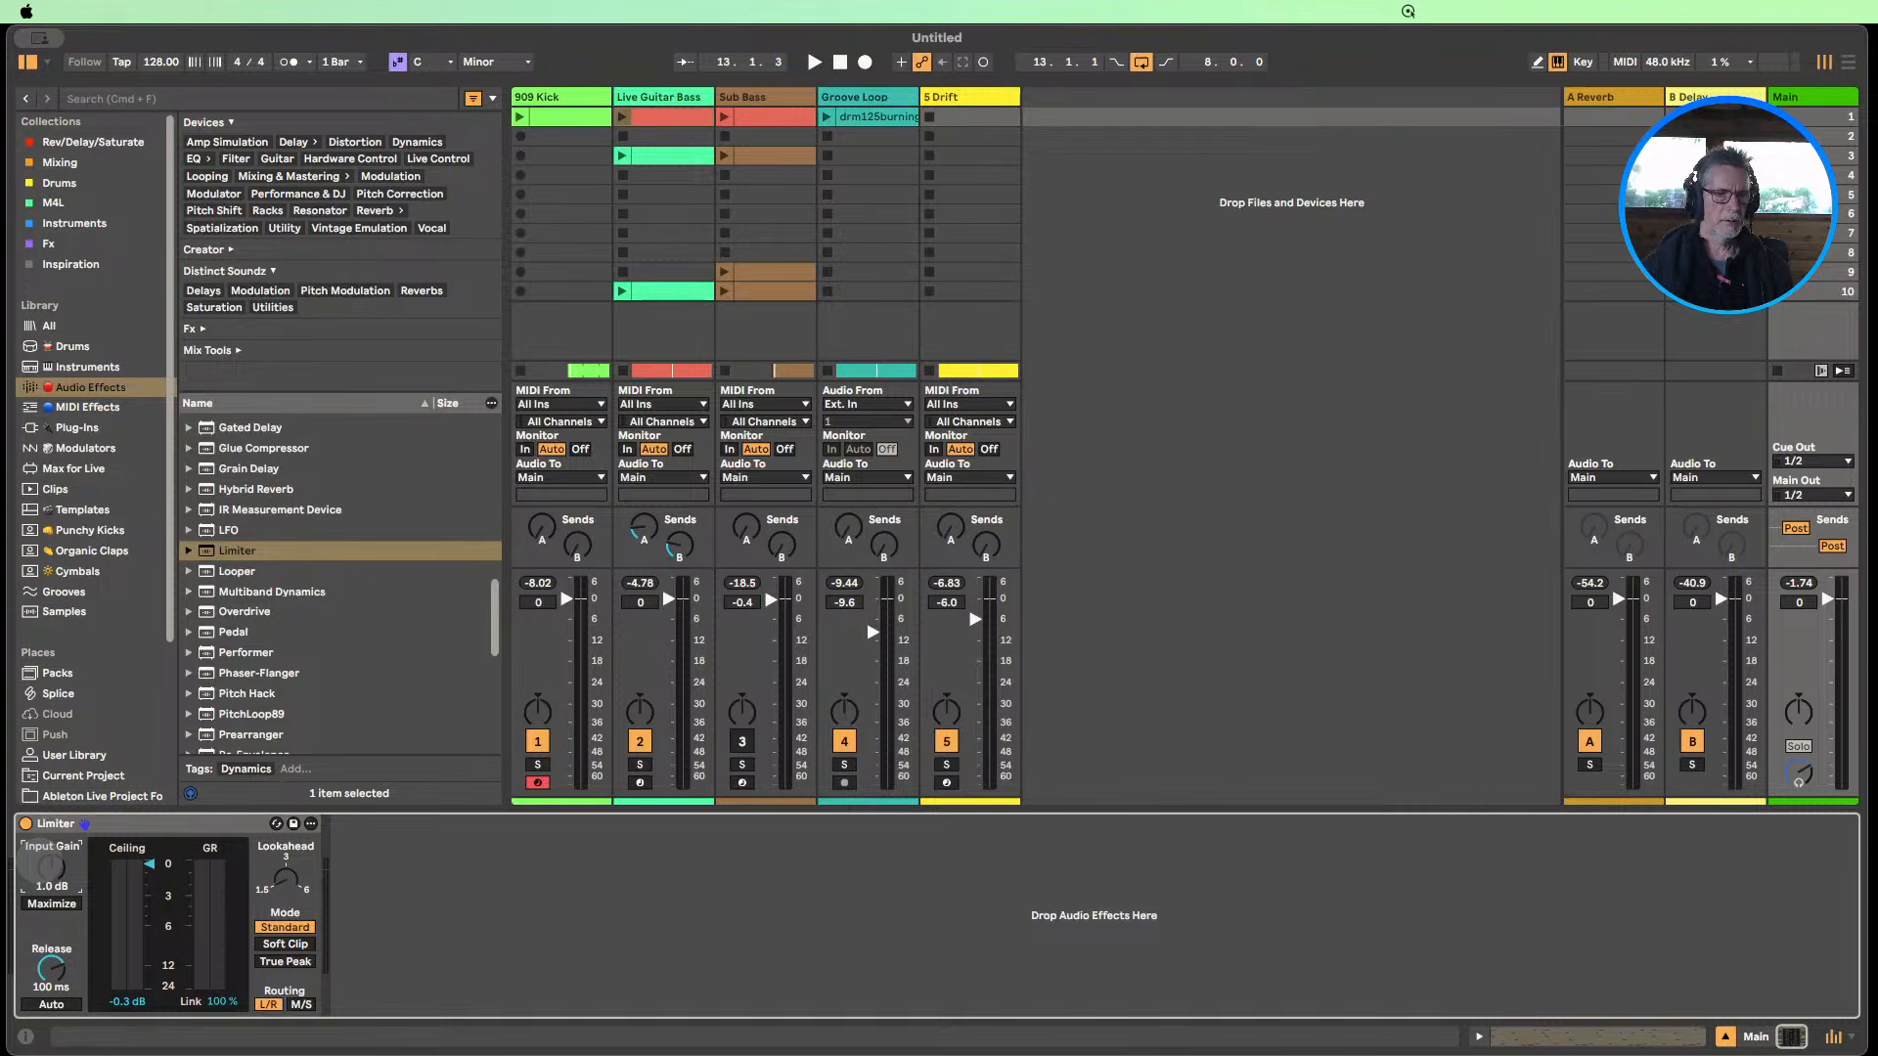
left_click(1847, 61)
left_click(842, 137)
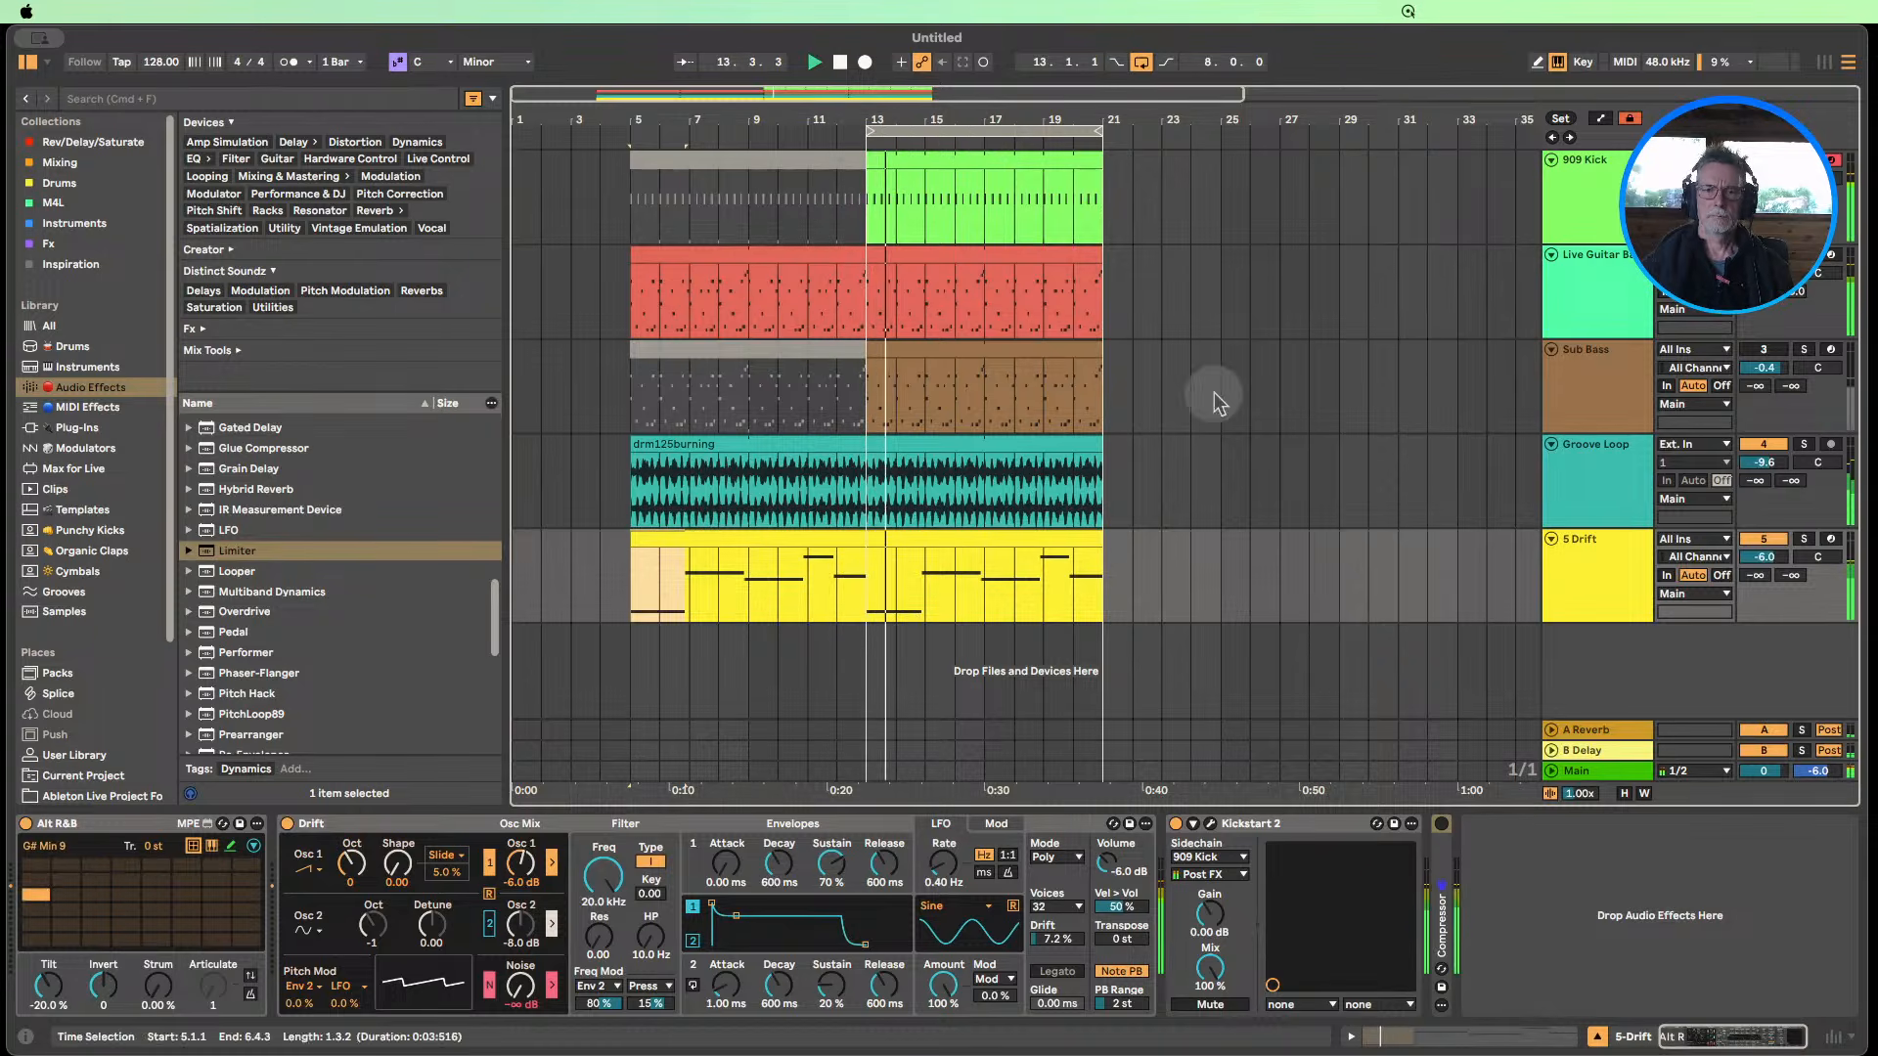
Lower the Drift synth's filter frequency to 706 Hz during playback and stop the transport.
left_click_drag(602, 875, 602, 985)
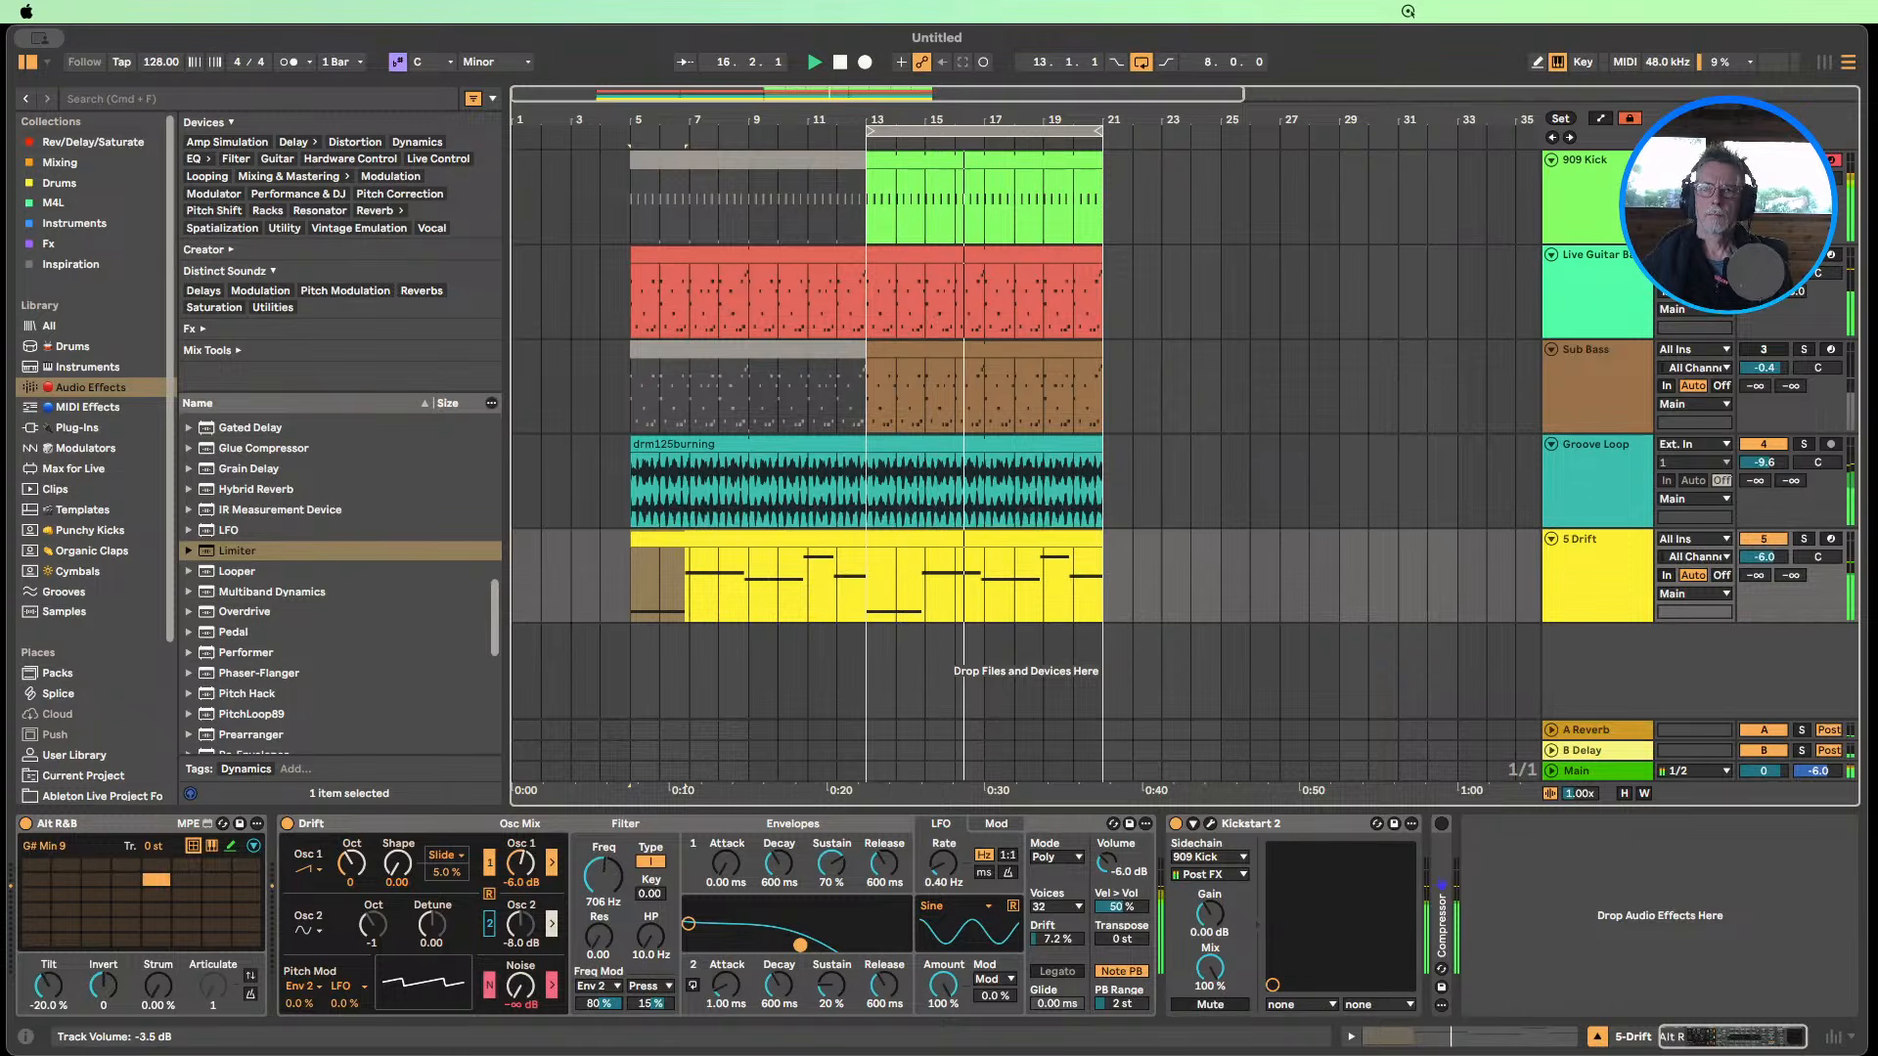
left_click(841, 63)
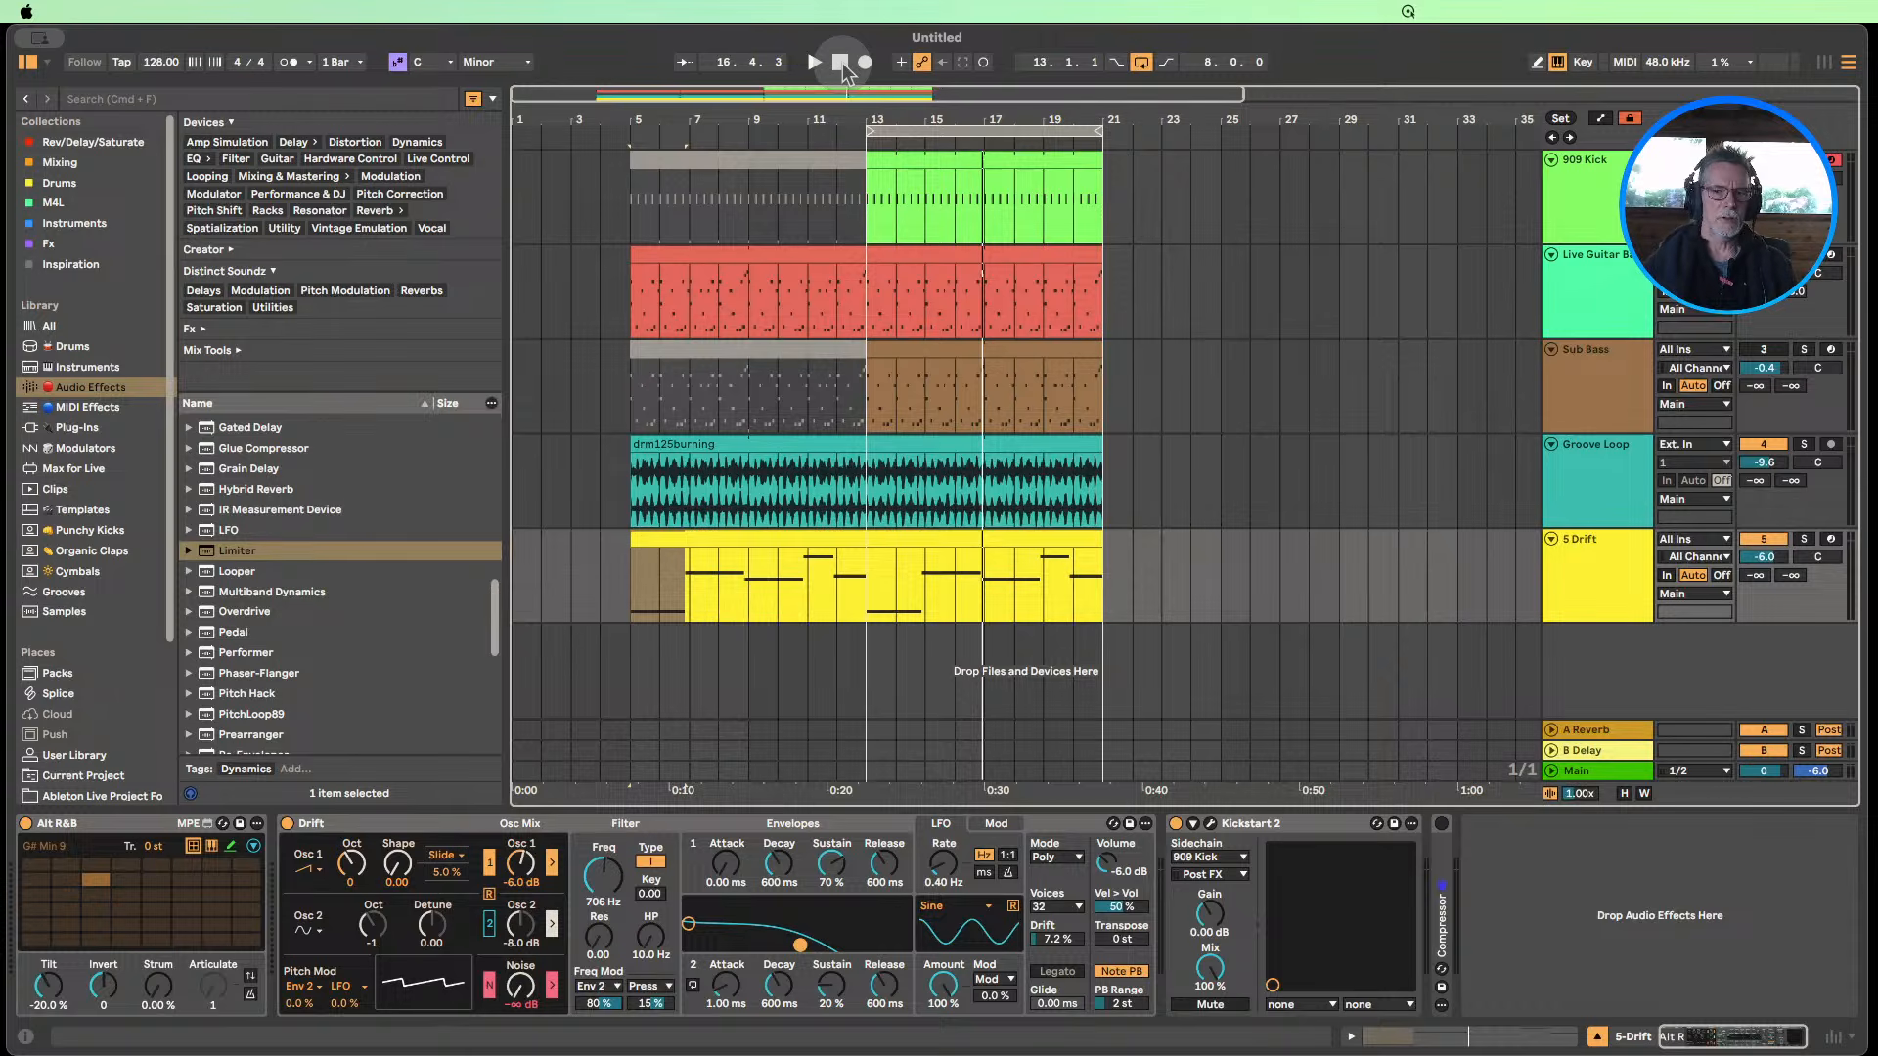
Review the ducking curve in the Drift track's Kickstart 2 window and close the window again.
left_click(1211, 826)
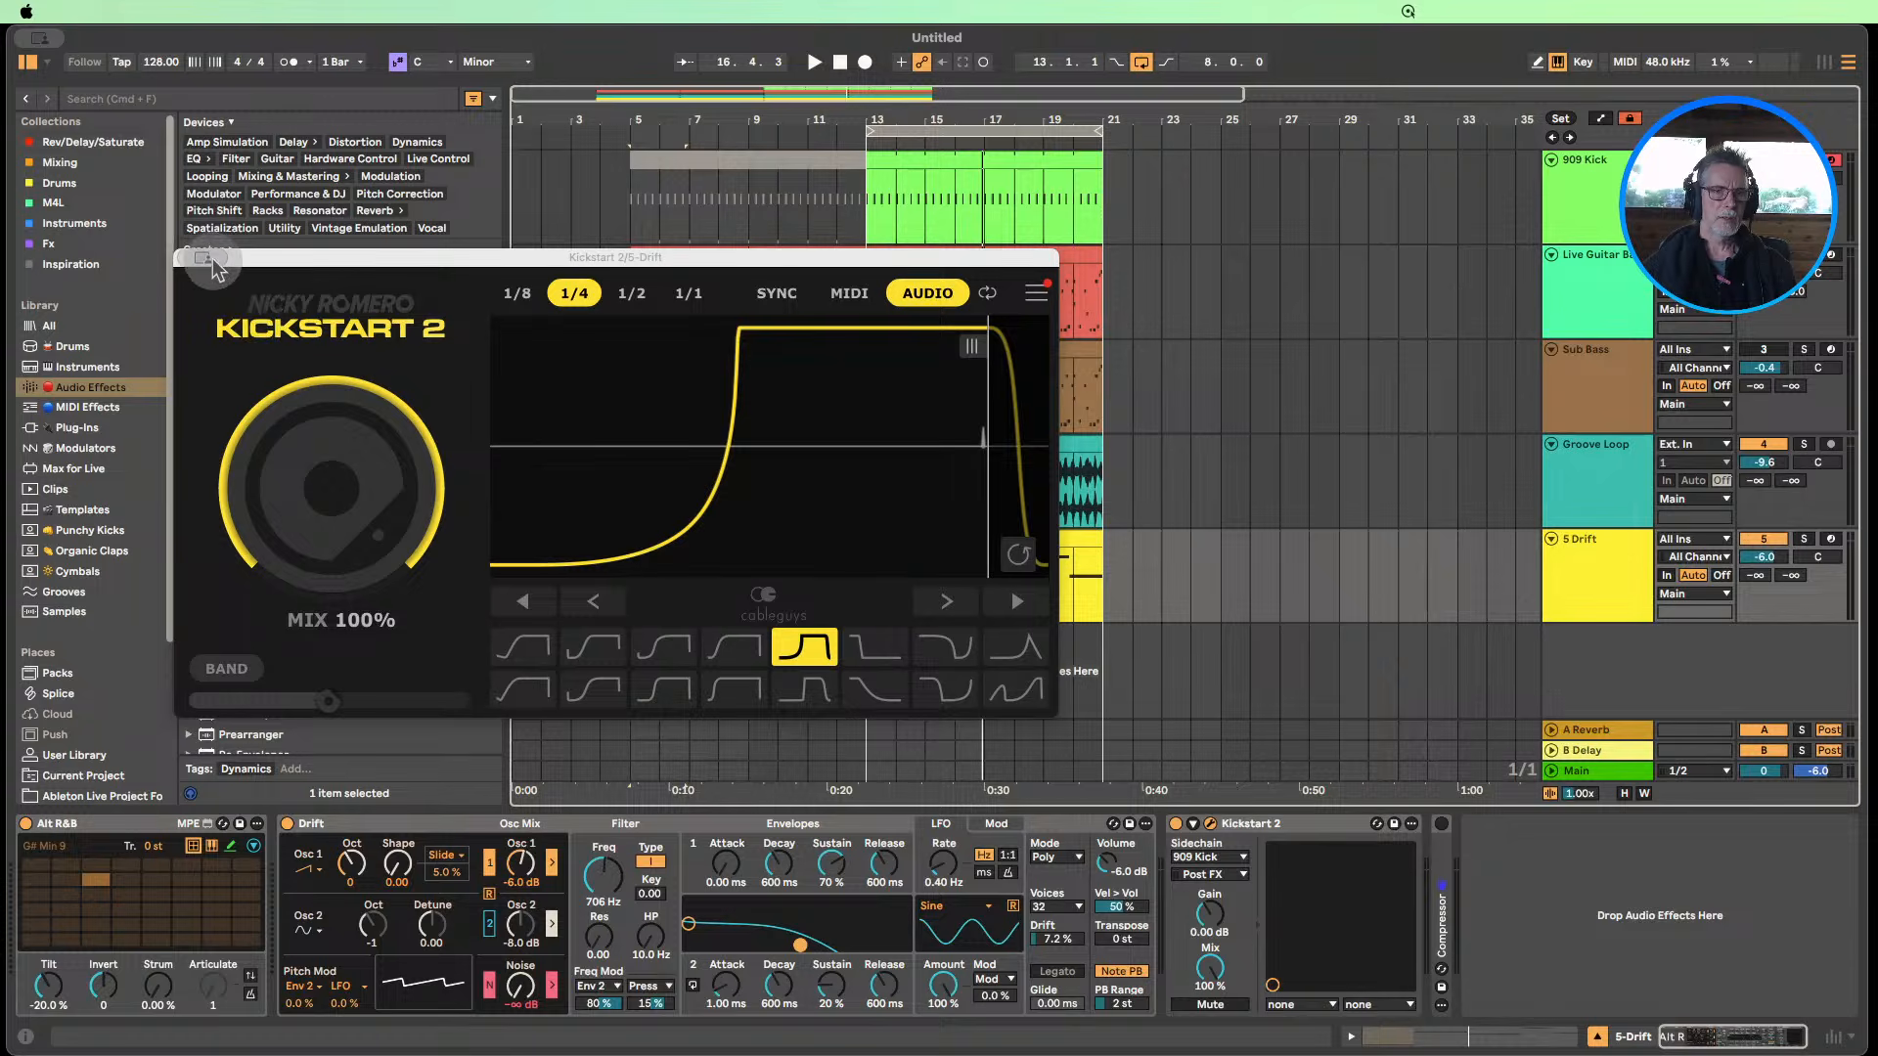
key("super+w")
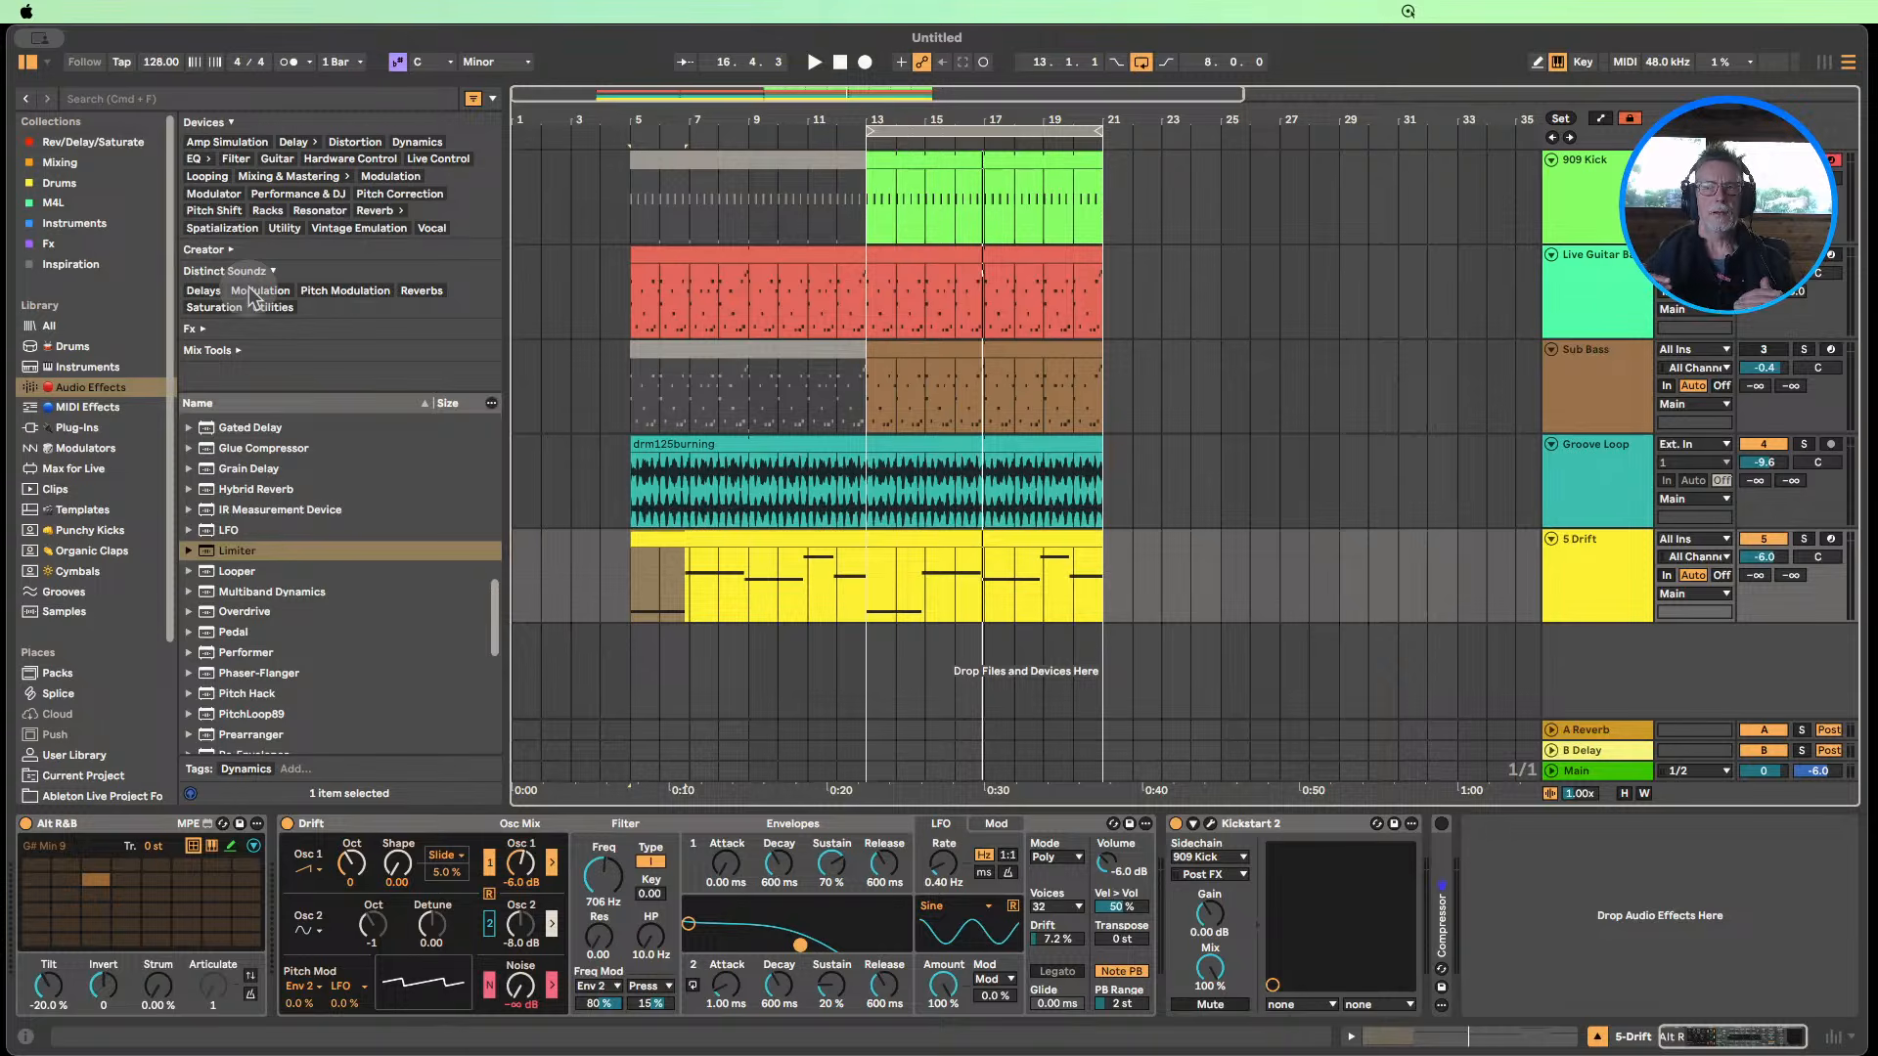
left_click(1213, 826)
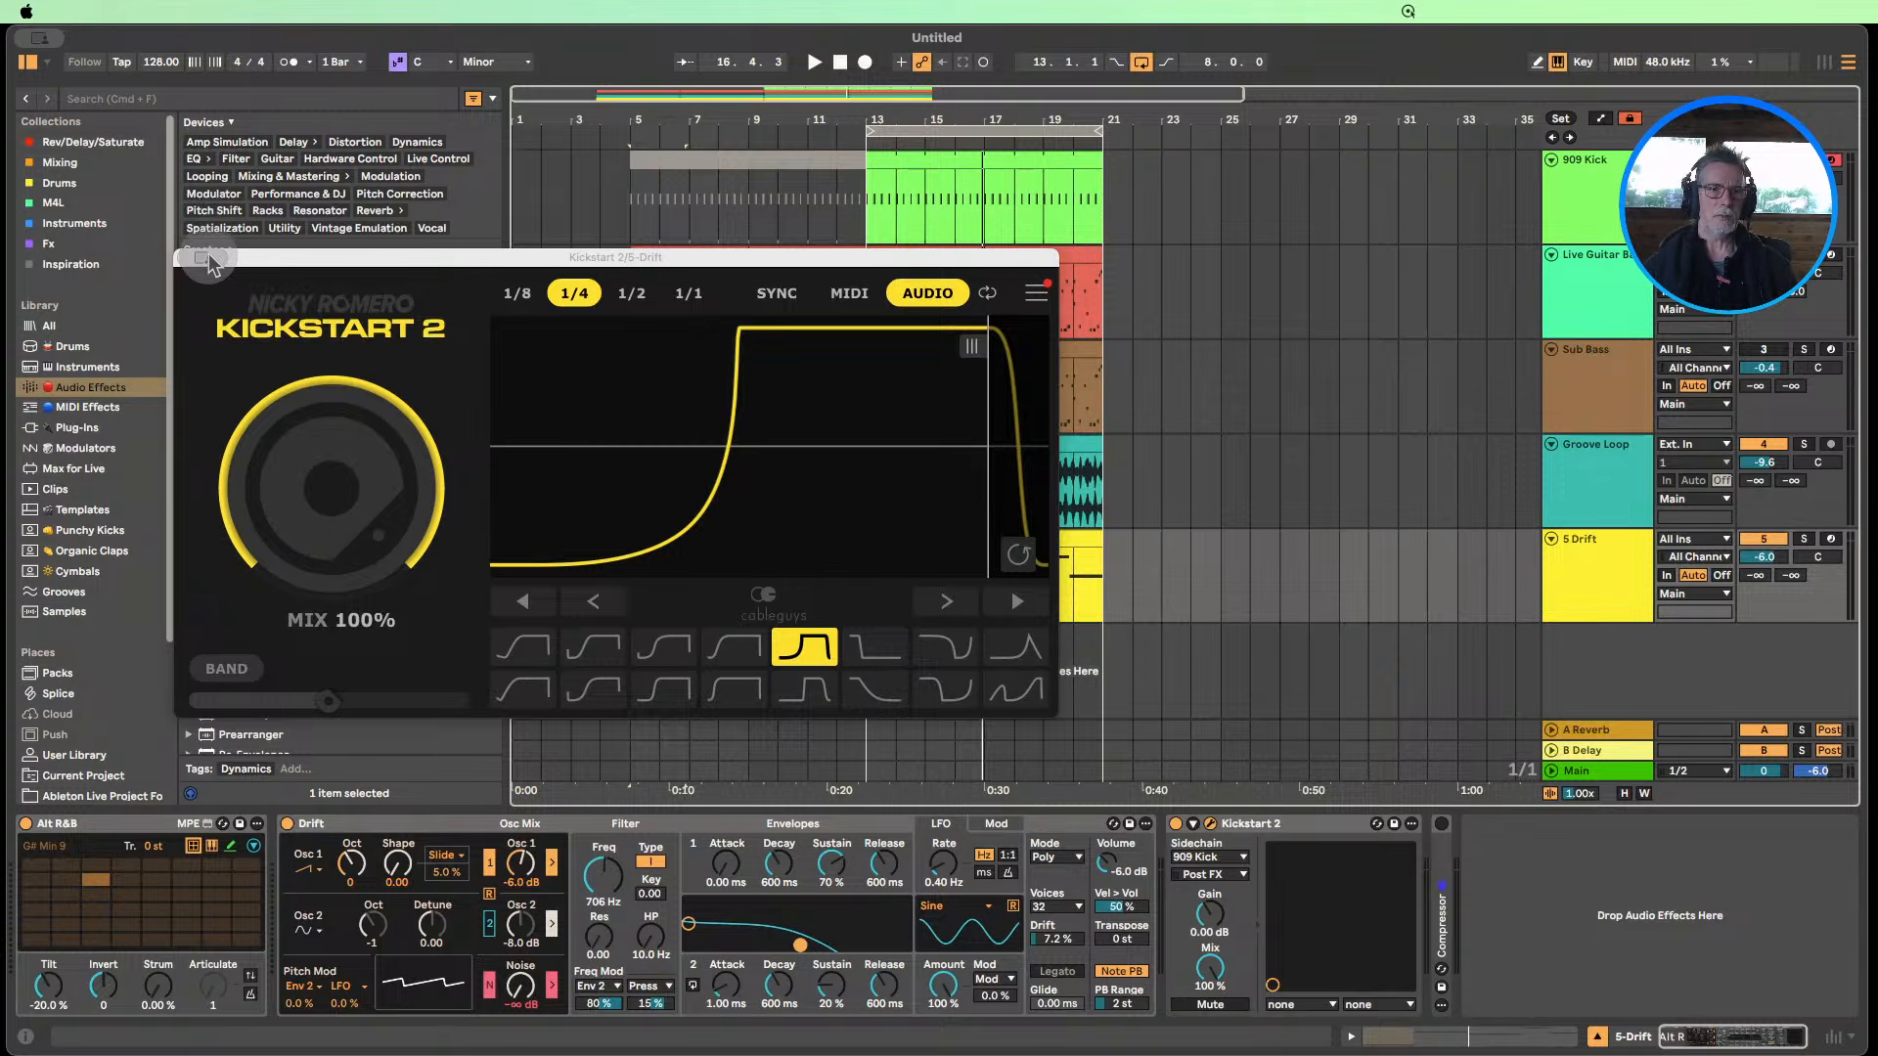
key("super+alt+p")
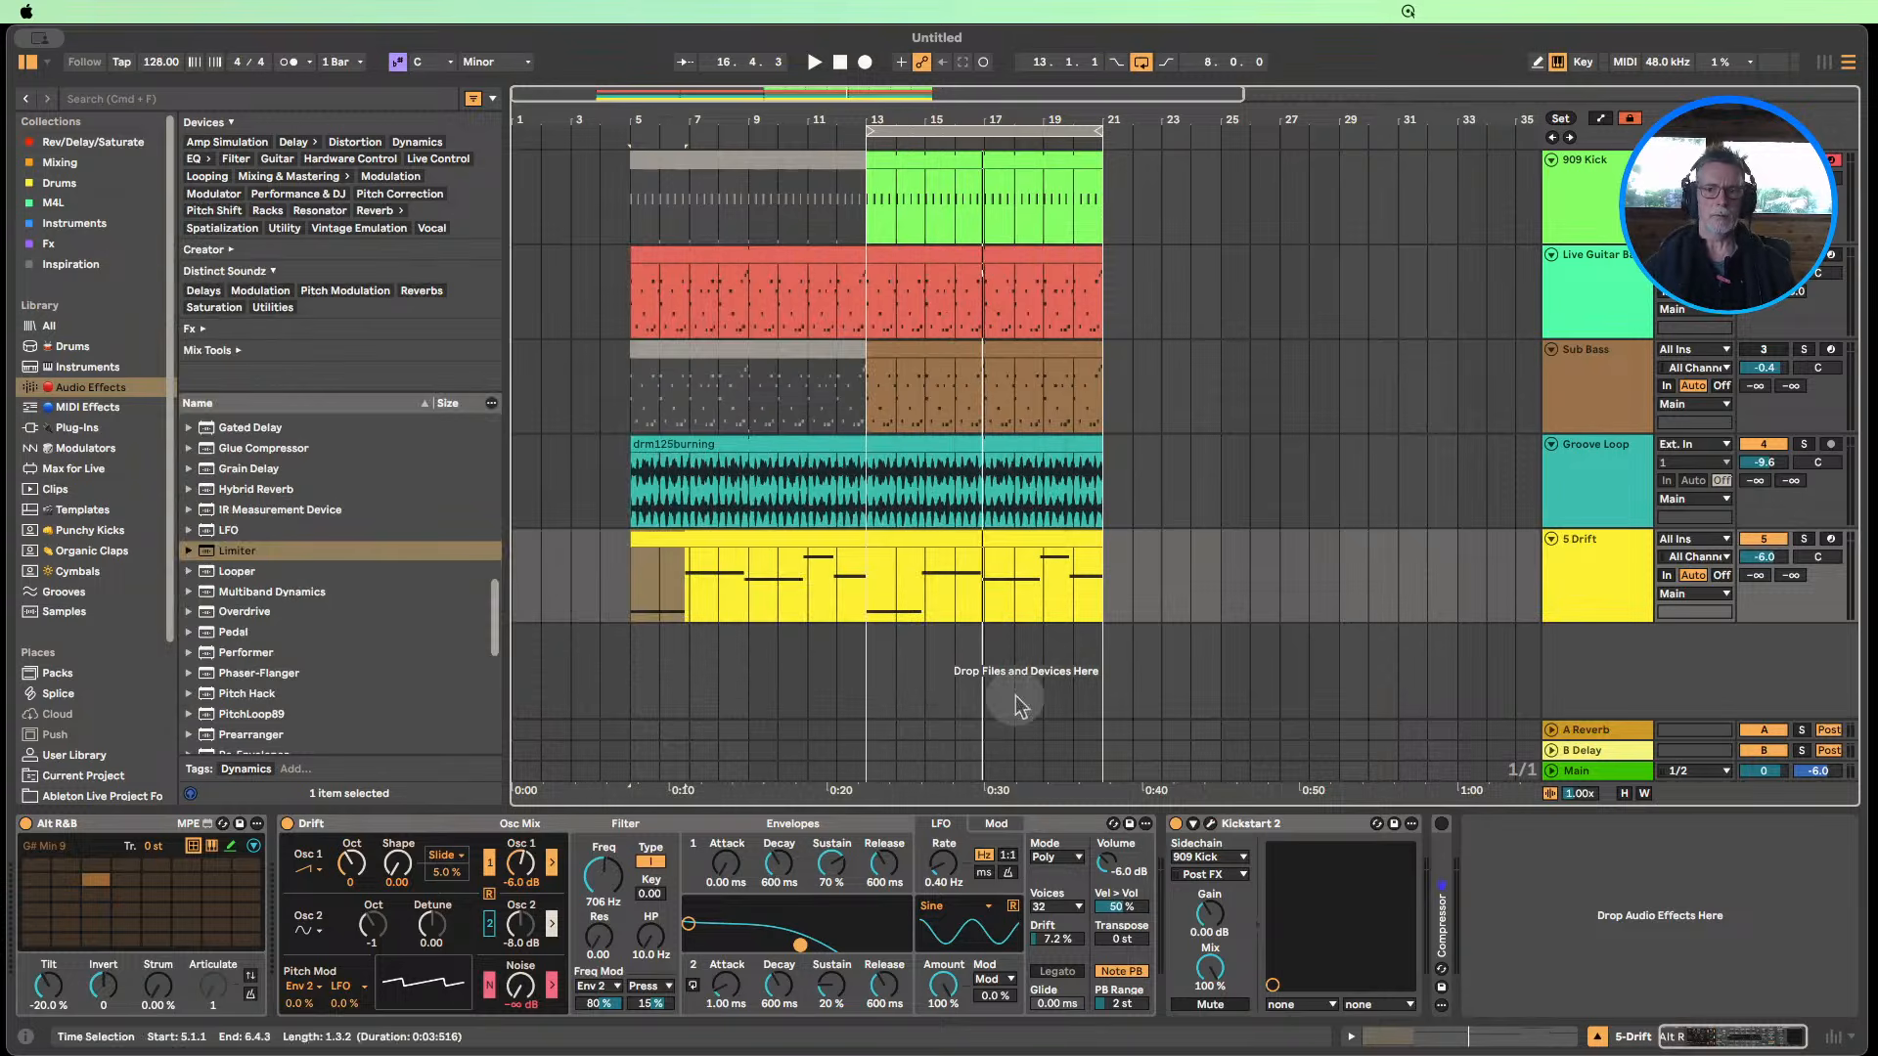
Collapse the Kickstart 2 device and insert an EQ Eight between it and the Compressor on the Drift track.
double_click(1270, 816)
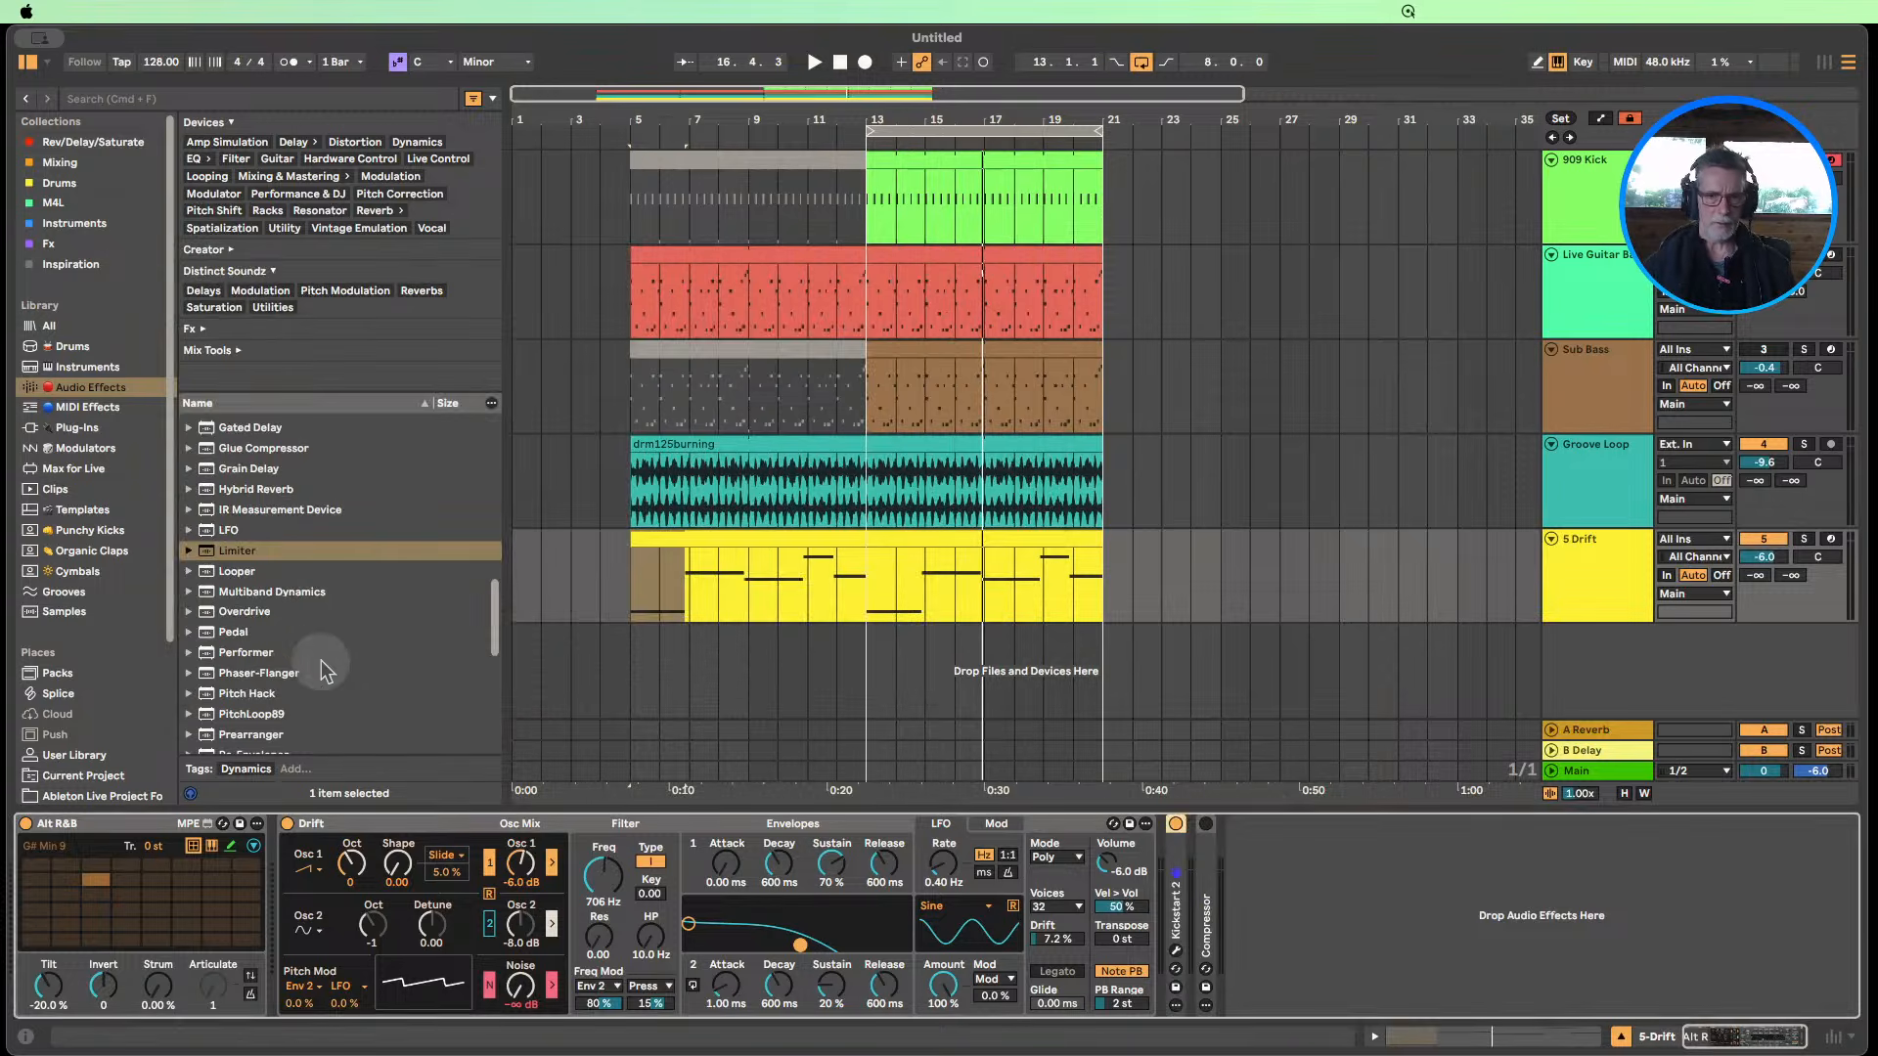
scroll(245, 558, "down", 2)
scroll(240, 551, "up", 6)
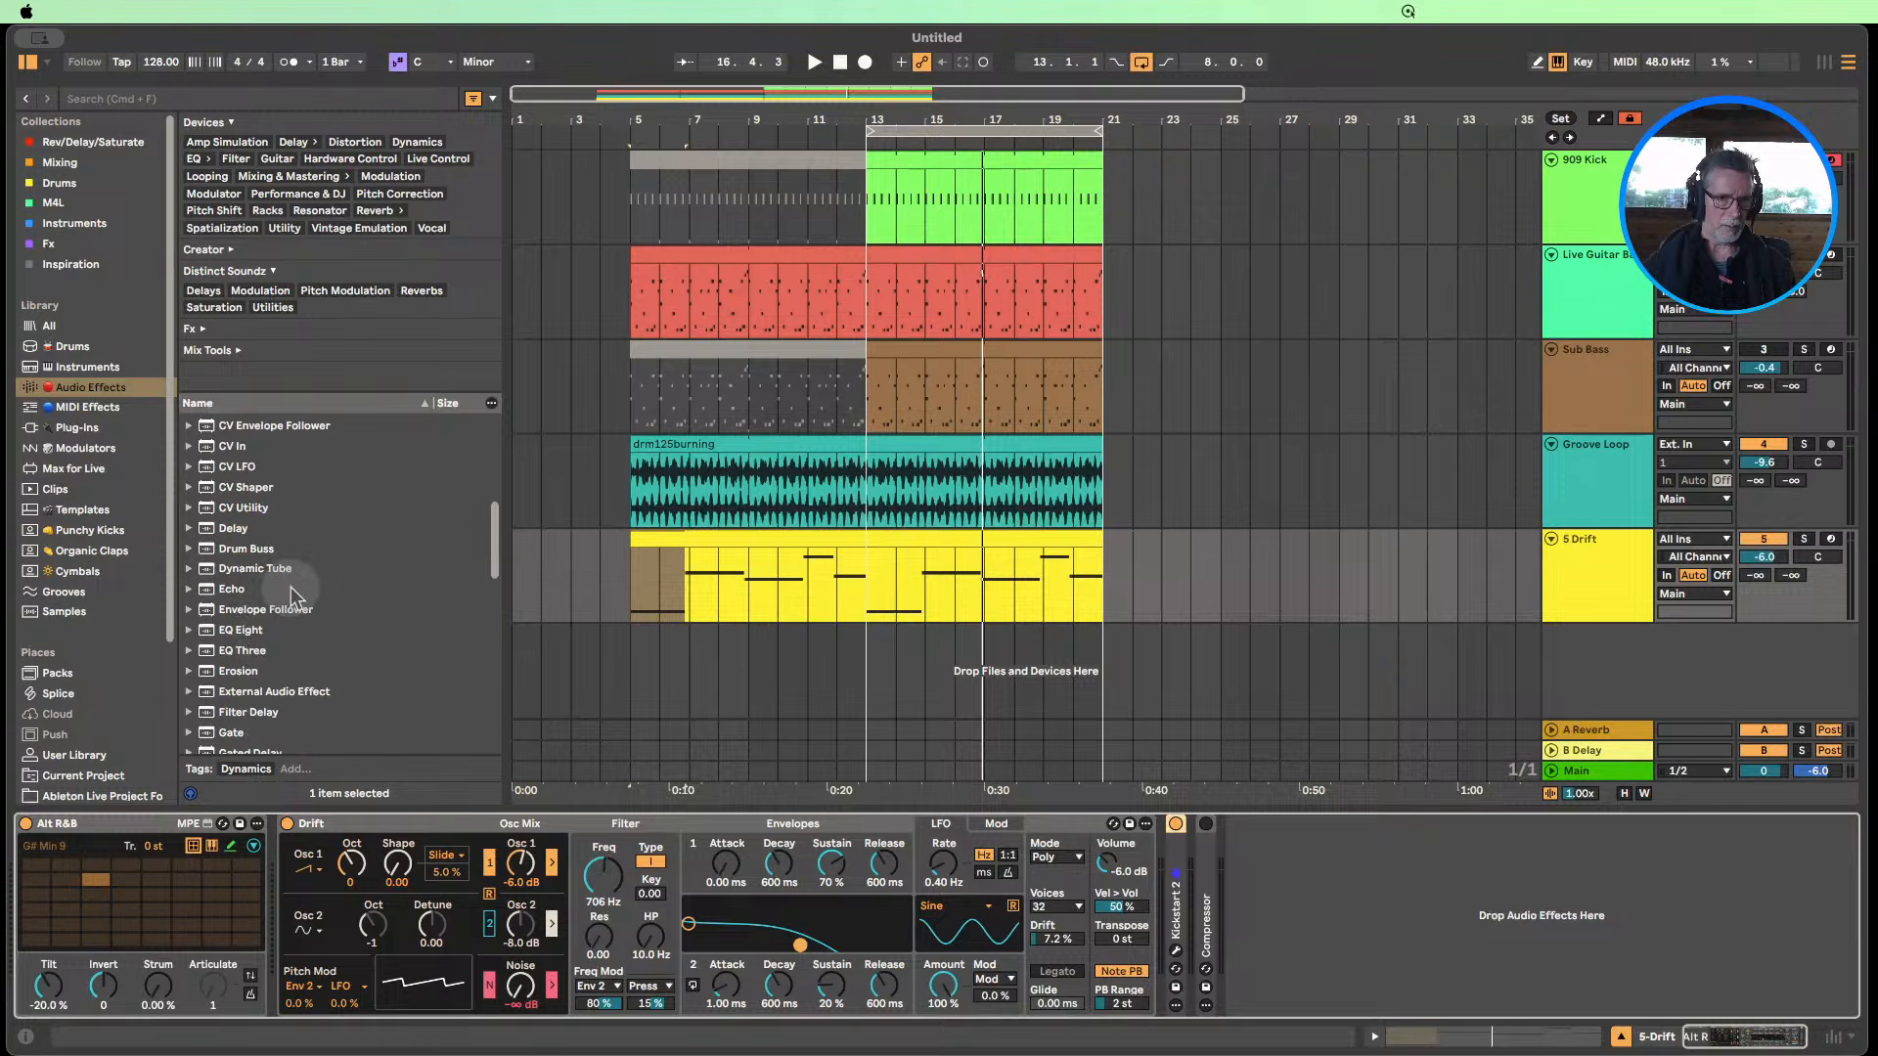
left_click_drag(251, 634, 1209, 910)
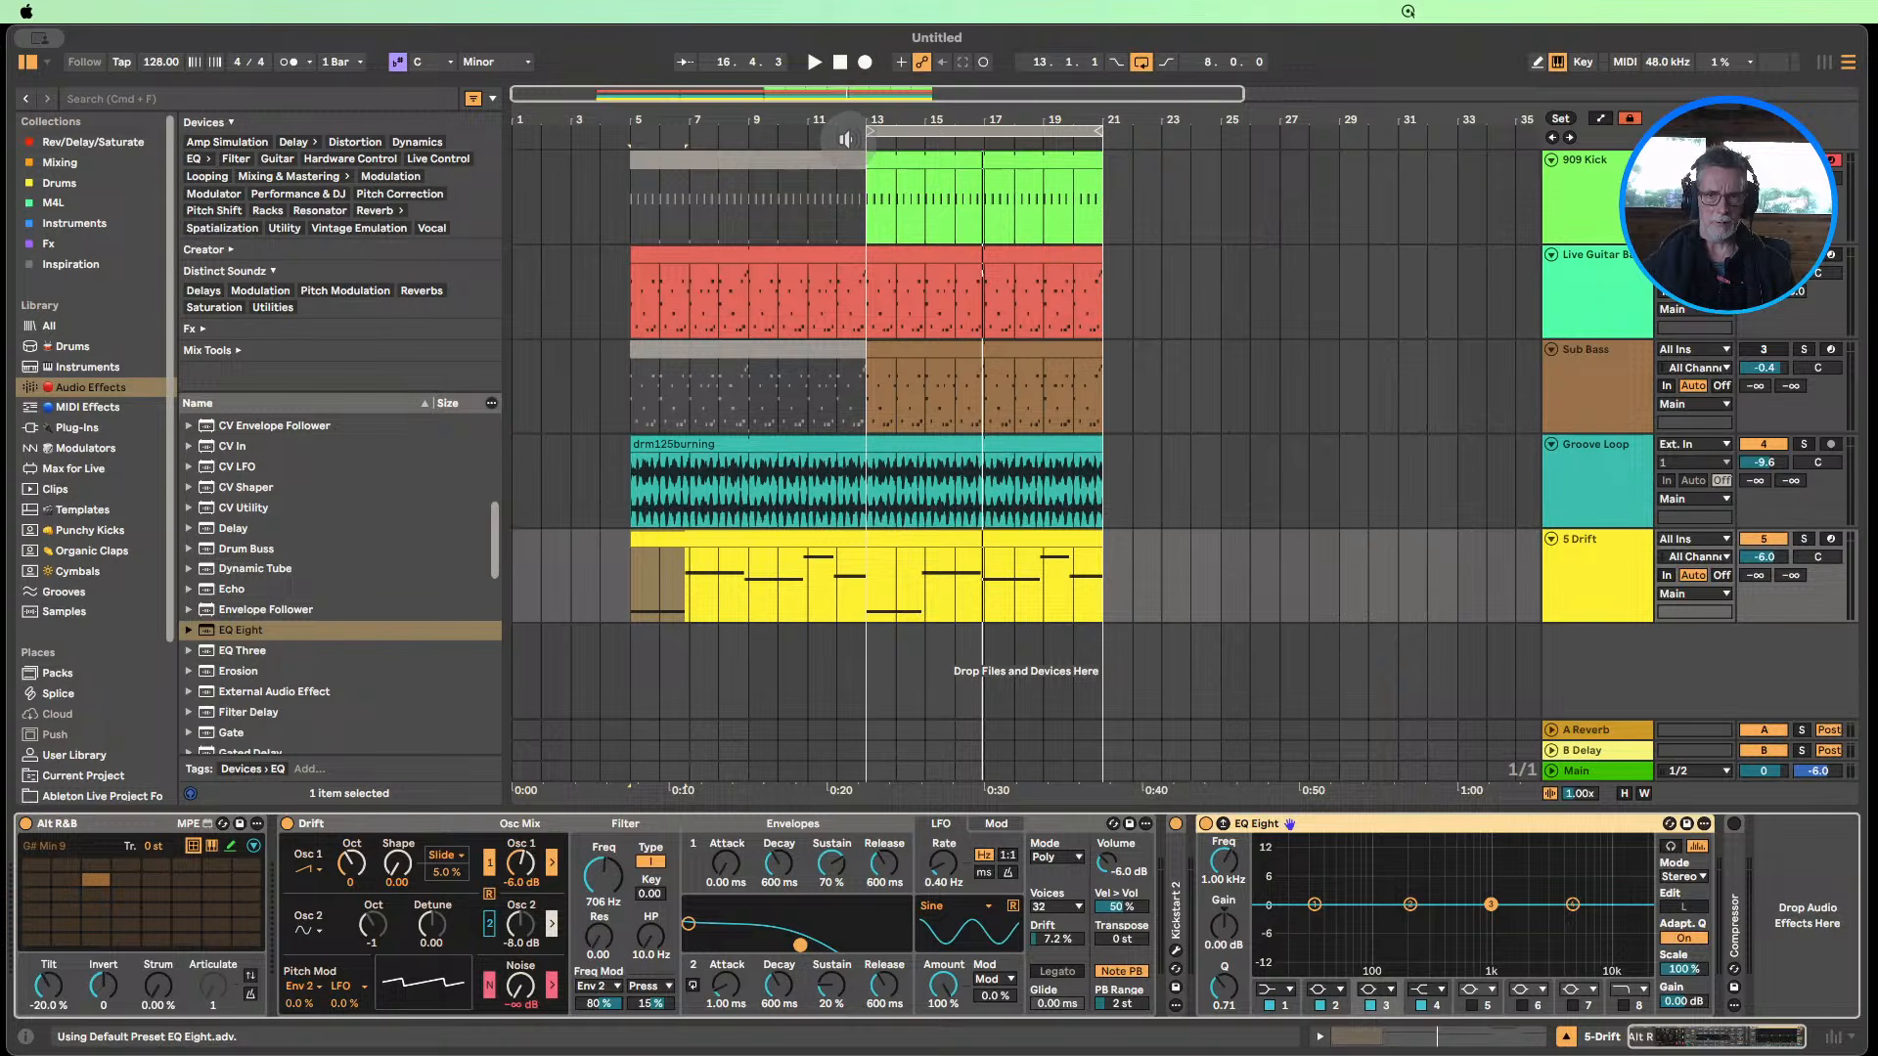
Start playback from bar 13 and set EQ Eight's first band to a low cut at 225 Hz.
left_click(845, 139)
left_click(1290, 990)
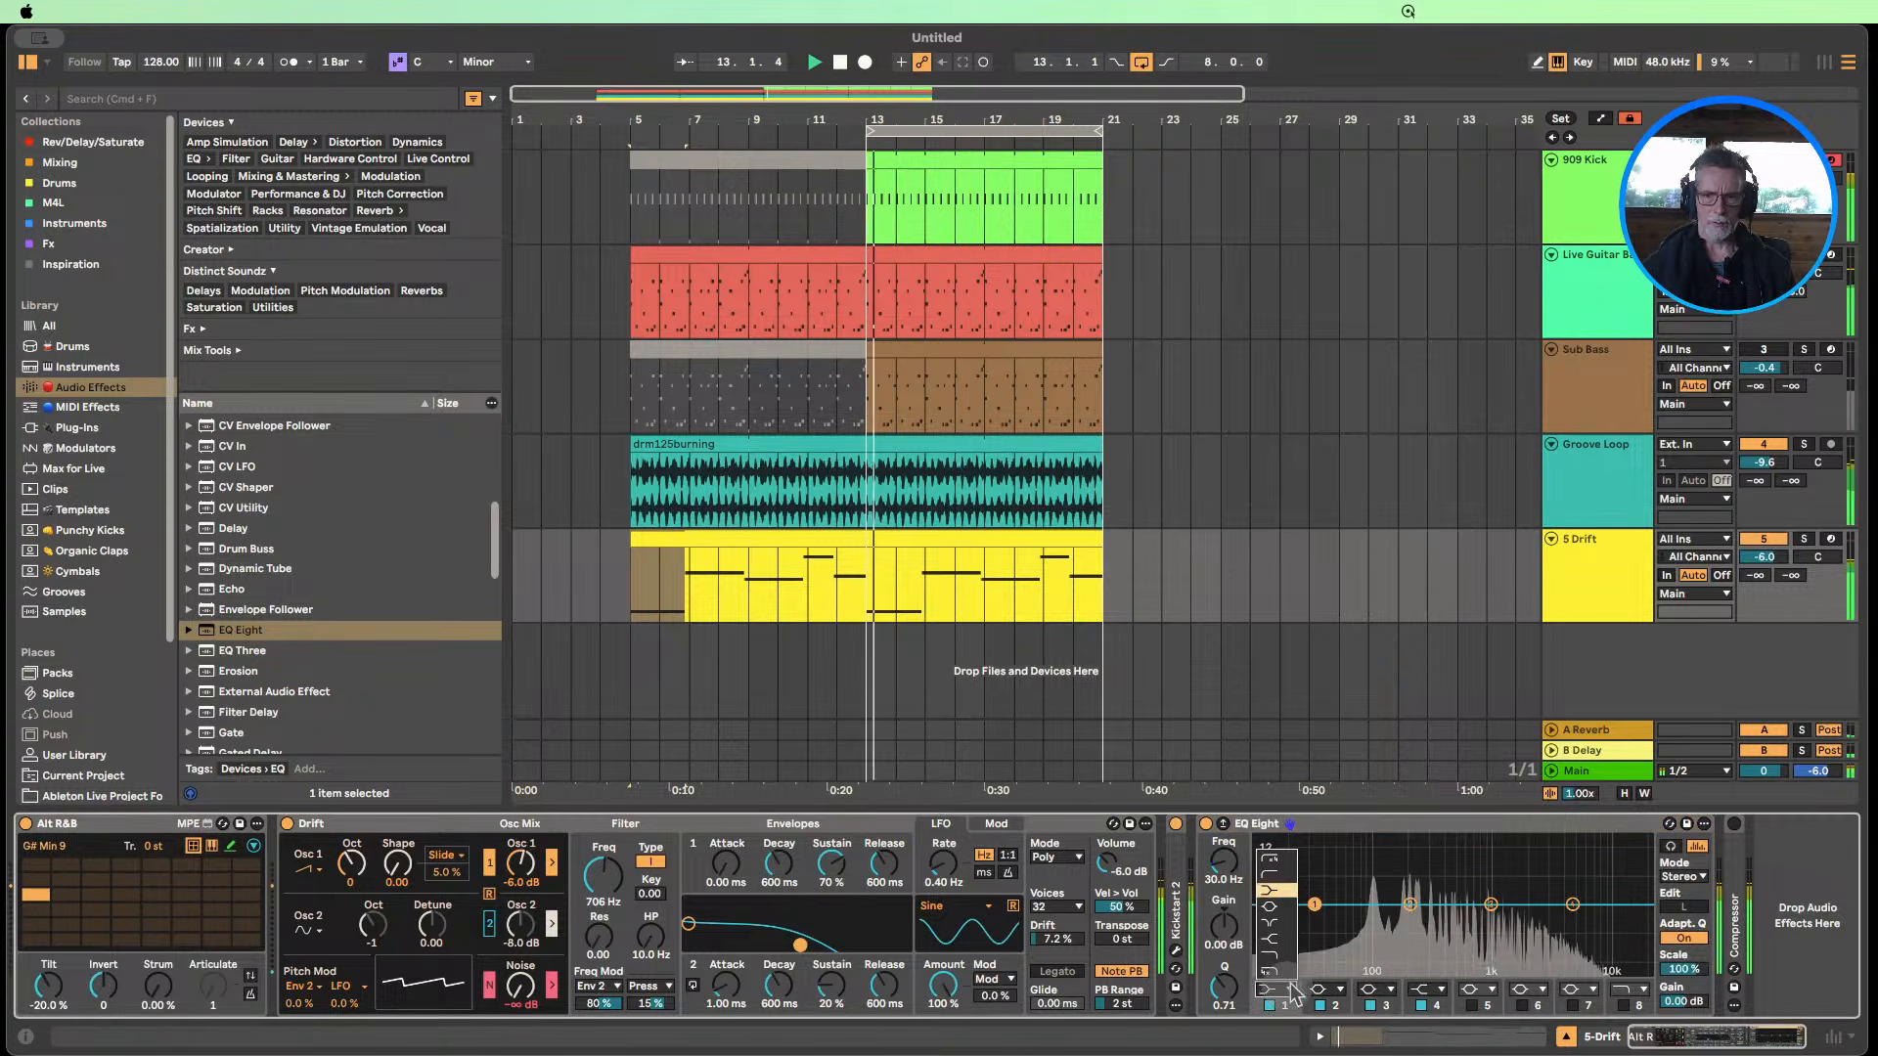
left_click(1269, 874)
left_click_drag(1222, 861, 1222, 820)
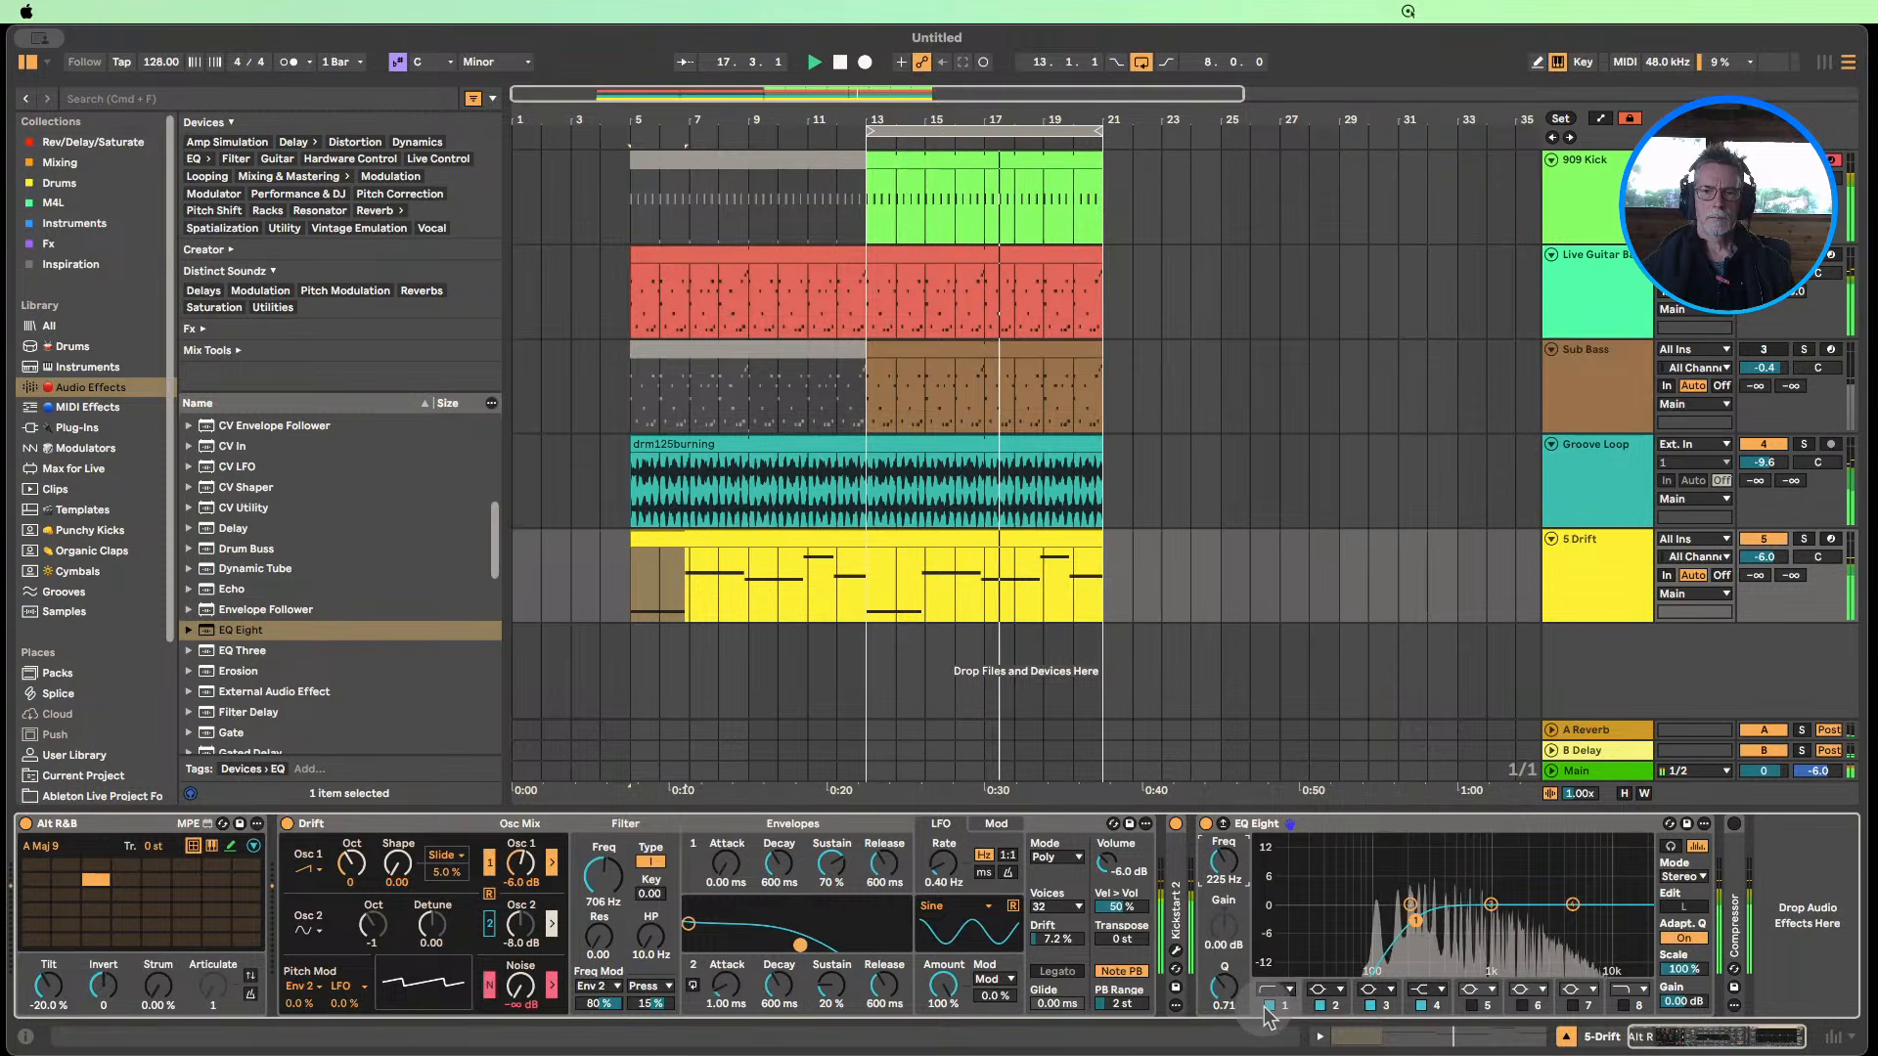
Compare the low cut switched on and off, lower its frequency to 188 Hz, and leave the band enabled.
left_click(1266, 1007)
left_click(1267, 1007)
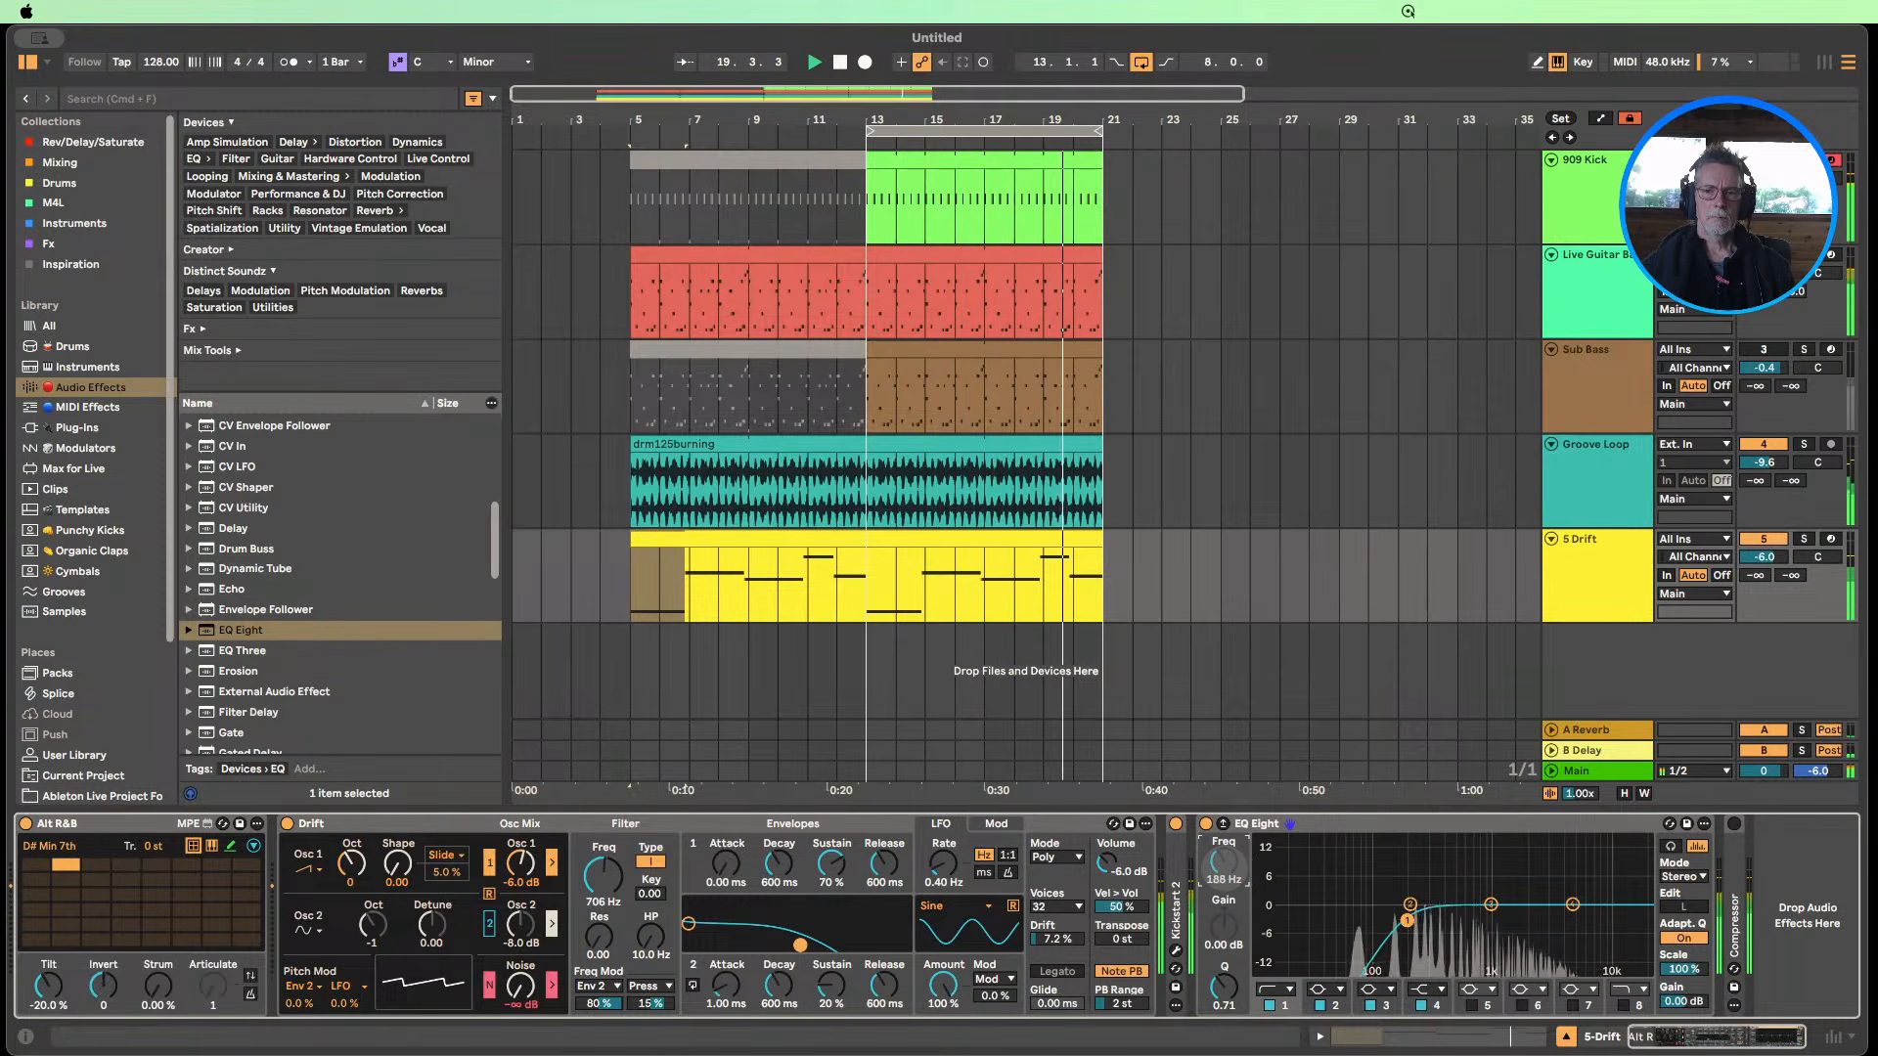
left_click(1269, 1007)
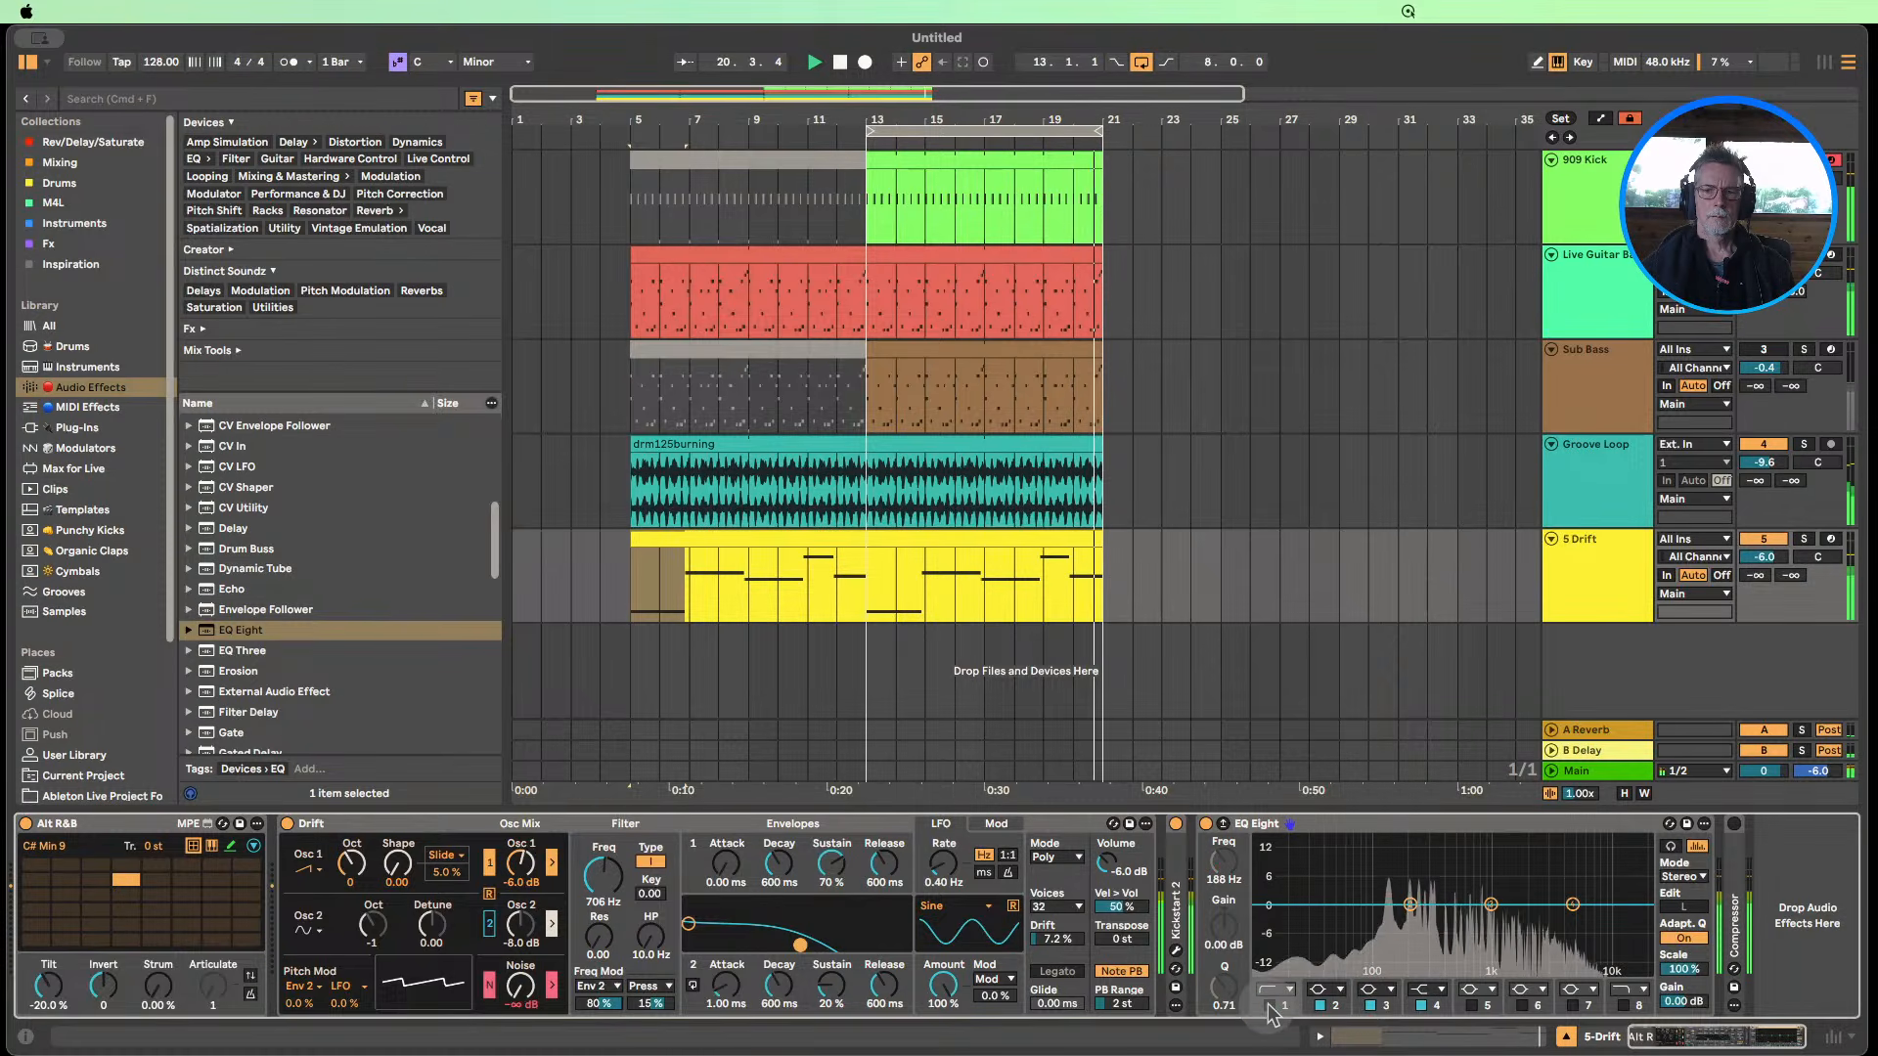
left_click(1268, 1007)
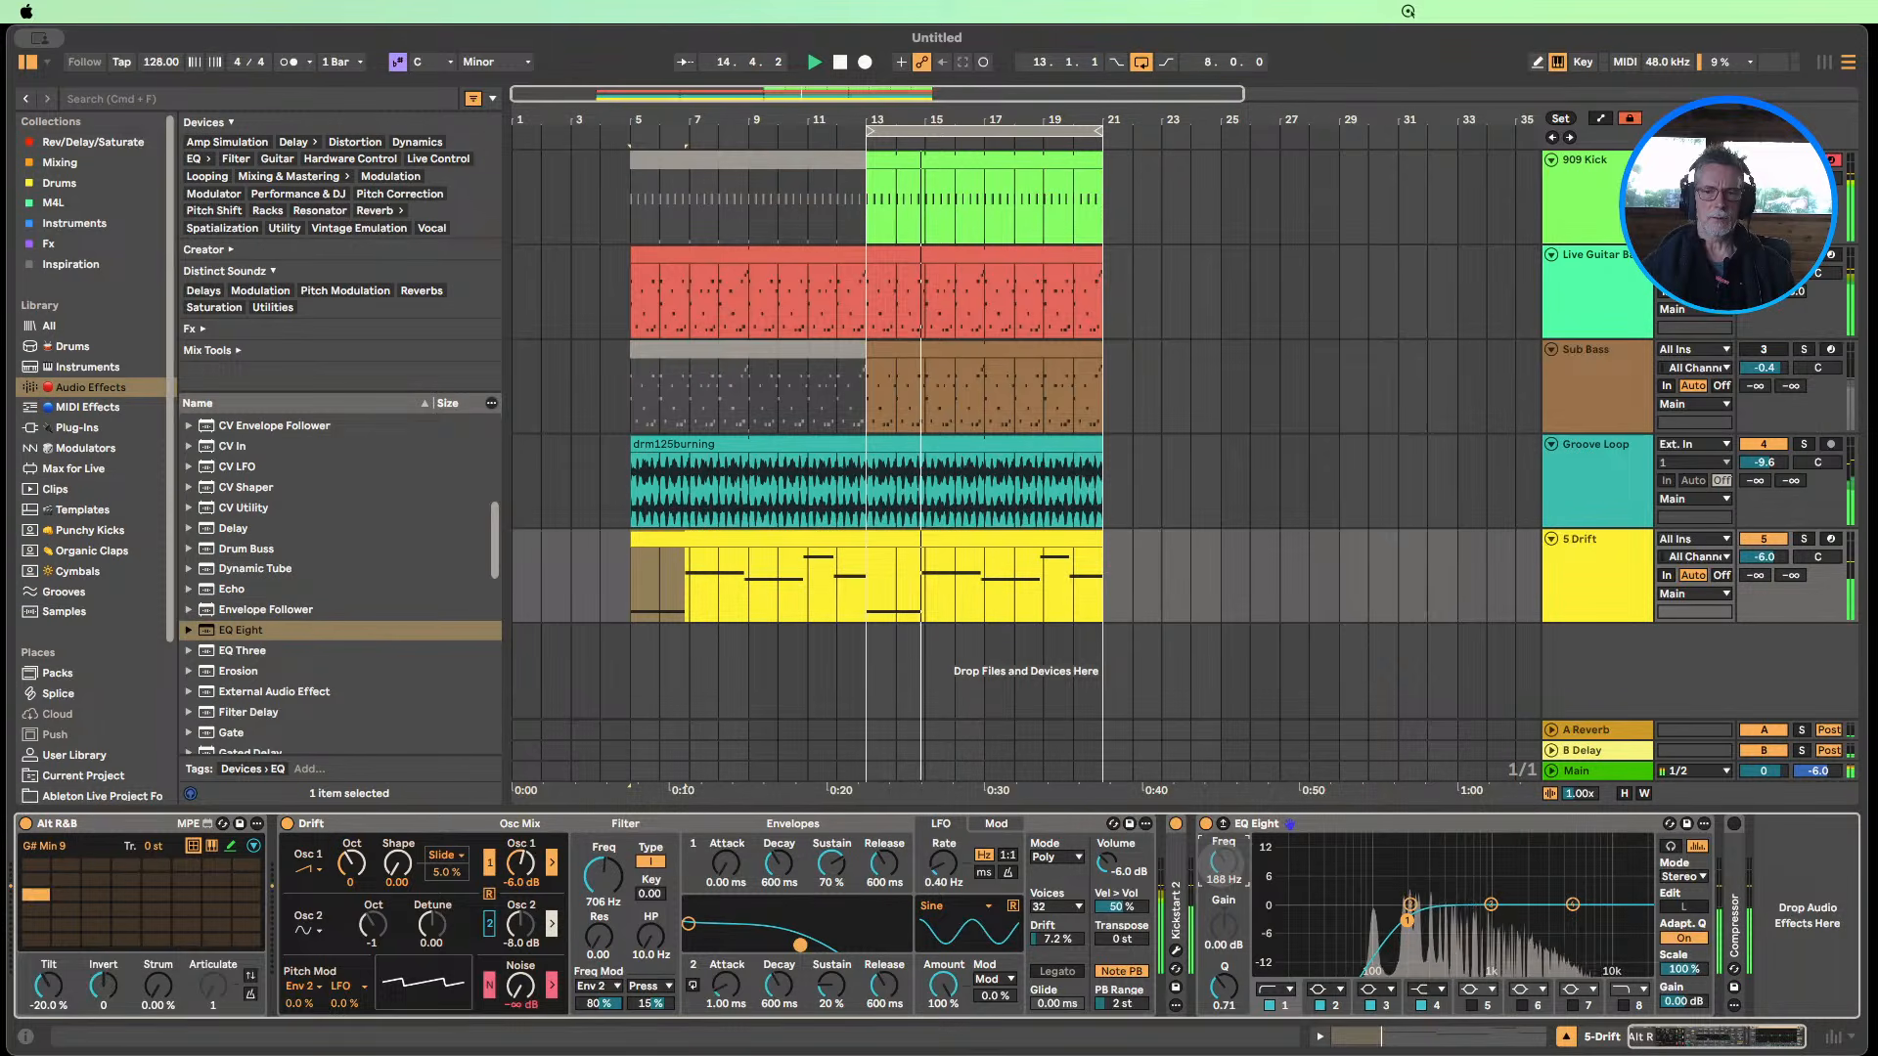
Collapse EQ Eight, reopen the Kickstart 2 window, reduce its ducking Mix to 88%, and close the window.
double_click(1252, 824)
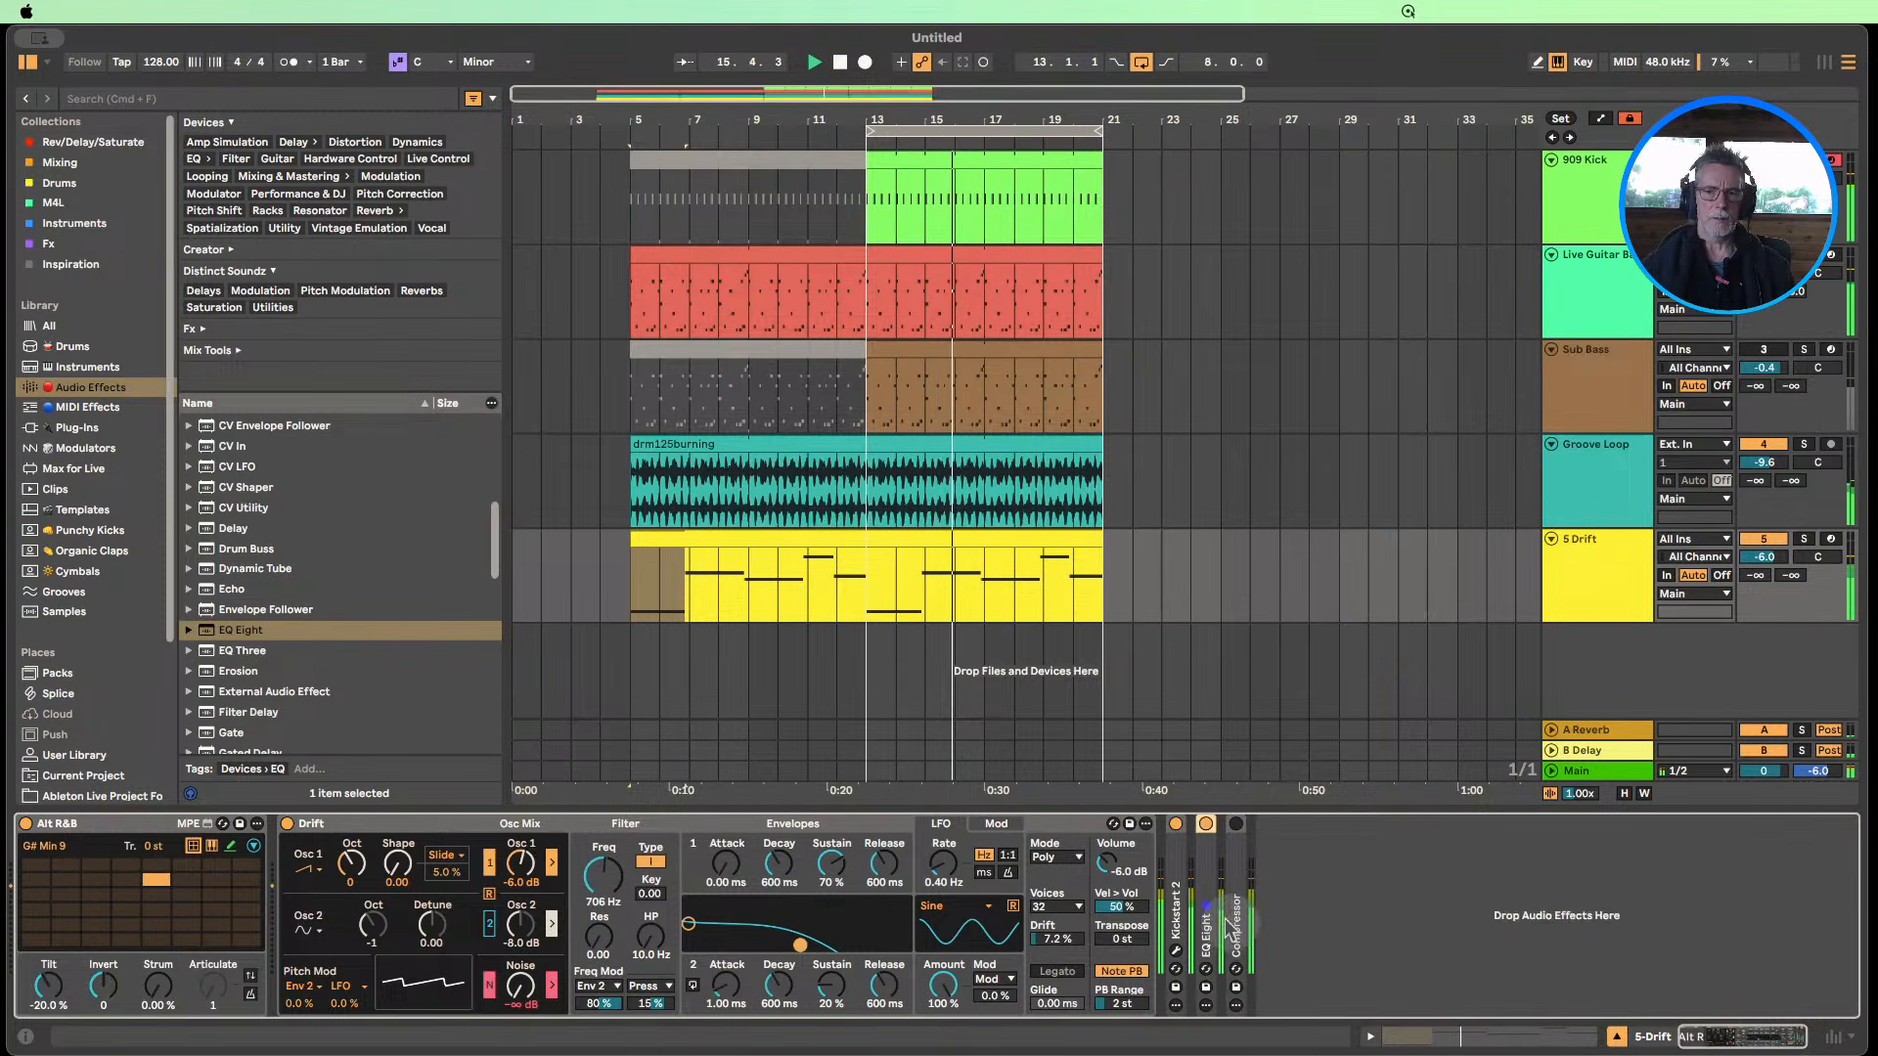
double_click(1176, 915)
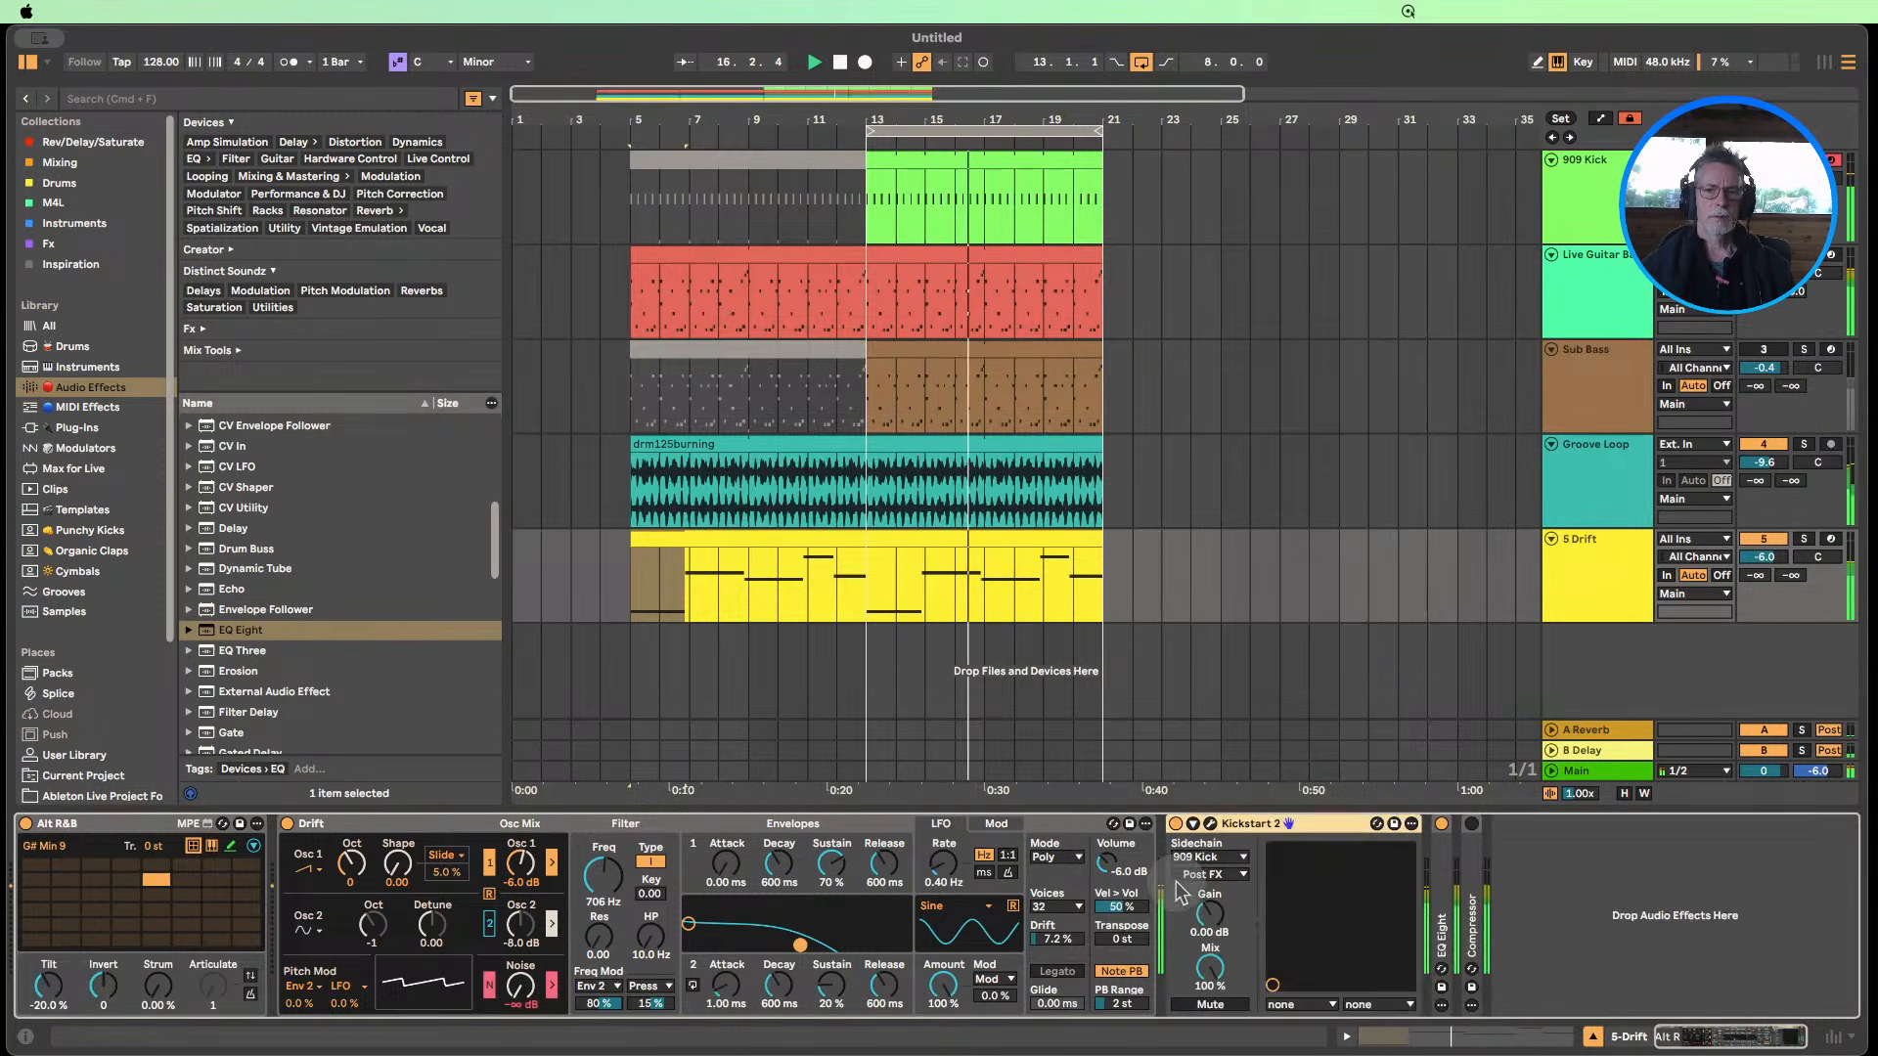
left_click(1210, 824)
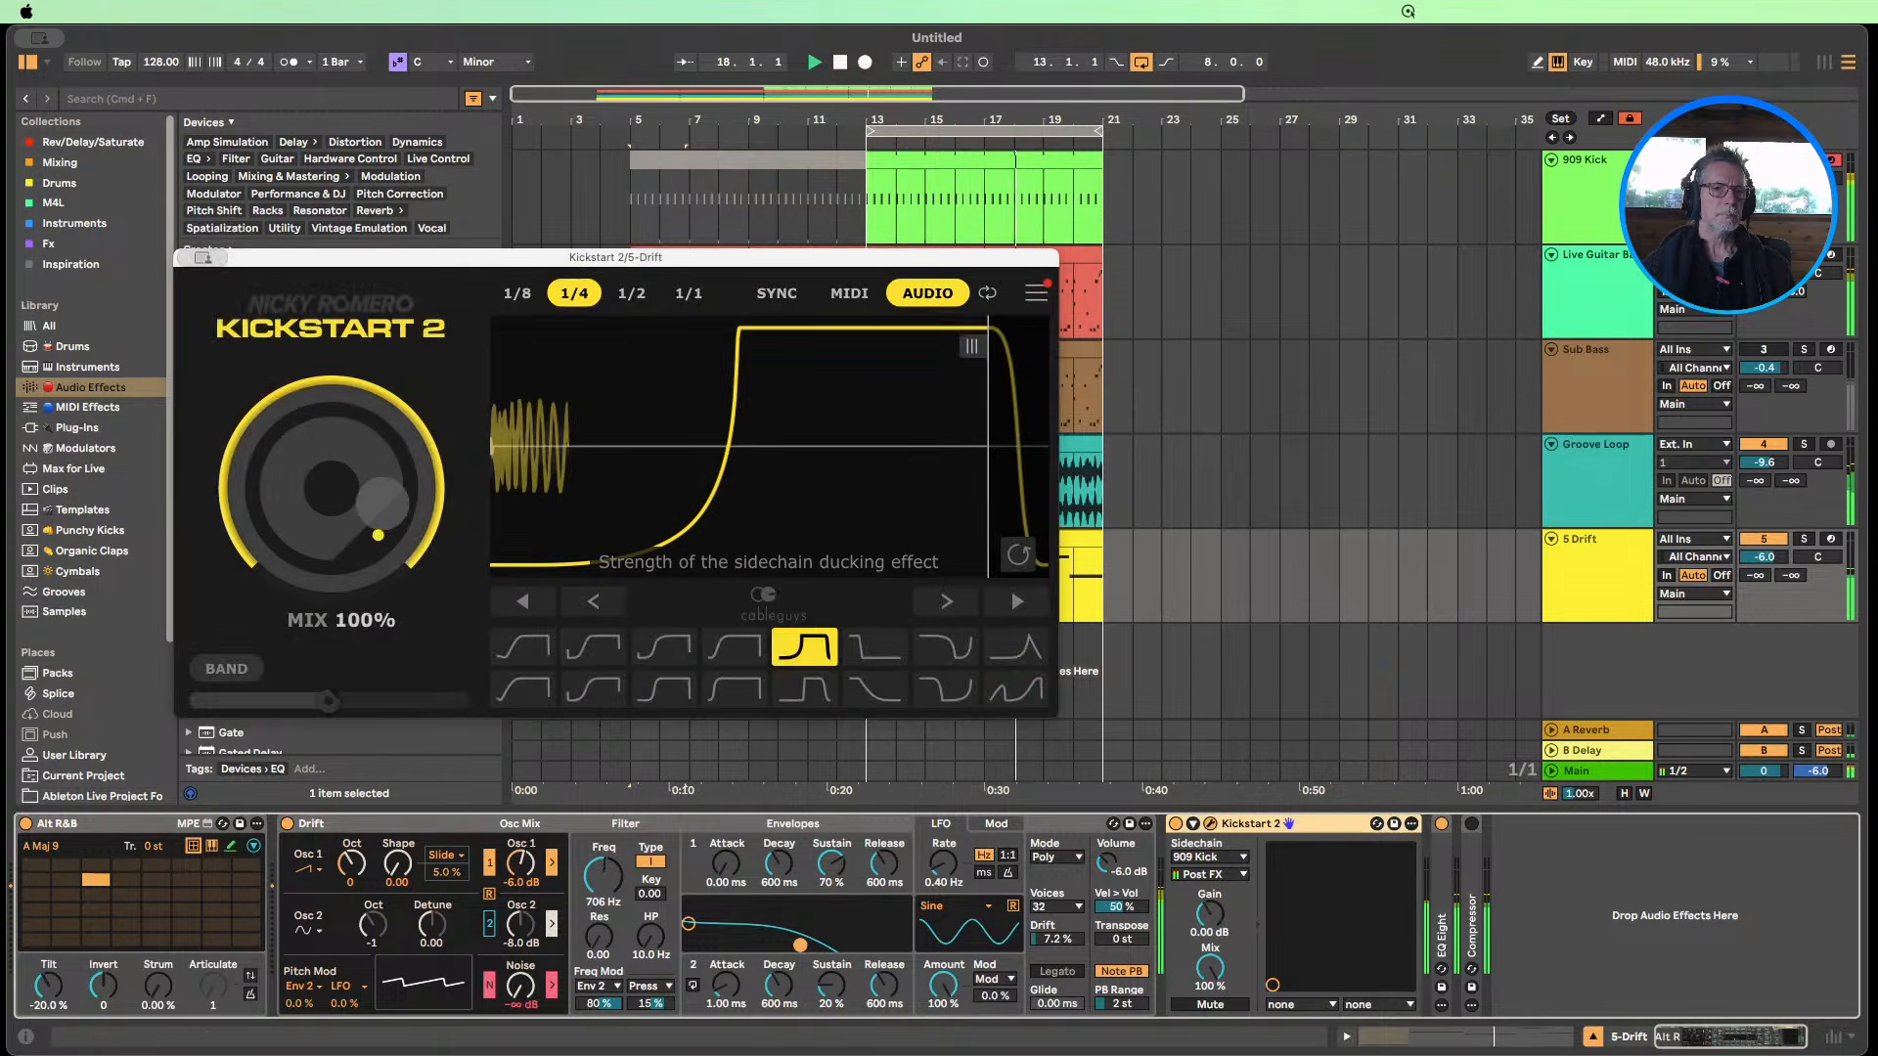
left_click_drag(382, 503, 370, 367)
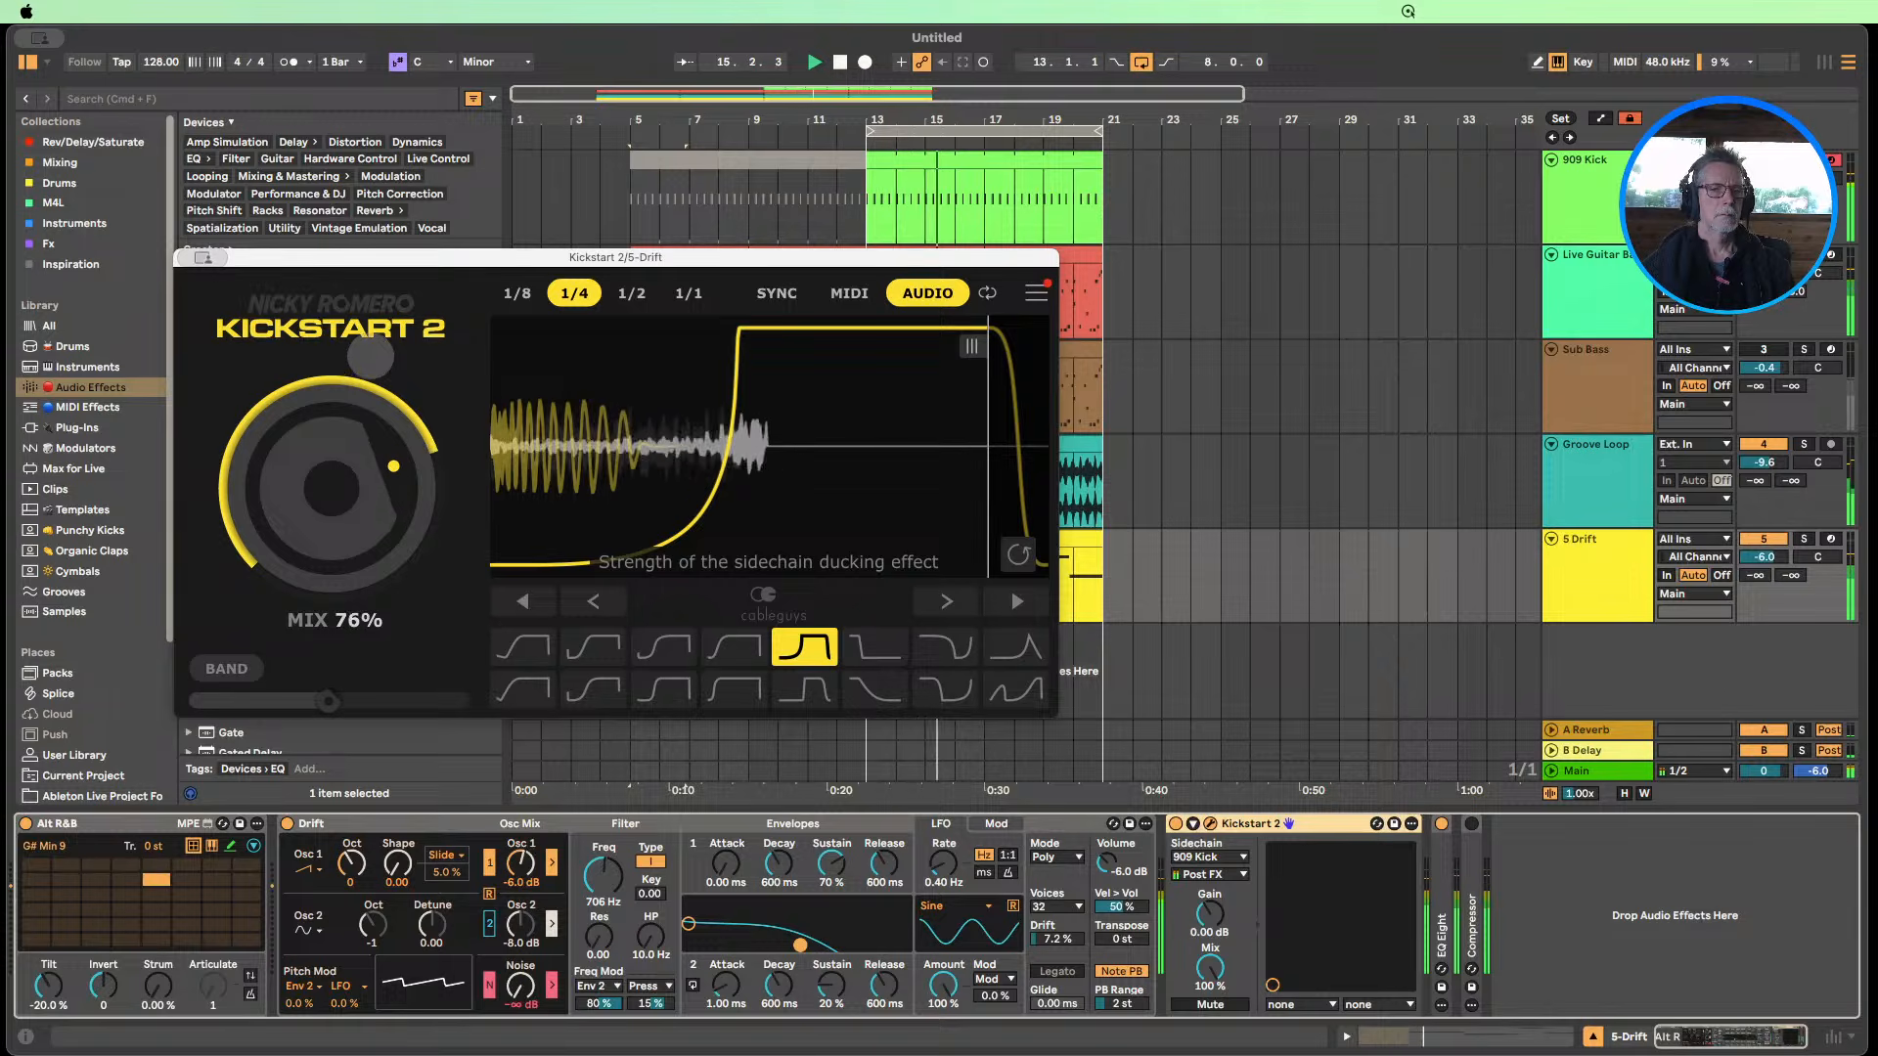
left_click_drag(371, 357, 376, 334)
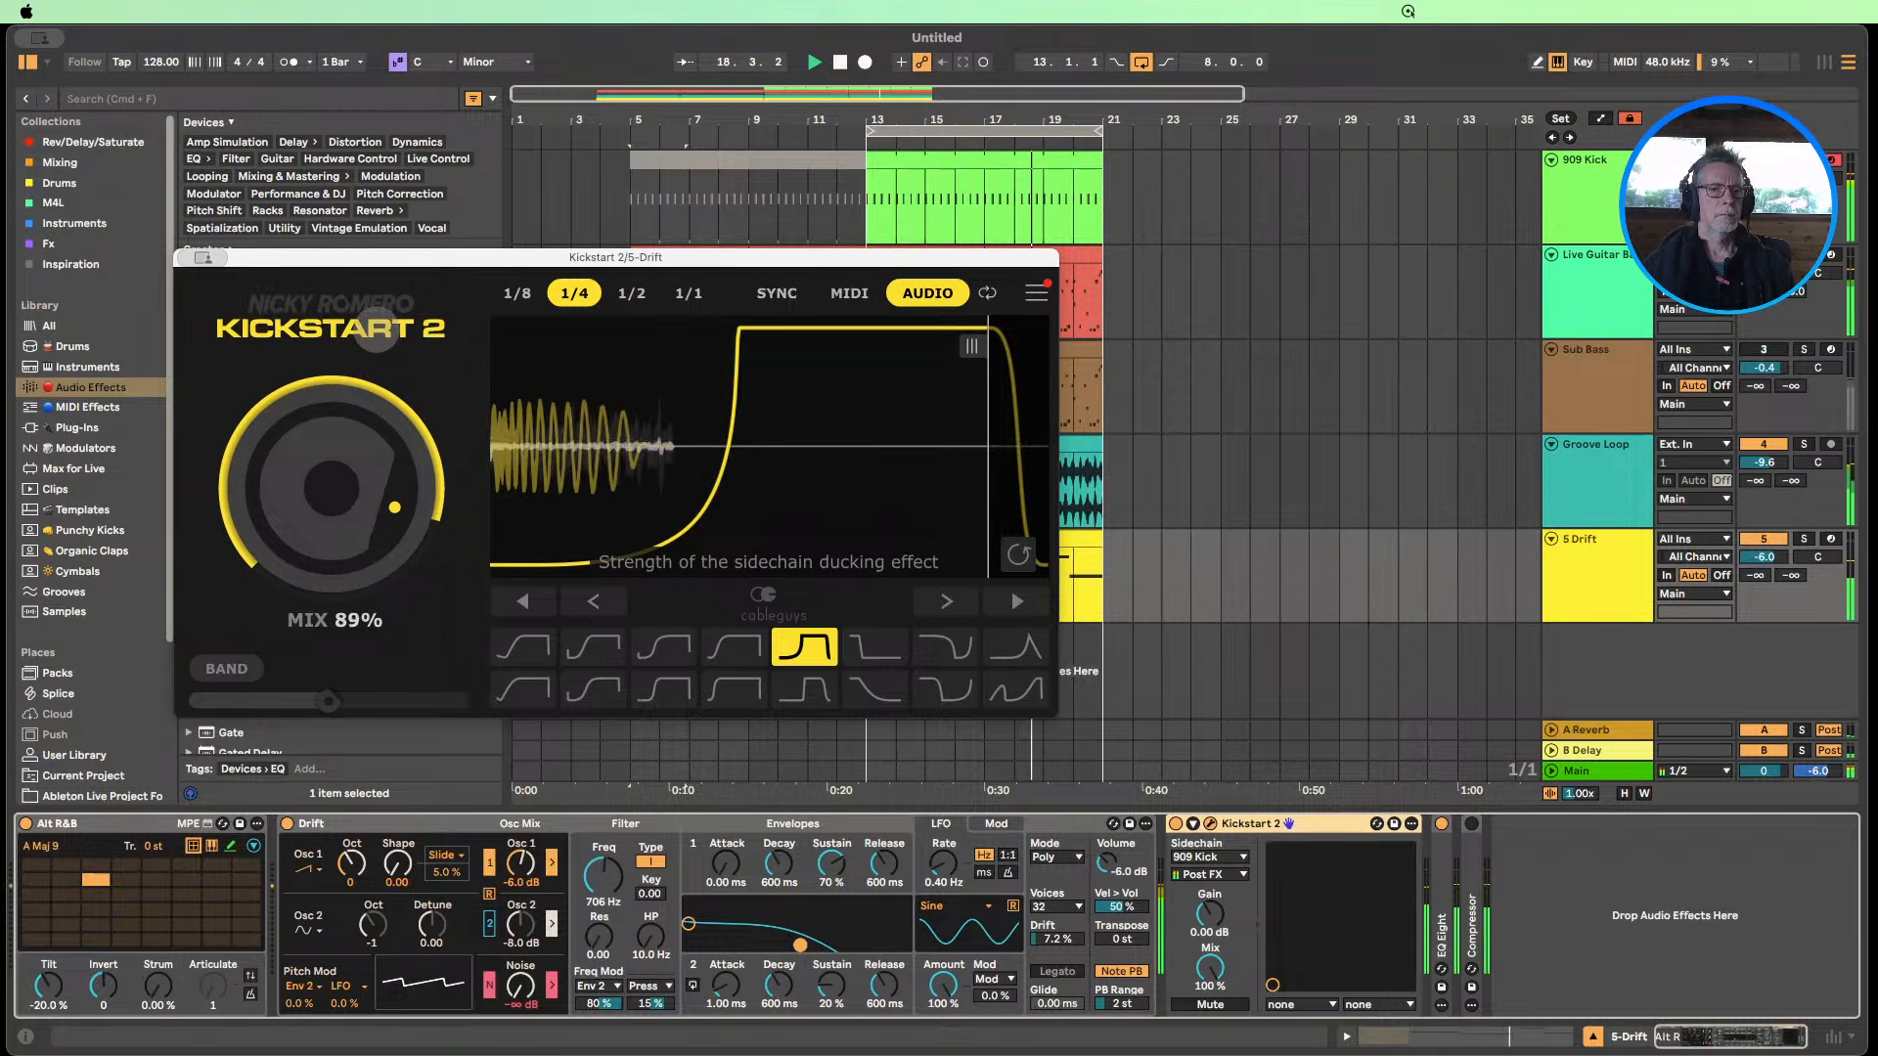
left_click_drag(377, 333, 377, 337)
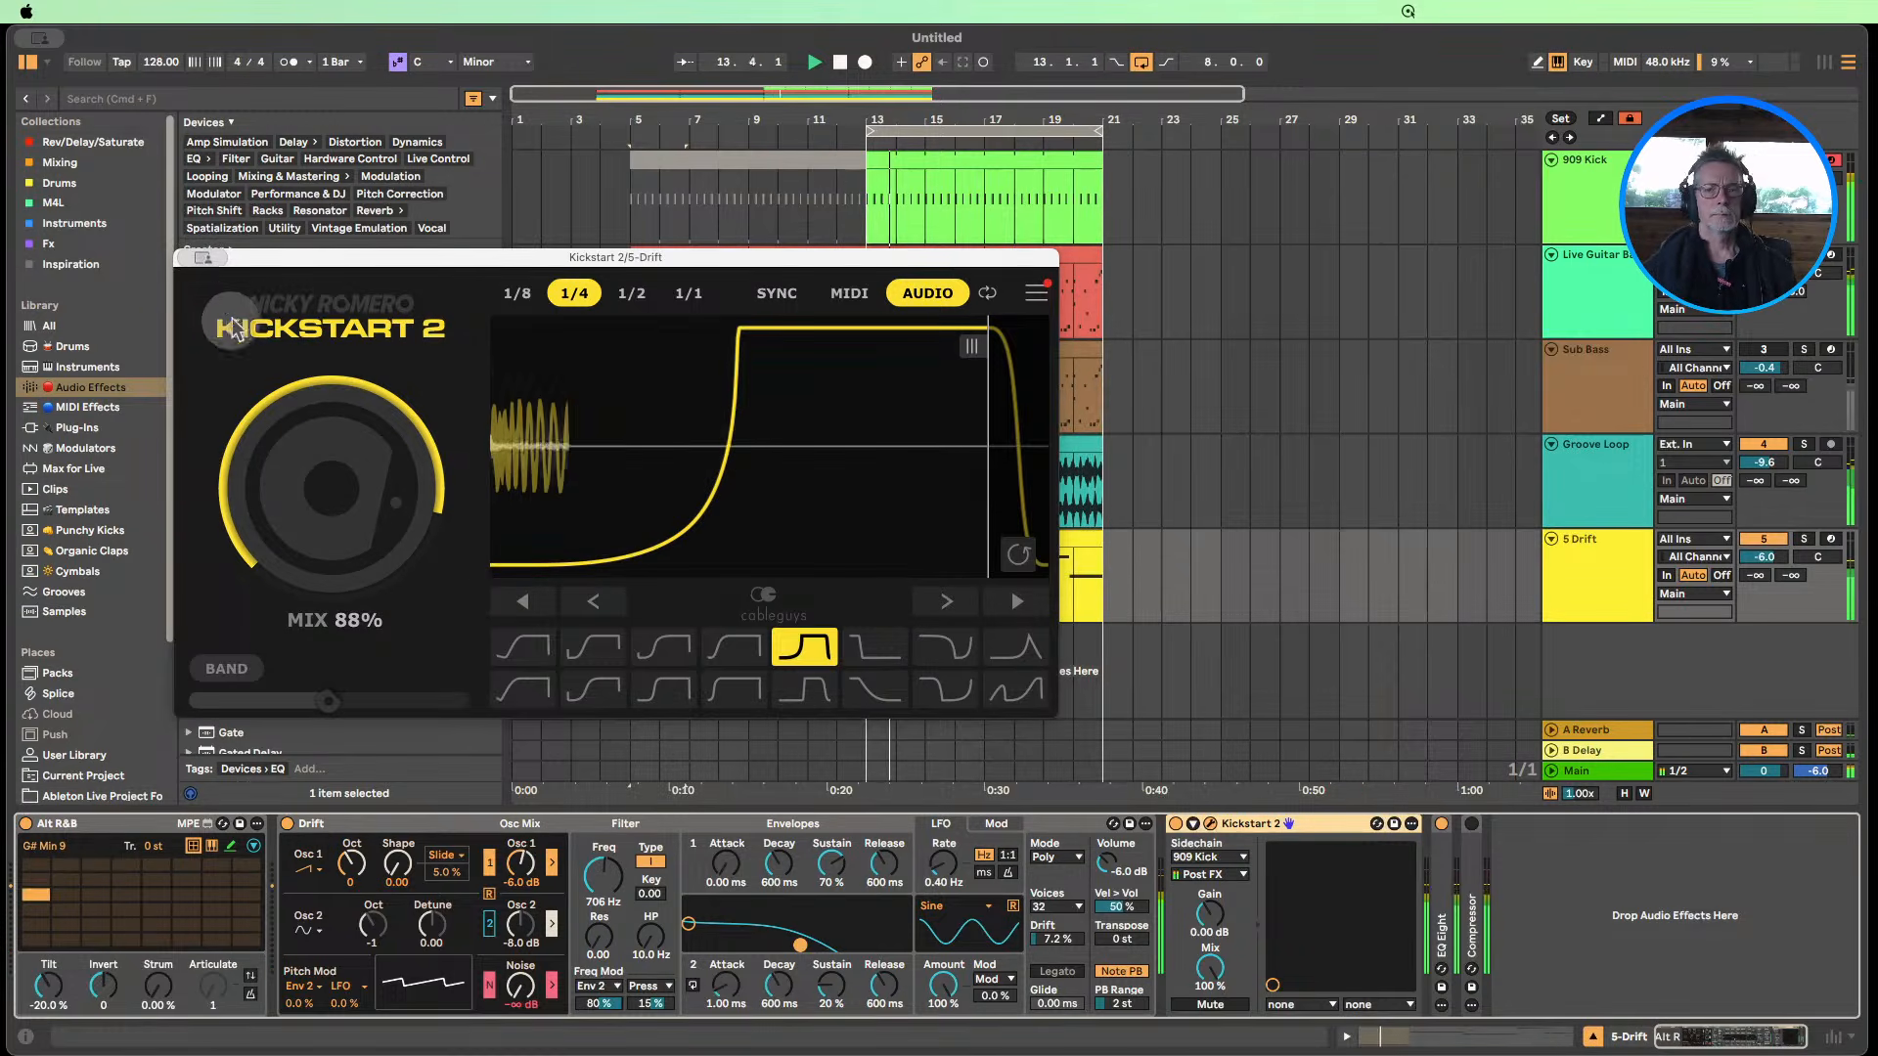
key("super+alt+p")
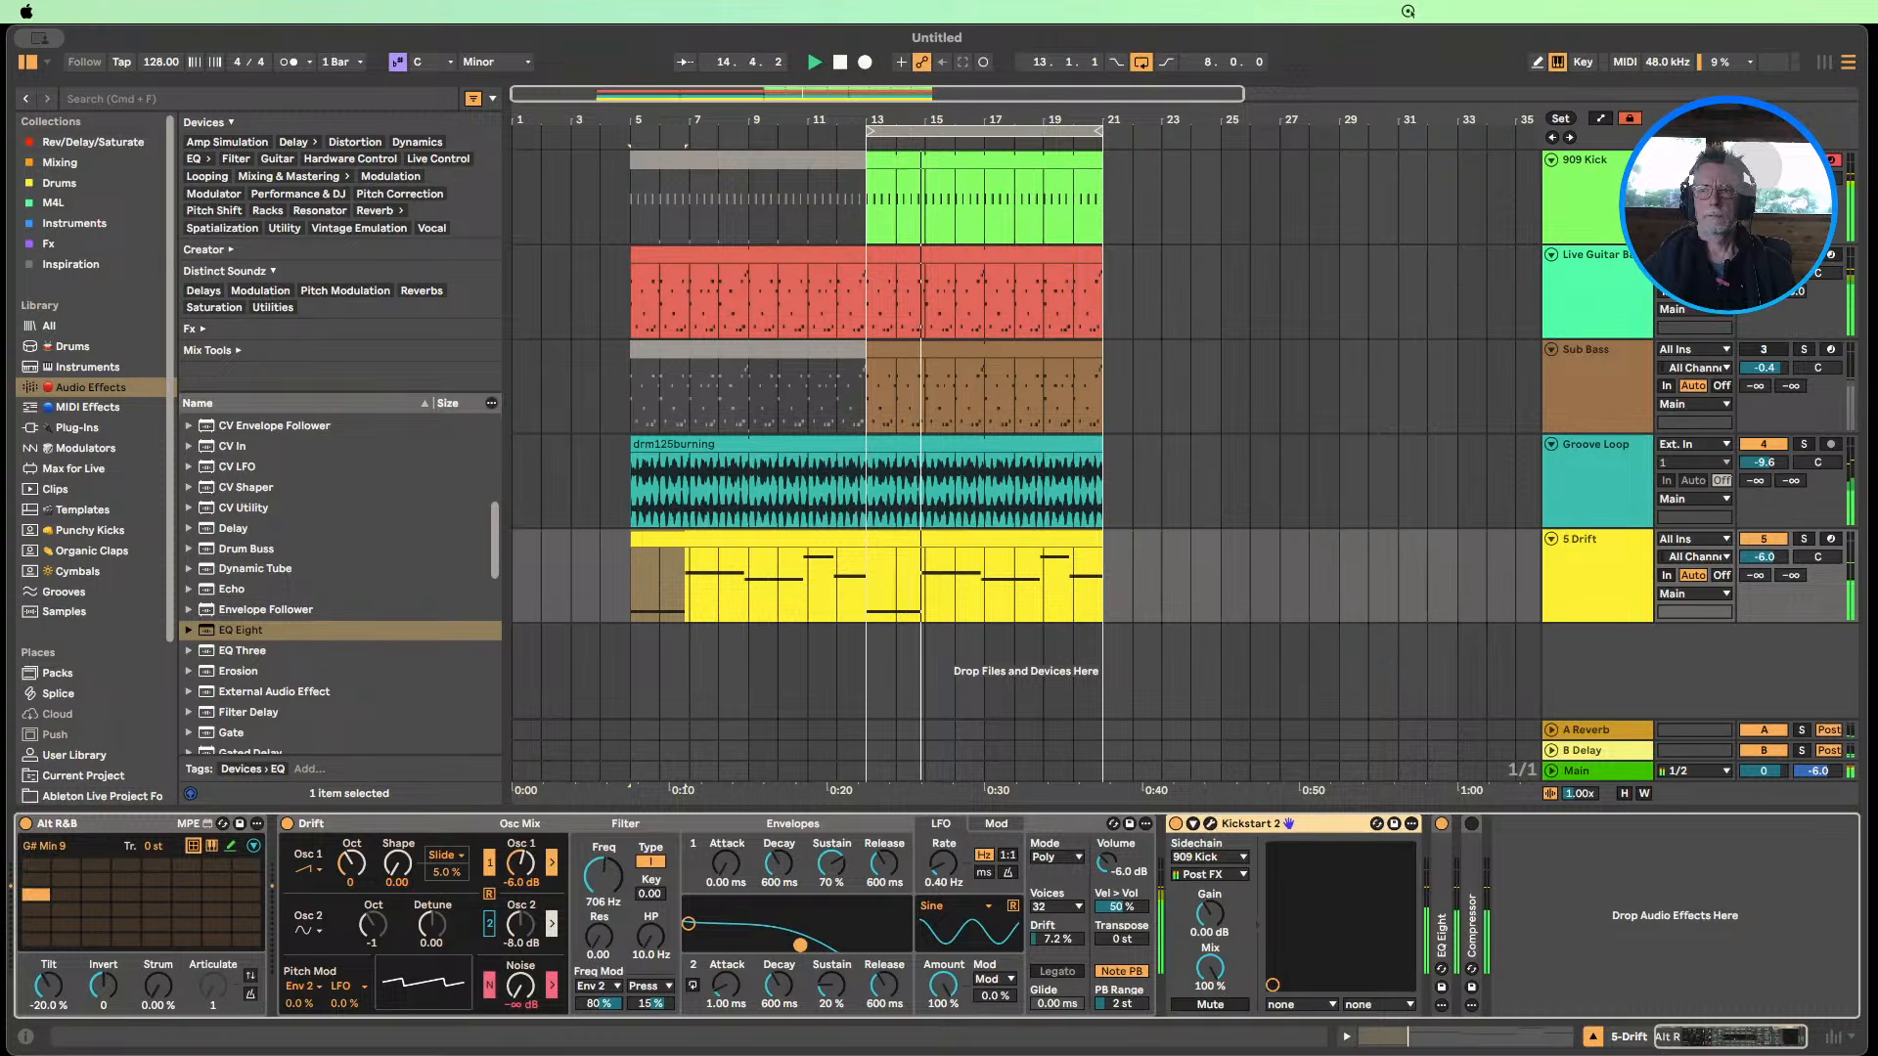
Activate the Sub Bass track and lower its volume to -3.3 dB.
left_click(1764, 349)
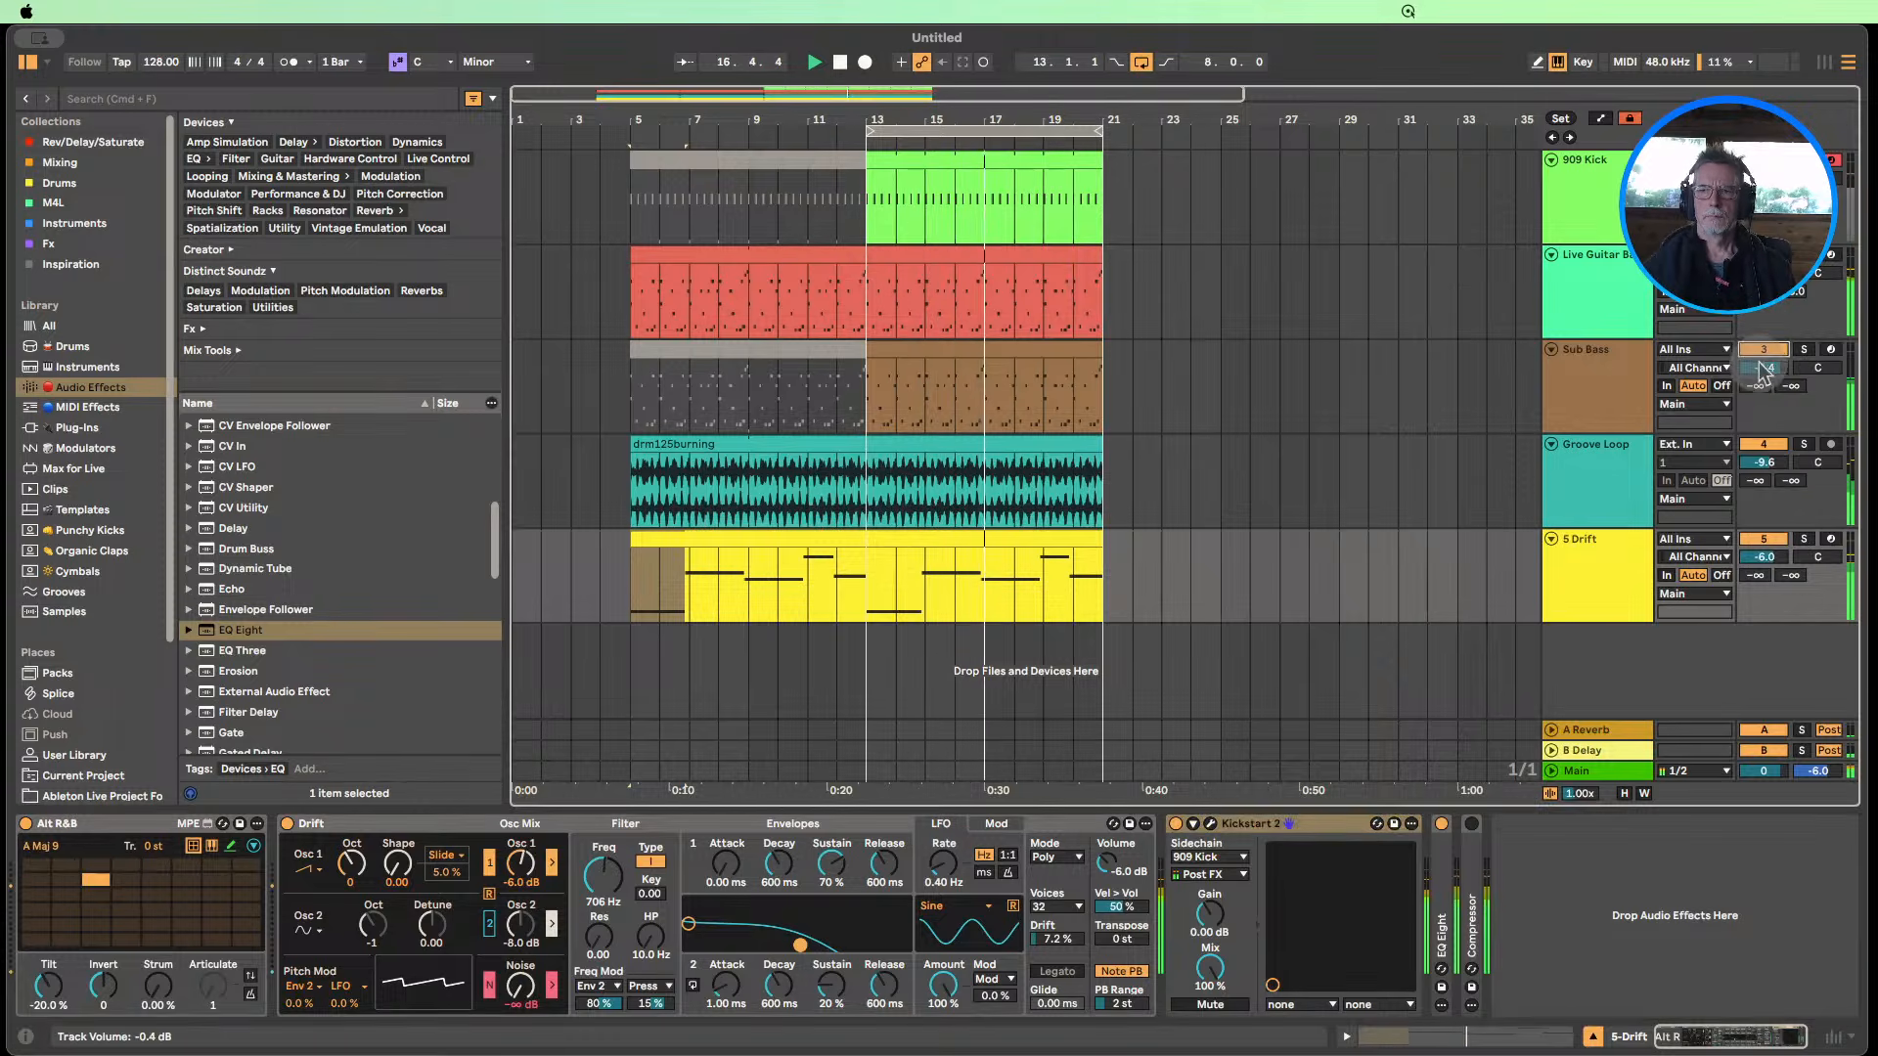
left_click_drag(1764, 367, 1764, 393)
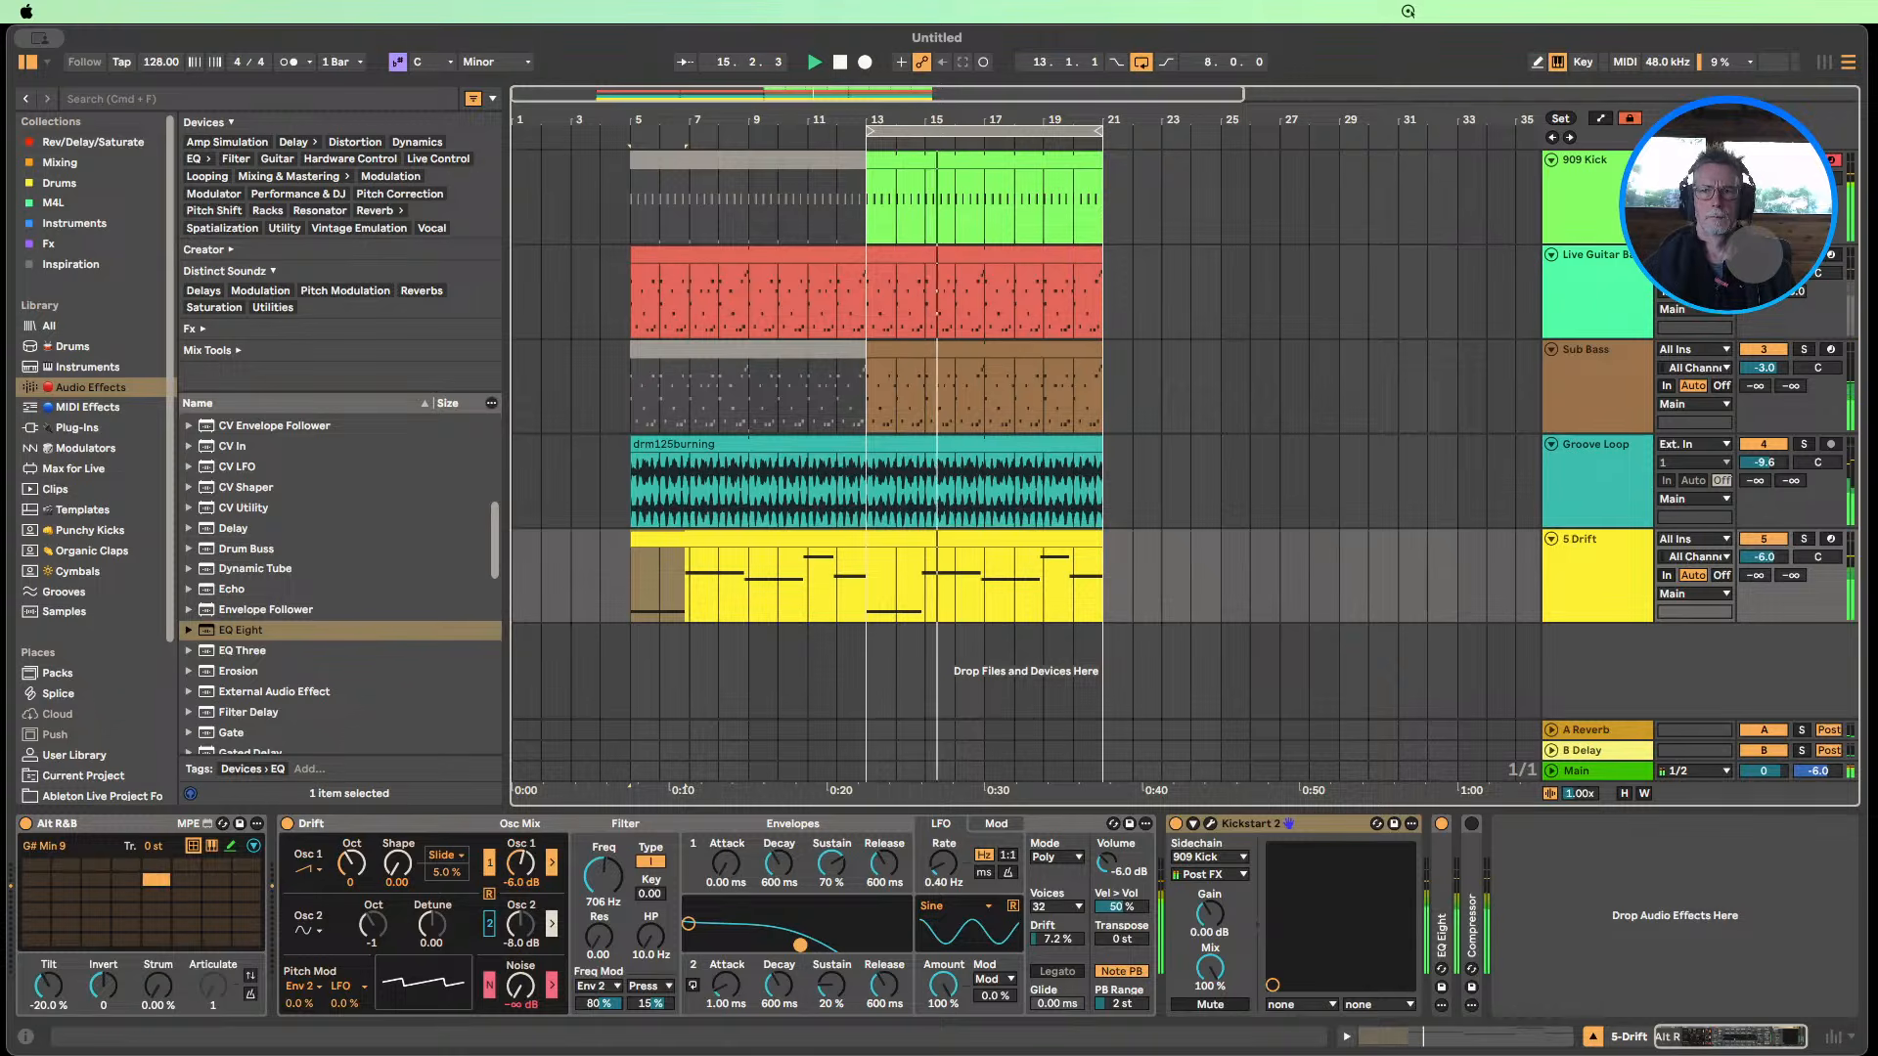
left_click_drag(1765, 368, 1764, 373)
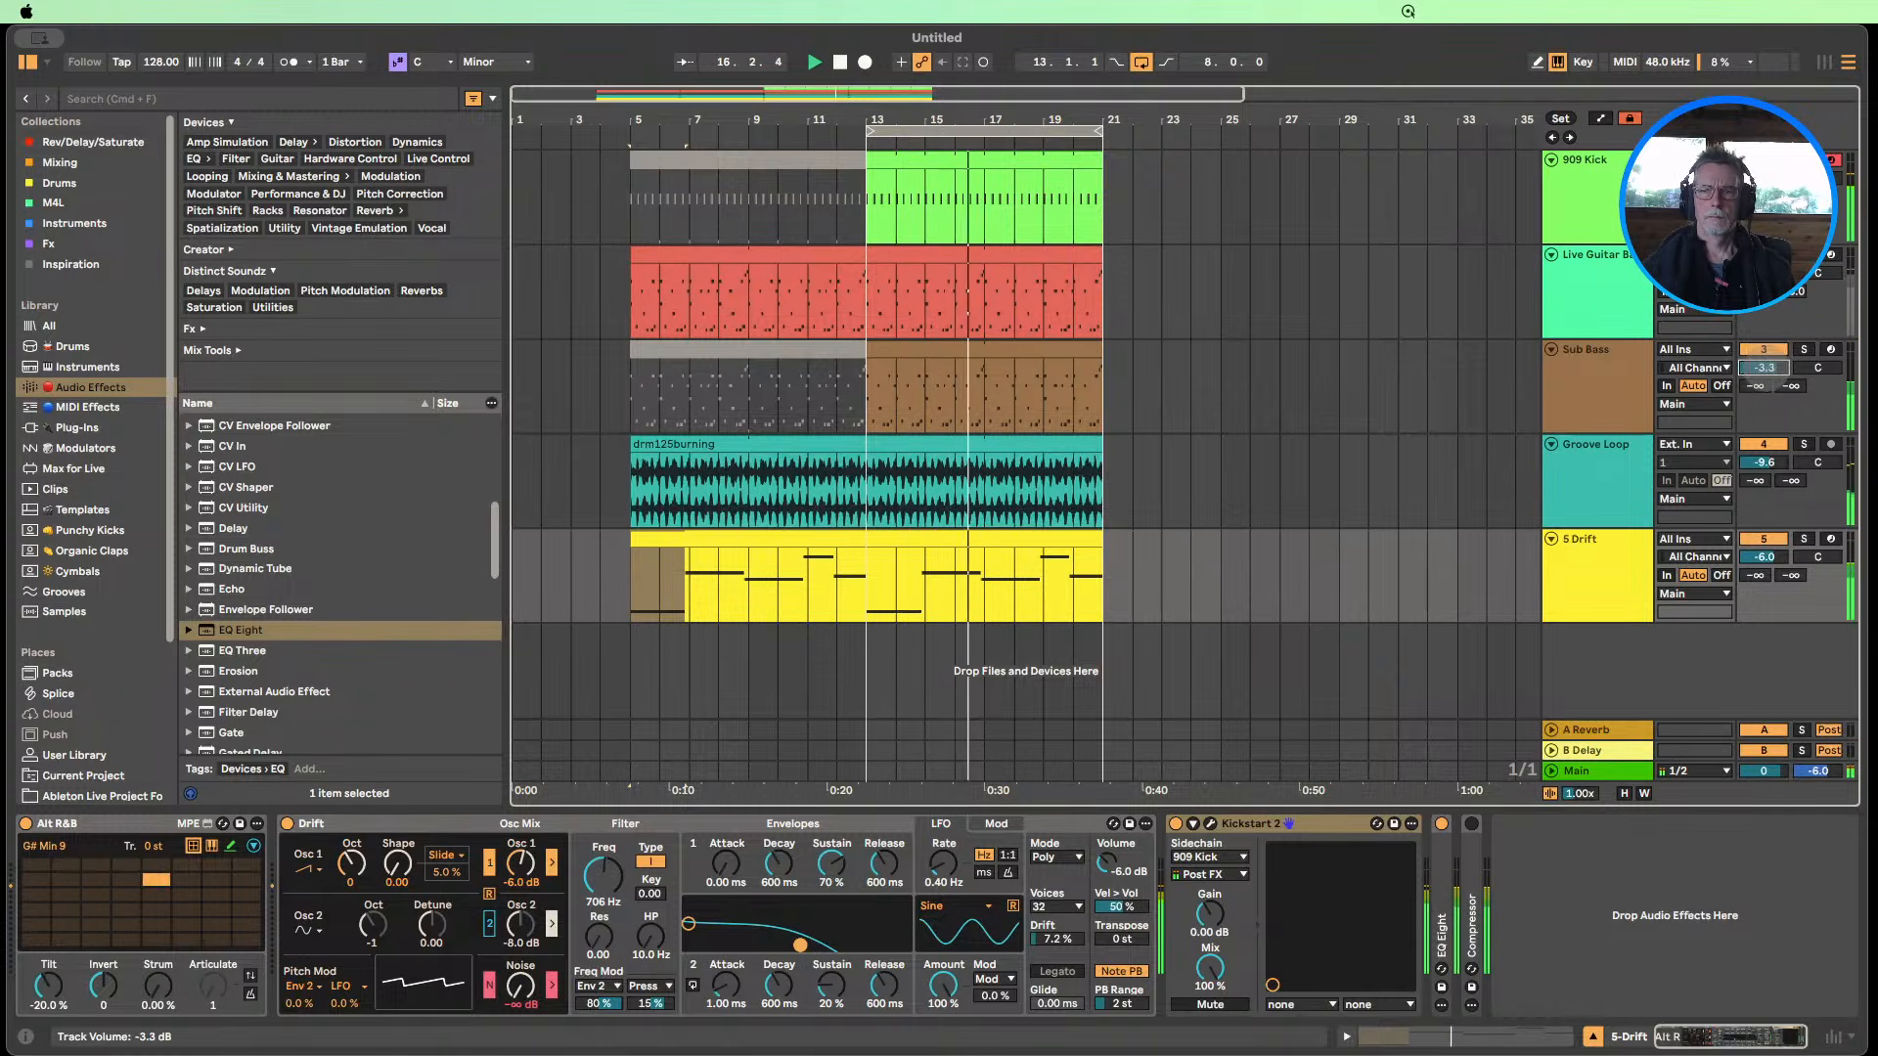
On the Sub Bass track's Operator, raise the filter frequency to 384 Hz and set oscillator A's sustain to -30 dB.
left_click(1622, 371)
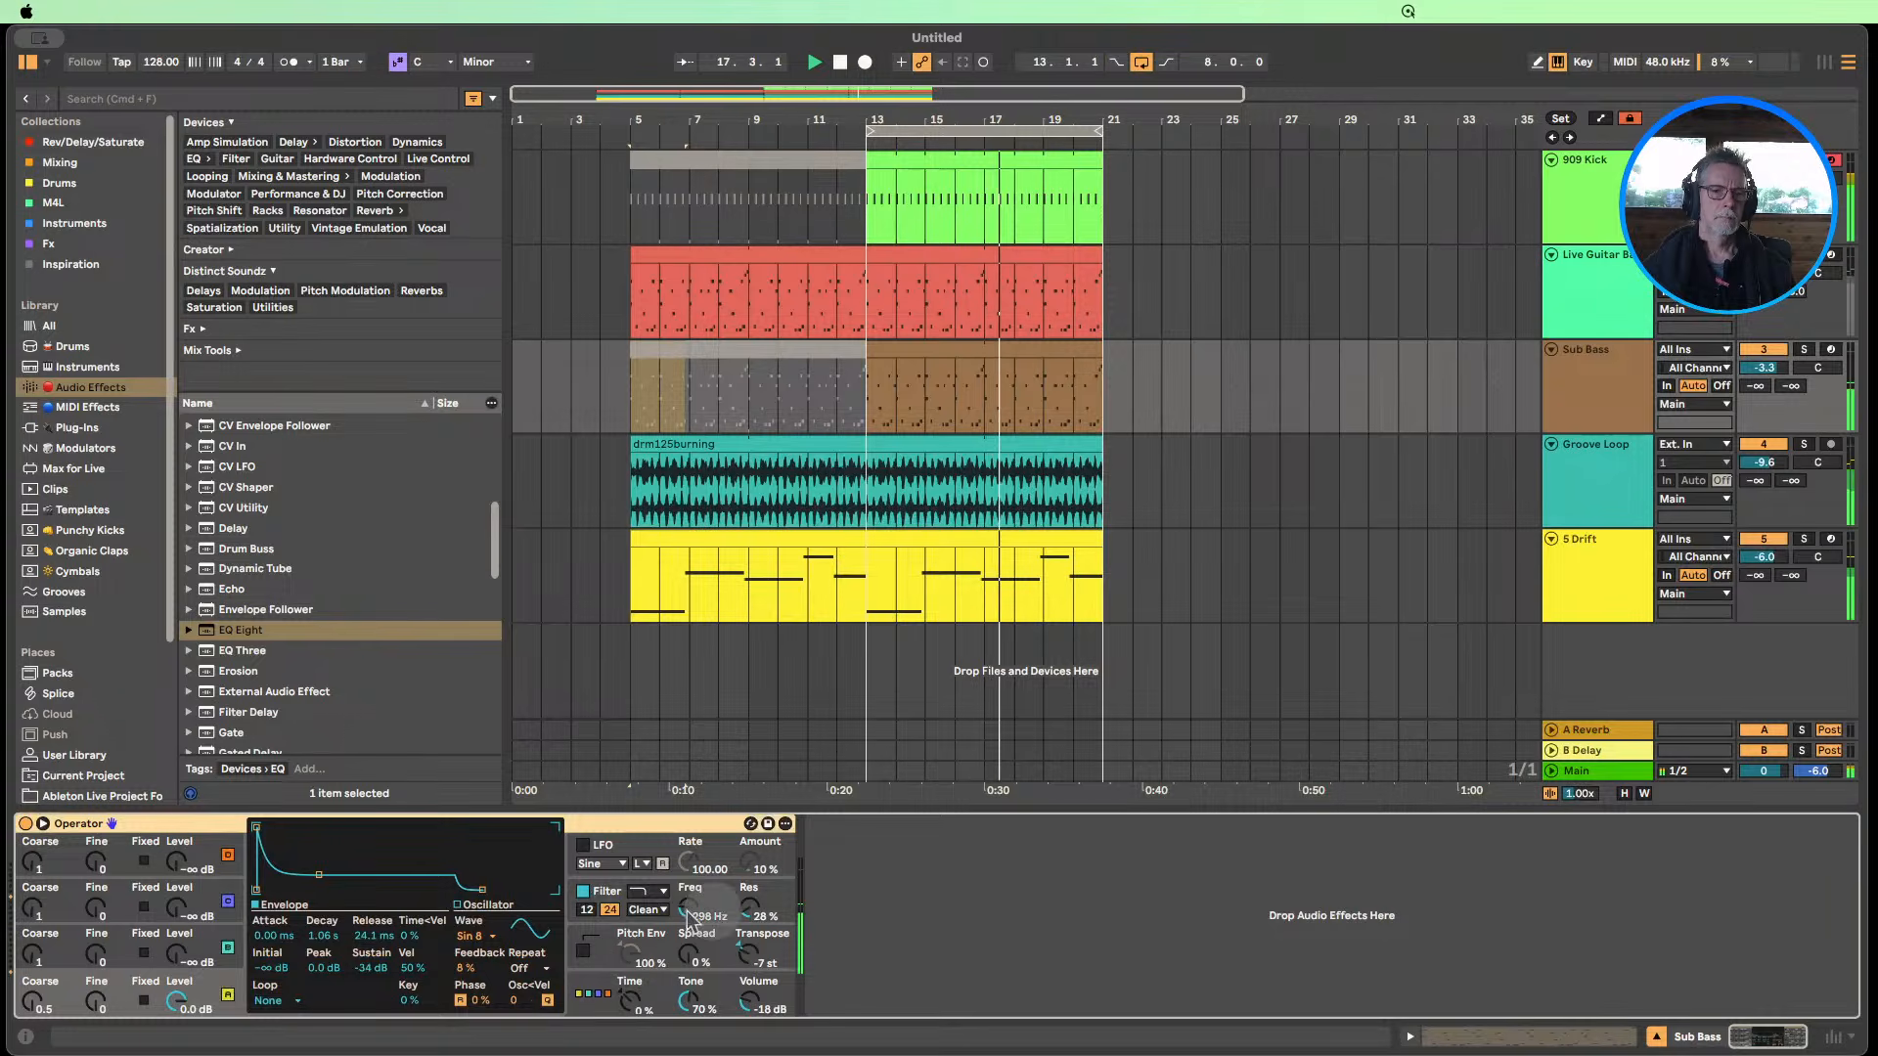
mouse_move(684, 914)
left_mouse_down()
mouse_move(684, 880)
mouse_move(685, 919)
left_mouse_up()
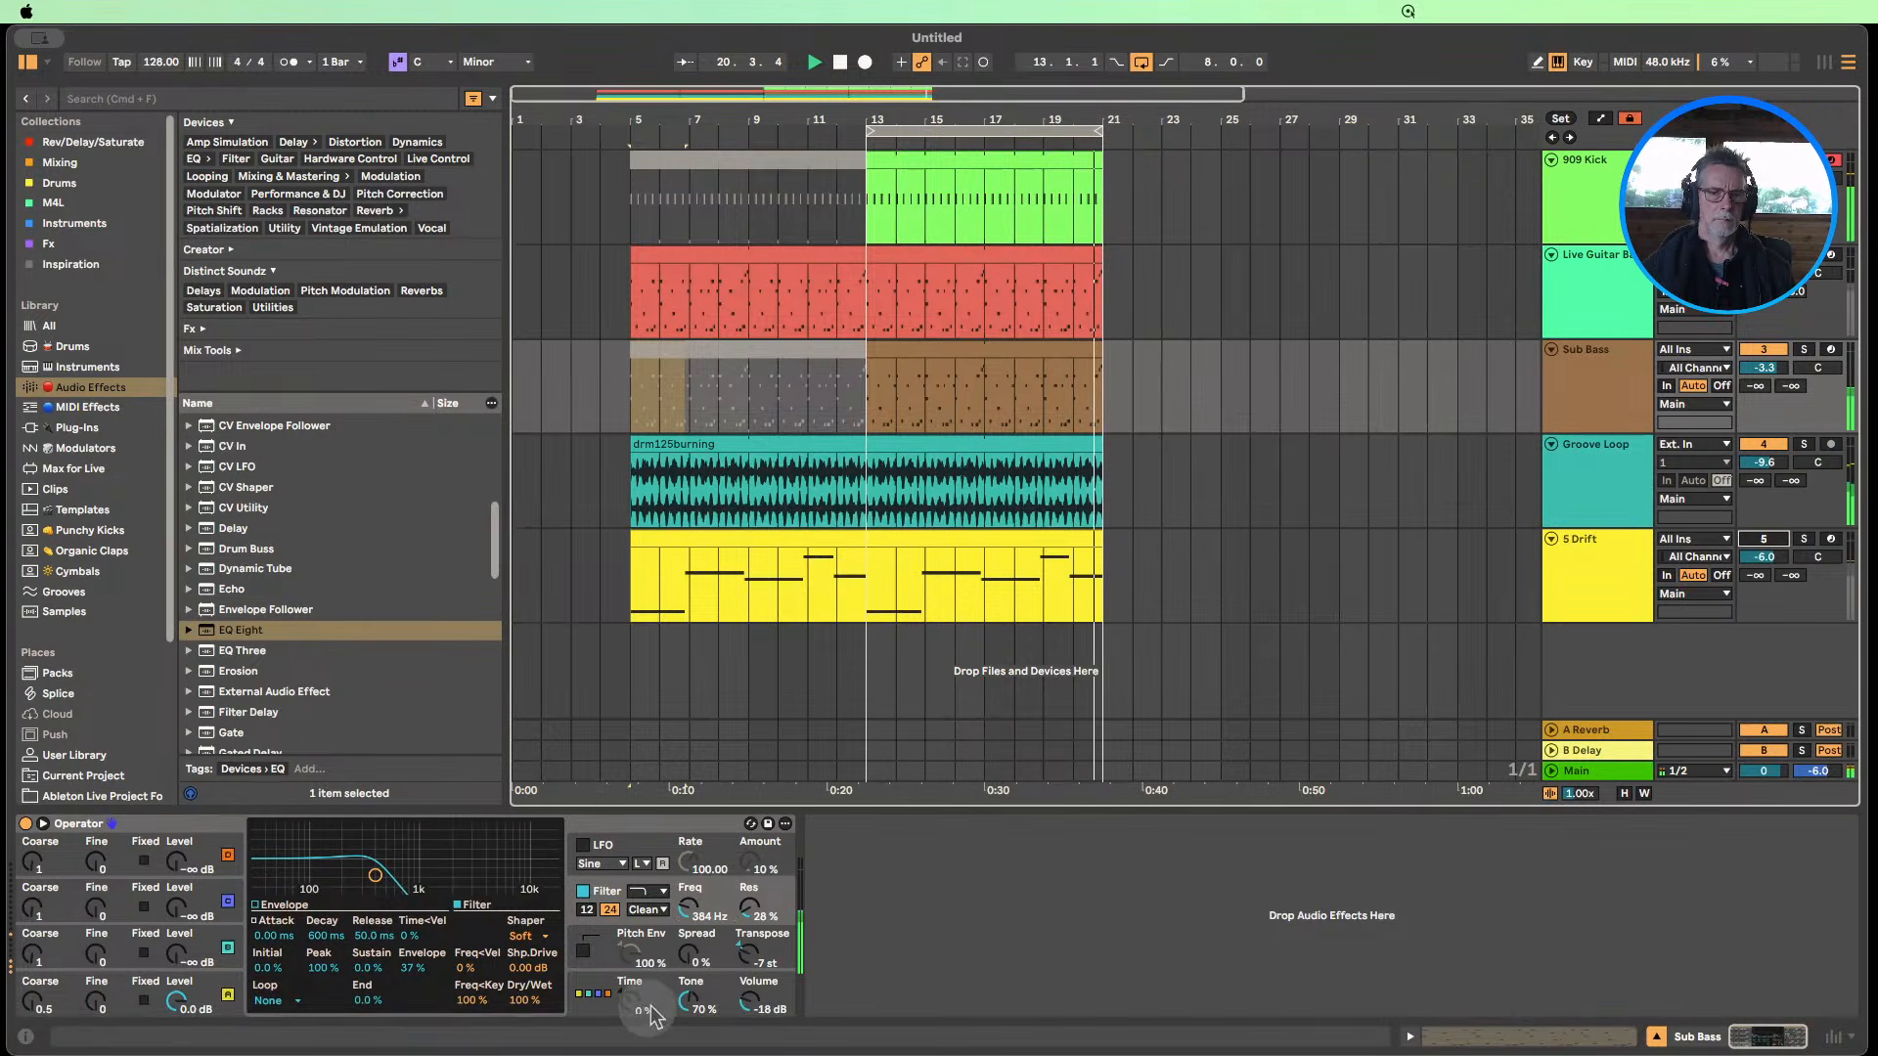
left_click(176, 1000)
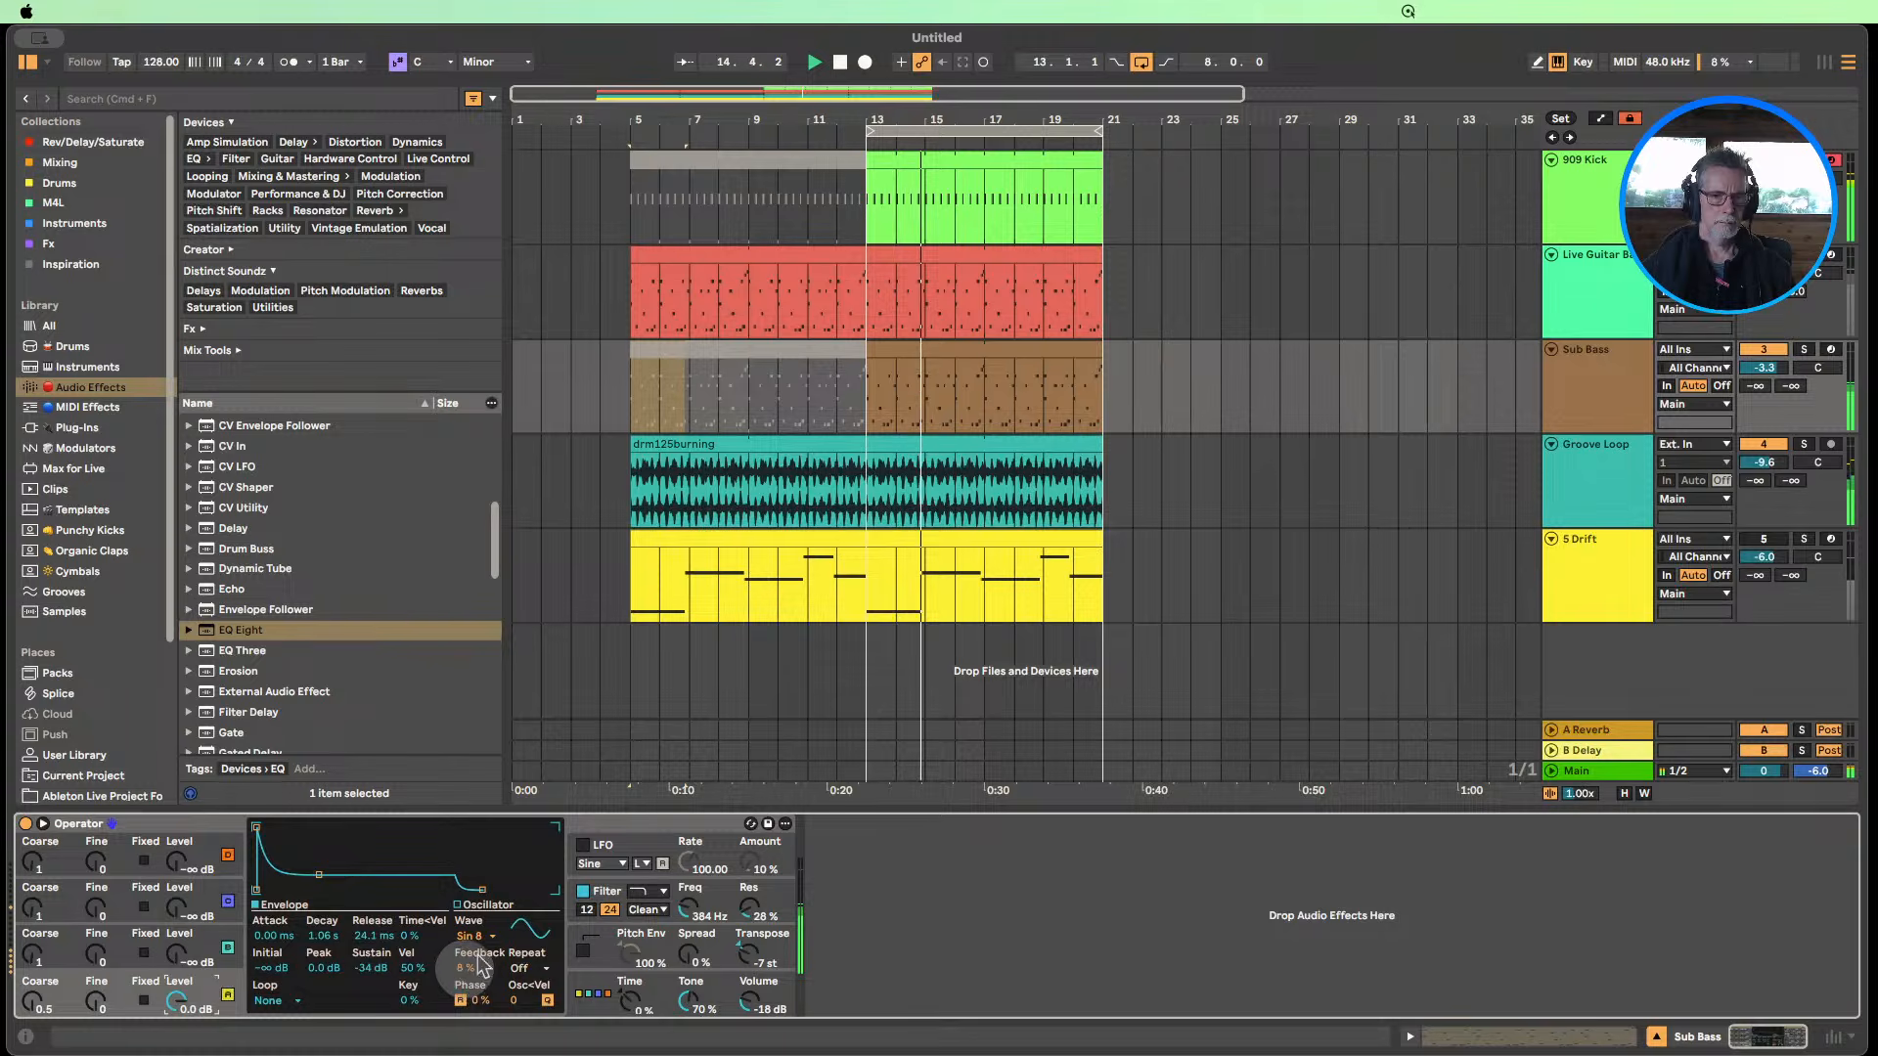
mouse_move(368, 969)
left_mouse_down()
mouse_move(369, 939)
mouse_move(367, 984)
left_mouse_up()
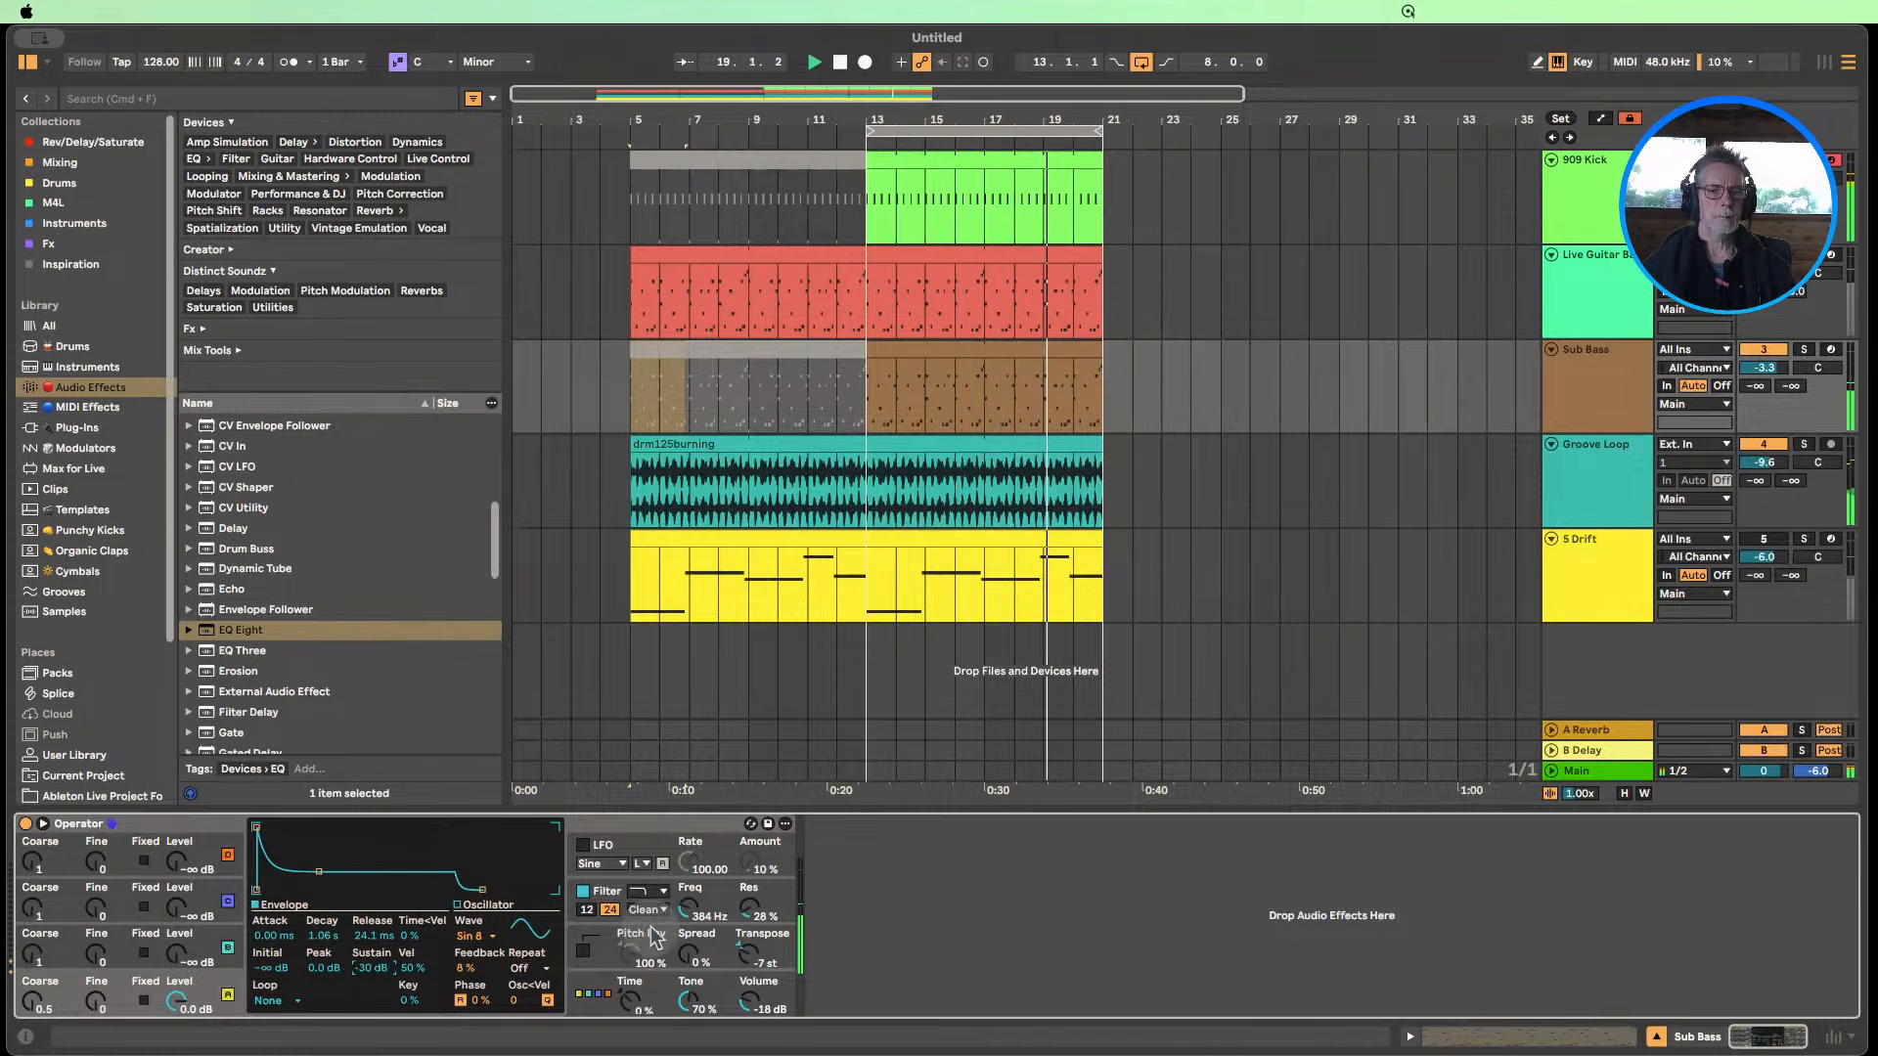
Set the Operator's filter shaper to Hard, sweep the filter frequency down to 38.7 Hz, and bring it back to 298 Hz.
left_click(759, 902)
left_click(533, 937)
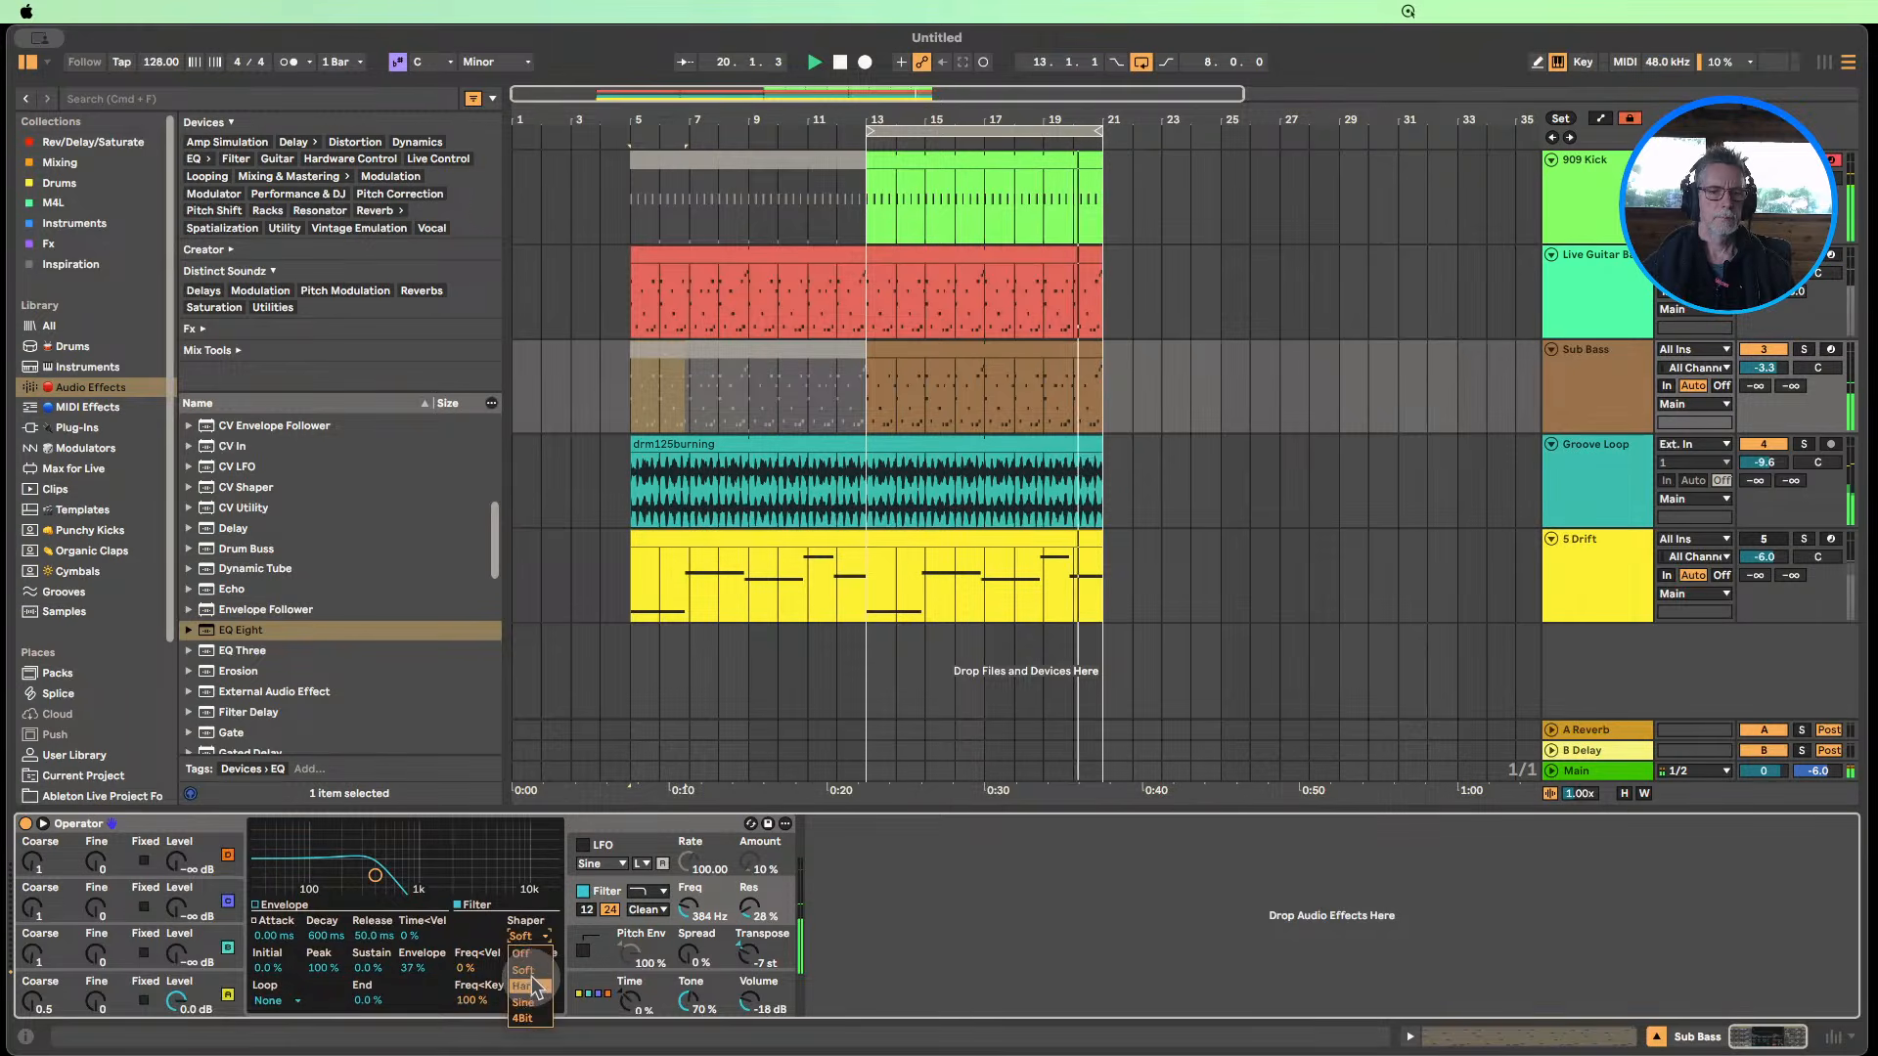
left_click(525, 946)
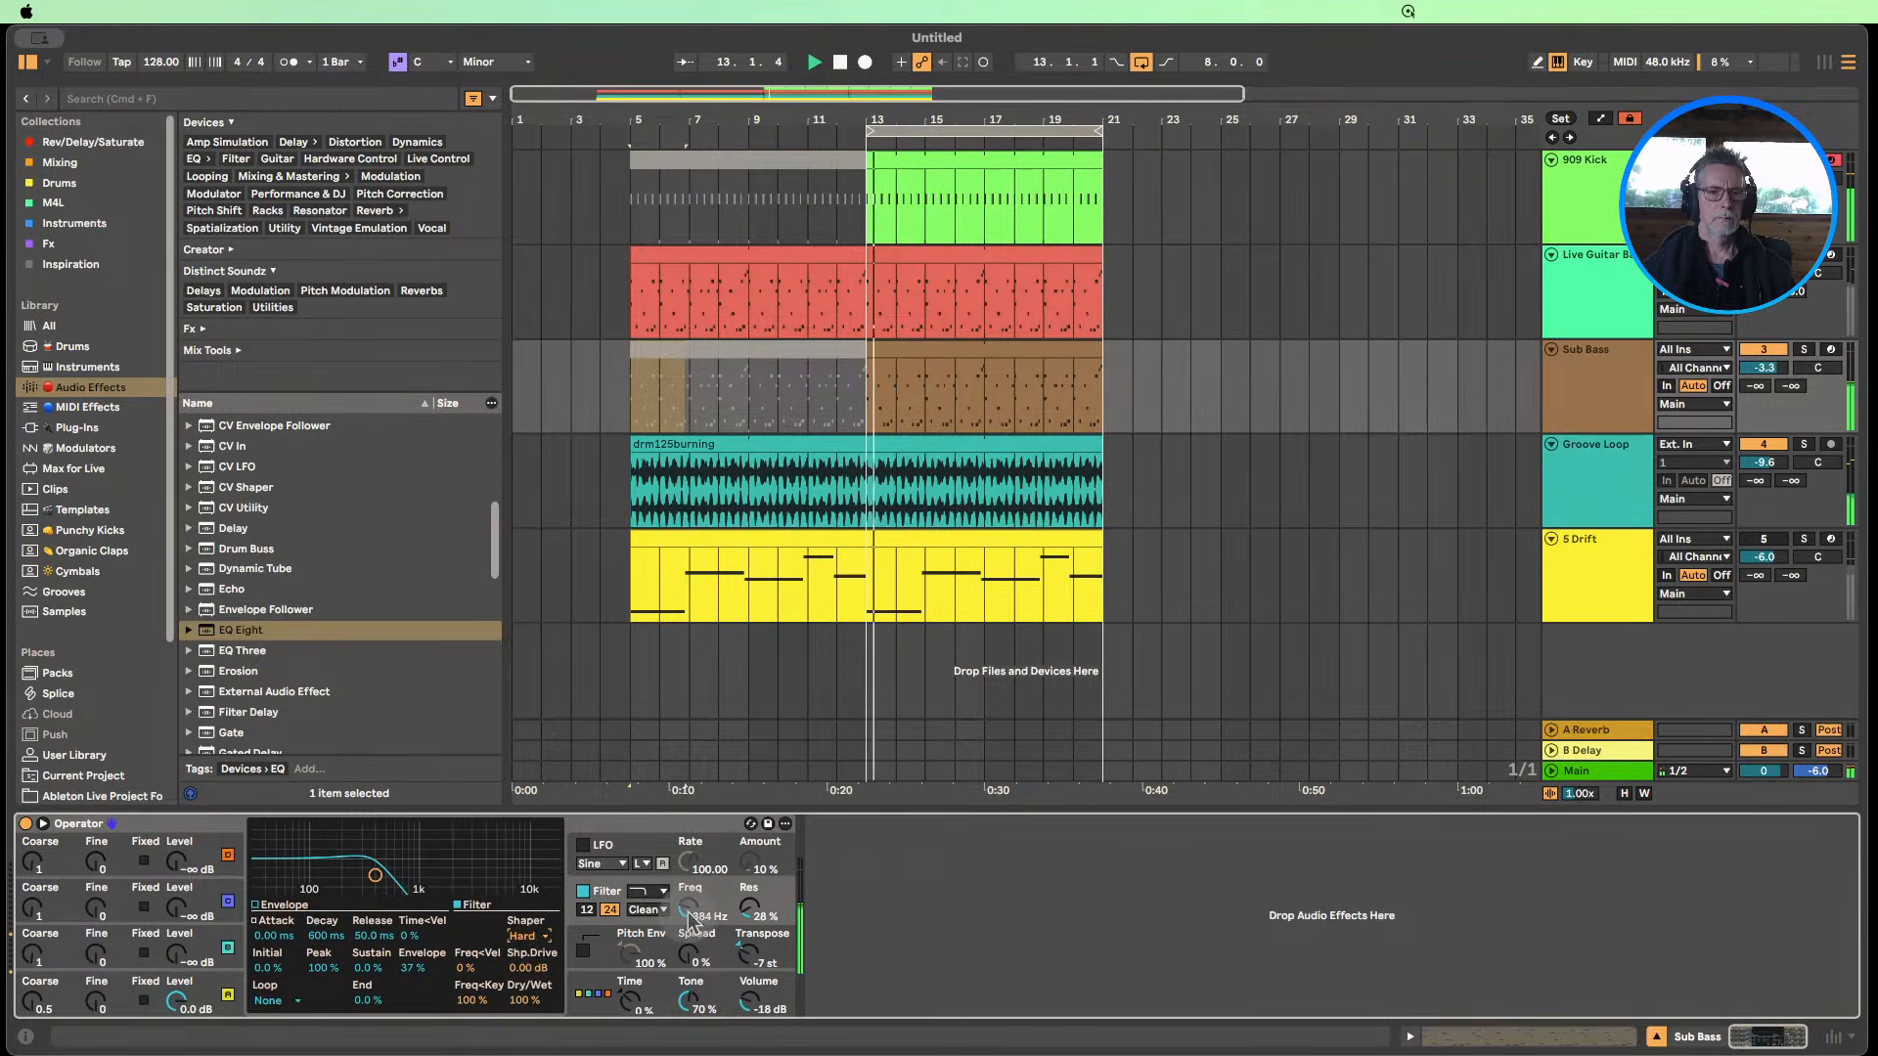
left_click_drag(689, 908, 689, 920)
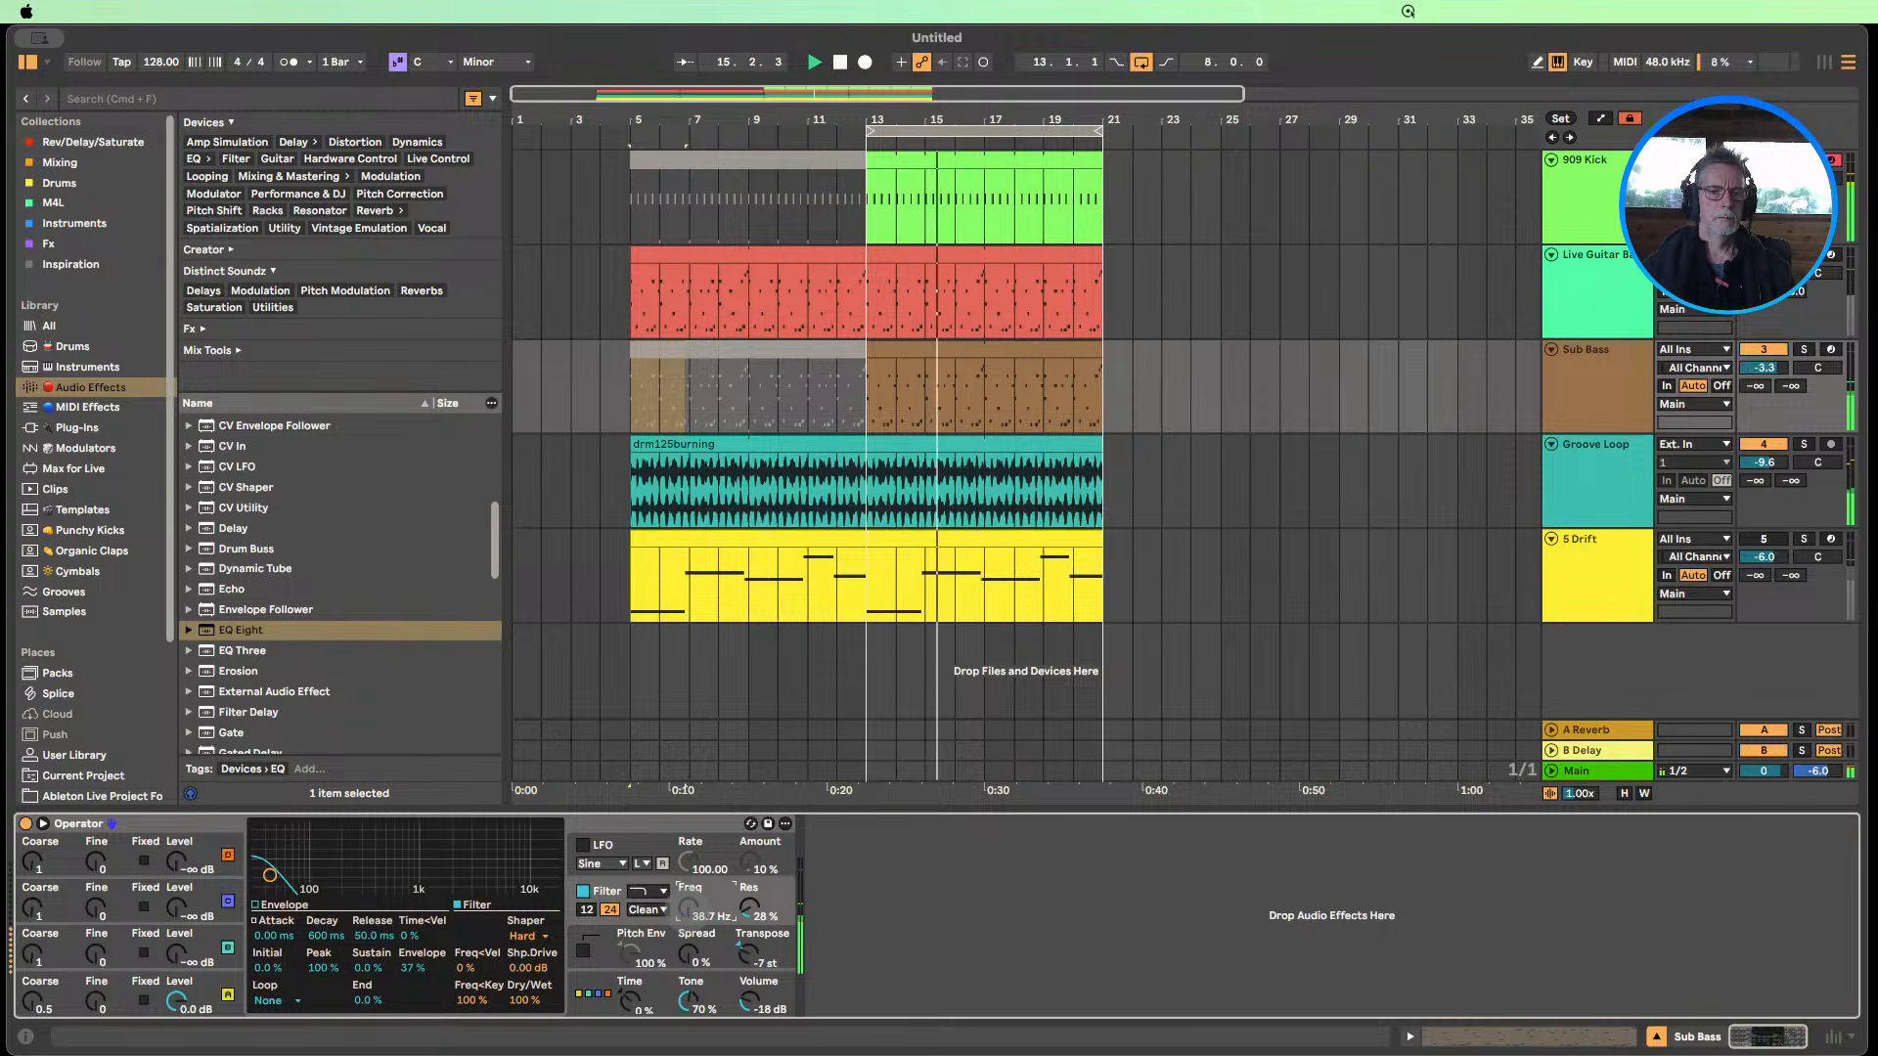
mouse_move(689, 911)
left_mouse_down()
mouse_move(690, 875)
mouse_move(690, 896)
left_mouse_up()
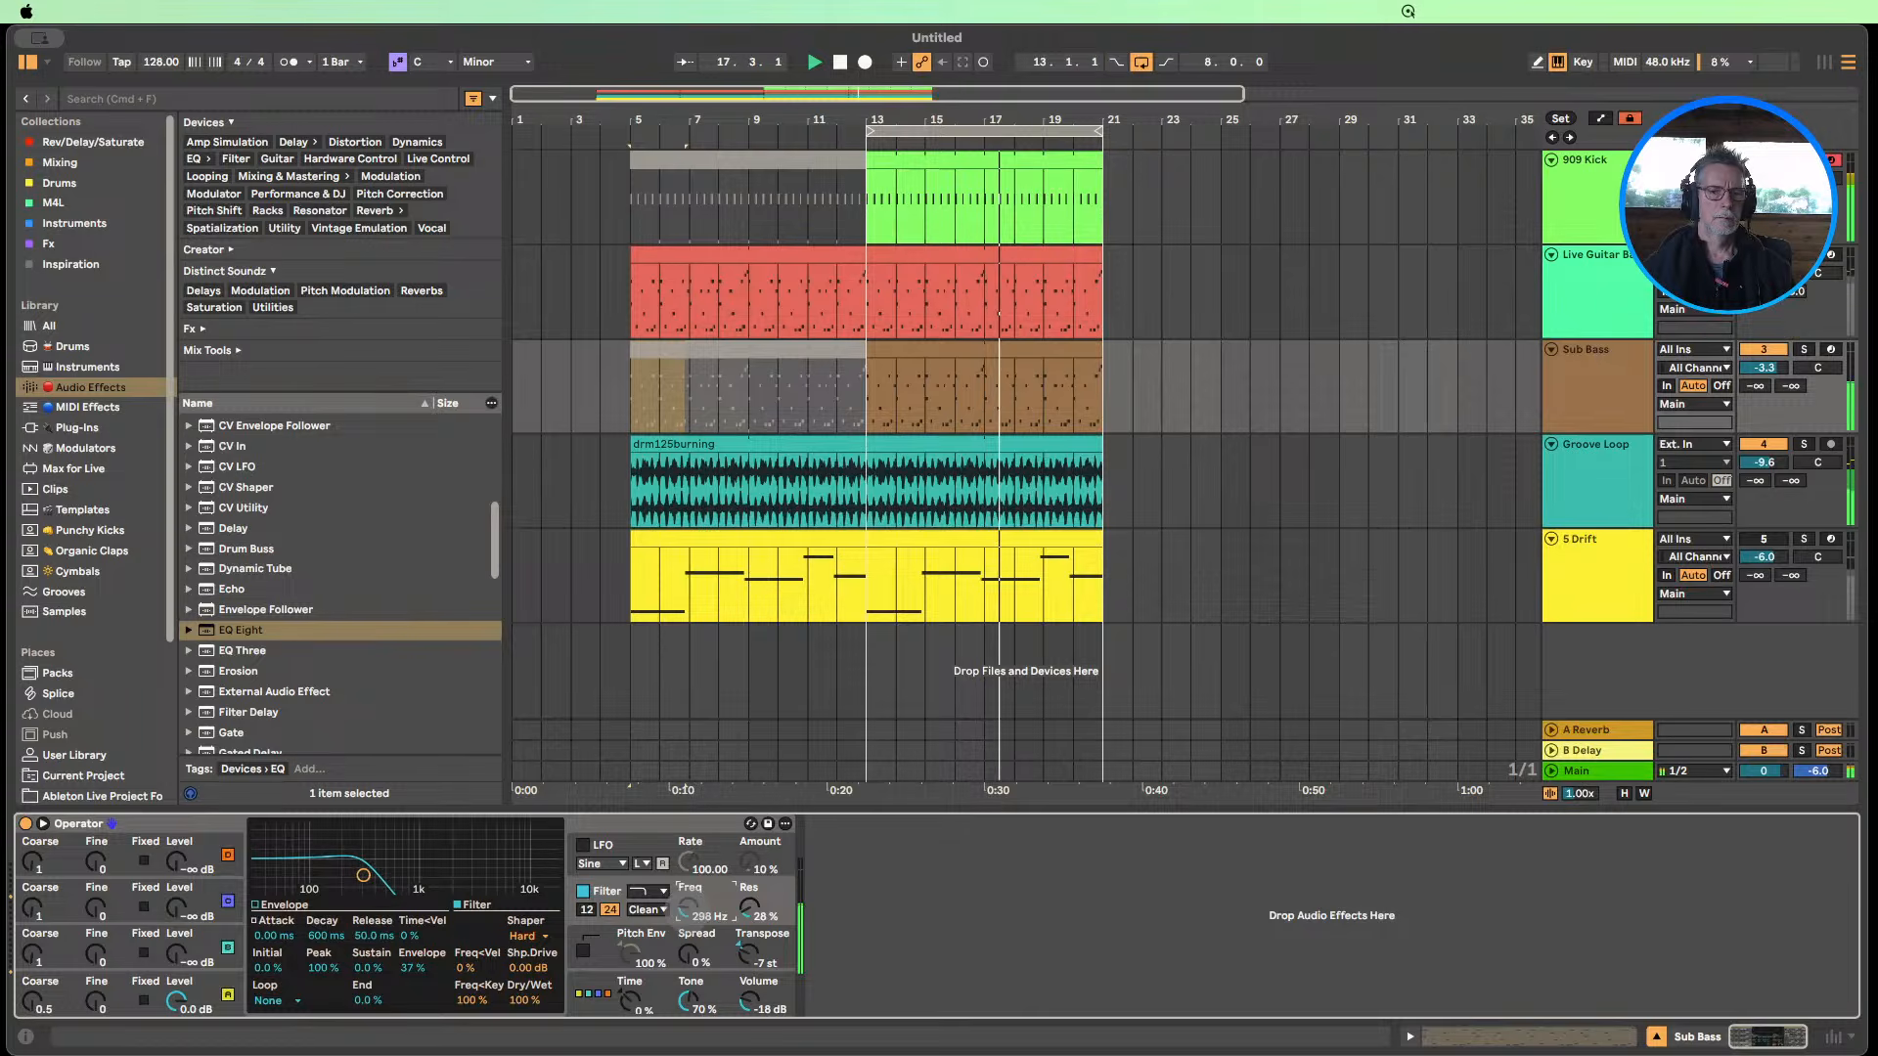
Try the Operator's transpose at 0 st, tune the filter frequency to 313 Hz, and set the transpose back to -7 st.
double_click(753, 955)
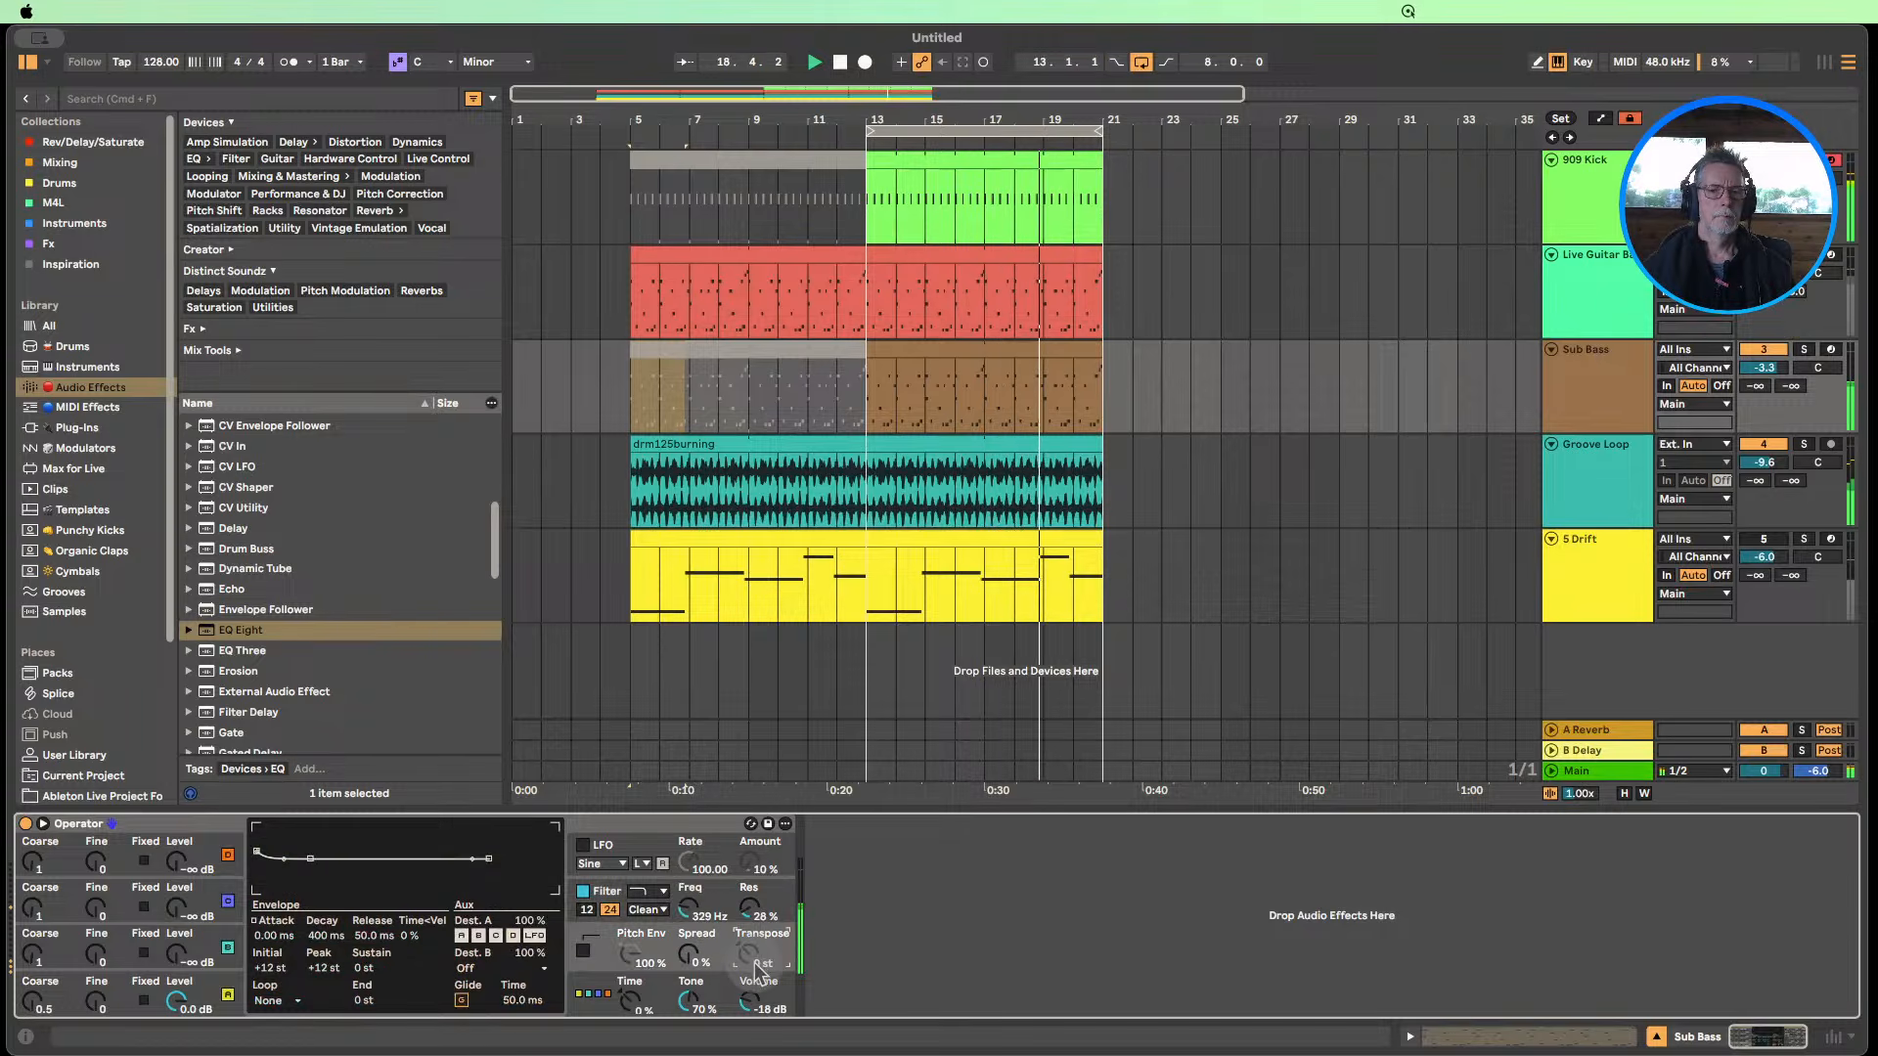
left_click(682, 916)
mouse_move(688, 919)
left_mouse_down()
mouse_move(688, 973)
mouse_move(688, 917)
left_mouse_up()
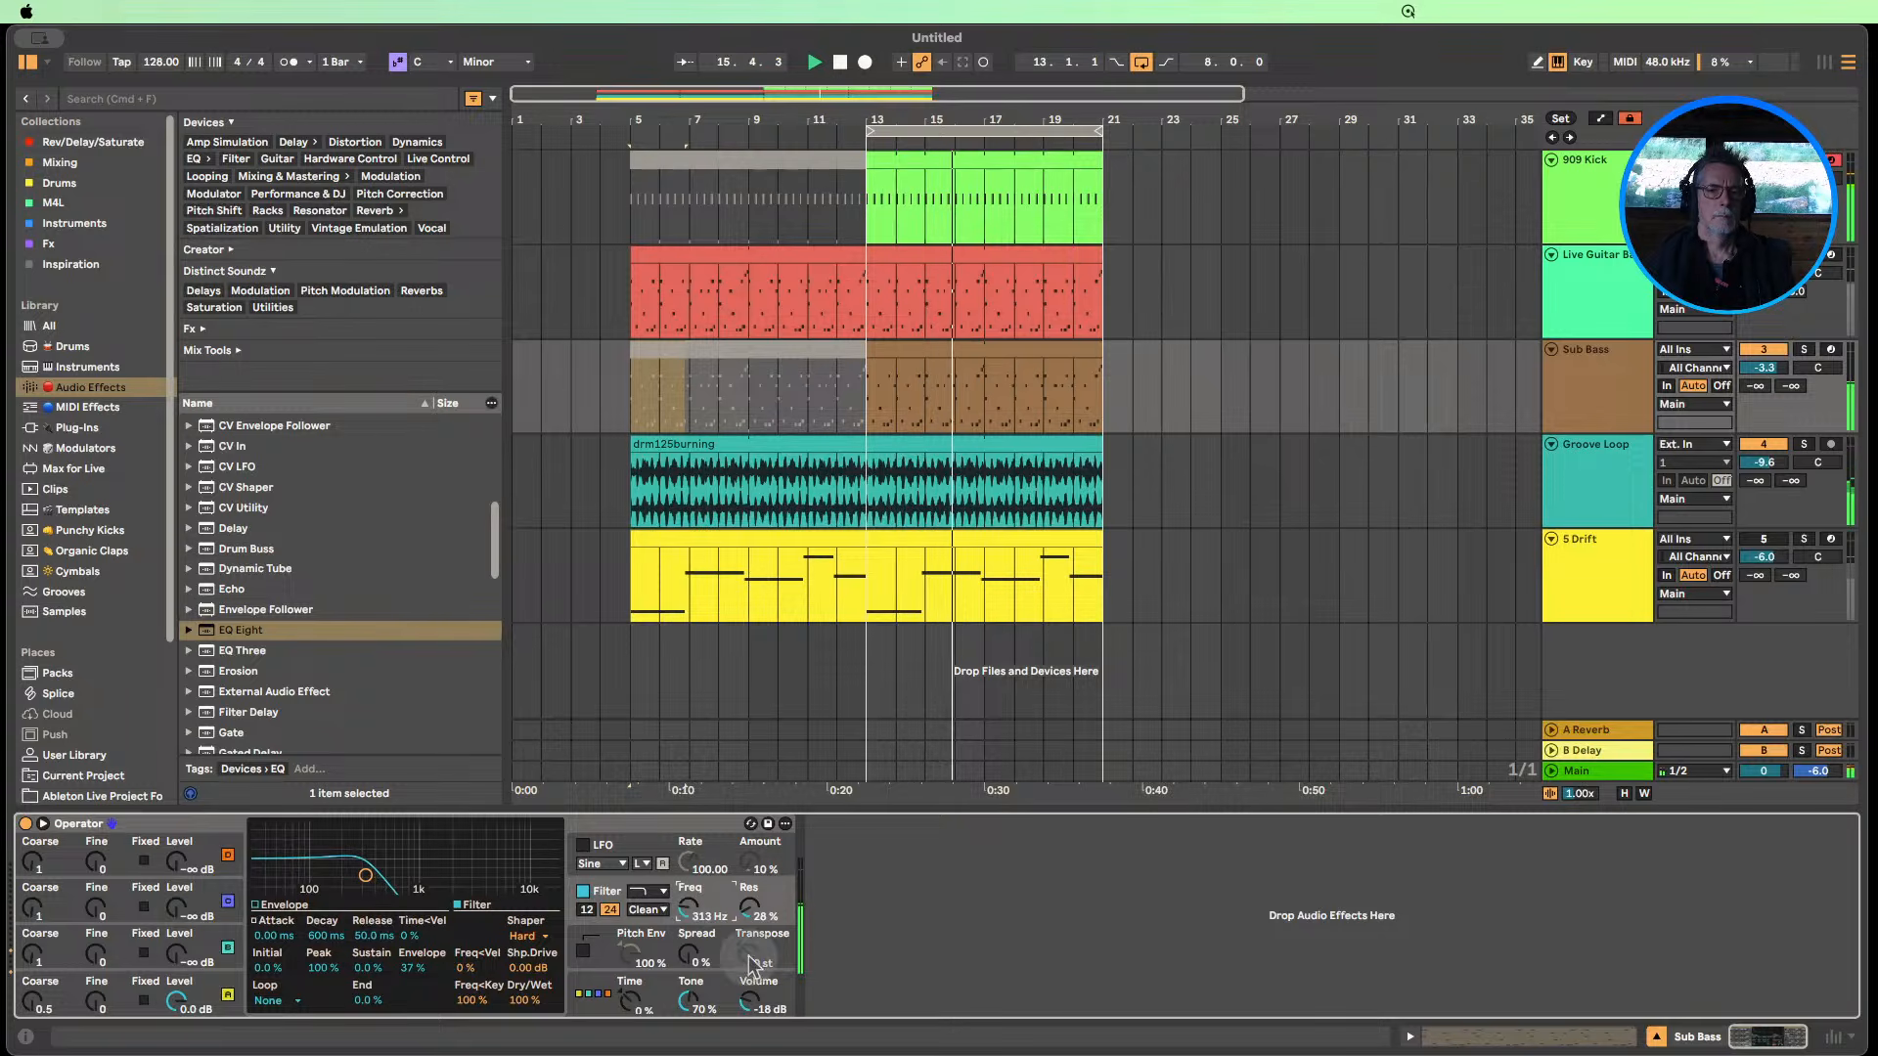
left_click_drag(751, 956, 751, 971)
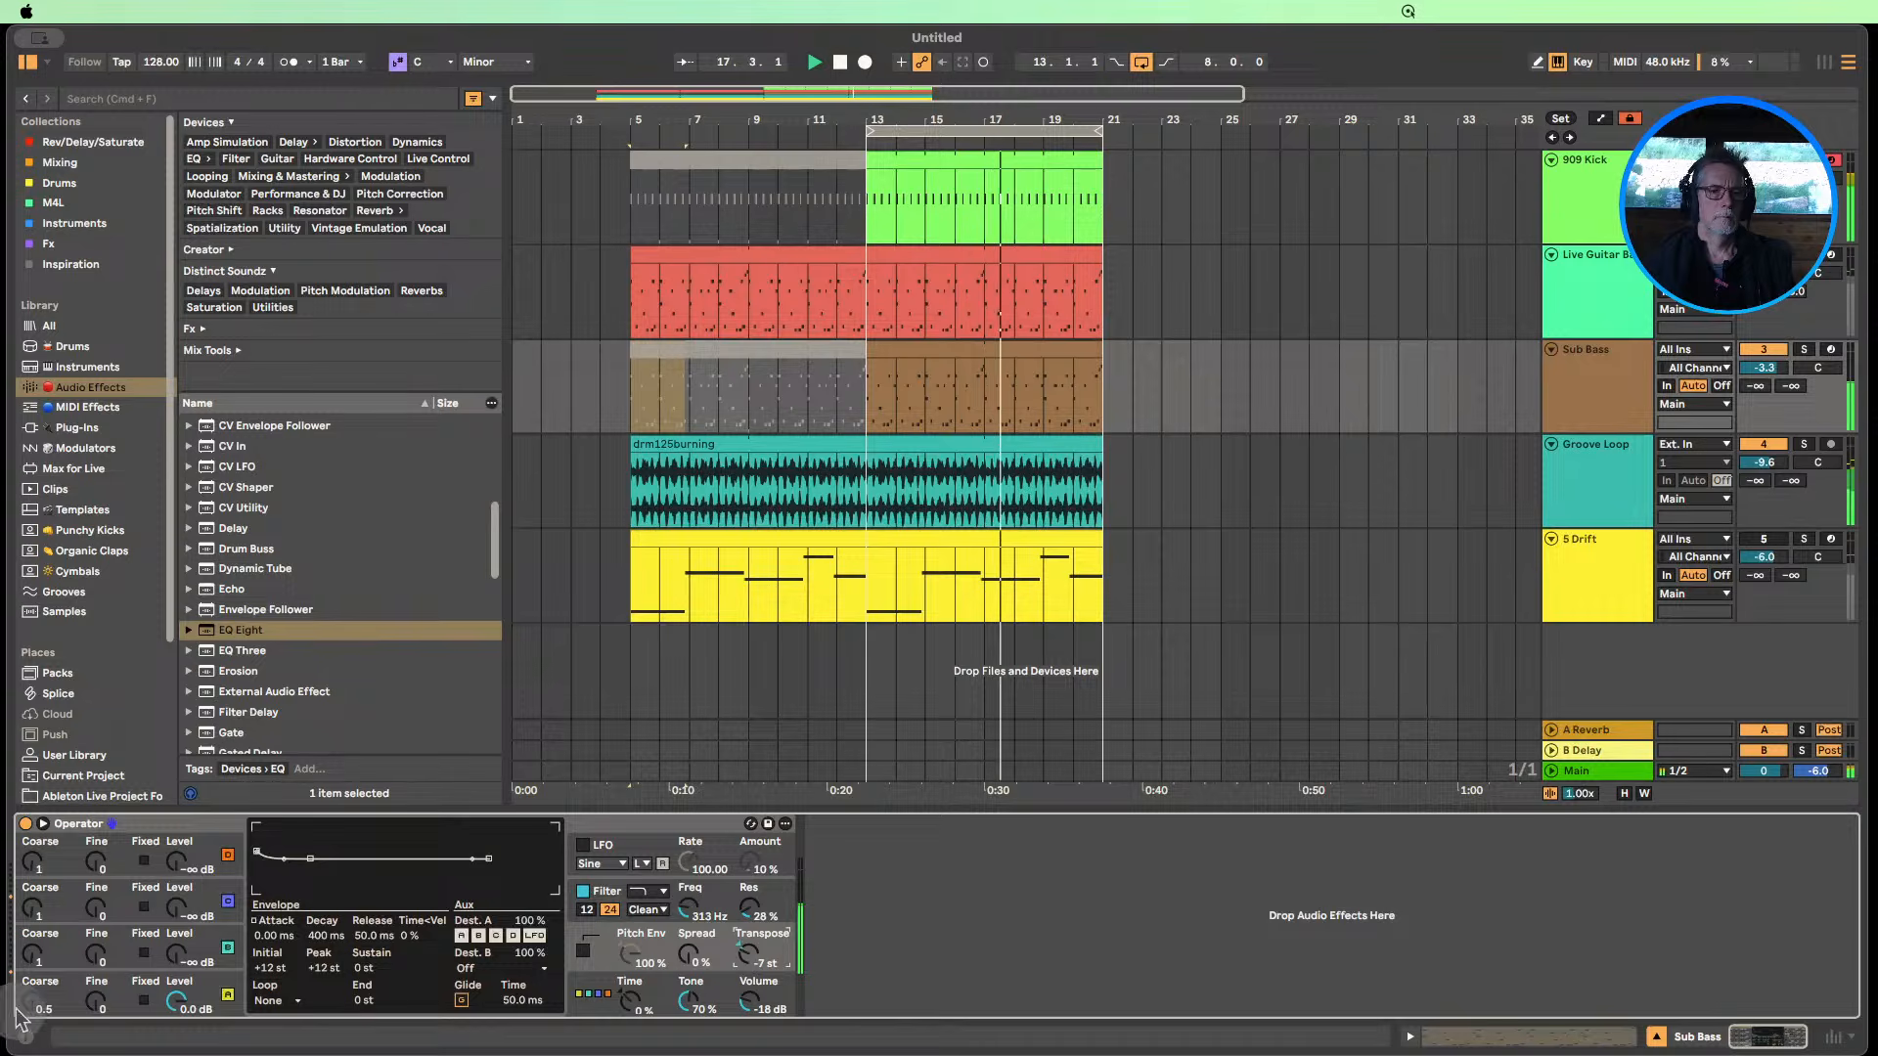
With the Live Guitar Bass track toggled, turn off the Operator's filter shaper and sweep the filter frequency down to 153 Hz.
left_click(196, 981)
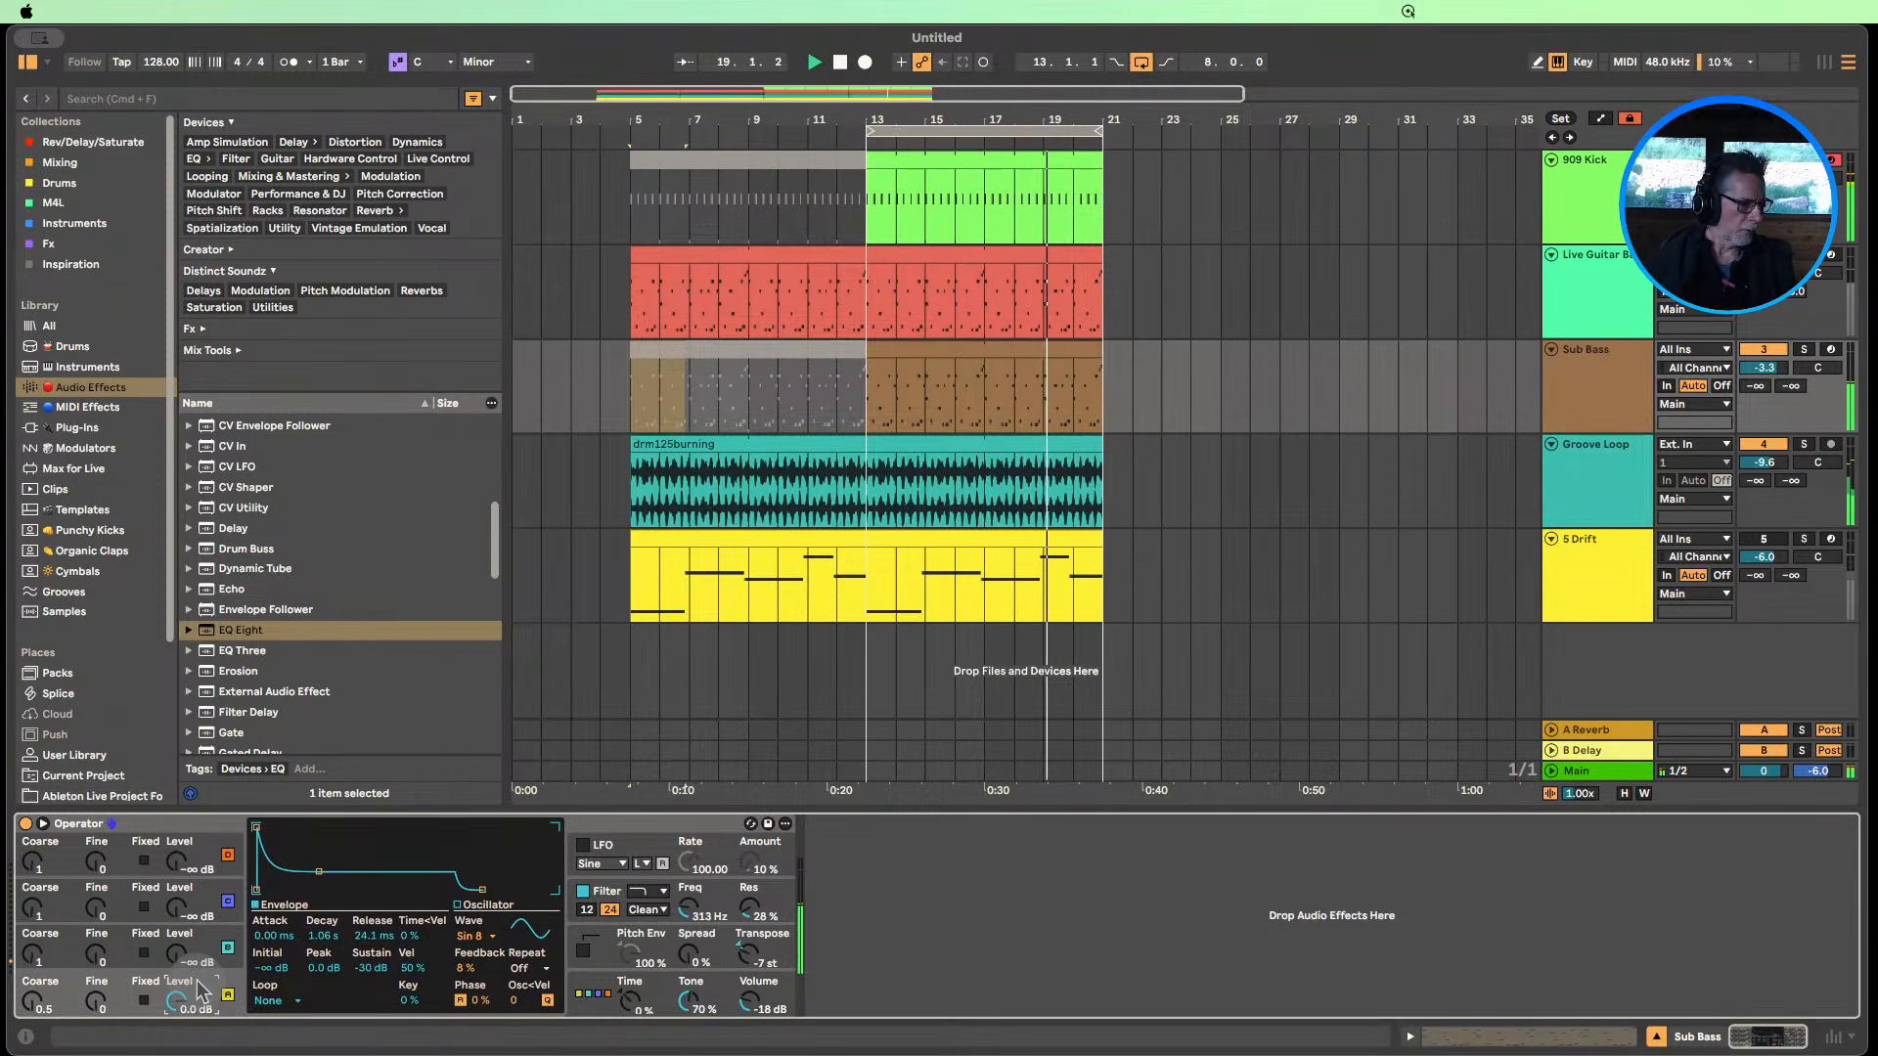
left_click(1762, 258)
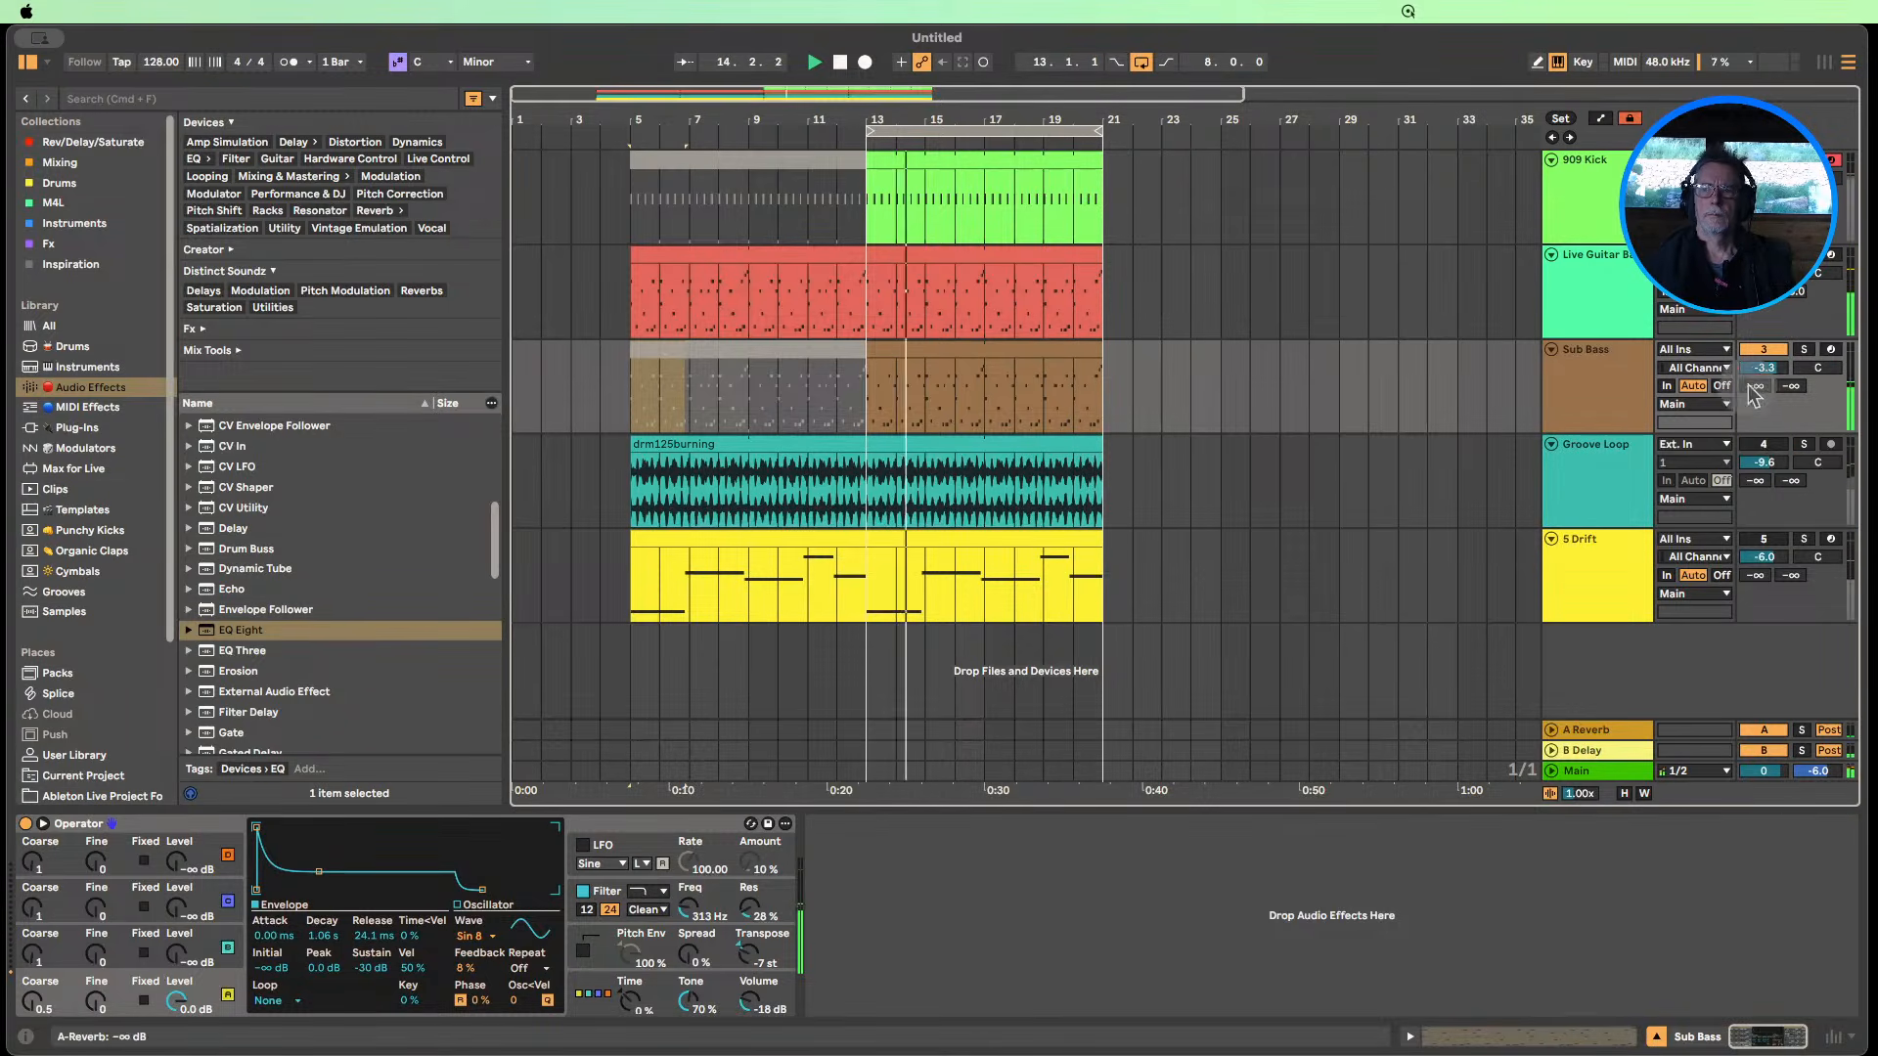
left_click_drag(689, 908, 689, 843)
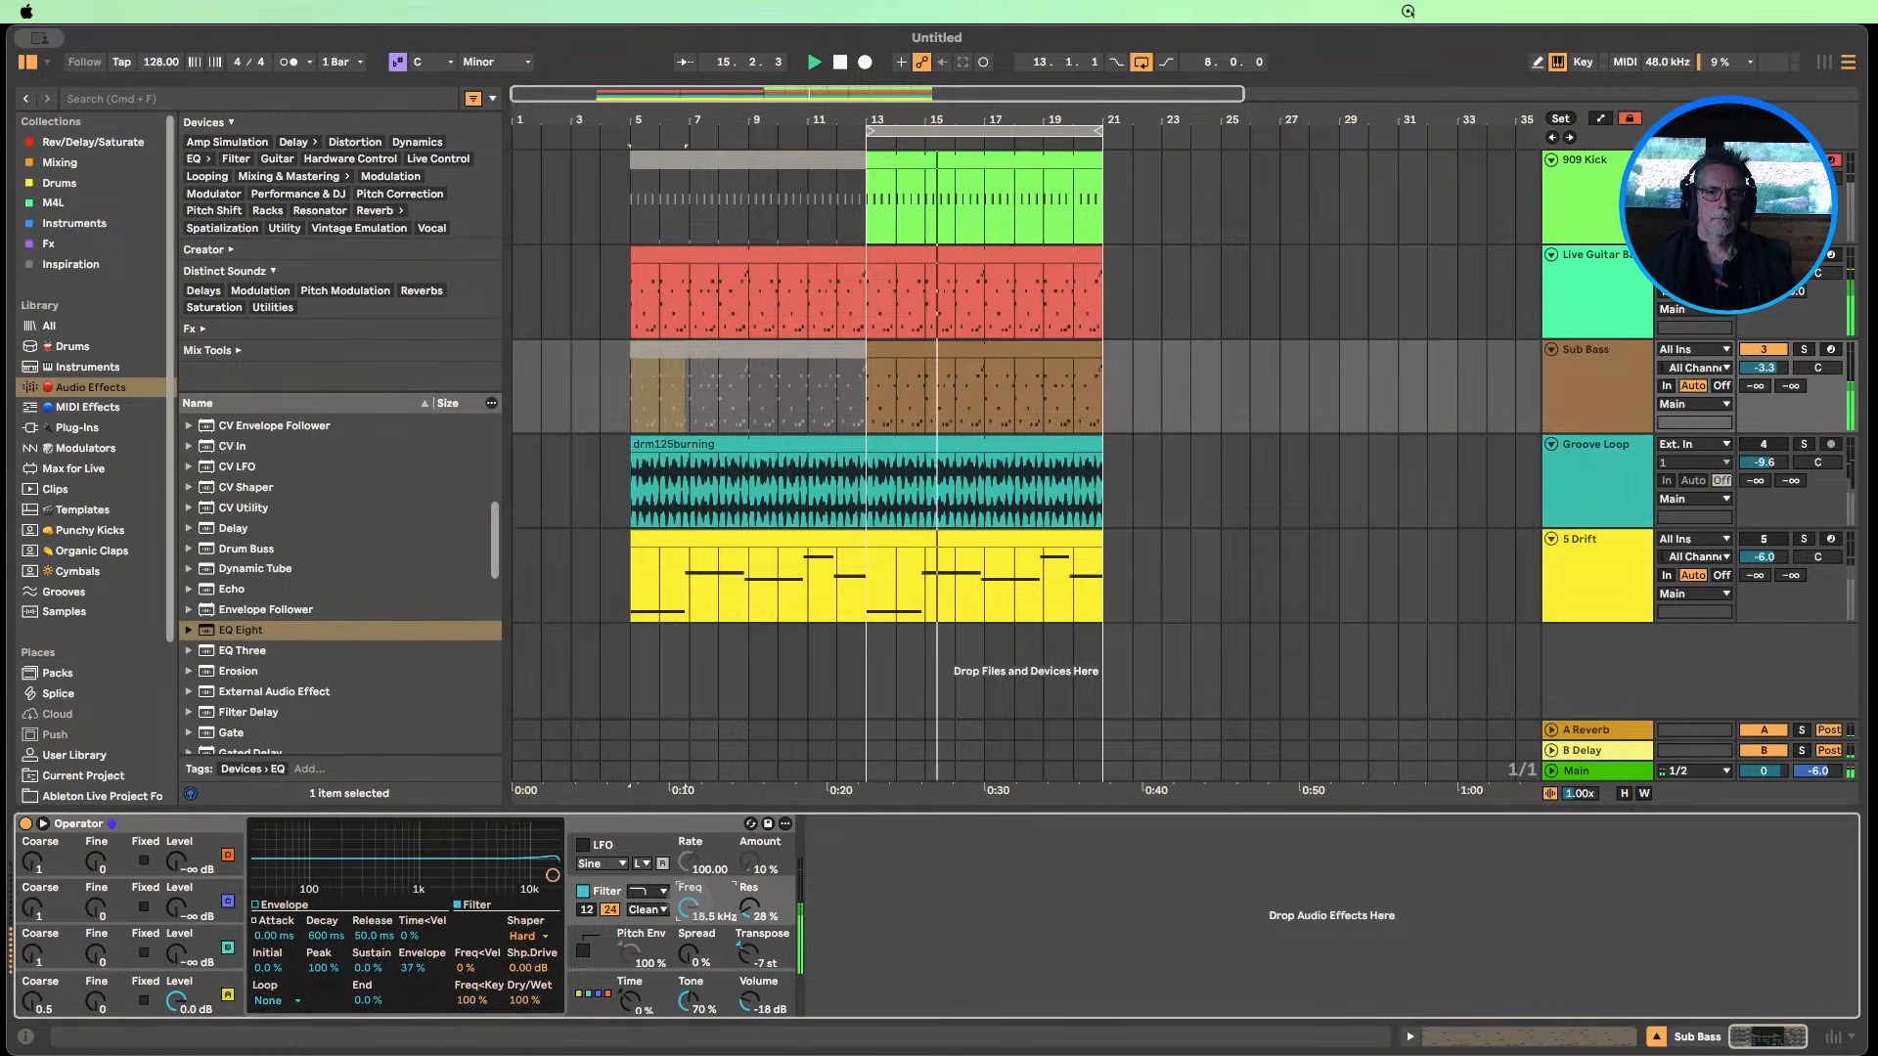
left_click_drag(689, 907, 688, 990)
left_click(510, 939)
left_click(553, 953)
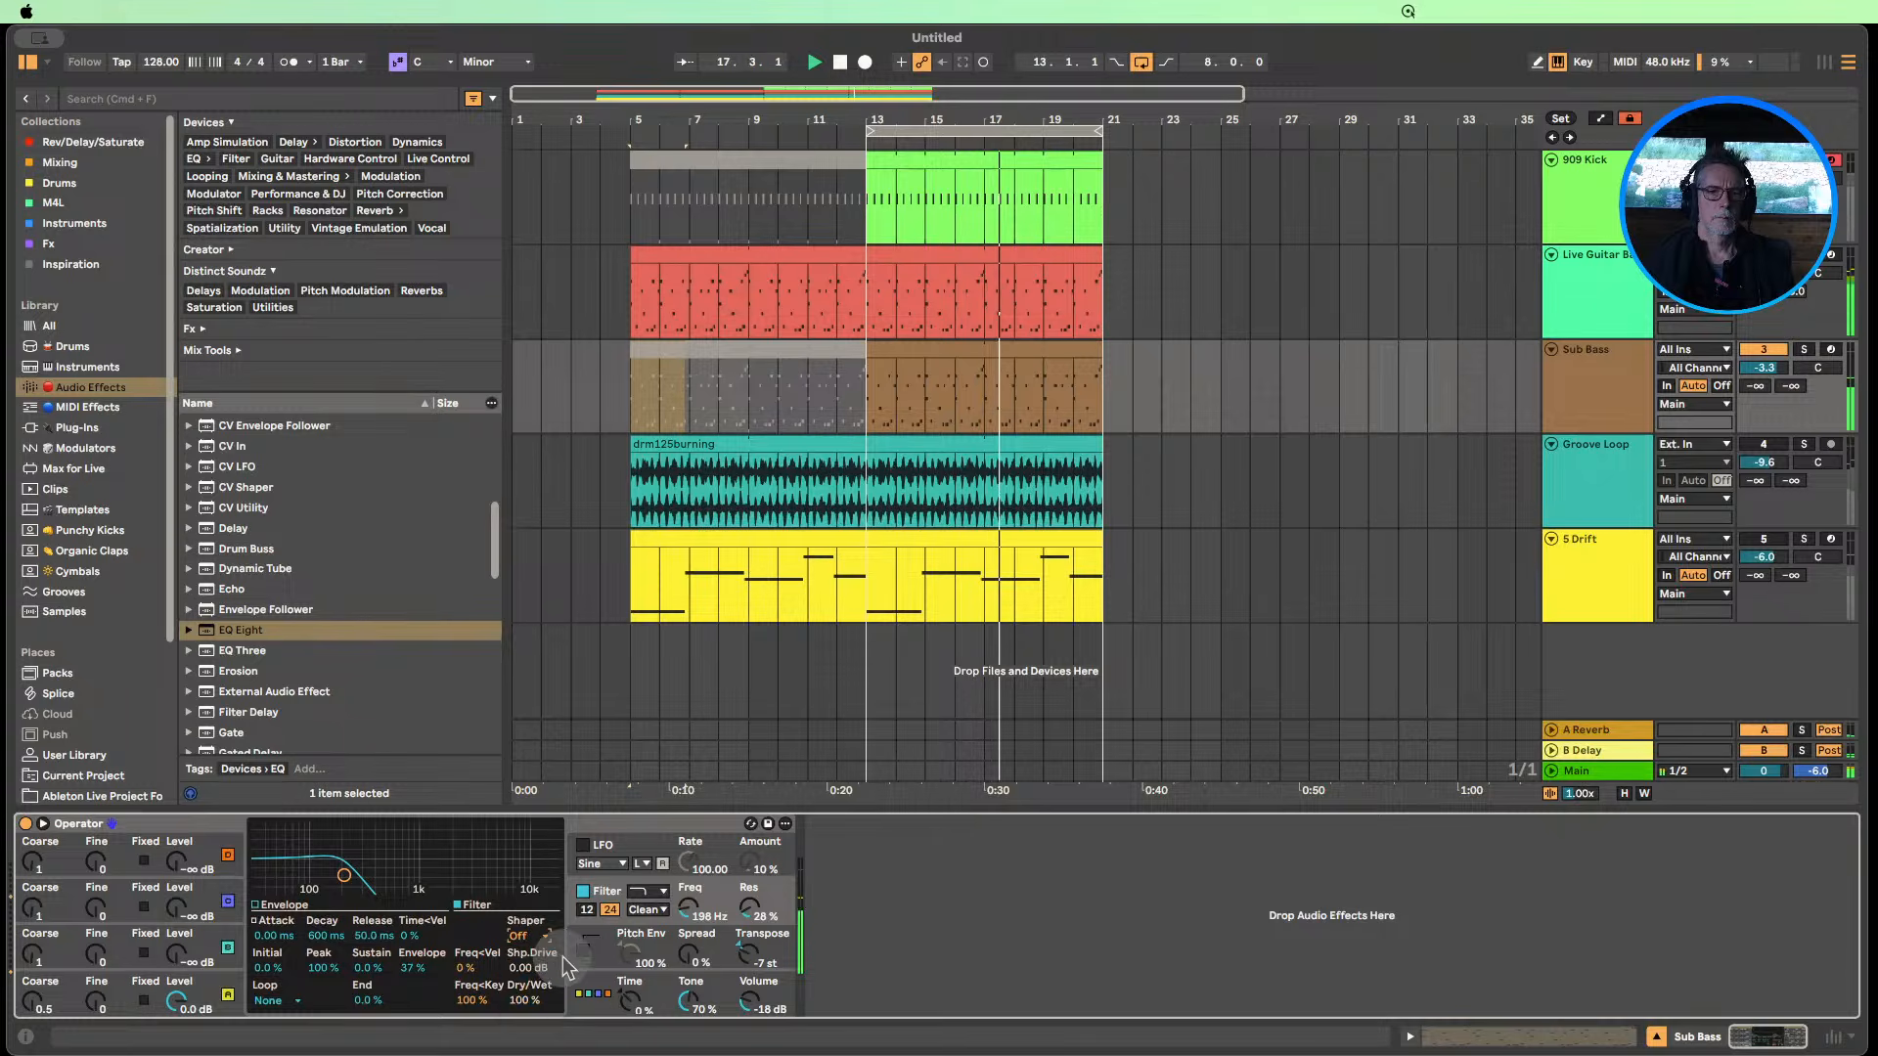
left_click_drag(688, 911, 689, 919)
Try oscillator A's Sin waveform, switch it to Tri, and briefly solo the Sub Bass track to check it.
left_click(230, 986)
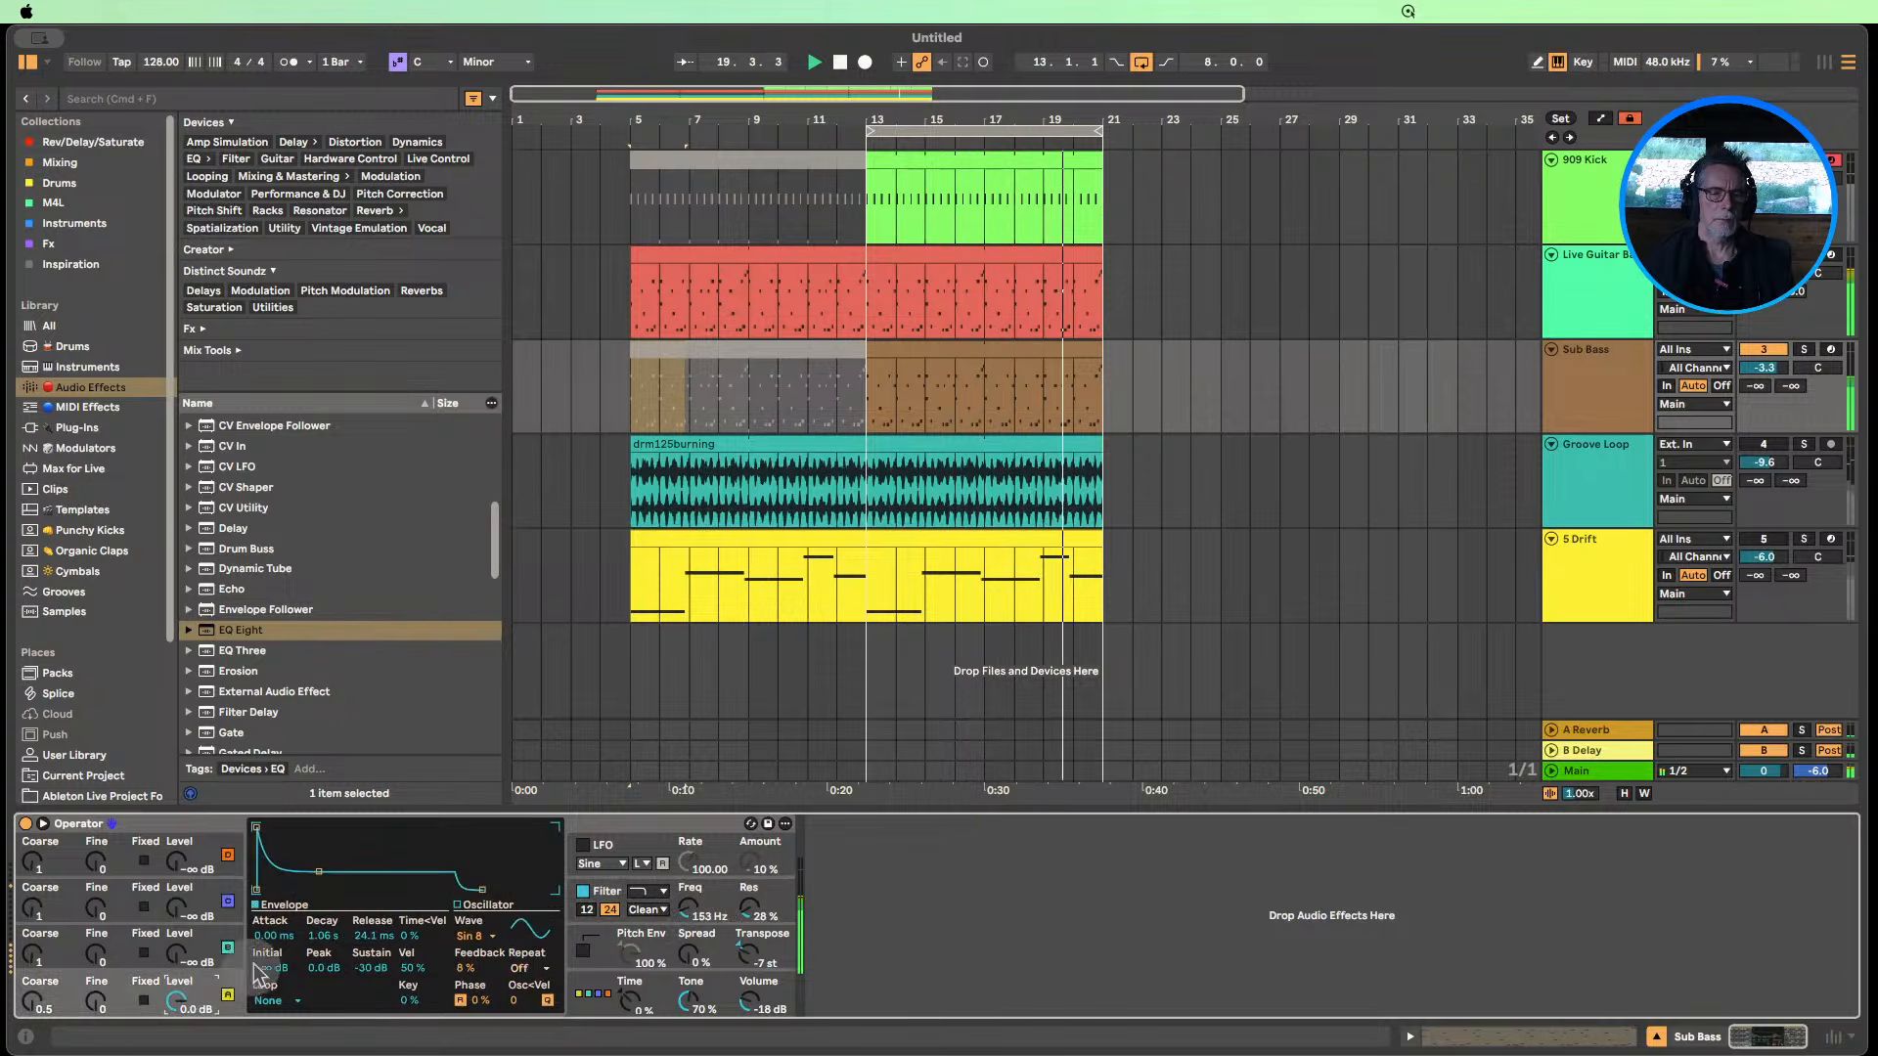
left_click(471, 936)
left_click(472, 629)
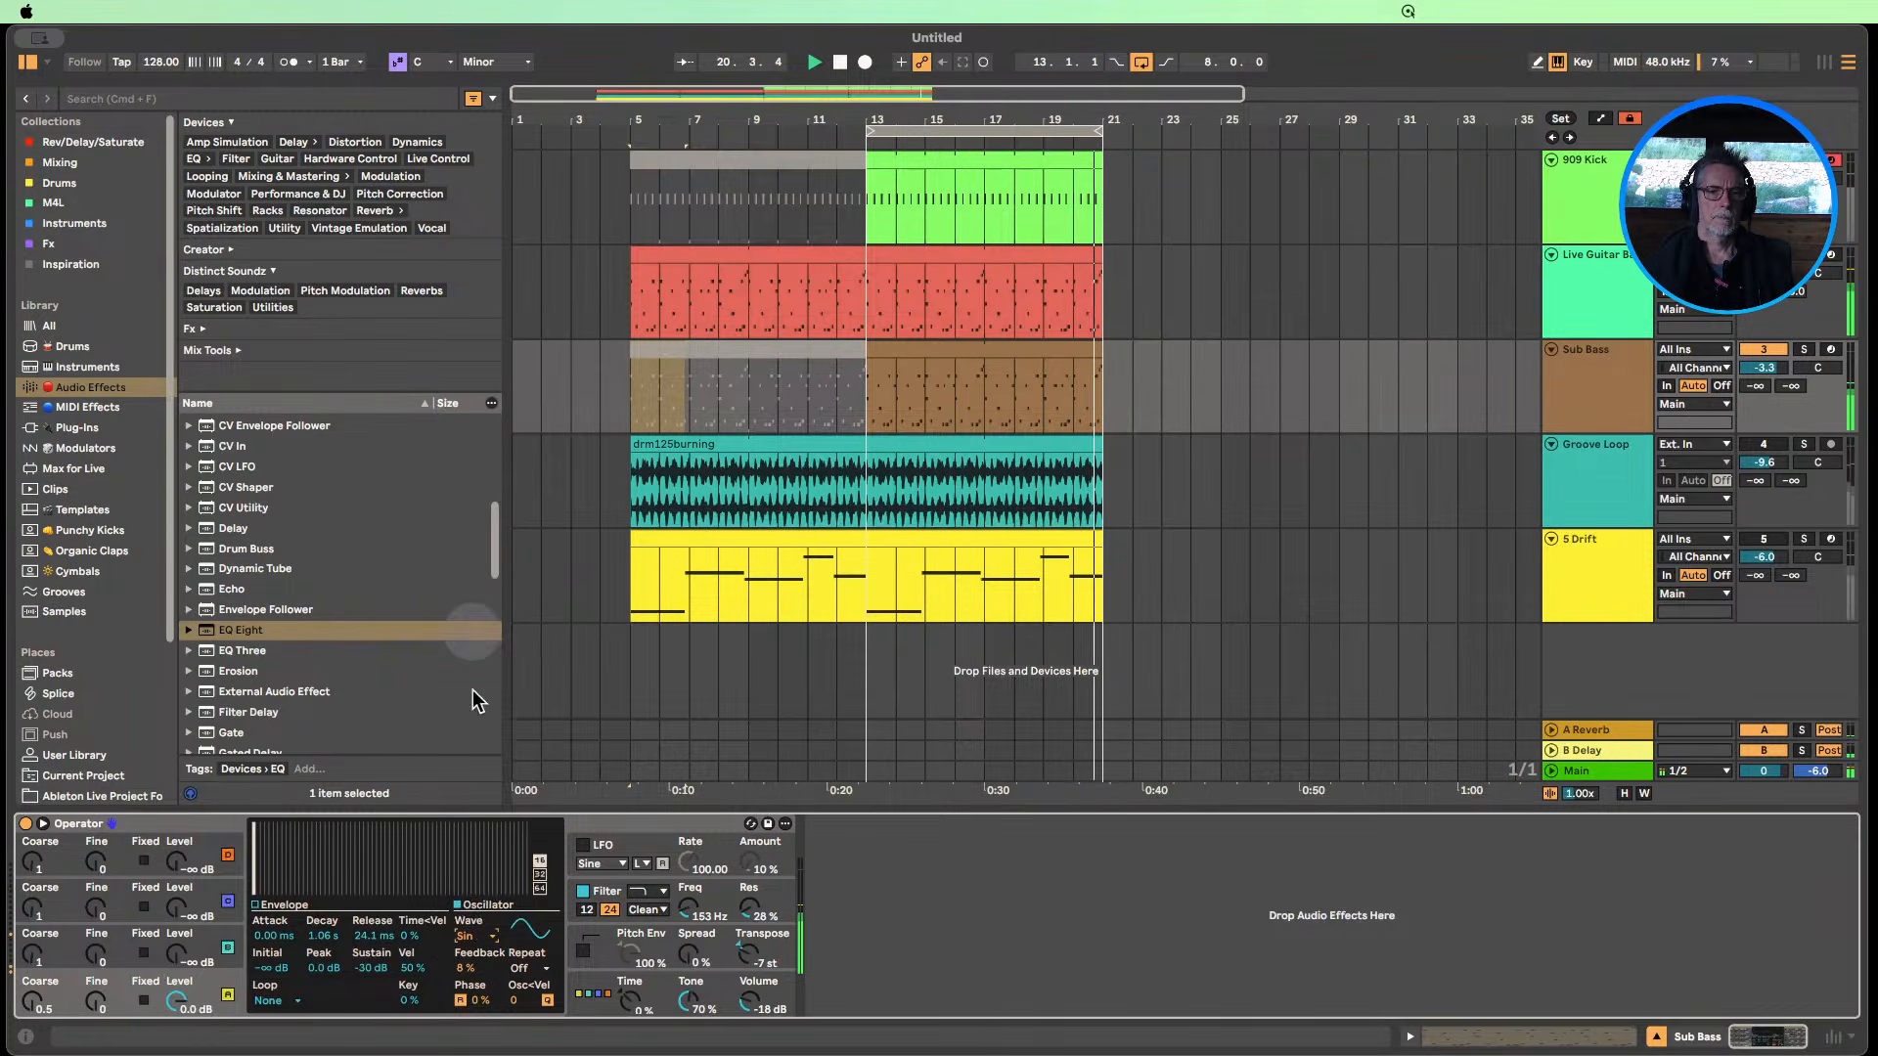
left_click(473, 937)
left_click(483, 869)
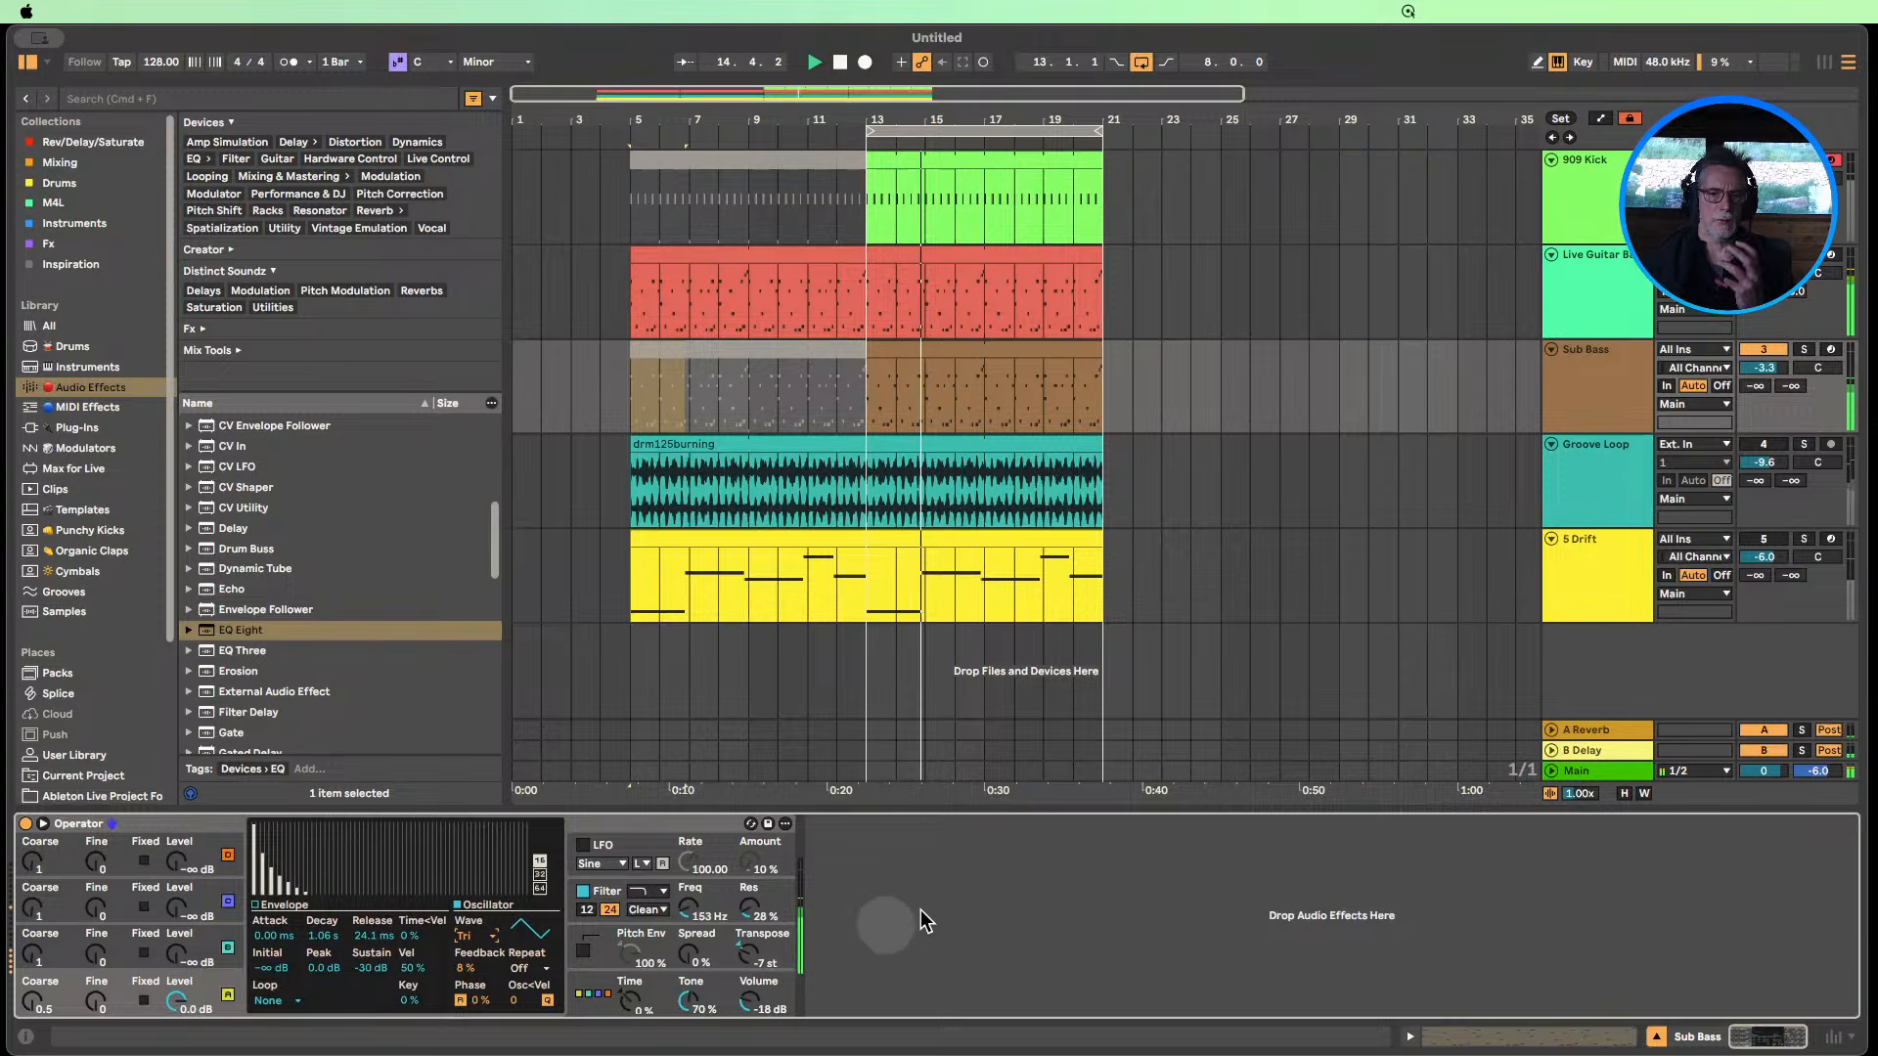
left_click(1808, 352)
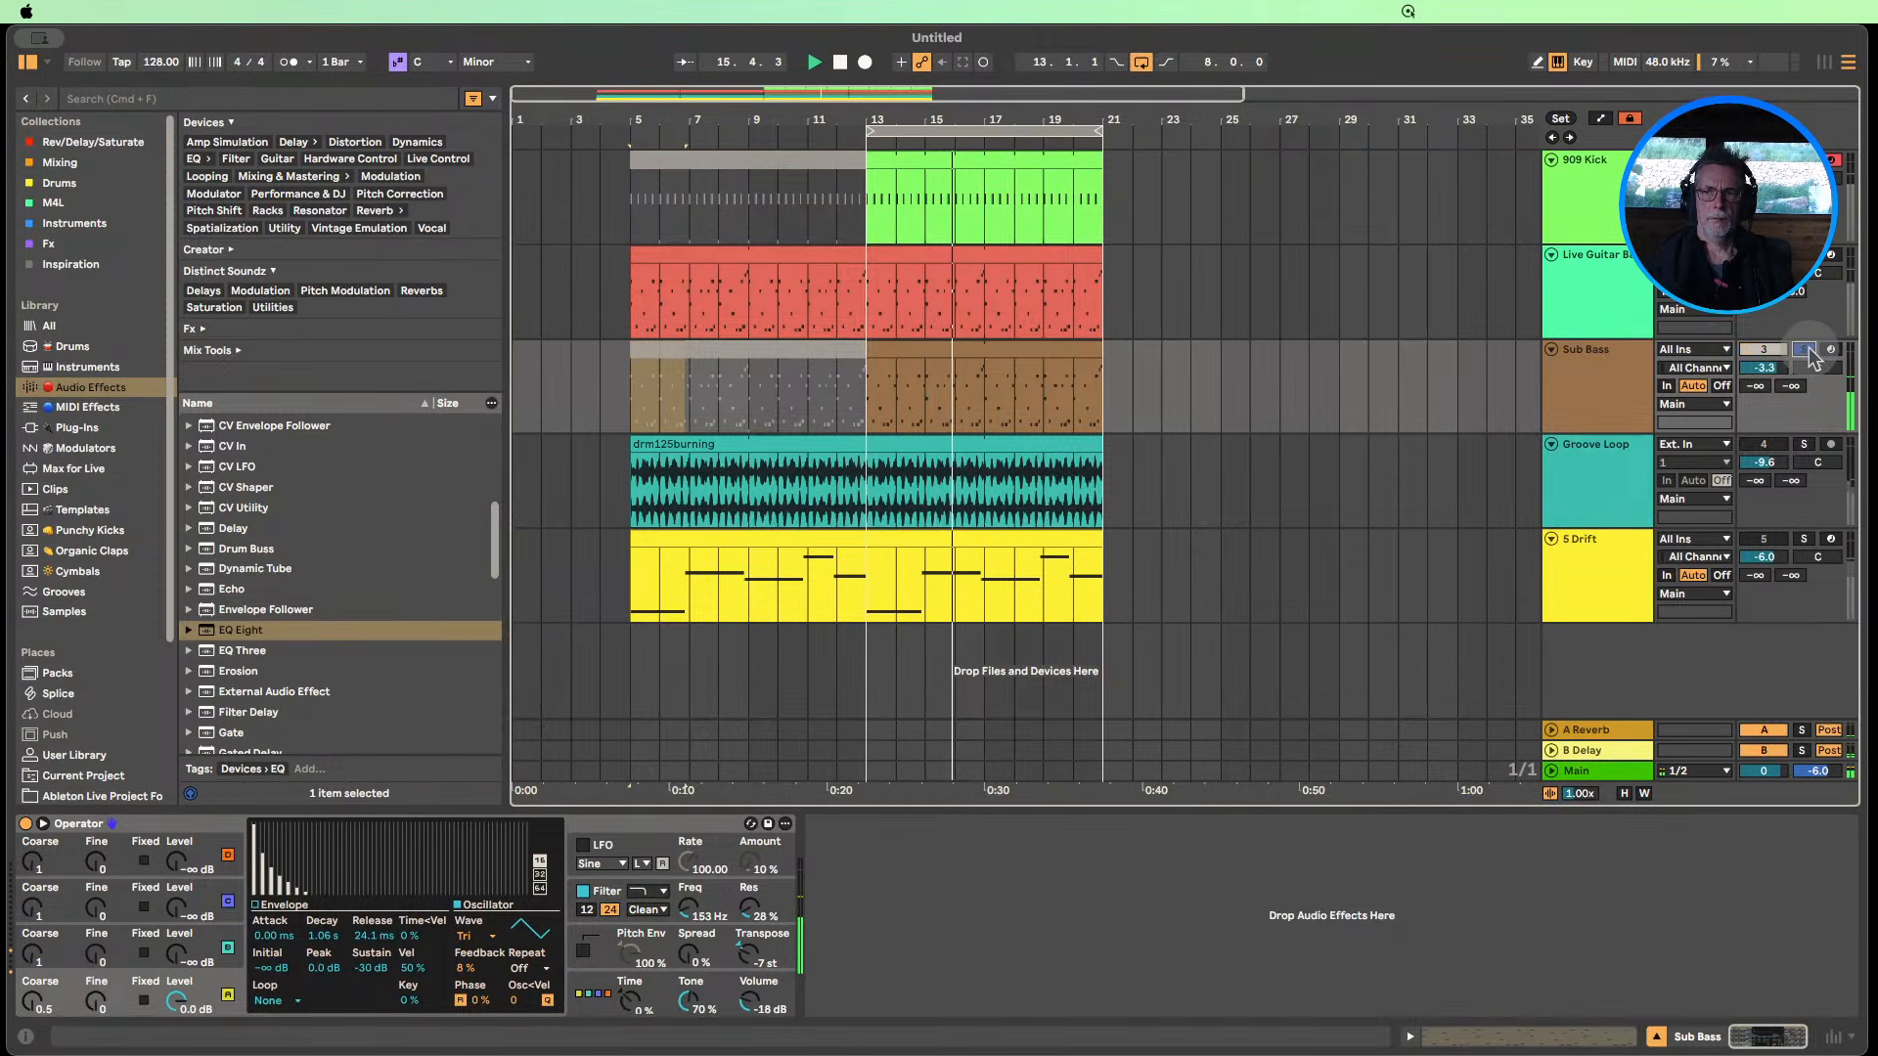
left_click(1807, 350)
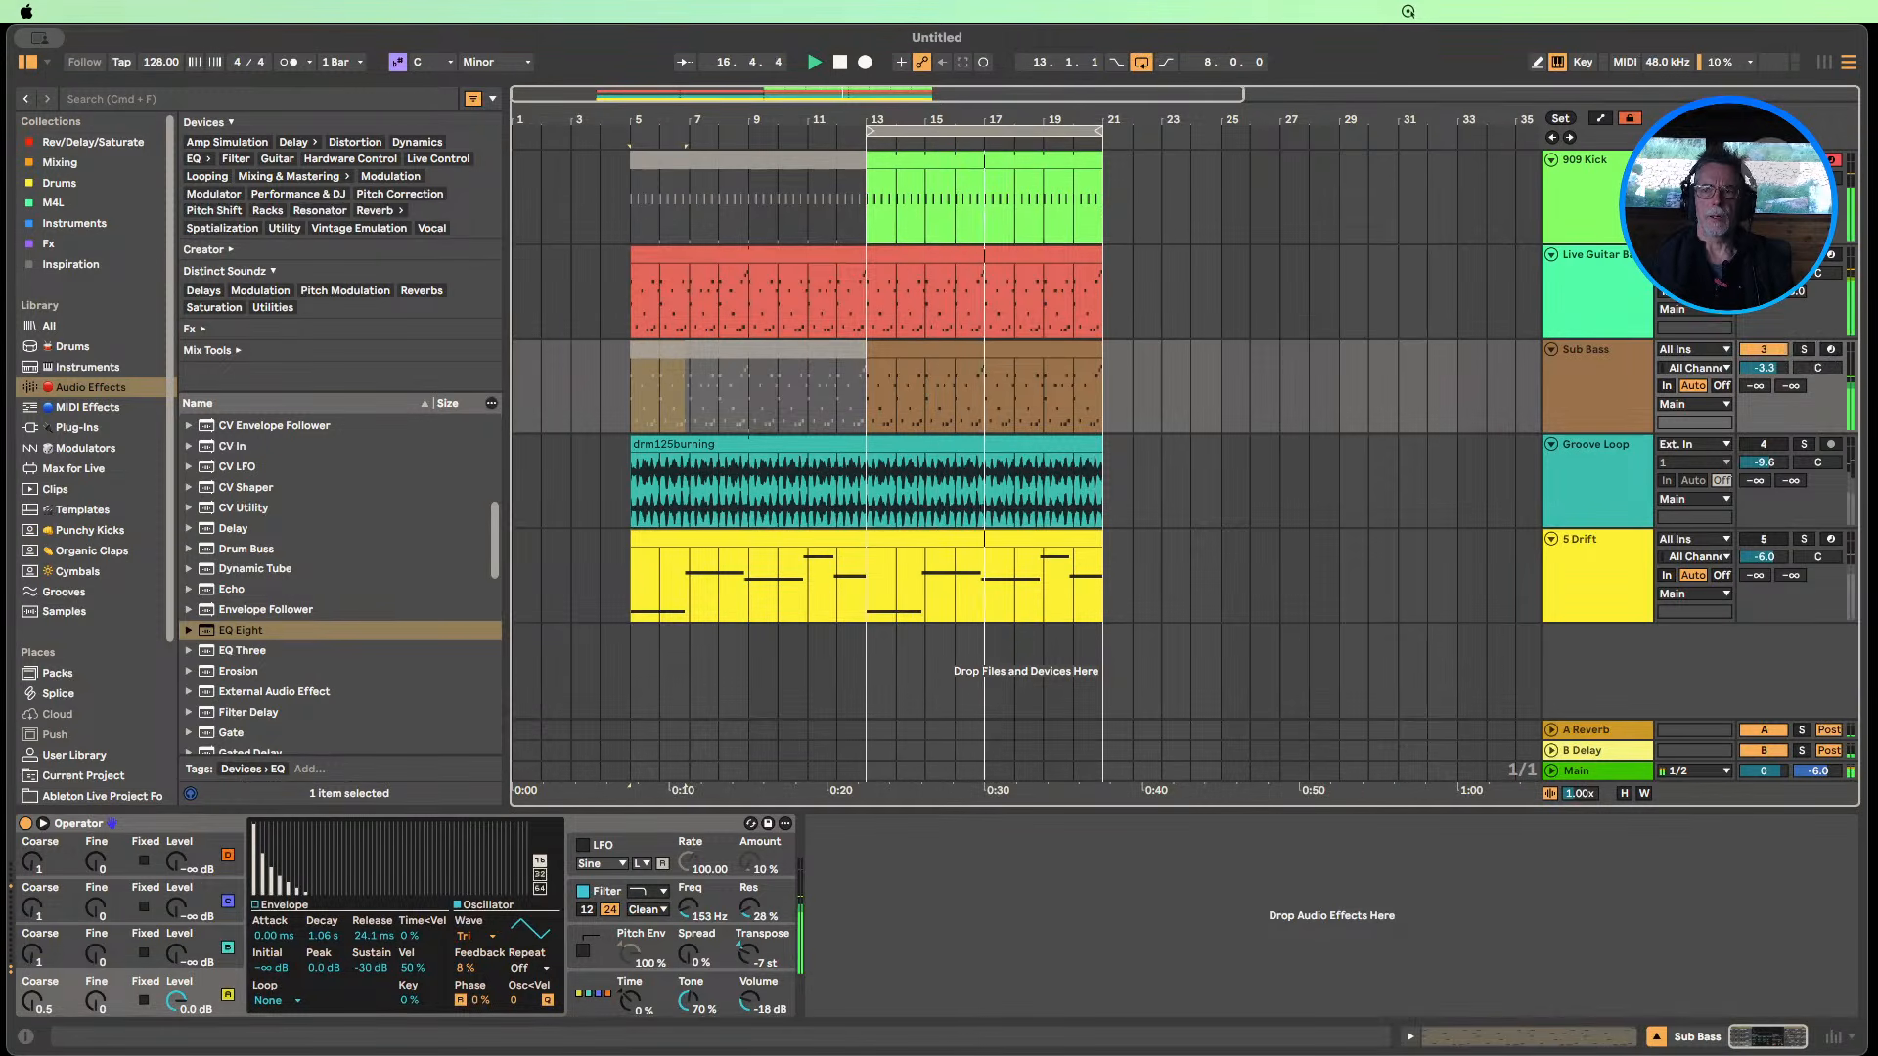
Activate the Drift track, lower its volume to -7.0 dB, and hide the device view with playback stopped.
left_click(1765, 541)
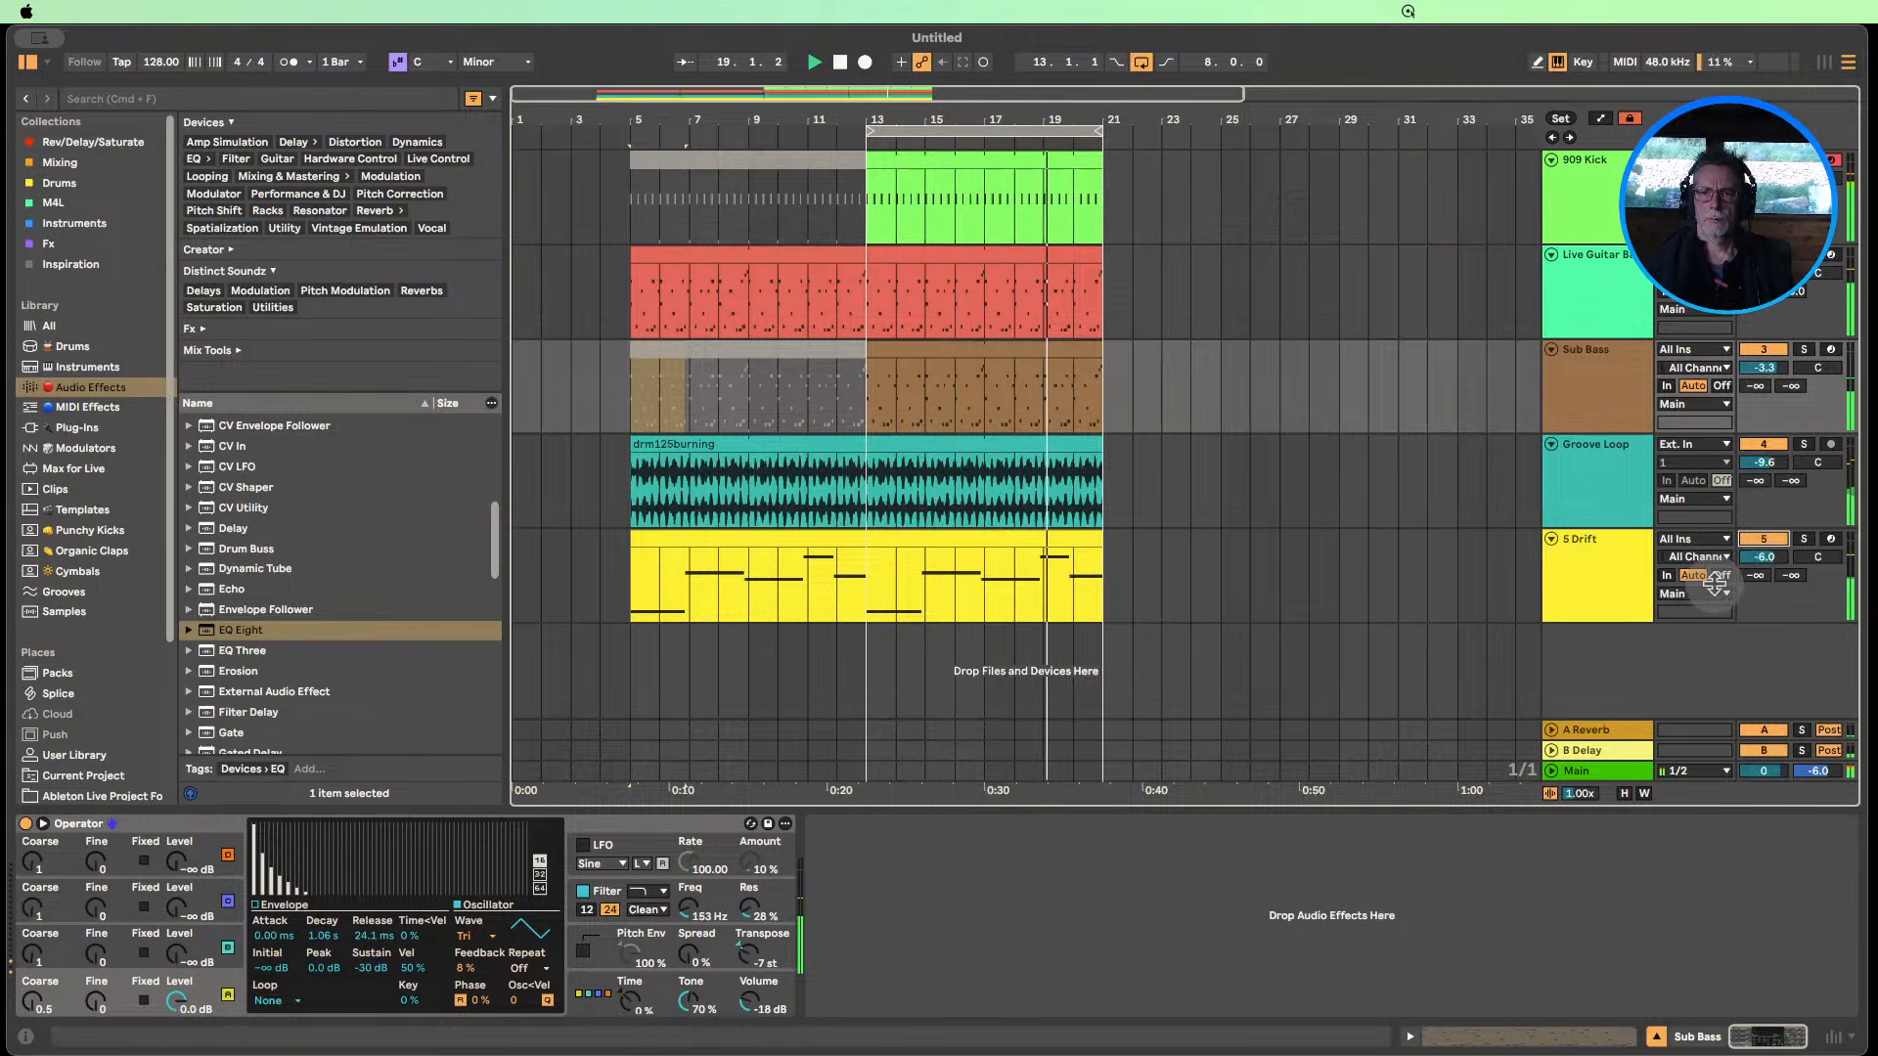
left_click(1589, 569)
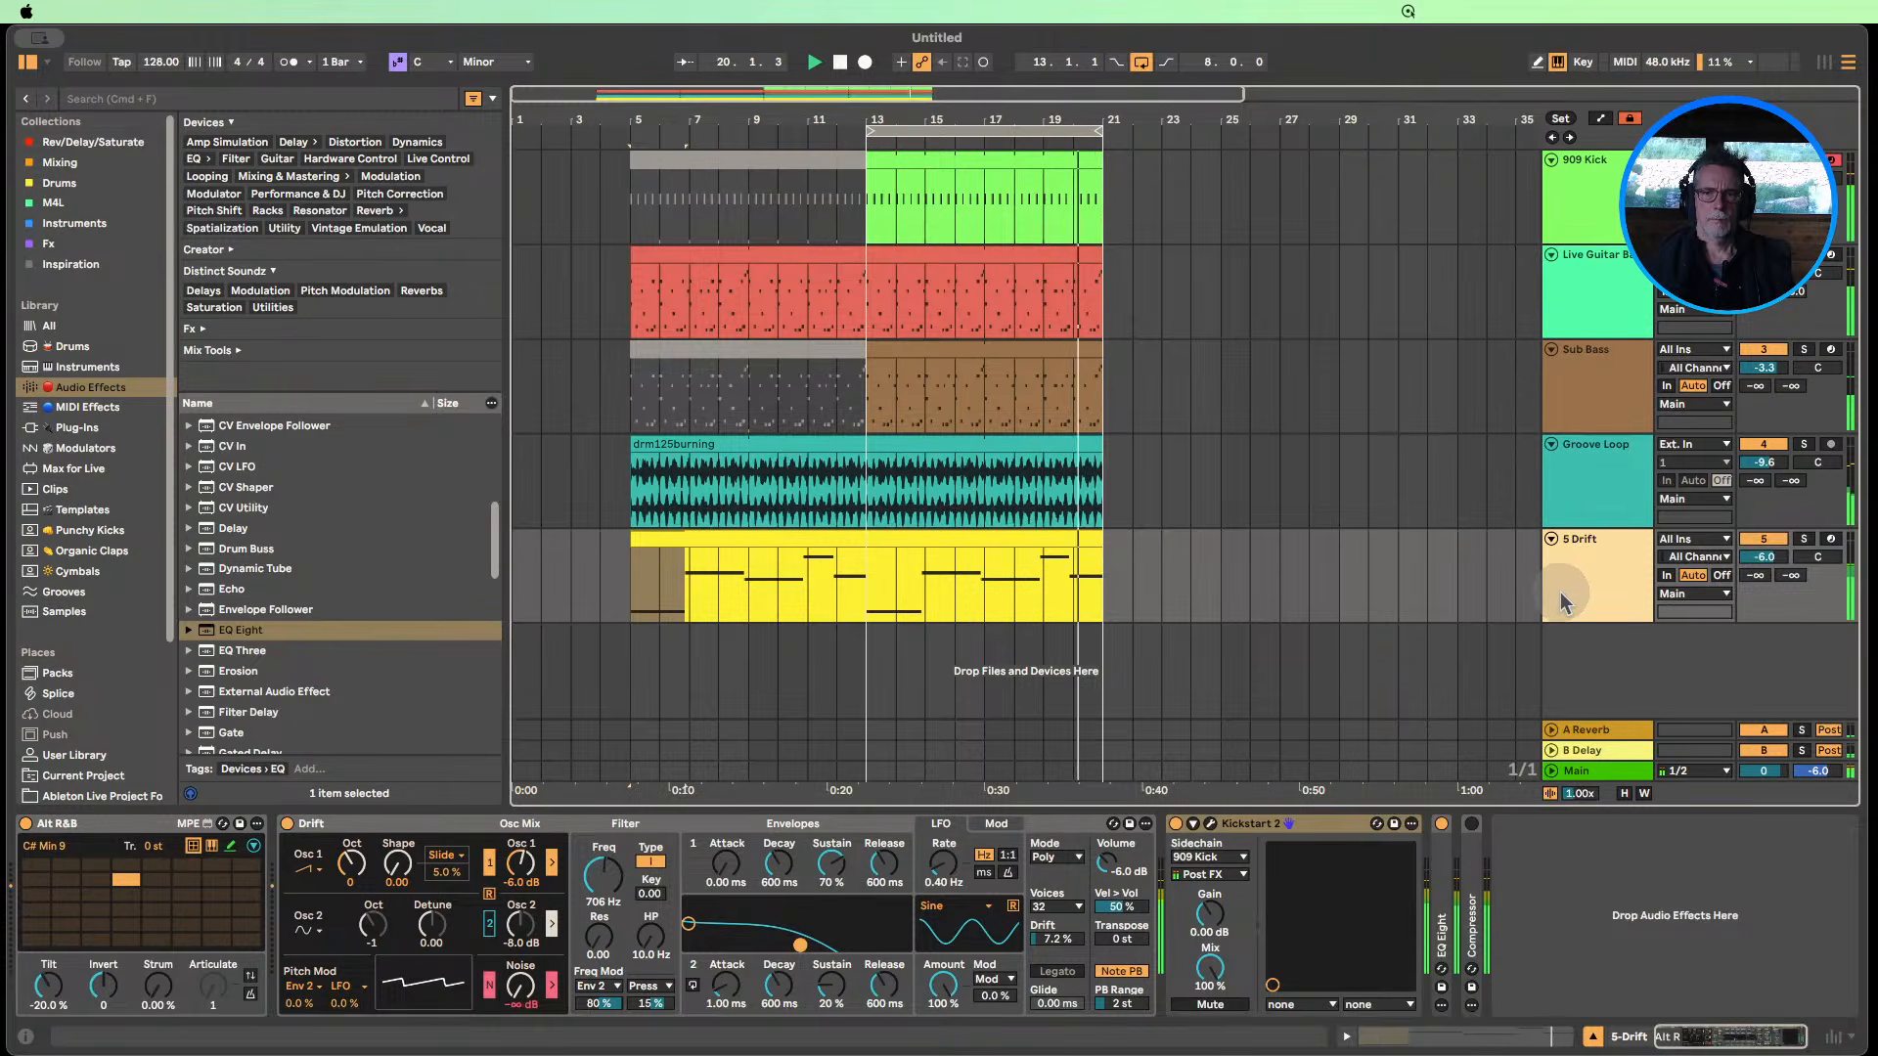
left_click_drag(1764, 557, 1764, 560)
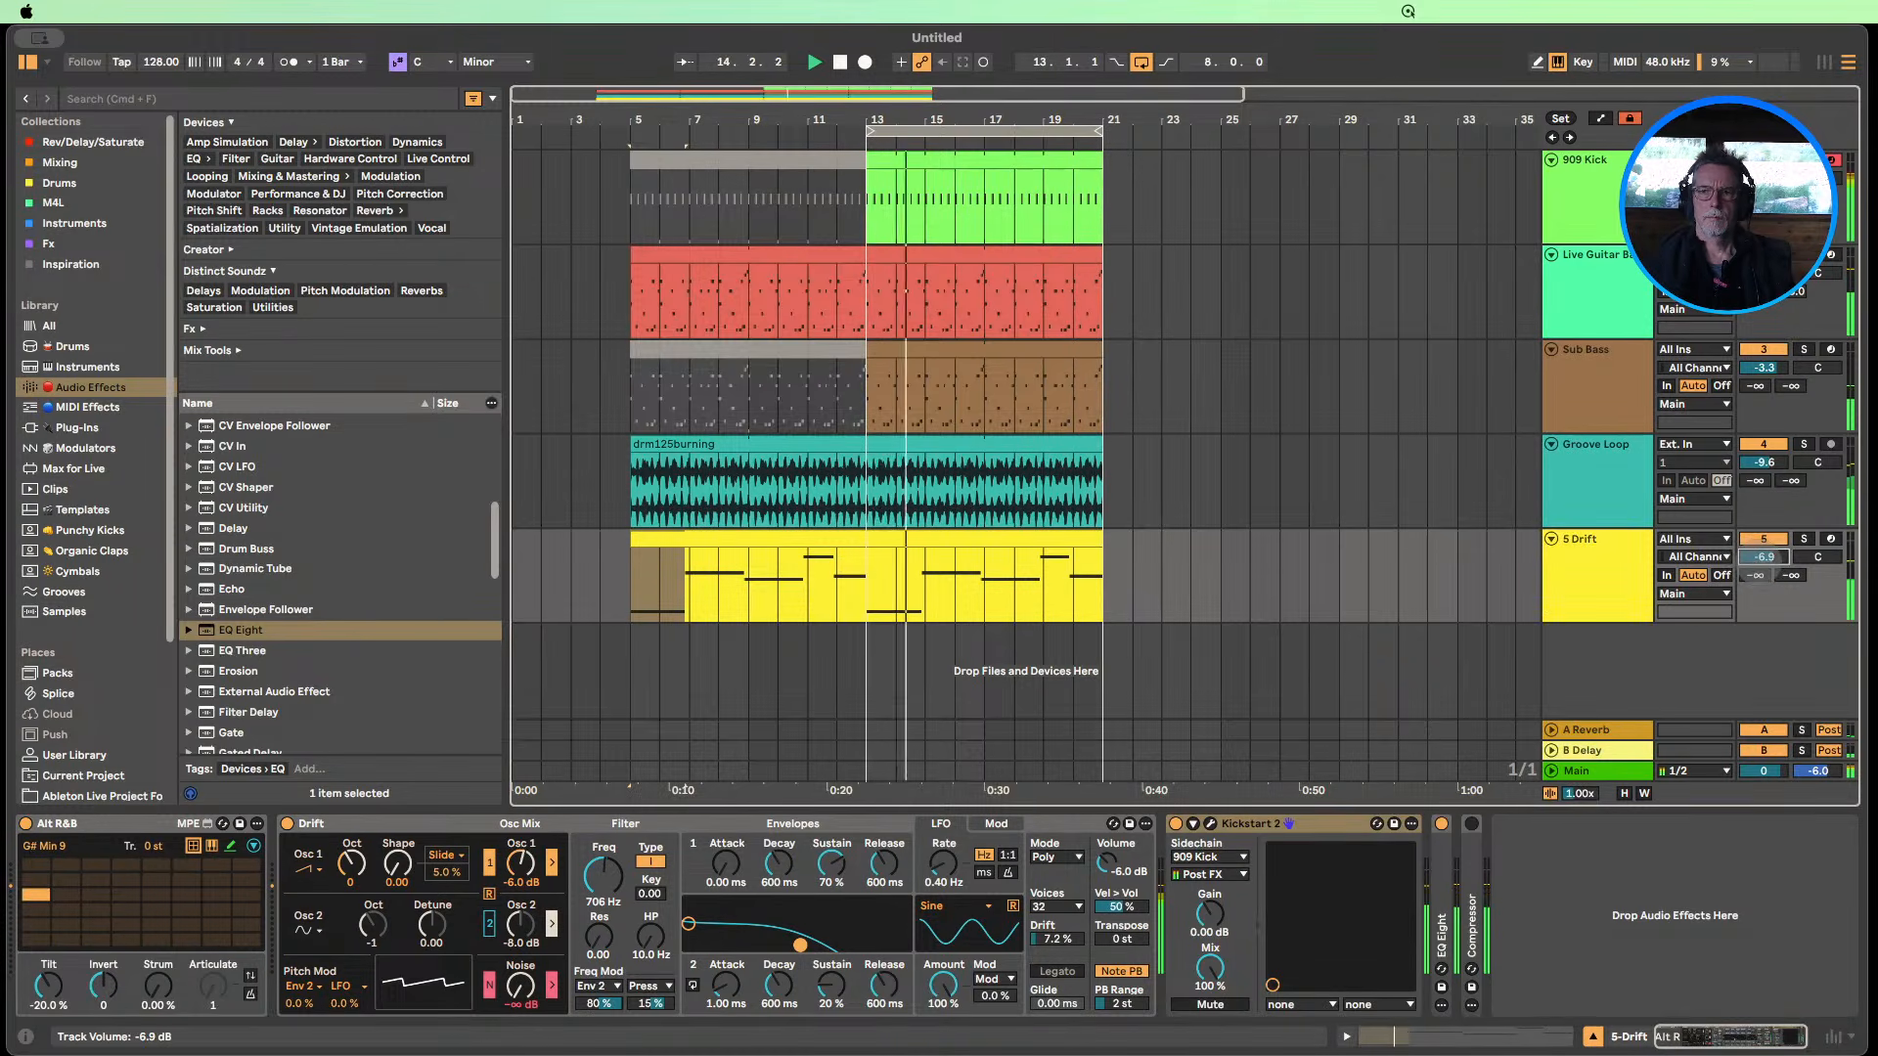
left_click_drag(1765, 559, 1764, 562)
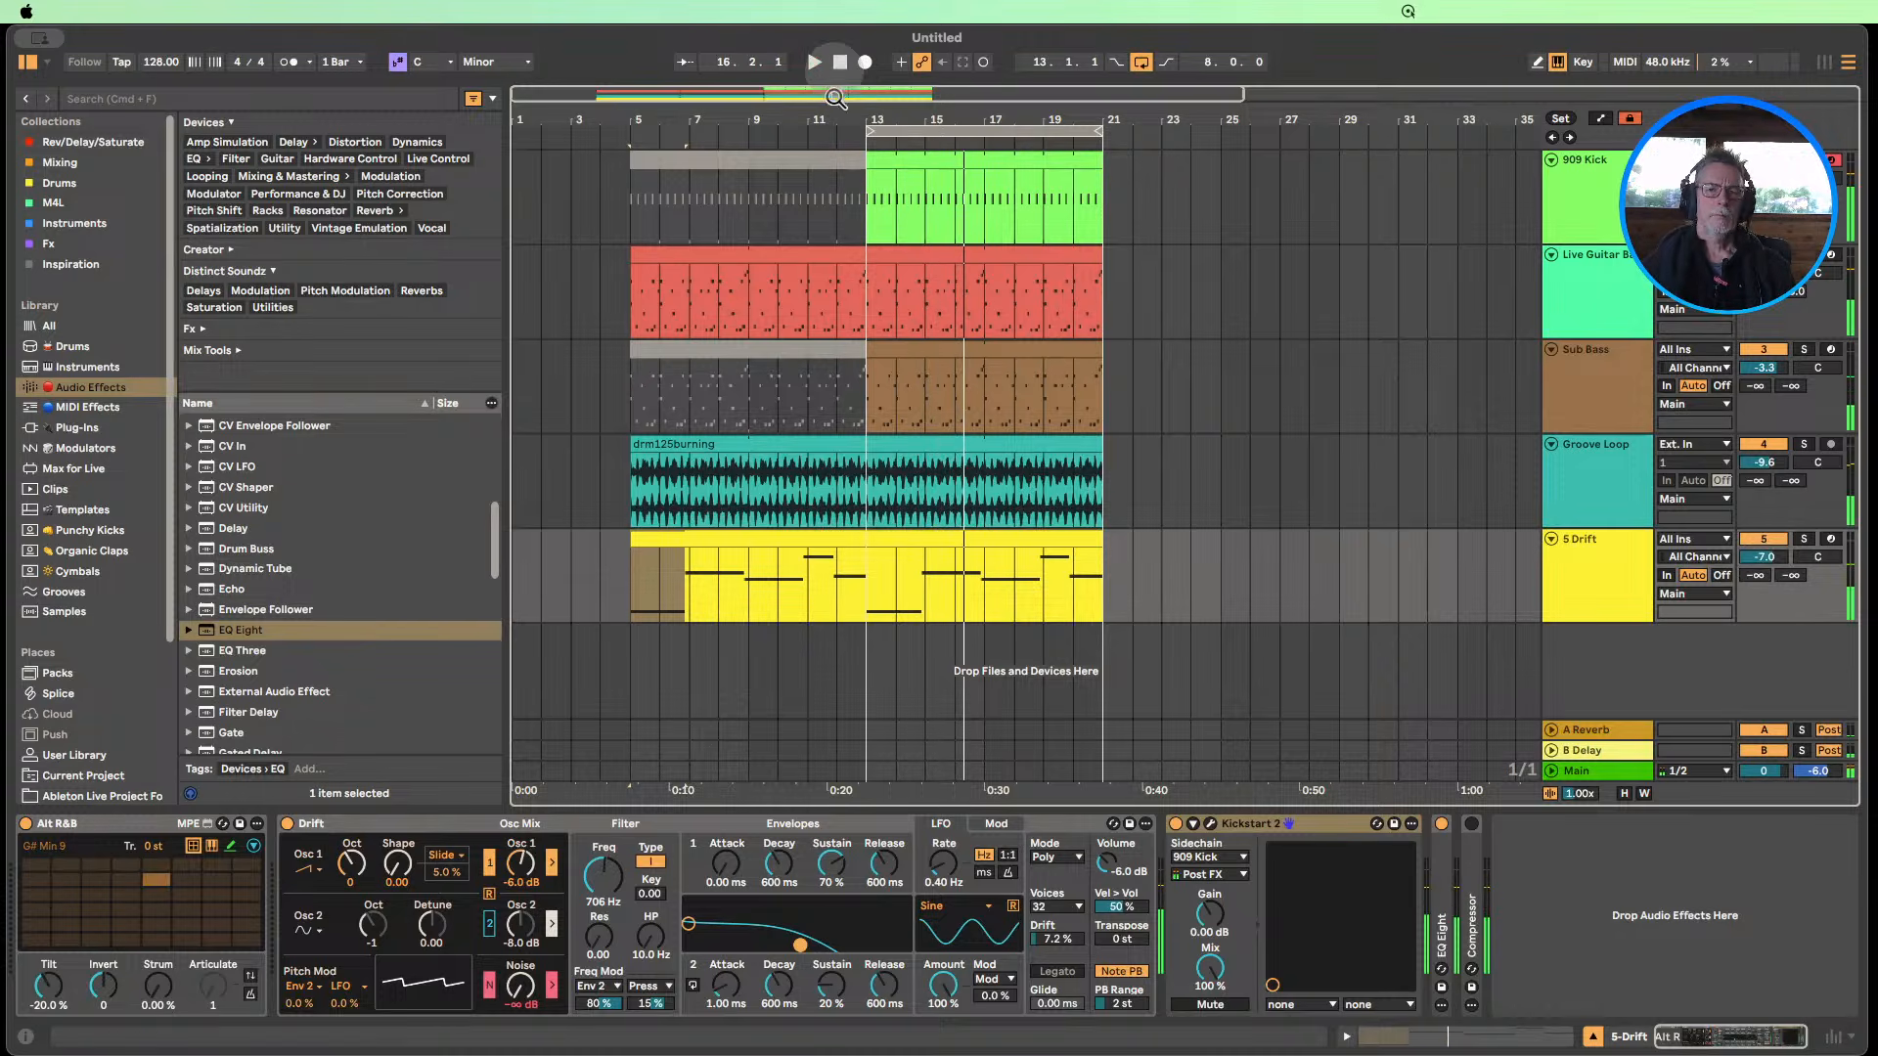
key("super+alt+l")
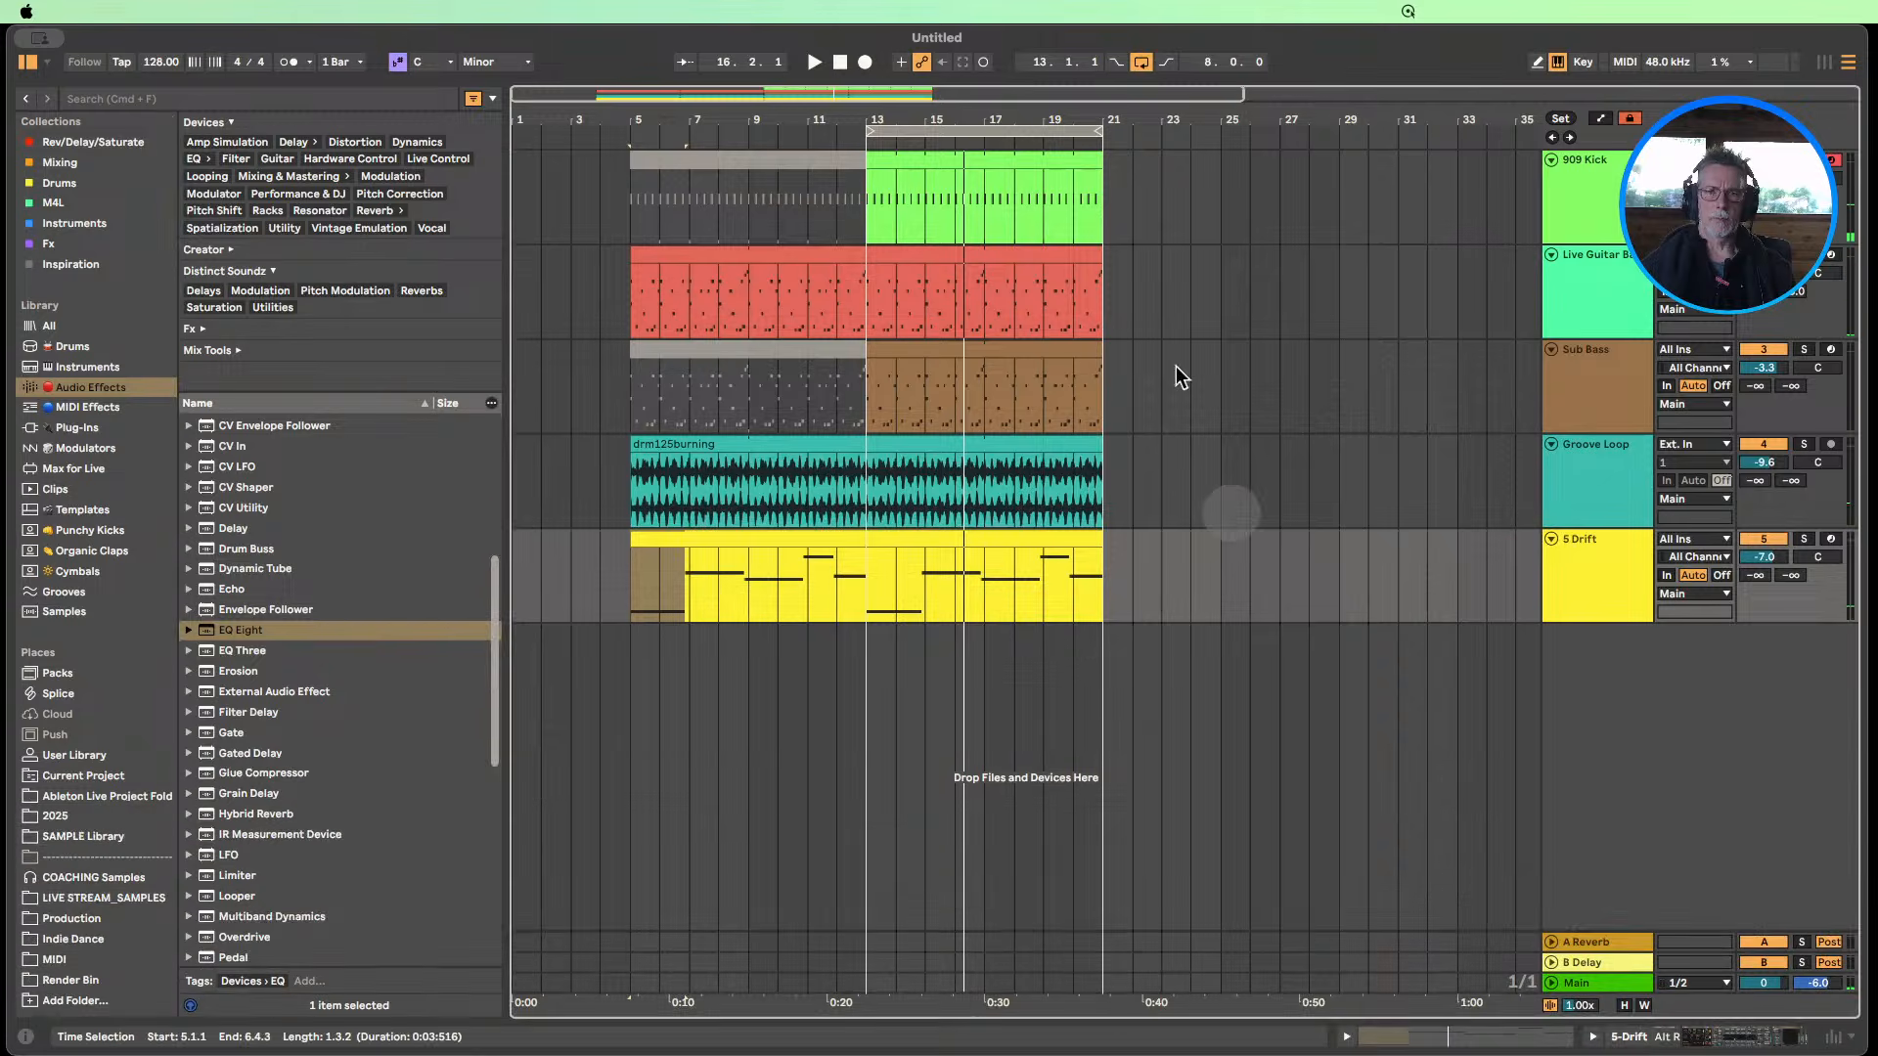
Extend the loop start back to bar 5 and insert a new audio track below the Drift track.
left_click(1594, 191)
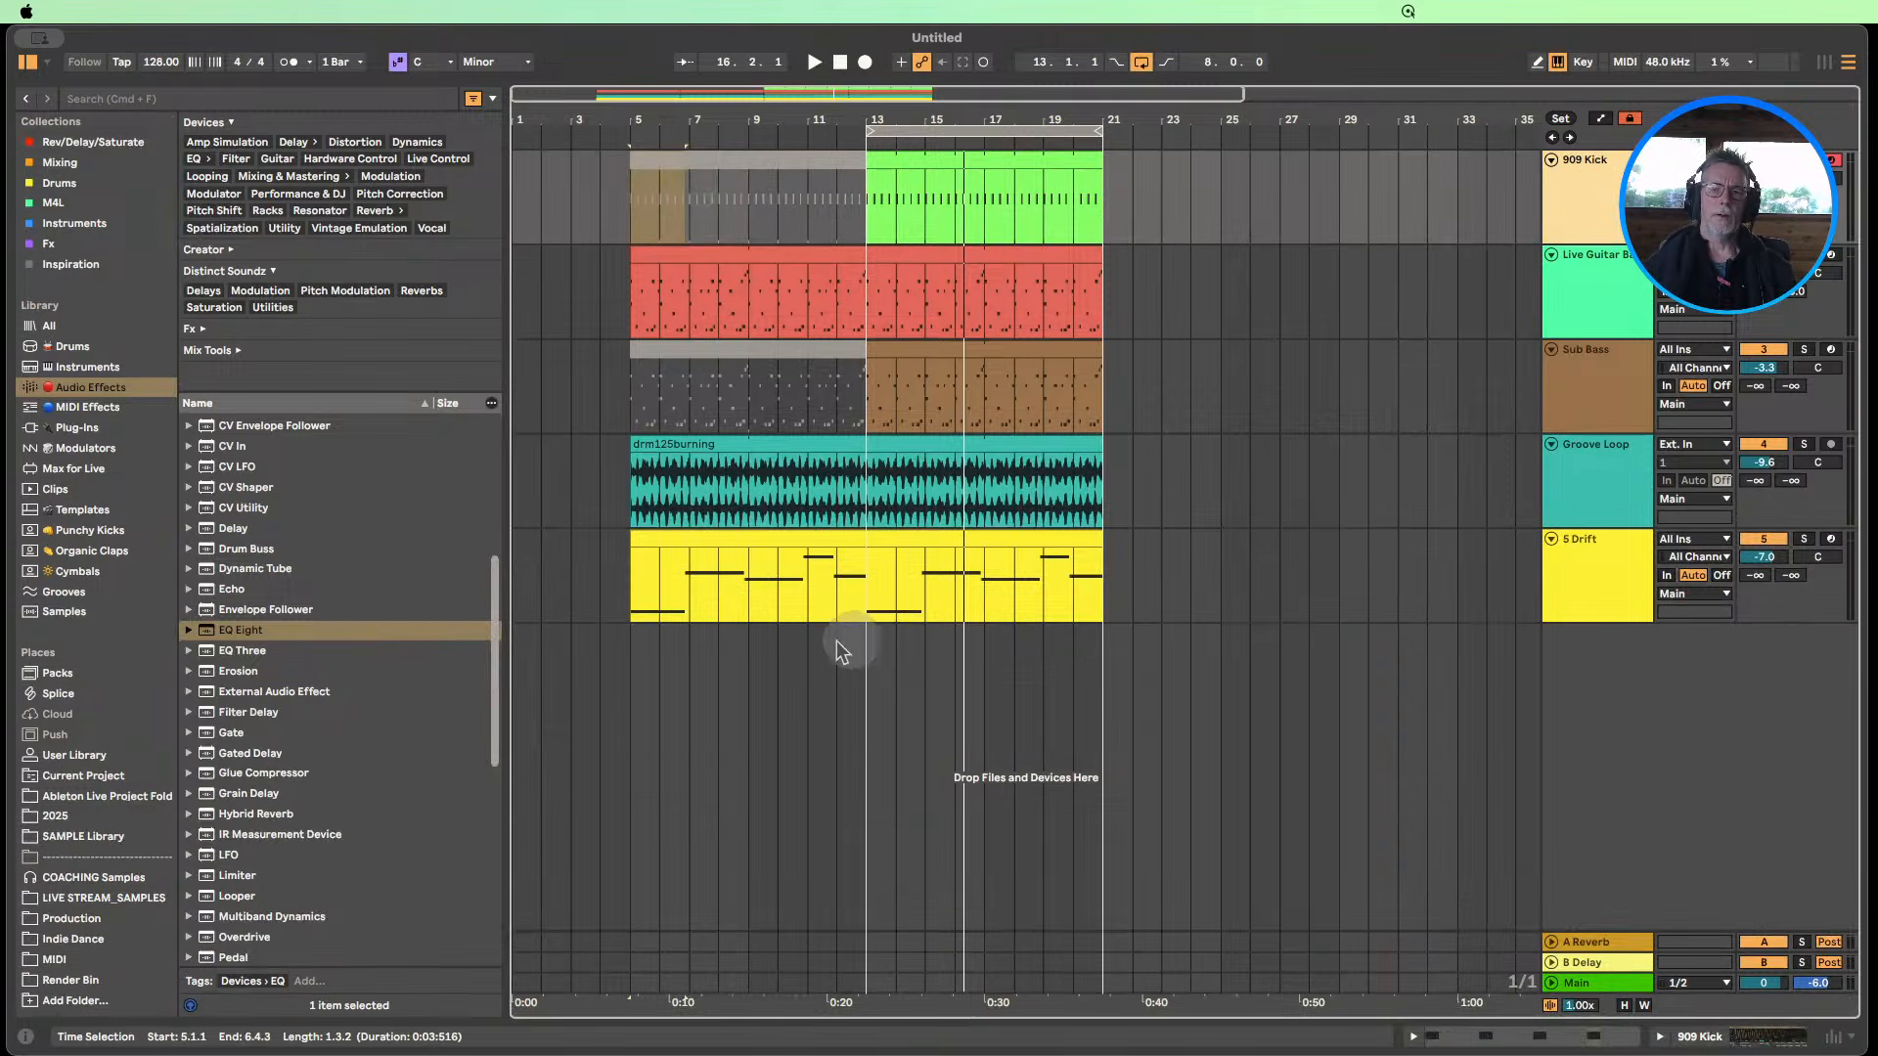
left_click_drag(871, 127, 638, 125)
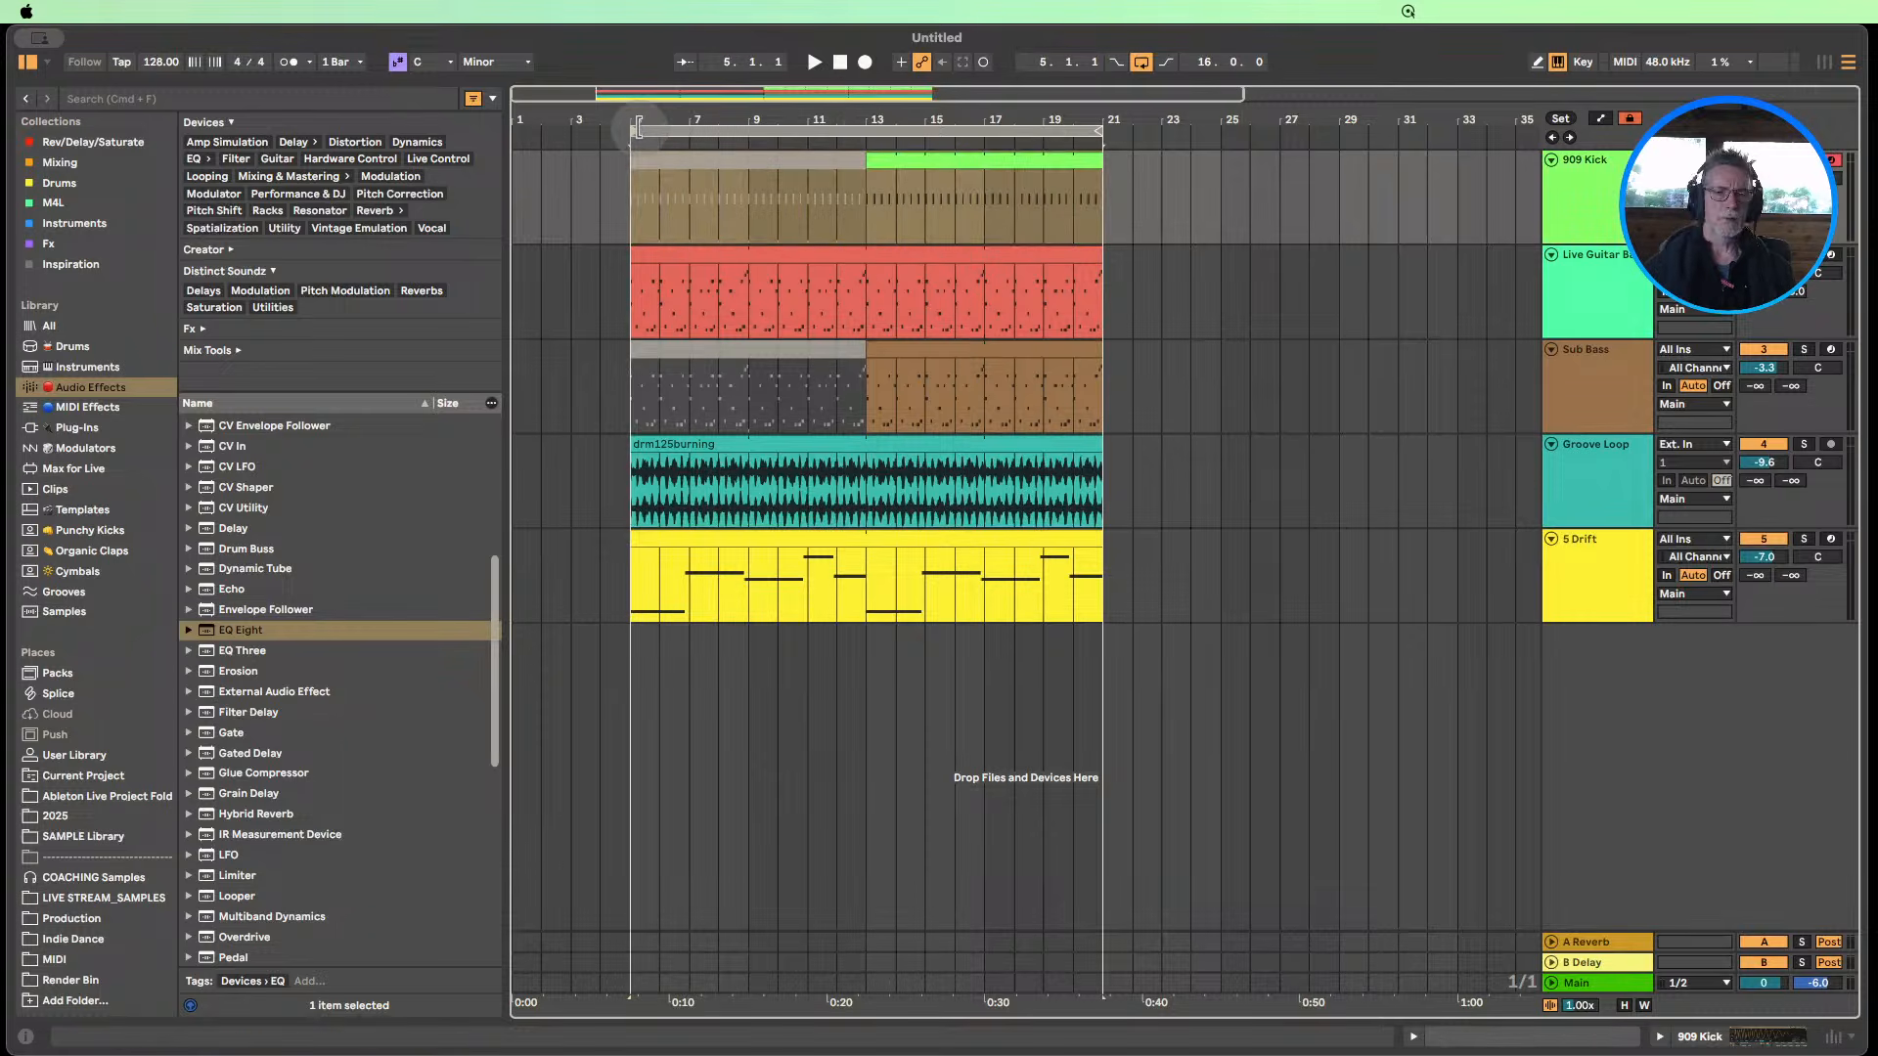
right_click(1577, 583)
left_click(1536, 657)
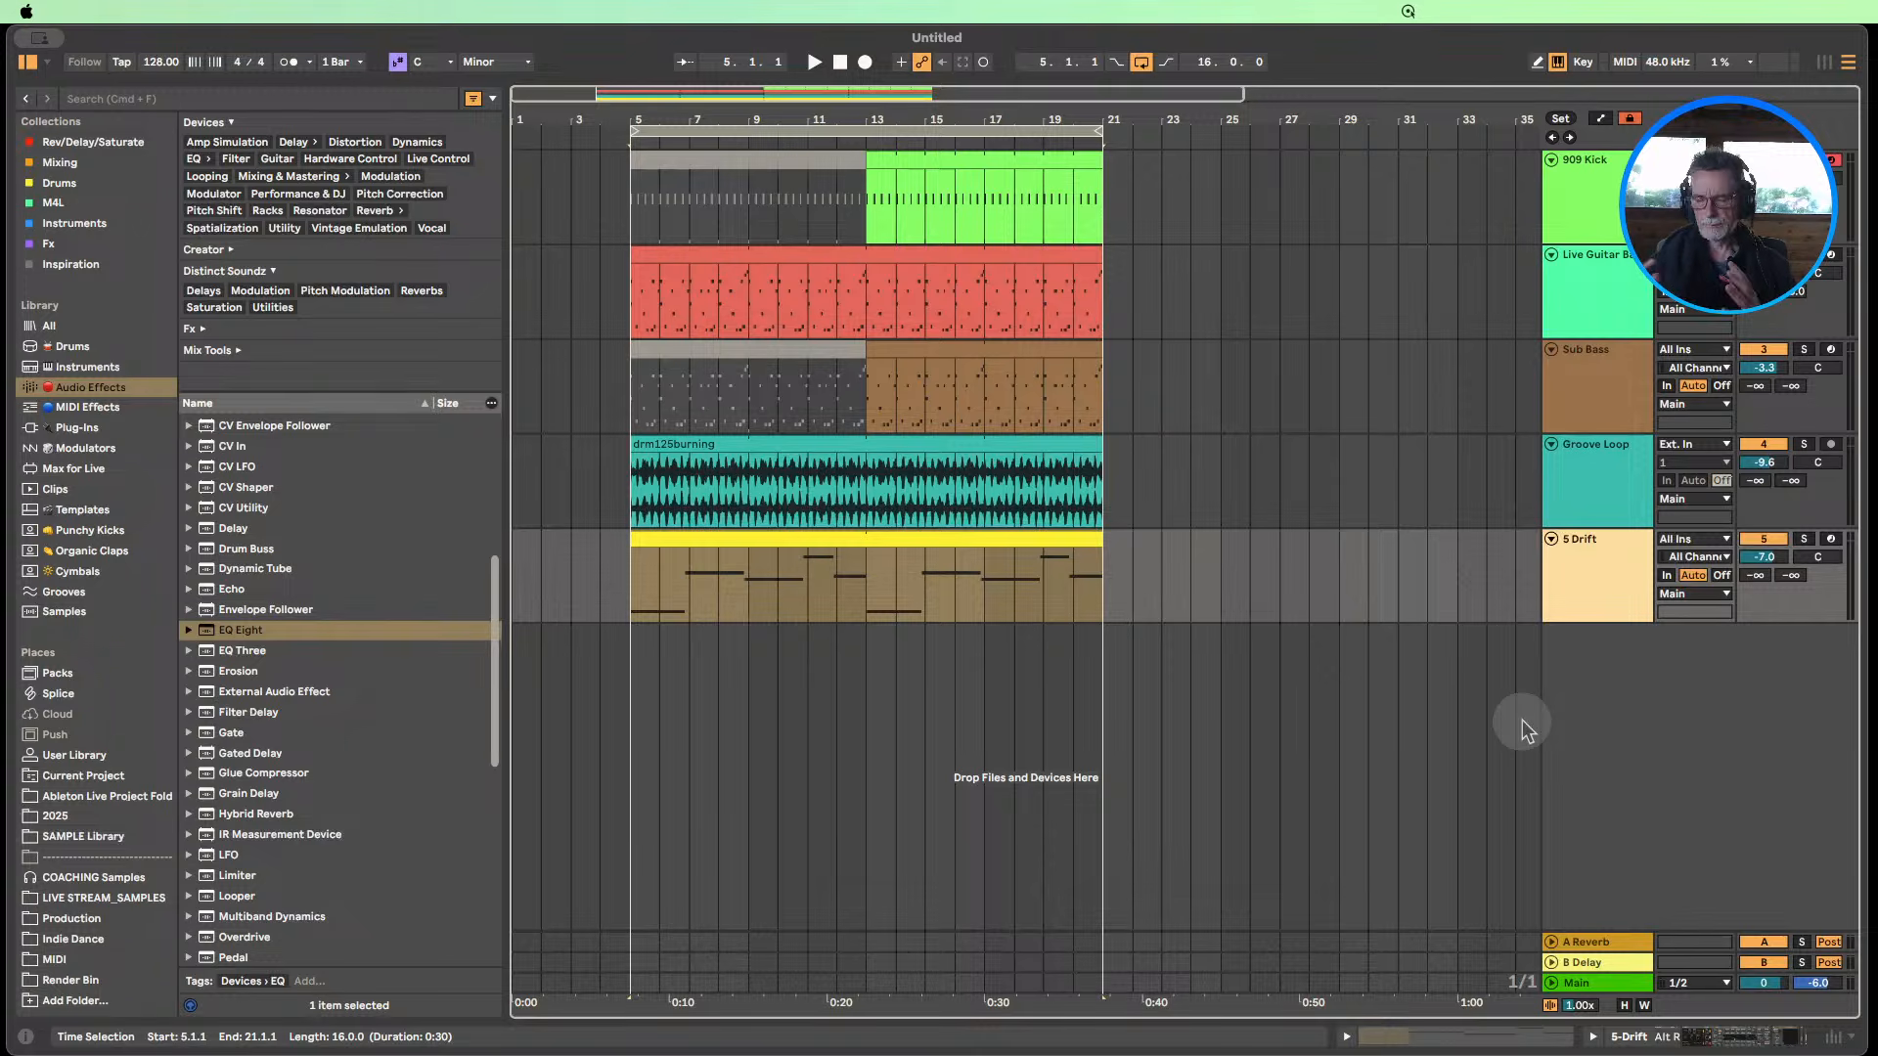
right_click(1635, 668)
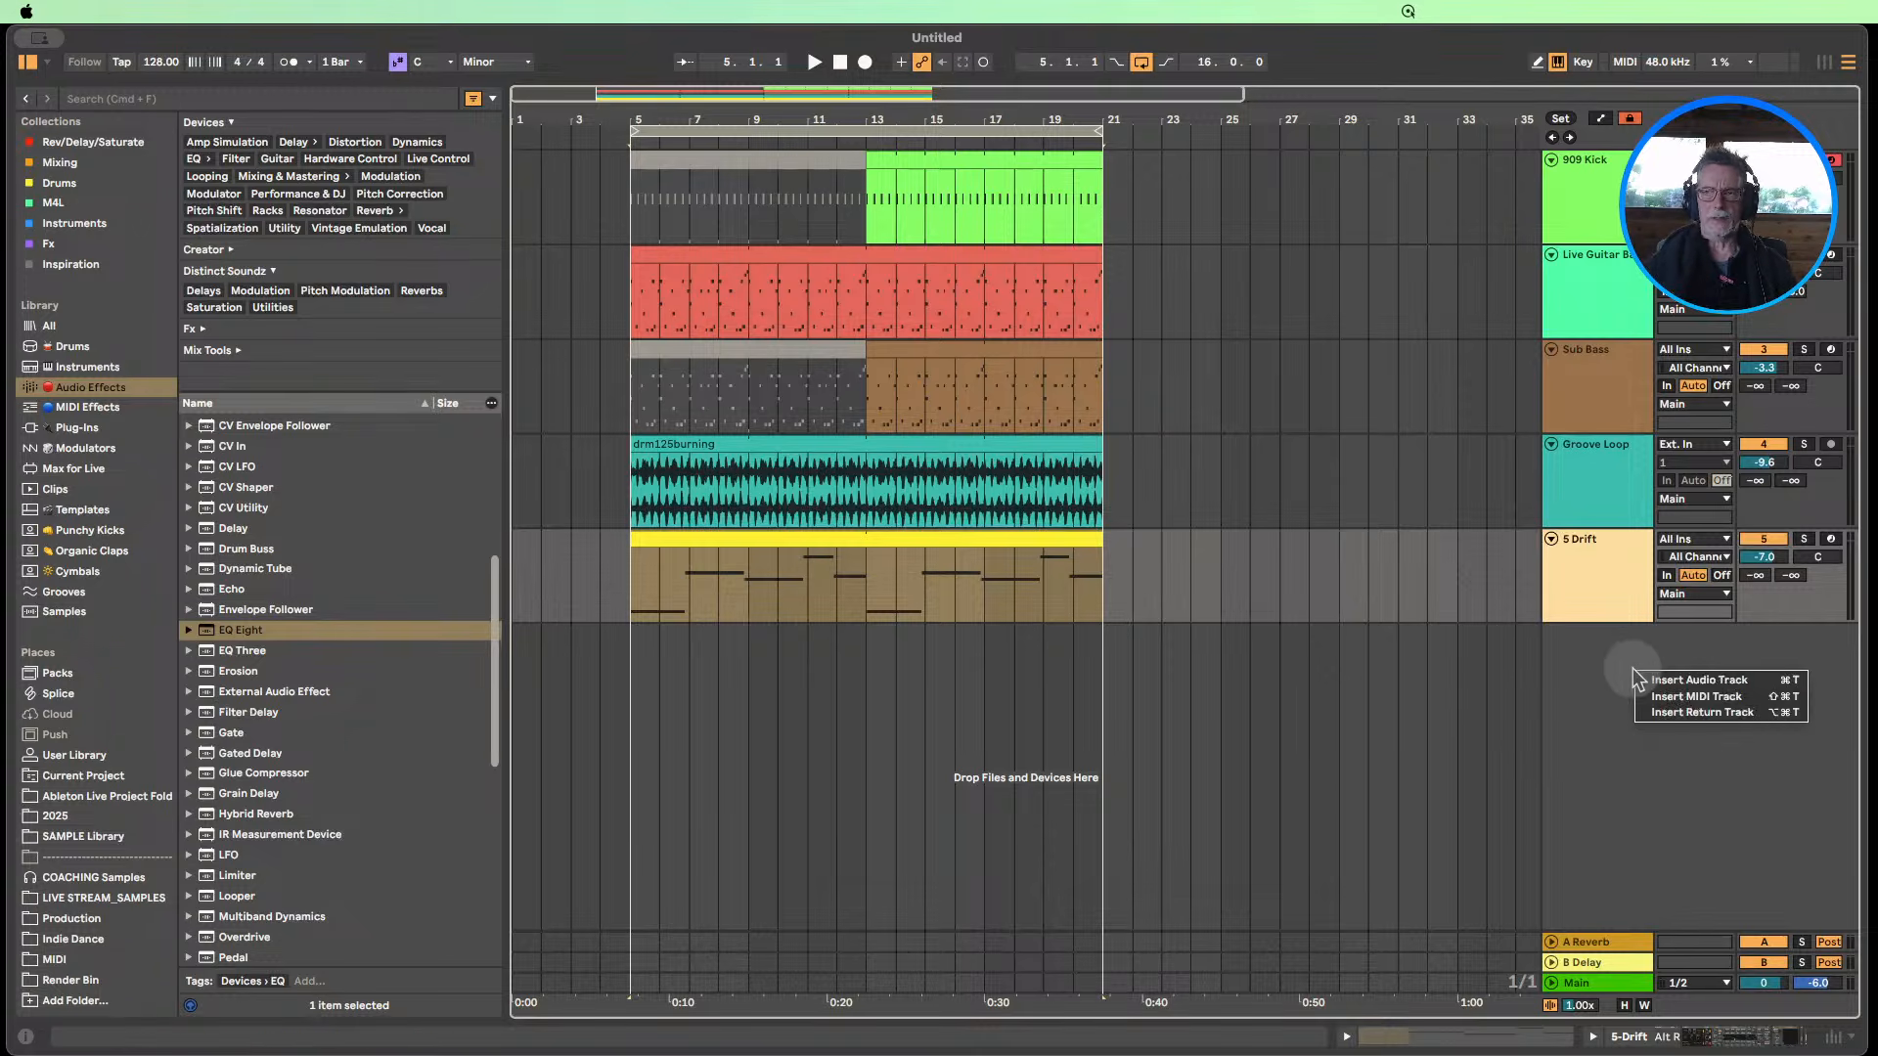
left_click(1692, 680)
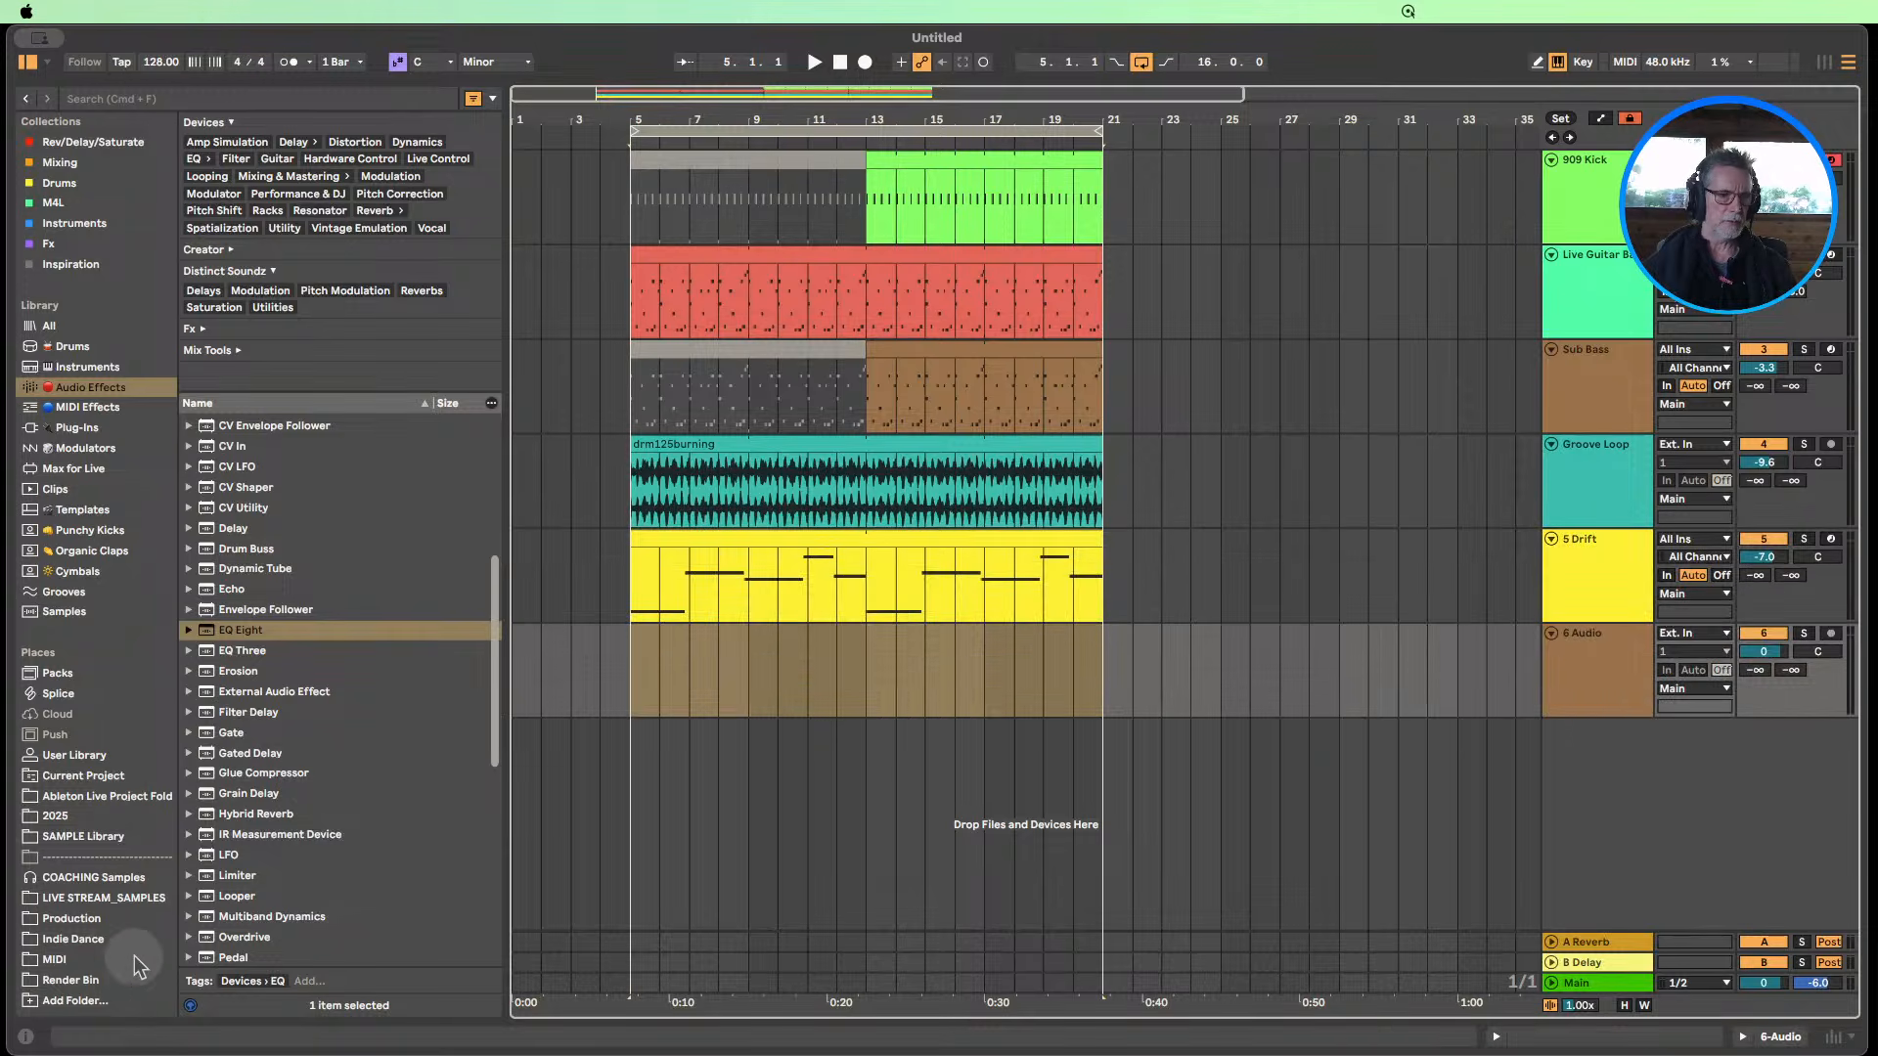
Open the LIVE STREAM_SAMPLES folder in the browser and show take lanes on the new audio track.
left_click(99, 899)
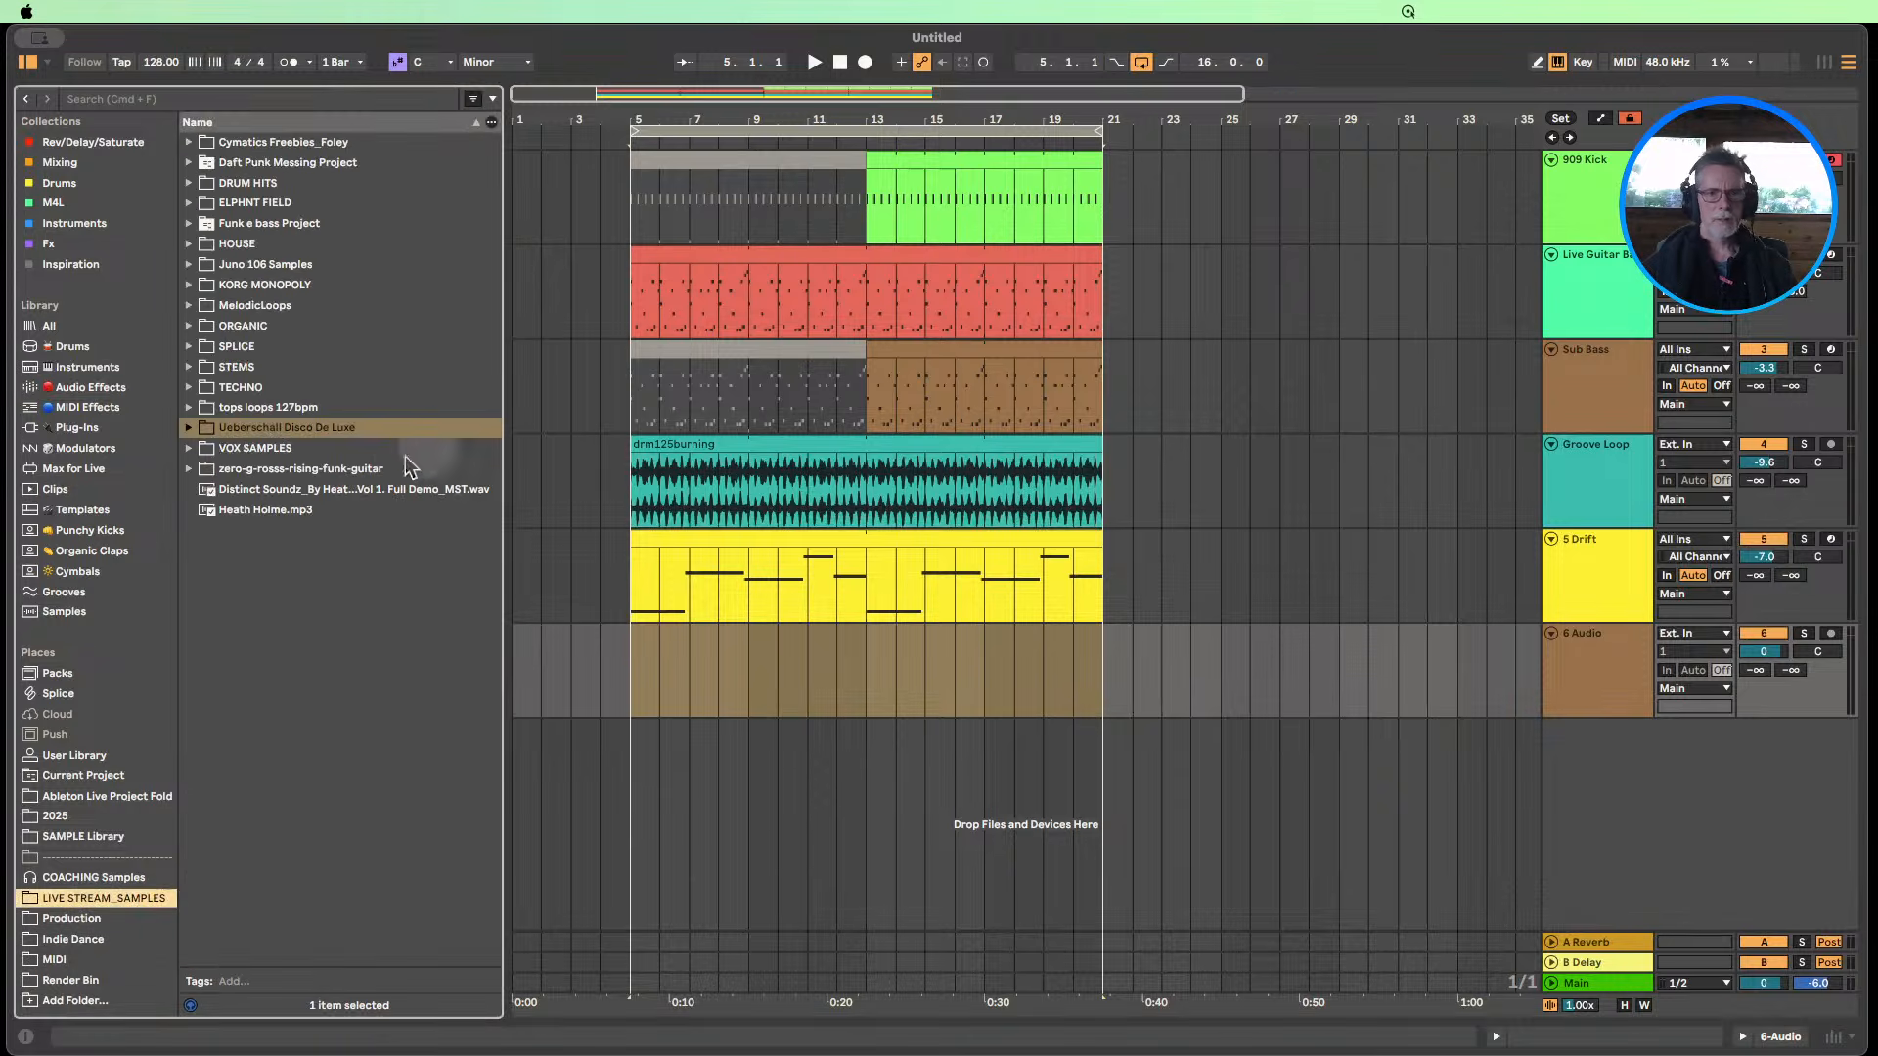
right_click(1604, 649)
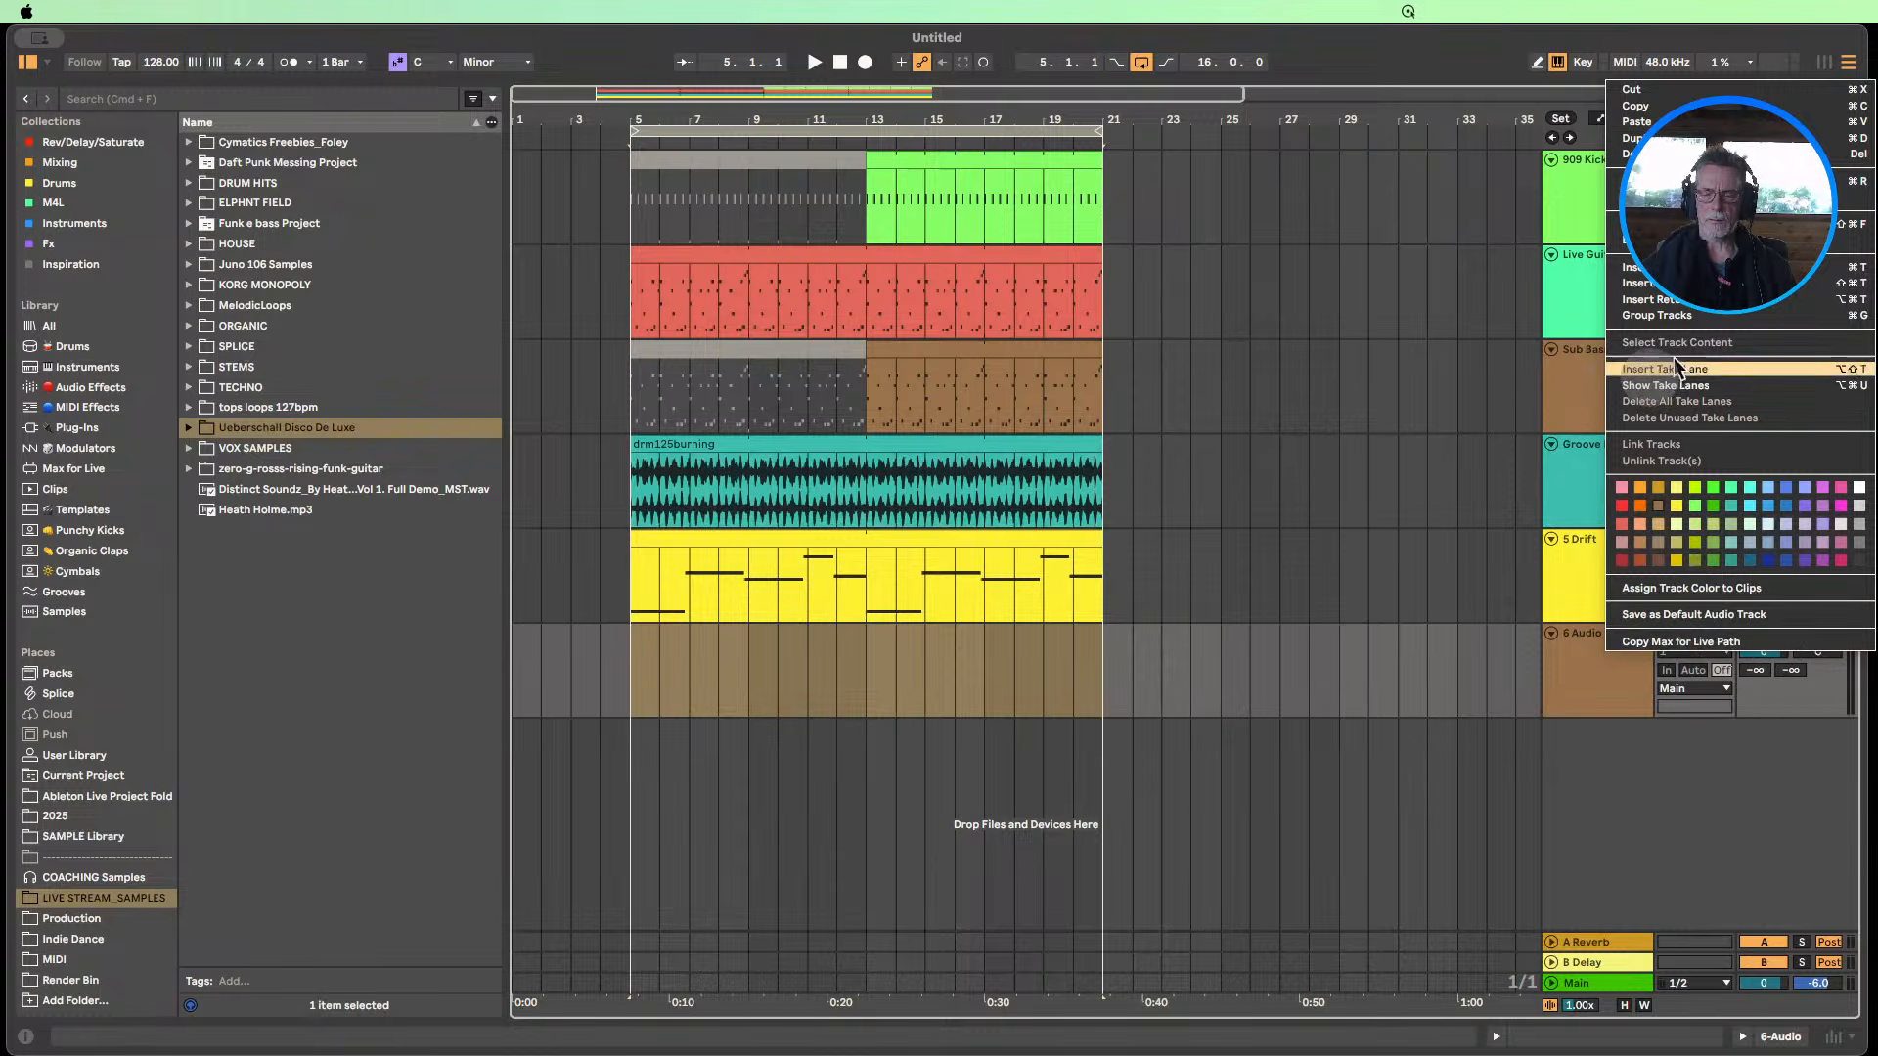
left_click(1663, 386)
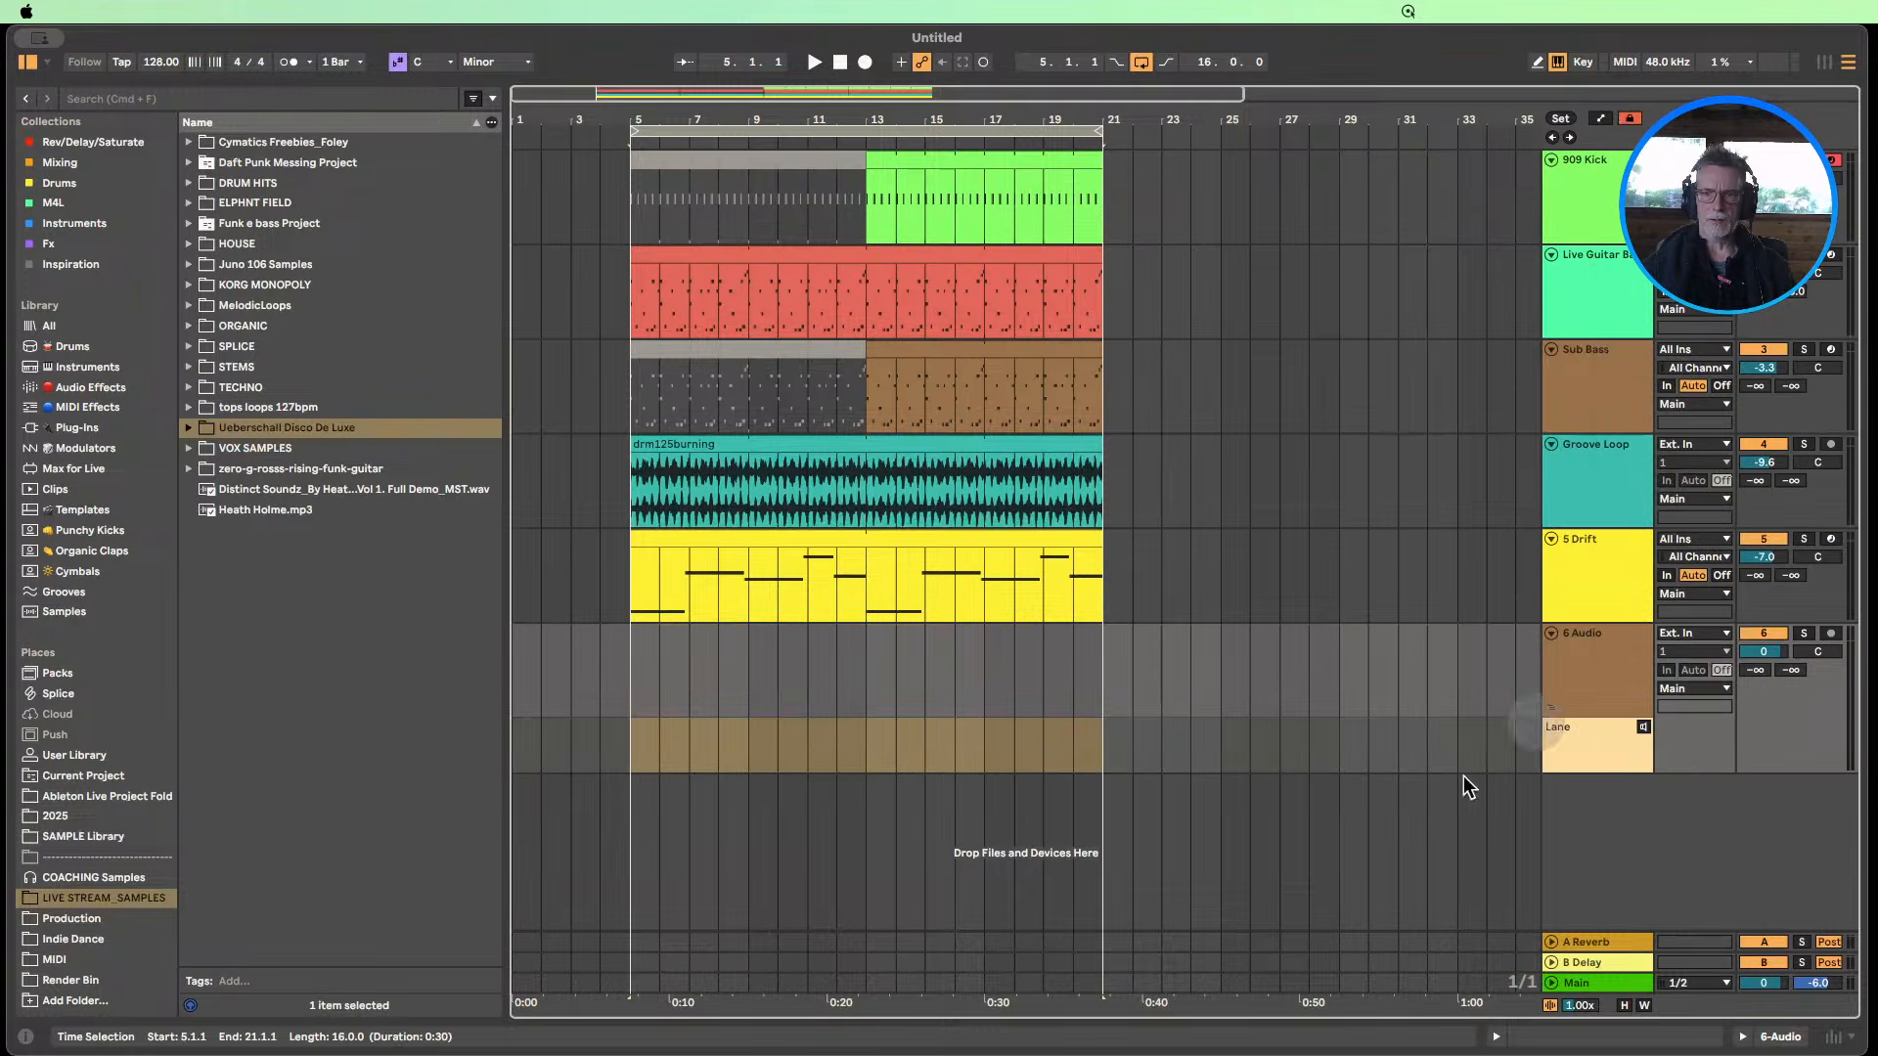
Audition gte120stereo_lick-dG.wav from Ueberschall Disco De Luxe, 61-67 GUITARS, 61 stereo licks 4bars, and shorten the loop to bars 5–13.
left_click(189, 429)
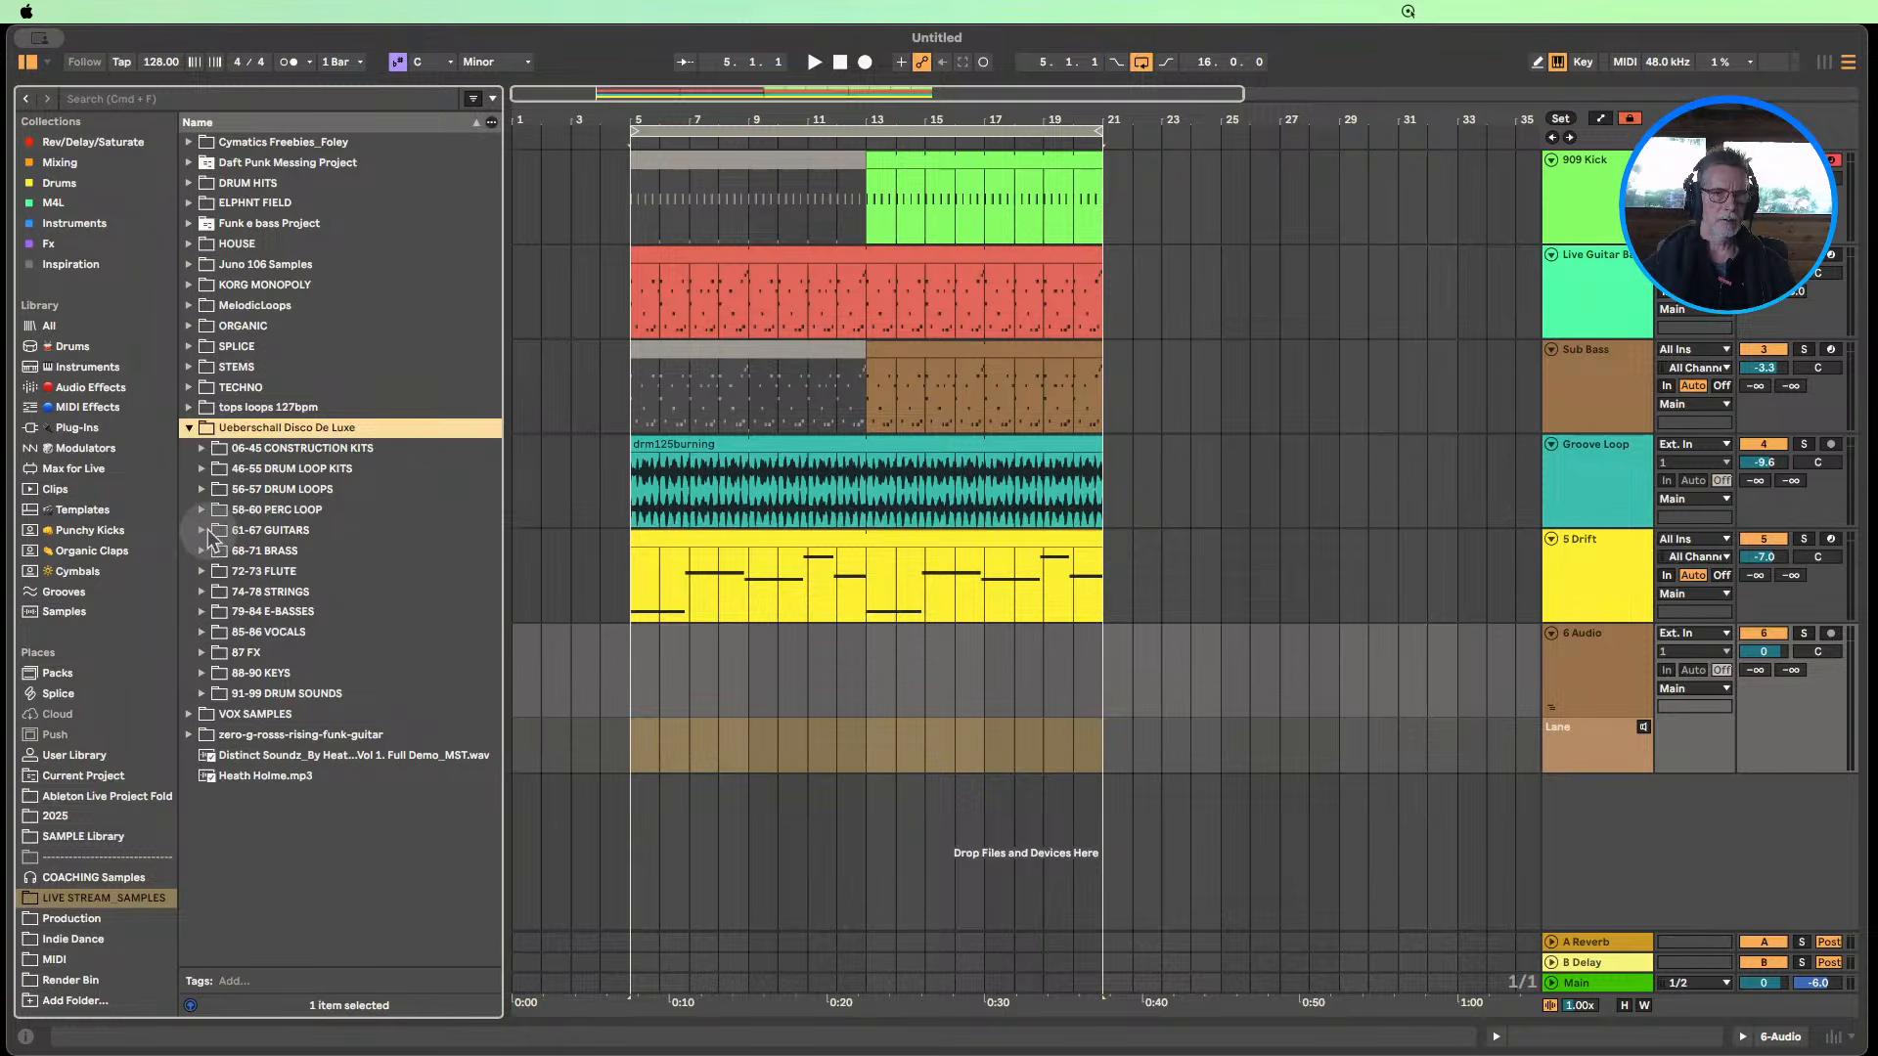
left_click(202, 531)
left_click(211, 552)
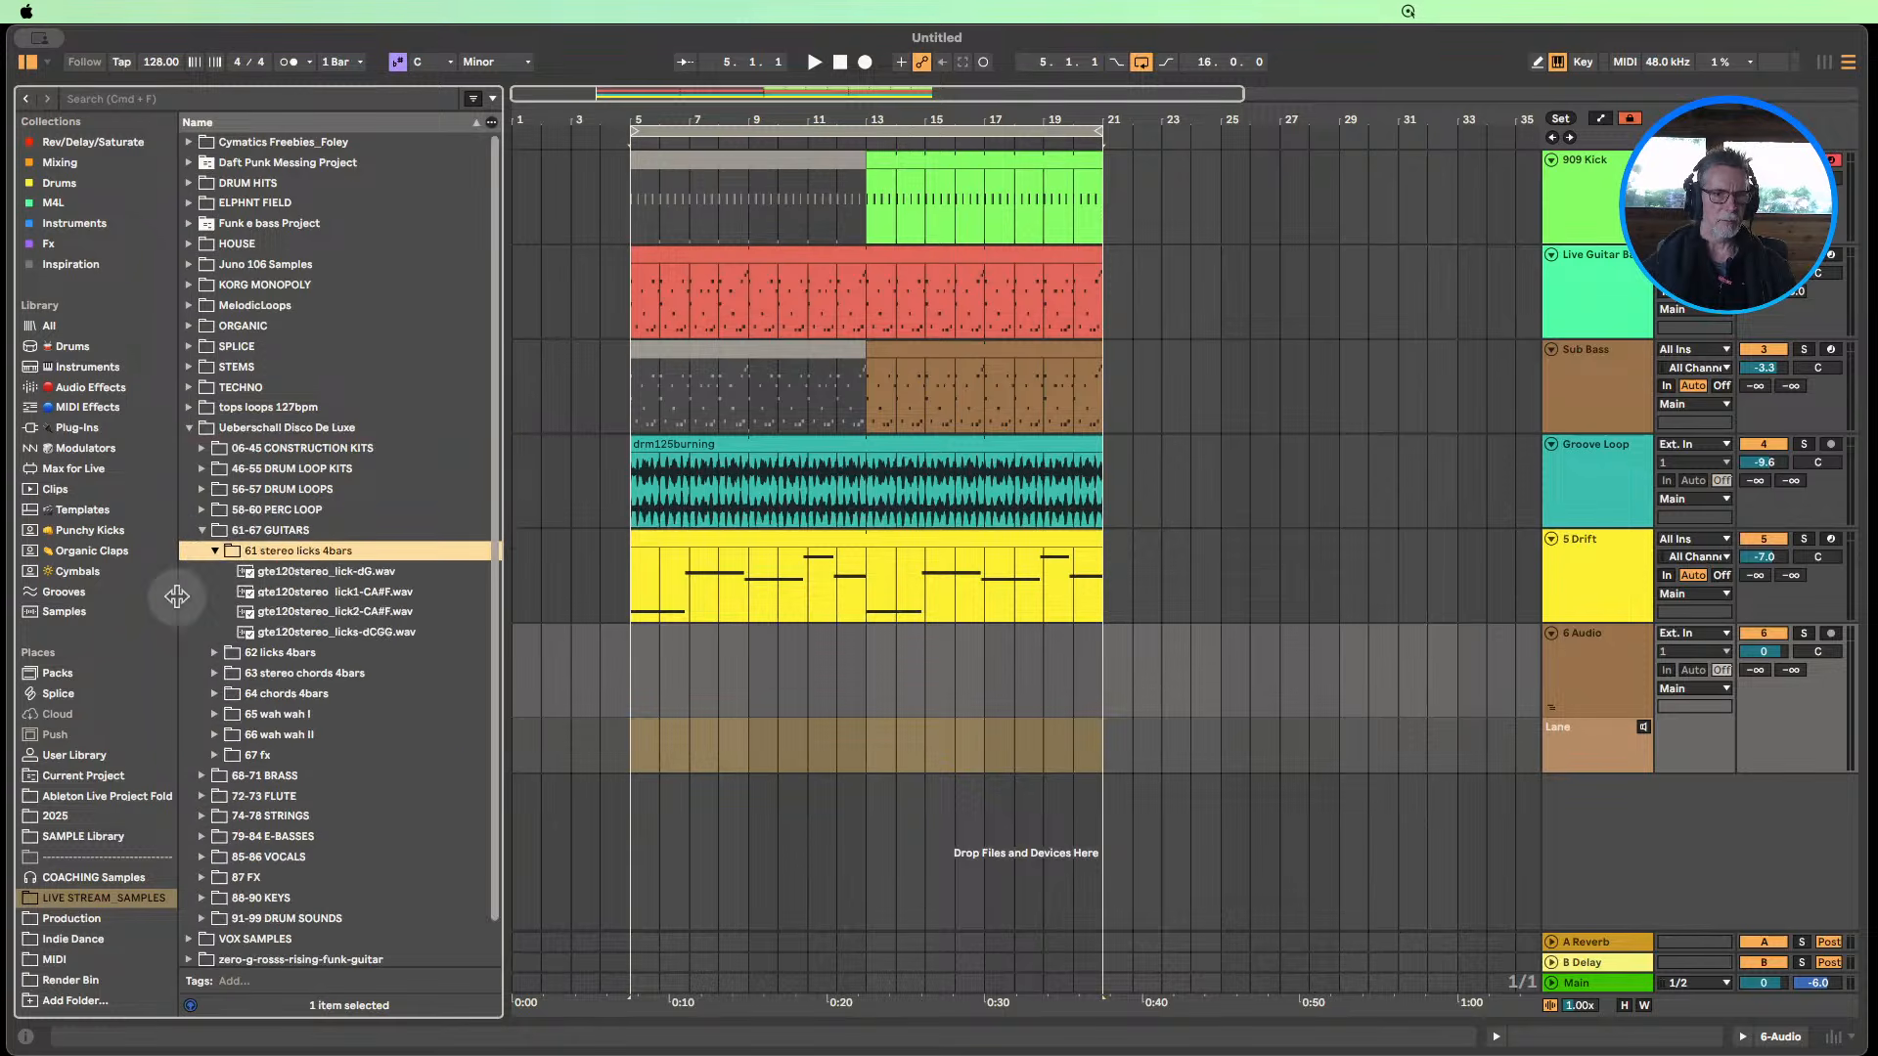
left_click(306, 572)
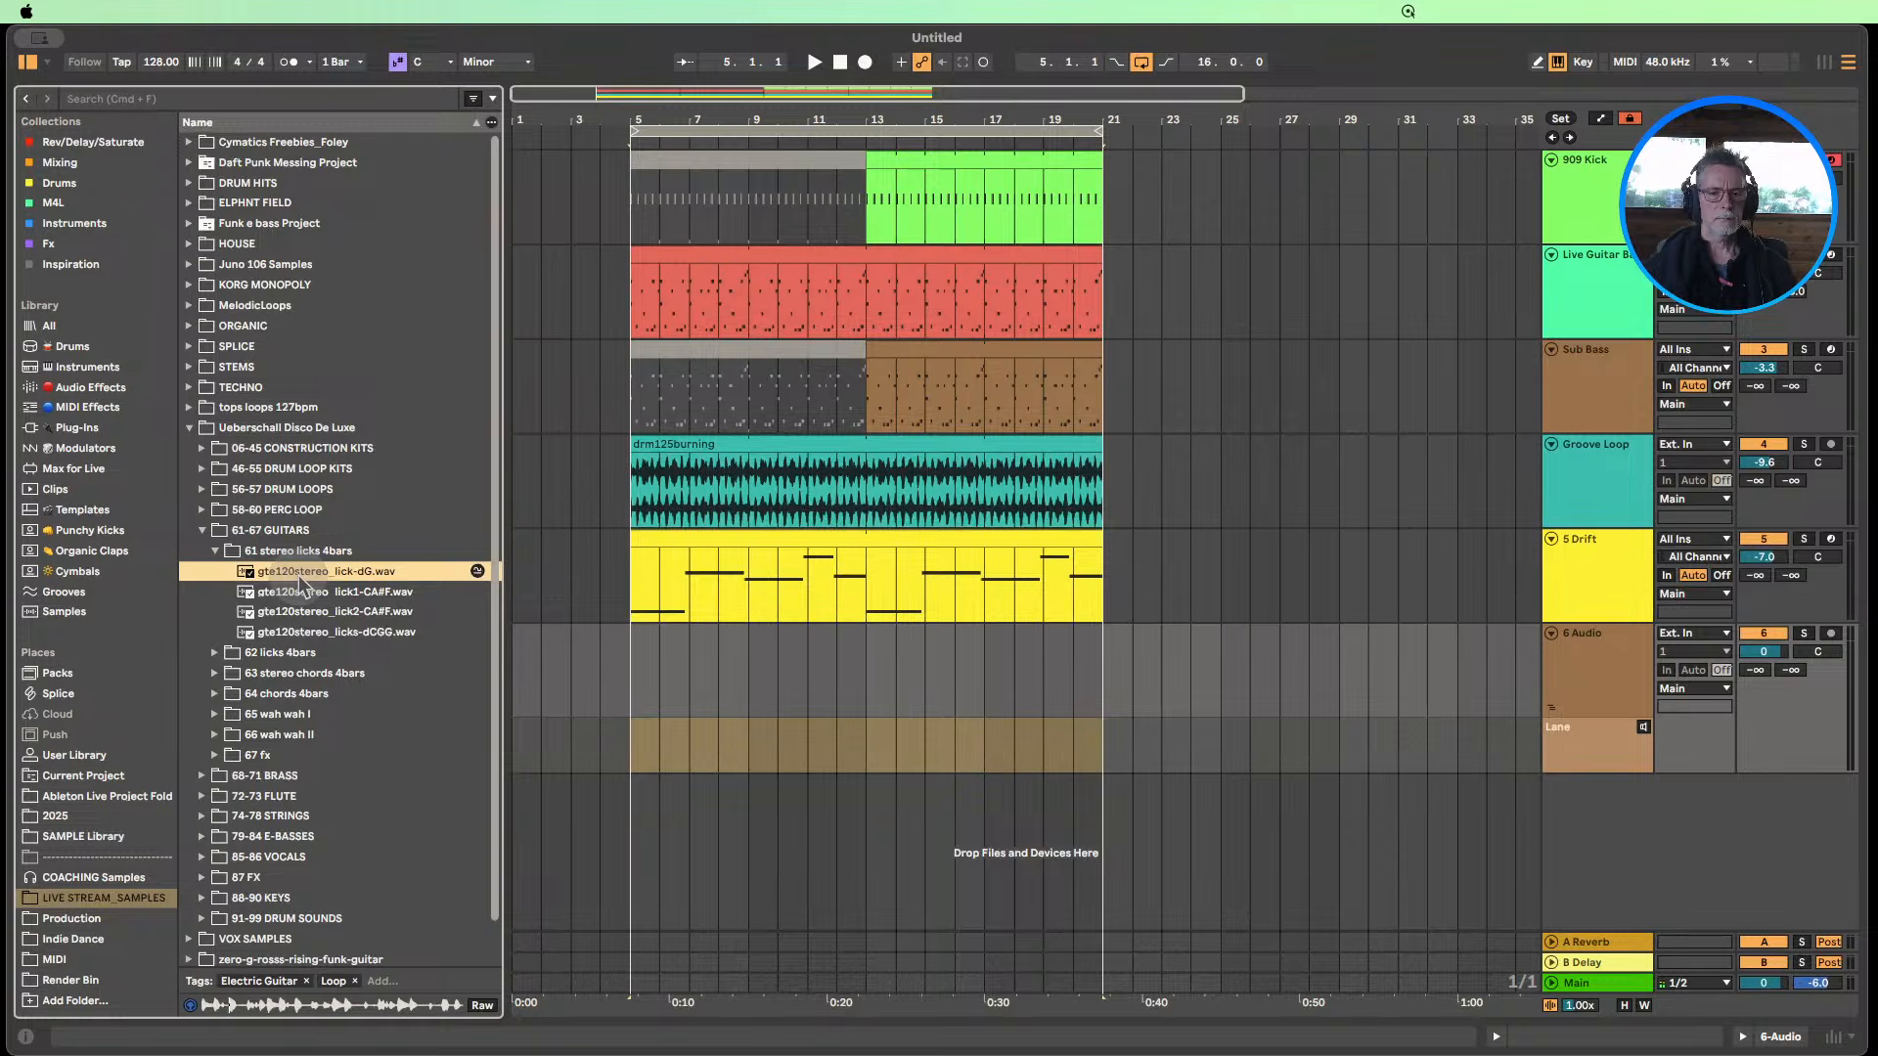
left_click(608, 137)
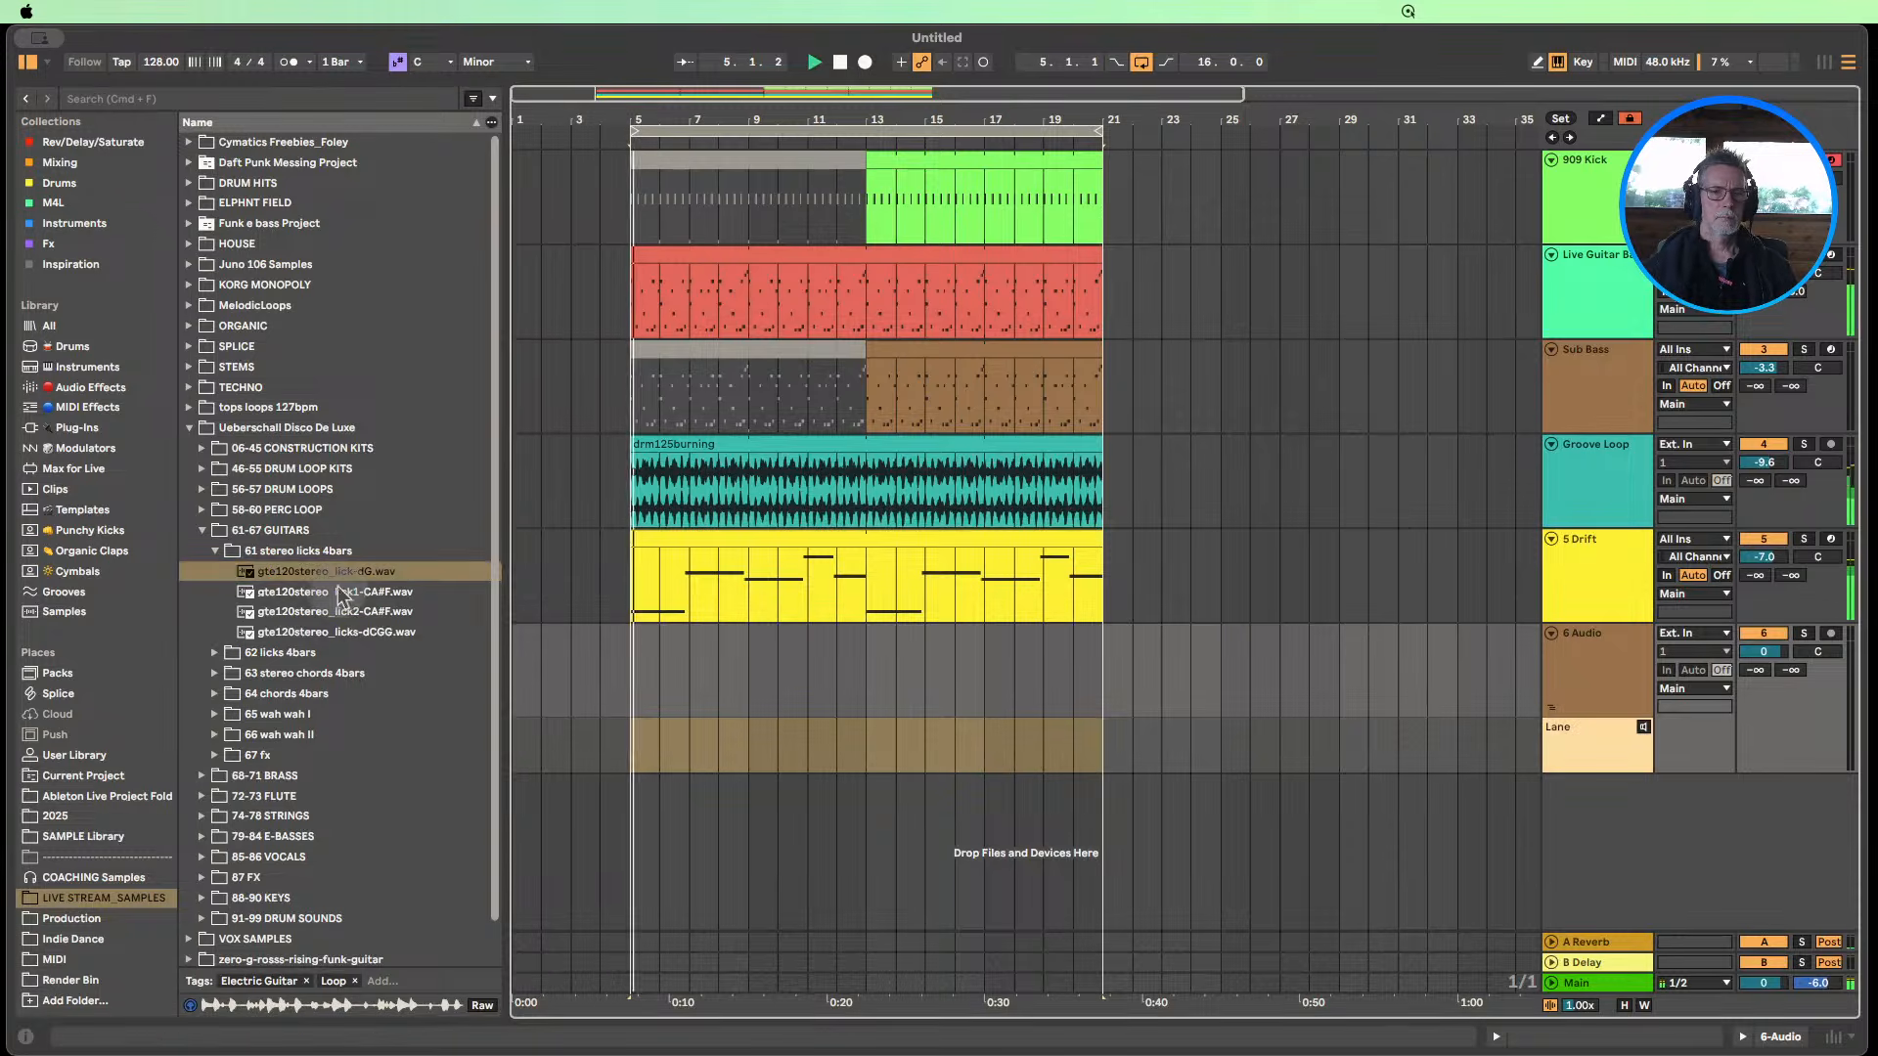
left_click(285, 575)
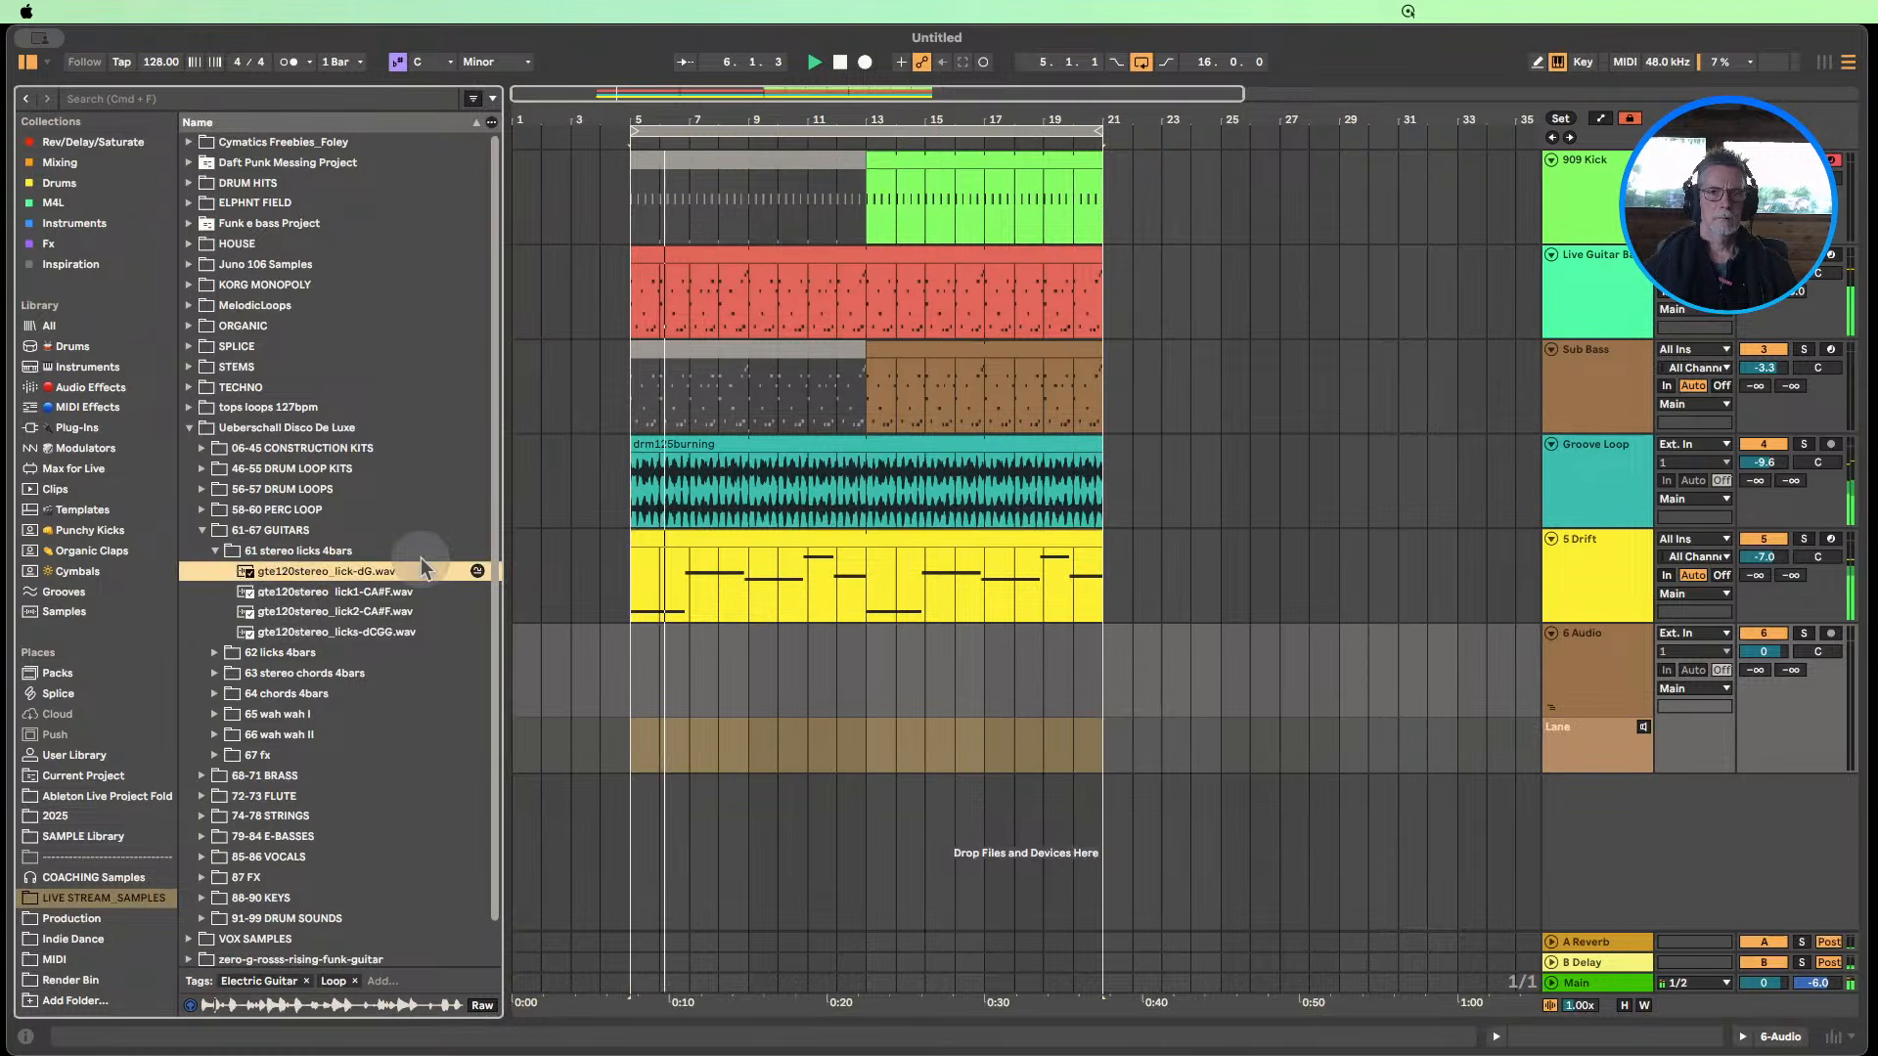
left_click_drag(1101, 130, 866, 130)
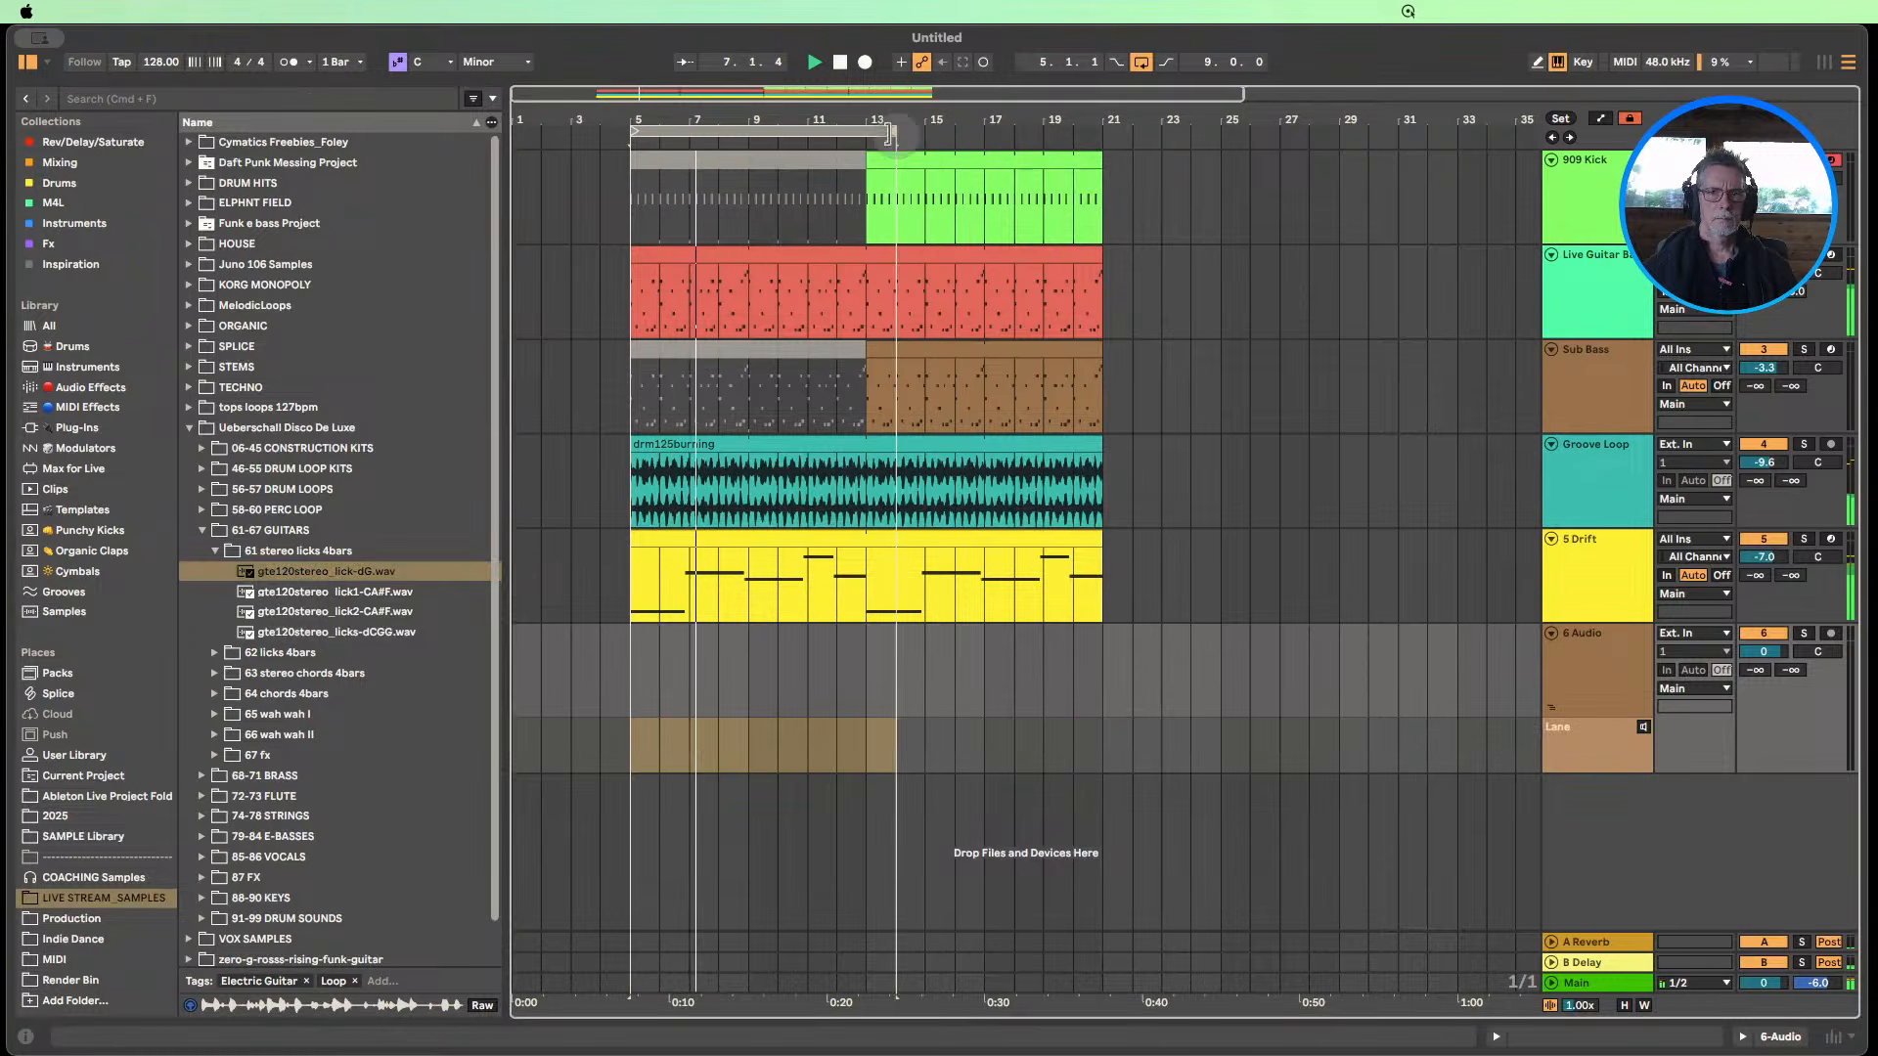
left_click(309, 570)
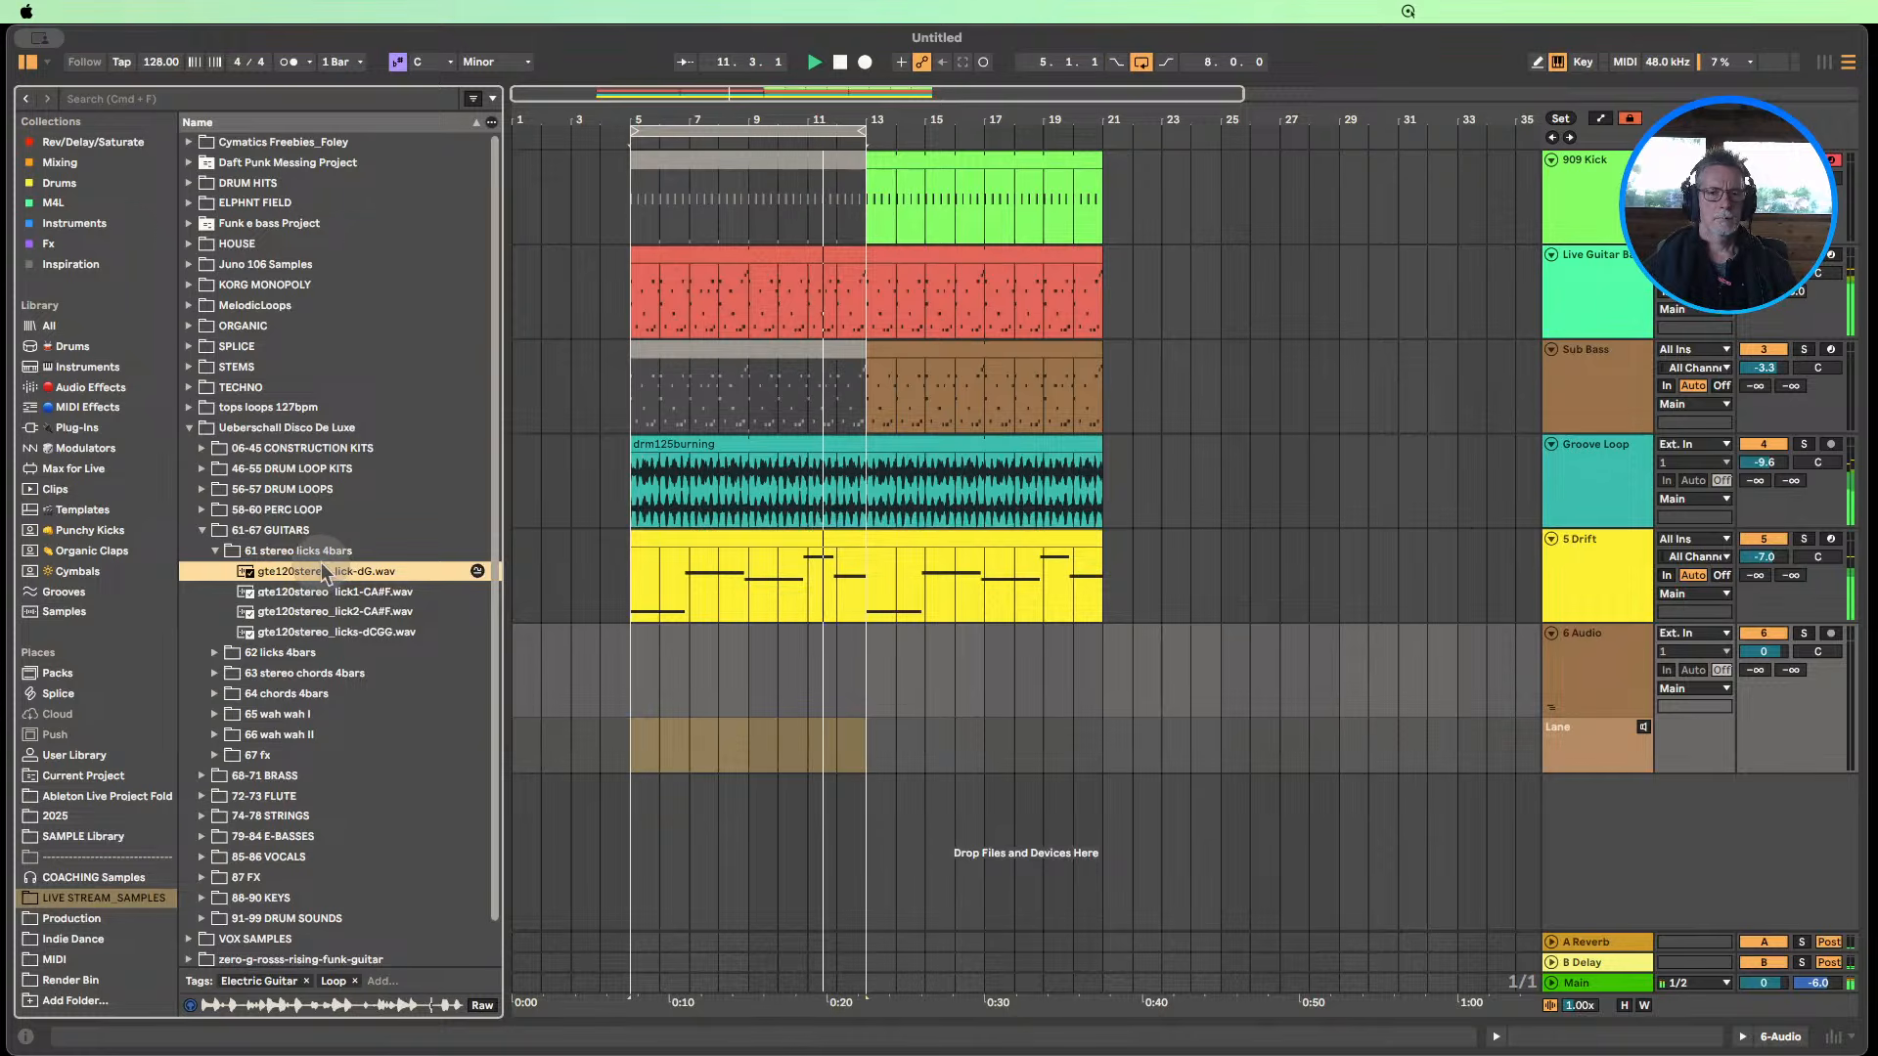
Place gte120stereo_lick-dG.wav at bar 5 in the take lane, extend the clip to bar 13, and insert a second take lane.
left_click_drag(323, 577, 636, 776)
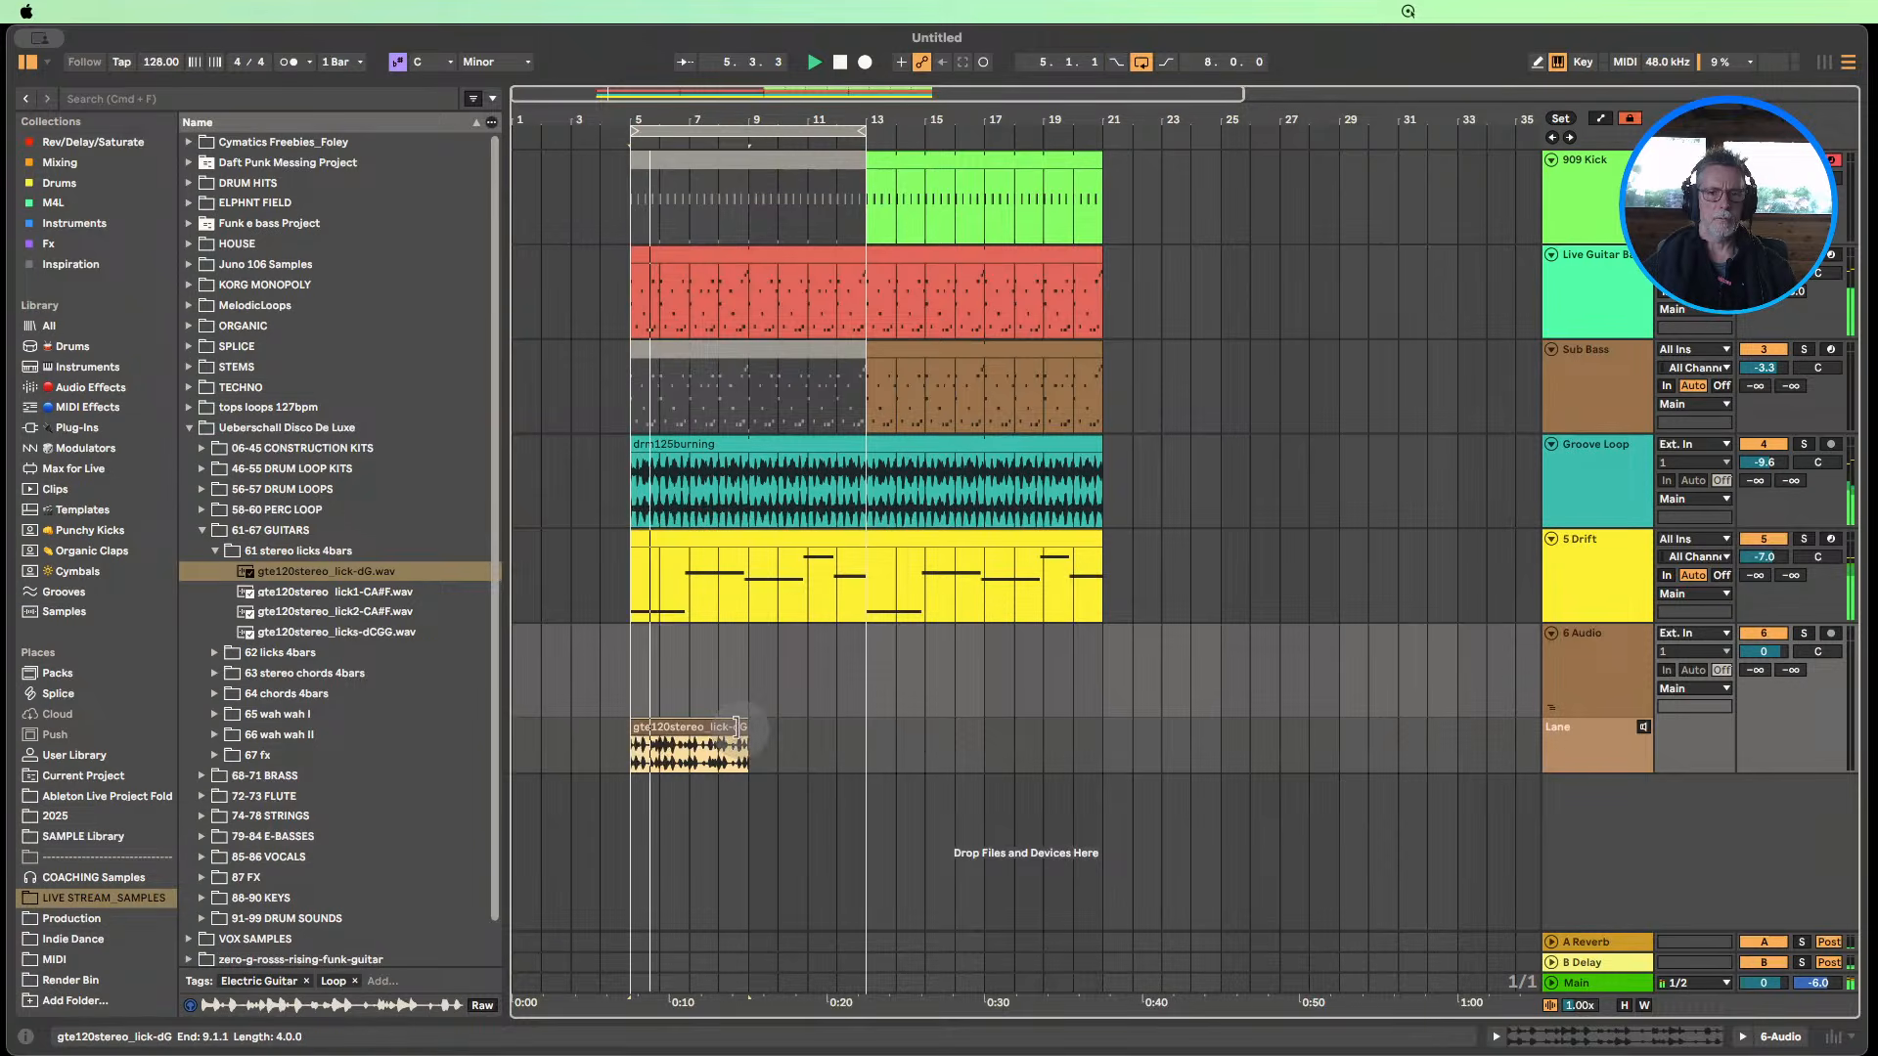
left_click_drag(753, 726, 856, 721)
right_click(1593, 739)
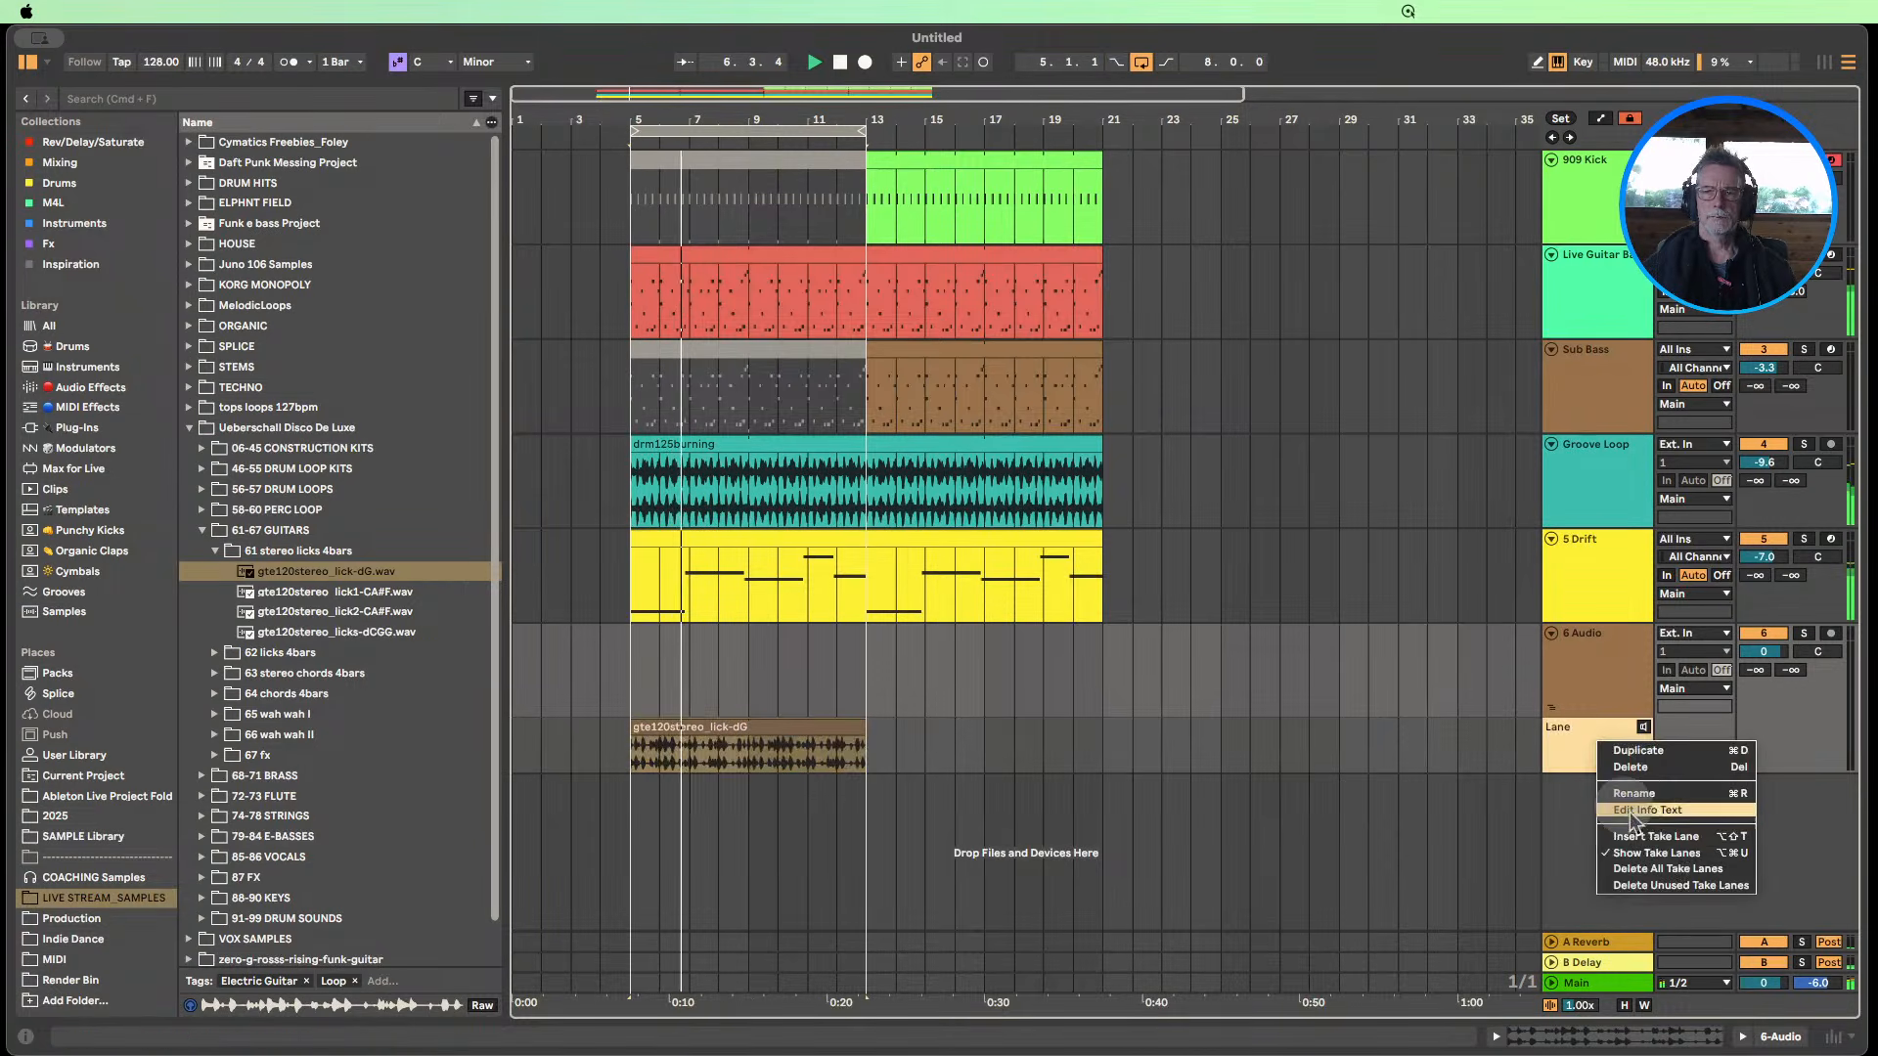
left_click(1656, 836)
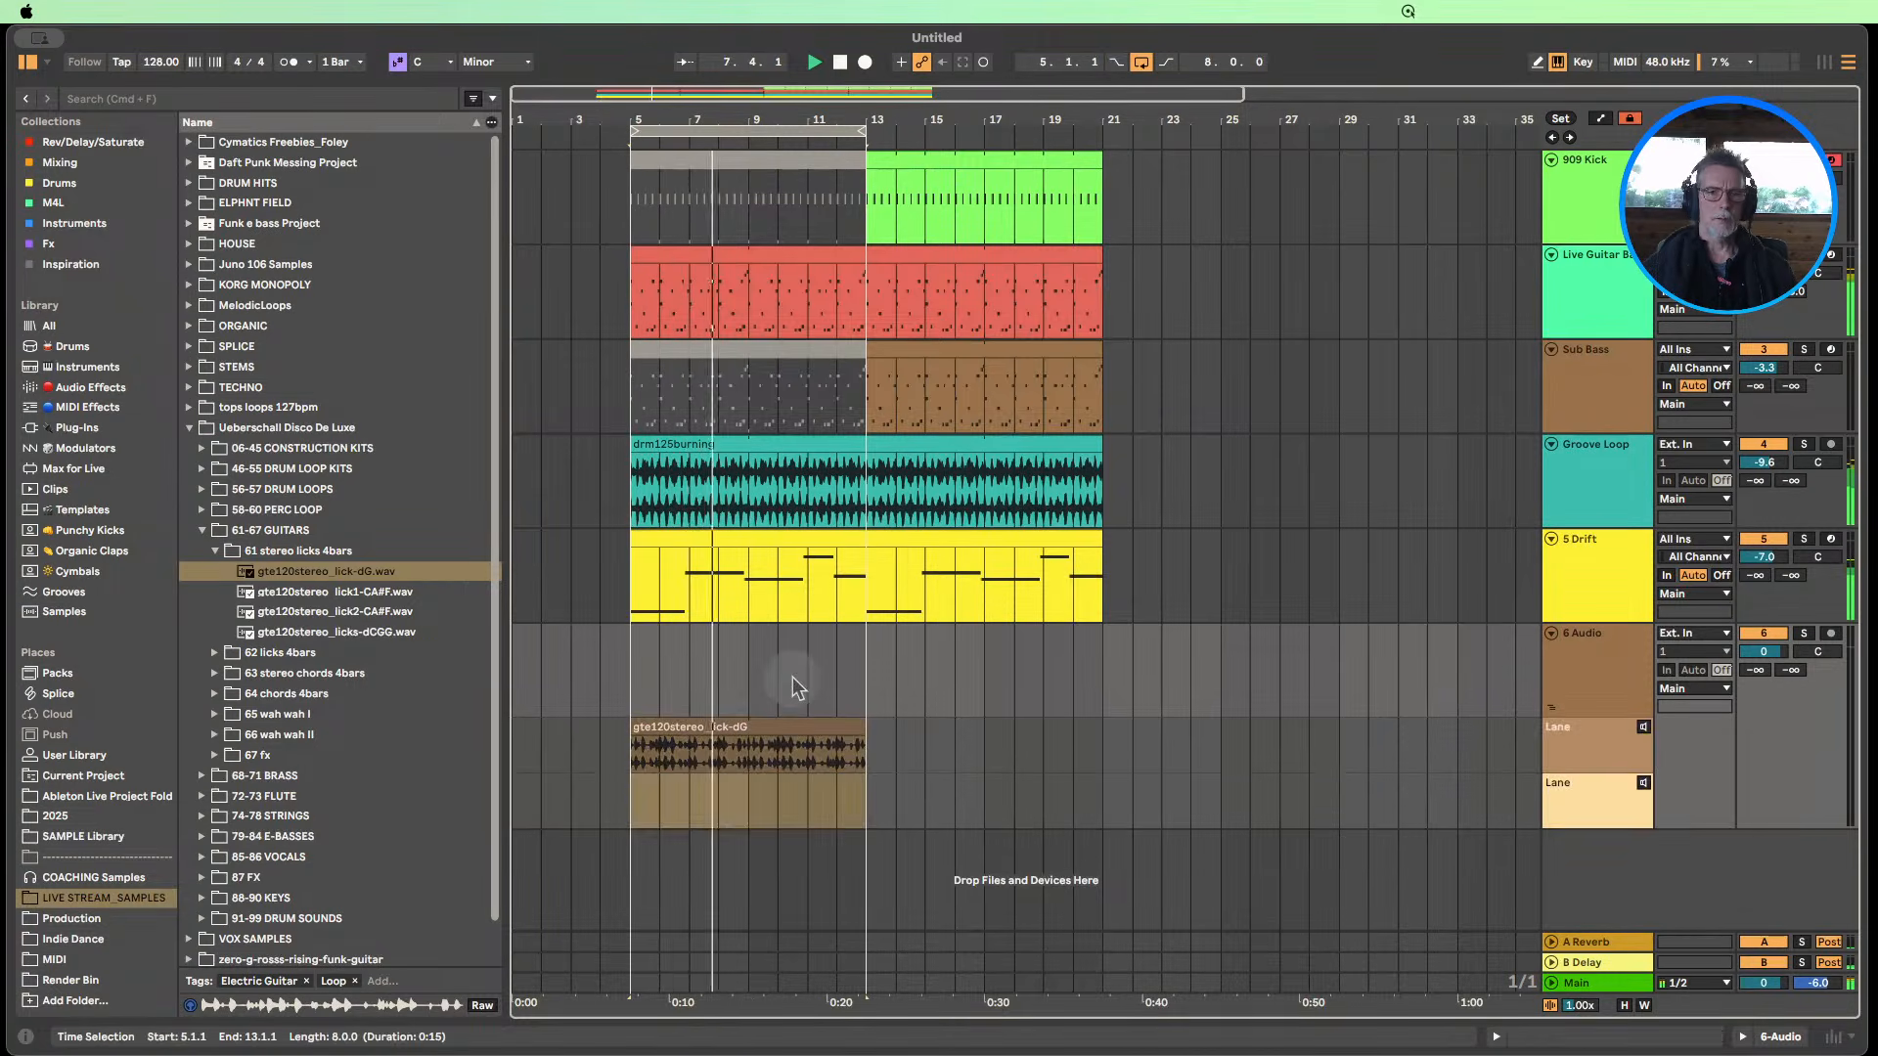
Mute the Drift track and load the Tuner audio effect onto the 6 Audio guitar track.
left_click(1763, 540)
left_click(1599, 745)
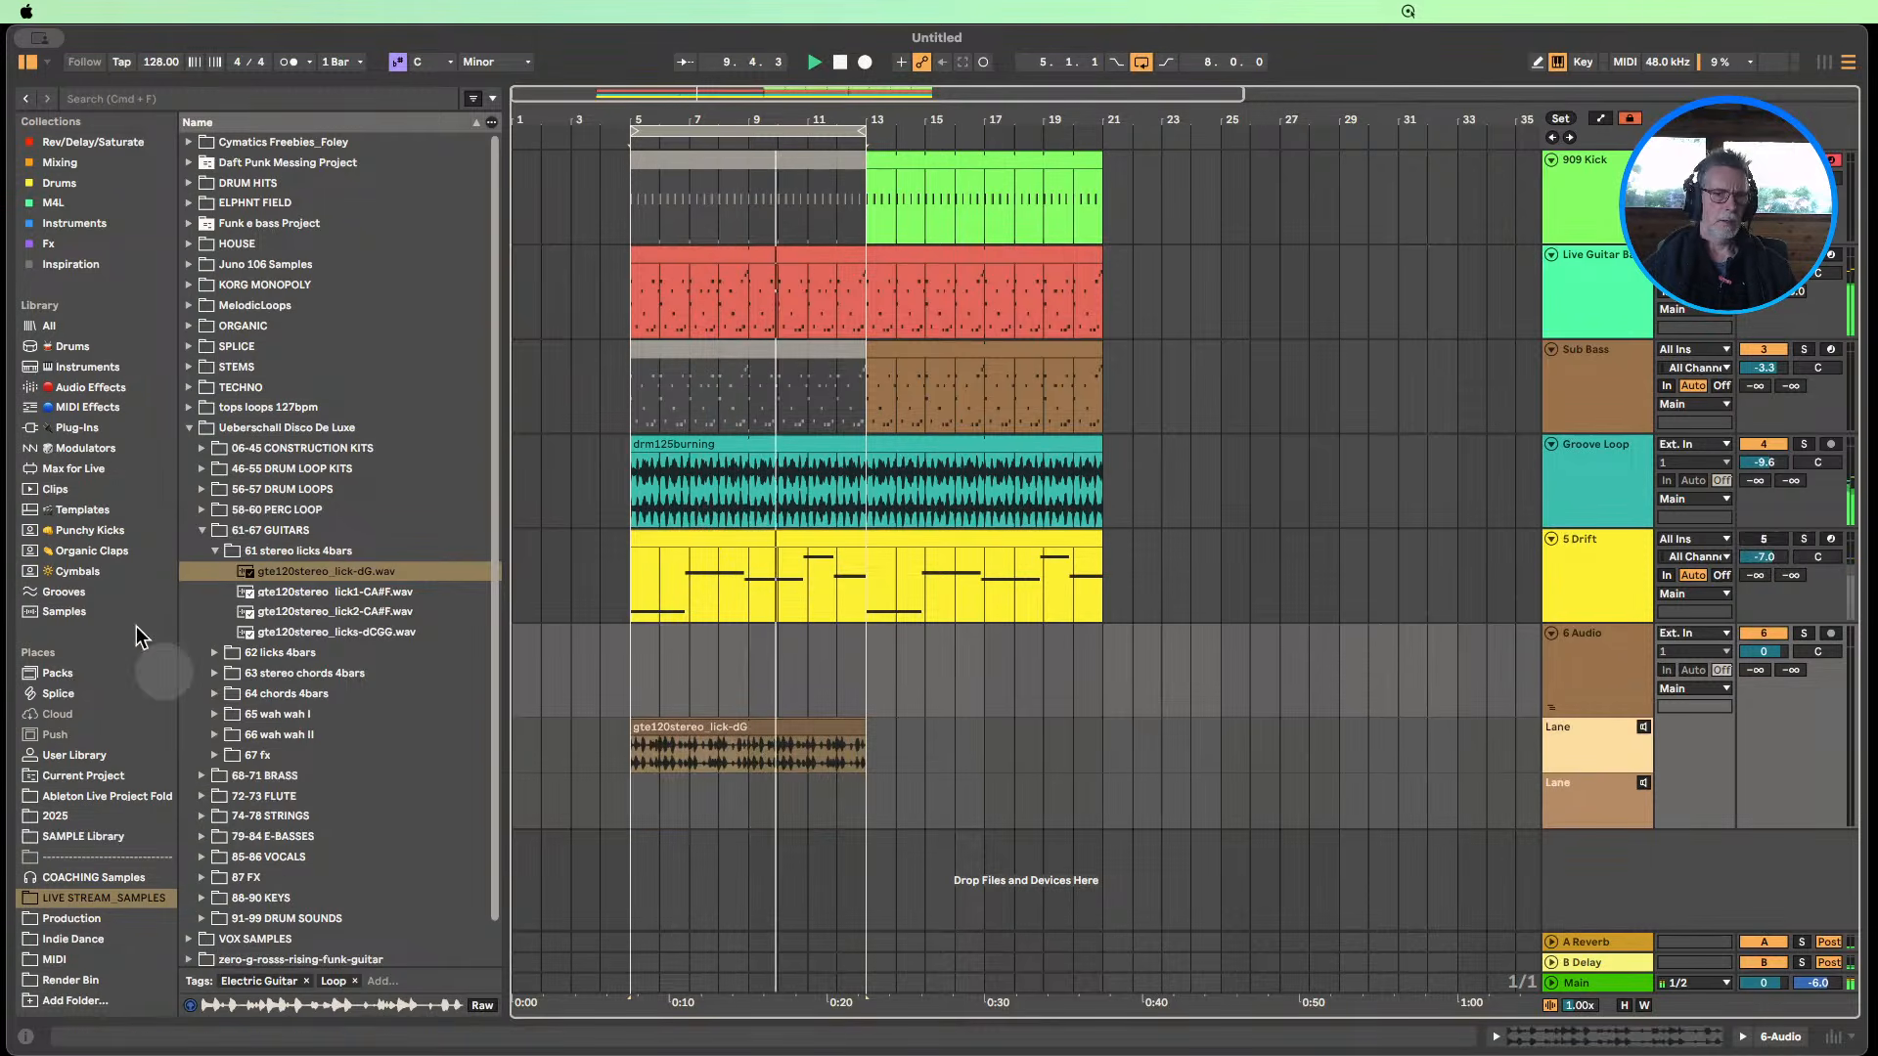
left_click(83, 388)
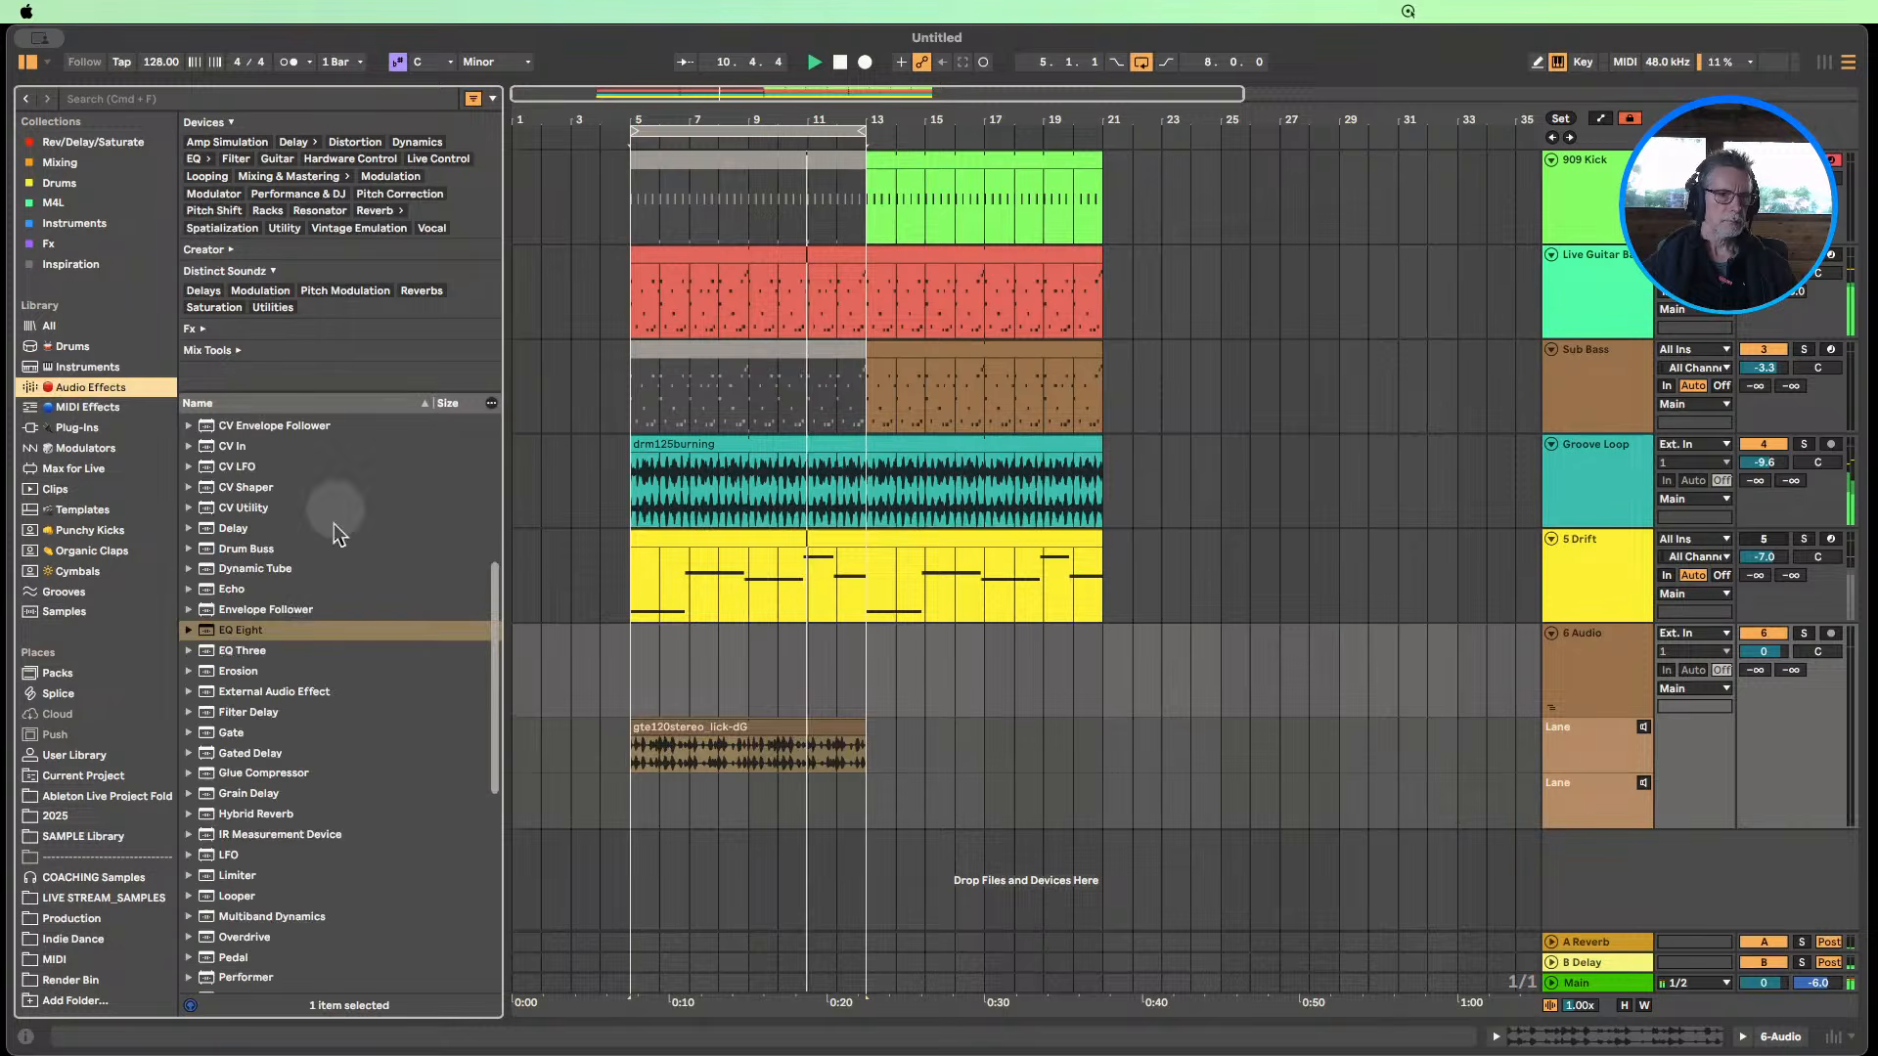
scroll(315, 603, "down", 10)
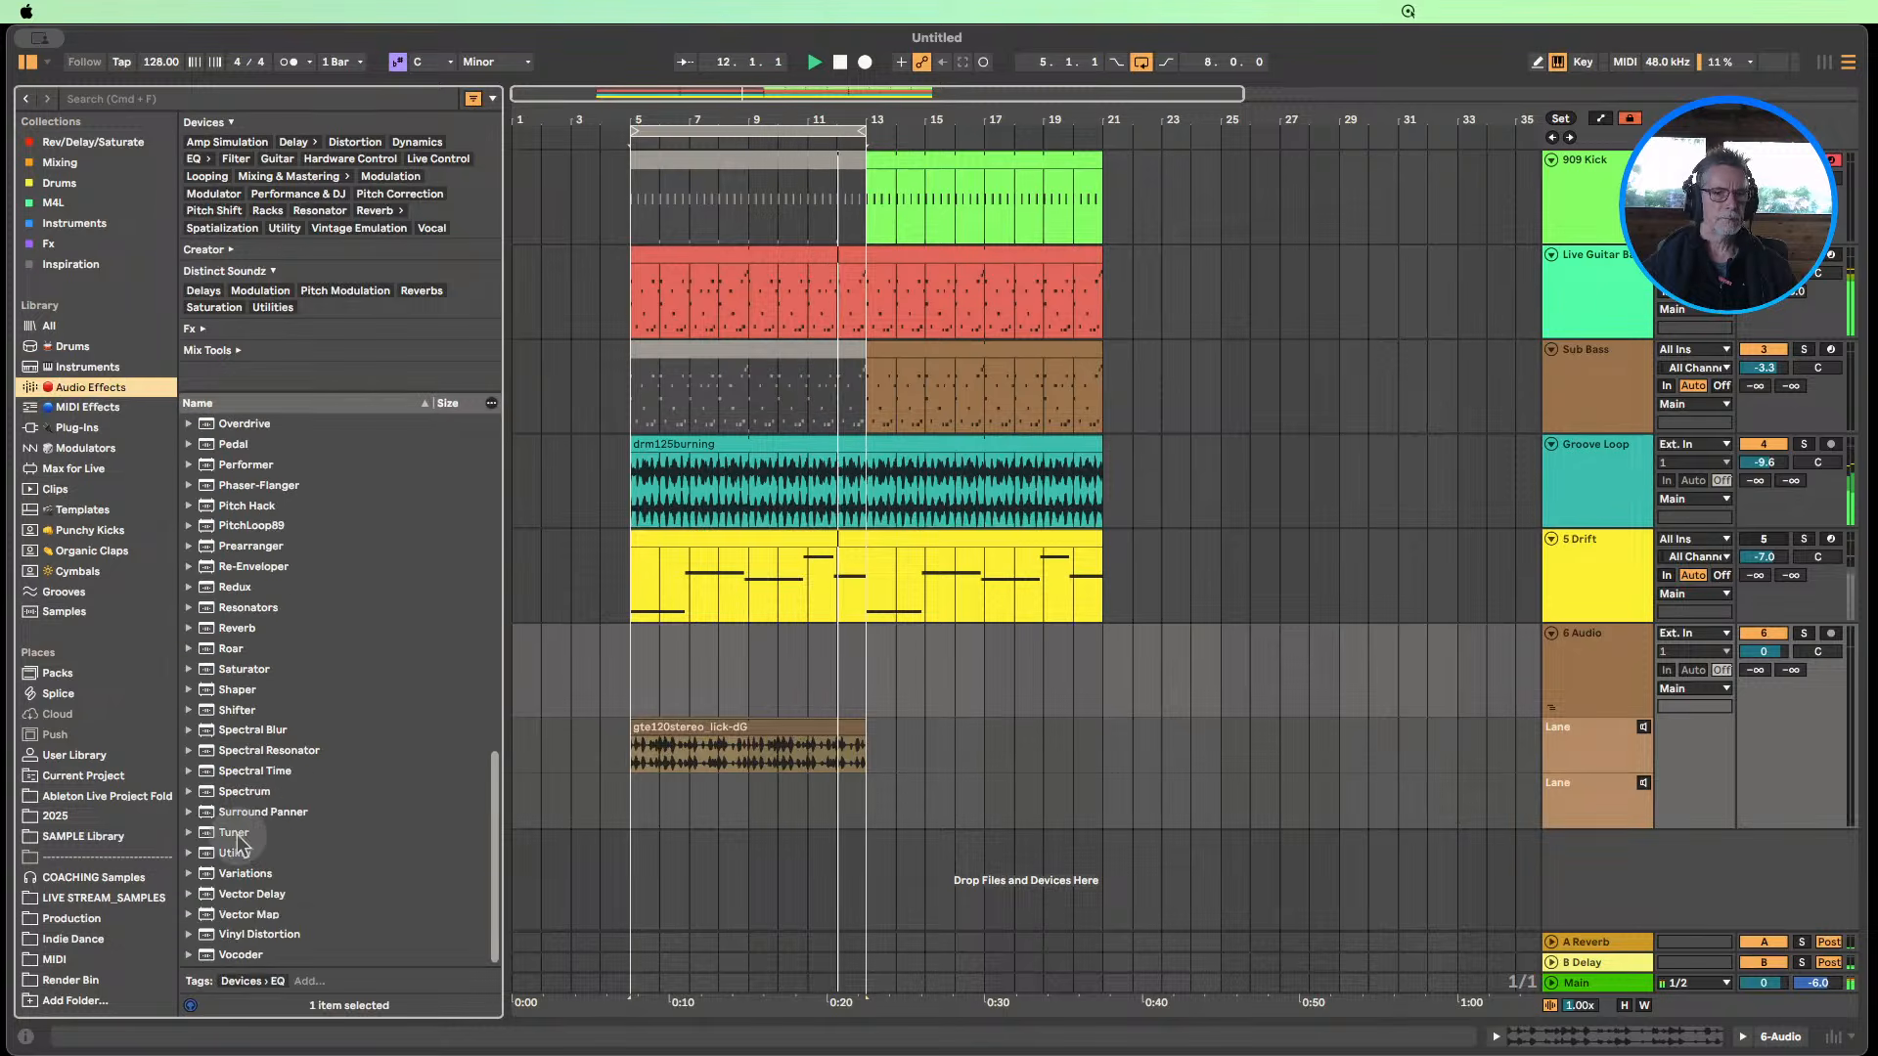
left_click_drag(234, 832, 1576, 674)
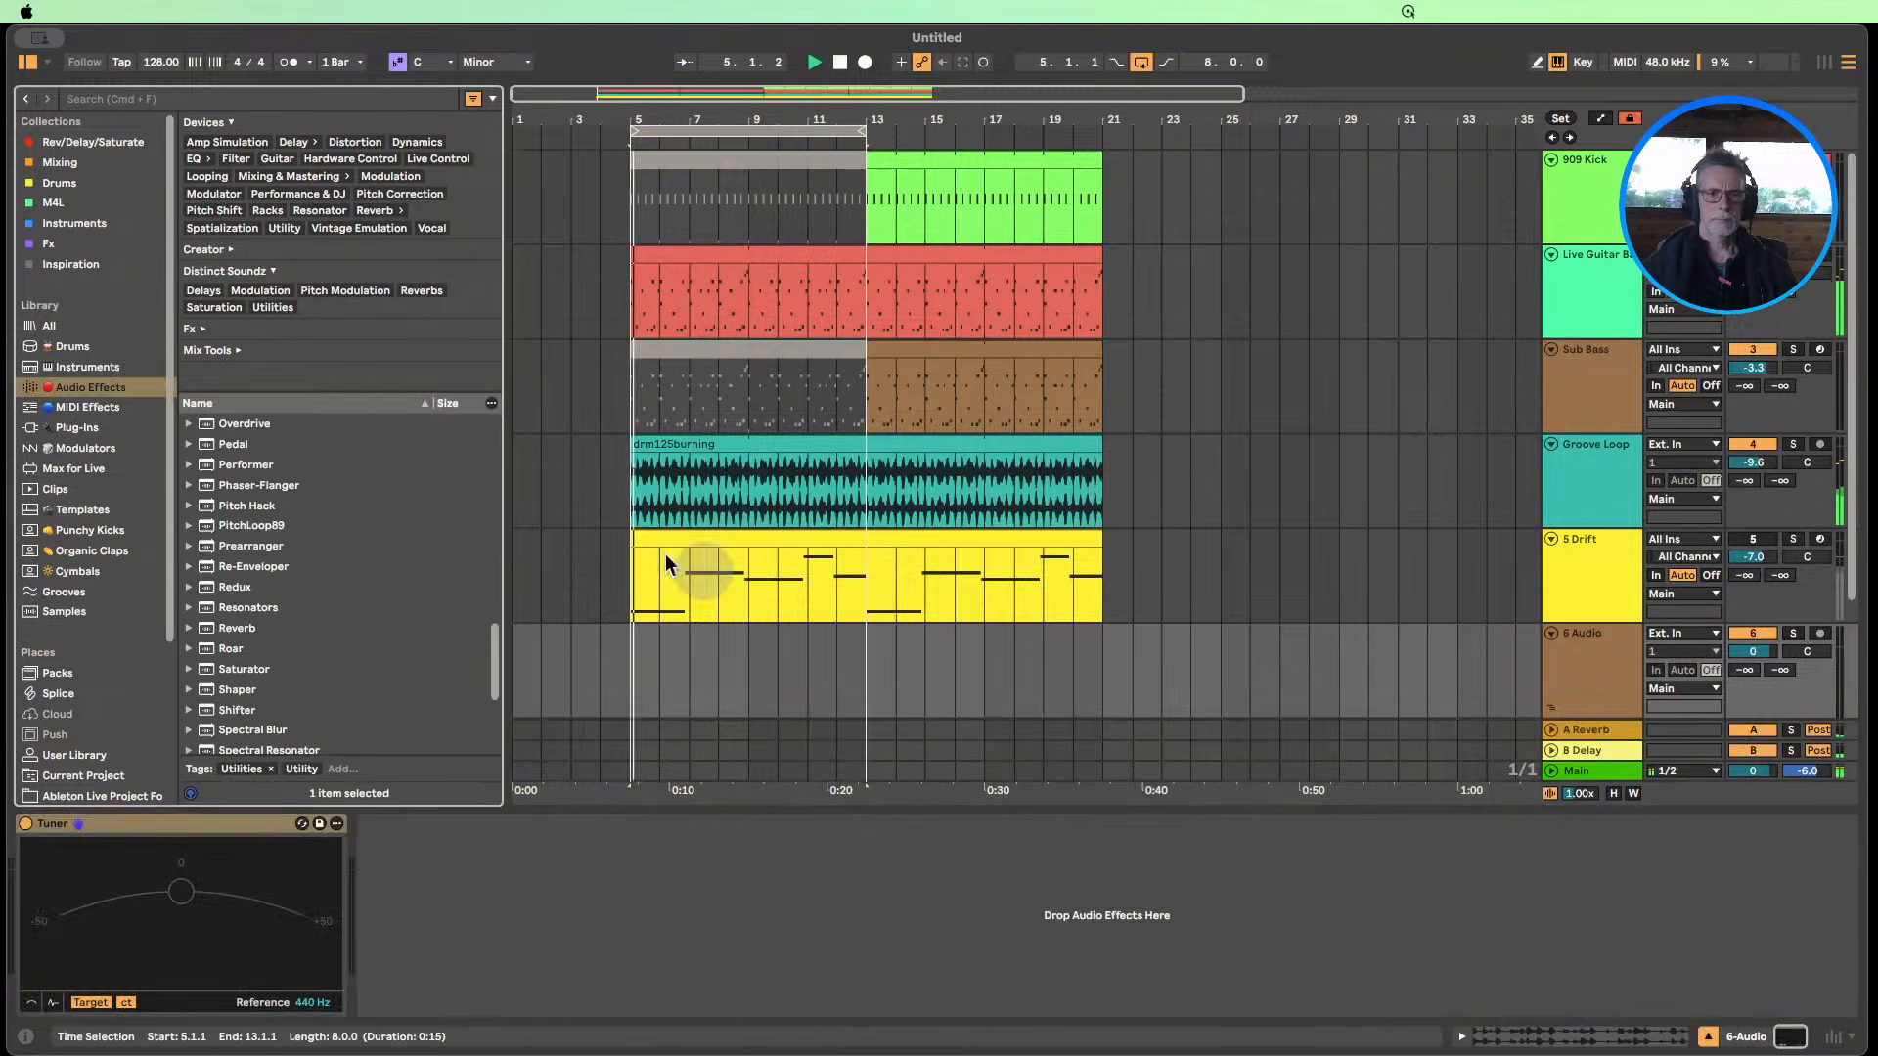
Turn on auditioning for the first take lane and inspect the sample of its gte120stereo_lick-dG clip.
scroll(674, 548, "down", 3)
left_click(1633, 573)
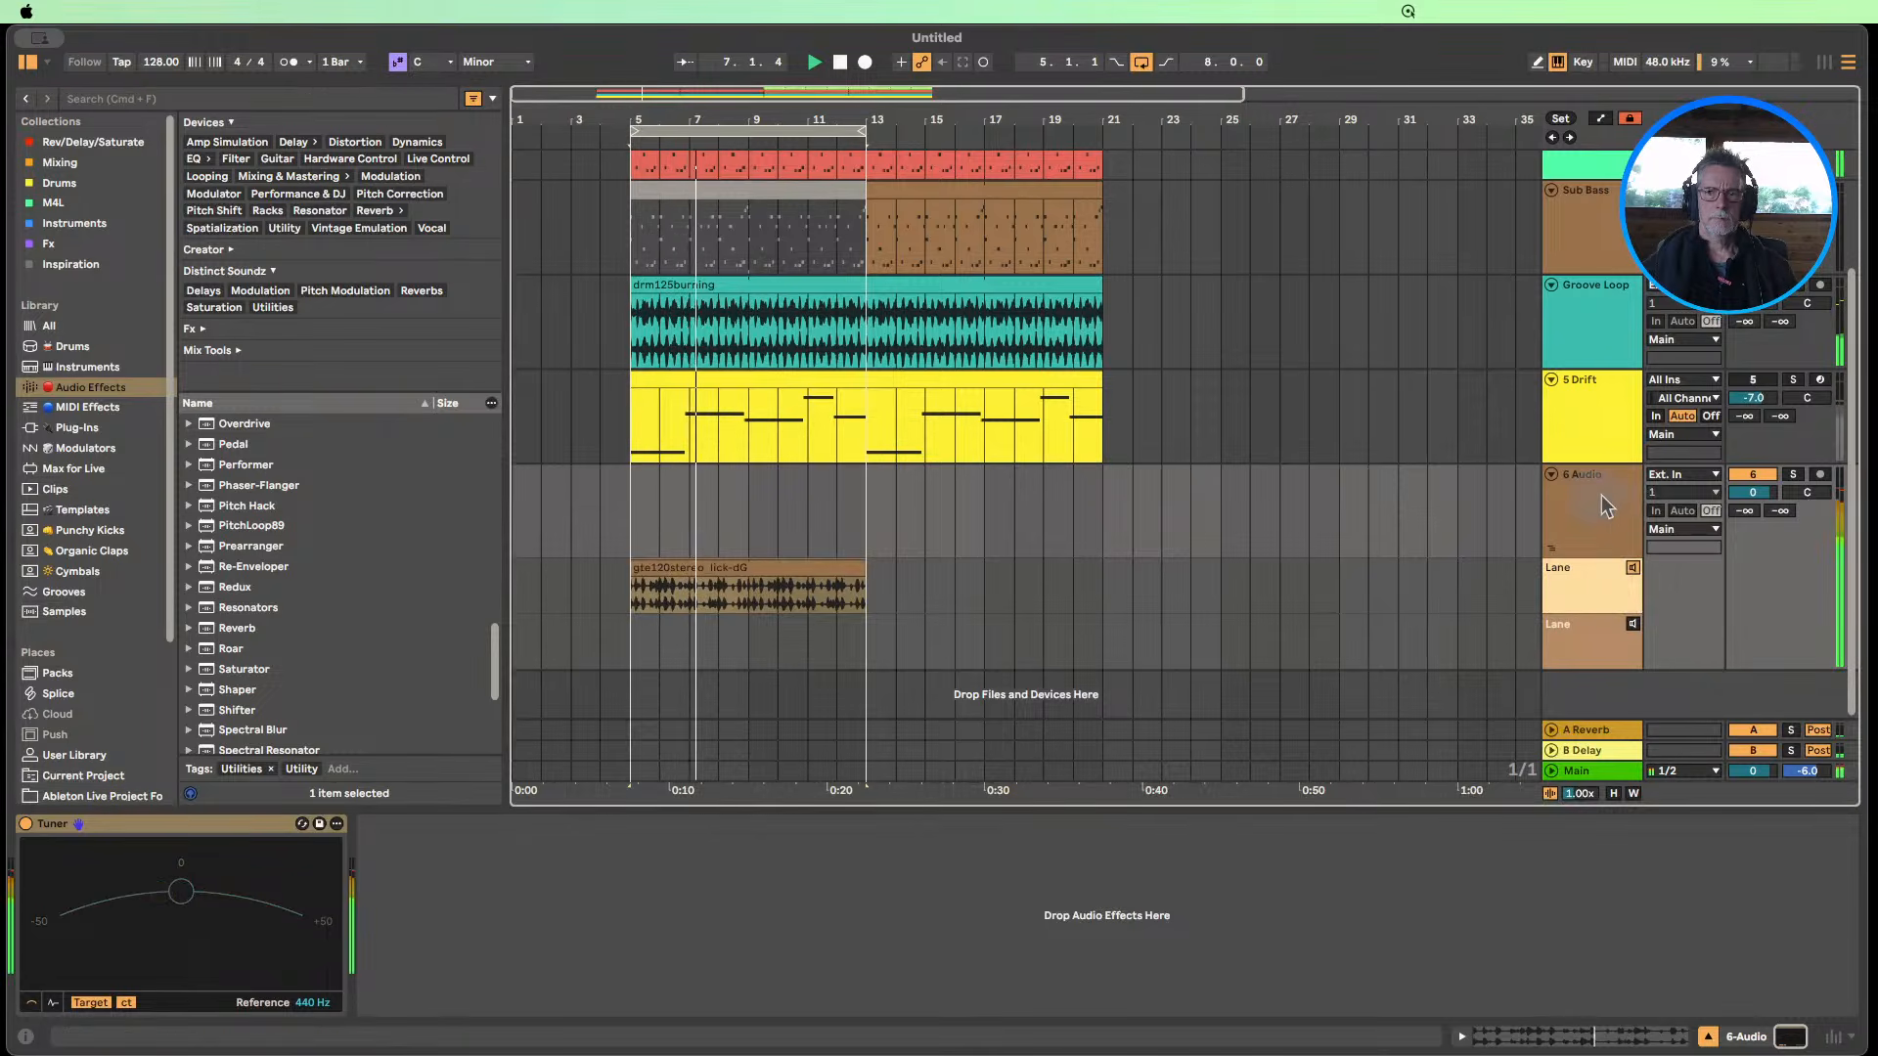
left_click(755, 585)
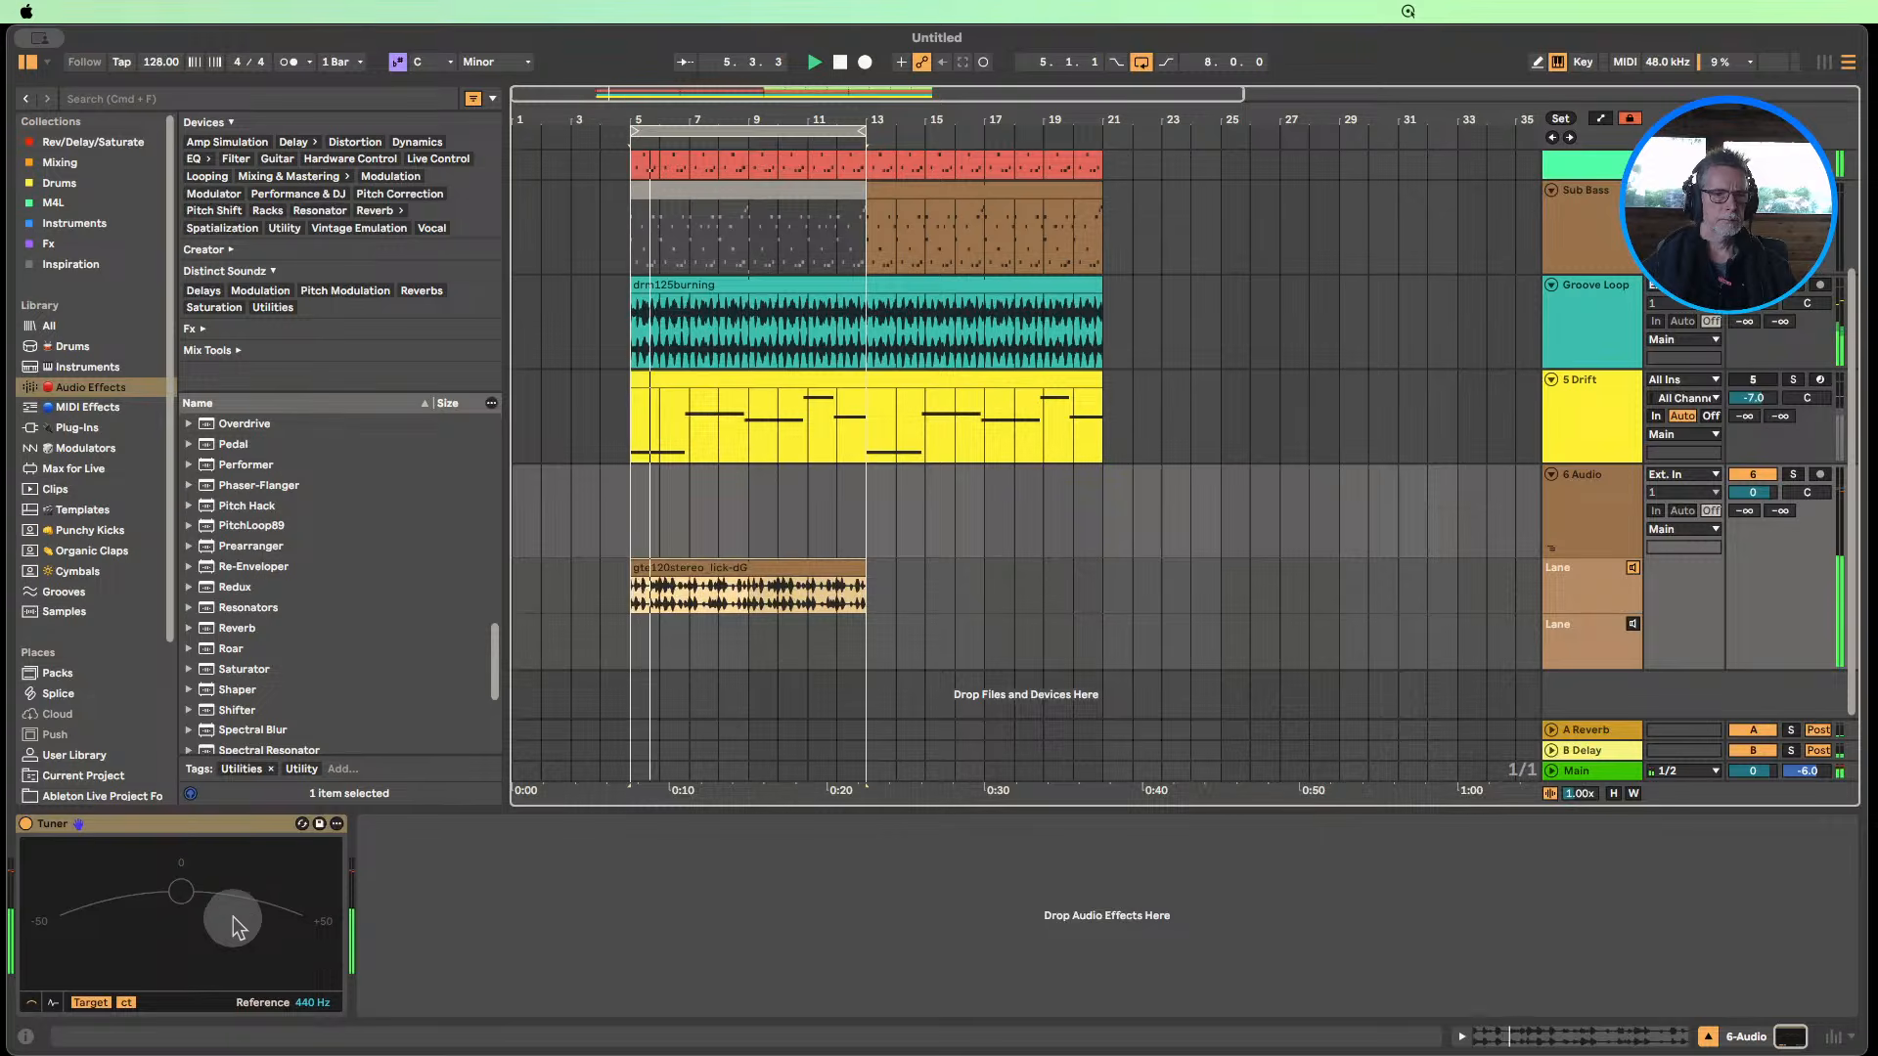
double_click(721, 571)
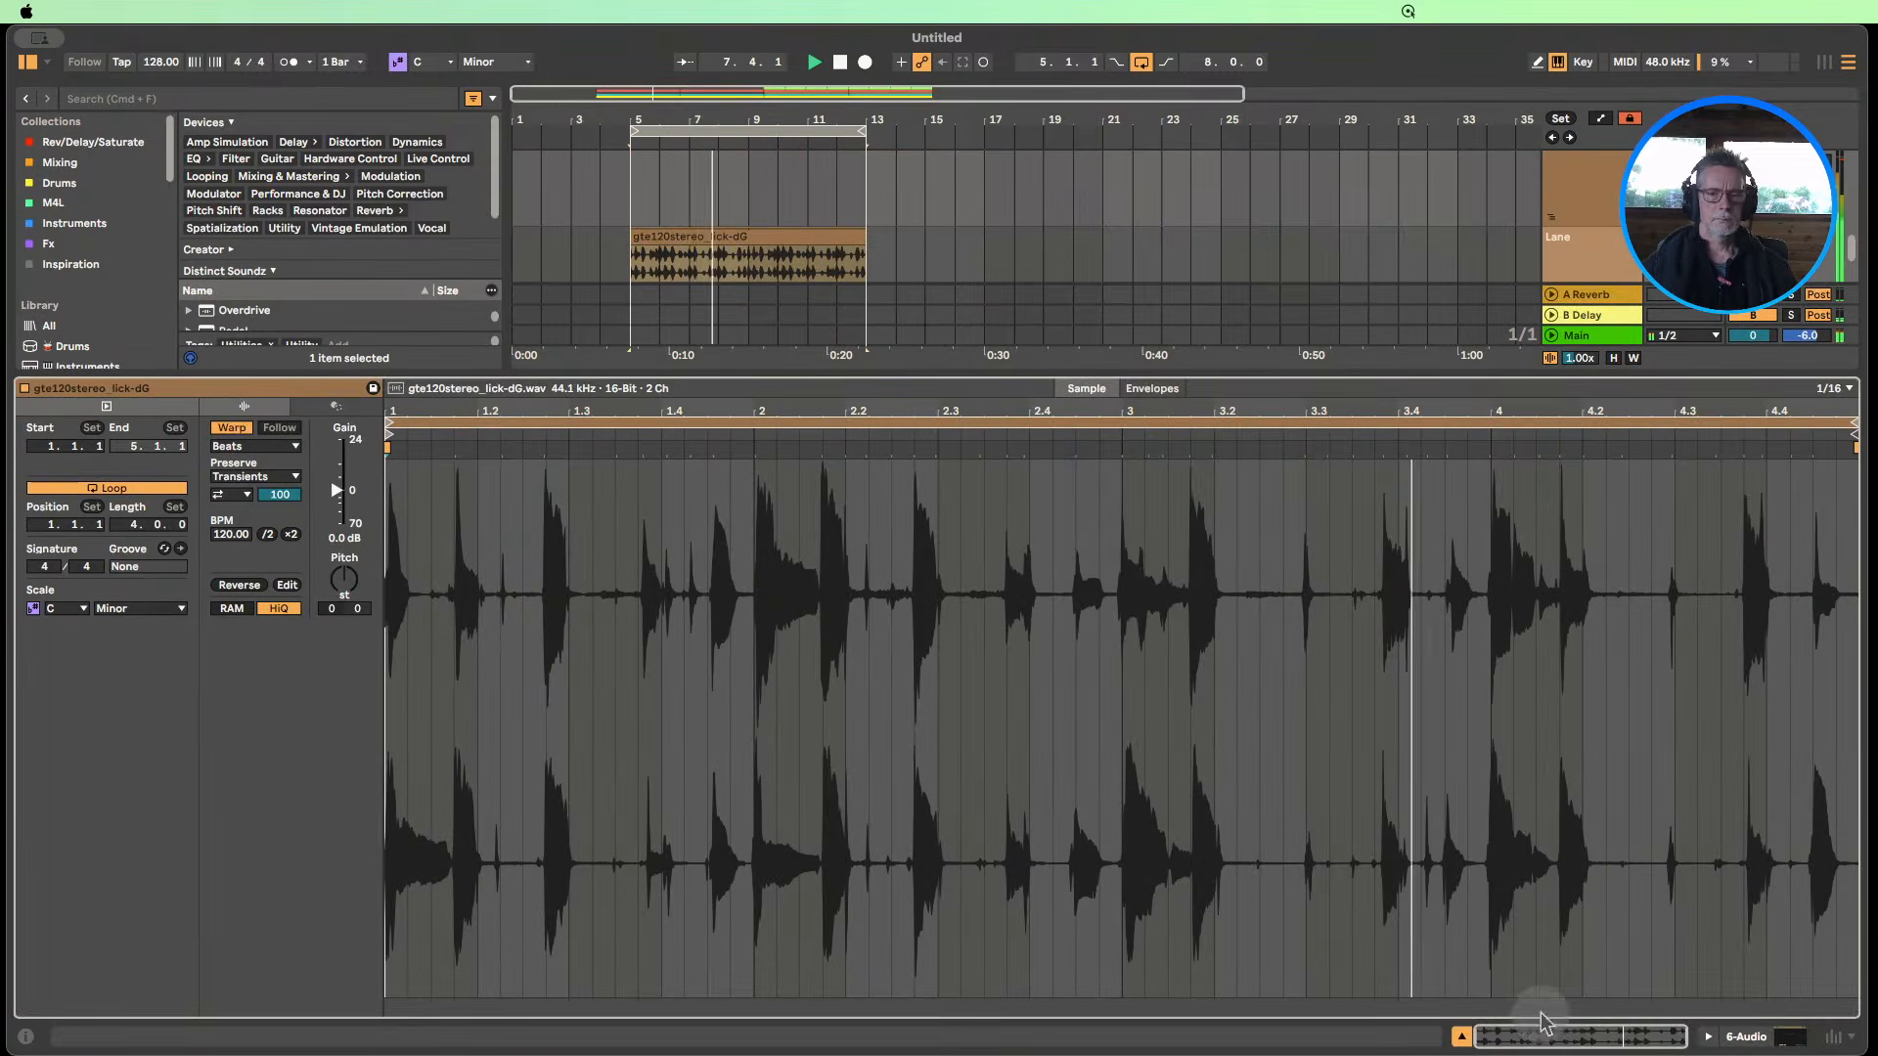
left_click(1462, 1036)
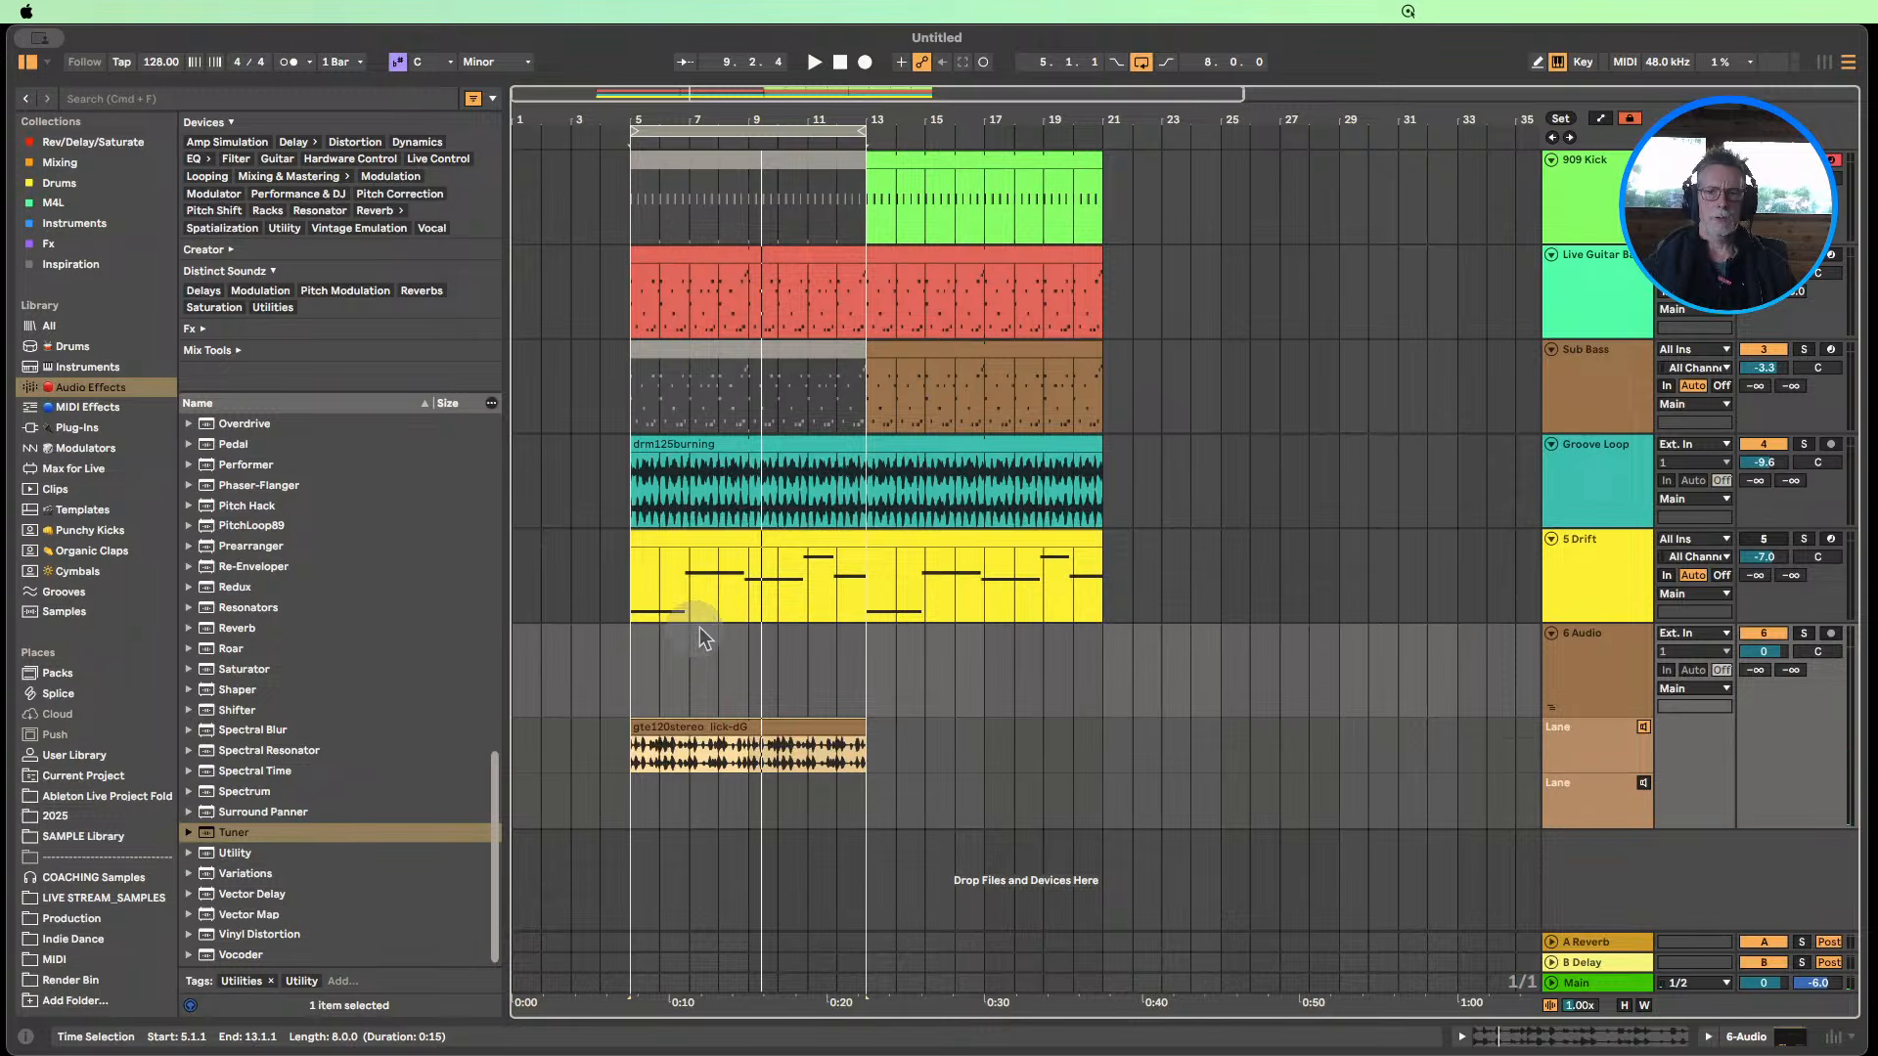
Examine the note pitches in the Drift clip, including its final note.
double_click(767, 538)
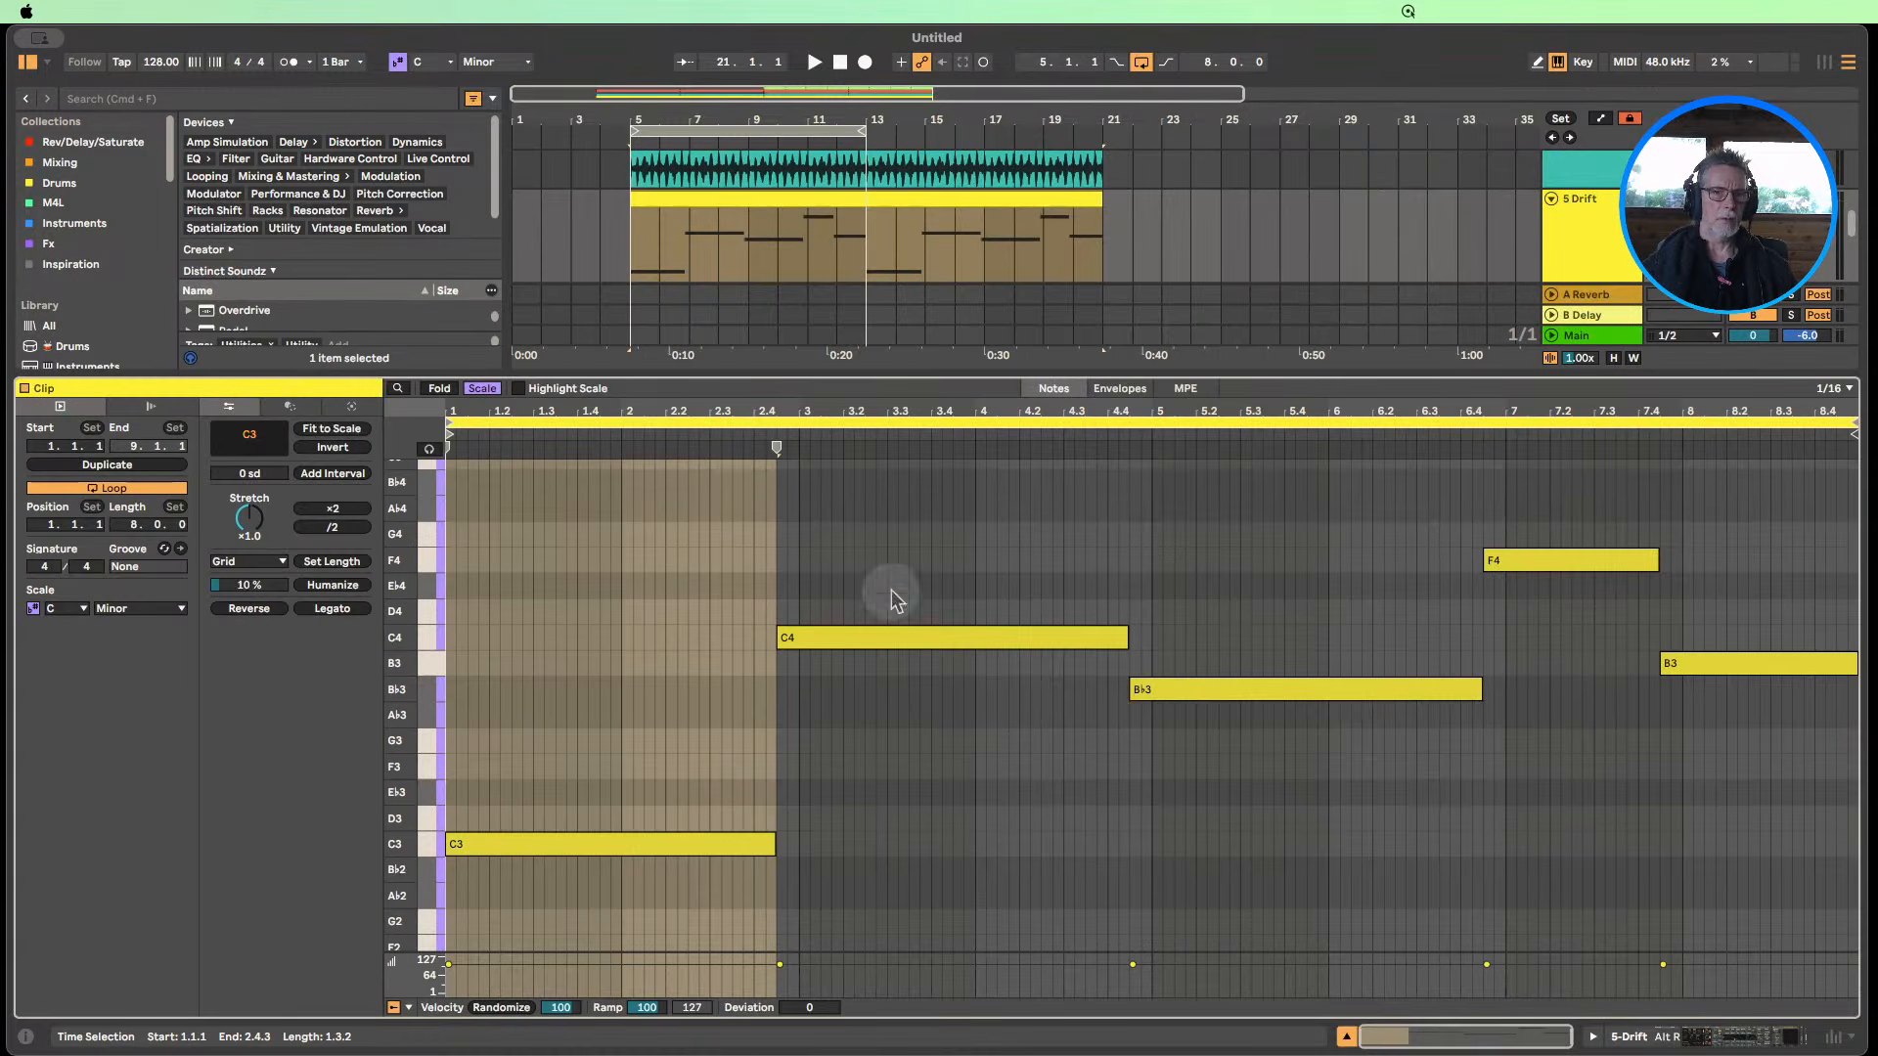
left_click_drag(1690, 611, 1713, 726)
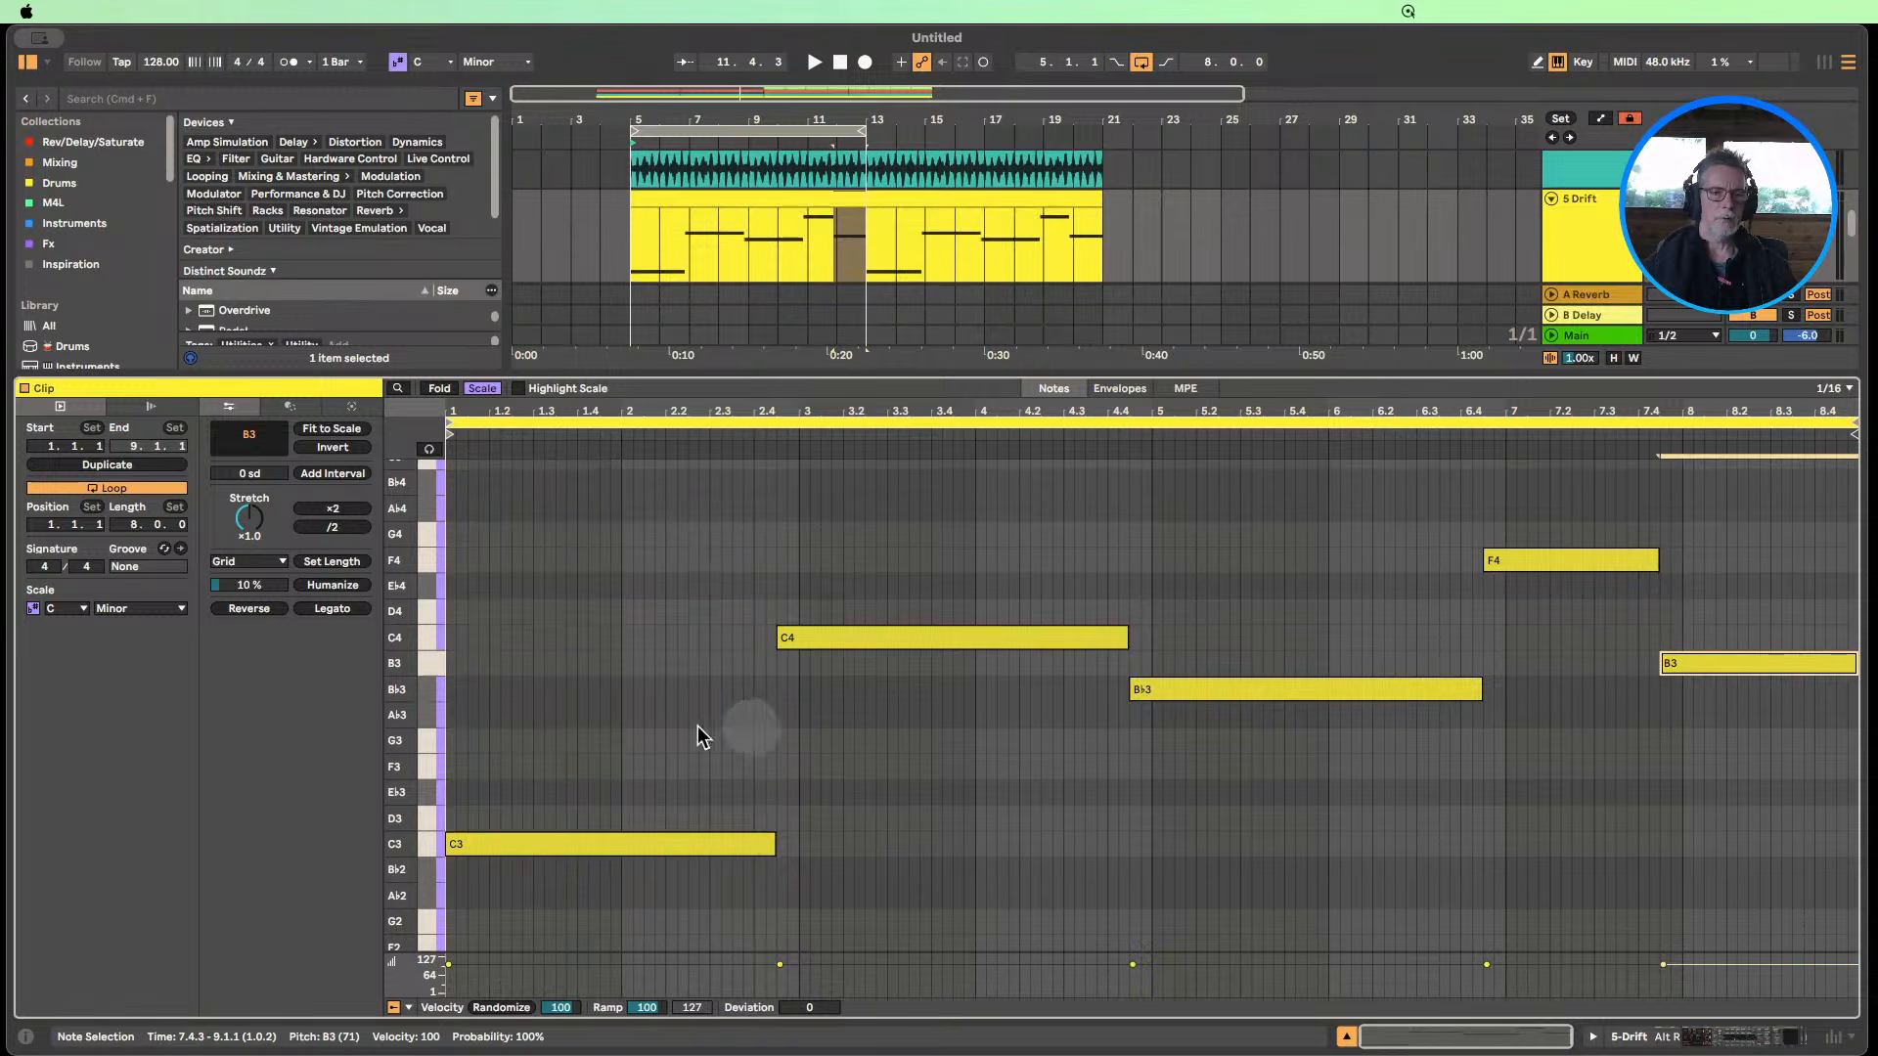
left_click(427, 758)
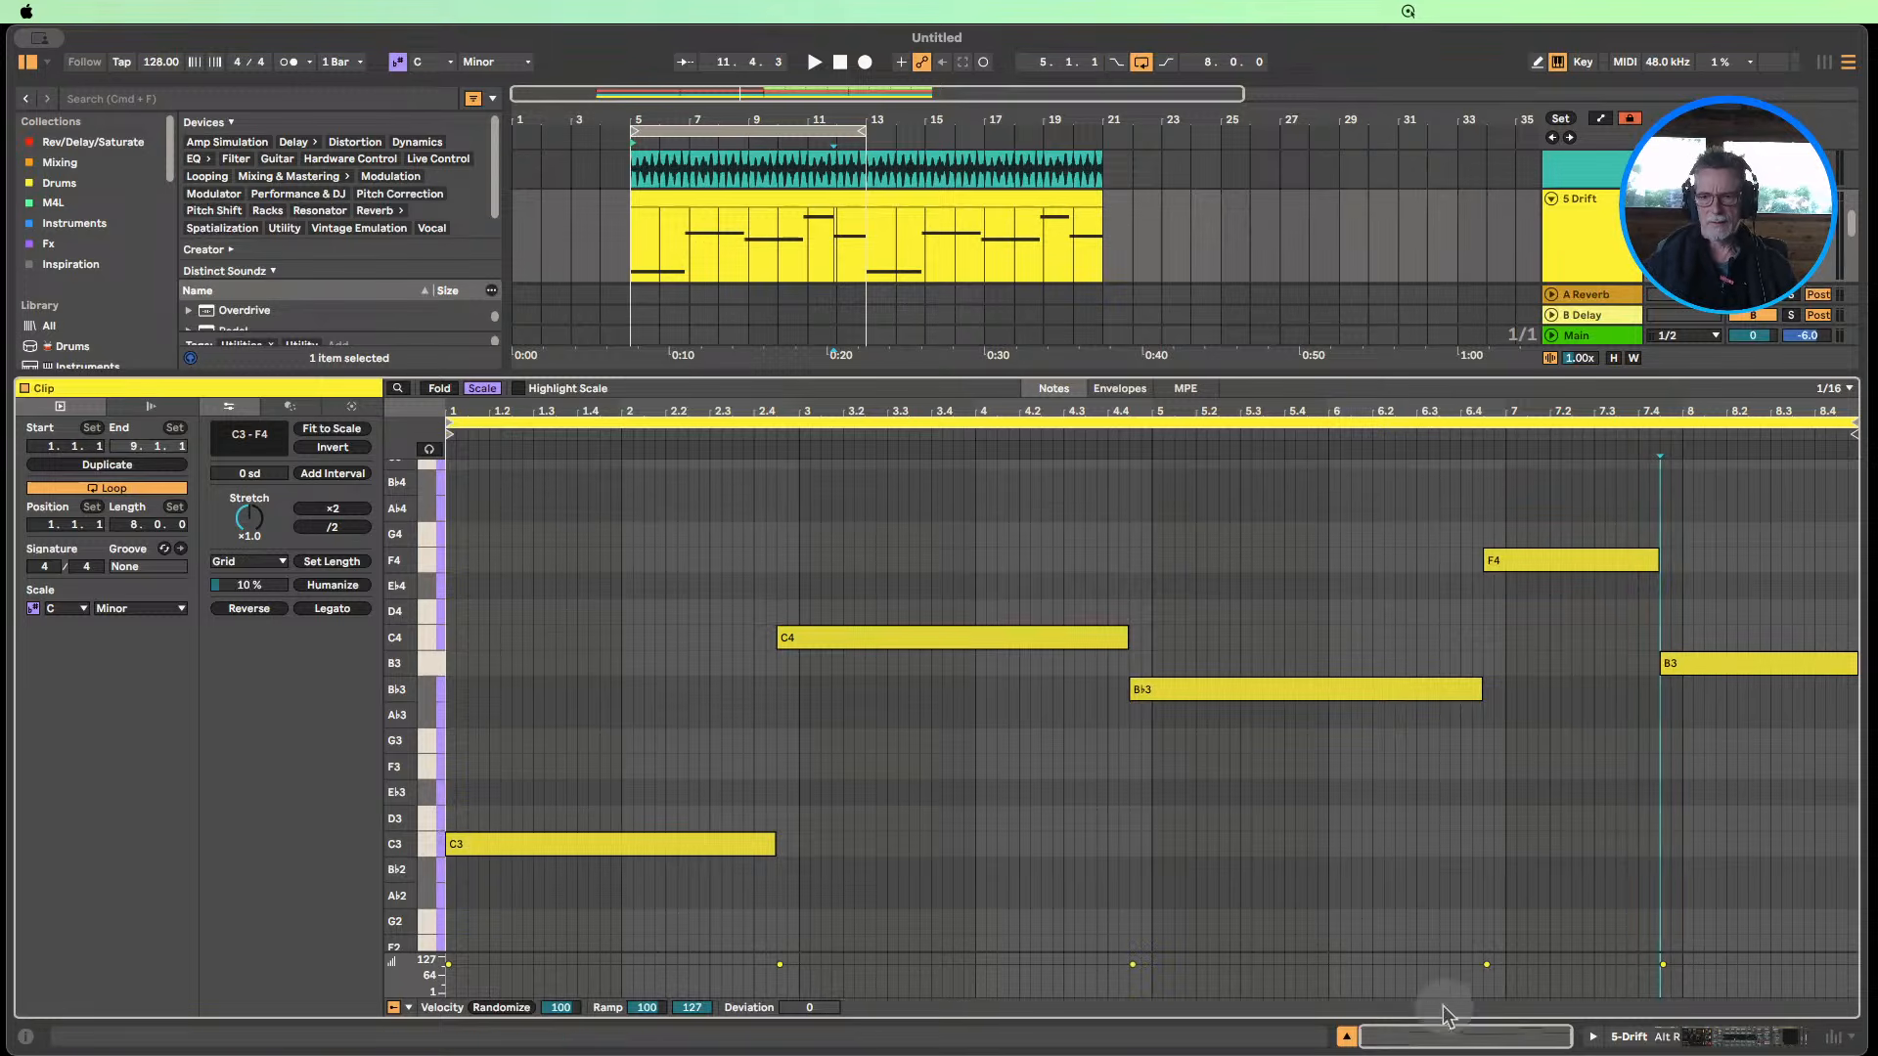
left_click(1347, 1037)
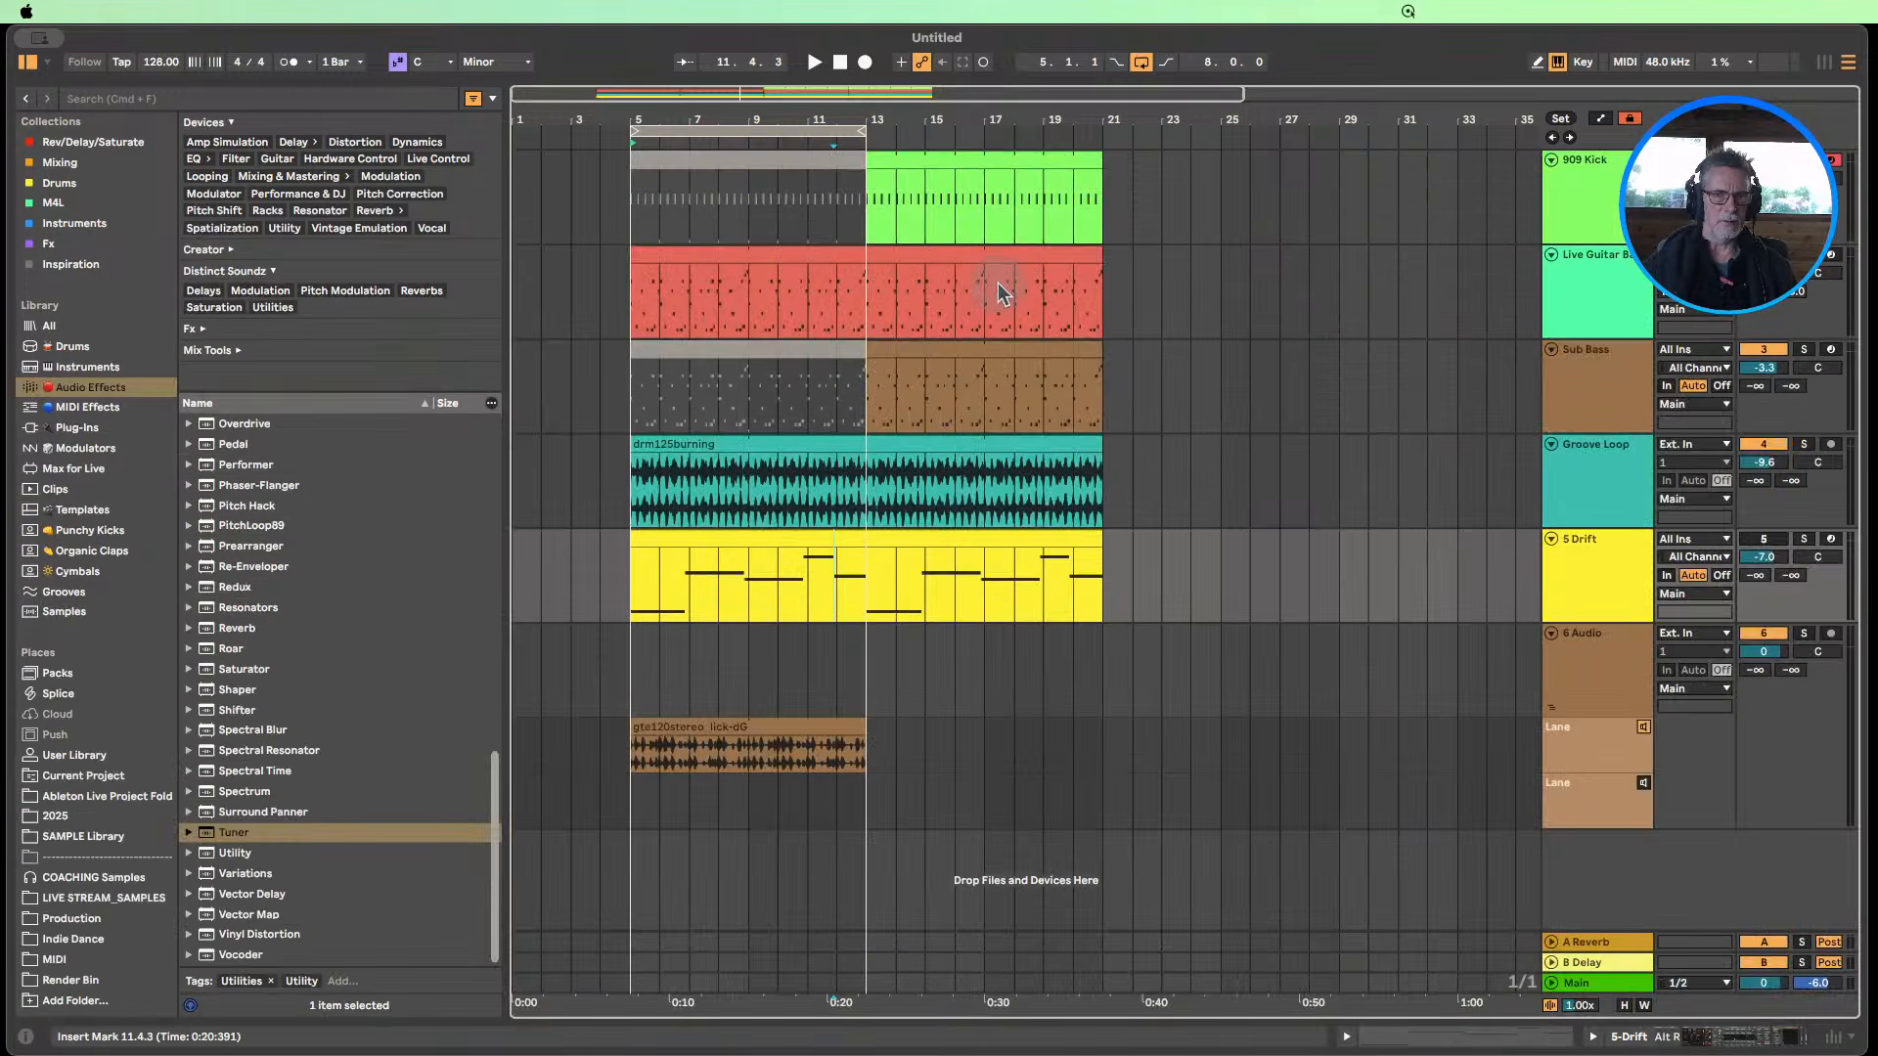
Play the loop with the Drift track turned back on and lower its volume to -9.2 dB.
left_click(605, 139)
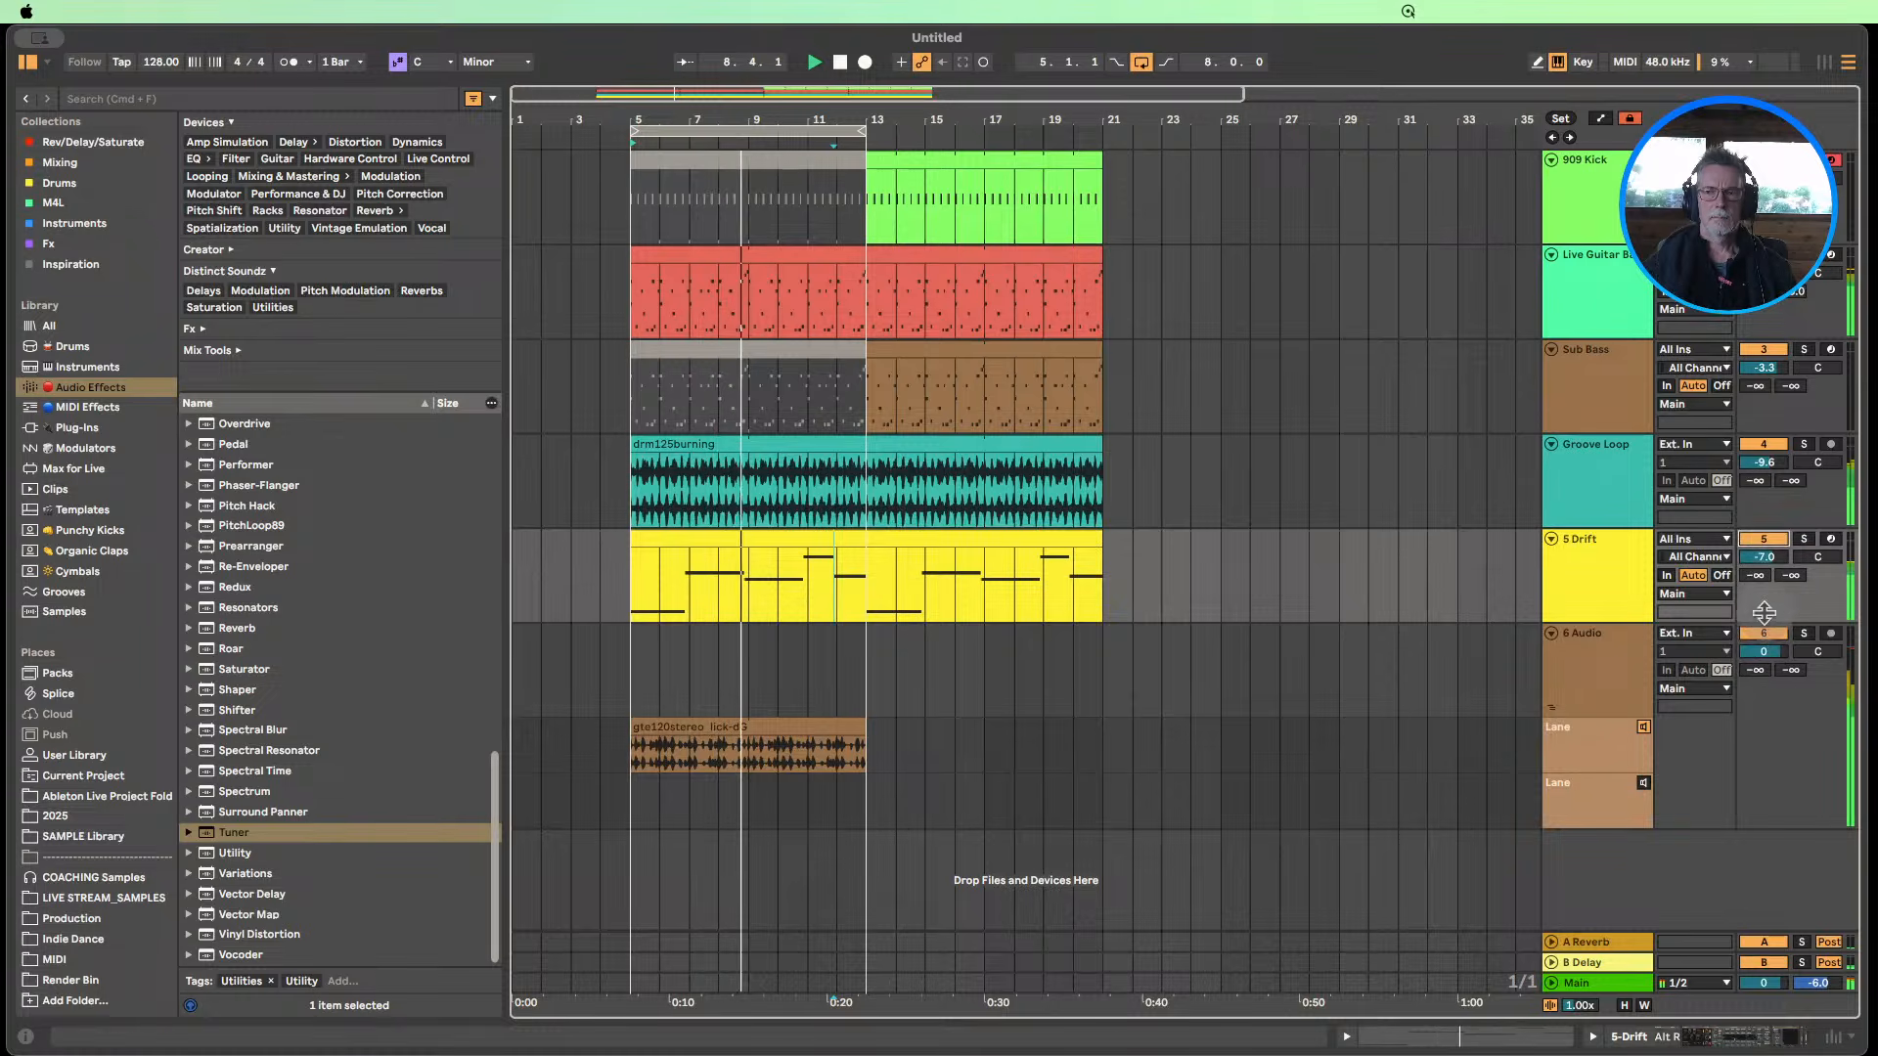
left_click_drag(1767, 566, 1766, 587)
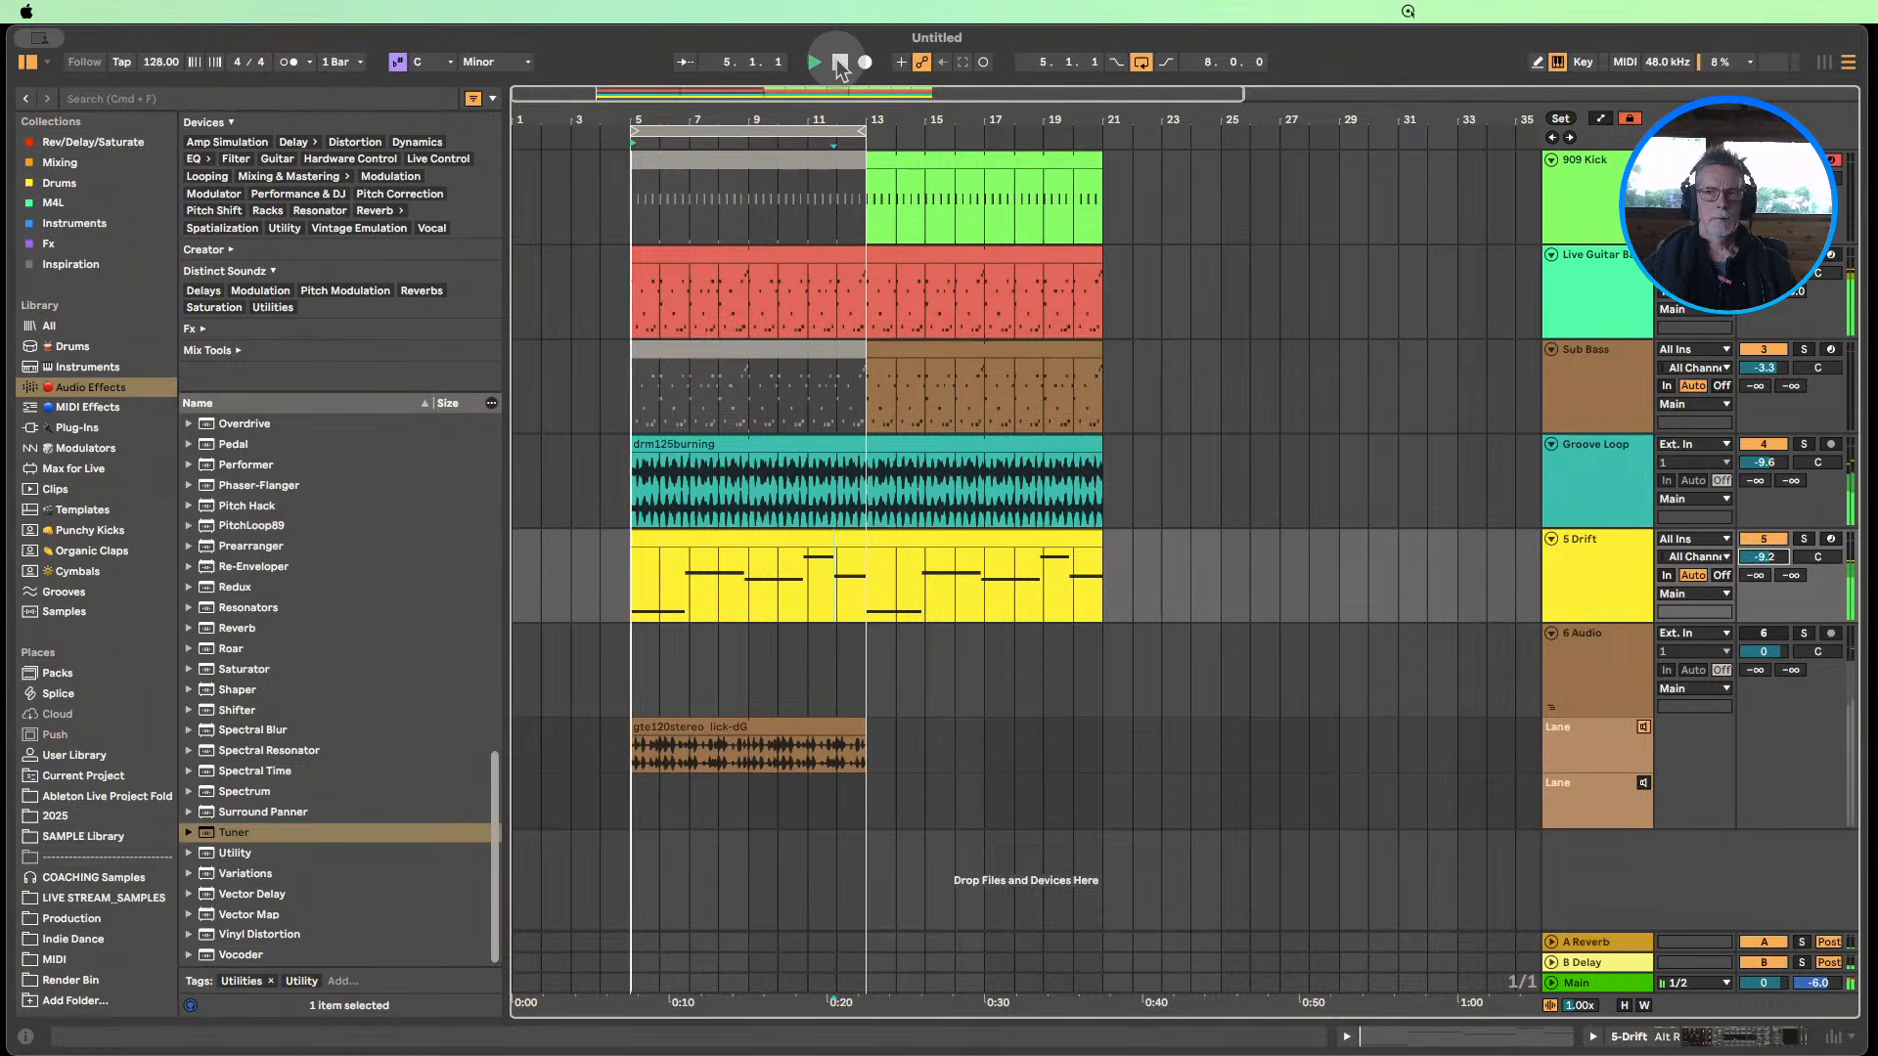
left_click(840, 65)
Examine the note pitches in the Live Guitar Bass clip.
double_click(702, 262)
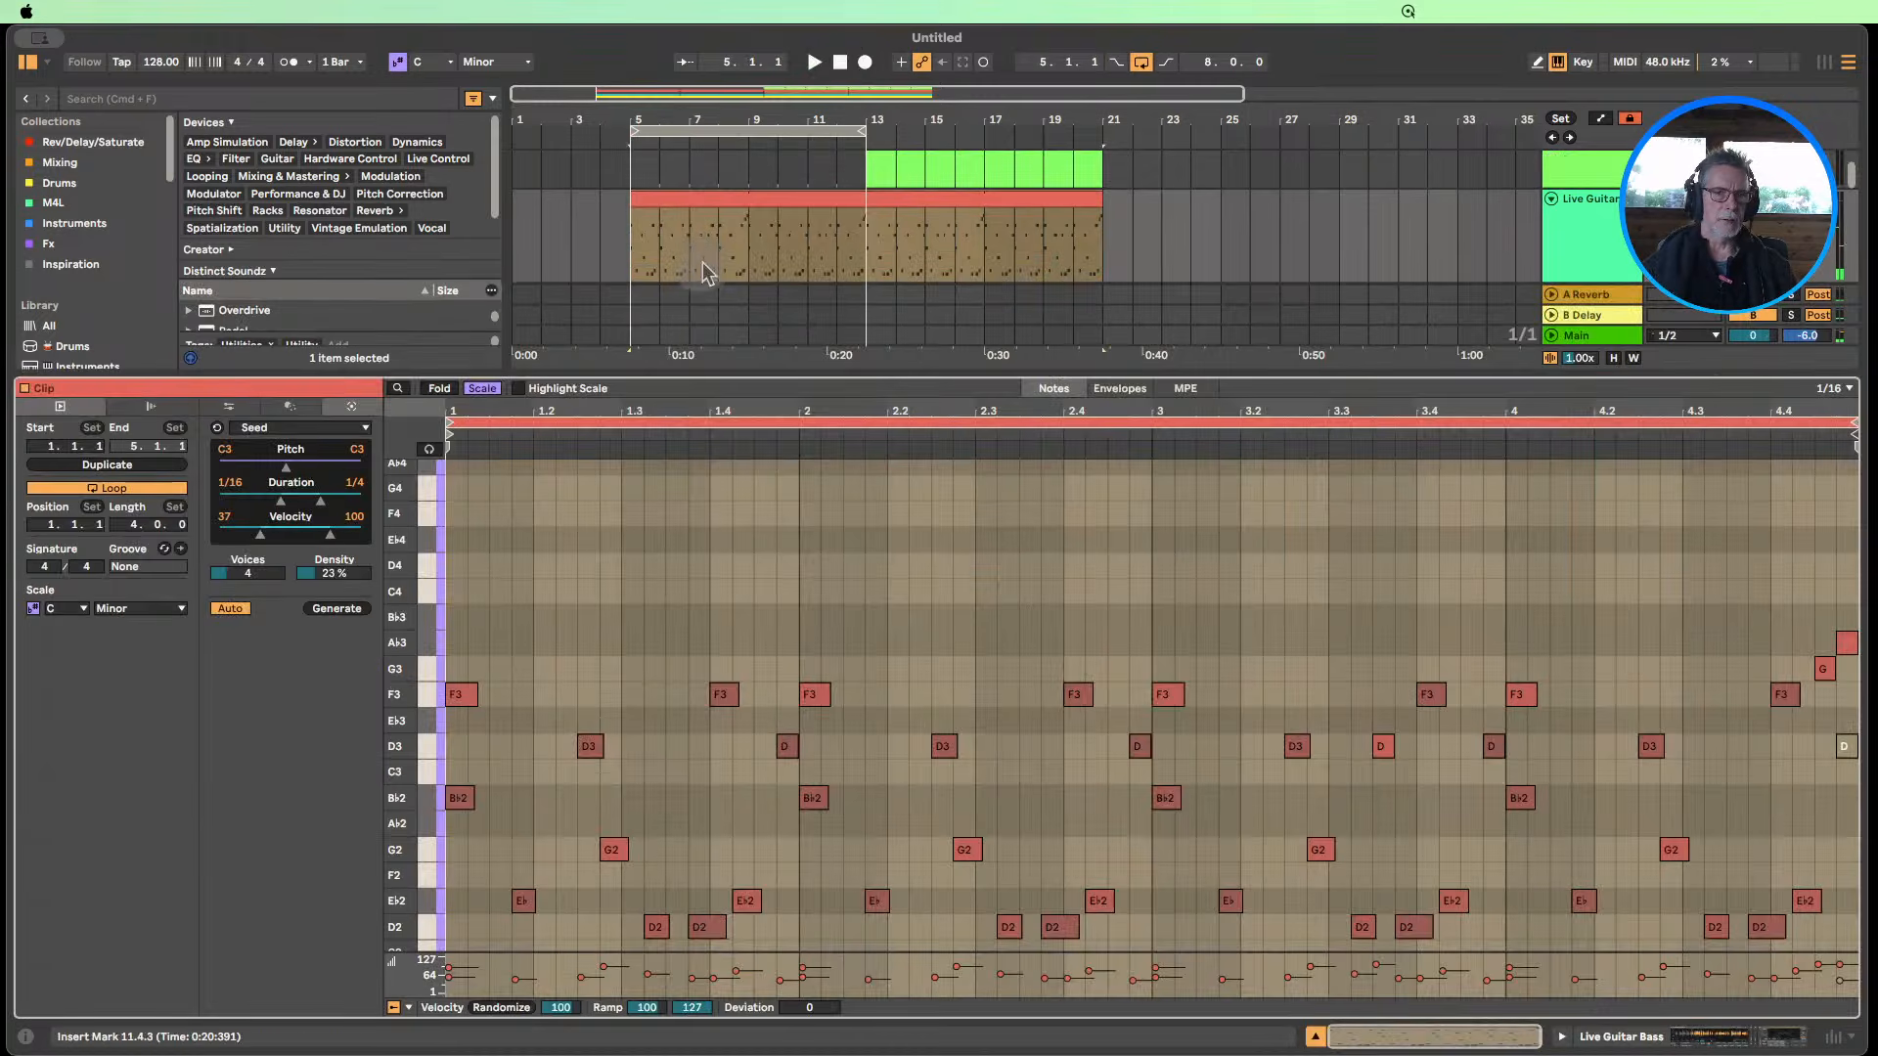
scroll(387, 724, "down", 1)
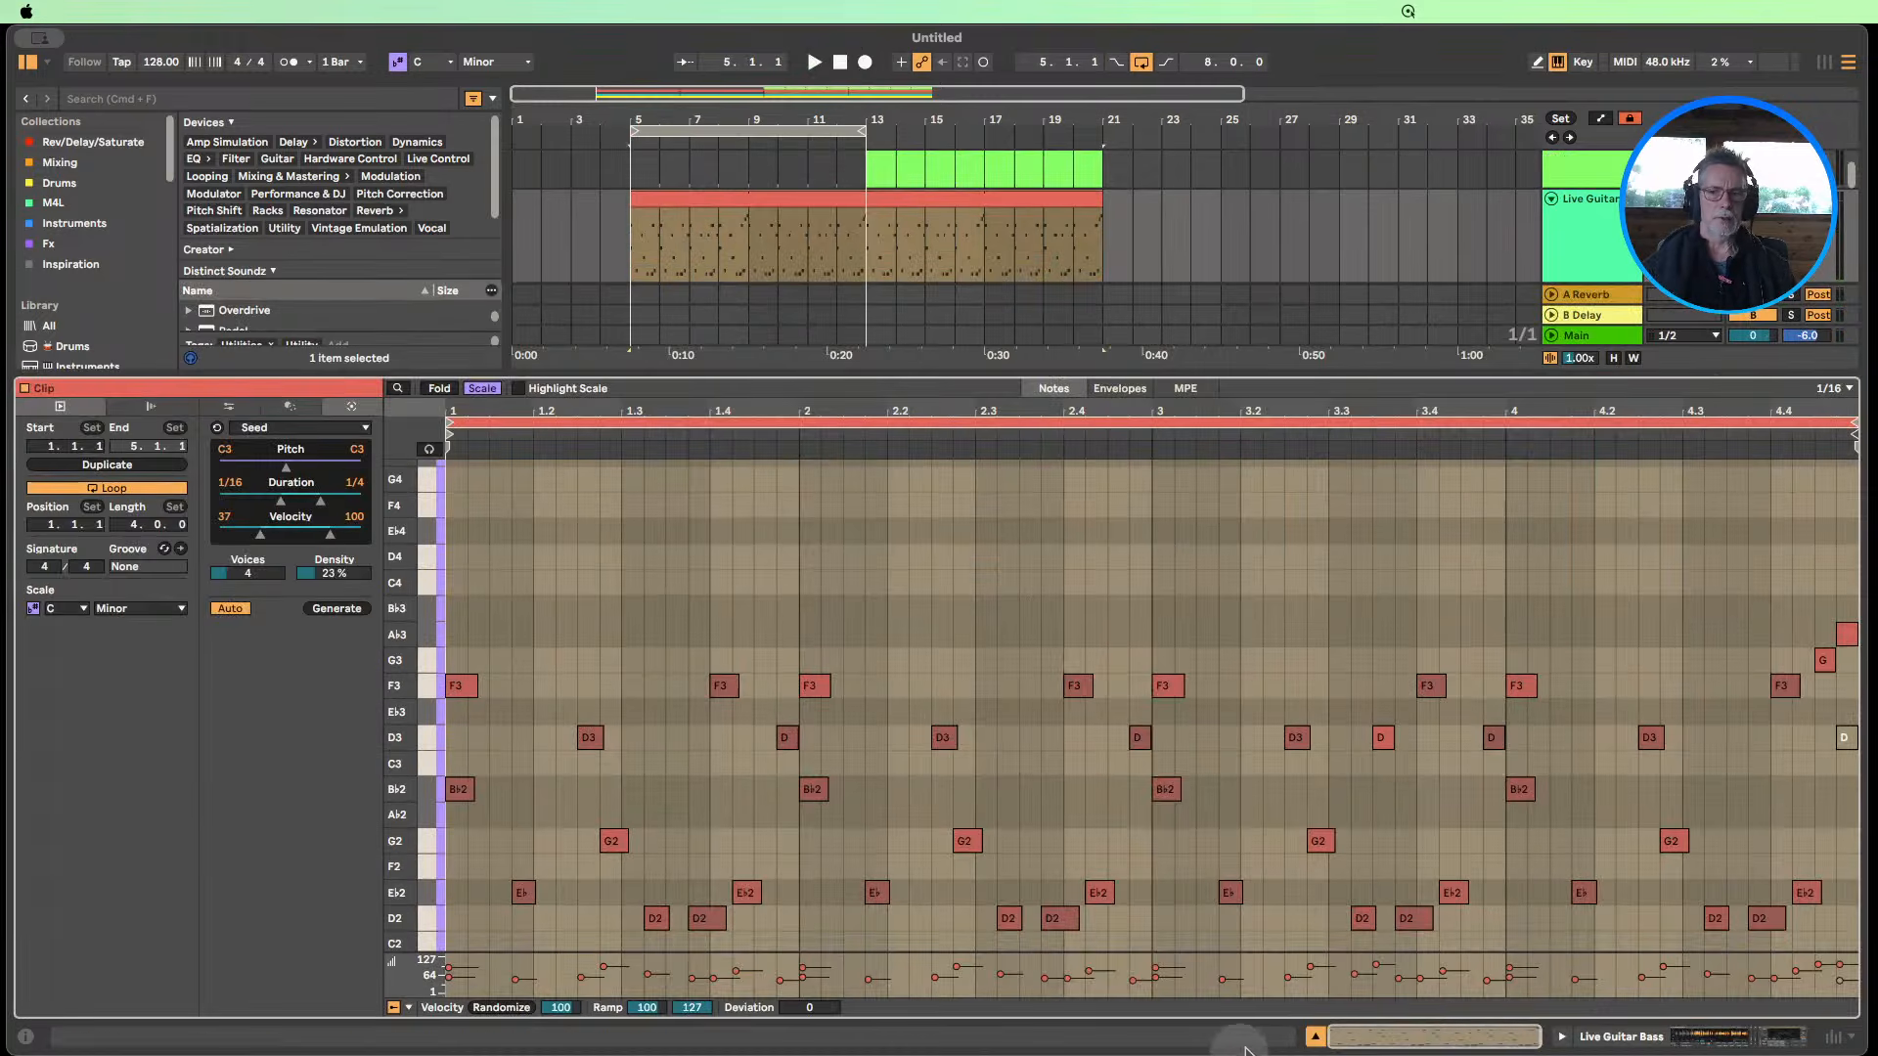
left_click(1303, 1037)
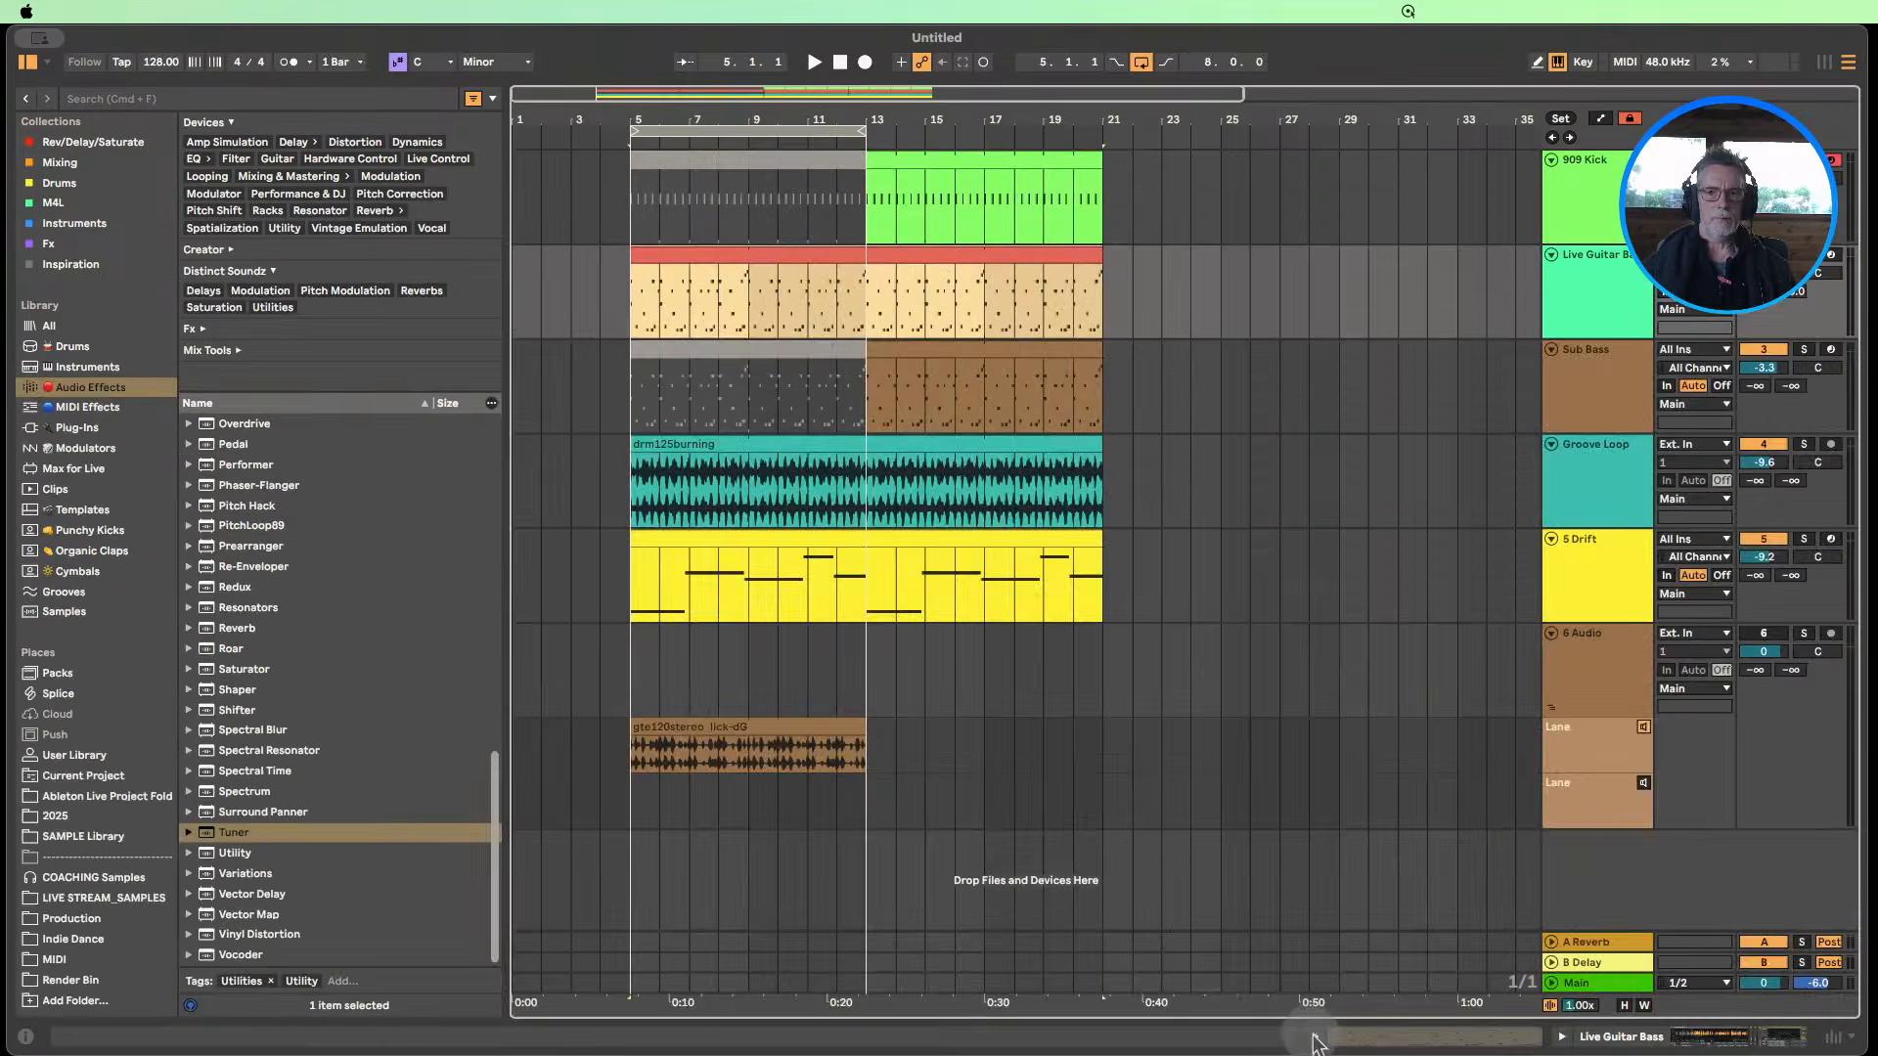
Move the Drift track directly below Live Guitar Bass and select the clips on both tracks.
left_click(1601, 560)
left_click_drag(1603, 370, 1602, 354)
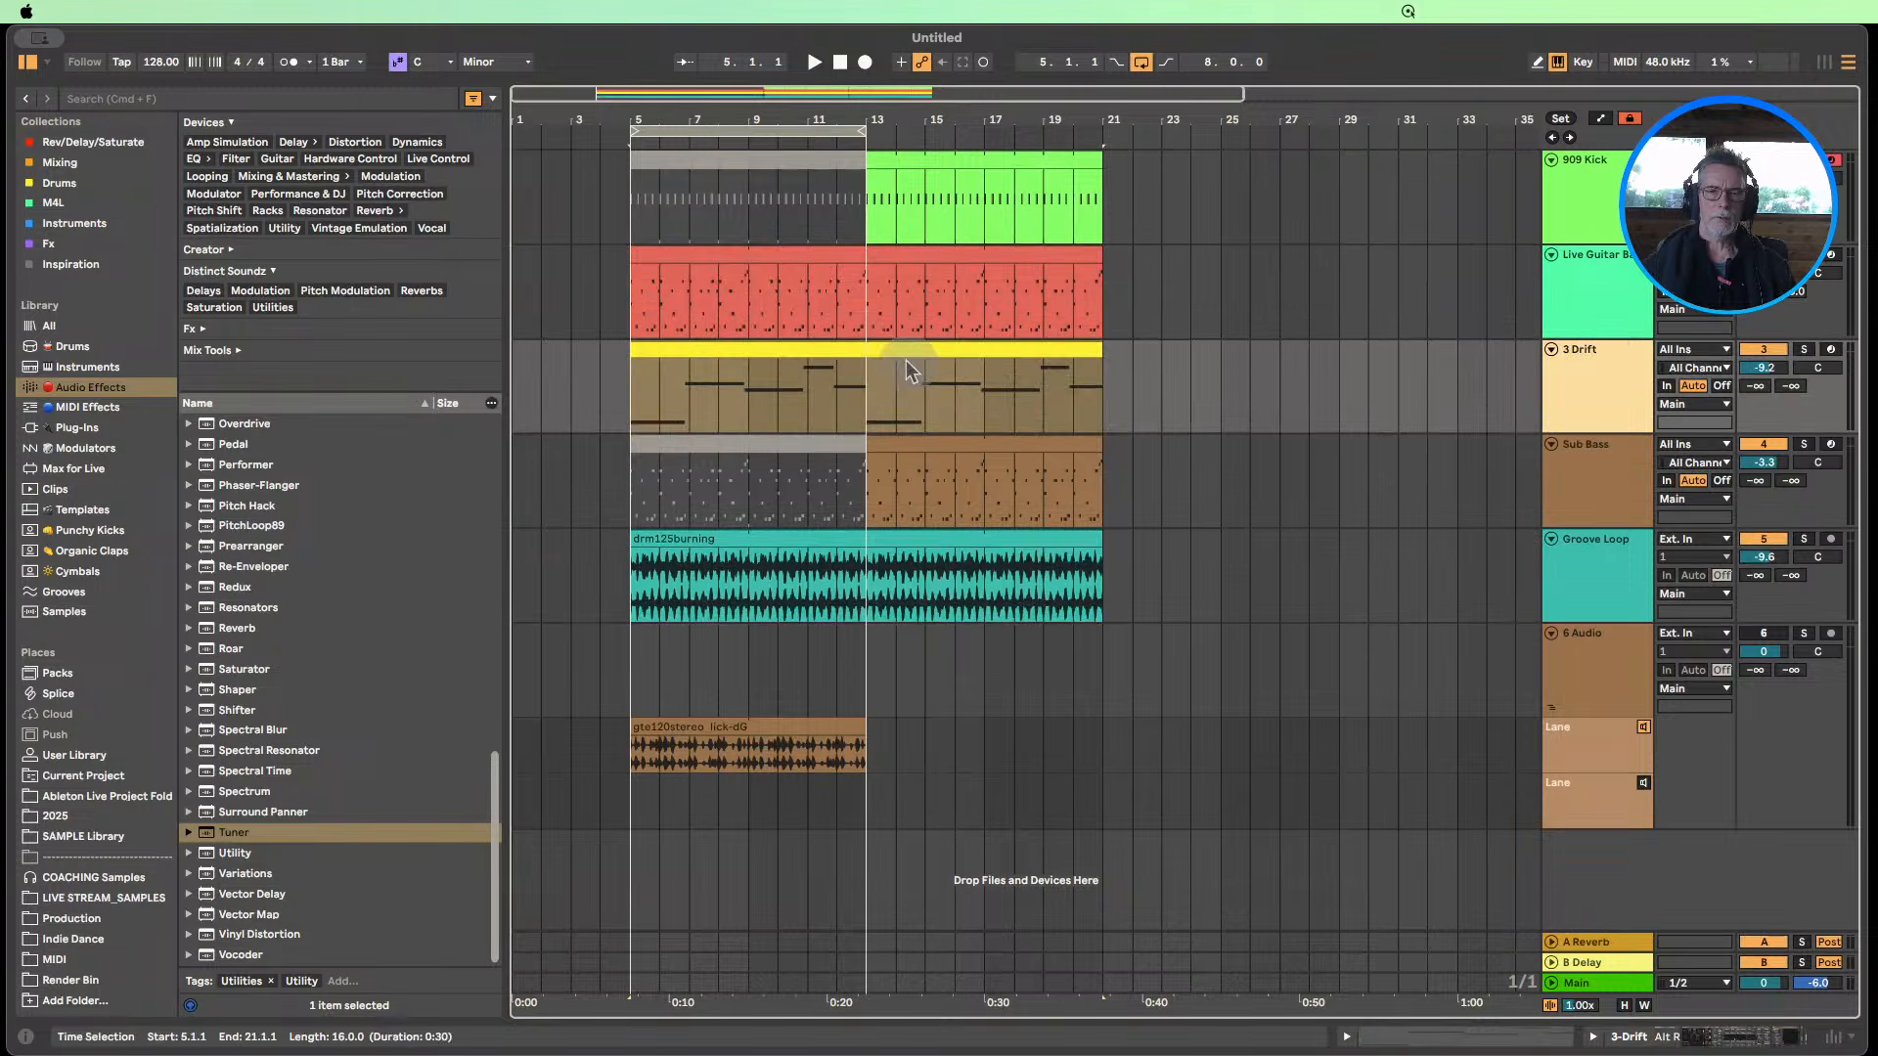
left_click(763, 354)
left_click(747, 254)
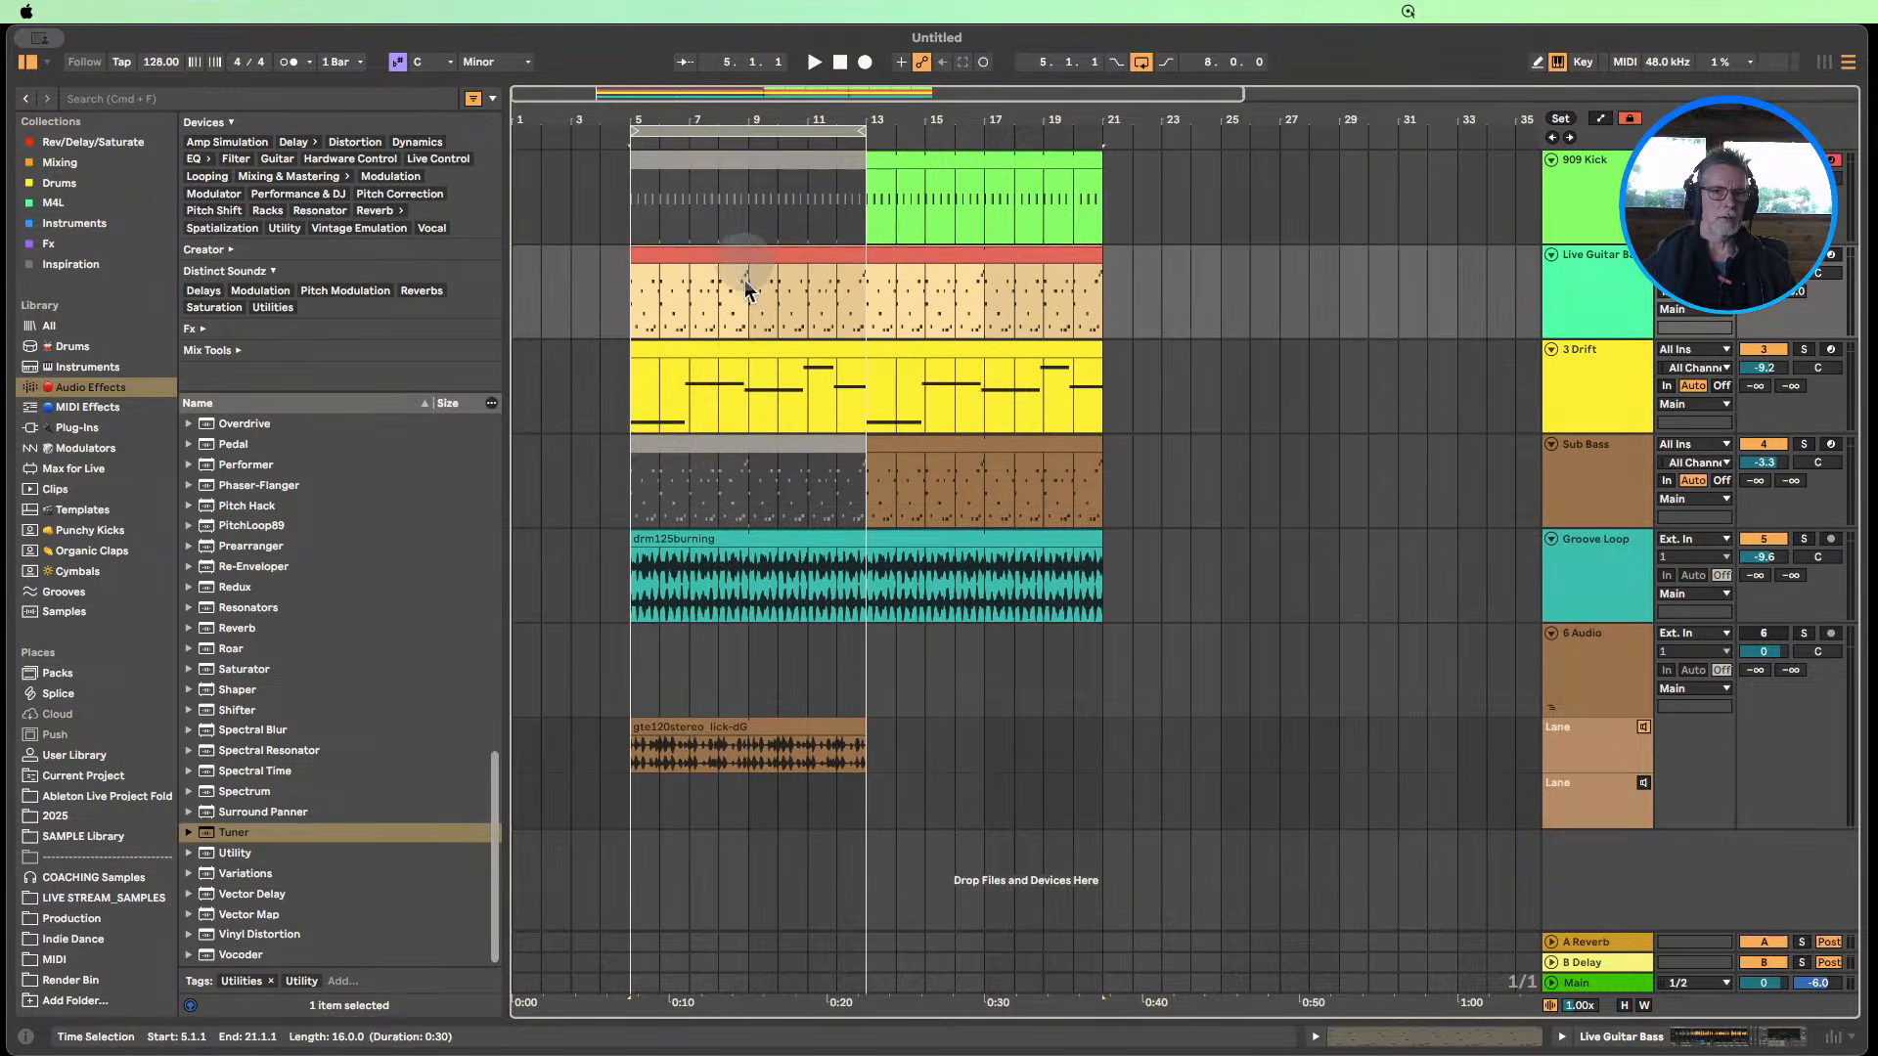
left_click(754, 348)
left_click(740, 255)
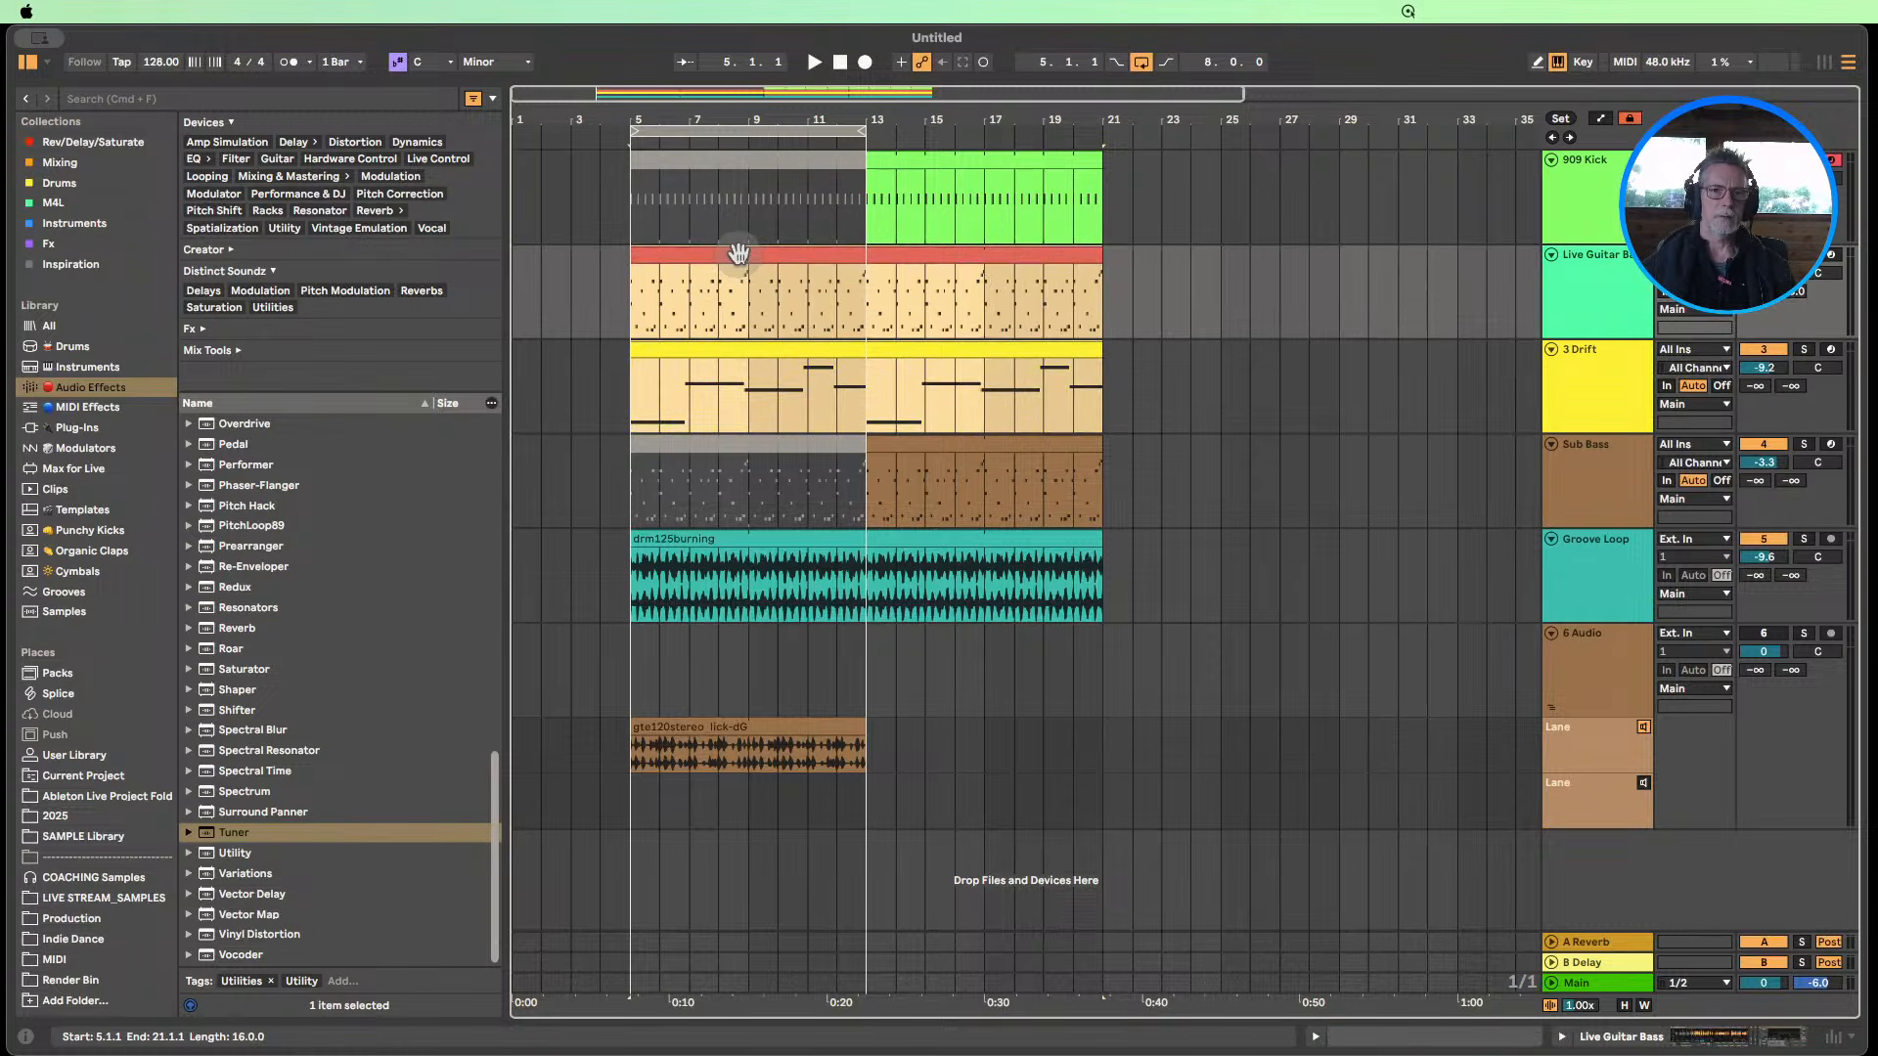
Compare the Live Guitar Bass and Drift notes together in one multi-clip note view.
double_click(739, 254)
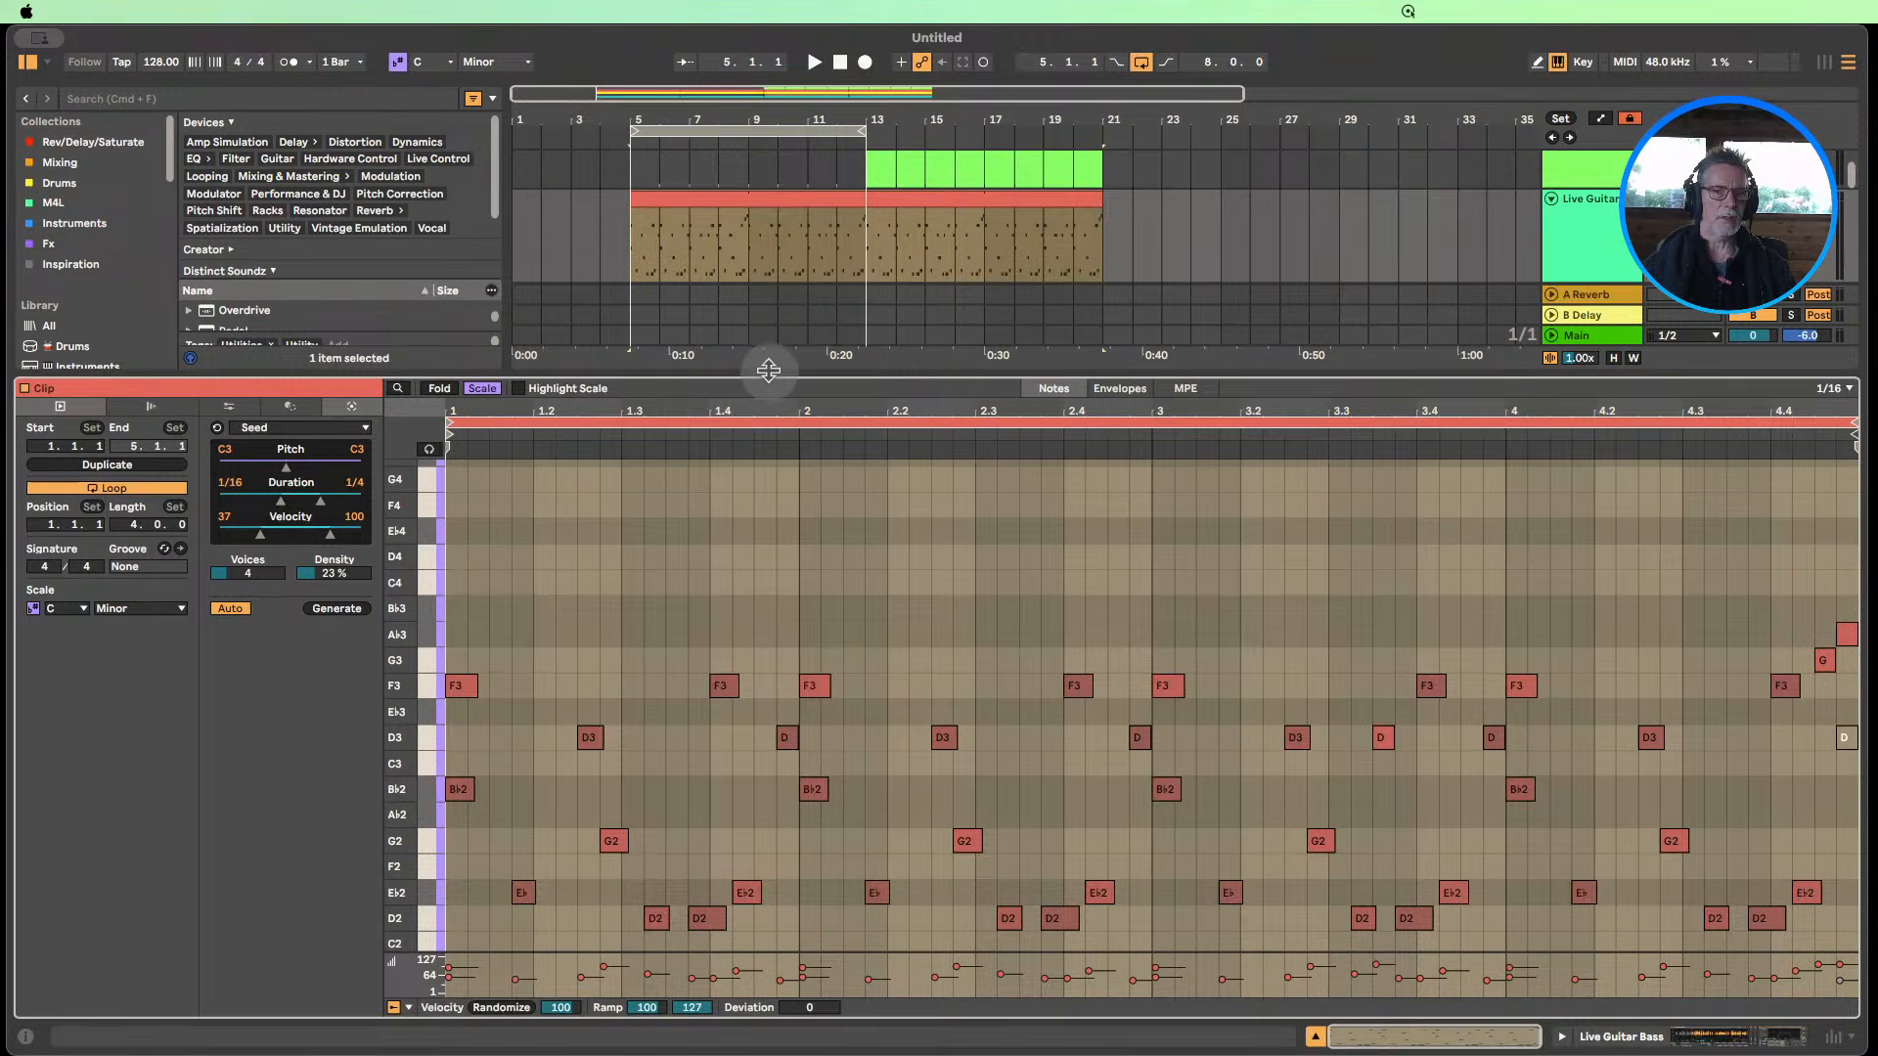
left_click_drag(768, 369, 756, 567)
left_click(746, 299)
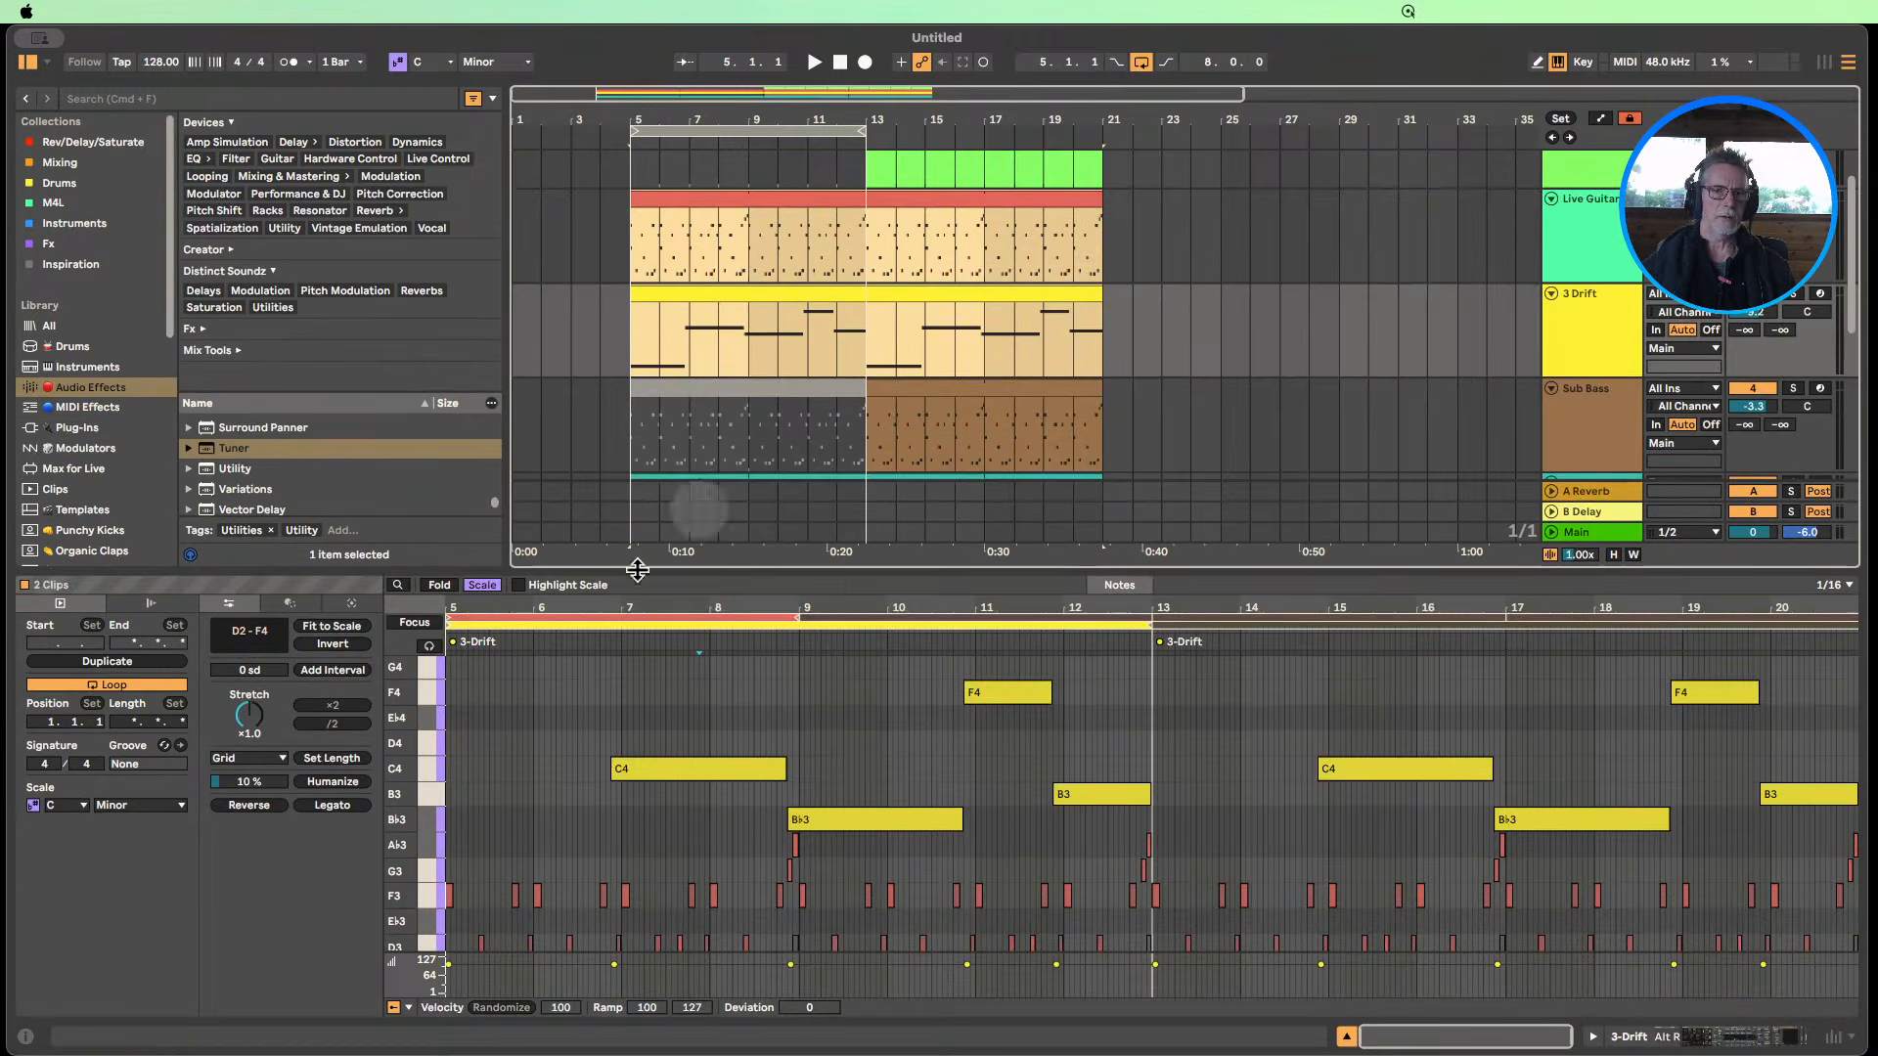
left_click(425, 849)
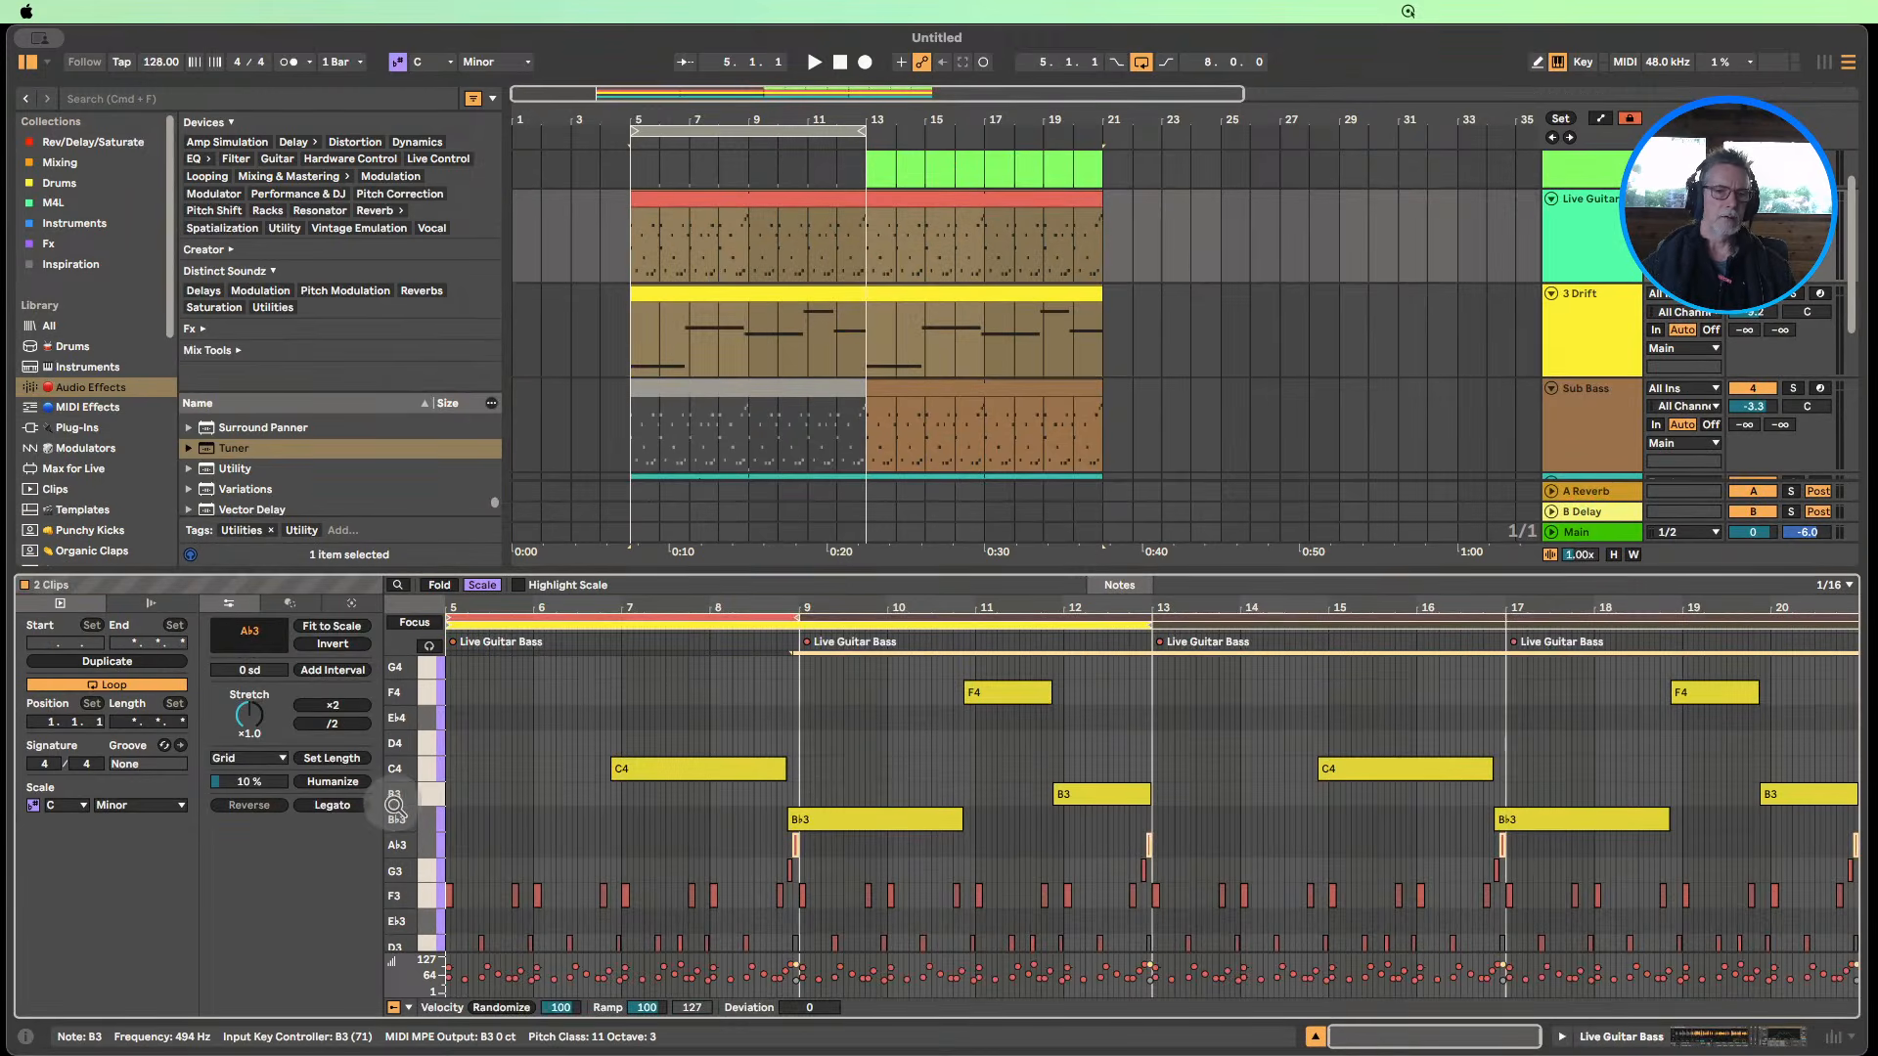
left_click_drag(403, 804, 391, 802)
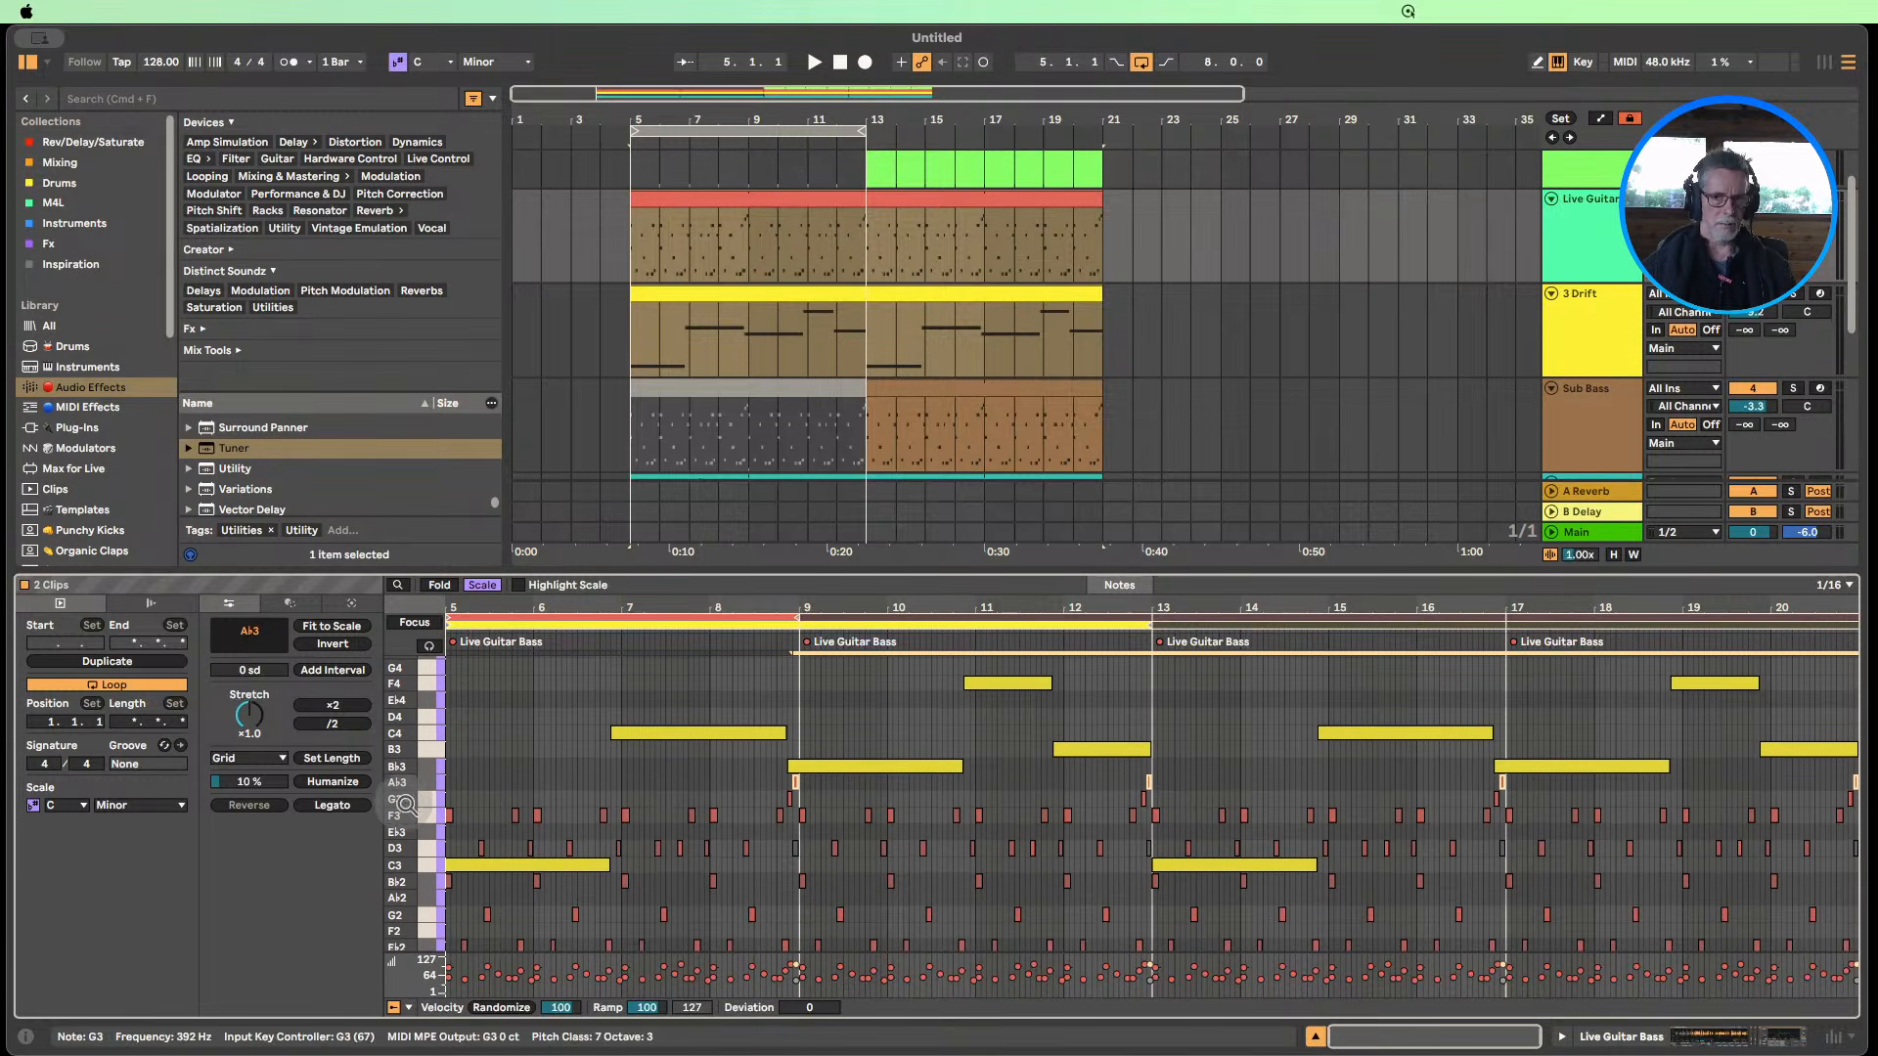
left_click(1315, 1037)
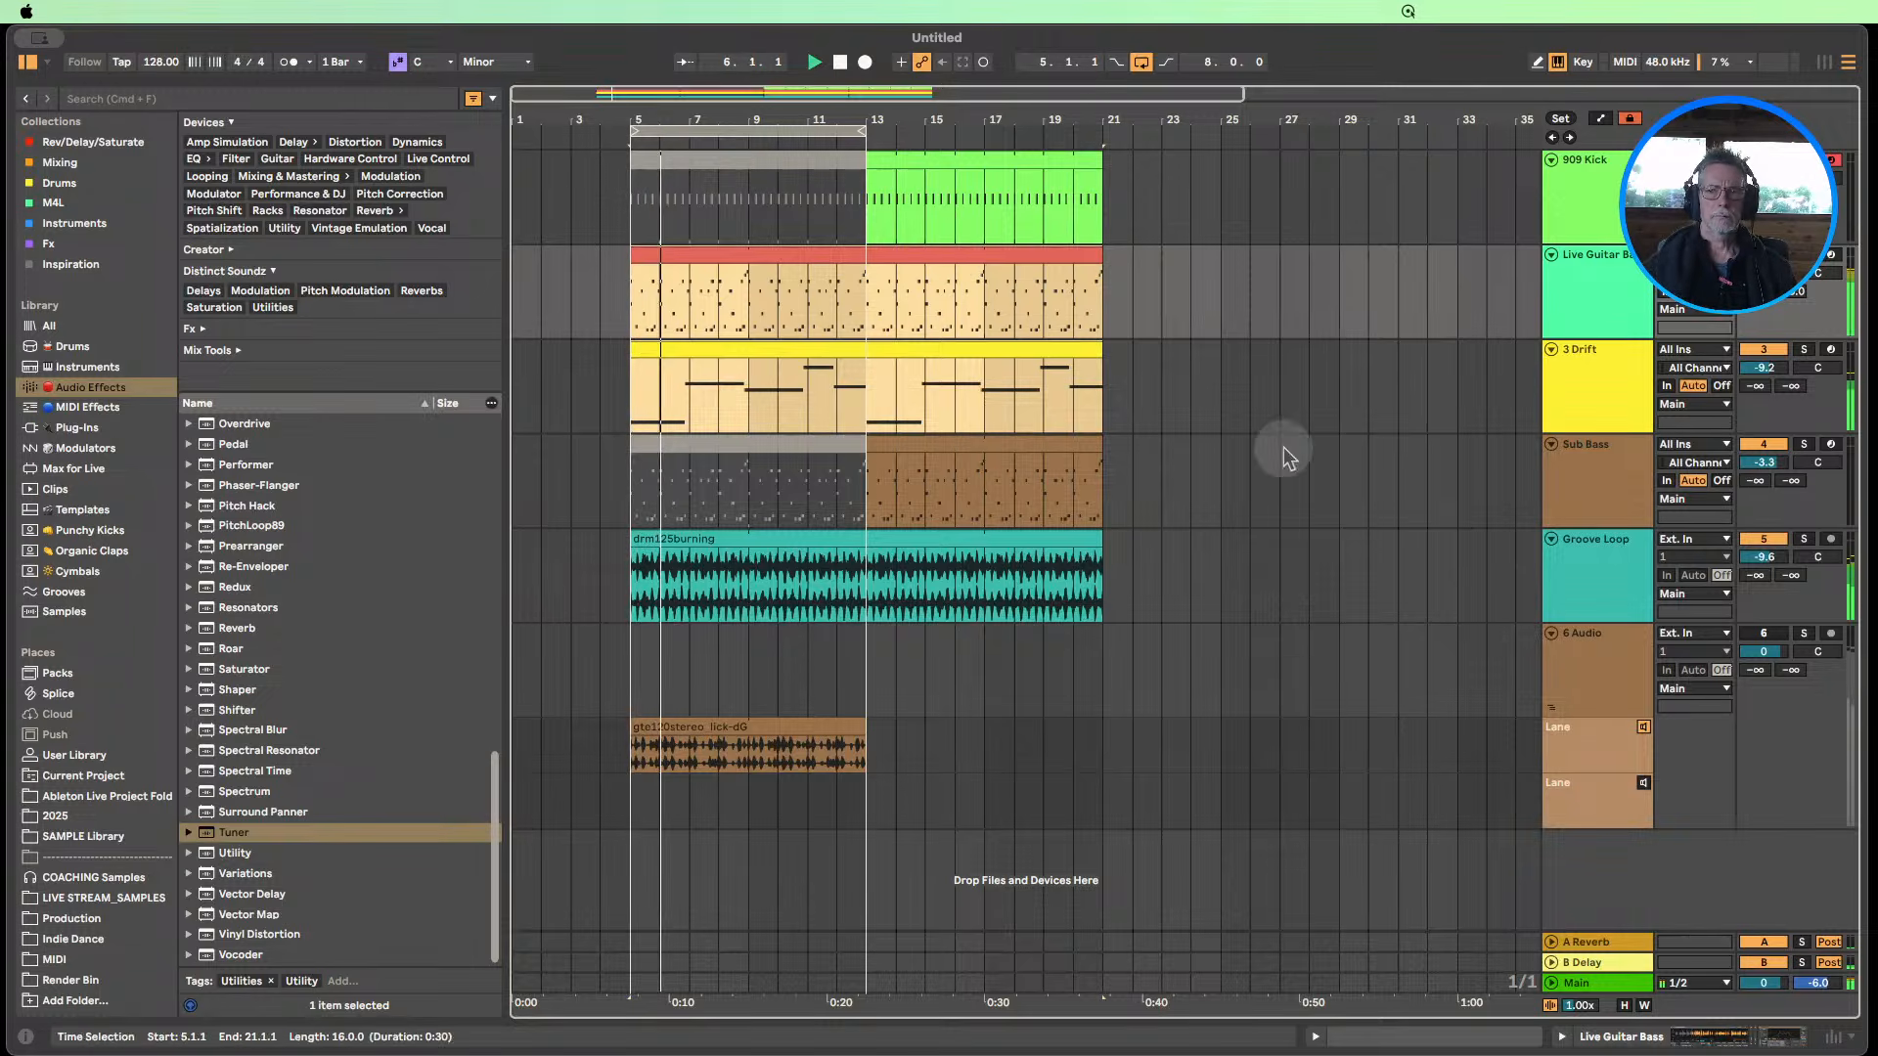
Move the Drift track back below the Groove Loop and lower its volume to -9.7 dB.
left_click_drag(1604, 364, 1622, 626)
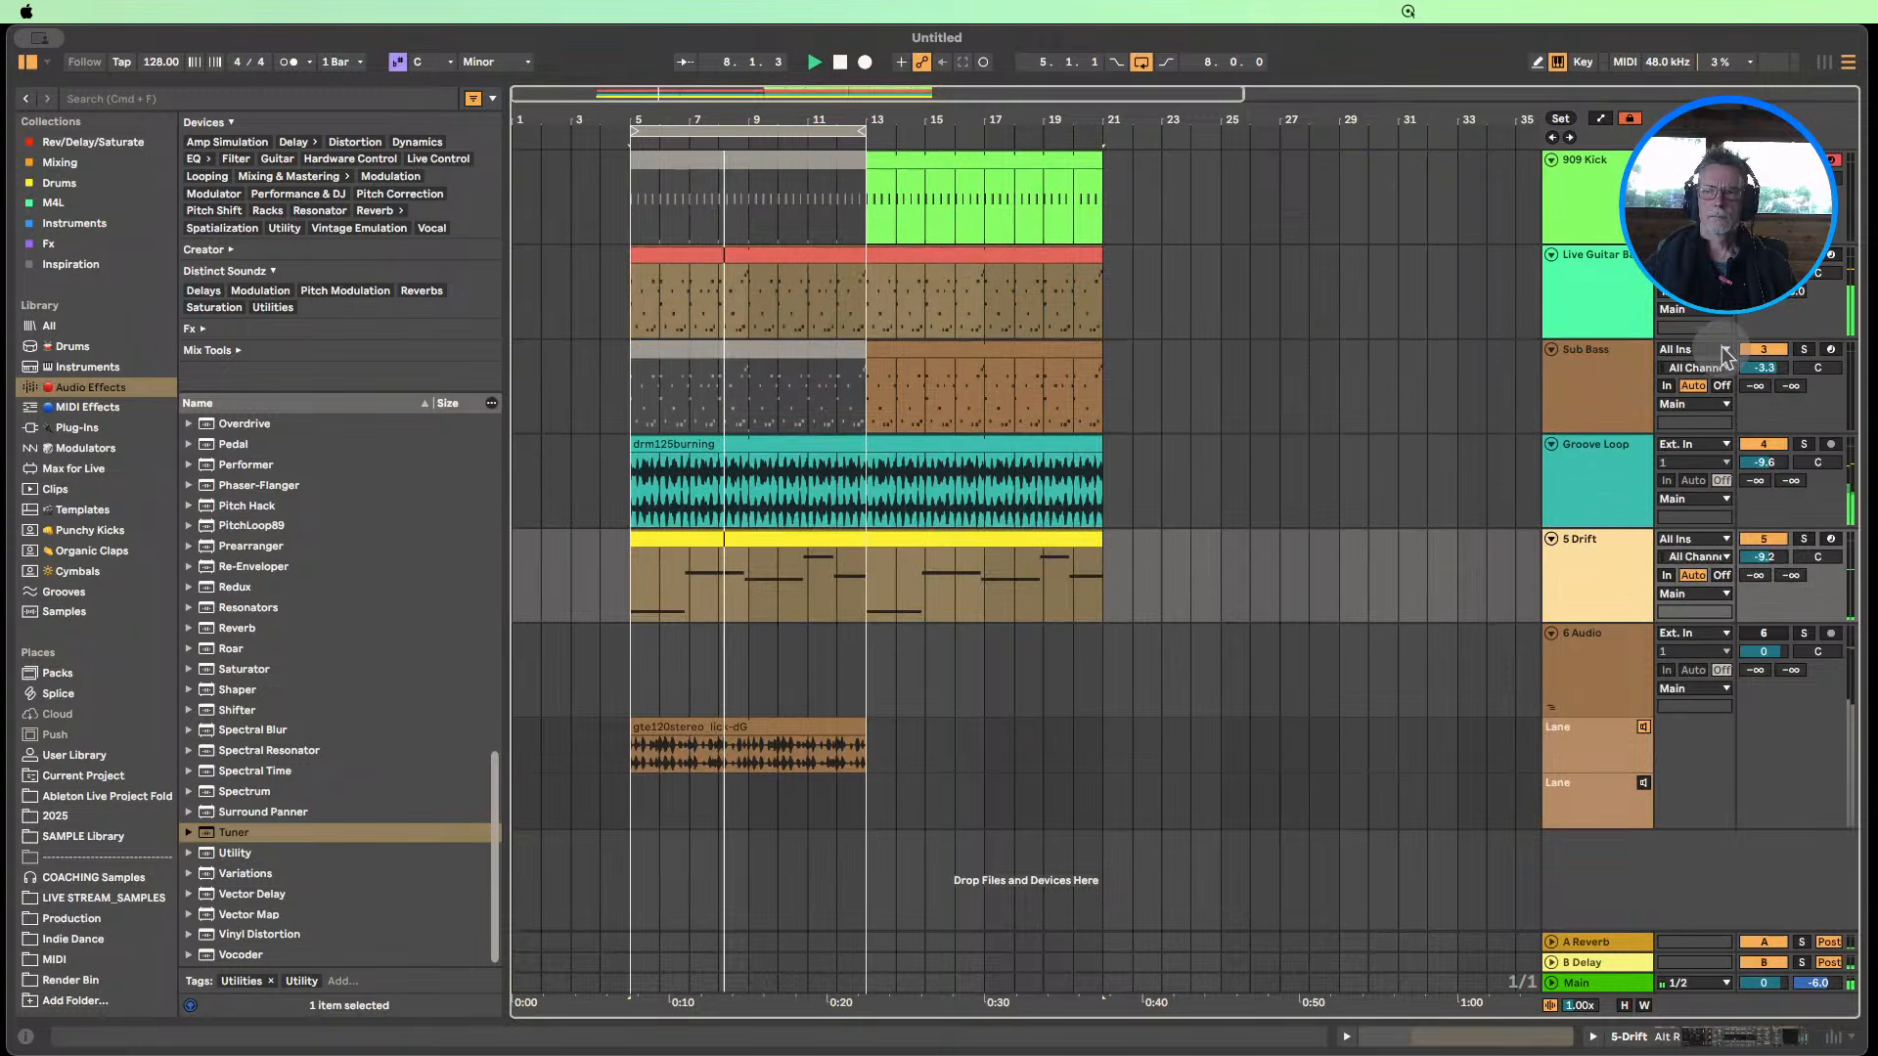
left_click(1765, 557)
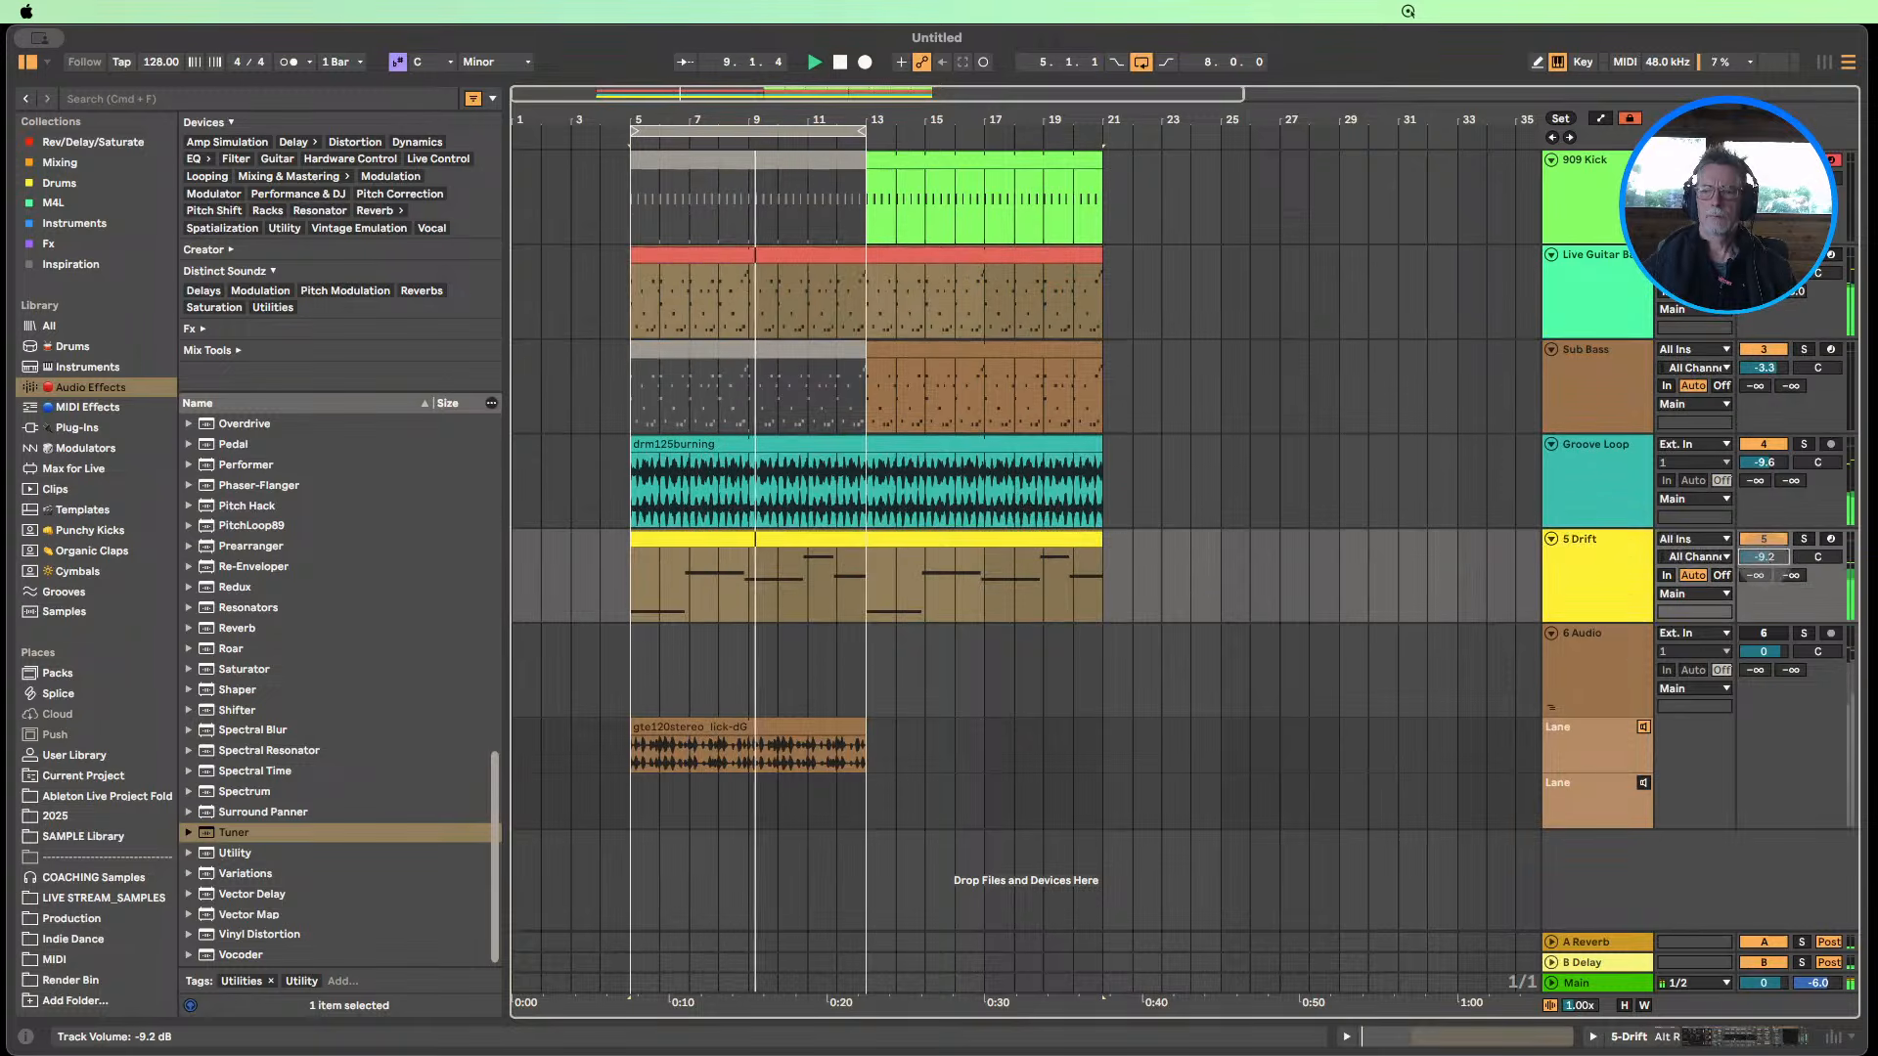
left_click_drag(1763, 560, 1764, 566)
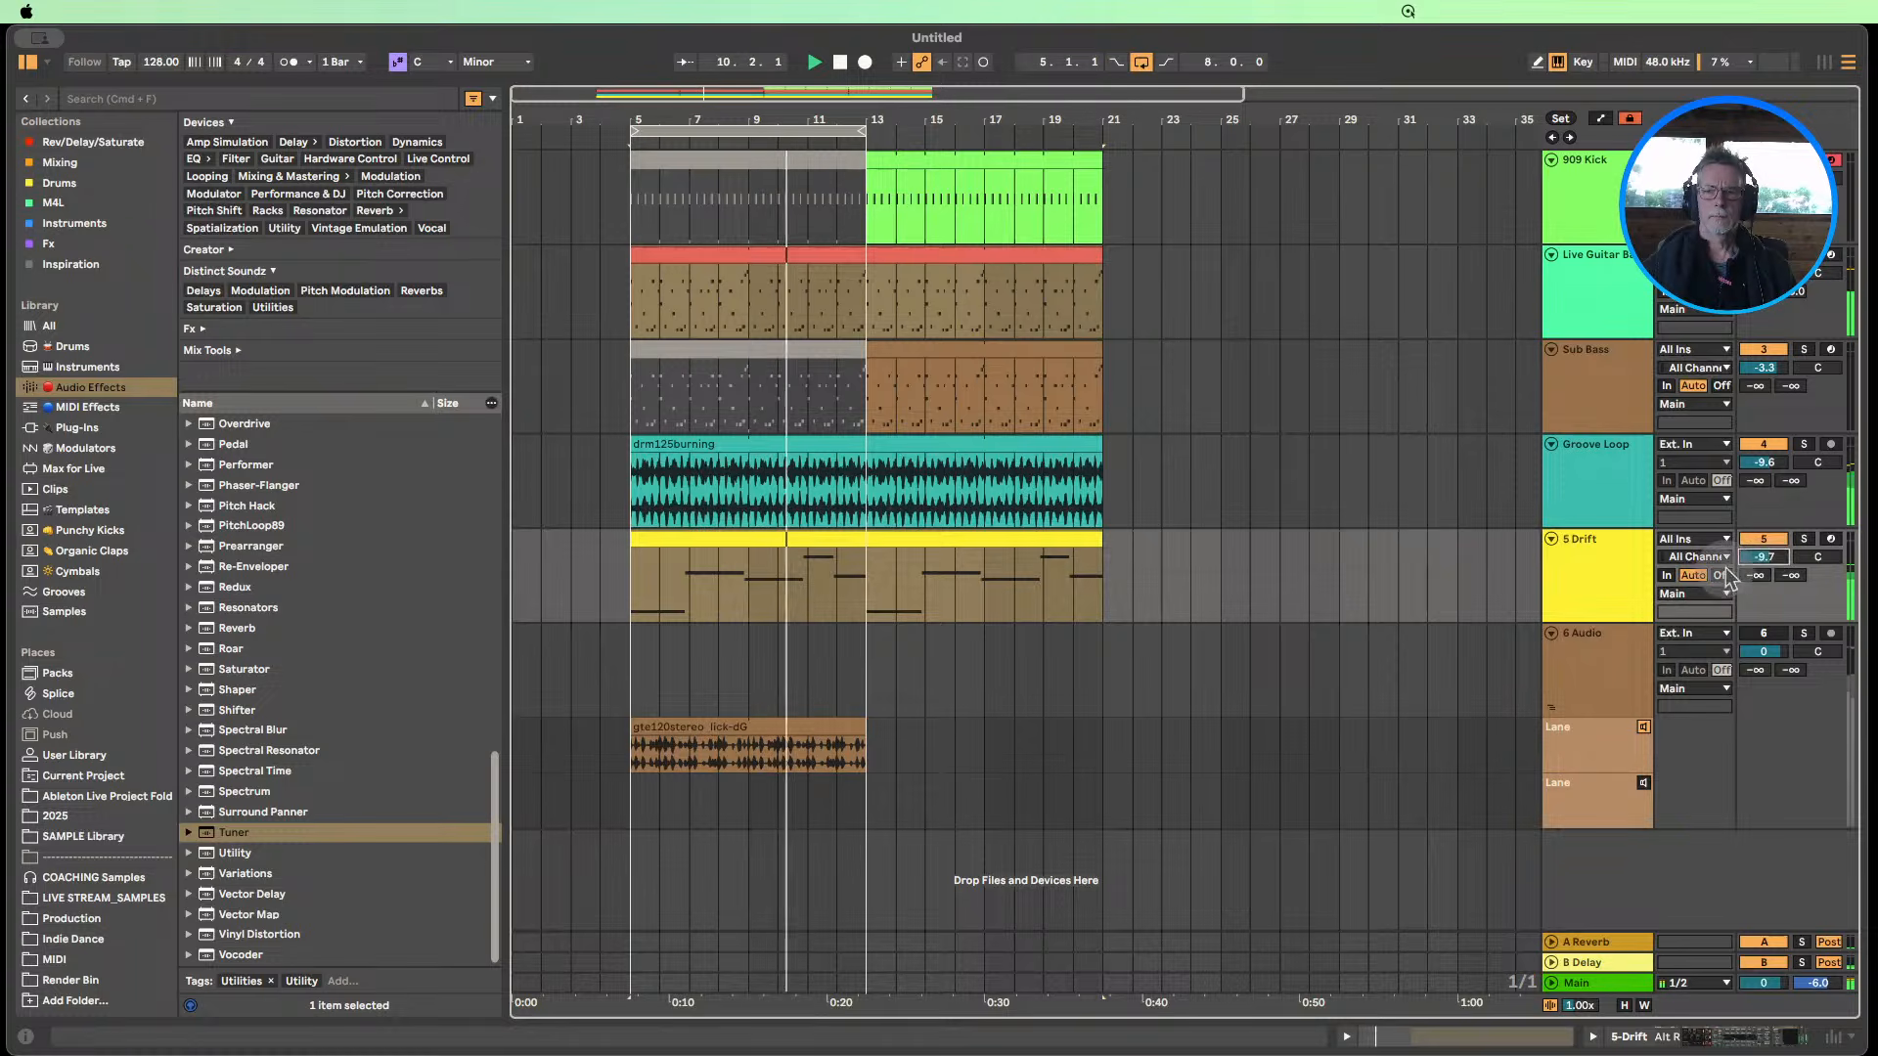
Switch off the Alt R&B chord device in the Drift track's device chain.
double_click(1619, 579)
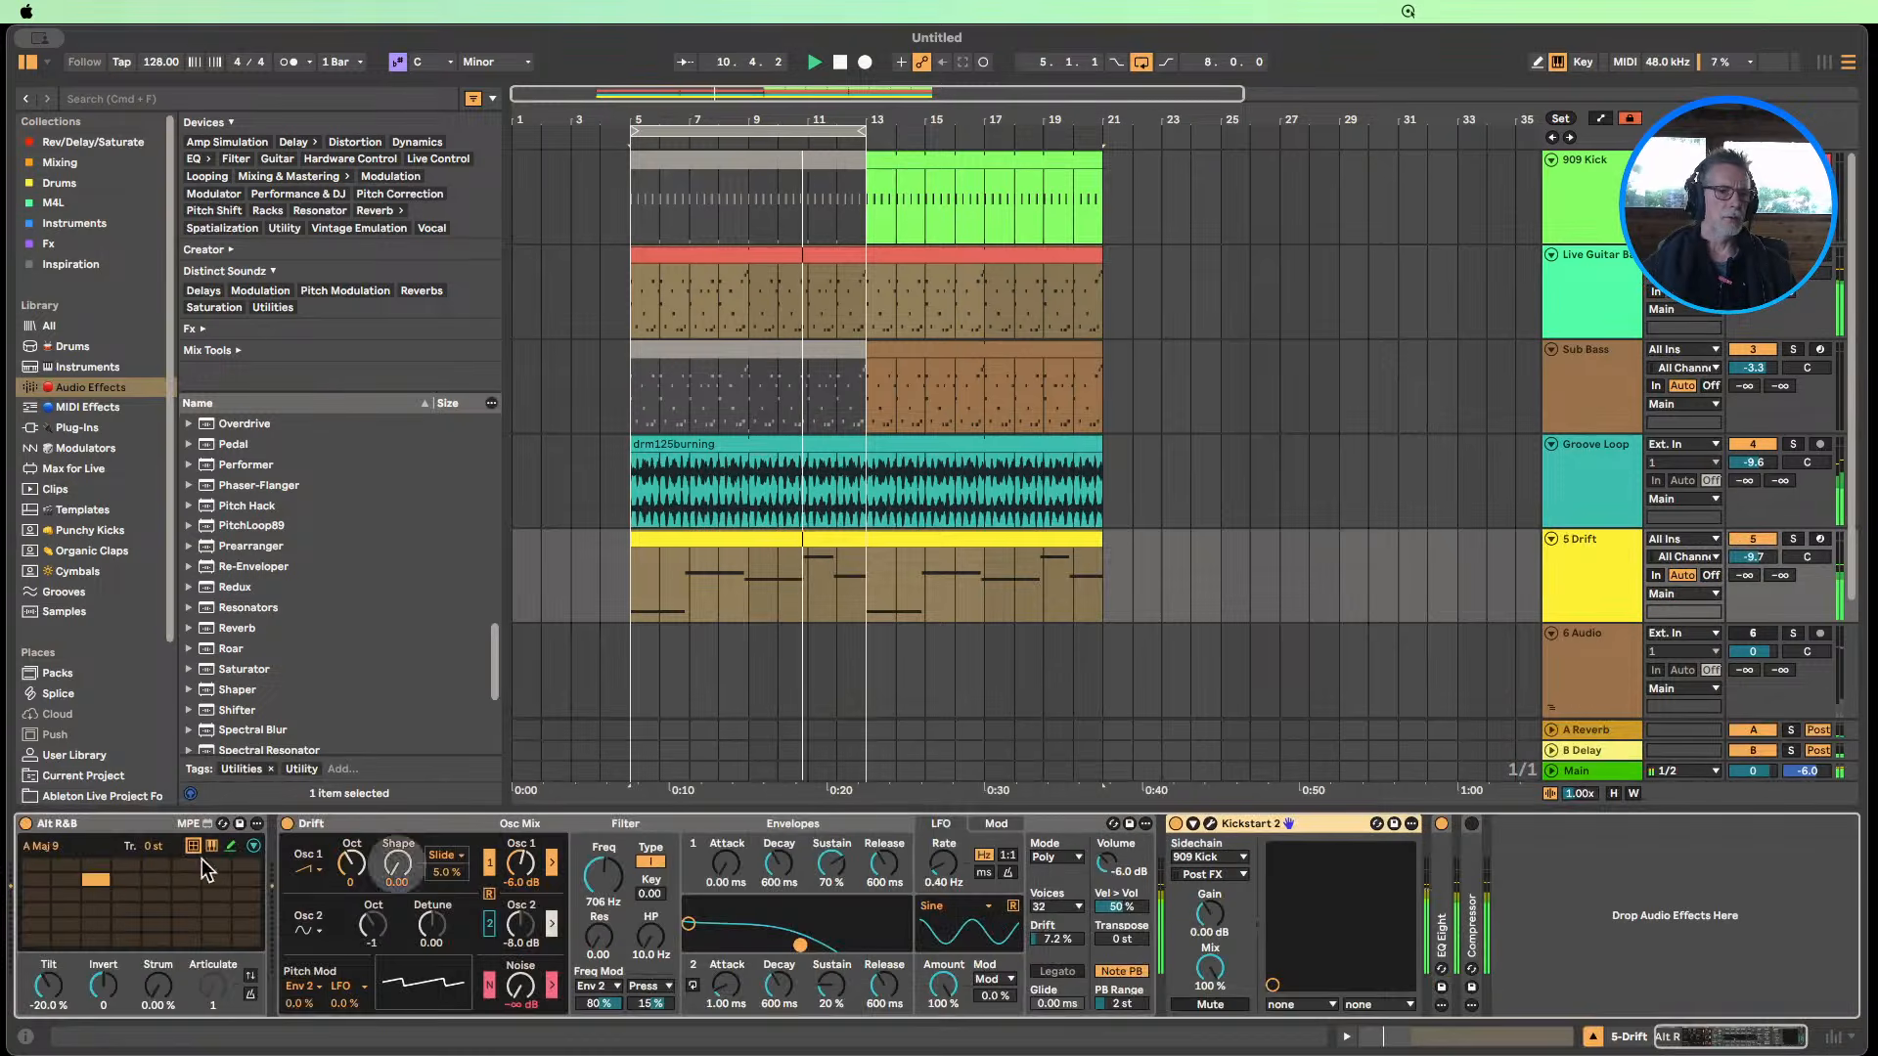
left_click(26, 824)
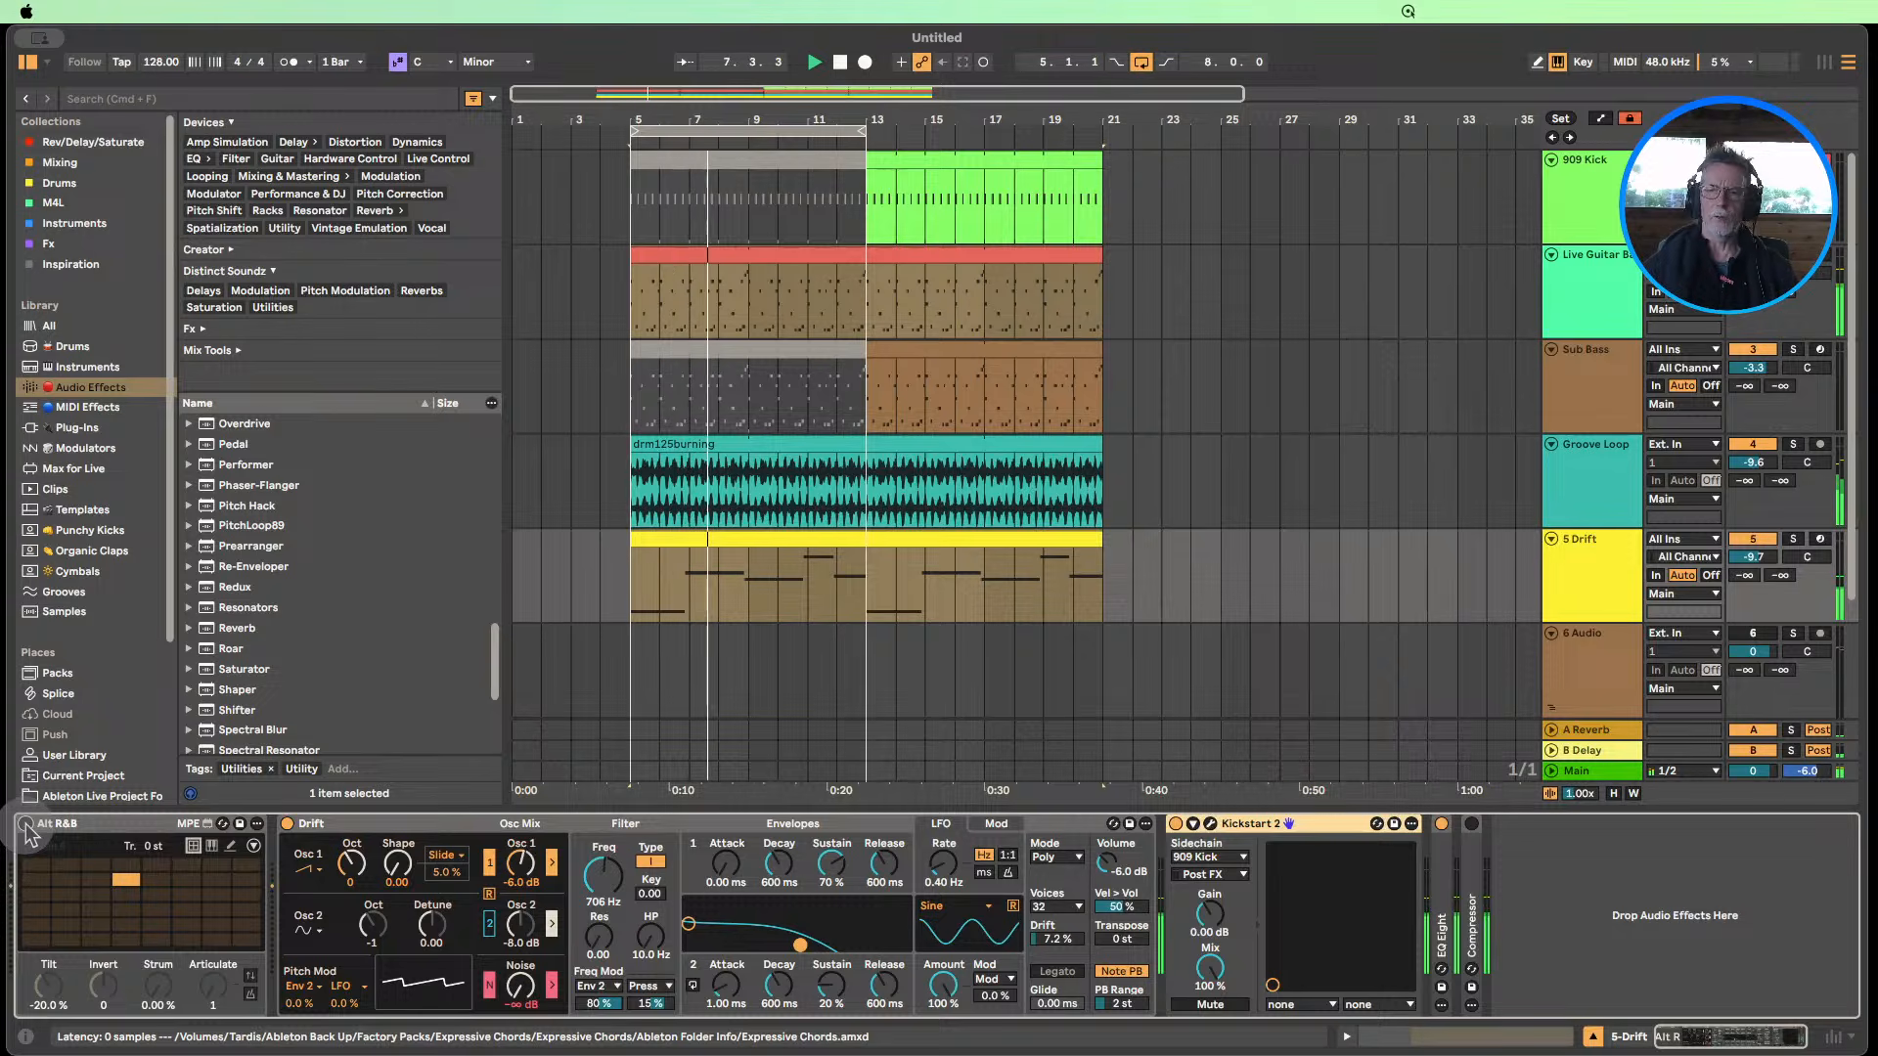
left_click(1588, 1039)
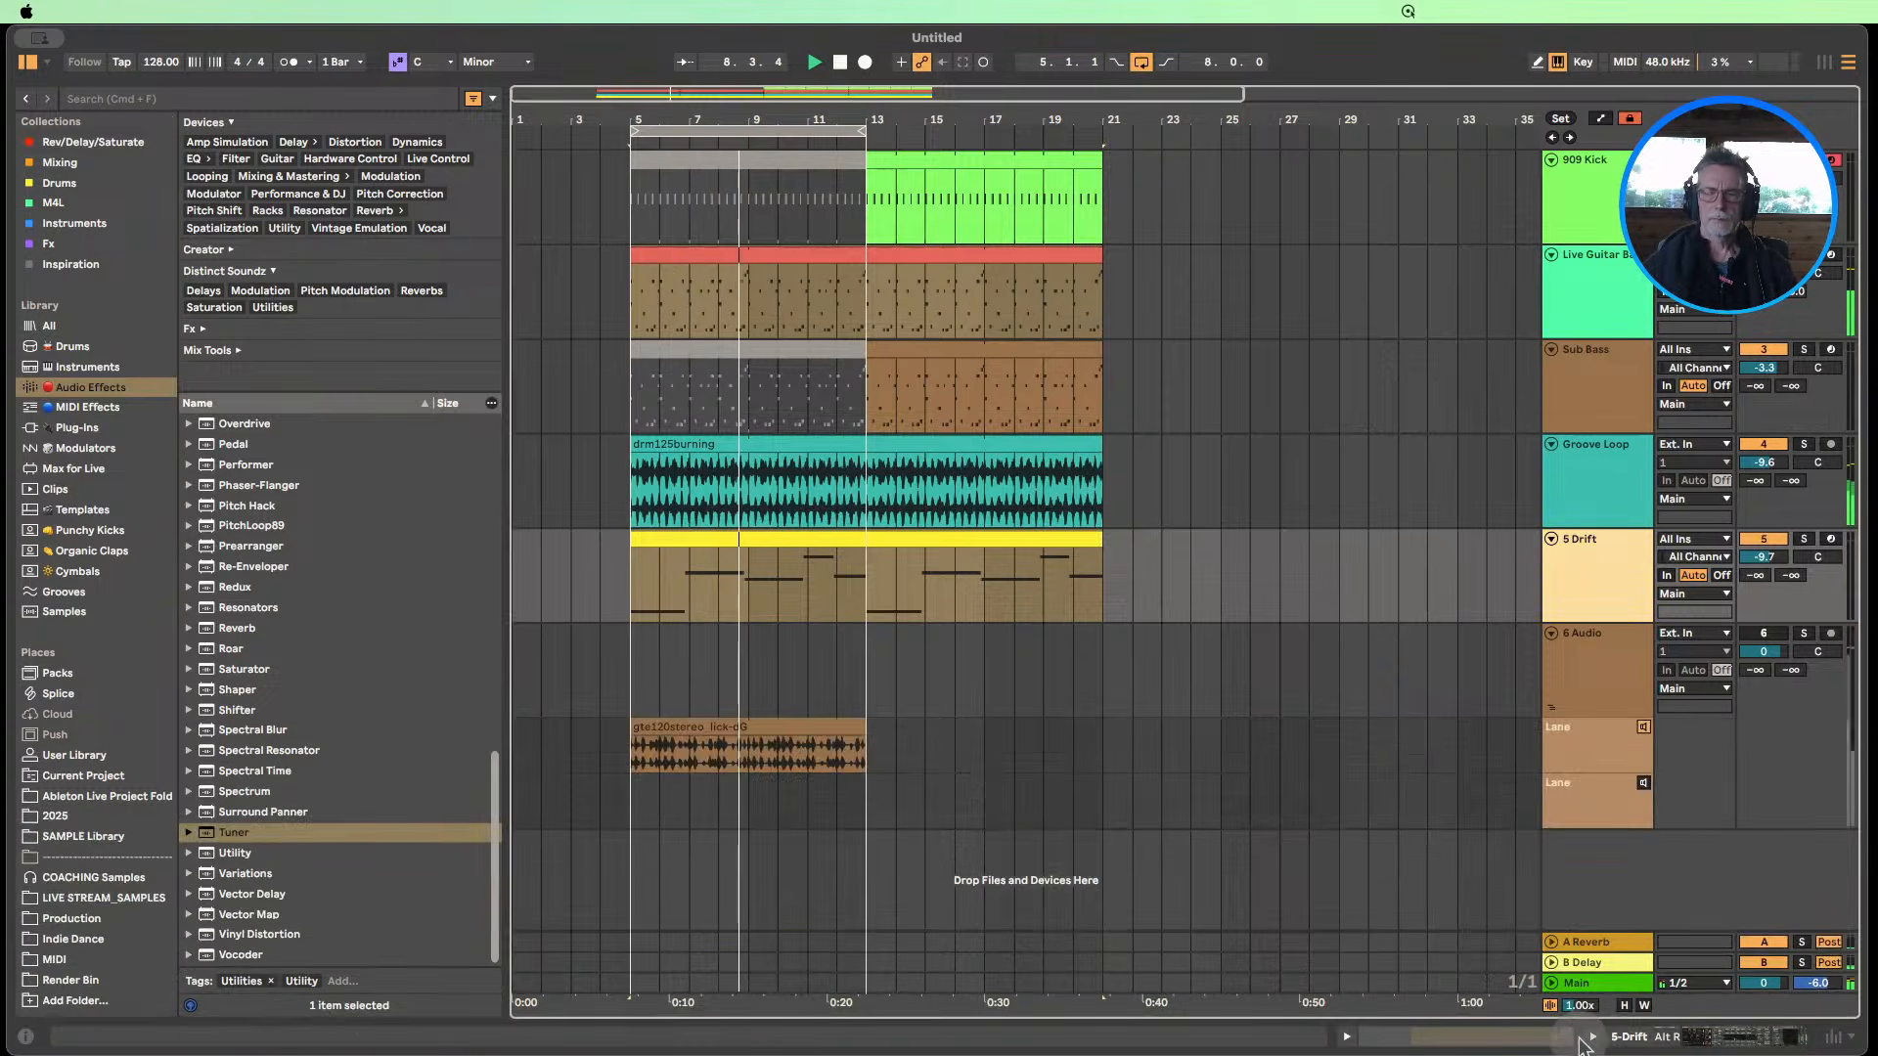
Turn on the 6 Audio guitar track, set its volume to -5.5 dB, and mute the Drift track.
left_click(1764, 634)
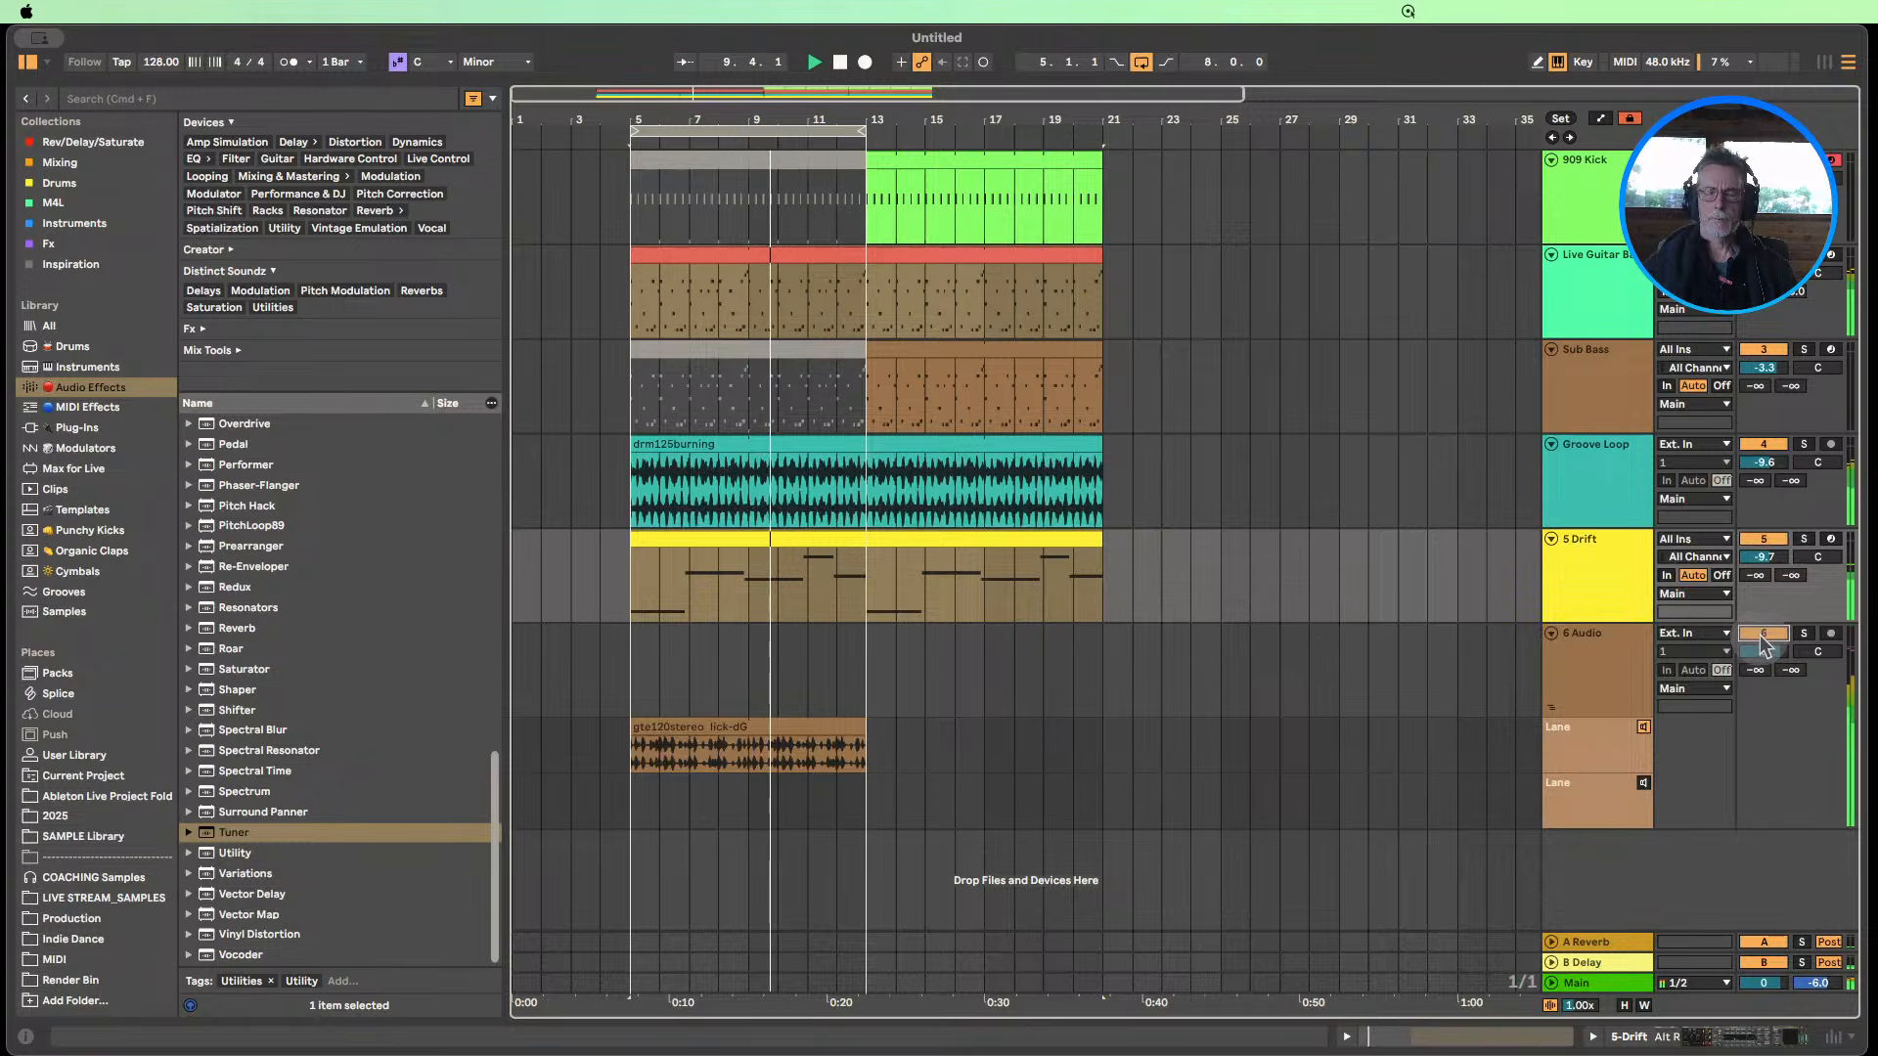
left_click_drag(1764, 651, 1763, 667)
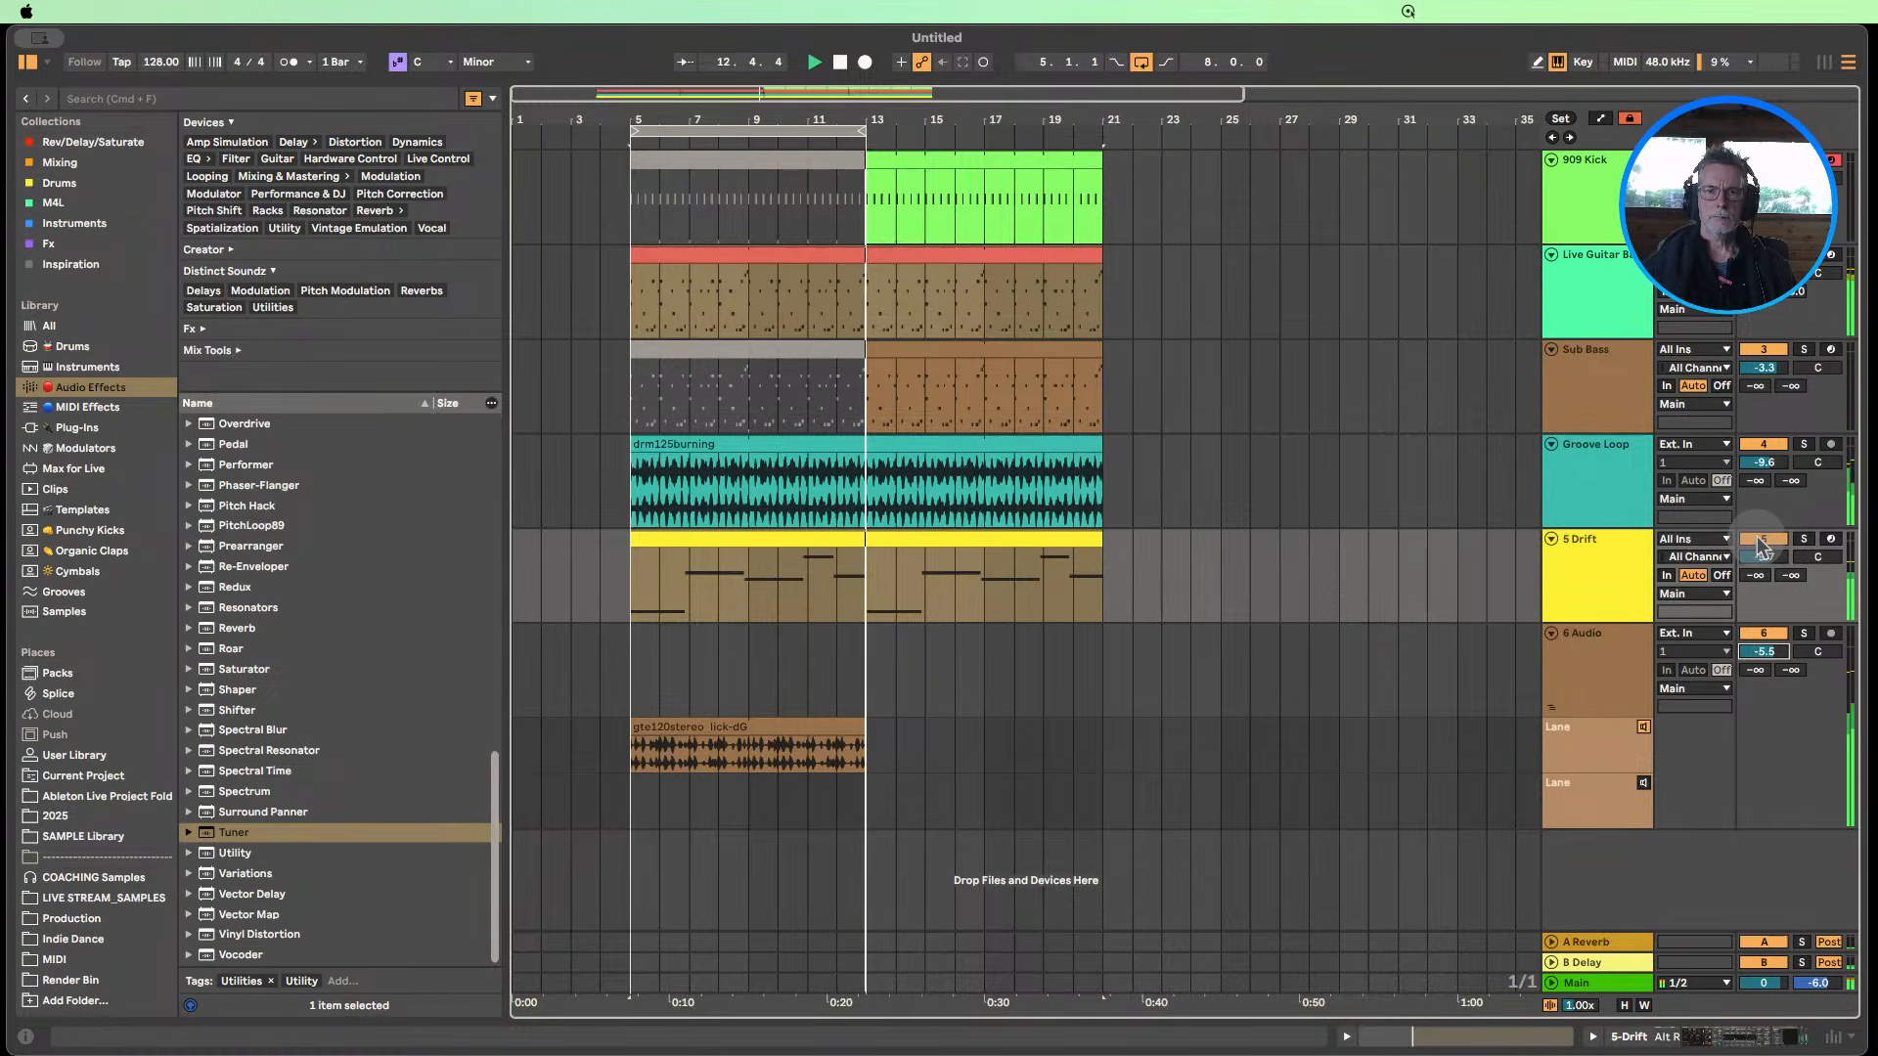
left_click(1760, 539)
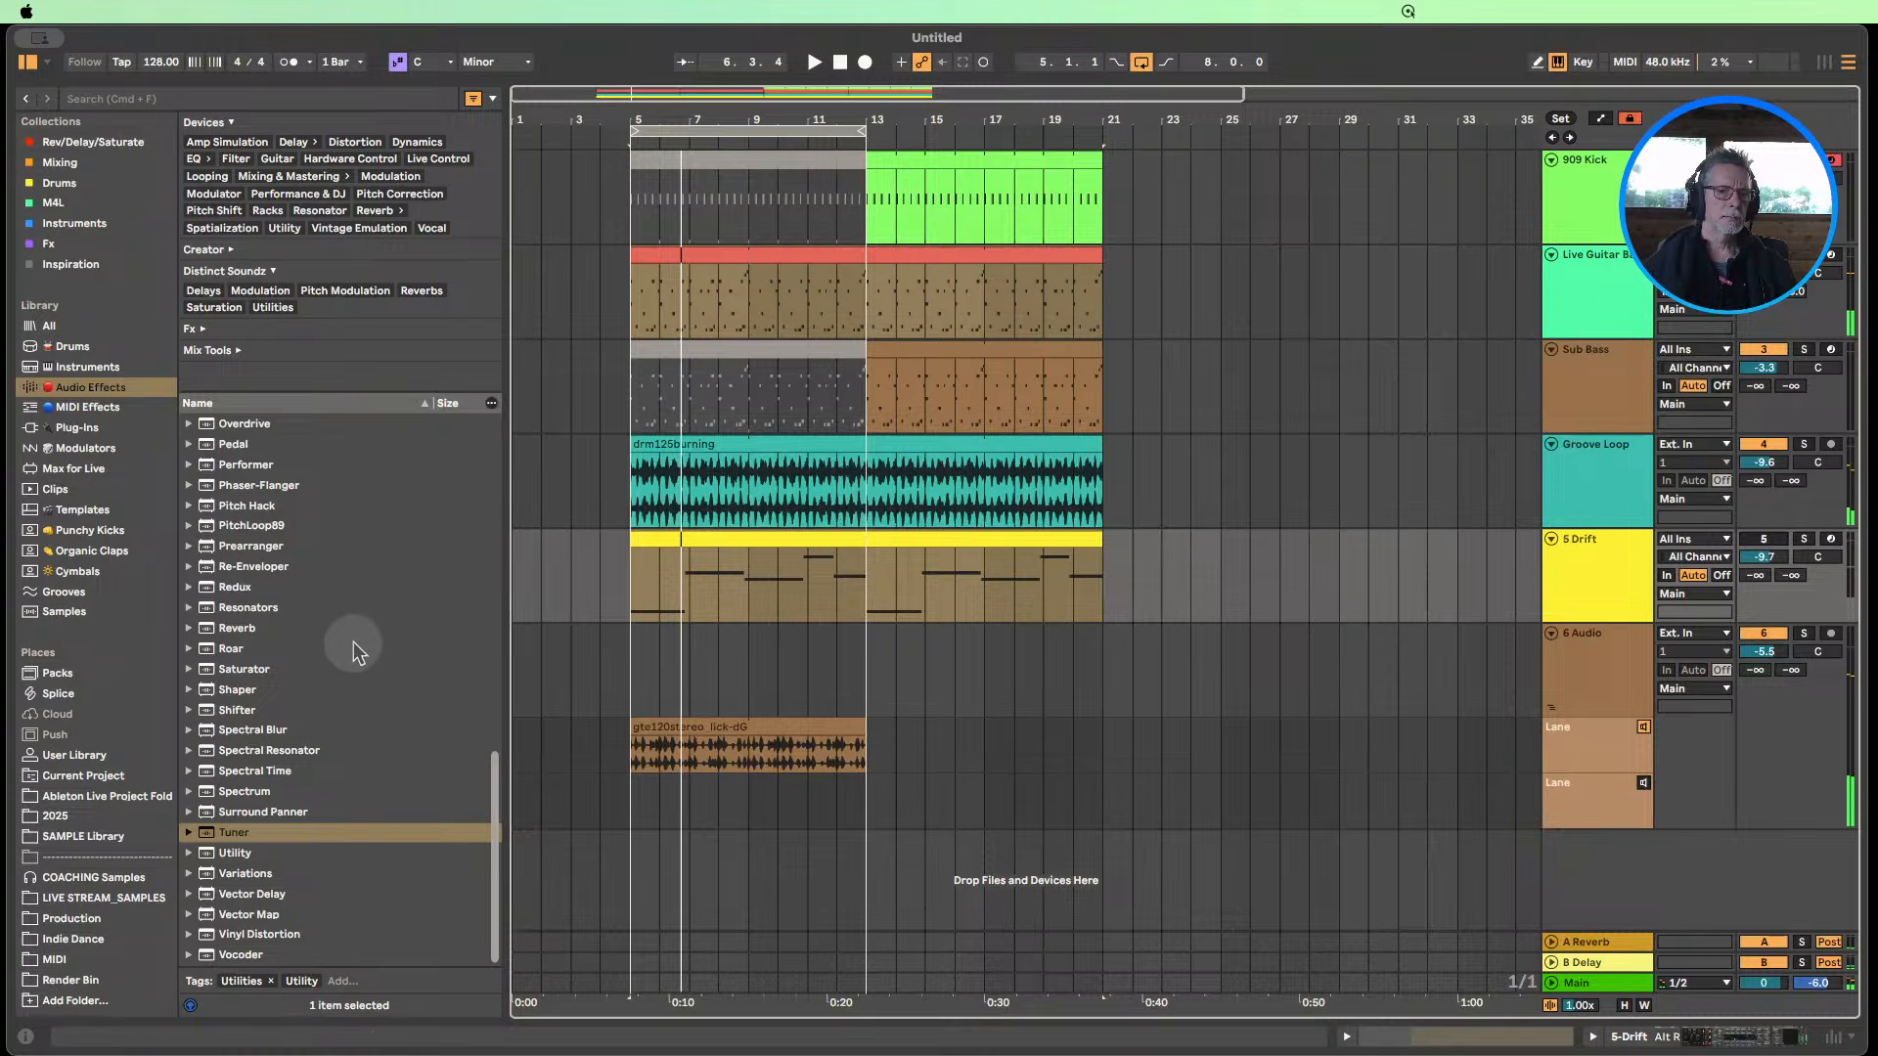
Return the browser to the LIVE STREAM_SAMPLES folder.
left_click(94, 898)
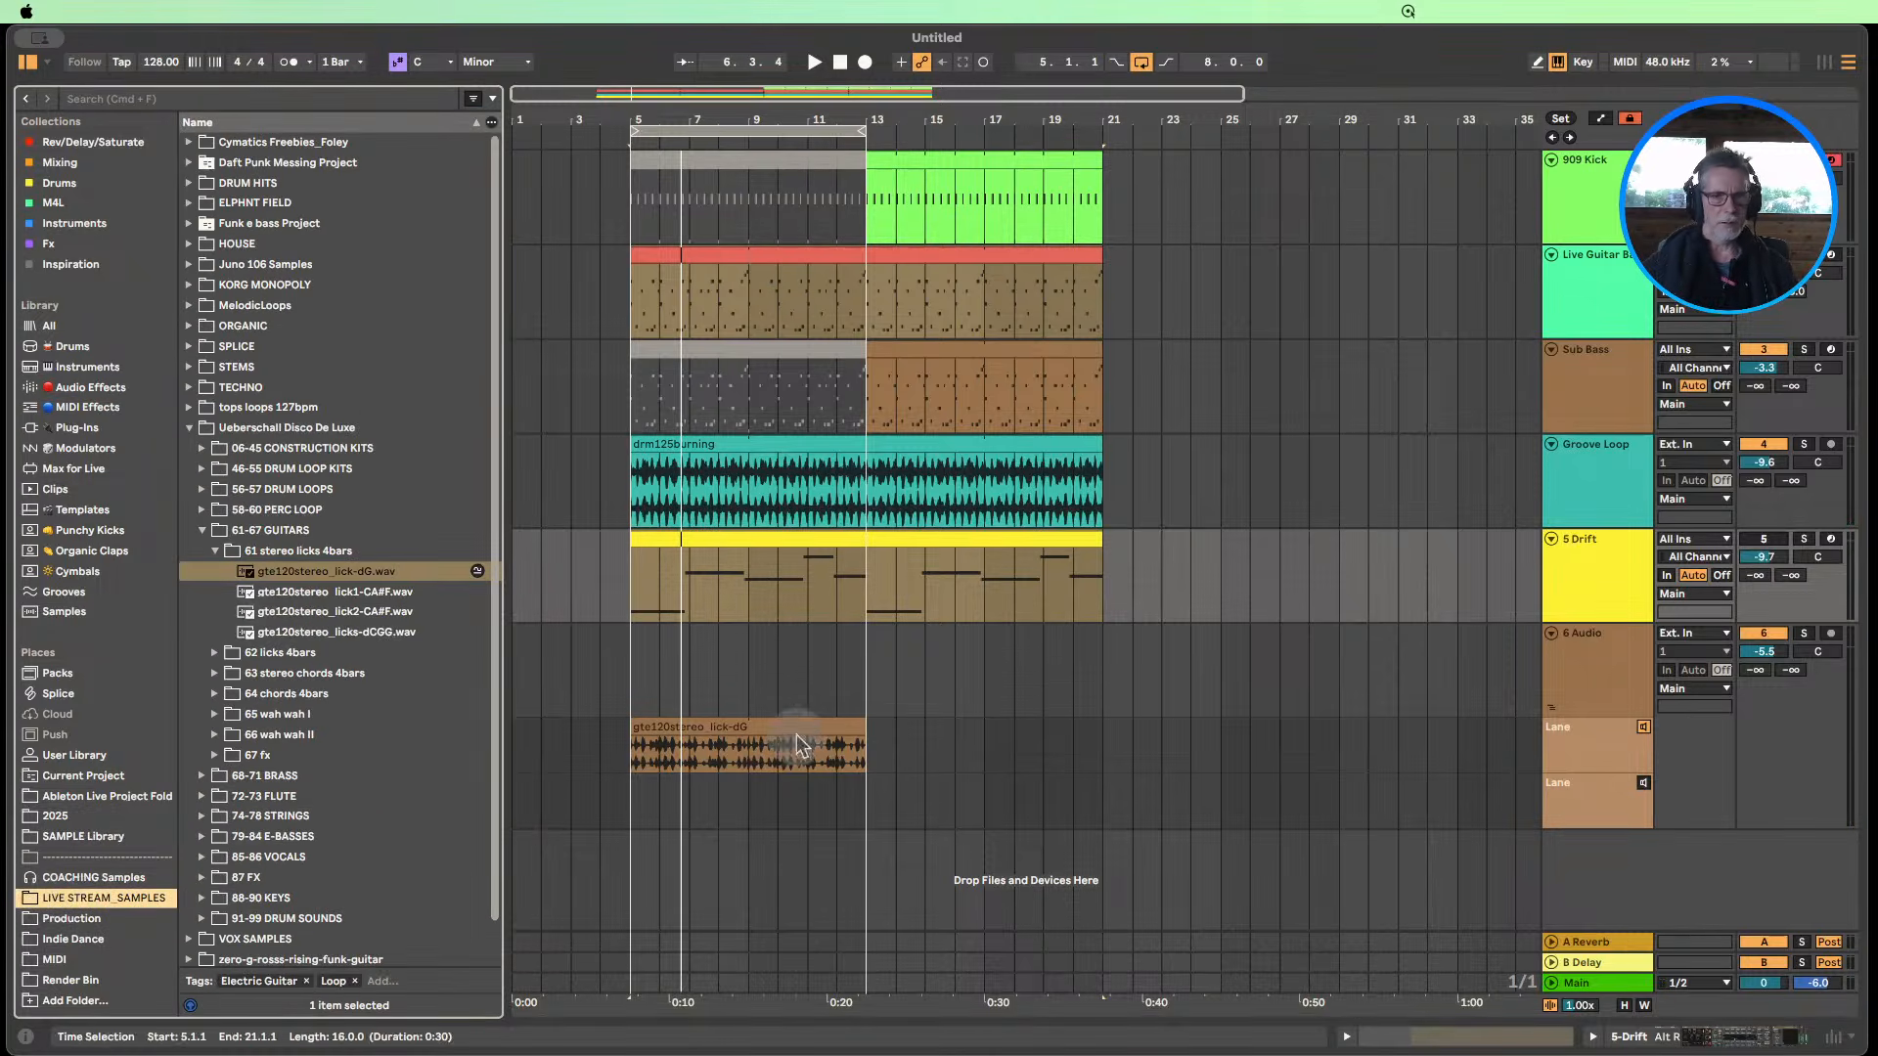
Switch off the first take lane's audition and place gte120stereo_lick1-CA#F.wav in the second take lane, spanning bars 5 to 13.
left_click(309, 594)
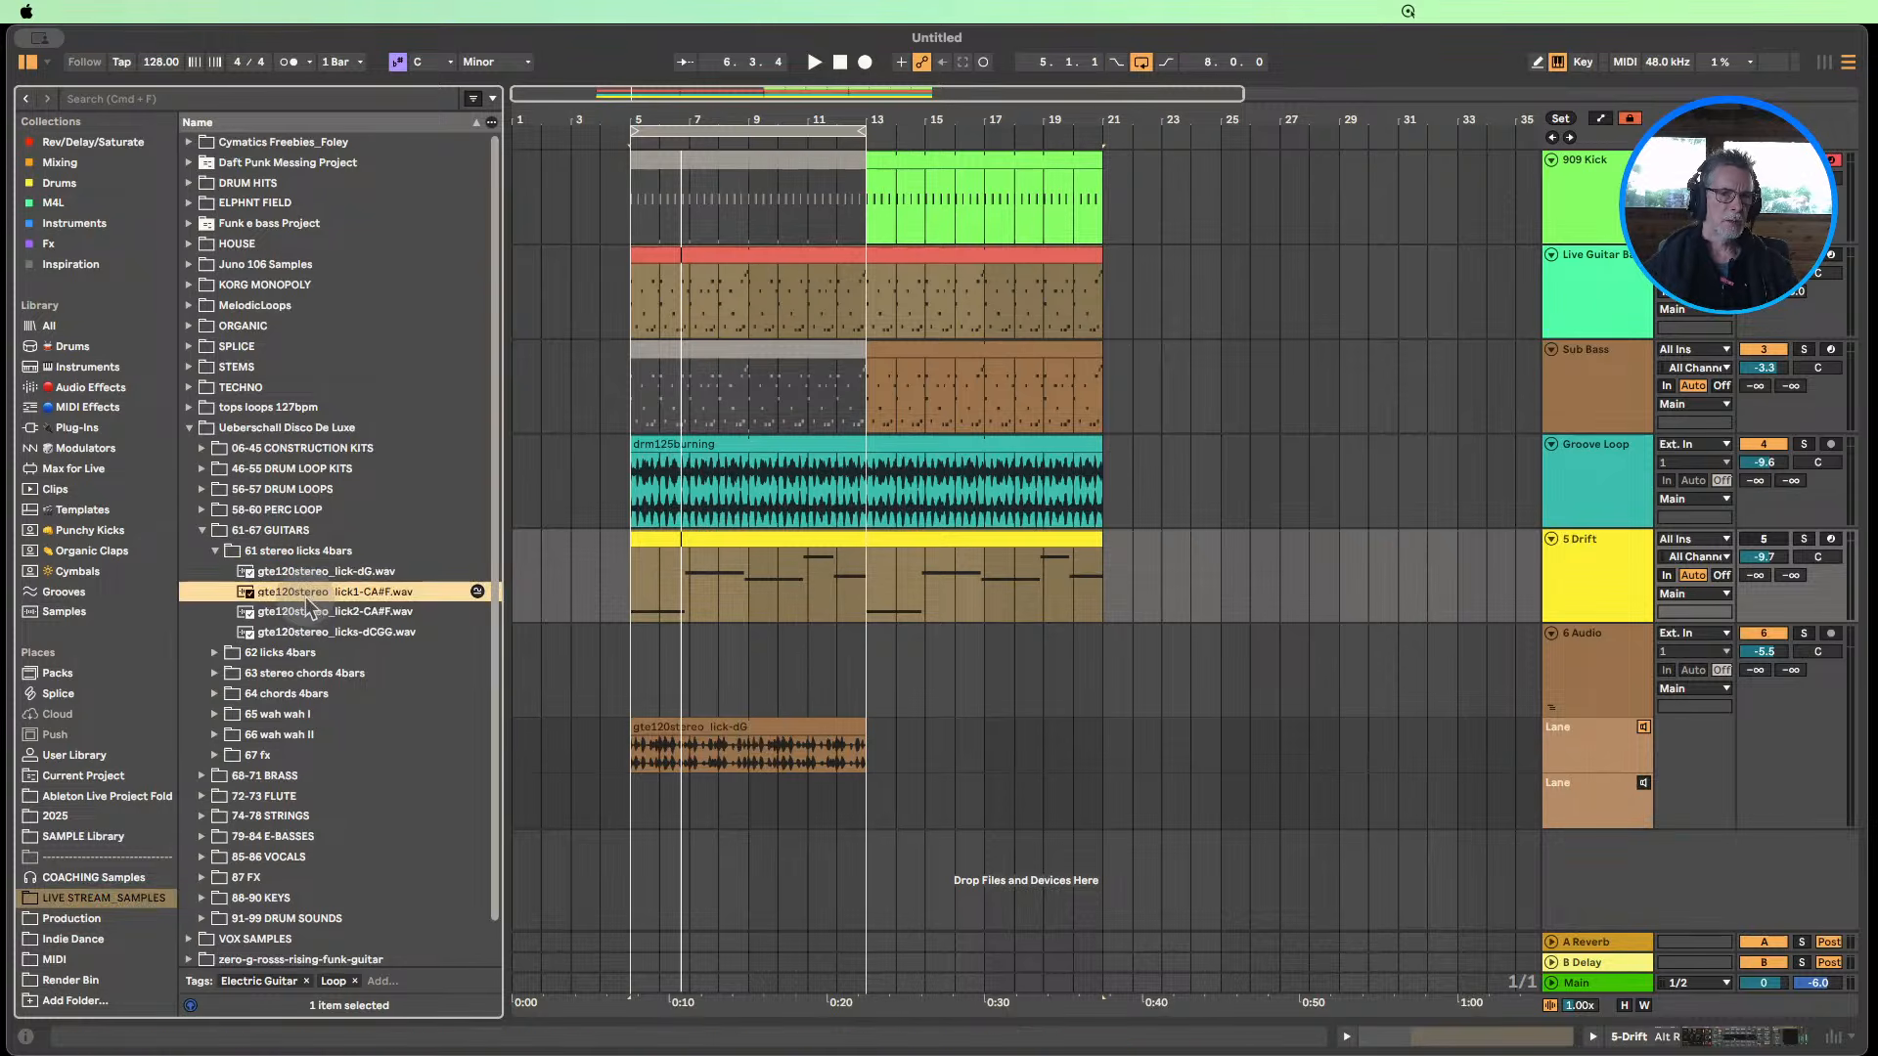
left_click(813, 62)
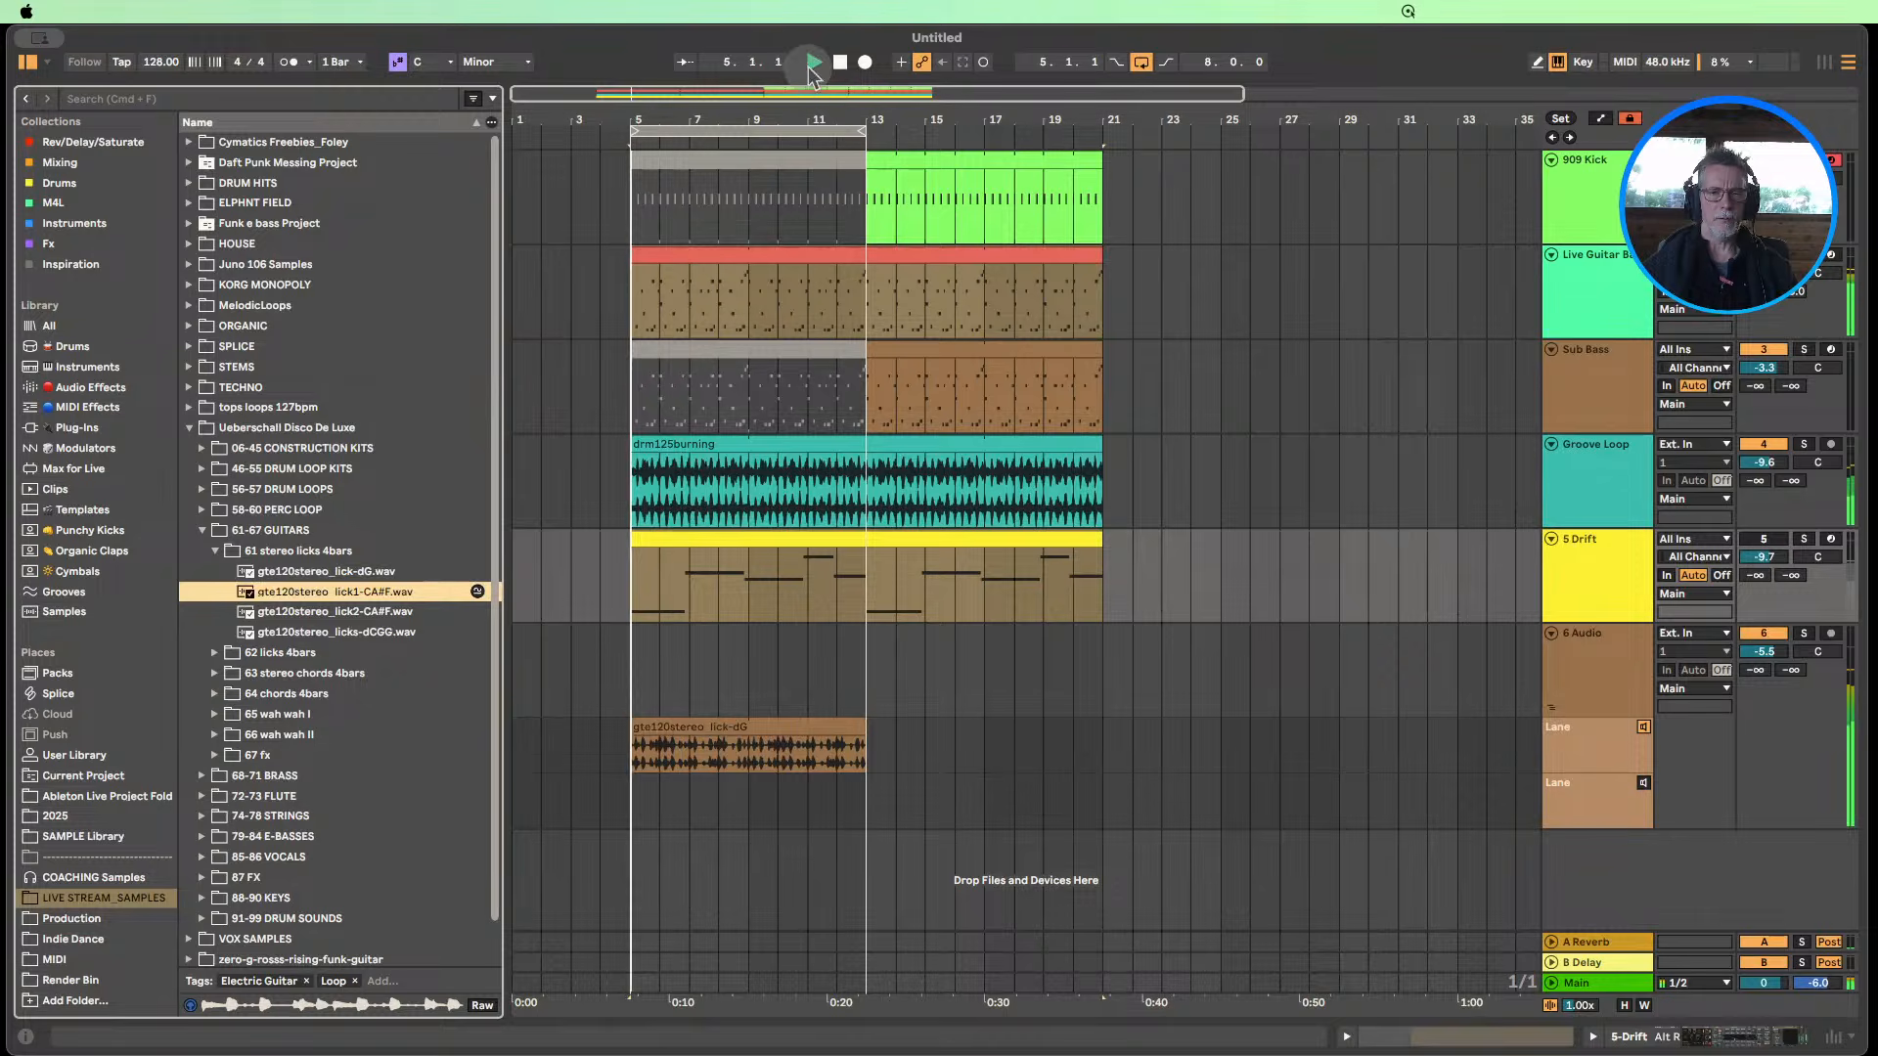
left_click(1646, 733)
left_click(1592, 663)
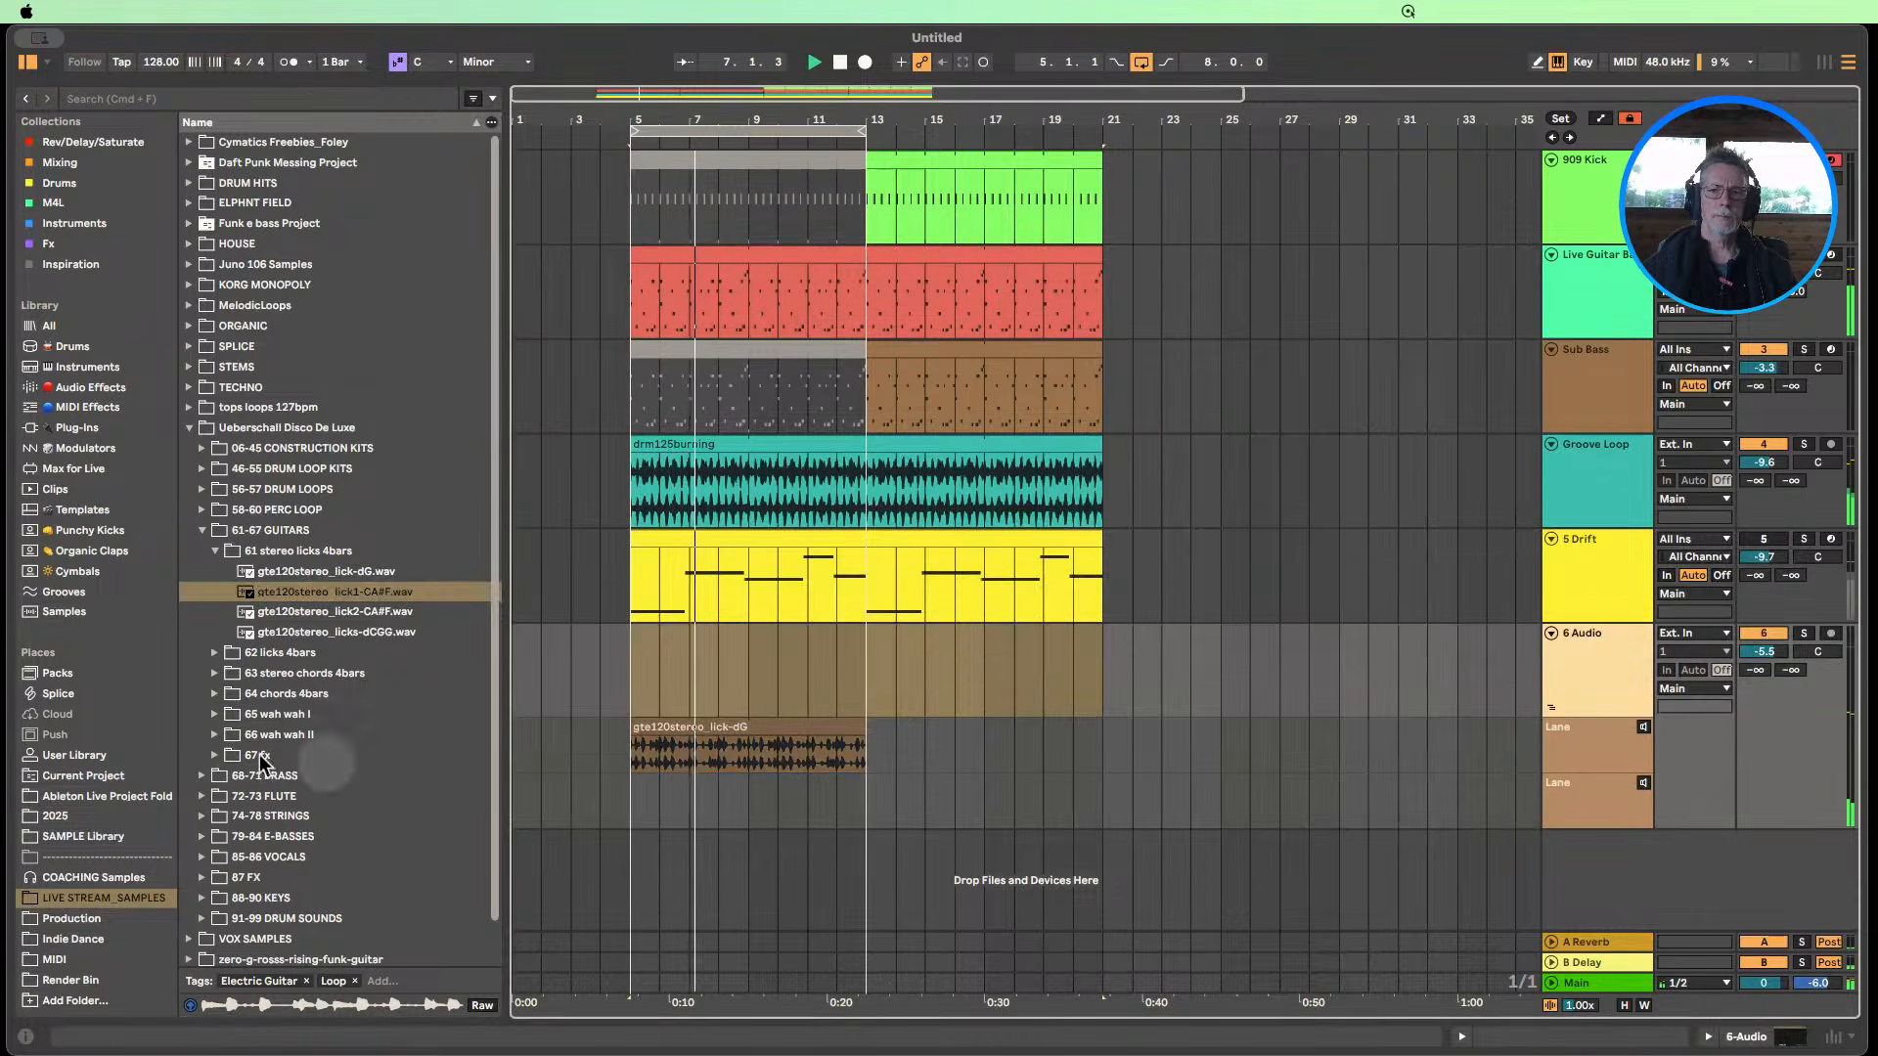
left_click(323, 591)
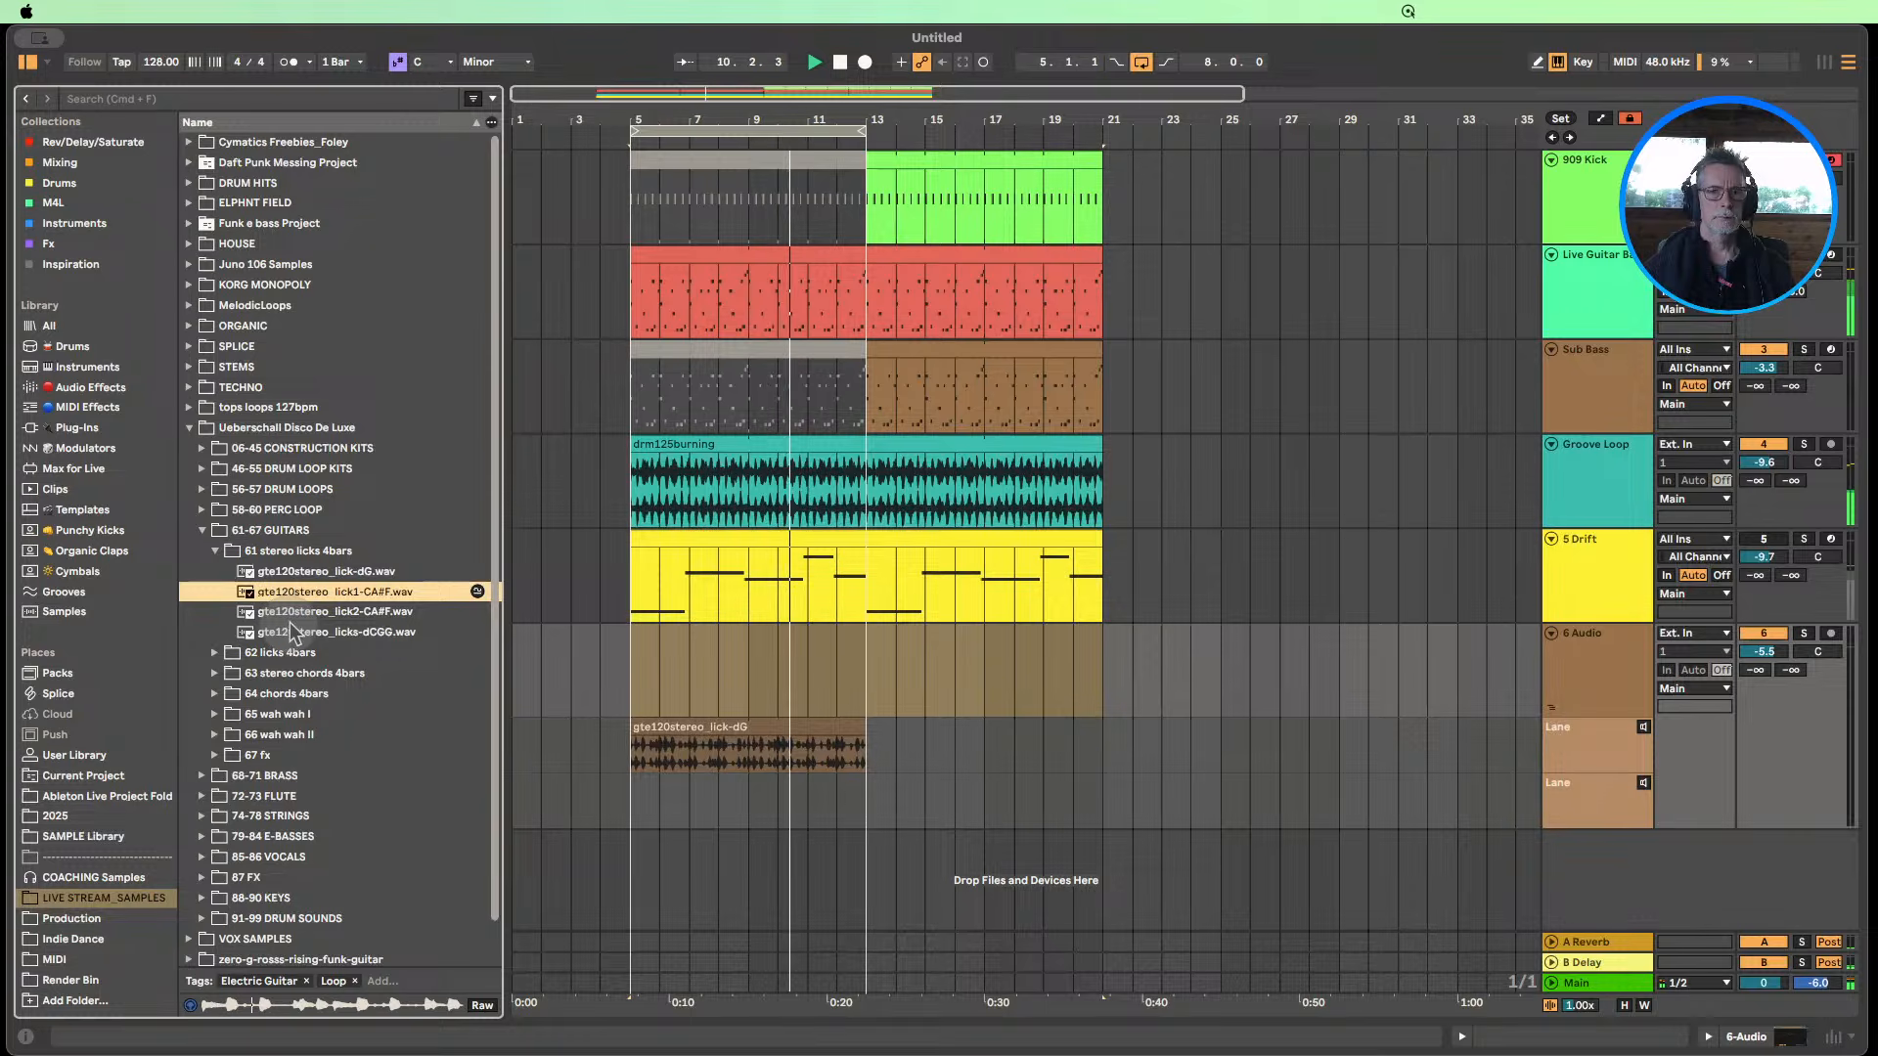
left_click_drag(294, 594, 638, 811)
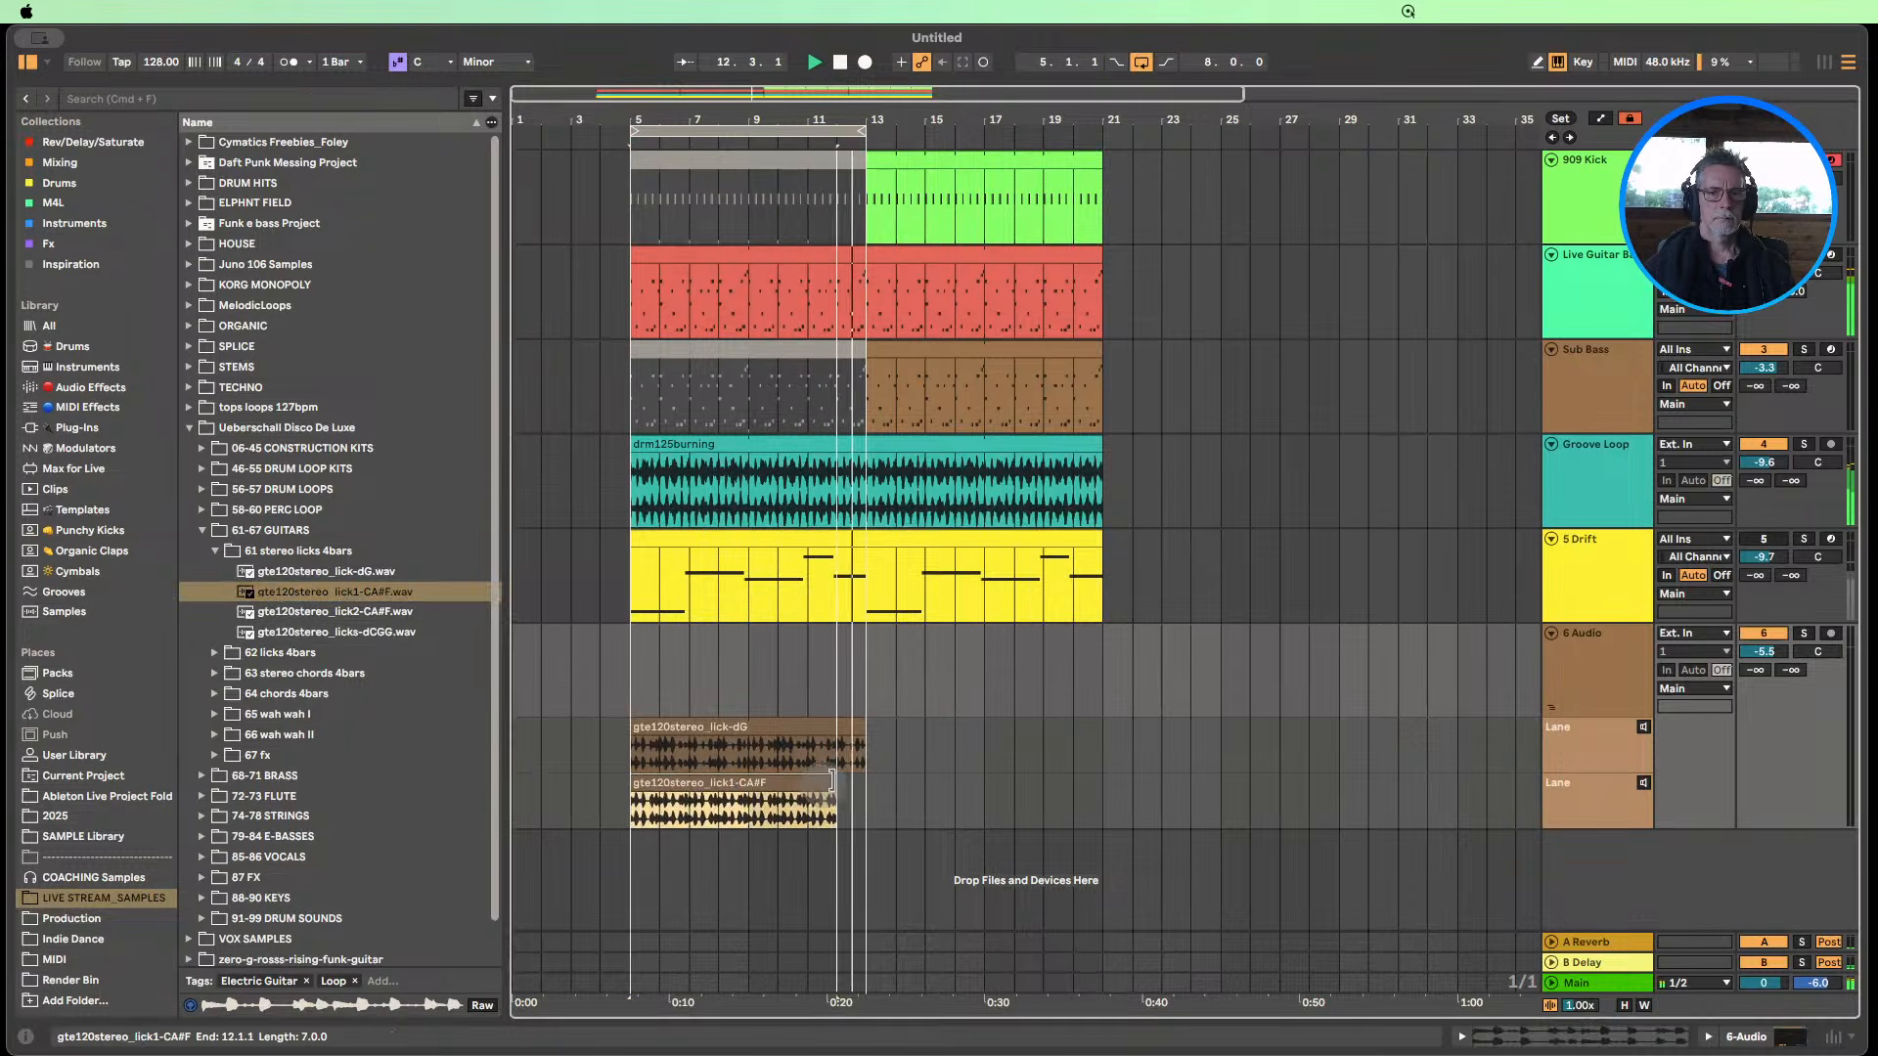
Preview gte120stereo_lick2-CA#F.wav and audition the second take lane with the 6 Audio track's devices shown, ending with playback and lane audition off.
left_click(365, 614)
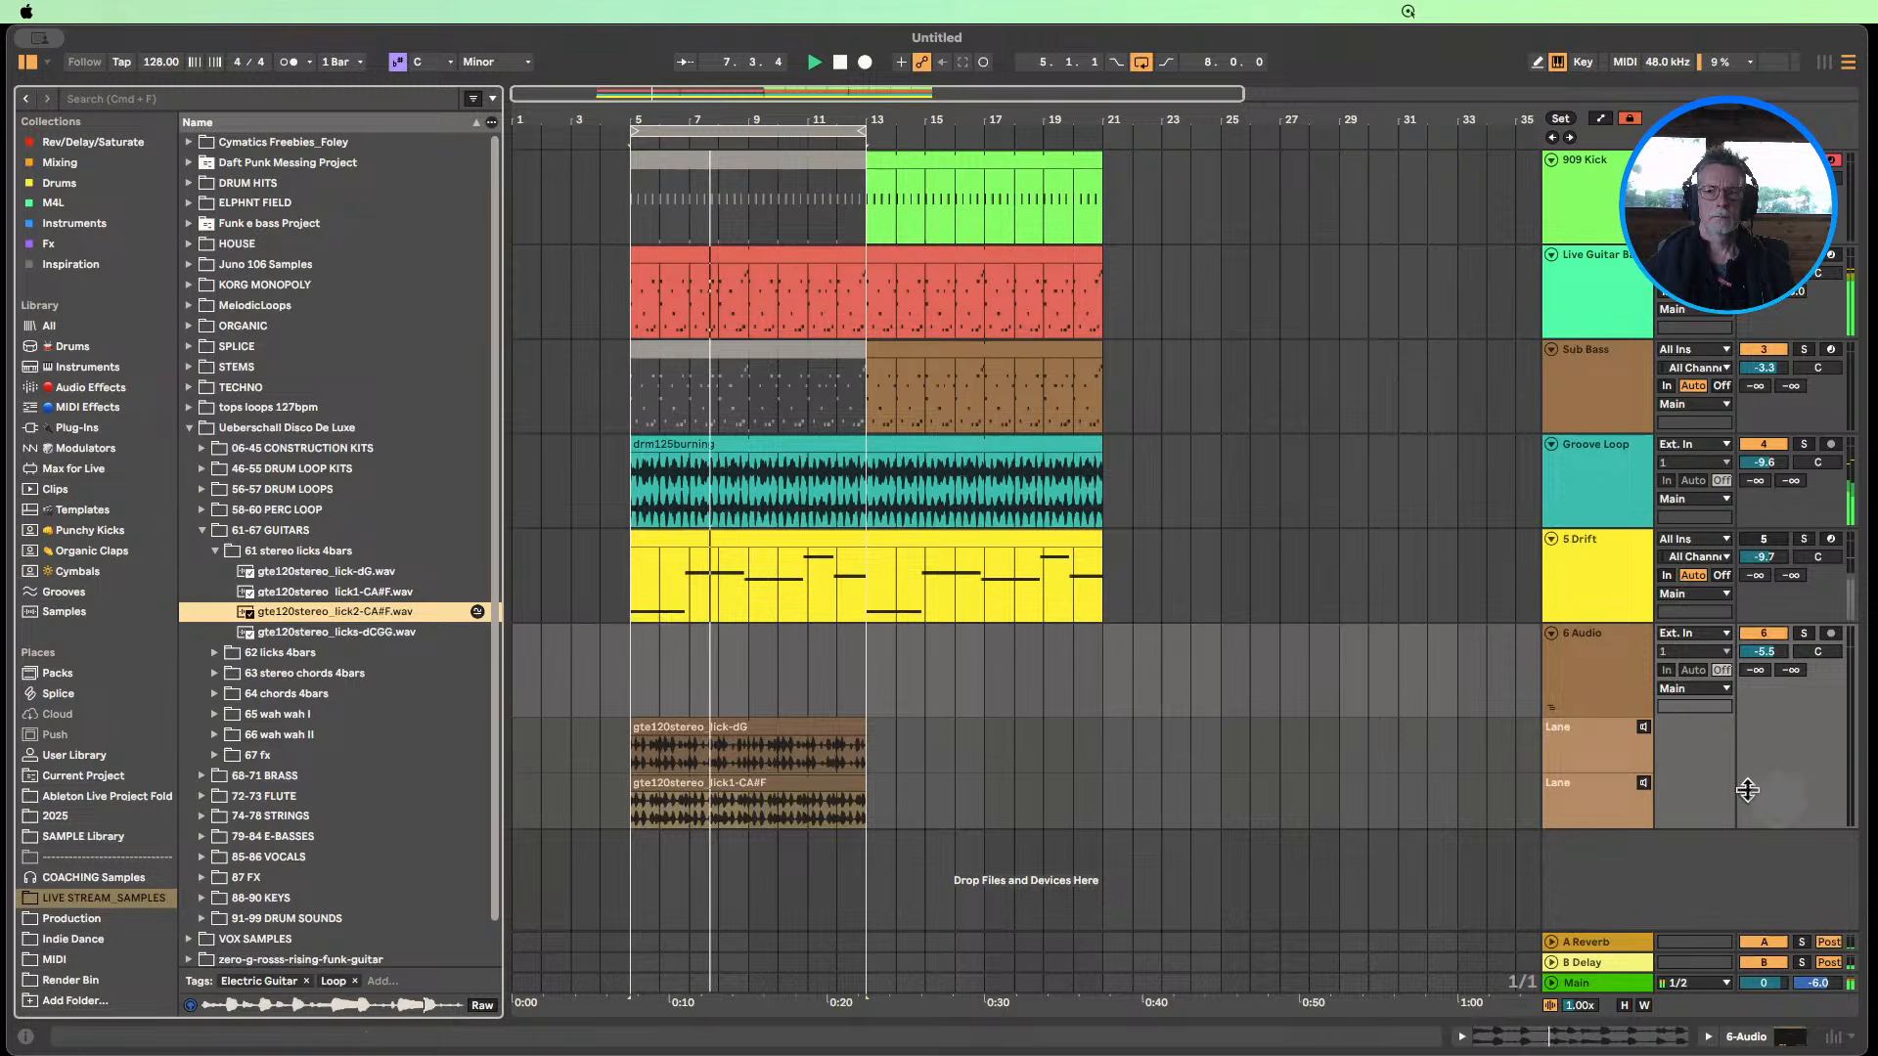
left_click(1643, 783)
double_click(1614, 661)
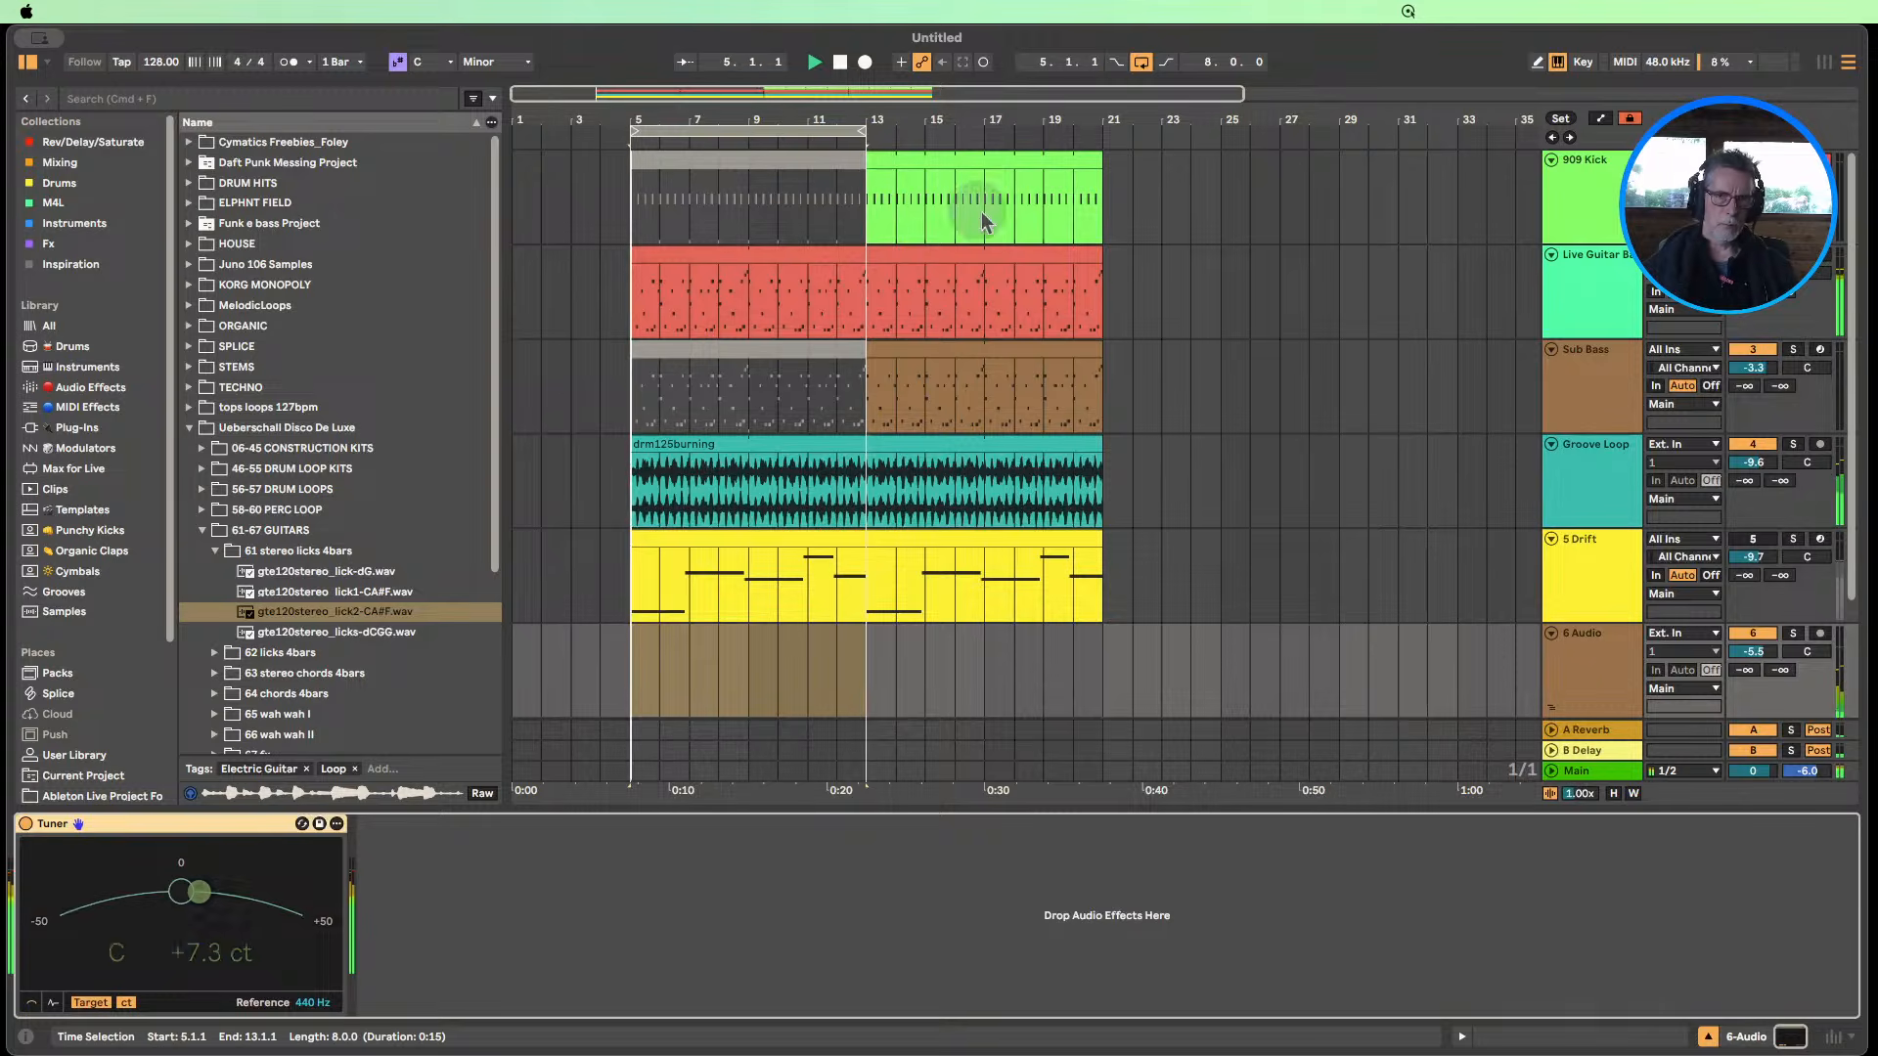
left_click(840, 62)
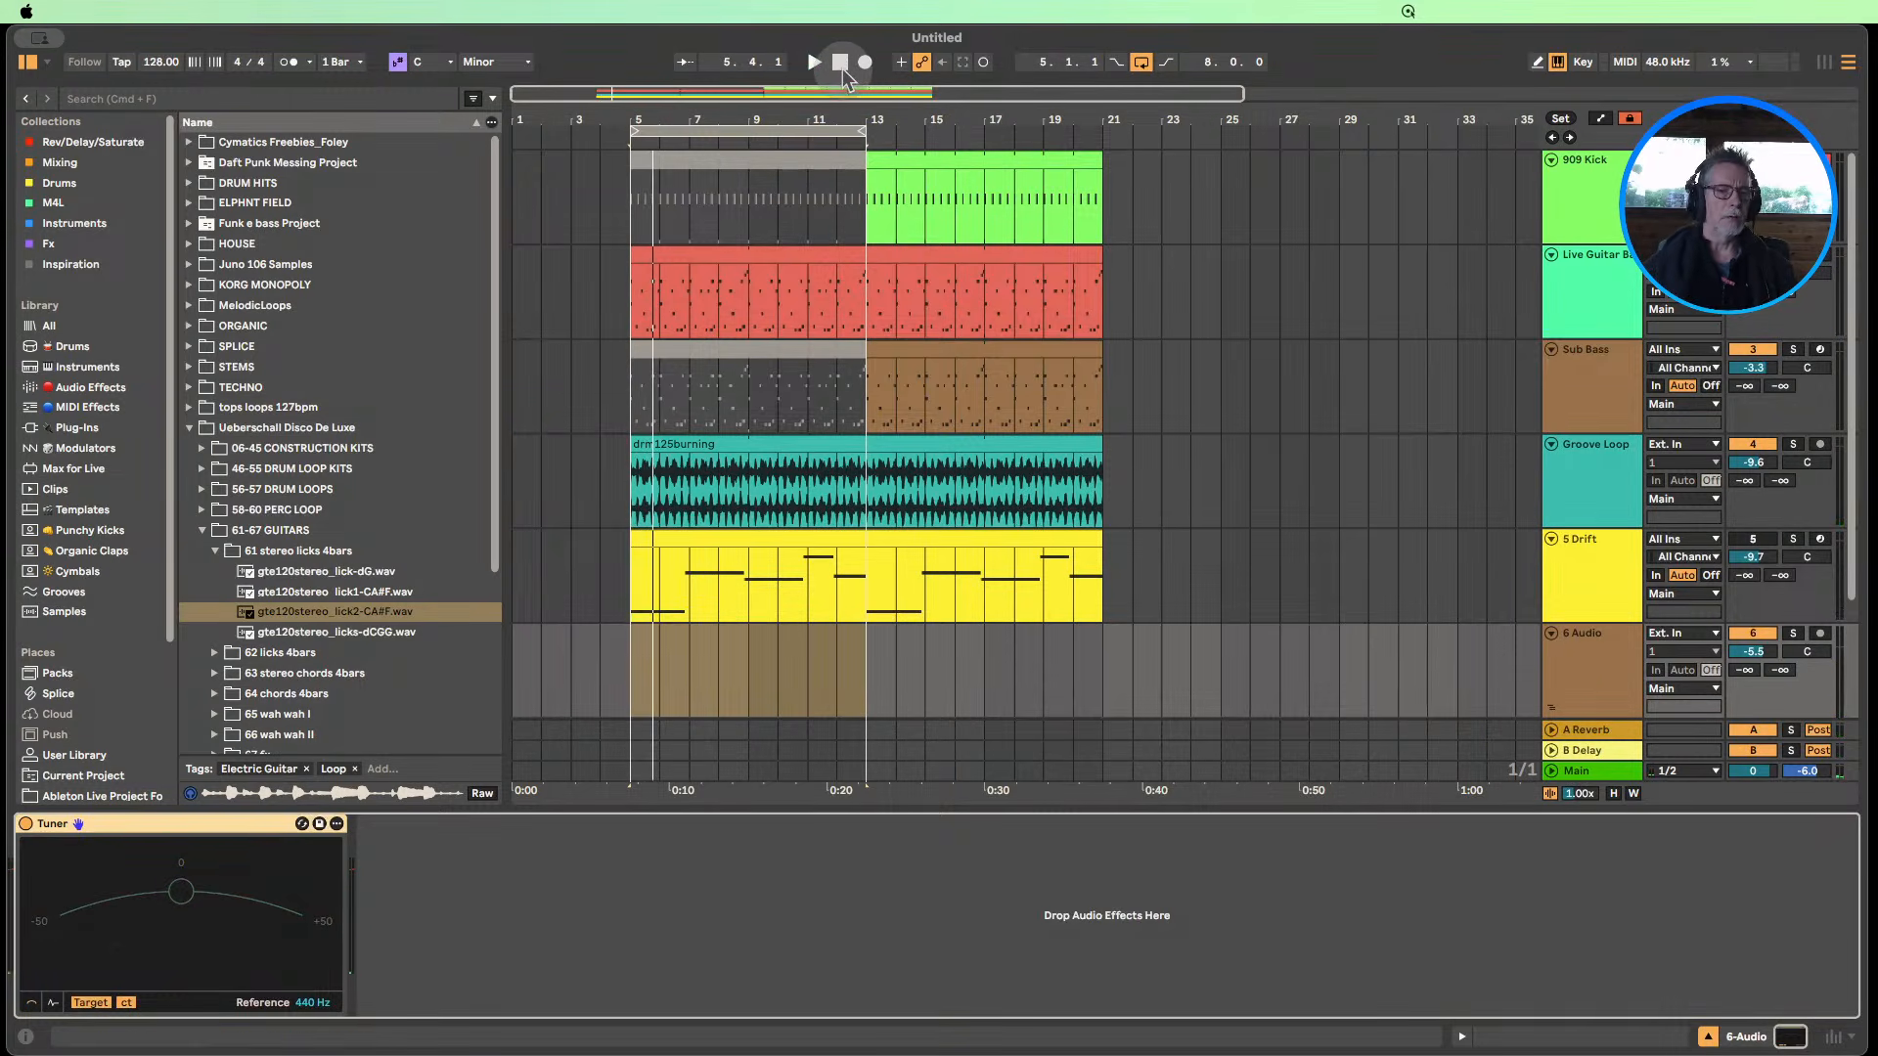
scroll(357, 503, "down", 4)
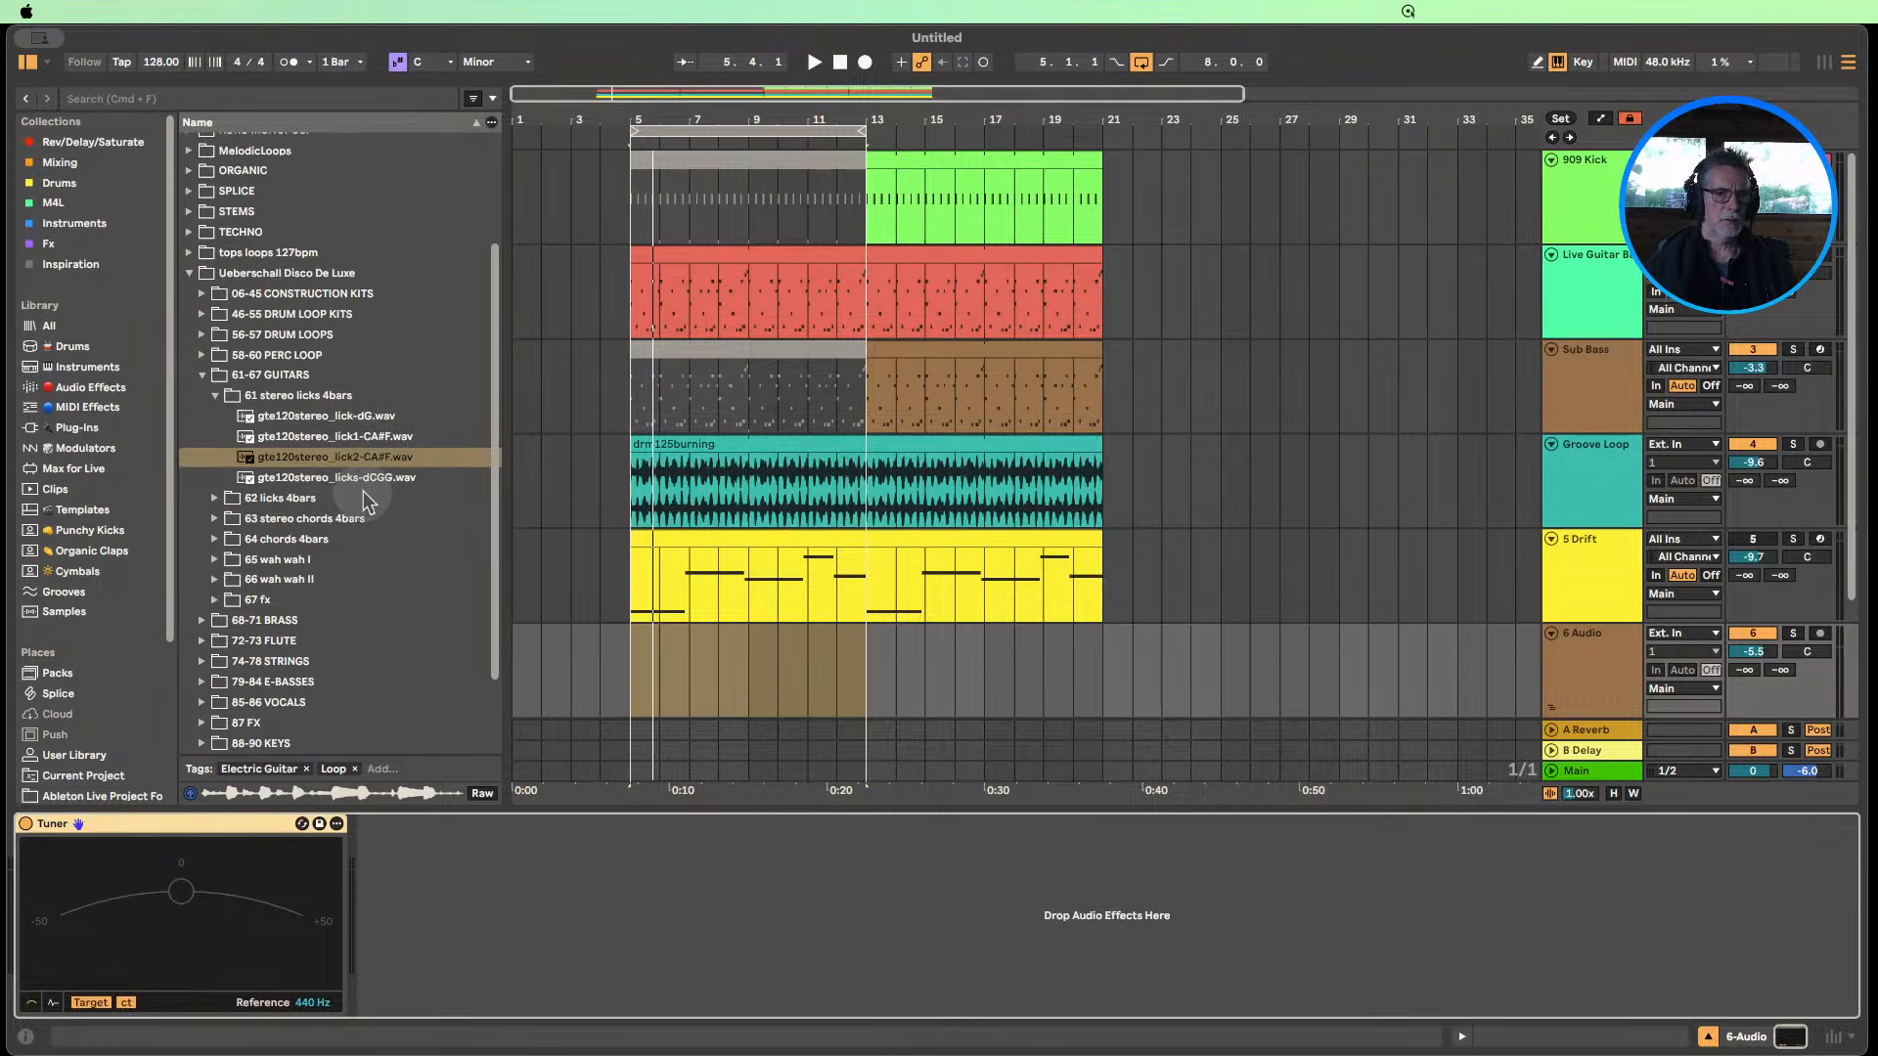
left_click_drag(372, 489, 655, 533)
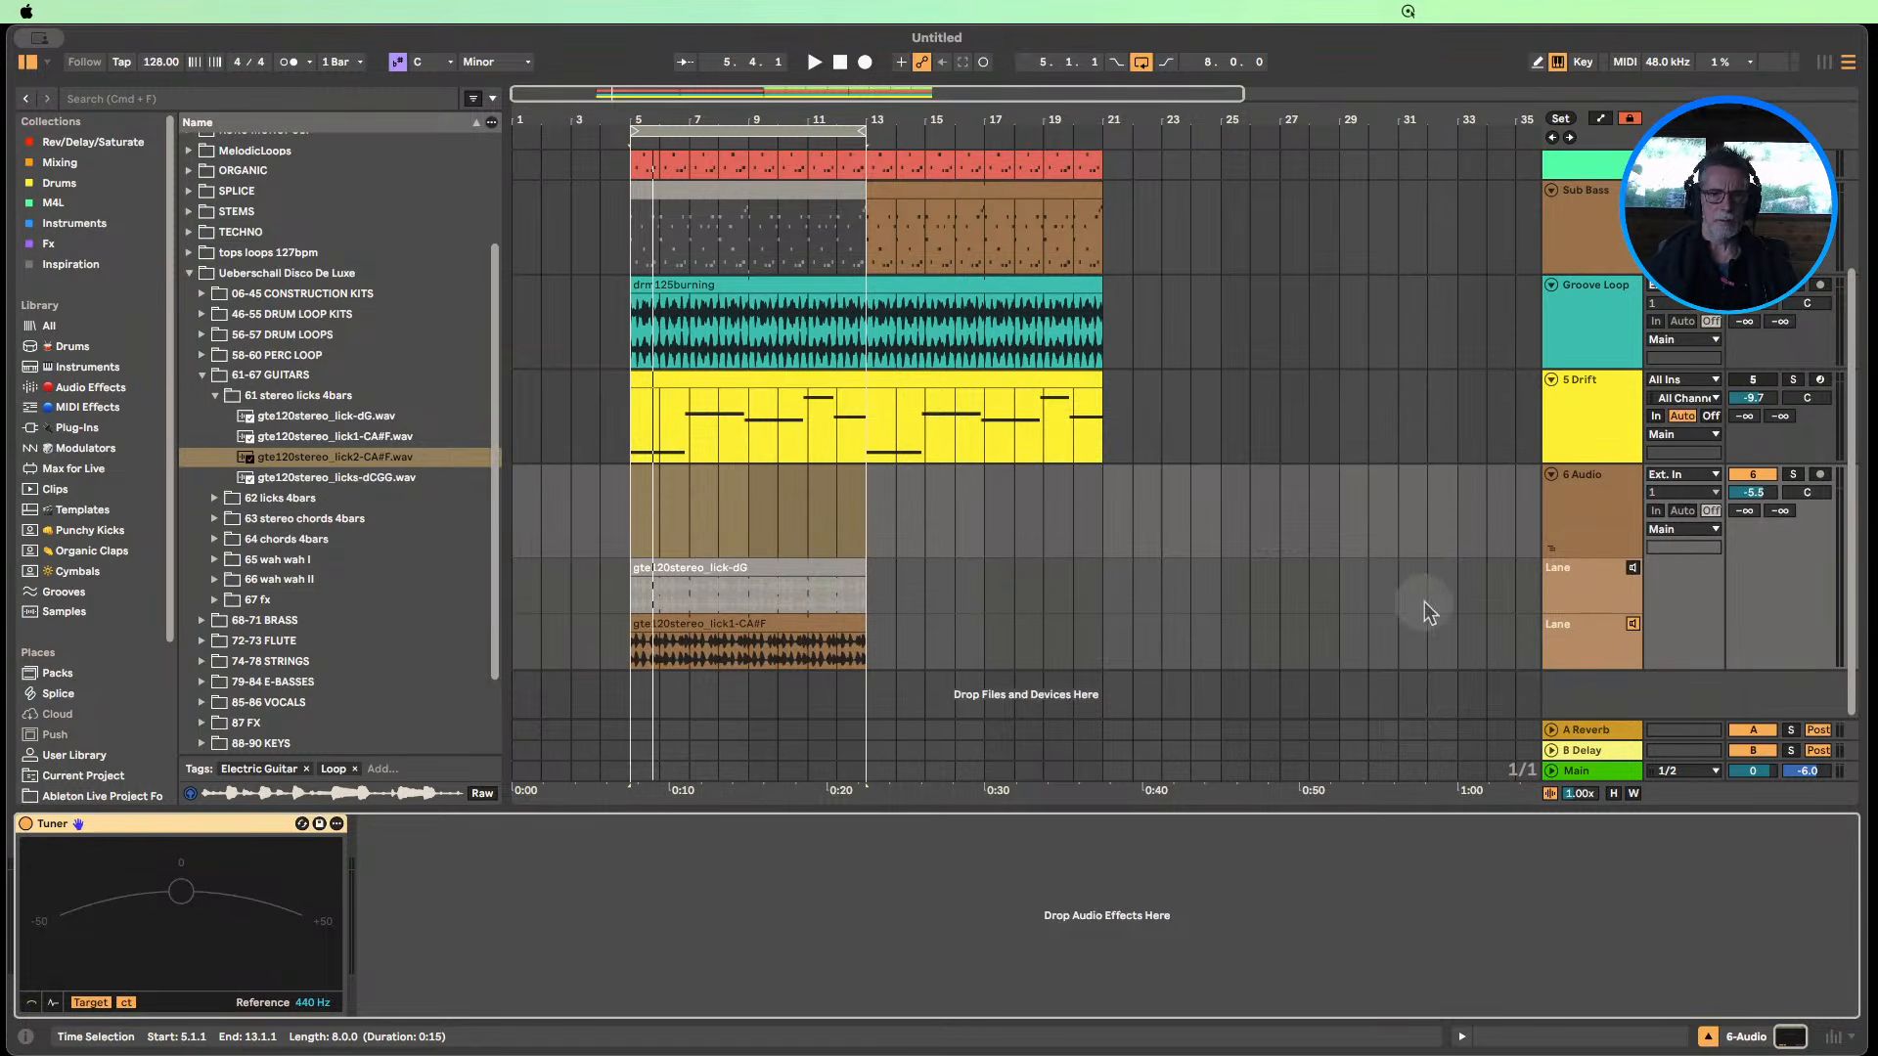
left_click(1632, 626)
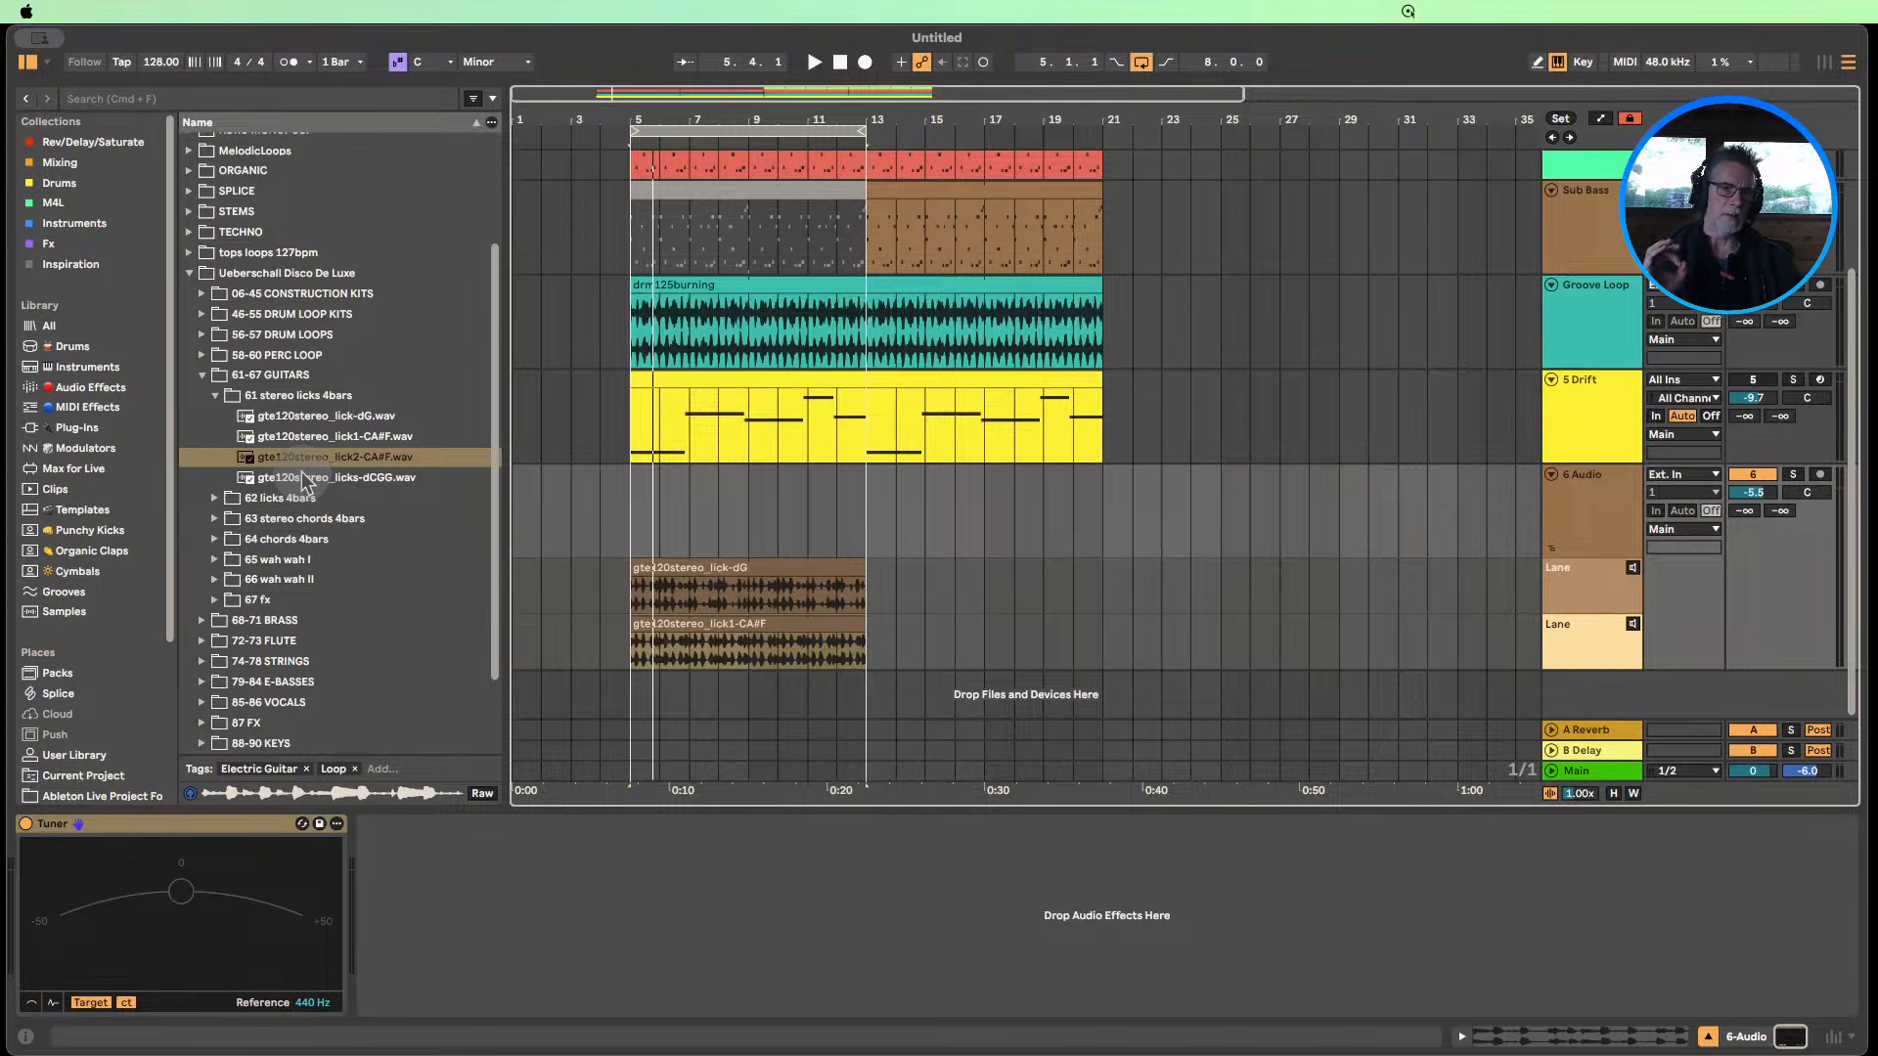
Insert a third take lane on the 6 Audio track and place gte120stereo_licks-dCGG.wav in it, spanning bars 5 to 13.
scroll(306, 479, "down", 2)
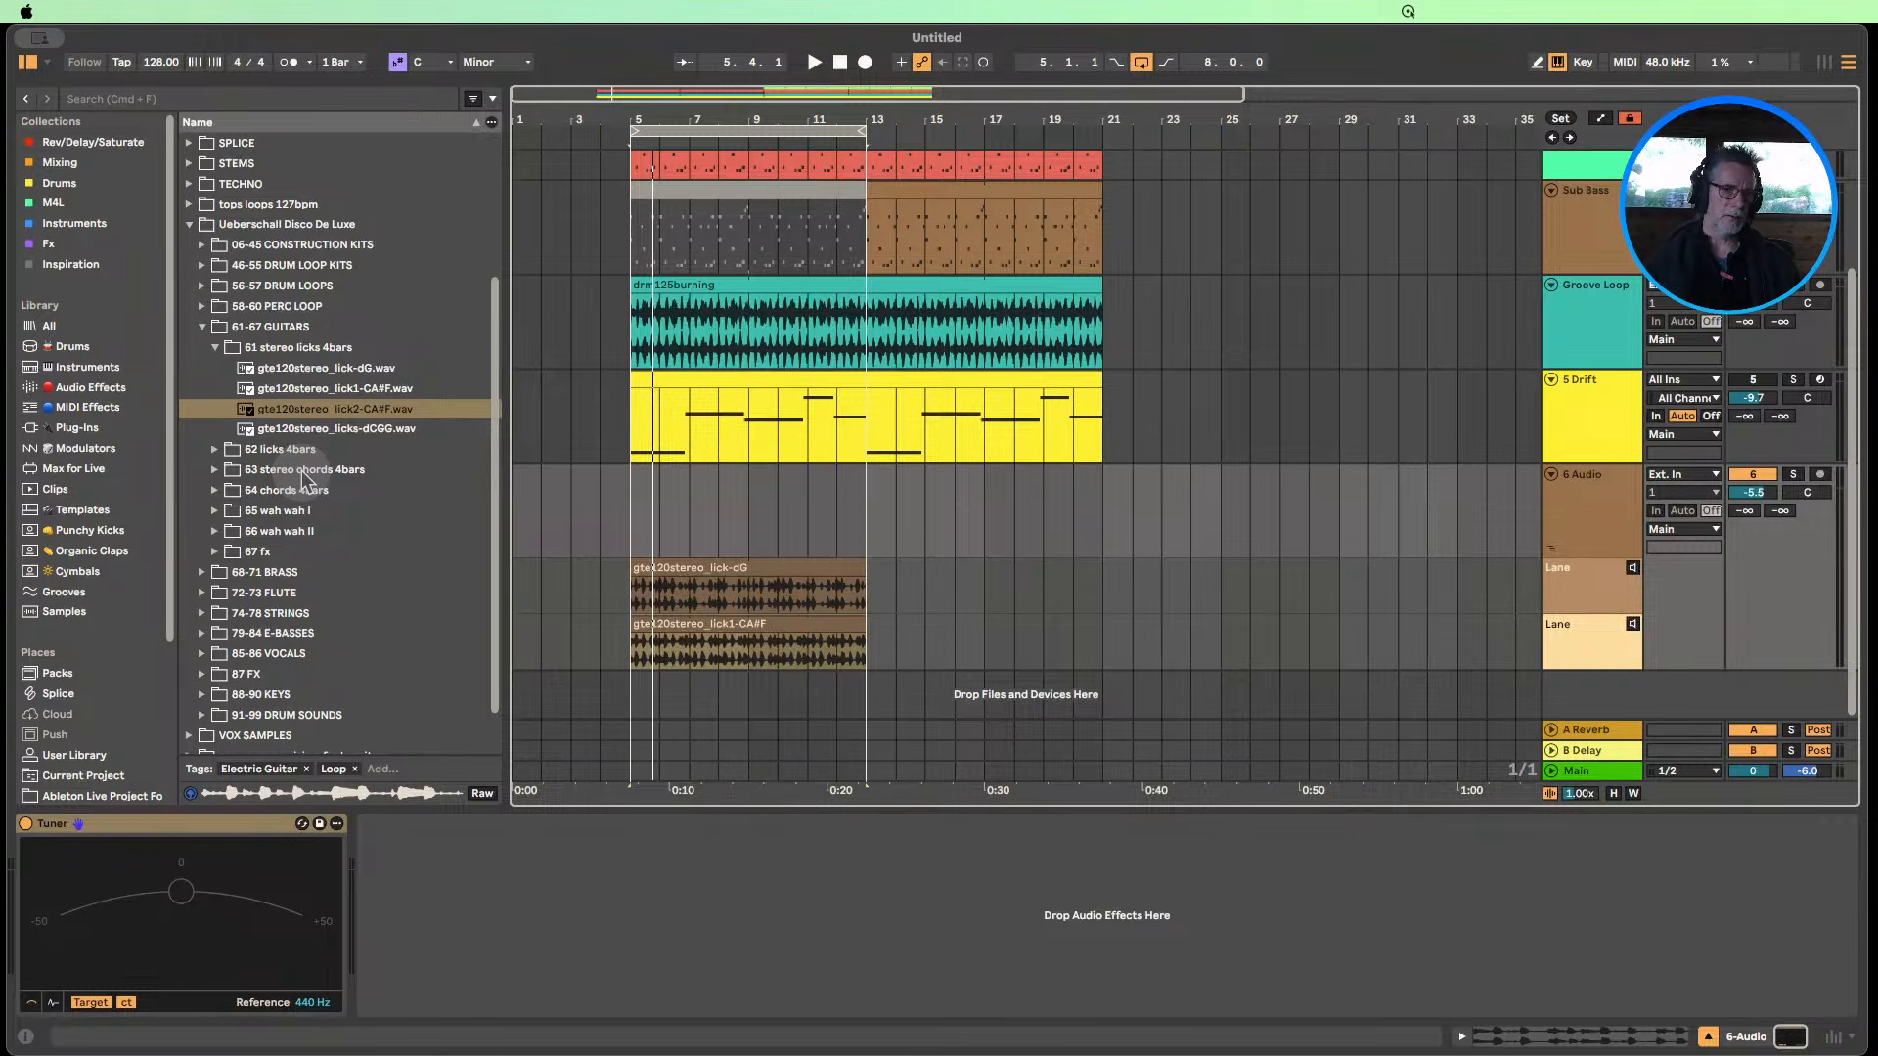
left_click(321, 431)
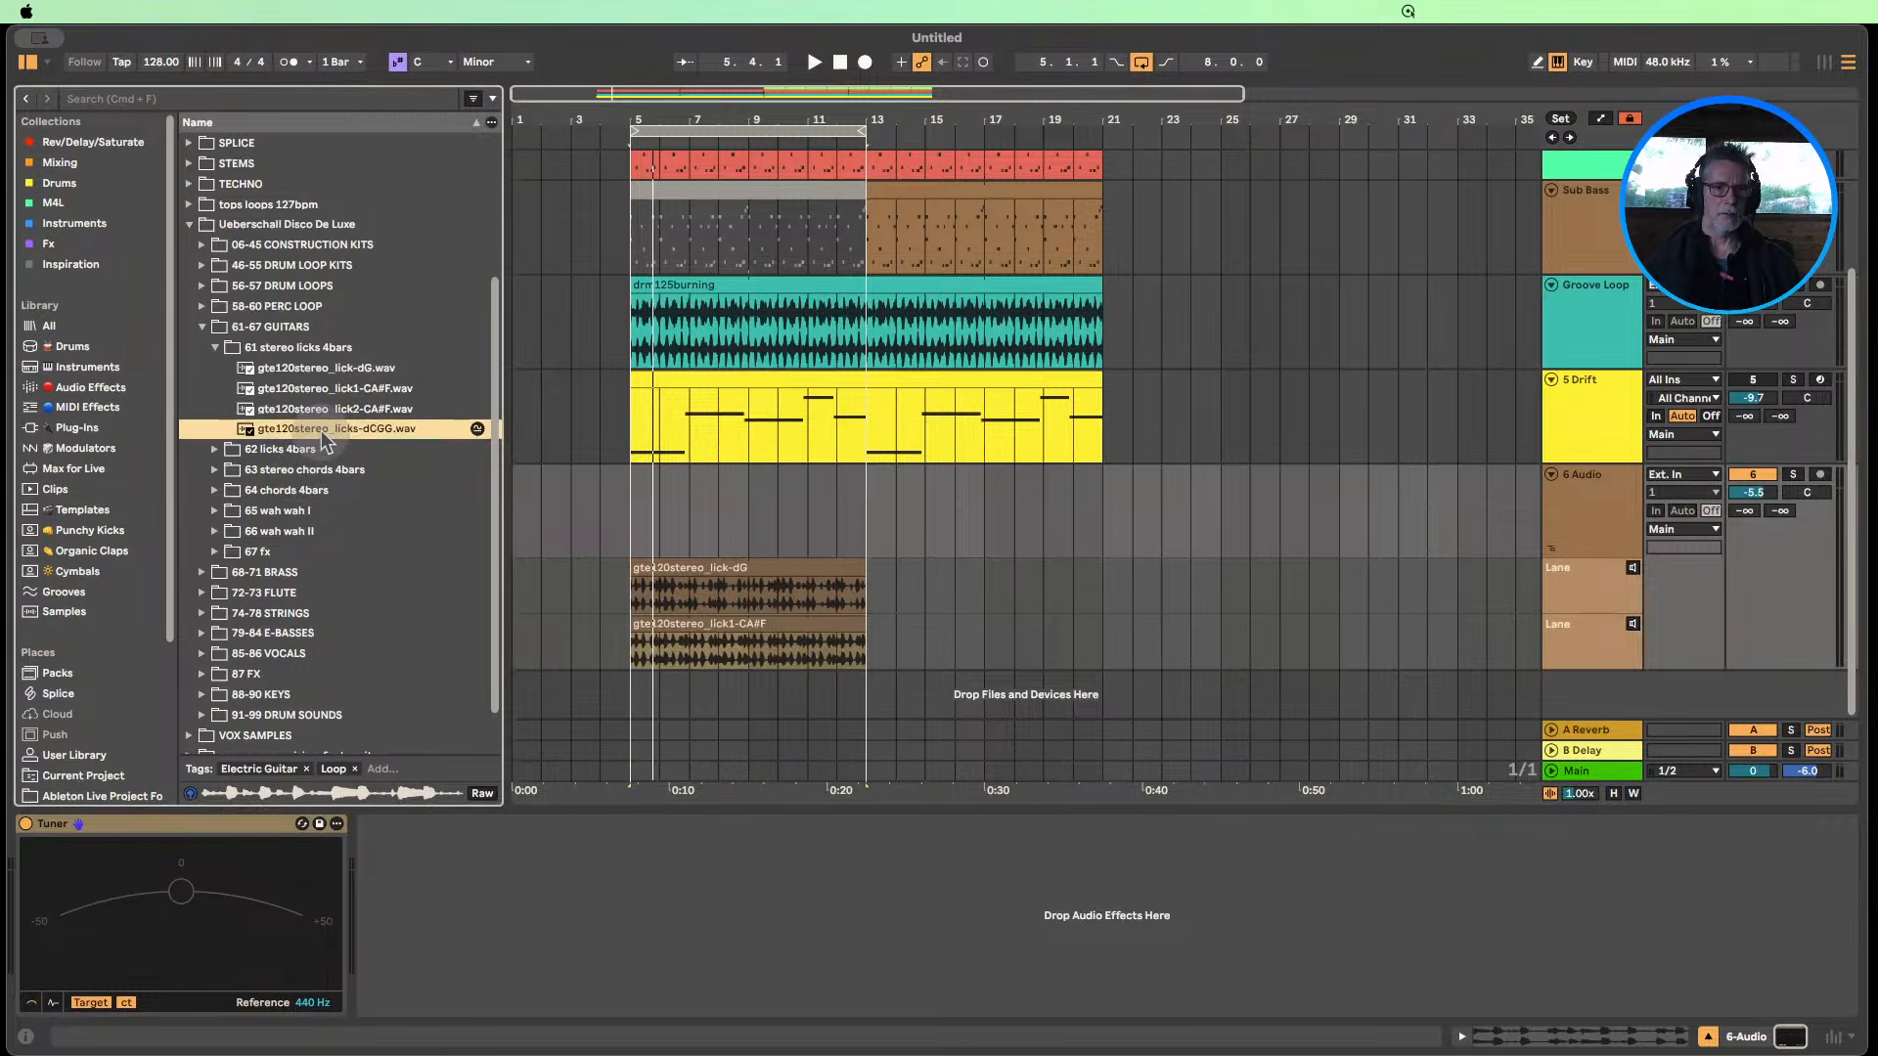
scroll(323, 430, "down", 3)
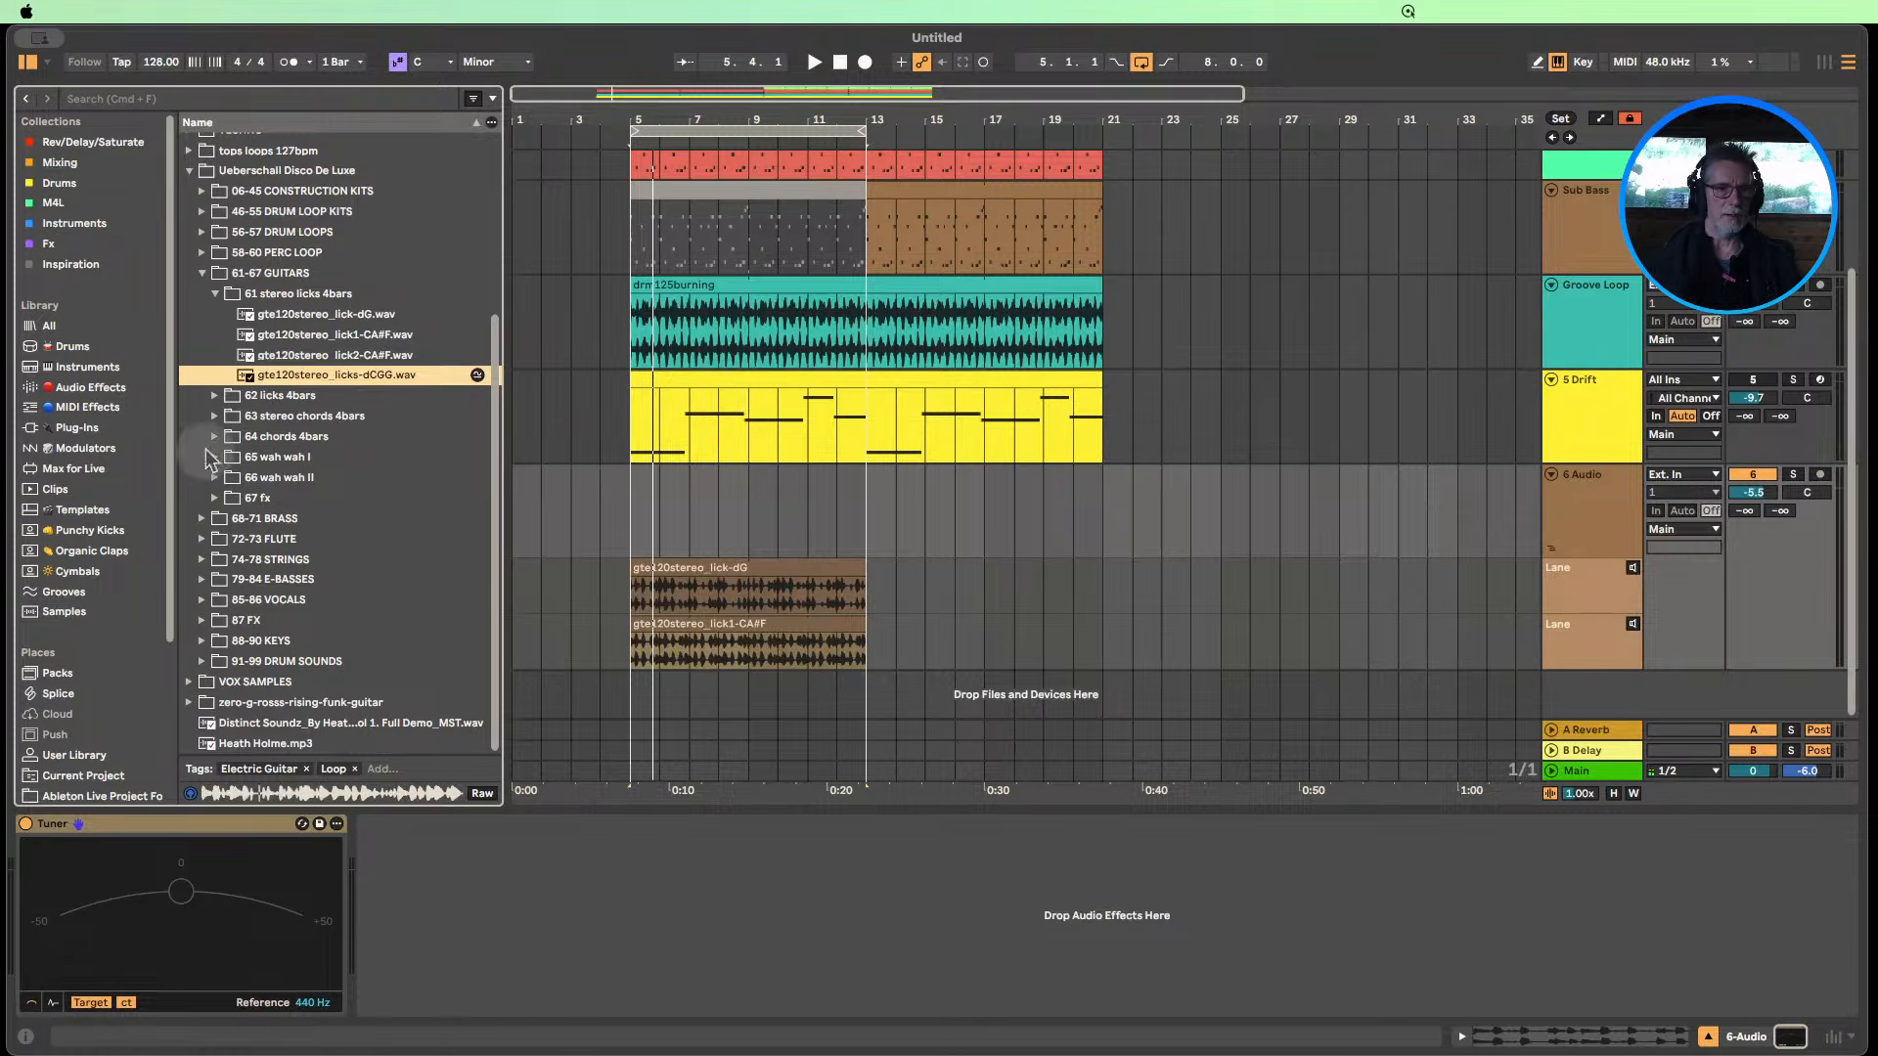
right_click(1580, 636)
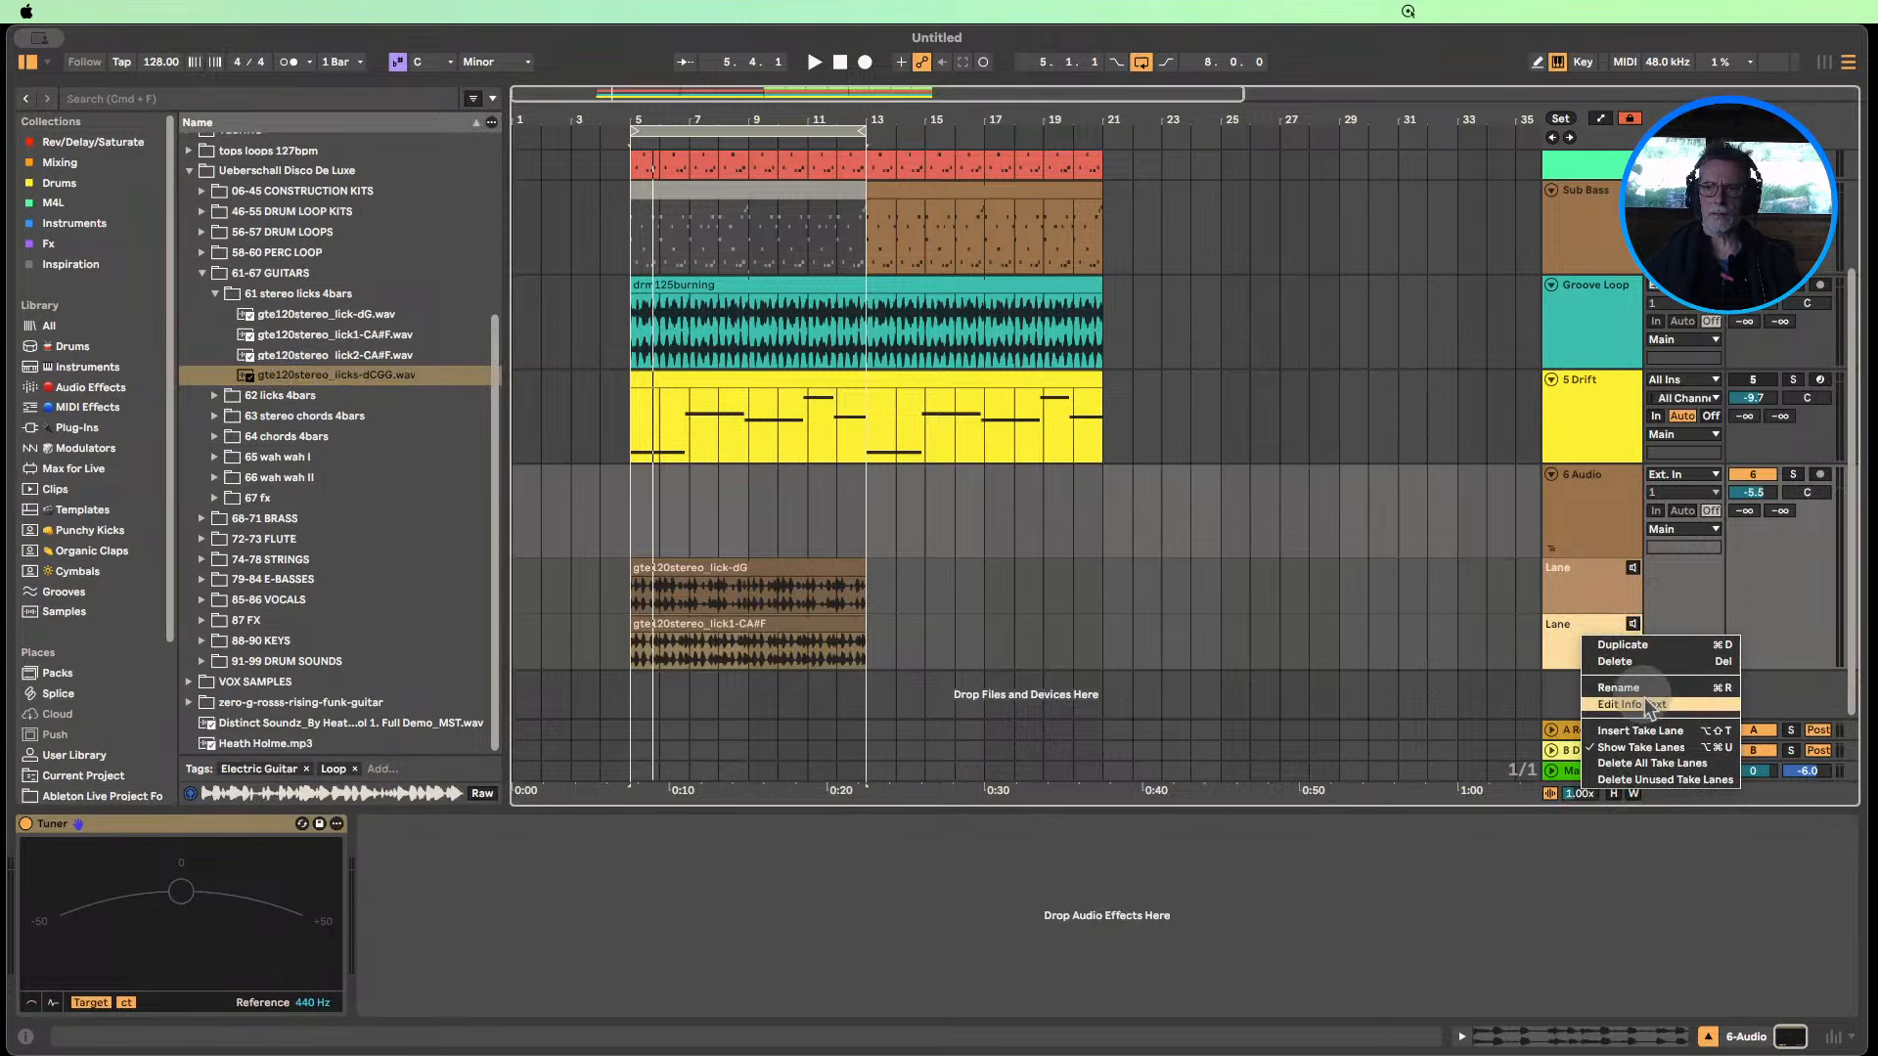
left_click(1641, 731)
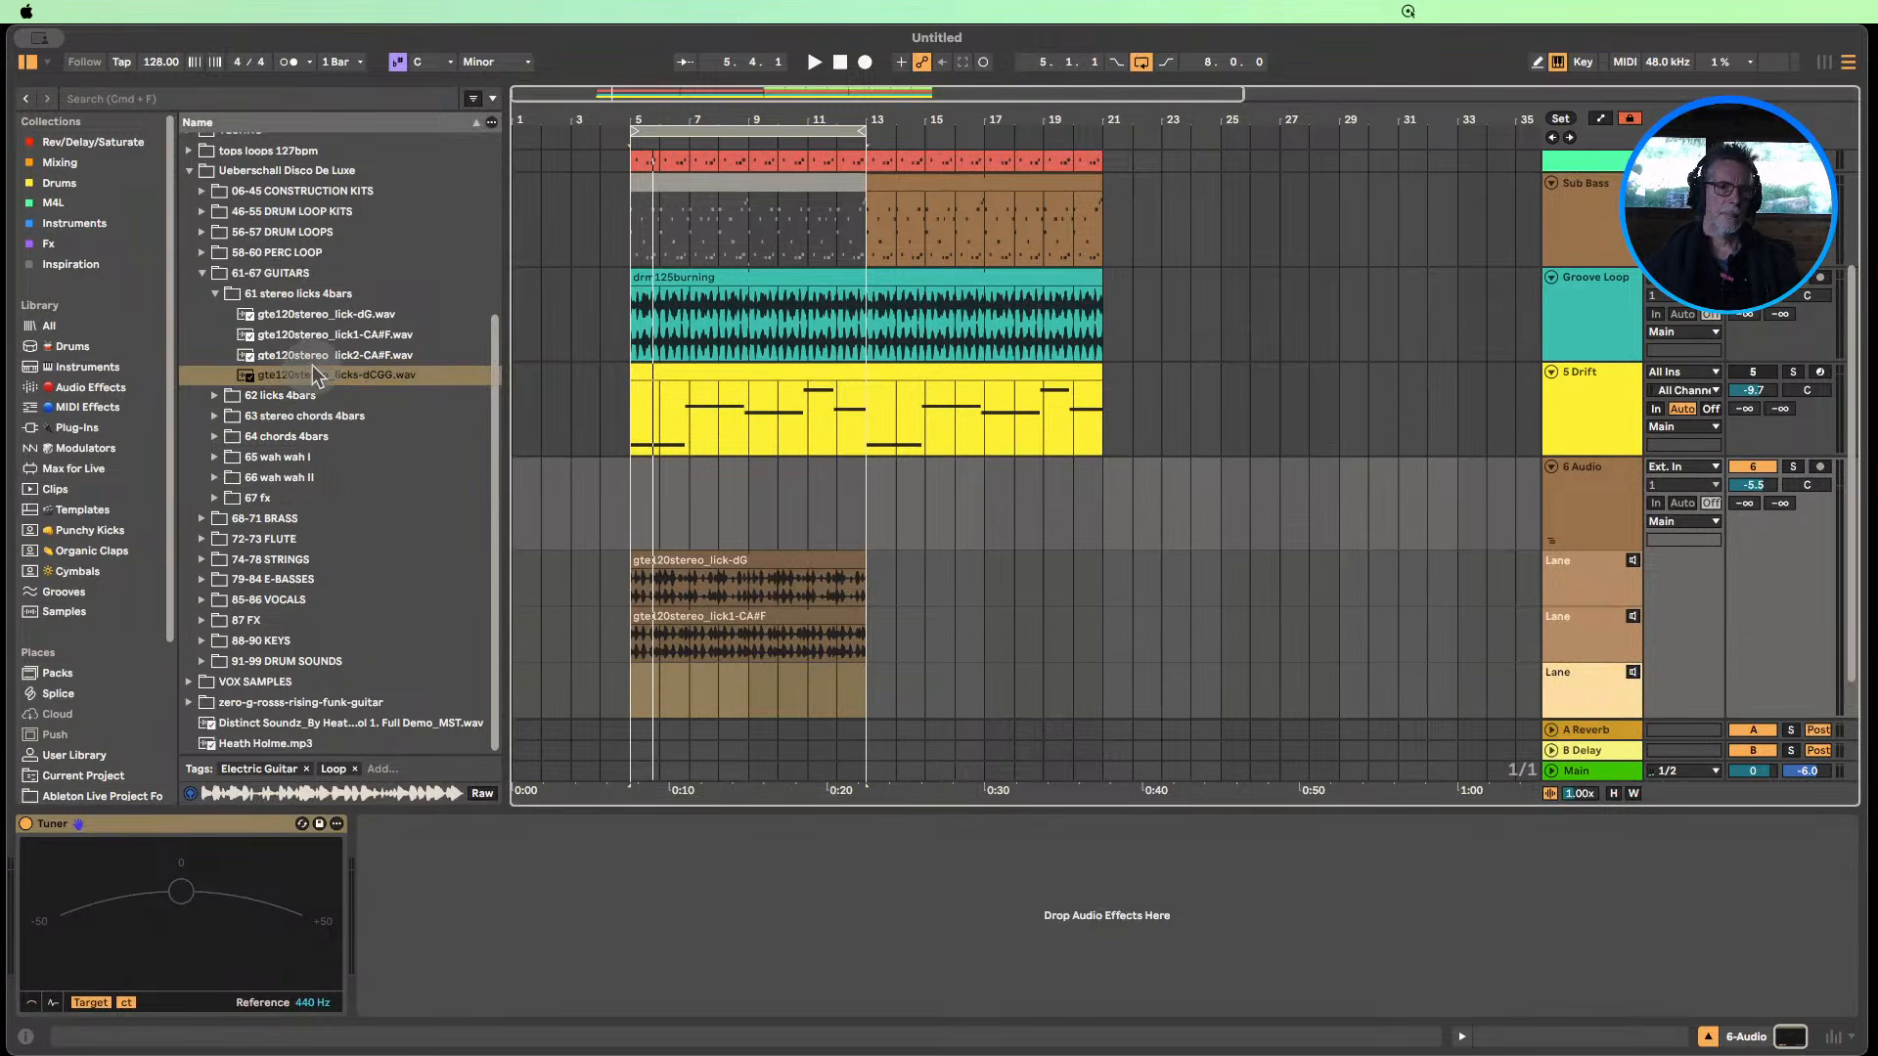
left_click_drag(313, 374, 649, 700)
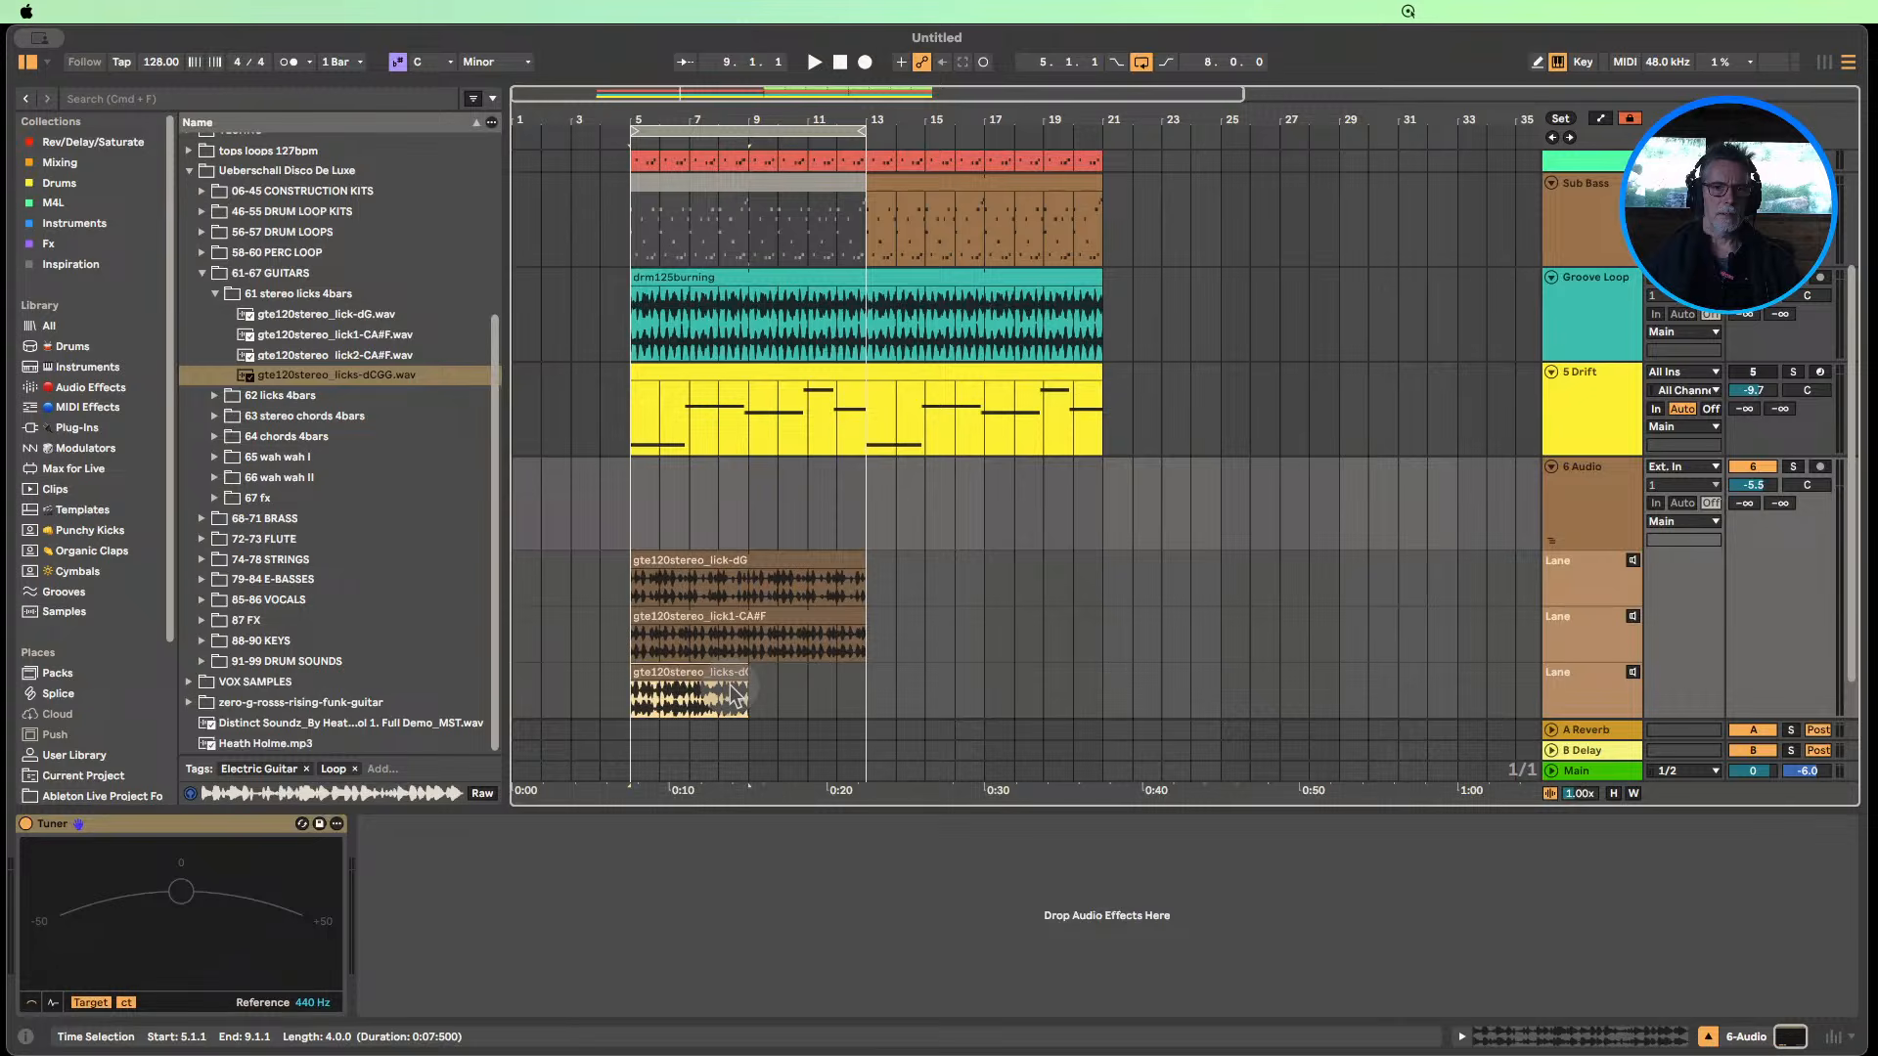
Collapse the 61 stereo licks 4bars folder and insert a fourth take lane on the 6 Audio track.
left_click(213, 294)
scroll(733, 509, "down", 1)
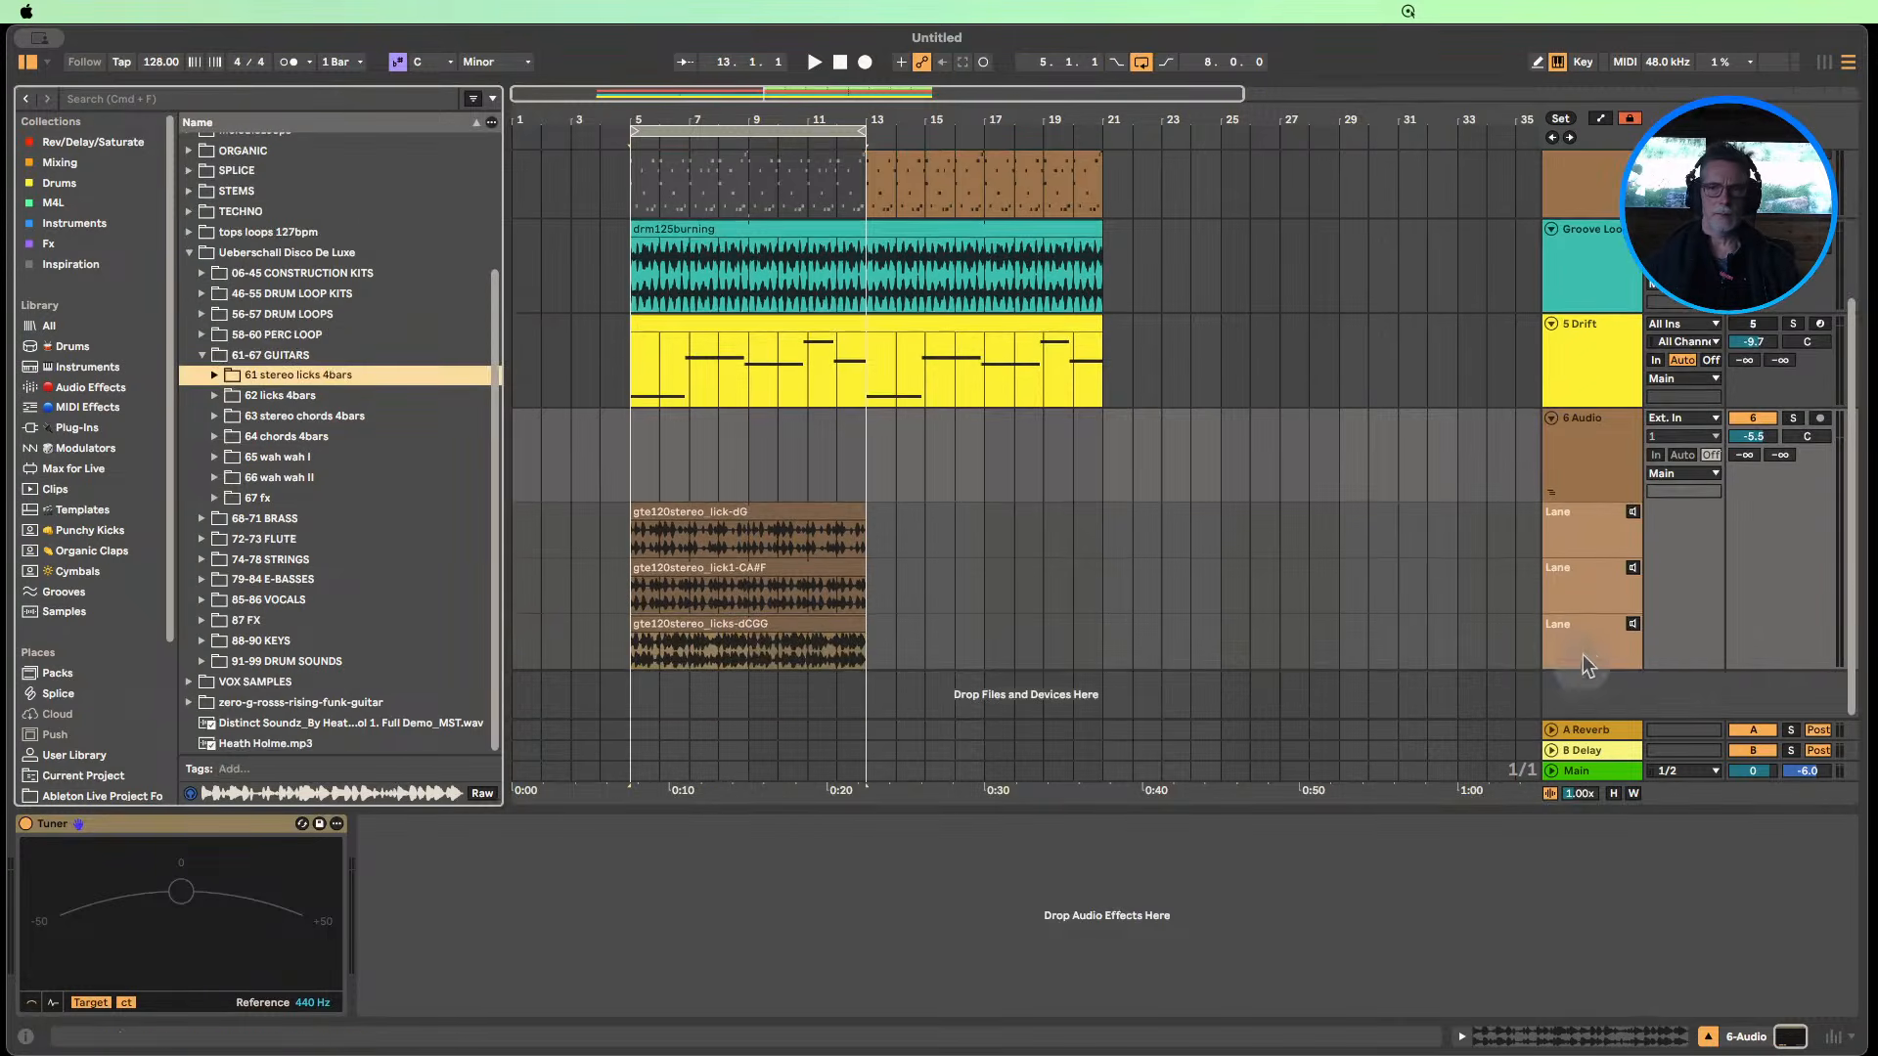
right_click(1589, 648)
left_click(1651, 745)
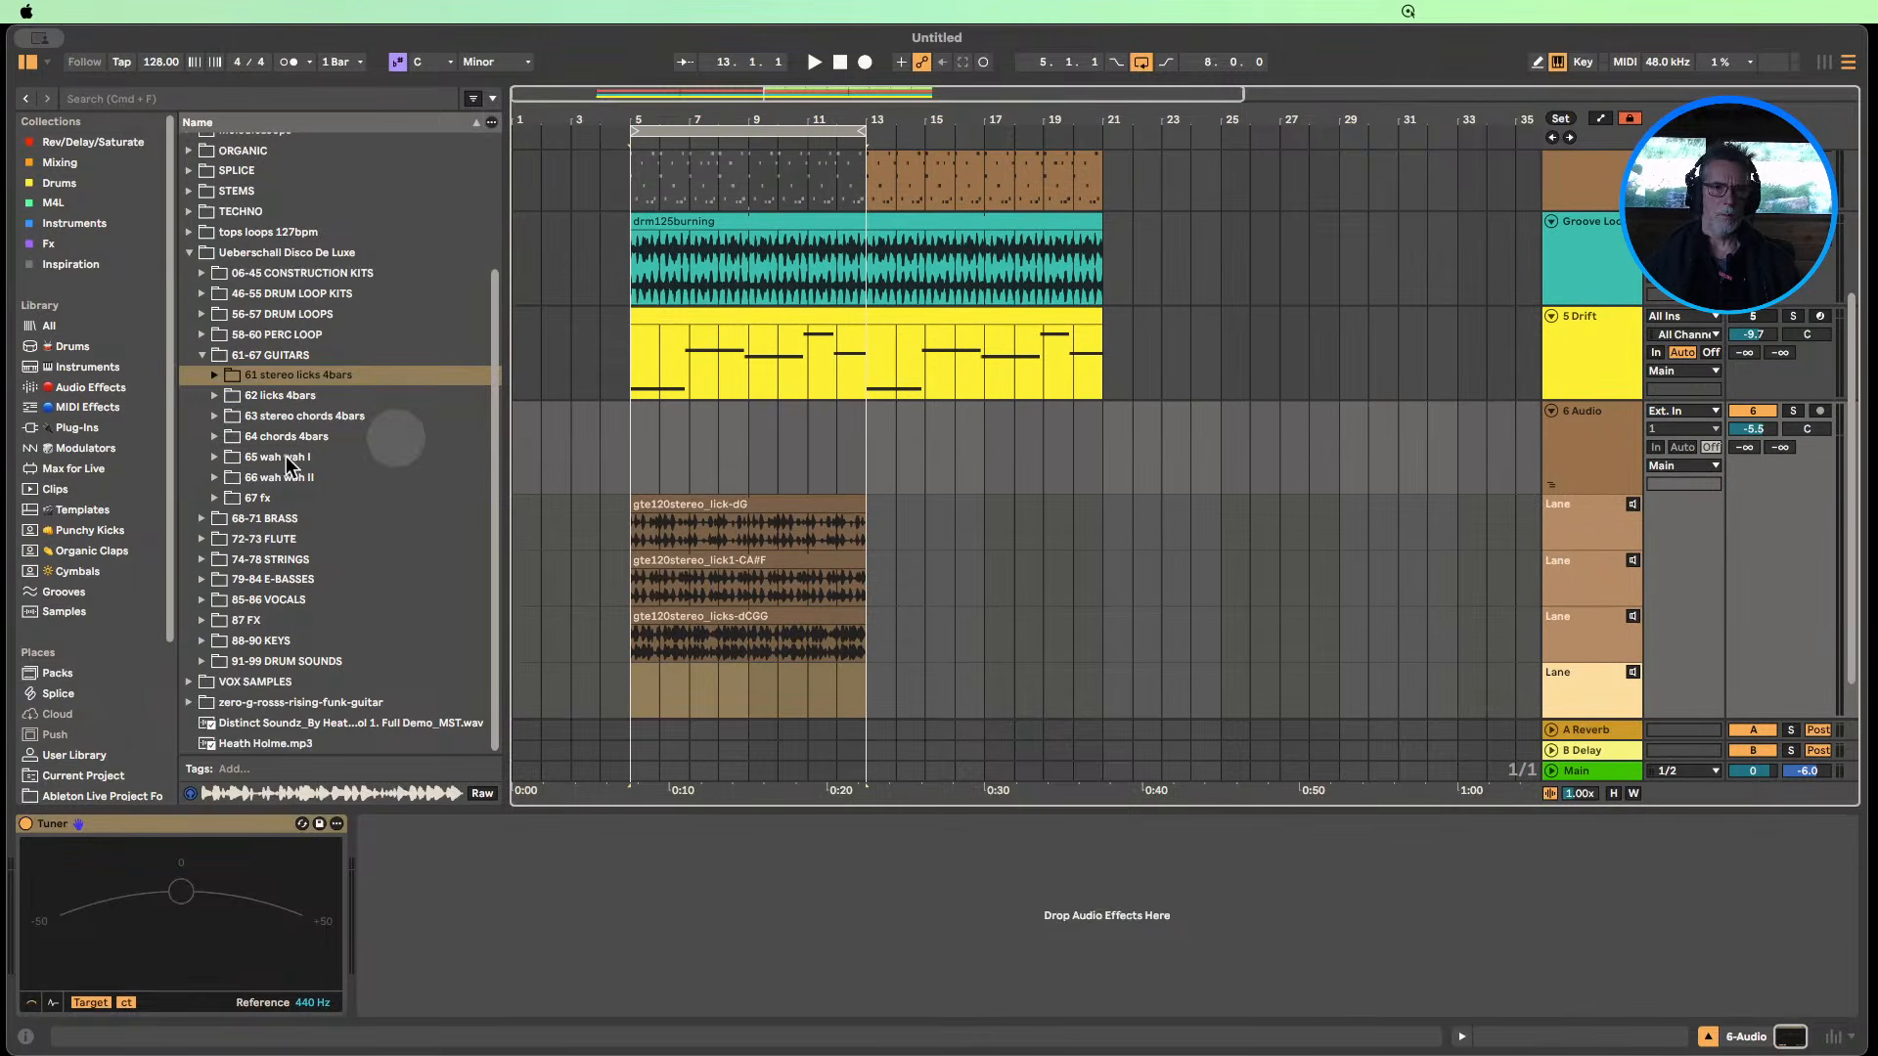
Preview the eCDe, FGCC, GdCC and dCGa guitar licks in the 62 licks 4bars folder and collapse it.
left_click(215, 396)
left_click(287, 437)
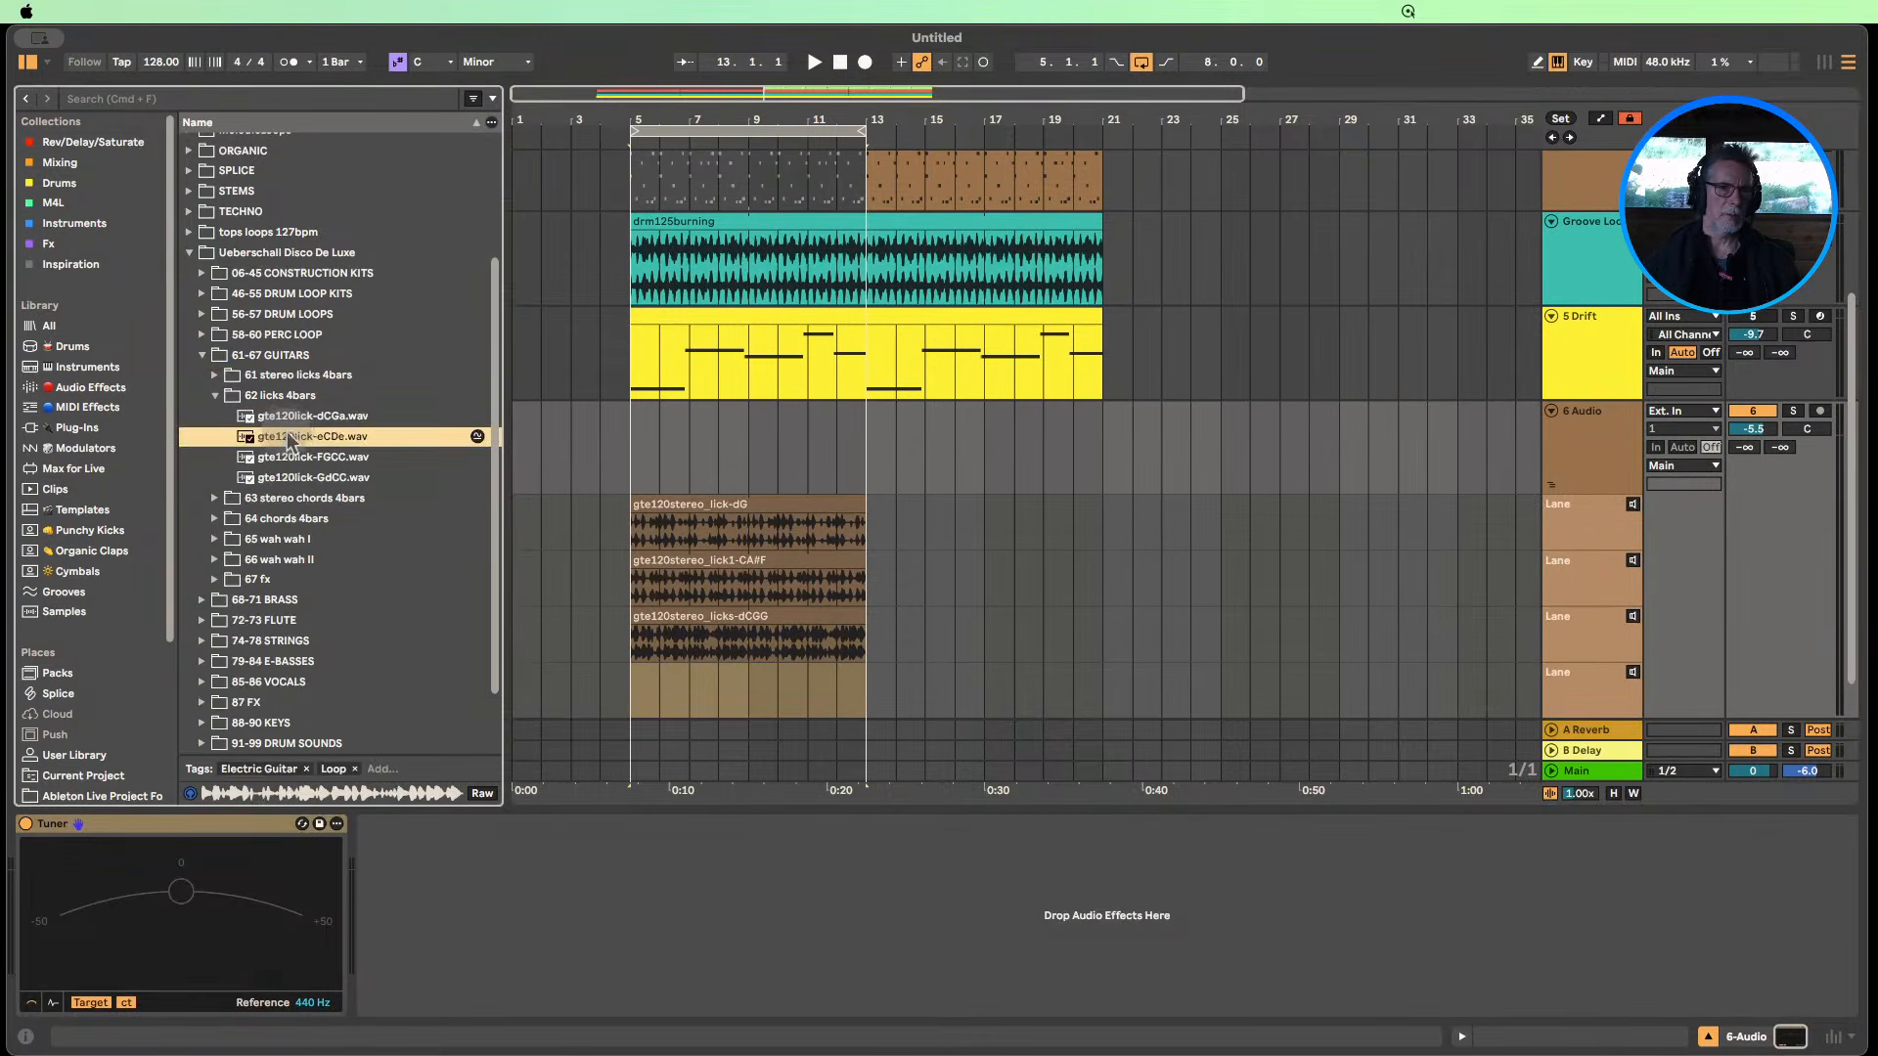
left_click(298, 459)
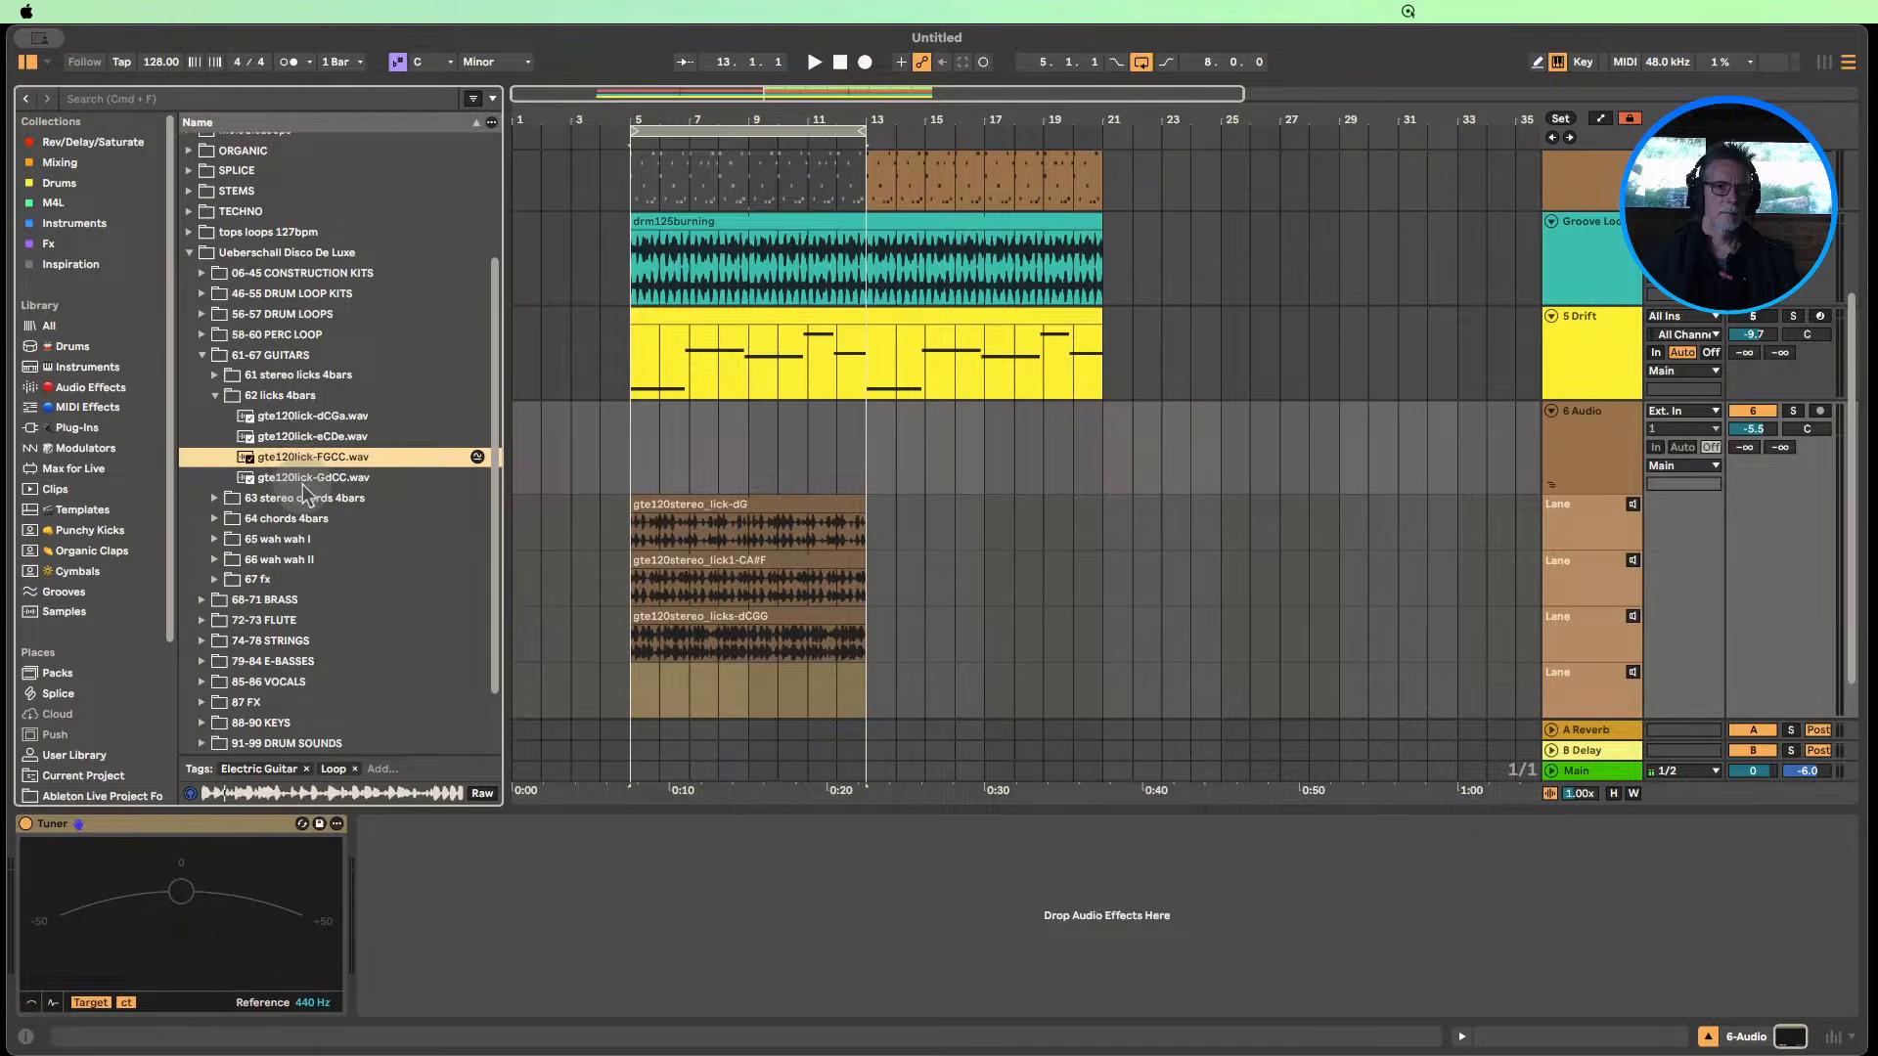
left_click(304, 480)
left_click(293, 414)
left_click(214, 397)
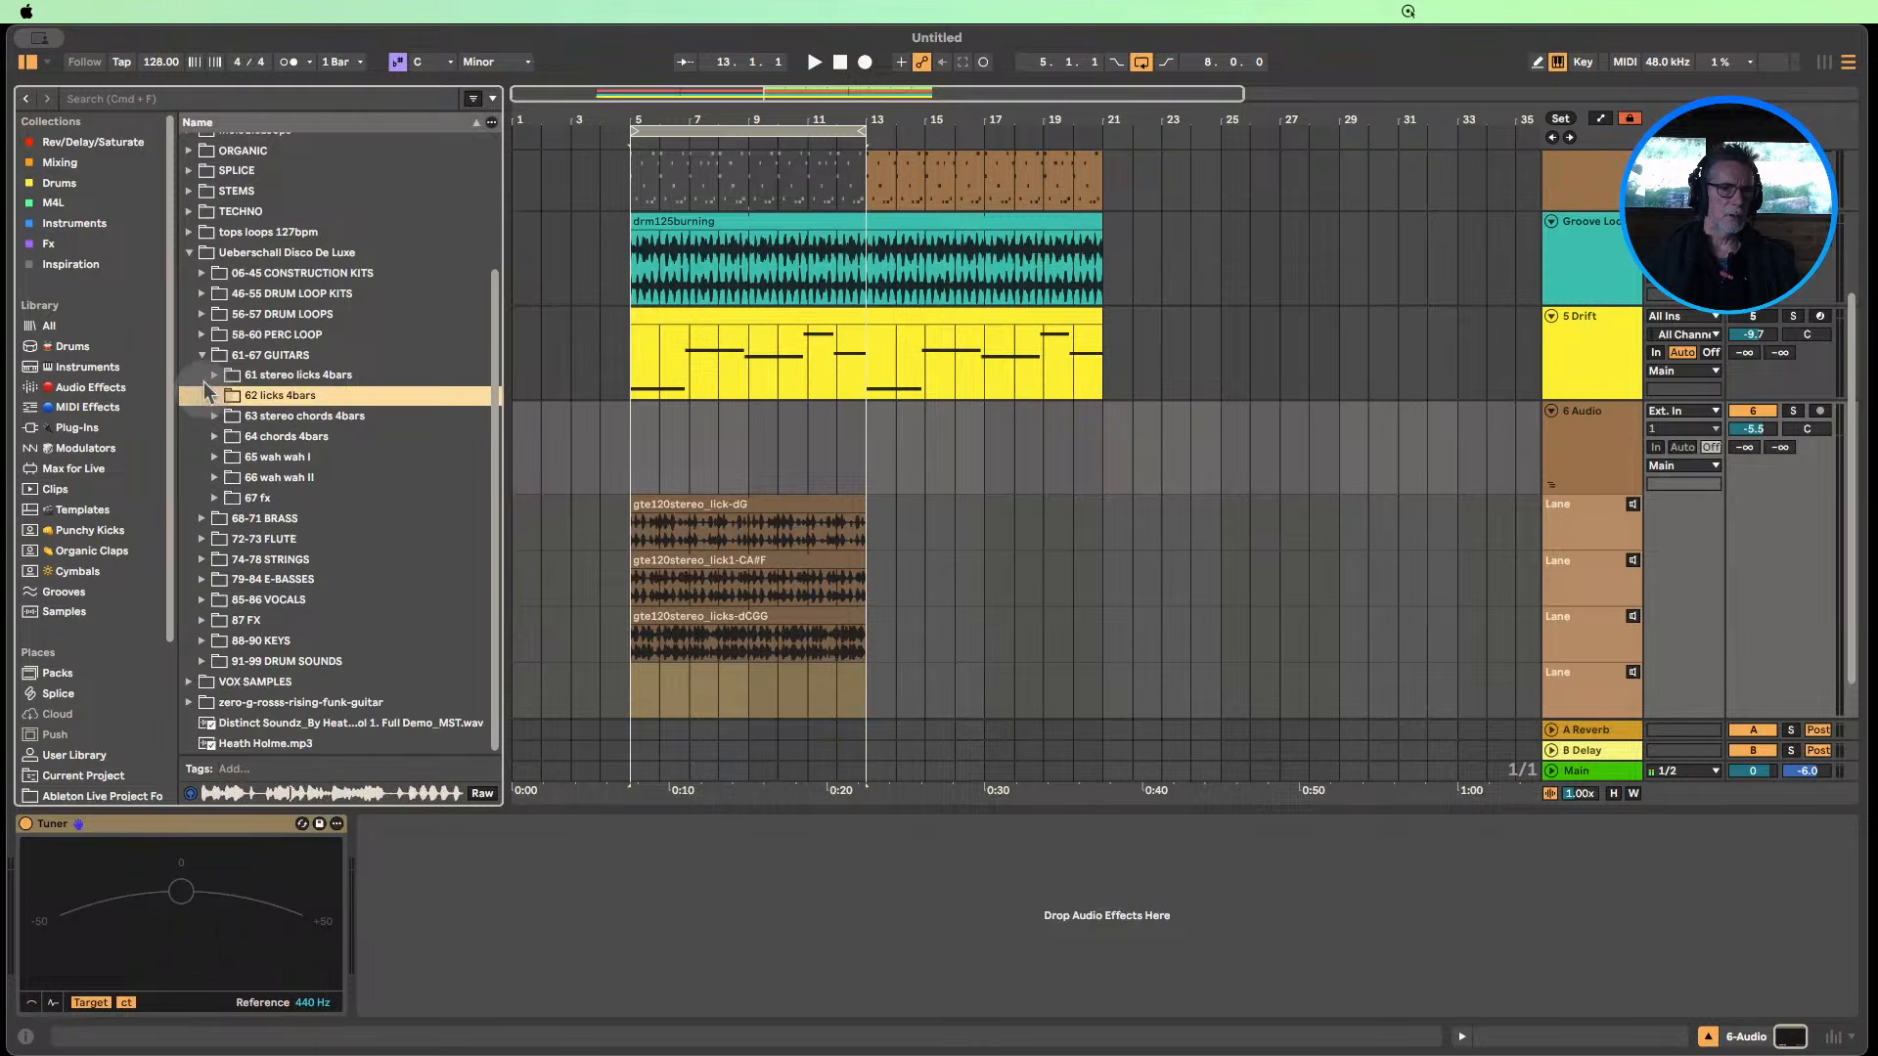
Close the guitars folder and preview the chord samples in the 74 string chords folder under 74-78 STRINGS.
left_click(201, 355)
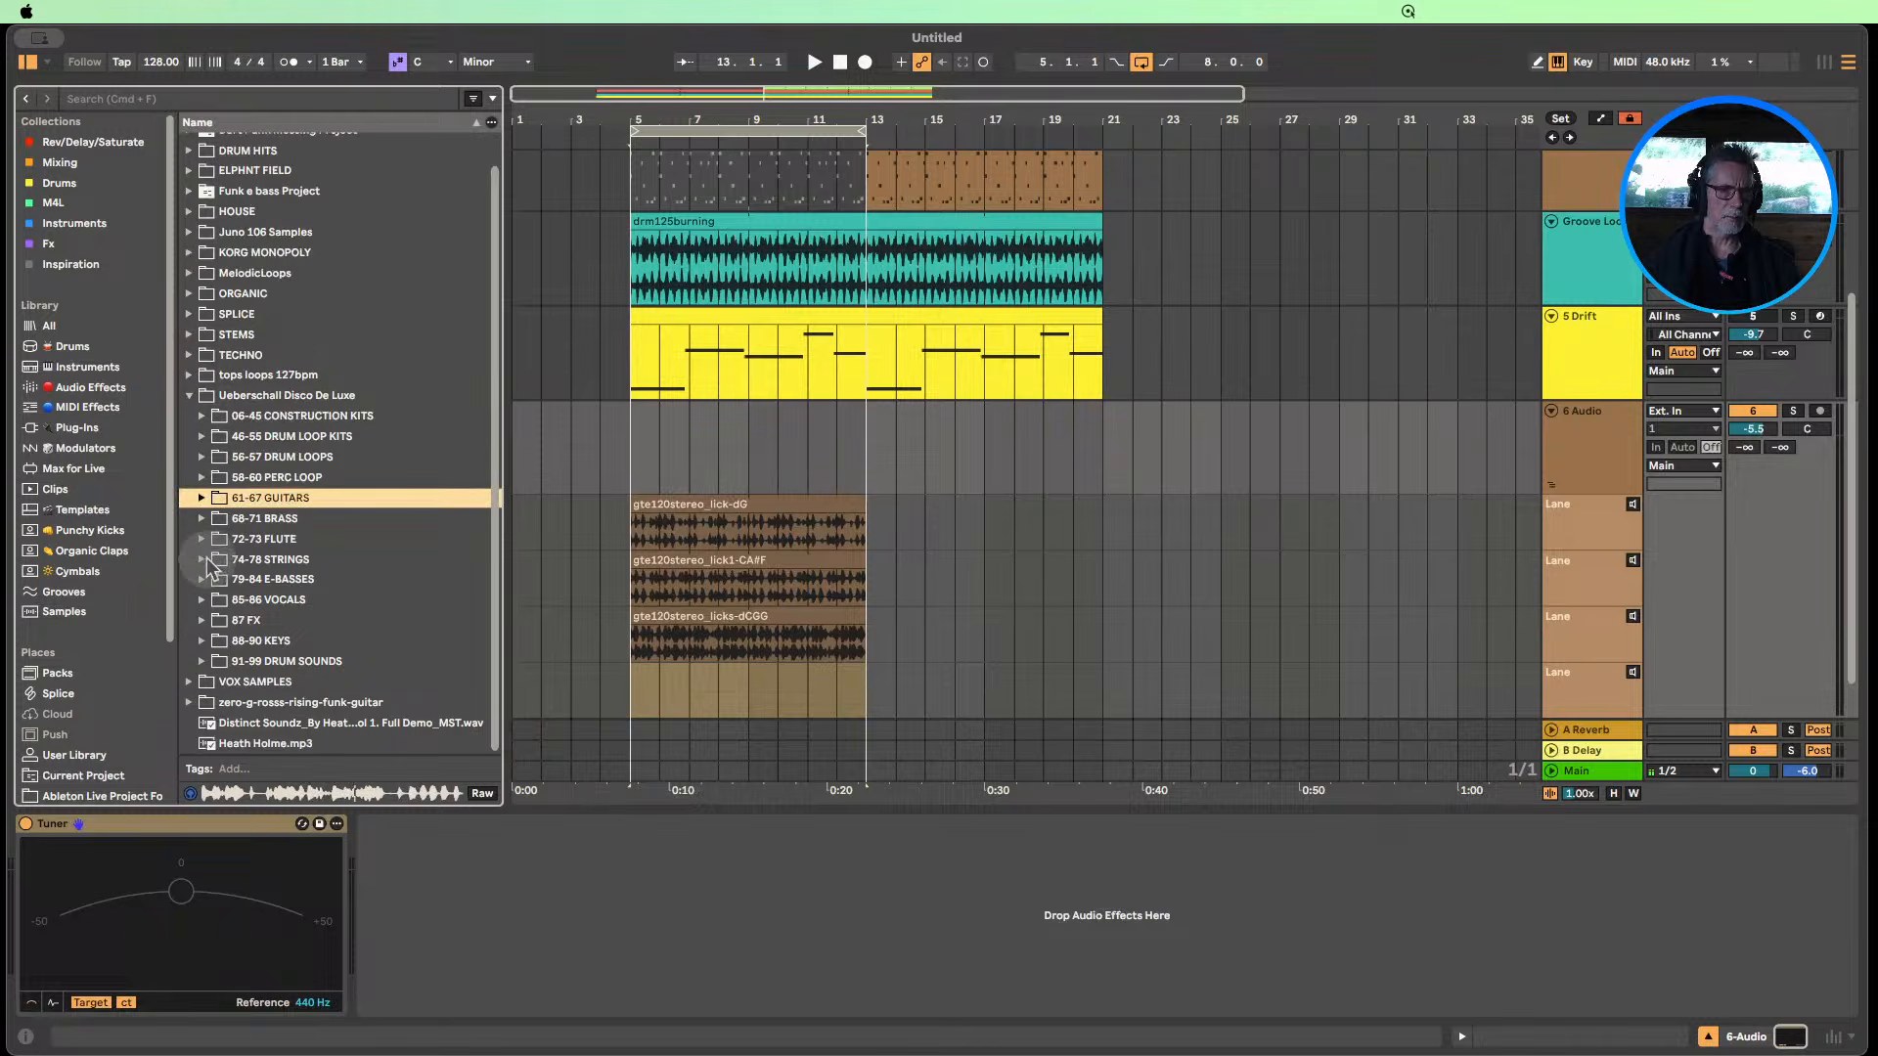
left_click(201, 560)
left_click(215, 479)
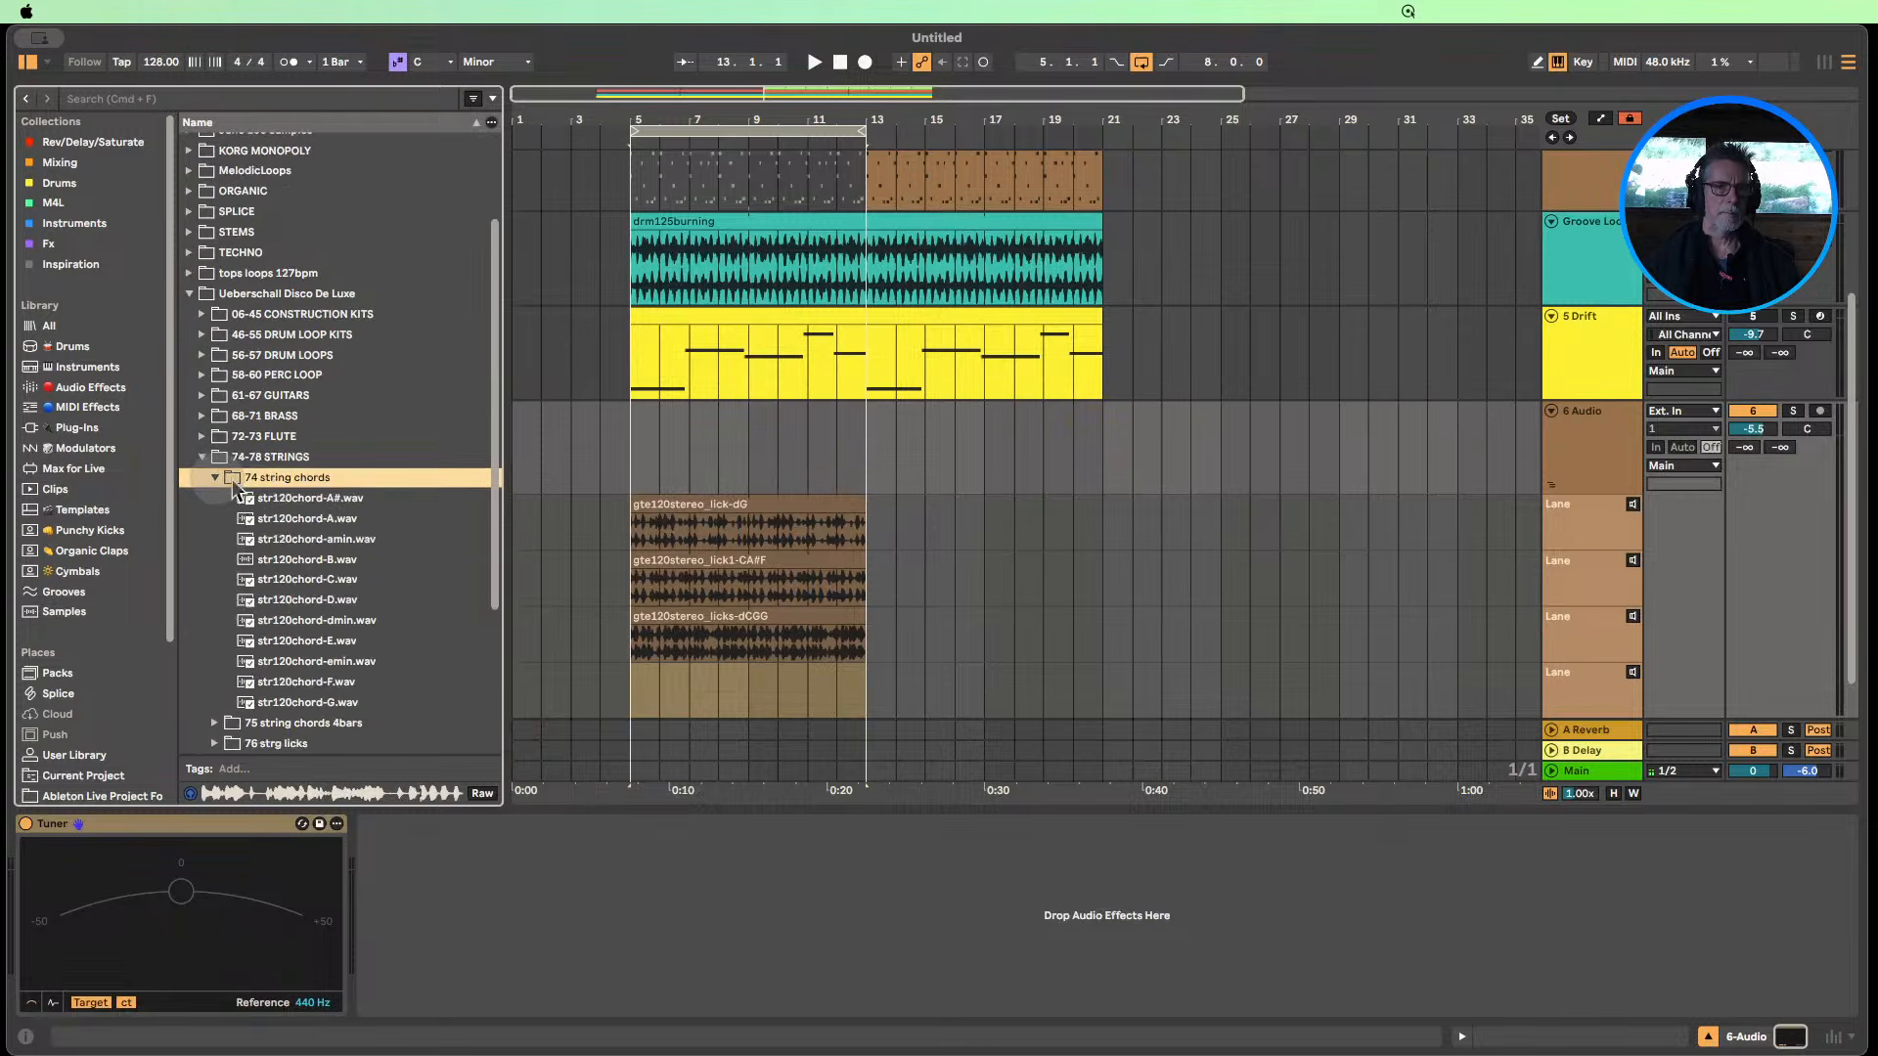
key("Down")
left_click(308, 540)
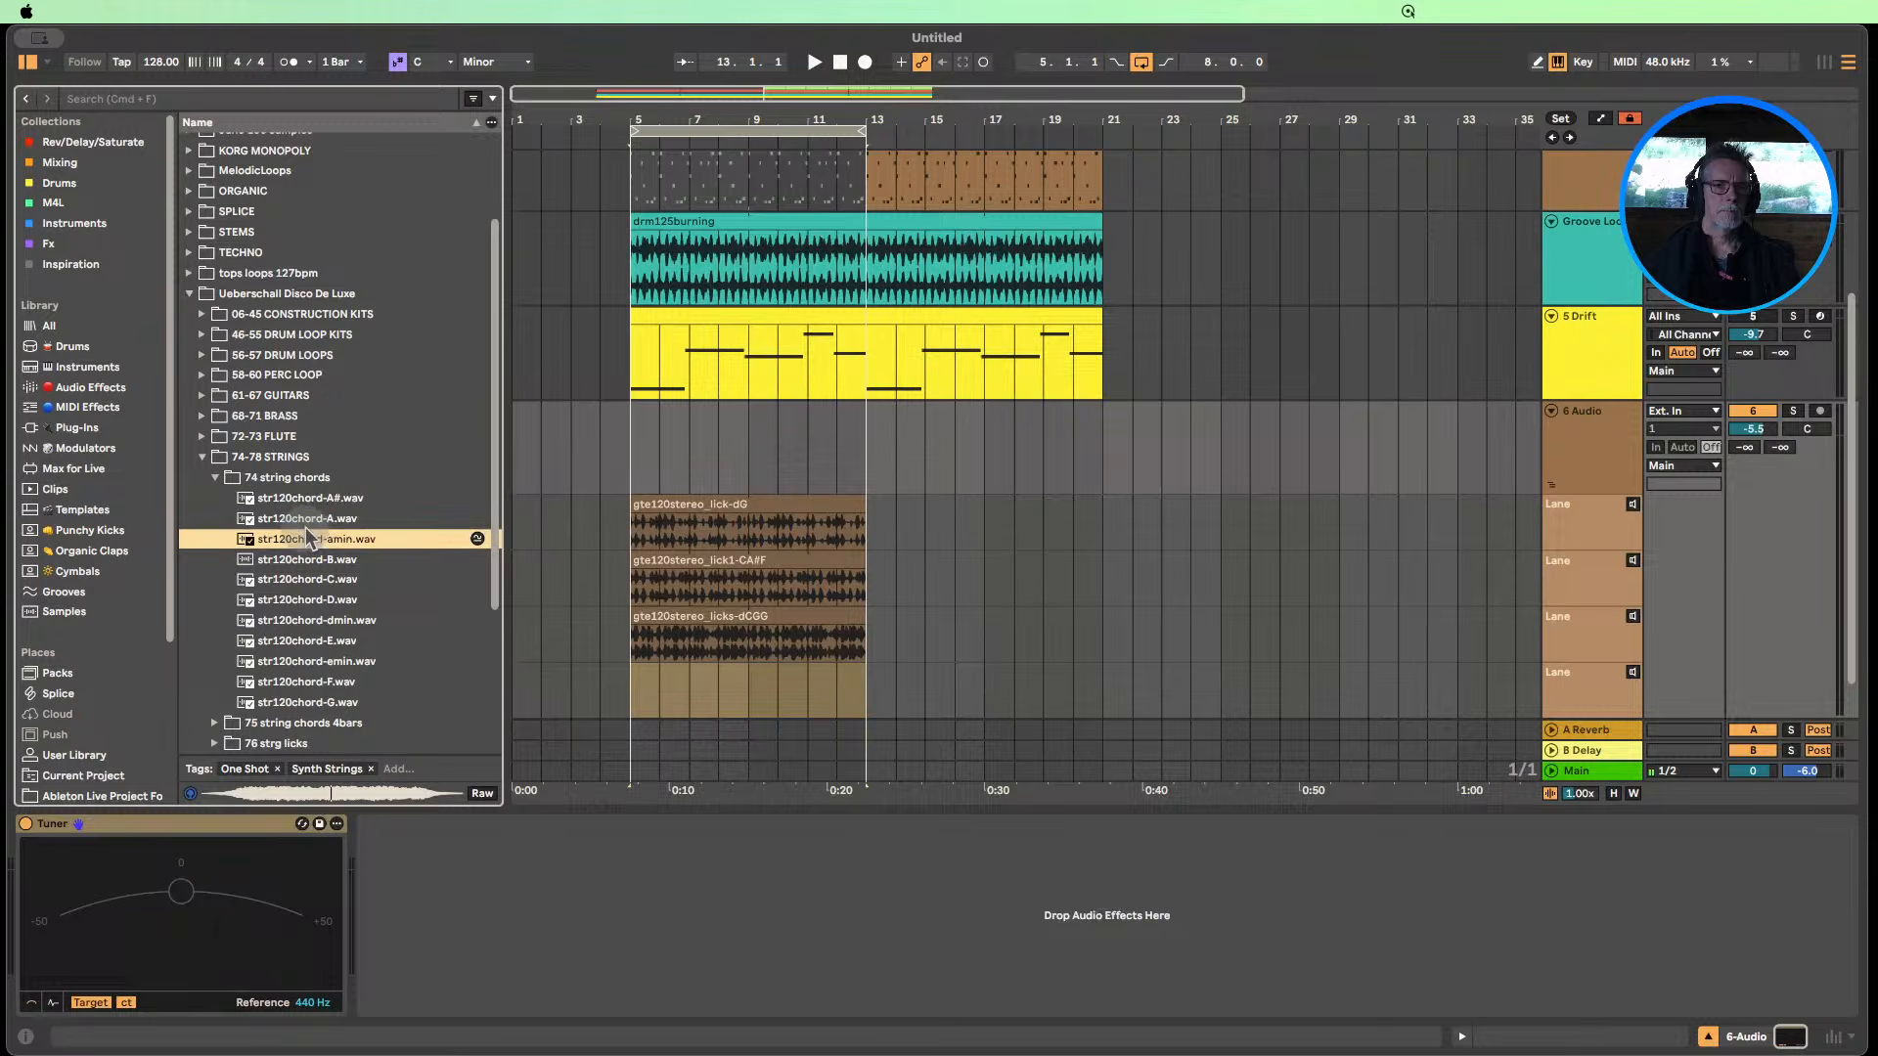
key("Up")
left_click(344, 622)
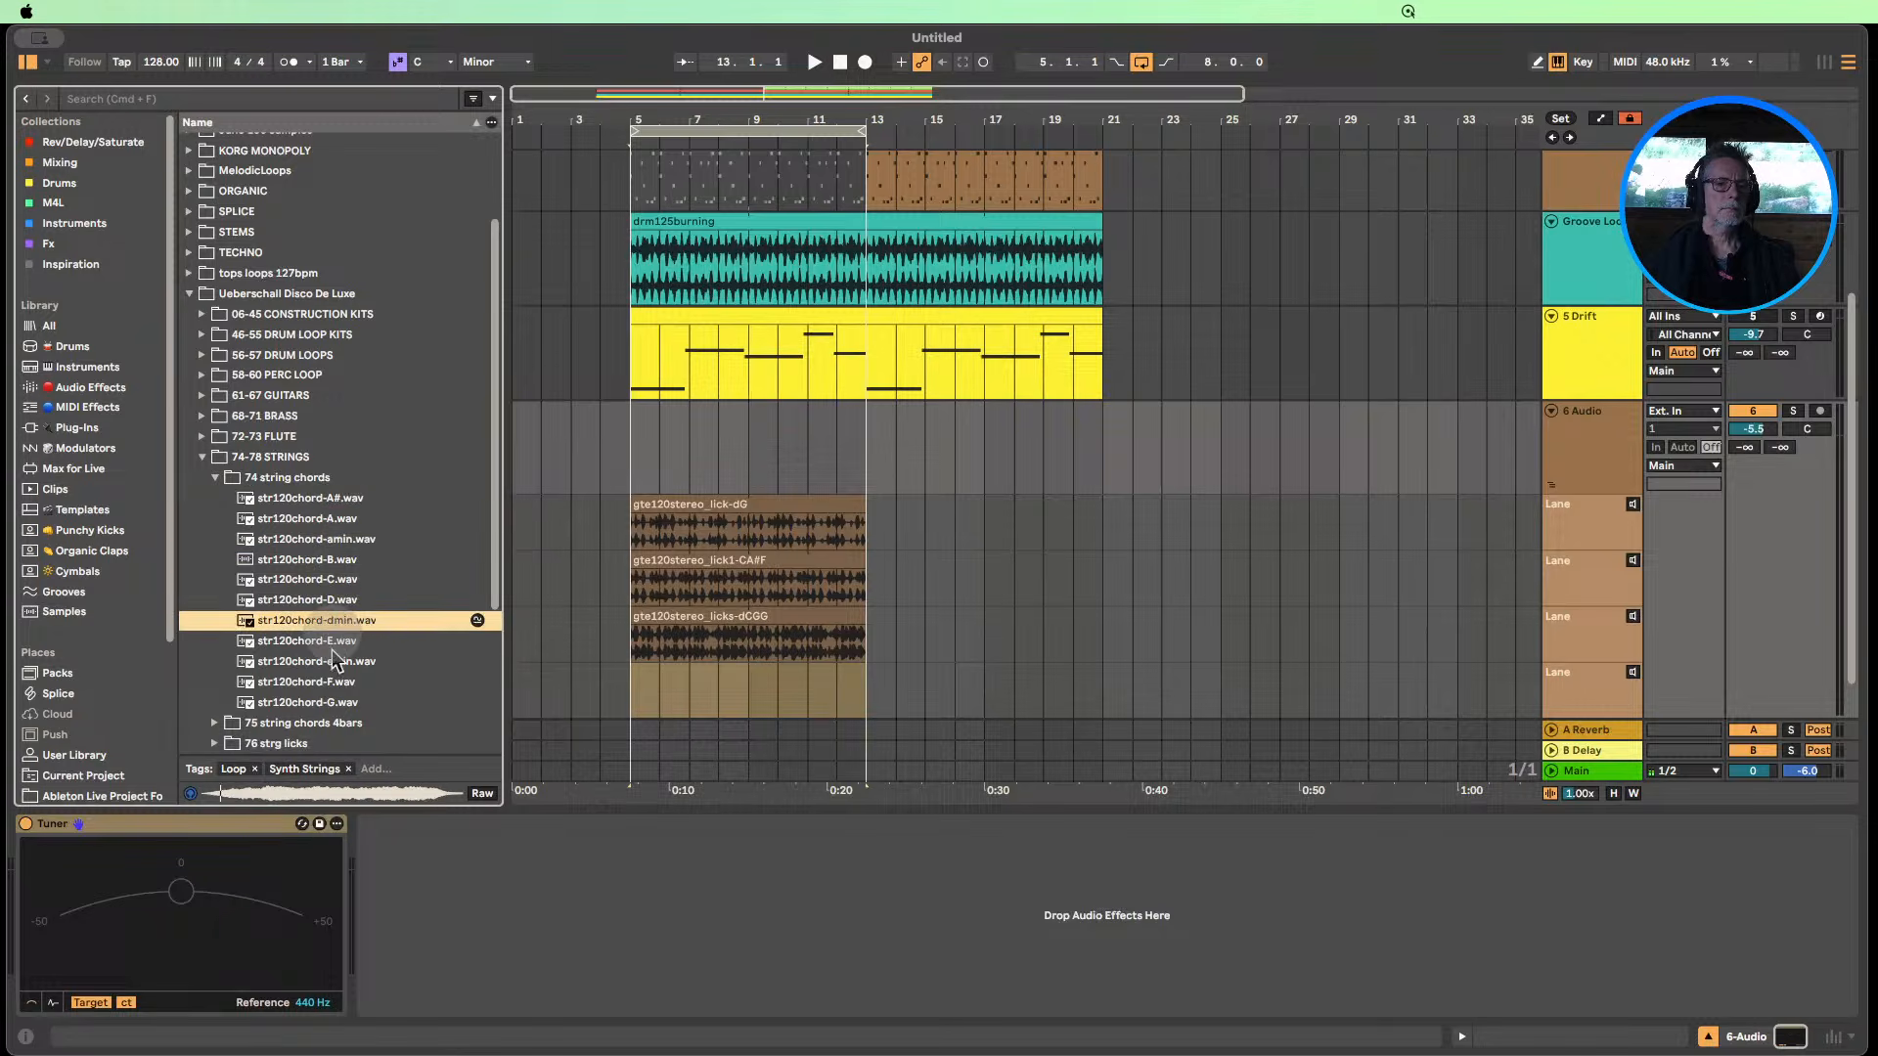
left_click(331, 642)
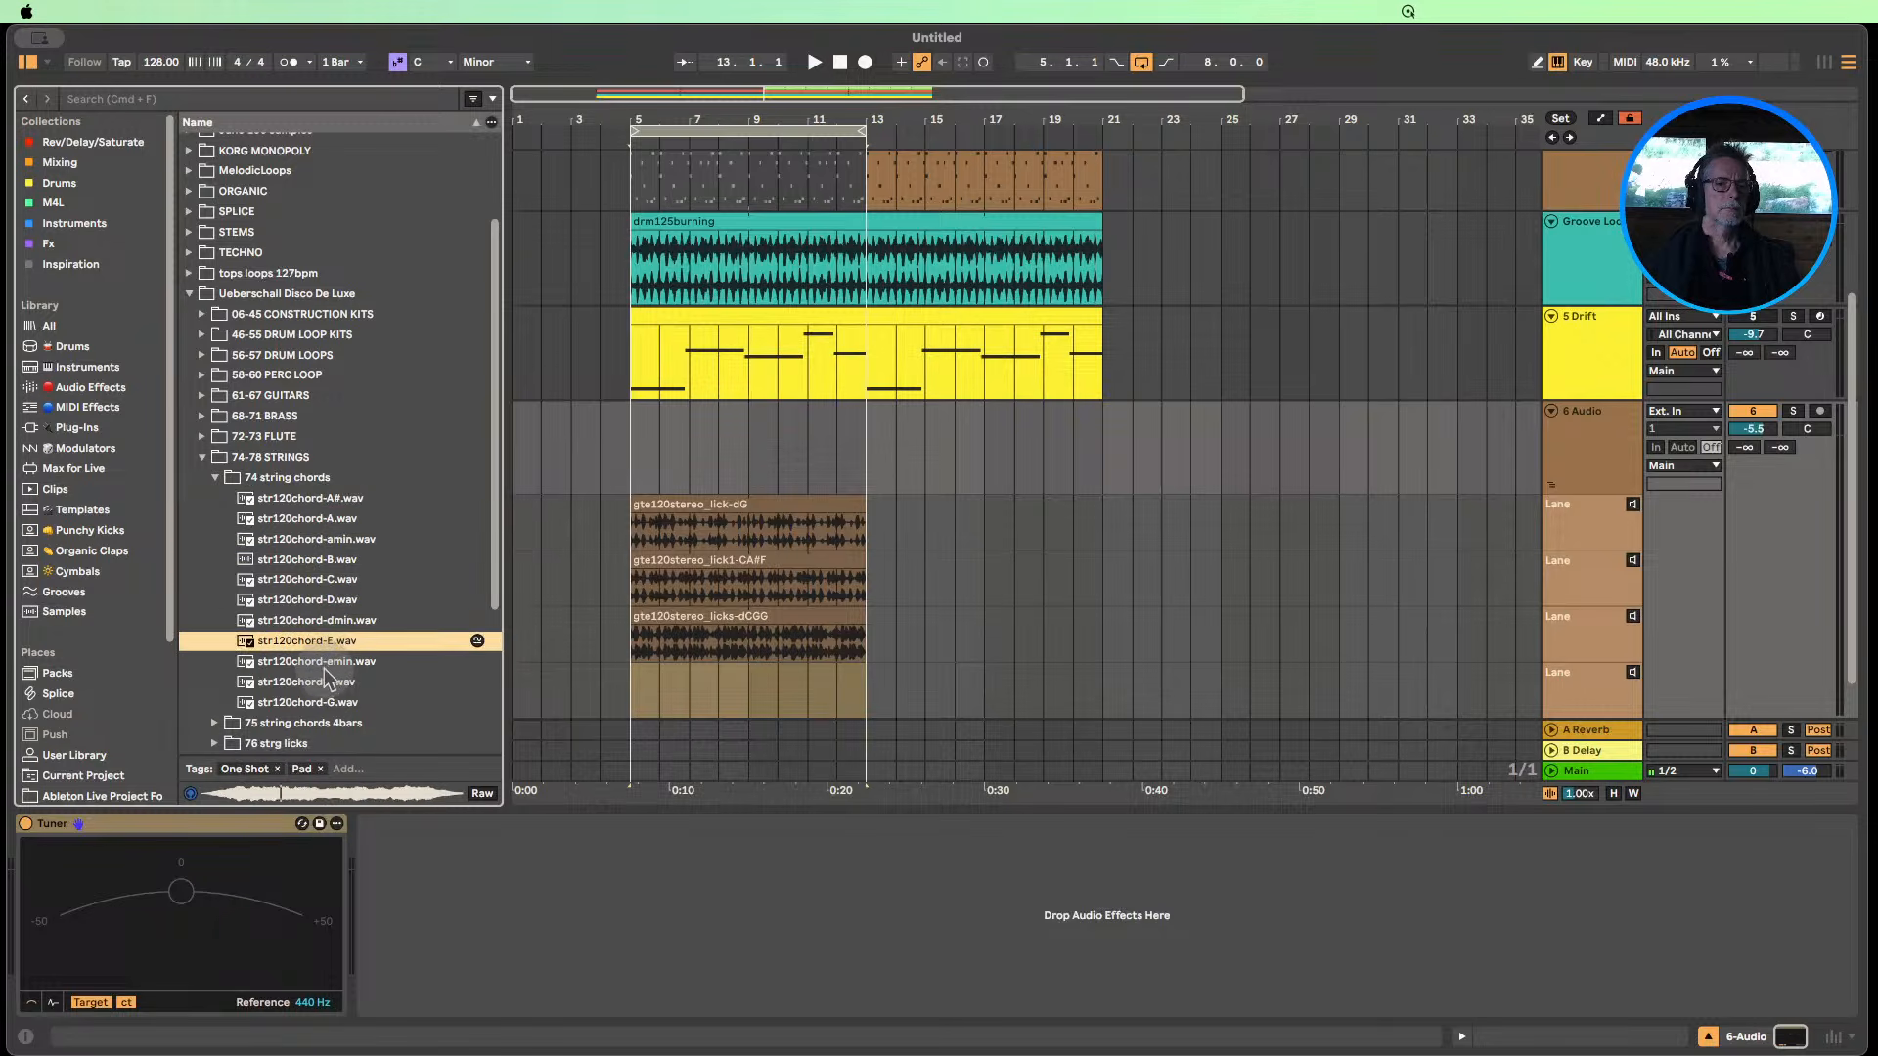
key("Down")
key("Down")
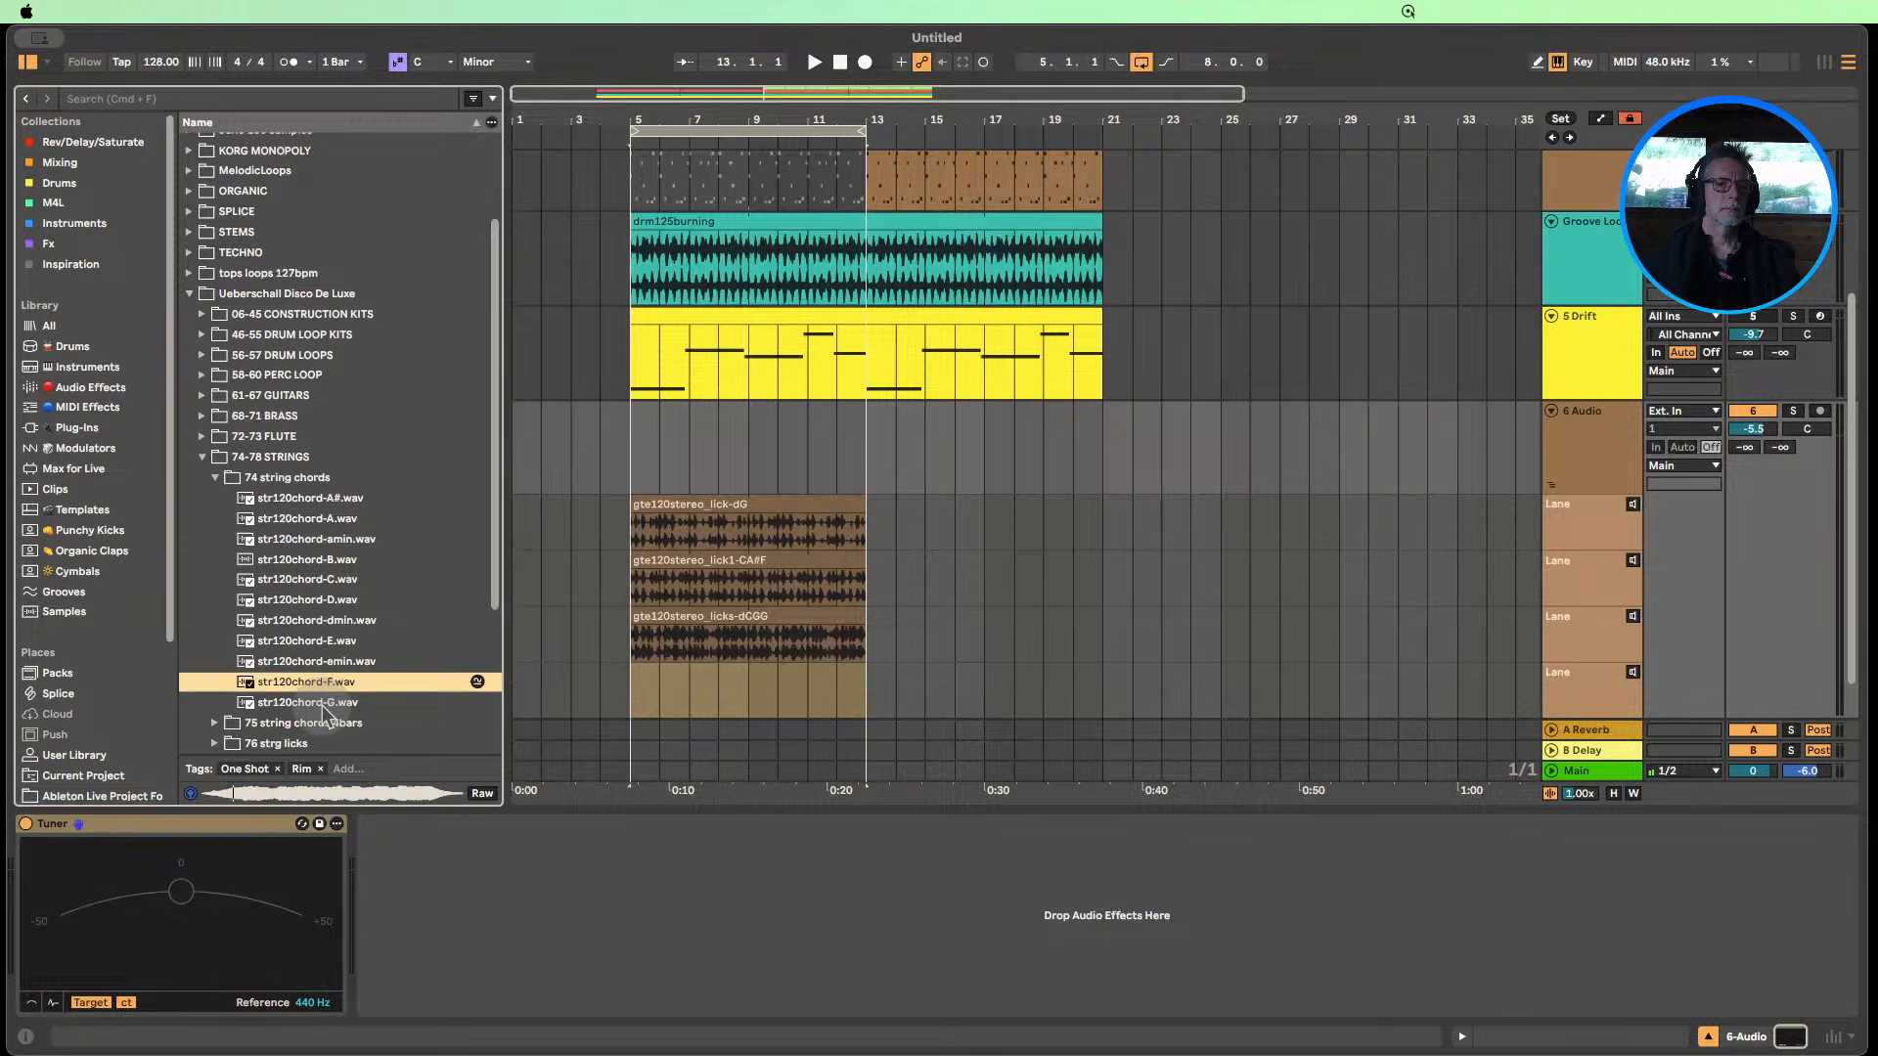
left_click(323, 704)
scroll(227, 645, "down", 4)
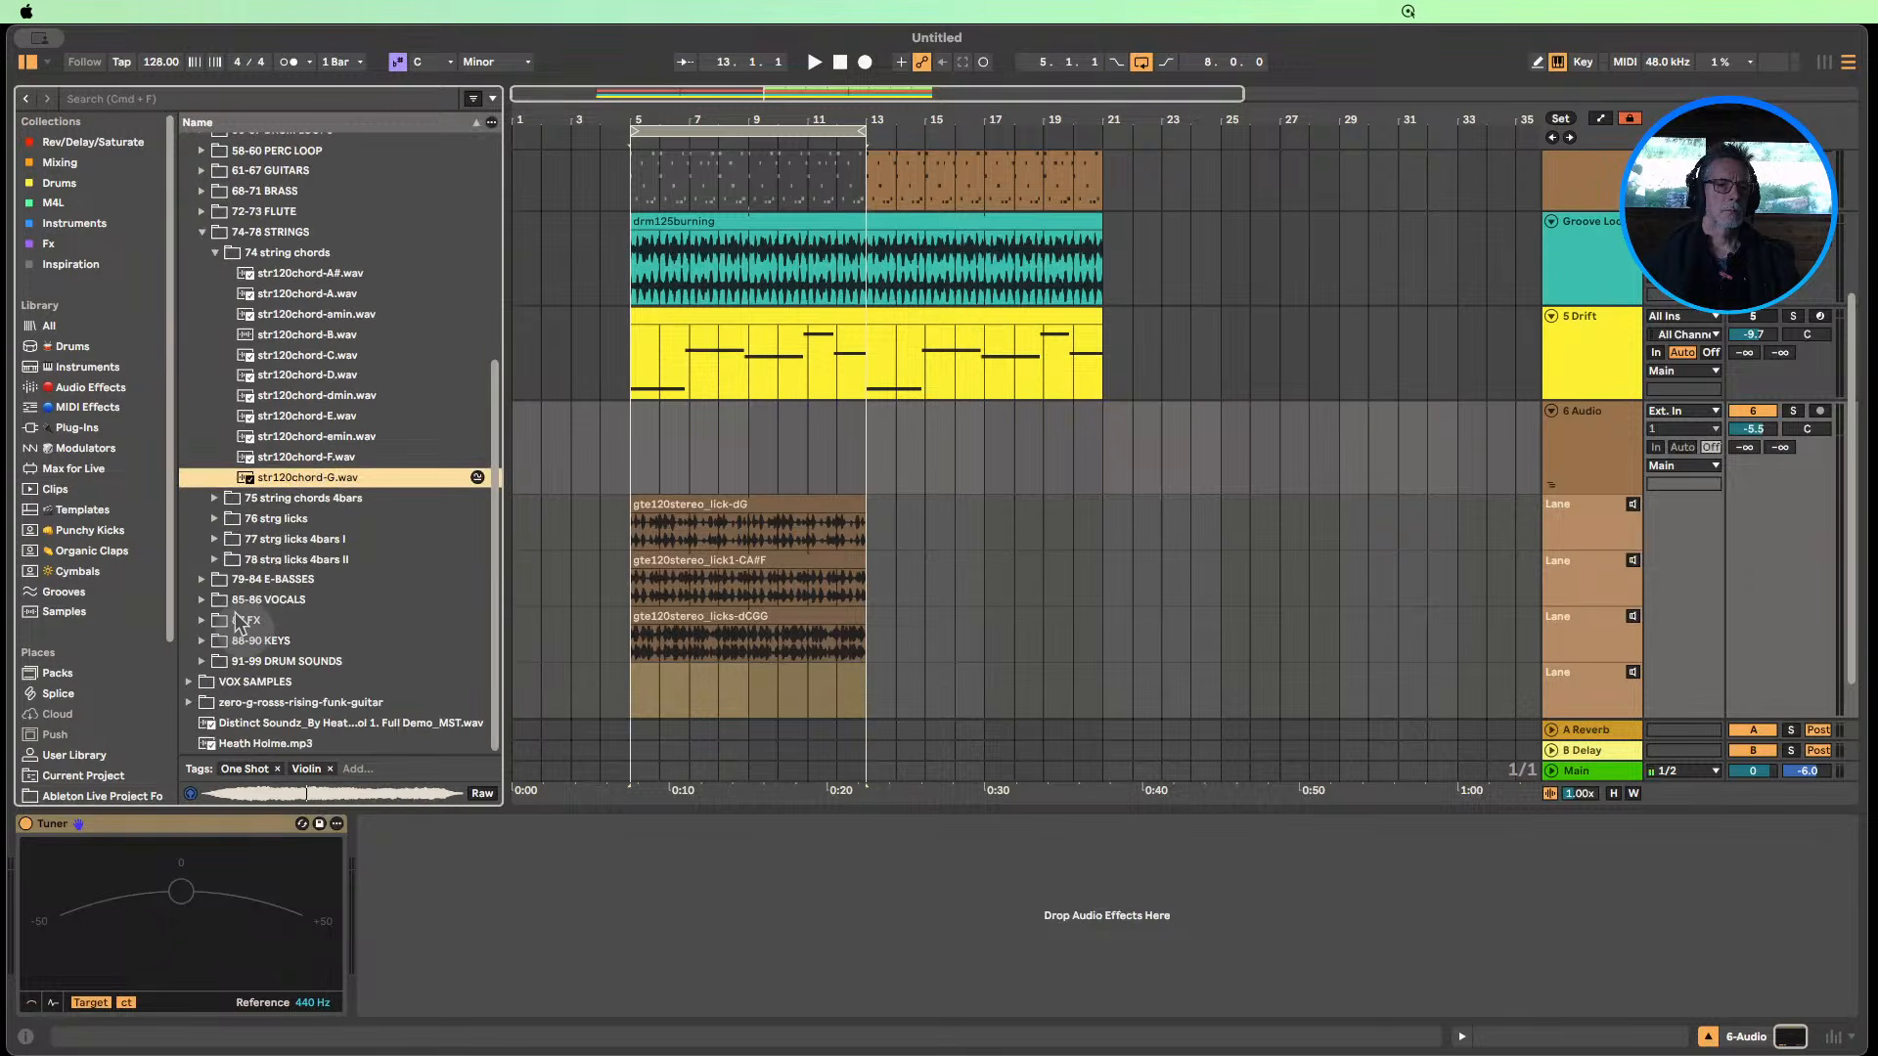
Preview the four-bar string progressions in the 75 string chords 4bars folder, then collapse it.
left_click(215, 498)
key("Down")
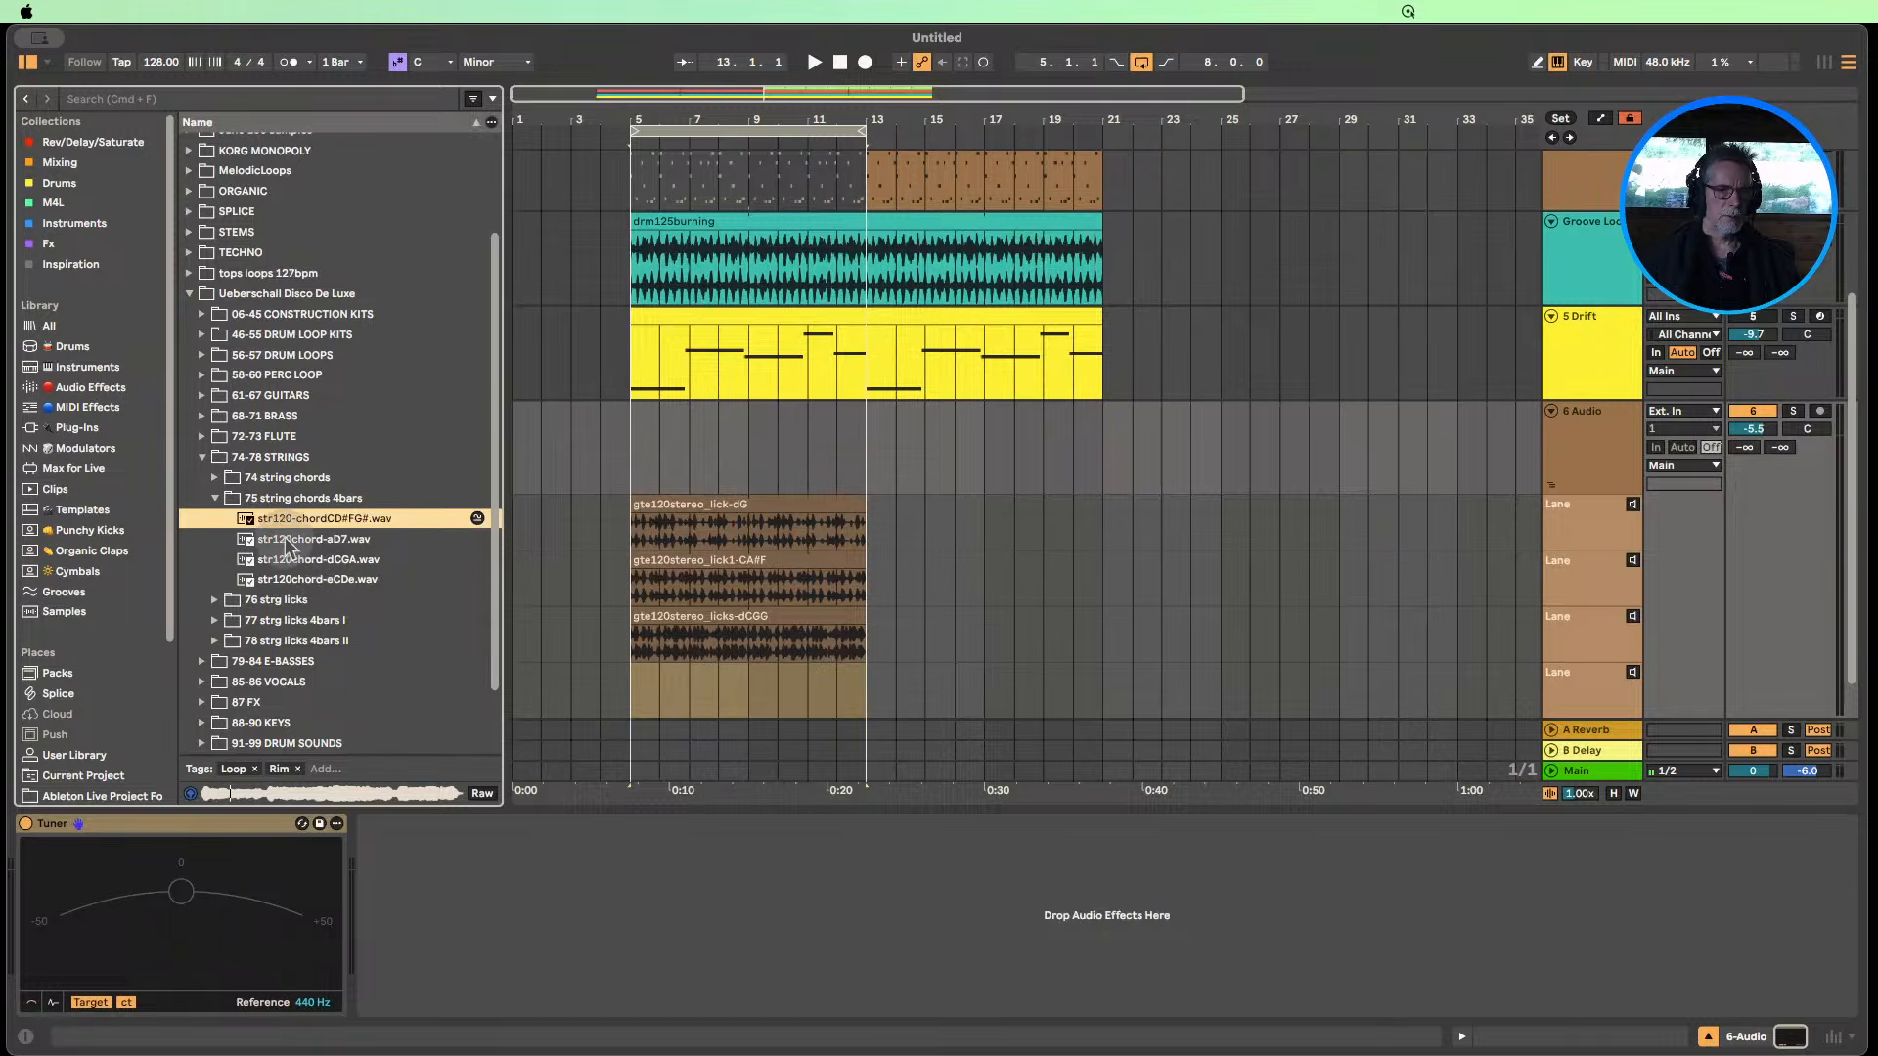
left_click(286, 541)
left_click(301, 561)
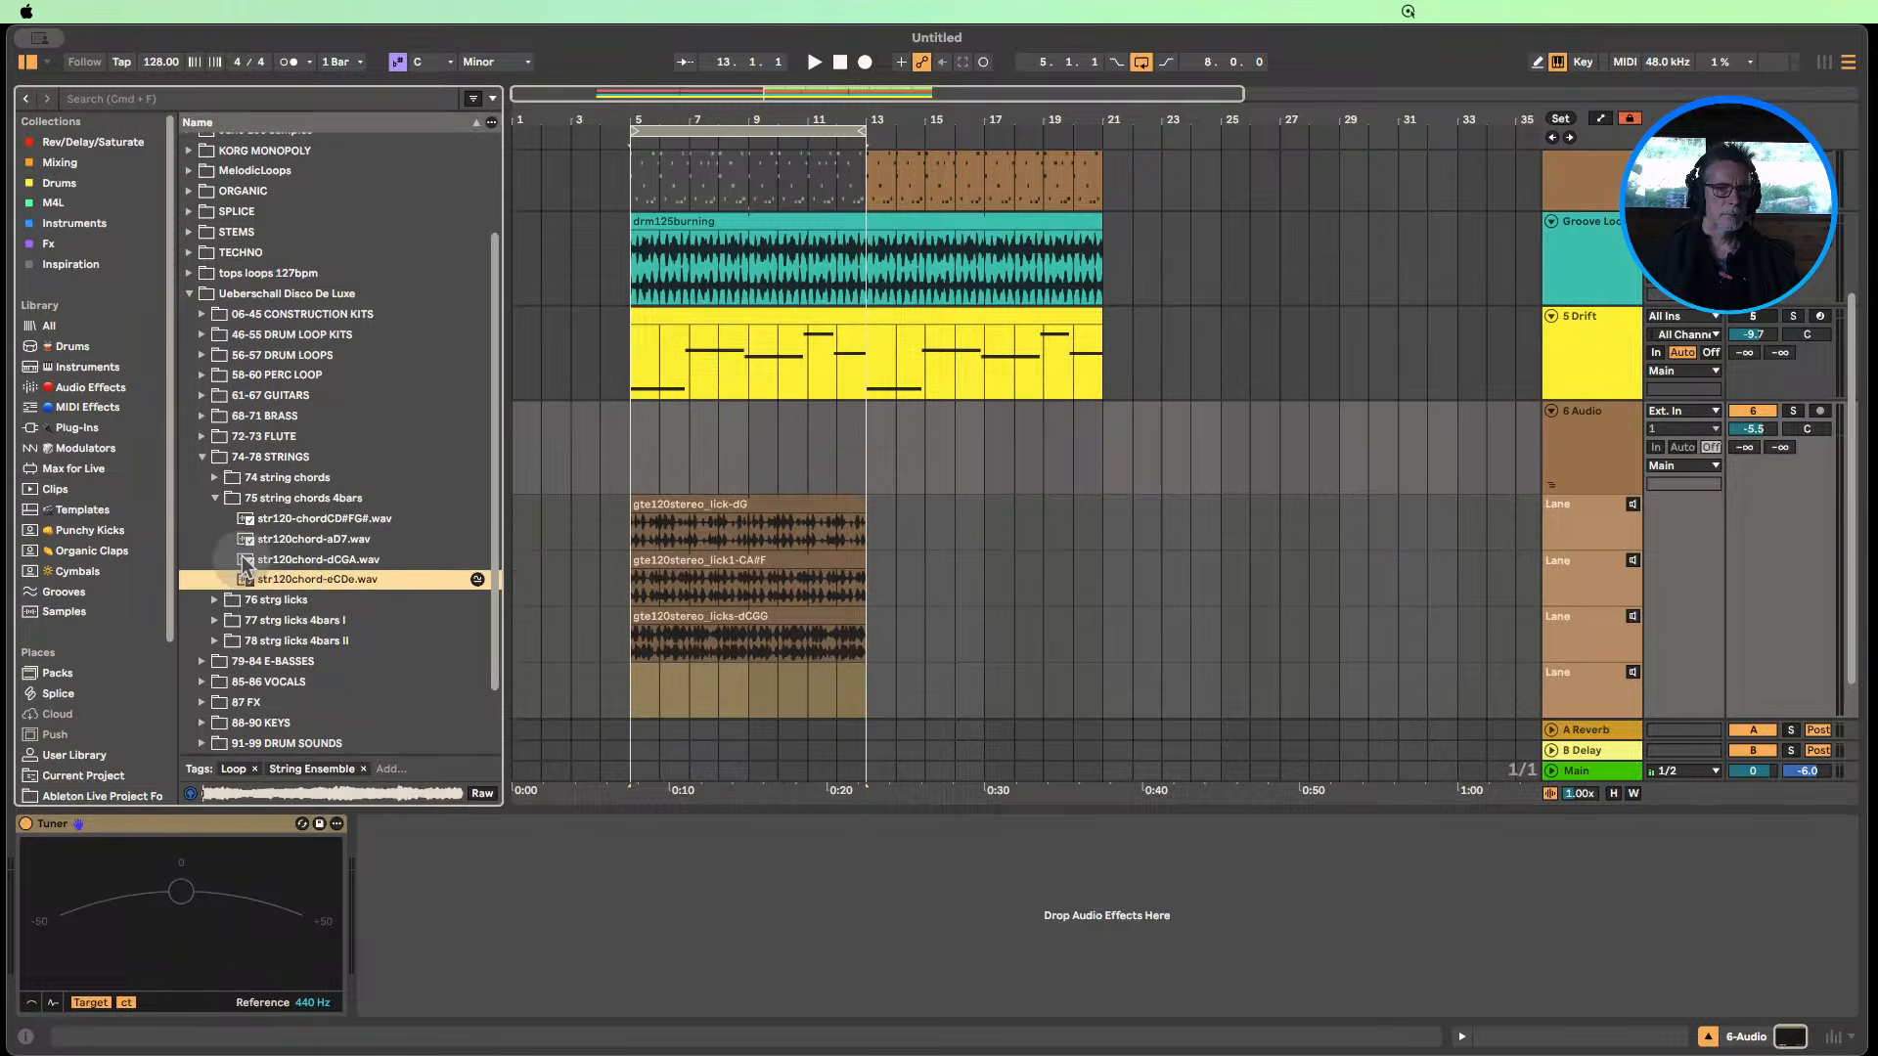
left_click(213, 499)
Preview the glissando, ostinato and str120lick2-C string samples in the 76 strg licks folder.
left_click(213, 521)
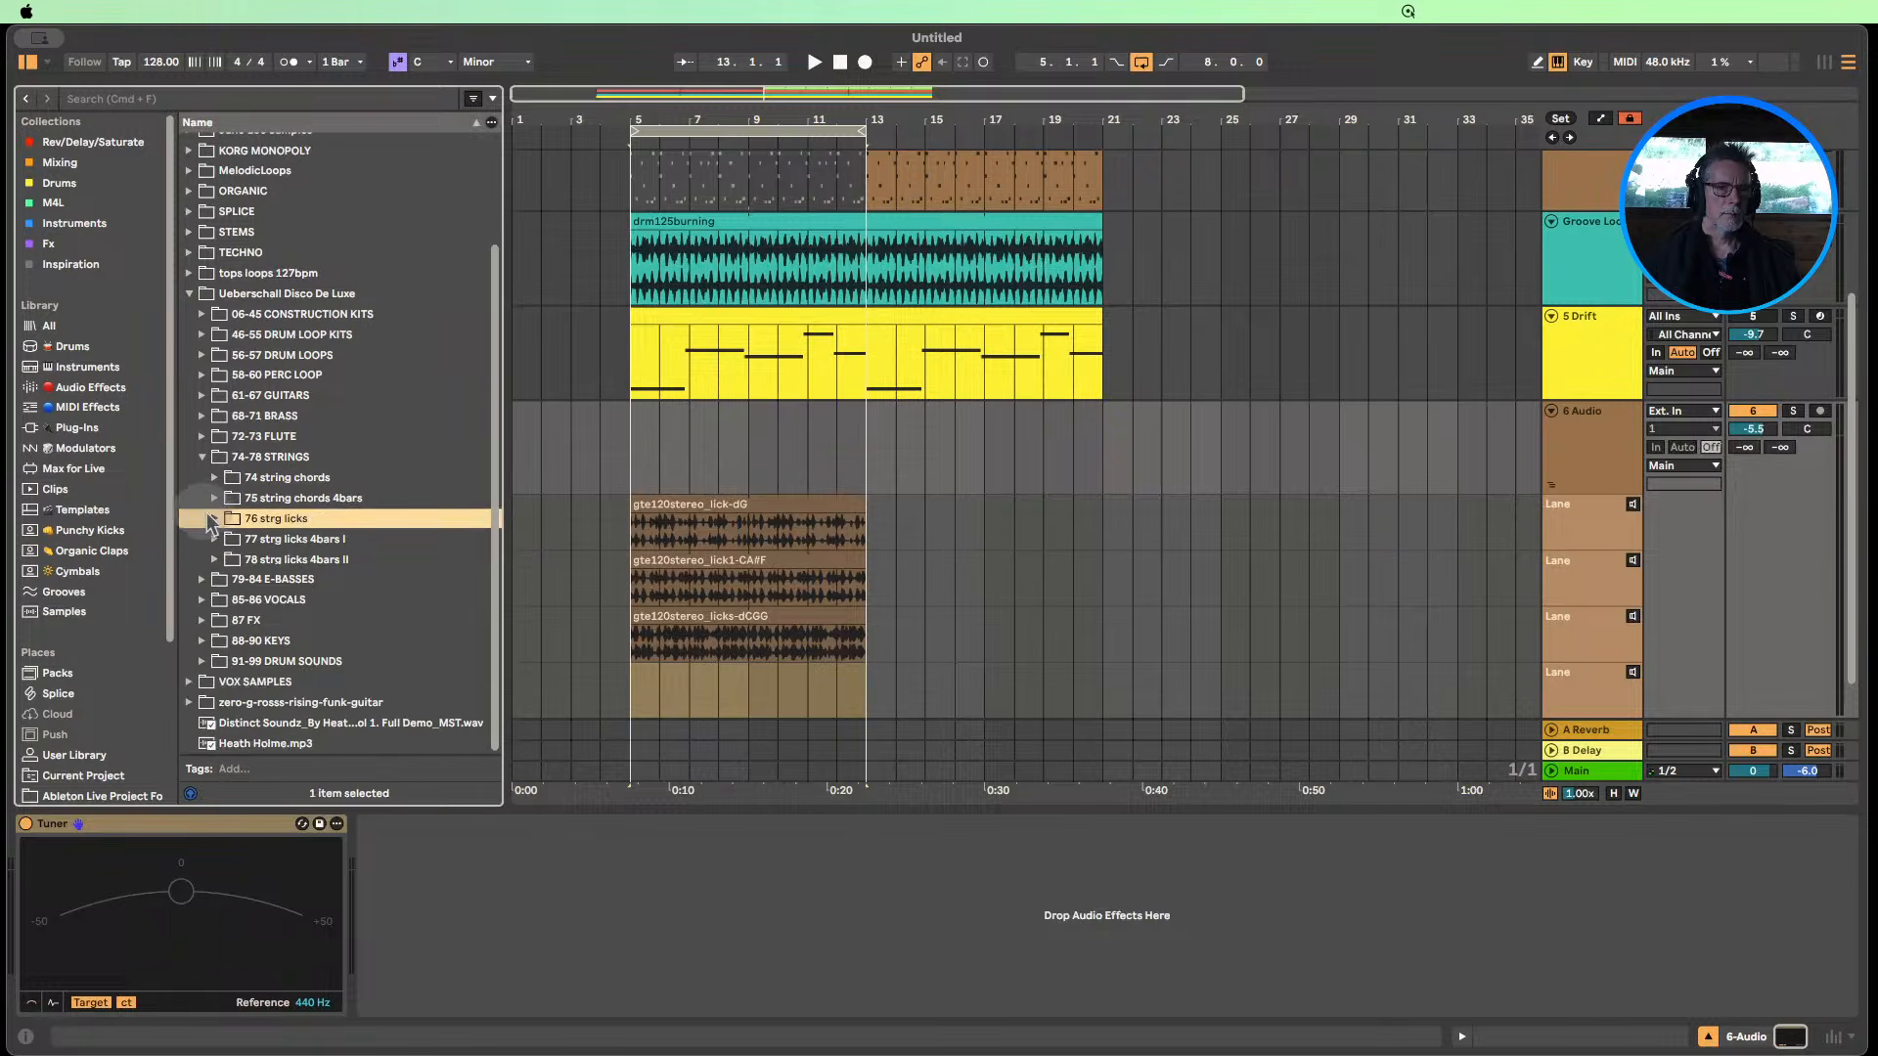
left_click(213, 519)
left_click(296, 542)
left_click(296, 561)
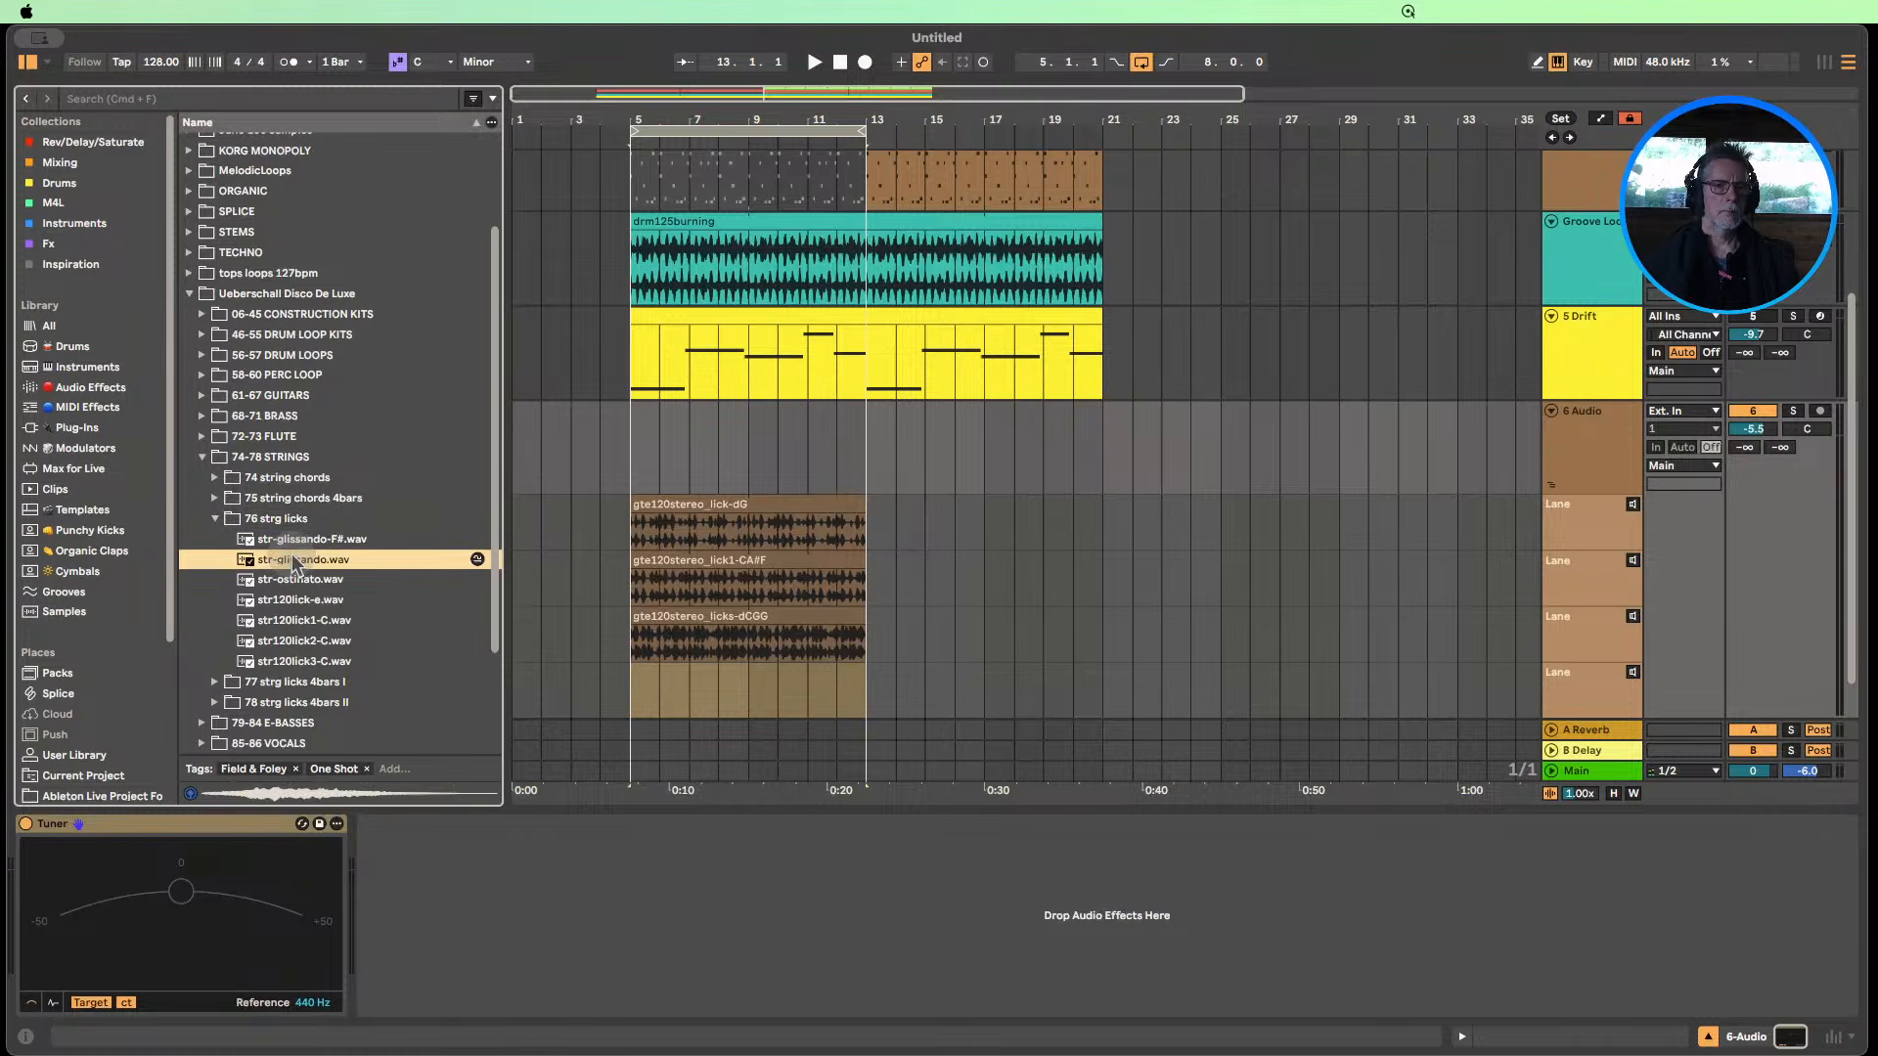
left_click(293, 580)
left_click(286, 640)
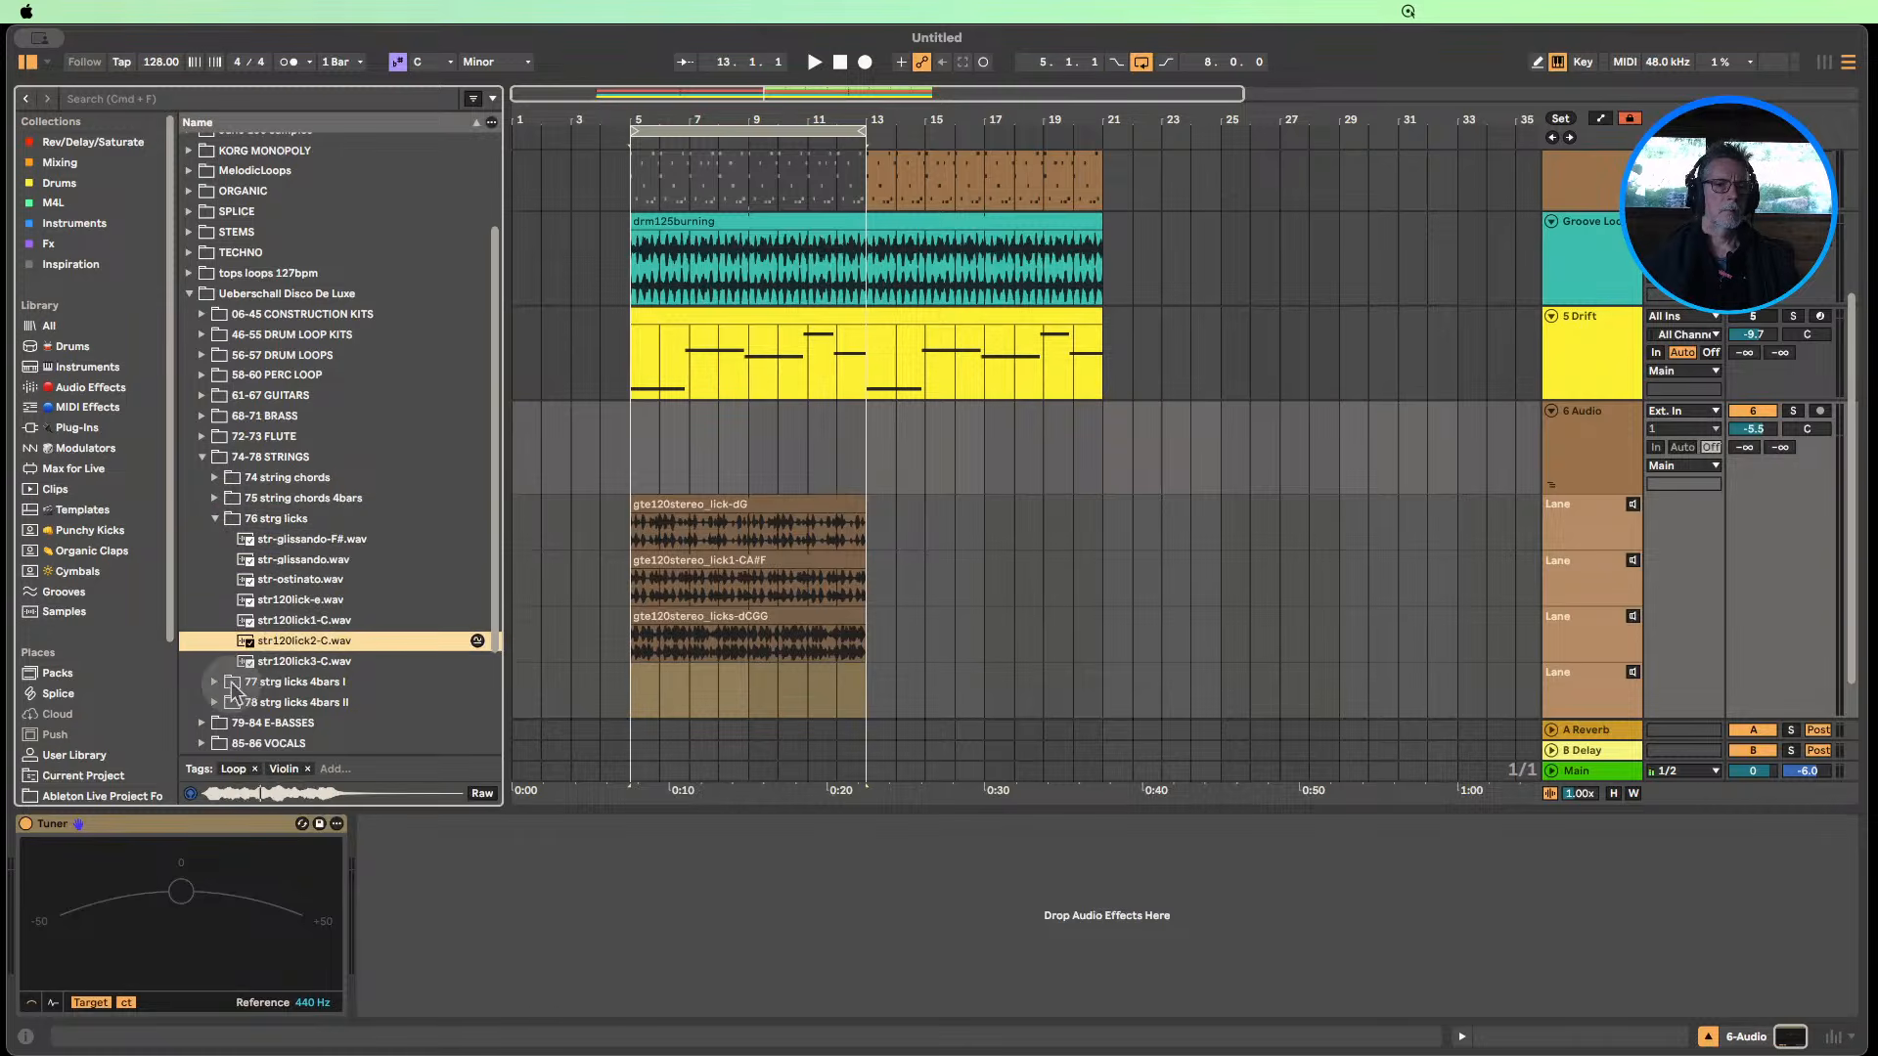
Open the 77 strg licks 4bars I folder and add str120lick-dCGG to the empty take lane, spanning bars 5 to 13.
left_click(215, 682)
left_click(304, 565)
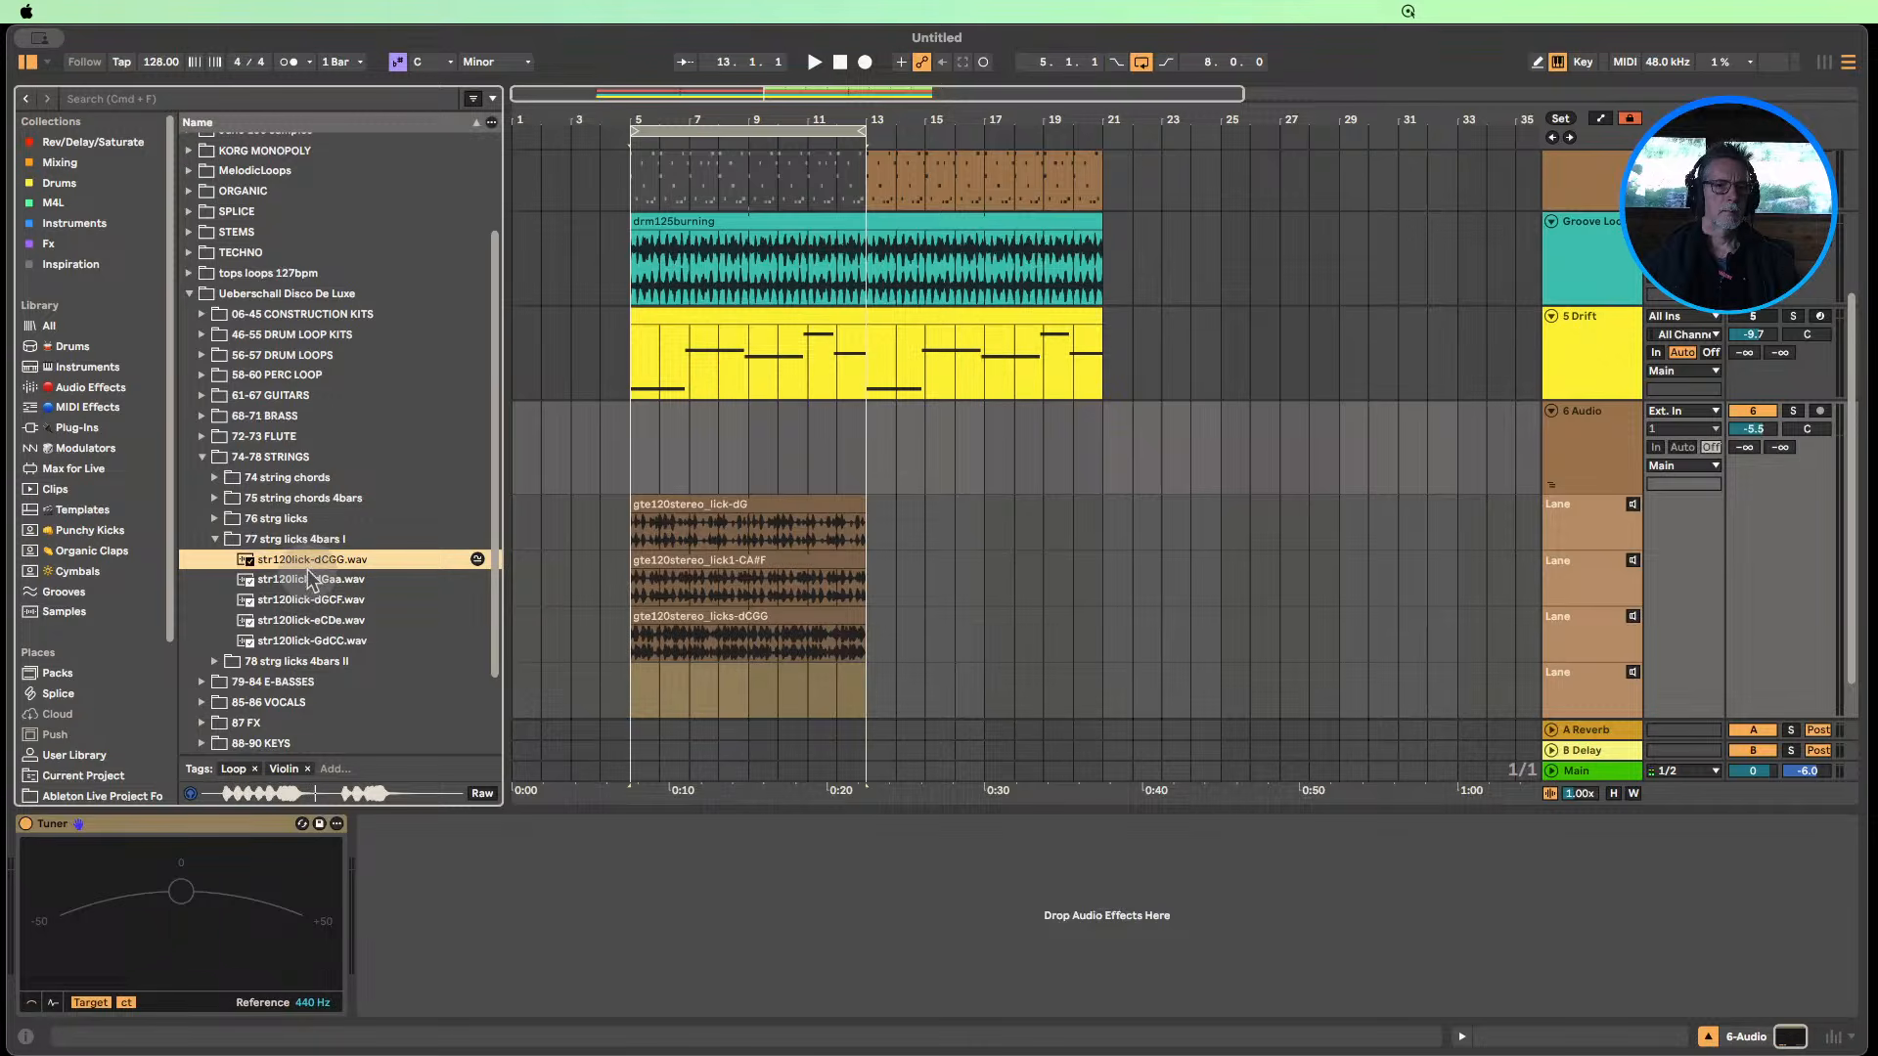
left_click_drag(311, 577, 866, 623)
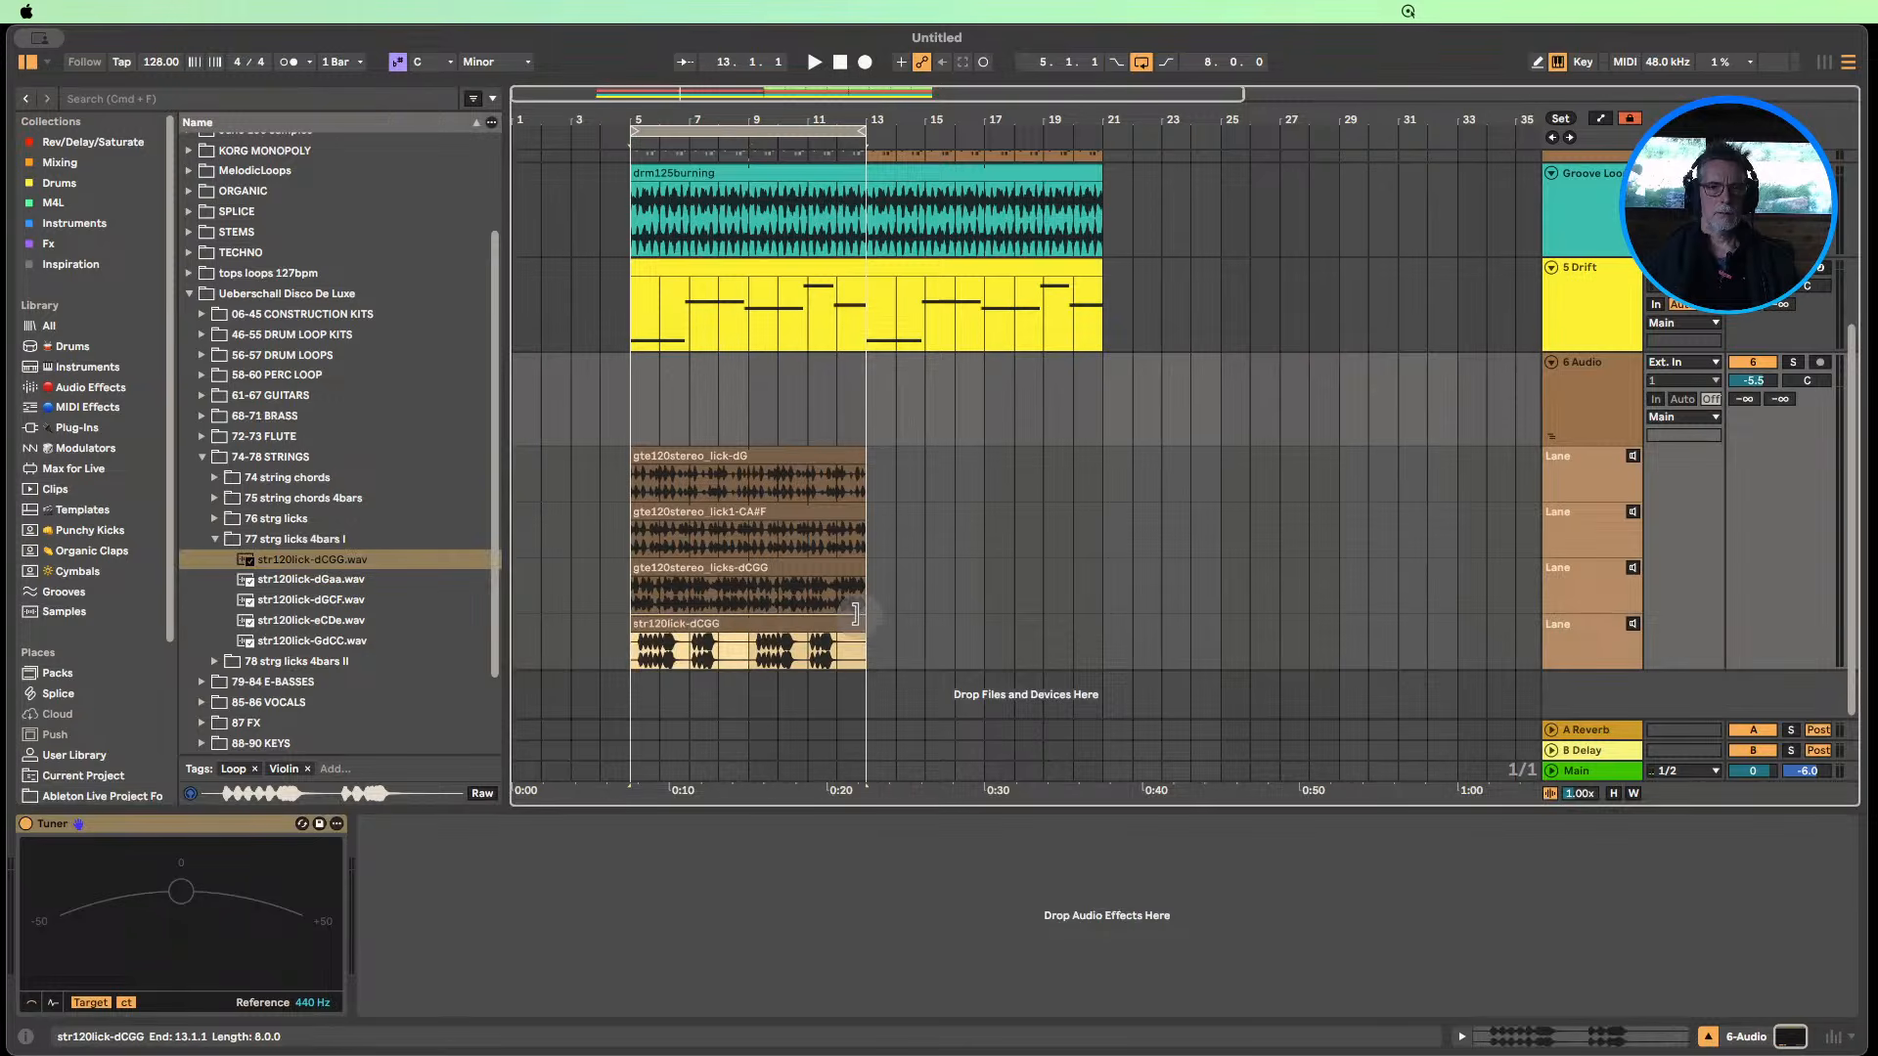
Preview the dGaa and dGCF string licks and place str120lick-dGCF at bar 5 on a new audio track.
left_click(366, 589)
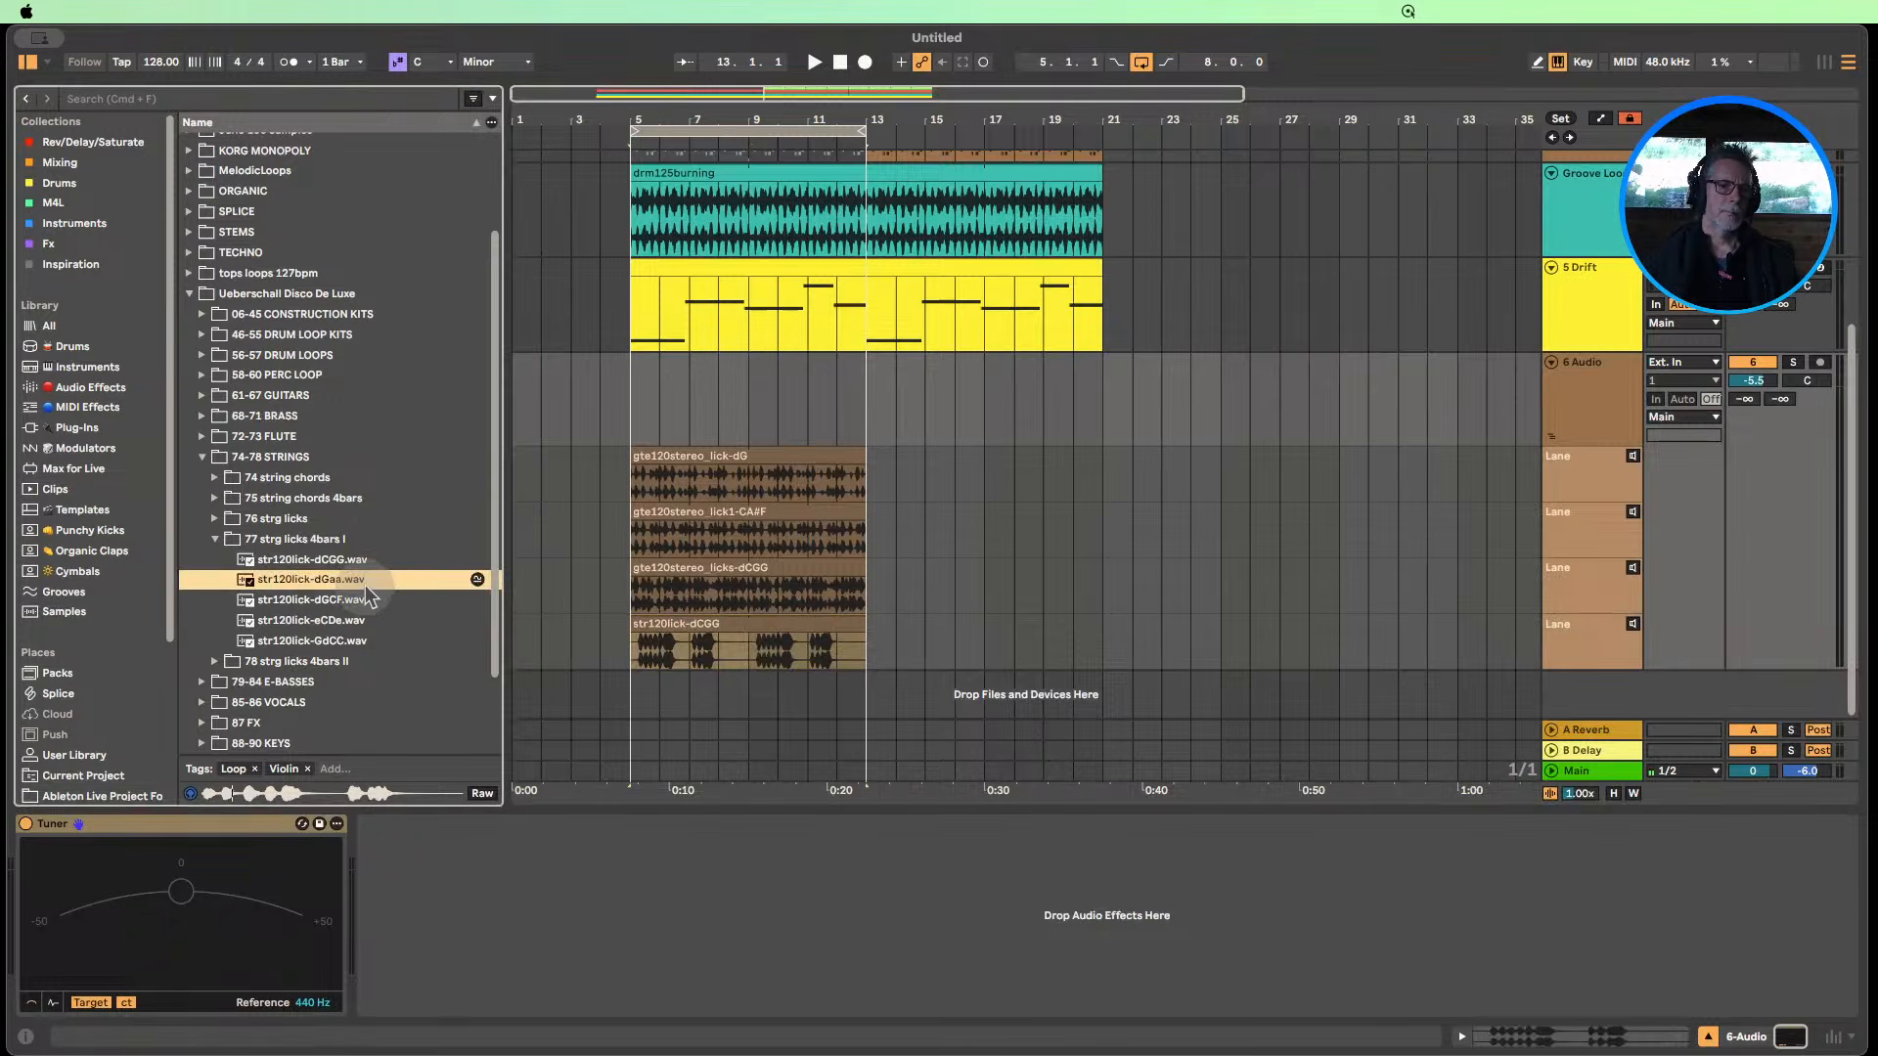
left_click(336, 602)
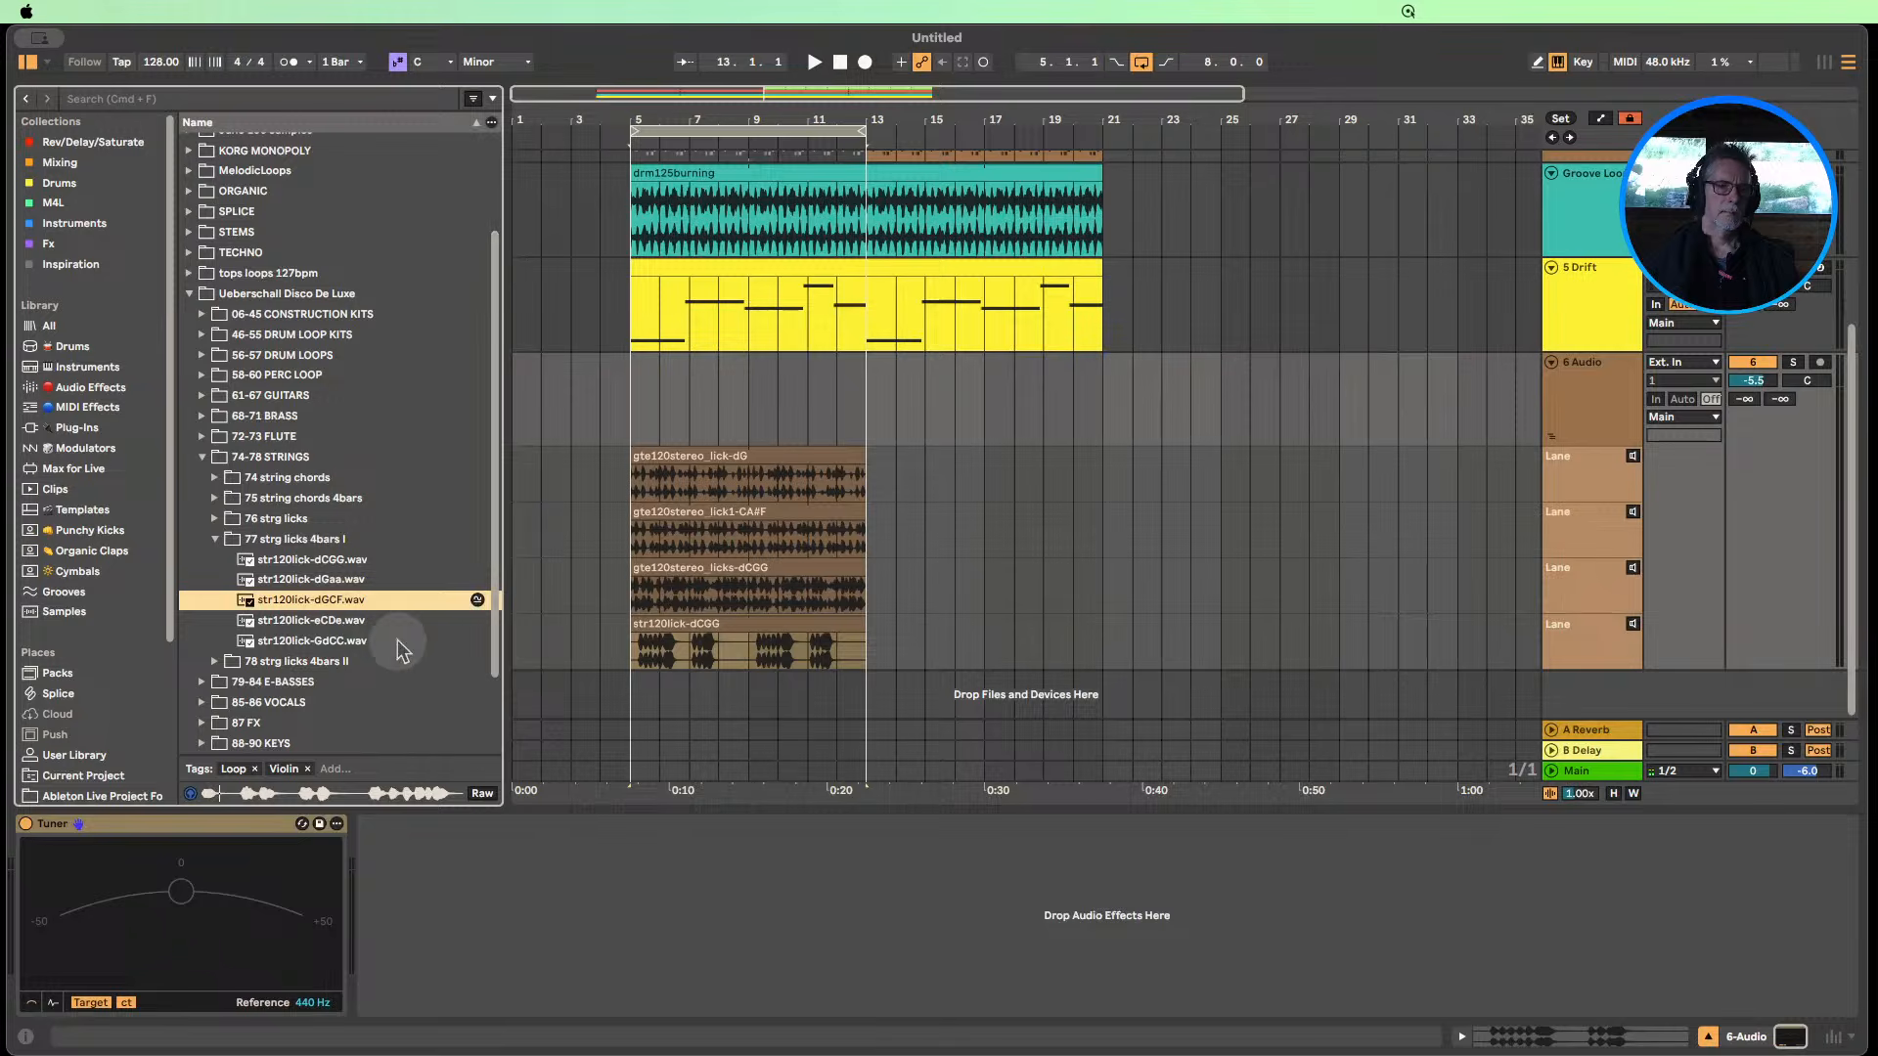
left_click_drag(332, 602, 734, 685)
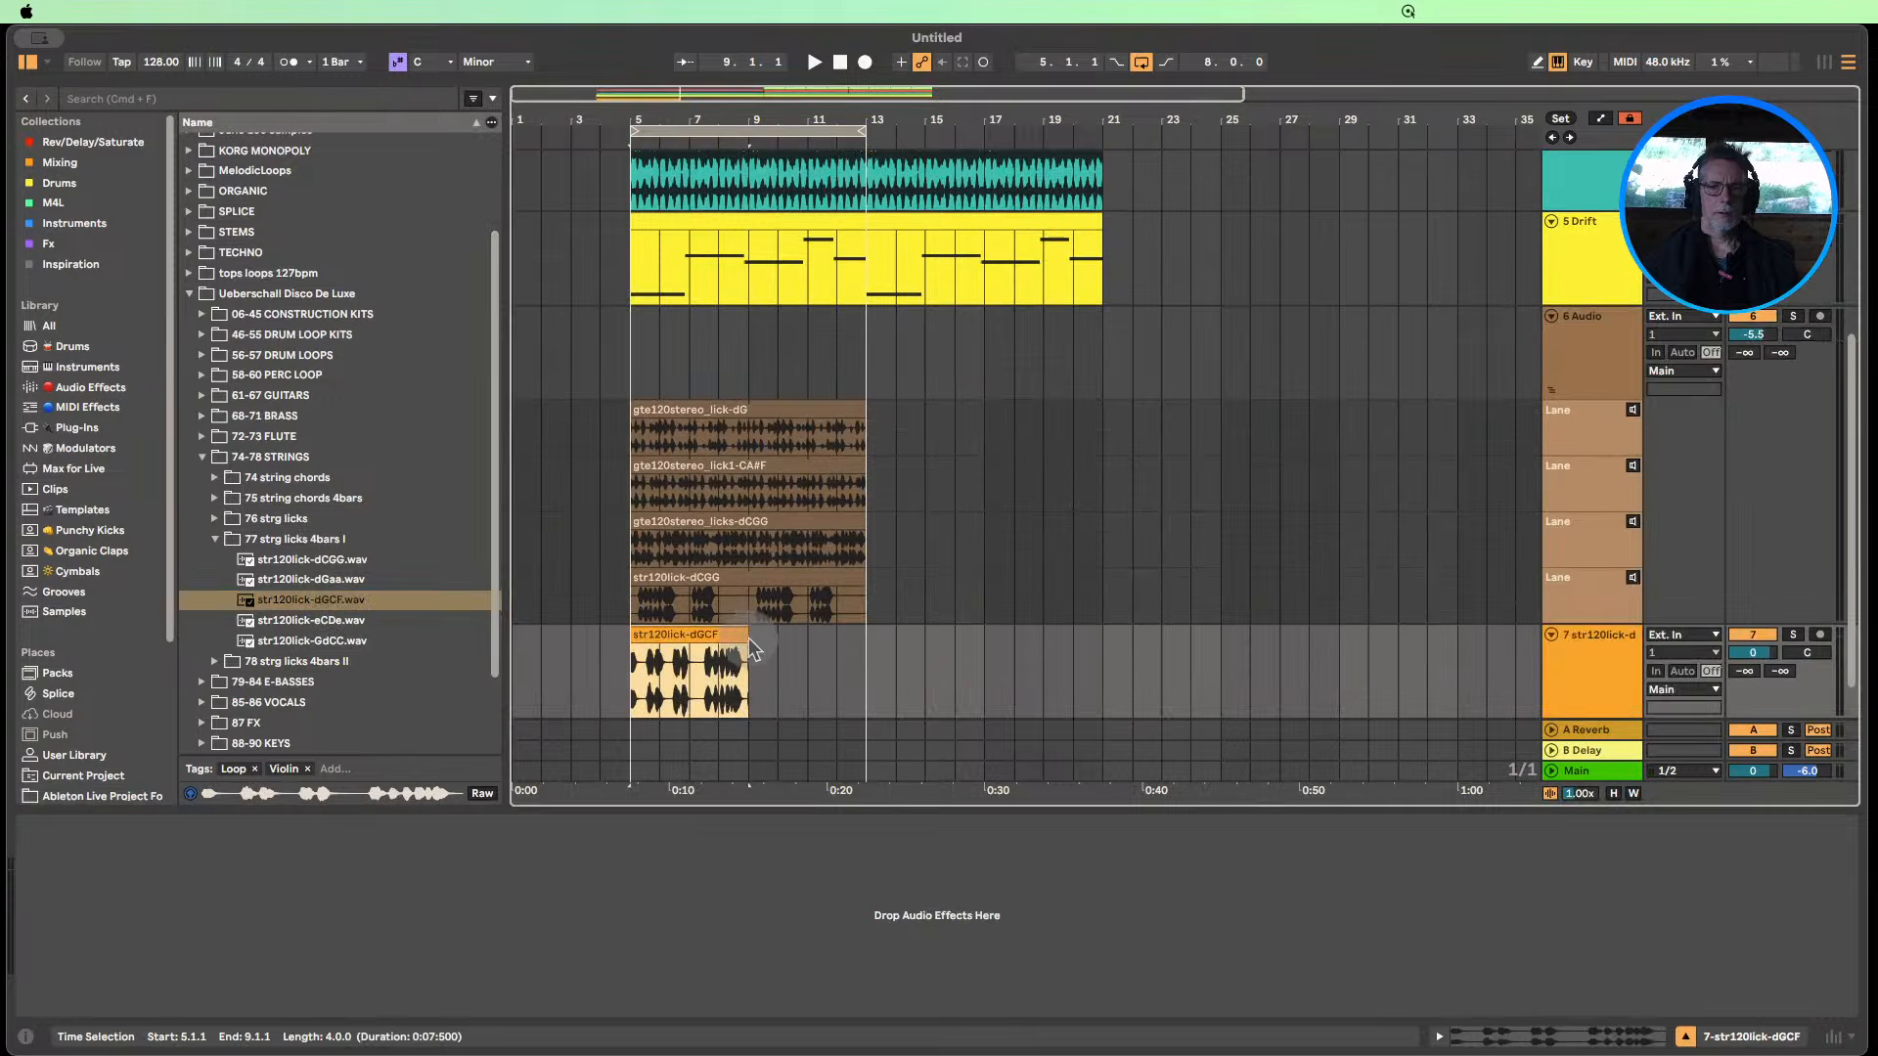
Insert a take lane on the 6 Audio track, move the str120lick-dGCF clip into it and extend the clip to bar 13.
right_click(1619, 584)
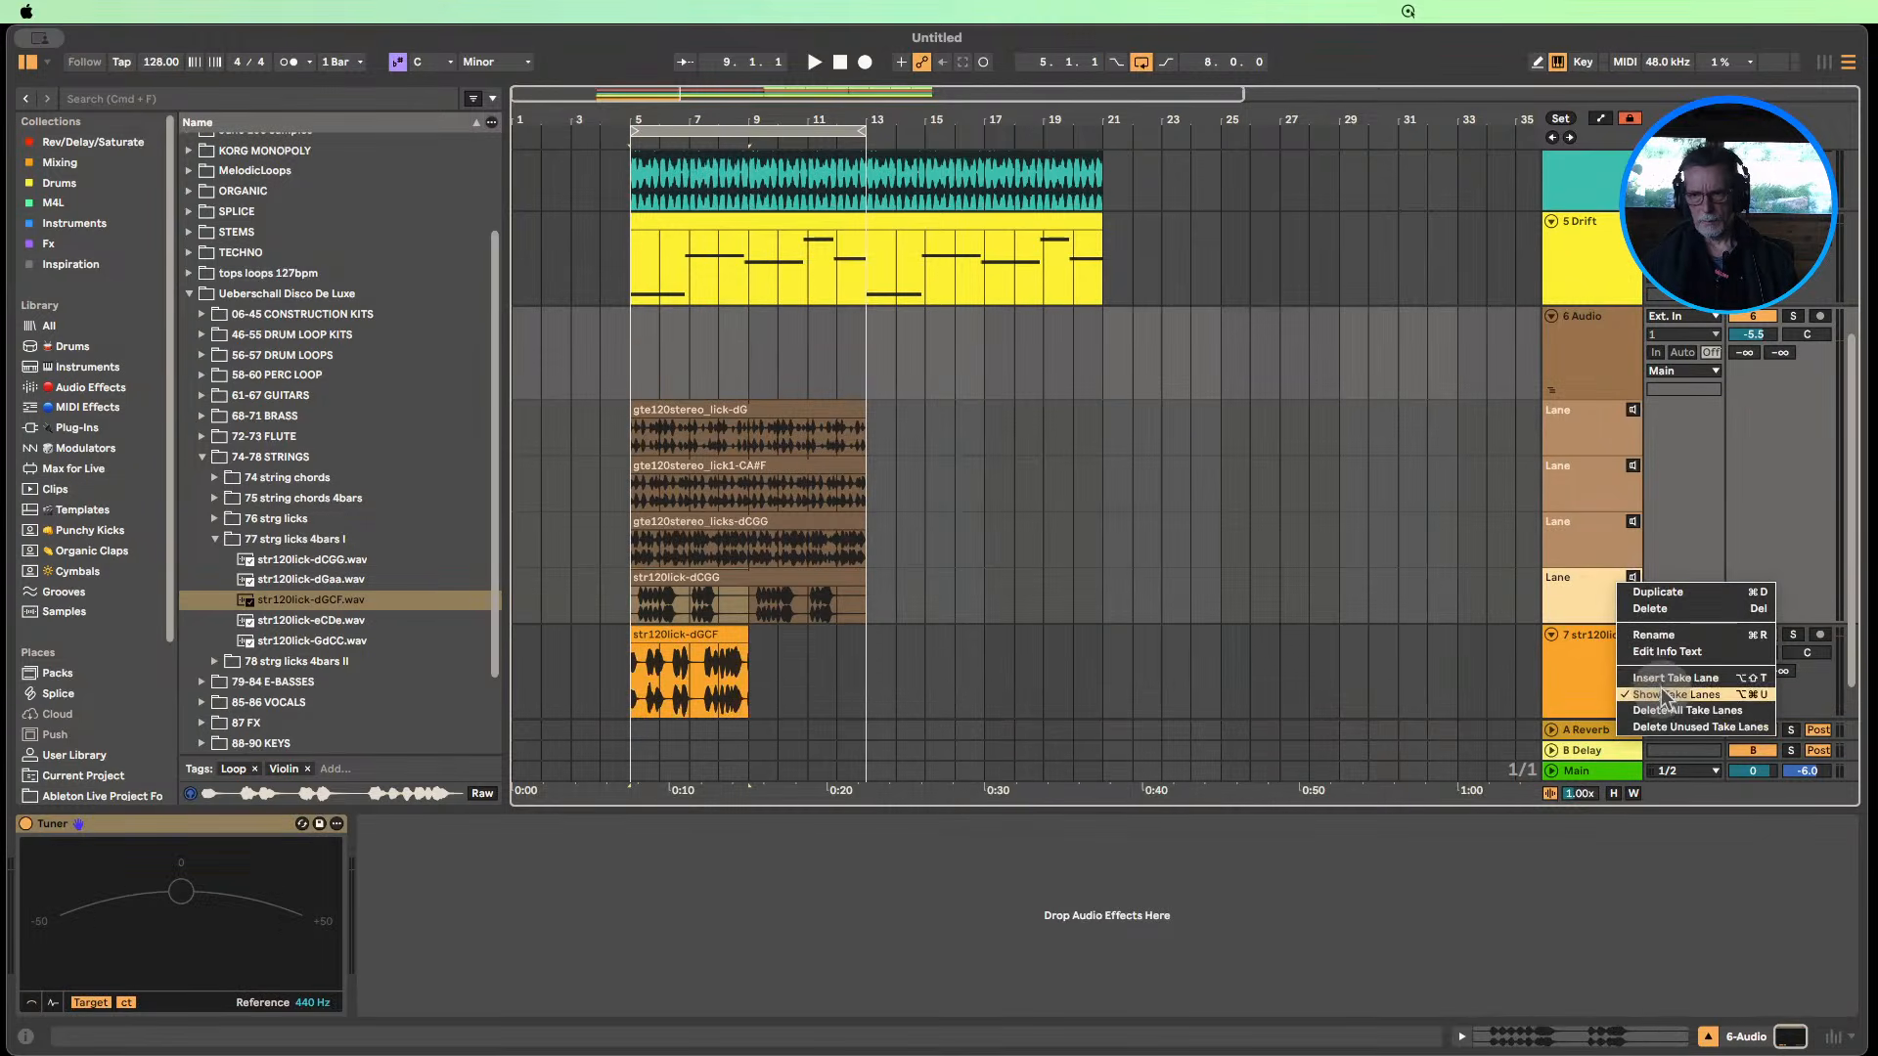
left_click(1666, 679)
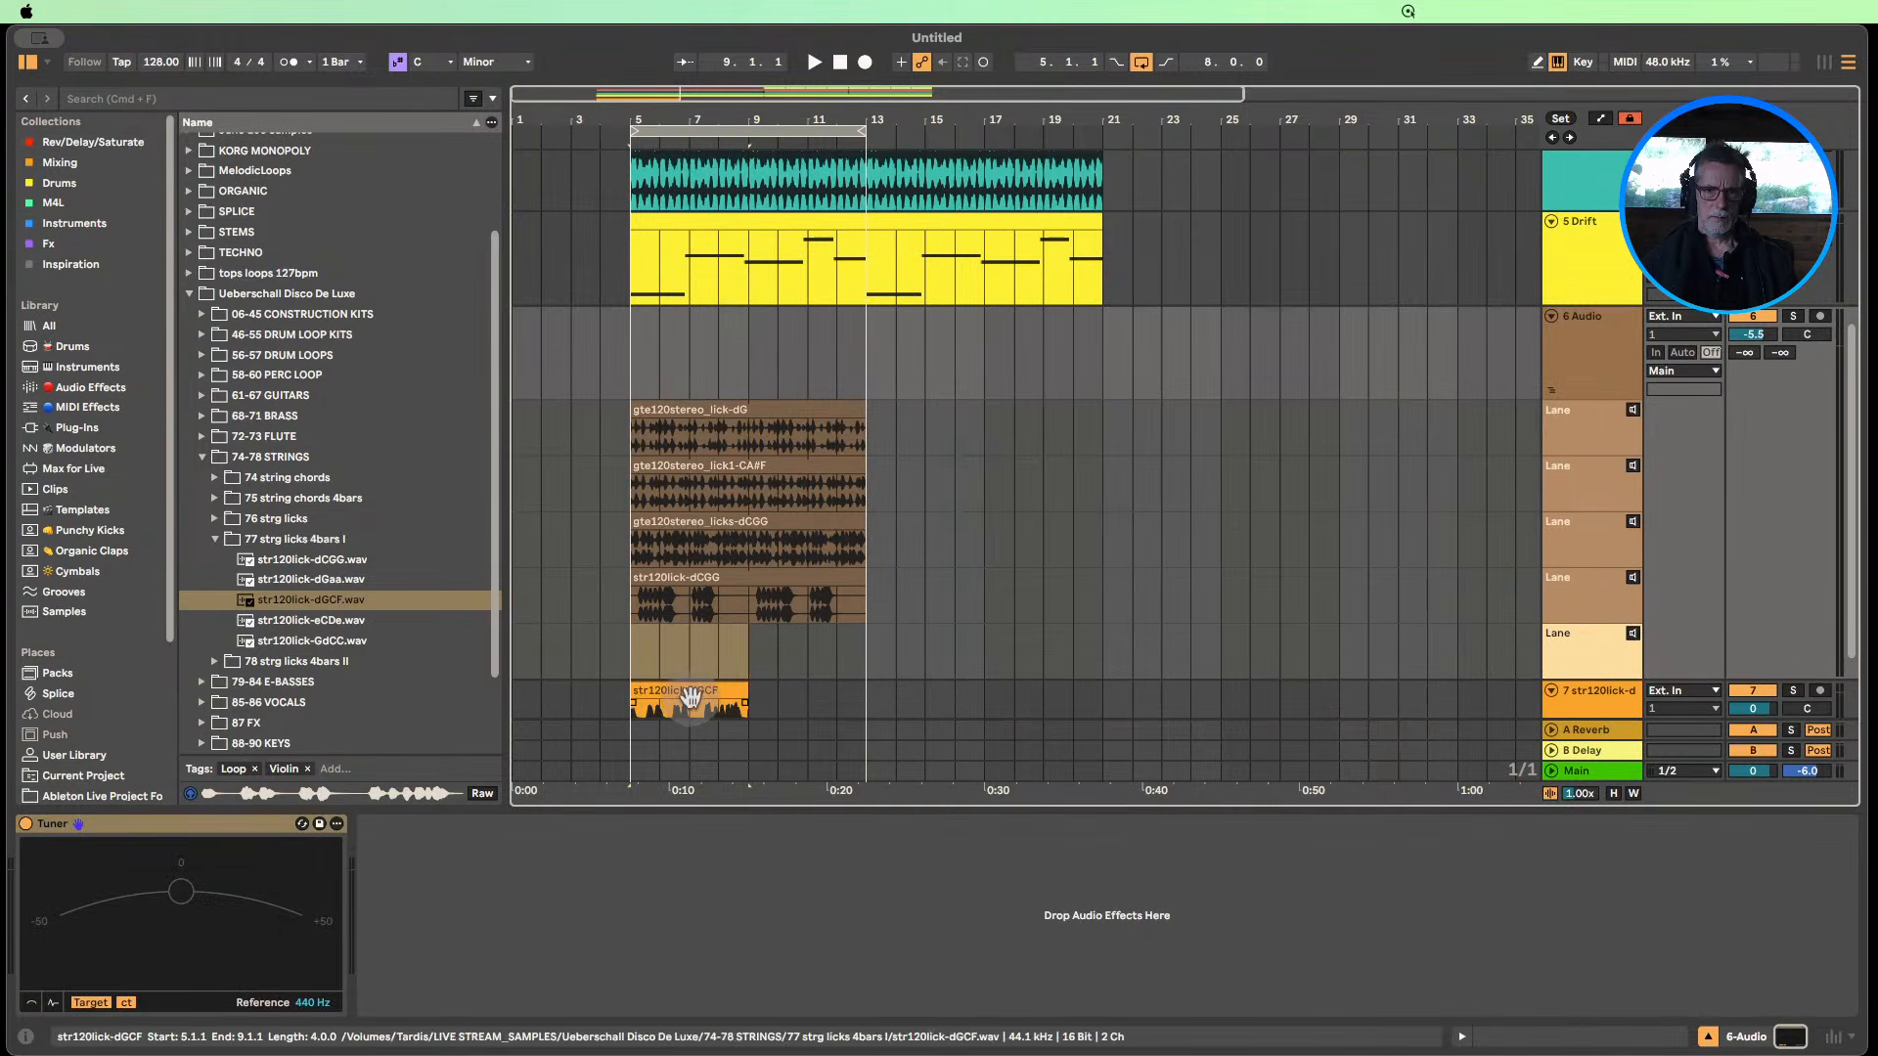
left_click_drag(683, 700, 701, 653)
scroll(685, 581, "down", 3)
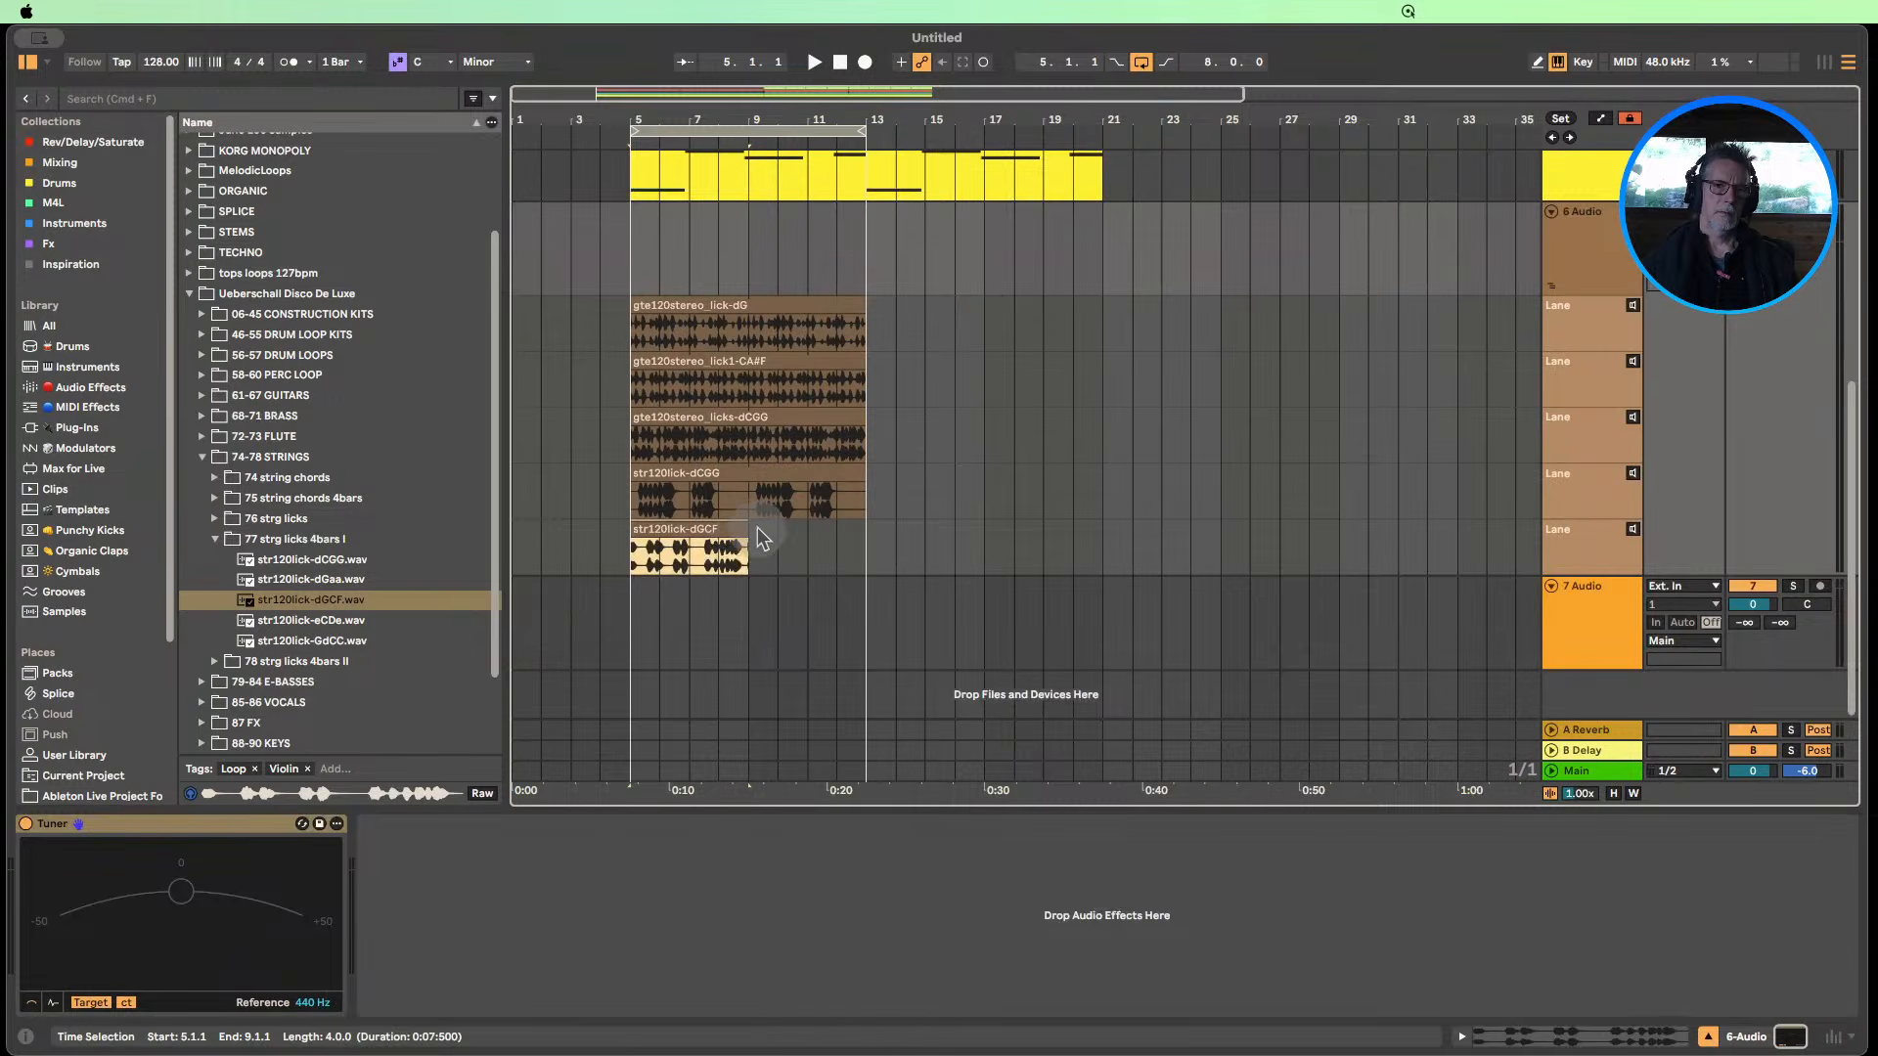
left_click_drag(749, 526, 865, 528)
Preview the eCDe and GdCC string licks and add str120lick-eCDe at bar 5 in a new take lane on 6 Audio.
left_click(320, 624)
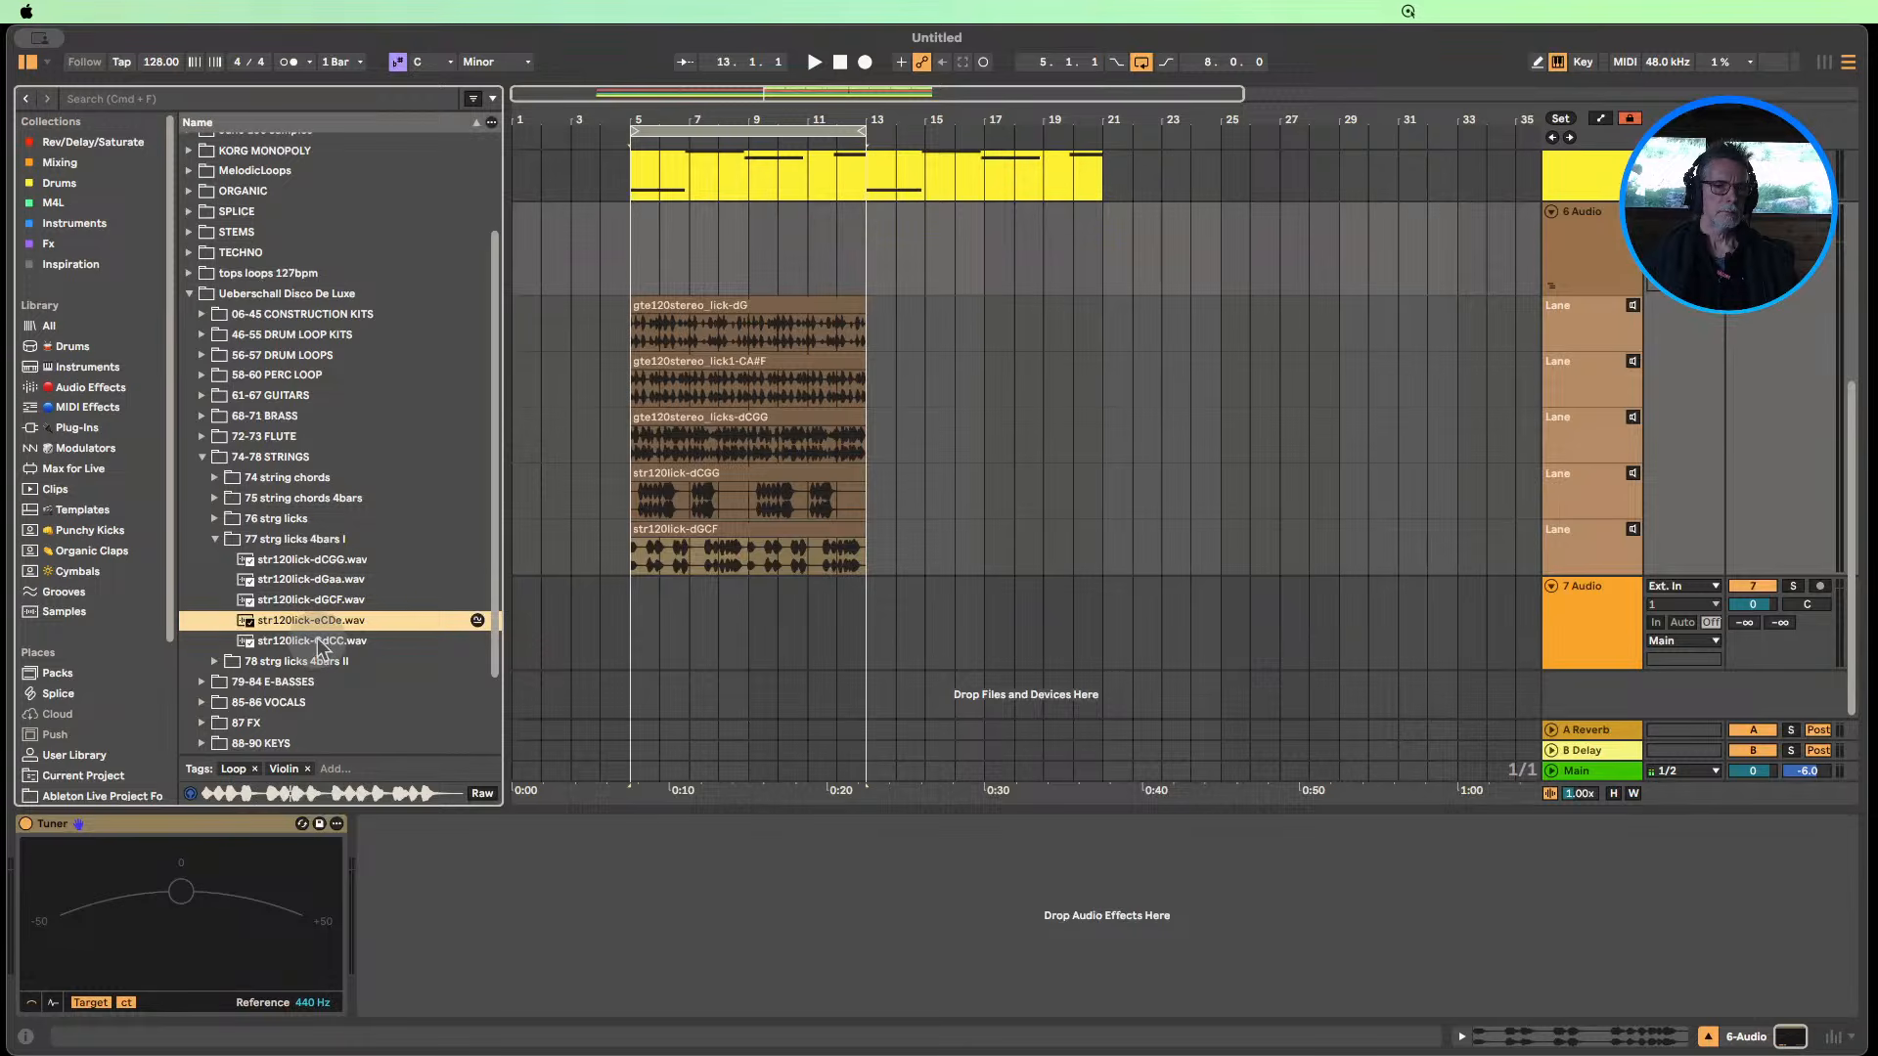
left_click(318, 642)
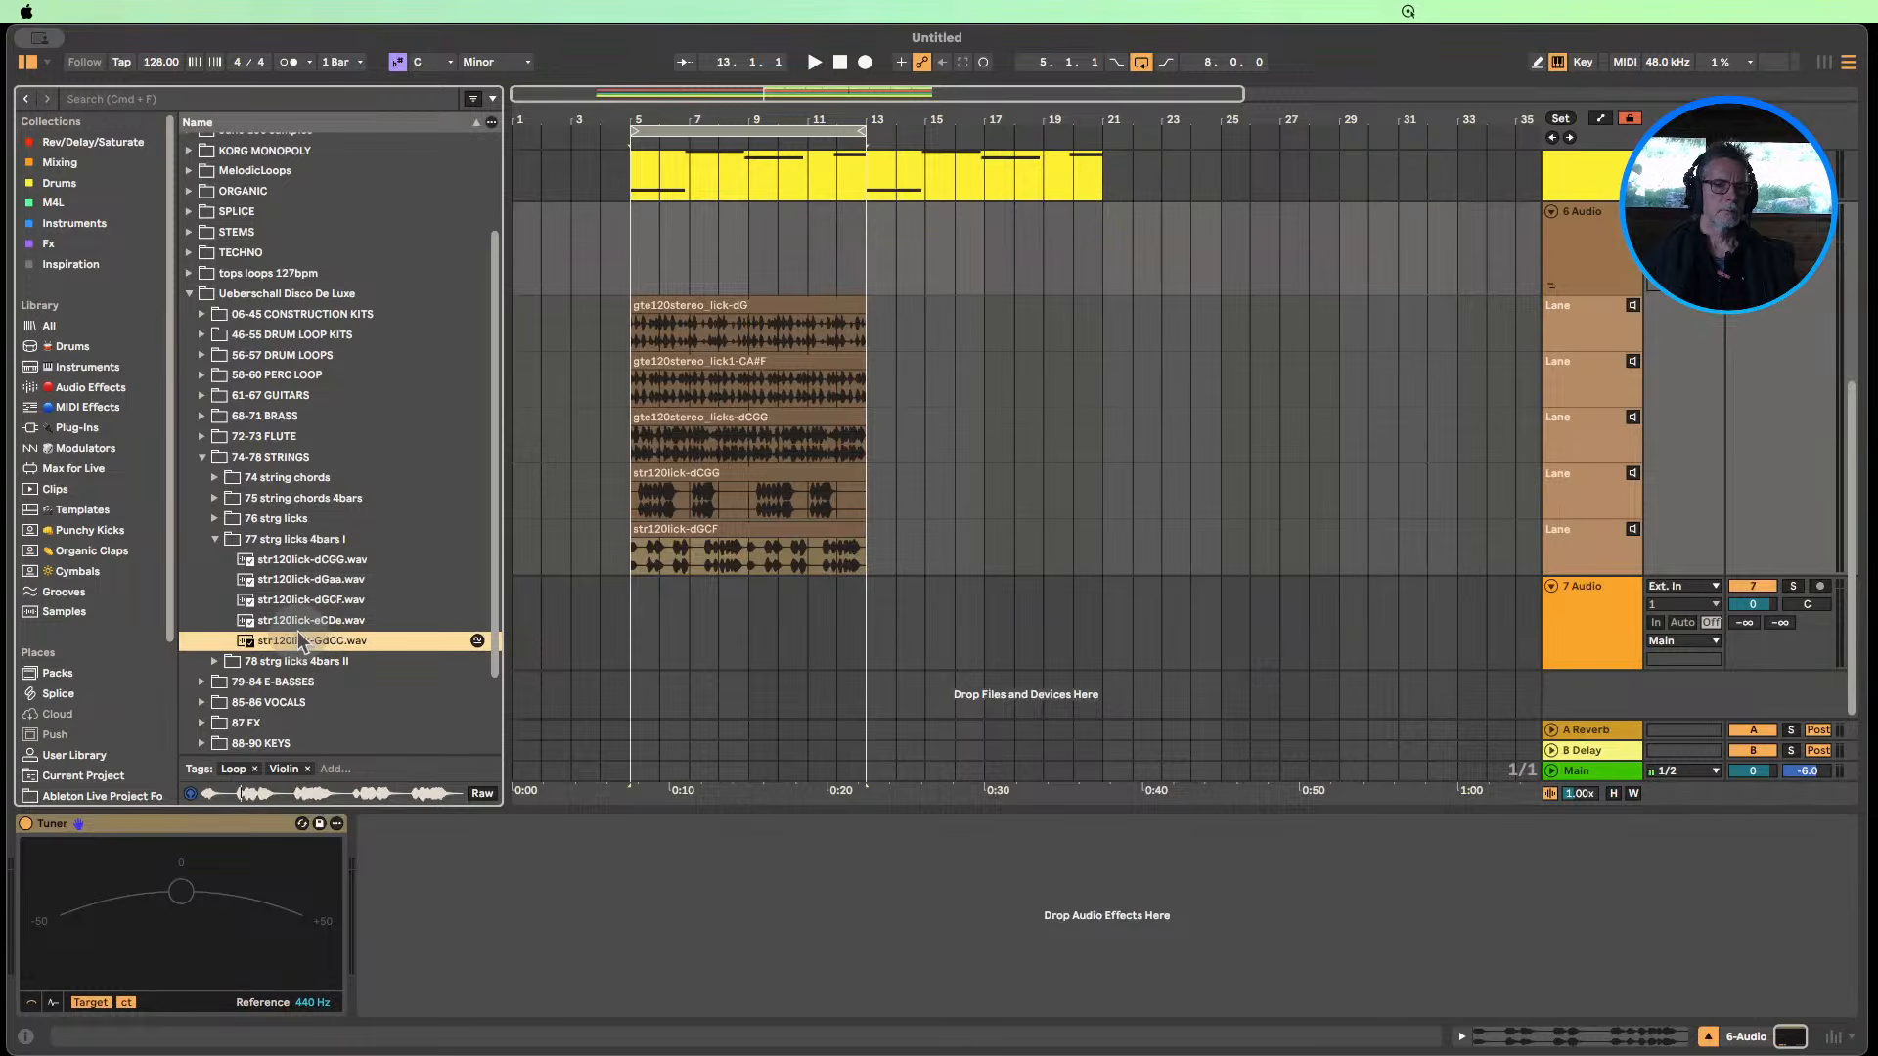
left_click(298, 626)
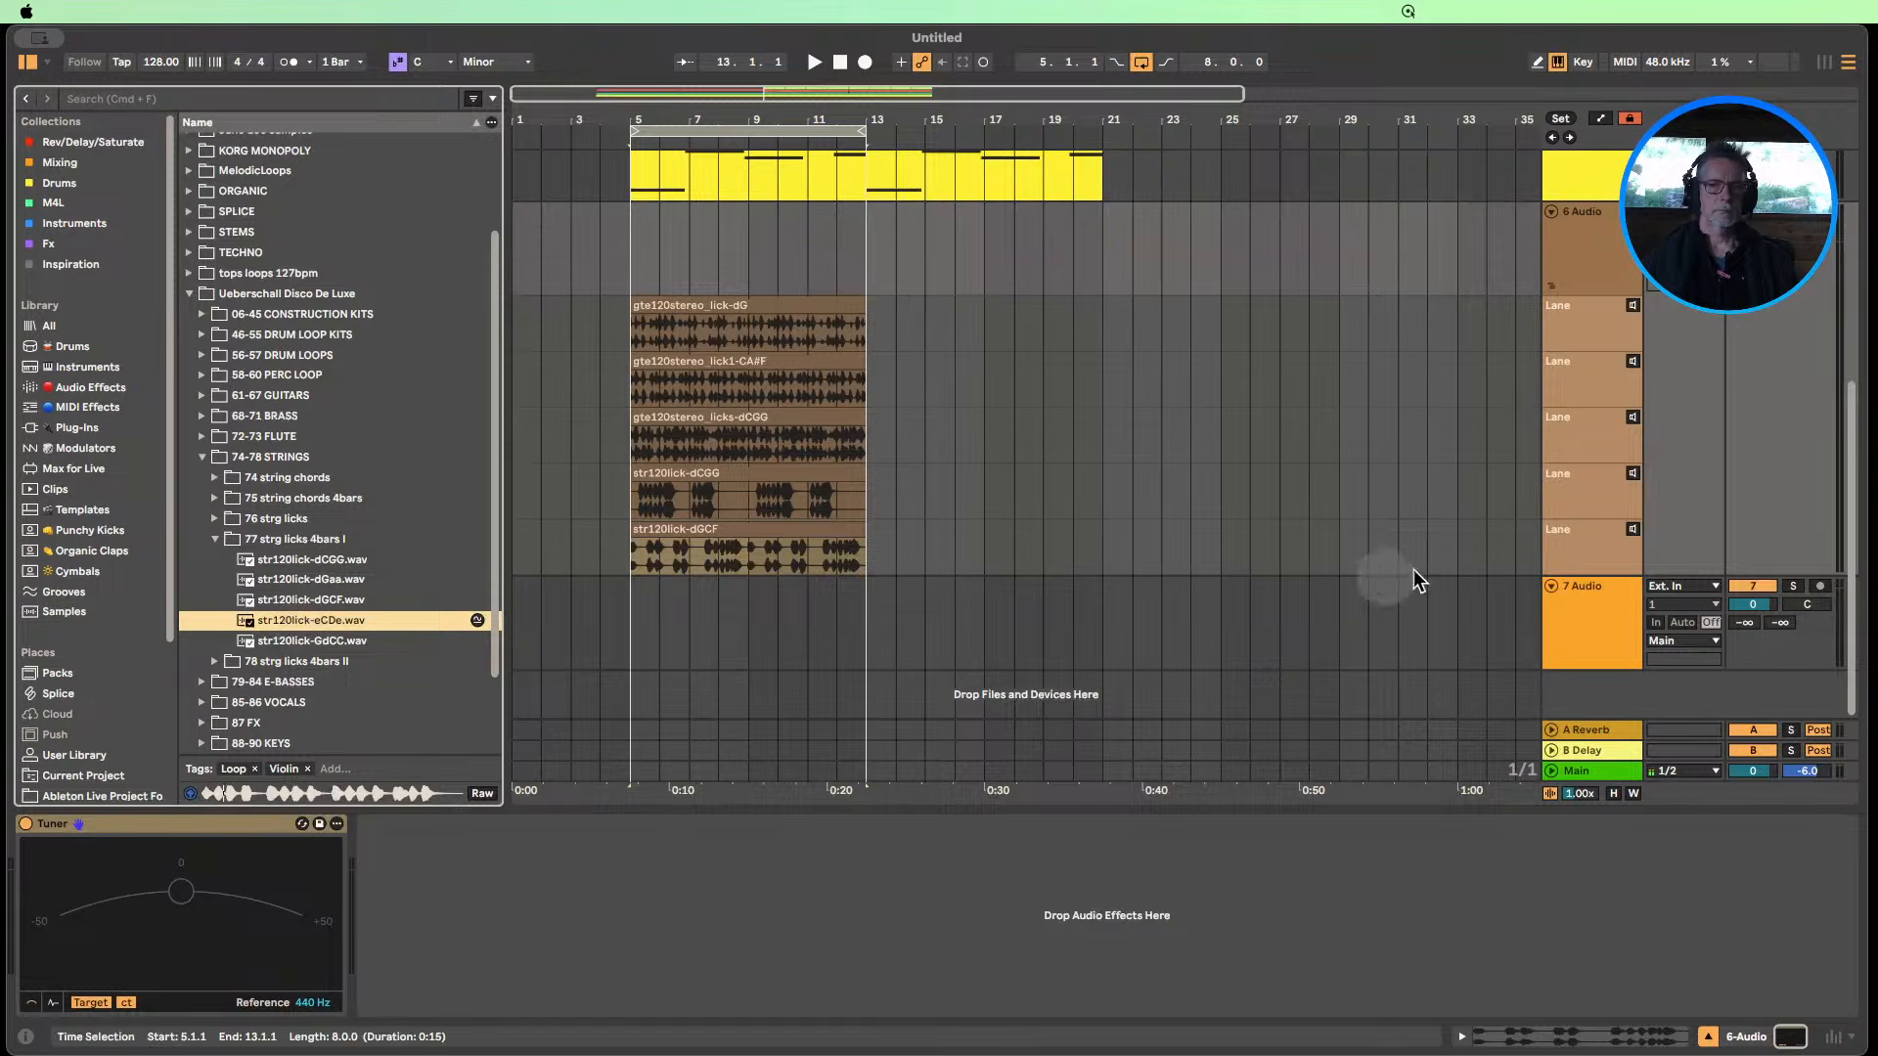
right_click(1562, 553)
left_click(1620, 642)
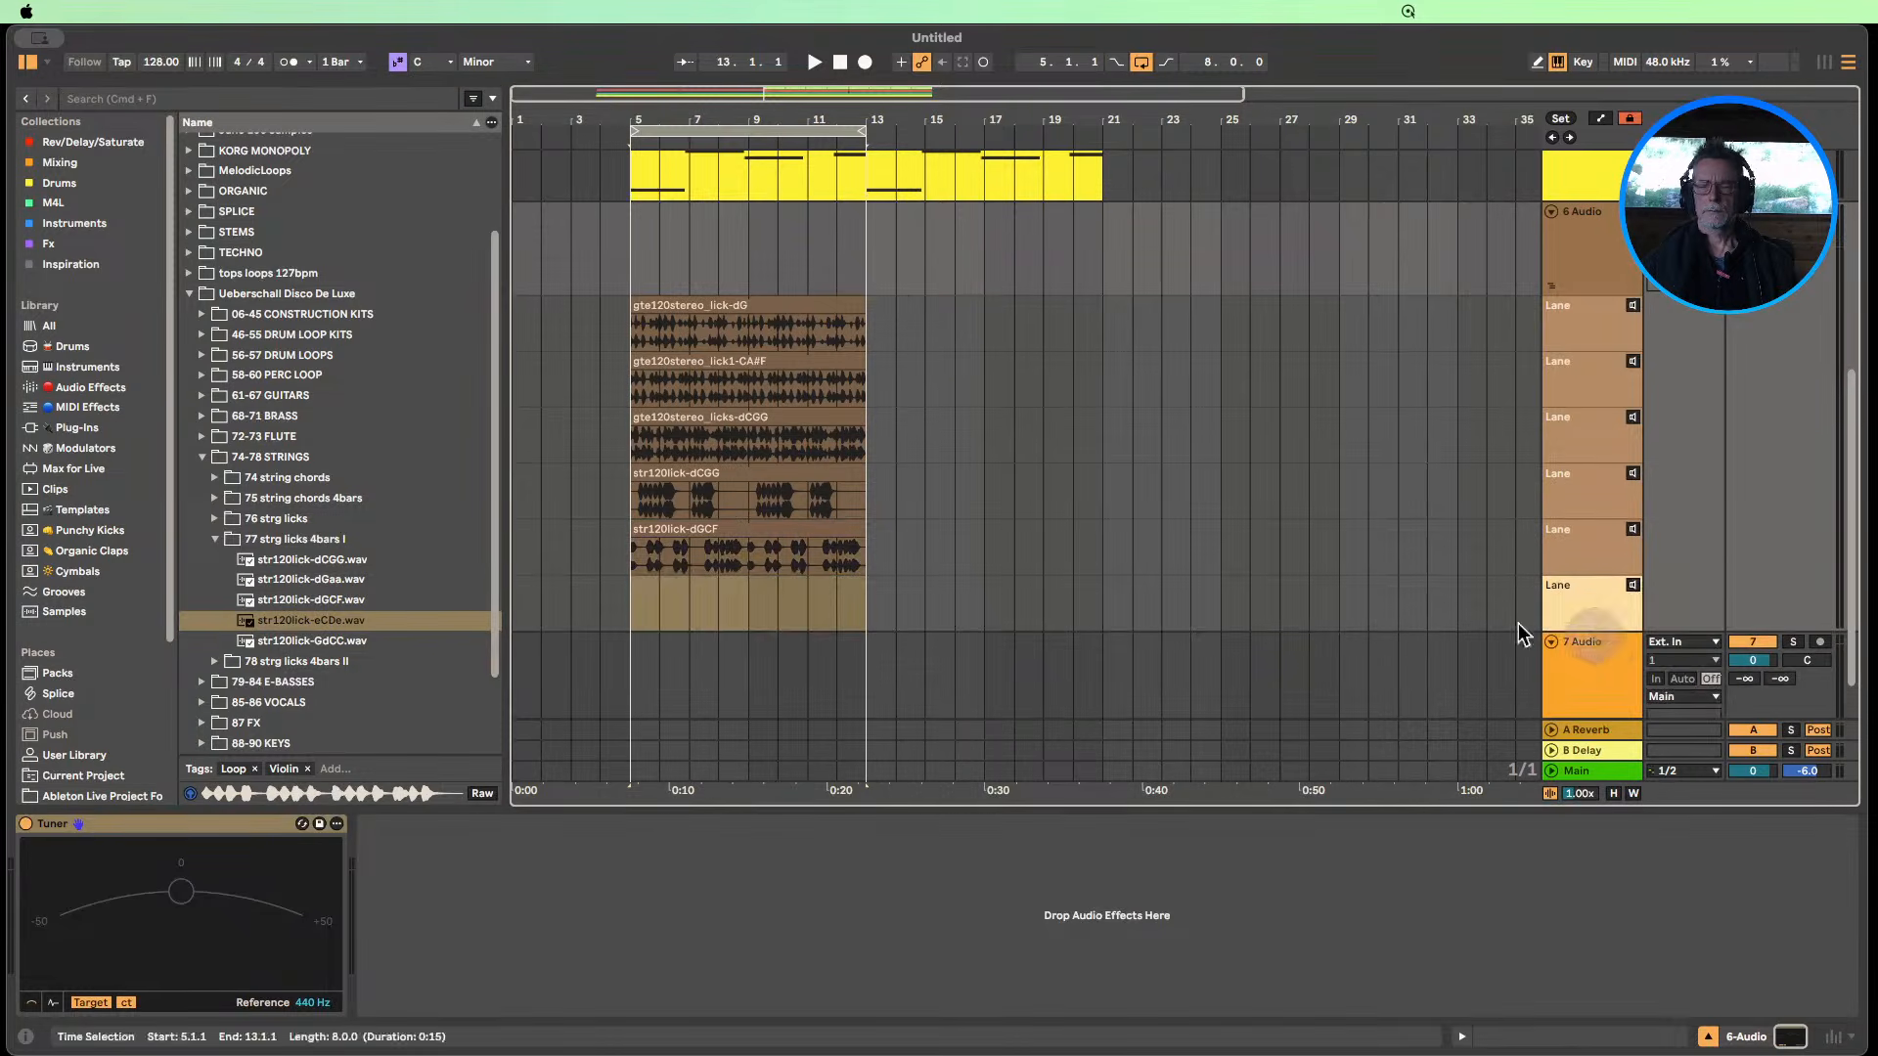
scroll(352, 607, "down", 3)
left_click_drag(293, 518, 634, 612)
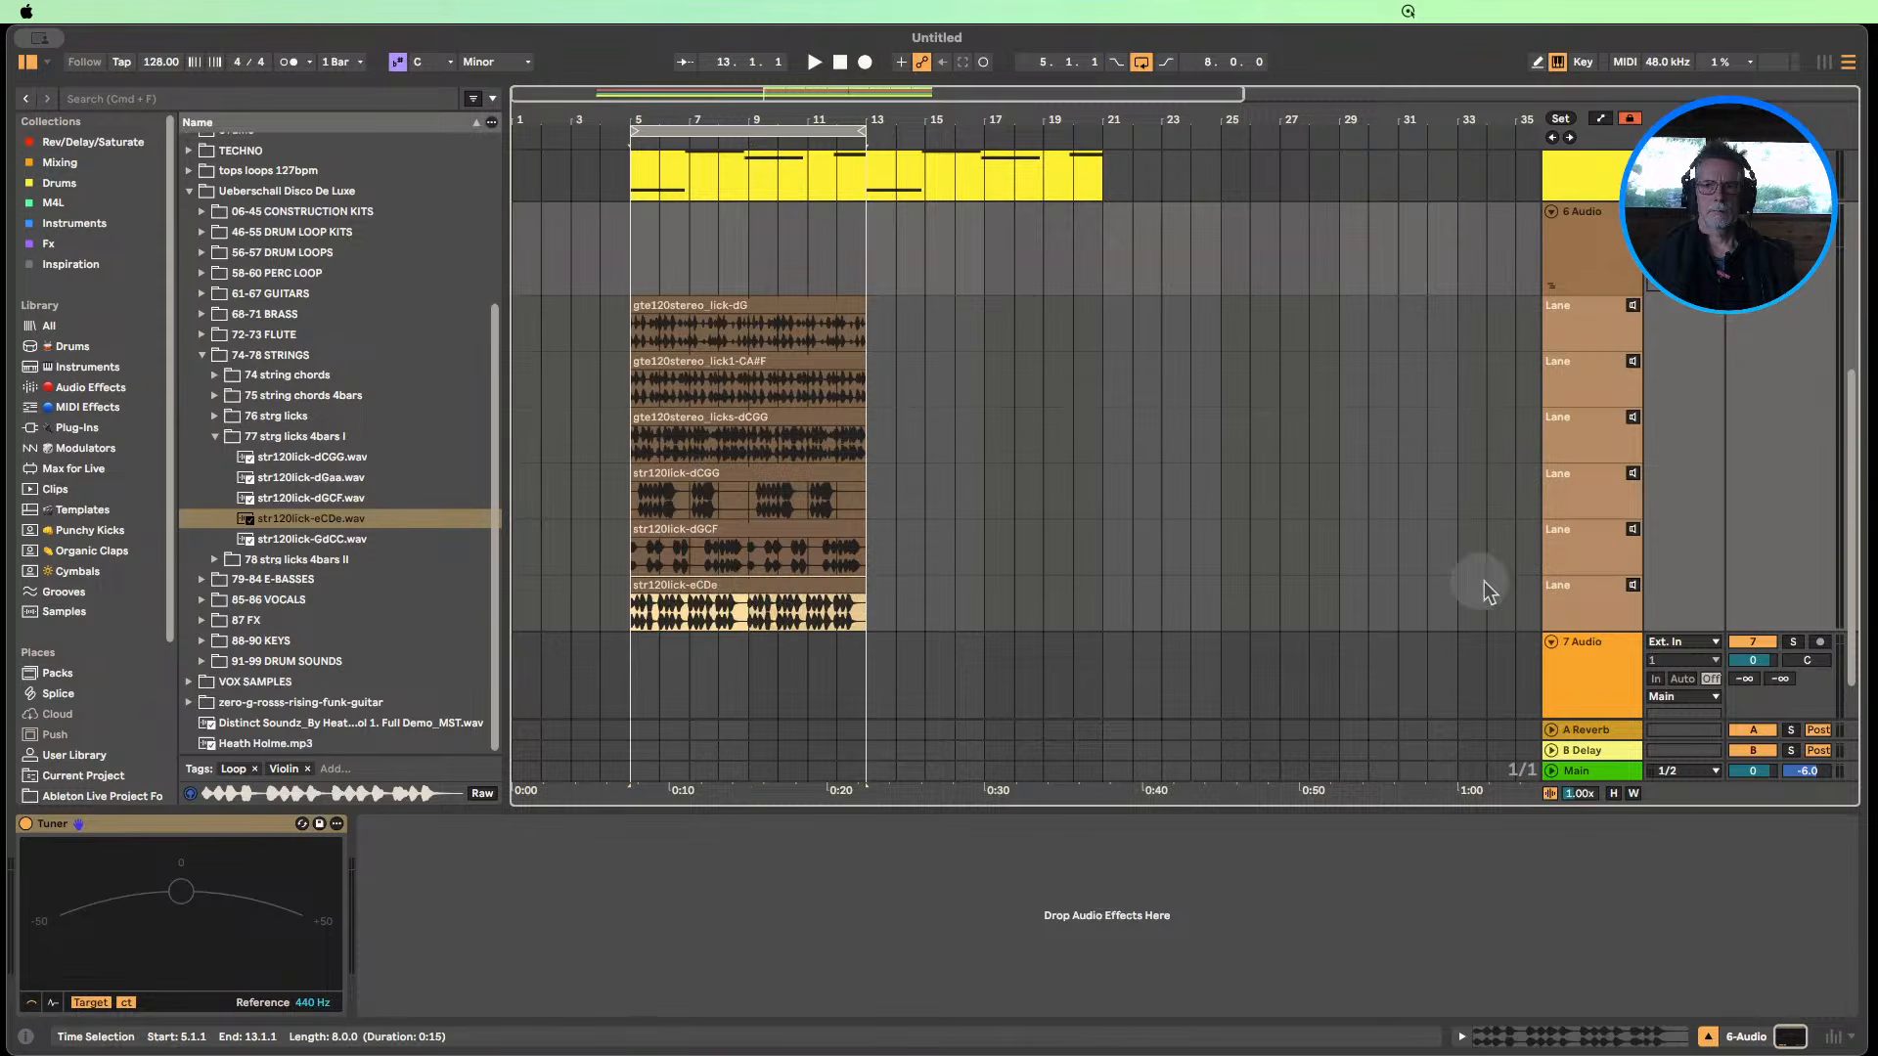
Insert another take lane on 6 Audio, add str120lick-GdCC at bar 5 and extend the clip to bar 13.
right_click(1605, 598)
left_click(1660, 696)
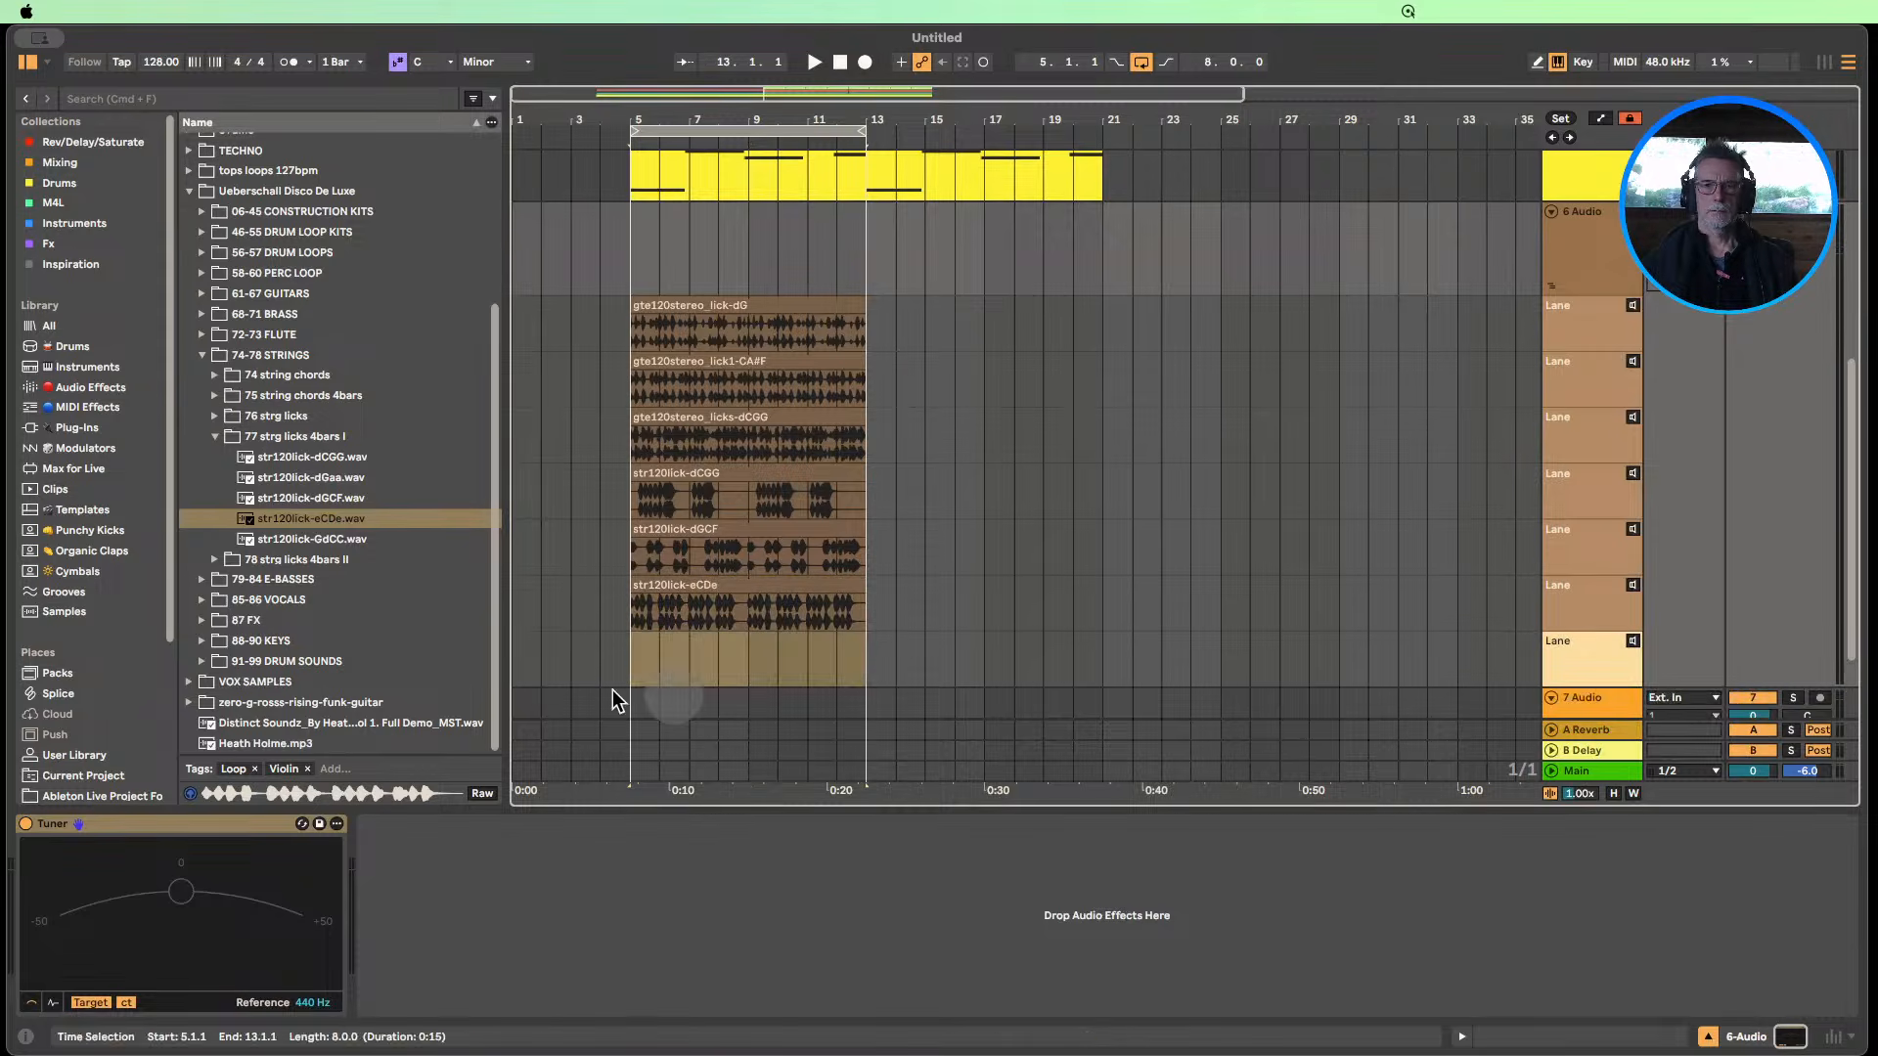
left_click_drag(303, 539, 644, 669)
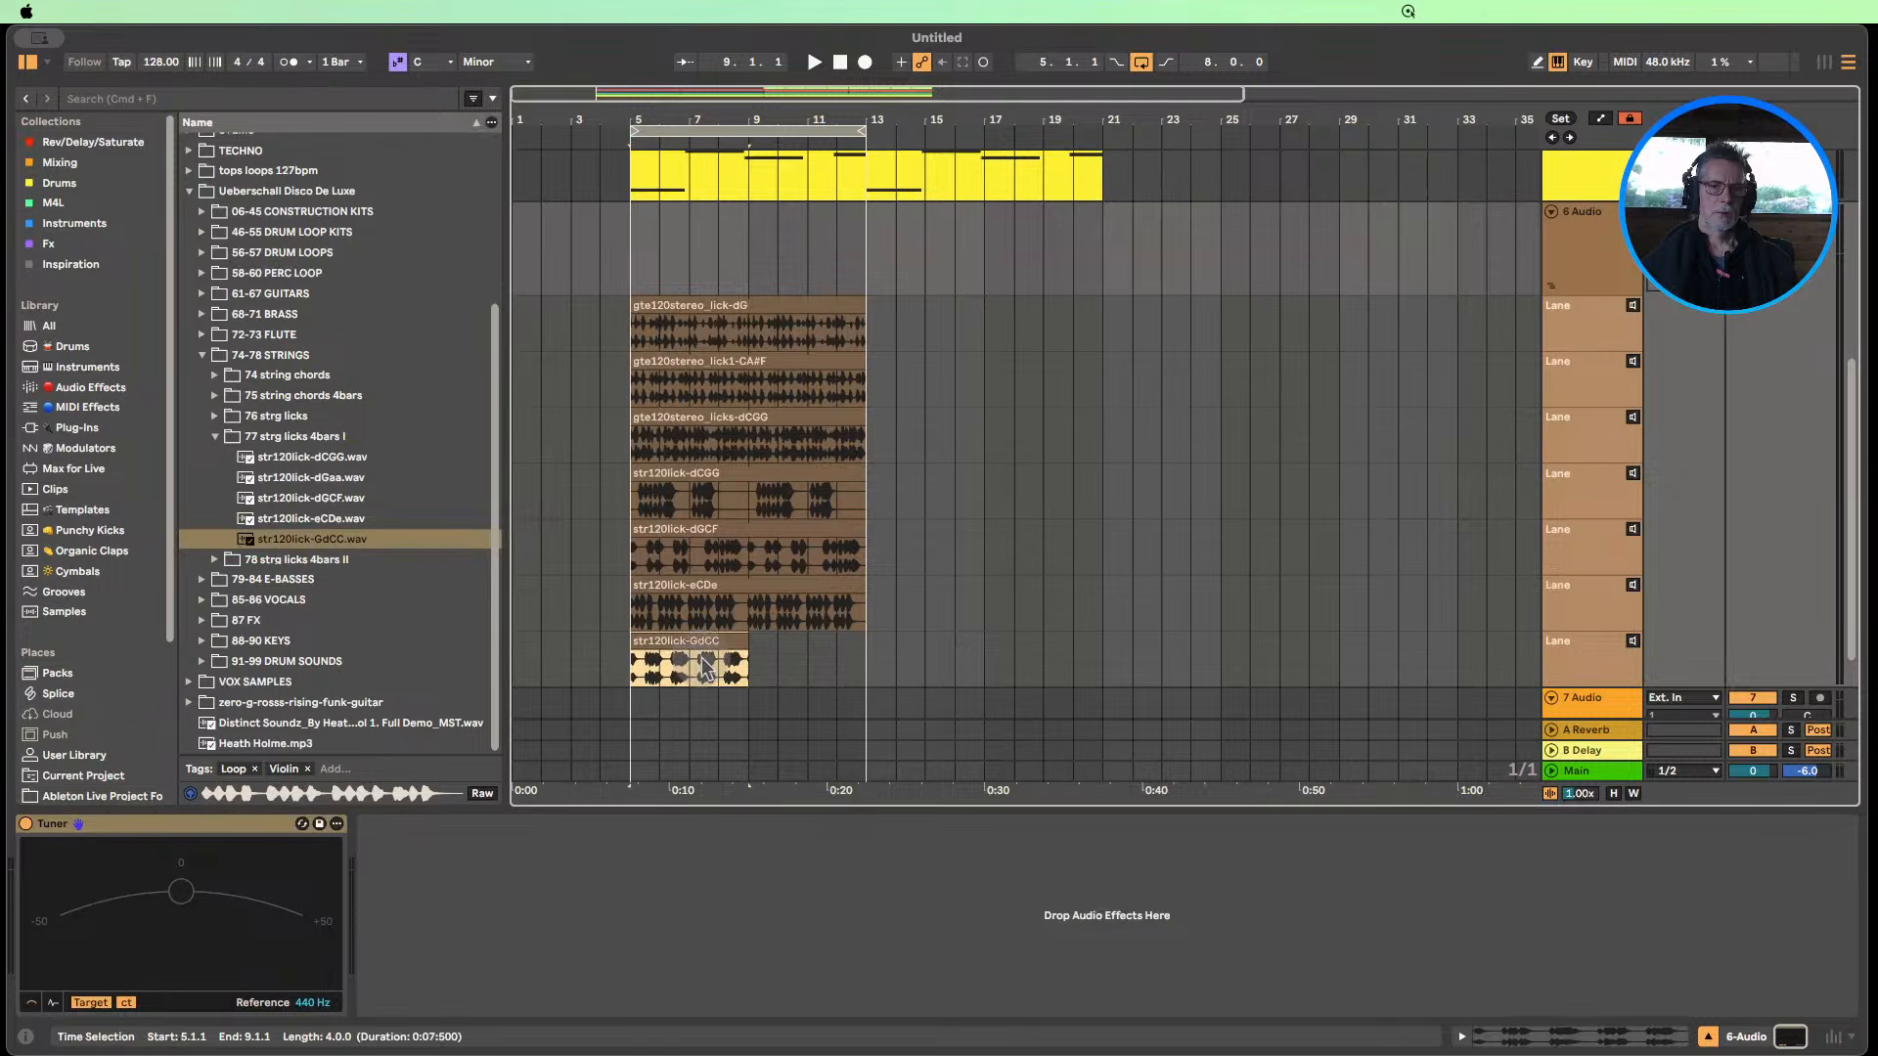
left_click_drag(743, 638, 866, 641)
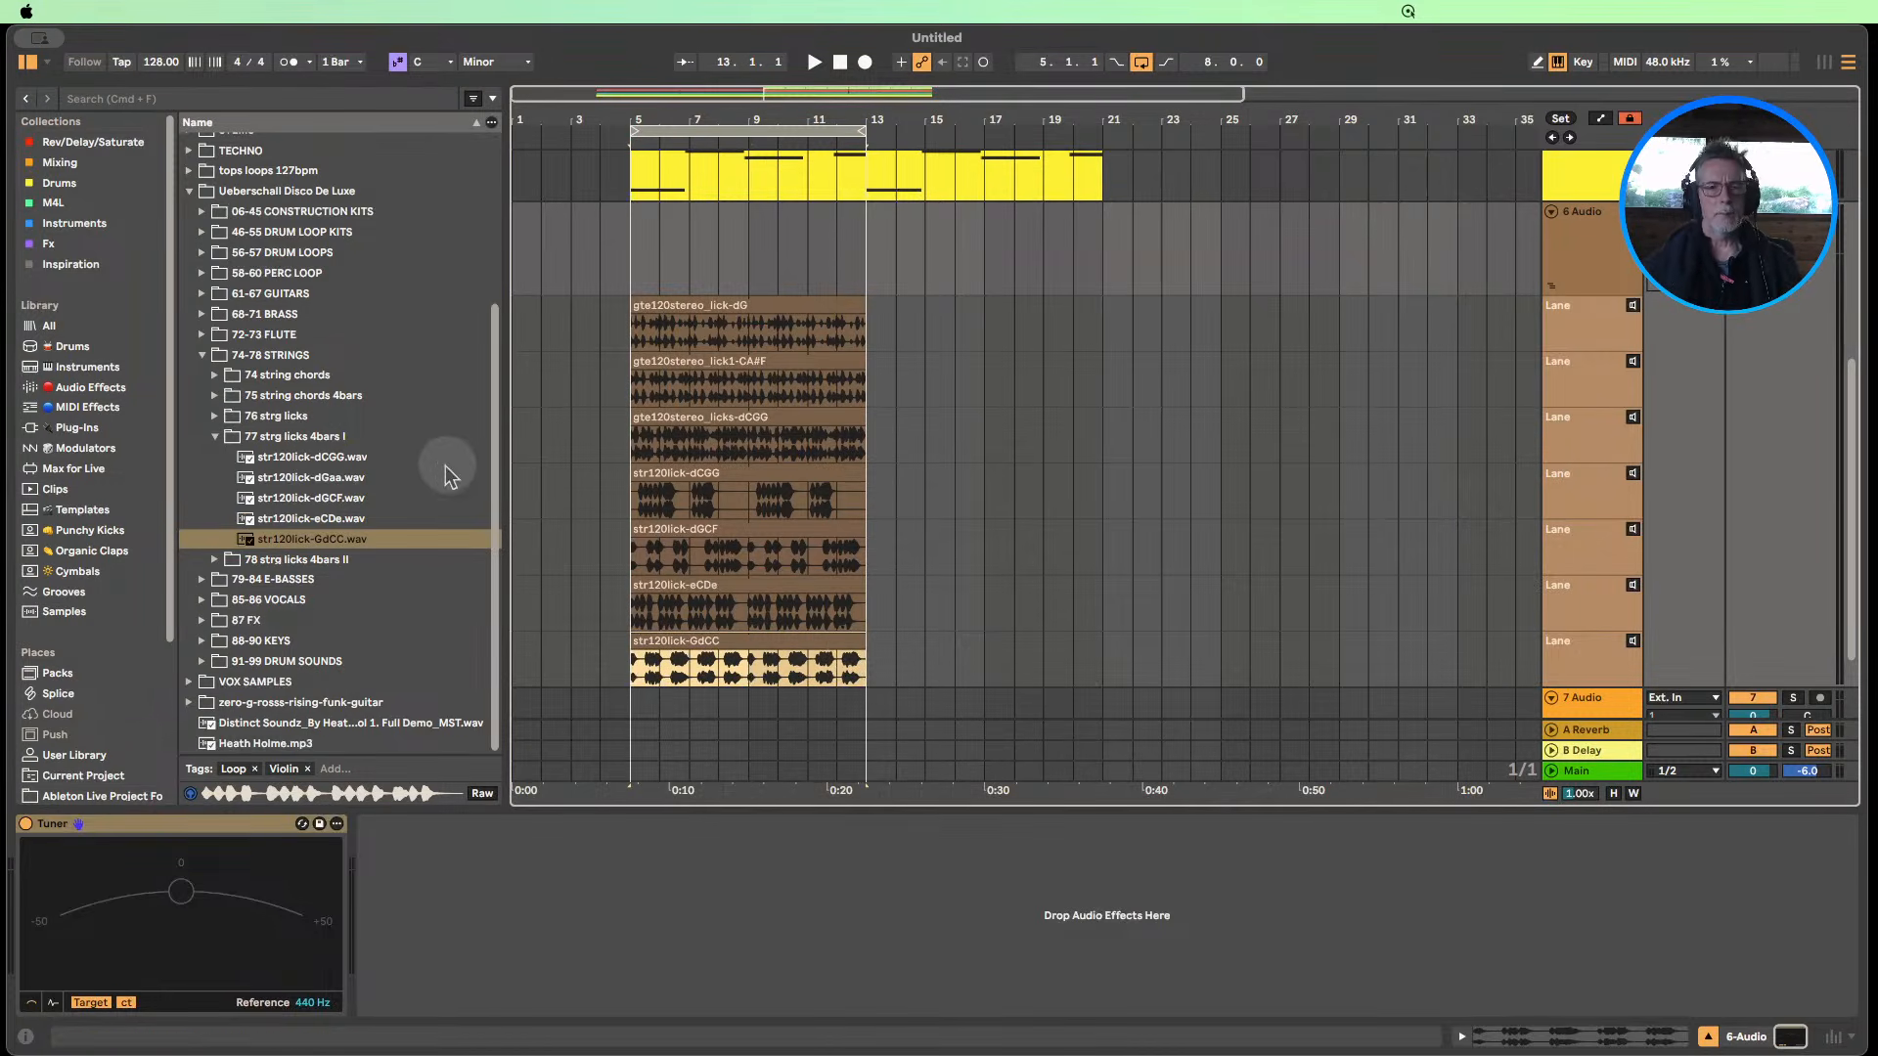
Collapse the strings and Ueberschall Disco De Luxe folders and hide the device view.
left_click(217, 437)
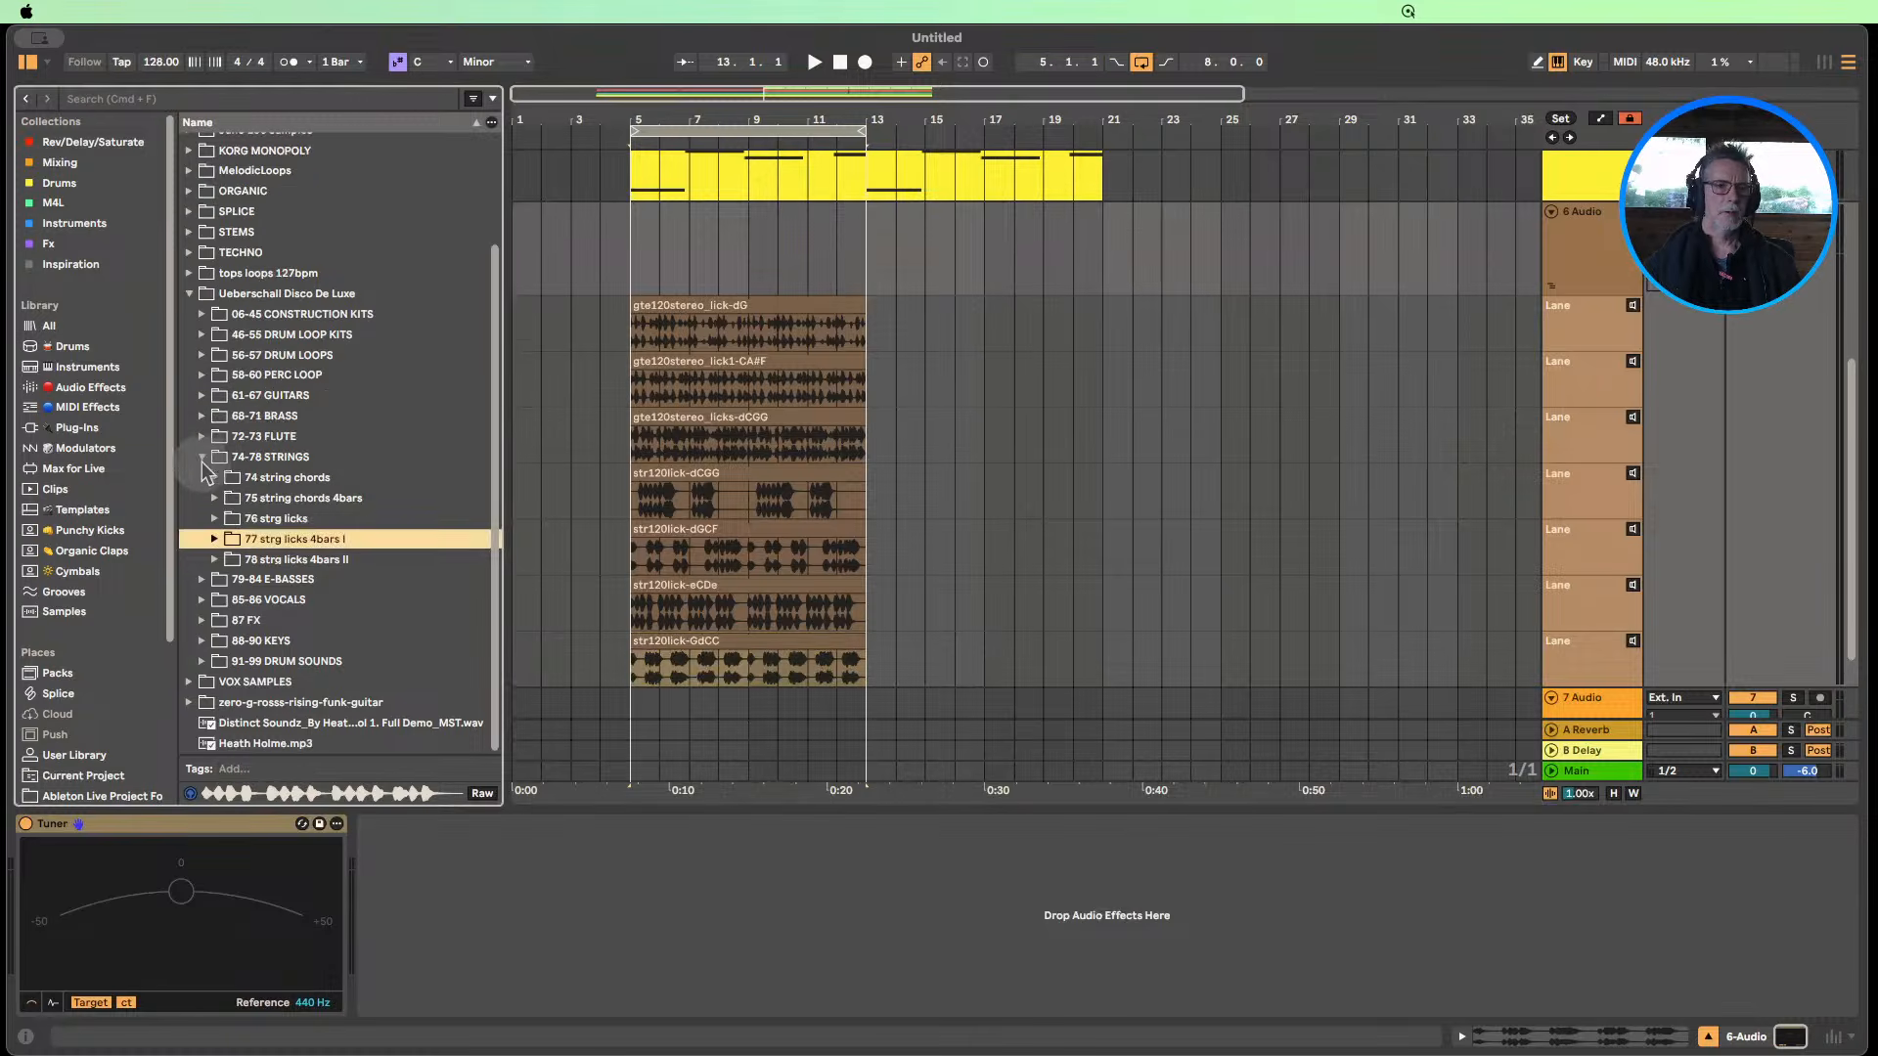
left_click(202, 458)
left_click(188, 396)
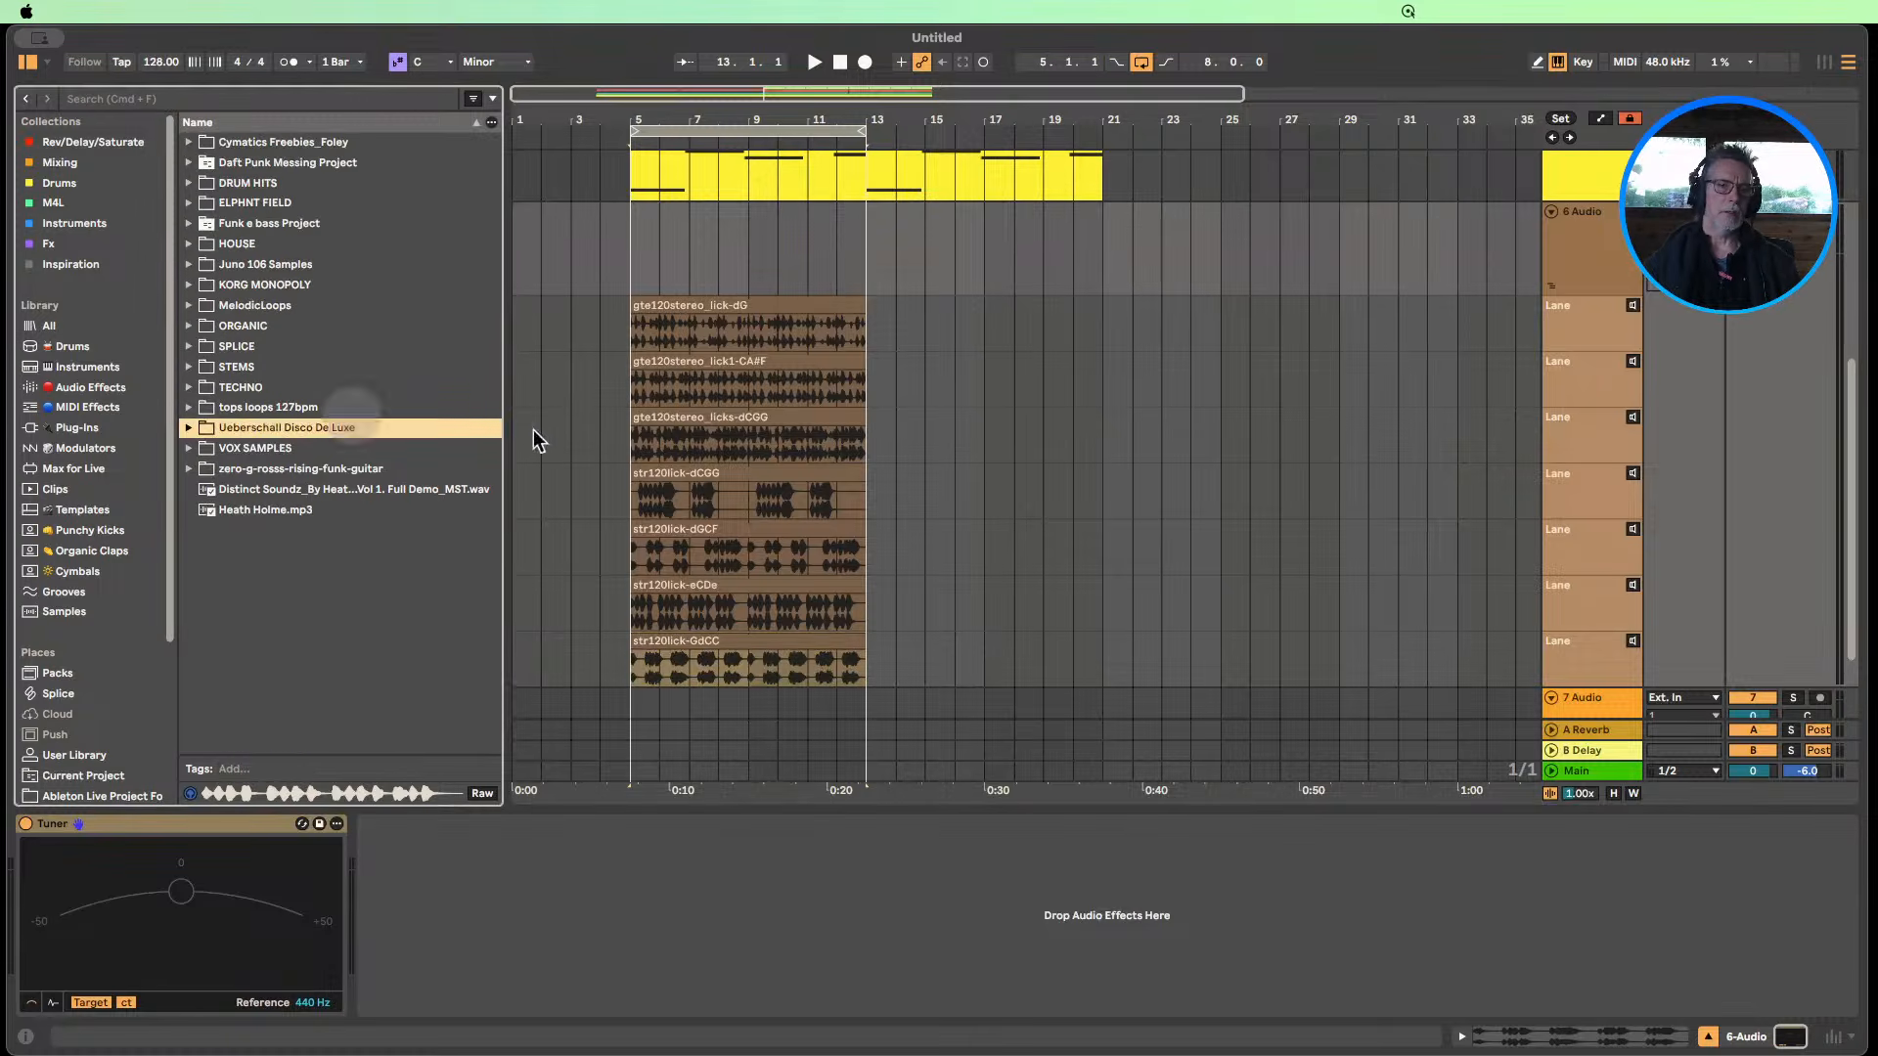
left_click(1707, 1037)
Select all seven guitar and string clips in the 6 Audio take lanes and extend them together to bar 21.
left_click(847, 415)
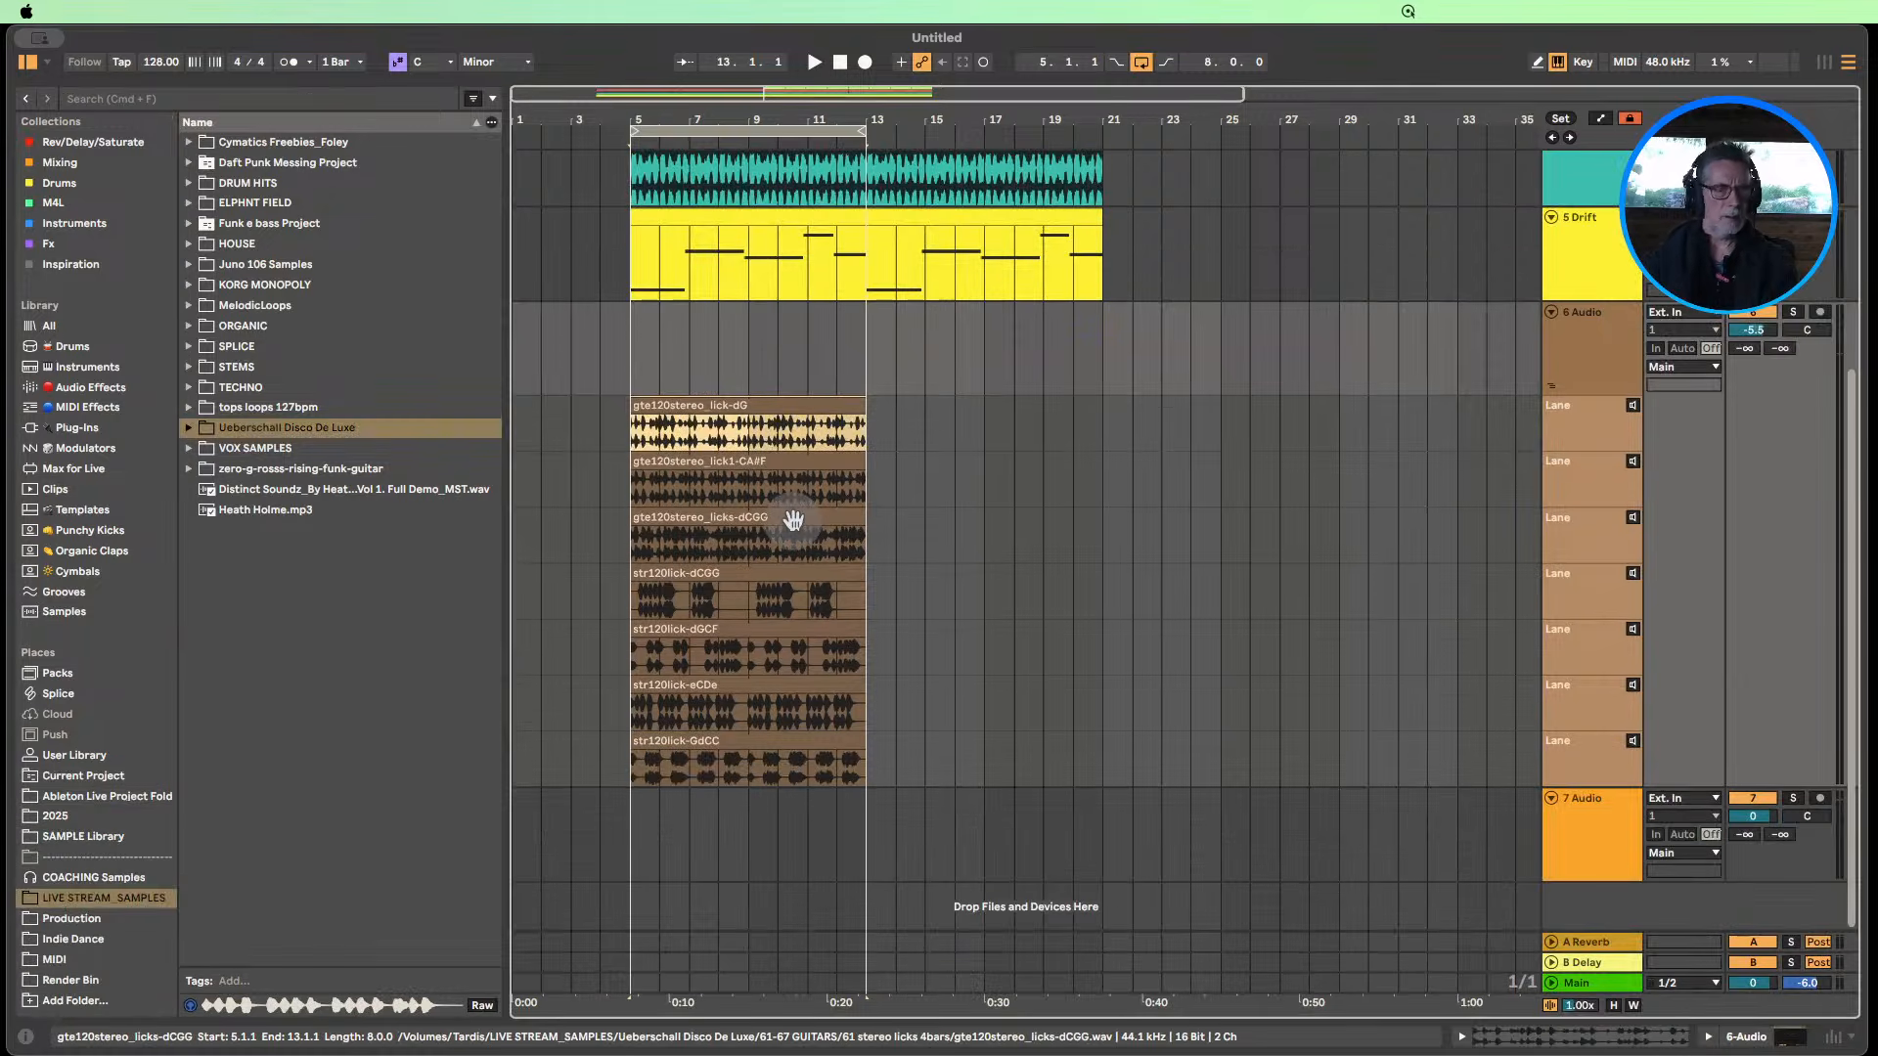
left_click(820, 772)
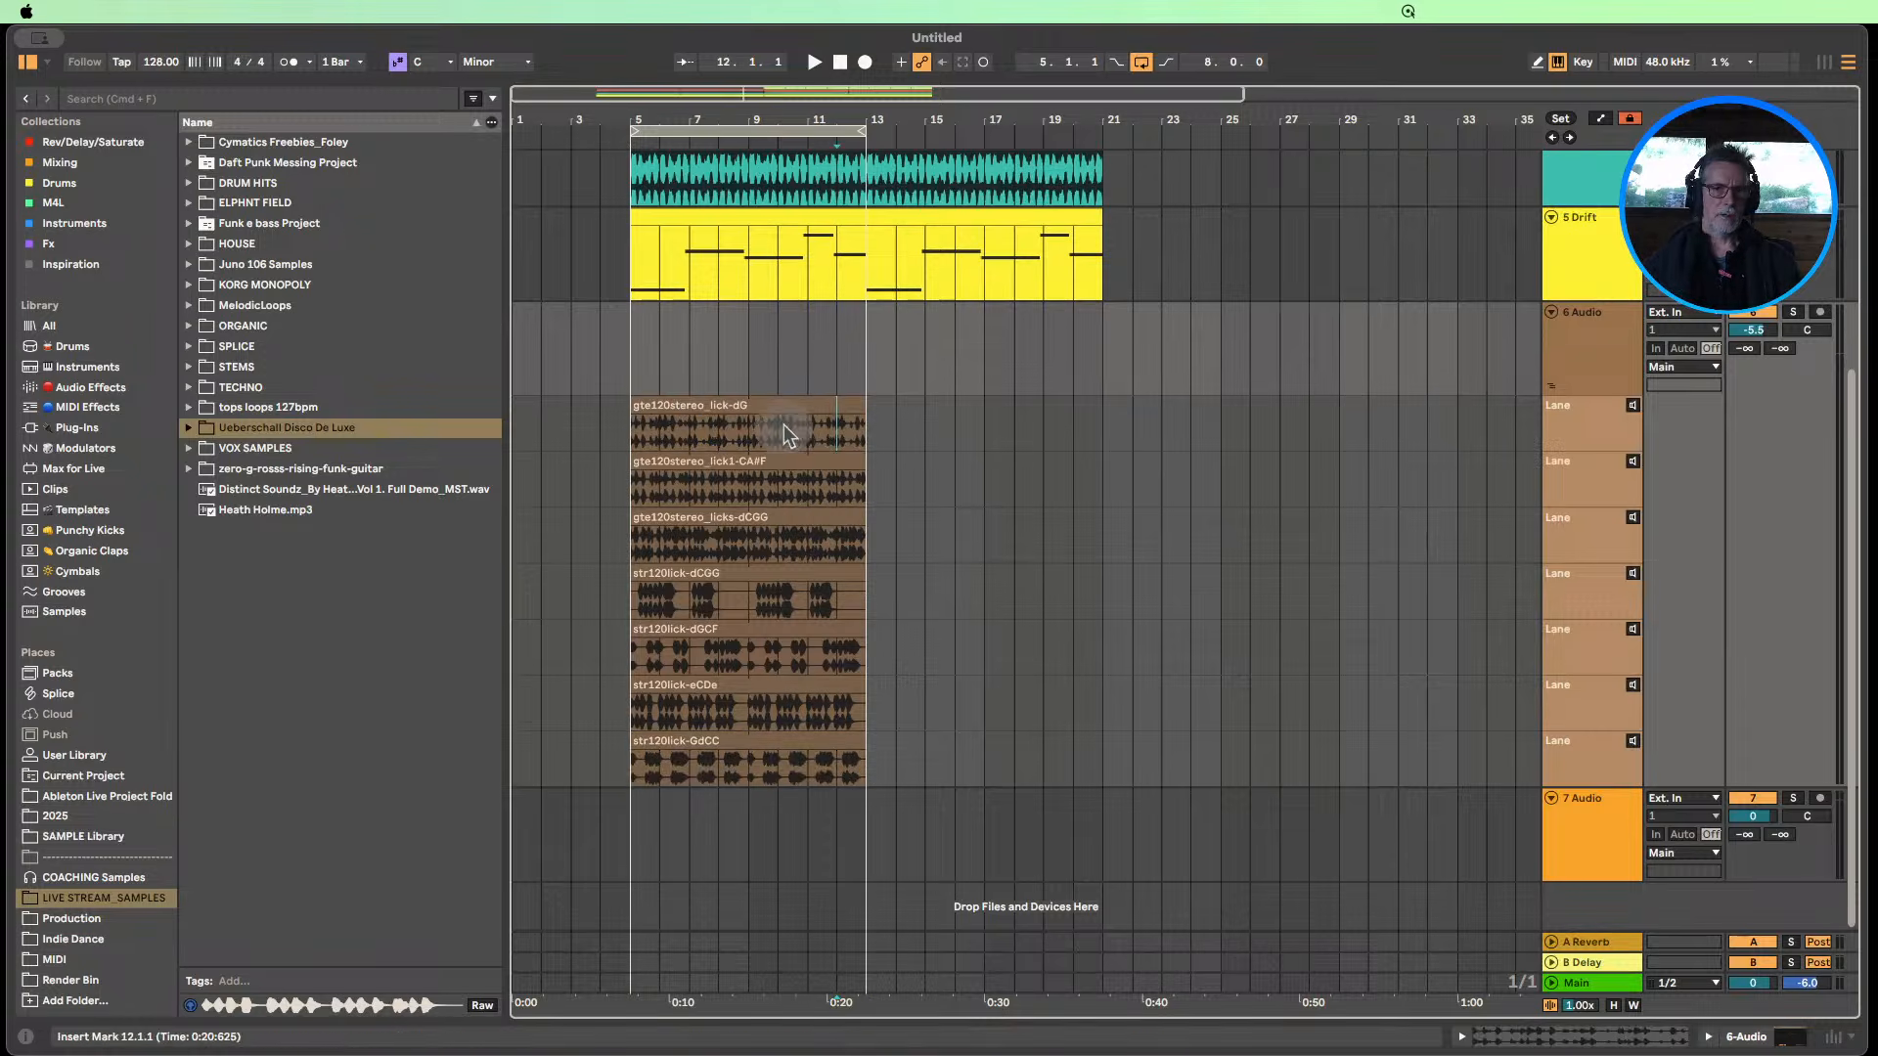
left_click(790, 404)
left_click(798, 749, "shift")
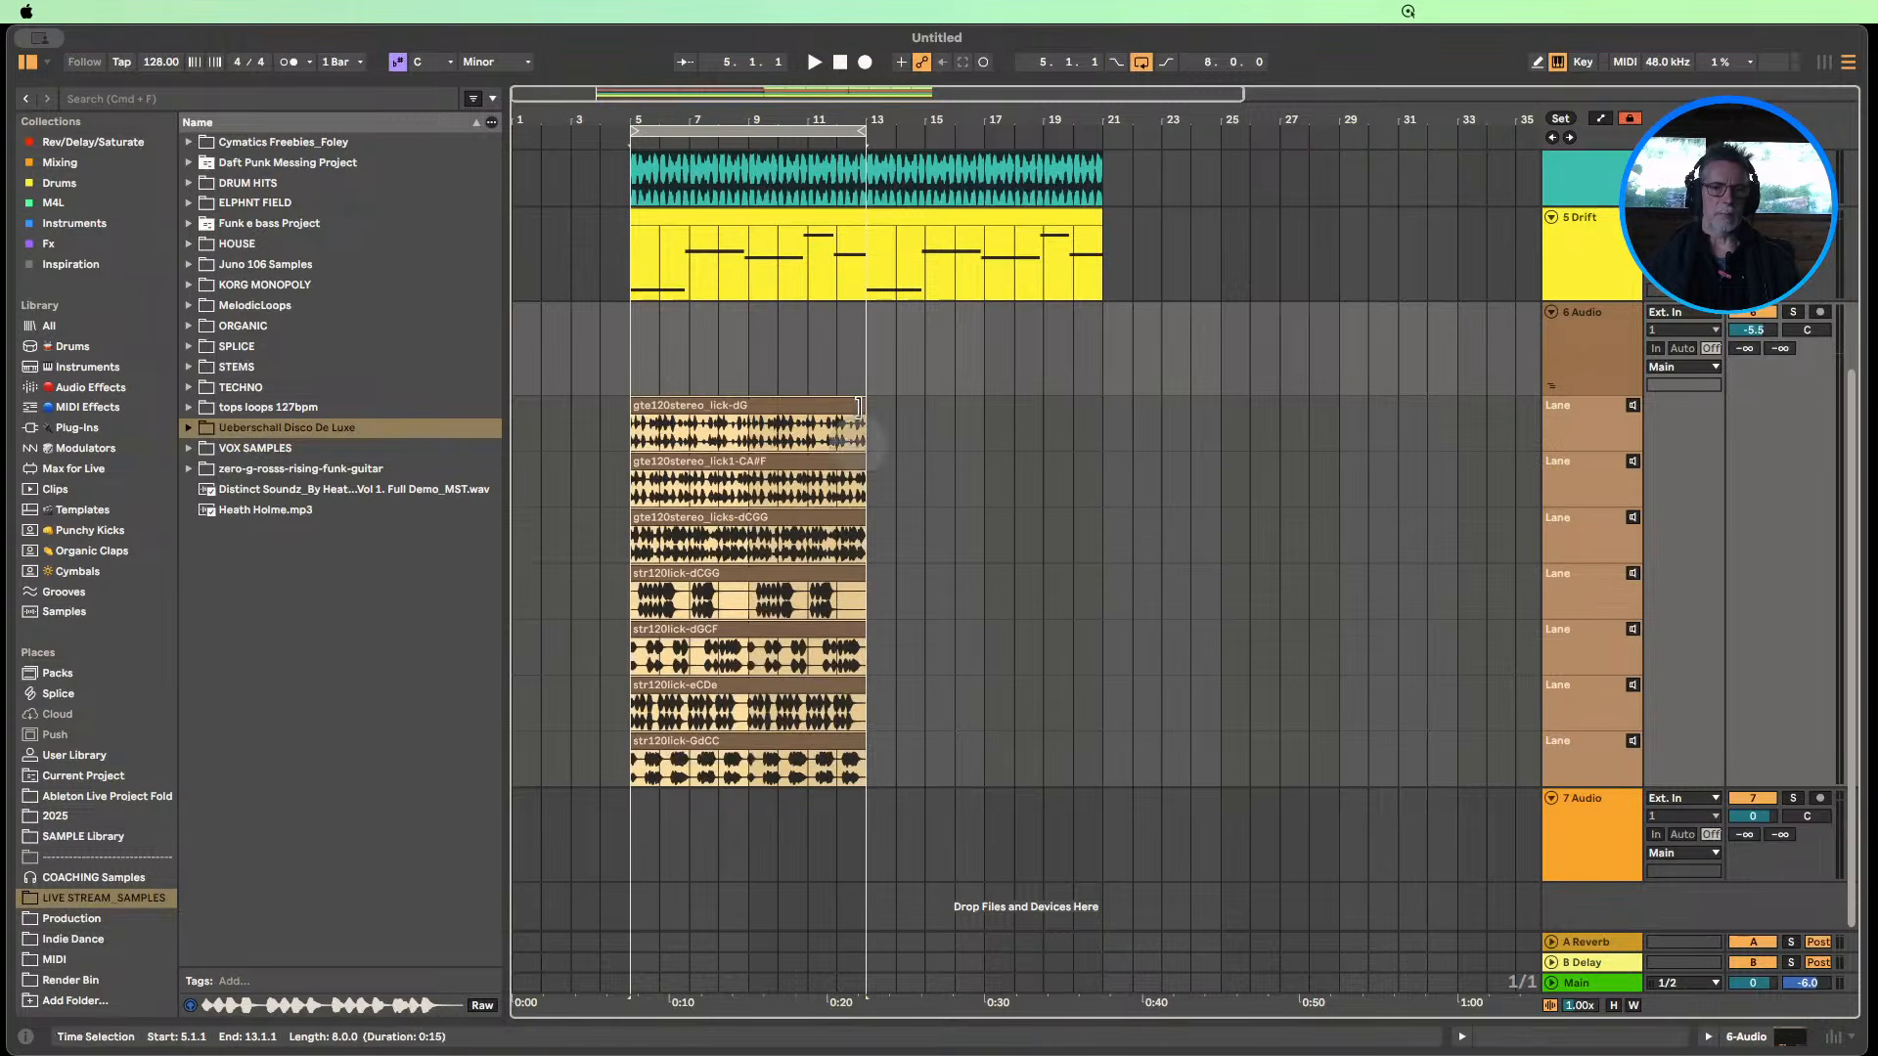
left_click_drag(856, 401, 1102, 401)
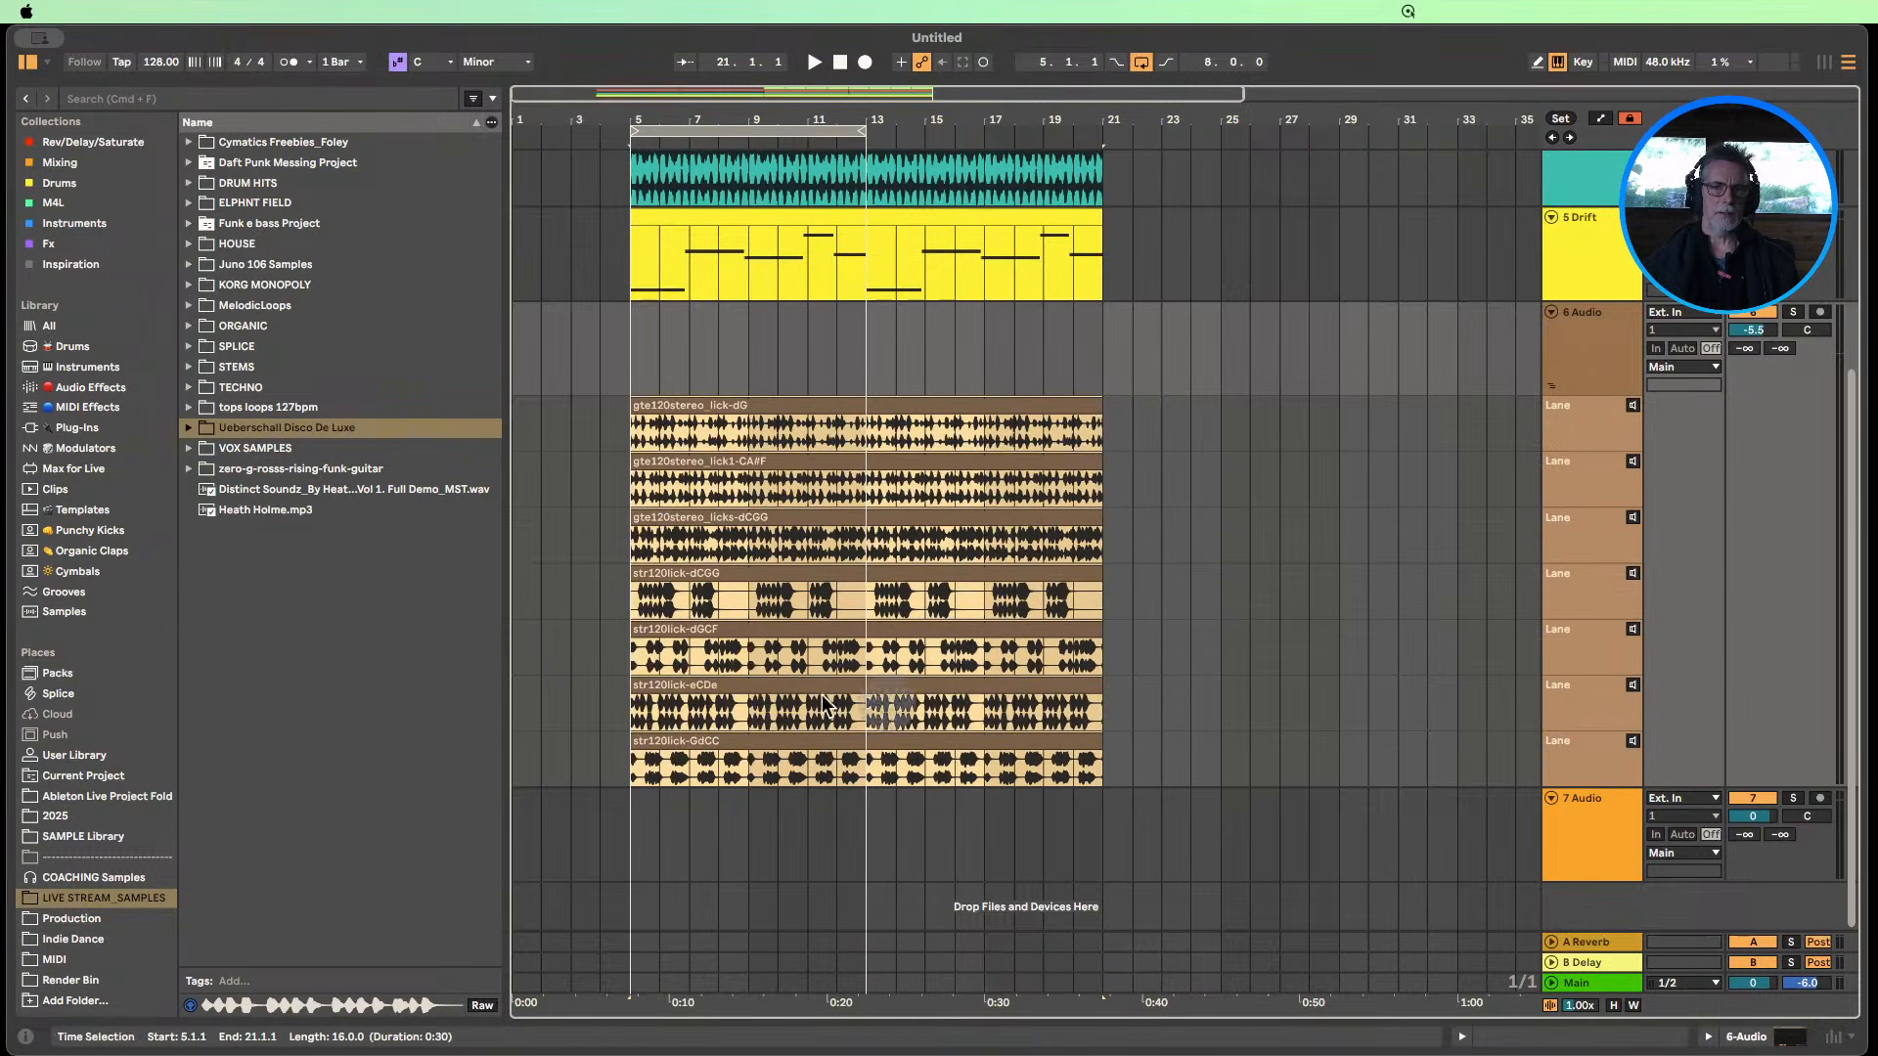
Select the extended guitar and string clips one at a time, and narrow the browser to widen the arrangement.
left_click(1148, 479)
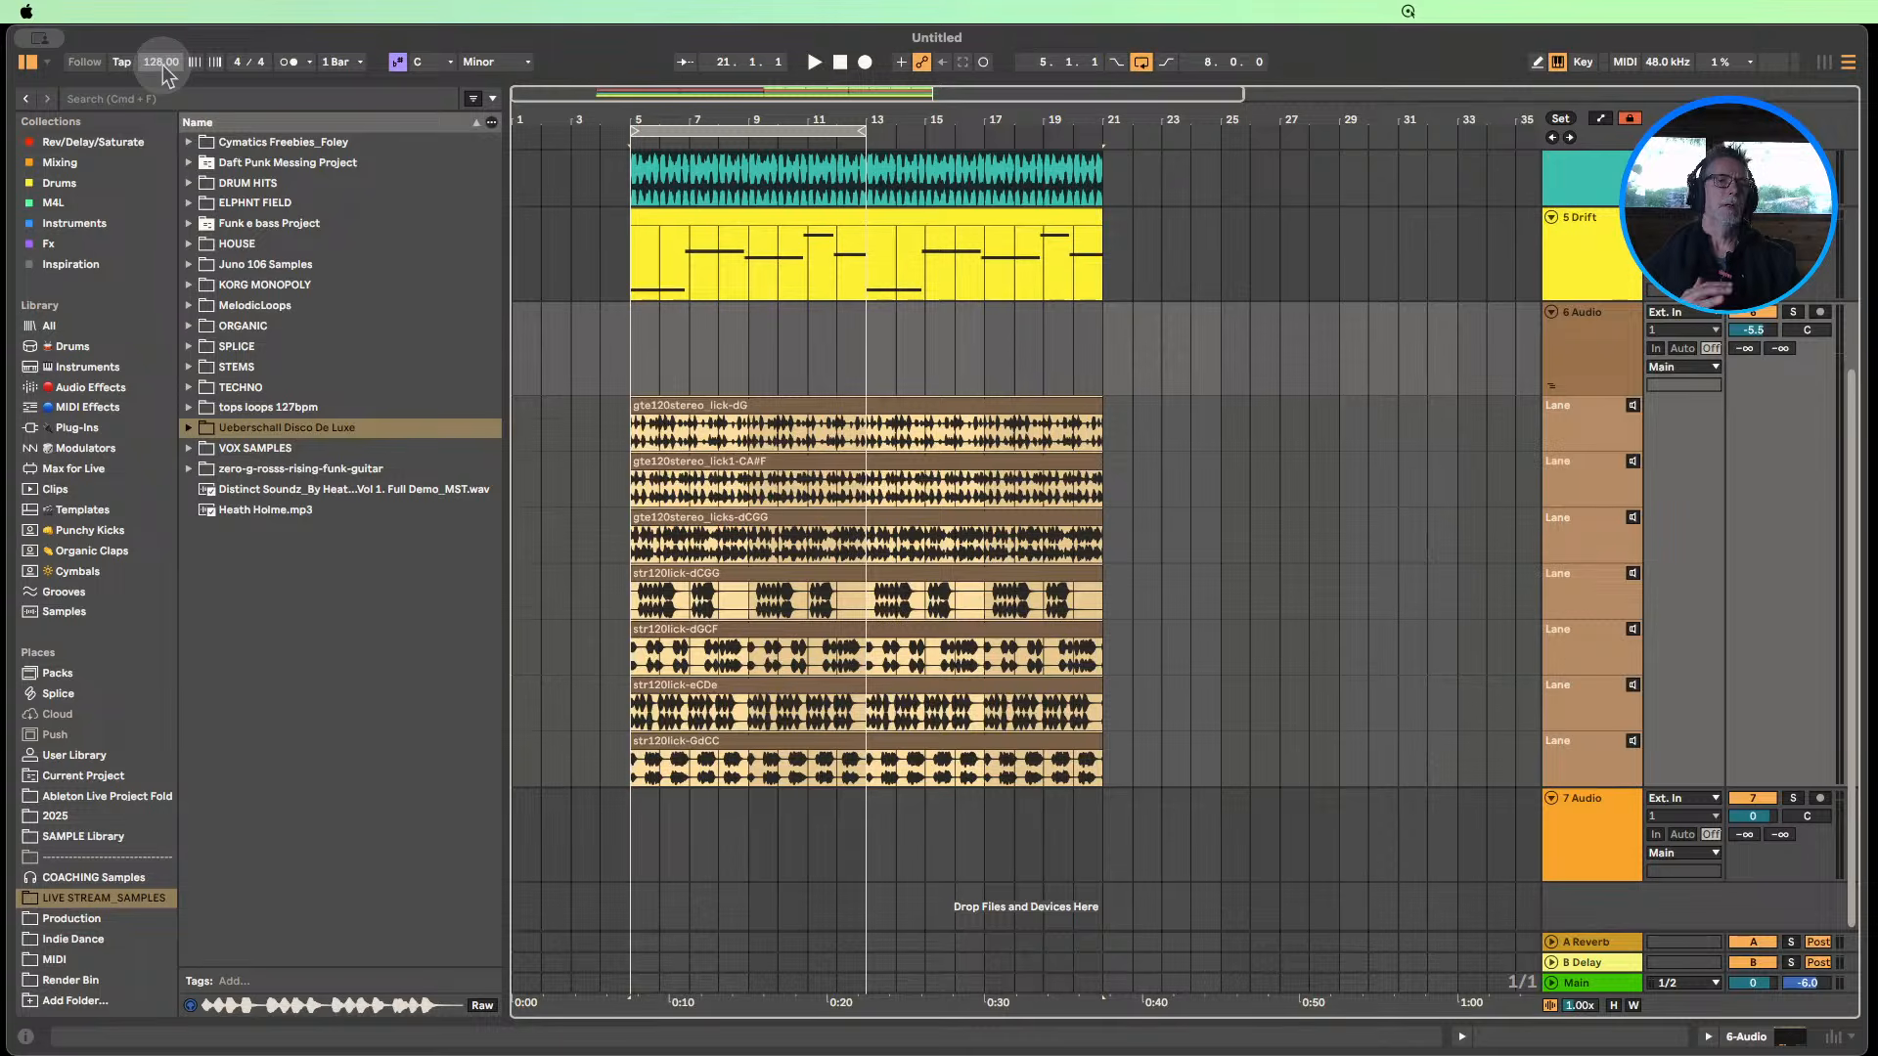
left_click(739, 405)
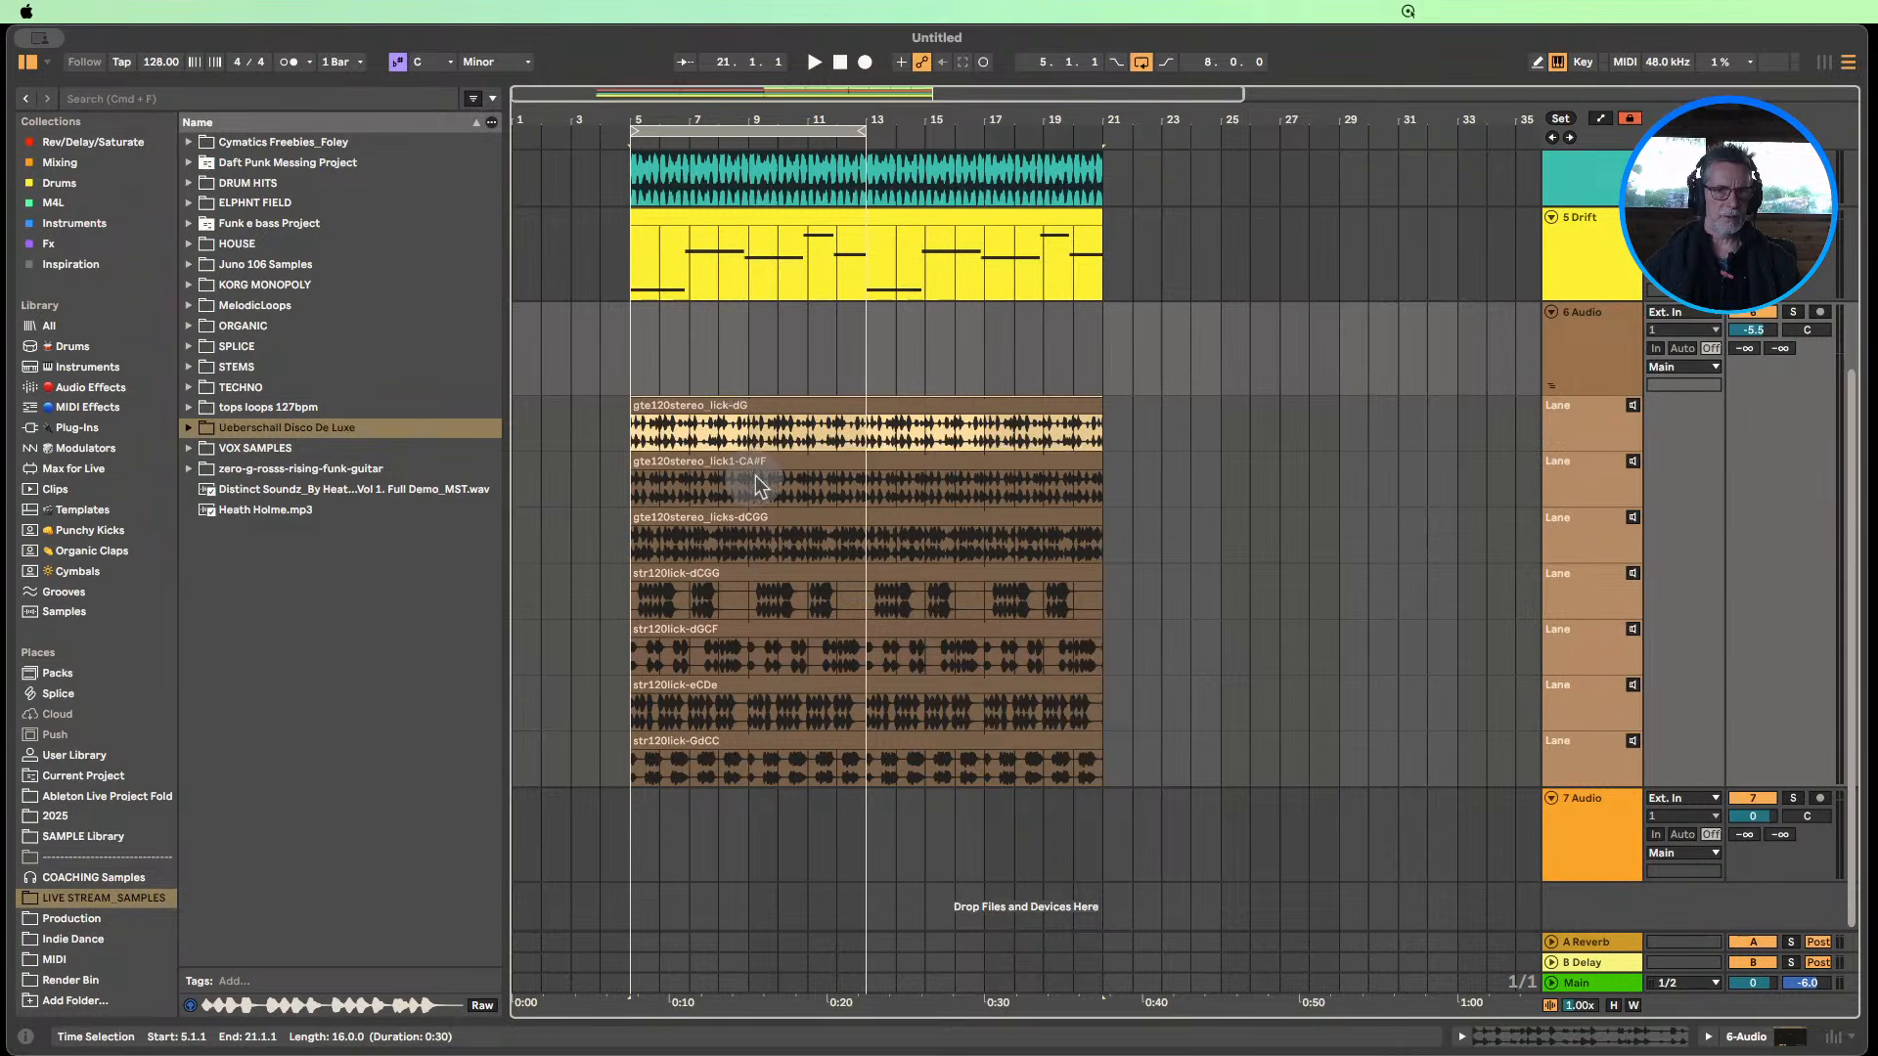
left_click(714, 589)
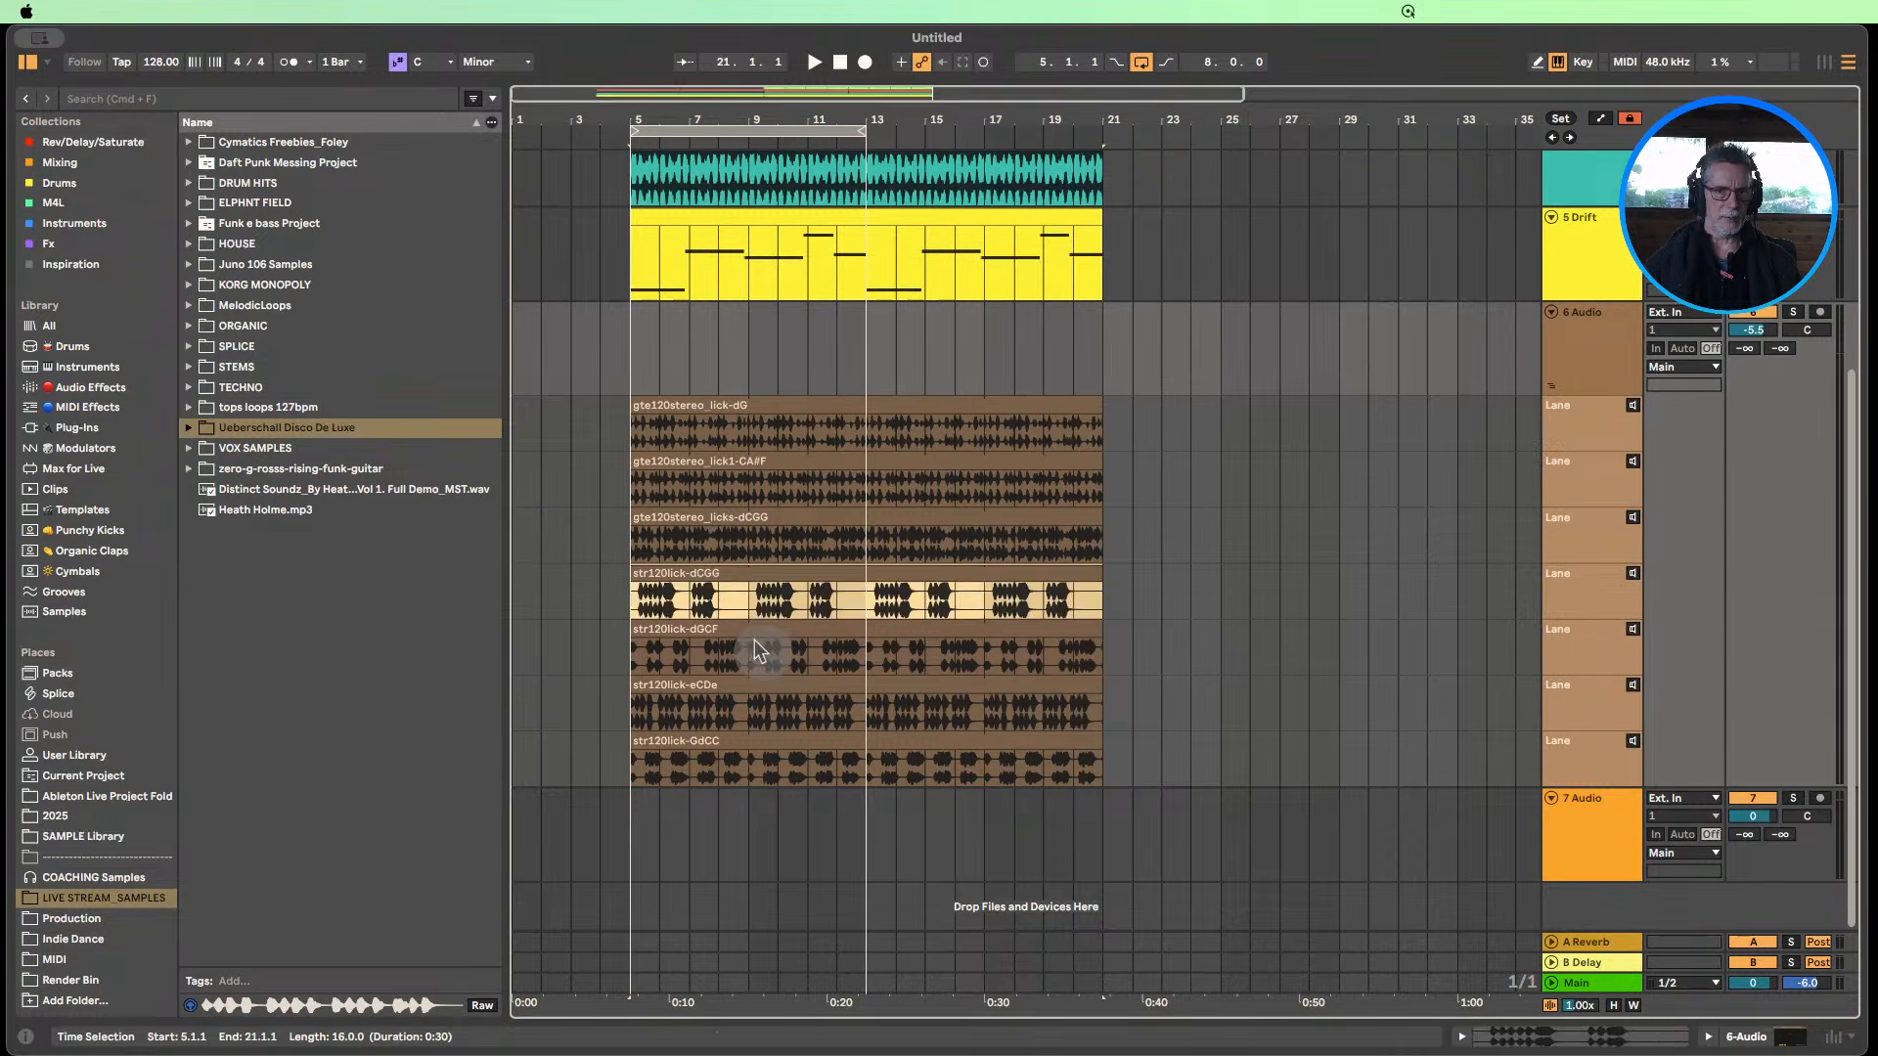
left_click(754, 639)
left_click(758, 700)
left_click(750, 743)
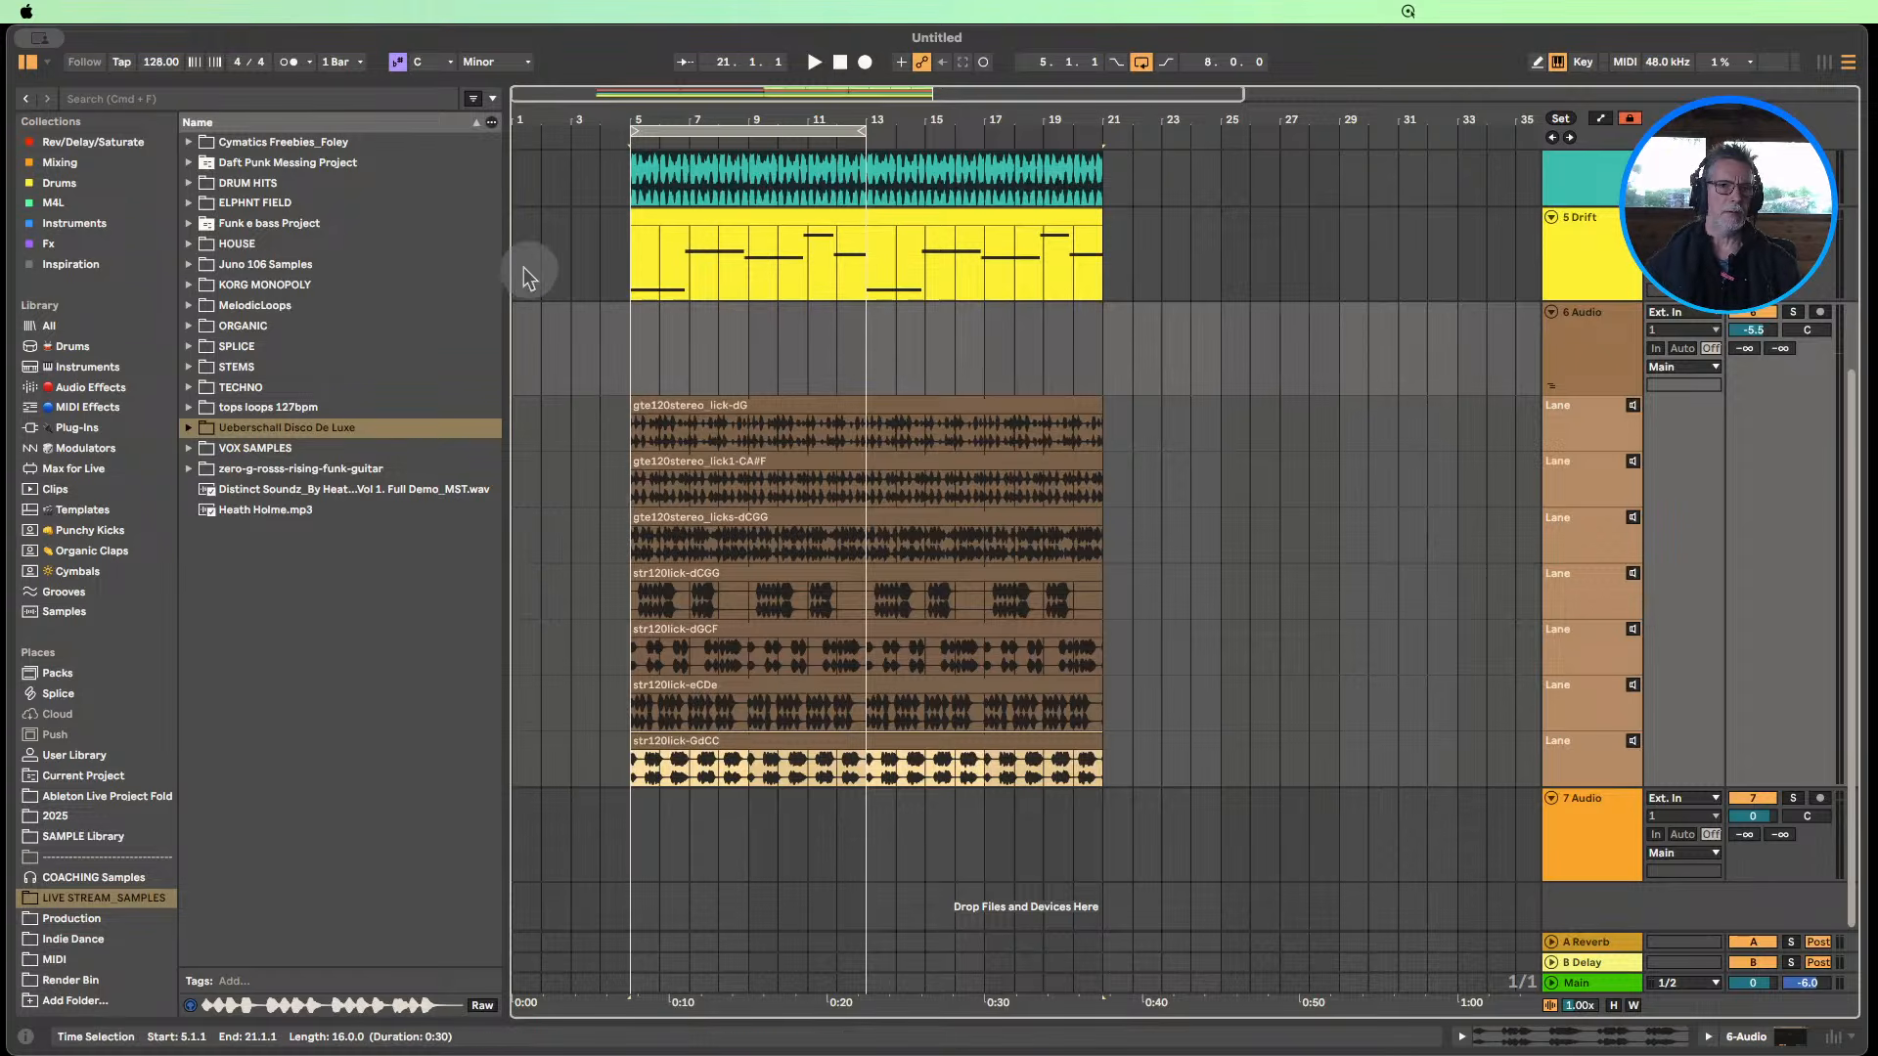
left_click_drag(504, 261, 453, 260)
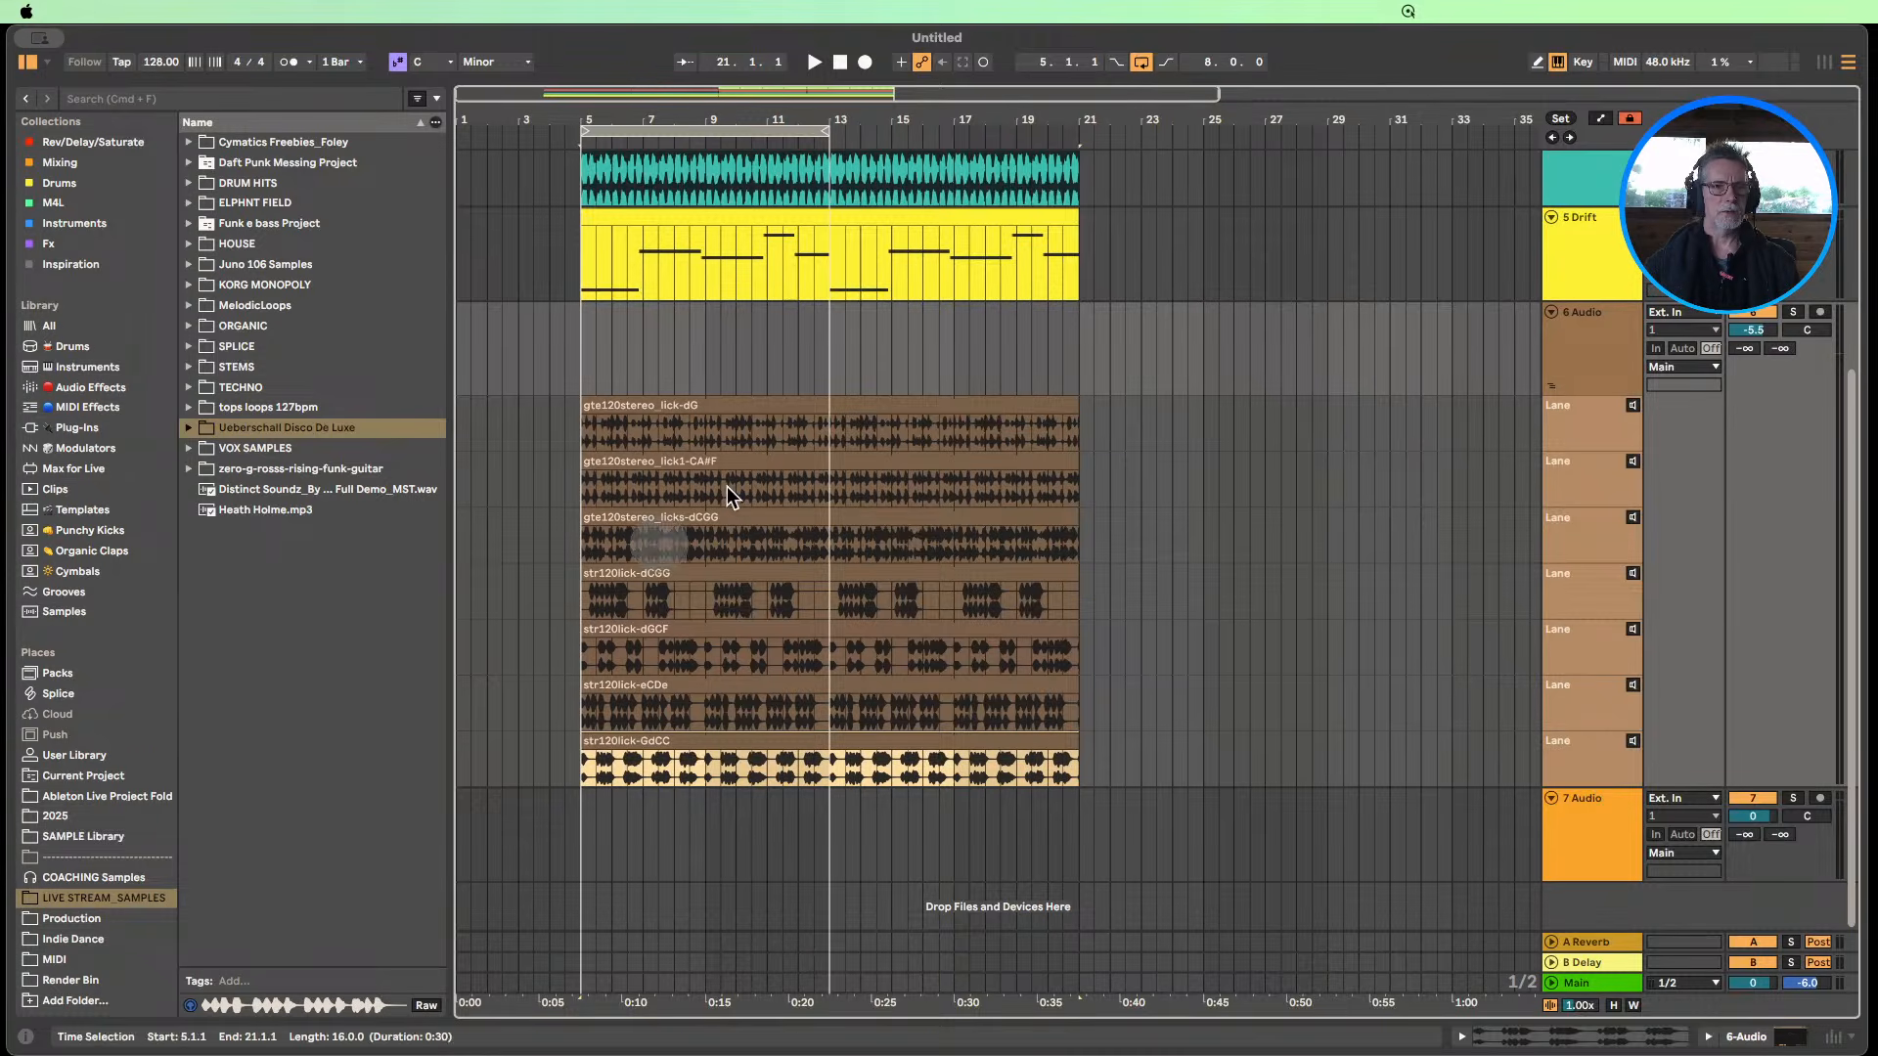
Audition the gte120stereo_lick-dG take lane during playback and extend the arrangement loop to bar 21.
scroll(749, 611, "up", 3)
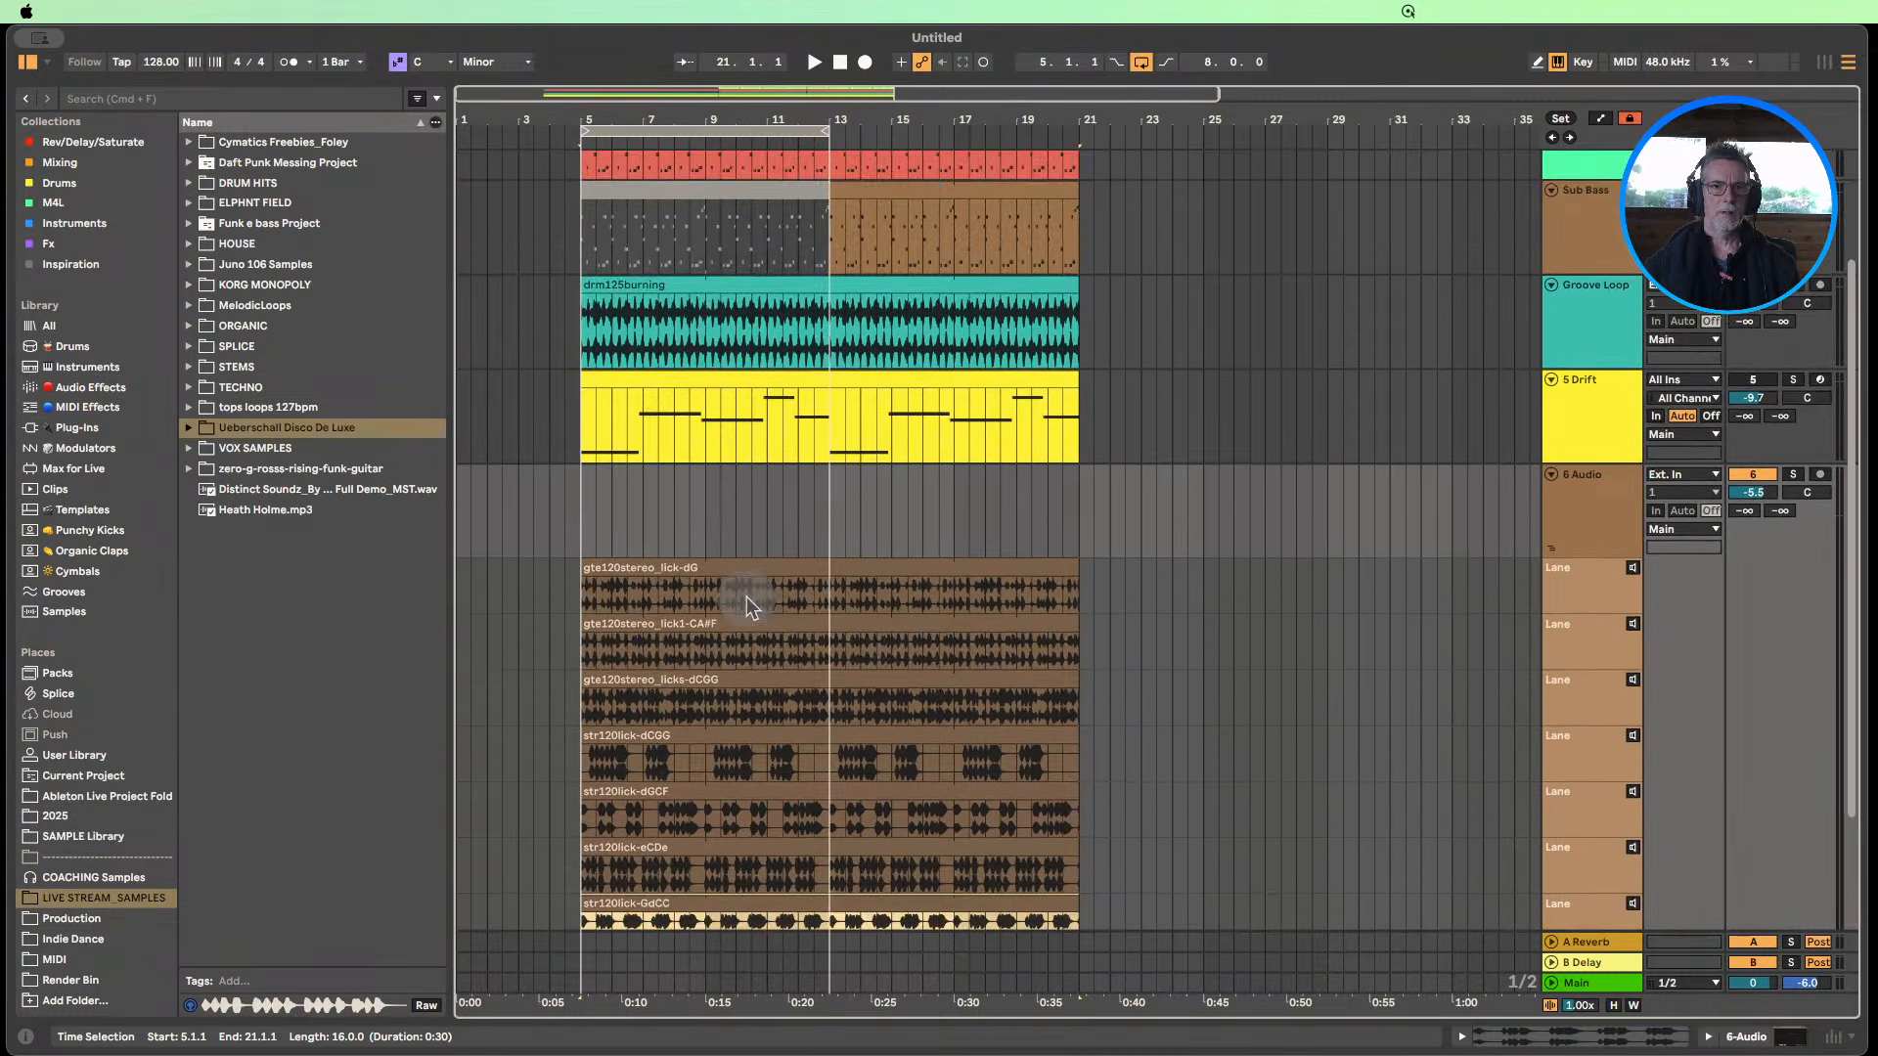
scroll(747, 599, "down", 1)
left_click(1632, 526)
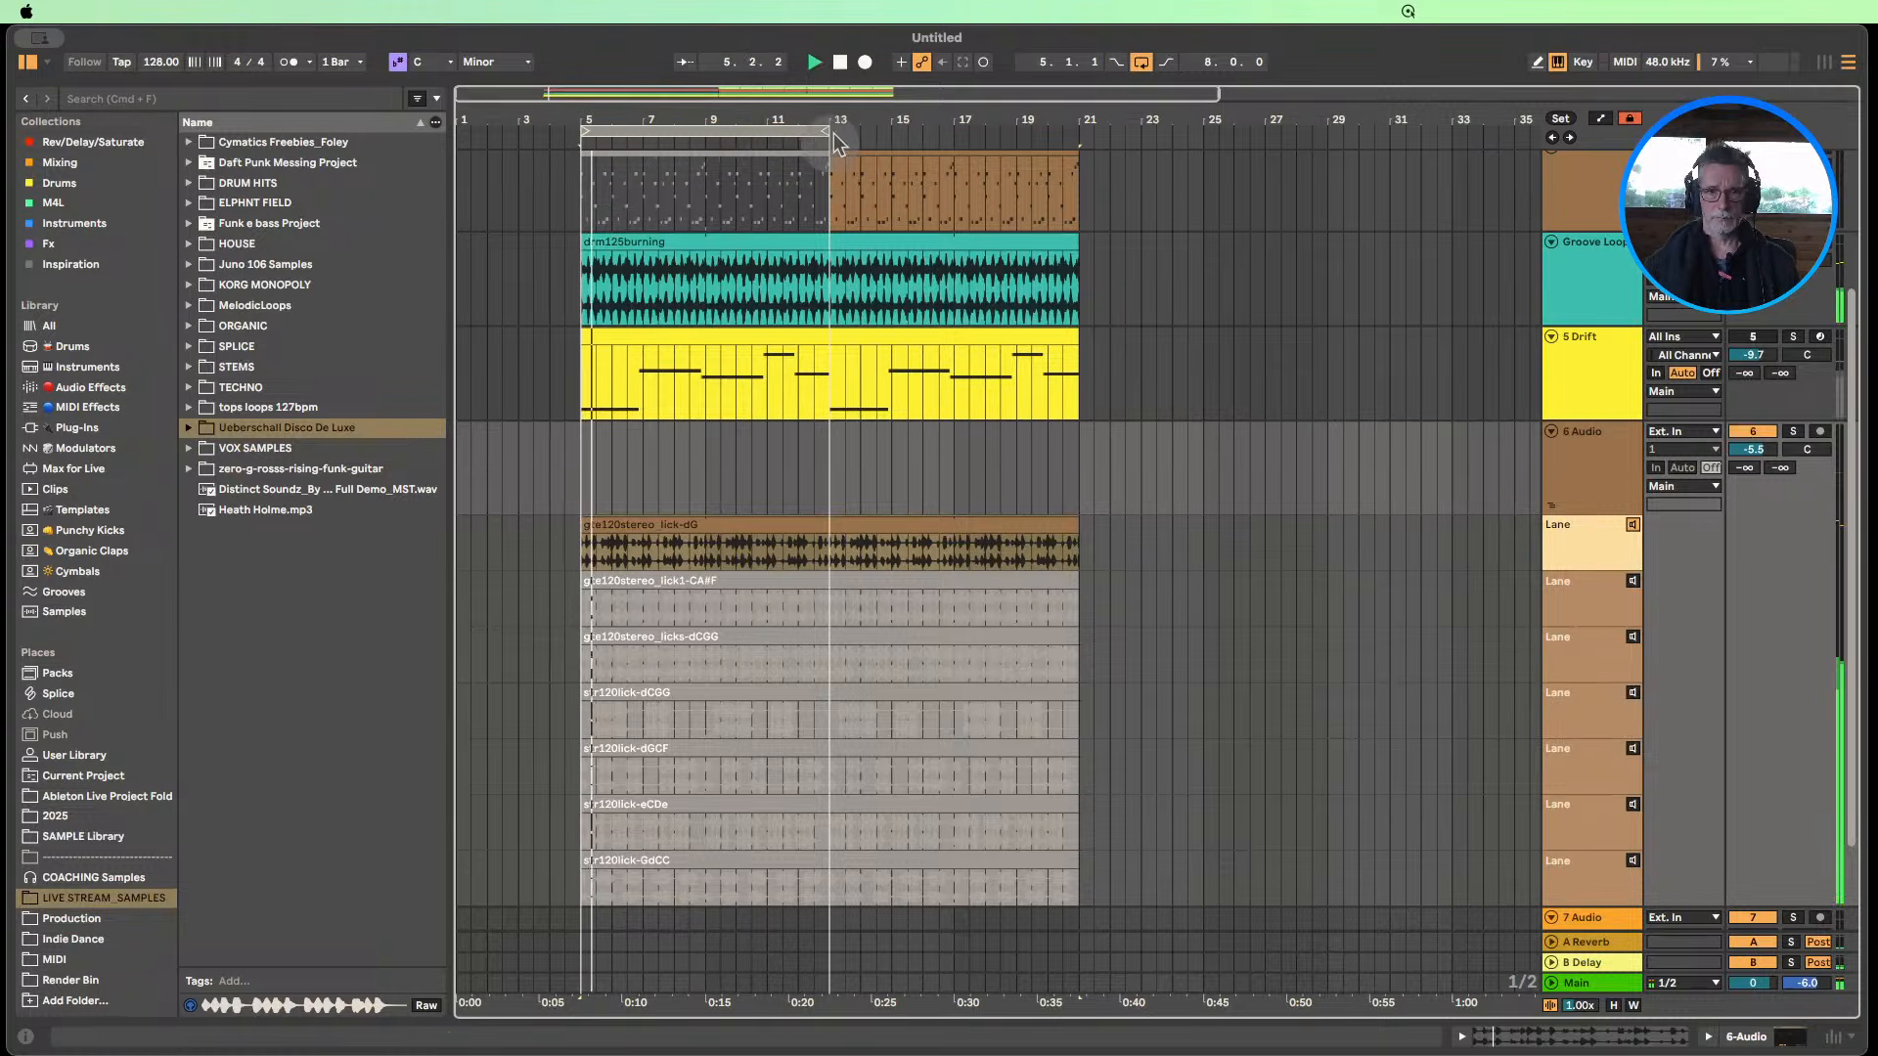
left_click_drag(833, 138, 1071, 145)
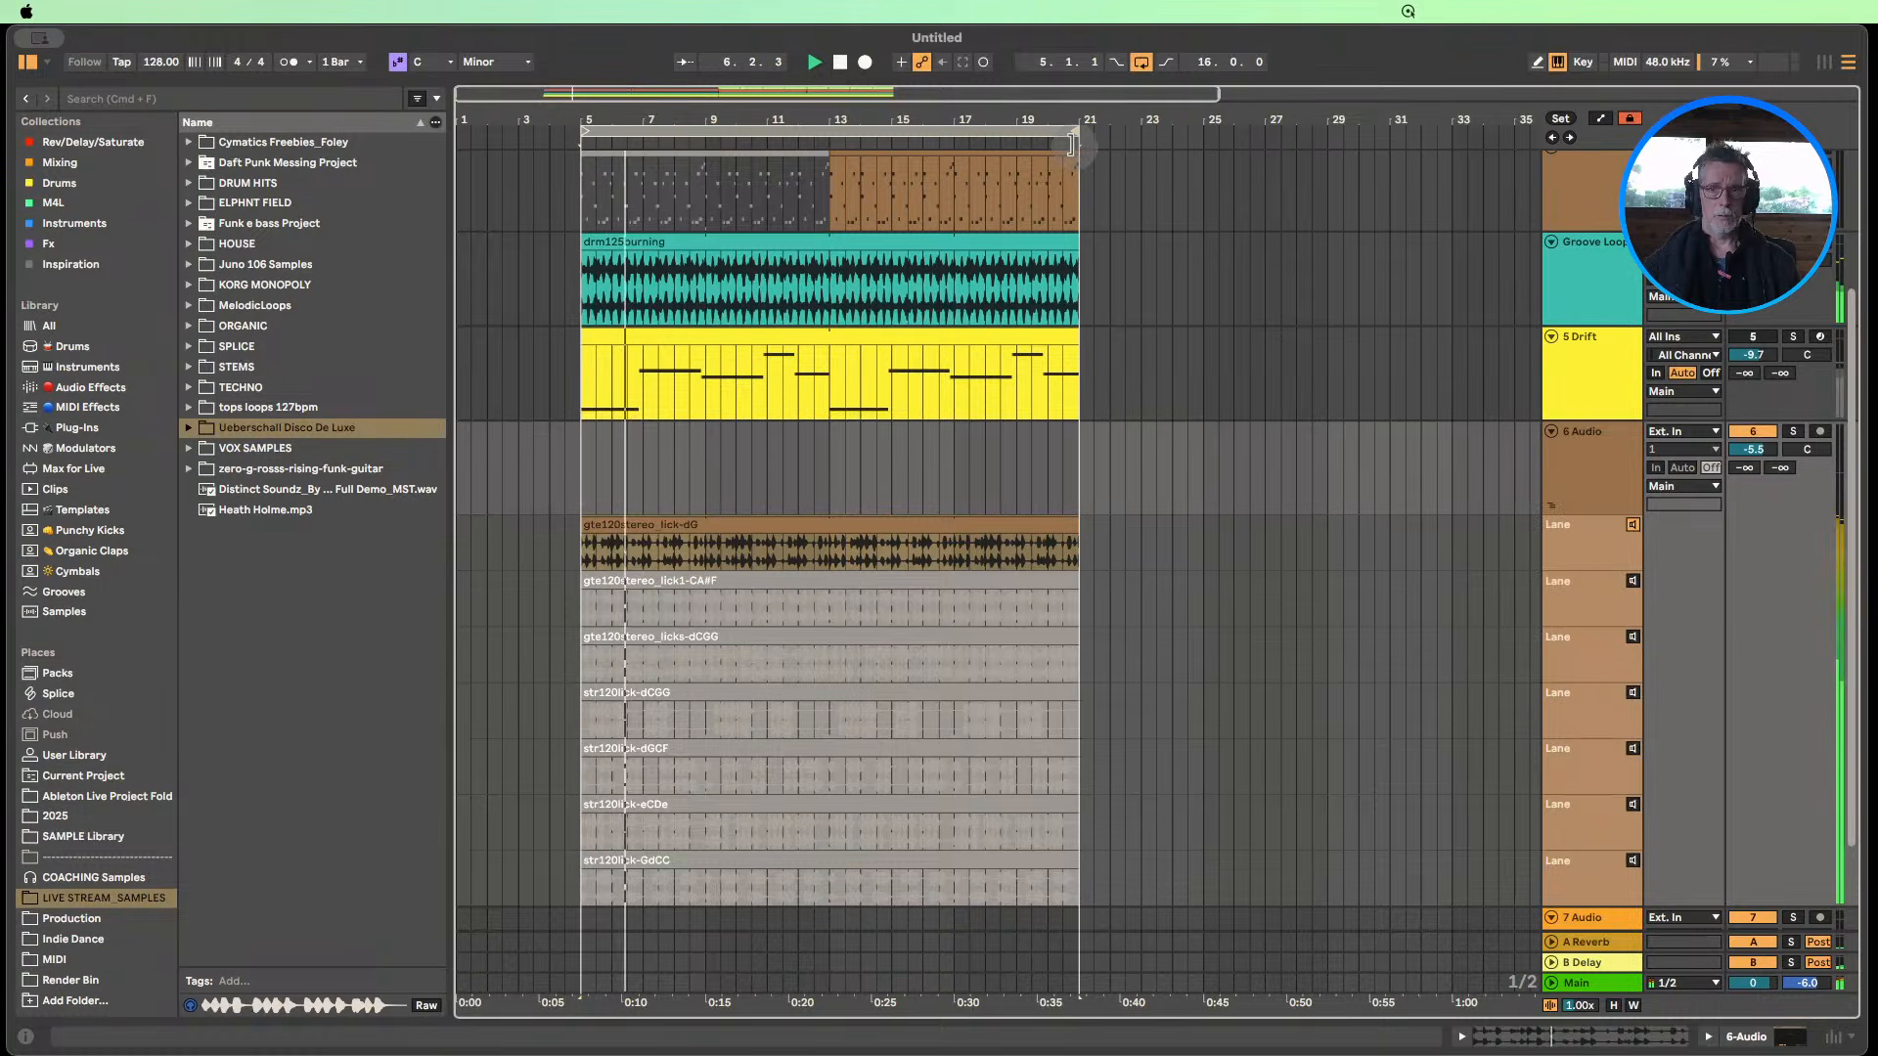
Turn off the Auto Filter on the Live Guitar Bass track and unmute the 5 Drift track.
scroll(1313, 355, "up", 5)
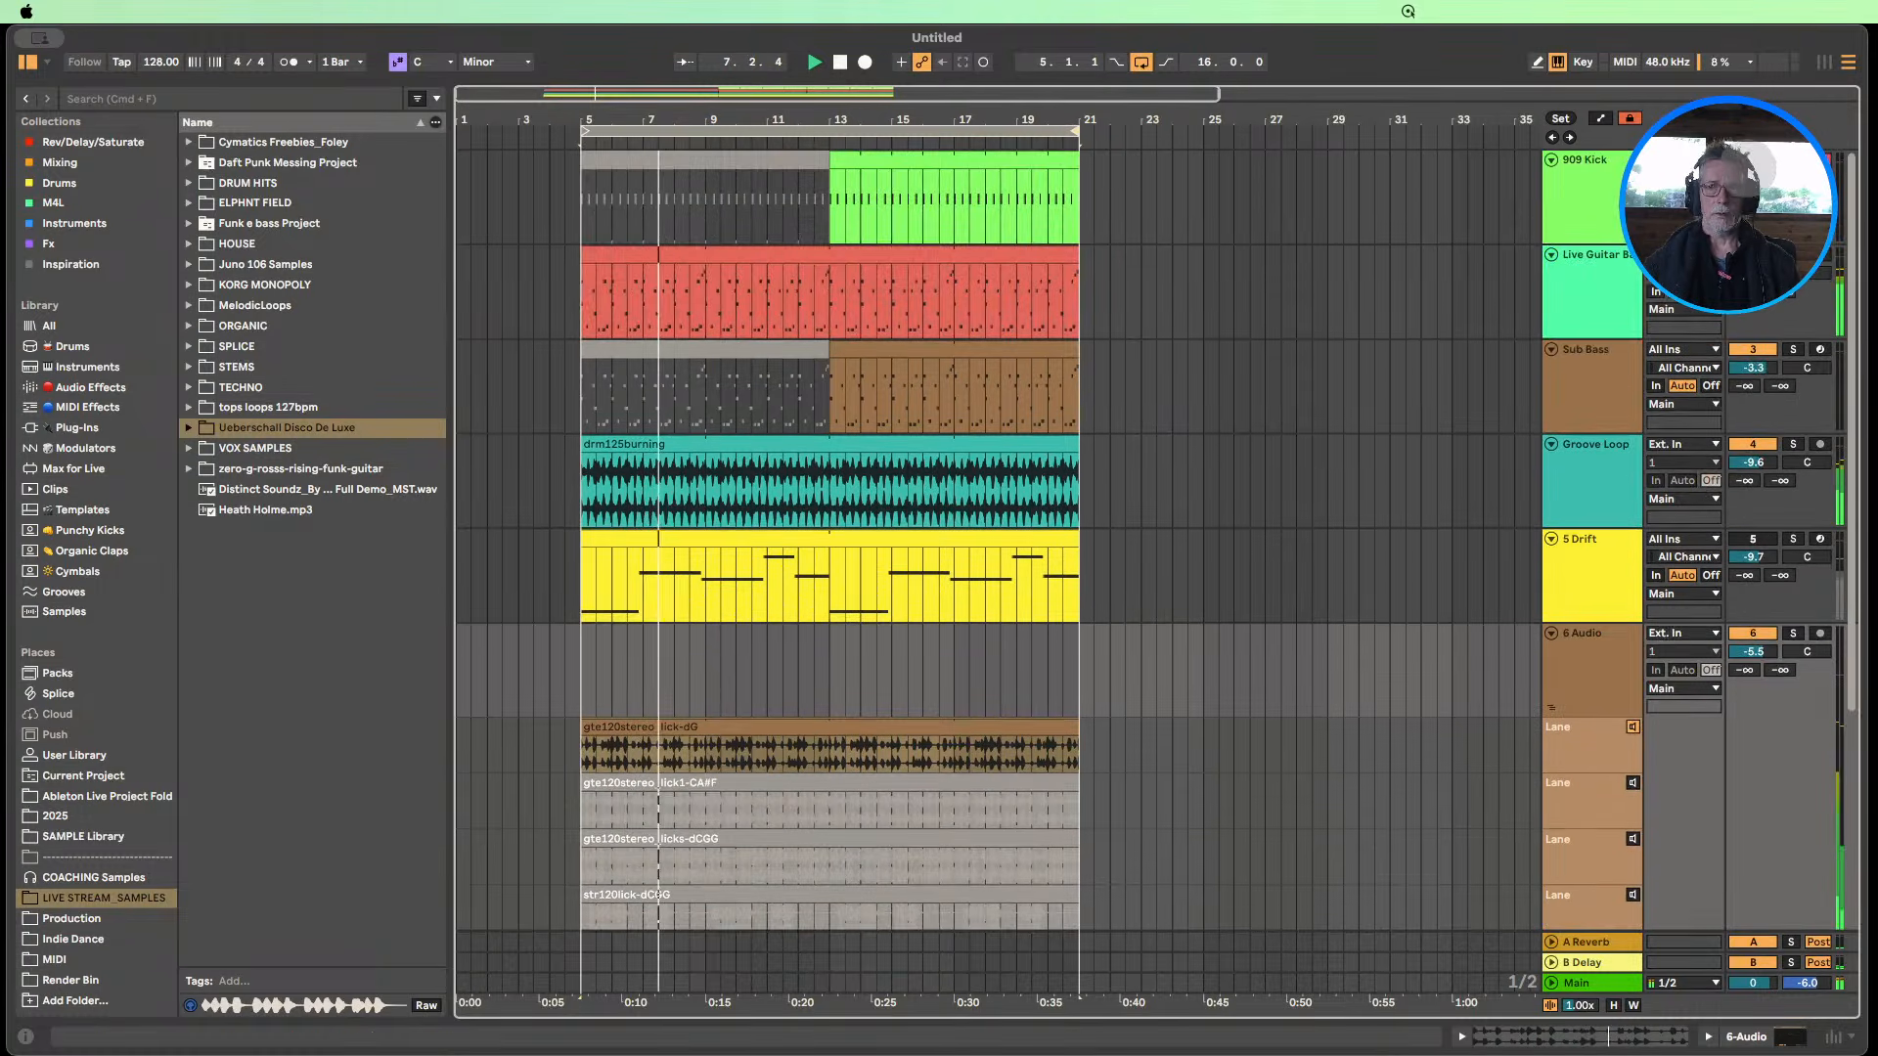
left_click(759, 470)
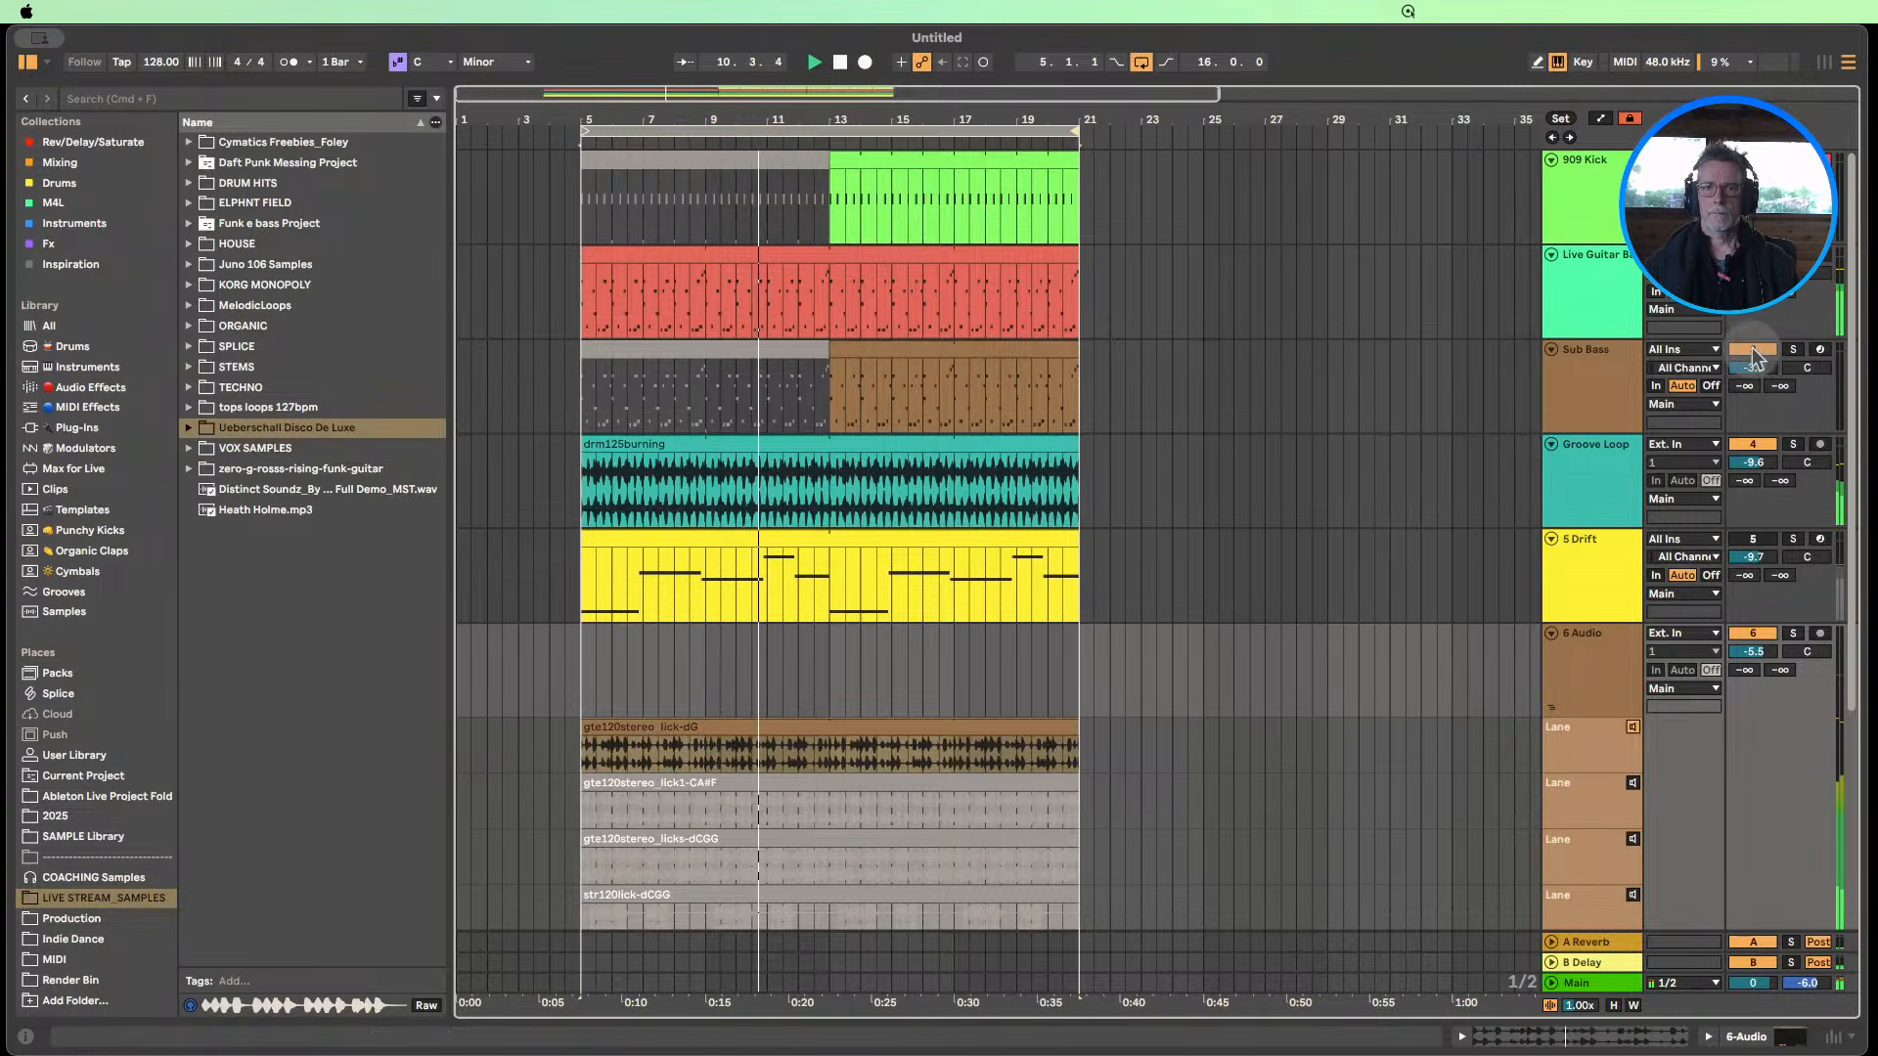
double_click(1594, 292)
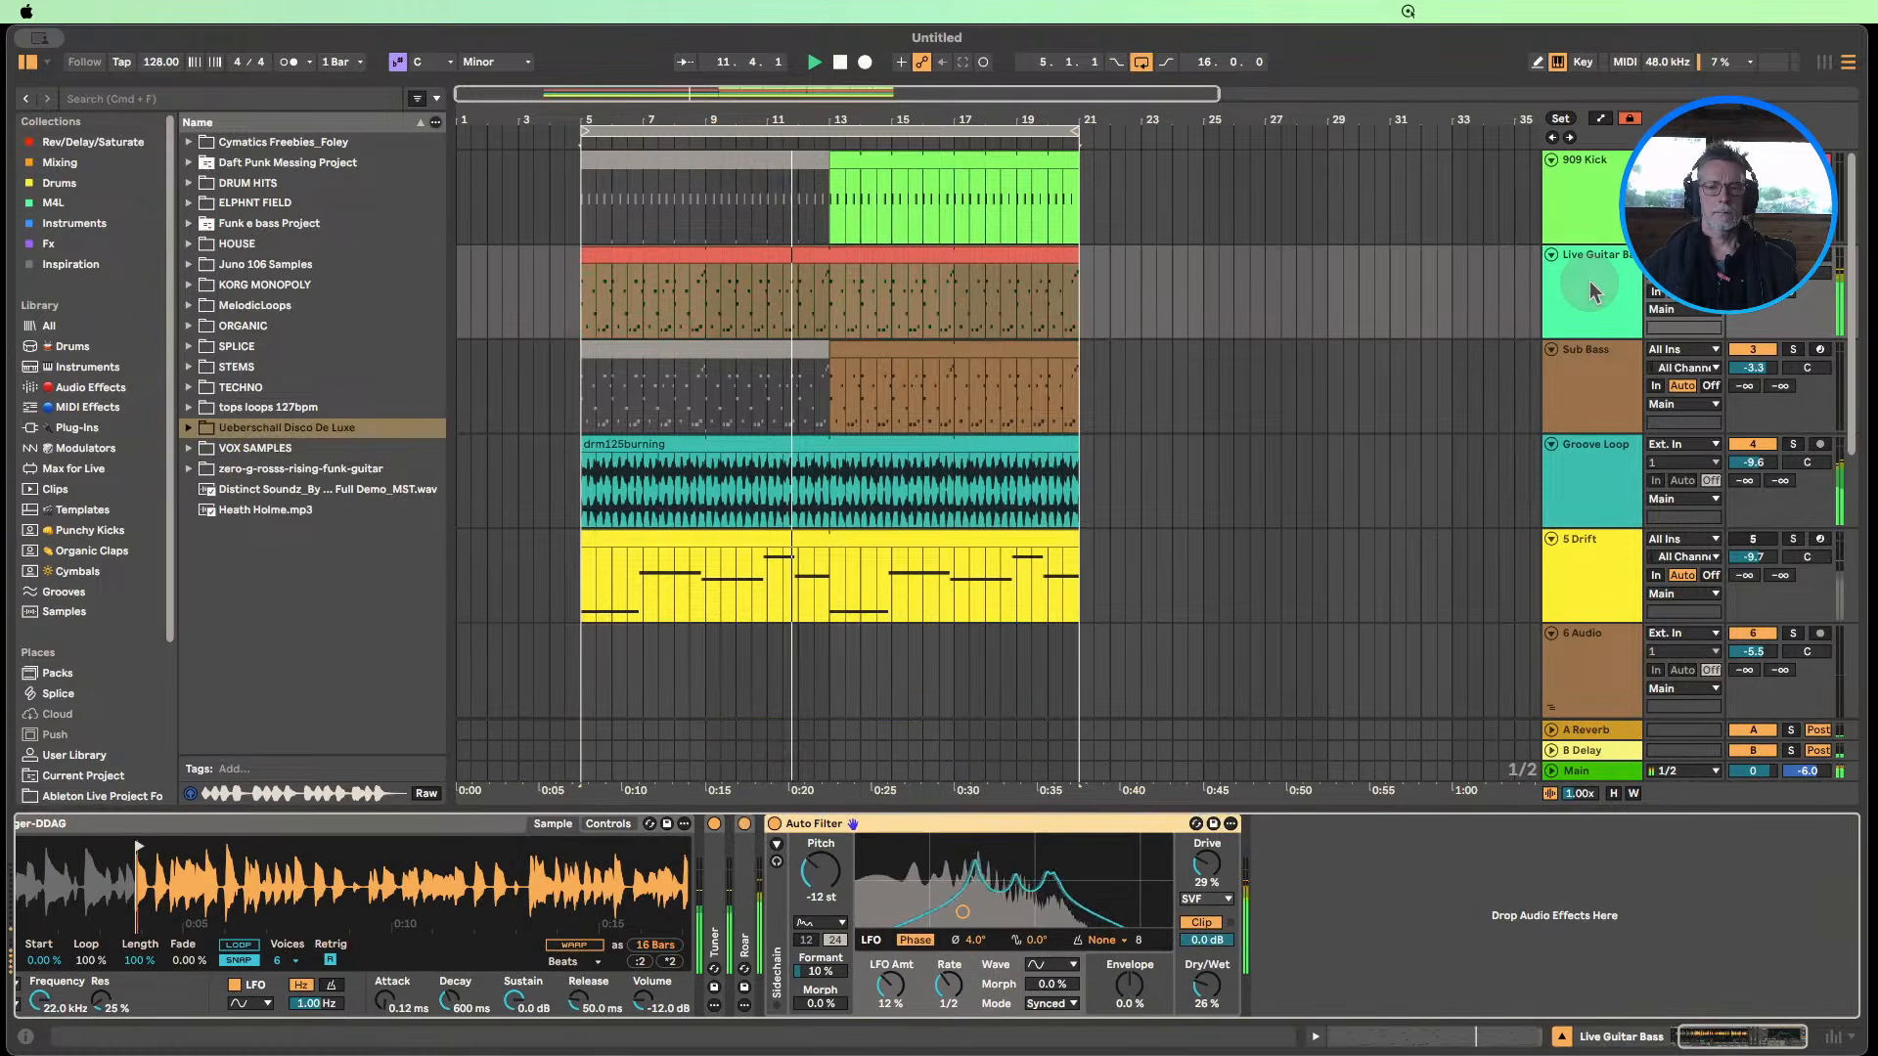
left_click(774, 824)
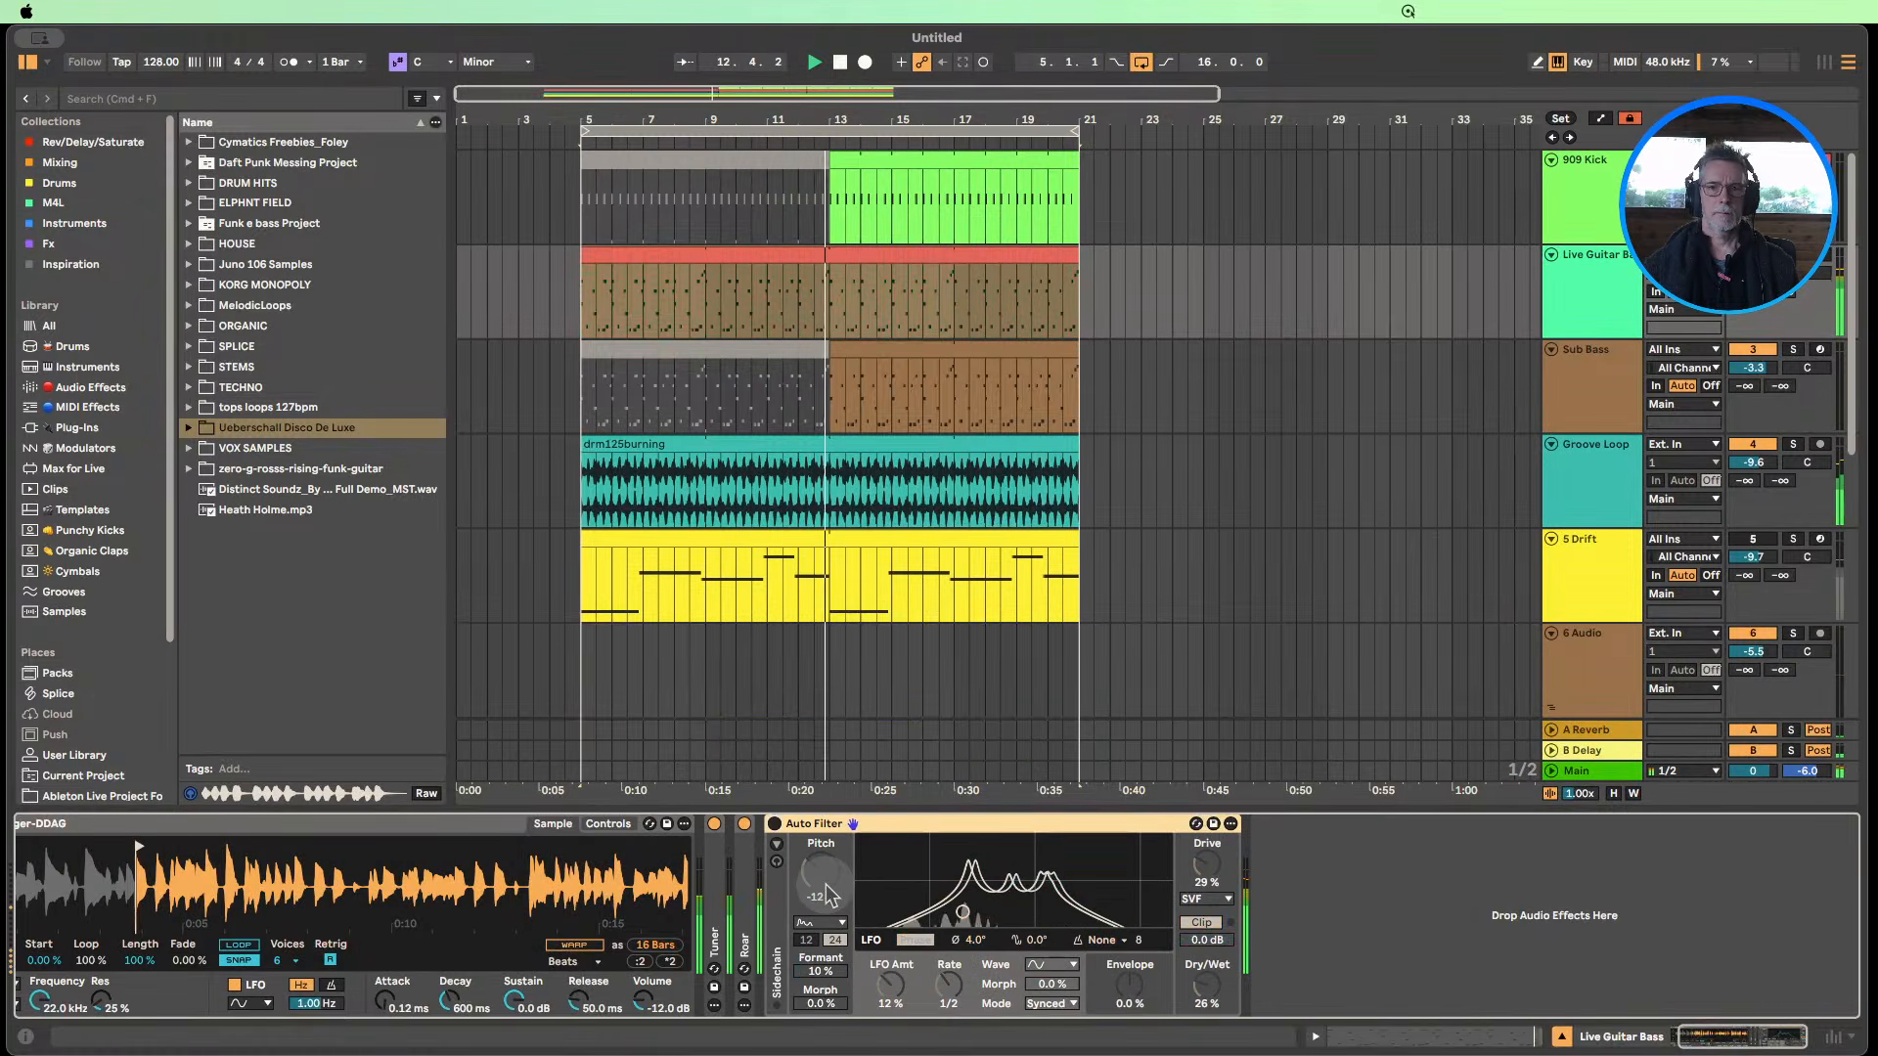
left_click(1724, 551)
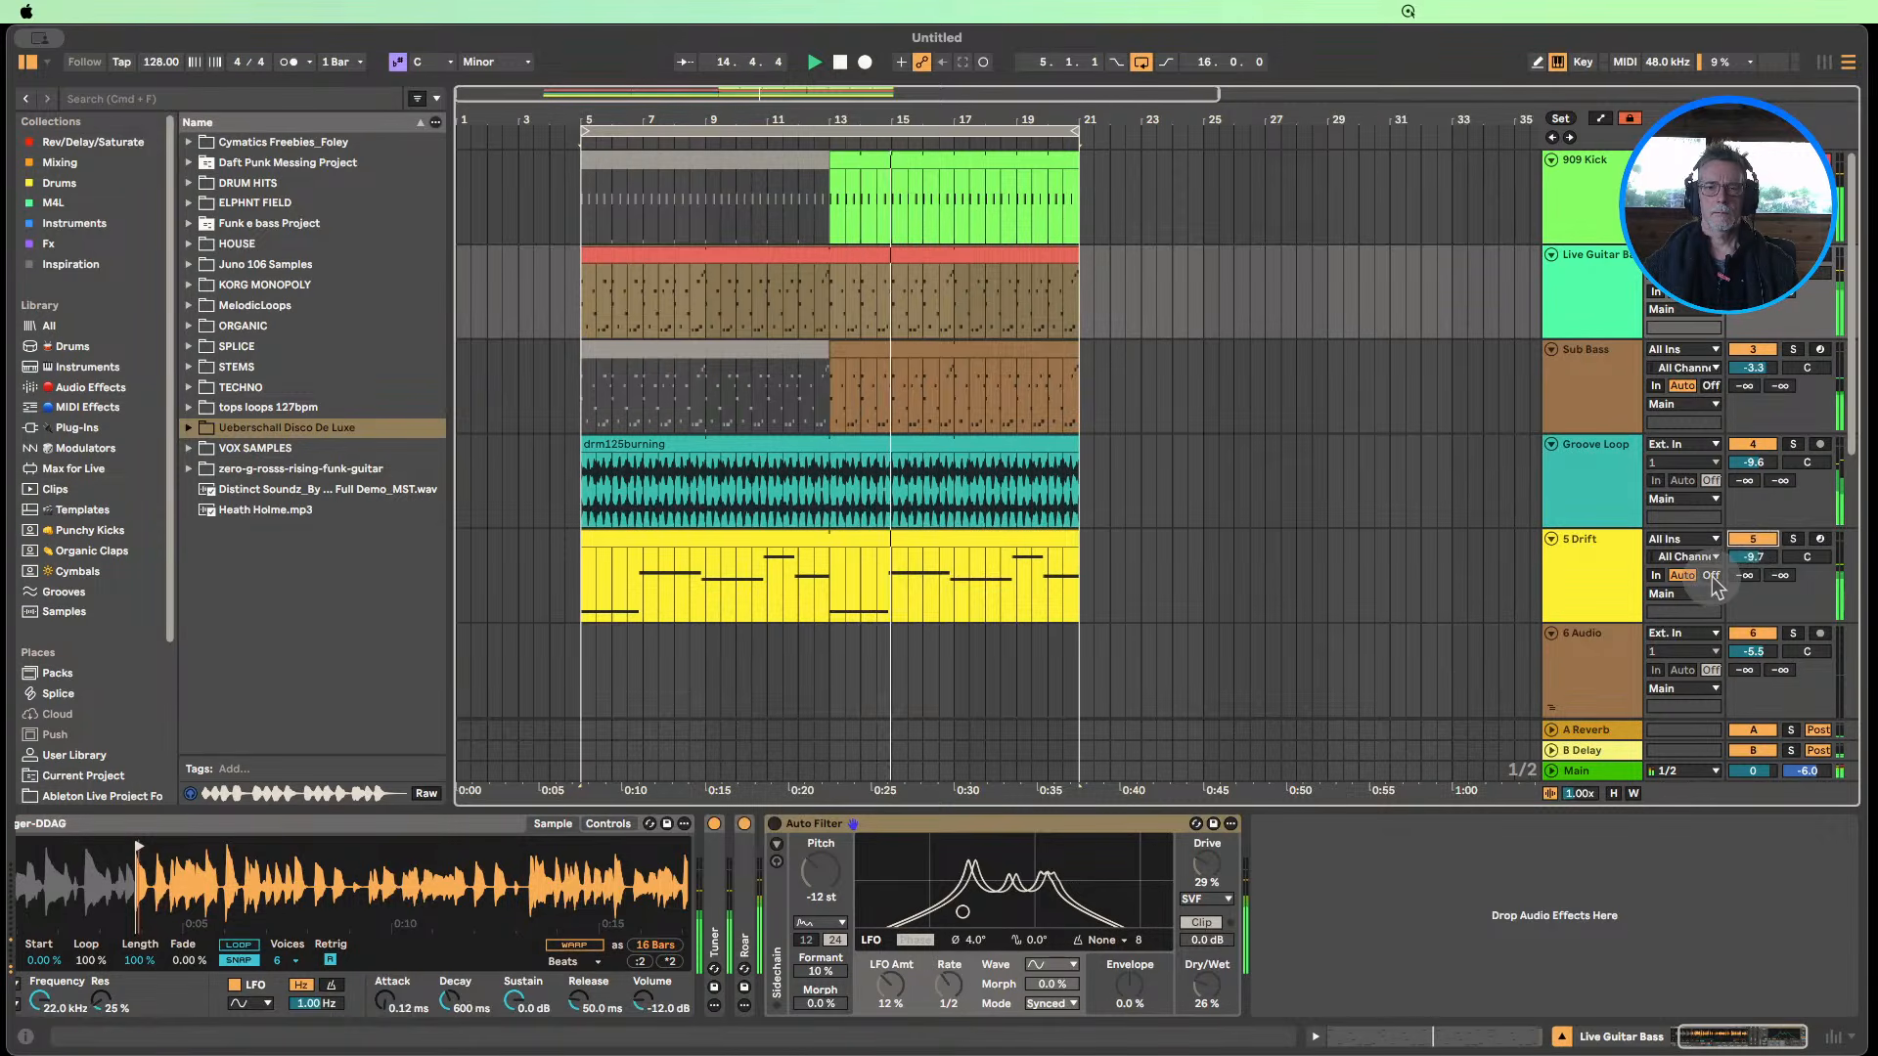
Lower the 5 Drift track's volume to -9.9 dB, listen to the groove and stop playback.
left_click_drag(1756, 558, 1755, 563)
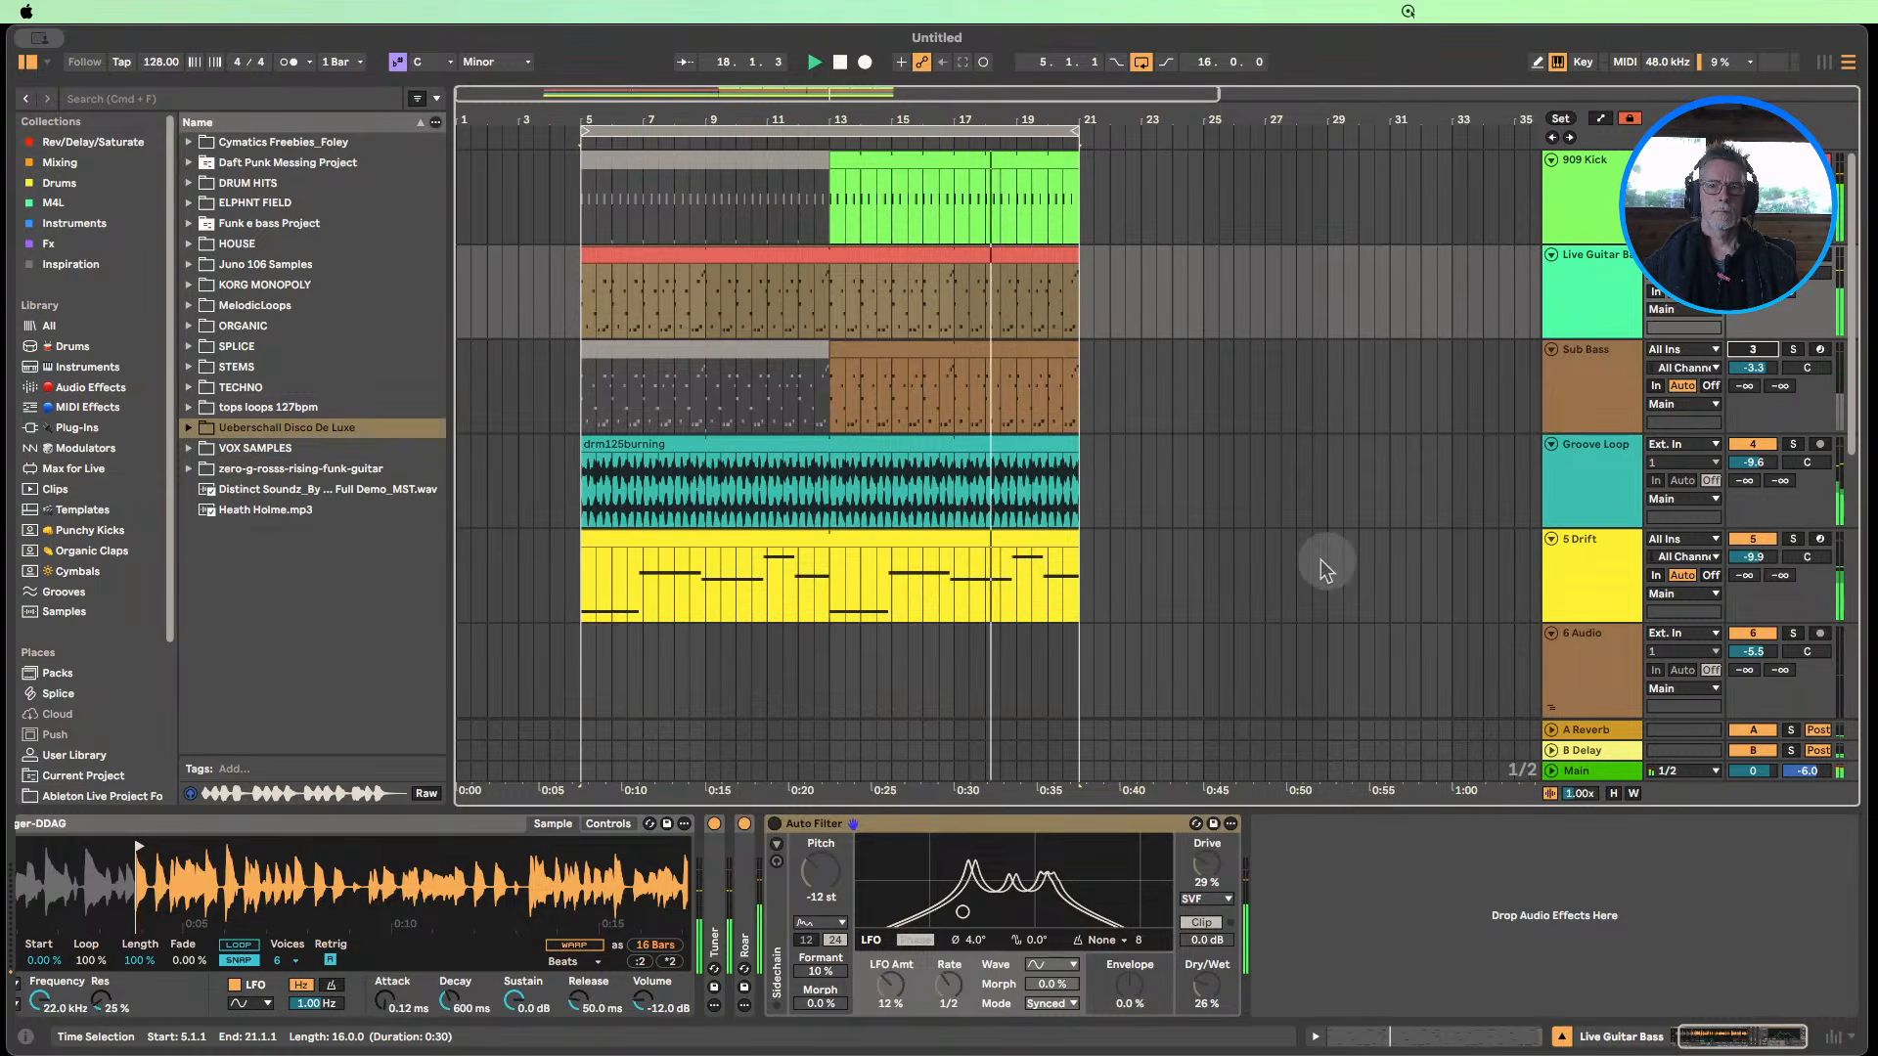
scroll(1325, 563, "down", 1)
scroll(1325, 564, "down", 5)
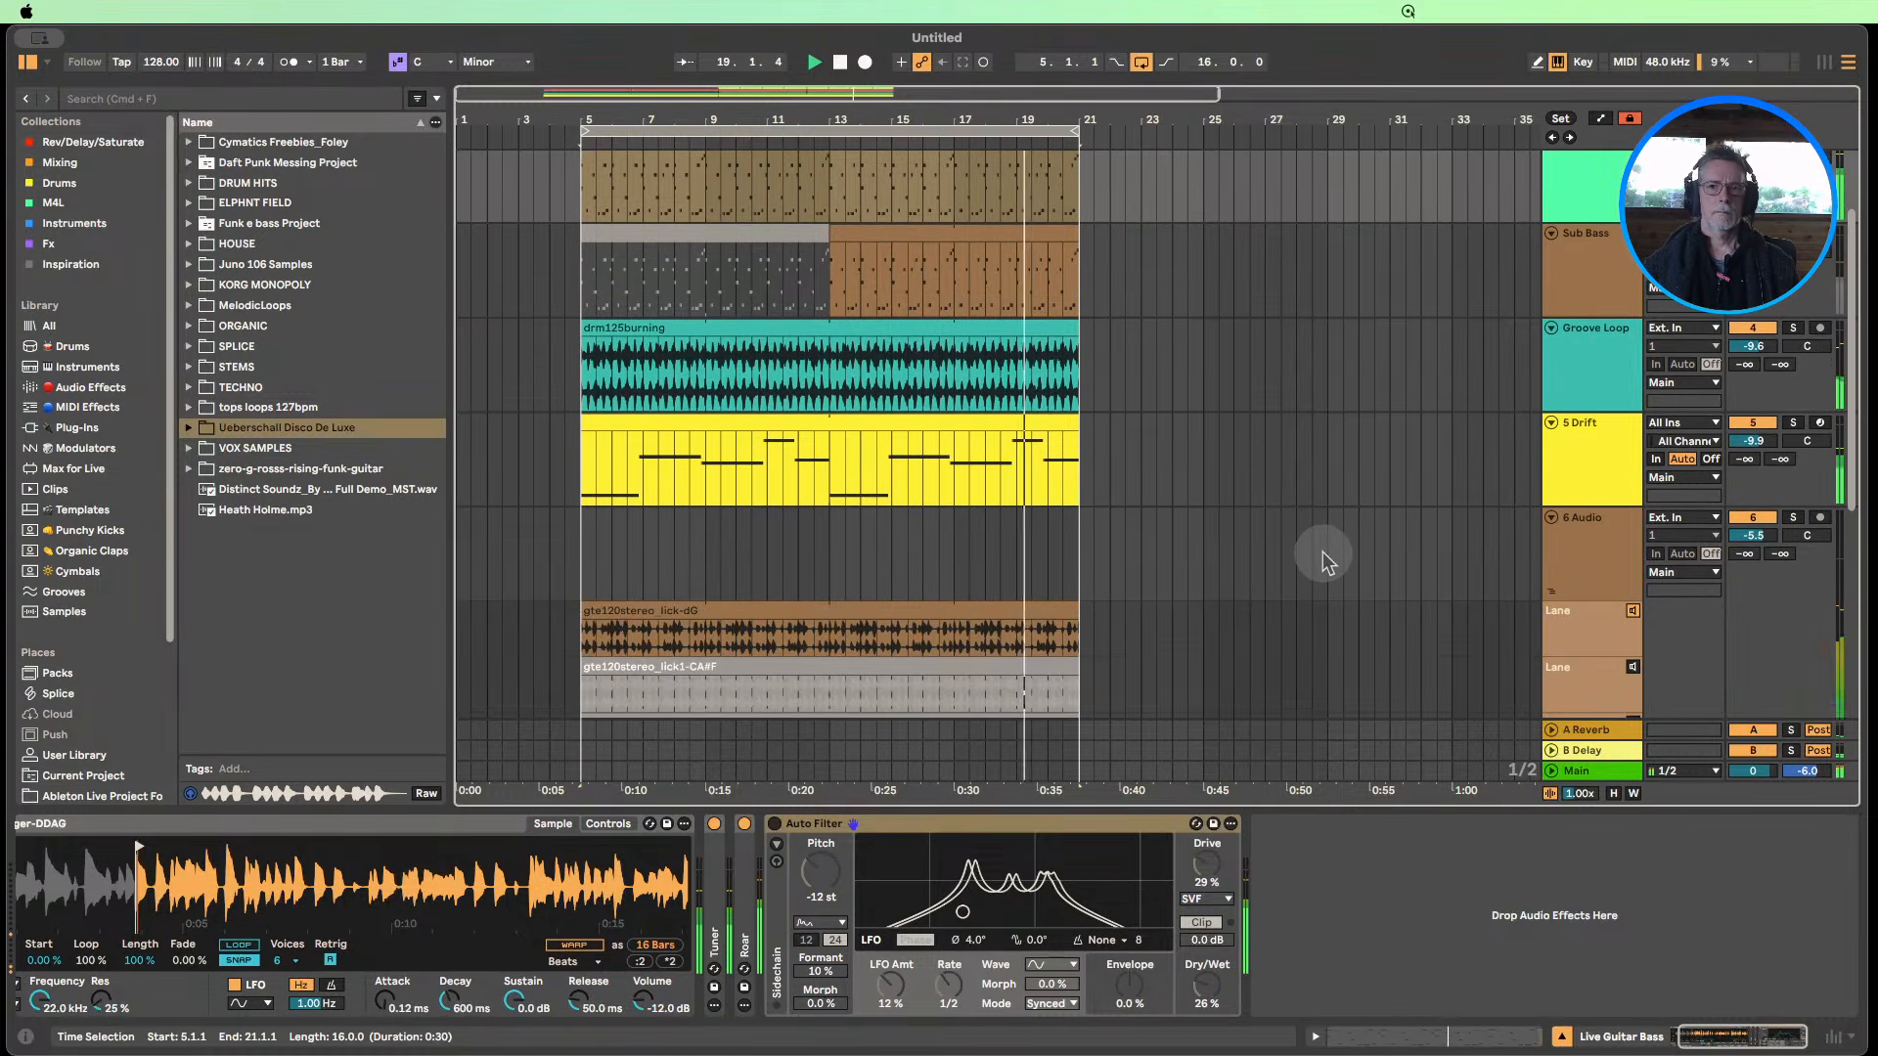
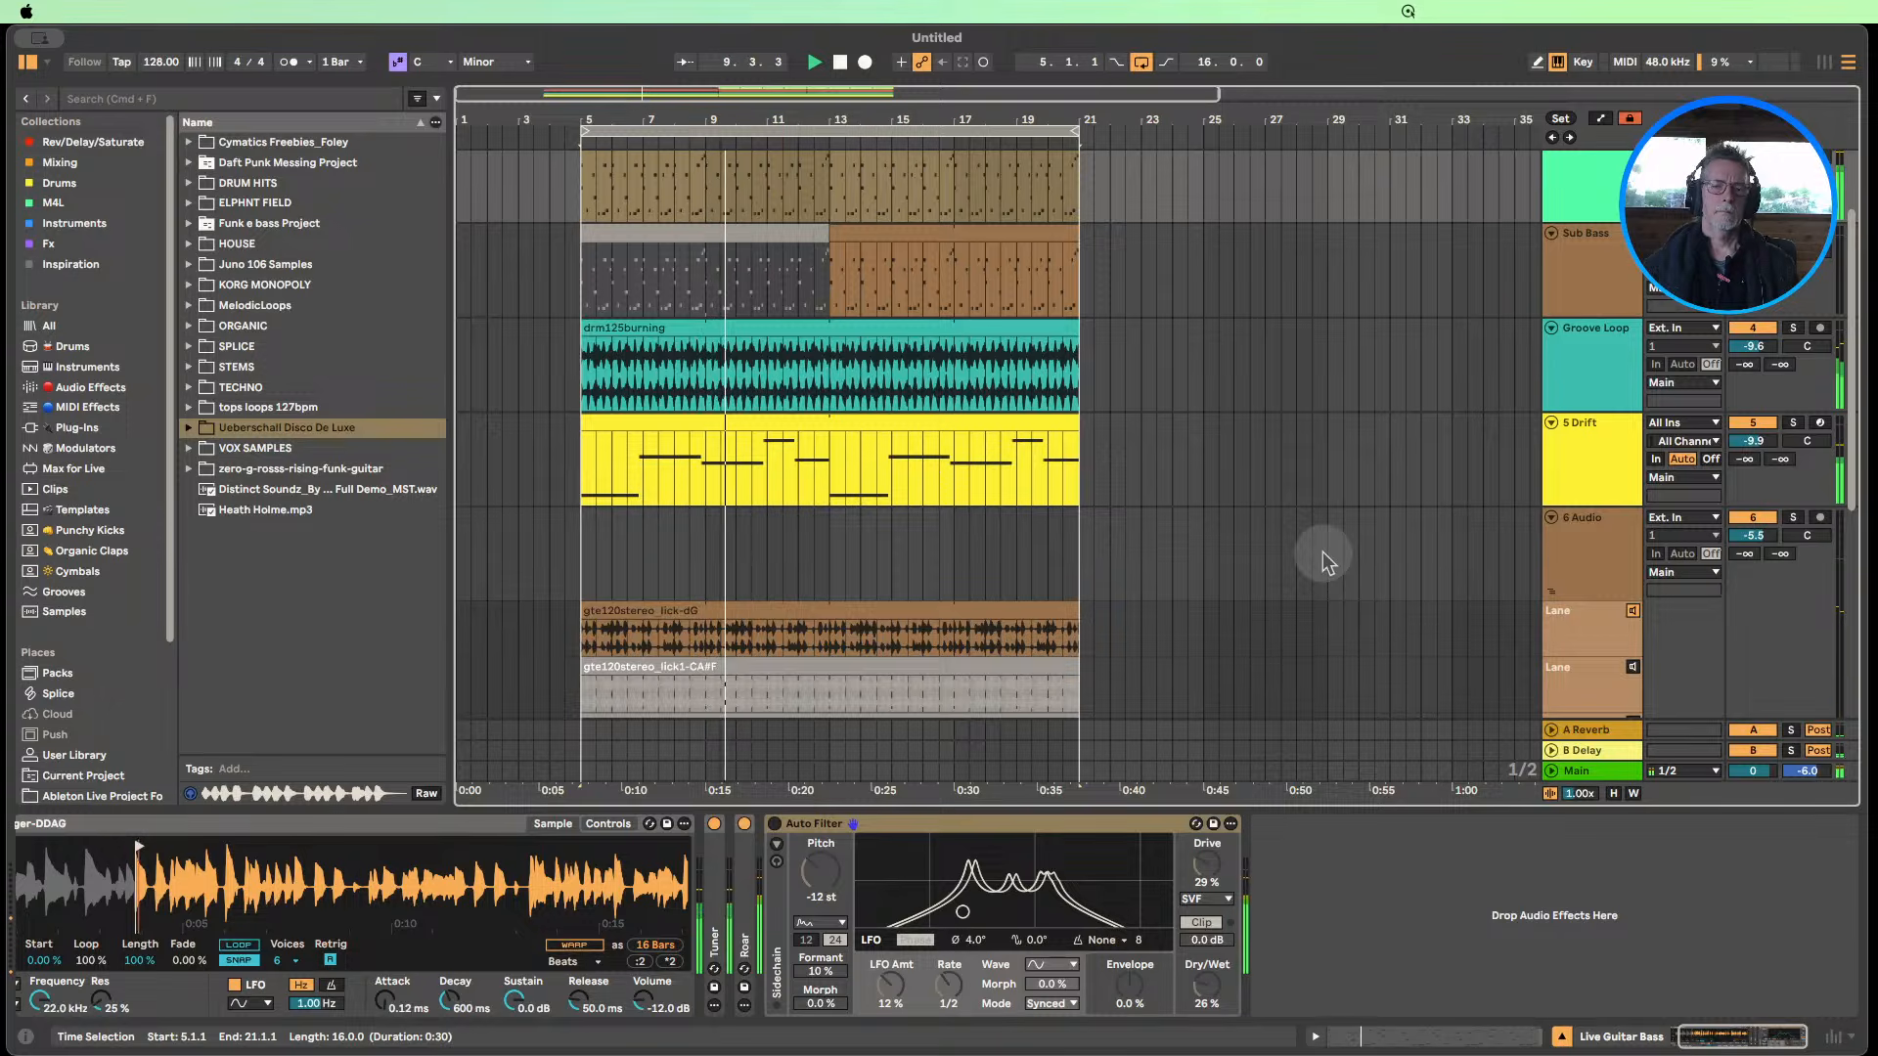
left_click(839, 61)
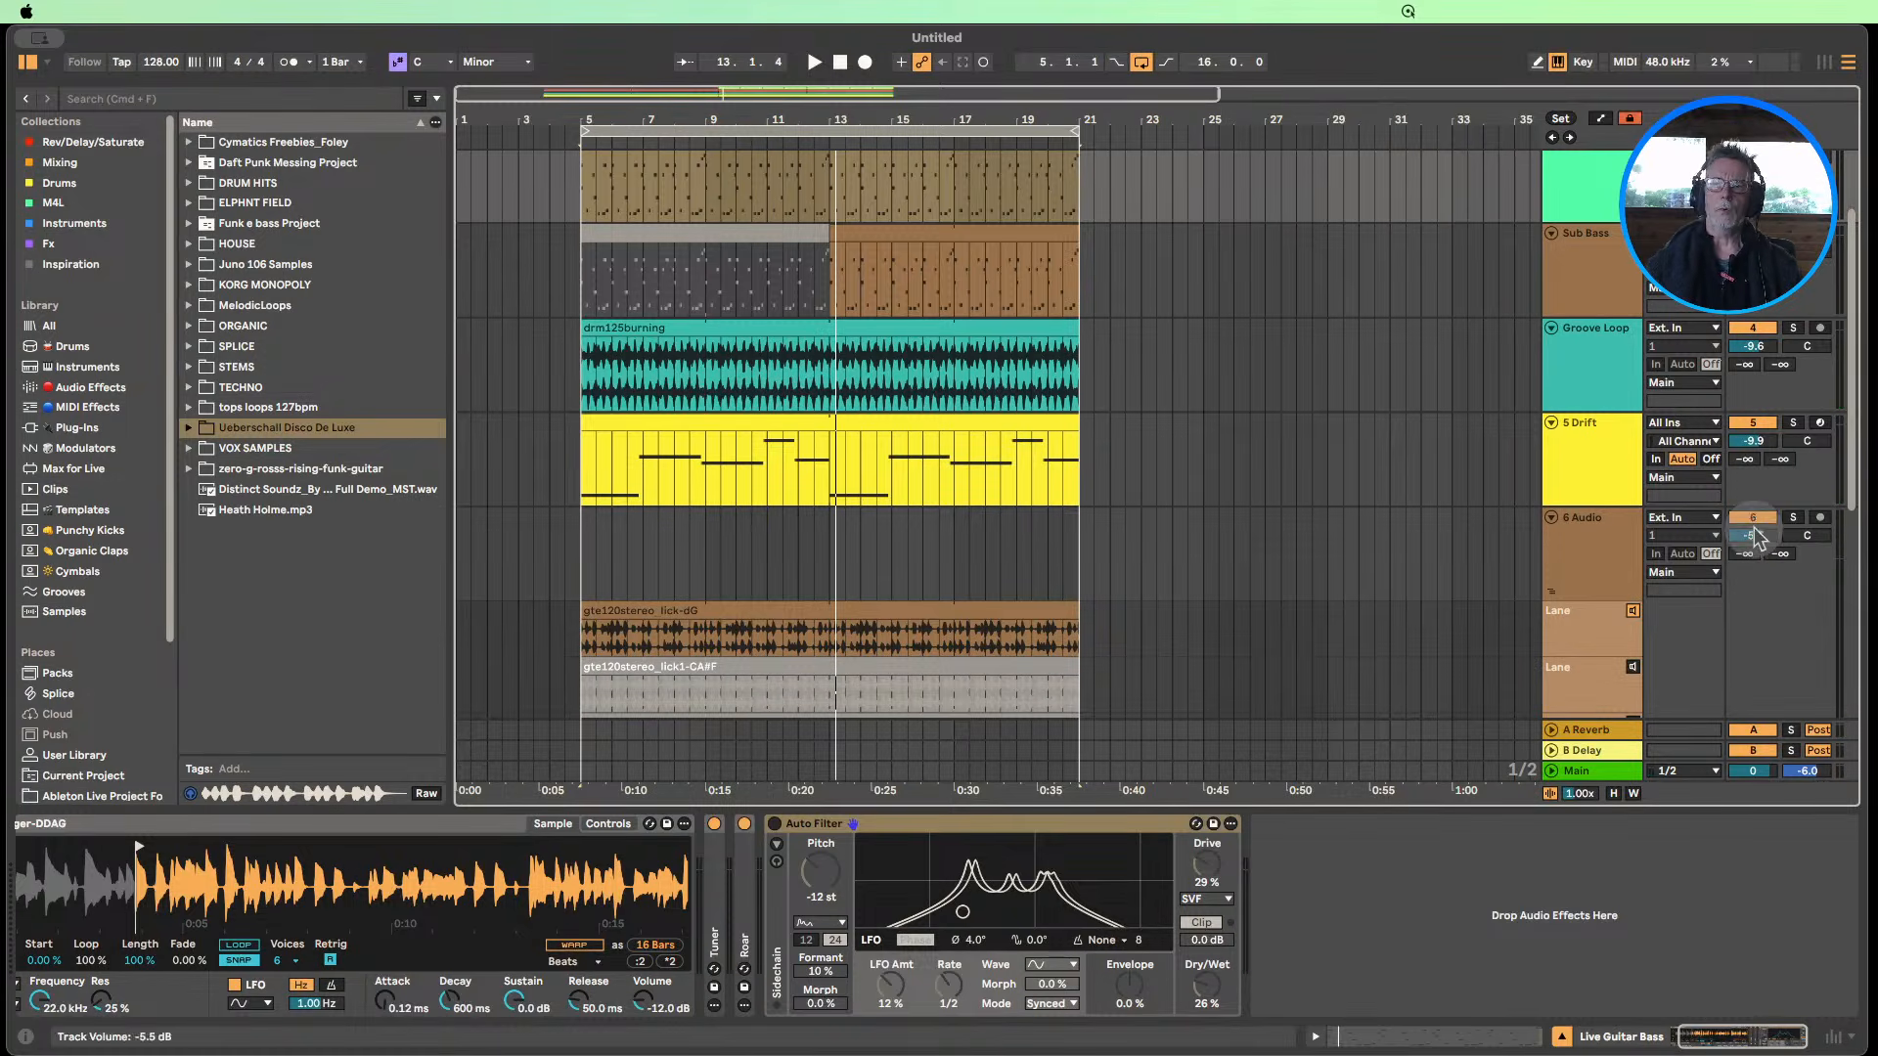
Turn off auditioning of the gte120stereo_lick-dG take lane on the 6 Audio track.
scroll(1838, 525, "down", 3)
left_click(1632, 456)
left_click(1632, 450)
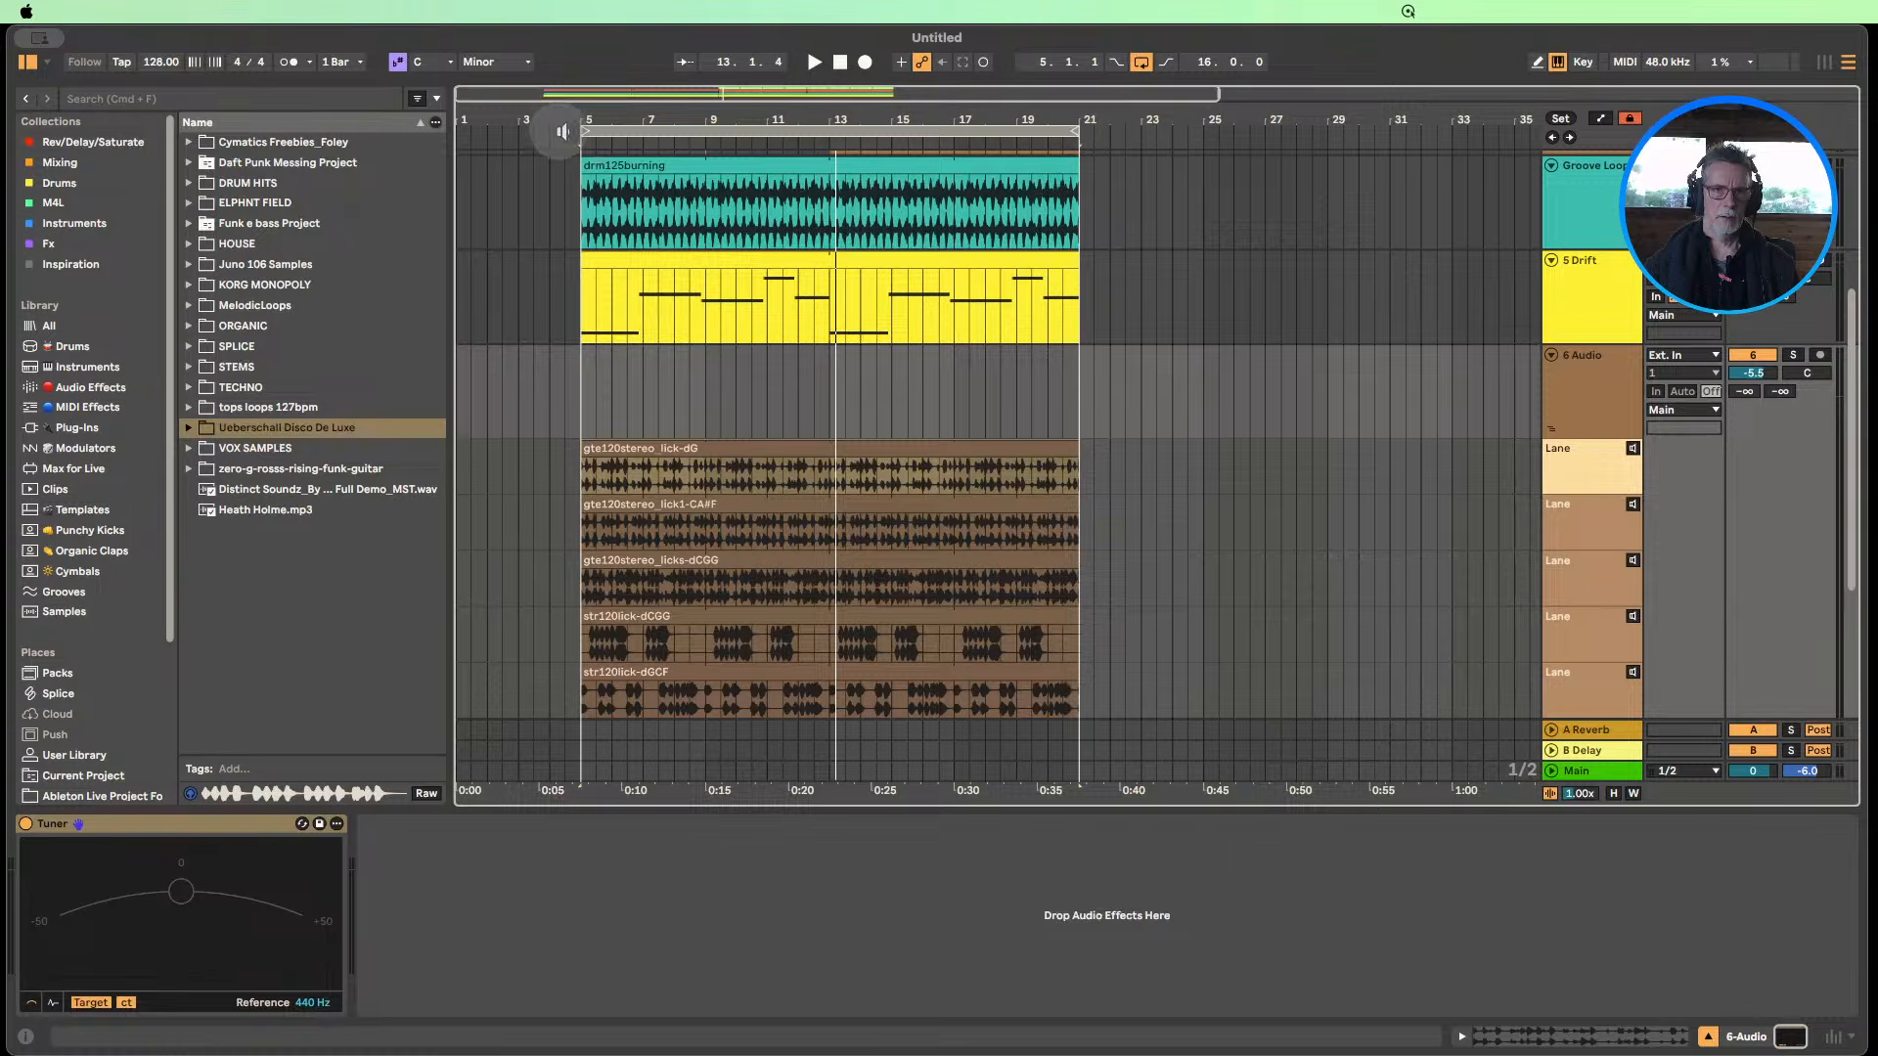
Shorten the arrangement loop to one bar, from bar 5 to bar 6, and start playback.
left_click_drag(1074, 130, 591, 244)
scroll(772, 285, "up", 5)
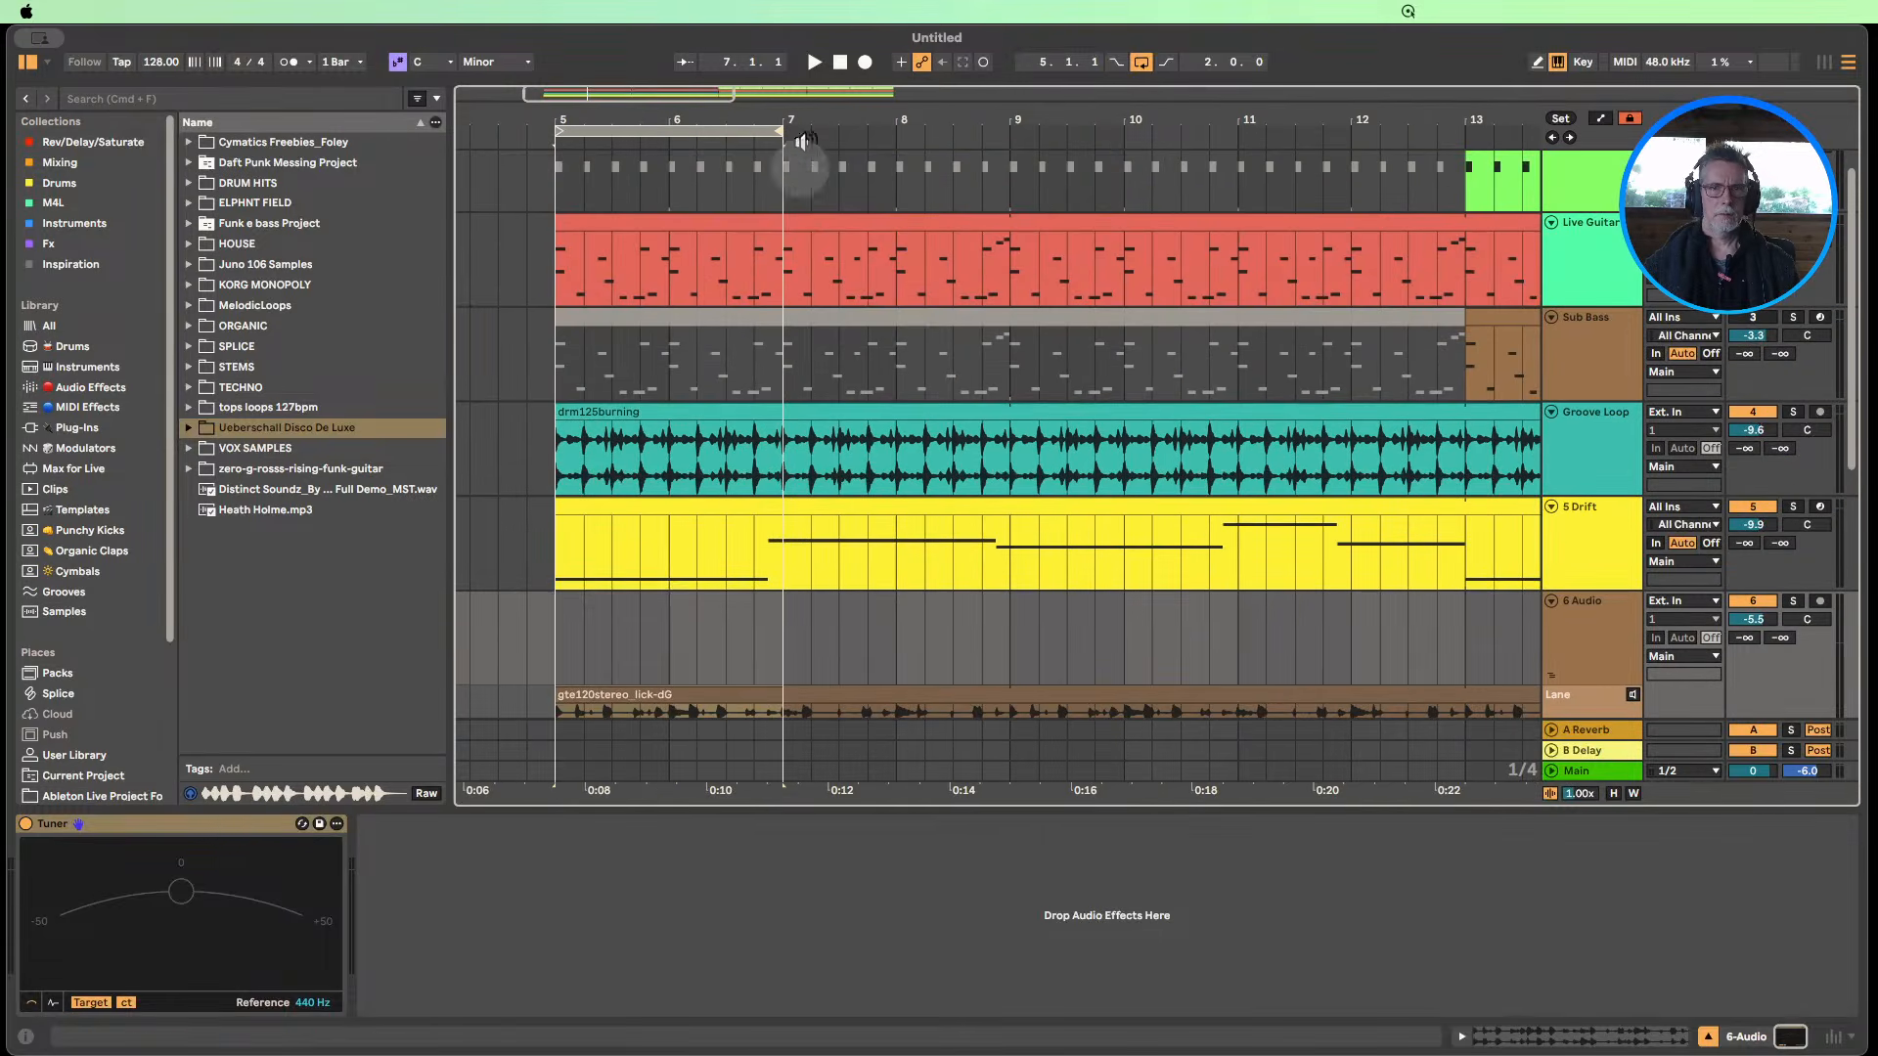
left_click_drag(779, 125, 590, 176)
scroll(778, 386, "up", 1)
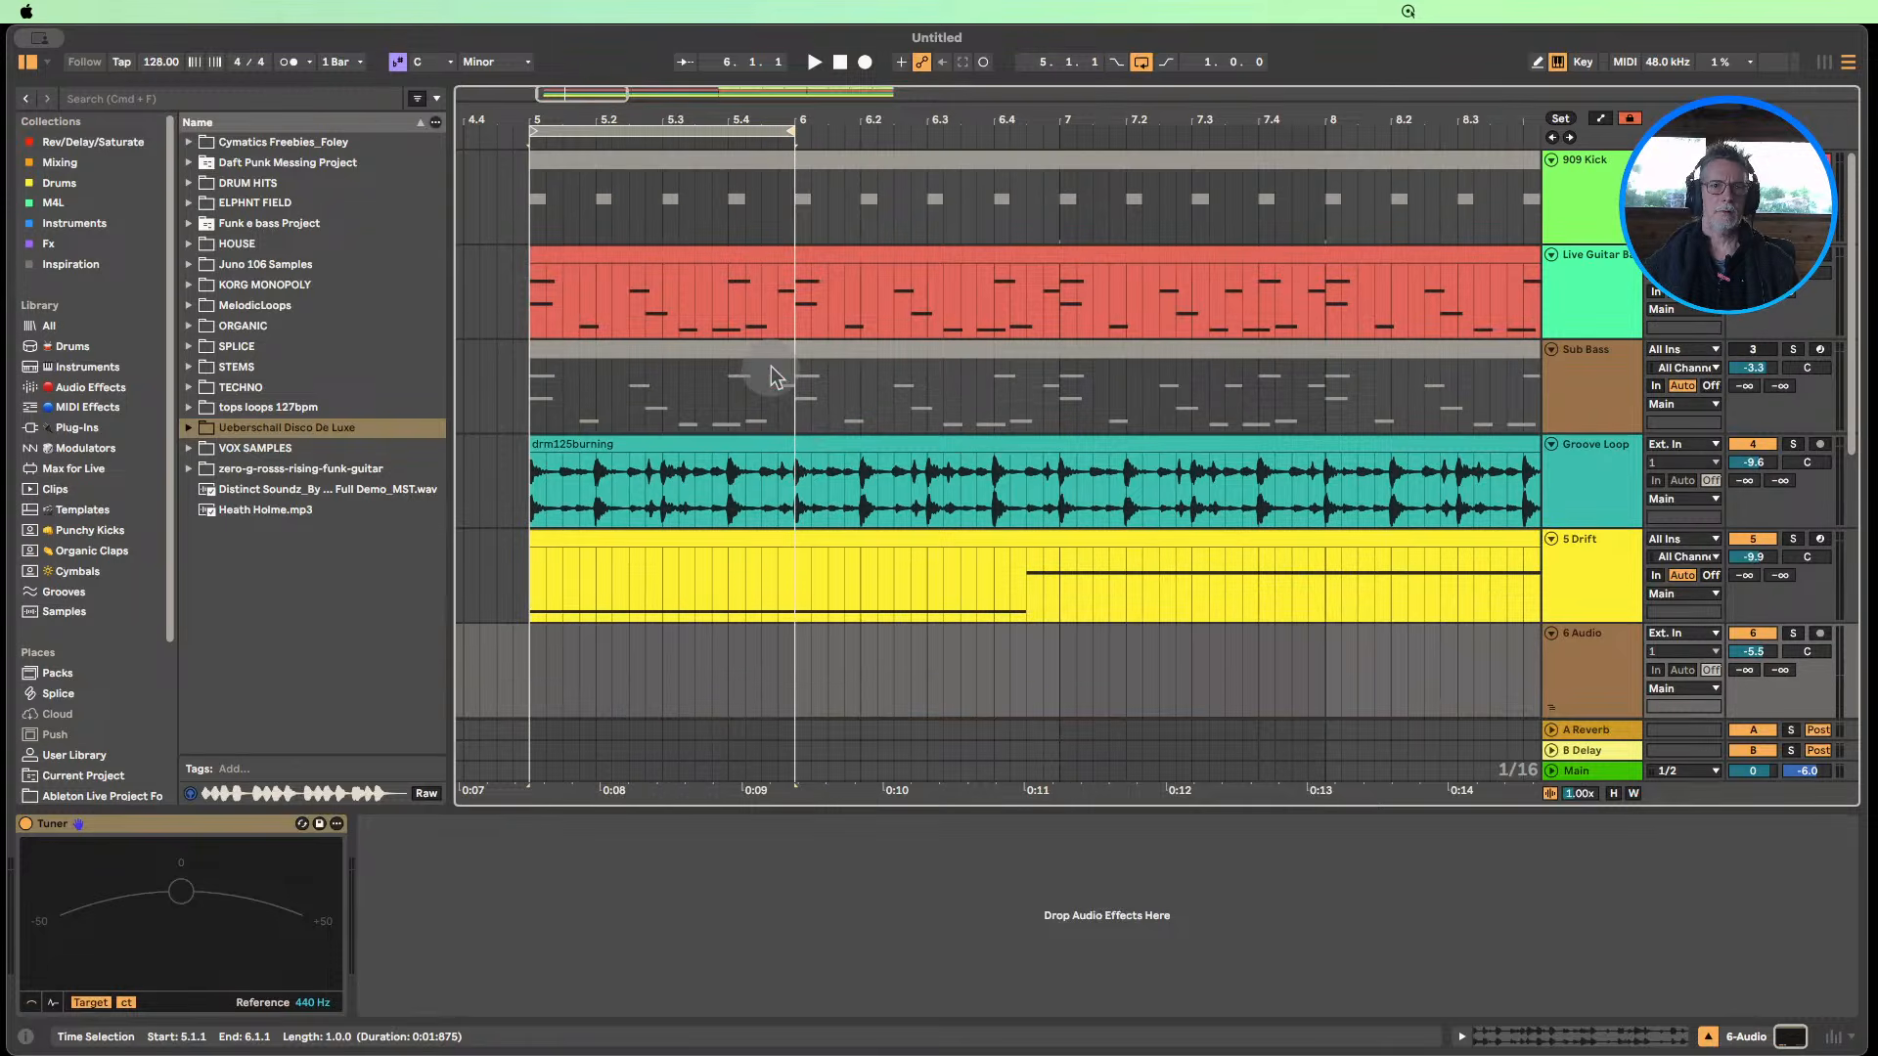
left_click_drag(802, 119, 739, 144)
left_click(641, 154)
key("space")
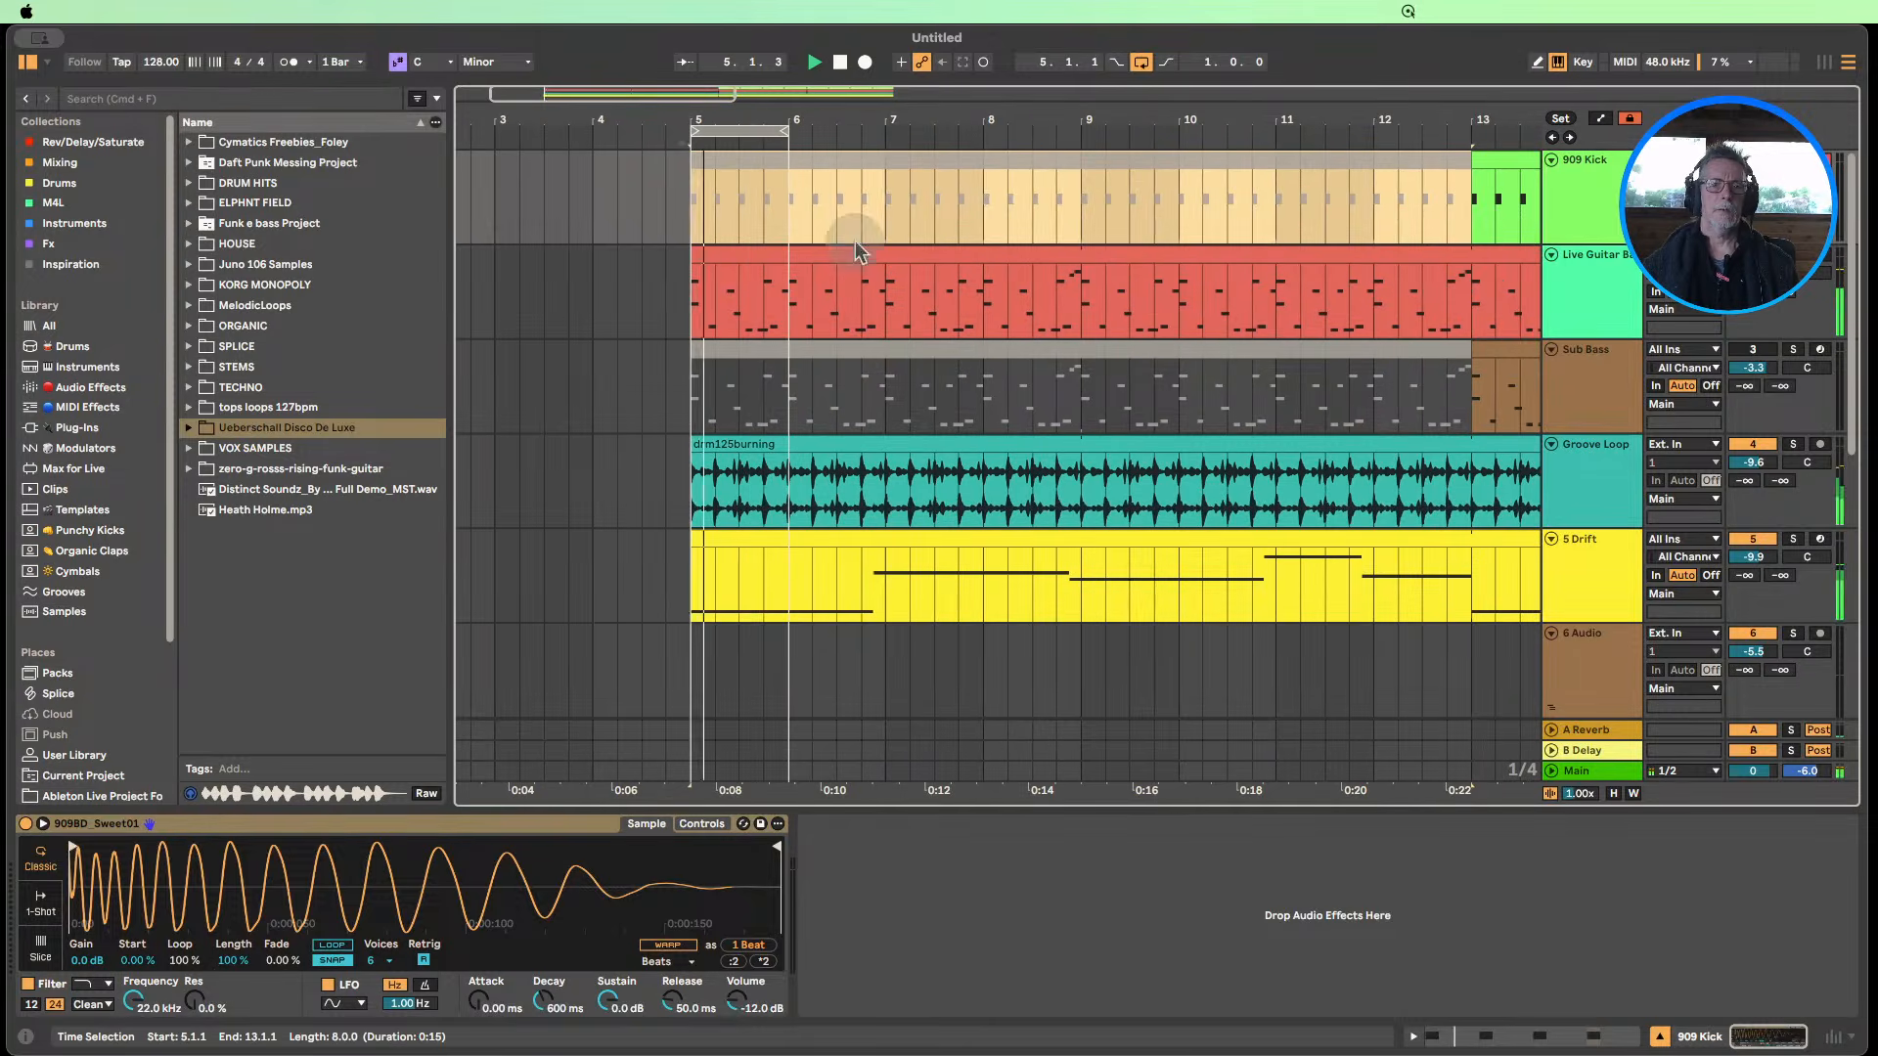
Hide the device view and browser, and make the gte120stereo_lick-dG take lane taller around bar 5.
scroll(855, 239, "down", 10)
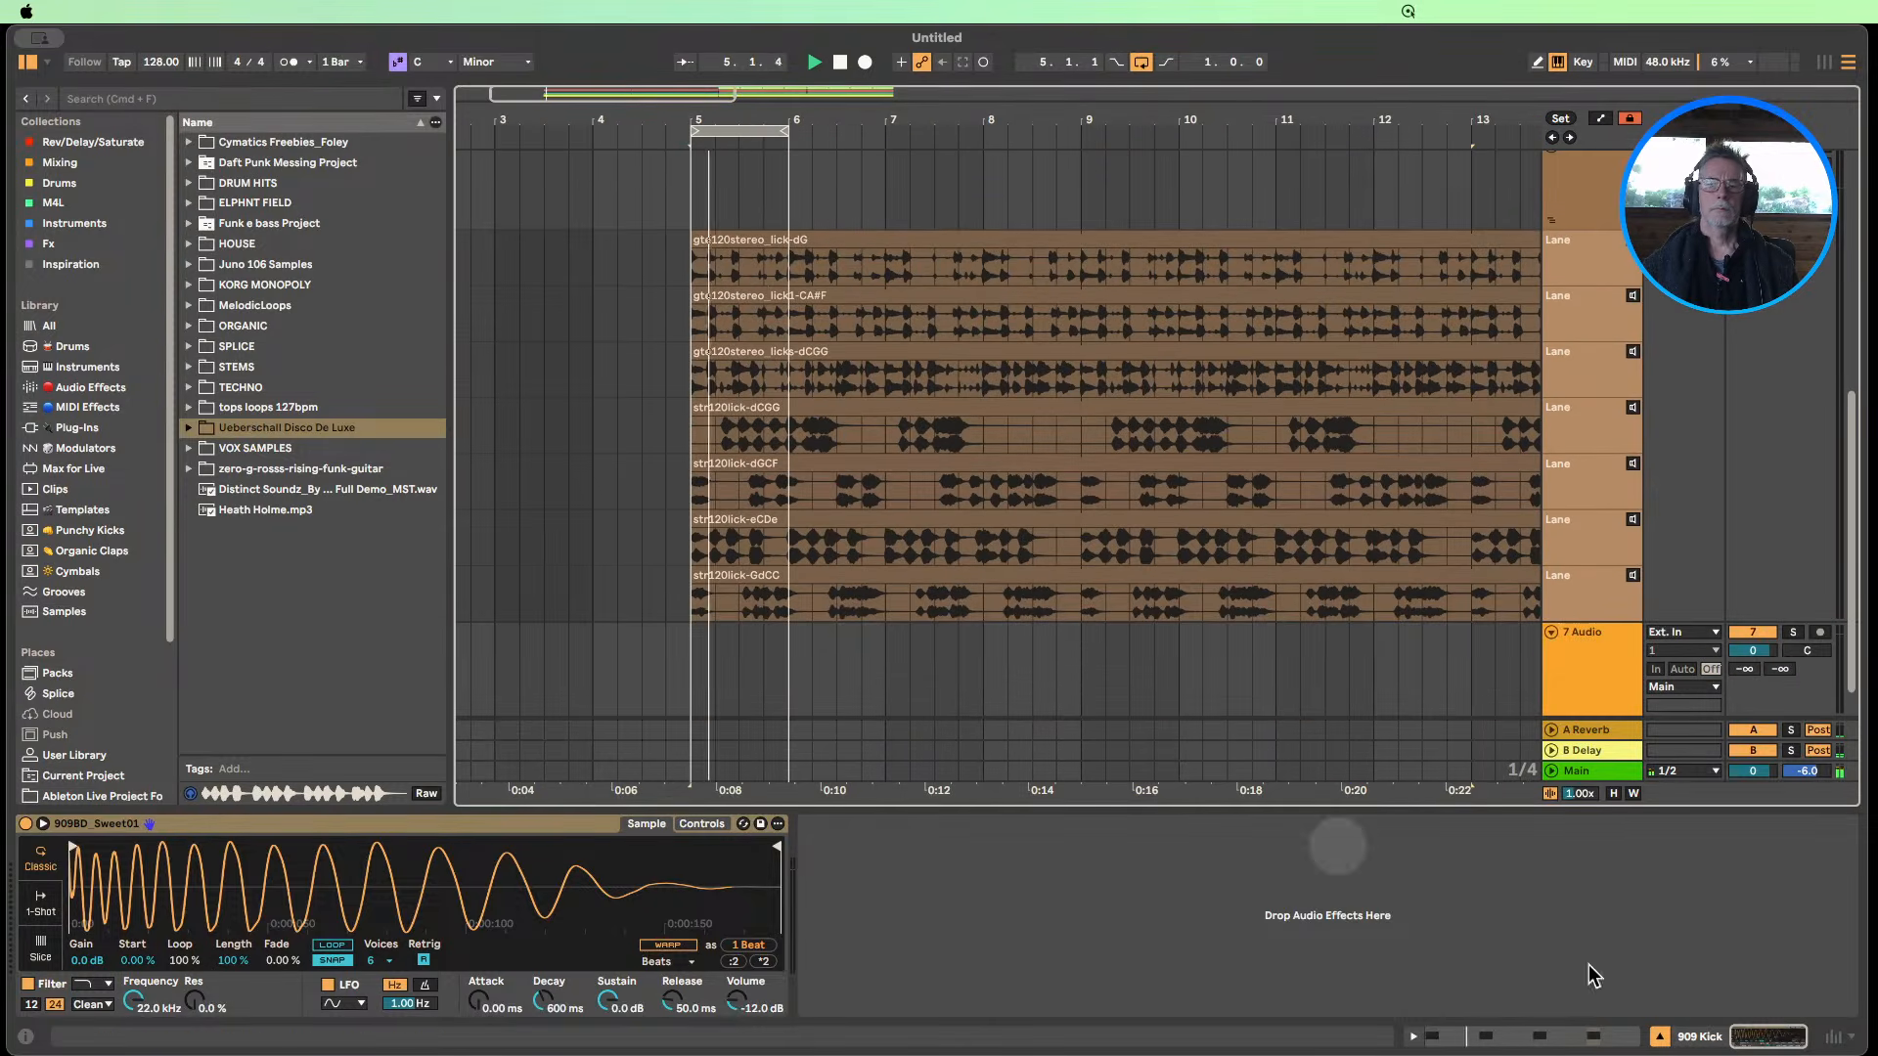
left_click(1660, 1037)
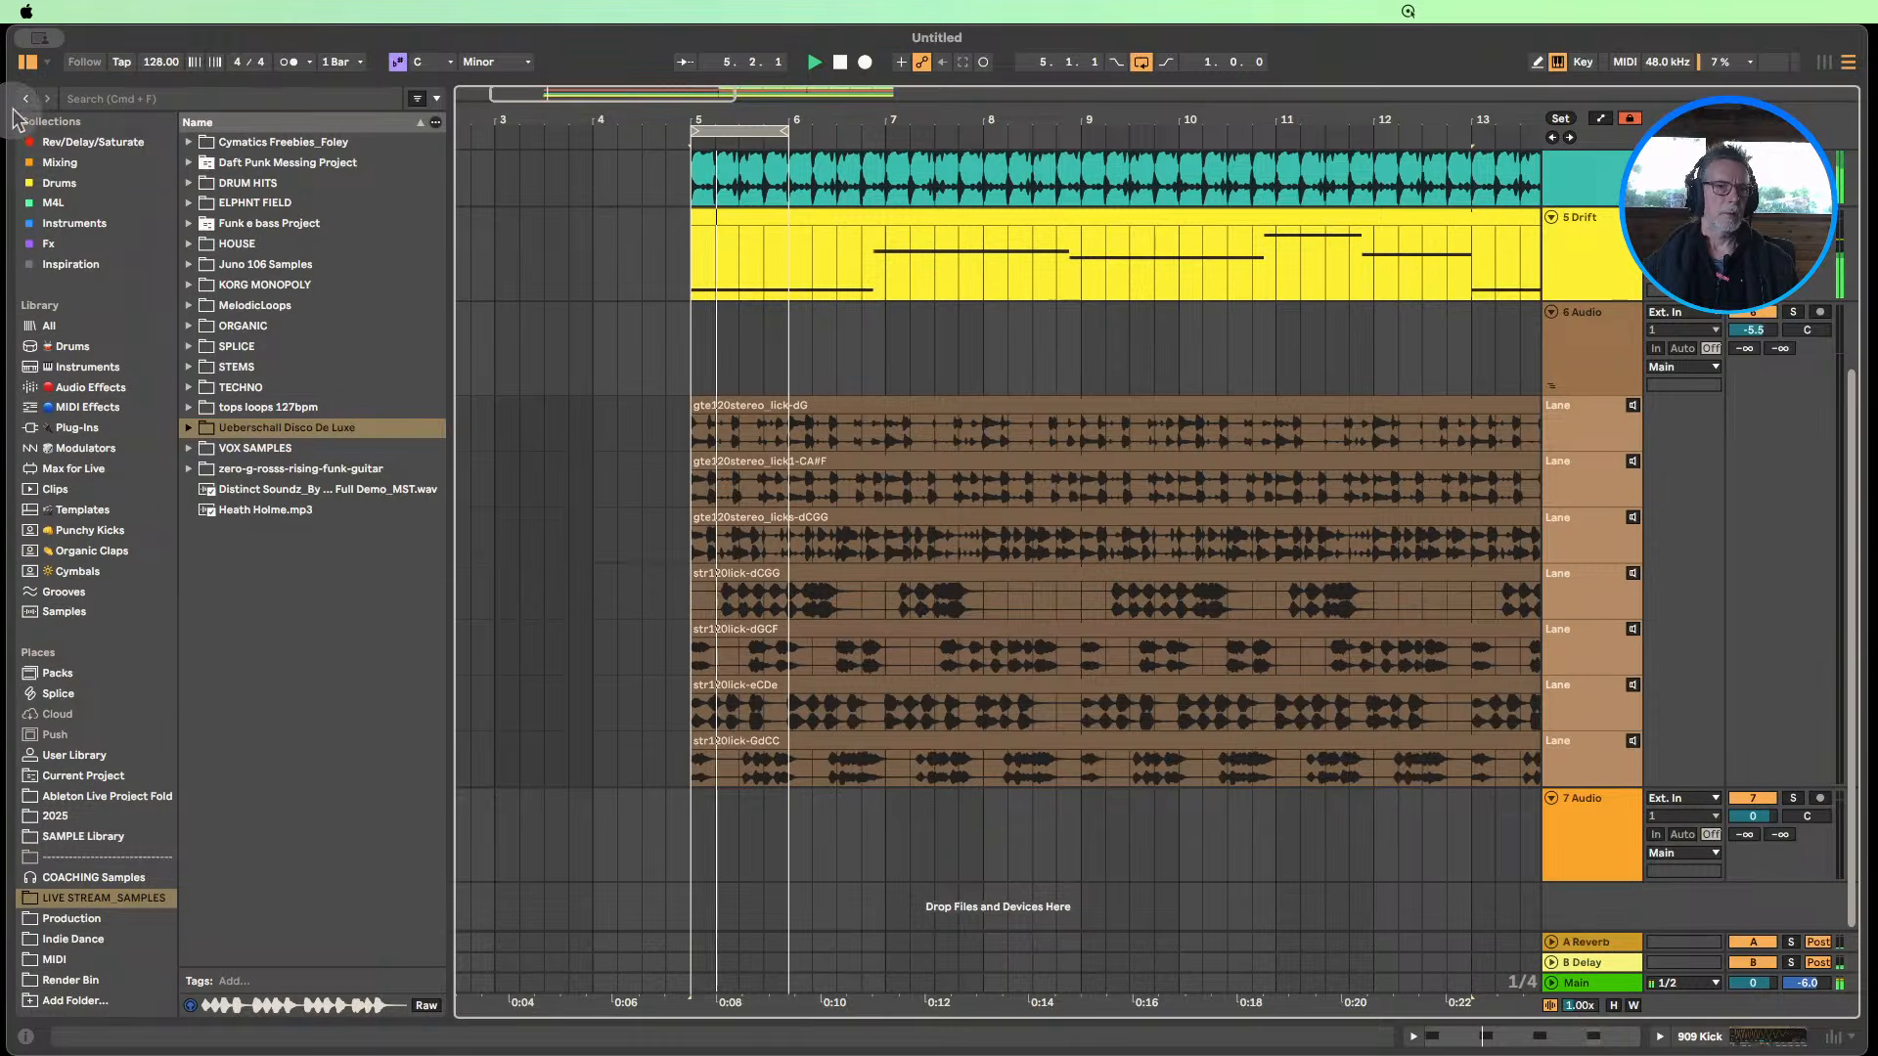
left_click(27, 62)
left_click_drag(348, 119, 345, 223)
left_click_drag(1559, 451, 1581, 530)
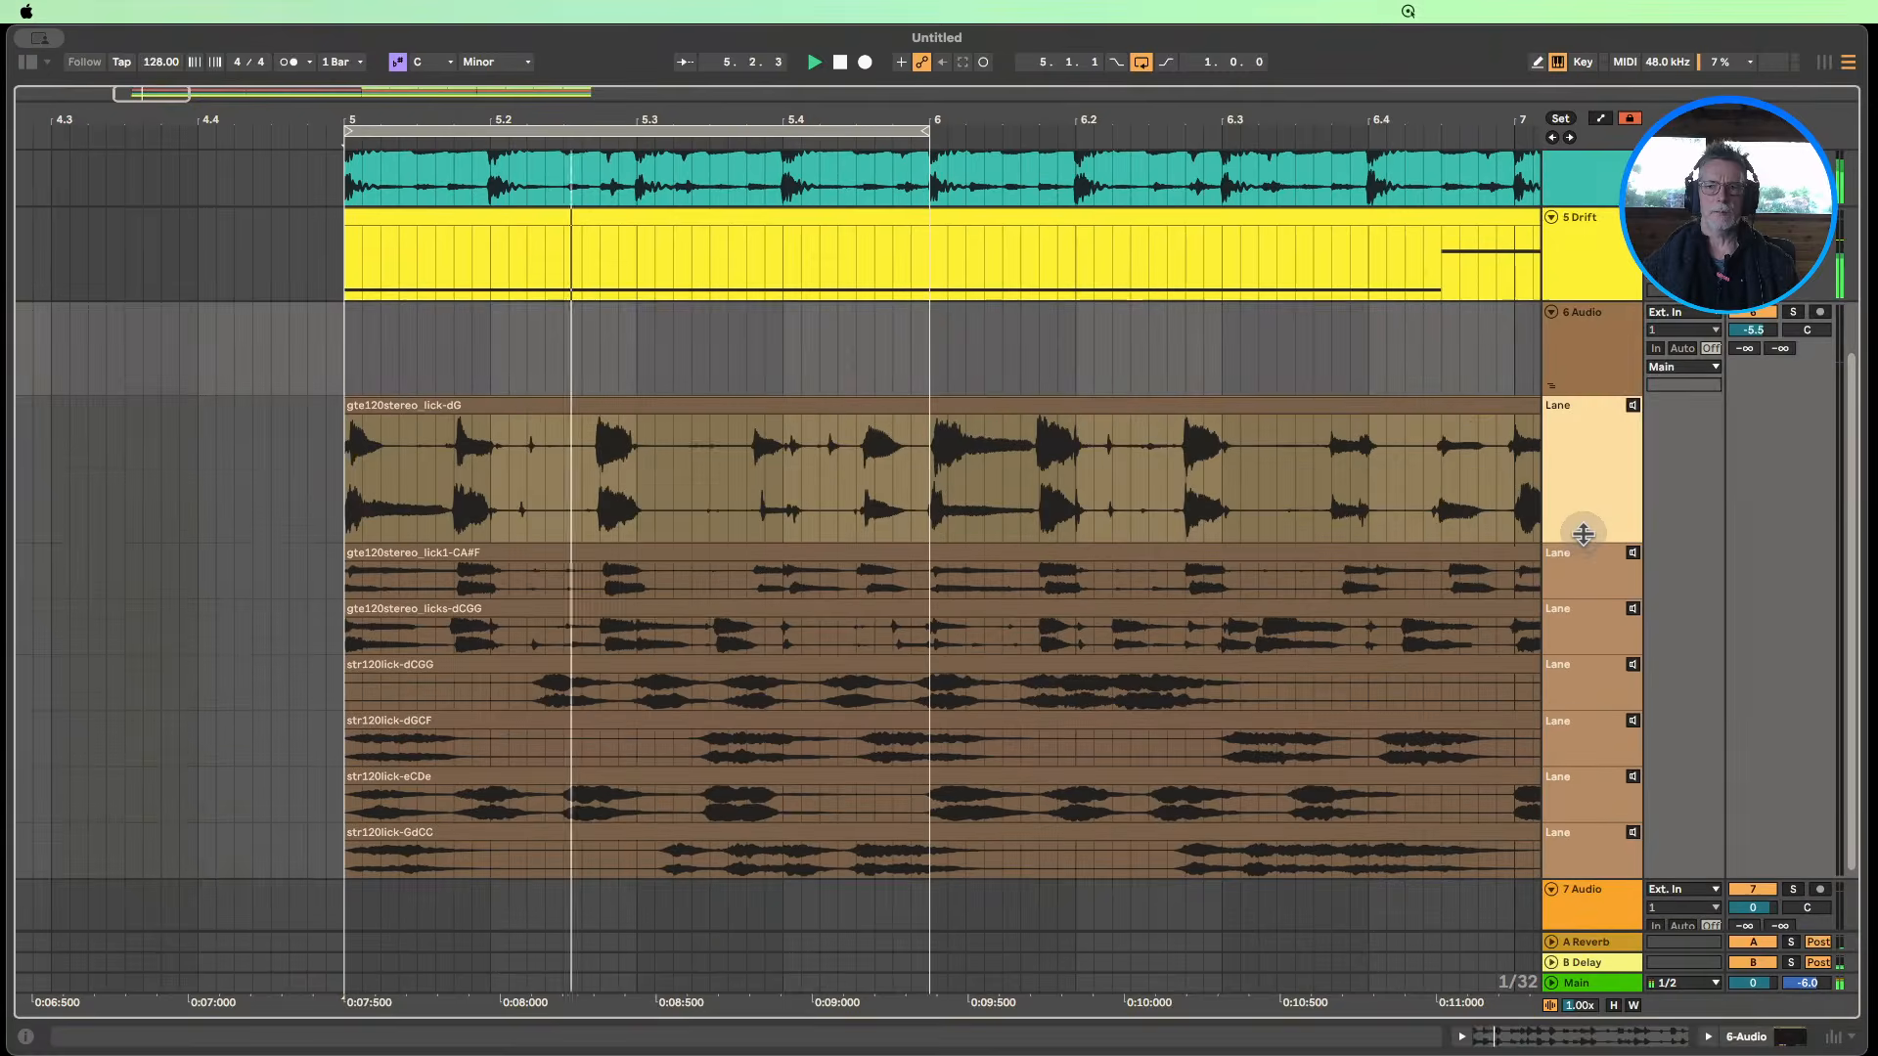
Show the 6 Audio track's devices and, in Draw Mode, comp slices 5.2.4–5.3.1 and 5.3.4–5.4.1 from the gte120stereo_lick-dG lane.
left_click(1614, 362)
double_click(1614, 362)
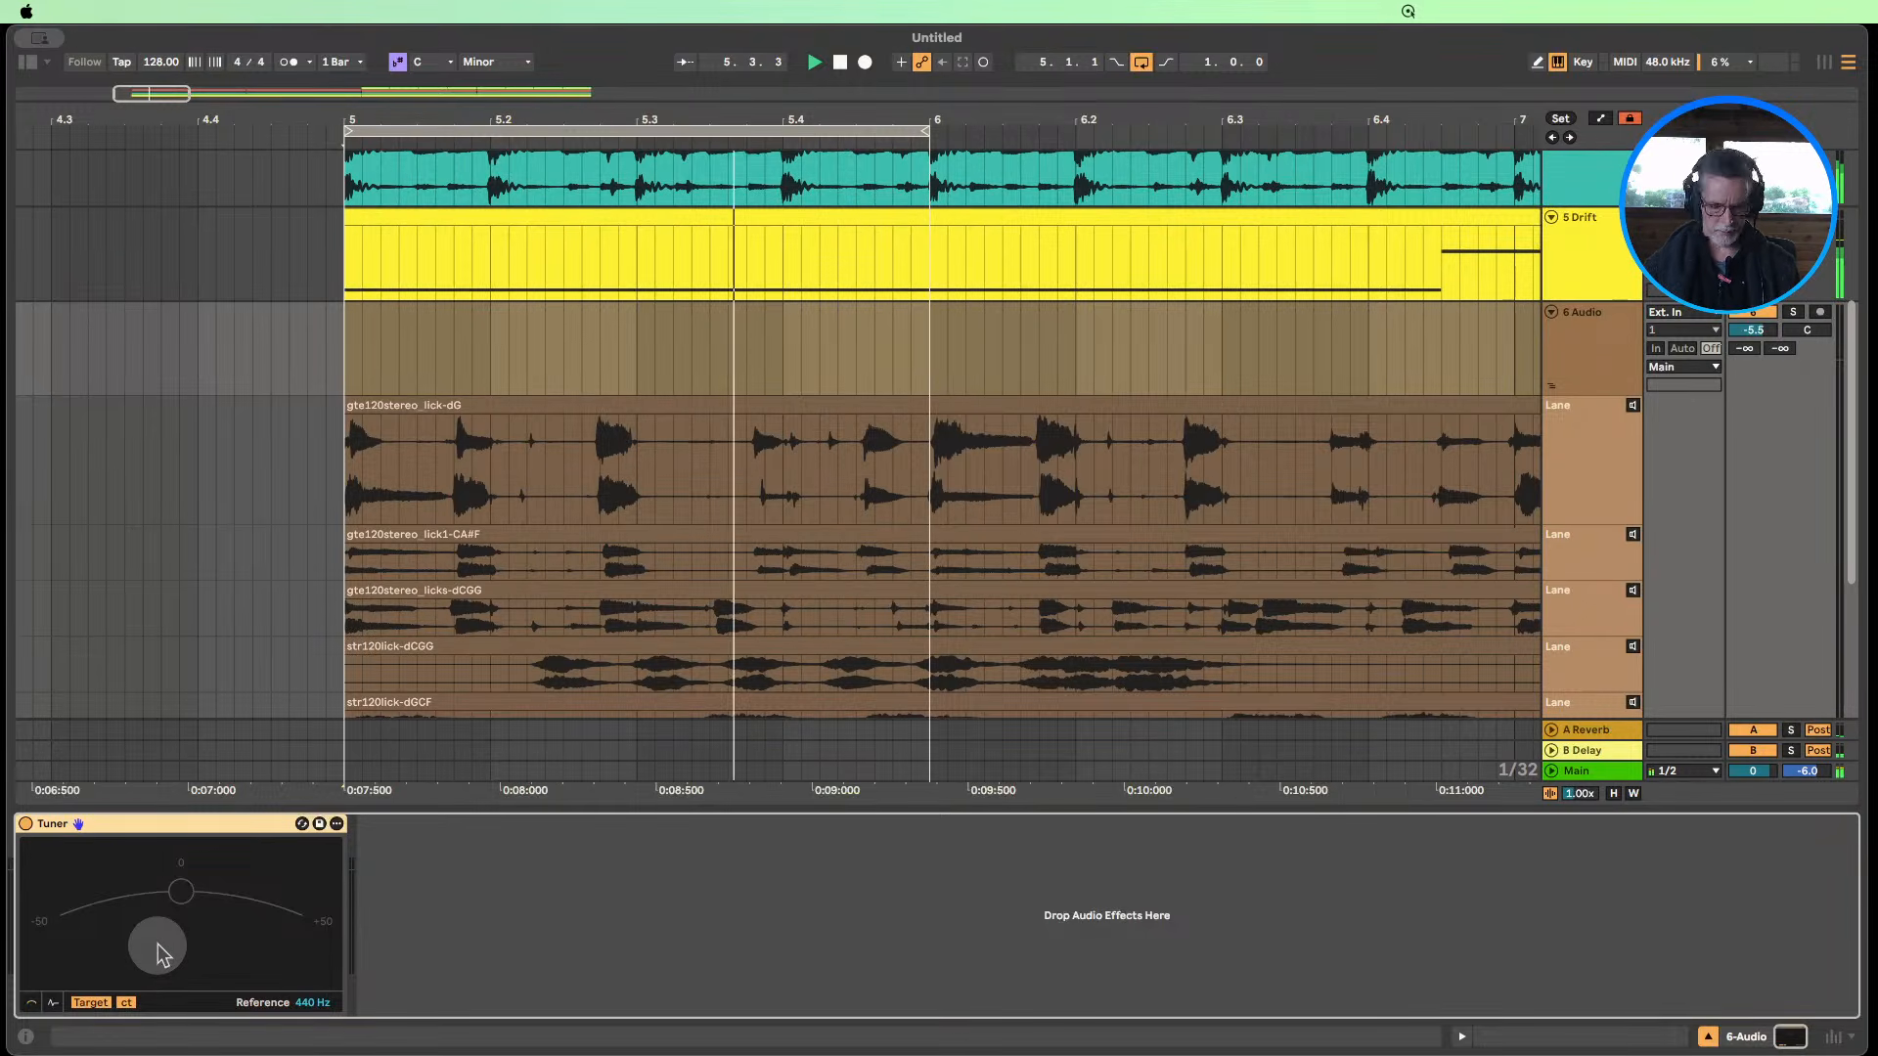
key("b")
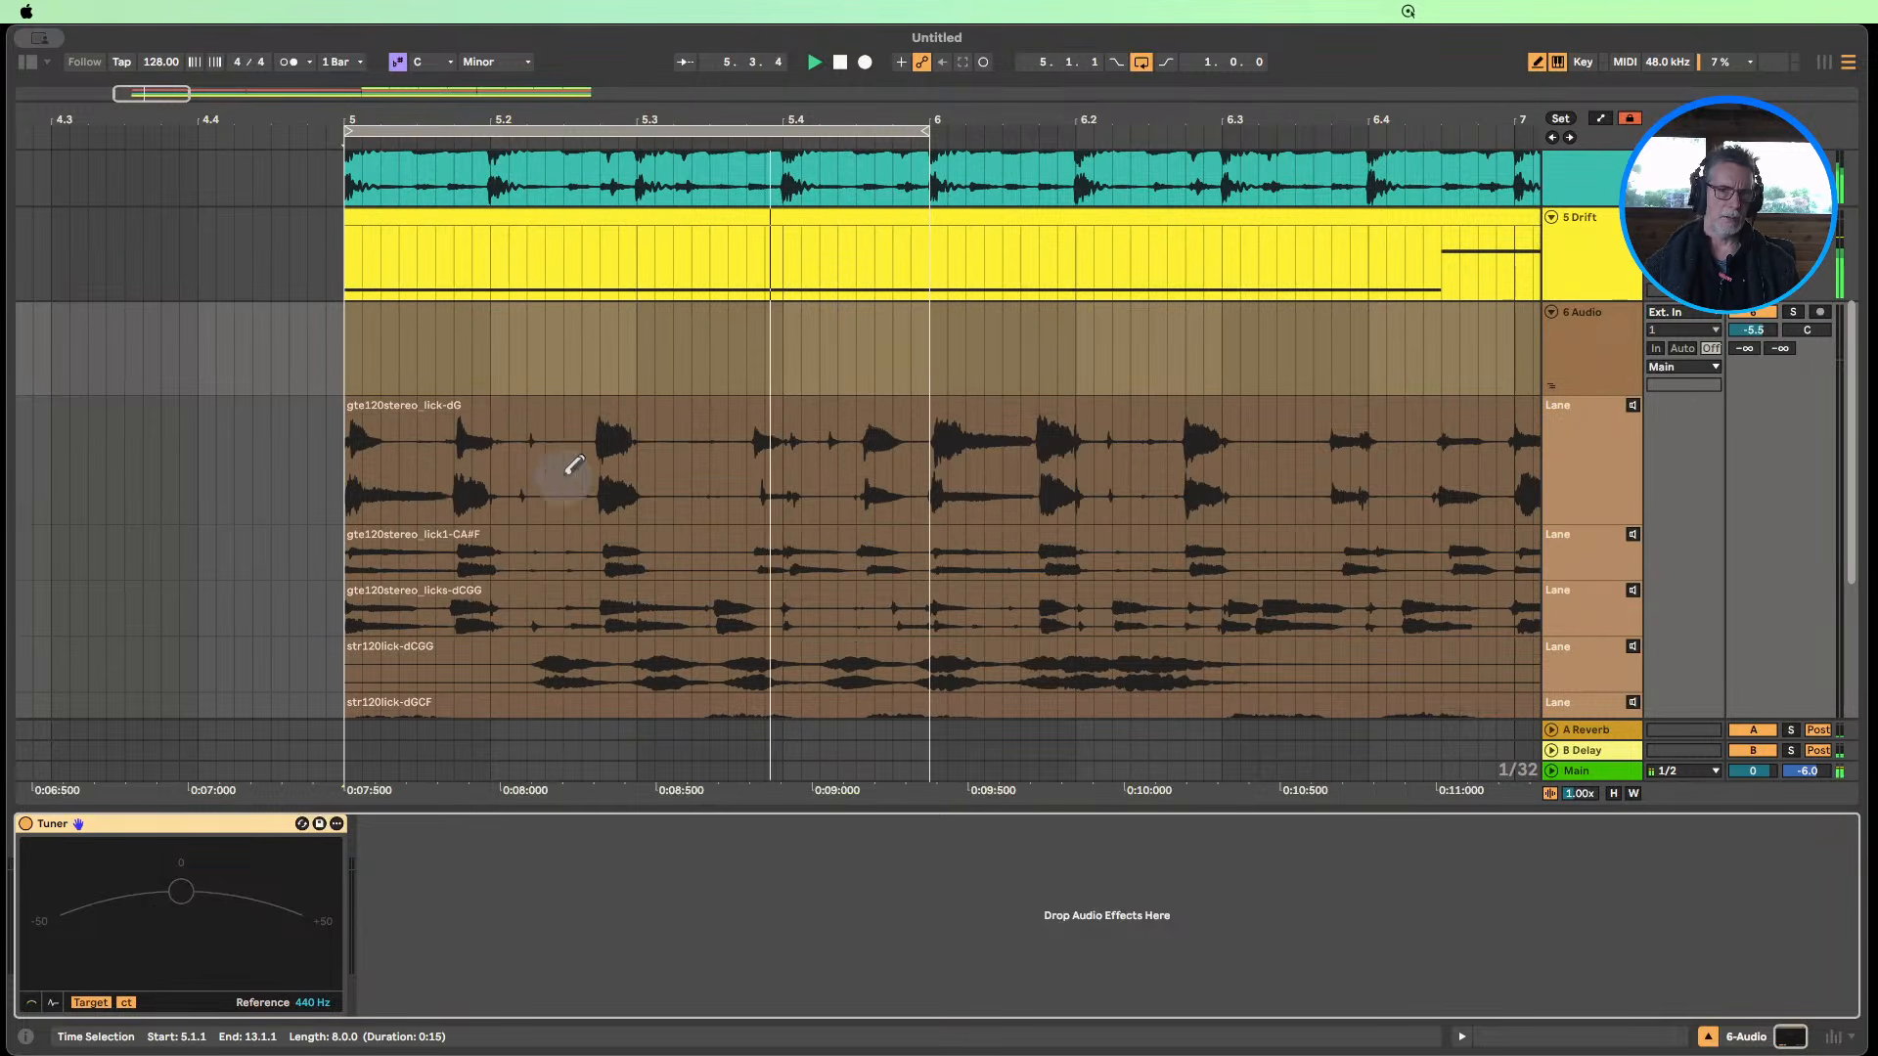
left_click(618, 440)
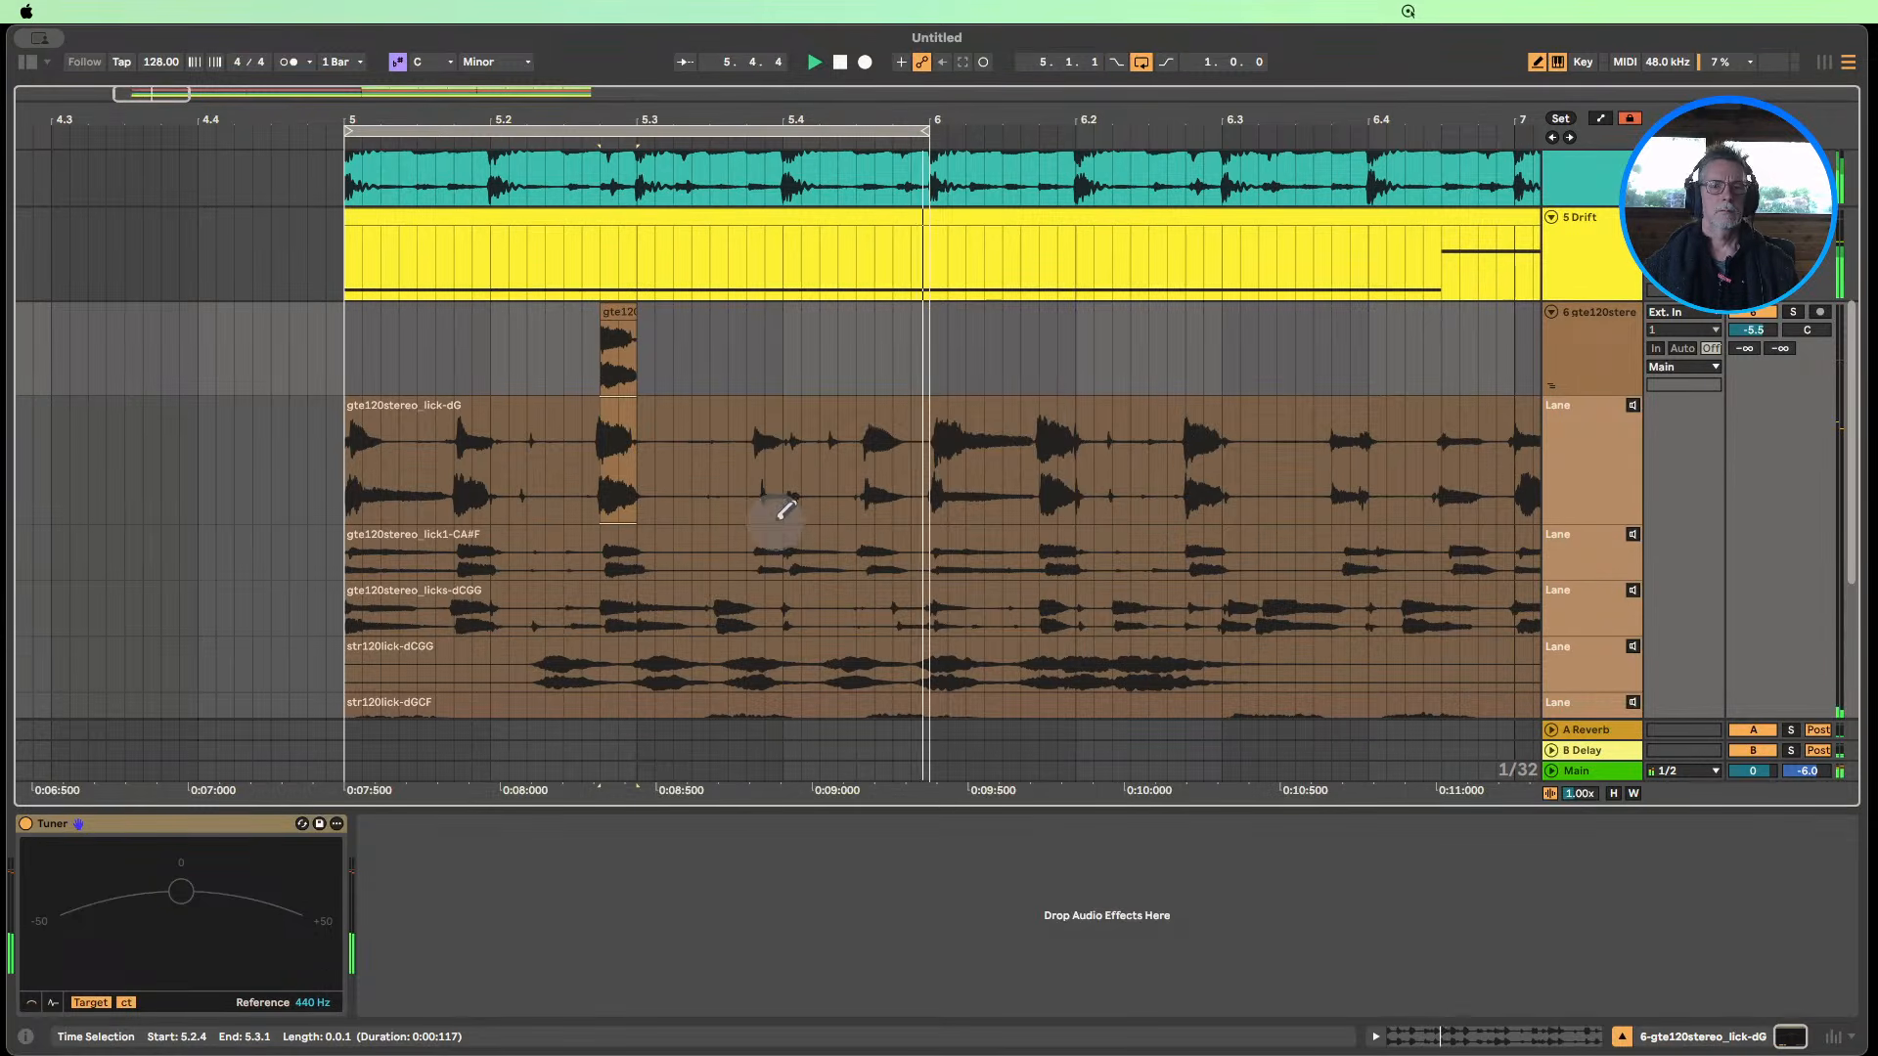
left_click(765, 457)
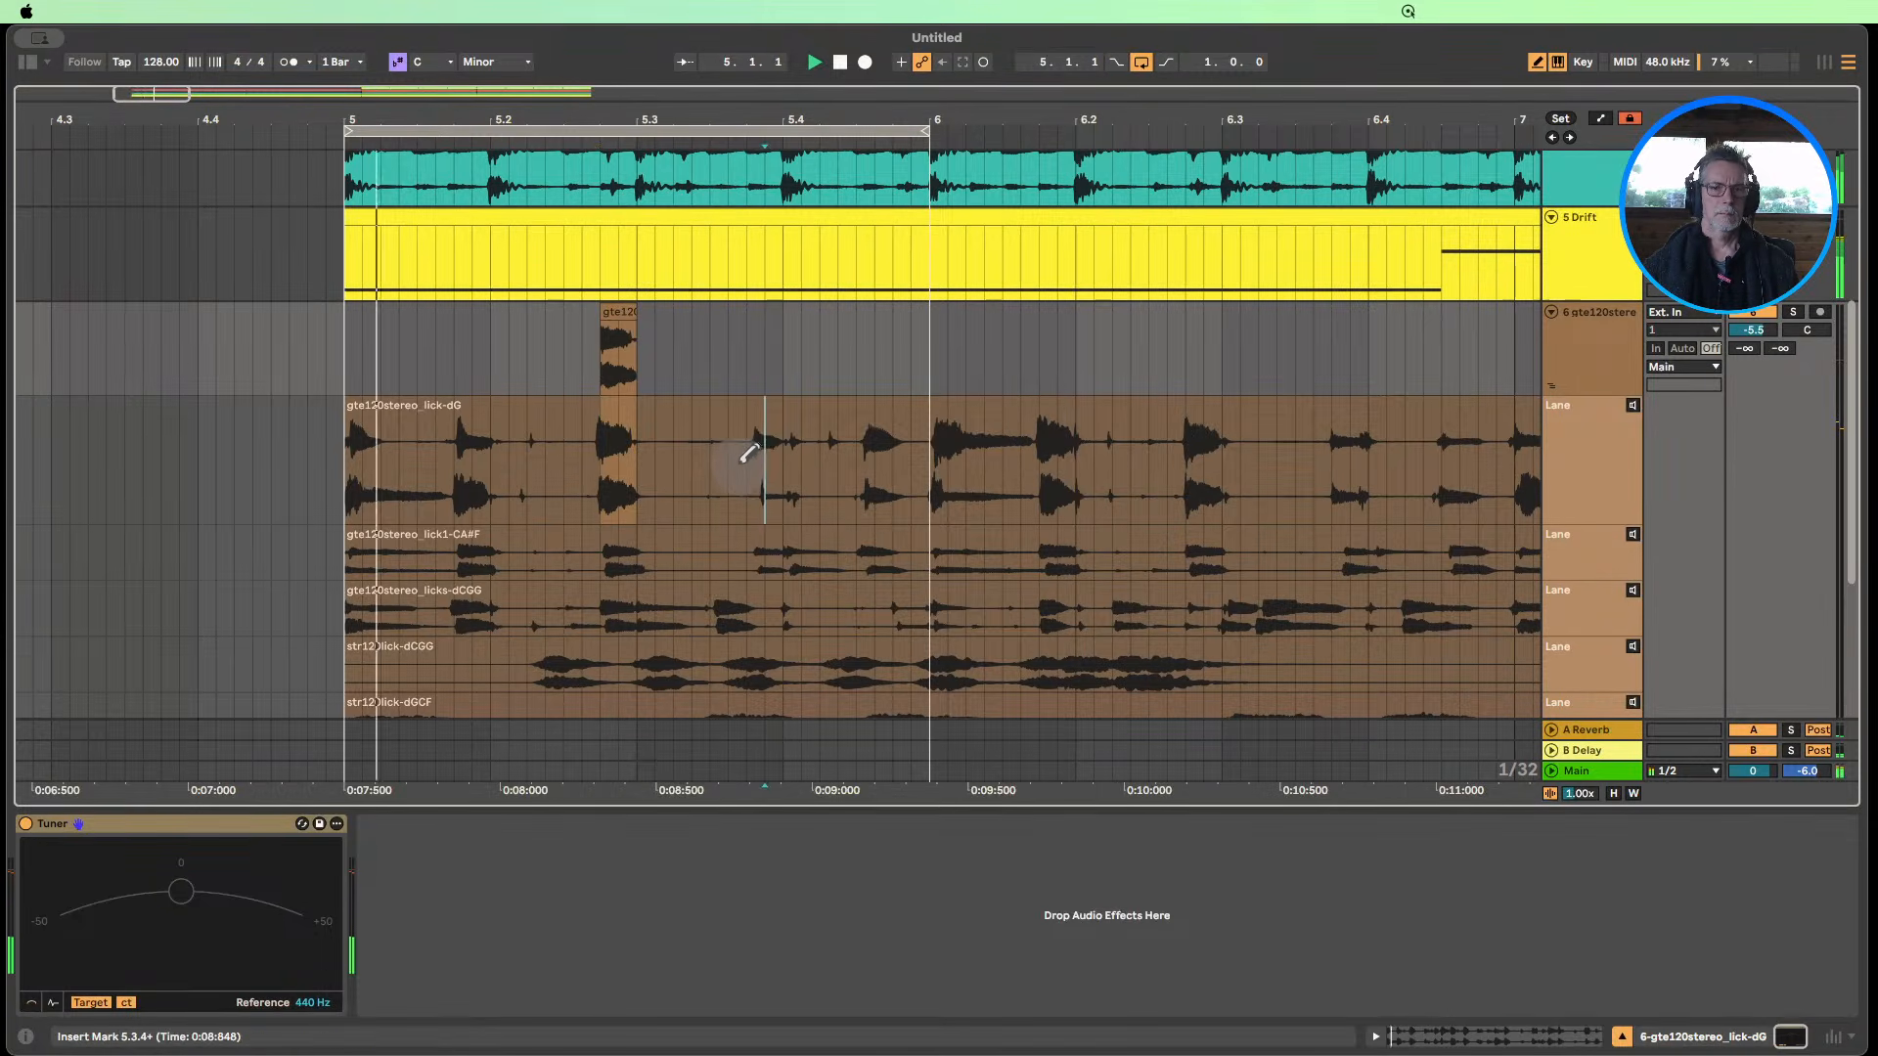
left_click_drag(747, 452, 783, 453)
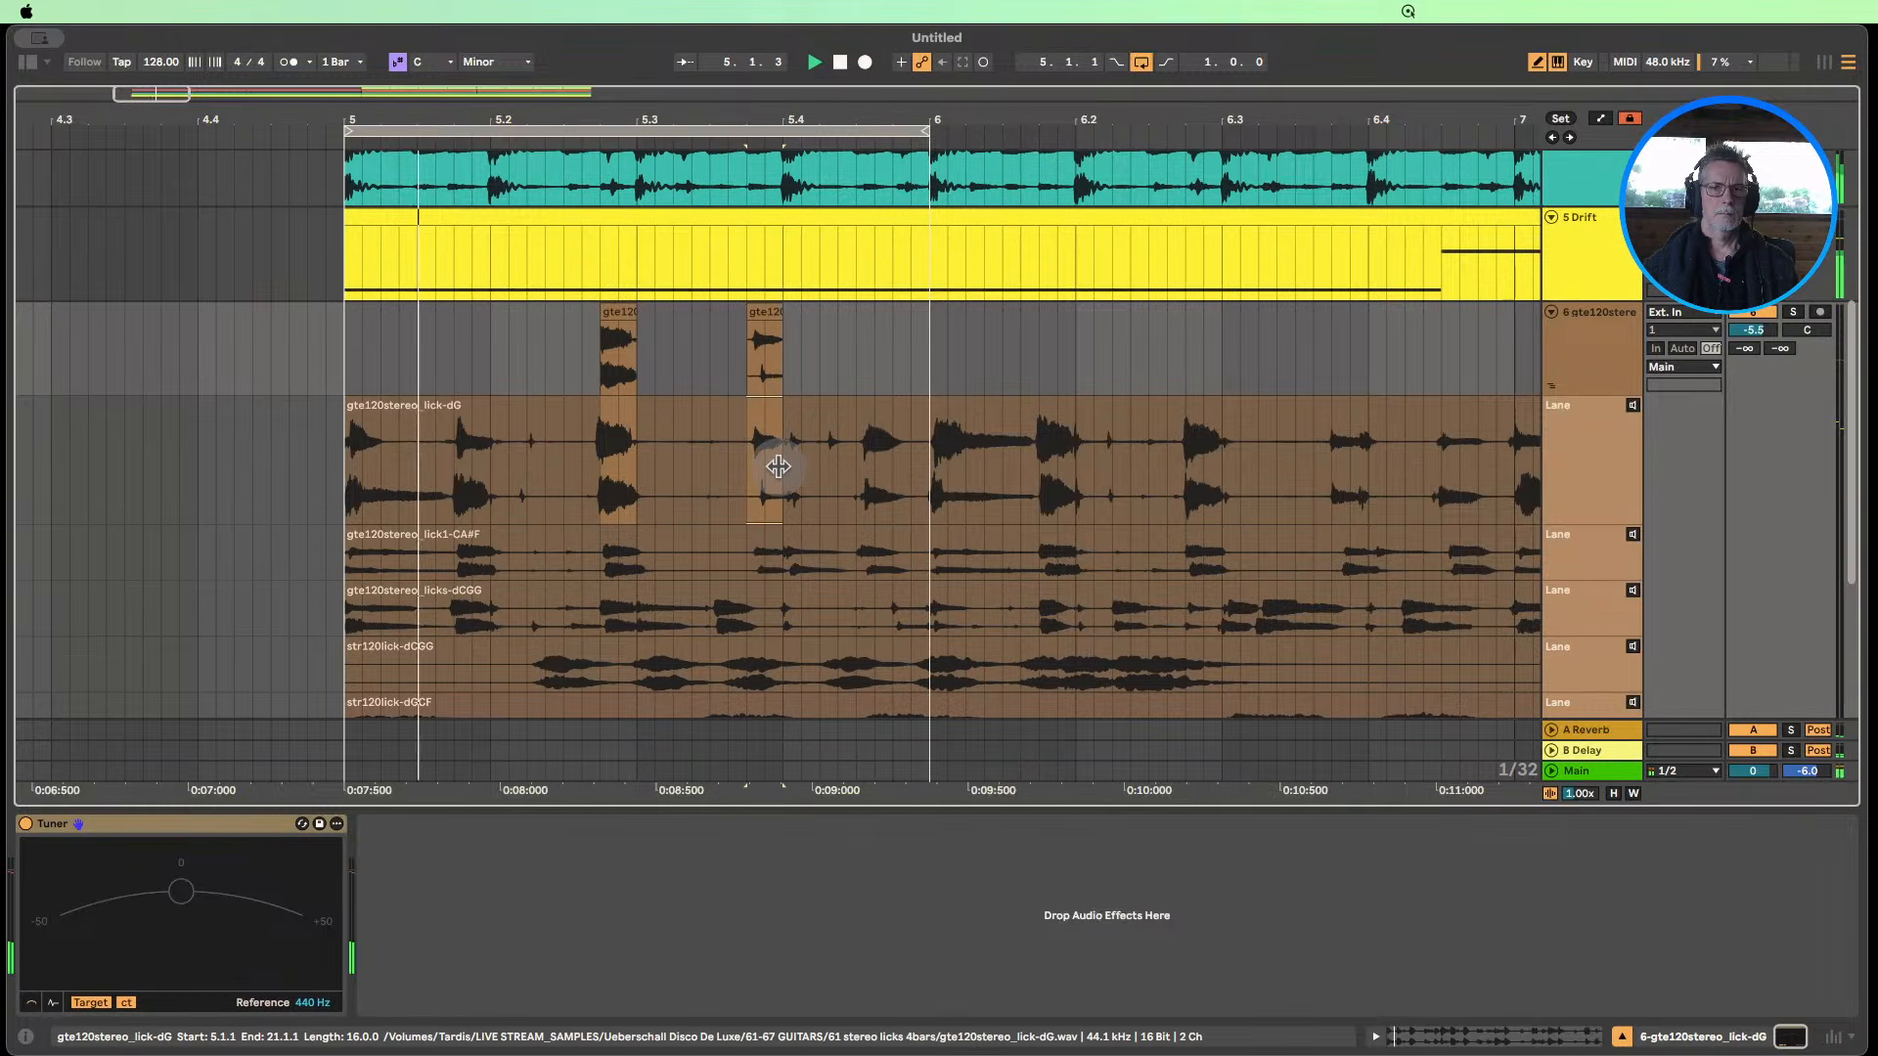
Switch the 5.3.4–5.4.1 comp slice to the gte120stereo_lick1-CA#F lane and add a sixteenth-note slice just after 5.4.3 from gte120stereo_licks-dCGG.
left_click(760, 526)
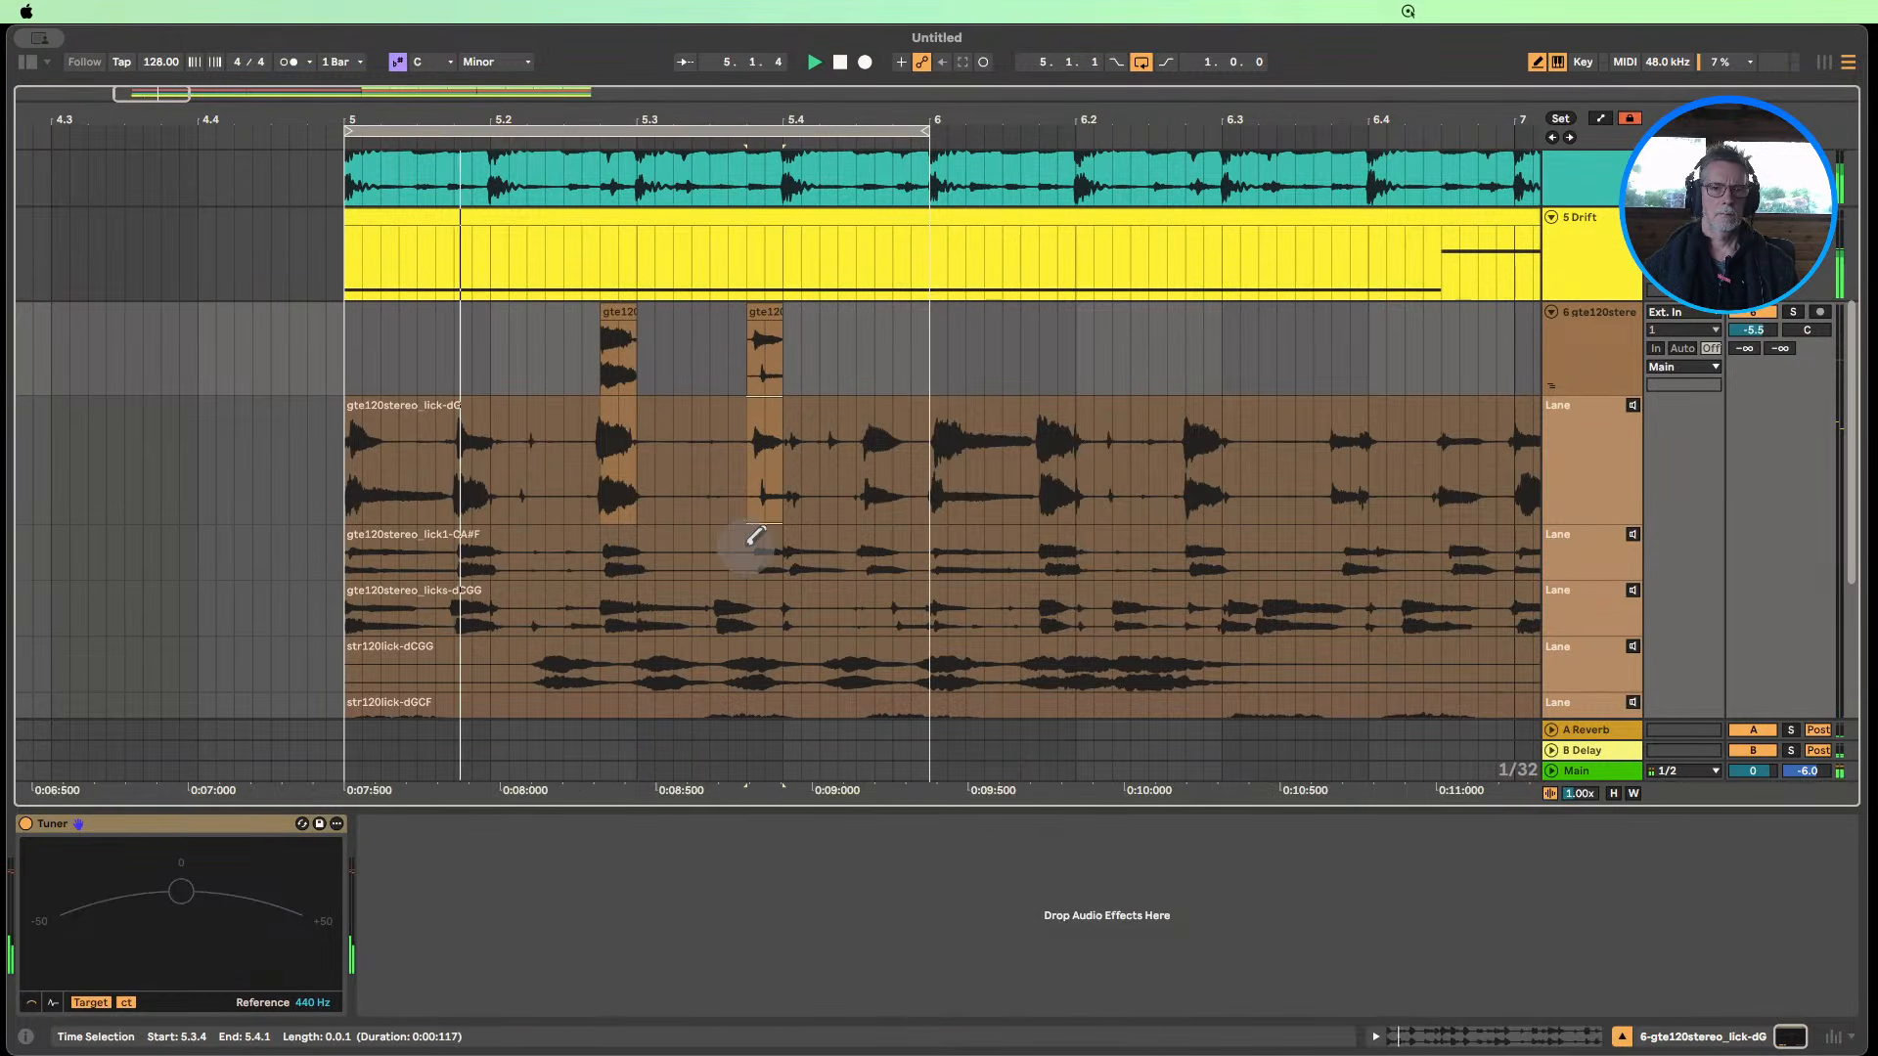
left_click_drag(772, 543, 784, 543)
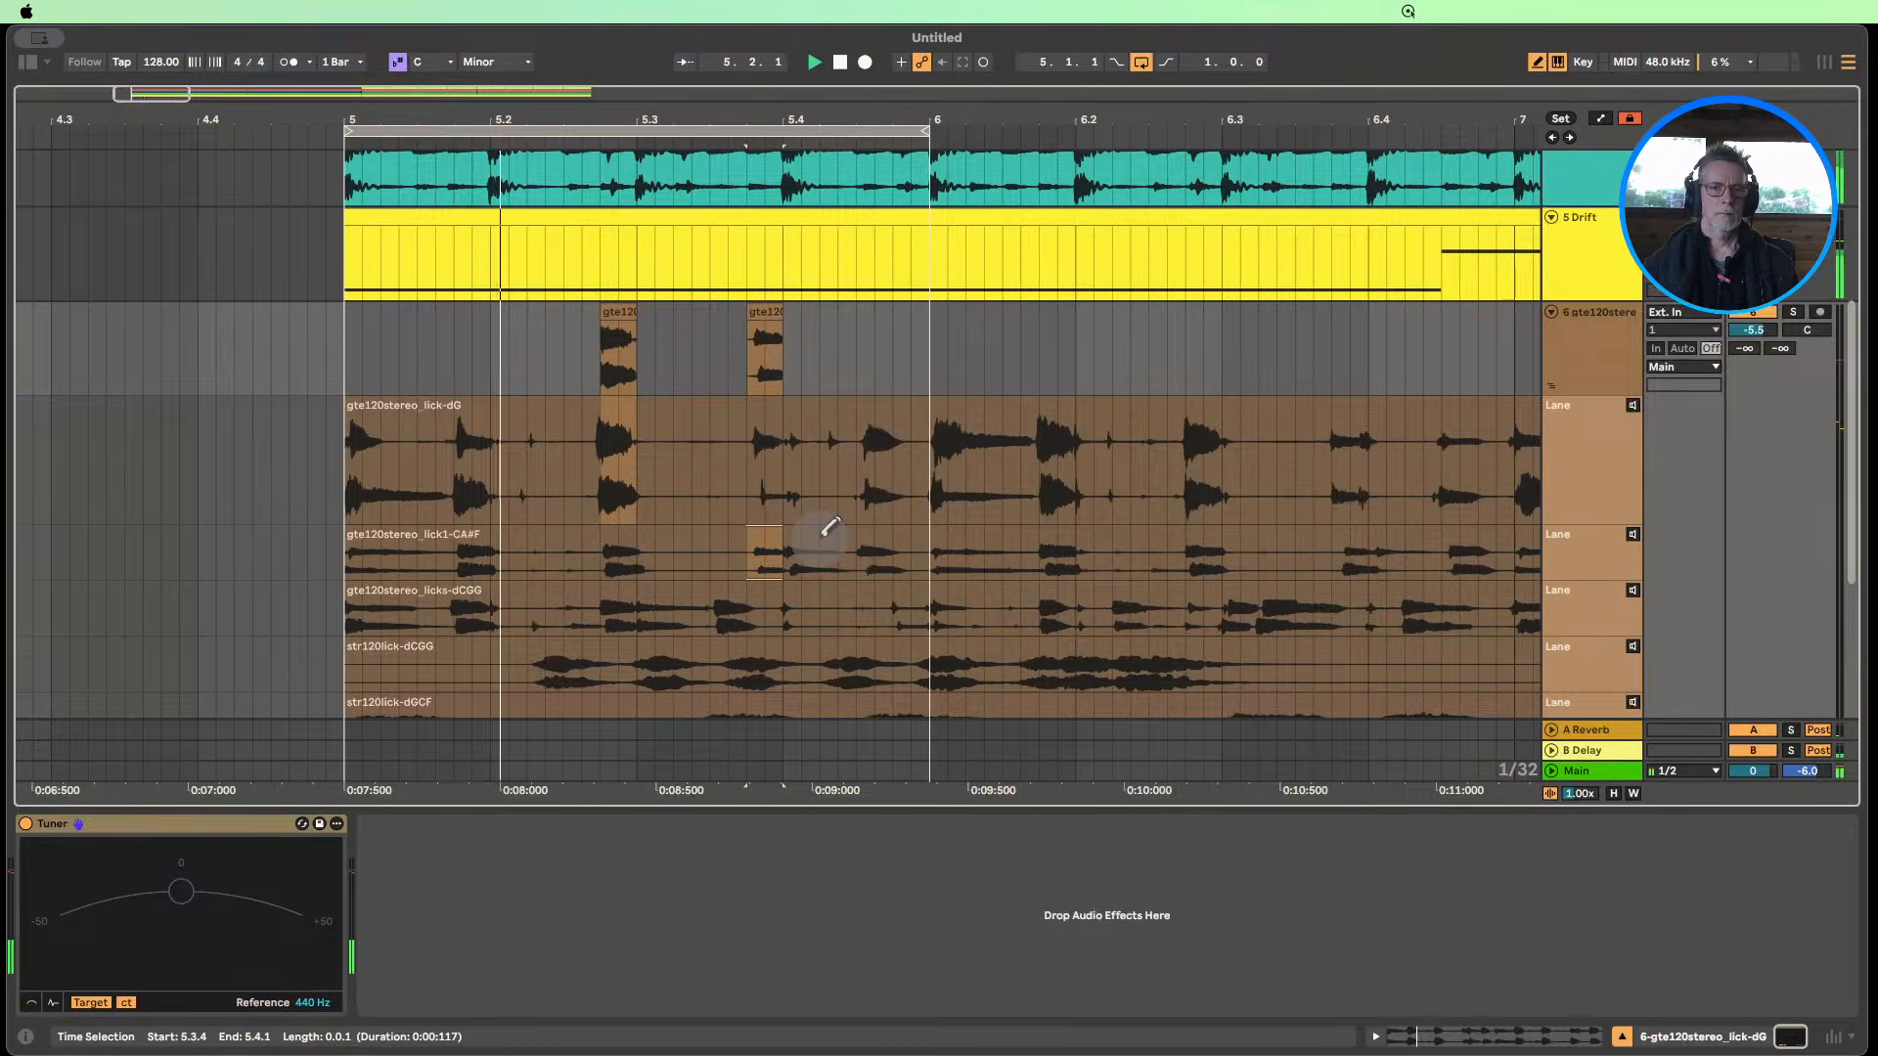
scroll(829, 528, "down", 2)
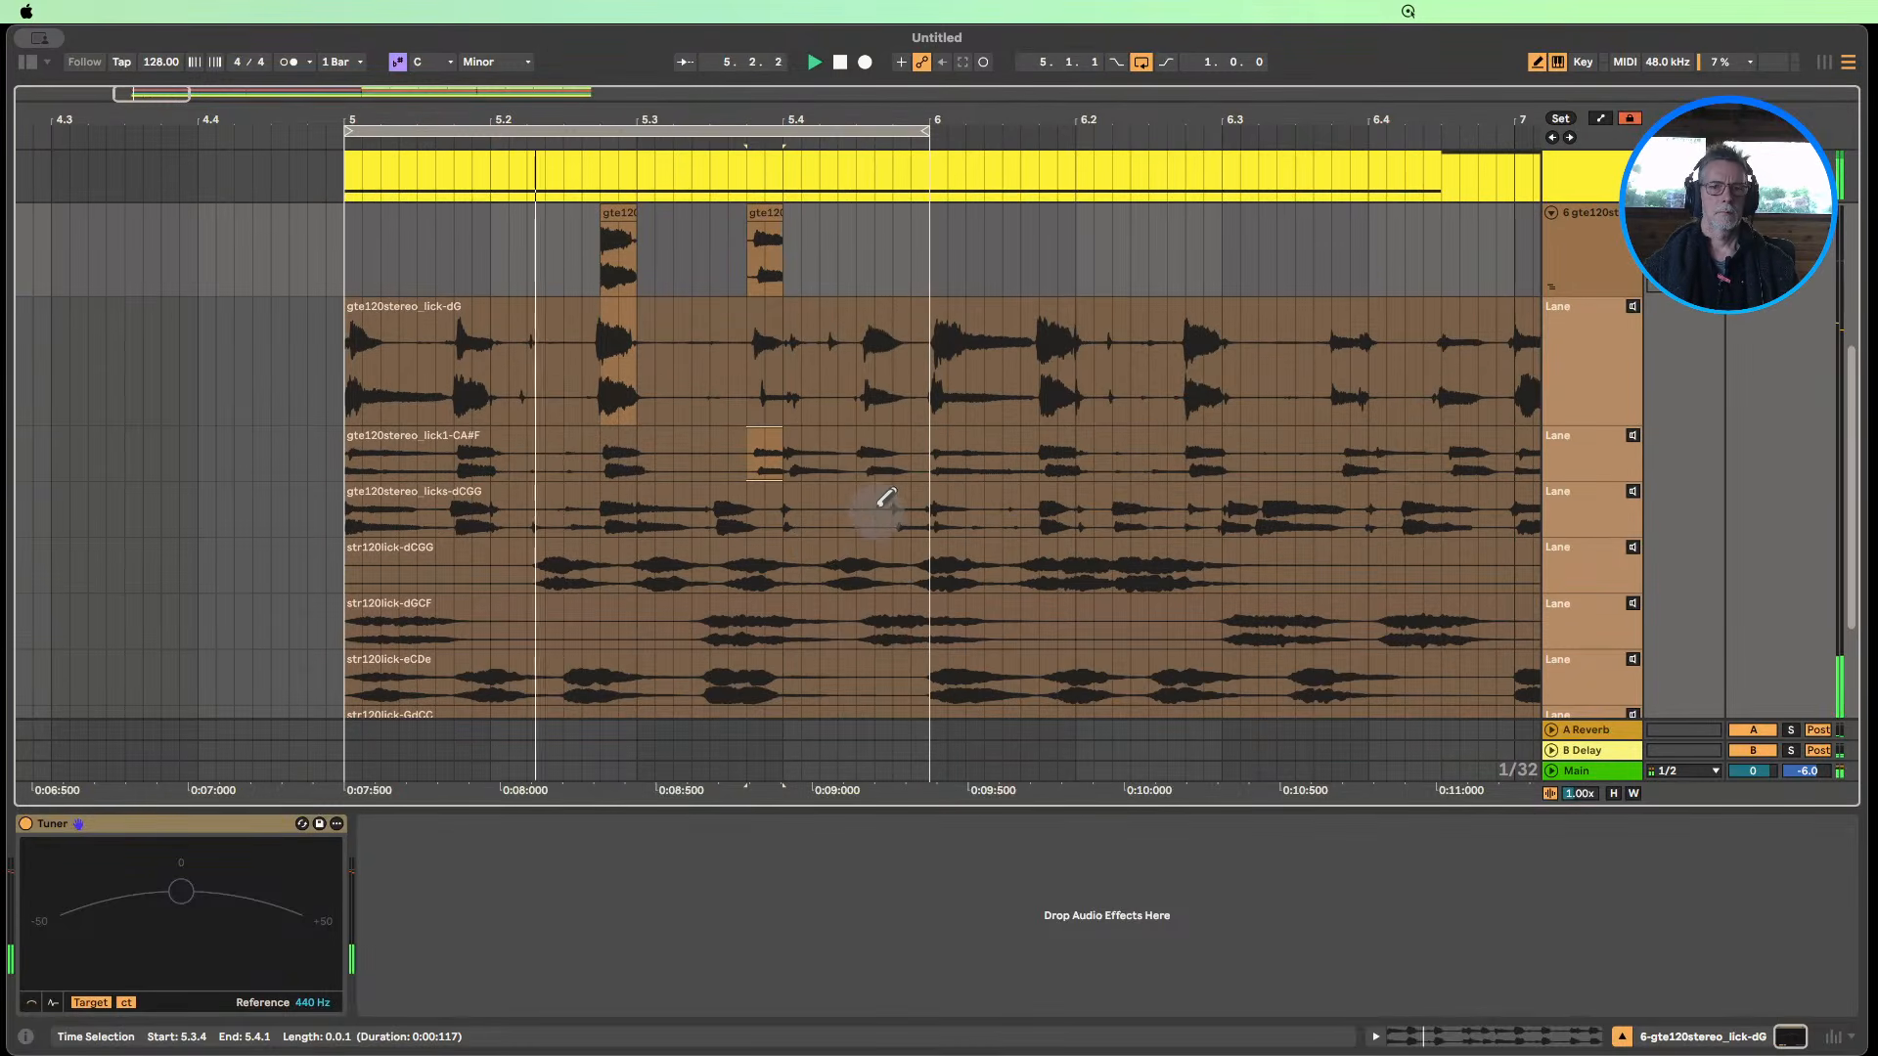
left_click_drag(875, 504, 939, 512)
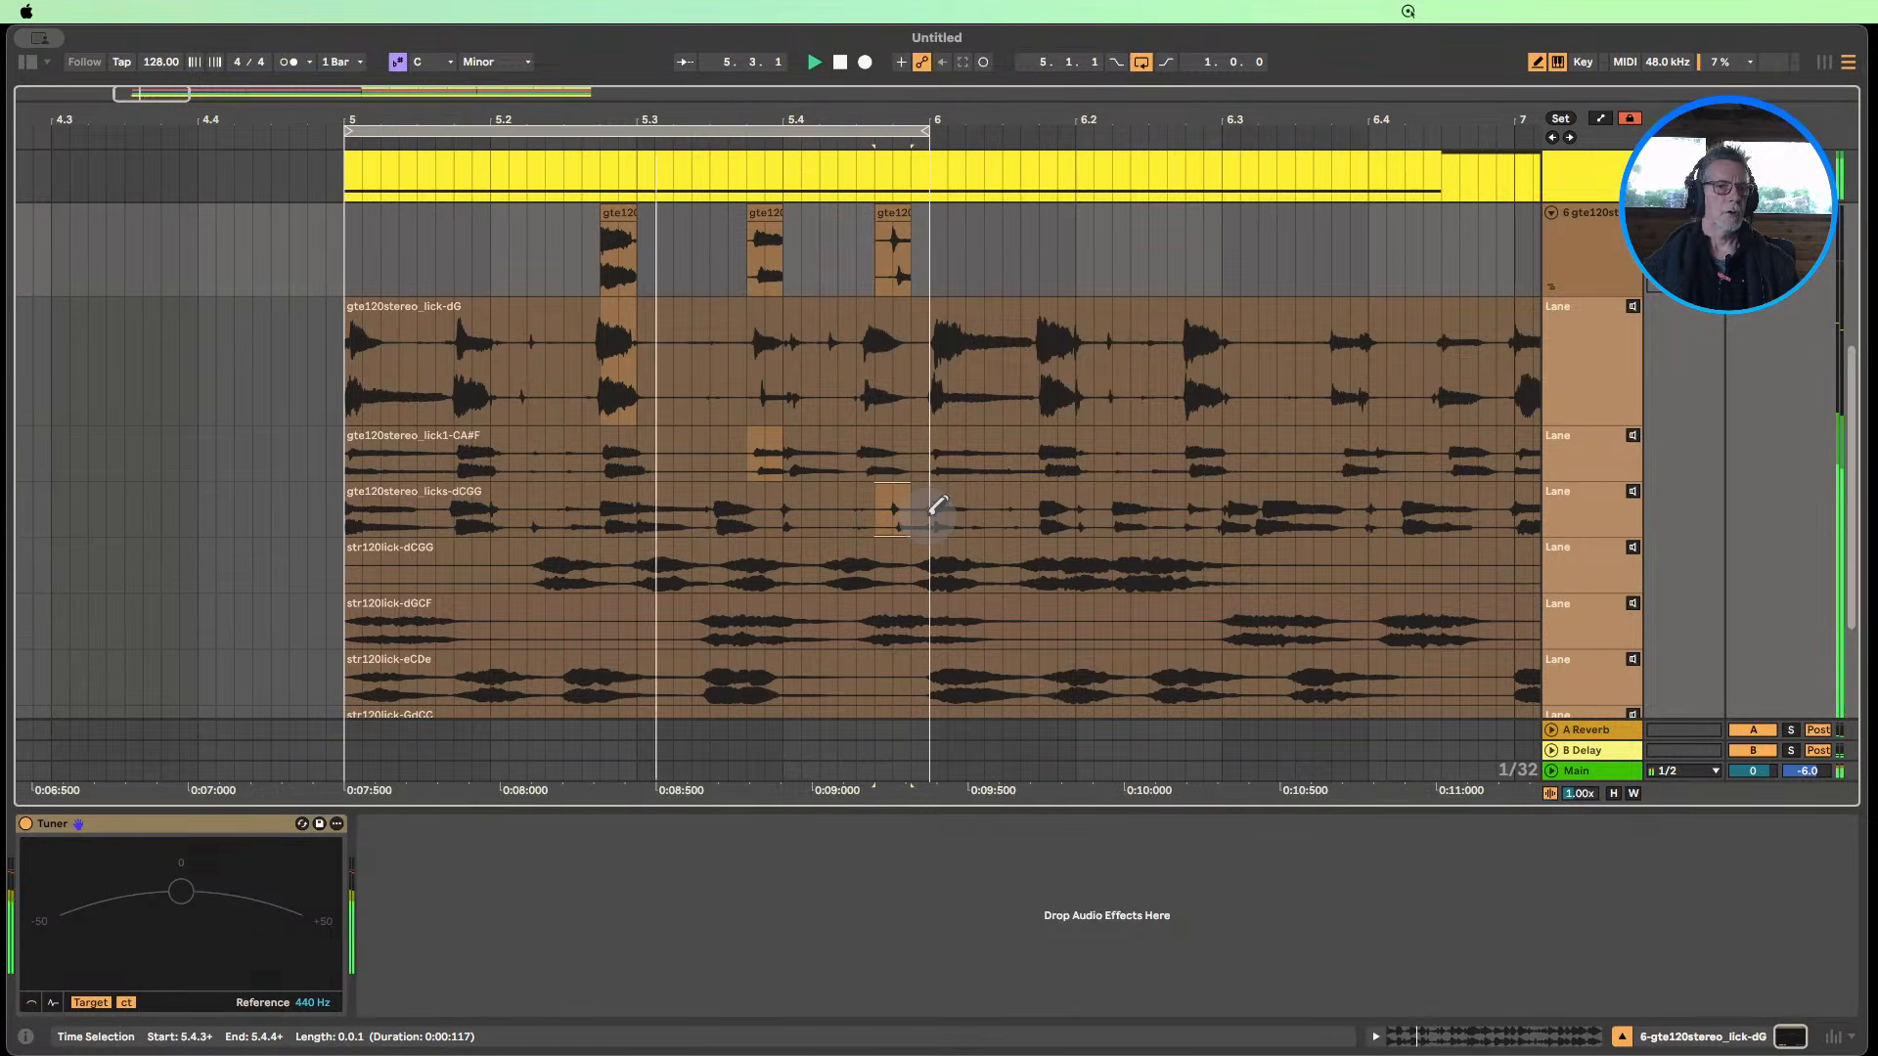
Listen to the comp and add slice 5.1.4–5.2.1 from the gte120stereo_lick1-CA#F lane.
scroll(848, 482, "down", 2)
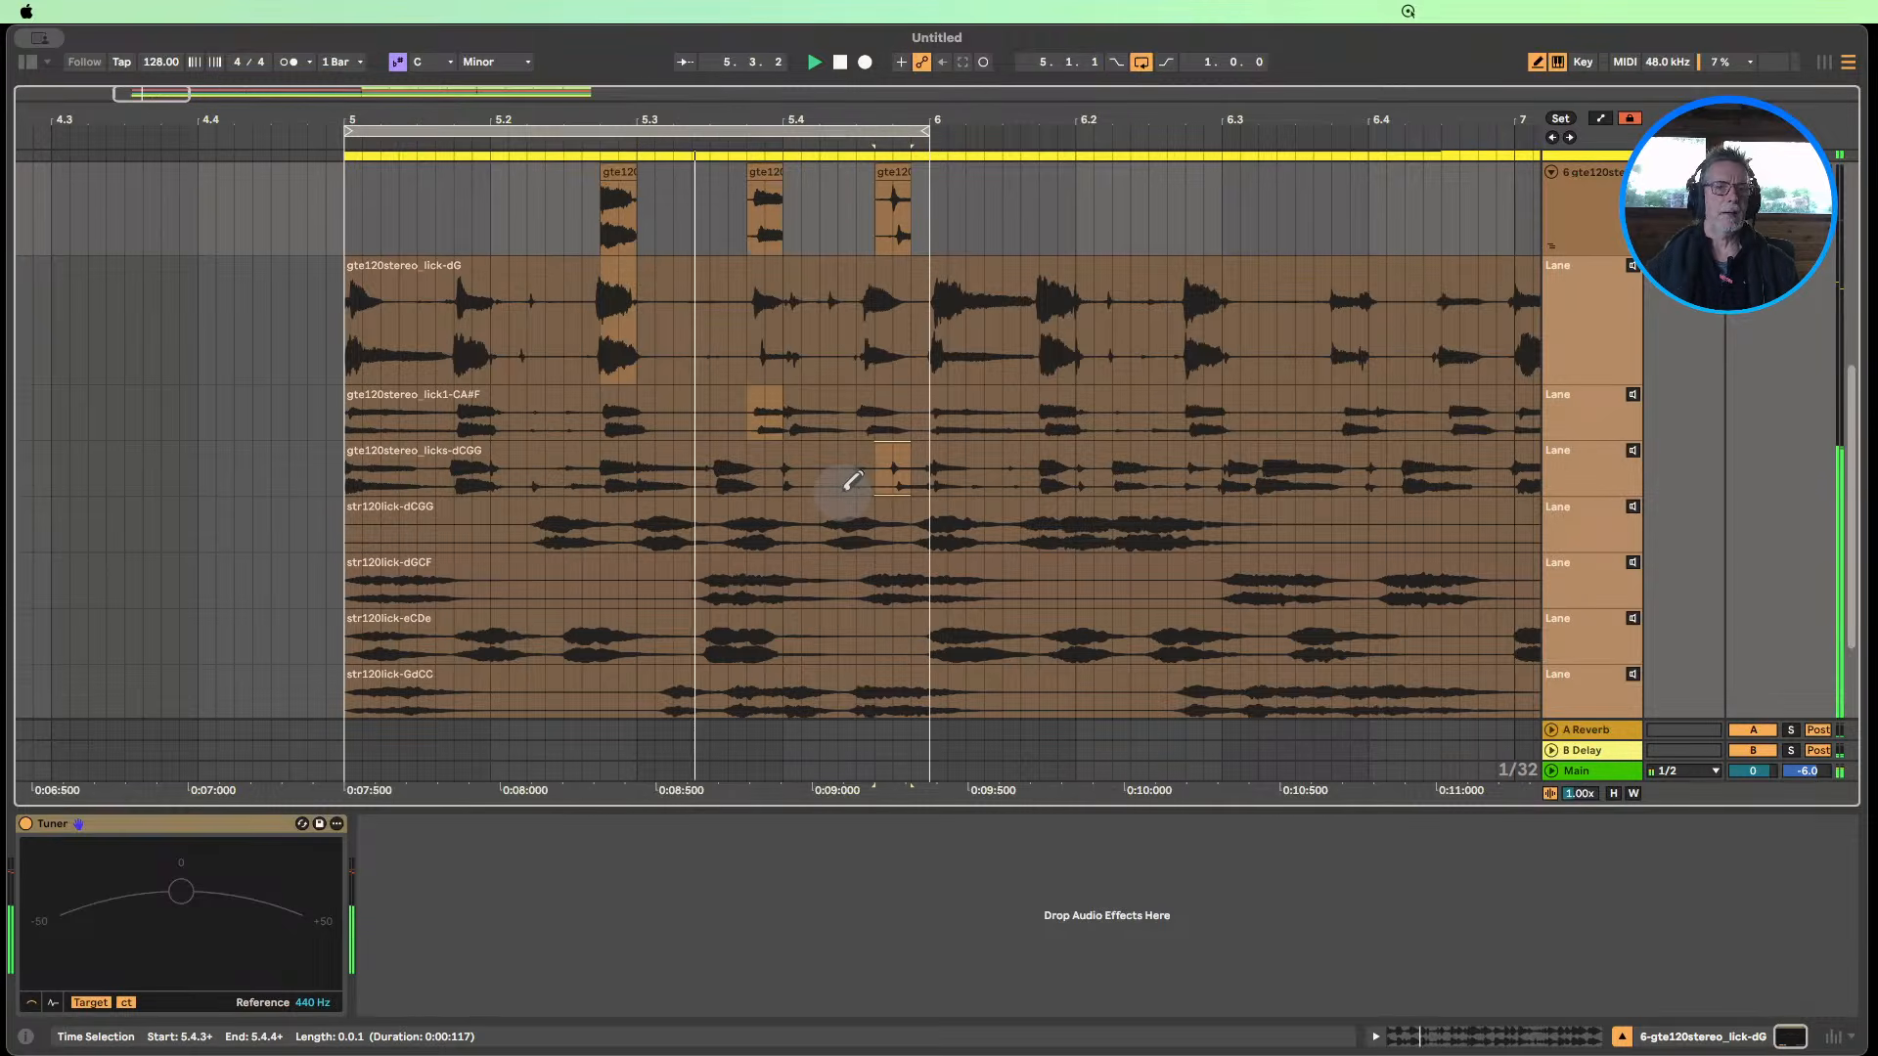
scroll(851, 480, "up", 5)
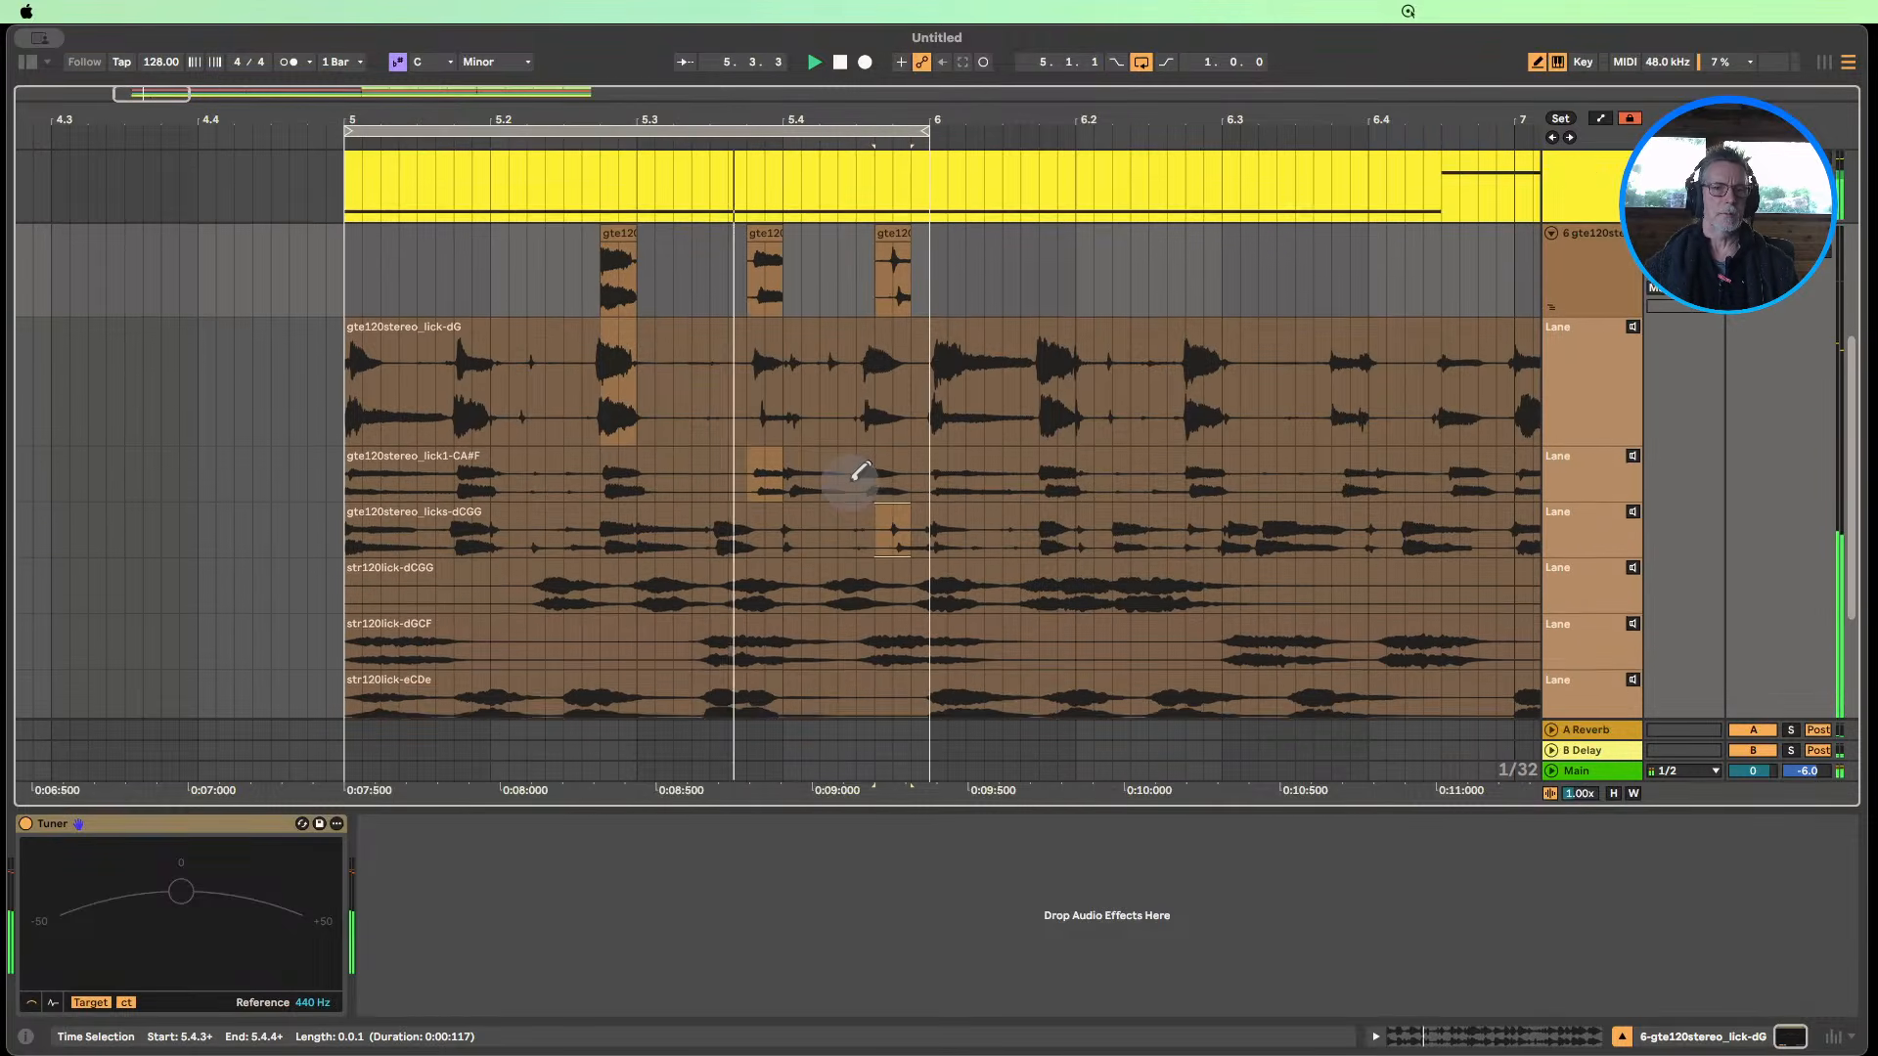
scroll(859, 475, "down", 4)
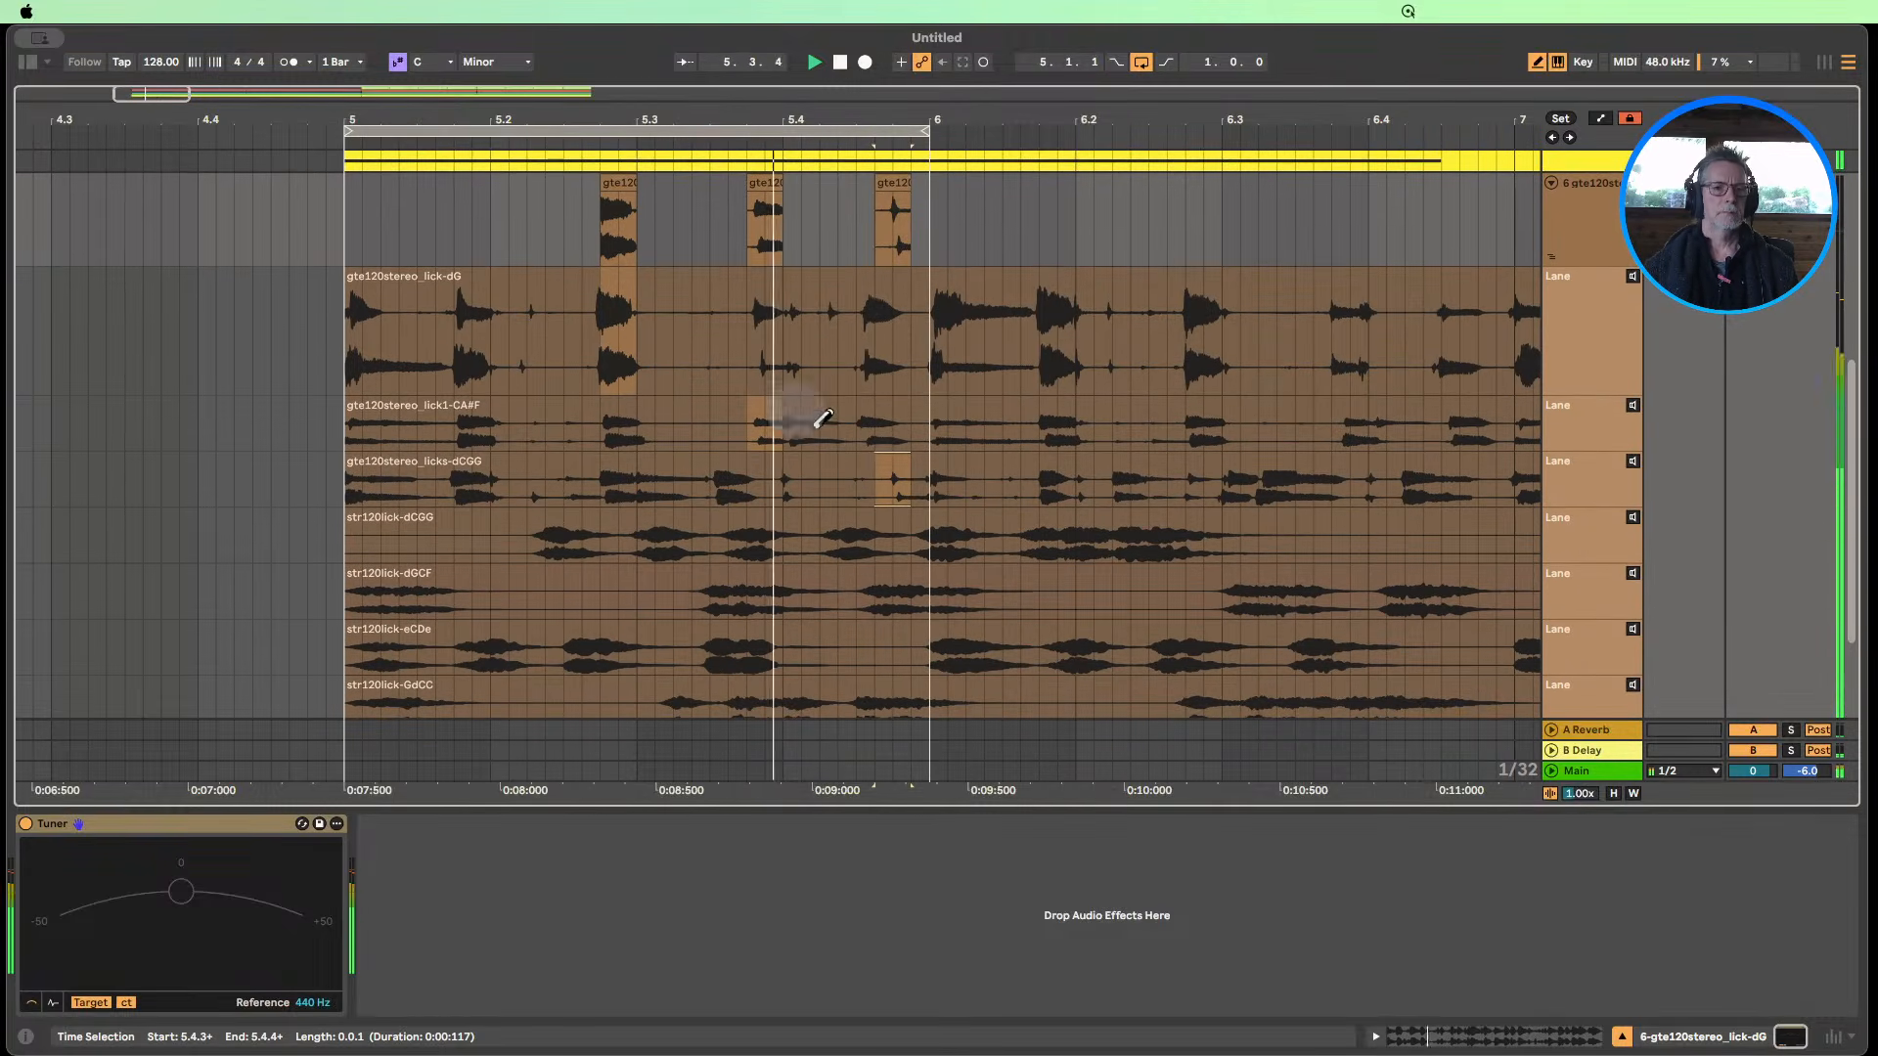
scroll(896, 442, "up", 1)
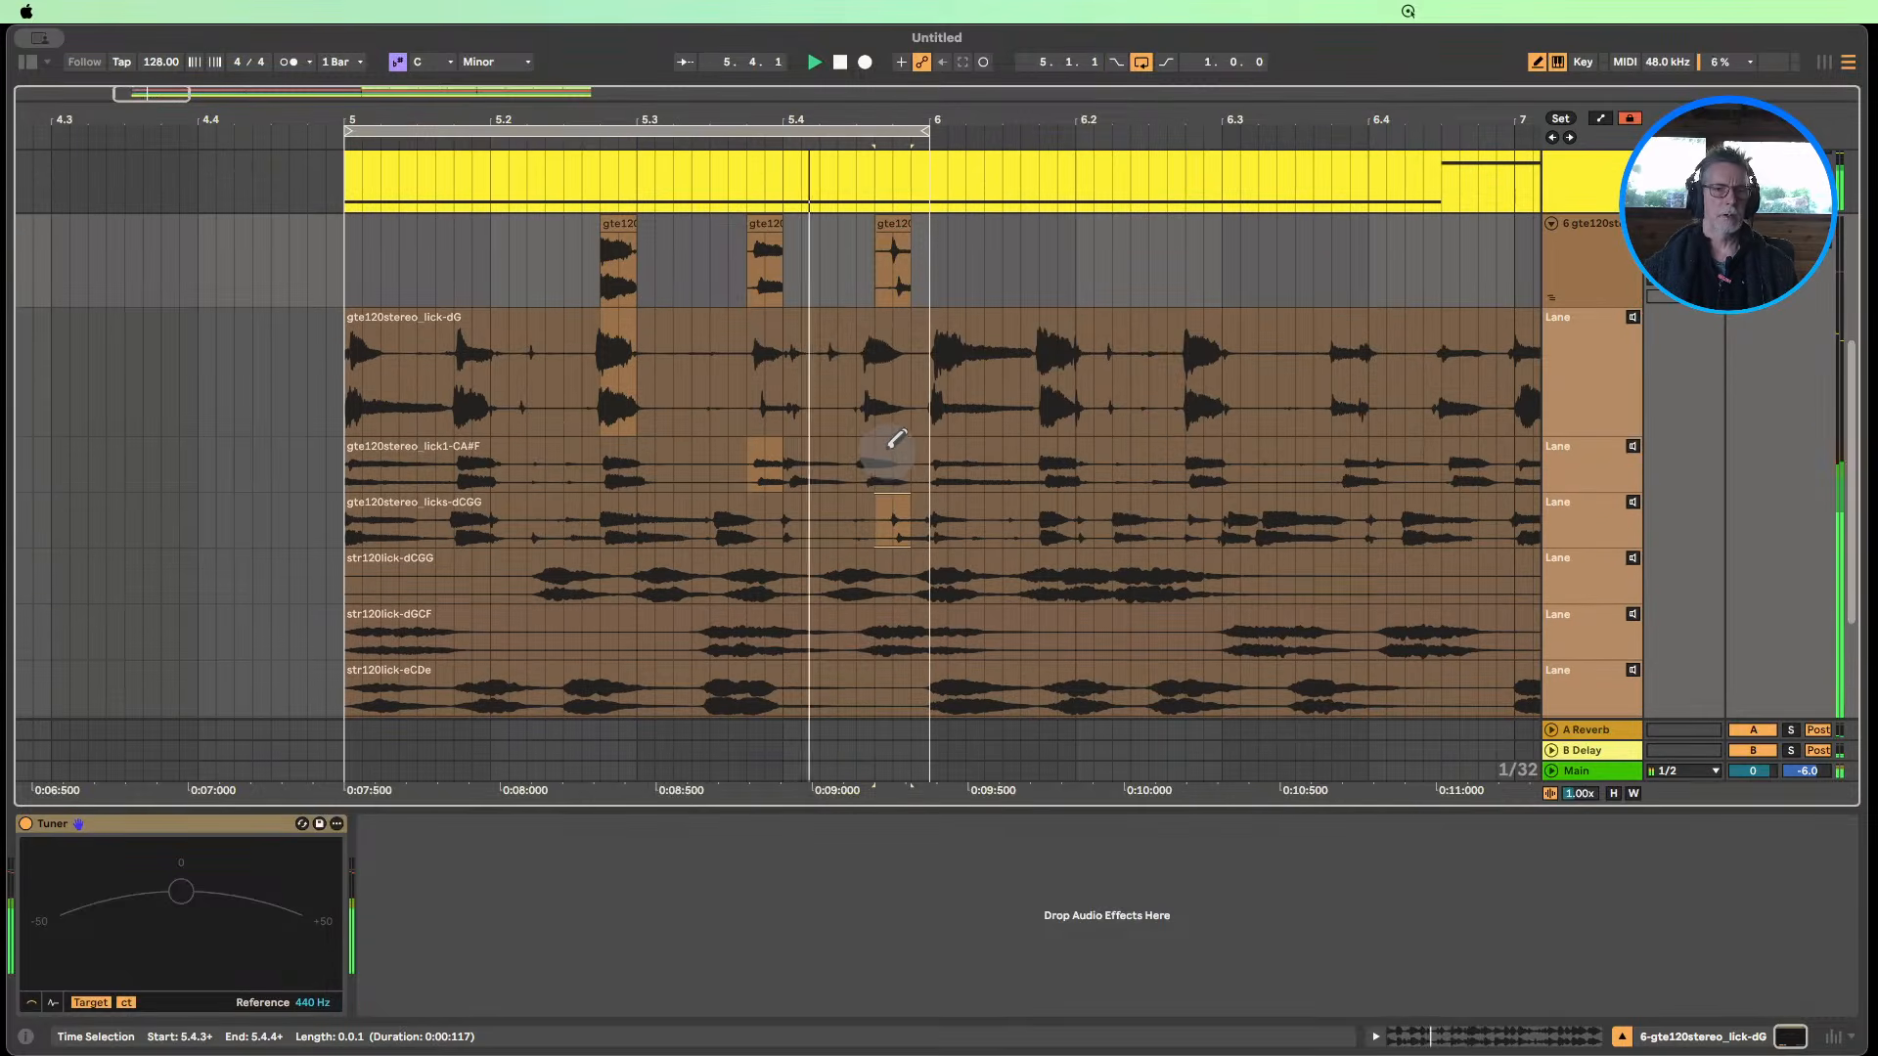
left_click(457, 450)
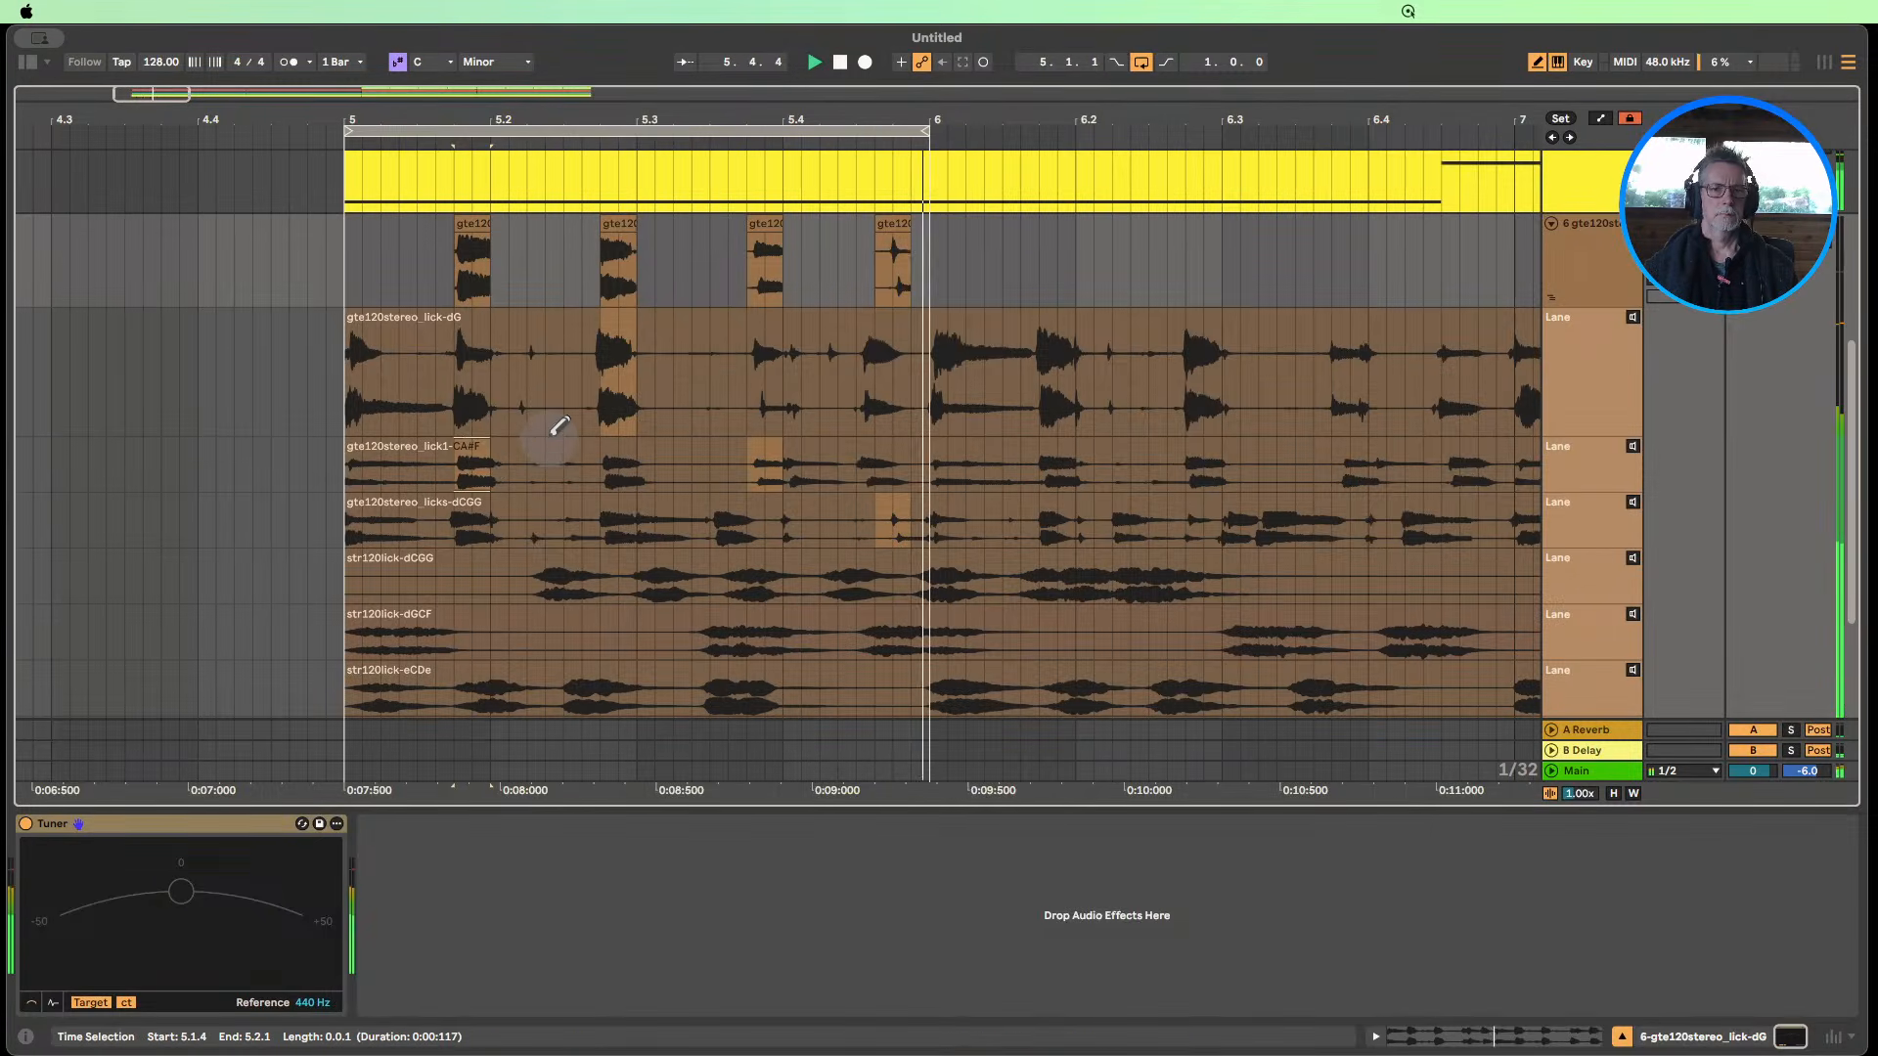
Extend the arrangement loop to two bars, from bar 5 to bar 7.
scroll(559, 426, "down", 1)
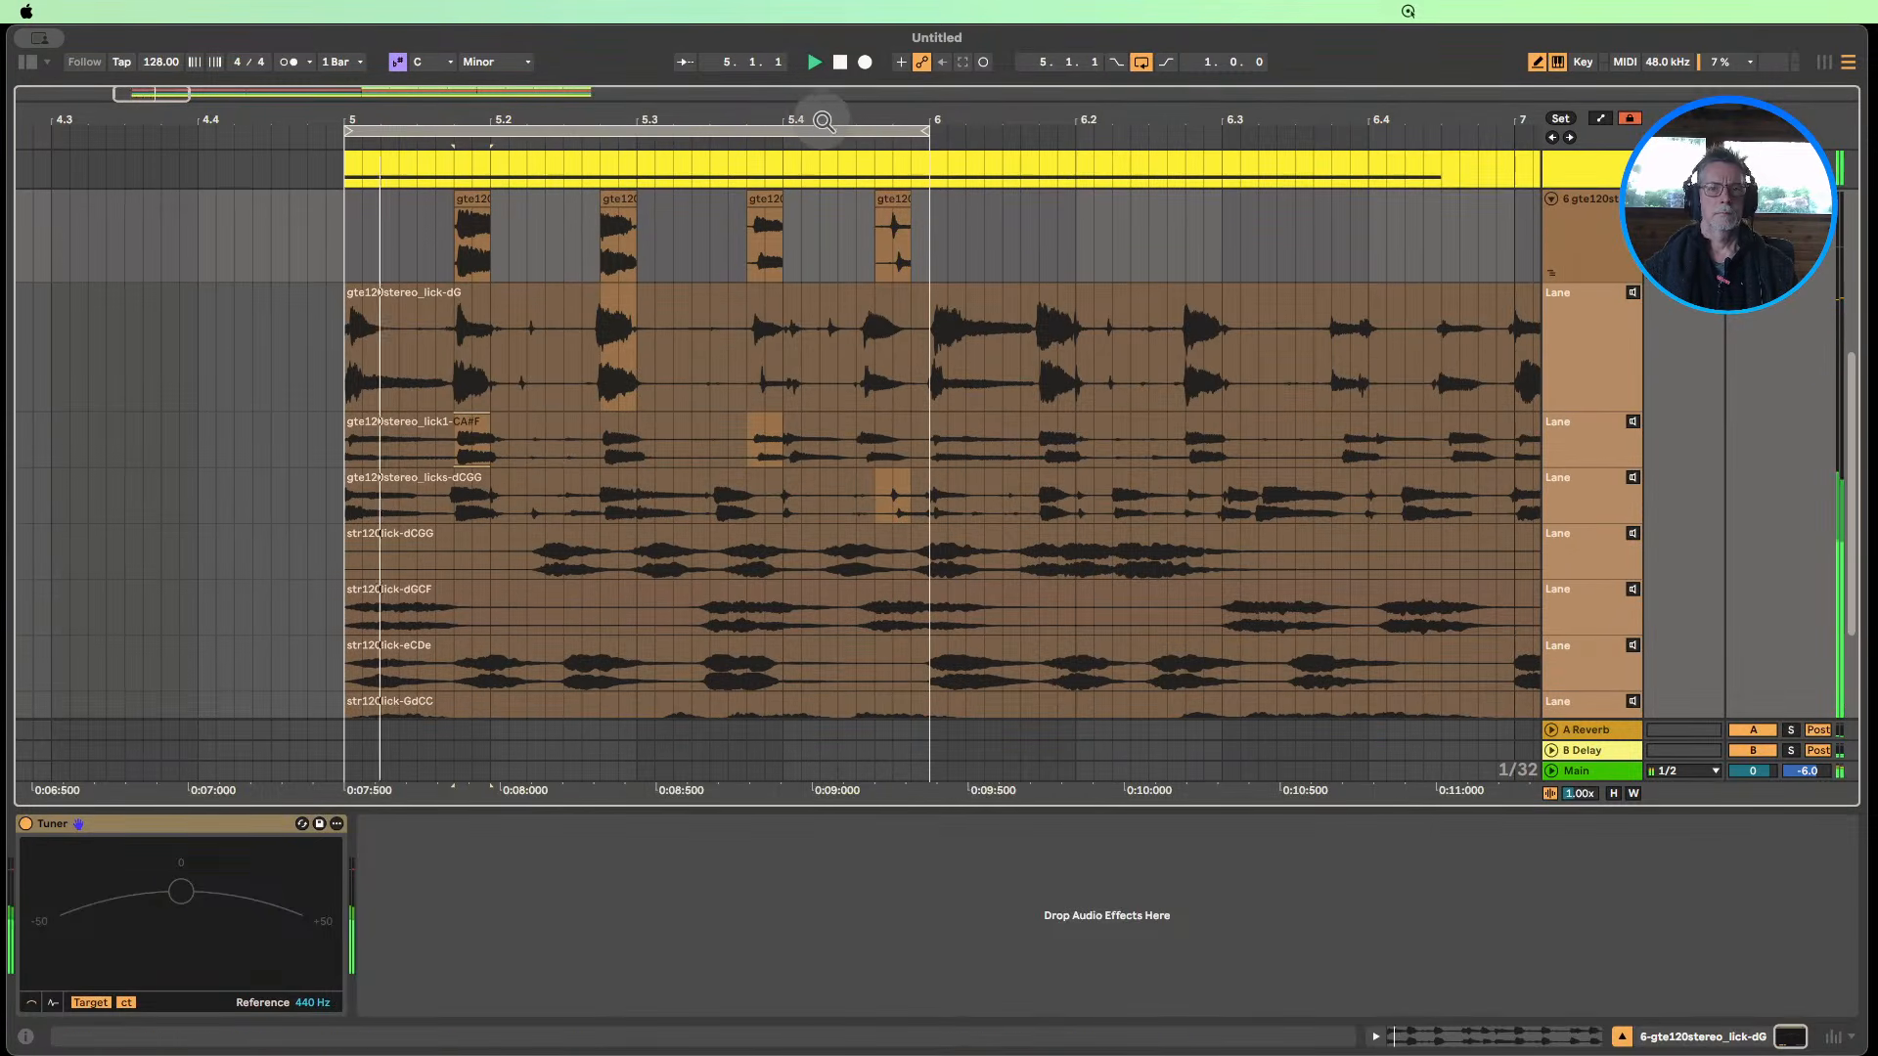
left_click_drag(819, 115, 653, 57)
scroll(738, 239, "up", 3)
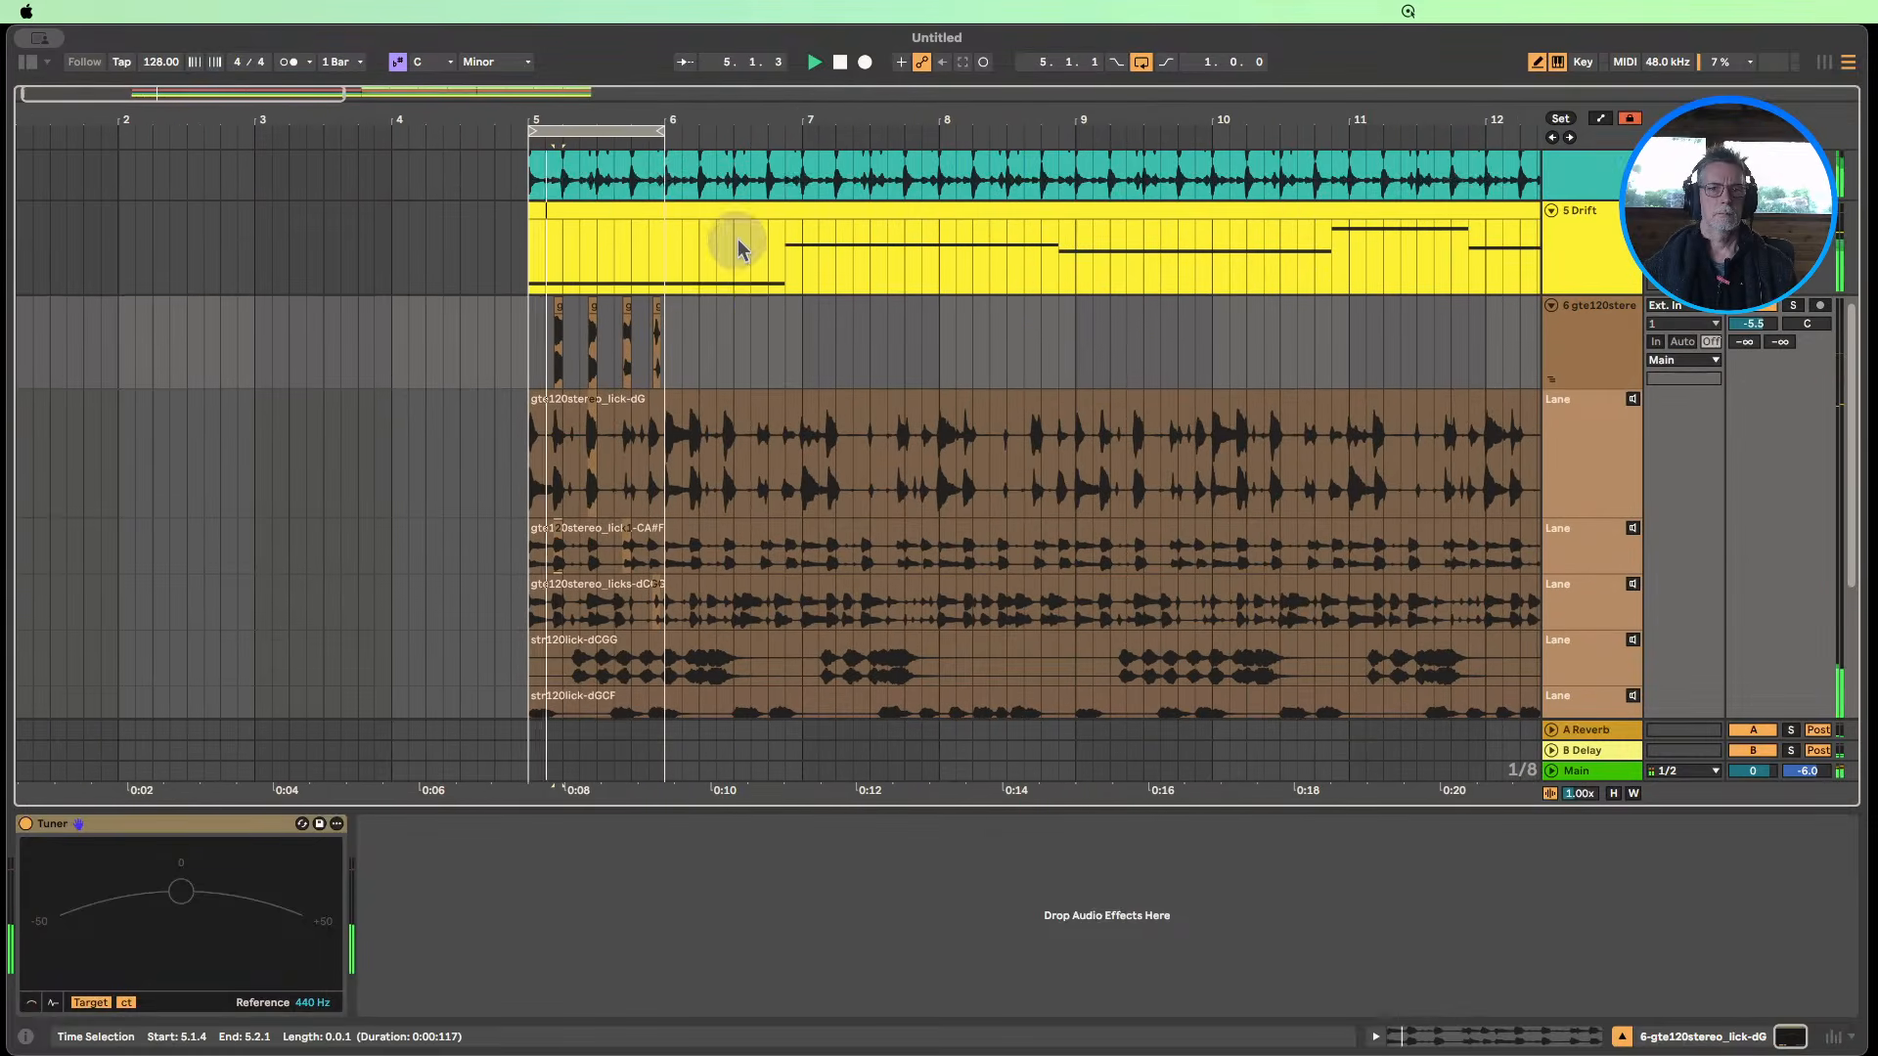
left_click(665, 121)
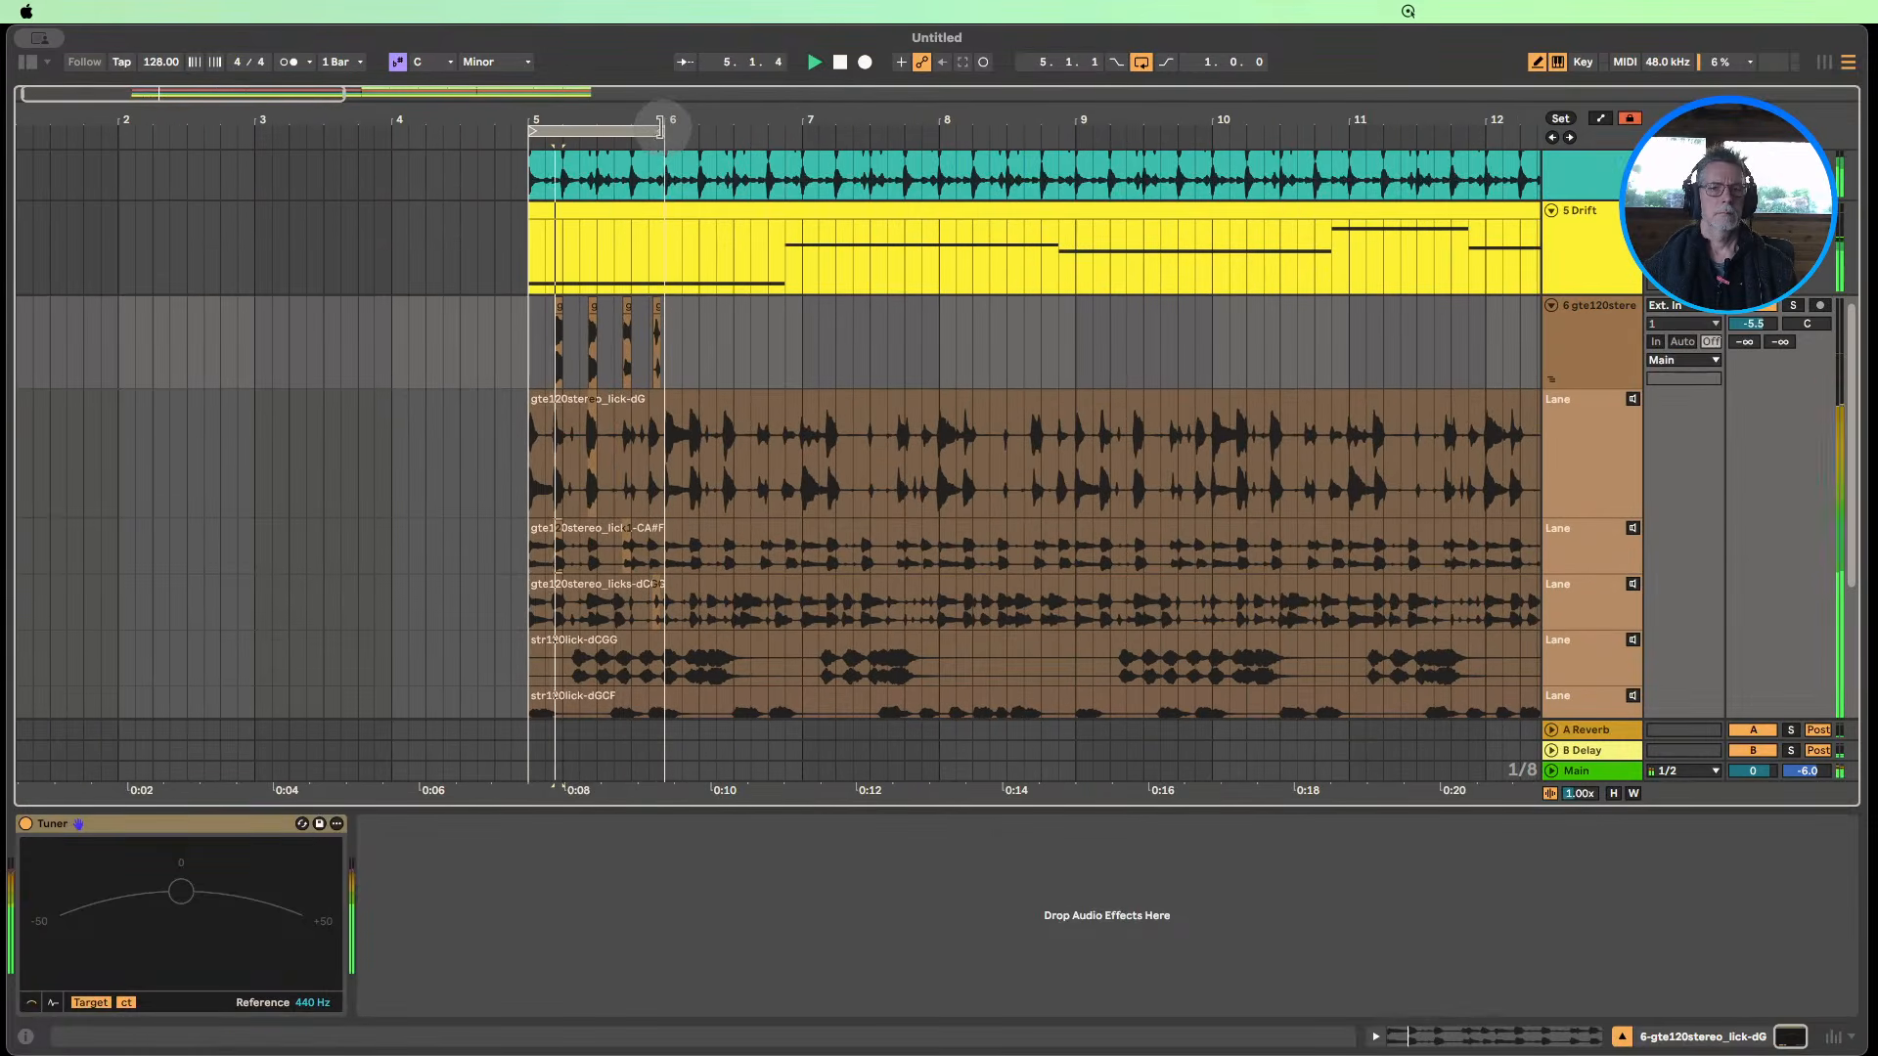
left_click_drag(664, 121, 697, 157)
scroll(786, 213, "down", 2)
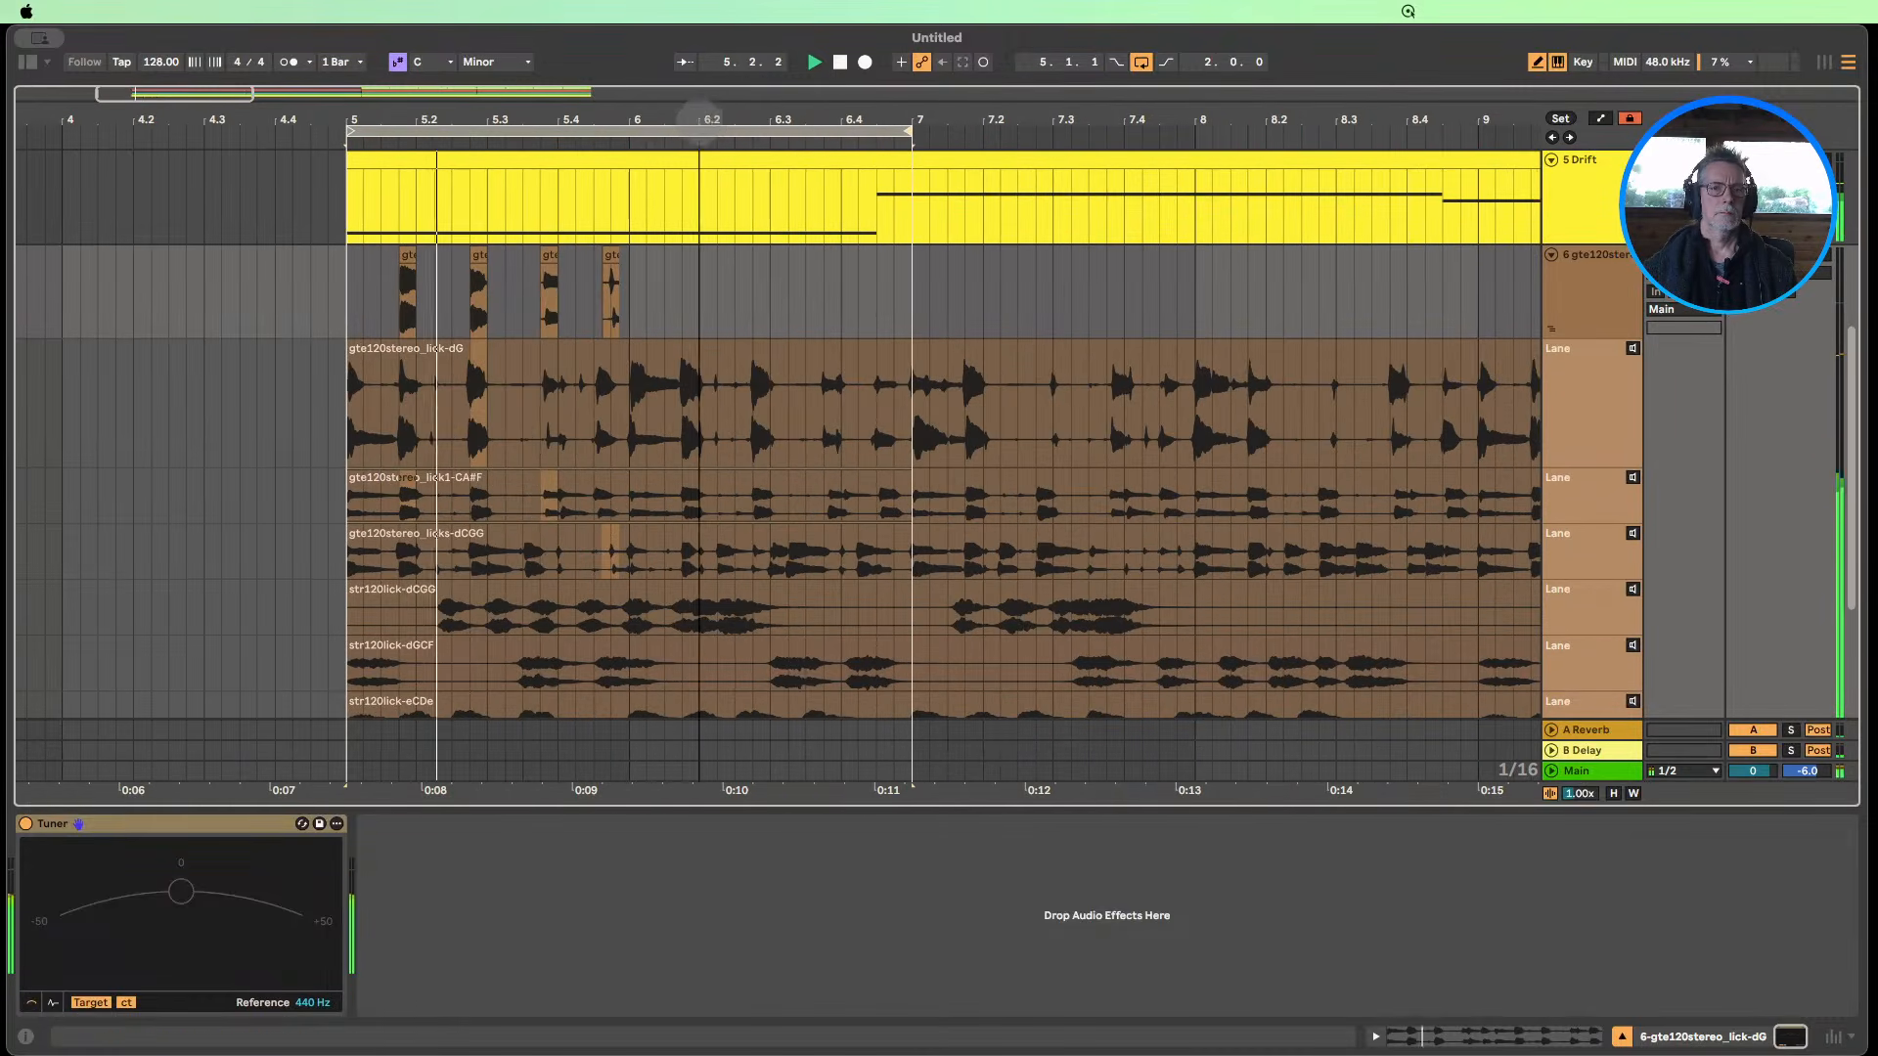
Comp slice 6.1.1–6.1.3 from the str120lick-eCDe lane and slice 6.1.4–6.2.1 from the gte120stereo_lick-dG lane.
scroll(761, 328, "down", 3)
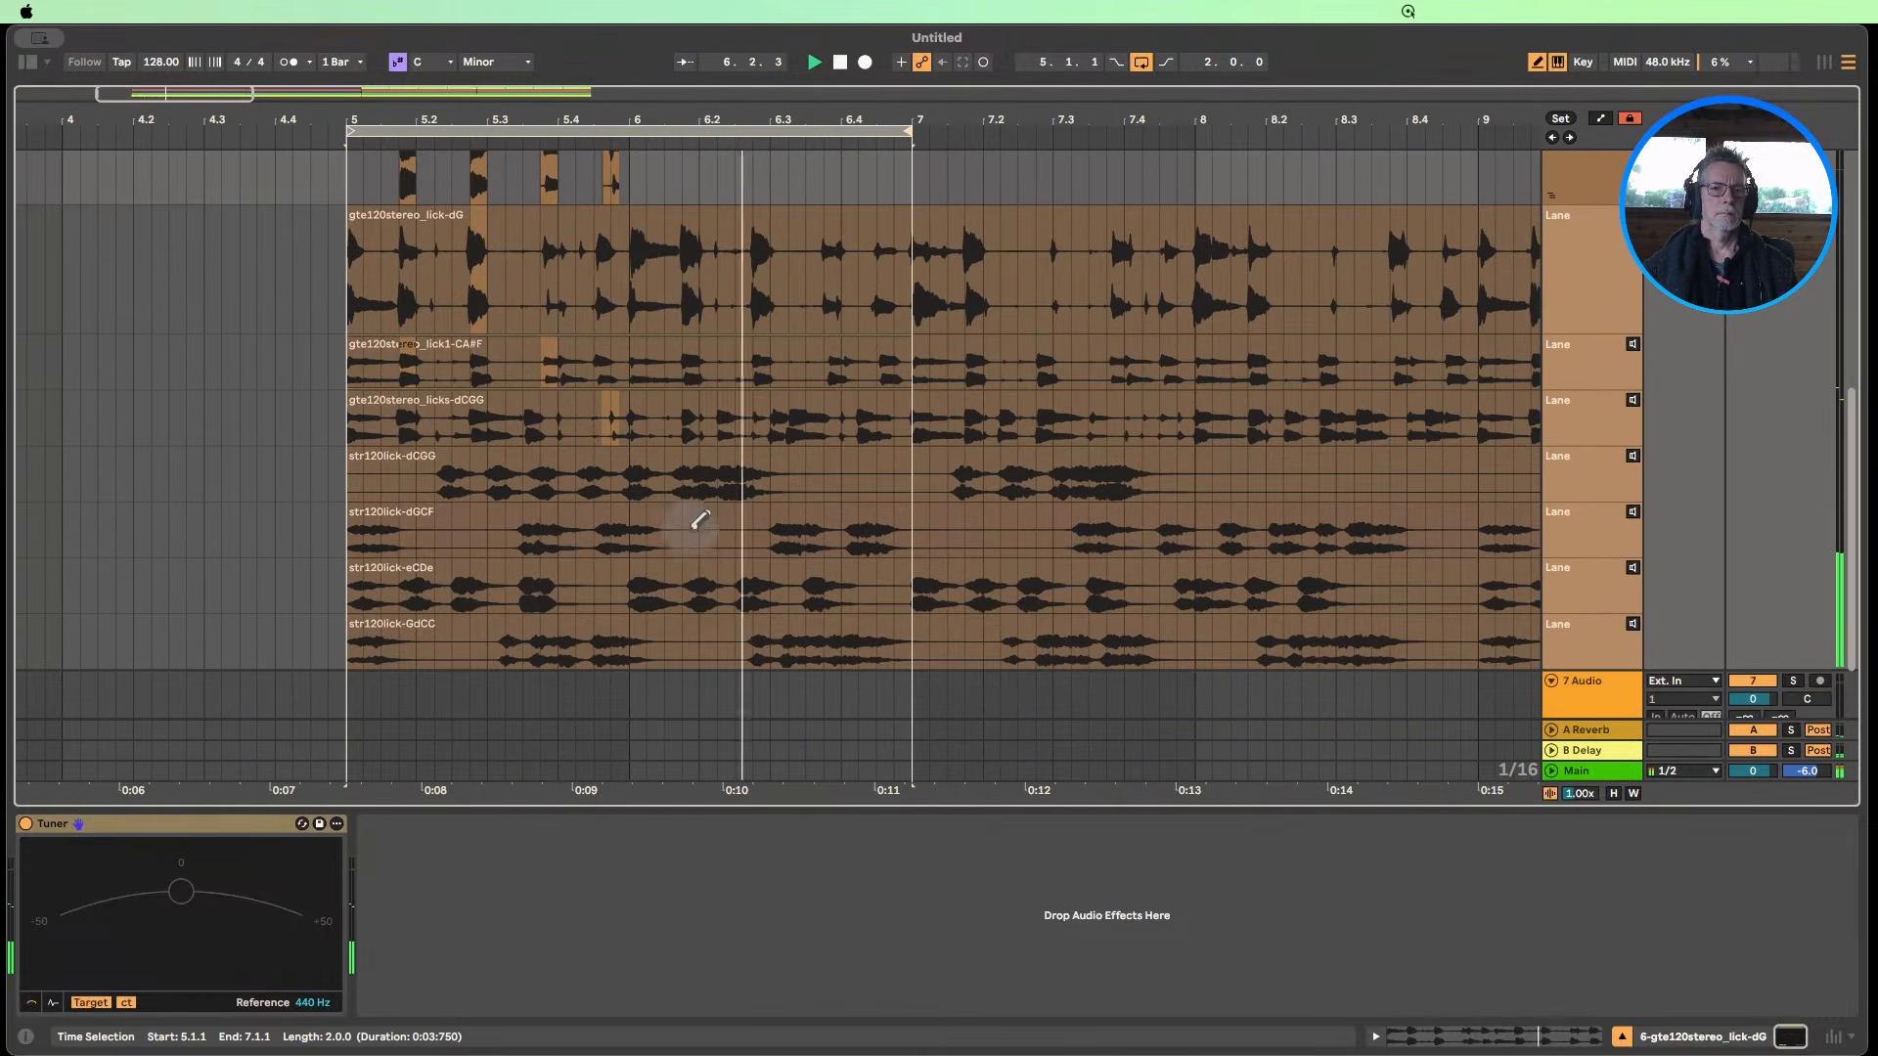
left_click_drag(636, 584, 663, 577)
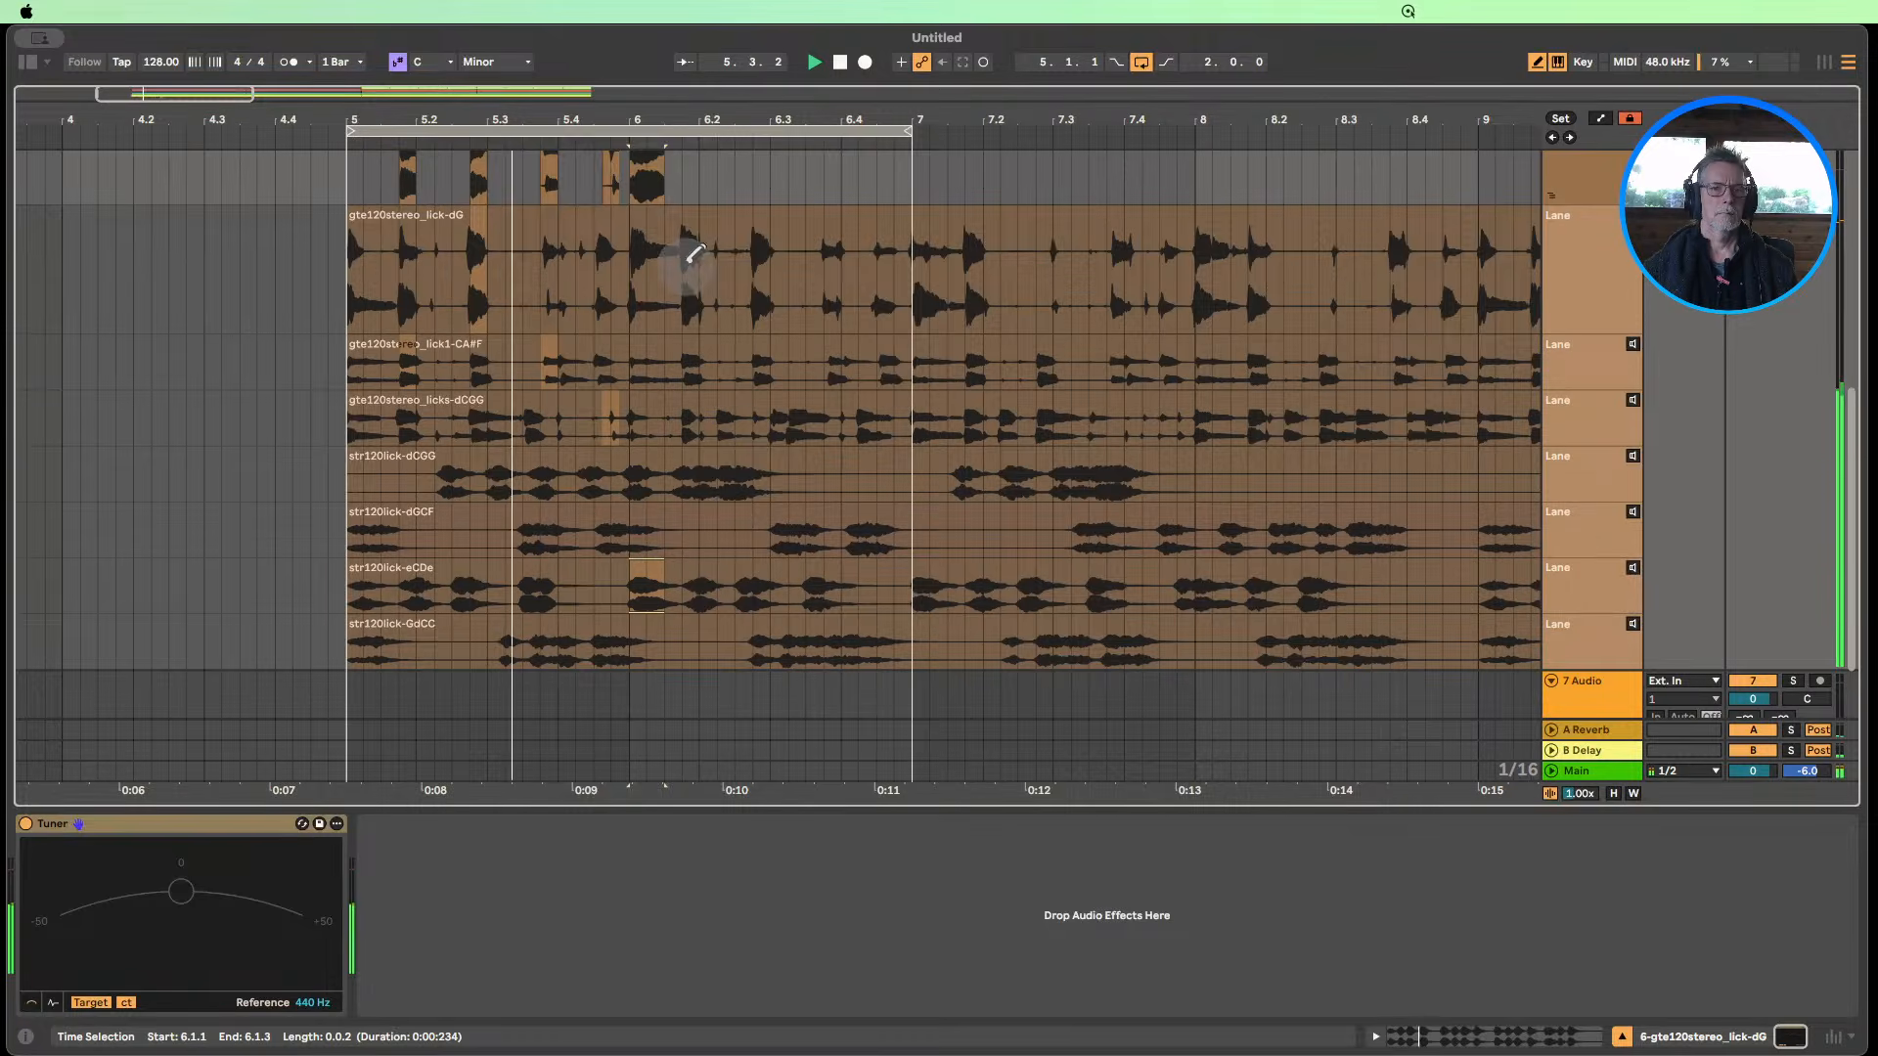
left_click(692, 252)
scroll(750, 279, "up", 1)
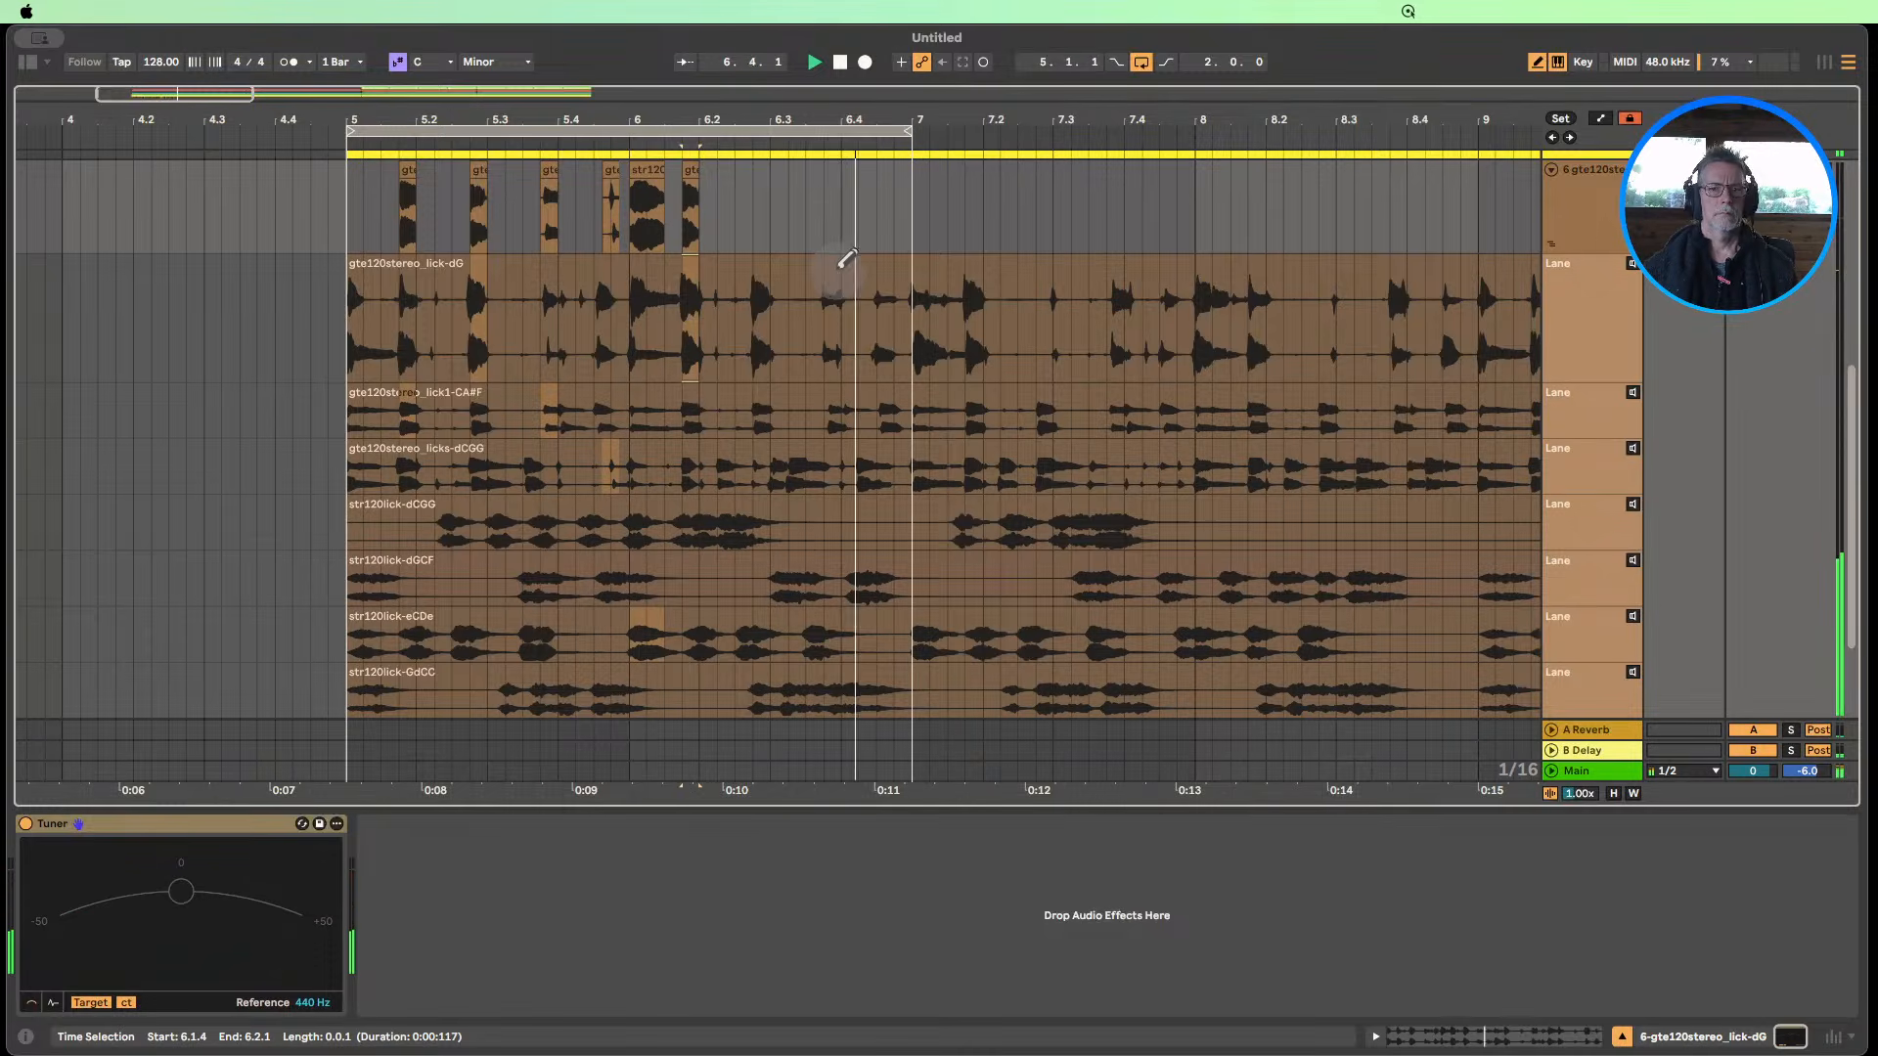
Add two adjoining comp slices from 6.2.3 to 6.3.1 from the str120lick-eCDe lane.
scroll(801, 460, "down", 1)
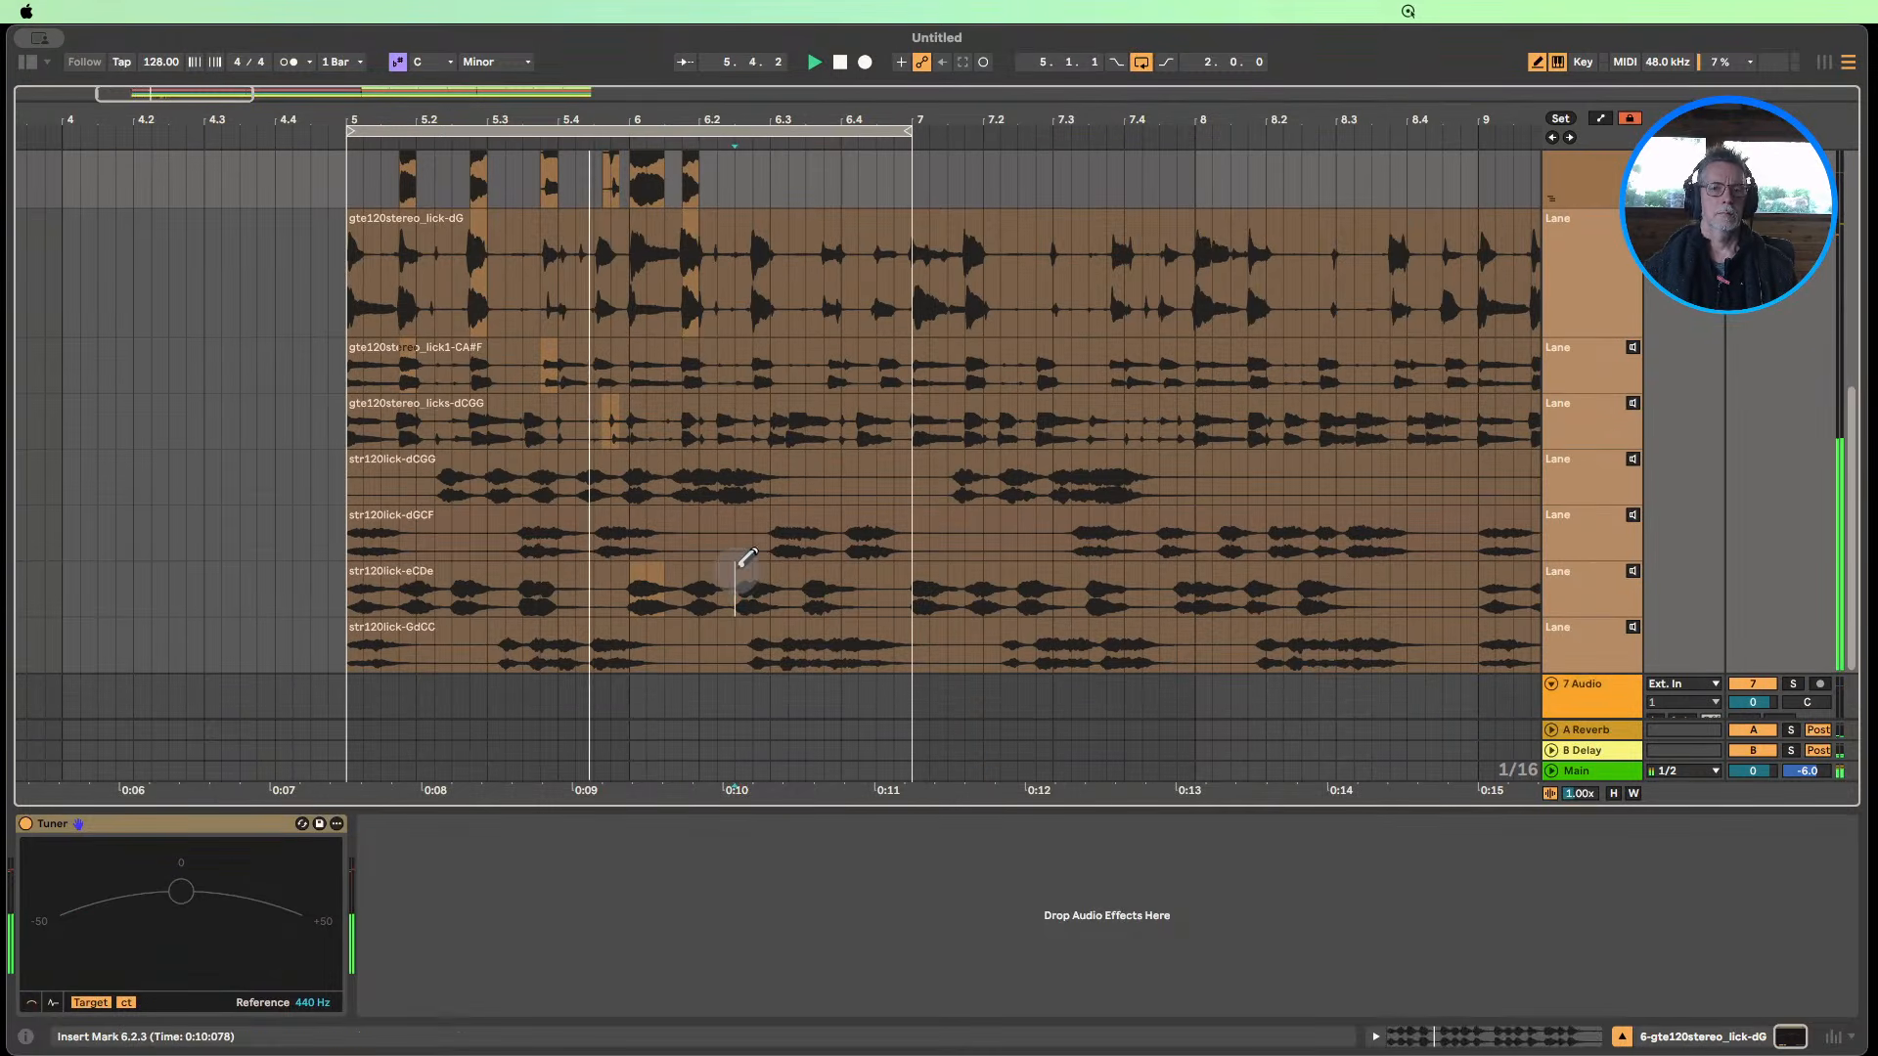
left_click(745, 570)
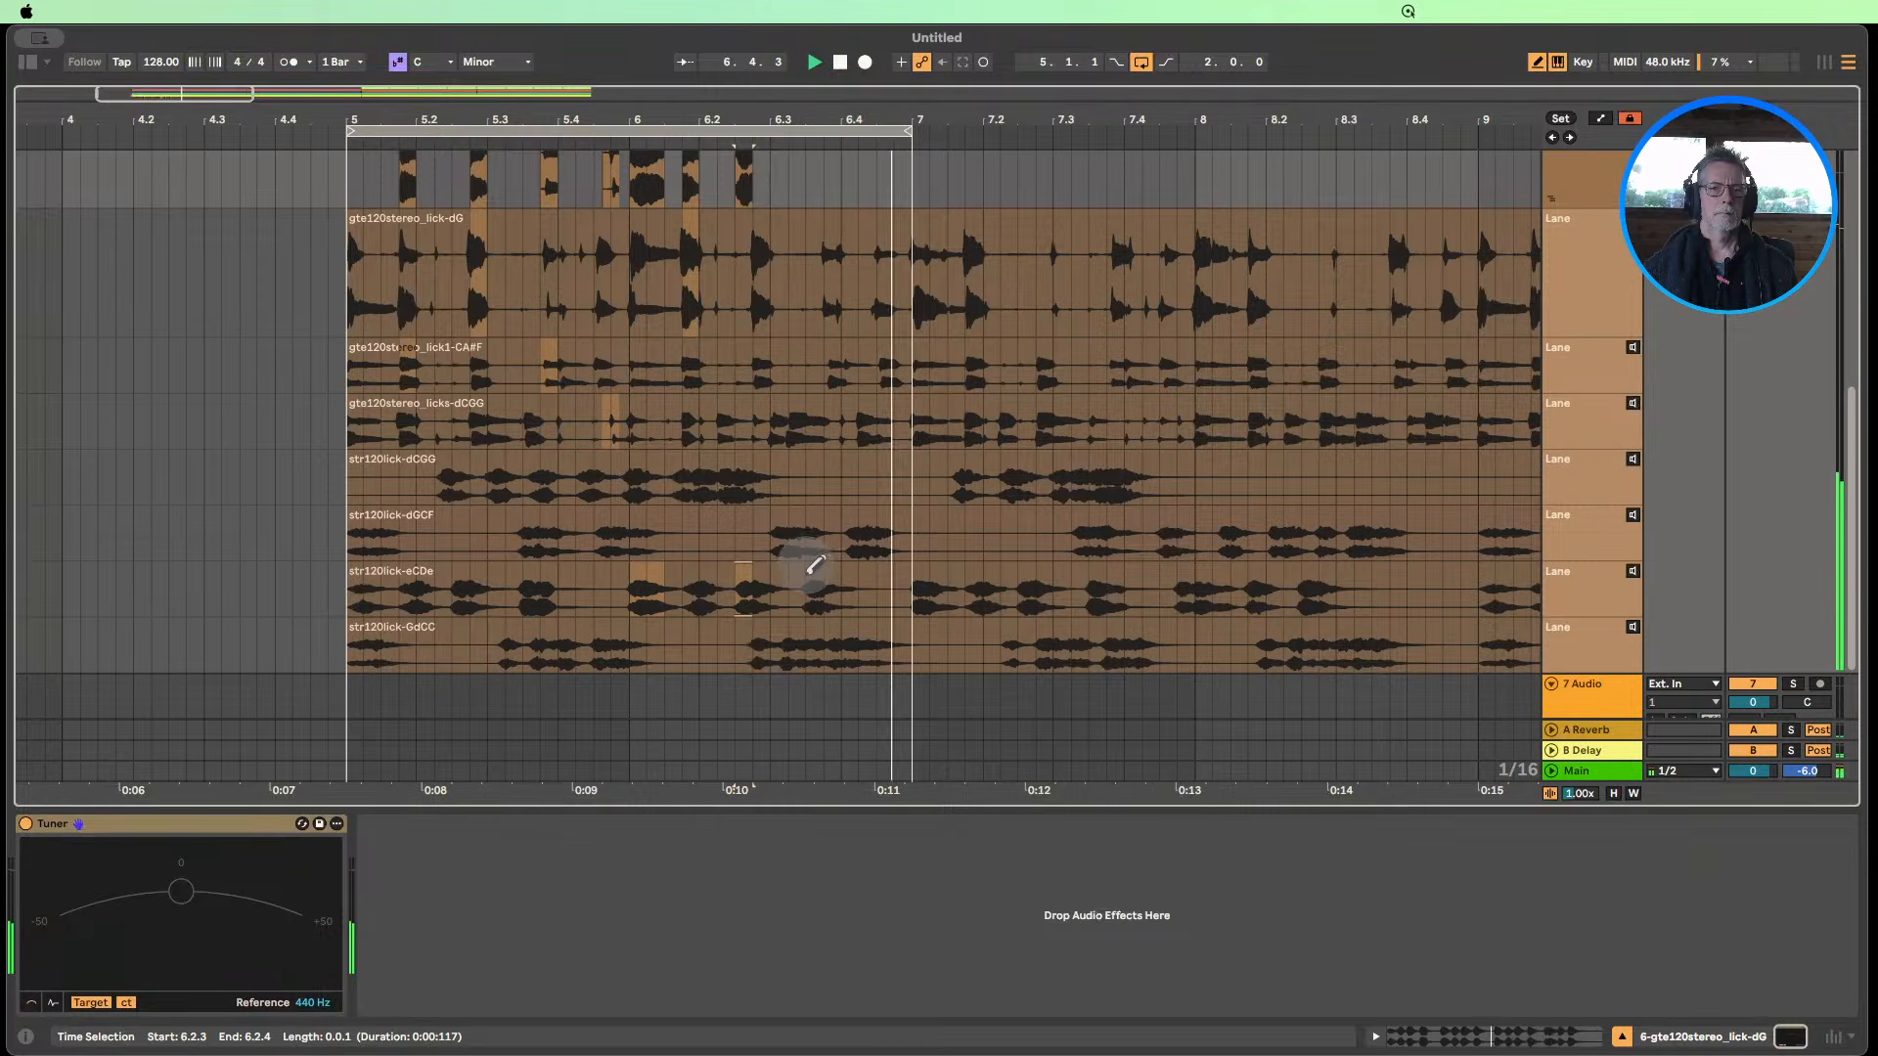
left_click(759, 577)
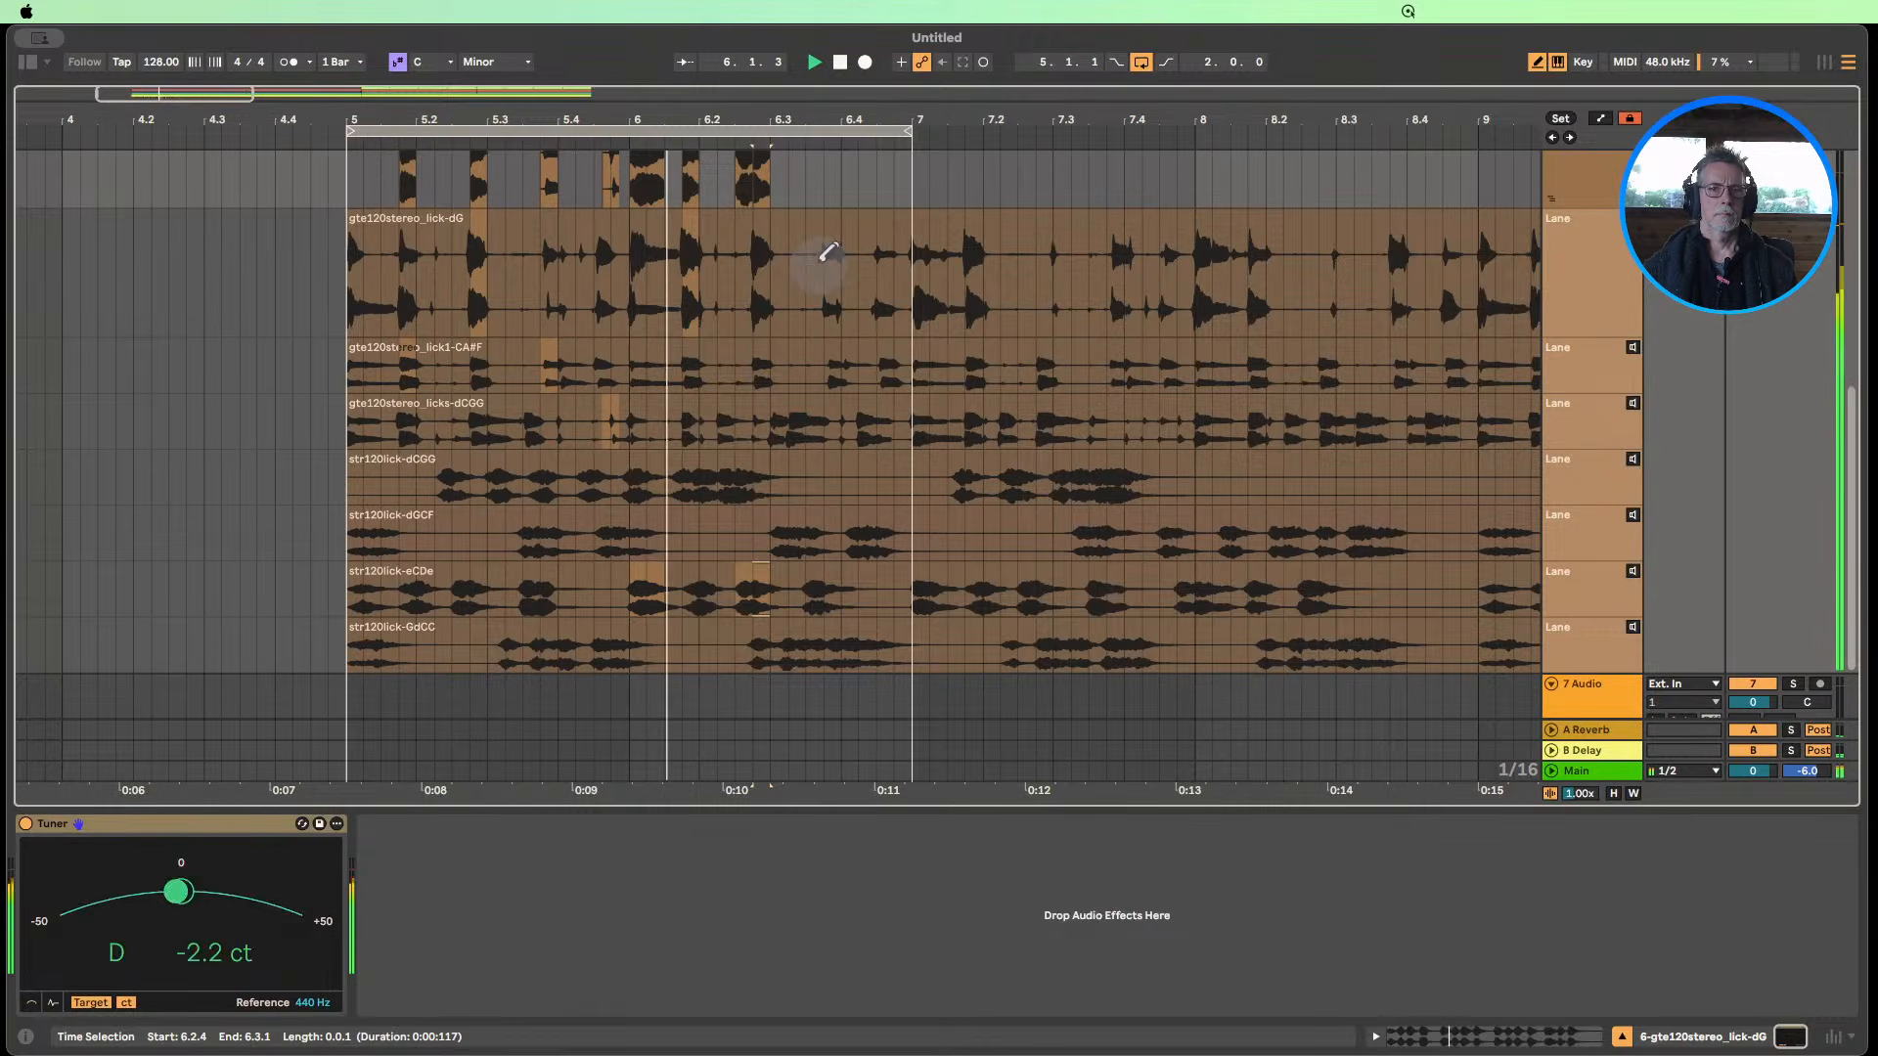
Comp slices 6.3.4–6.4.1 and 6.4.2–7.1.1 from the gte120stereo_lick-dG lane, with 6.4.1–6.4.2 from the gte120stereo_licks-dCGG lane between them.
left_click(831, 255)
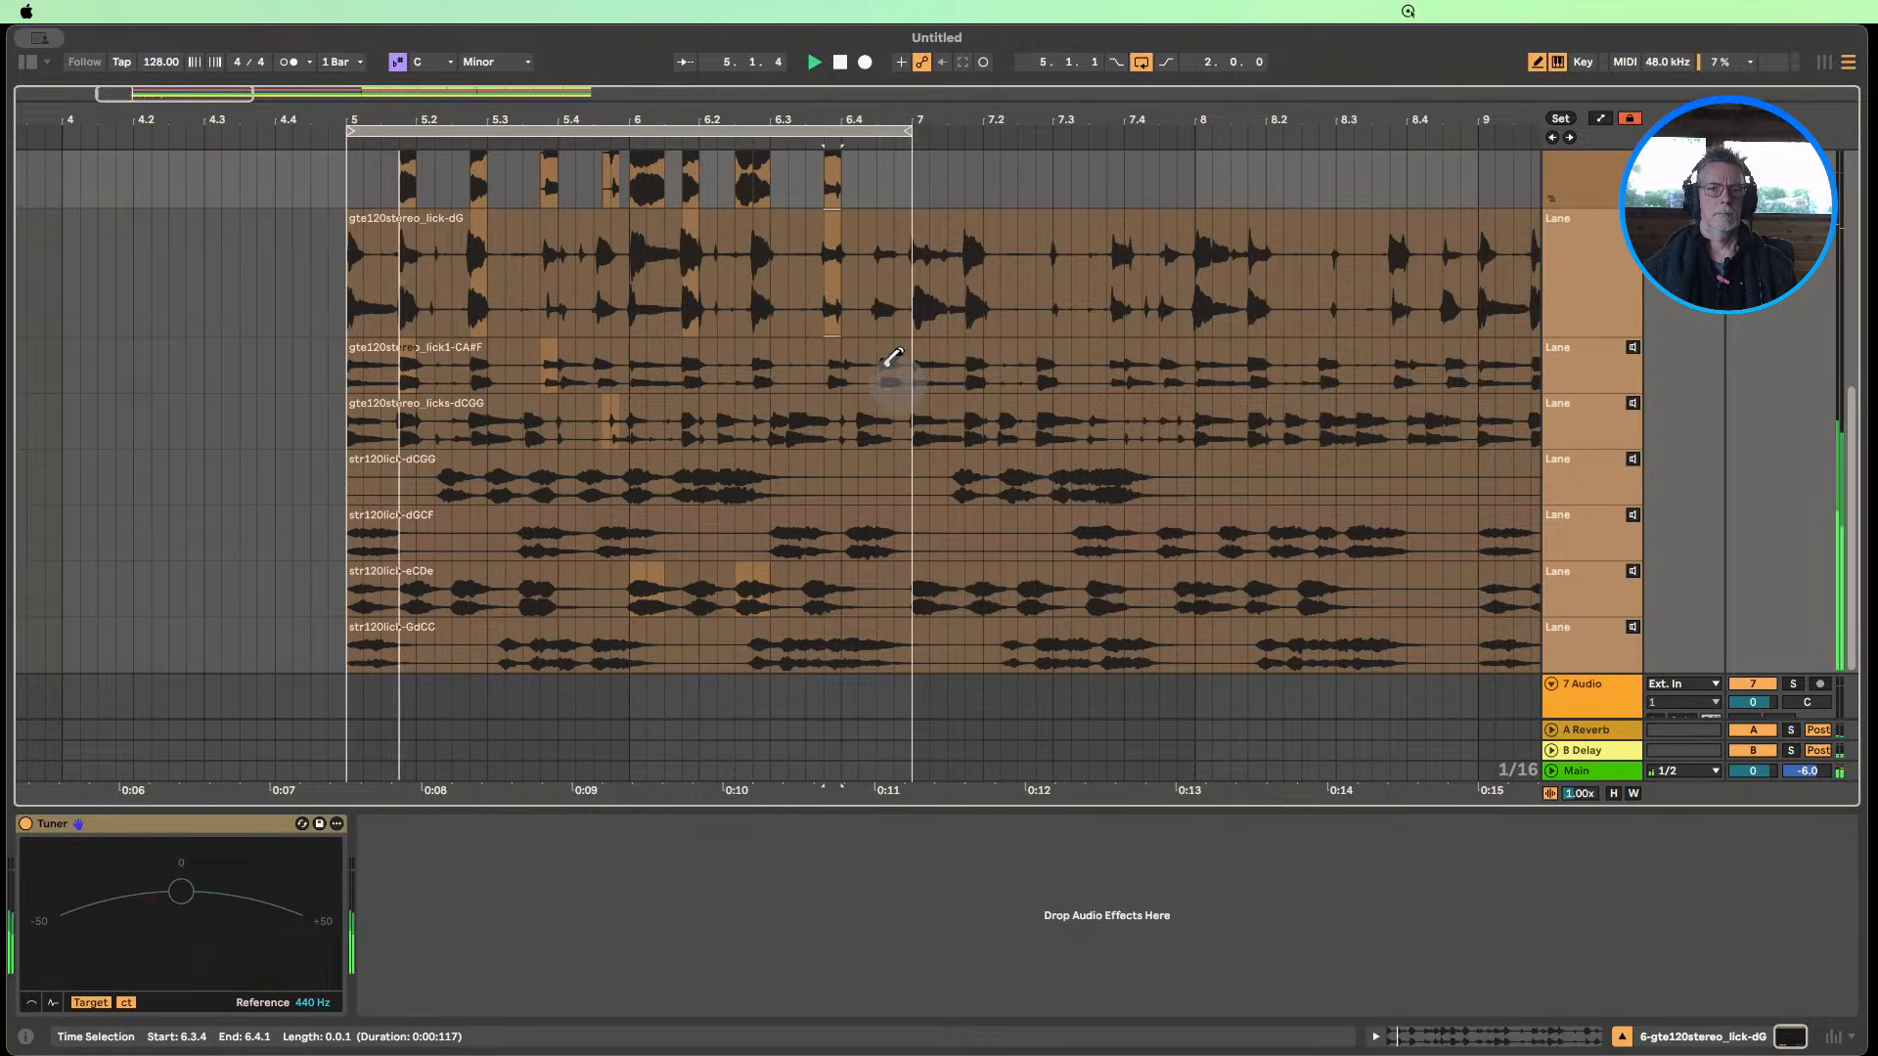
left_click(851, 416)
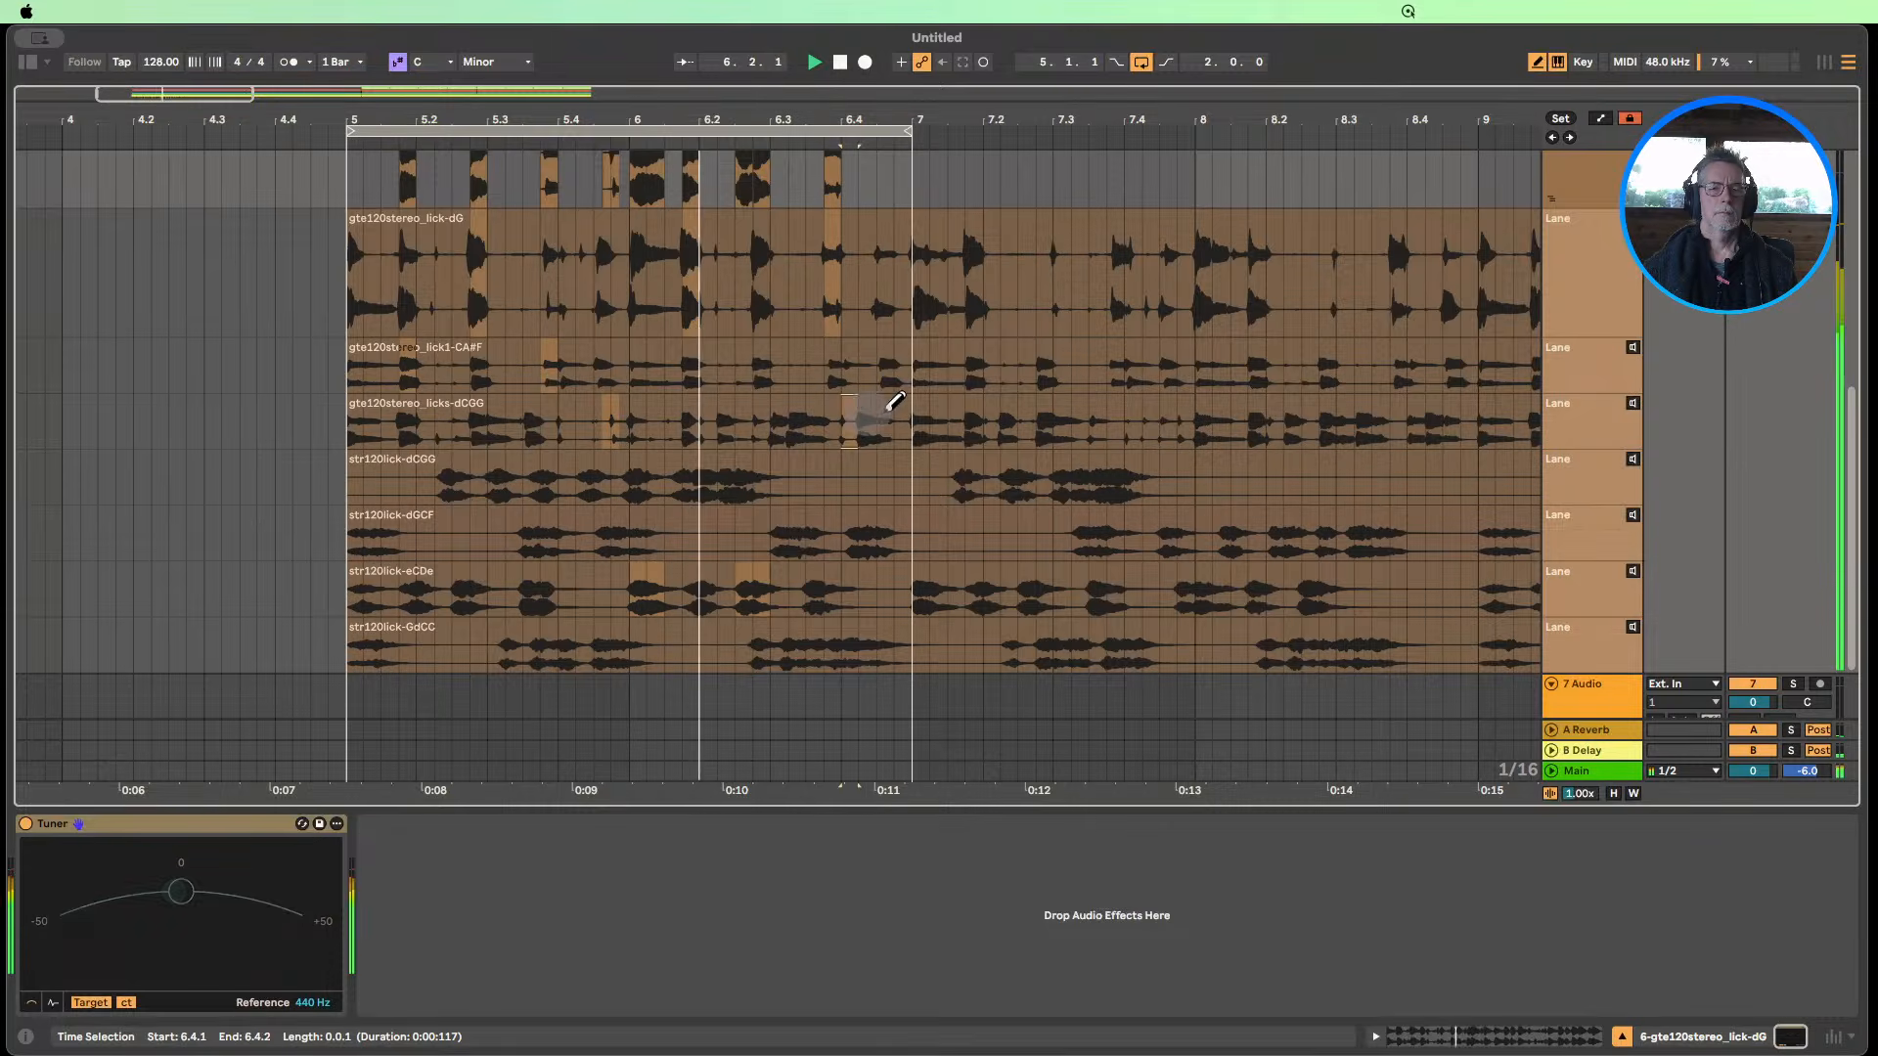
left_click_drag(895, 401, 901, 404)
scroll(905, 399, "up", 3)
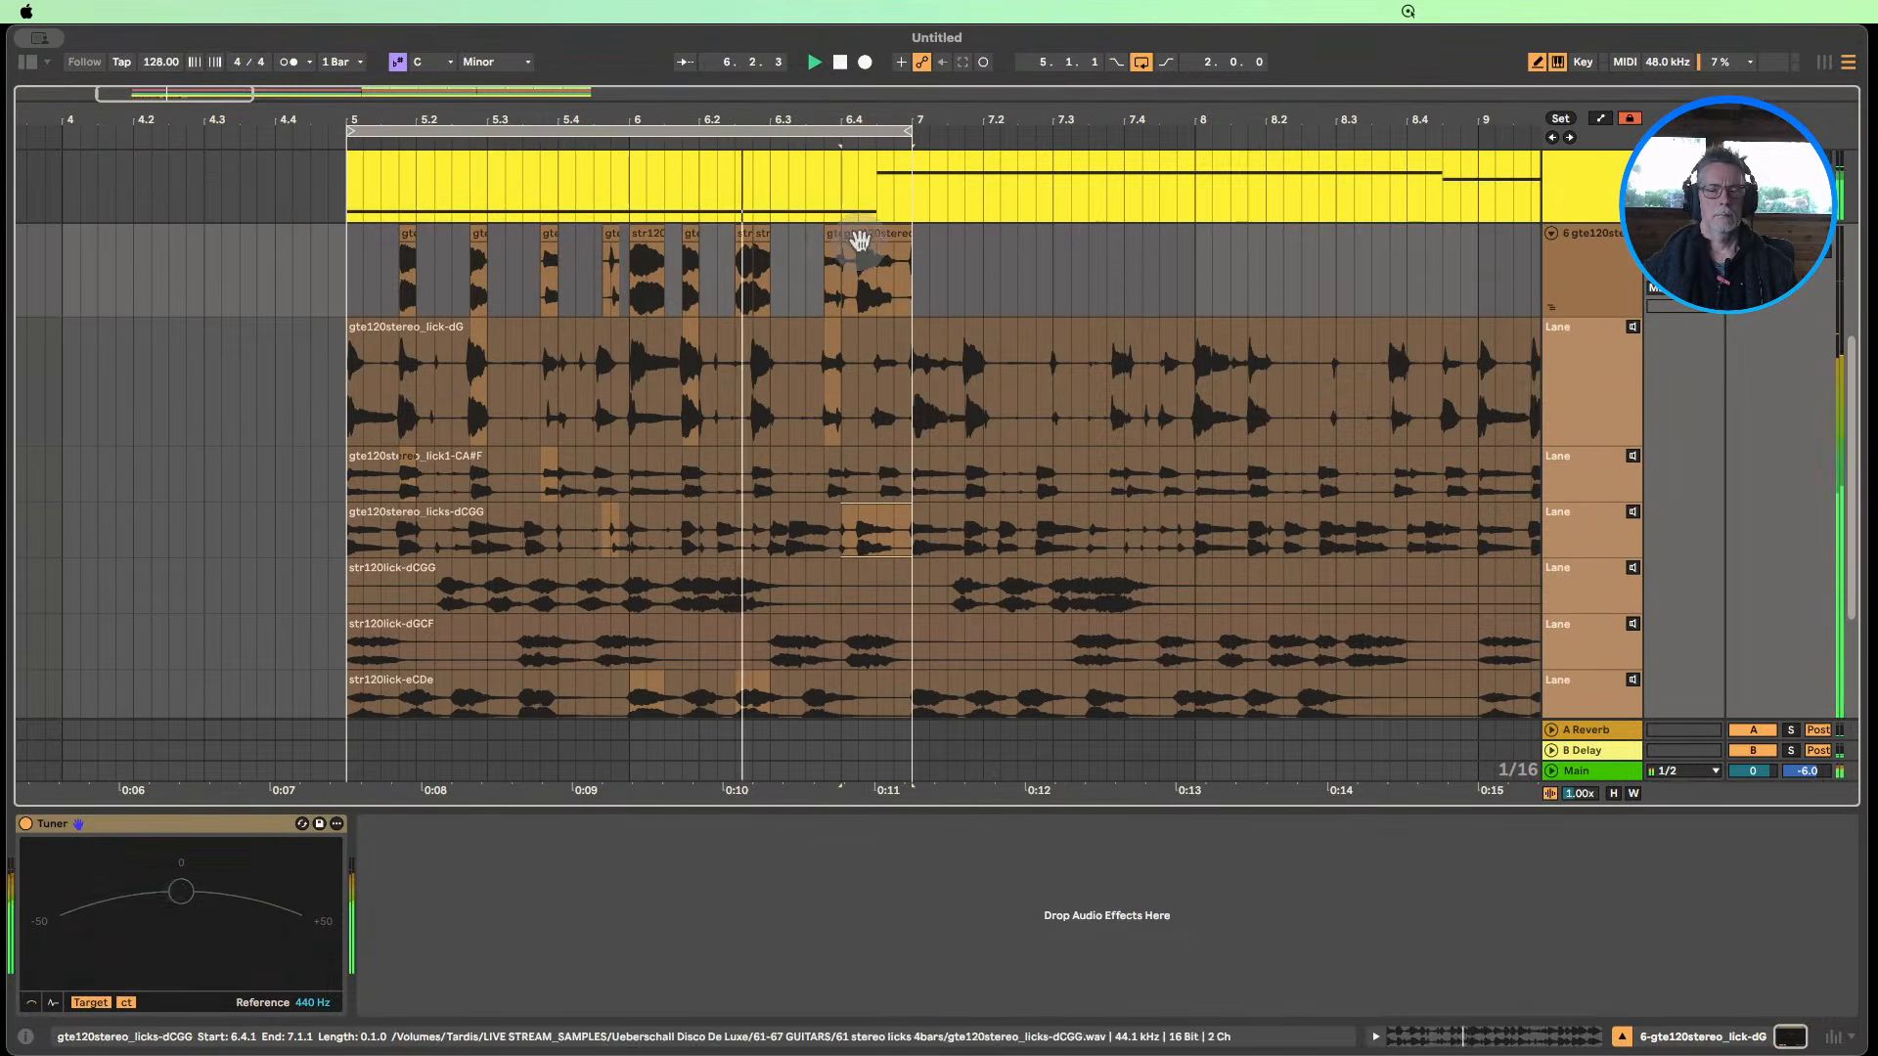
left_click_drag(871, 340, 899, 325)
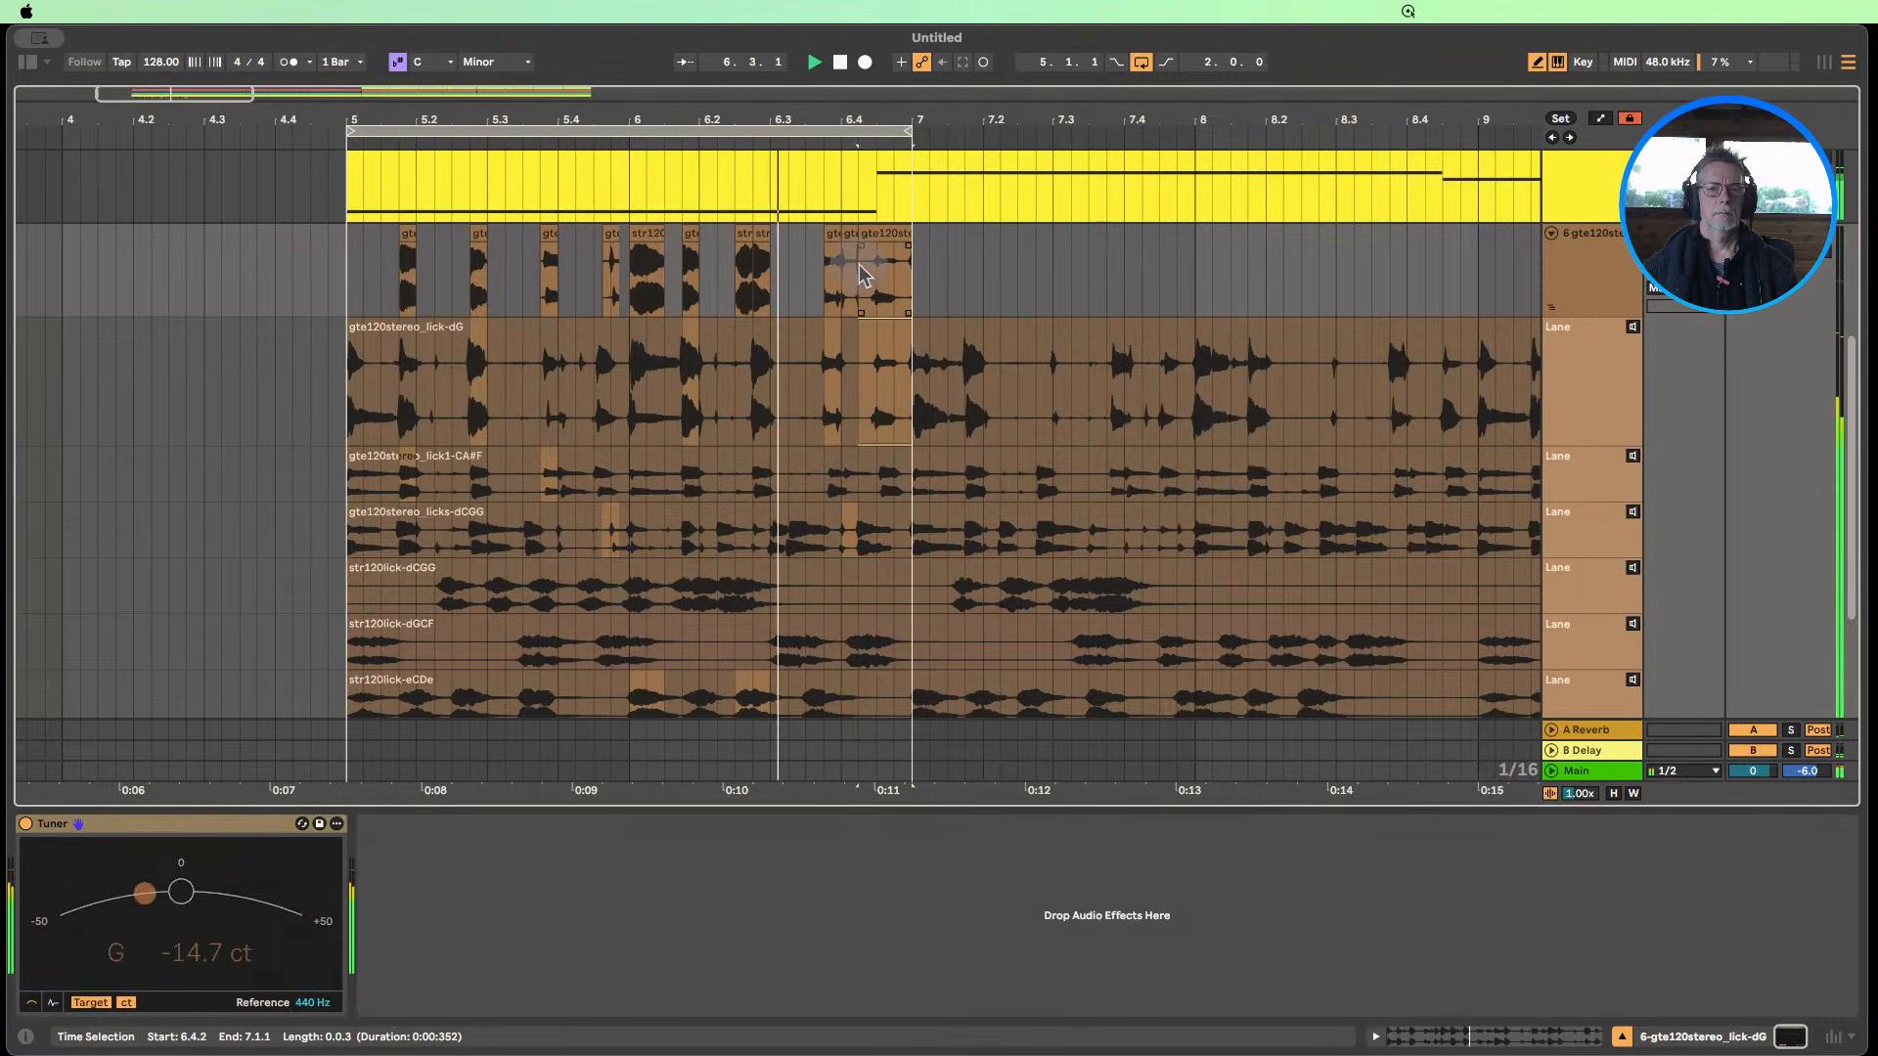
Try range 6.4.1–7.1.1 from the str120lick-dGCF lane, then replace it with the same range from the str120lick-GdCC lane.
scroll(826, 254, "down", 3)
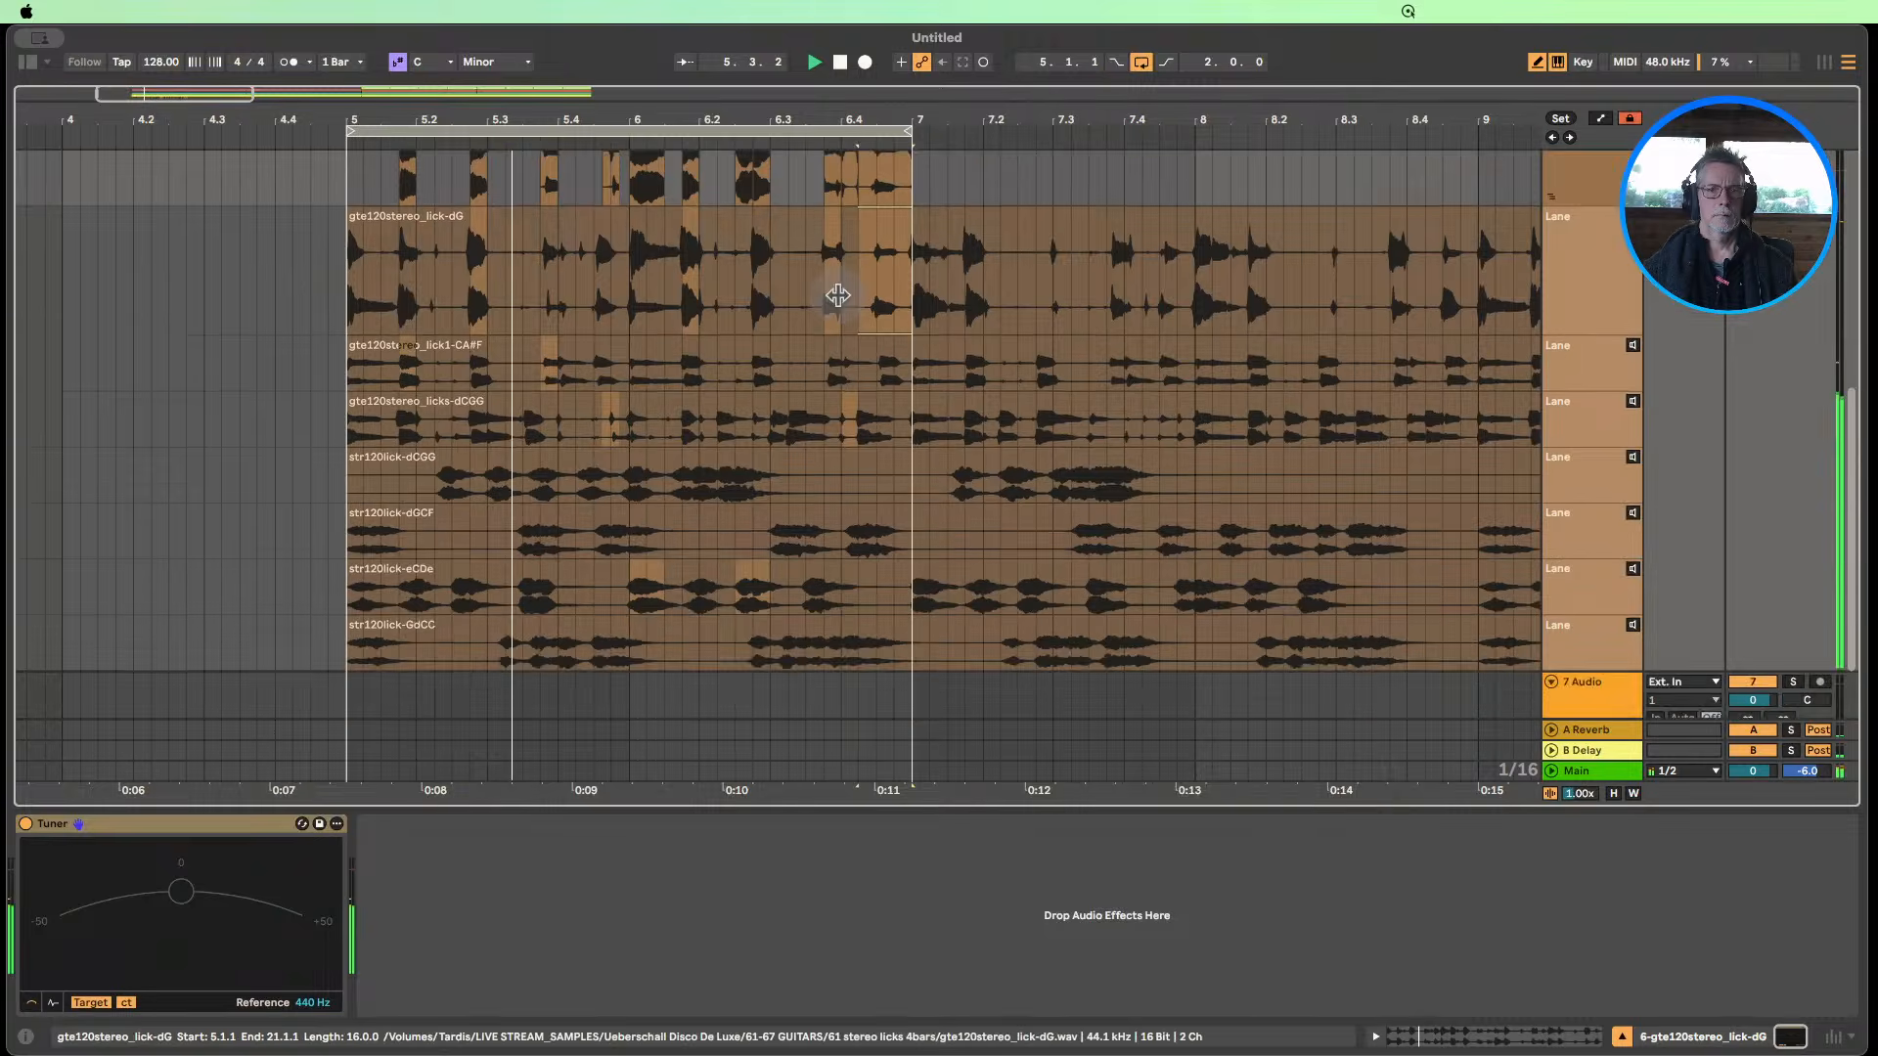
left_click_drag(884, 388, 920, 418)
scroll(901, 397, "down", 3)
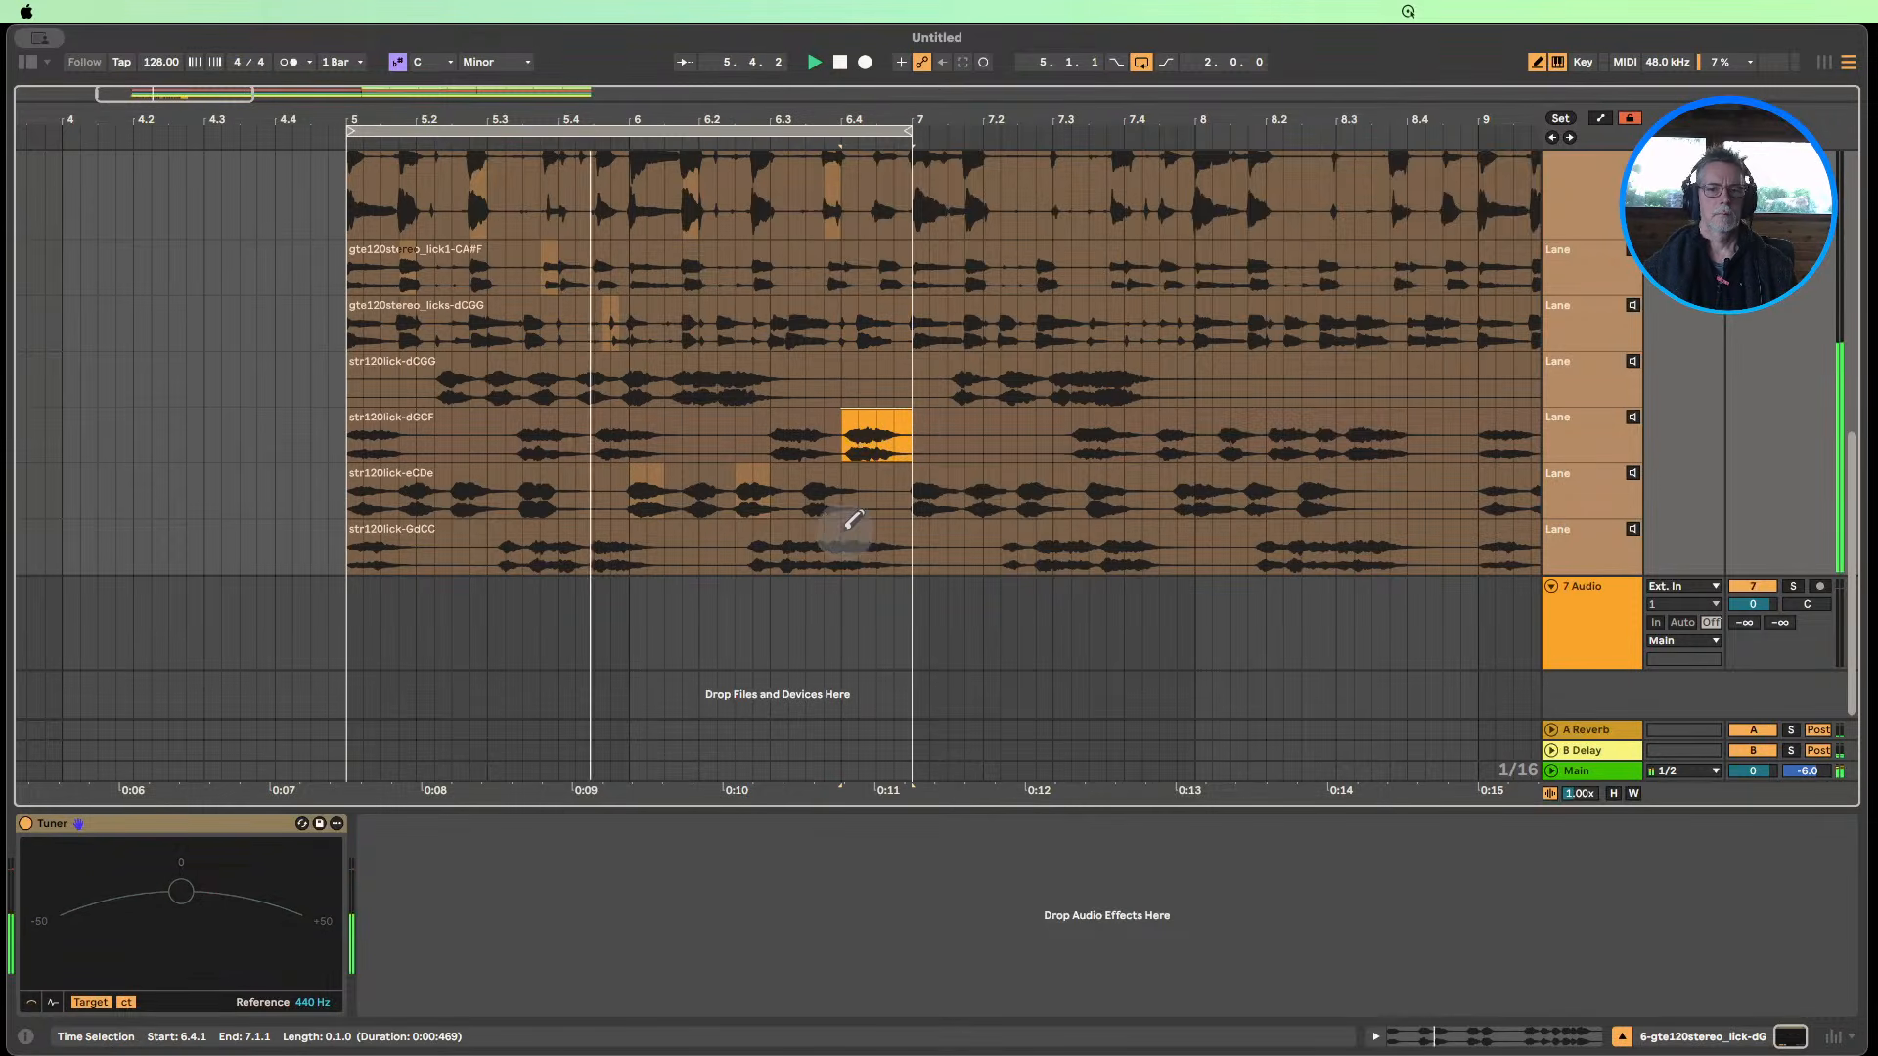
left_click_drag(847, 525, 919, 524)
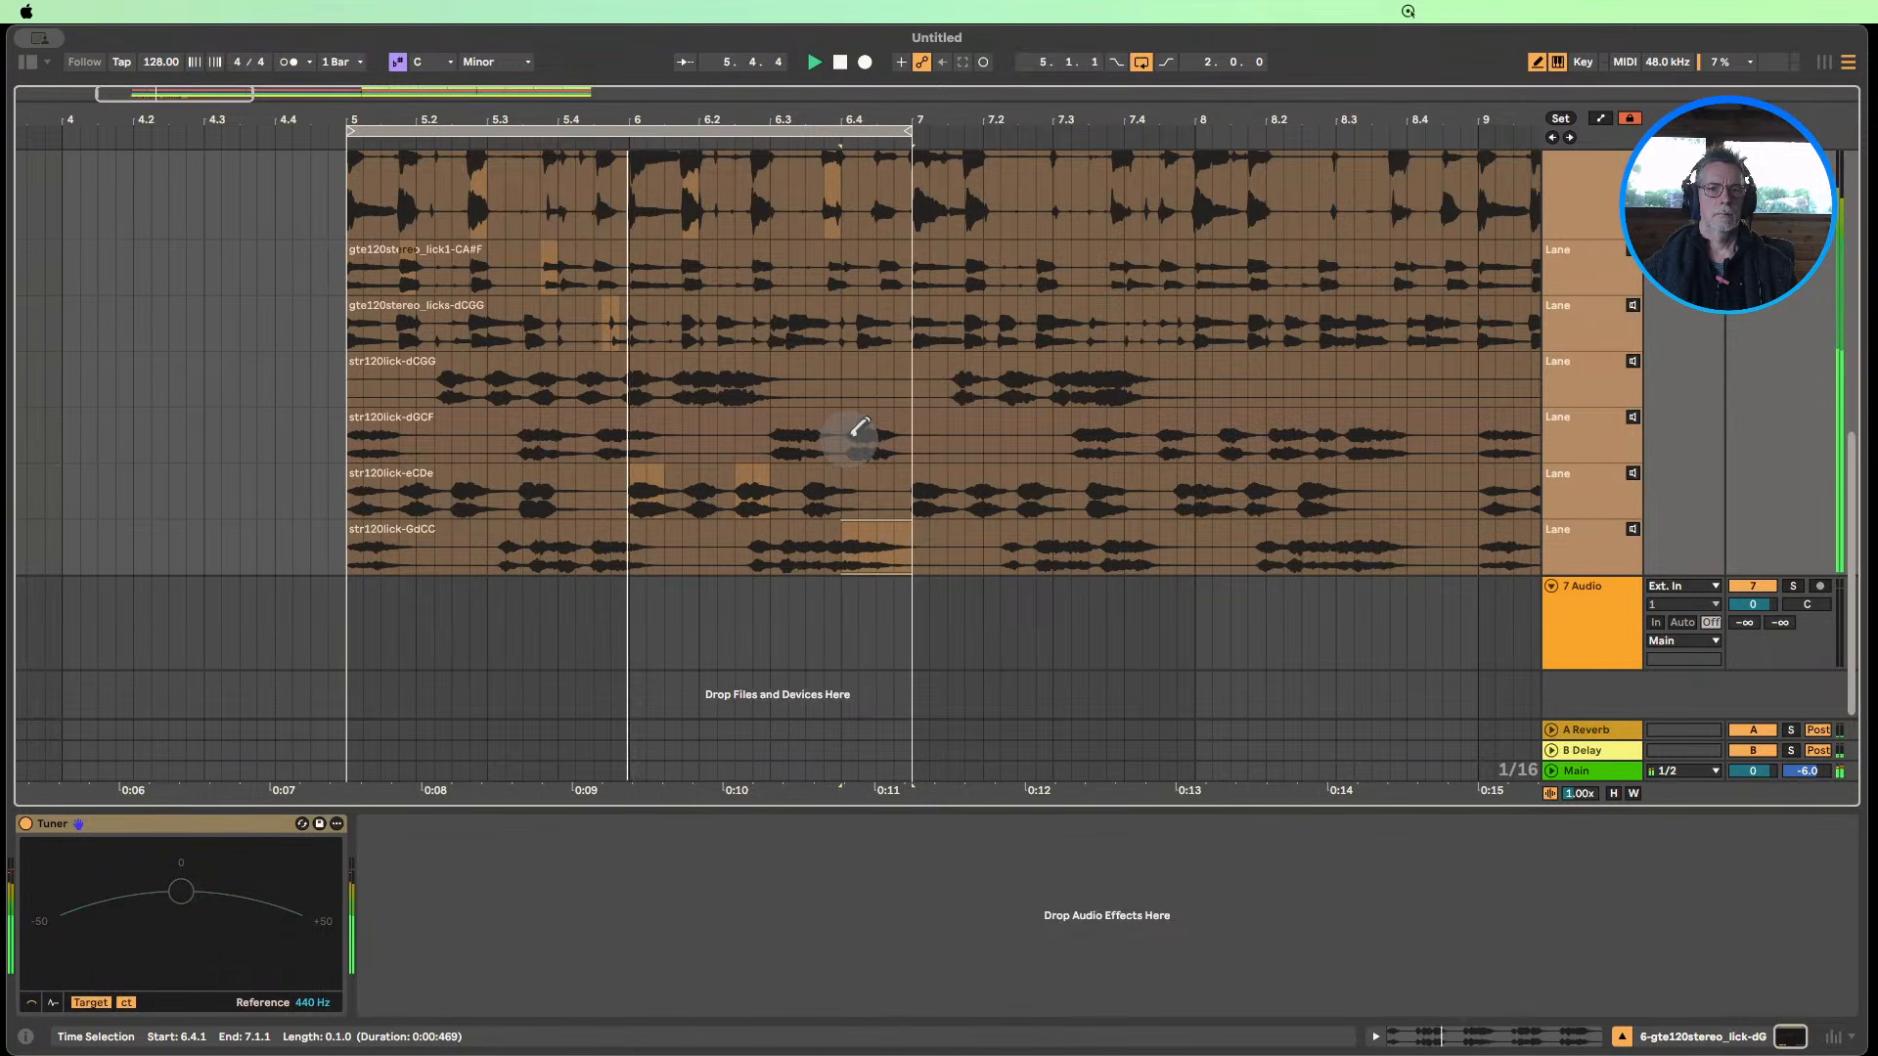
Replace range 6.4.2–7.1.1 of the comp with the slice from the gte120stereo_lick-dG lane.
scroll(895, 435, "up", 1)
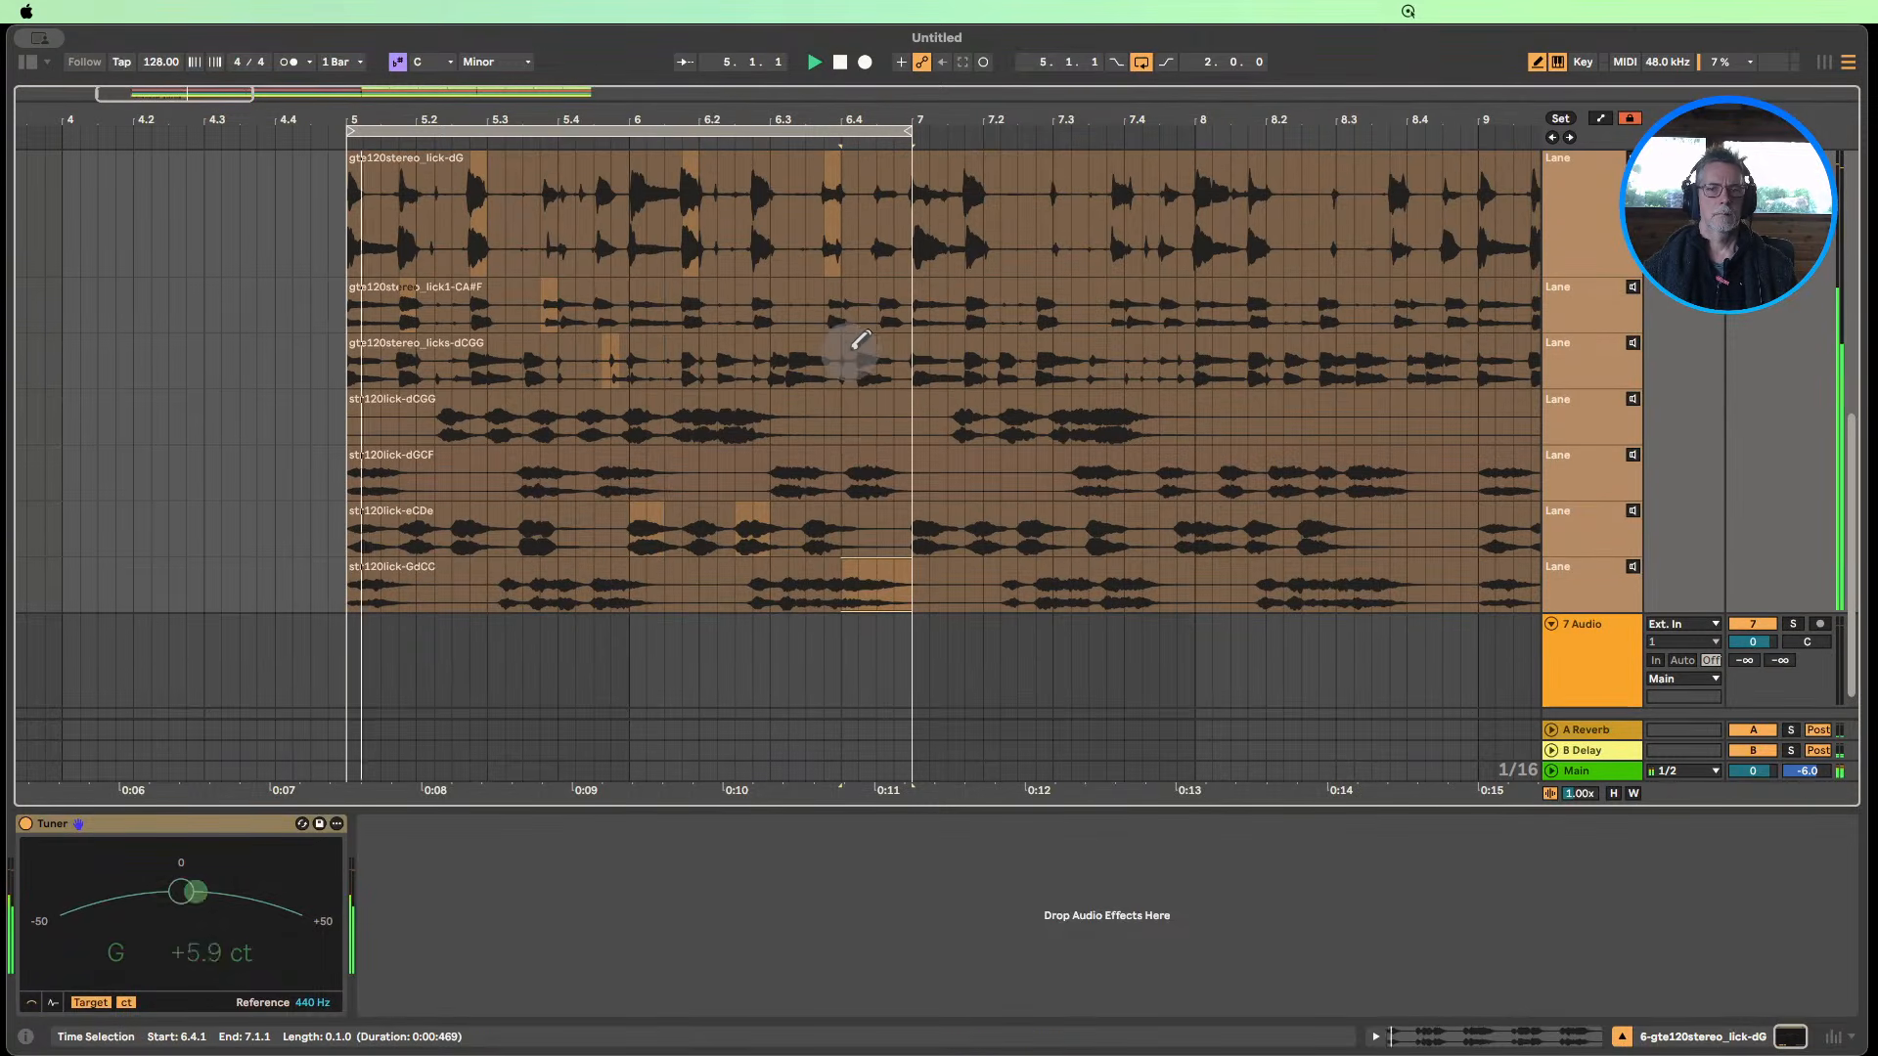
scroll(860, 348, "up", 4)
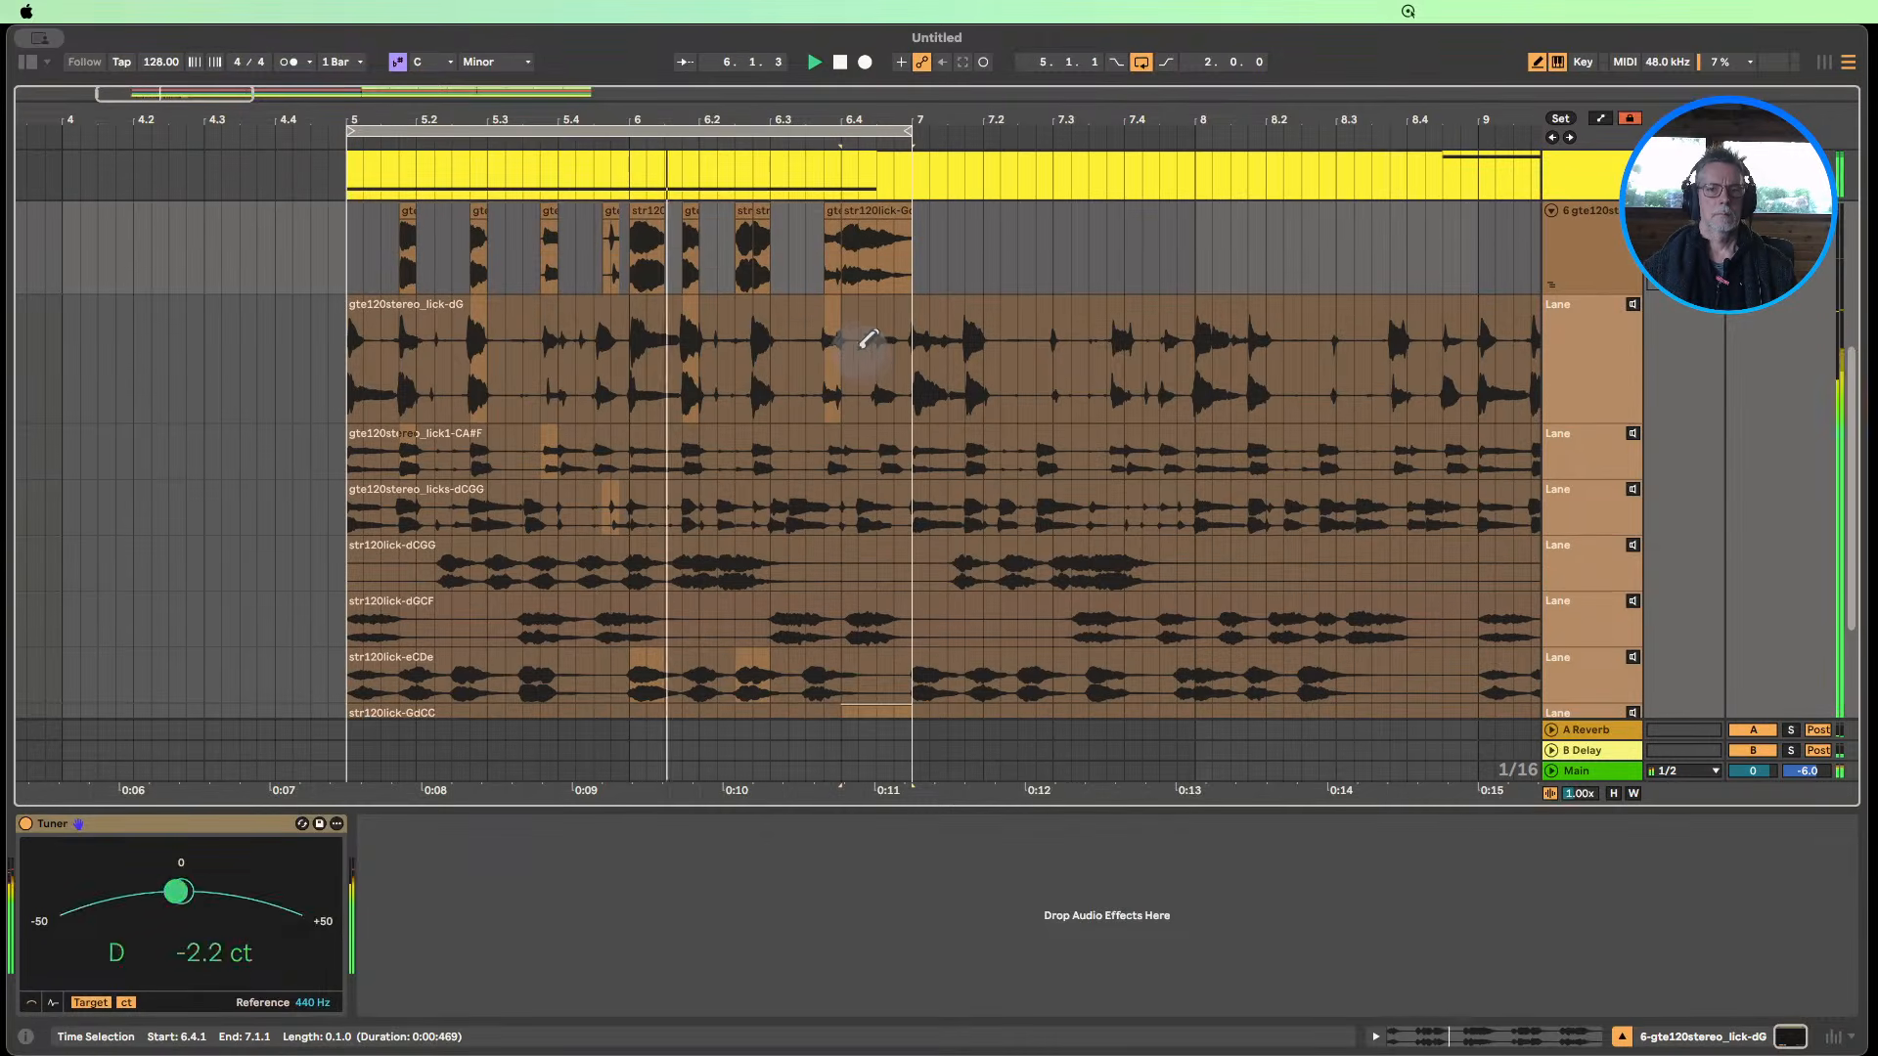
left_click_drag(866, 347, 937, 448)
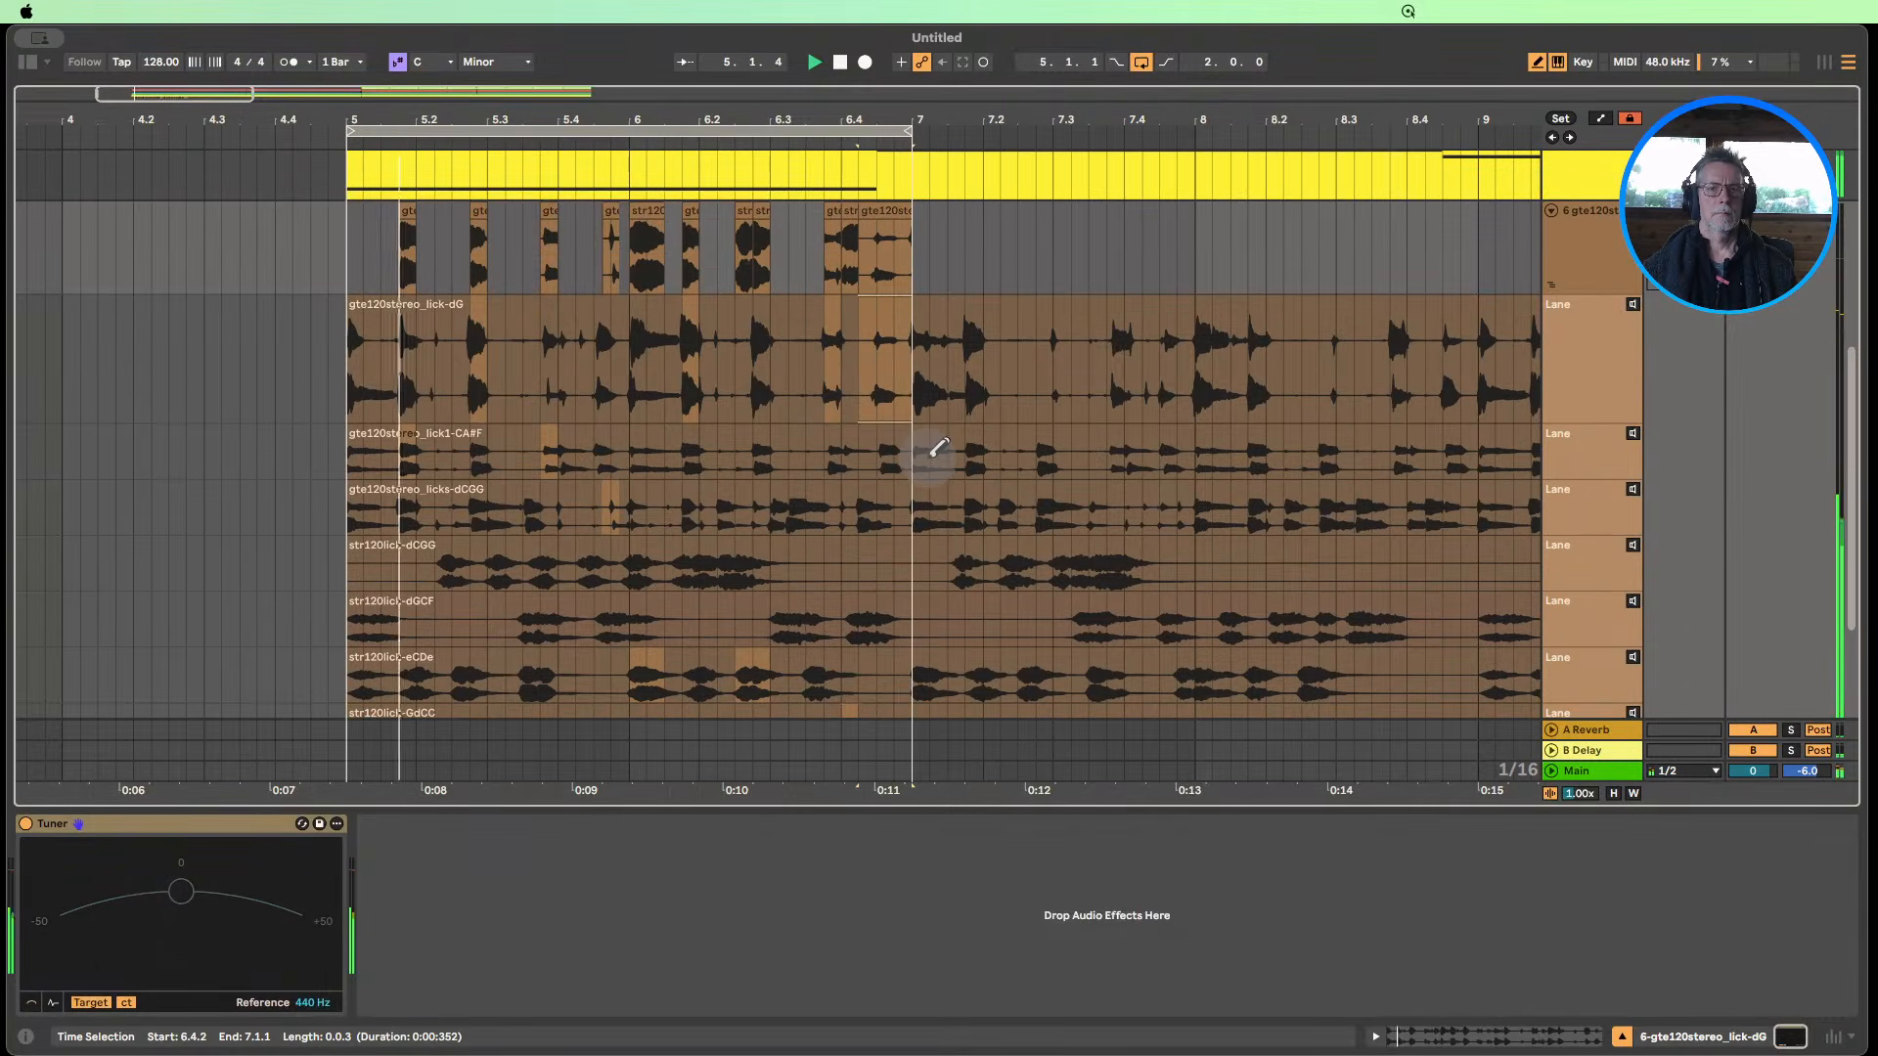
Deactivate the 6.4.2–7.1.1 clip in the comp and select the matching segment in the gte120stereo_lick-dG lane.
scroll(937, 448, "down", 5)
scroll(934, 443, "up", 5)
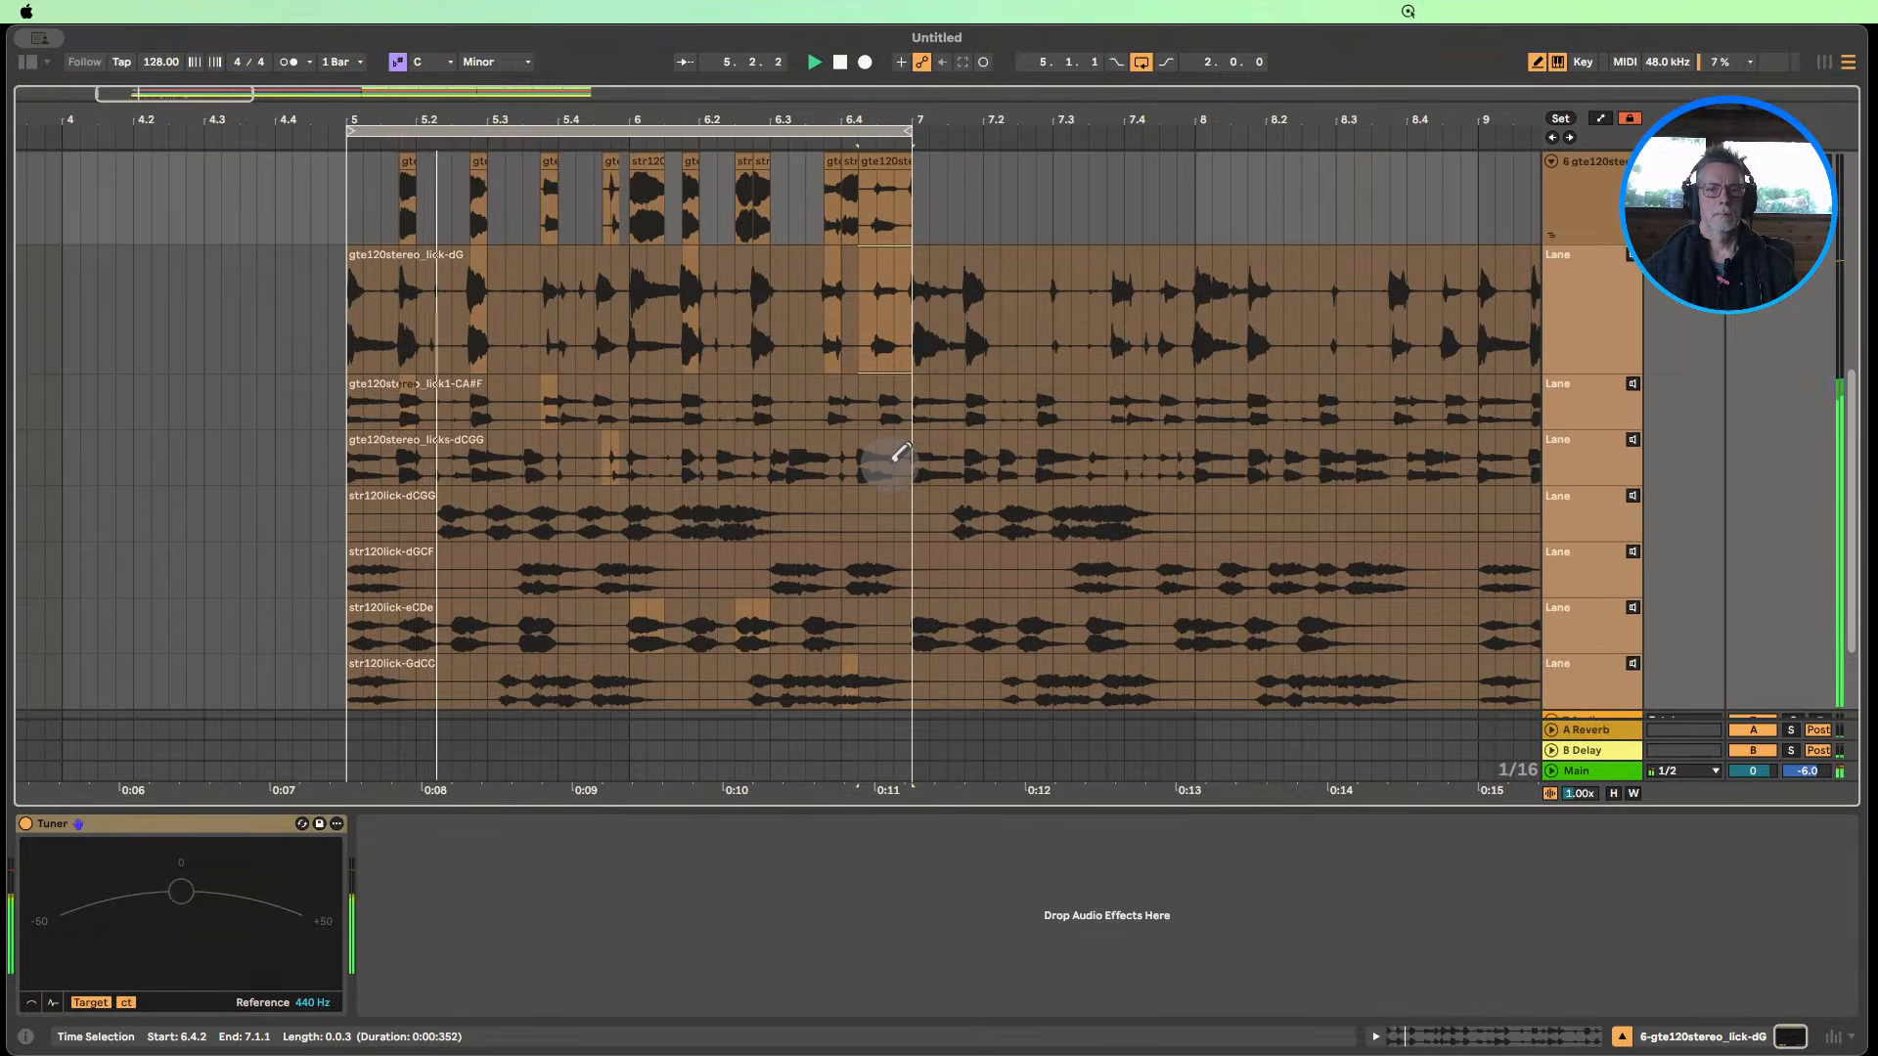
scroll(893, 453, "up", 2)
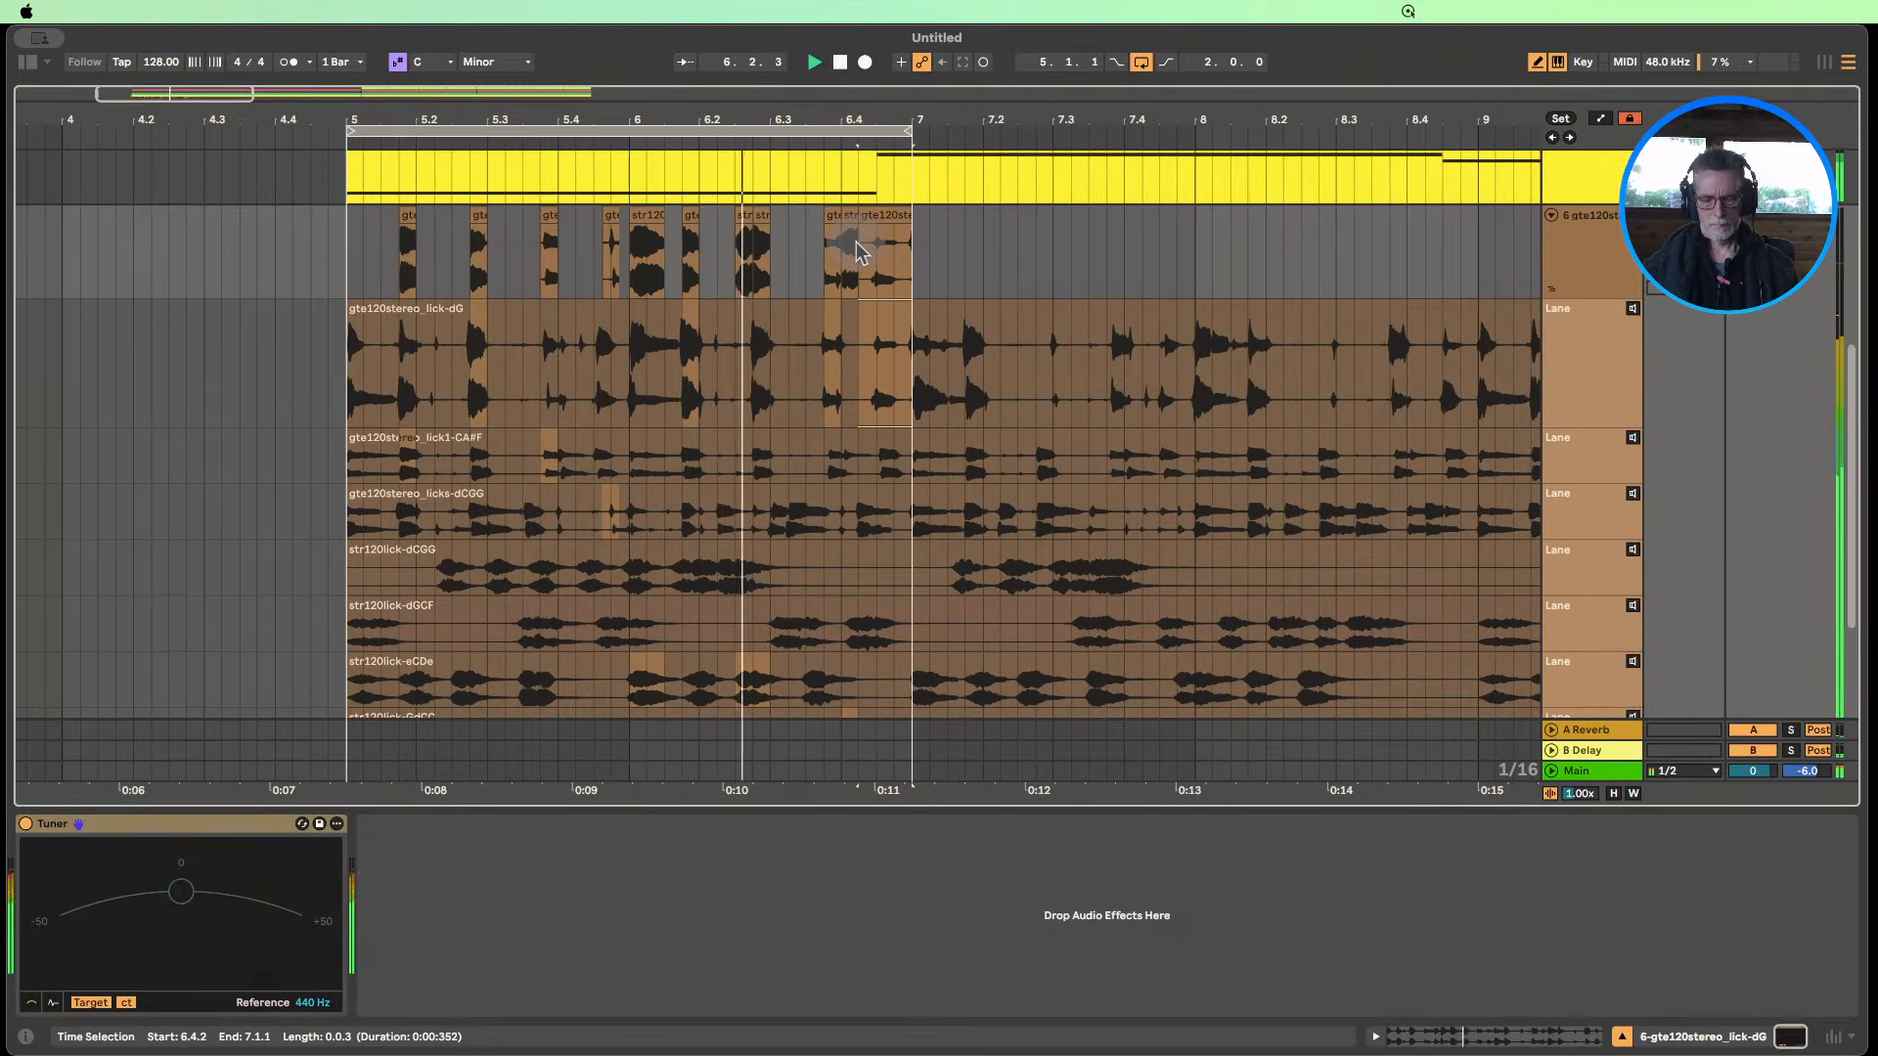
key("0")
left_click(848, 217)
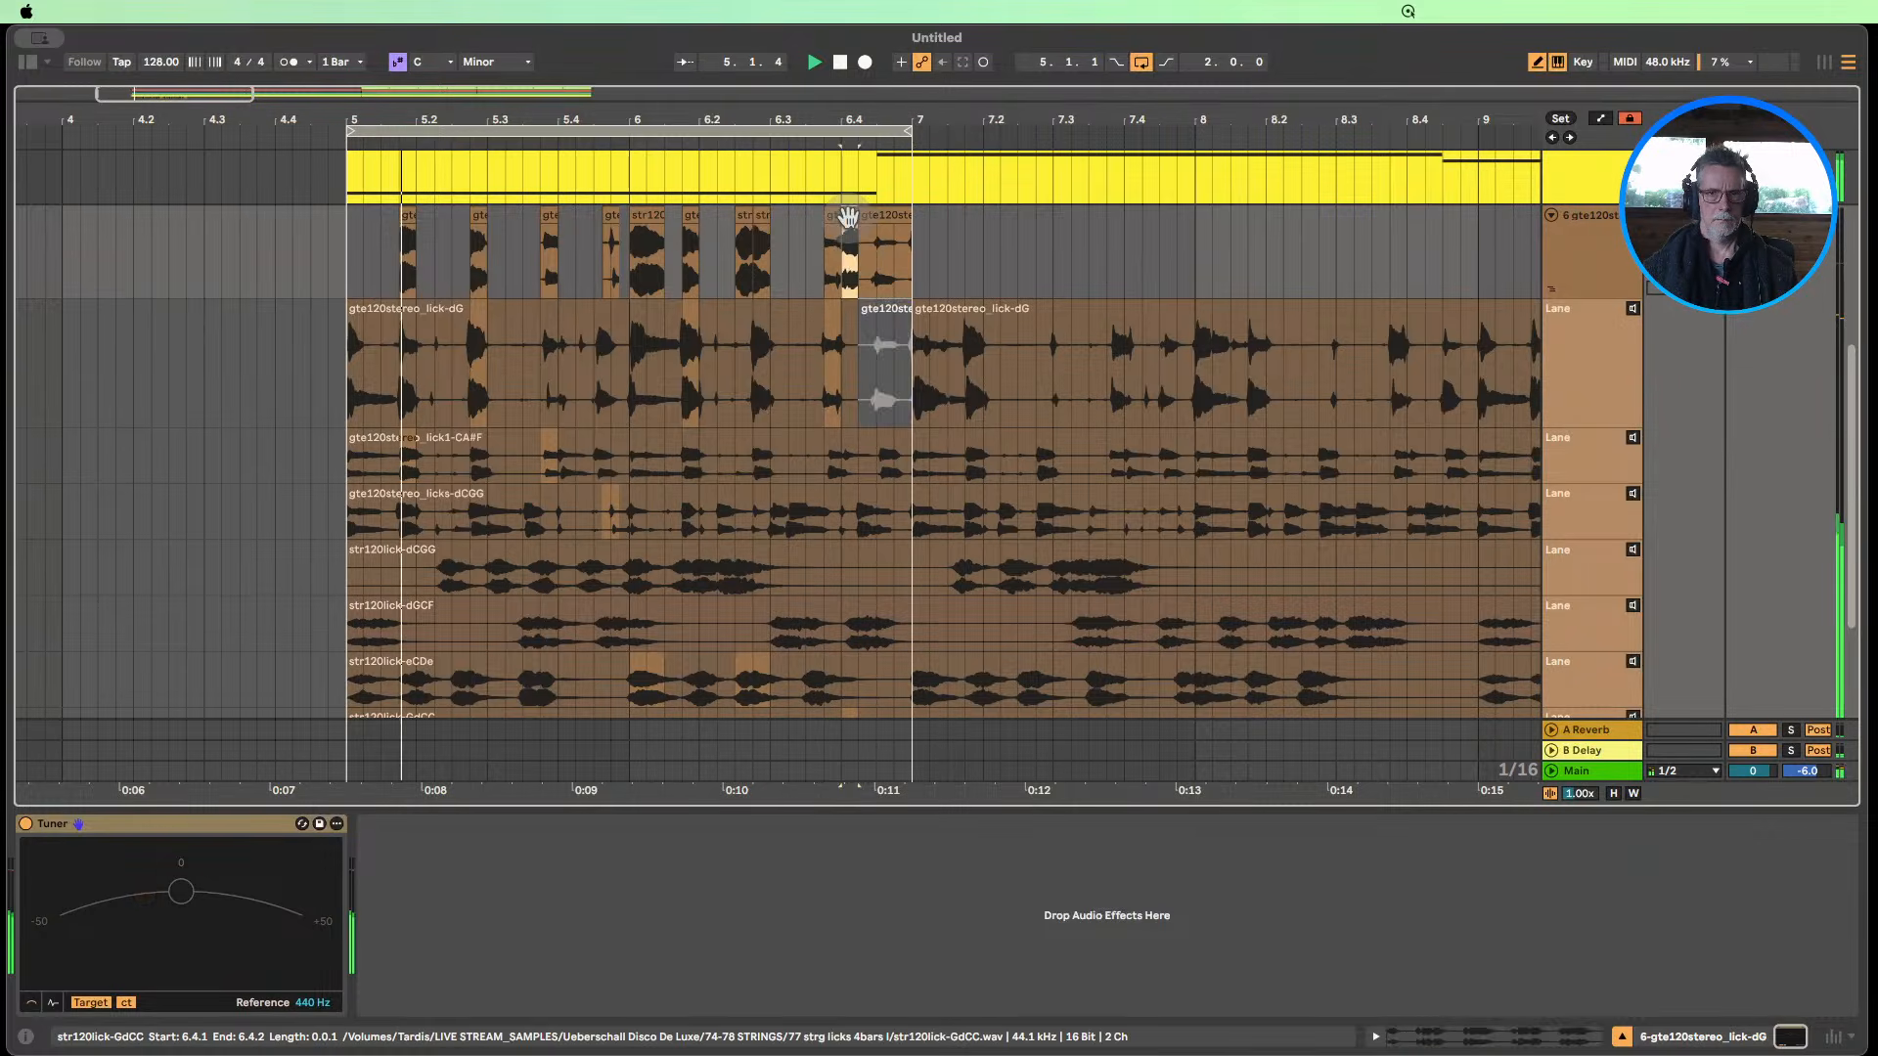
left_click(886, 303)
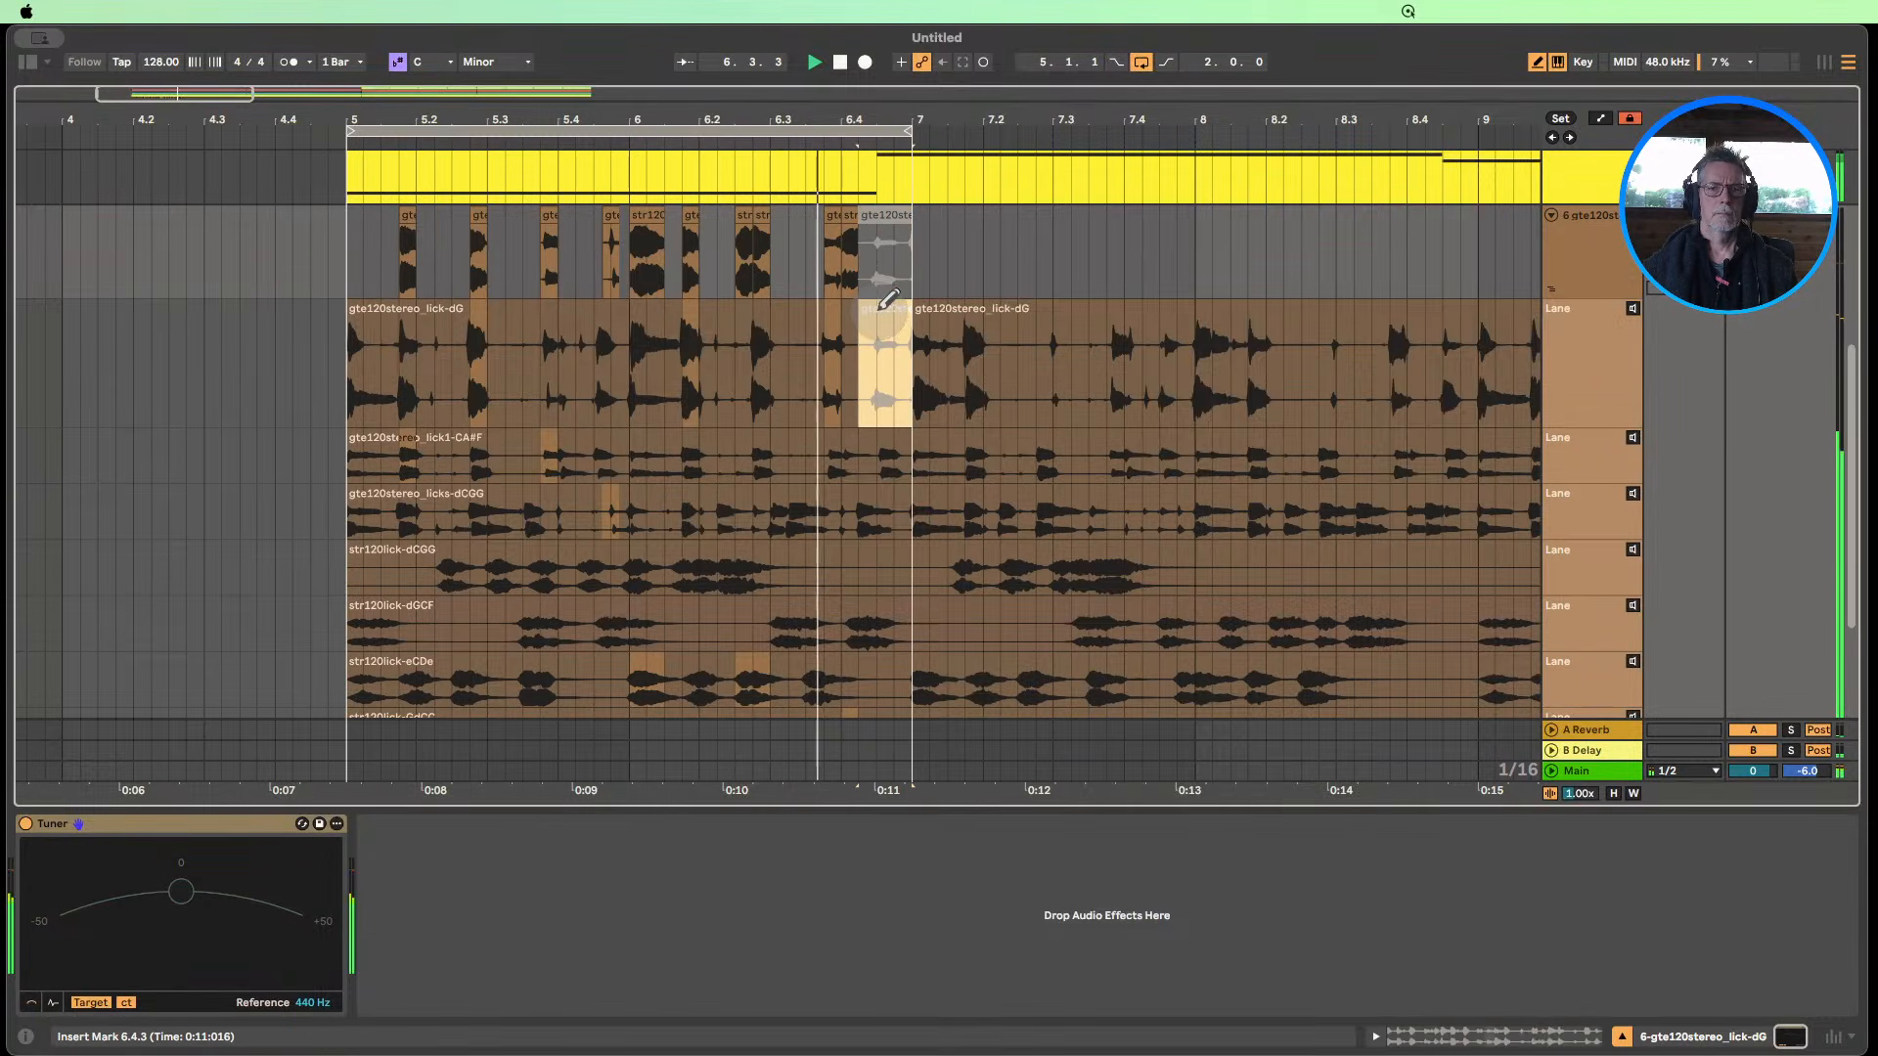
left_click(880, 420)
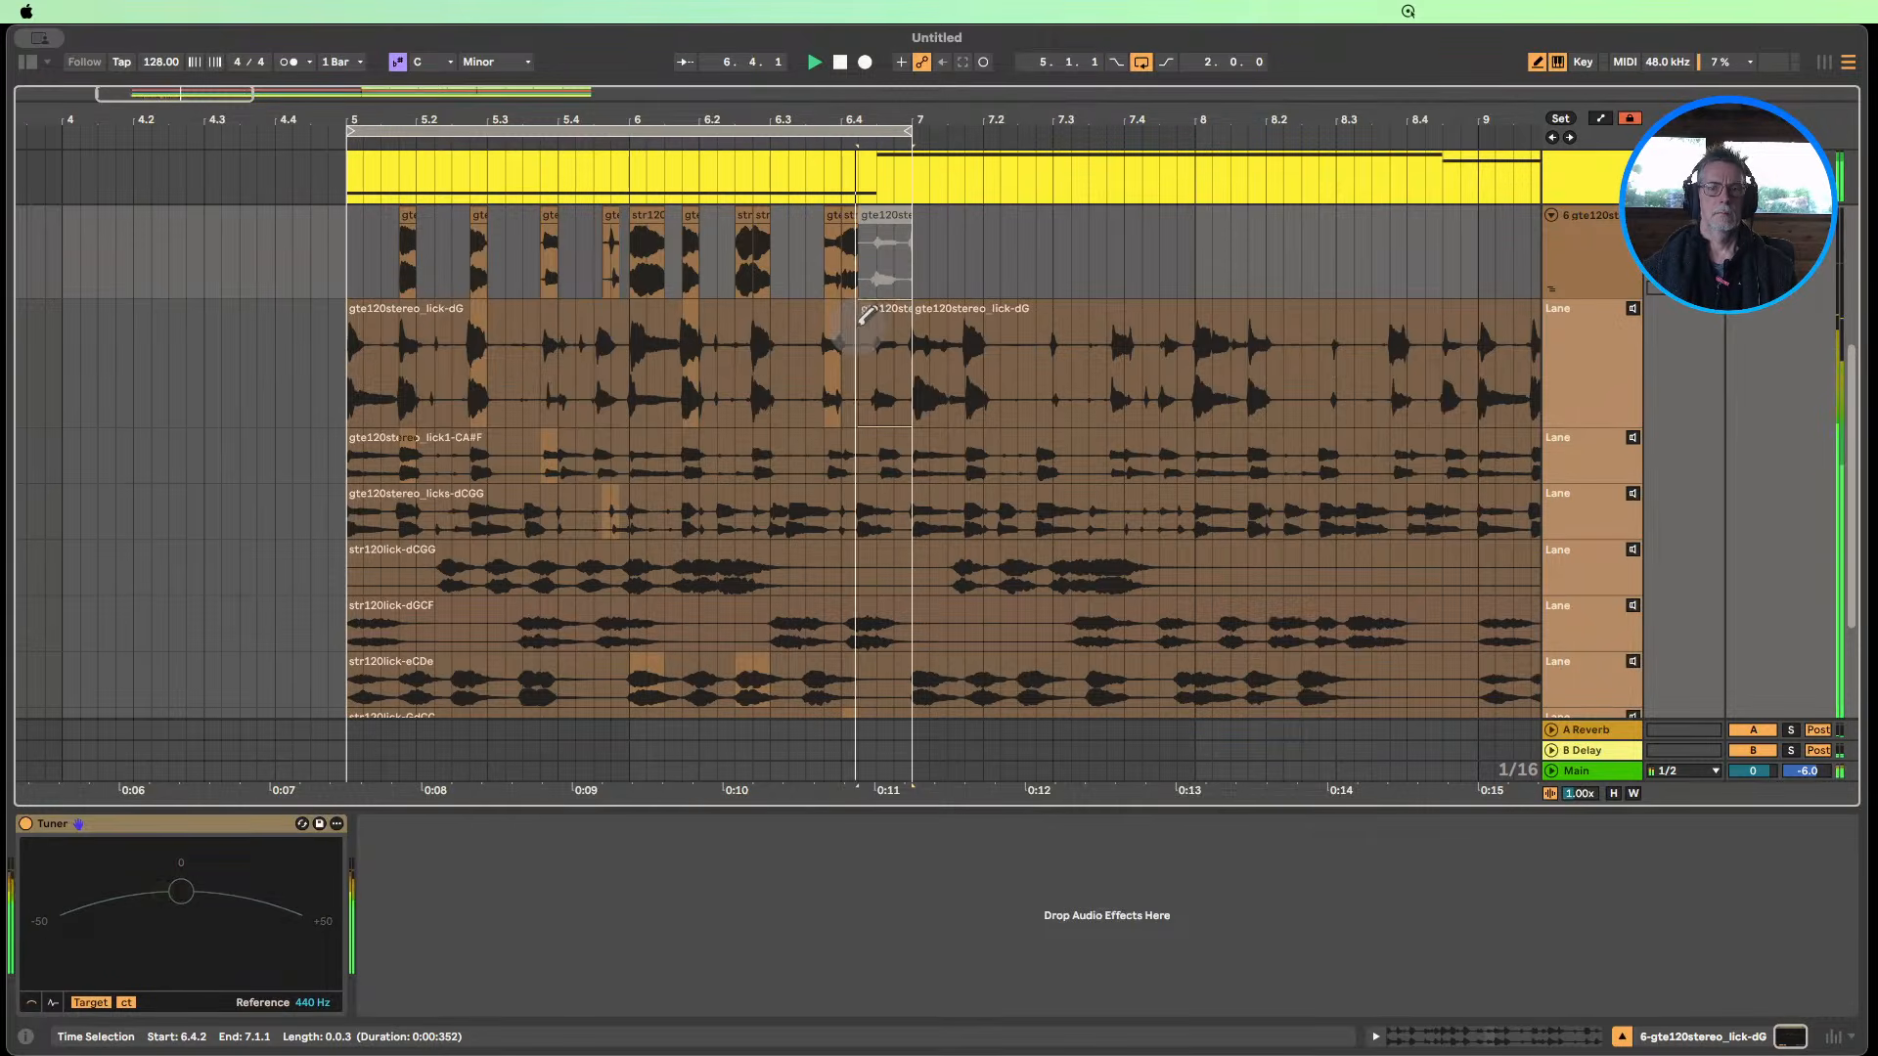
Comp the 6.4.2 to 7.1.1 section of the gte120stereo_lick-dG take lane into the main guitar track and stop playback.
left_click_drag(867, 329, 901, 328)
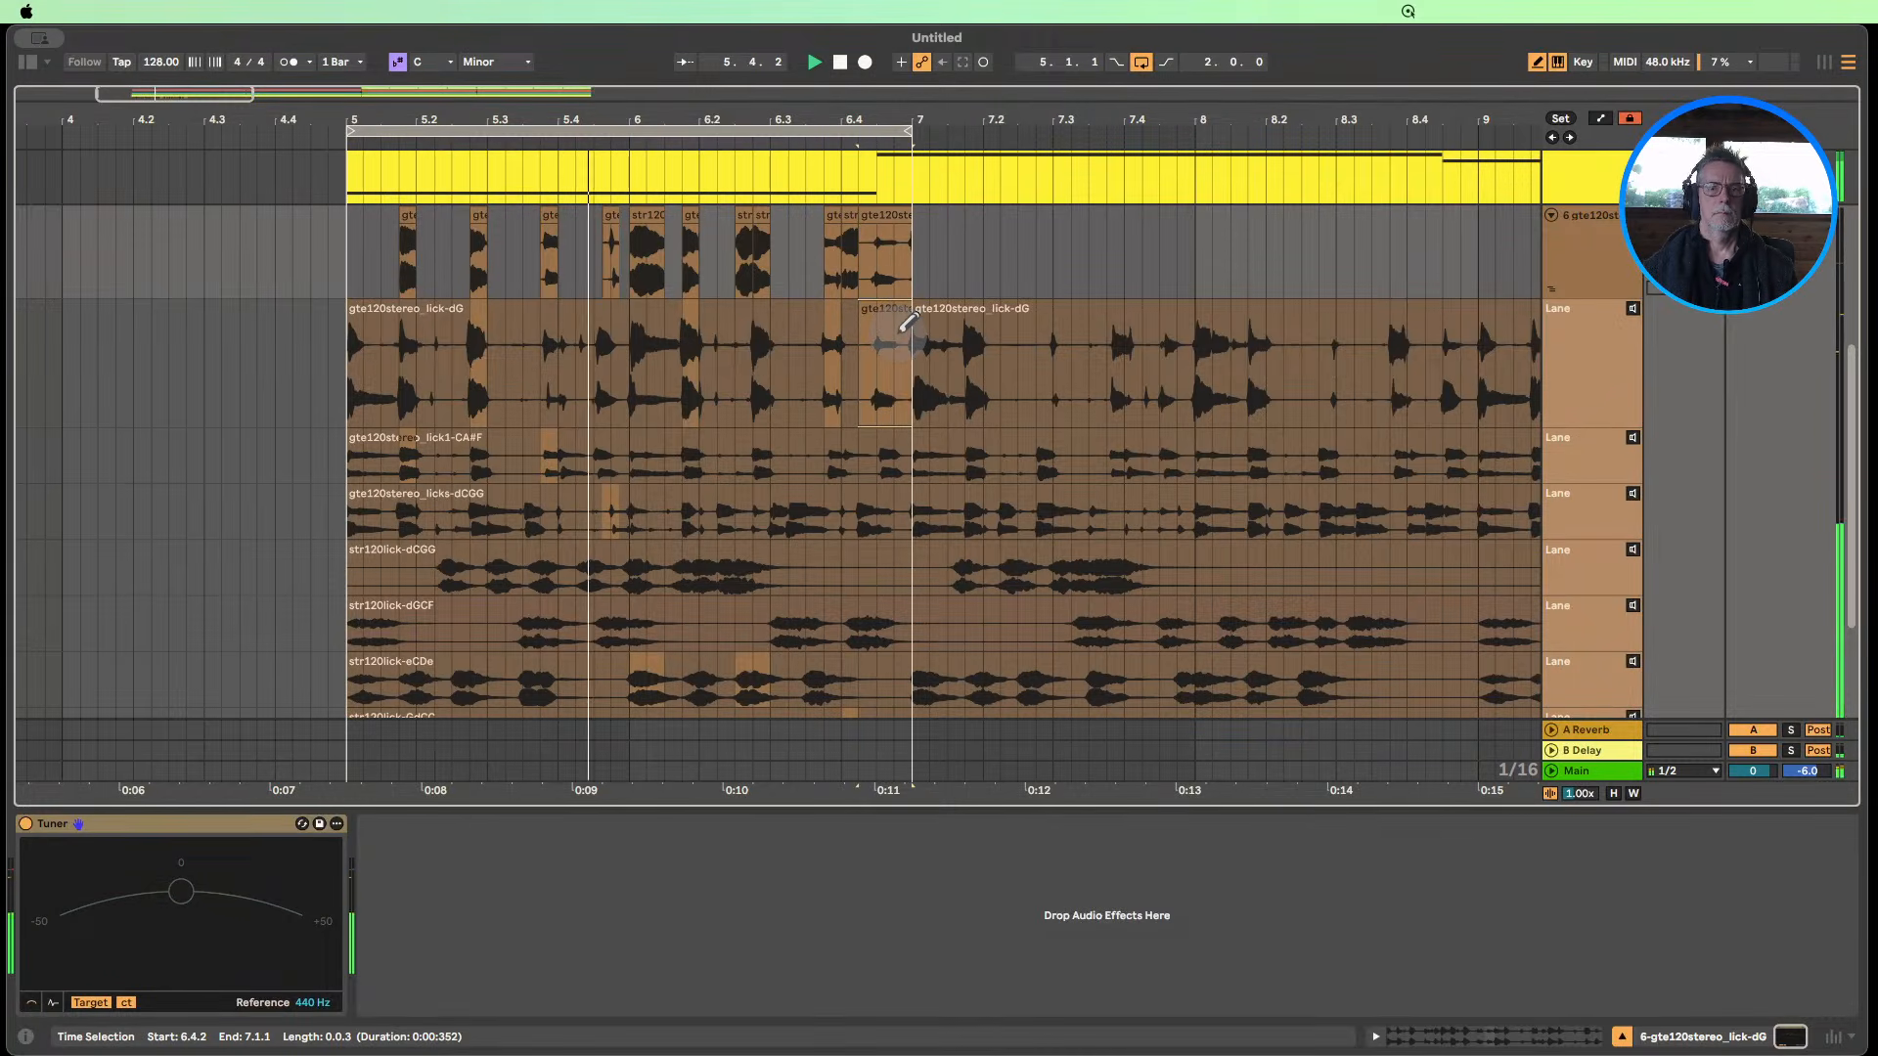
scroll(900, 328, "up", 5)
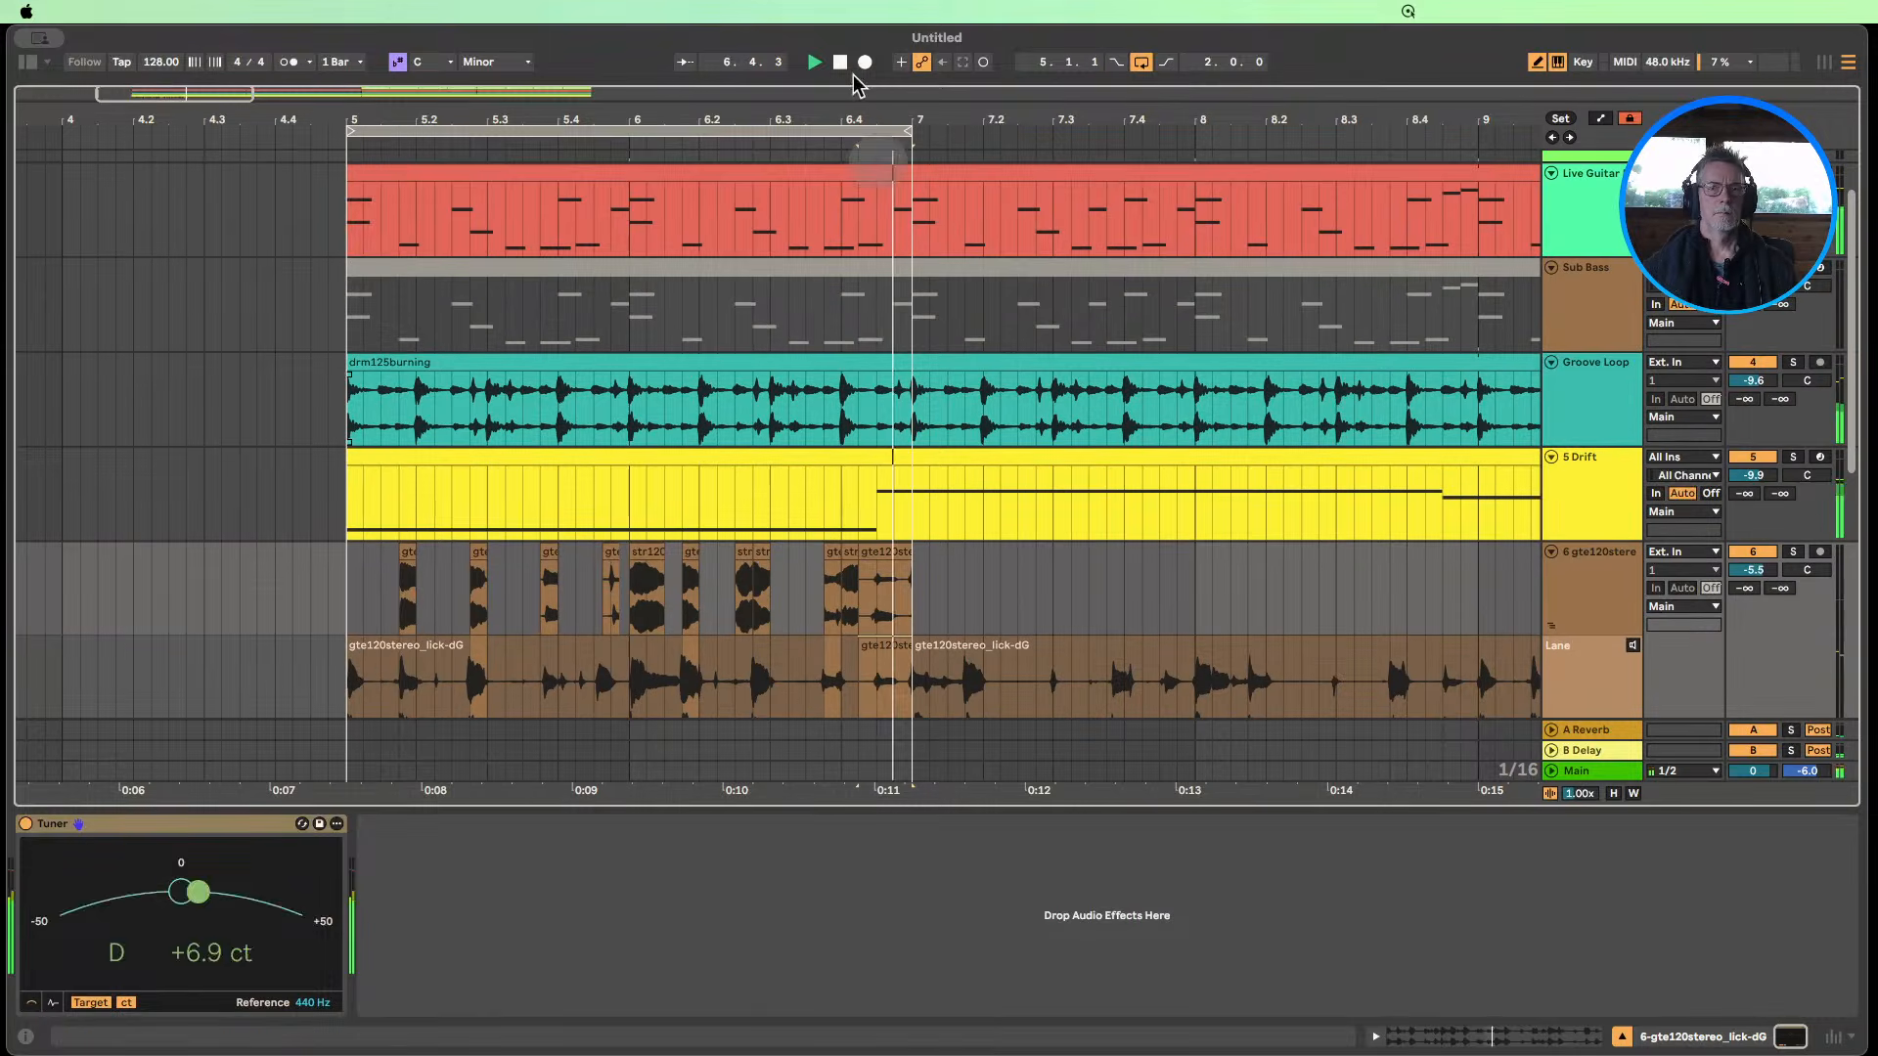
left_click(841, 65)
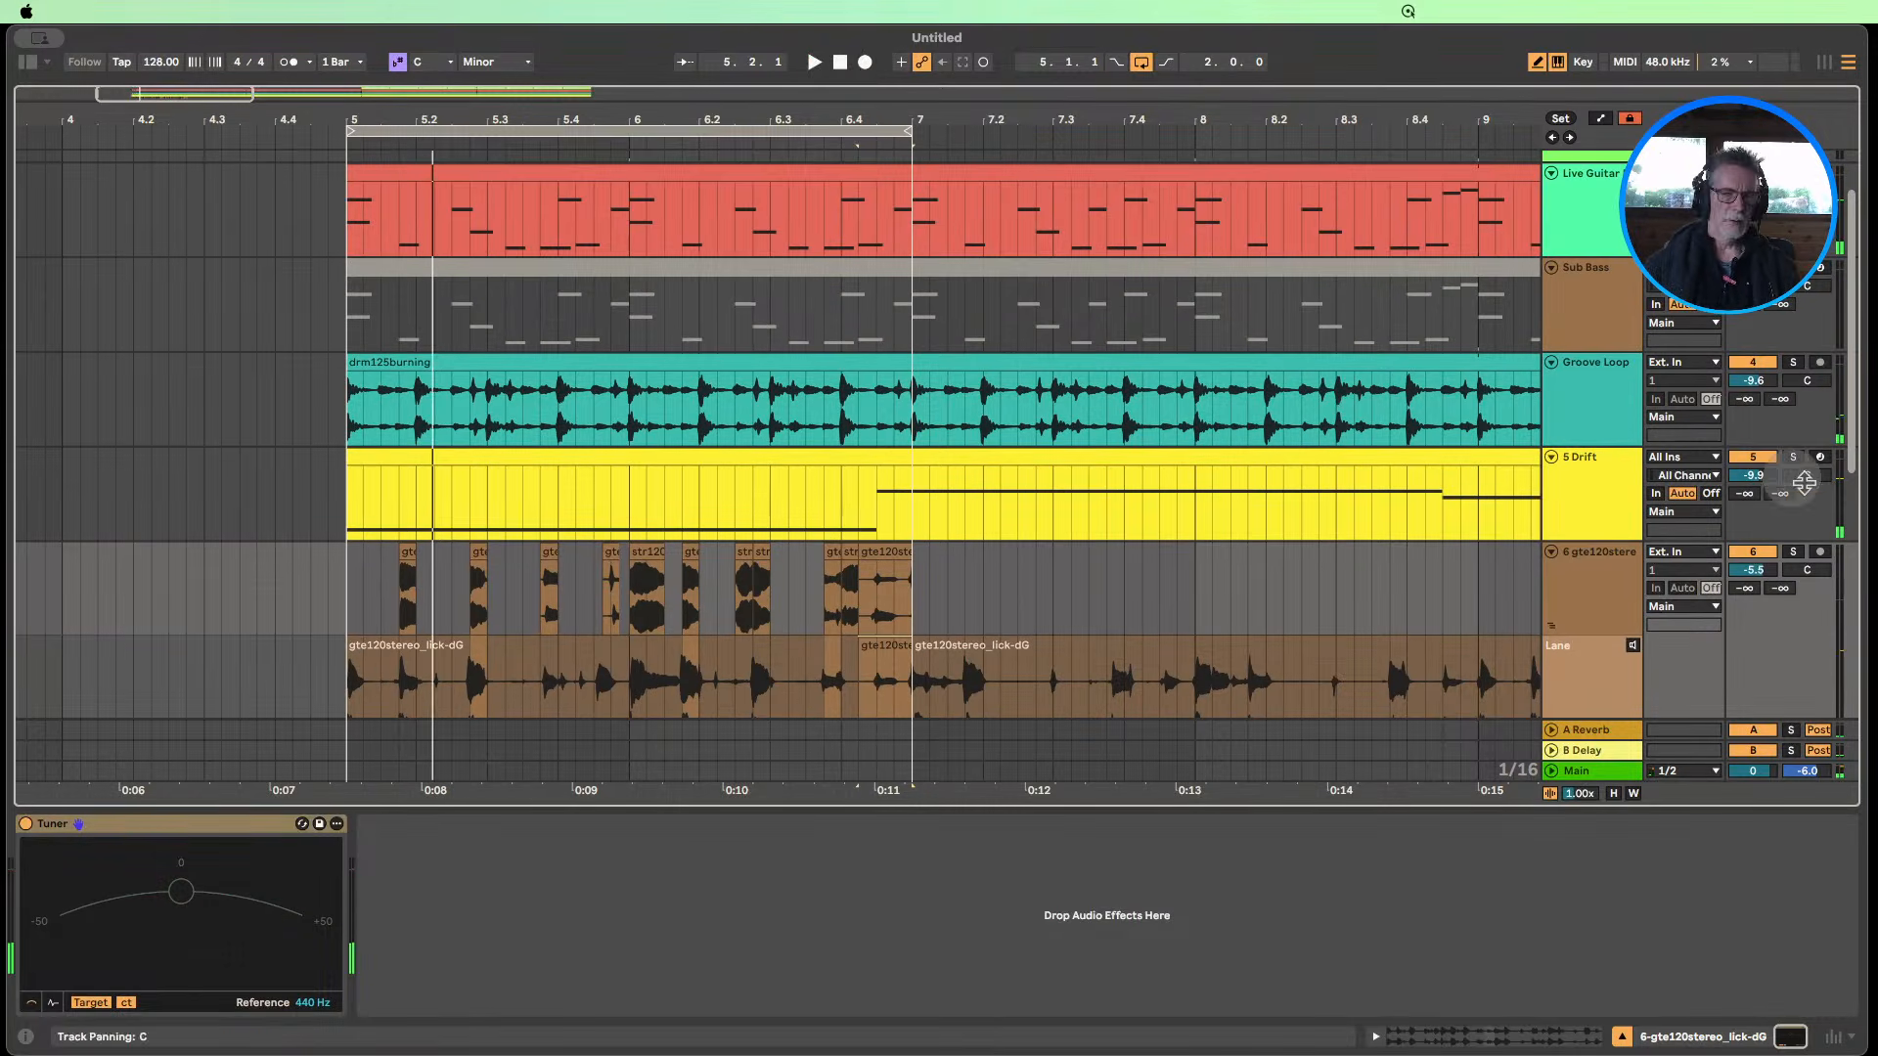
Mute the Drift track and switch off draw mode.
scroll(864, 538, "down", 2)
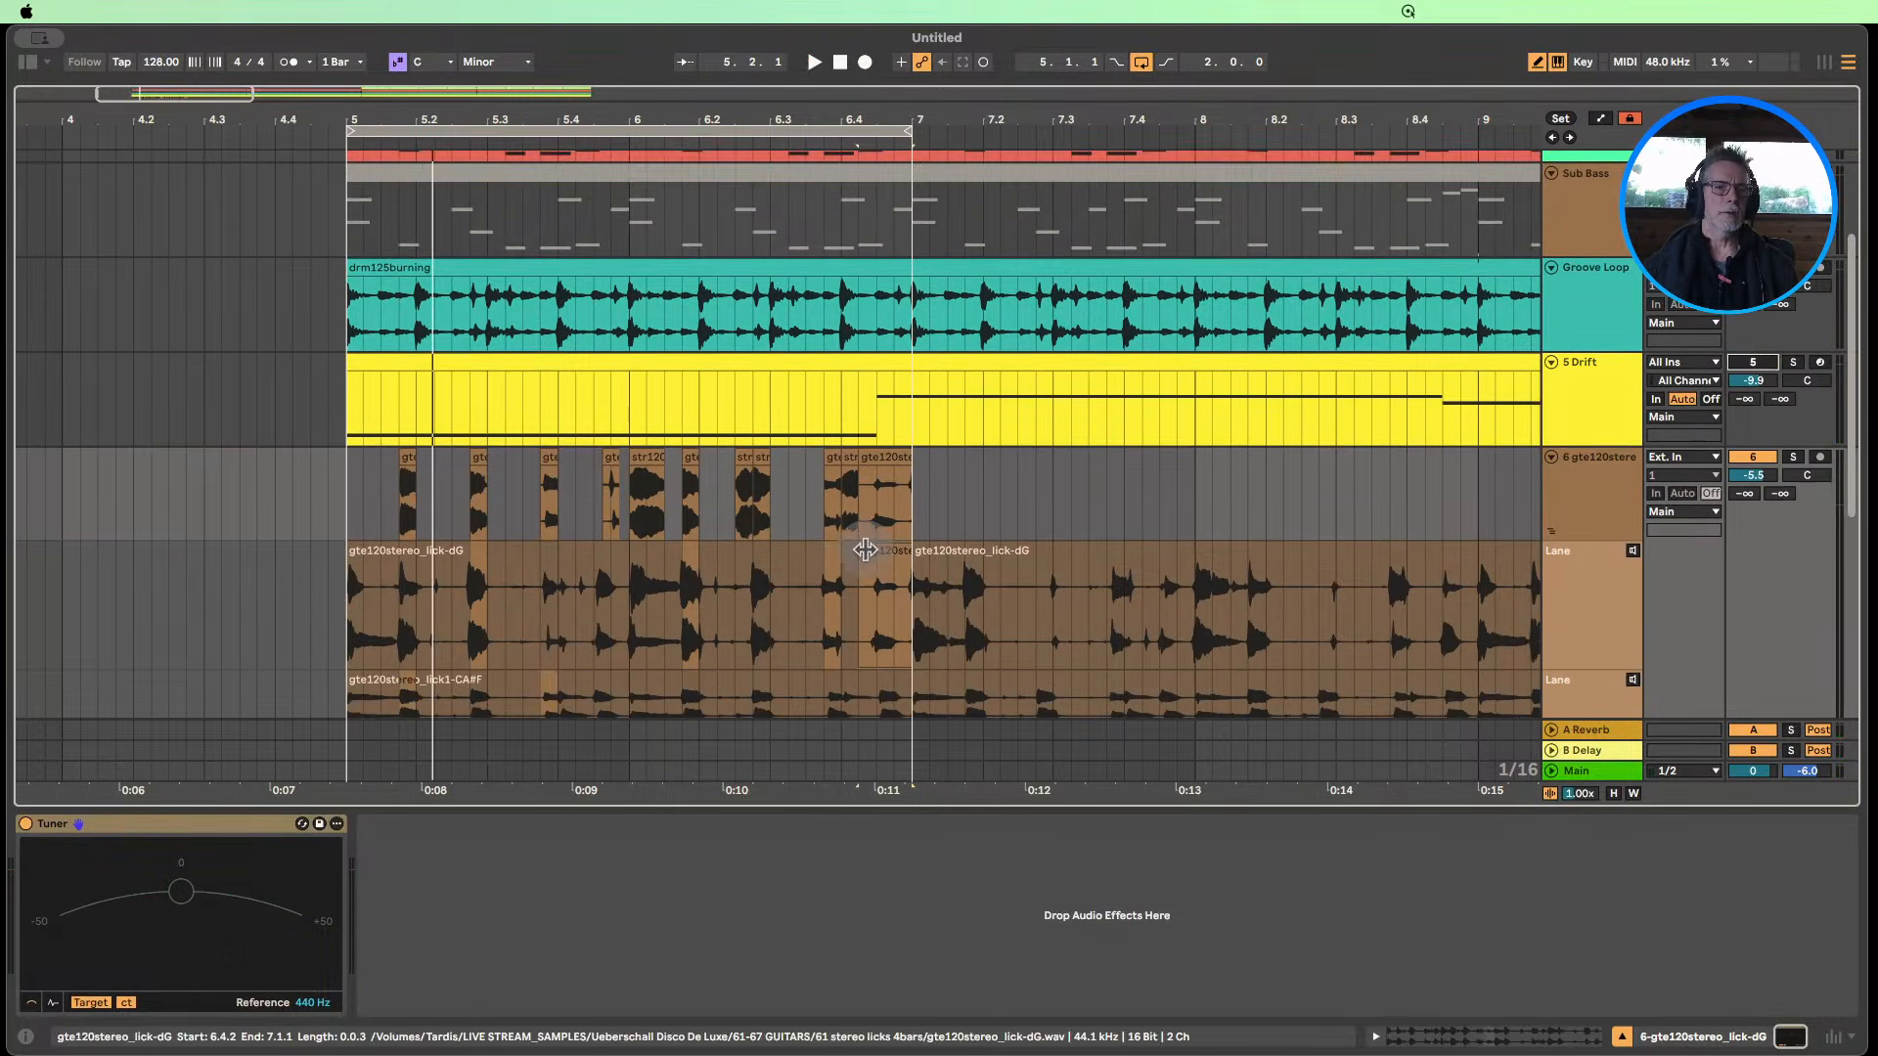
scroll(758, 514, "down", 2)
scroll(758, 501, "down", 3)
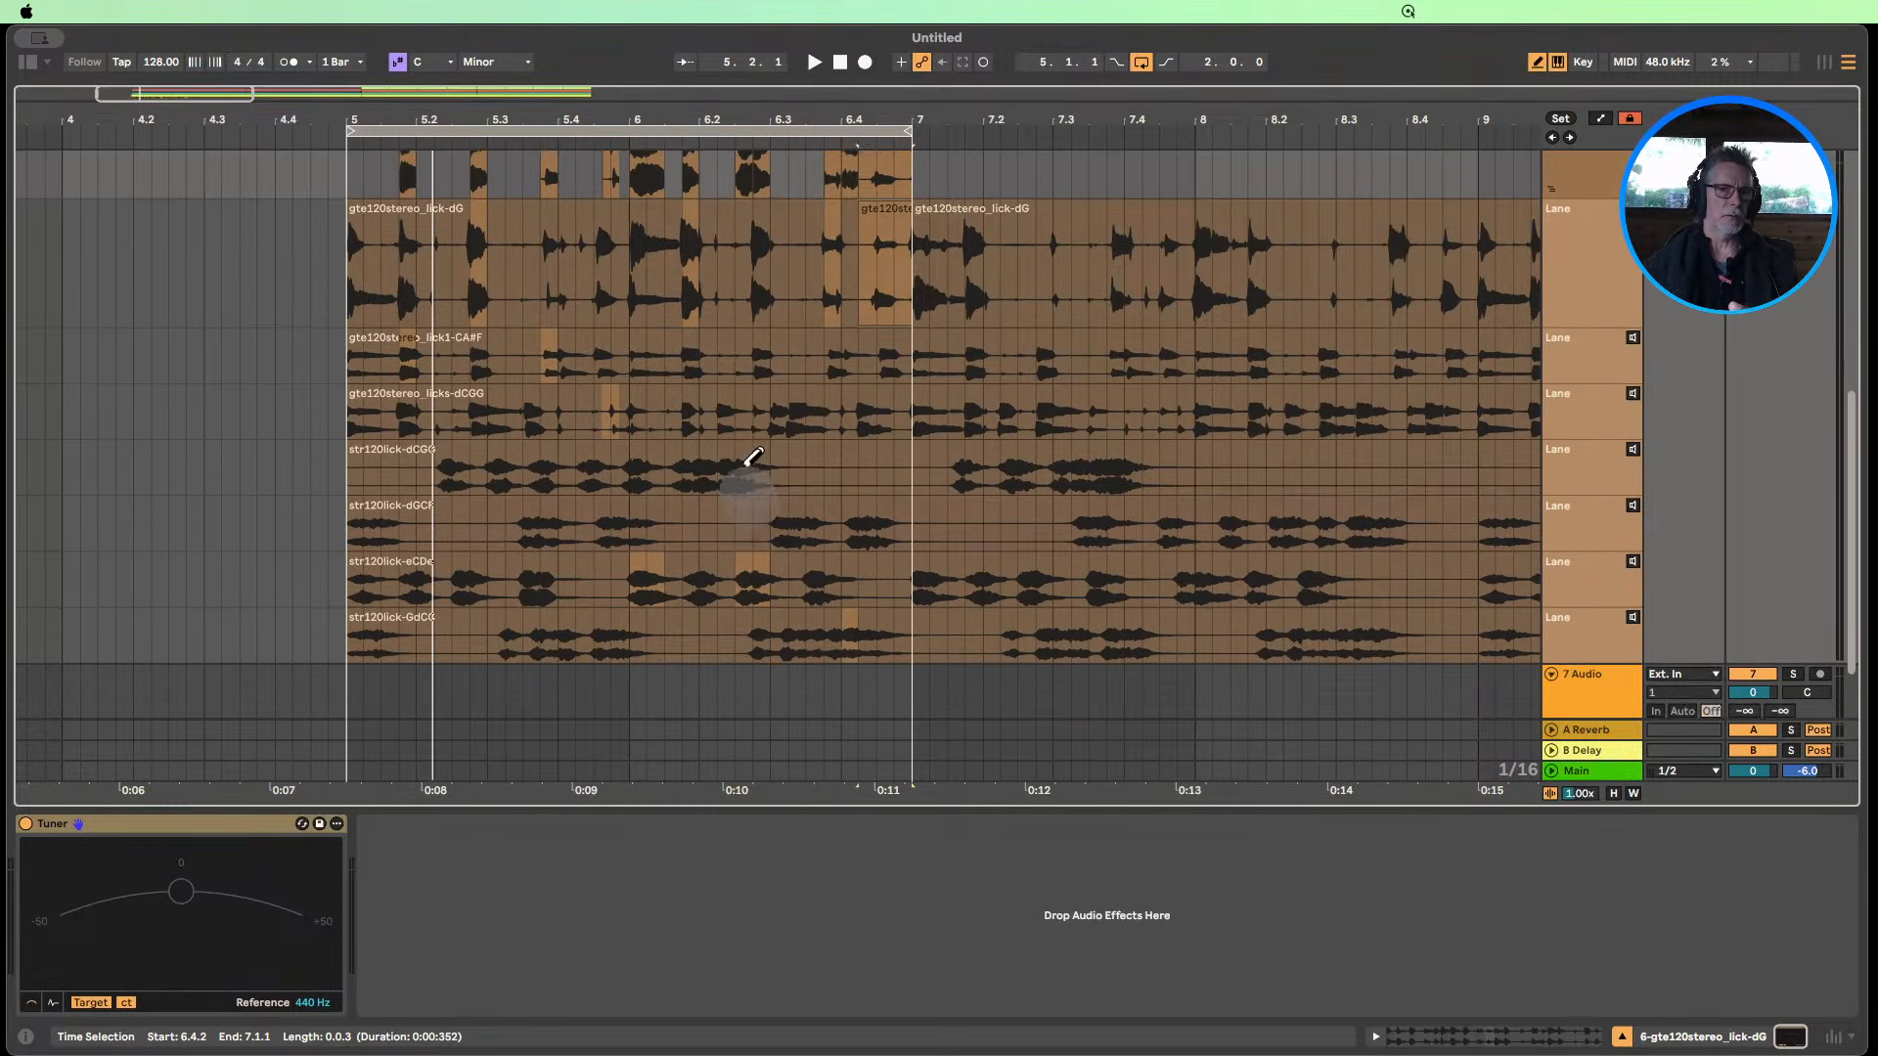
scroll(744, 450, "down", 3)
scroll(712, 449, "up", 4)
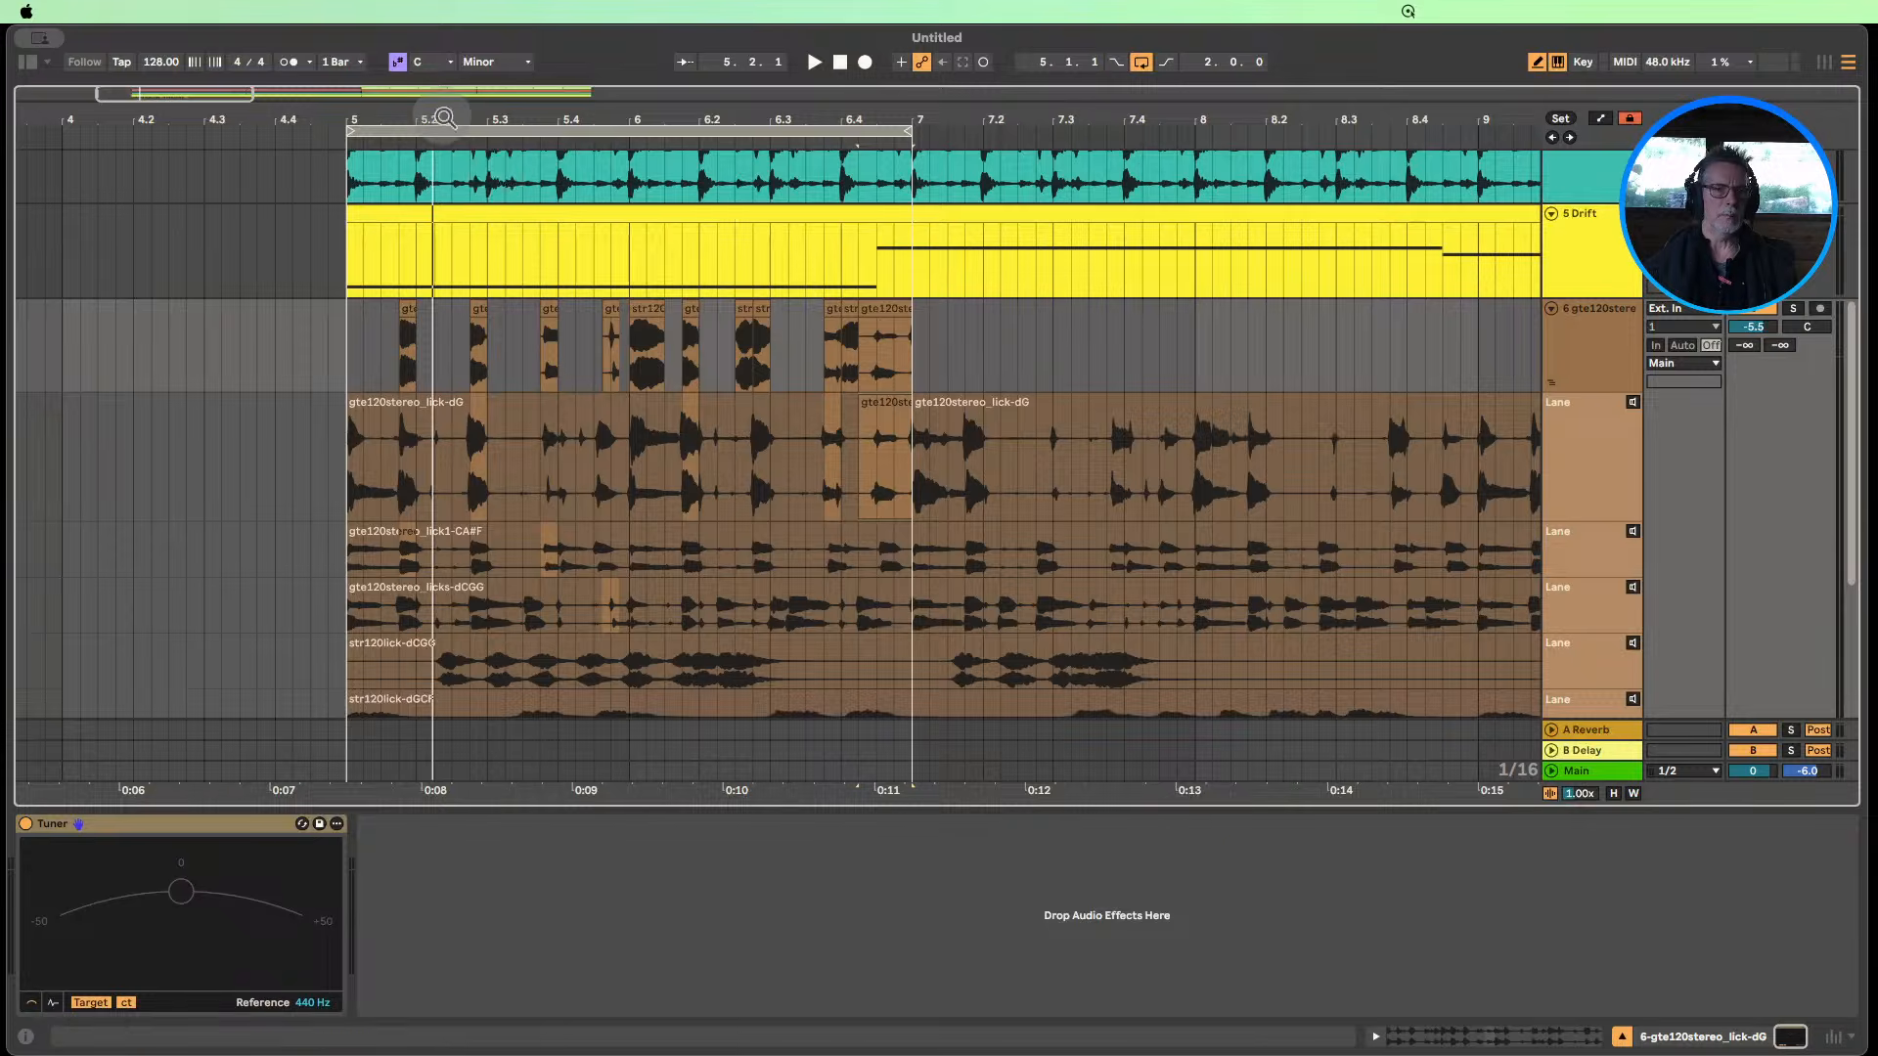
left_click_drag(445, 117, 437, 174)
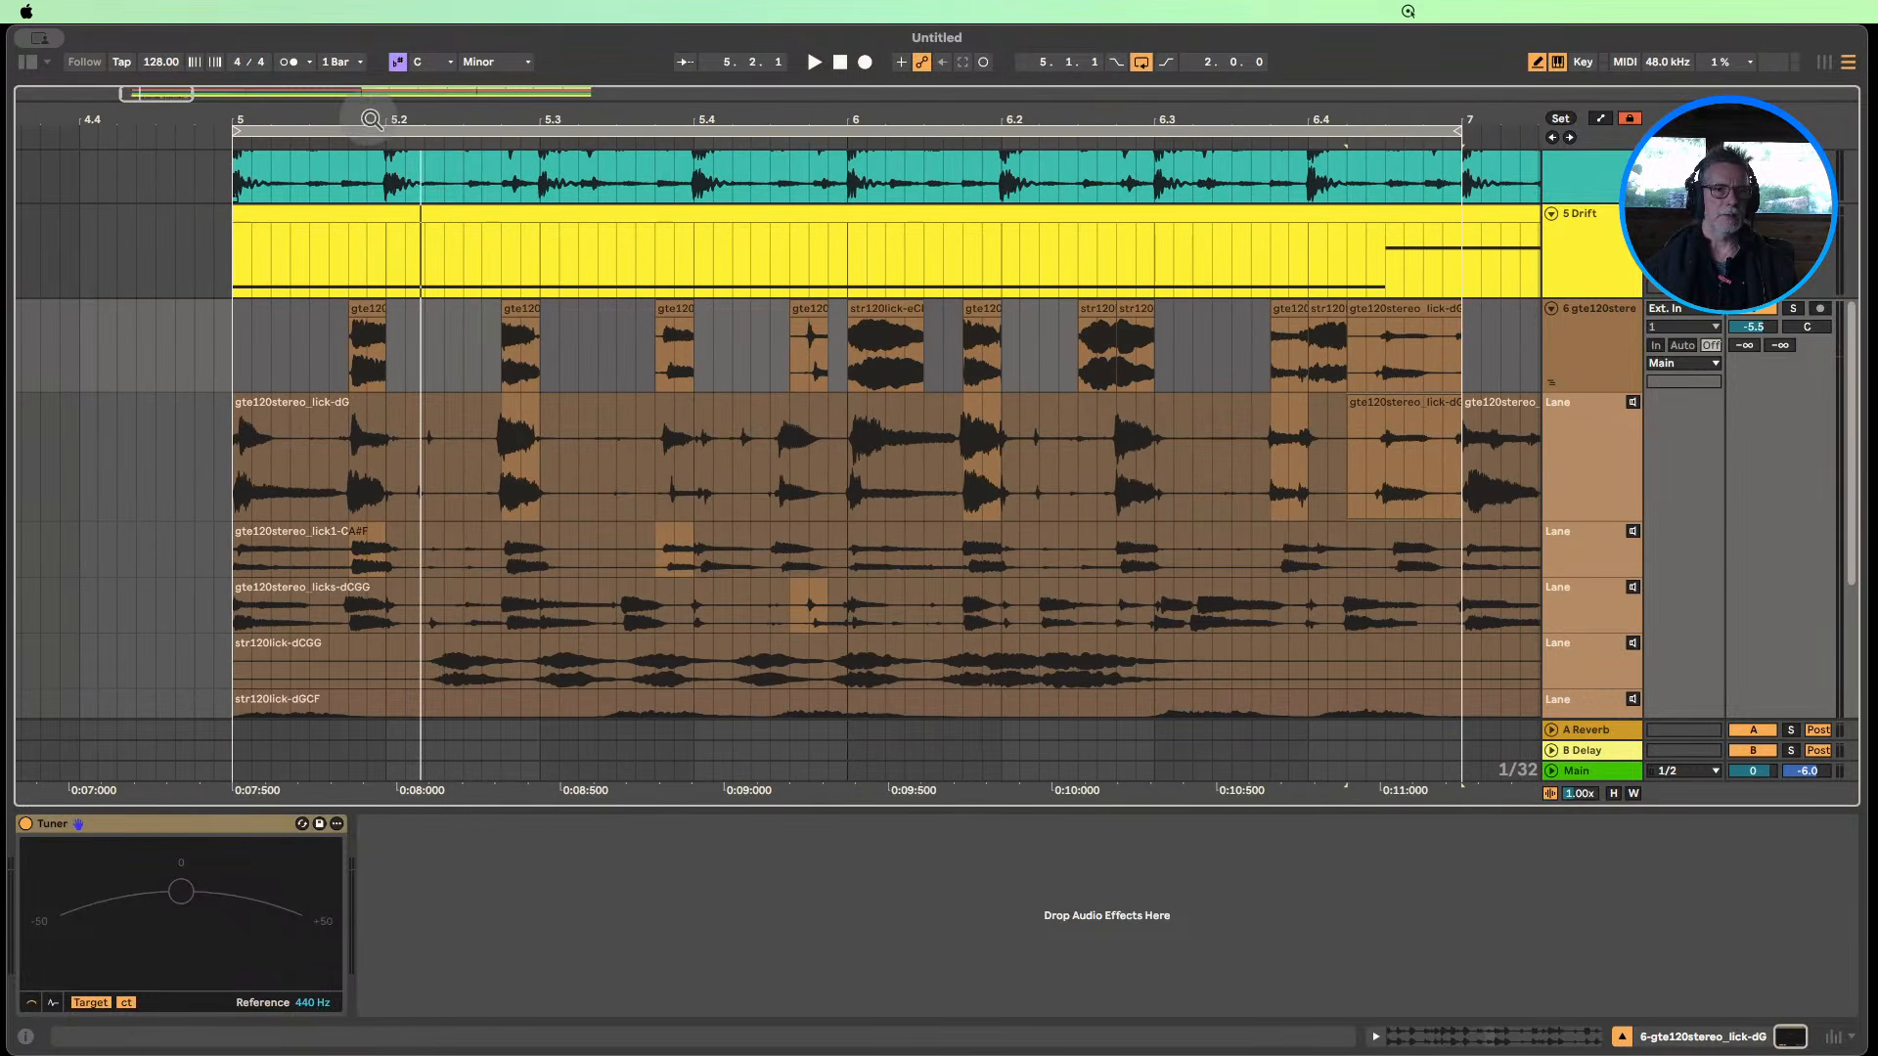
left_click_drag(372, 119, 403, 201)
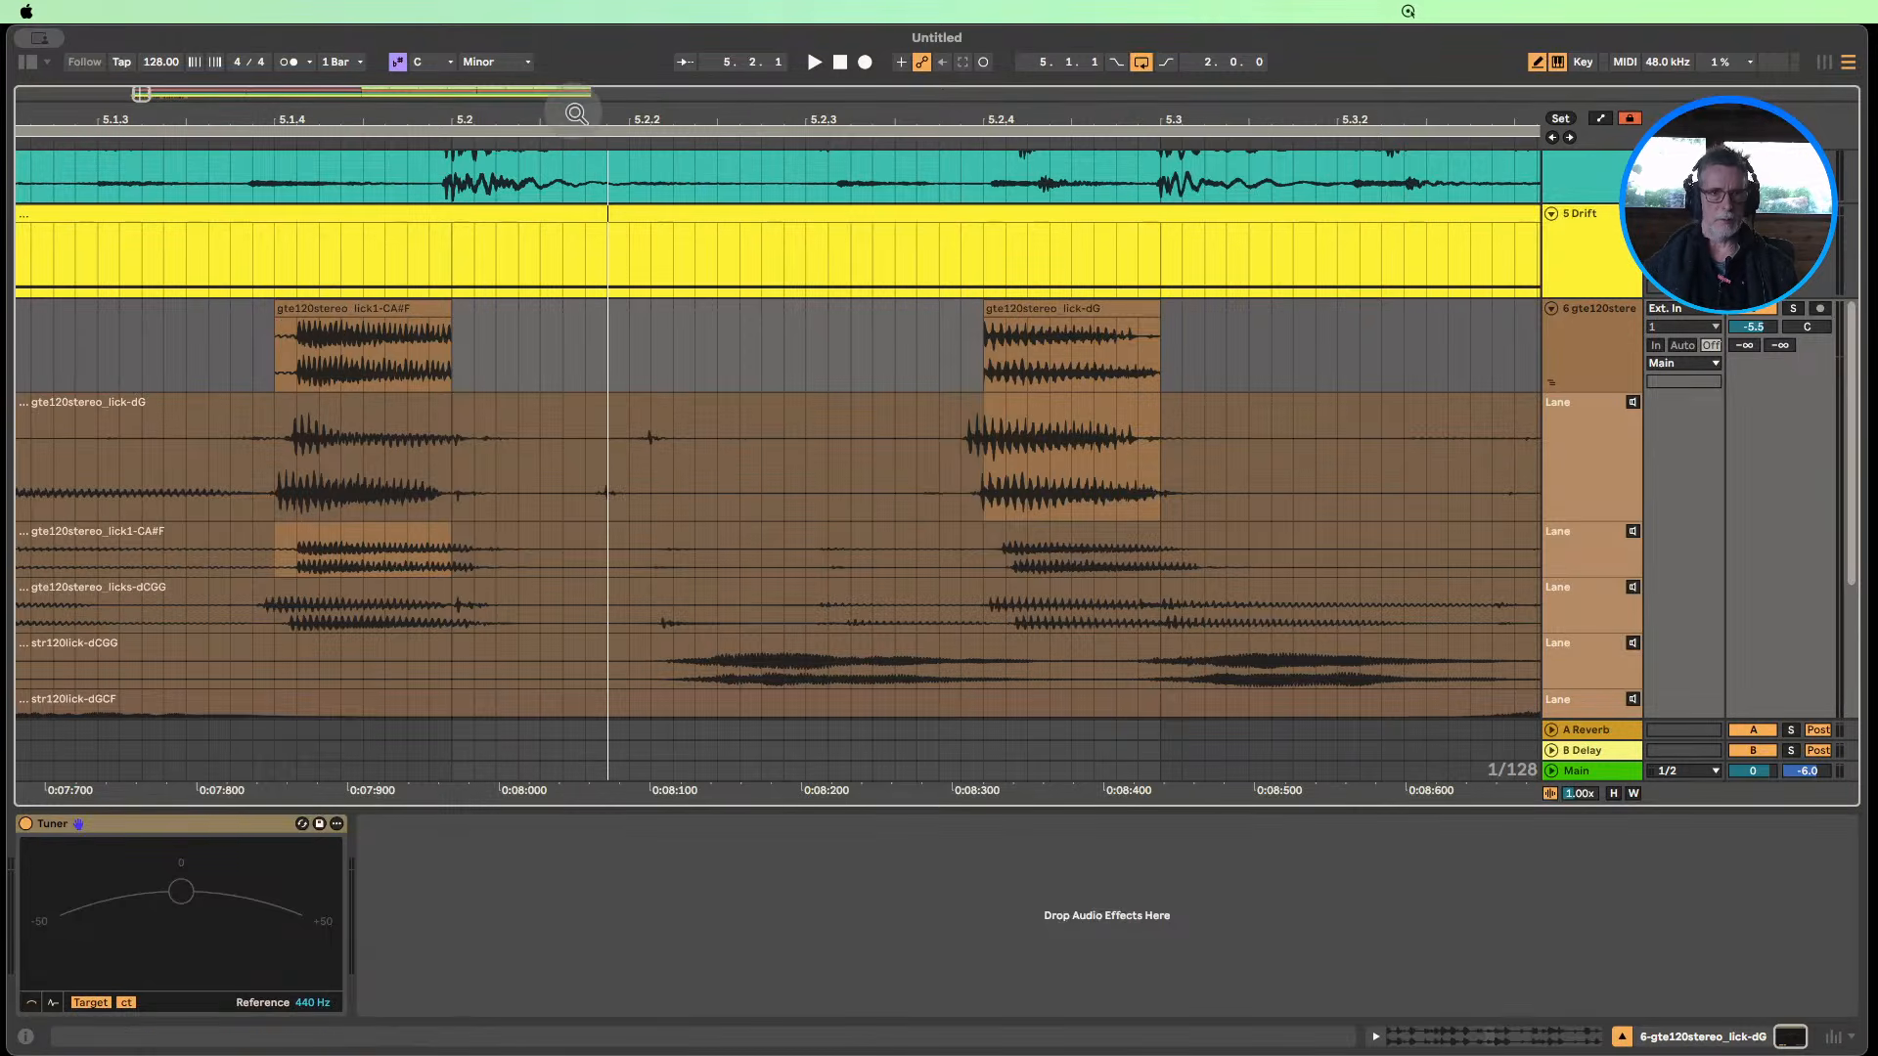
left_click_drag(576, 114, 577, 33)
left_click_drag(557, 117, 554, 93)
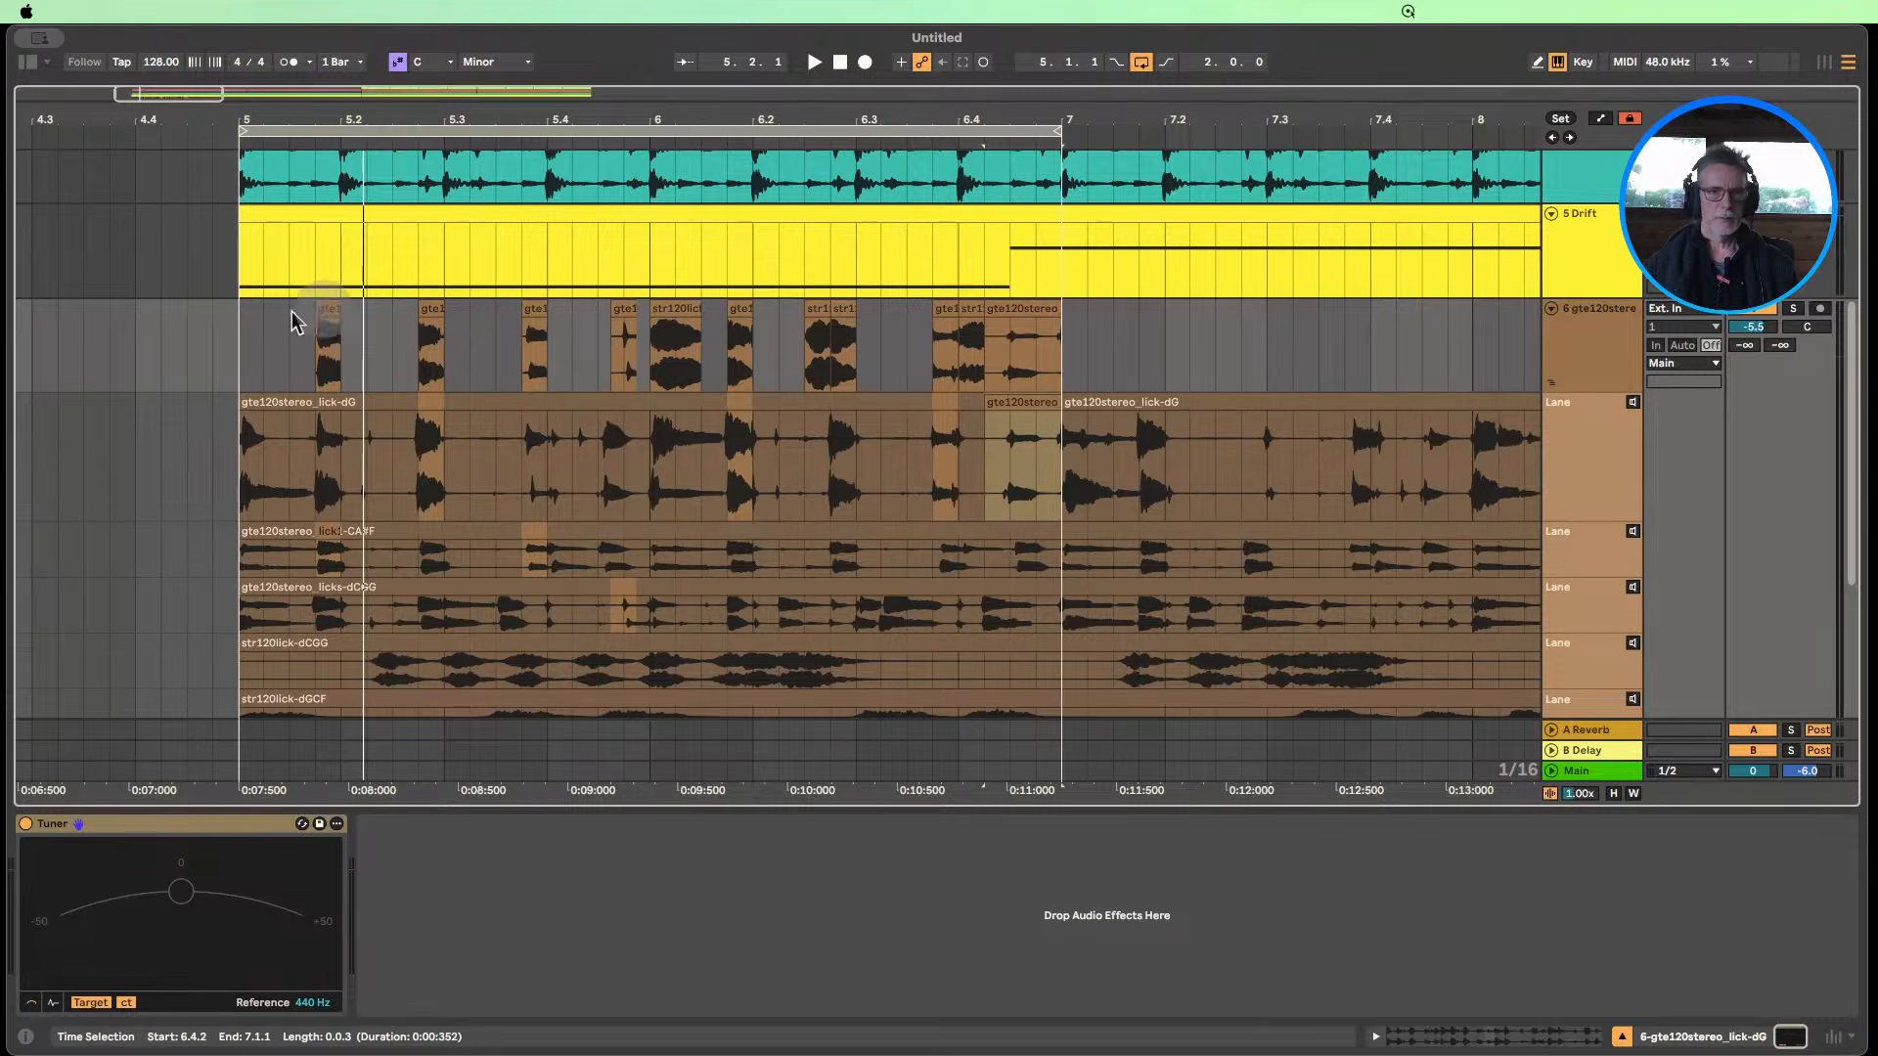
Extend the end of the first comped clip, gte120stereo_lick1-CA#F at 5.1.4, to just past 5.2.2.
left_click_drag(245, 328, 1067, 354)
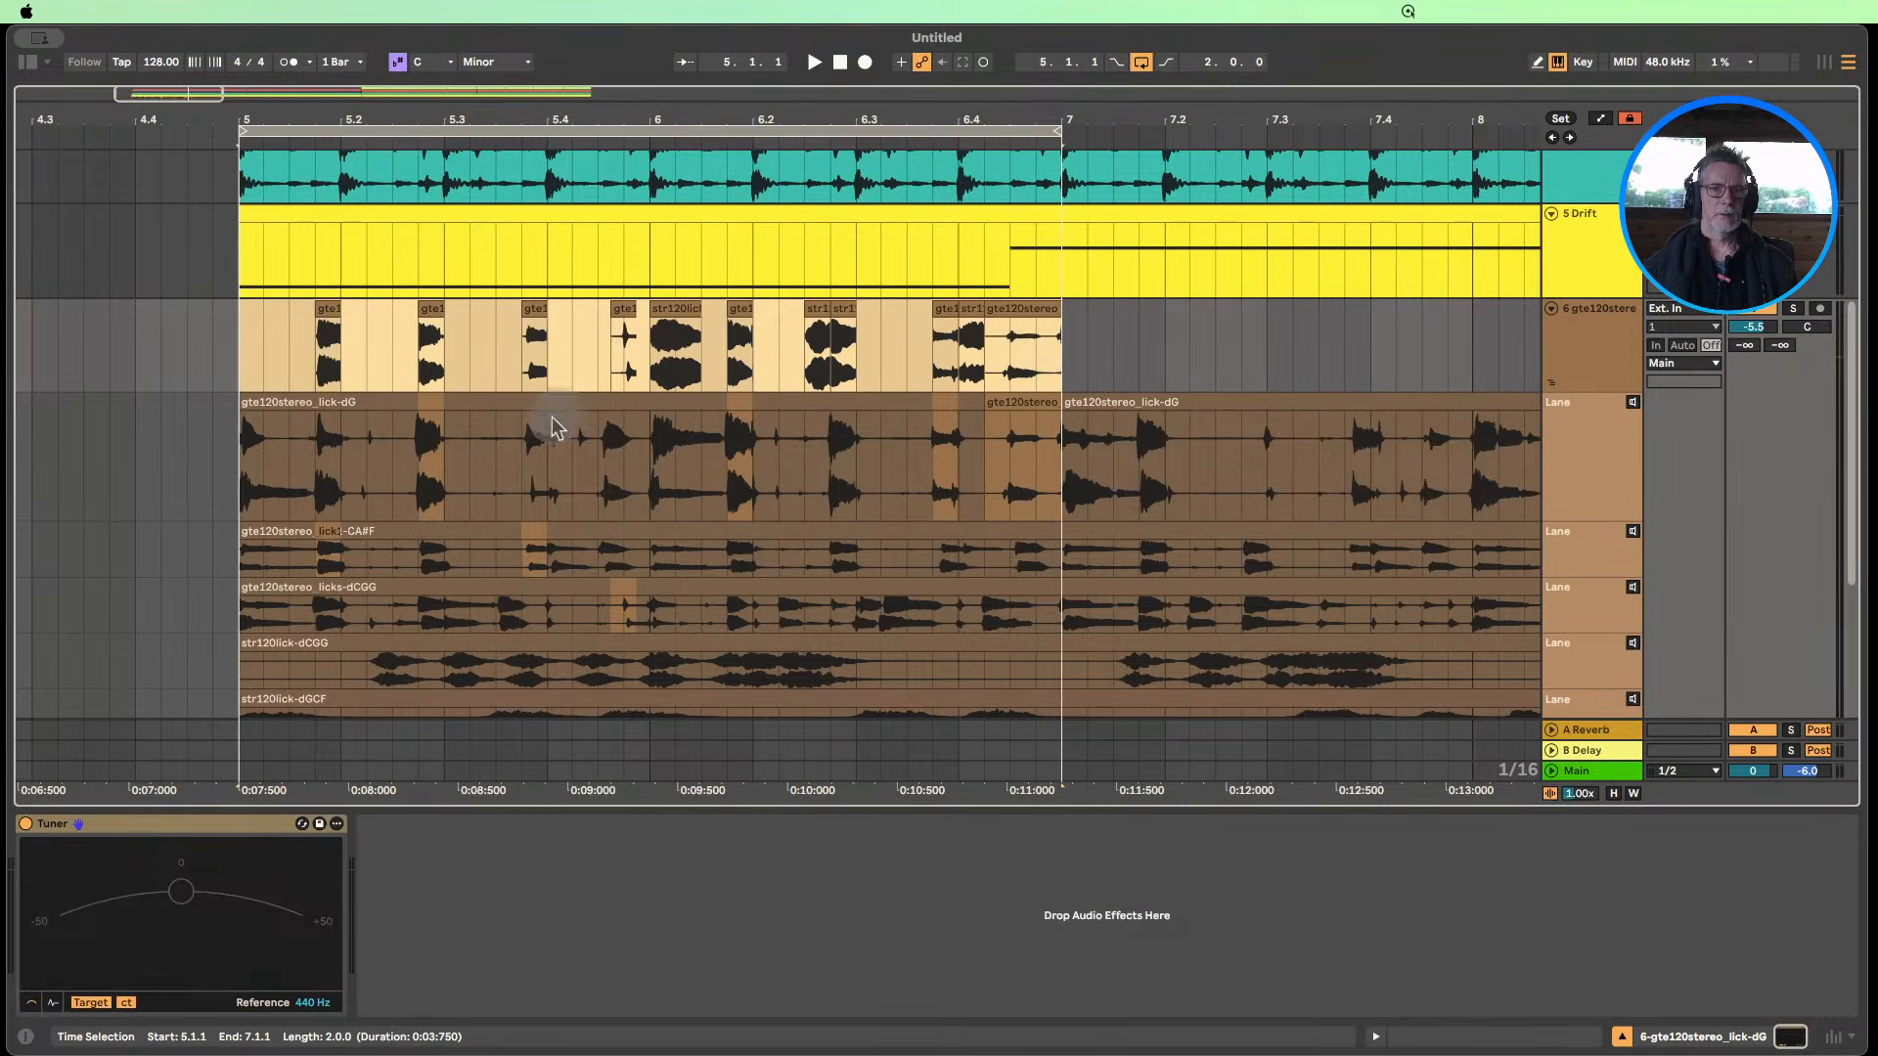
scroll(555, 427, "down", 6)
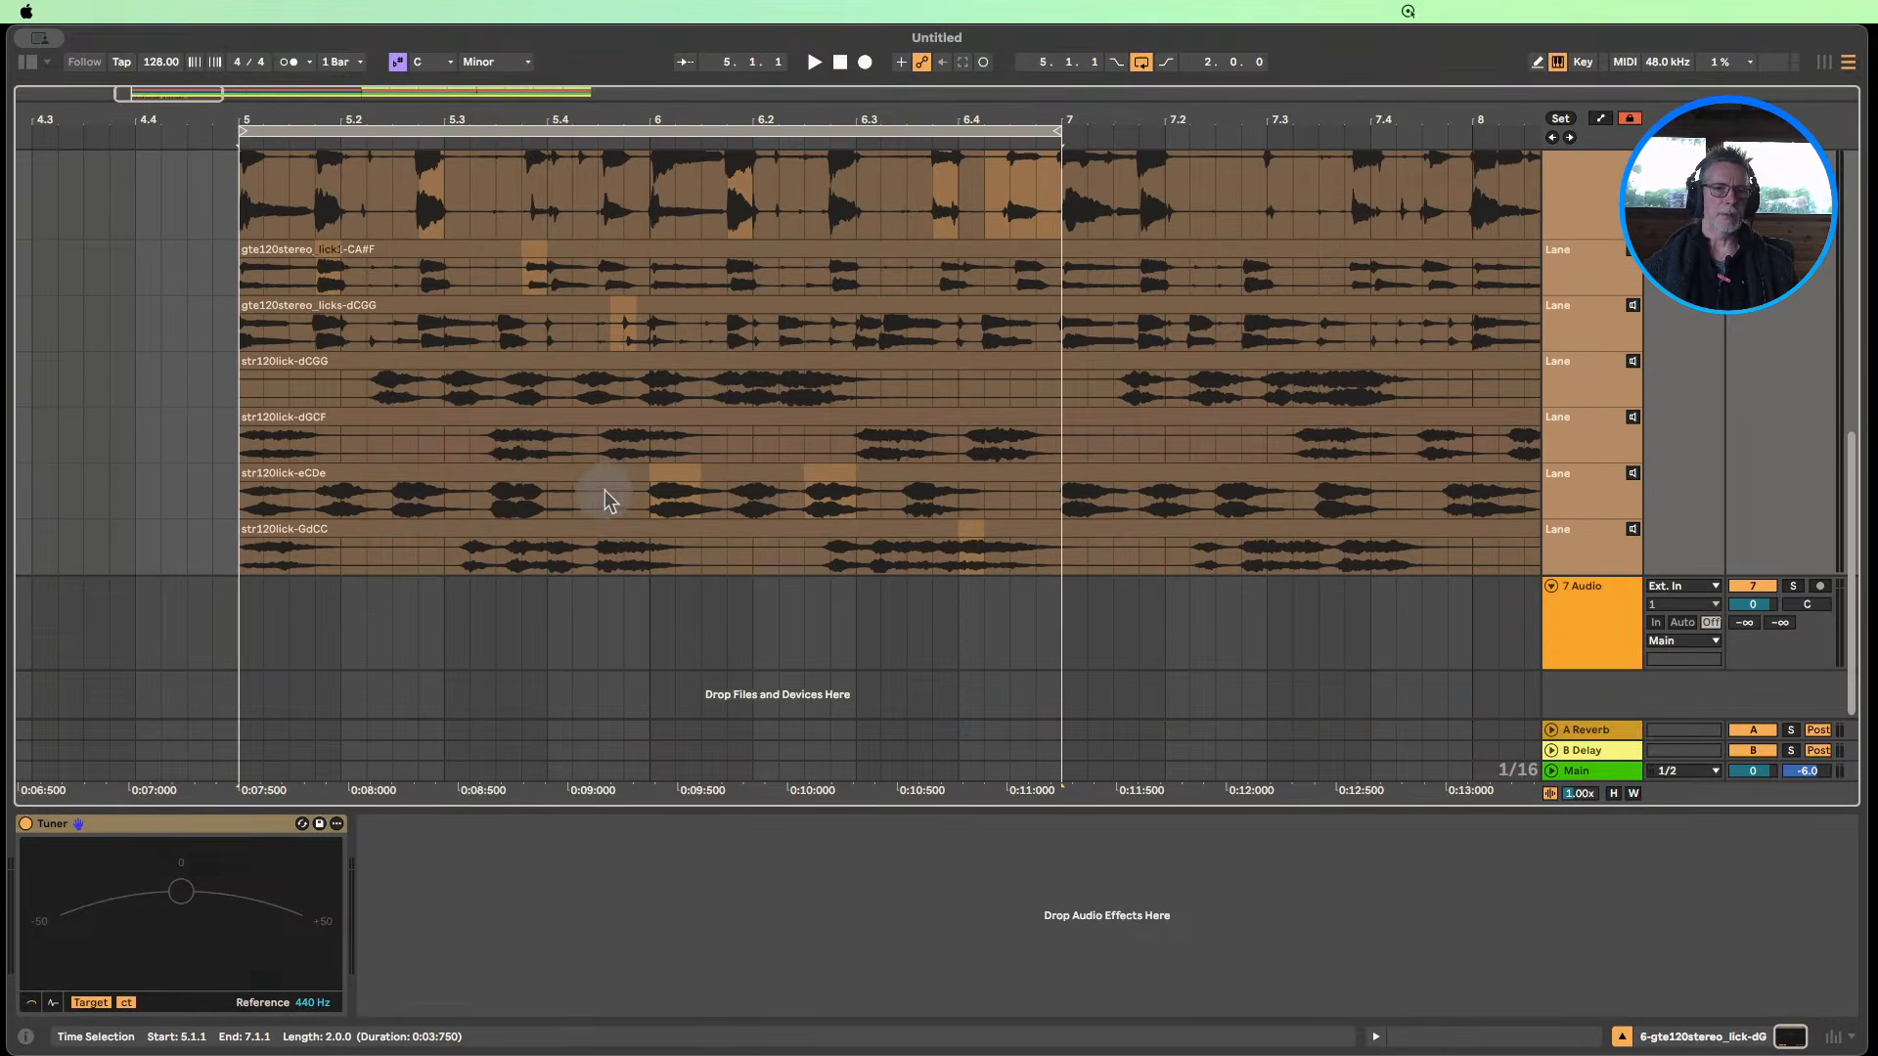
scroll(604, 490, "up", 4)
left_click_drag(313, 115, 313, 166)
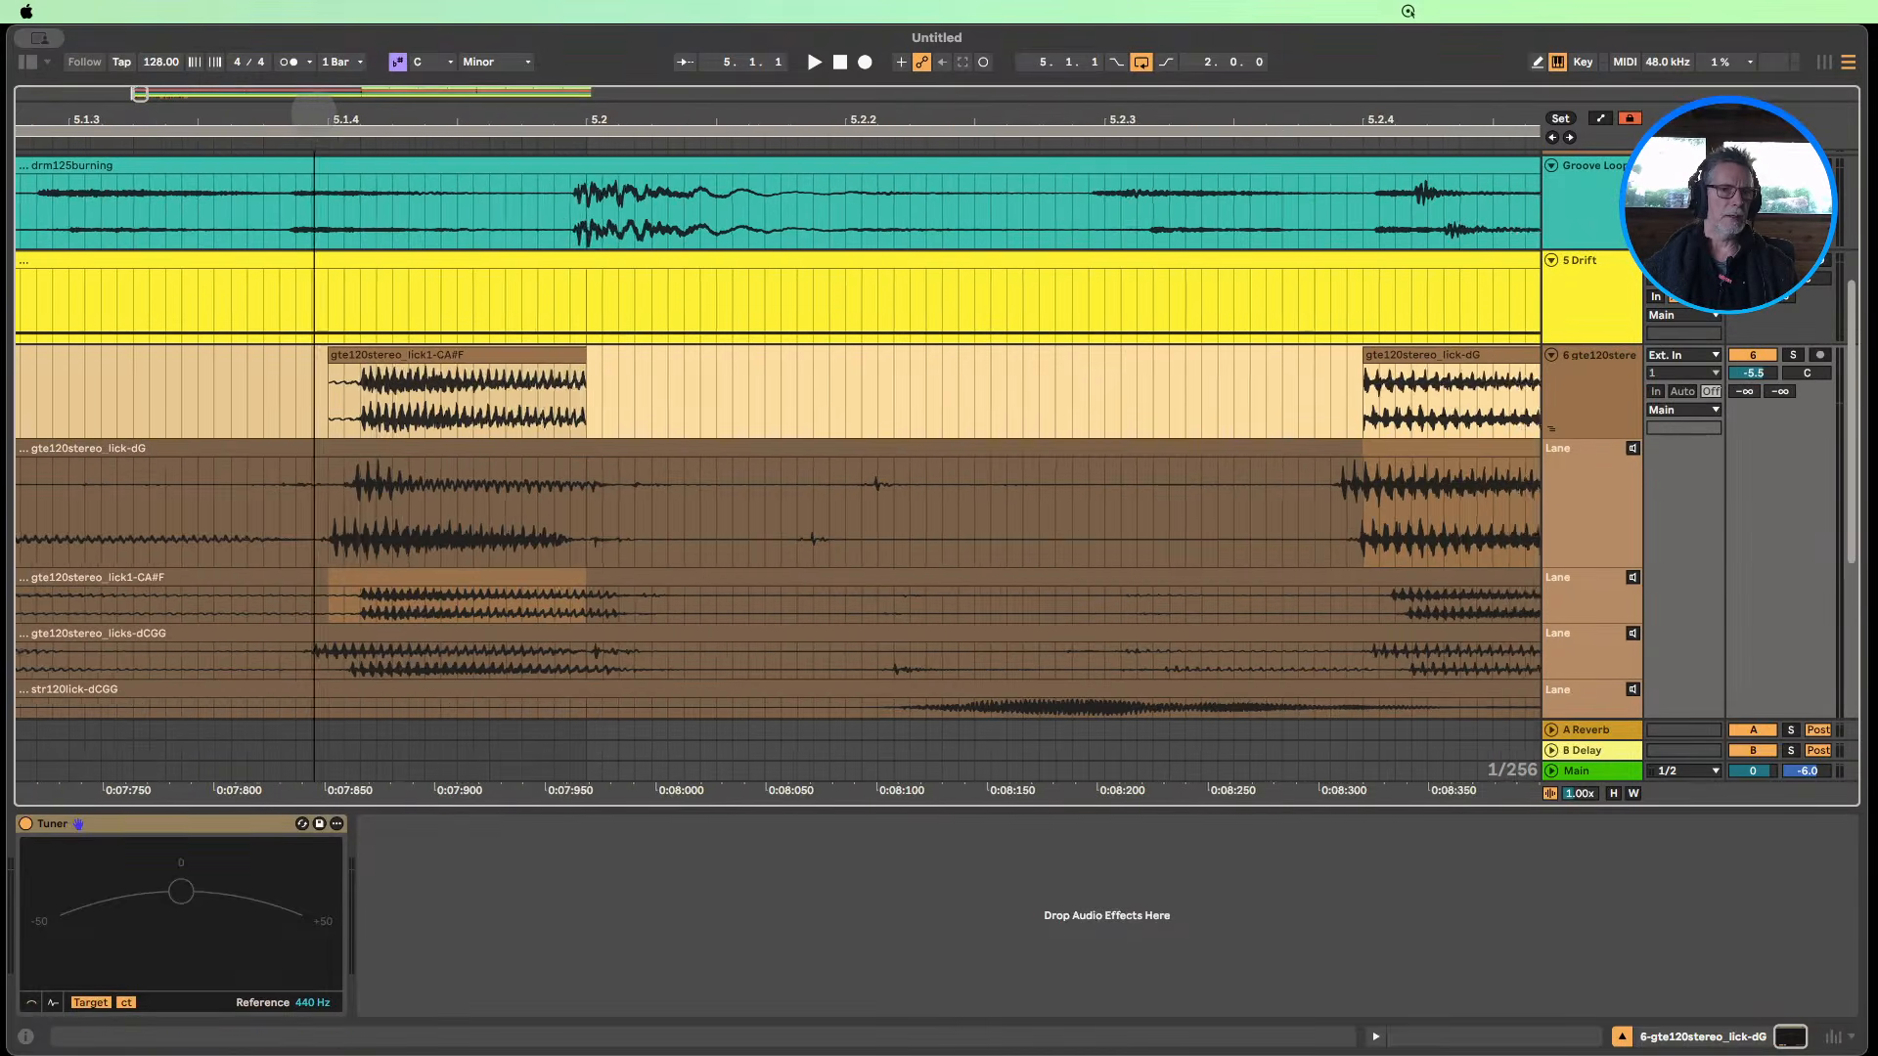
left_click_drag(586, 348, 918, 349)
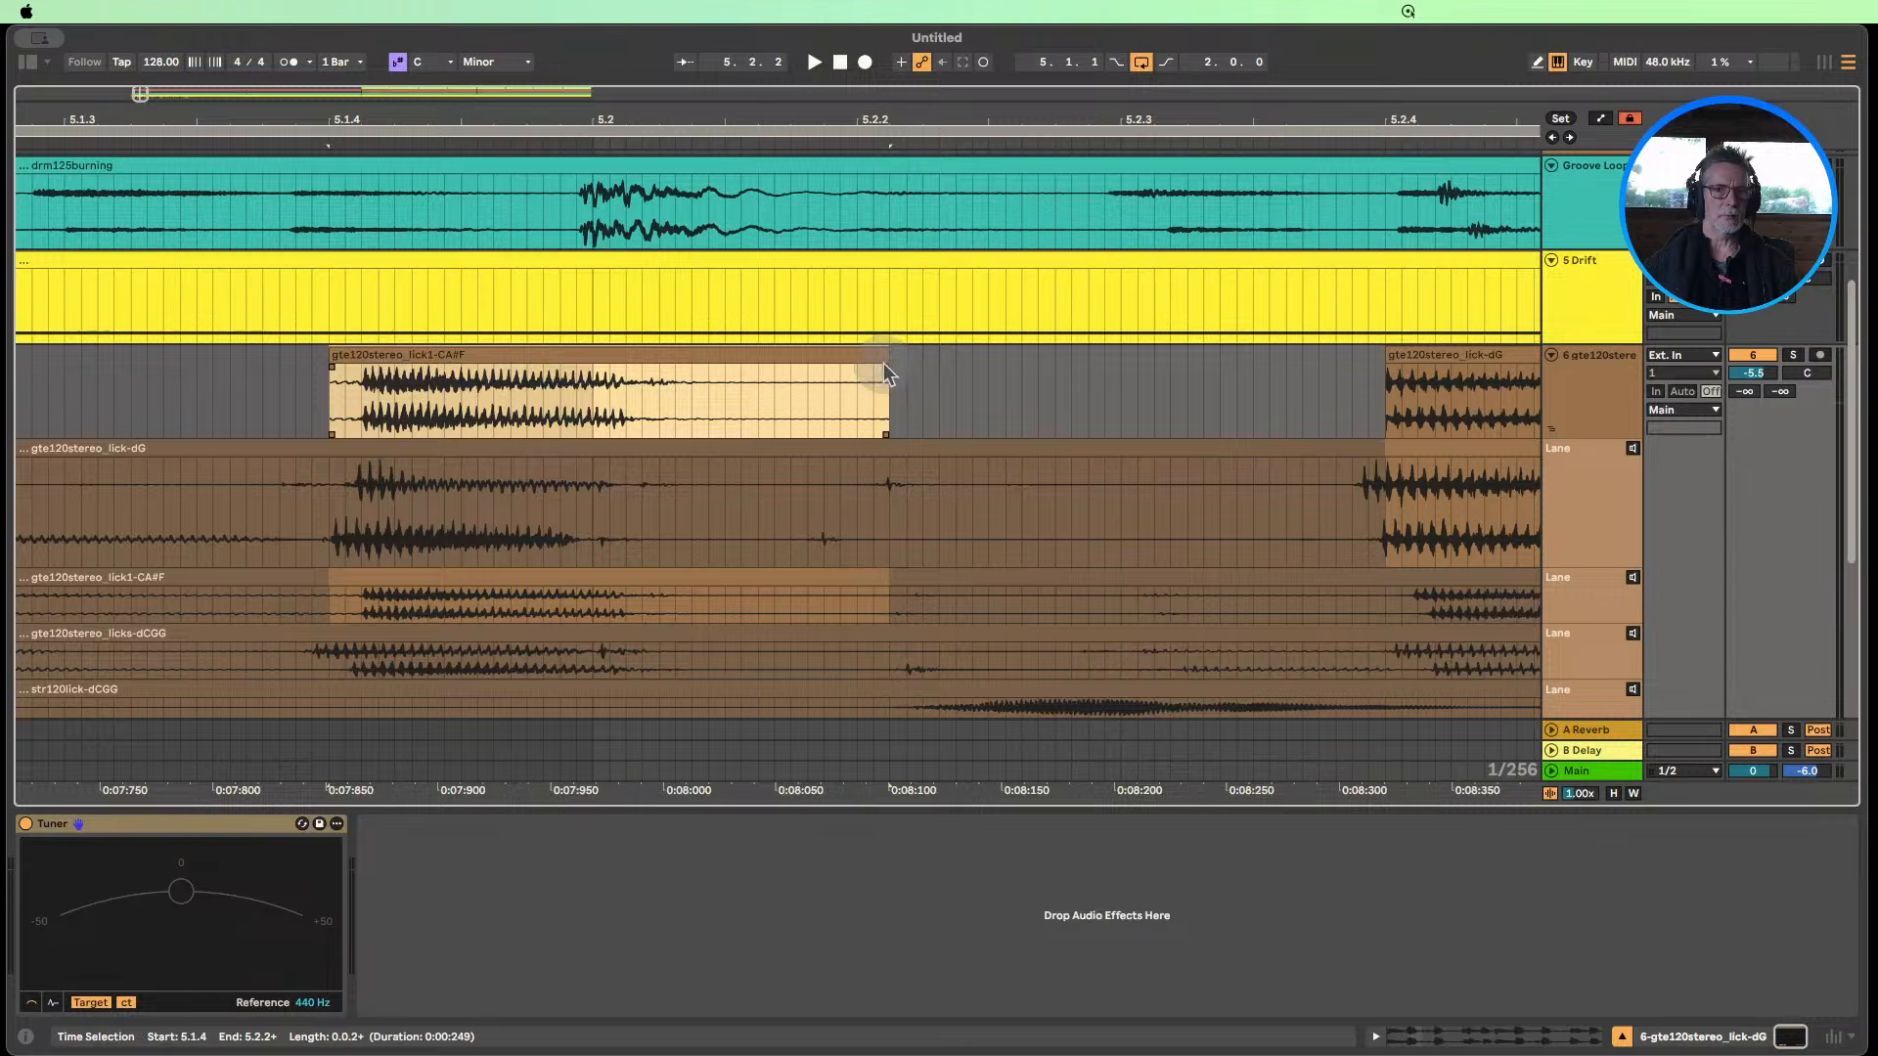
Add a fade-out over the first comped clip's tail and trim its start to slightly after 5.1.4.
left_click_drag(883, 365, 714, 366)
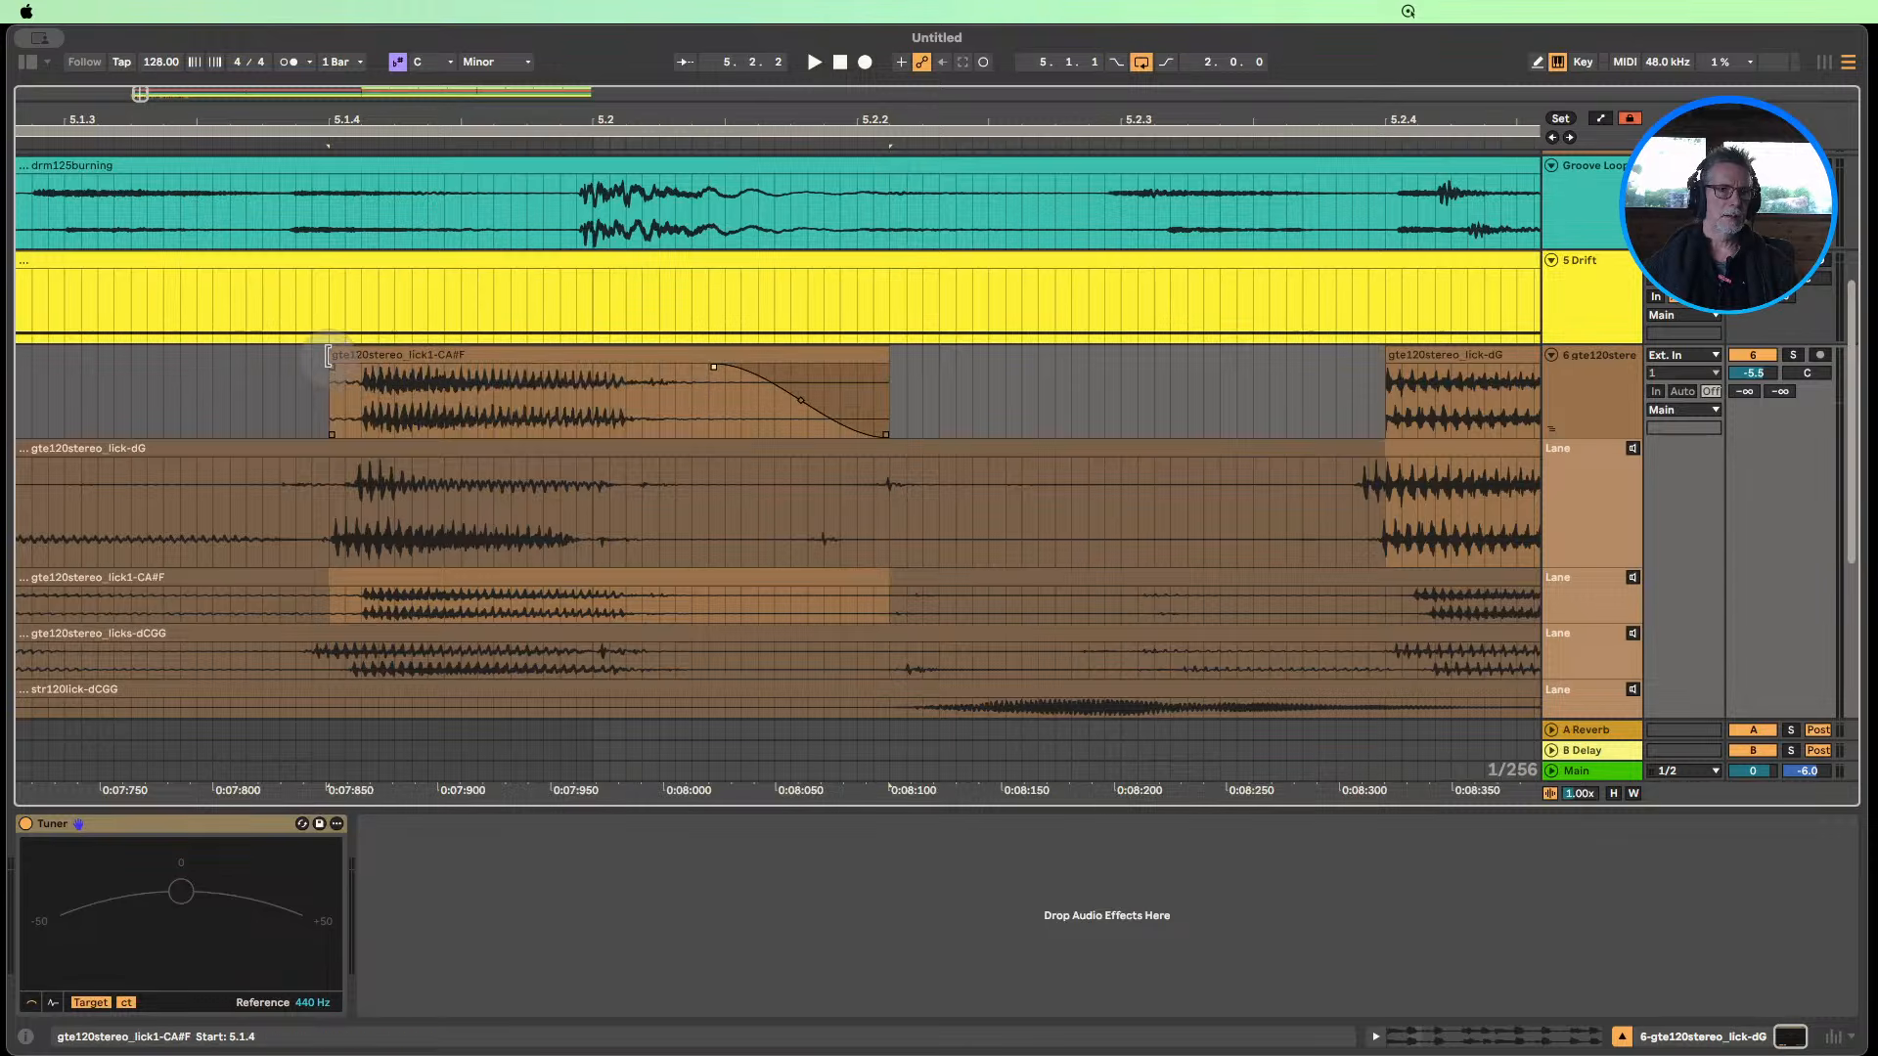
left_click_drag(329, 356, 358, 369)
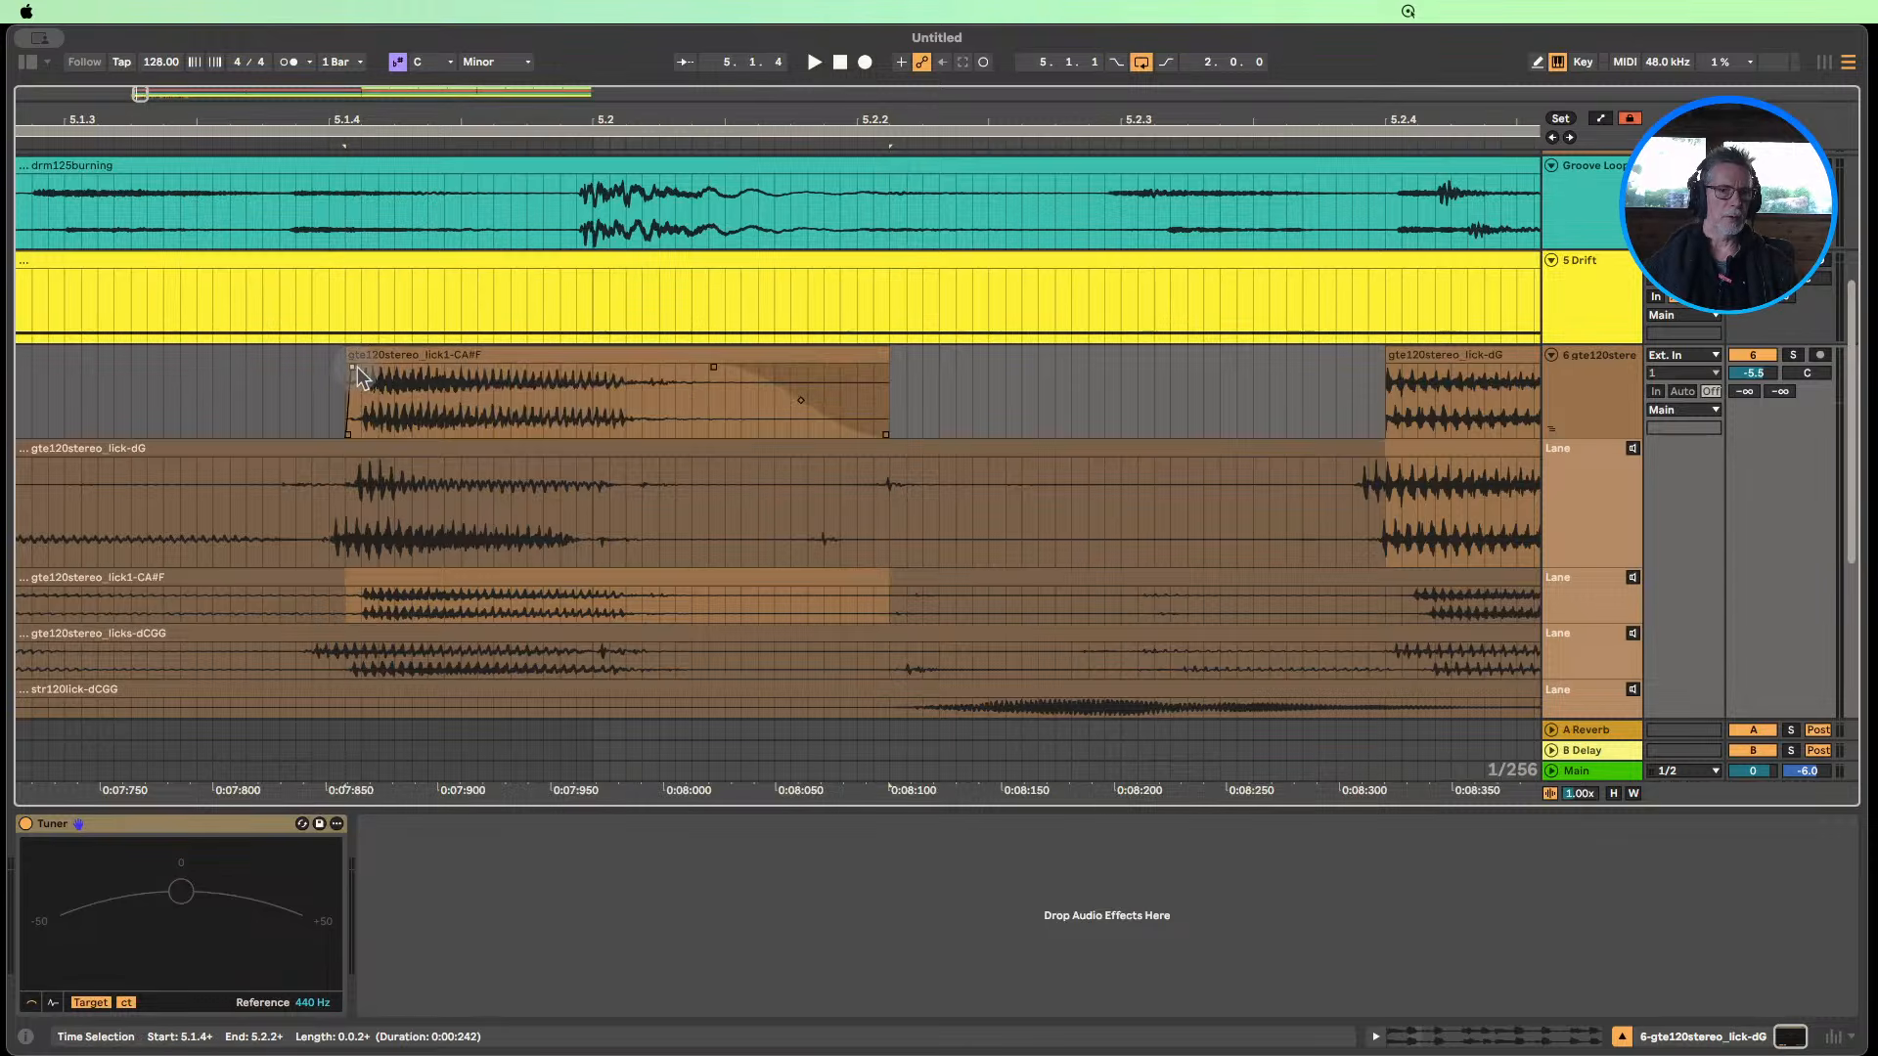
Play the looped two bars from bar 5 to listen to the edited clip in the comp, and stop playback.
left_click_drag(494, 116, 237, 118)
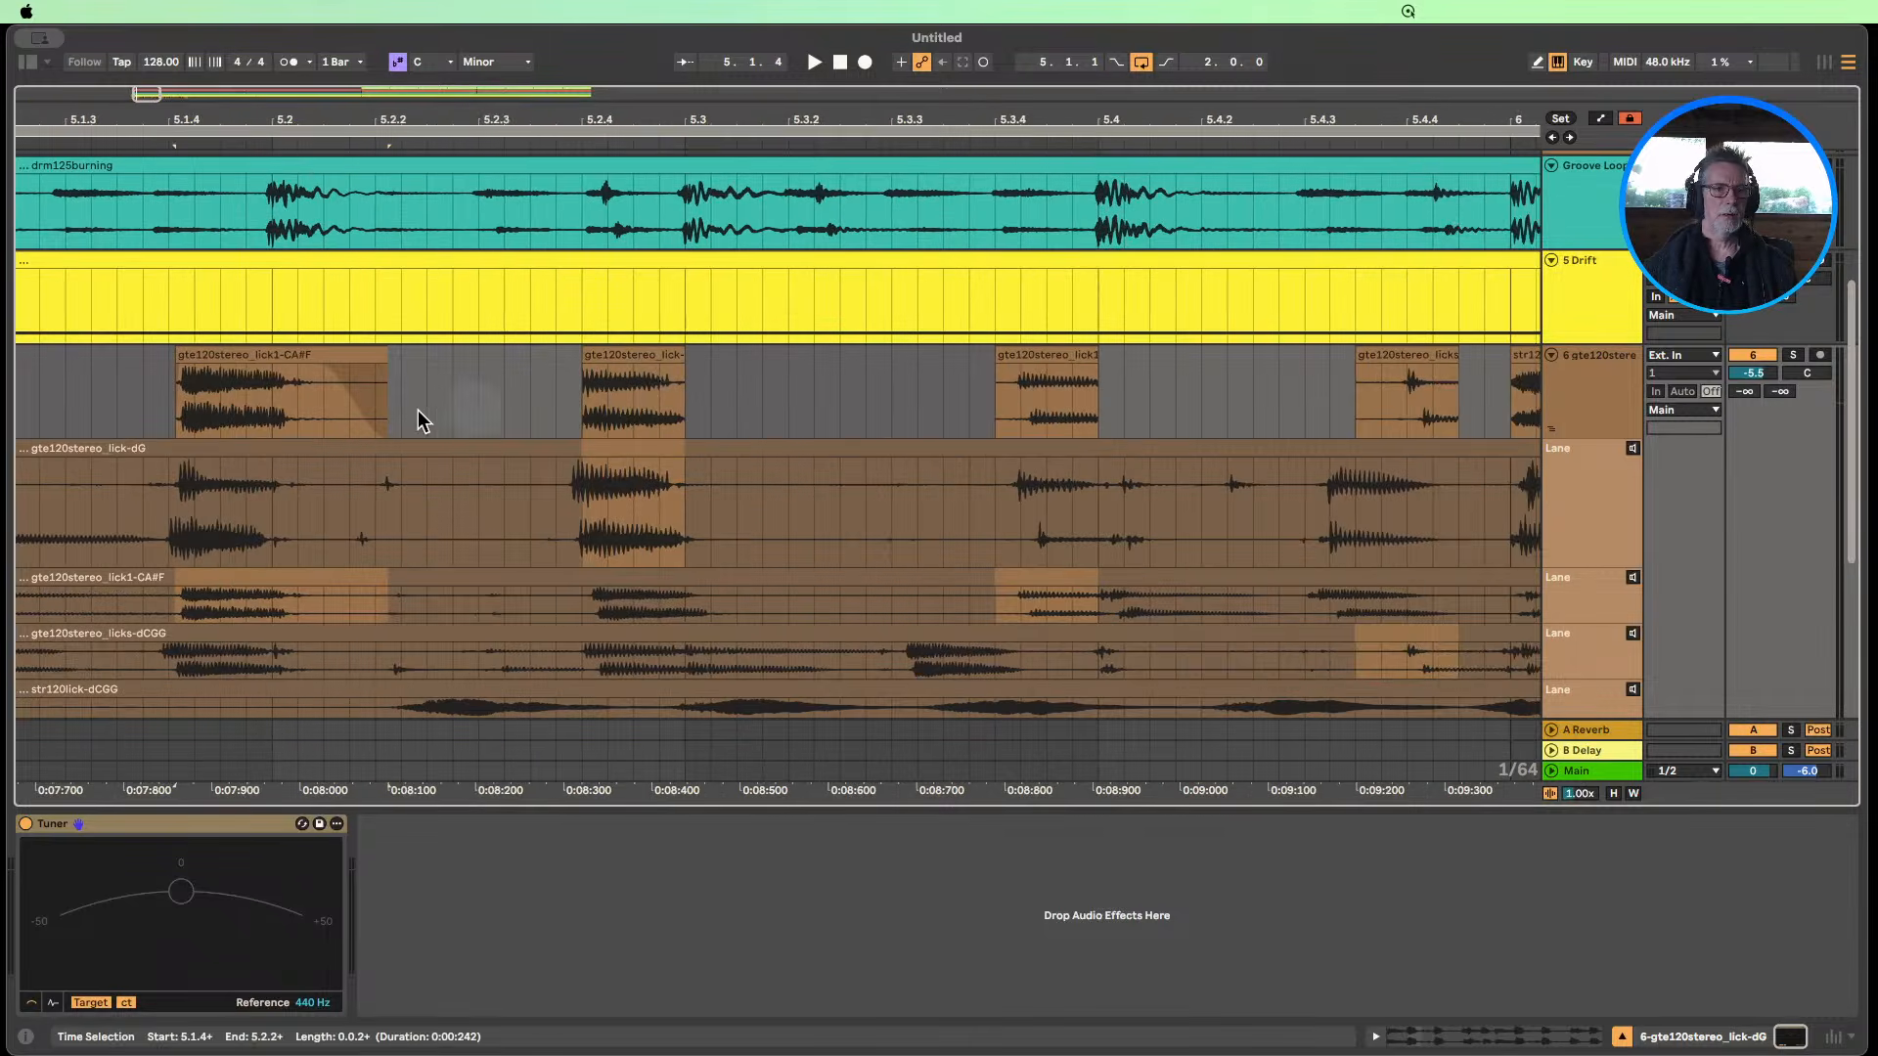
left_click(1618, 374)
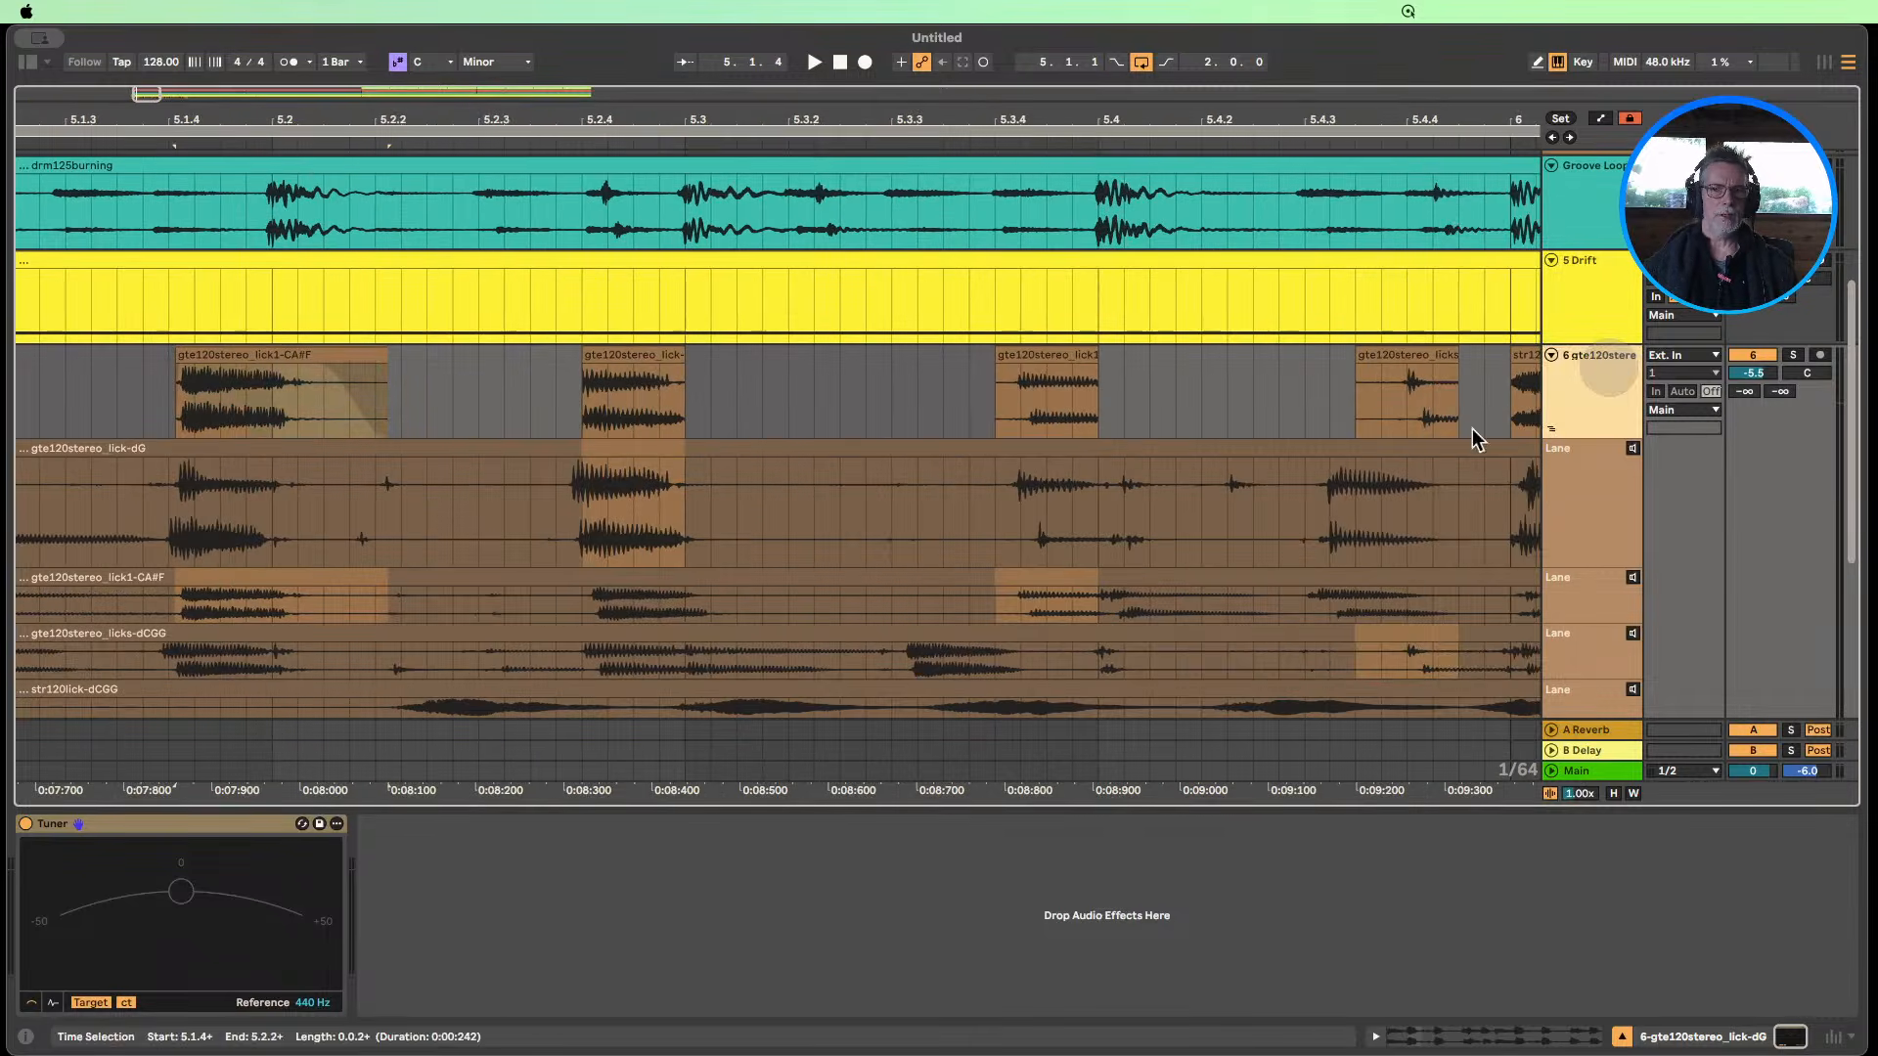
left_click(280, 377)
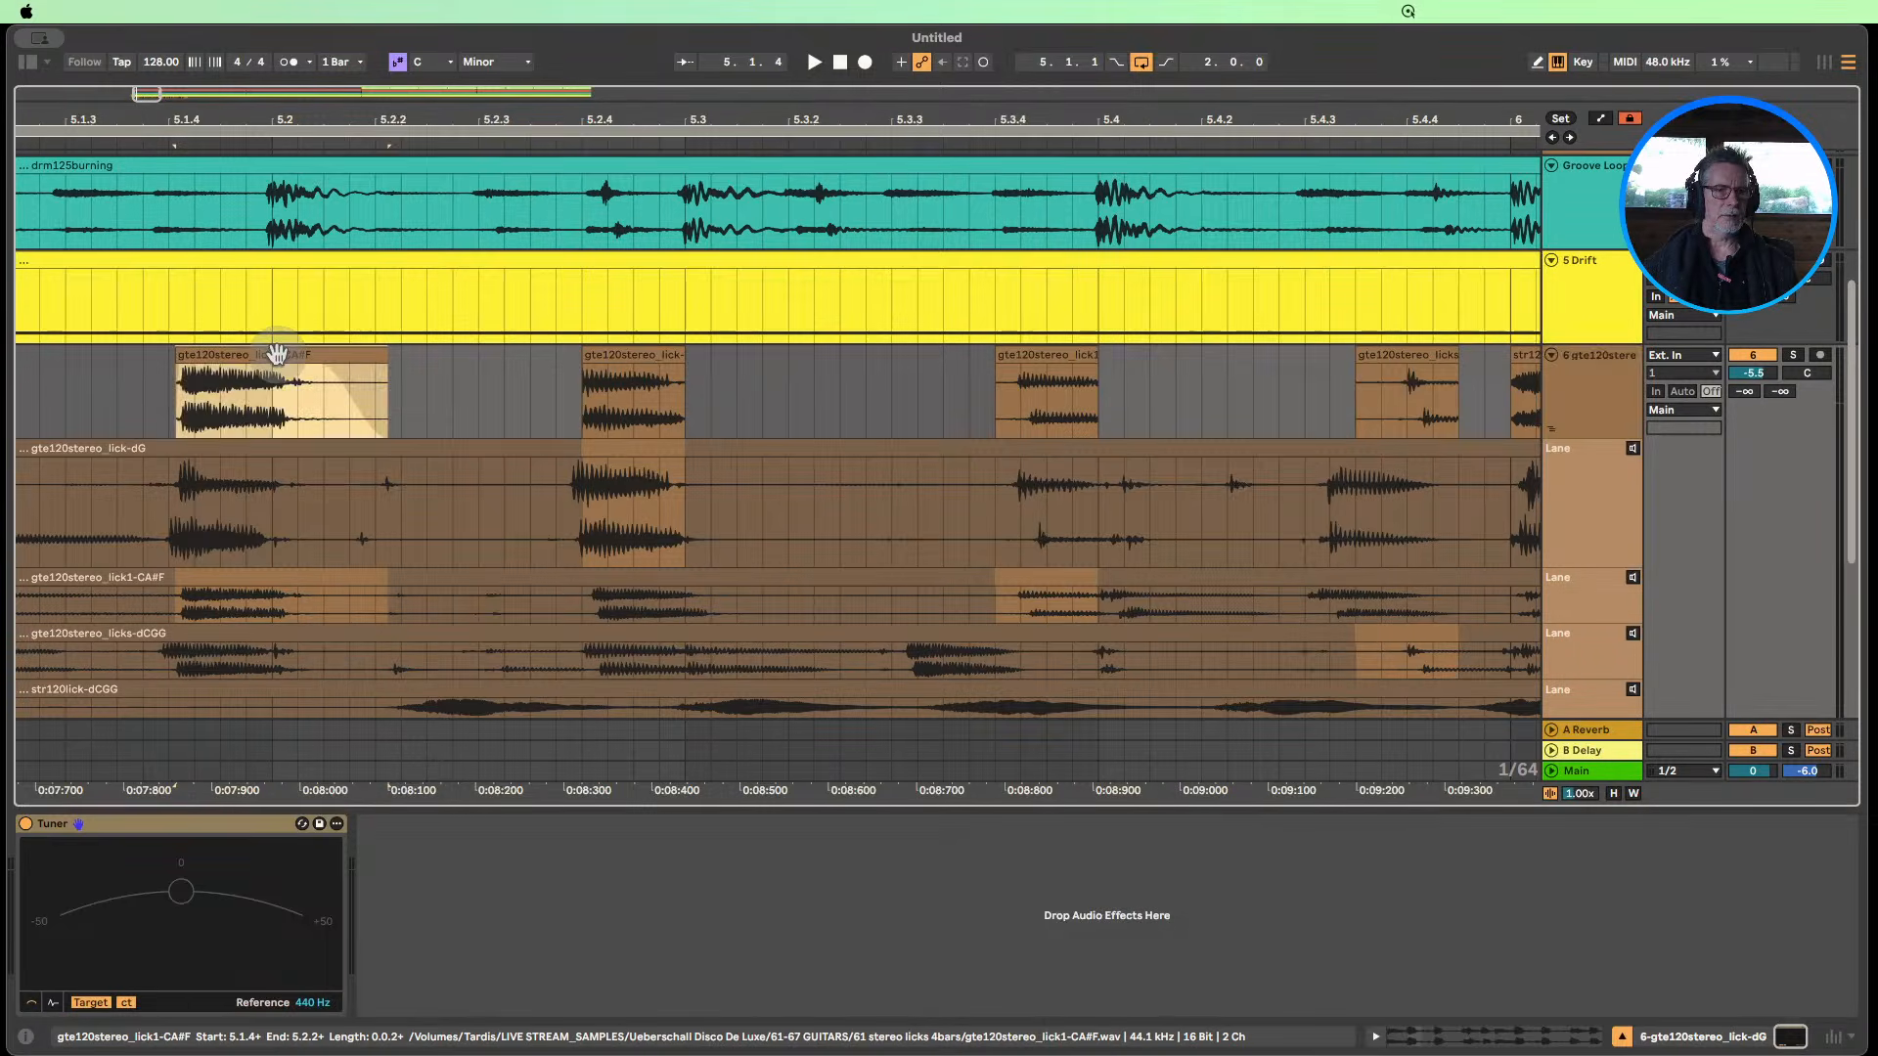
left_click(133, 147)
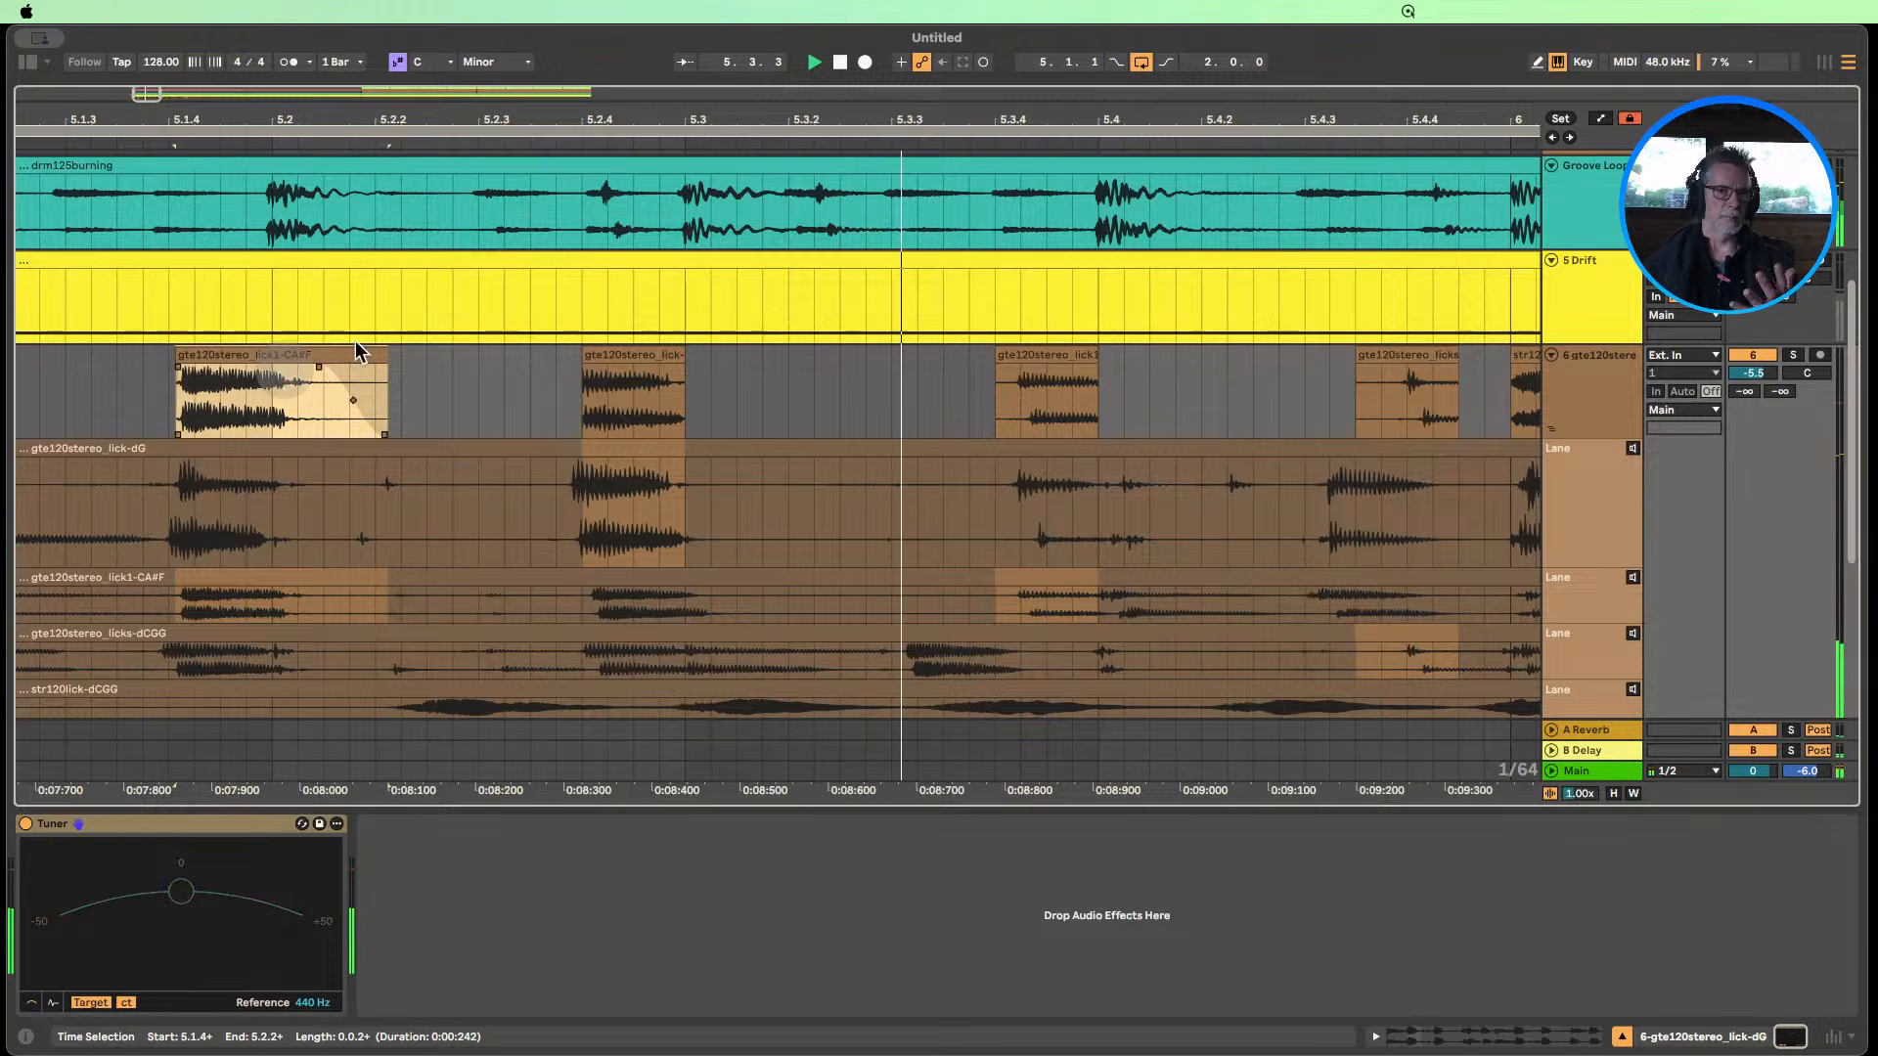
left_click_drag(643, 115, 650, 90)
left_click(1591, 389)
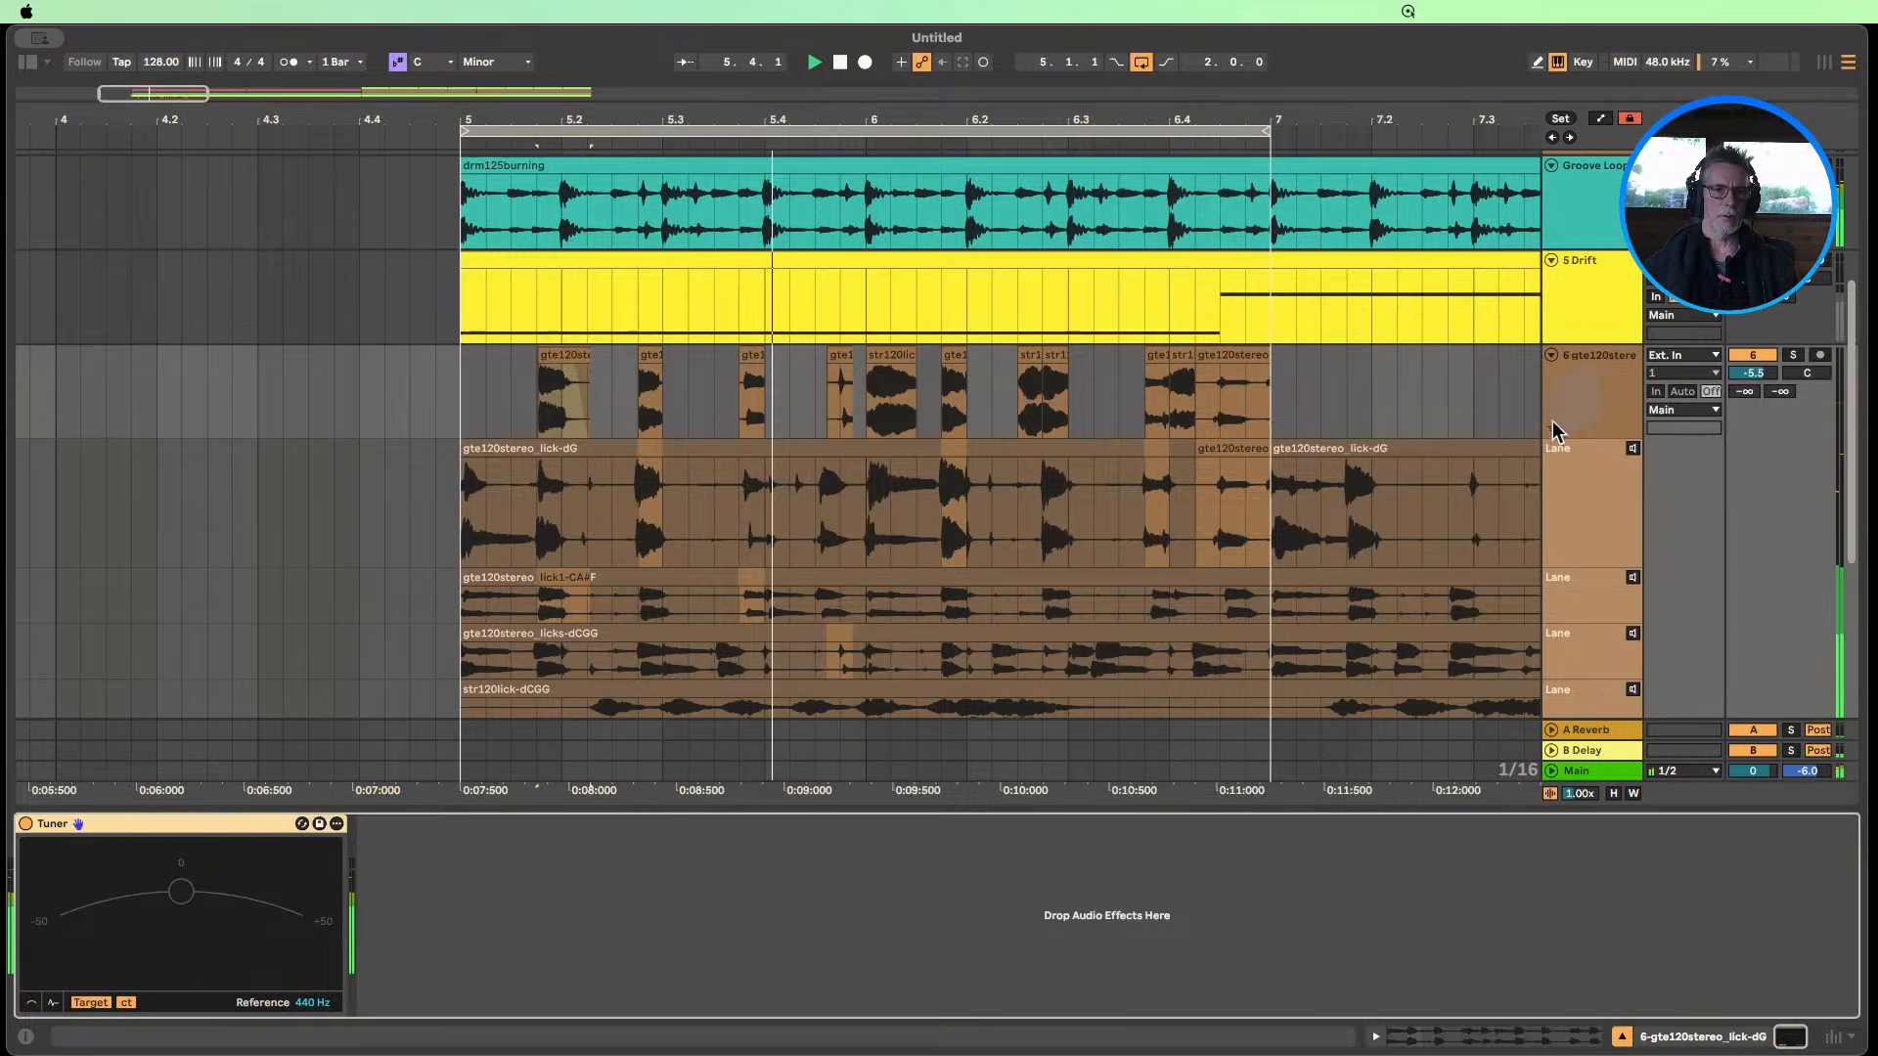
left_click(1305, 507)
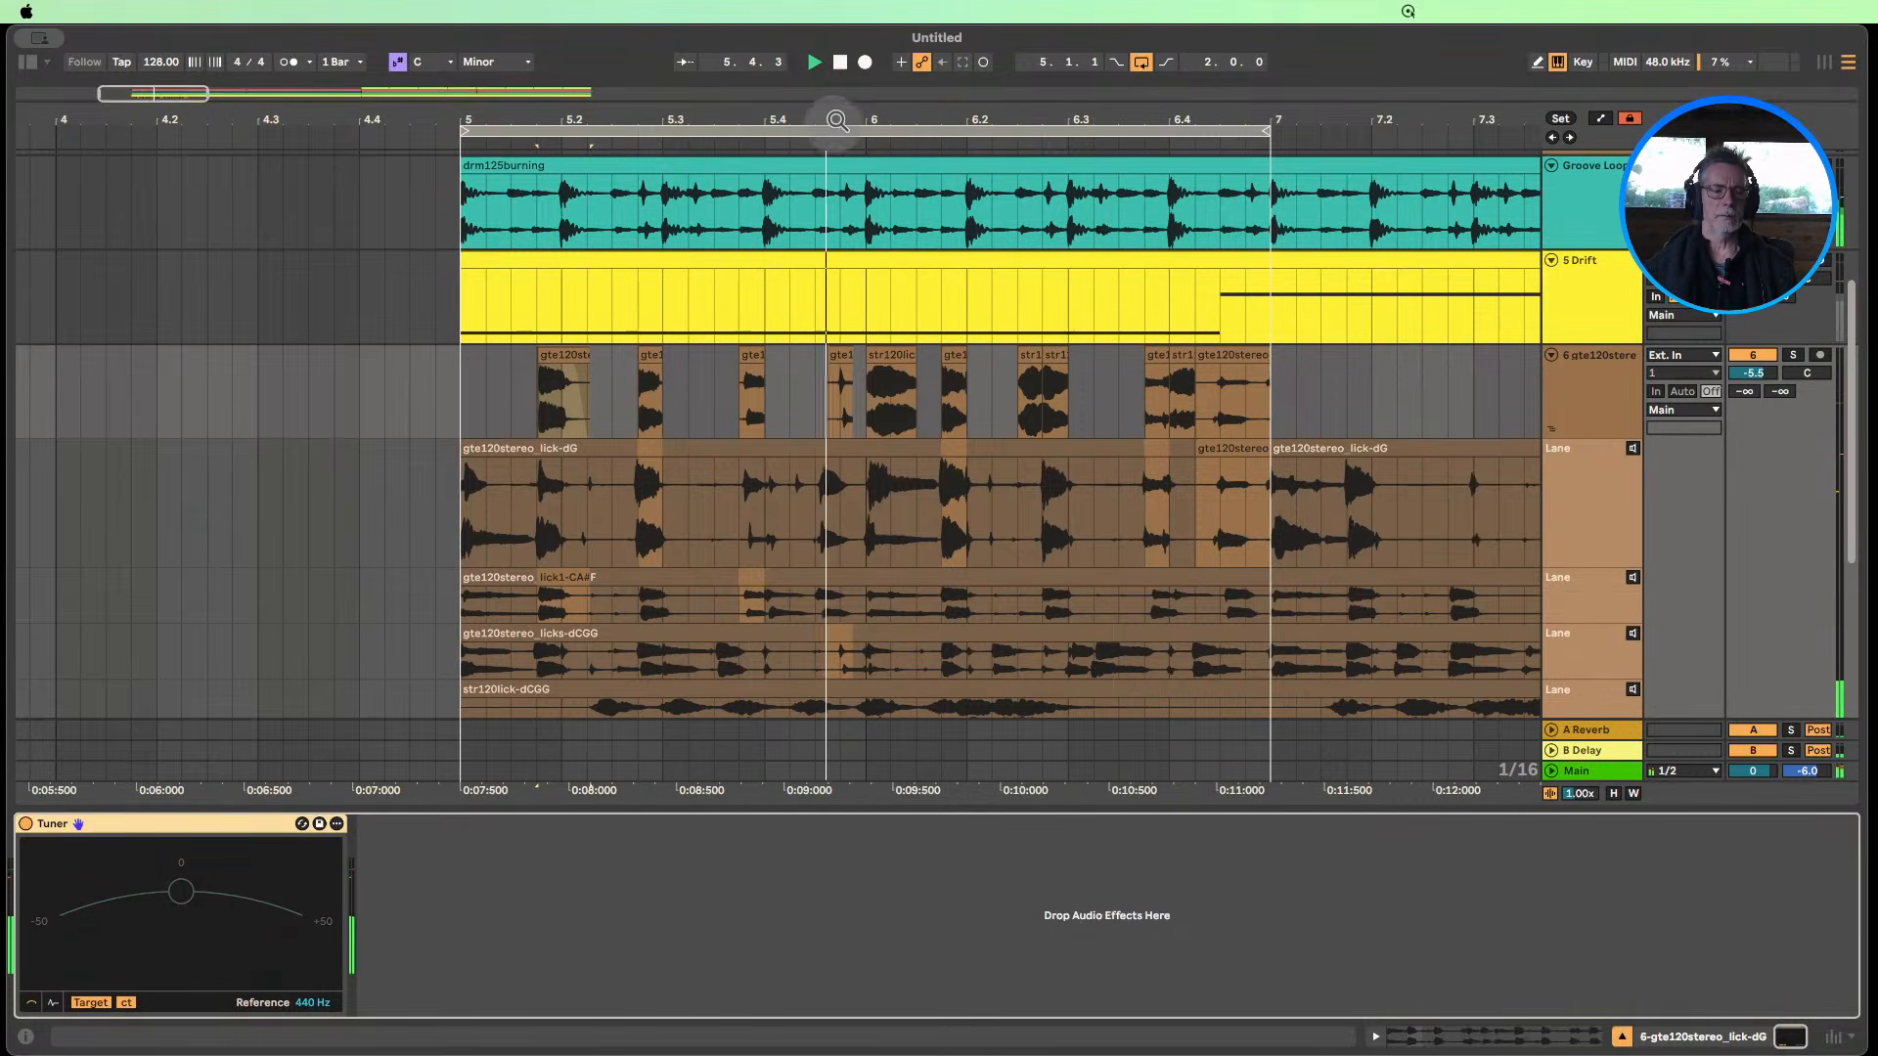
left_click_drag(831, 120, 641, 112)
left_click(844, 66)
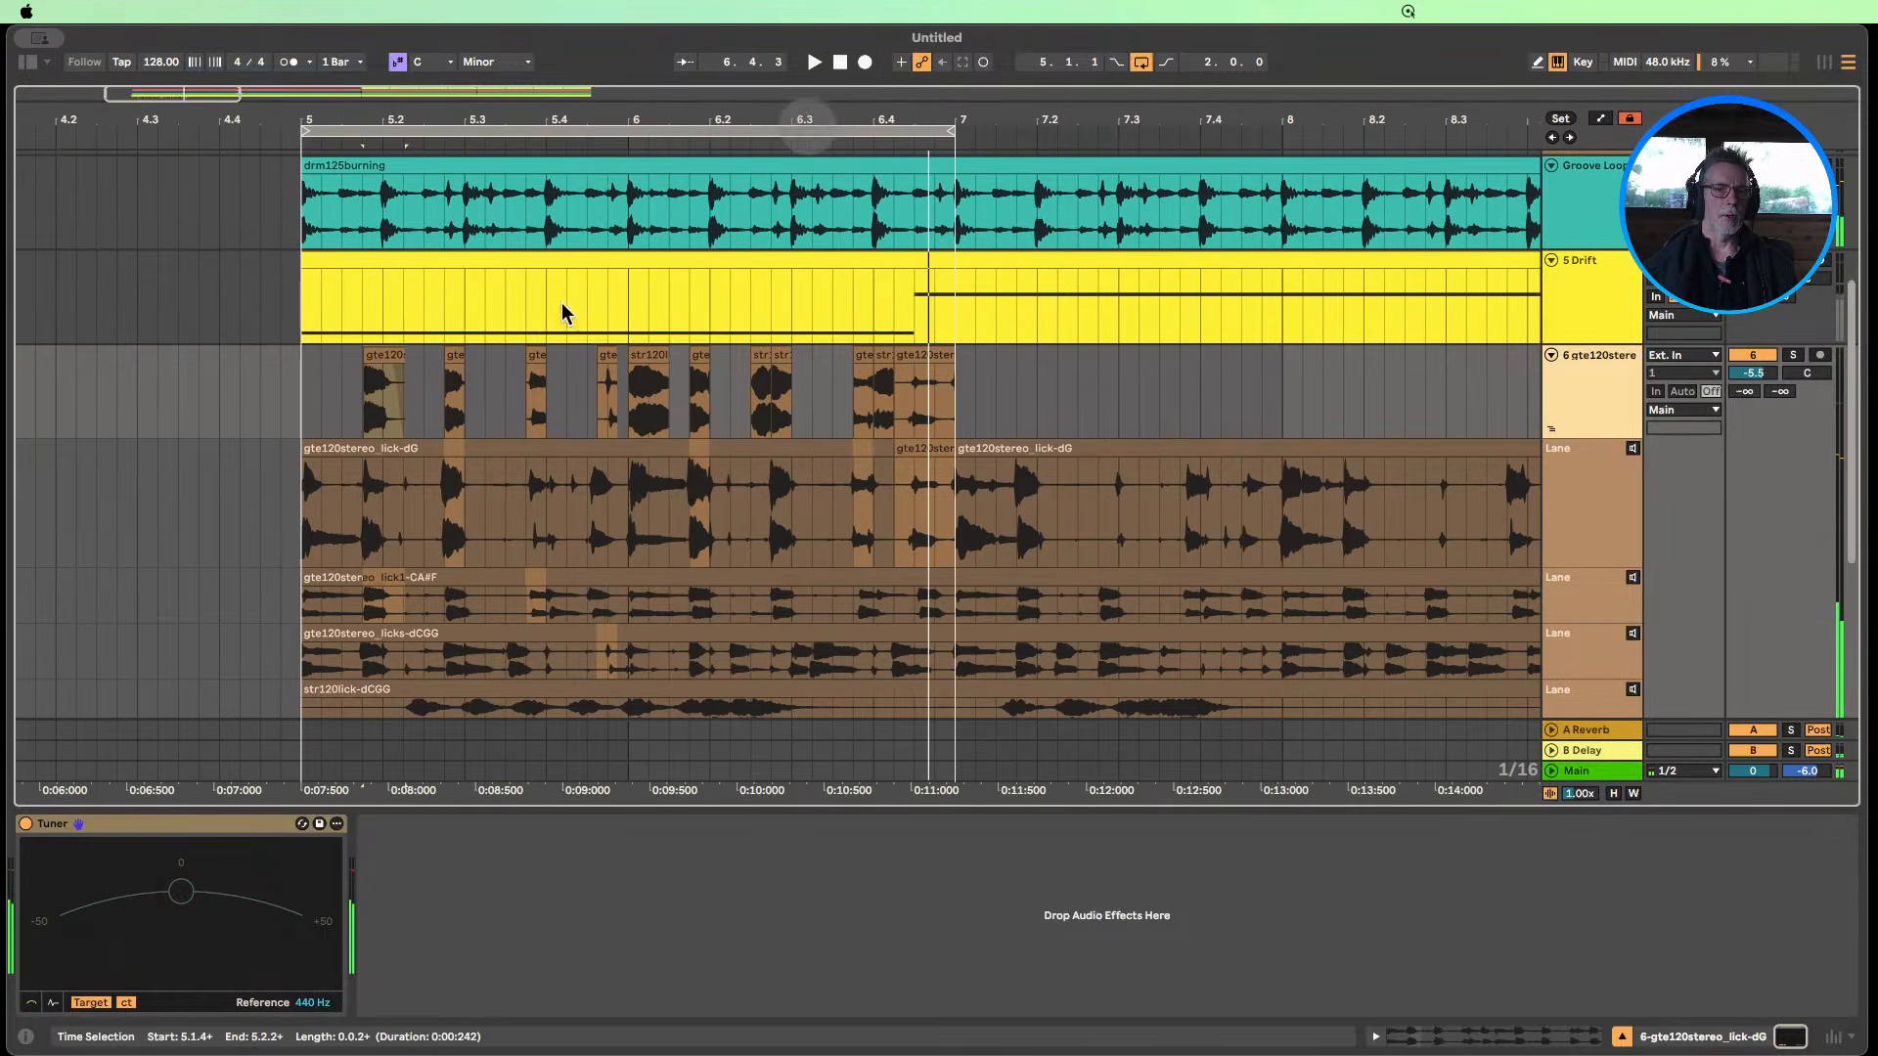
Inspect the first comped clip's sample settings and waveform in the clip view, and hide the view again.
double_click(379, 375)
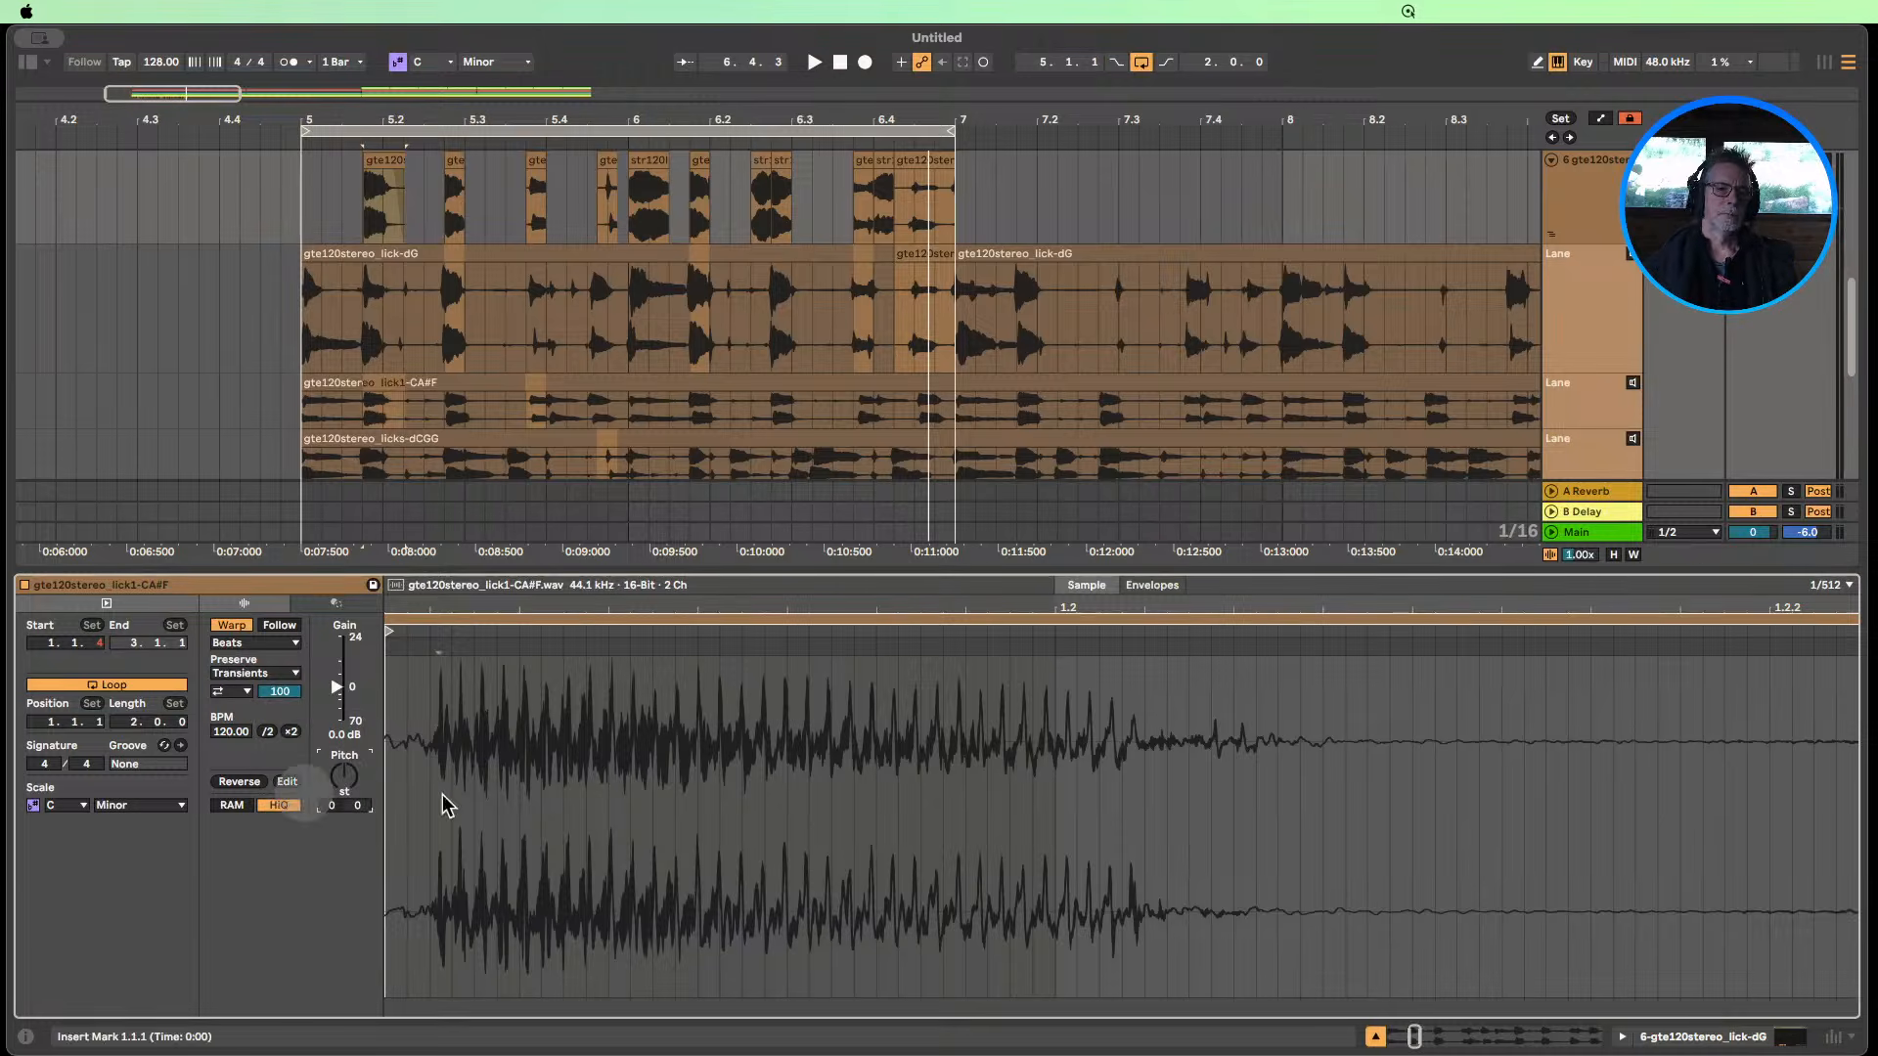
left_click(235, 787)
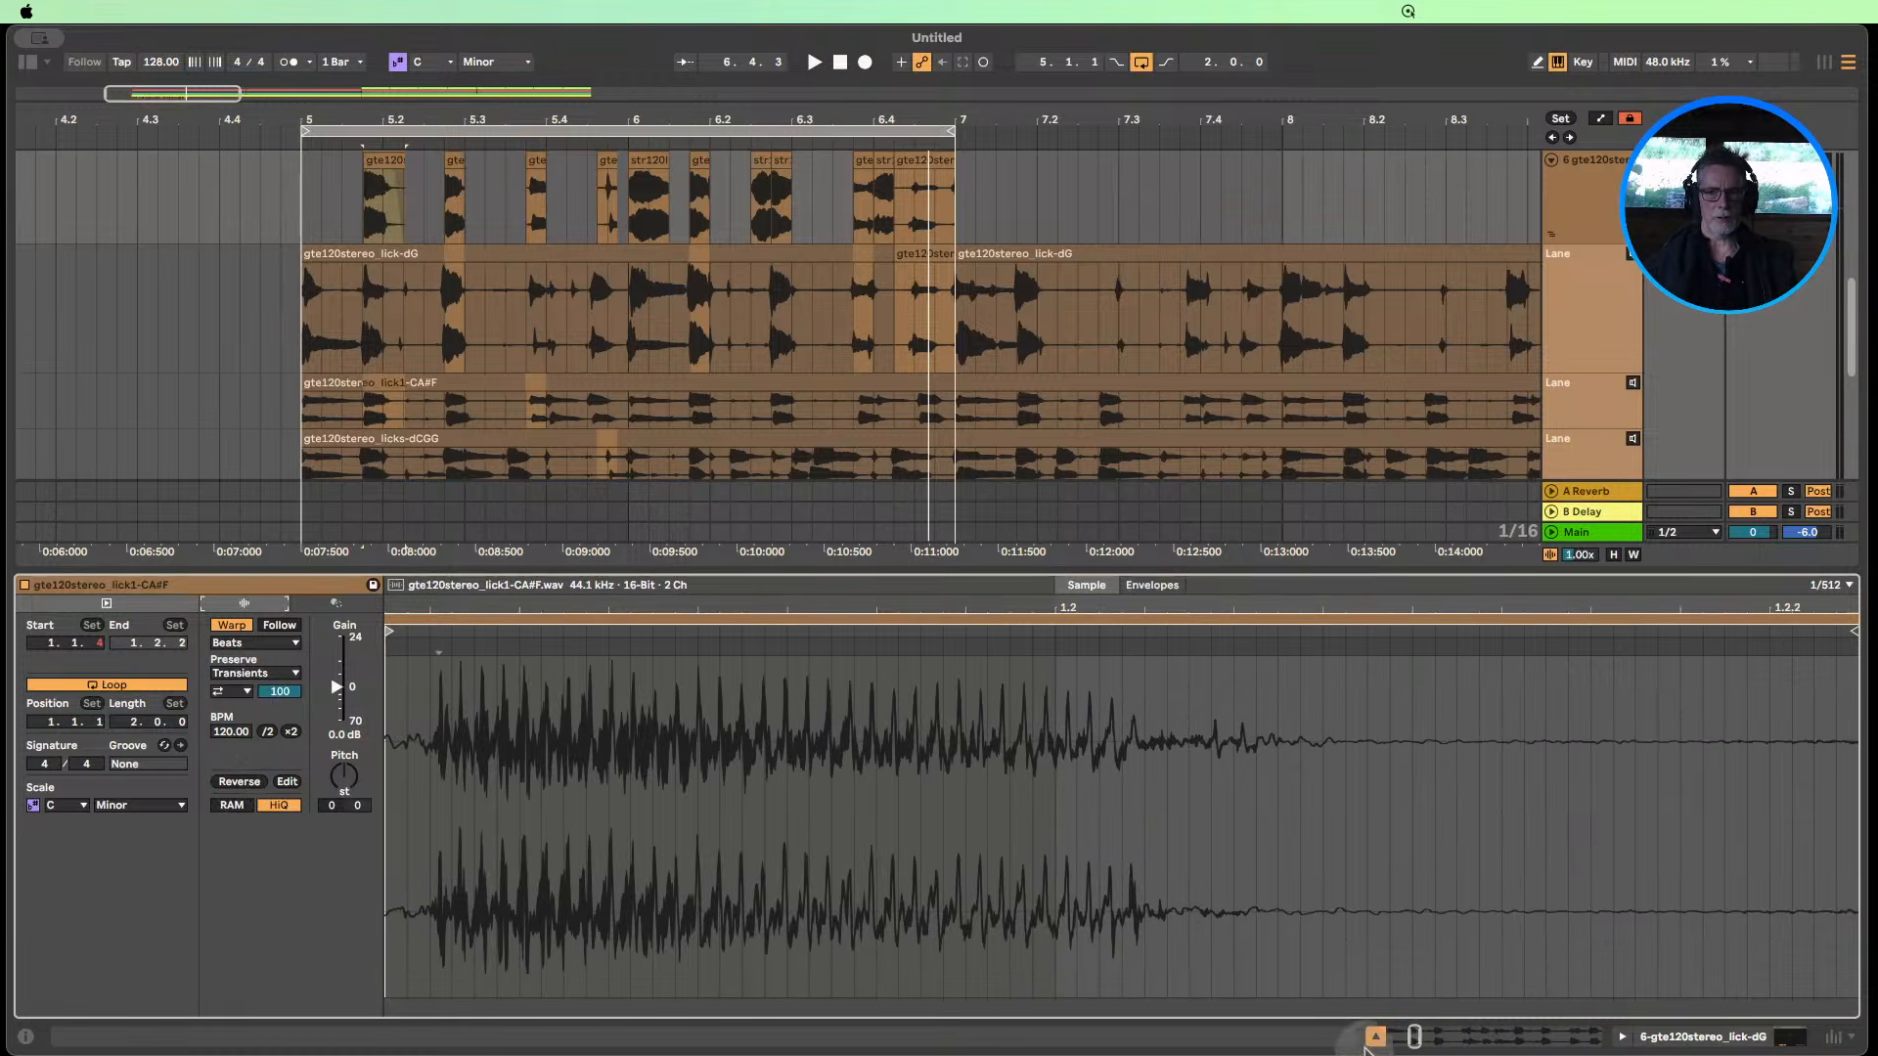
left_click(1375, 1037)
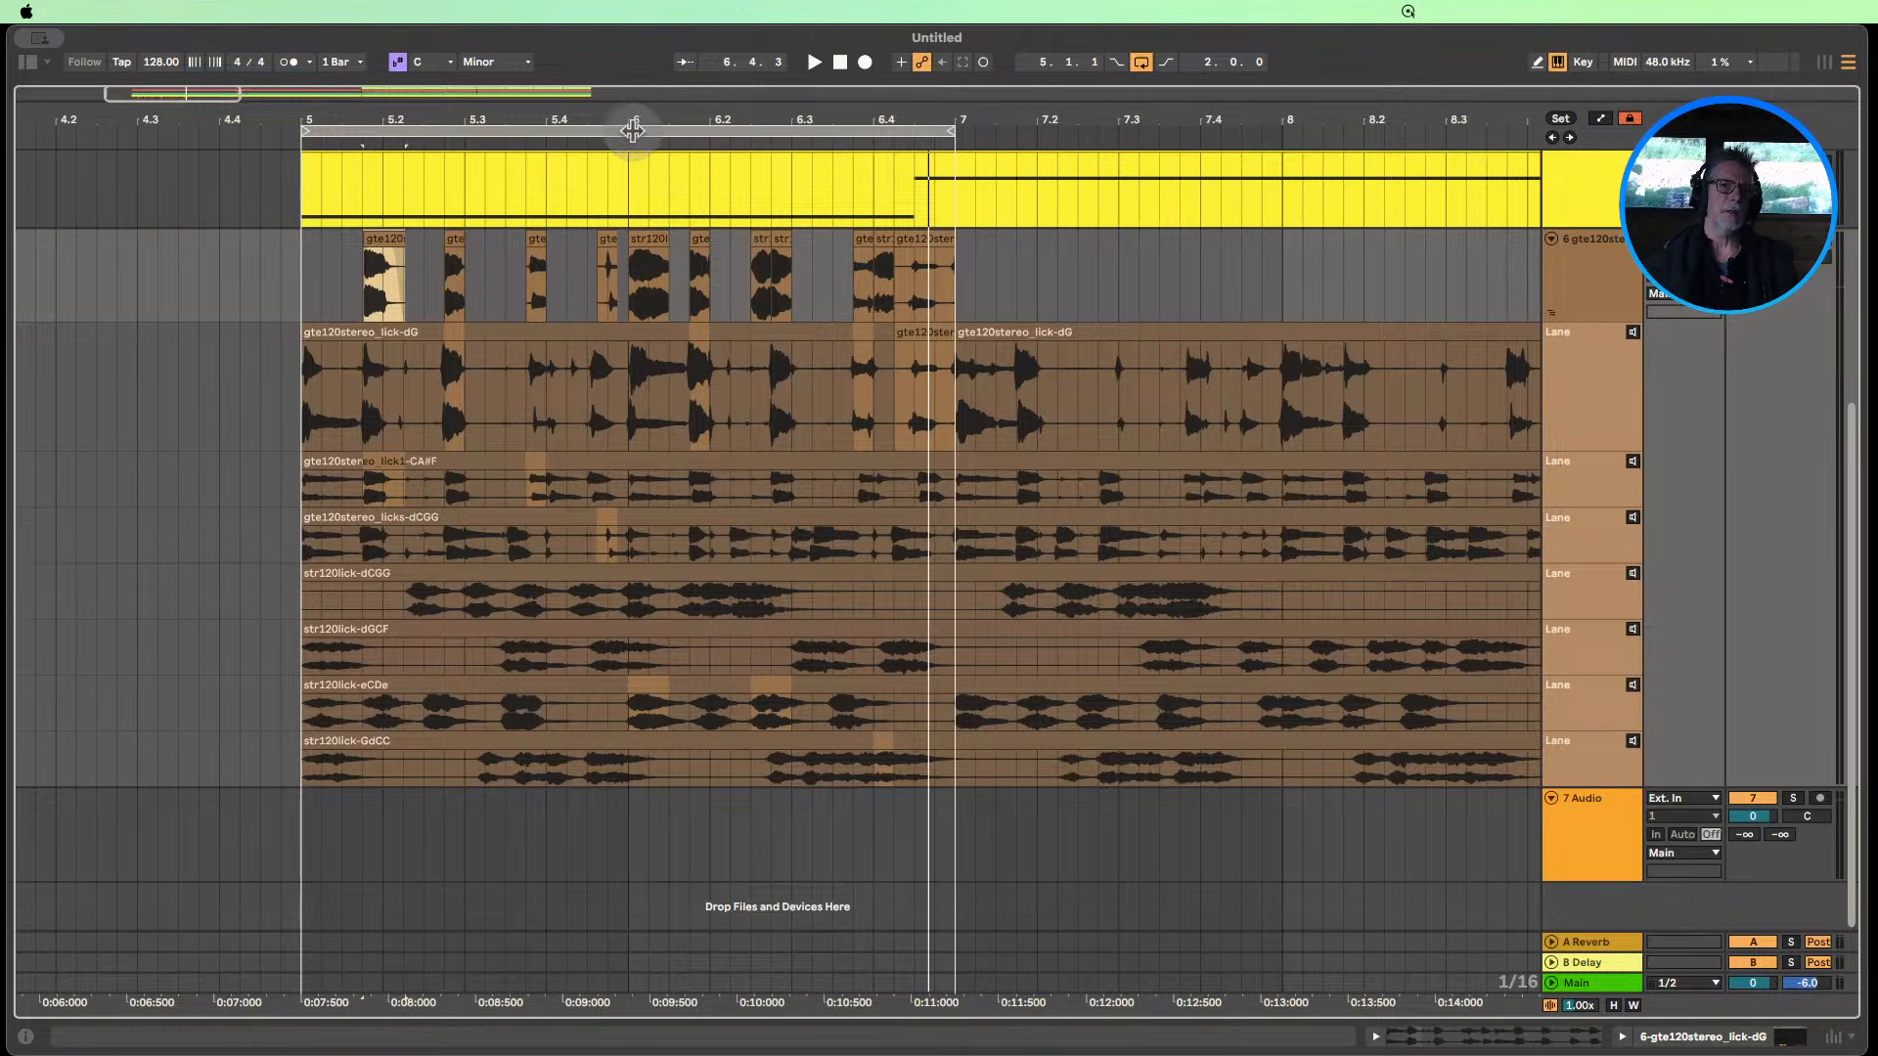
Extend the arrangement loop to four bars, from bar 5 to bar 9.
left_click_drag(635, 119, 357, 121)
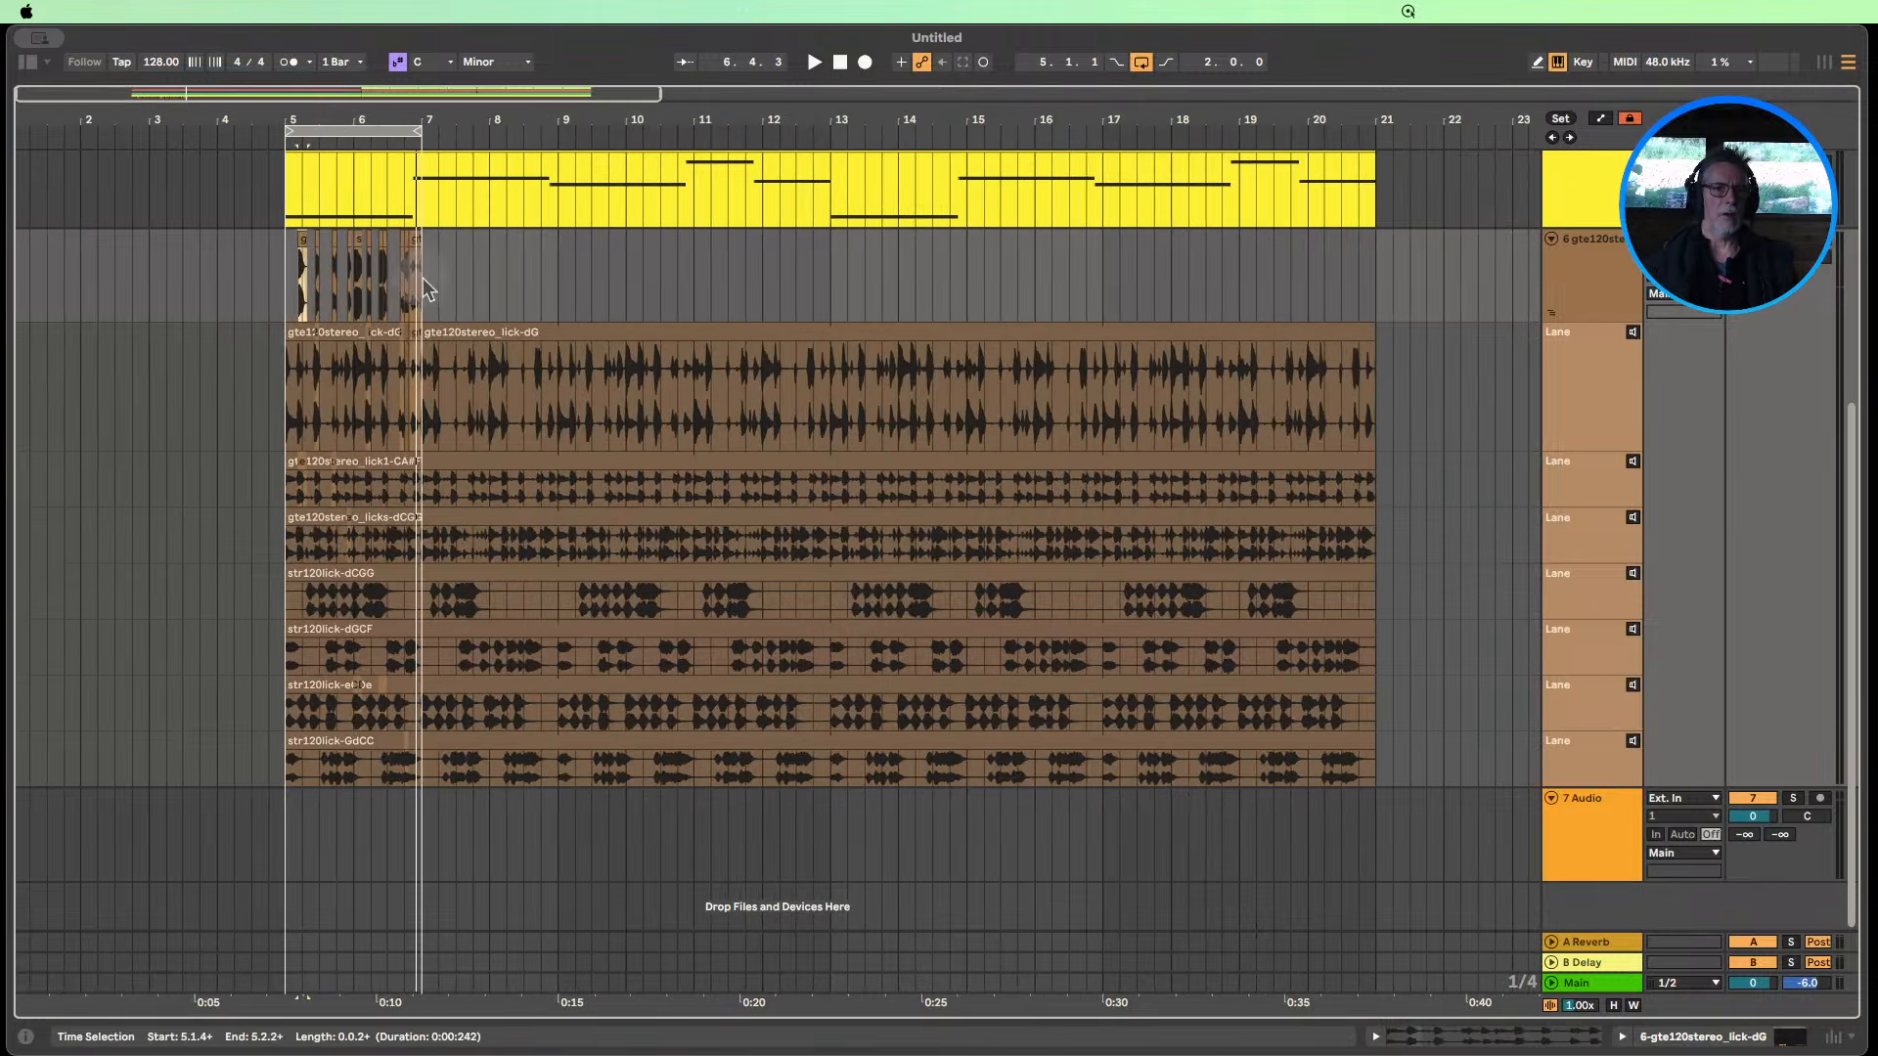
scroll(424, 280, "up", 1)
scroll(466, 361, "up", 3)
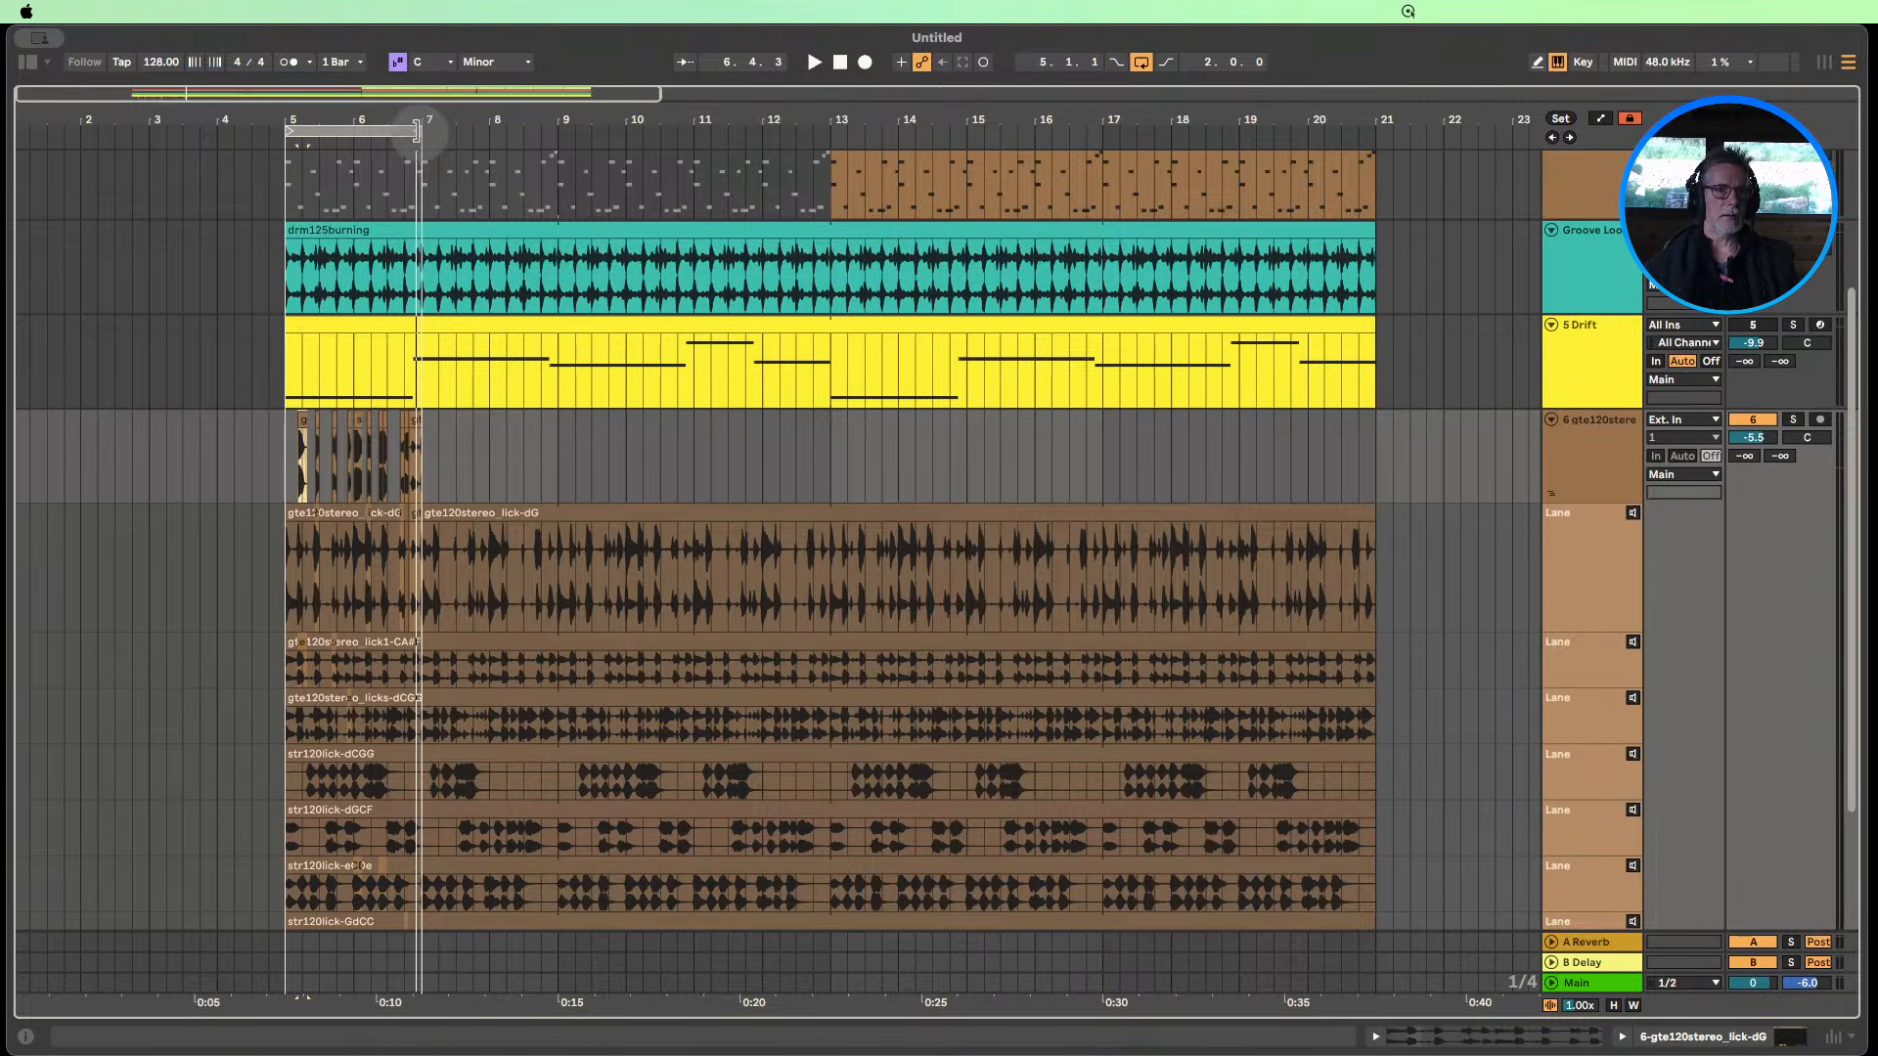
left_click_drag(421, 130, 557, 137)
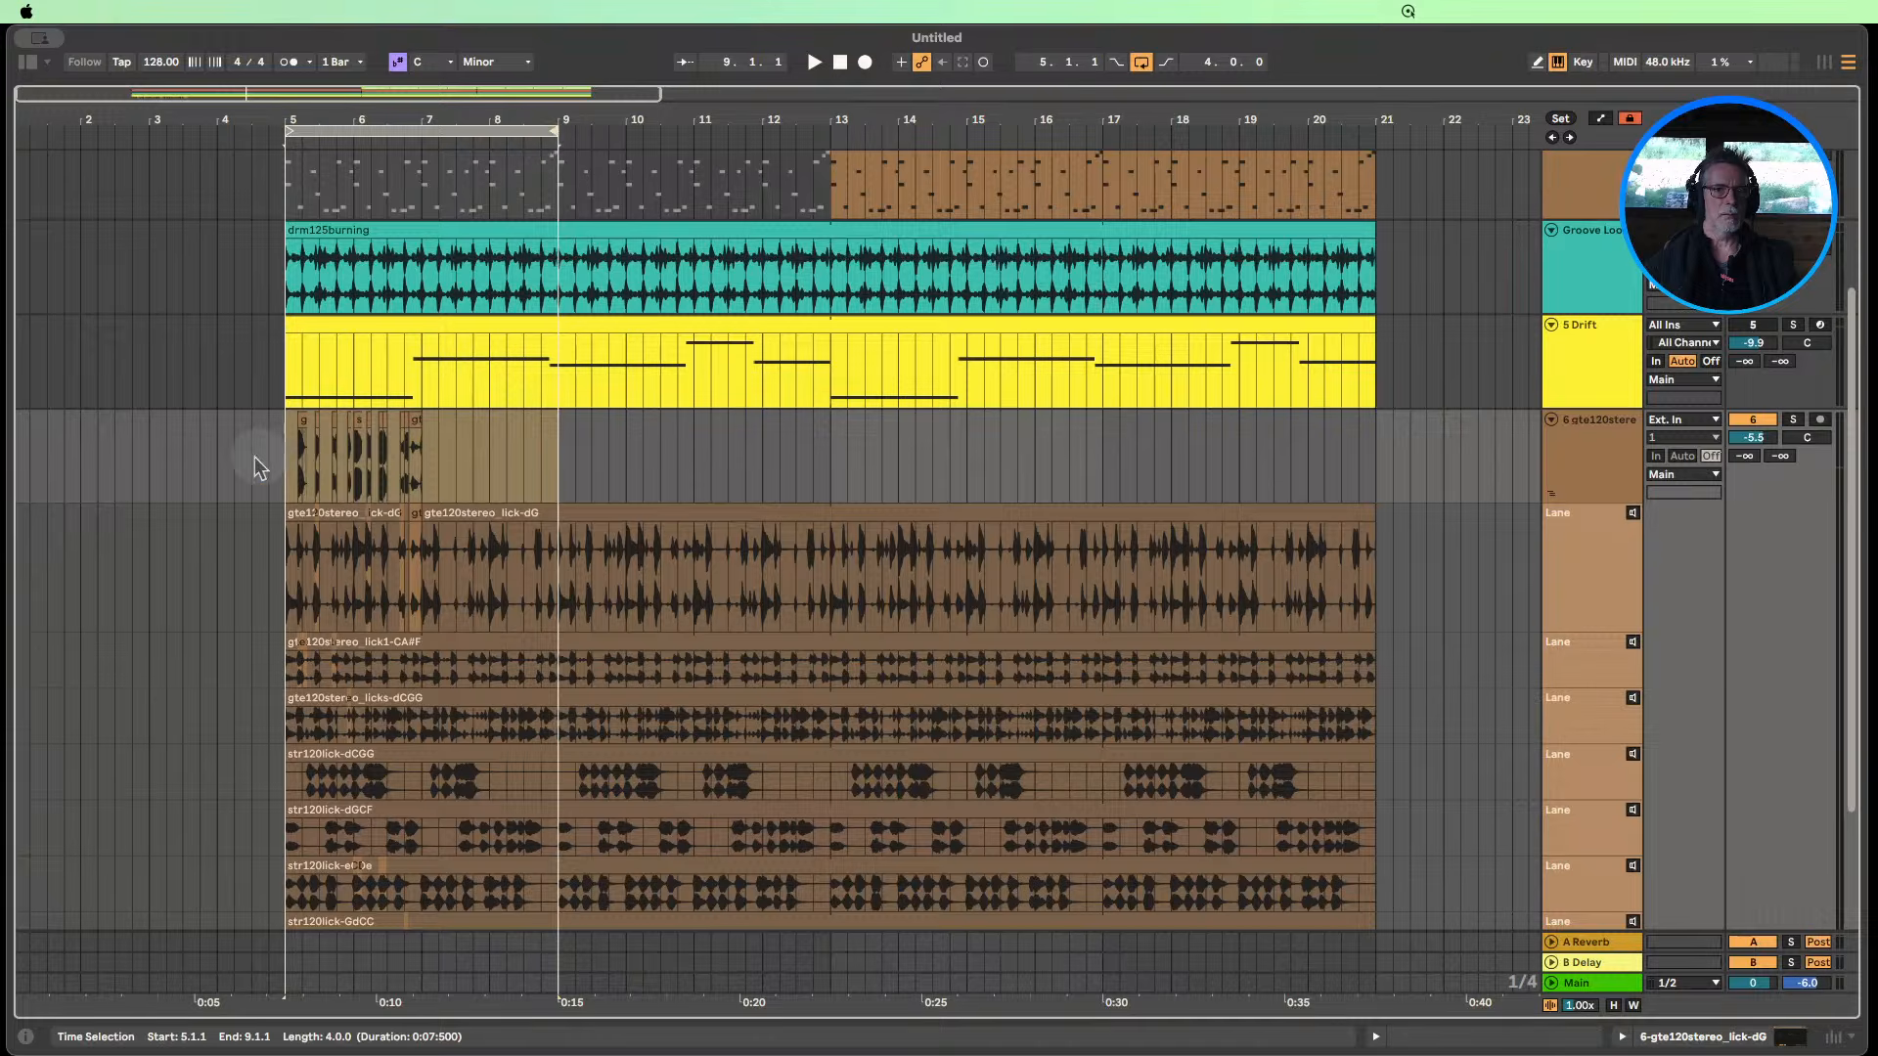
Extend the second comped clip's start to just before 5.2.4 and its end to midway between 5.3 and 5.3.2.
left_click_drag(284, 452, 381, 454)
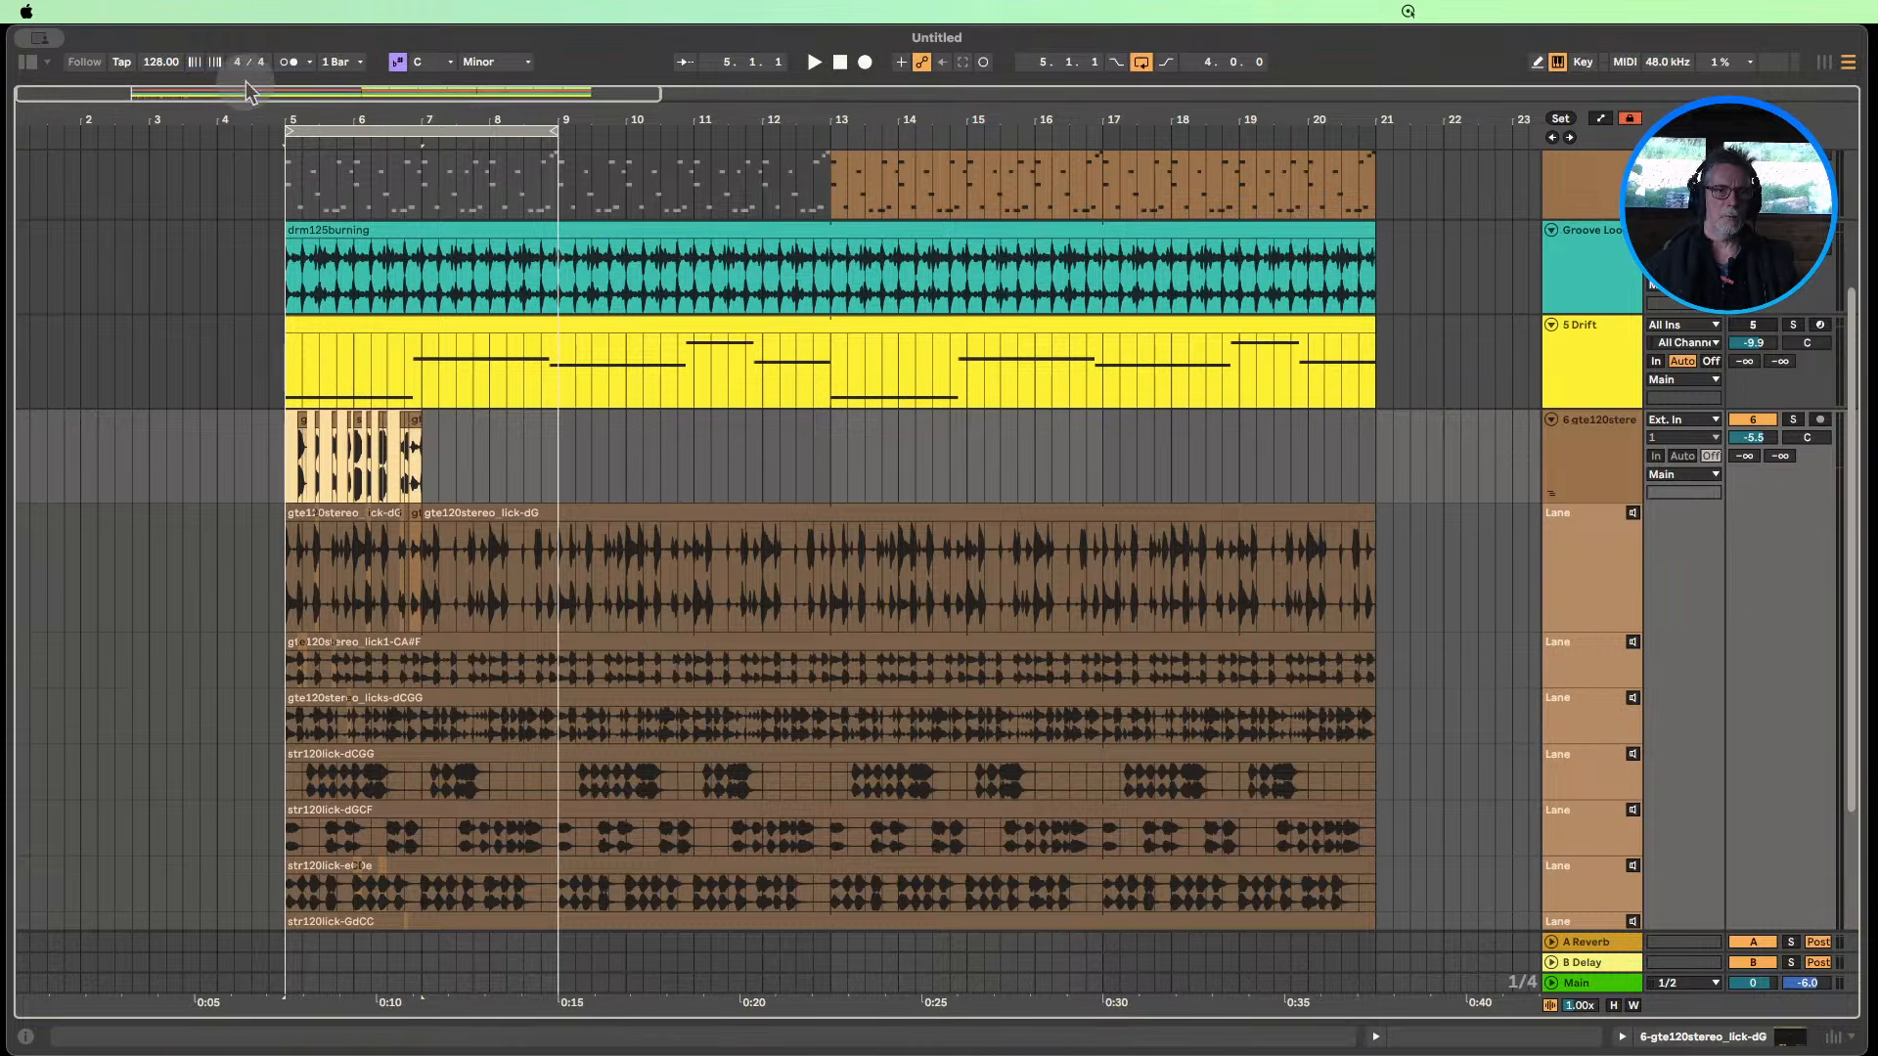
left_click_drag(290, 102, 422, 119)
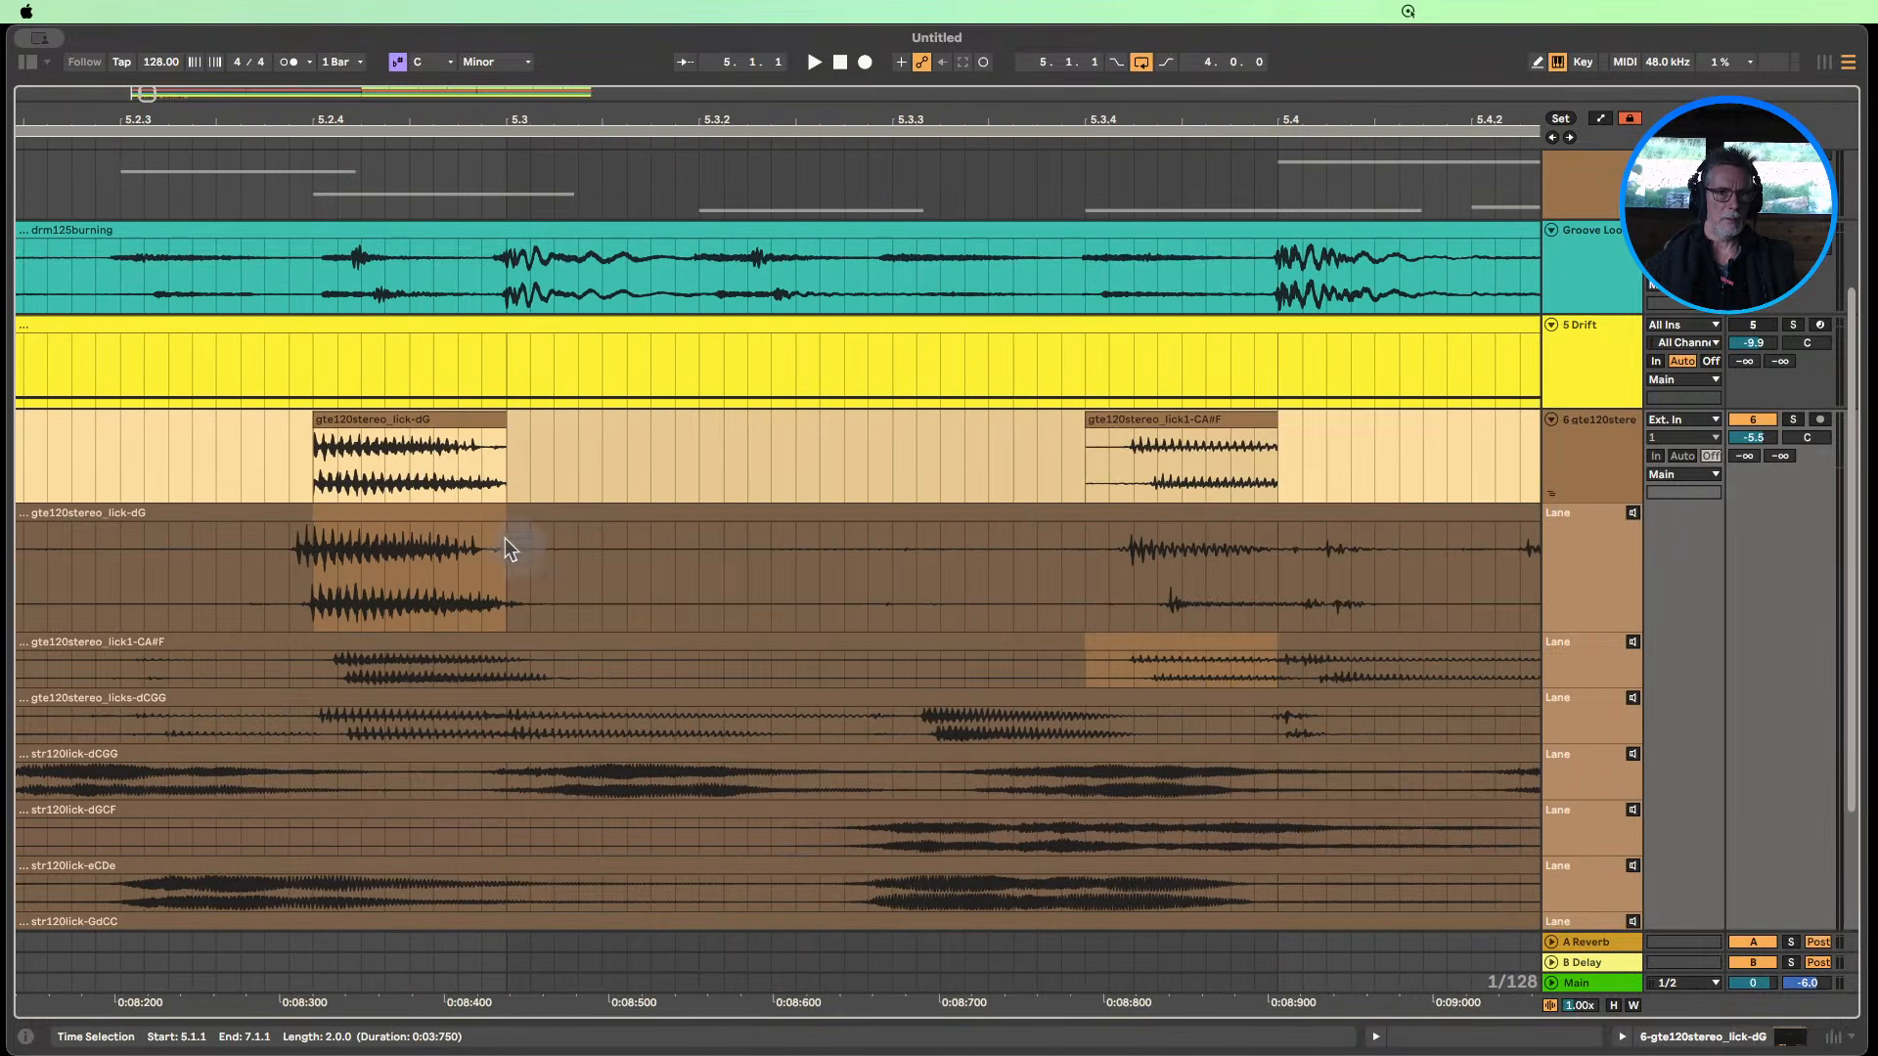
left_click_drag(313, 417, 266, 416)
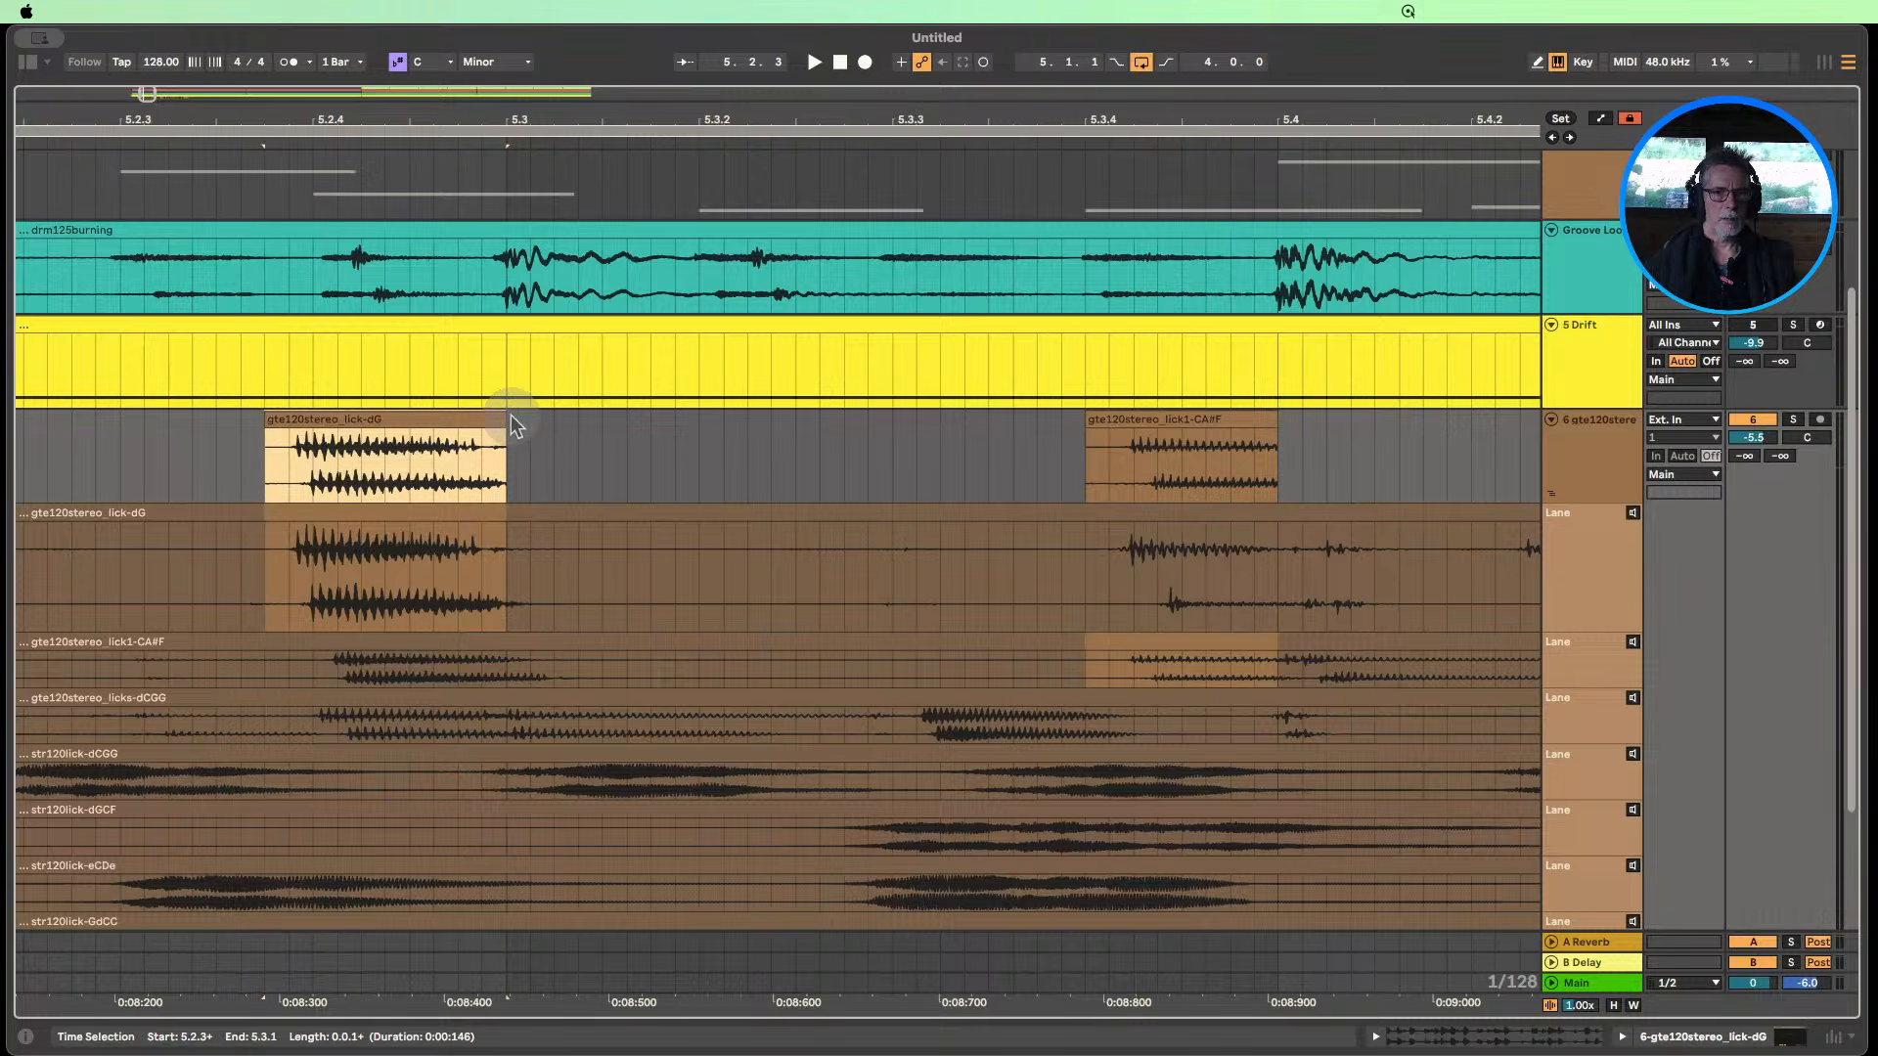
left_click_drag(499, 415, 602, 415)
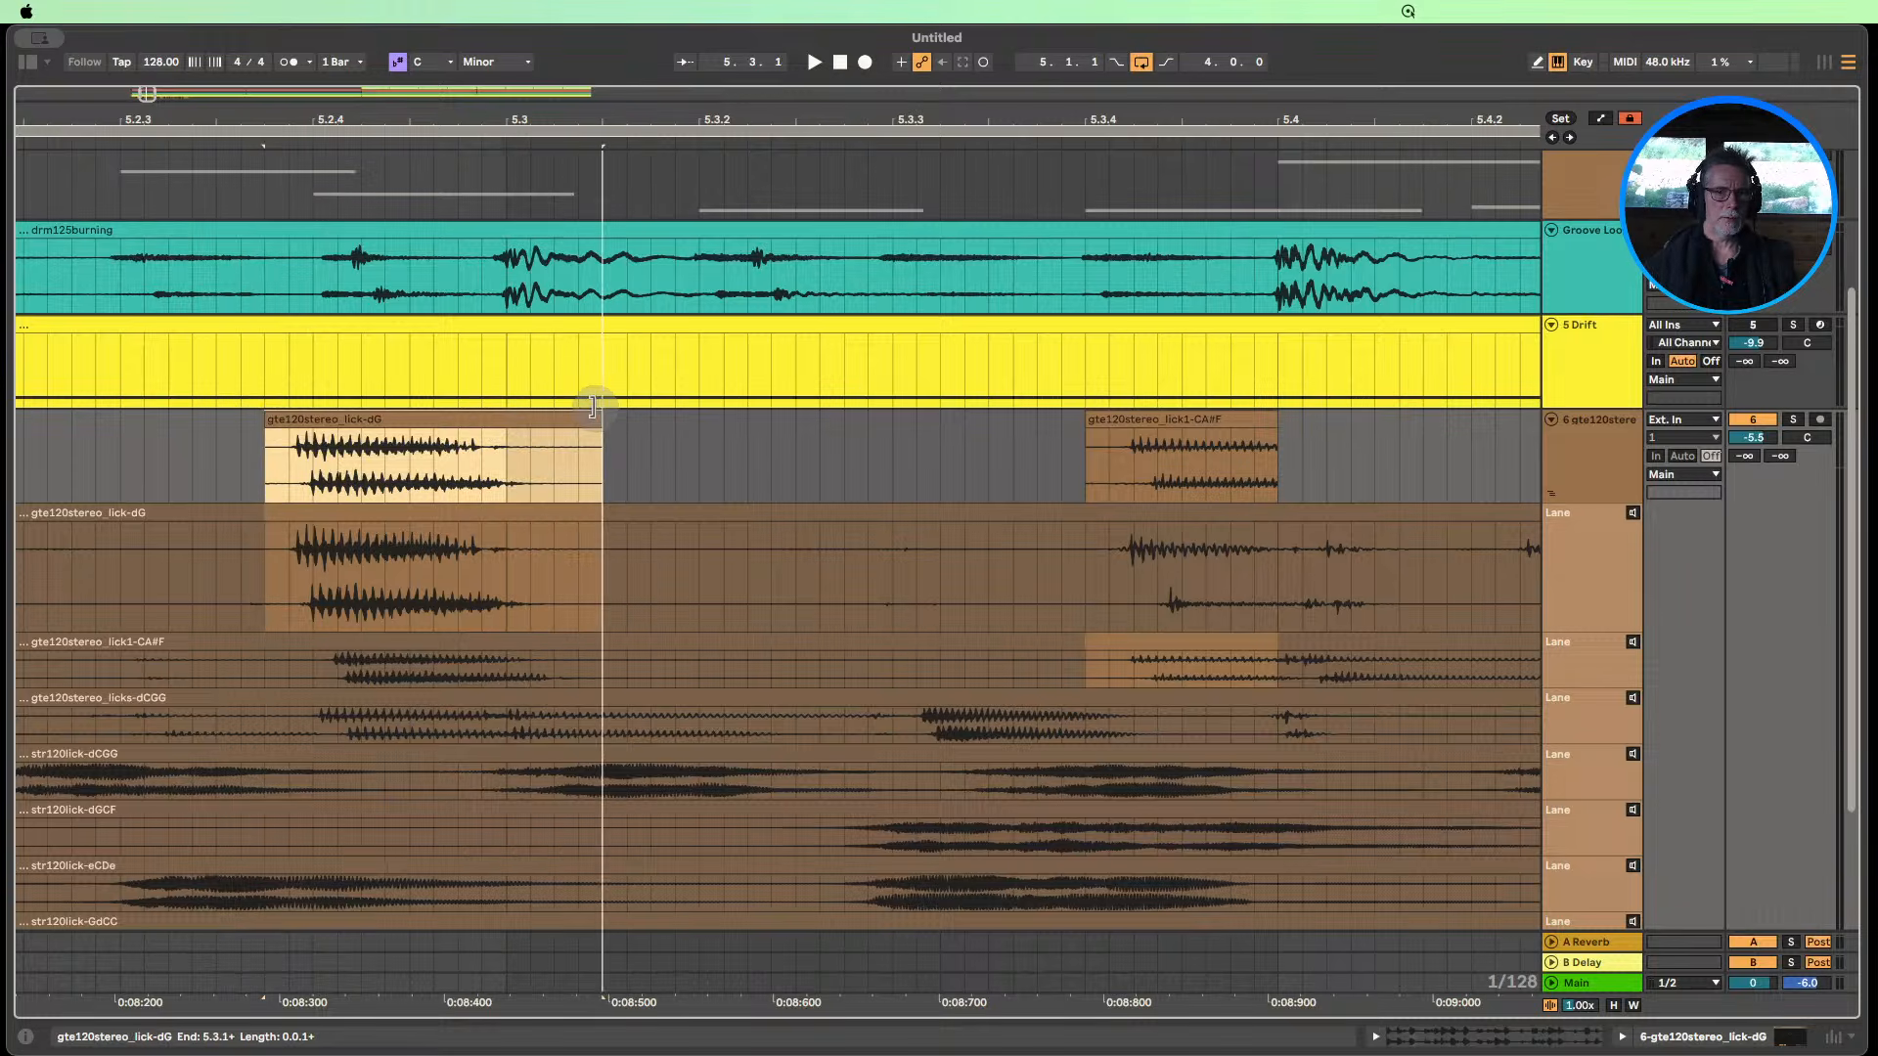
Extend the end of the comped str120lick-eCDe clip at bar 6 to 6.1.4, where the following clip starts.
left_click_drag(598, 115, 596, 95)
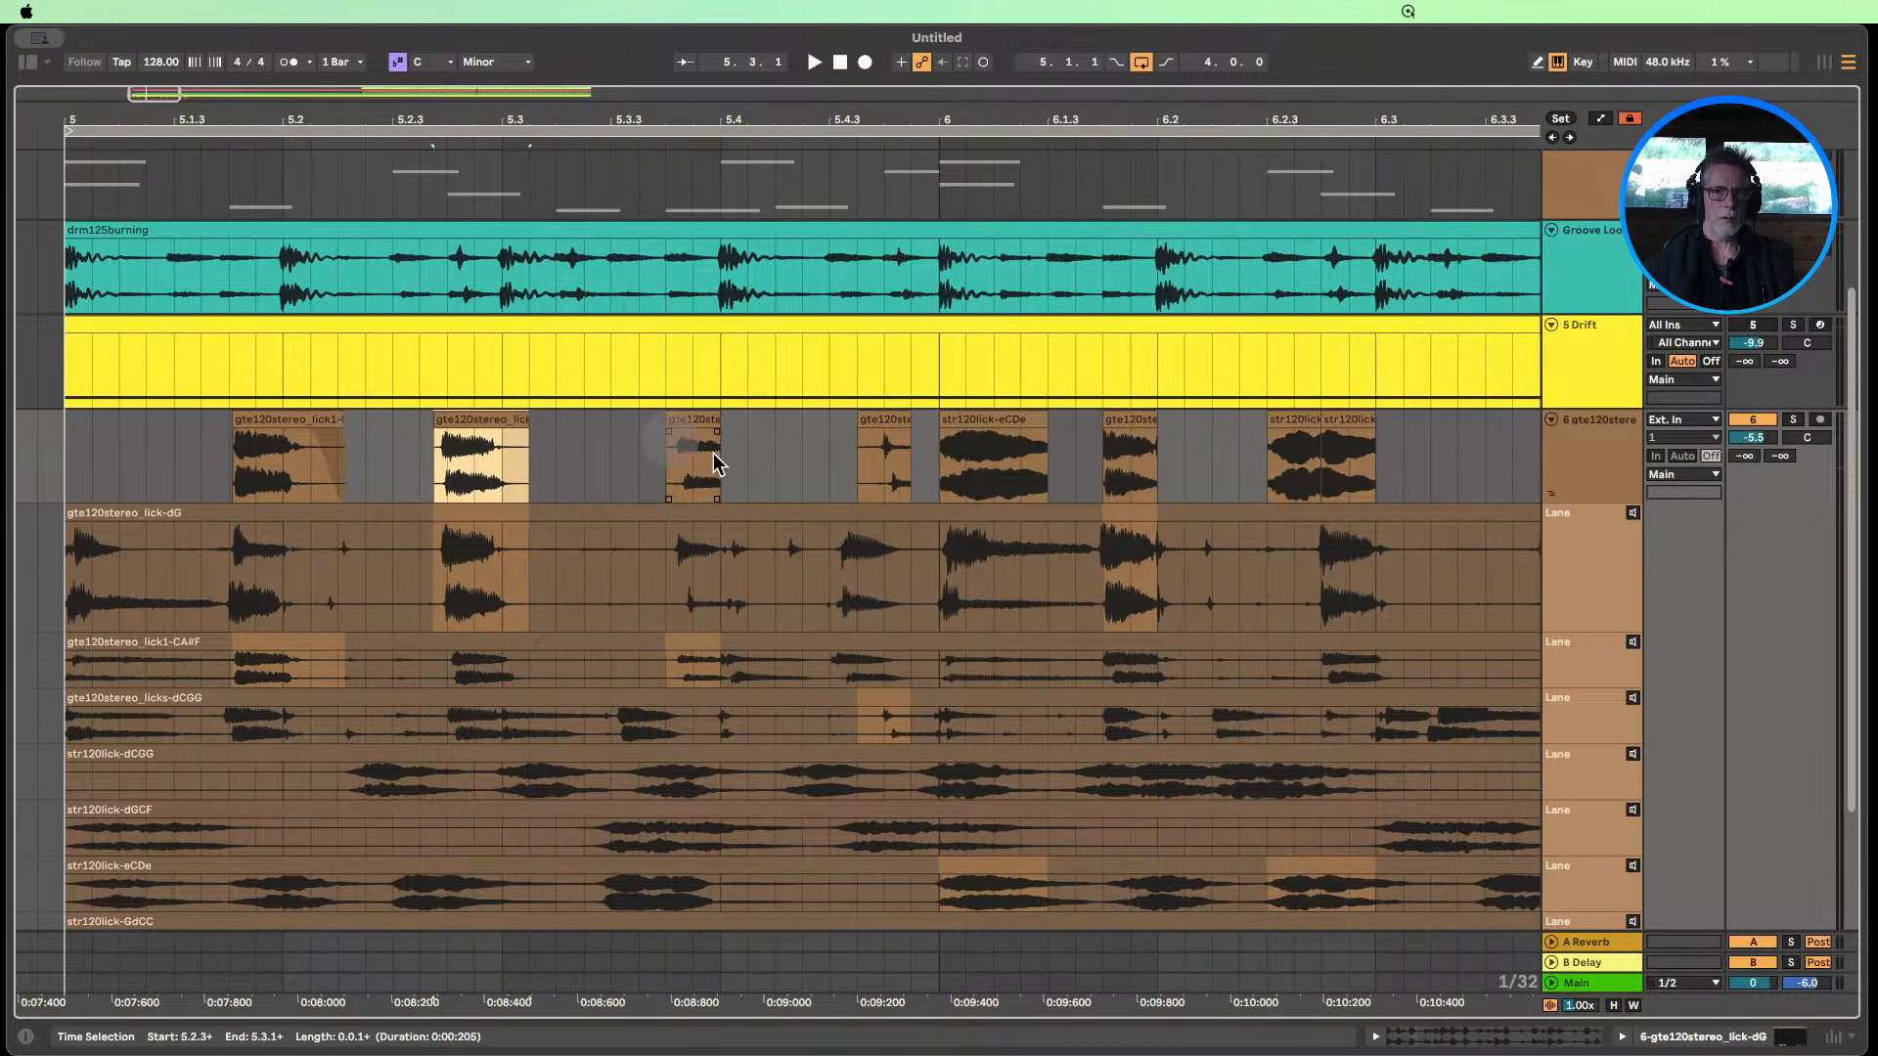
mouse_move(715, 414)
left_mouse_down()
mouse_move(768, 411)
mouse_move(721, 413)
left_mouse_up()
left_click_drag(721, 116, 548, 107)
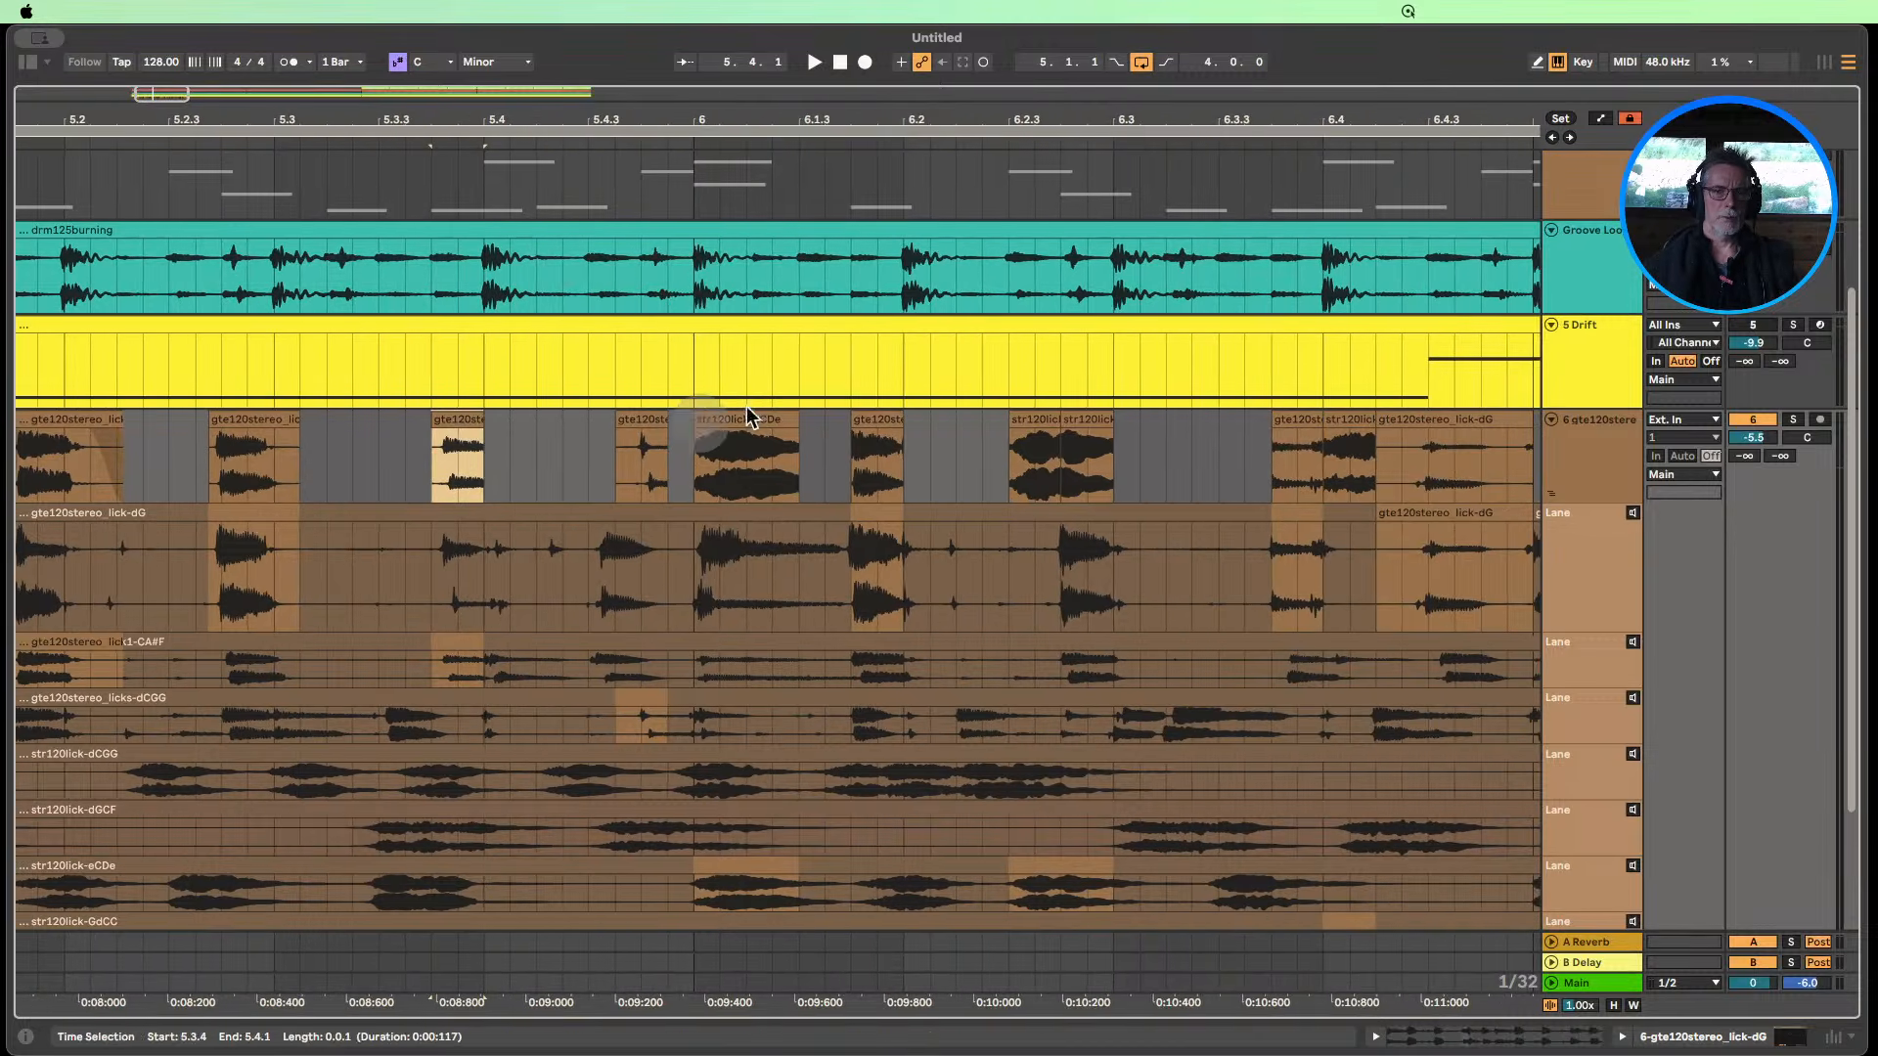
left_click_drag(800, 421, 847, 411)
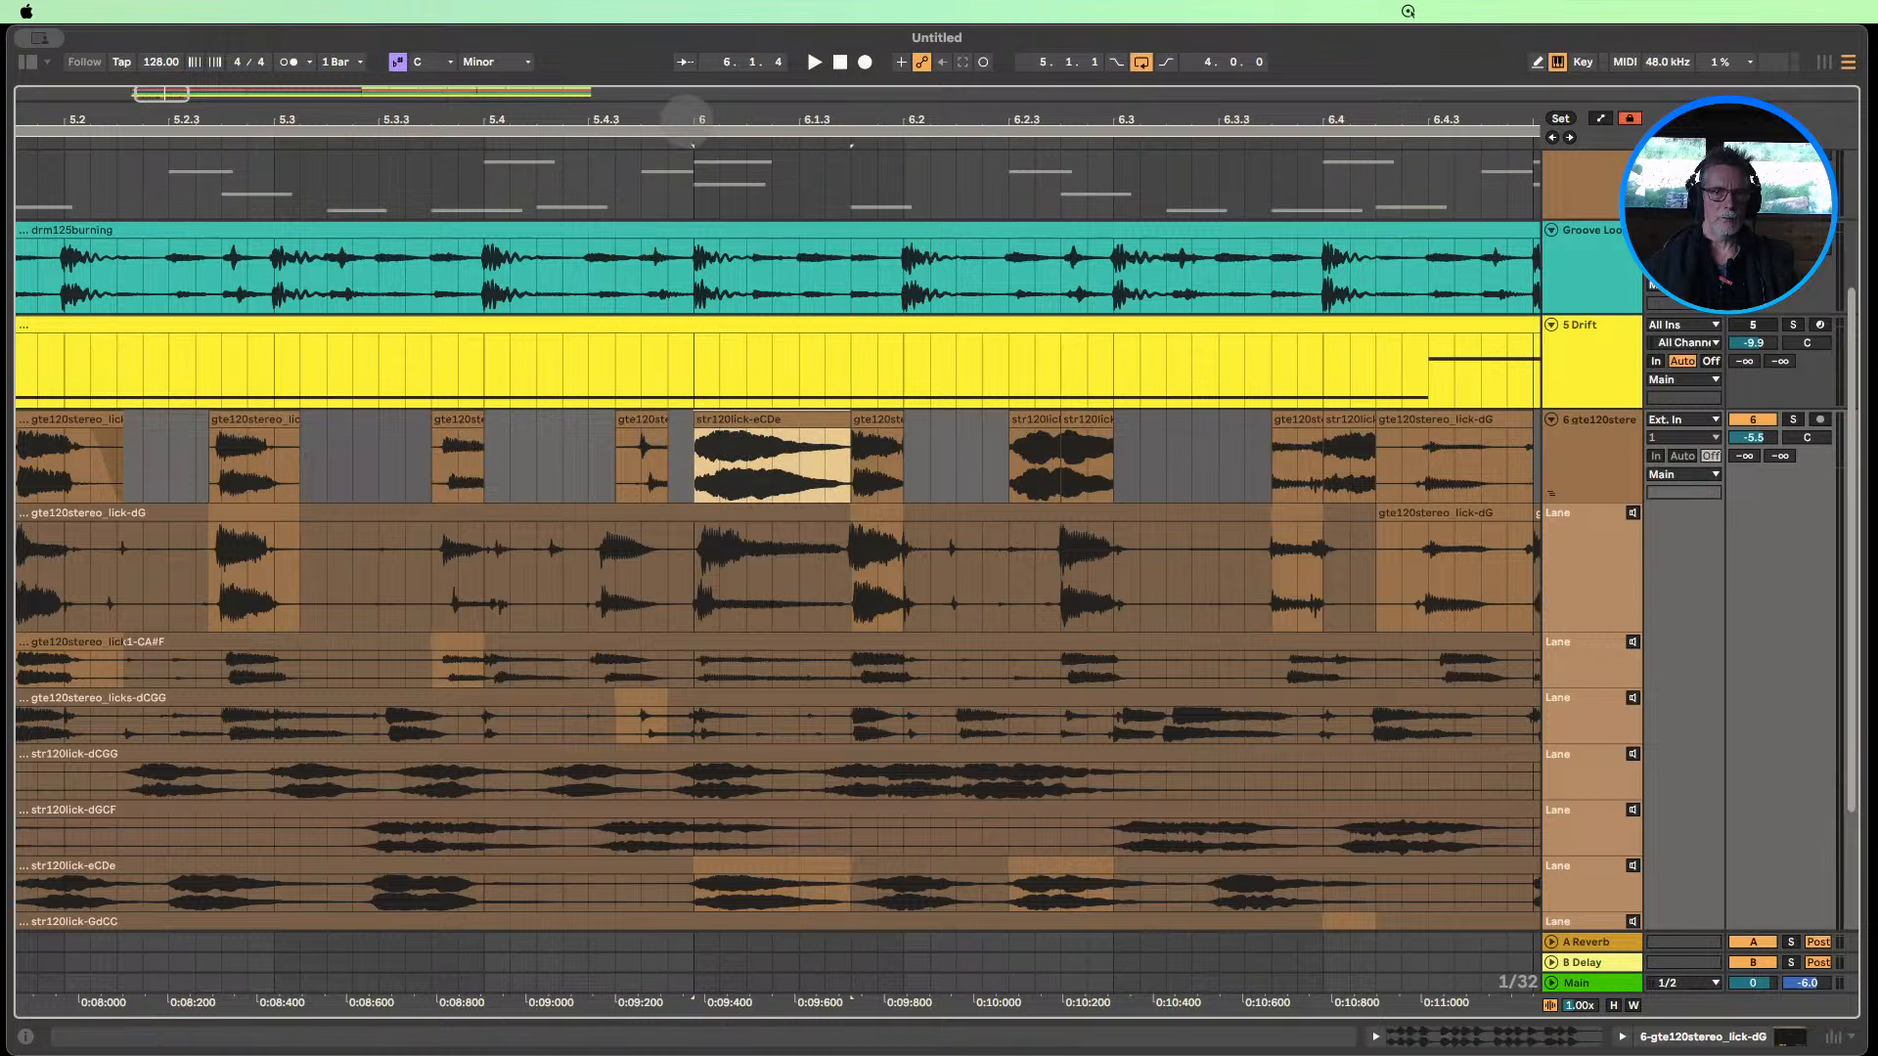
Extend the end of the comped gte120stereo_licks-dCGG clip before bar 6 to 6.1.1 and give it a short fade-out.
mouse_move(688, 119)
left_mouse_down()
mouse_move(736, 431)
mouse_move(655, 420)
mouse_move(718, 413)
mouse_move(564, 417)
mouse_move(649, 408)
mouse_move(624, 406)
left_mouse_up()
left_click(587, 420)
left_click_drag(519, 100, 464, 25)
left_click_drag(460, 117, 460, 137)
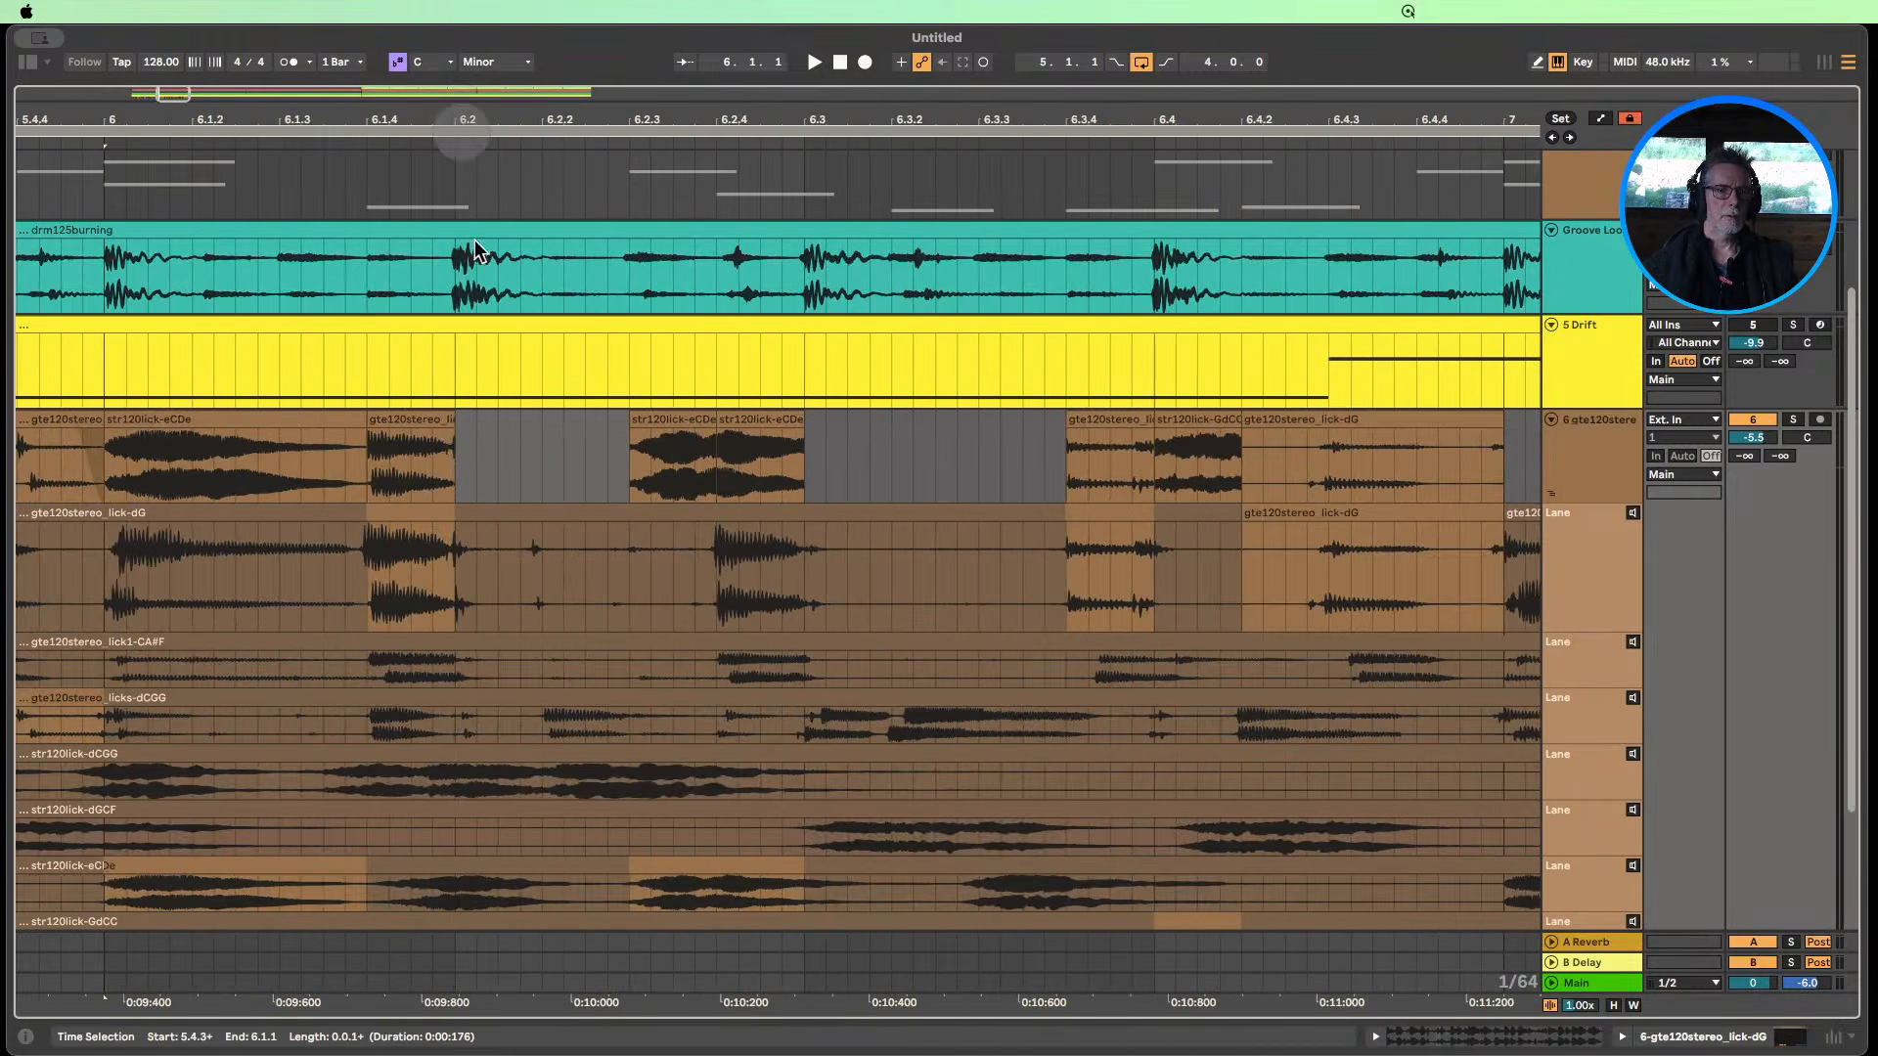
Extend the start of the comped gte120stereo_lick-dG clip at 6.1.4 back slightly to include the note's attack.
mouse_move(448, 421)
left_mouse_down()
mouse_move(565, 421)
mouse_move(453, 420)
left_mouse_up()
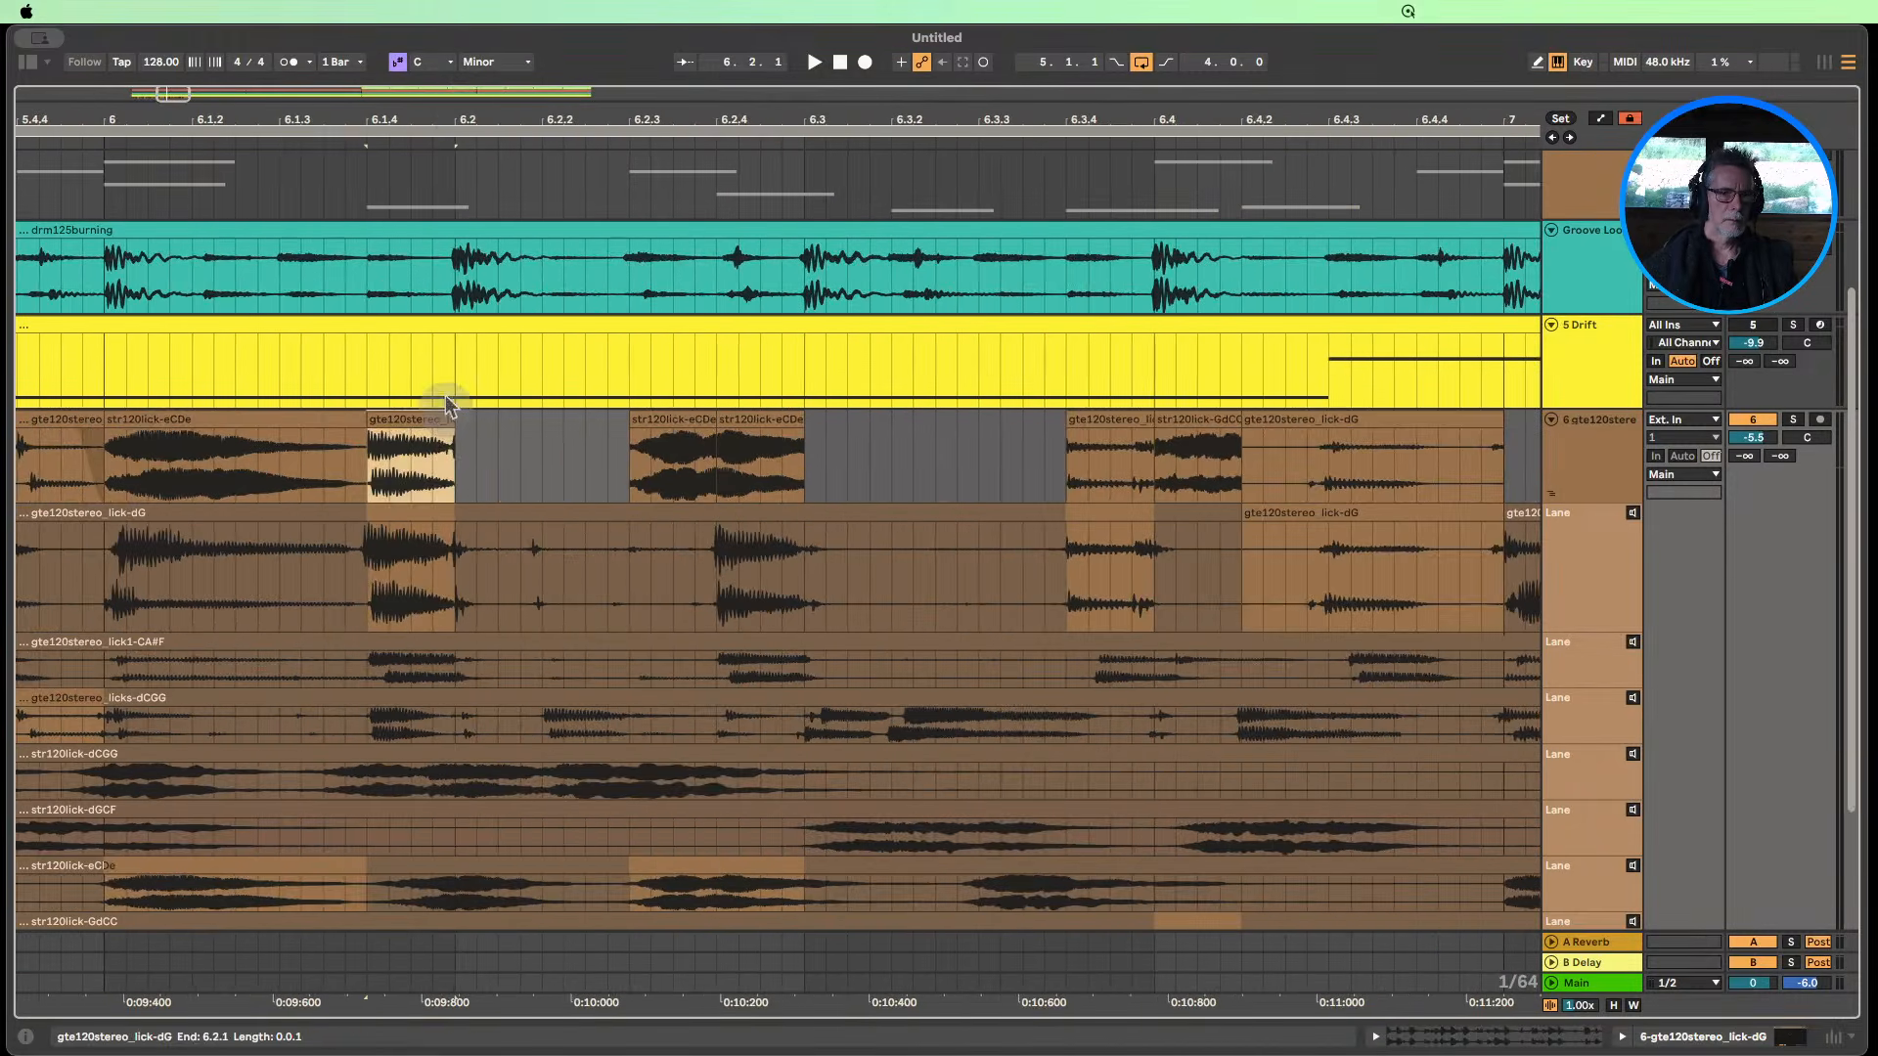
left_click_drag(365, 117, 365, 303)
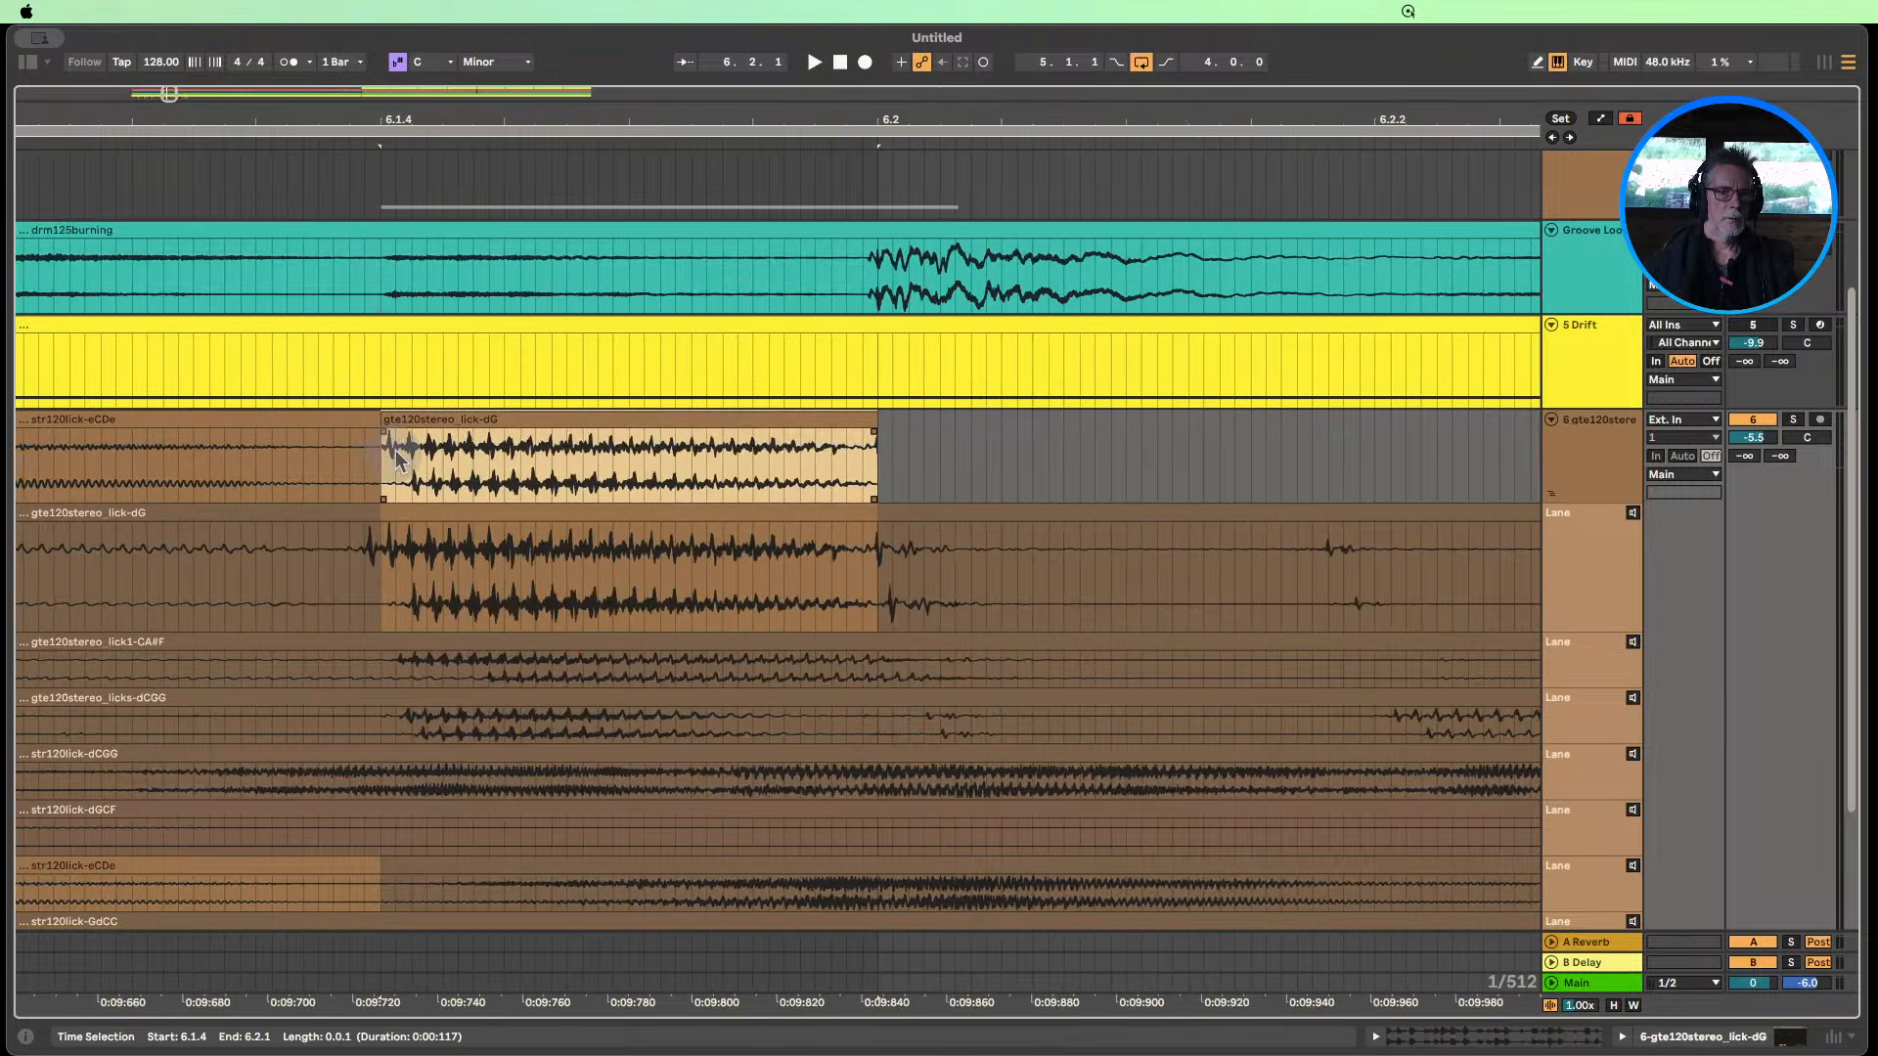
mouse_move(381, 421)
left_mouse_down()
mouse_move(319, 415)
mouse_move(347, 413)
left_mouse_up()
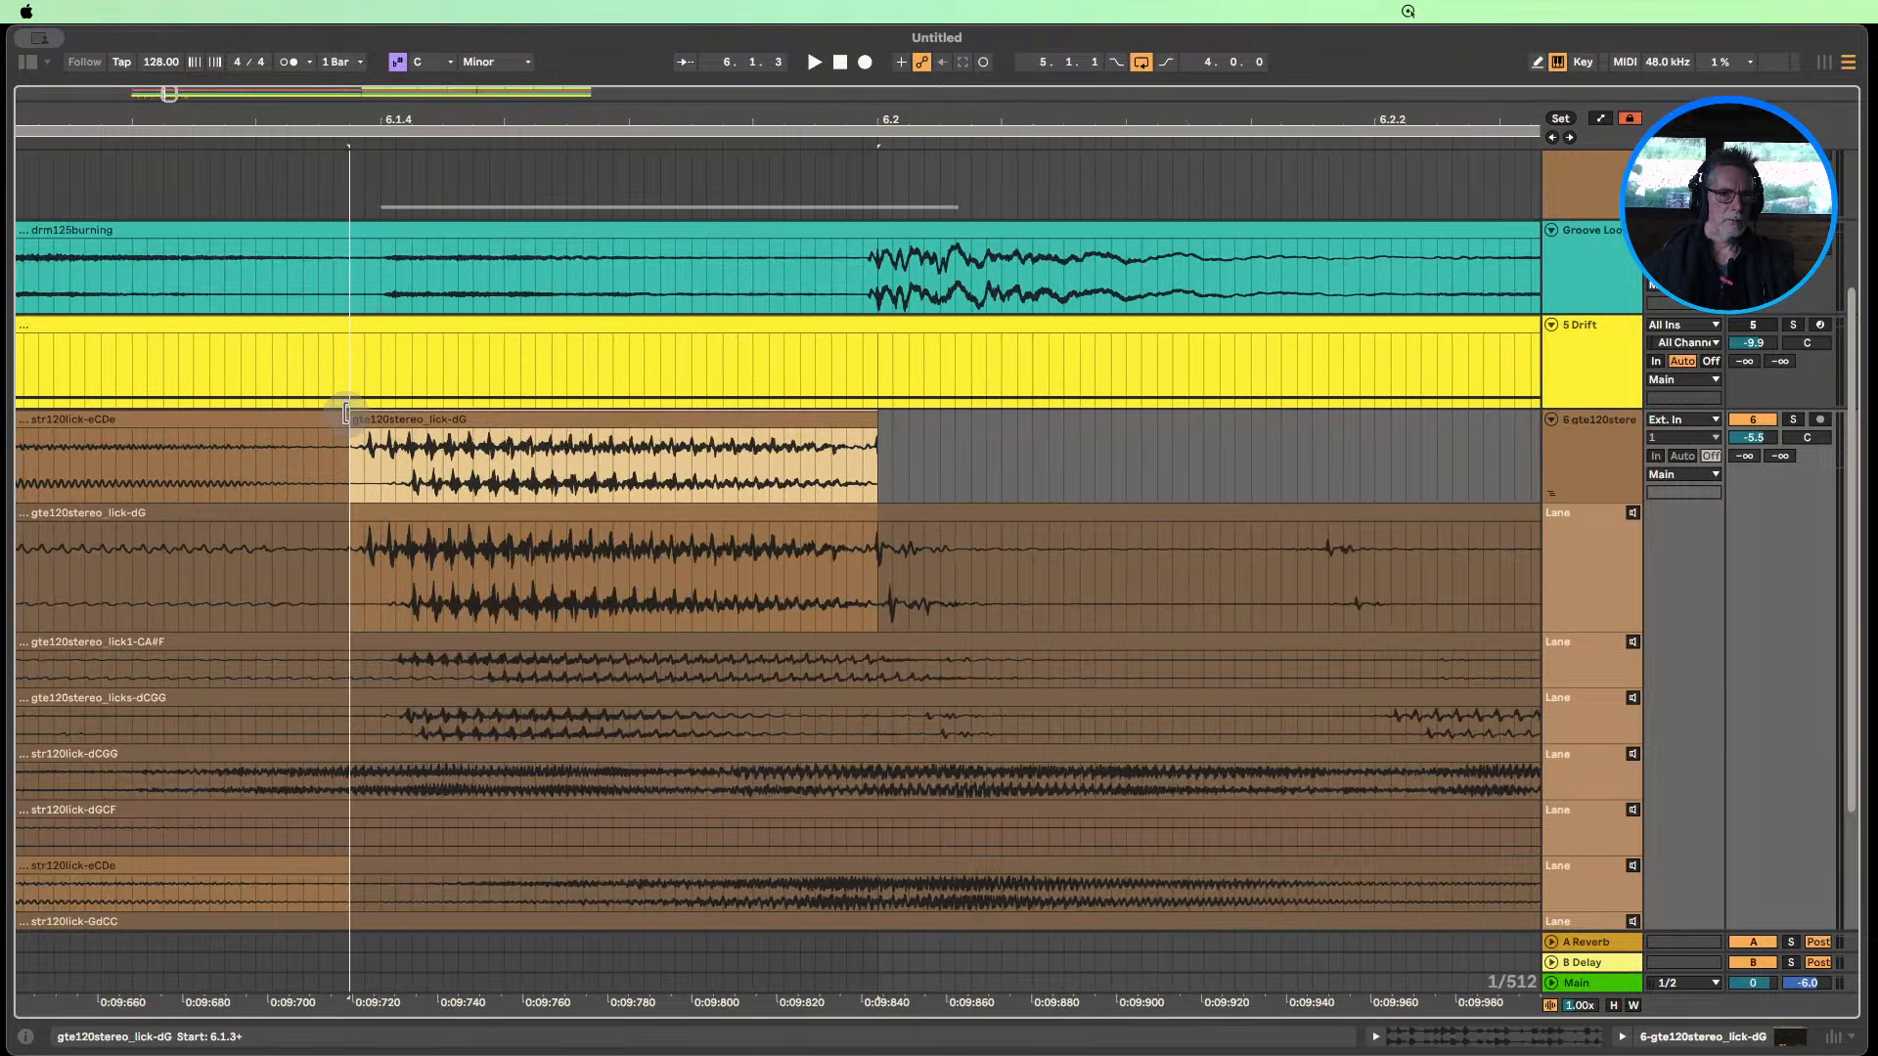
left_click(783, 445)
left_click(870, 439)
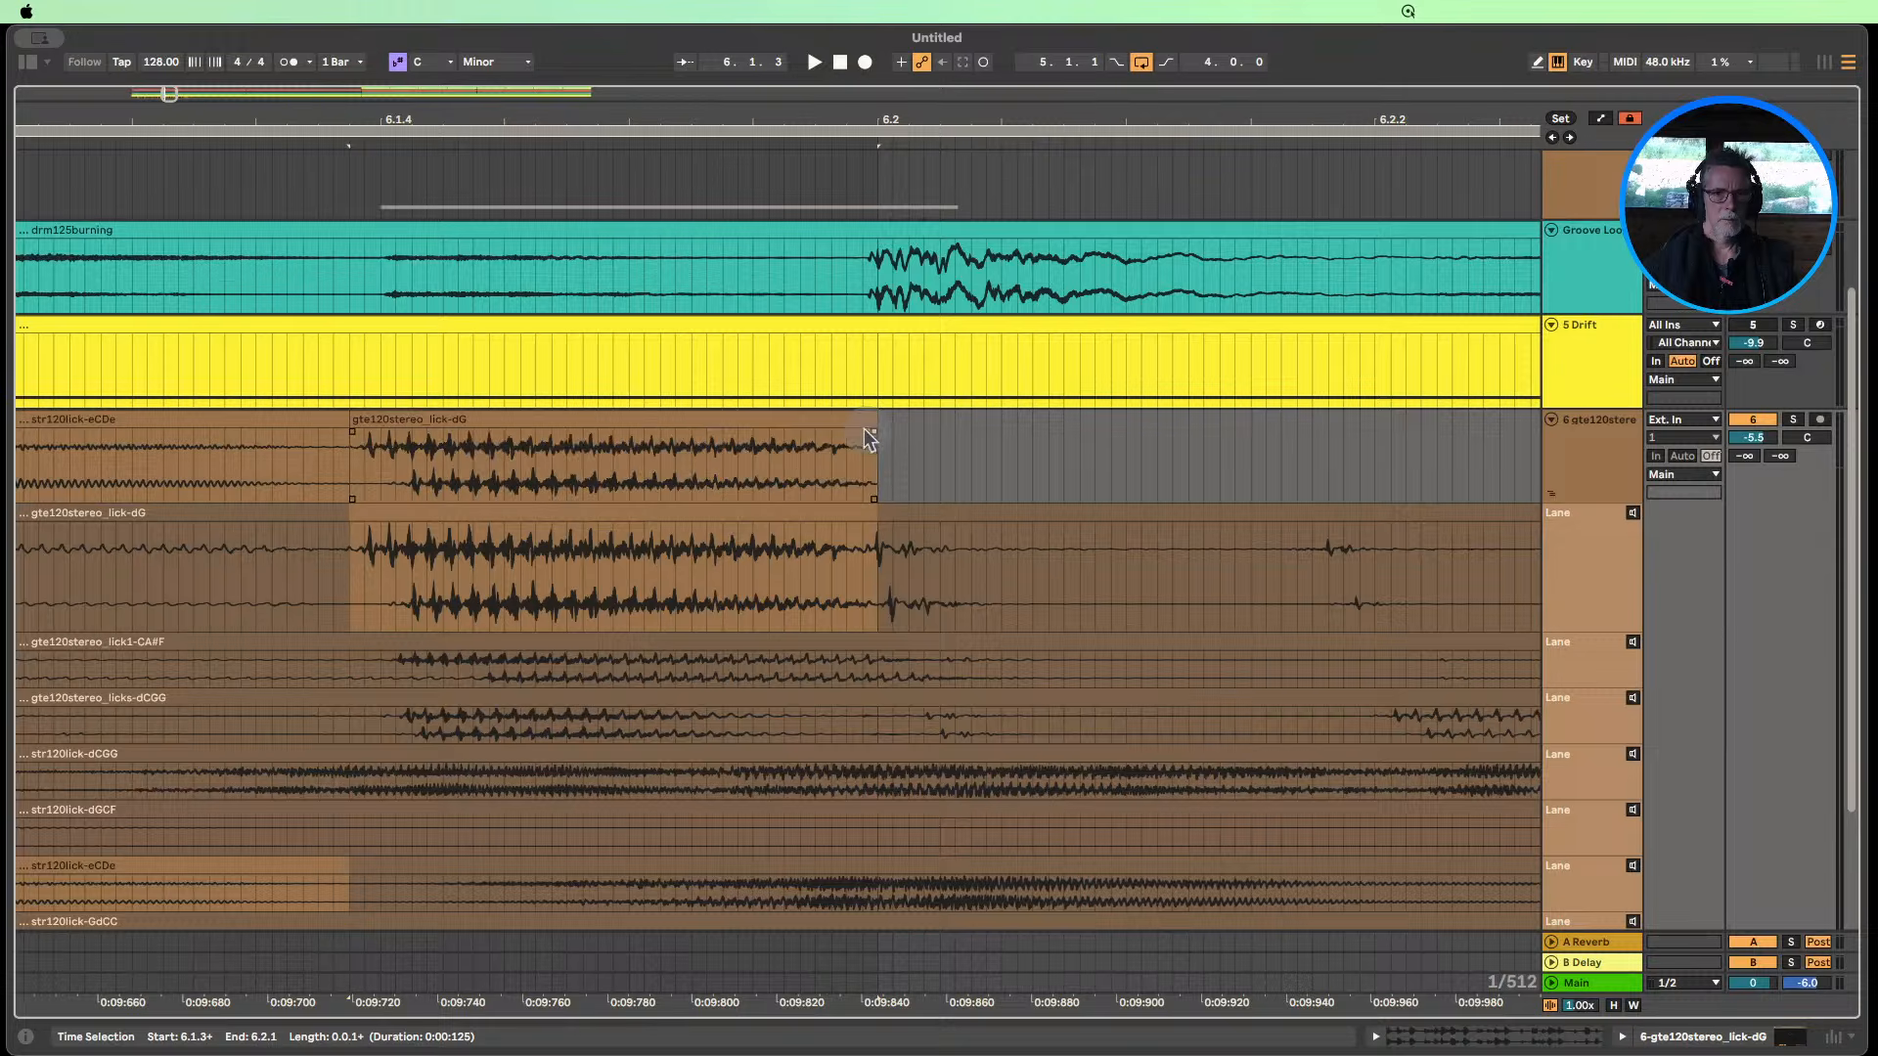
Extend the adjoining str120lick-eCDe clips around 6.2.4, with their start just before 6.2.3 and their end midway between 6.3.2 and 6.3.3.
left_click(639, 112)
left_click_drag(640, 103, 746, 186)
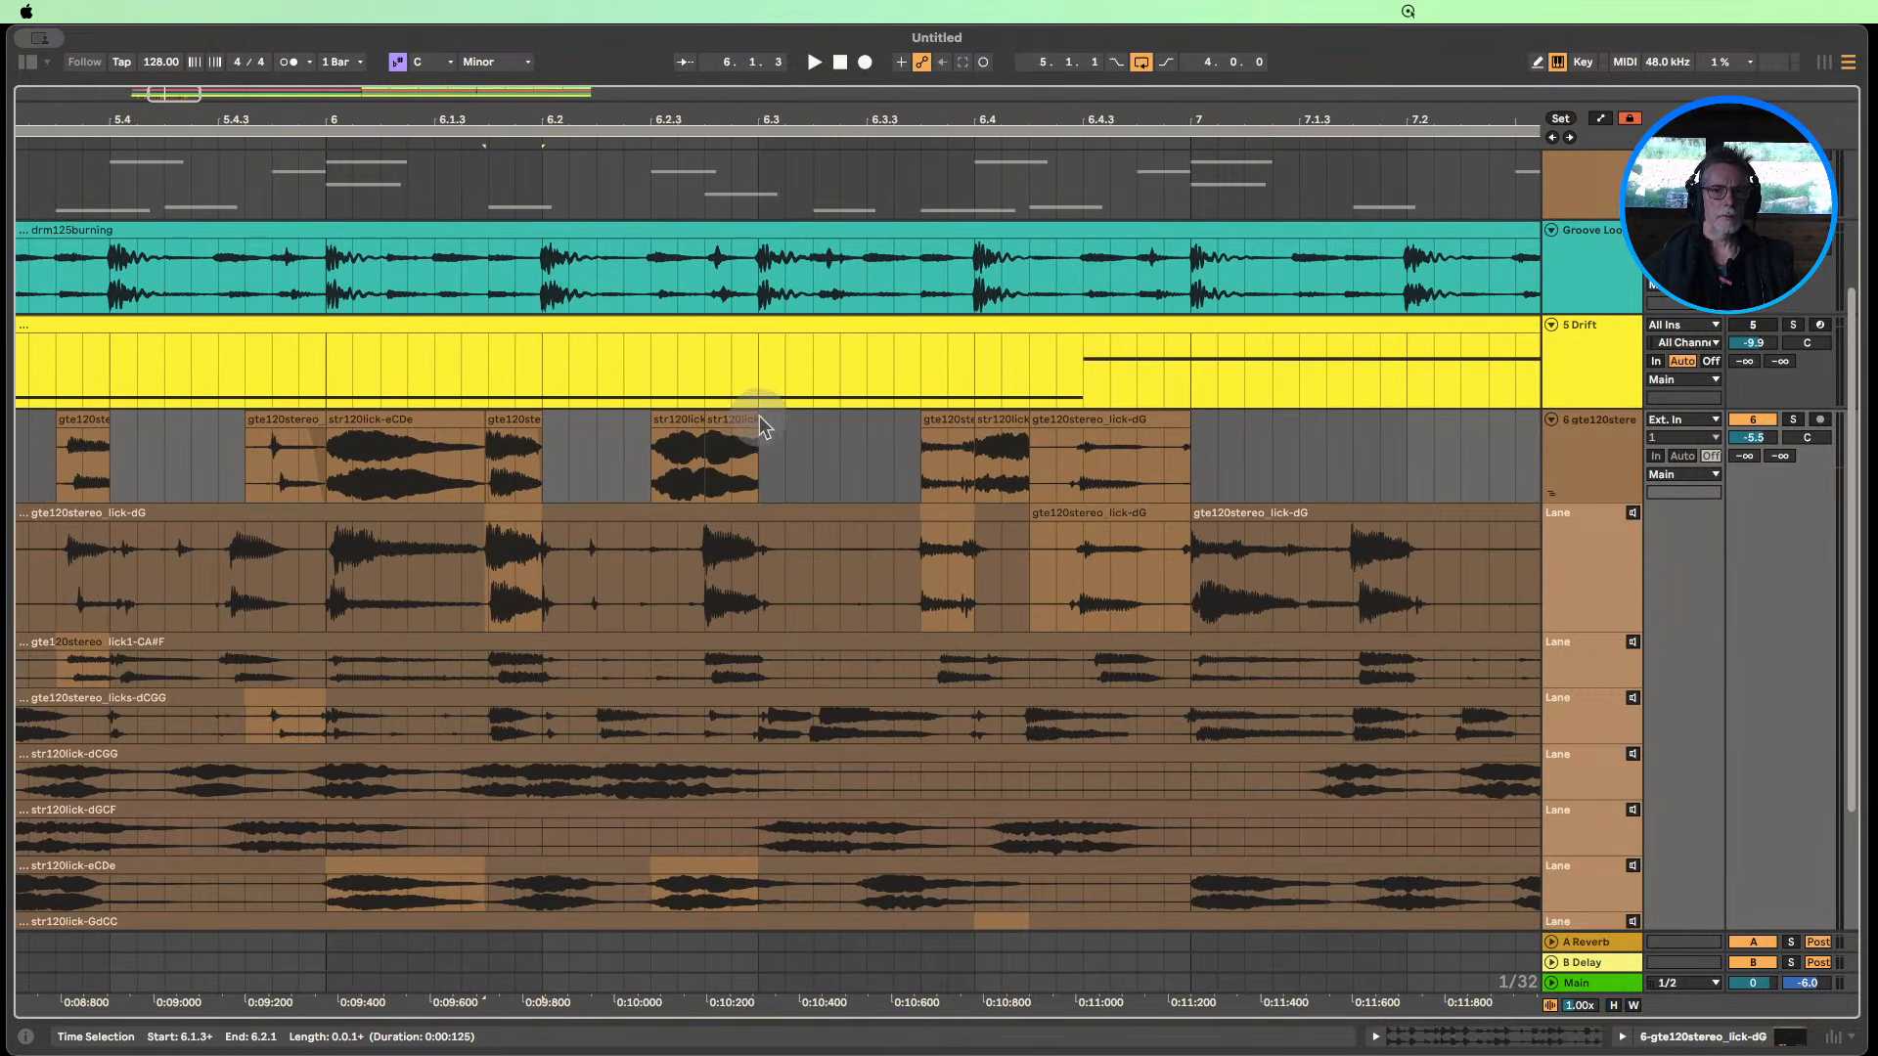
left_click_drag(762, 428, 839, 419)
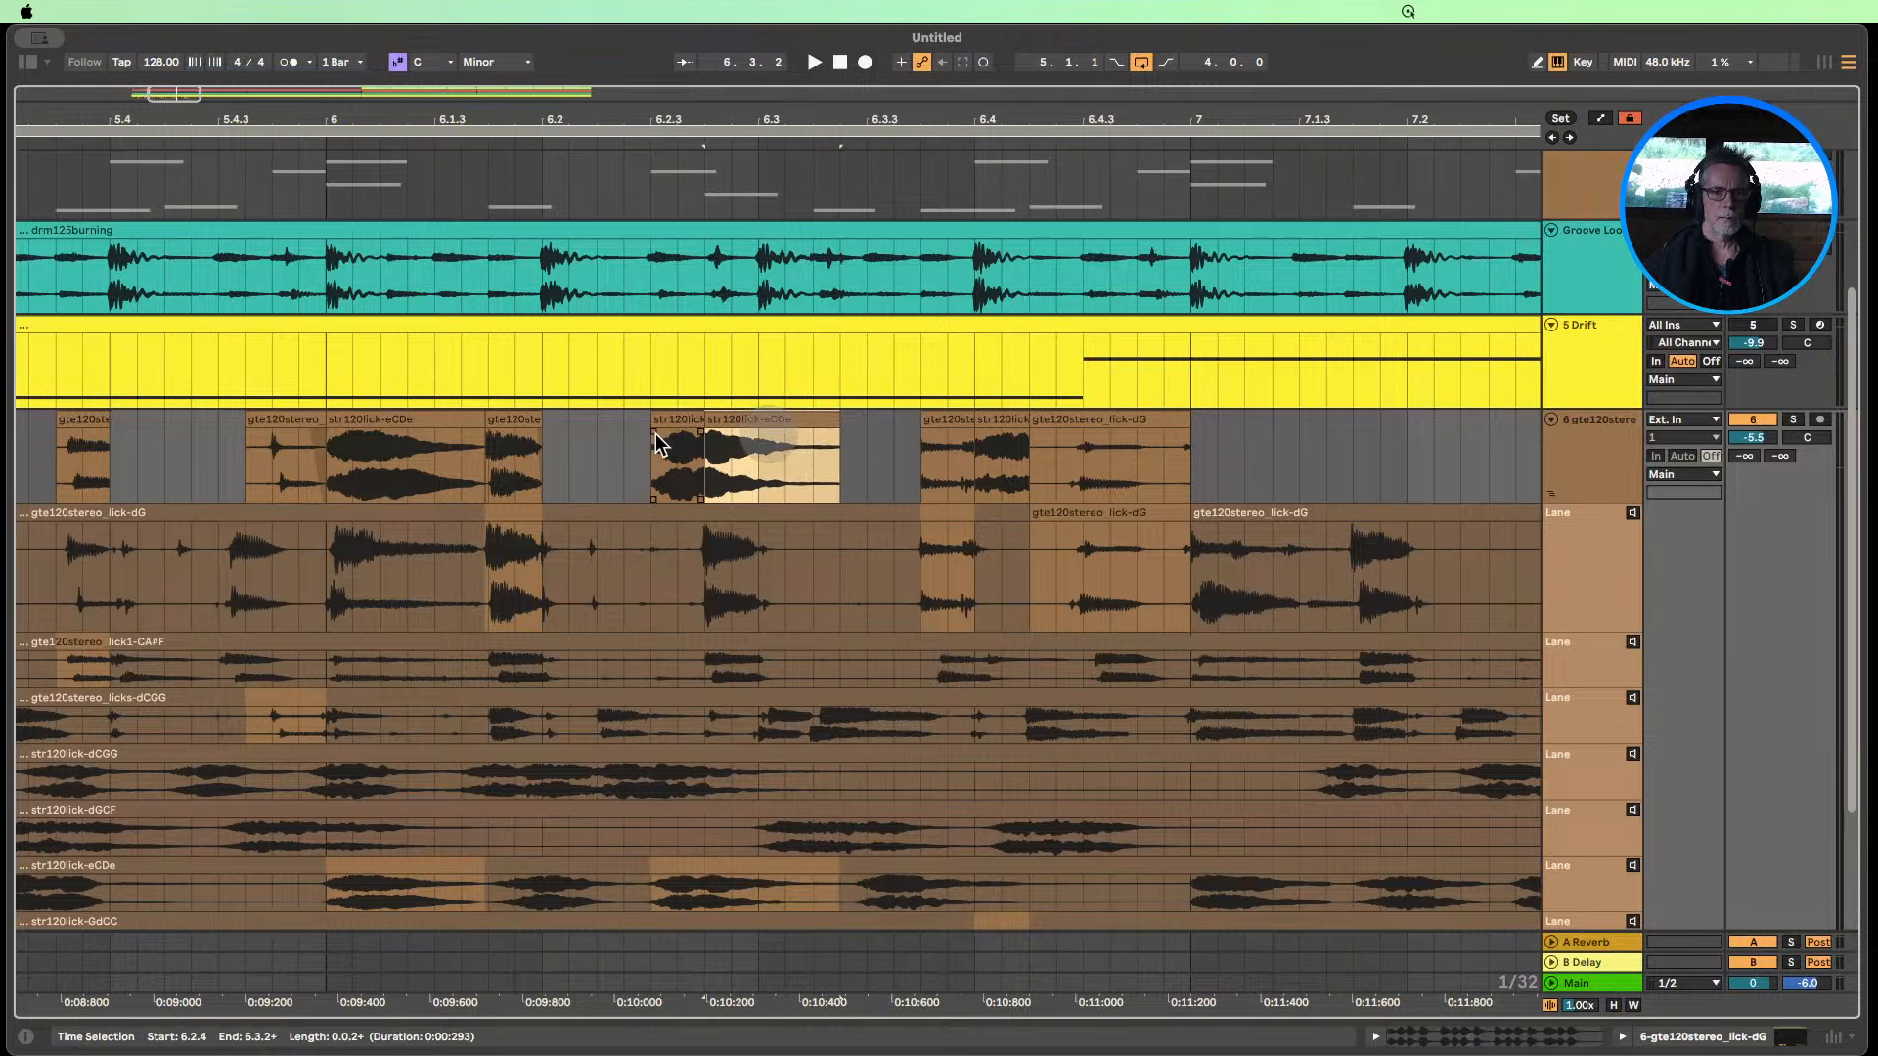
mouse_move(654, 423)
left_mouse_down()
mouse_move(599, 421)
mouse_move(653, 420)
mouse_move(631, 419)
left_mouse_up()
left_click_drag(645, 103, 634, 421)
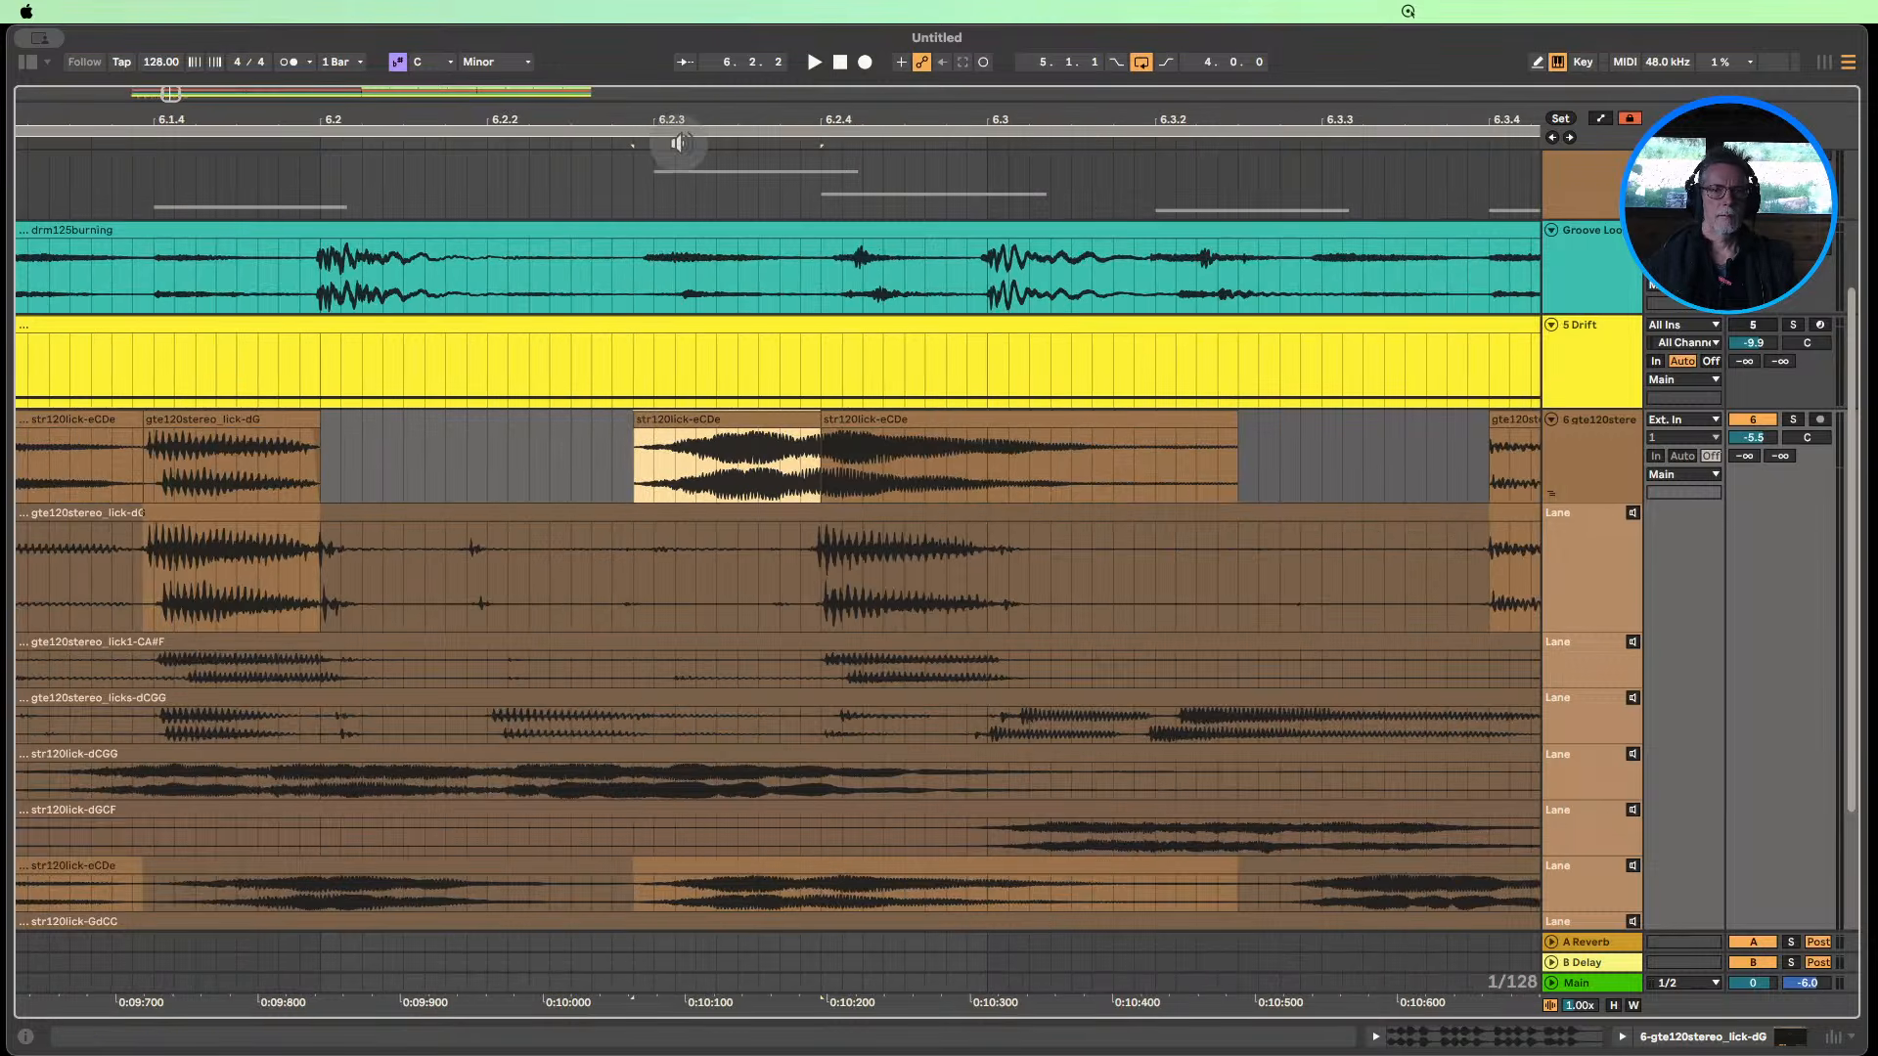
Extend the start of the gte120stereo_lick-dG clip preceding 6.4 to just before 6.3.4.
left_click_drag(697, 111, 767, 303)
mouse_move(721, 419)
left_mouse_down()
mouse_move(620, 420)
mouse_move(694, 421)
left_mouse_up()
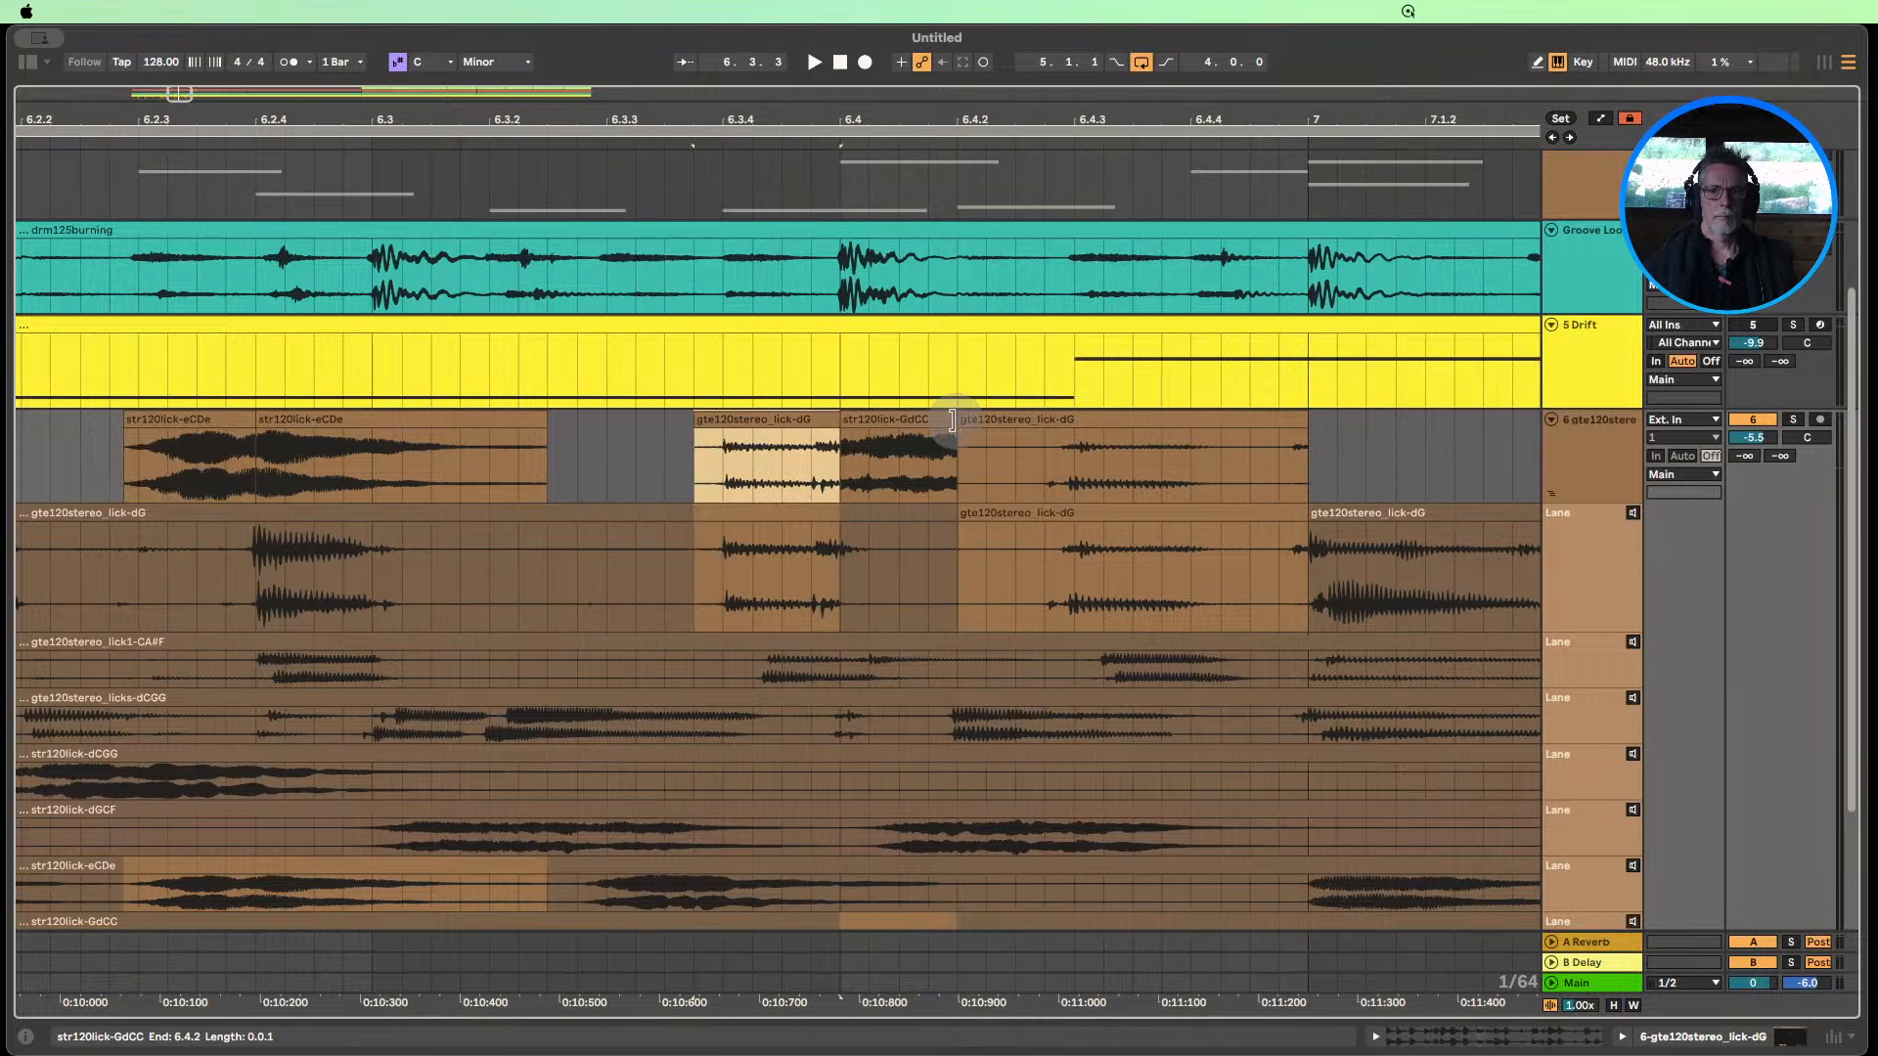
mouse_move(952, 420)
left_mouse_down()
mouse_move(1043, 421)
mouse_move(932, 417)
mouse_move(957, 417)
left_mouse_up()
left_click_drag(839, 413, 842, 409)
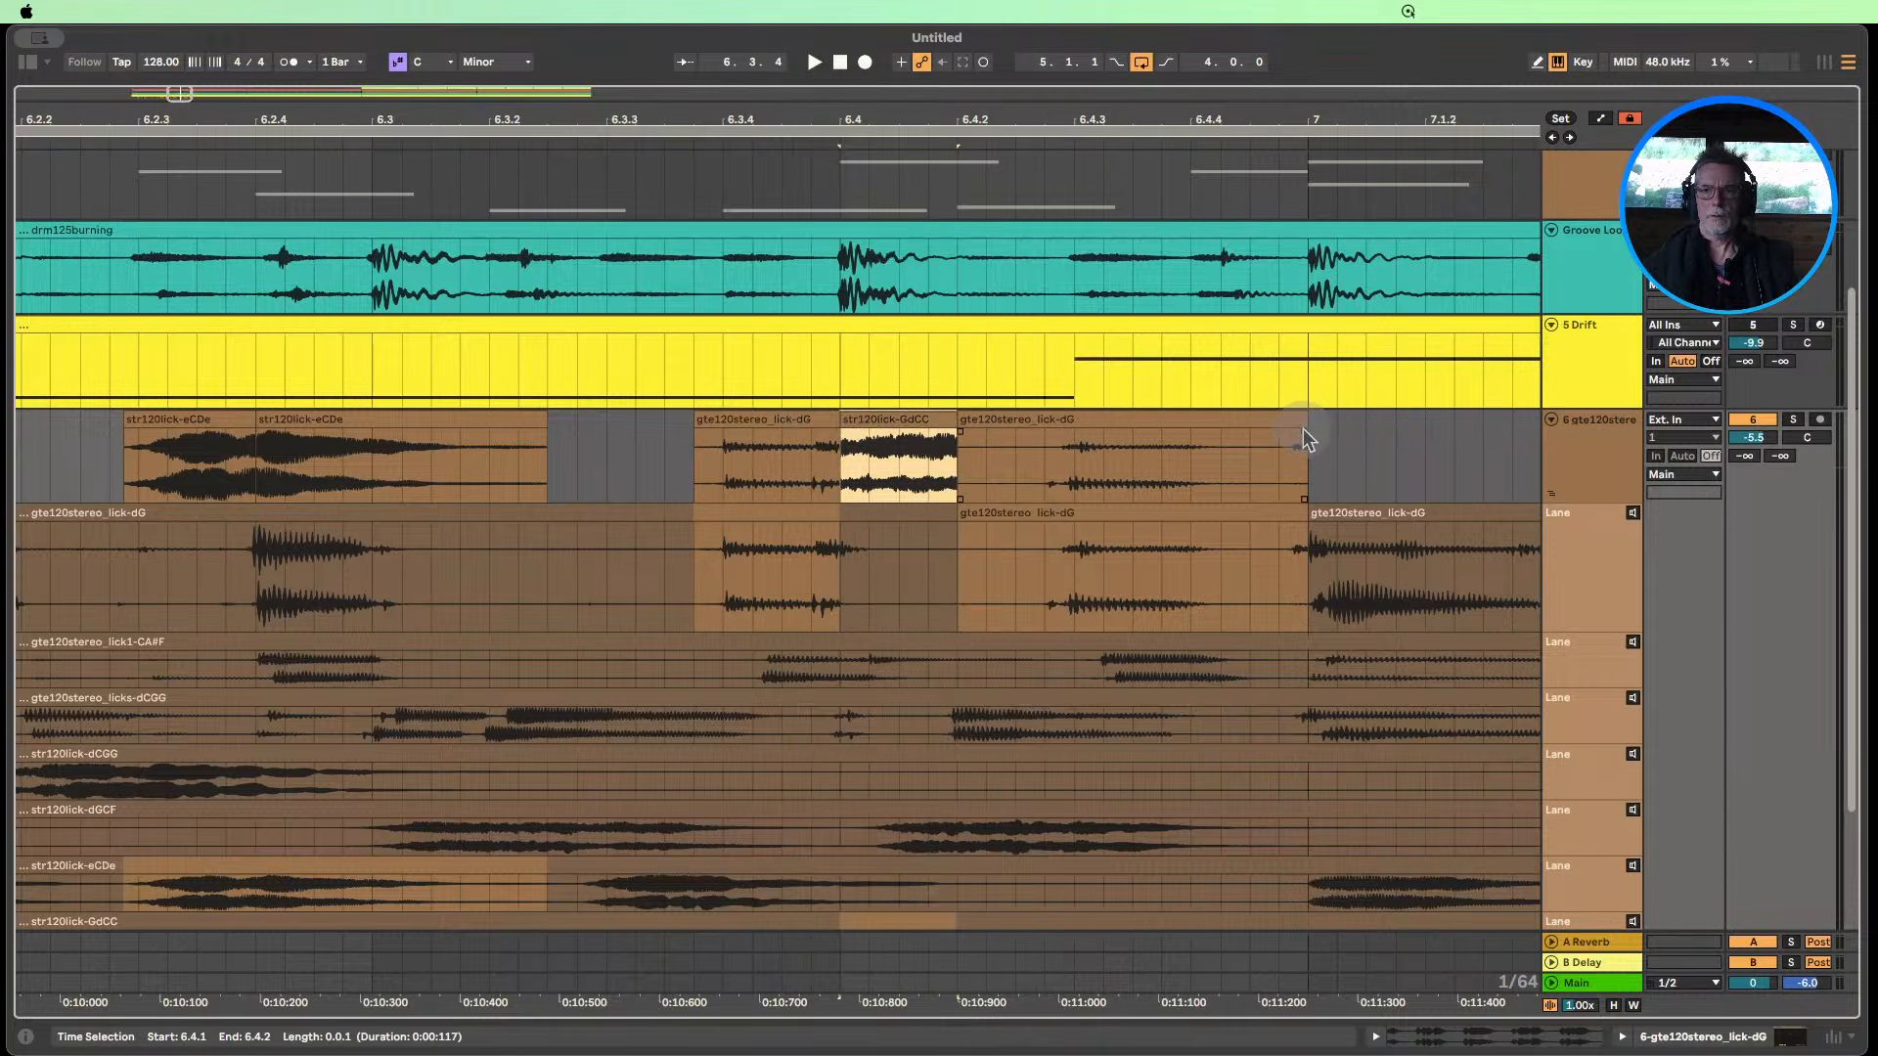
mouse_move(1304, 429)
left_mouse_down()
mouse_move(1260, 424)
mouse_move(1316, 415)
left_mouse_up()
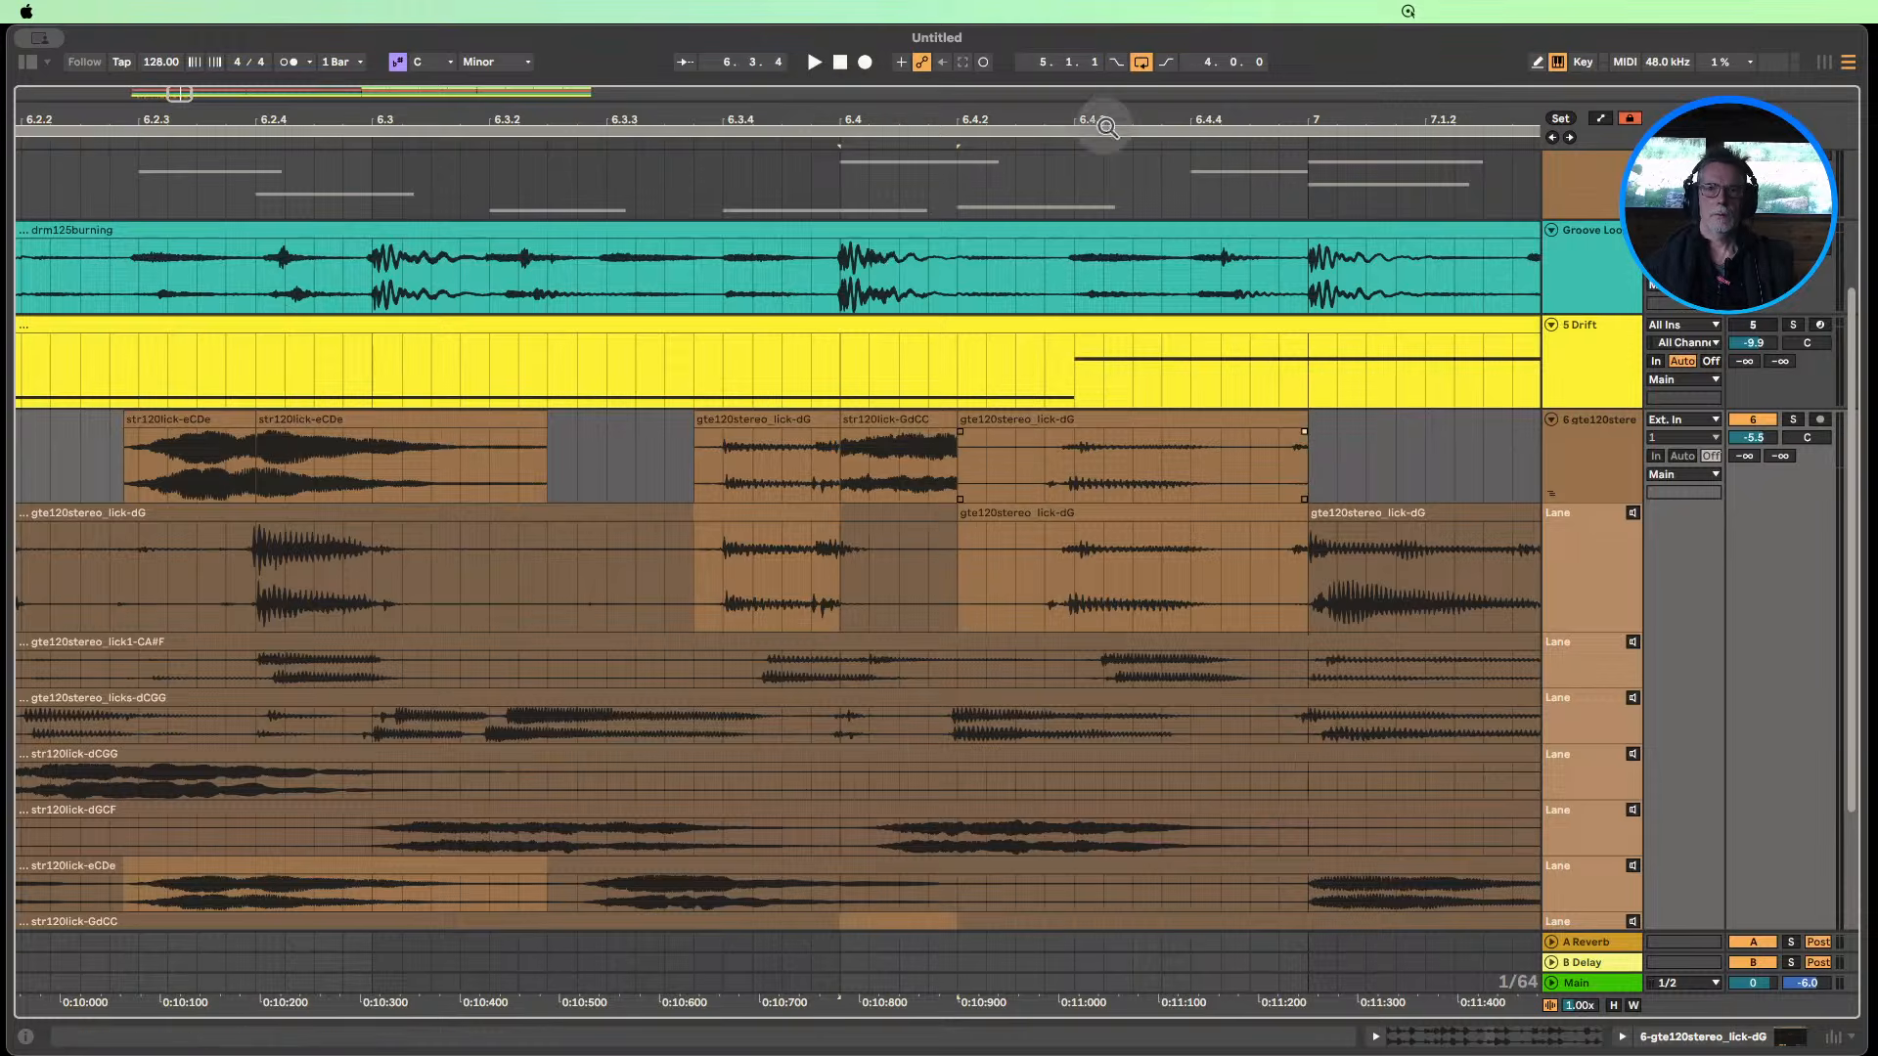
Solo the guitar track, play the comp and shorten the arrangement loop to two bars, from bar 5 to bar 7.
left_click_drag(1103, 119, 1098, 71)
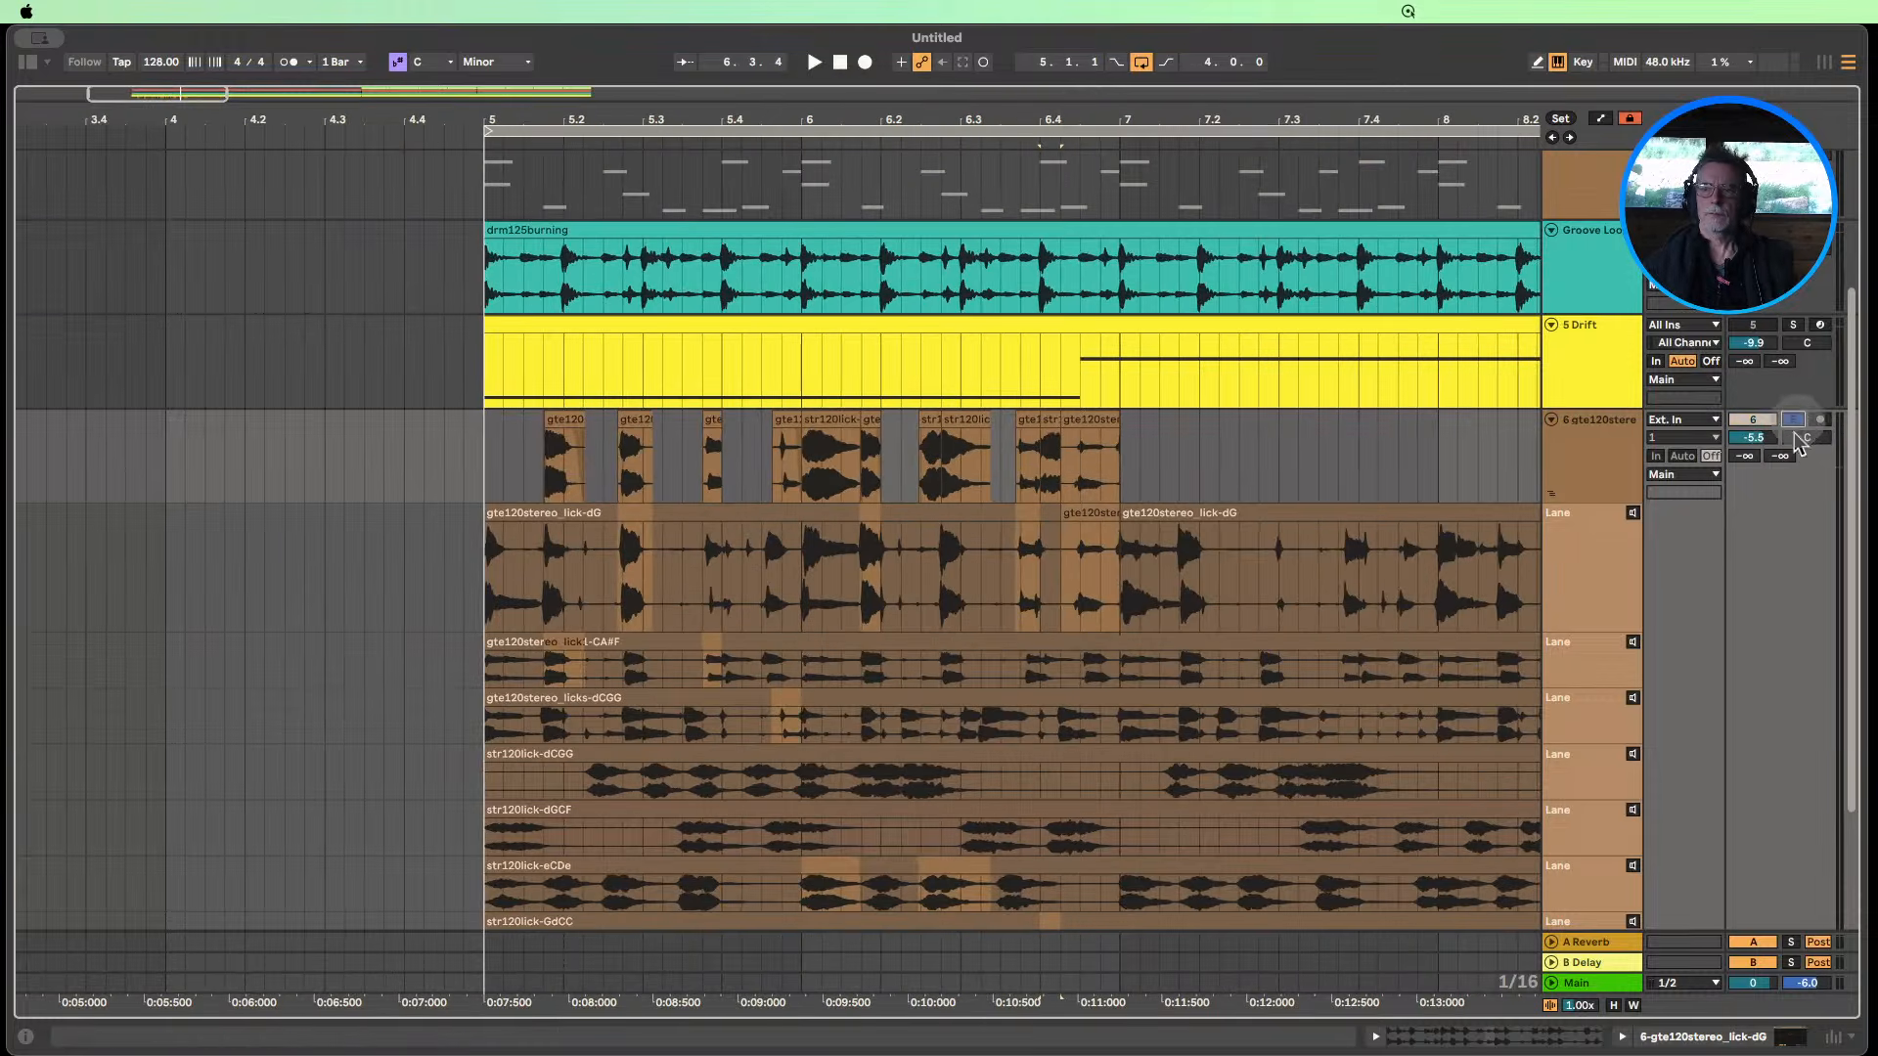
left_click(421, 142)
left_click_drag(545, 117, 545, 106)
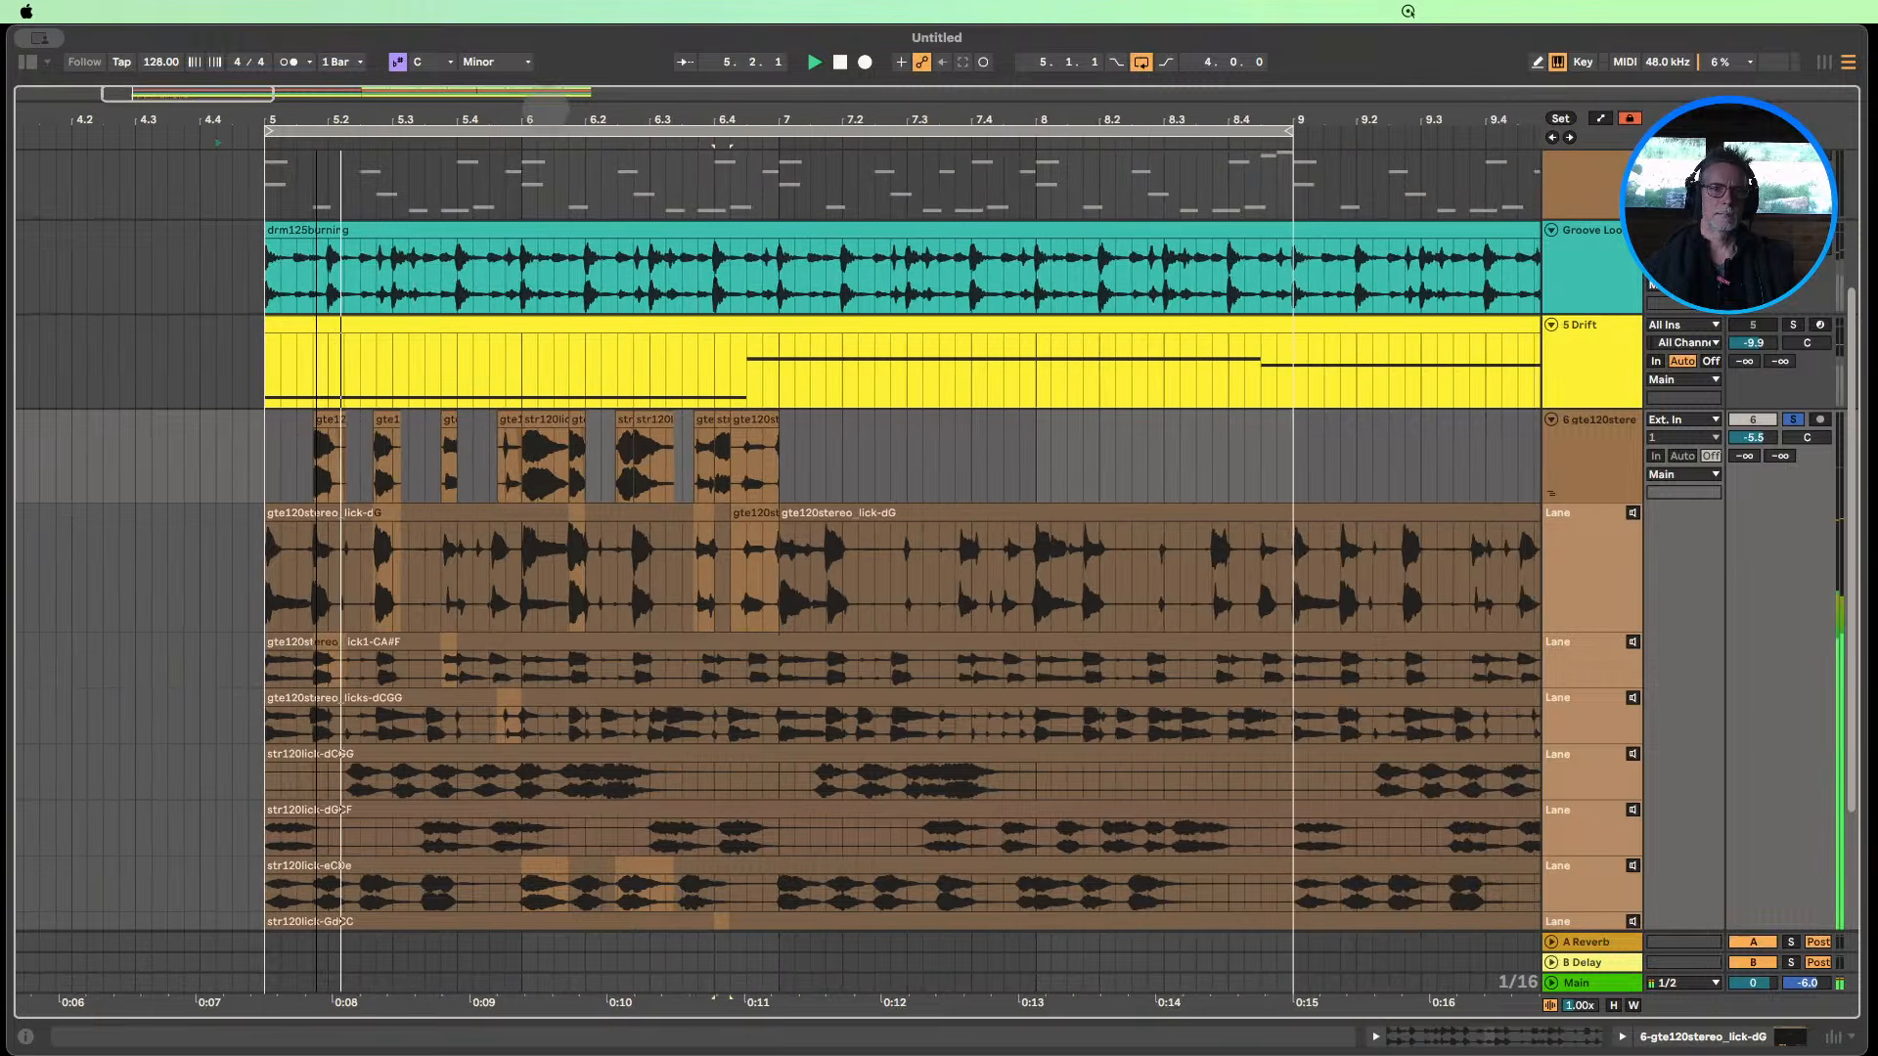
left_click_drag(1291, 131, 778, 208)
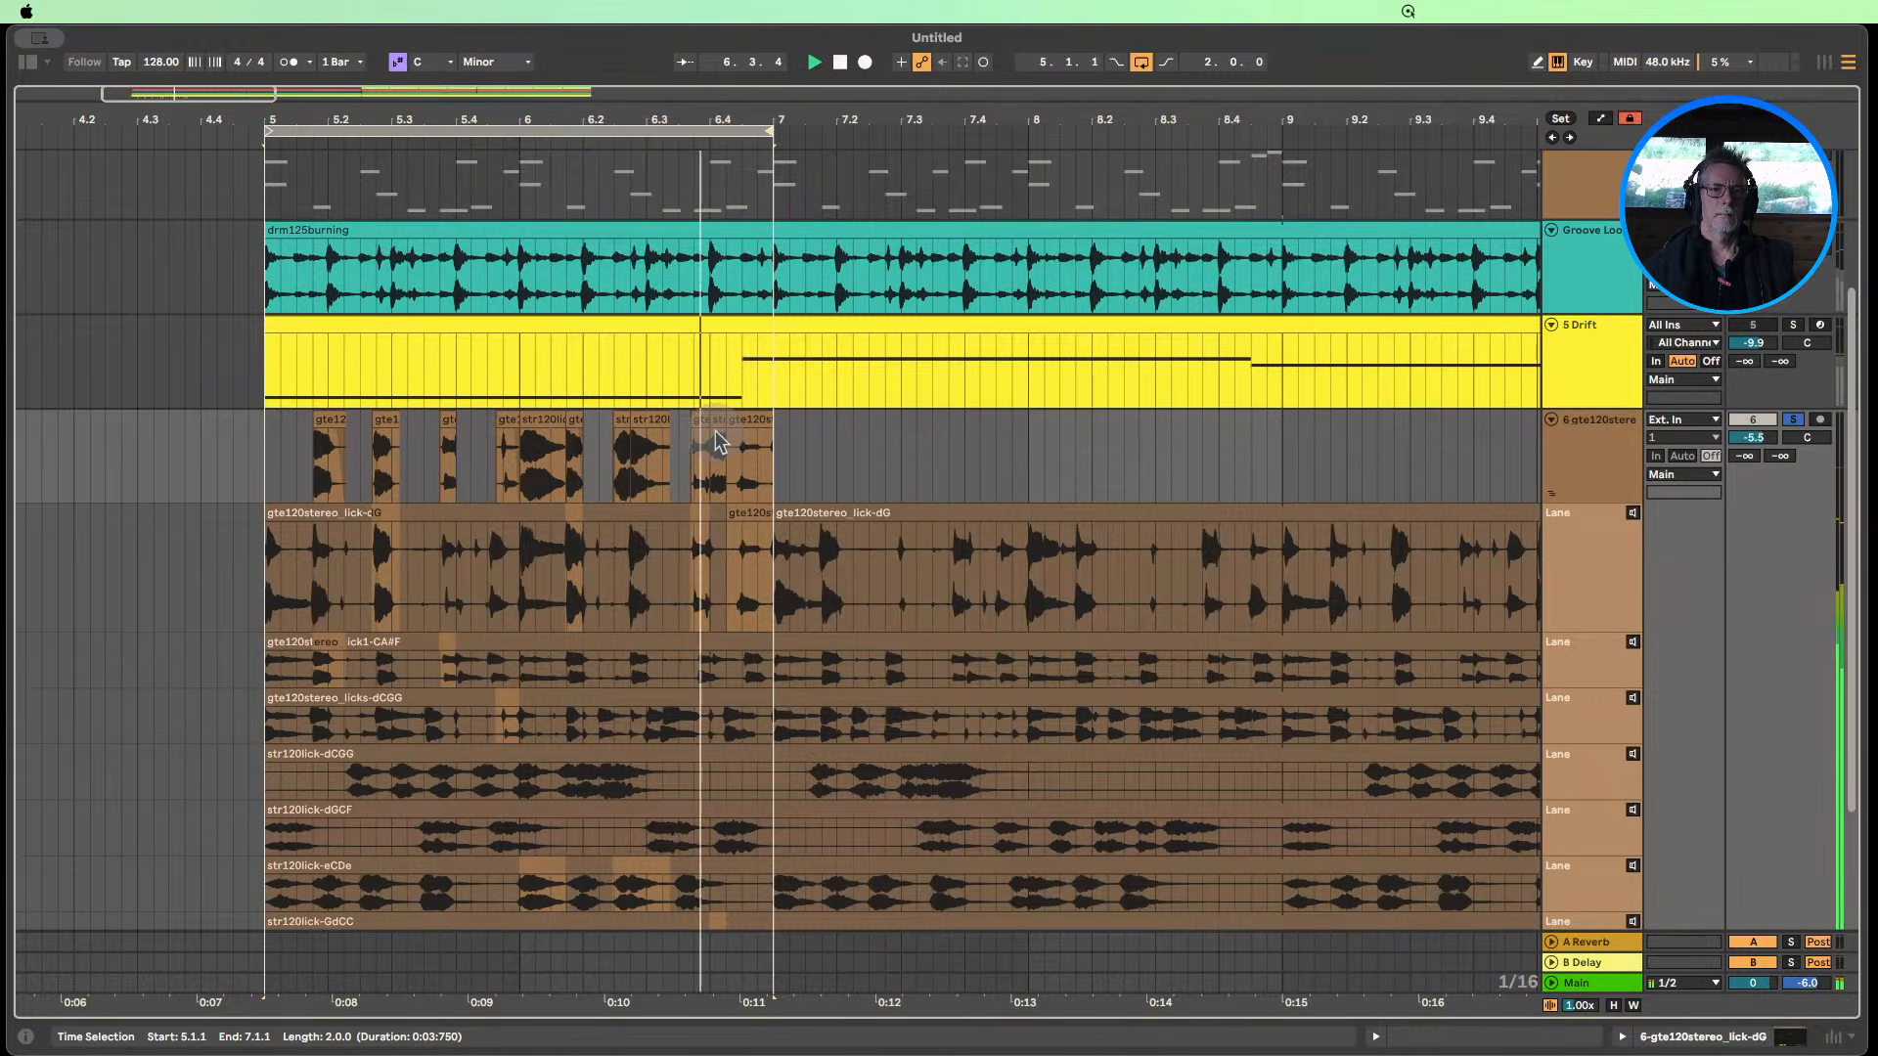
Open the str120lick-eCDe clip at bar 6, reverse its sample and play the loop.
left_click(651, 440)
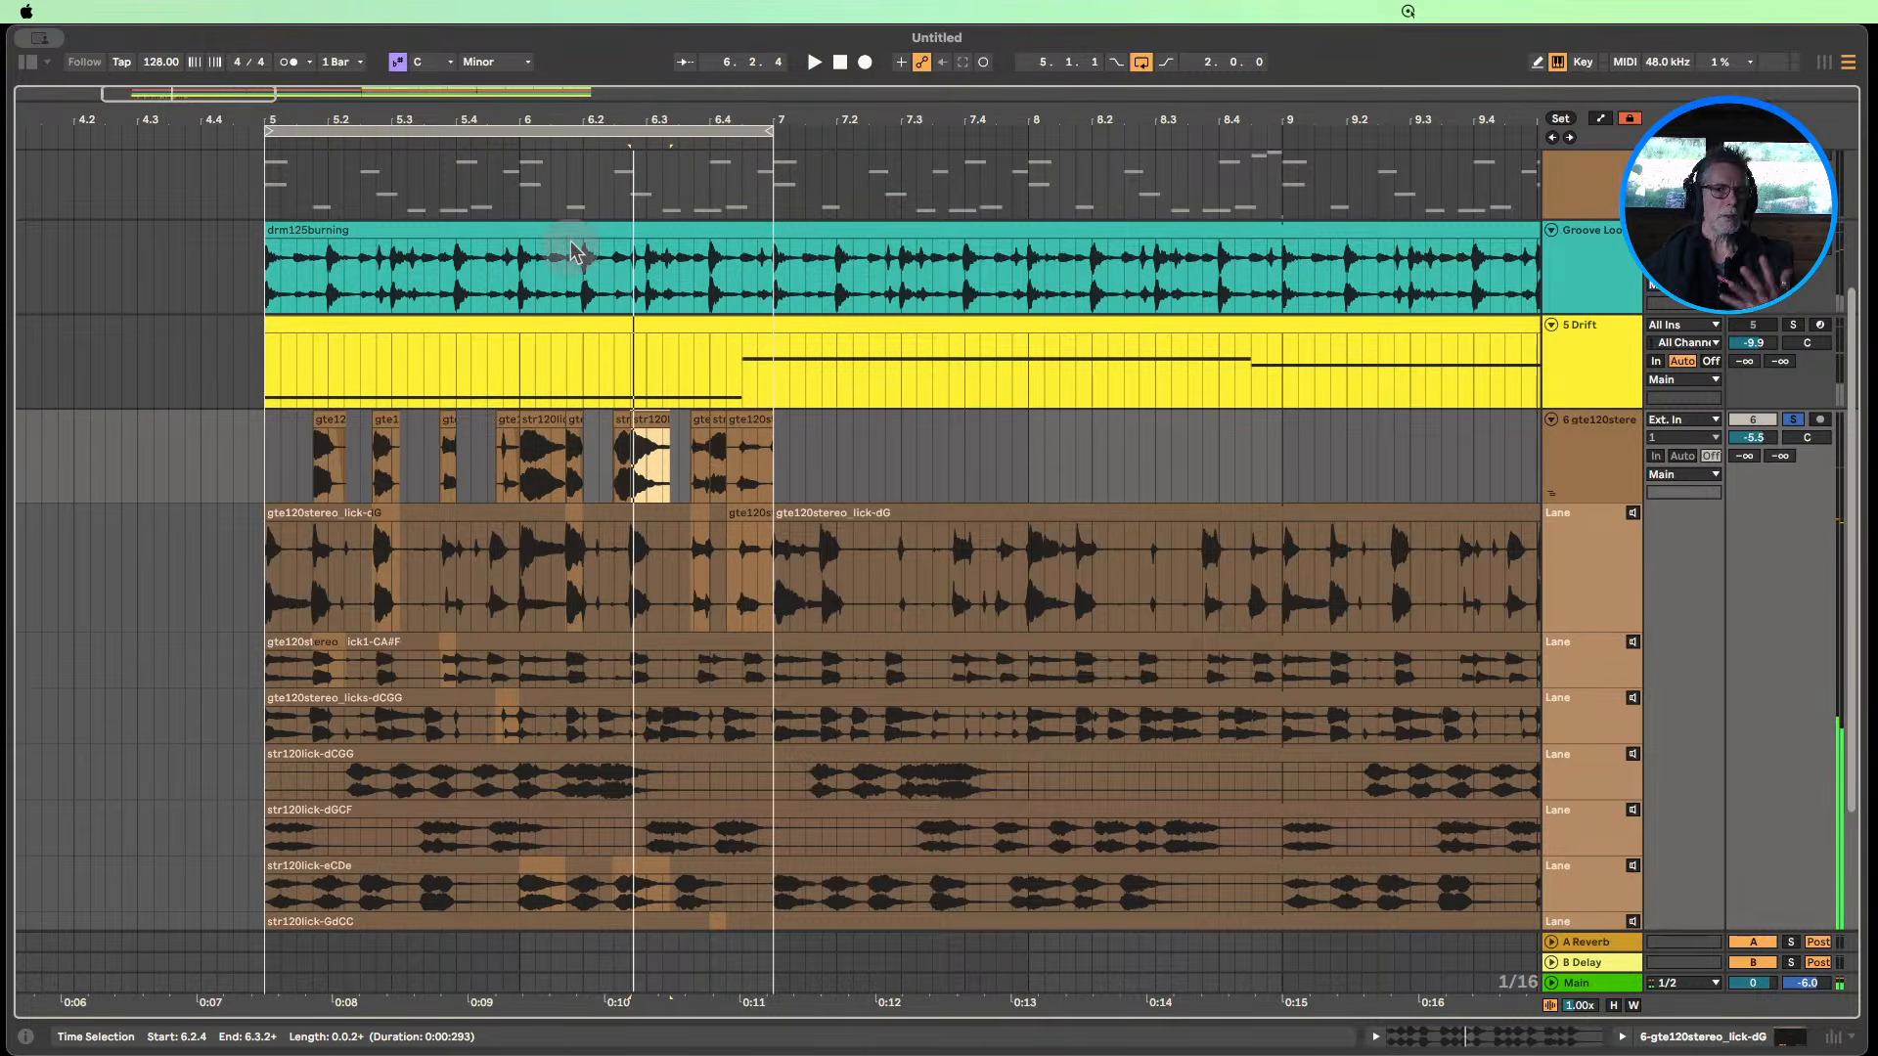
double_click(545, 424)
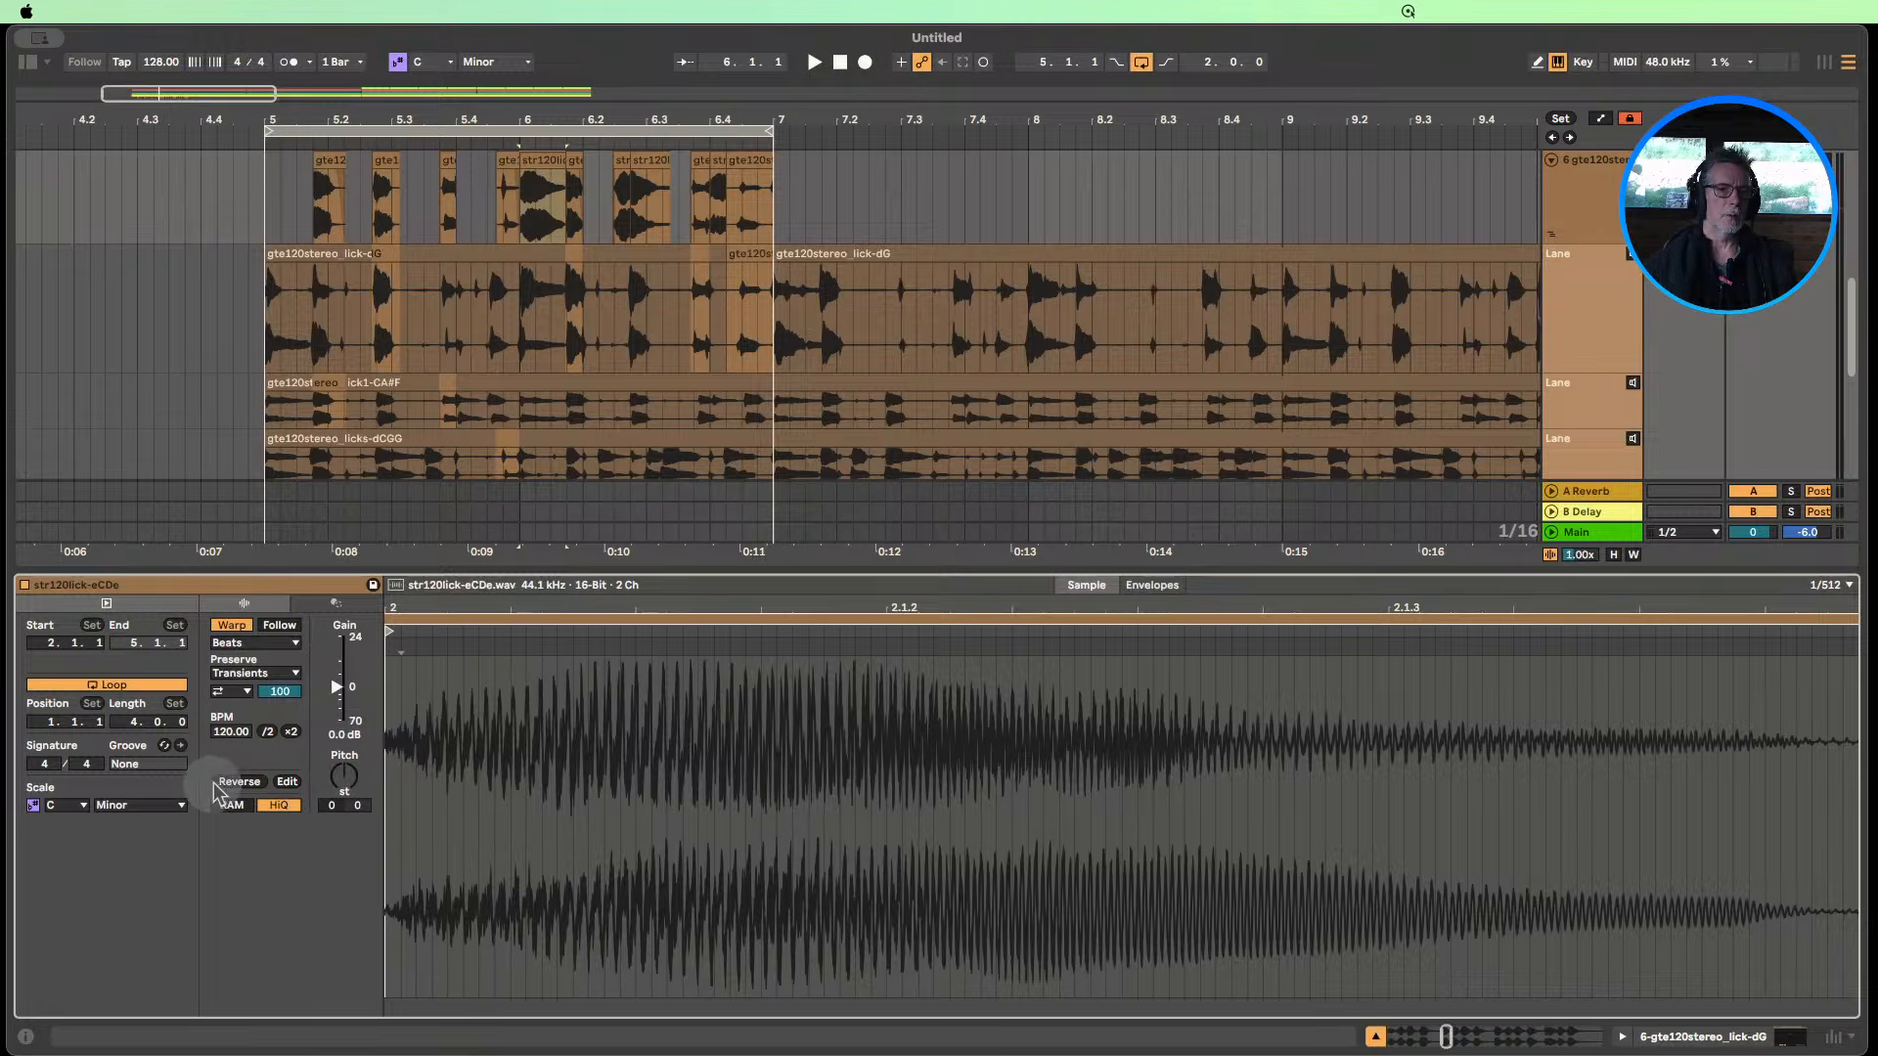
left_click(240, 135)
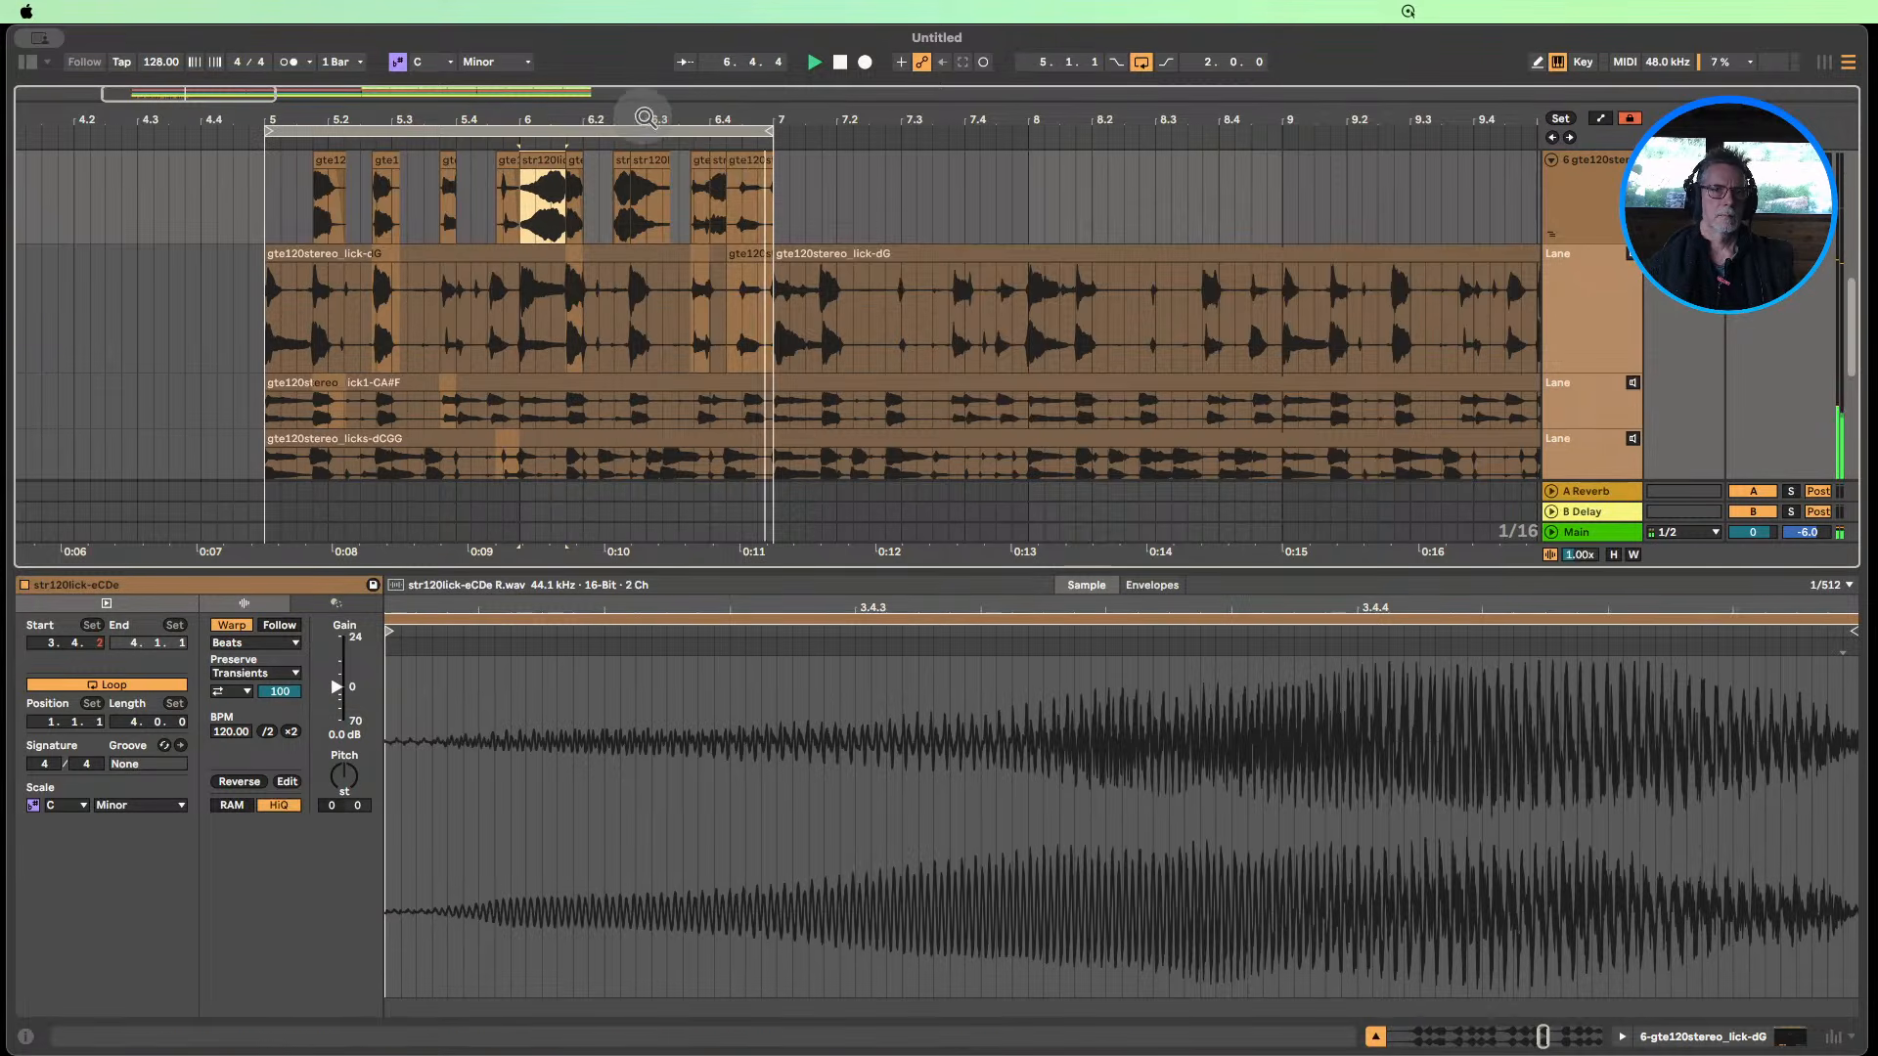
Try a stutter by duplicating the first 1/32 note of the 6.2.4 str120lick-eCDe clip twice and extending the last copy to the following clip.
scroll(645, 161, "up", 5)
left_click(626, 163)
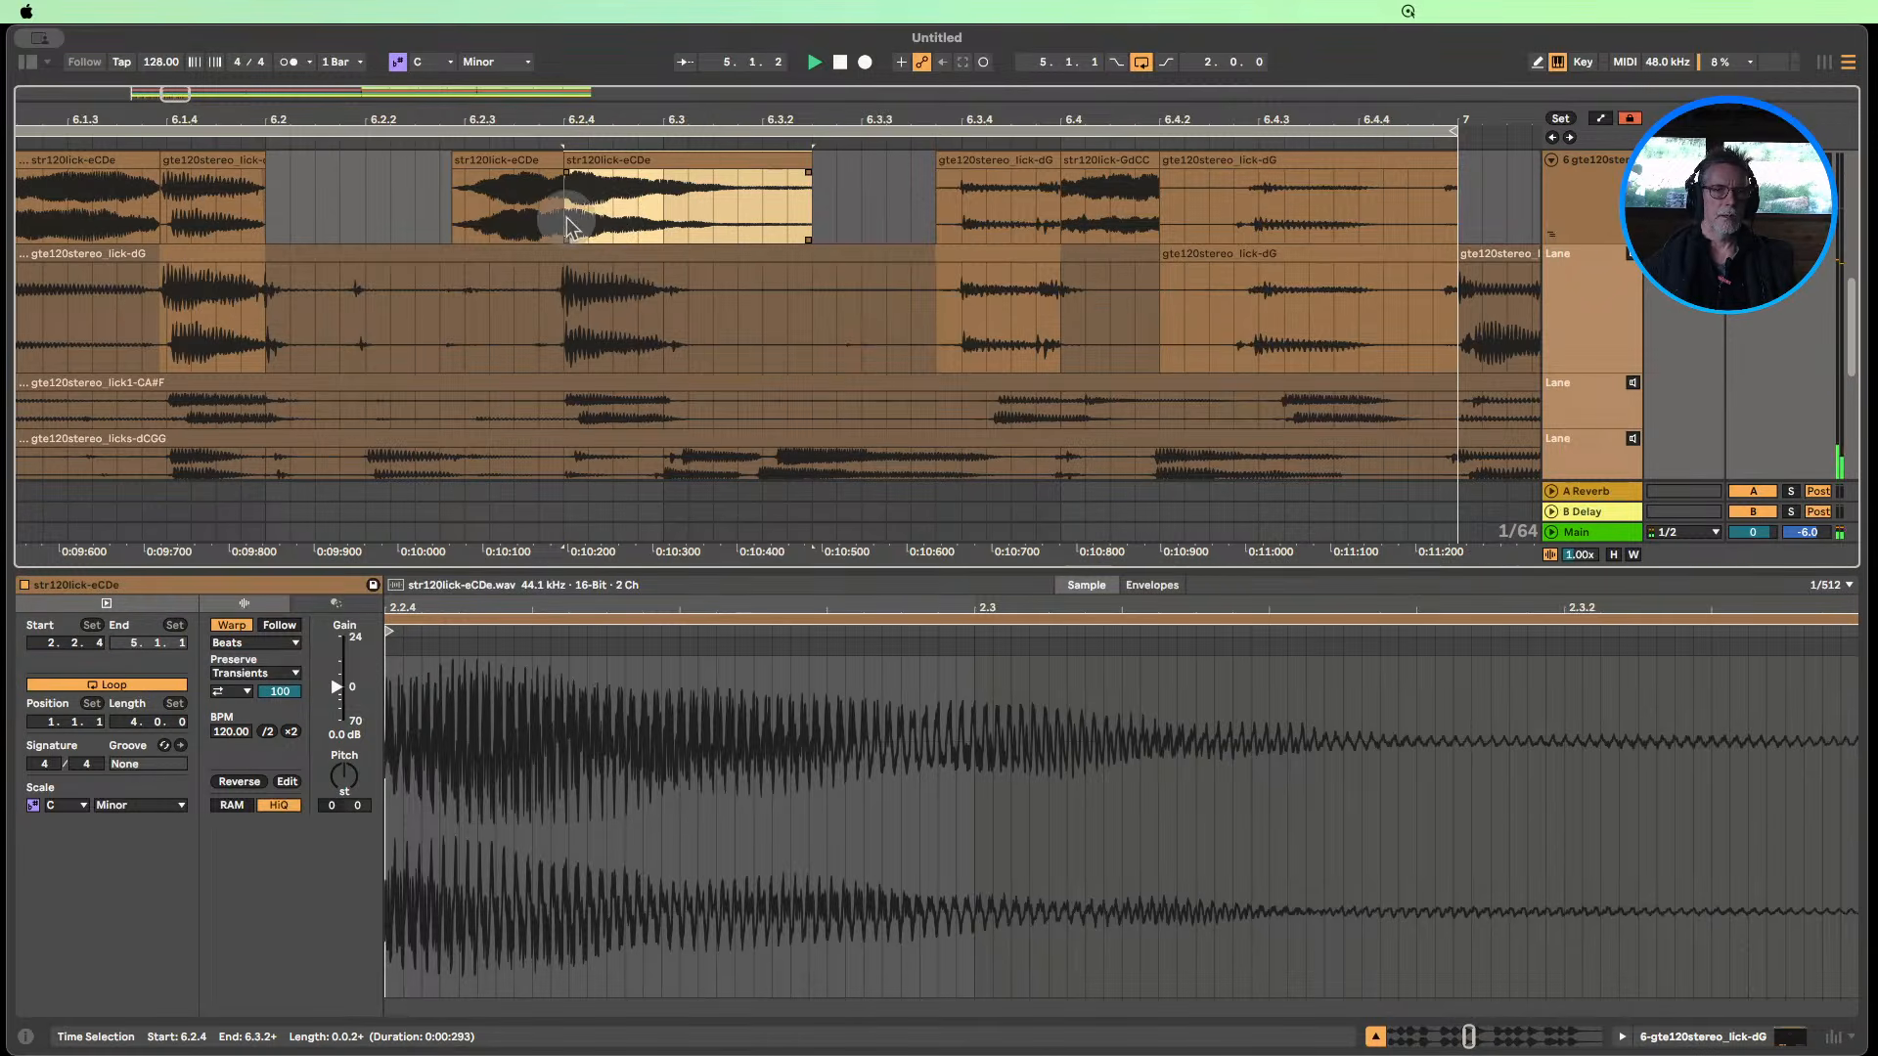
left_click(839, 61)
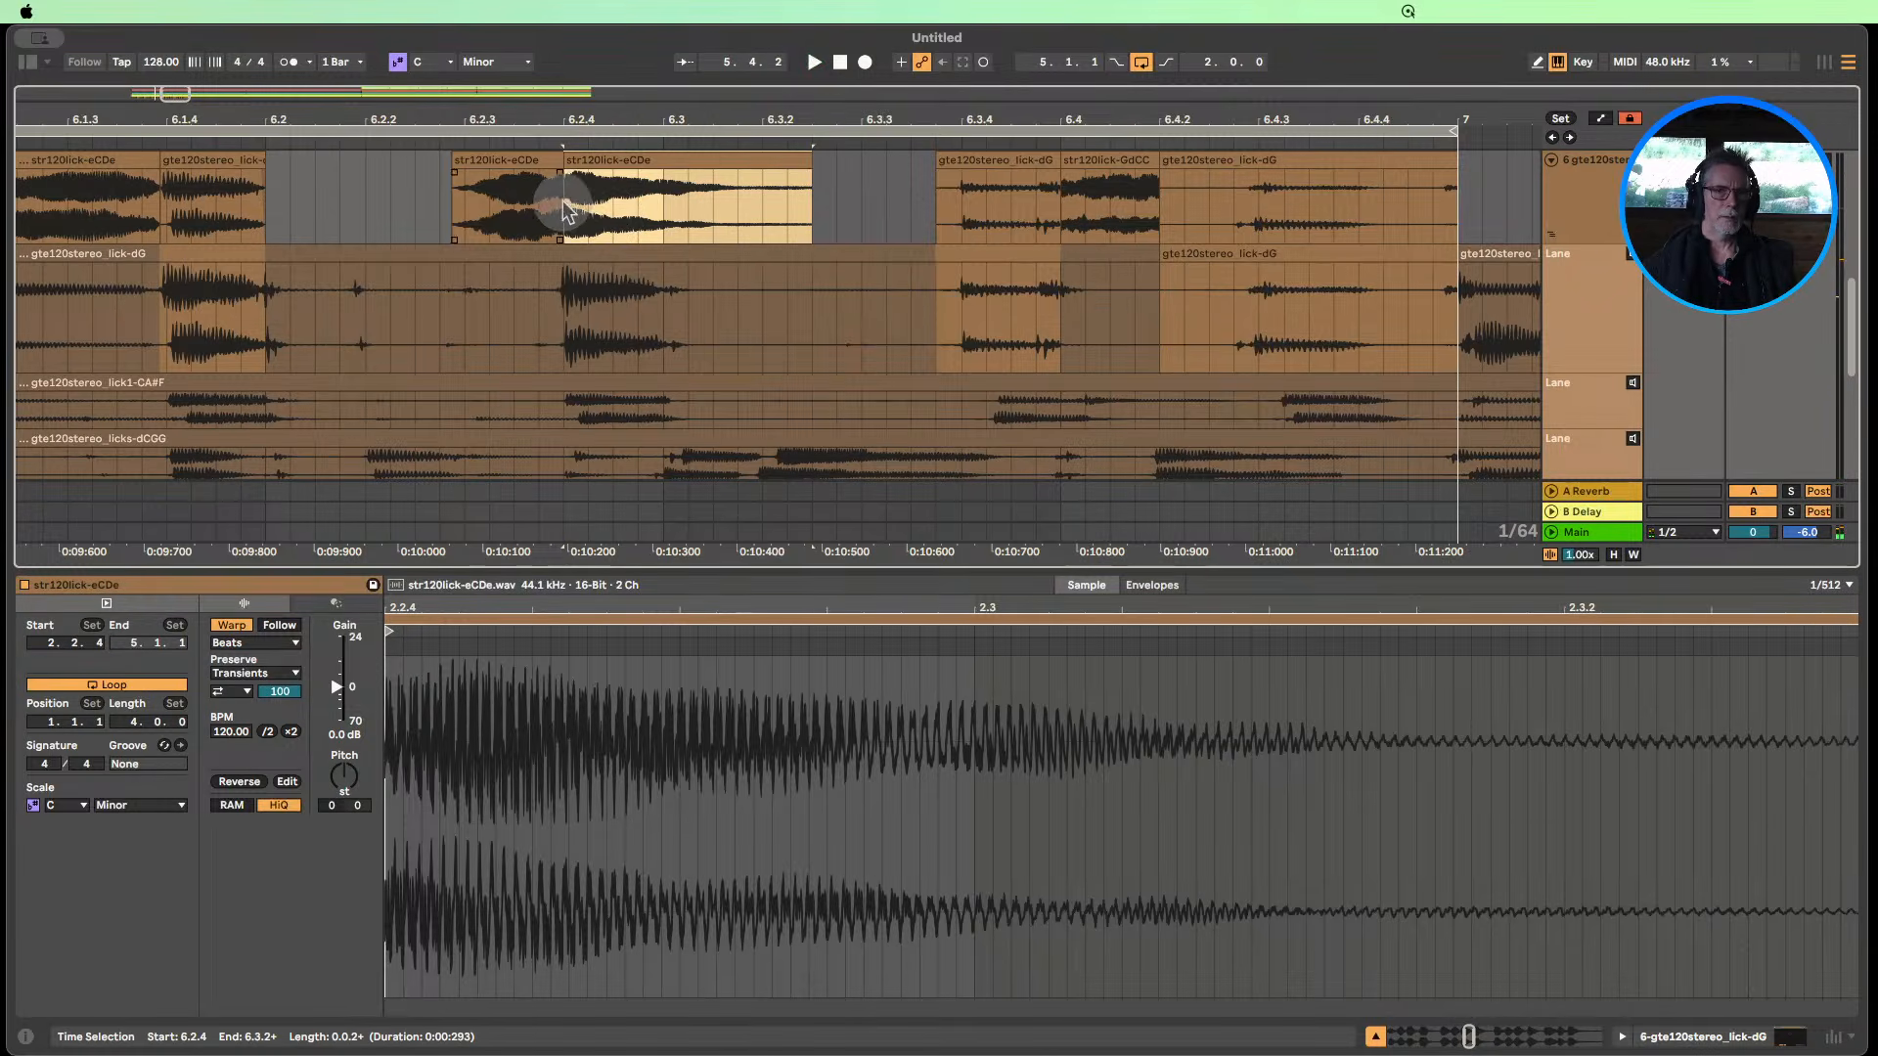
left_click_drag(572, 208, 613, 209)
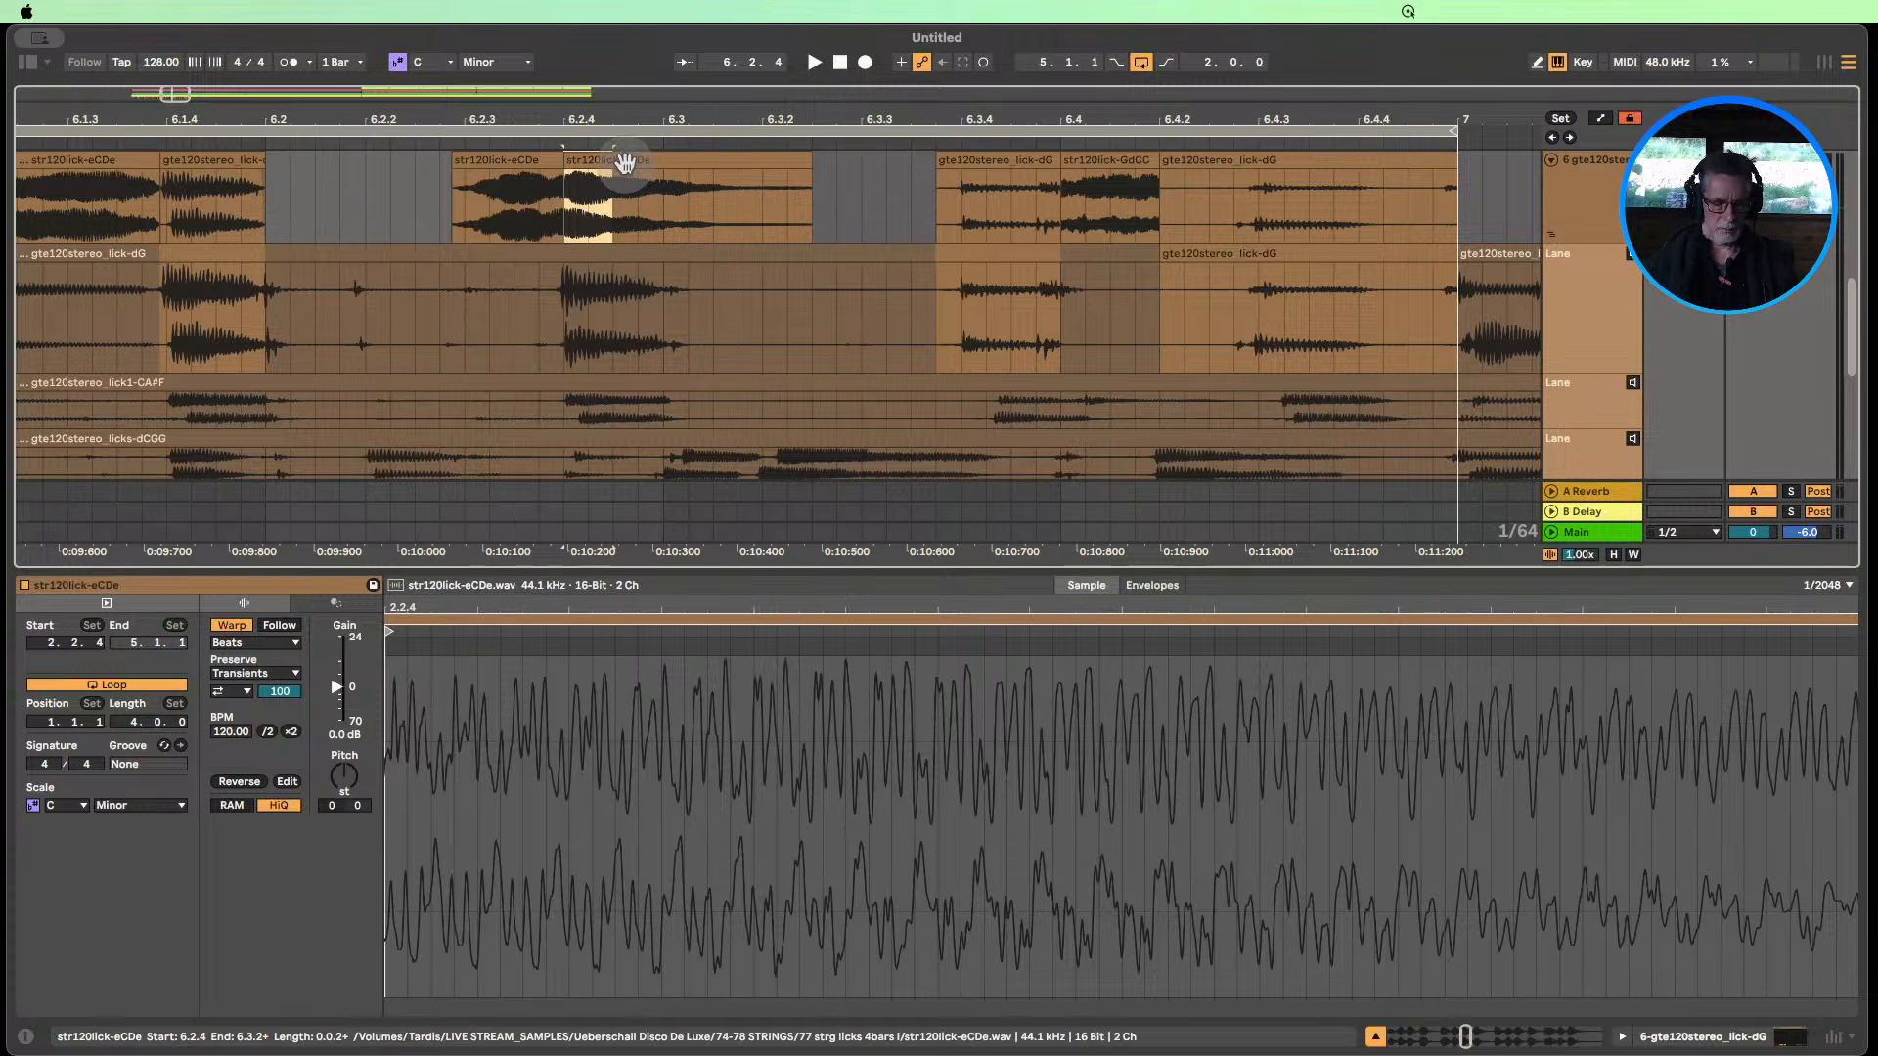
key("super+d")
key("super+d")
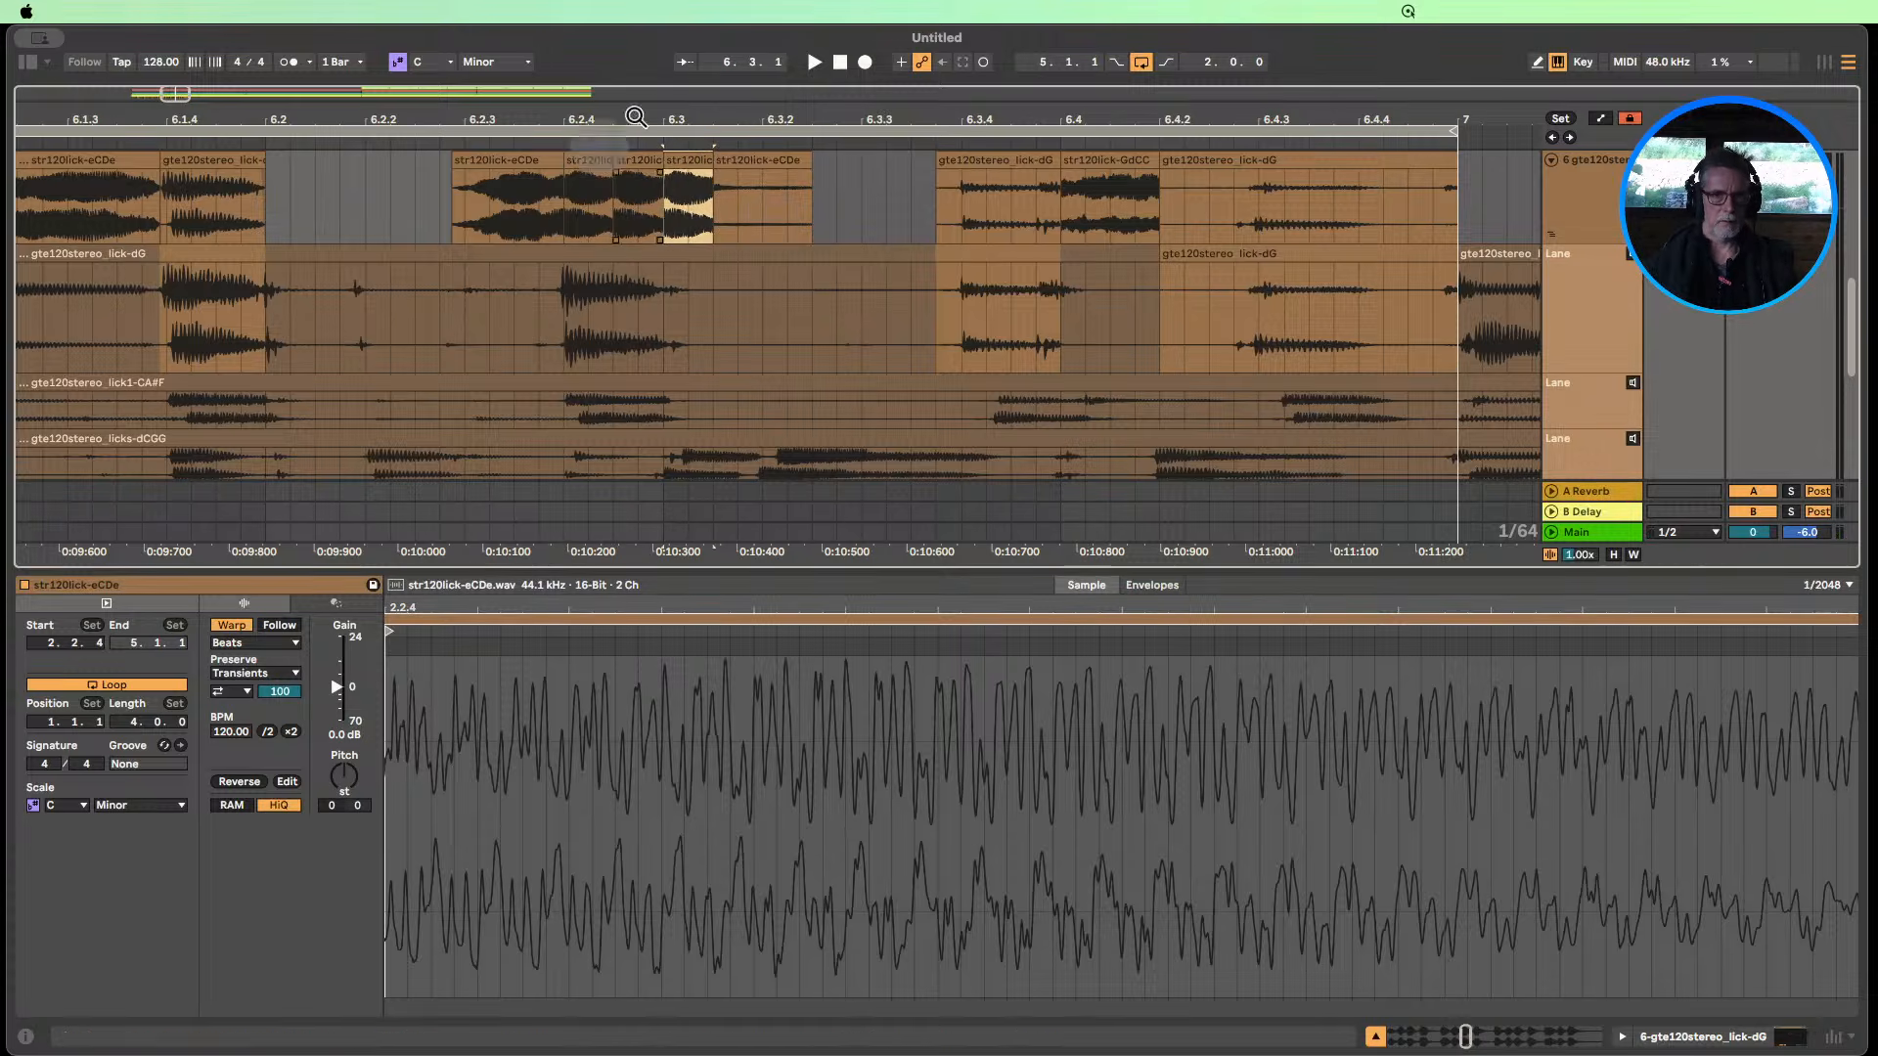
left_click_drag(704, 159, 925, 156)
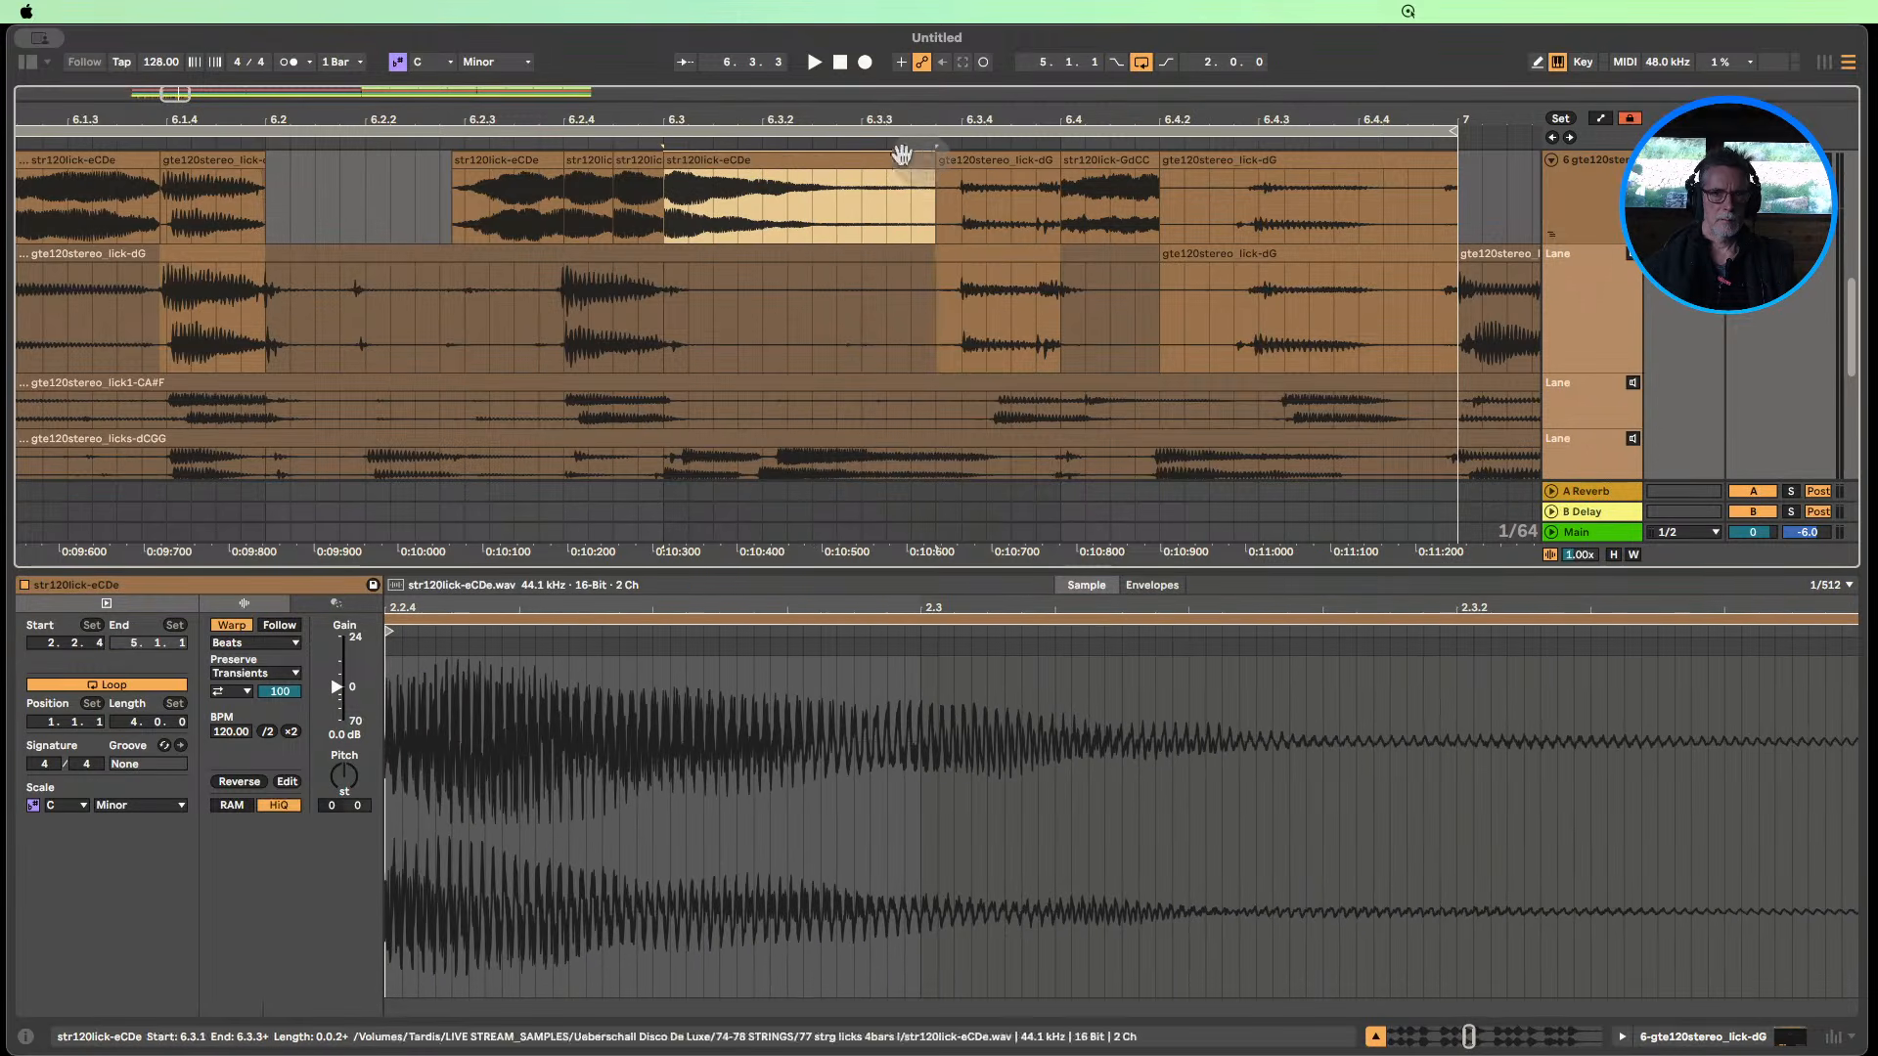
left_click_drag(772, 117, 771, 82)
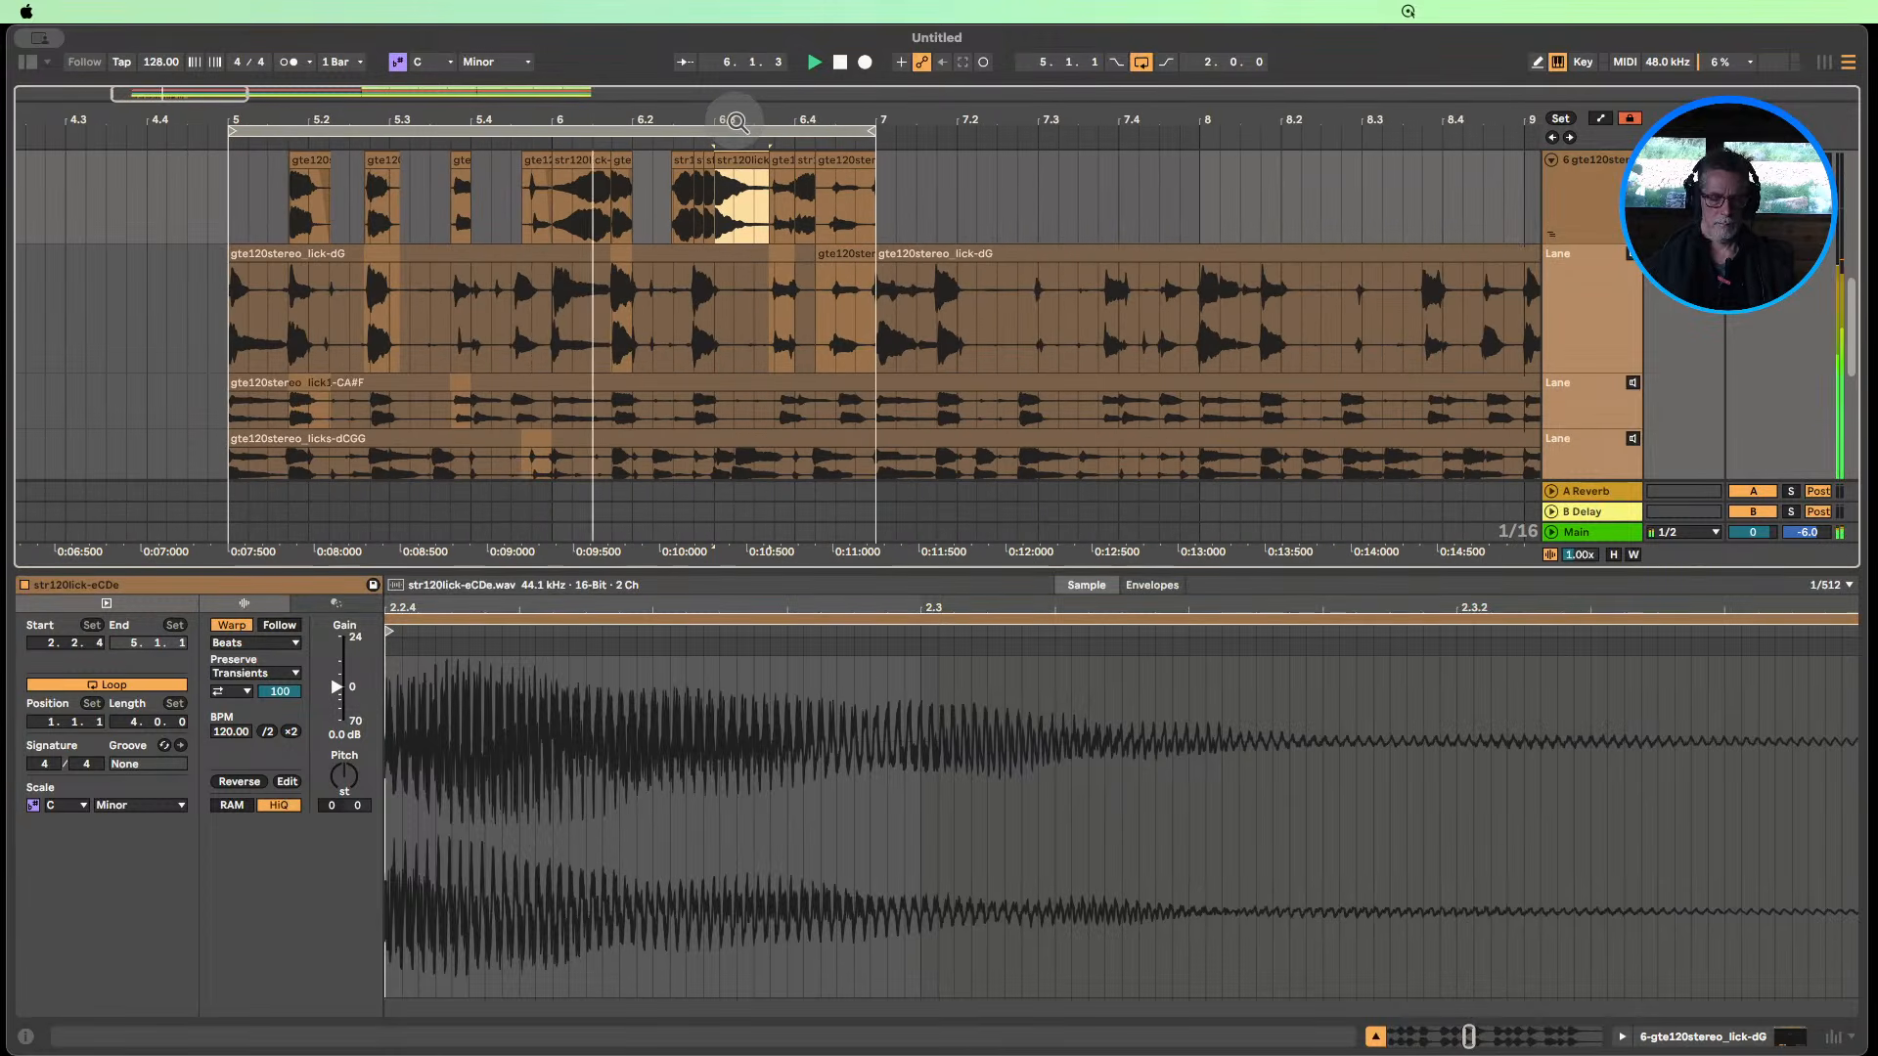
Undo the stutter duplicates and the extension of the last copy.
key("super+z")
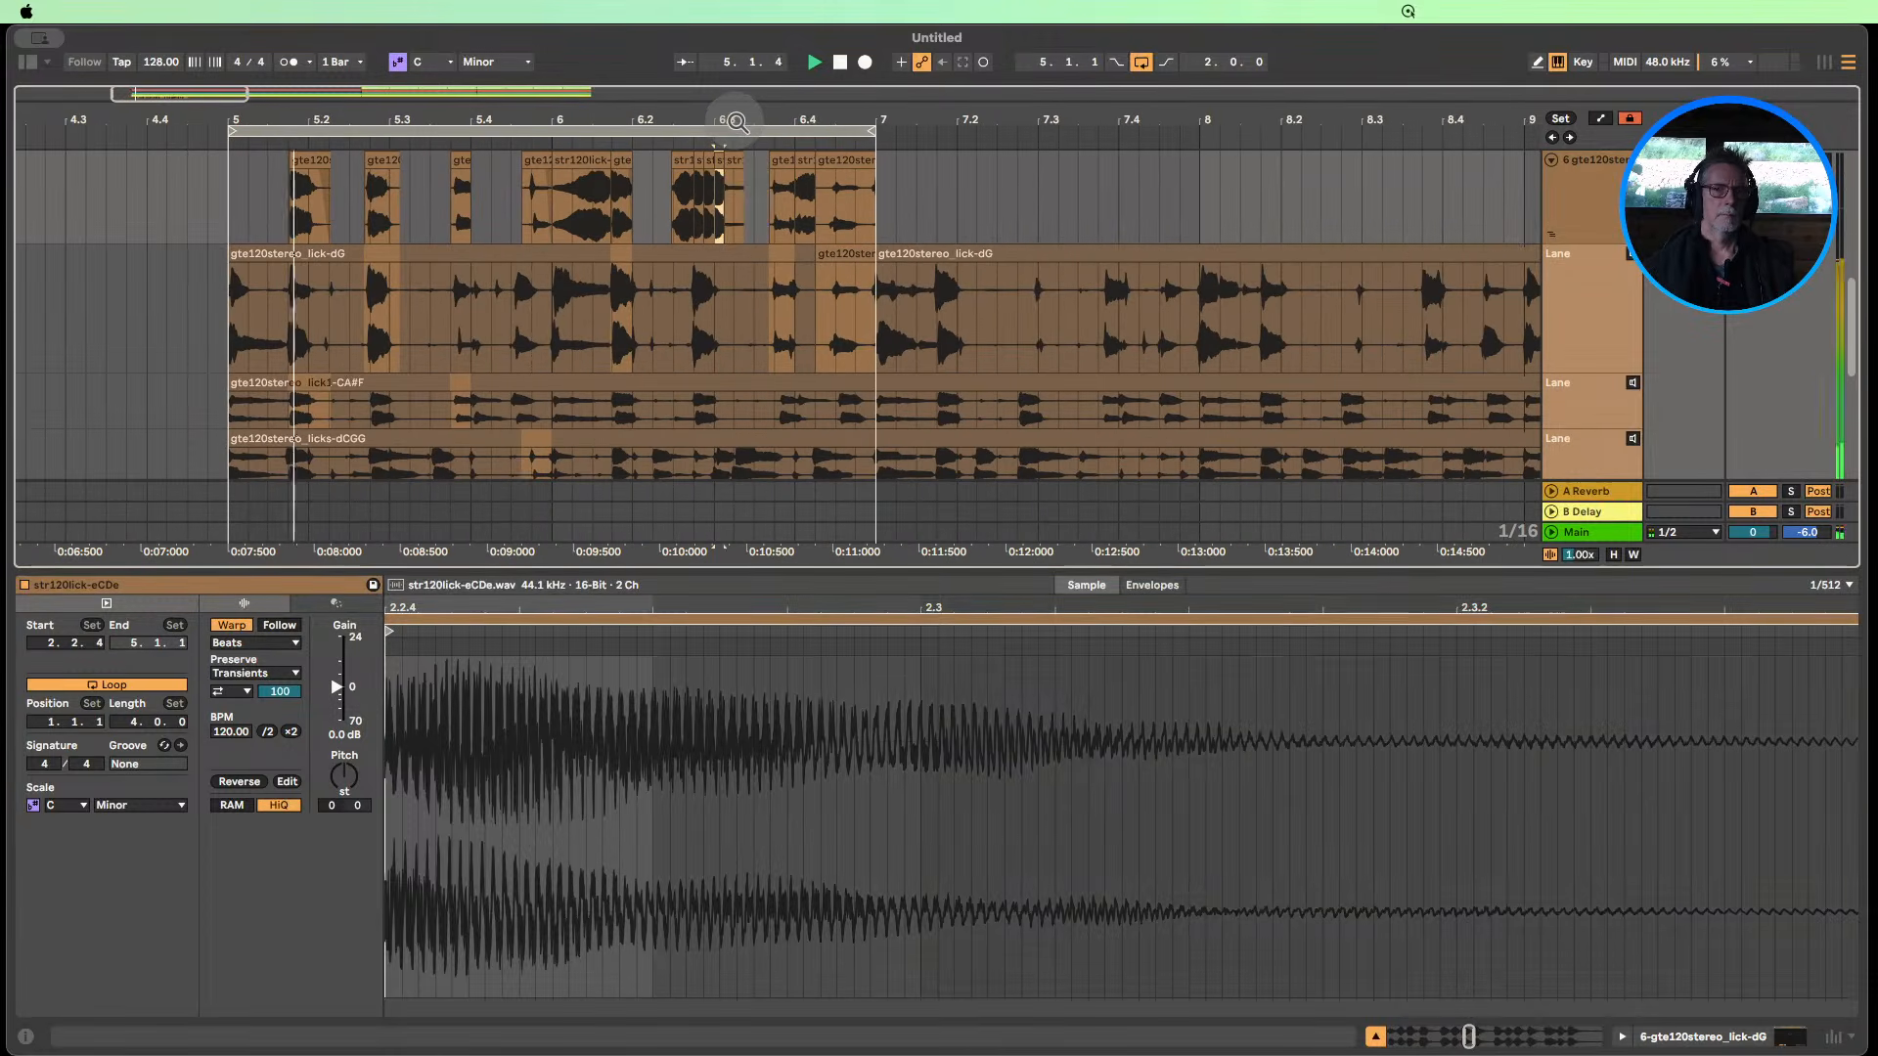
key("super+z")
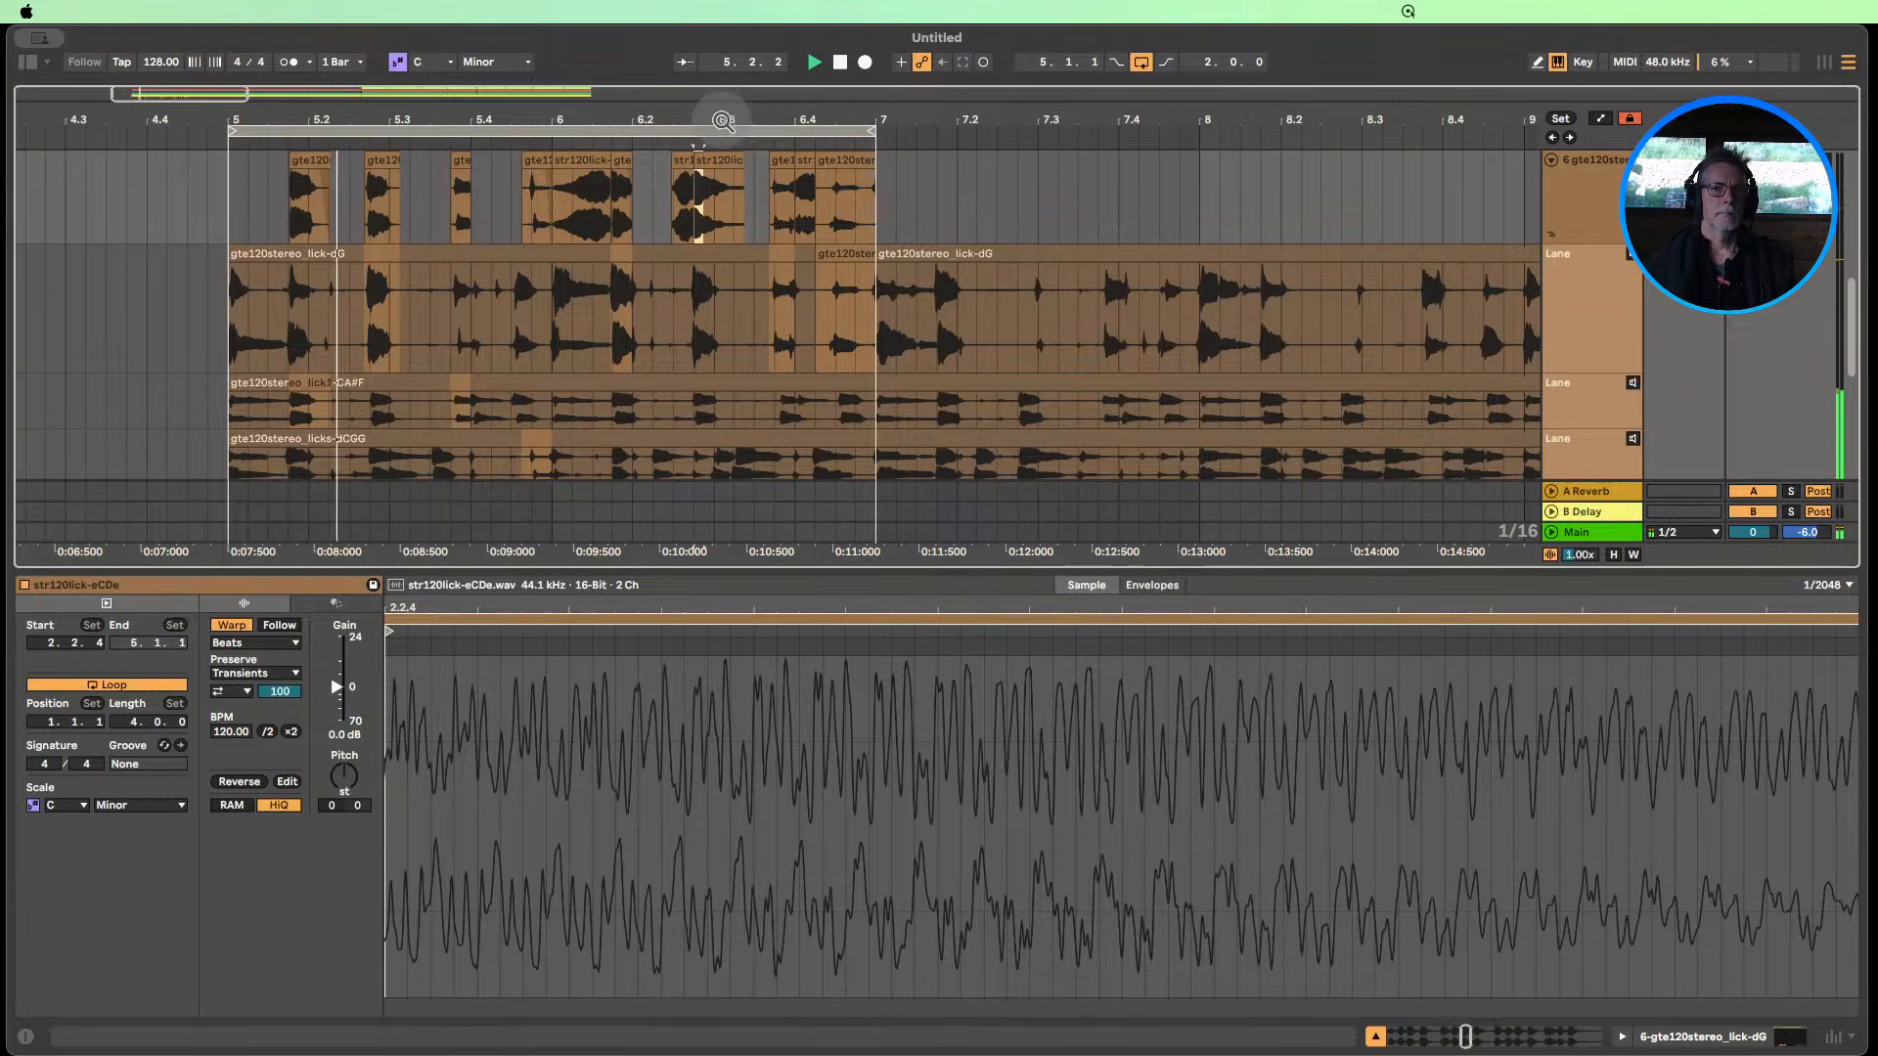
Try duplicating a slightly longer opening segment of about 88 ms from the 6.2.4 str120lick-eCDe clip, and undo the duplicate.
left_click_drag(719, 122, 719, 166)
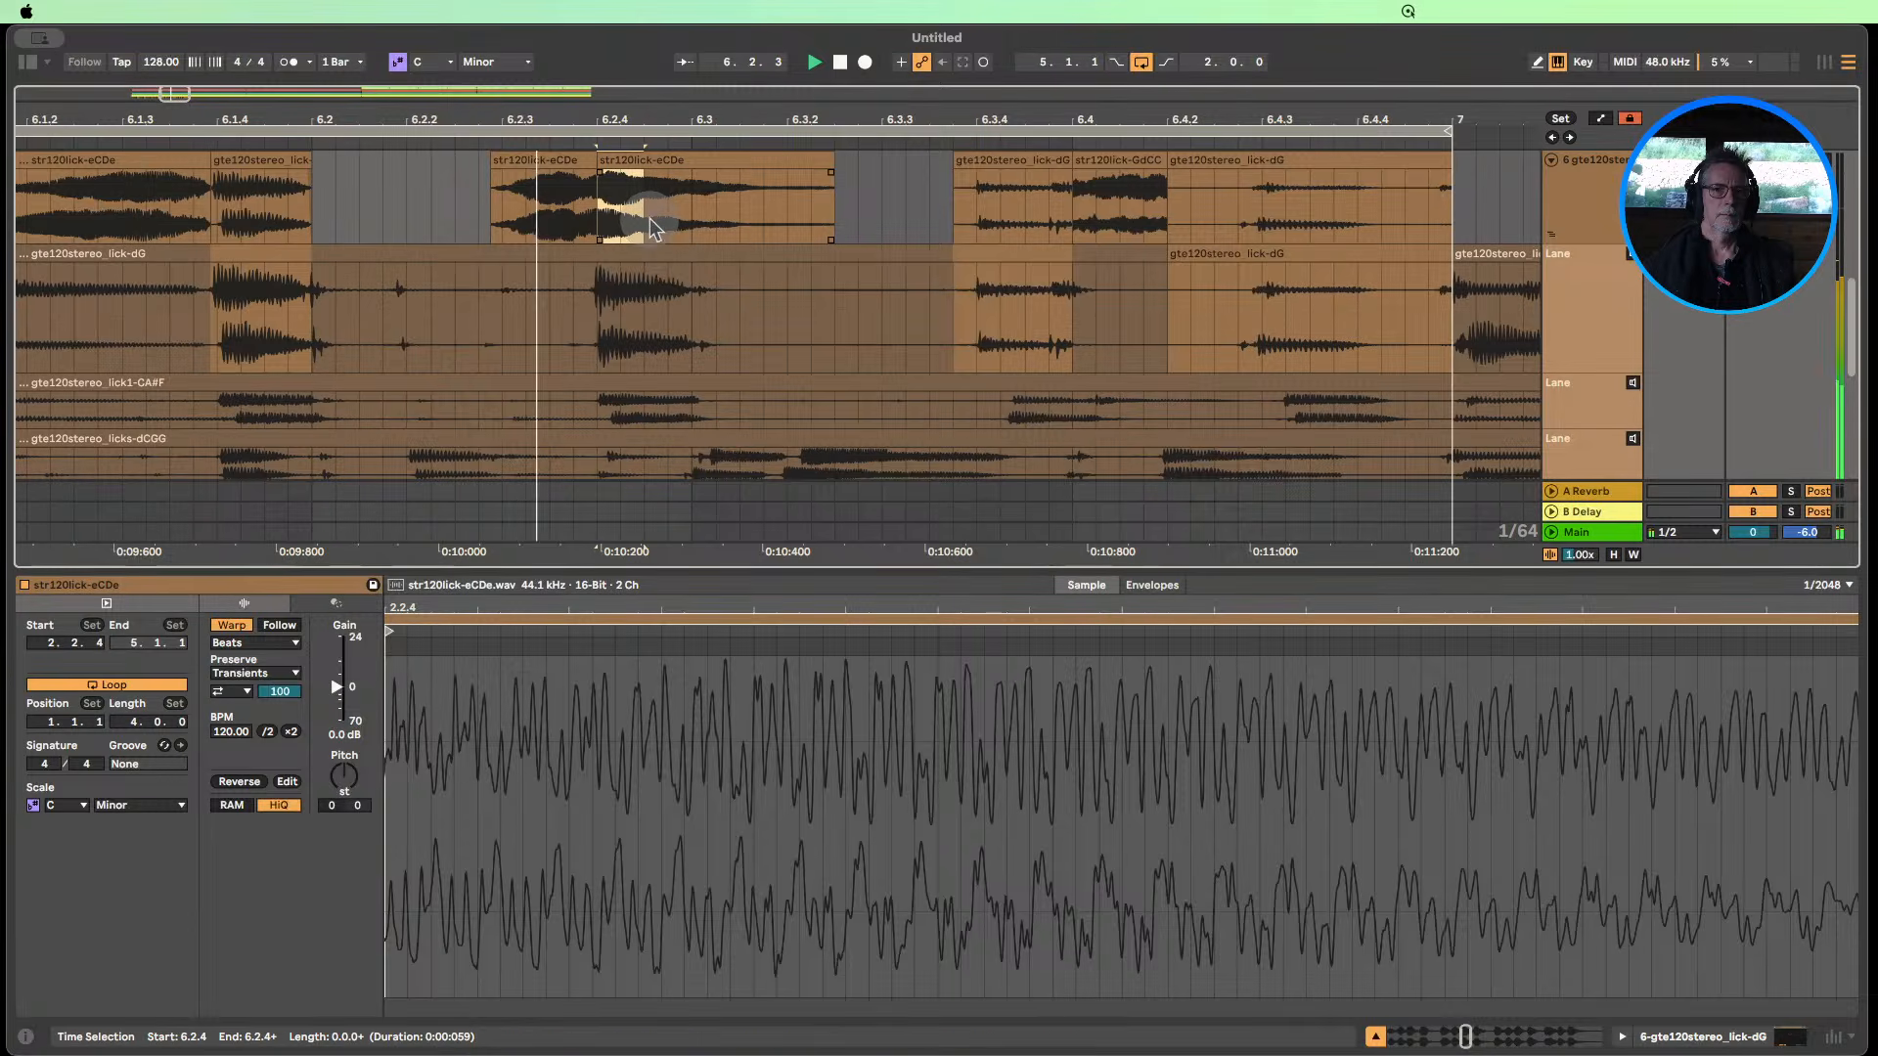
left_click(645, 156)
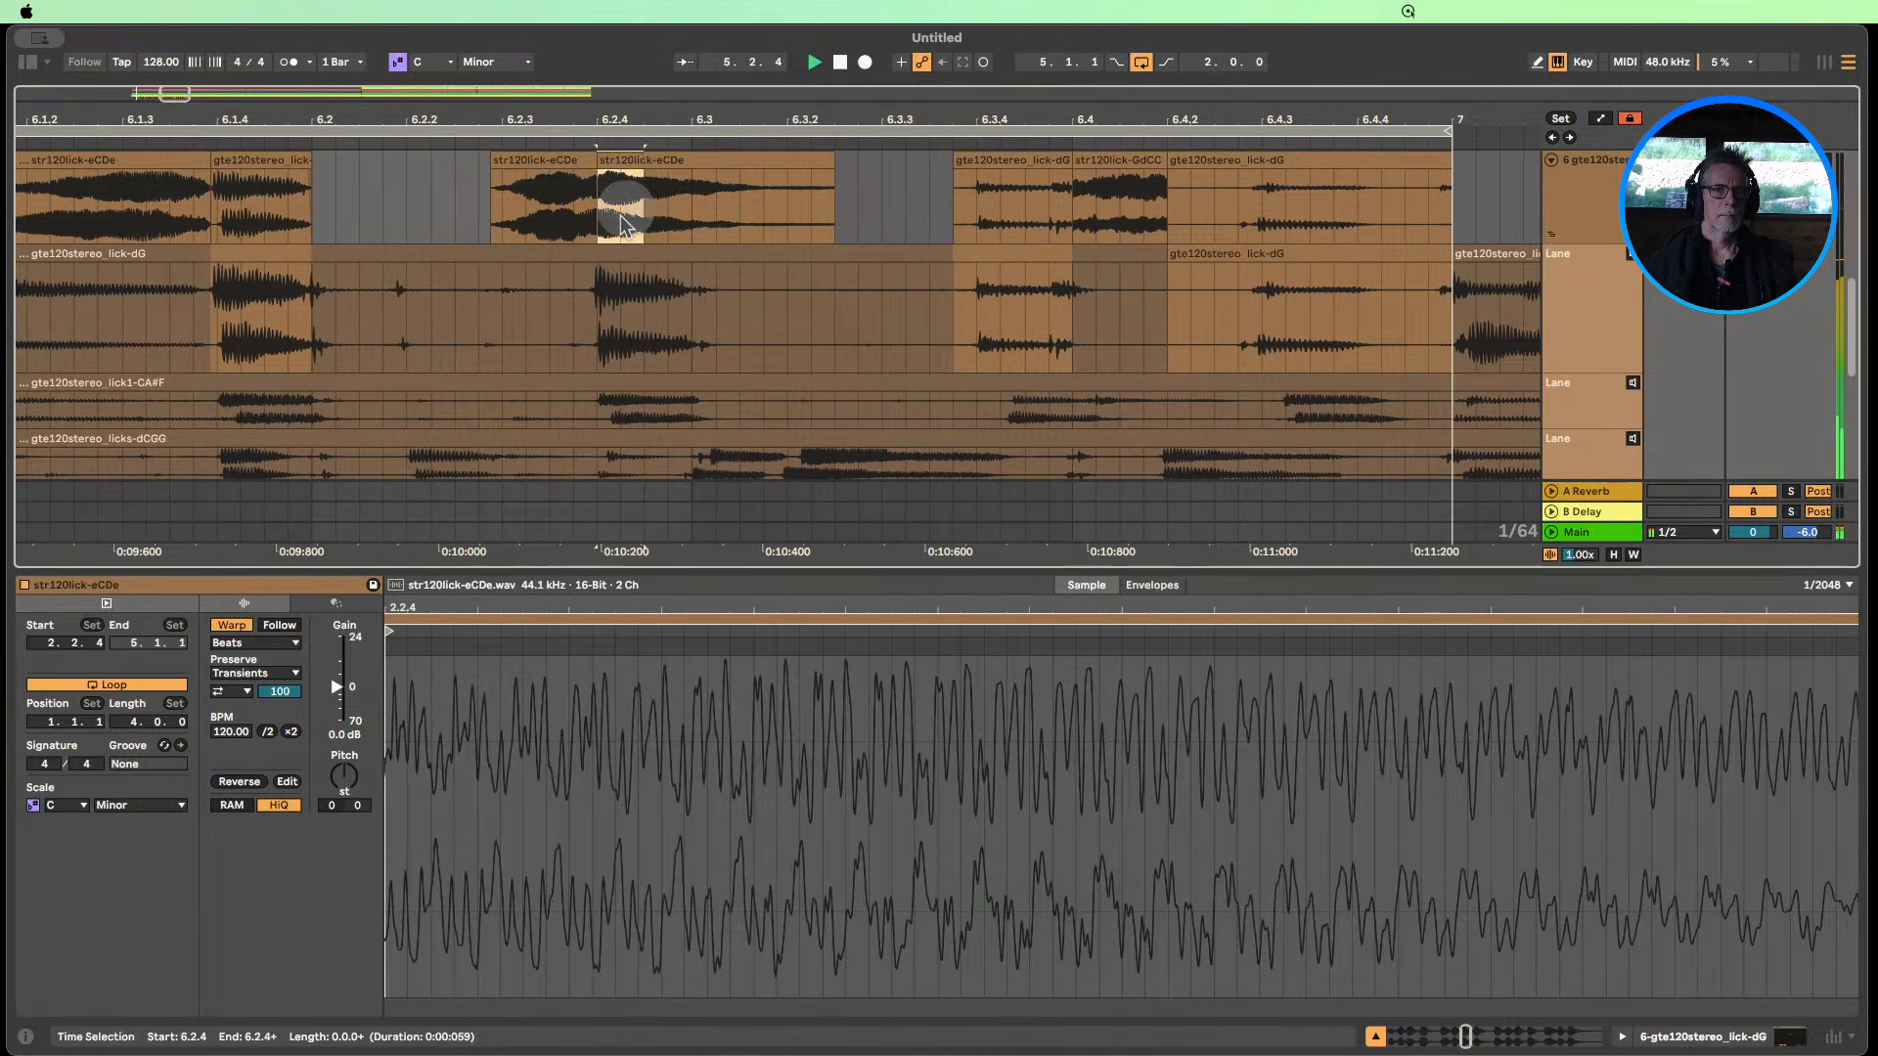
left_click(607, 186)
left_click_drag(605, 211, 670, 210)
key("super+d")
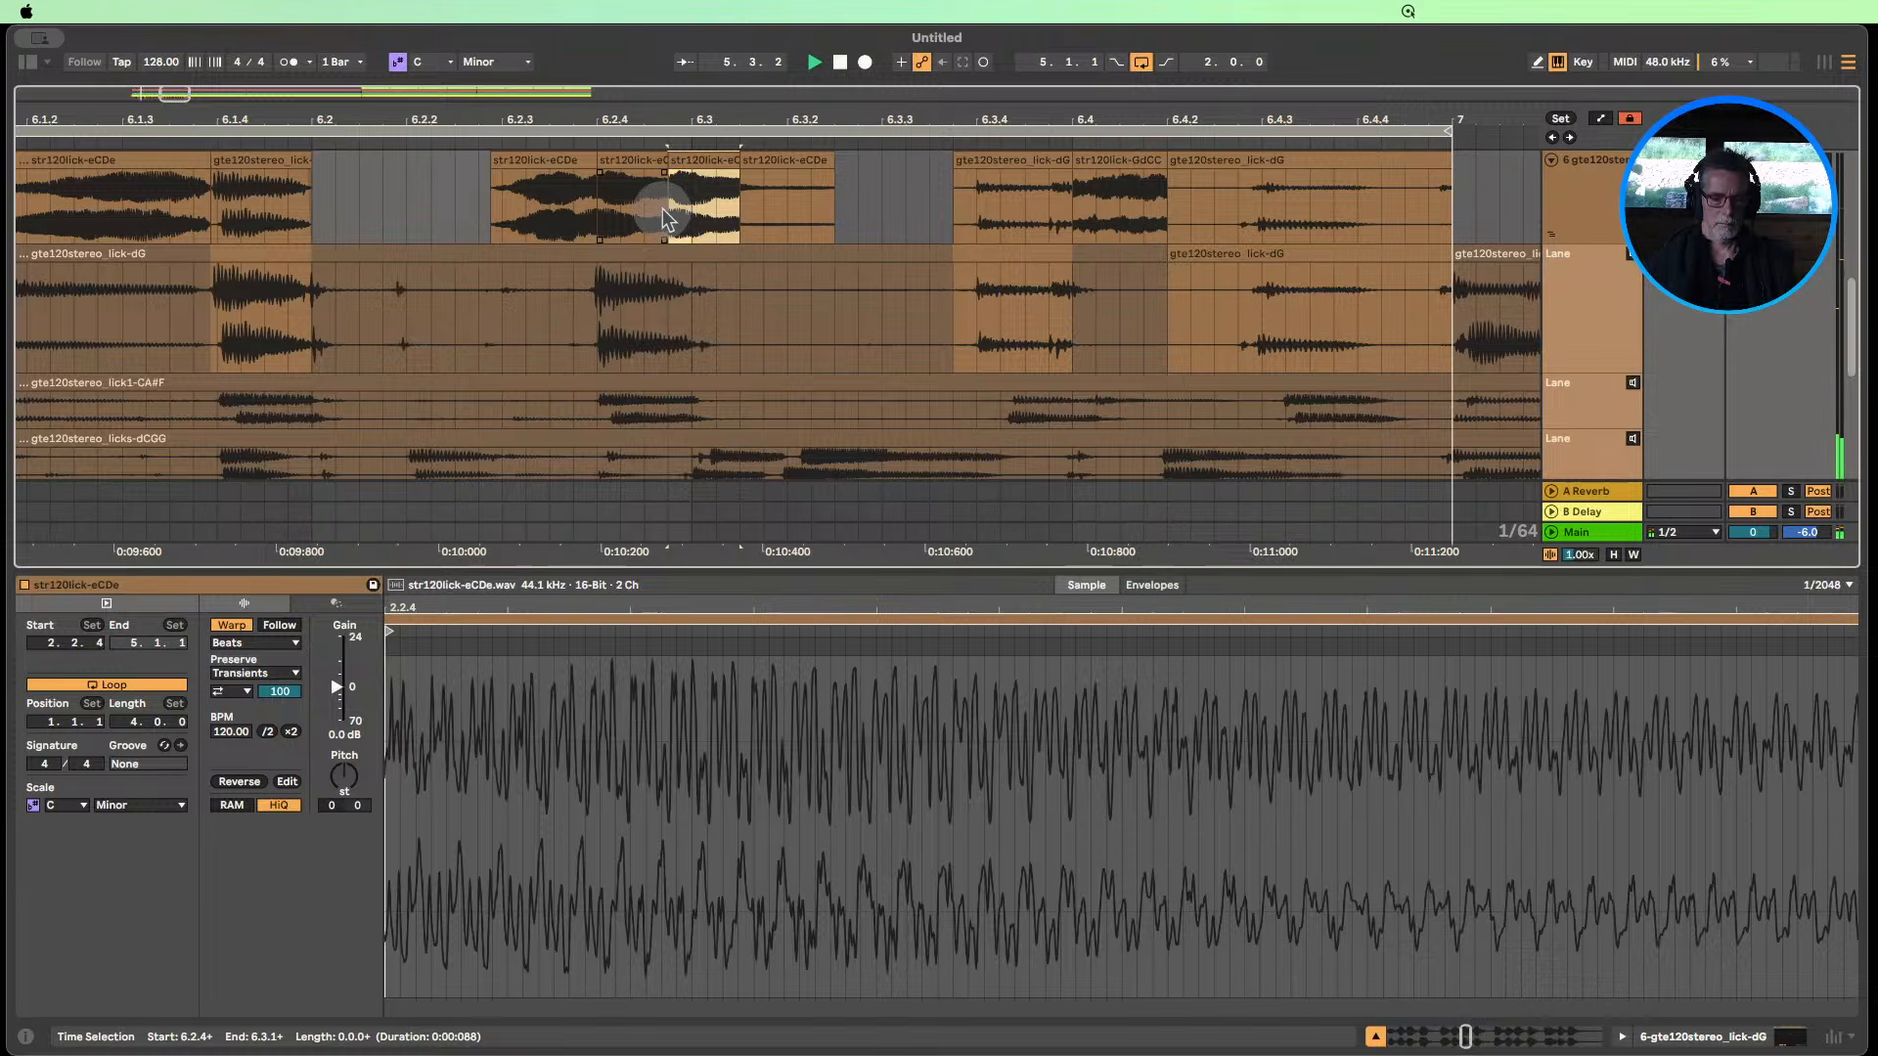
key("super+z")
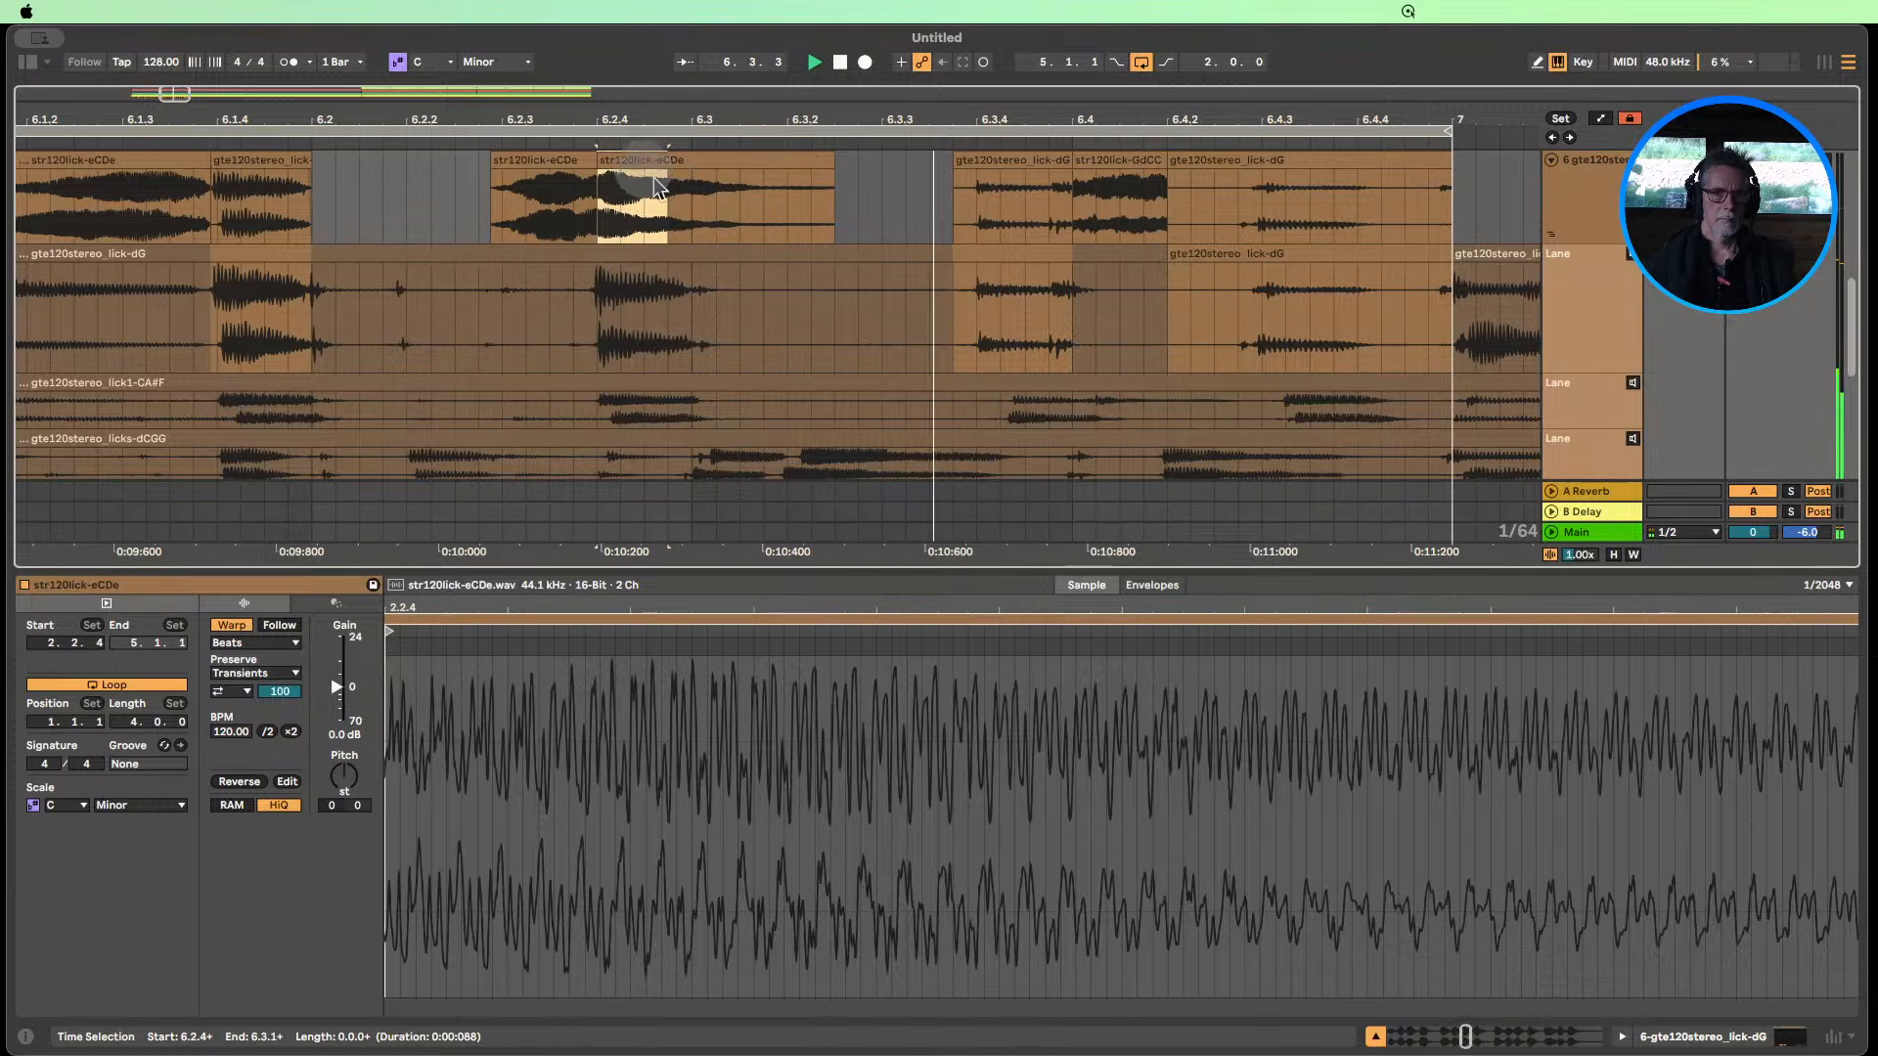
Try duplicating the clip's segment from 6.2.4 to 6.3.1 once and extending the copy's end to 6.3.3.
left_click_drag(686, 213, 597, 210)
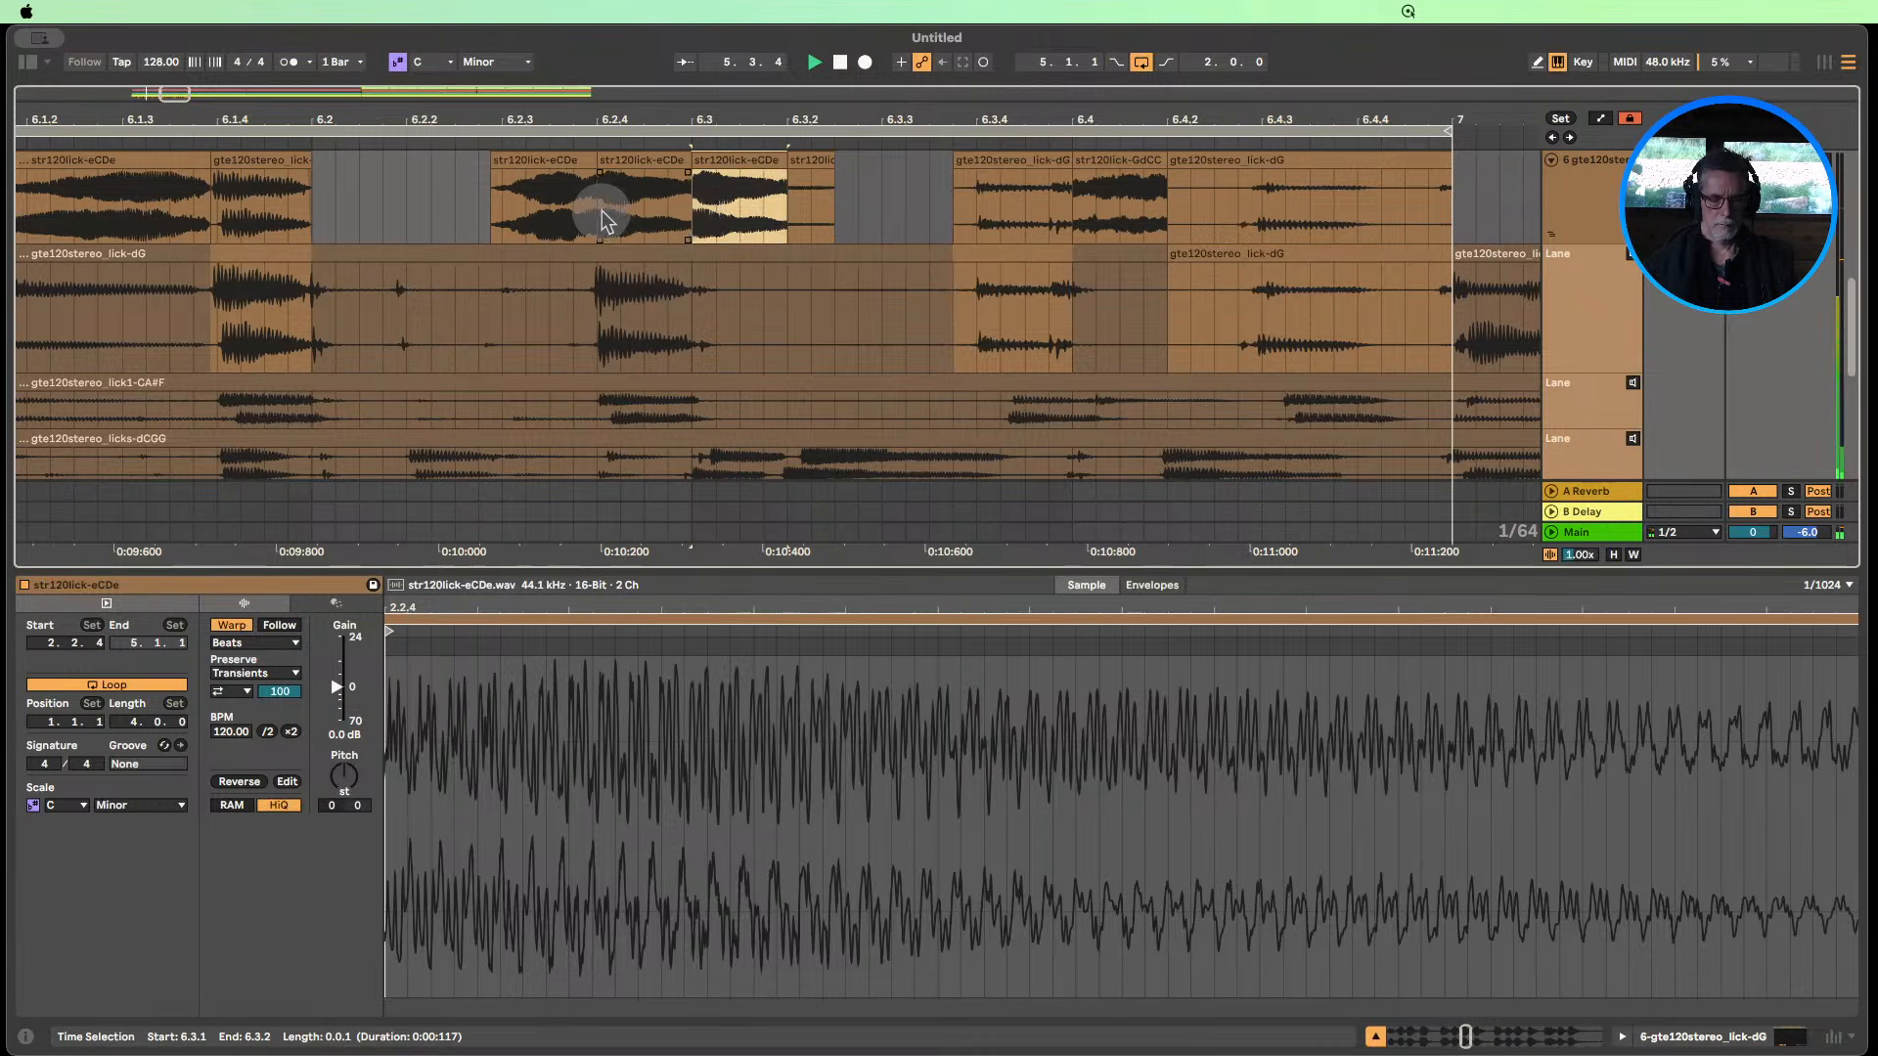
key("super+d")
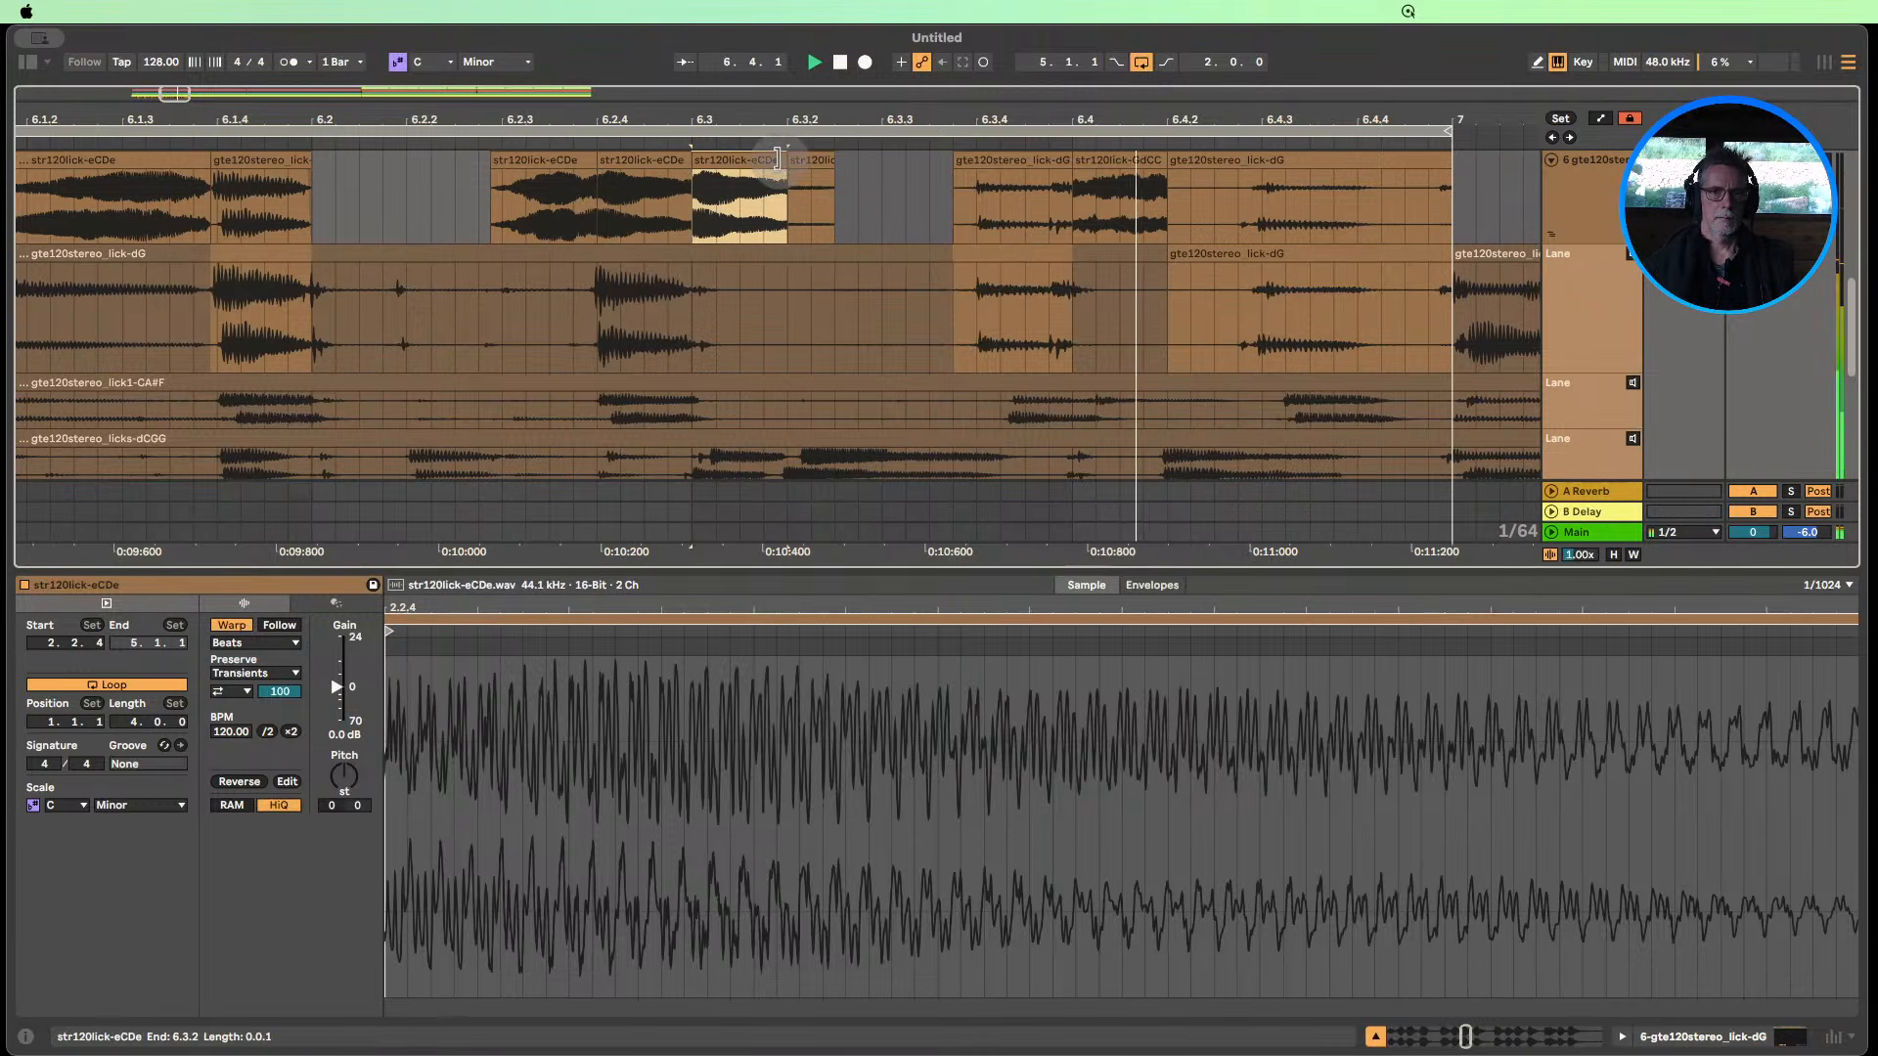
left_click_drag(788, 157, 874, 158)
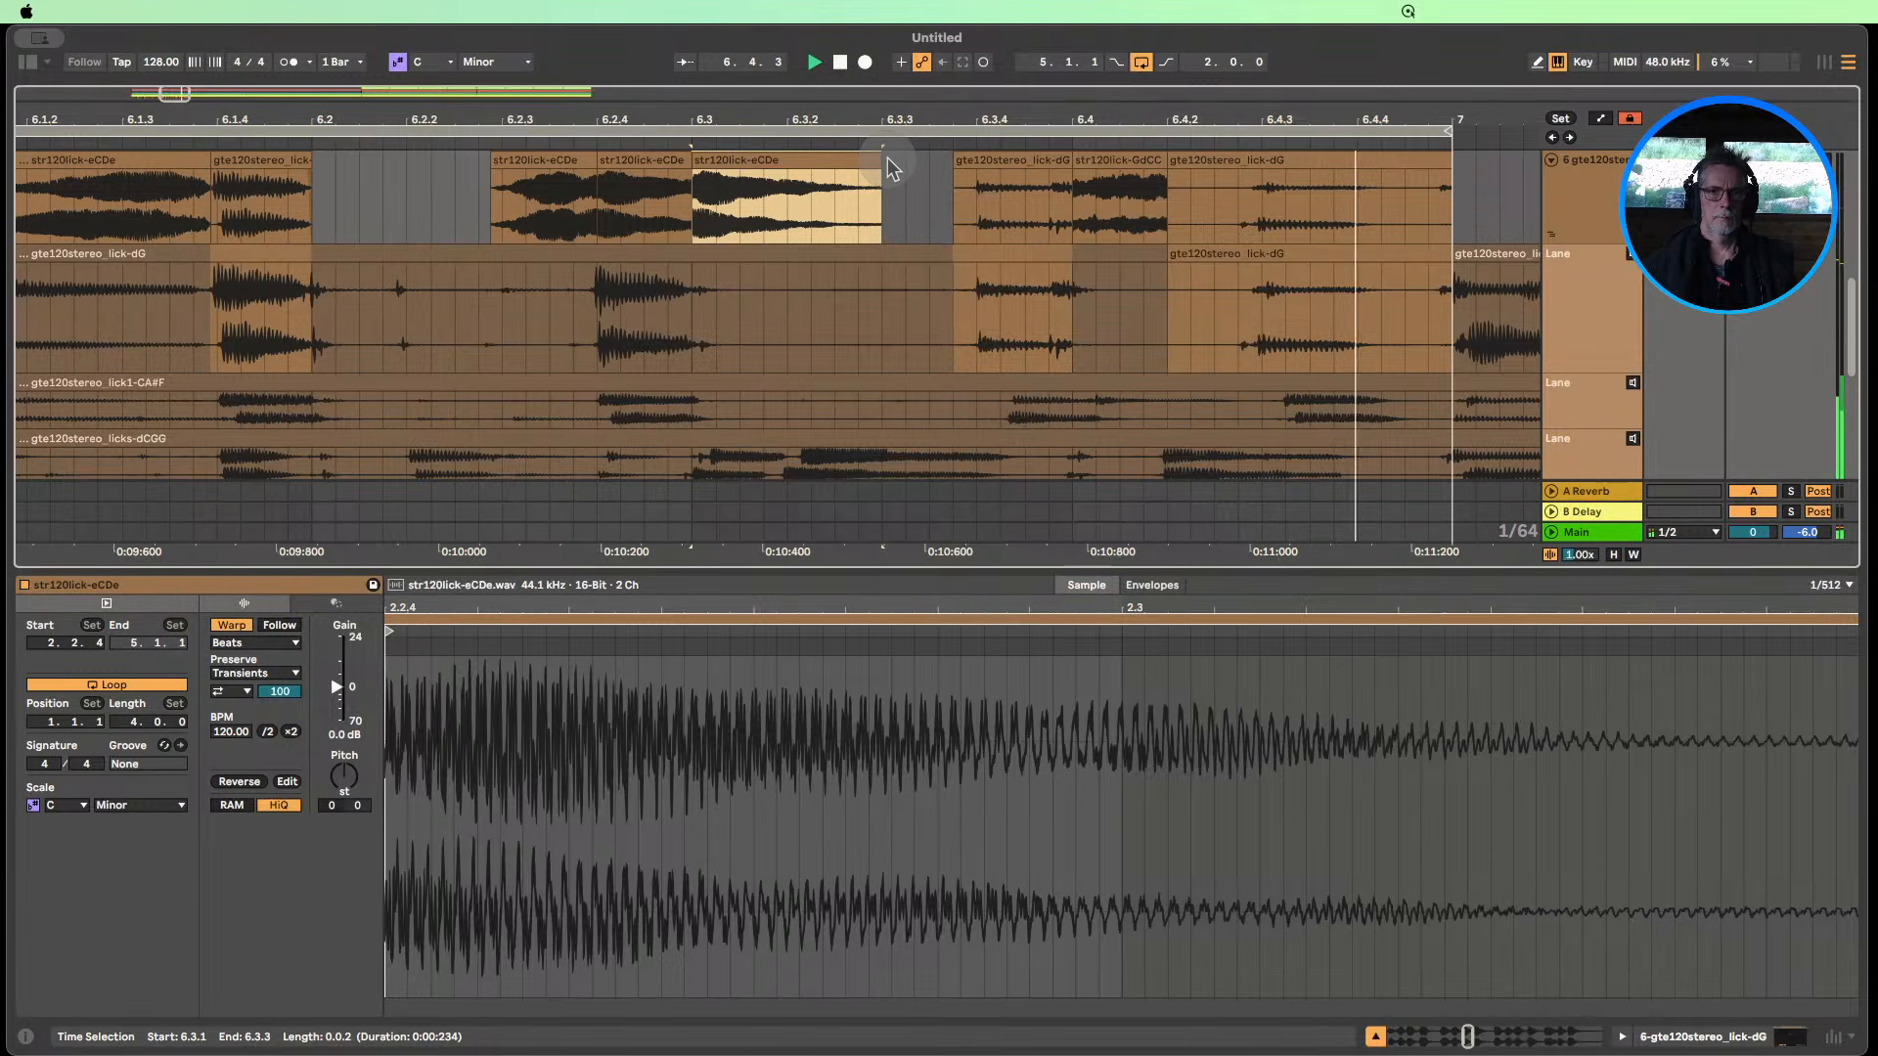
Undo the duplicated segment at 6.3.1 and its extension, and stop playback.
left_click_drag(862, 119, 736, 120)
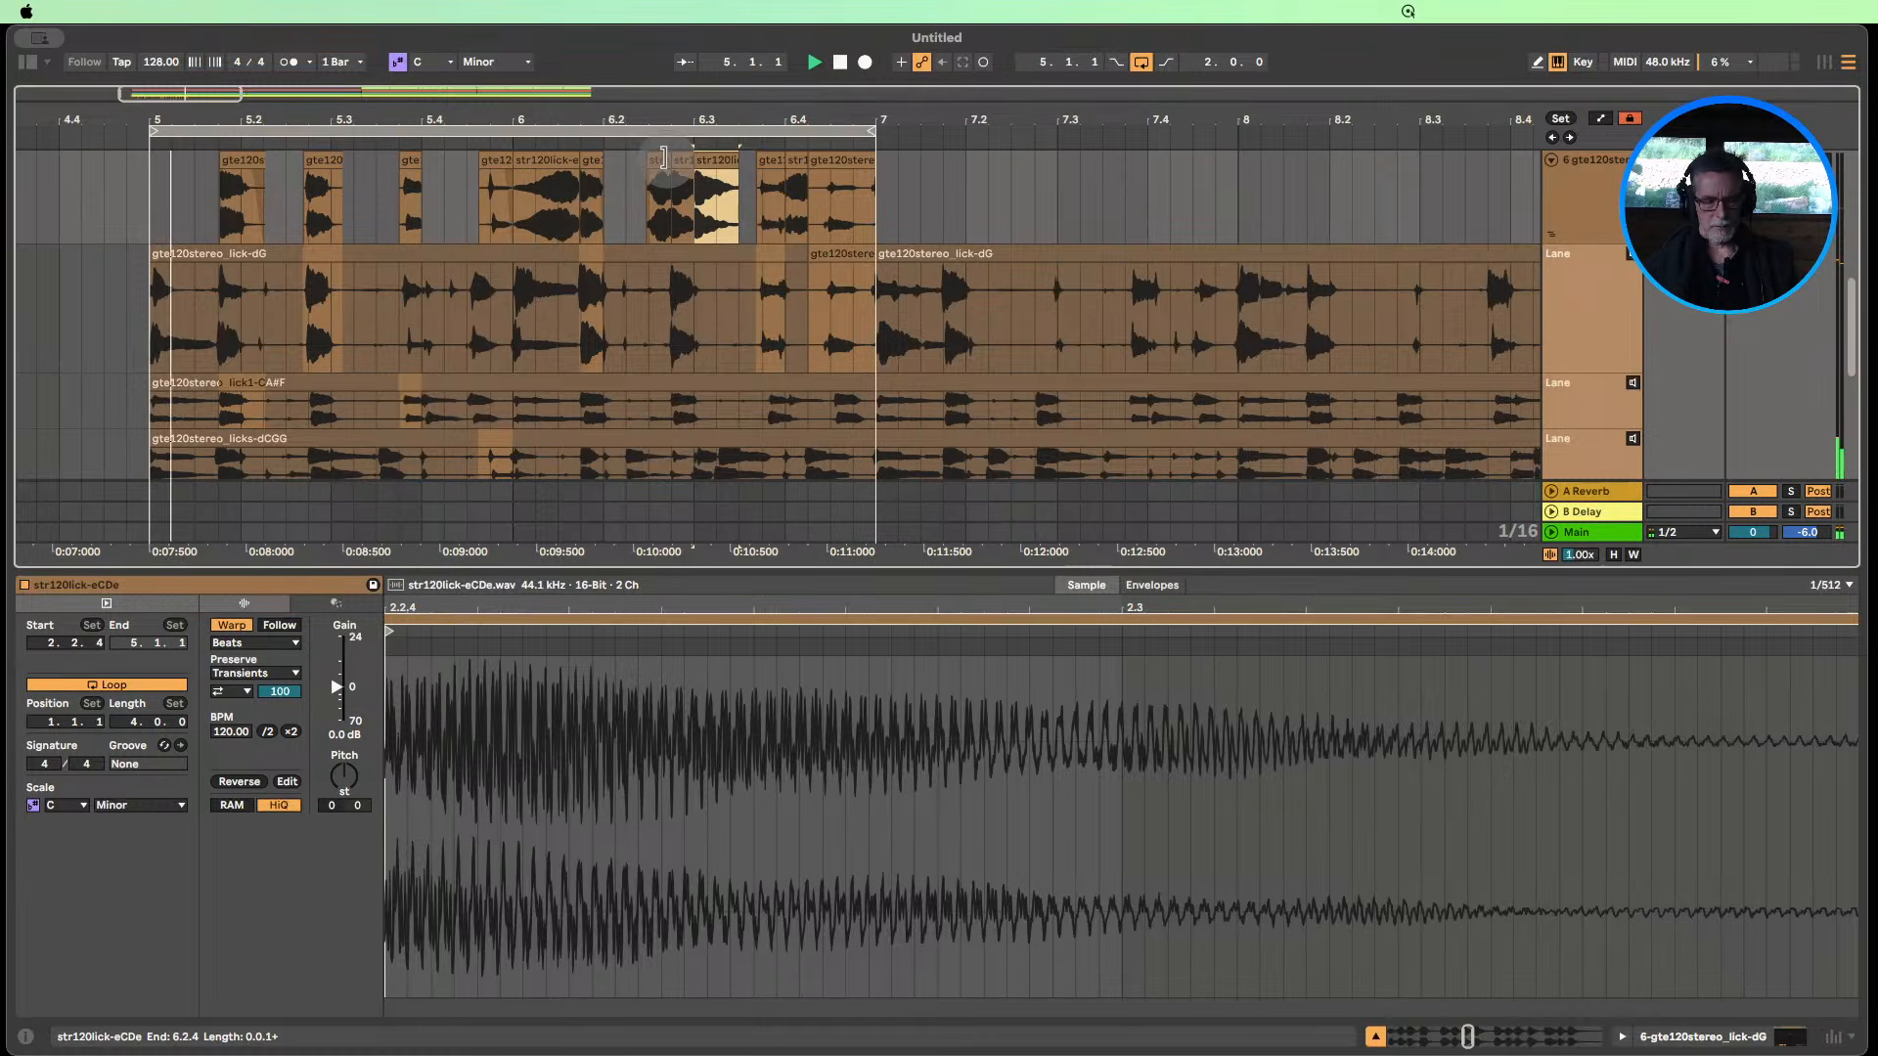
key("super+z")
key("super+z")
key("super+z")
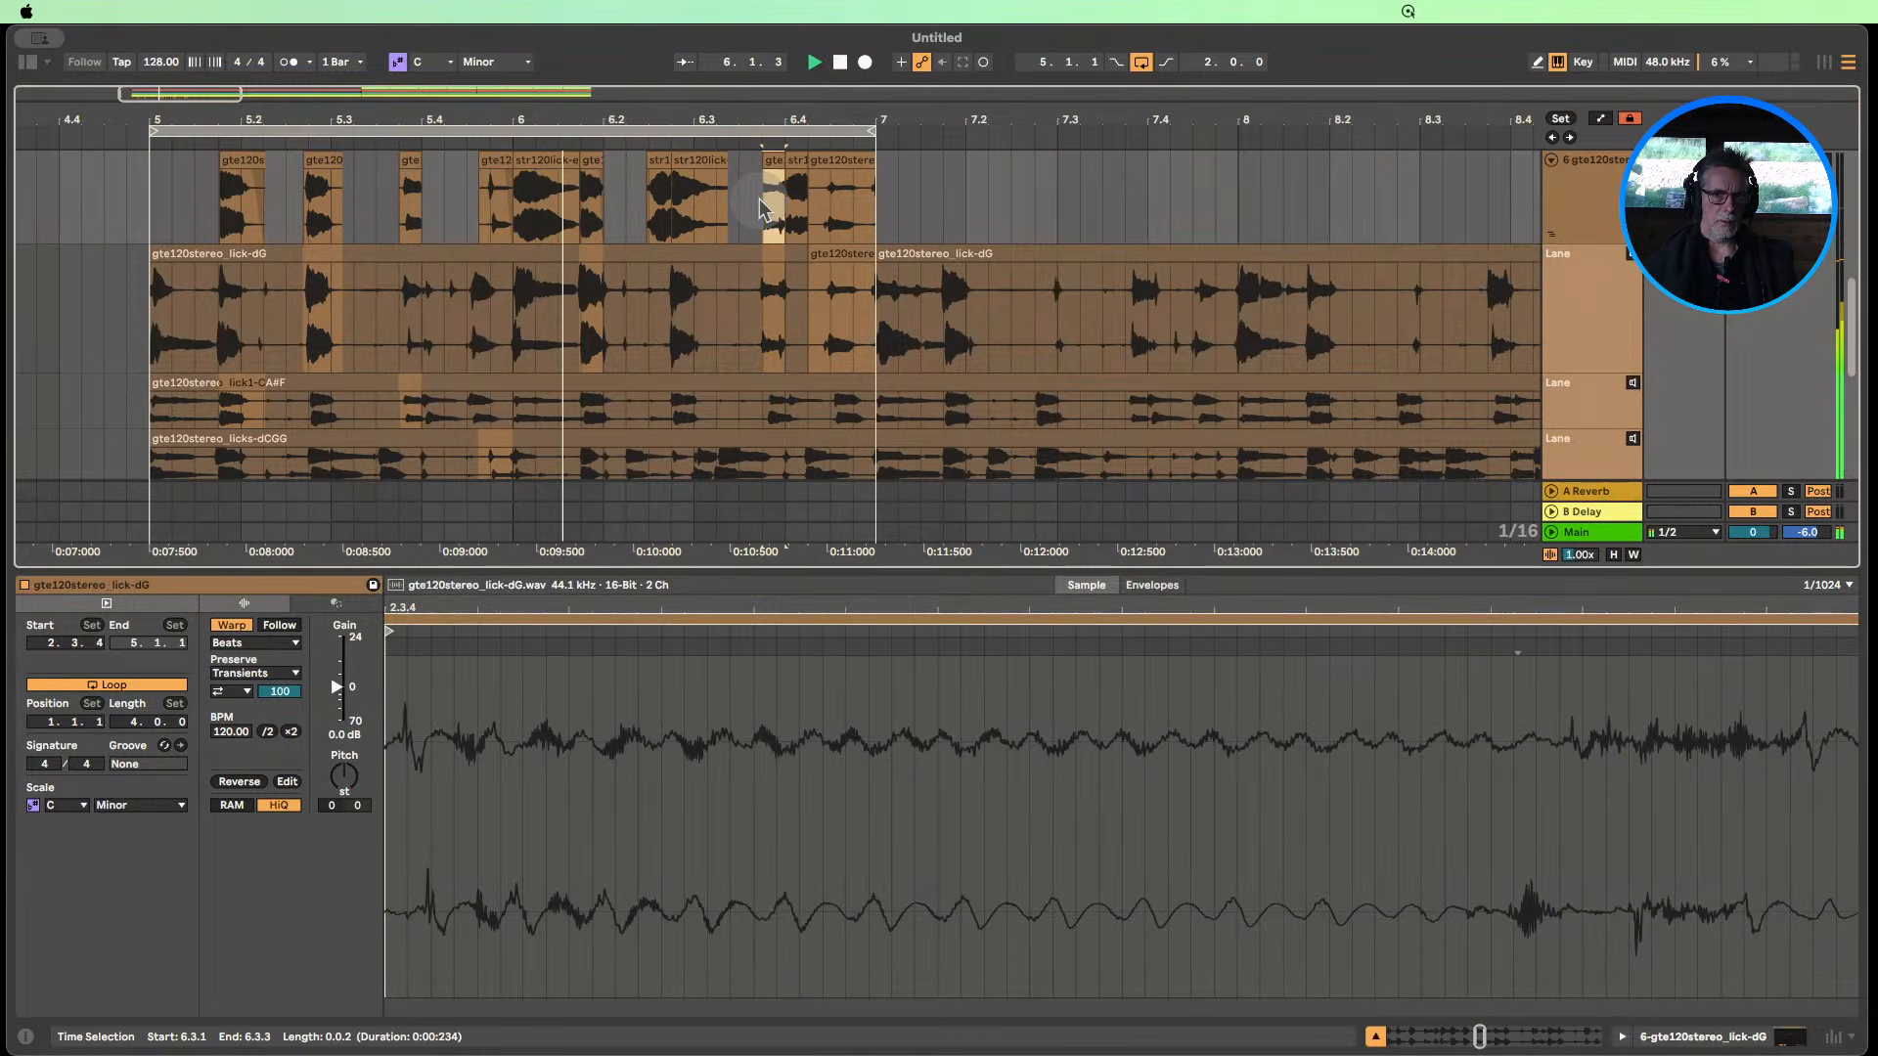
left_click(839, 62)
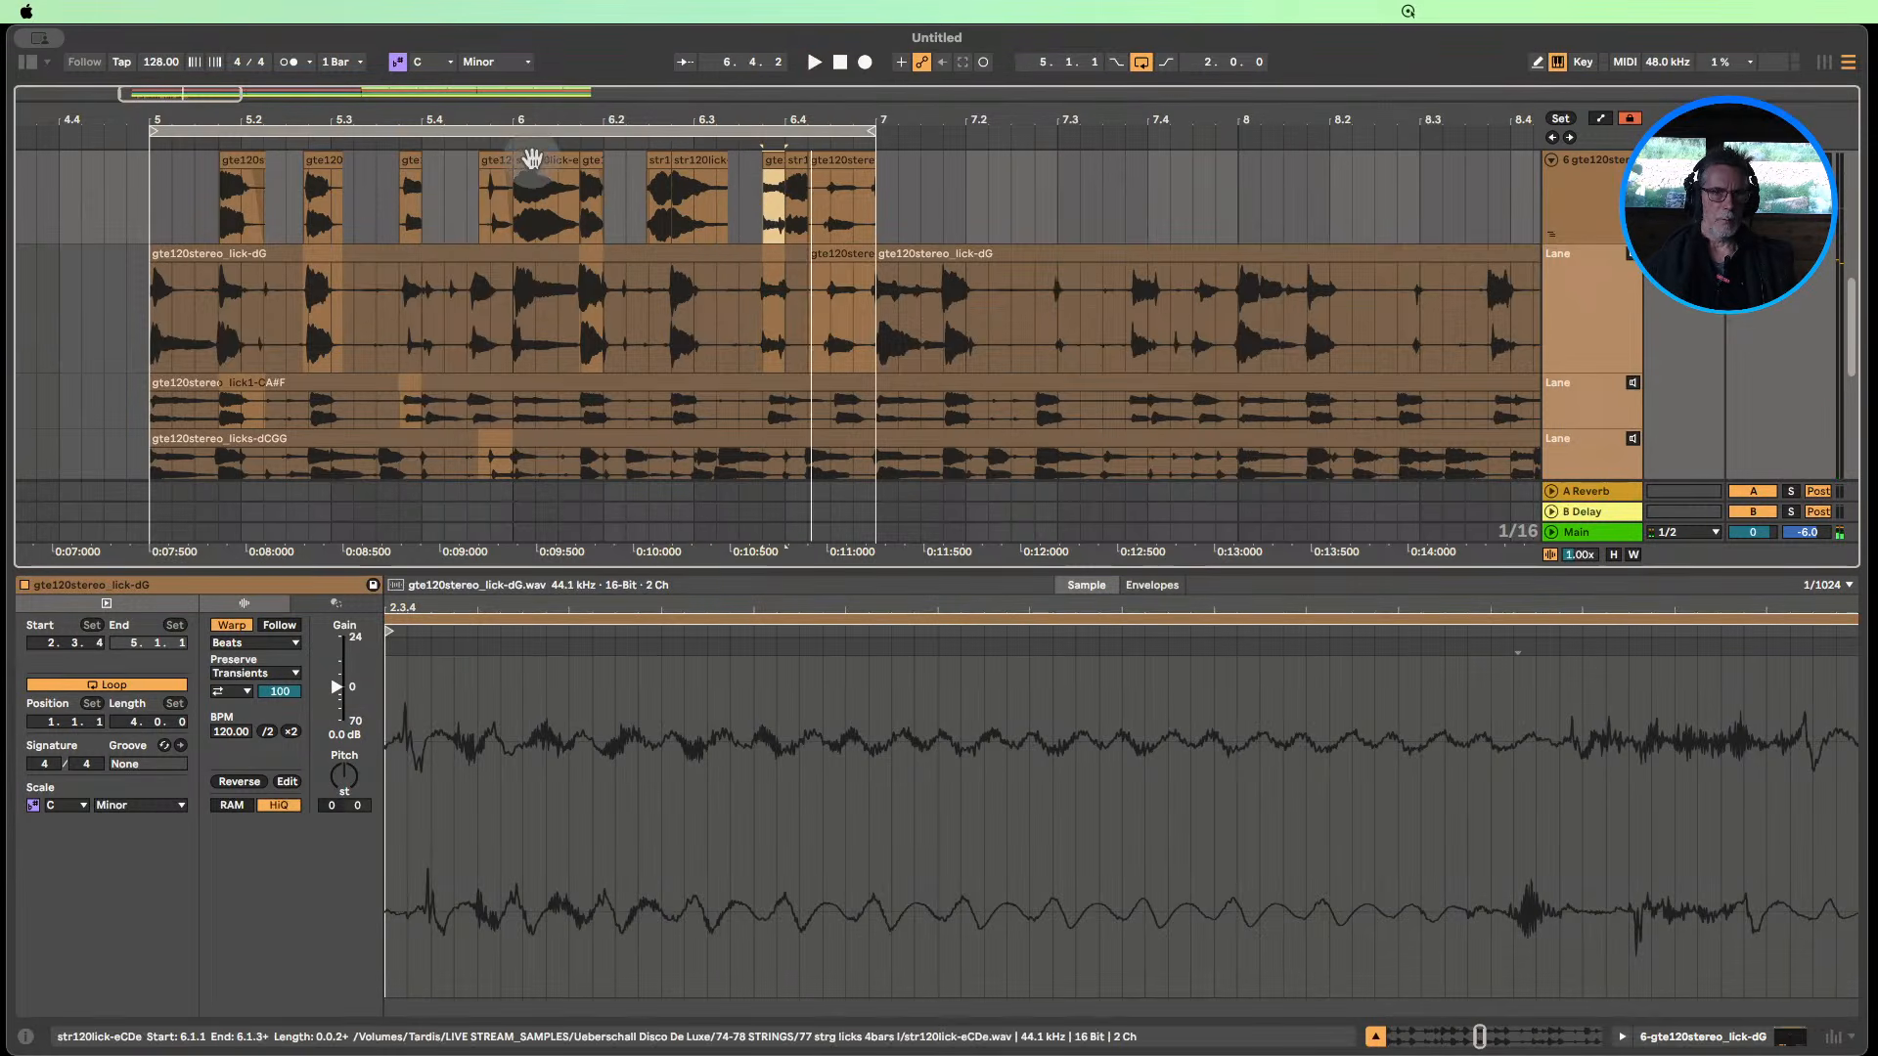
Reverse the str120lick-eCDe clip that starts at 6.1.1 on the 6 gte120stereo track.
left_click(532, 159)
left_click(234, 782)
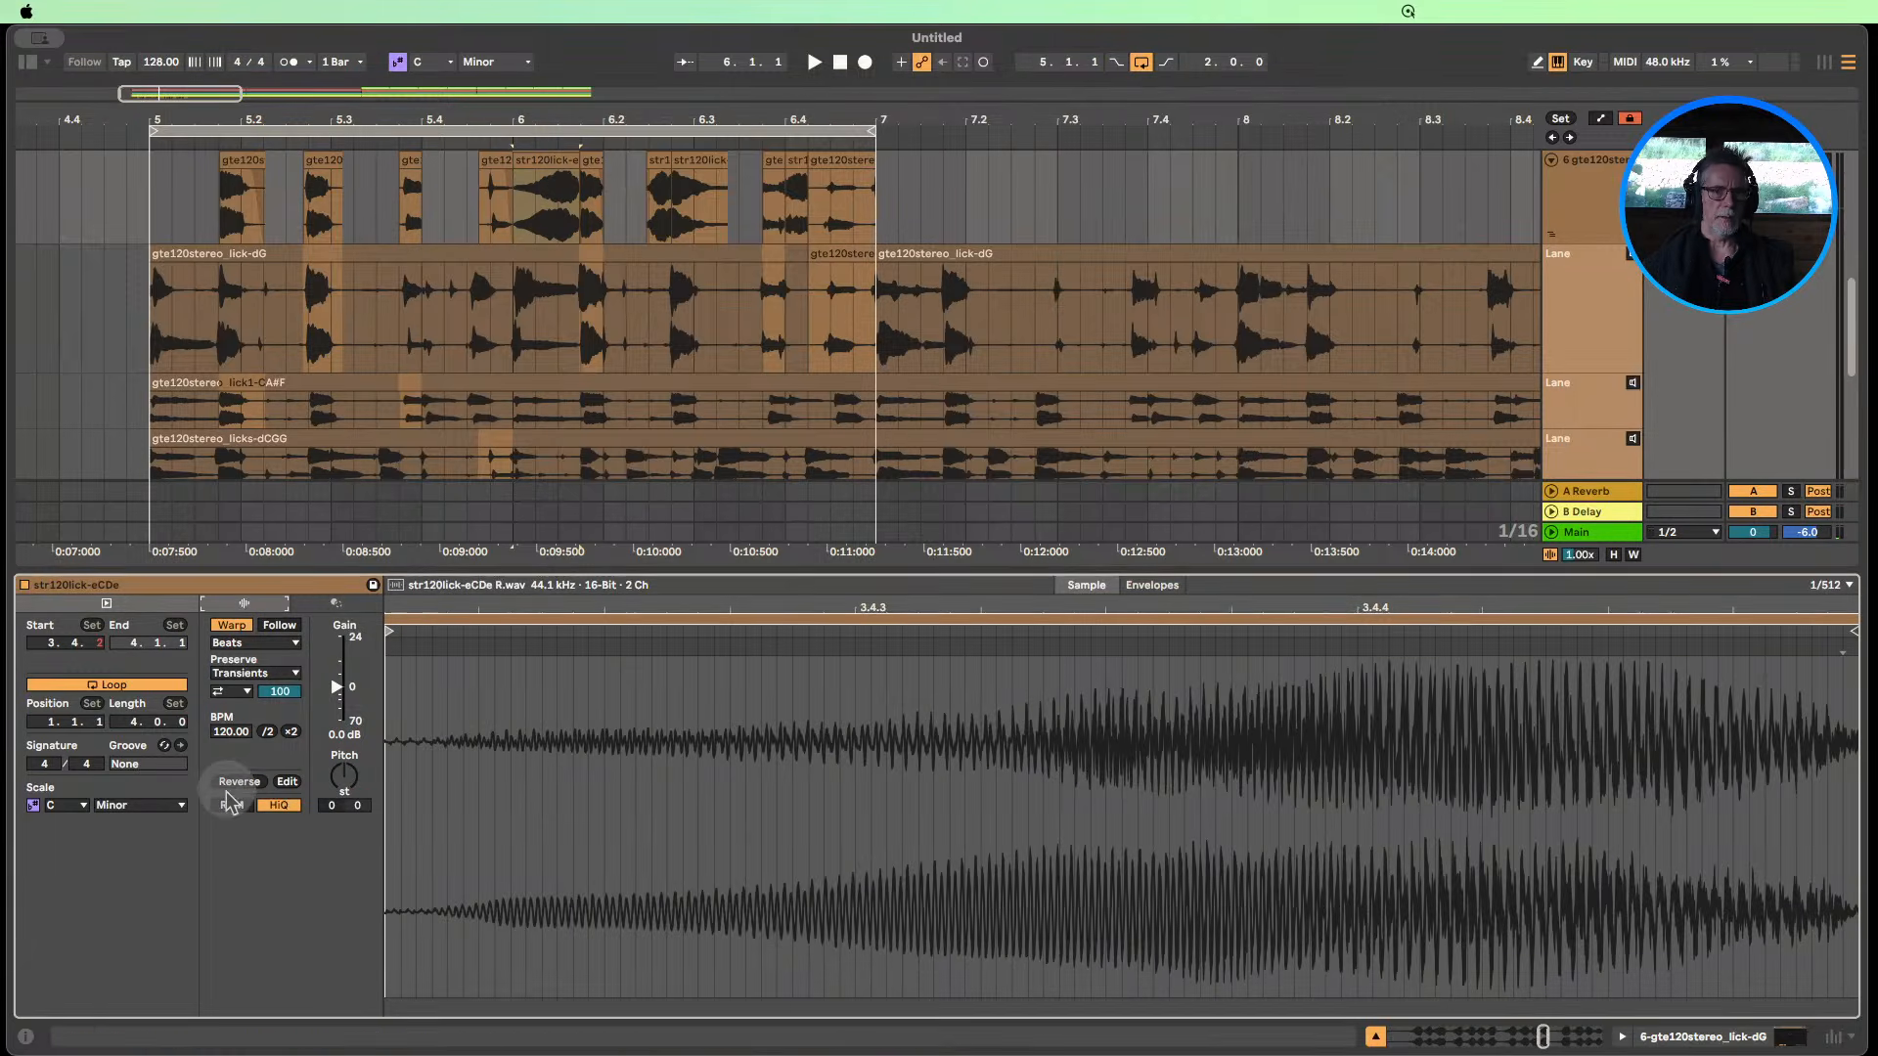
Try looping the segment from 2.2.4 to 2.3.1 in the str120lick-eCDe clip at 6.2.4, and play the result from bar 5.
left_click(690, 161)
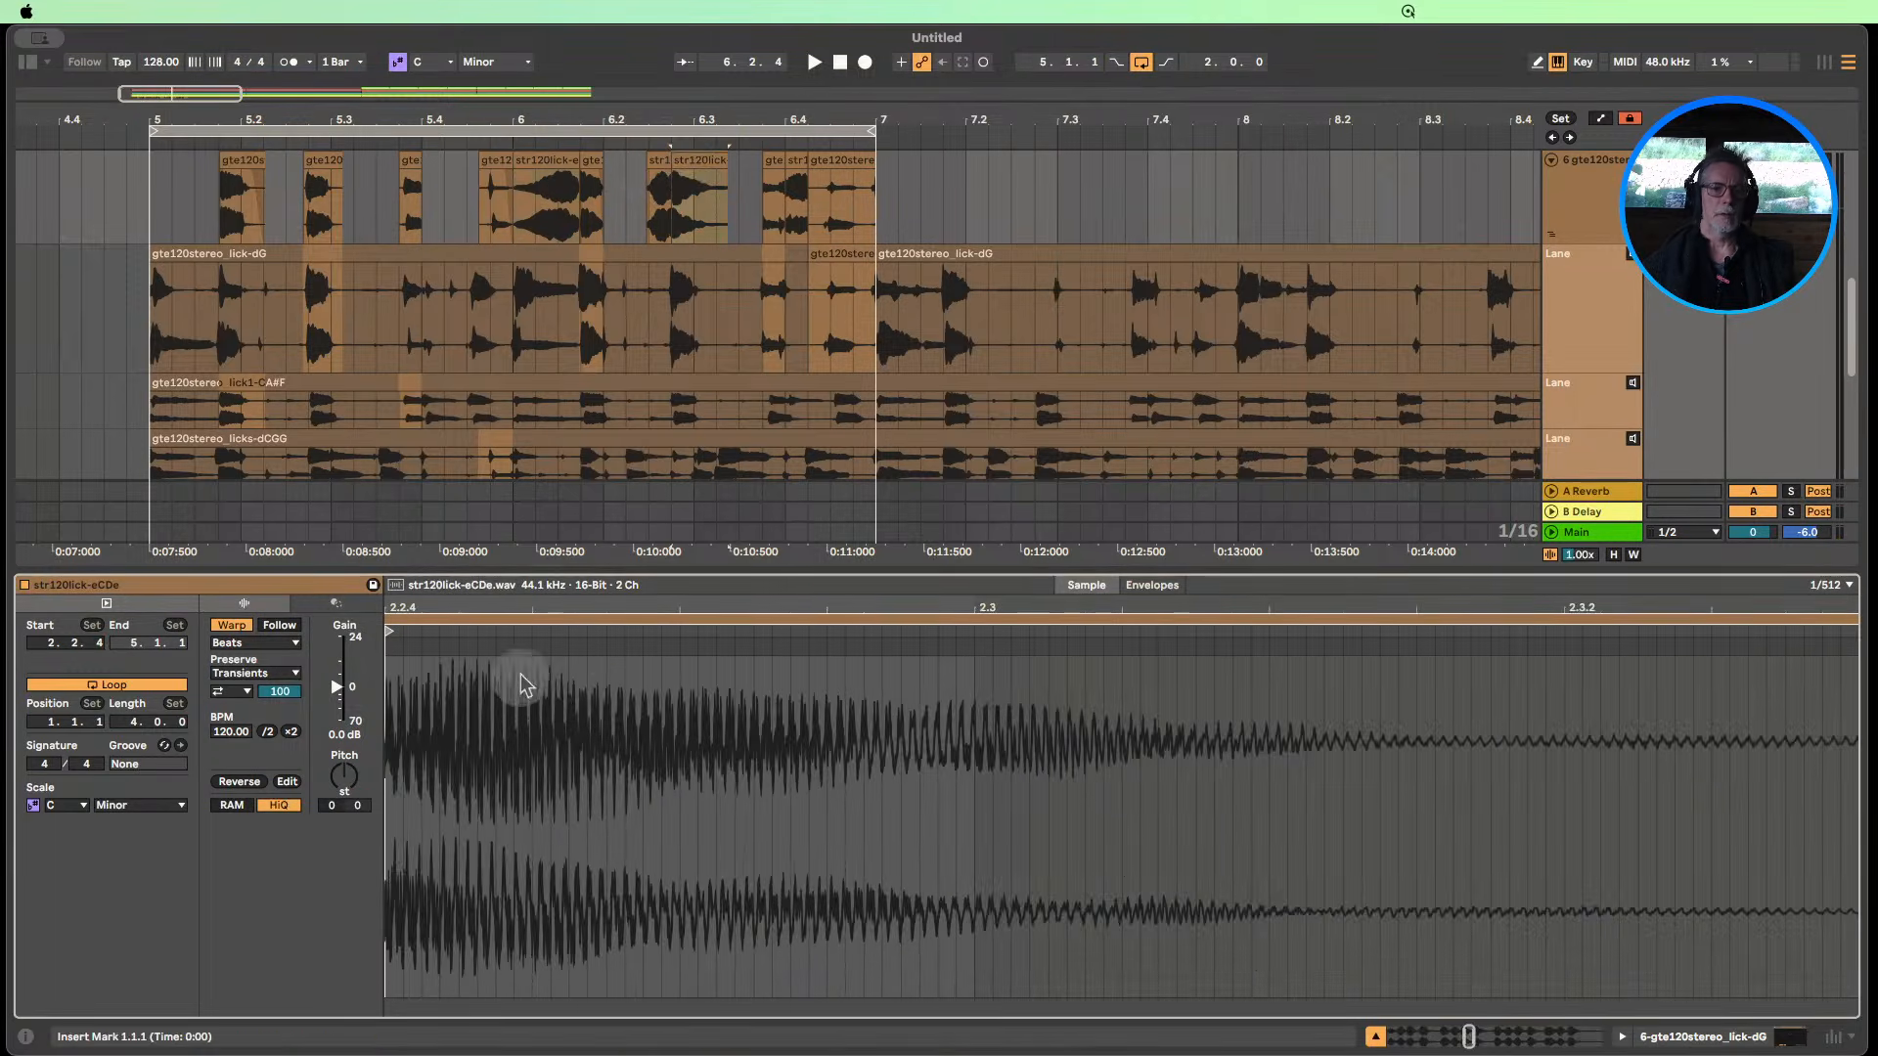
left_click_drag(518, 610, 618, 601)
left_click(699, 164)
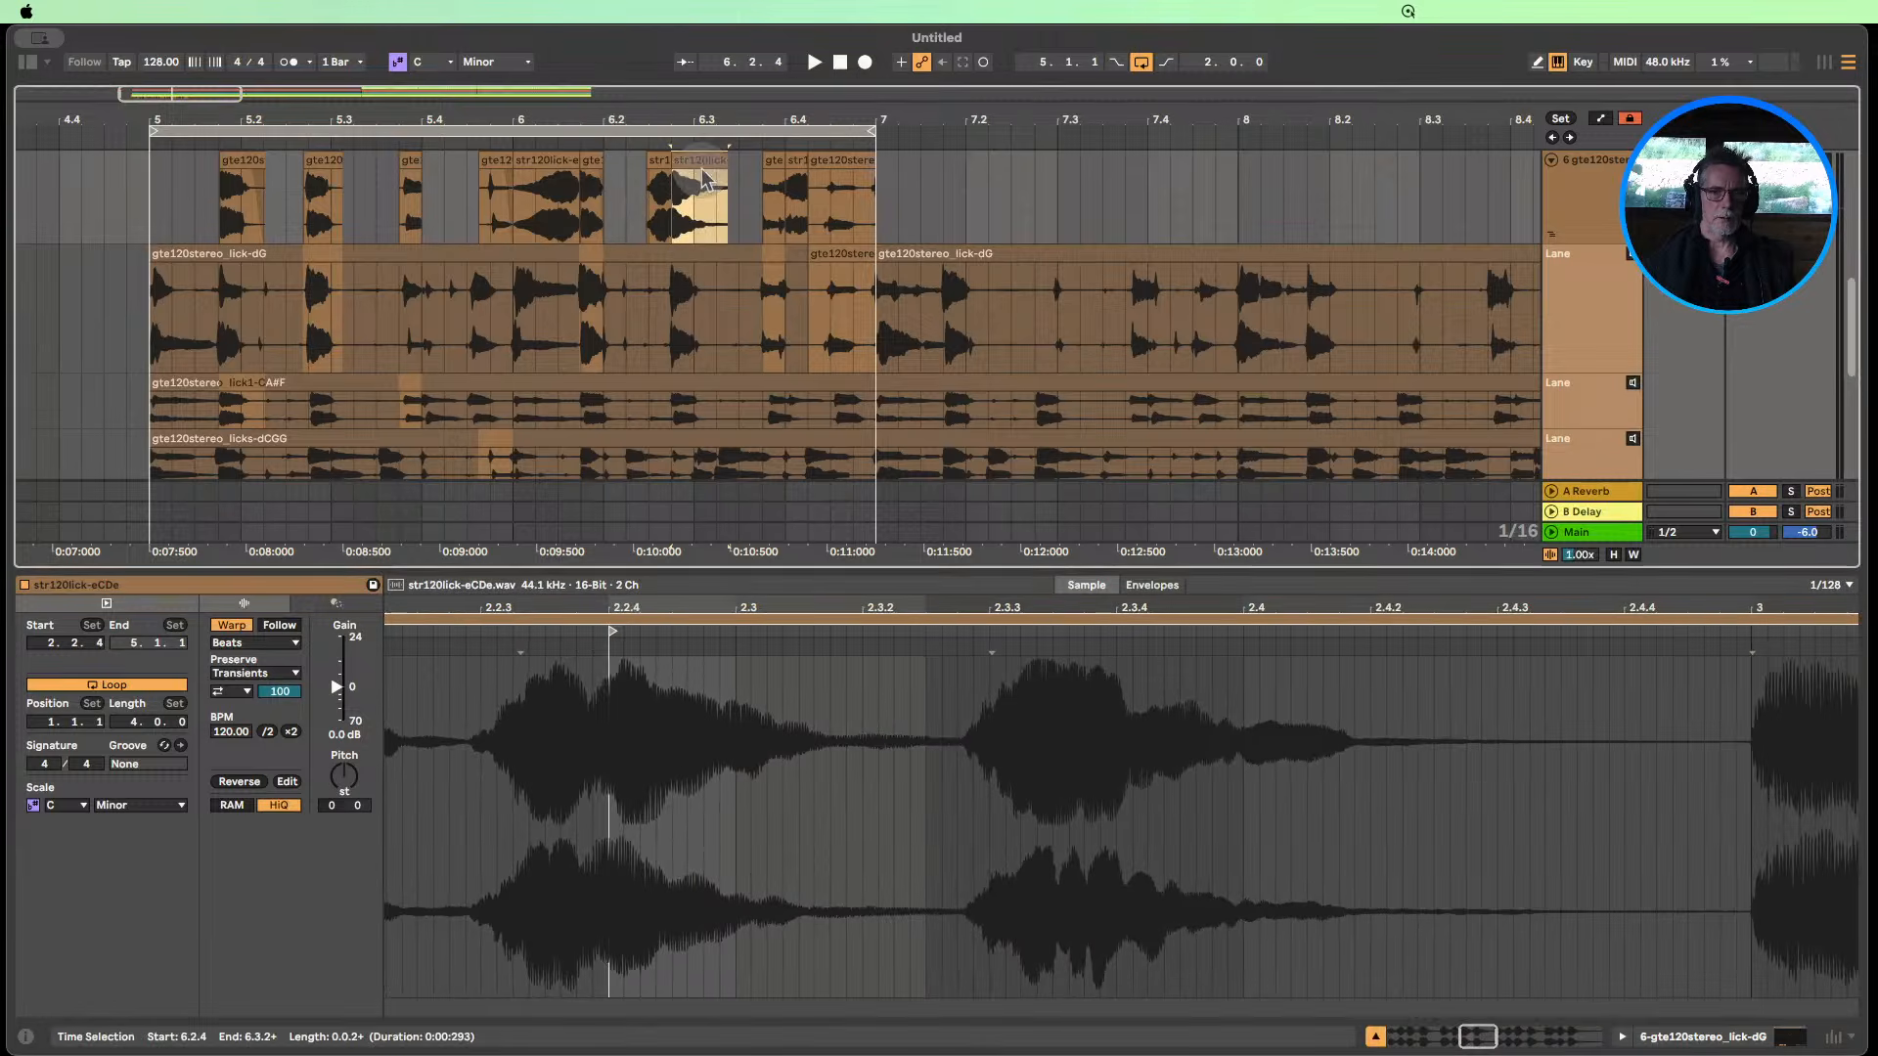
left_click_drag(609, 719, 736, 717)
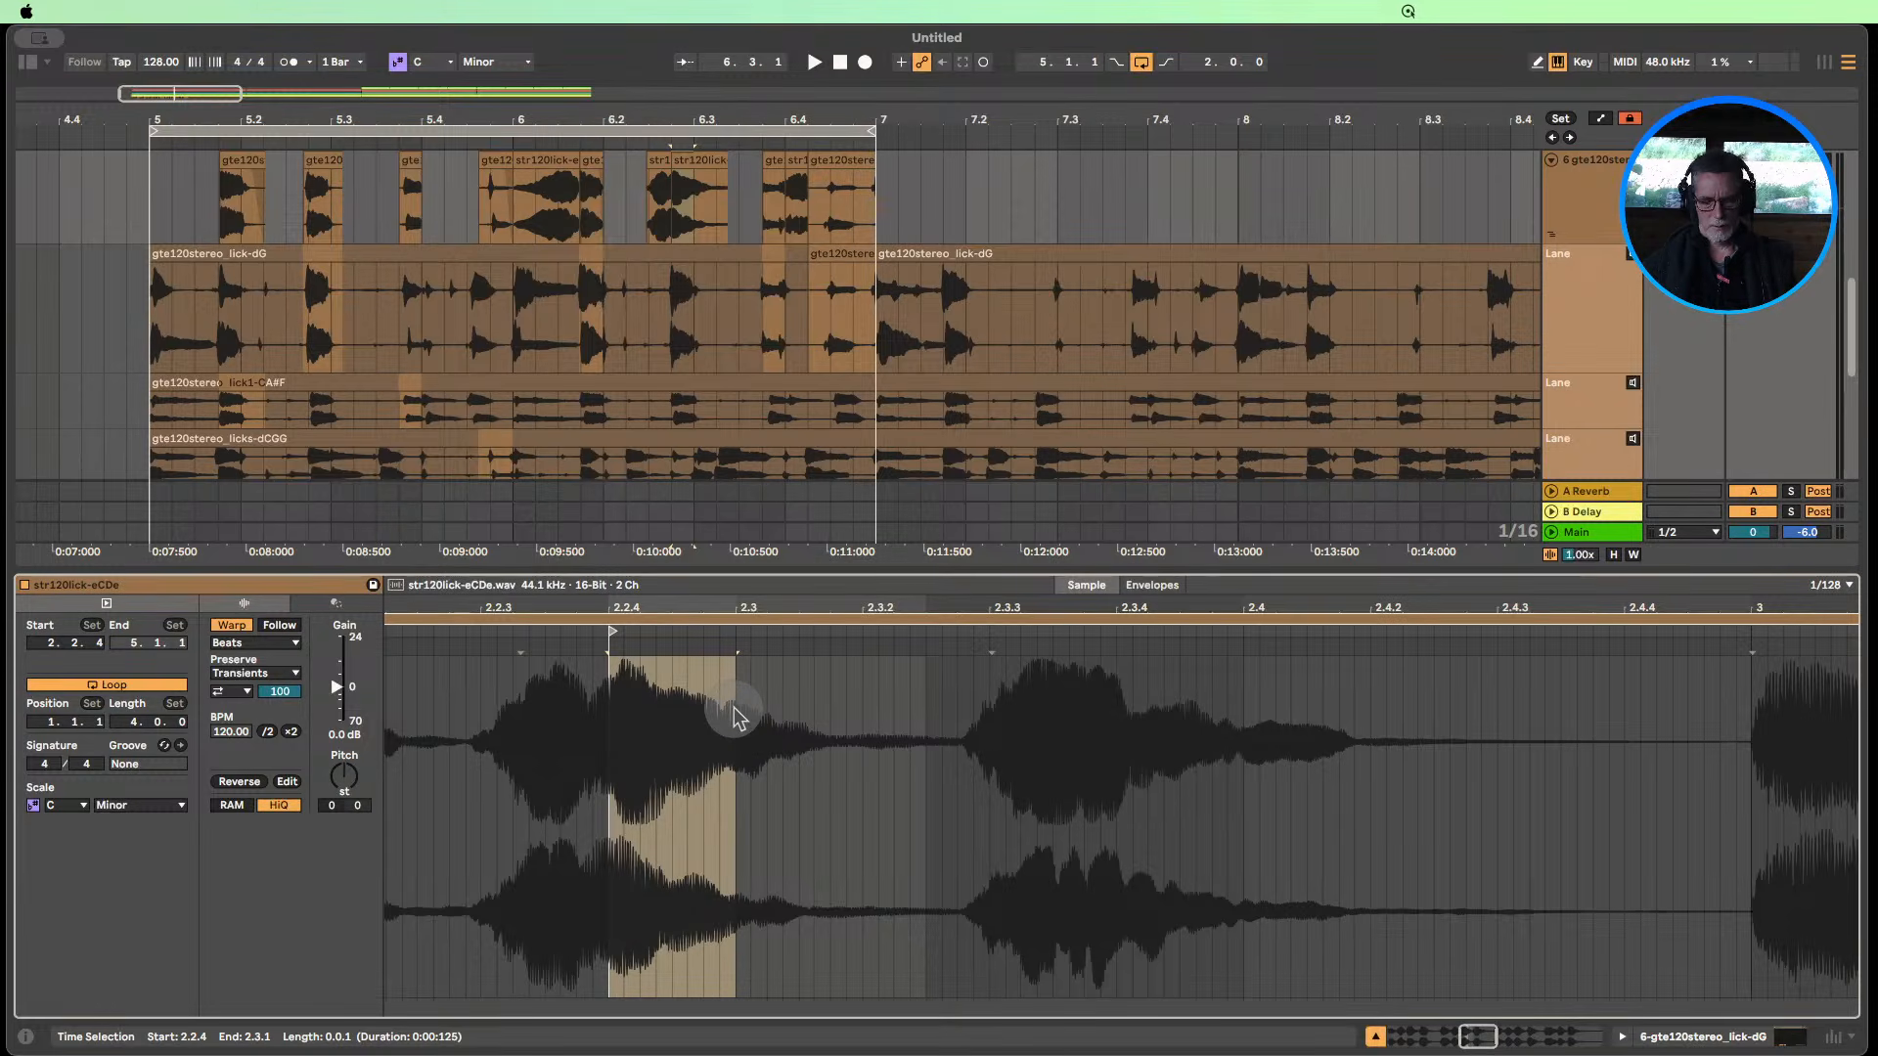
key("super+l")
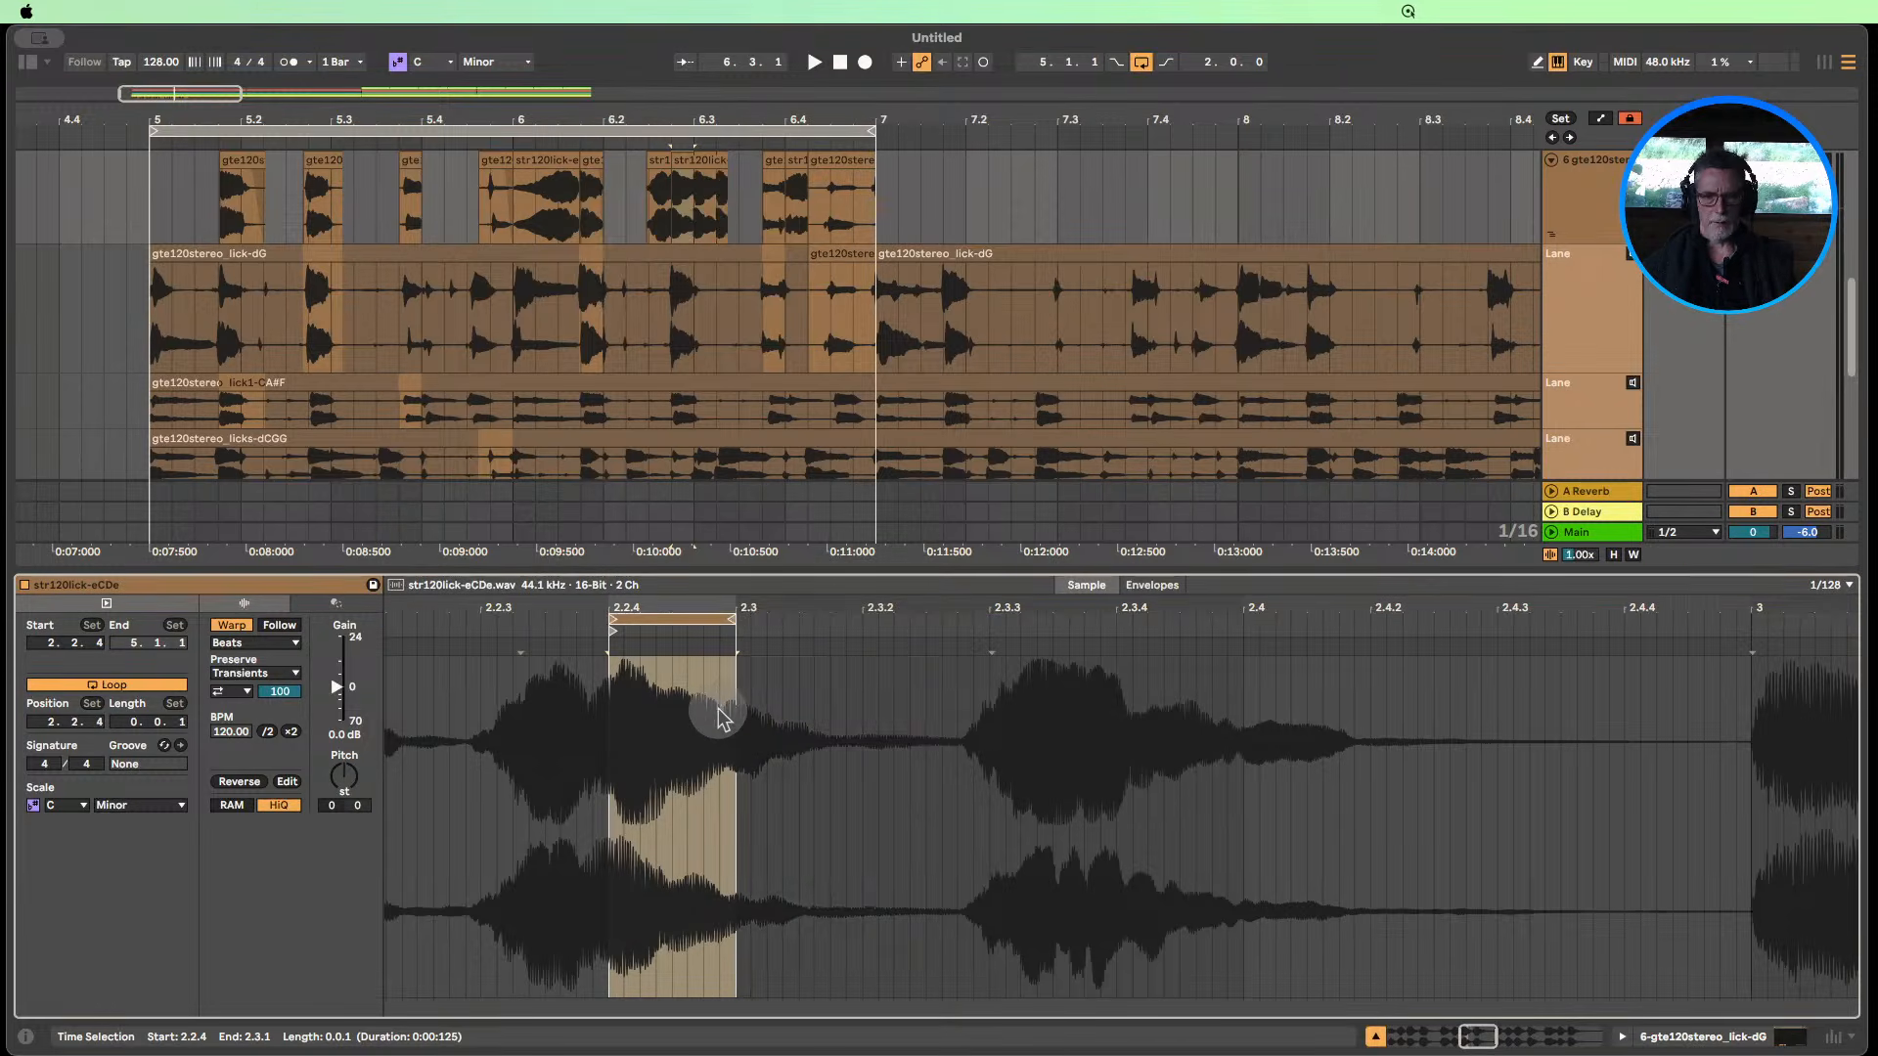
left_click(605, 144)
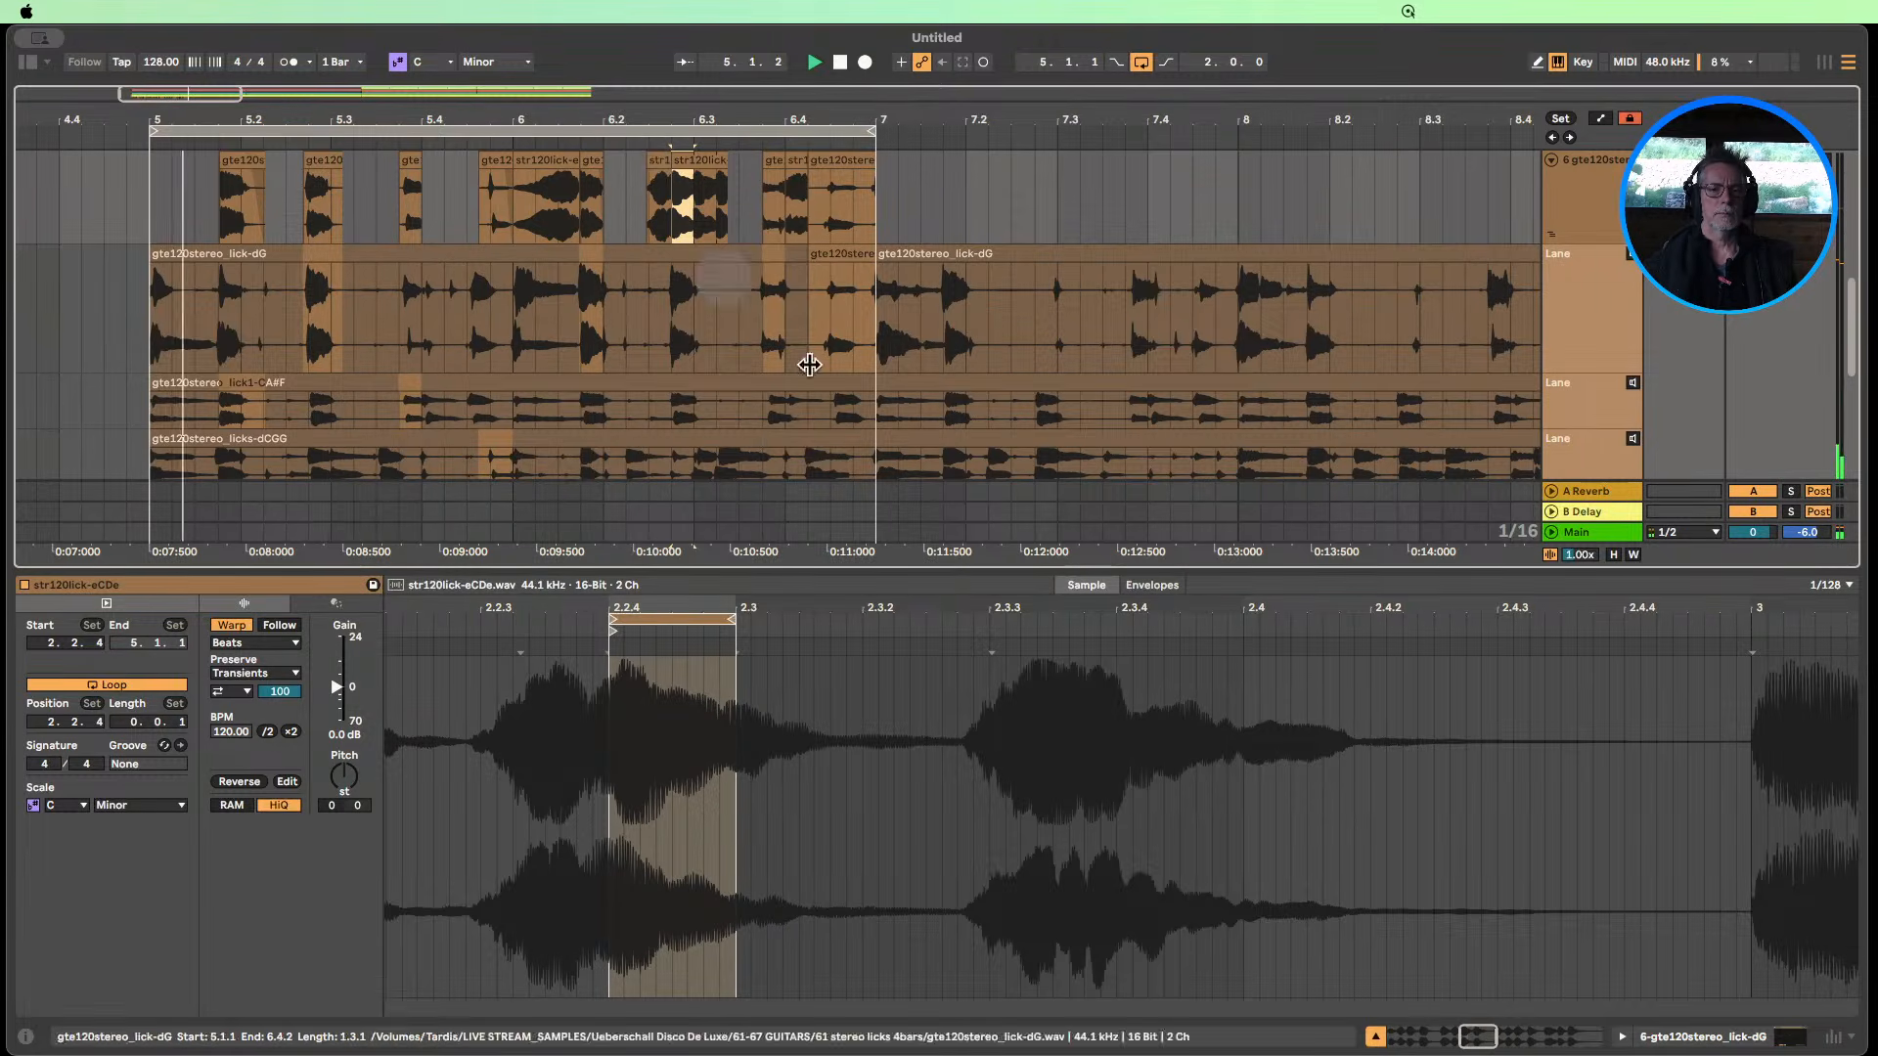
Try the A Reverb send of the 6 gte120stereo track at -5.6 dB during playback, and stop playback.
left_click(1376, 1037)
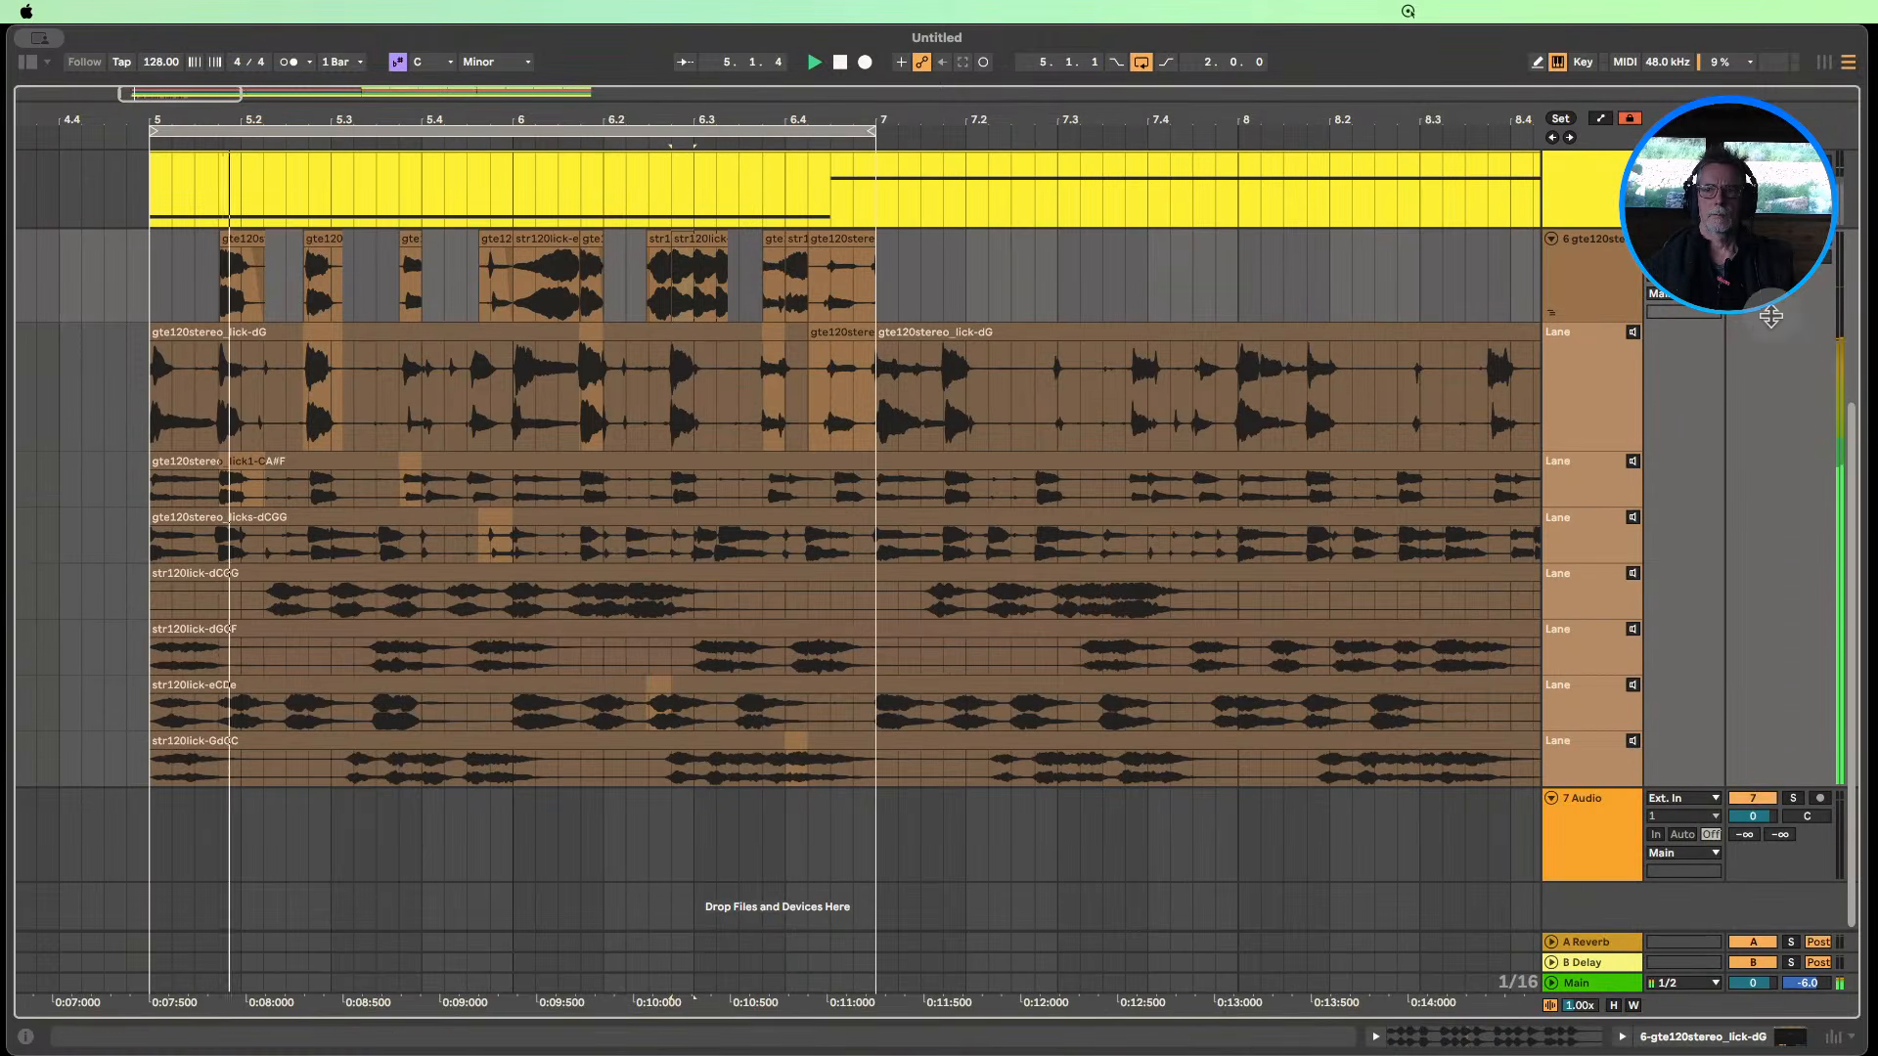
scroll(1760, 323, "up", 5)
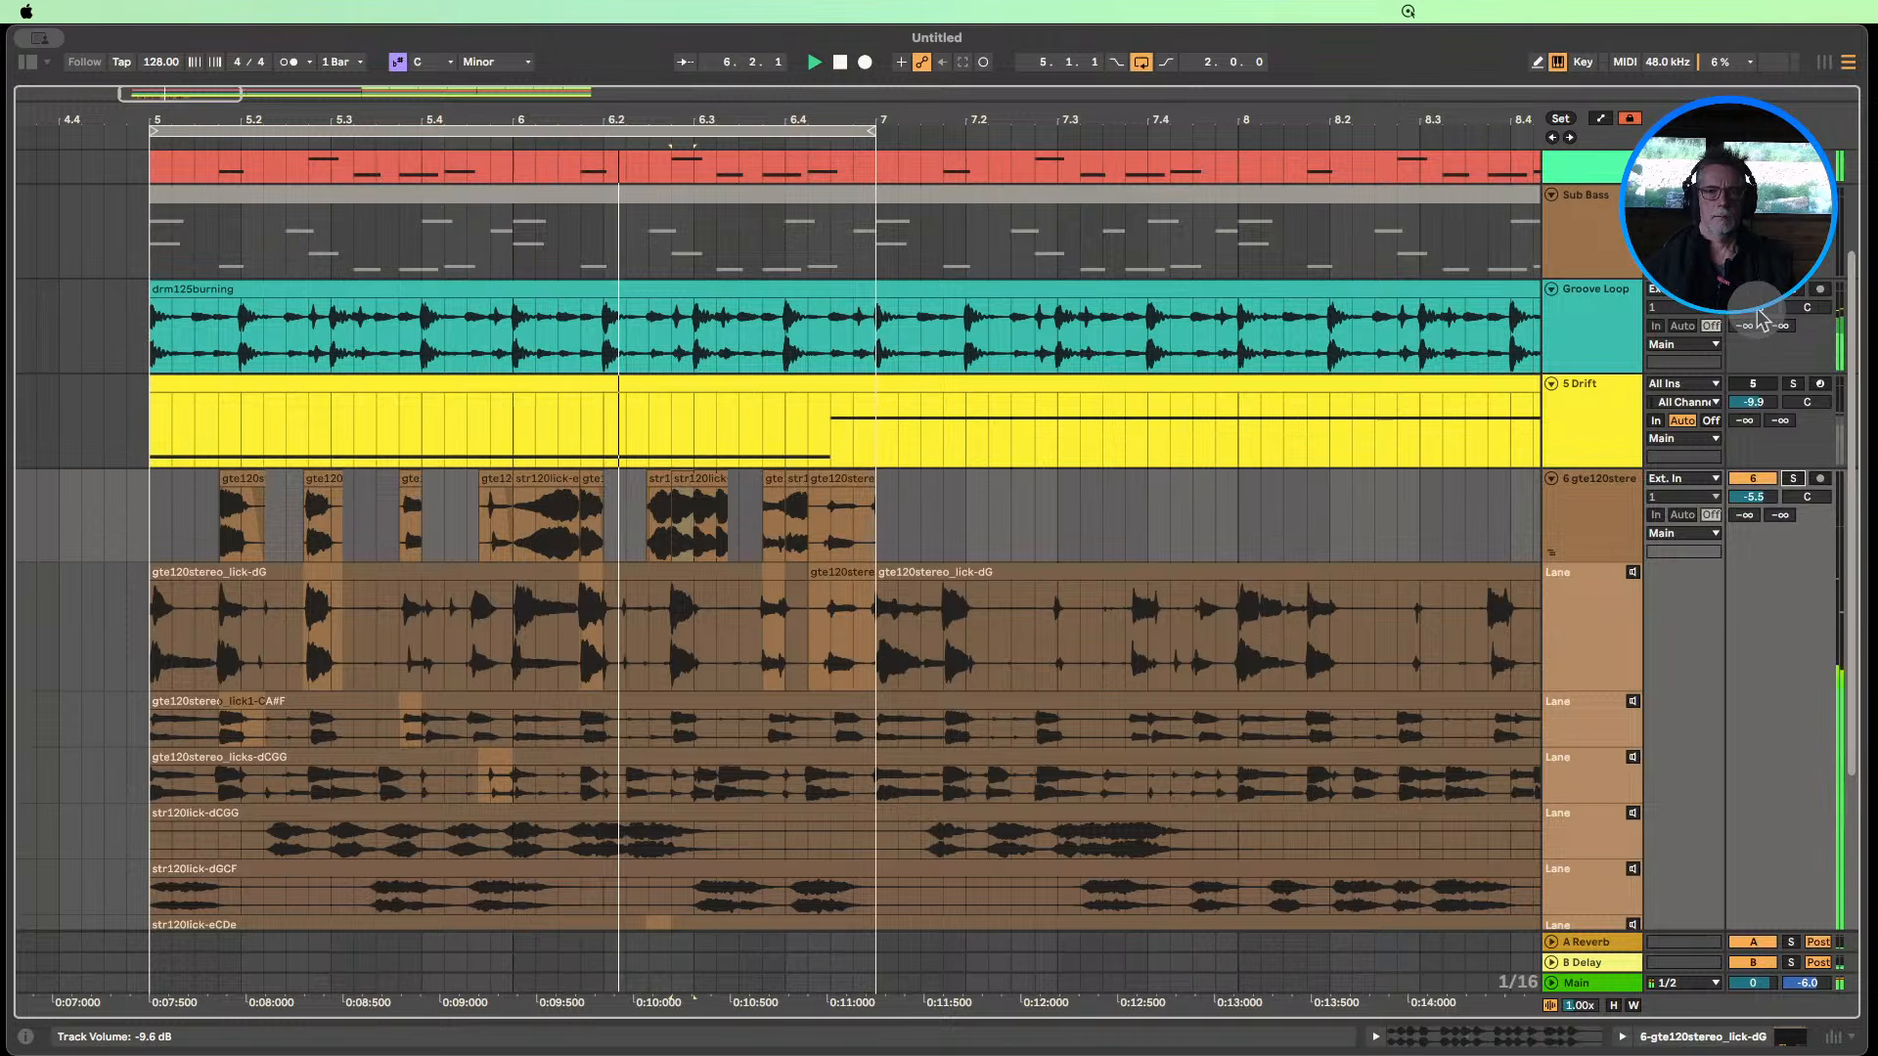
left_click_drag(749, 115, 724, 69)
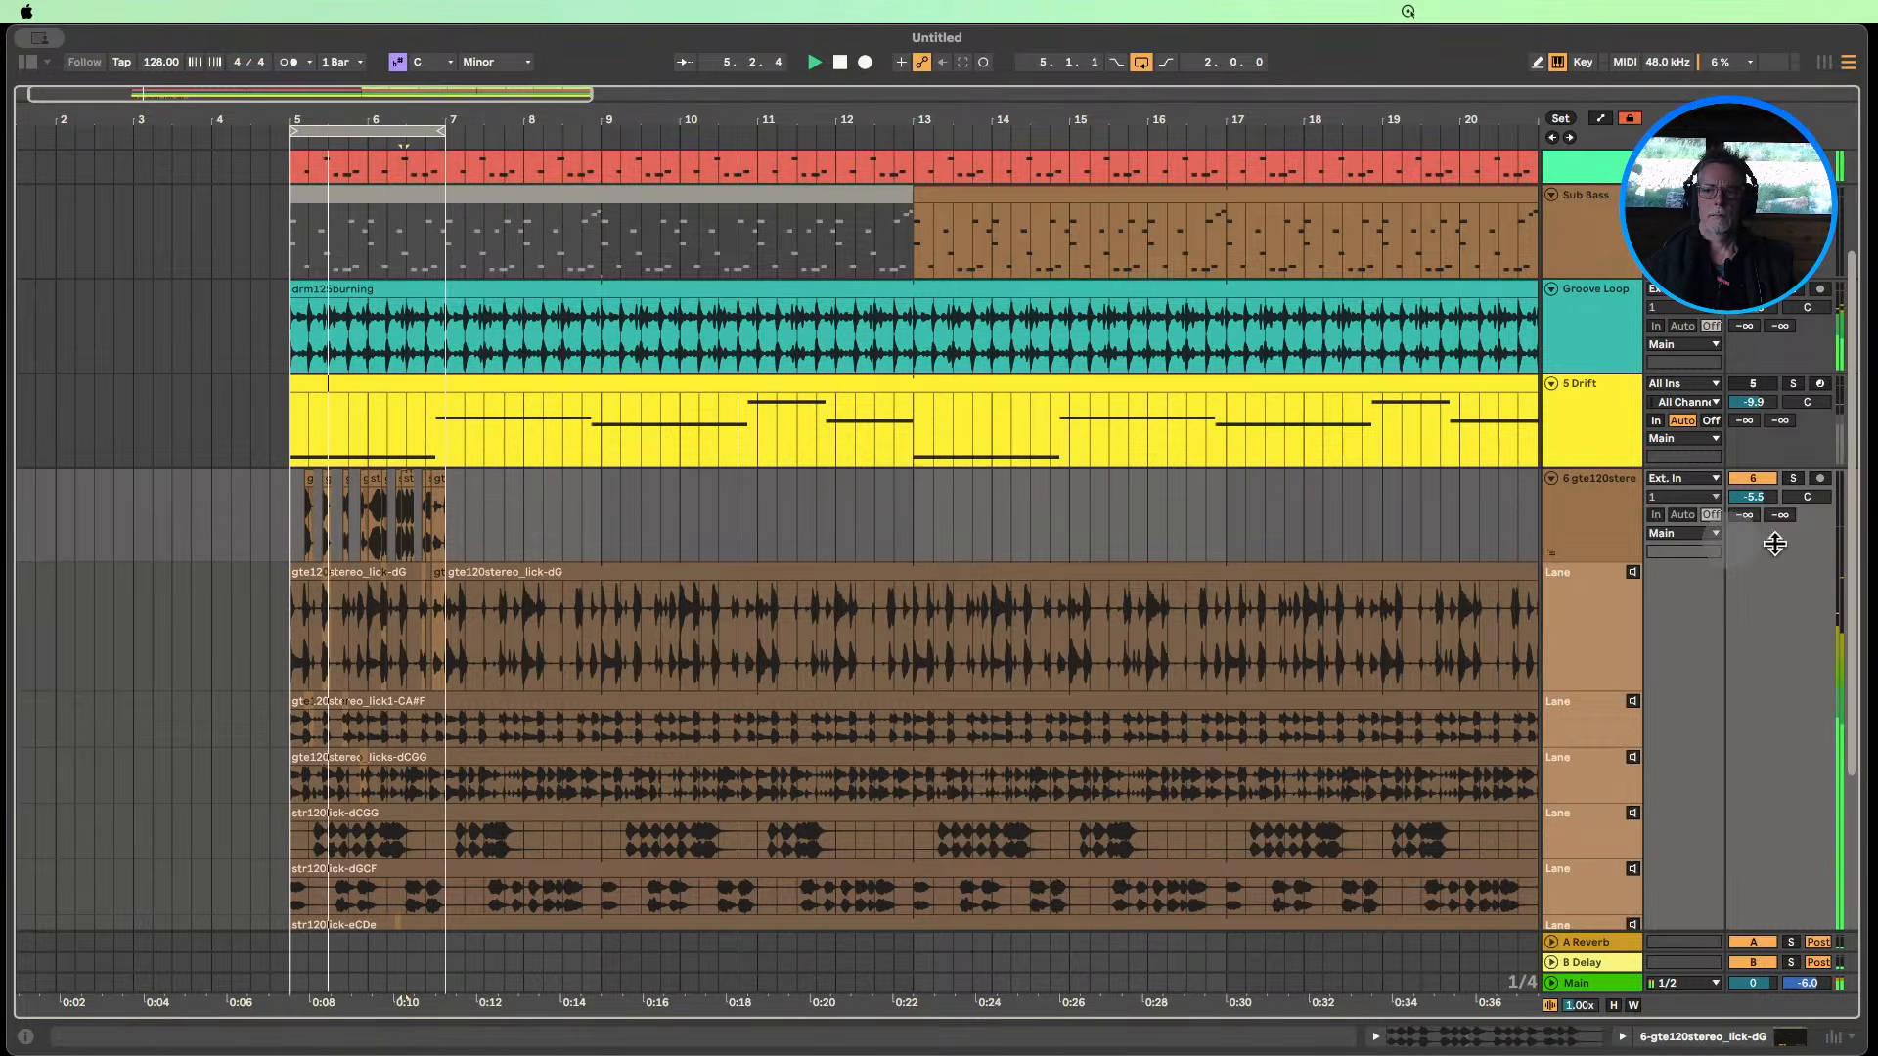
left_click_drag(1748, 517, 1748, 420)
left_click_drag(1748, 516, 1748, 525)
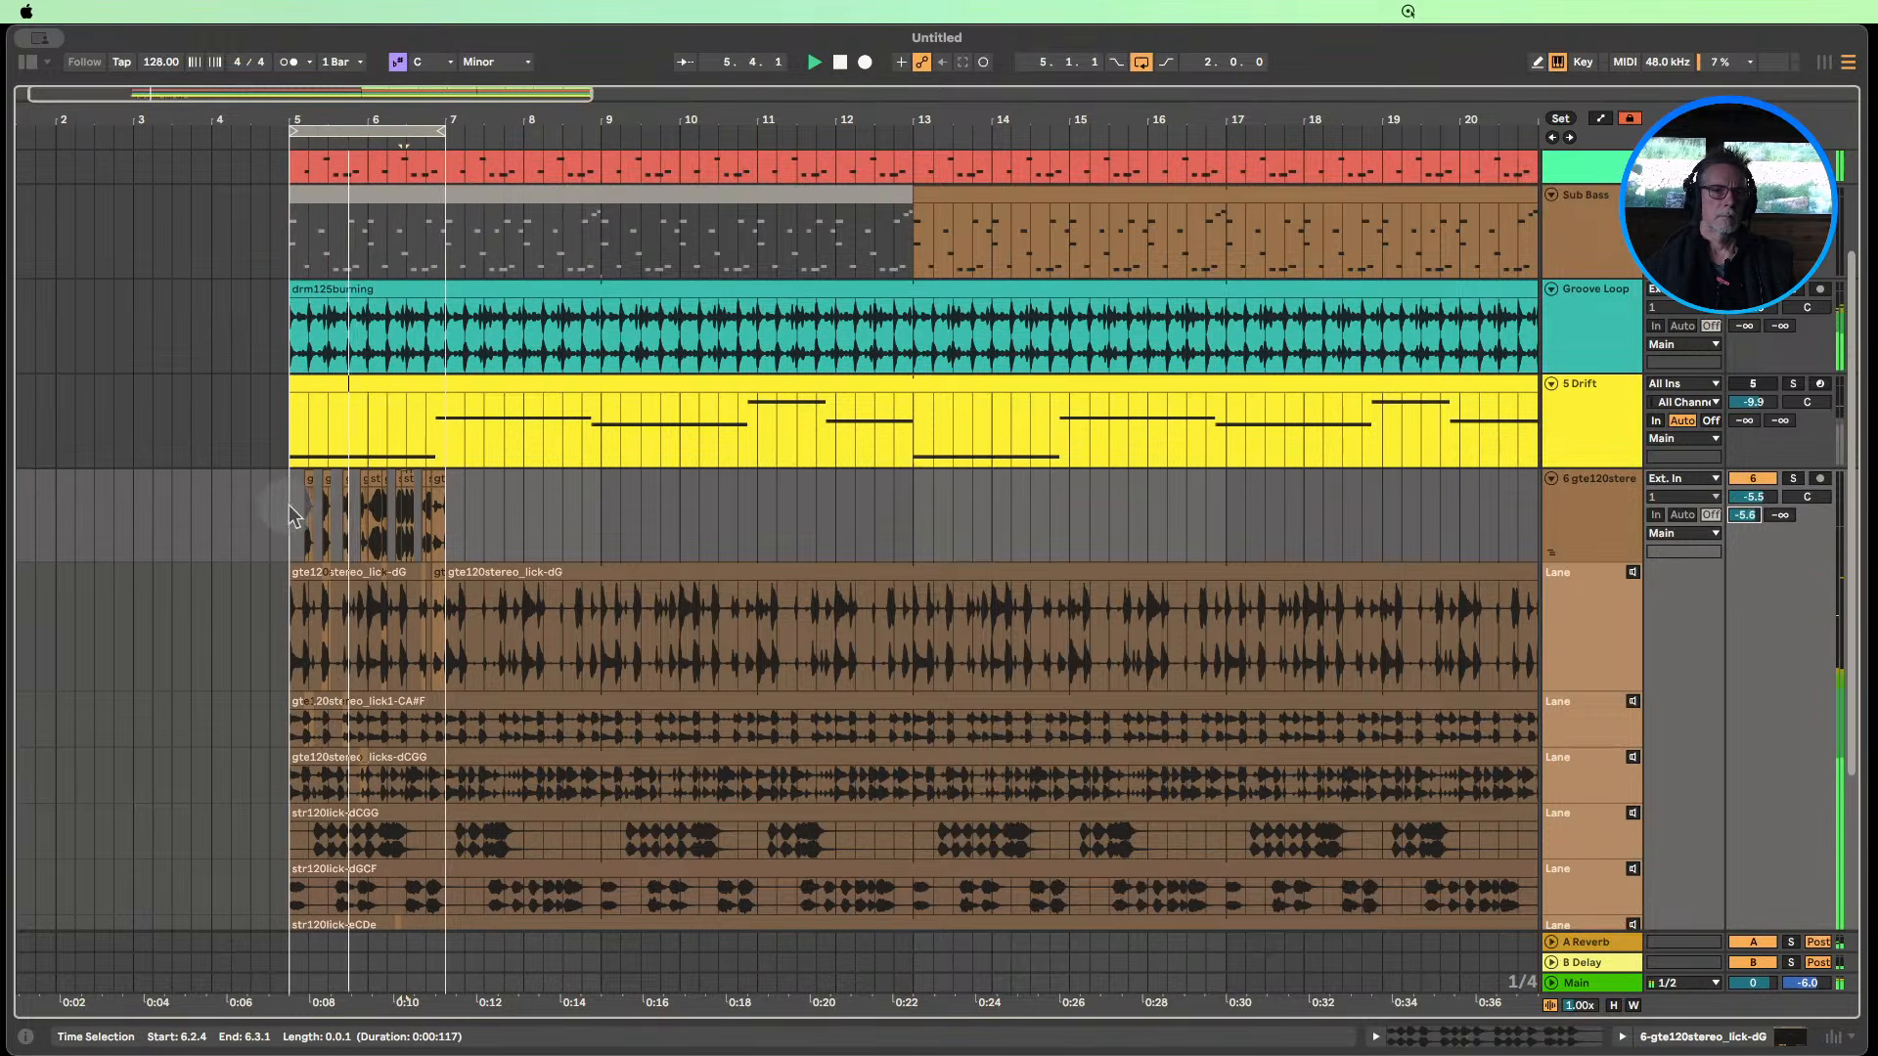
left_click_drag(391, 120, 599, 389)
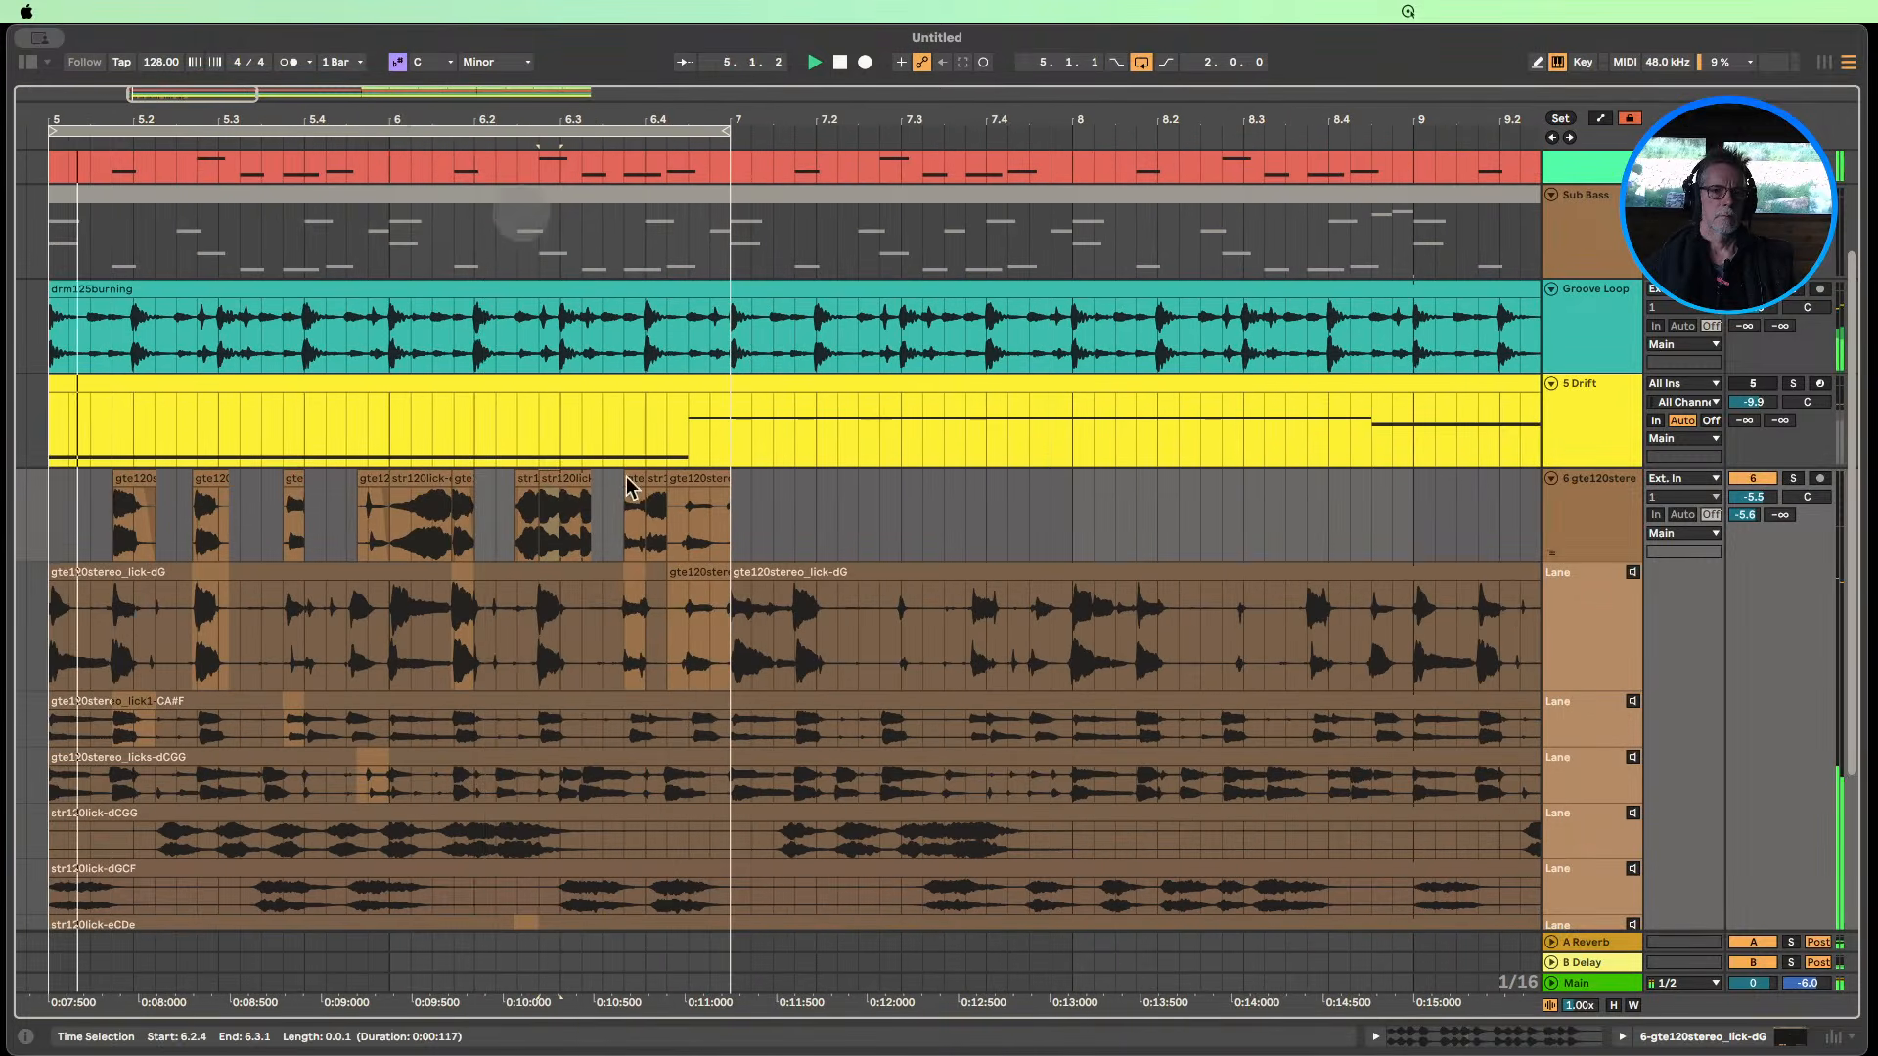
left_click(839, 62)
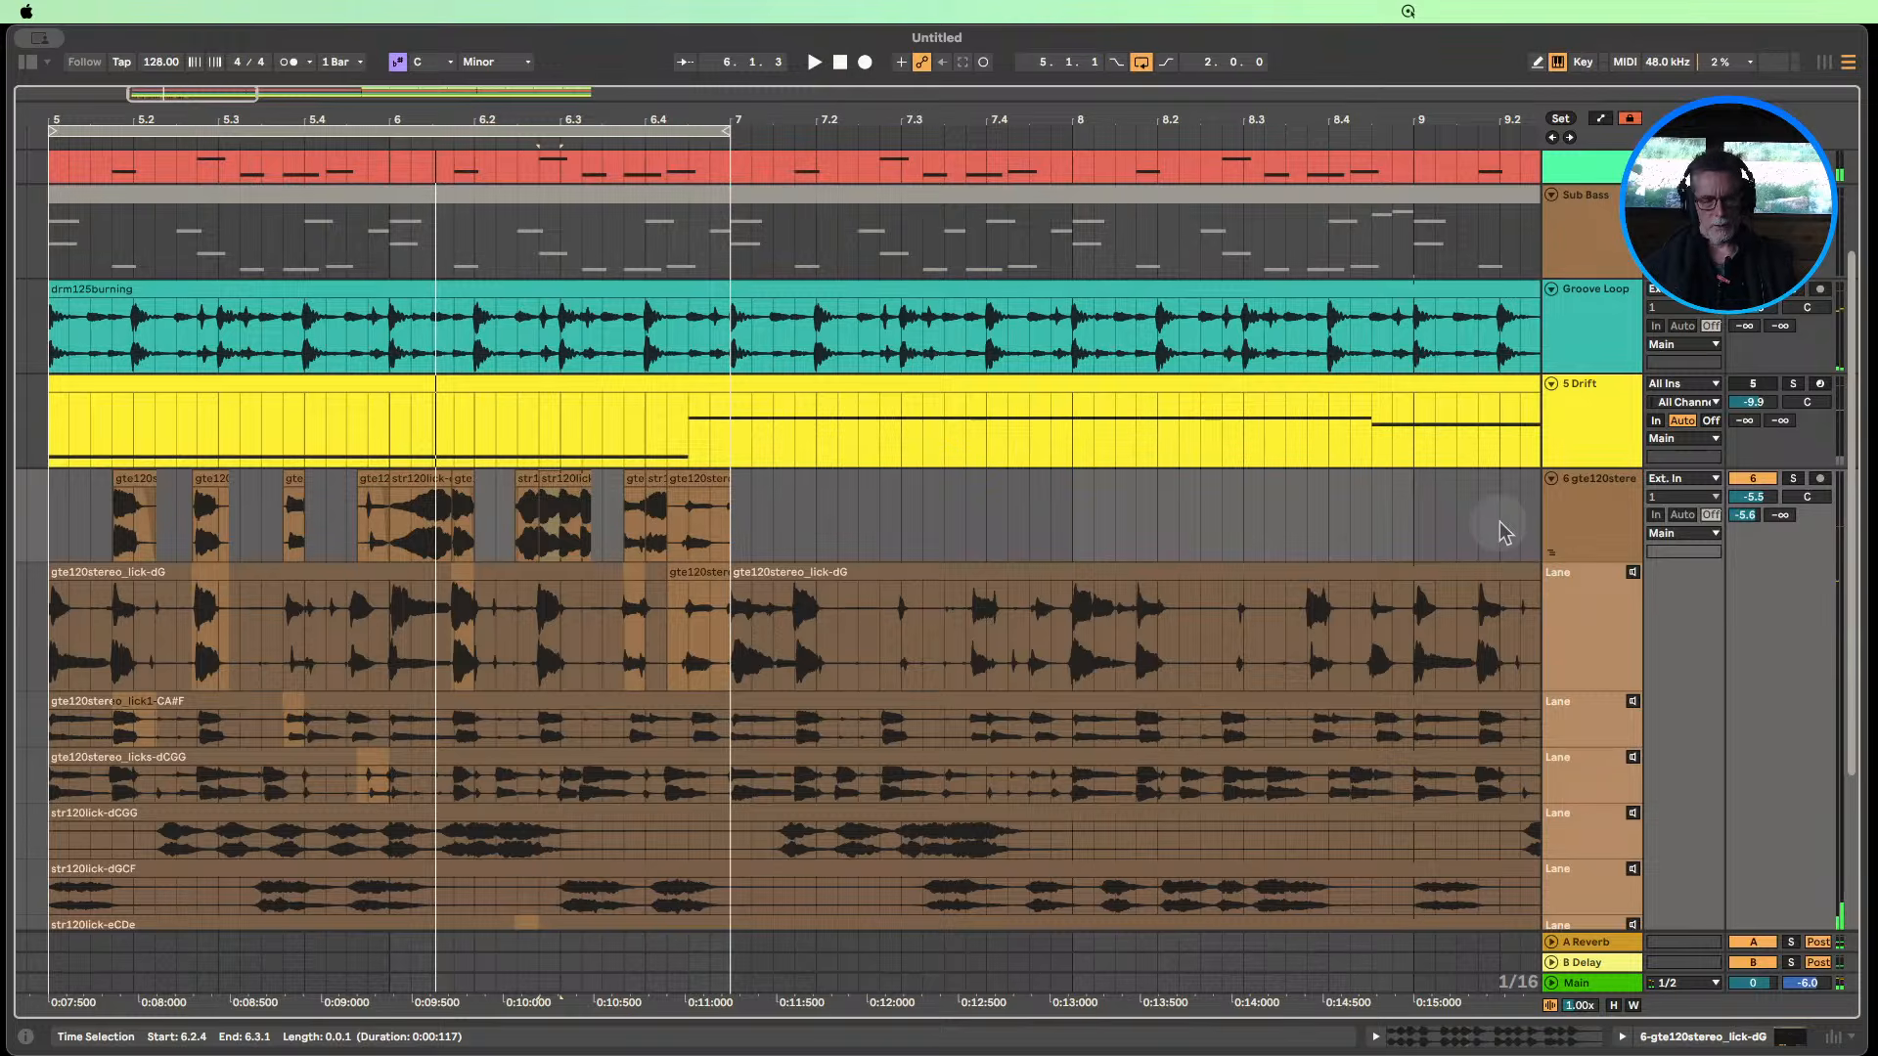
Duplicate the two-bar guitar comp from 5.1.1 to 7.1.1 three times so it fills the track up to bar 13.
left_click(913, 510)
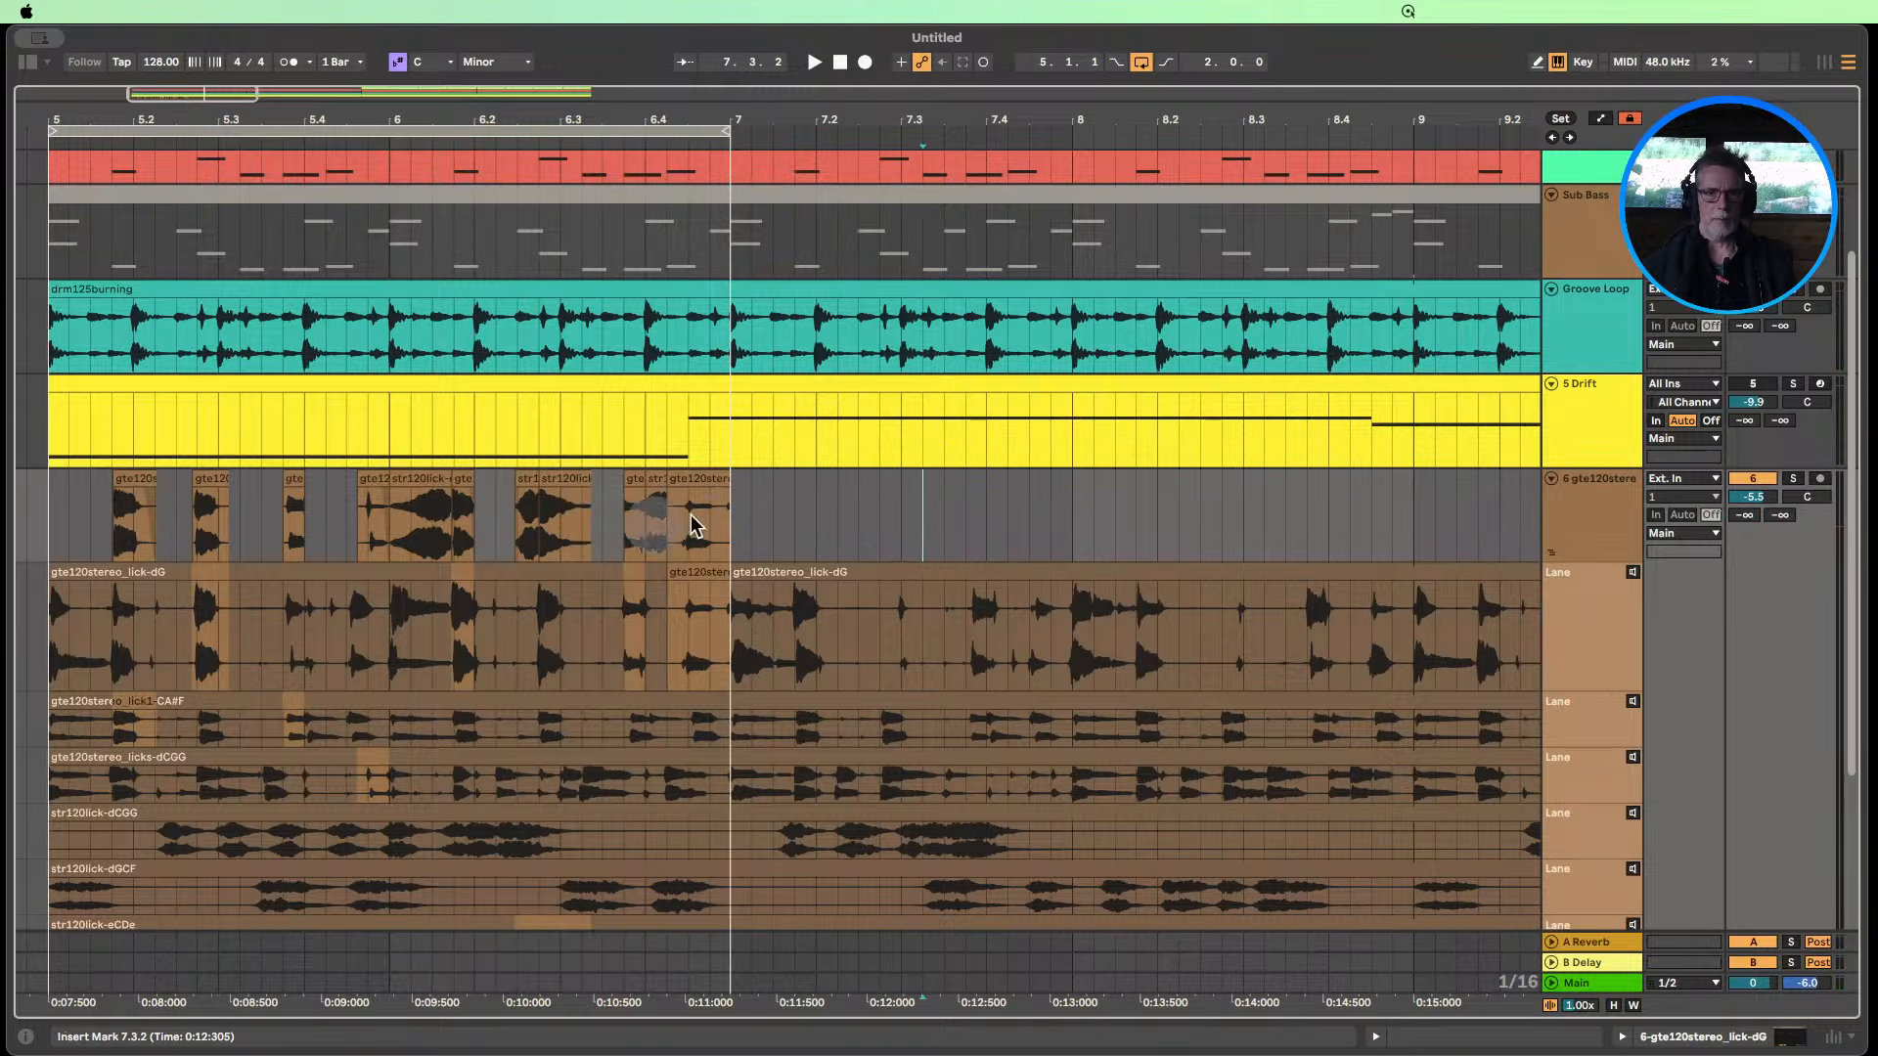
left_click_drag(399, 112, 395, 62)
left_click_drag(271, 521, 521, 518)
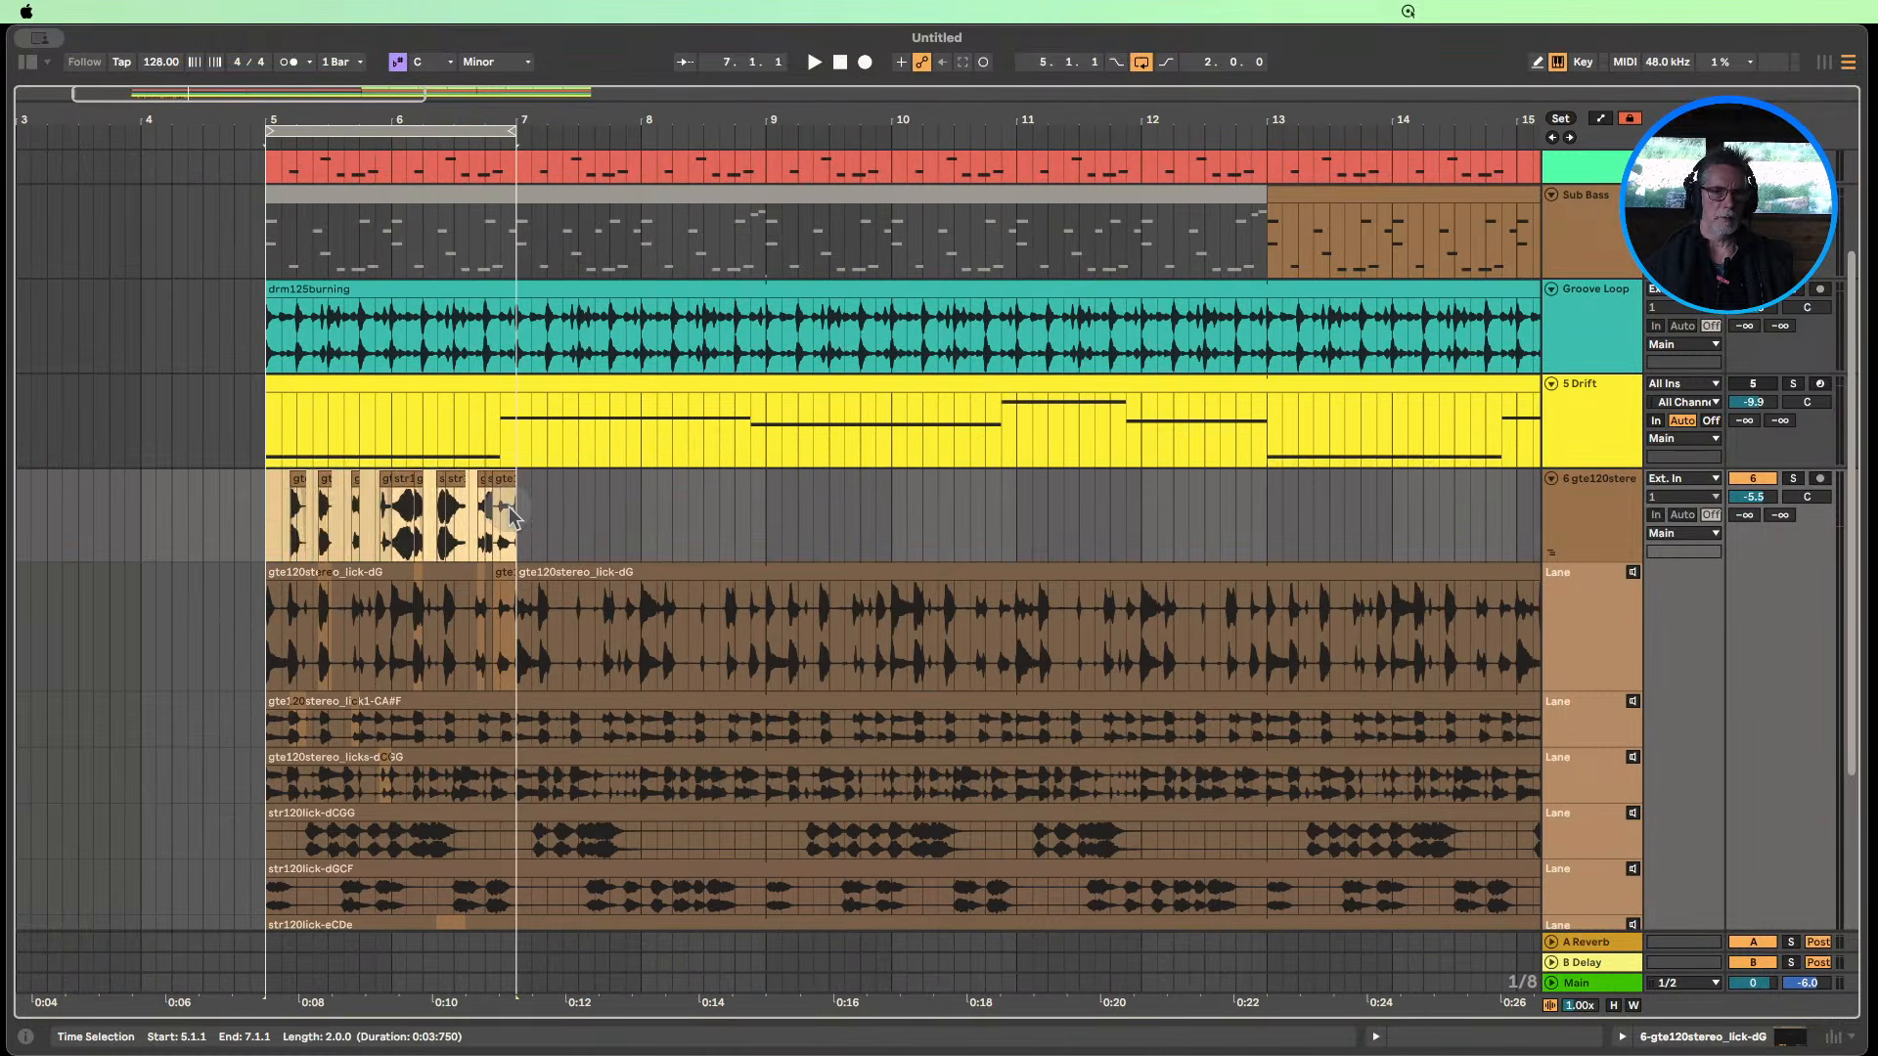
key("super+d")
key("super+d")
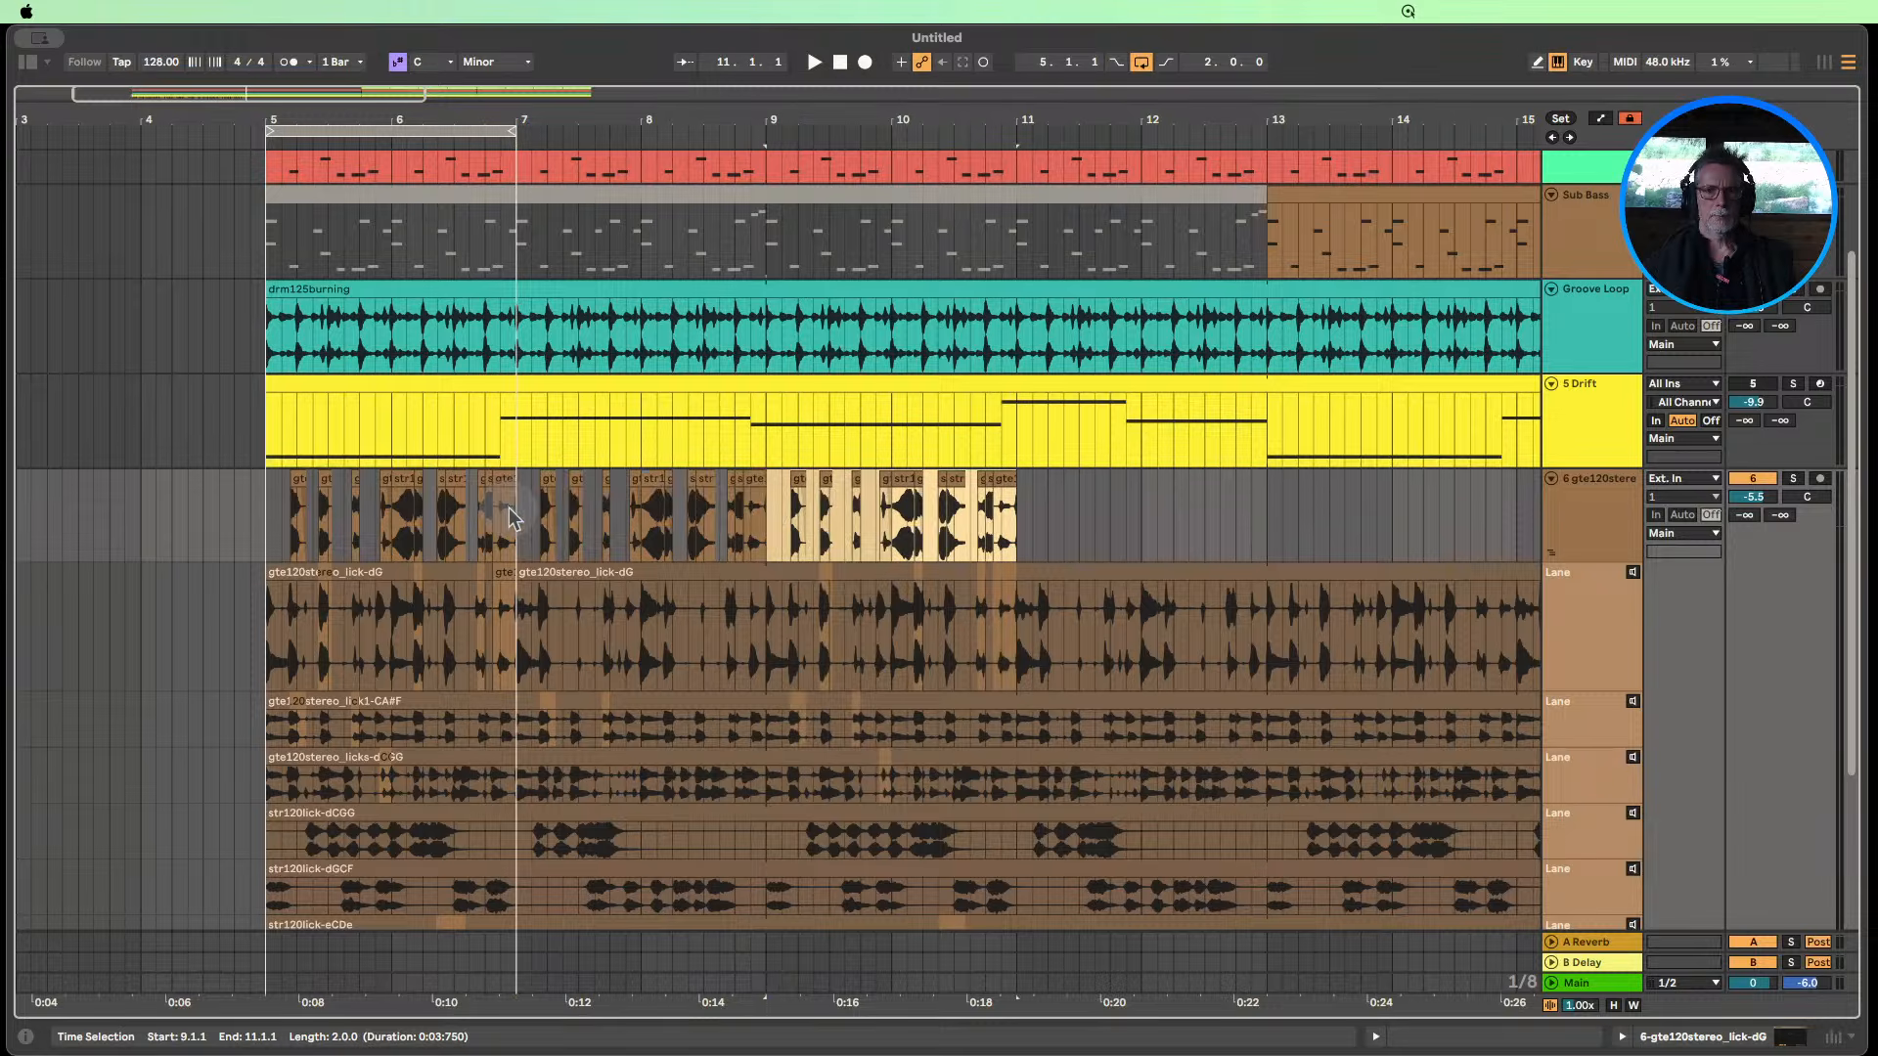
key("super+d")
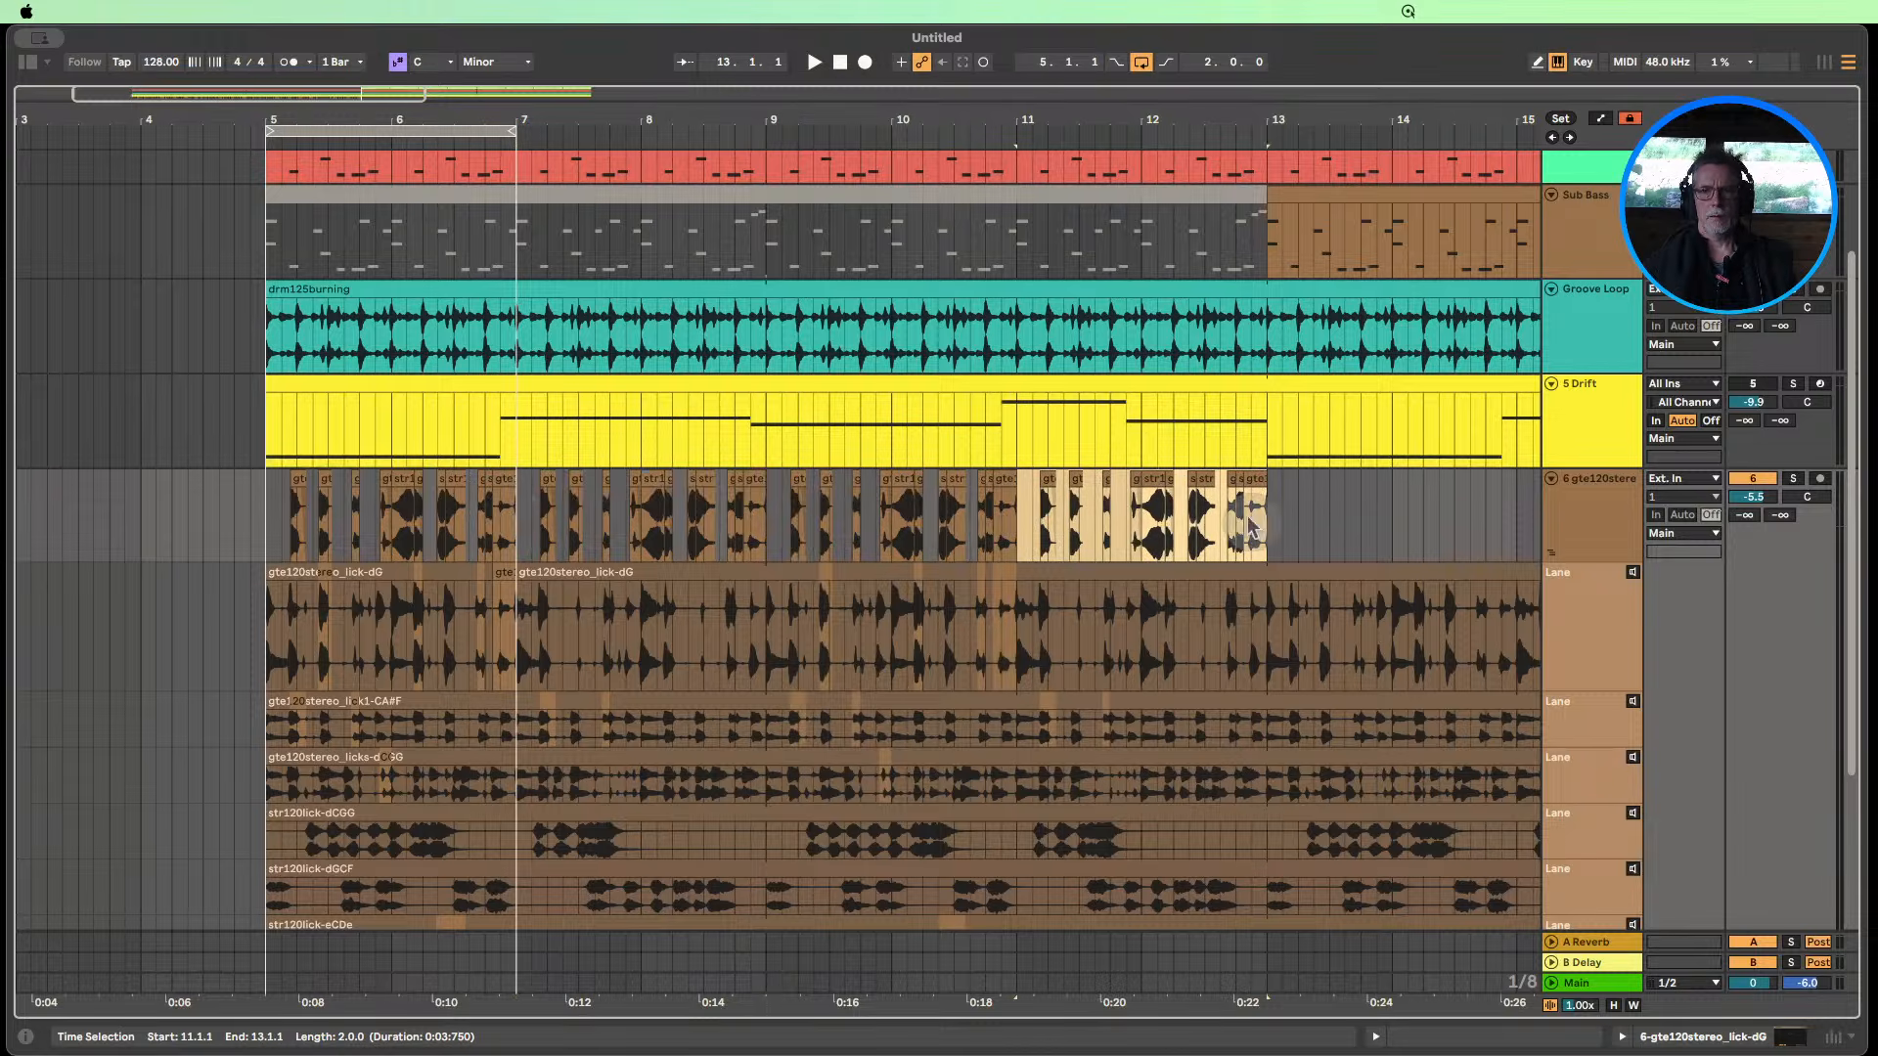
Loop the segment from 2.2.4 to 2.3.1 in the str120lick-eCDe clip at 12.2.4, in the last repetition, and hide the clip view.
left_click_drag(1228, 115, 1228, 121)
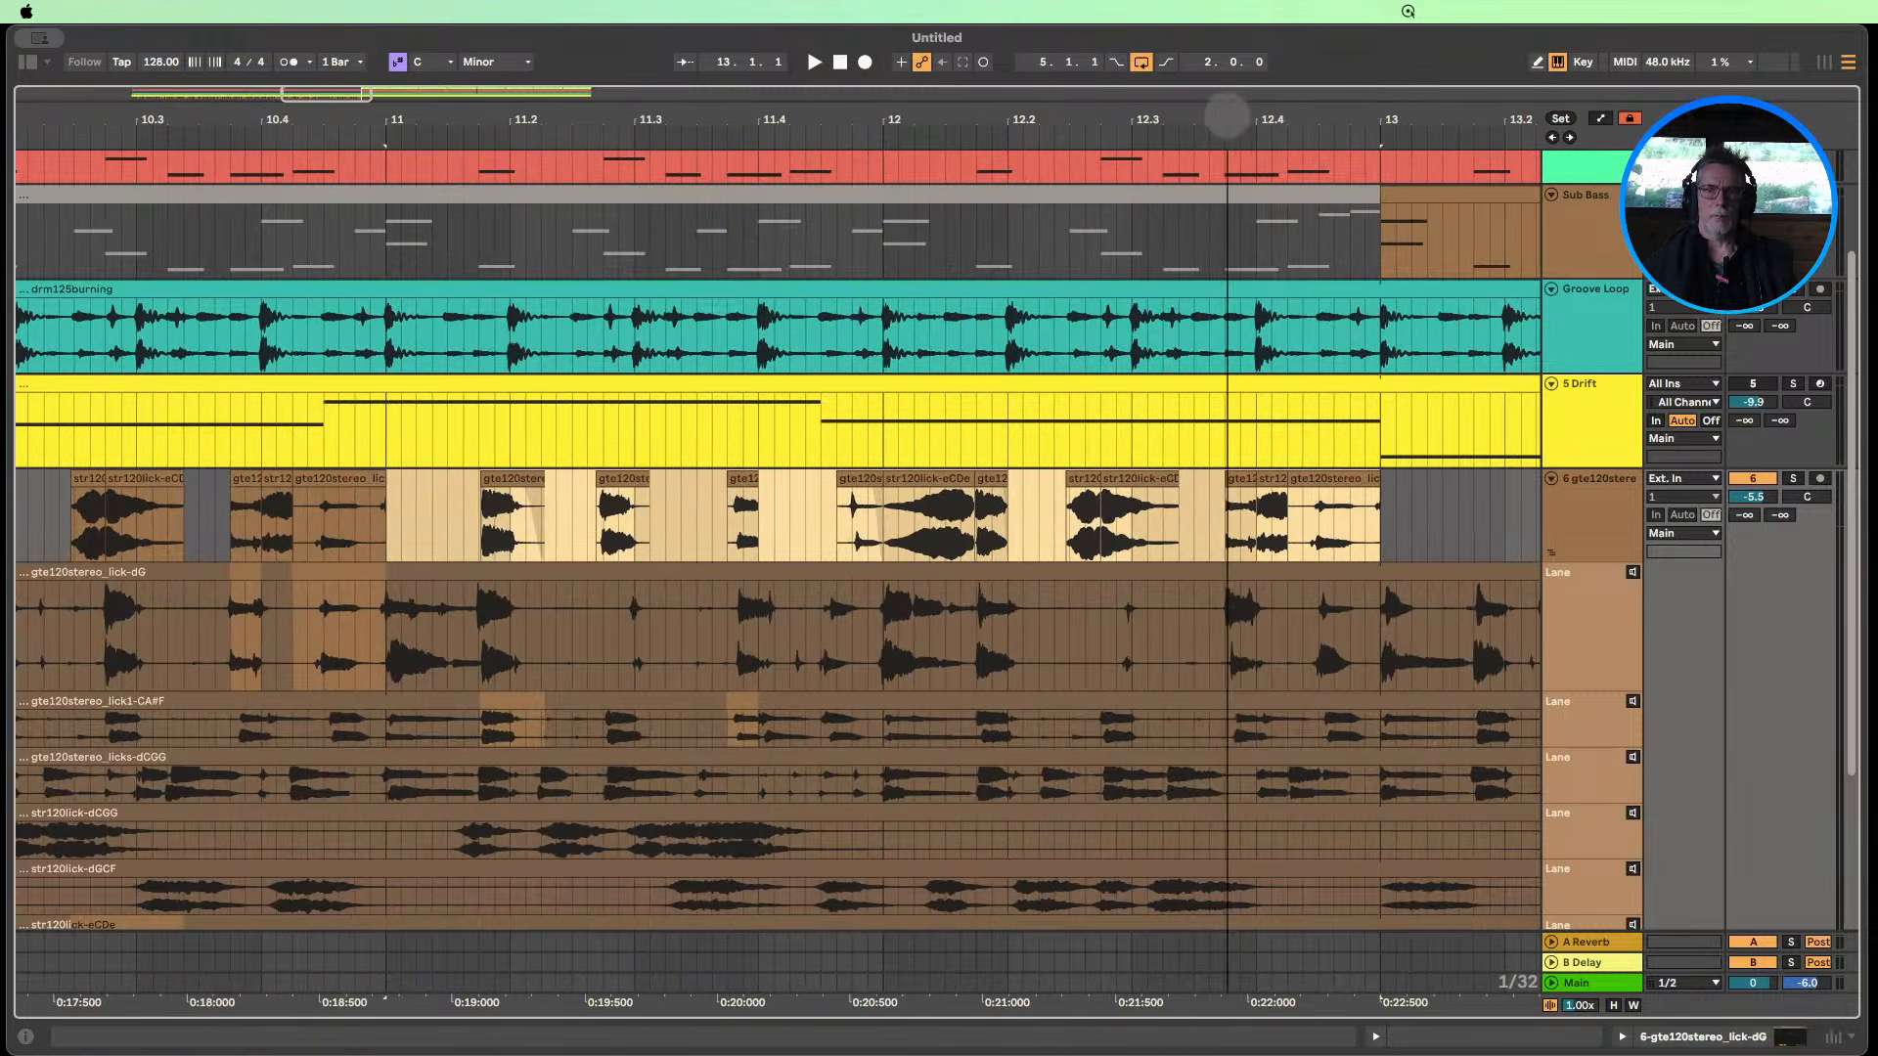
double_click(1142, 475)
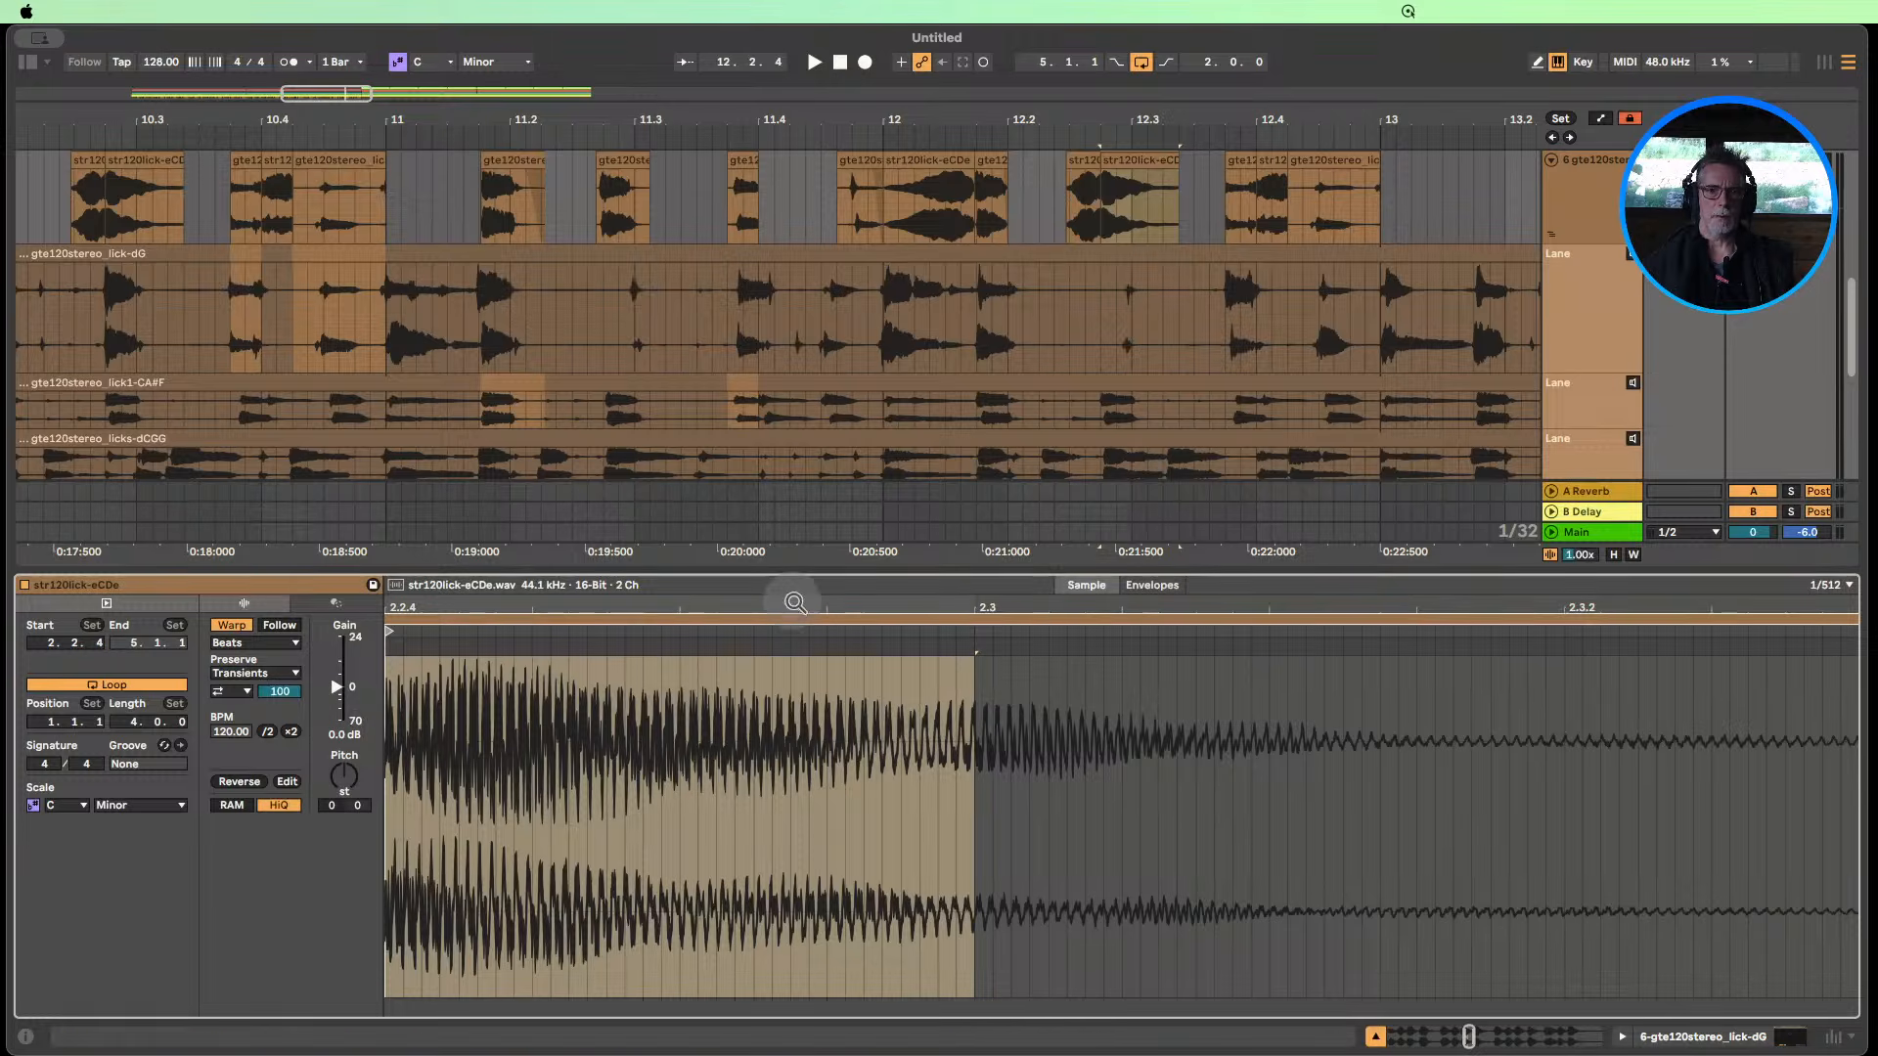
left_click_drag(795, 603, 788, 611)
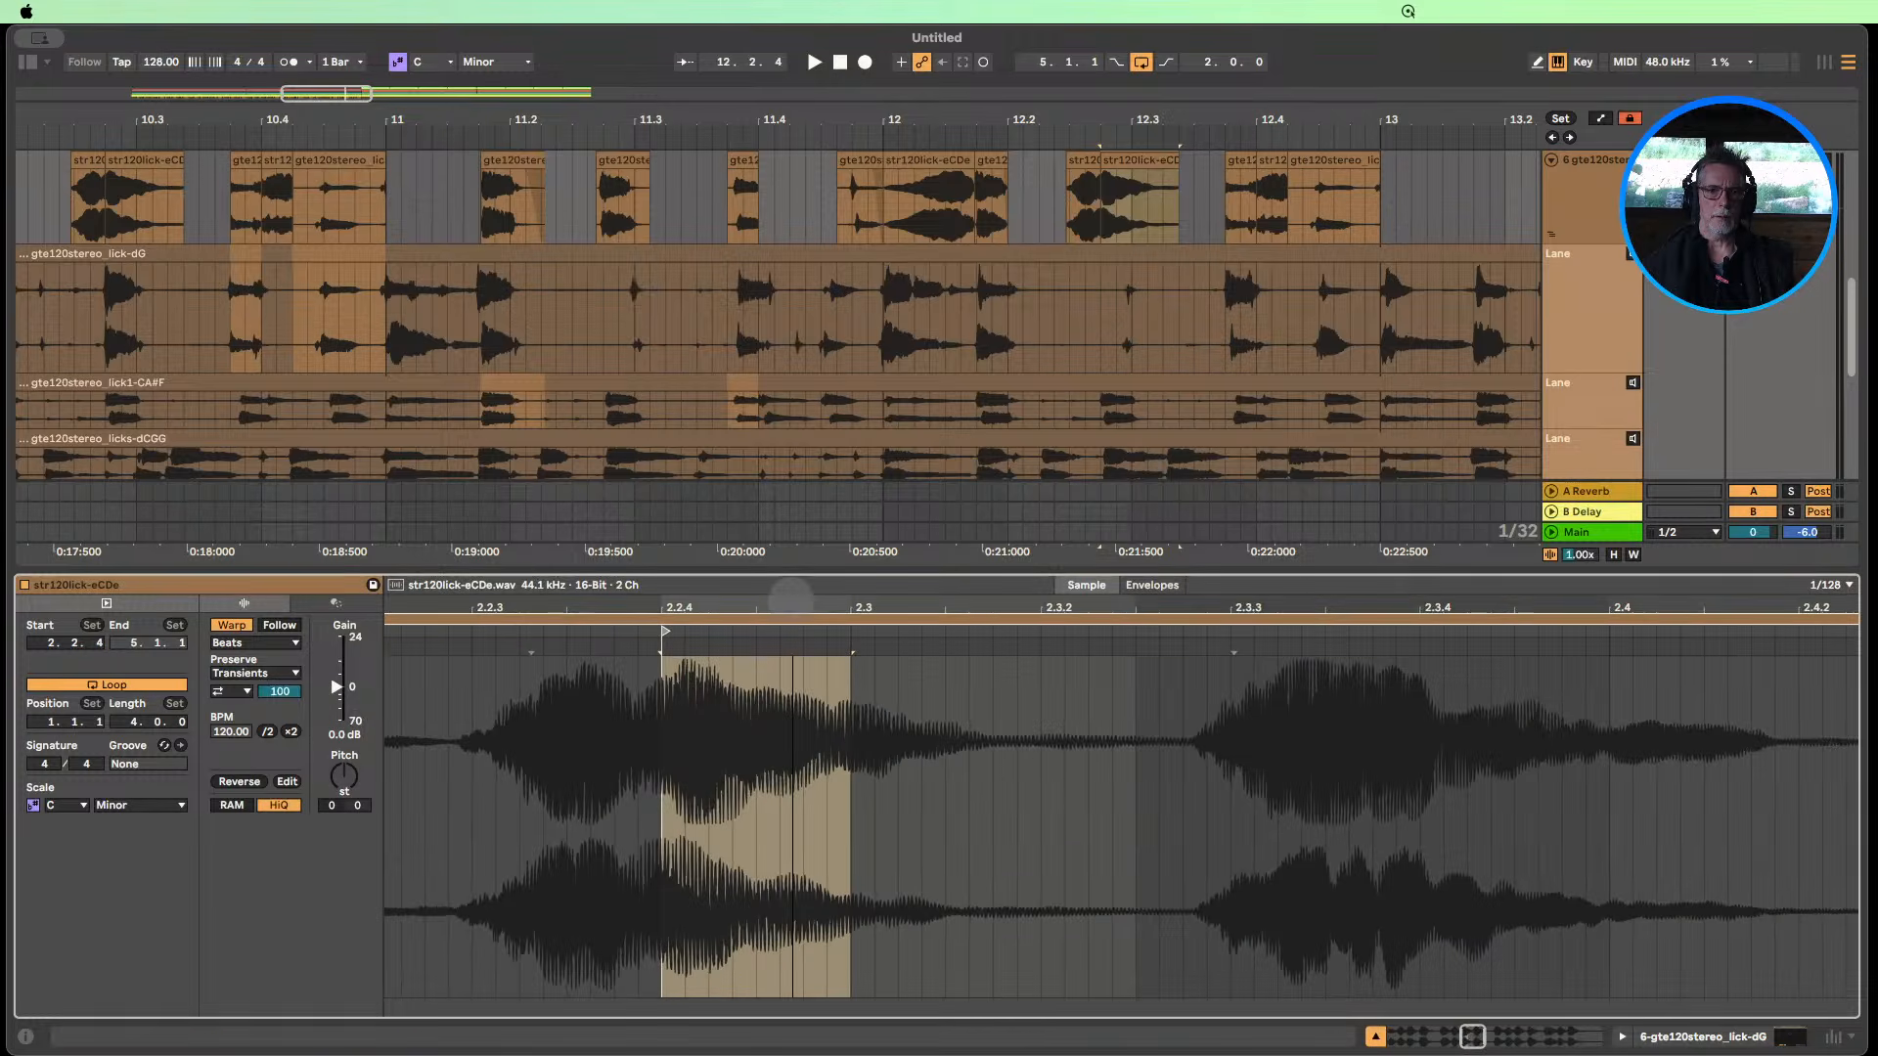
left_click(844, 706)
key("super+l")
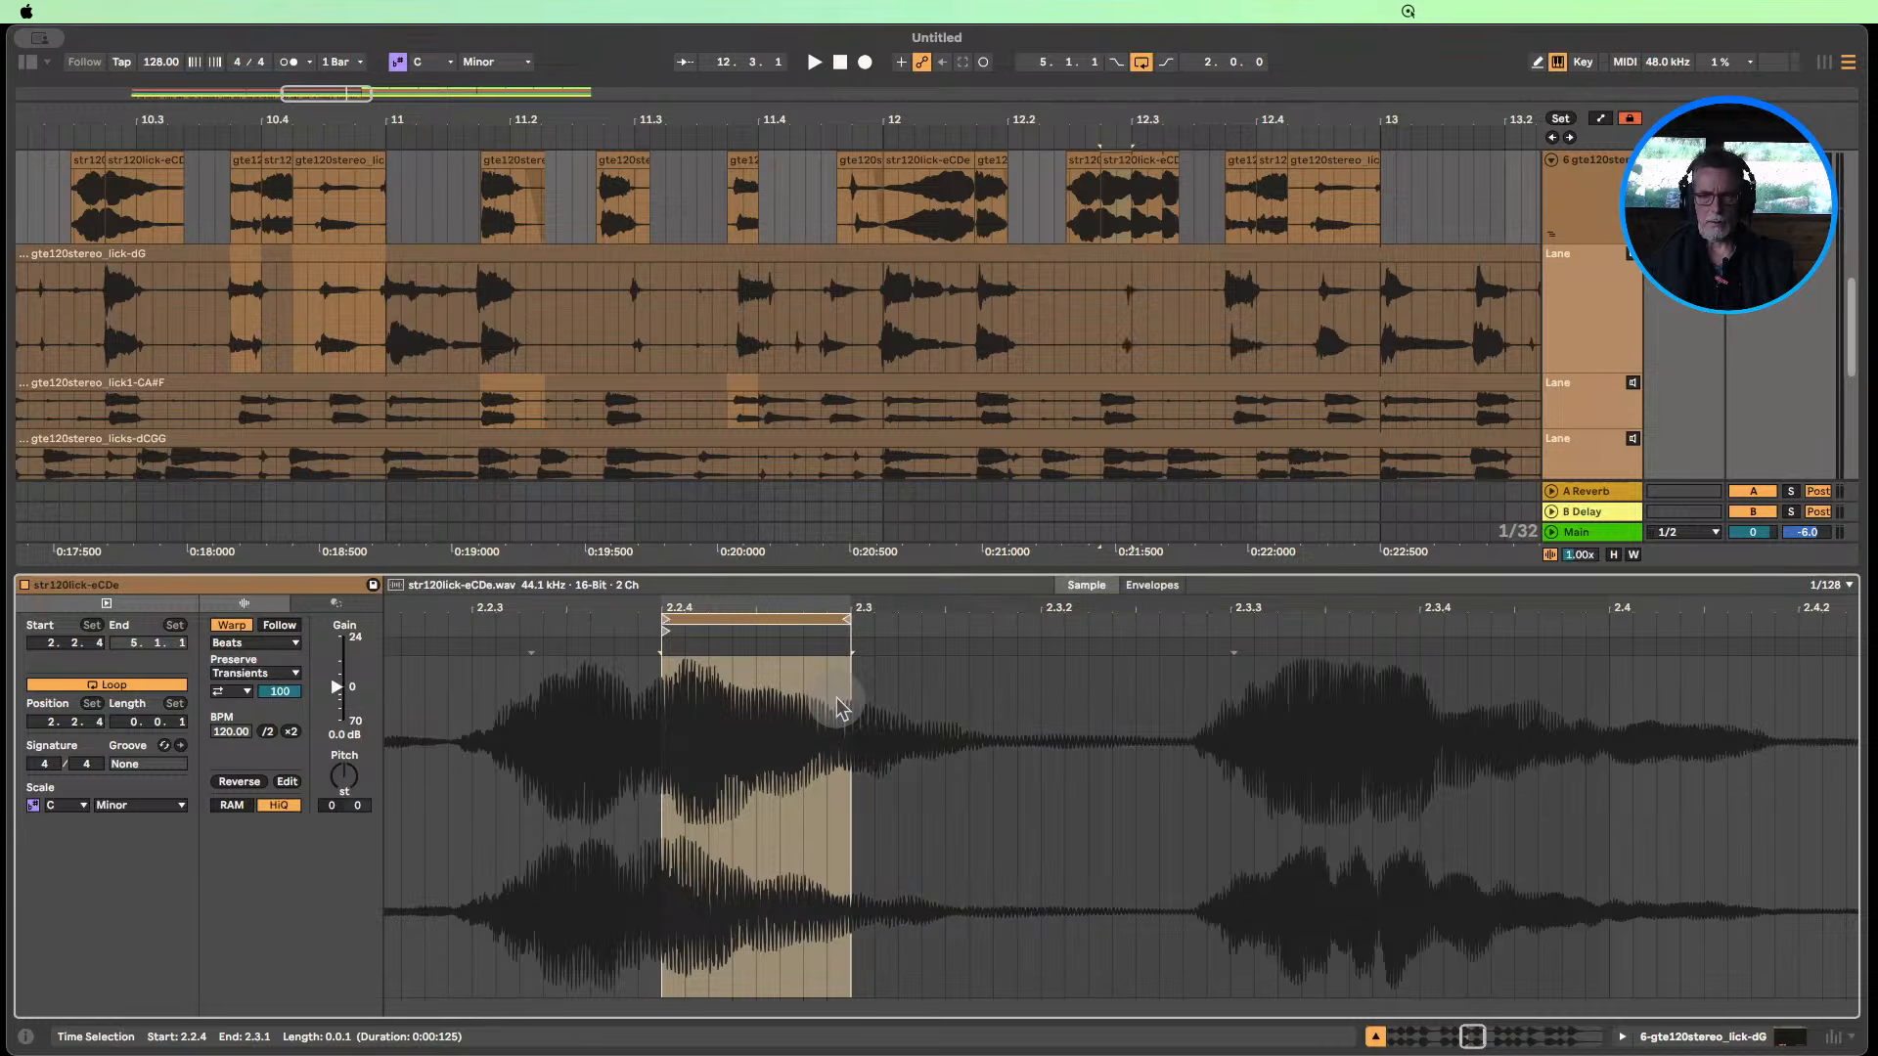
left_click(1376, 1036)
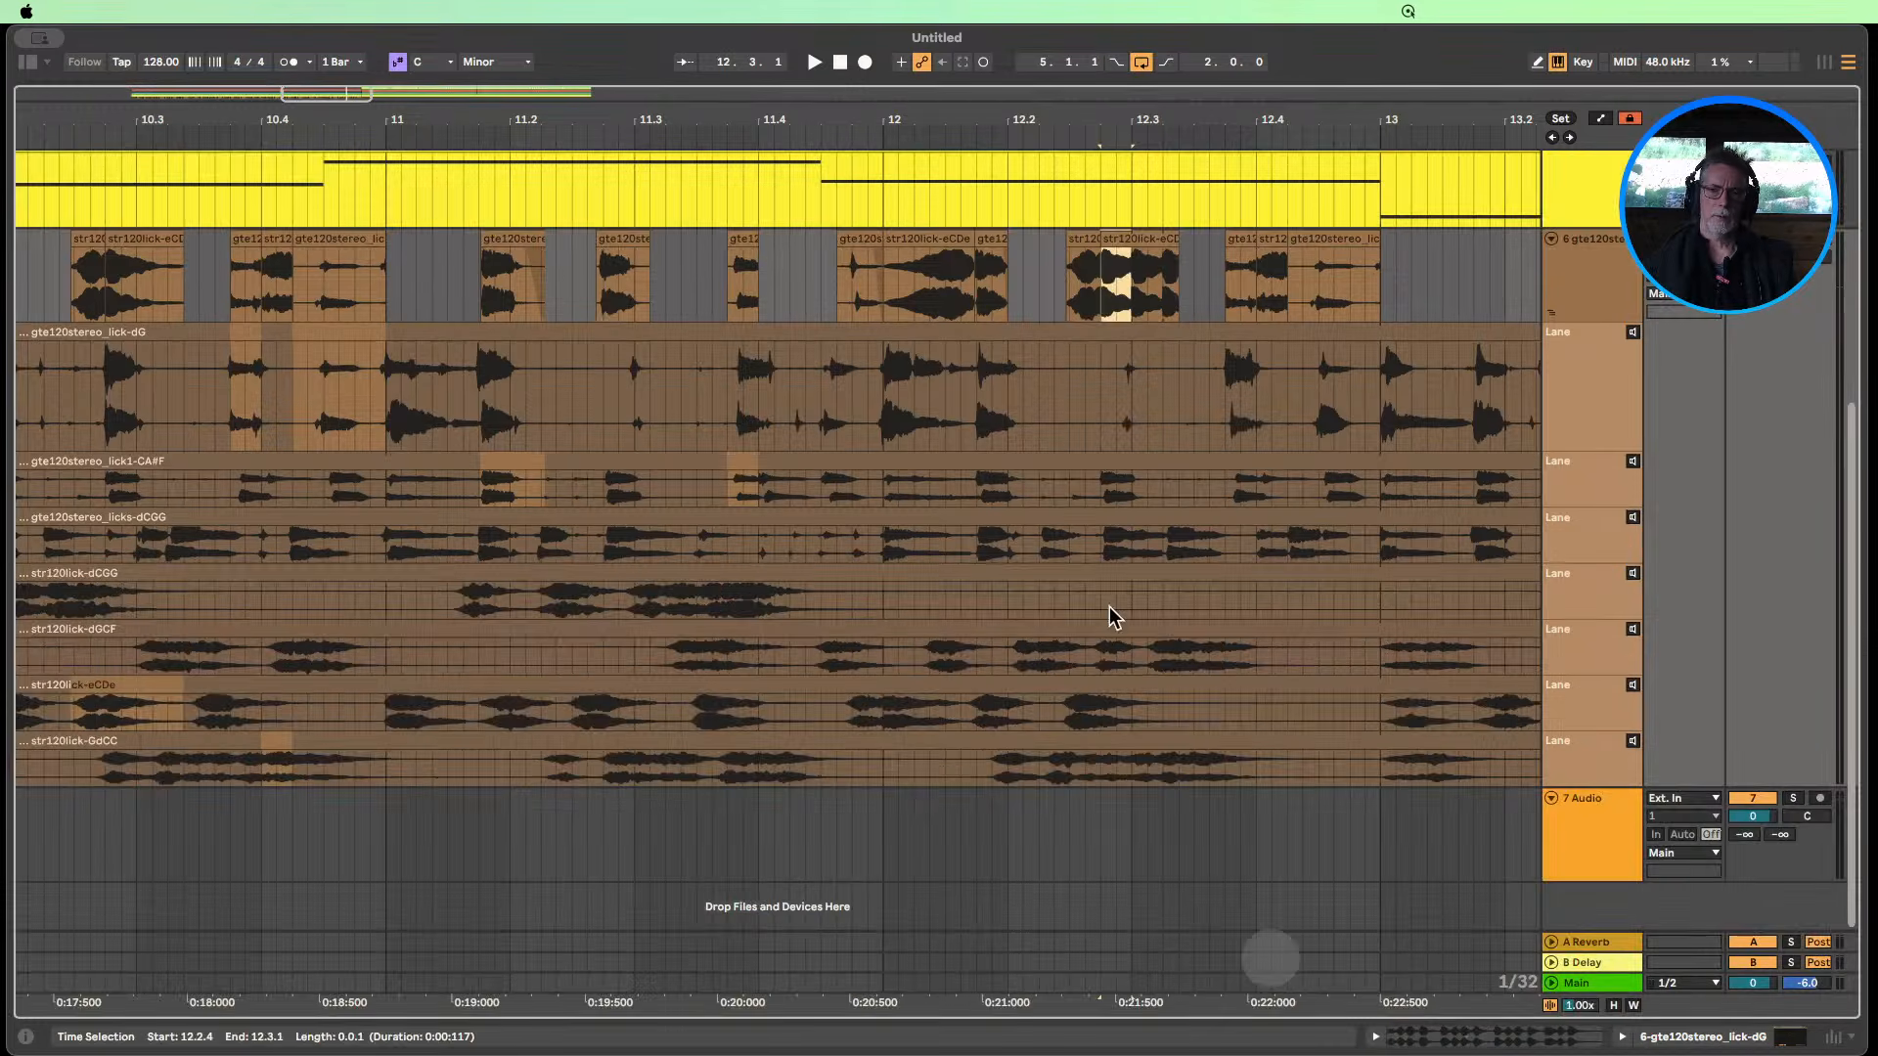
Extend the arrangement loop to eight bars, from 5.1.1 to 13.1.1, and start playback just before it.
left_click_drag(829, 117, 843, 115)
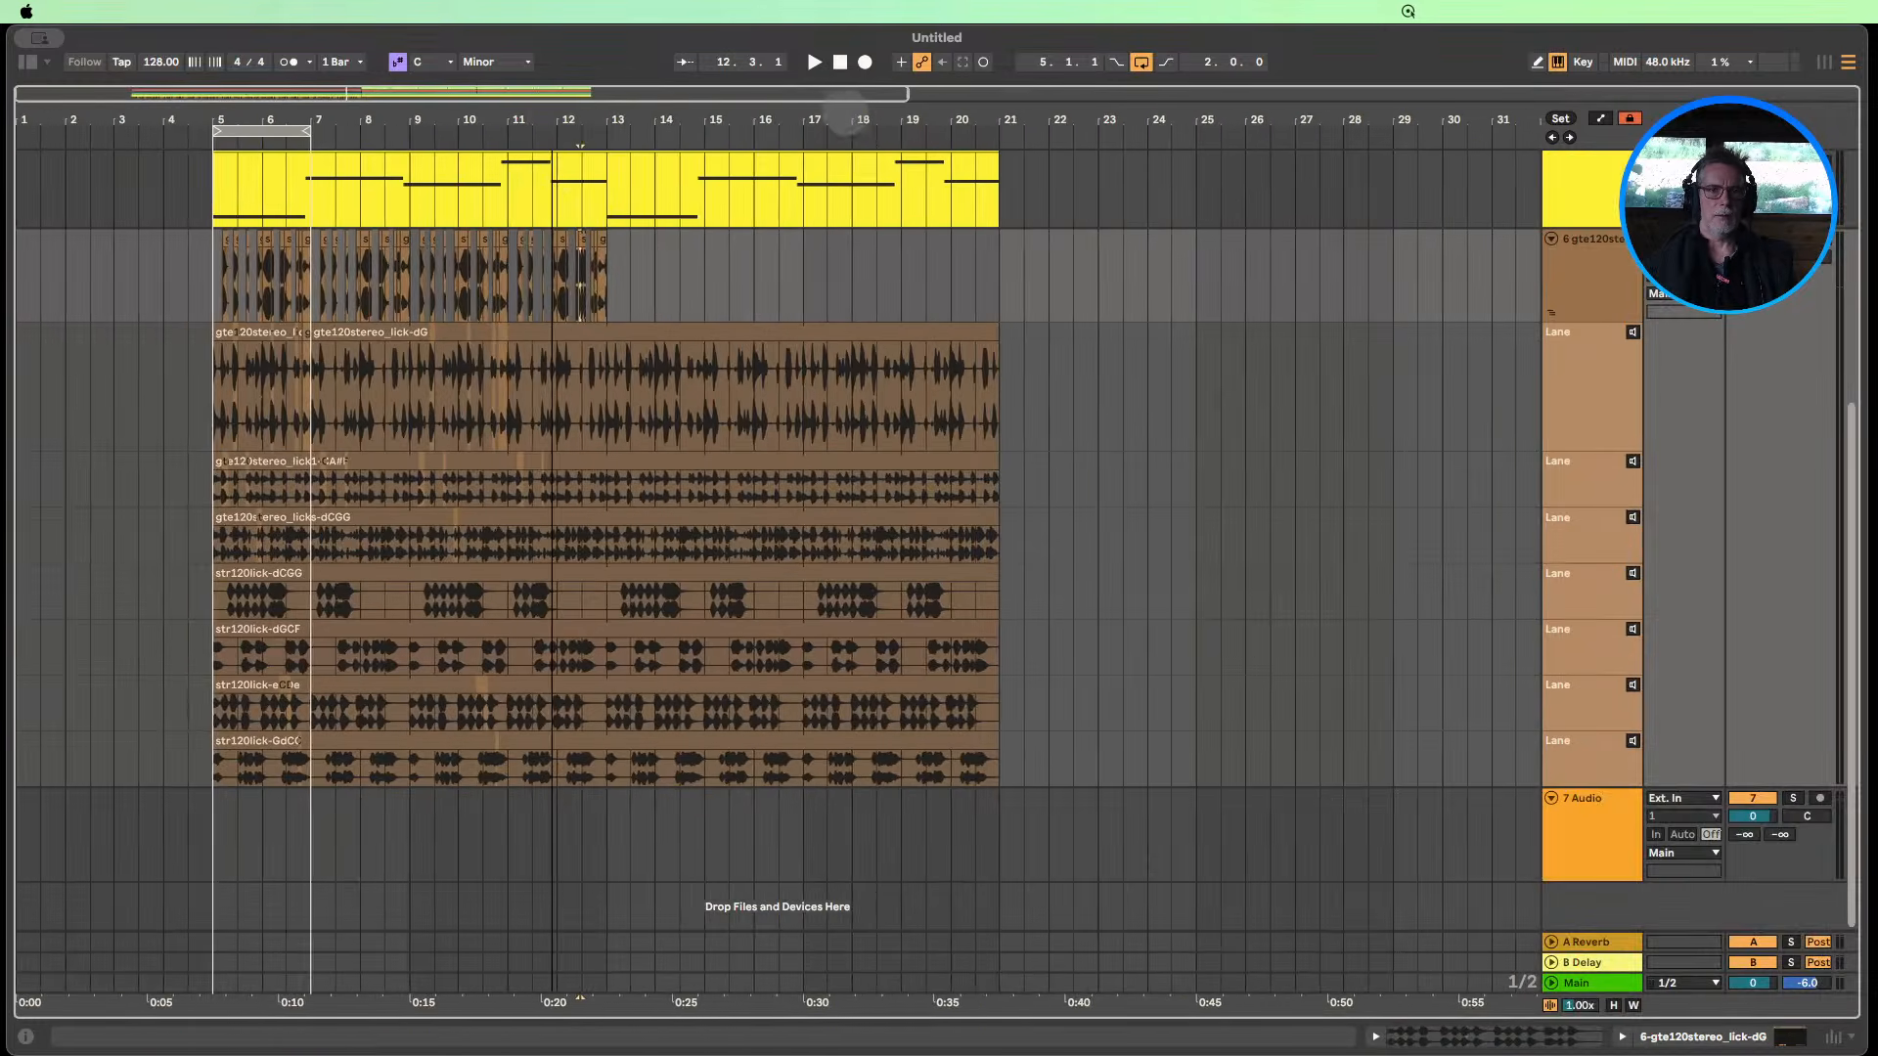
left_click_drag(313, 137, 607, 137)
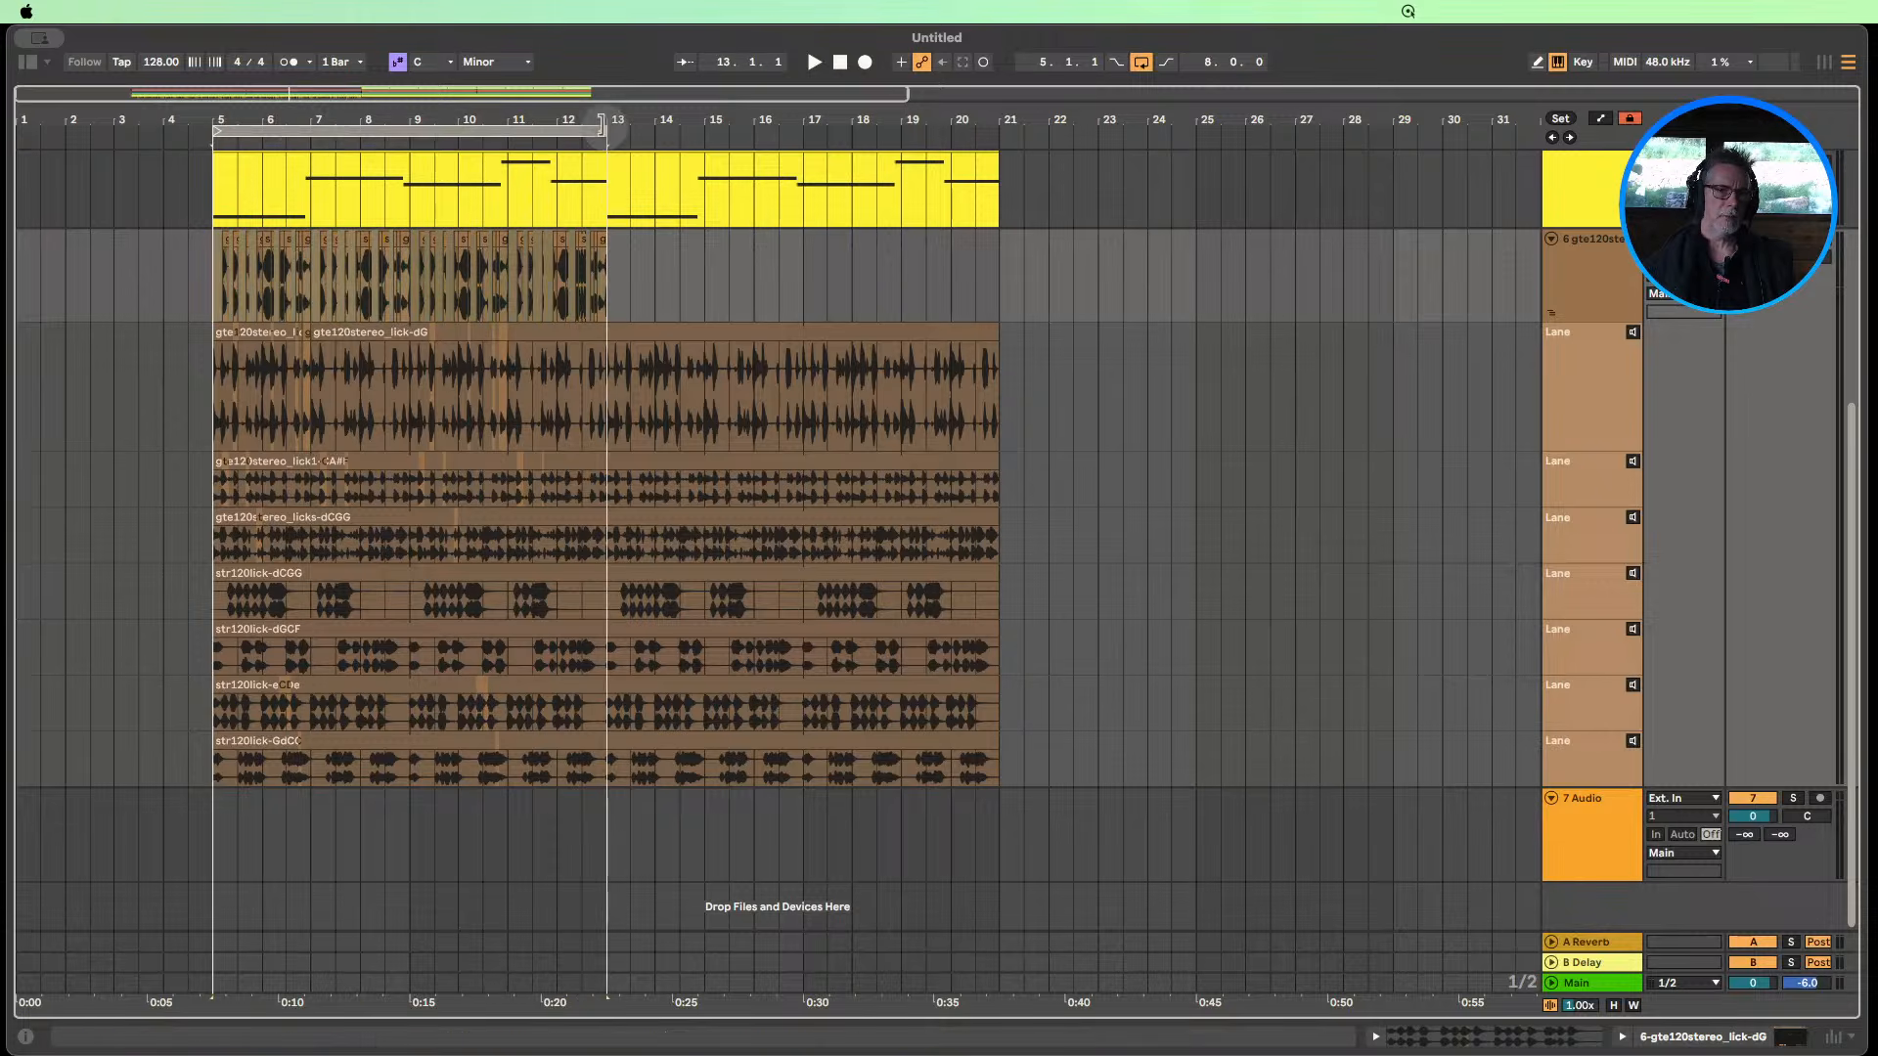
left_click(174, 137)
Set the A Reverb send of the 6 gte120stereo track to -4.4 dB.
scroll(1291, 392, "up", 3)
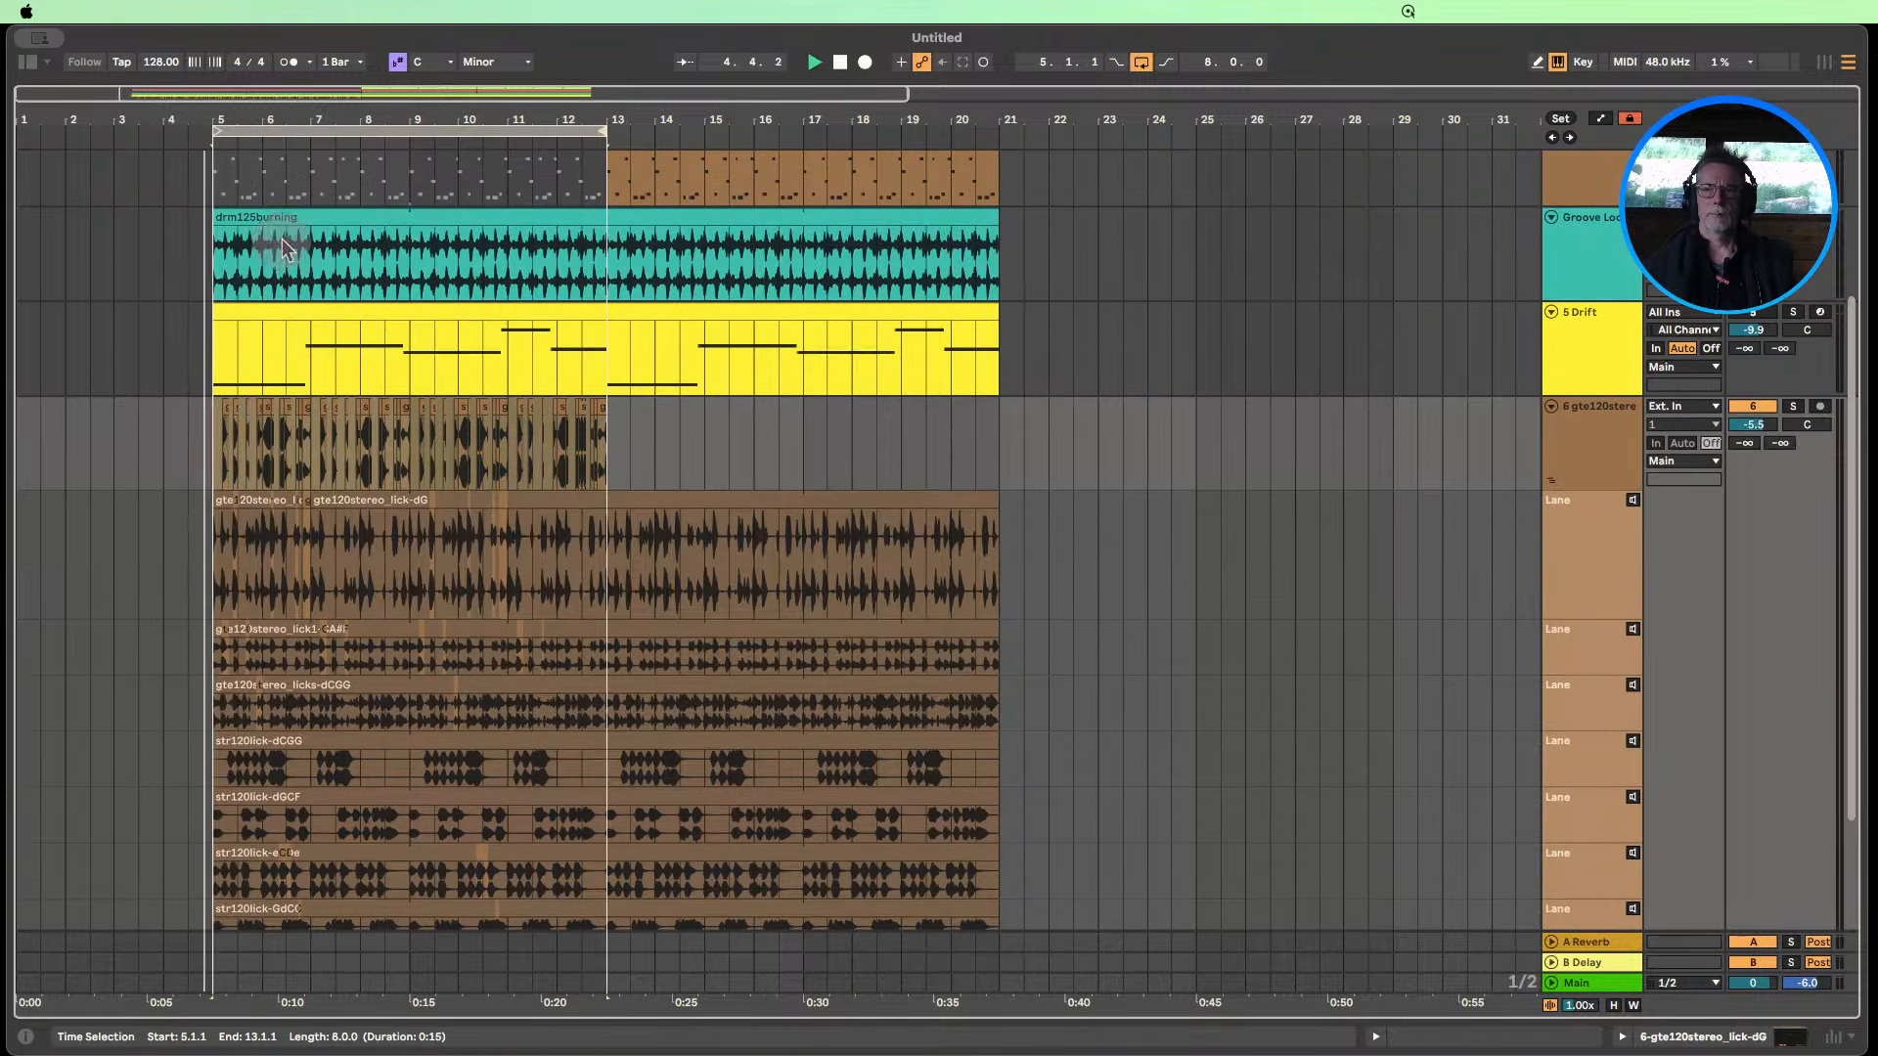
left_click_drag(1747, 443, 1747, 351)
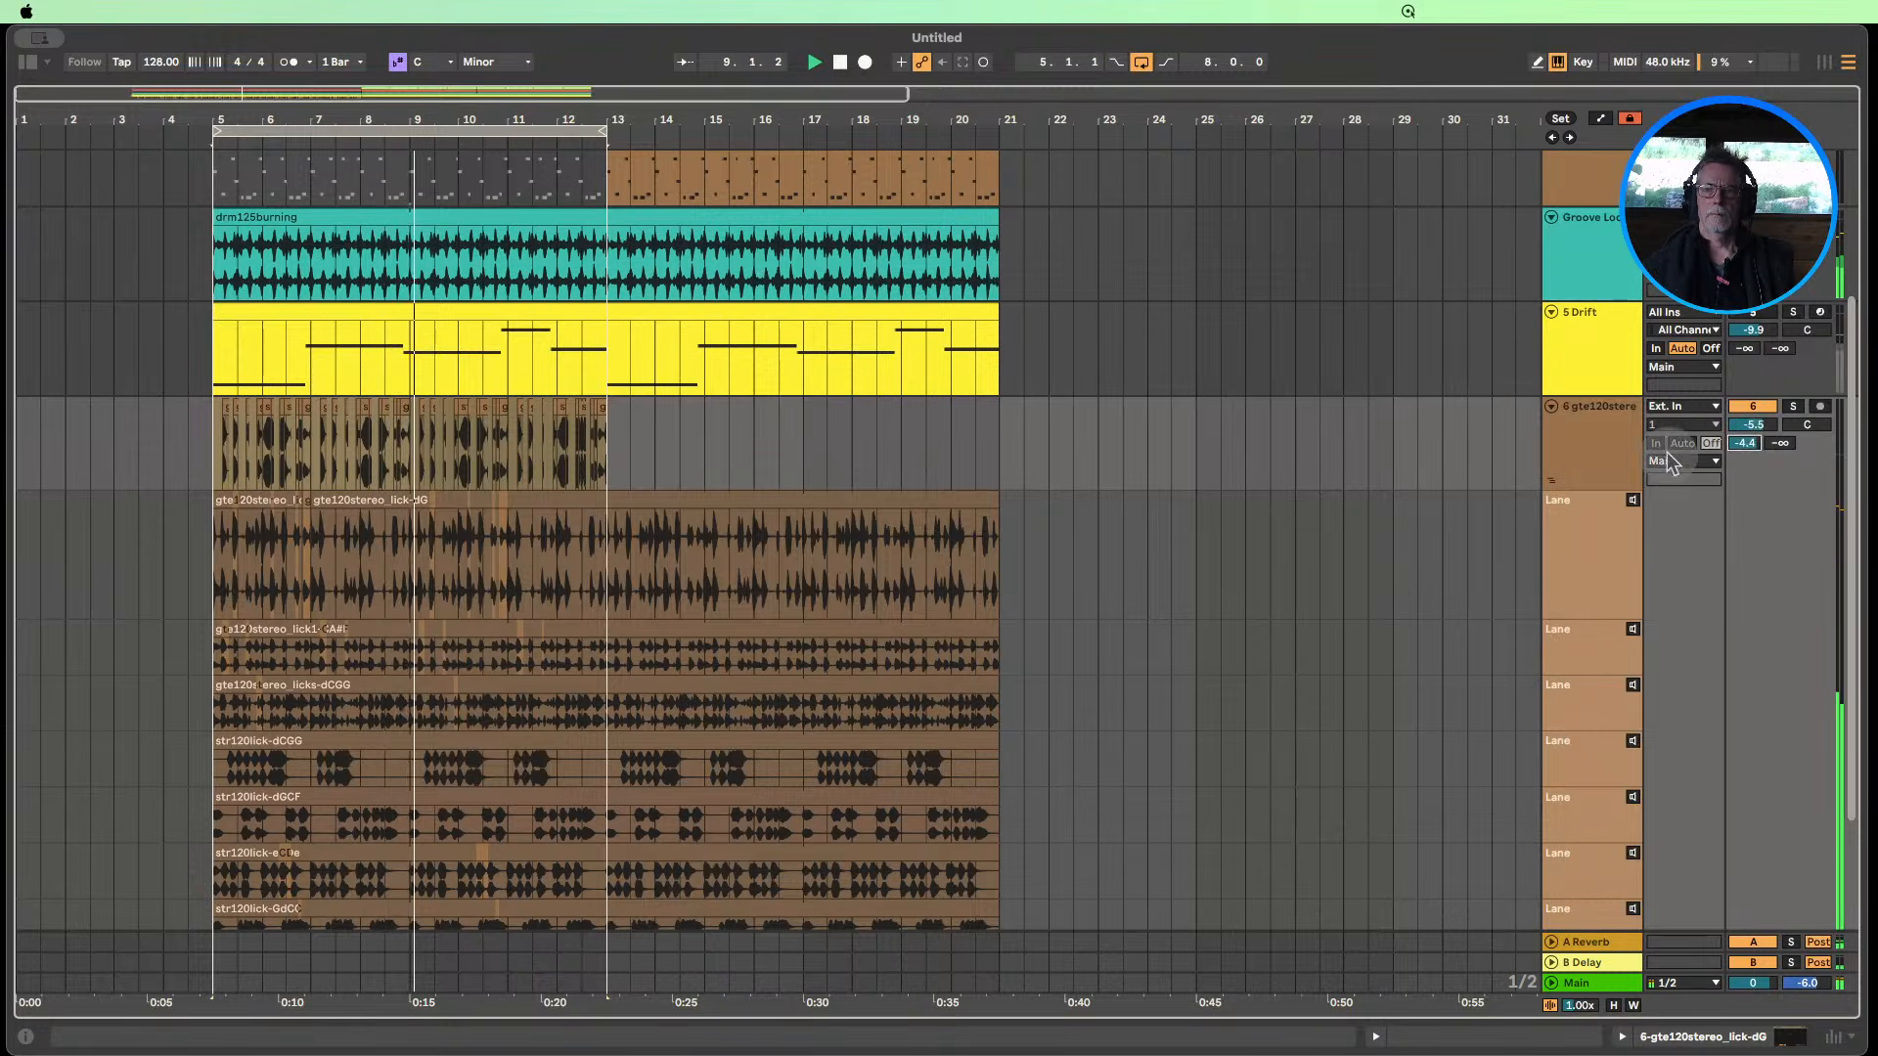
Duplicate the eight-bar guitar comp from 5.1.1 to 13.1.1 once up to bar 21, and extend the arrangement loop to 16 bars.
scroll(1622, 441, "up", 5)
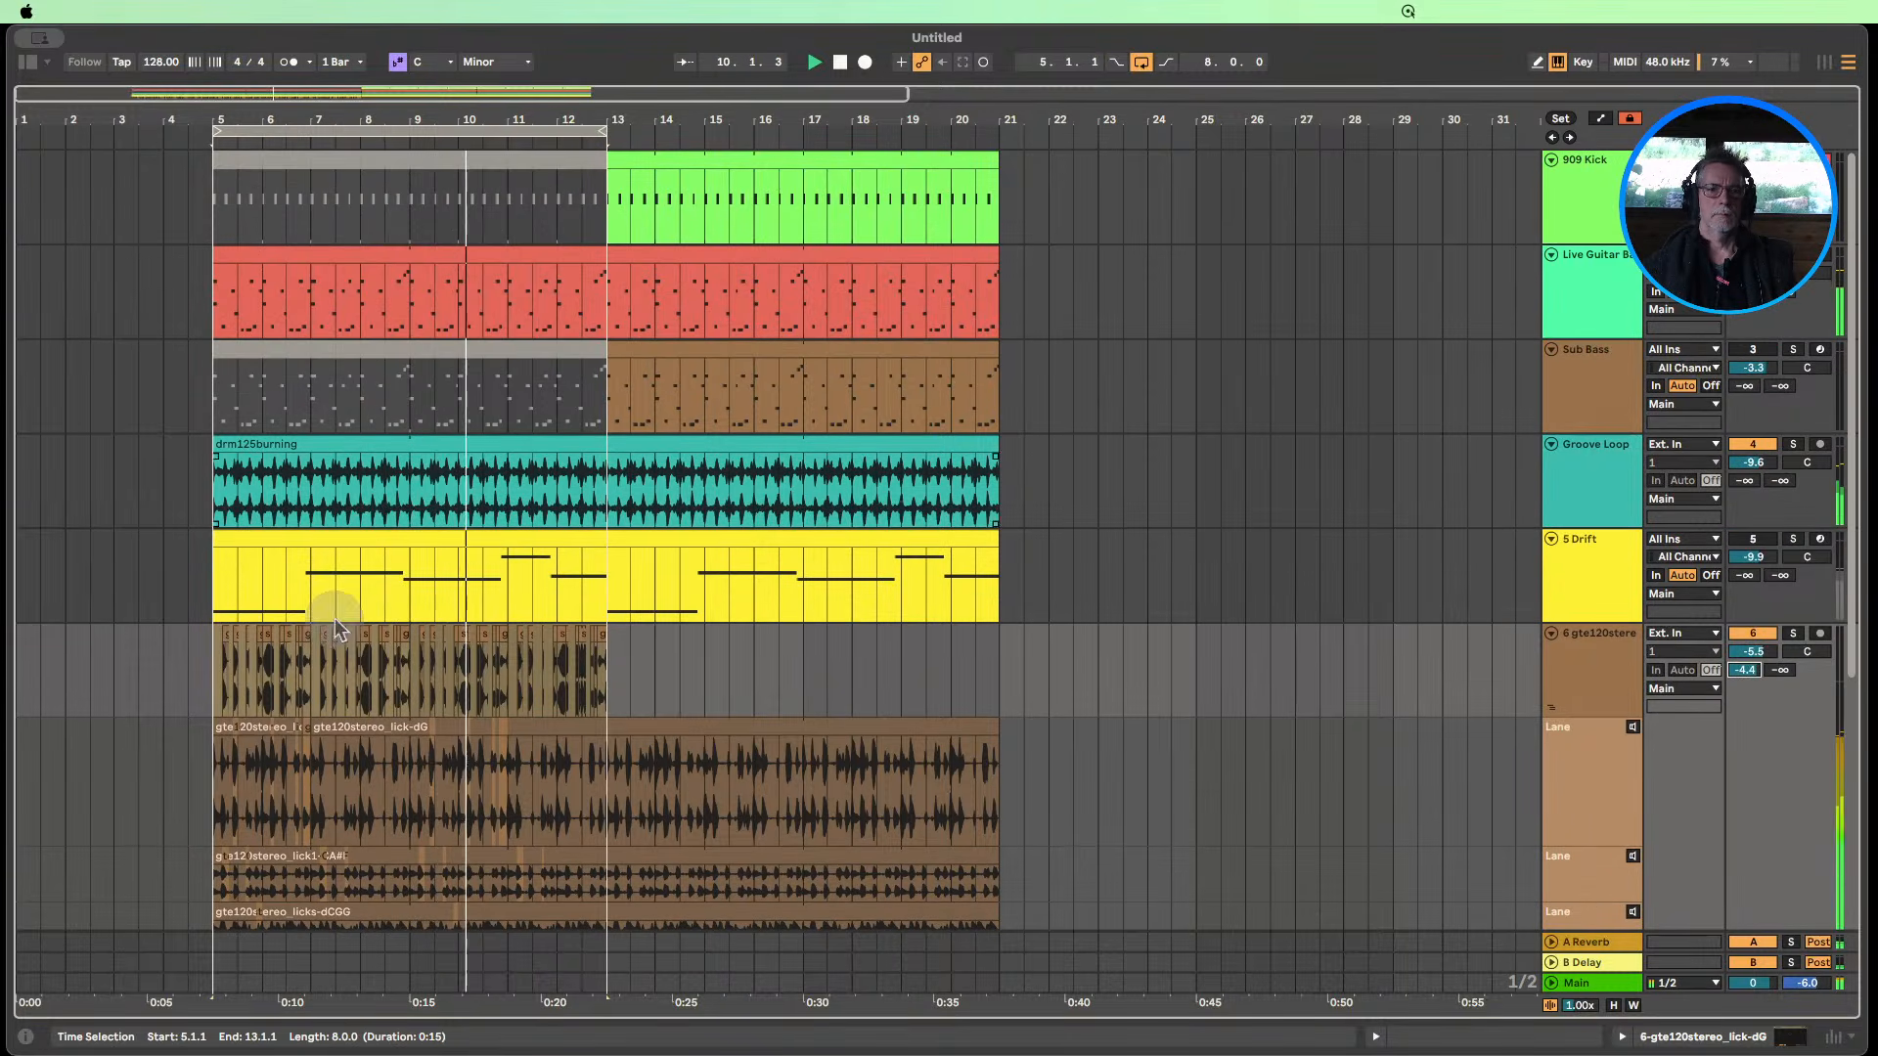
left_click(215, 661)
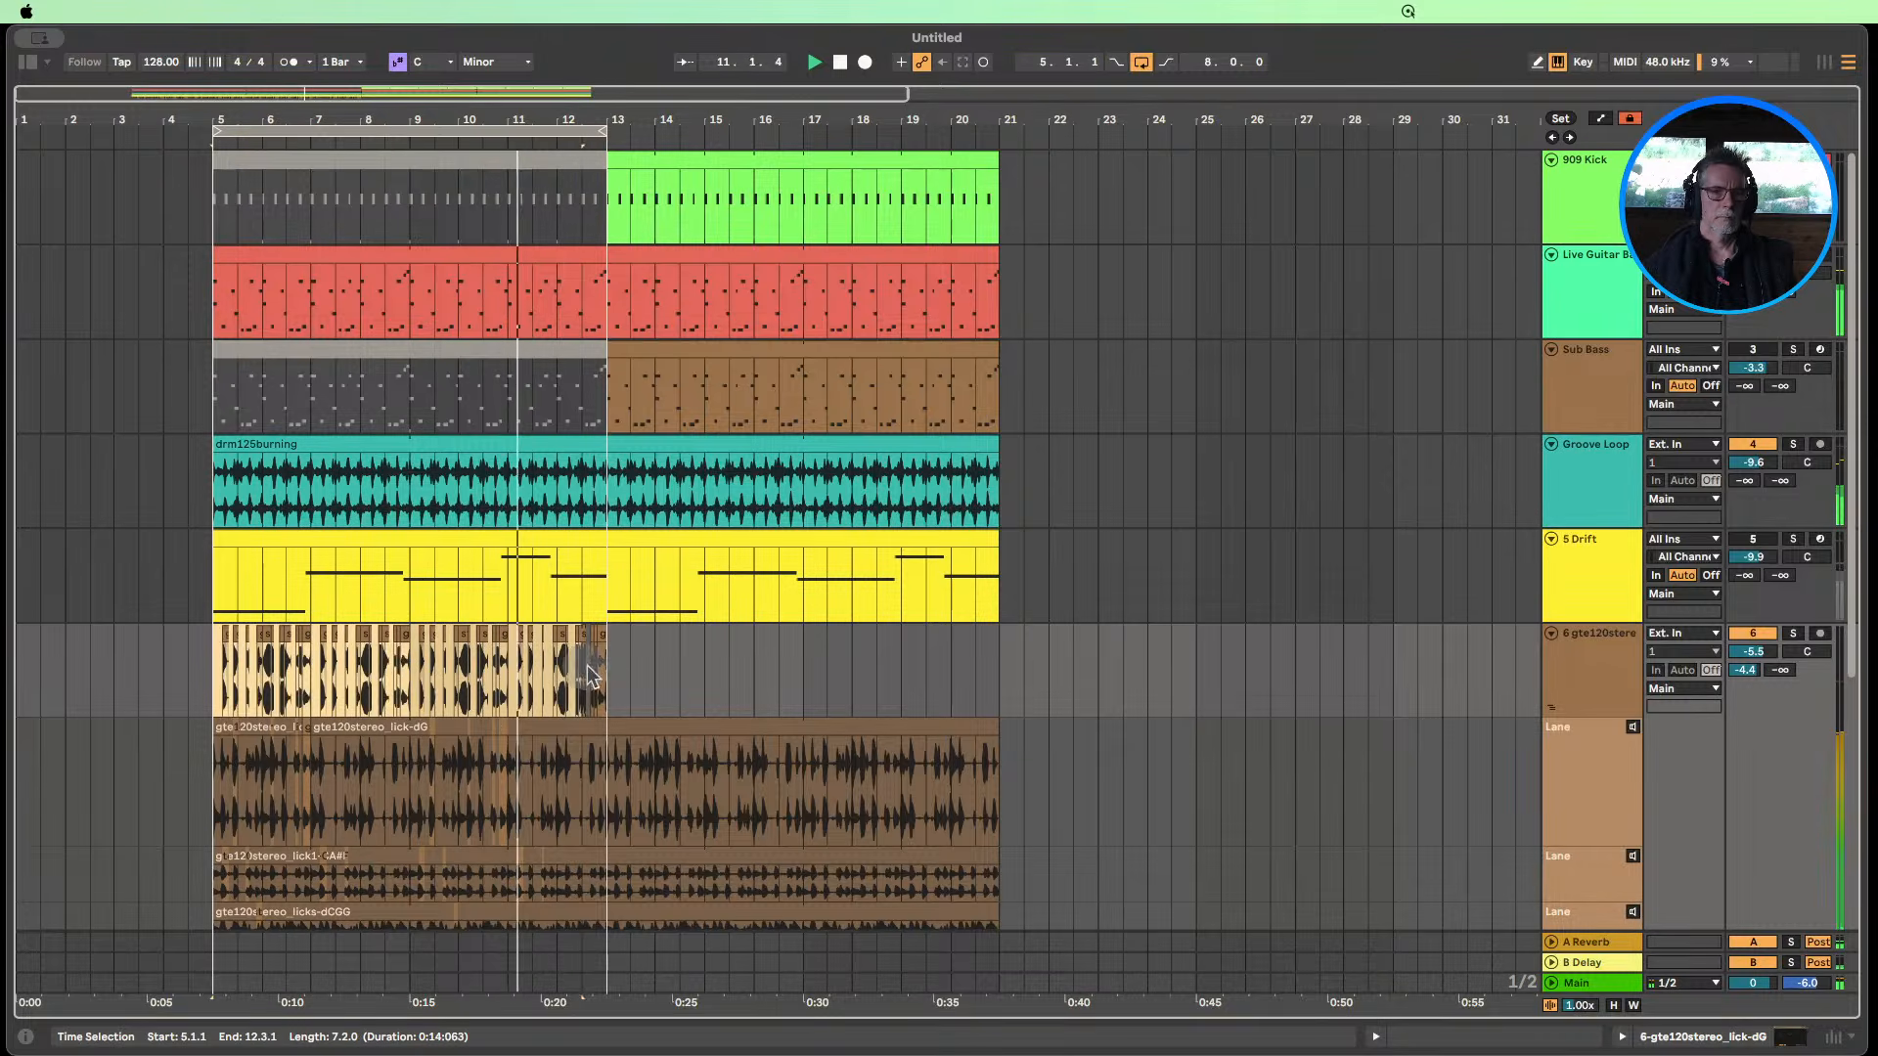
key("super+d")
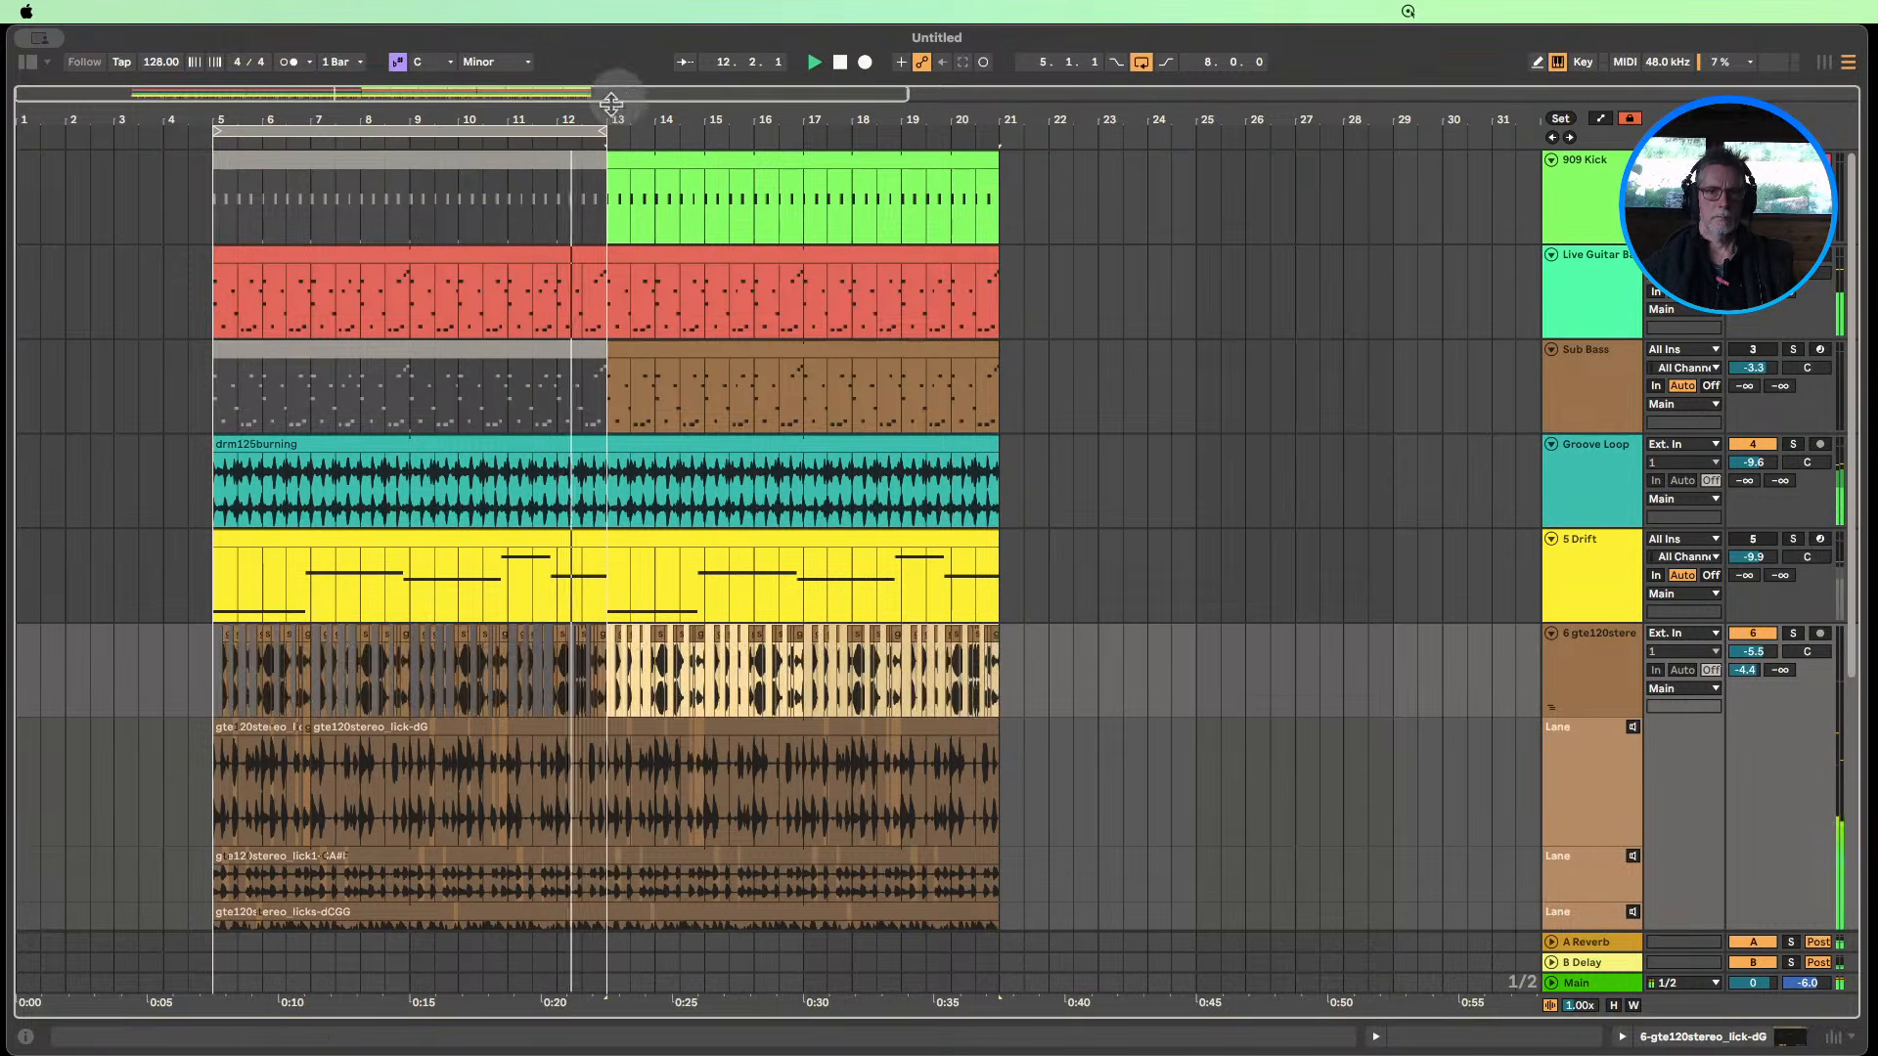
left_click_drag(603, 132, 996, 135)
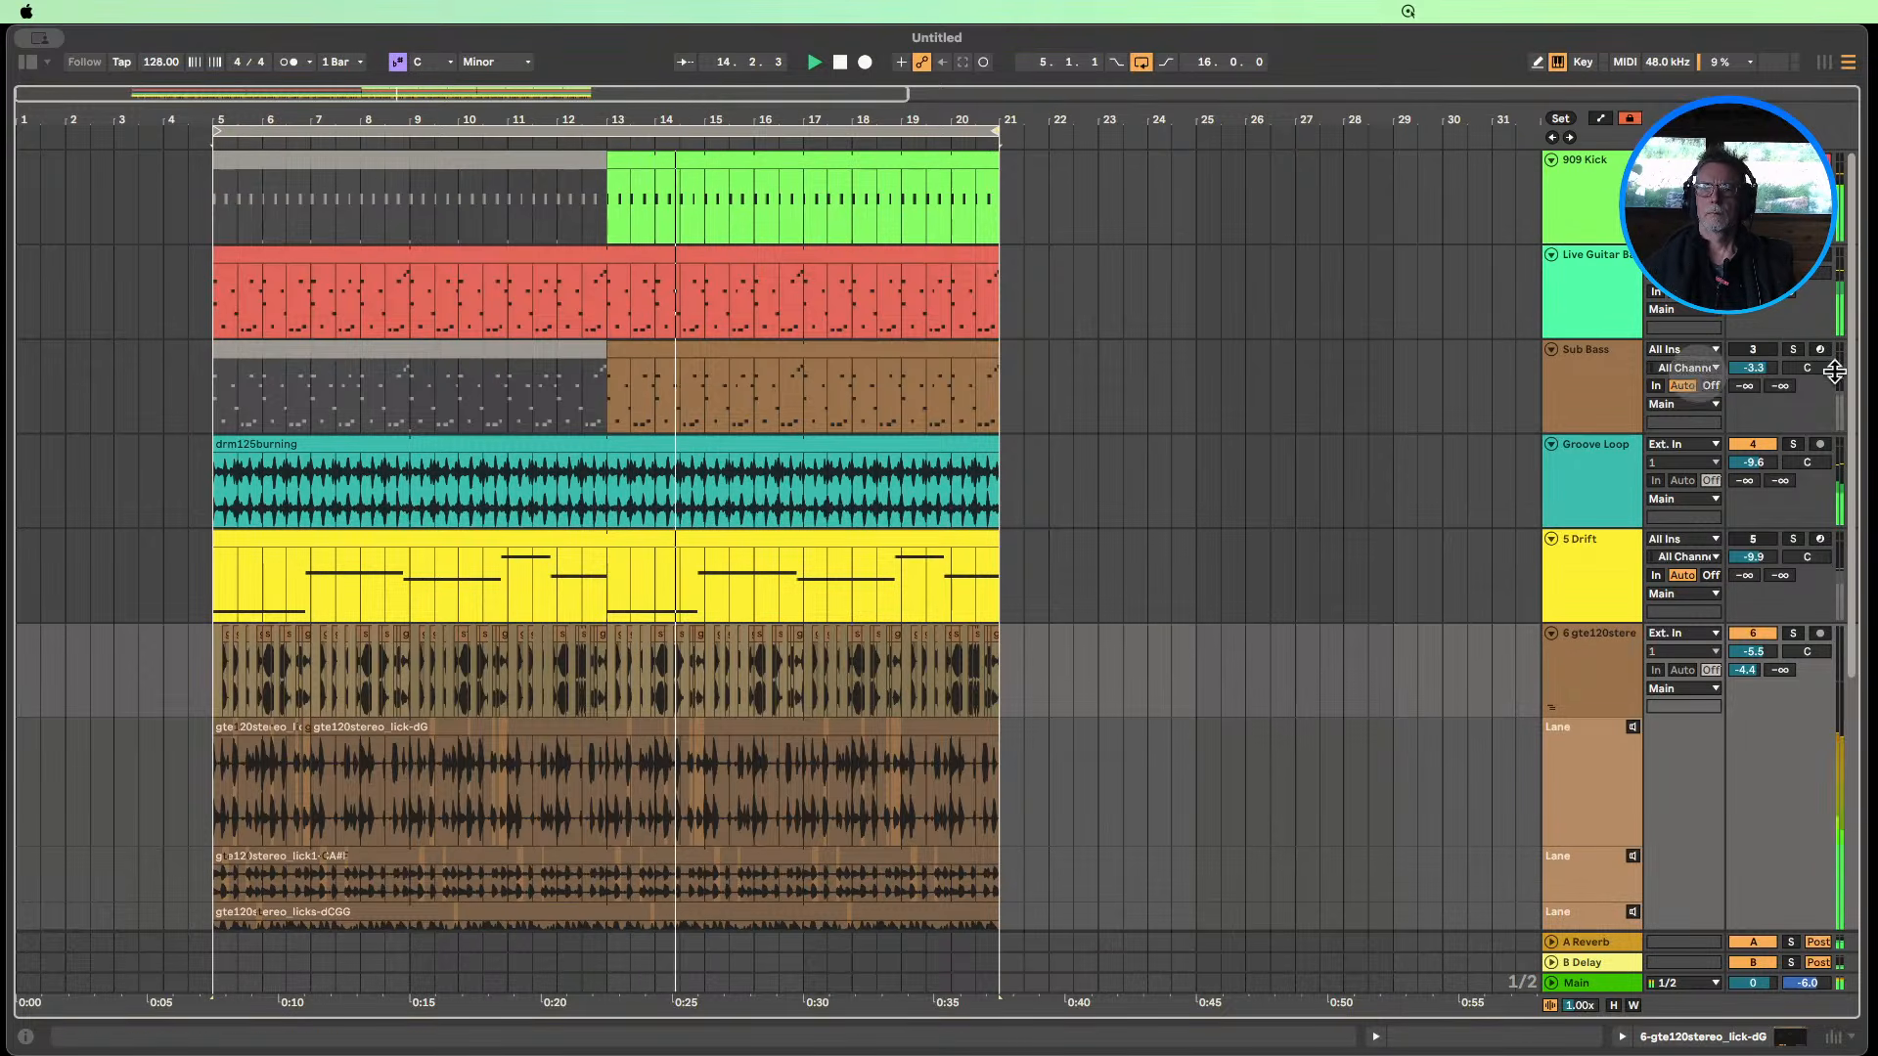
Try the mix with the 5 Drift track switched on, briefly muting the 6 gte120stereo track and lowering its volume to -7.6 dB.
left_click(1767, 352)
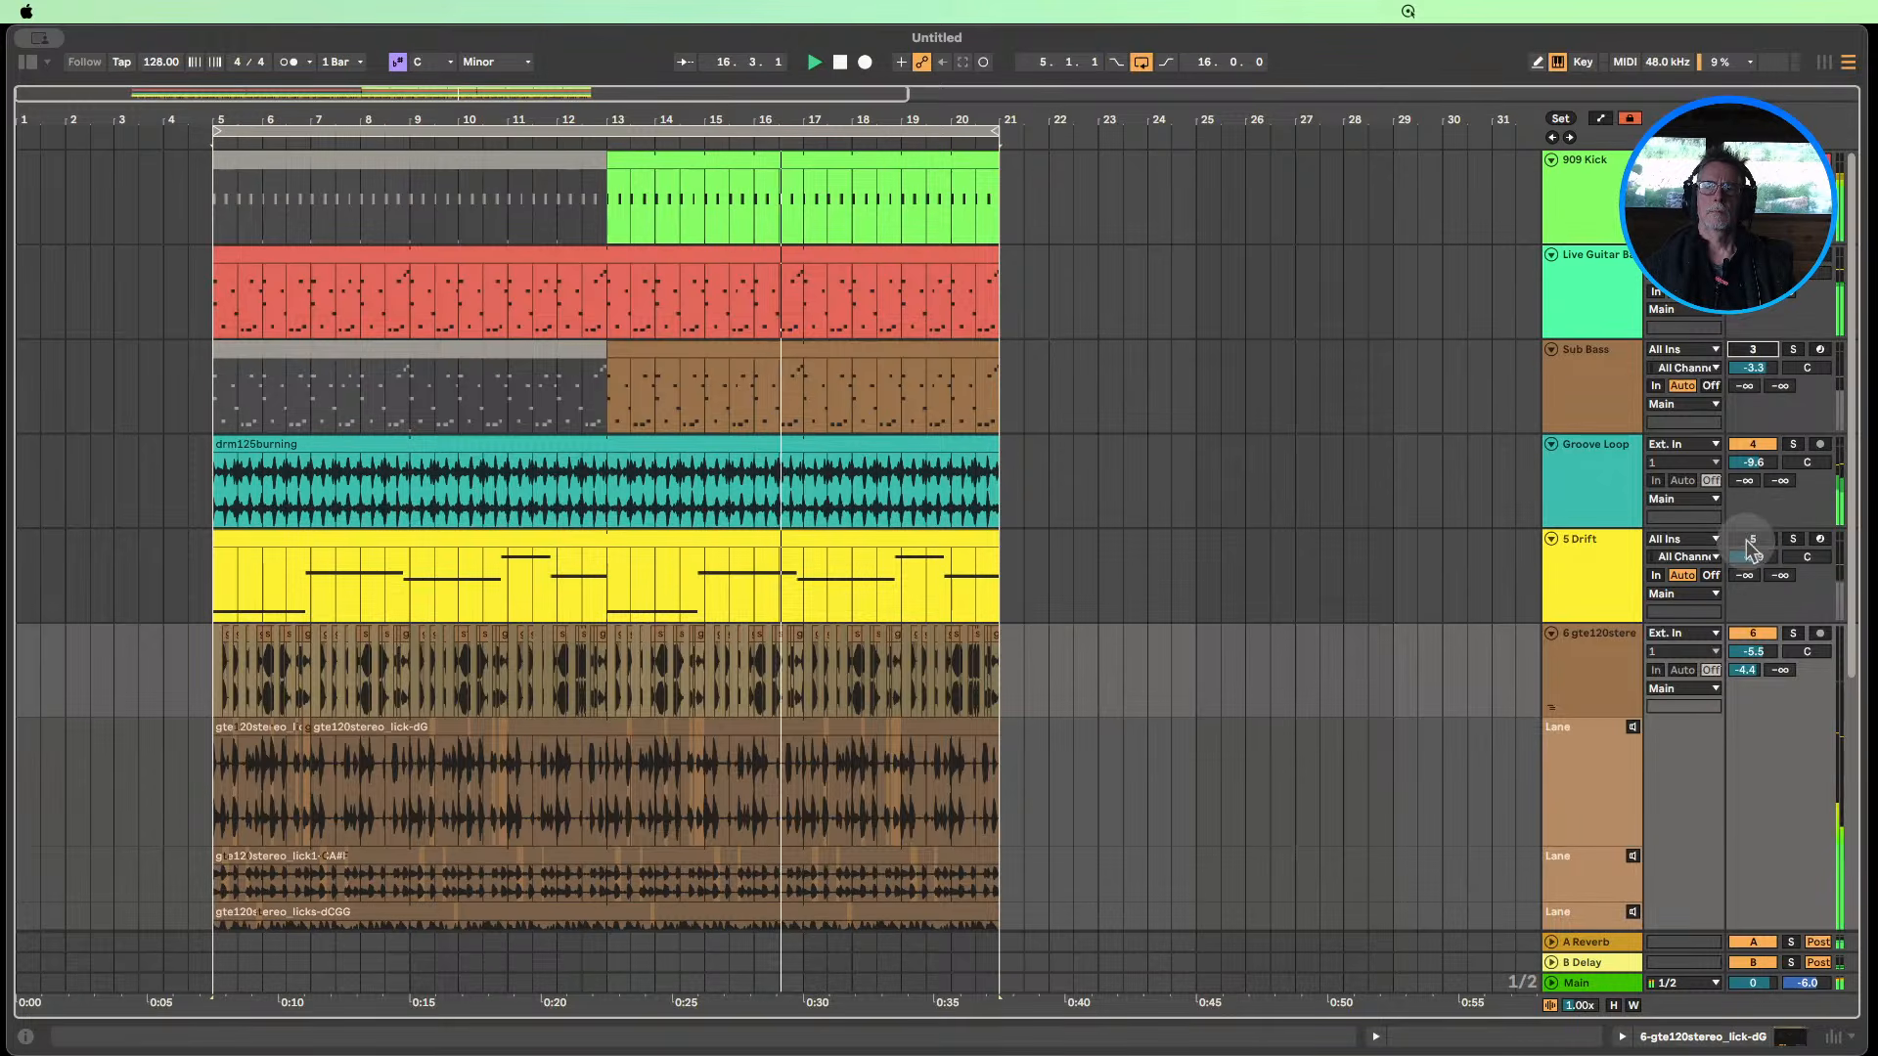
left_click(1752, 540)
left_click_drag(1763, 651, 1763, 666)
left_click(1757, 635)
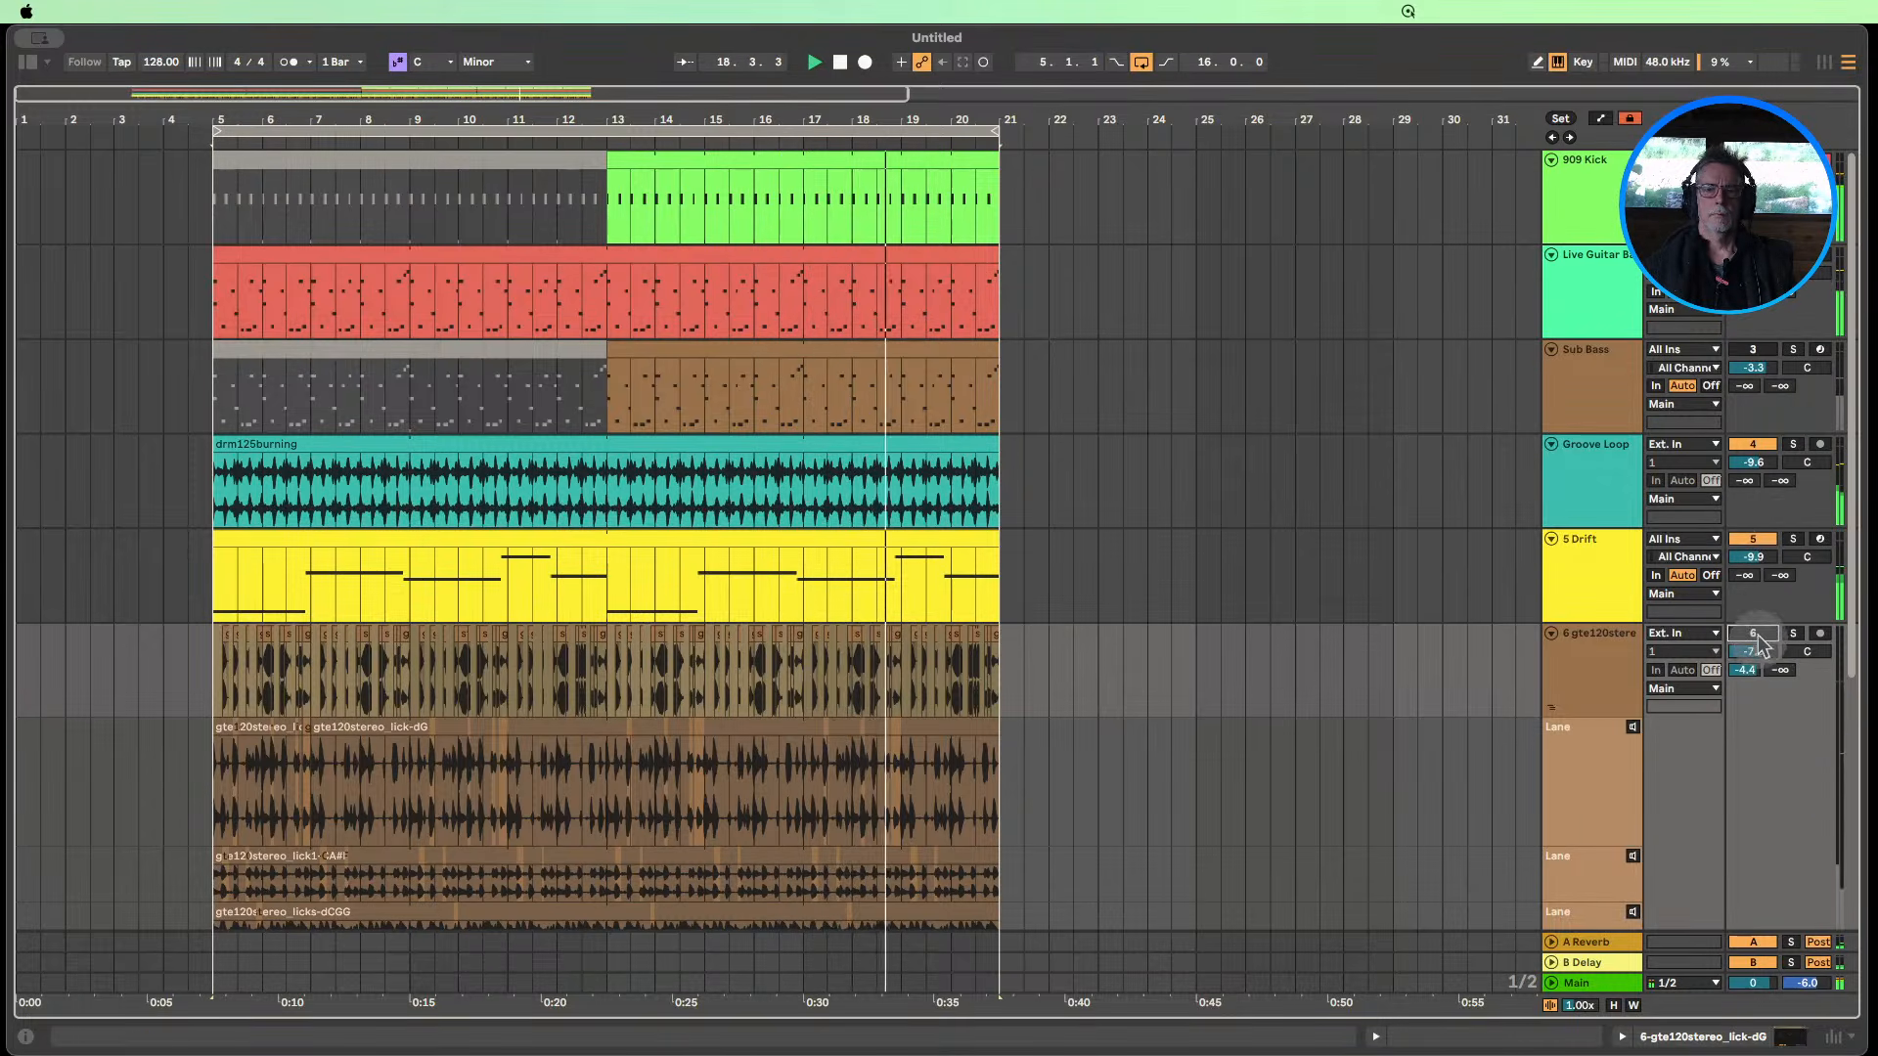
left_click(1754, 636)
left_click_drag(1756, 653, 1756, 654)
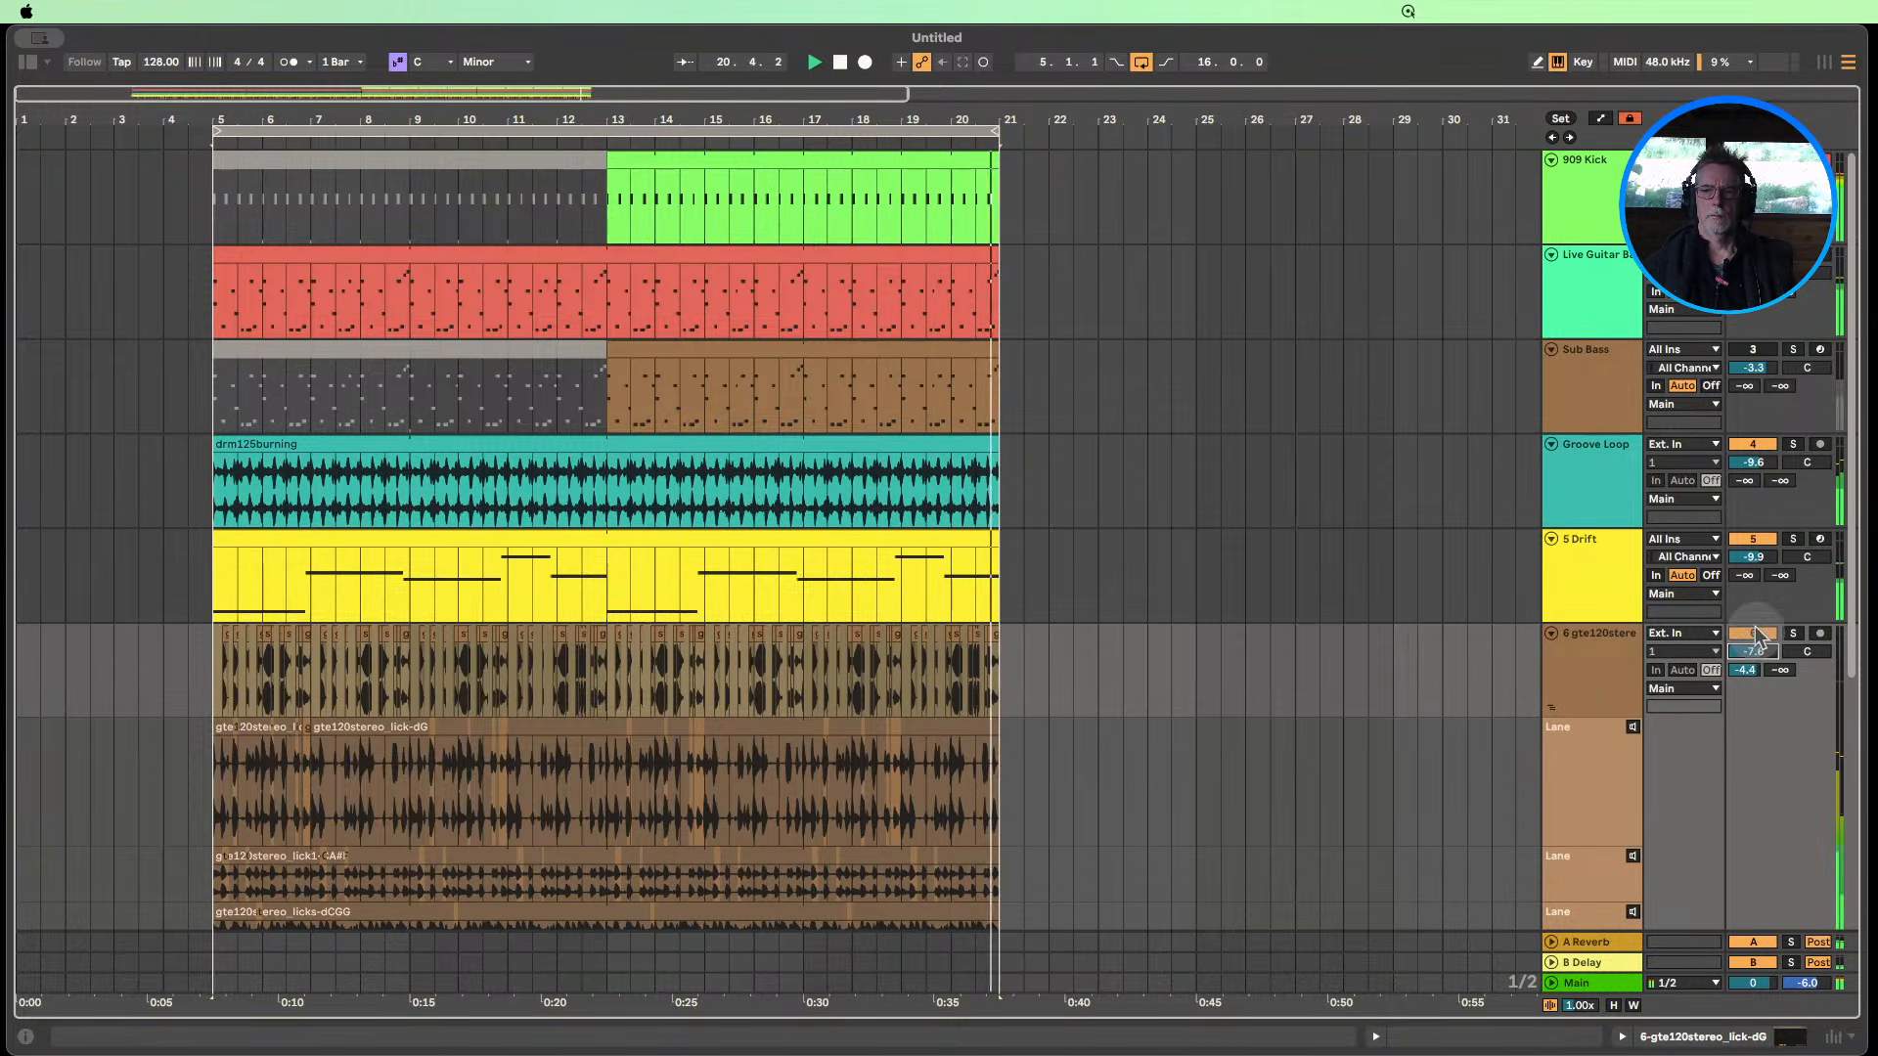
Switch off the 5 Drift track and lower the volume of the 6 gte120stereo track to -15.1 dB.
left_click(1751, 541)
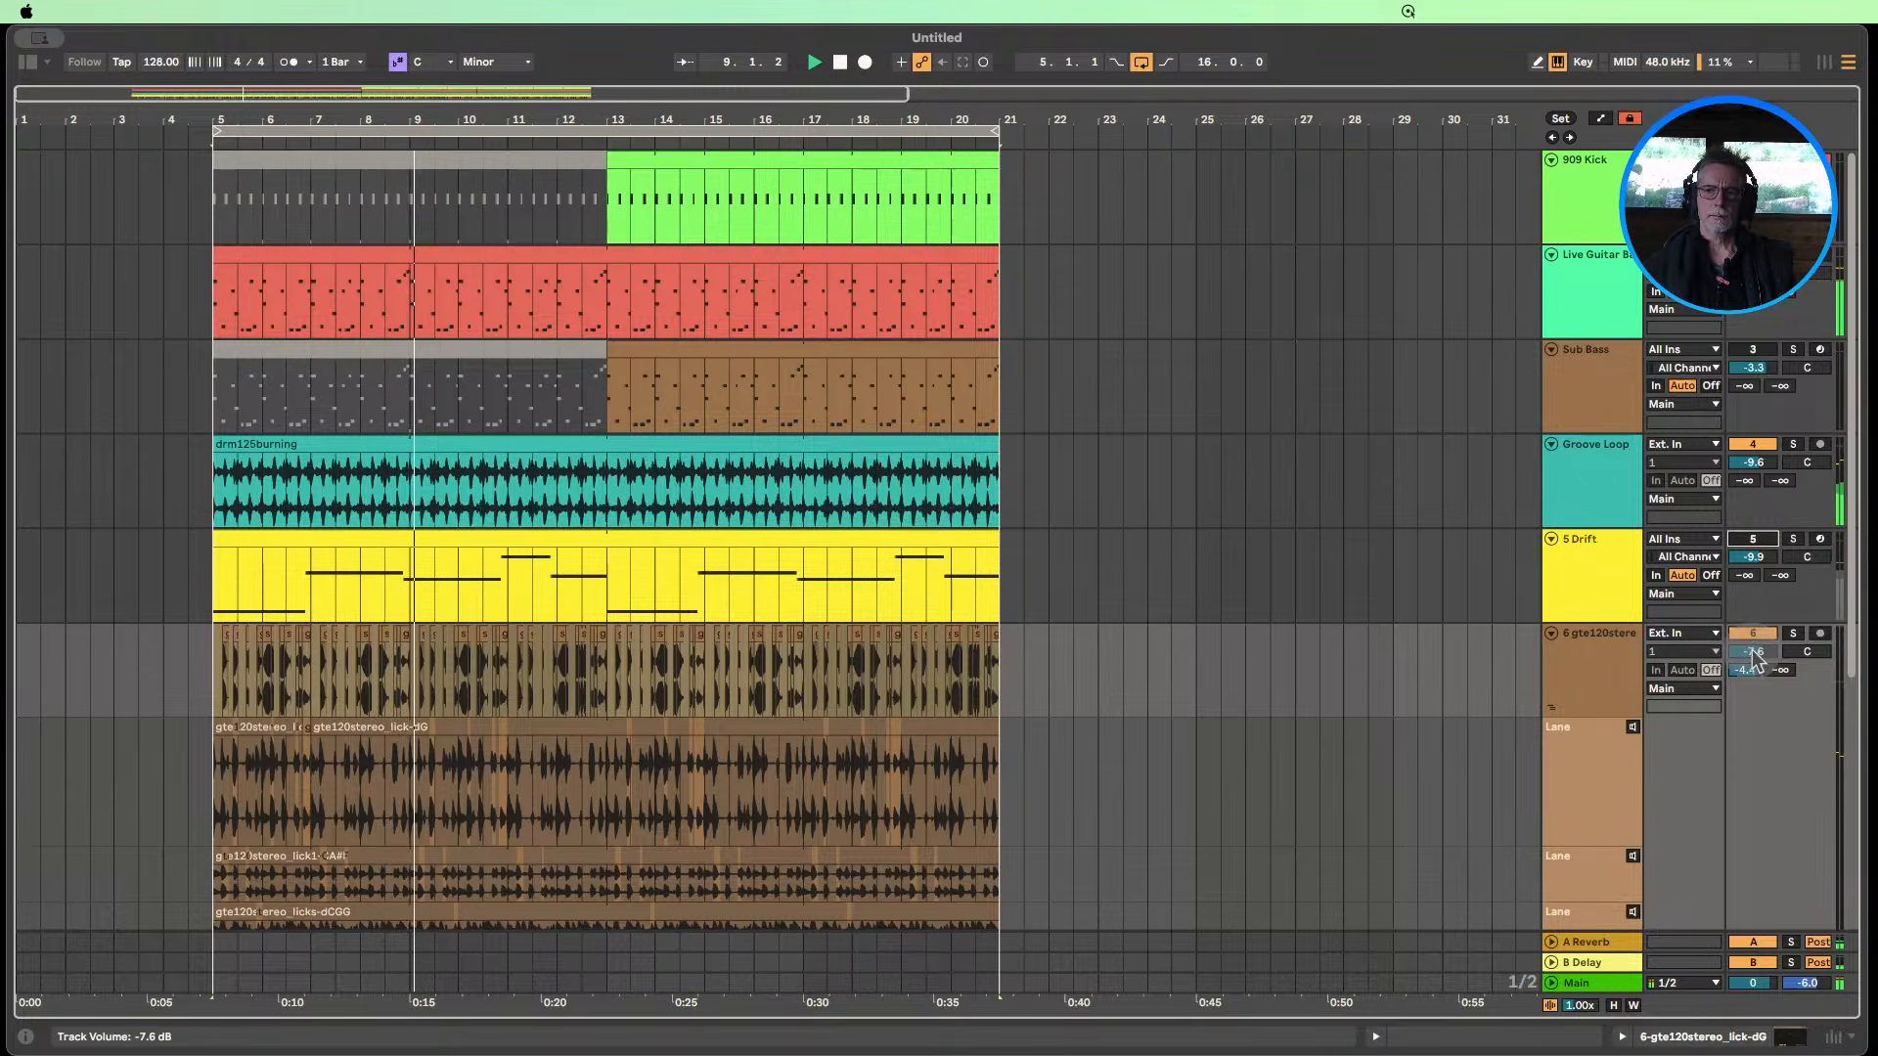
left_click_drag(1753, 653, 1754, 743)
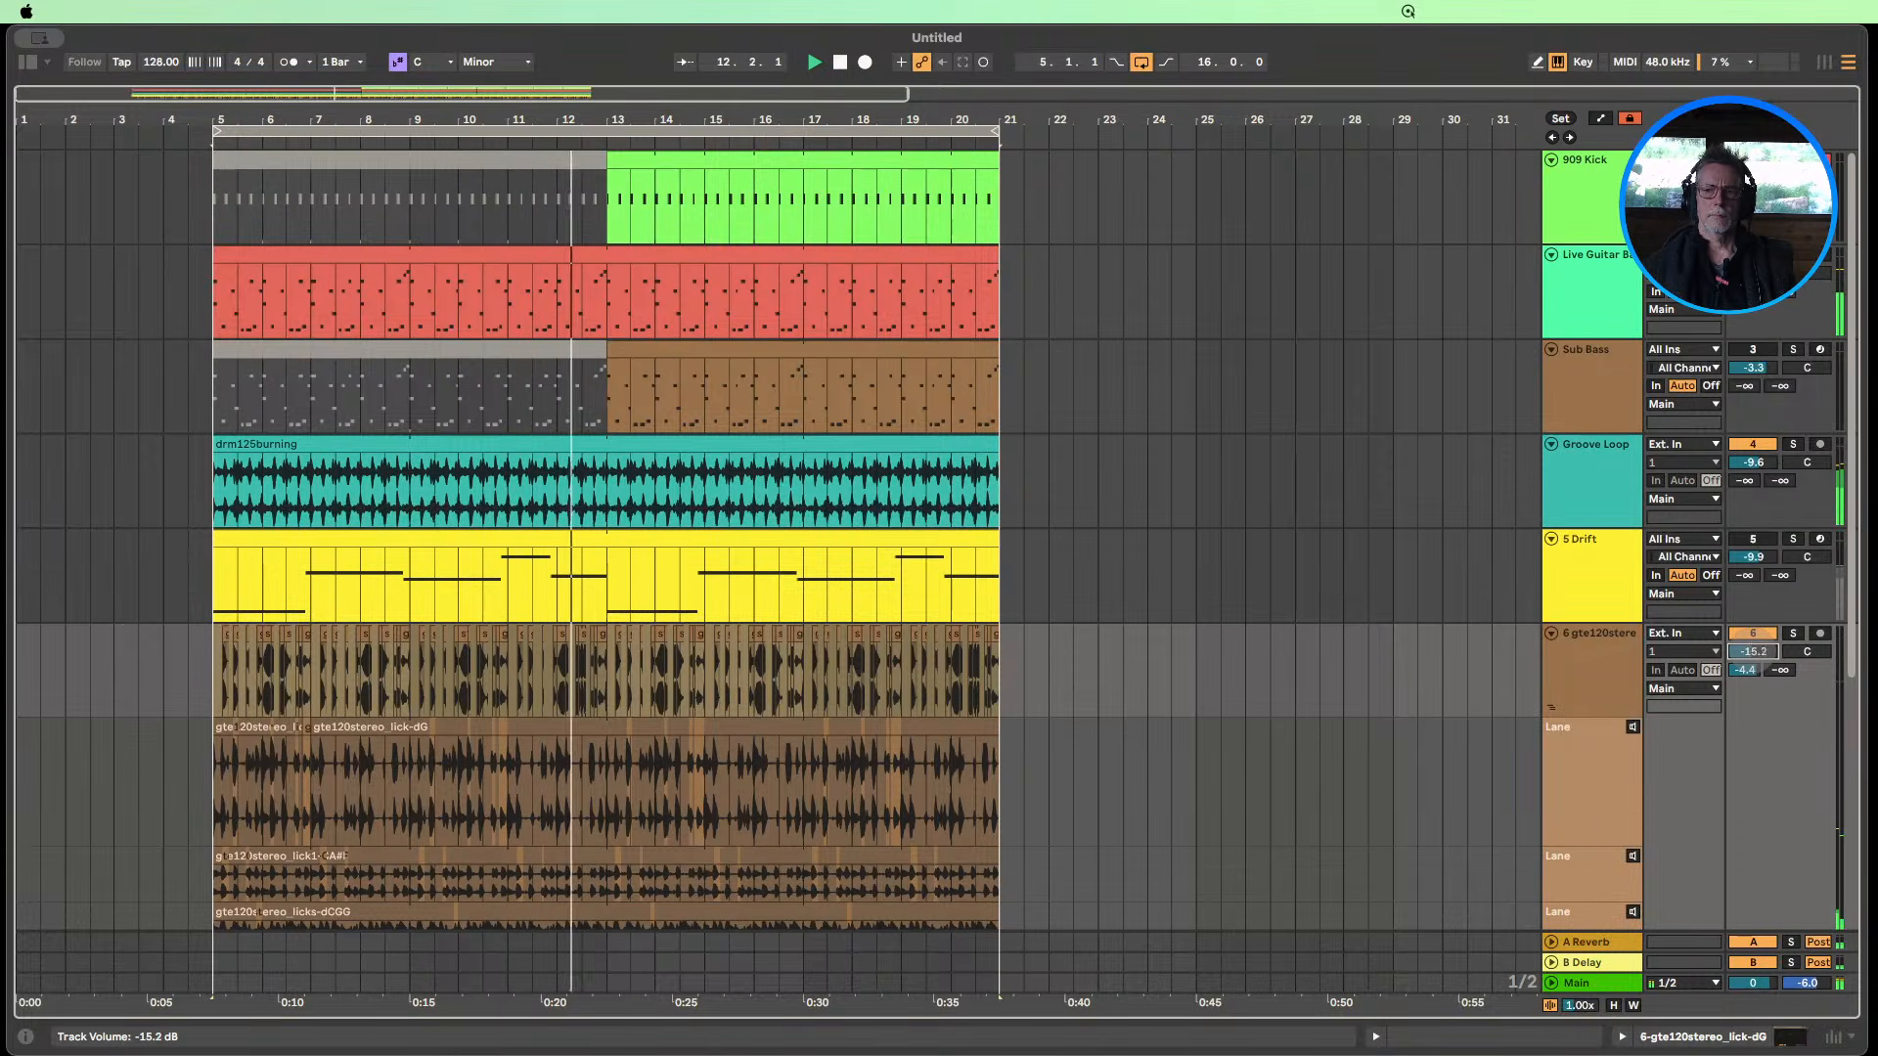
left_click_drag(1754, 653, 1754, 652)
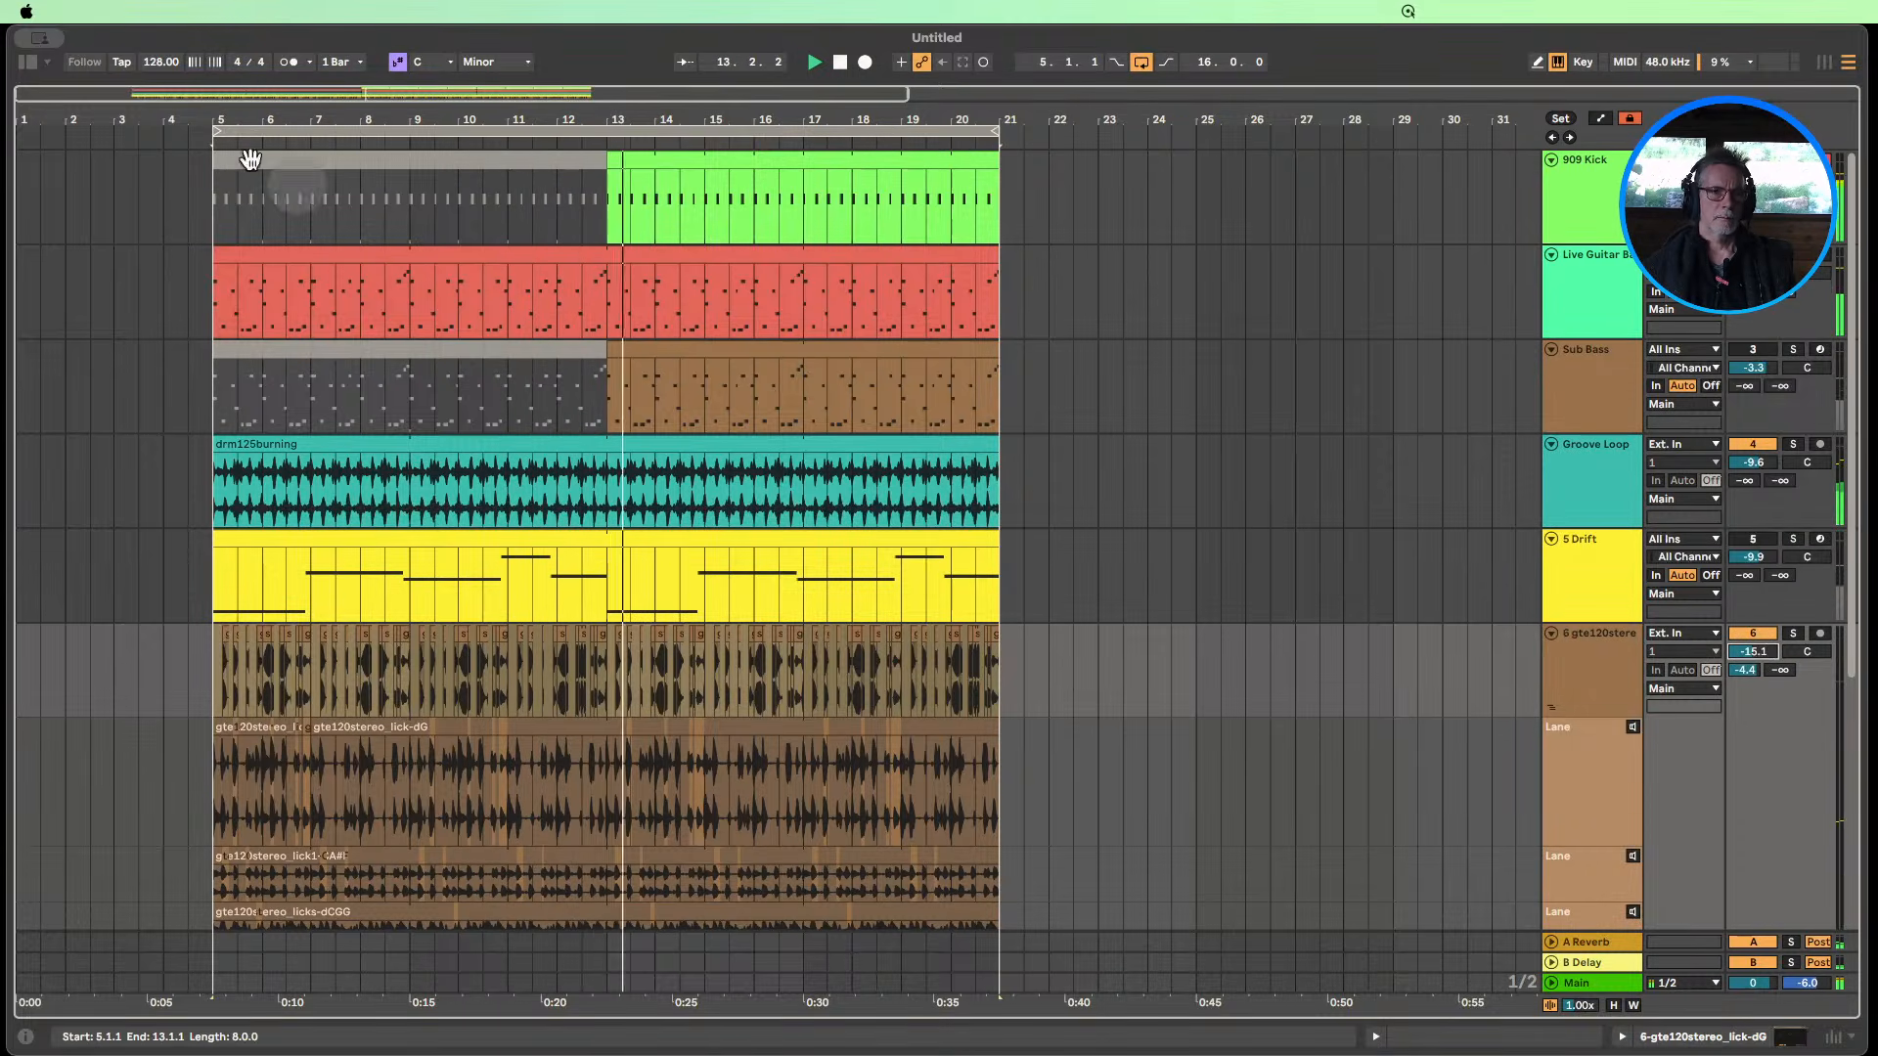
Set the arrangement loop to the last eight bars, from 13.1.1 to 21.1.1, and stop playback.
left_click_drag(217, 130, 606, 131)
scroll(1475, 620, "down", 3)
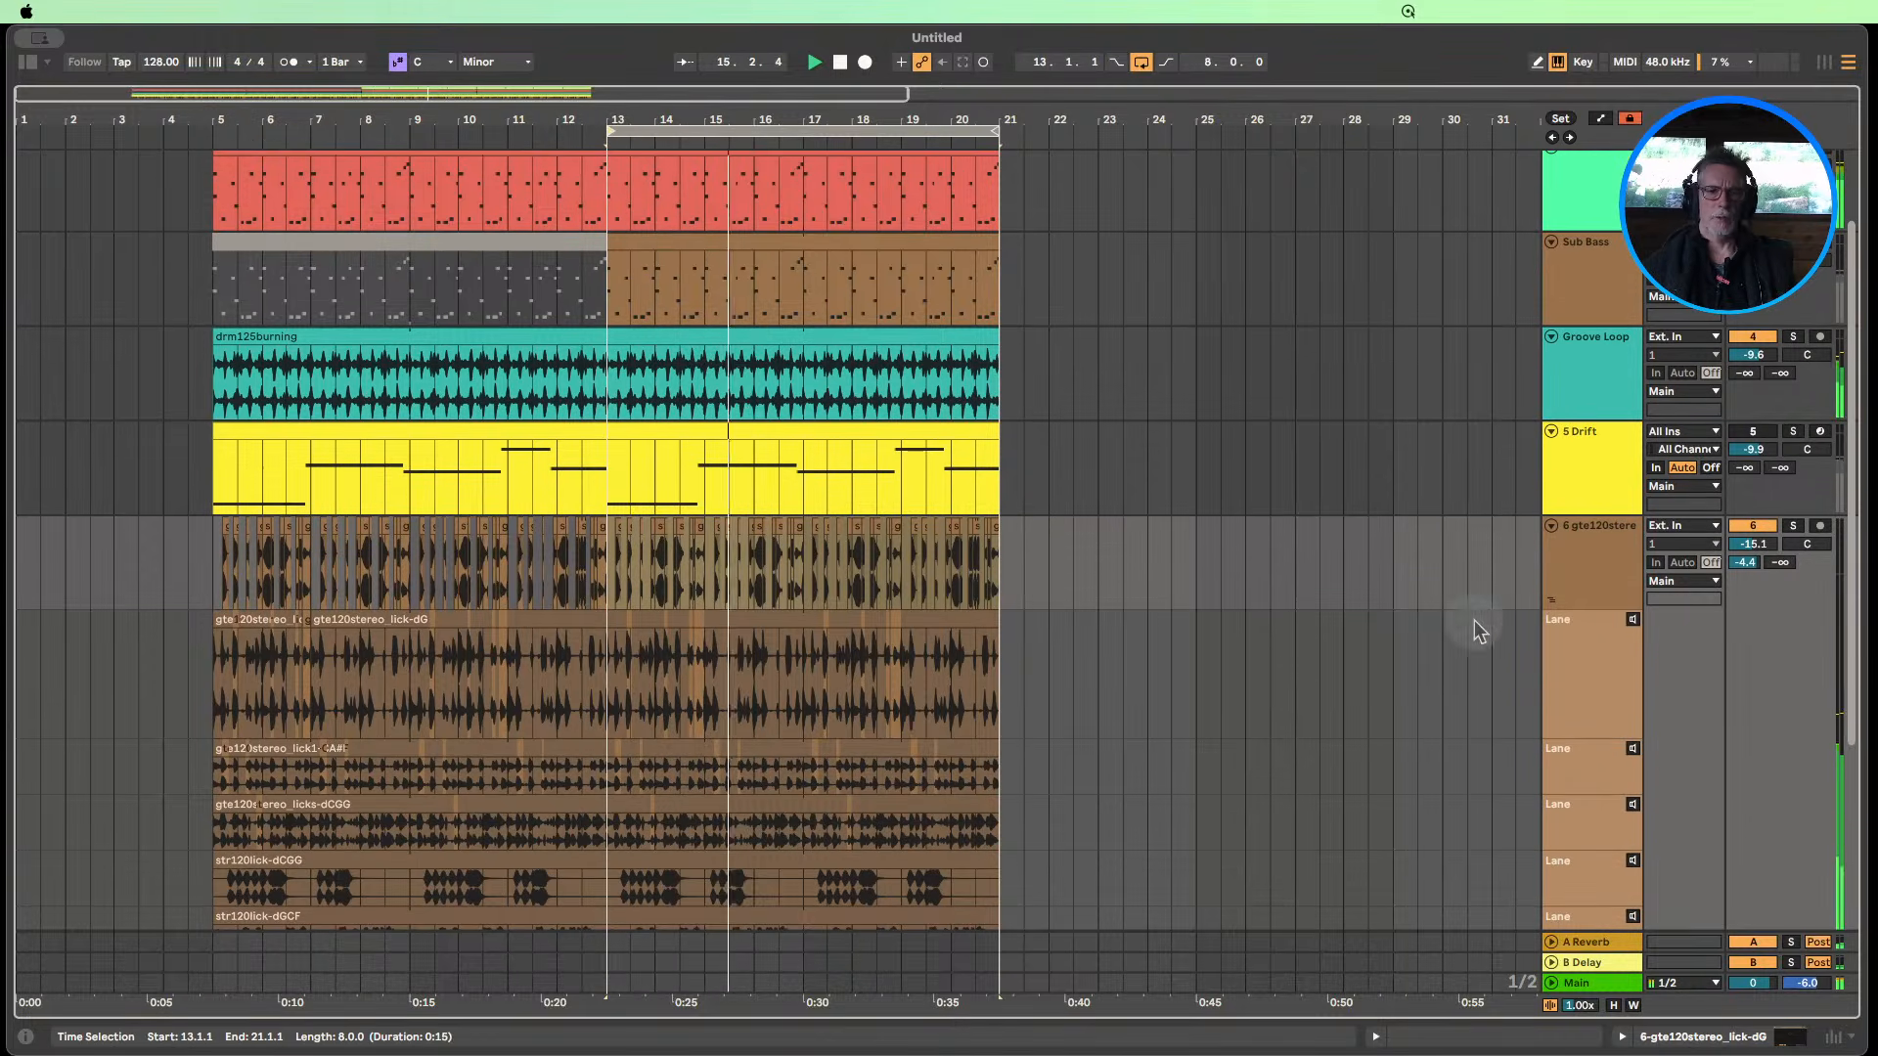
left_click(841, 68)
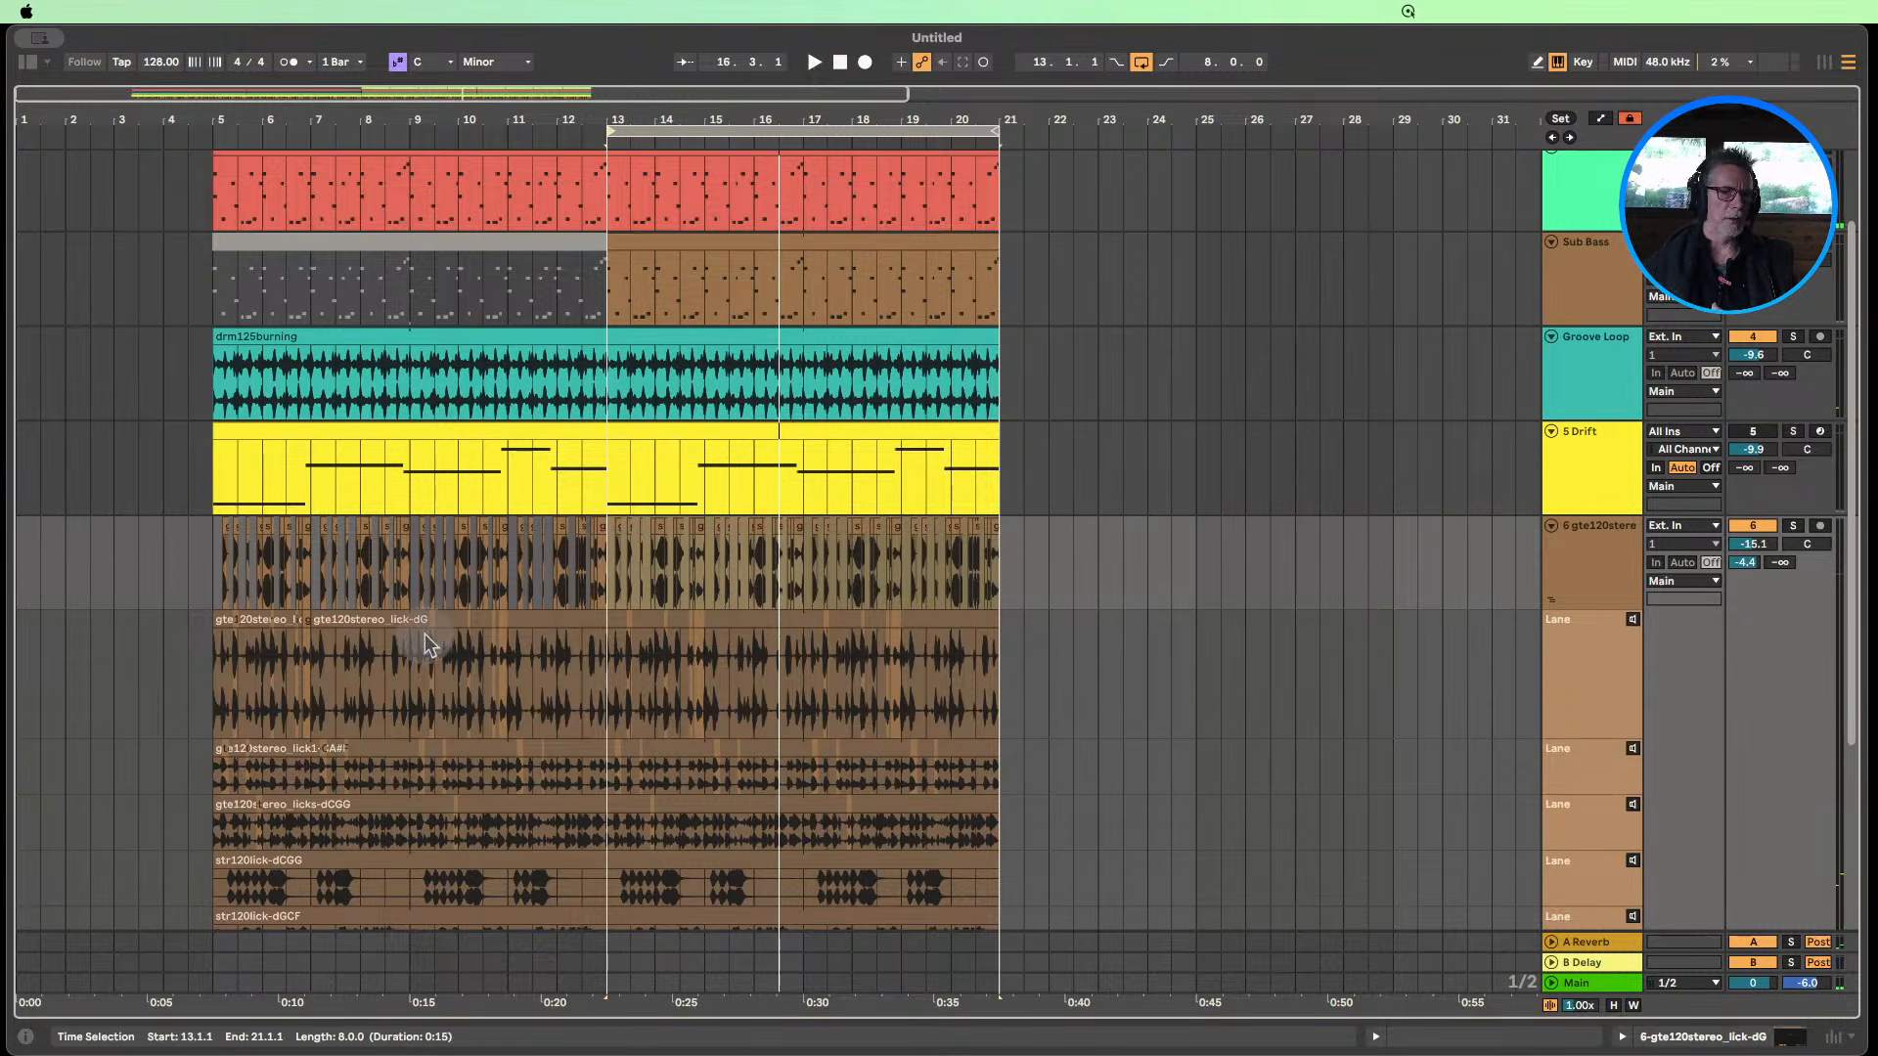
Examine the take lanes and the comped clips of the 6 gte120stereo track, including the sample of the clip at 14.4.2.
scroll(412, 636, "down", 6)
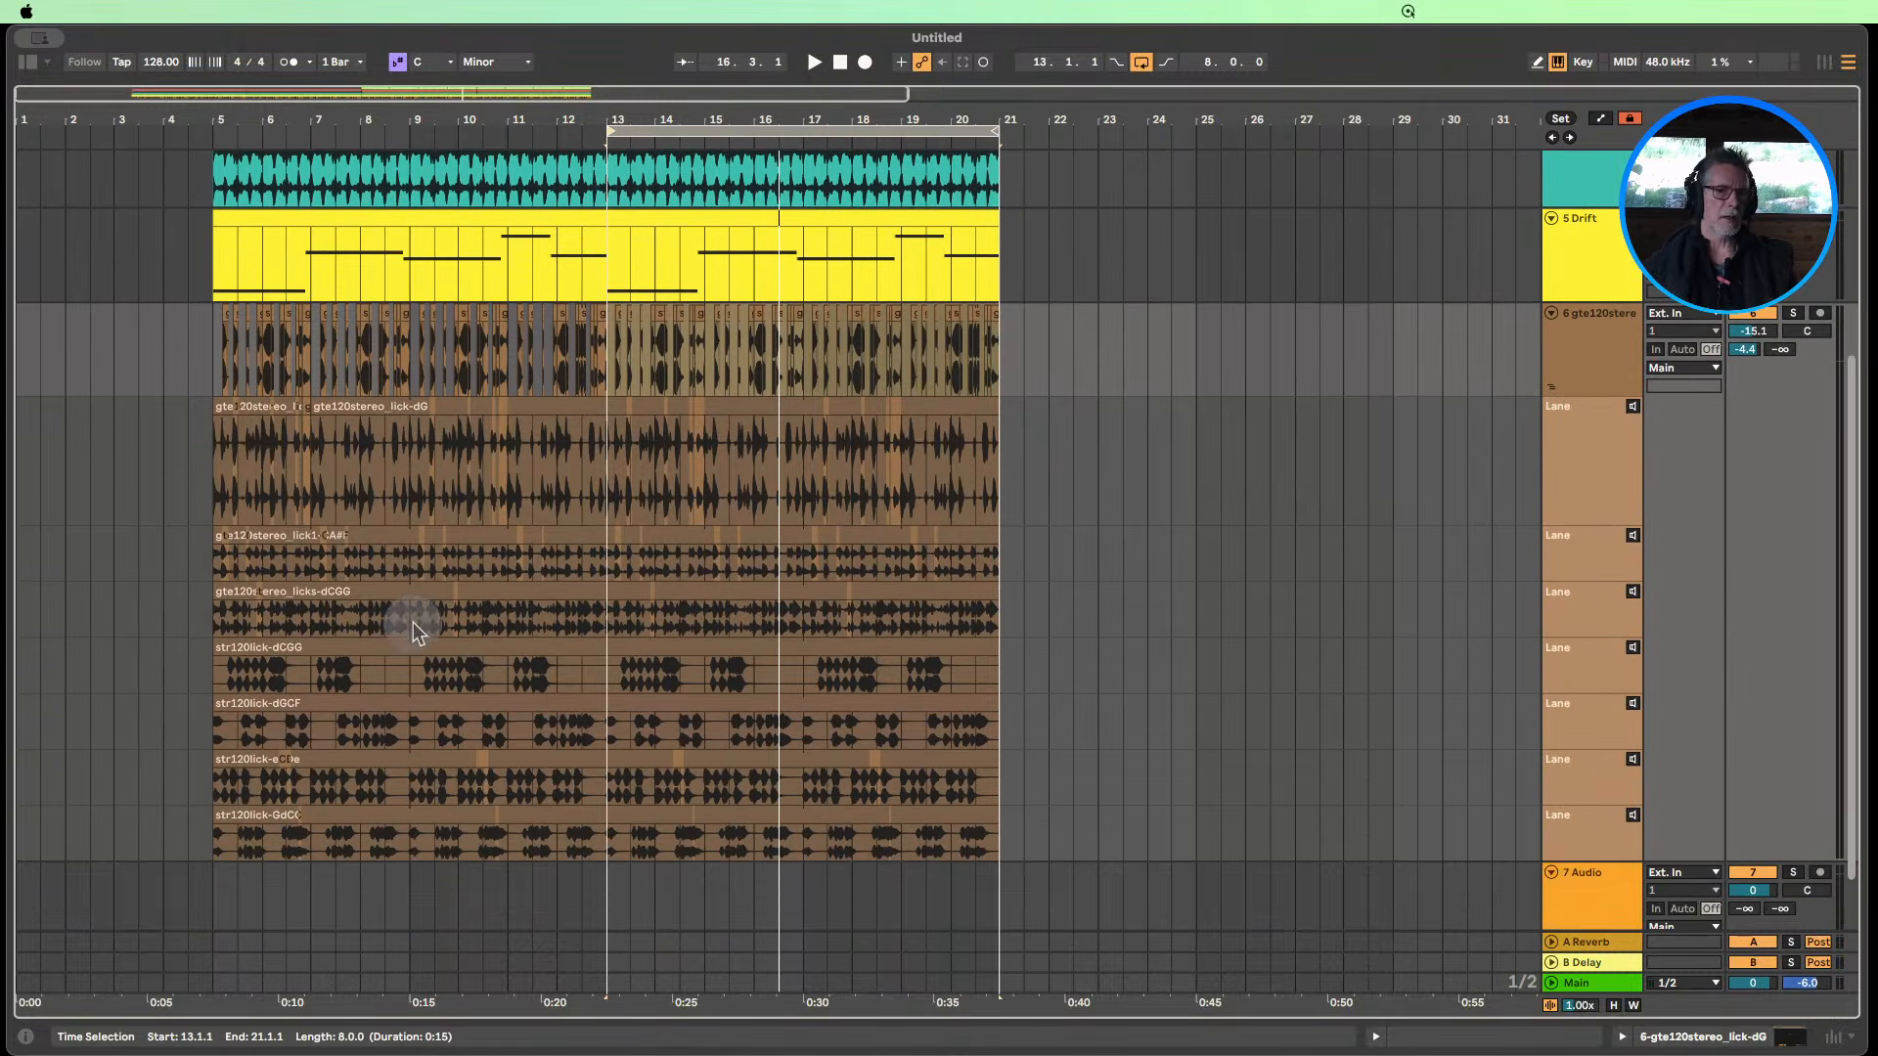
left_click_drag(1098, 824, 76, 411)
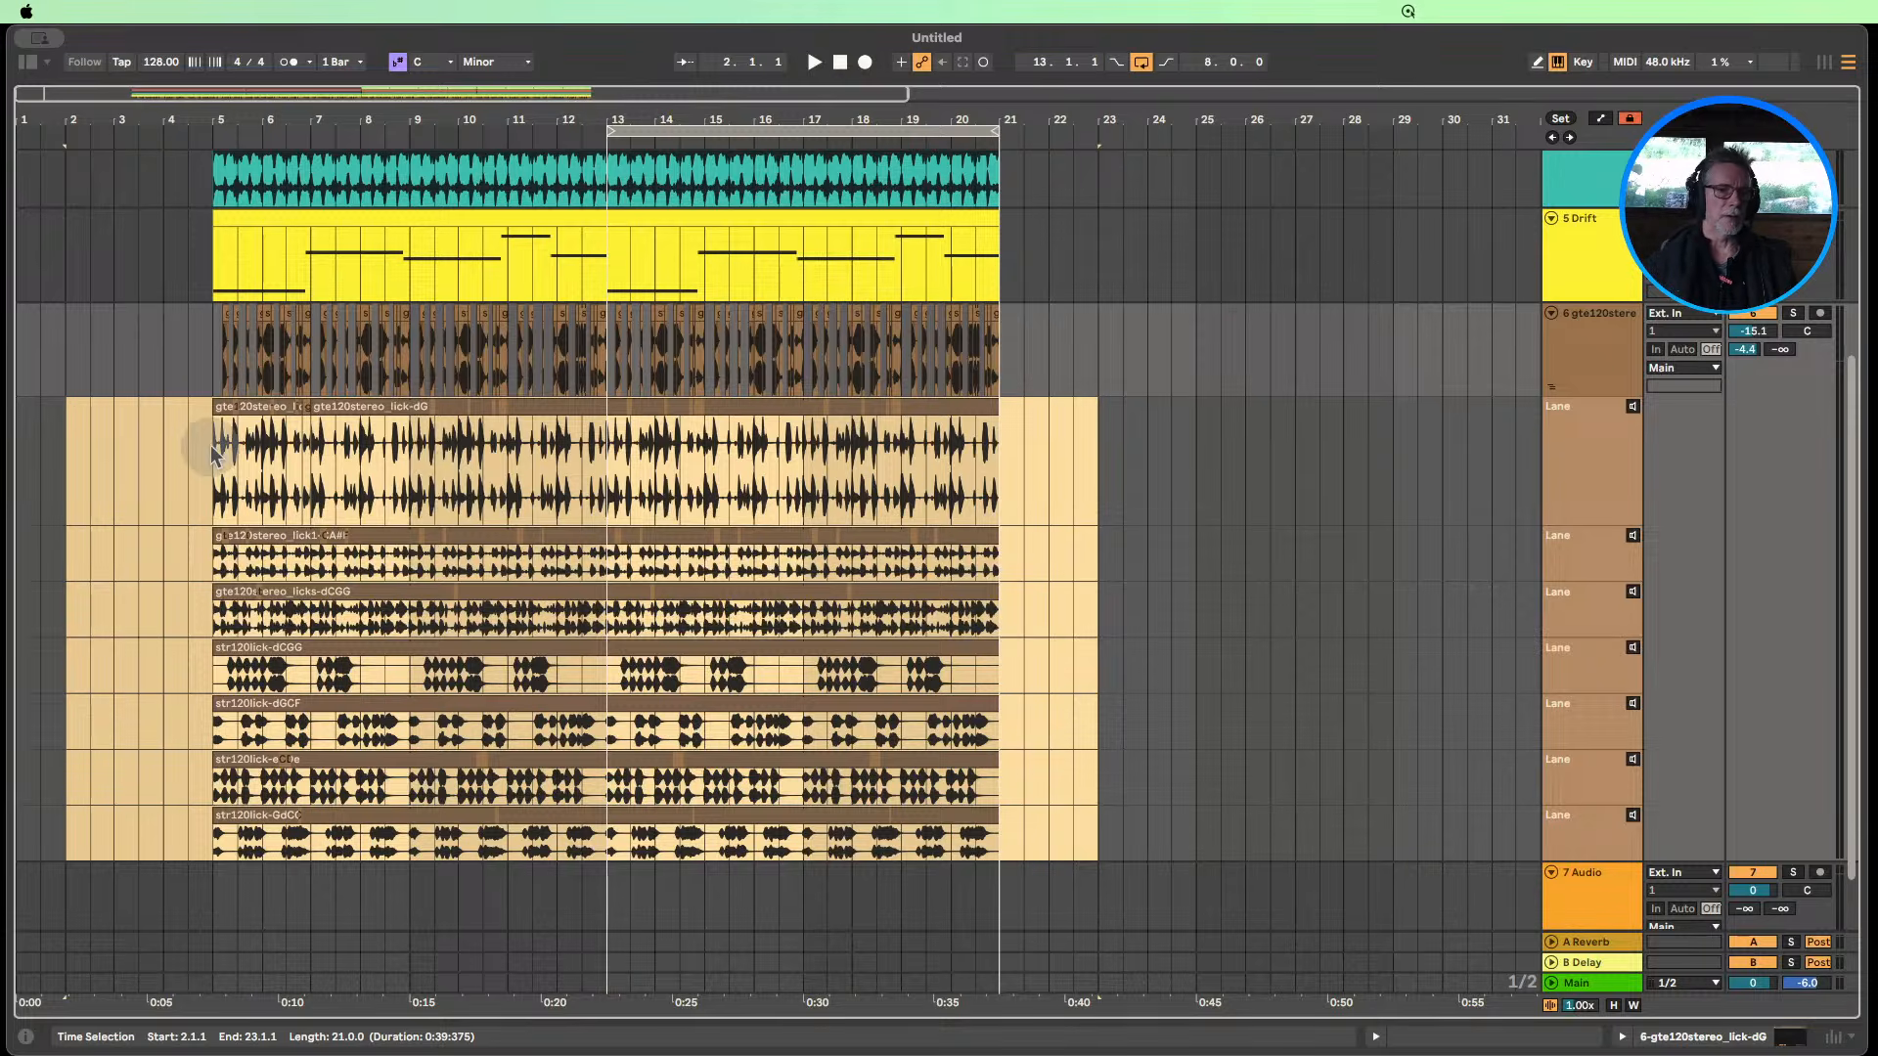
left_click_drag(214, 452, 1148, 430)
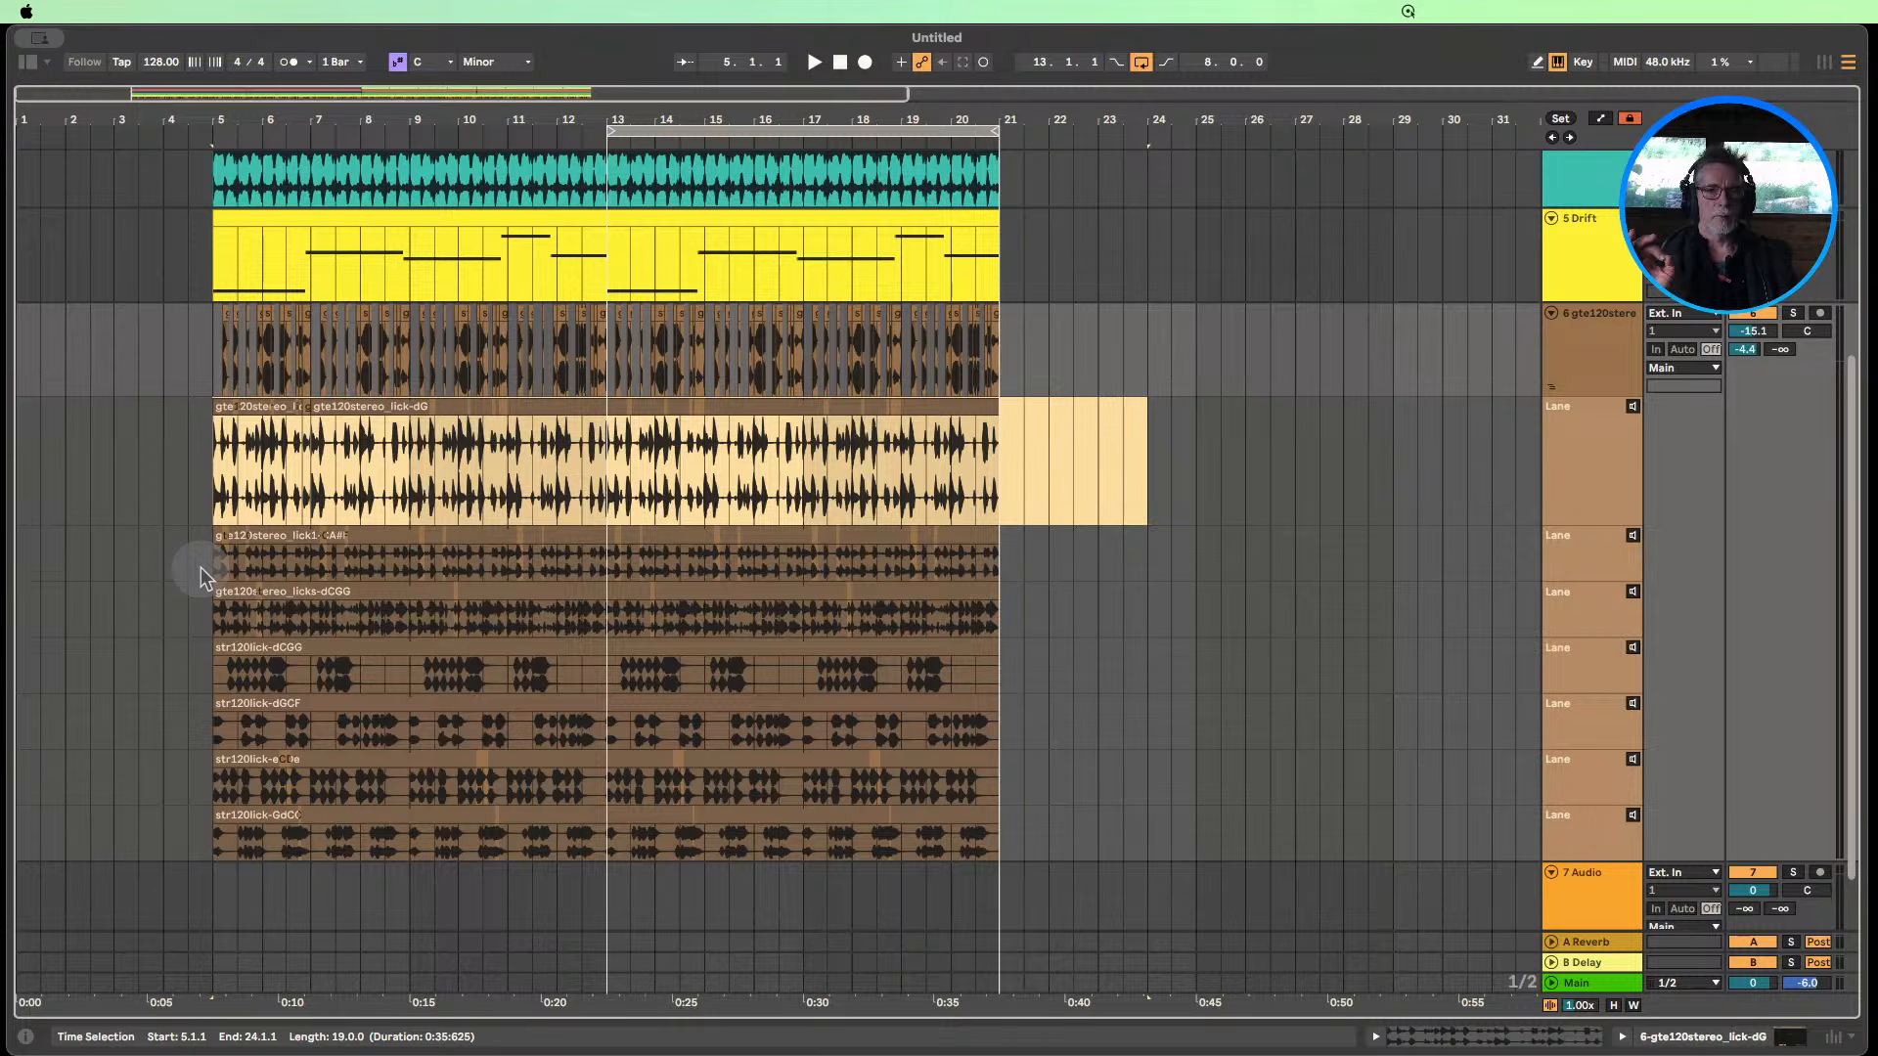
left_click_drag(211, 362, 1008, 352)
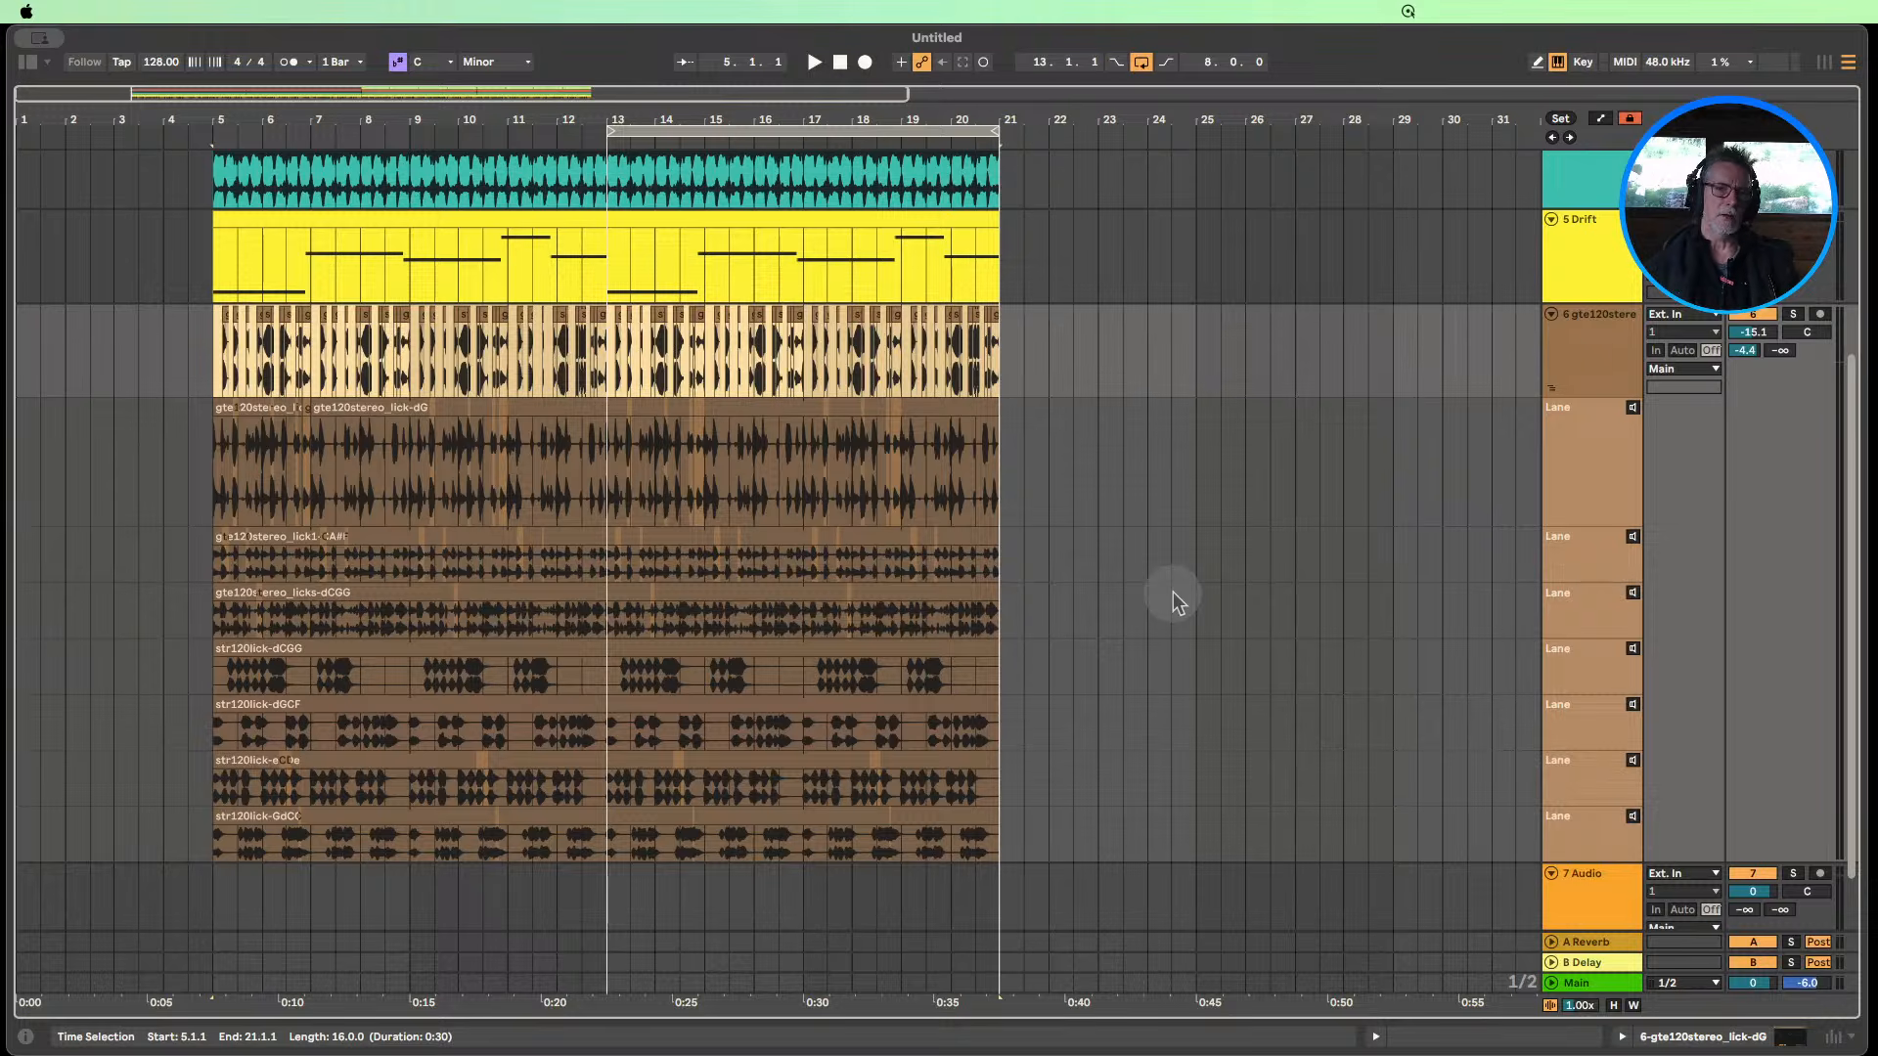
mouse_move(636, 122)
left_mouse_down()
mouse_move(636, 156)
mouse_move(636, 88)
left_mouse_up()
left_click(372, 404)
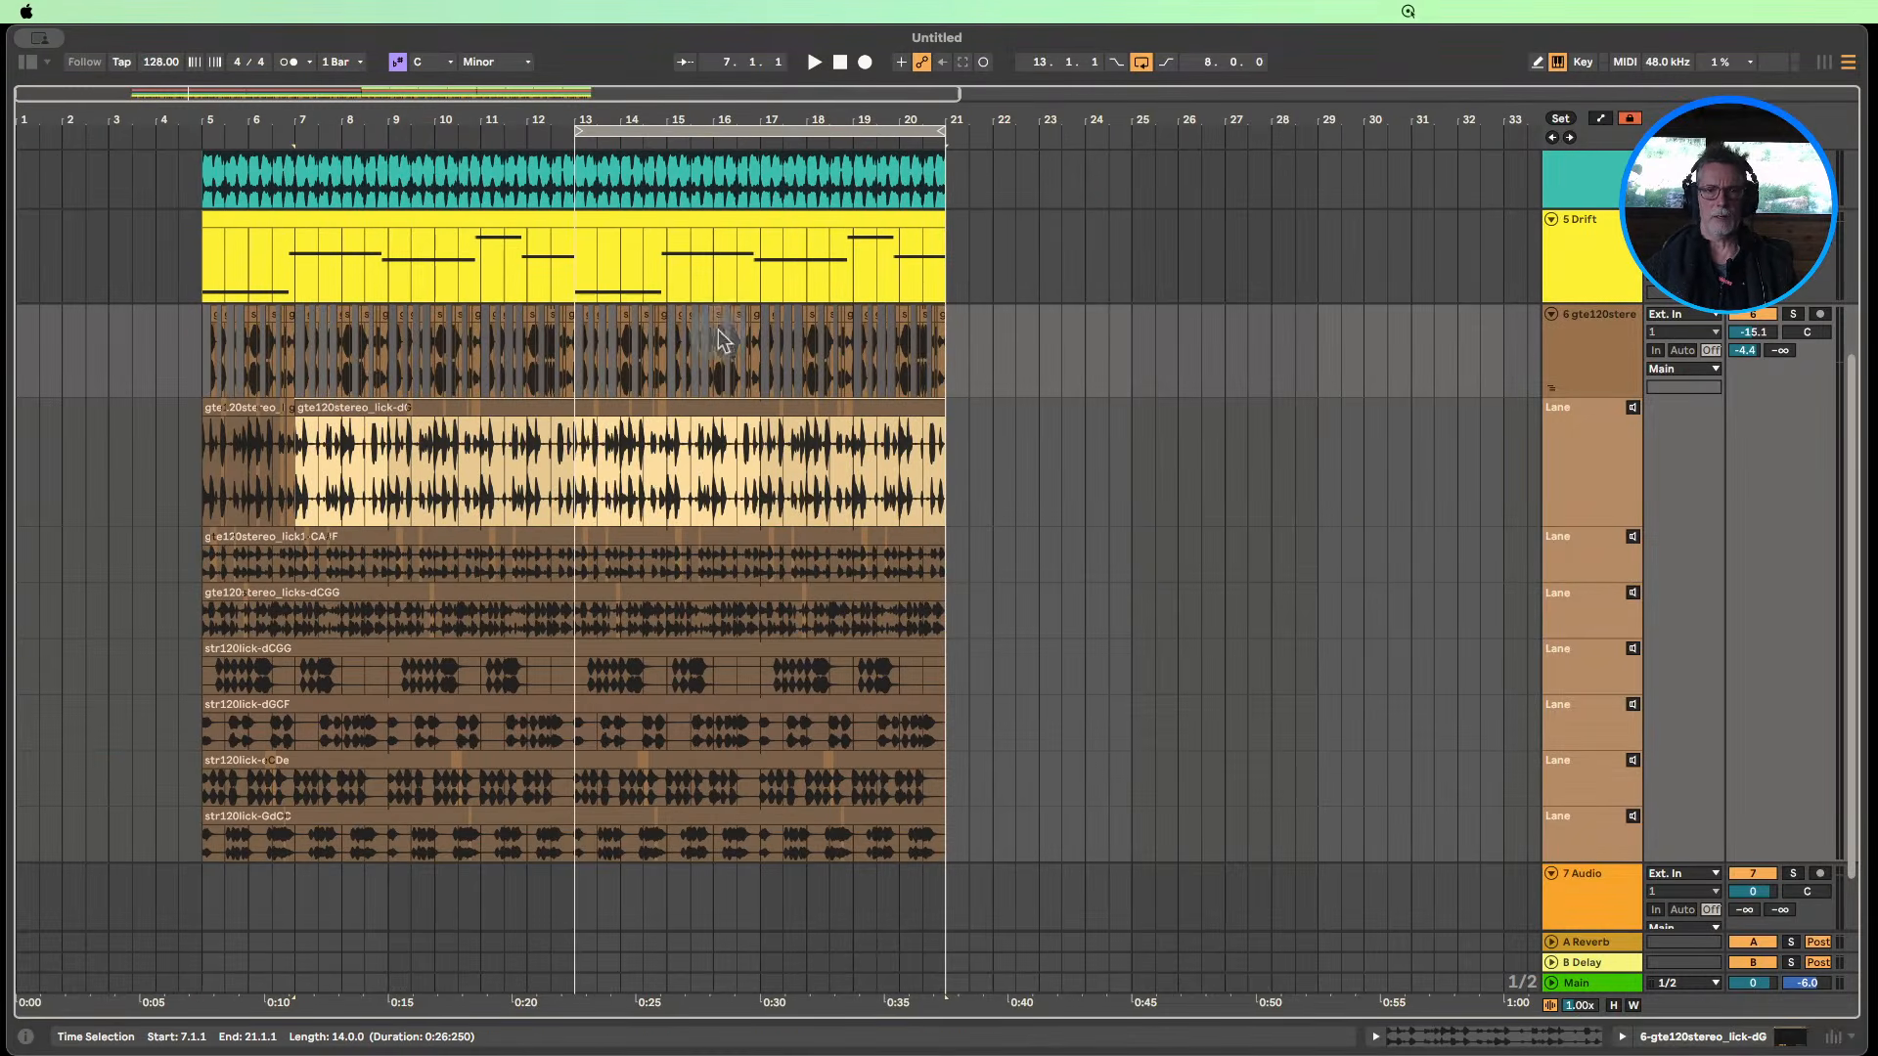
left_click_drag(669, 122, 669, 123)
double_click(600, 310)
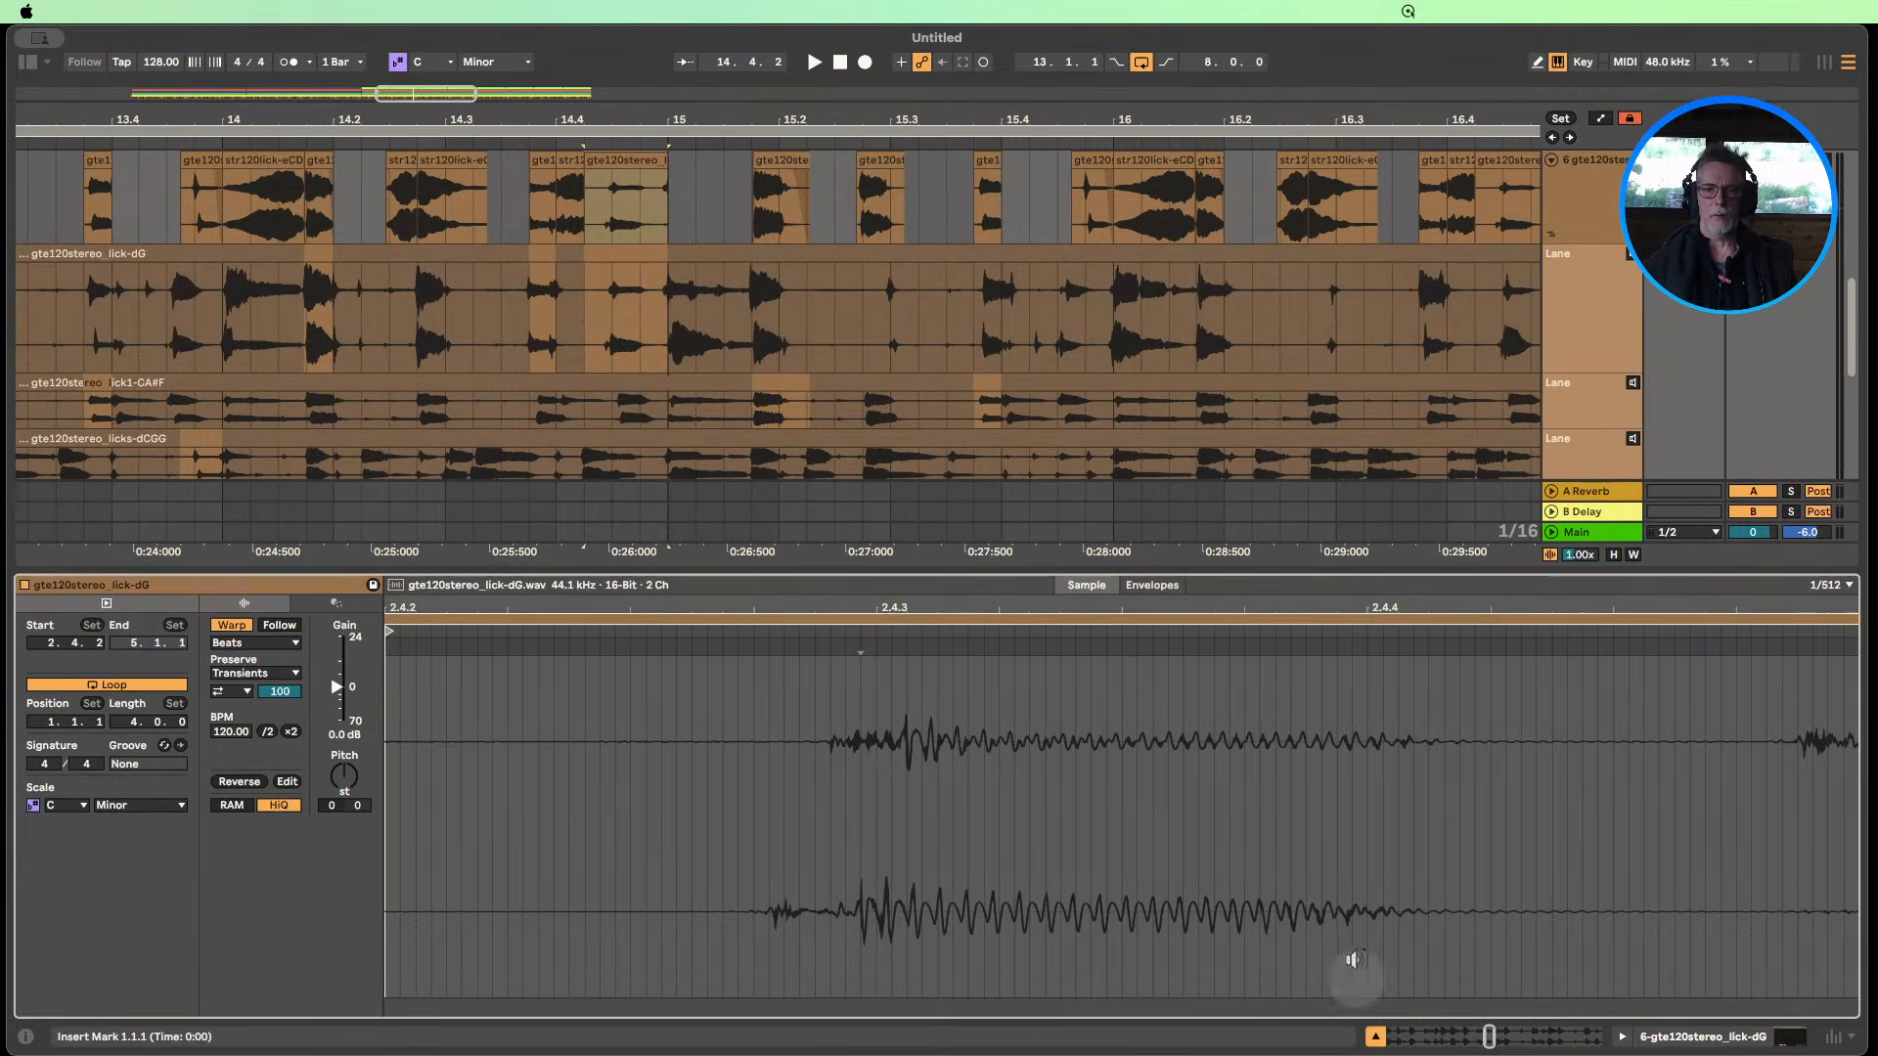
left_click(1375, 1037)
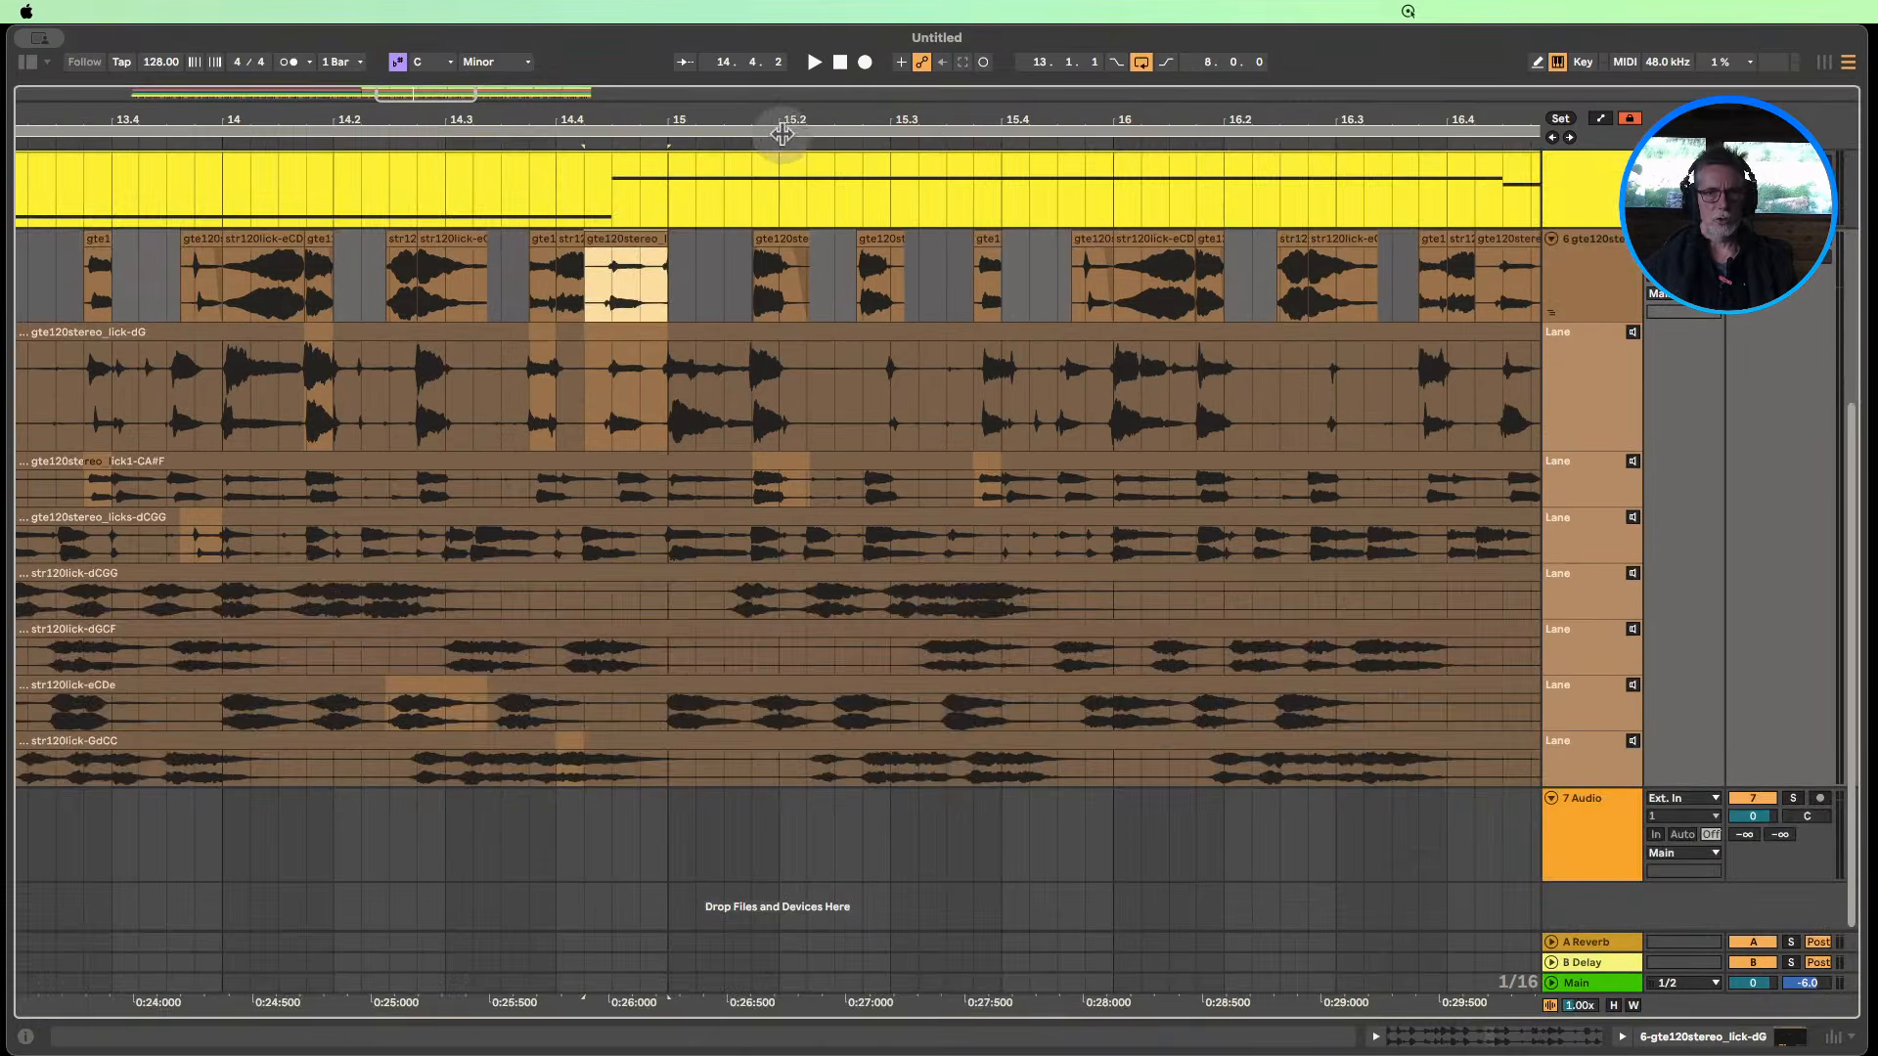
mouse_move(804, 119)
left_mouse_down()
mouse_move(797, 44)
mouse_move(841, 123)
left_mouse_up()
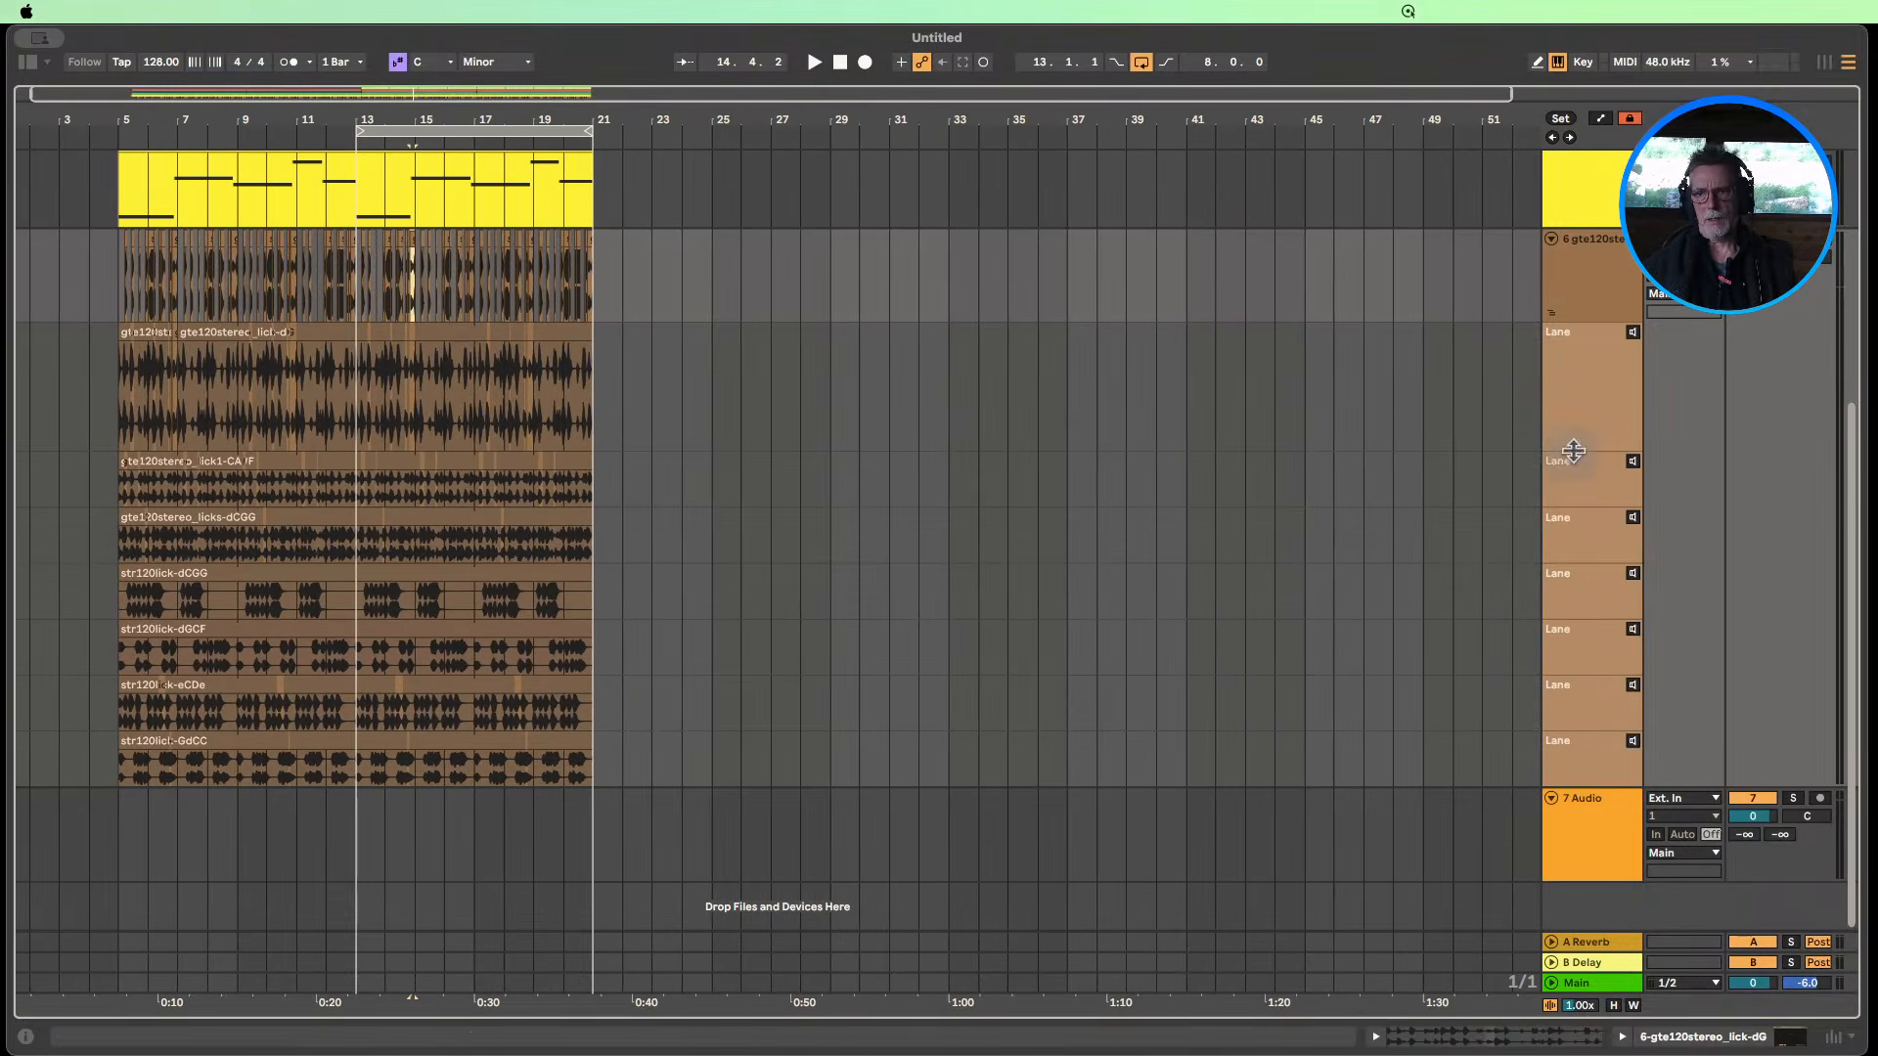
Reduce the height of the first take lane and hide the take lanes of the 6 gte120stereo track.
left_click_drag(1572, 451, 1577, 377)
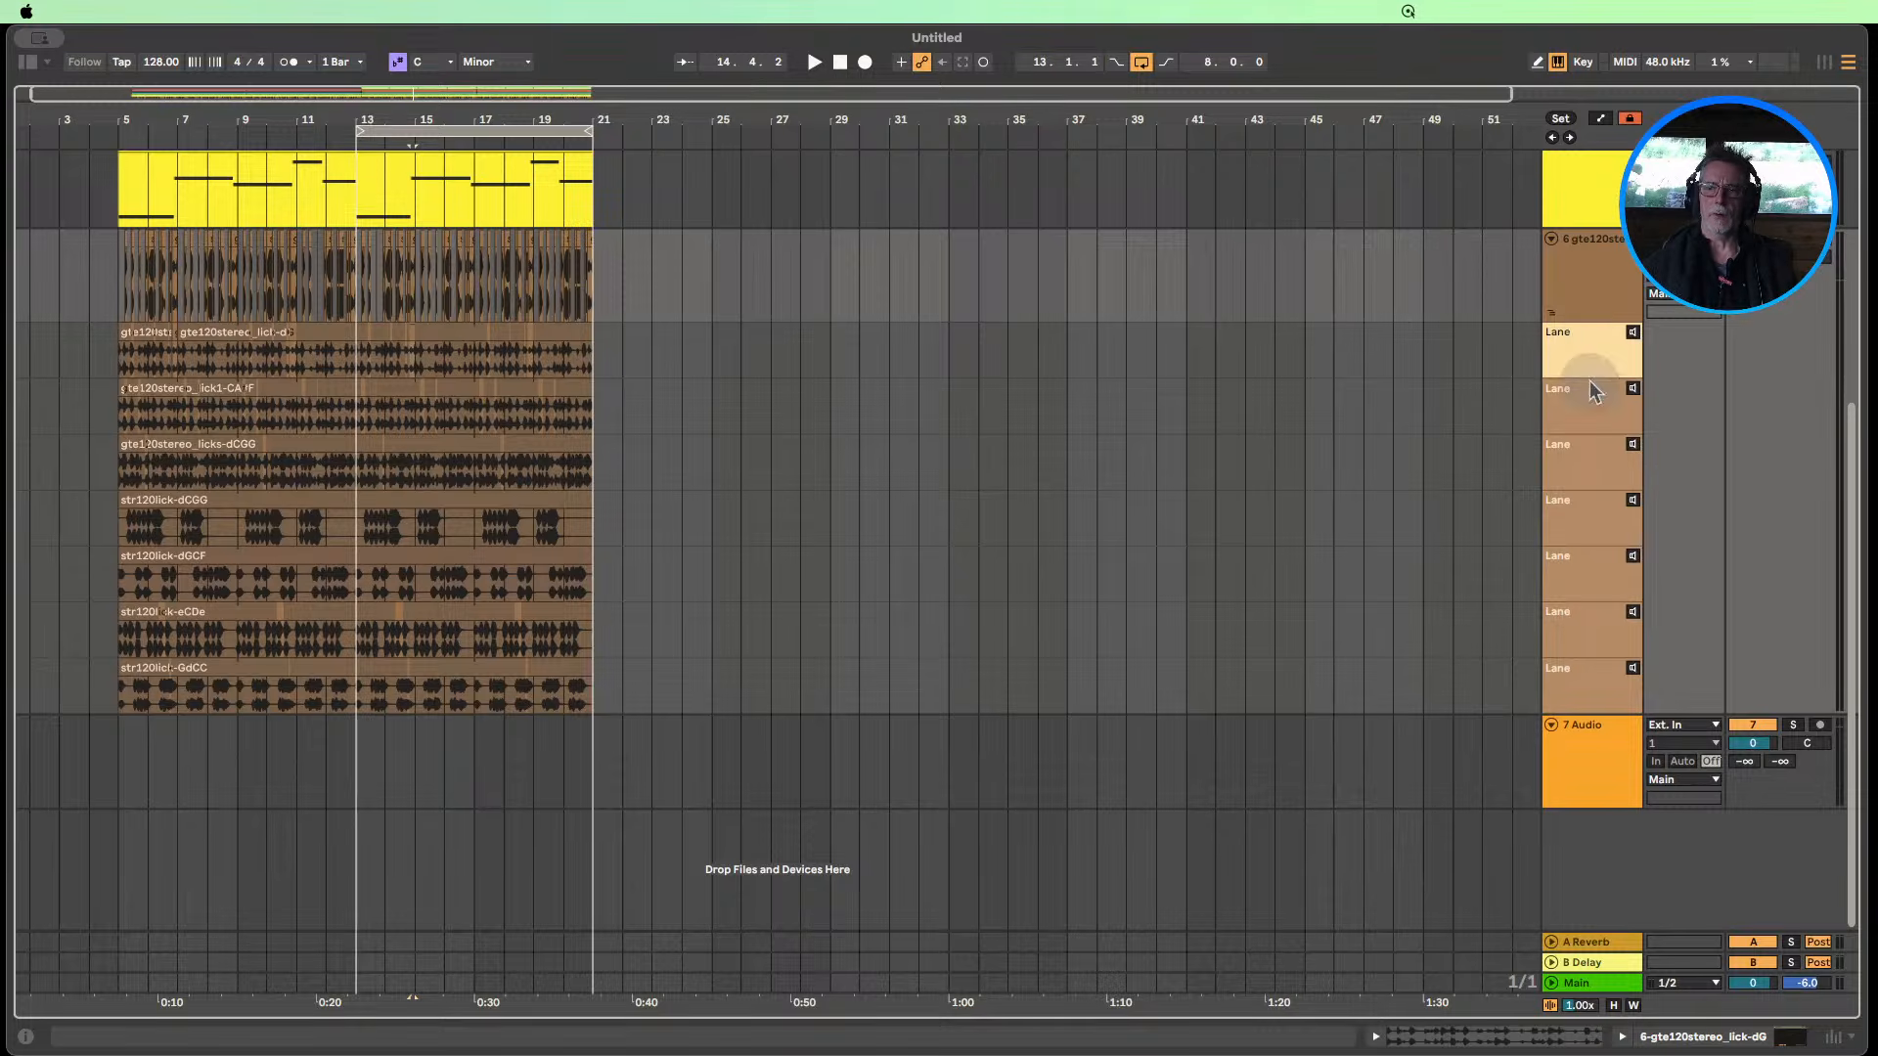
scroll(1588, 342, "up", 1)
scroll(1591, 338, "up", 3)
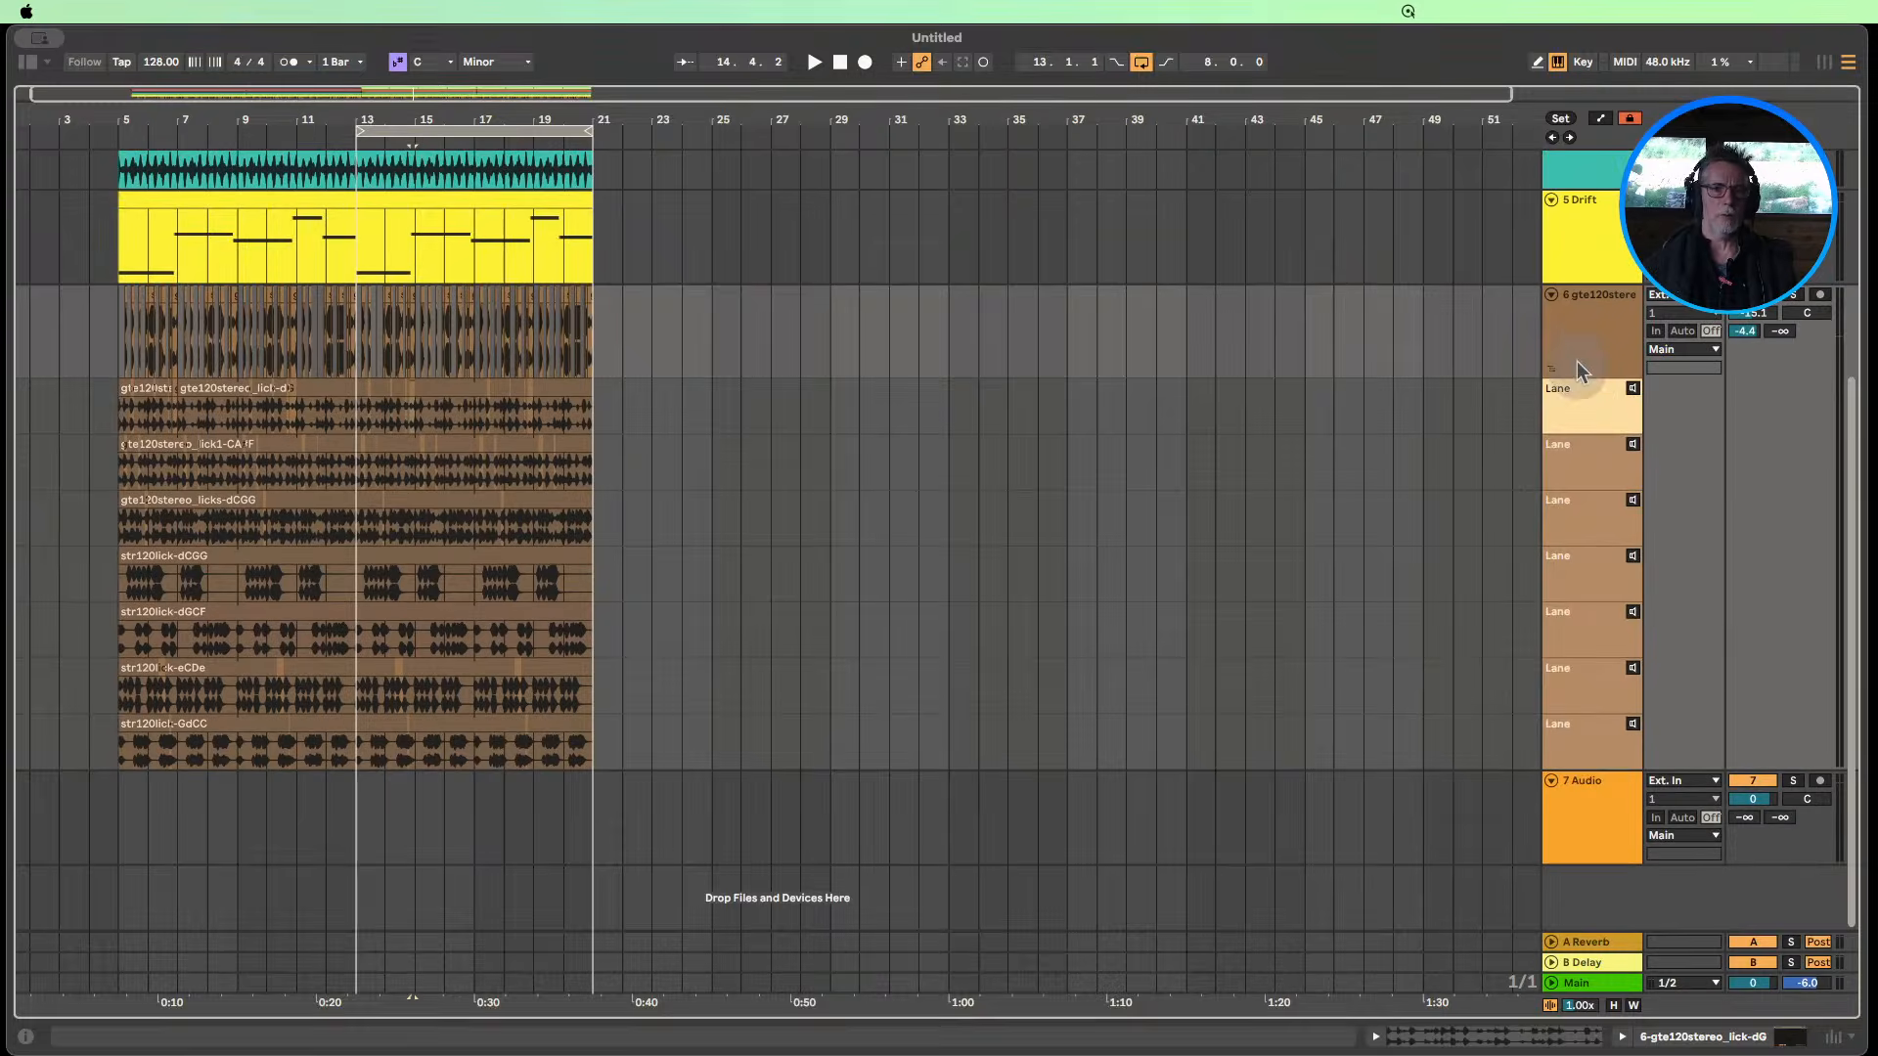
right_click(1595, 345)
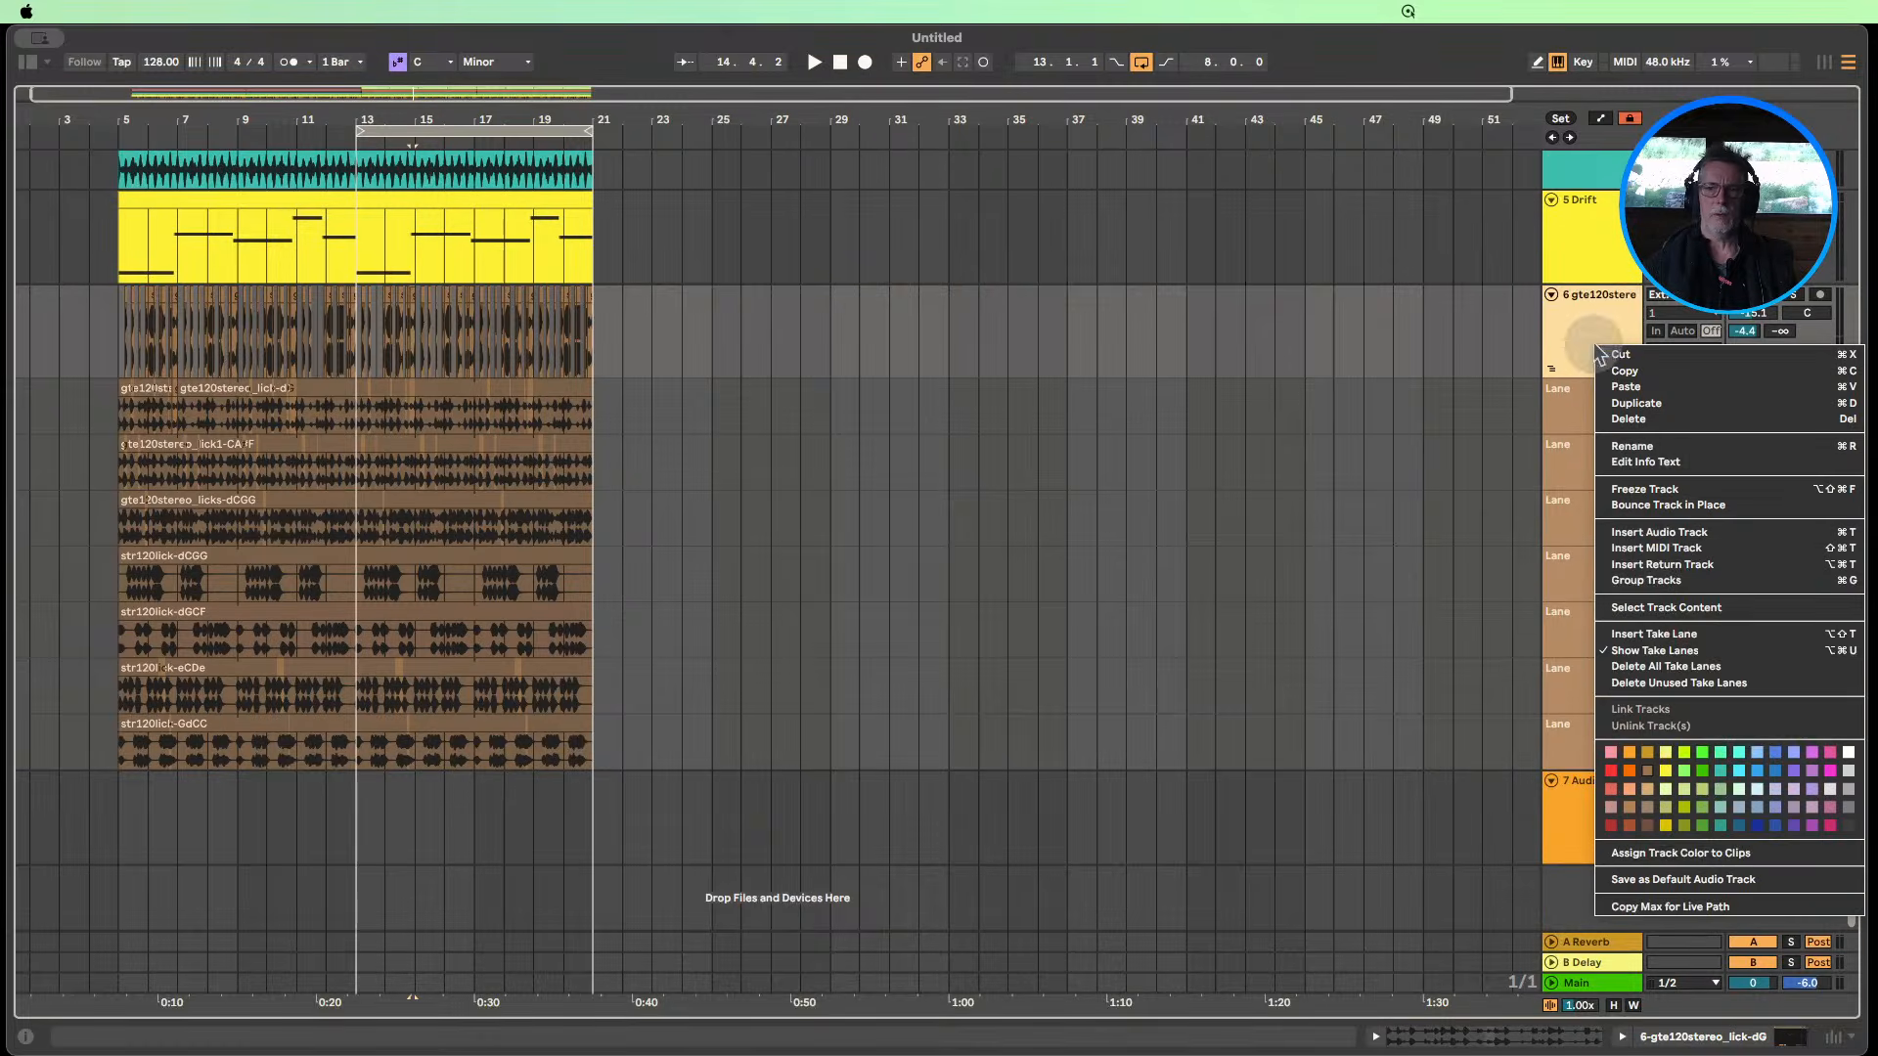
left_click(1651, 650)
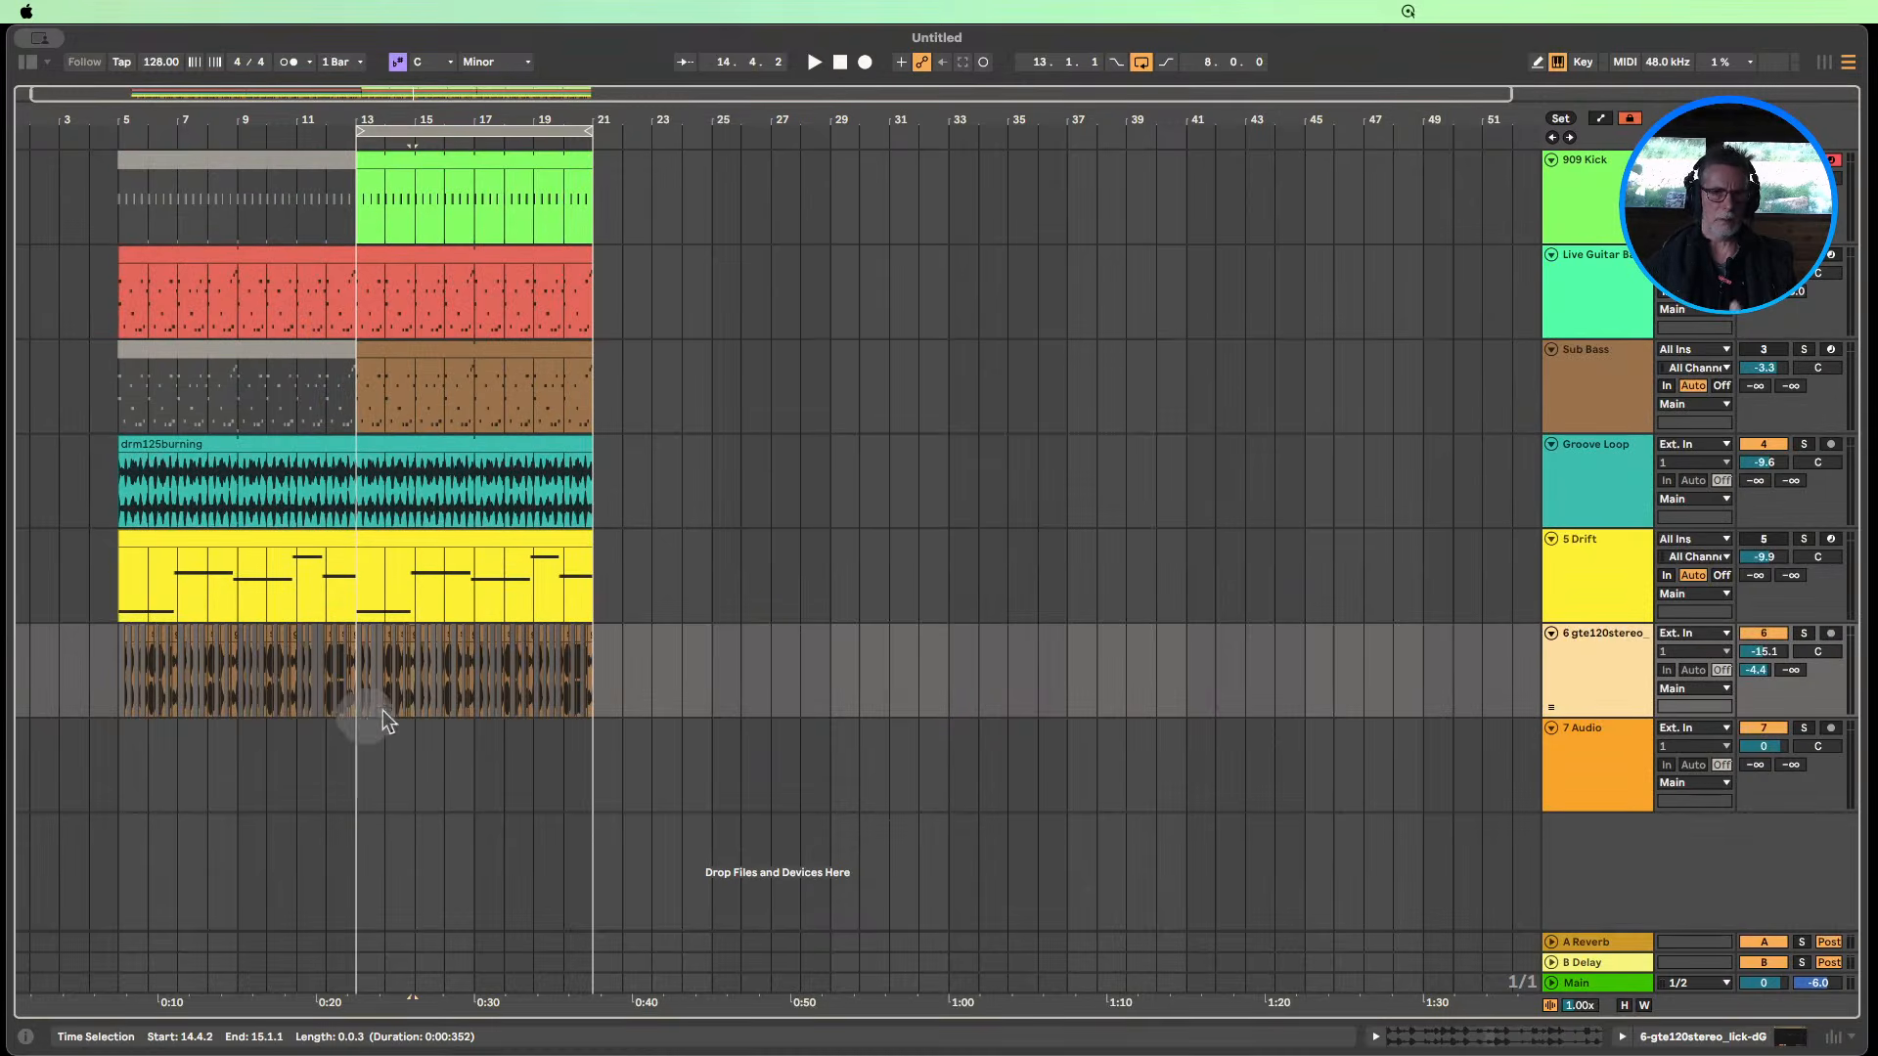
Show the devices of the 6 gte120stereo track and add an EQ Eight from the audio effects after the Tuner.
double_click(1628, 665)
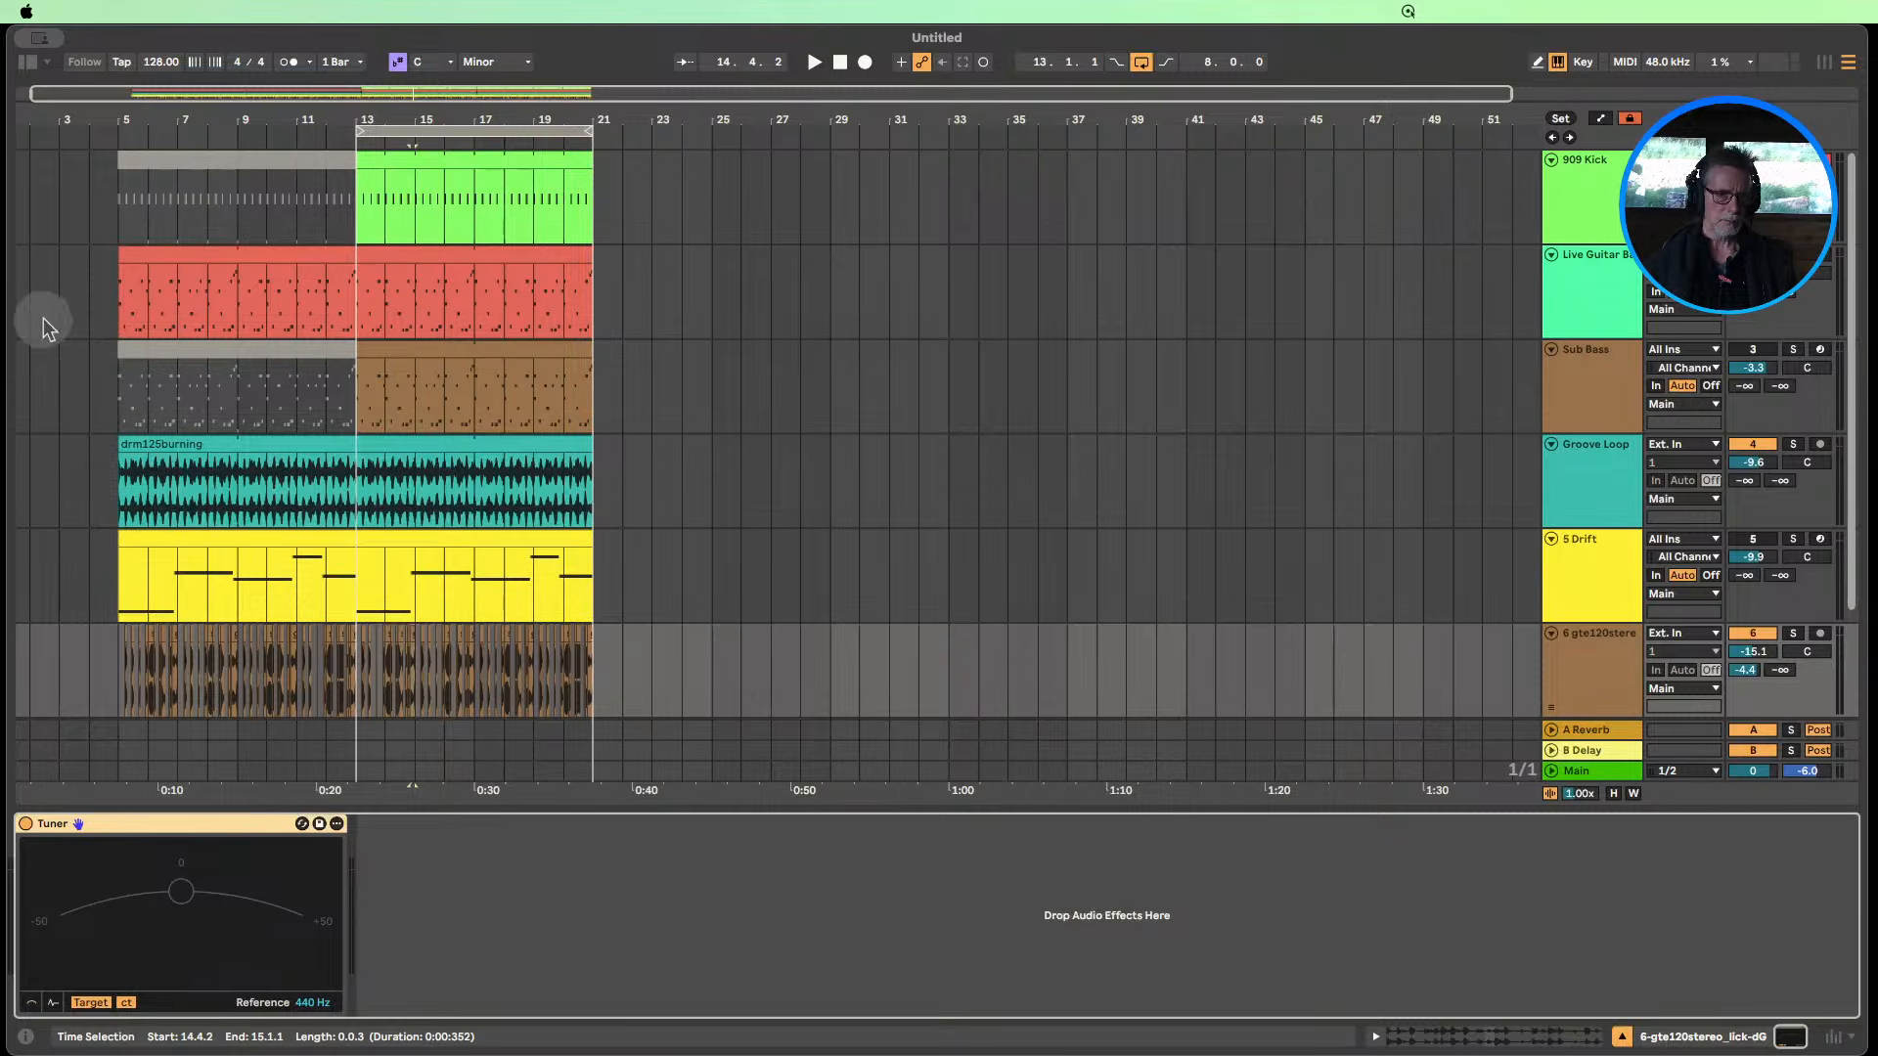
left_click(30, 62)
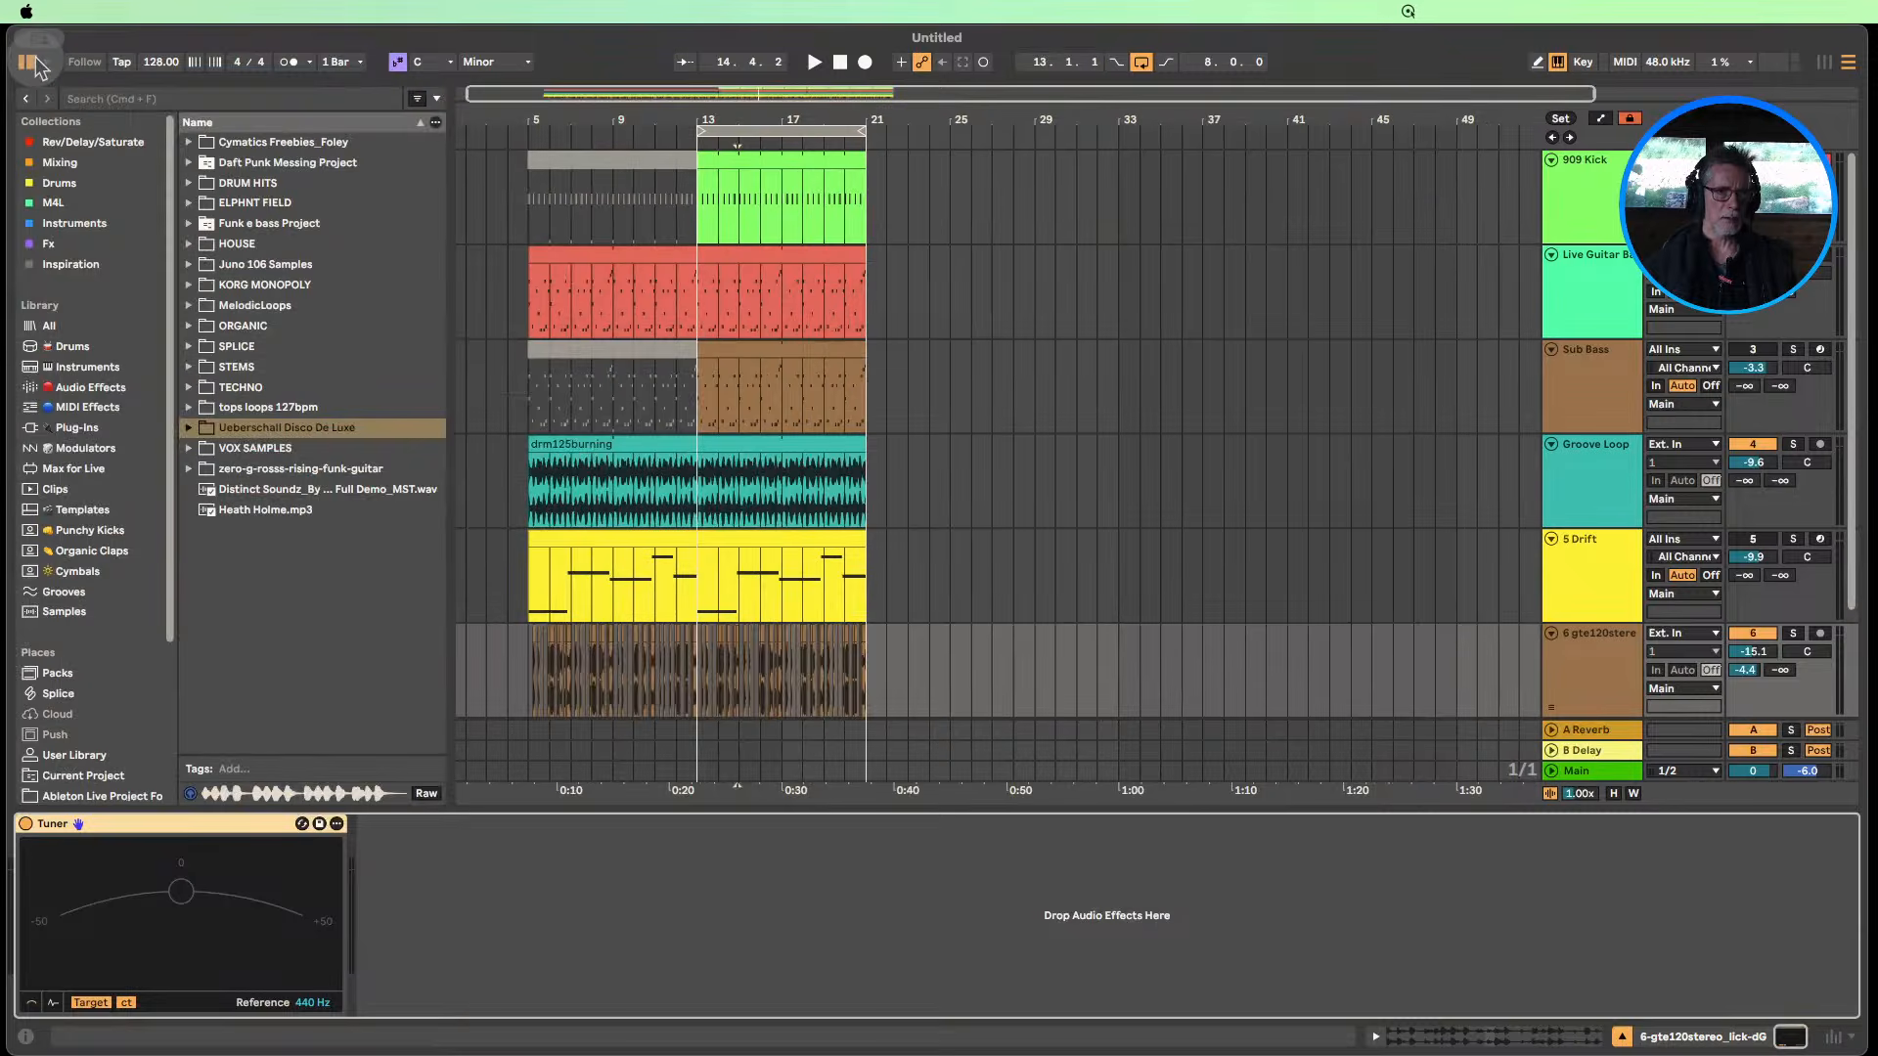
left_click(86, 387)
scroll(323, 545, "up", 5)
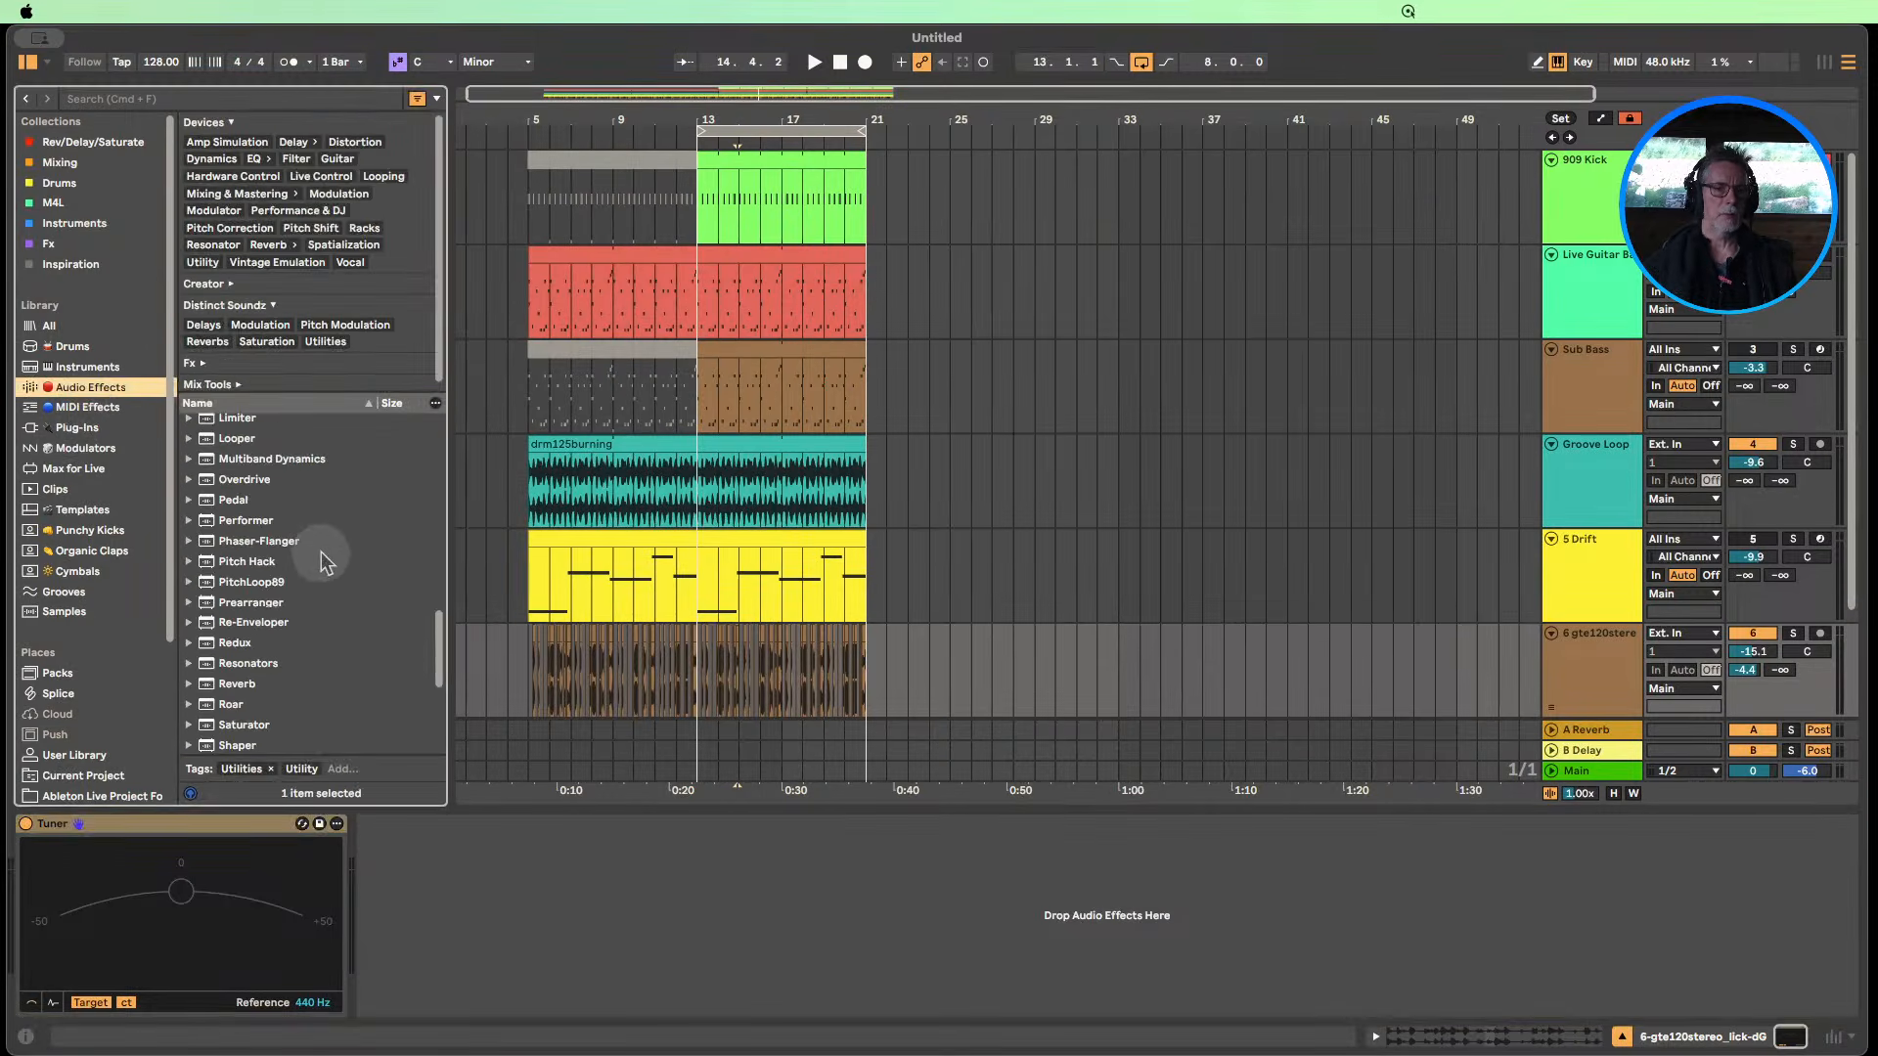
scroll(293, 548, "up", 4)
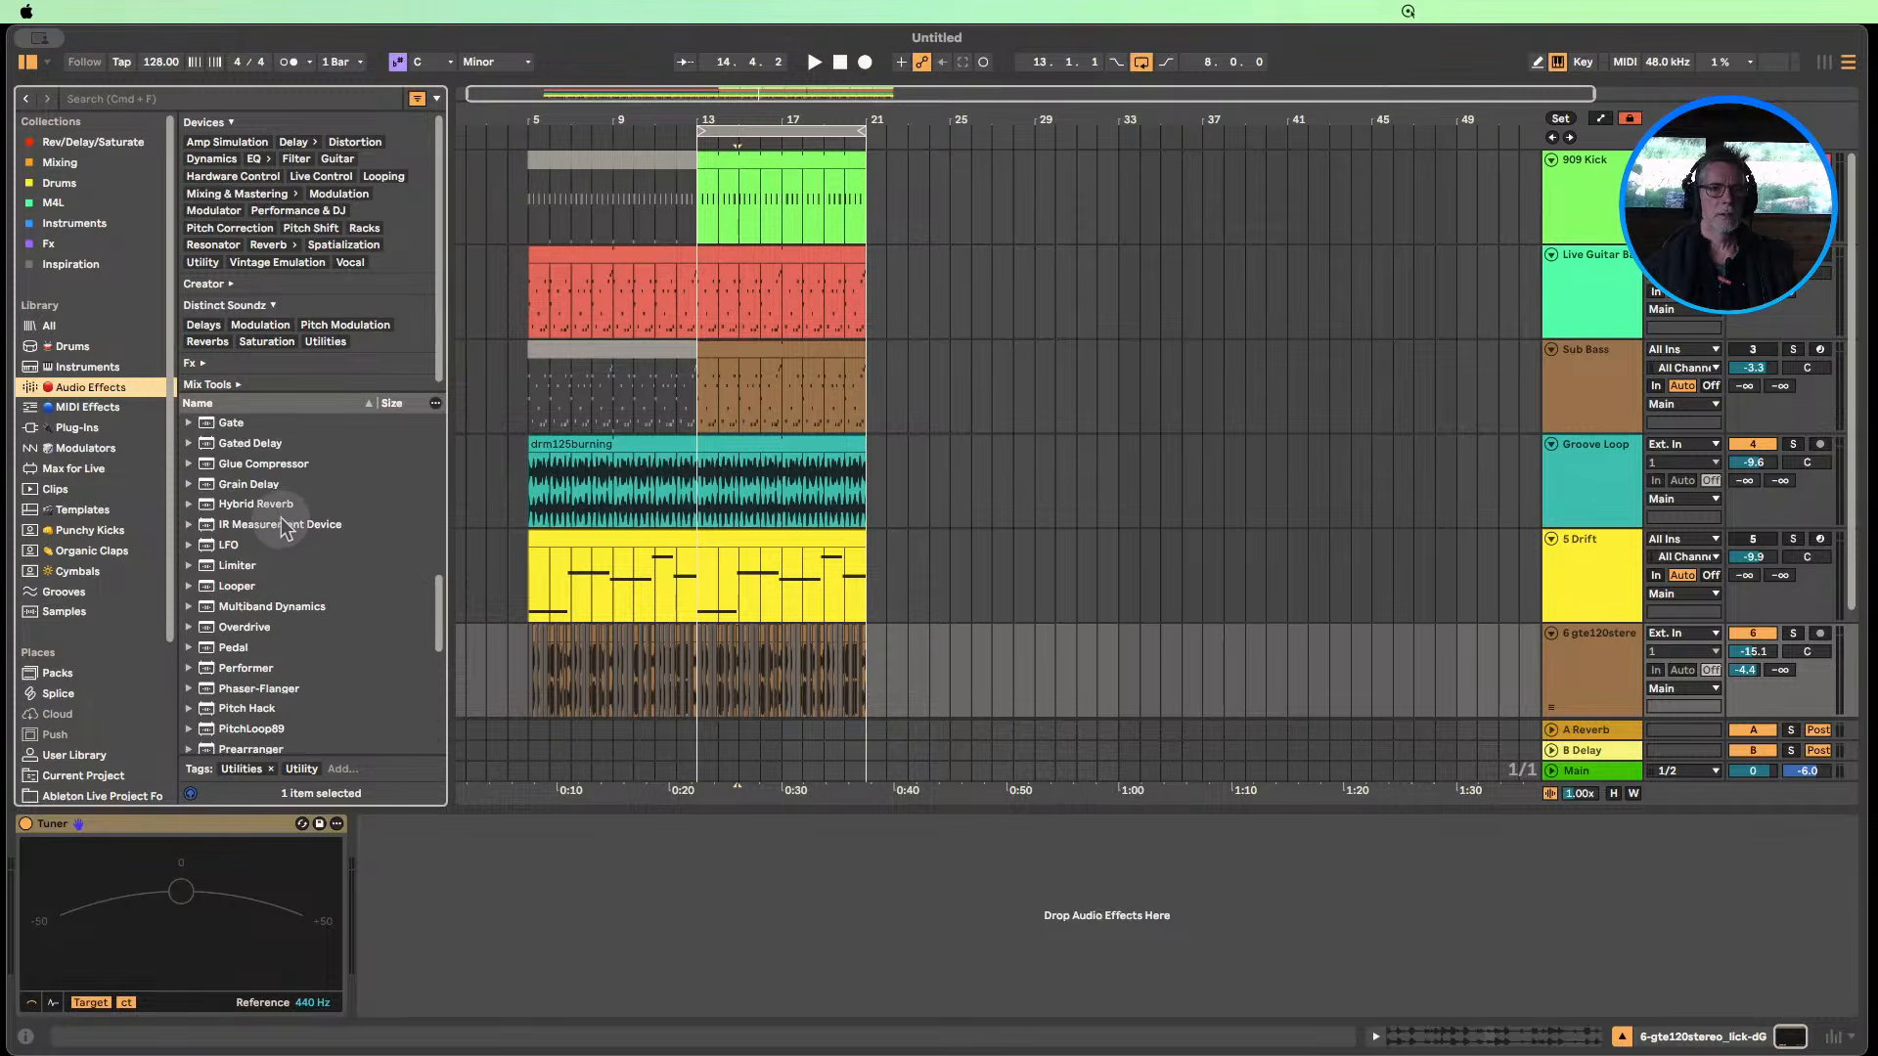
left_click_drag(240, 445, 491, 920)
Change EQ Eight band 1 to a low-cut filter, start playback, and set the band's frequency to 273 Hz.
left_click(440, 992)
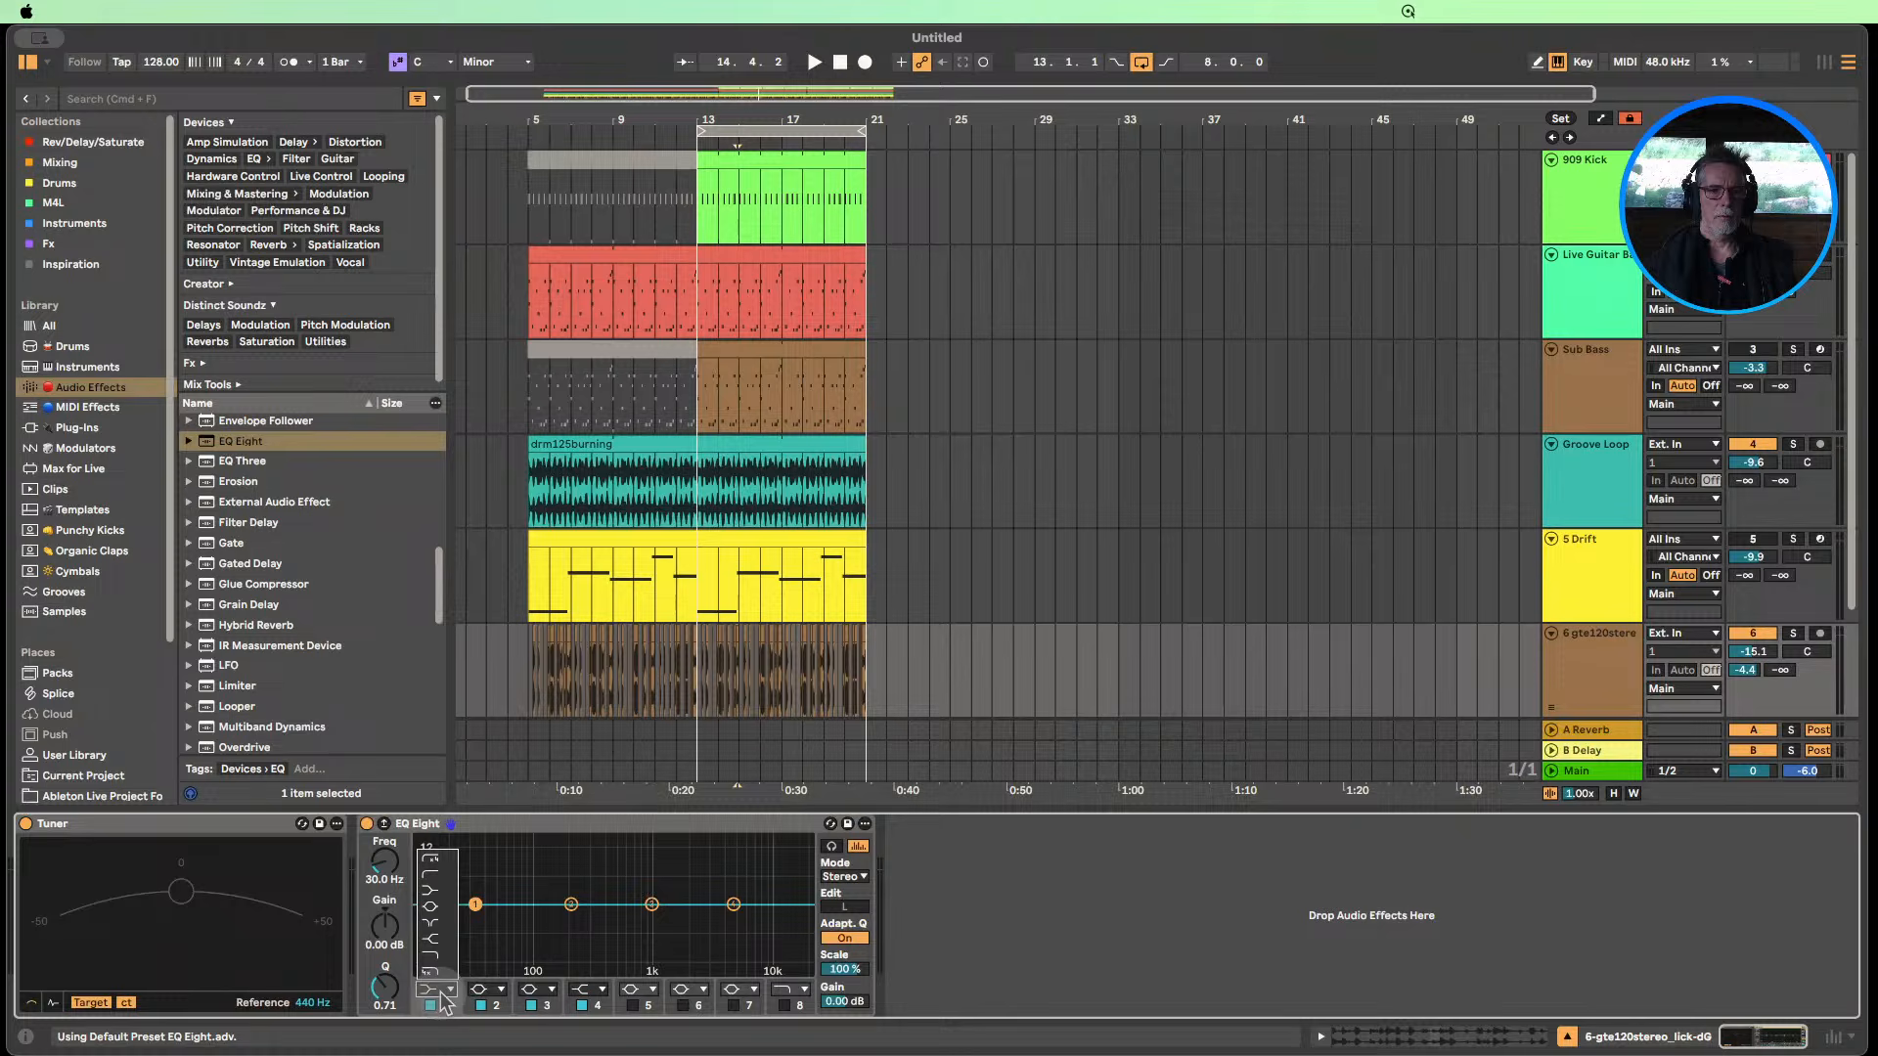
left_click(442, 875)
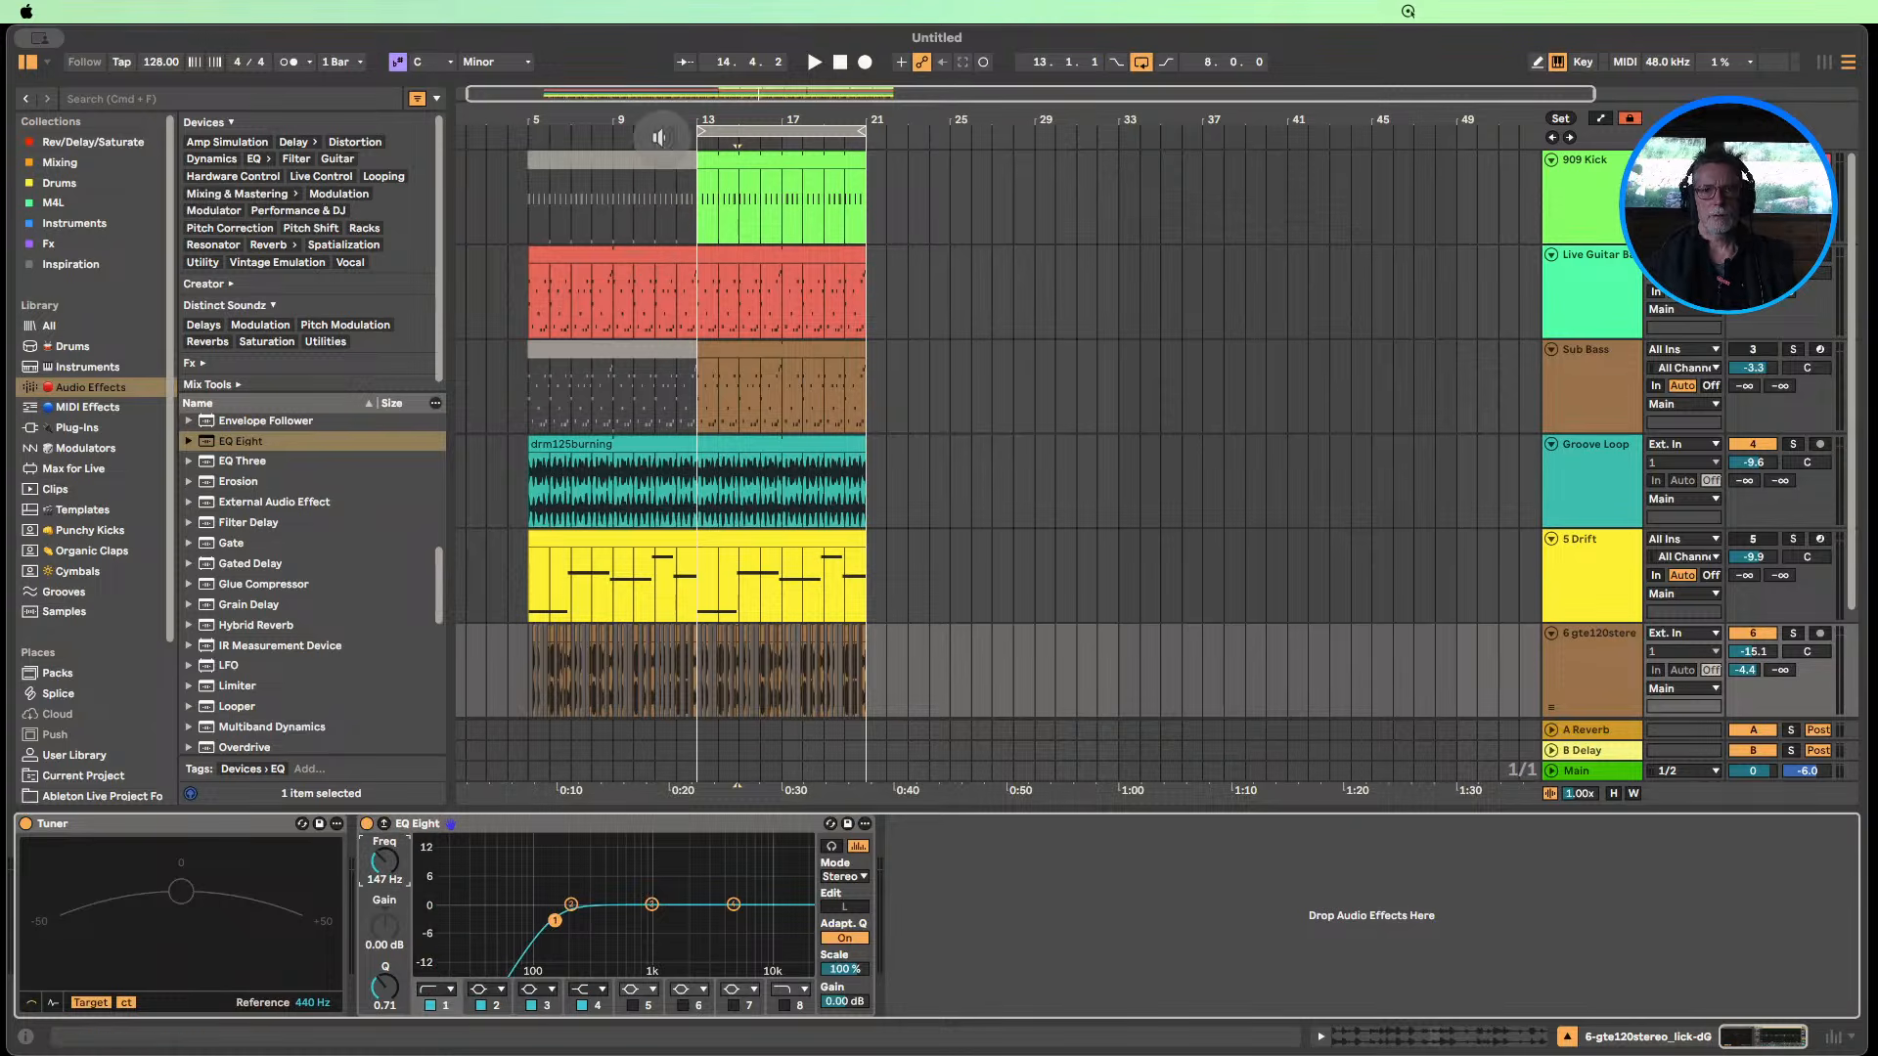
left_click(656, 144)
mouse_move(384, 861)
left_mouse_down()
mouse_move(385, 787)
mouse_move(385, 880)
left_mouse_up()
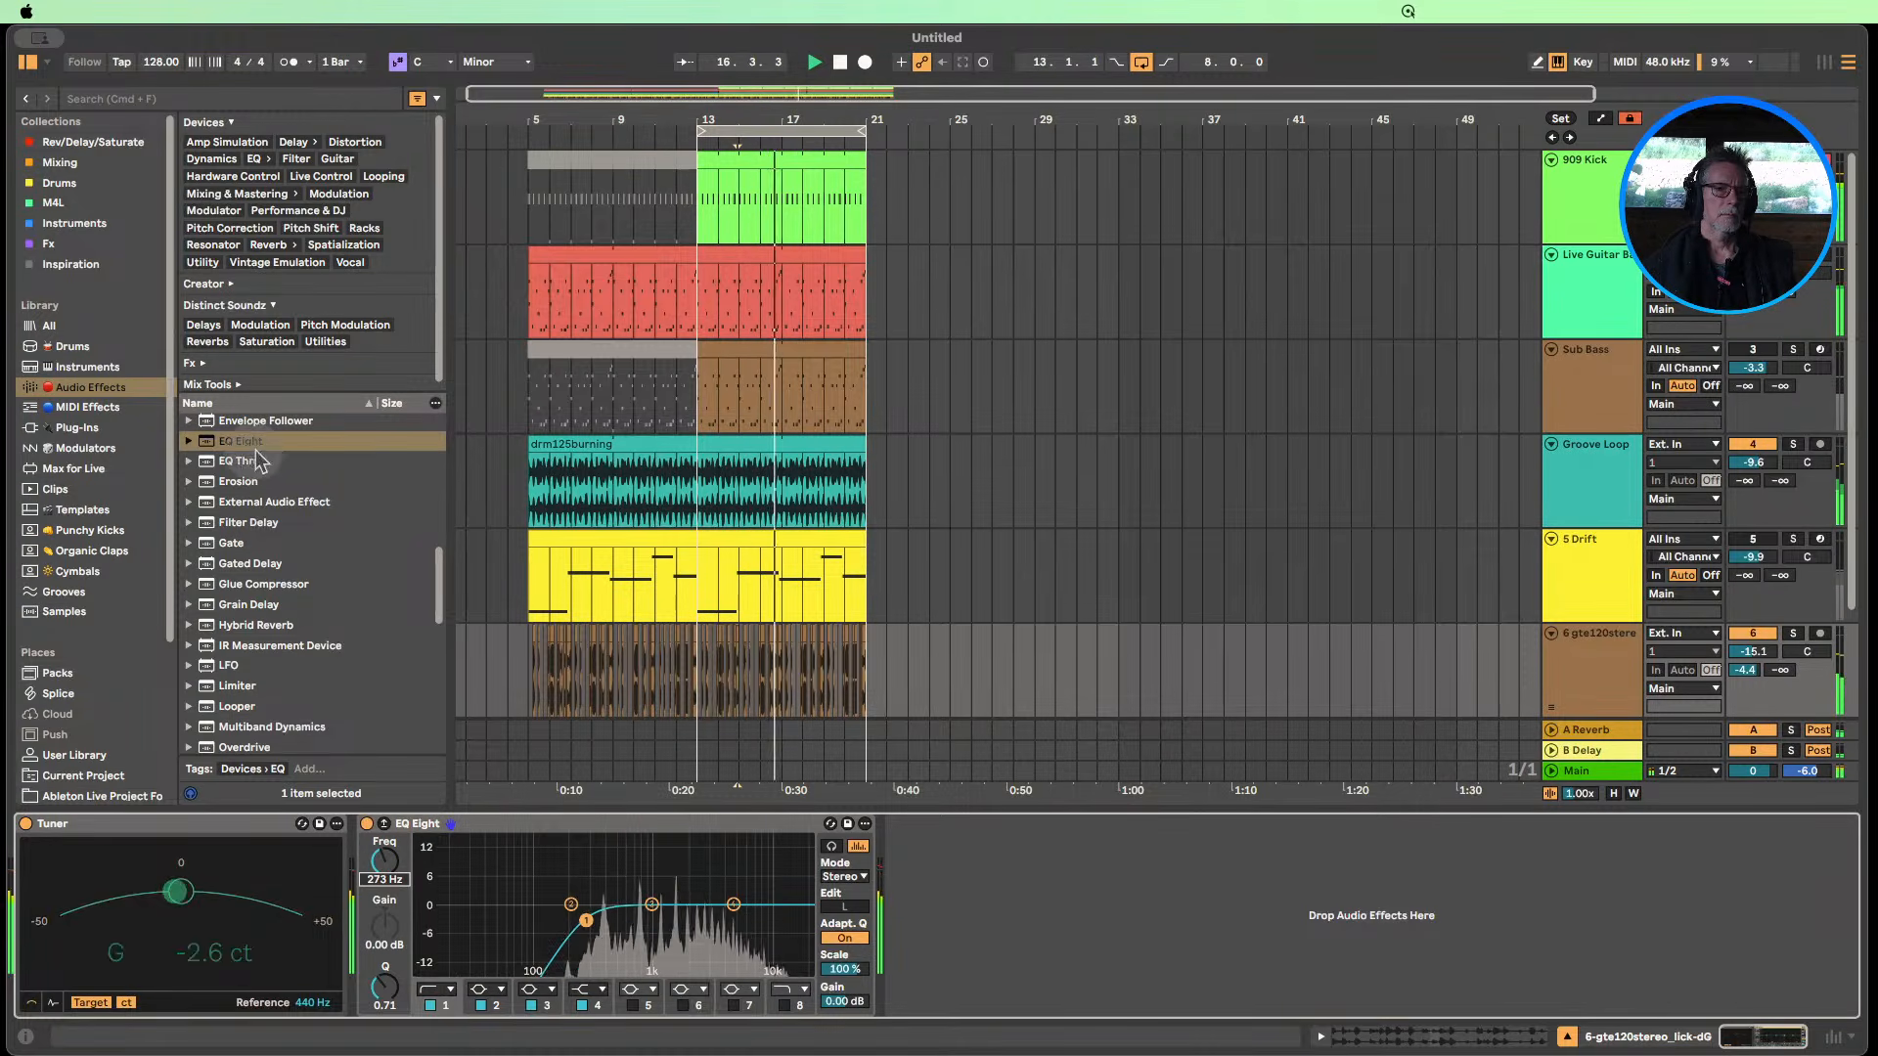
Look through the audio effects and add an Auto Filter after the EQ Eight on the 6 gte120stereo track.
scroll(283, 504, "up", 10)
scroll(283, 503, "up", 5)
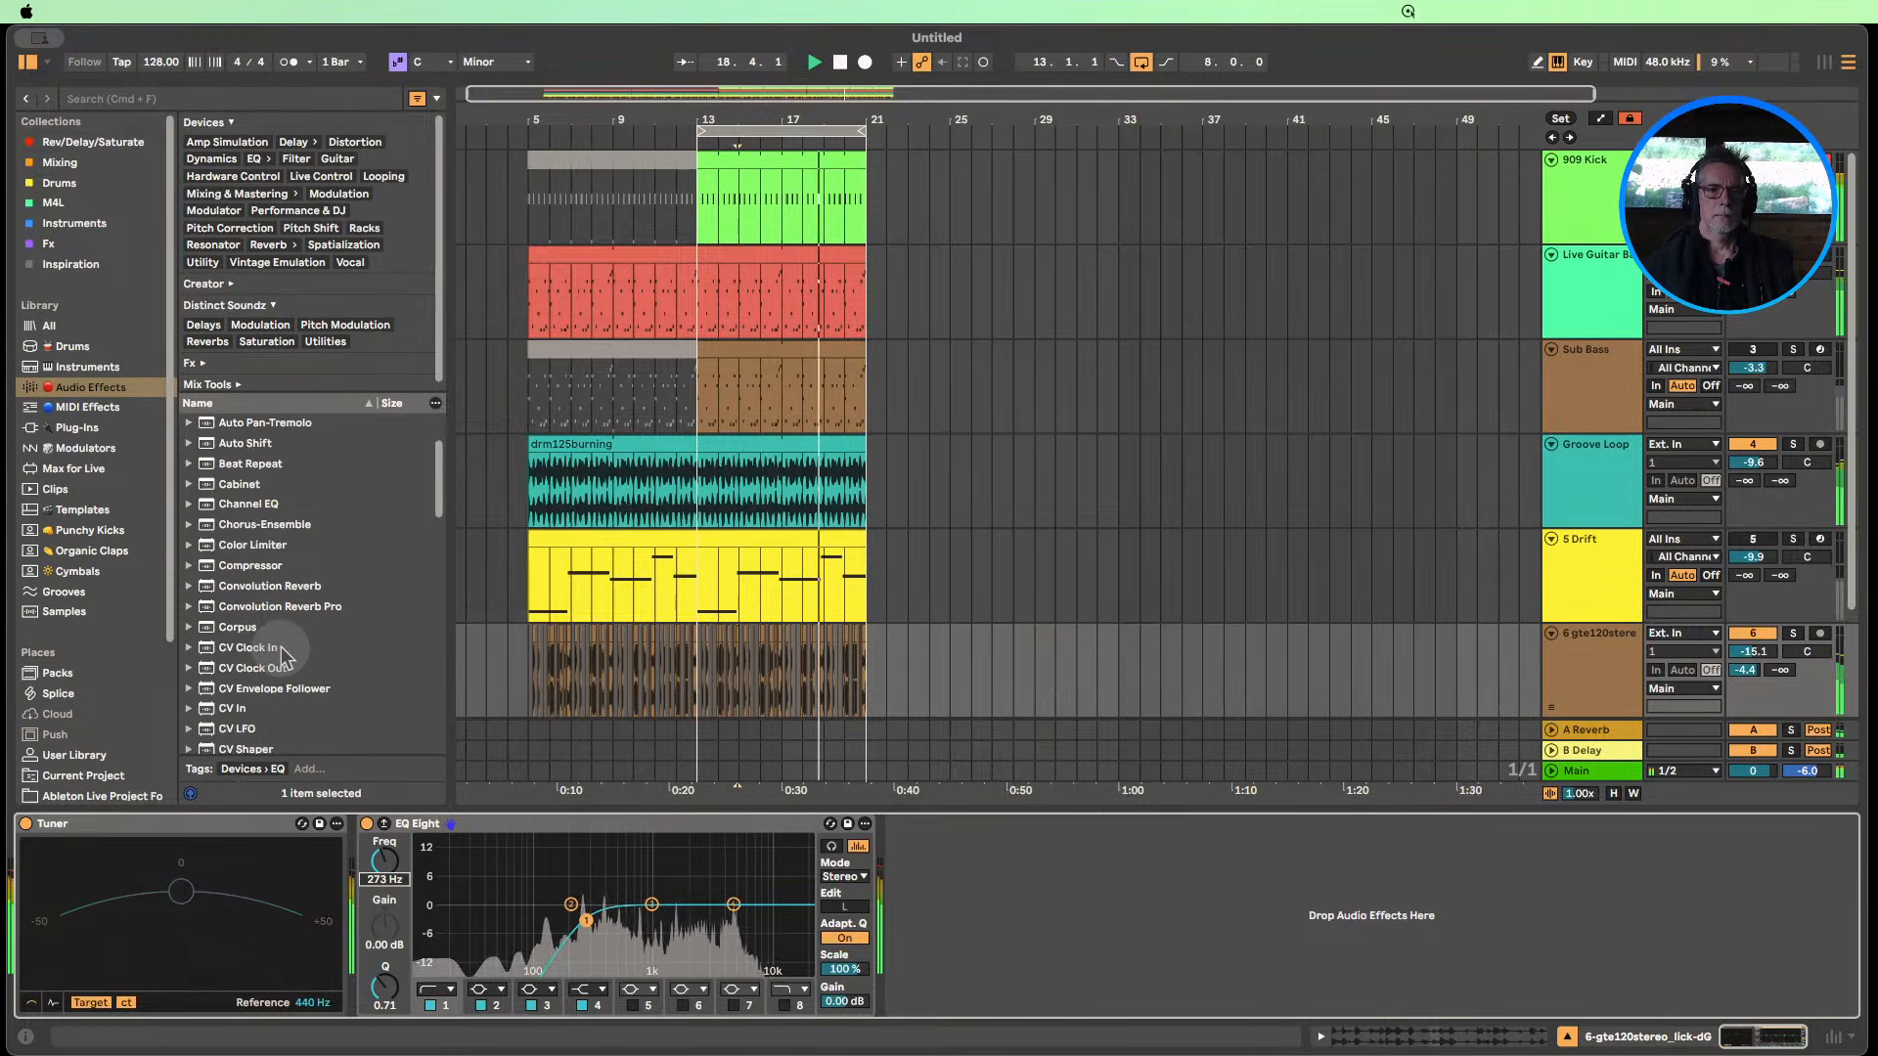
scroll(285, 653, "down", 4)
scroll(285, 653, "down", 6)
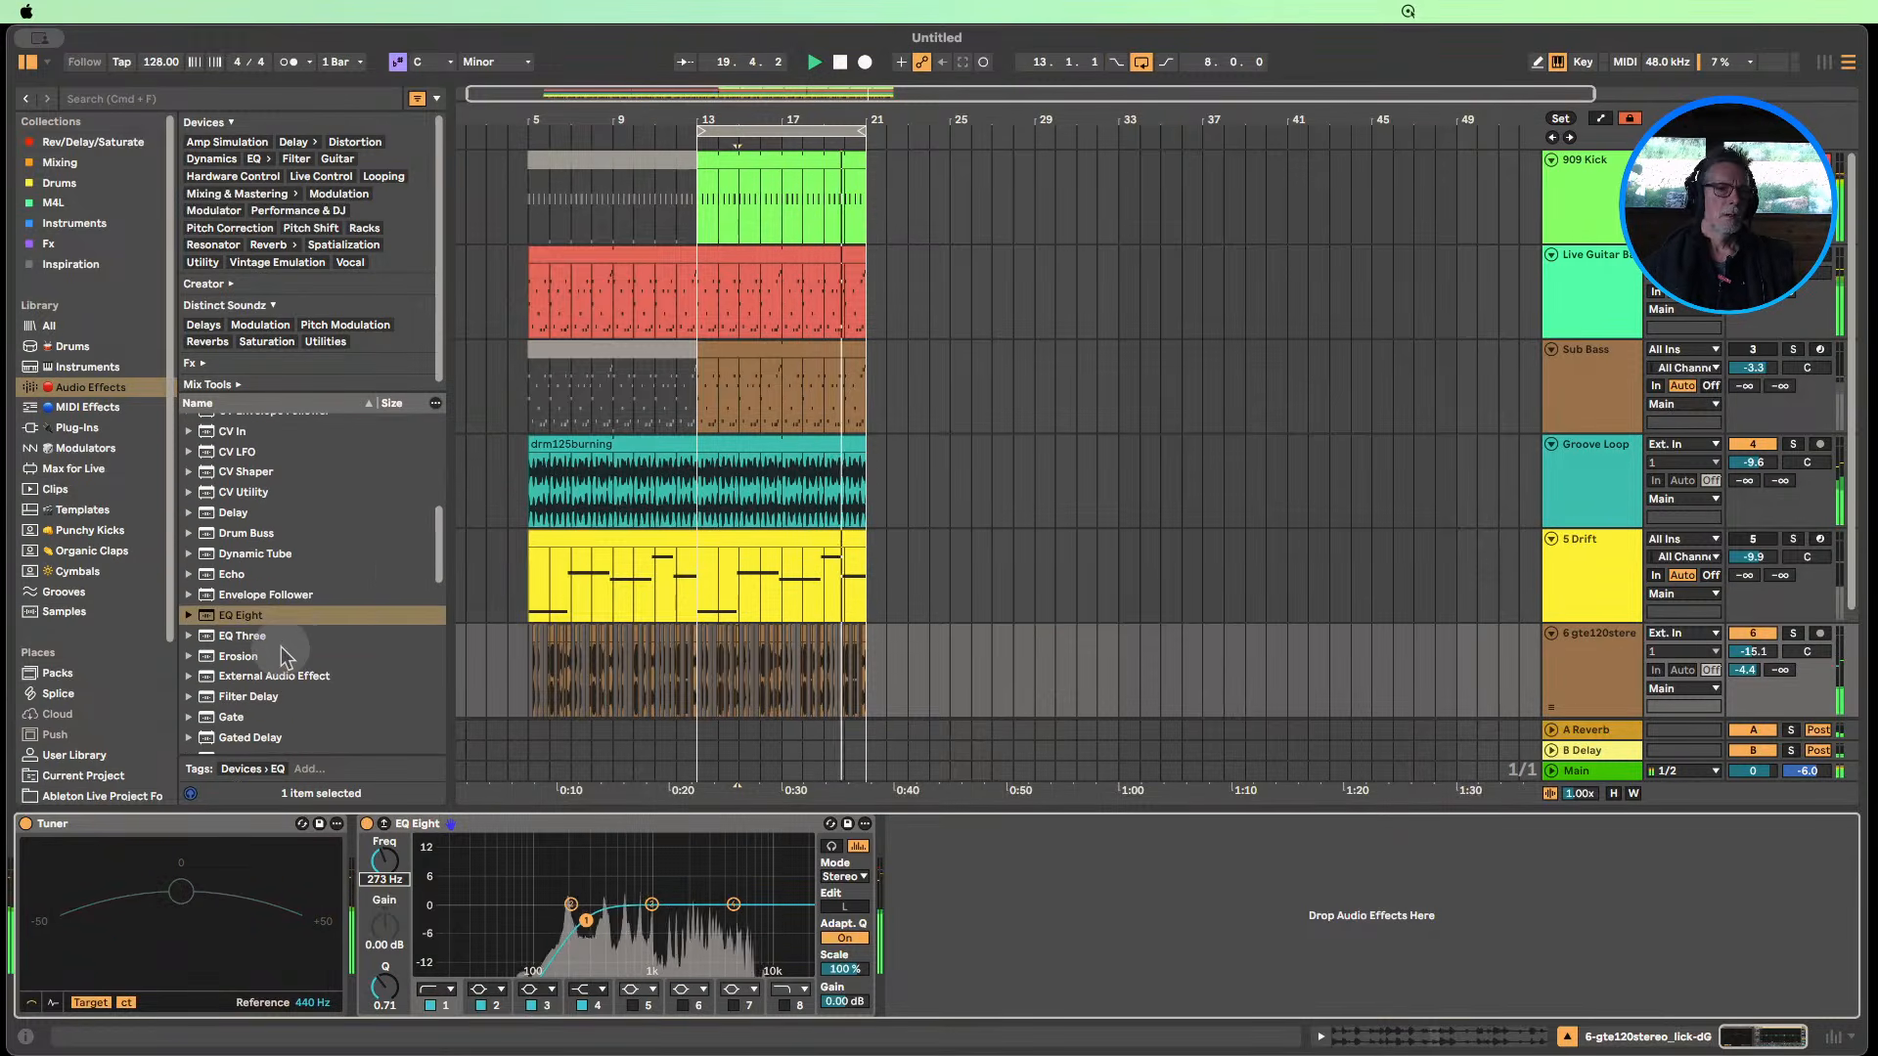
scroll(353, 640, "down", 5)
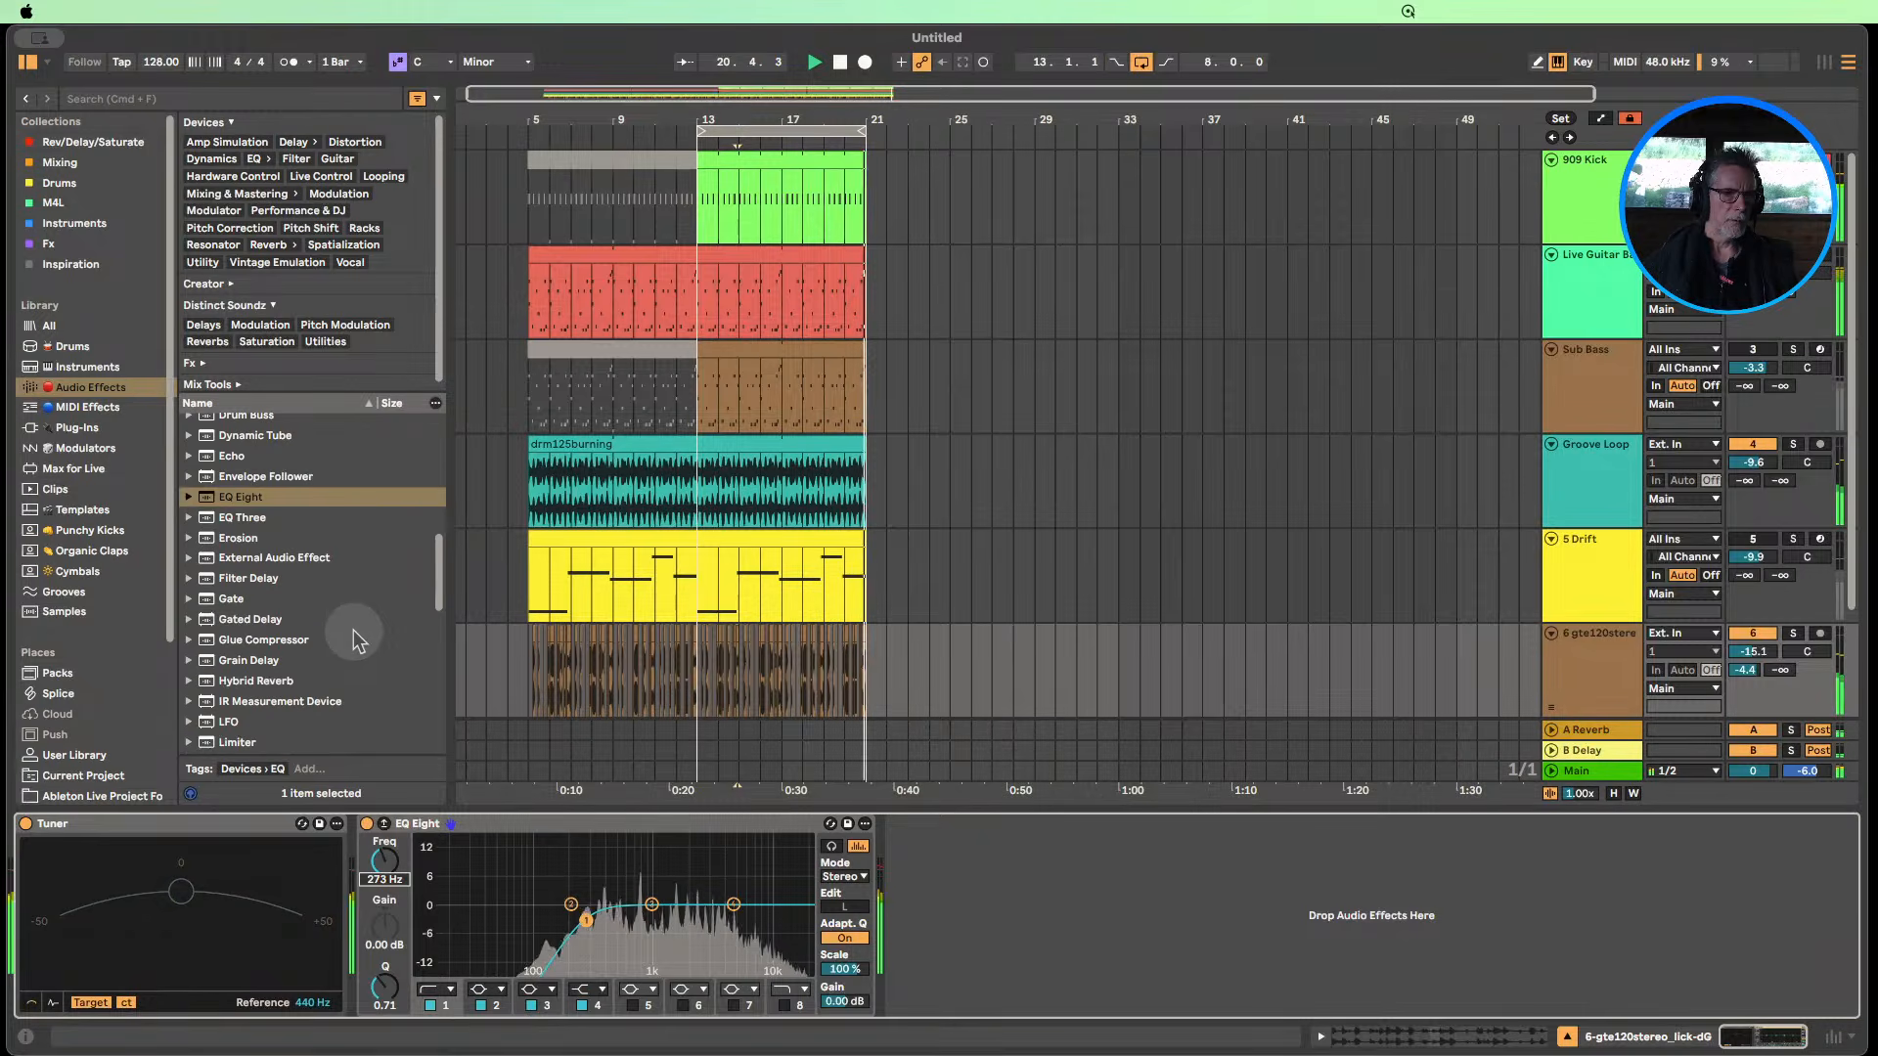
key("super+t")
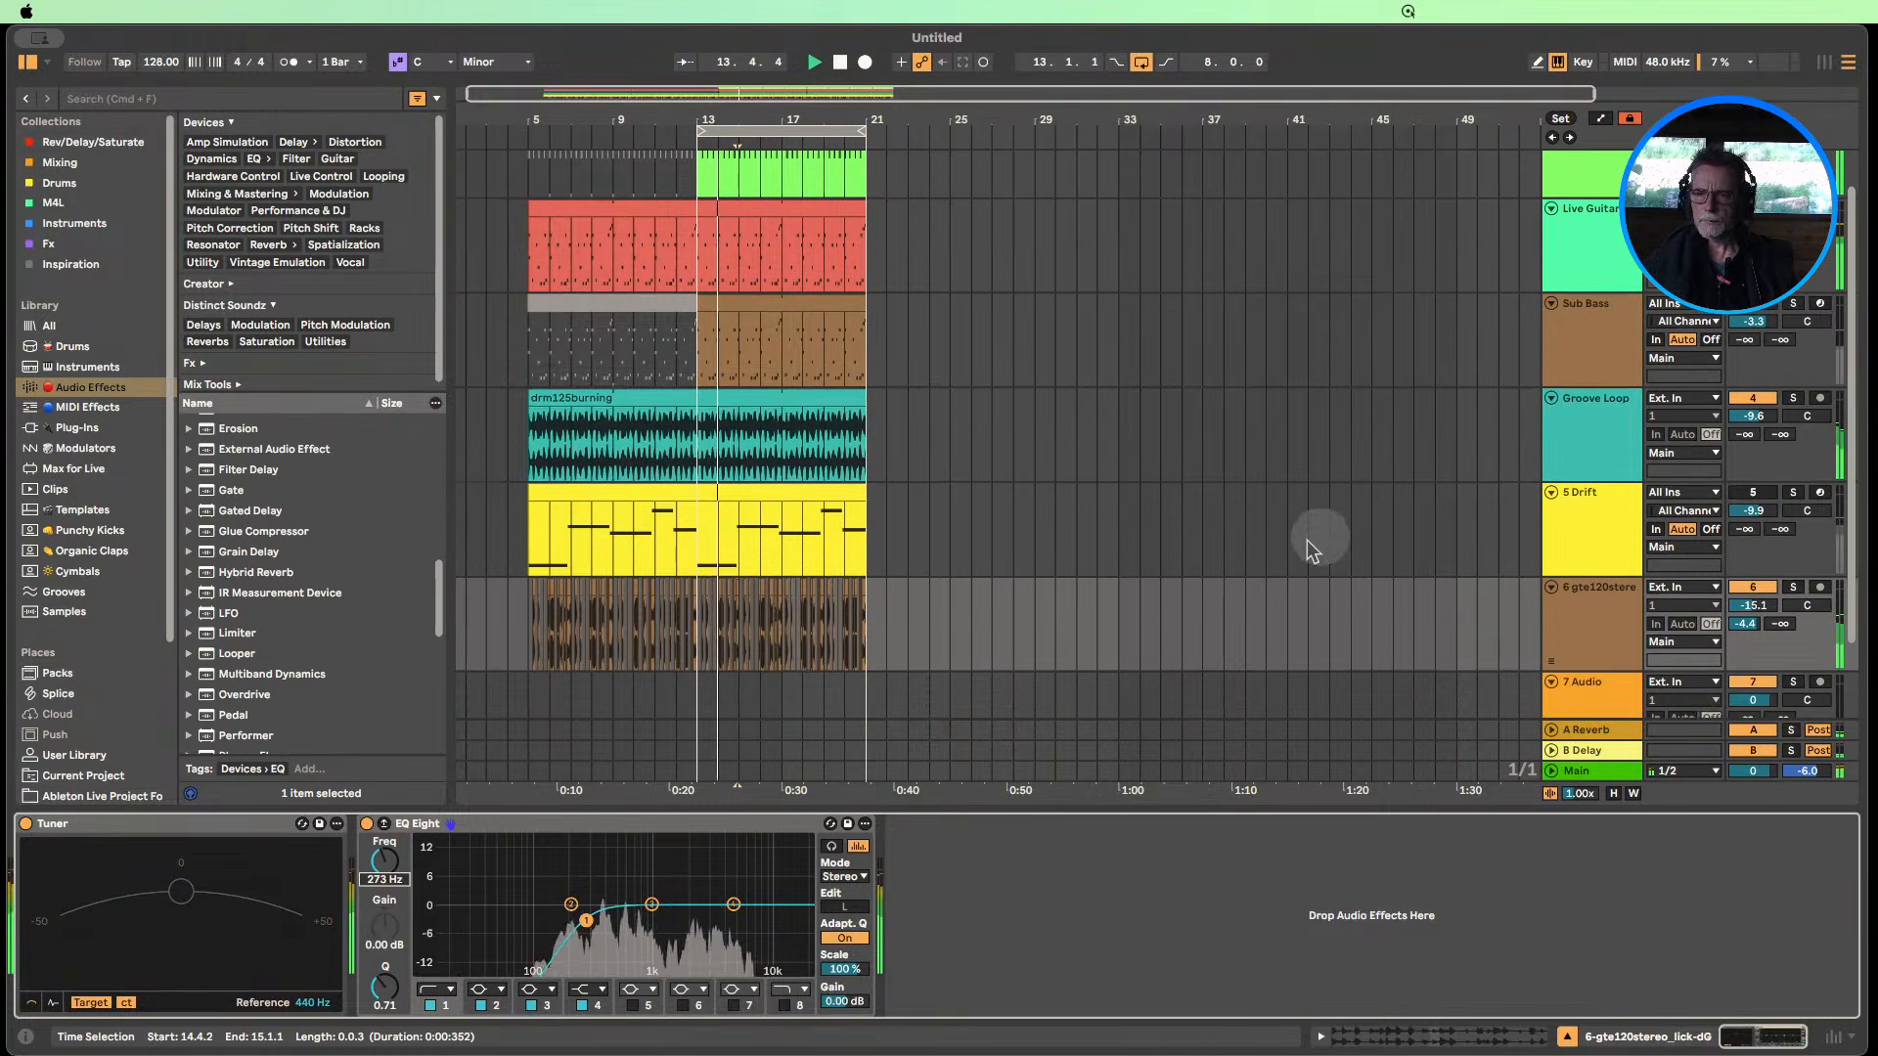
scroll(301, 548, "up", 12)
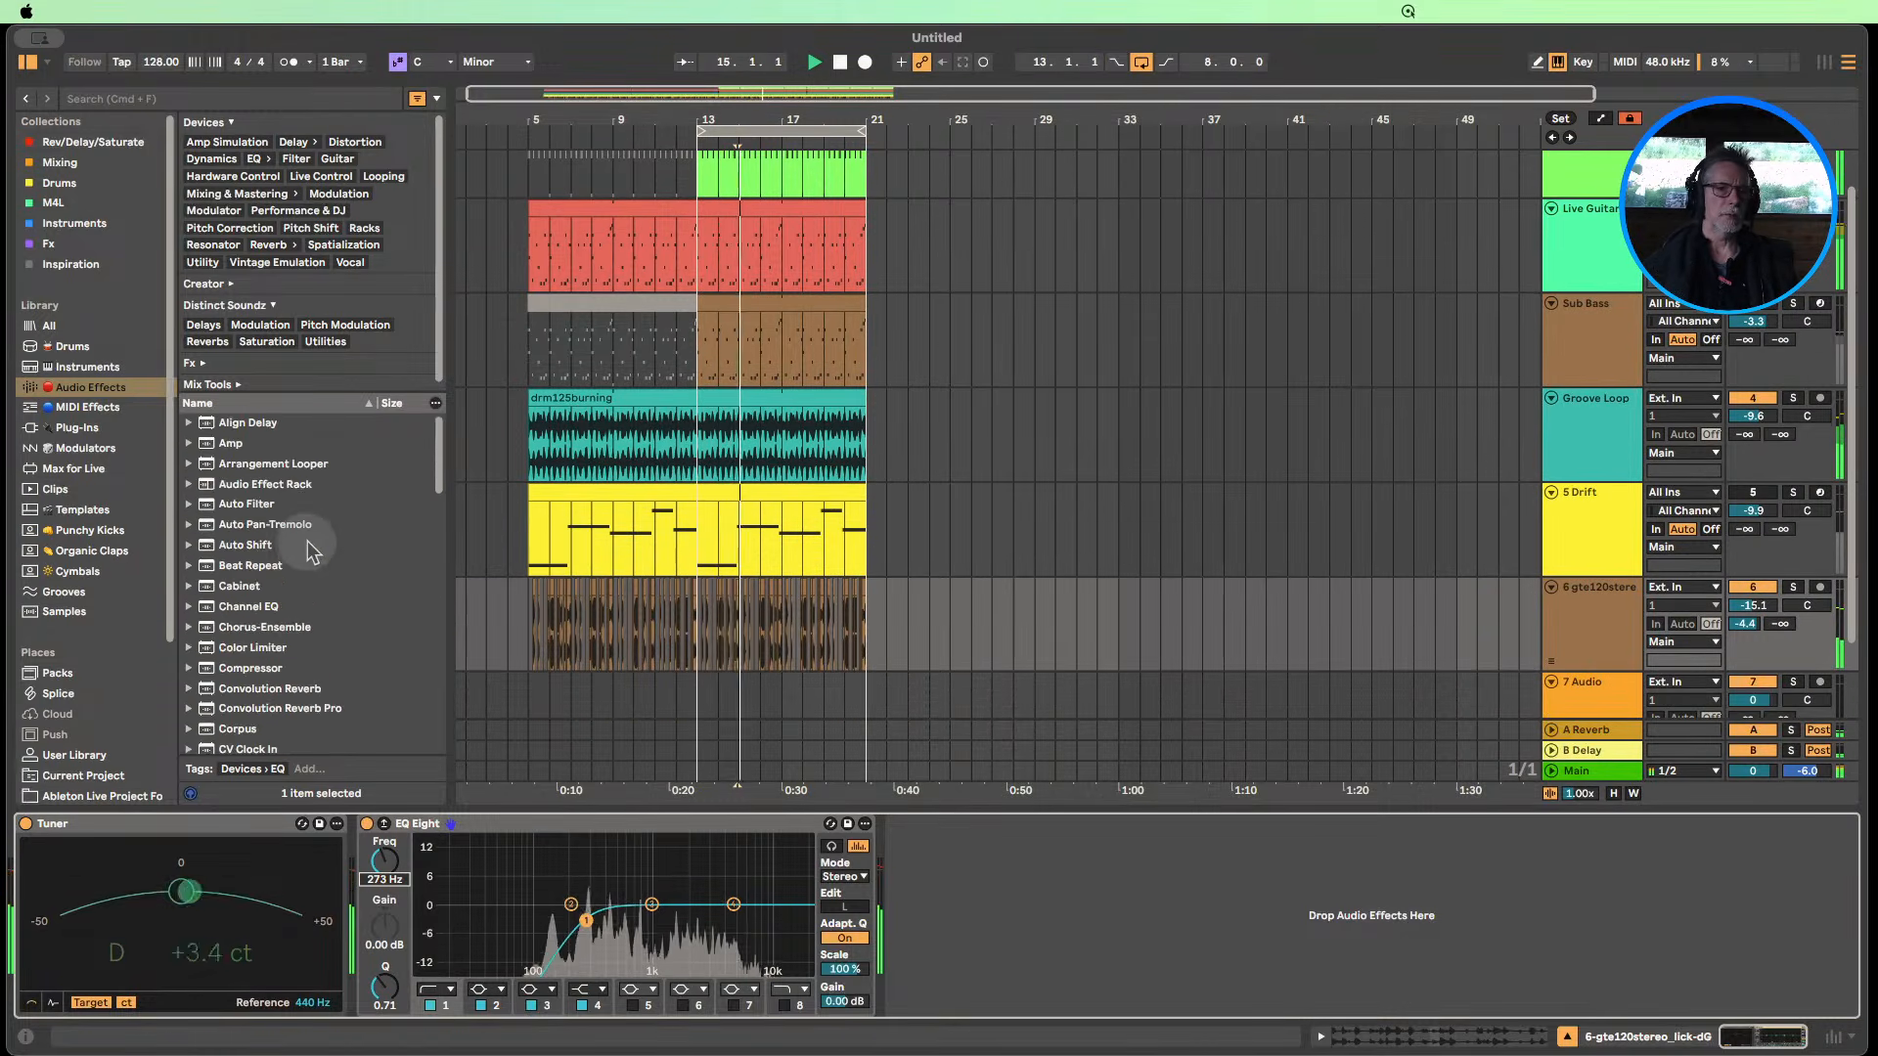
left_click_drag(260, 504, 1047, 924)
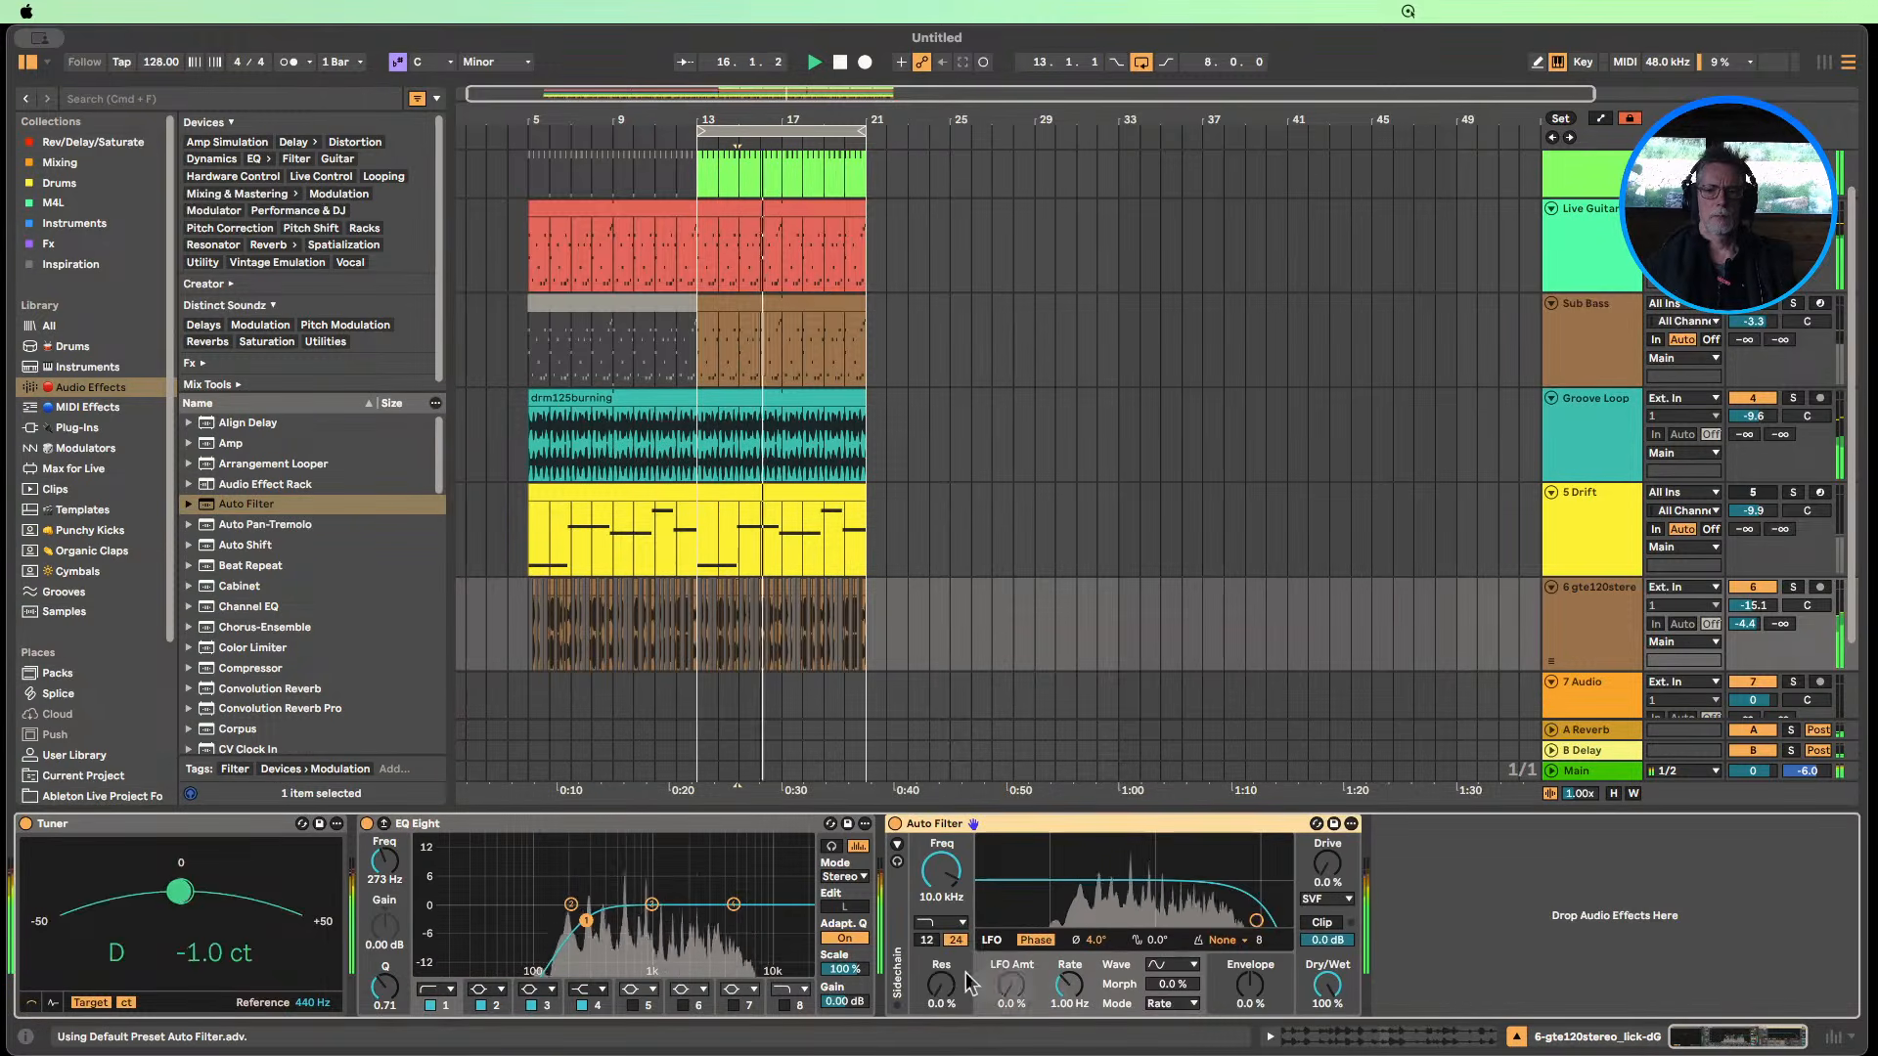
Solo the Live Guitar Bass track and switch on its Auto Filter.
scroll(1784, 418, "up", 1)
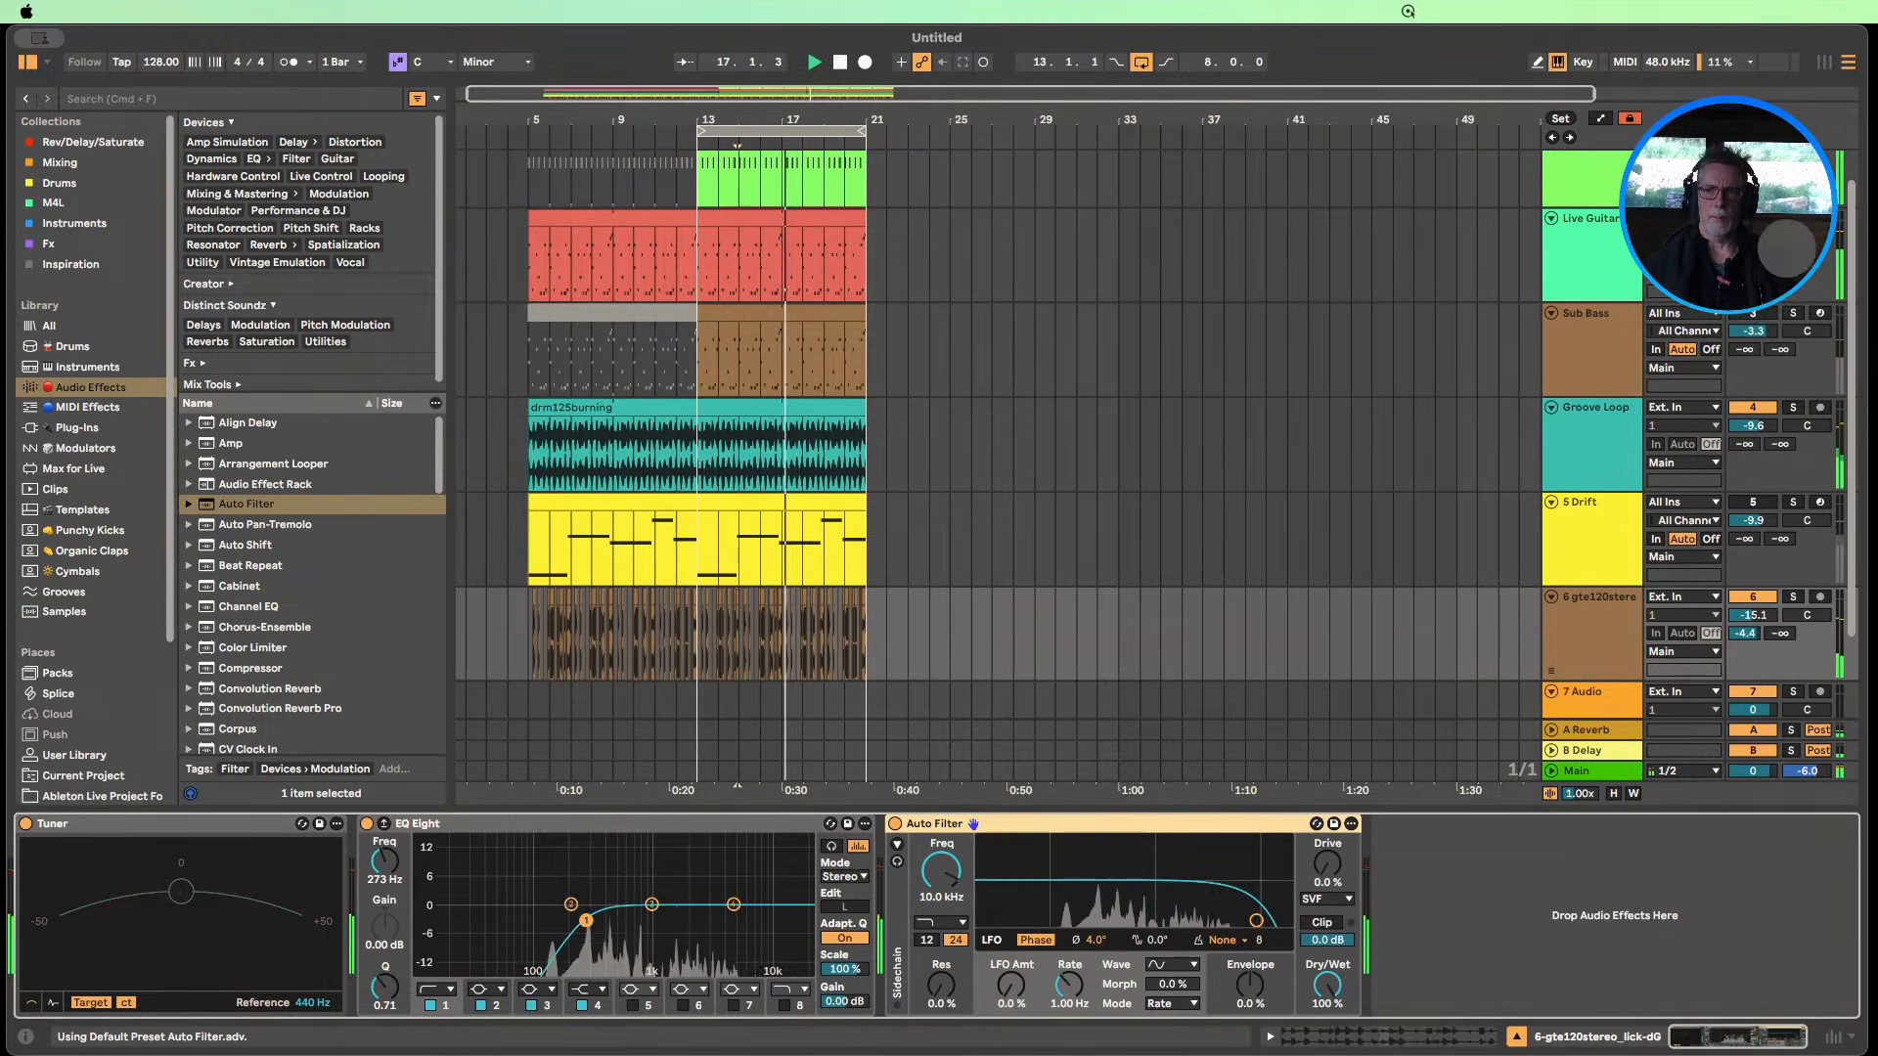
left_click(1794, 220)
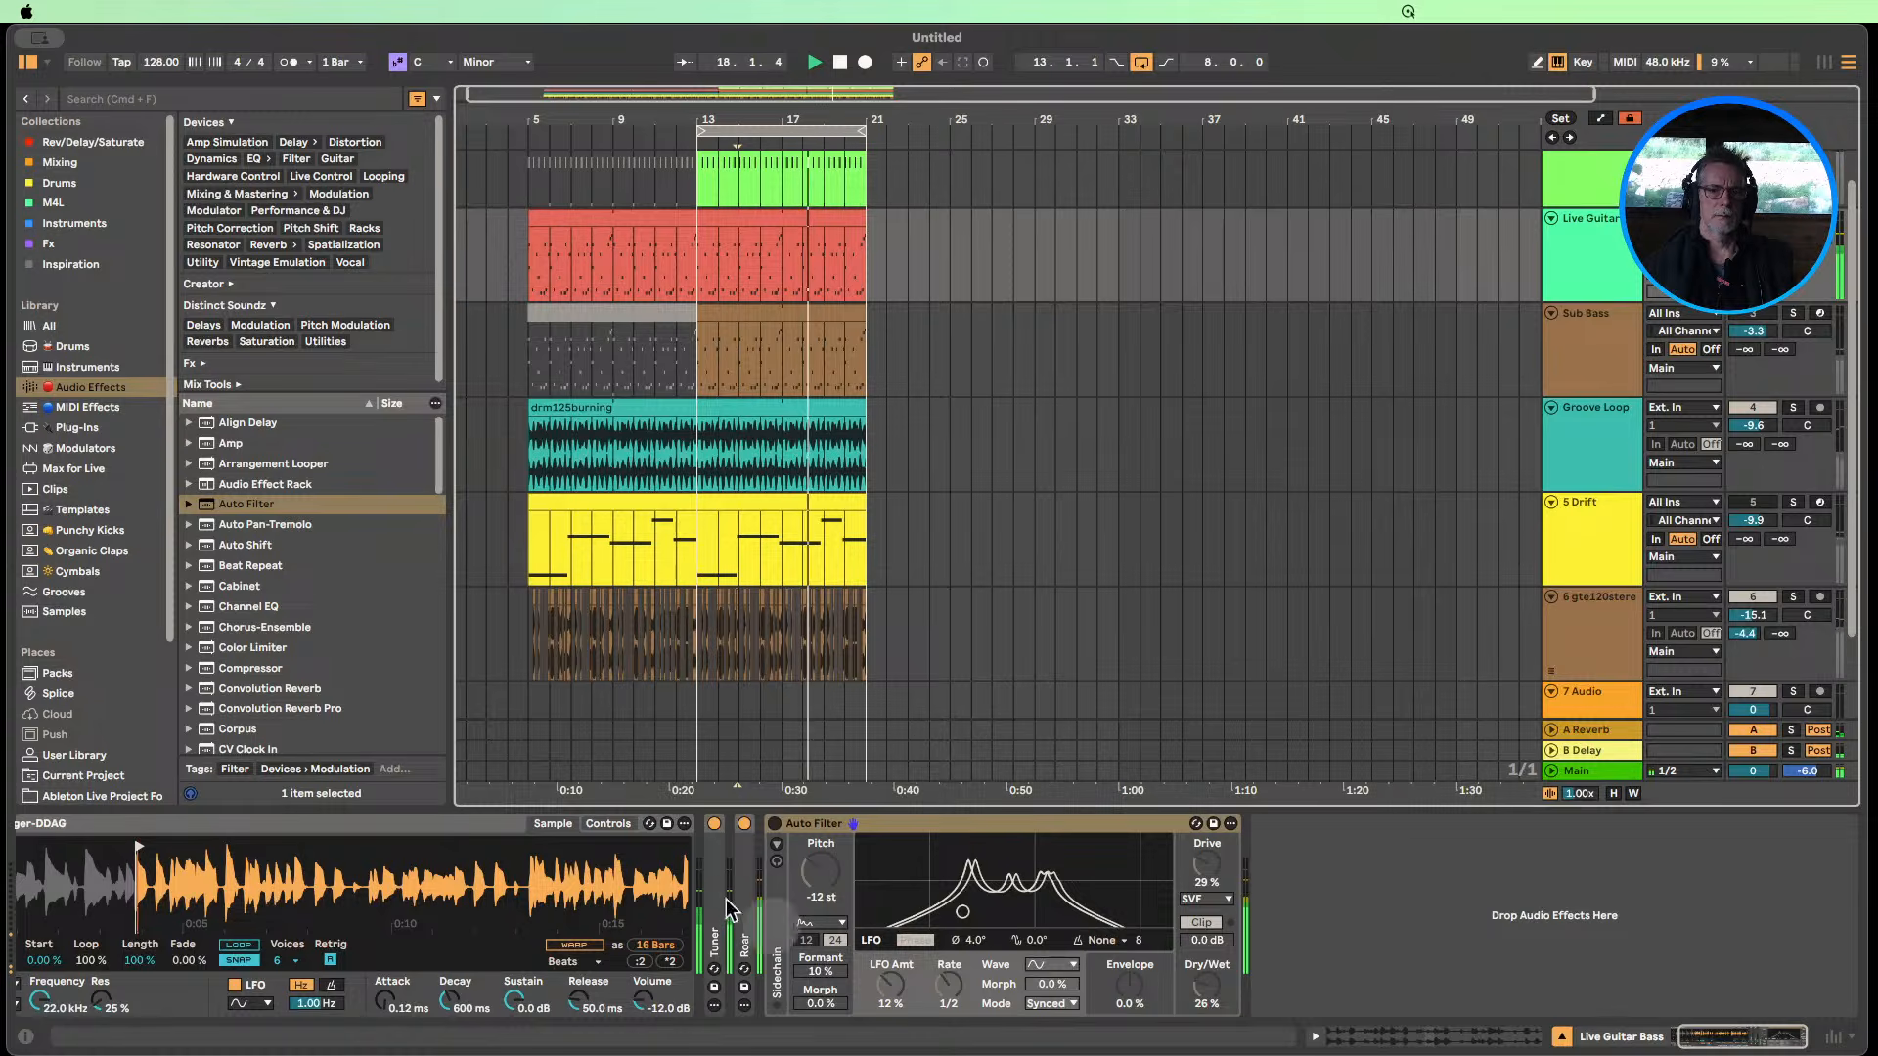
left_click(775, 825)
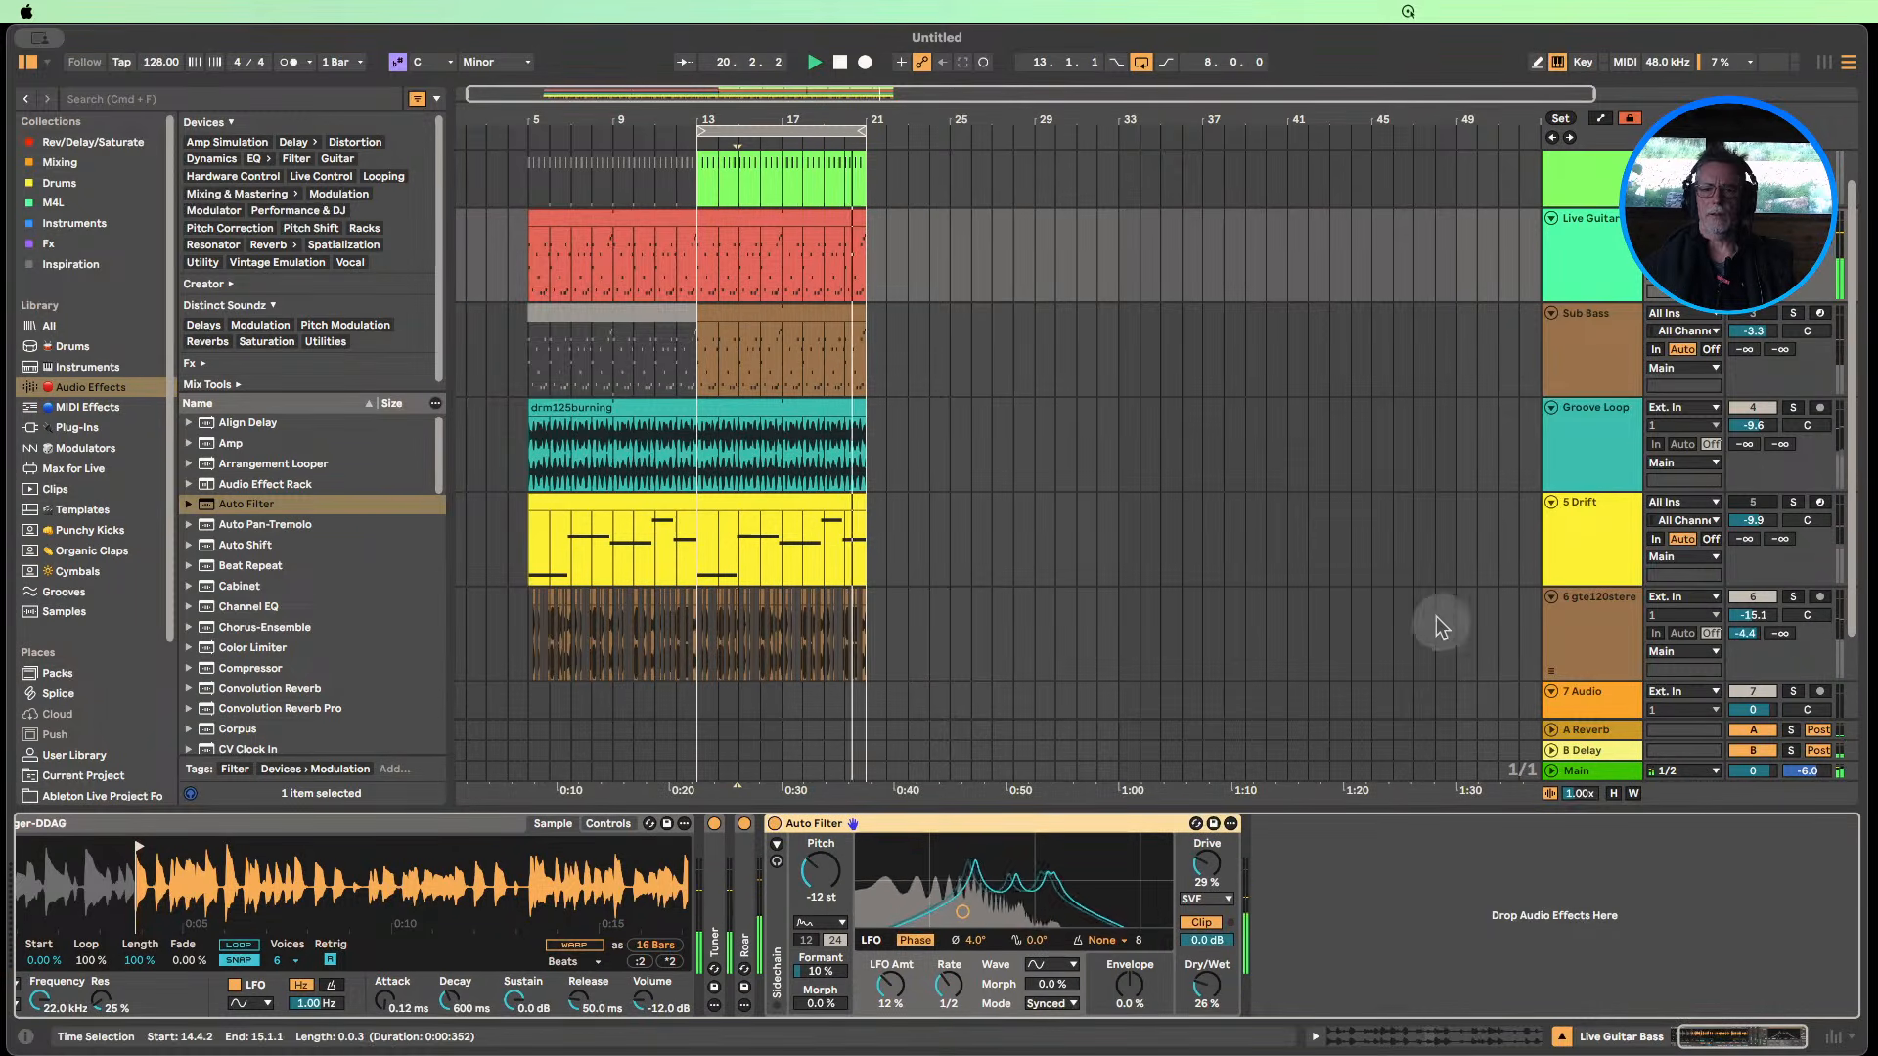
Solo the 6 gte120stereo track, set its Auto Filter type to Comb with a frequency of 179 Hz, and switch the solo off.
scroll(1437, 618, "down", 3)
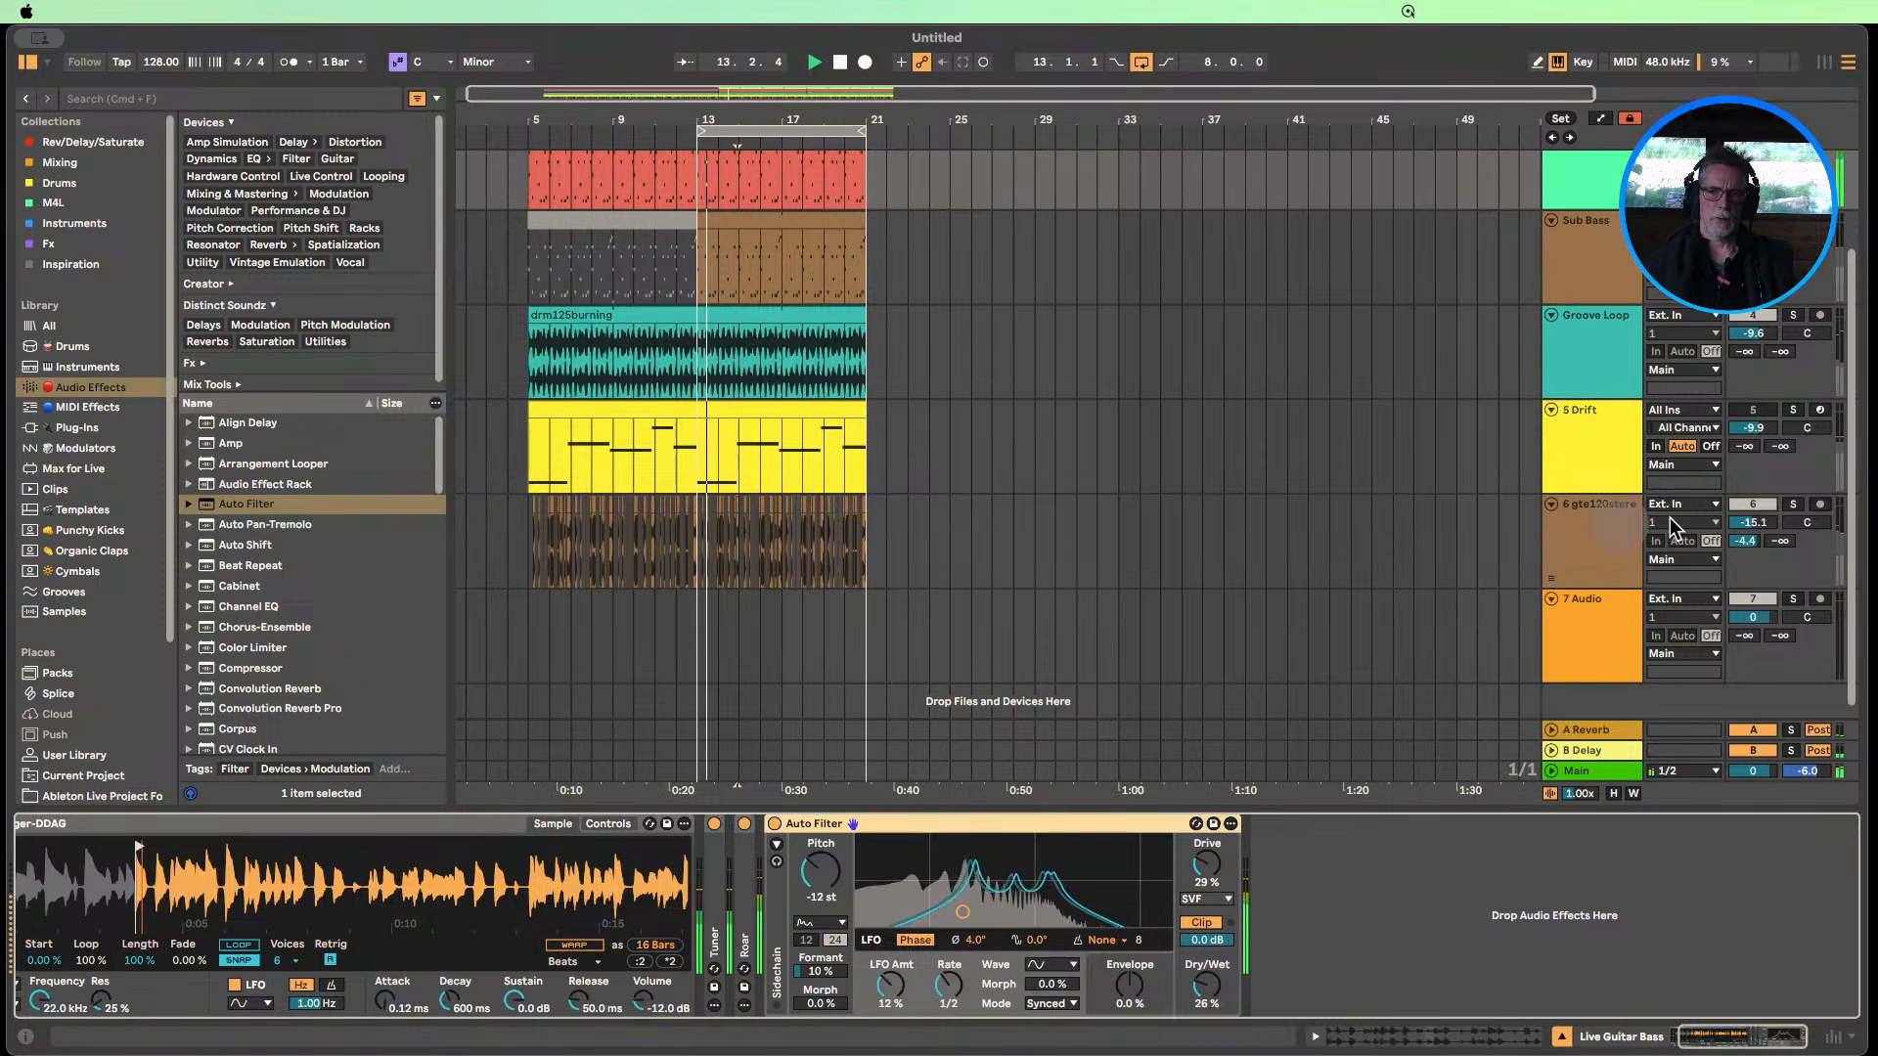
left_click(1796, 506)
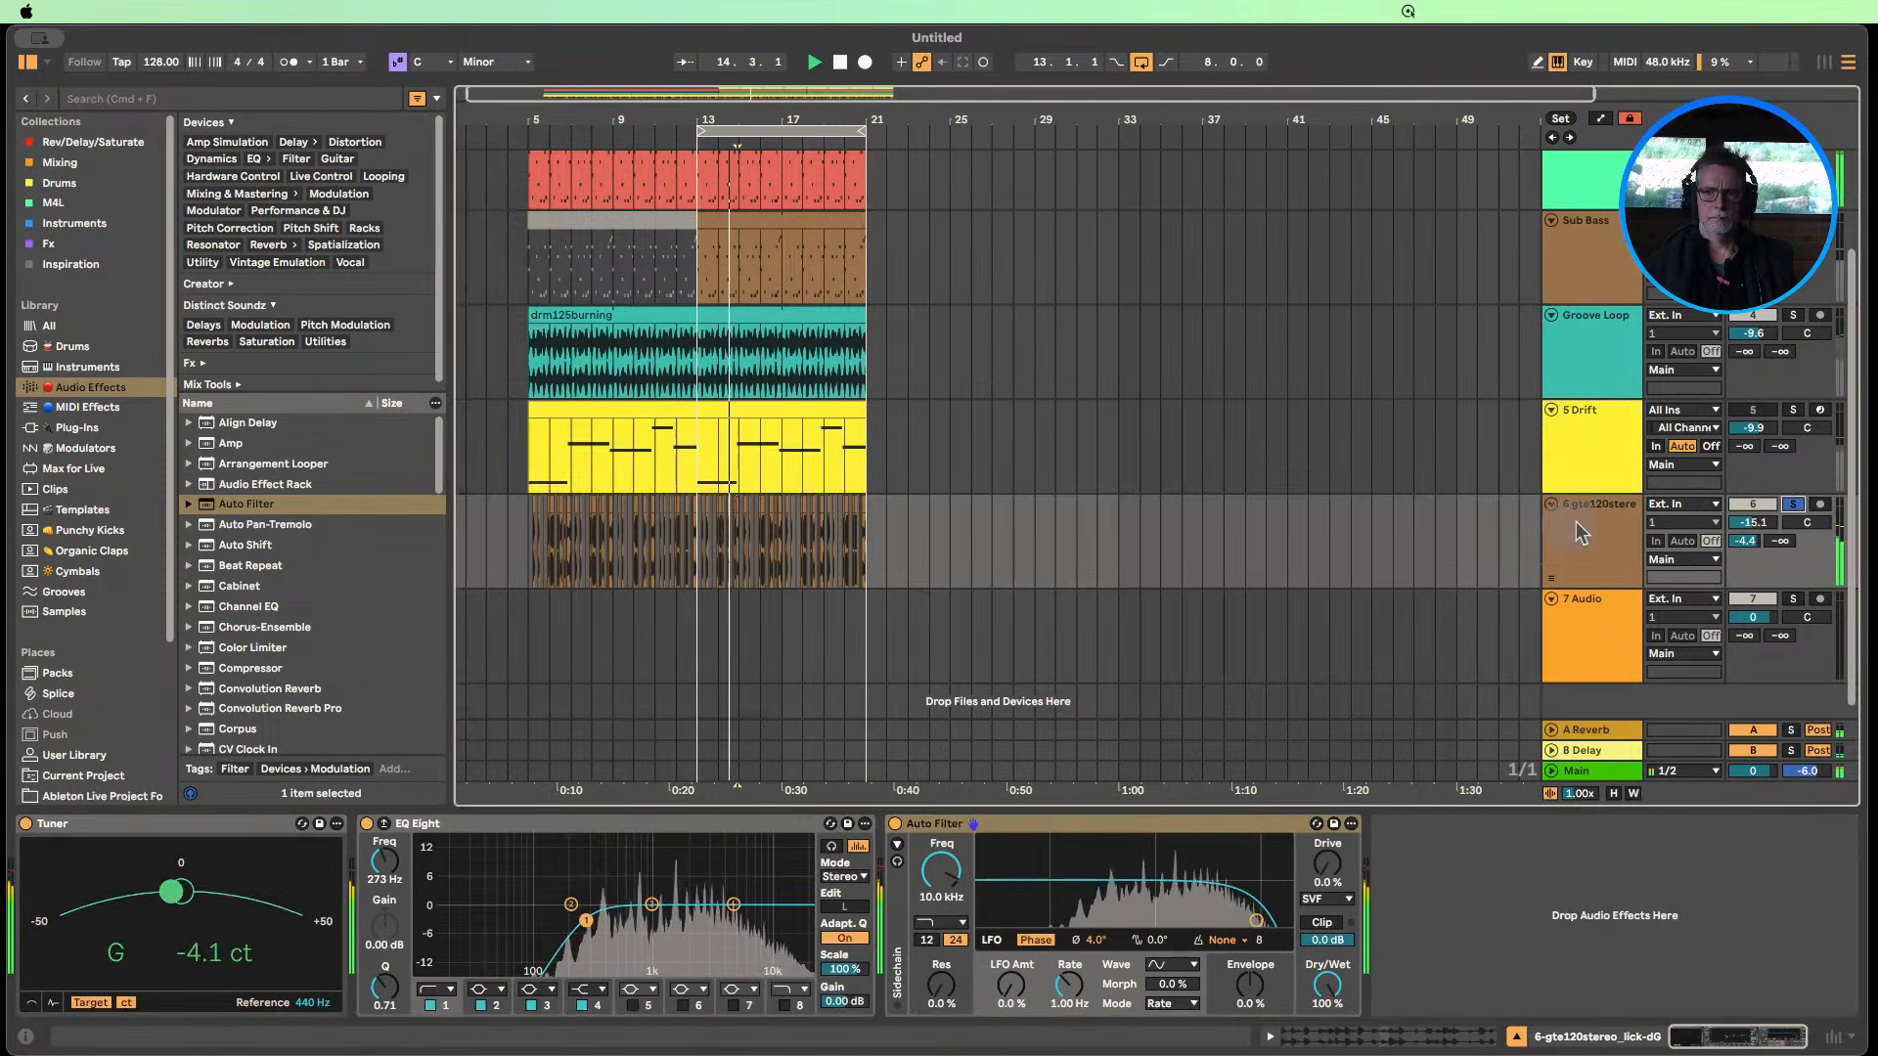
left_click(939, 922)
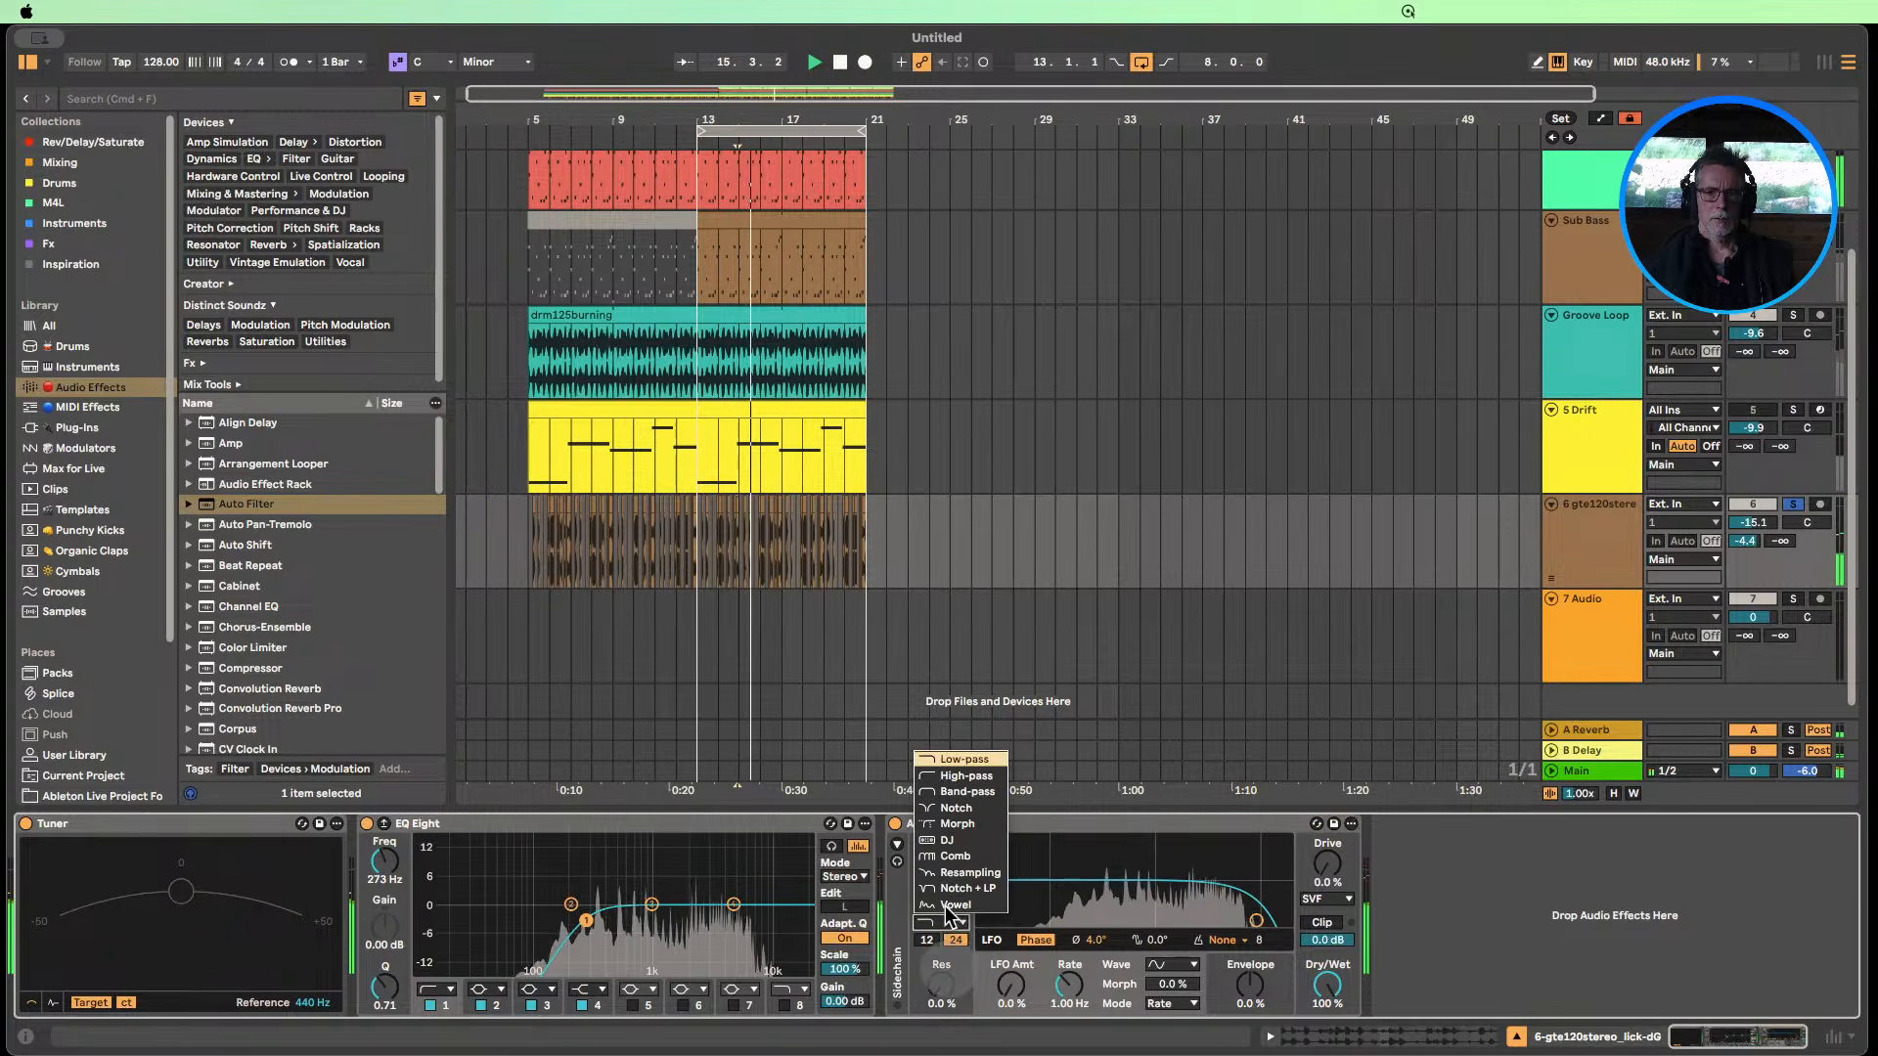
left_click(934, 832)
mouse_move(941, 869)
left_mouse_down()
mouse_move(941, 929)
mouse_move(941, 880)
left_mouse_up()
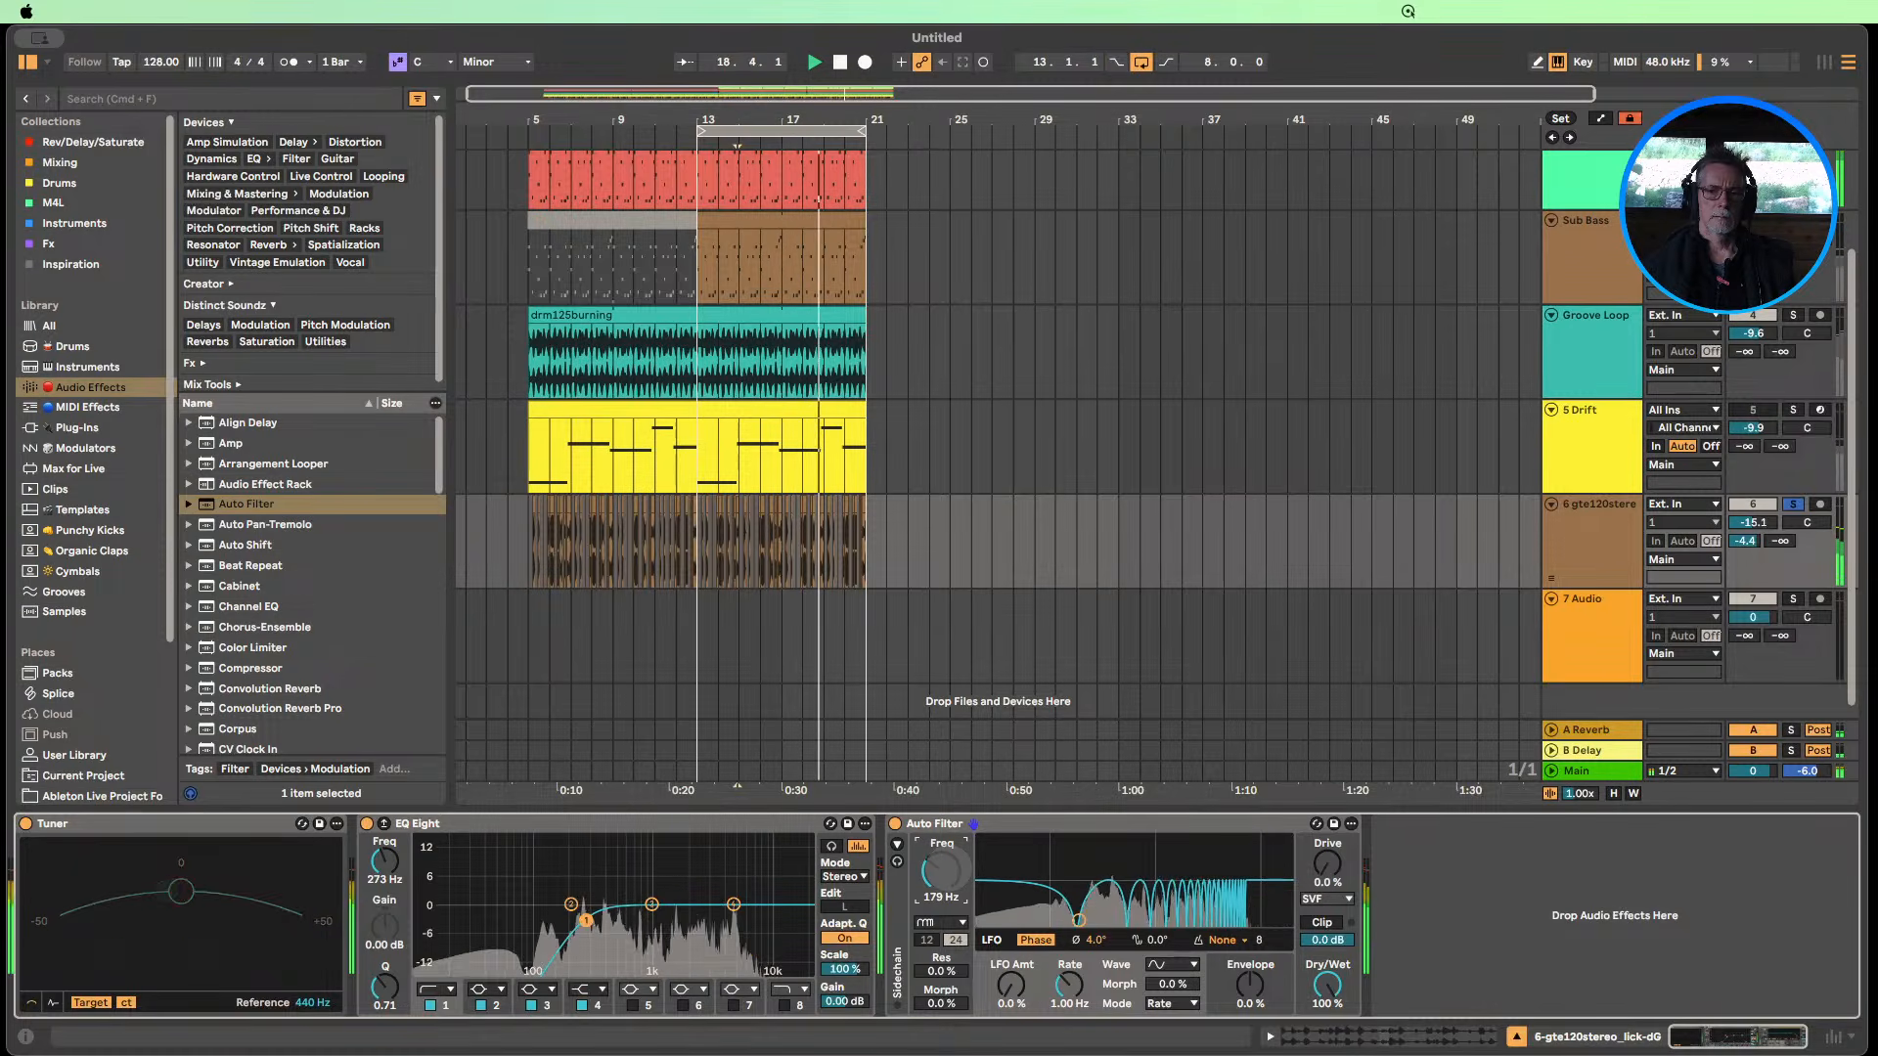
left_click(1793, 505)
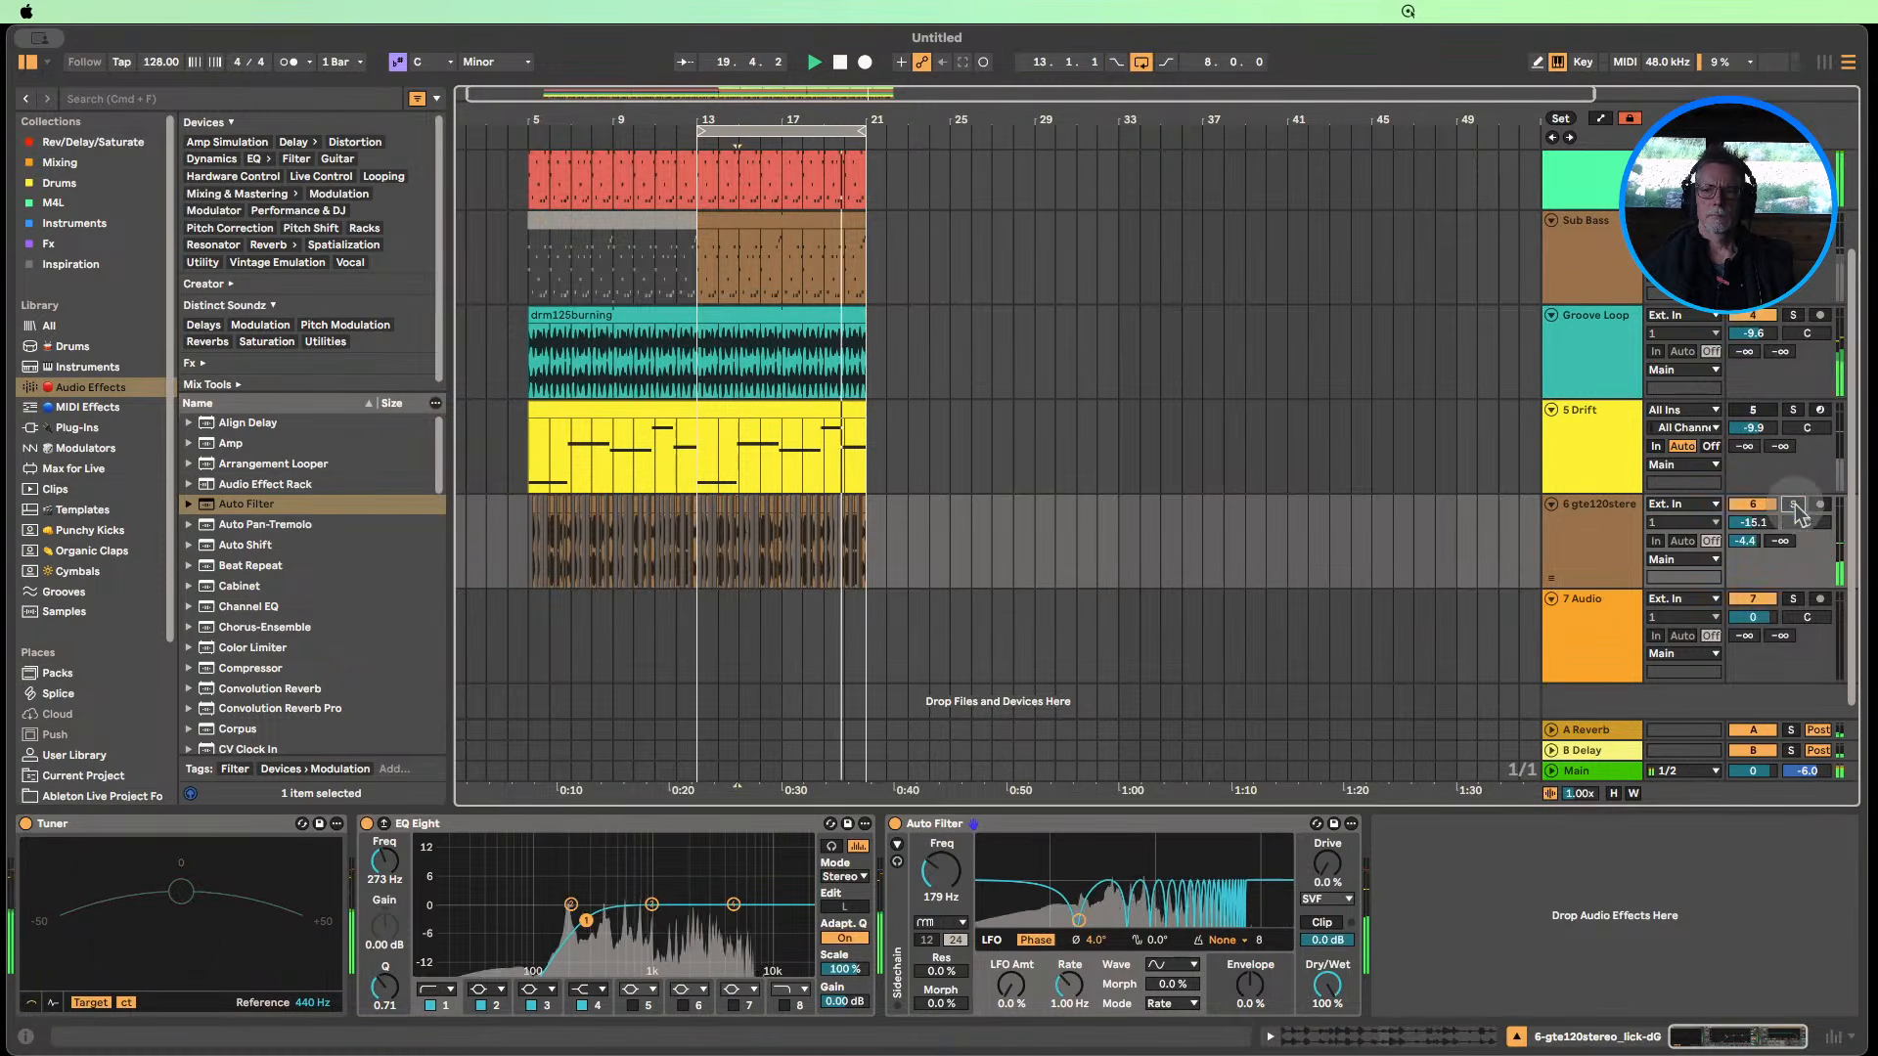
Solo the 6 gte120stereo track and set its Auto Filter's frequency to 116 Hz and LFO amount to 8.2%.
left_click(1793, 505)
left_click_drag(941, 869, 941, 895)
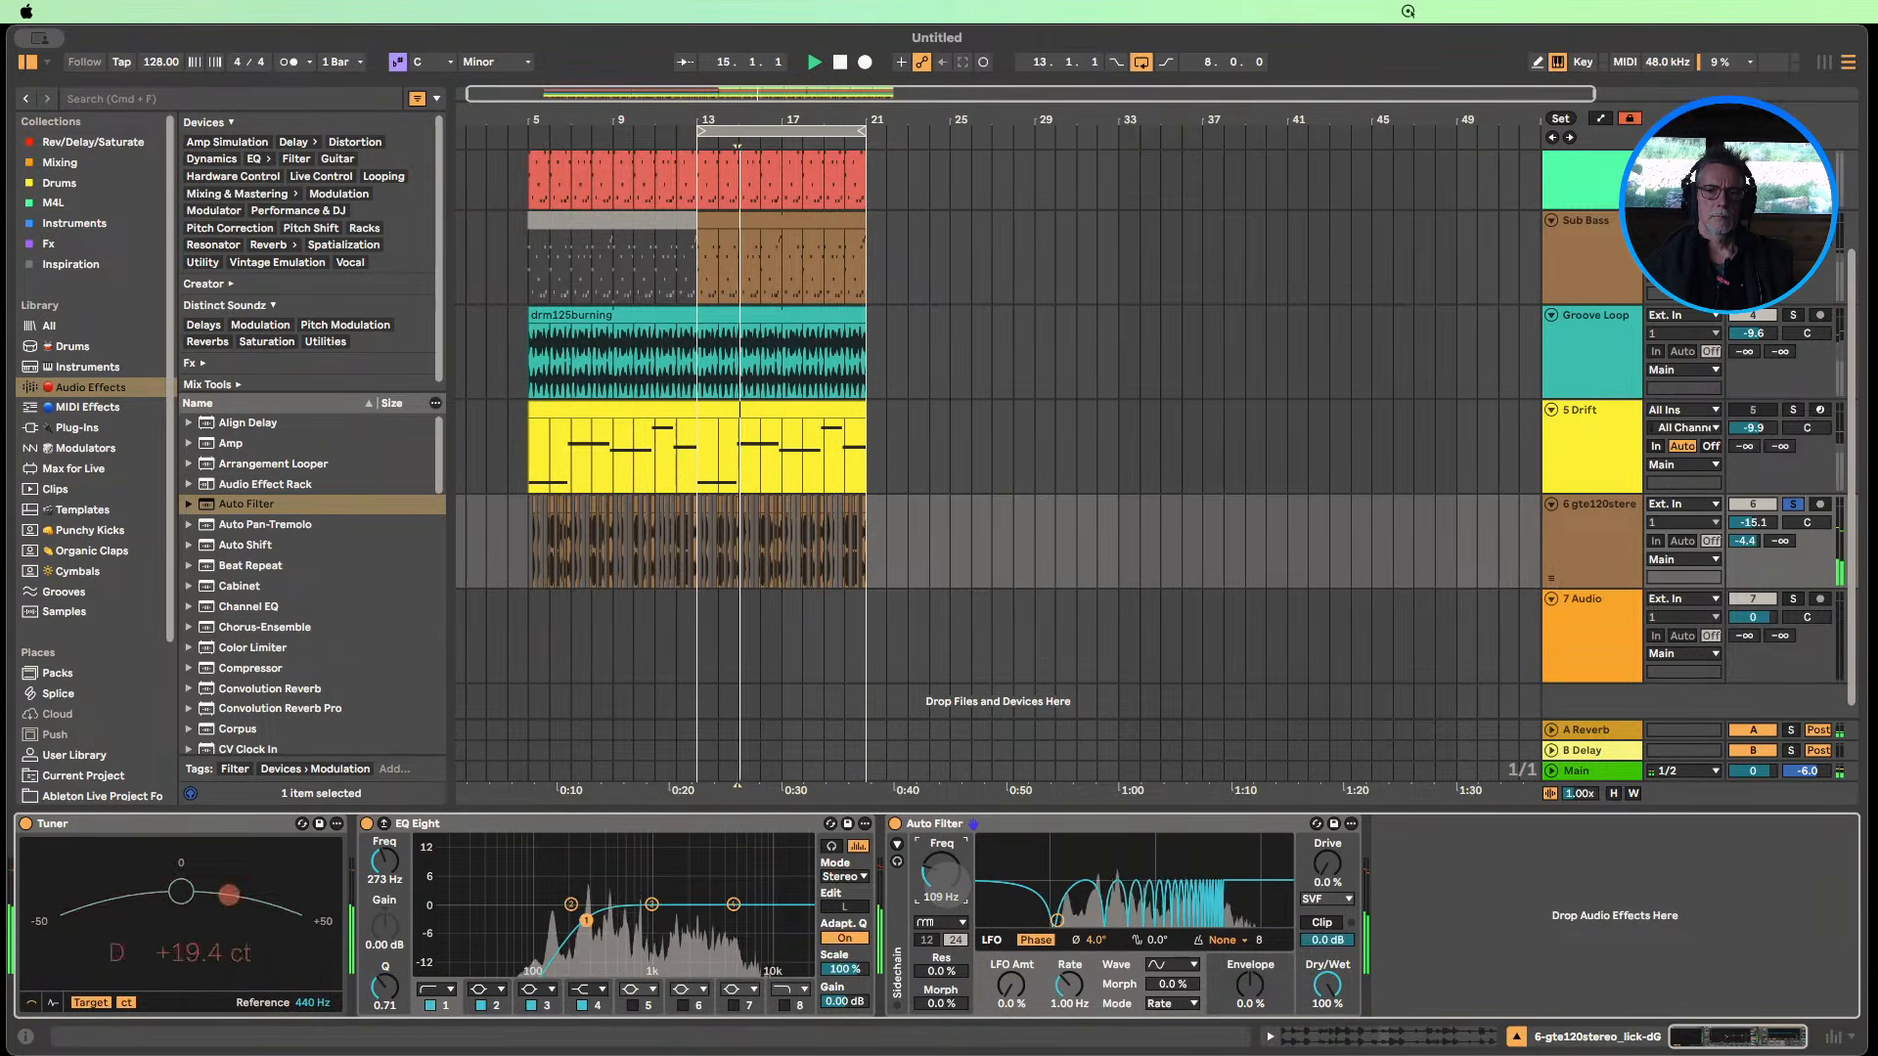
left_click_drag(941, 868, 941, 865)
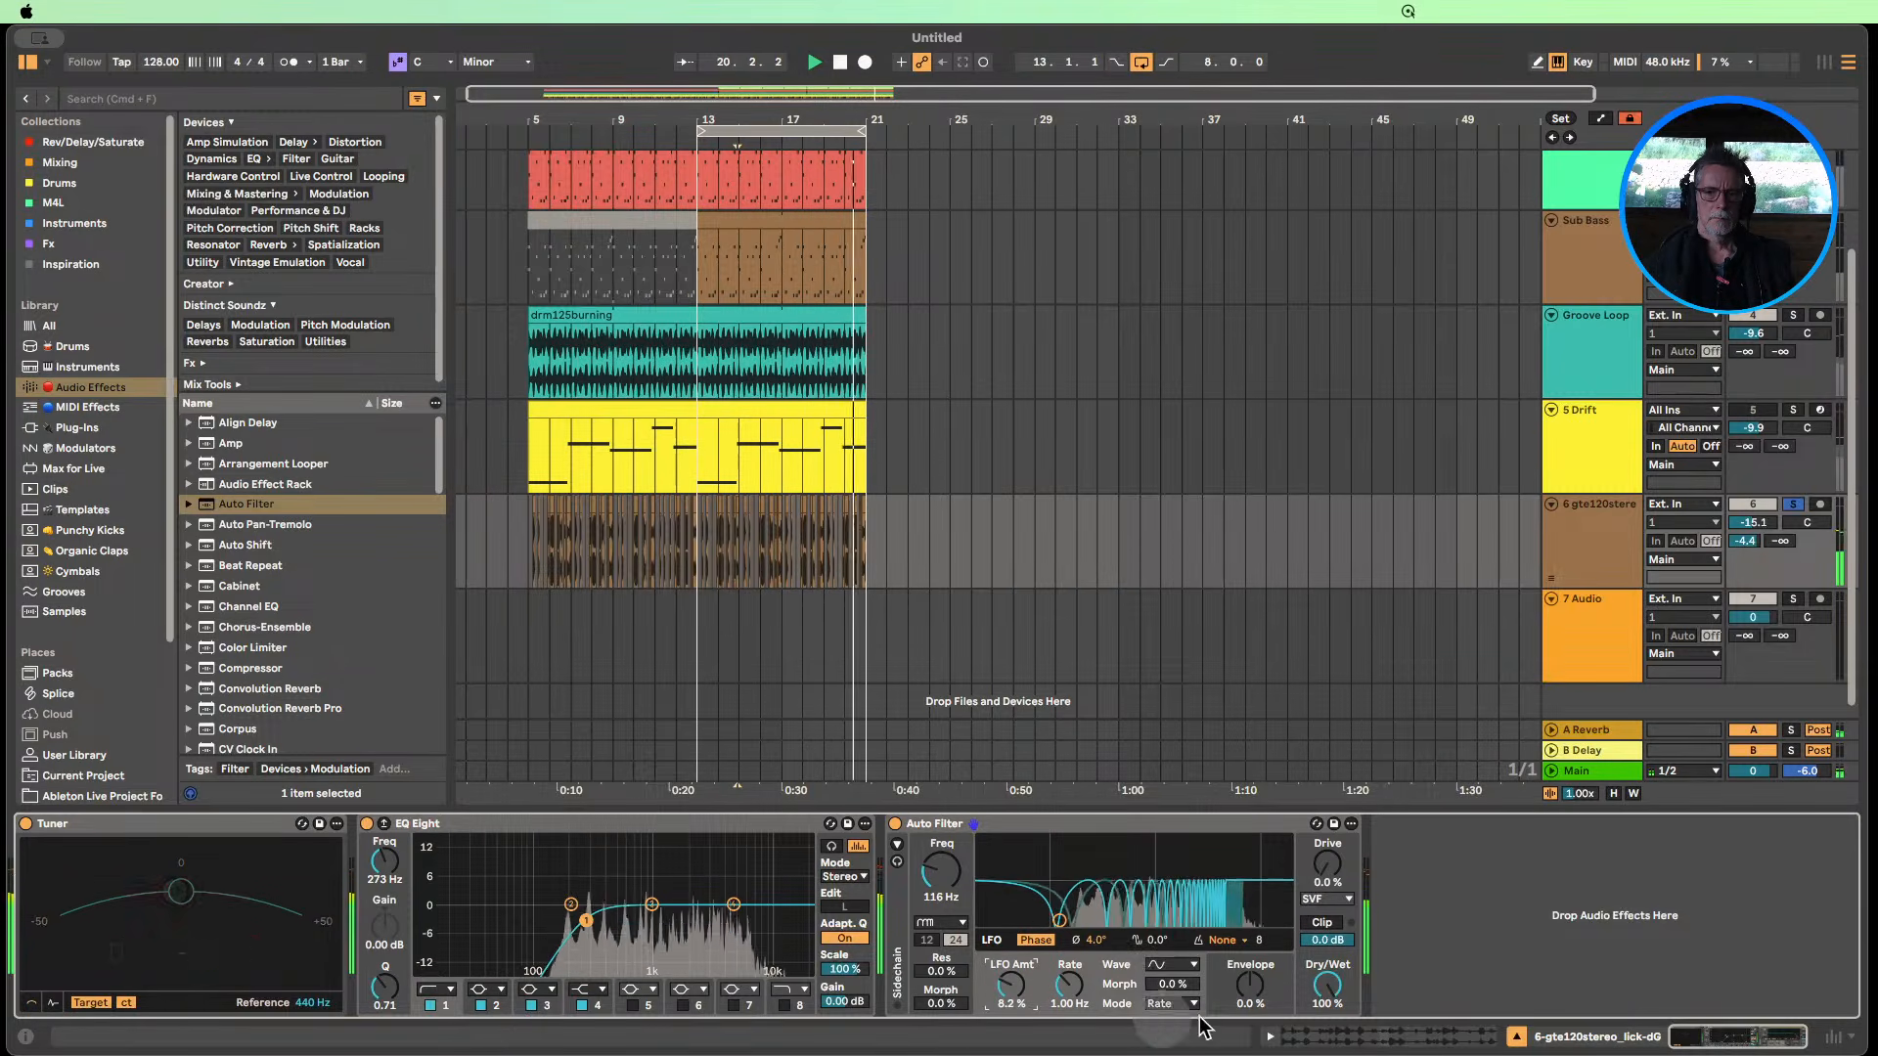
Set the Auto Filter's LFO to Synced mode with a rate of 1/2 and switch its Phase setting to Spin.
left_click(1172, 1004)
left_click(1174, 937)
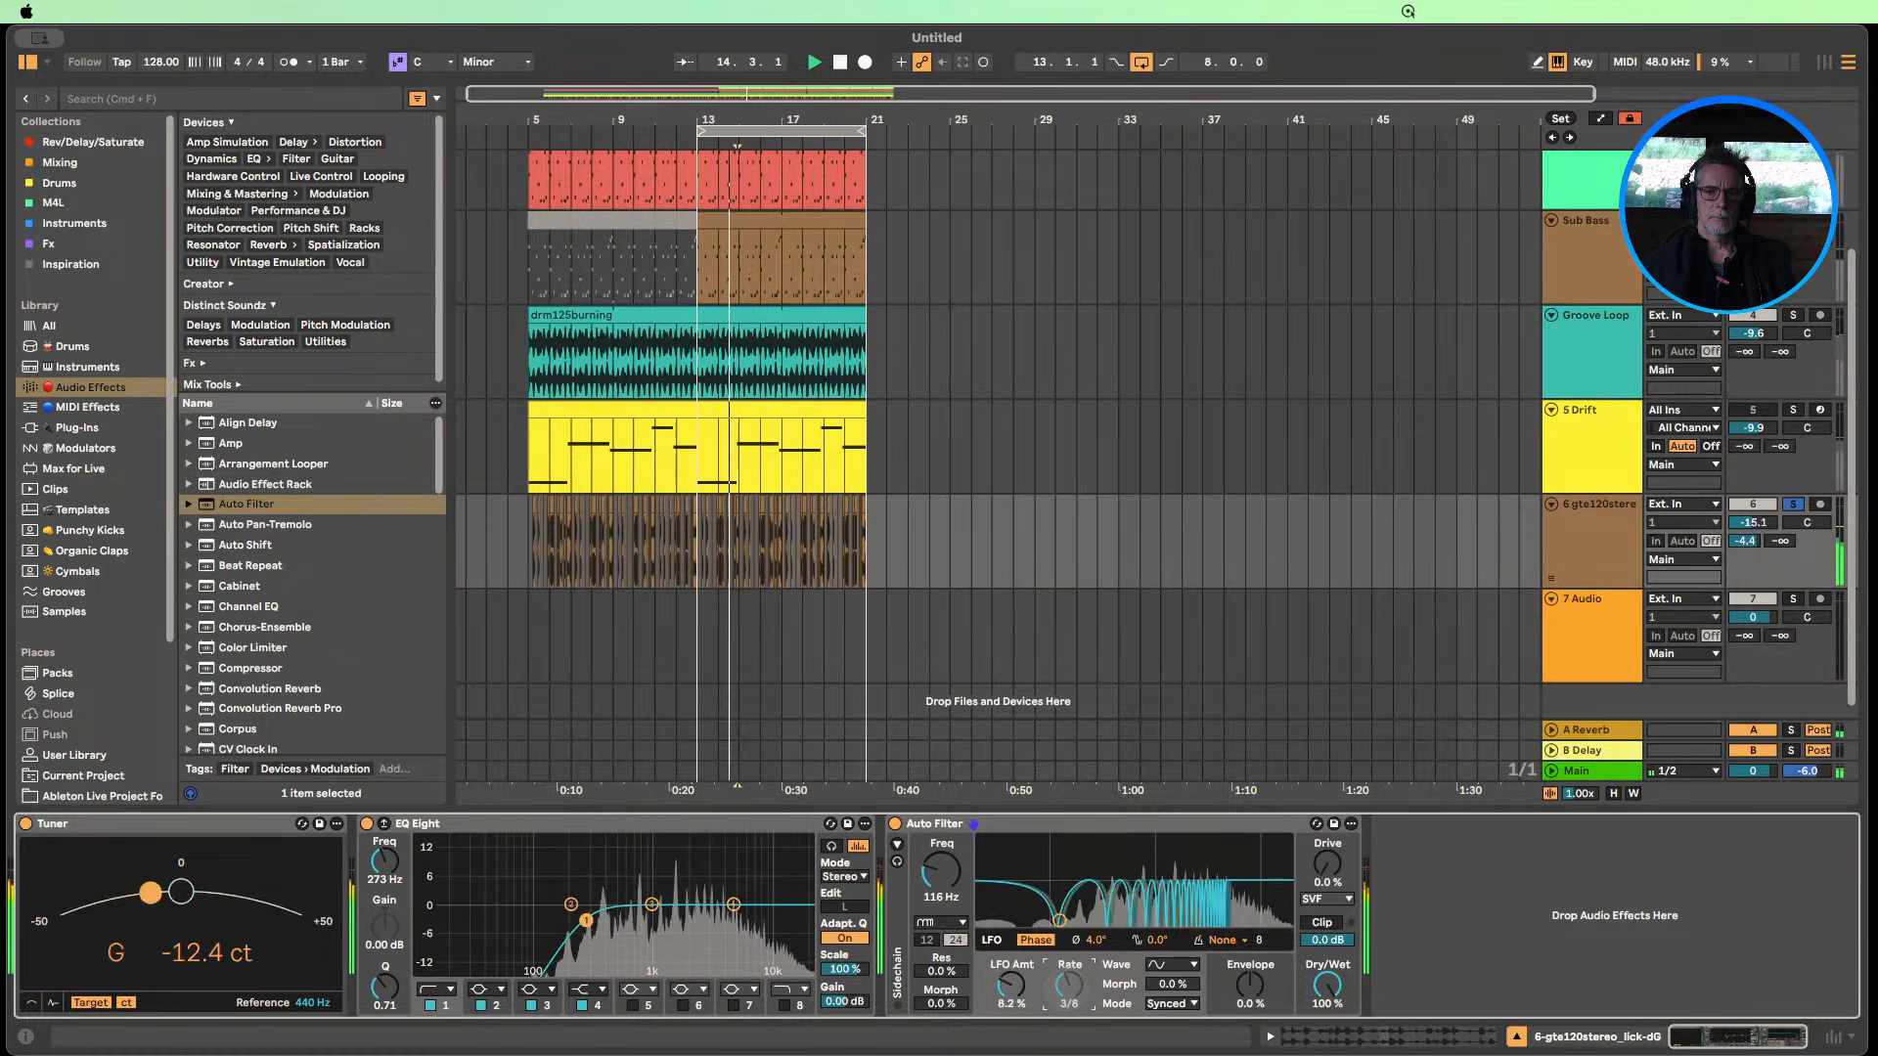
left_click_drag(1069, 984, 1069, 970)
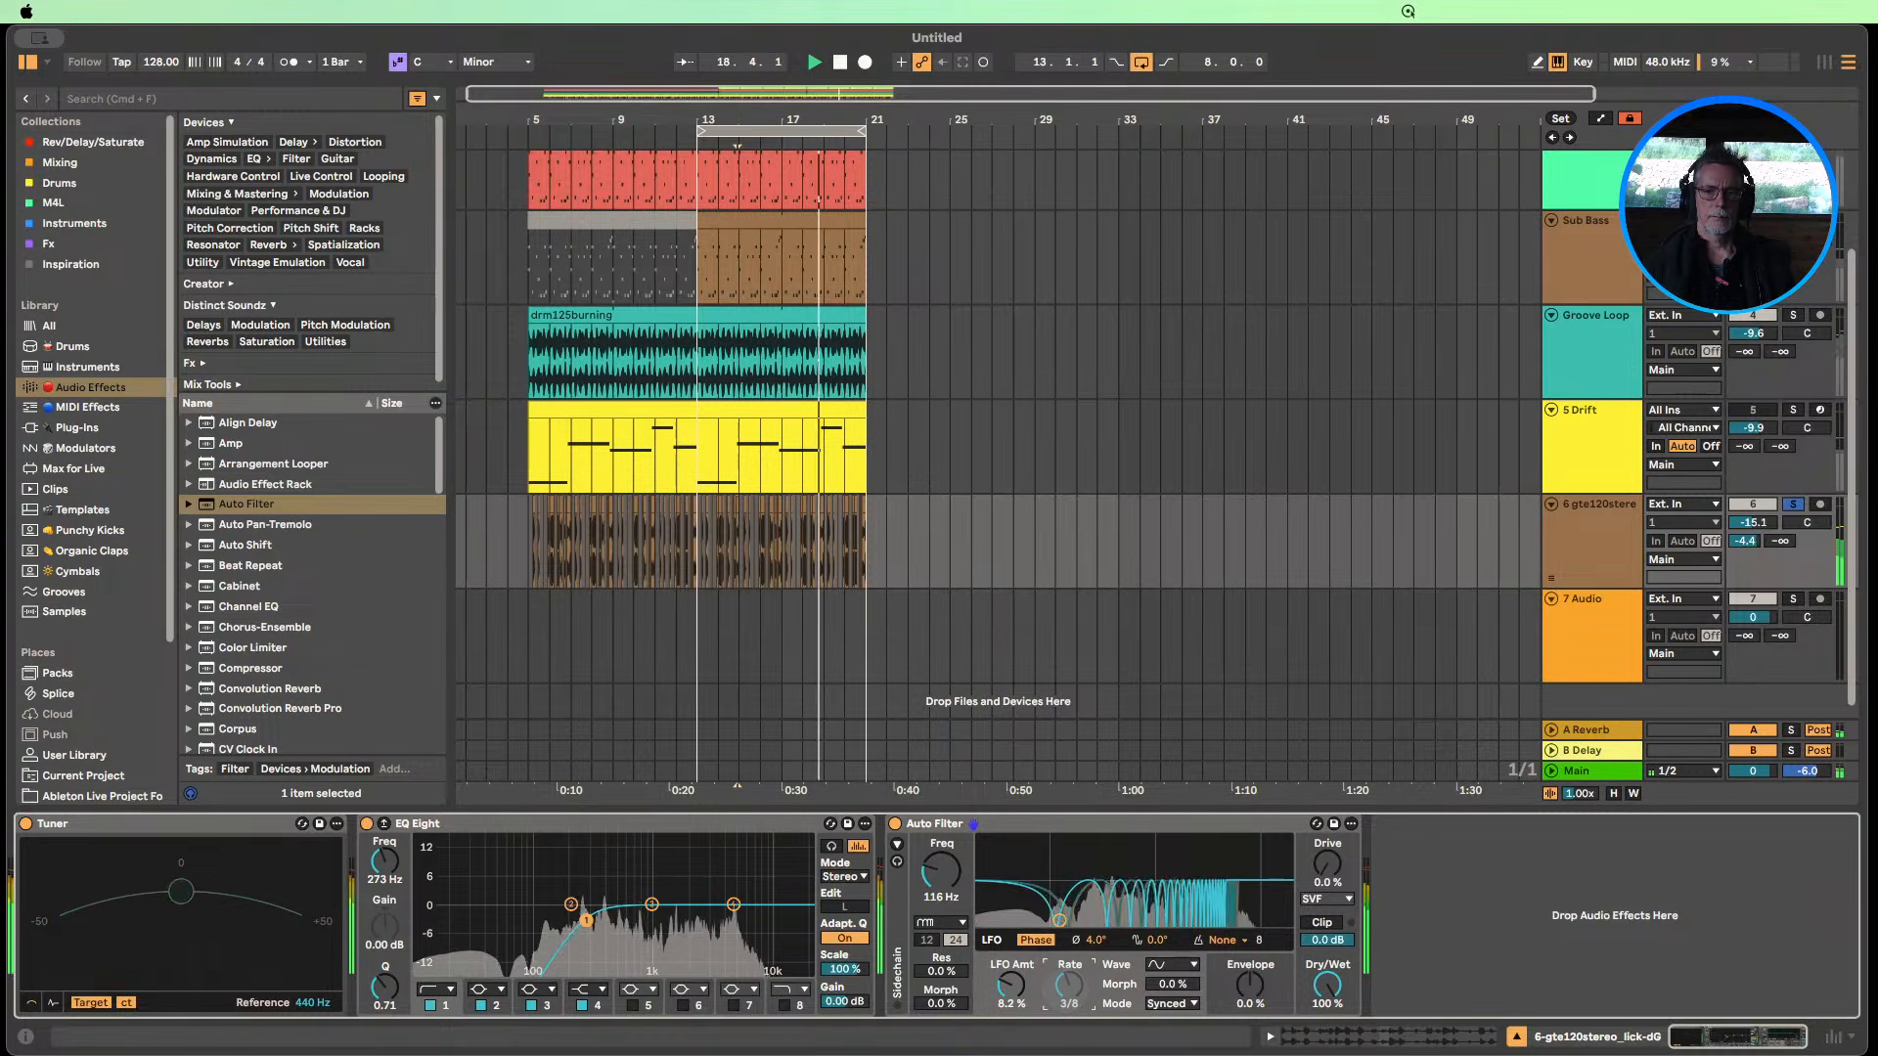
left_click_drag(1069, 984, 1069, 974)
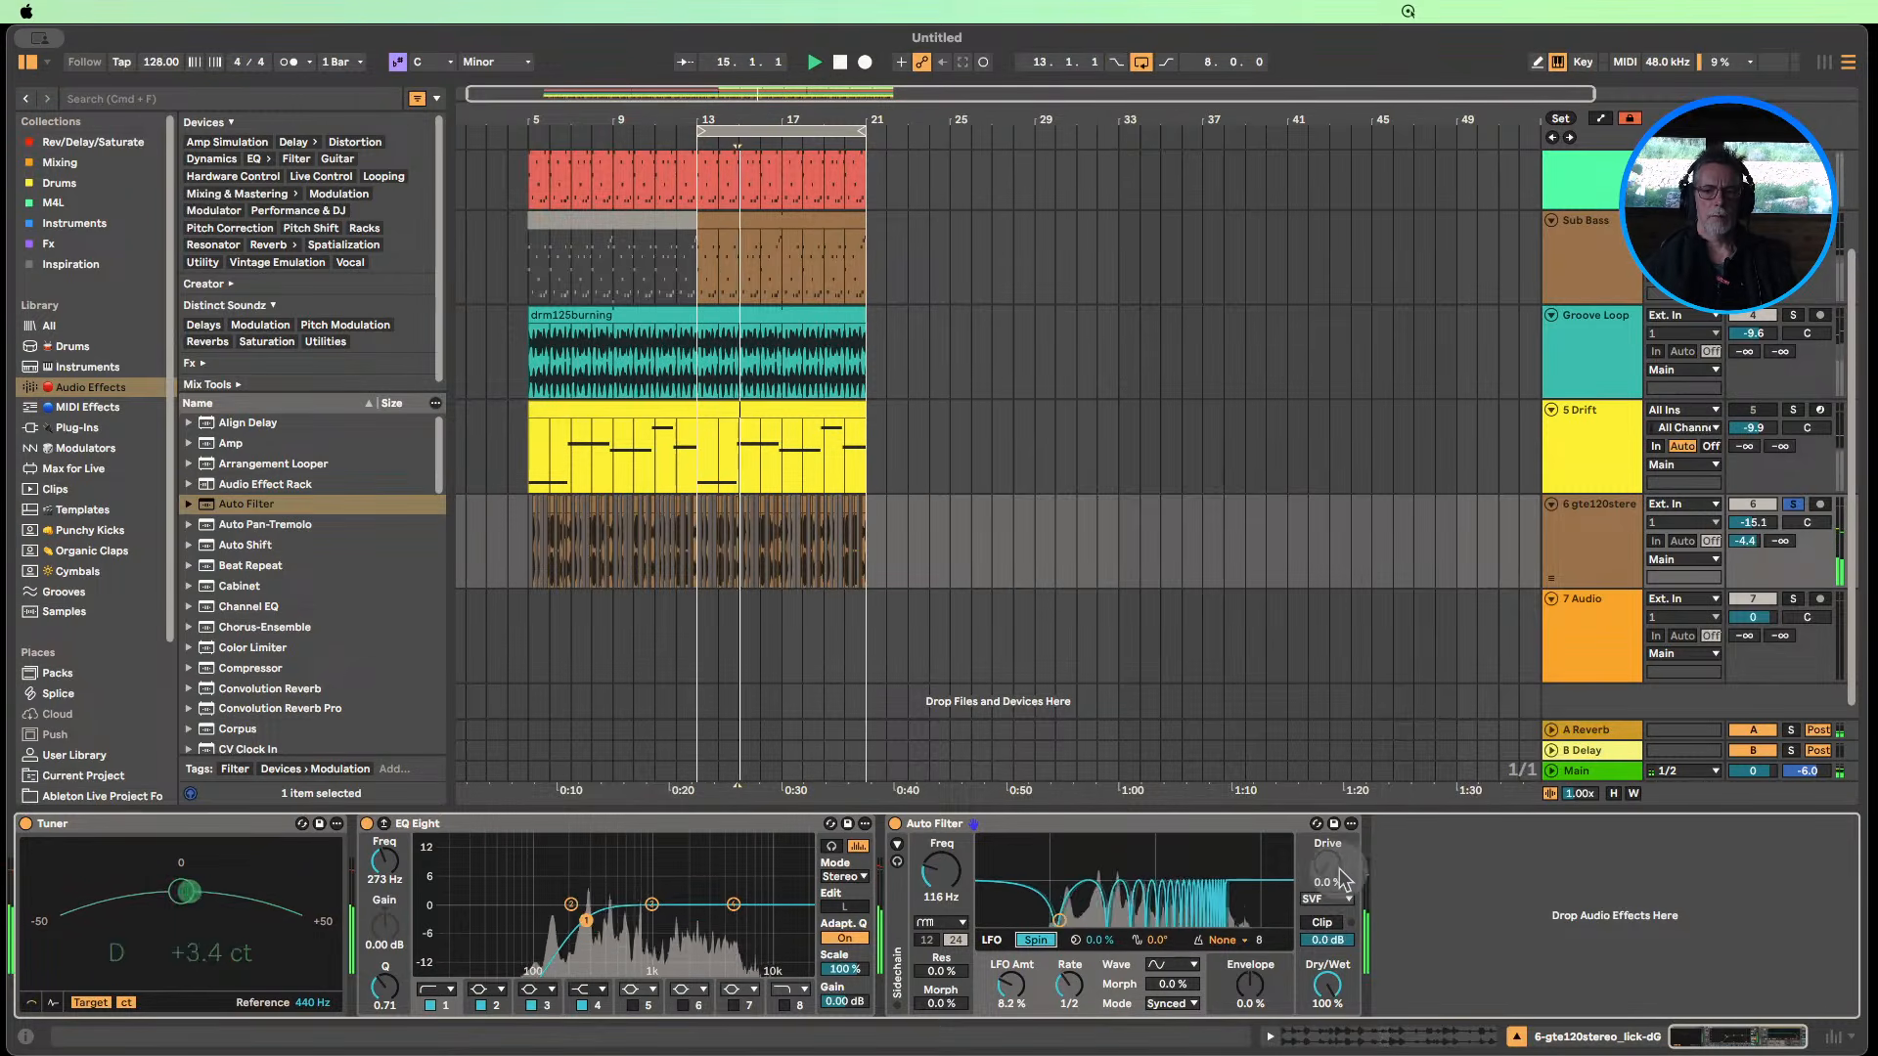
Set the Auto Filter's drive to 15%, and try out the resonance and envelope amounts, returning both to 0%.
left_click_drag(1342, 874, 1342, 845)
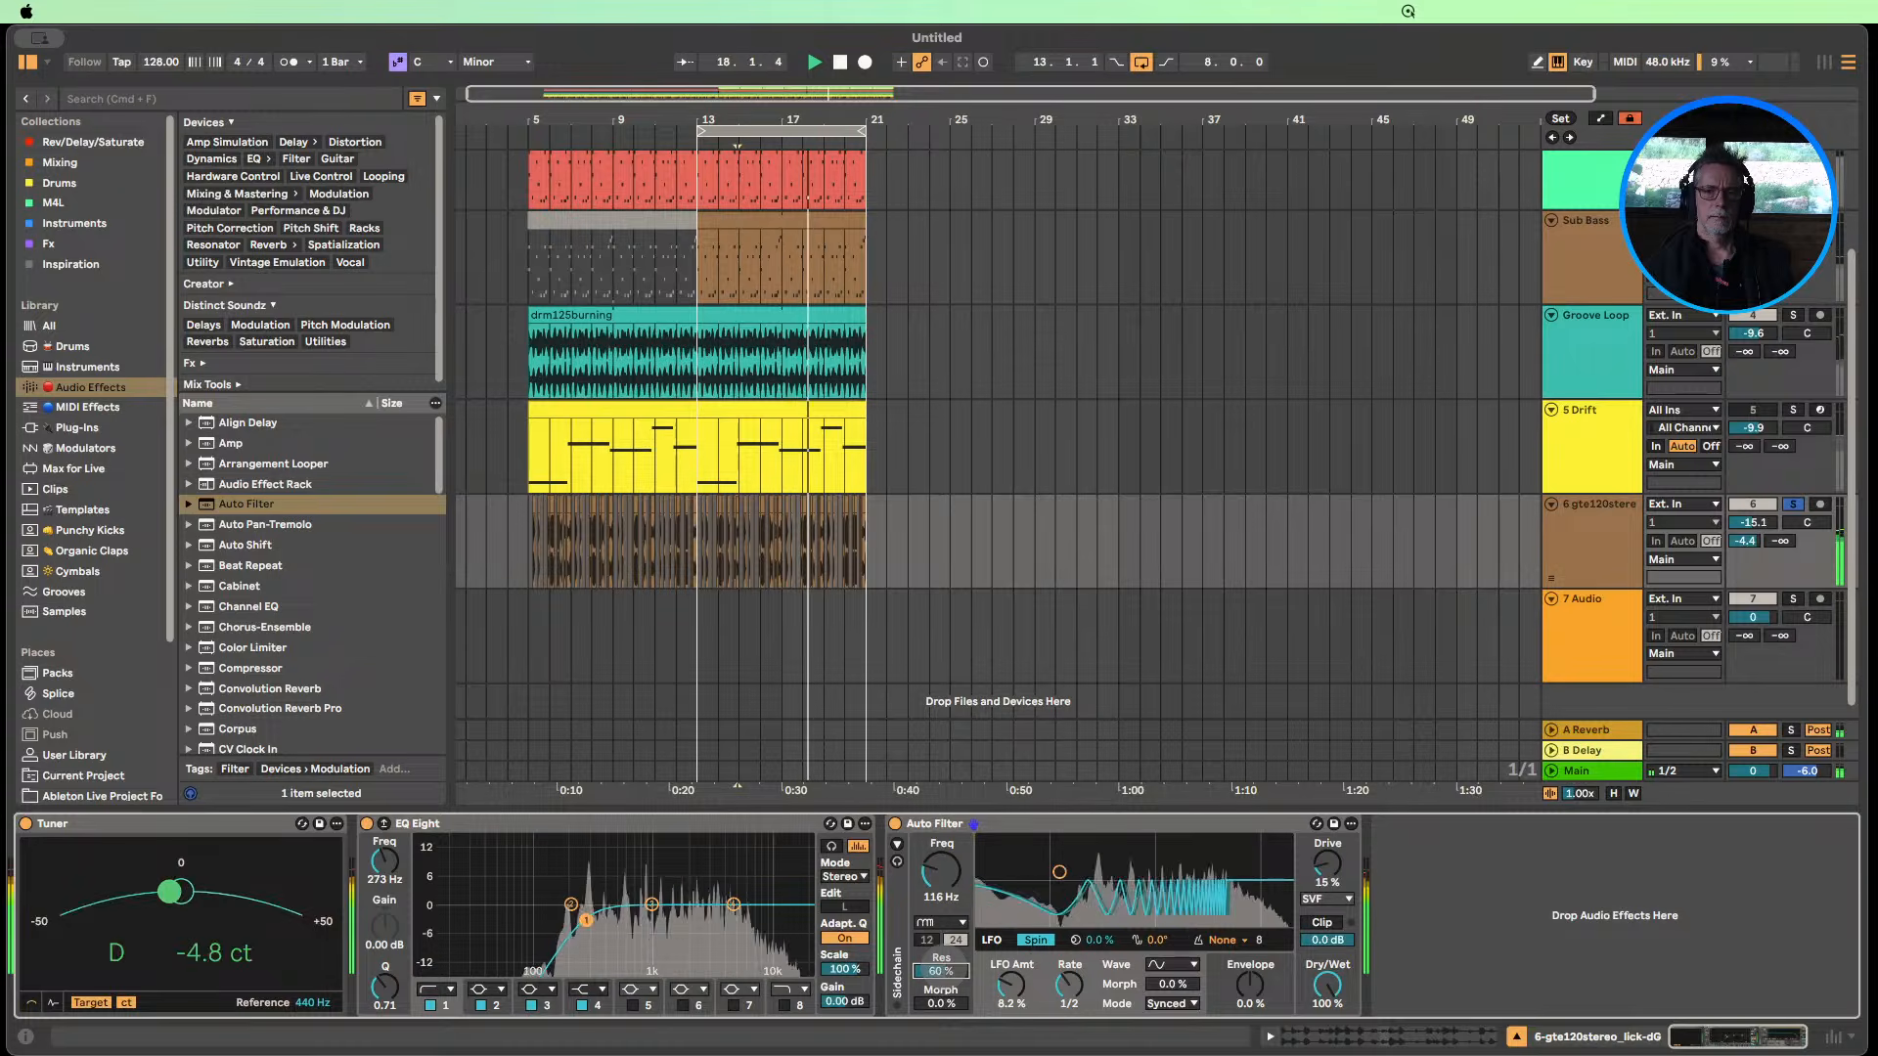
left_click_drag(943, 969, 940, 1052)
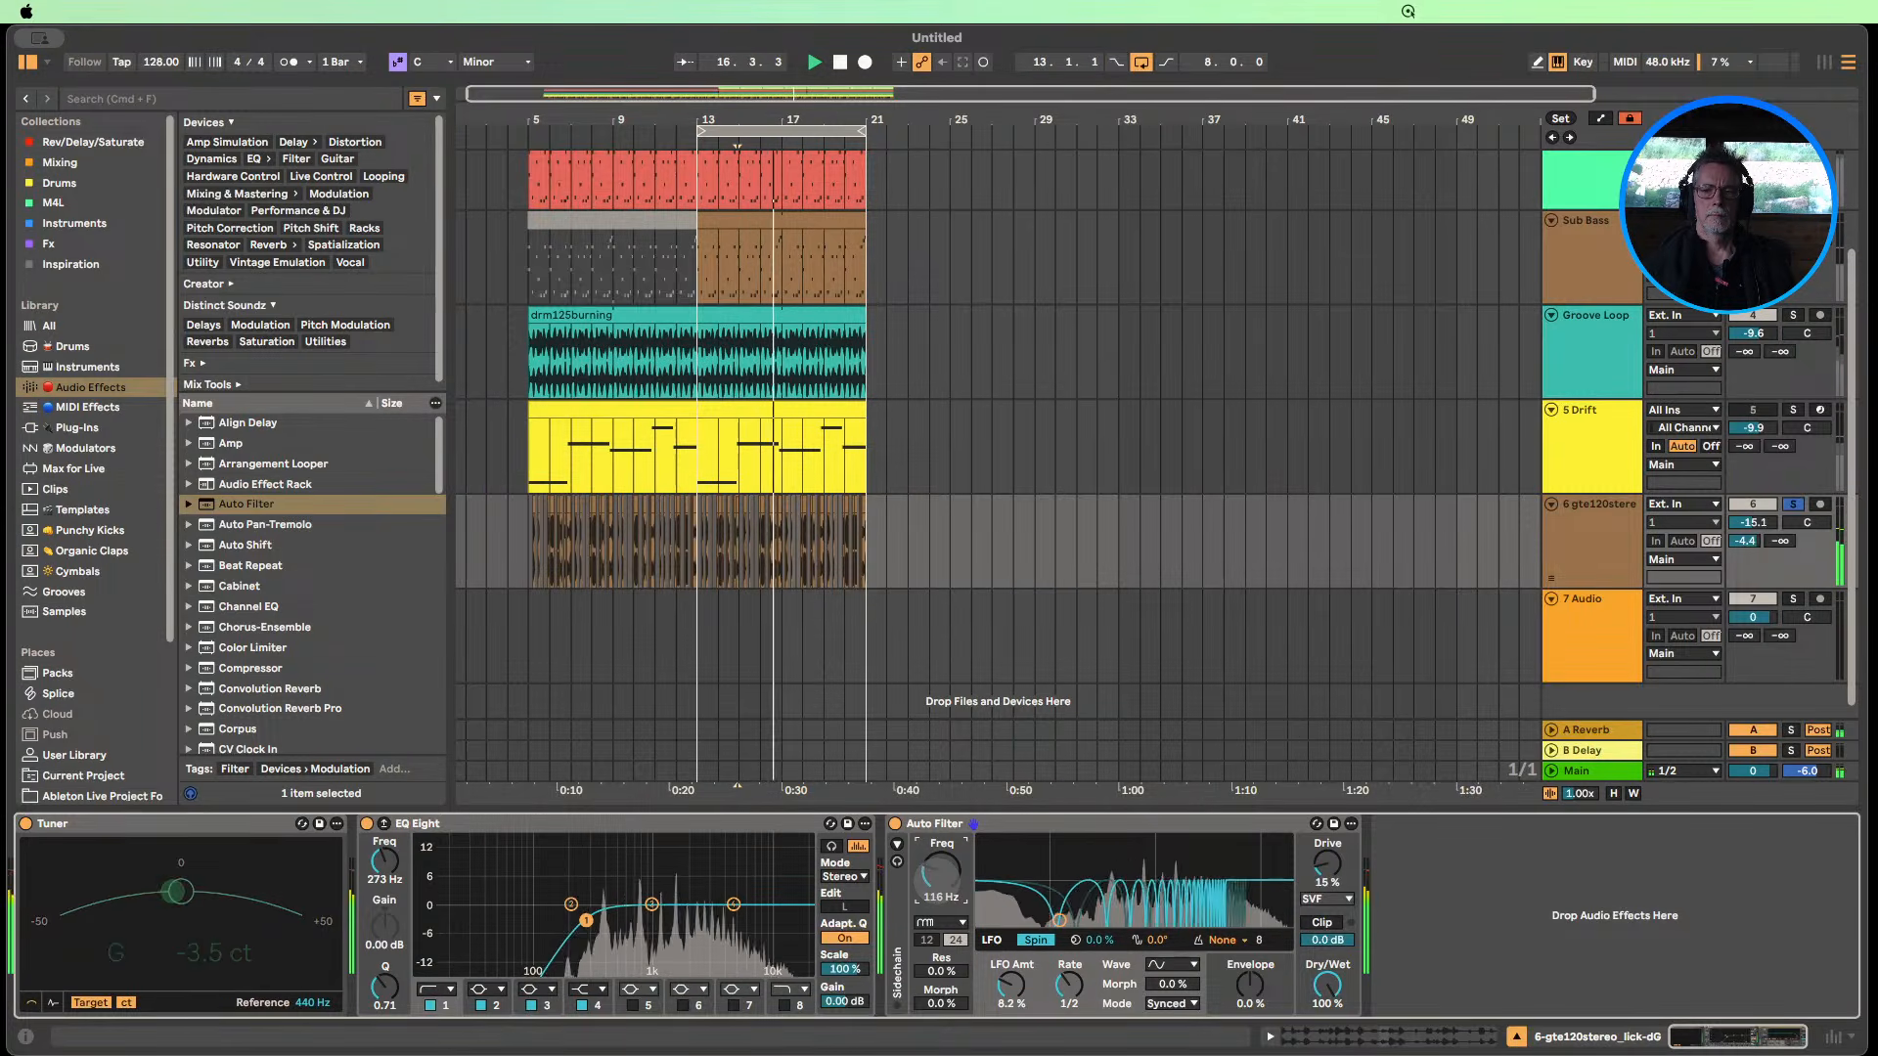
left_click_drag(1248, 981, 1248, 943)
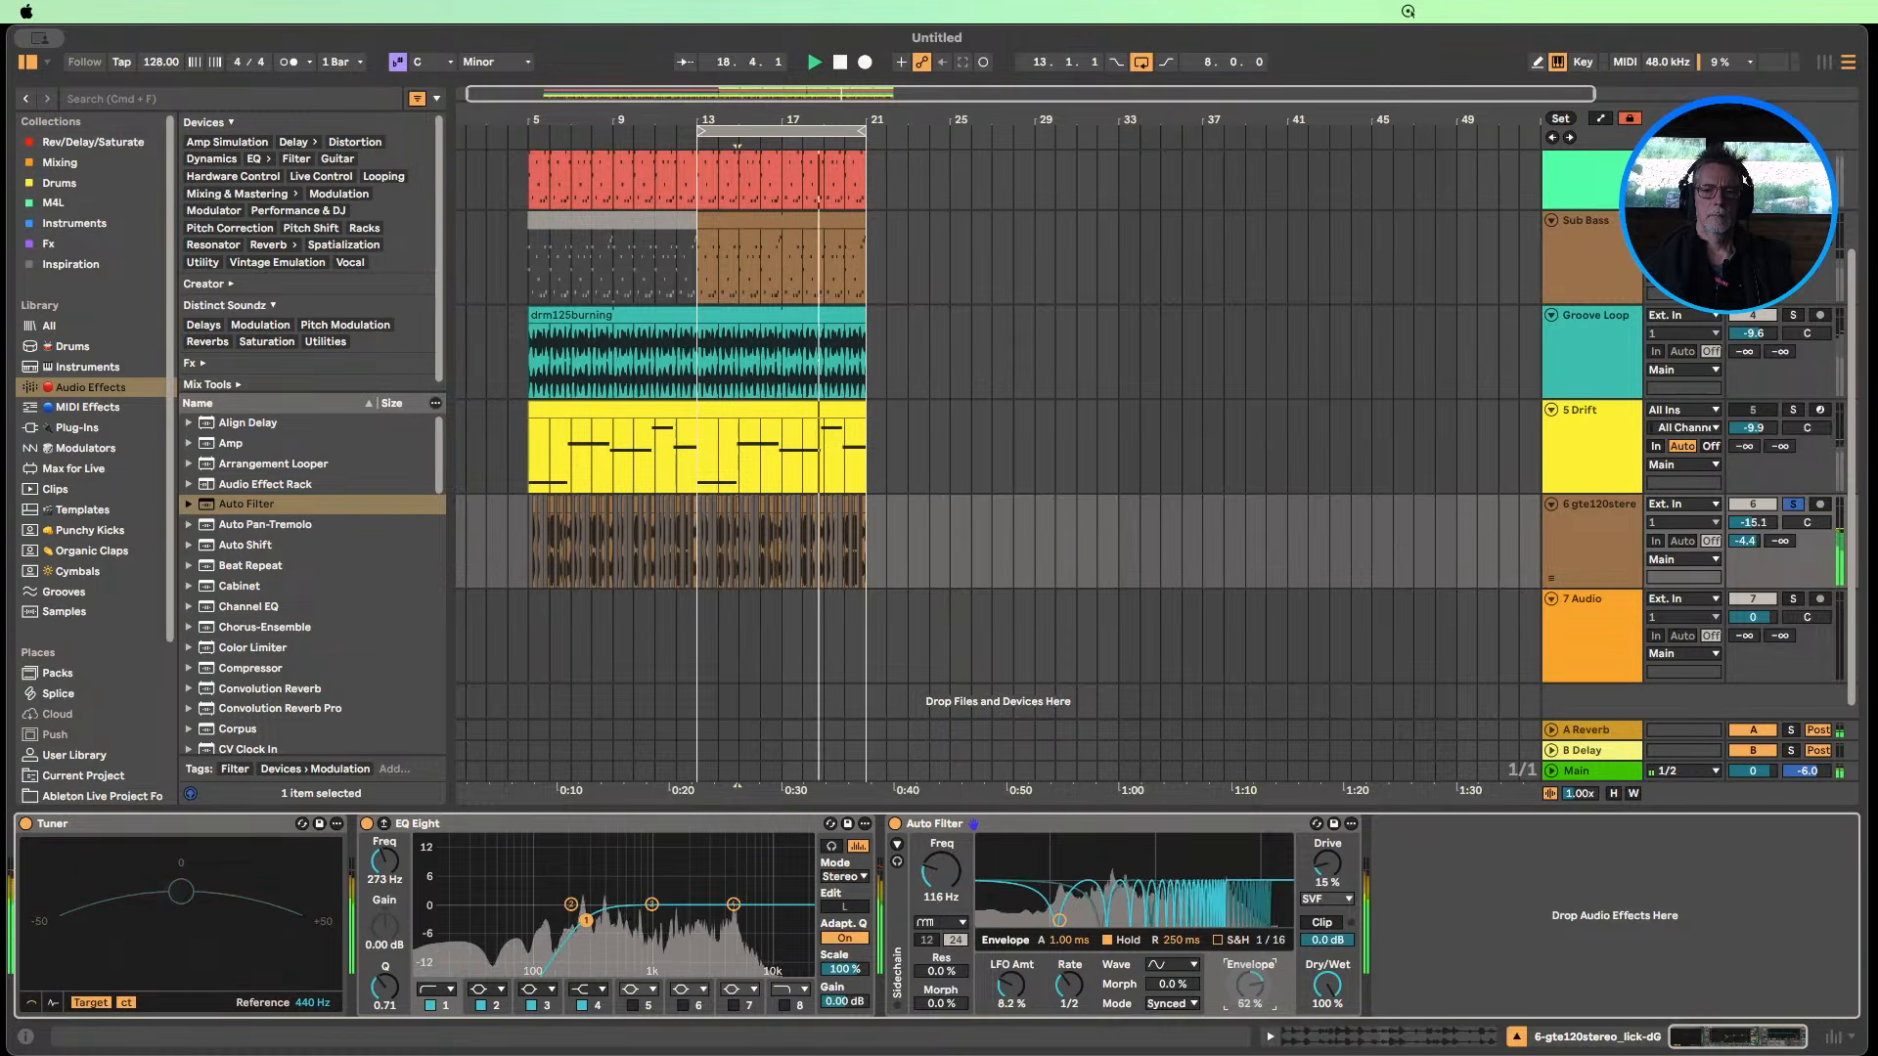
double_click(1250, 984)
Switch off the 6 gte120stereo track's solo and set its Auto Filter frequency to 136 Hz in the full mix.
left_click(1793, 505)
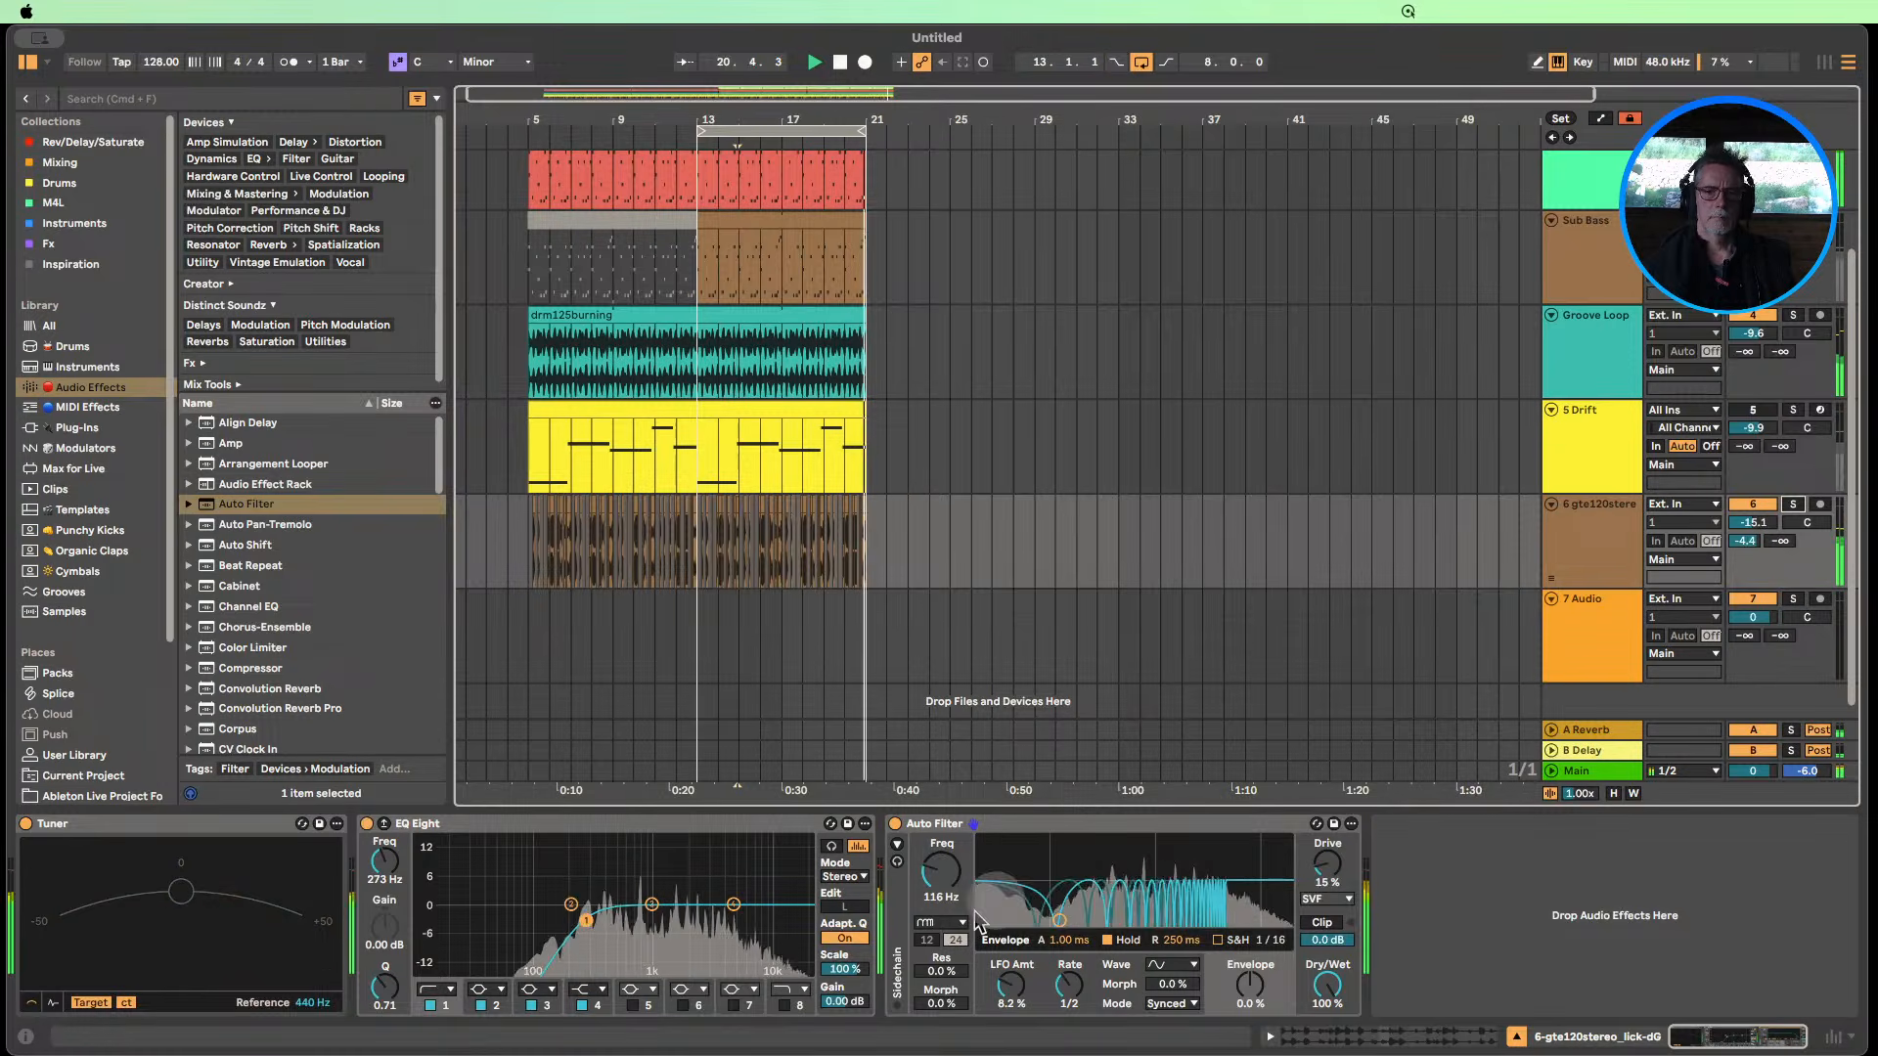
left_click(937, 883)
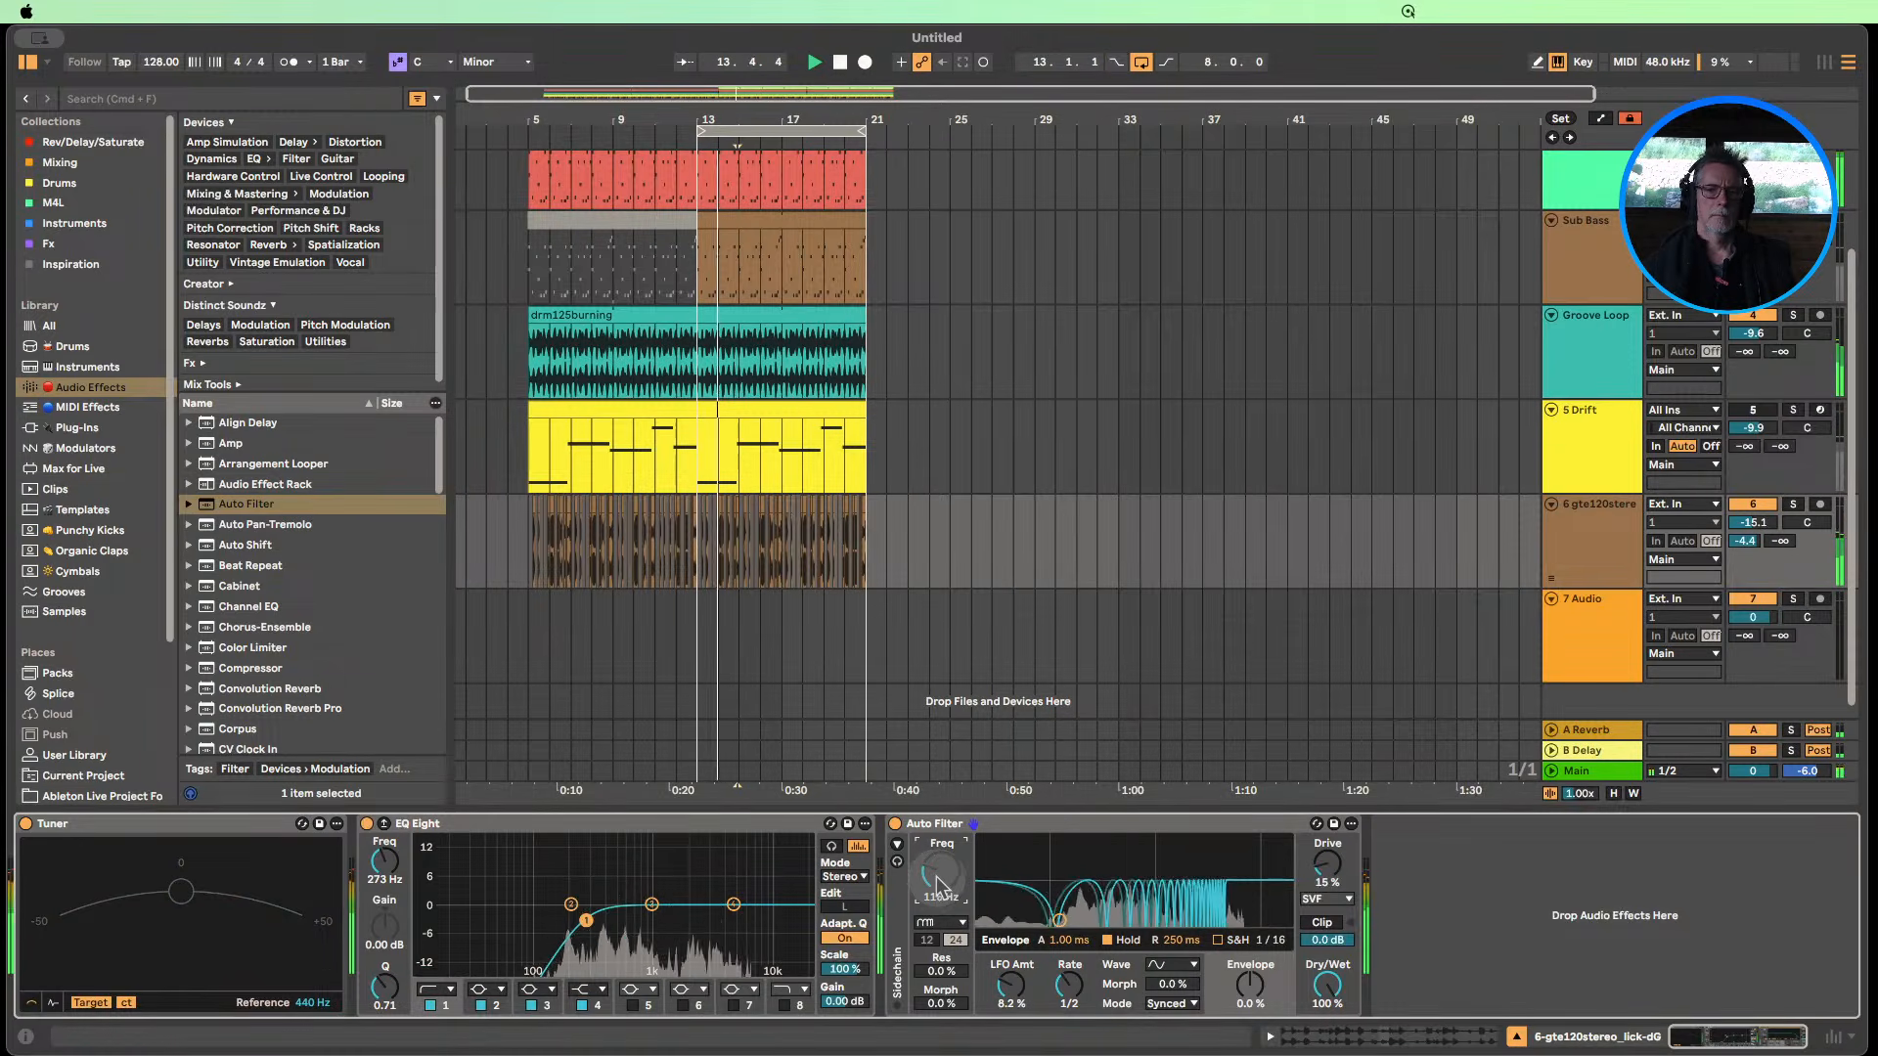
left_click_drag(937, 883, 937, 881)
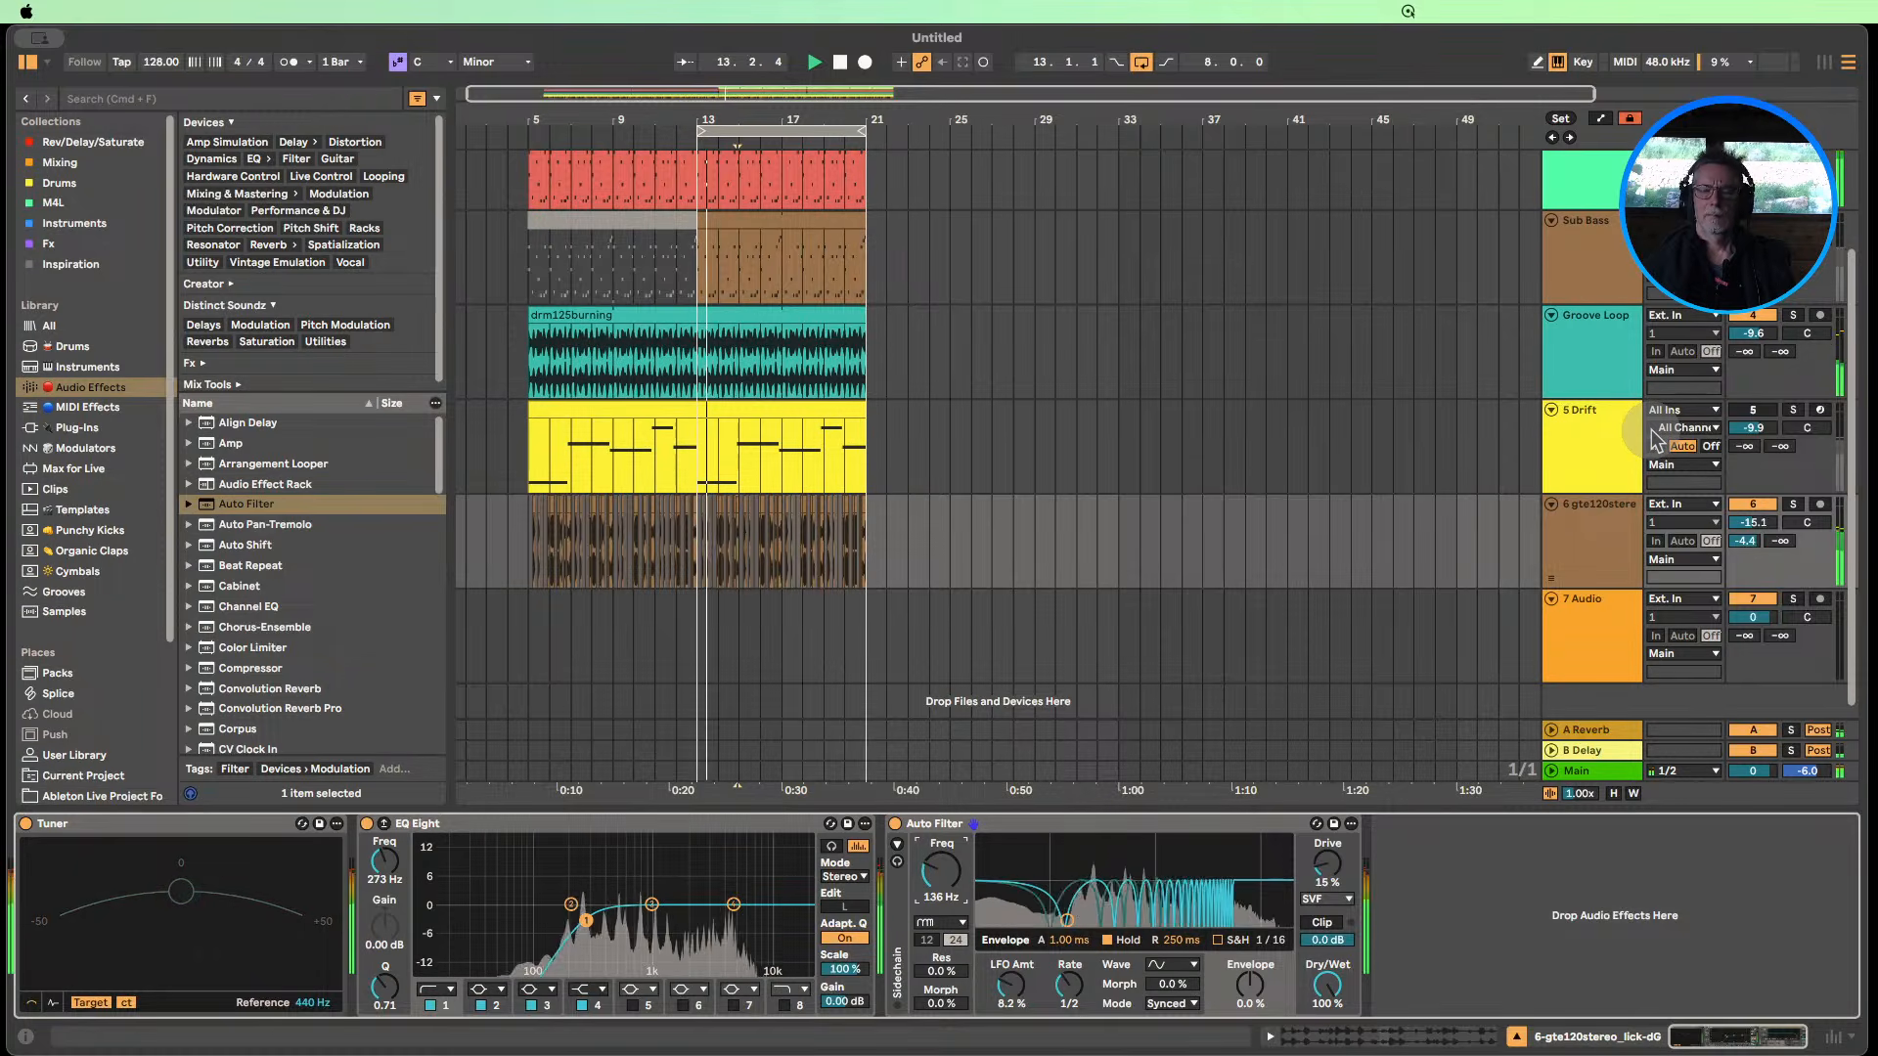
Select the 5 Drift track, activate the Sub Bass track, and mute and unmute the Groove Loop track to compare the mix.
left_click(1590, 436)
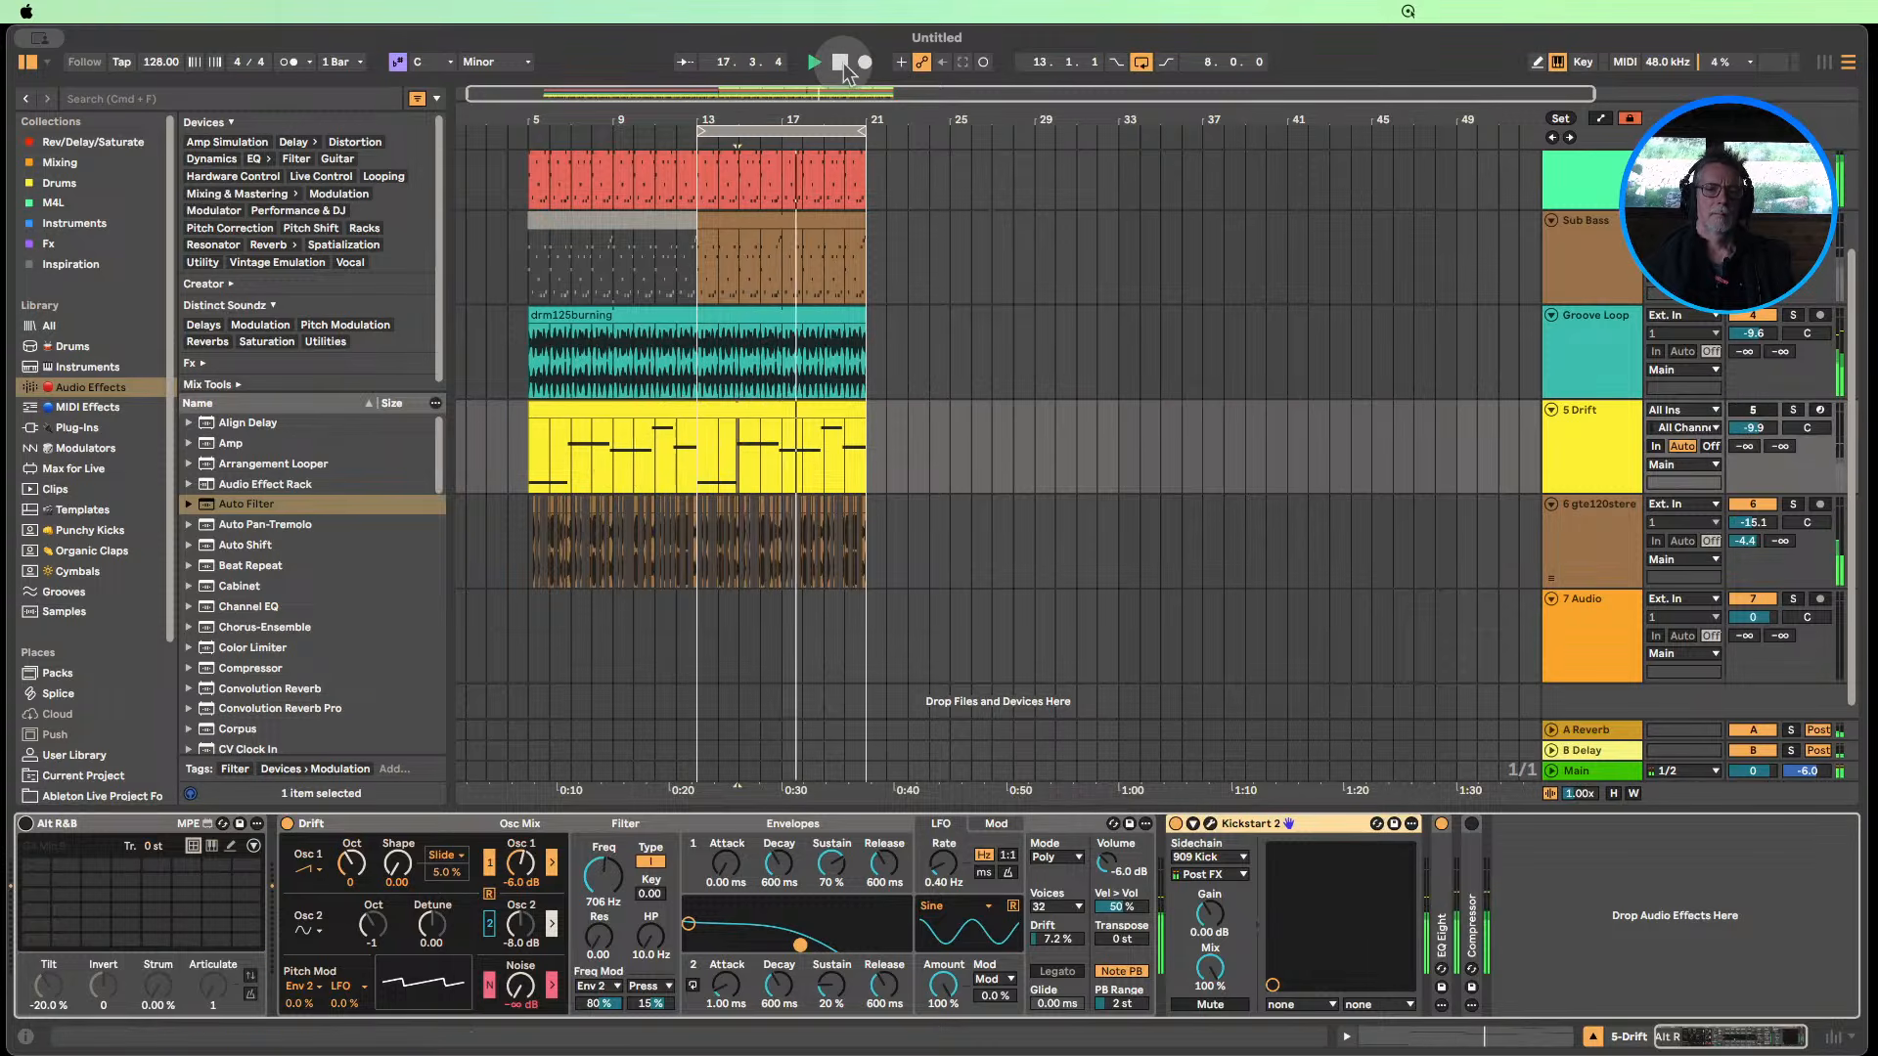
scroll(1203, 460, "up", 3)
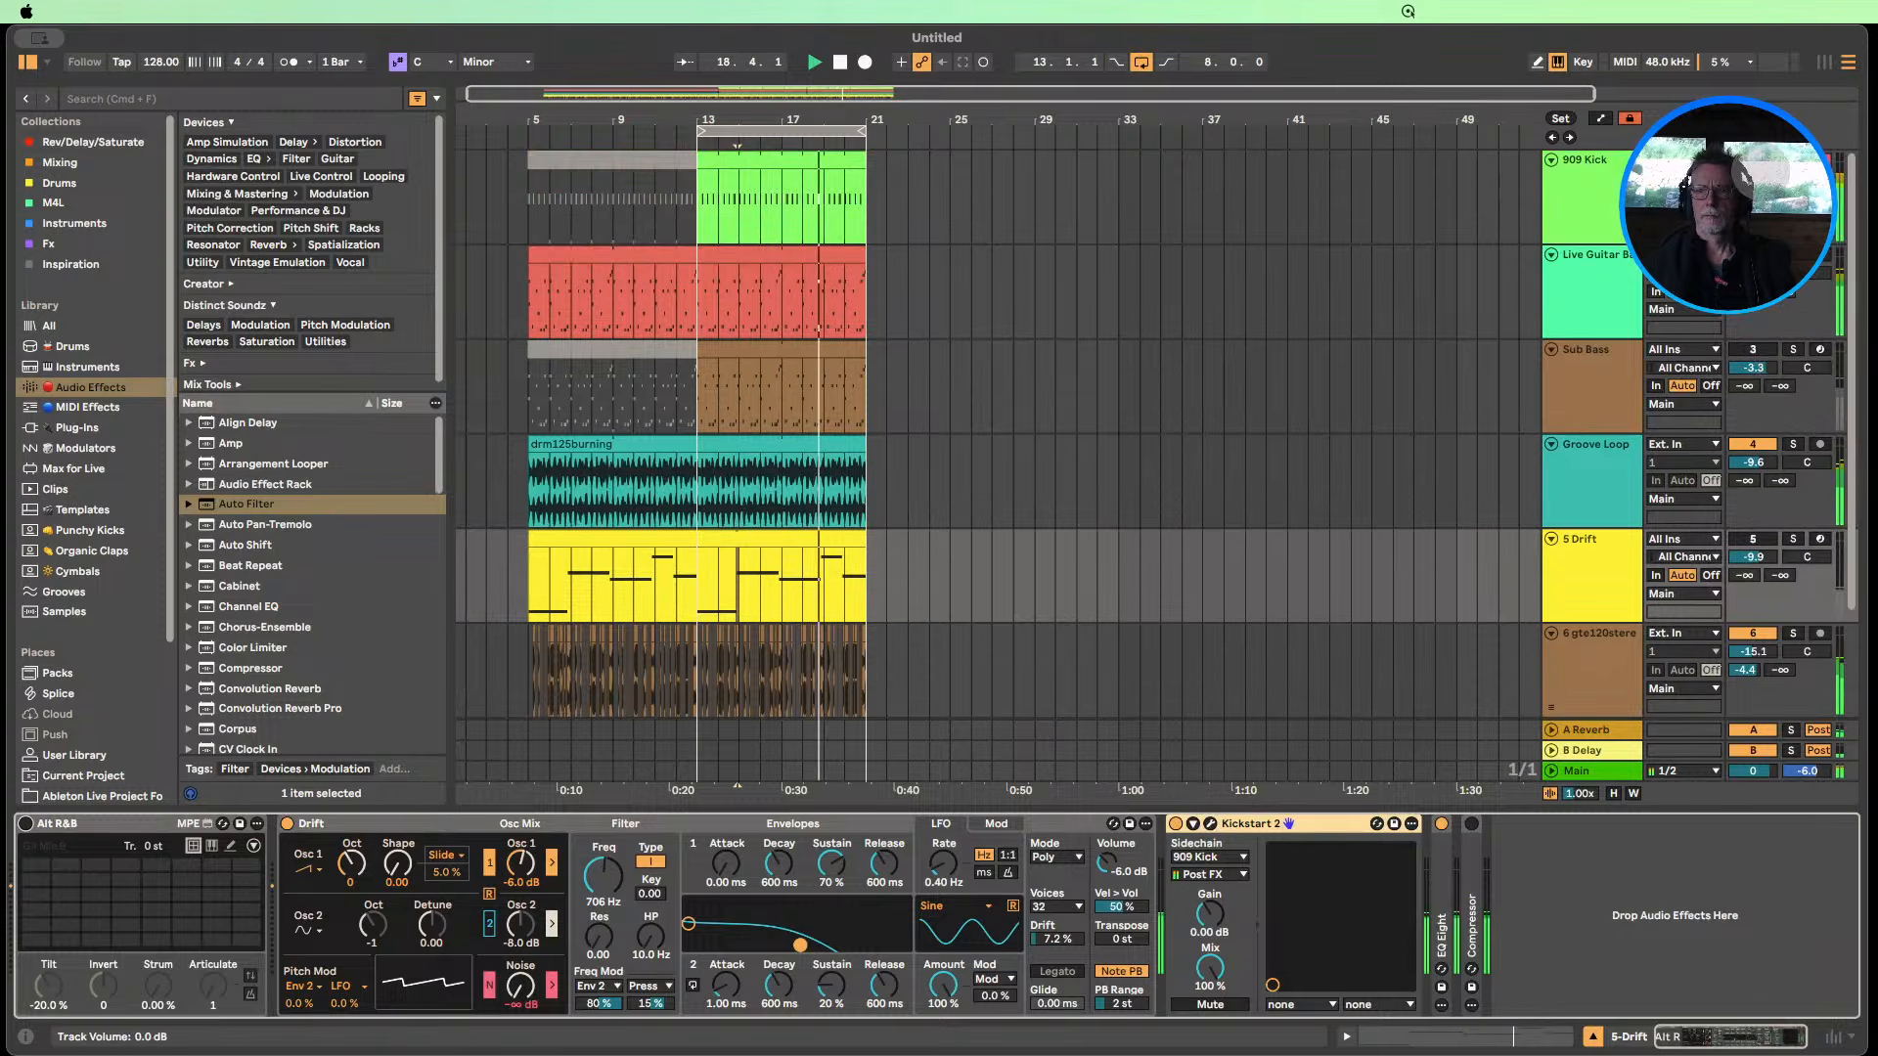
left_click(1751, 349)
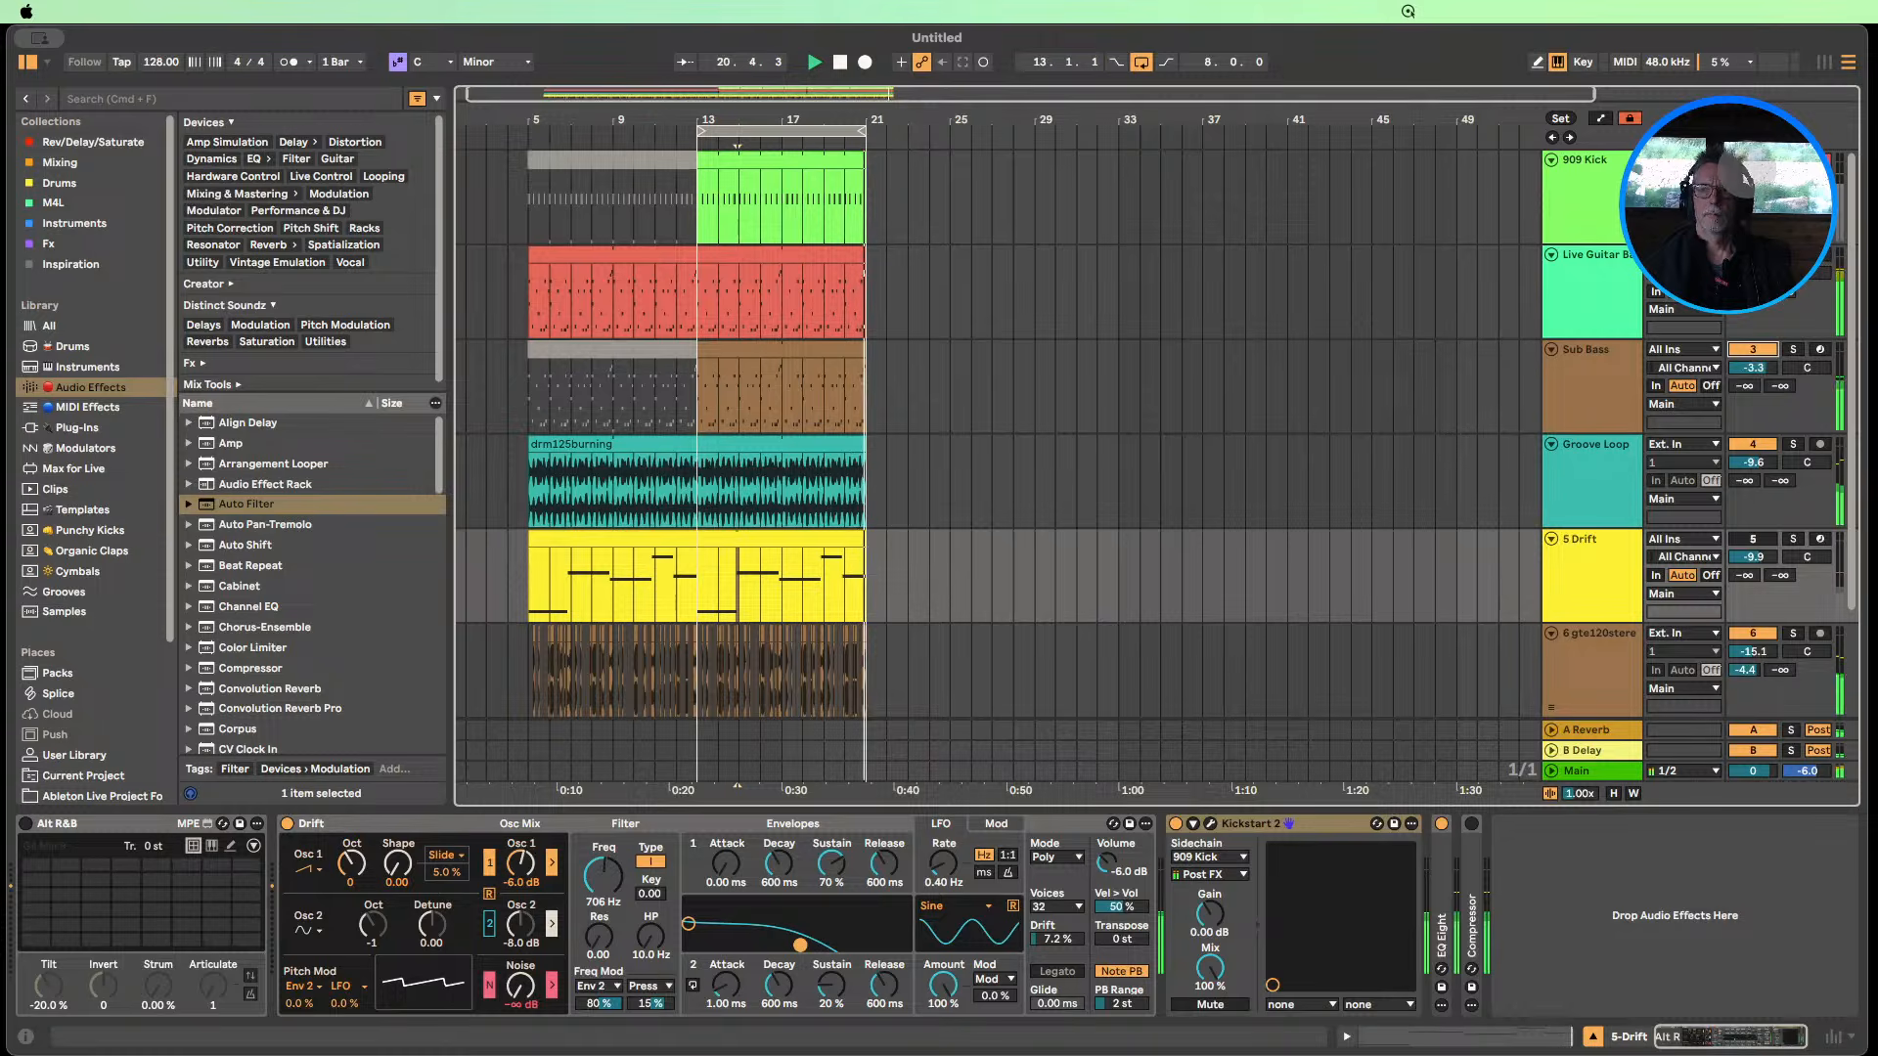
left_click(1751, 445)
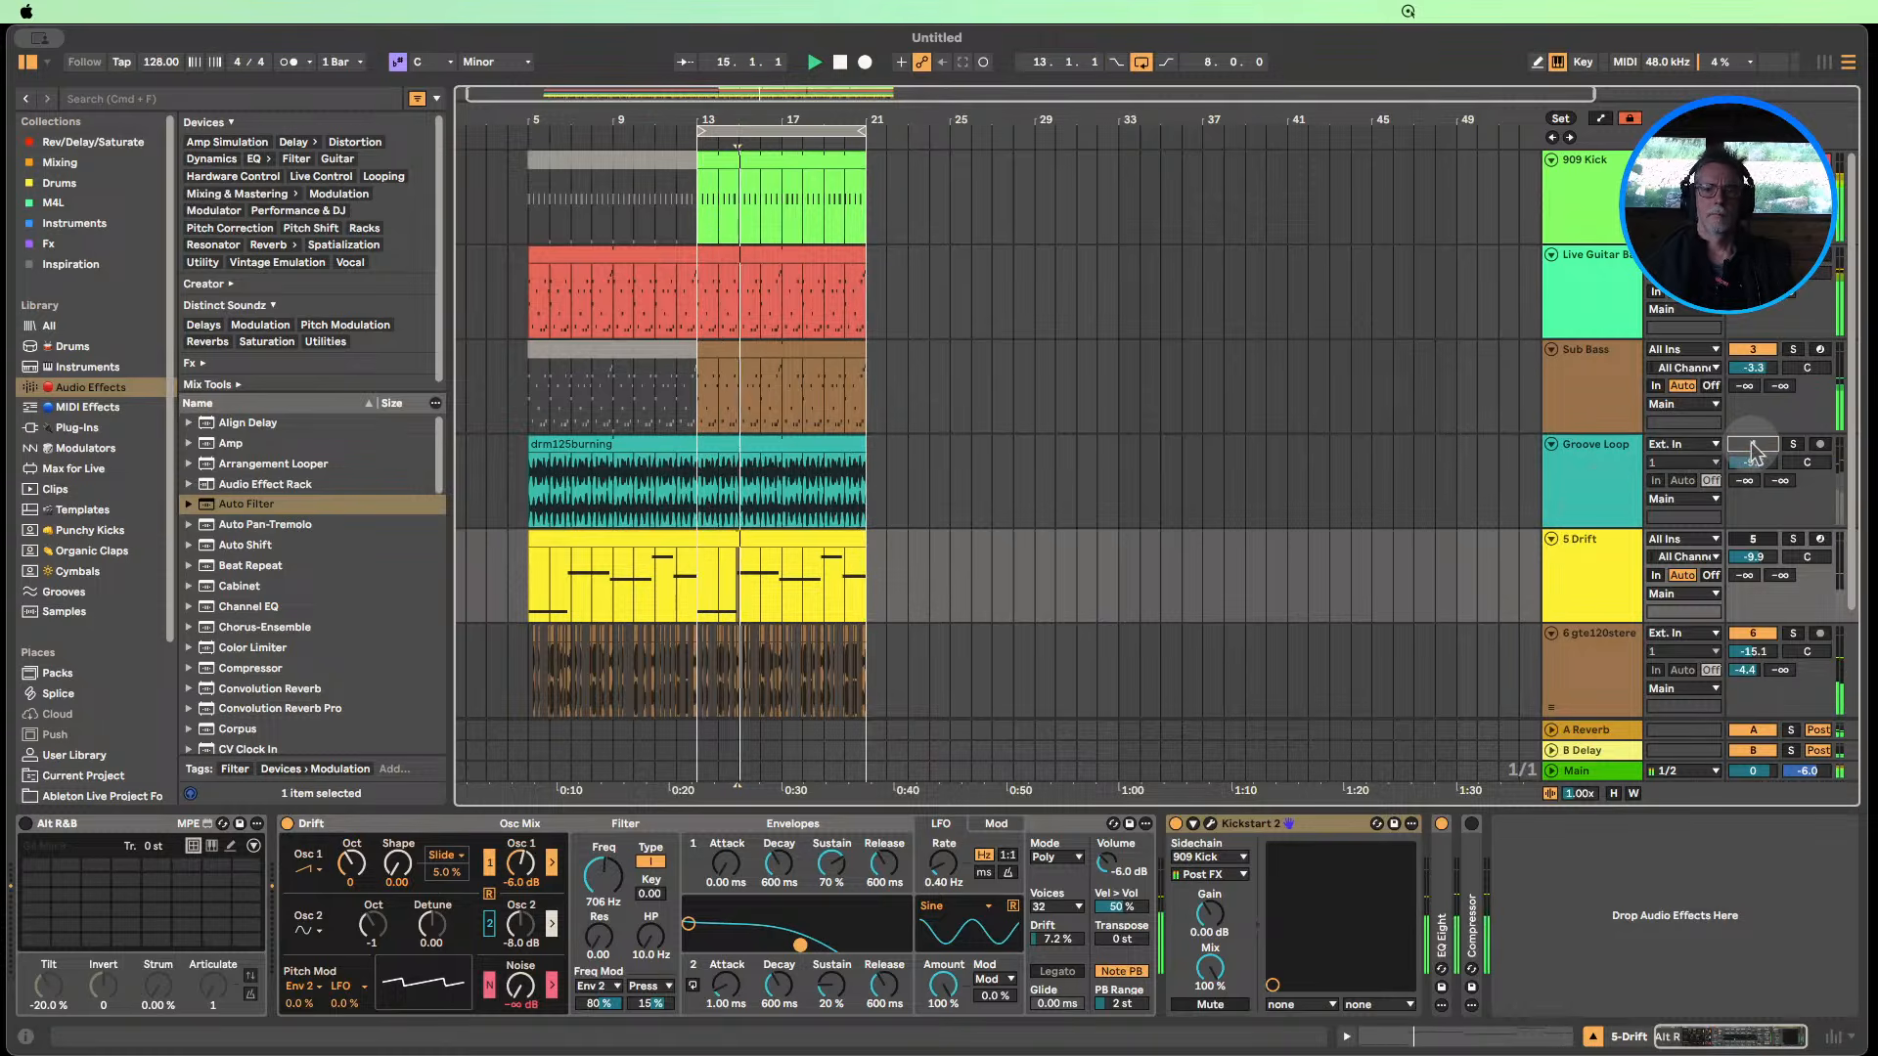
key("super+t")
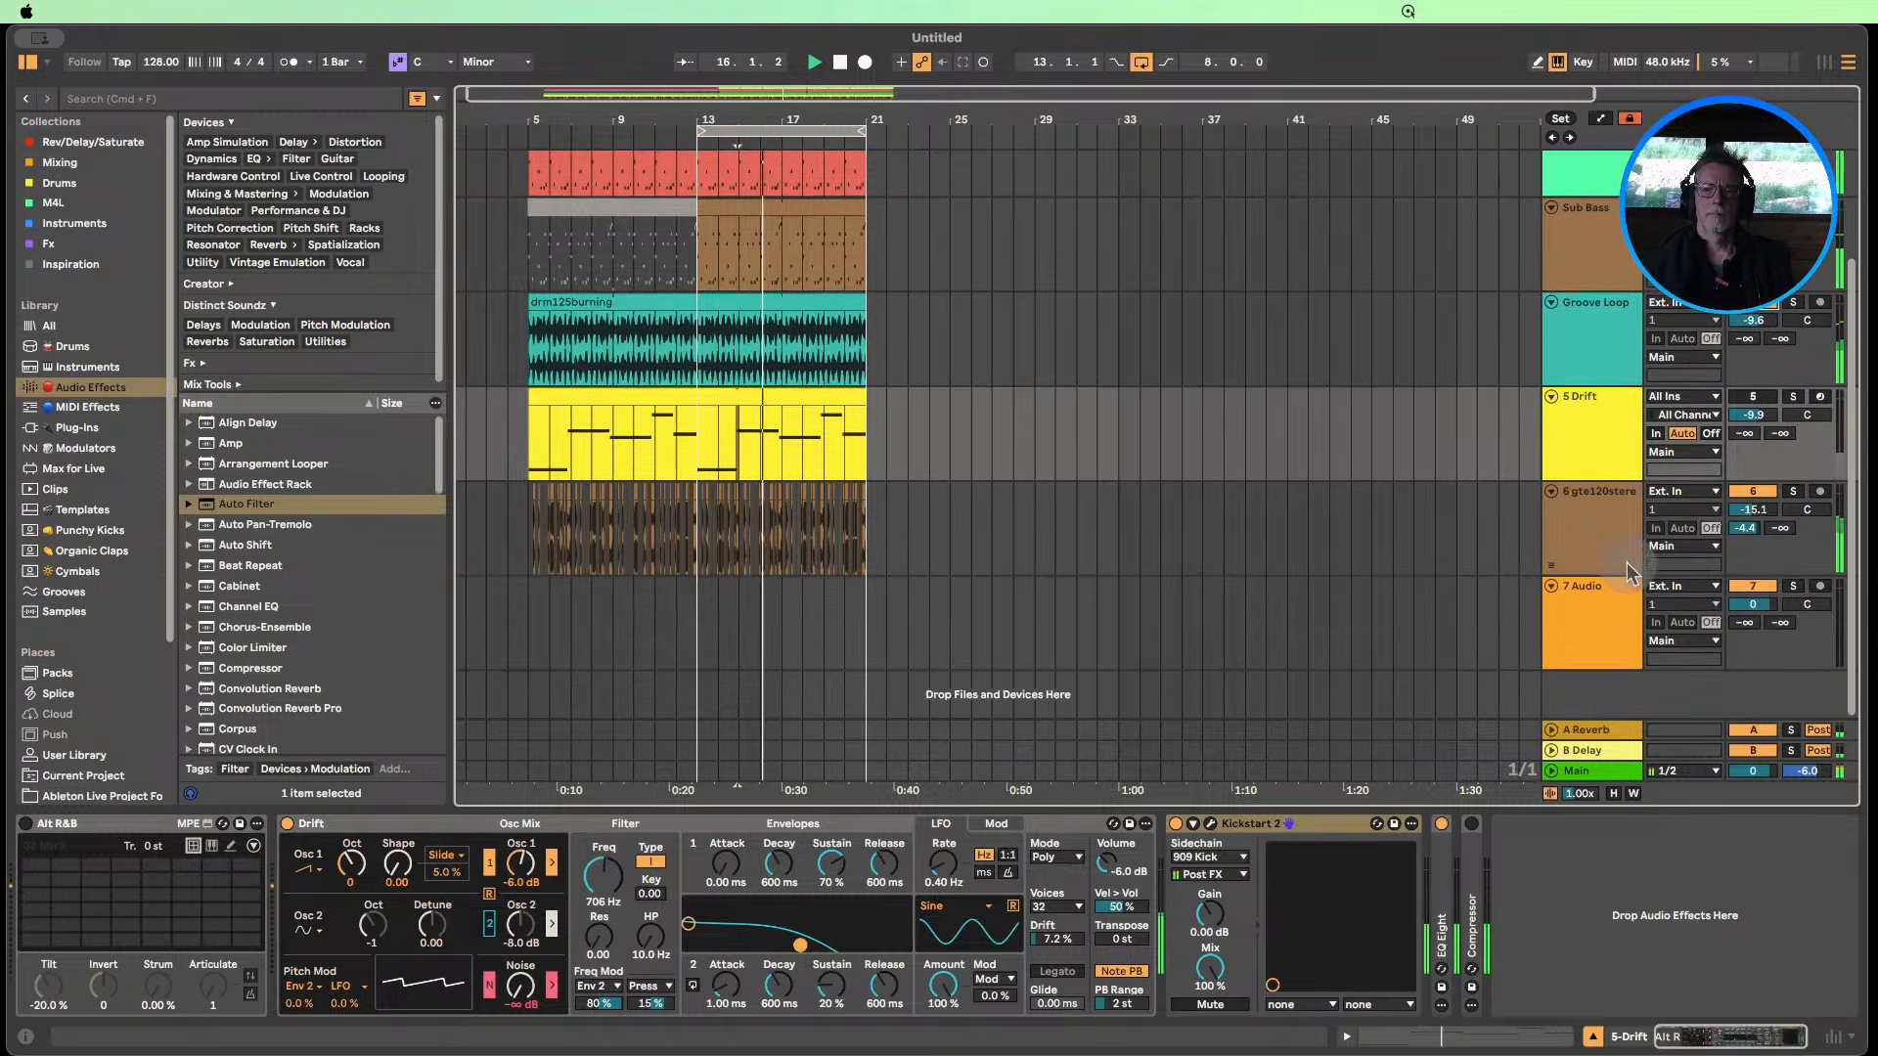
Compare the 6 gte120stereo track with its EQ Eight bypassed and active, and collapse its Auto Filter and EQ Eight devices.
left_click(1613, 545)
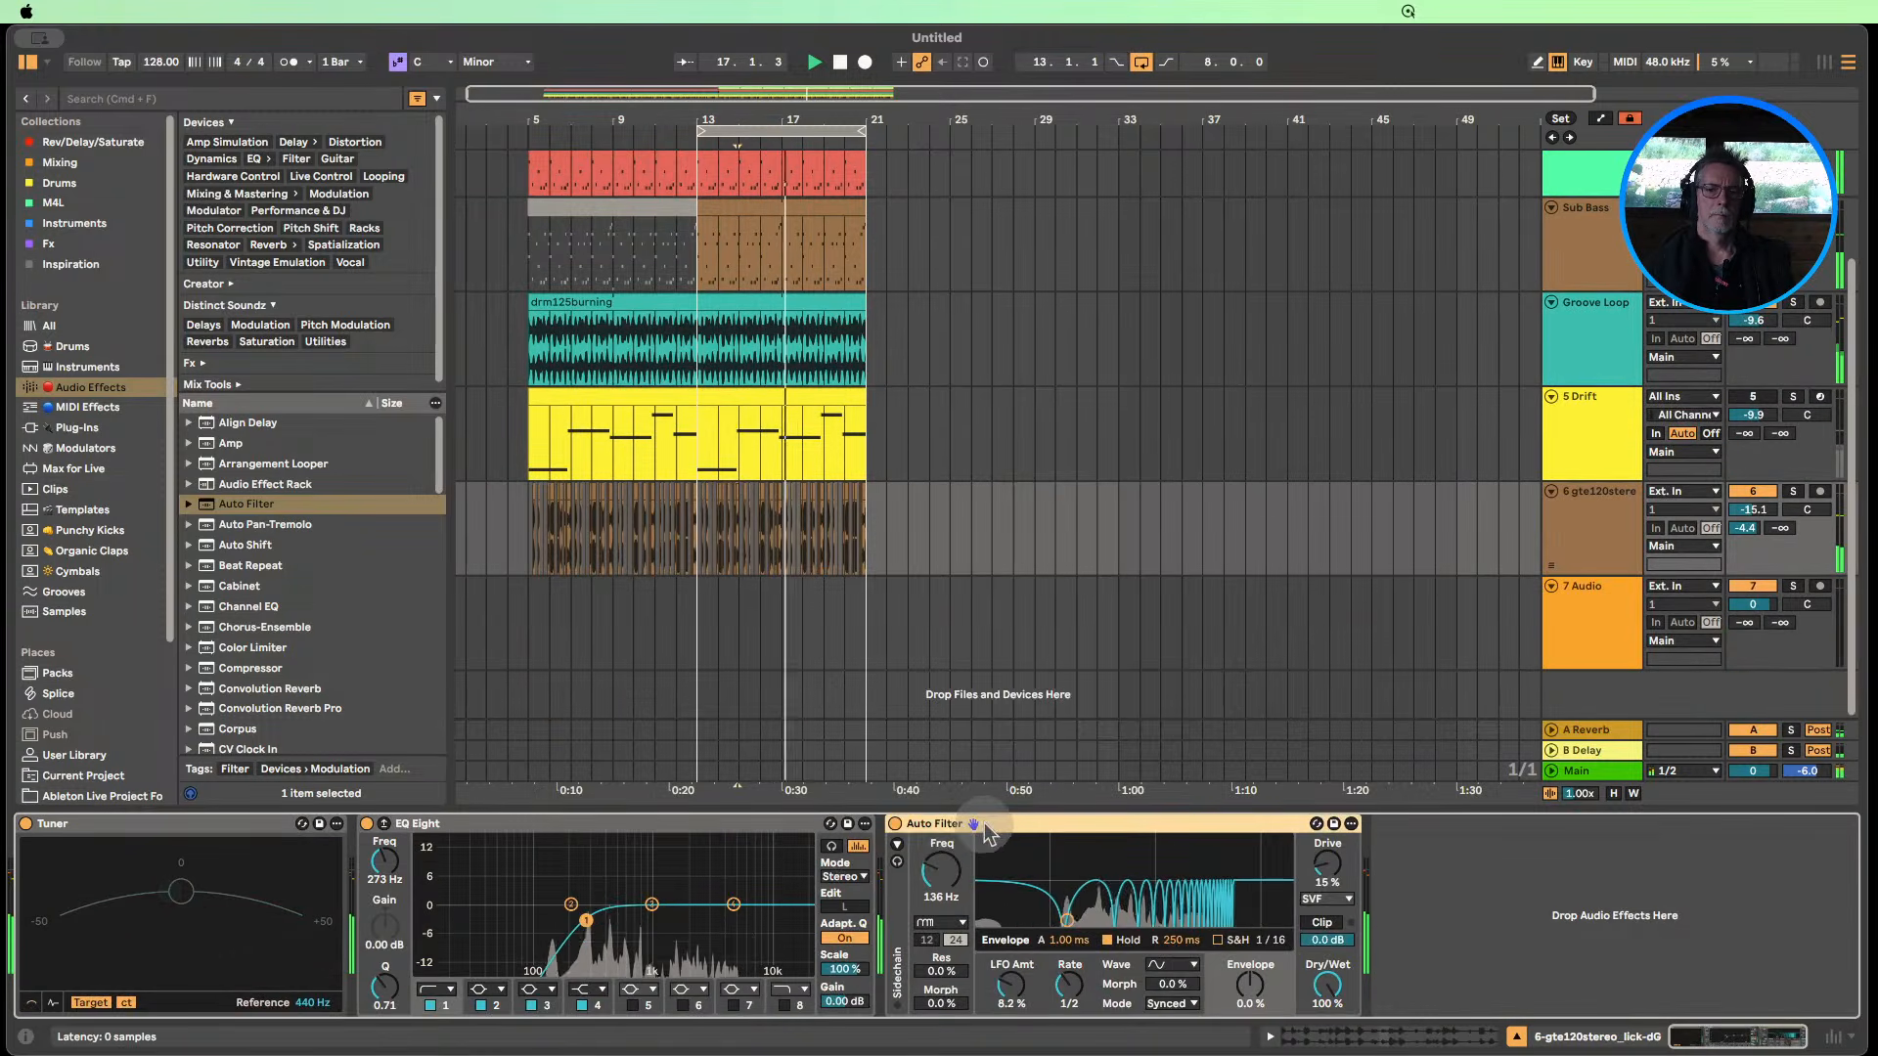
left_click(367, 825)
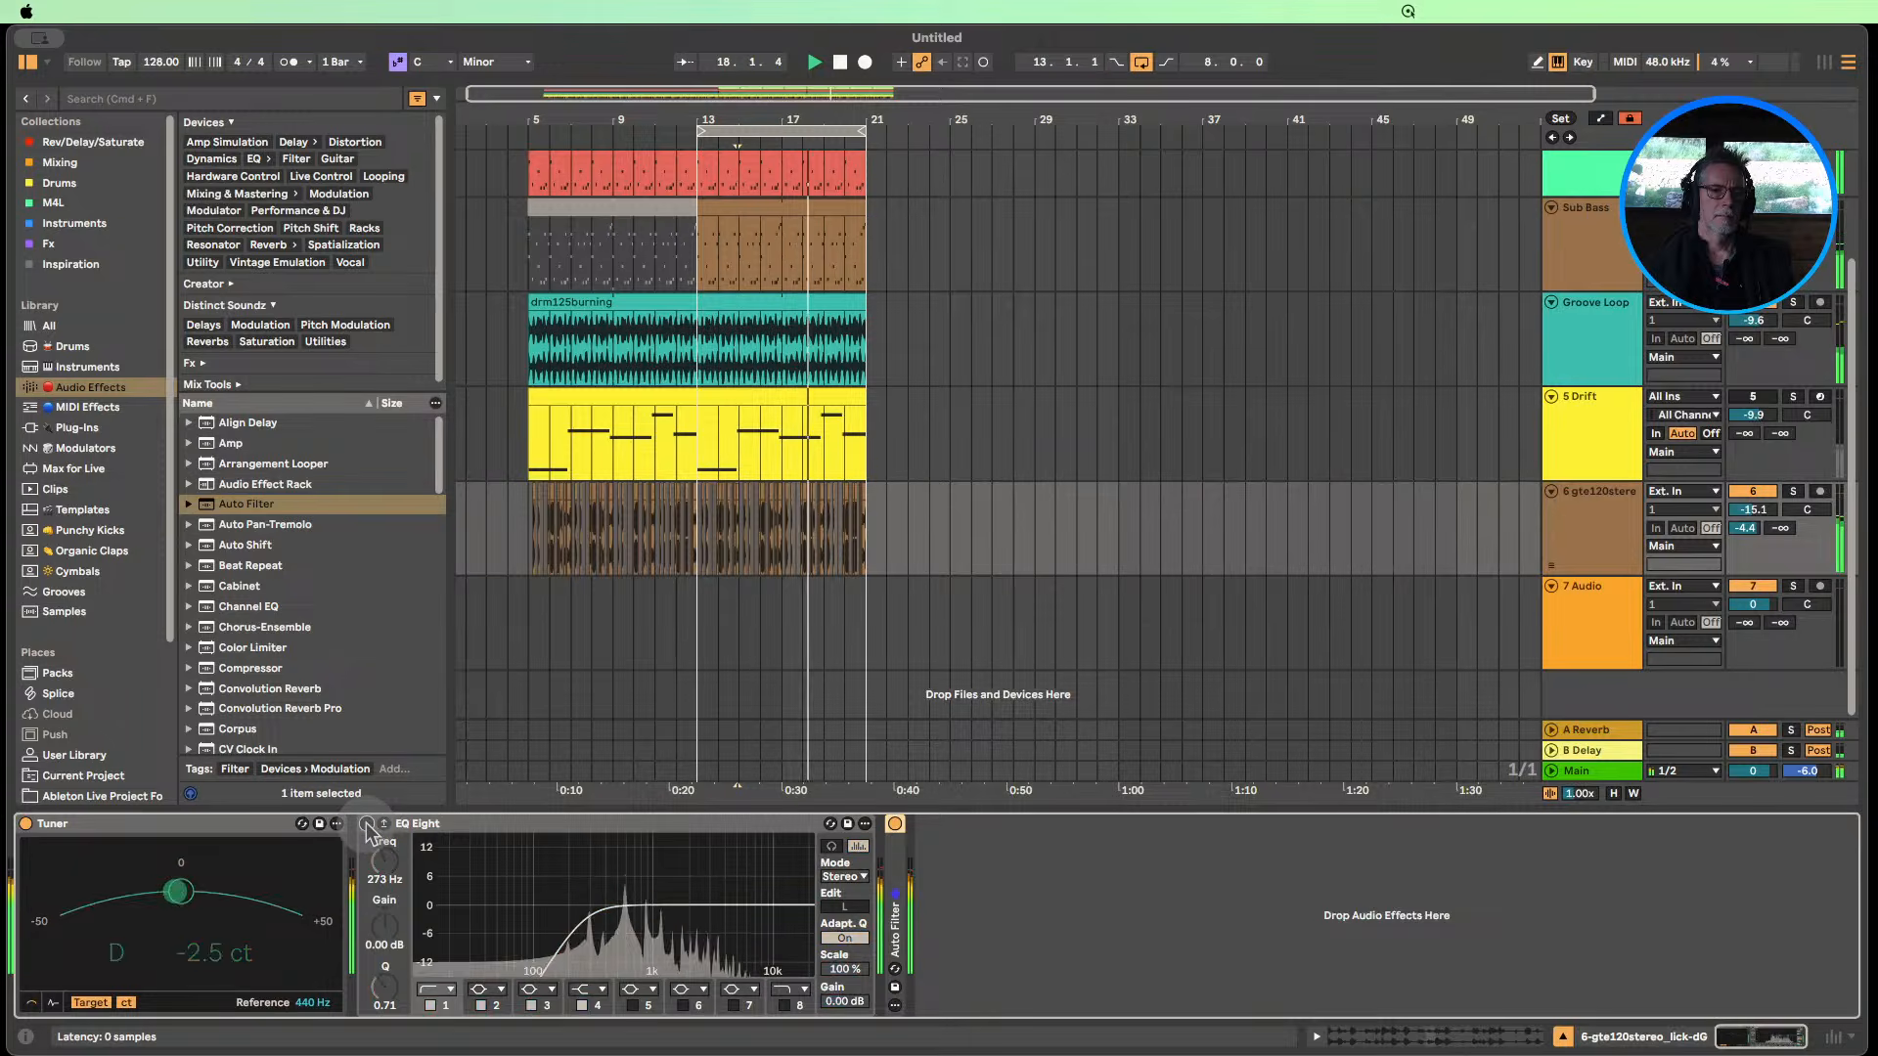
left_click(367, 824)
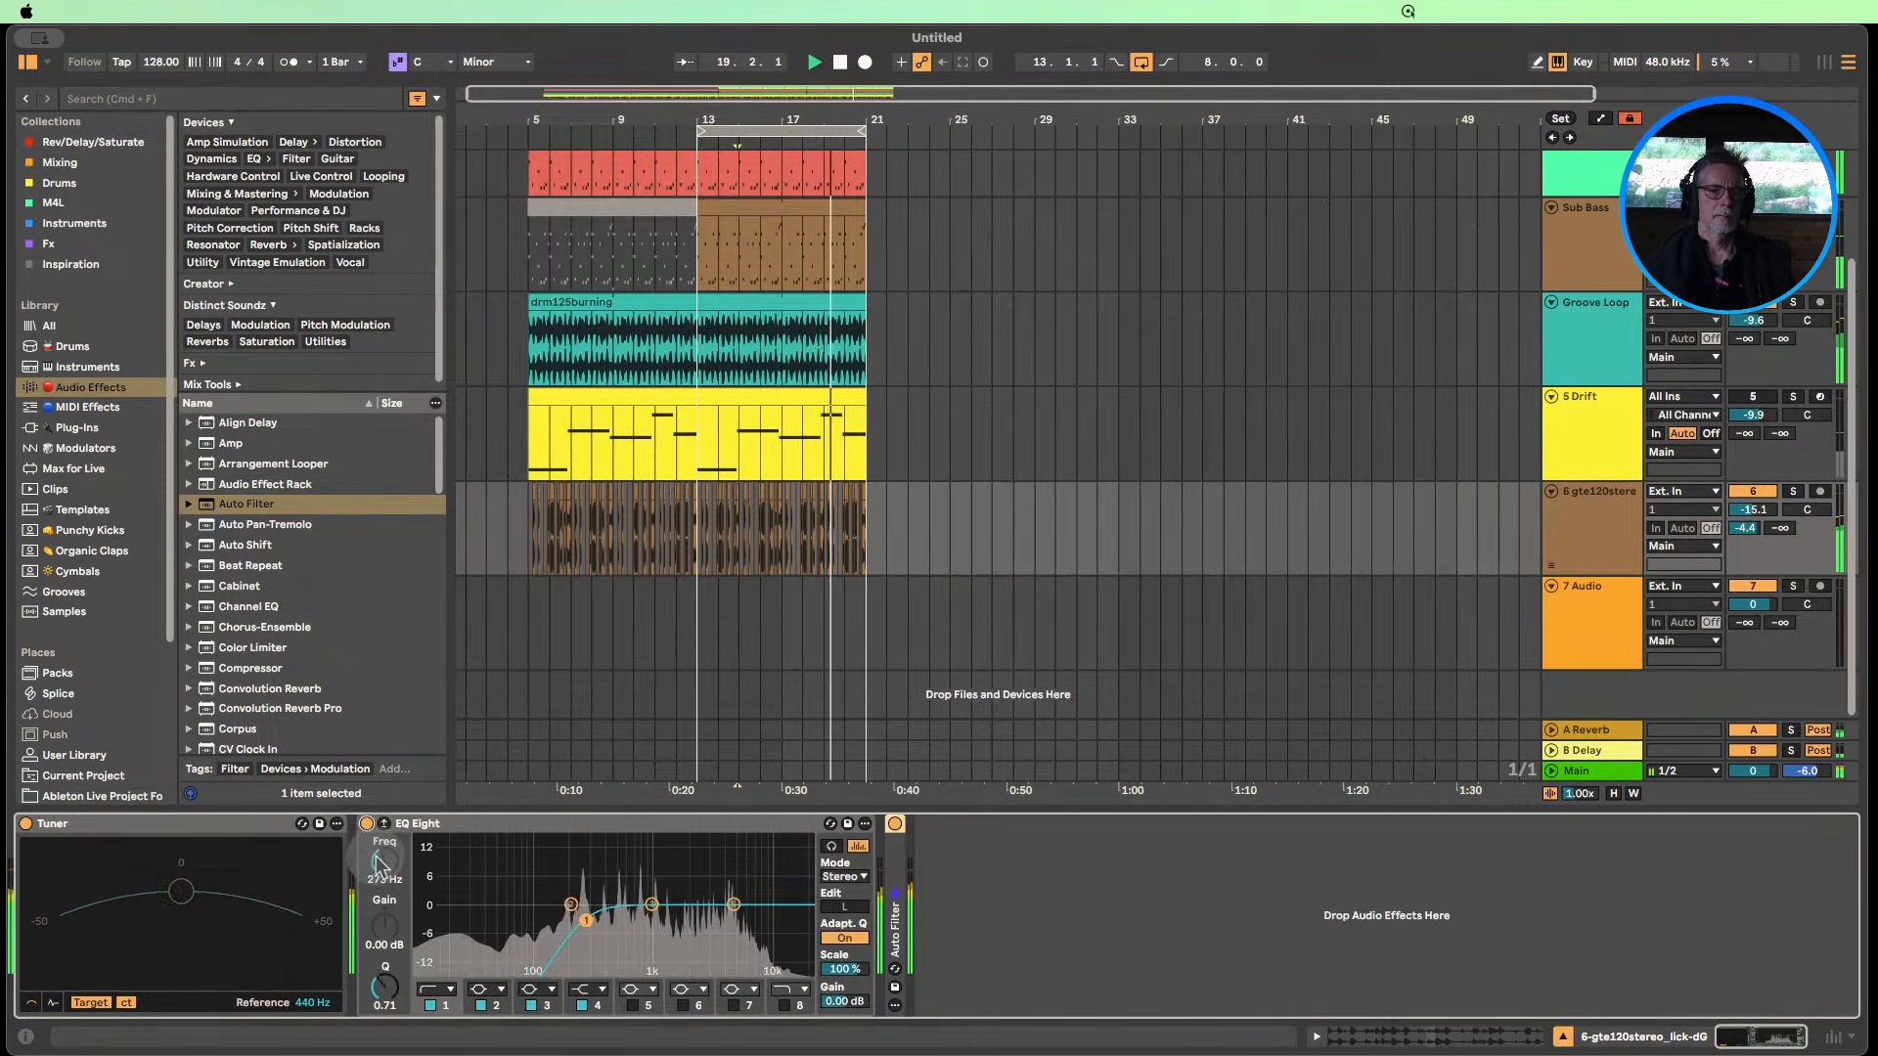
double_click(424, 823)
Add an Echo after the Auto Filter, set its dry/wet to 23% and feedback to 50%, and collapse the device.
scroll(331, 657, "down", 5)
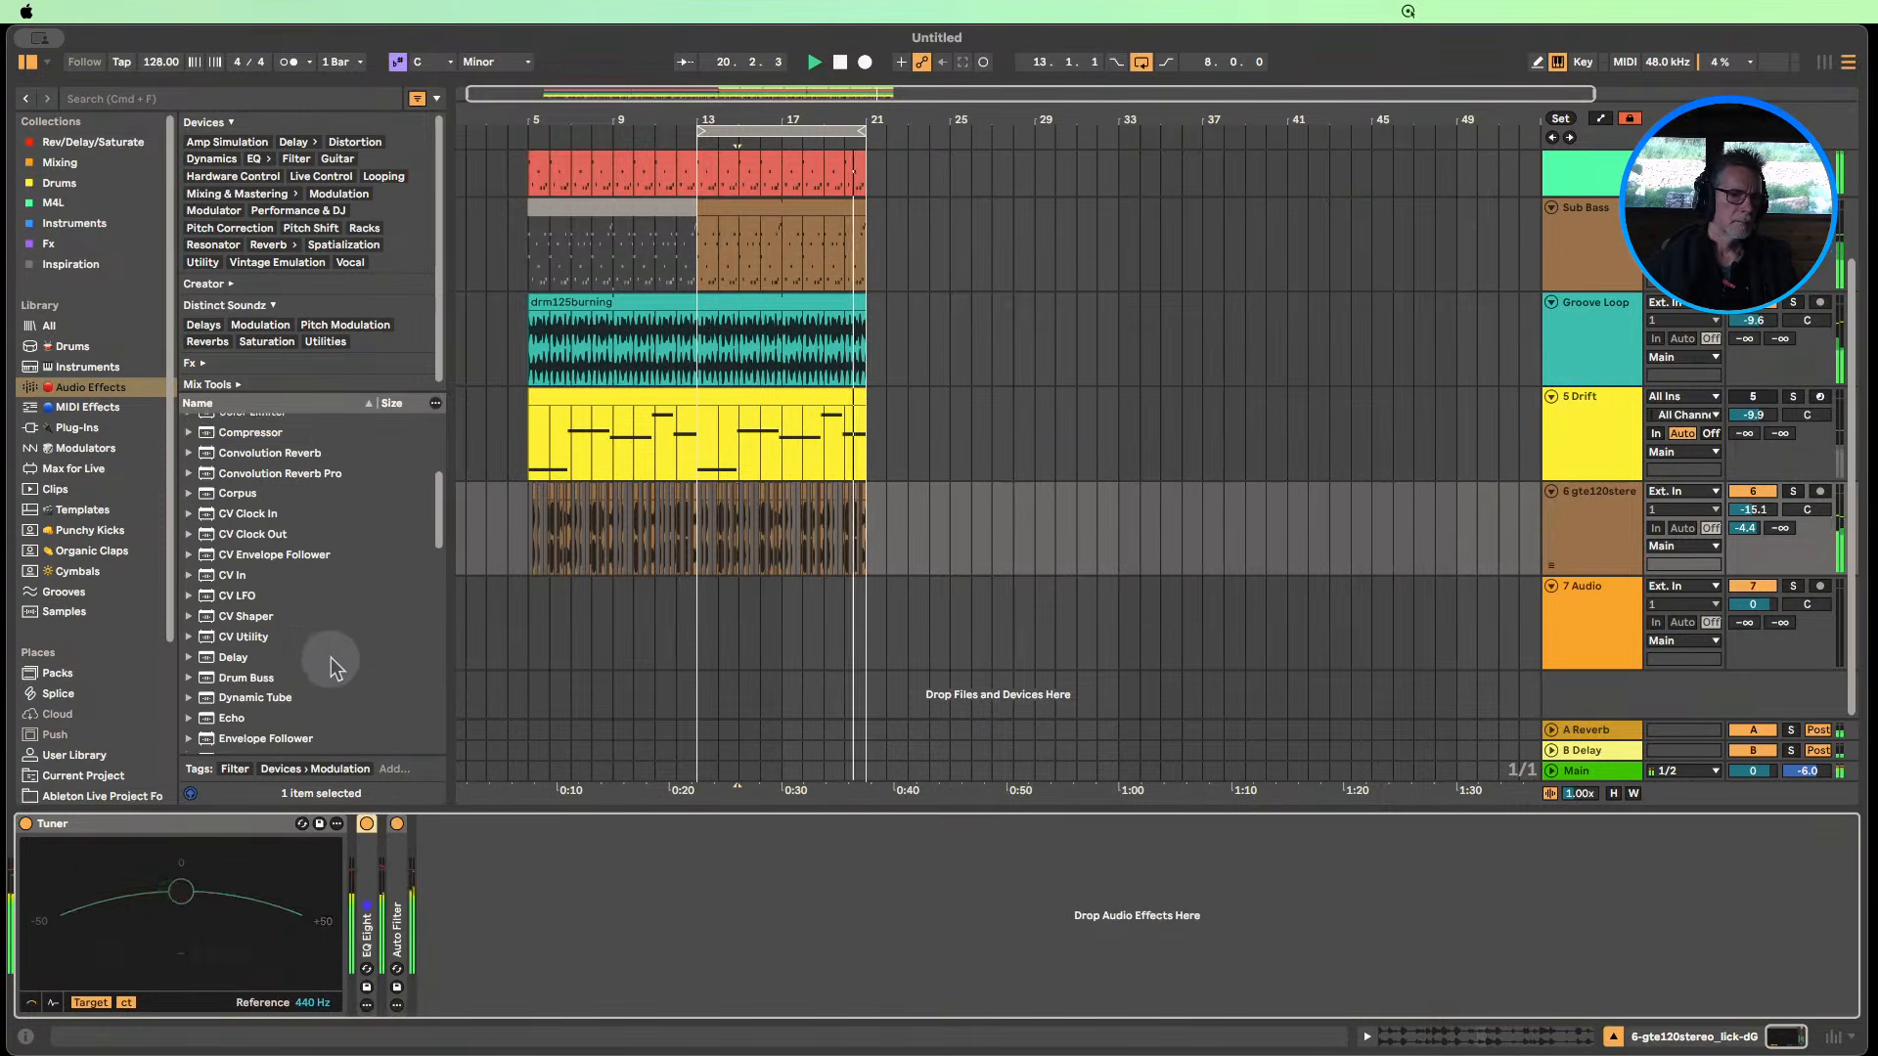
mouse_move(232, 544)
left_mouse_down()
mouse_move(243, 600)
mouse_move(472, 881)
mouse_move(531, 890)
left_mouse_up()
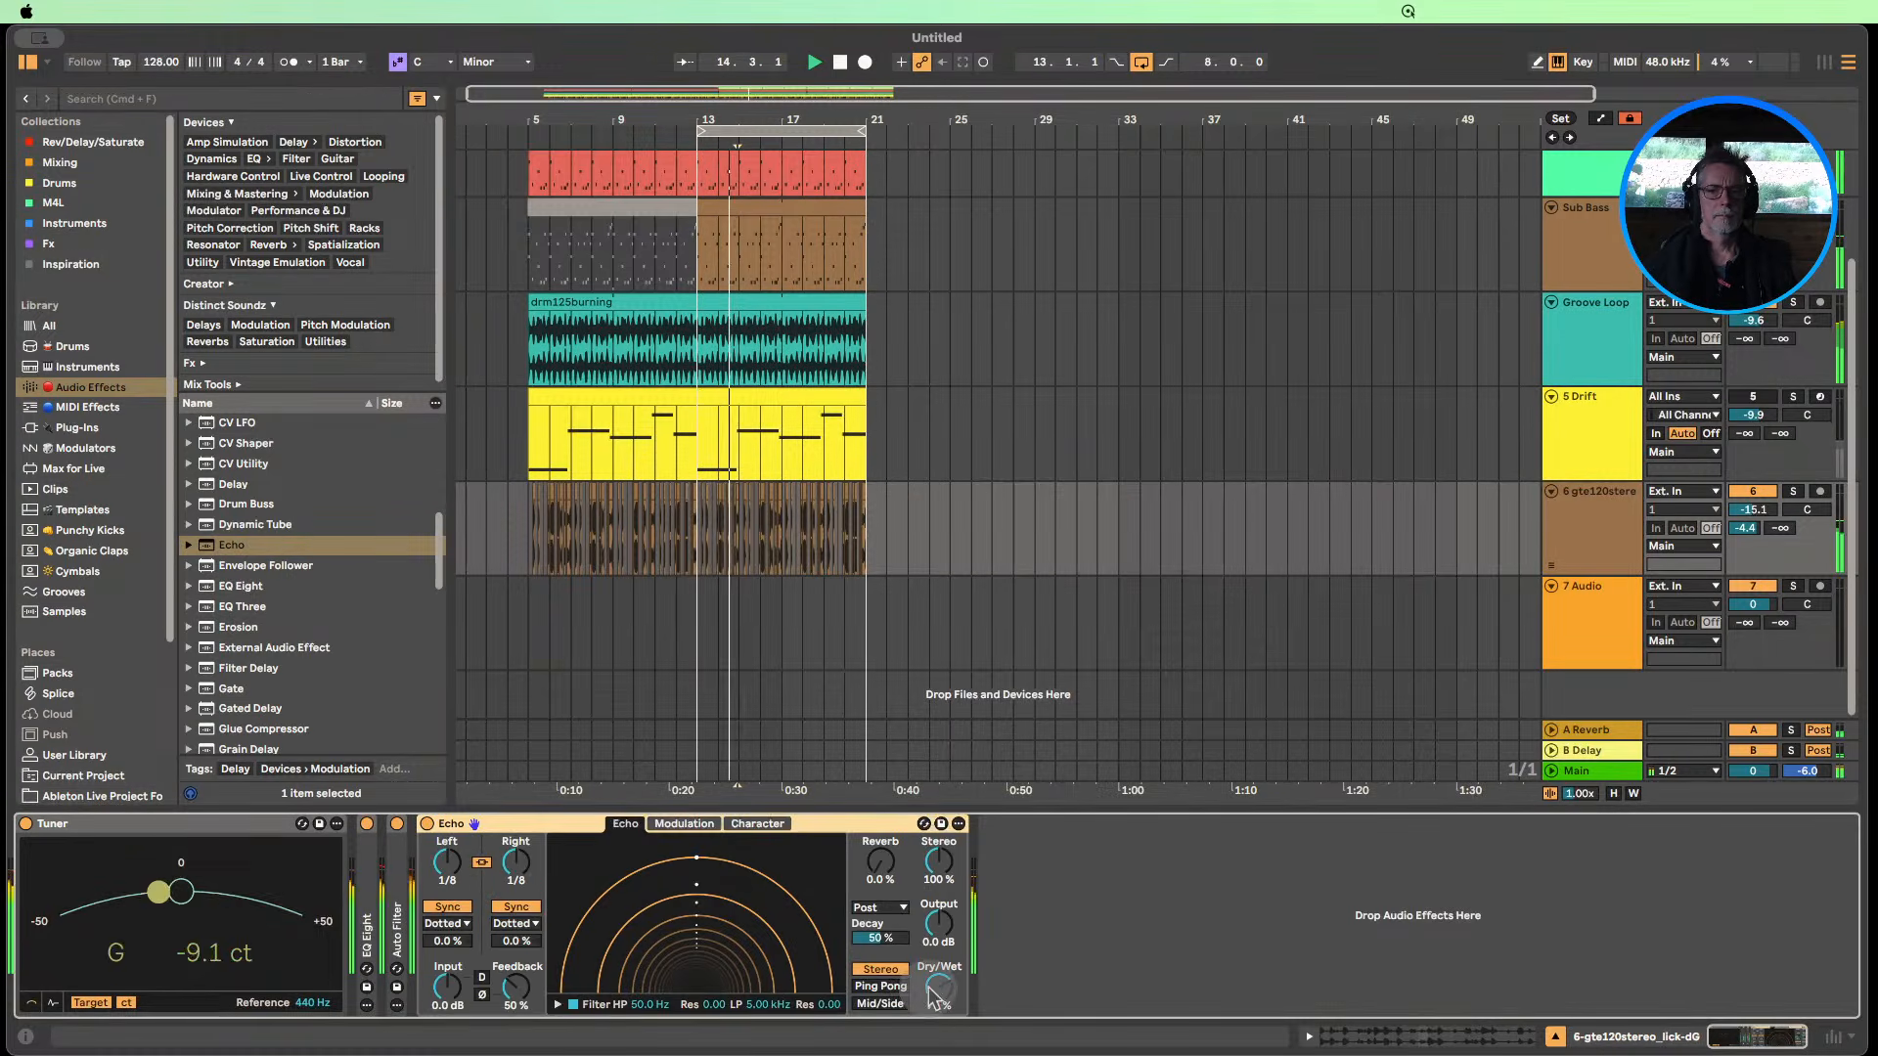
left_click_drag(939, 988, 937, 1008)
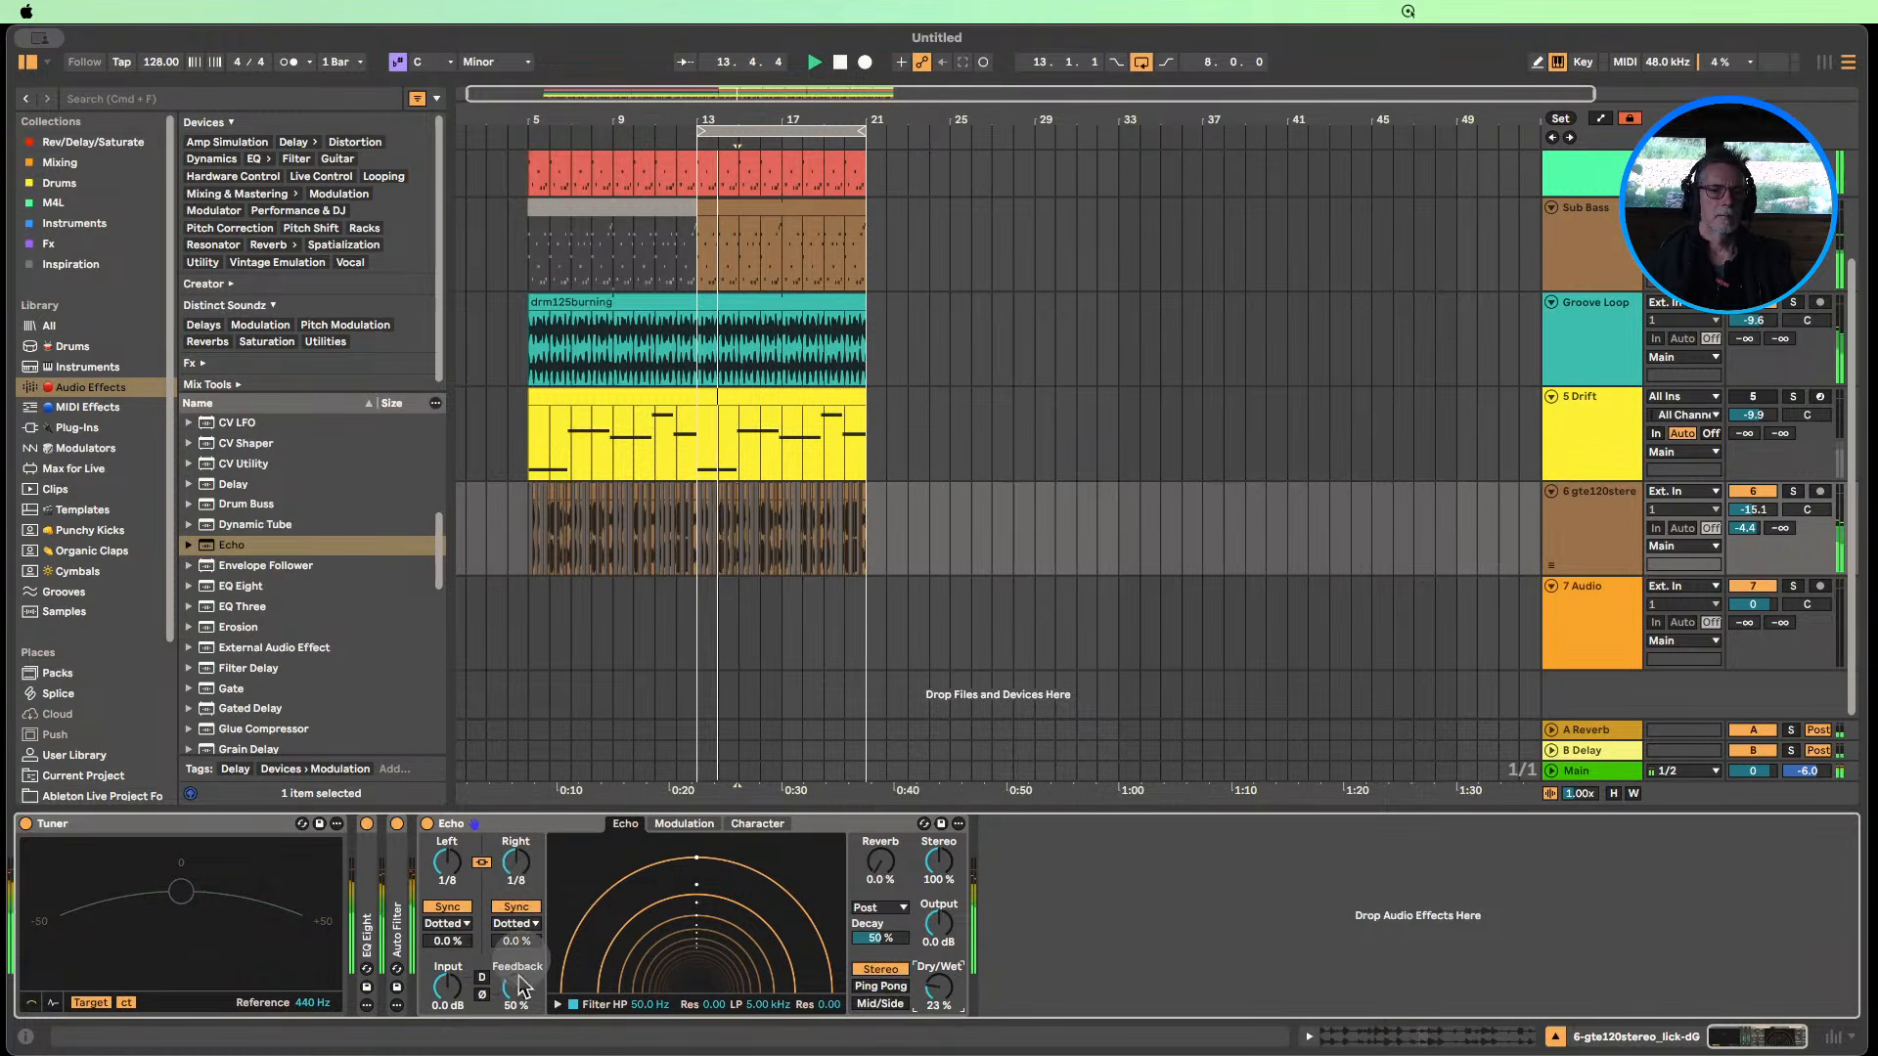
left_click_drag(516, 990, 515, 1048)
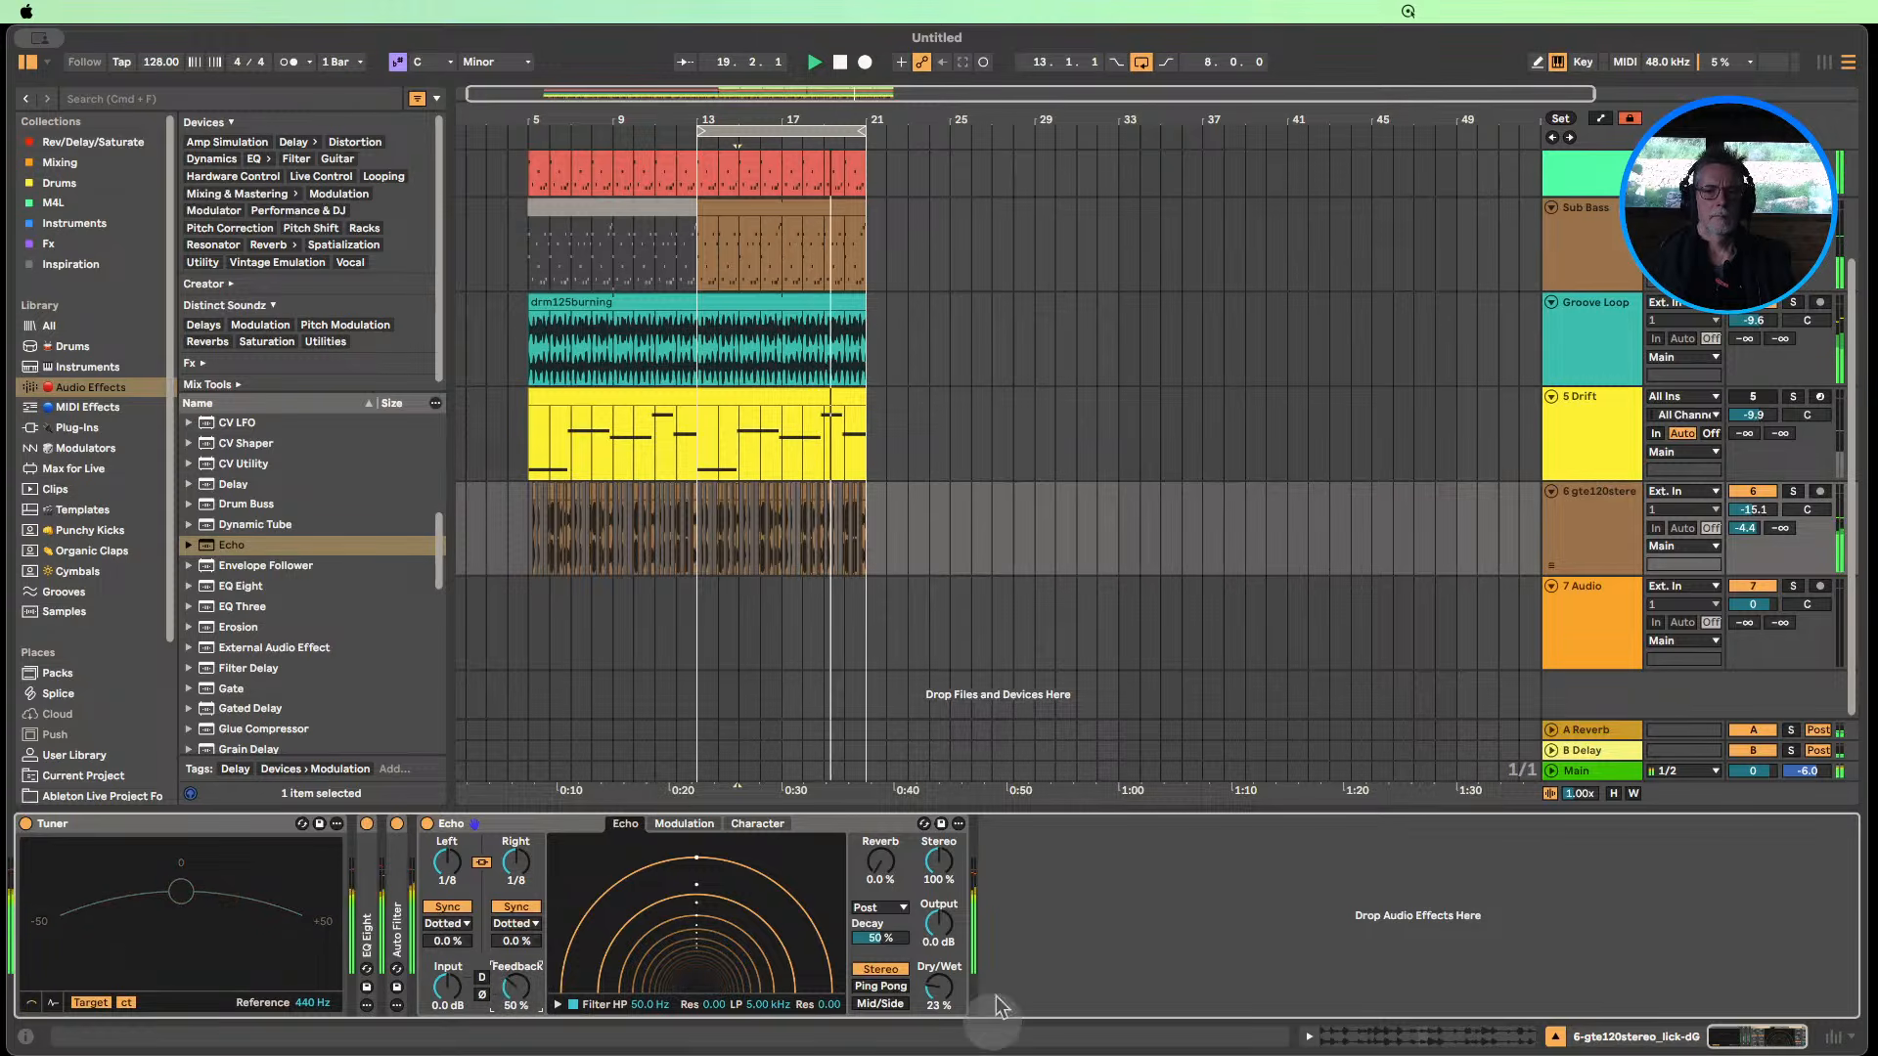
double_click(542, 824)
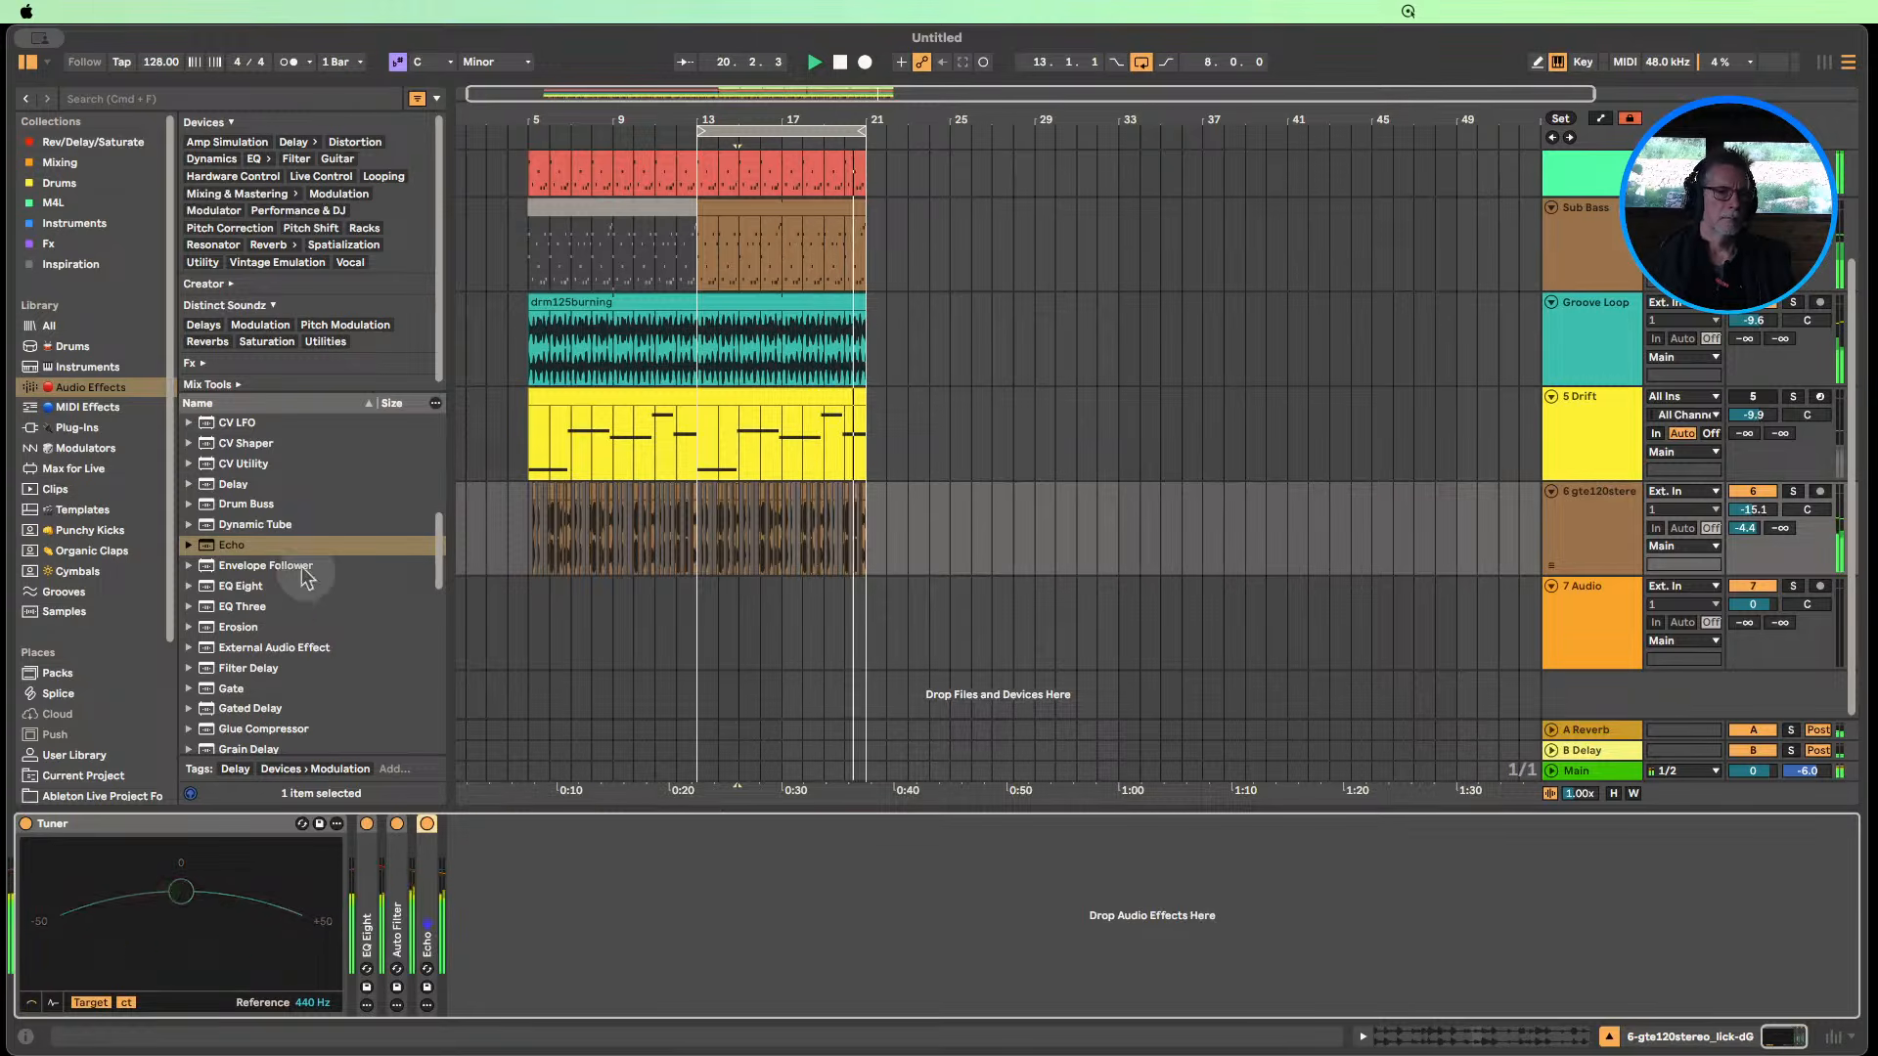
Add a second Auto Filter between the first Auto Filter and the Echo, with its frequency at 2.11 kHz.
scroll(269, 542, "up", 10)
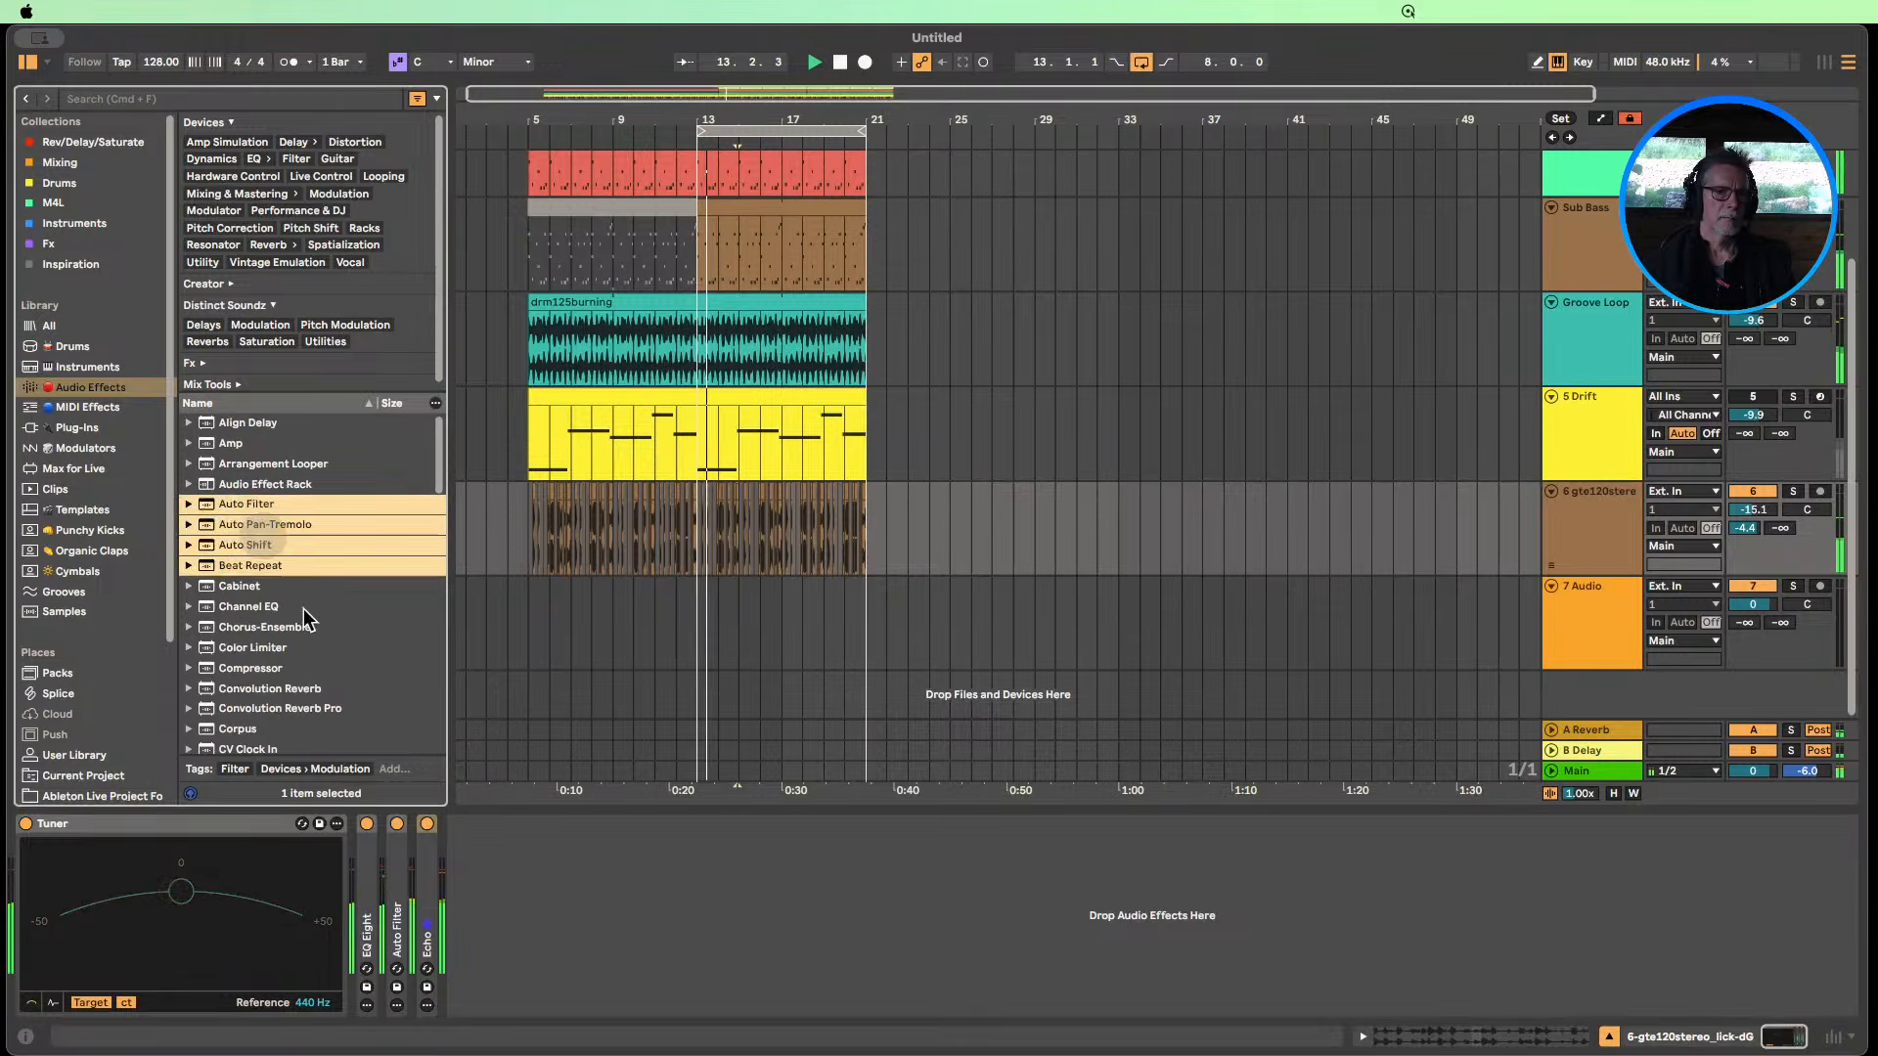
left_click_drag(284, 503, 473, 870)
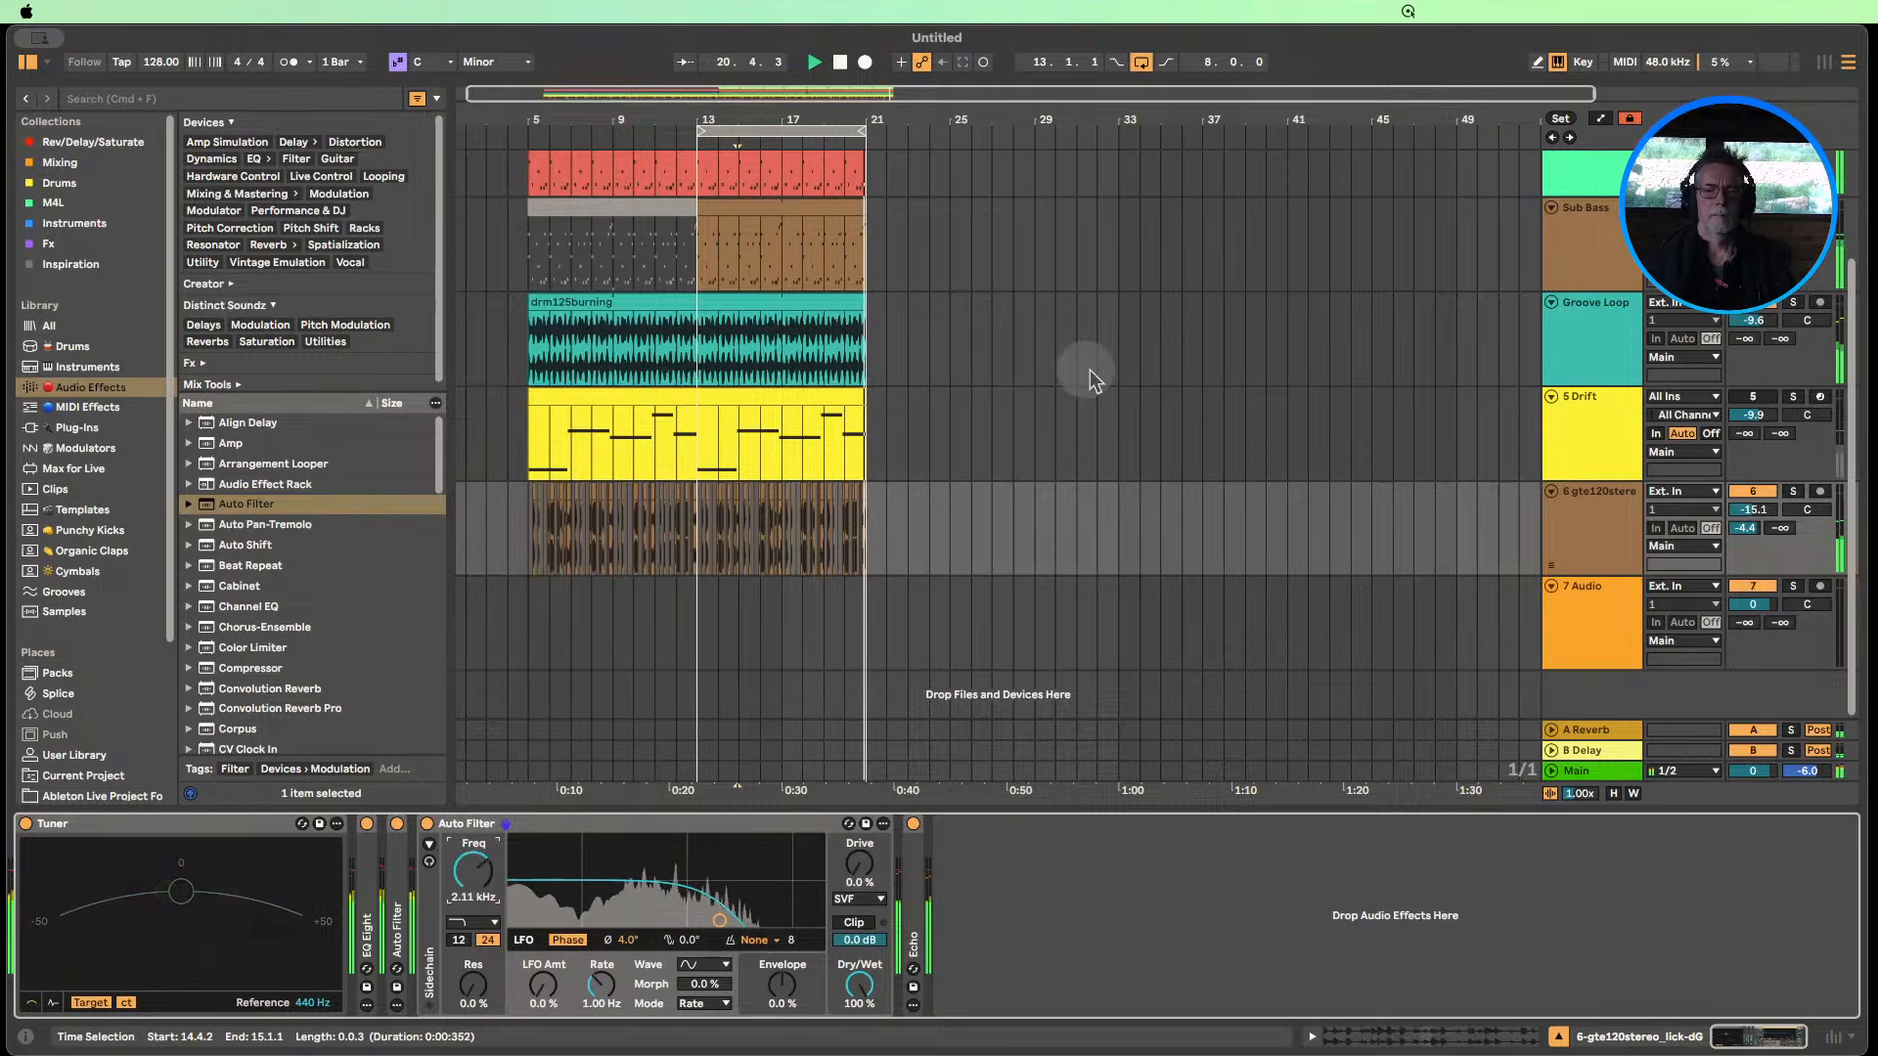
Stop playback and extend the arrangement loop back to bar 5 so that it spans 16 bars.
left_click(841, 66)
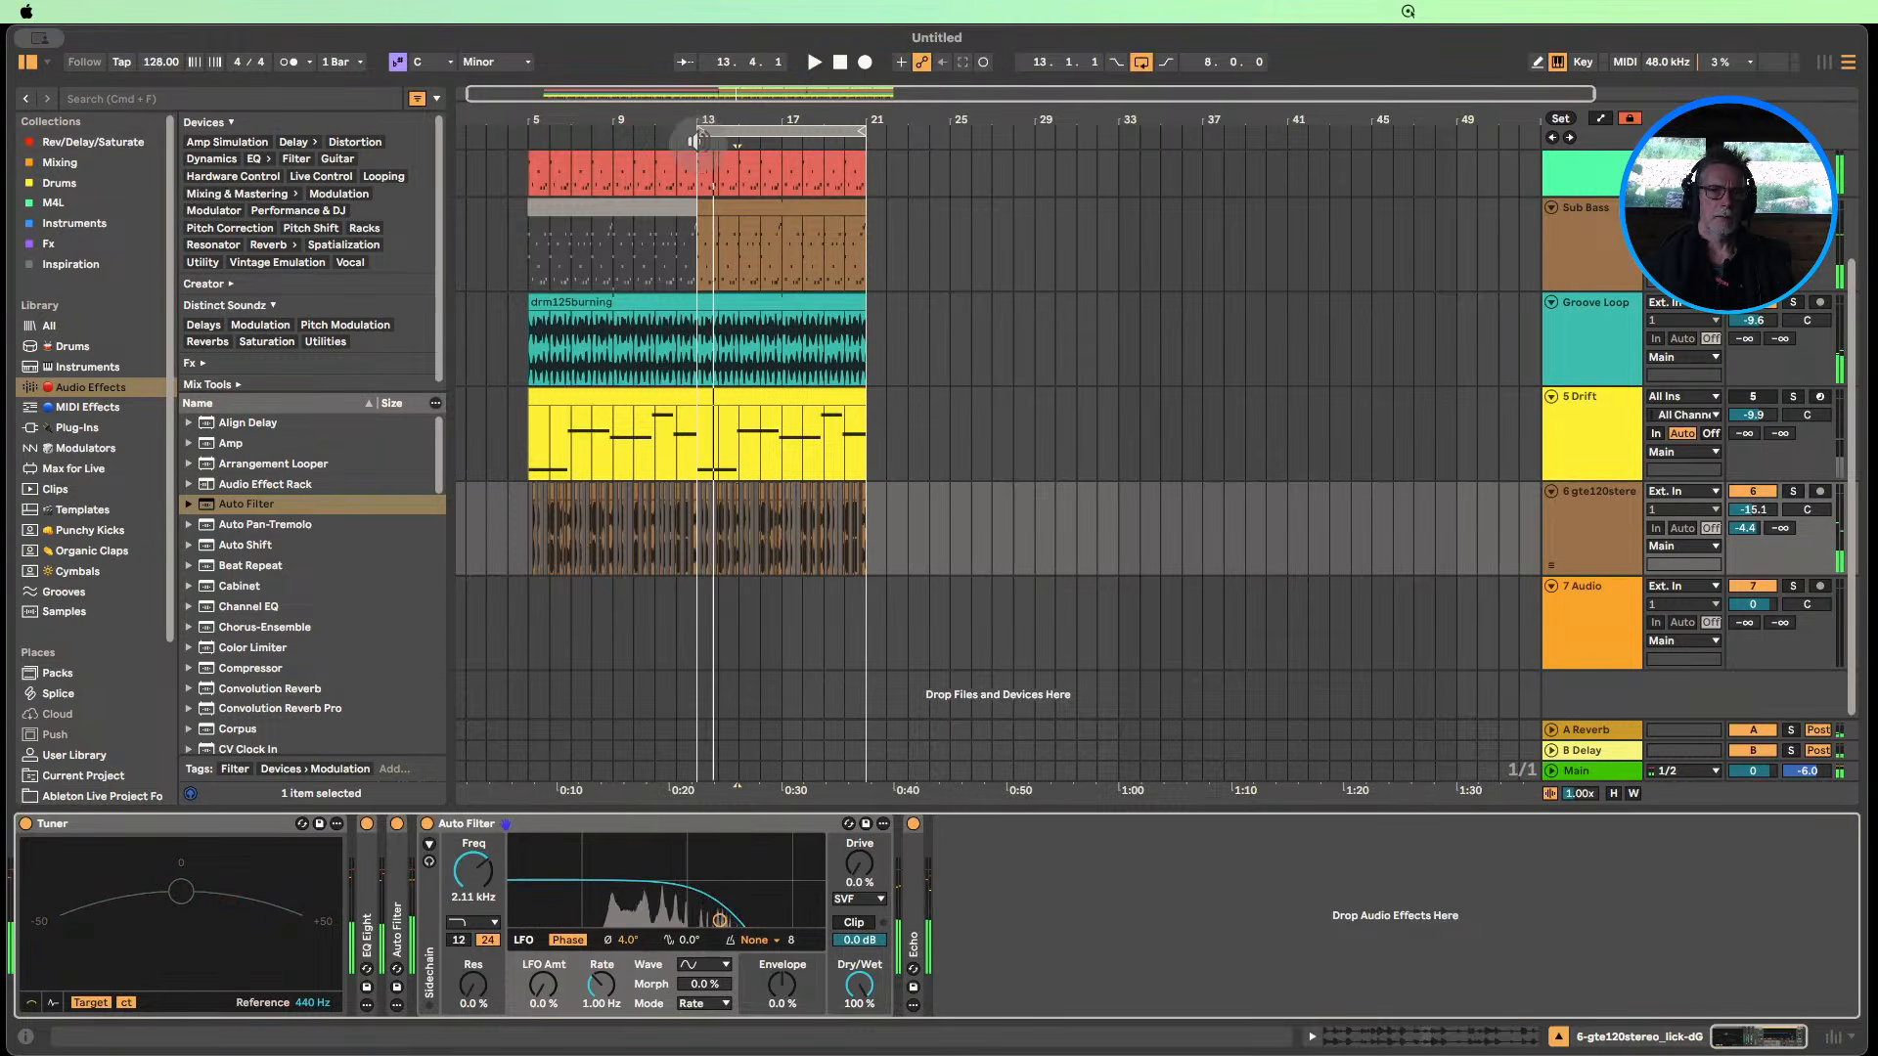
left_click_drag(699, 132, 527, 154)
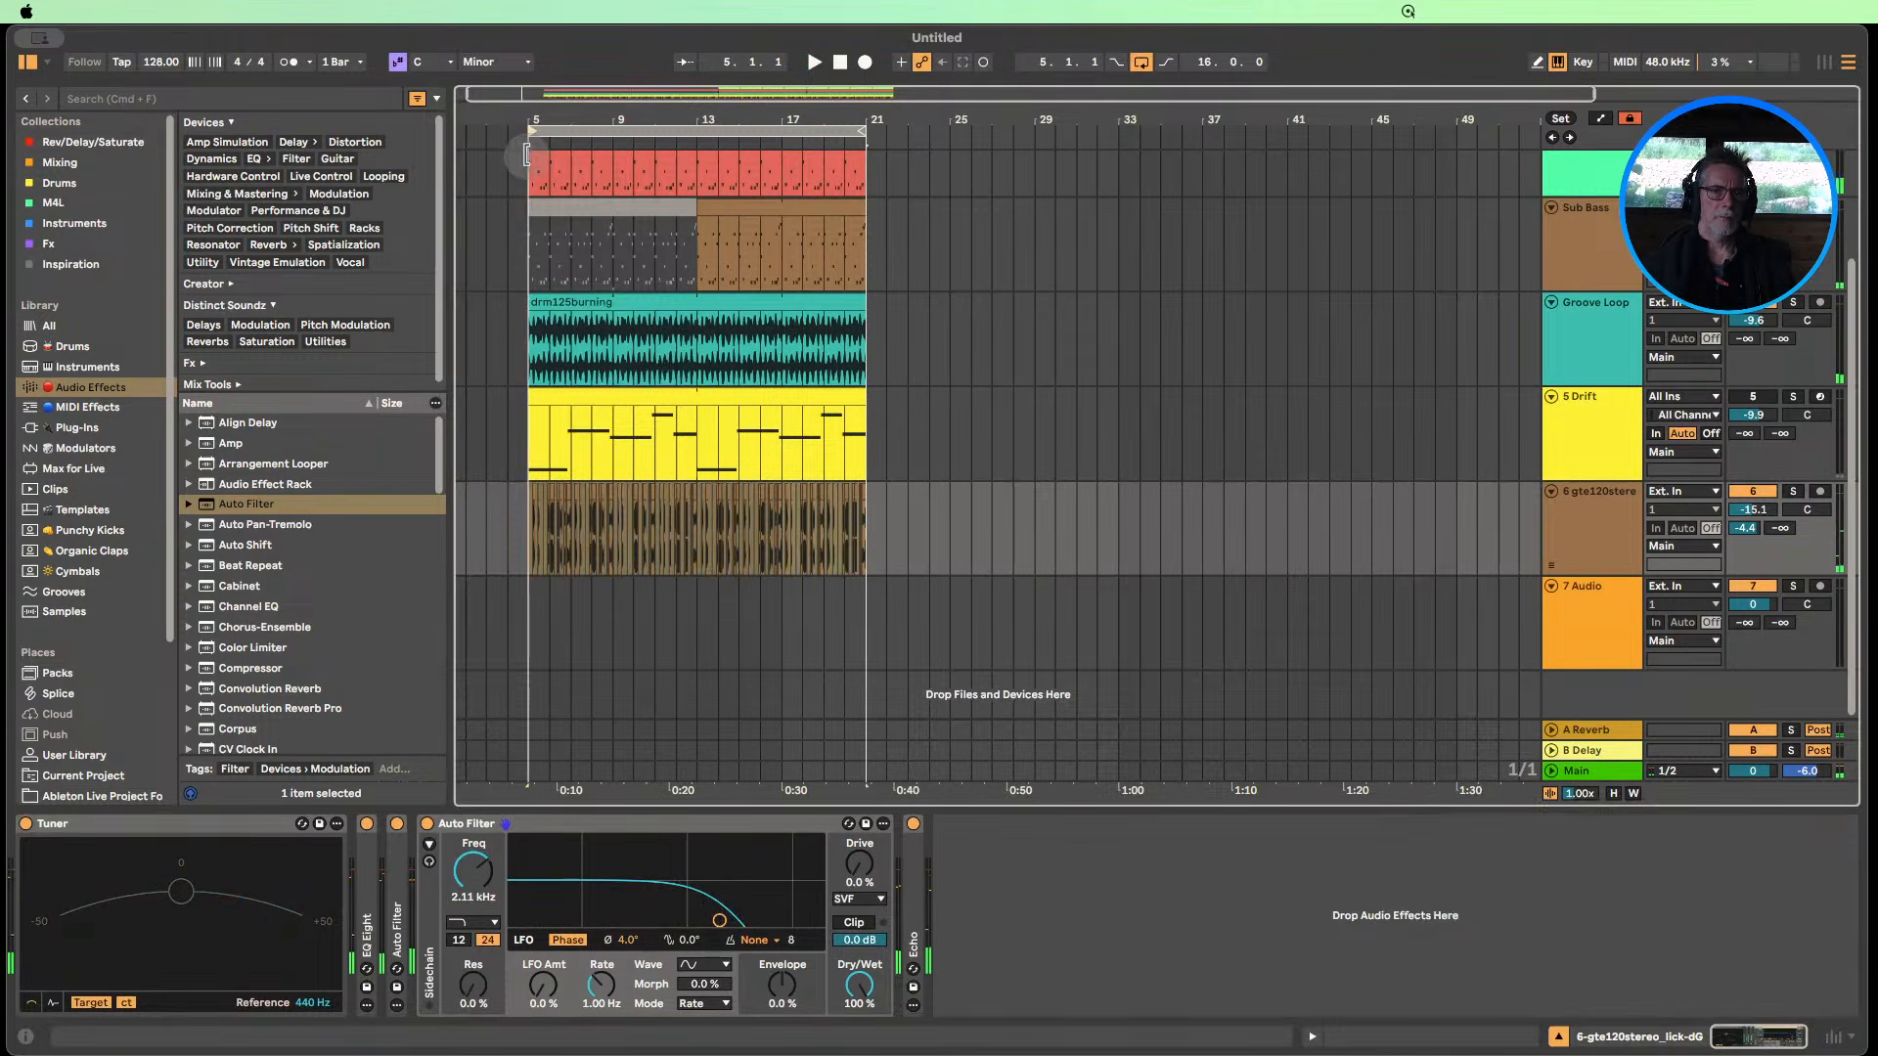
Expand the first Auto Filter, select the second one, and show its Frequency automation on the 6 gte120stereo track.
double_click(396, 914)
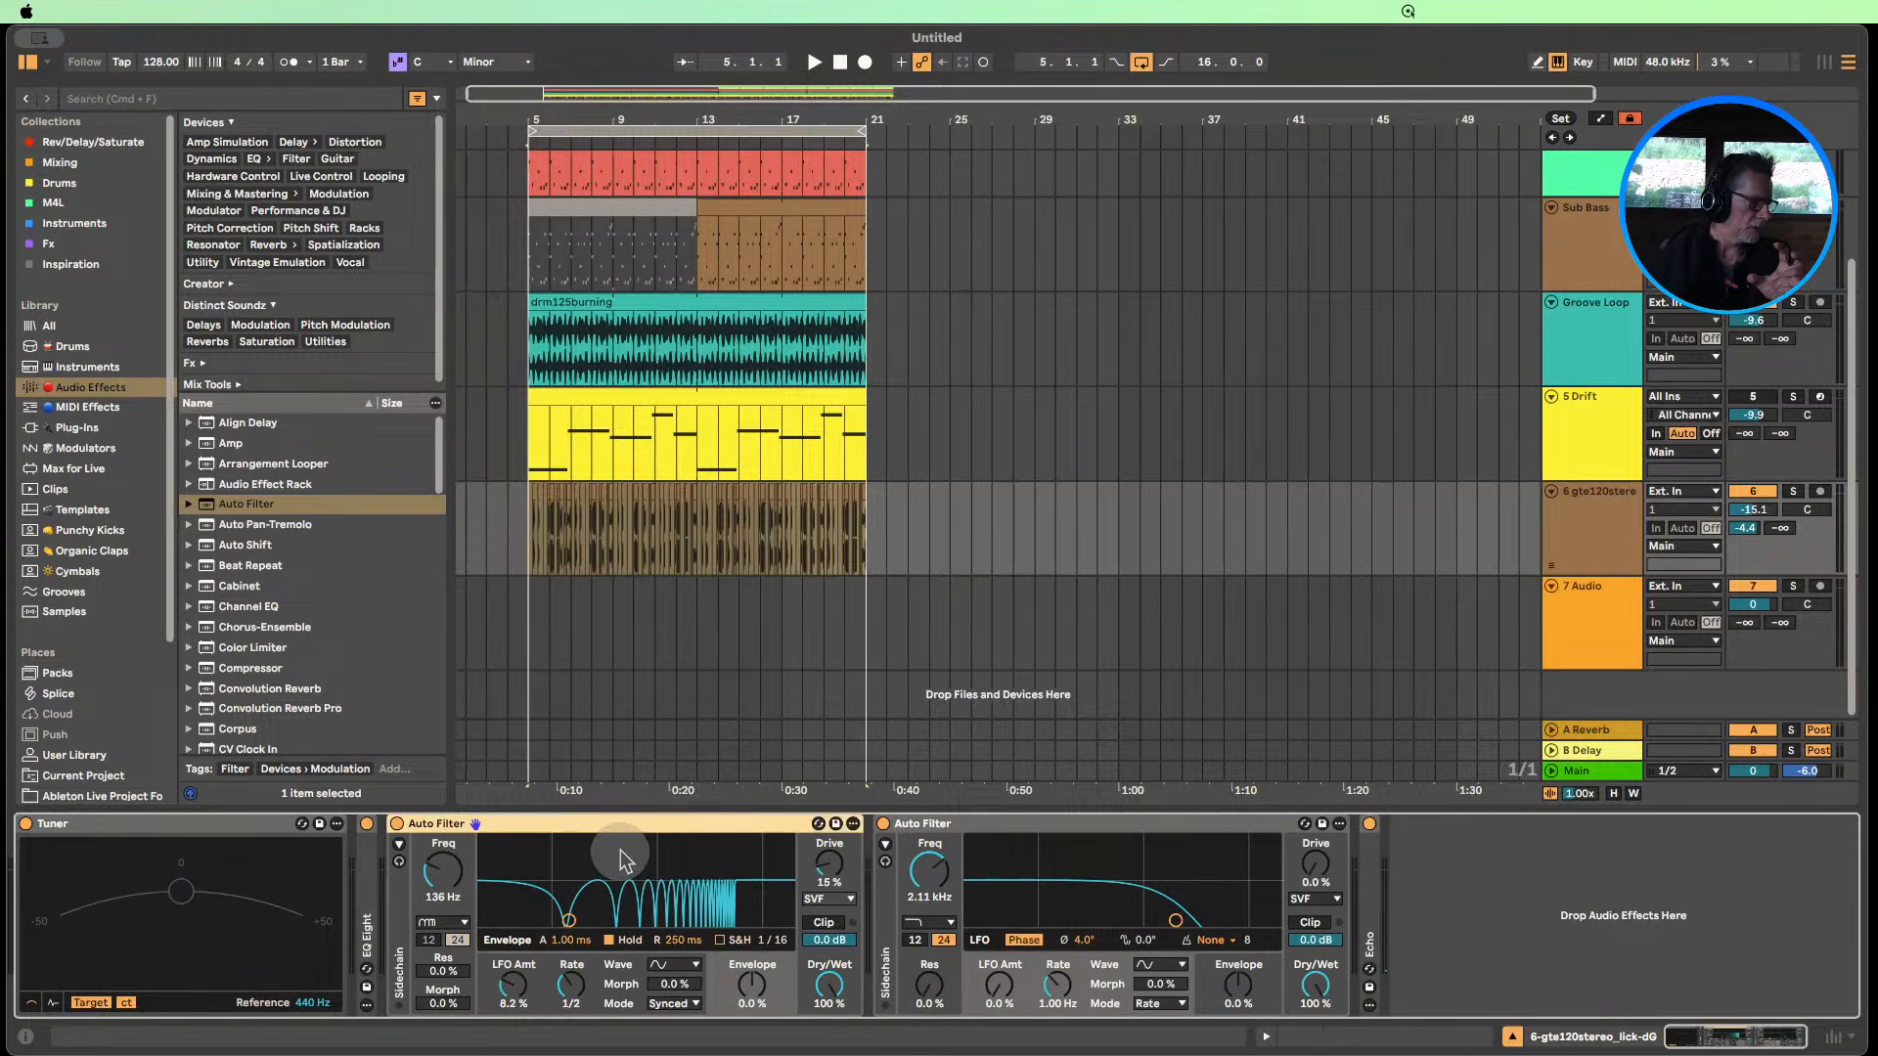
left_click(971, 829)
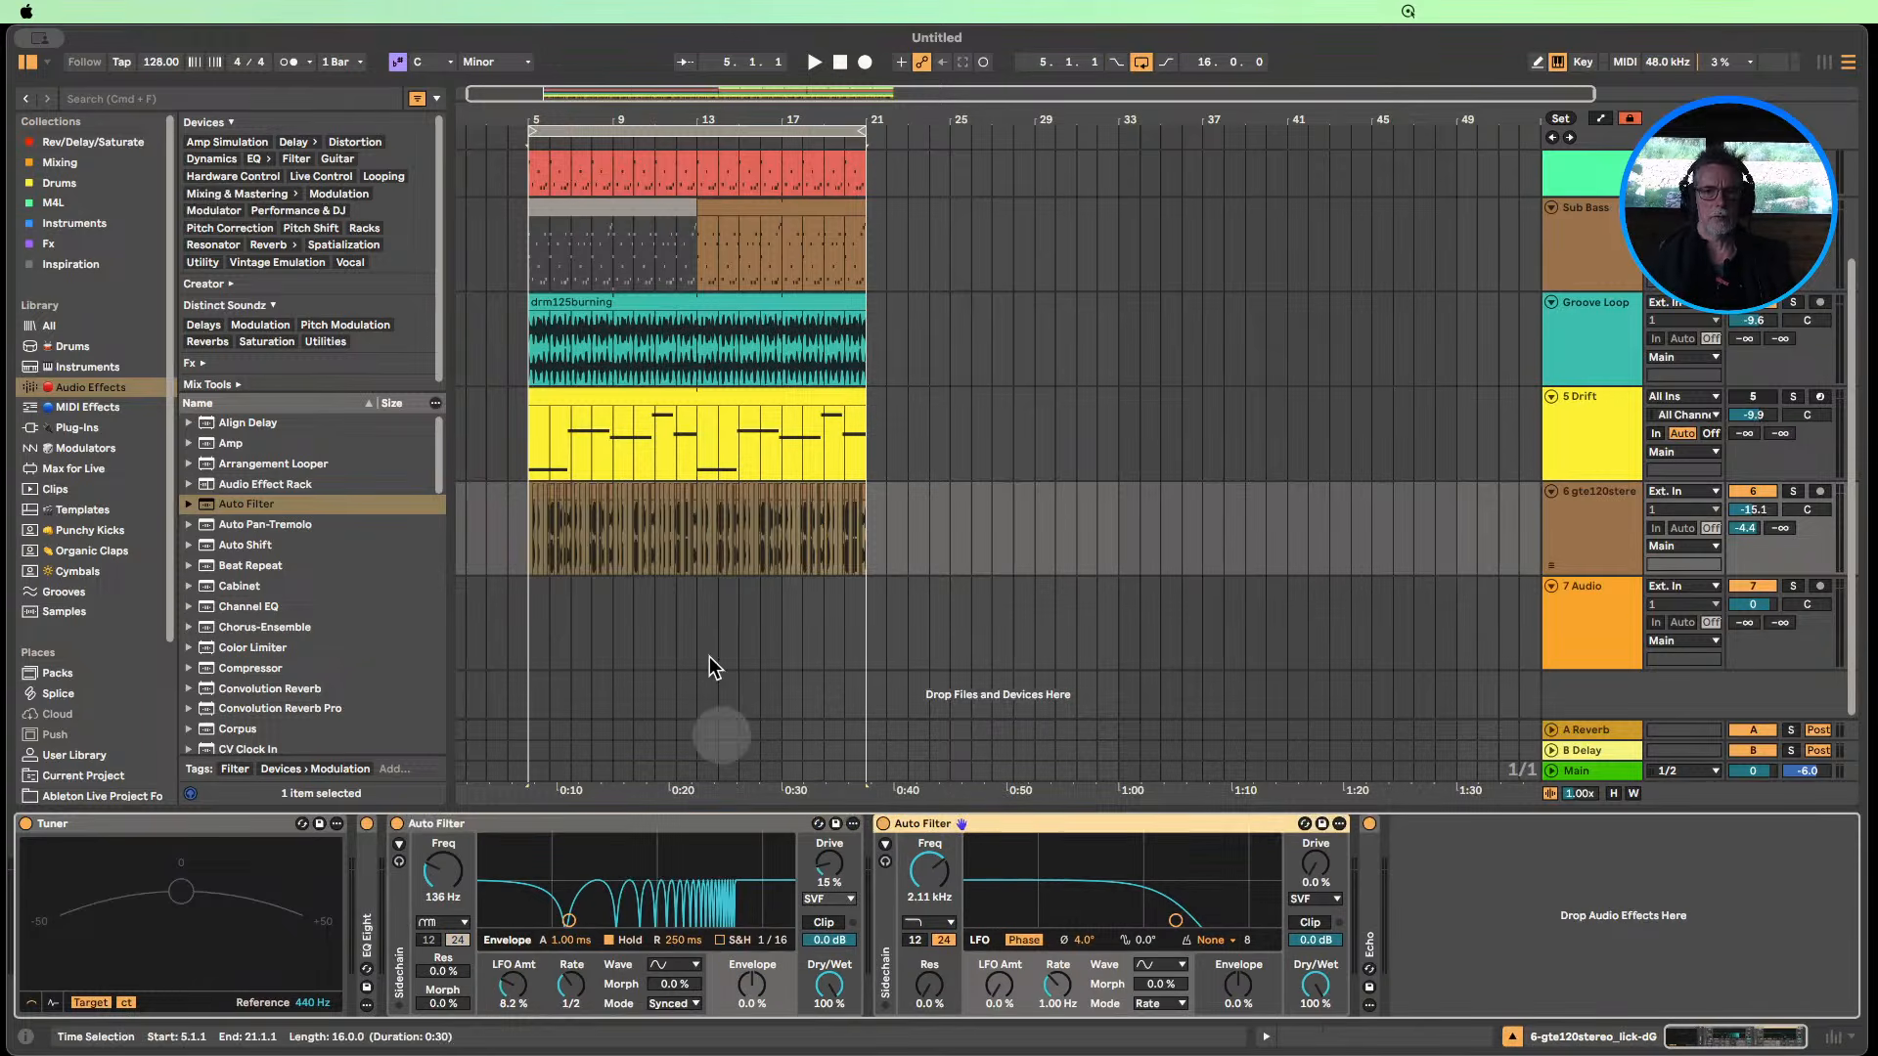
left_click(1601, 119)
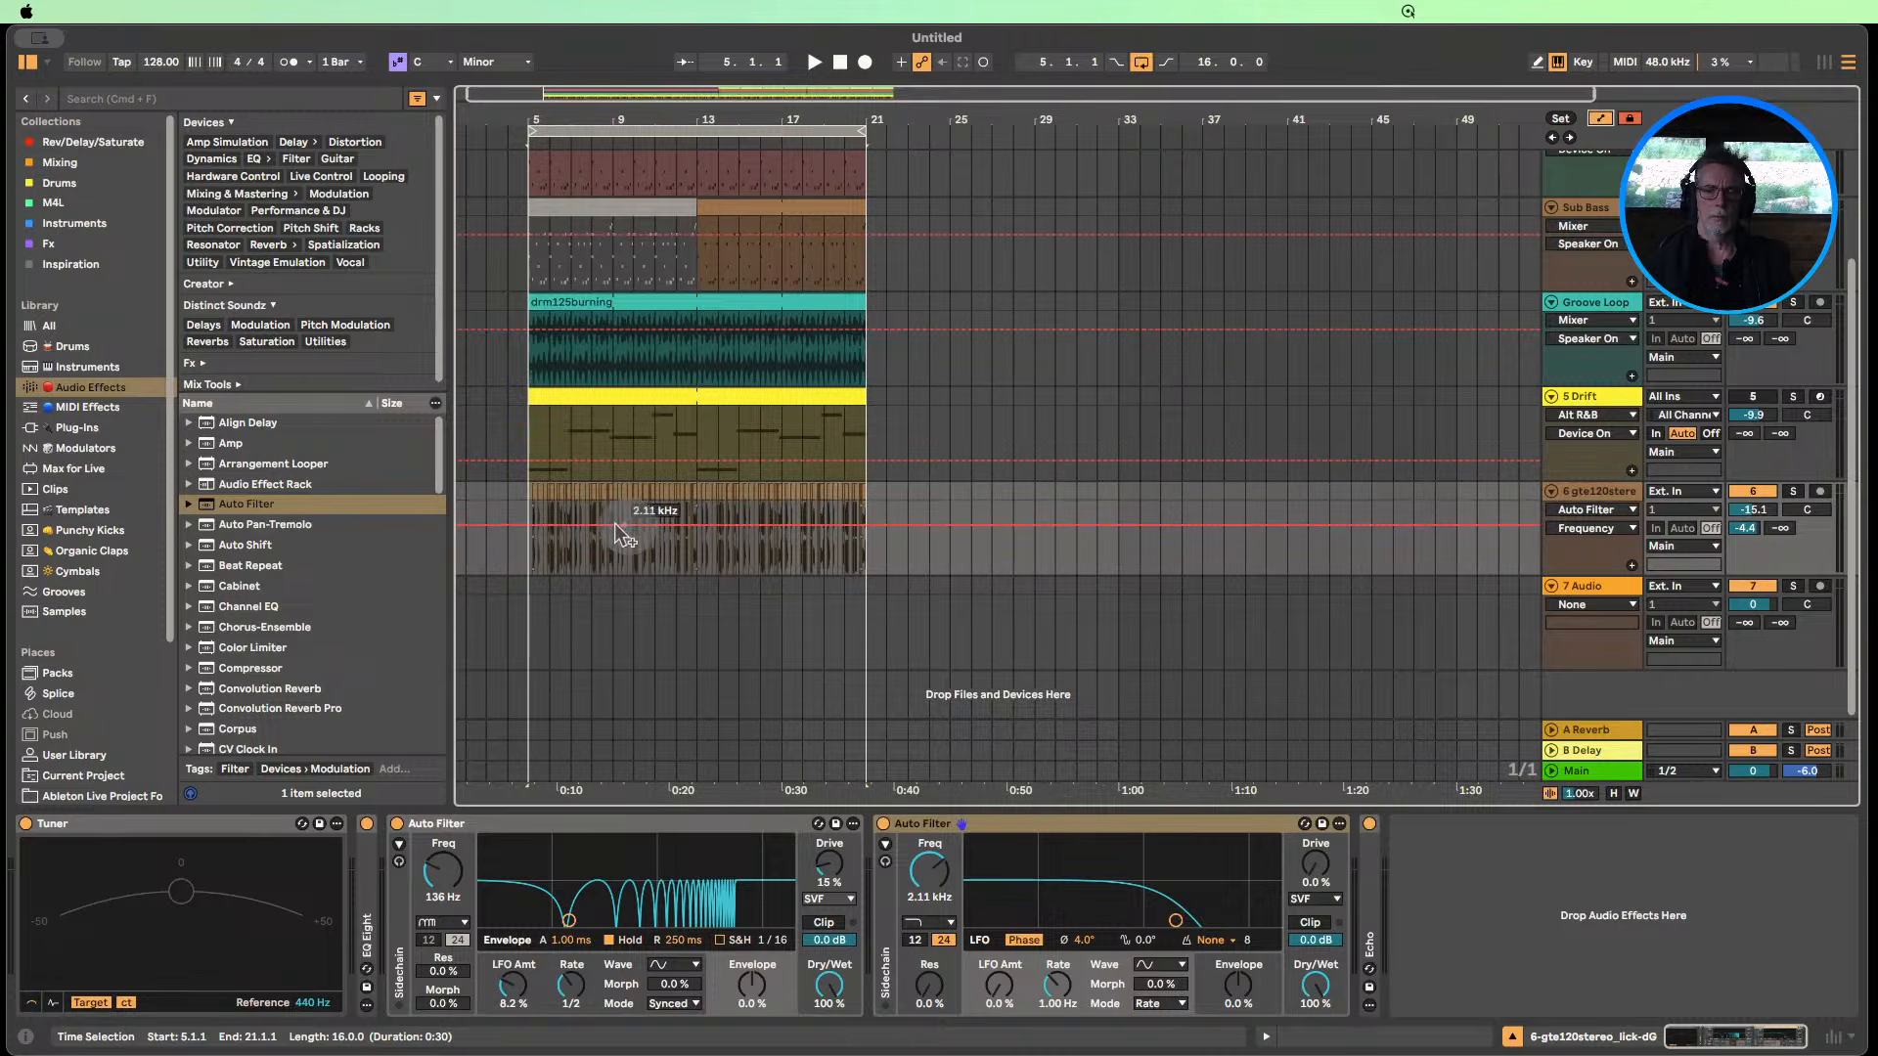
left_click(914, 880)
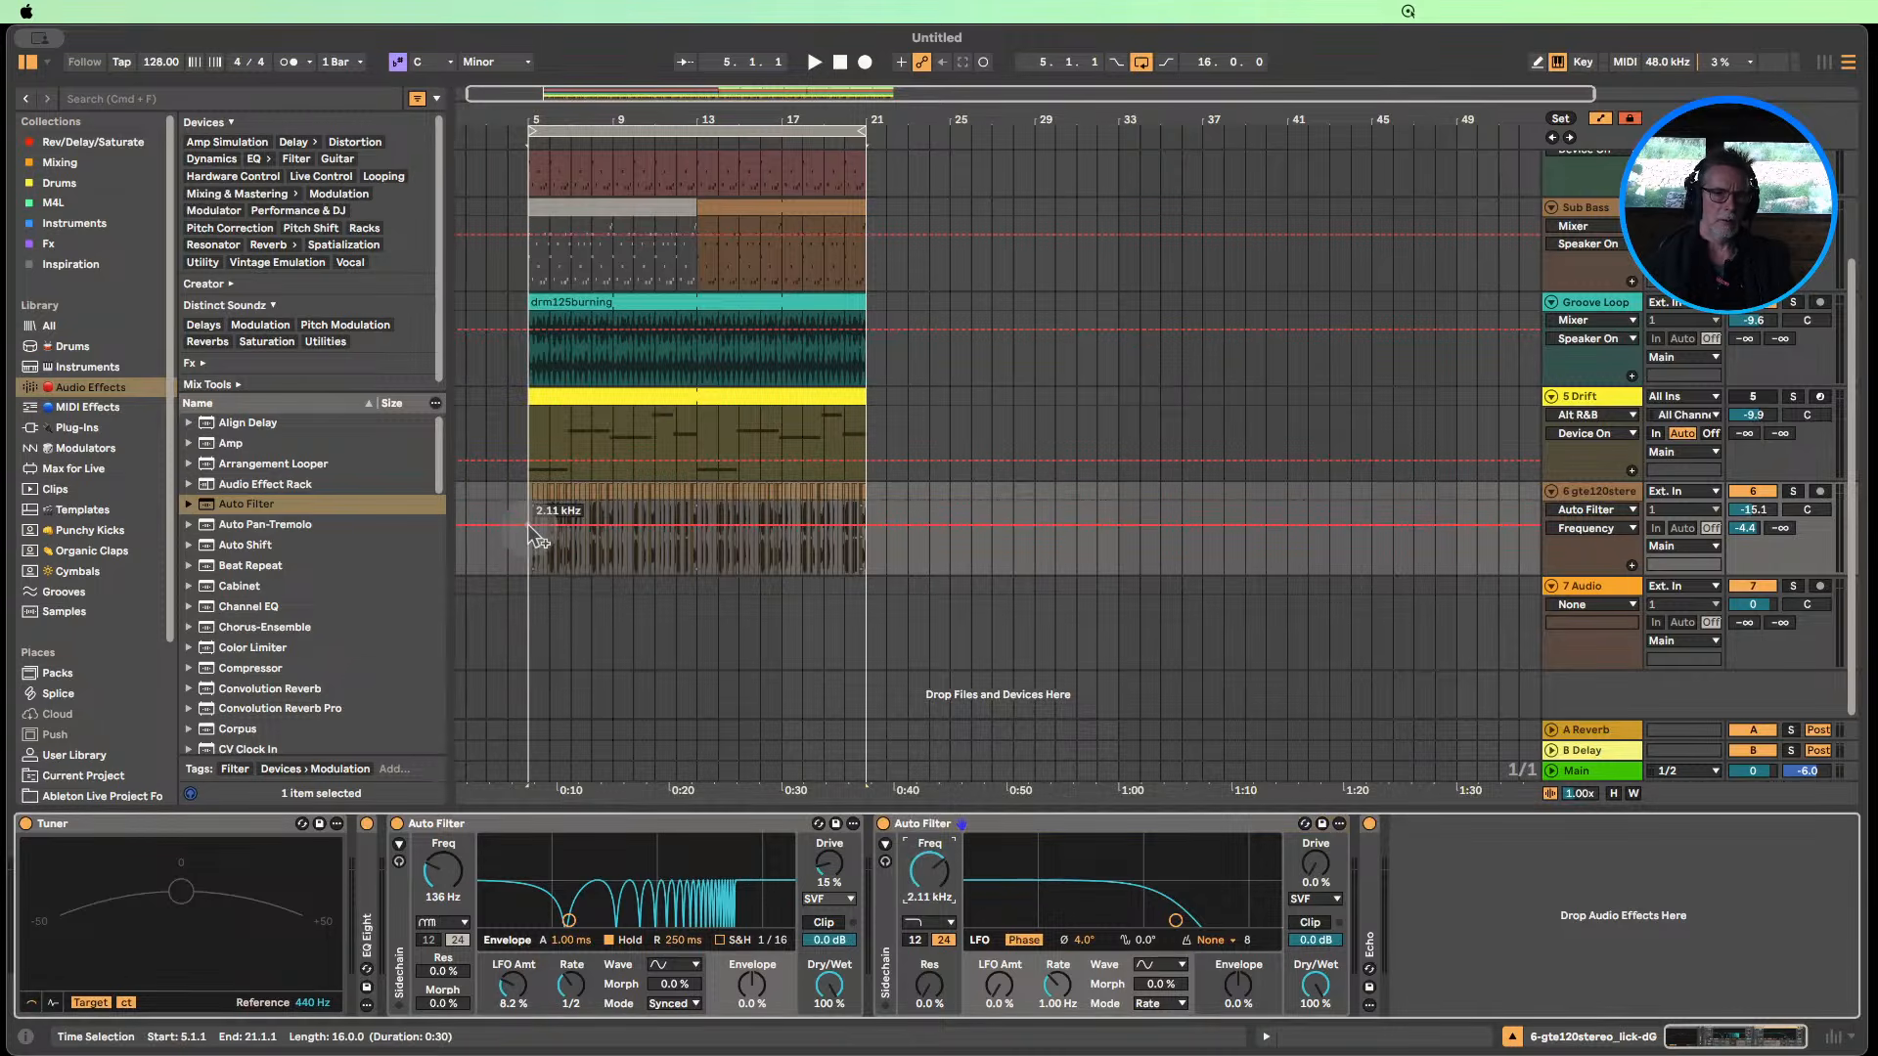
Automate the second Auto Filter's frequency to rise from bar 5 to bar 13 and fall to bar 21, audition it, and raise the starting point.
left_click_drag(532, 526, 865, 572)
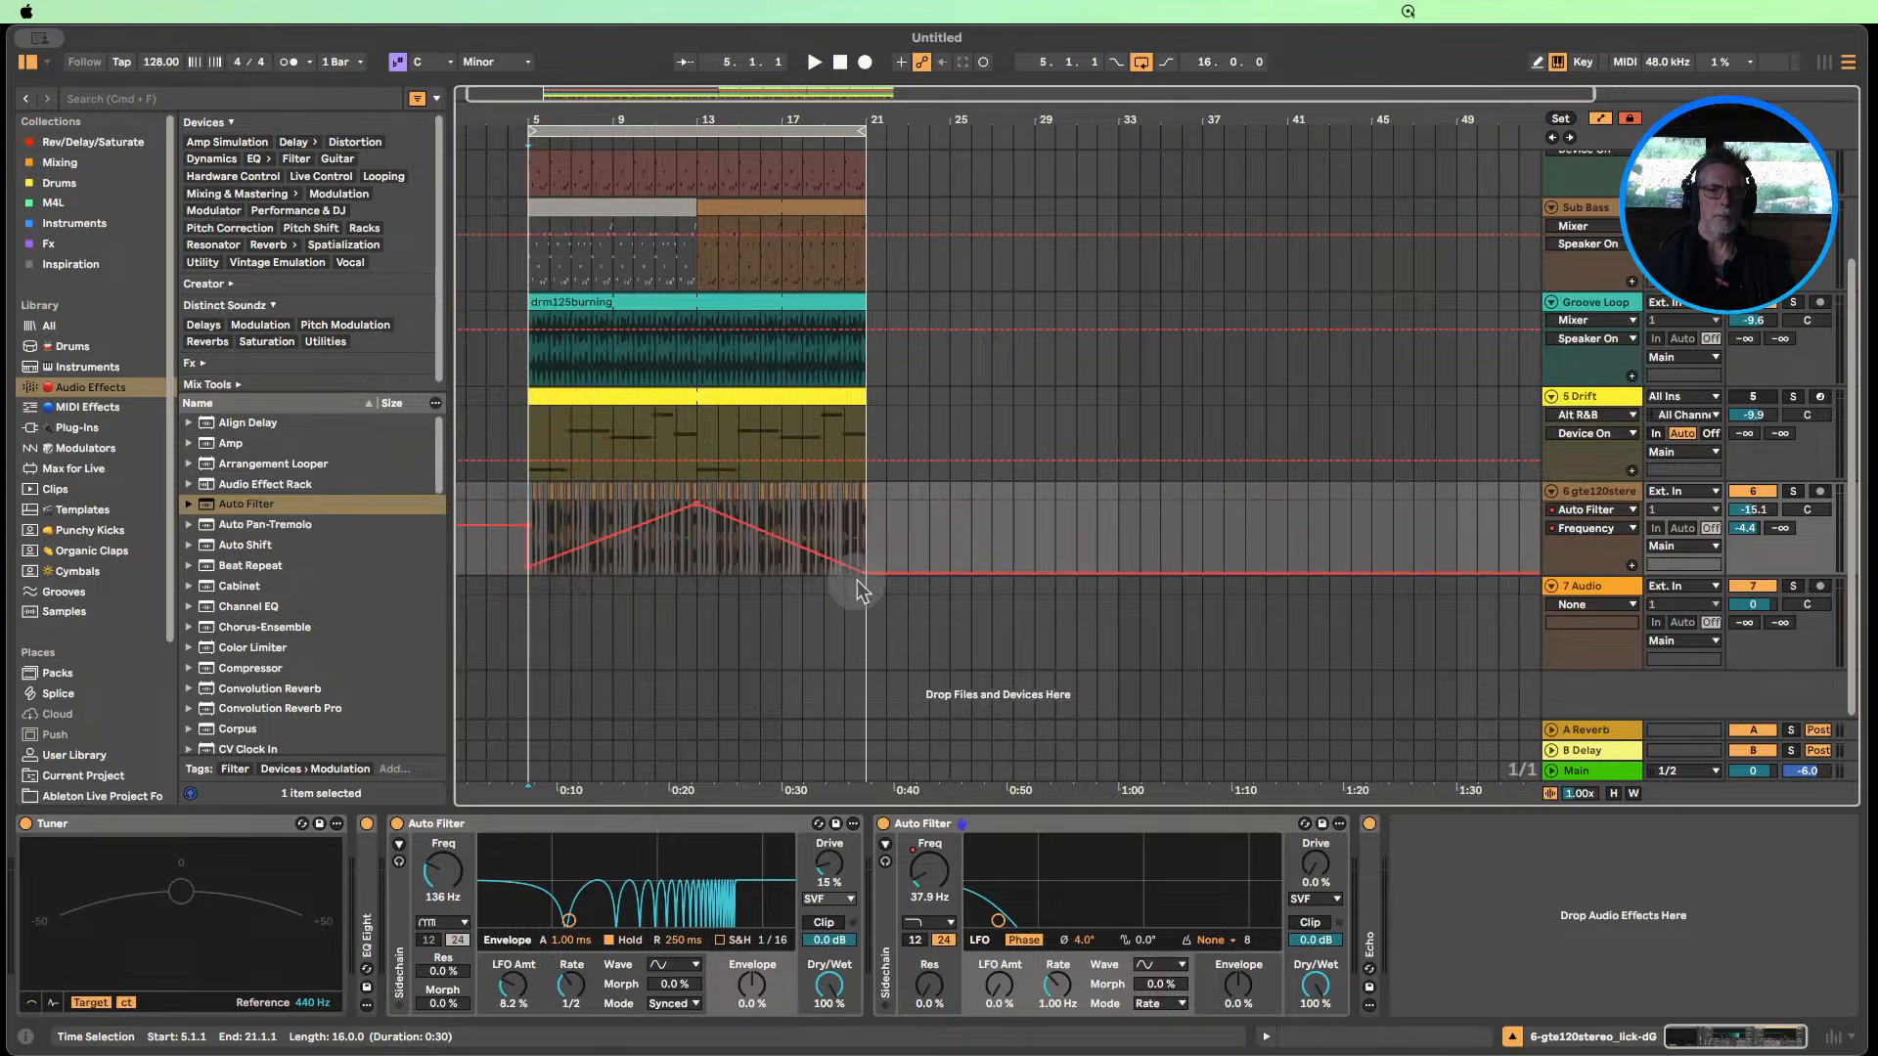
key("space")
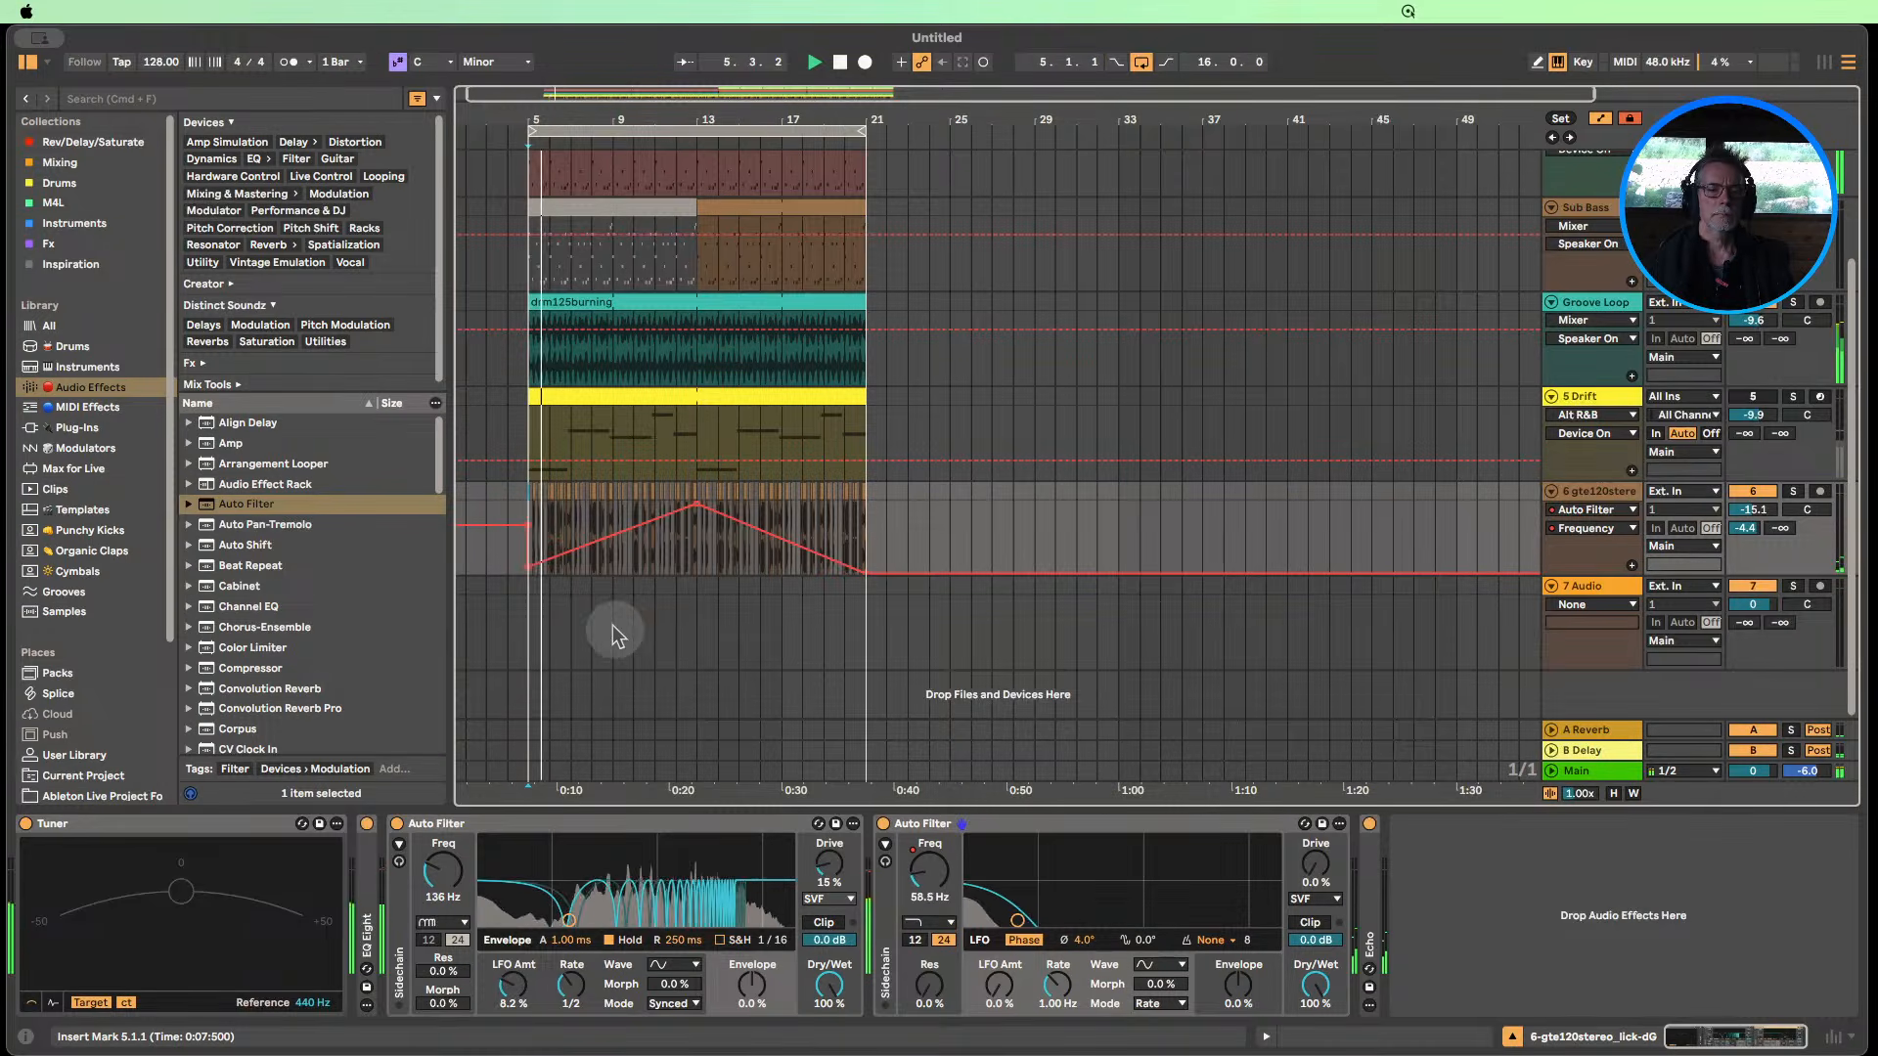
left_click(839, 61)
left_click_drag(523, 567, 525, 554)
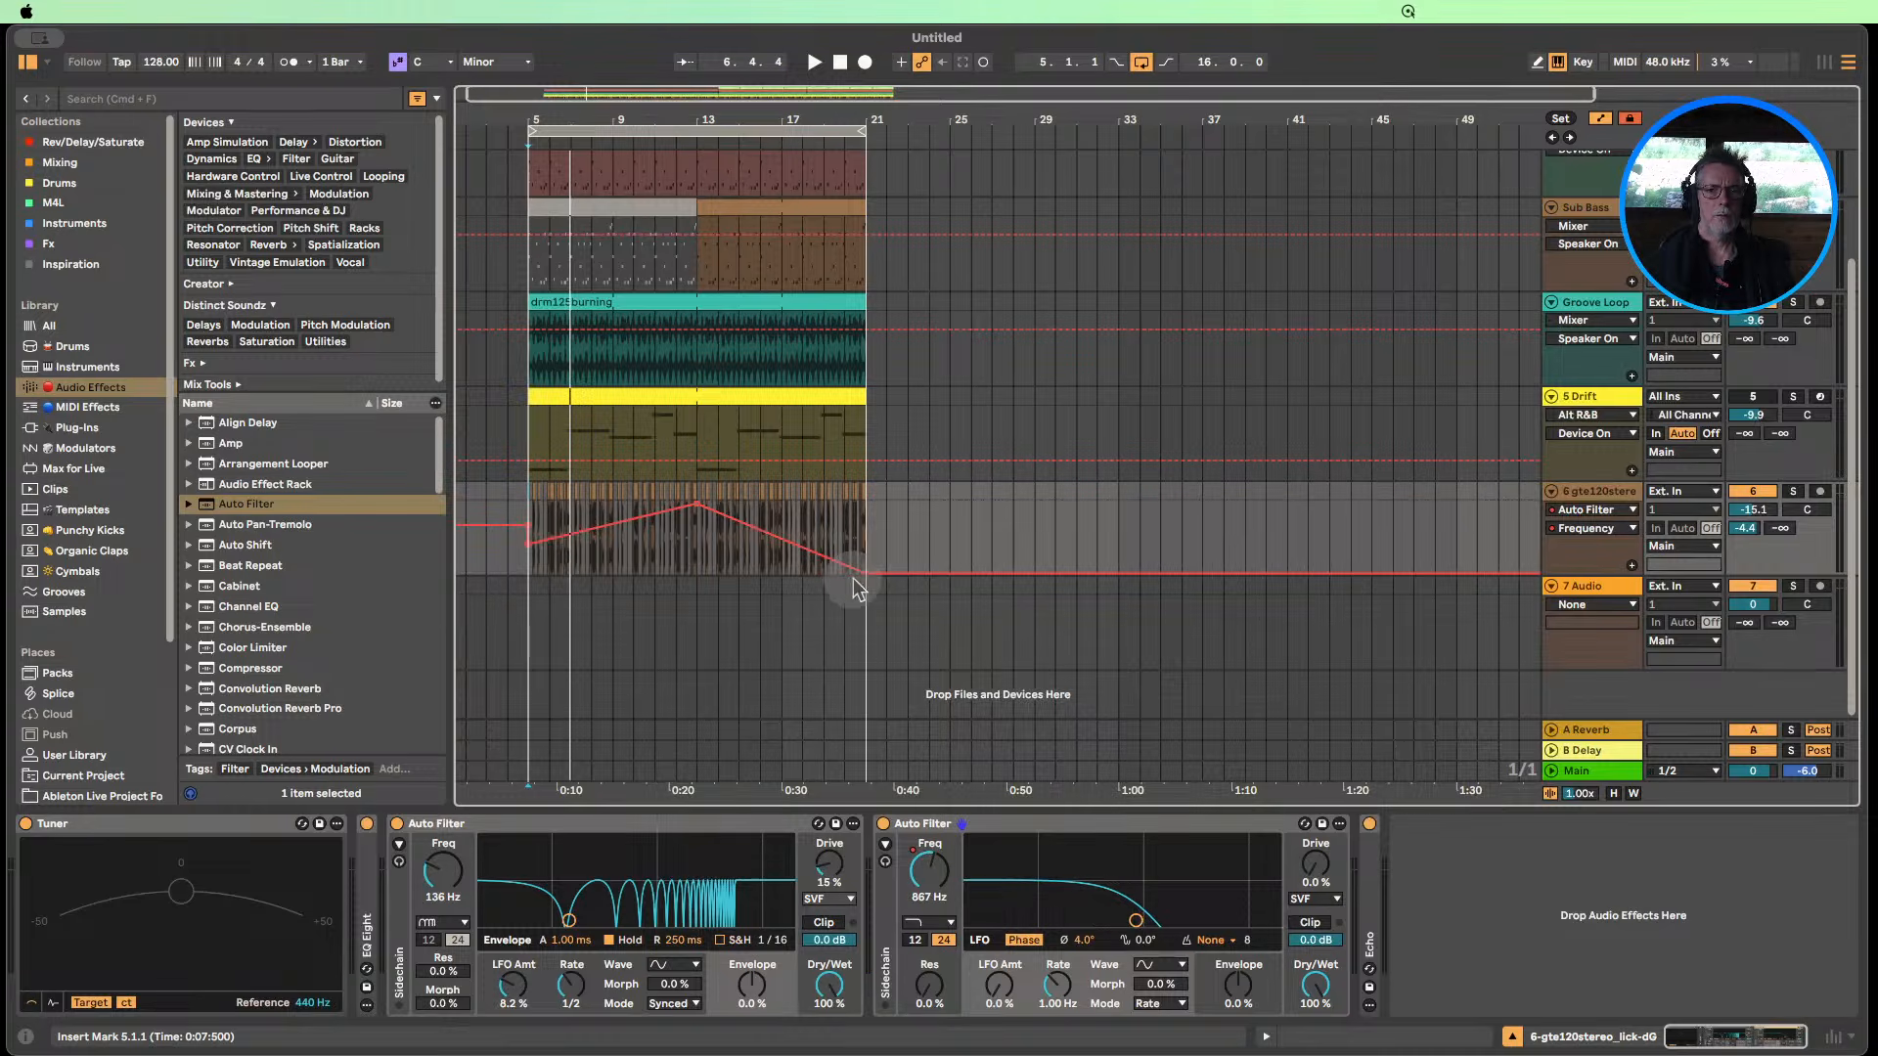
Raise the second Auto Filter's frequency automation at bar 21 to about 600 Hz and lower its bar 13 peak to about 12.1 kHz during playback.
left_click_drag(859, 573, 861, 549)
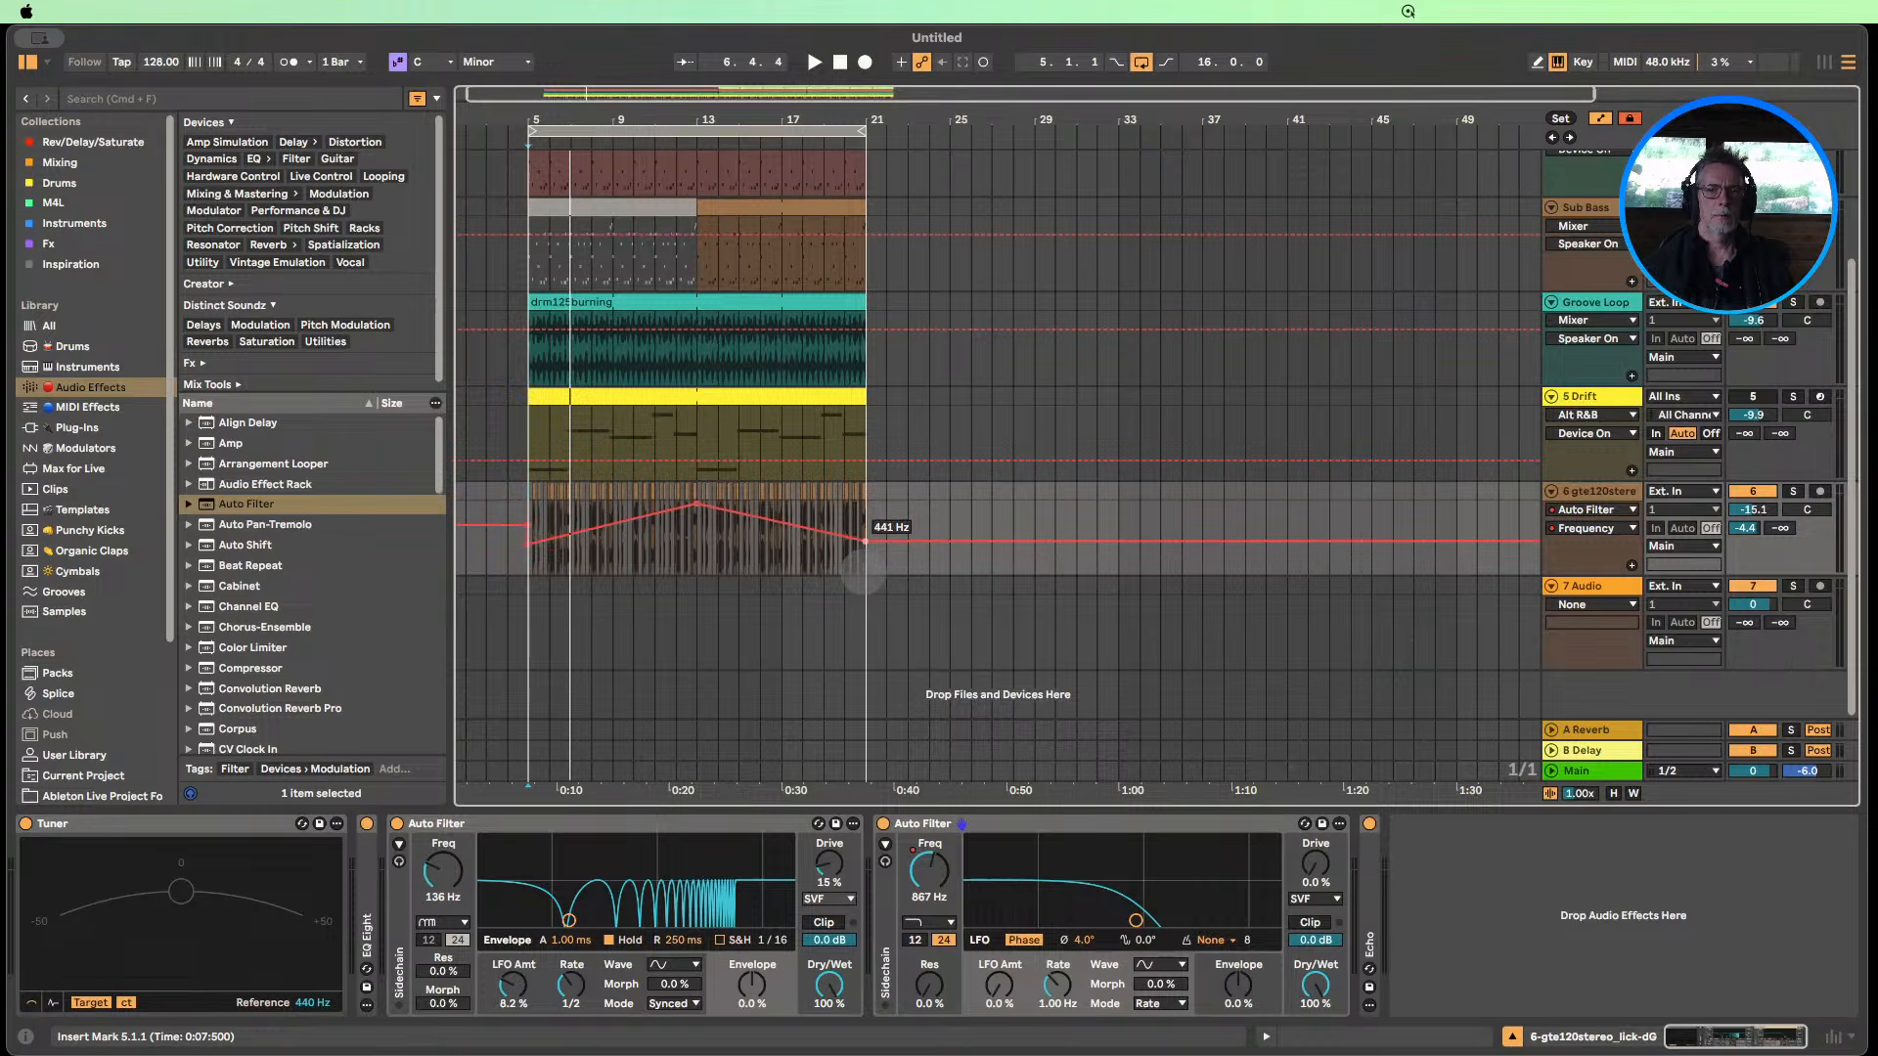
left_click(813, 62)
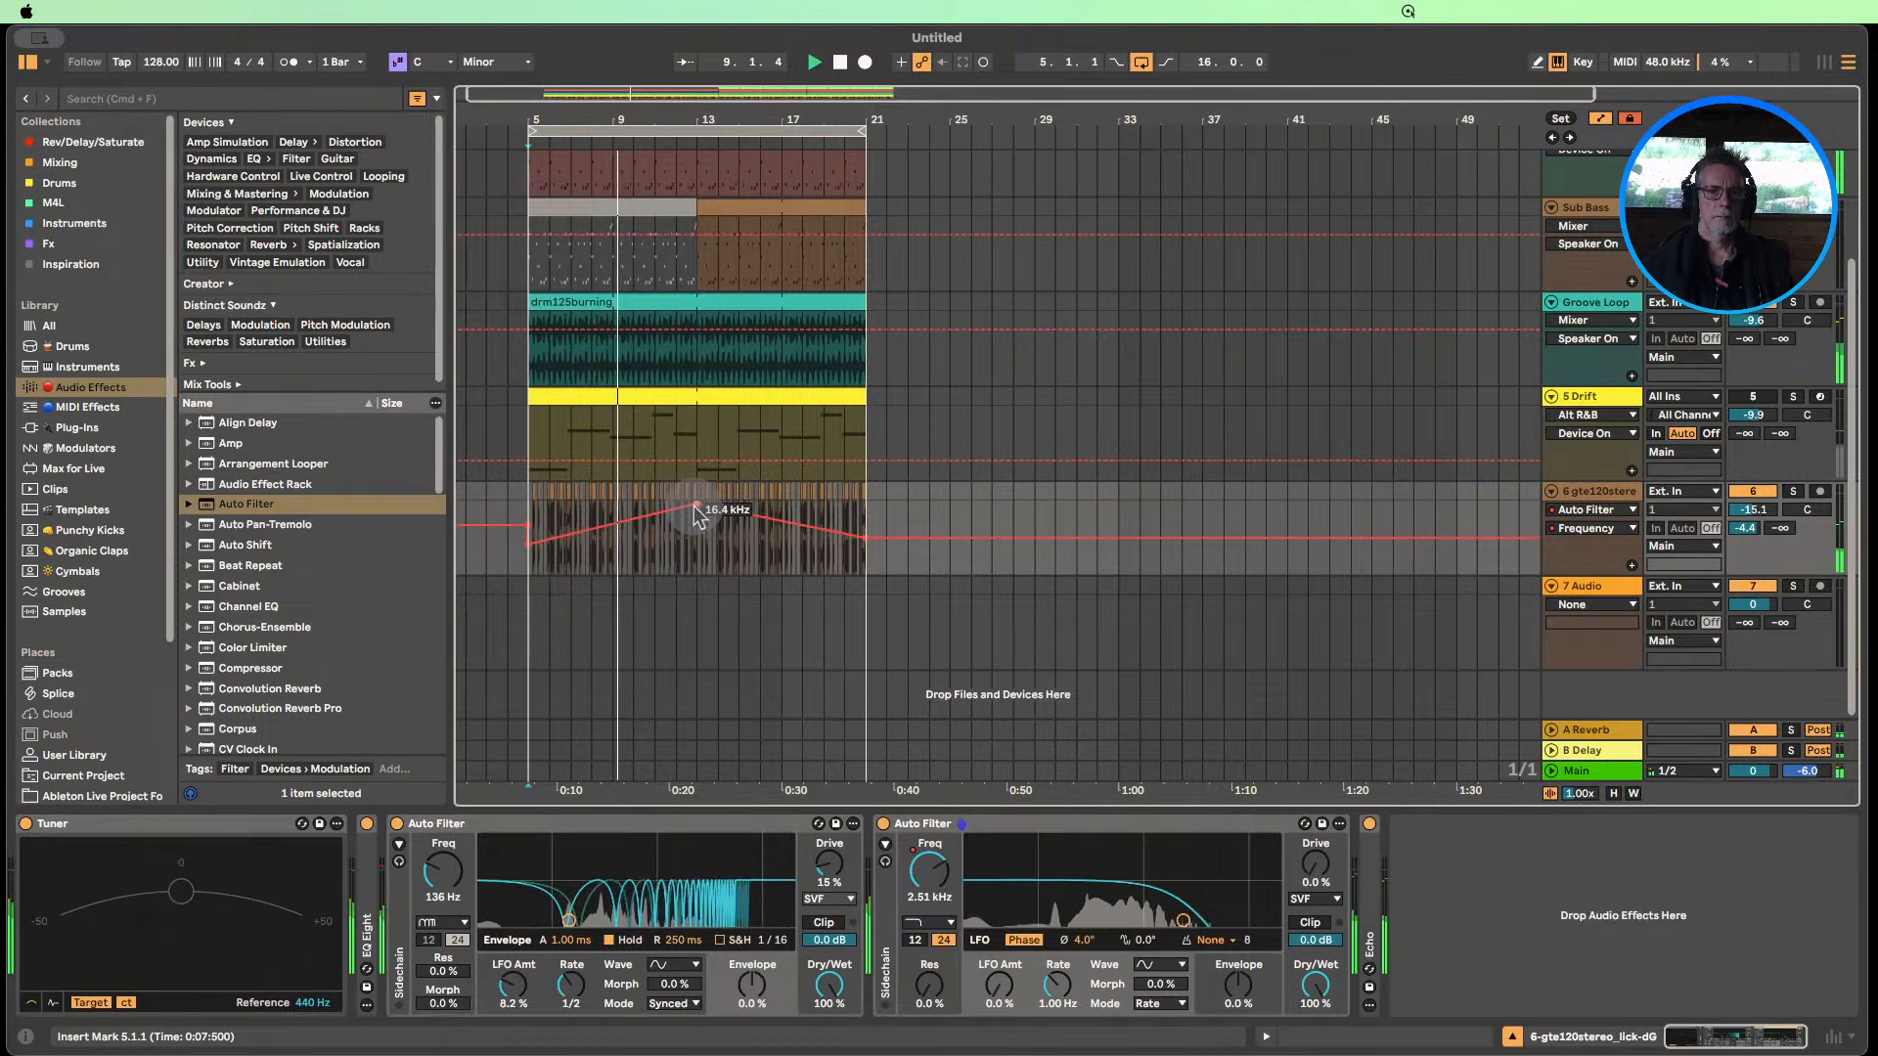
left_click_drag(697, 506, 697, 507)
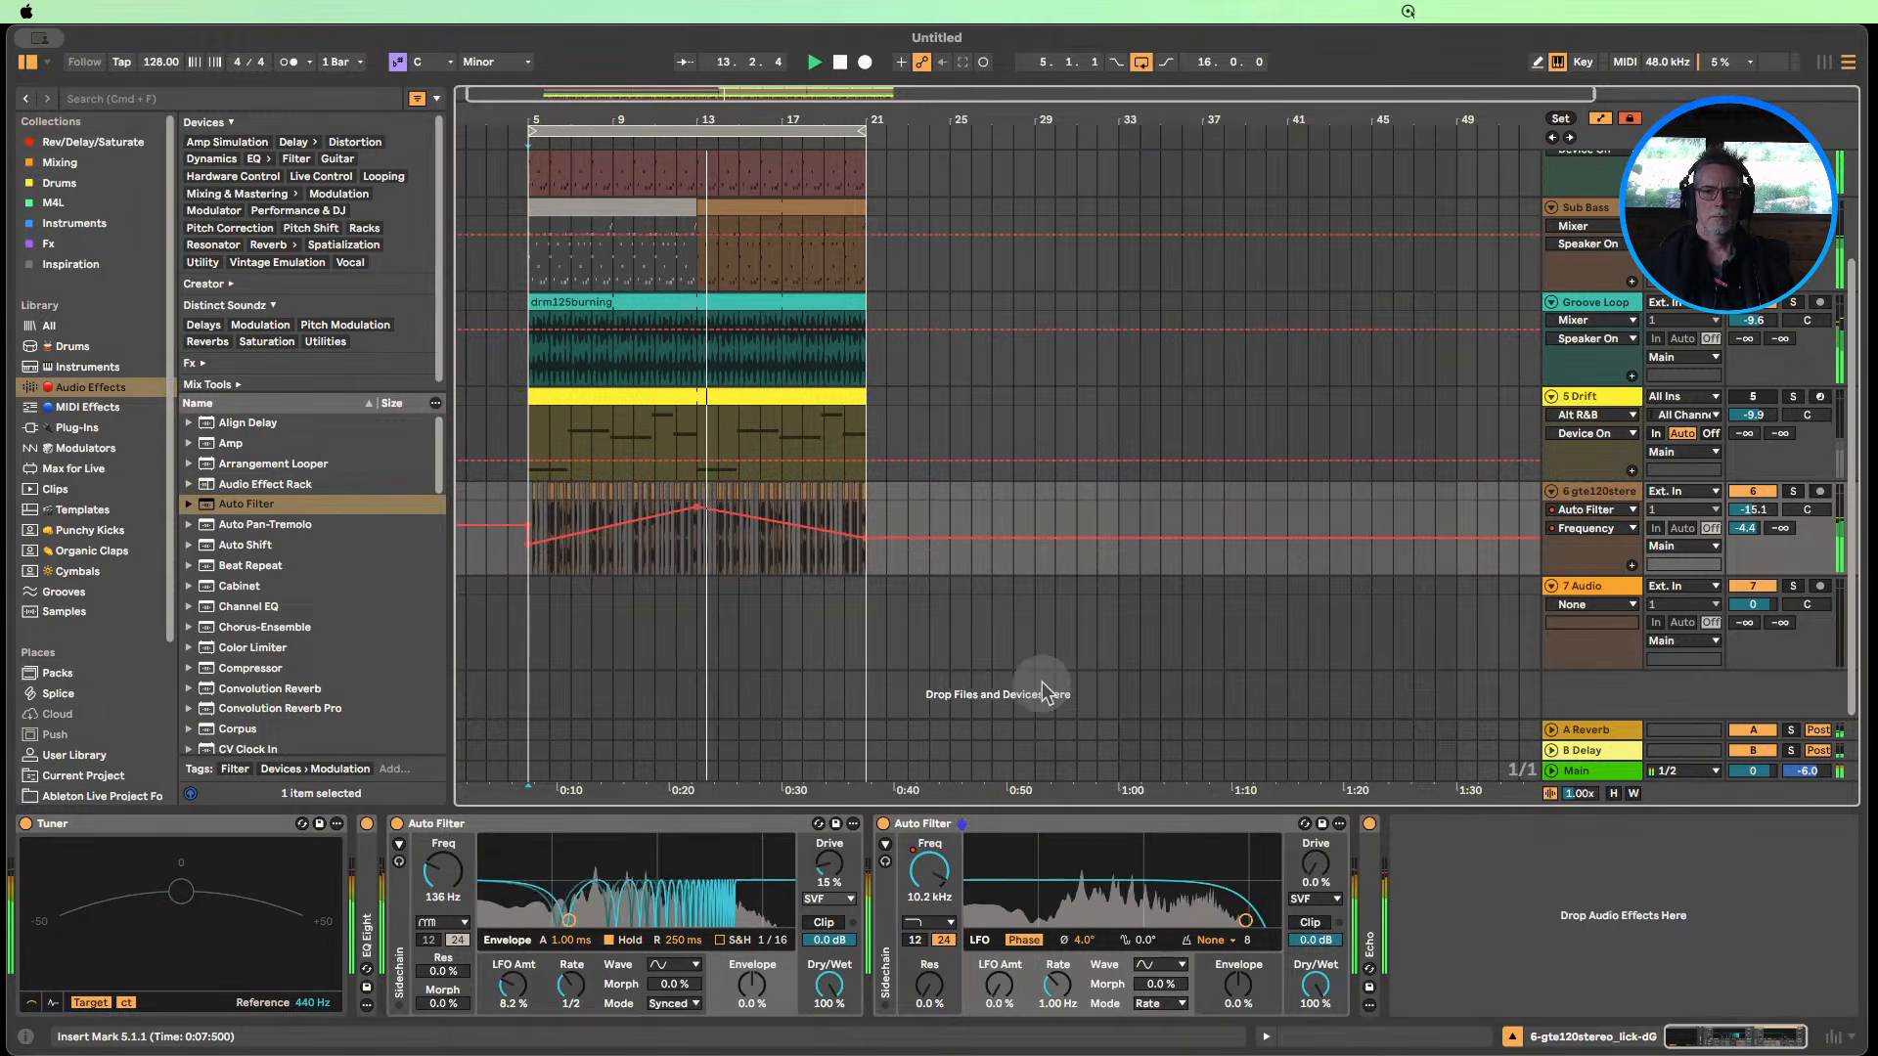
Keep the second Auto Filter's slope at 24, set its resonance to 26% and drive to 20%, and enable Clip.
left_click(916, 940)
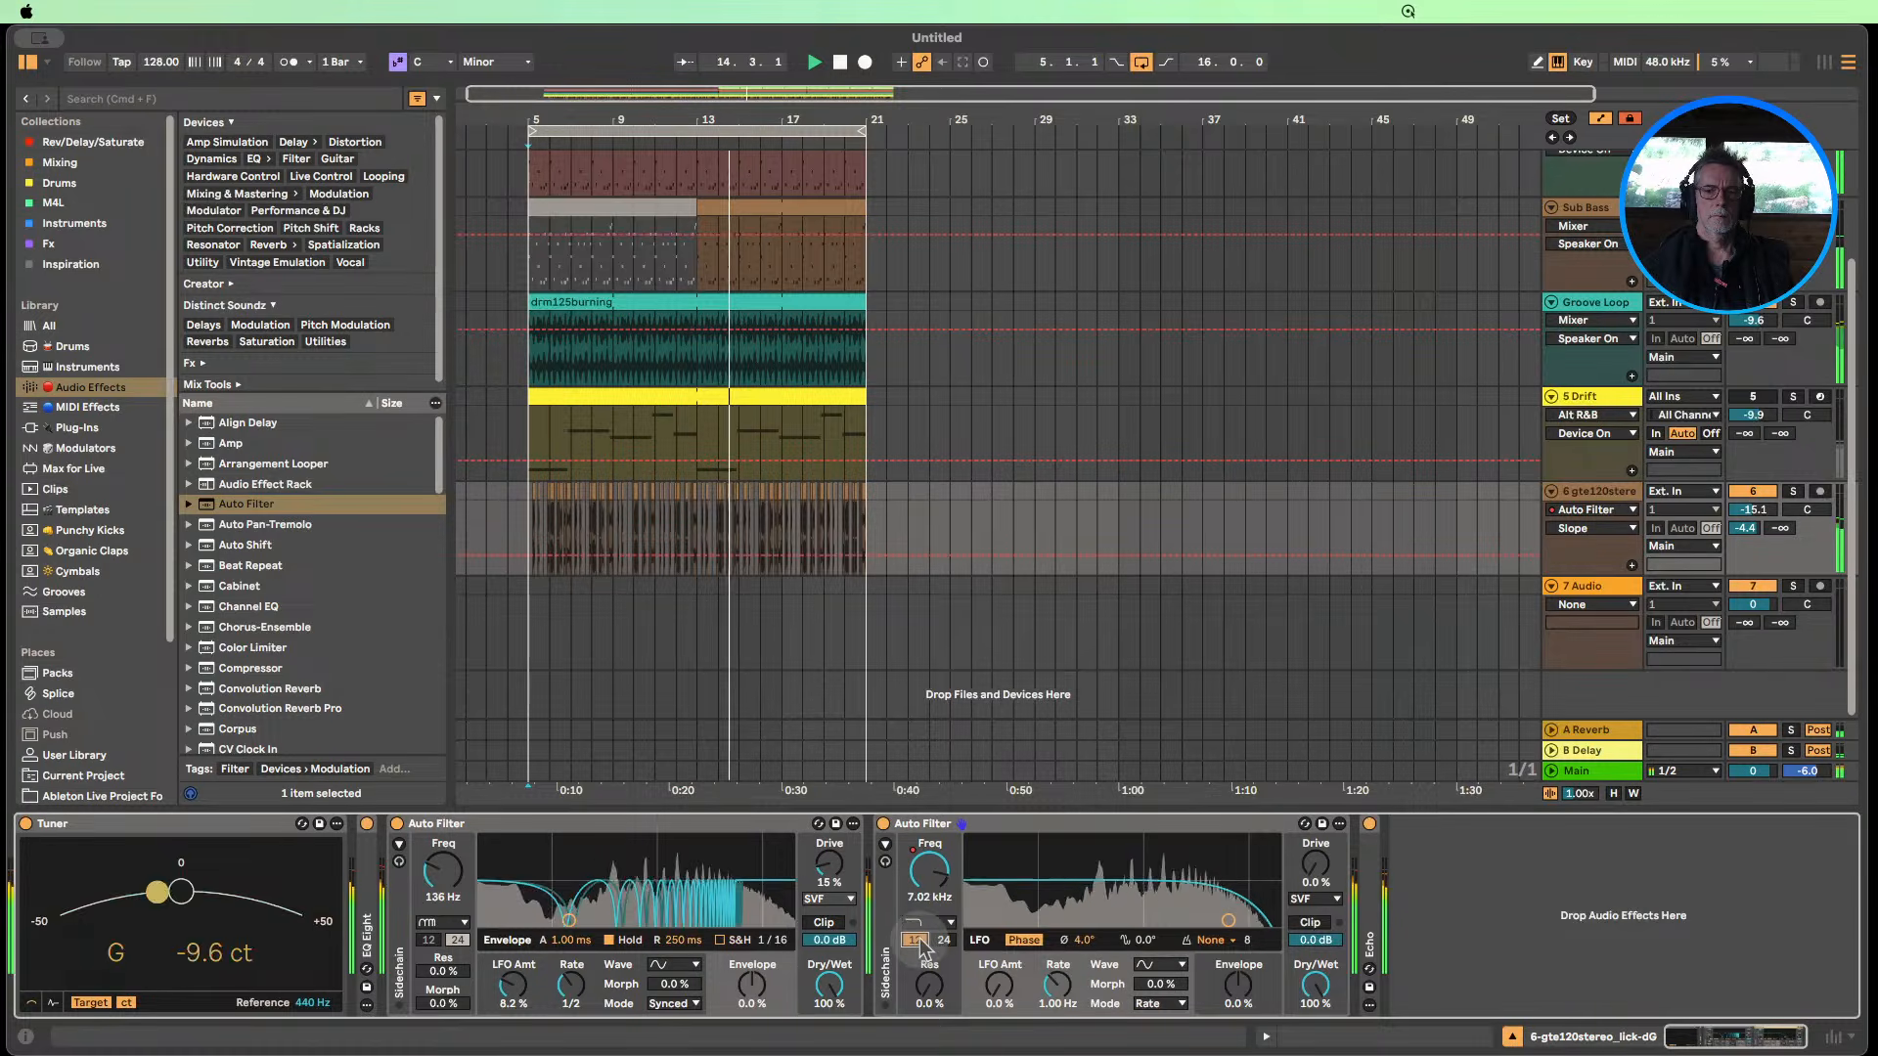
left_click(942, 940)
left_click_drag(930, 985, 929, 972)
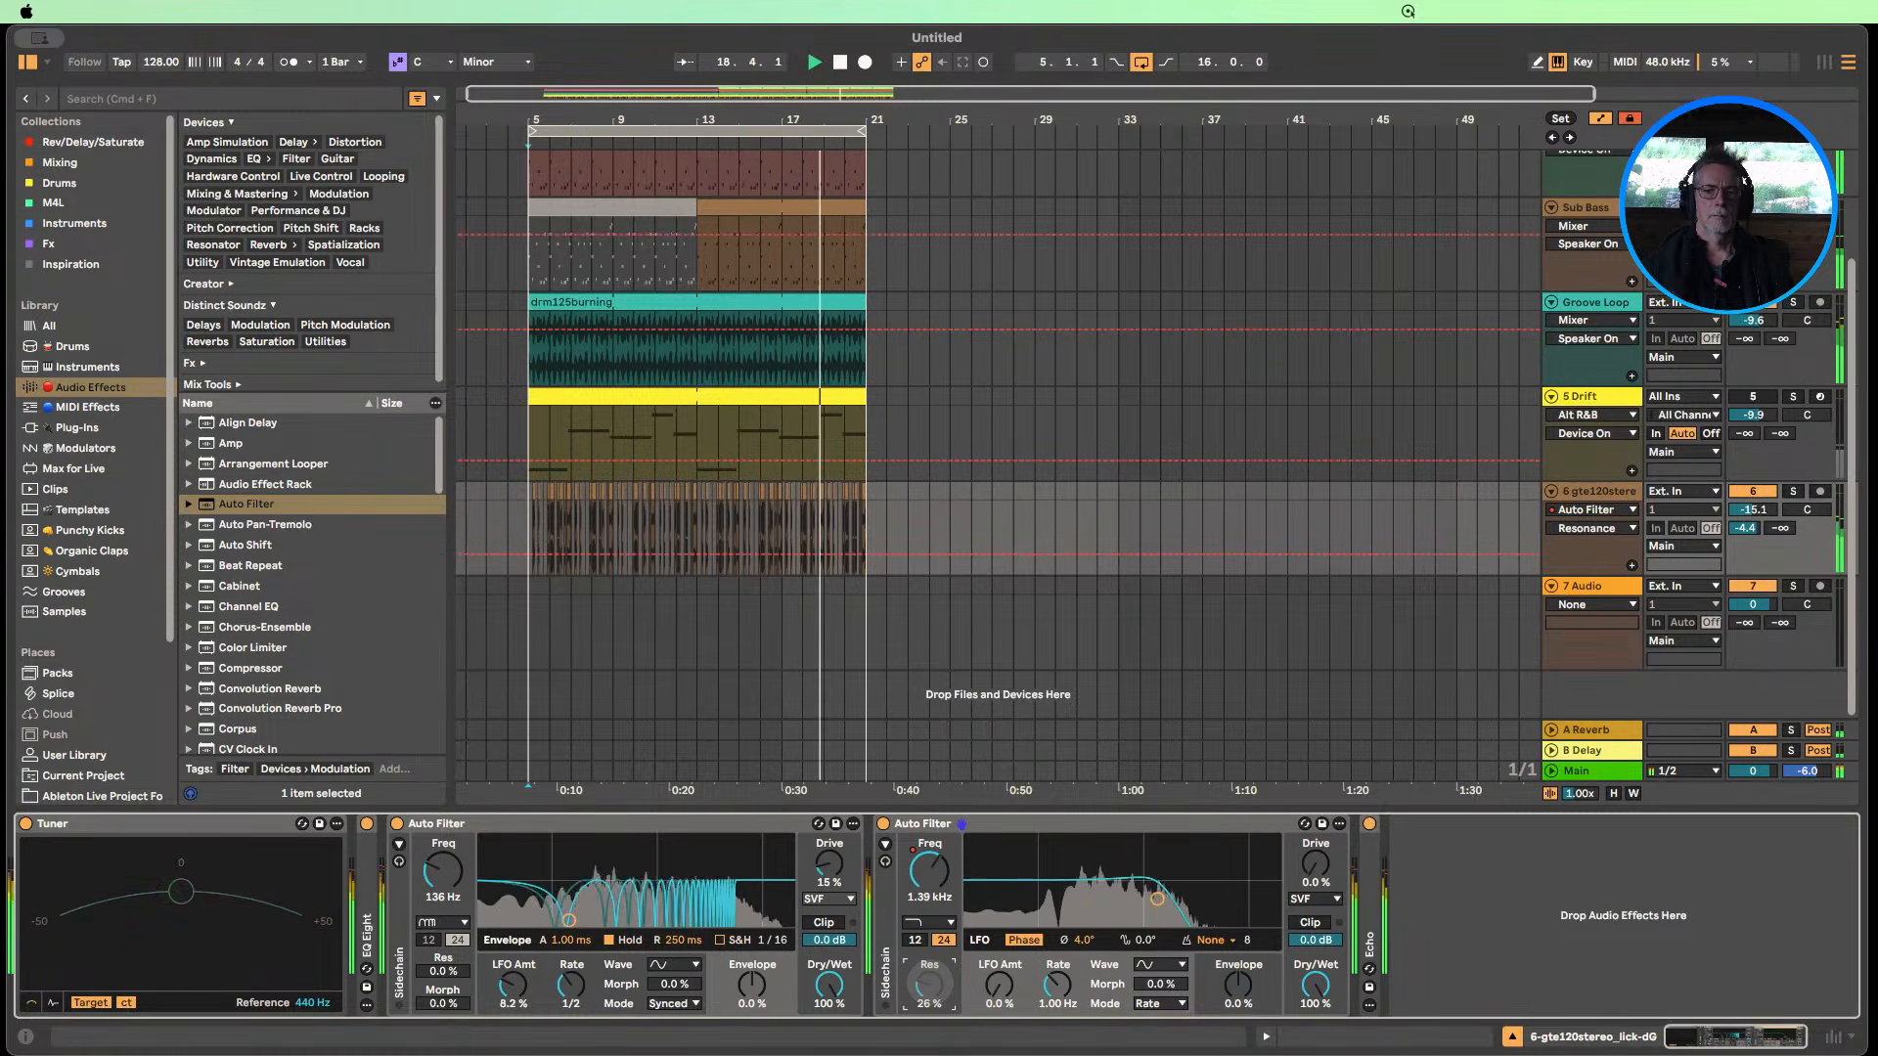
left_click_drag(1316, 863, 1316, 856)
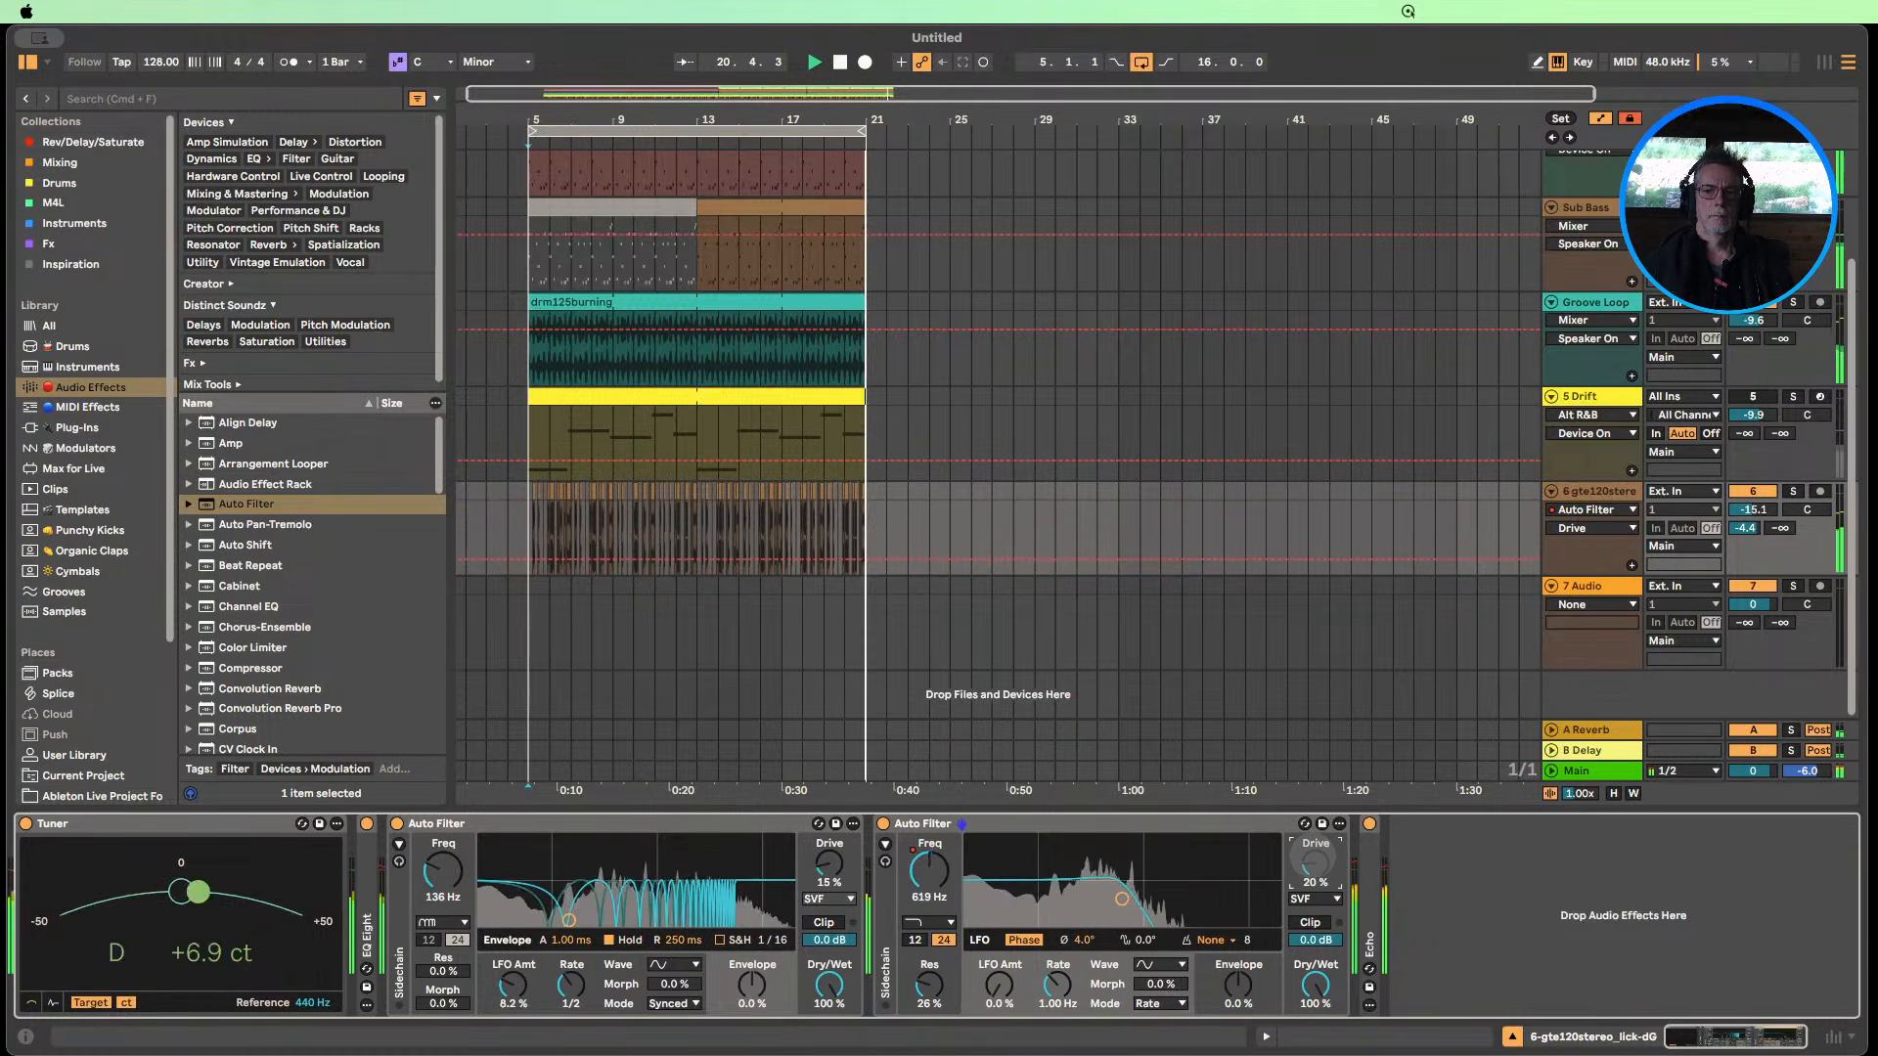
left_click_drag(1316, 863, 1316, 859)
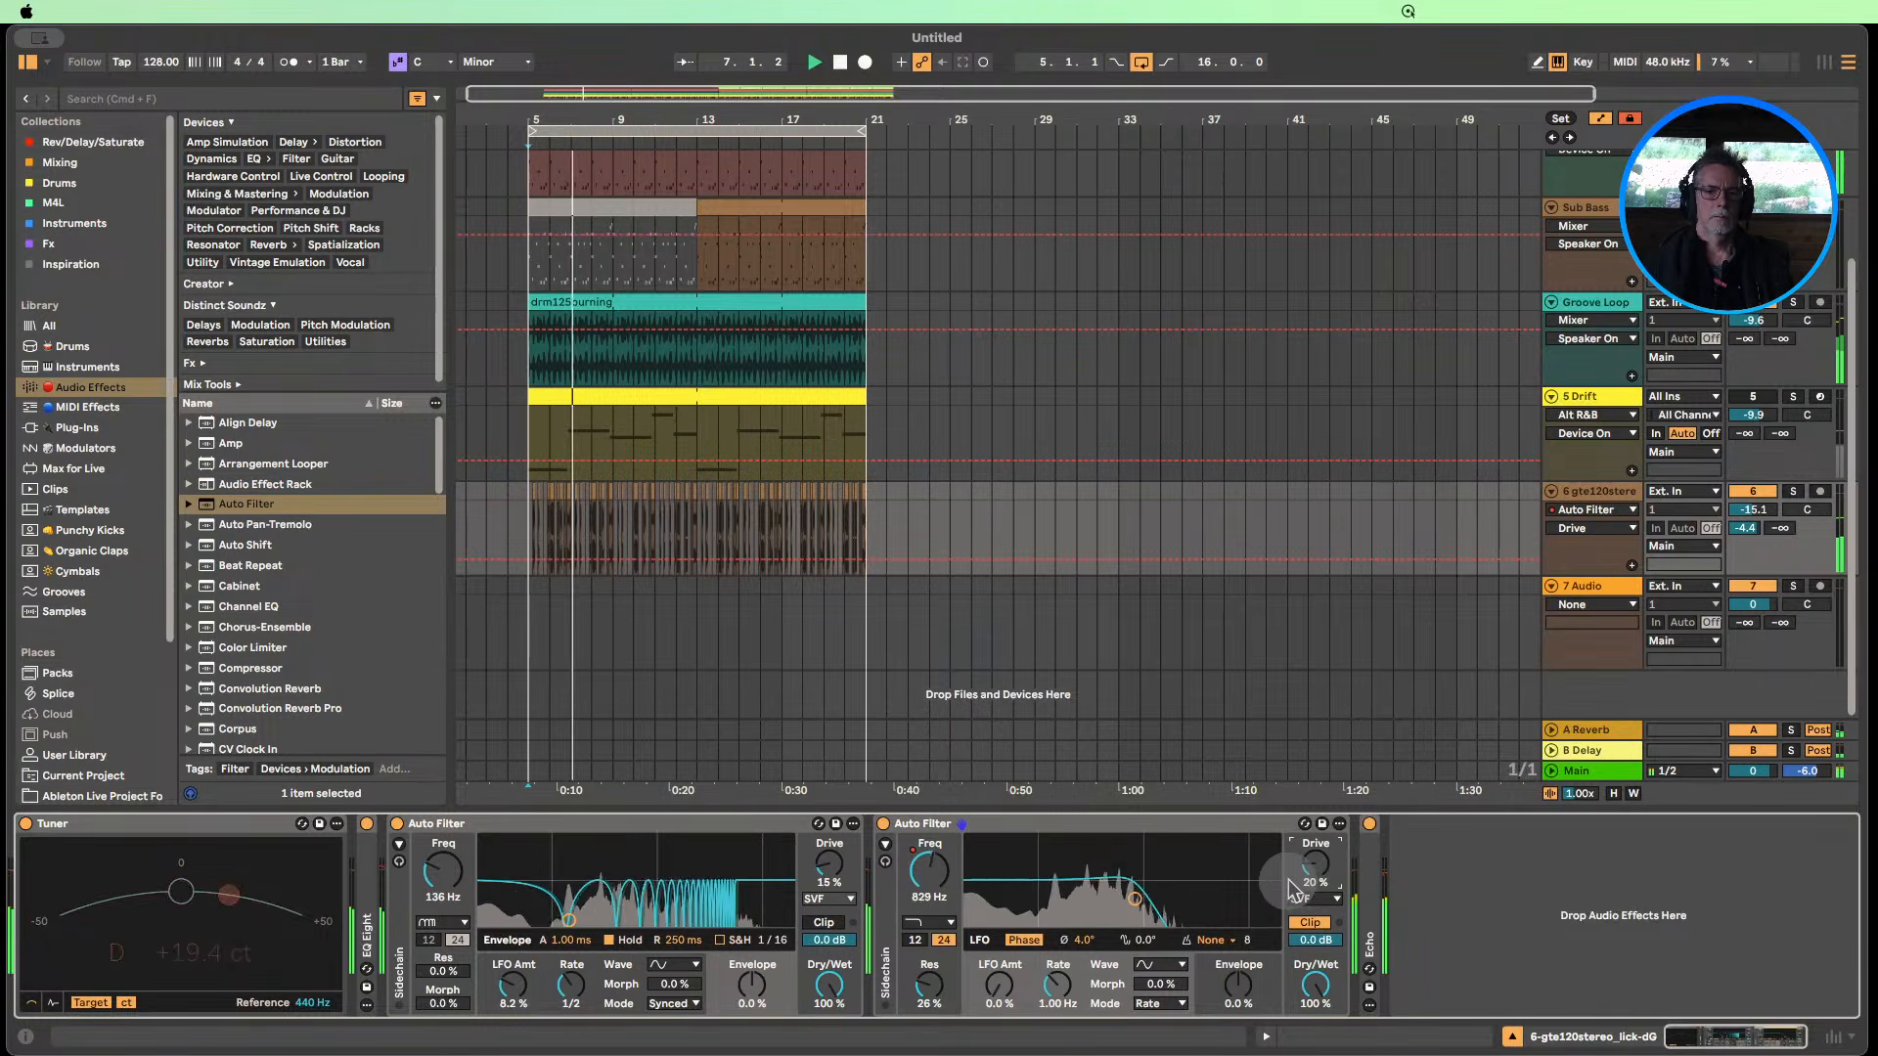
Collapse the first Auto Filter and bypass the Echo on the 6 gte120stereo track.
double_click(486, 824)
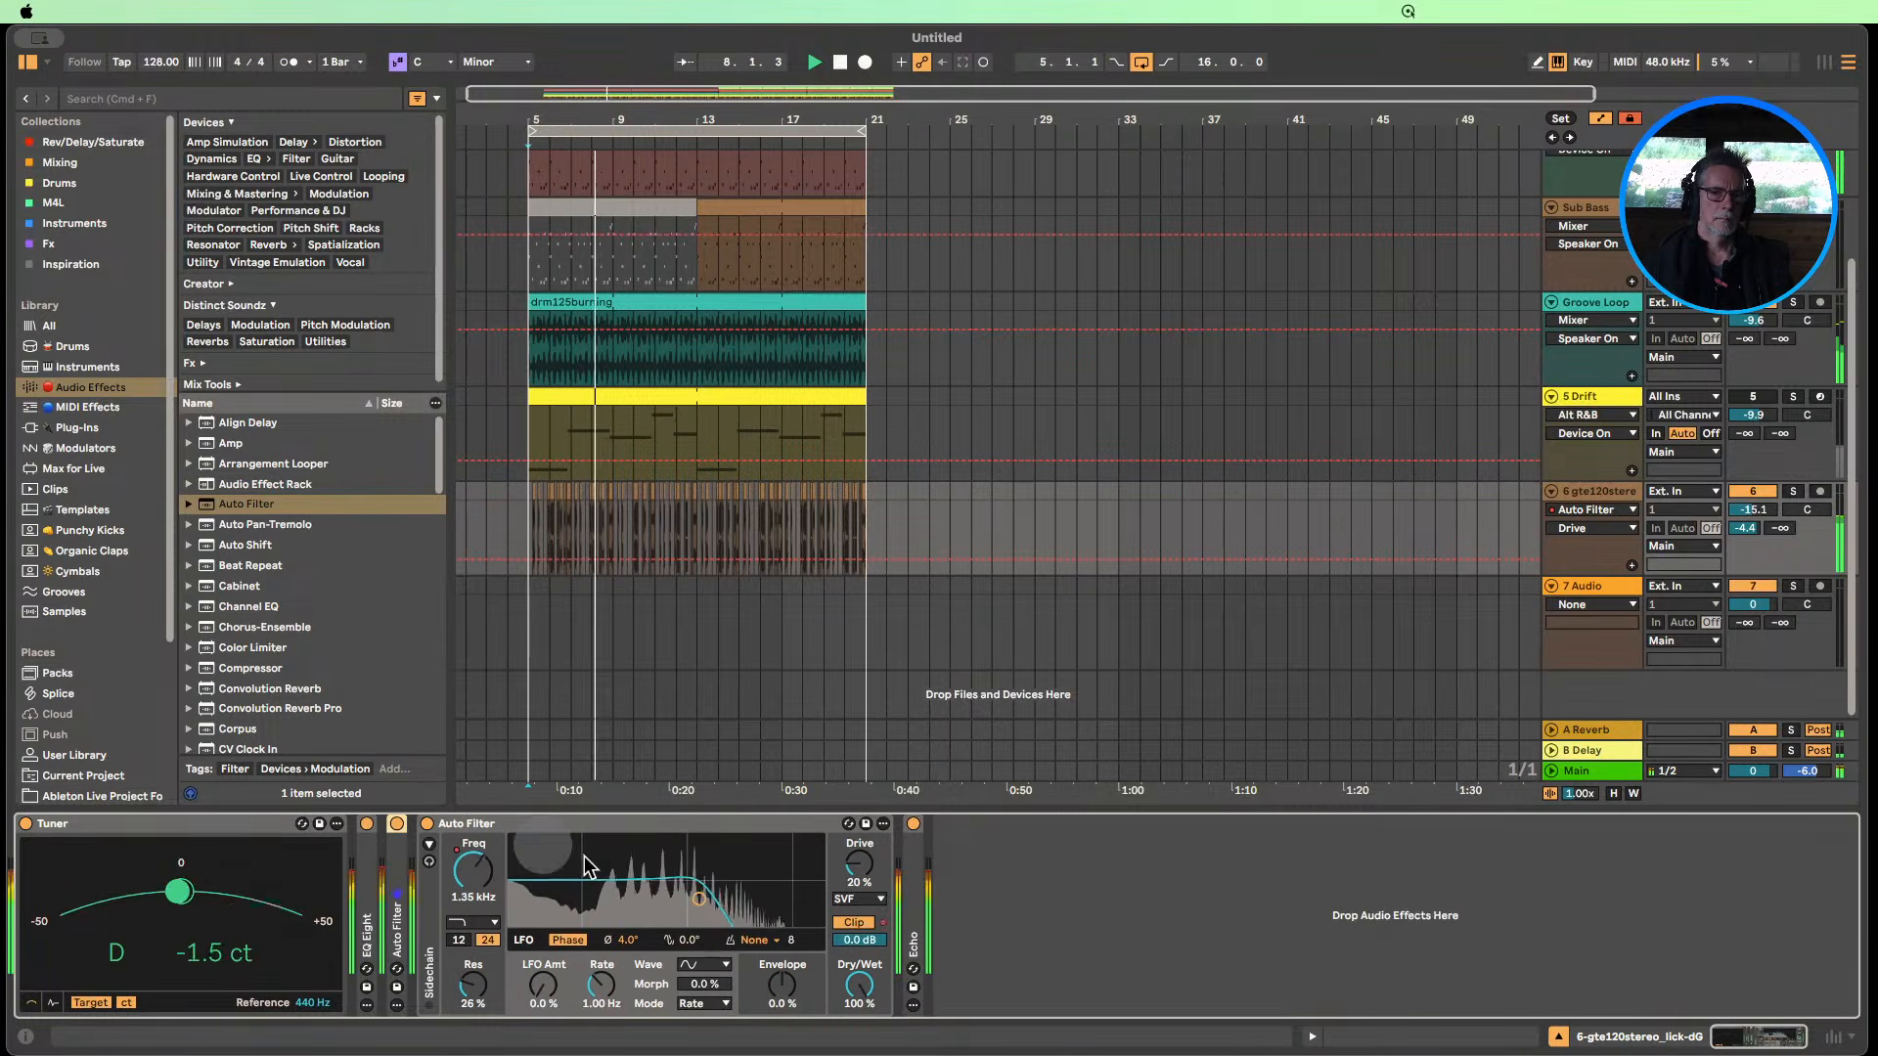
left_click(912, 824)
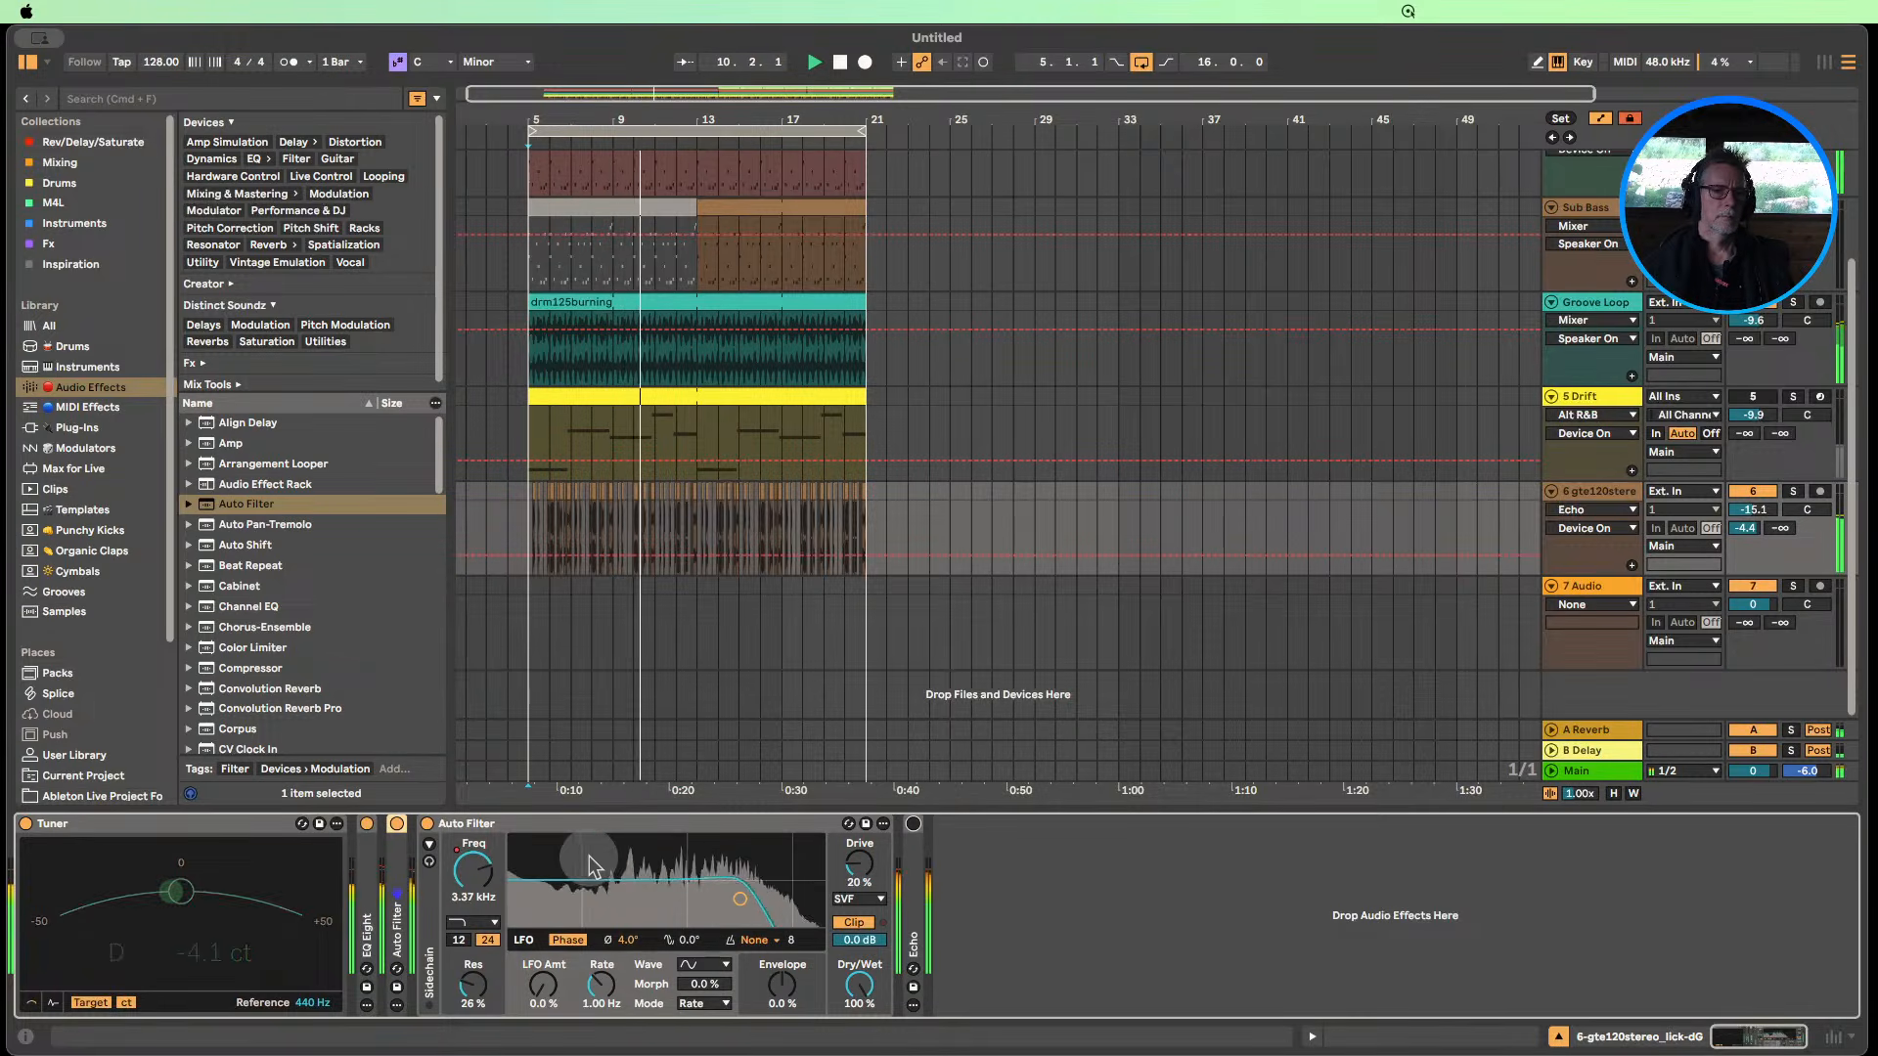
left_click(691, 631)
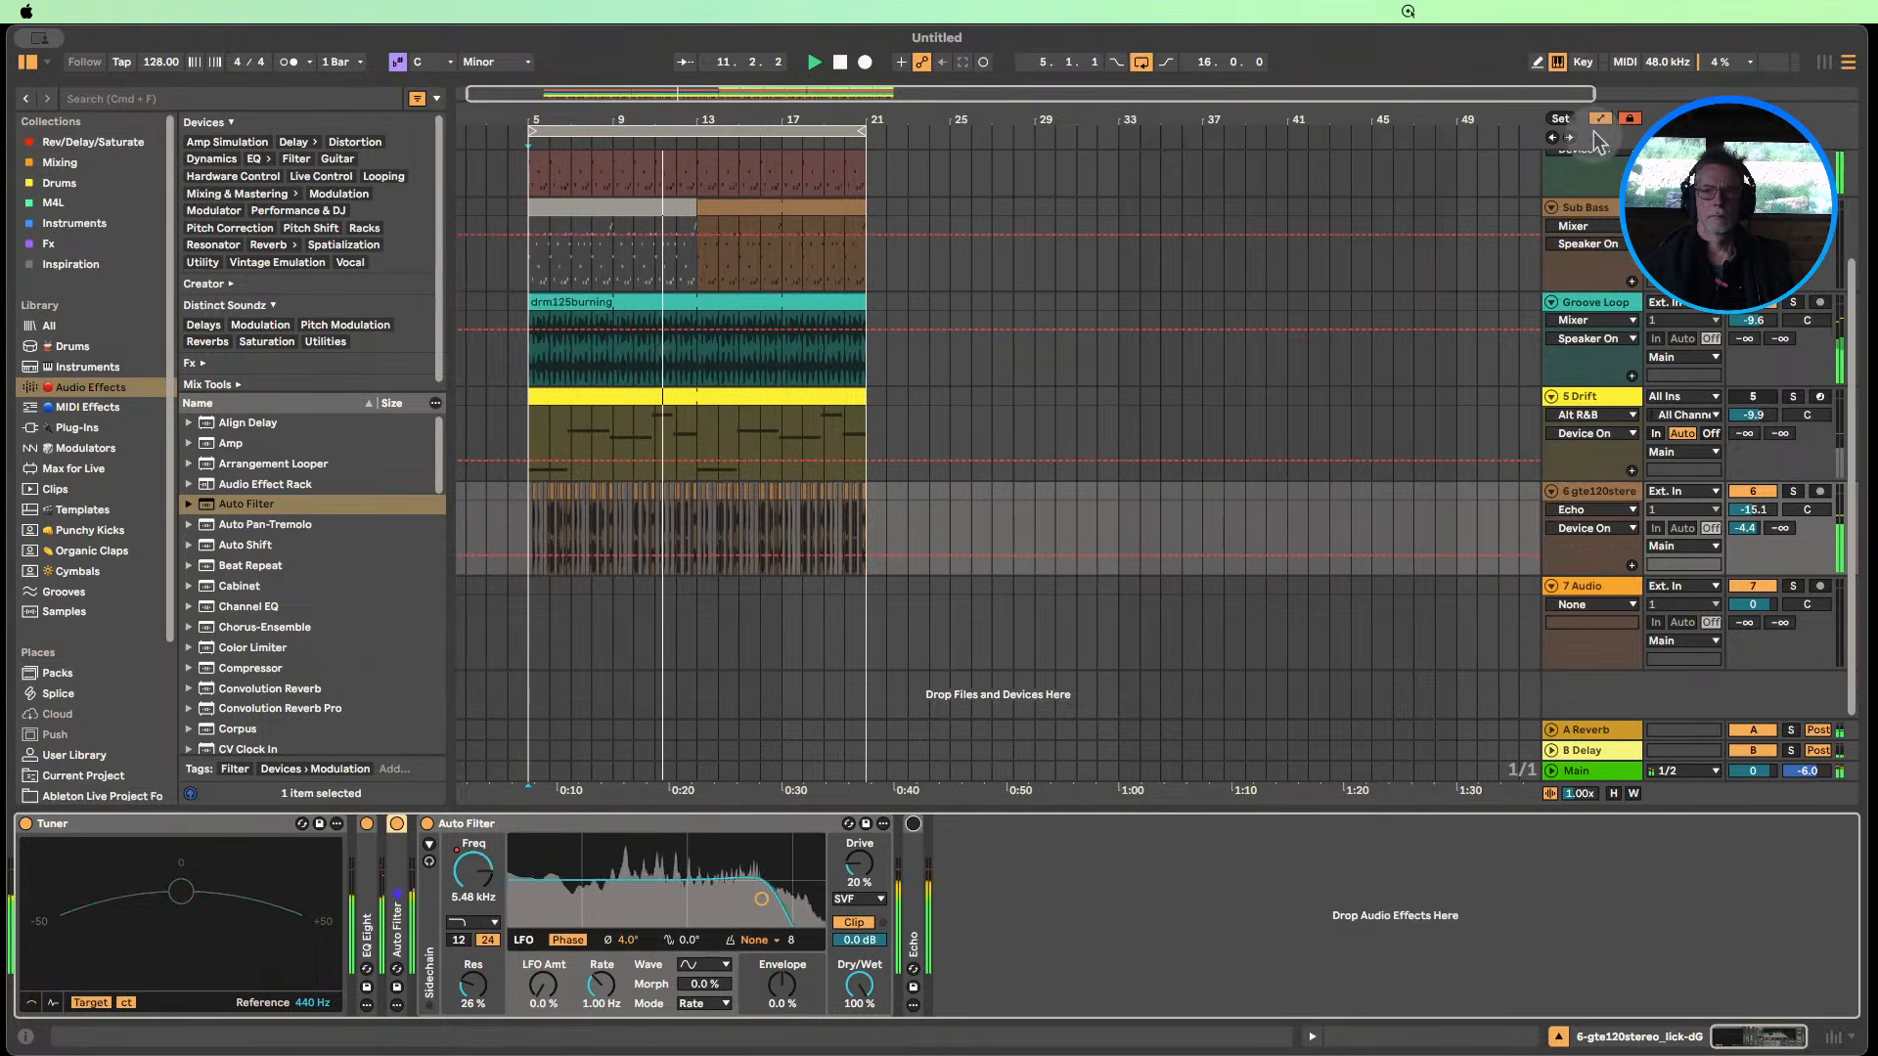
Show the second Auto Filter's Frequency automation on the 6 gte120stereo track again.
left_click(1602, 516)
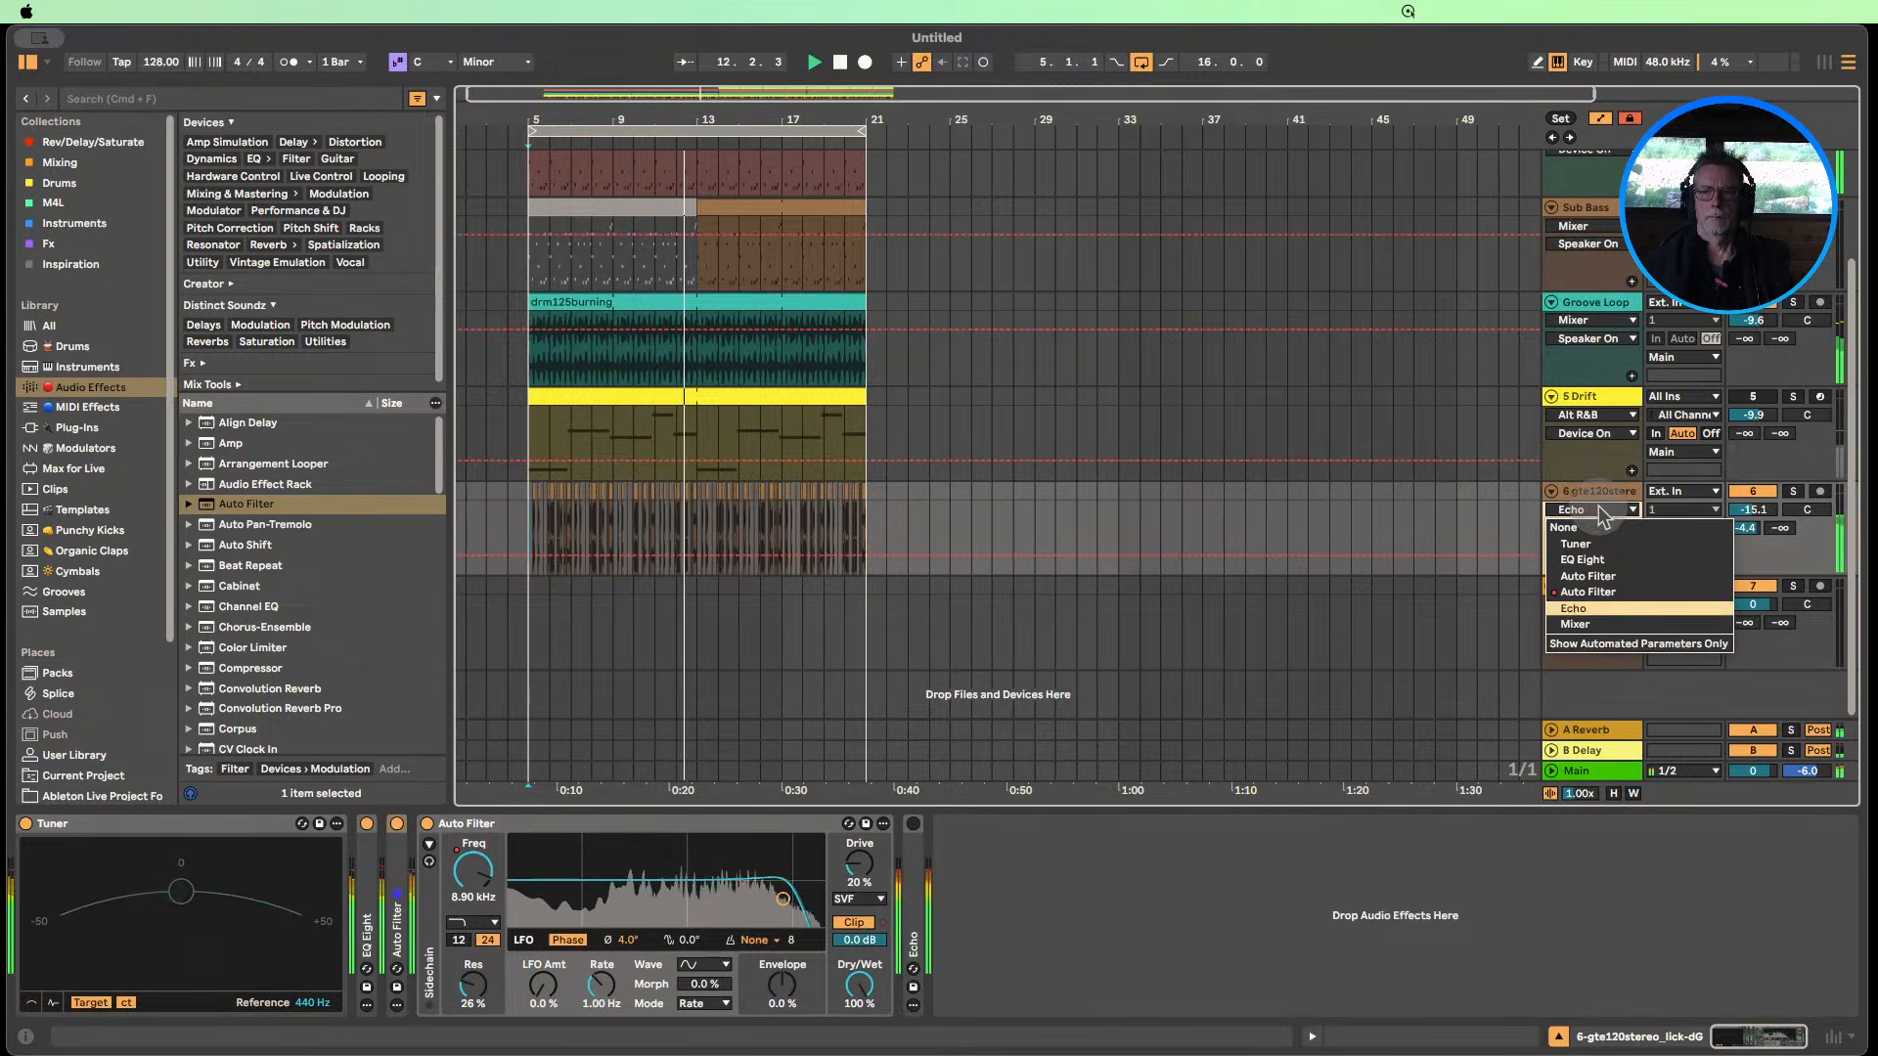
left_click(1594, 599)
left_click(1594, 530)
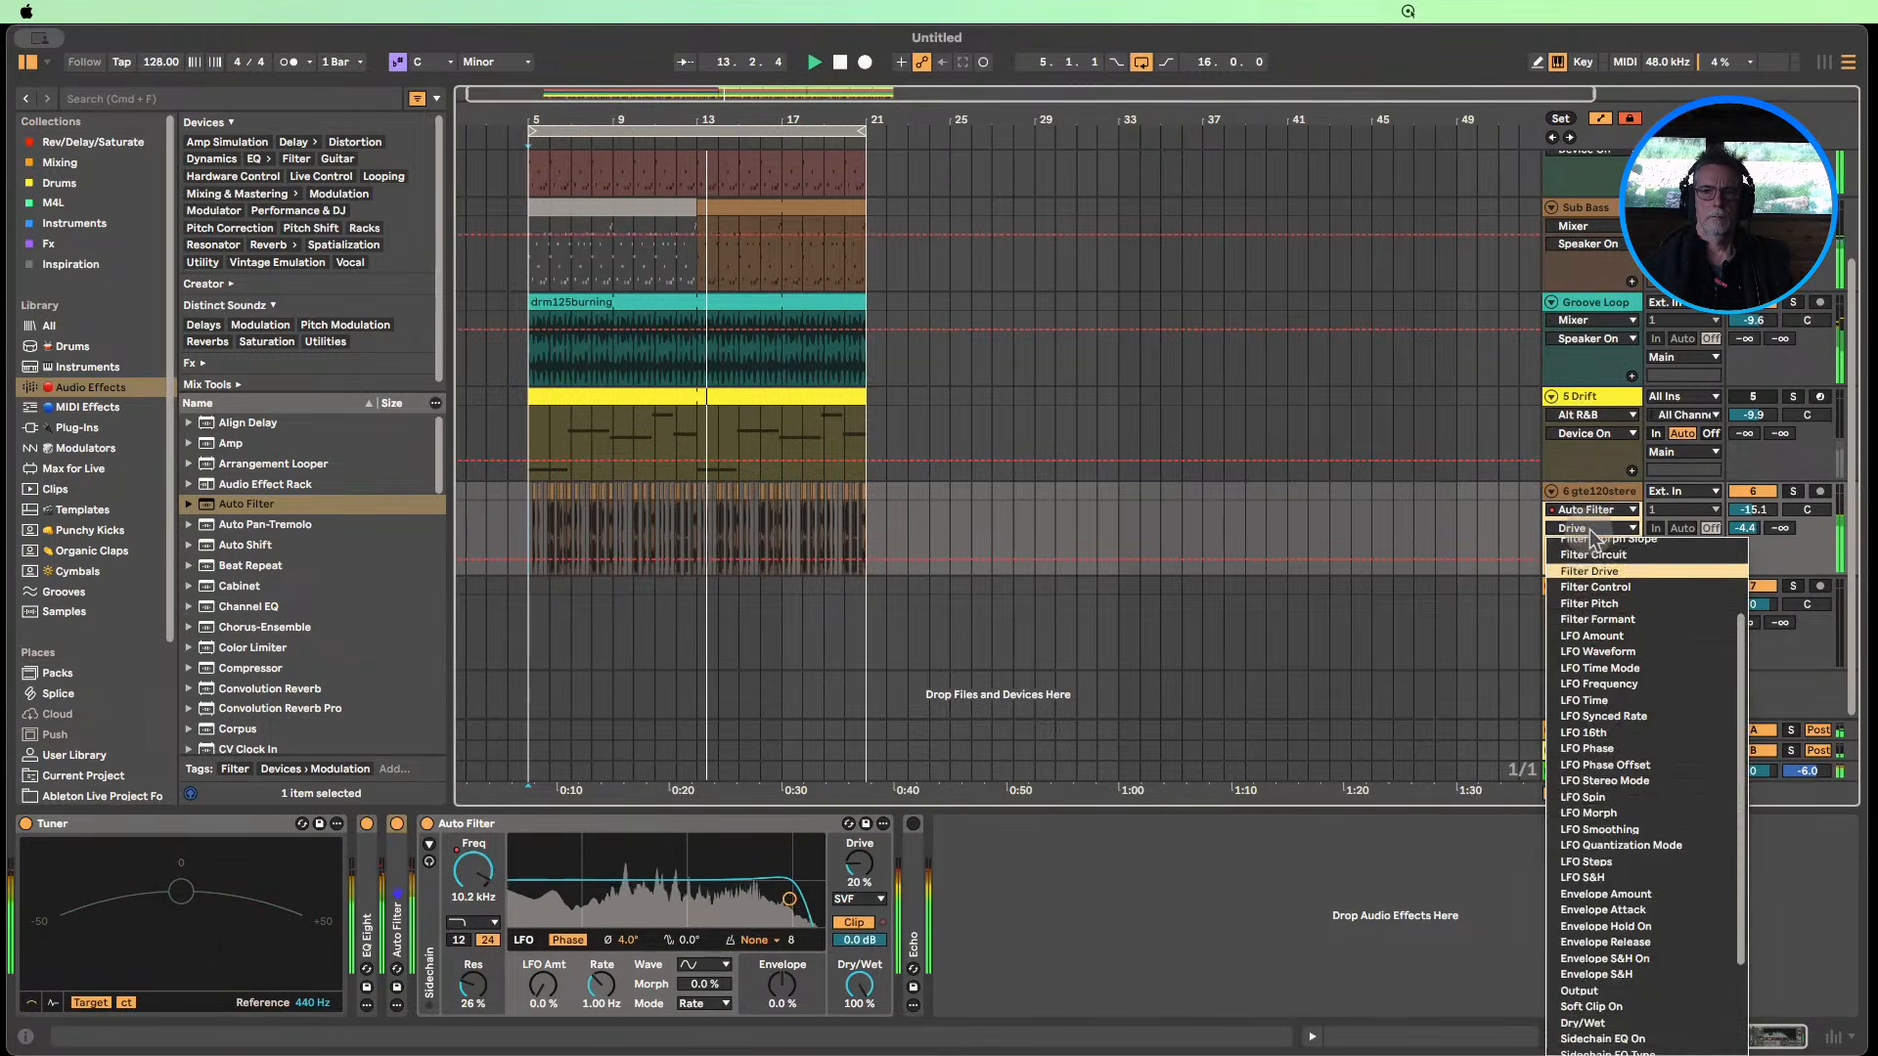
left_click(1594, 564)
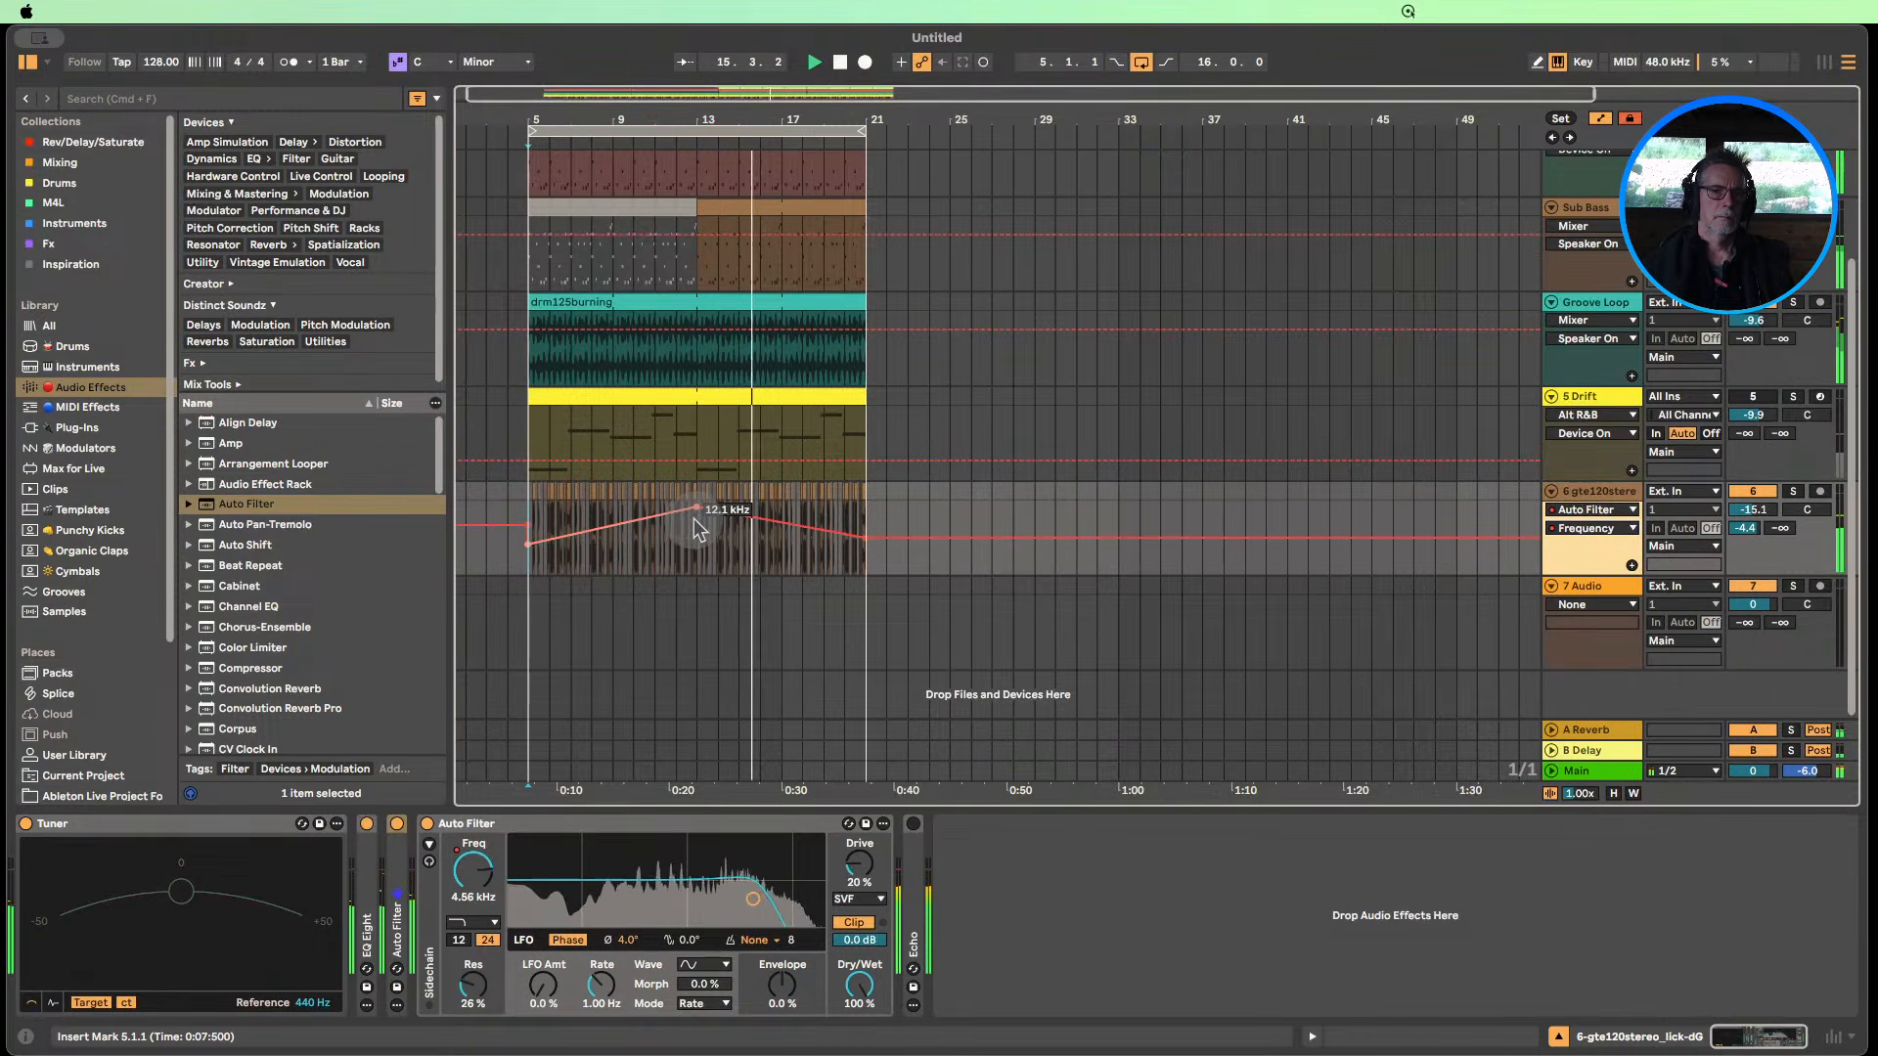
Lower the frequency sweep's peak at bar 13 to just above 3 kHz and its end at bar 21 to about 250 Hz while listening.
left_click_drag(697, 508, 696, 524)
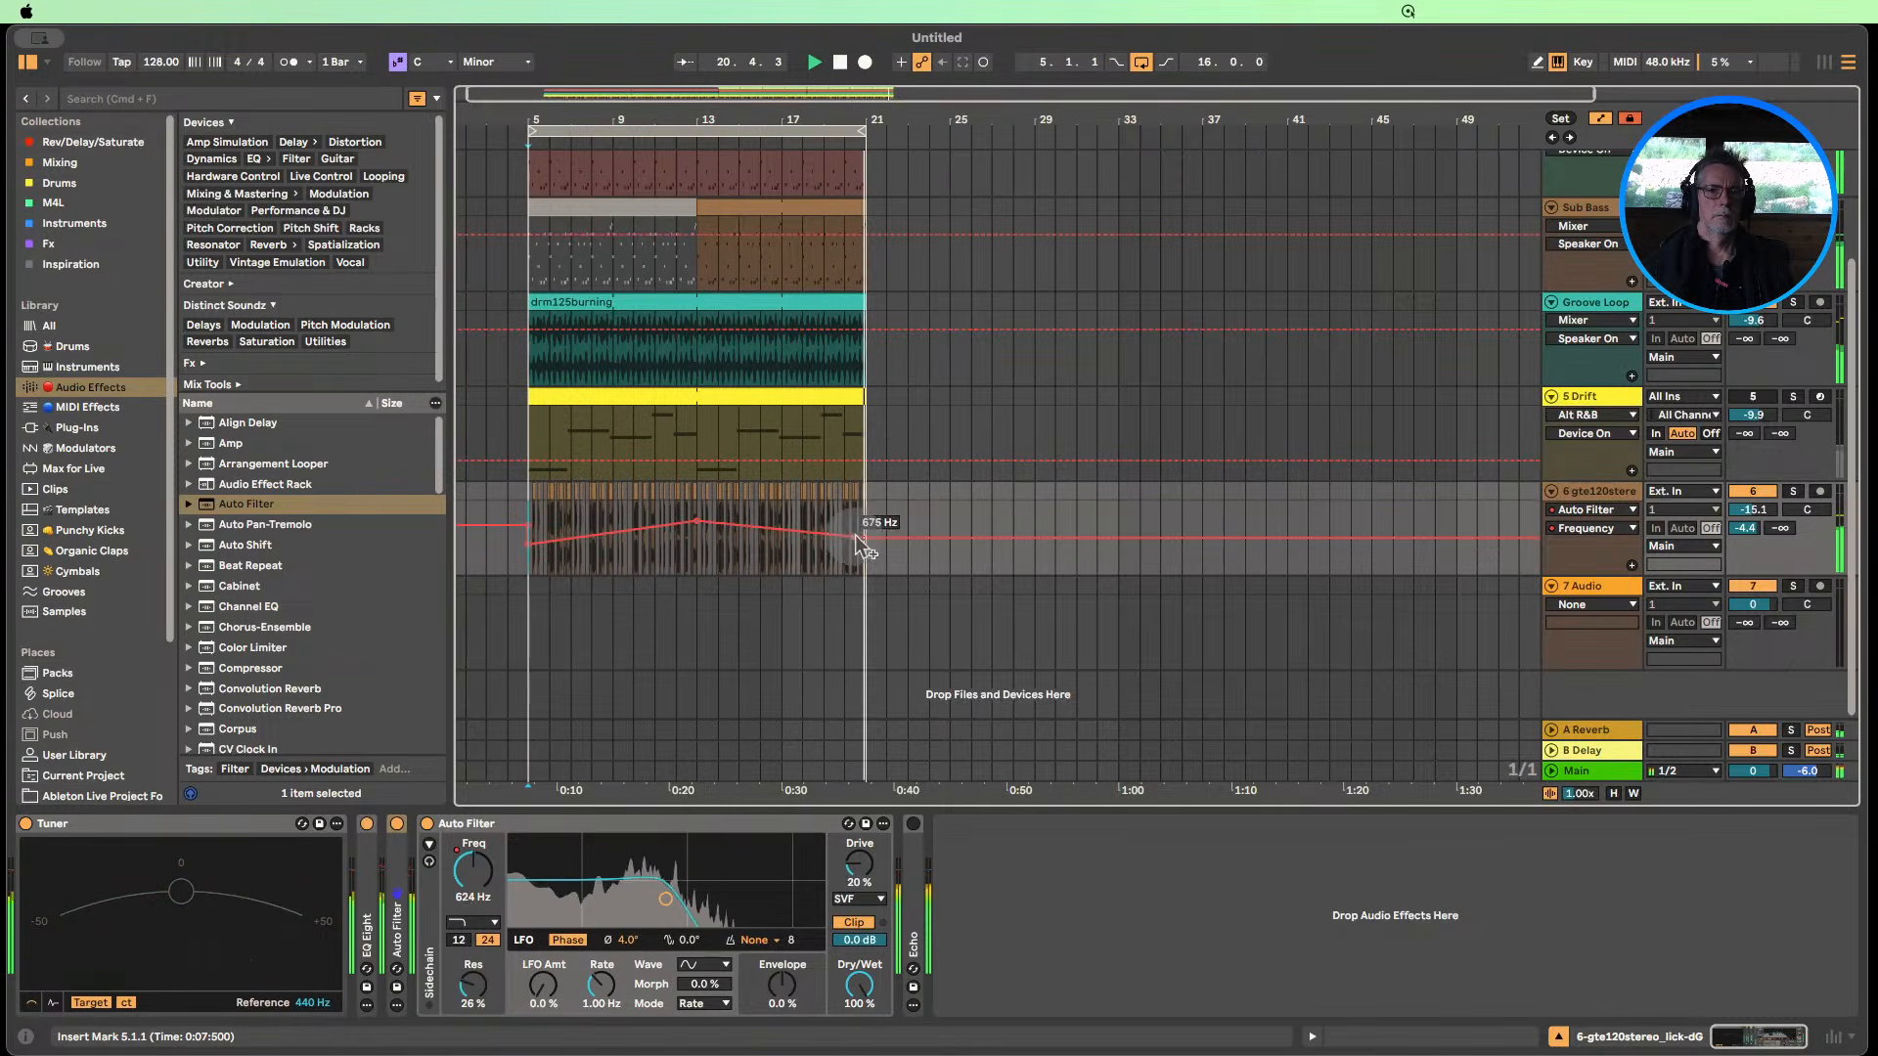
left_click_drag(866, 539, 866, 549)
left_click(934, 524)
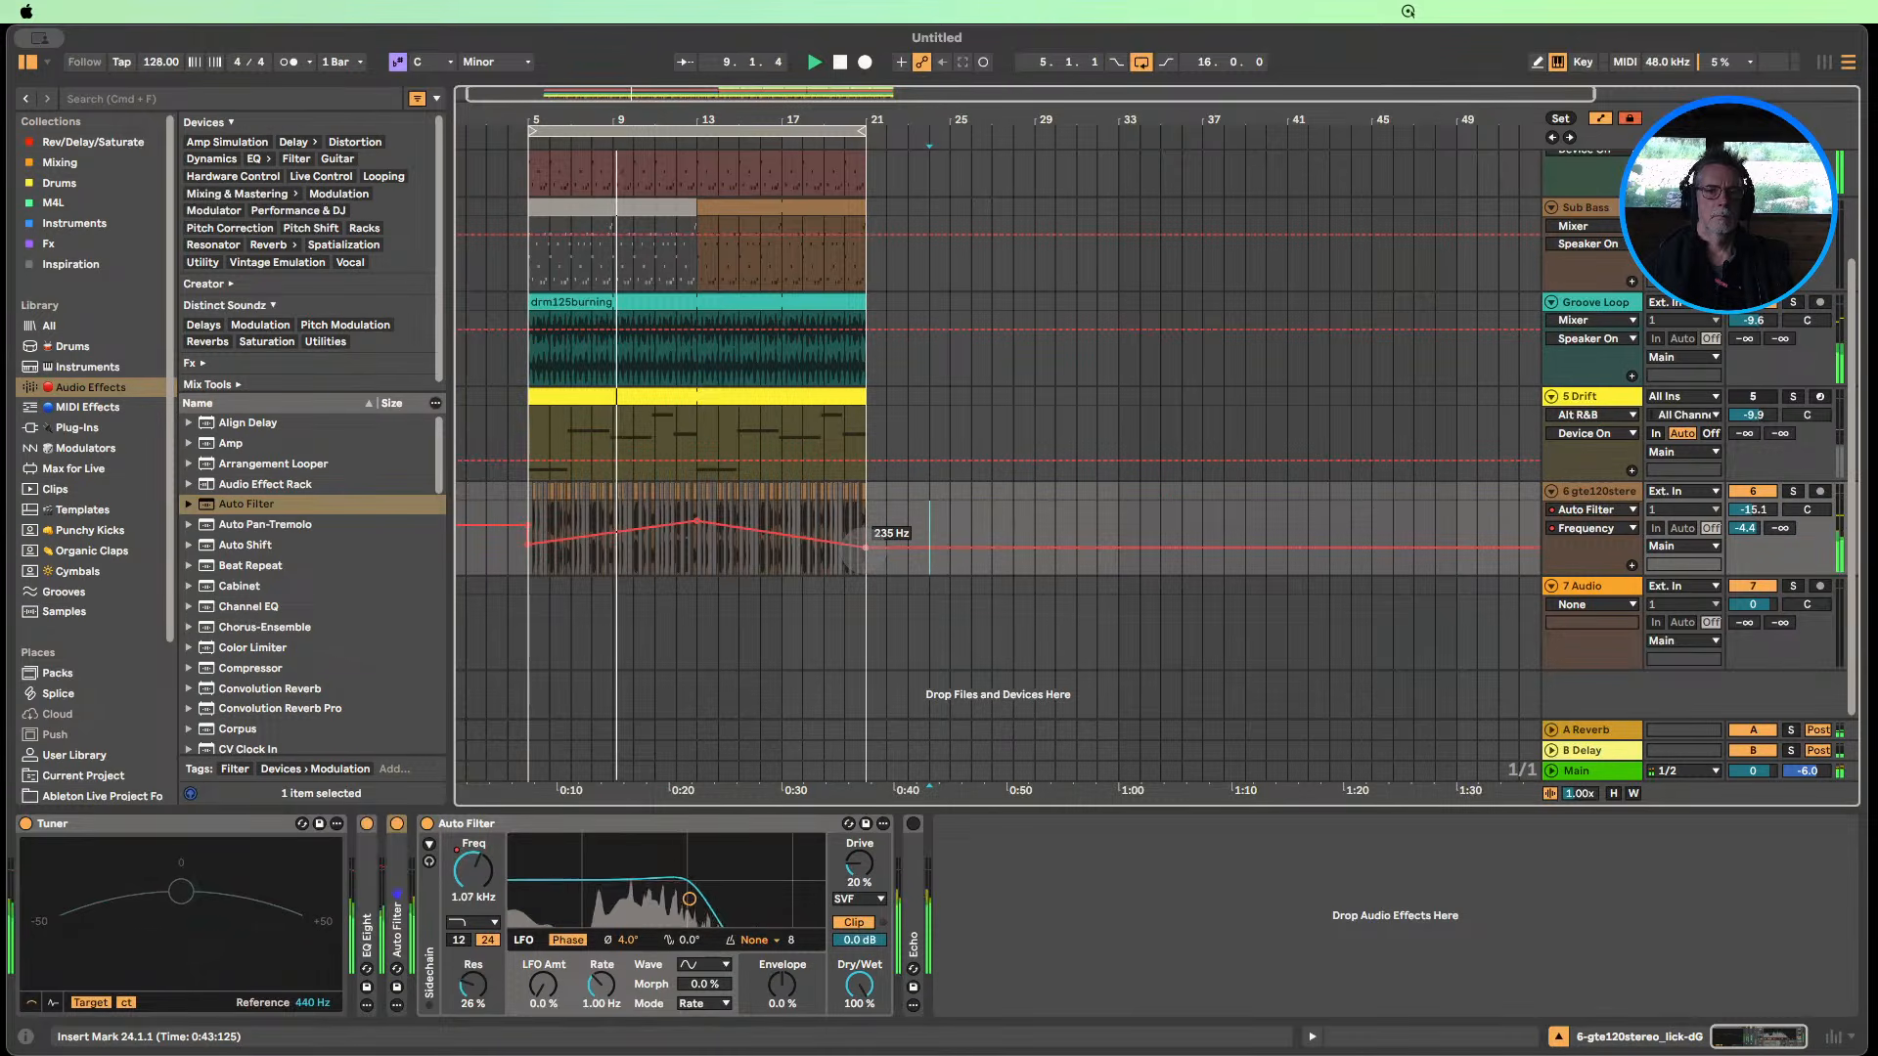
left_click_drag(866, 548, 865, 547)
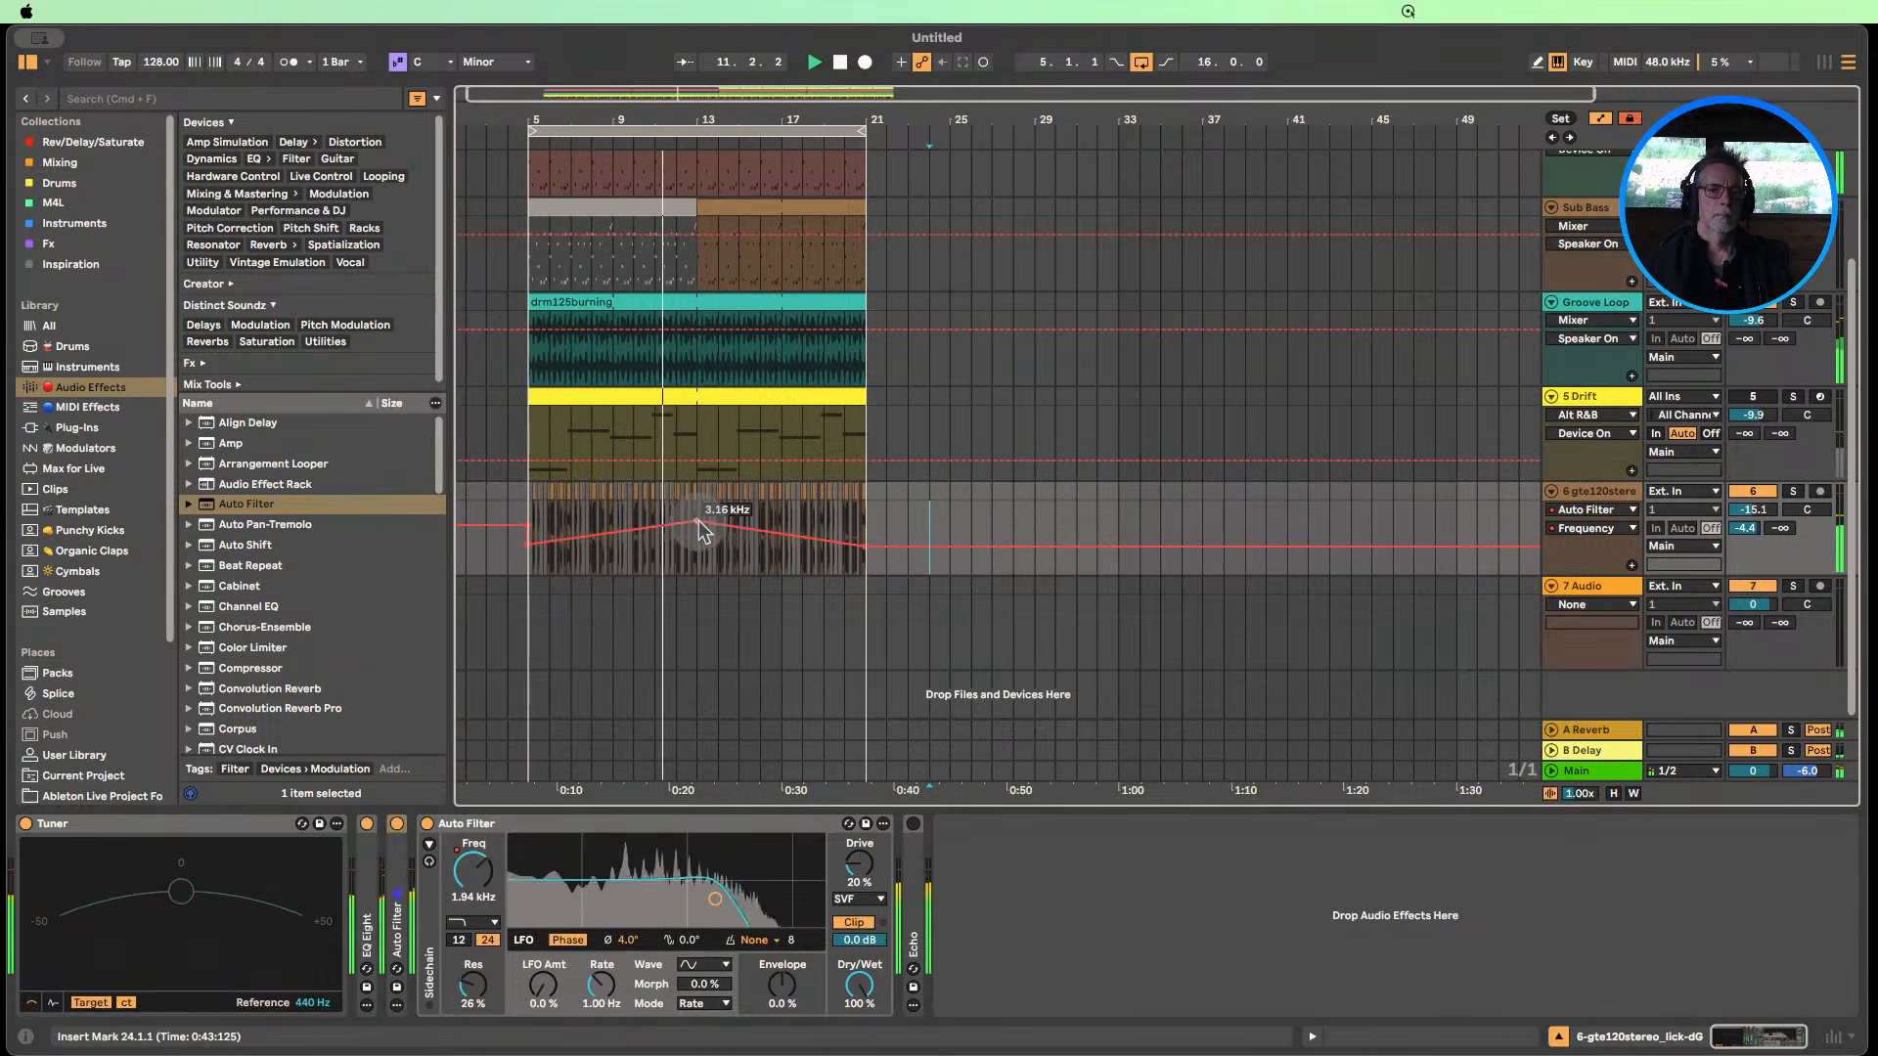
left_click_drag(698, 520, 698, 513)
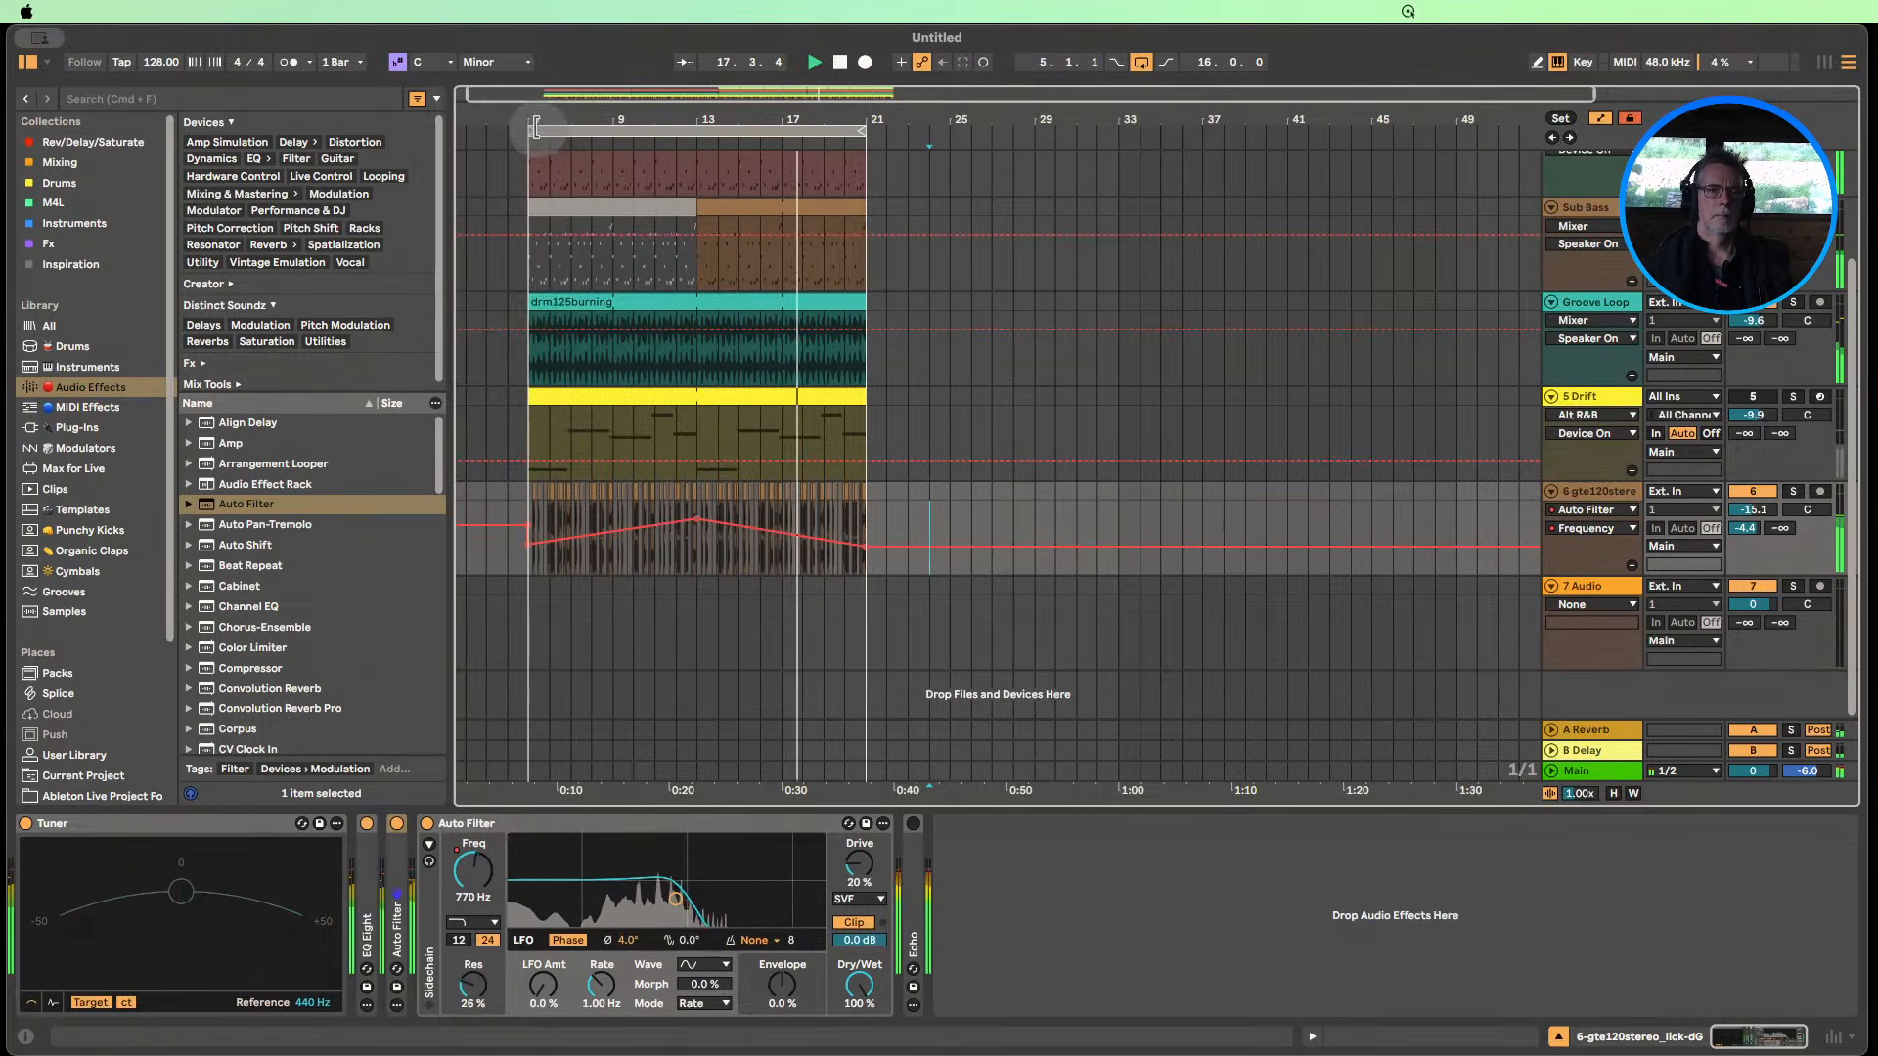
Shorten the arrangement loop to two bars starting at bar 13 and stop playback.
left_click_drag(535, 128, 697, 130)
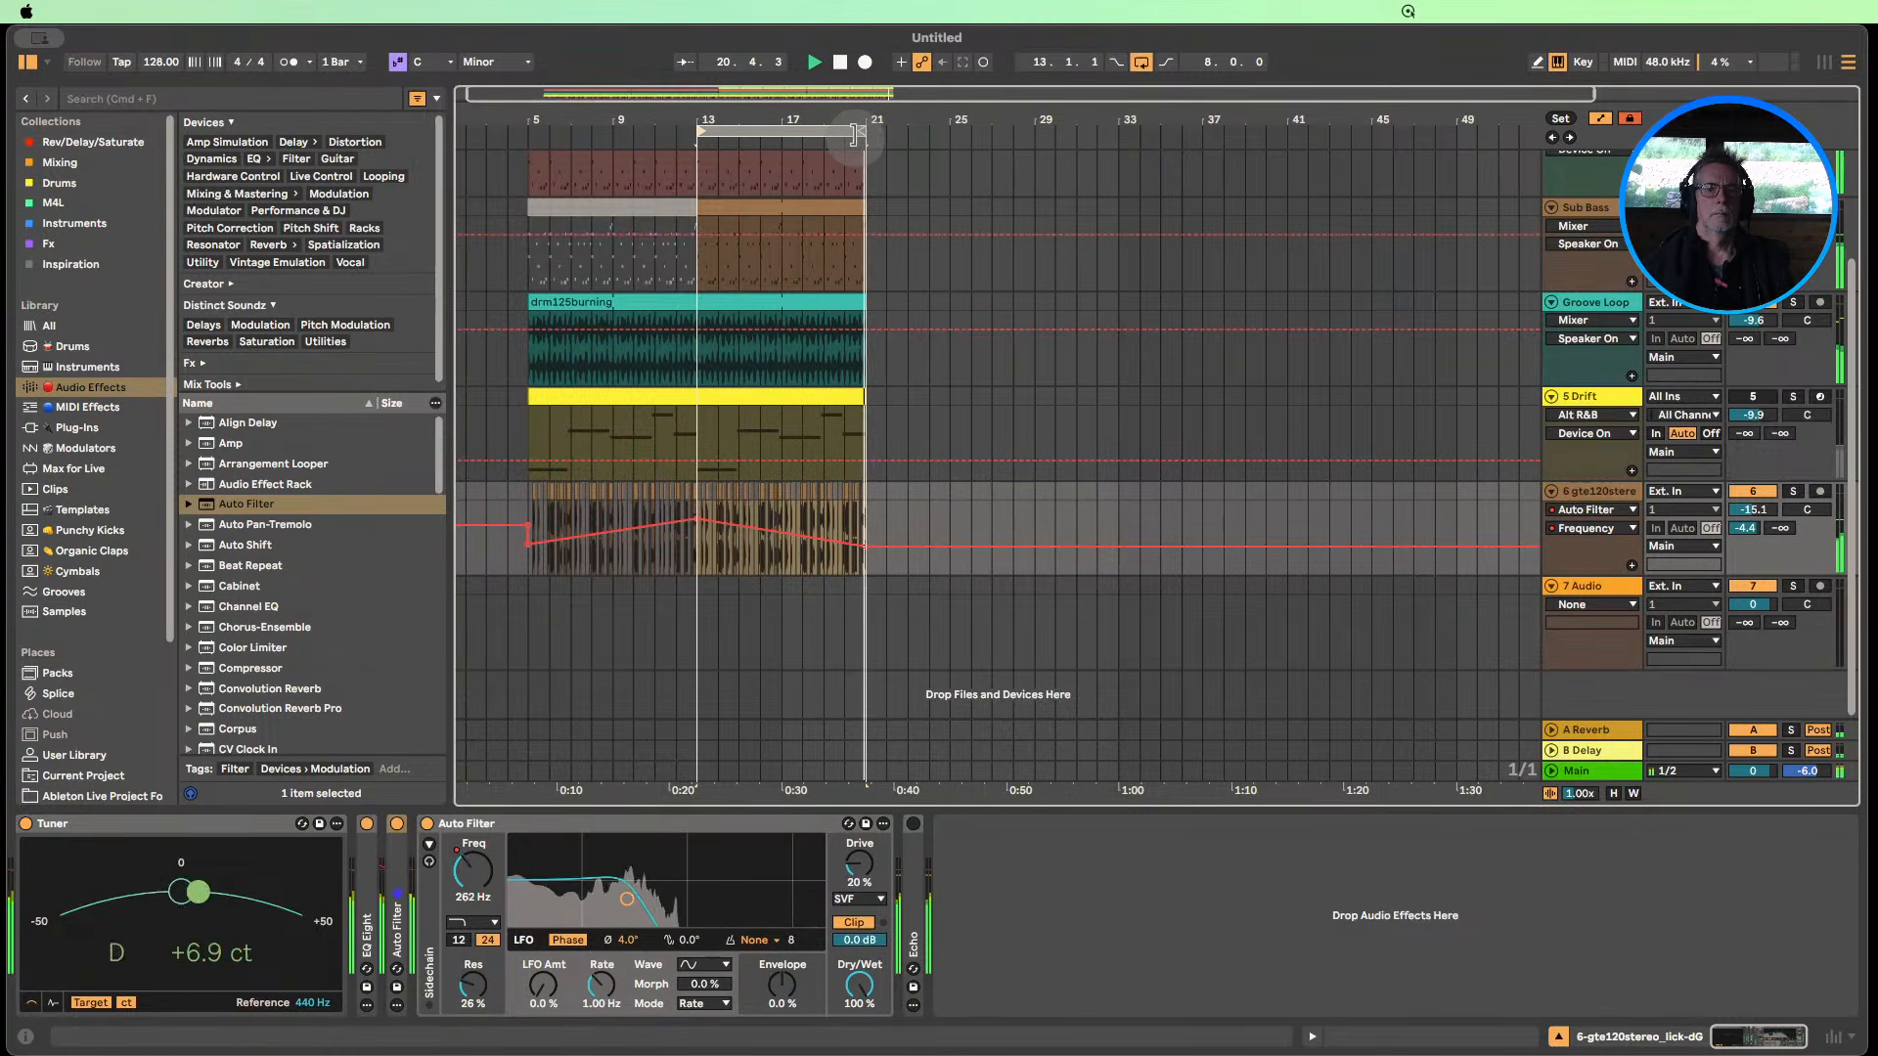
left_click_drag(855, 133, 739, 131)
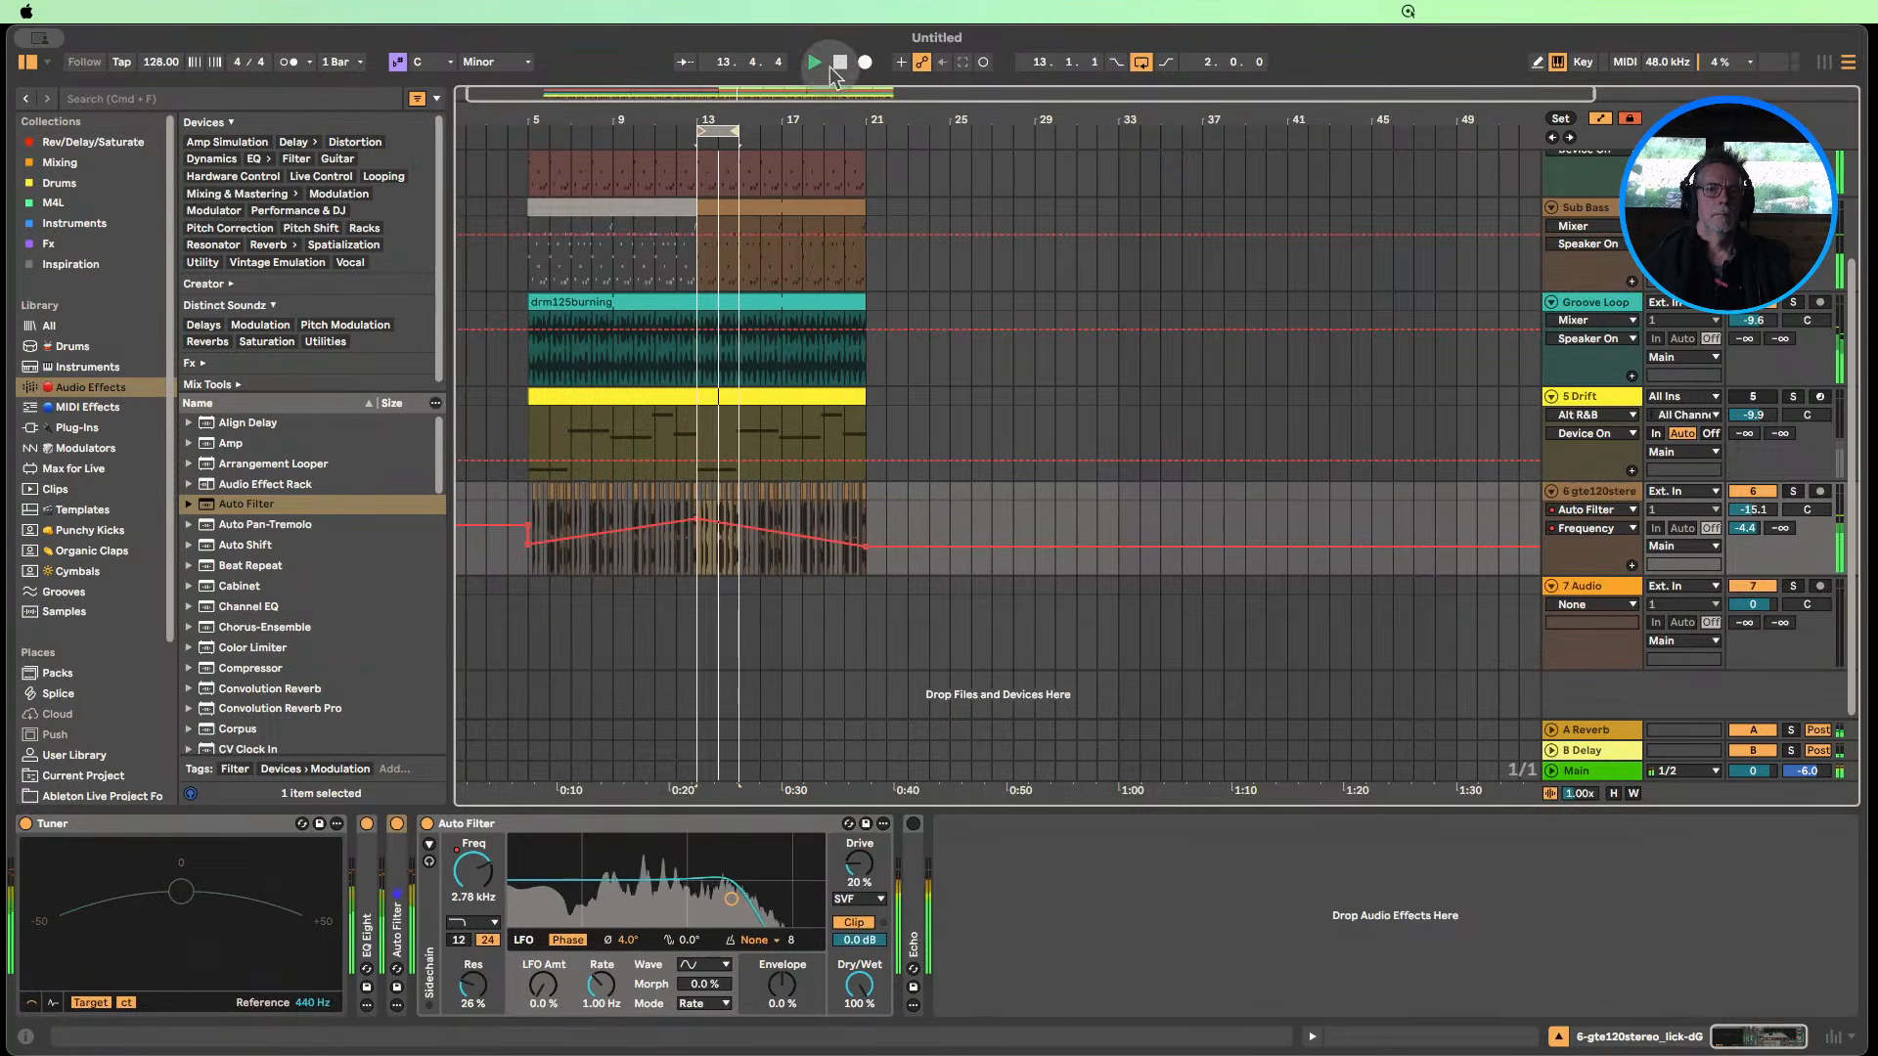
left_click(839, 62)
Reactivate the 5 Drift track and open its MIDI clip.
left_click(1383, 300)
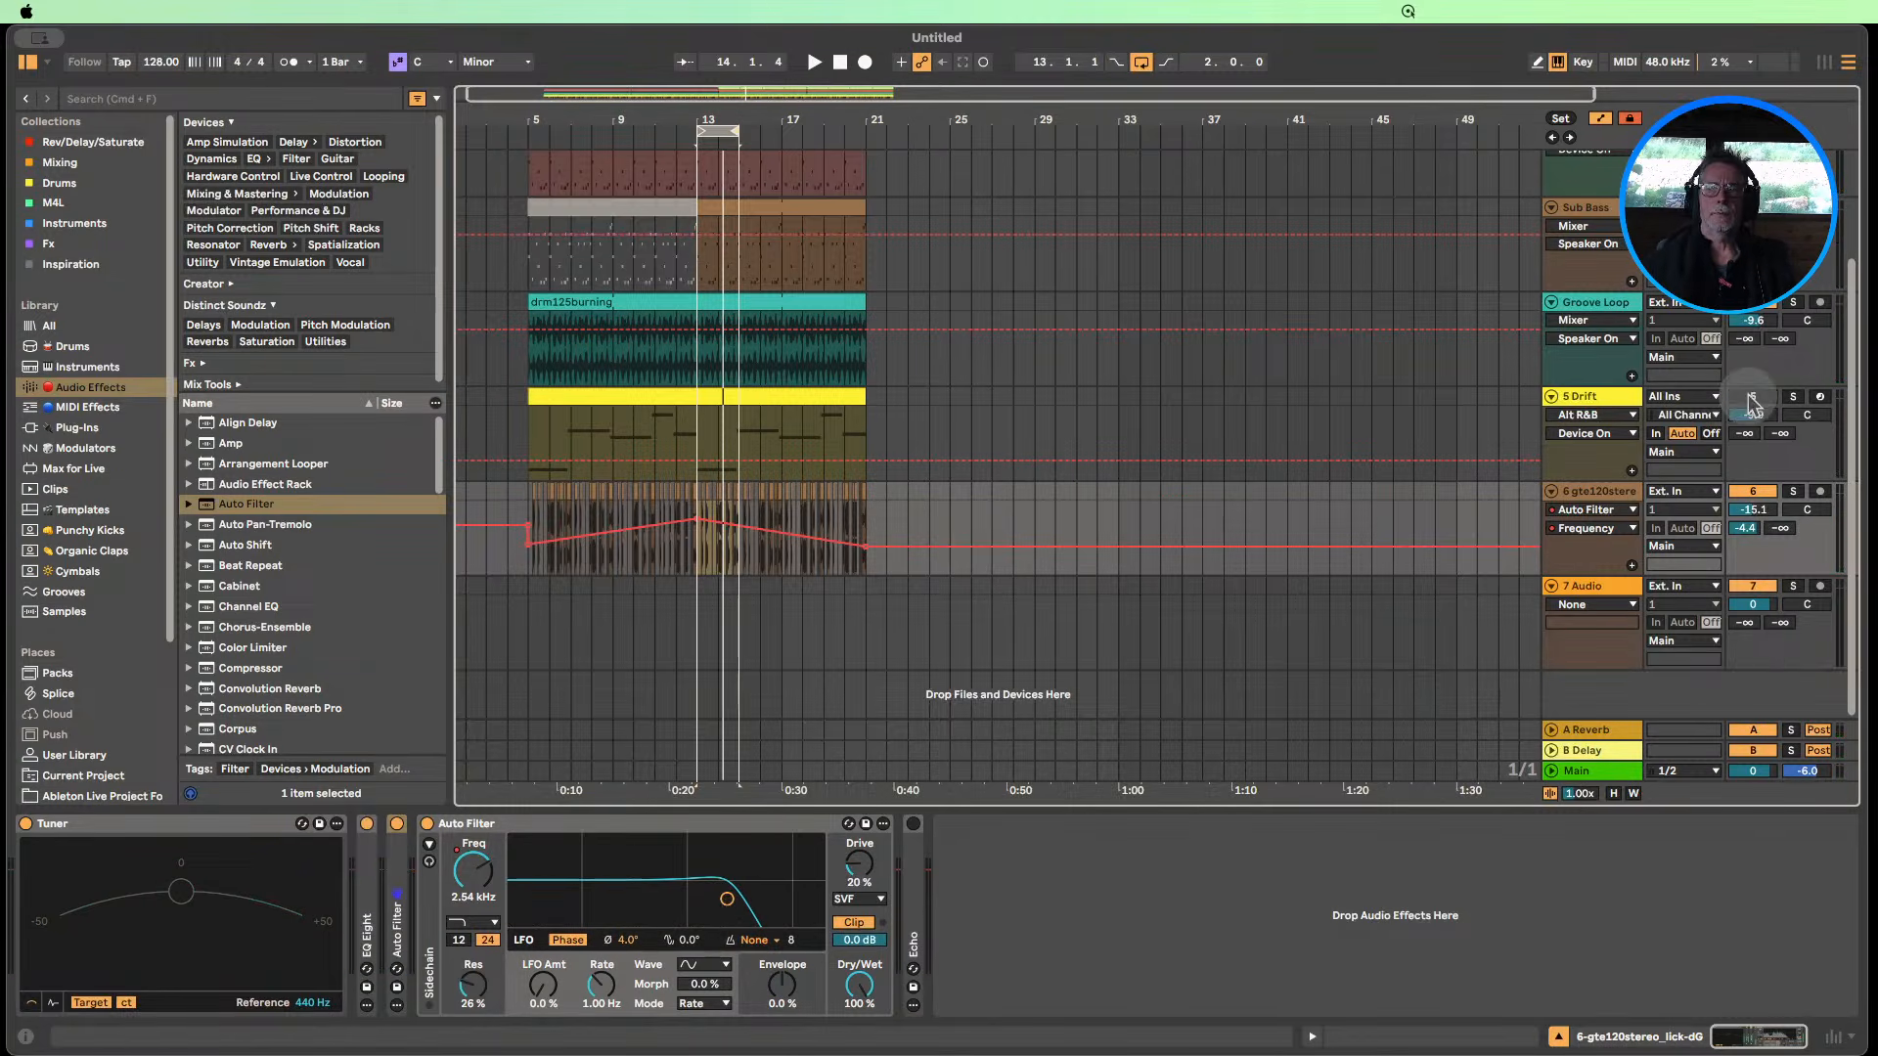
left_click(1223, 470)
left_click(774, 396)
double_click(773, 396)
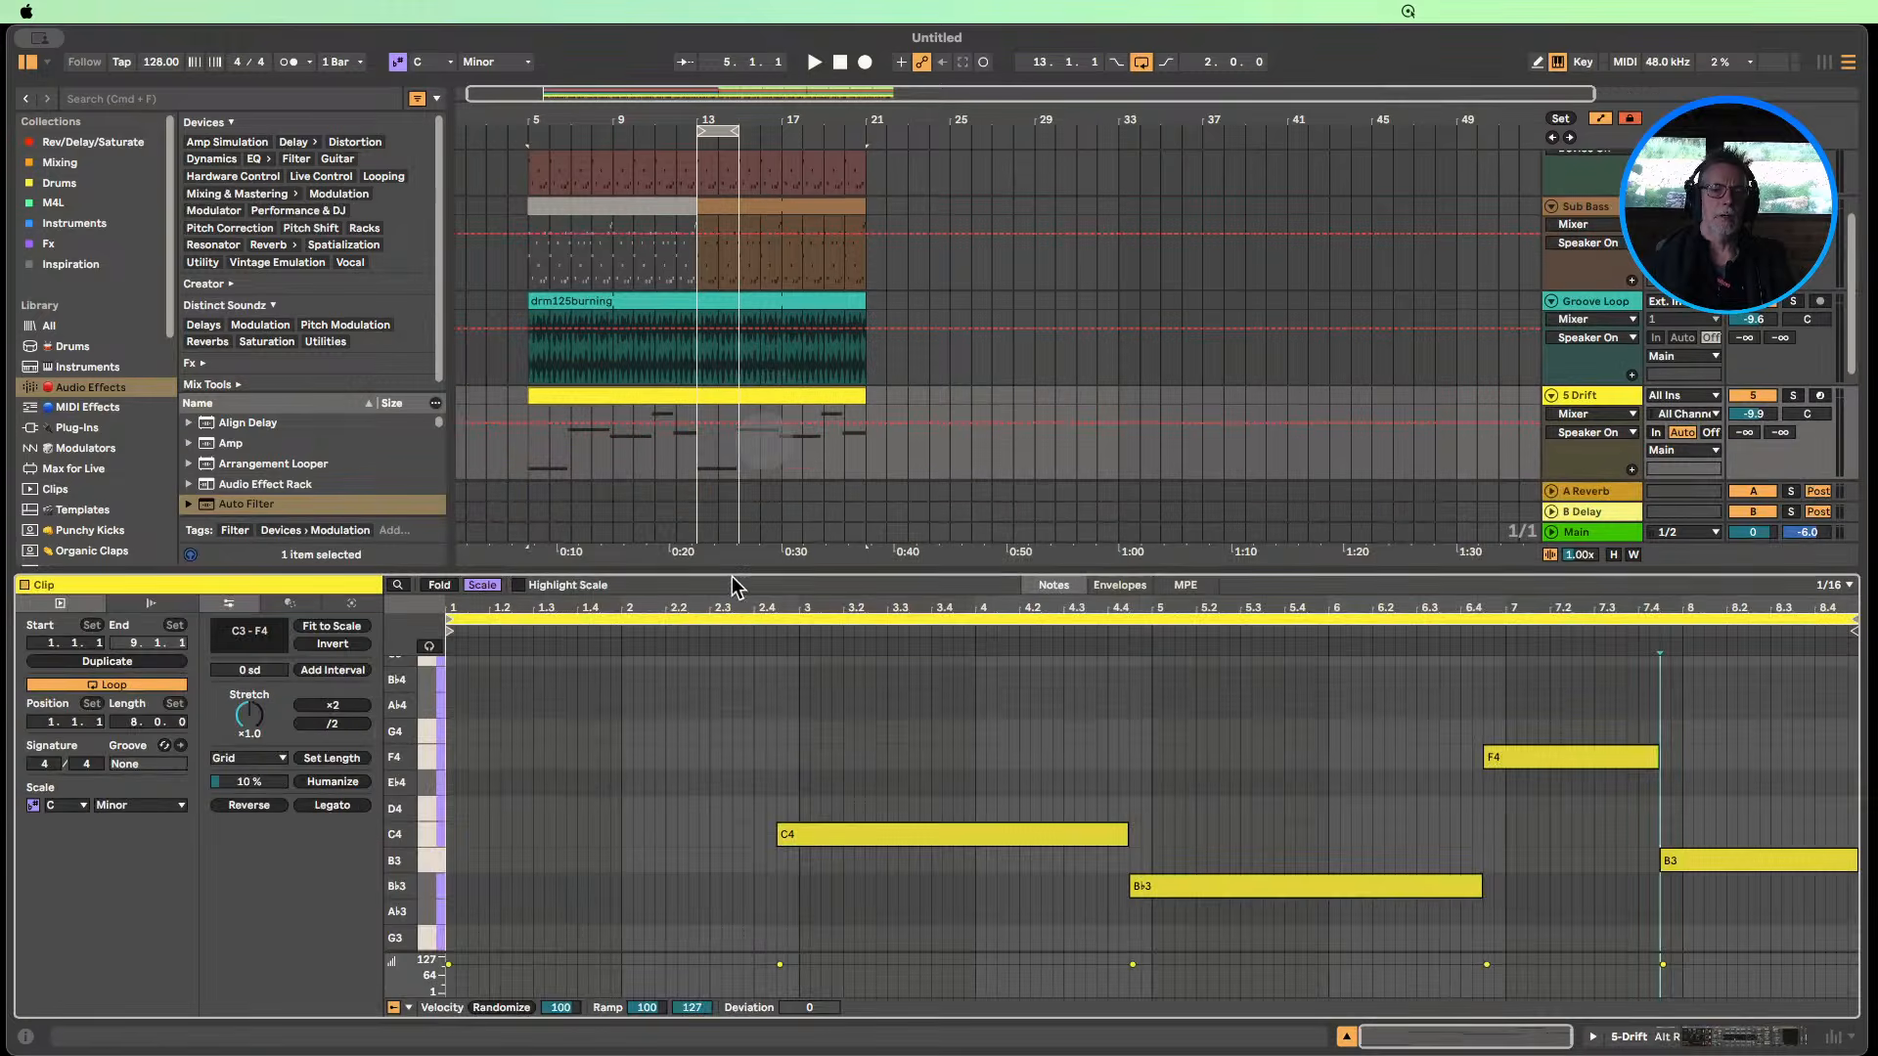
Show the 5 Drift track's device chain with the Alt R&B device collapsed and the Drift synth expanded.
left_click(1660, 1039)
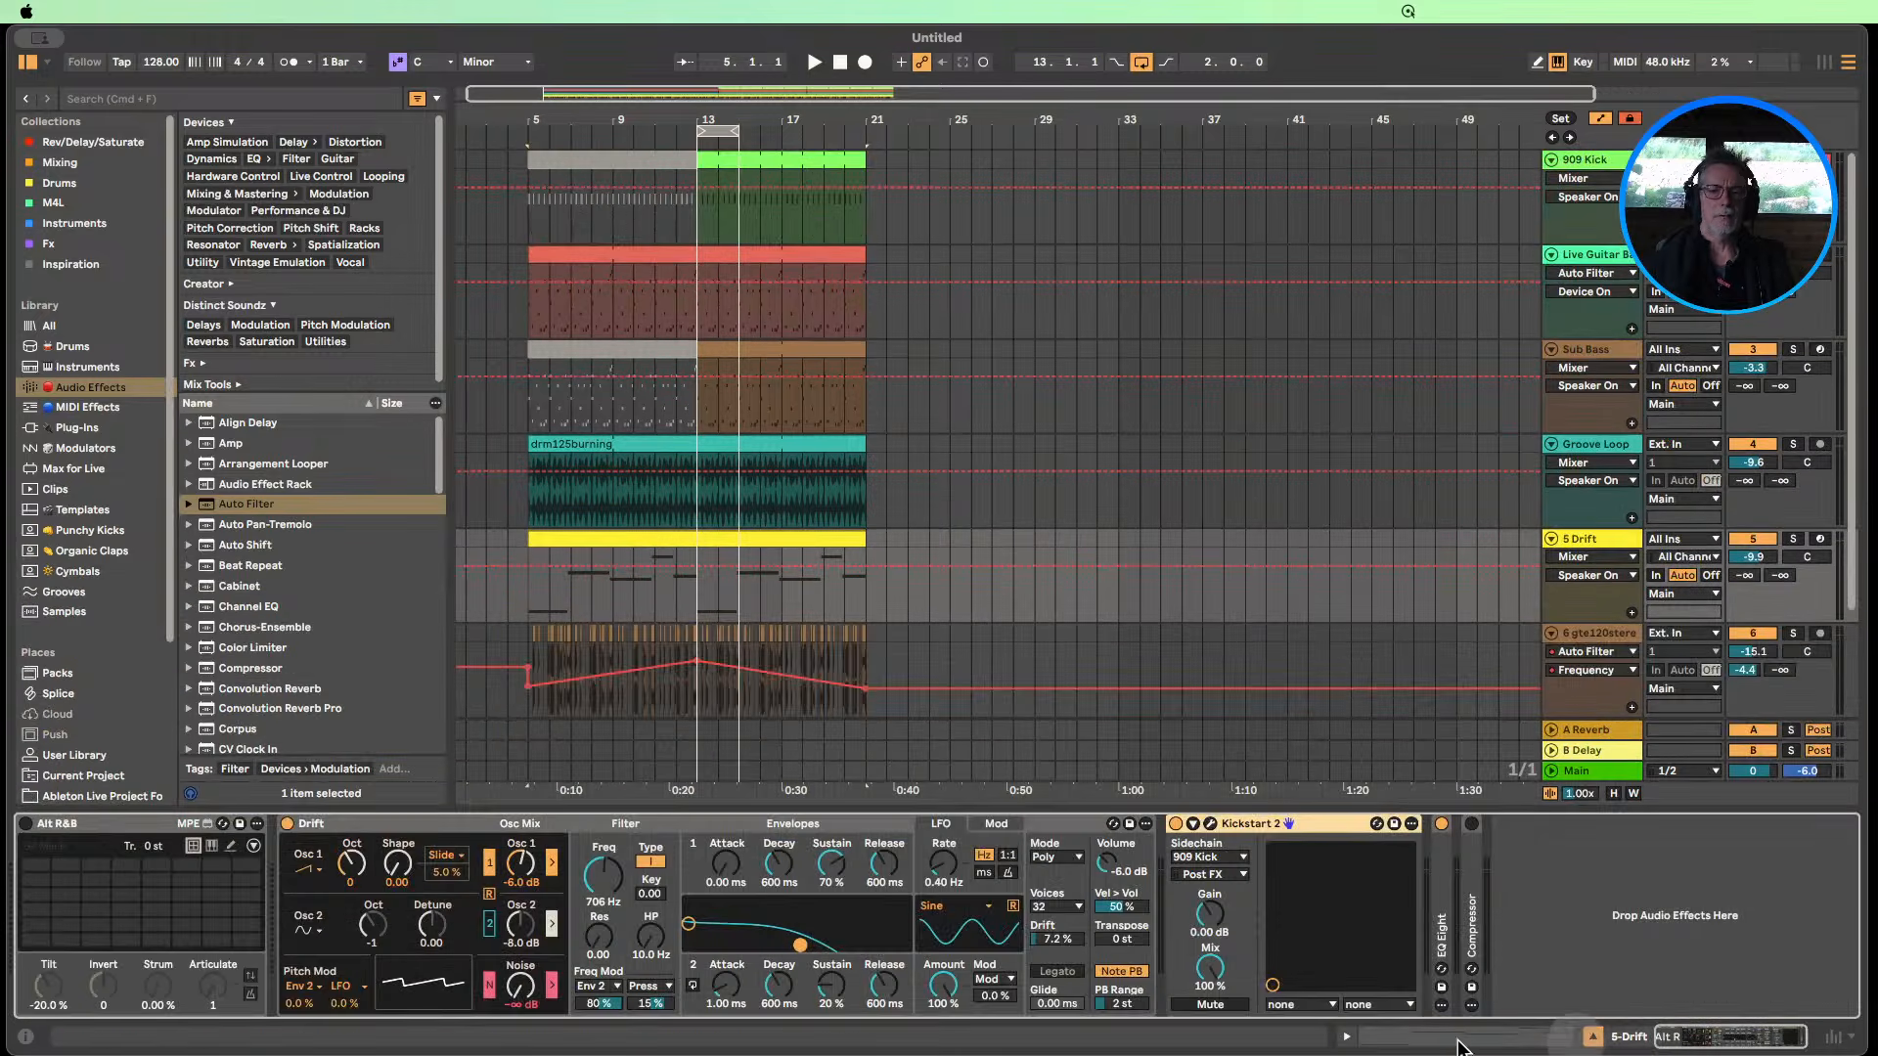
double_click(29, 823)
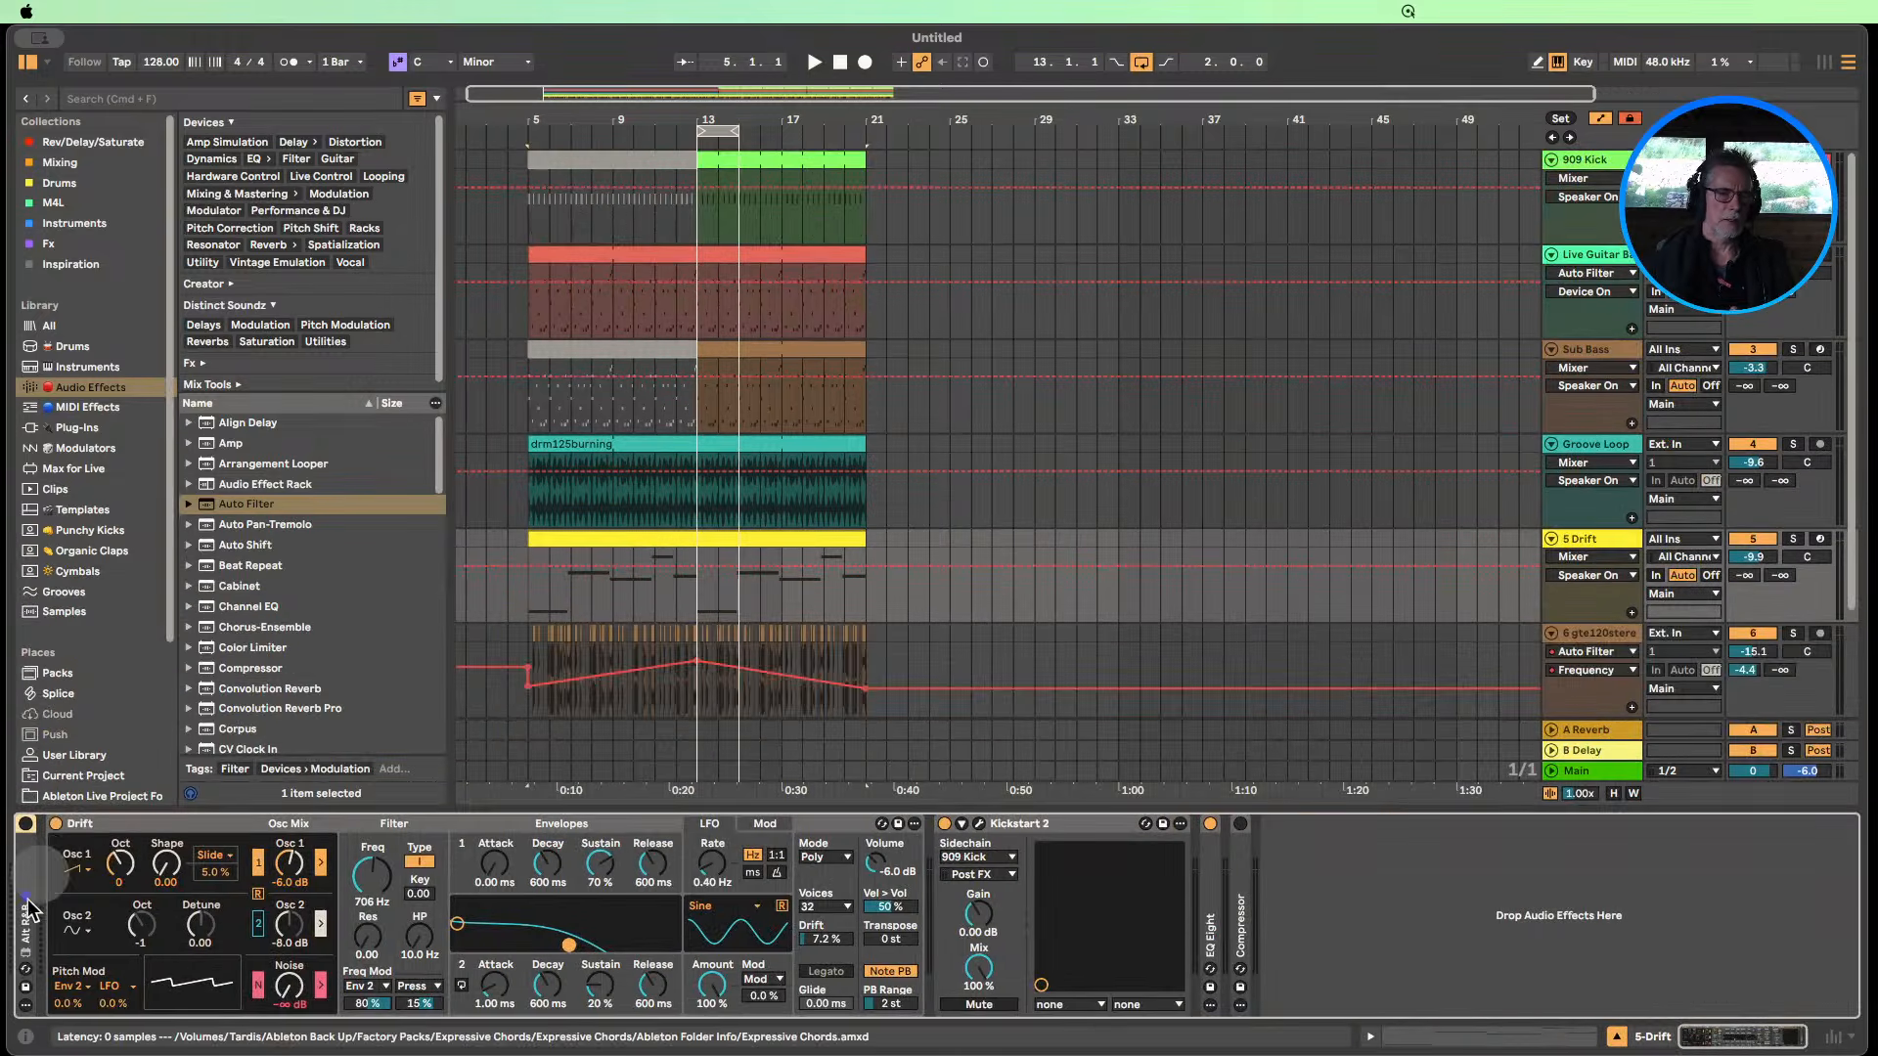
double_click(107, 824)
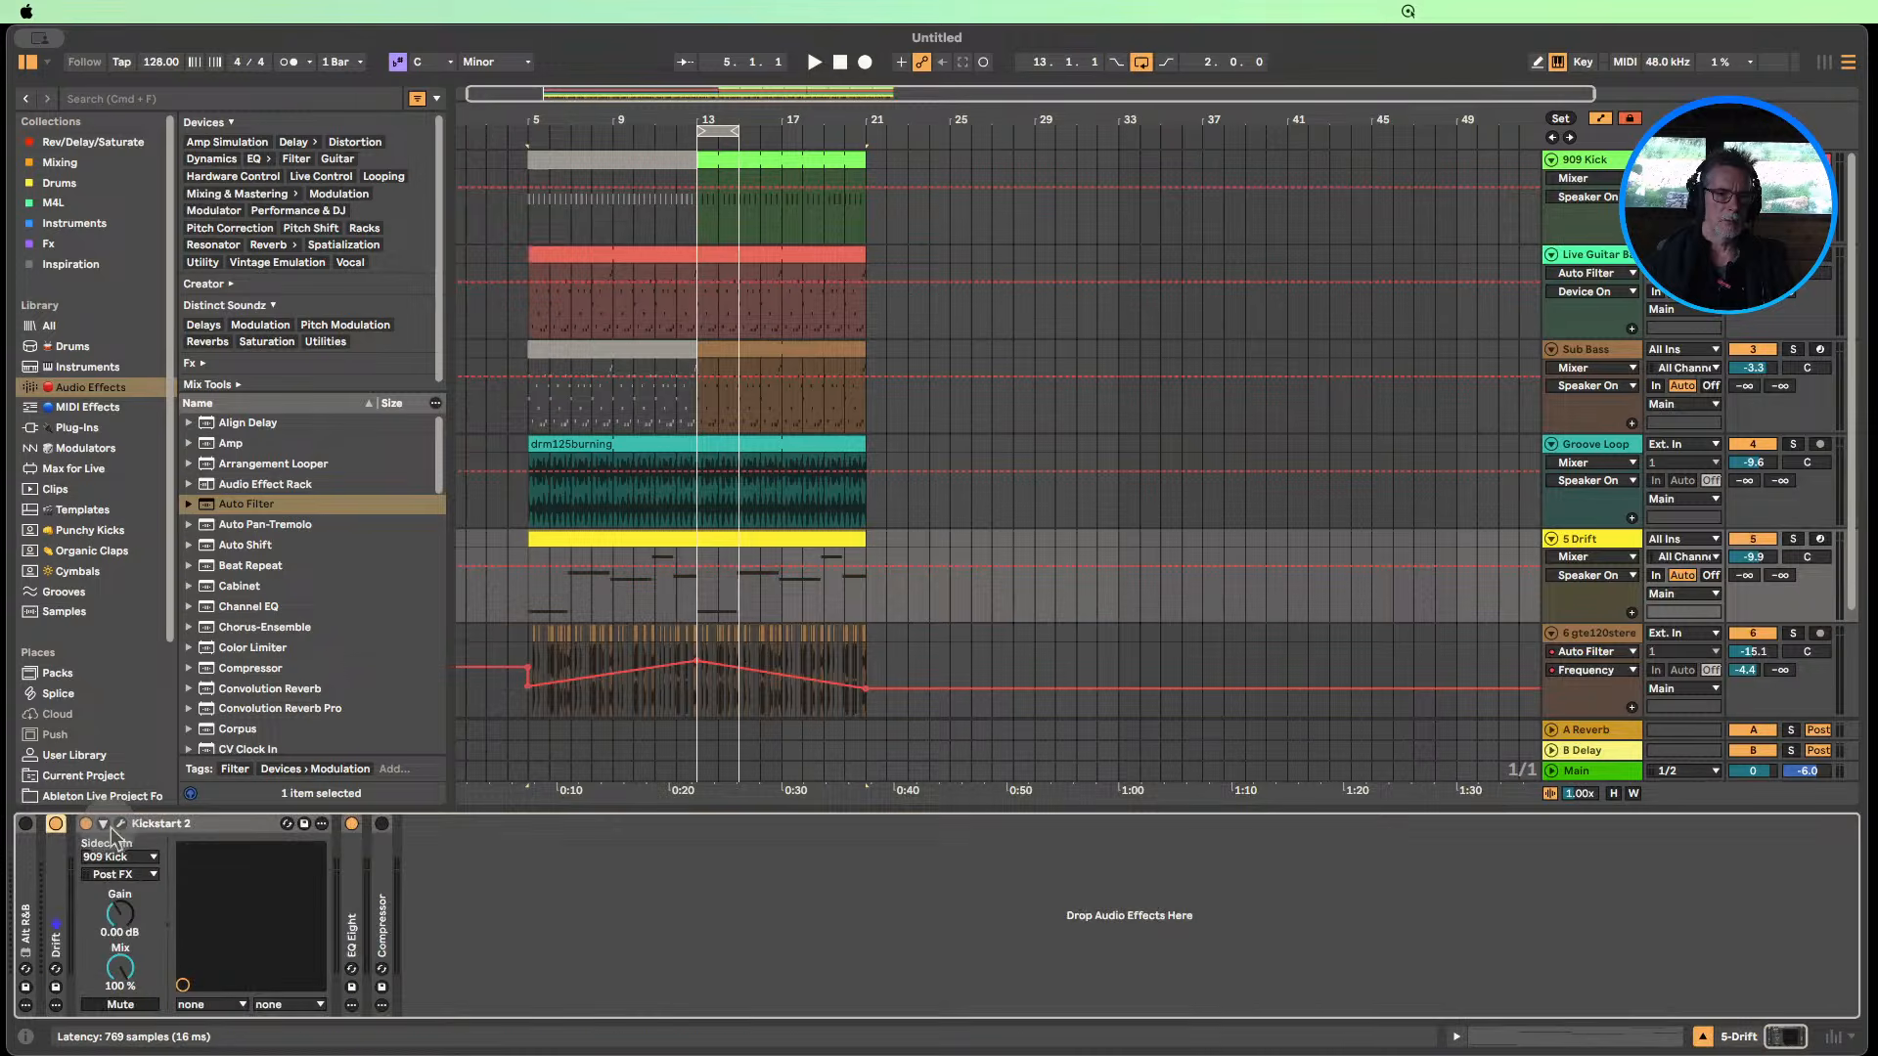
double_click(54, 885)
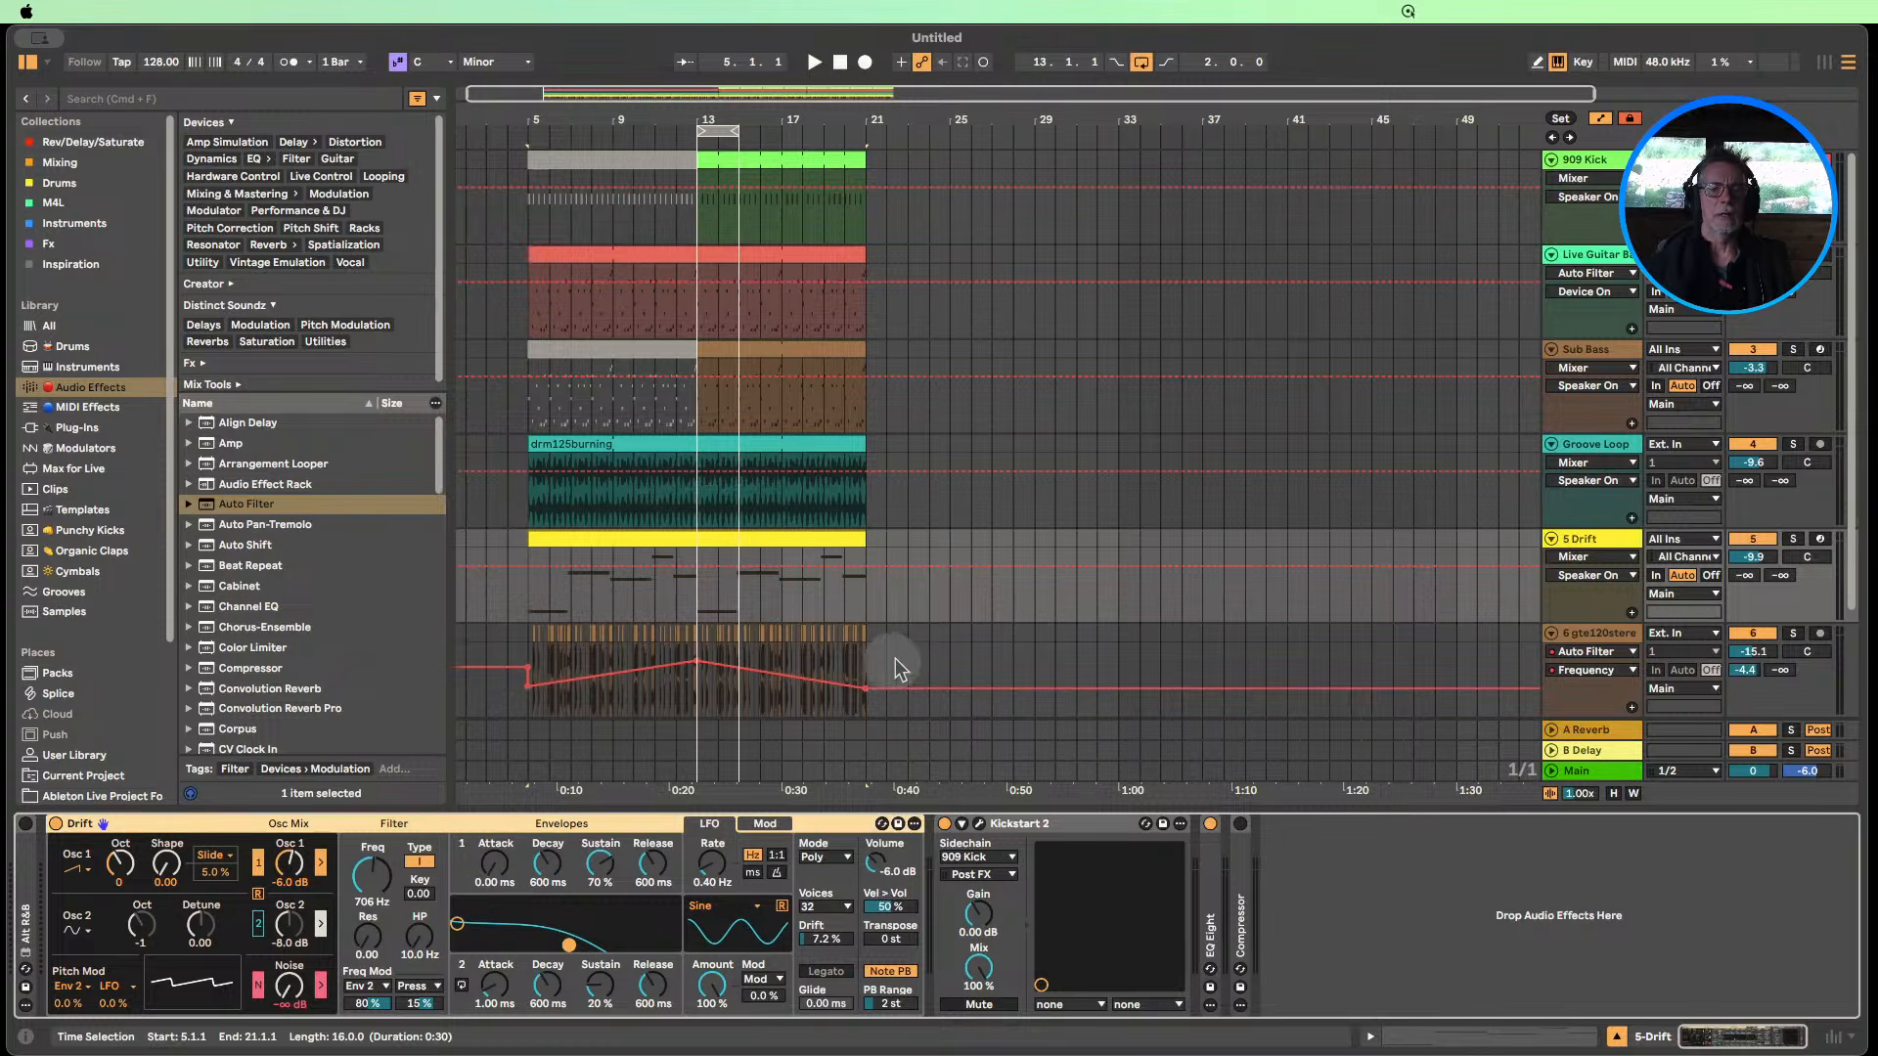
Play from about bar 12 with 6 gte120stereo and Sub Bass muted and Alt R&B turned on, extending the loop to bars 13–21.
left_click(682, 138)
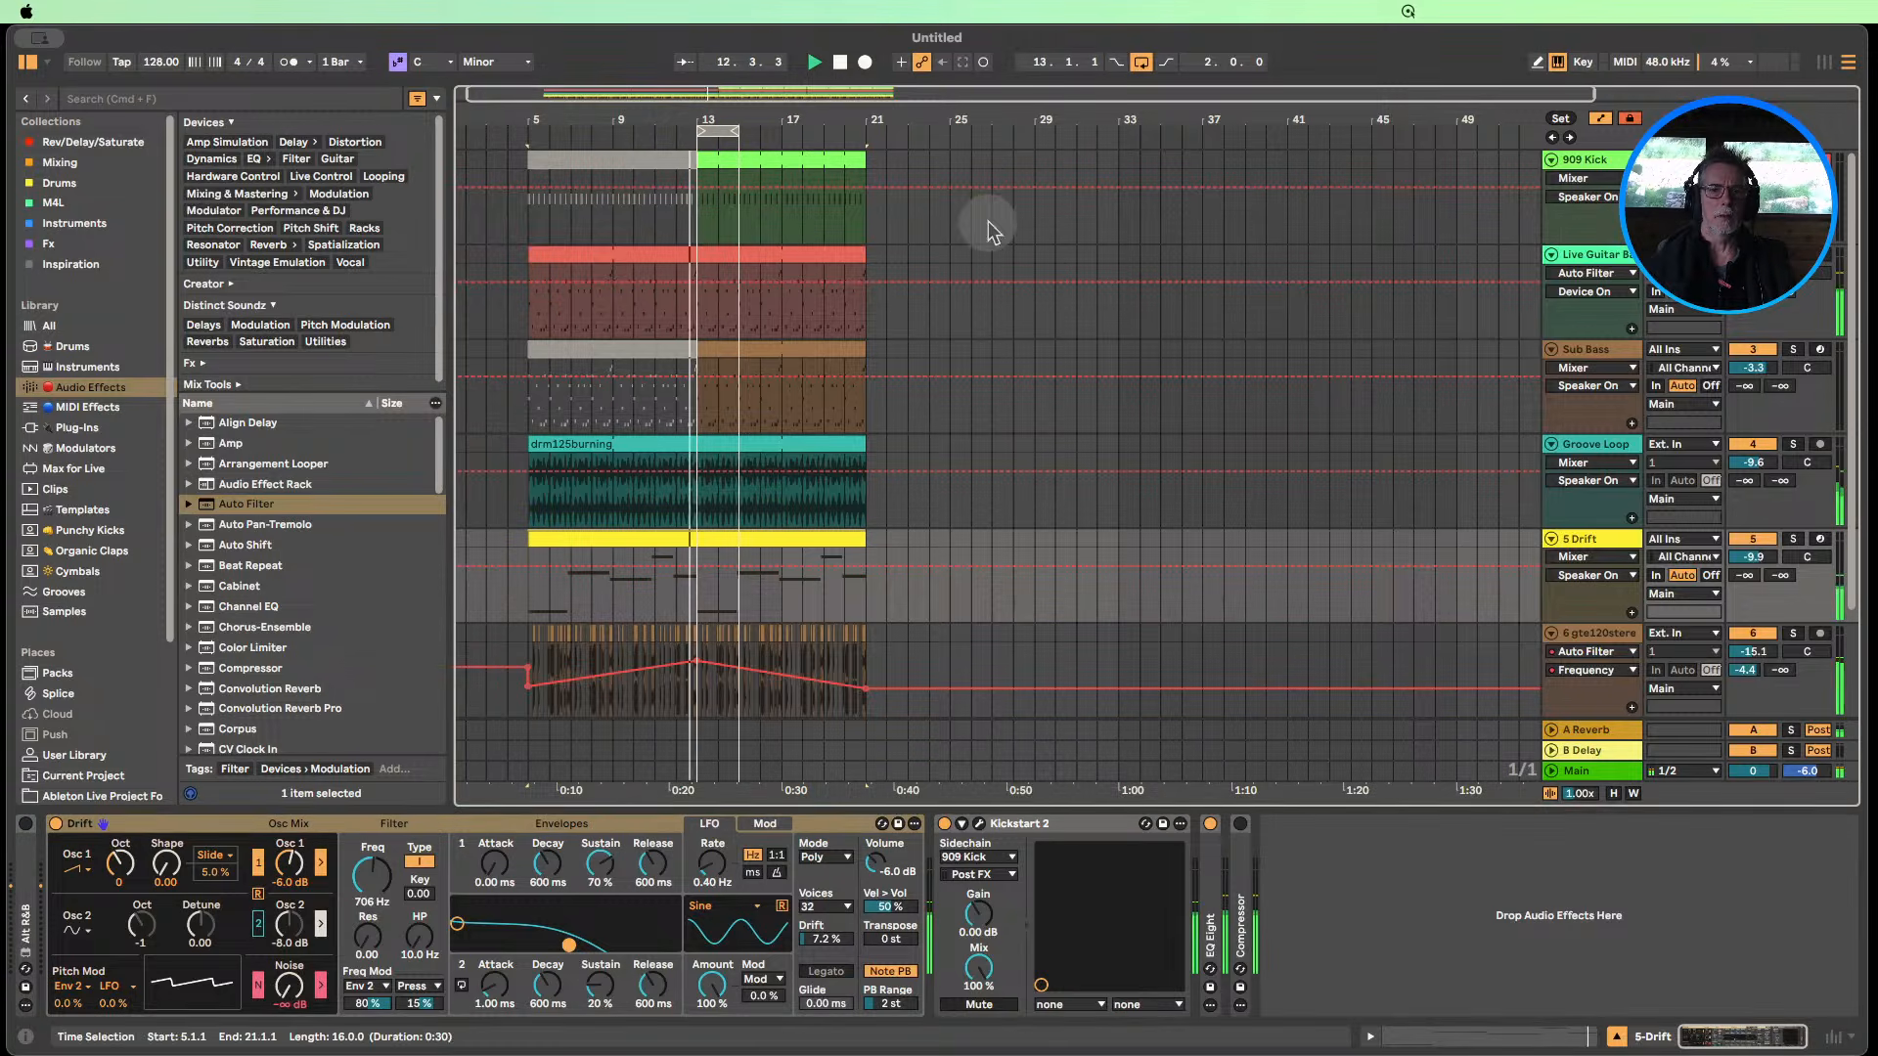
left_click(1749, 635)
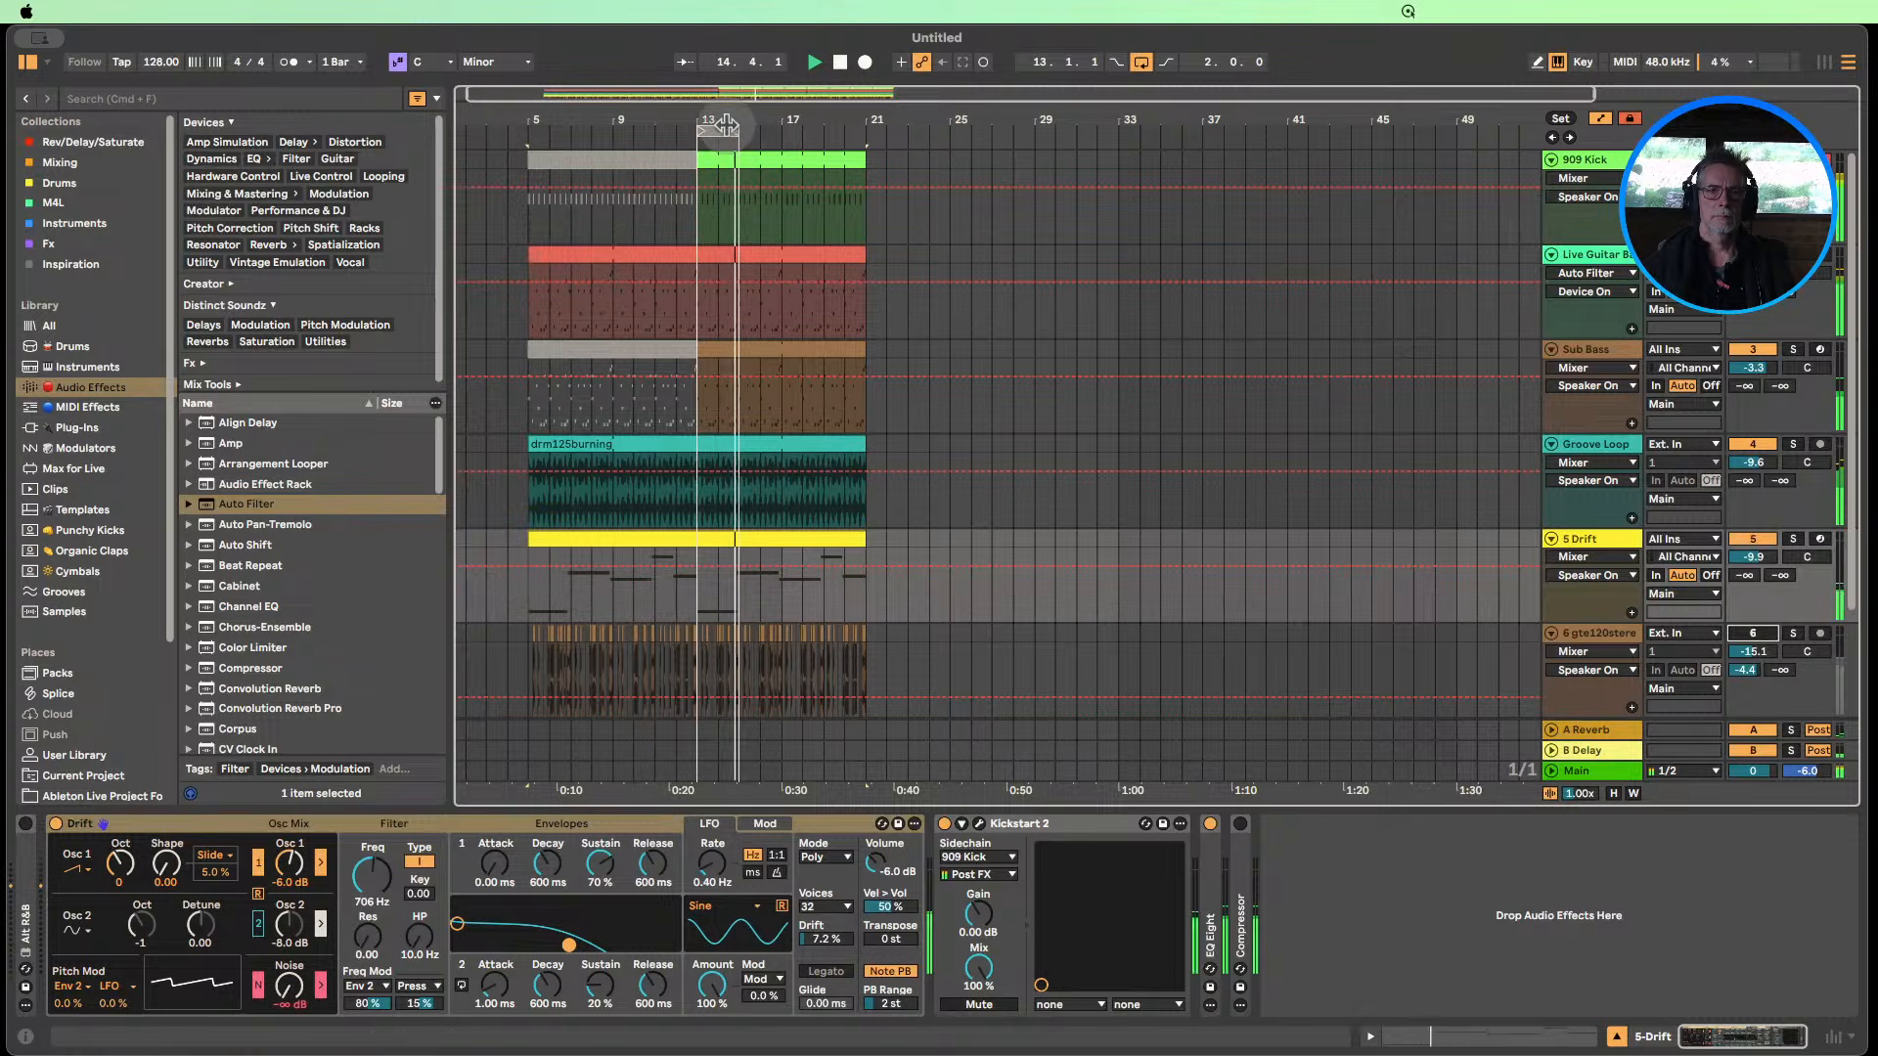
left_click(117, 849)
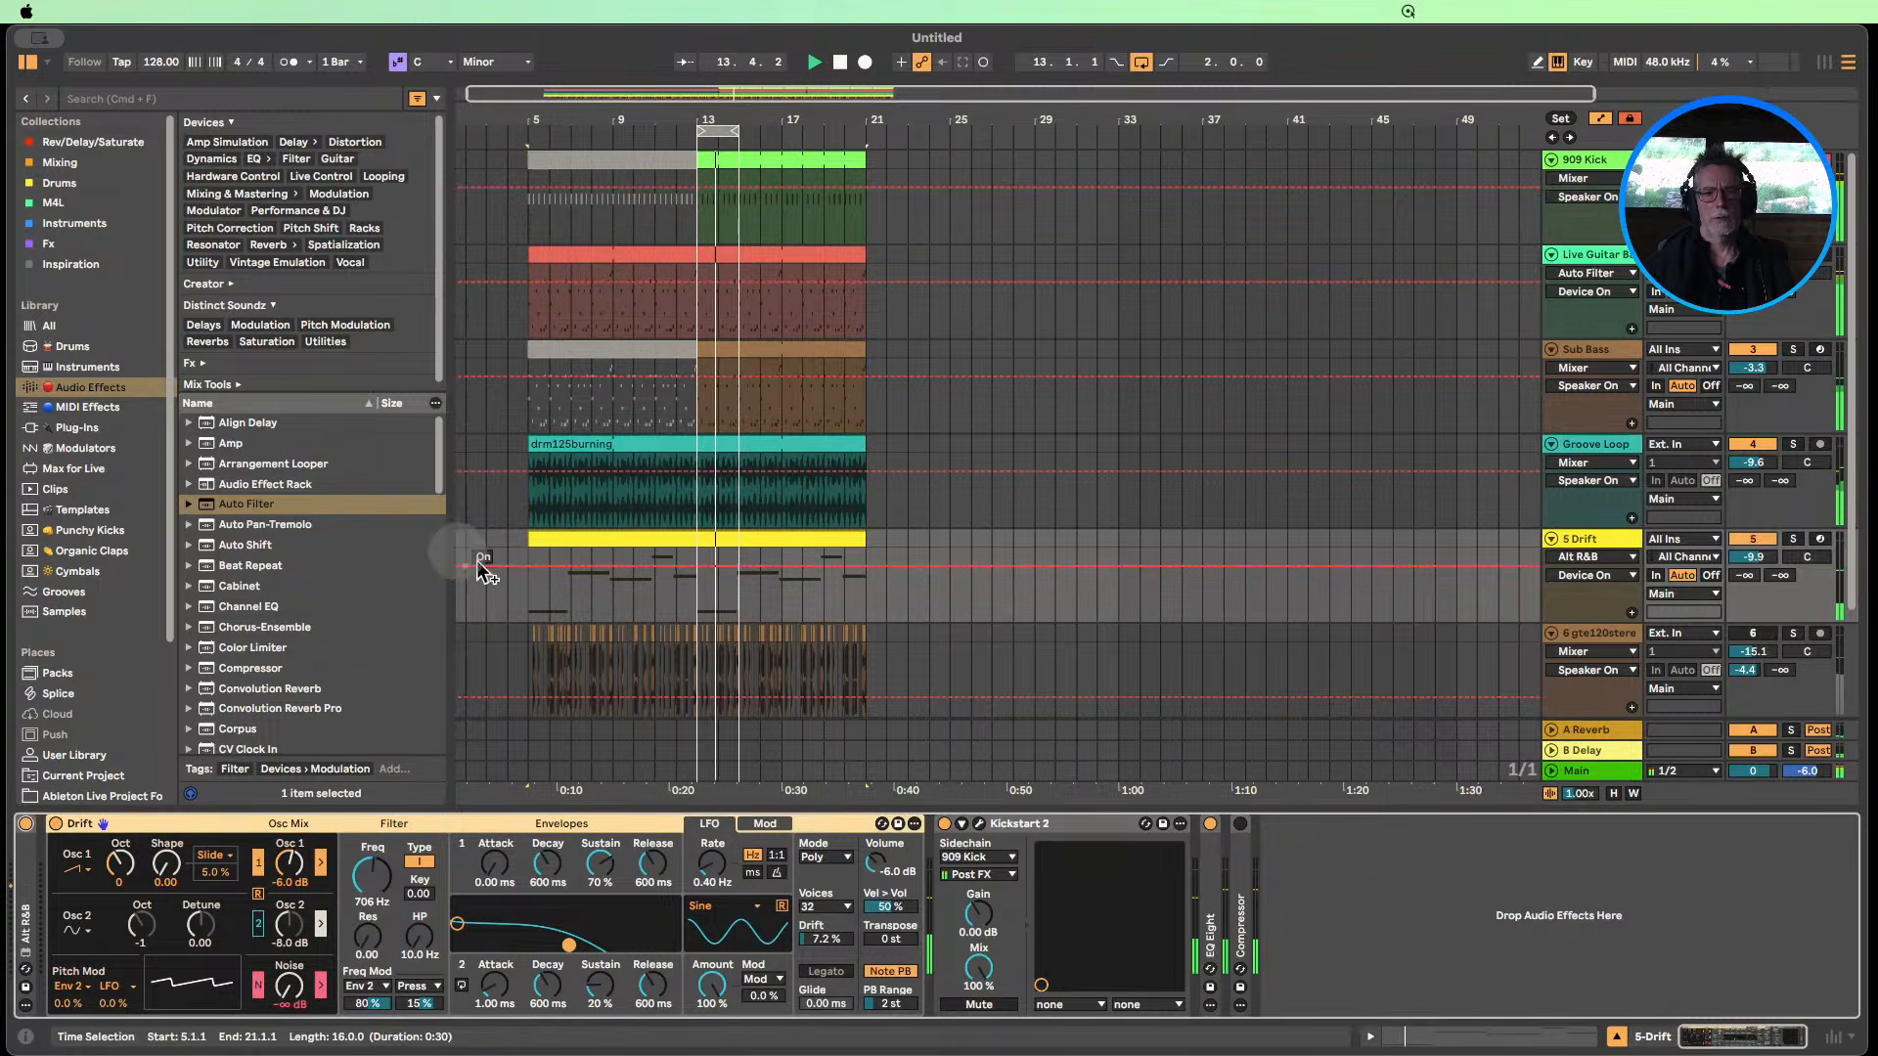
left_click_drag(738, 131, 864, 130)
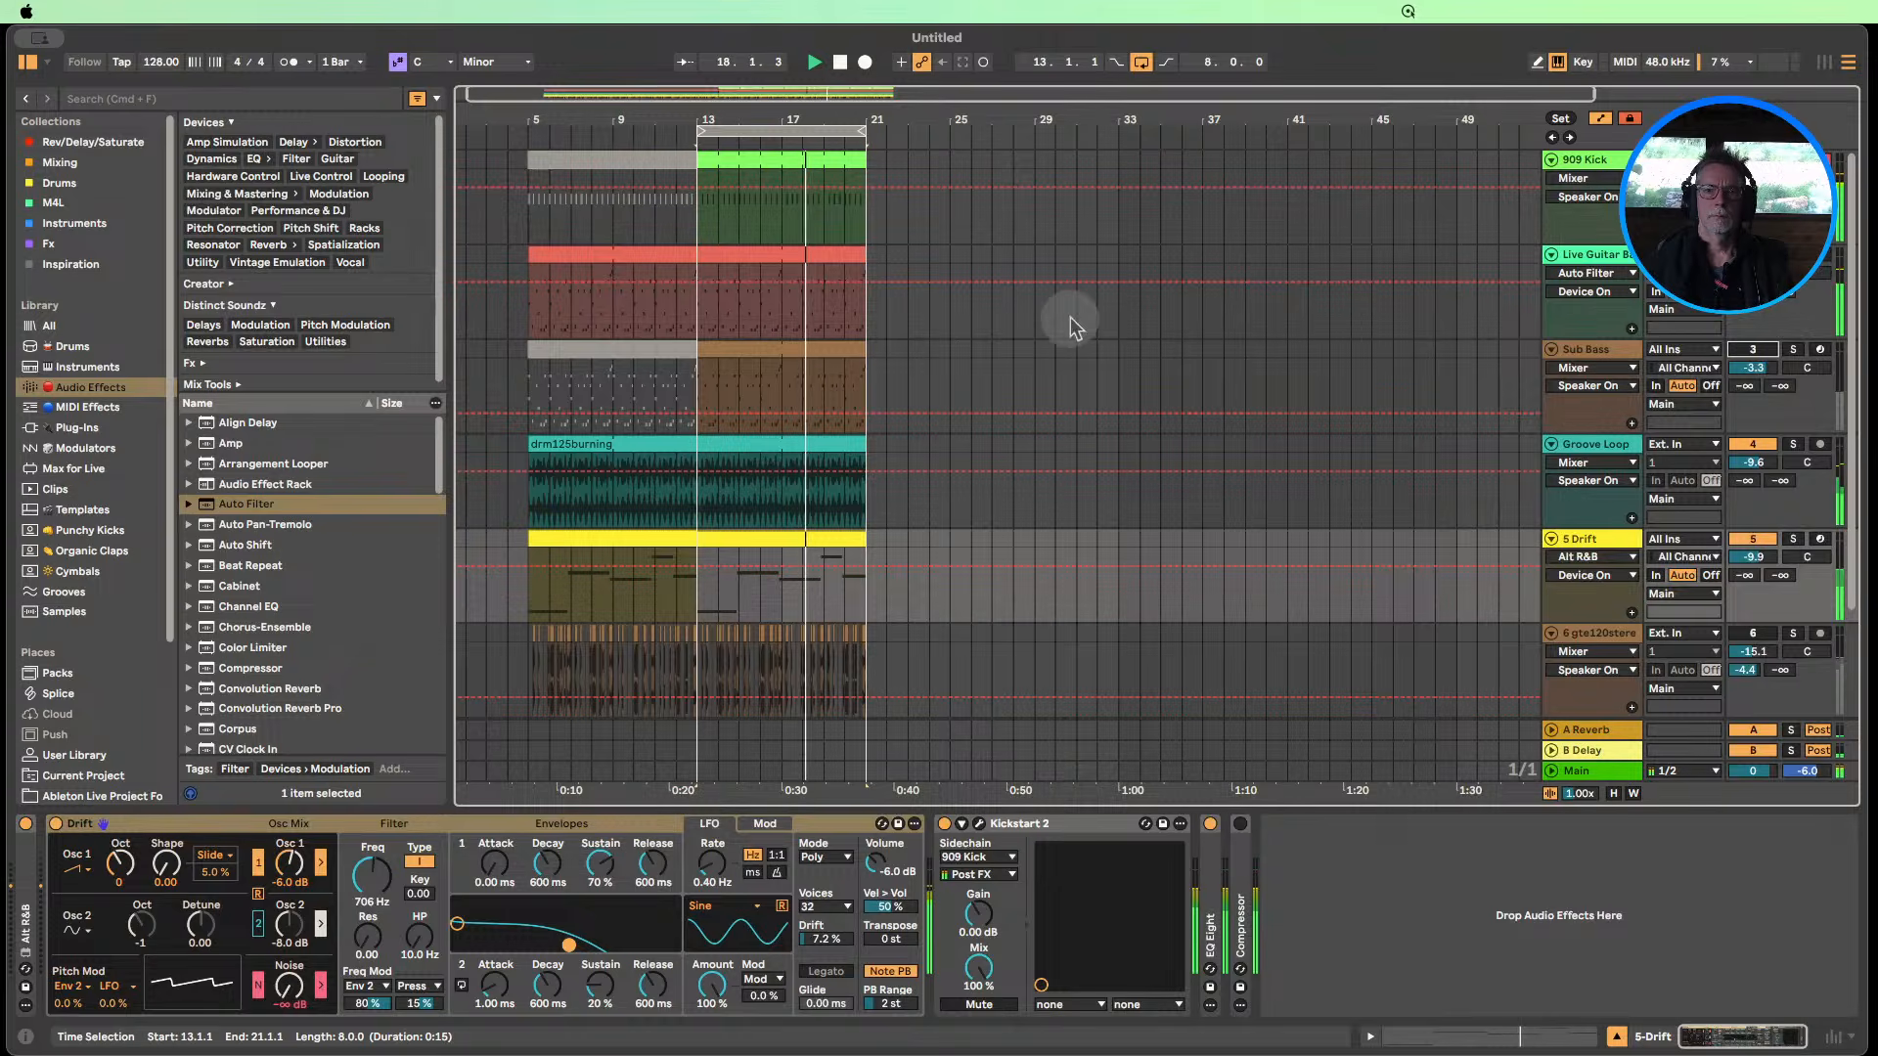
Open the Live Guitar Bass clip after bar 13 and examine its full range of notes.
double_click(755, 257)
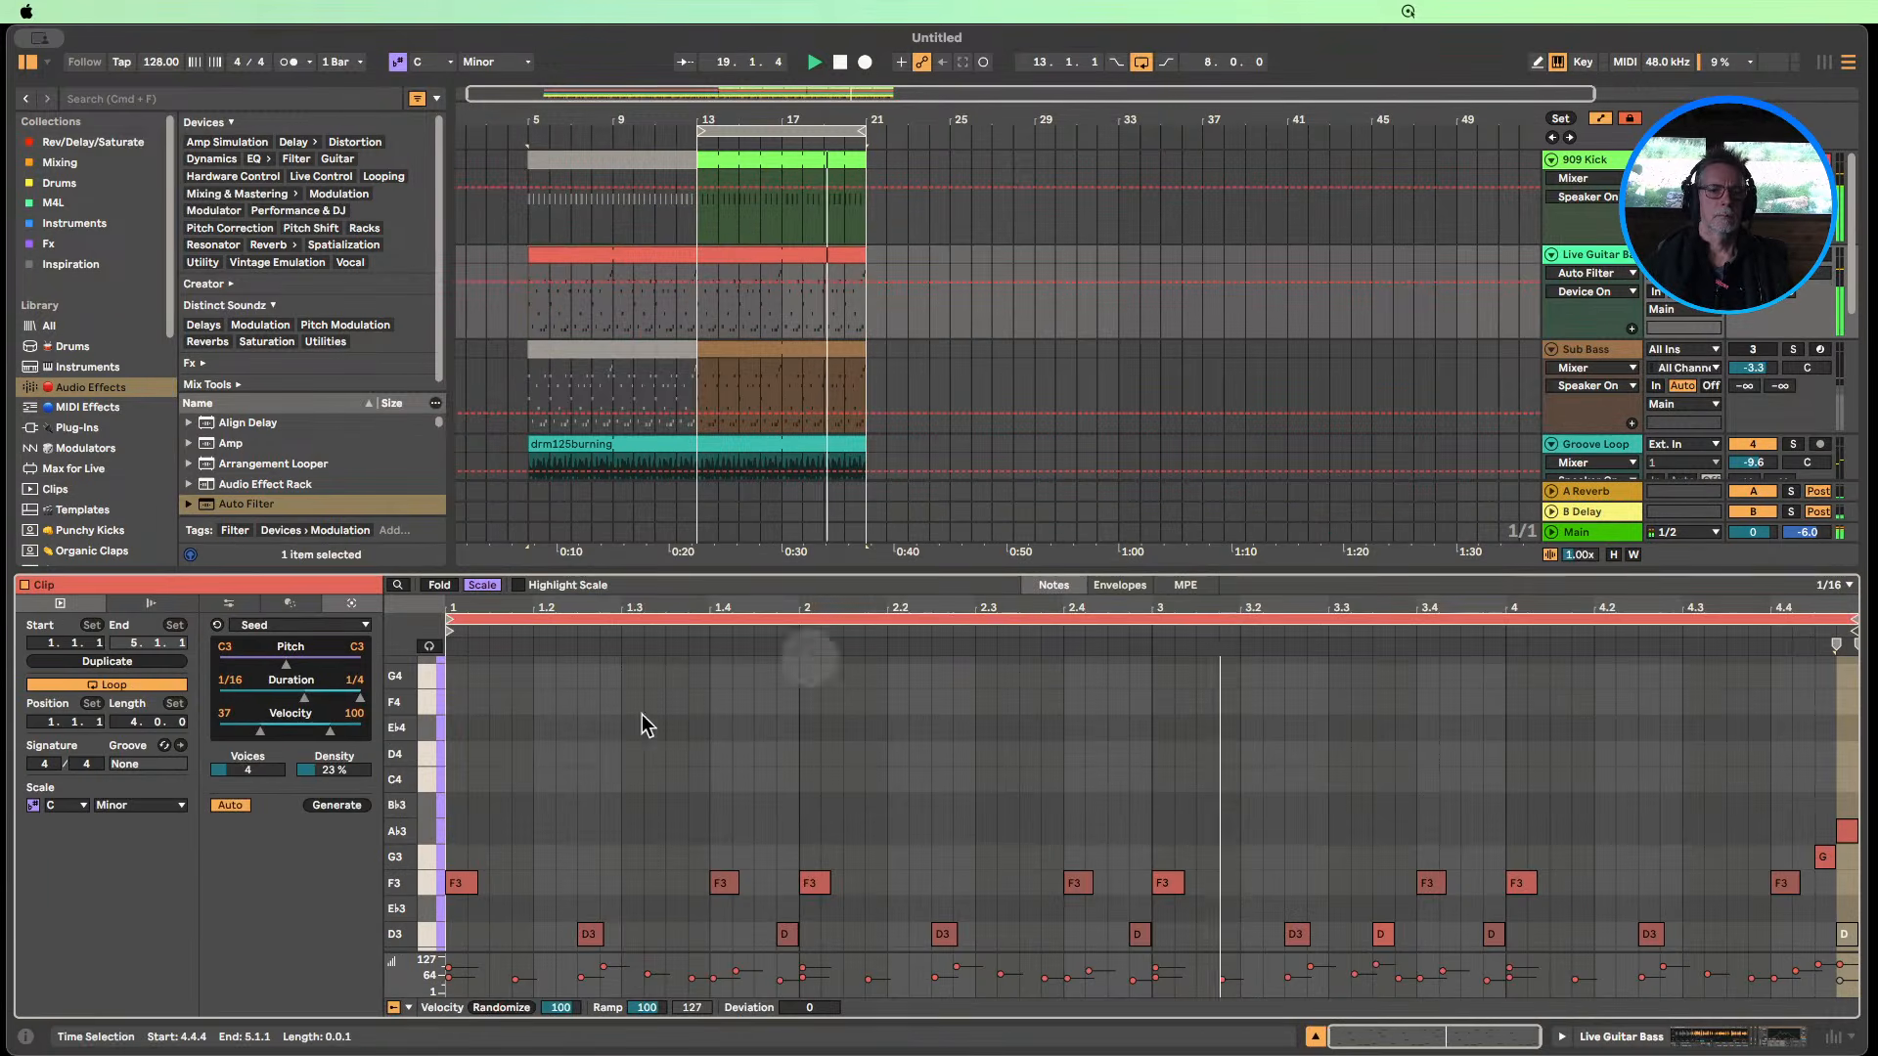
scroll(545, 742, "down", 4)
left_click_drag(410, 803, 366, 804)
scroll(867, 435, "down", 5)
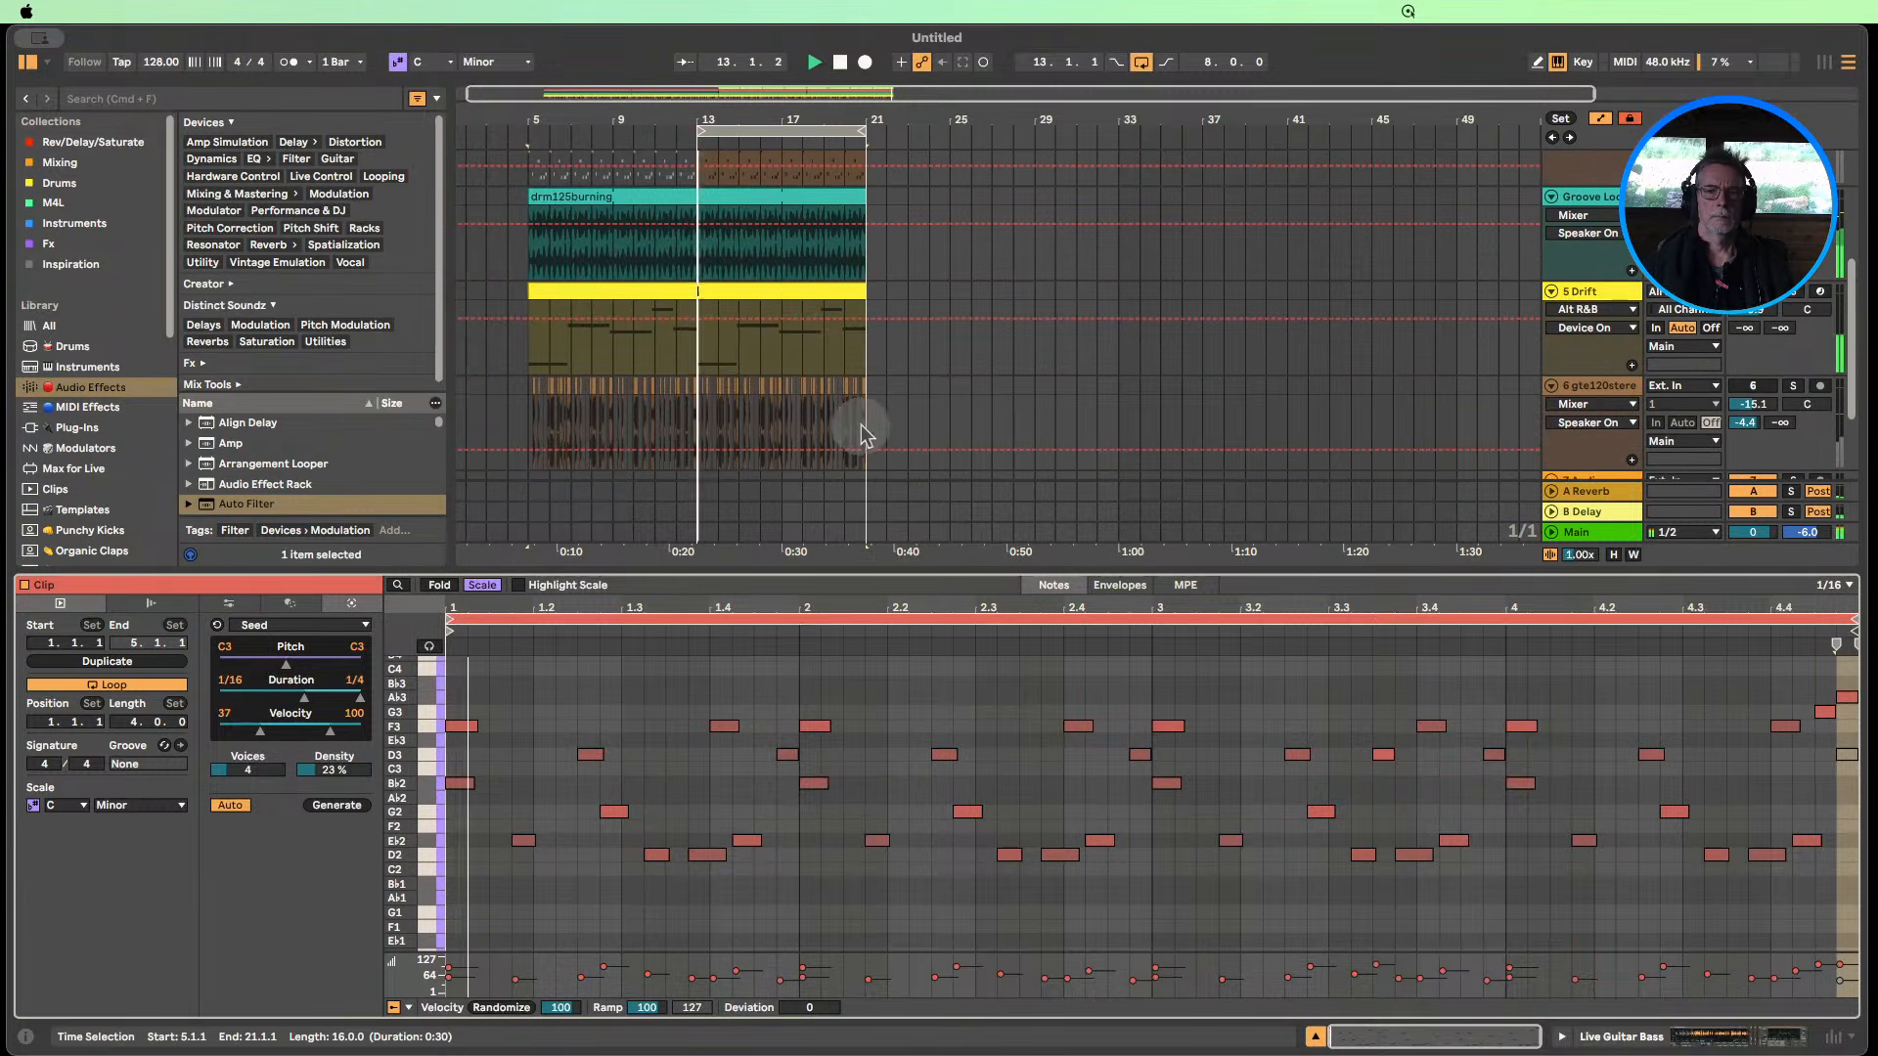
Open the 5 Drift clip at bar 13, select all its notes, and try them an octave higher before returning them to their original pitch.
left_click(790, 281)
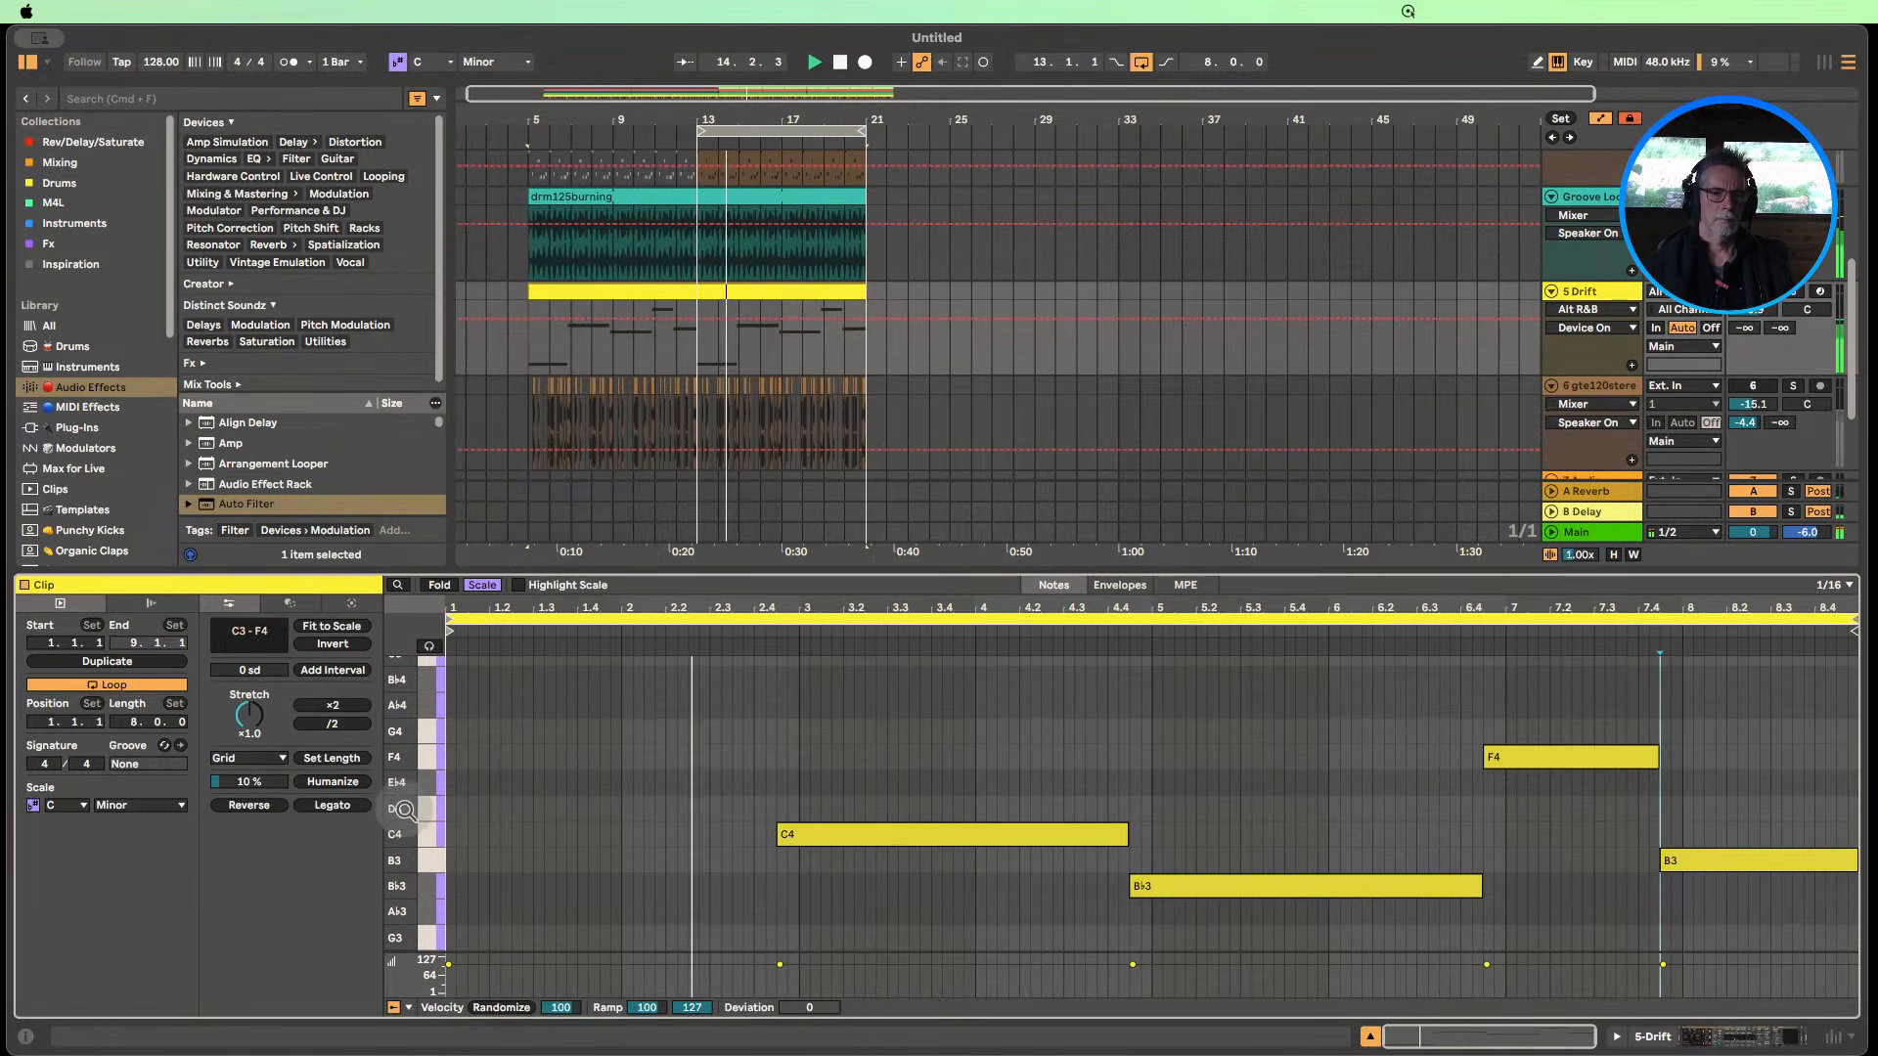
left_click_drag(410, 811, 377, 801)
key("super+a")
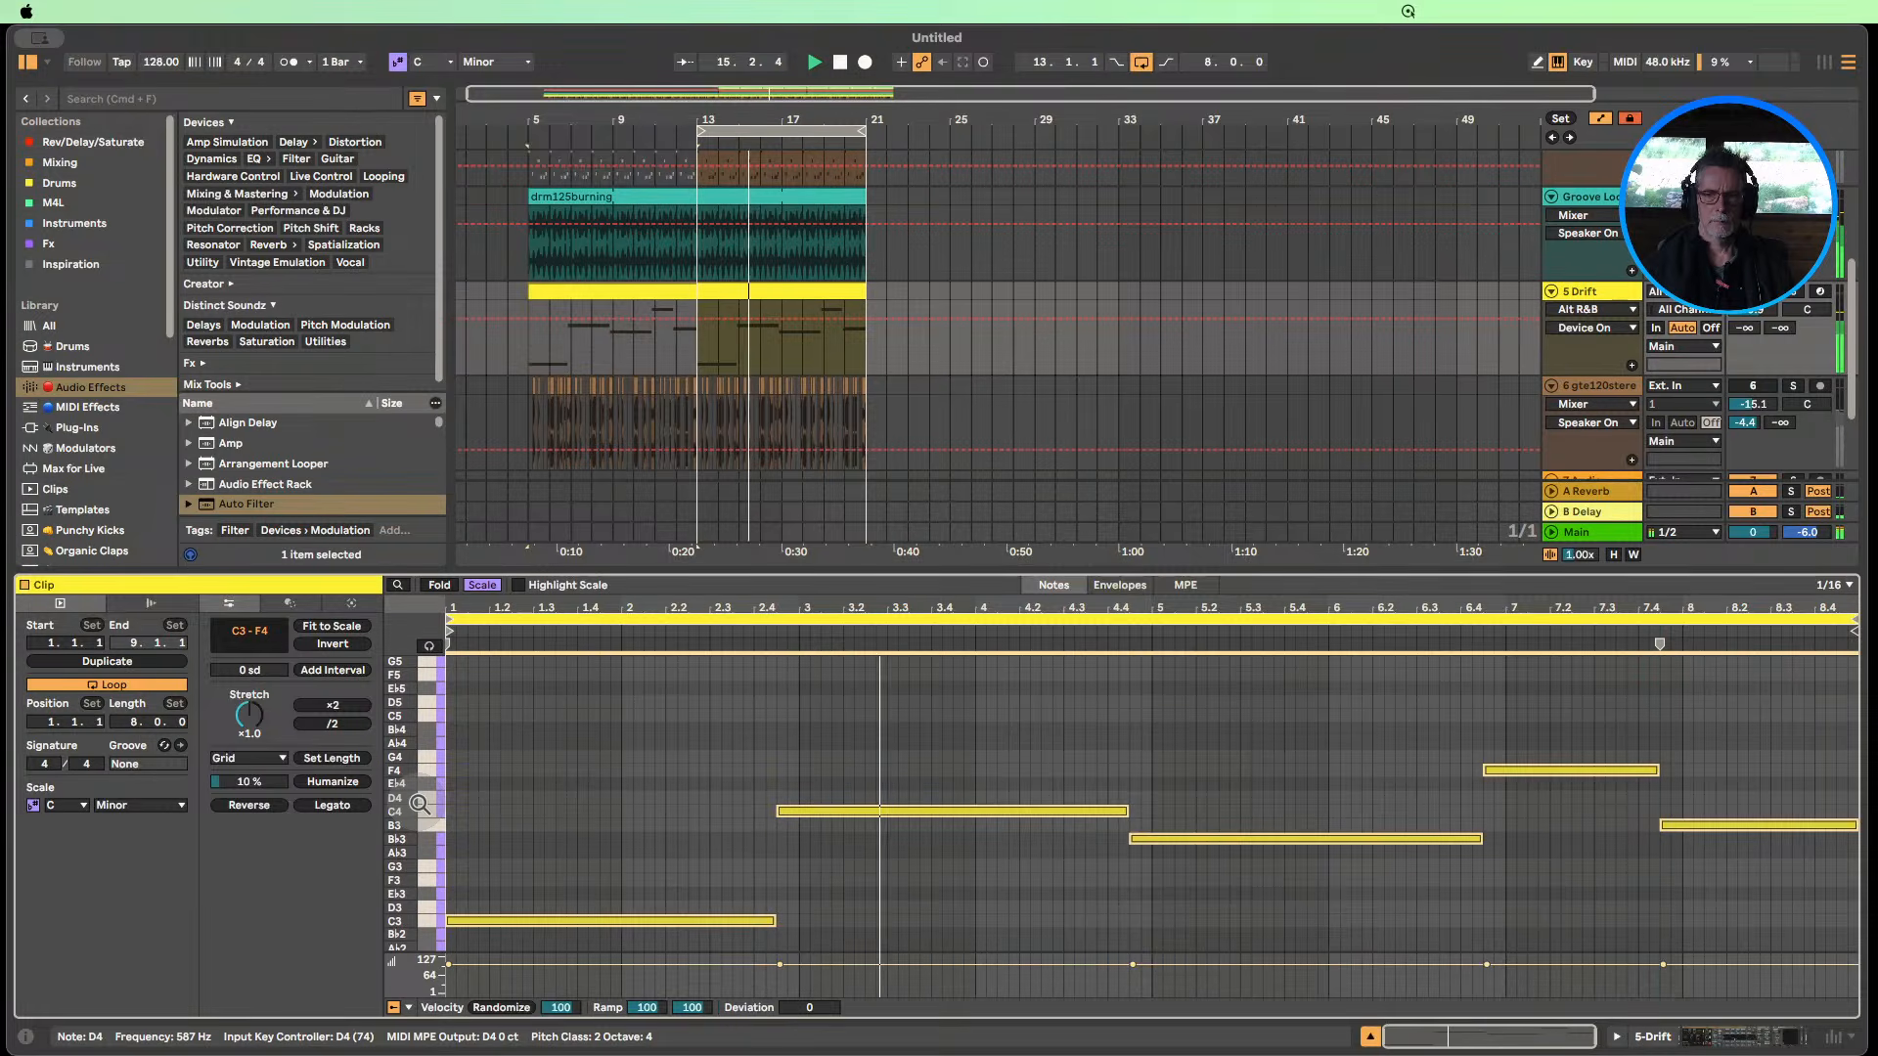
key("shift+Up")
key("shift+Down")
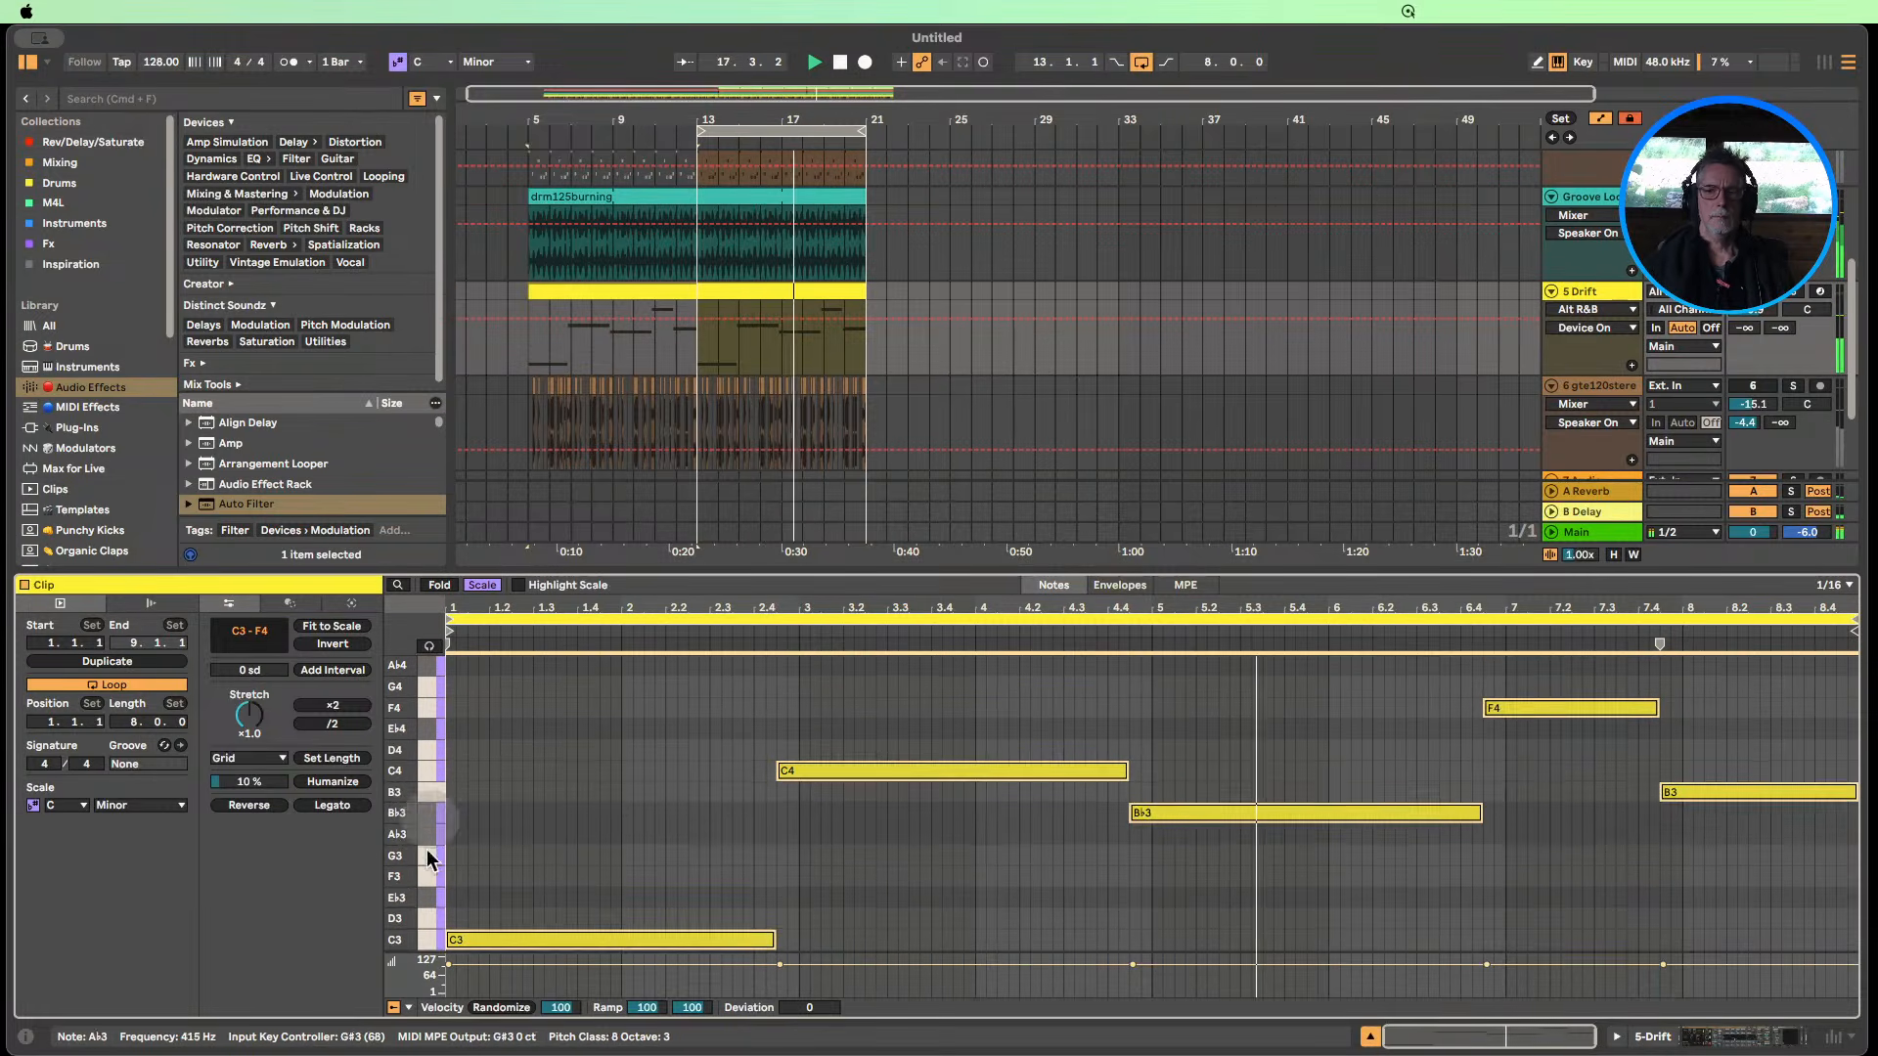
left_click_drag(411, 849, 392, 847)
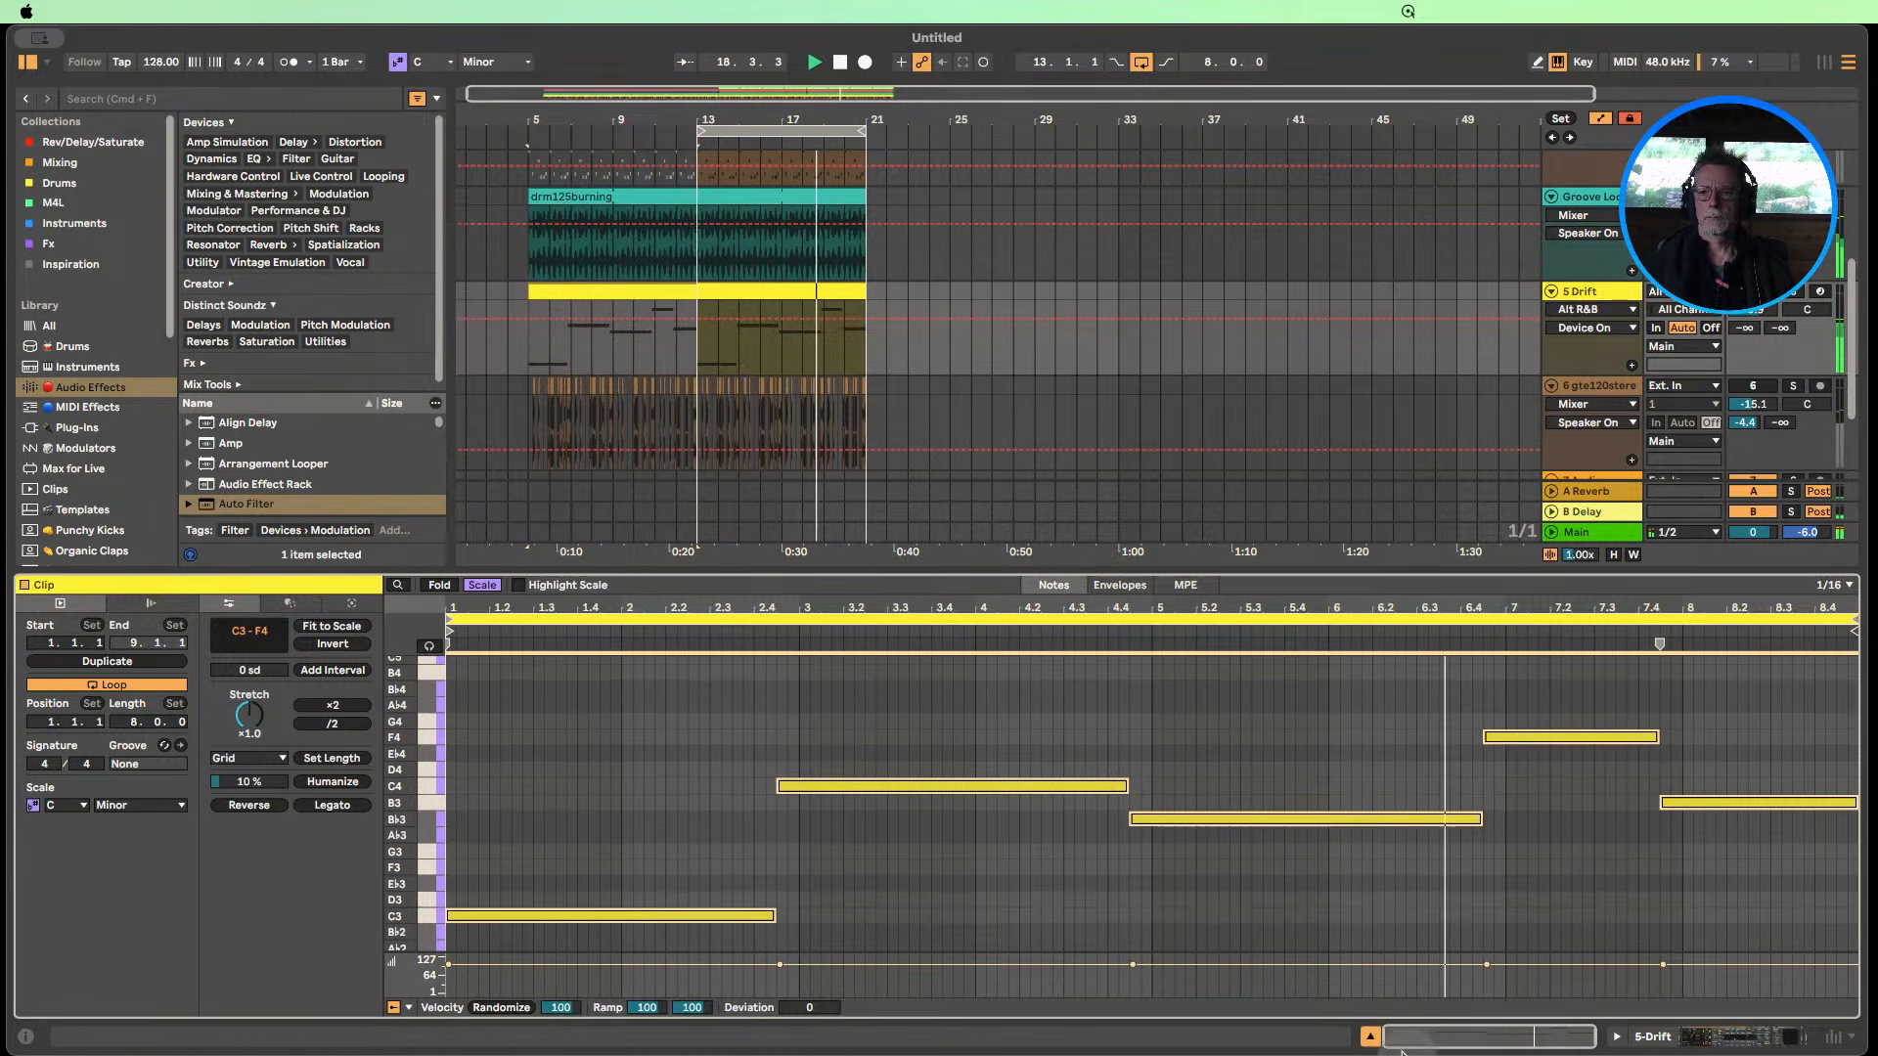
Show the 5 Drift device chain, turn 6 gte120stereo back on with its volume lowered to -17.9 dB, and stop playback.
left_click(1653, 1037)
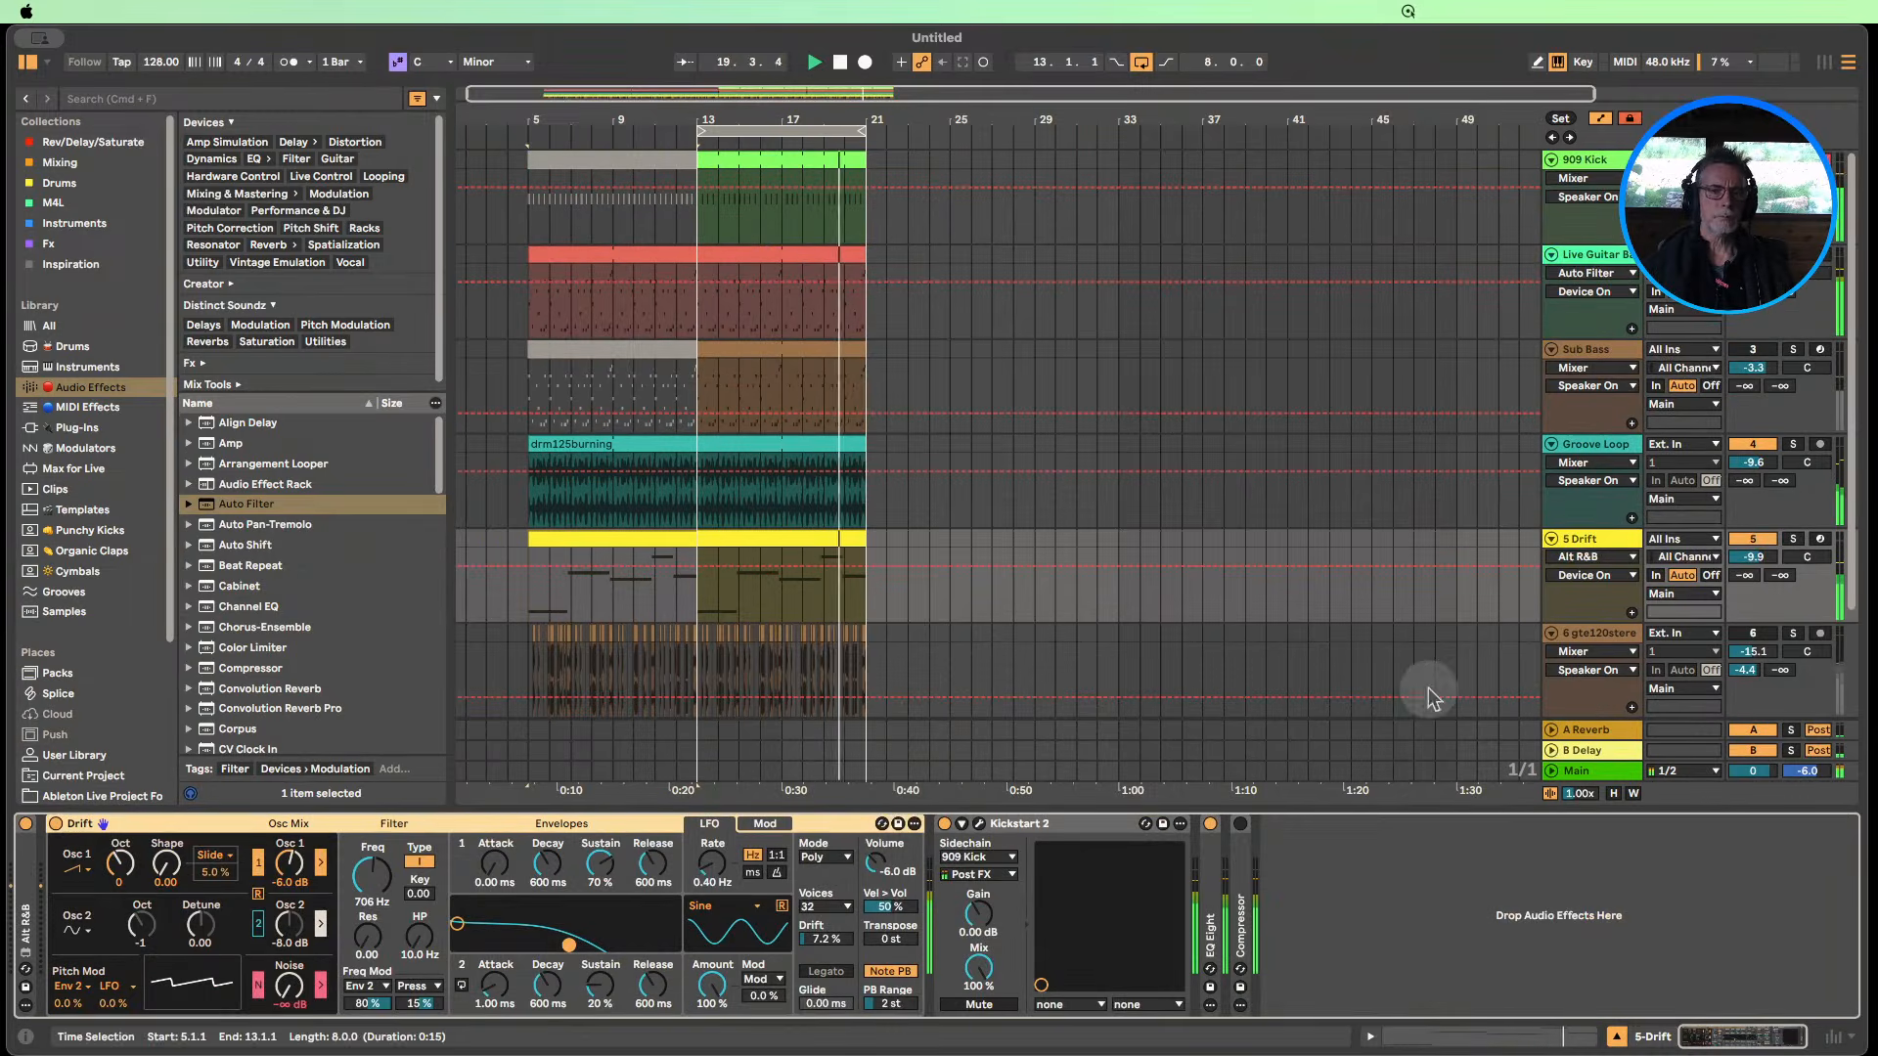
left_click(1762, 642)
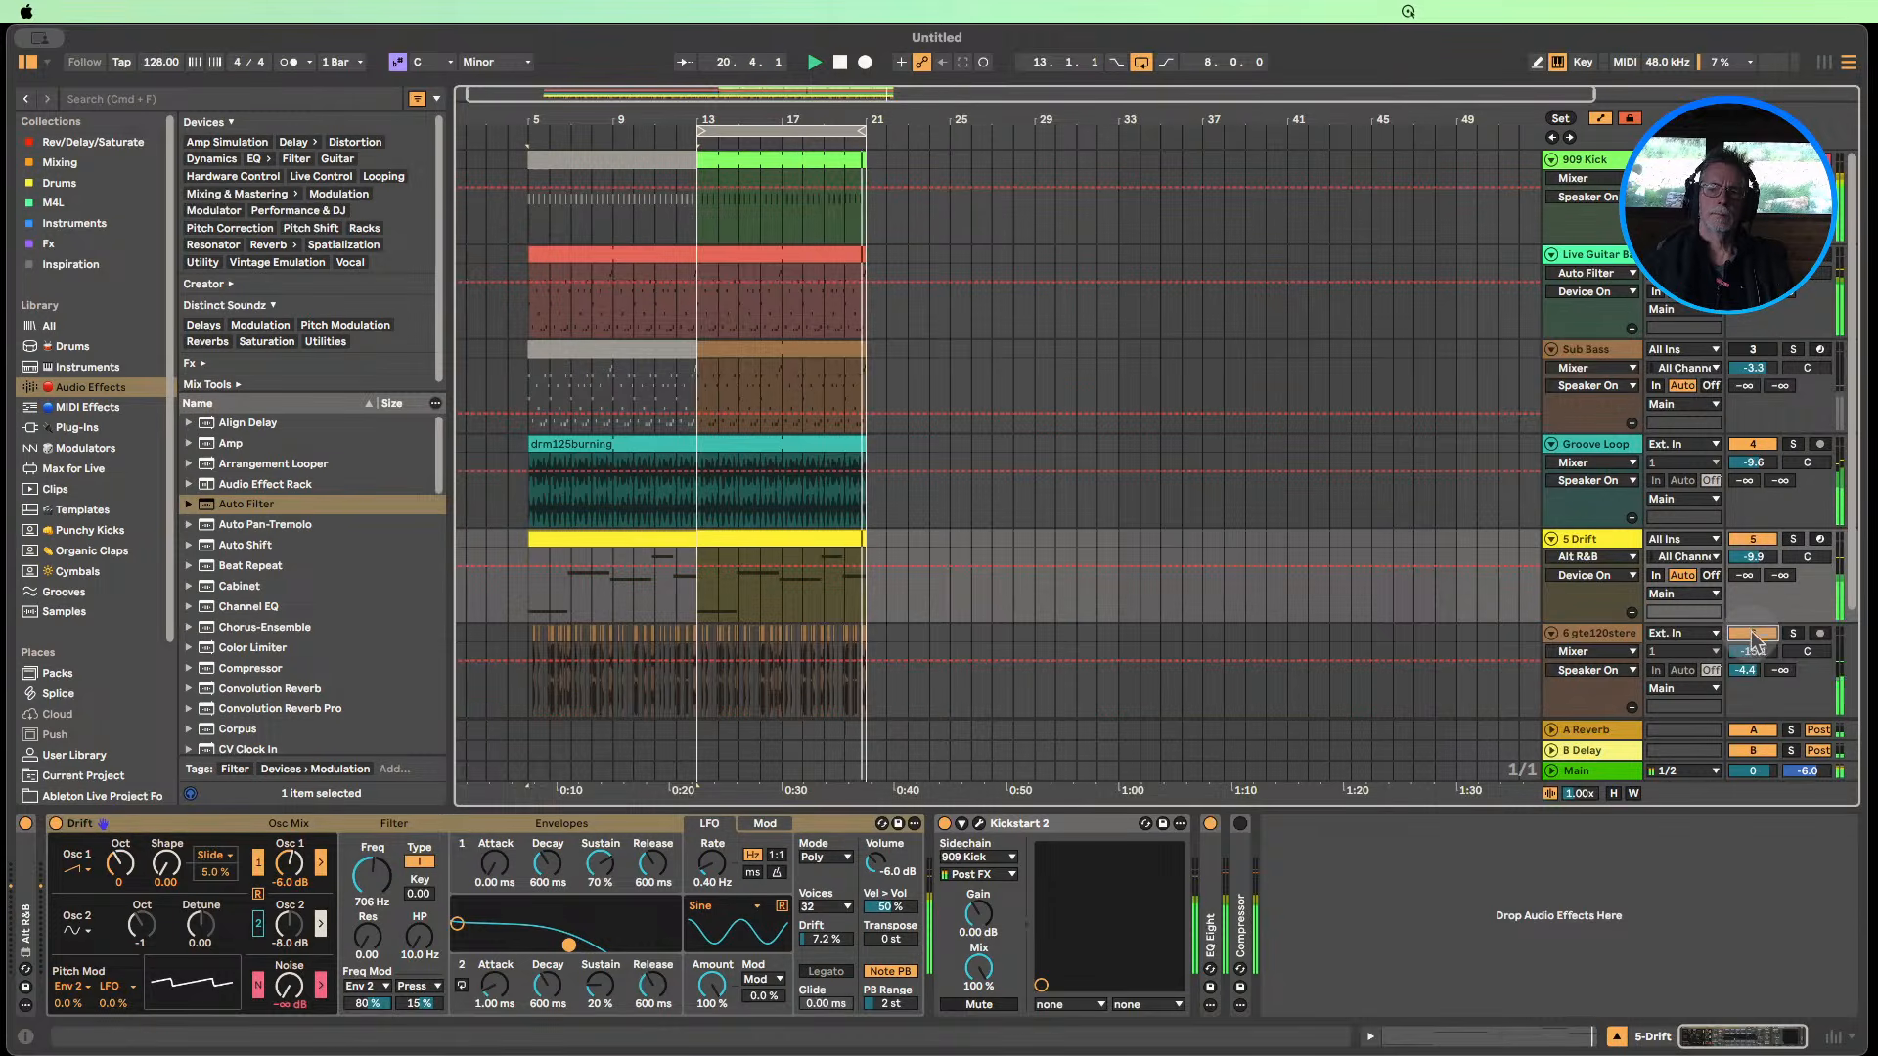
left_click_drag(1758, 656, 1757, 673)
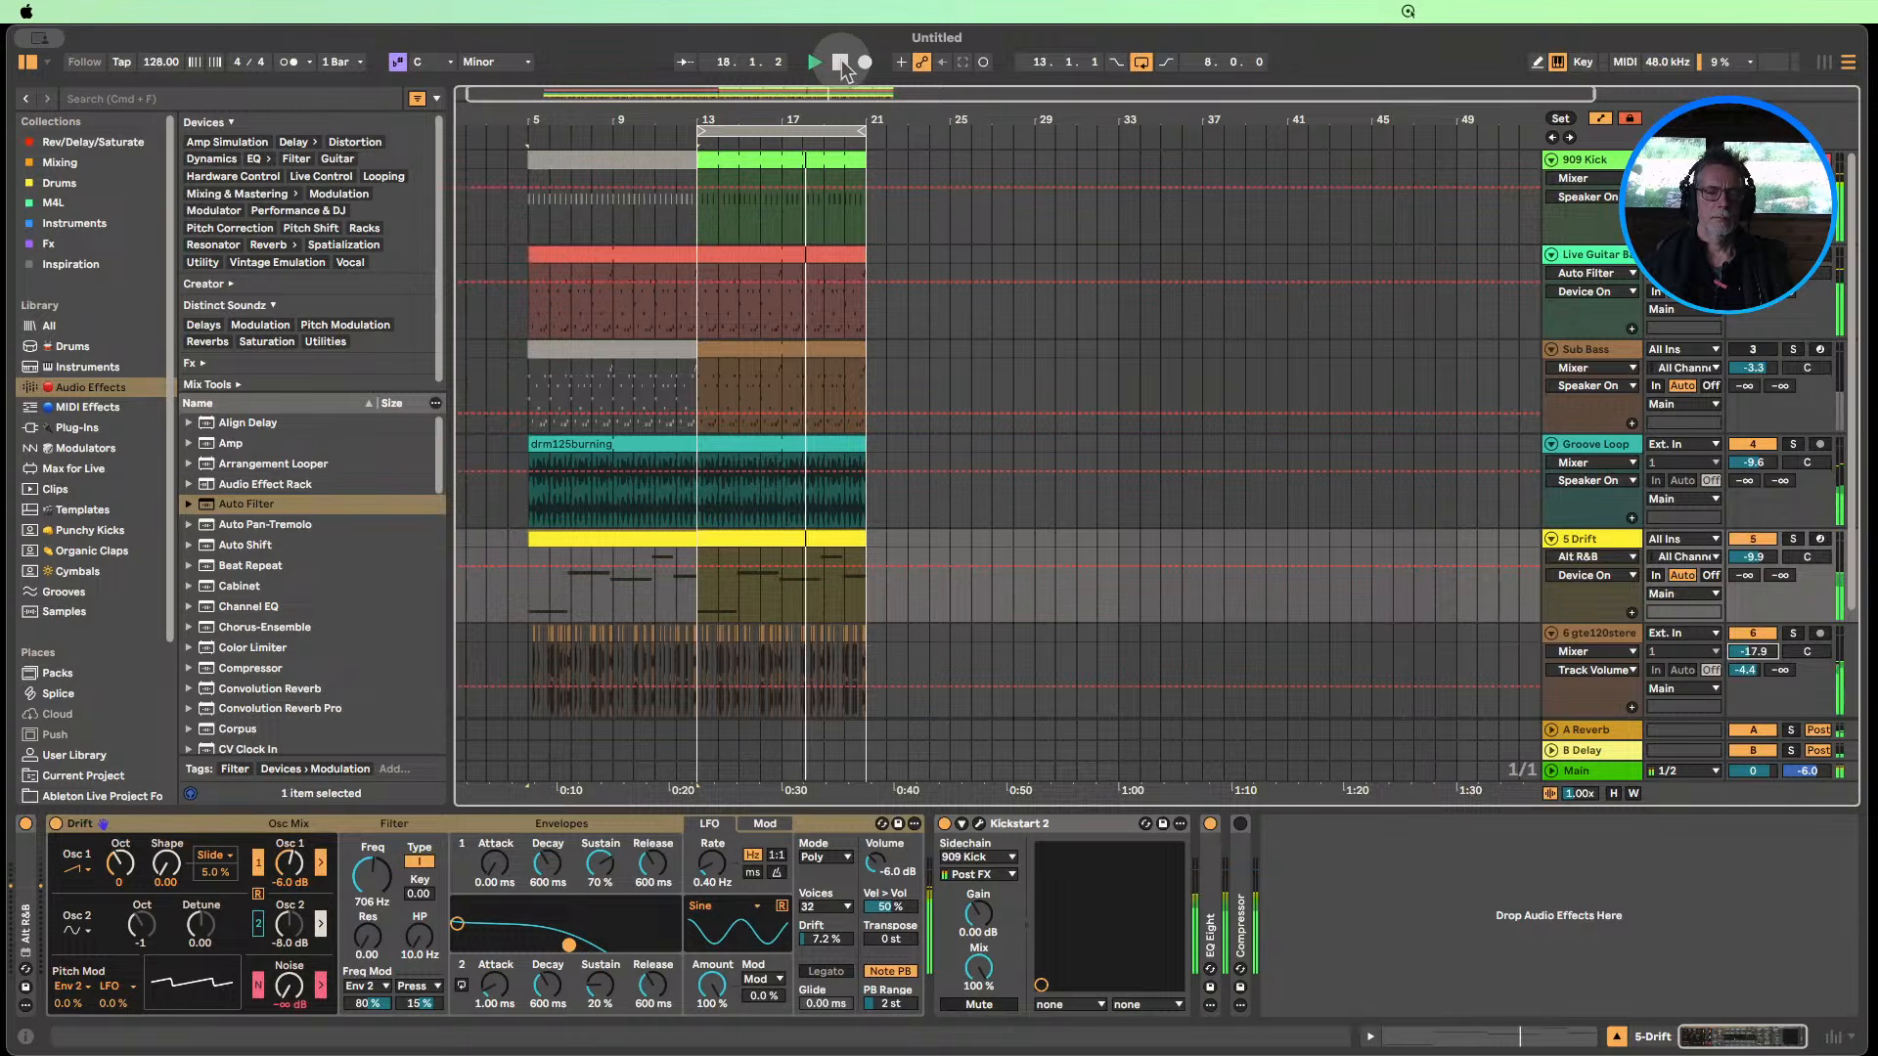
left_click(841, 60)
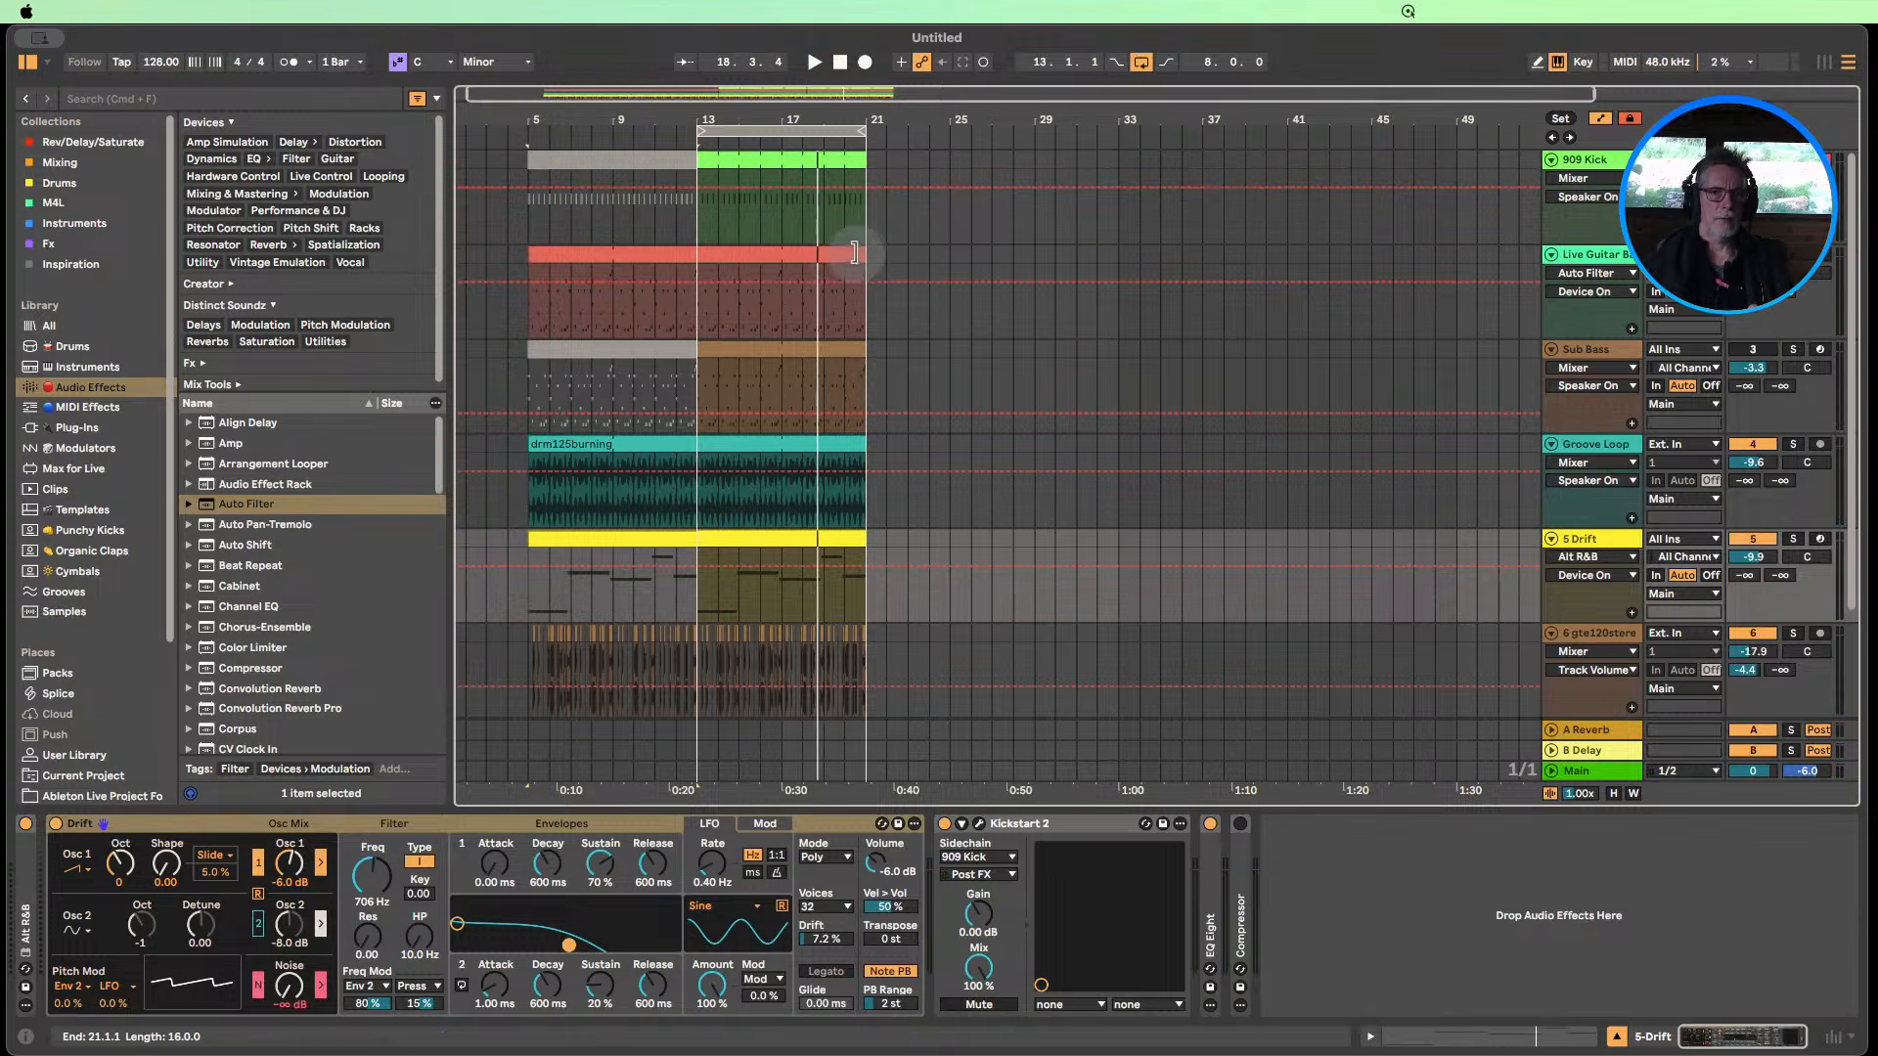
Replace the Live Guitar Bass section at bars 13–21 with the green clip from that track's third Session slot.
left_click_drag(854, 252, 697, 252)
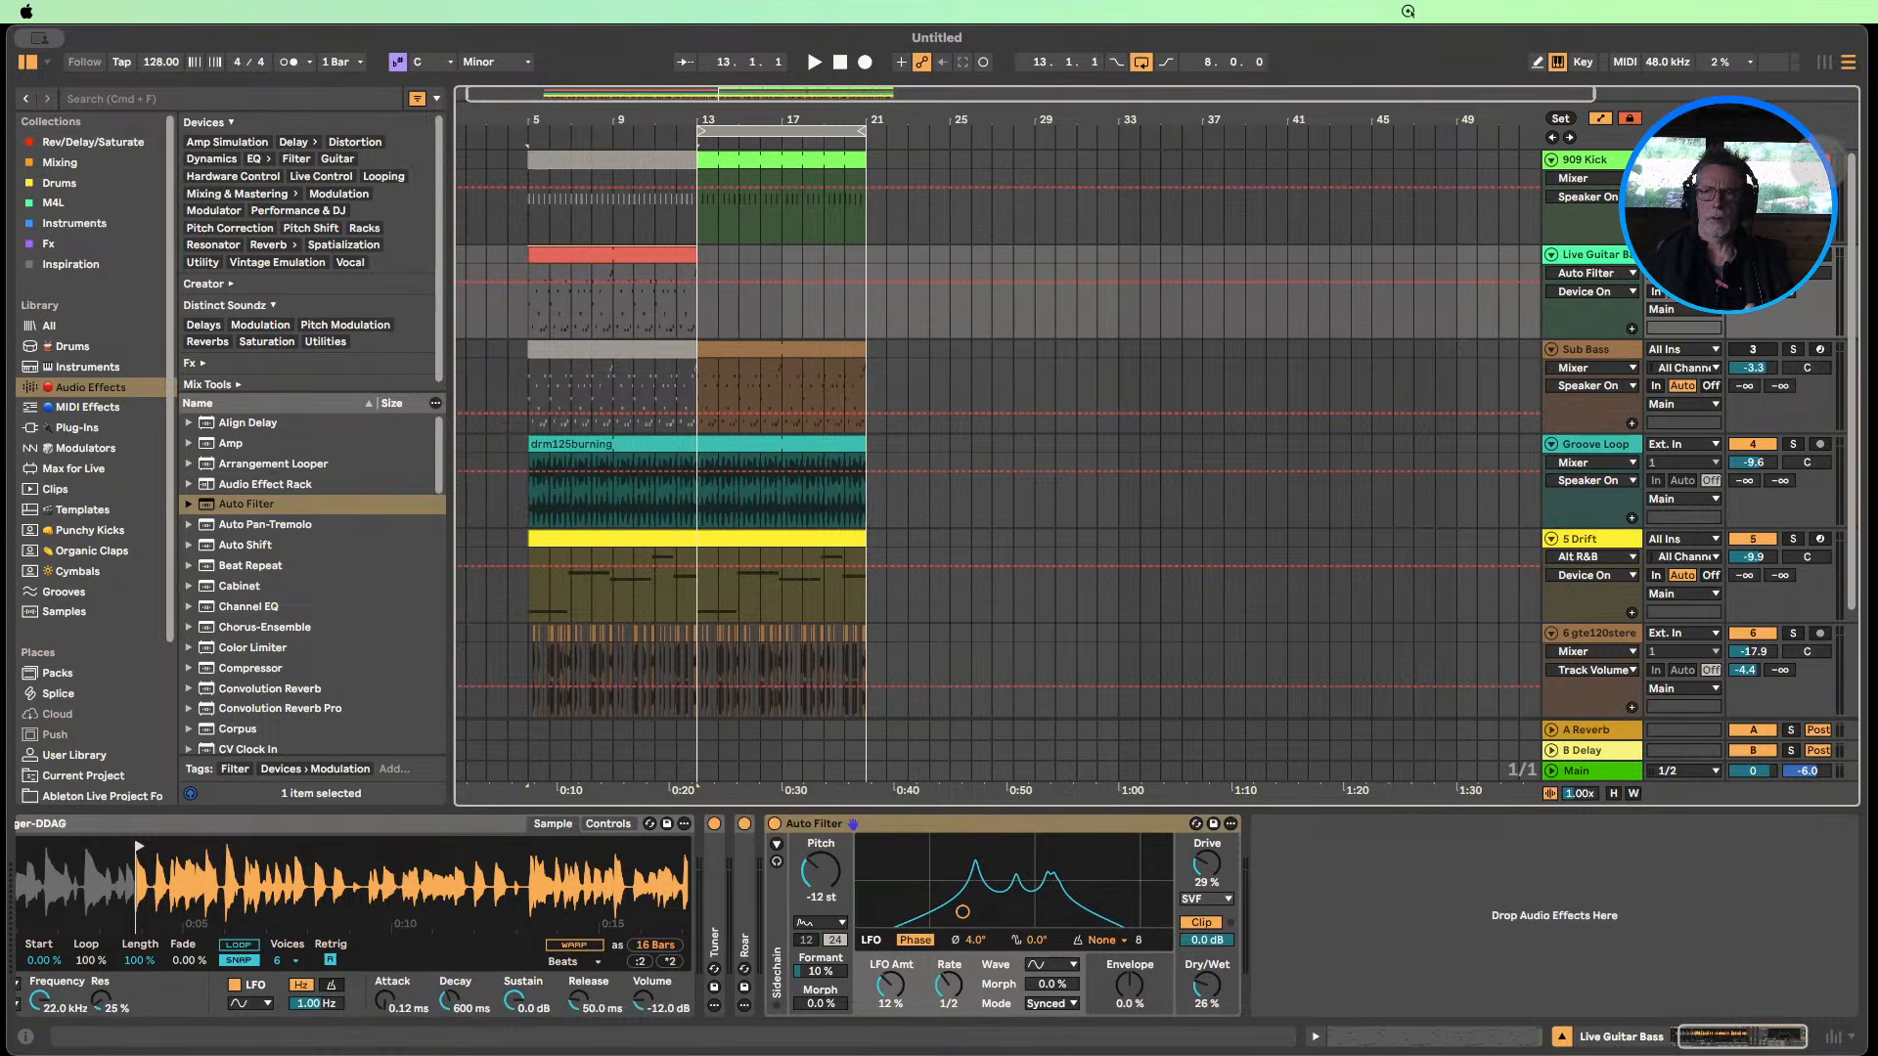
left_click(1825, 62)
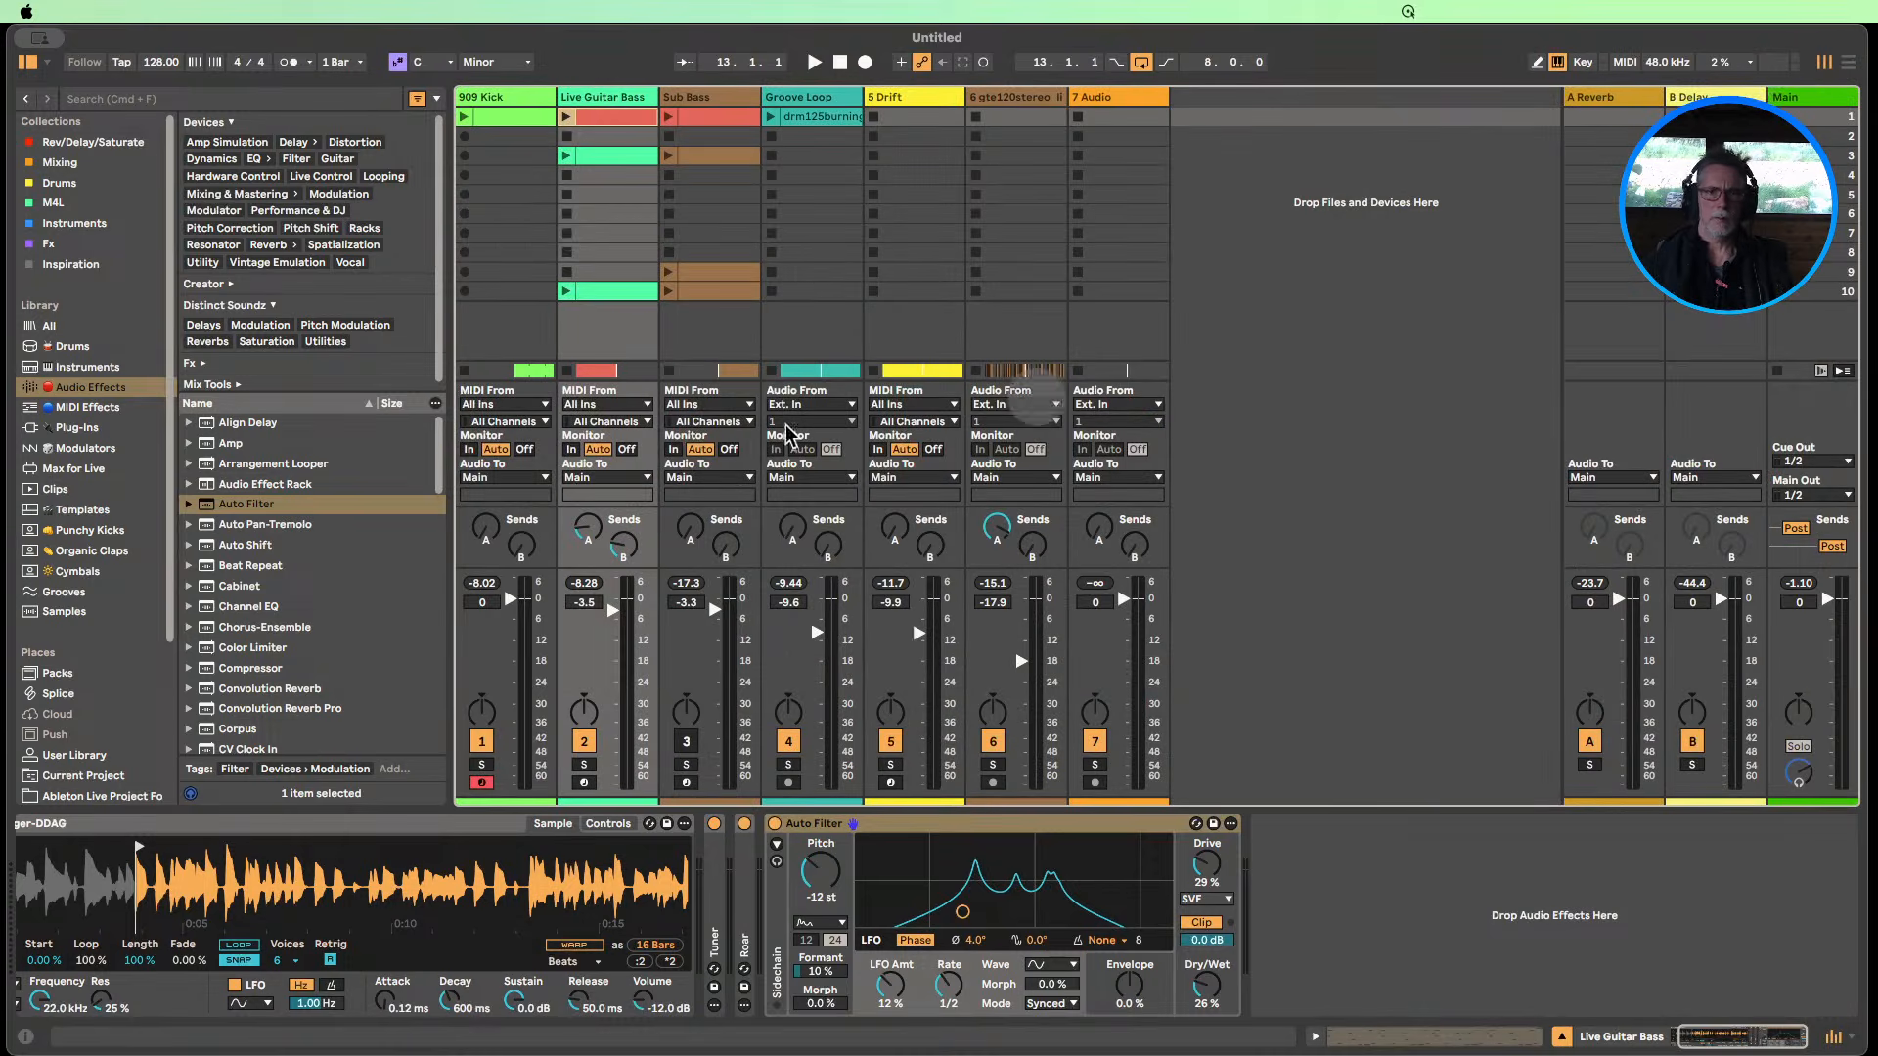
left_click(600, 159)
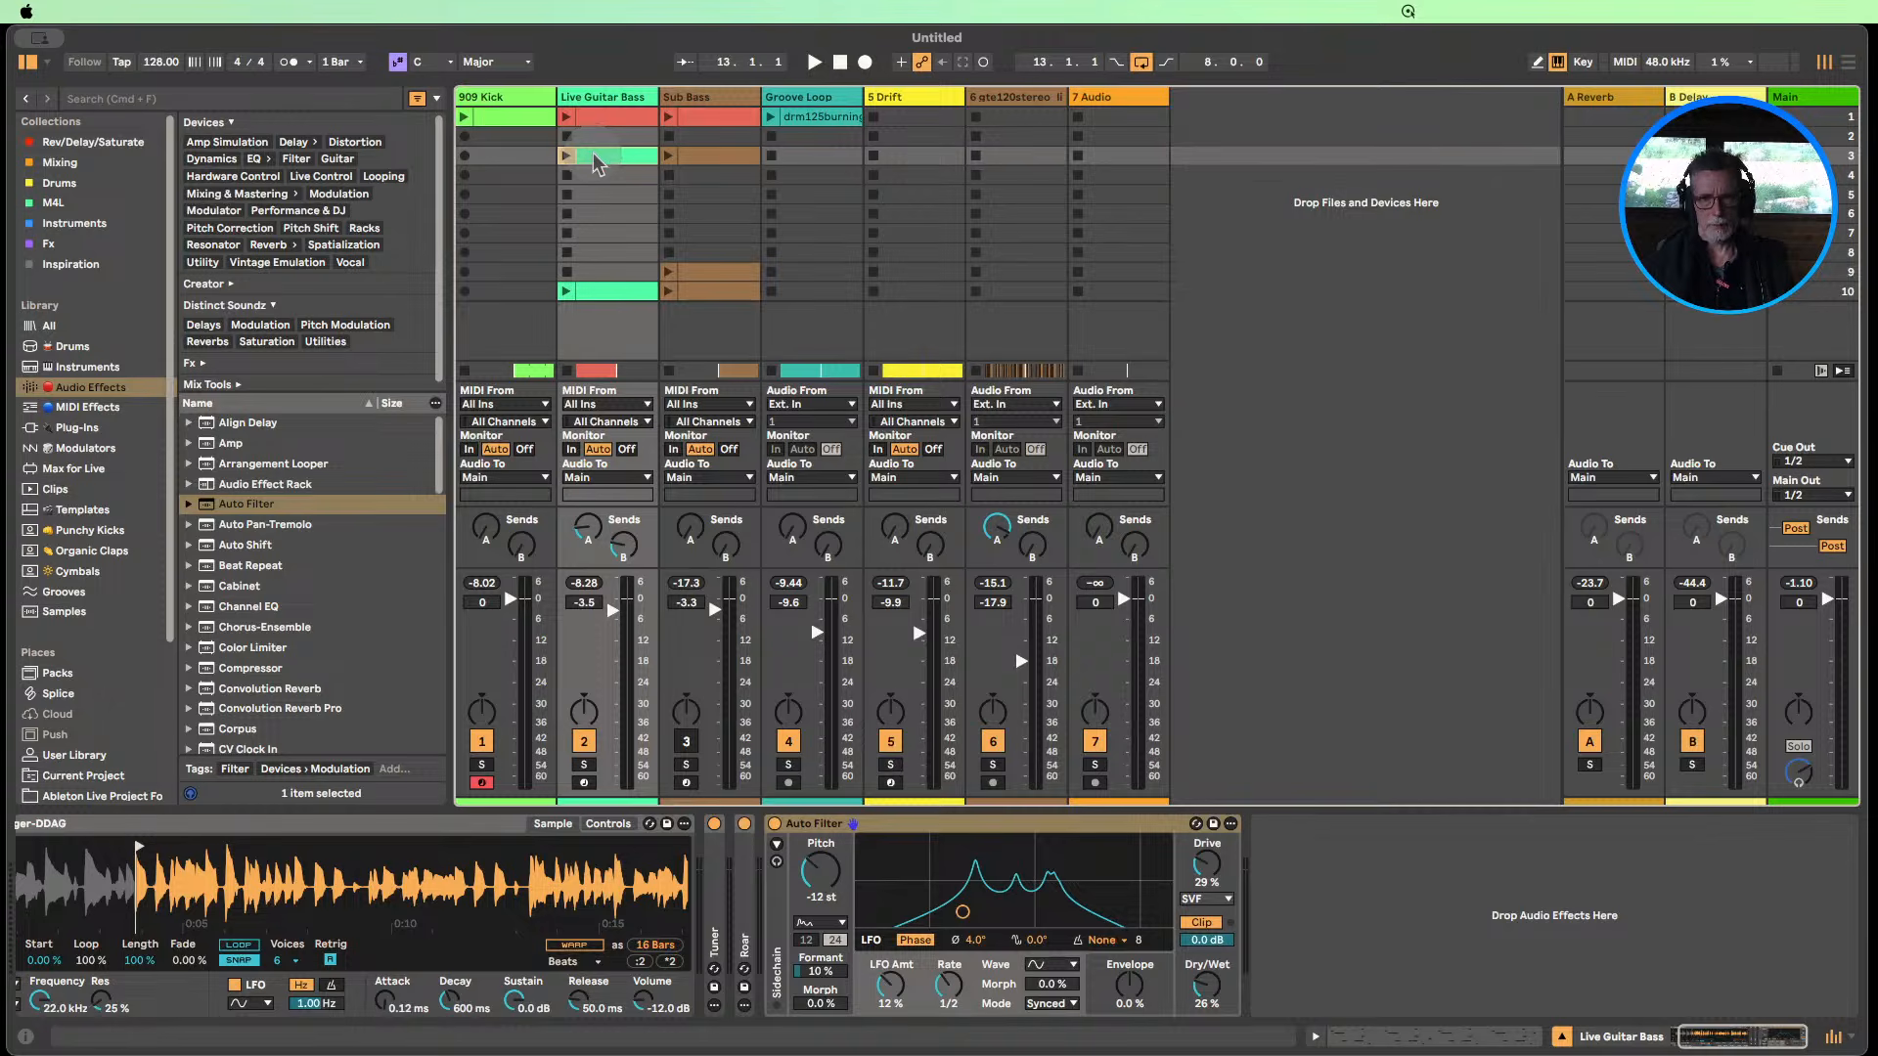
left_click_drag(1833, 79, 859, 245)
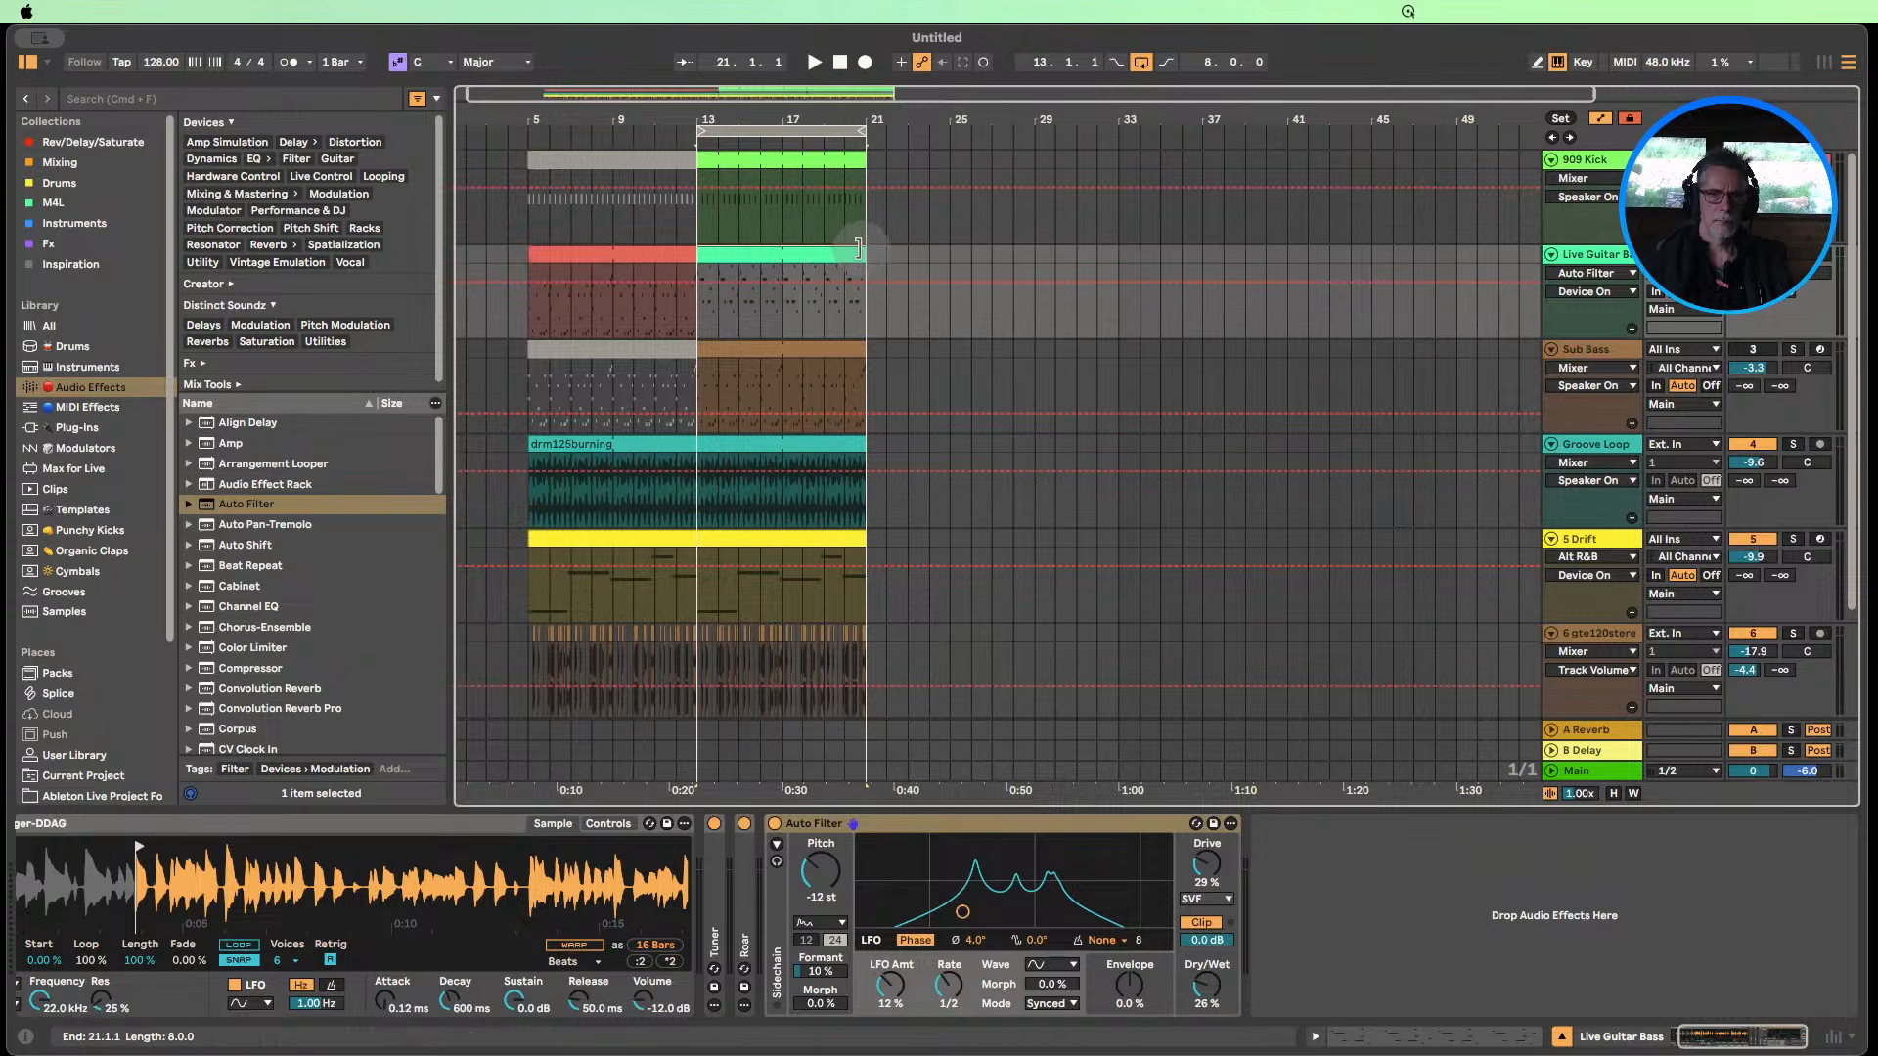
Play from bar 13 and examine the notes of the green Live Guitar Bass clip.
left_click(688, 142)
double_click(775, 260)
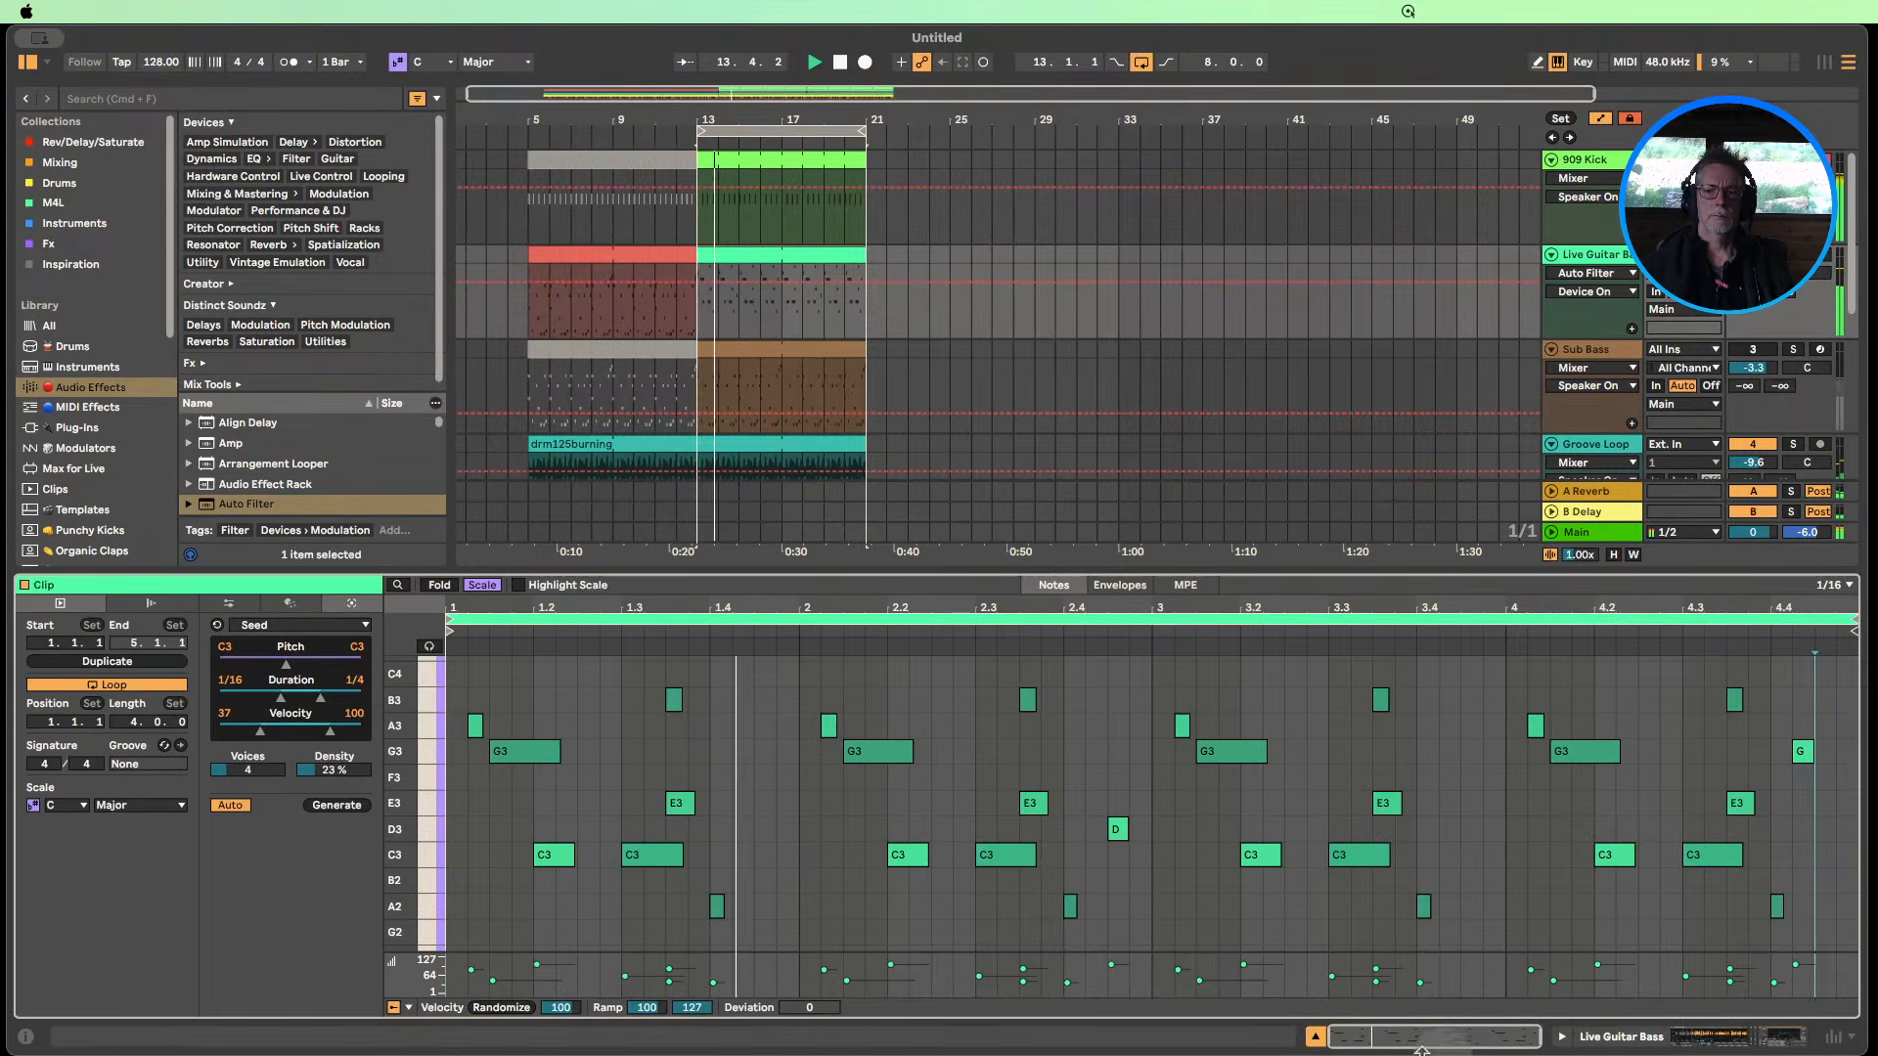
left_click(1315, 1036)
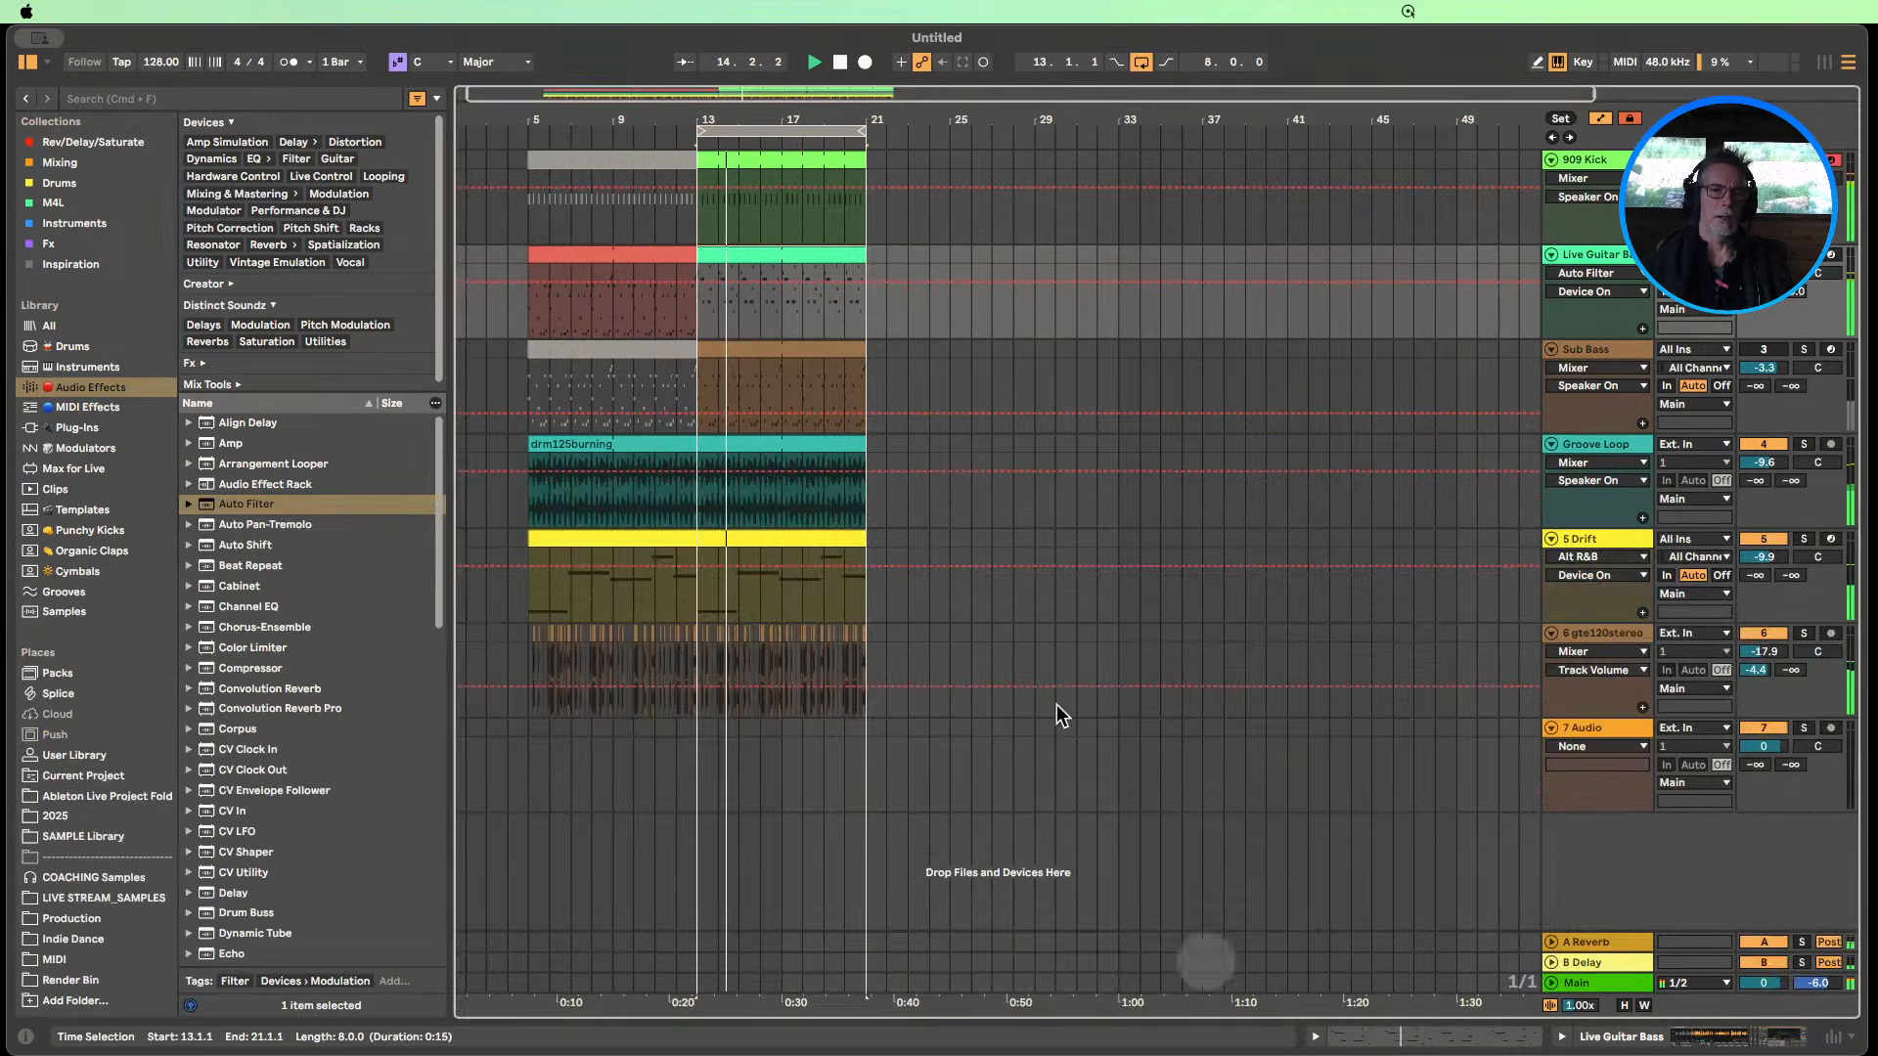
Stop playback, delete the green Live Guitar Bass clip at bar 13, and extend the red clip to bar 21.
left_click(839, 63)
left_click(816, 240)
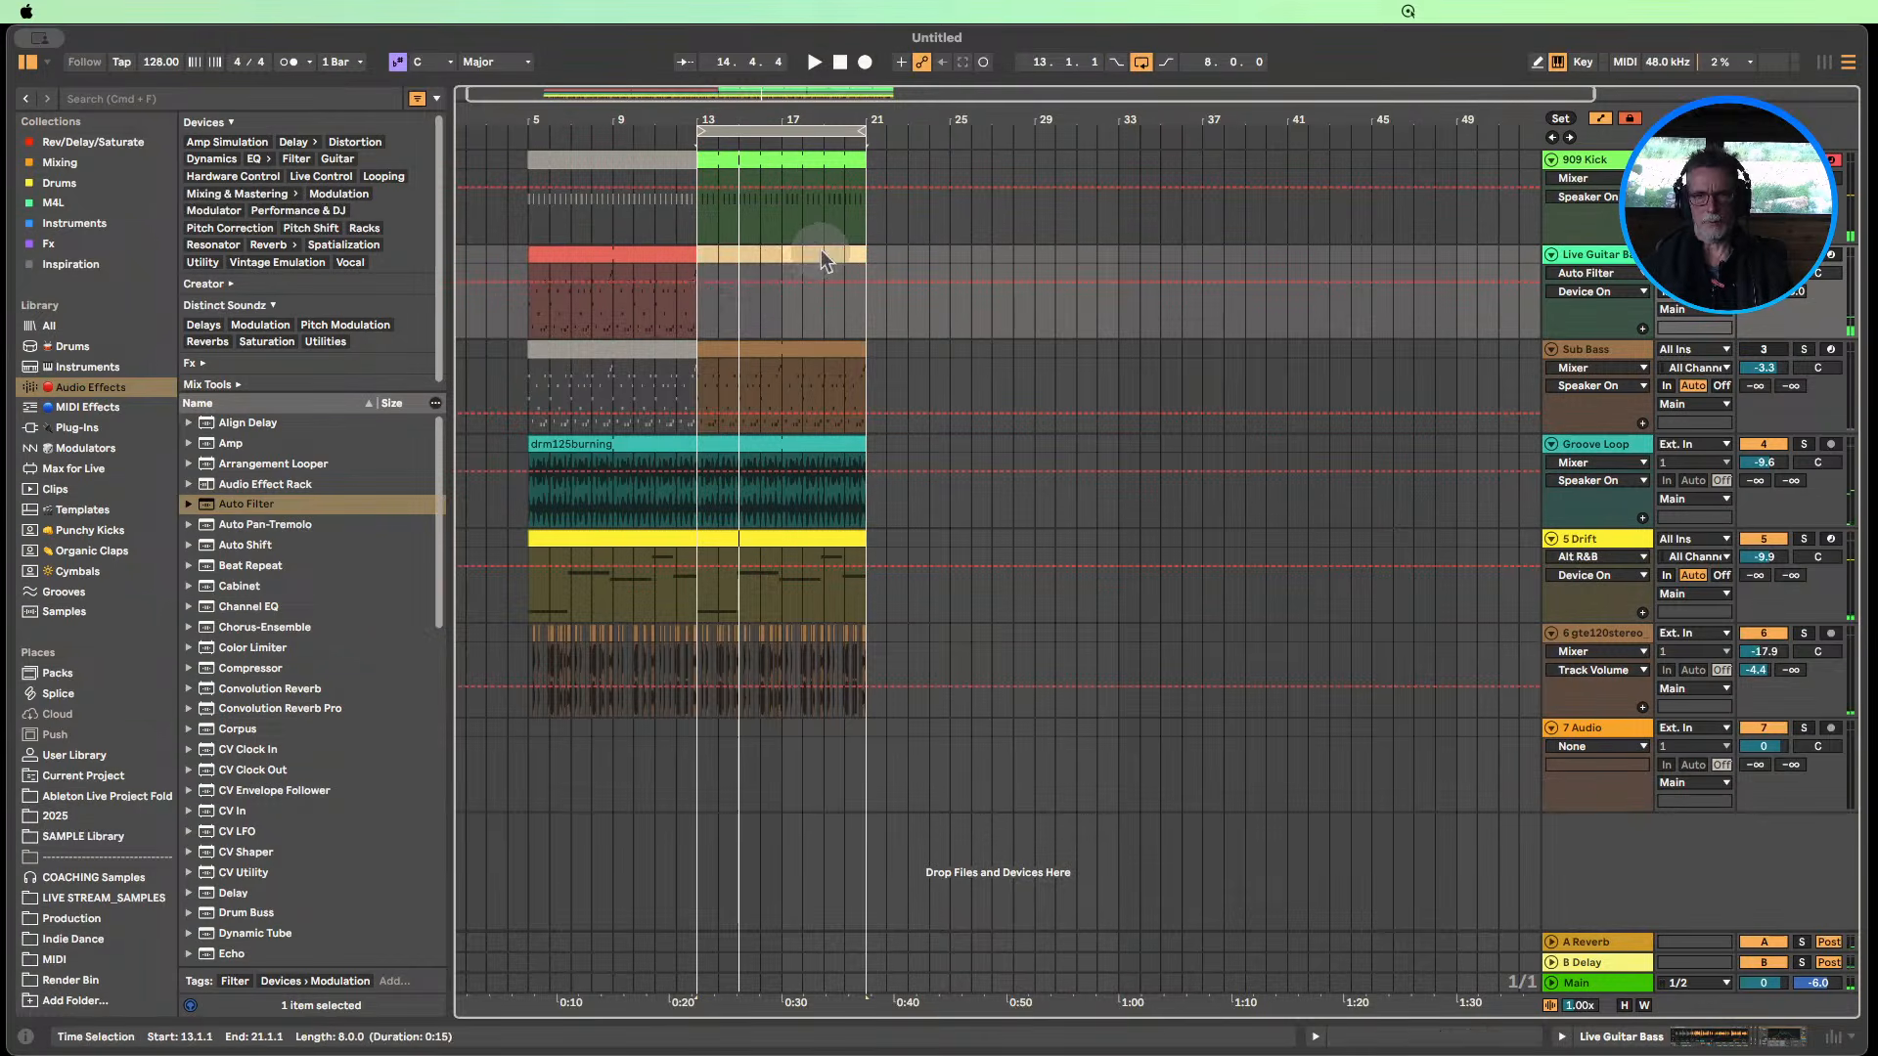
left_click_drag(819, 250, 862, 250)
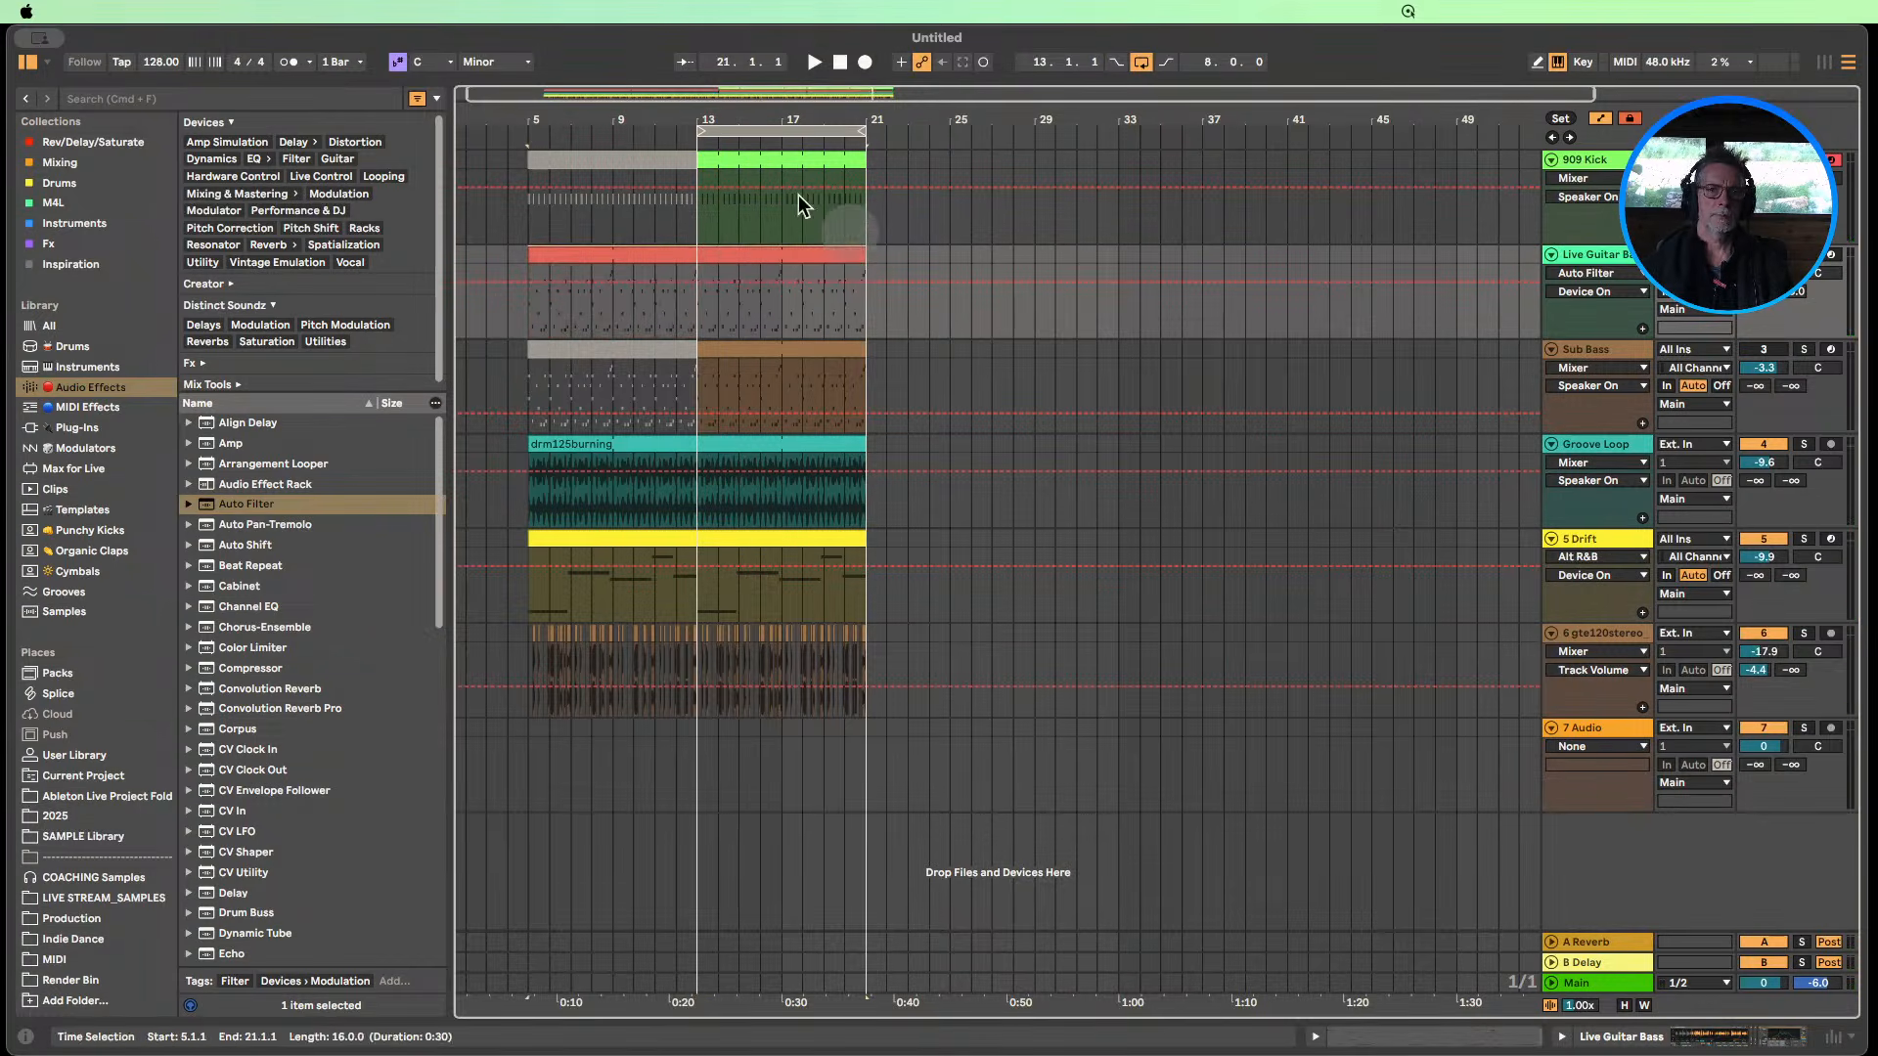
Play from bar 13 with 6 gte120stereo muted, and examine the 5 Drift track's device chain and the clip's notes.
left_click(677, 140)
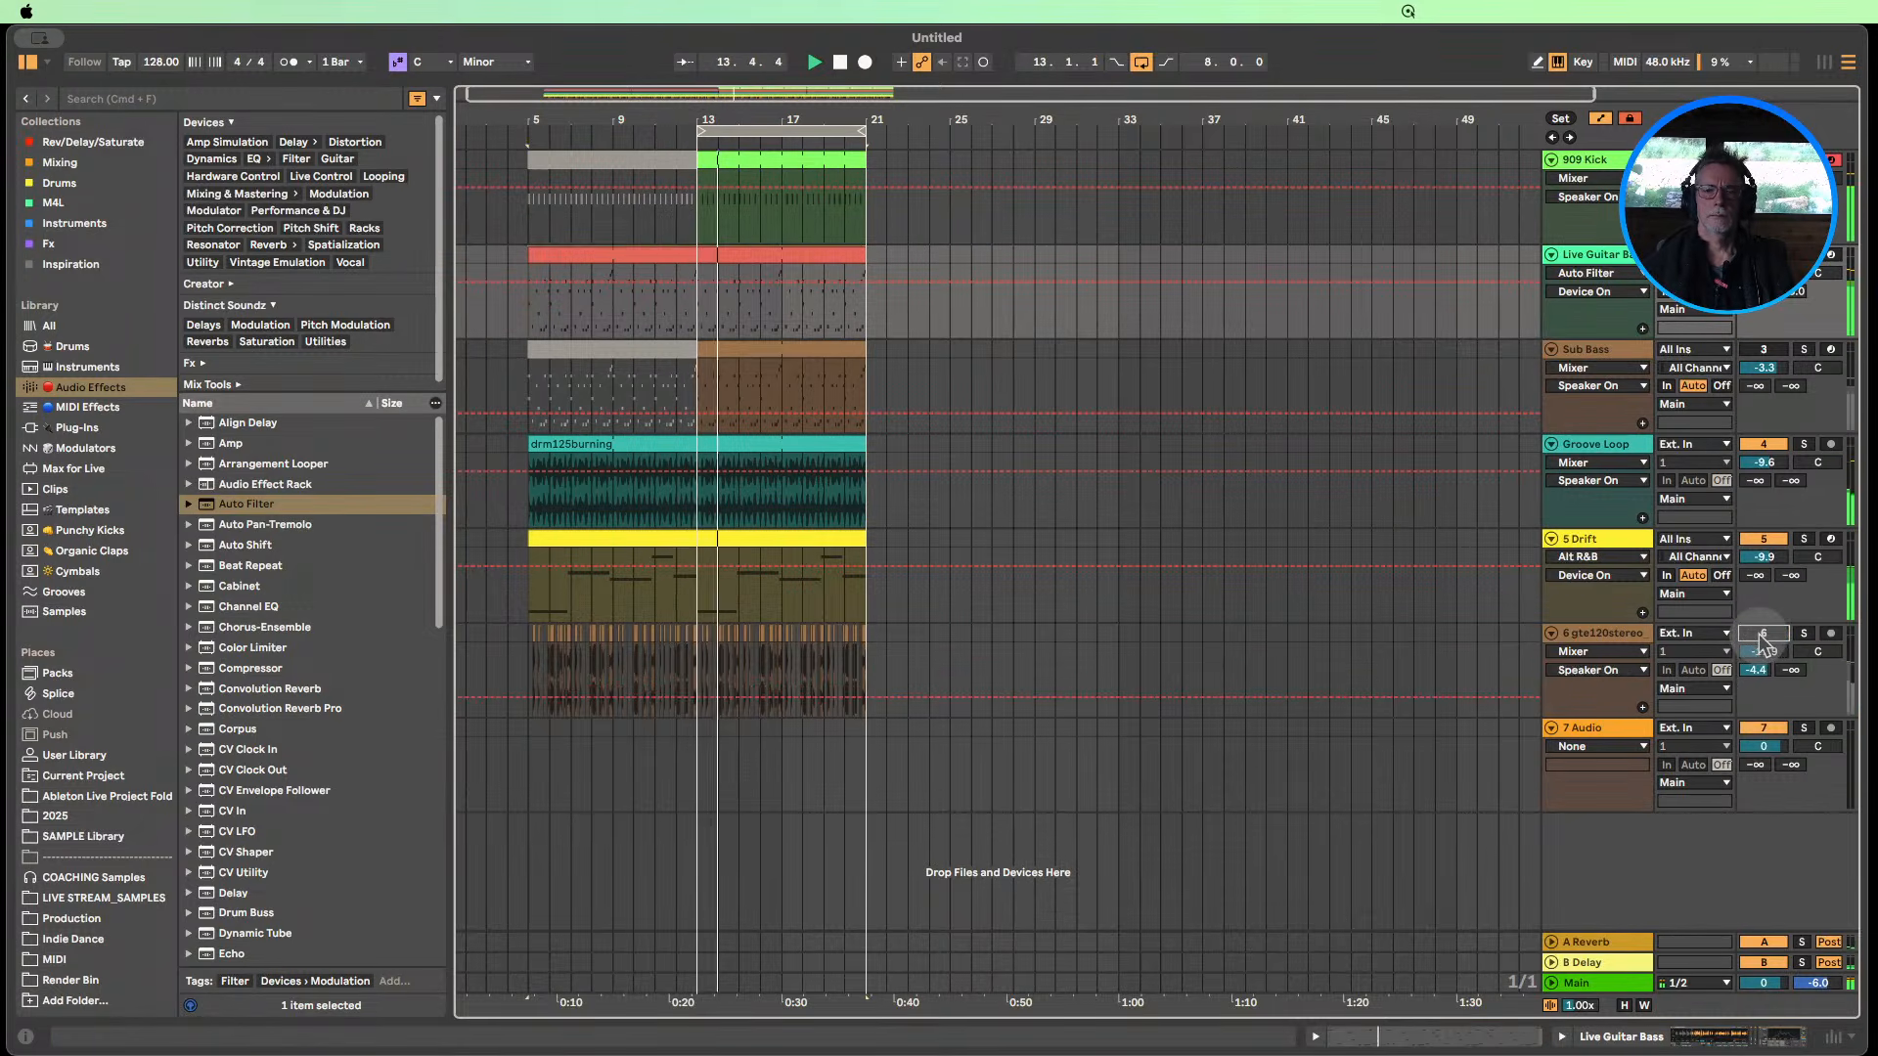
double_click(768, 537)
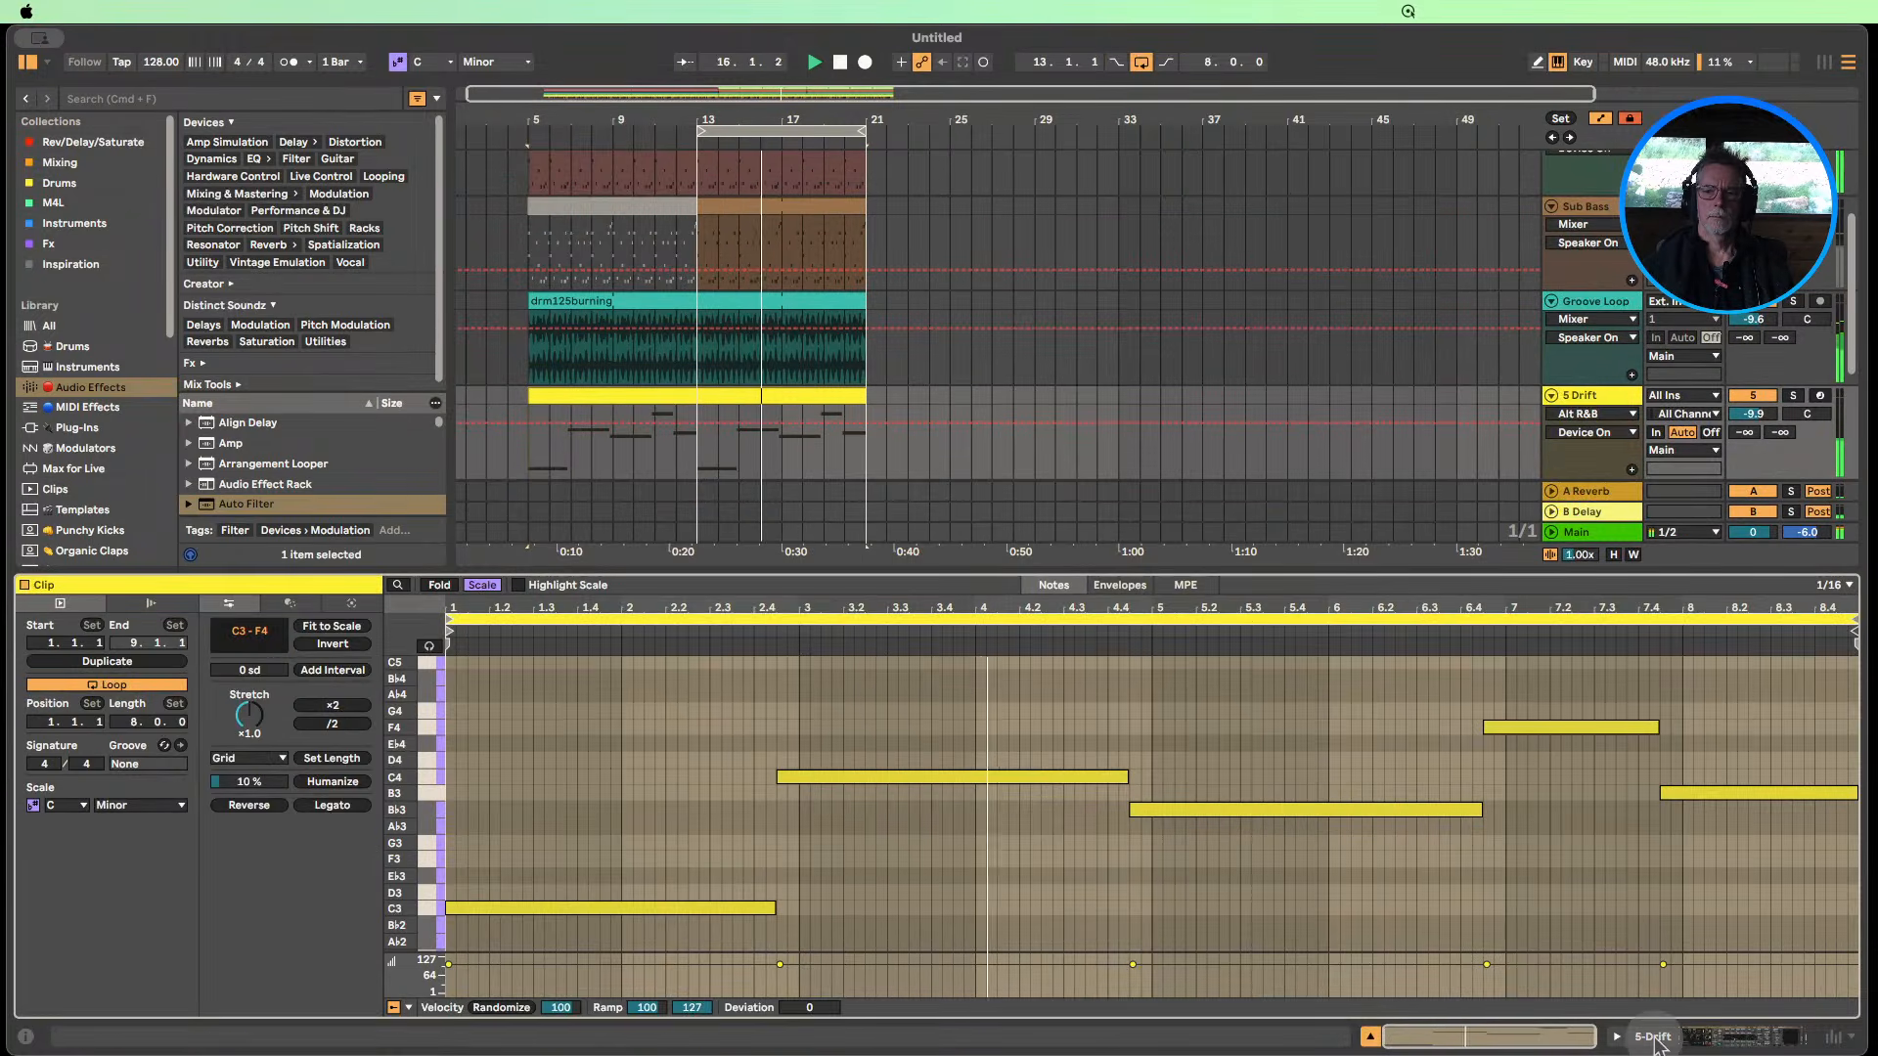
key("shift+Tab")
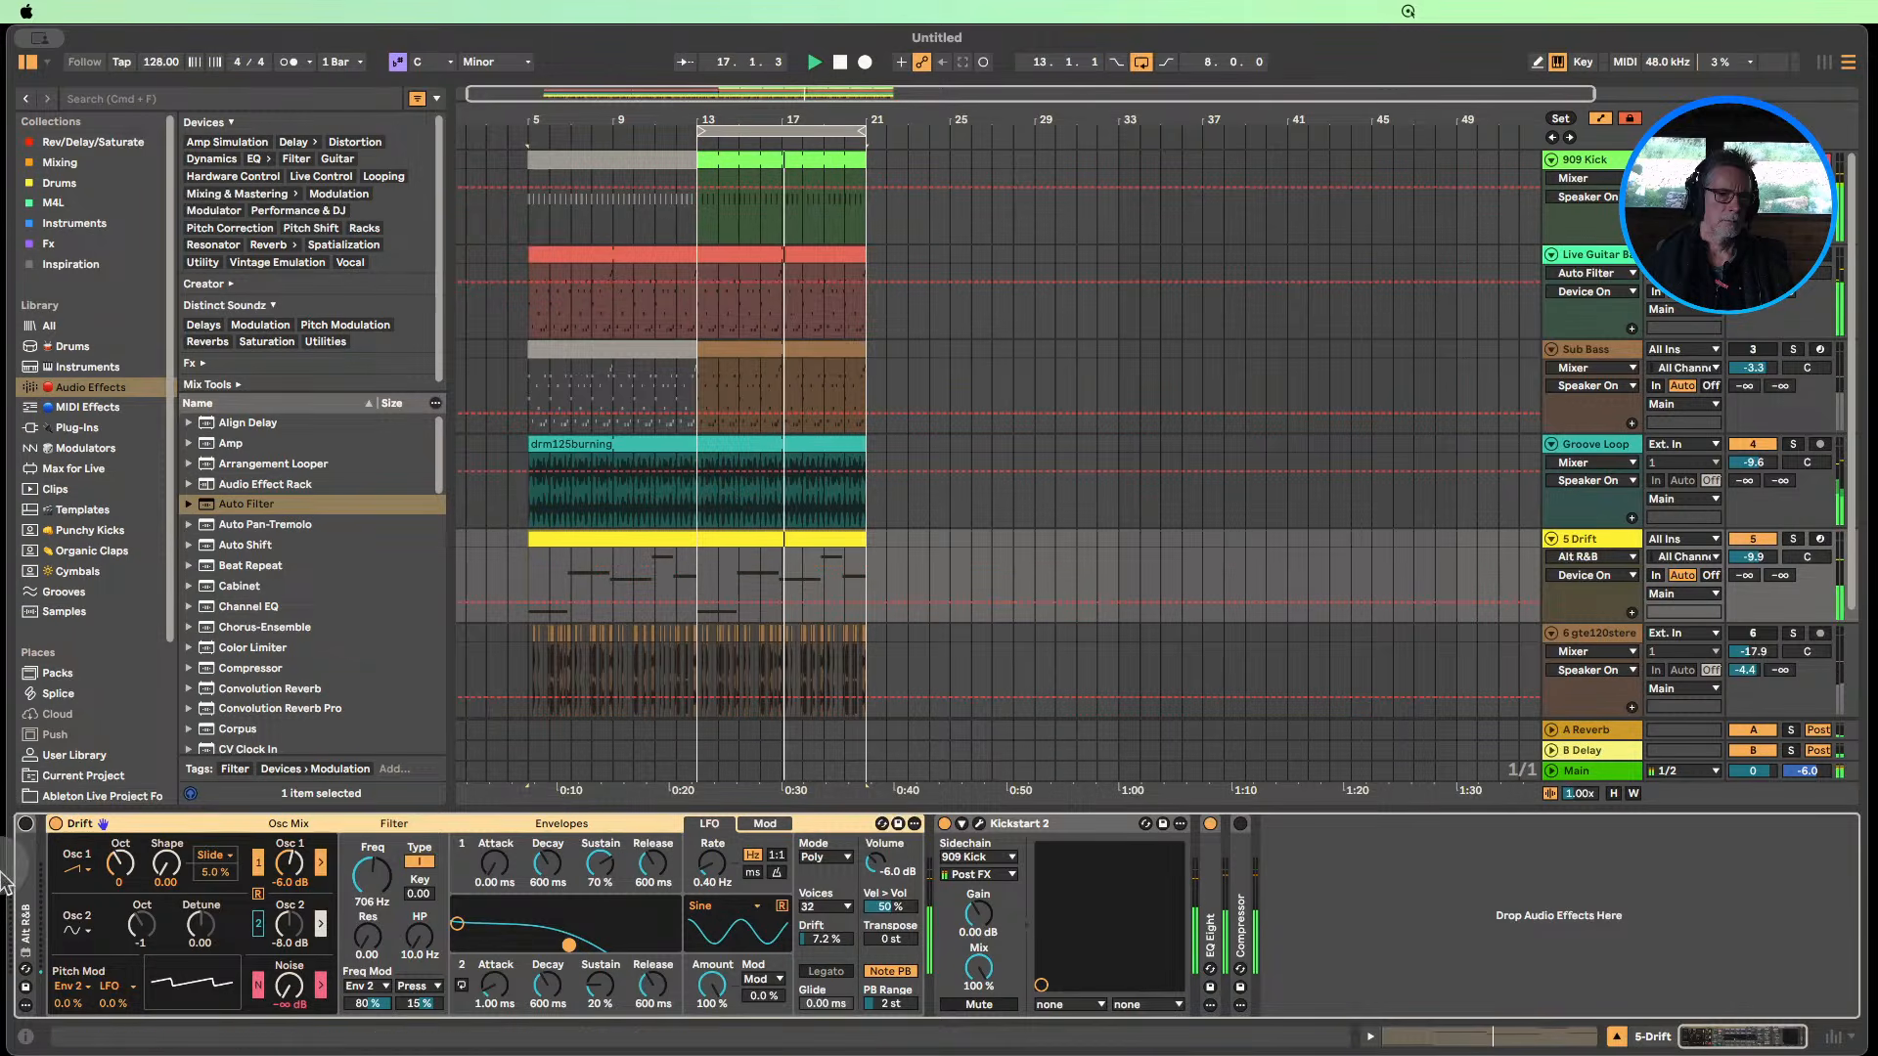
double_click(754, 539)
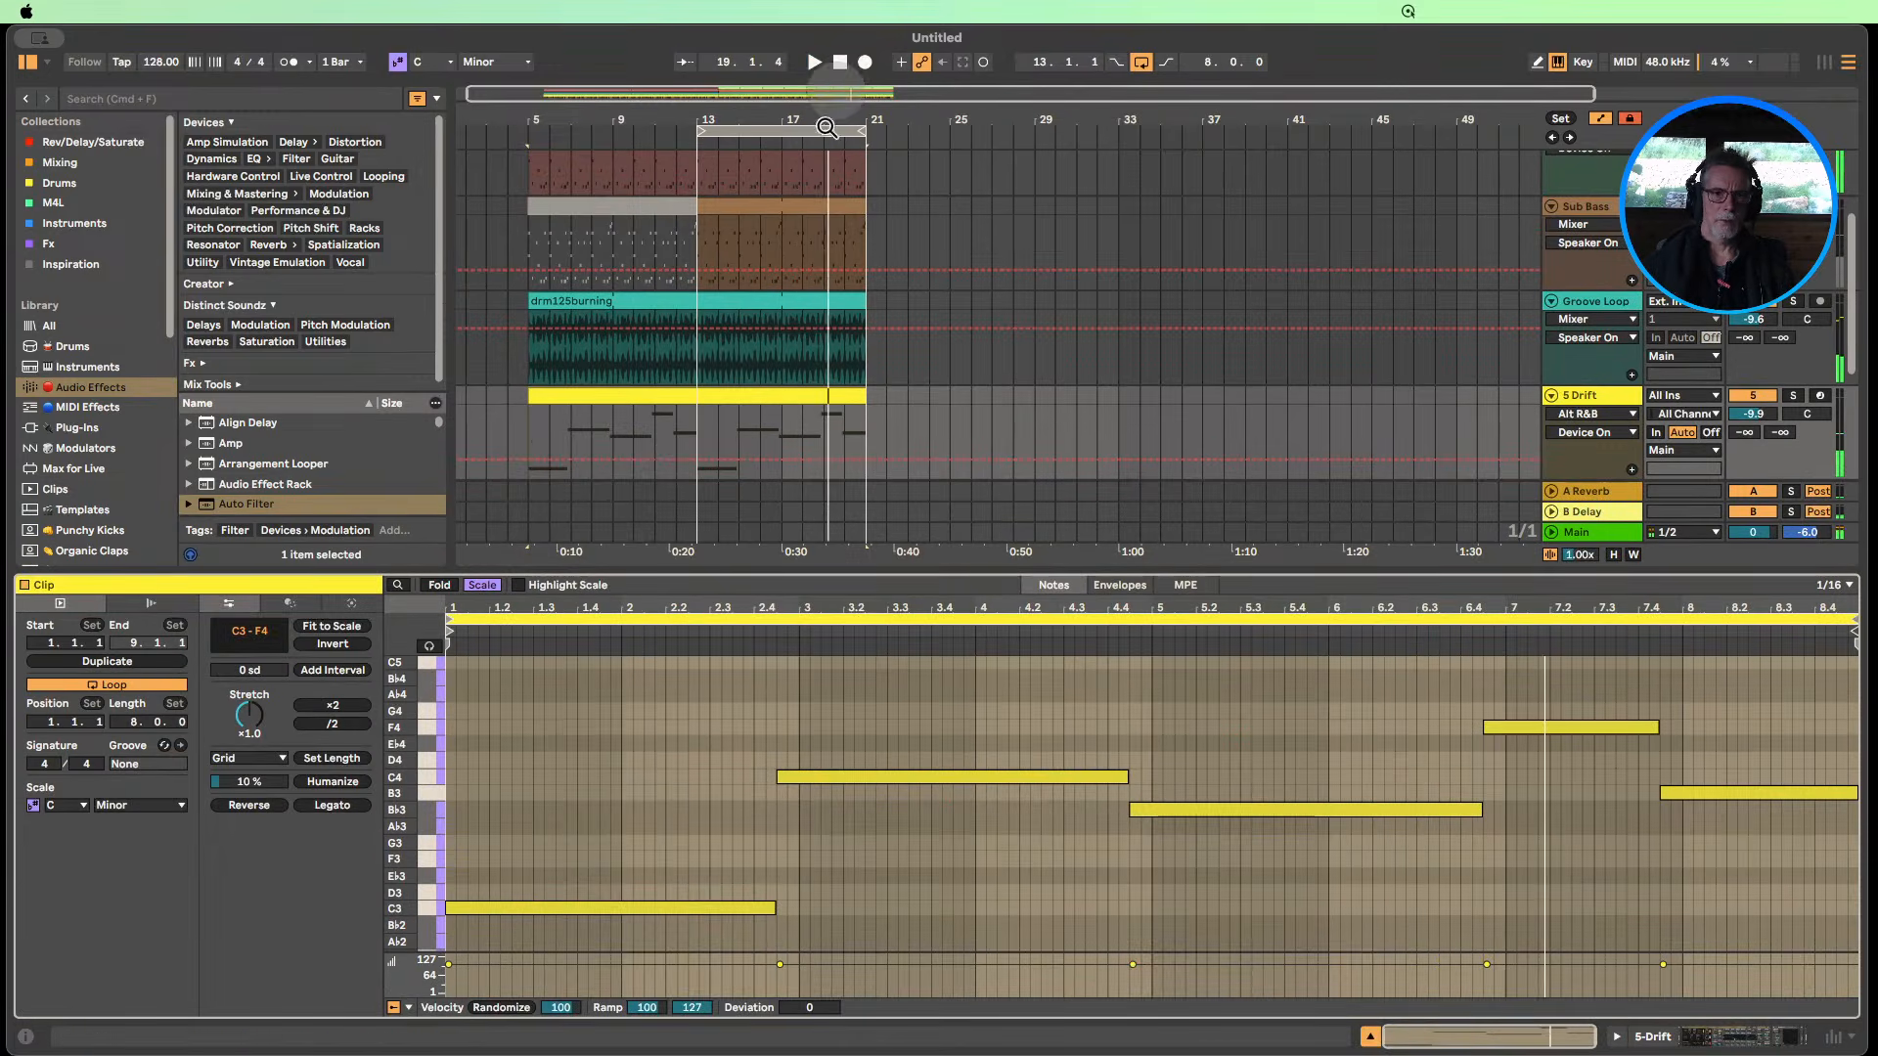
scroll(525, 892, "down", 2)
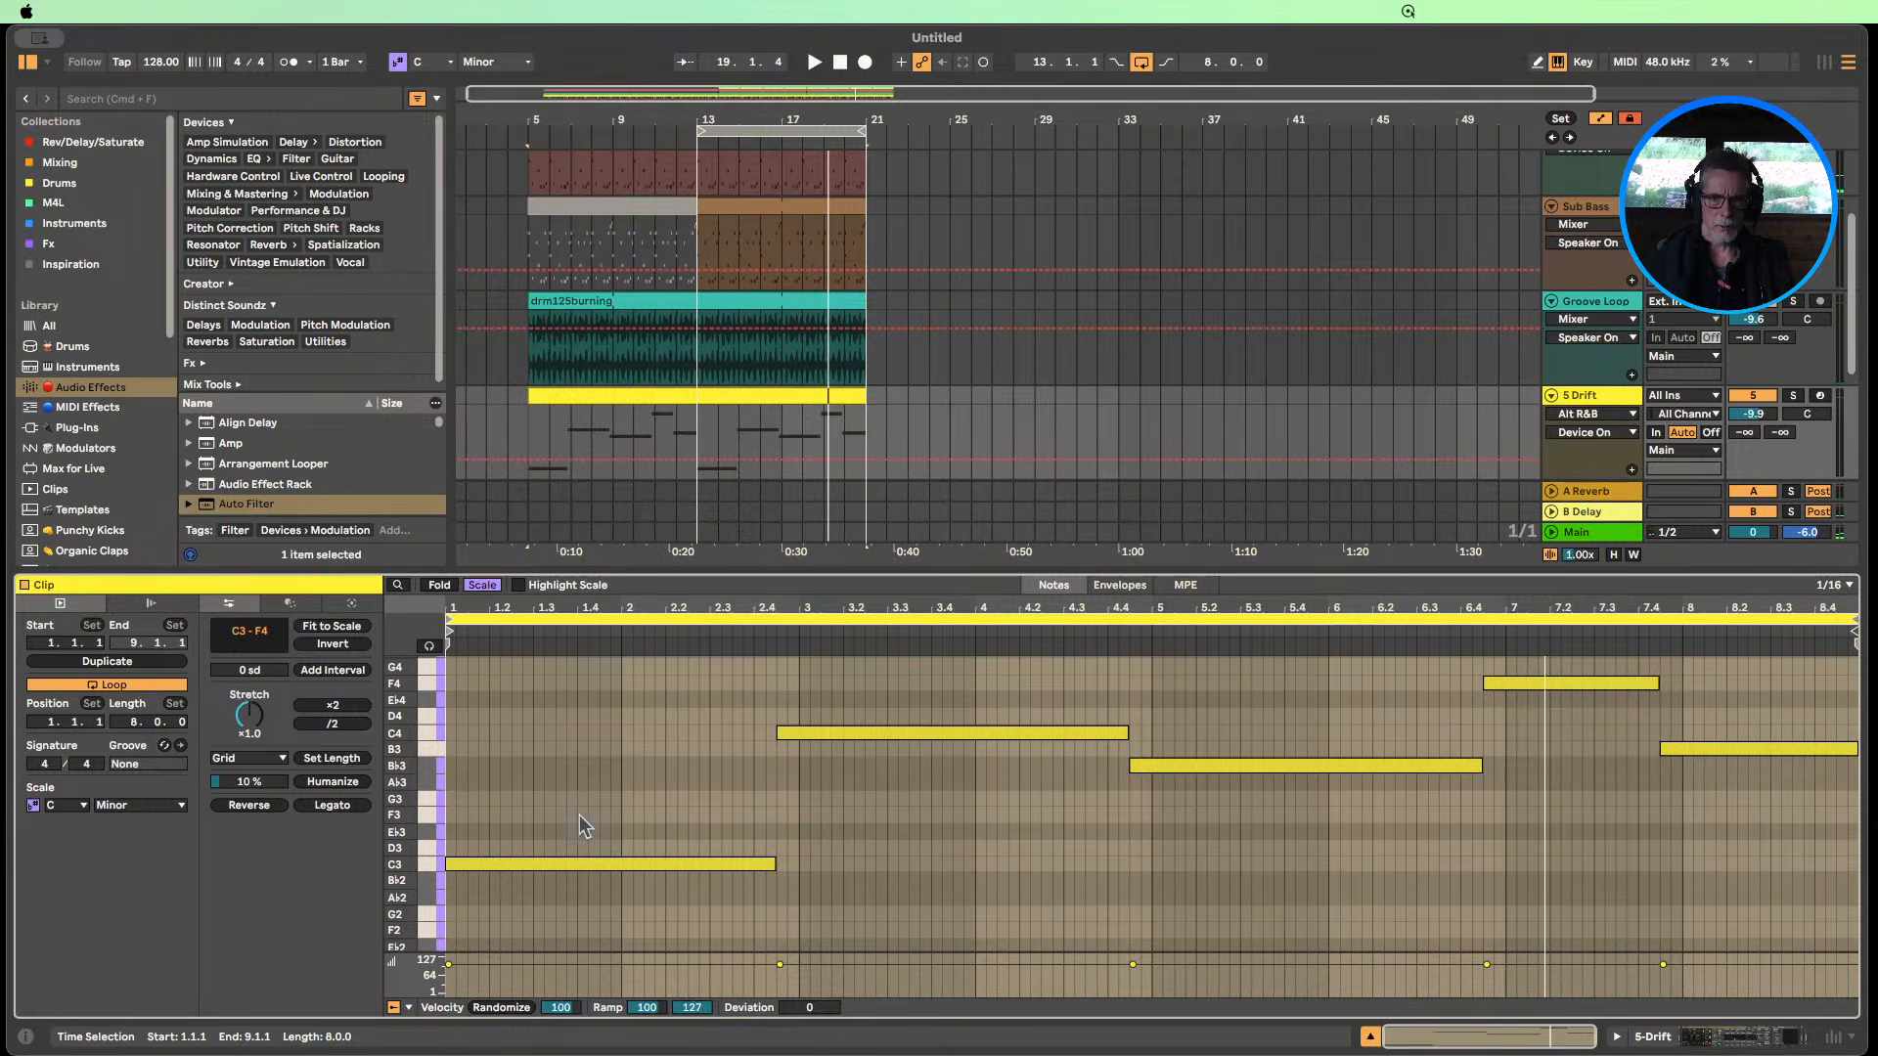
left_click_drag(431, 811, 413, 834)
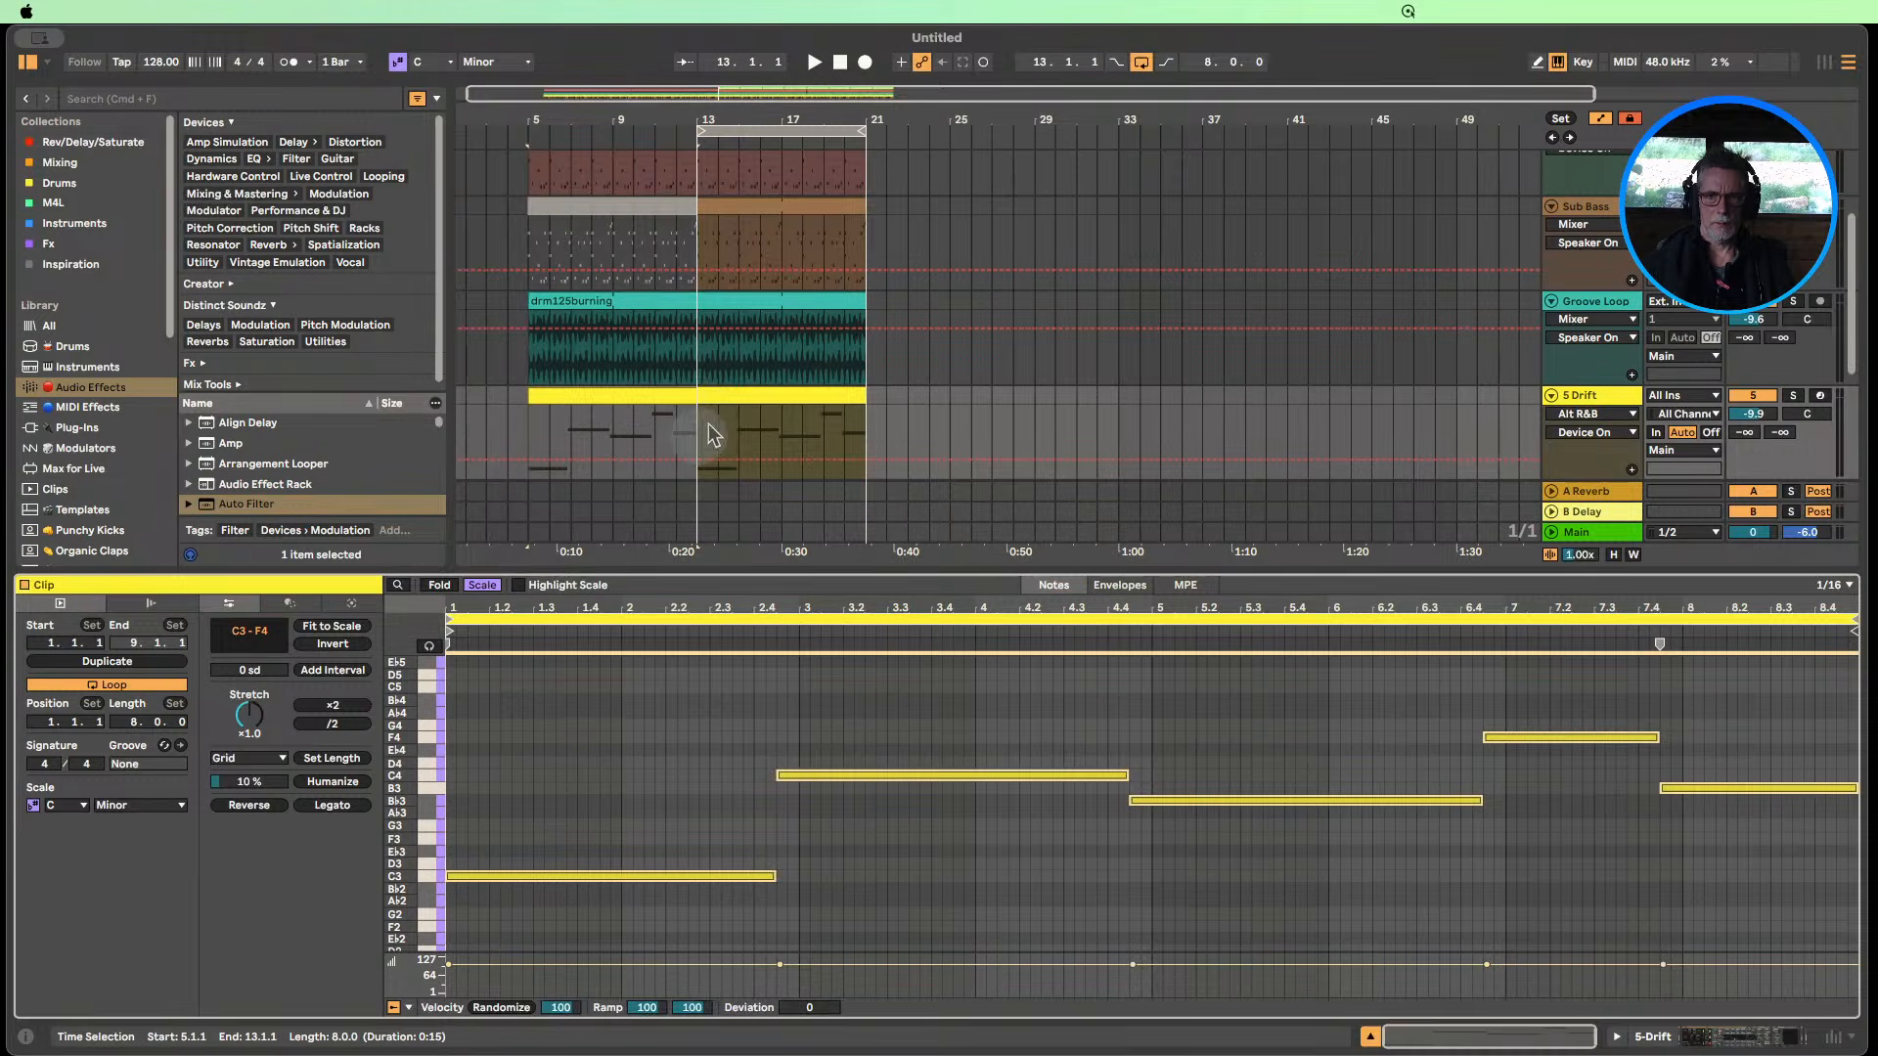
Copy the 5 Drift clip at bars 13–21 to an empty spot at about bar 26 on the same track.
left_click(766, 396)
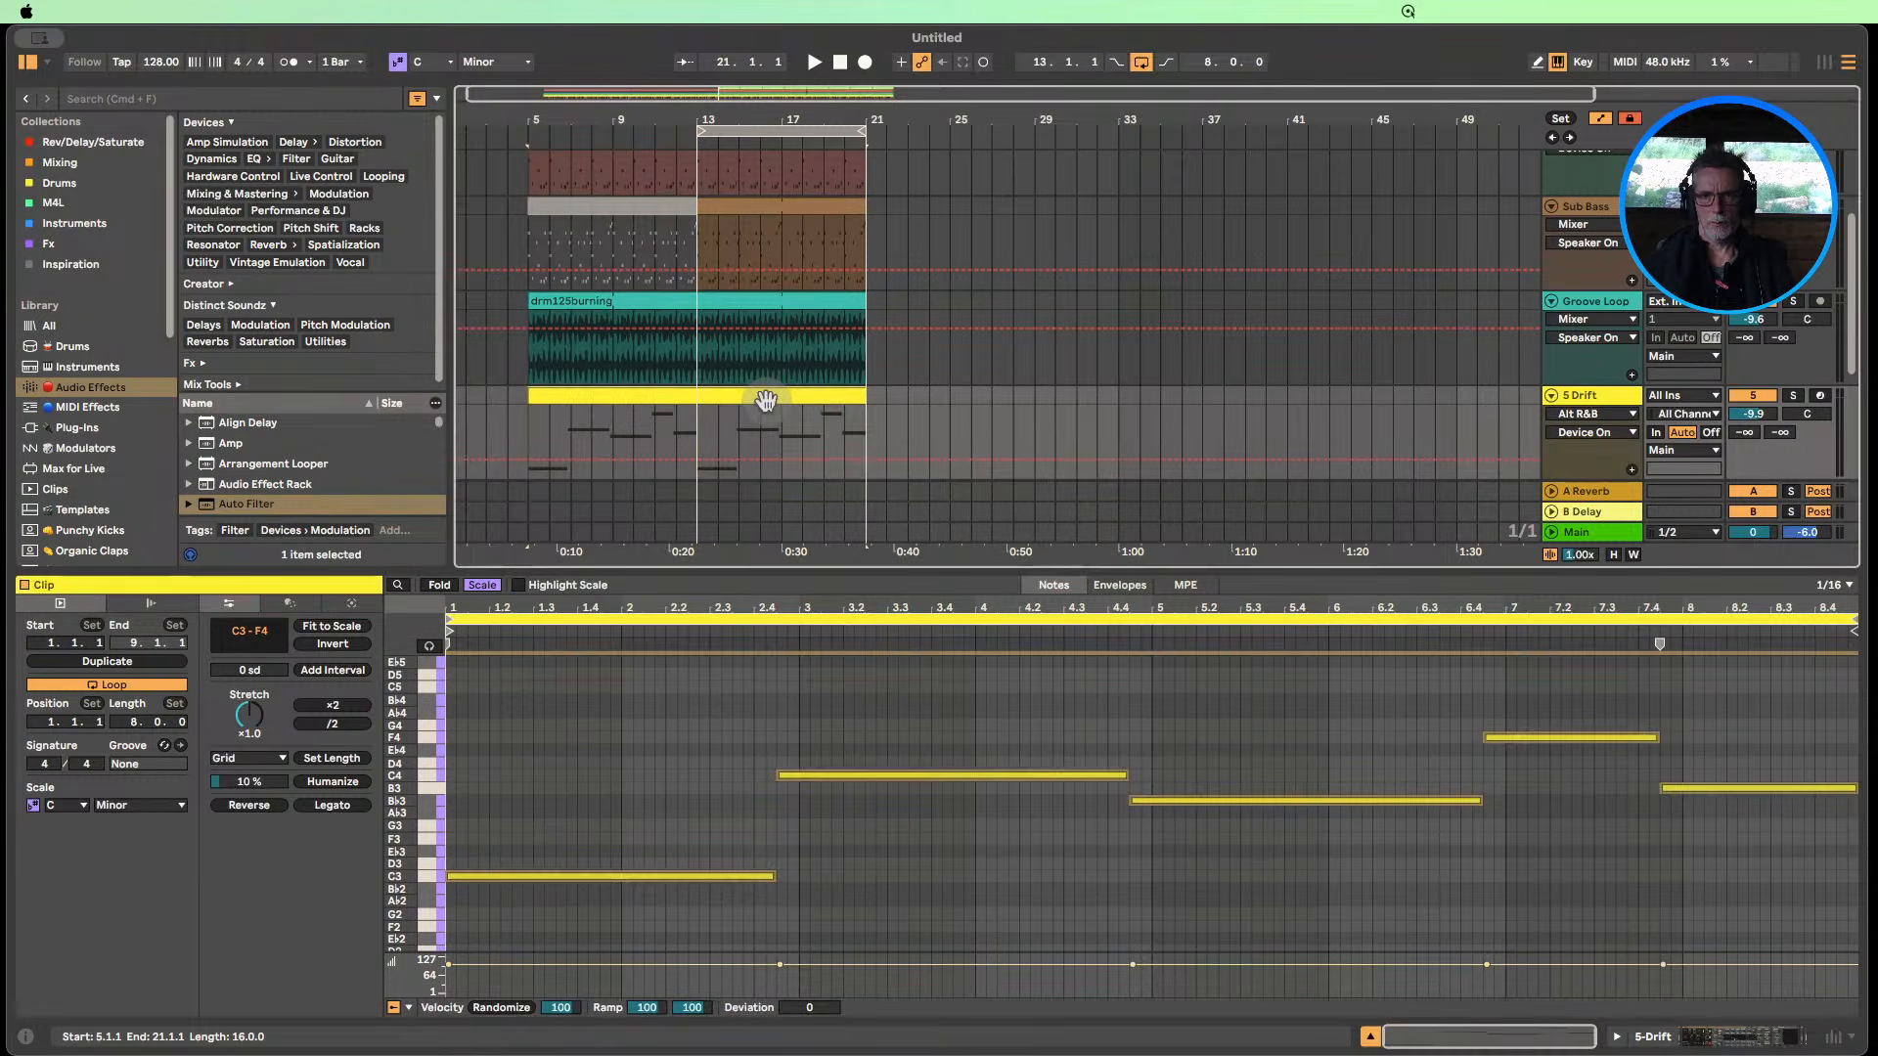
left_click_drag(807, 388, 1070, 418)
left_click(816, 401)
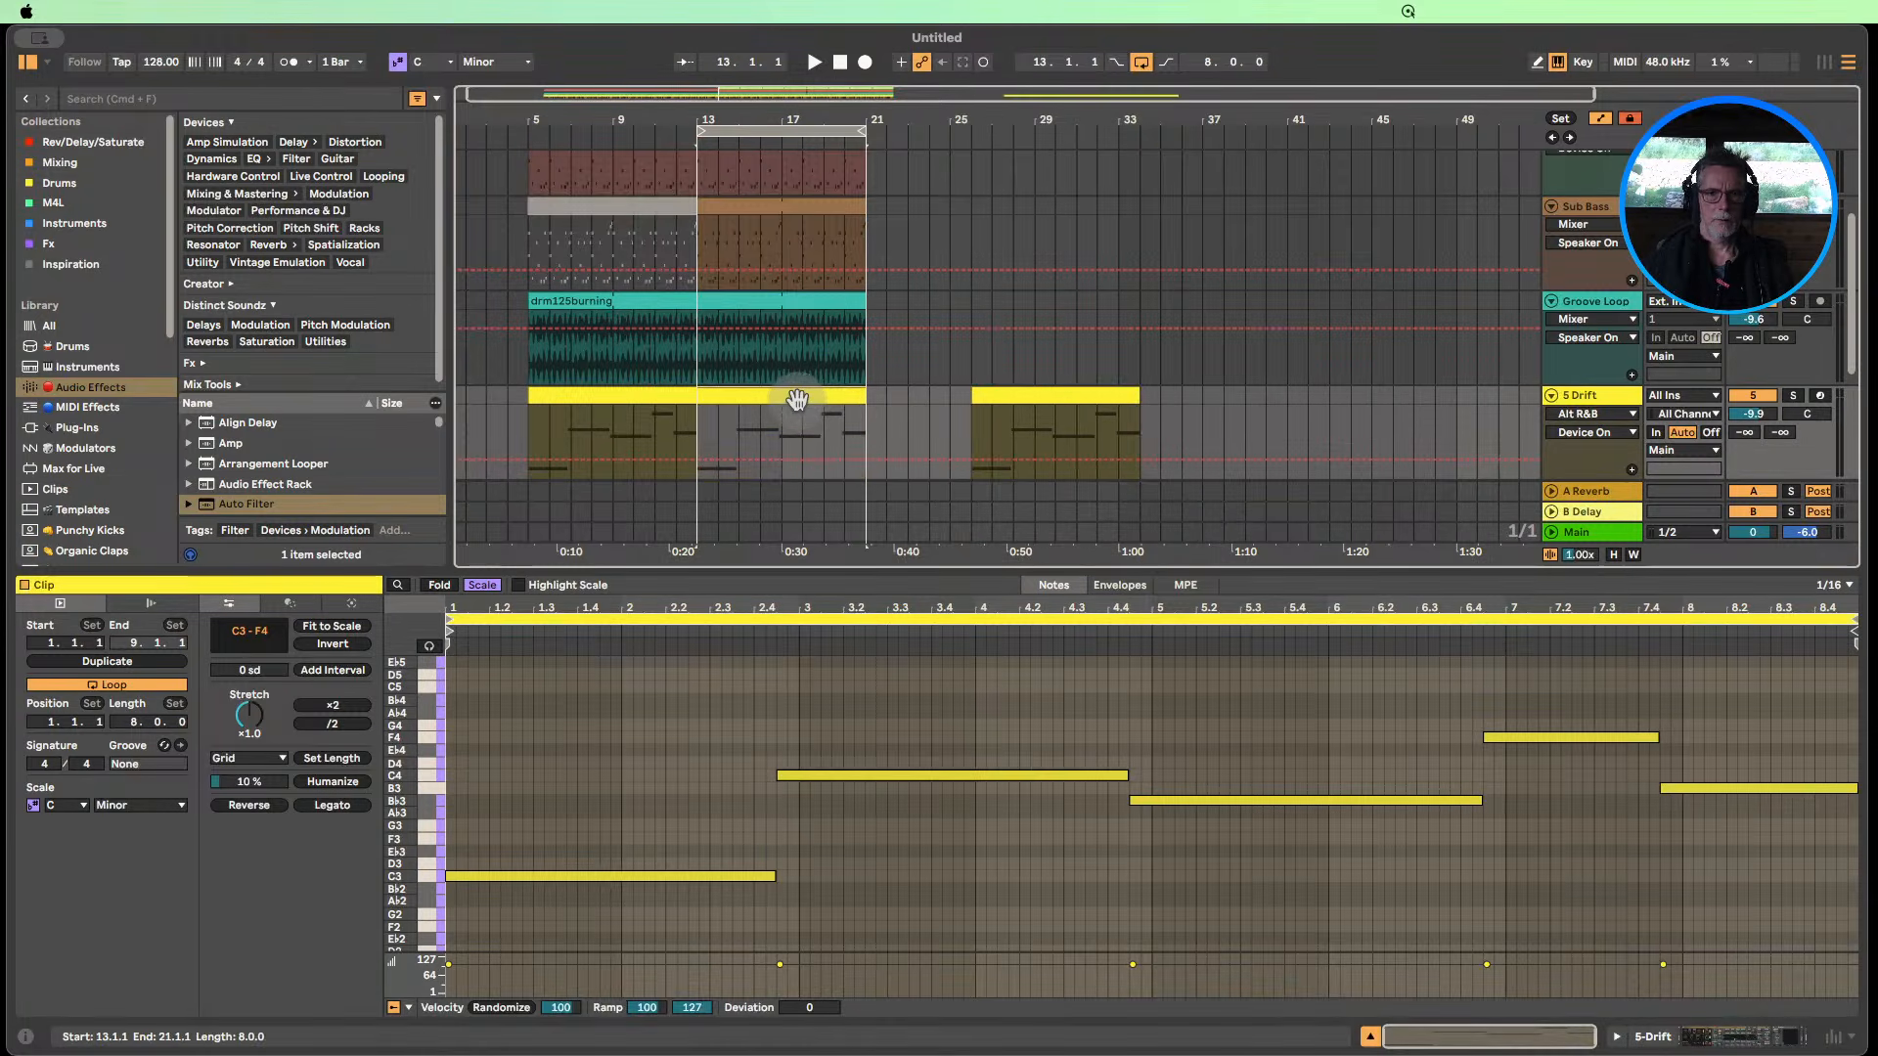
Select all notes of the 5 Drift clip at bar 13 and try adding an interval of +3 scale degrees.
mouse_move(771, 400)
left_mouse_down()
mouse_move(749, 413)
mouse_move(774, 421)
left_mouse_up()
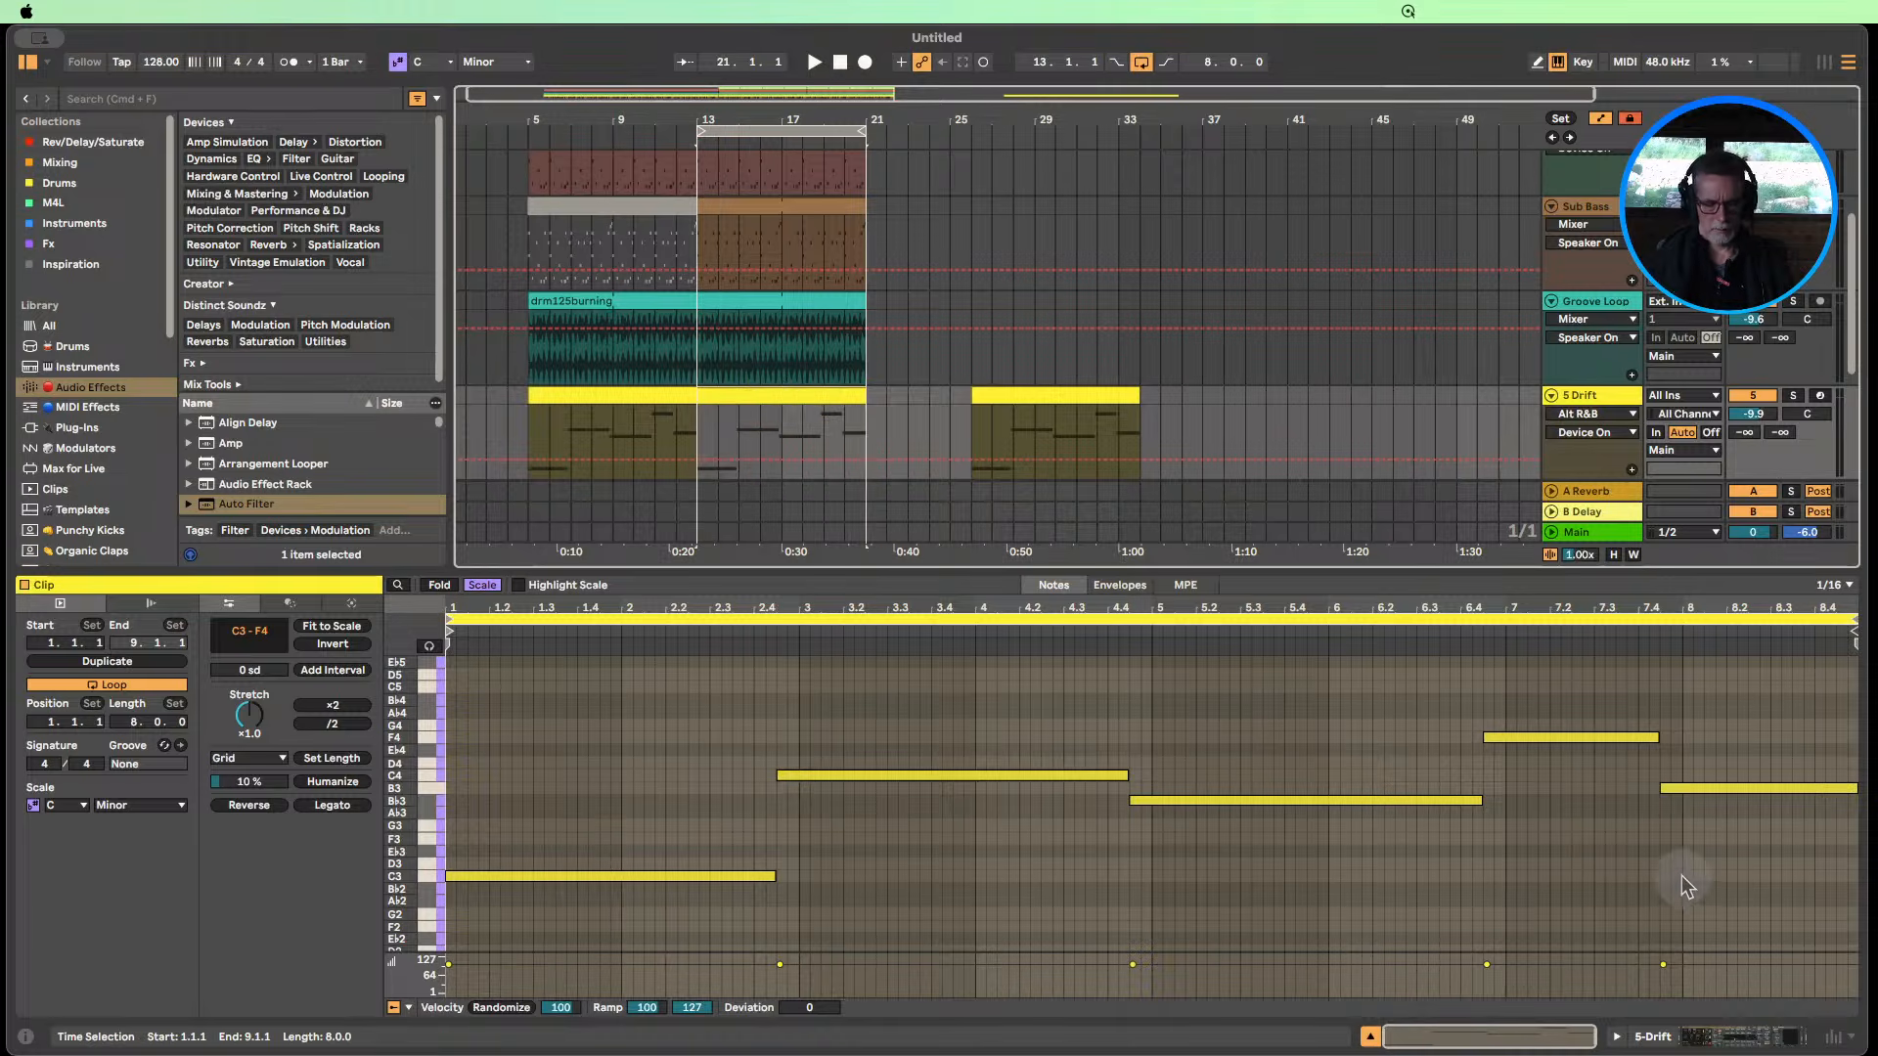
key("super+a")
left_click(763, 391)
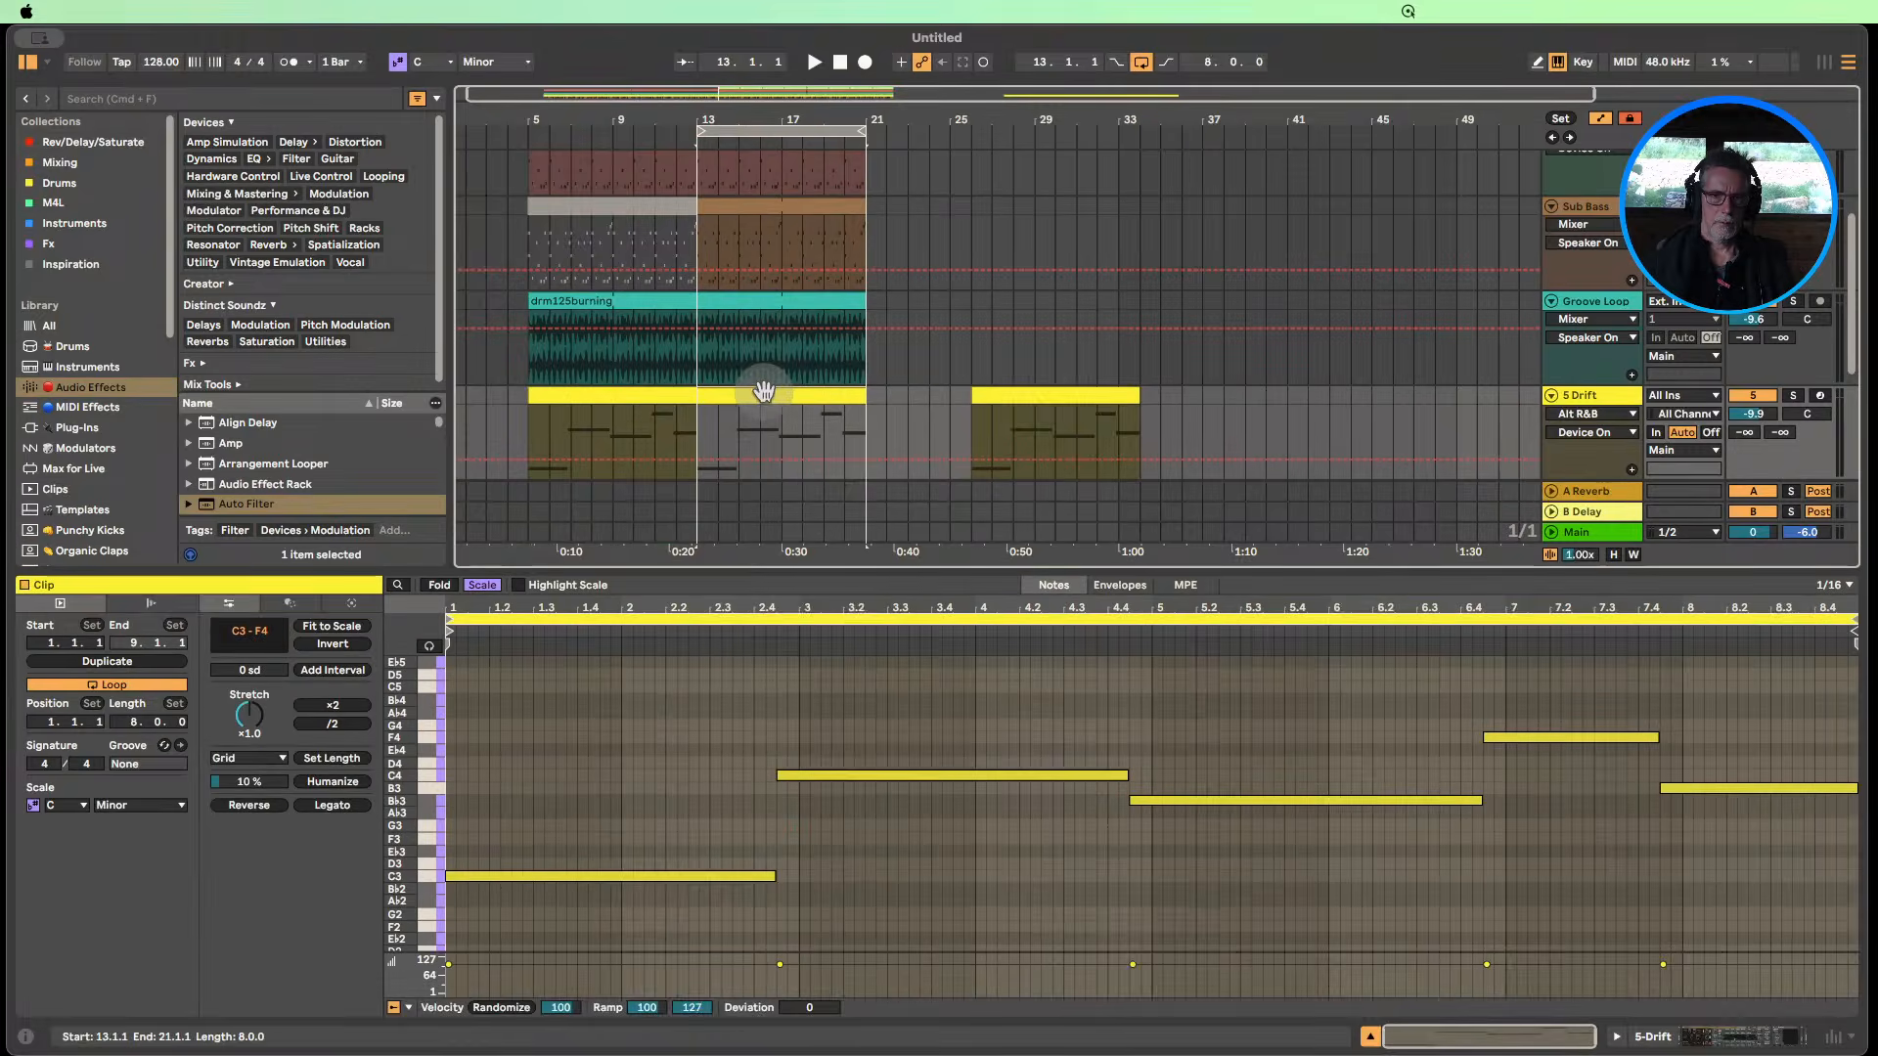
left_click(695, 724)
key("super+a")
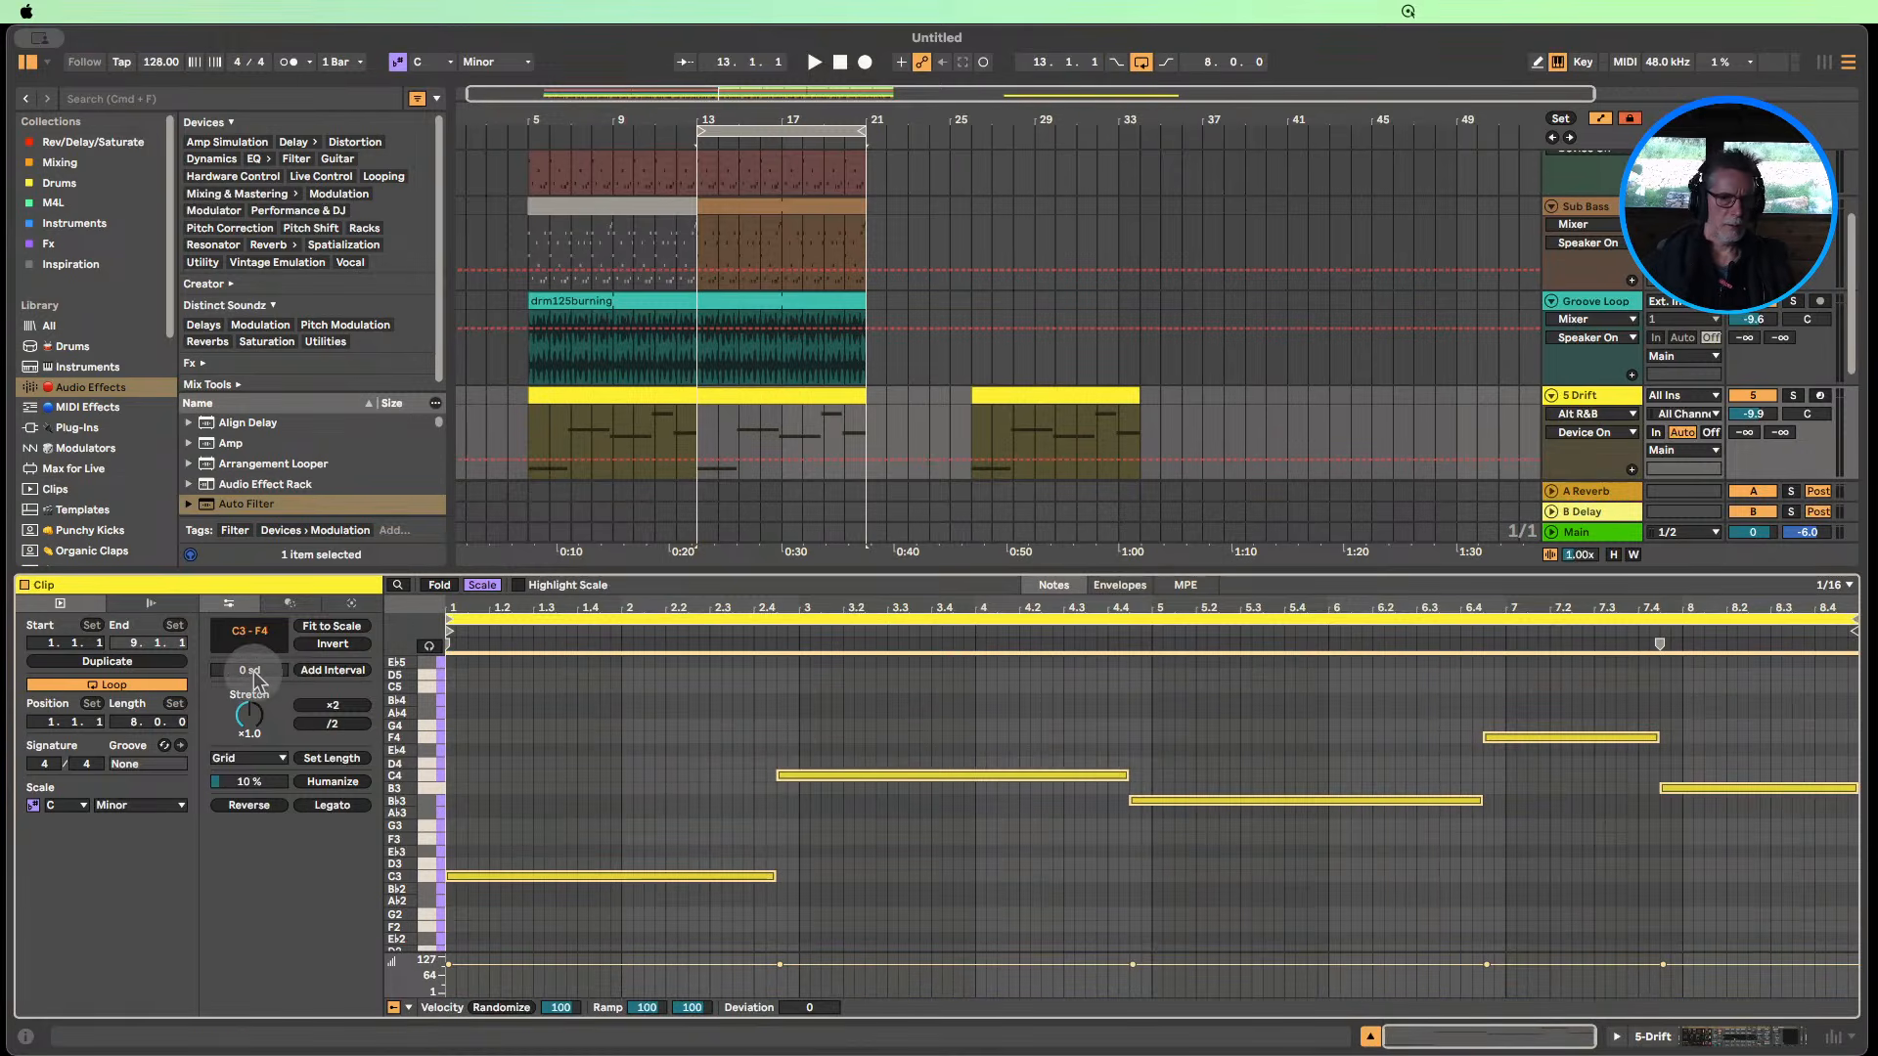
left_click_drag(257, 680, 256, 655)
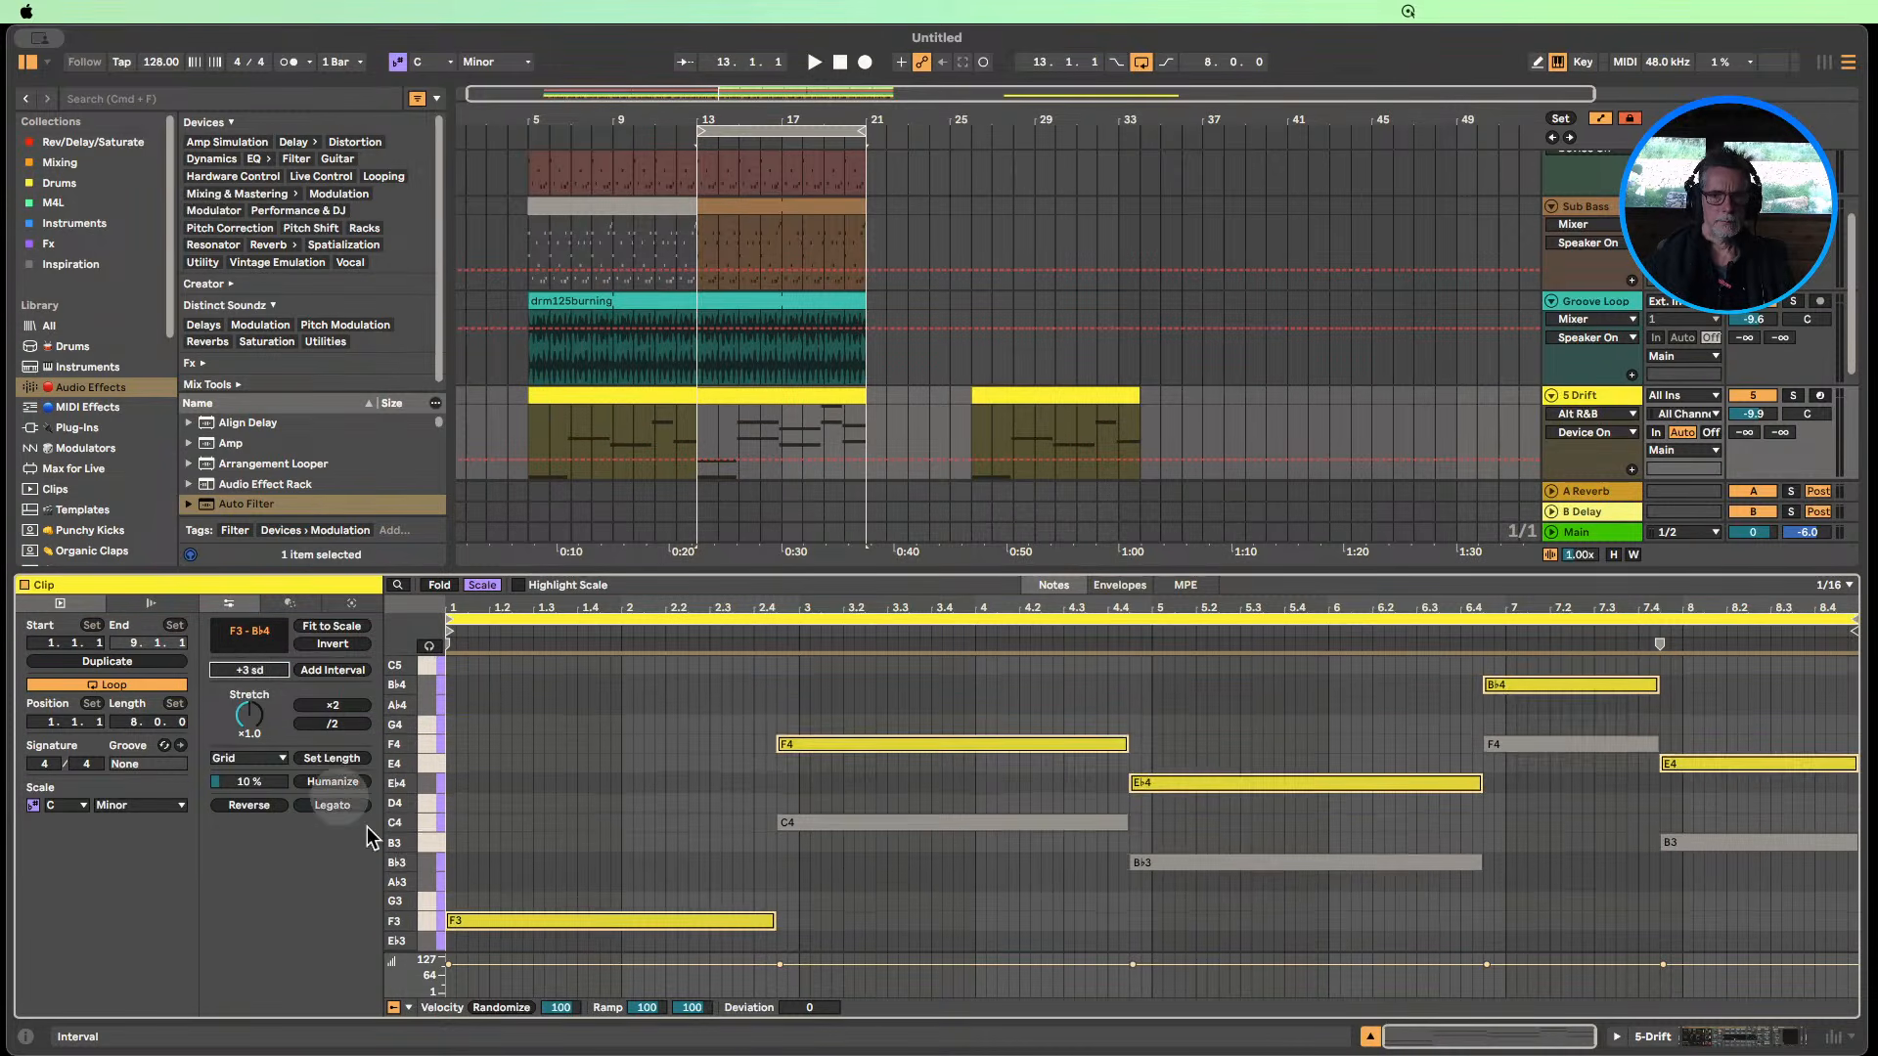
left_click_drag(403, 854, 367, 850)
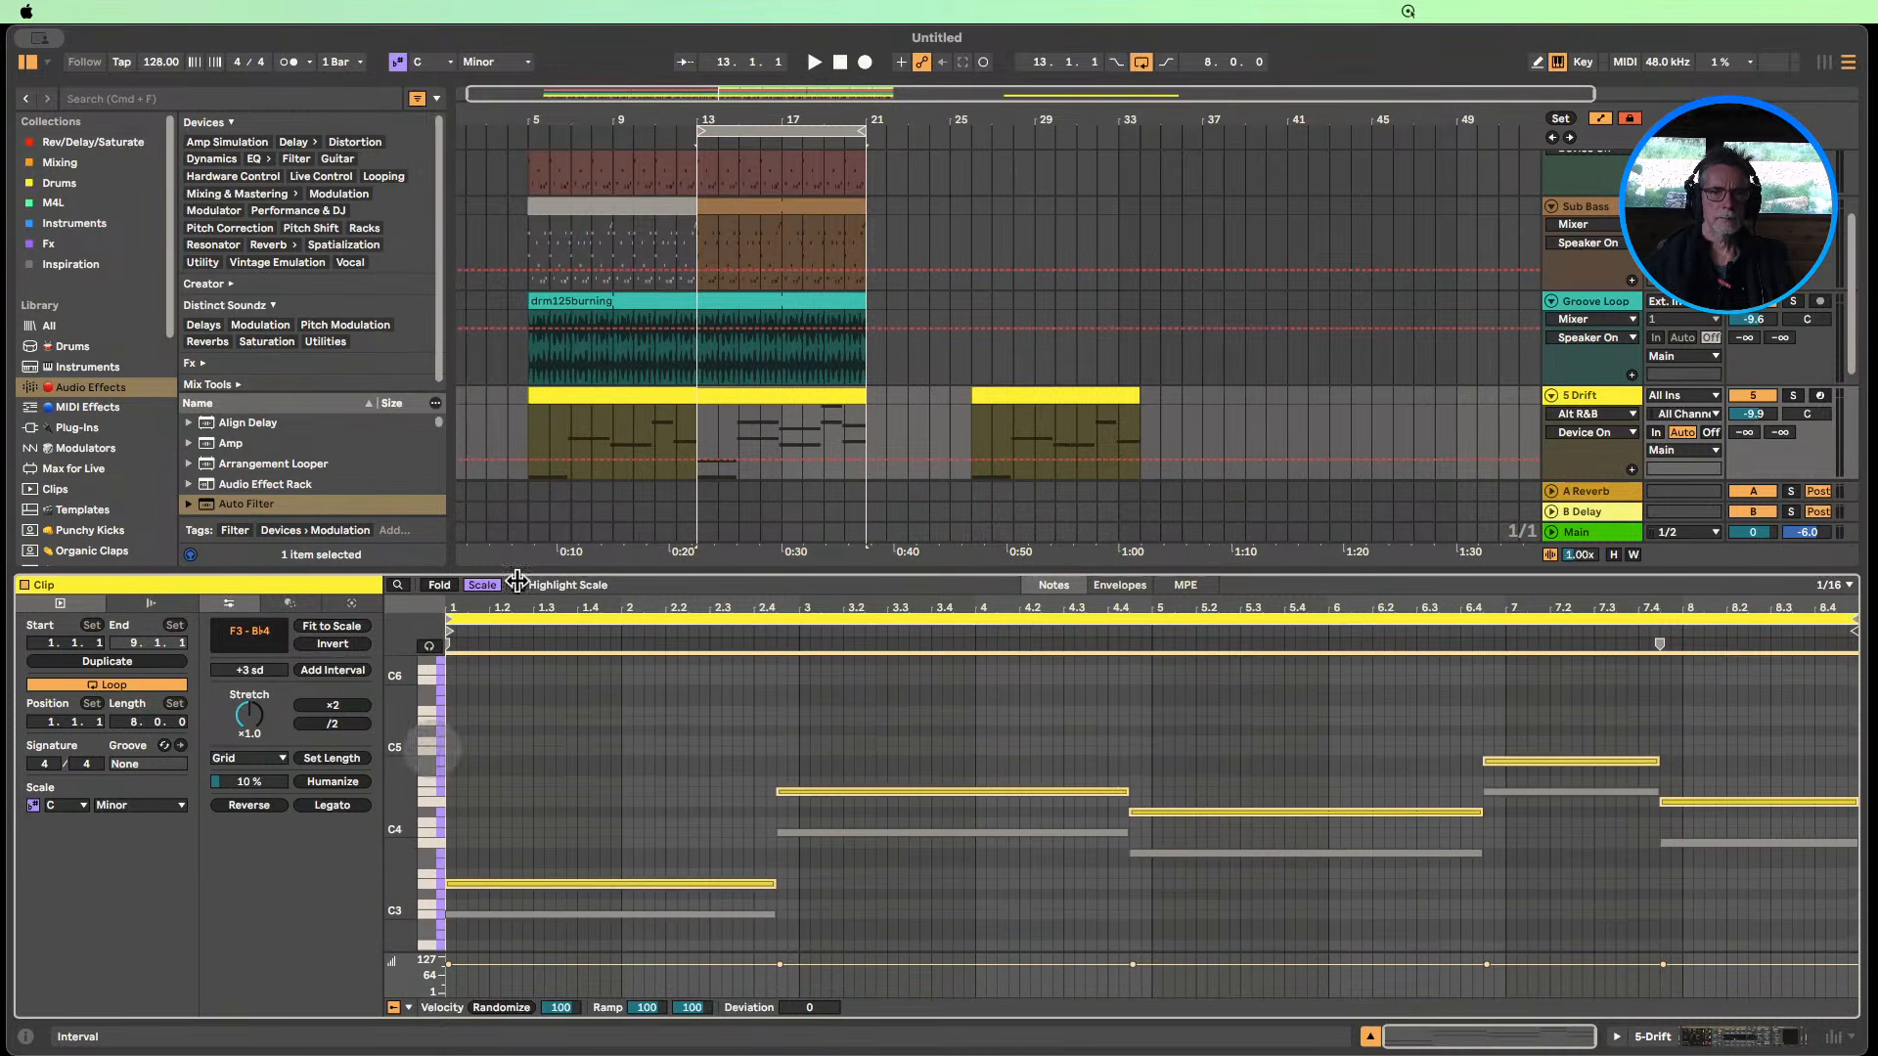
Play from bar 13 while trying an added interval of +2 scale degrees instead, and undo the added notes.
left_click(696, 144)
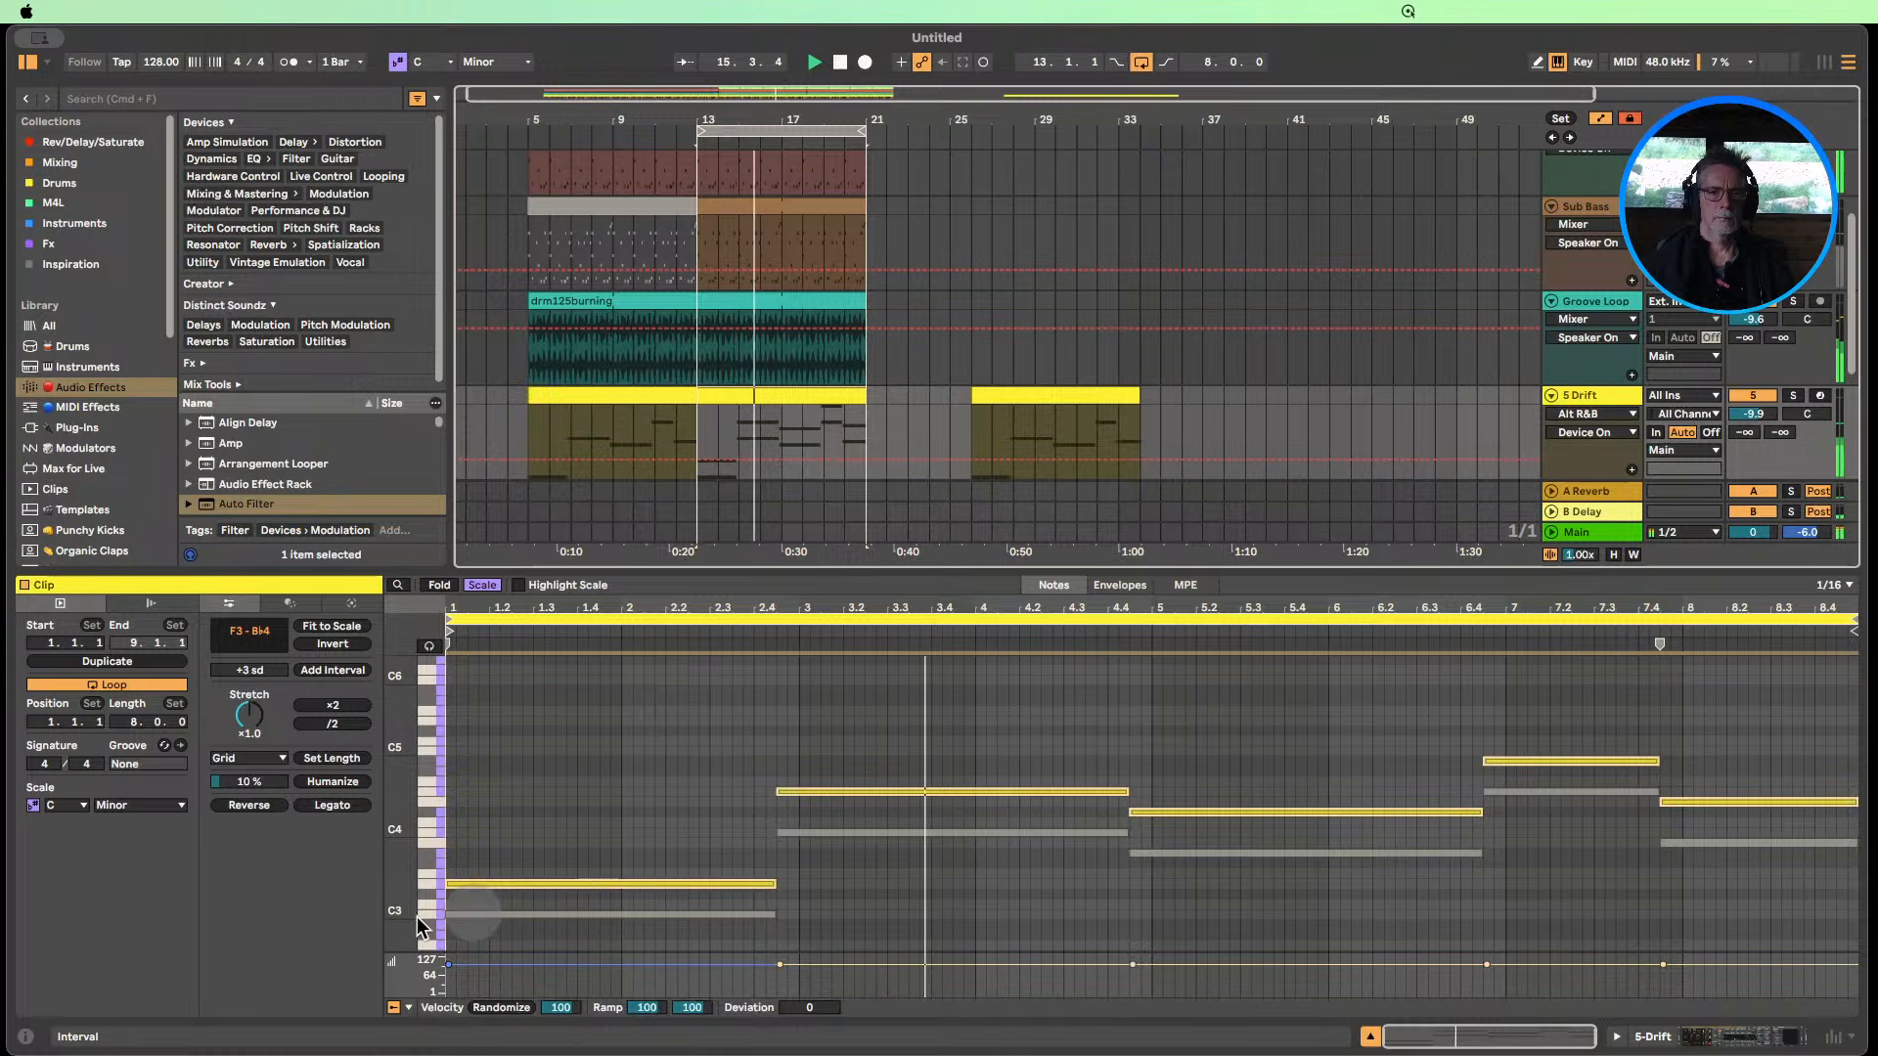
left_click_drag(258, 673, 256, 675)
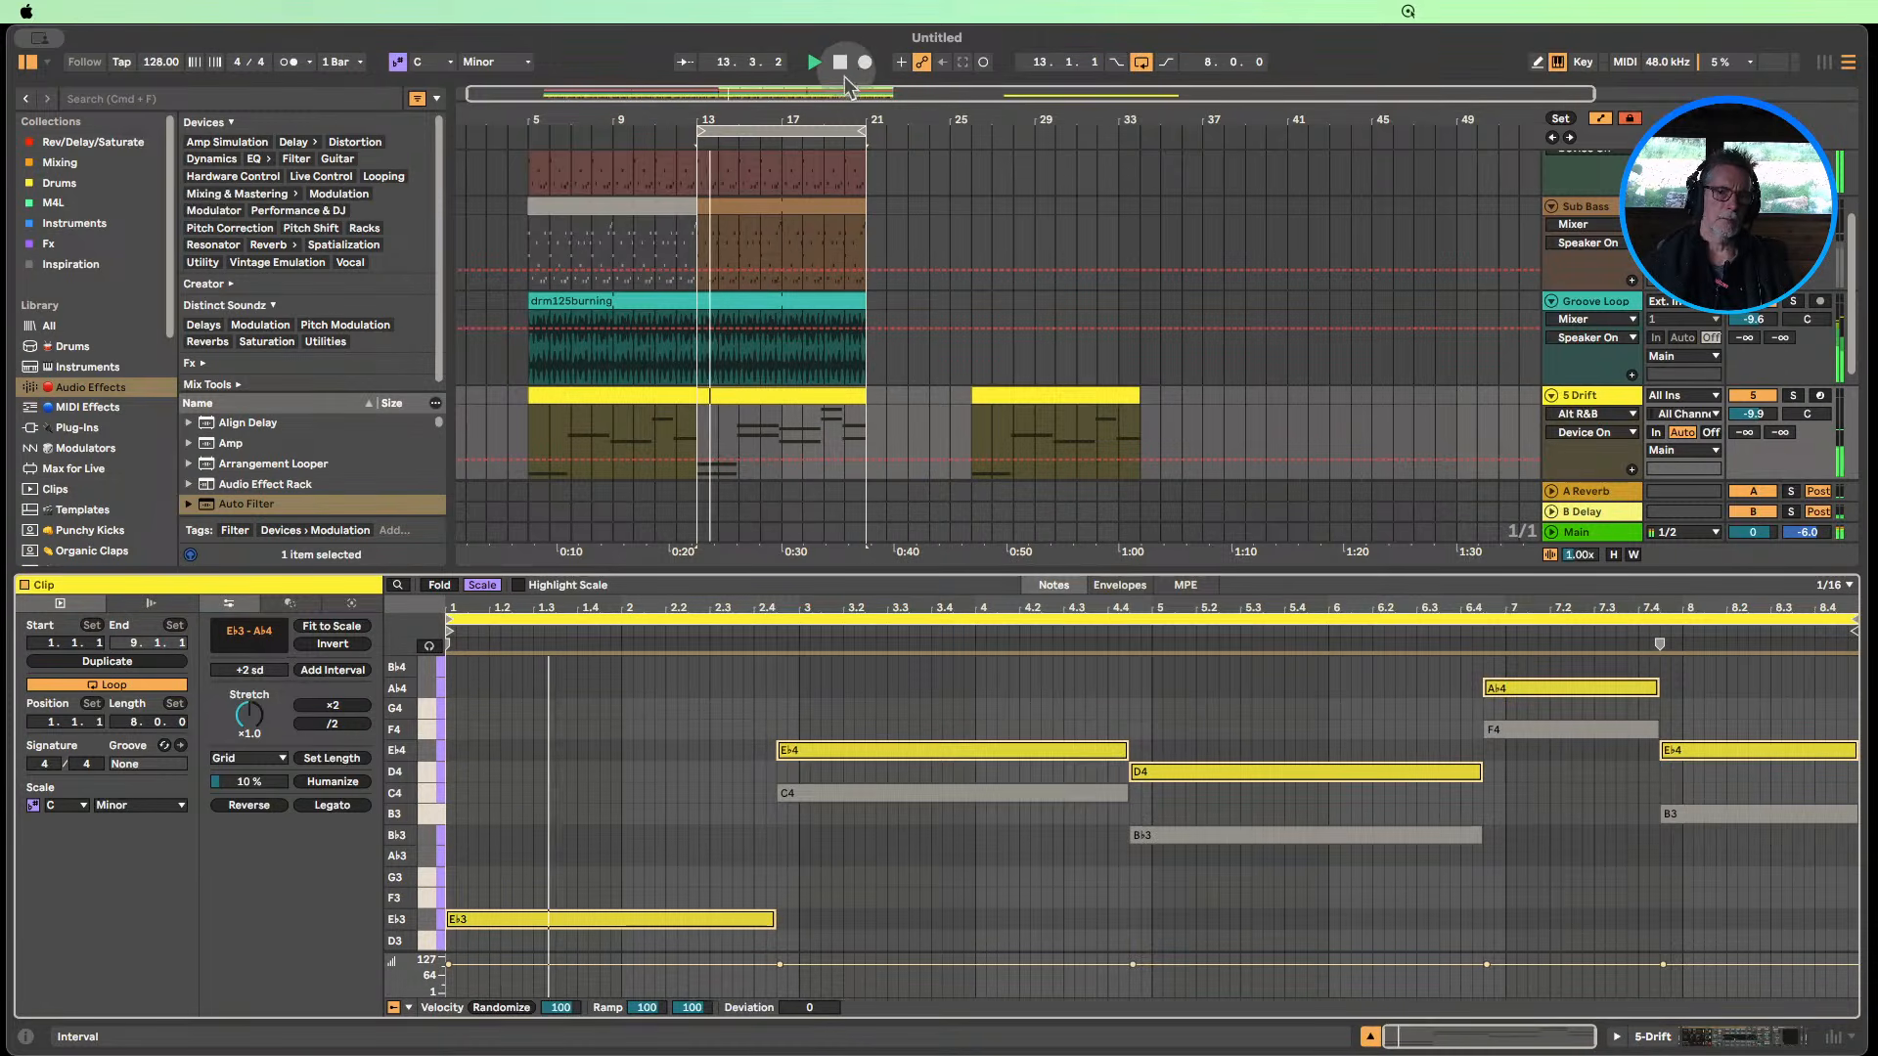
left_click(839, 63)
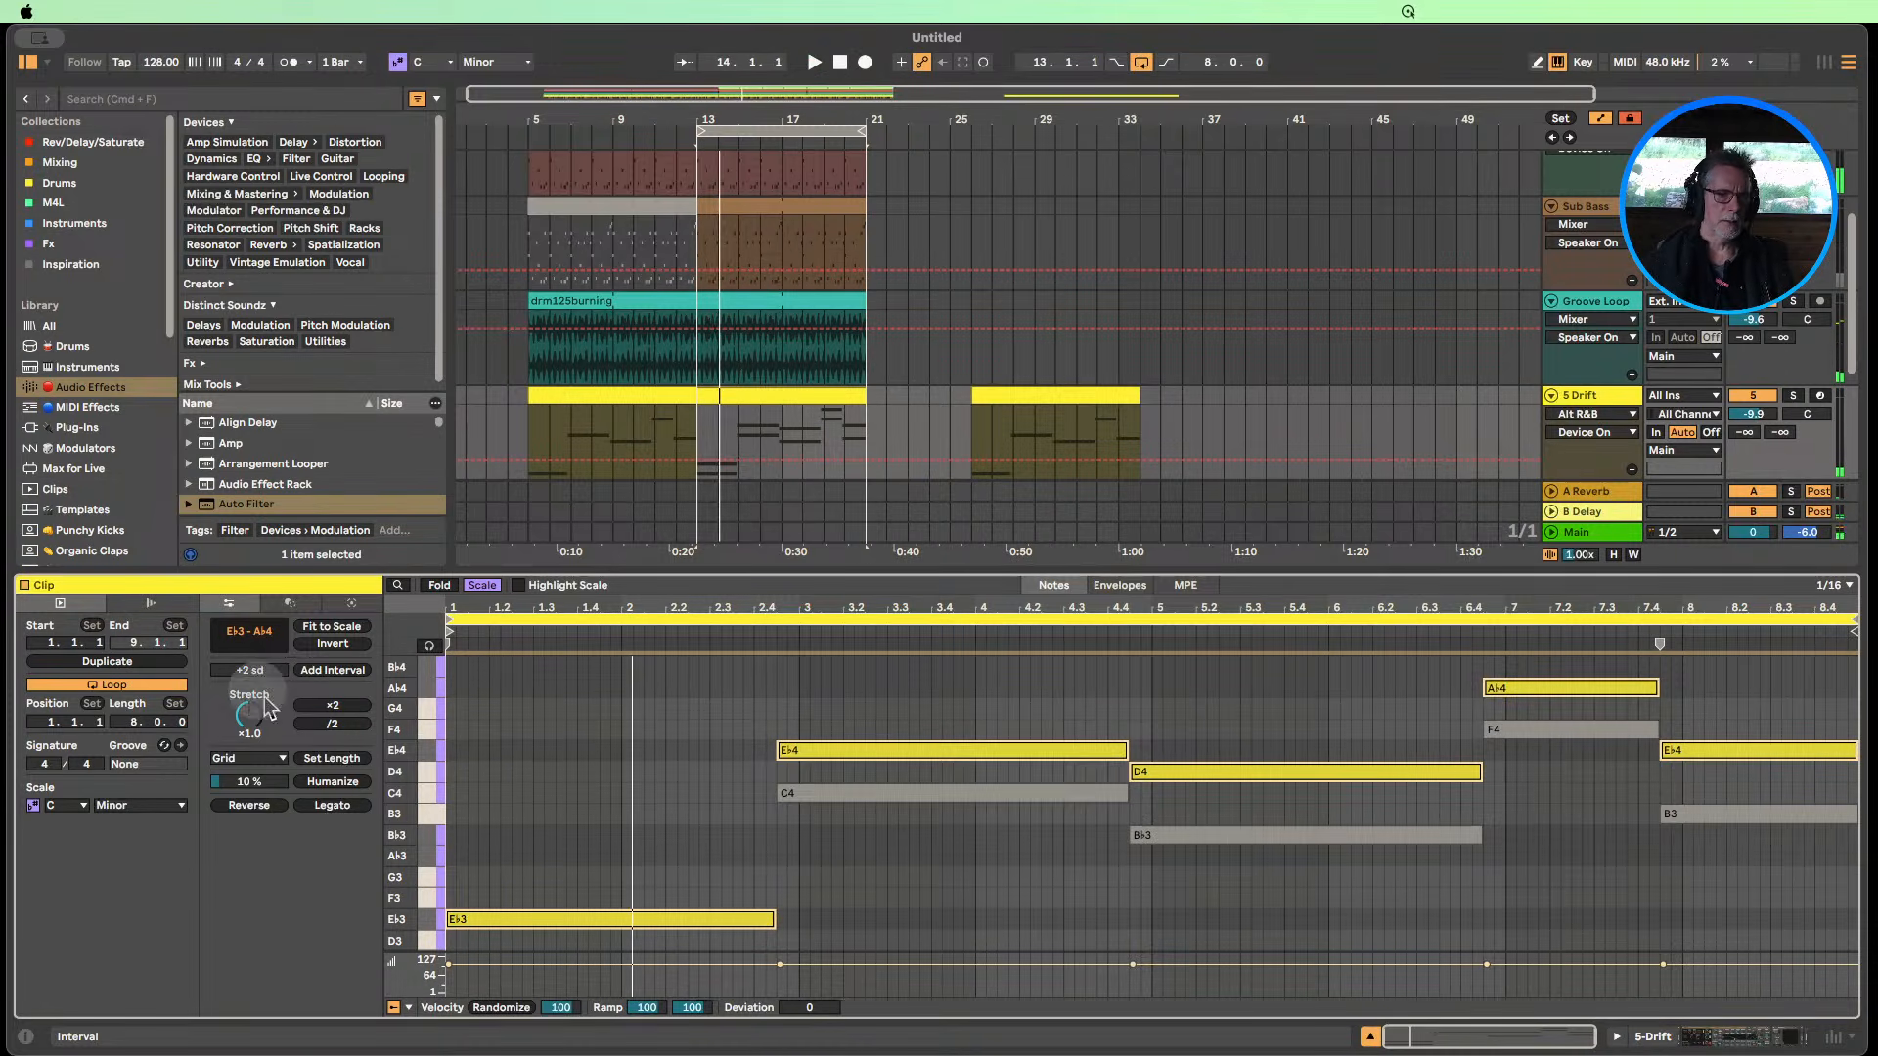
scroll(602, 829, "down", 1)
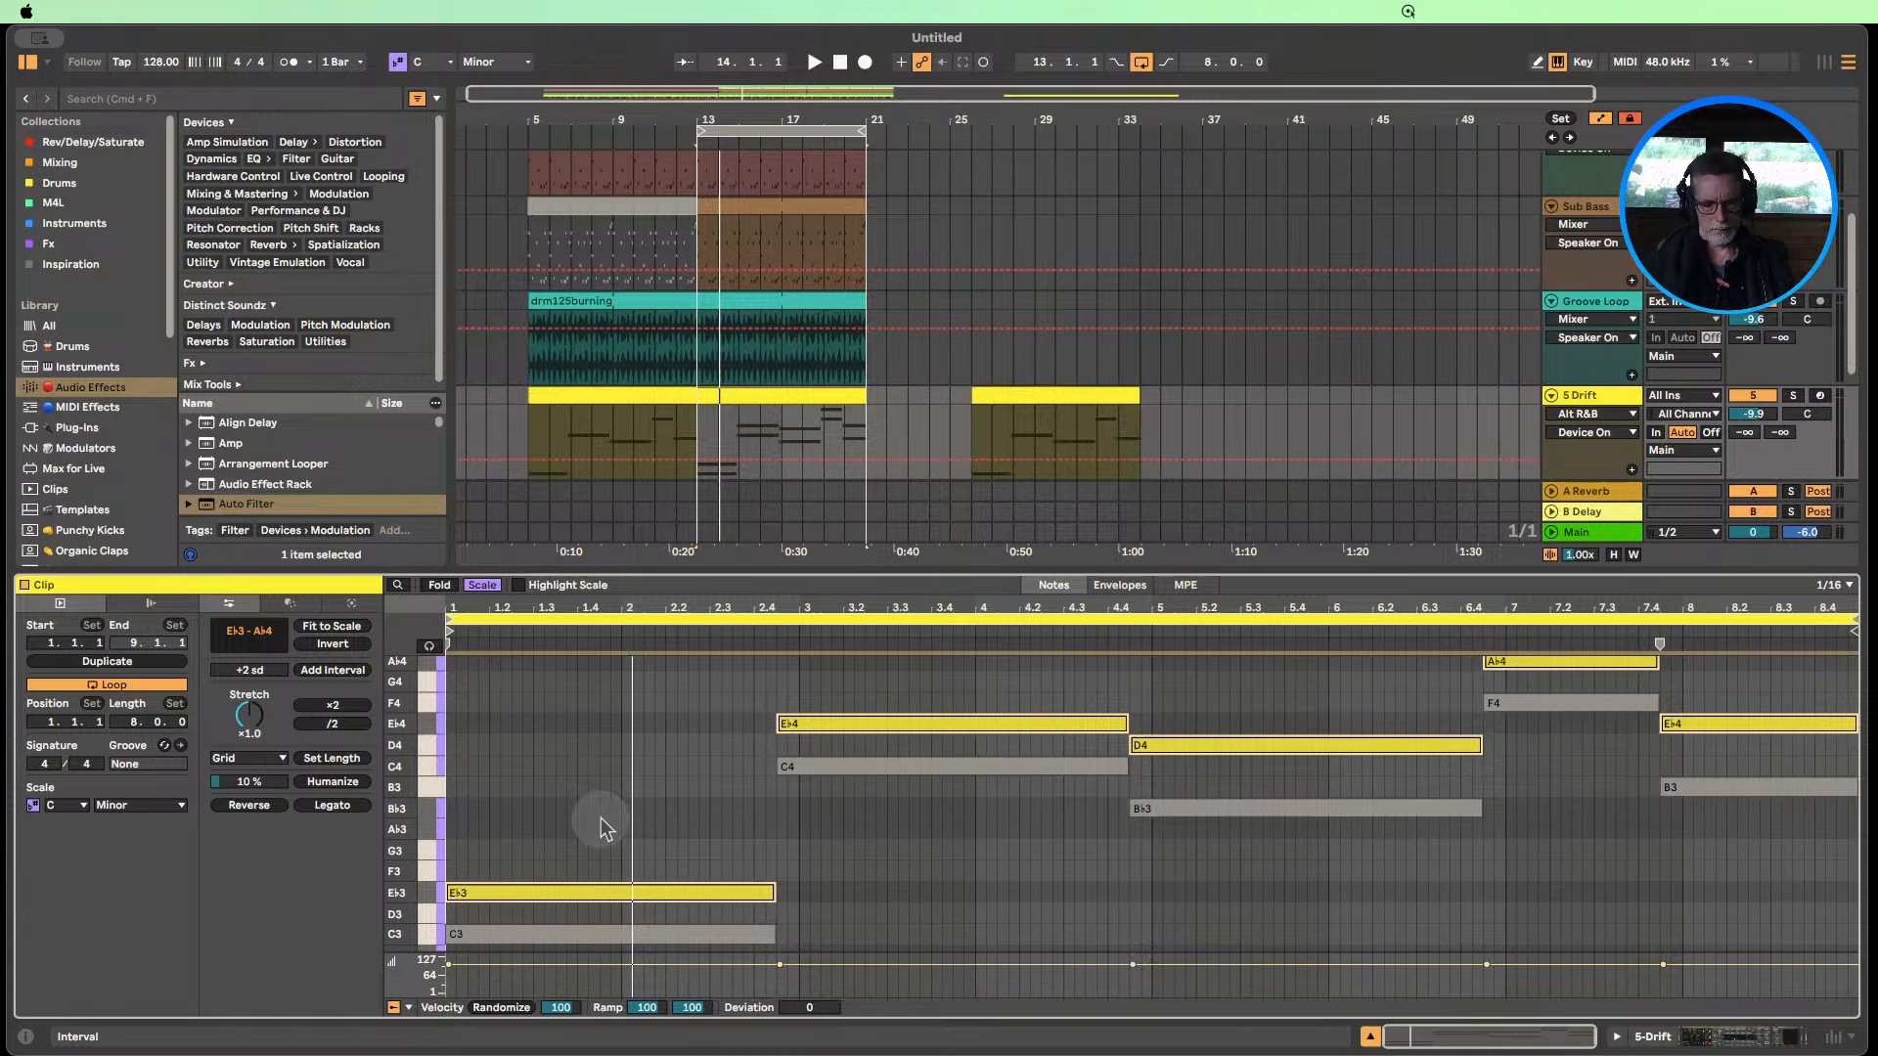
key("super+z")
Select the opening C3 note of the 5 Drift clip at bar 13, and close the clip's note editor.
left_click(502, 935)
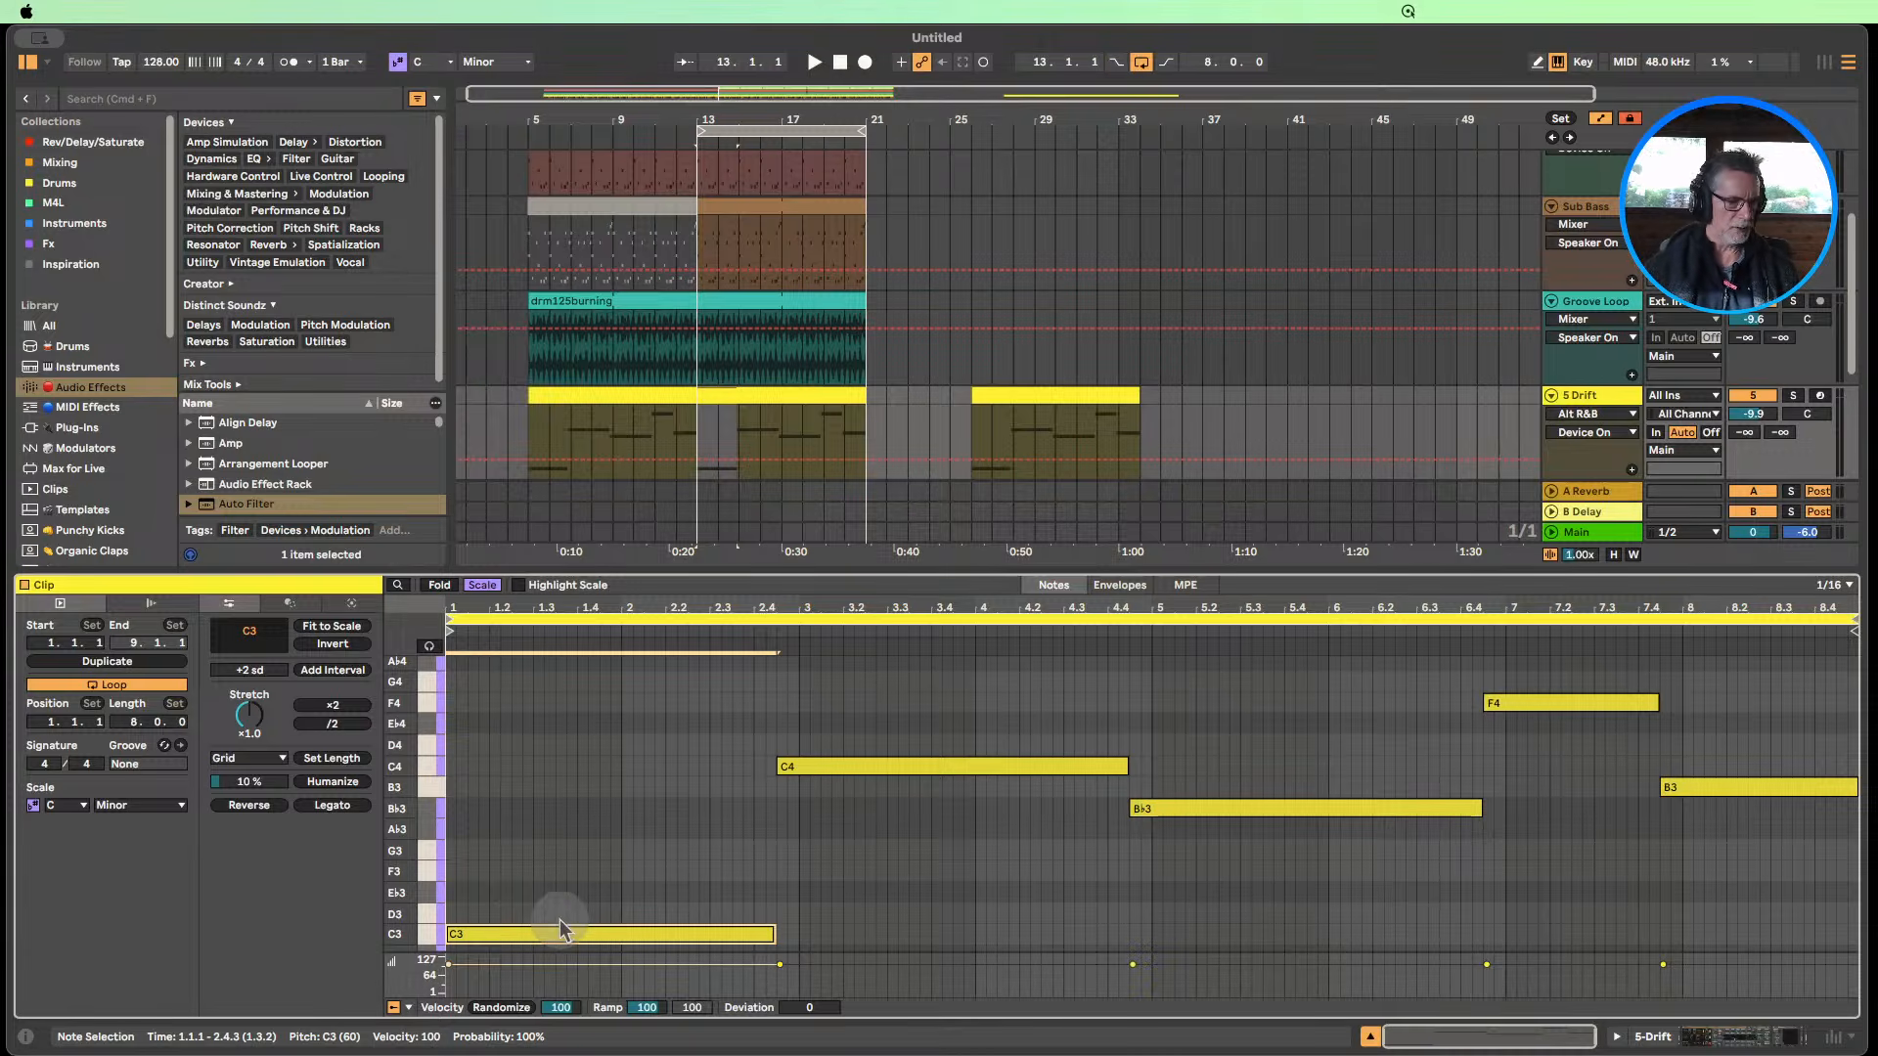
scroll(577, 862, "down", 2)
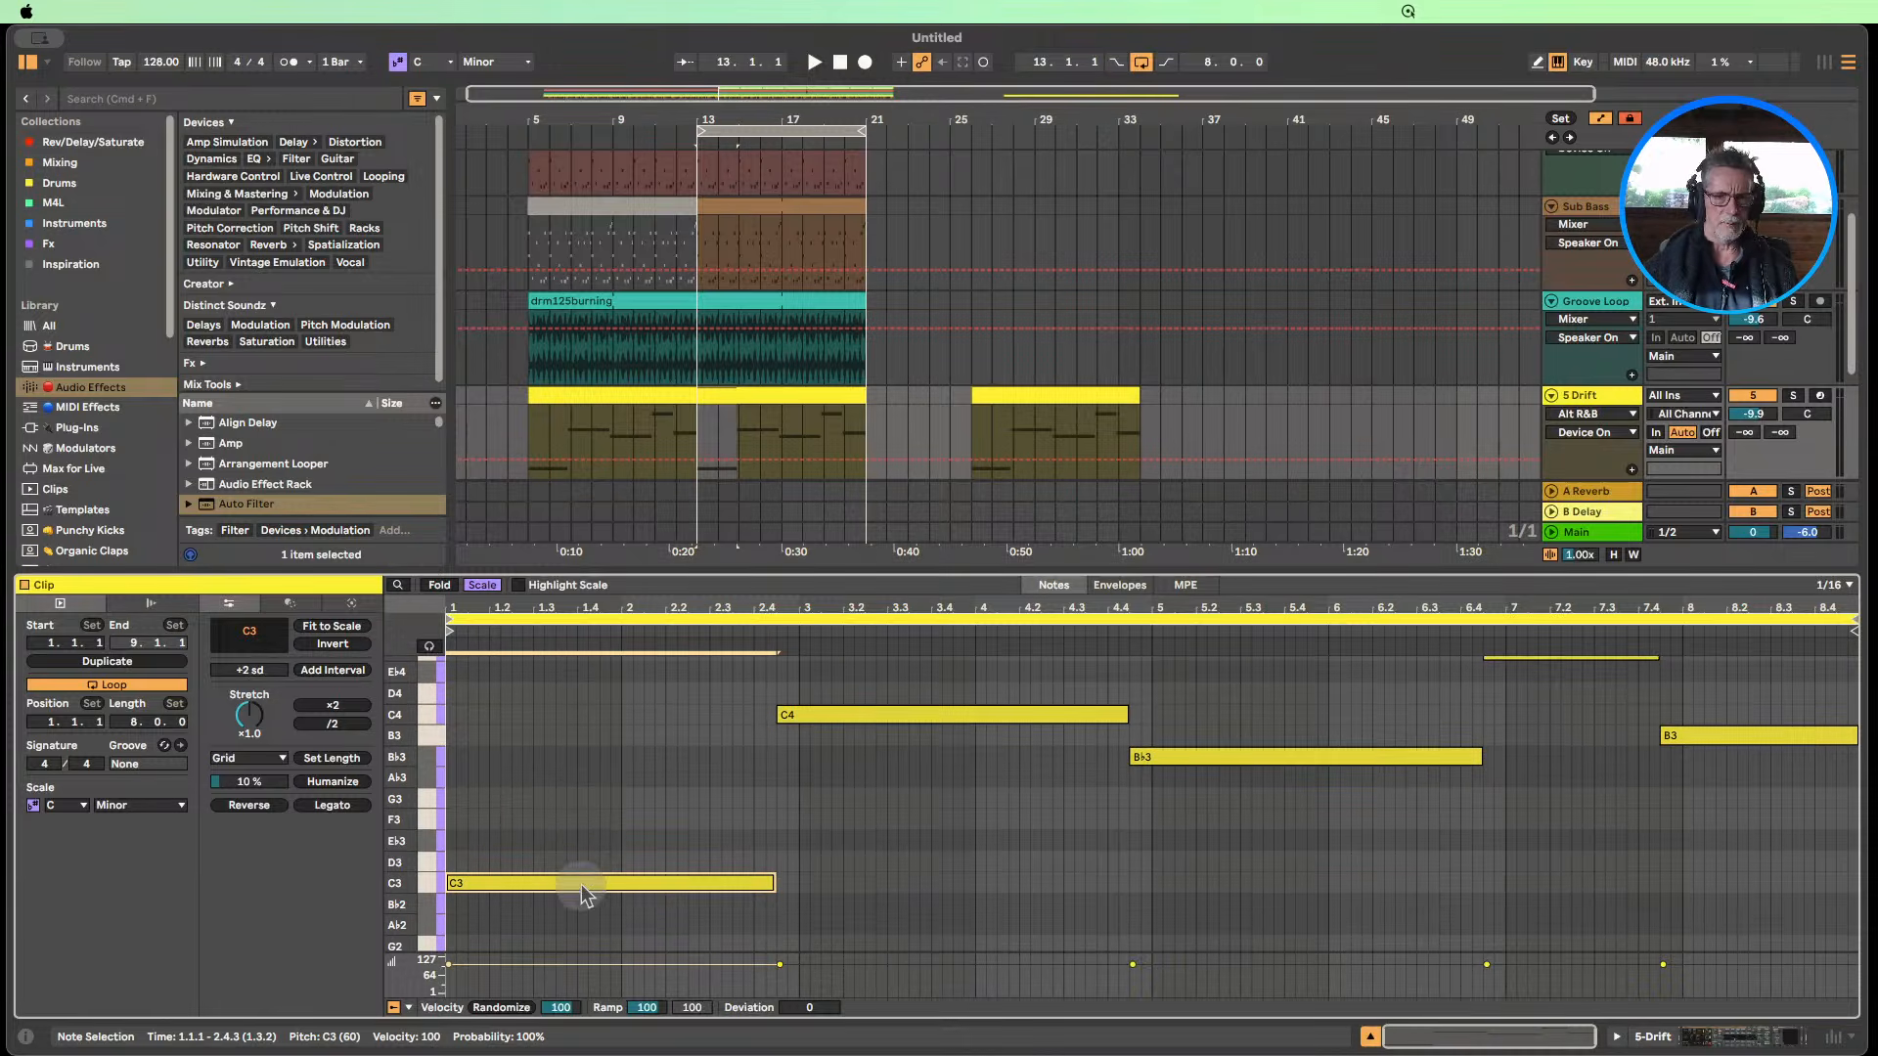
left_click(1370, 1036)
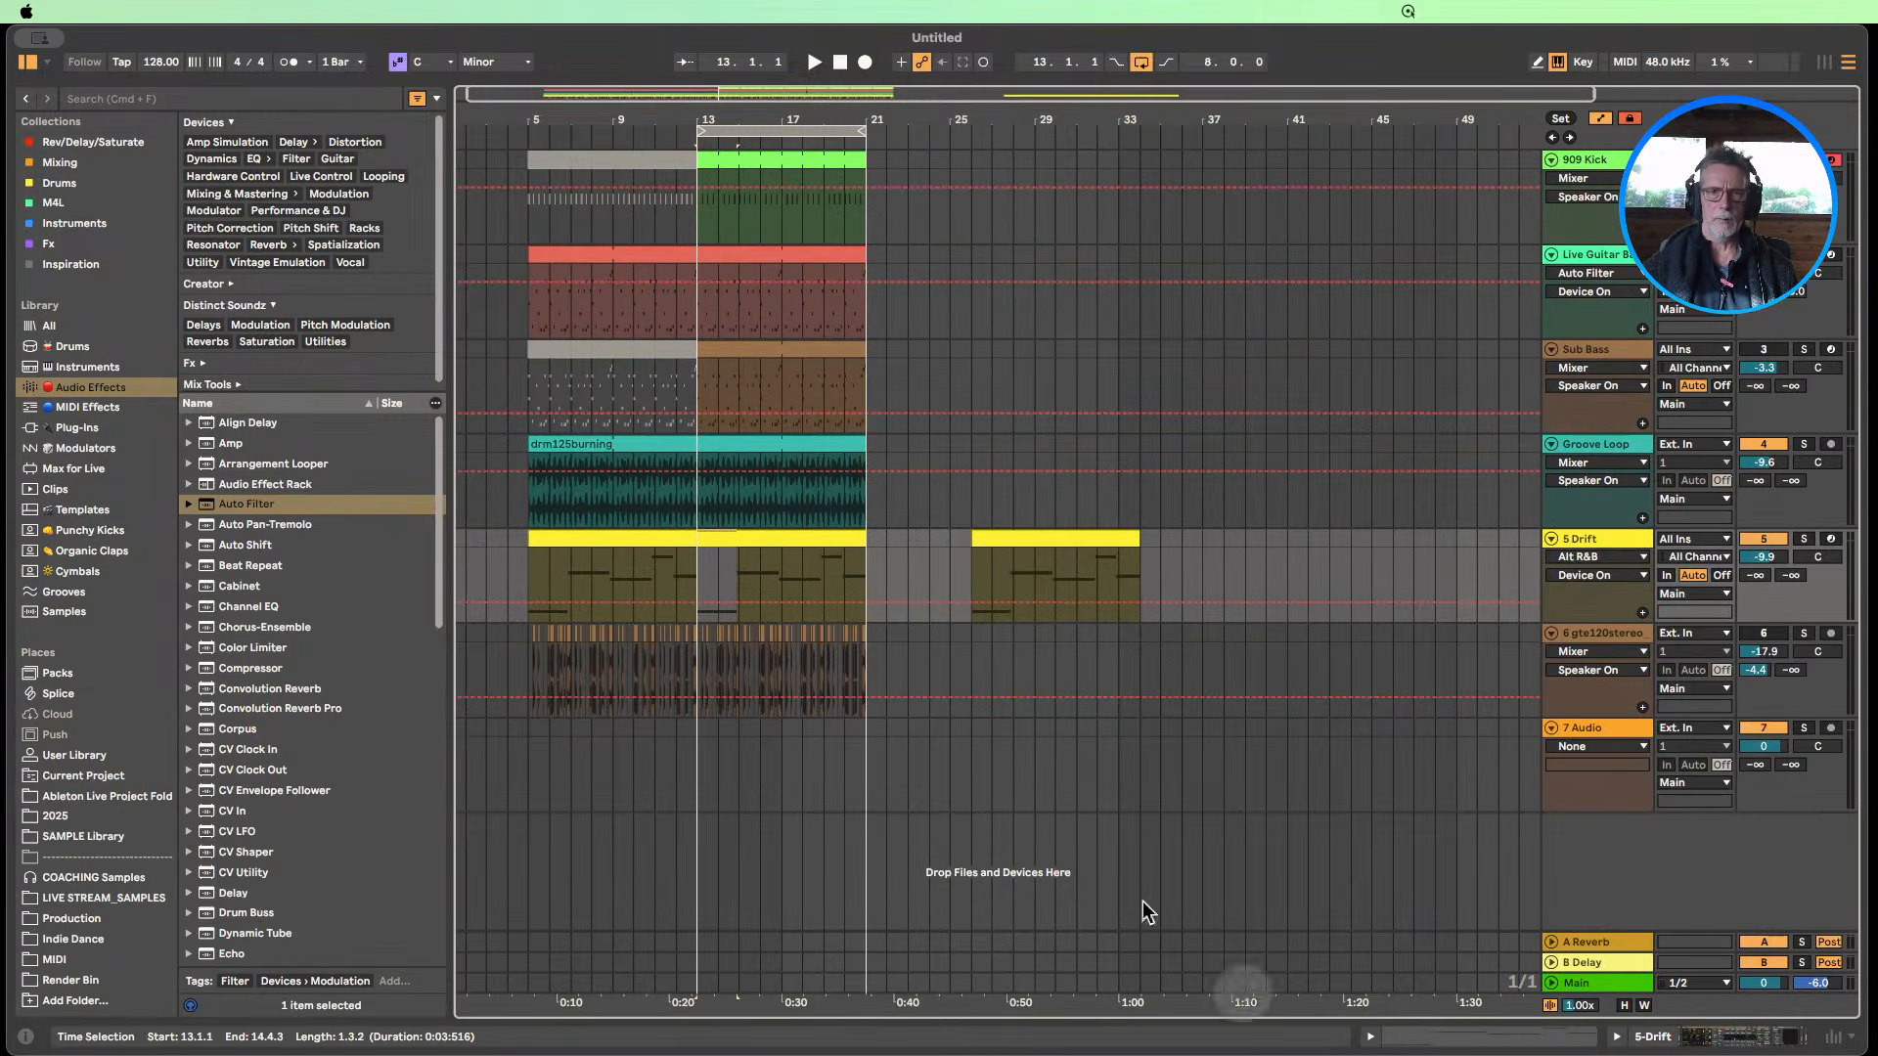
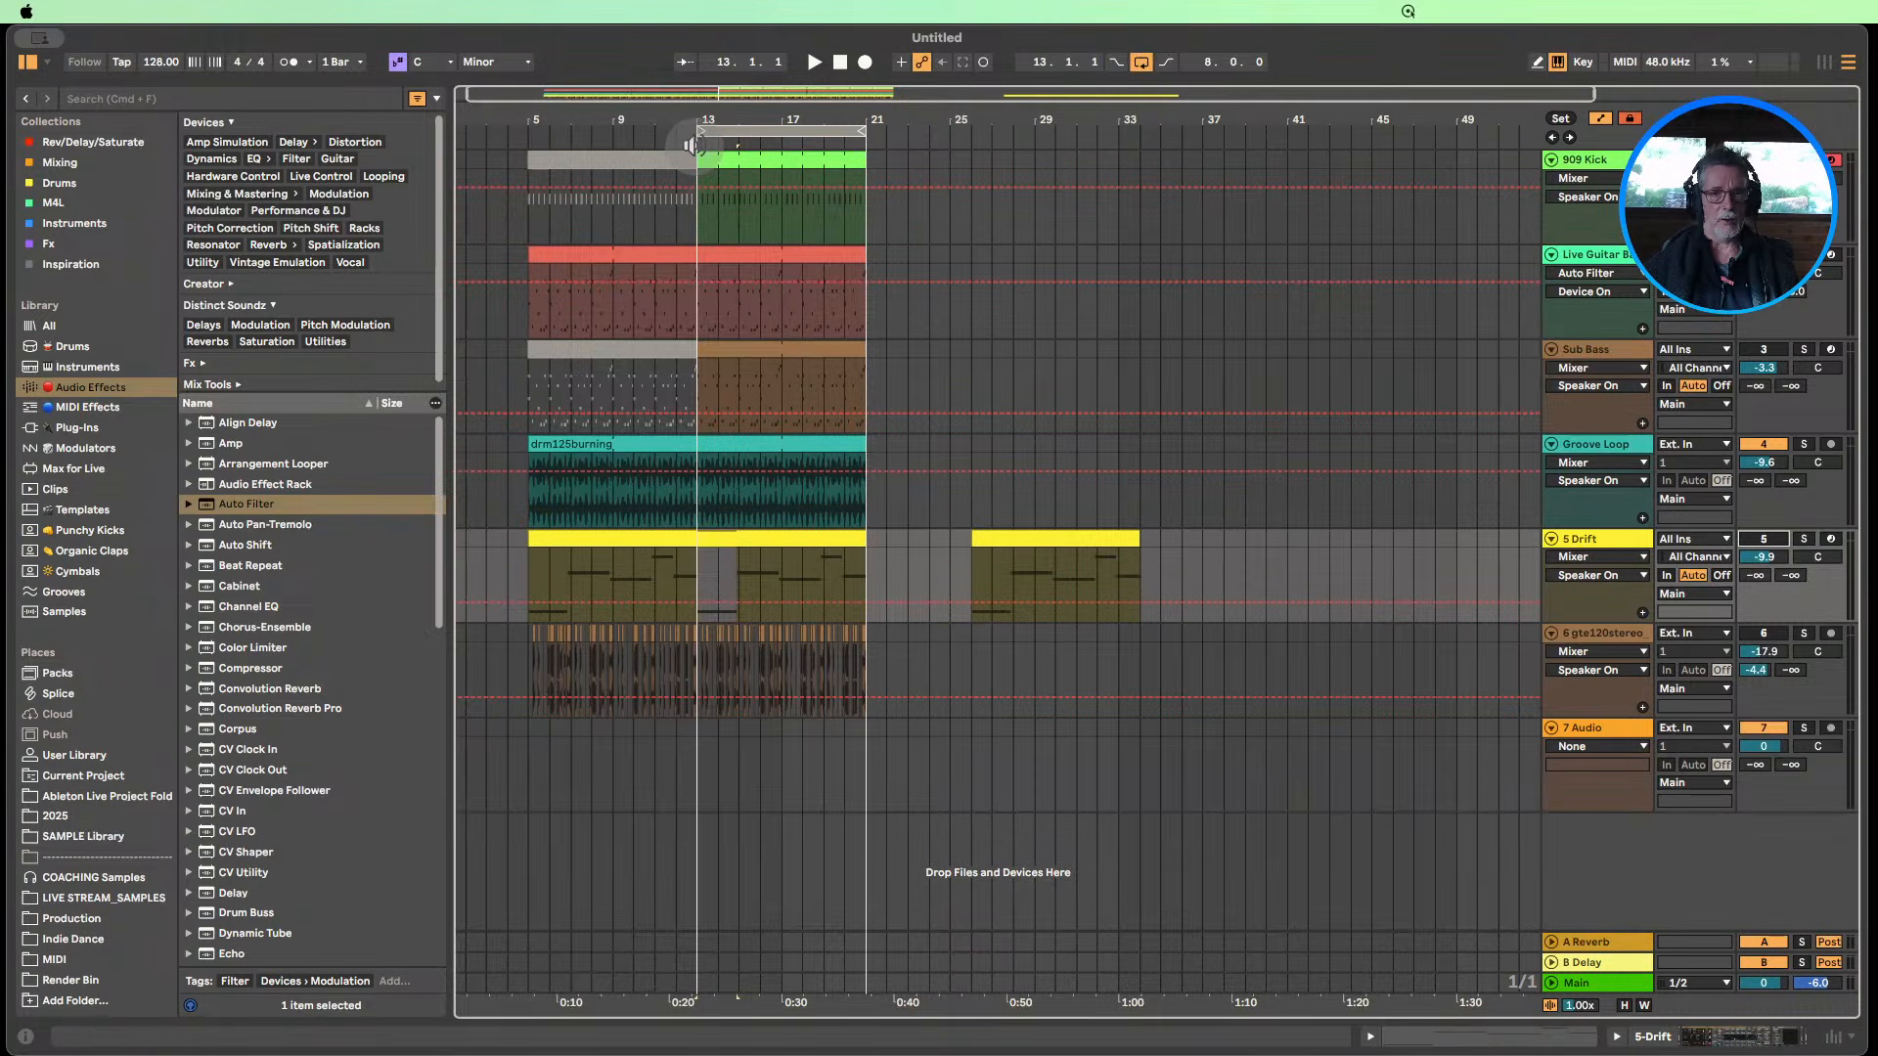
Play from bar 13 with 5 Drift muted, showing bars 13–21 larger in the arrangement.
left_click_drag(717, 284, 732, 338)
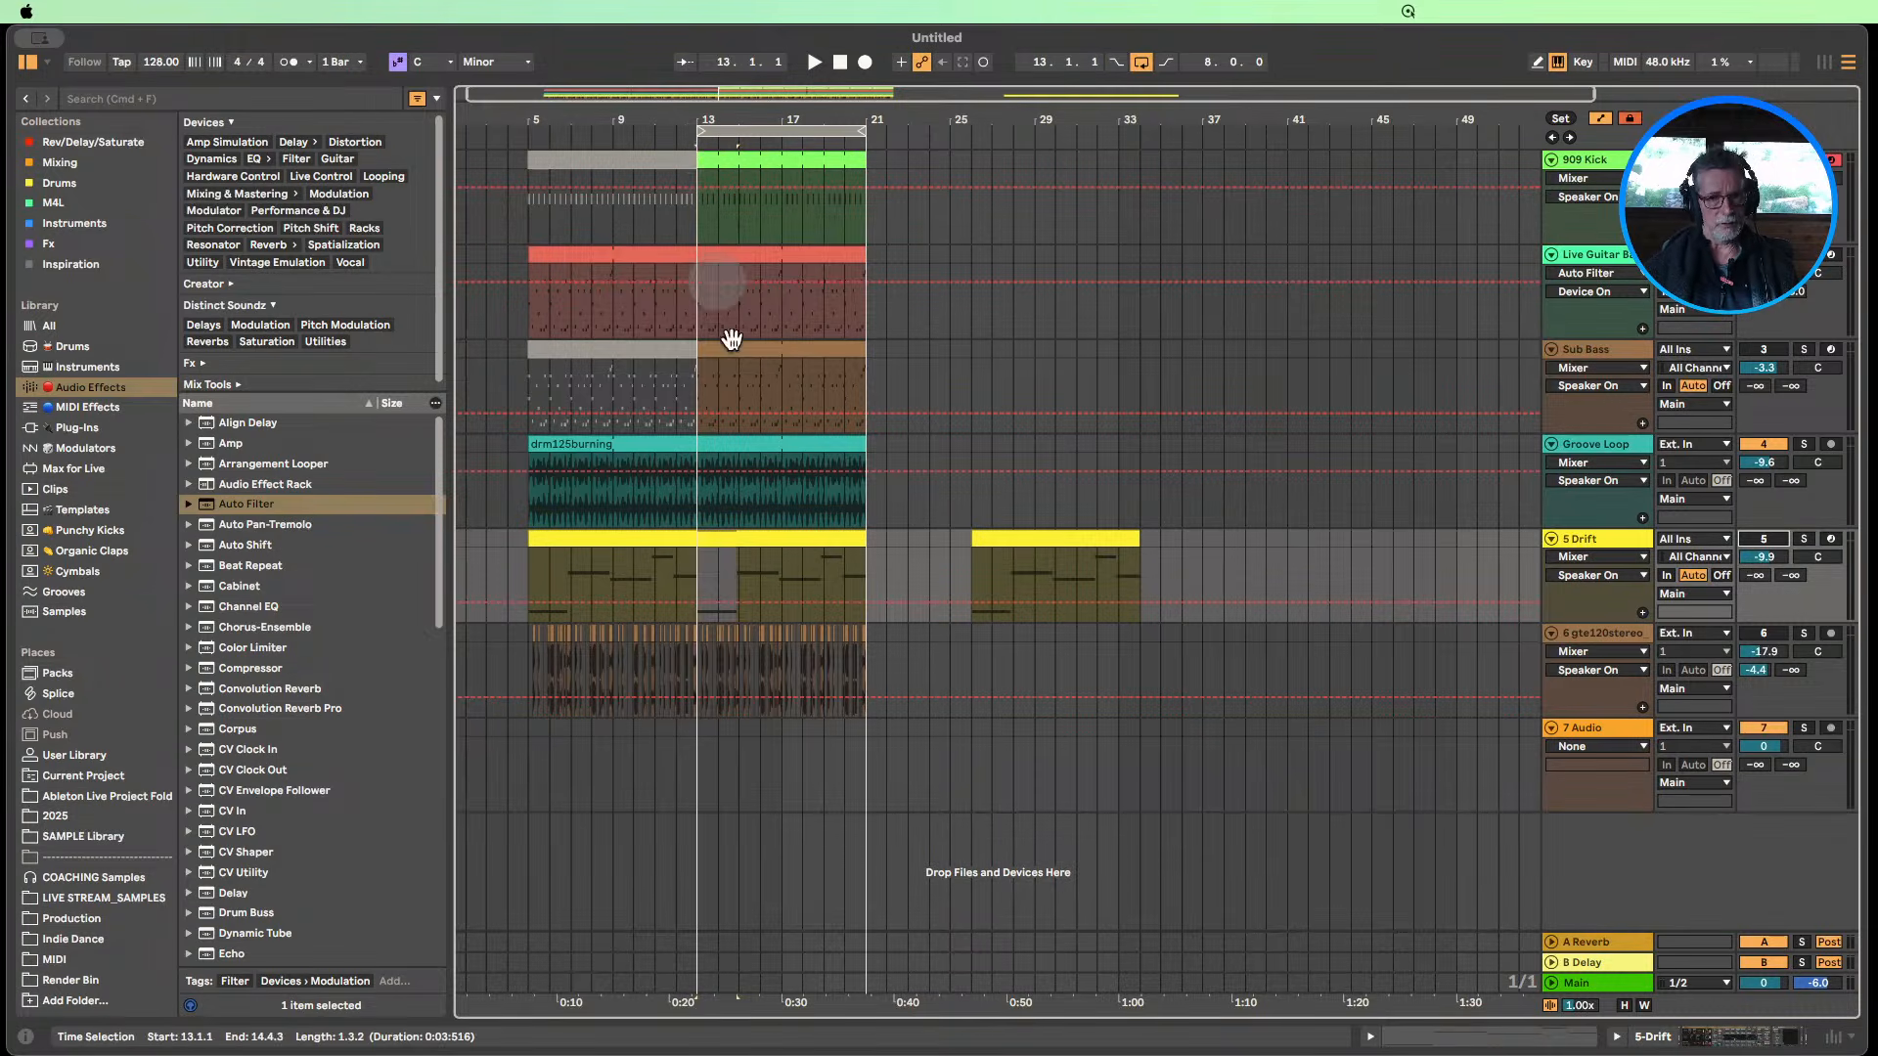
left_click(690, 140)
left_click_drag(738, 115, 744, 135)
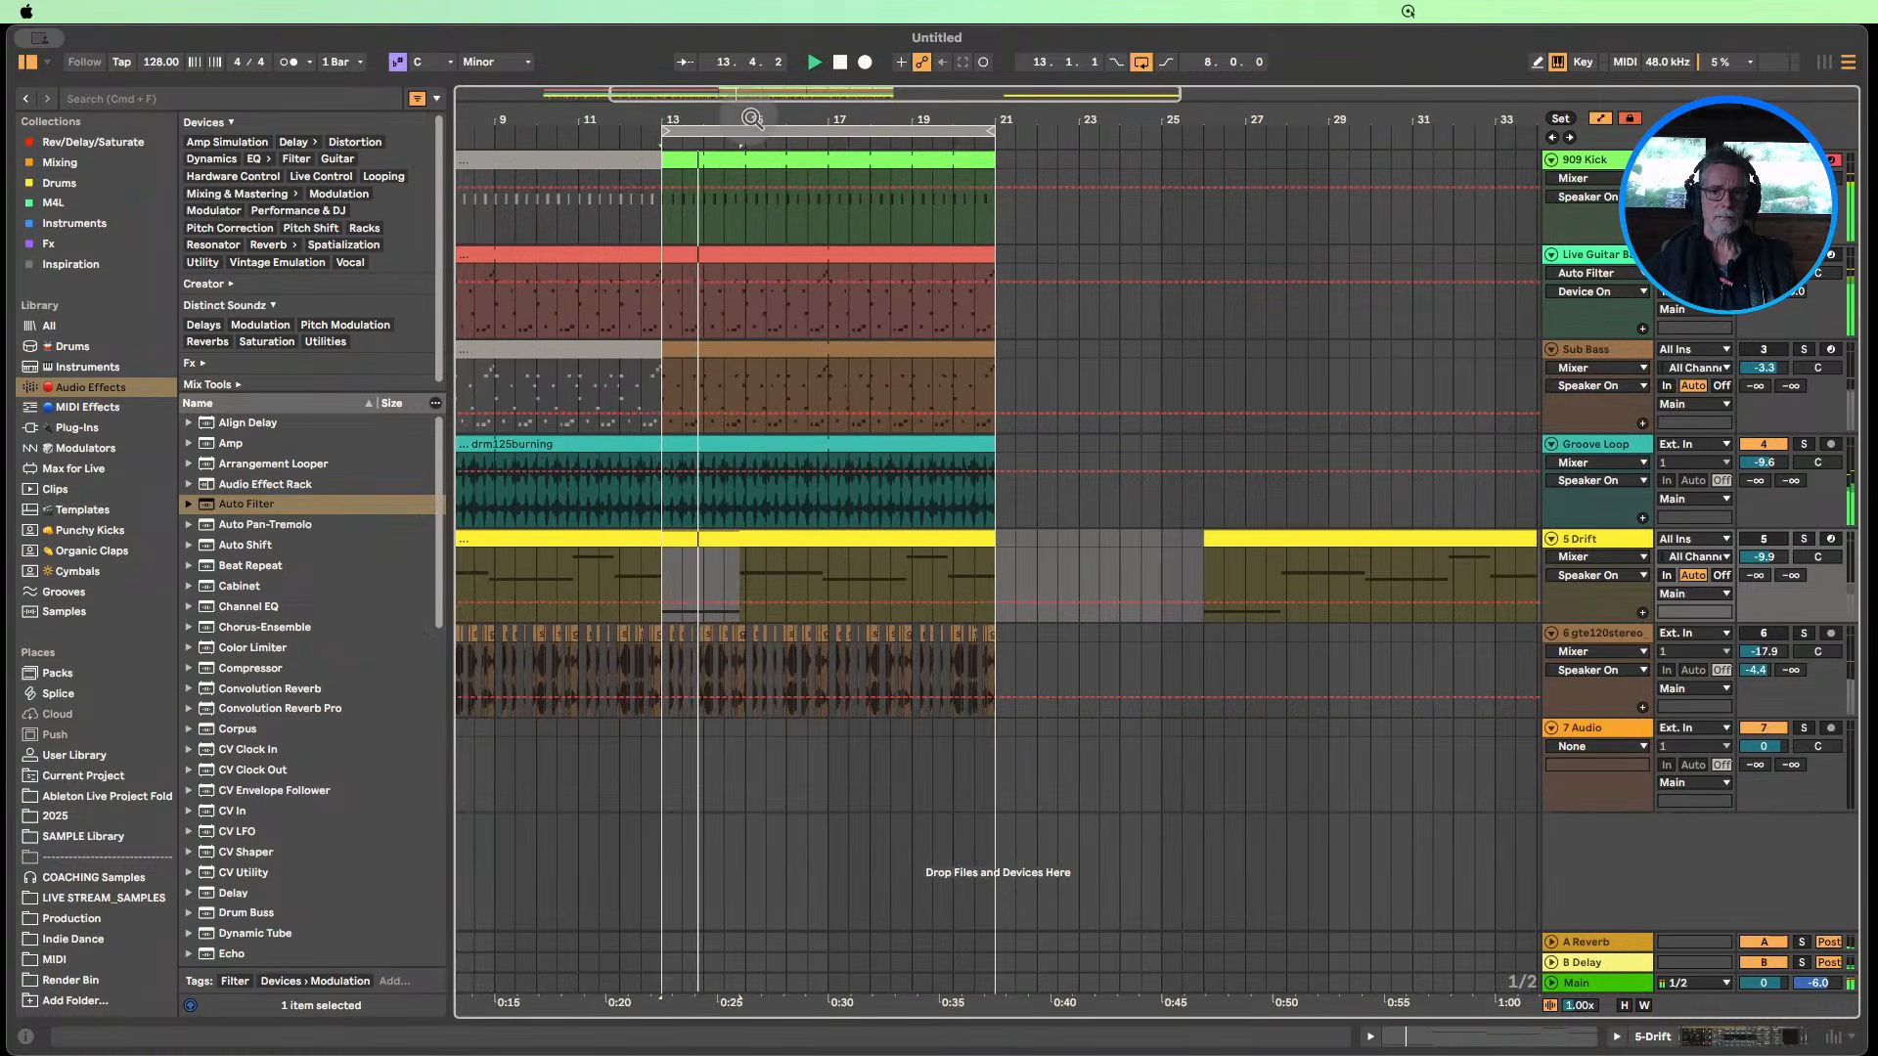
Activate the 6 gte120stereo track, play from just before bar 13, and lower that track's volume to -21.2.
left_click(1782, 635)
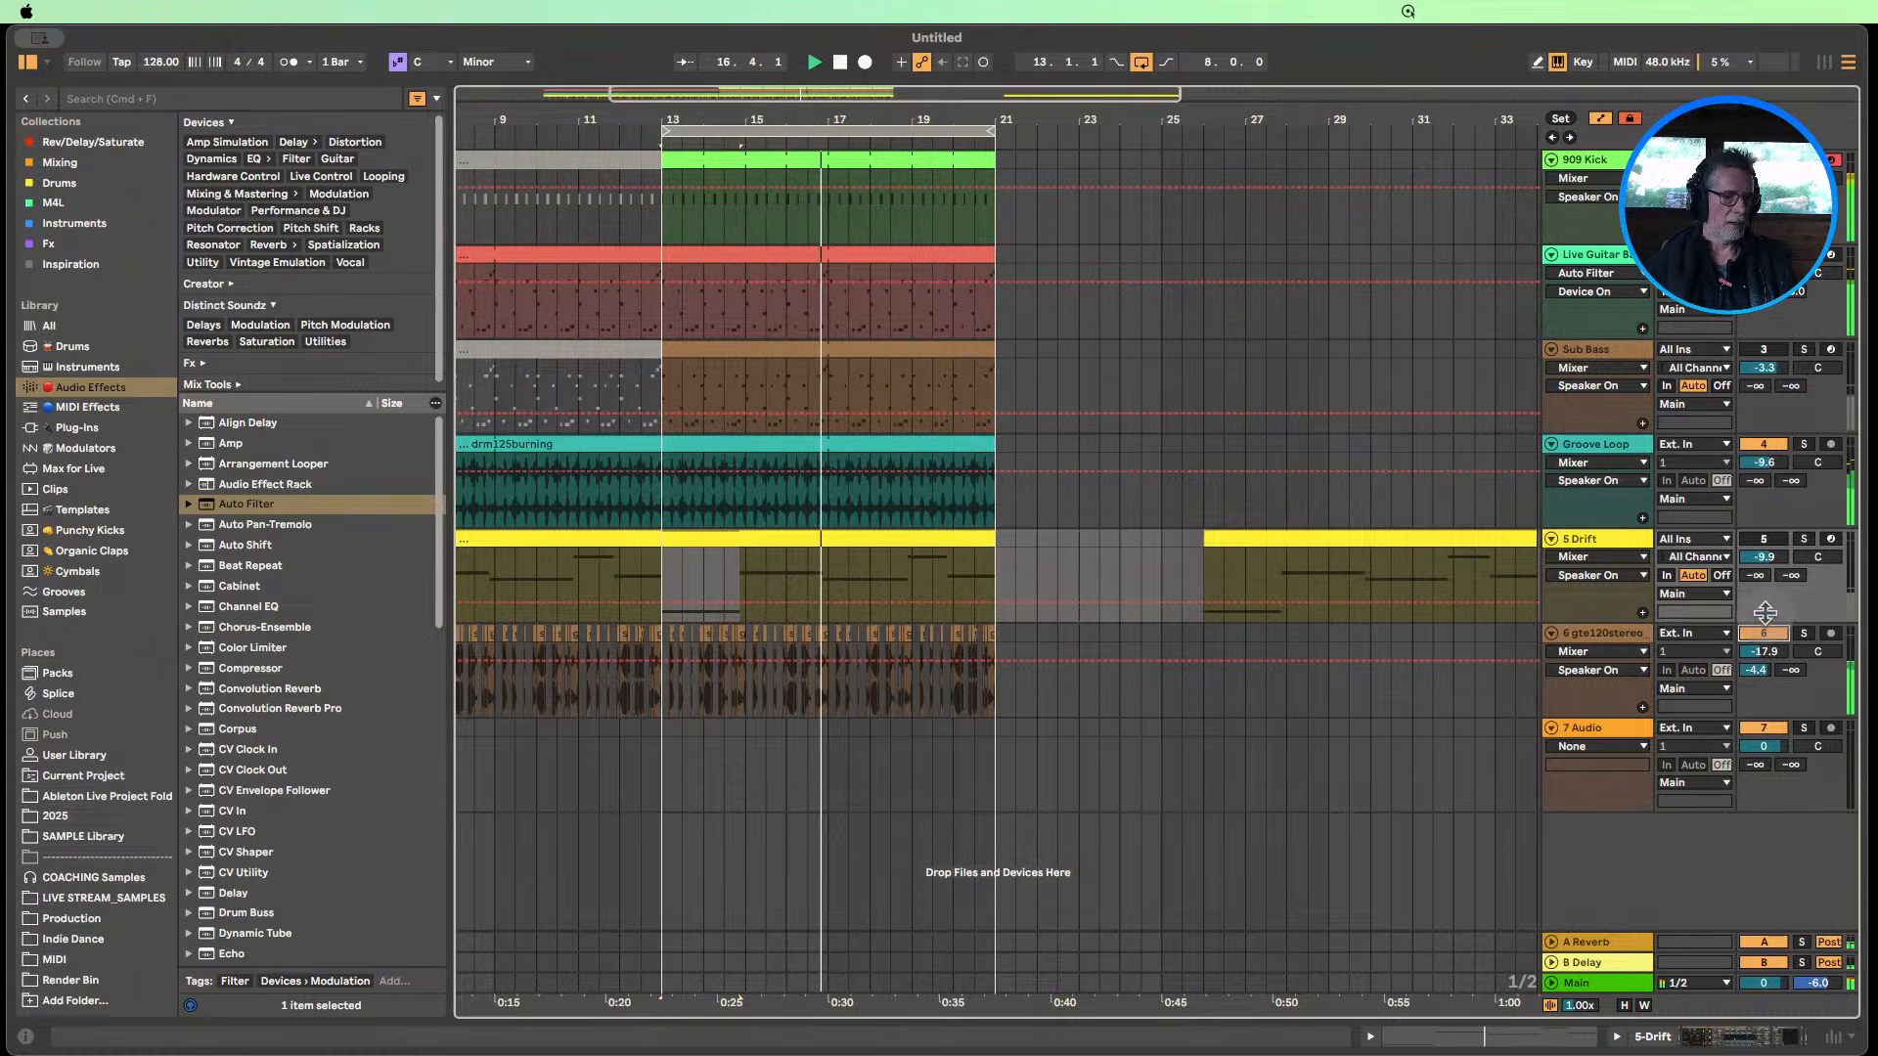
left_click(842, 63)
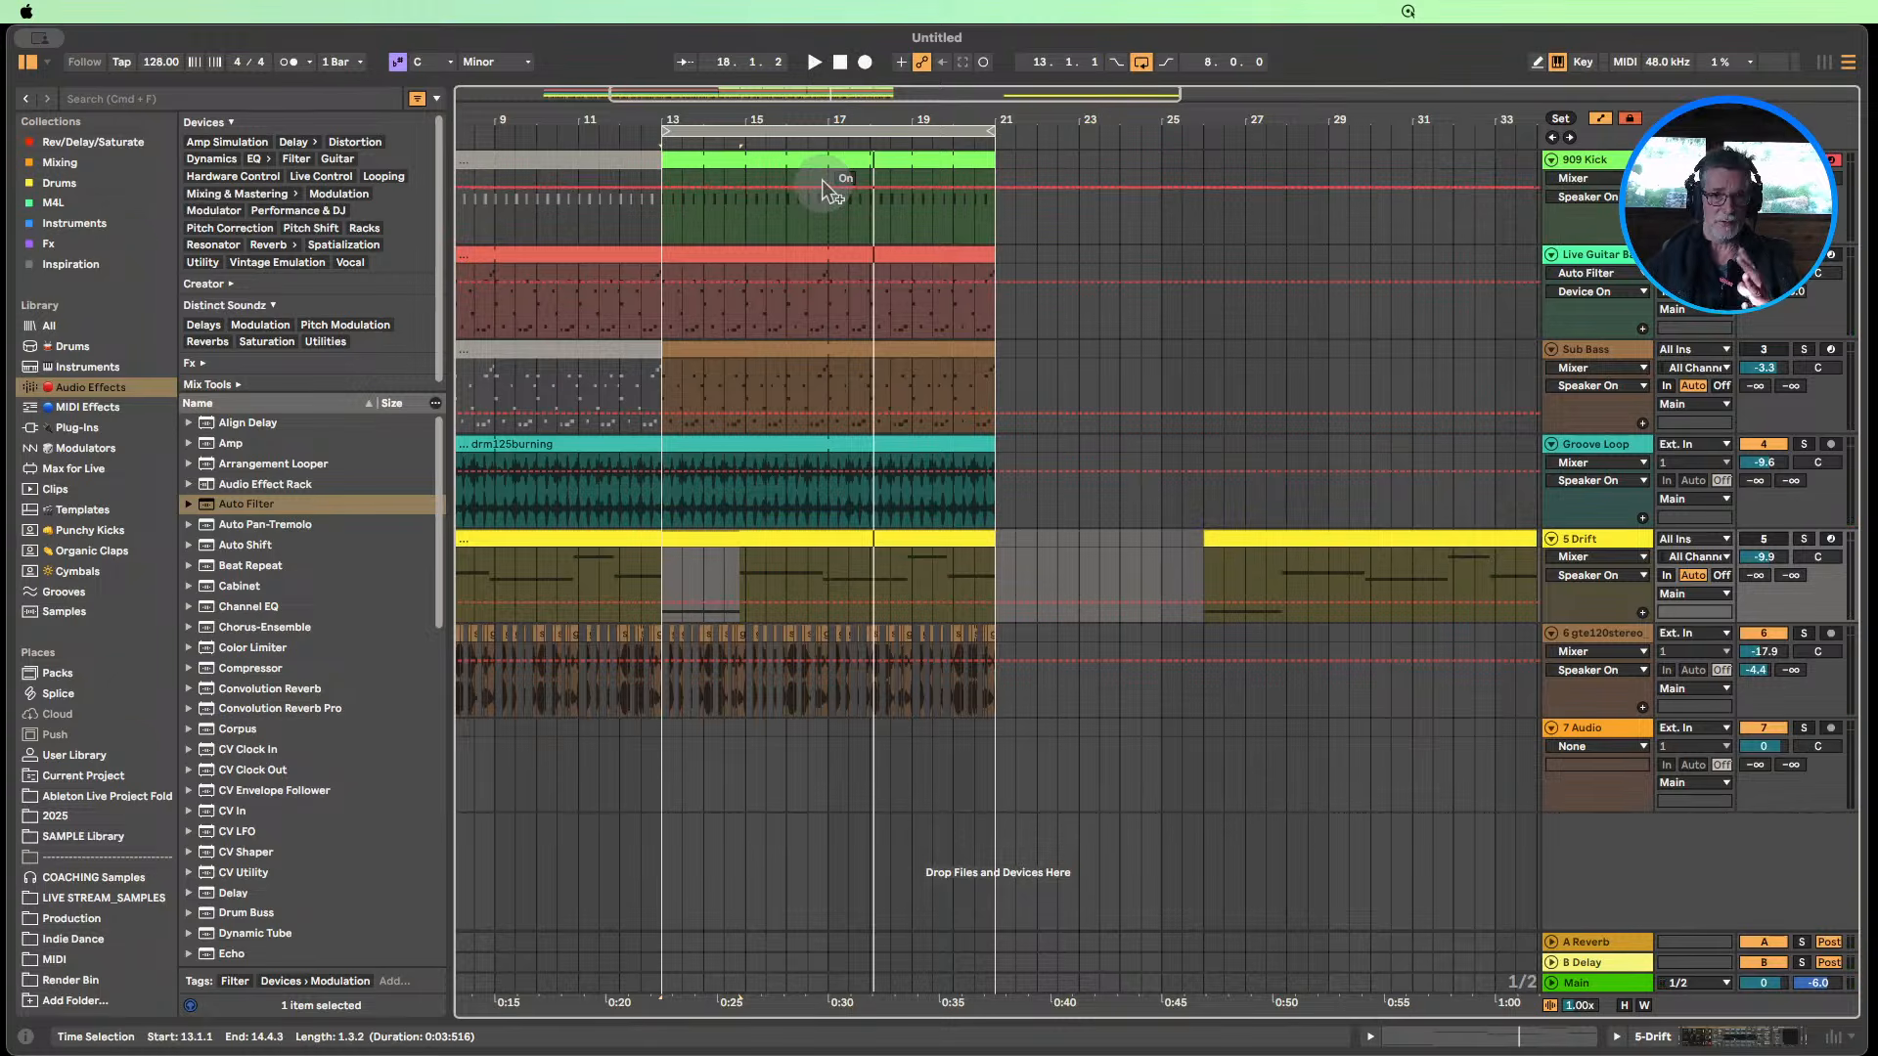
left_click(638, 142)
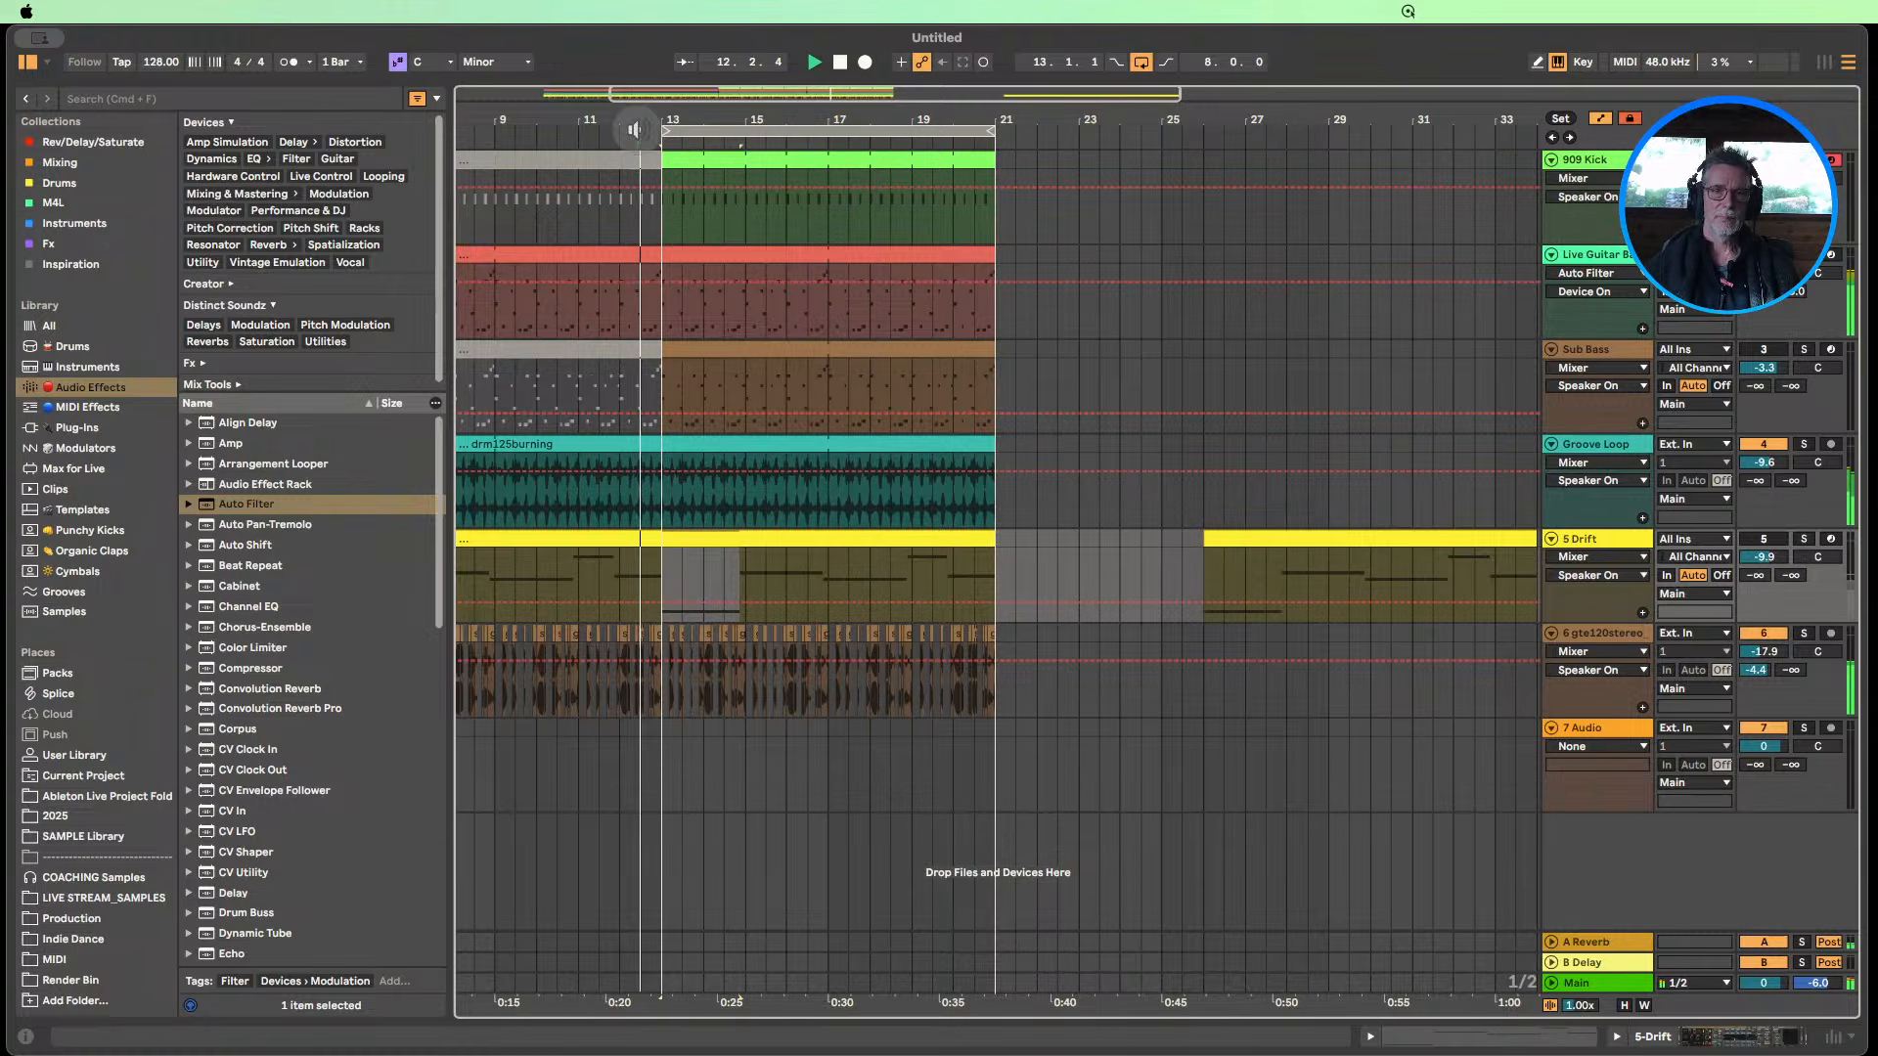
left_click_drag(707, 124, 726, 114)
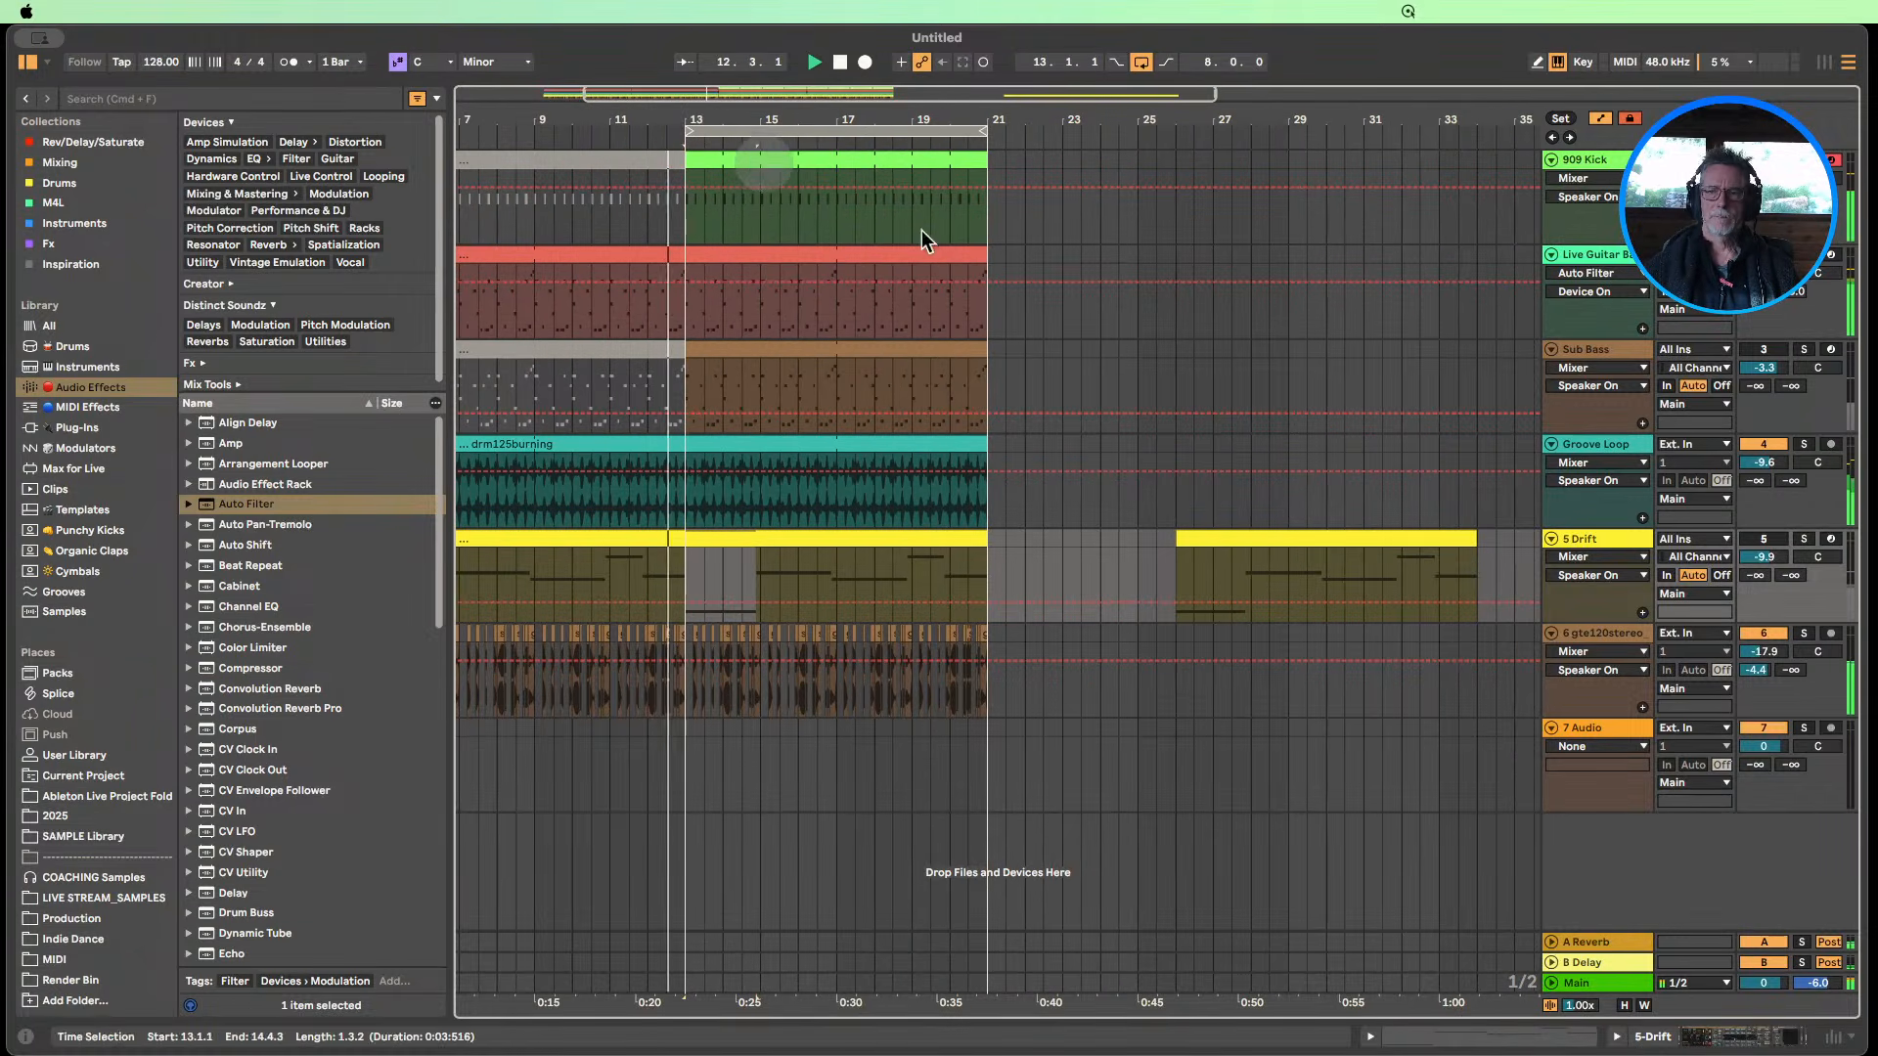
left_click_drag(1763, 652, 1763, 667)
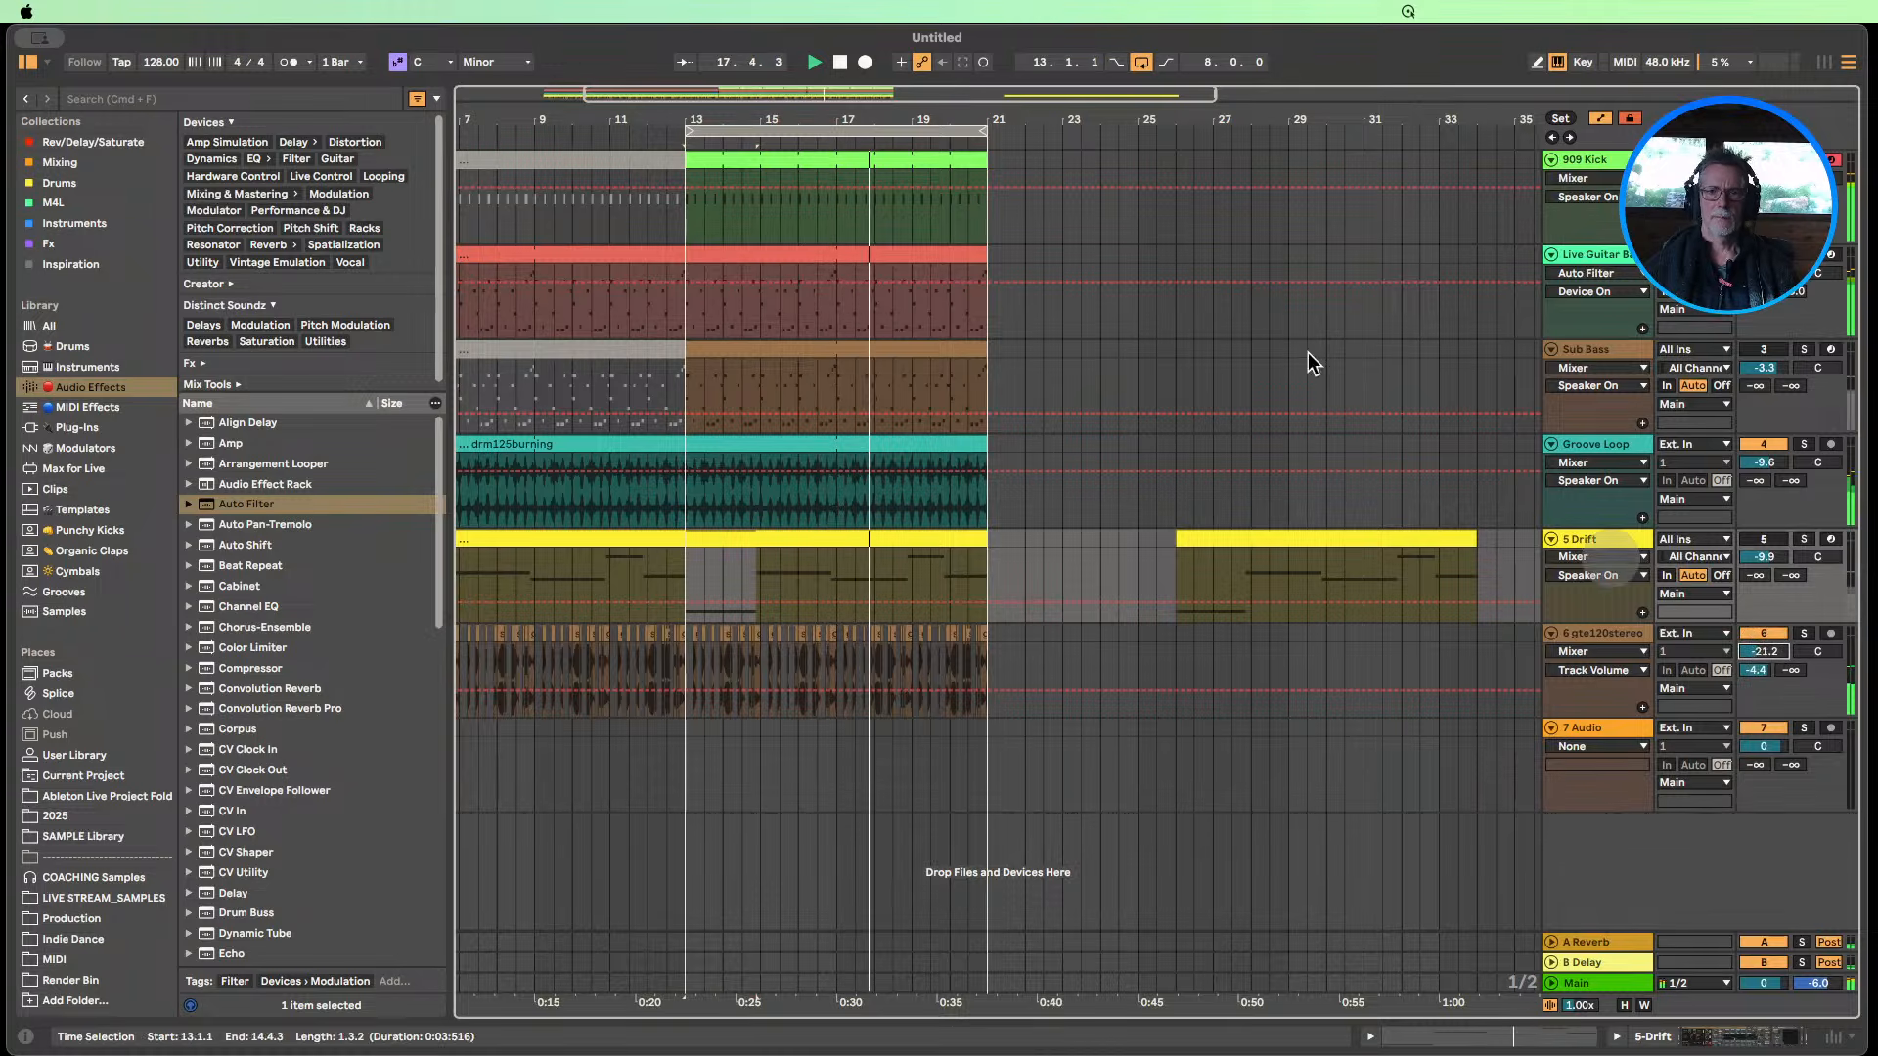
Mute 6 gte120stereo, activate 5 Drift, open its bar 13 clip in the note editor, and stop playback.
left_click_drag(817, 95, 782, 92)
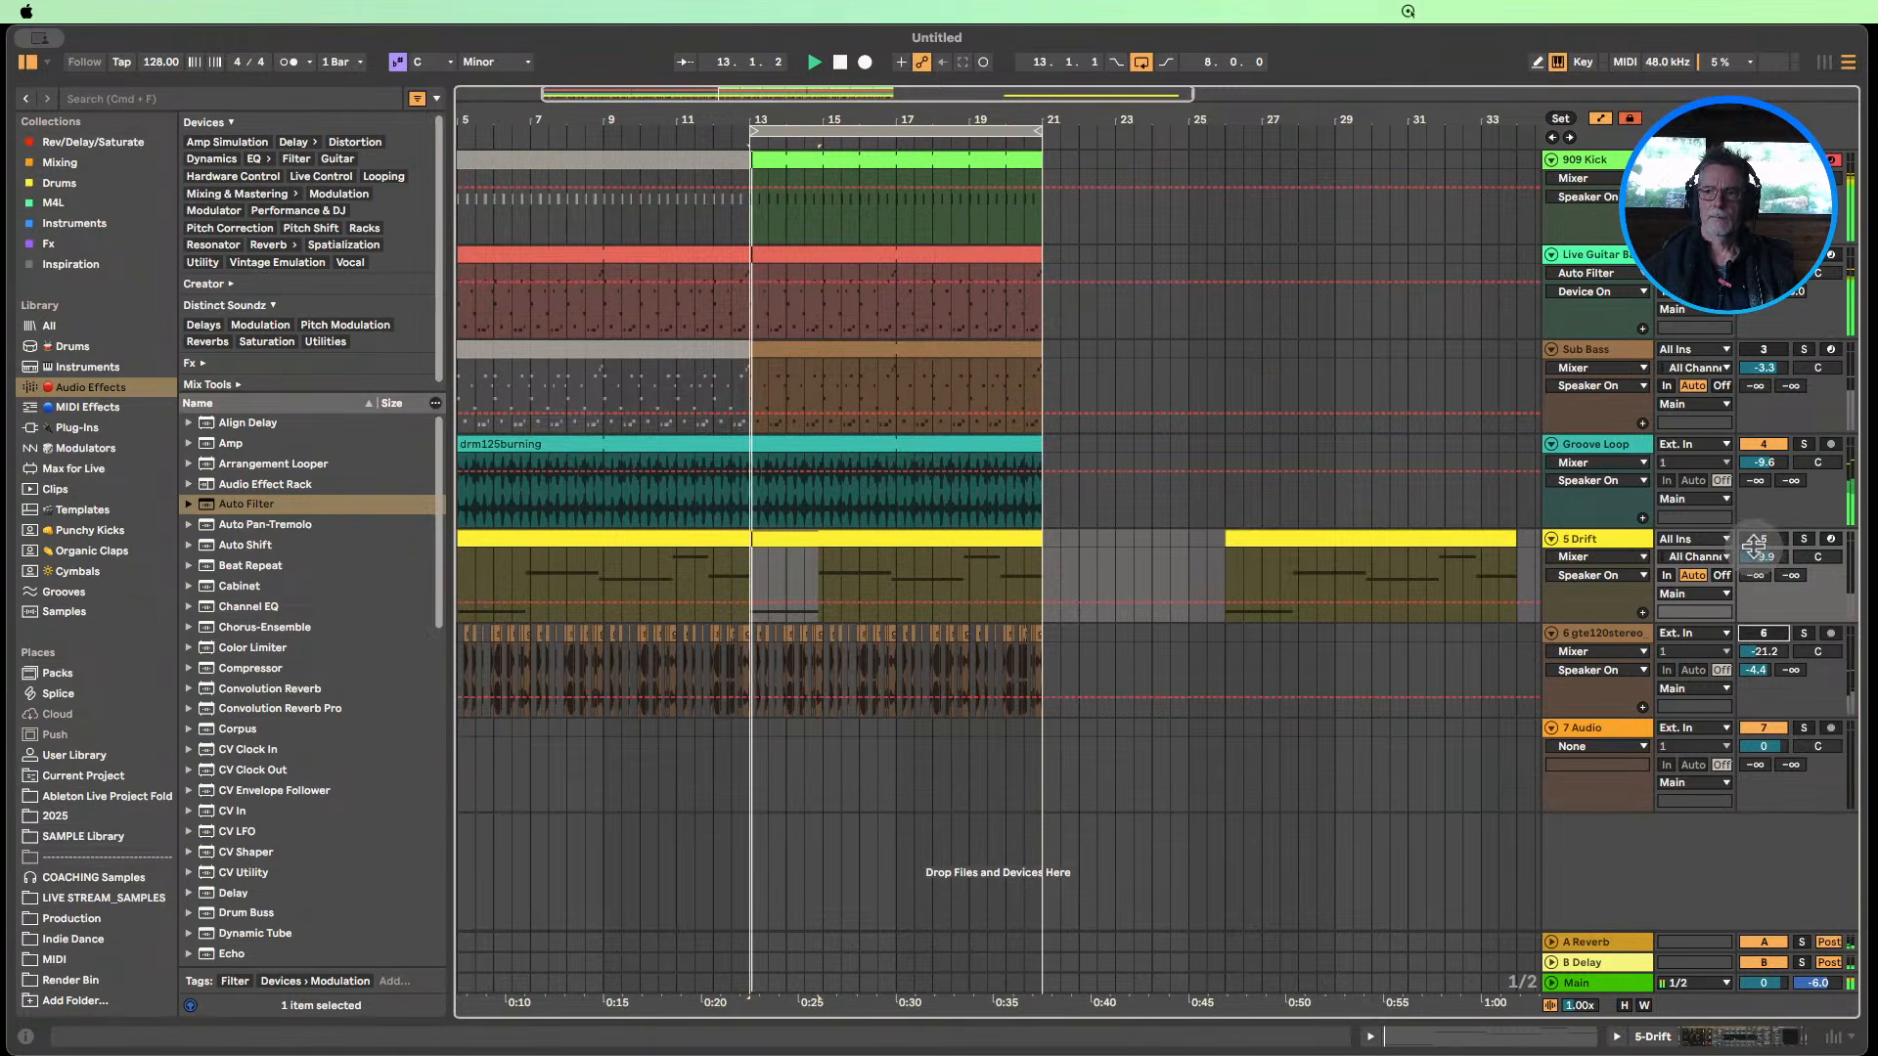
double_click(896, 546)
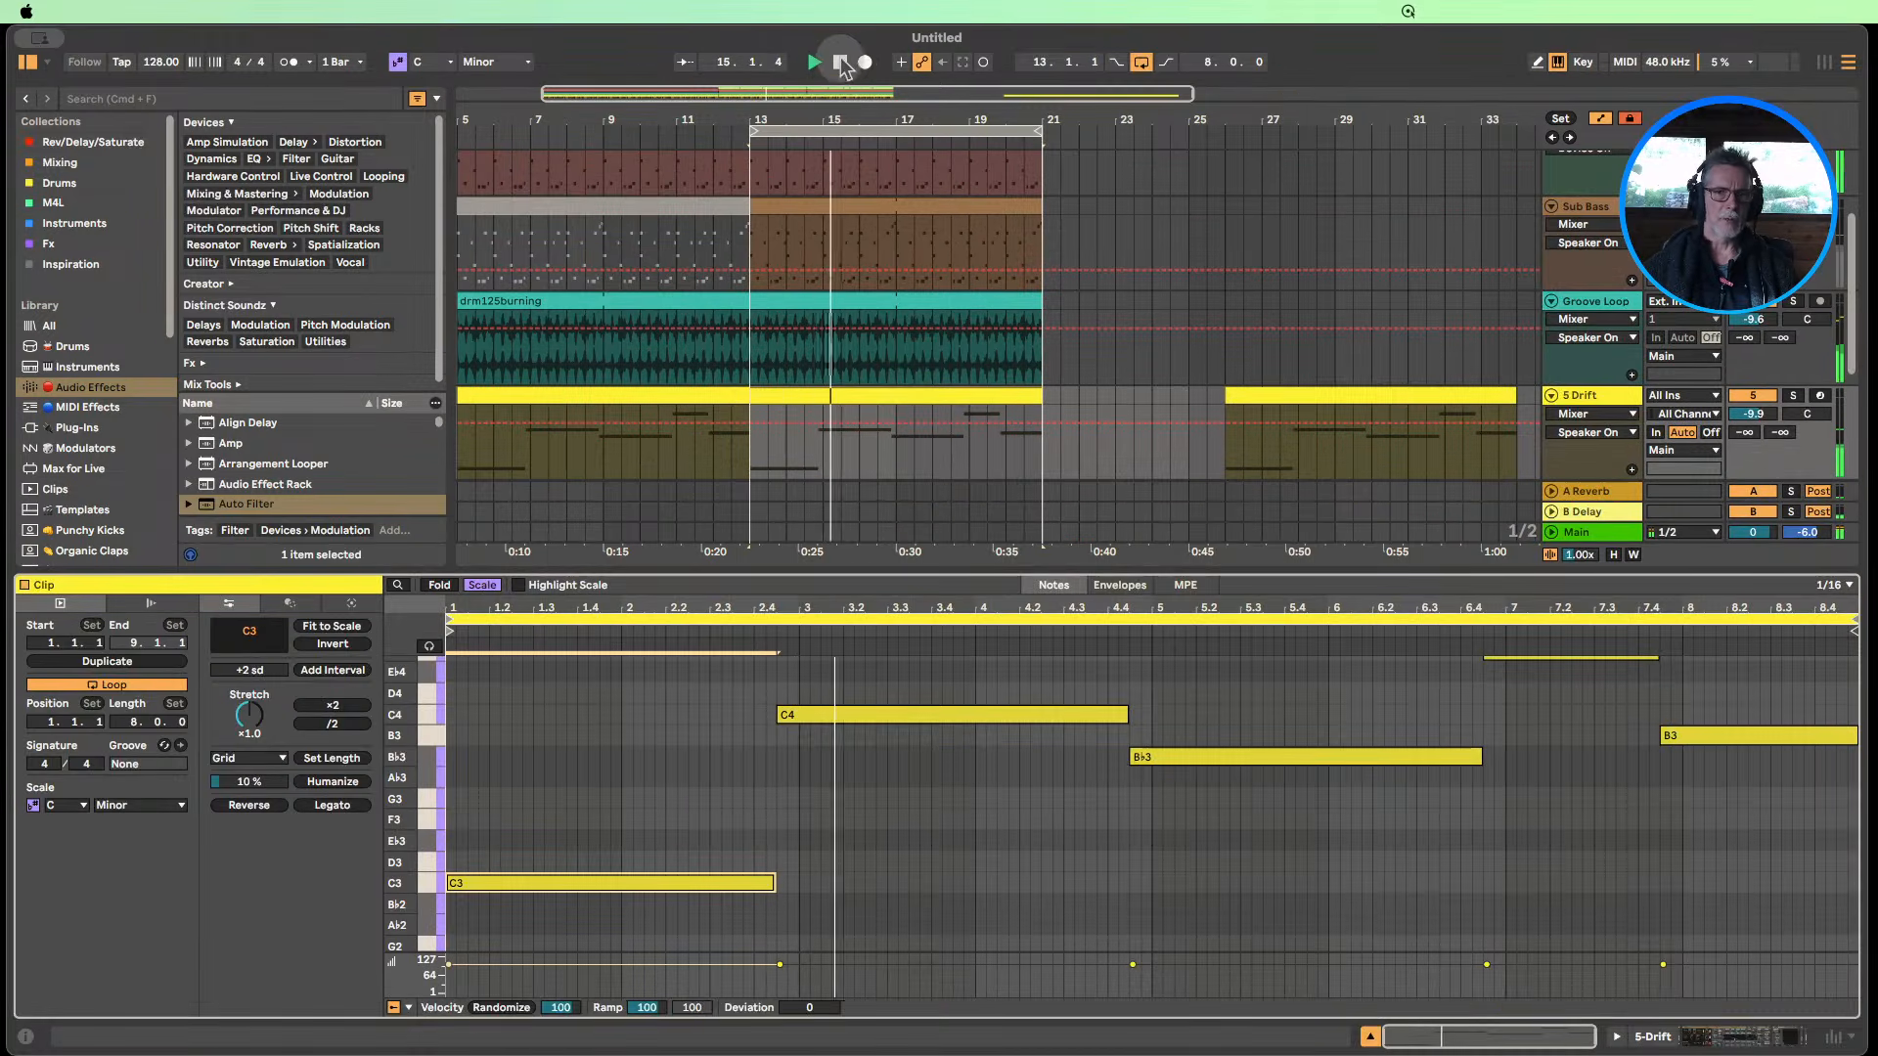
left_click(700, 396)
Build triads on the 5 Drift clip's first two notes, copying C3 to E♭3 and G3, and C4 to E♭4 and G4.
left_click(510, 884)
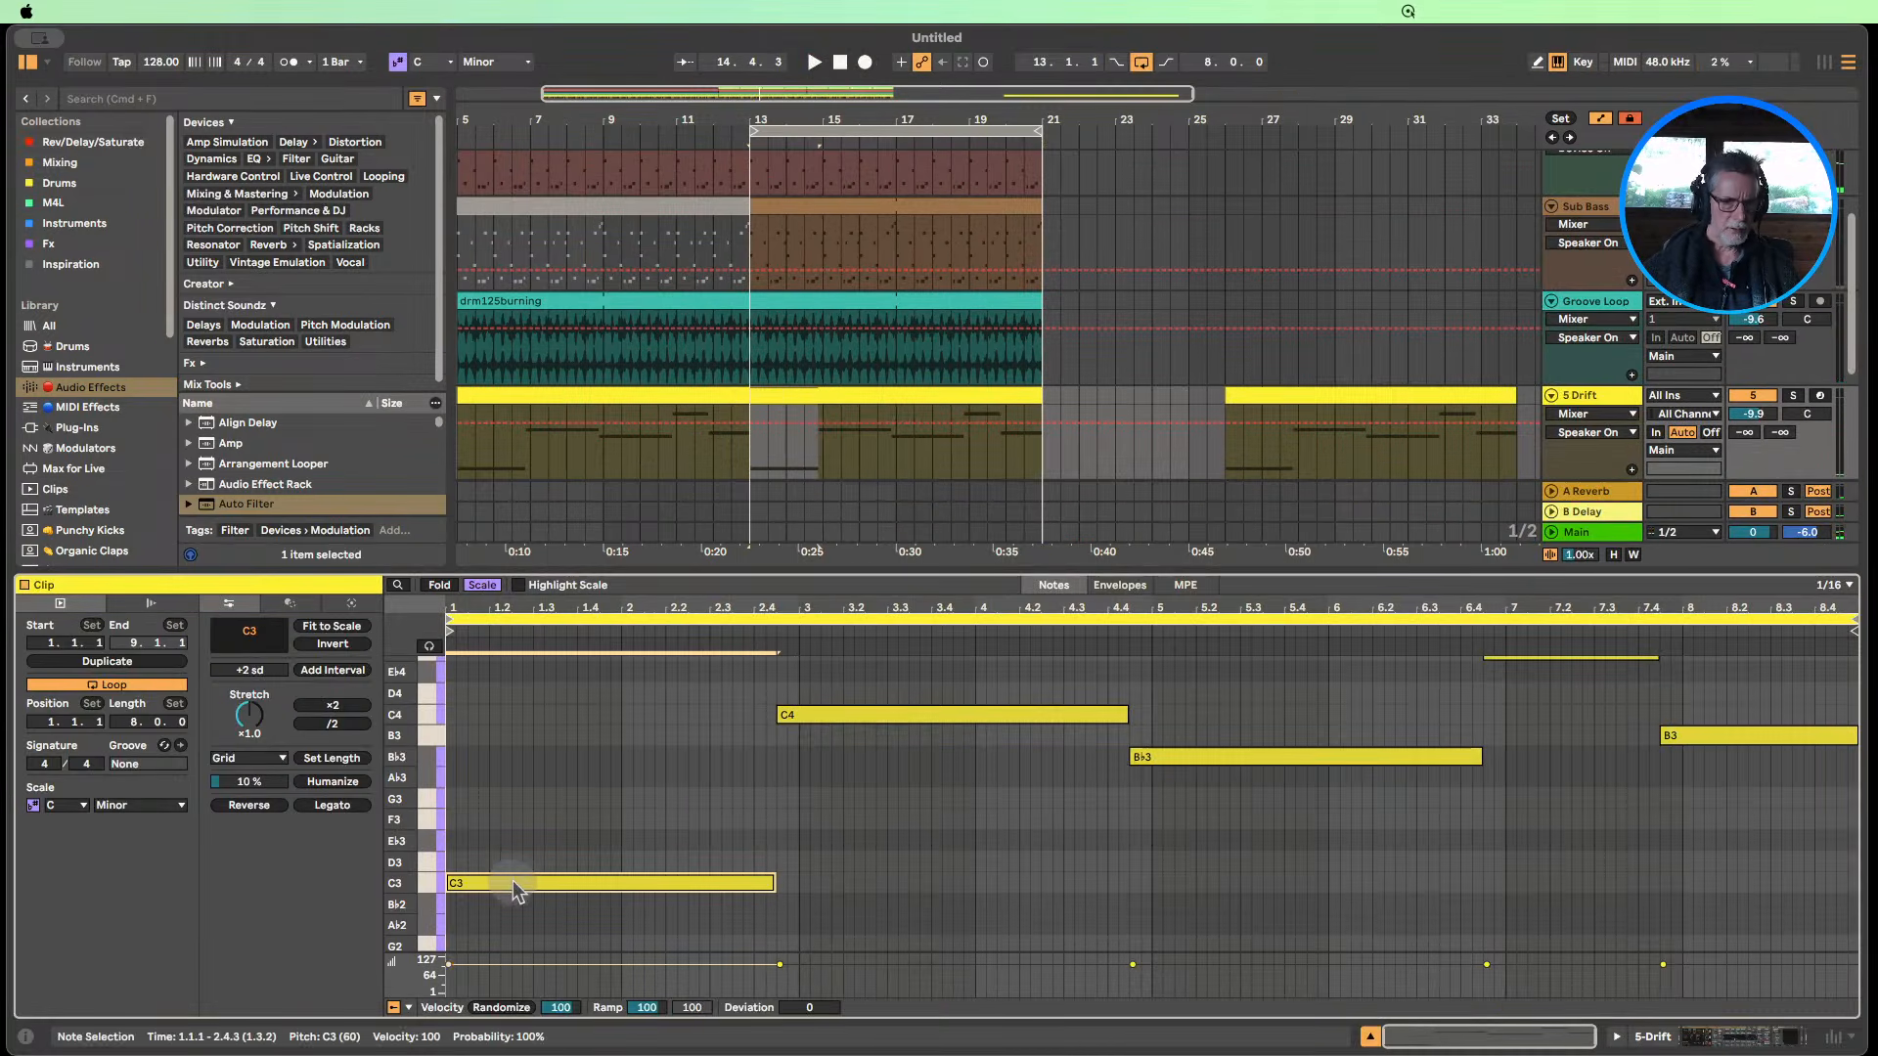
left_click_drag(513, 880, 509, 808)
left_click(827, 714)
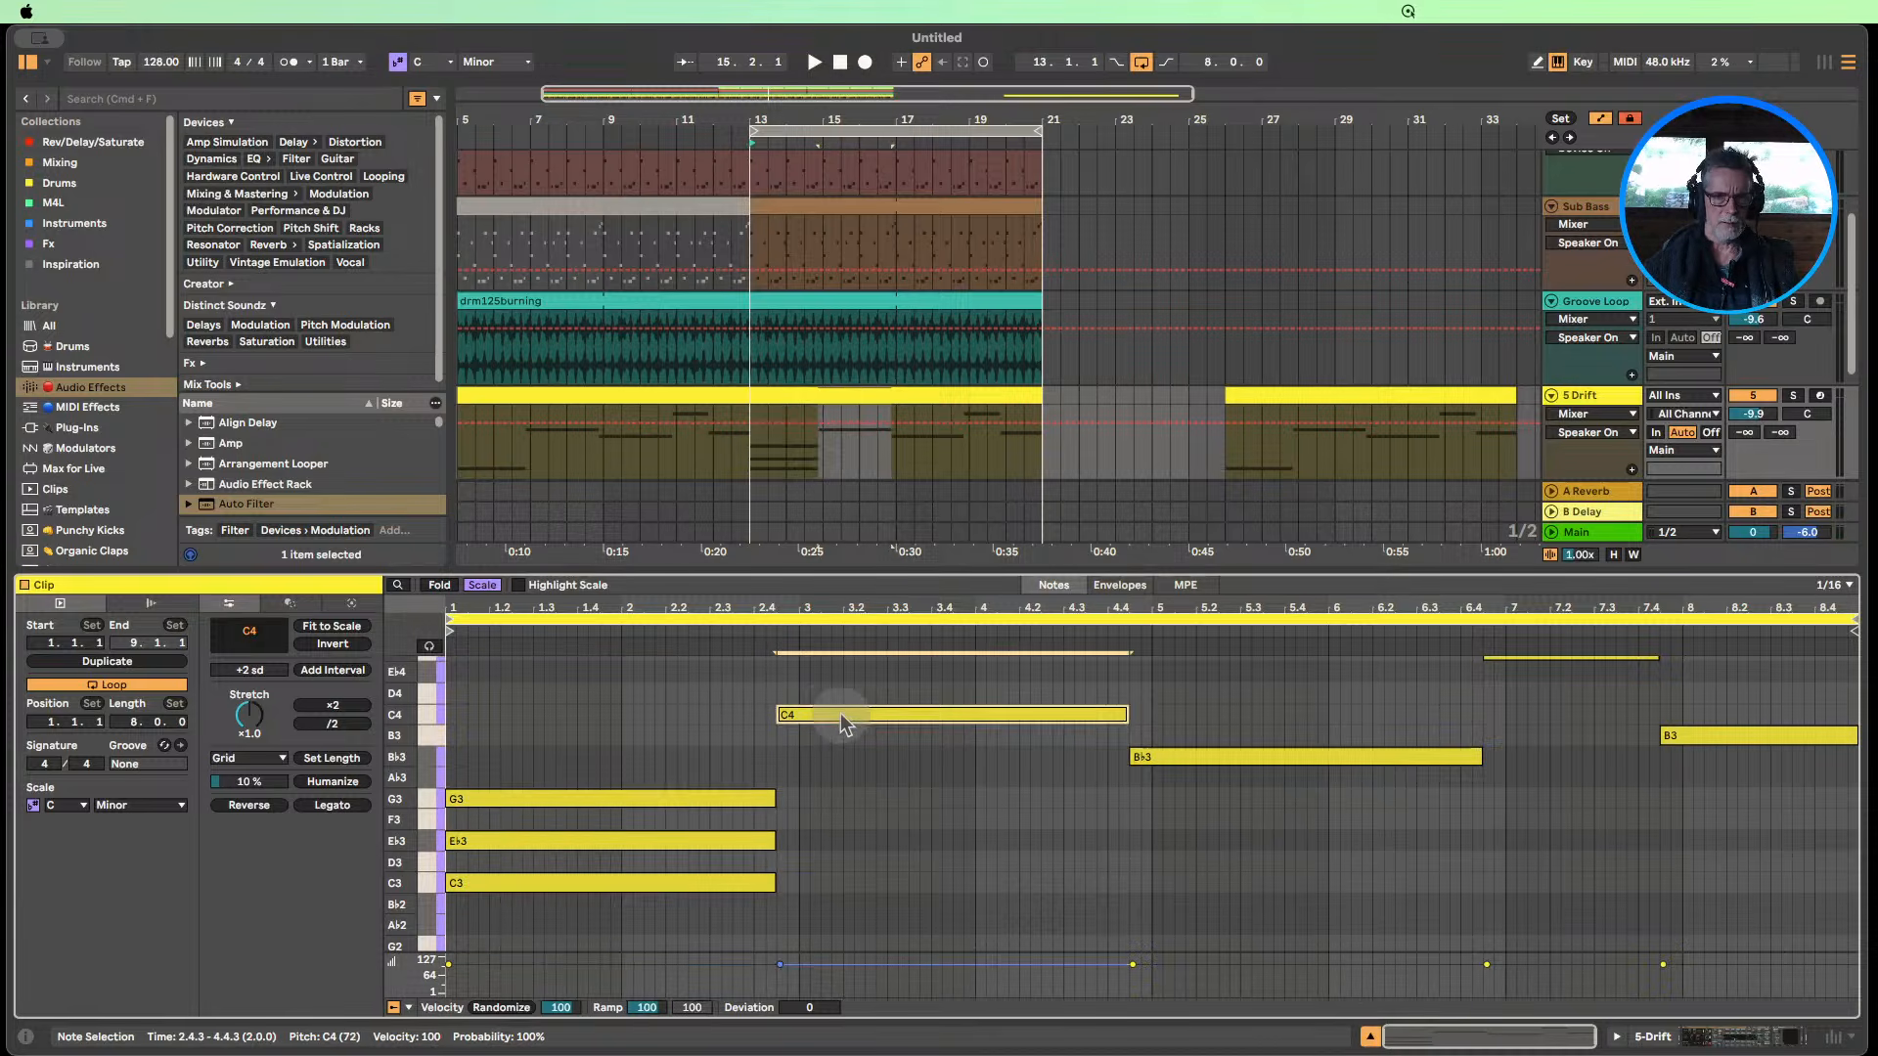
scroll(841, 719, "up", 2)
left_click_drag(841, 795, 841, 720)
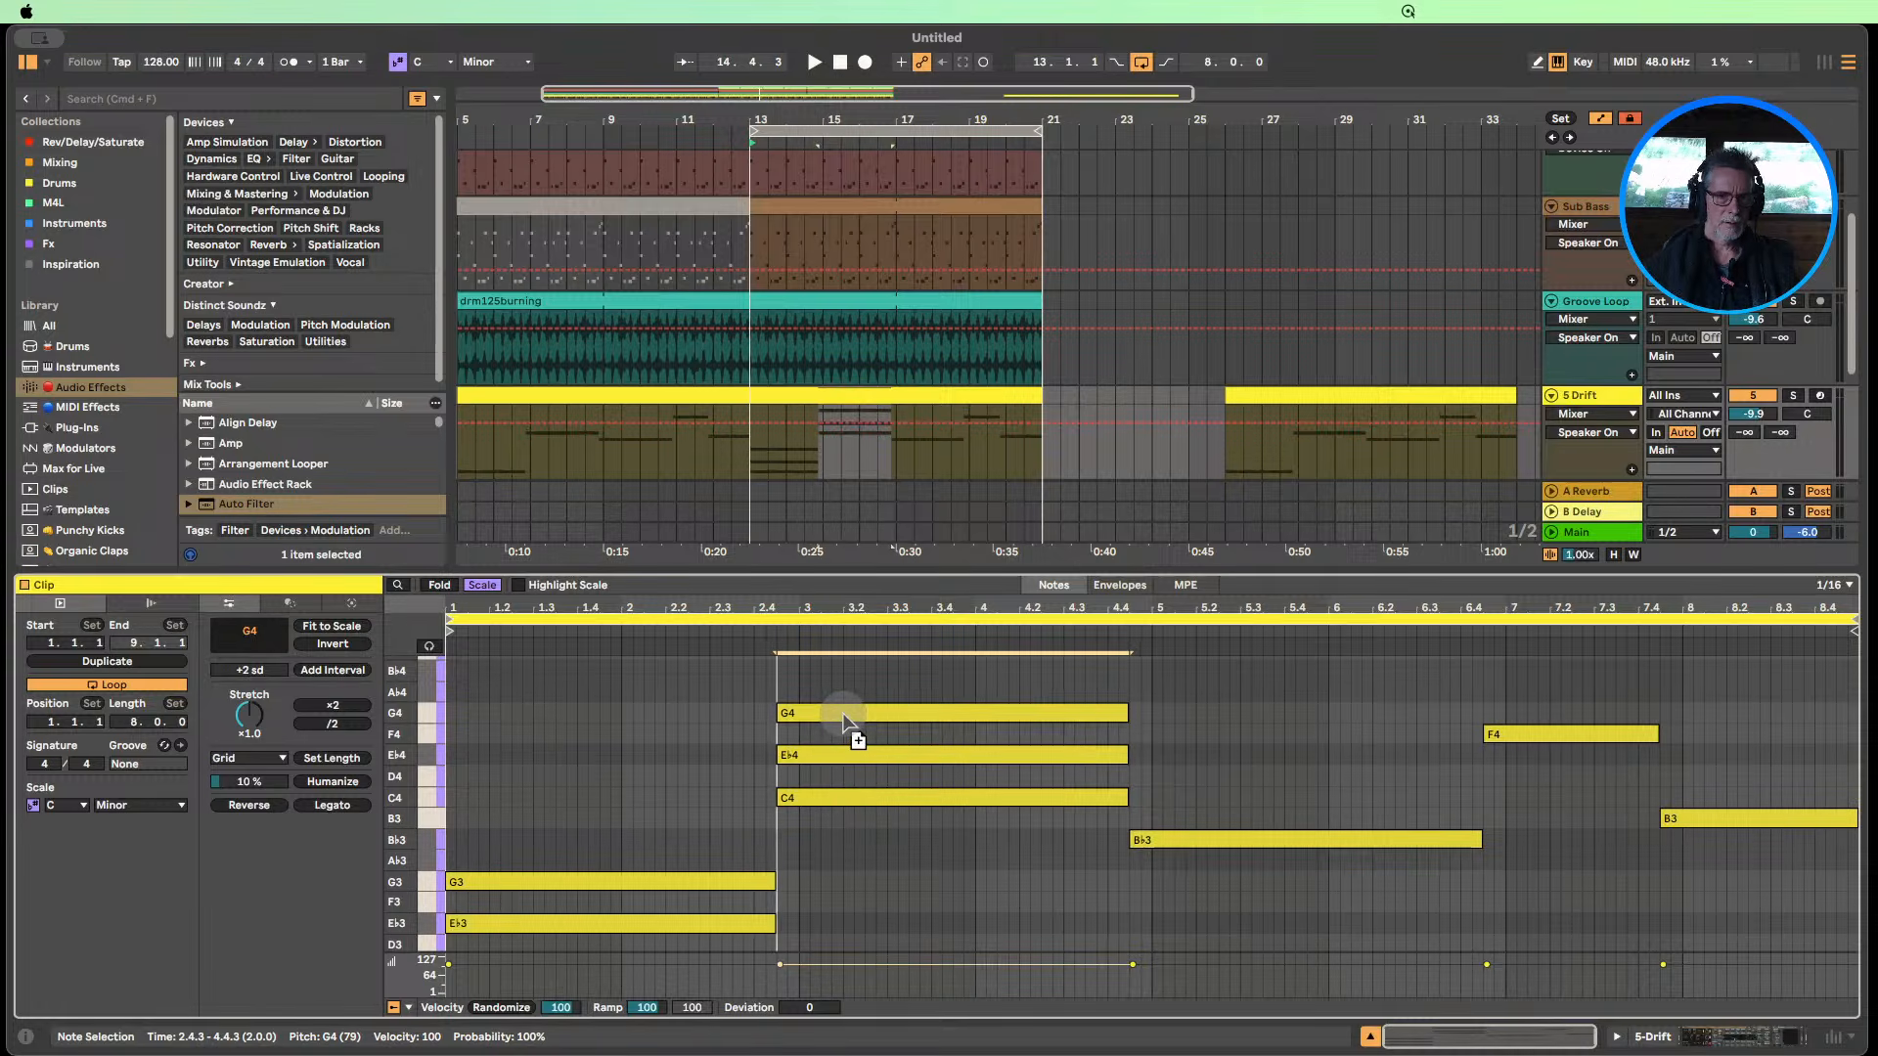
scroll(1216, 839, "down", 1)
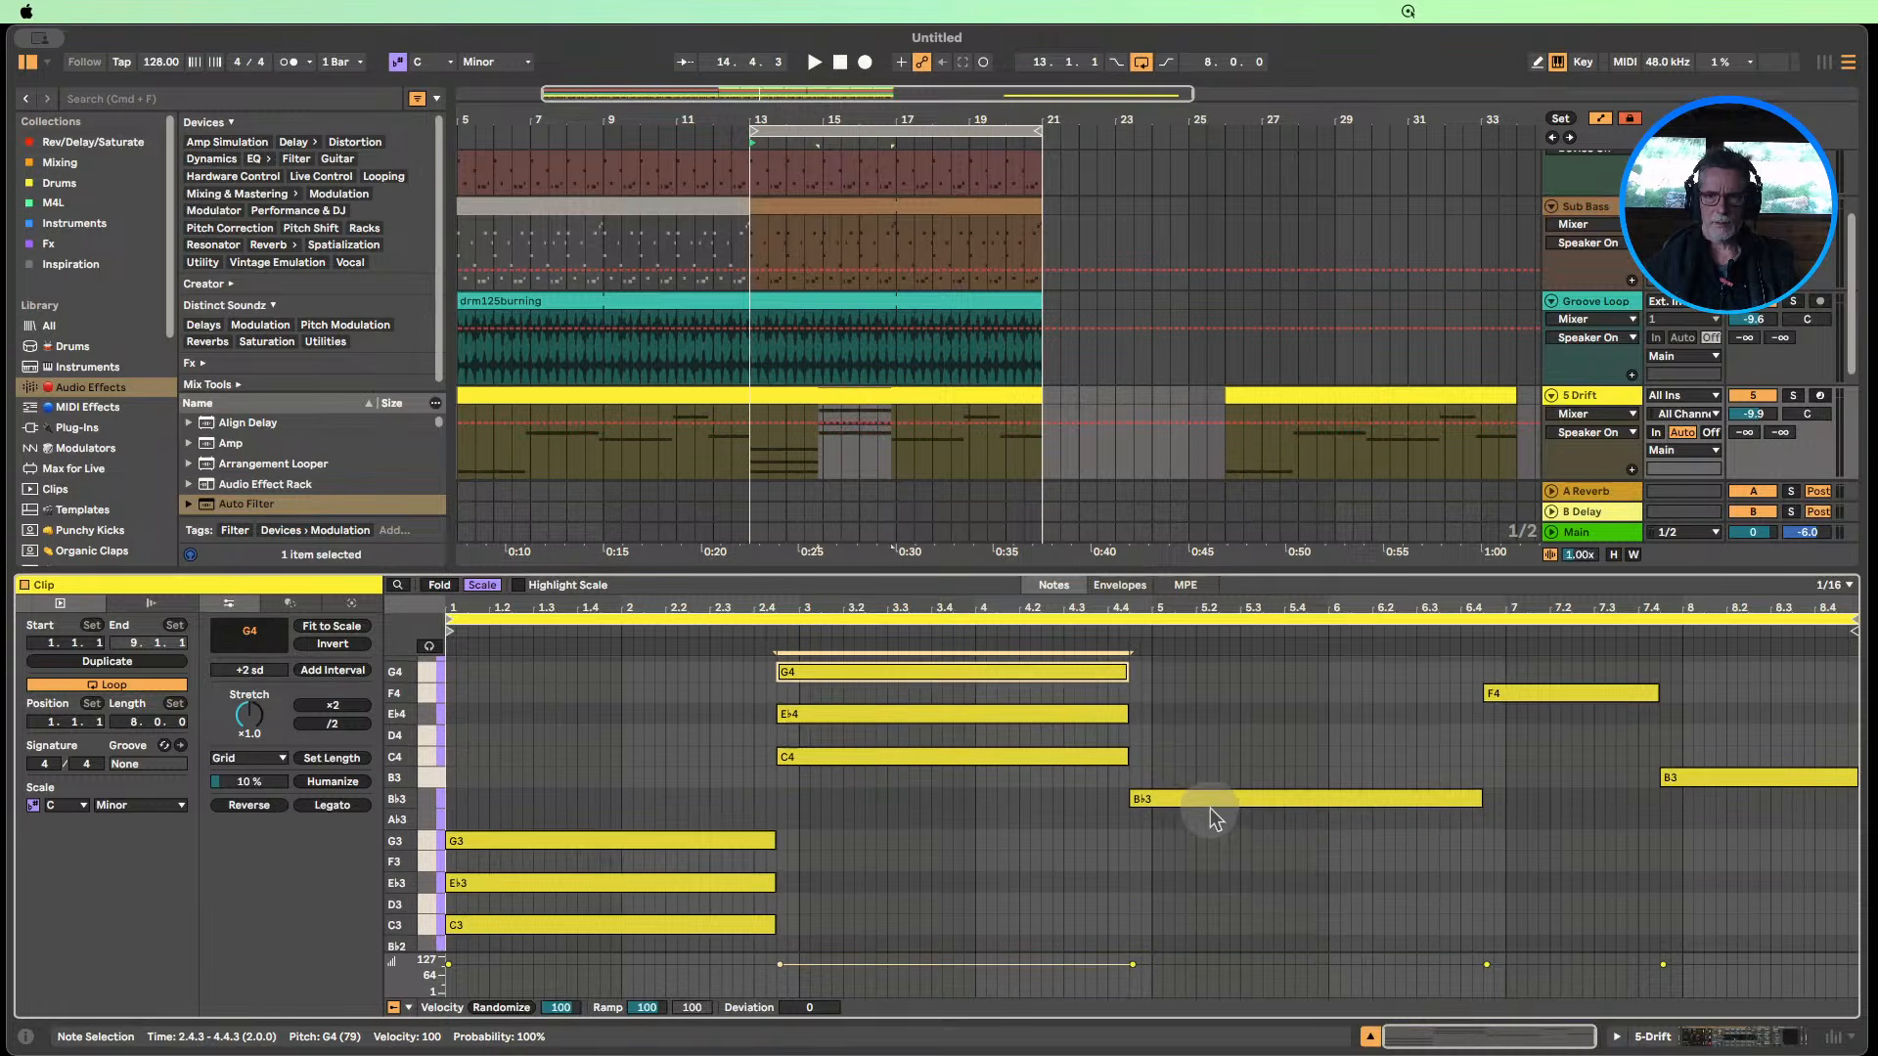
Build the third chord by copying the B♭3 note up to C4 and E♭4.
left_click(1211, 800)
left_click_drag(1211, 798, 1206, 723)
scroll(1232, 724, "up", 2)
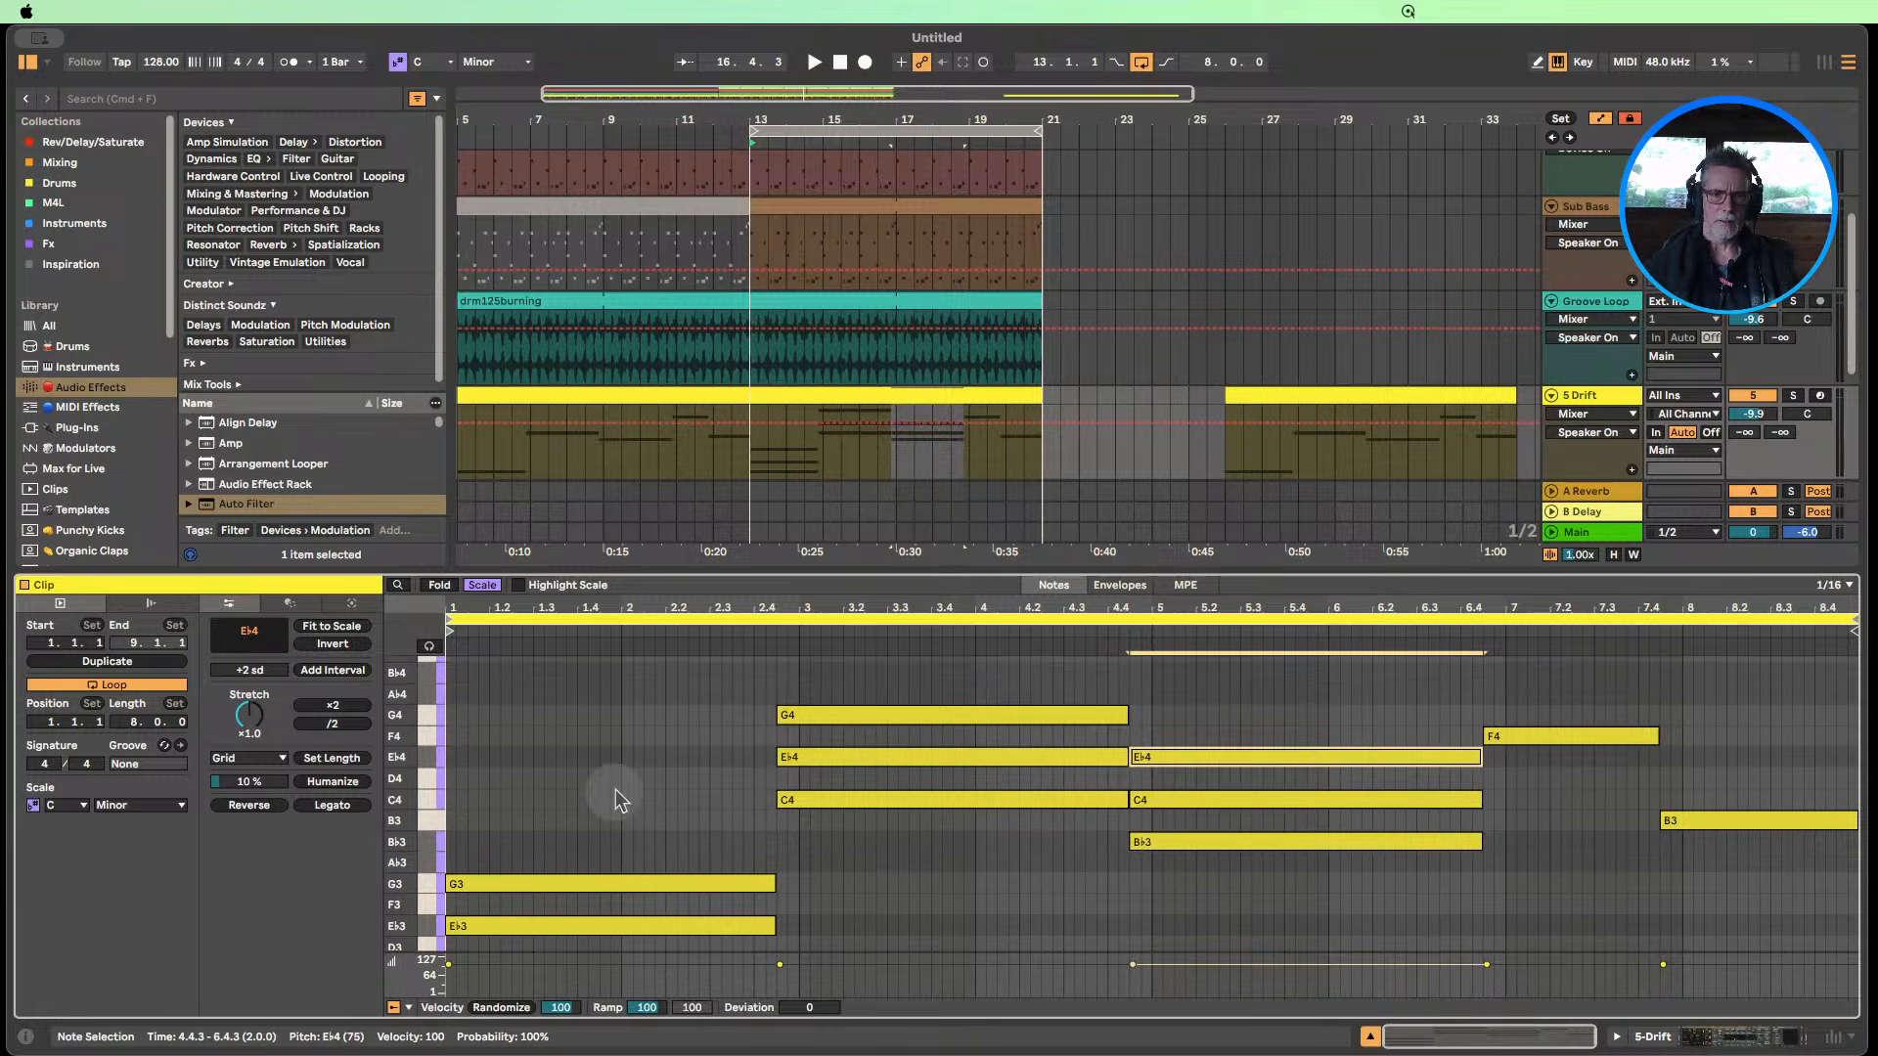
left_click_drag(392, 816, 374, 816)
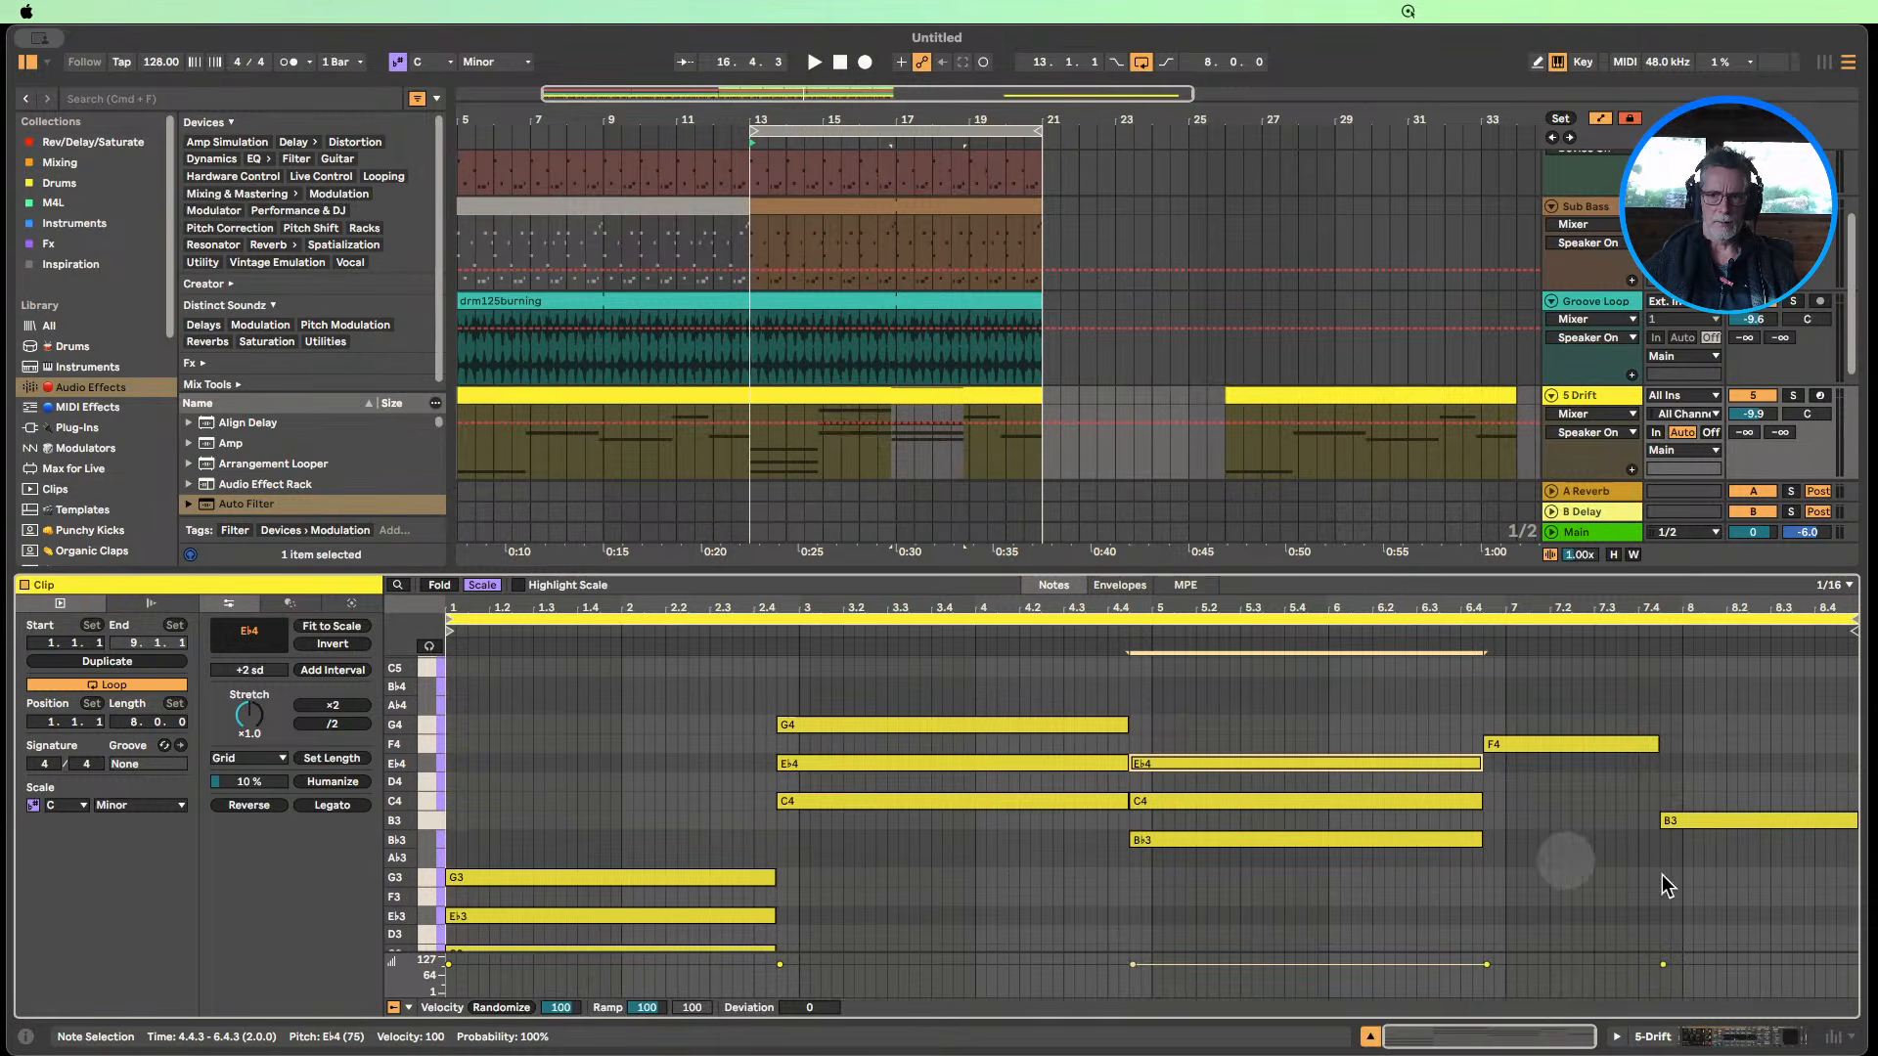
Build the last two chords, copying F4 to A♭4 and C5, and B3 to D4 and F4.
left_click(1740, 825)
scroll(1653, 782, "up", 2)
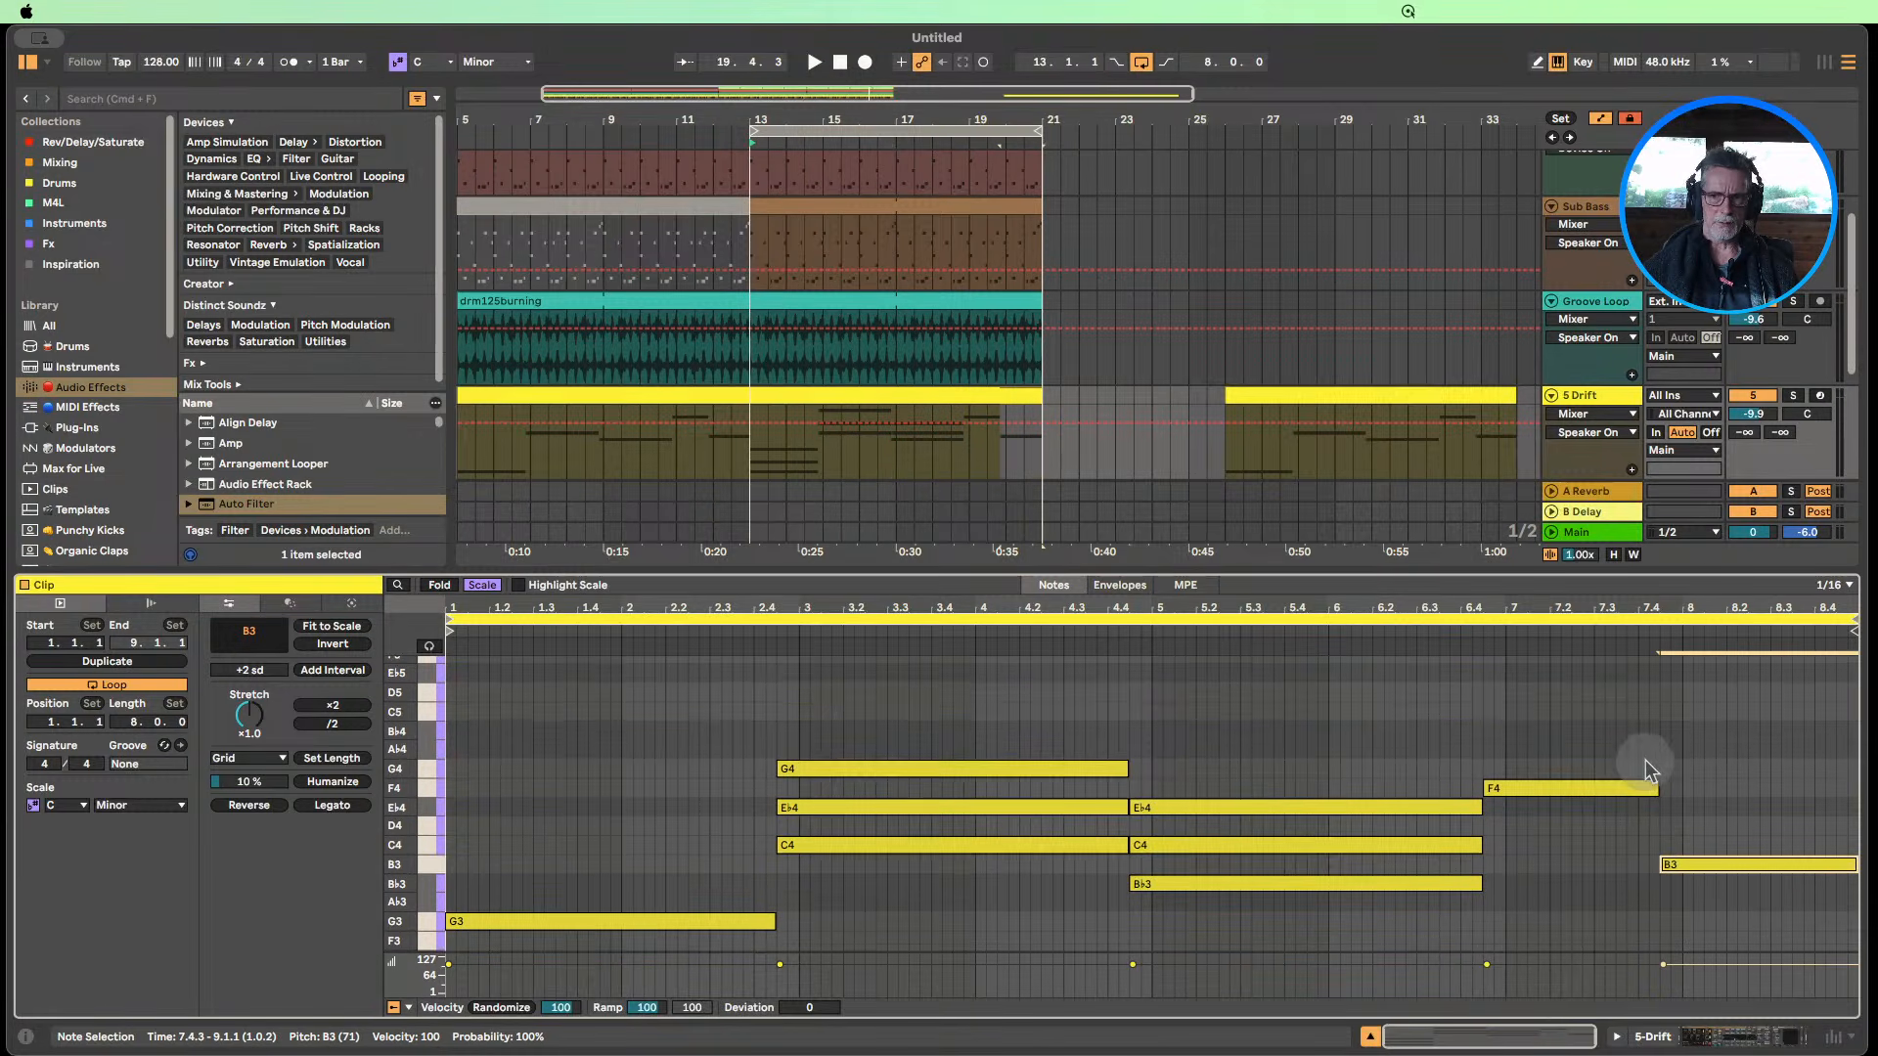
left_click(1547, 791)
left_click_drag(1547, 795, 1533, 724)
left_click(1767, 866)
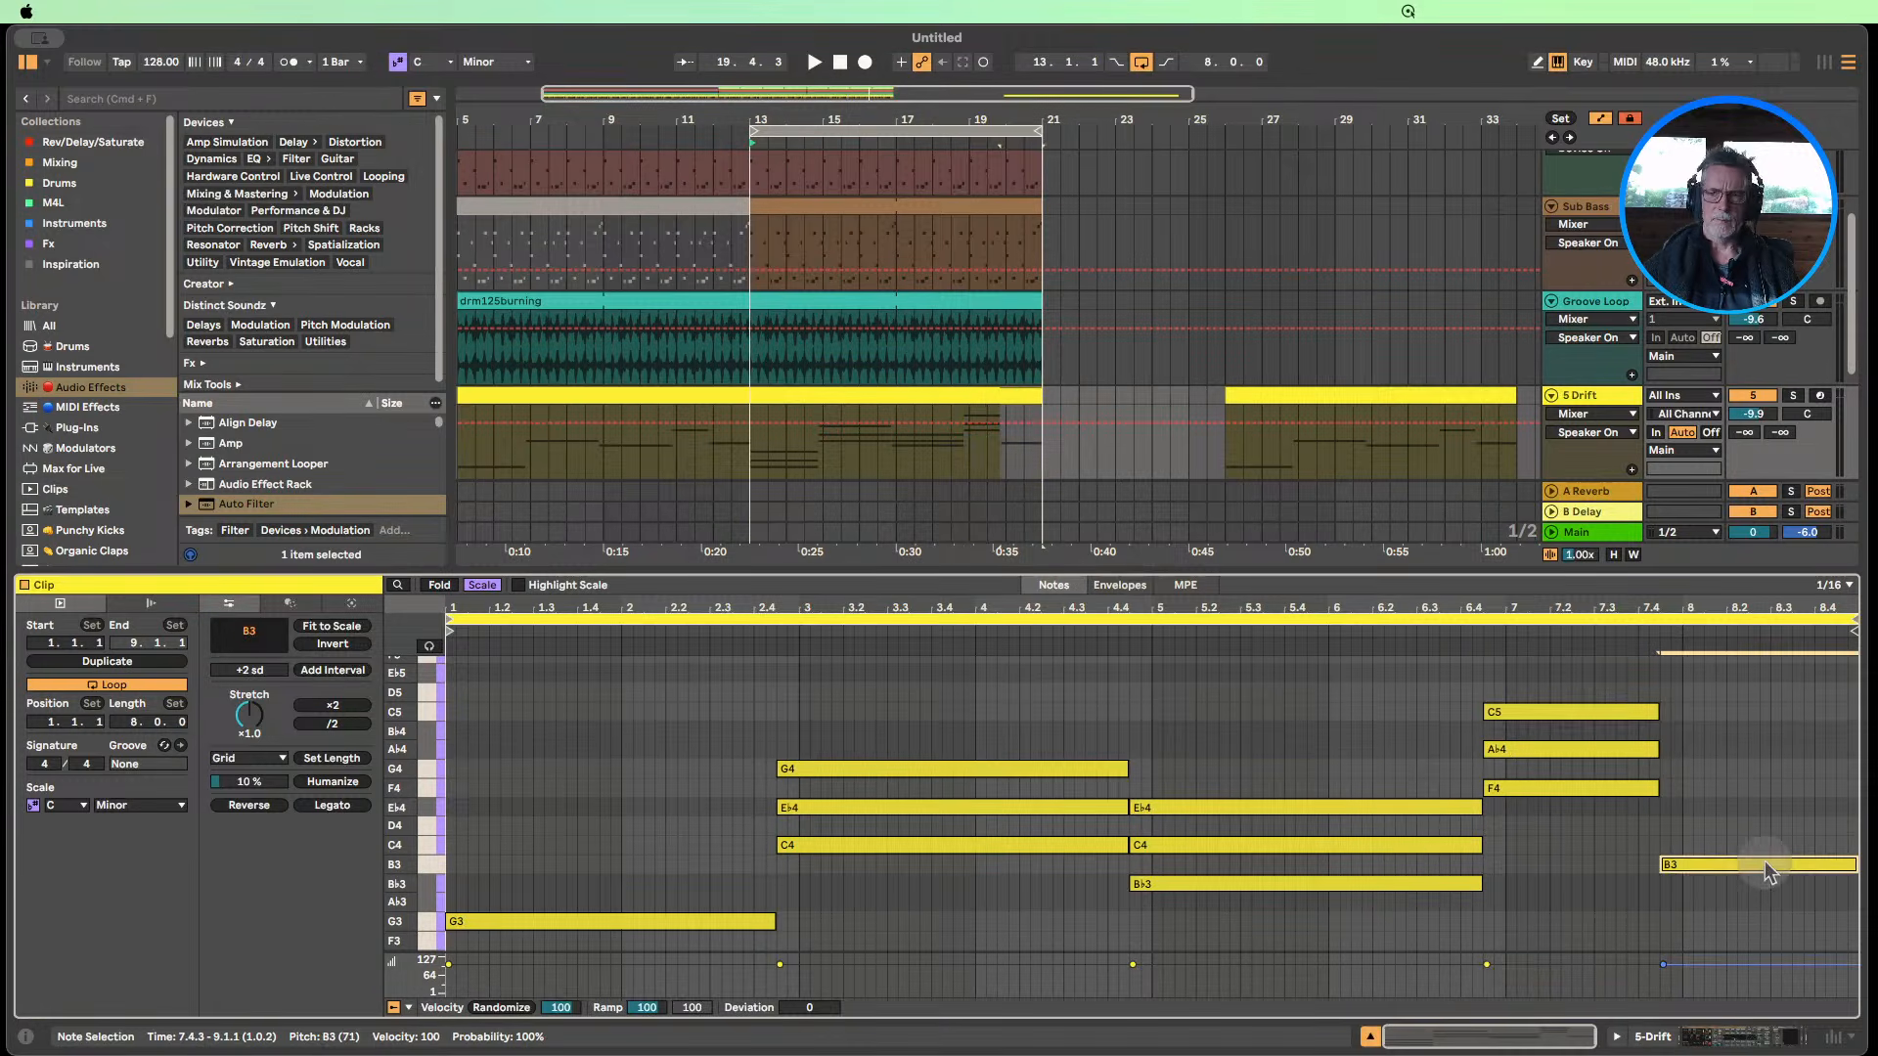
left_click_drag(1729, 863, 1736, 786)
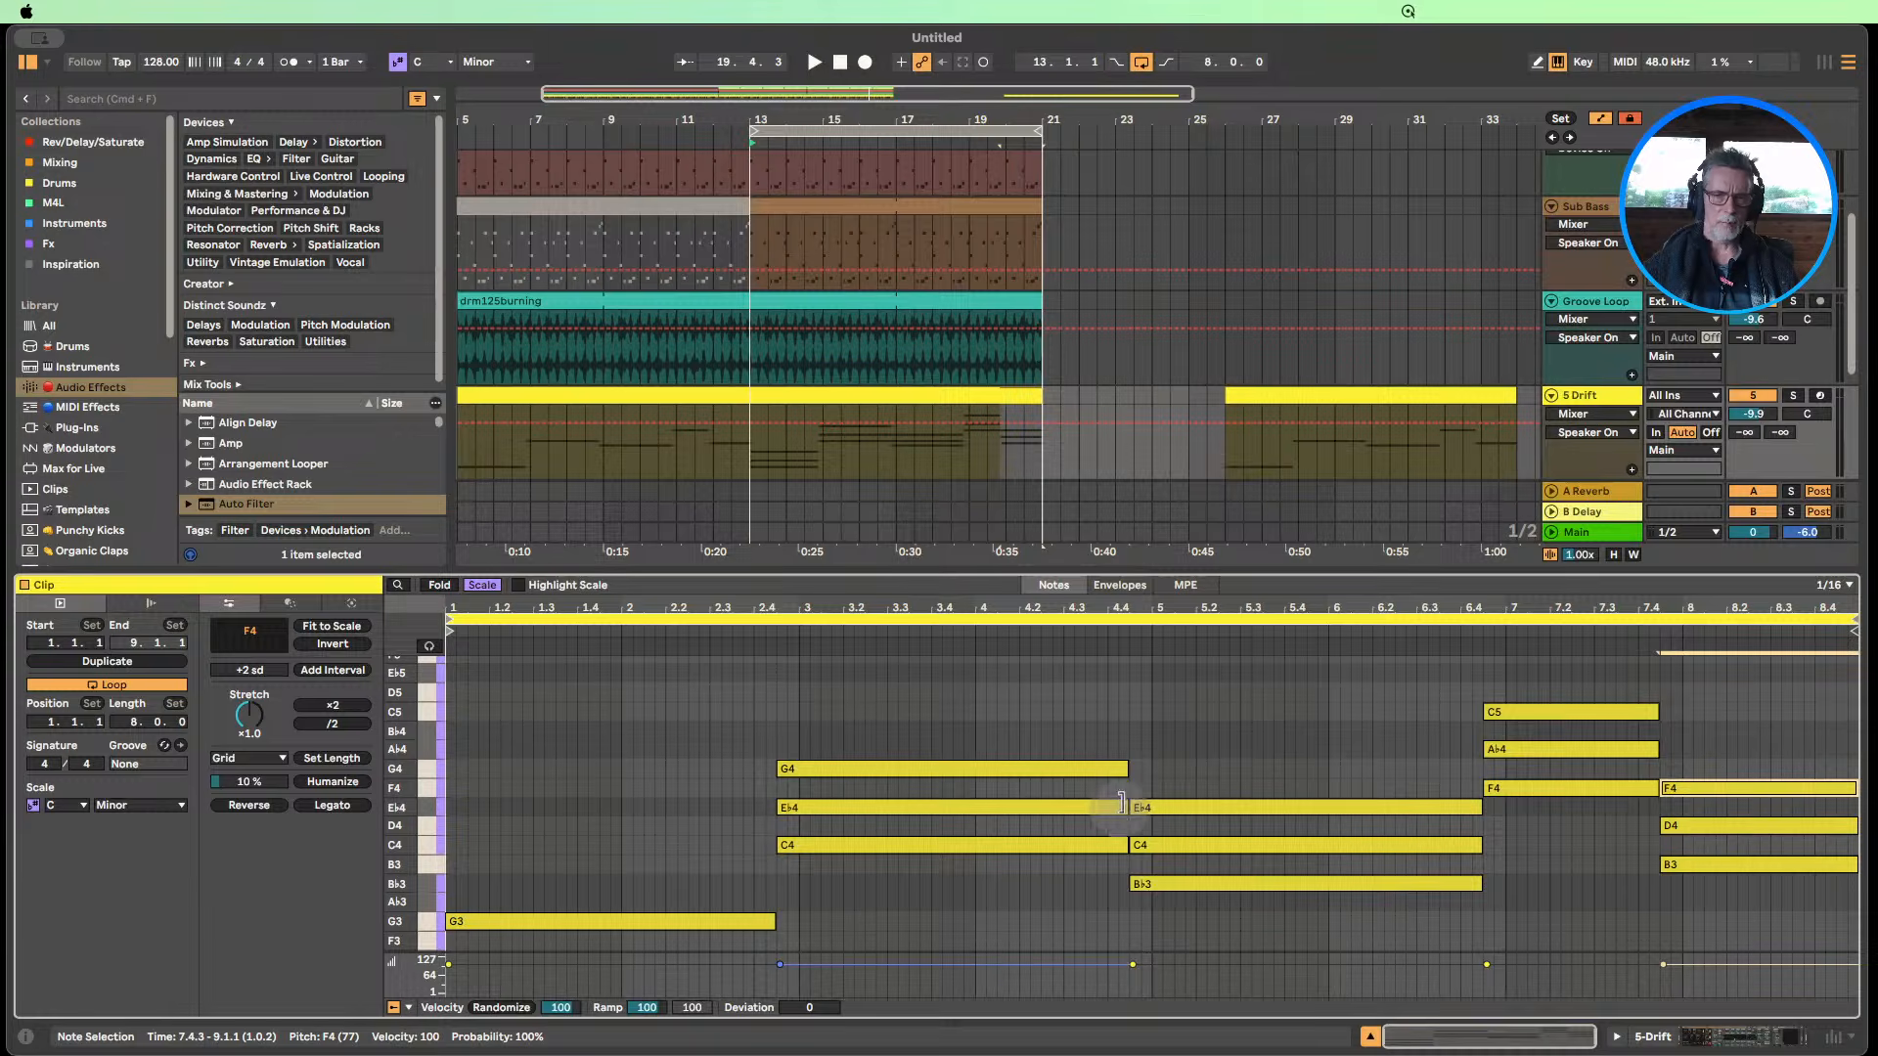
Lower the second chord's G4 note by an octave to G3.
scroll(1123, 810, "down", 1)
scroll(1123, 810, "down", 2)
mouse_move(390, 853)
left_mouse_down()
mouse_move(407, 852)
mouse_move(398, 820)
left_mouse_up()
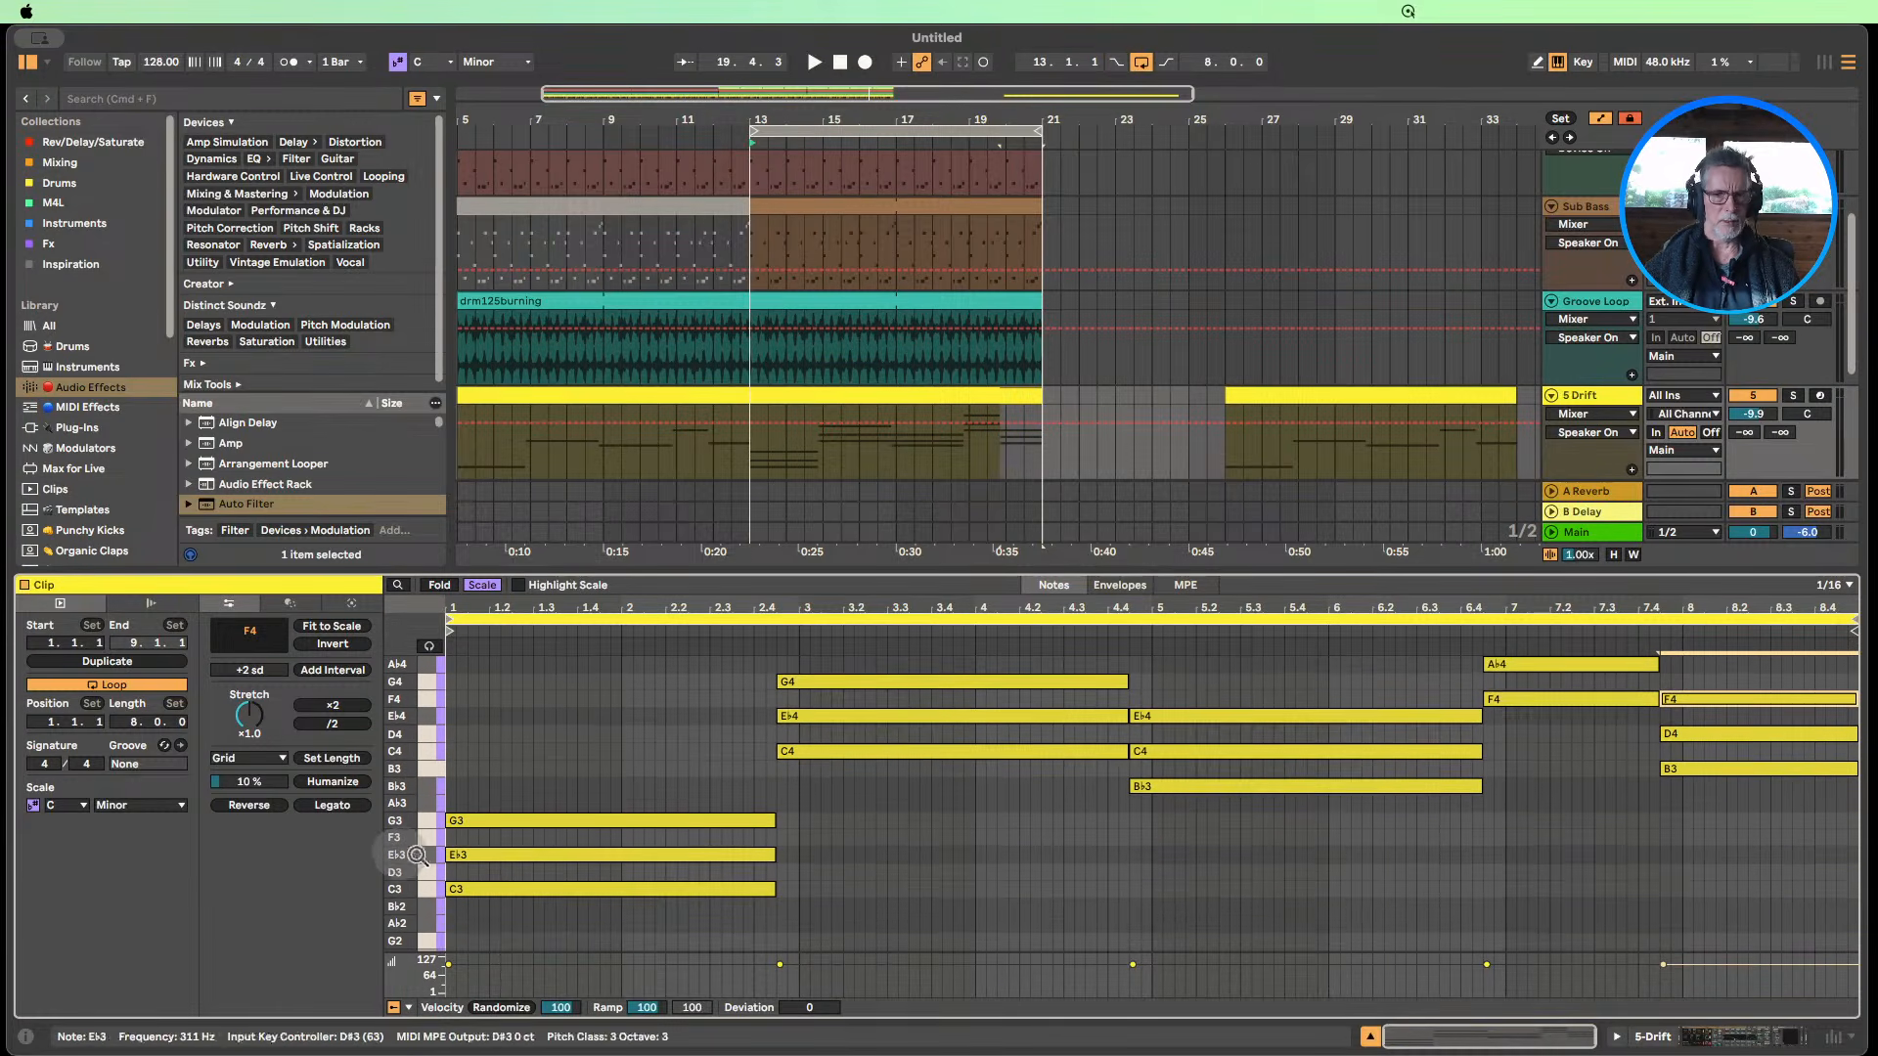
left_click(883, 683)
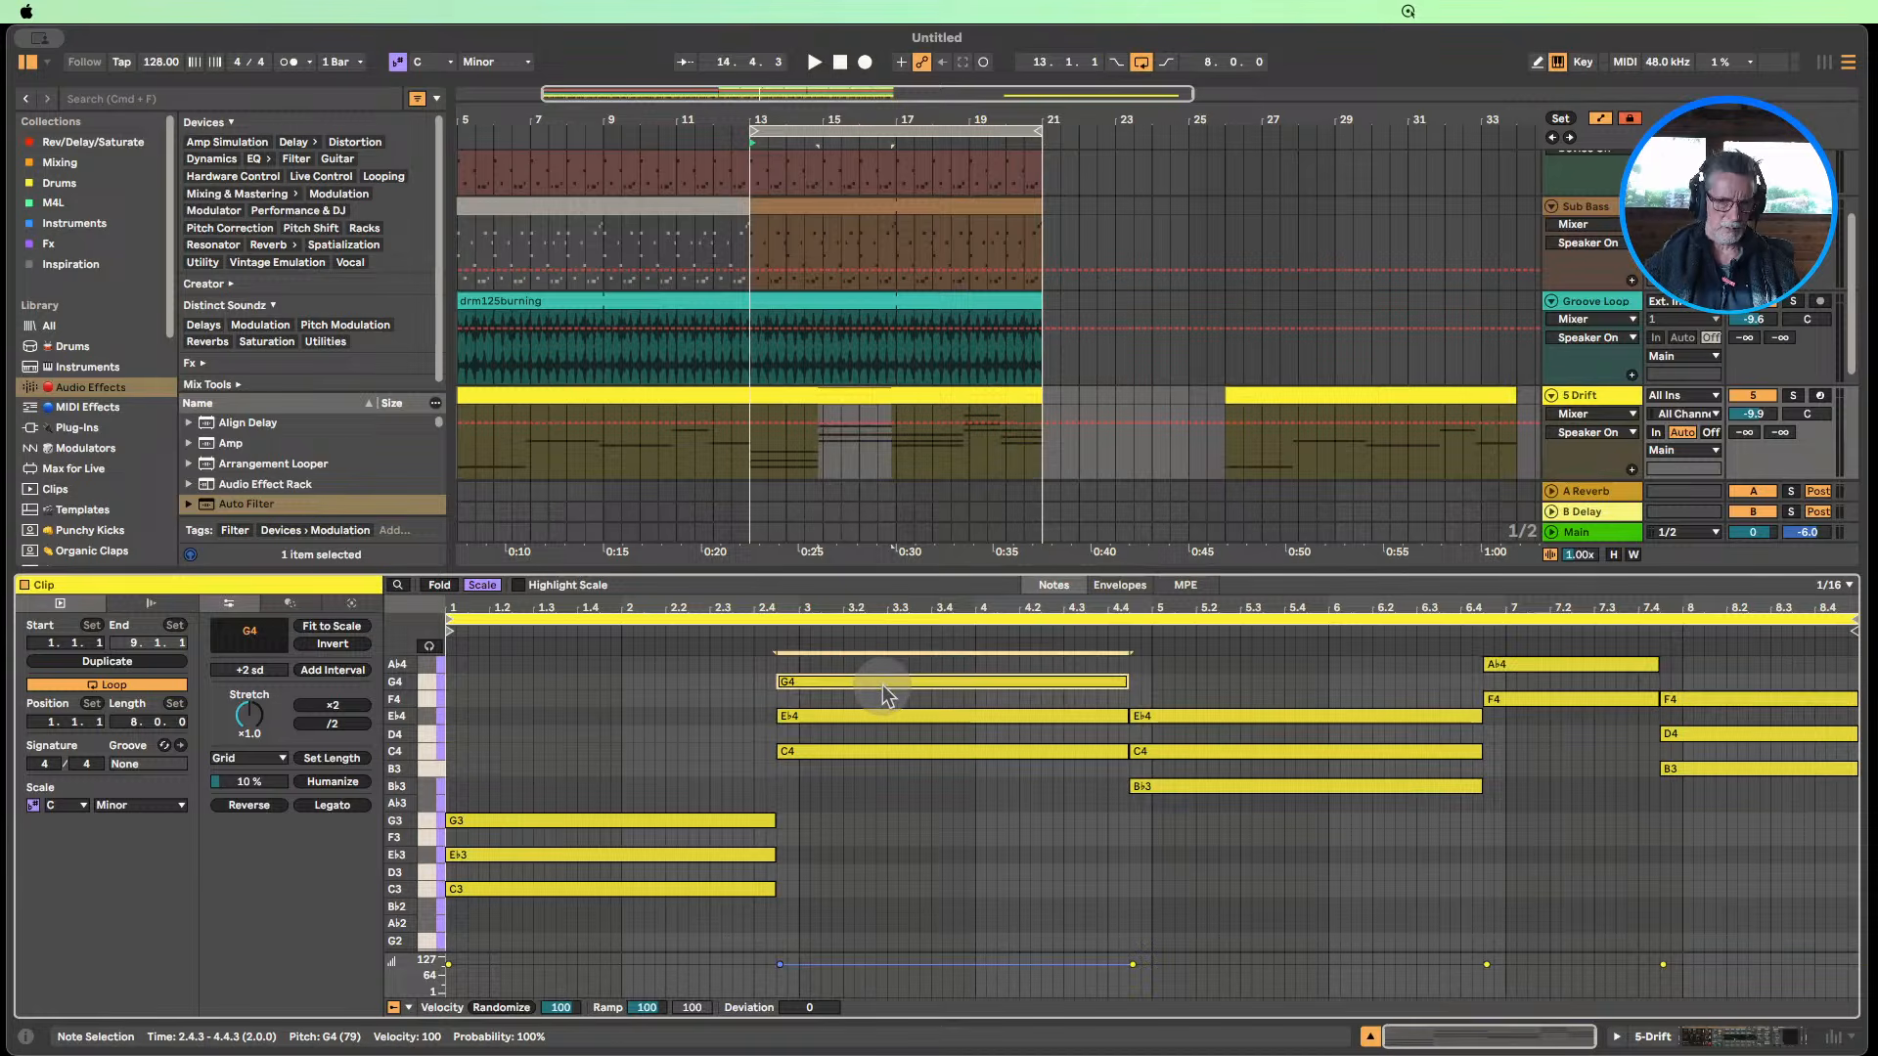
key("shift+Down")
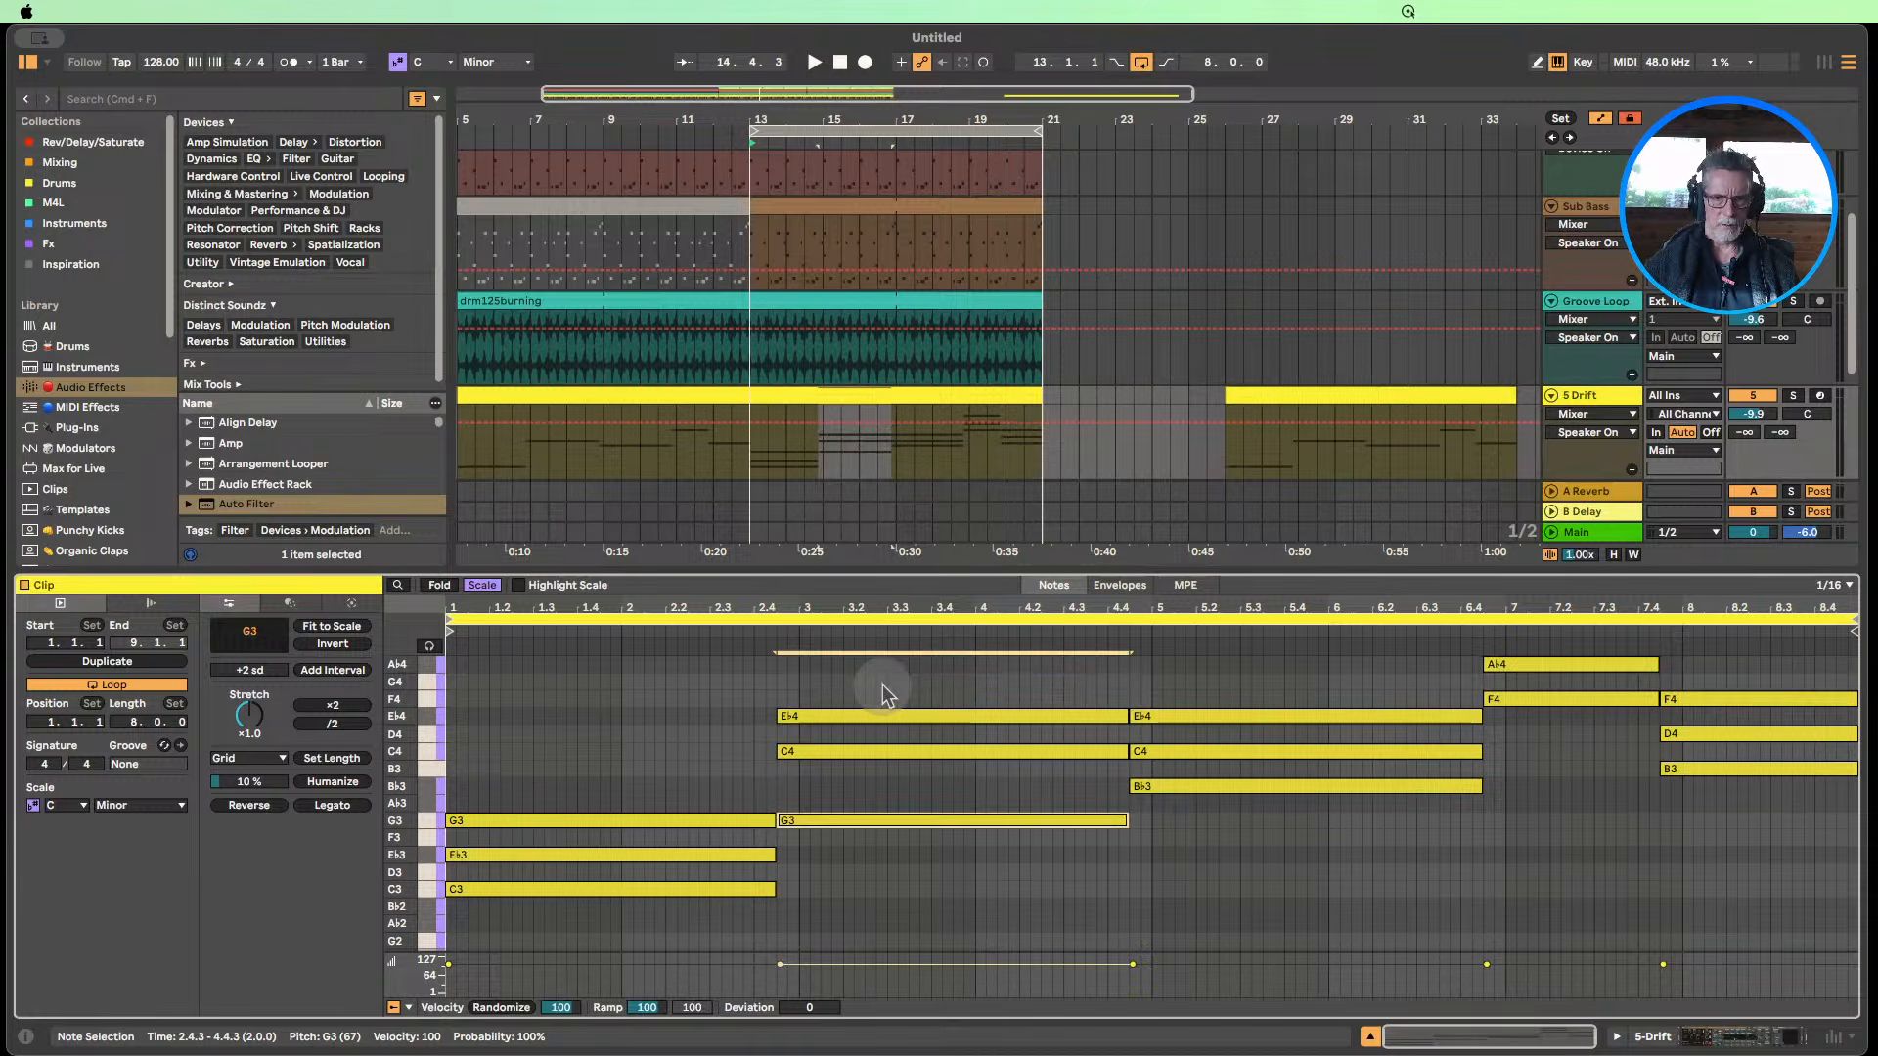
Try the second chord's C4 and E♭4 an octave lower and the first chord's C3 and E♭3 an octave higher, restoring both pairs.
left_click_drag(611, 800, 882, 698)
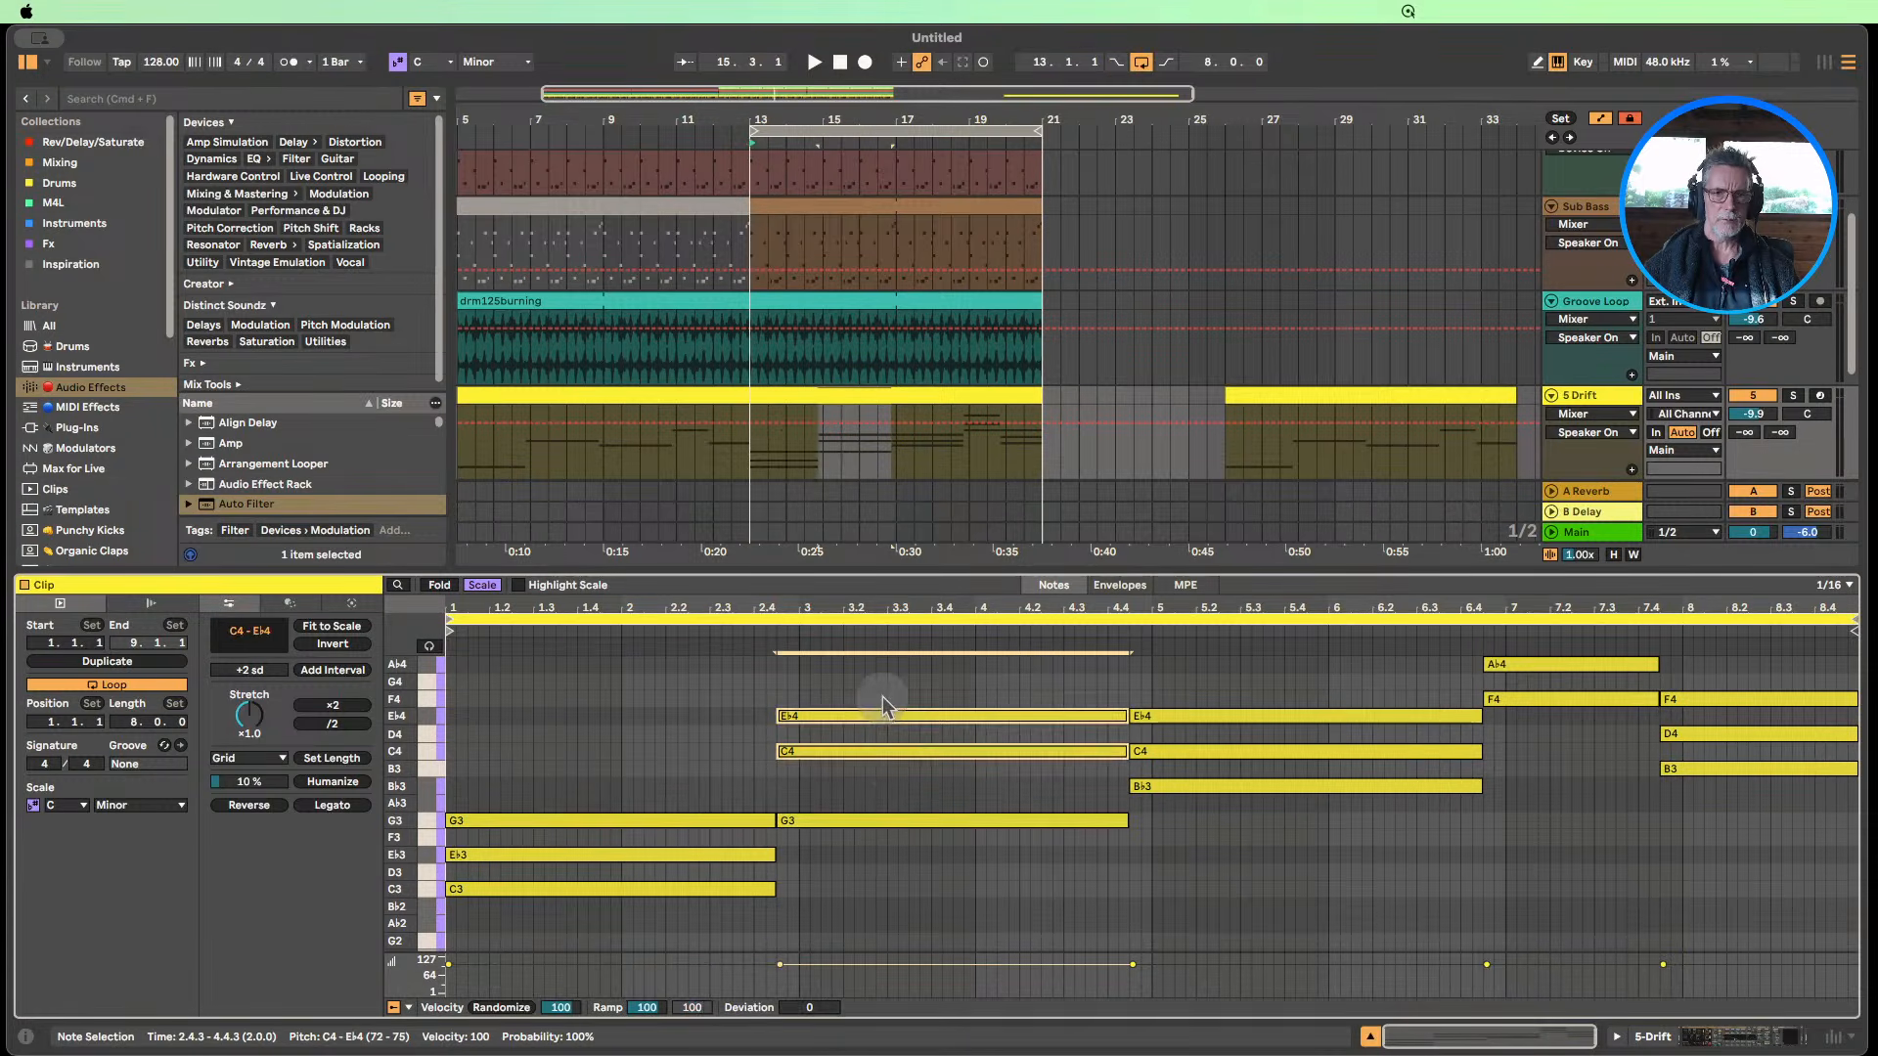
key("shift+Down")
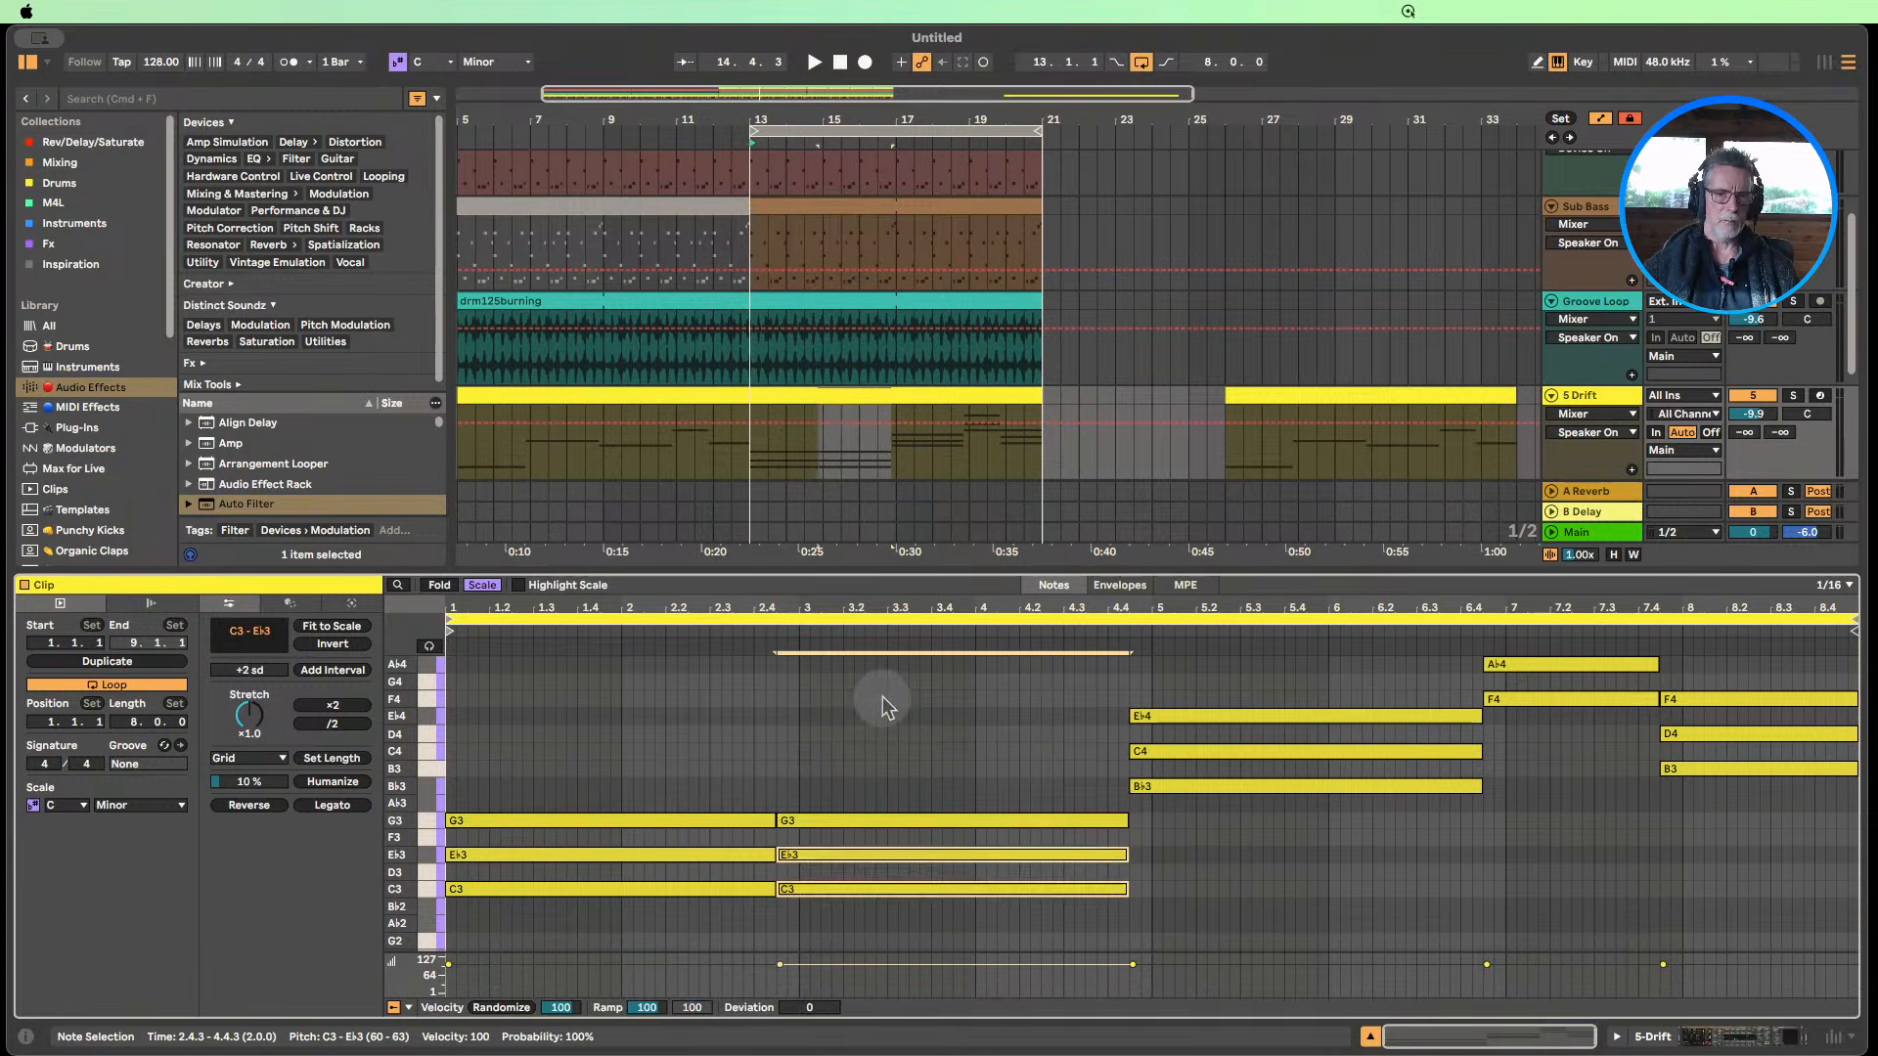
key("shift+Up")
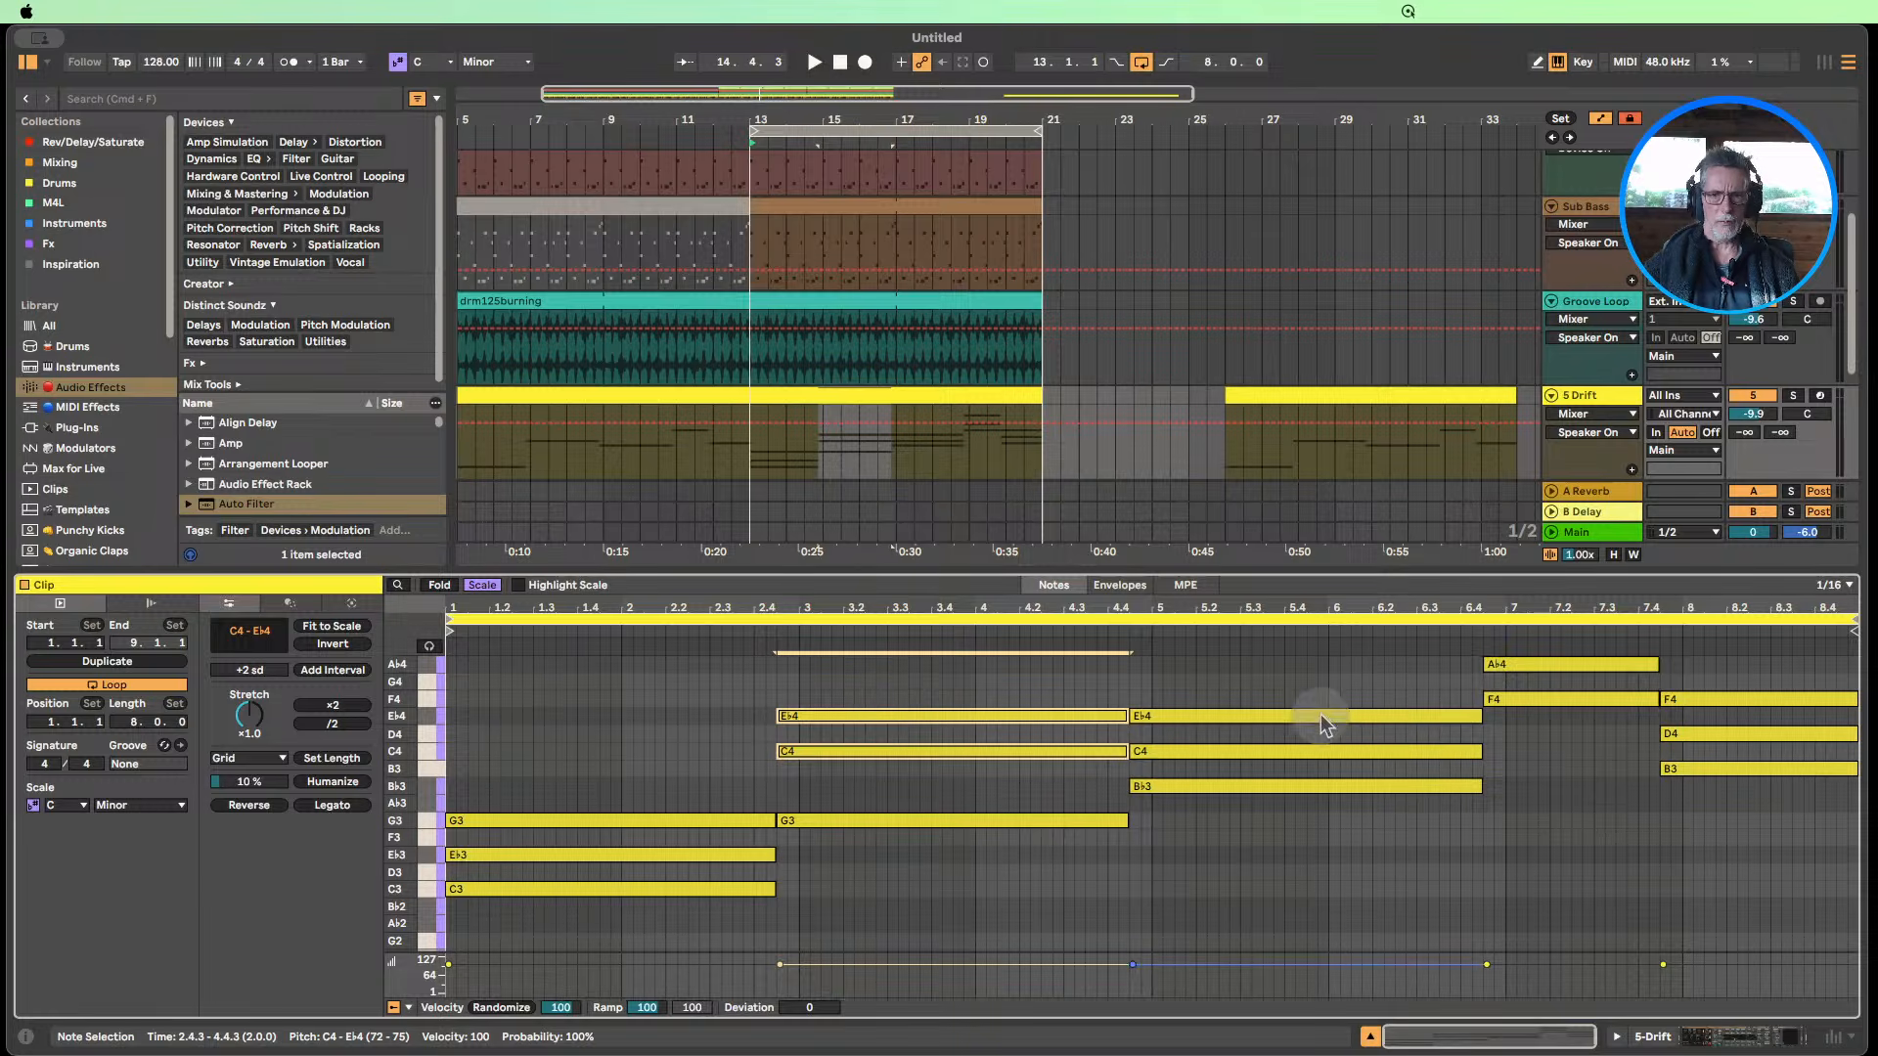
left_click(721, 924)
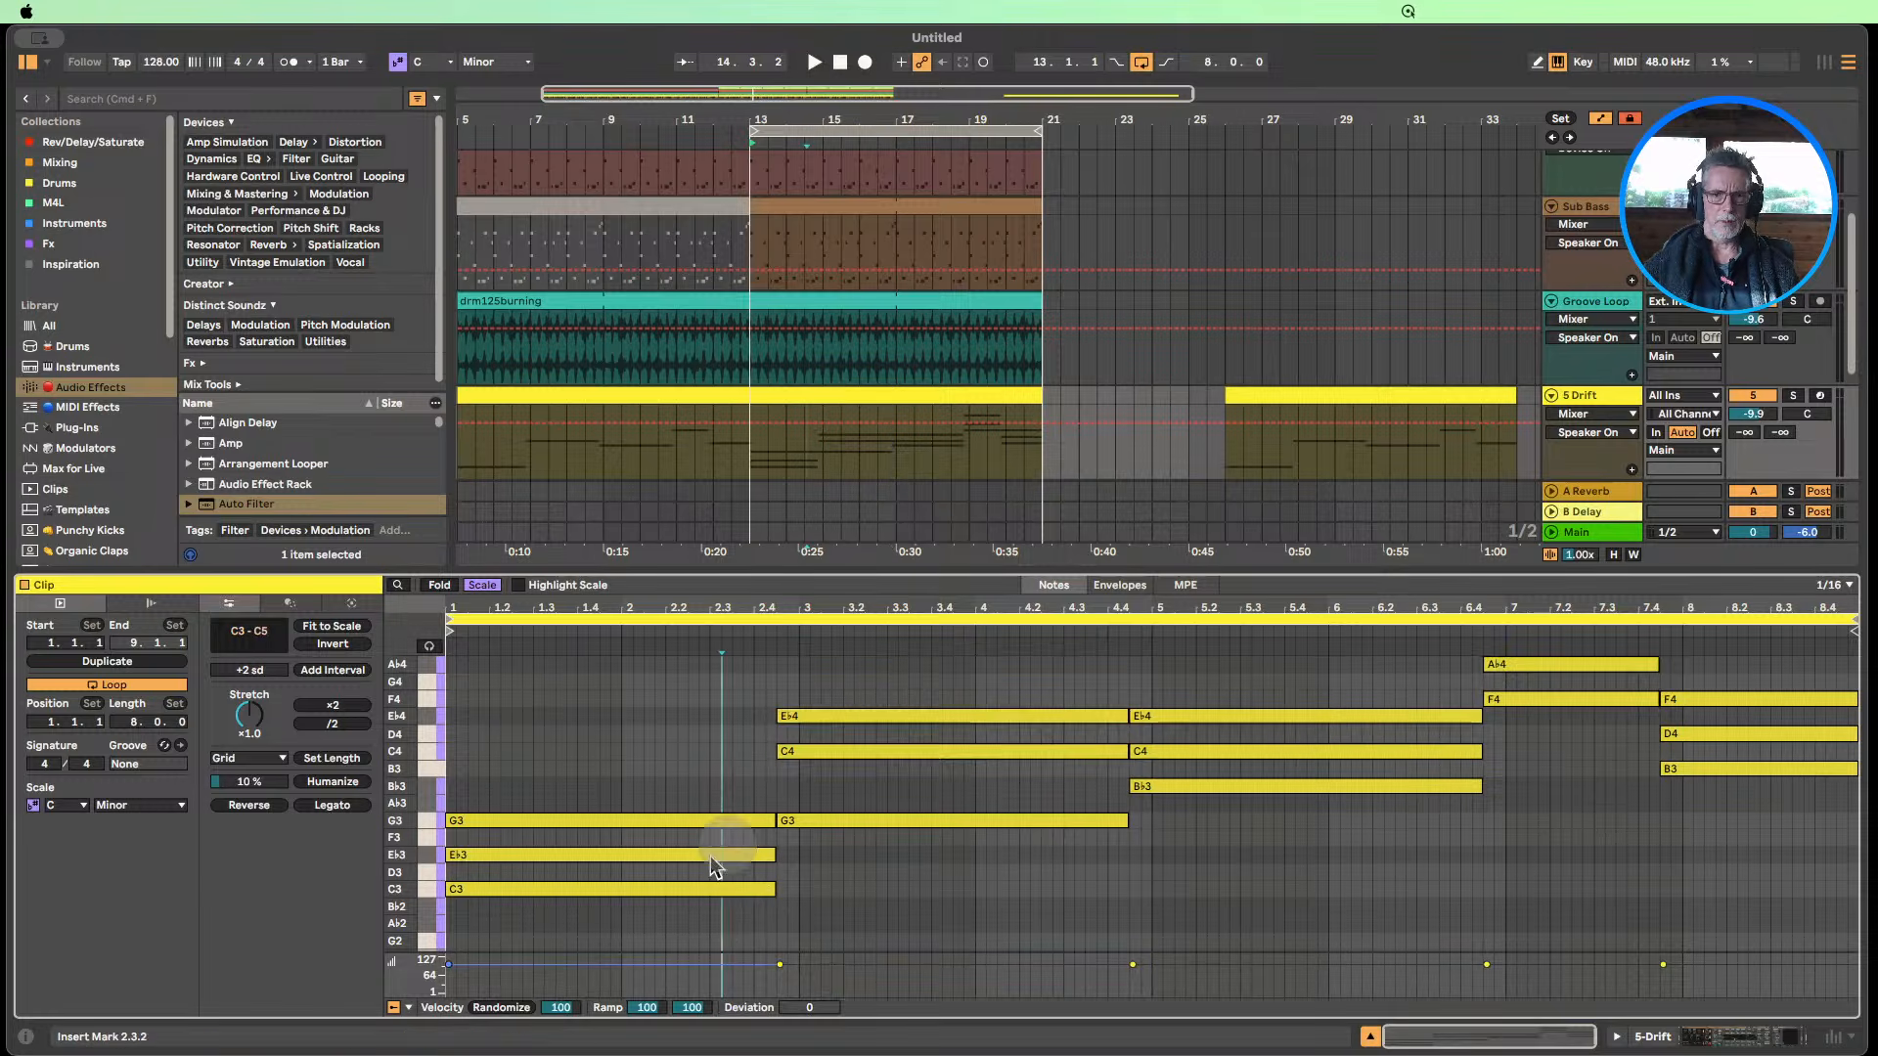
left_click_drag(722, 923, 709, 839)
key("shift+Up")
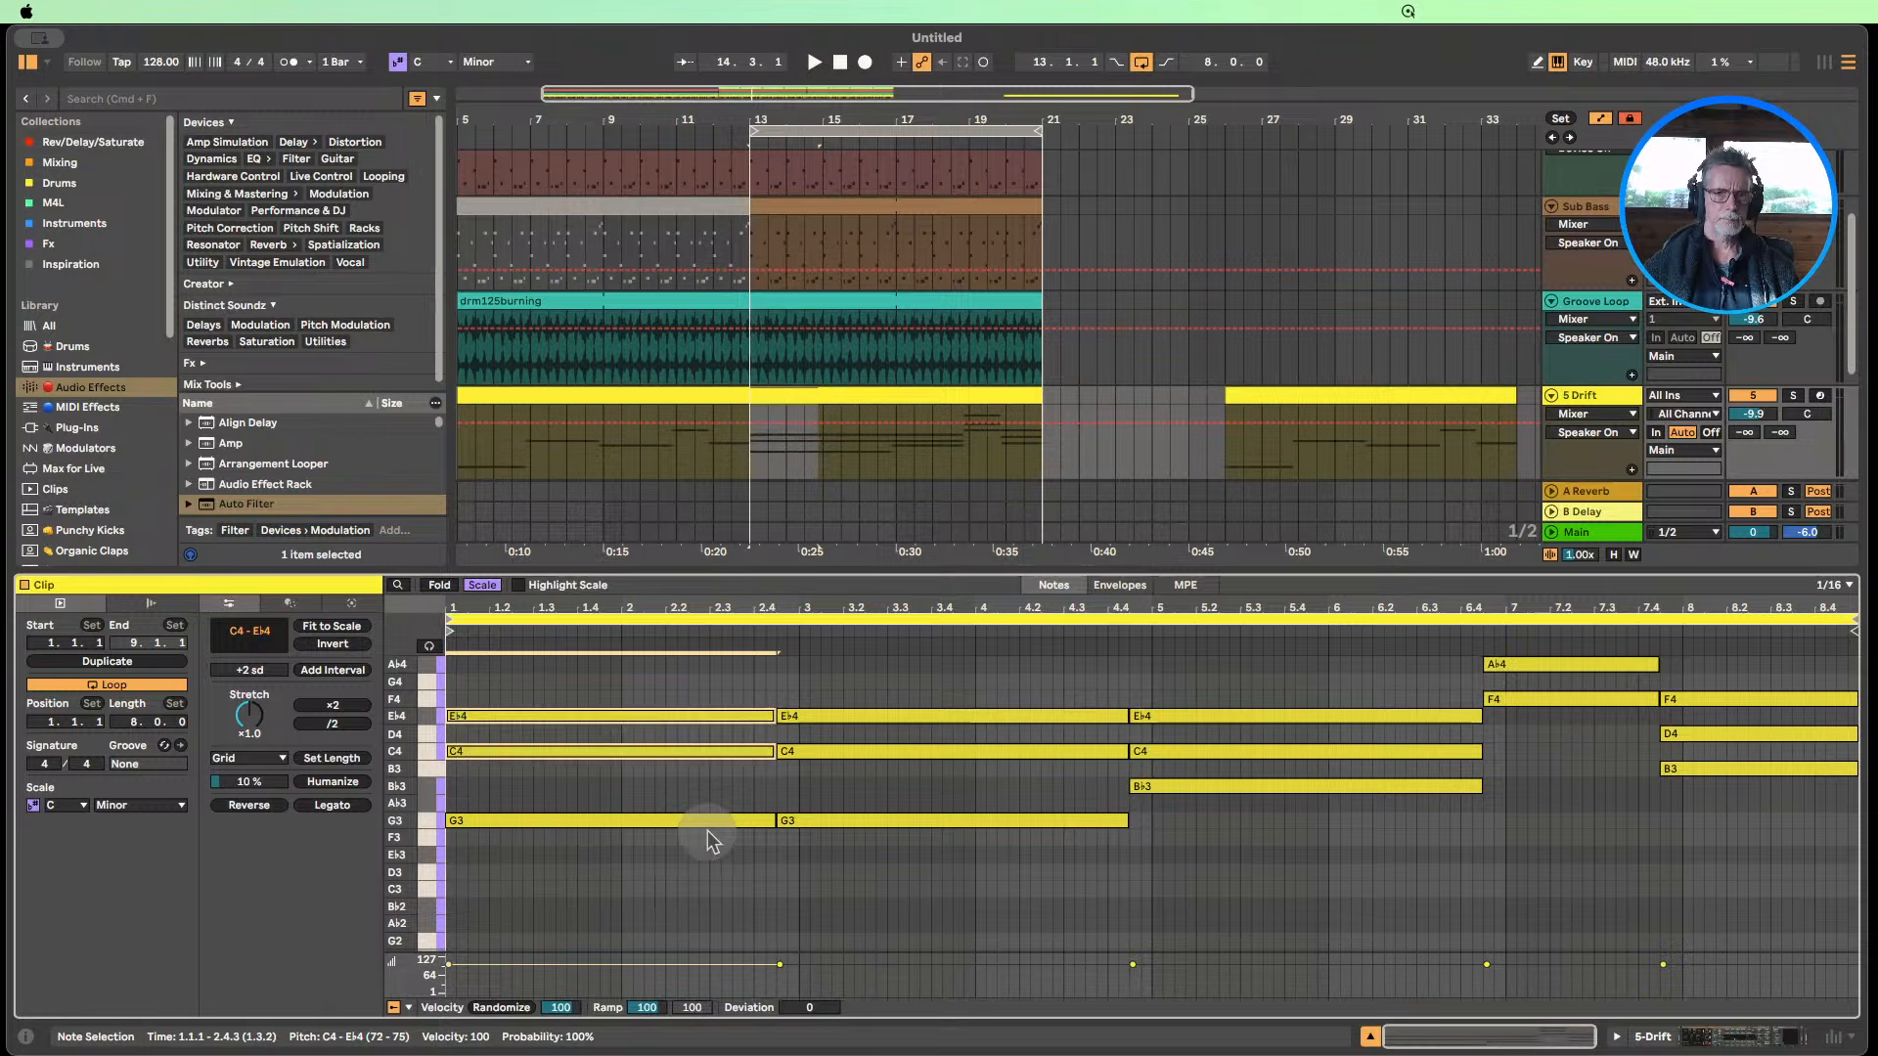
key("shift+Down")
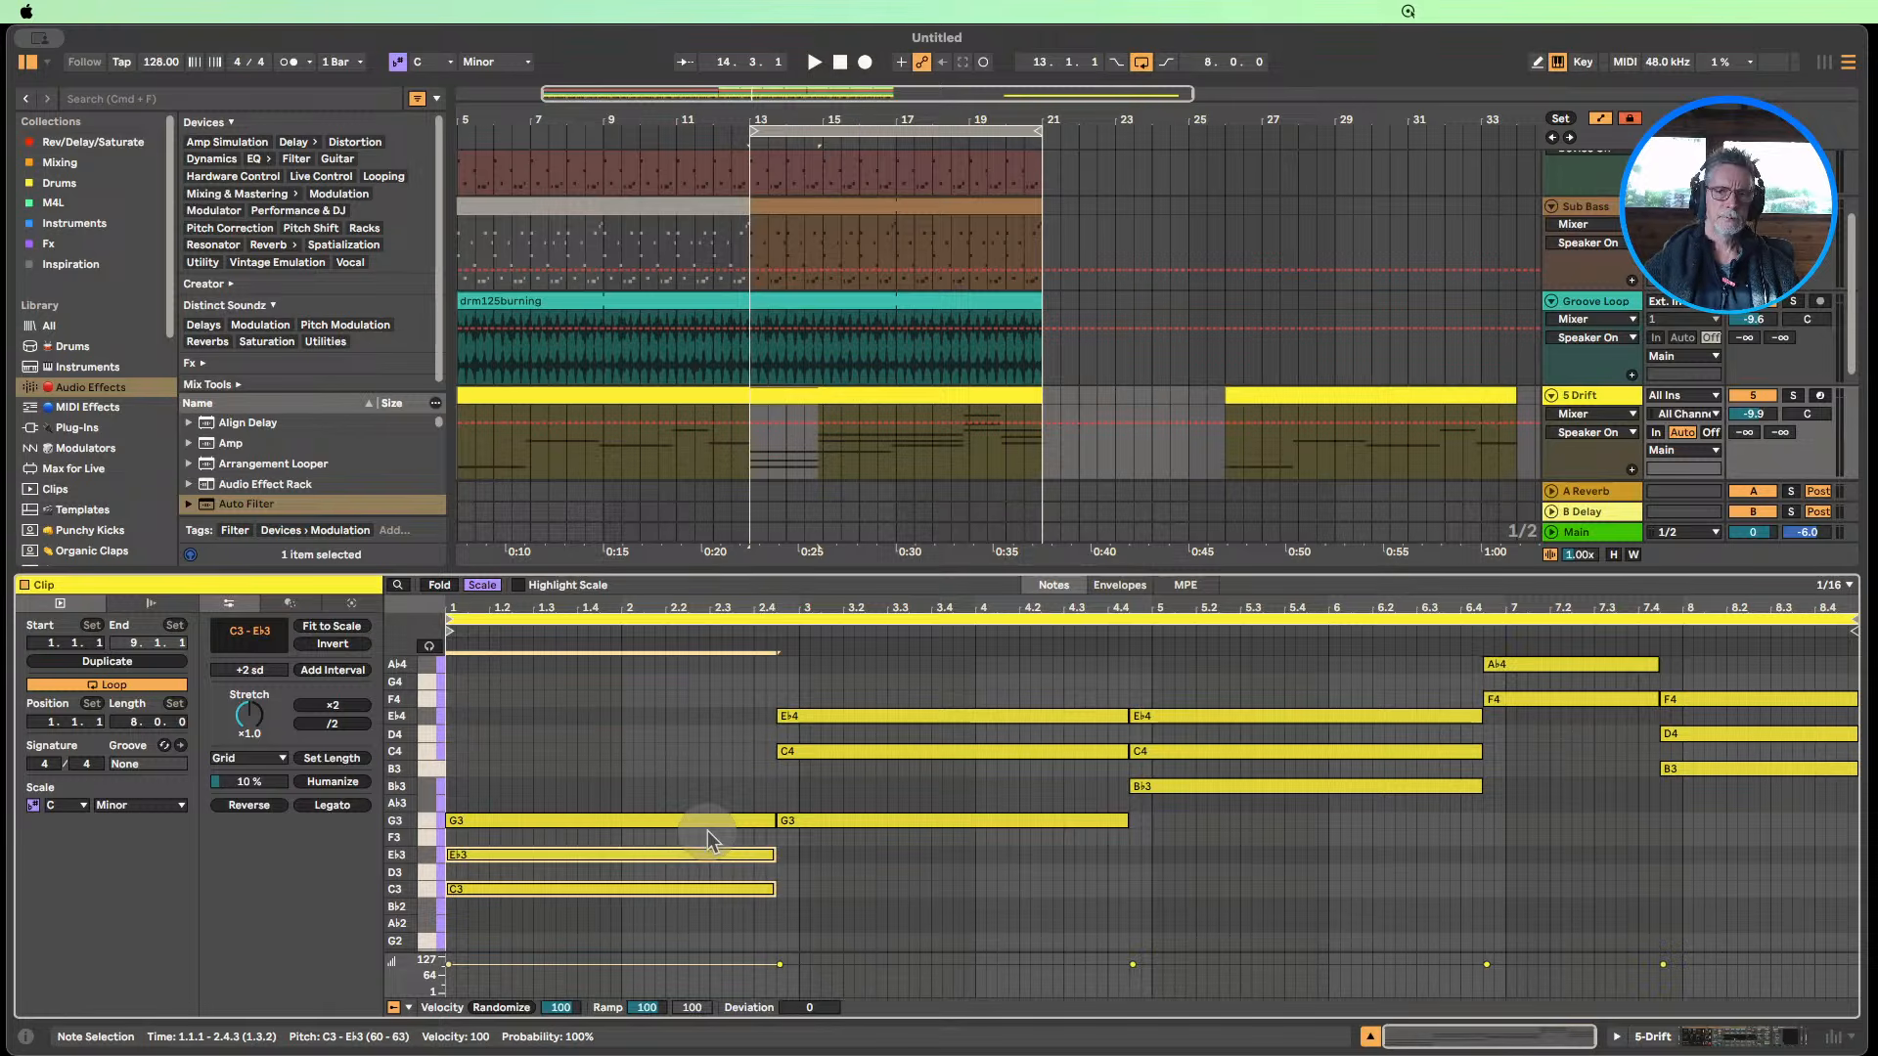
Invert the fourth chord by lowering its C5 and A♭4 notes an octave to C4 and A♭3.
left_click_drag(1061, 682, 1240, 740)
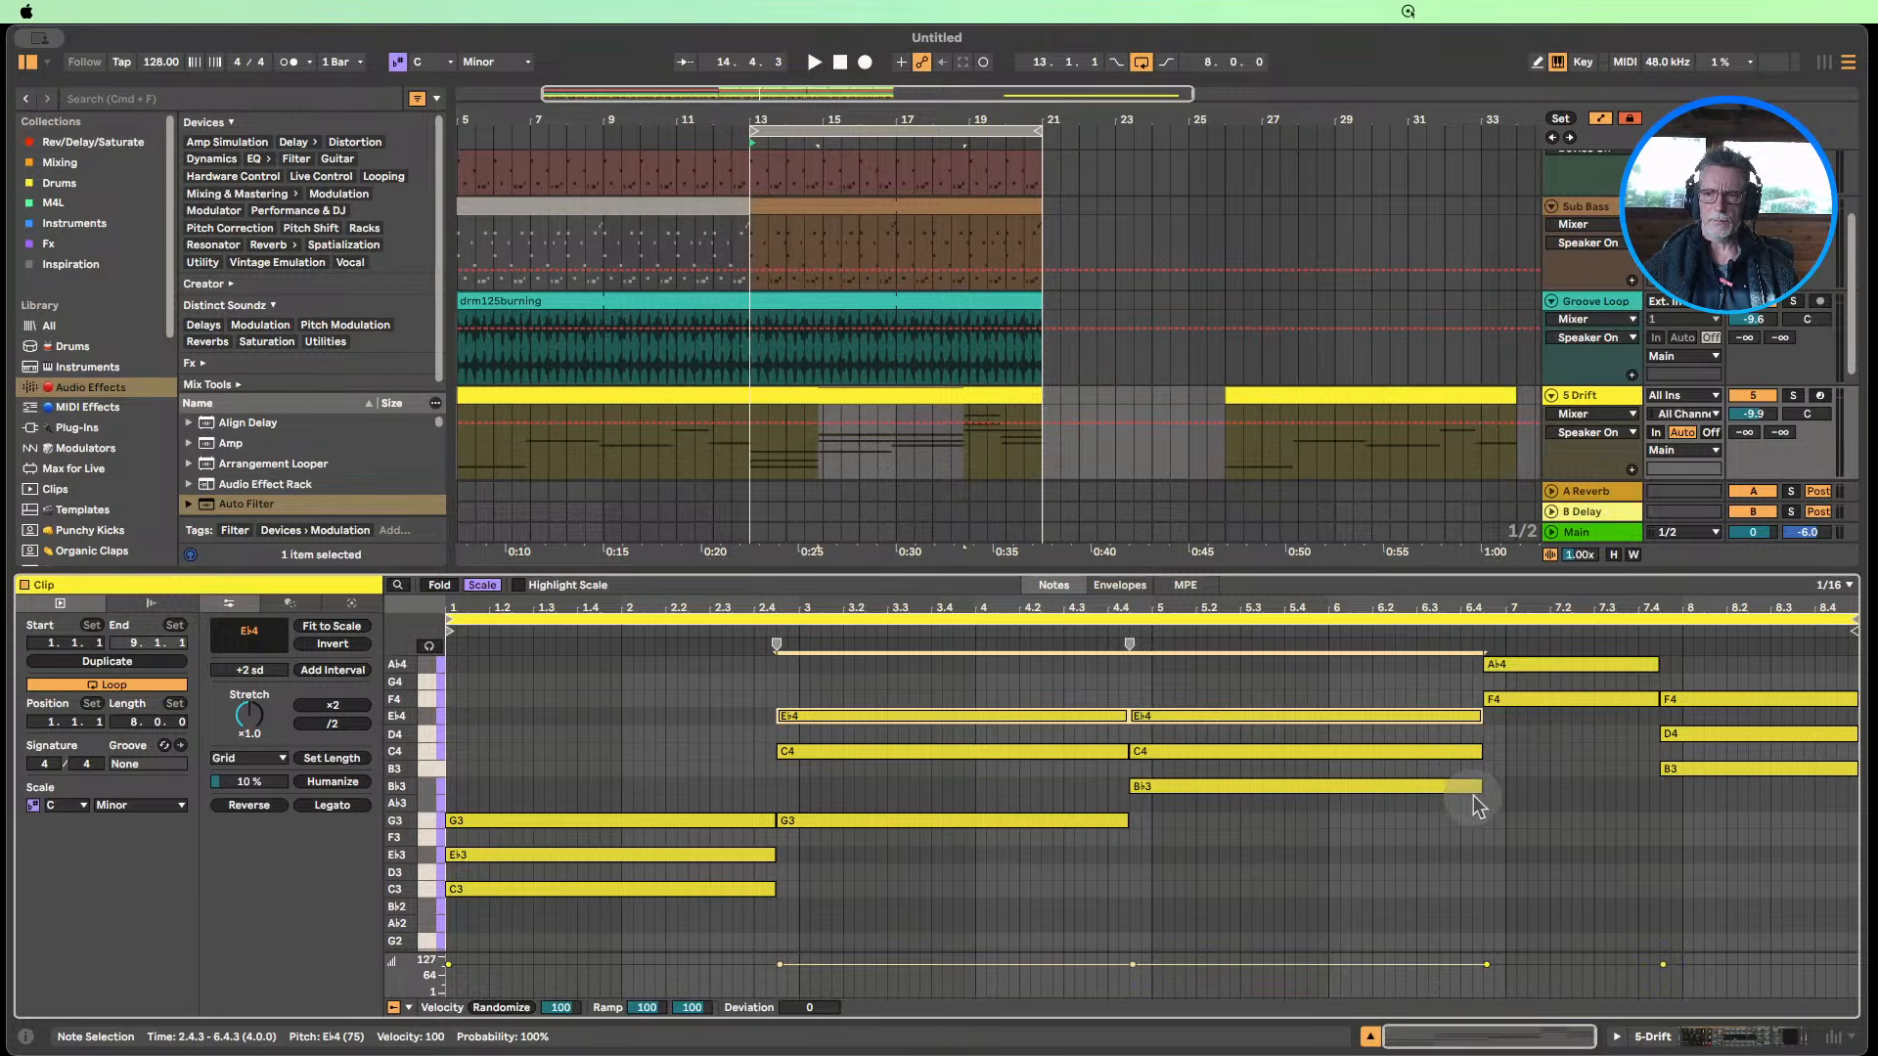
scroll(1487, 788, "up", 3)
scroll(1514, 782, "down", 1)
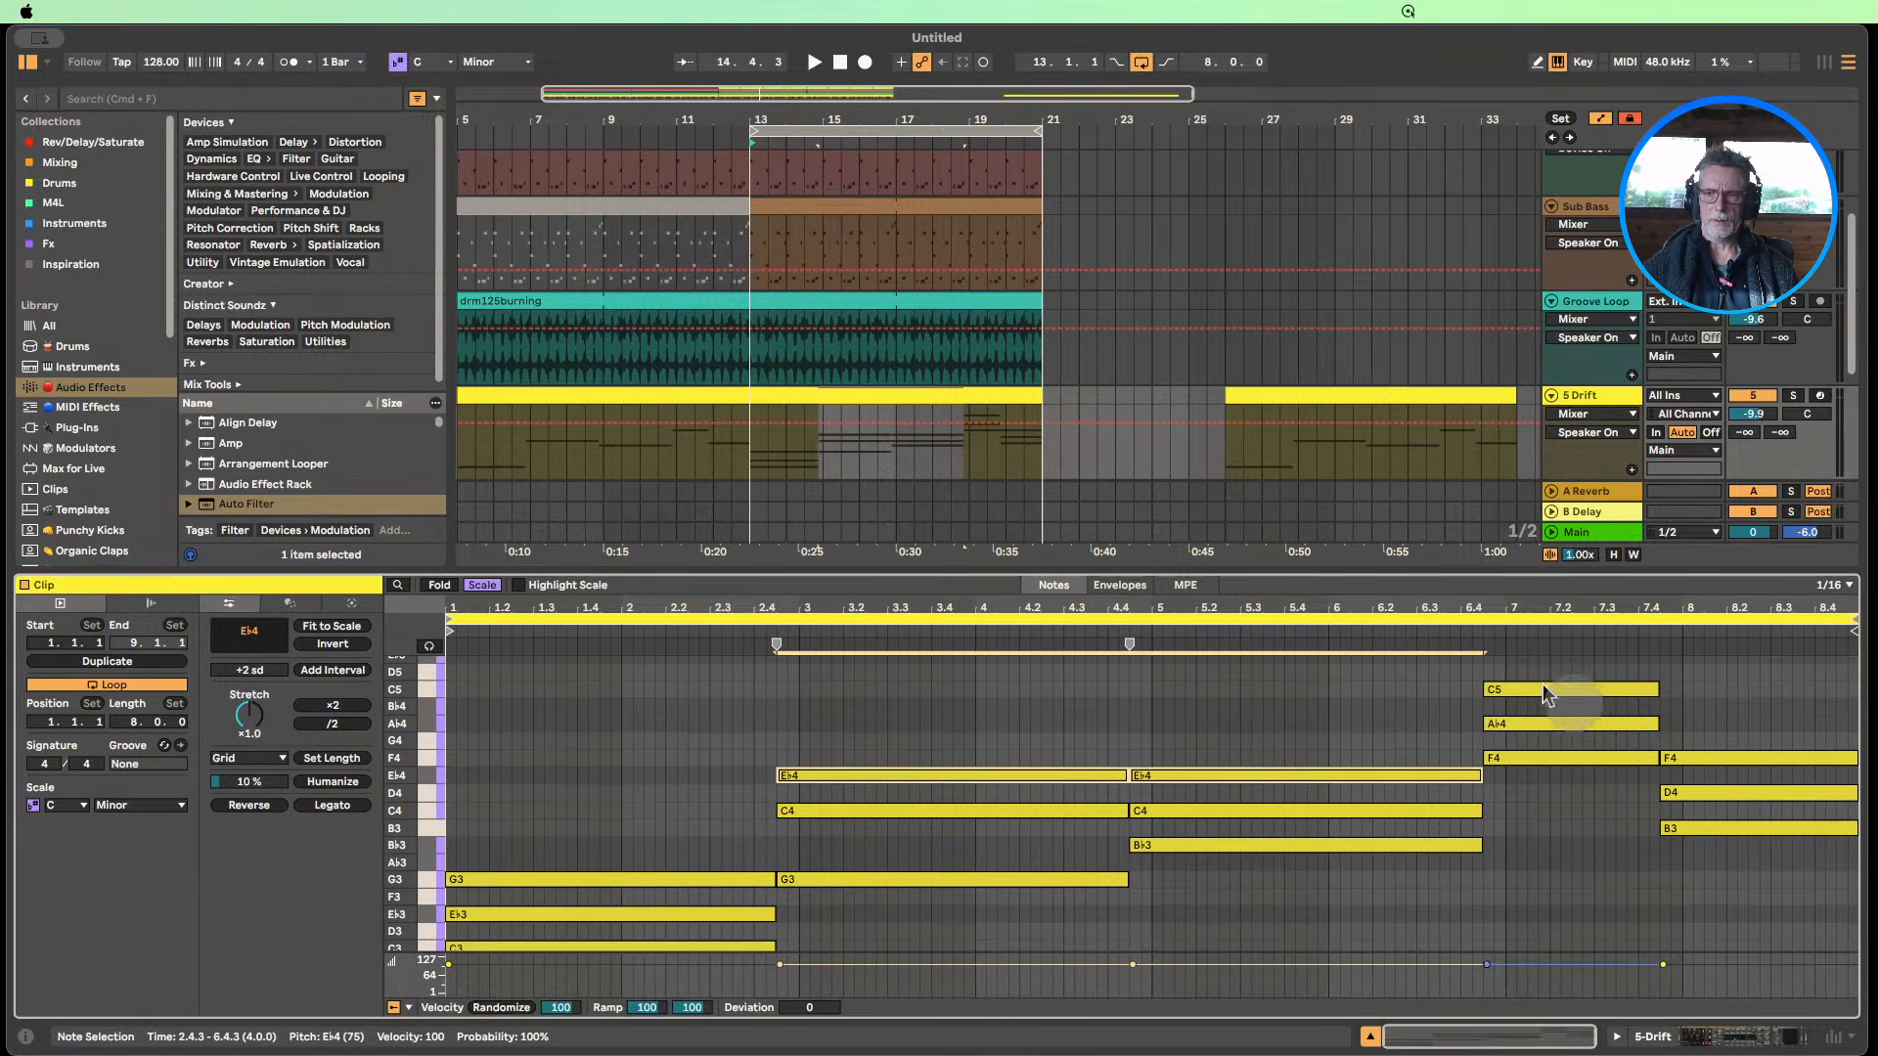
left_click(1533, 690)
key("shift+Down")
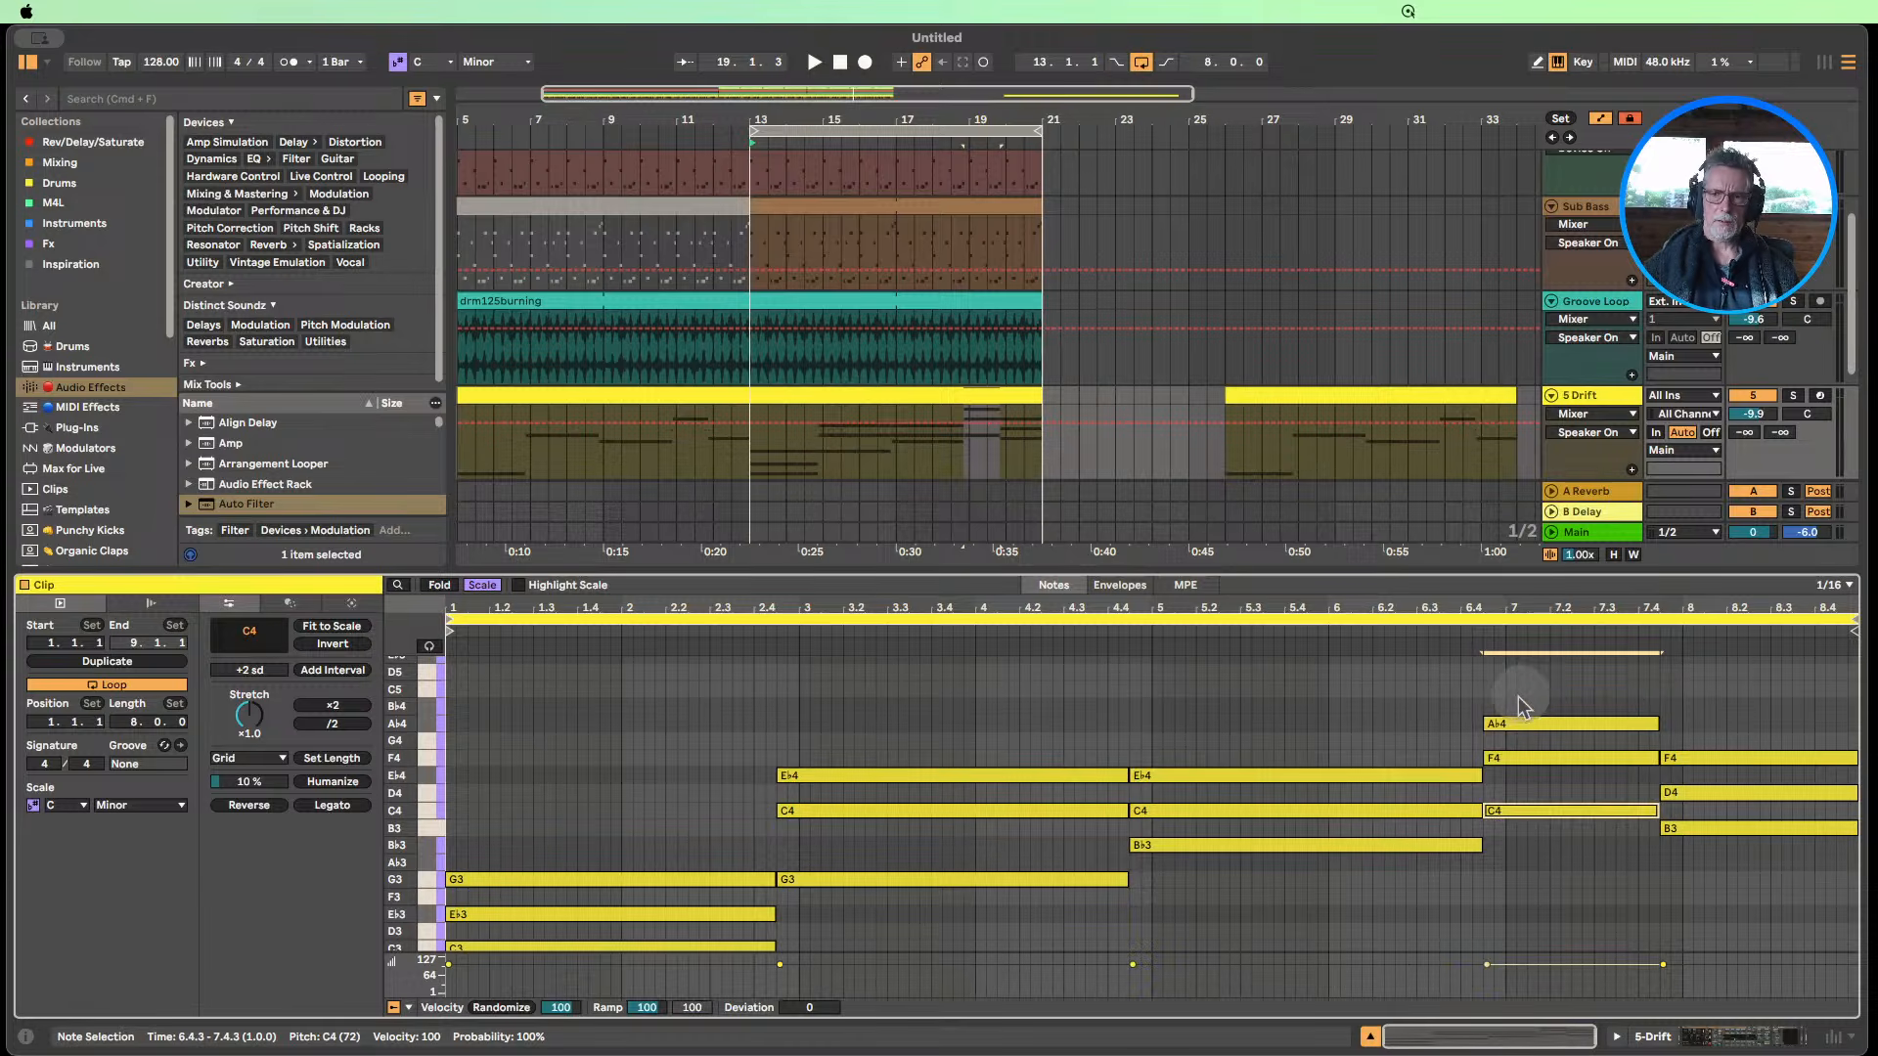
left_click(1527, 725)
key("shift+Down")
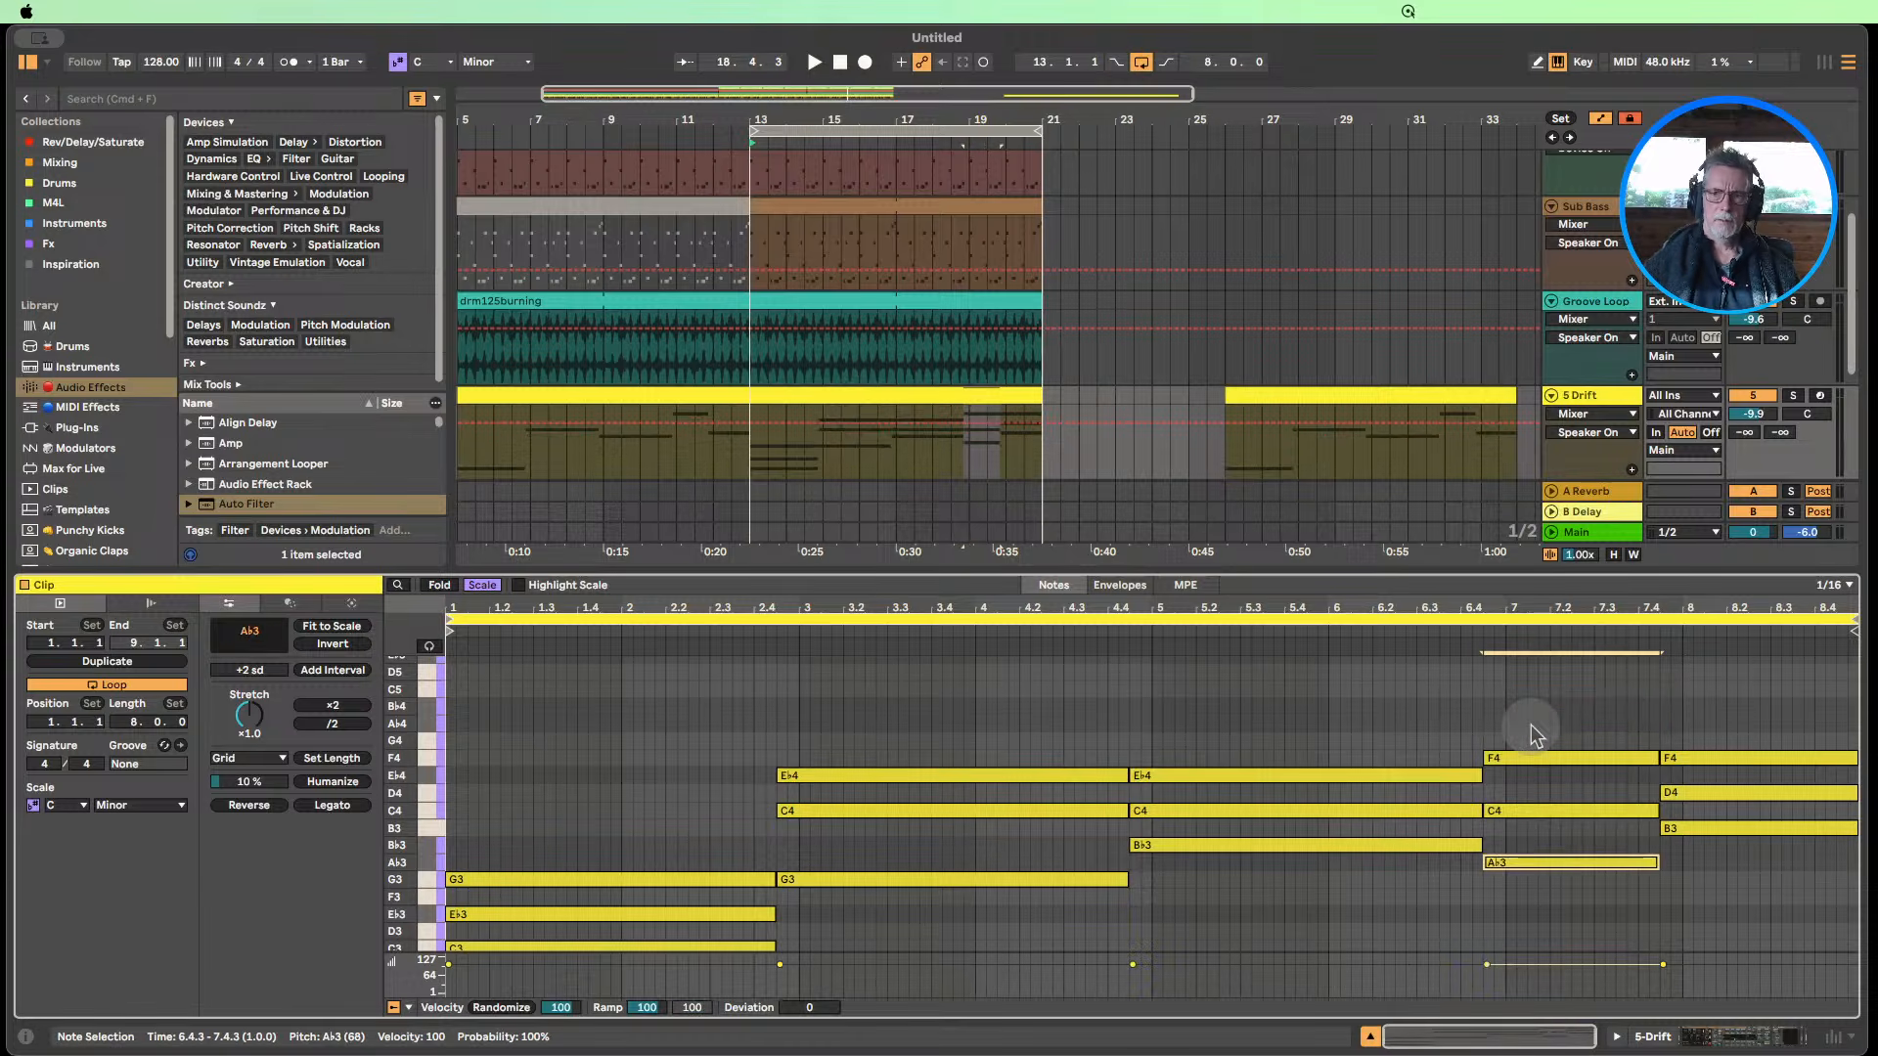
Check the shared notes by selecting C4 in the third and fourth chords and F4 in the last two chords.
left_click_drag(1547, 822, 1428, 810)
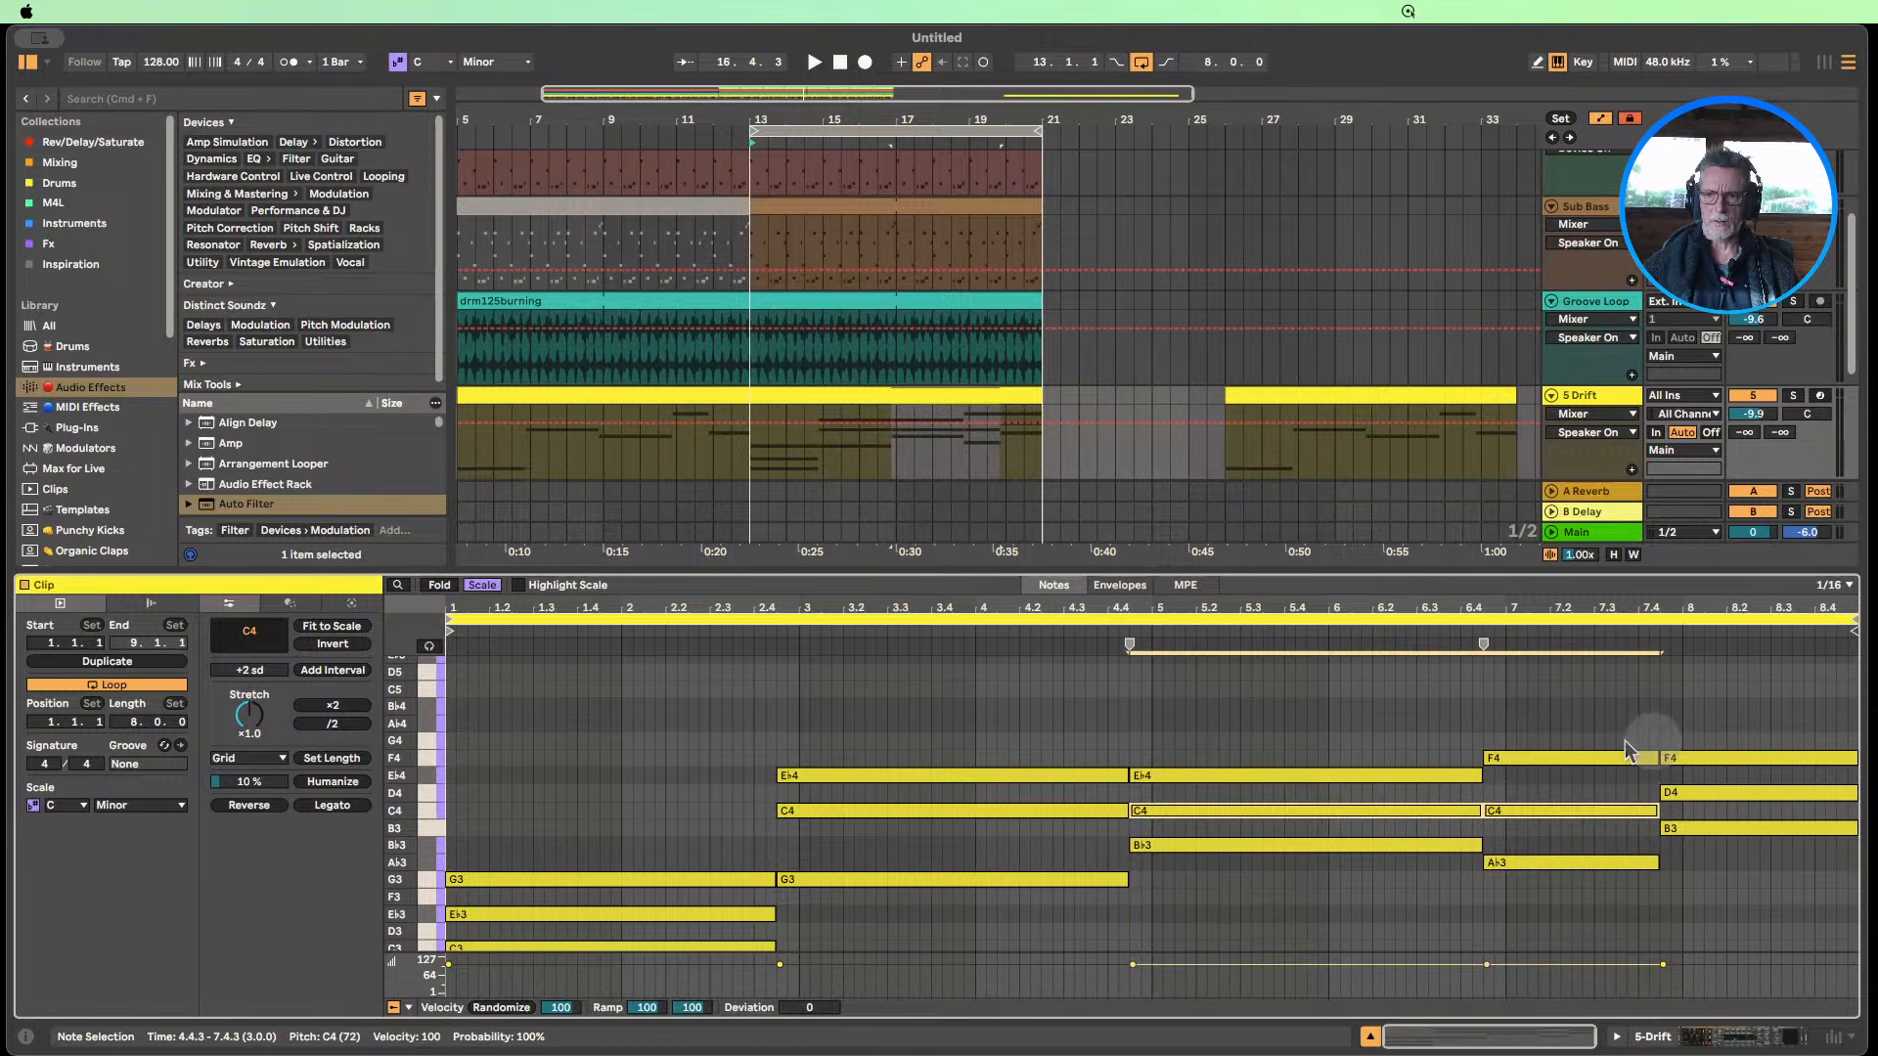
left_click(1564, 760)
left_click(1750, 759, "shift")
scroll(1141, 774, "down", 3)
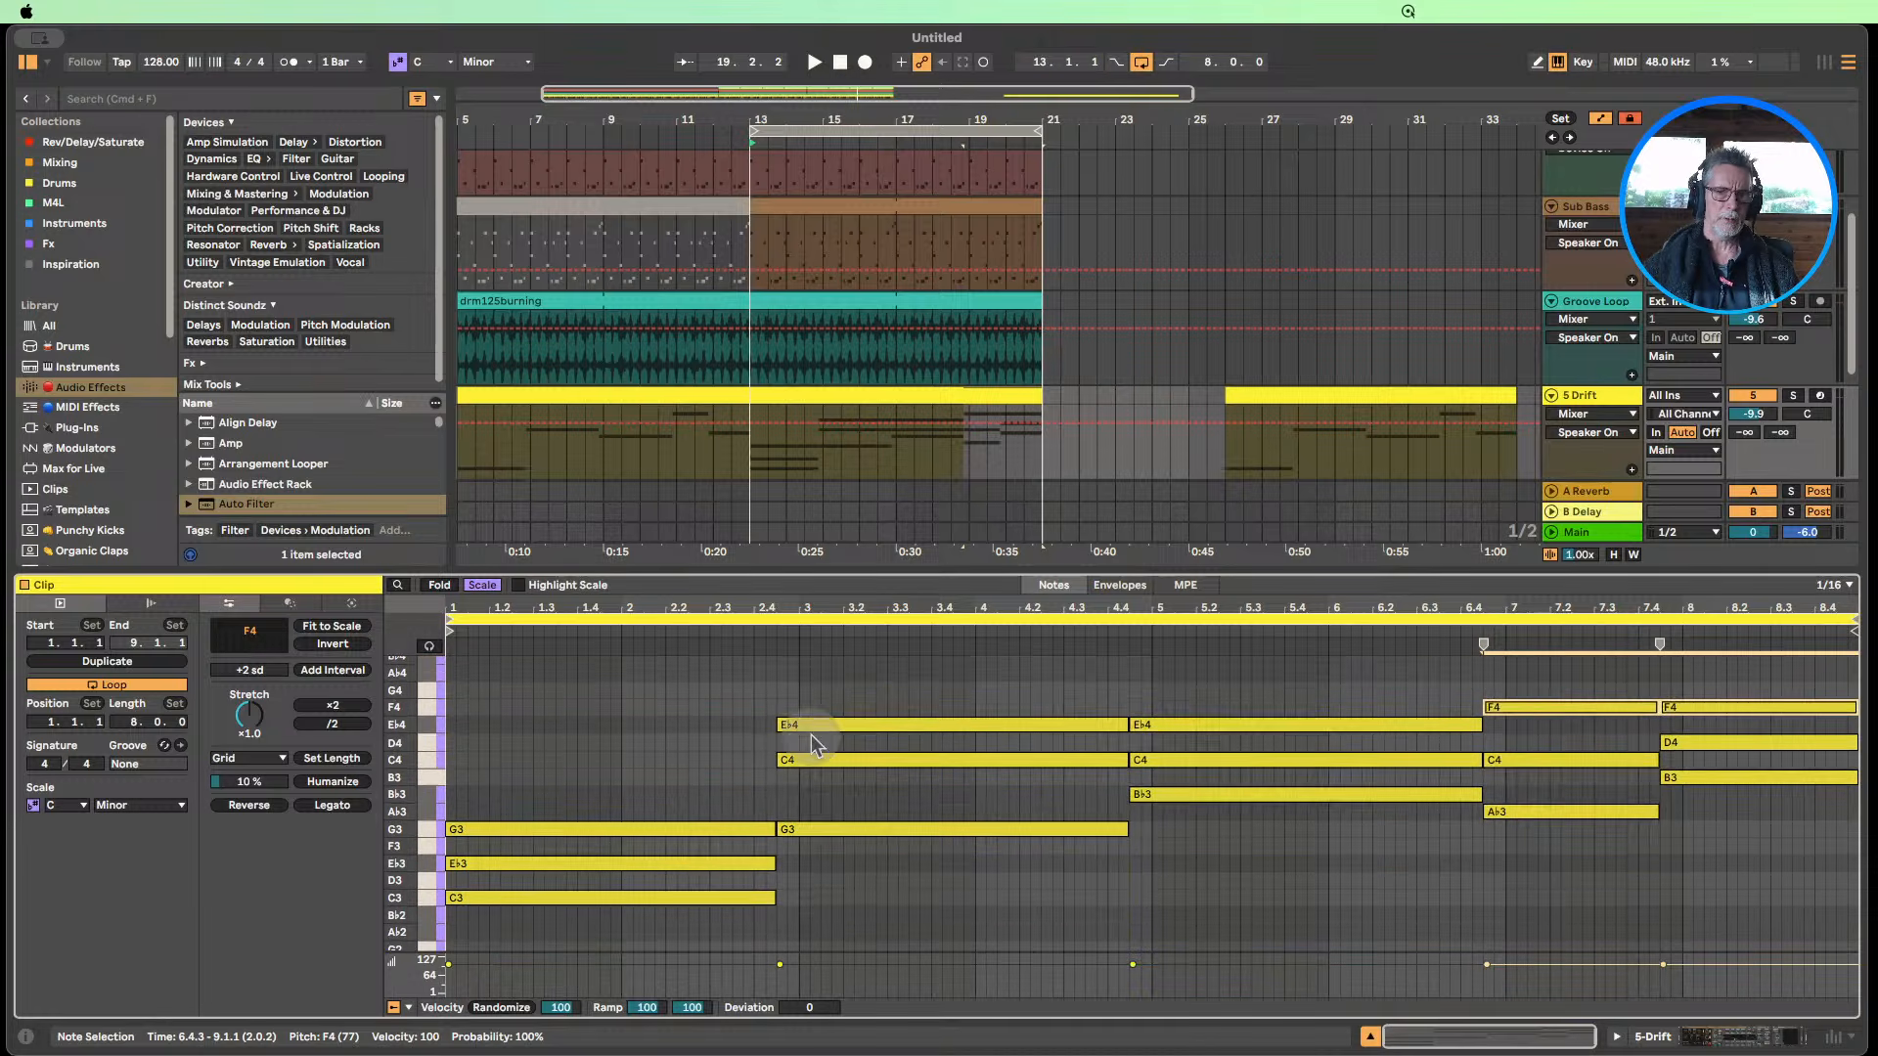
scroll(783, 734, "up", 2)
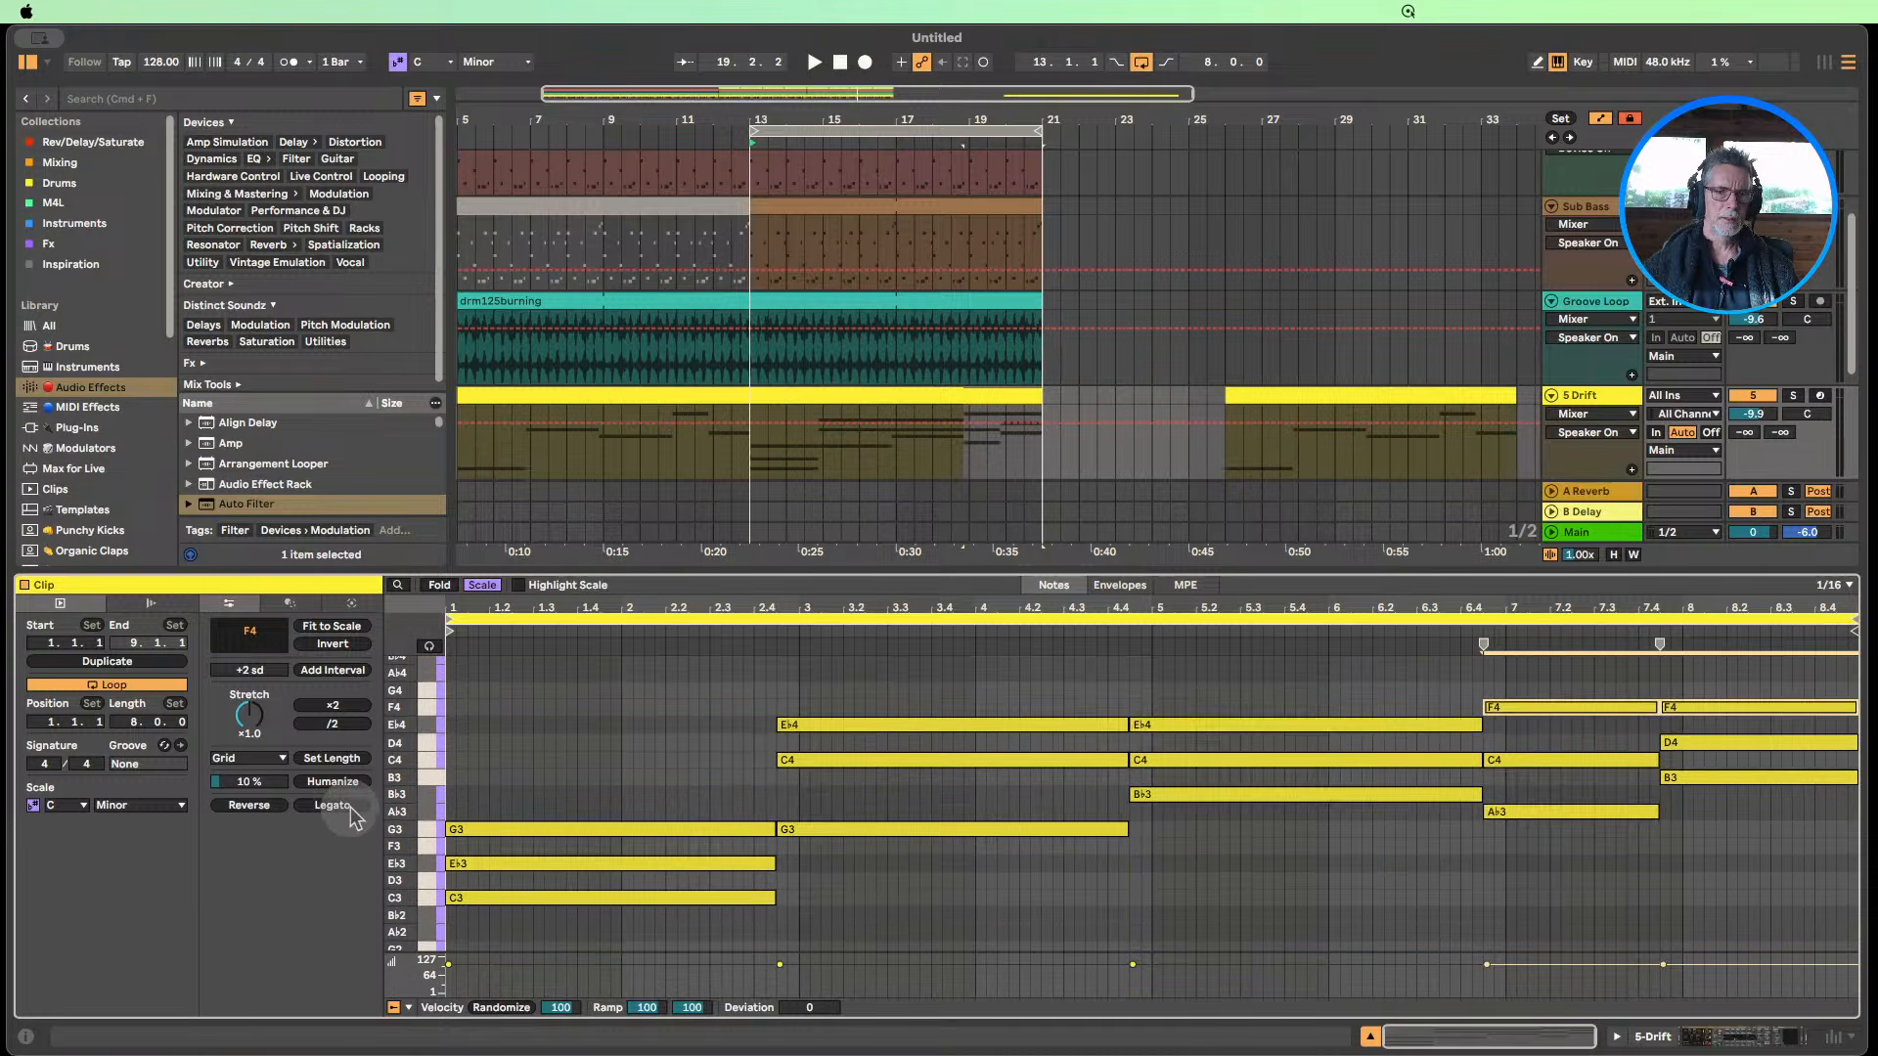
Play from bar 13 to hear the revoiced 5 Drift chords with the other tracks.
left_click(760, 147)
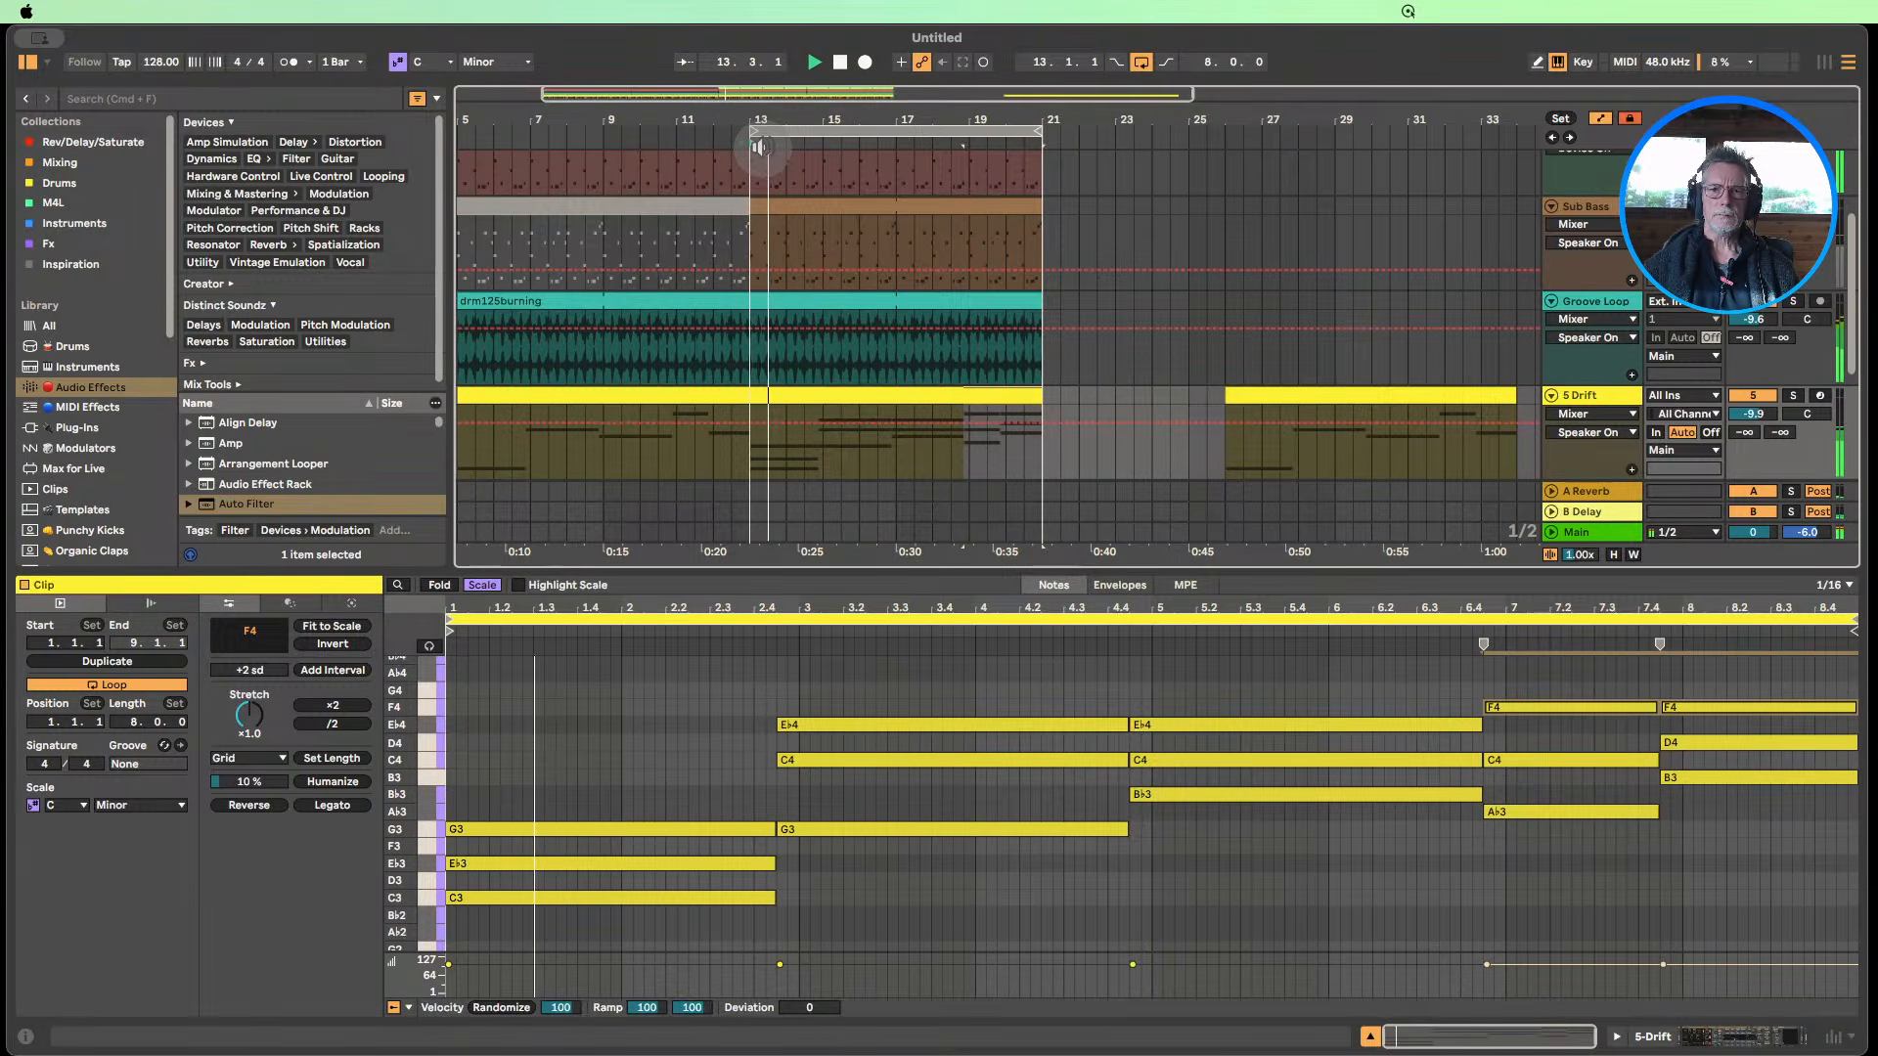
left_click(1467, 303)
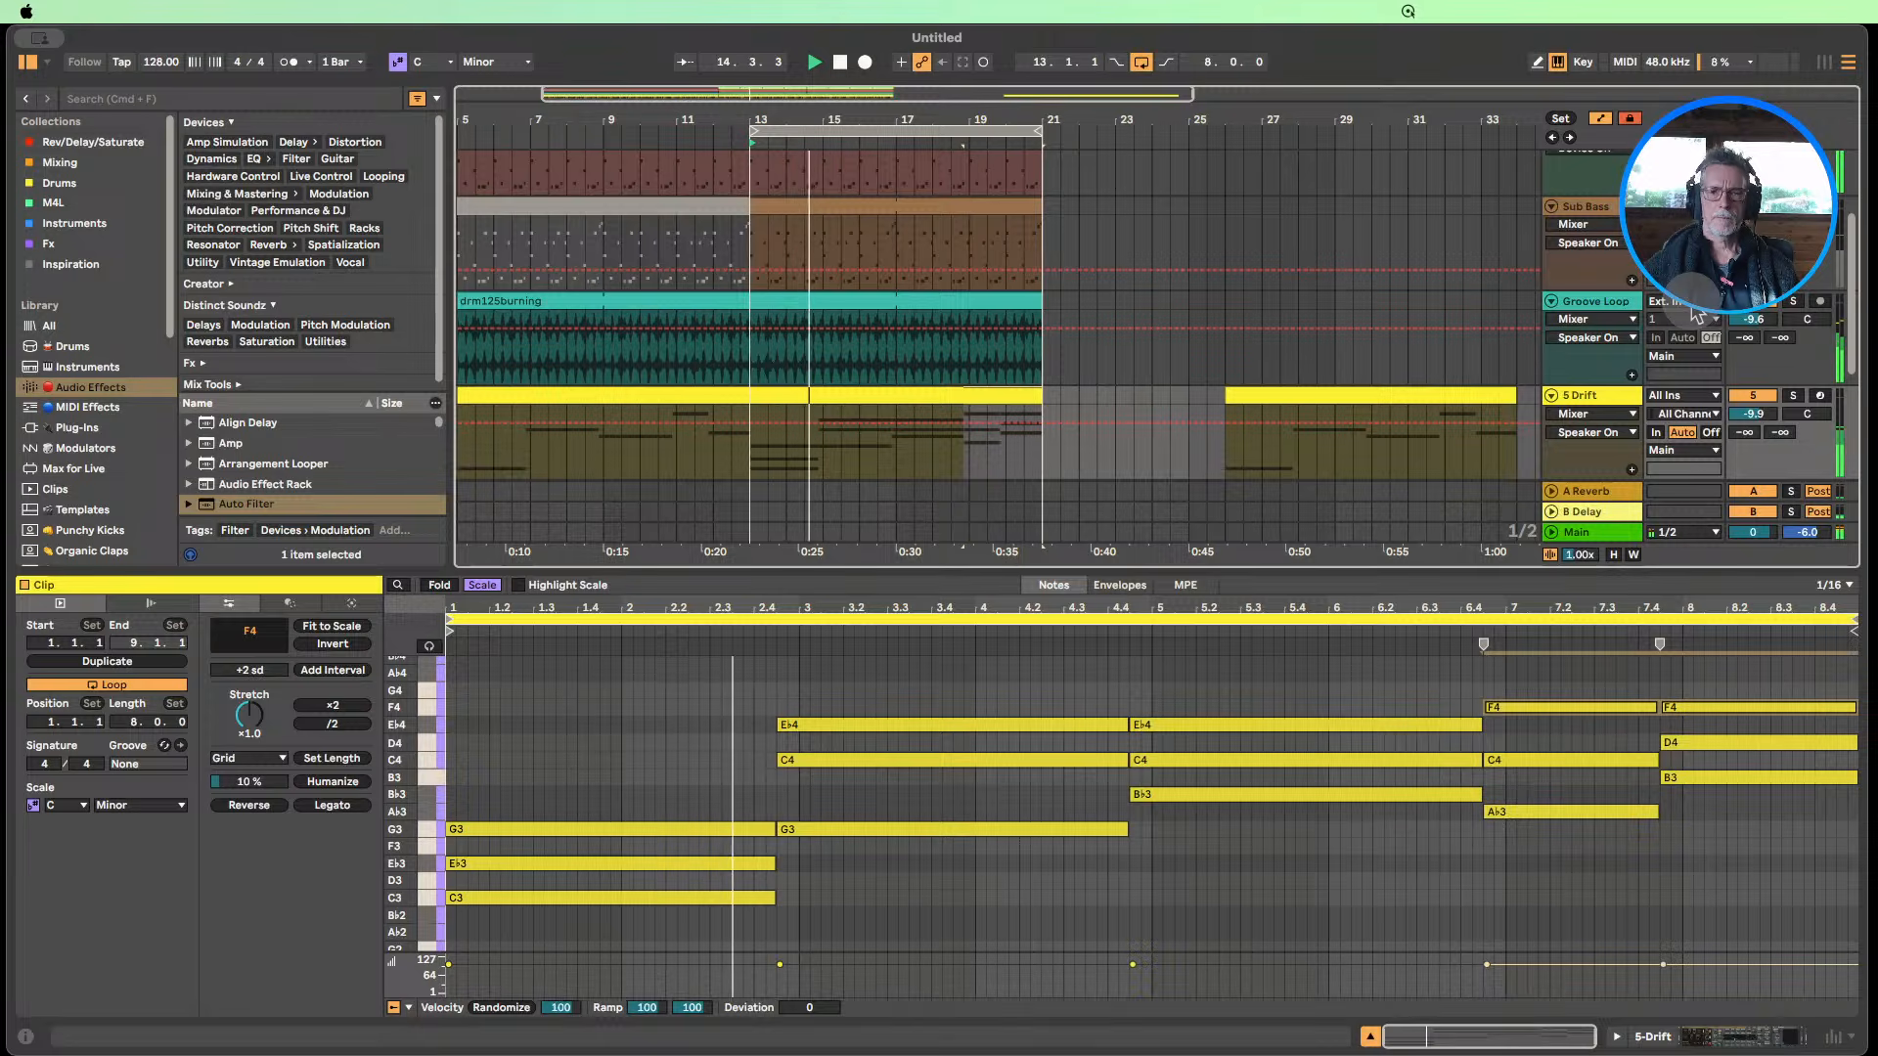
left_click(1371, 744)
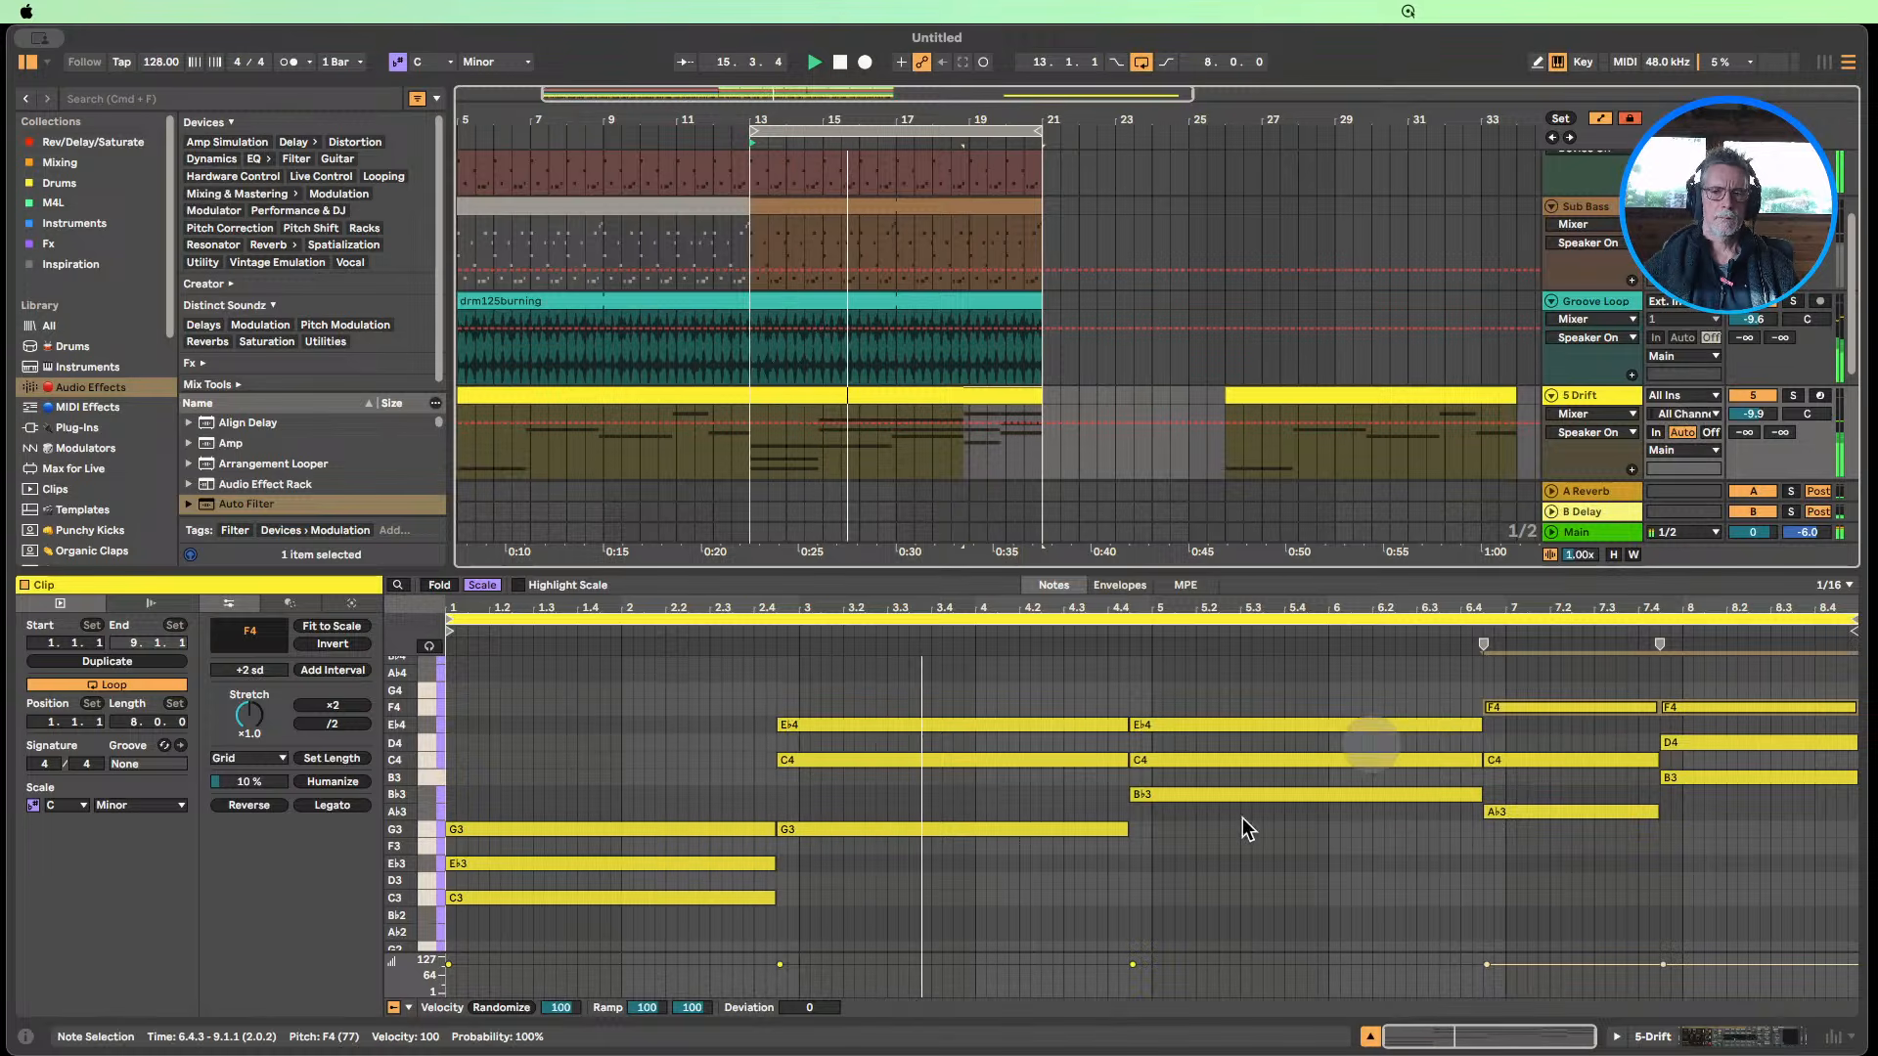
Listen to the looped 5 Drift chords and select the last chord's B3, D4 and F4 notes before stopping playback.
left_click(1193, 847)
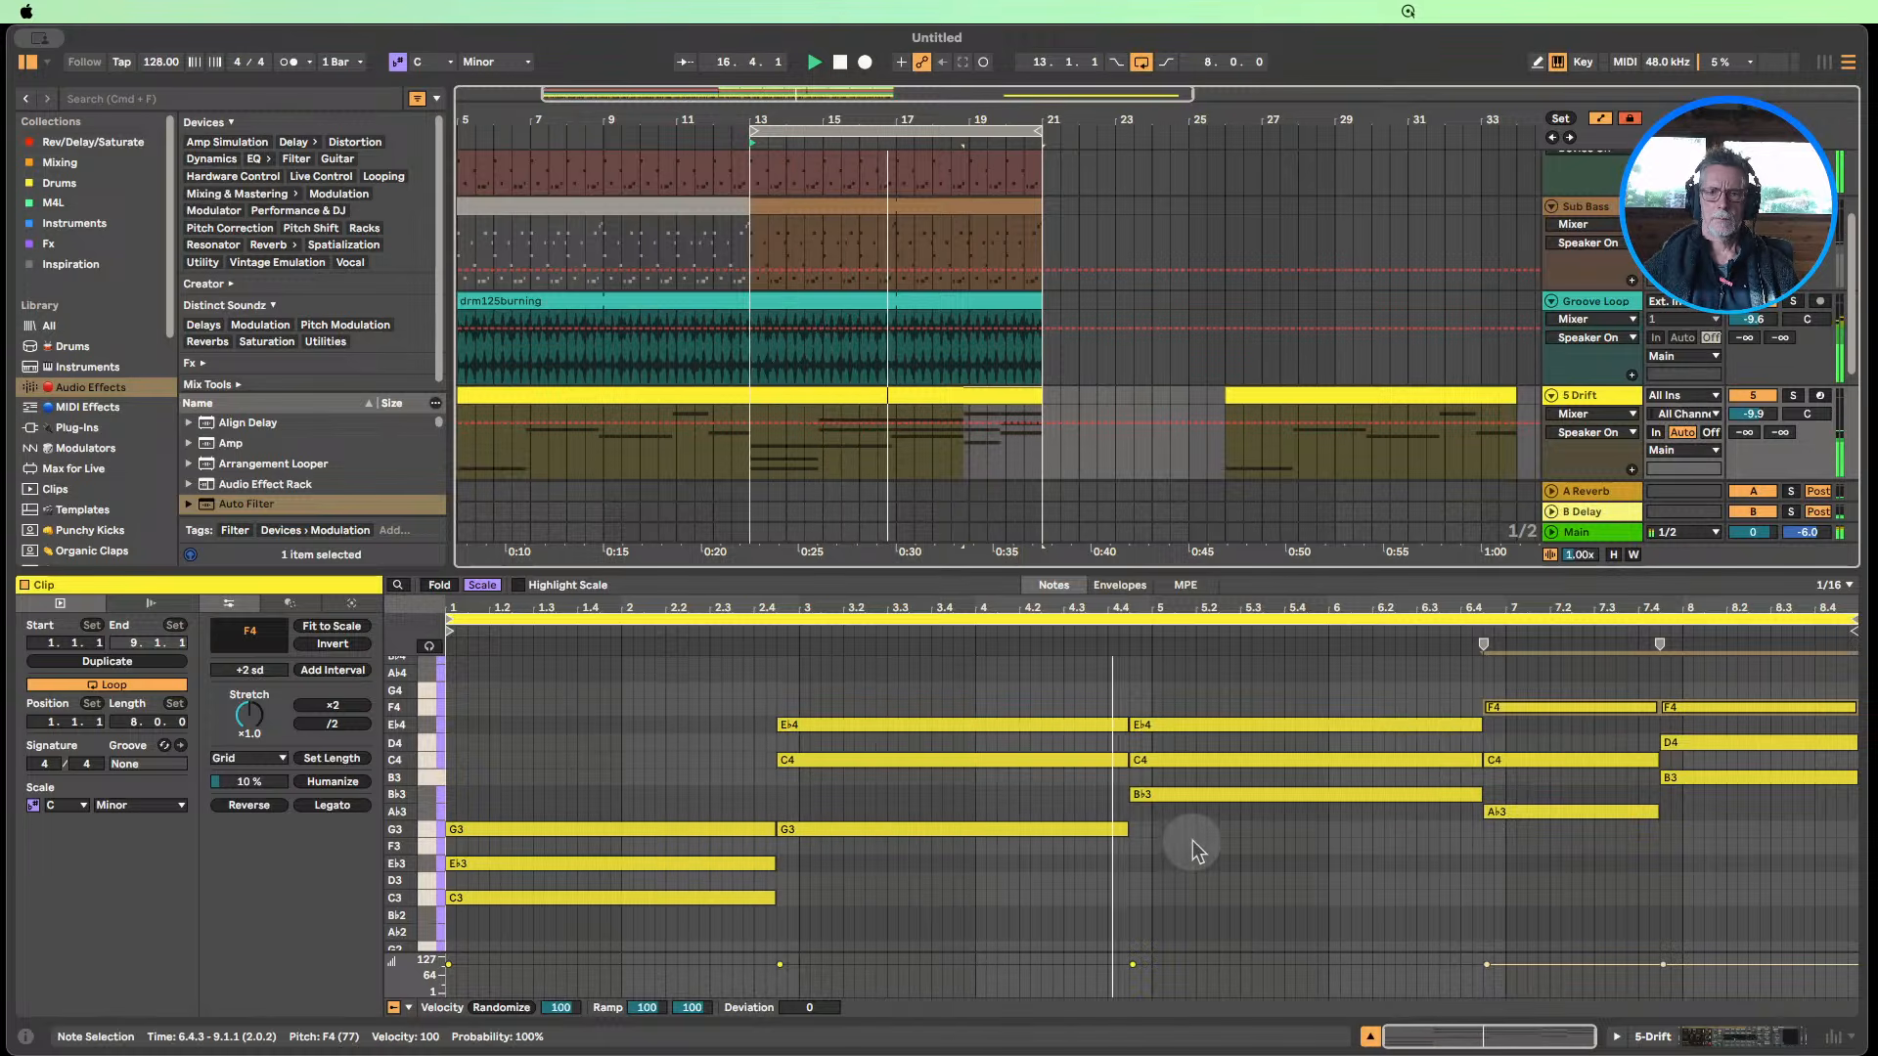
left_click(1369, 845)
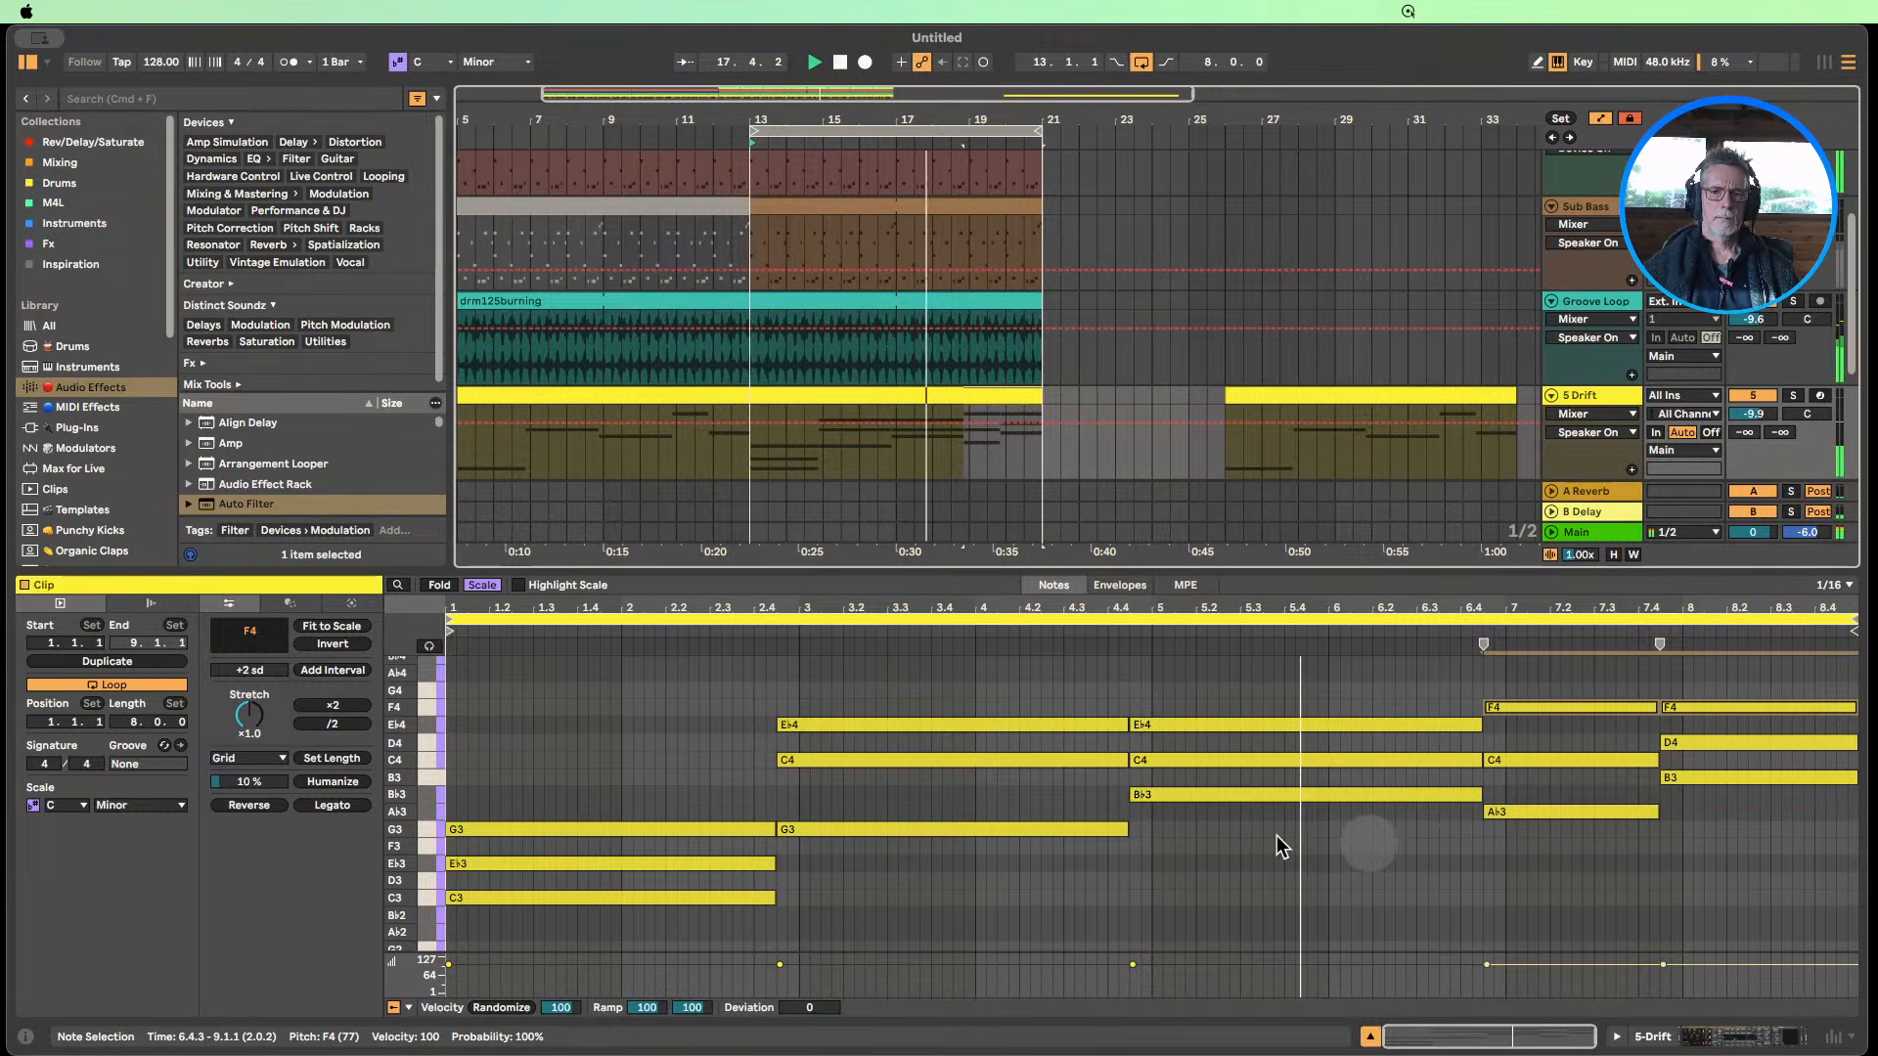
left_click(516, 813)
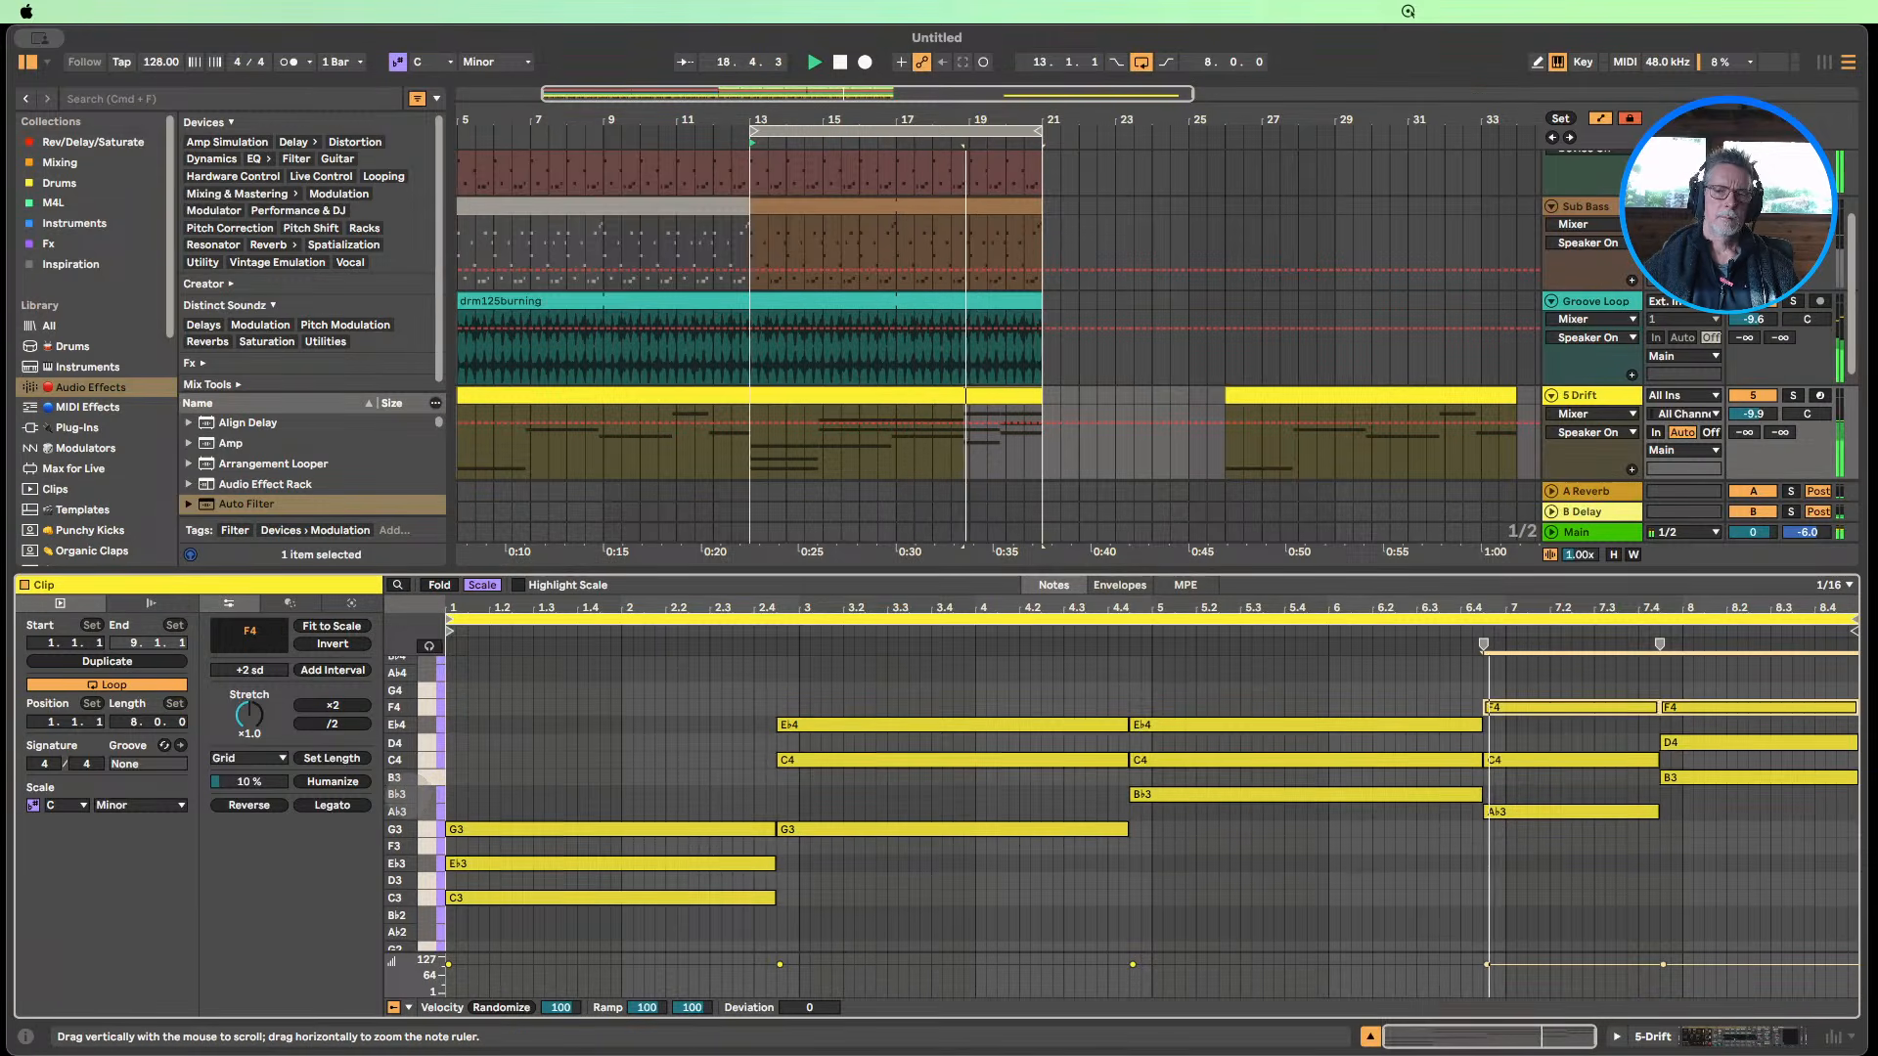
left_click_drag(409, 797, 409, 803)
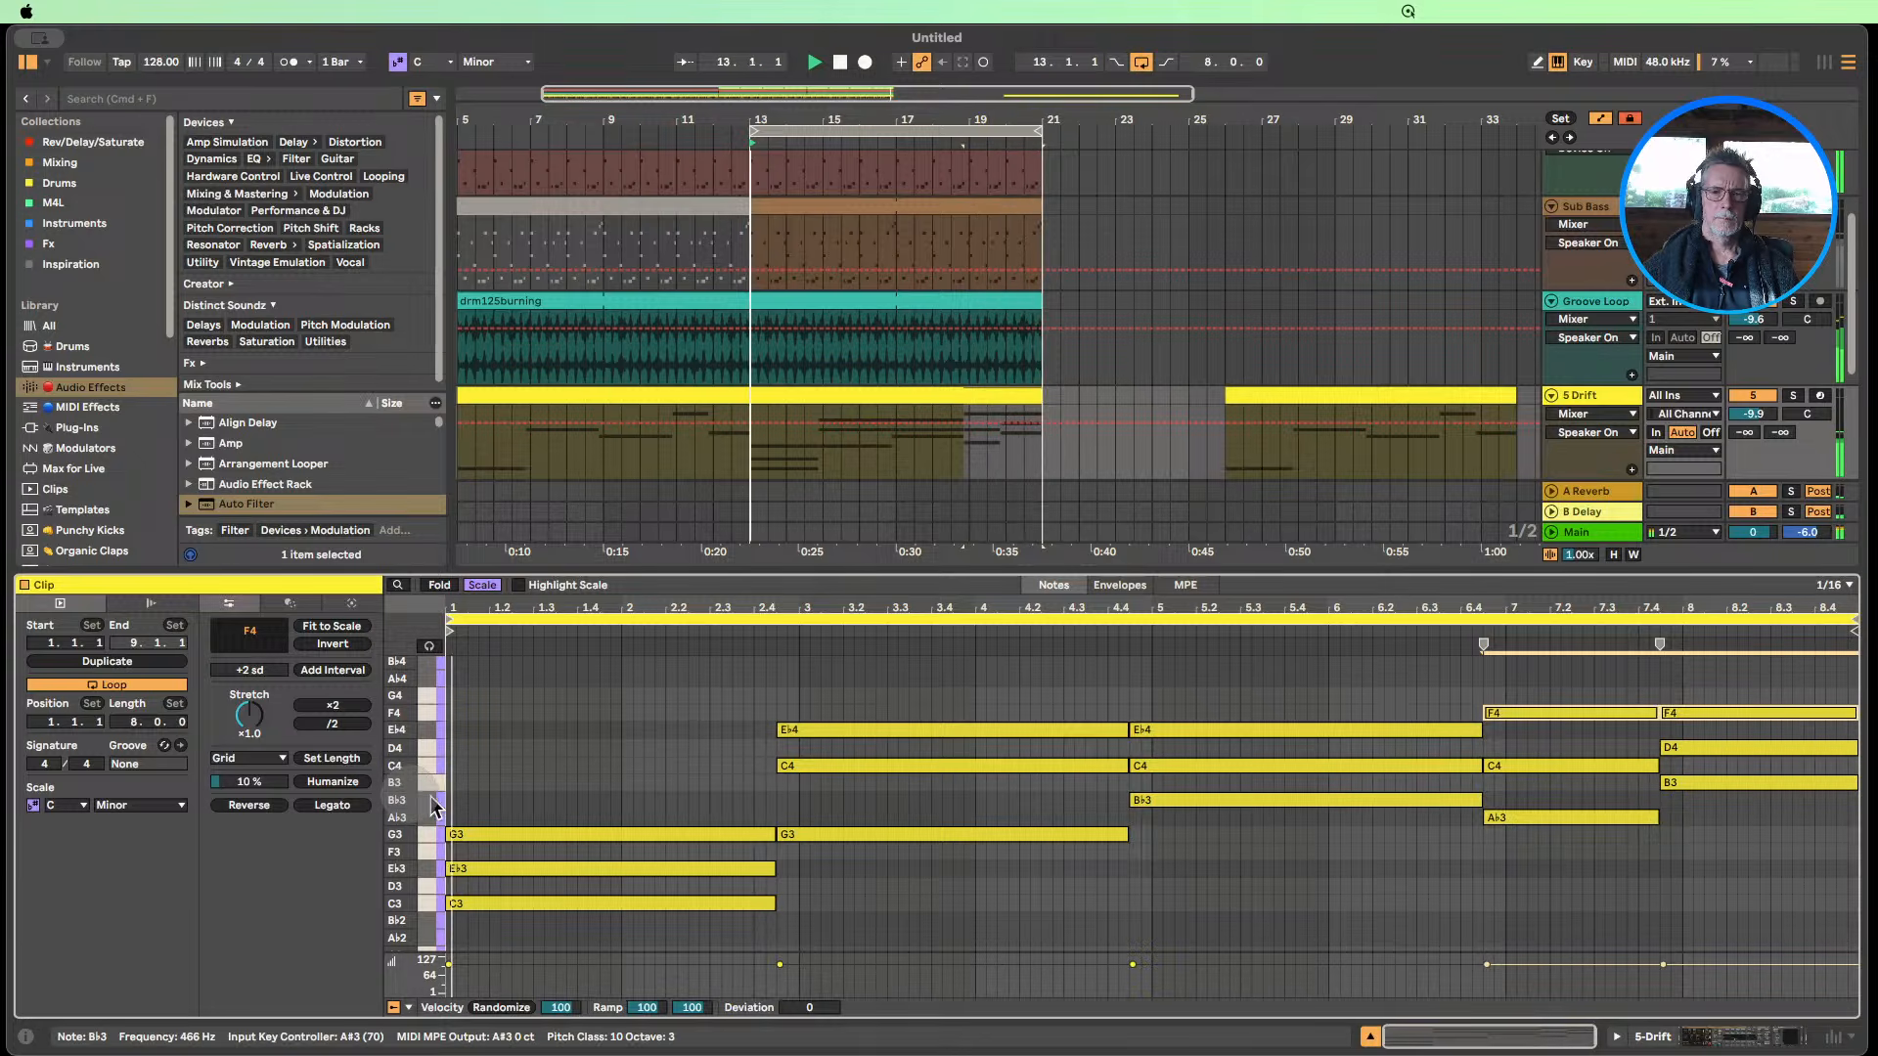
left_click_drag(1741, 819, 1724, 694)
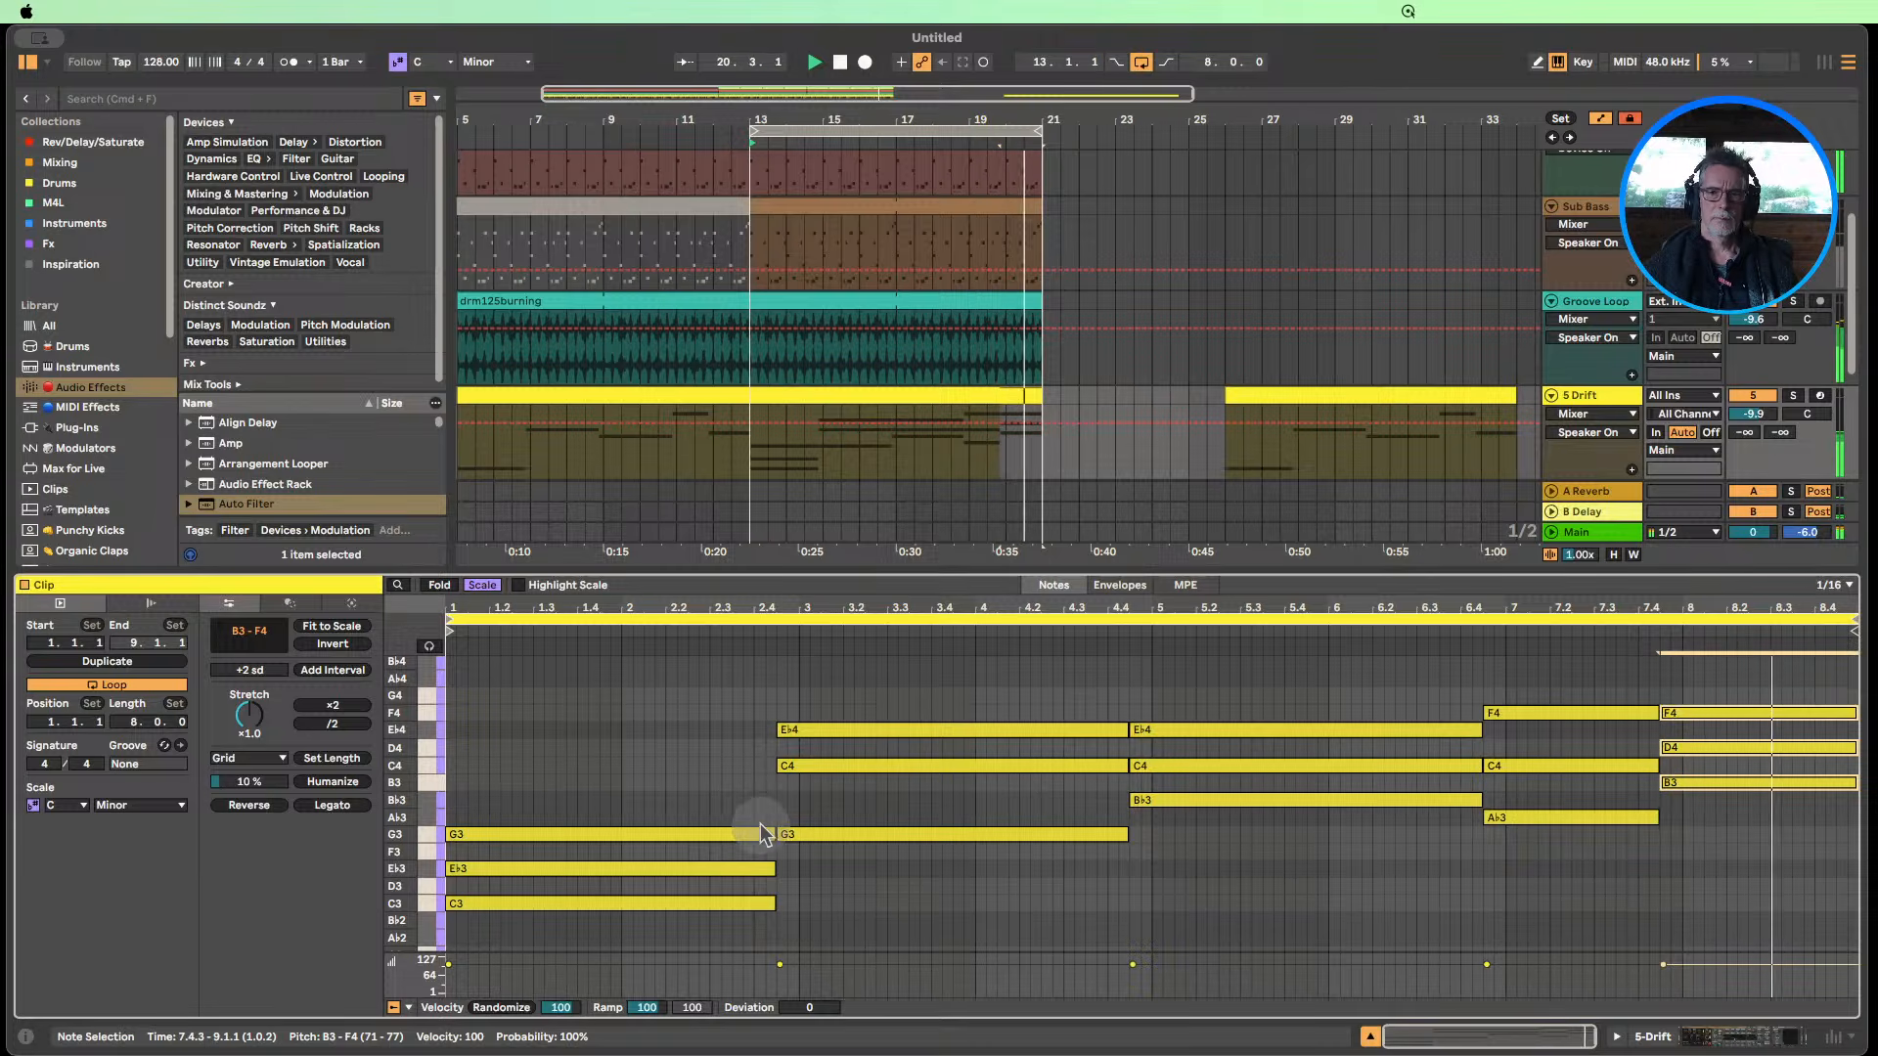
left_click(816, 65)
key("space")
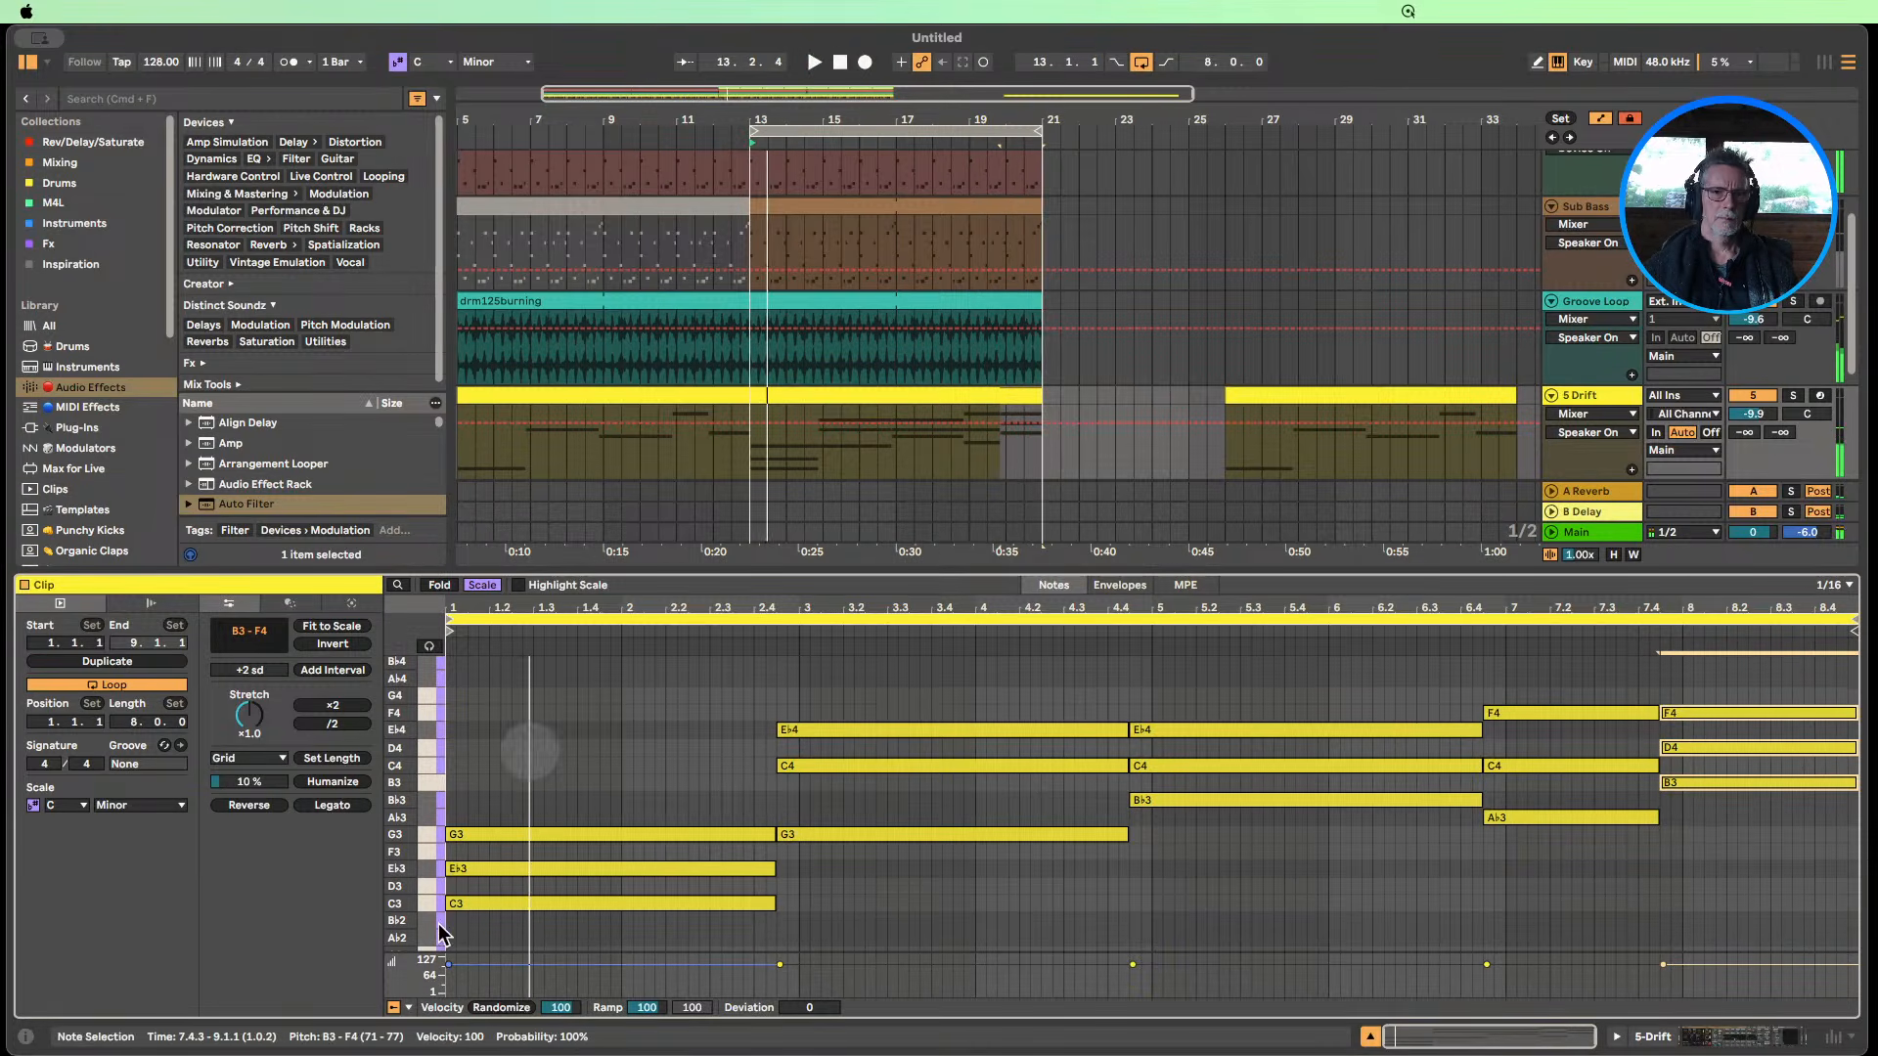
Add a B♭3 to the first chord by copying its G3 note upward.
left_click(506, 837)
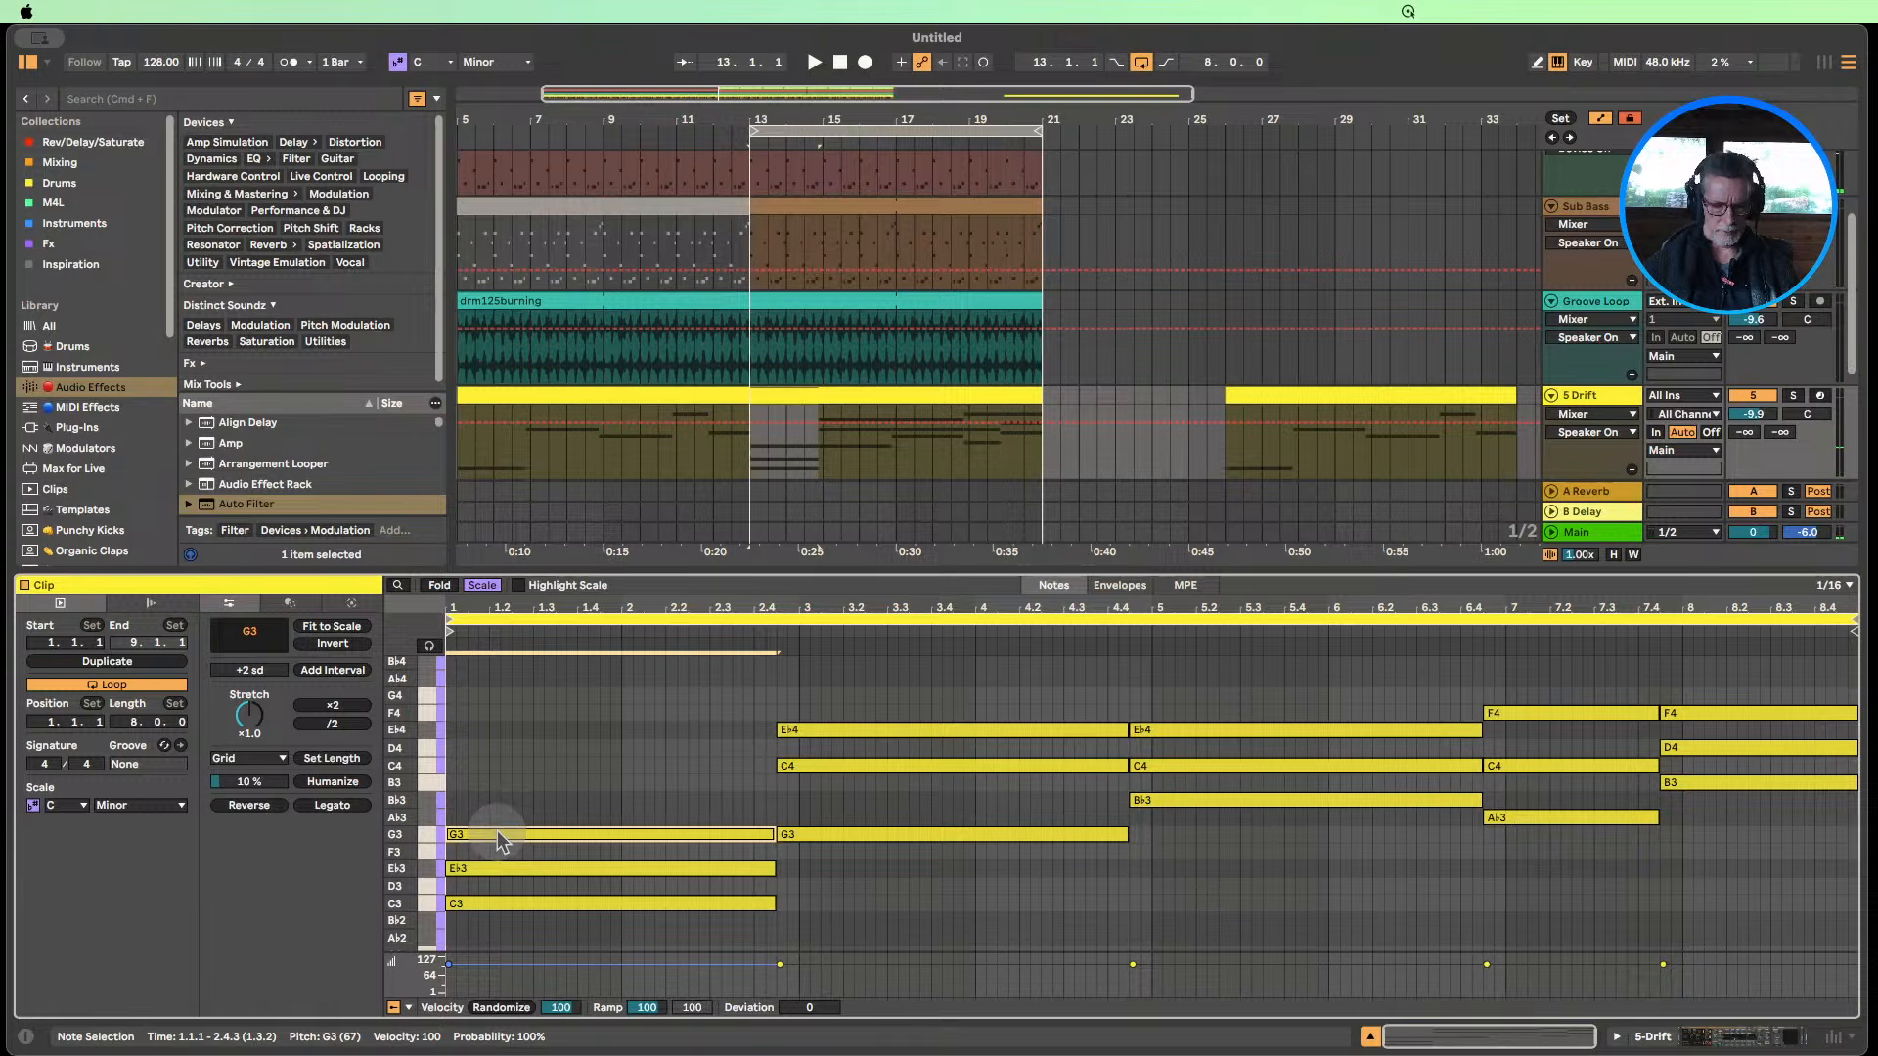
left_click_drag(502, 841, 503, 804)
scroll(841, 754, "up", 1)
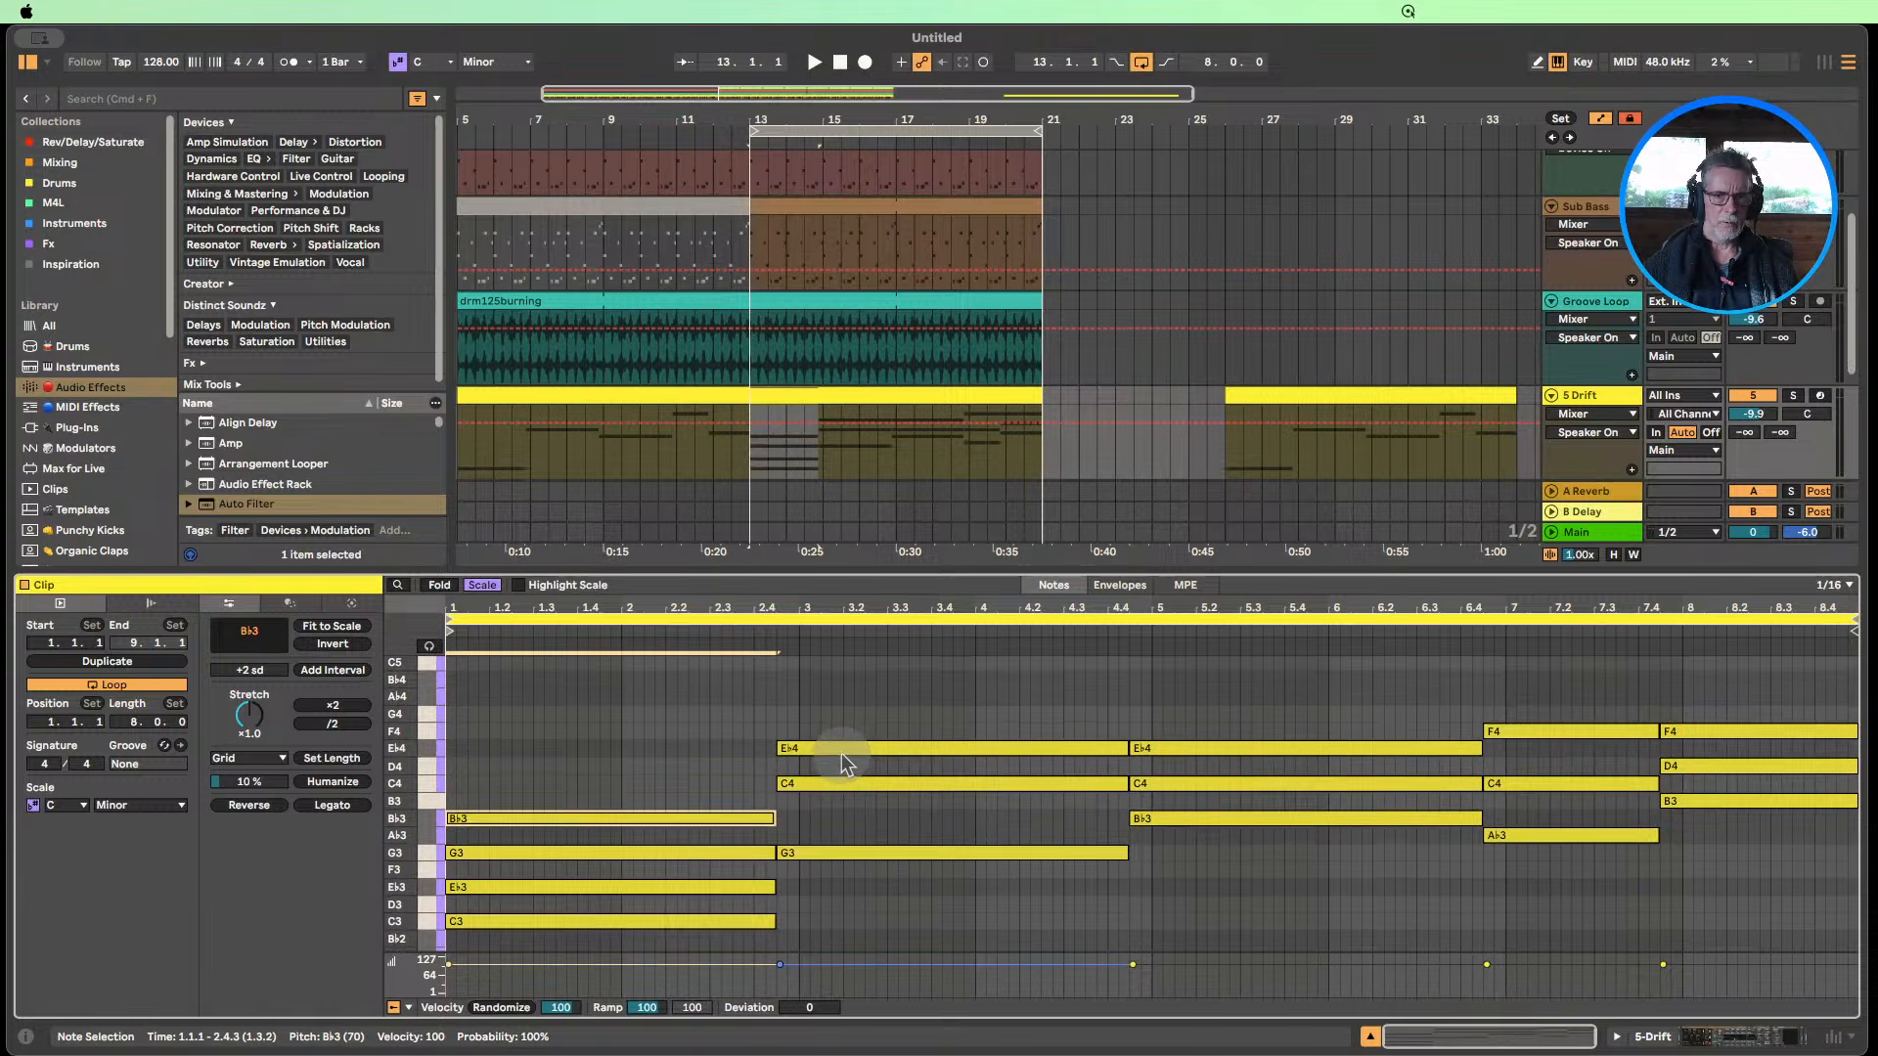
Add a B♭3 to the second chord by raising G3 an octave, copying it to B♭4 and lowering both notes an octave.
left_click(843, 853)
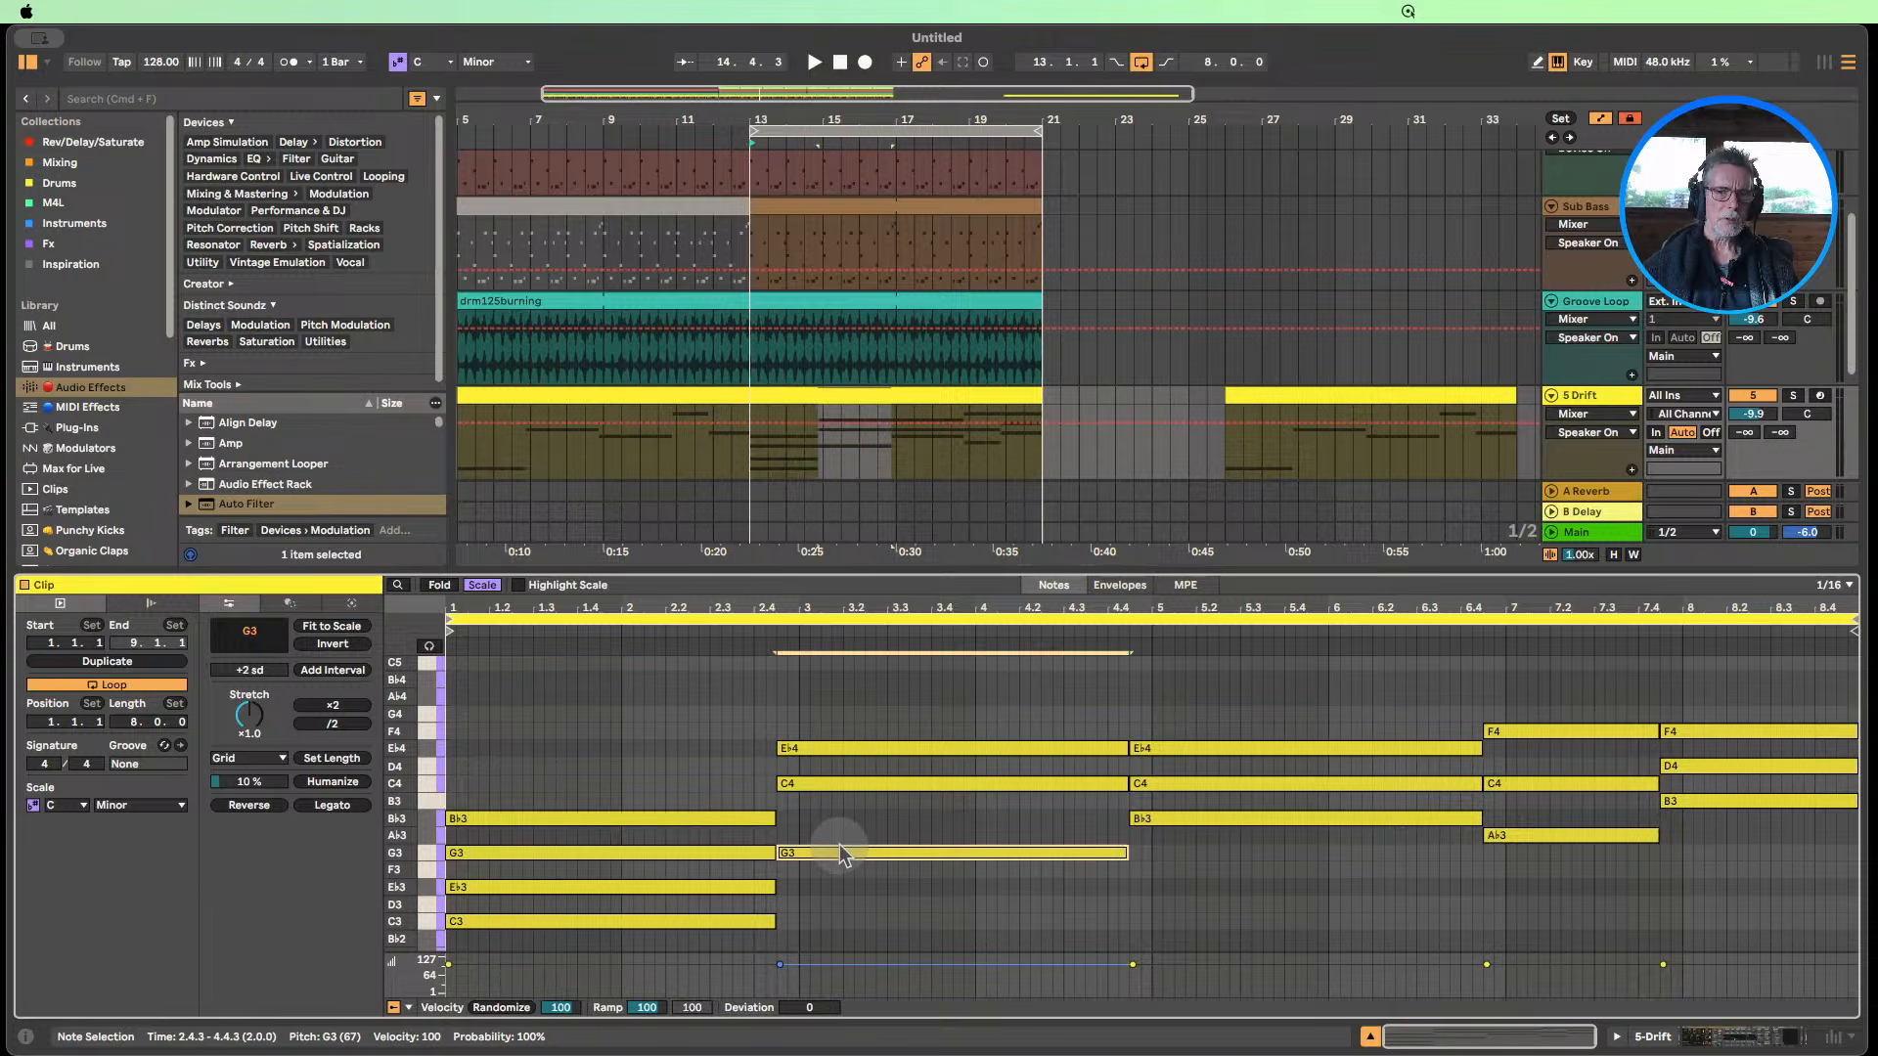
key("shift+Up")
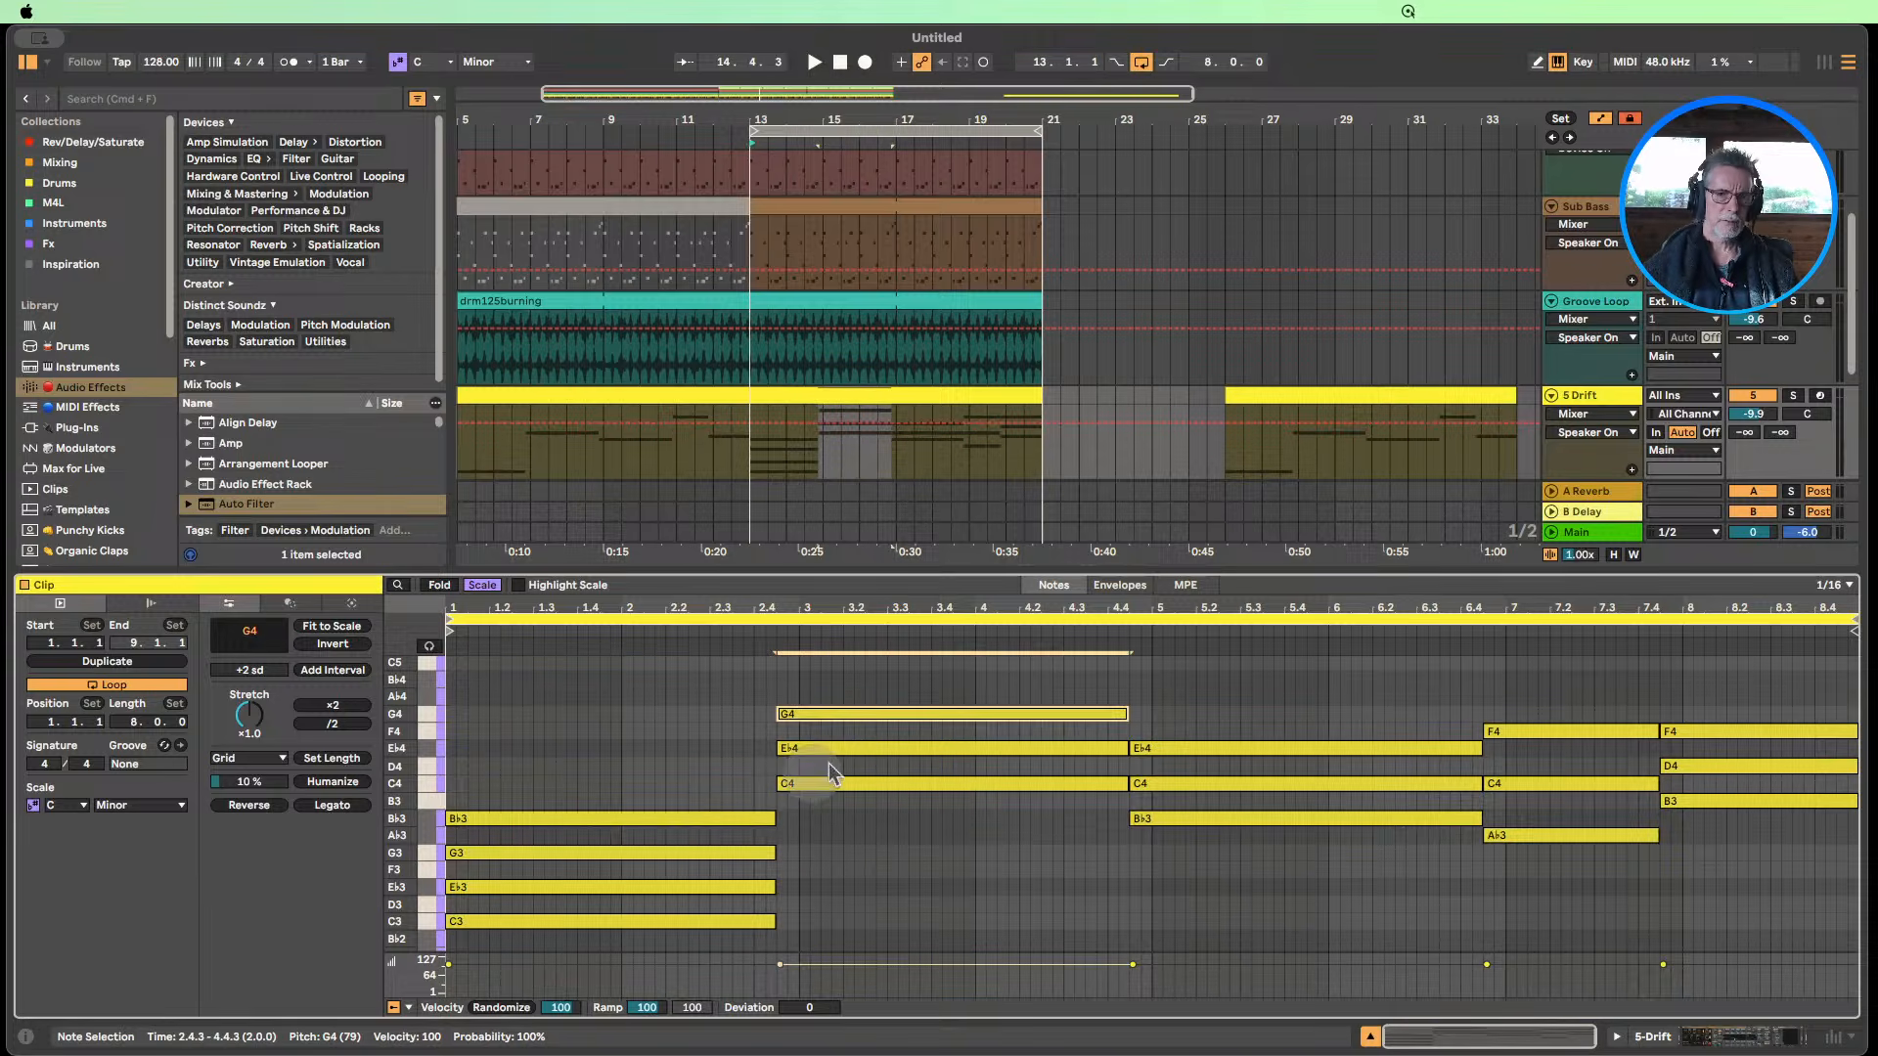
scroll(832, 753, "up", 1)
left_click_drag(836, 720, 831, 688)
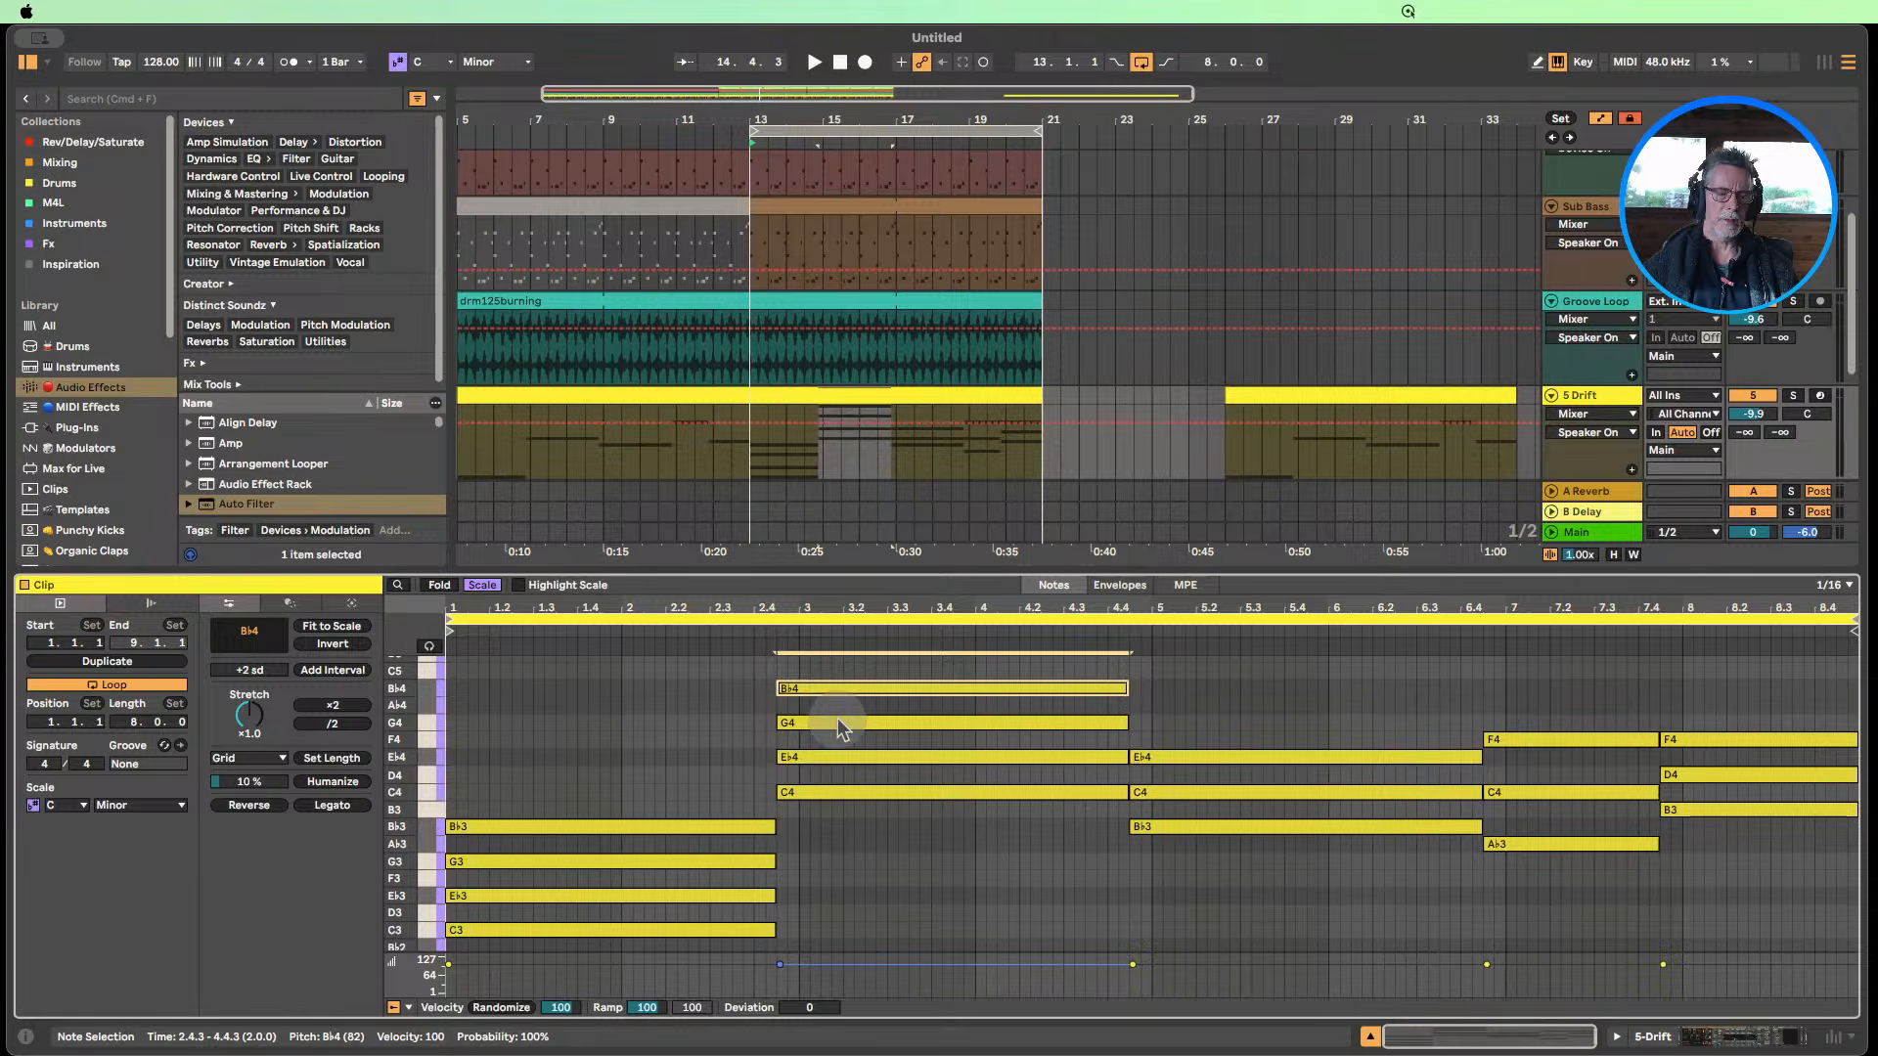
left_click(839, 725)
key("shift+Down")
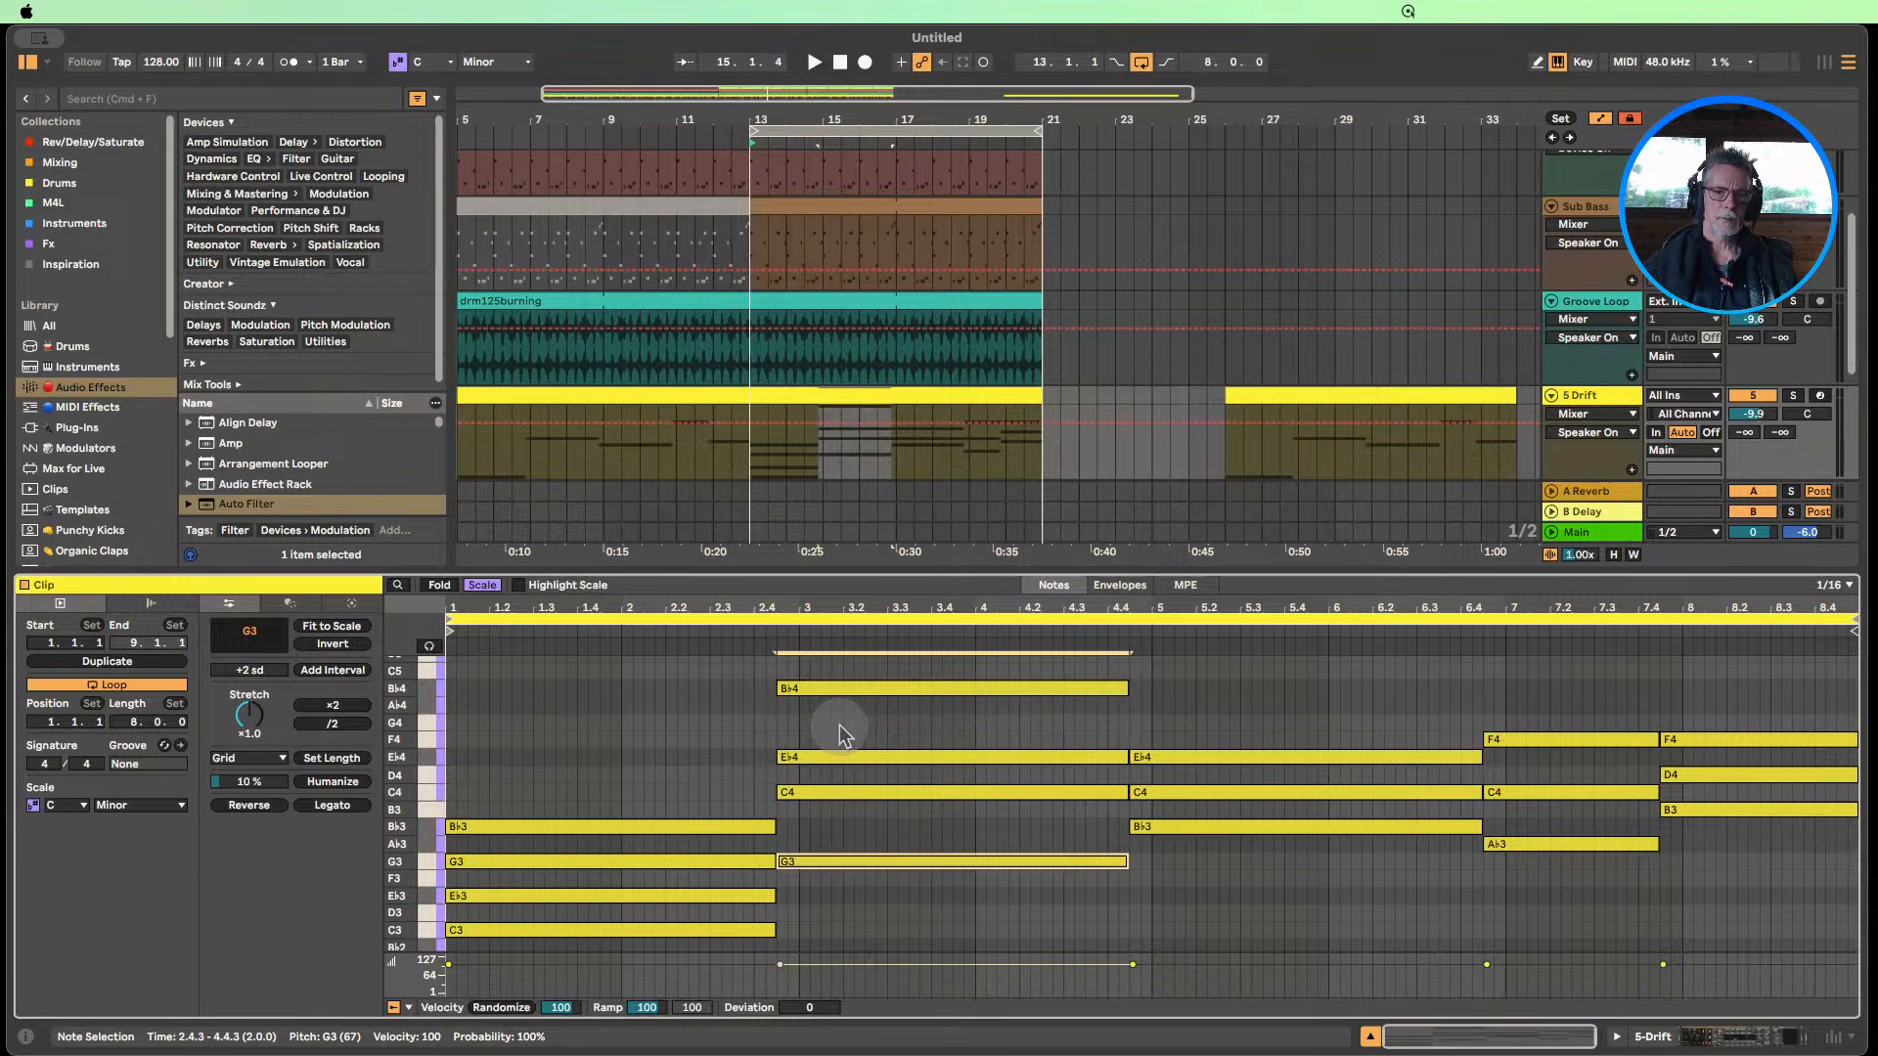
left_click(836, 693)
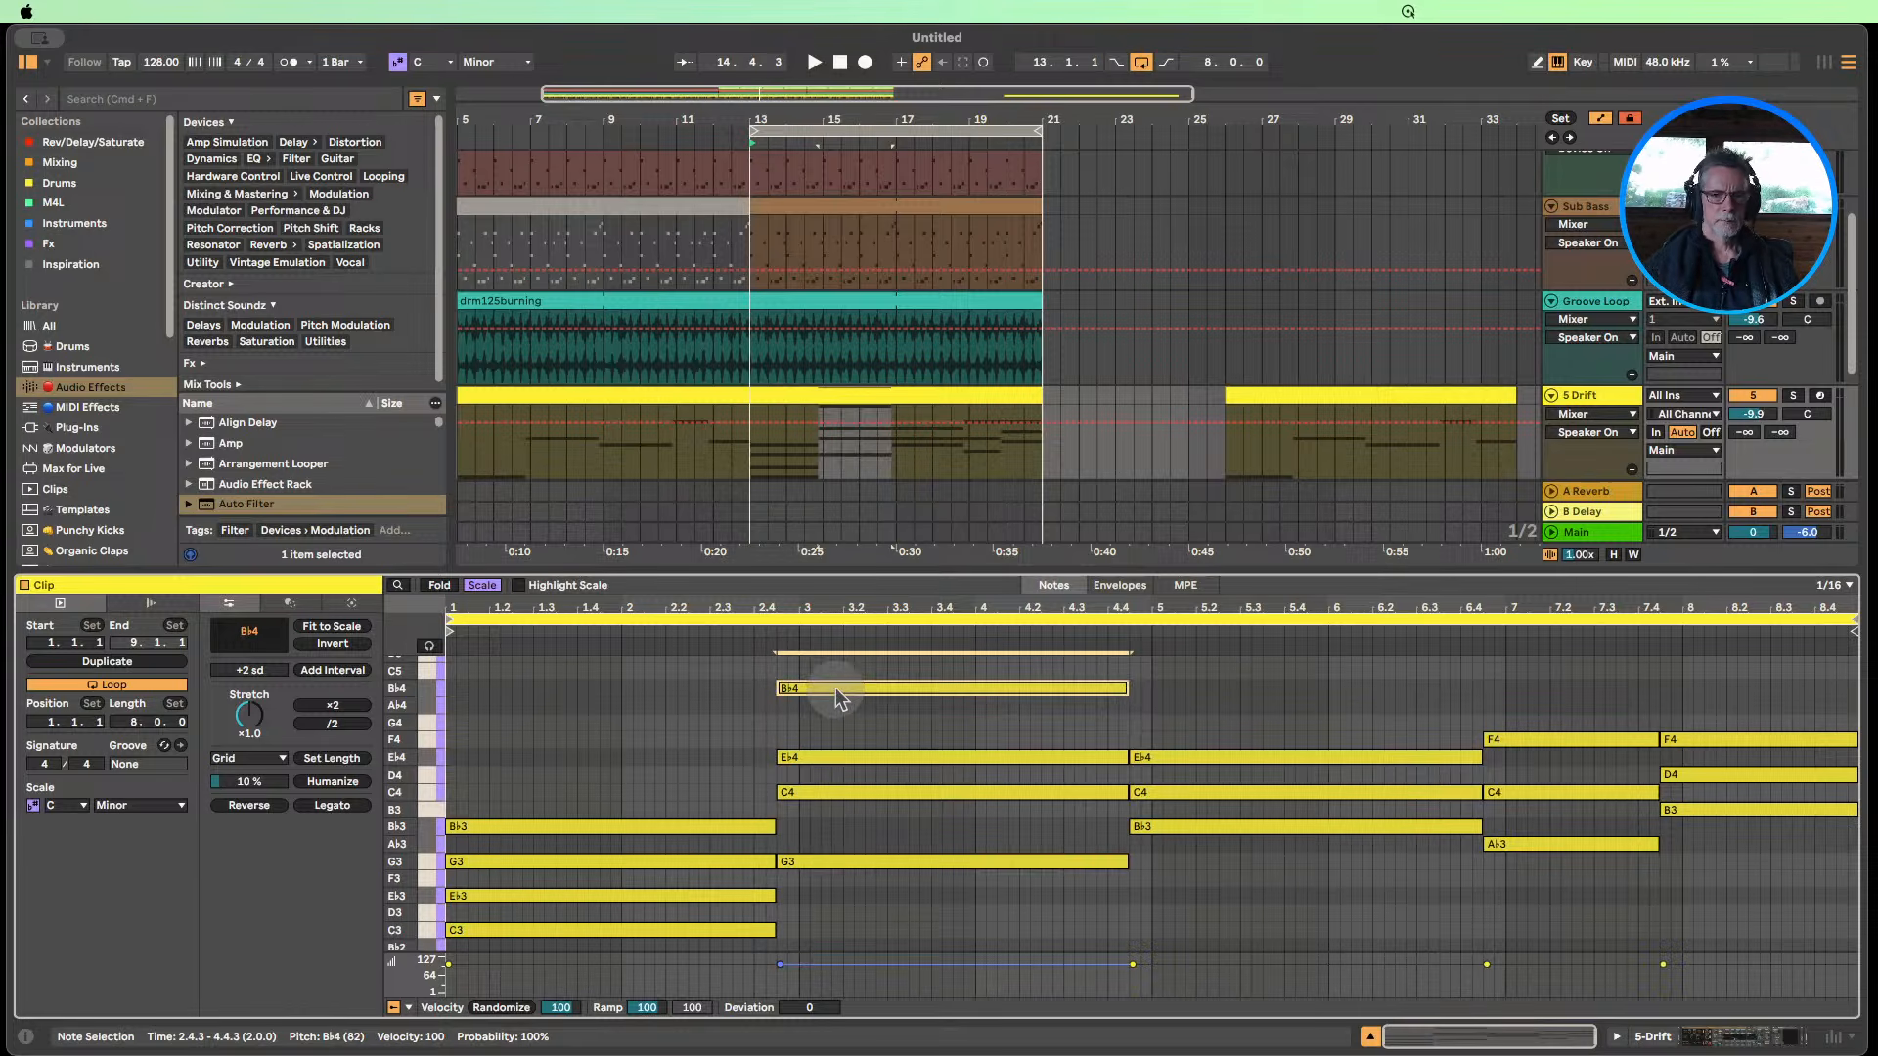
key("shift+Down")
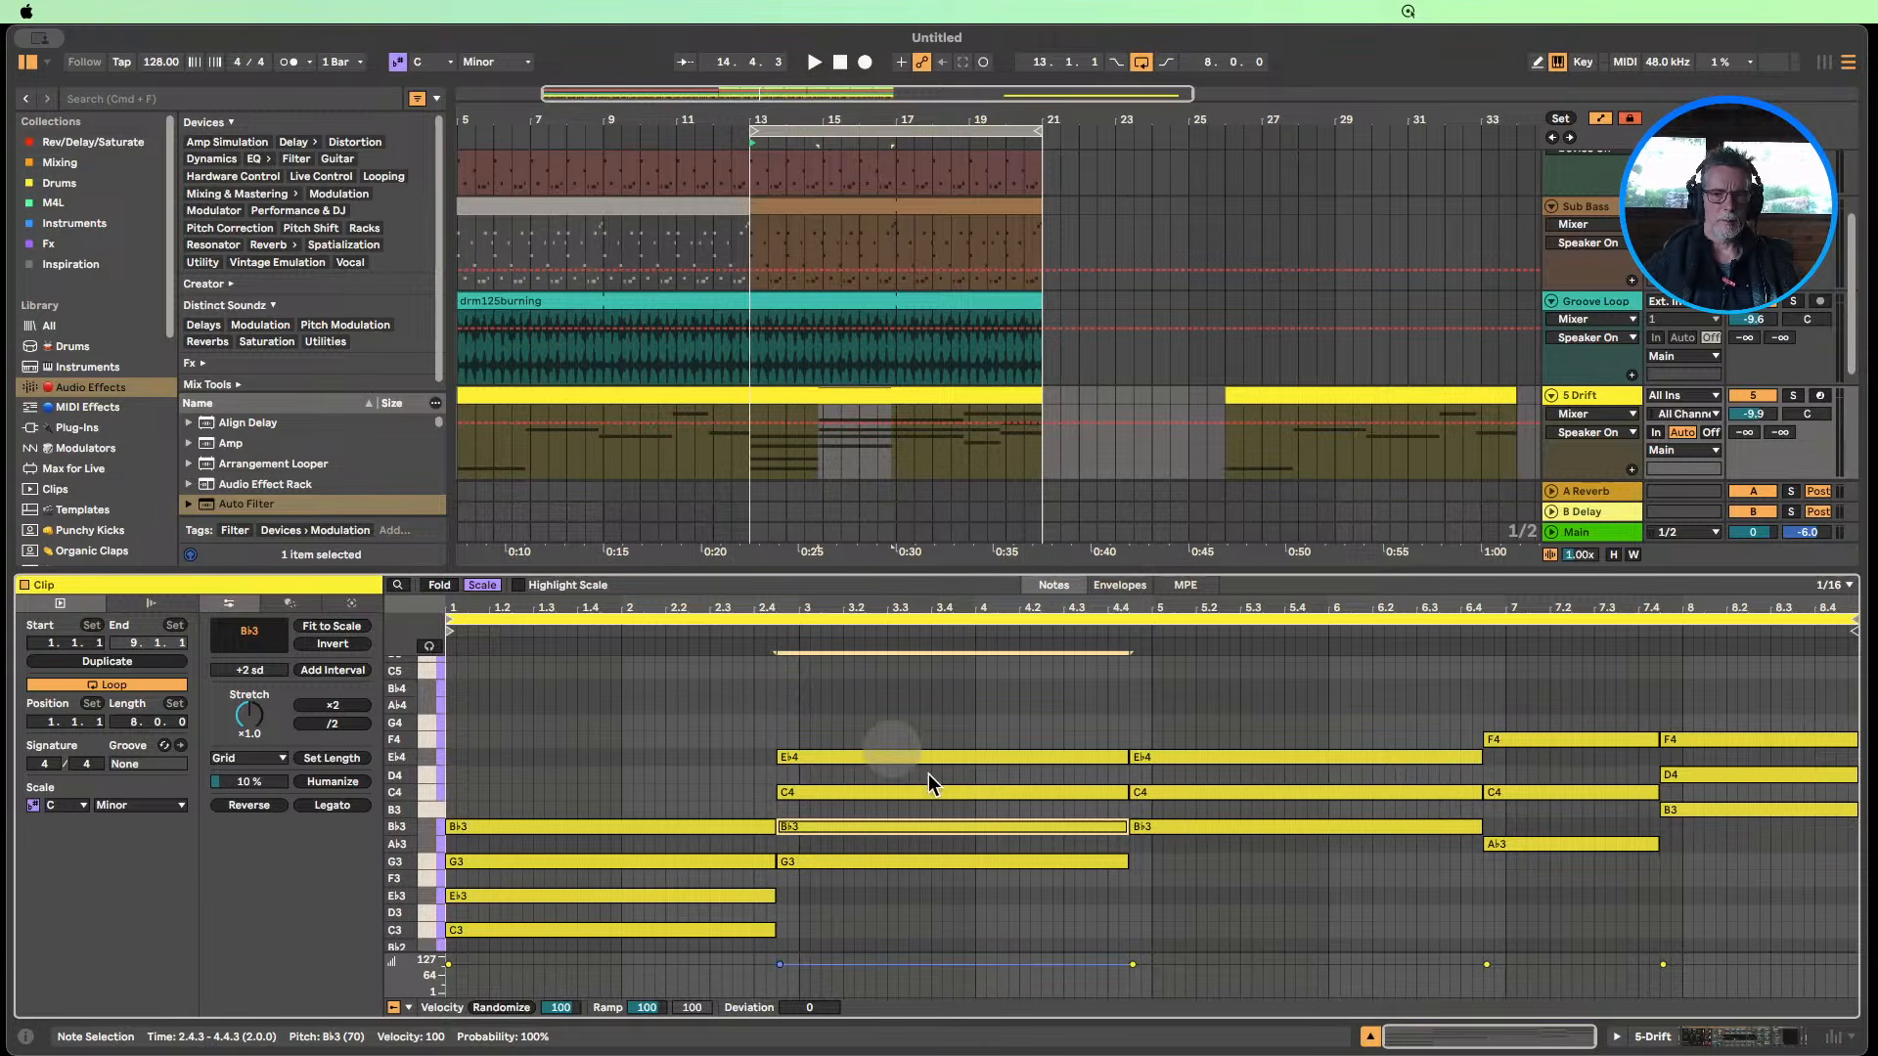
Add a G4 on top of the third chord by copying its E♭4 note upward.
left_click(1205, 757)
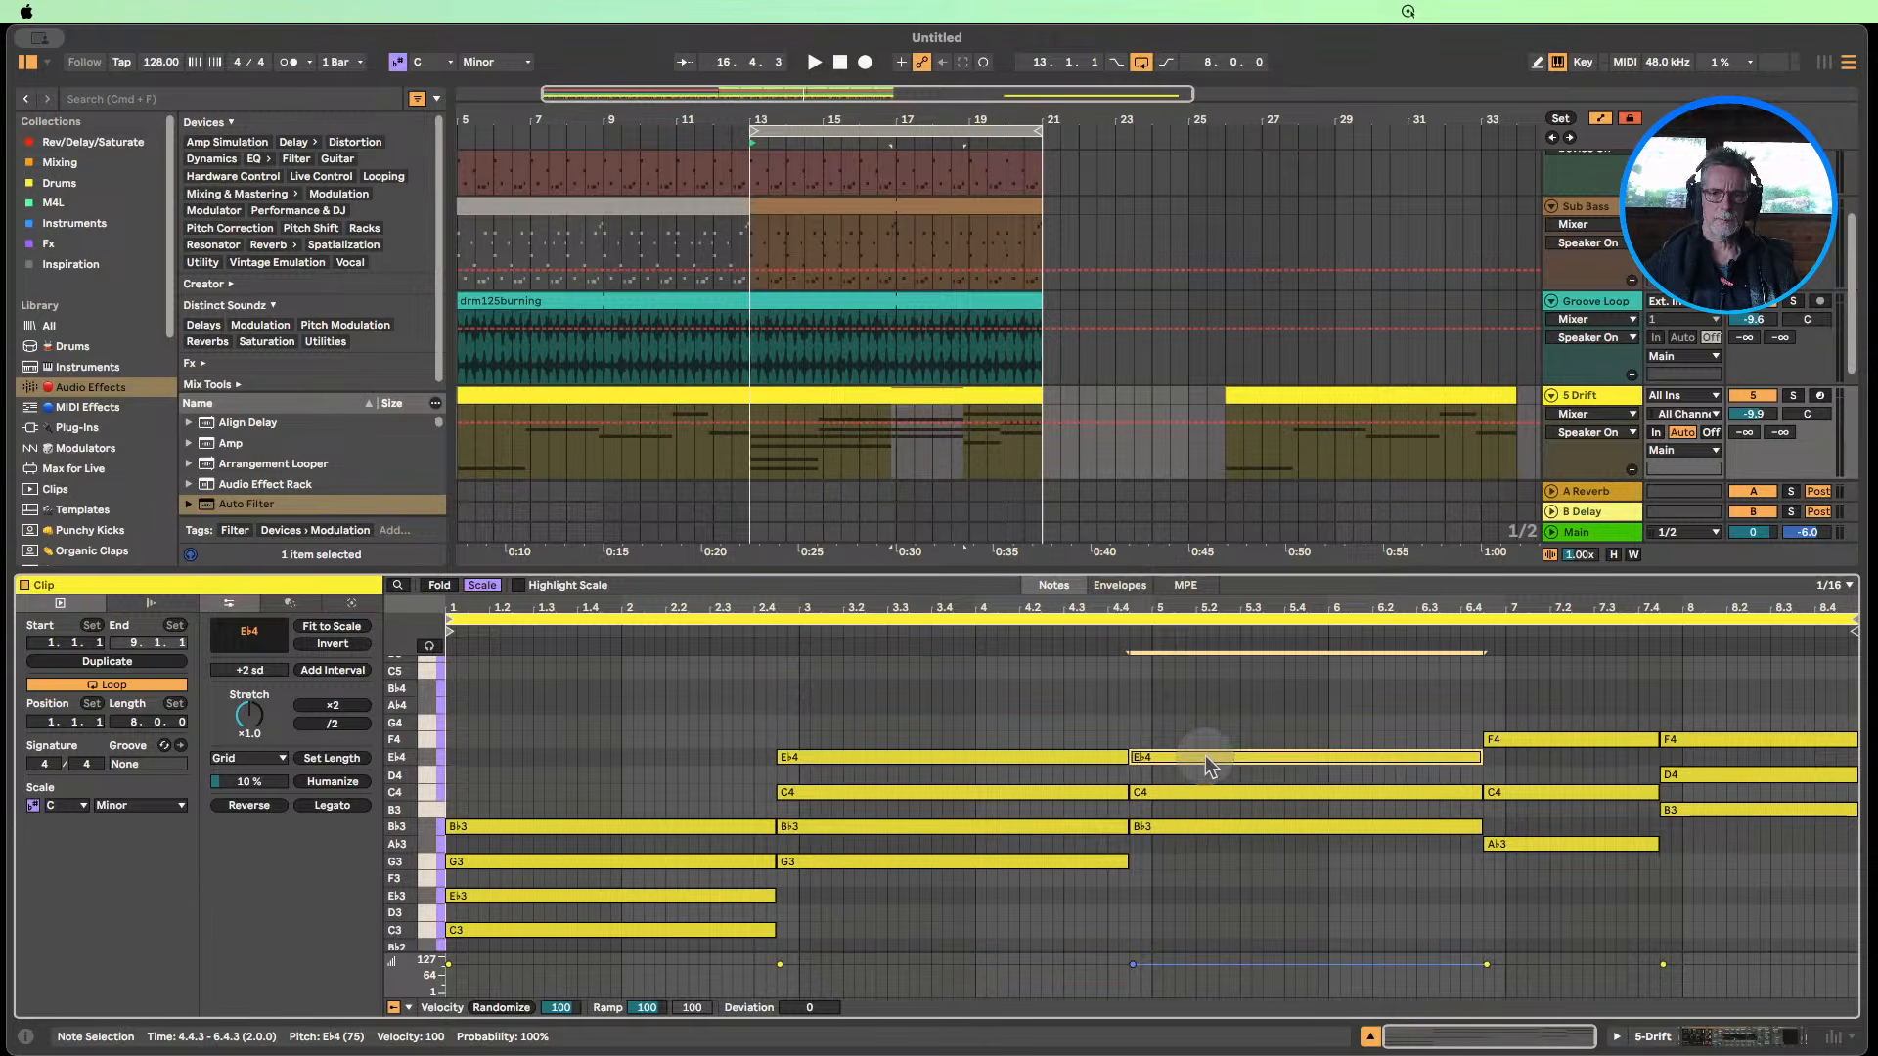
left_click_drag(1205, 757, 1204, 741, "alt")
left_click(1203, 729)
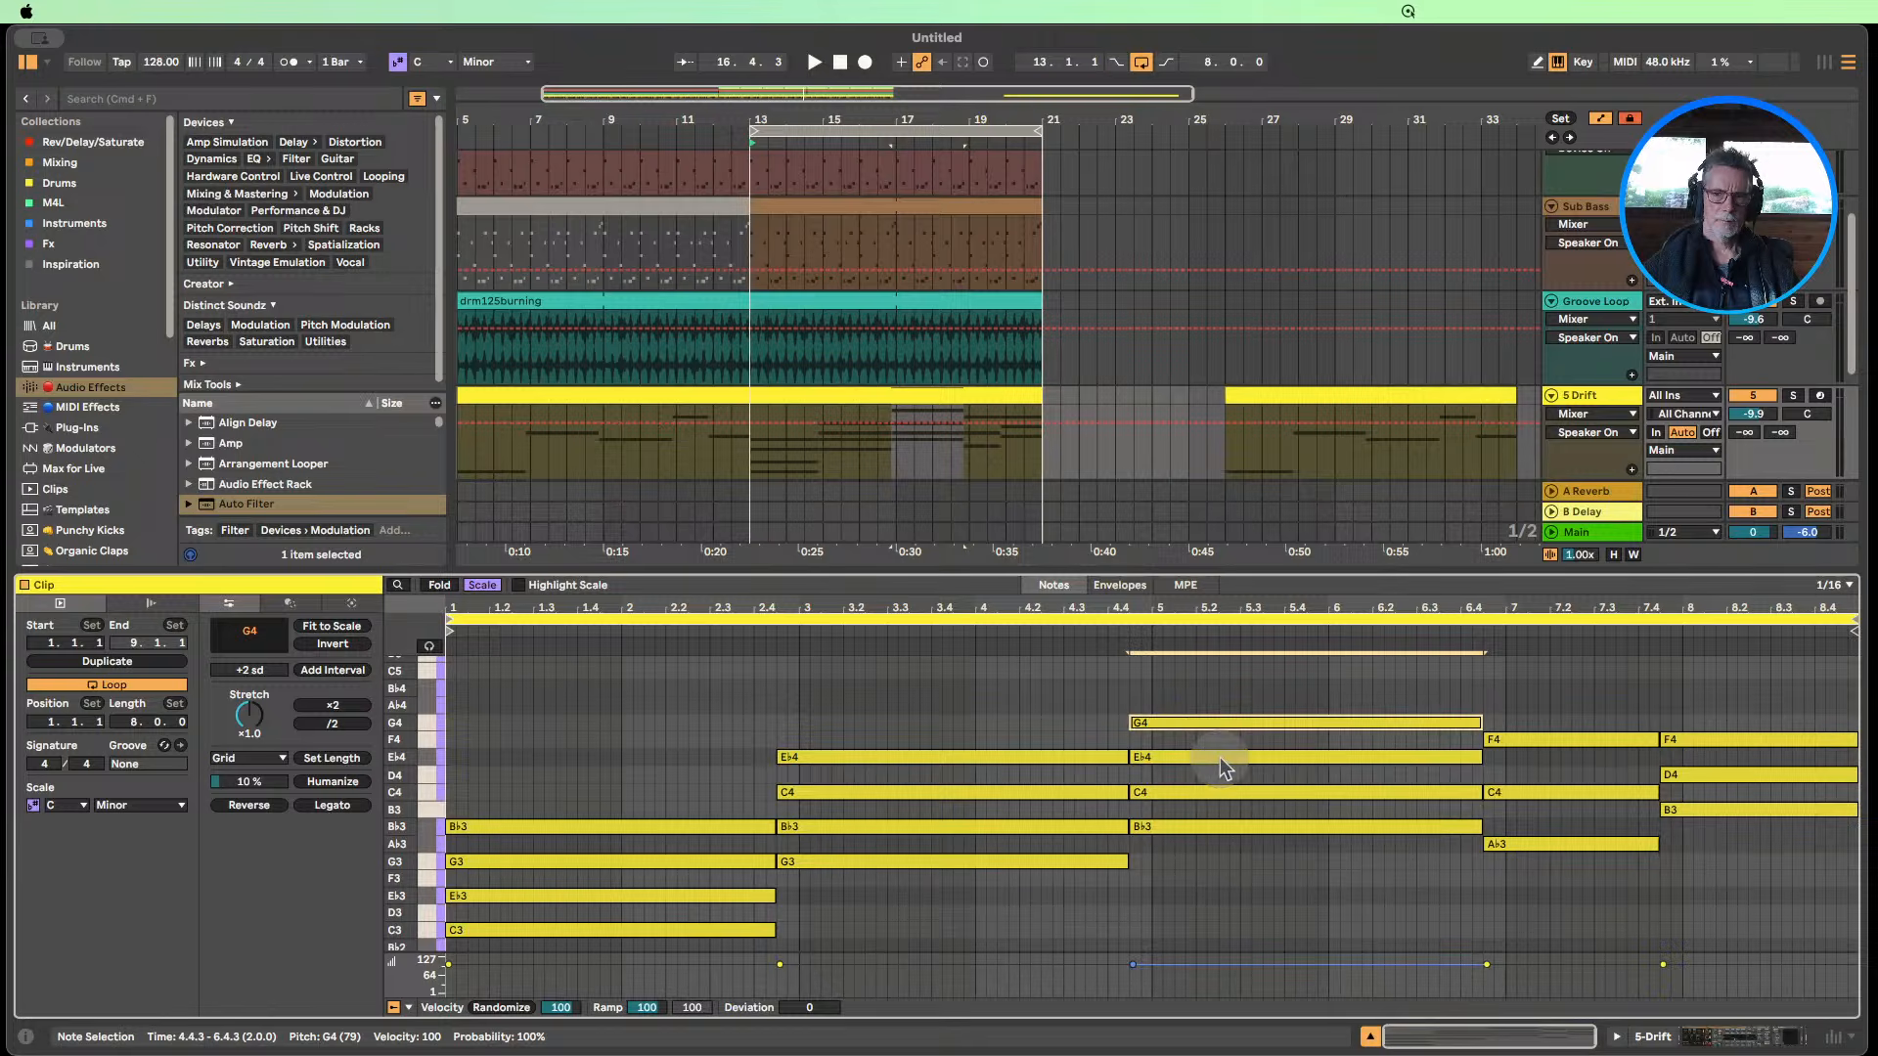
Add an A♭4 to the fourth chord, keeping its A♭3, and copy the last chord's F4 up to A♭4.
left_click(1558, 846)
key("shift+Up")
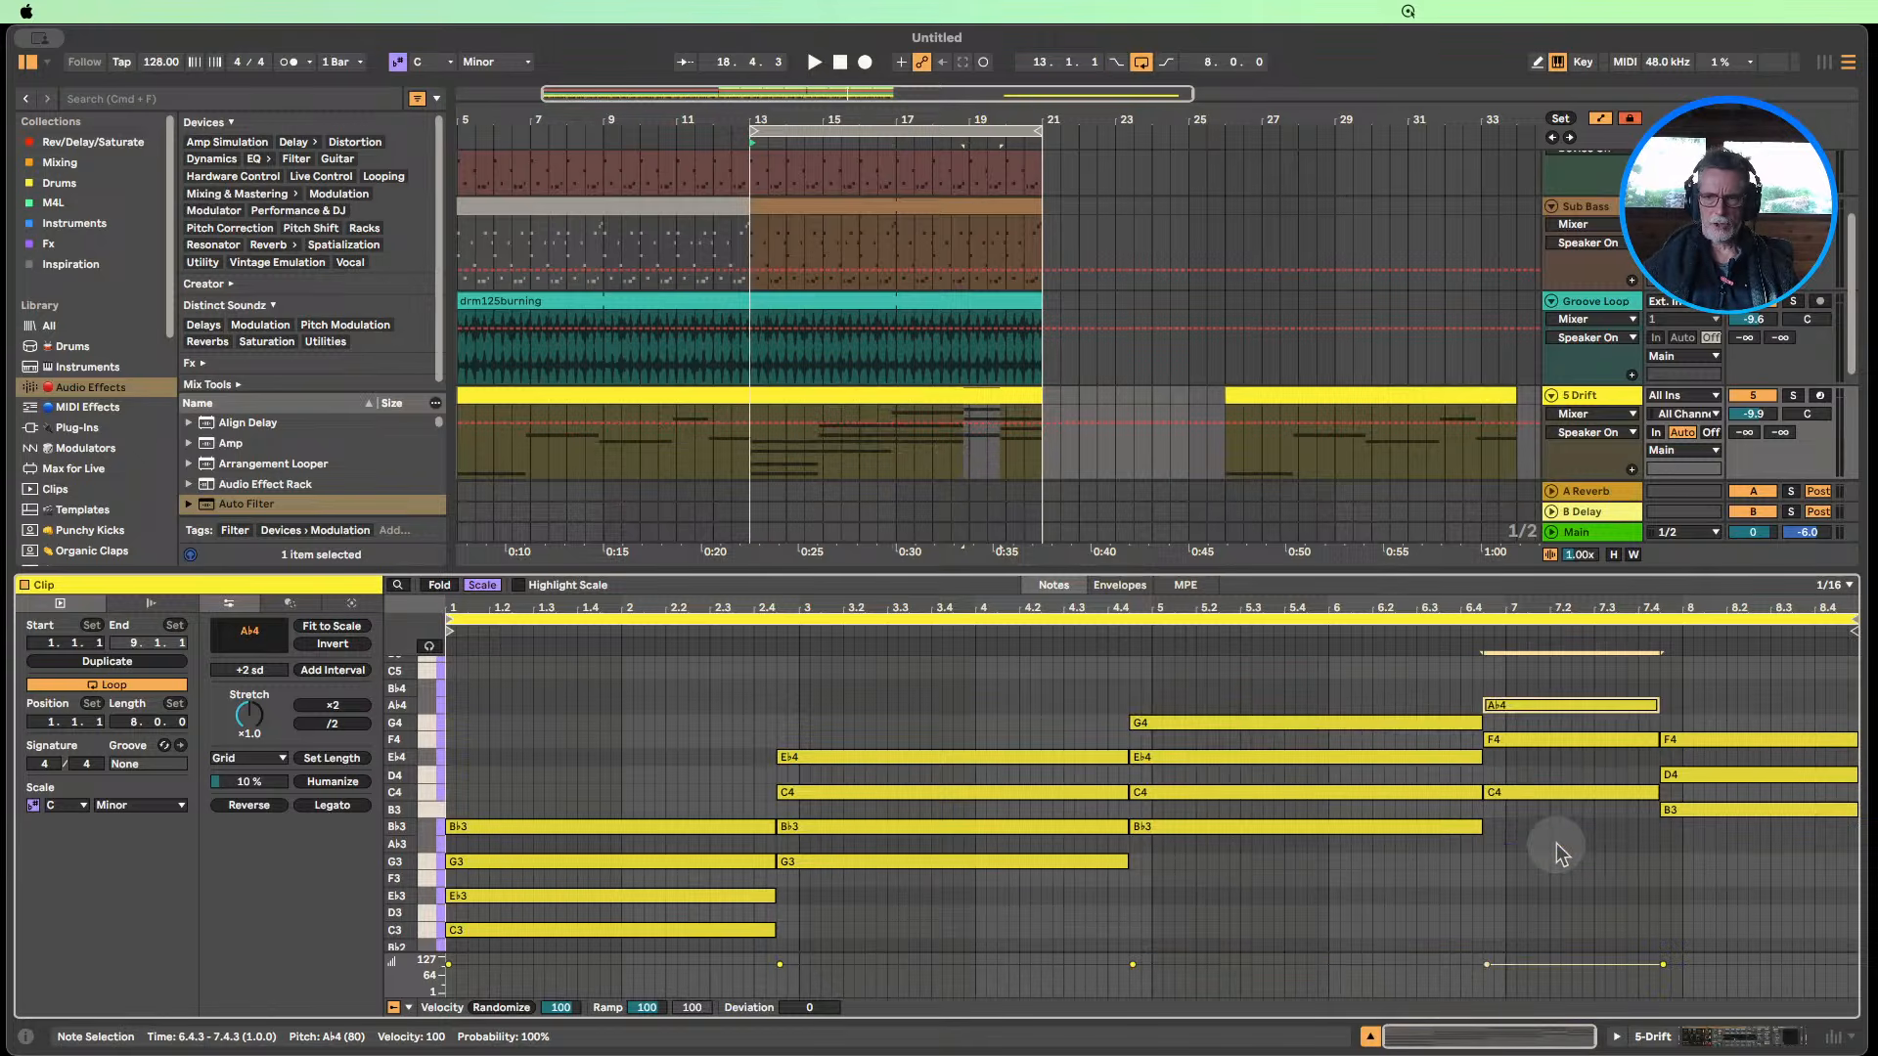
key("shift+Down")
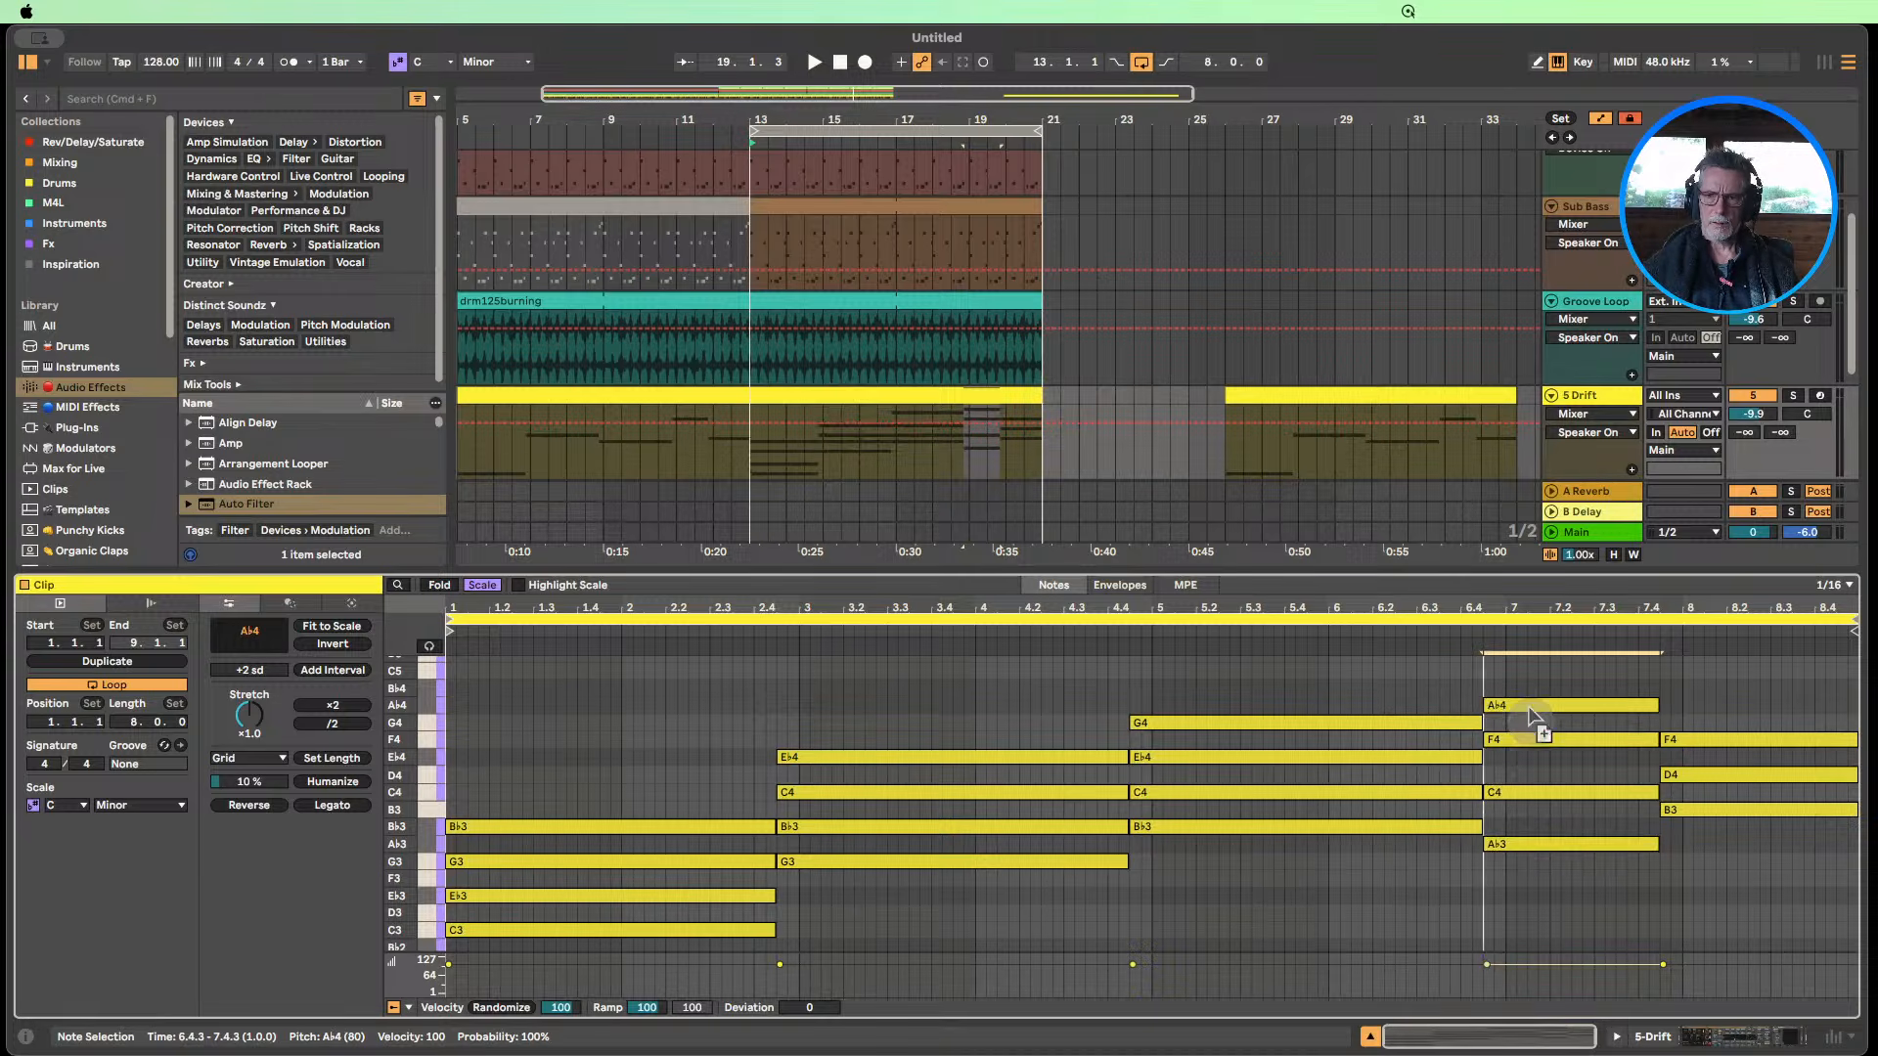
key("shift+Up")
left_click_drag(1736, 749, 1736, 714)
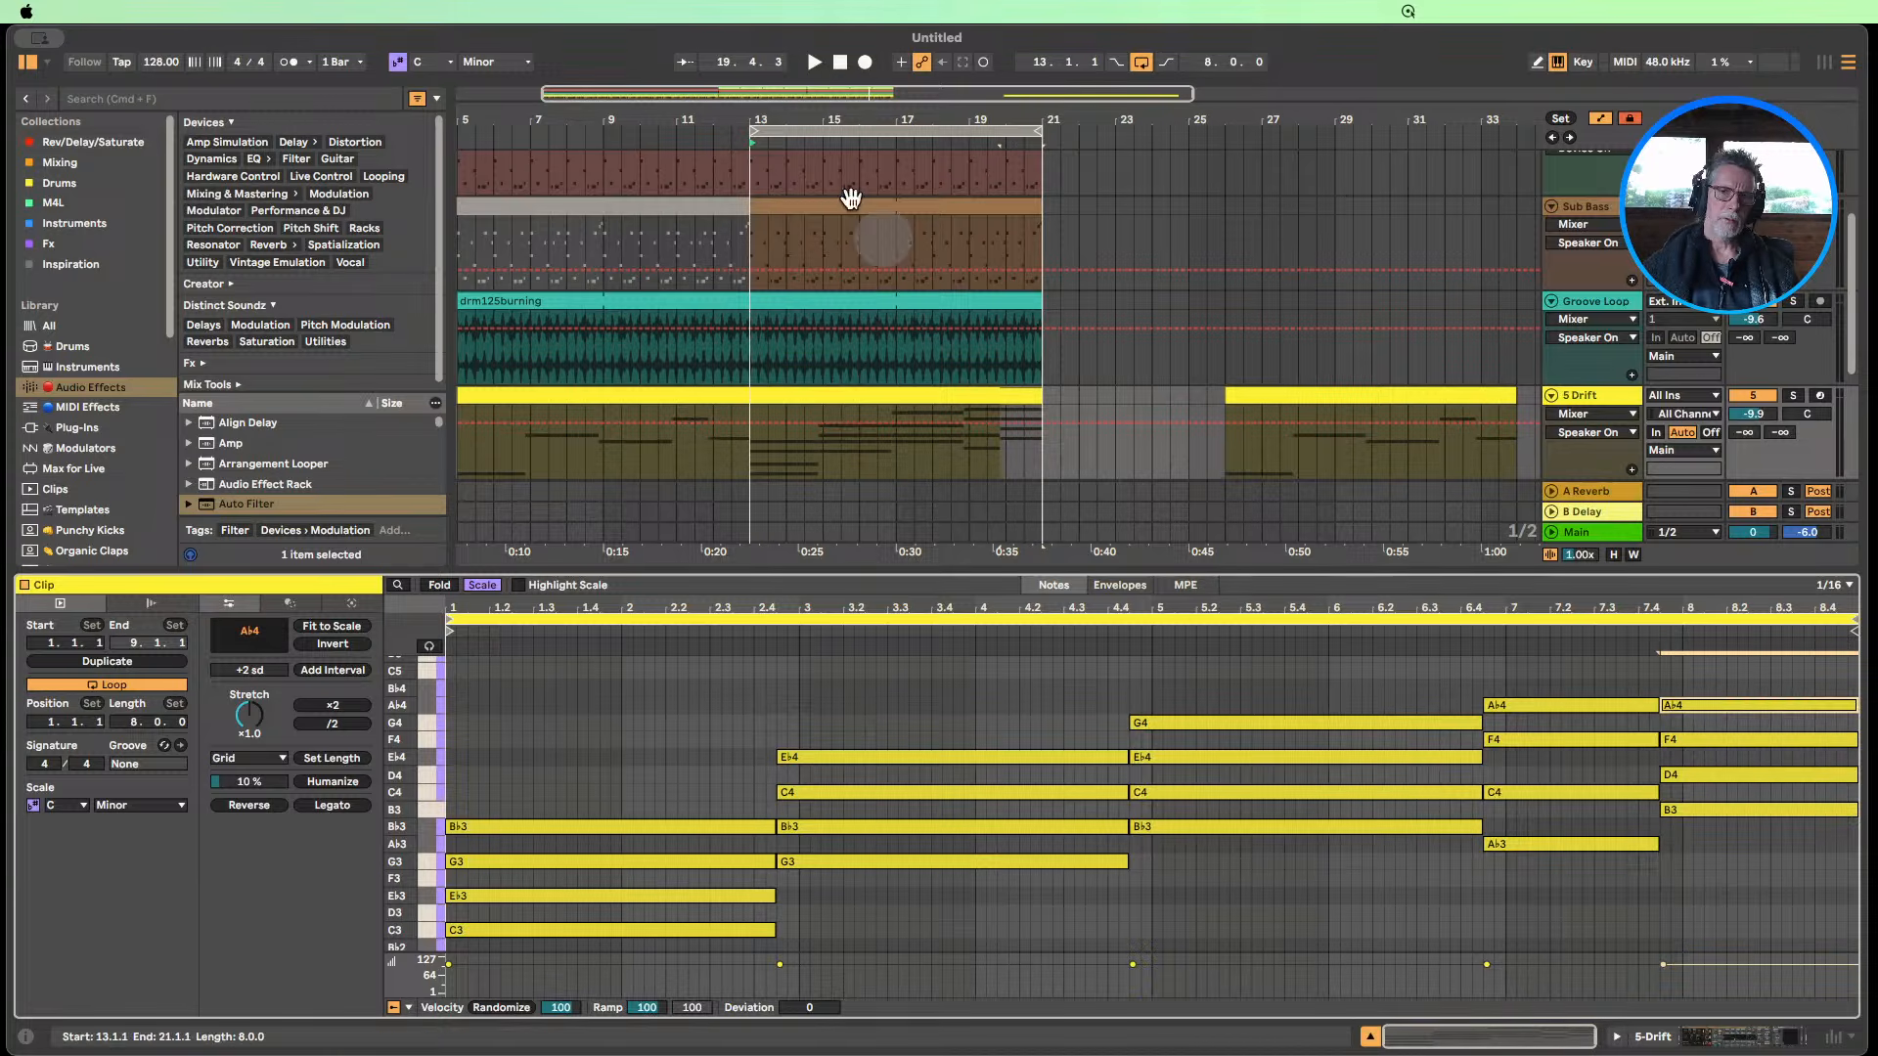
Play the four-note chords from bar 13 with the other tracks and stop playback.
left_click(734, 147)
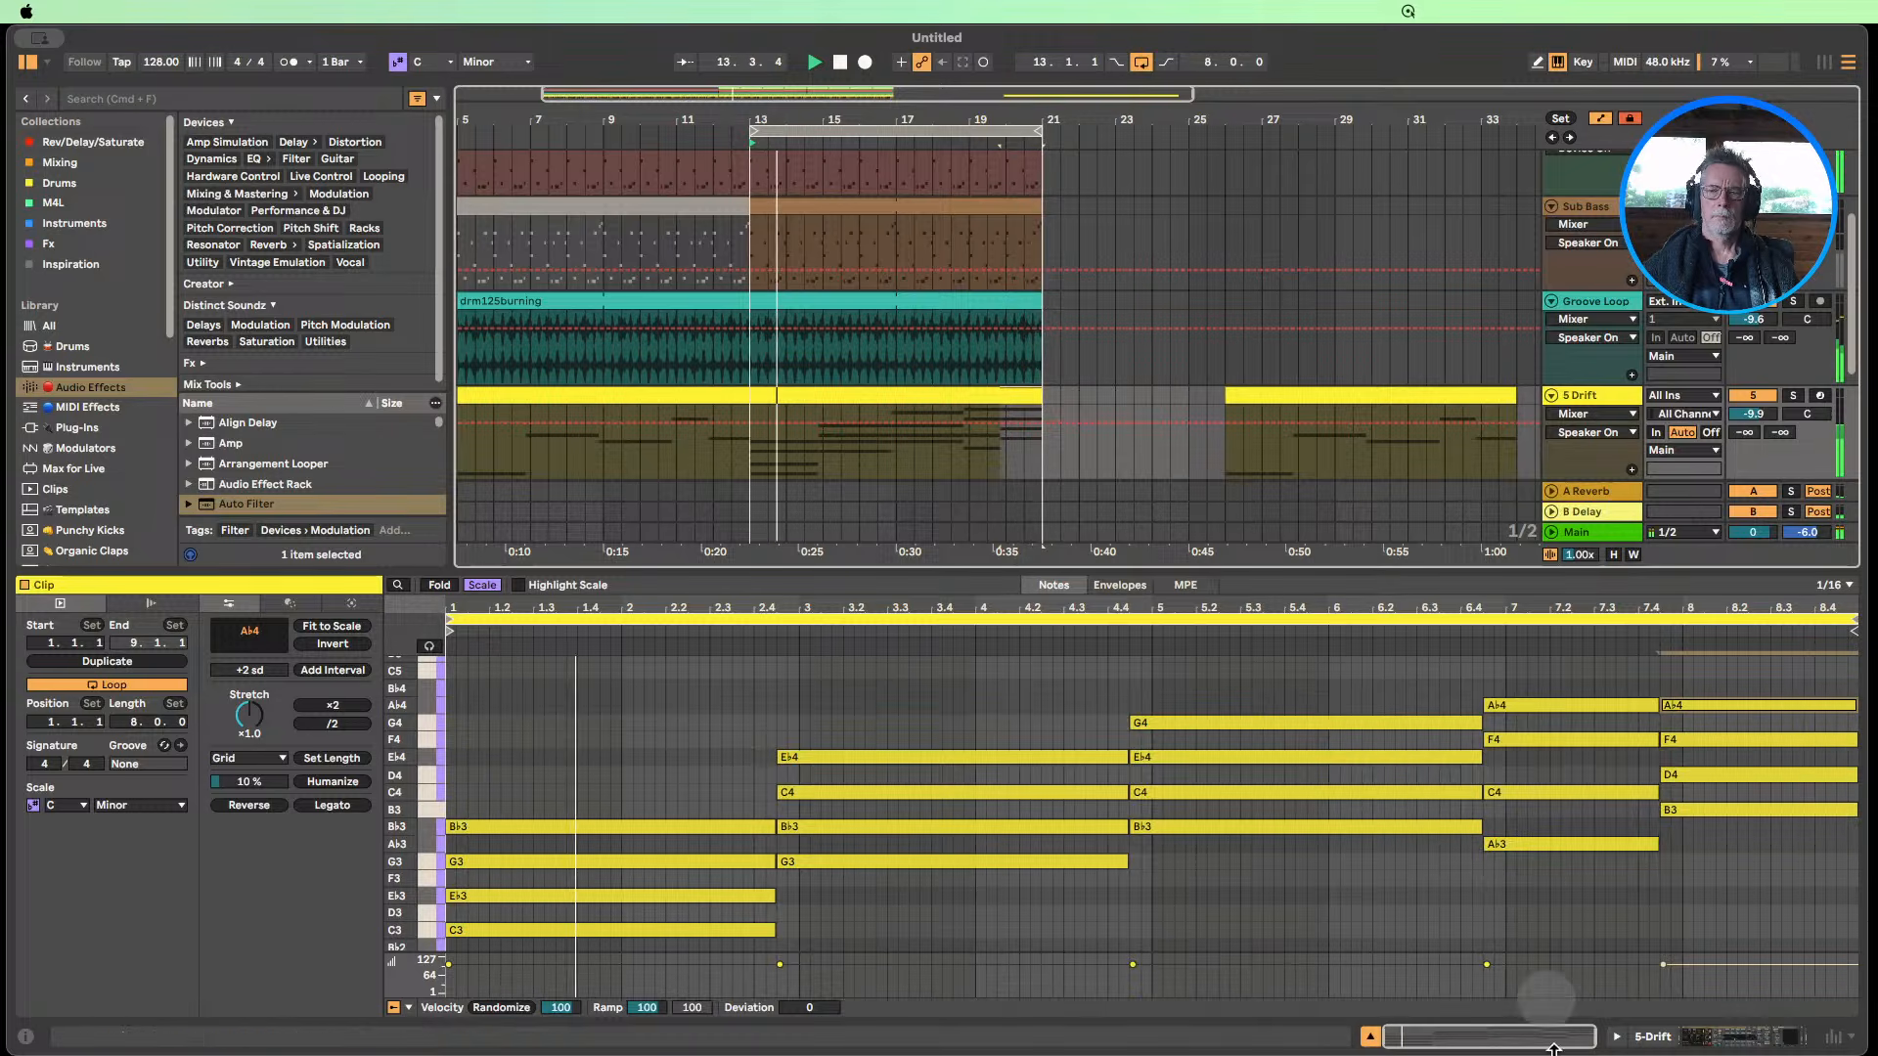
left_click(842, 63)
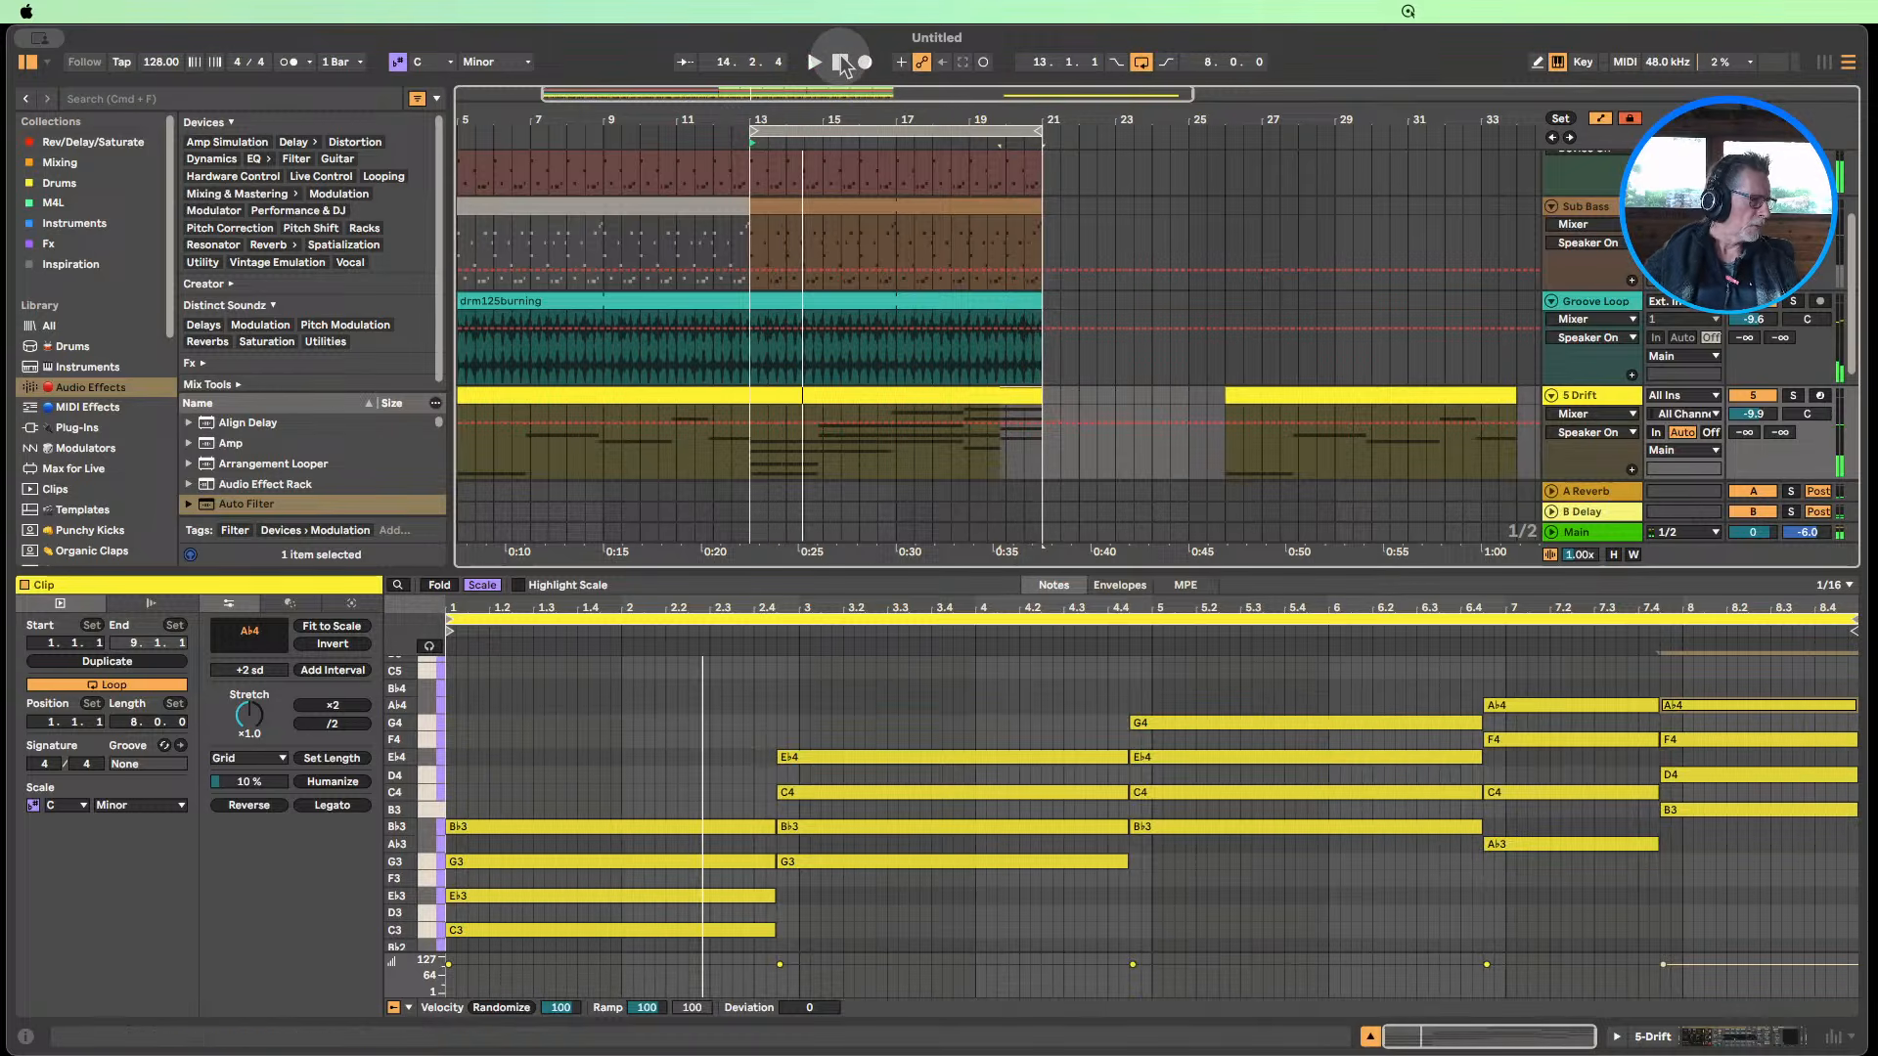
left_click(810, 506)
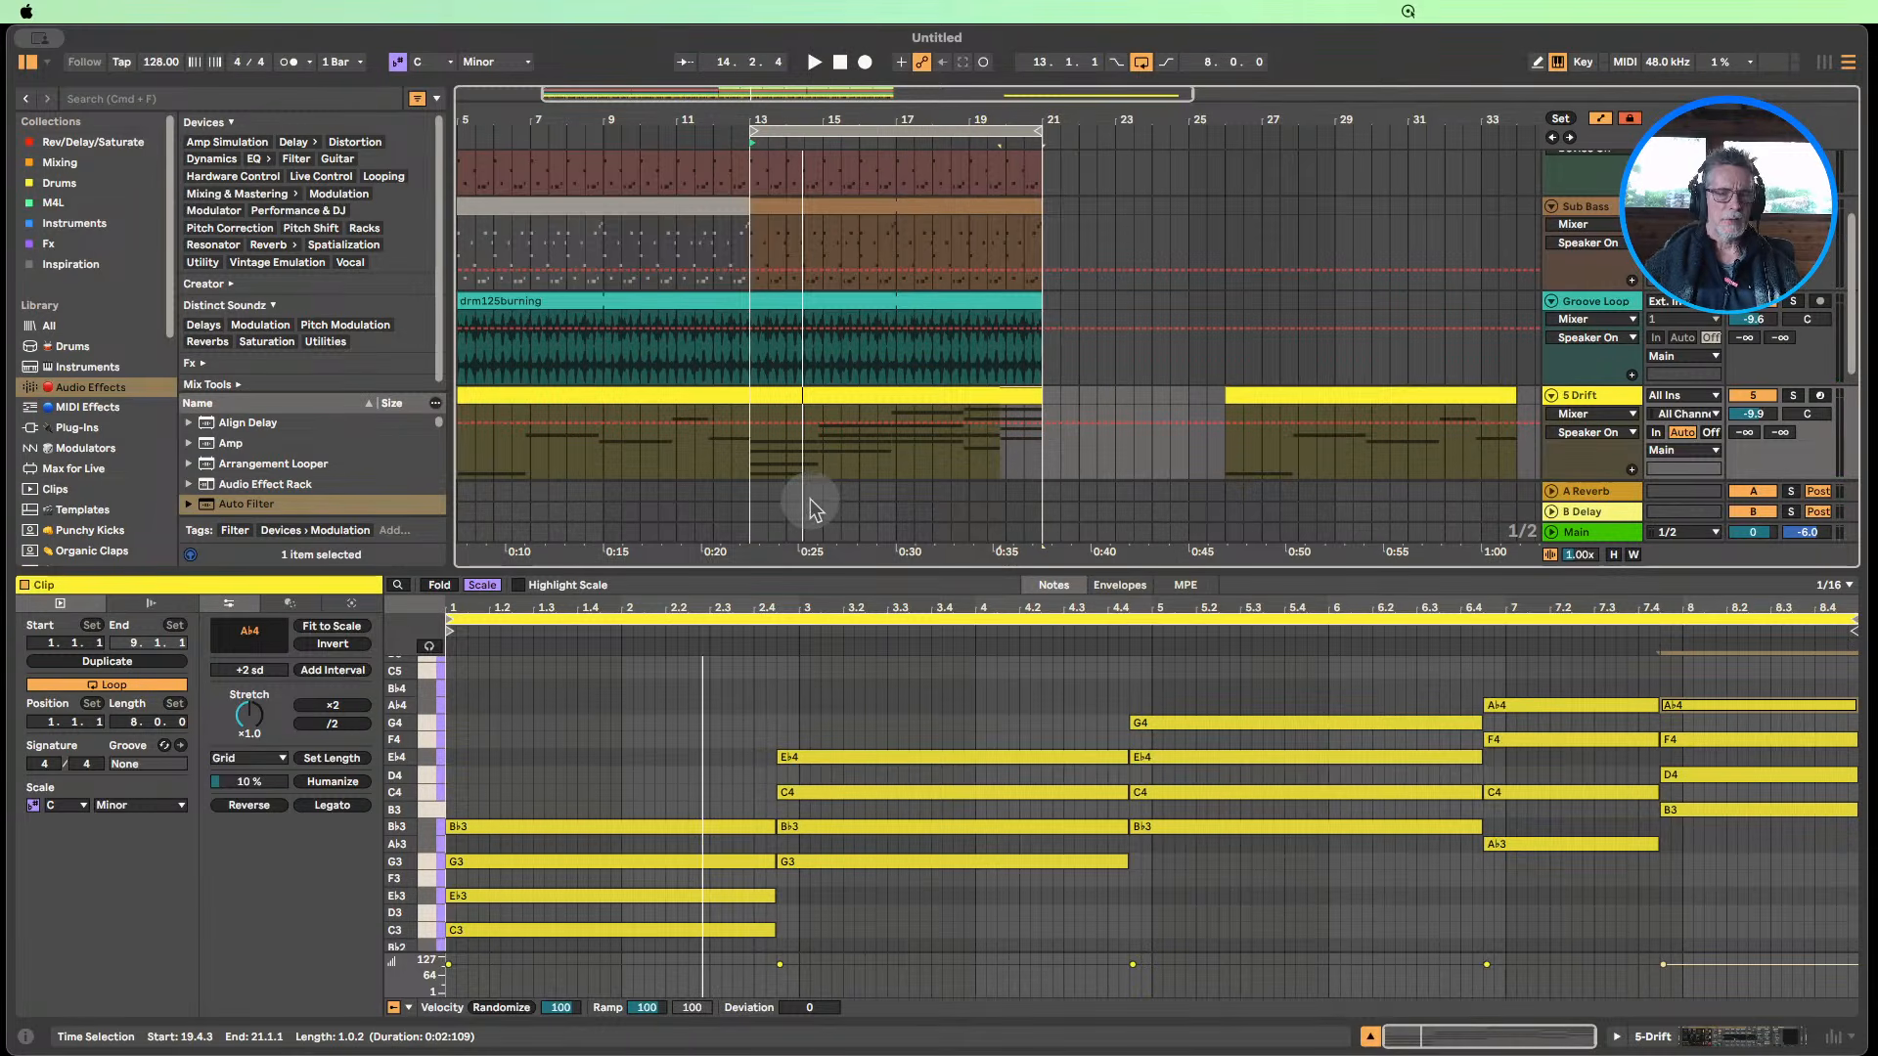
Hide the clip editor and browser, and fold the 6 gte120stereo track to enlarge the arrangement view.
scroll(842, 405, "down", 3)
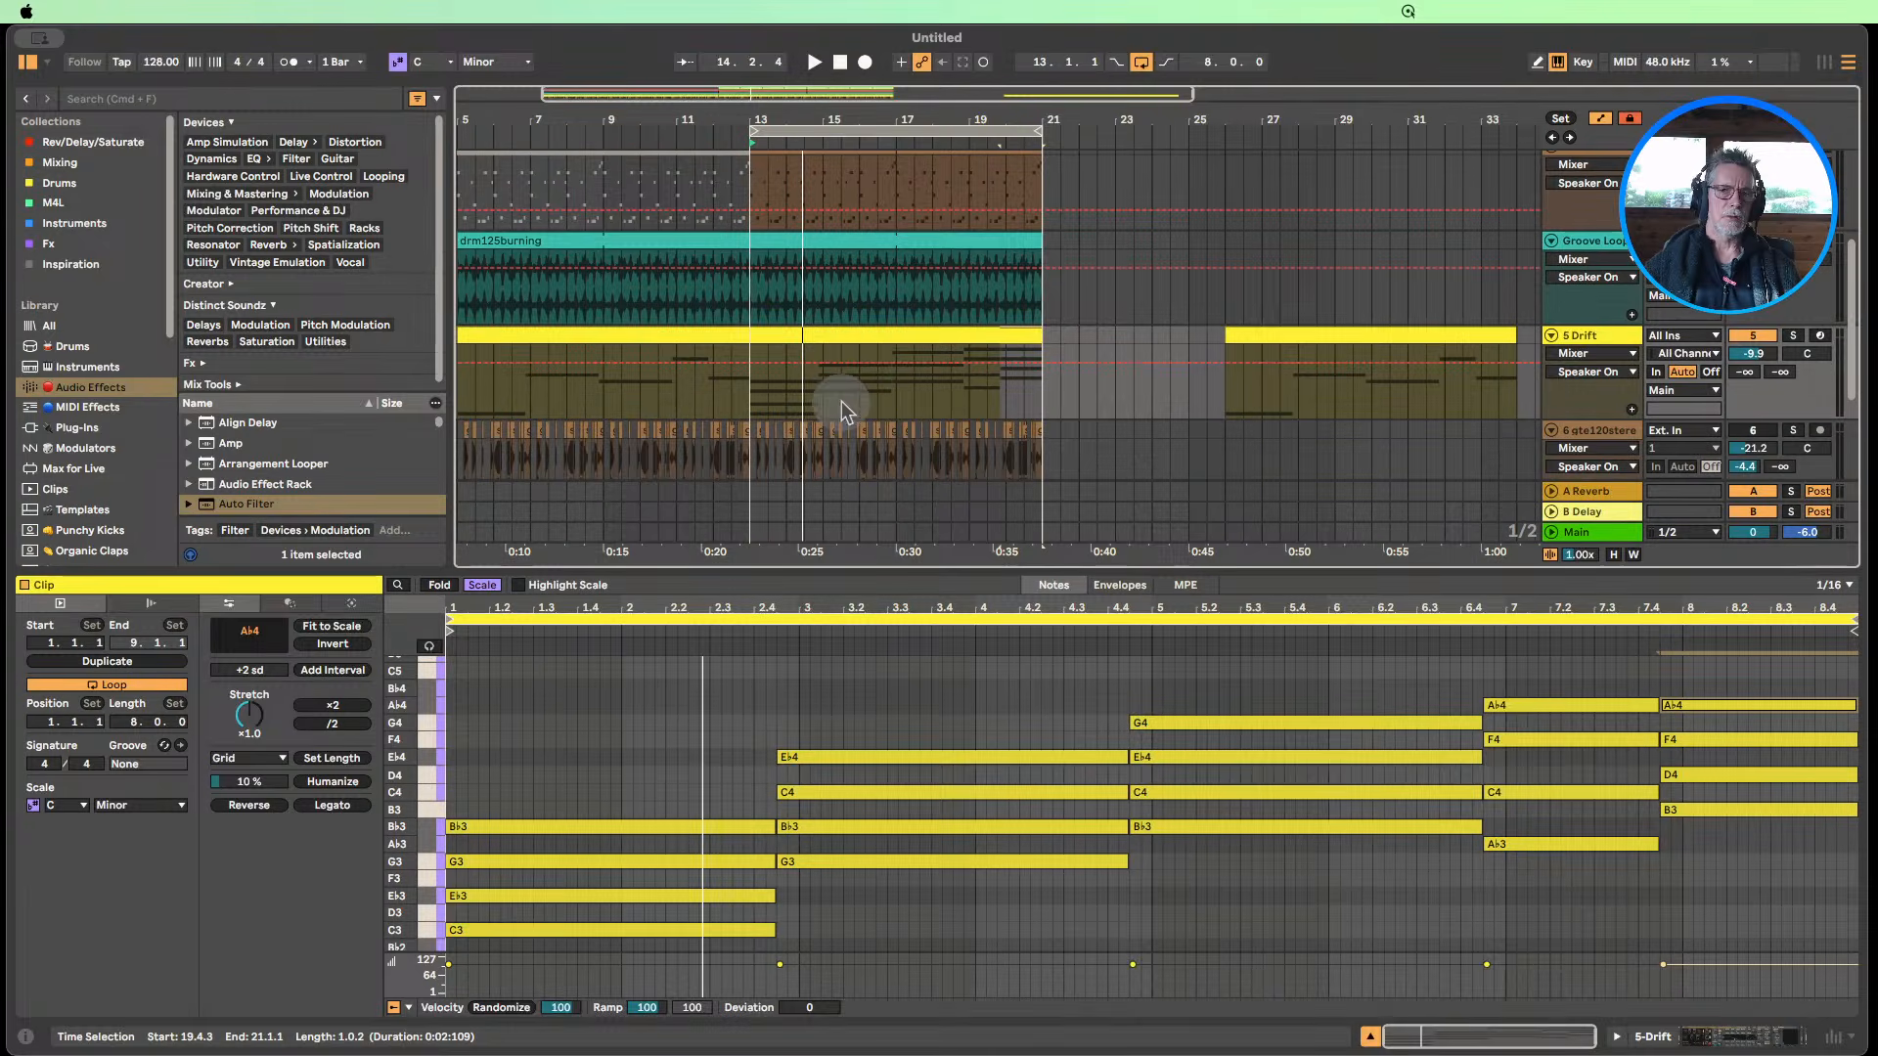
left_click(1370, 1037)
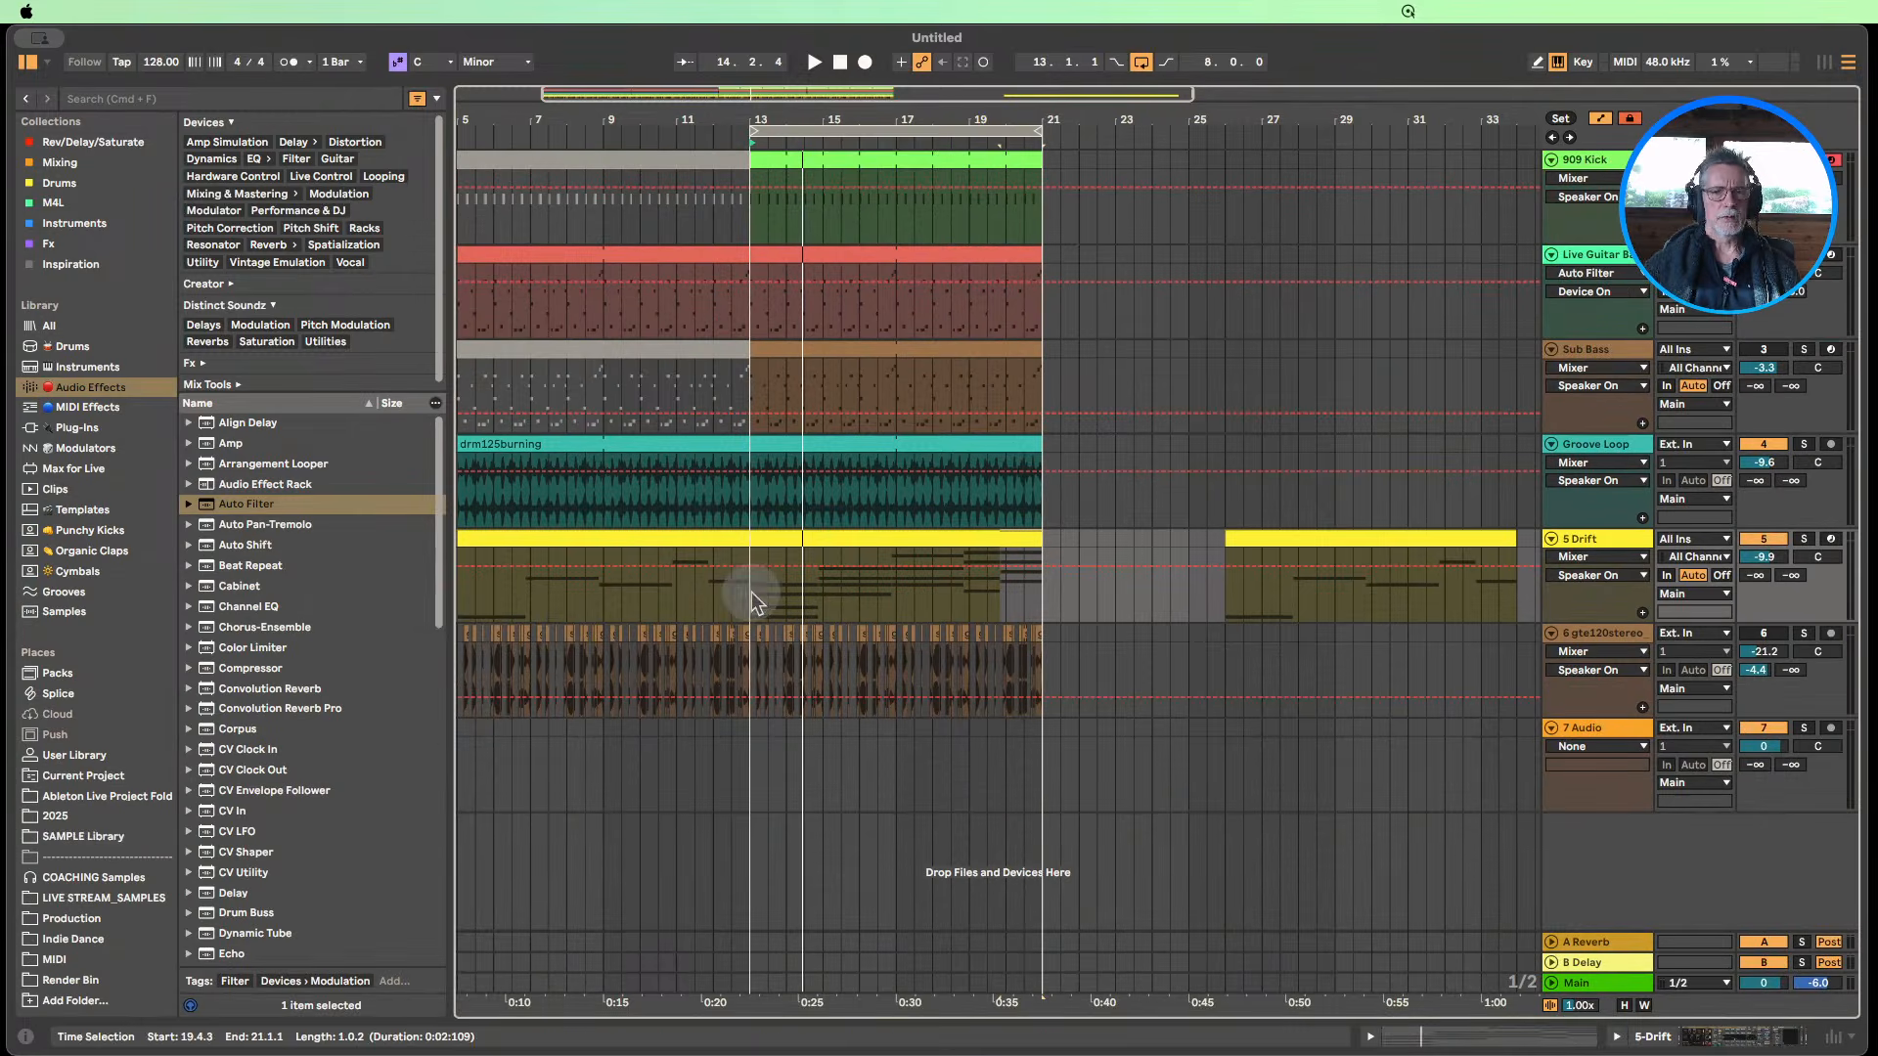
left_click(1550, 633)
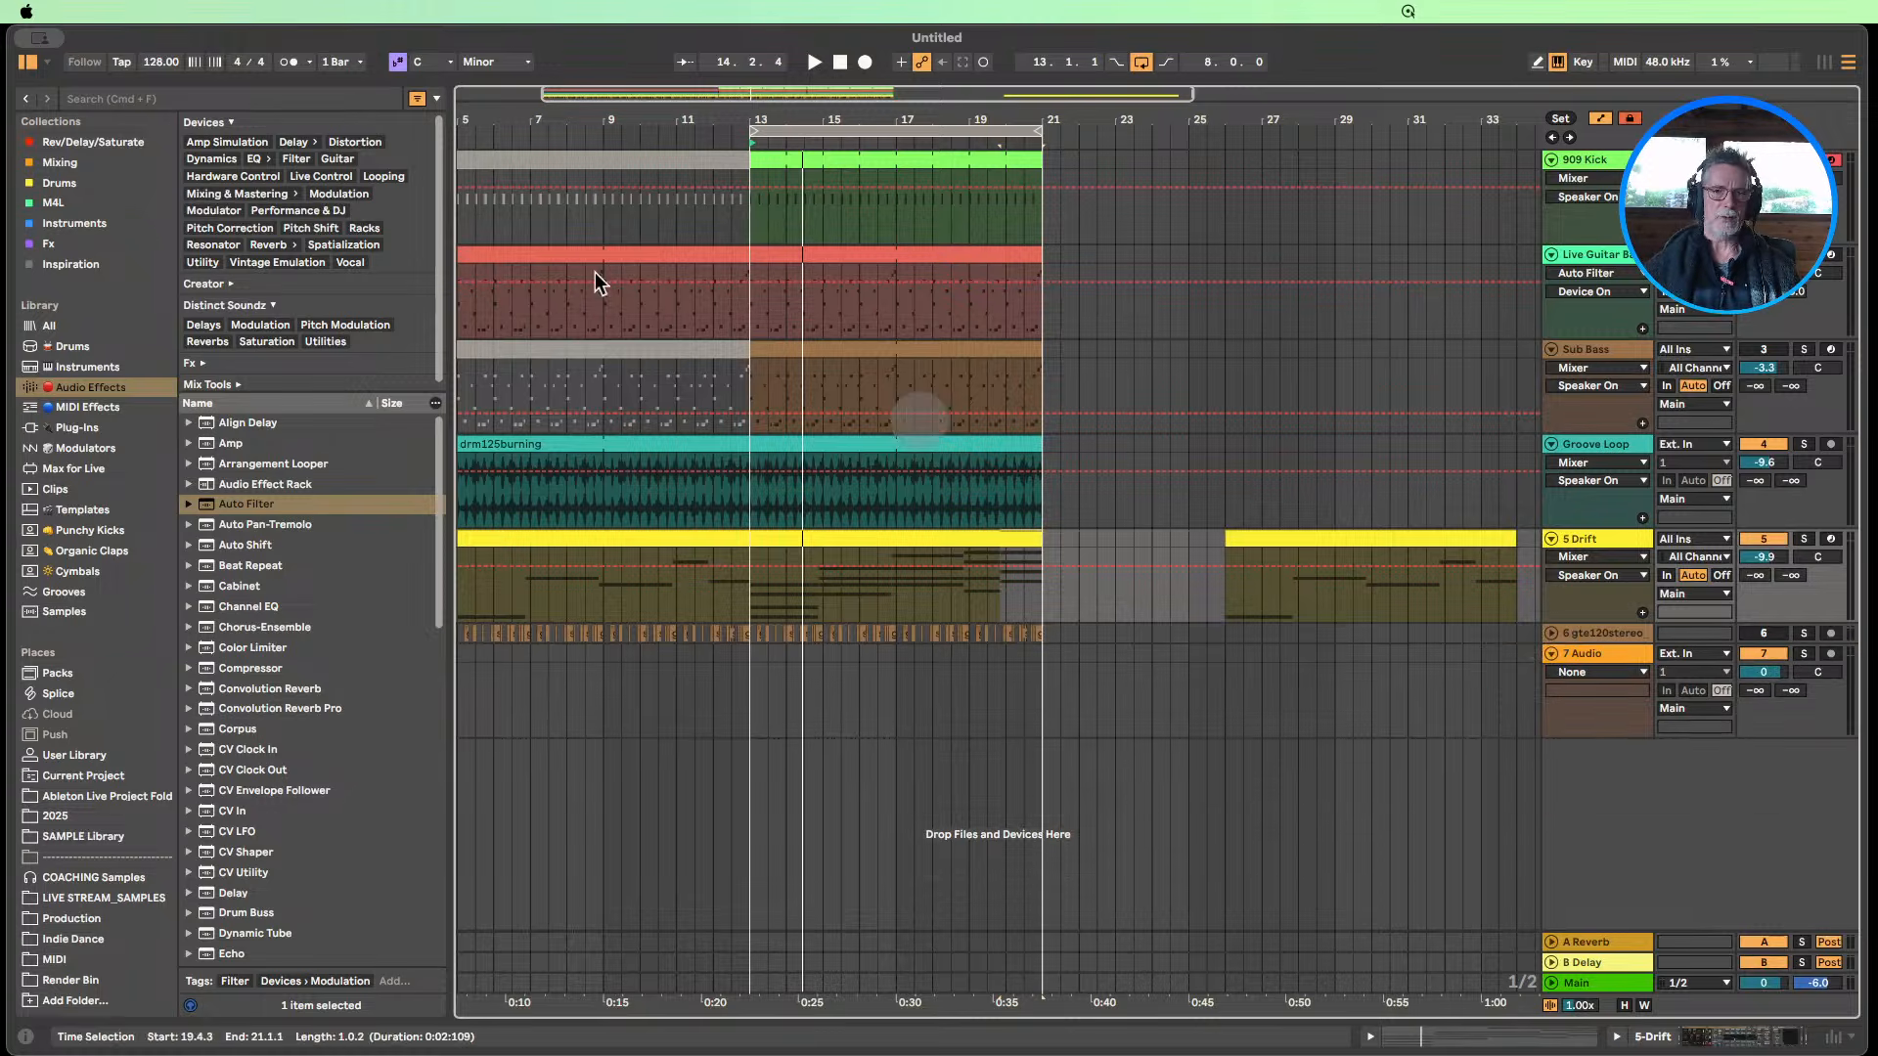
left_click(28, 62)
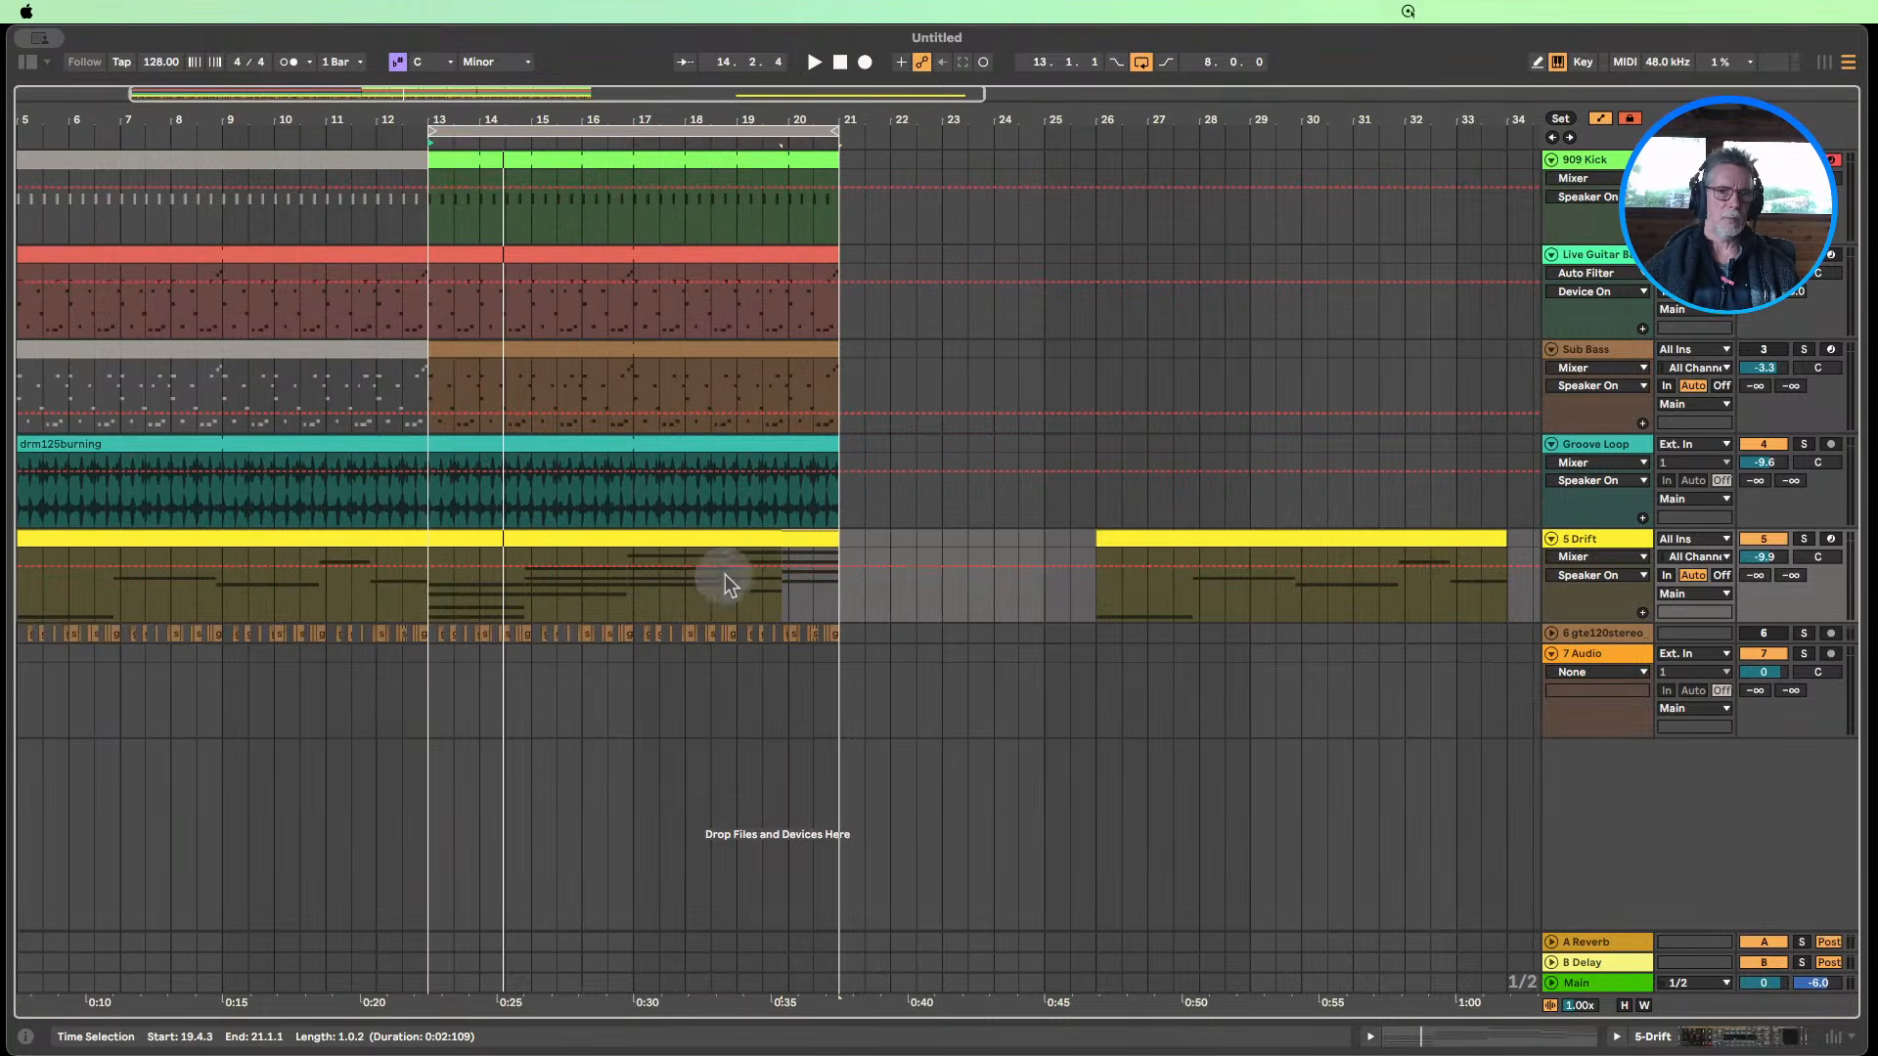
Move the 5 Drift chord clip out to bar 35 and place the single-note clip back at bars 13–21.
left_click(734, 538)
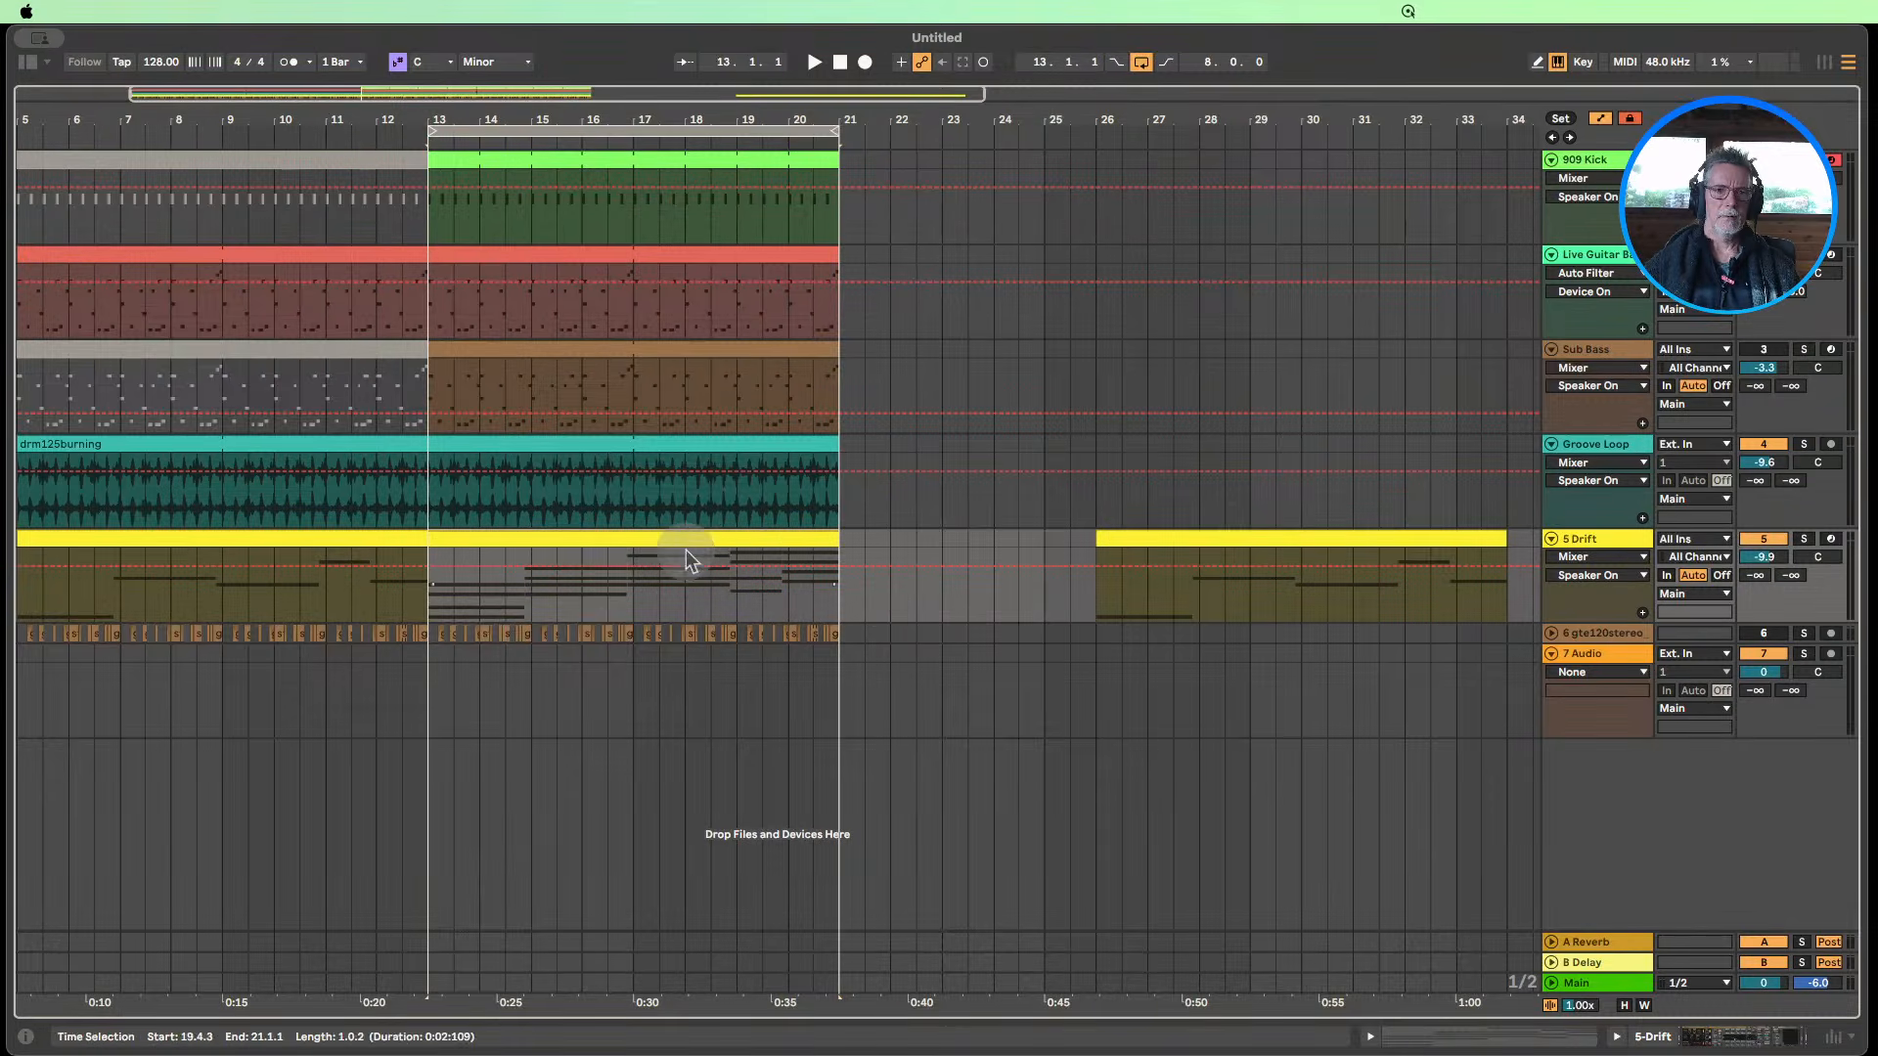
left_click_drag(711, 125, 499, 122)
left_click_drag(450, 539, 1120, 565)
left_click_drag(849, 554, 478, 550)
Check the 5 Drift device chain, play the single-note part from bar 13 and hide the devices again.
double_click(1615, 537)
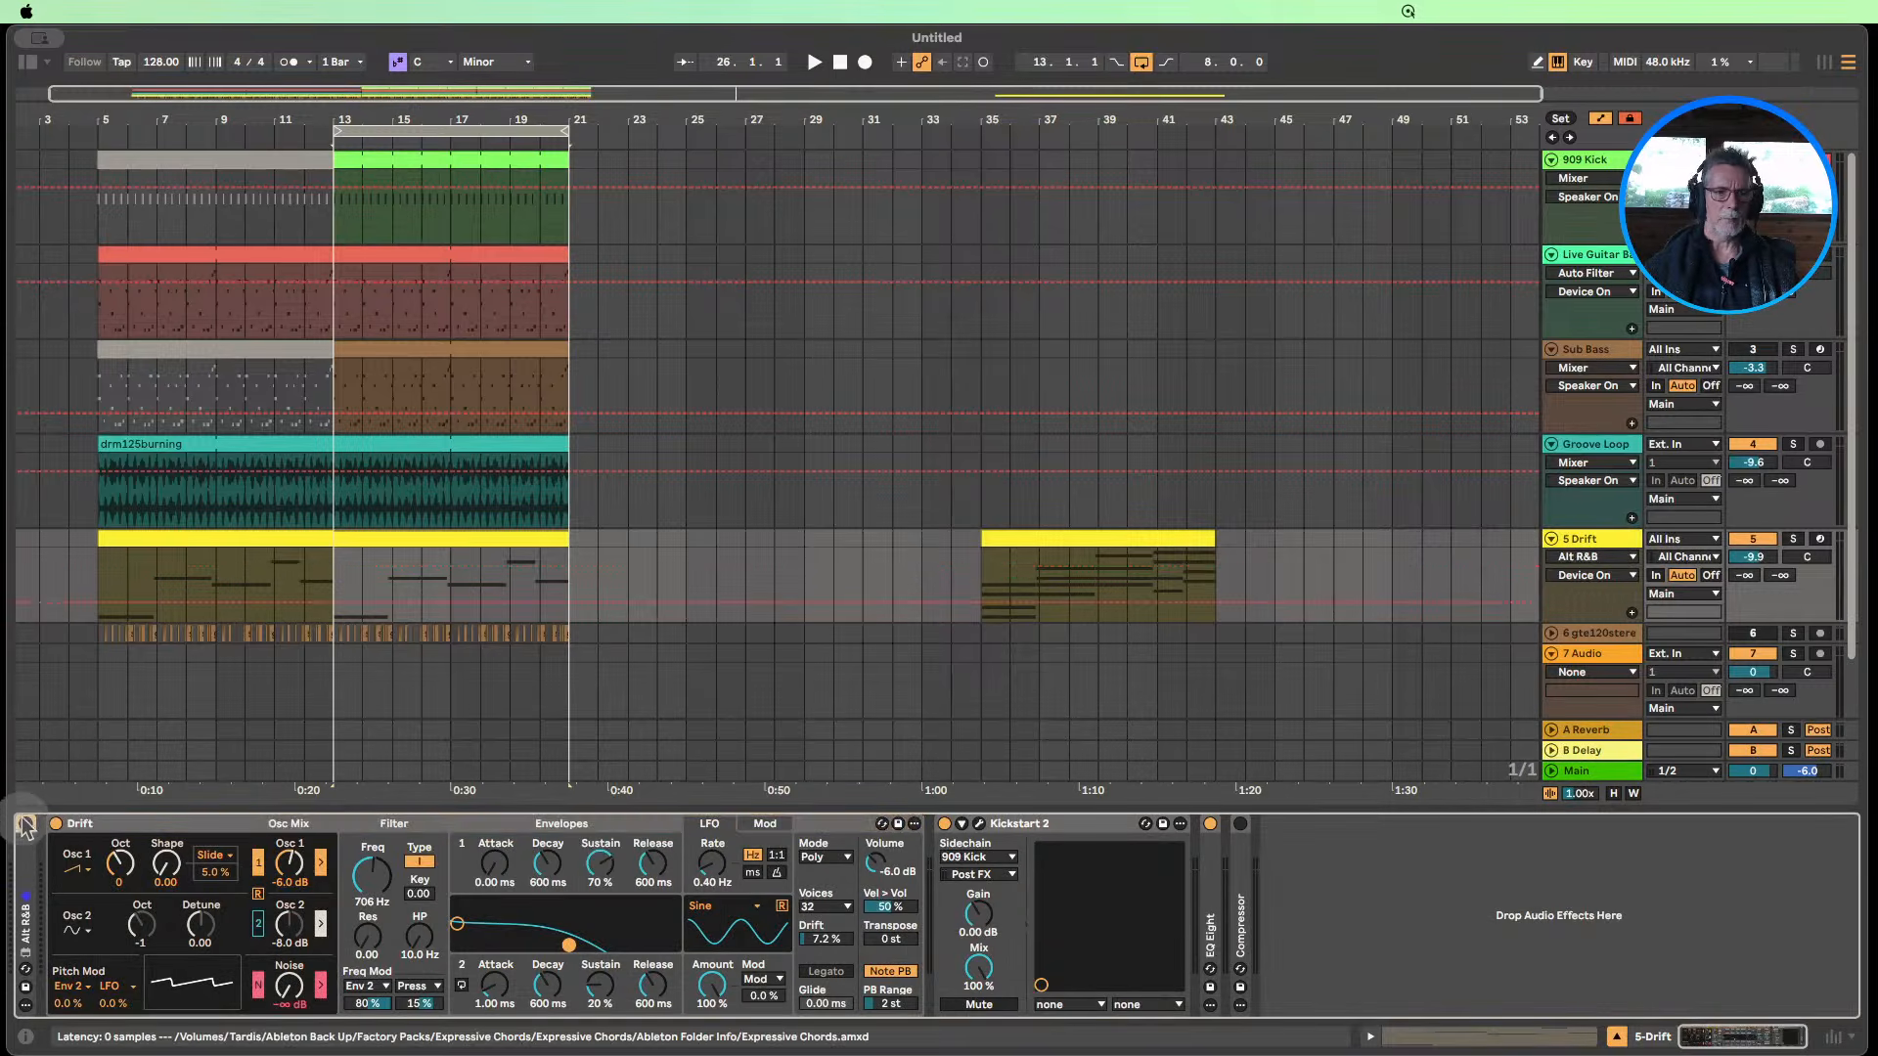
left_click(334, 138)
key("space")
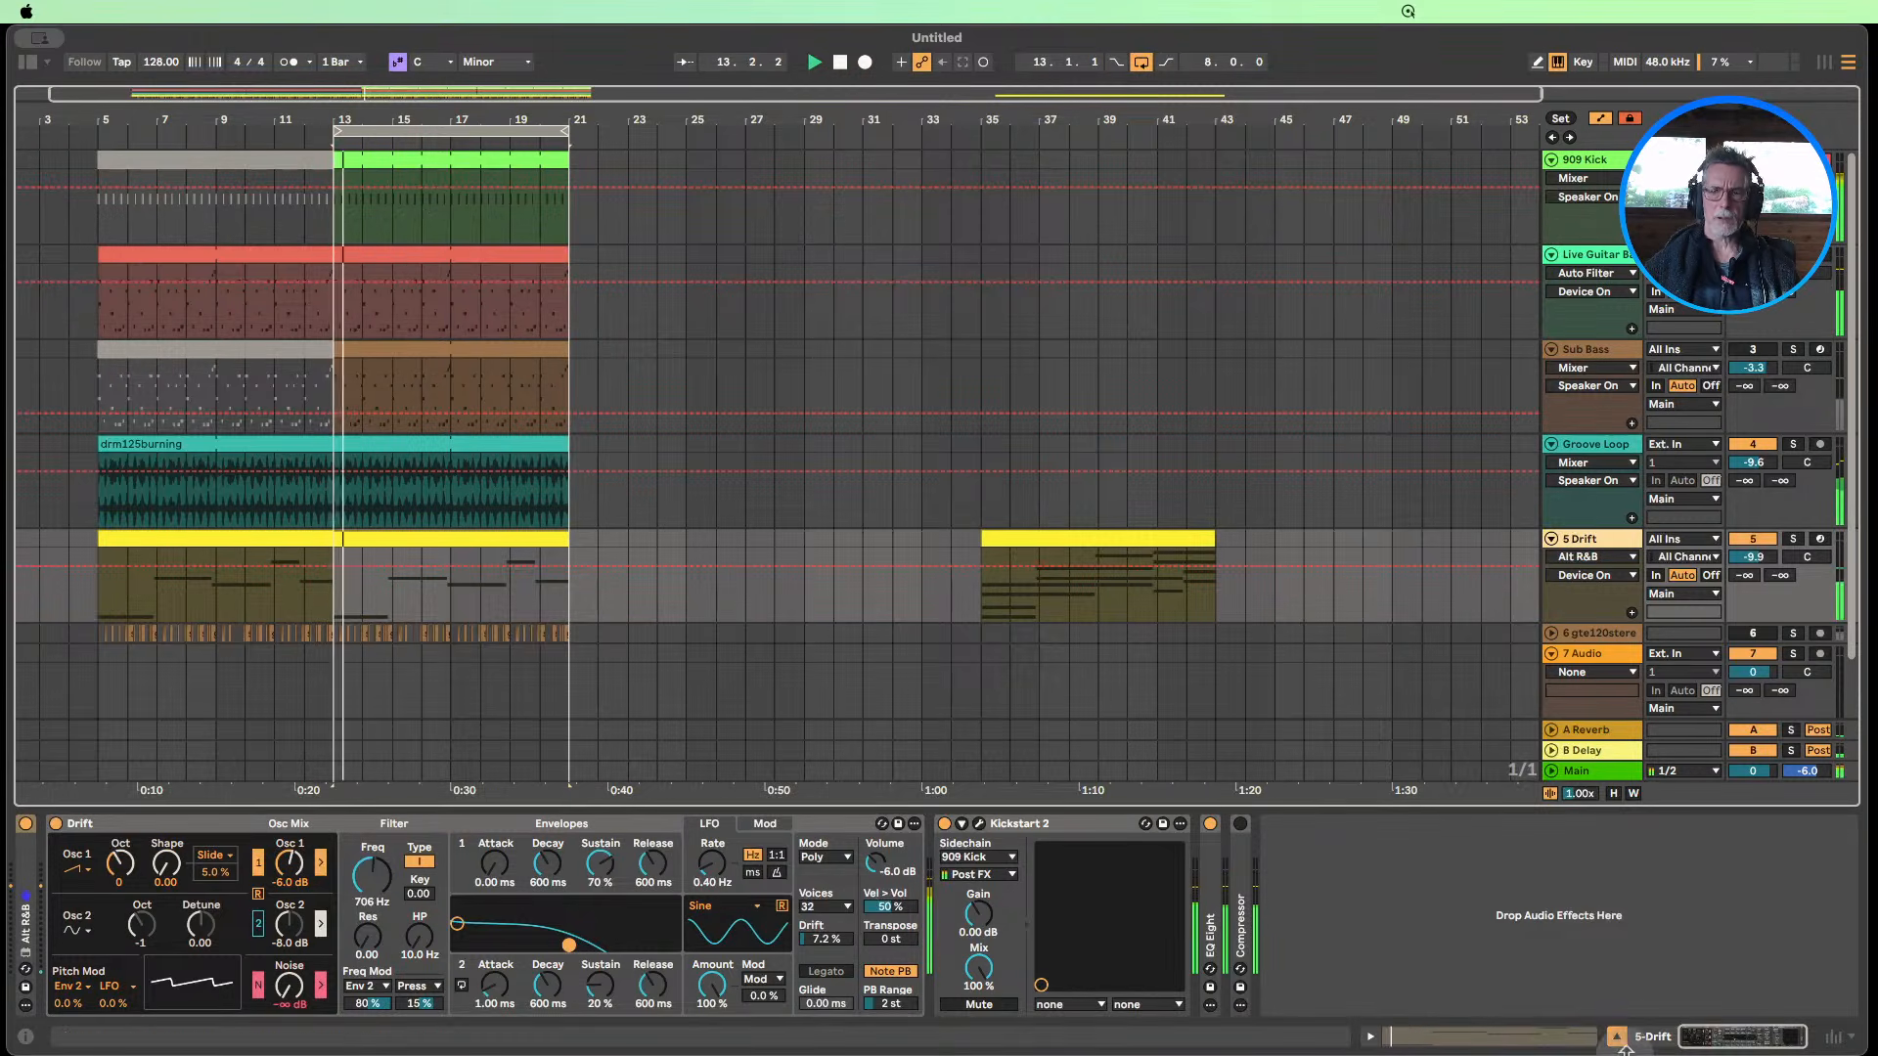
key("super+alt+l")
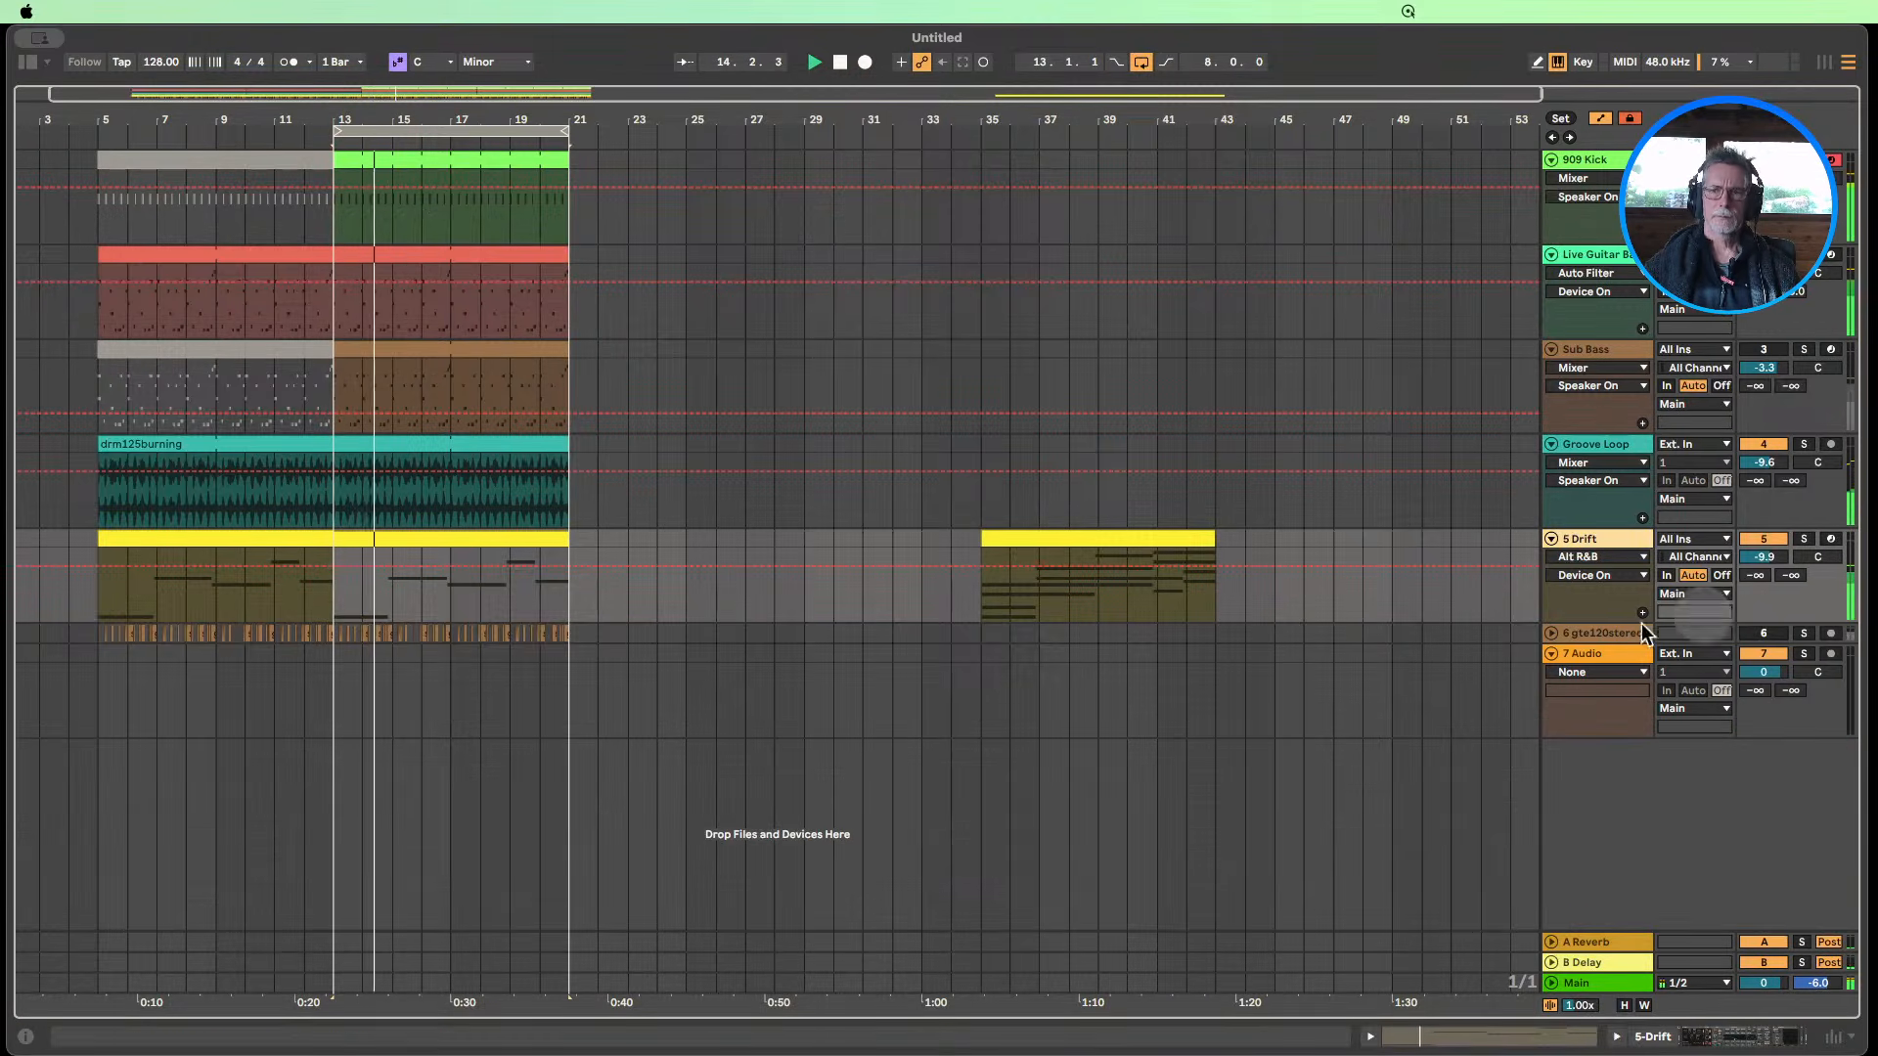
Fold and deactivate the 7 Audio track, and stop playback.
left_click(1551, 653)
left_click(1764, 653)
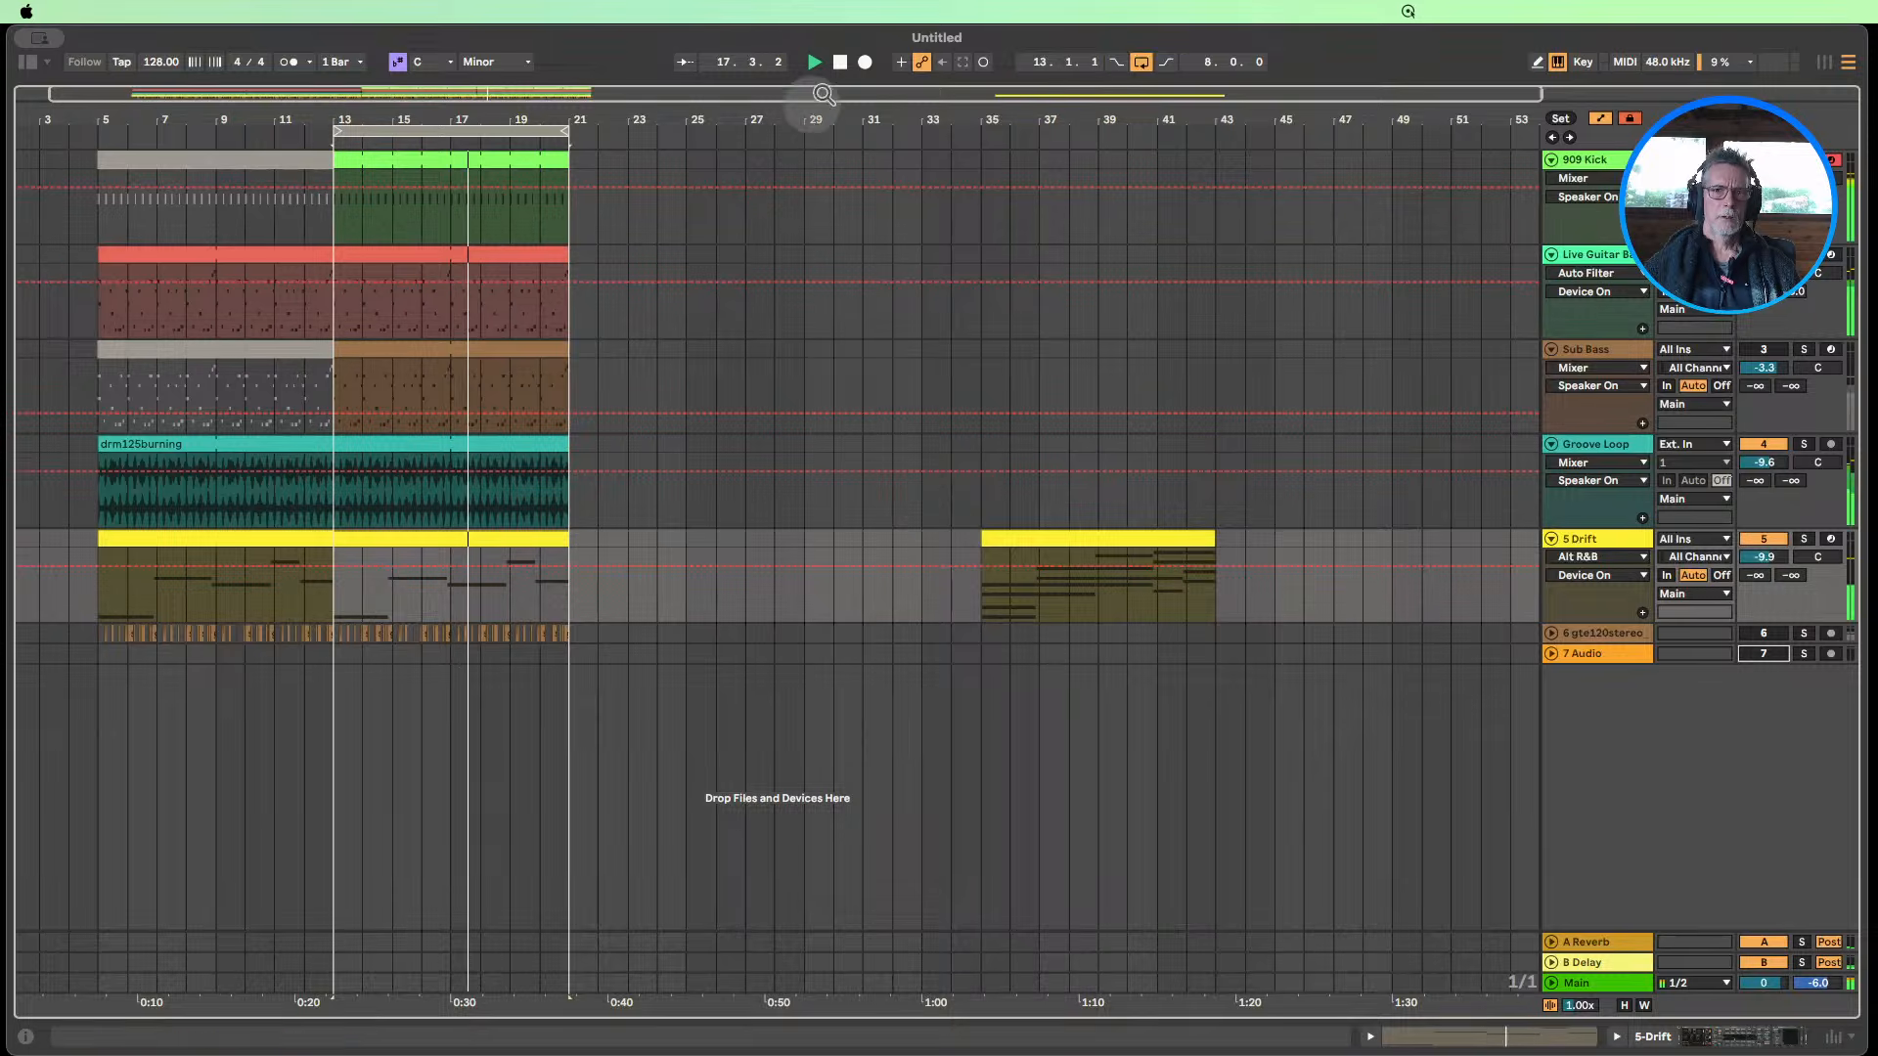
left_click(840, 62)
Insert a new MIDI track directly below 5 Drift and unfold the 7 gte120stereo track.
left_click(1583, 543)
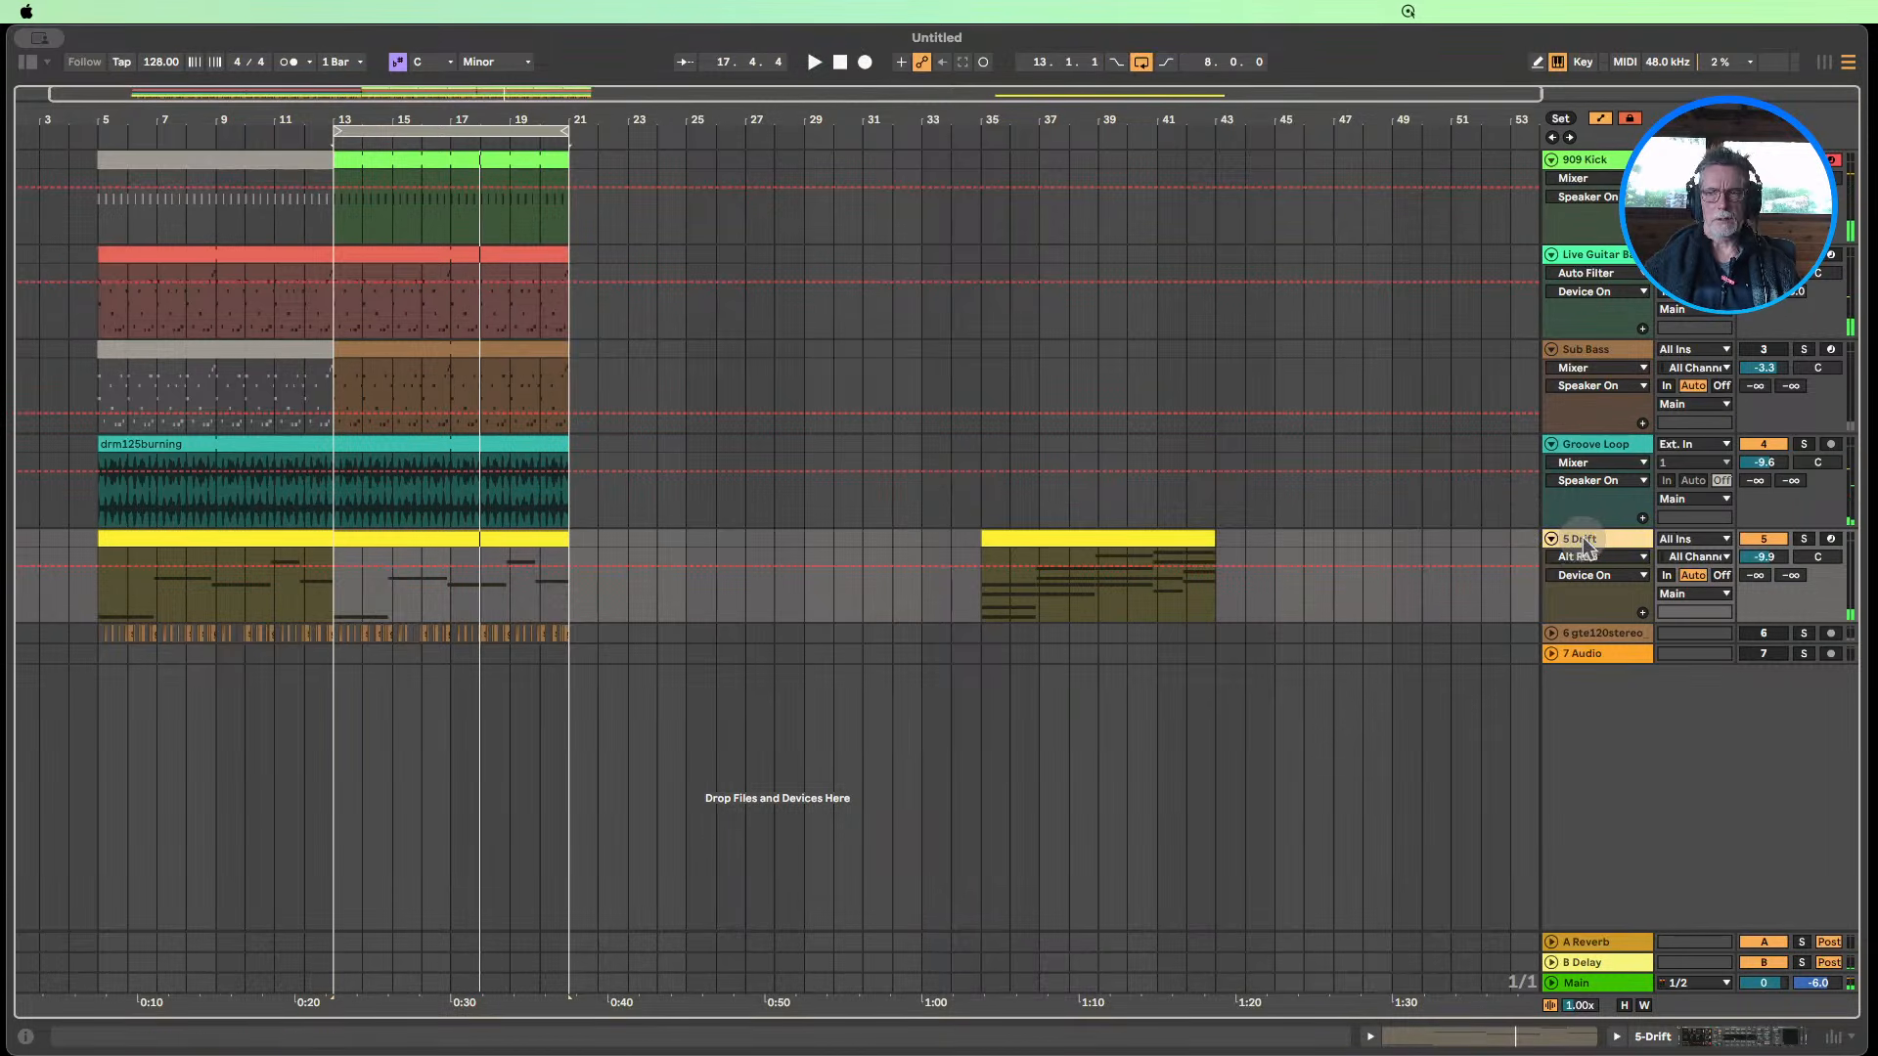
key("super+shift+t")
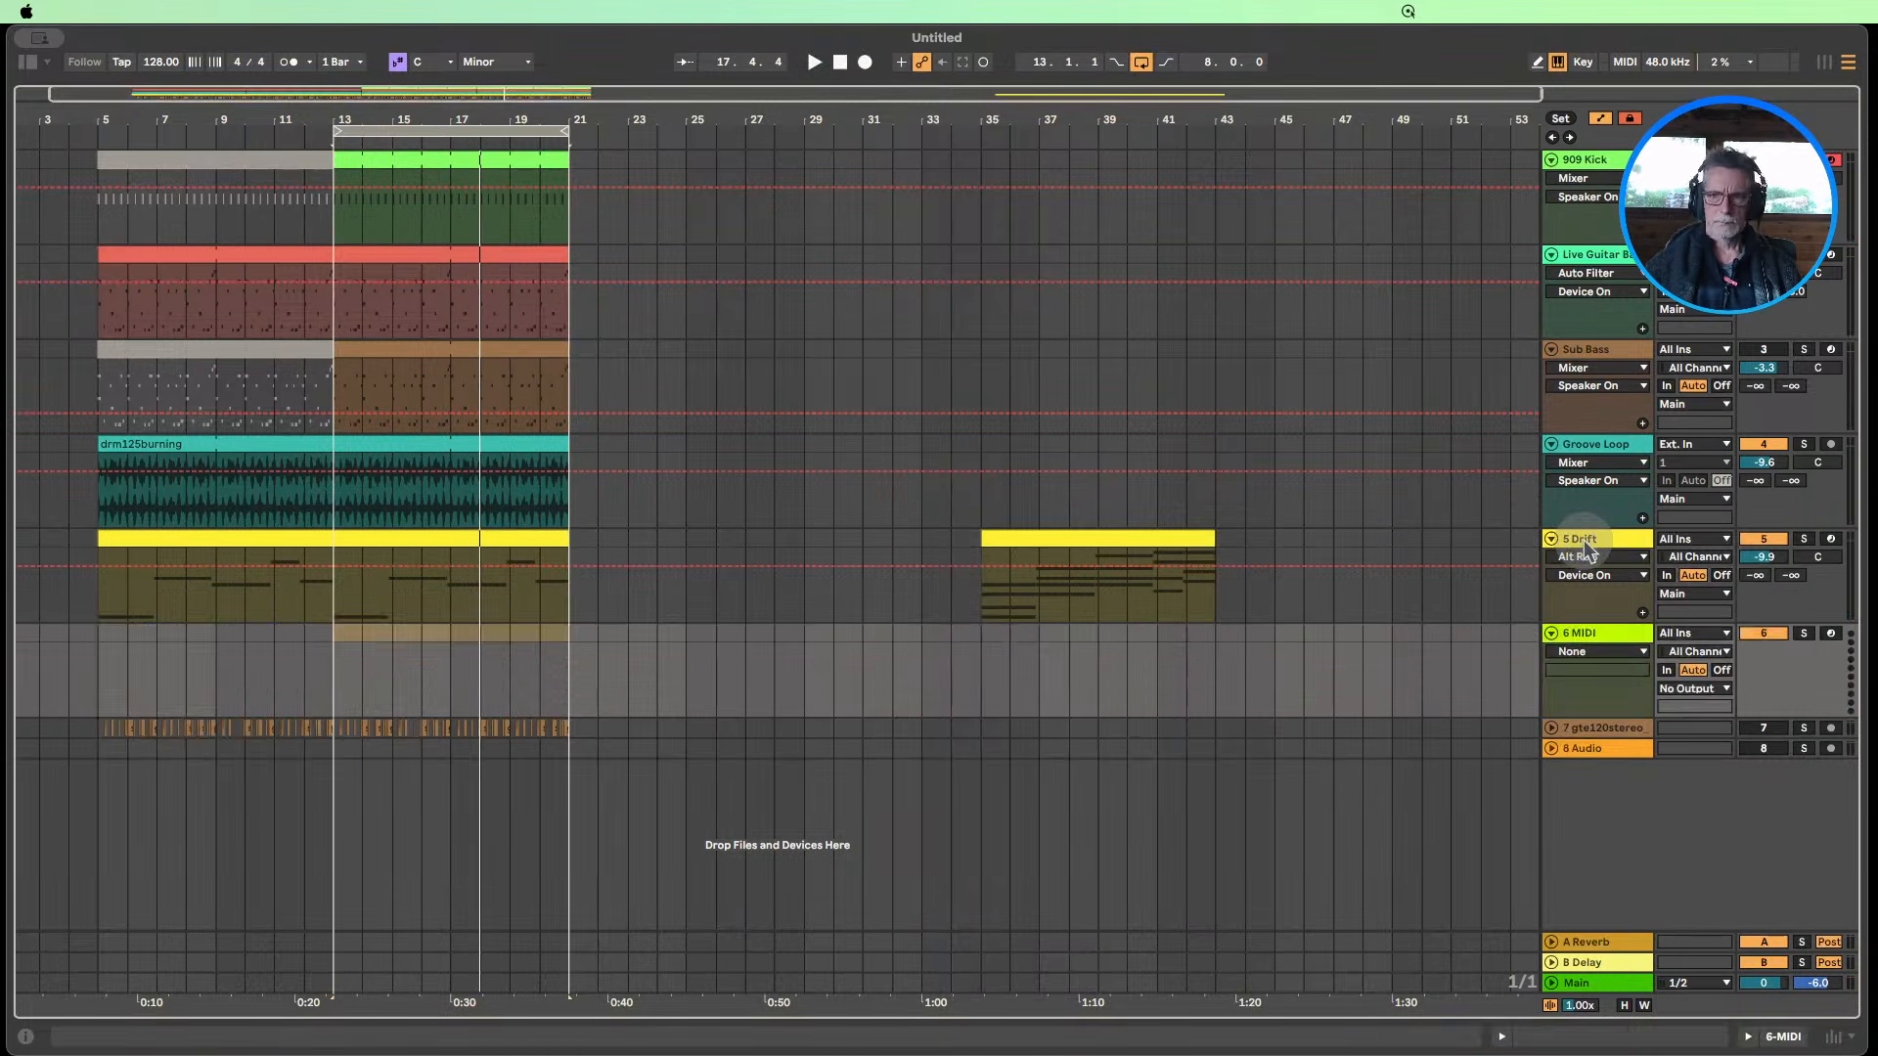
left_click(138, 893)
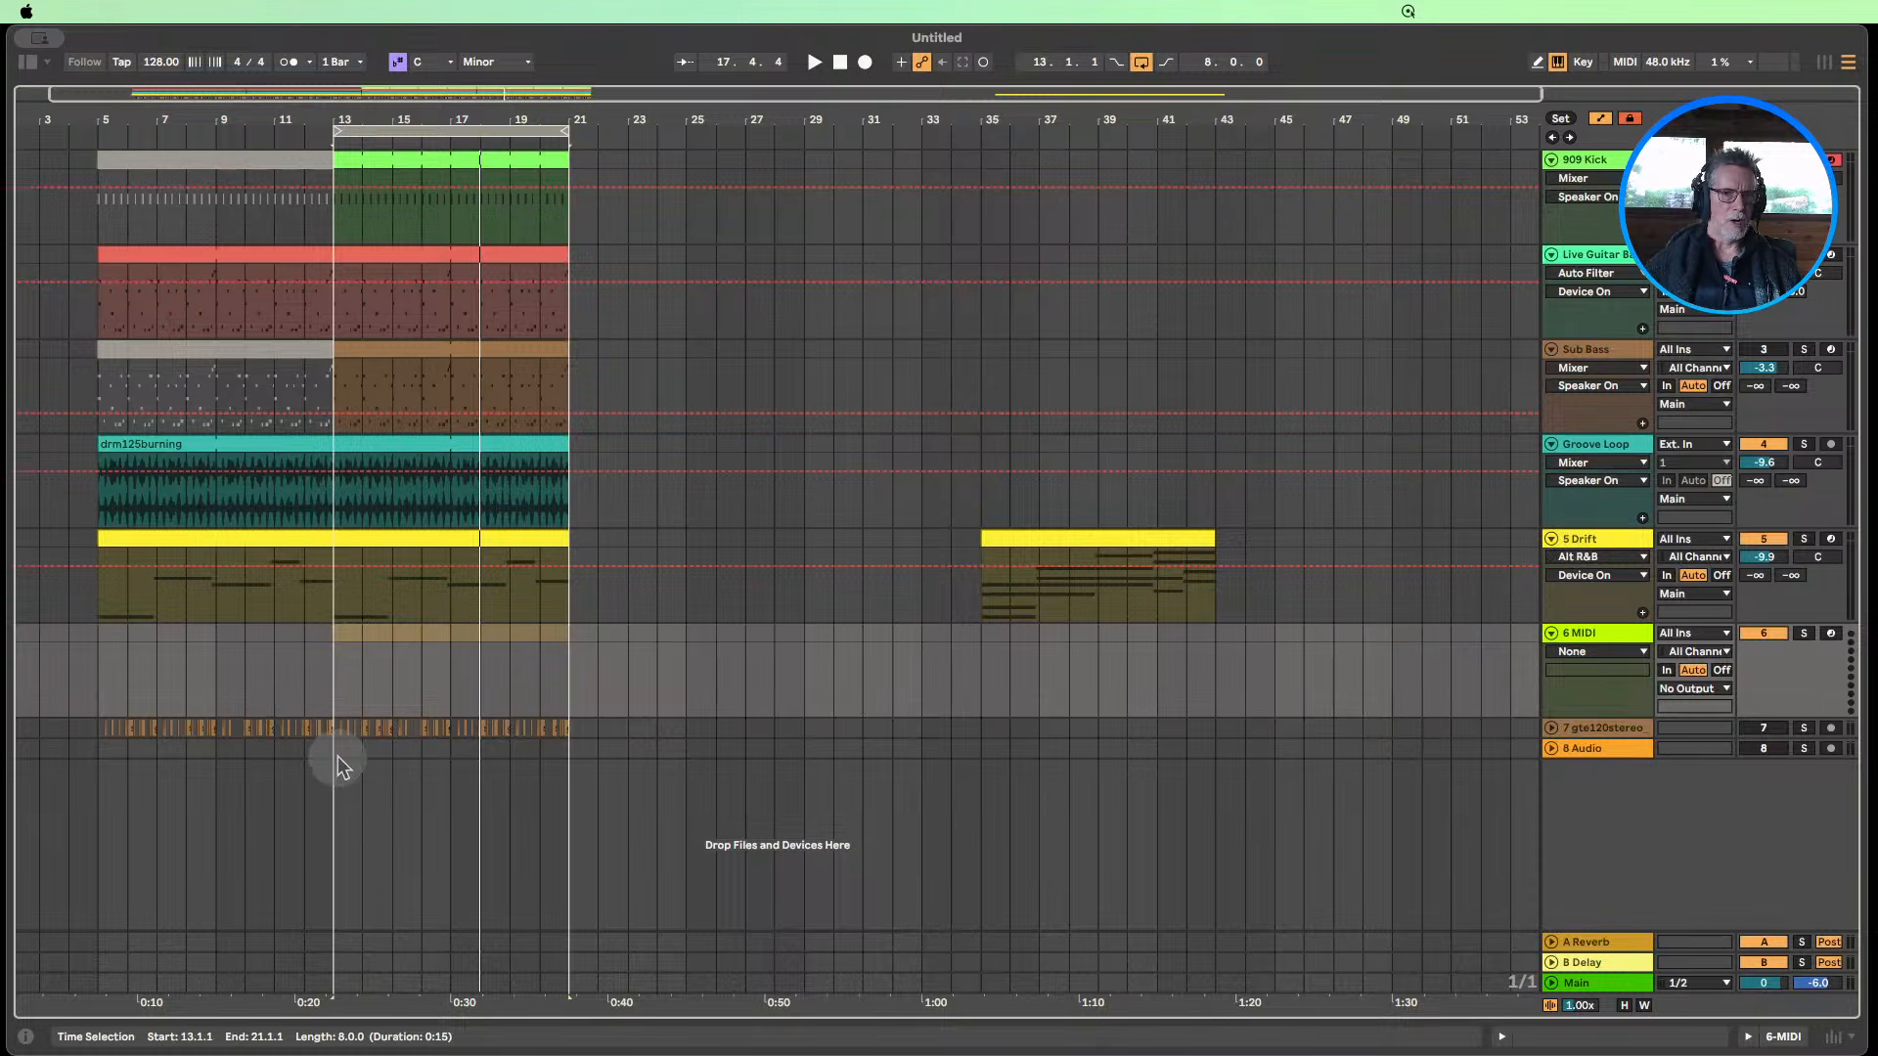
left_click(1552, 727)
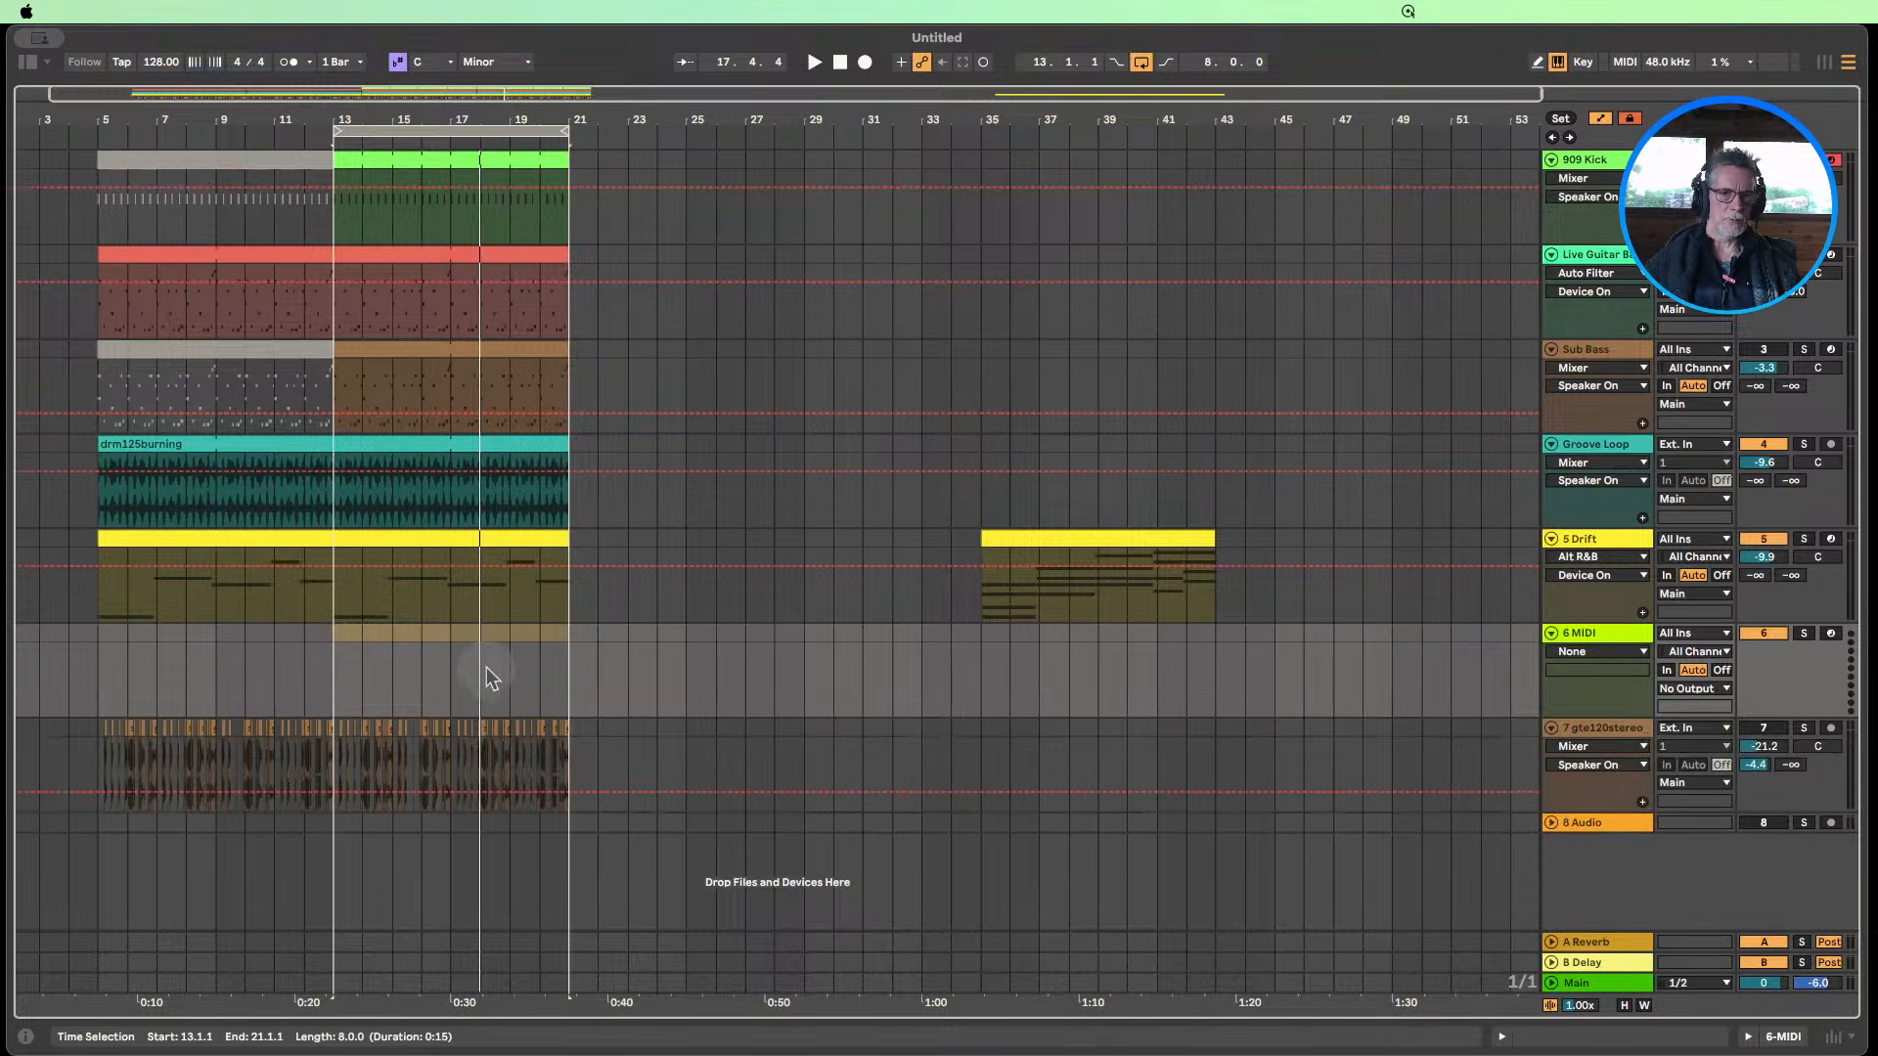
Select the 7 gte120stereo clips across bars 13–21 and show the browser.
left_click_drag(323, 751, 466, 755)
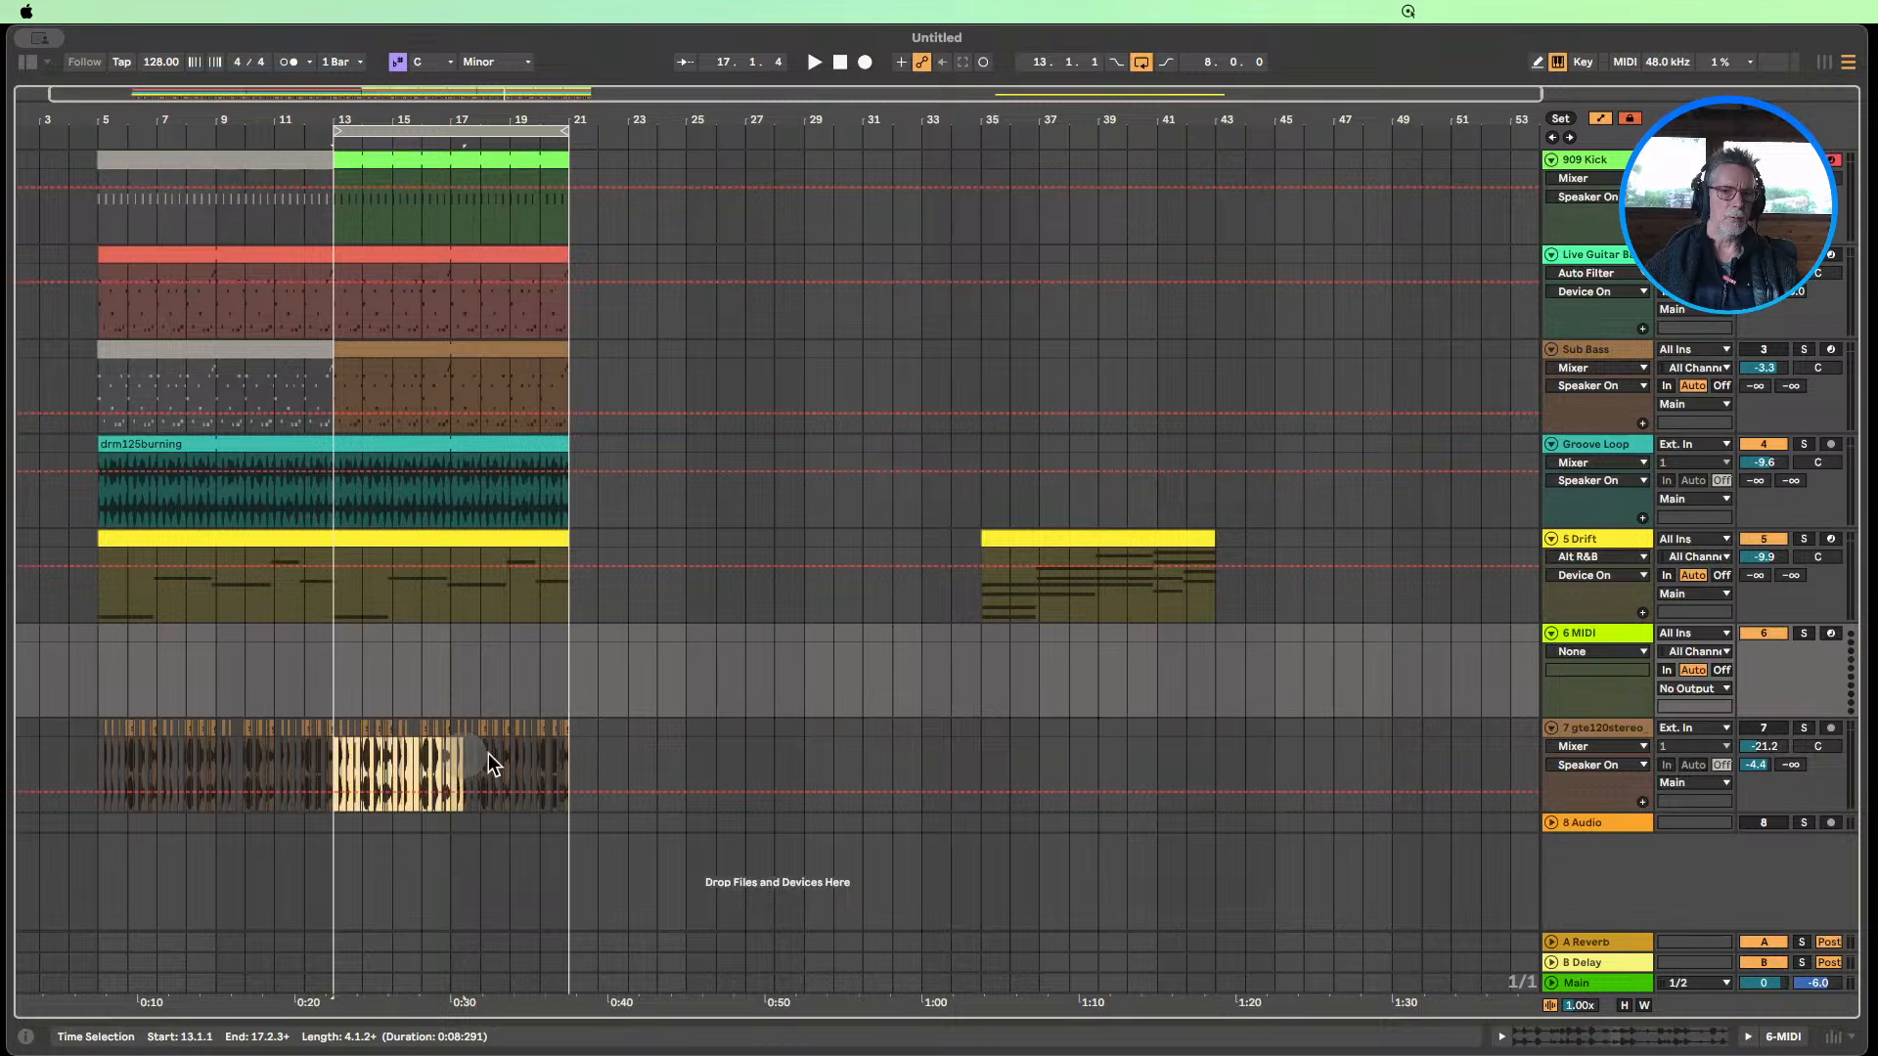
left_click(552, 749)
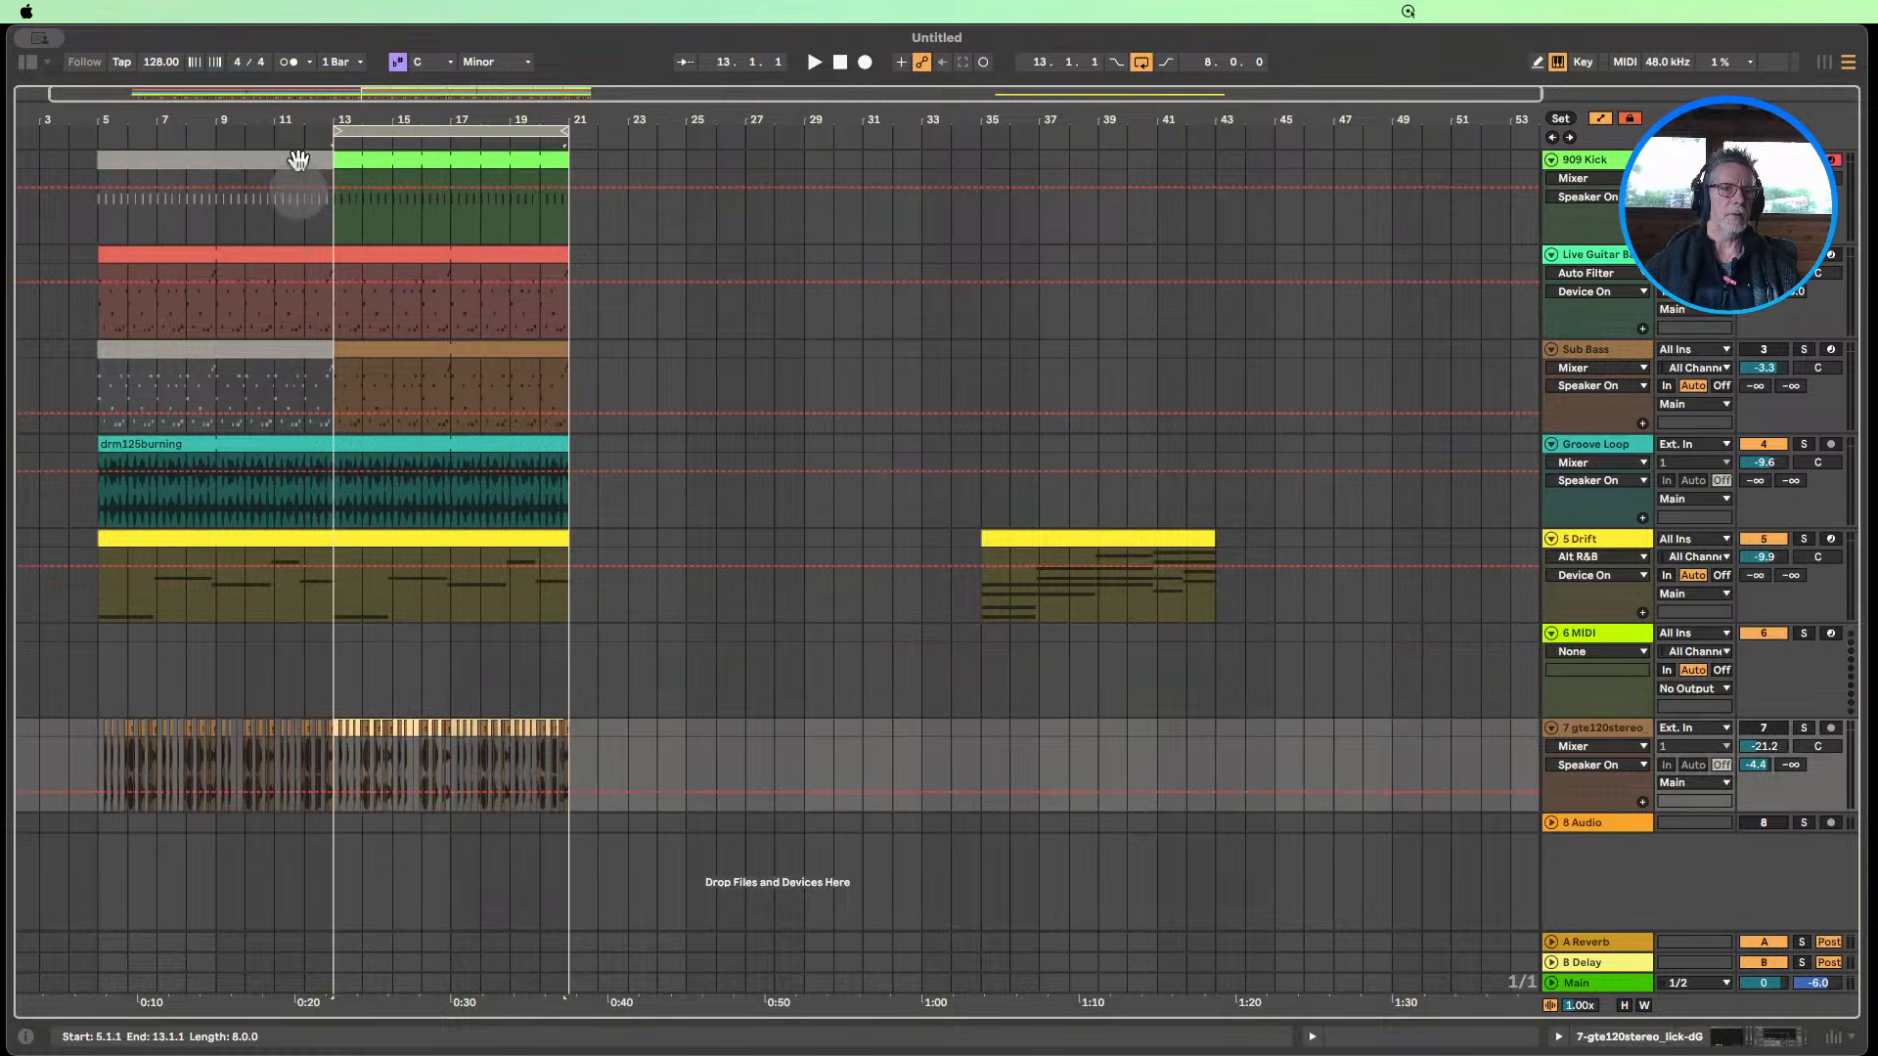
left_click_drag(286, 118, 513, 641)
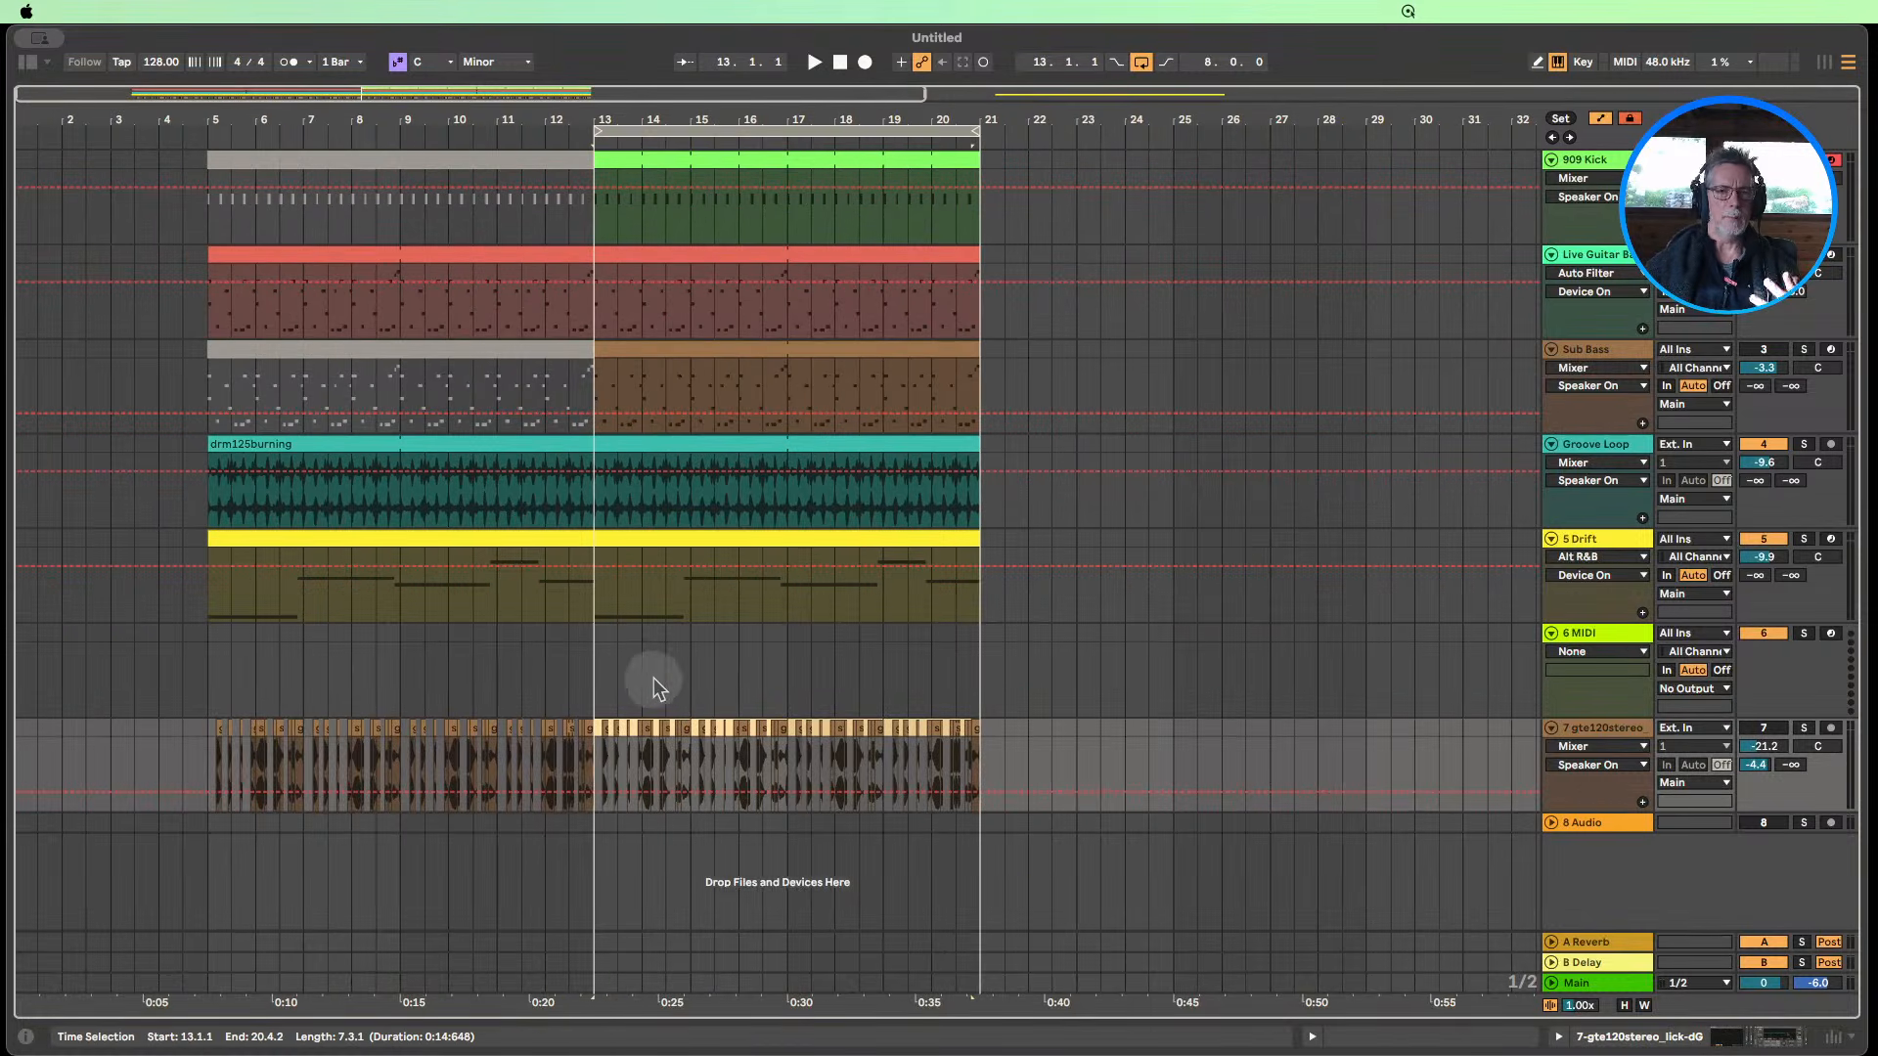
left_click(27, 63)
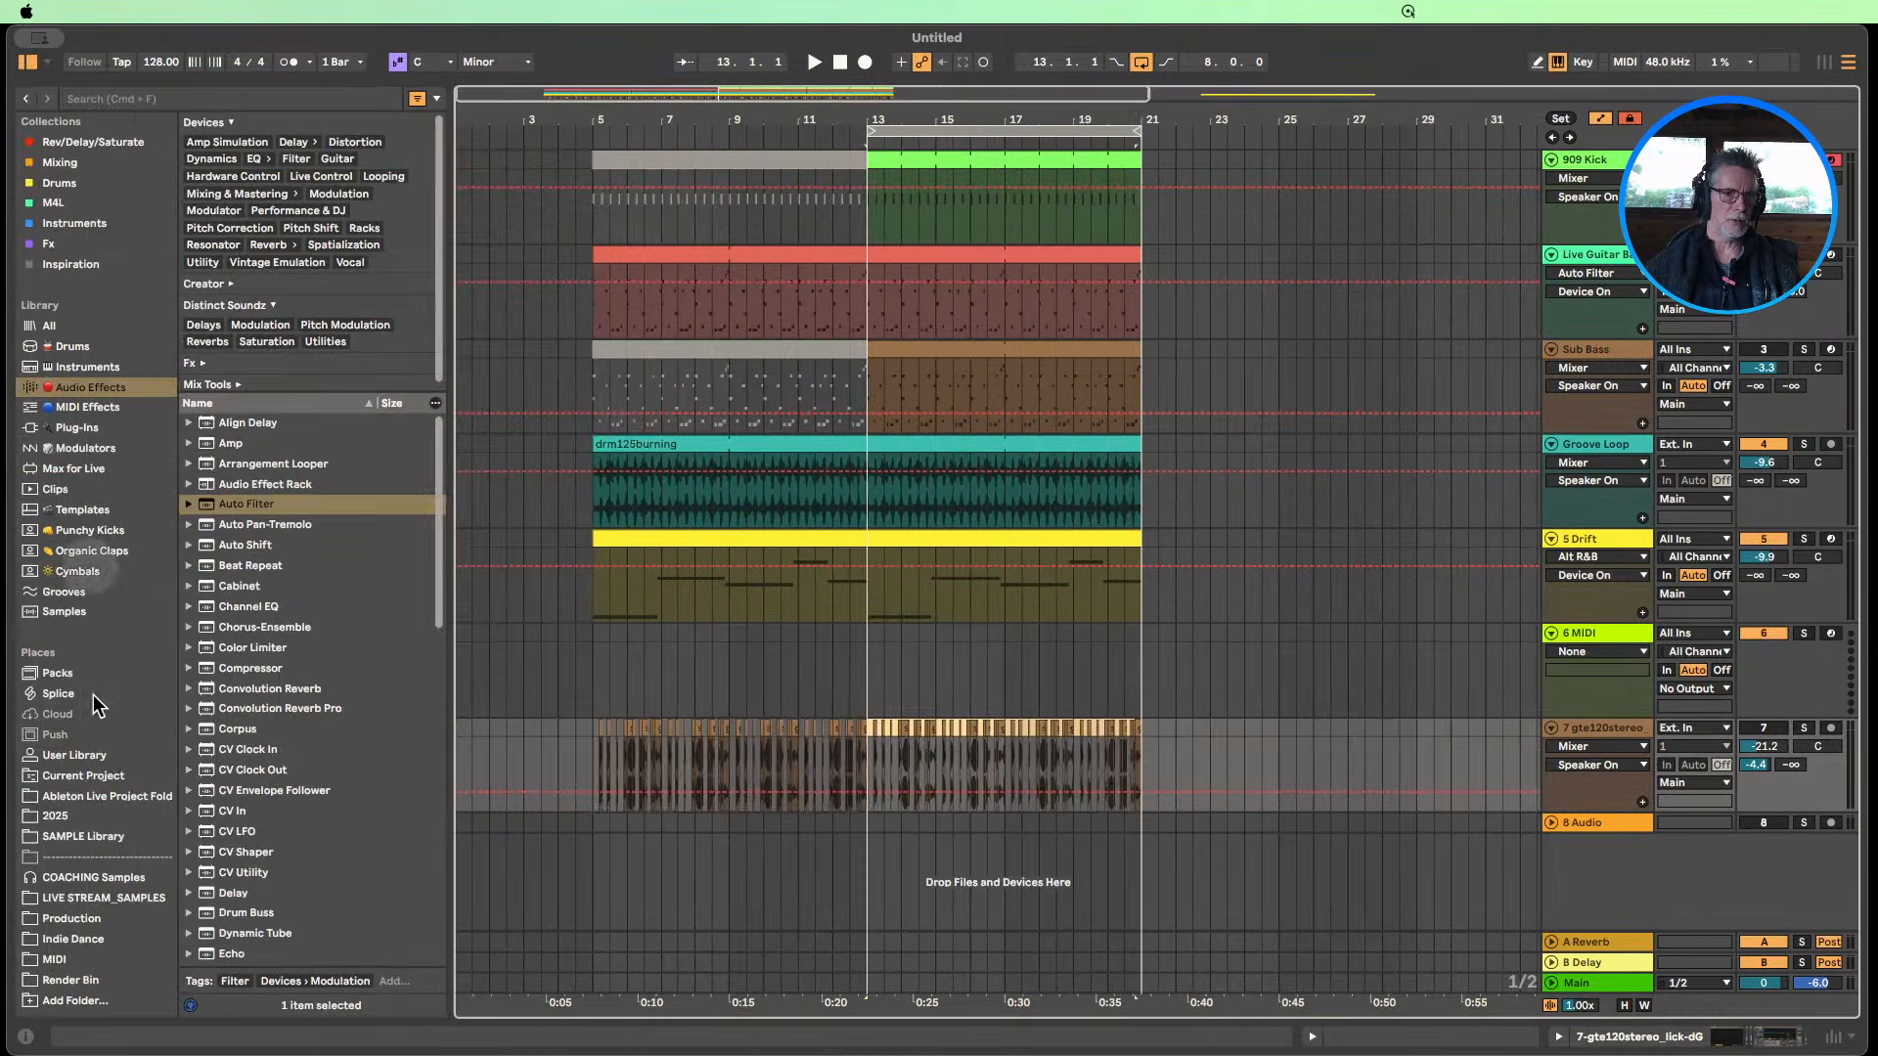
Copy the 5 Drift clip at bars 13–21 down onto the 6 MIDI track.
left_click(917, 544)
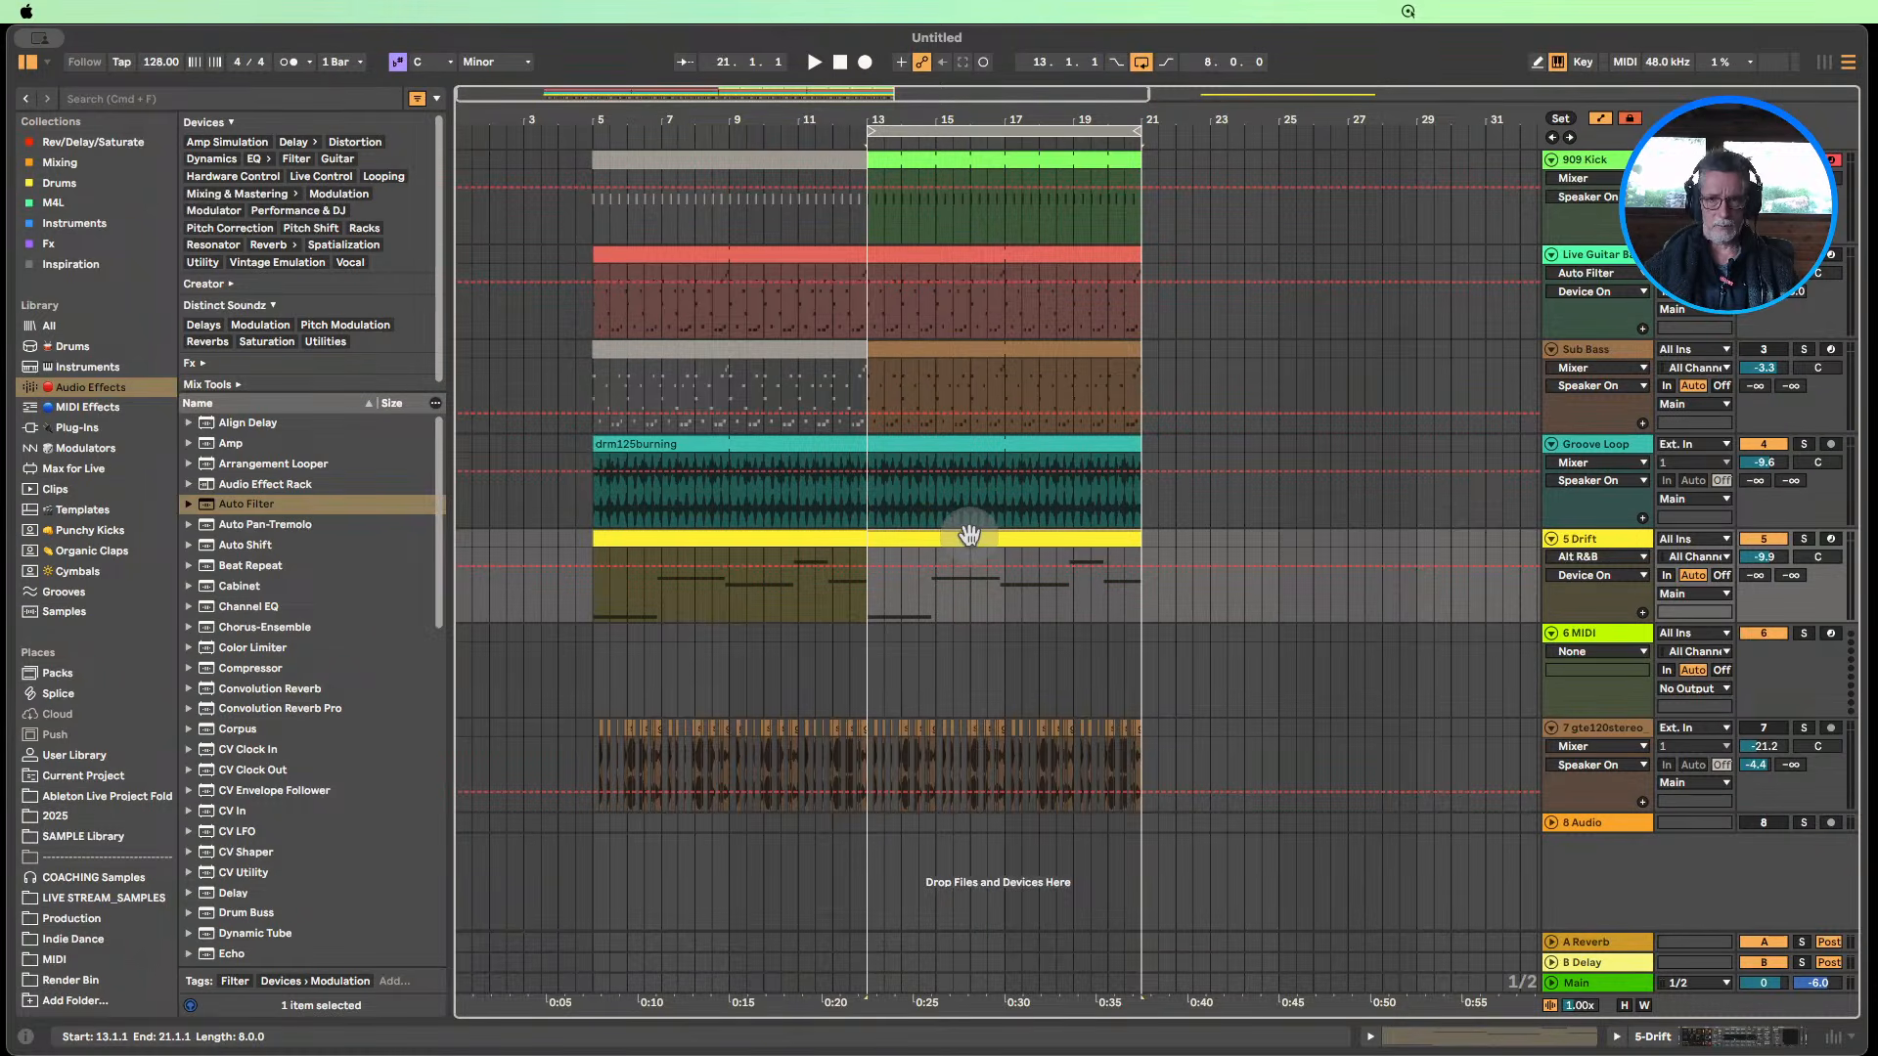
left_click_drag(969, 536, 973, 662)
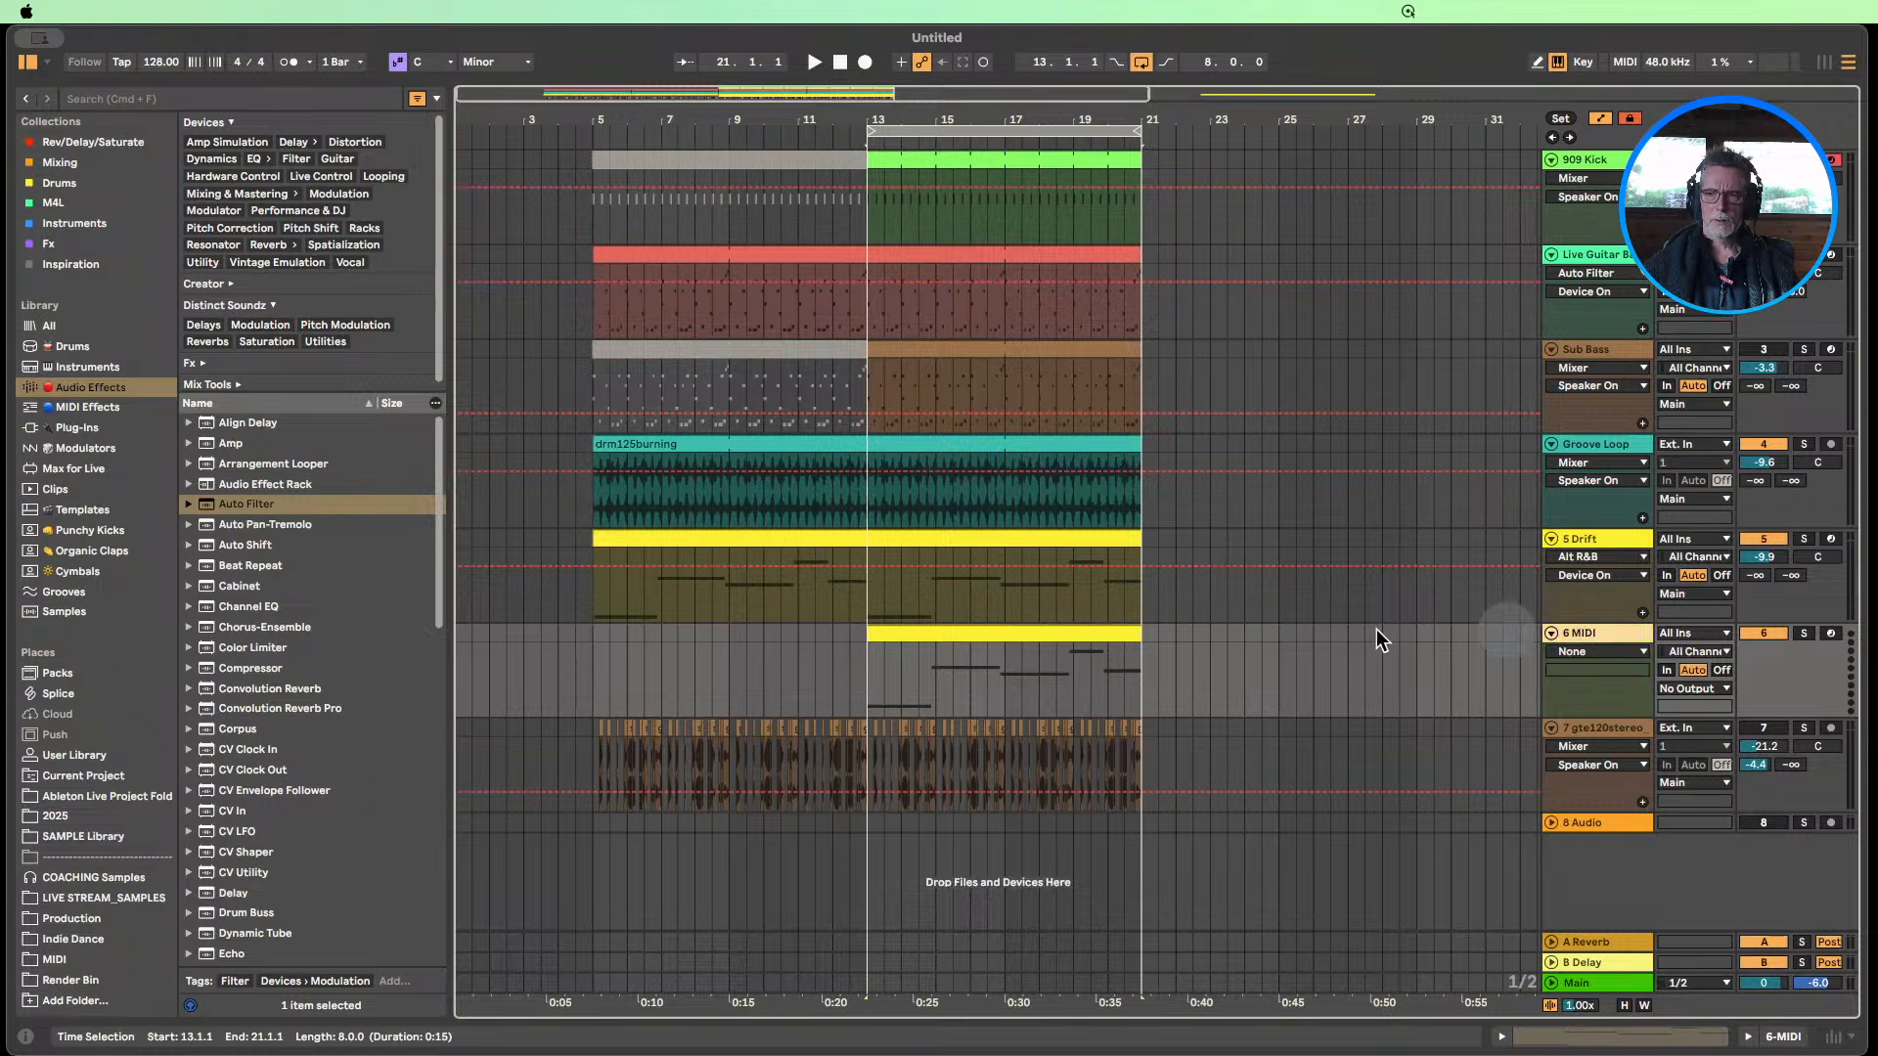
Delete the 6 MIDI track and insert an audio track directly below 5 Drift.
left_click(1072, 651)
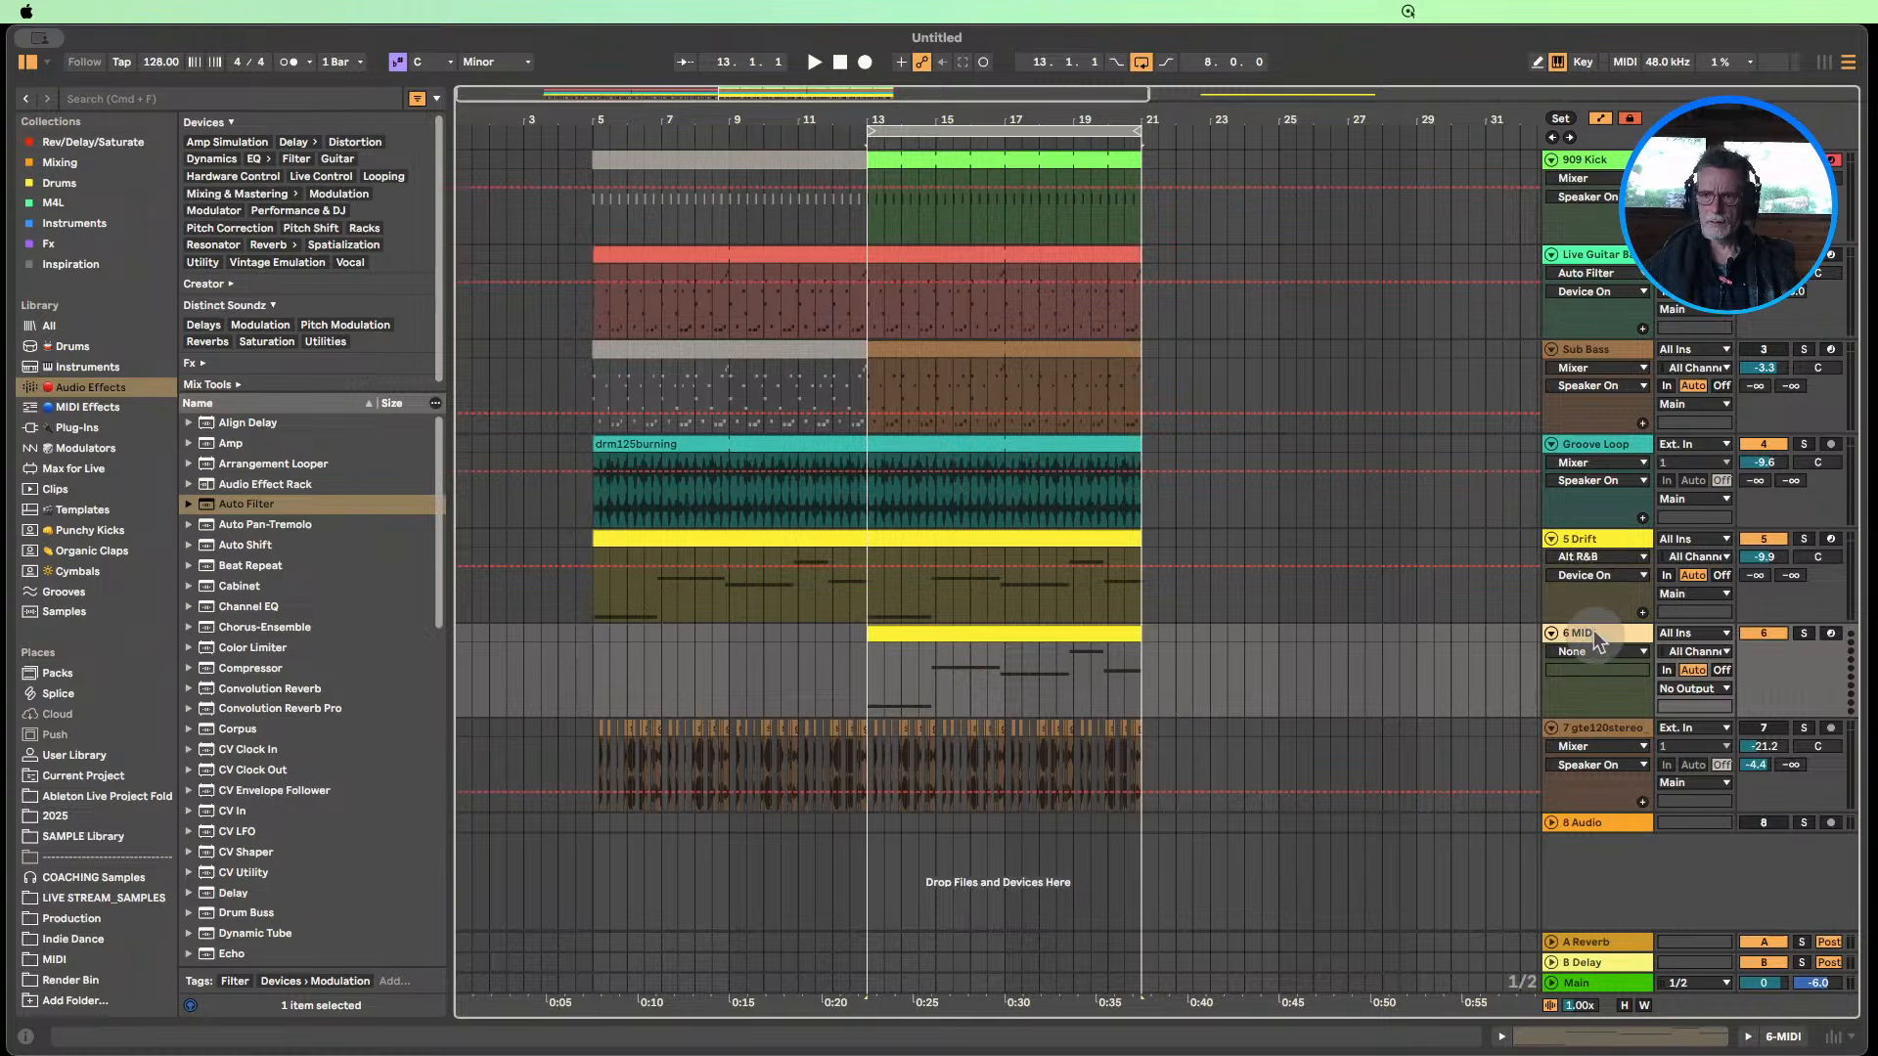
key("Delete")
right_click(1596, 518)
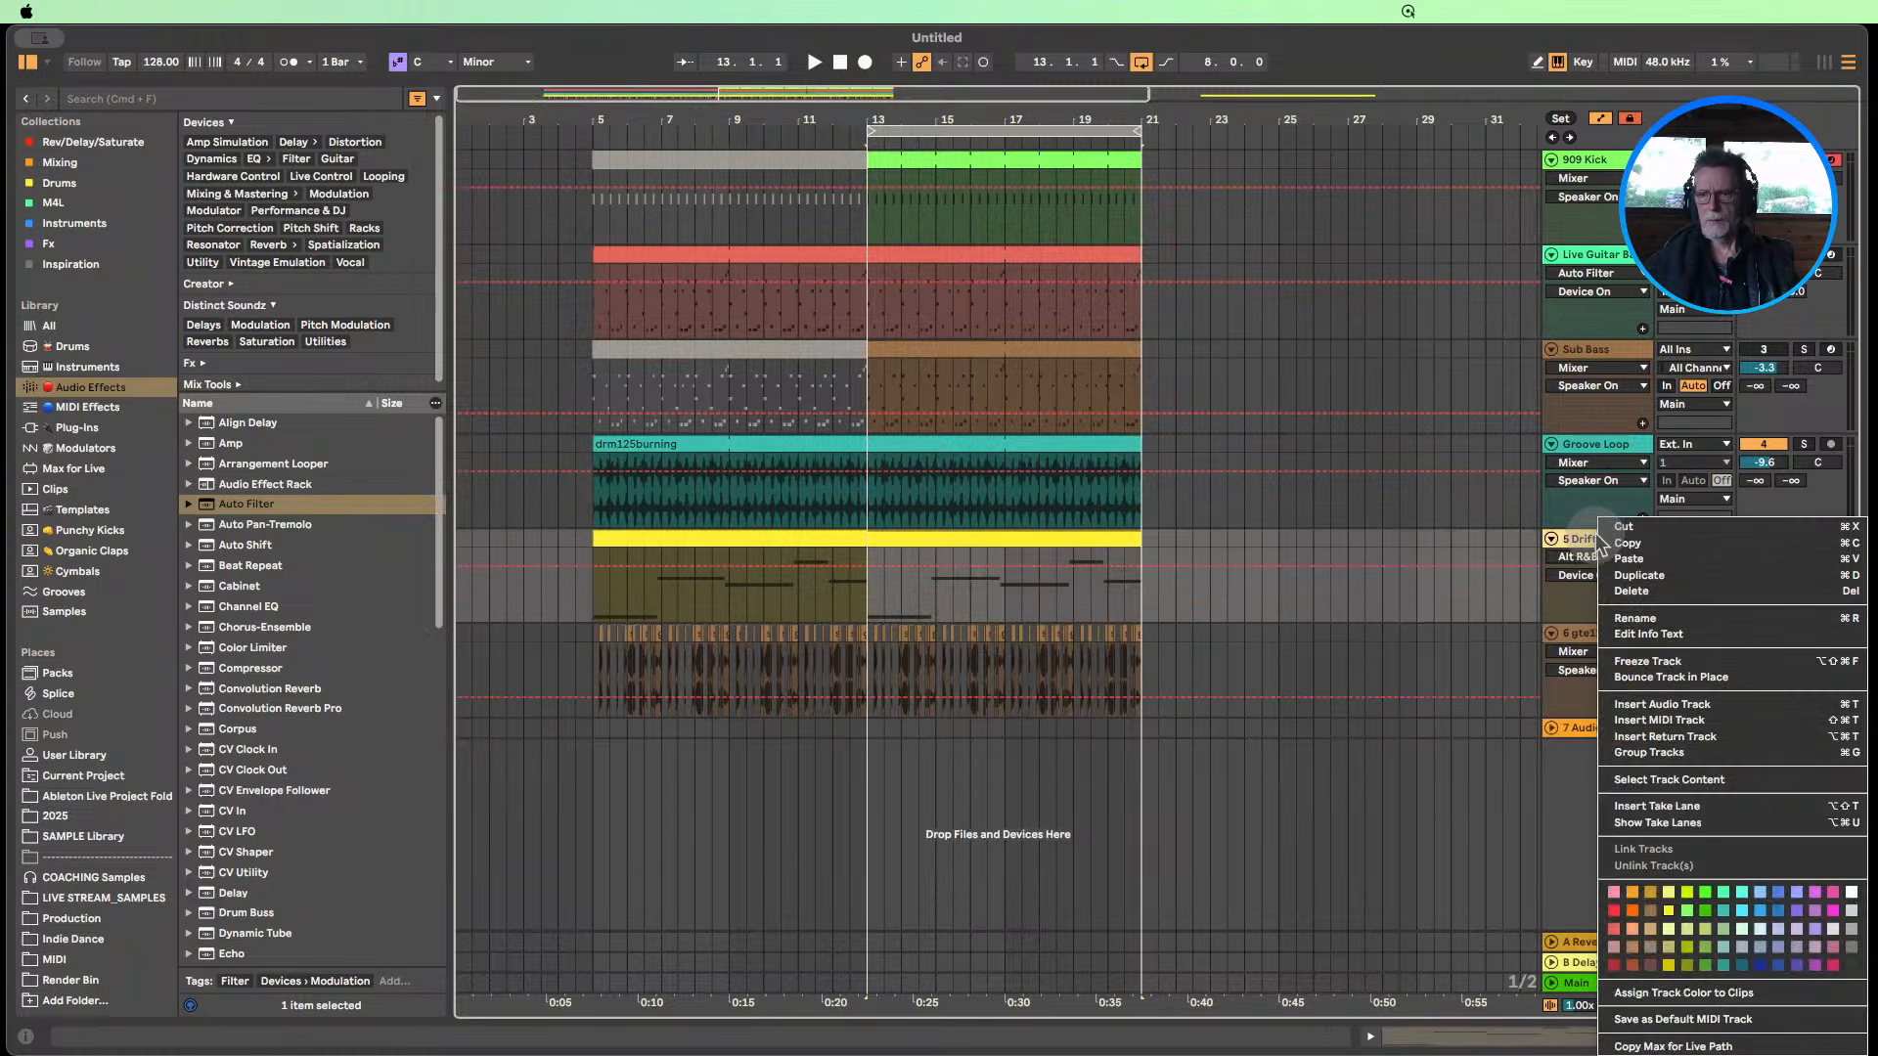
left_click(1662, 704)
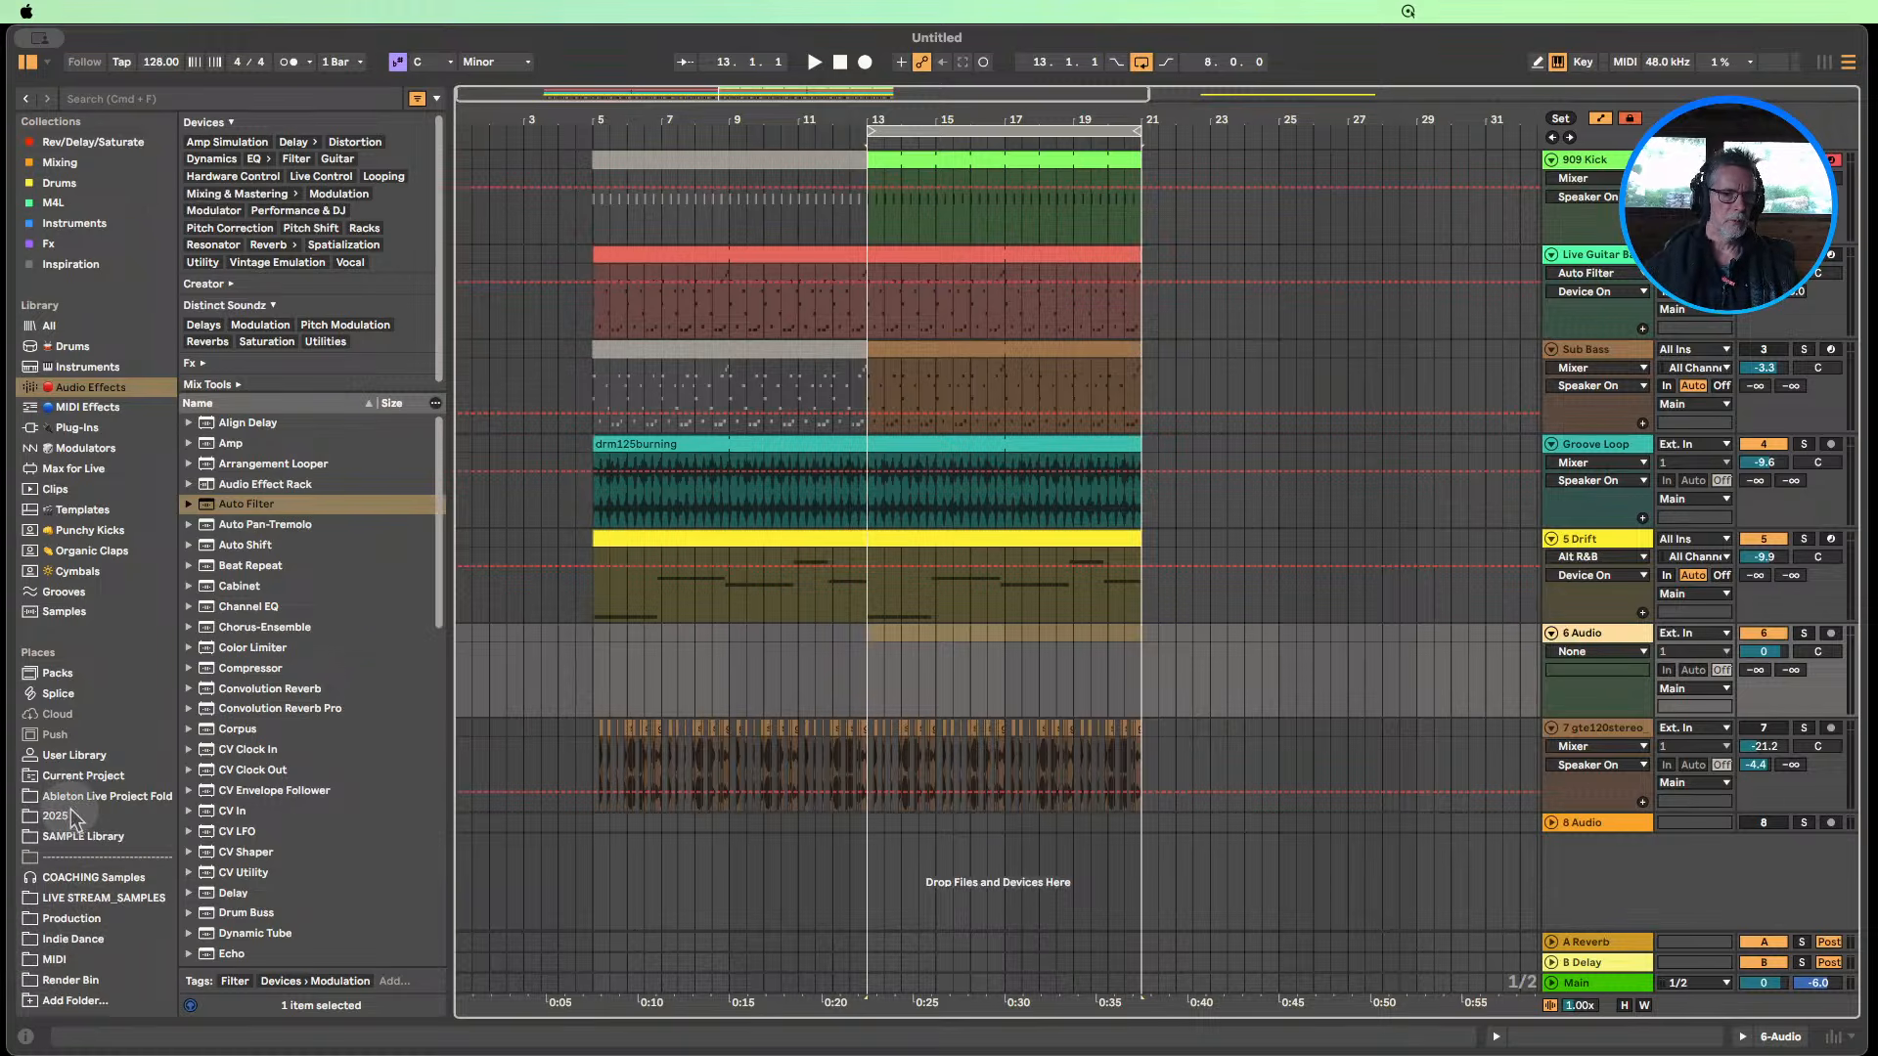
Browse LIVE STREAM_SAMPLES > SPLICE > Zara Taylor Vocals_Black Octopus, preview the ZT_NukedLove sample and widen the browser to show full file names.
left_click(86, 898)
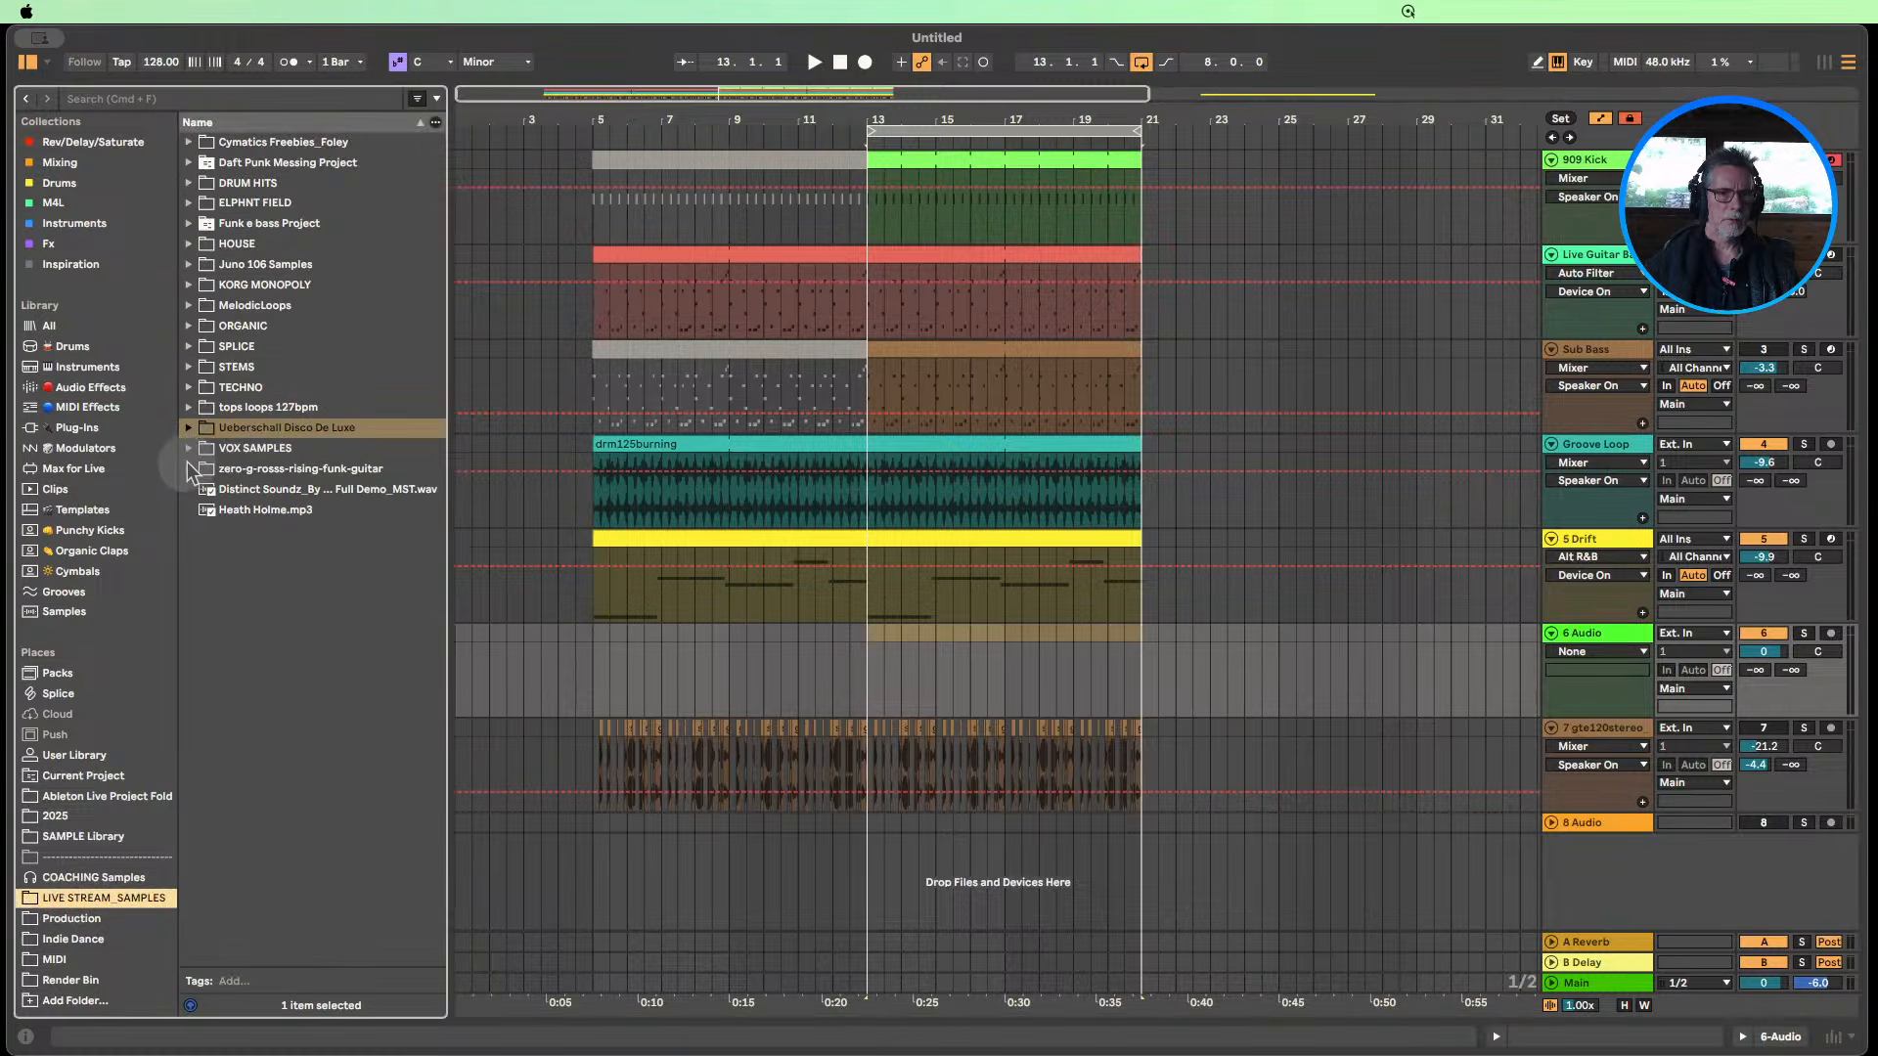
left_click(190, 348)
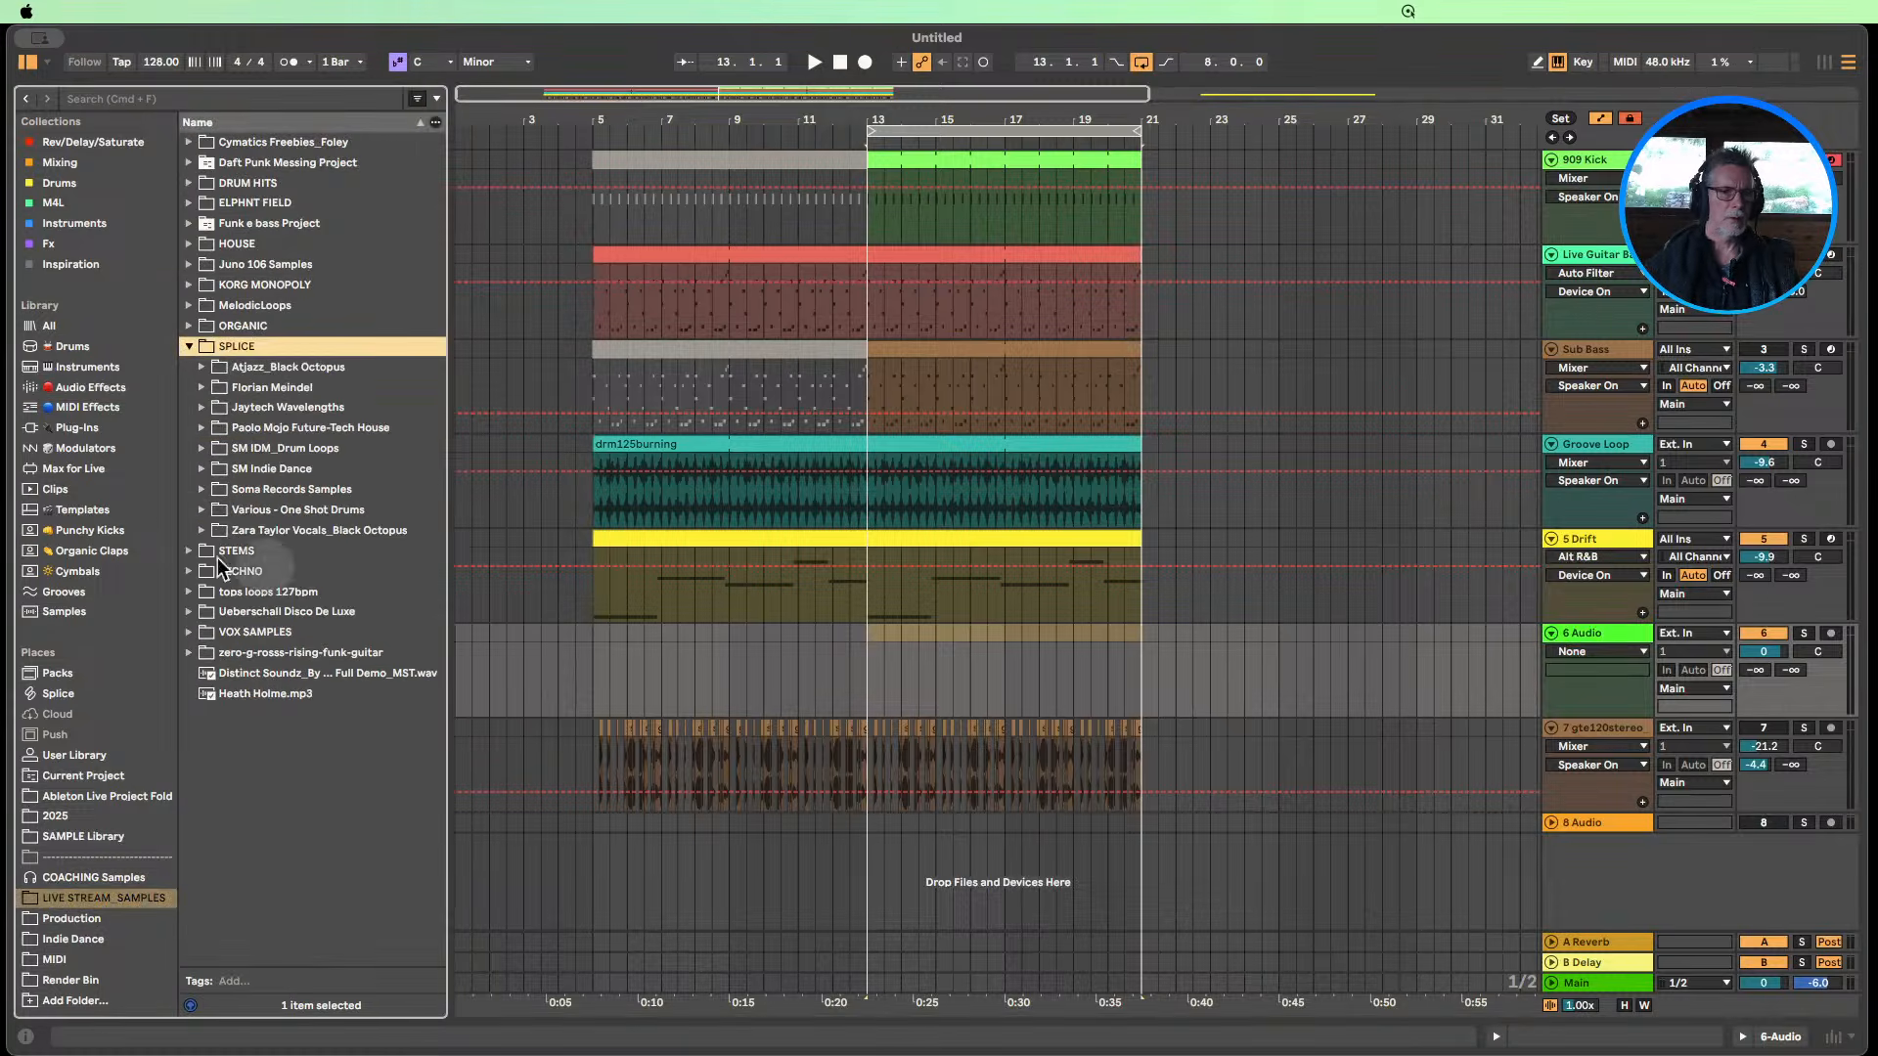
left_click(202, 531)
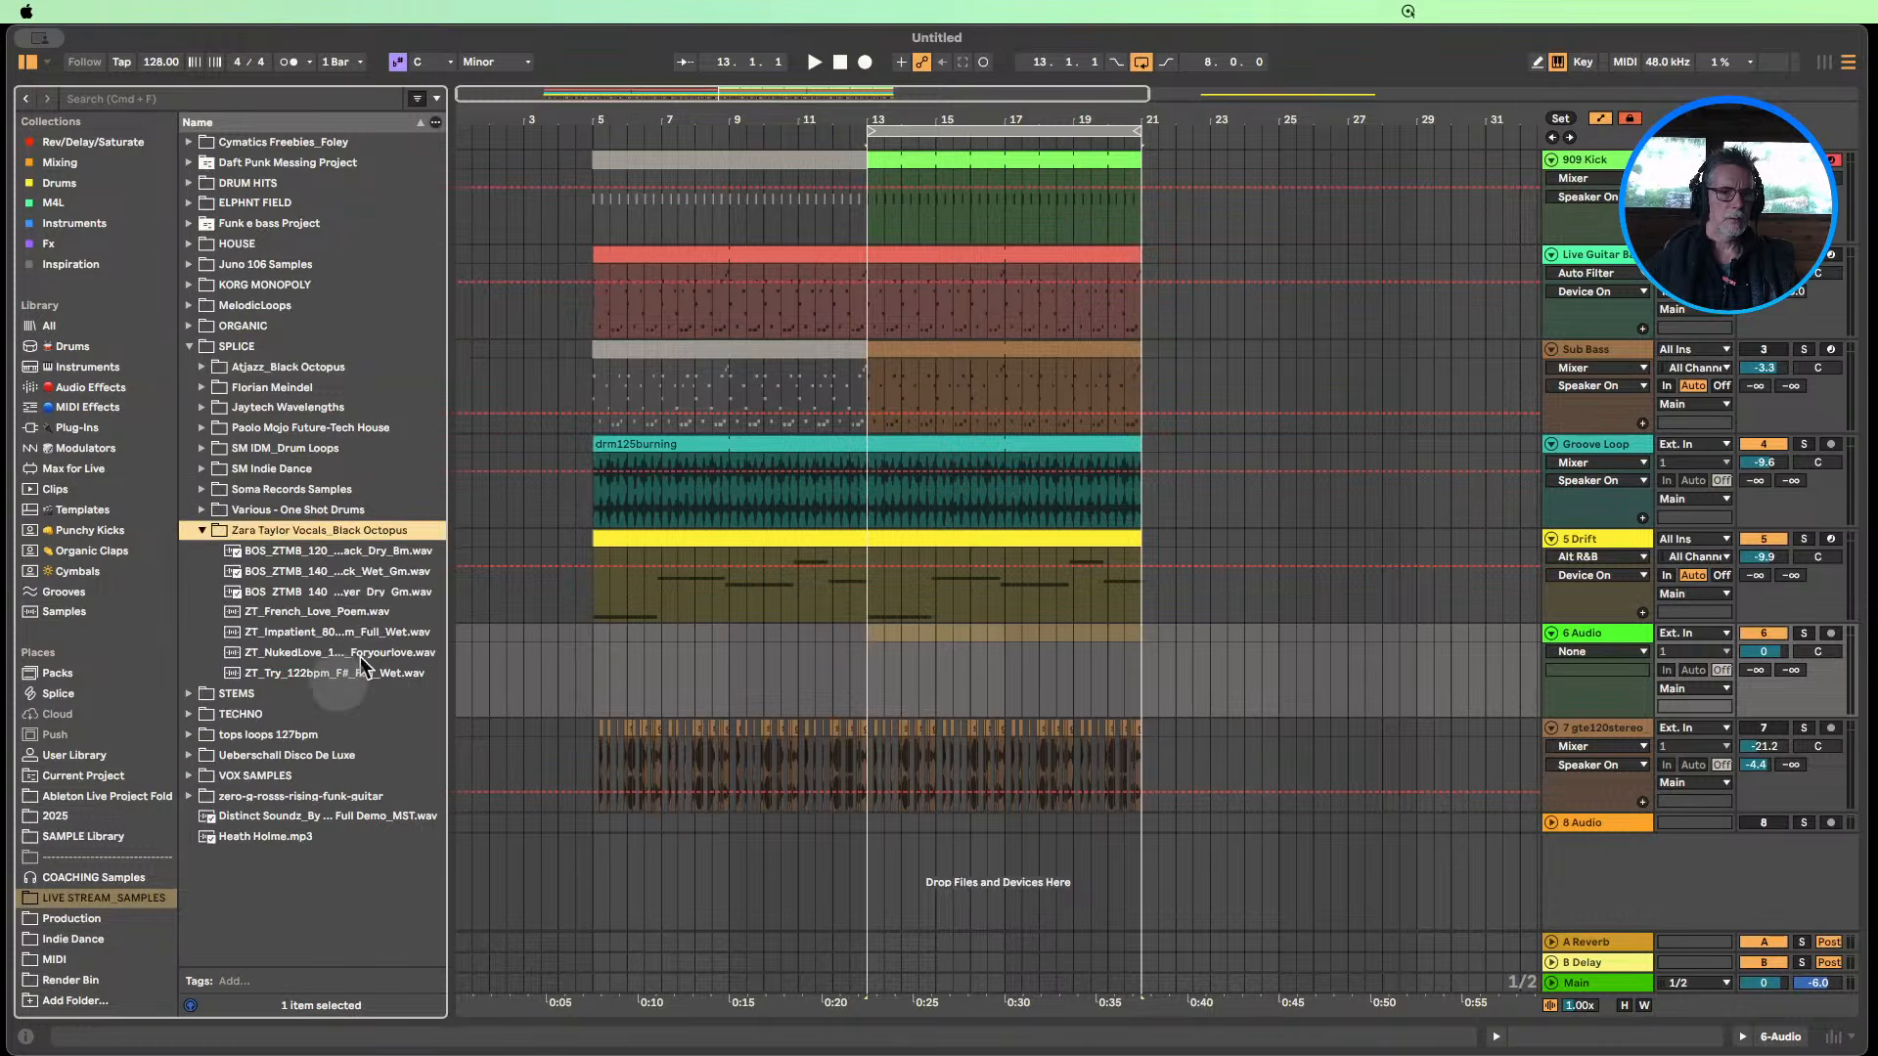
left_click(368, 653)
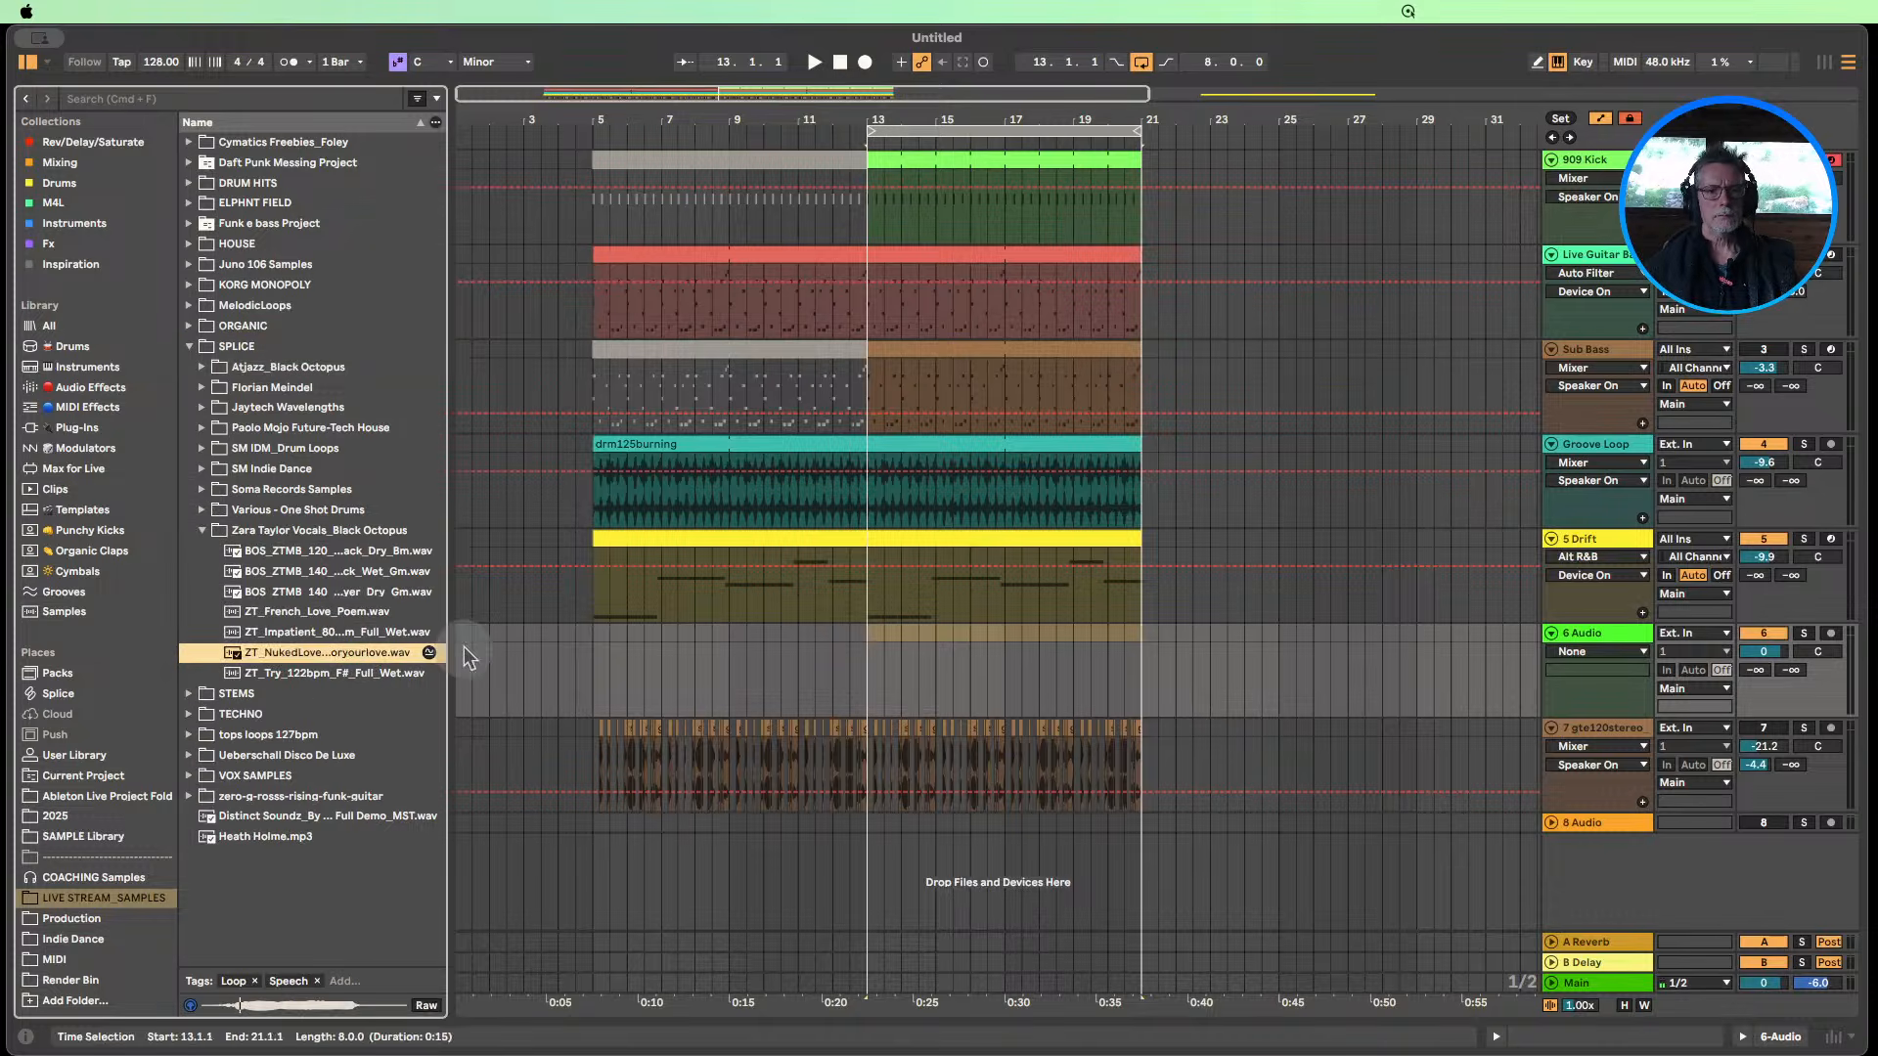
left_click_drag(448, 636, 571, 622)
Preview the ZT_Impatient, ZT_NukedLove, ZT_Try, ZT_French_Love_Poem and BOS_ZTMB_140 Stack Layer Dry Gm vocal samples.
left_click(410, 633)
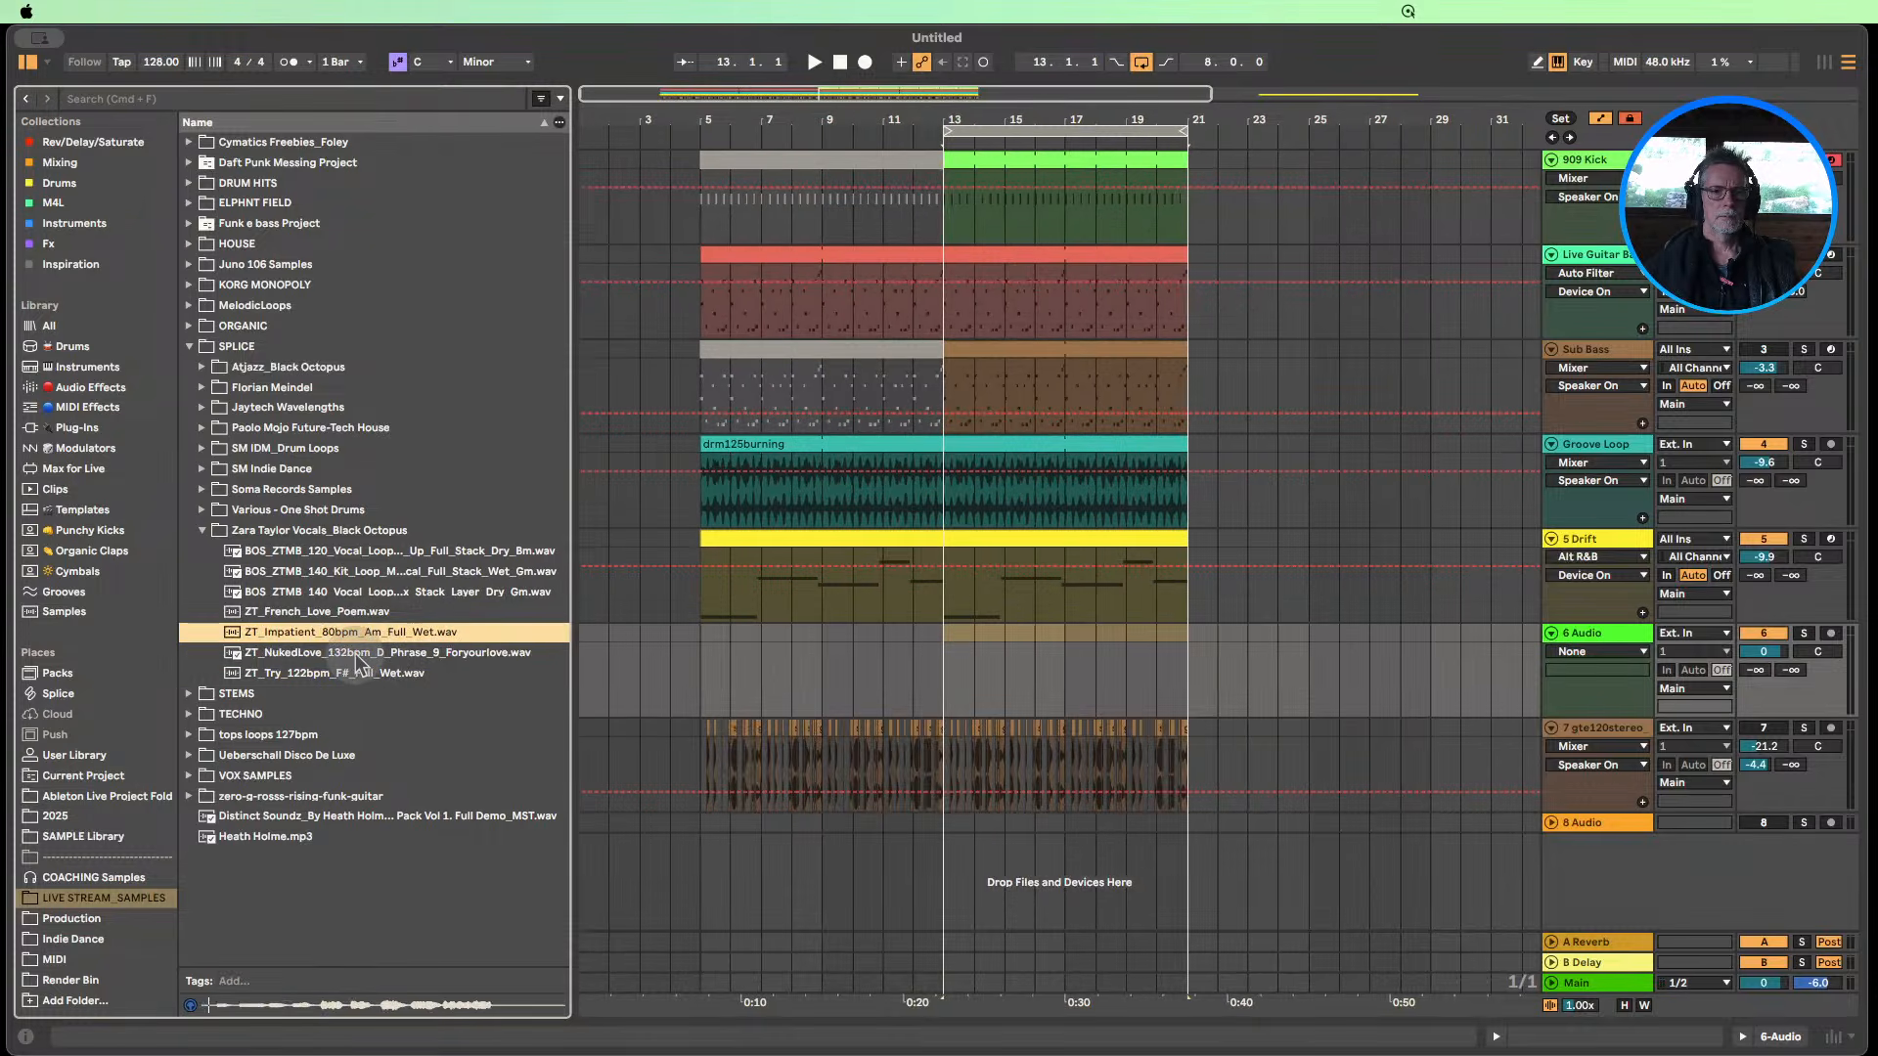
left_click(362, 653)
left_click(390, 673)
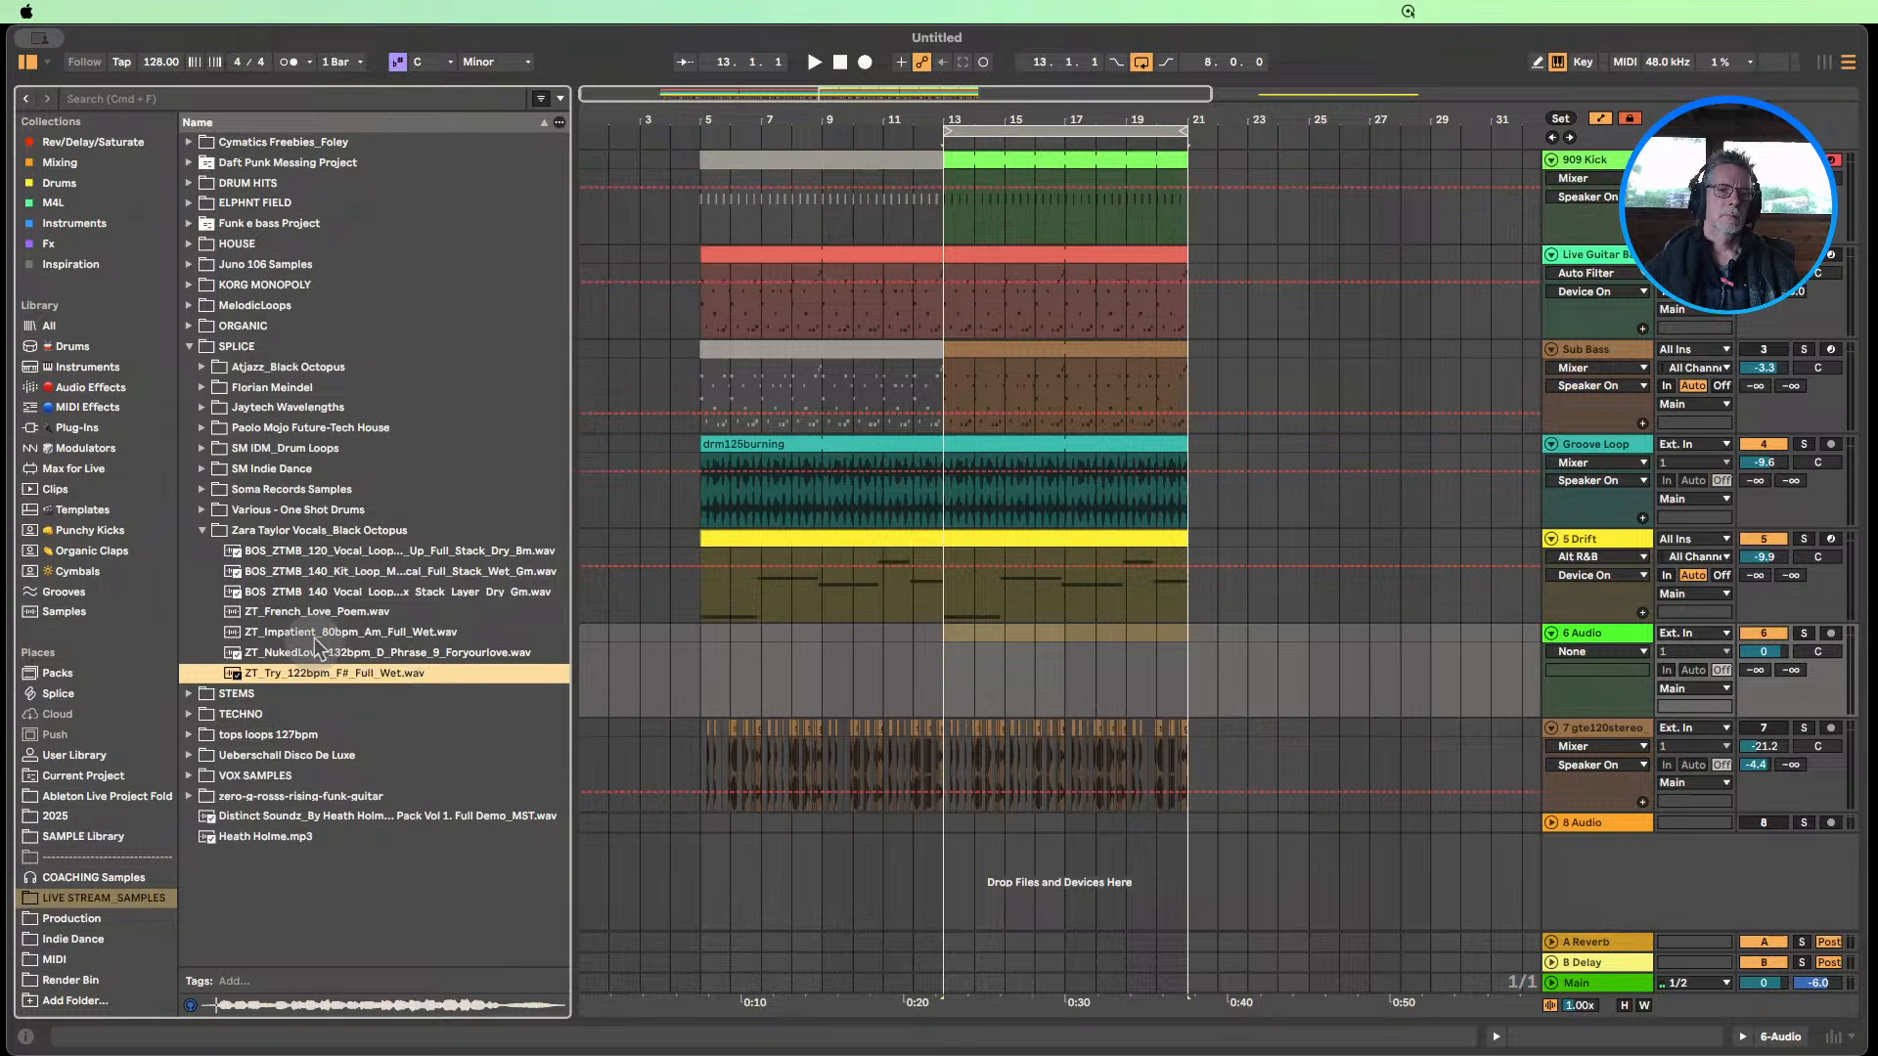
left_click(337, 612)
left_click(386, 594)
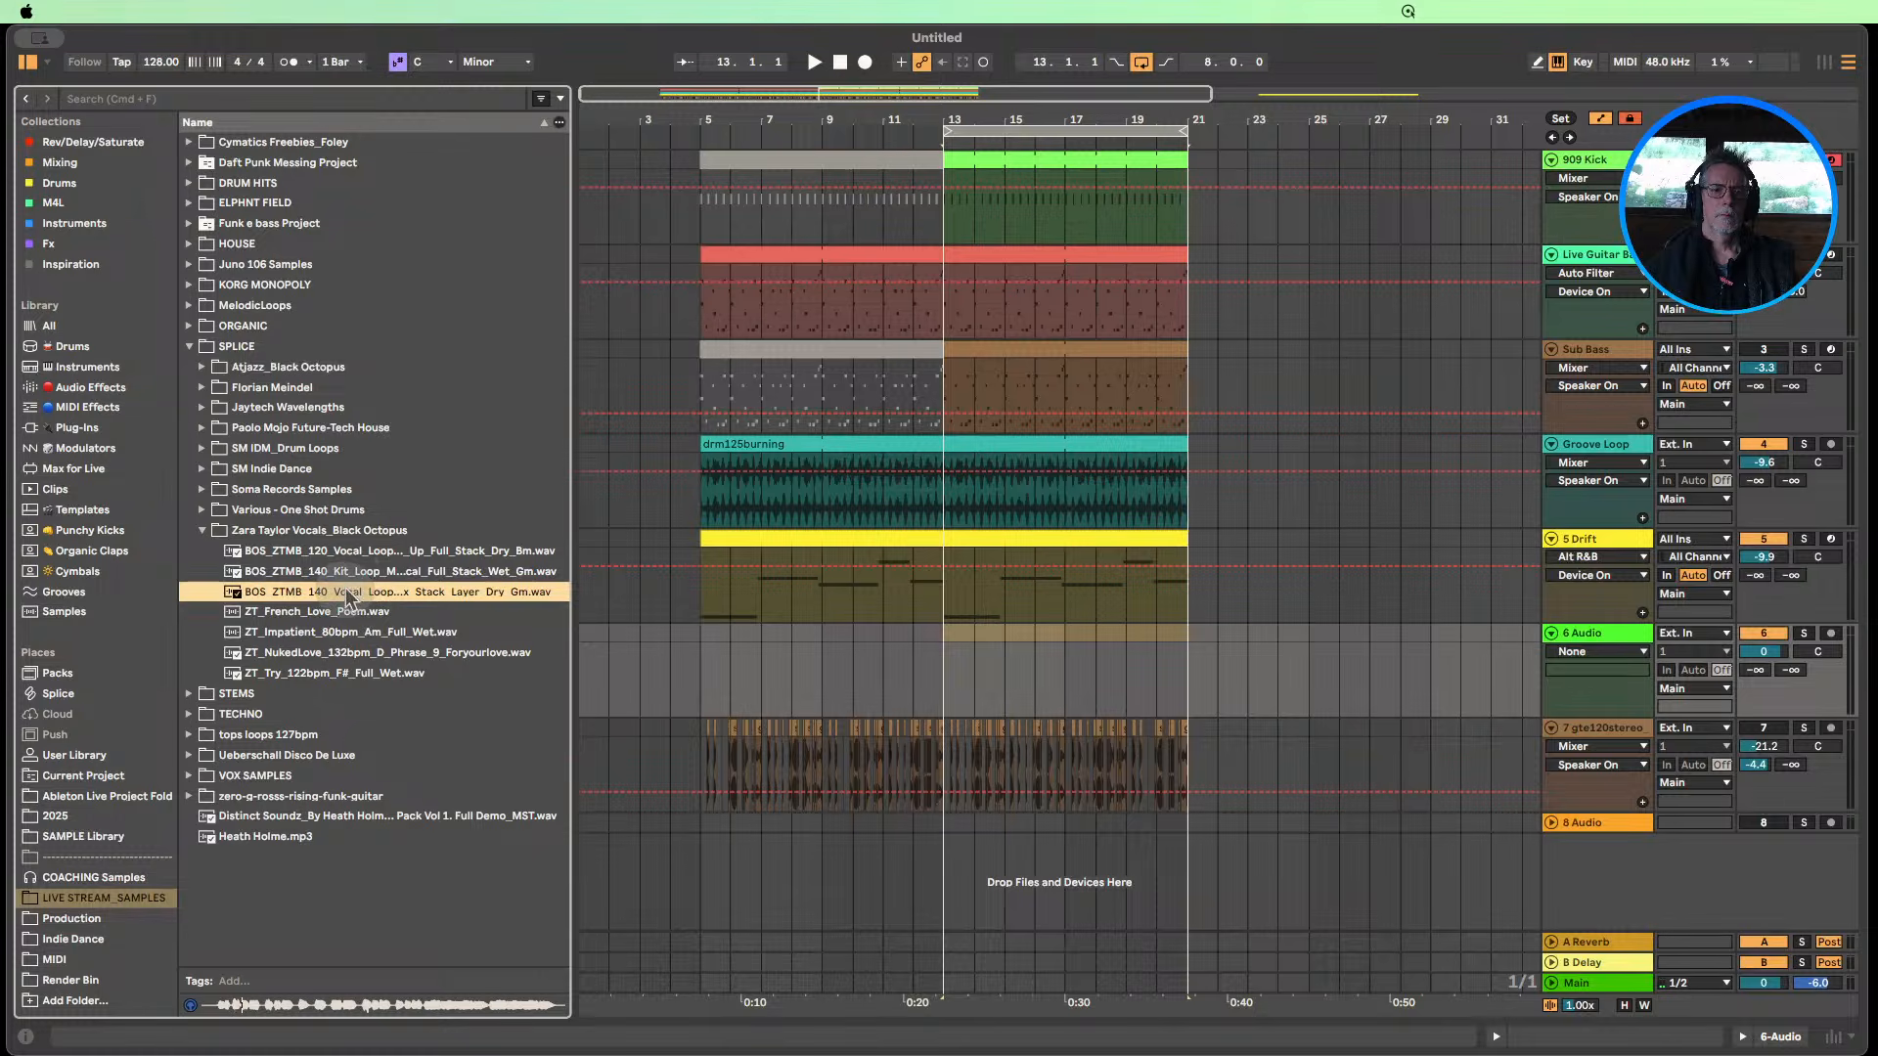
Audition the BOS_ZTMB_140 Stack Layer vocal against the track, slightly lowering the Live Guitar track and setting 5 Drift's volume to -11.2 dB.
key("space")
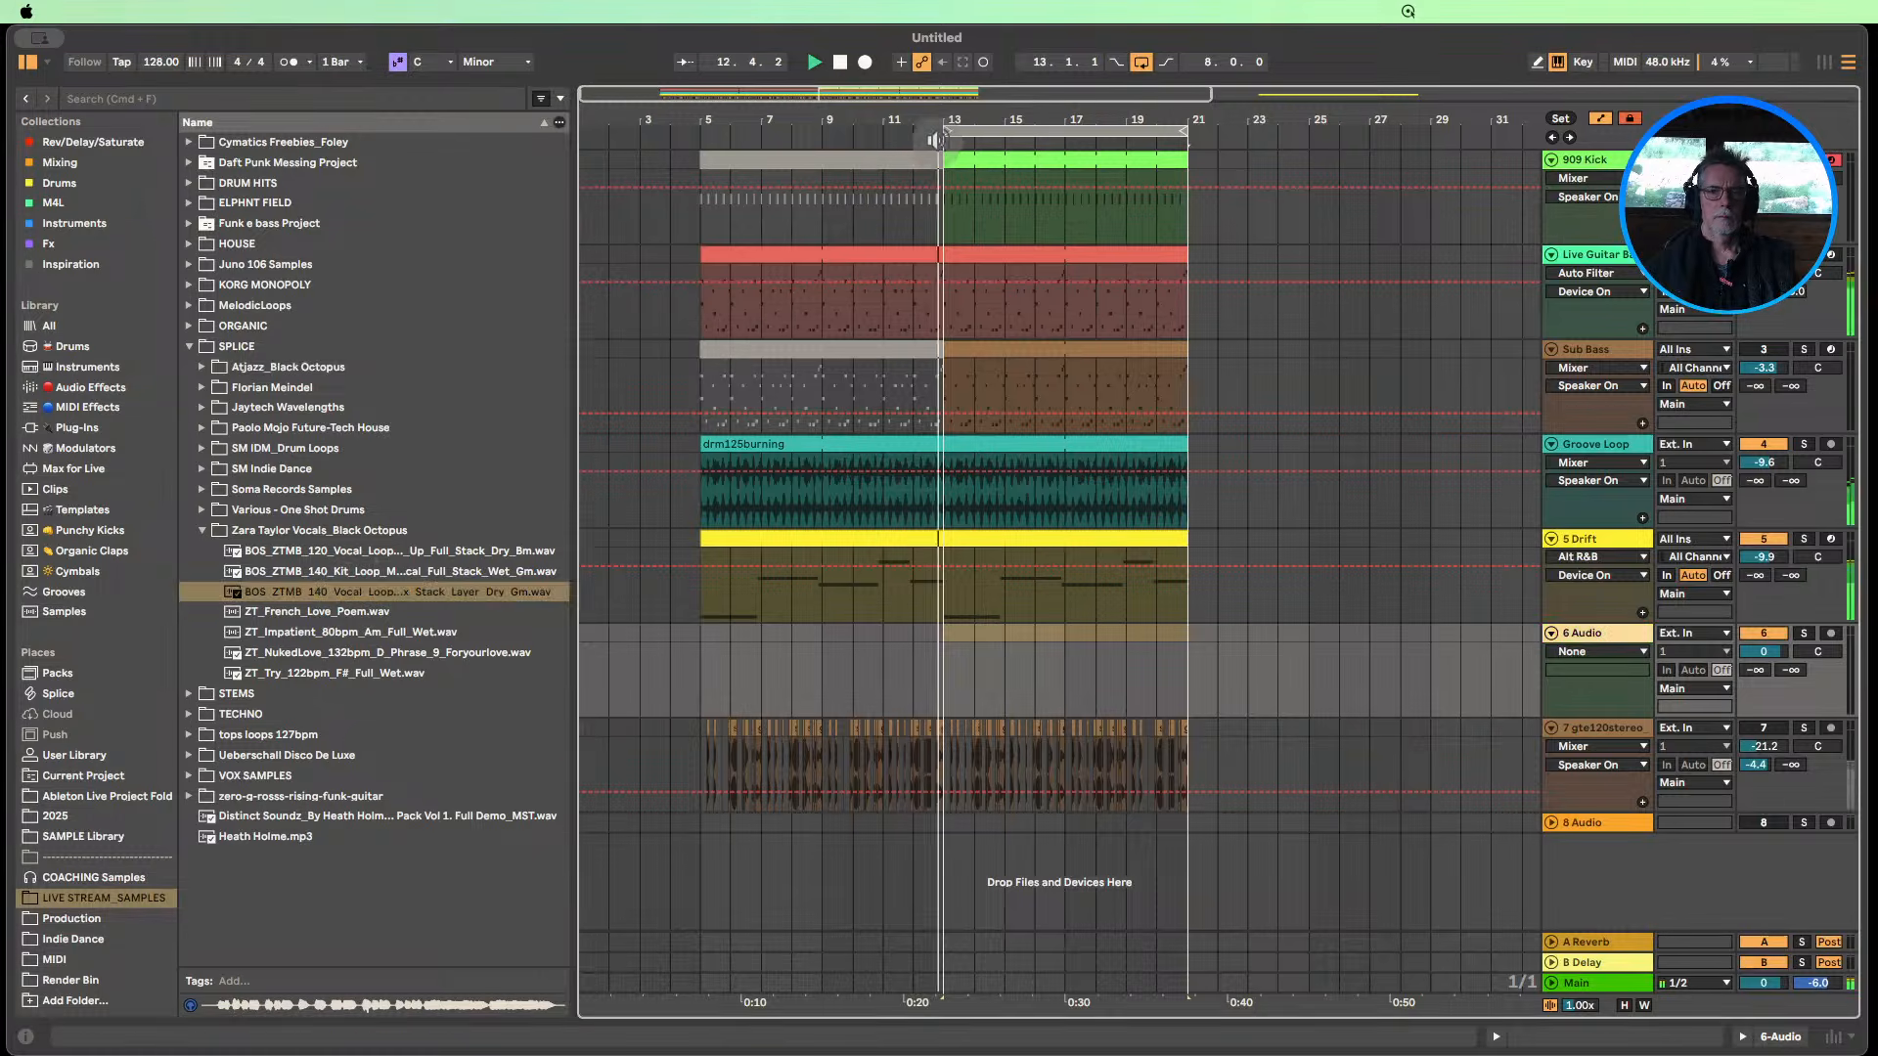
left_click(315, 605)
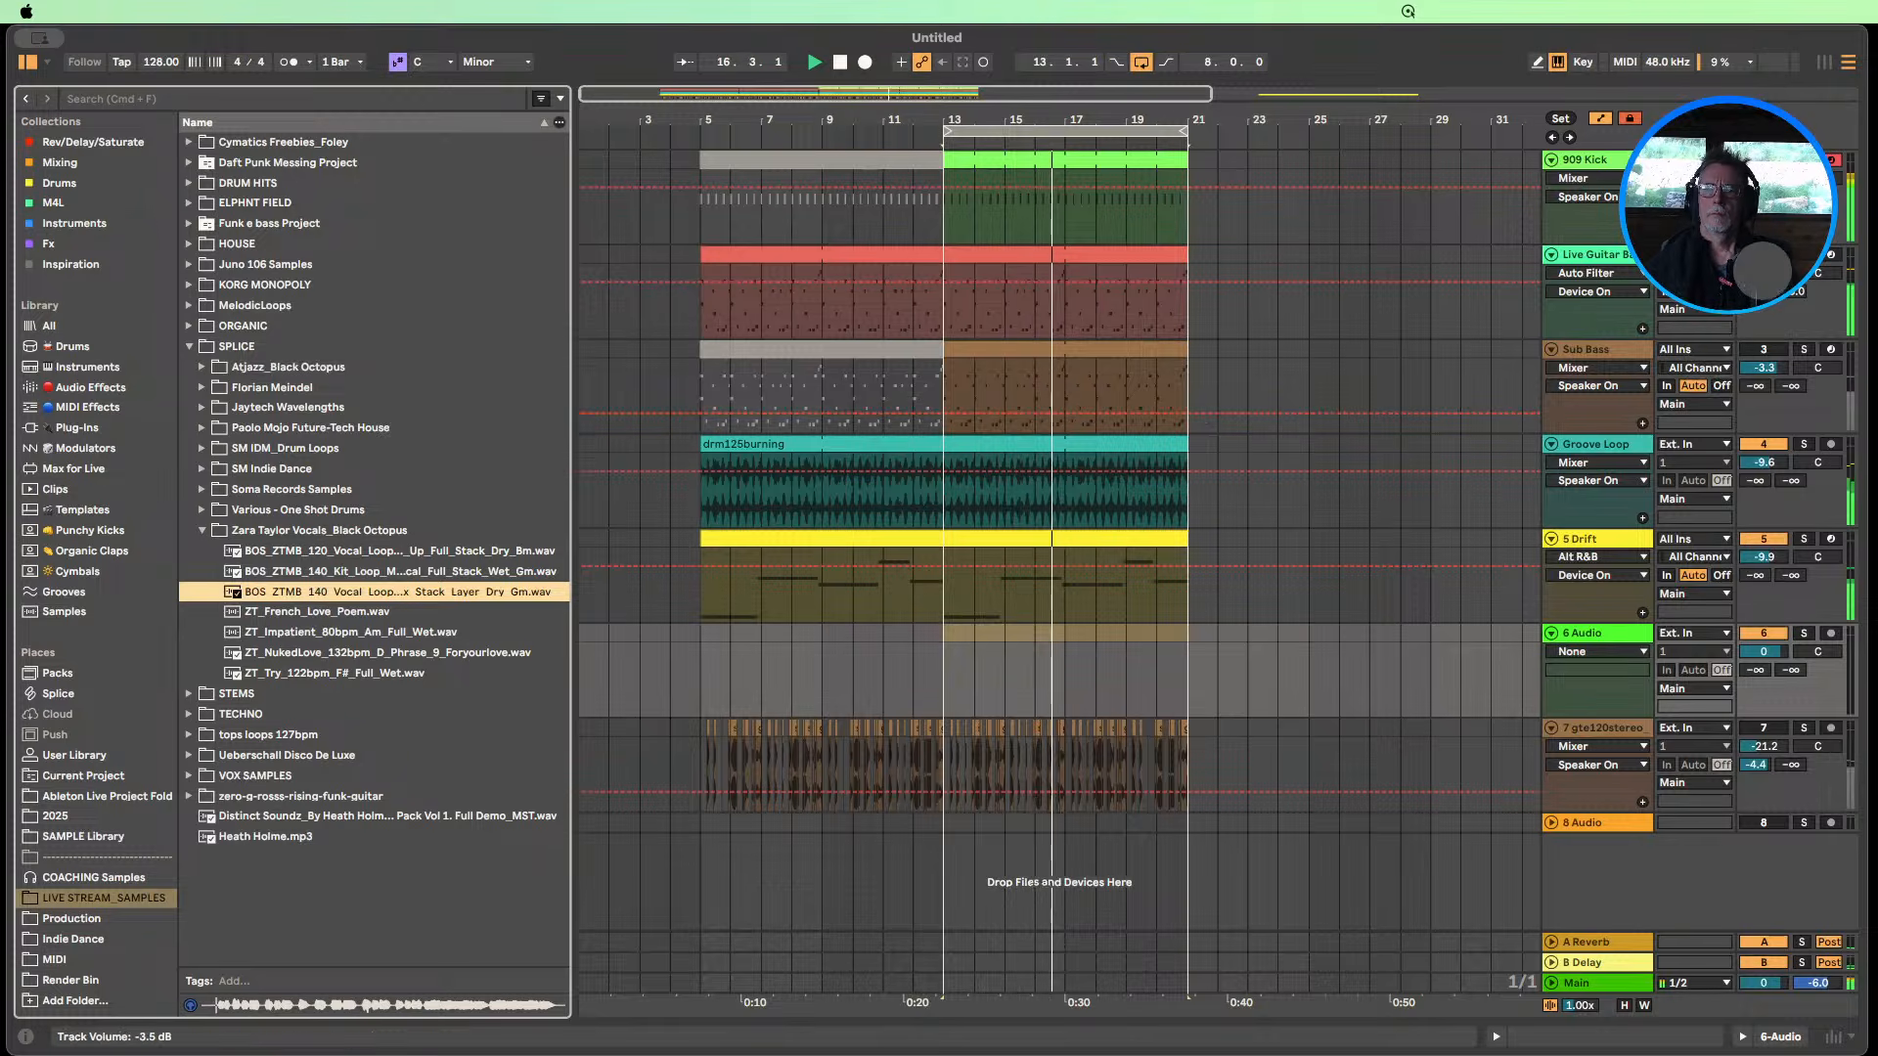
left_click_drag(1763, 272, 1762, 283)
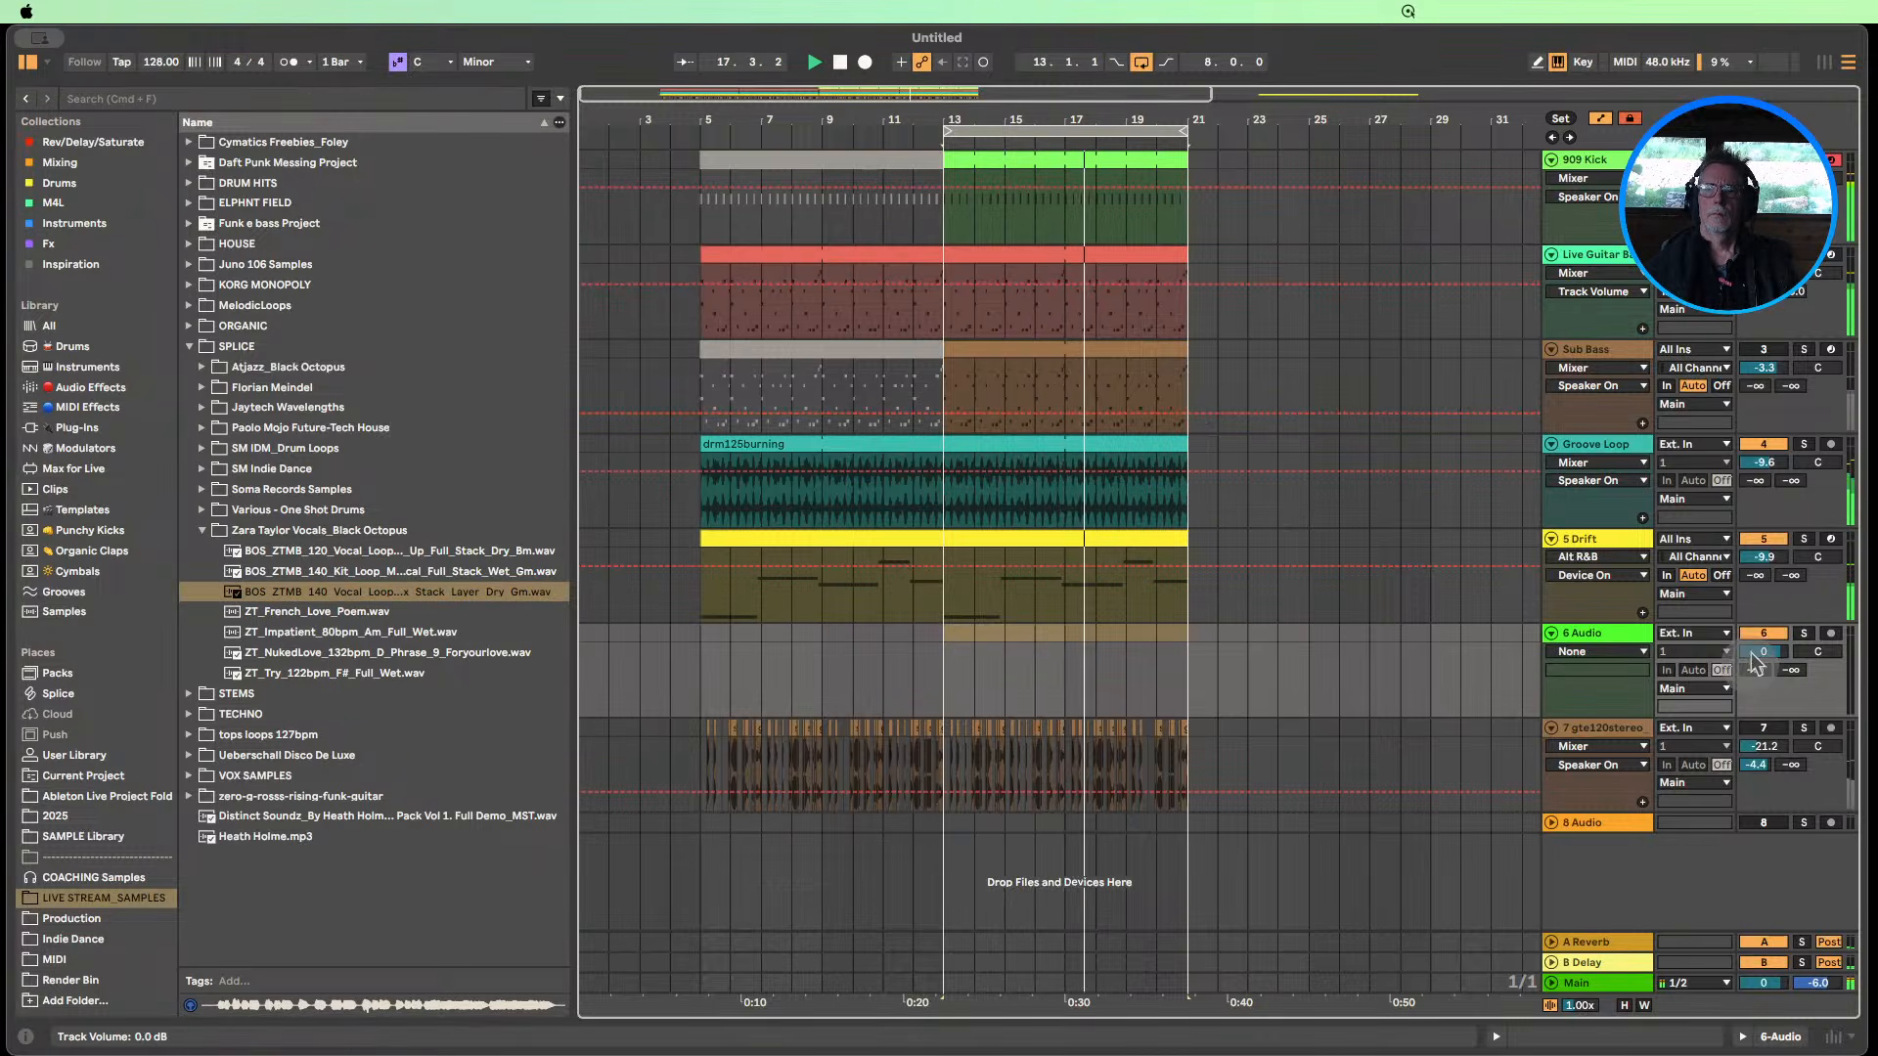
left_click_drag(1764, 557, 1764, 568)
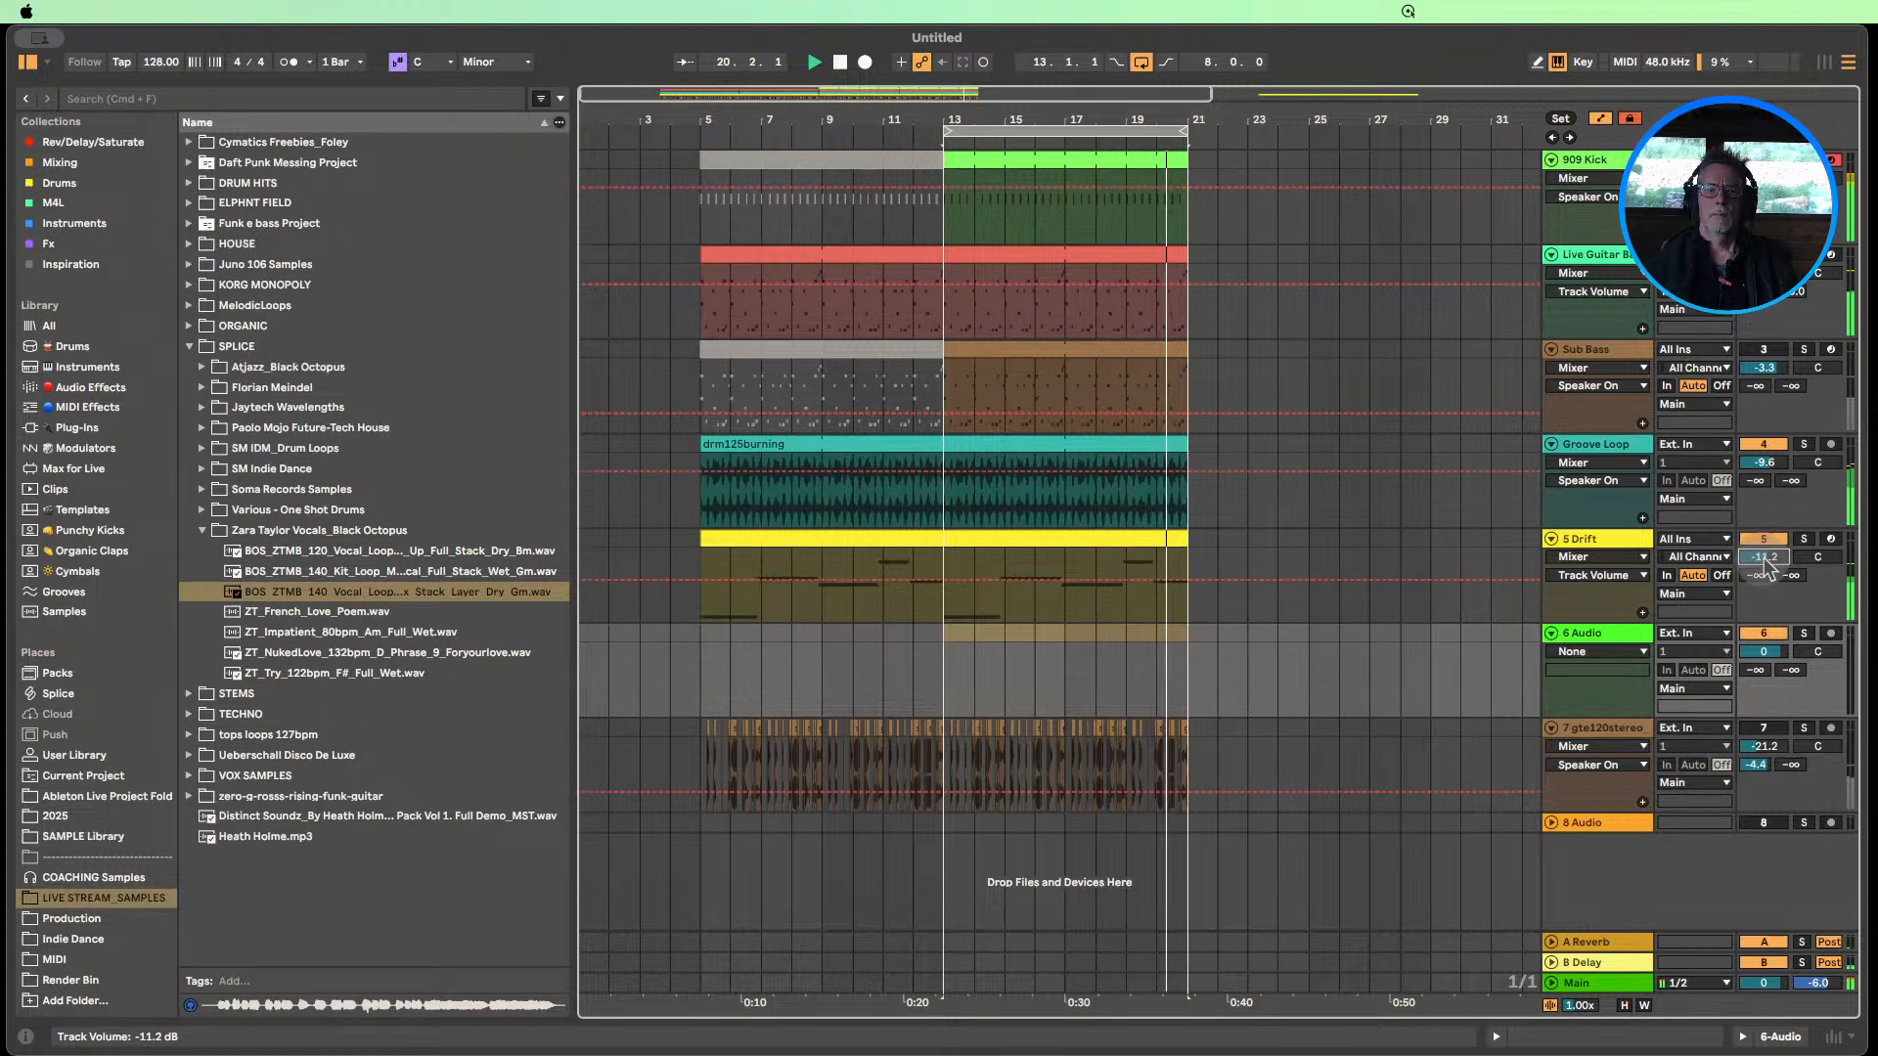
left_click(327, 596)
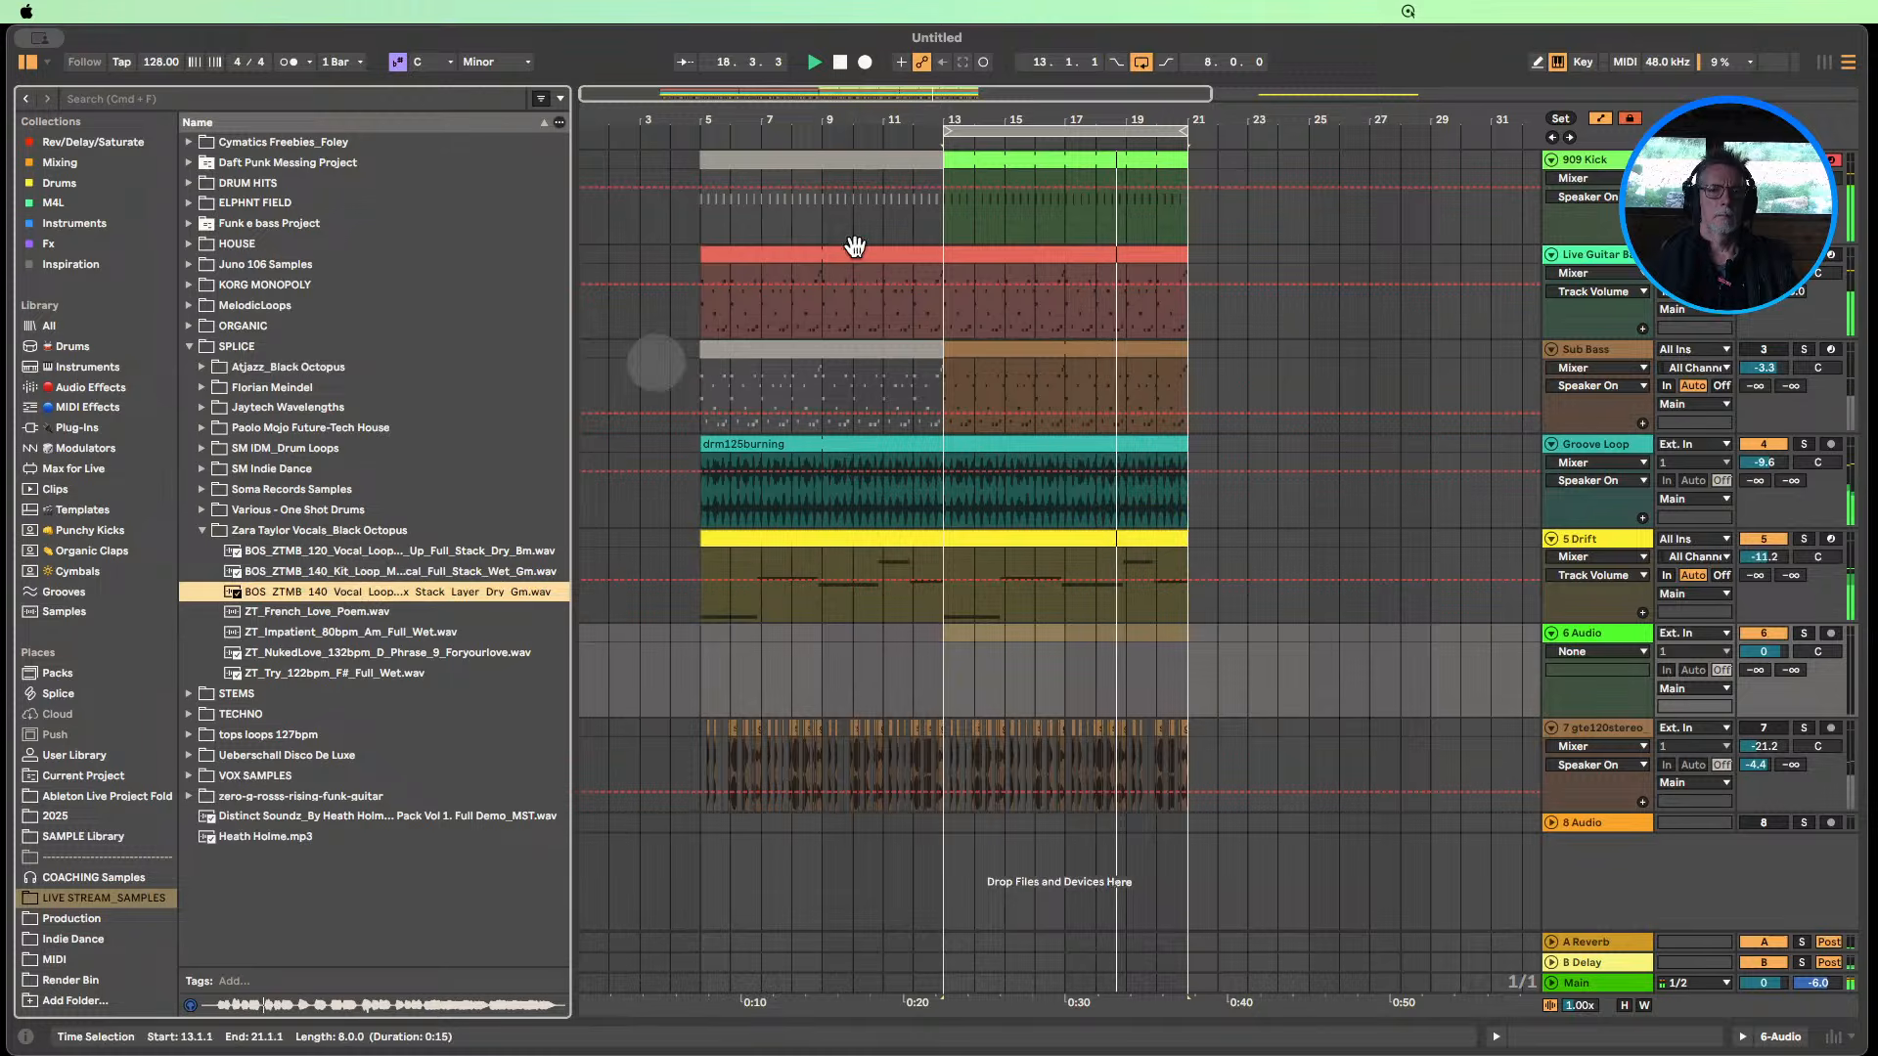
left_click(841, 66)
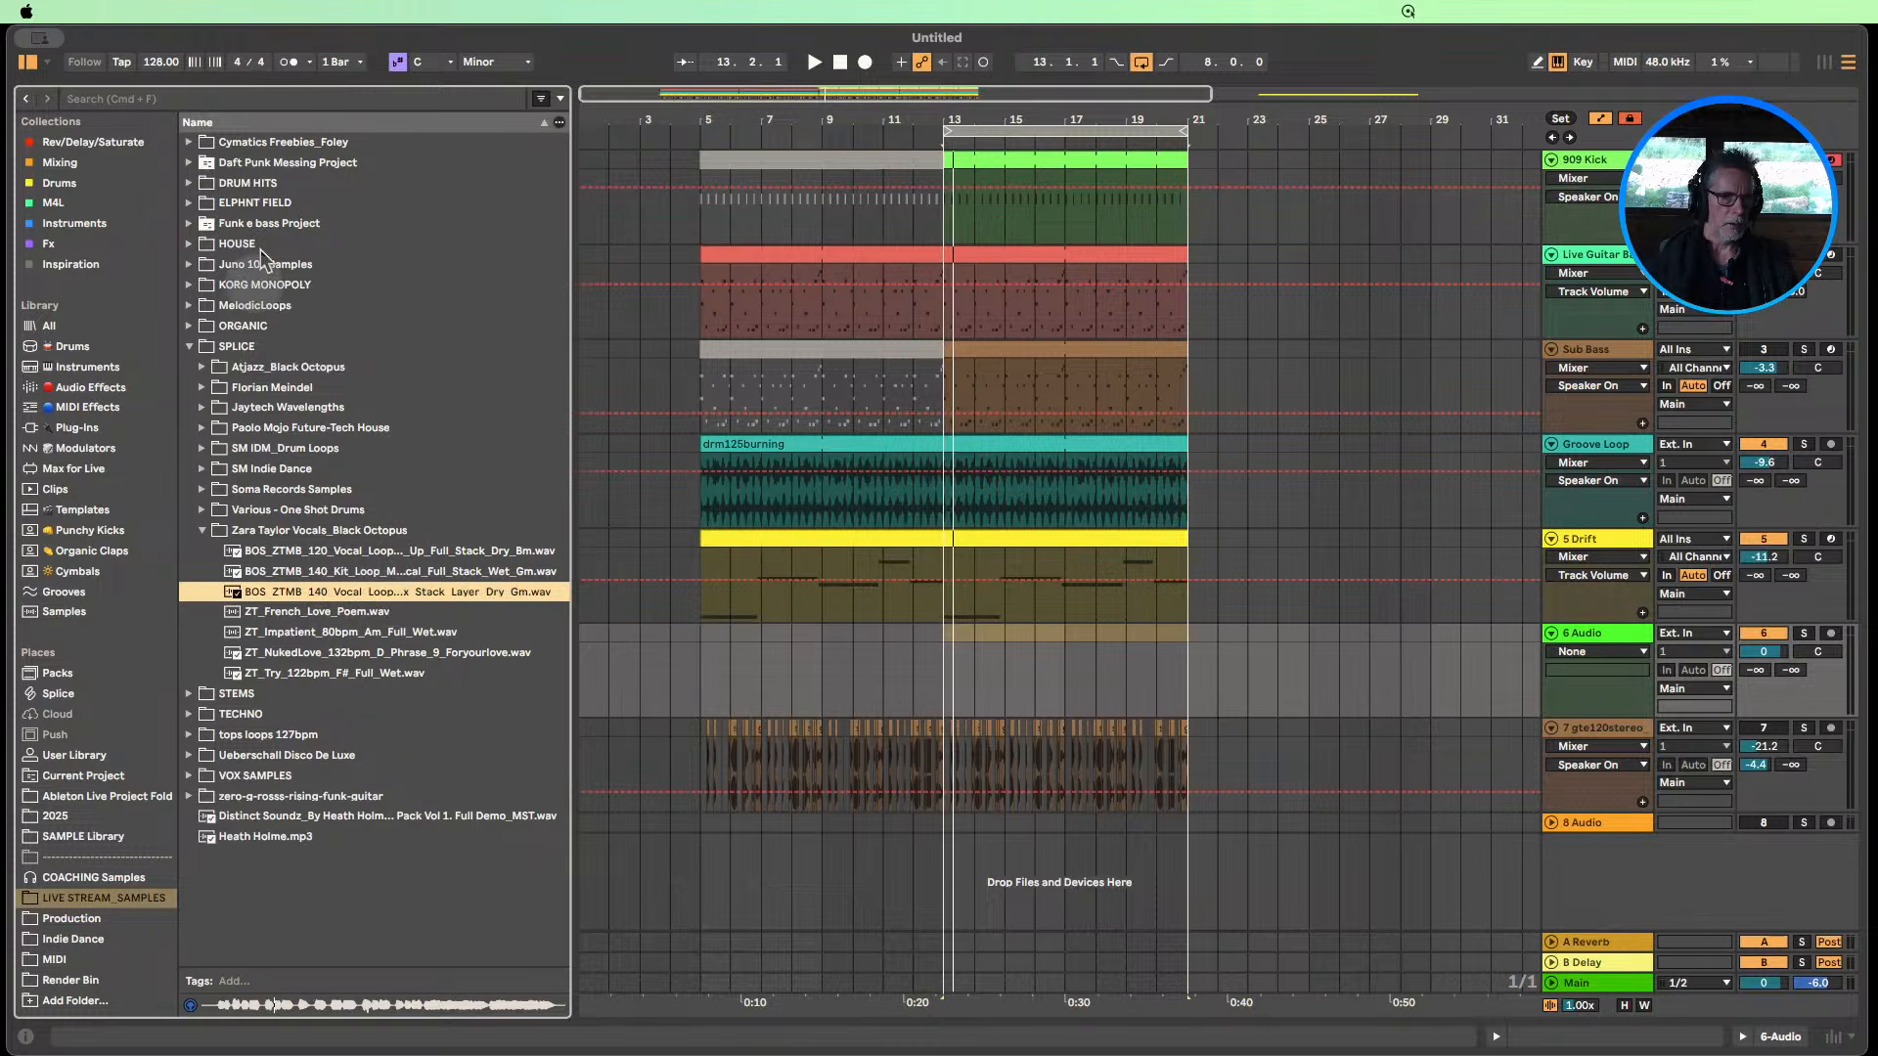
Set the project tempo to 140 BPM and place the BOS_ZTMB_140 Stack Layer vocal at bar 5 on 6 Audio.
left_click_drag(151, 66, 150, 61)
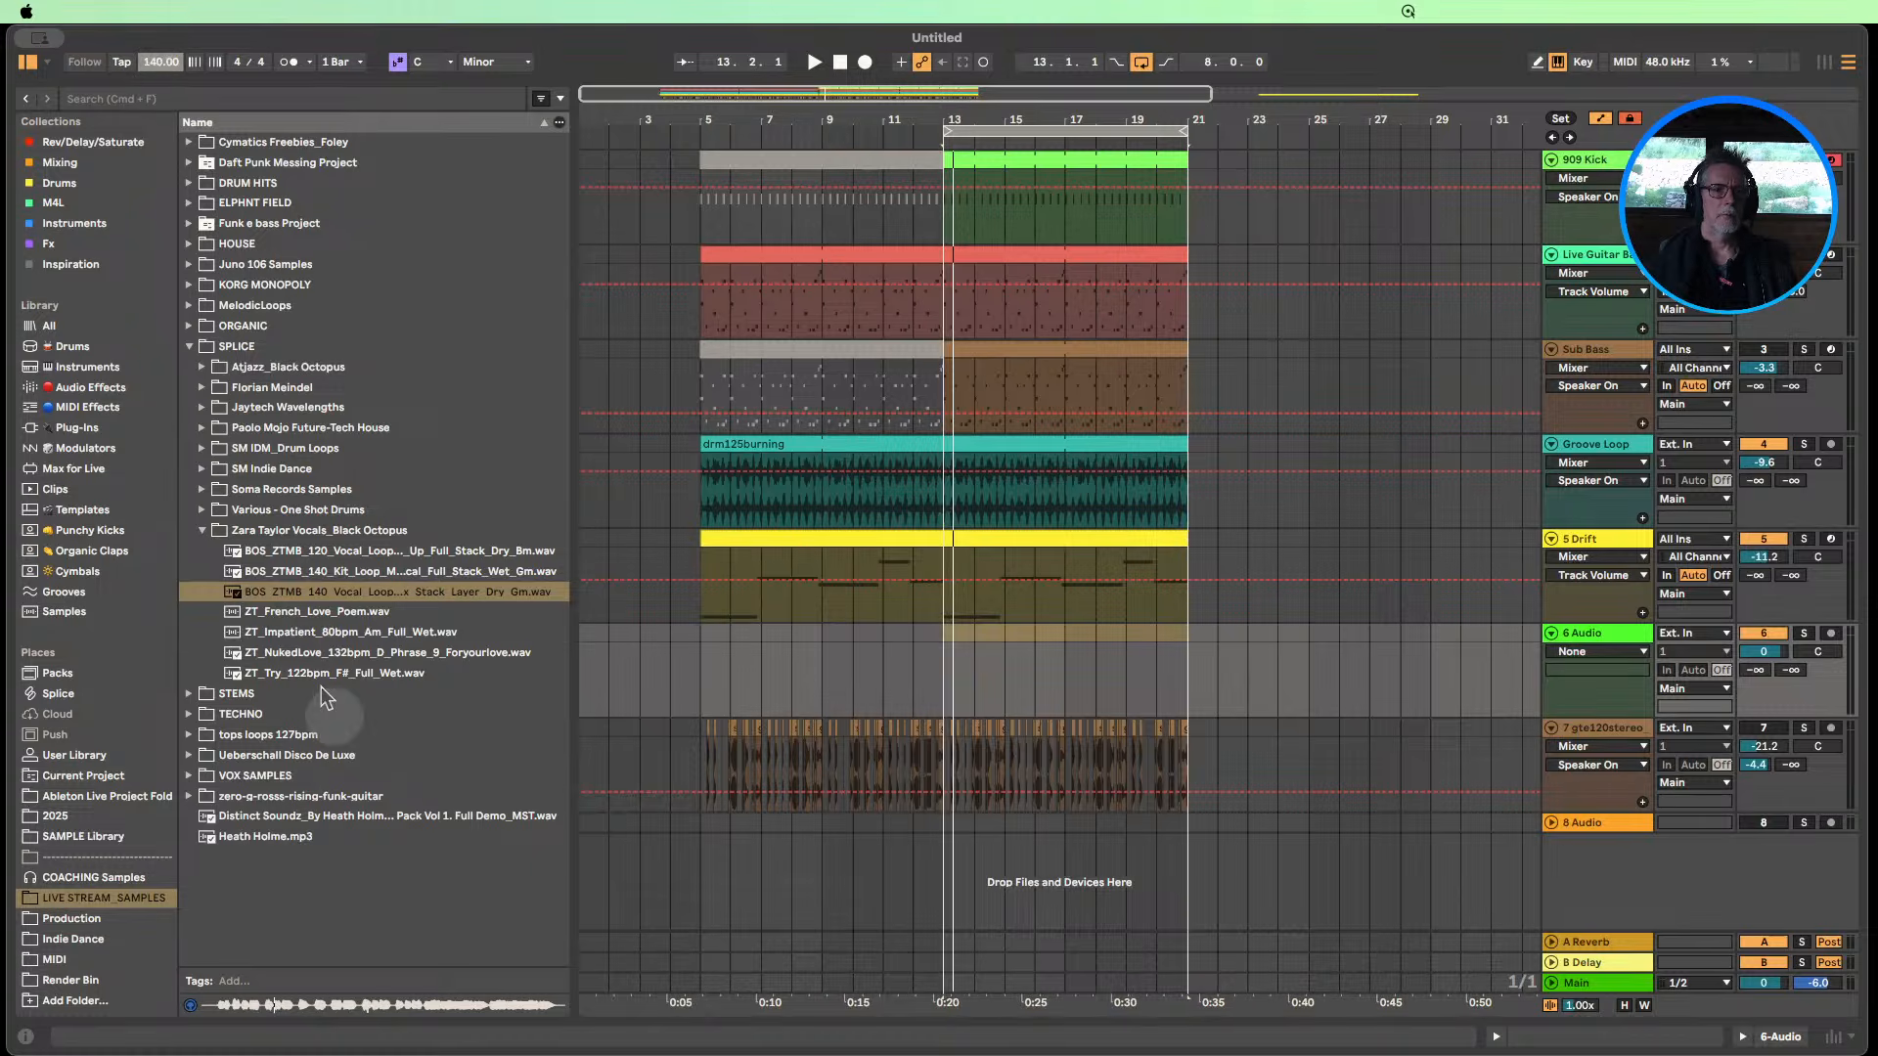
left_click_drag(279, 590, 701, 724)
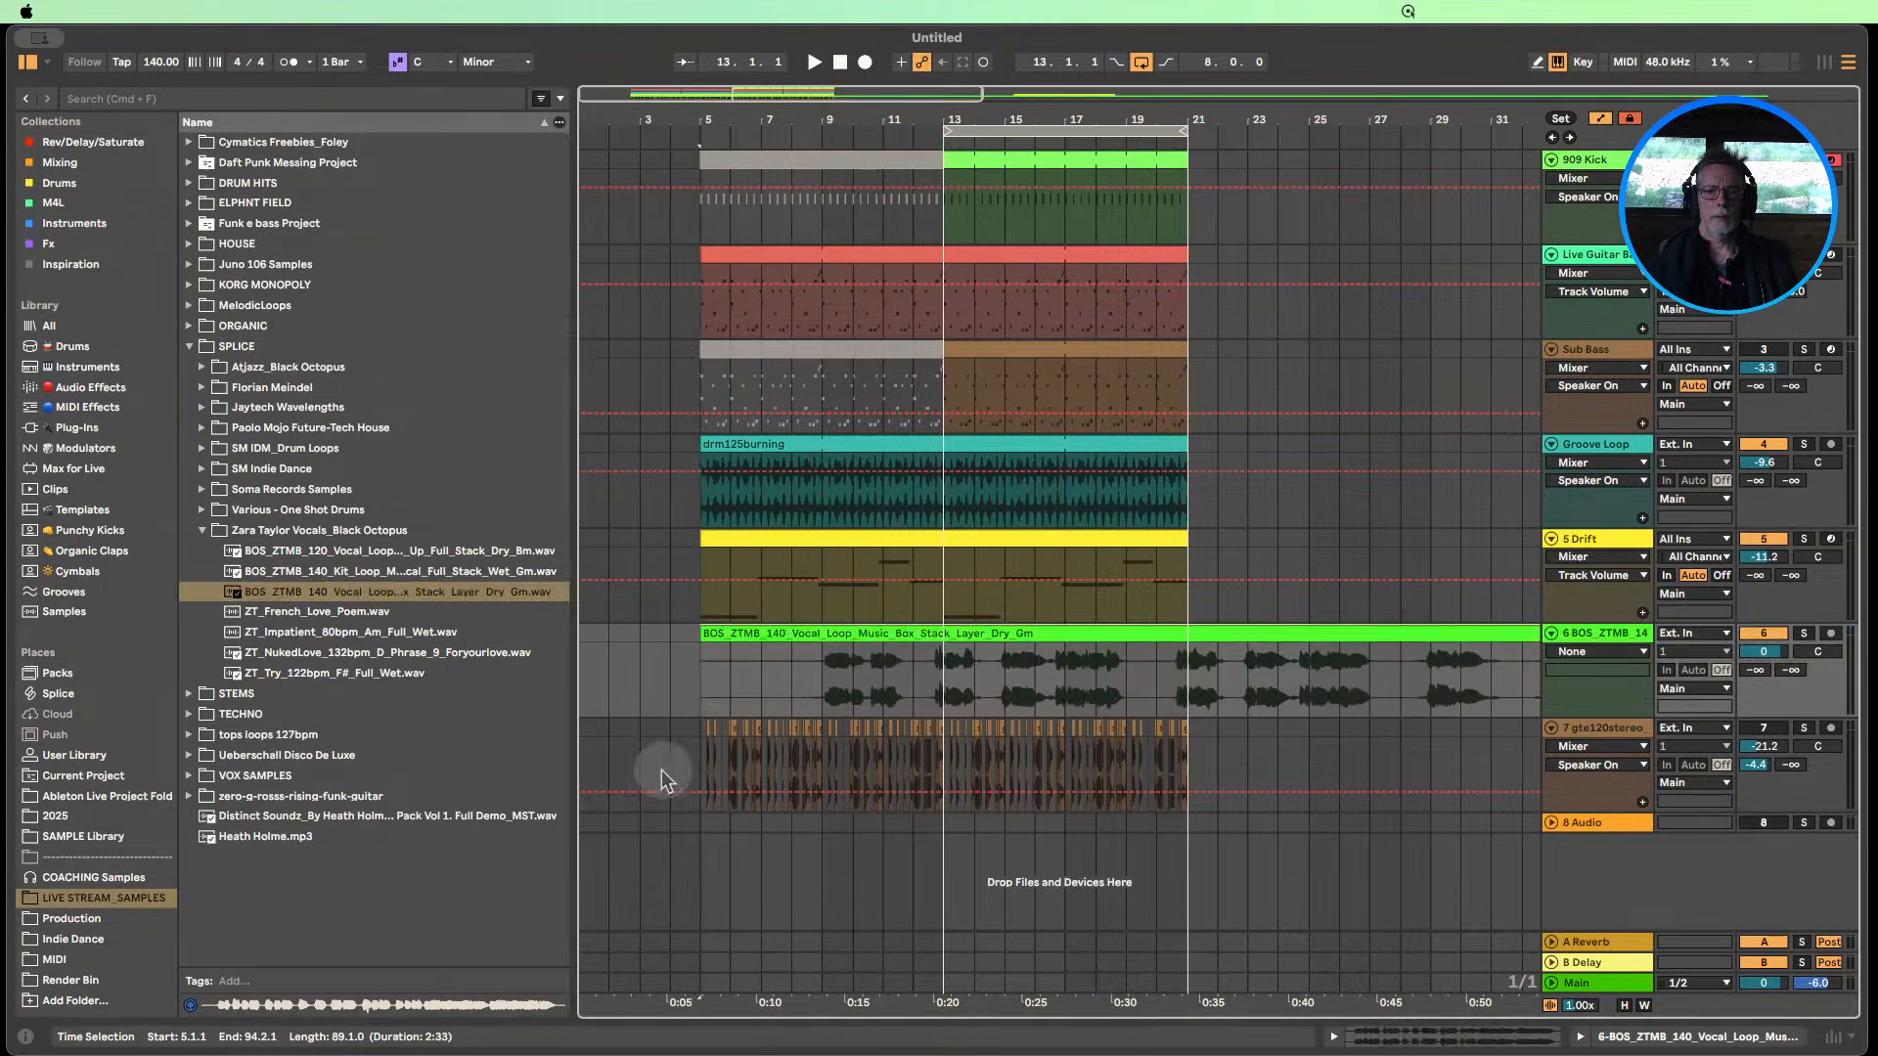
left_click_drag(920, 119, 922, 98)
Warp the vocal clip at 140 BPM in Pro mode and set the project tempo back to 128 BPM.
double_click(824, 654)
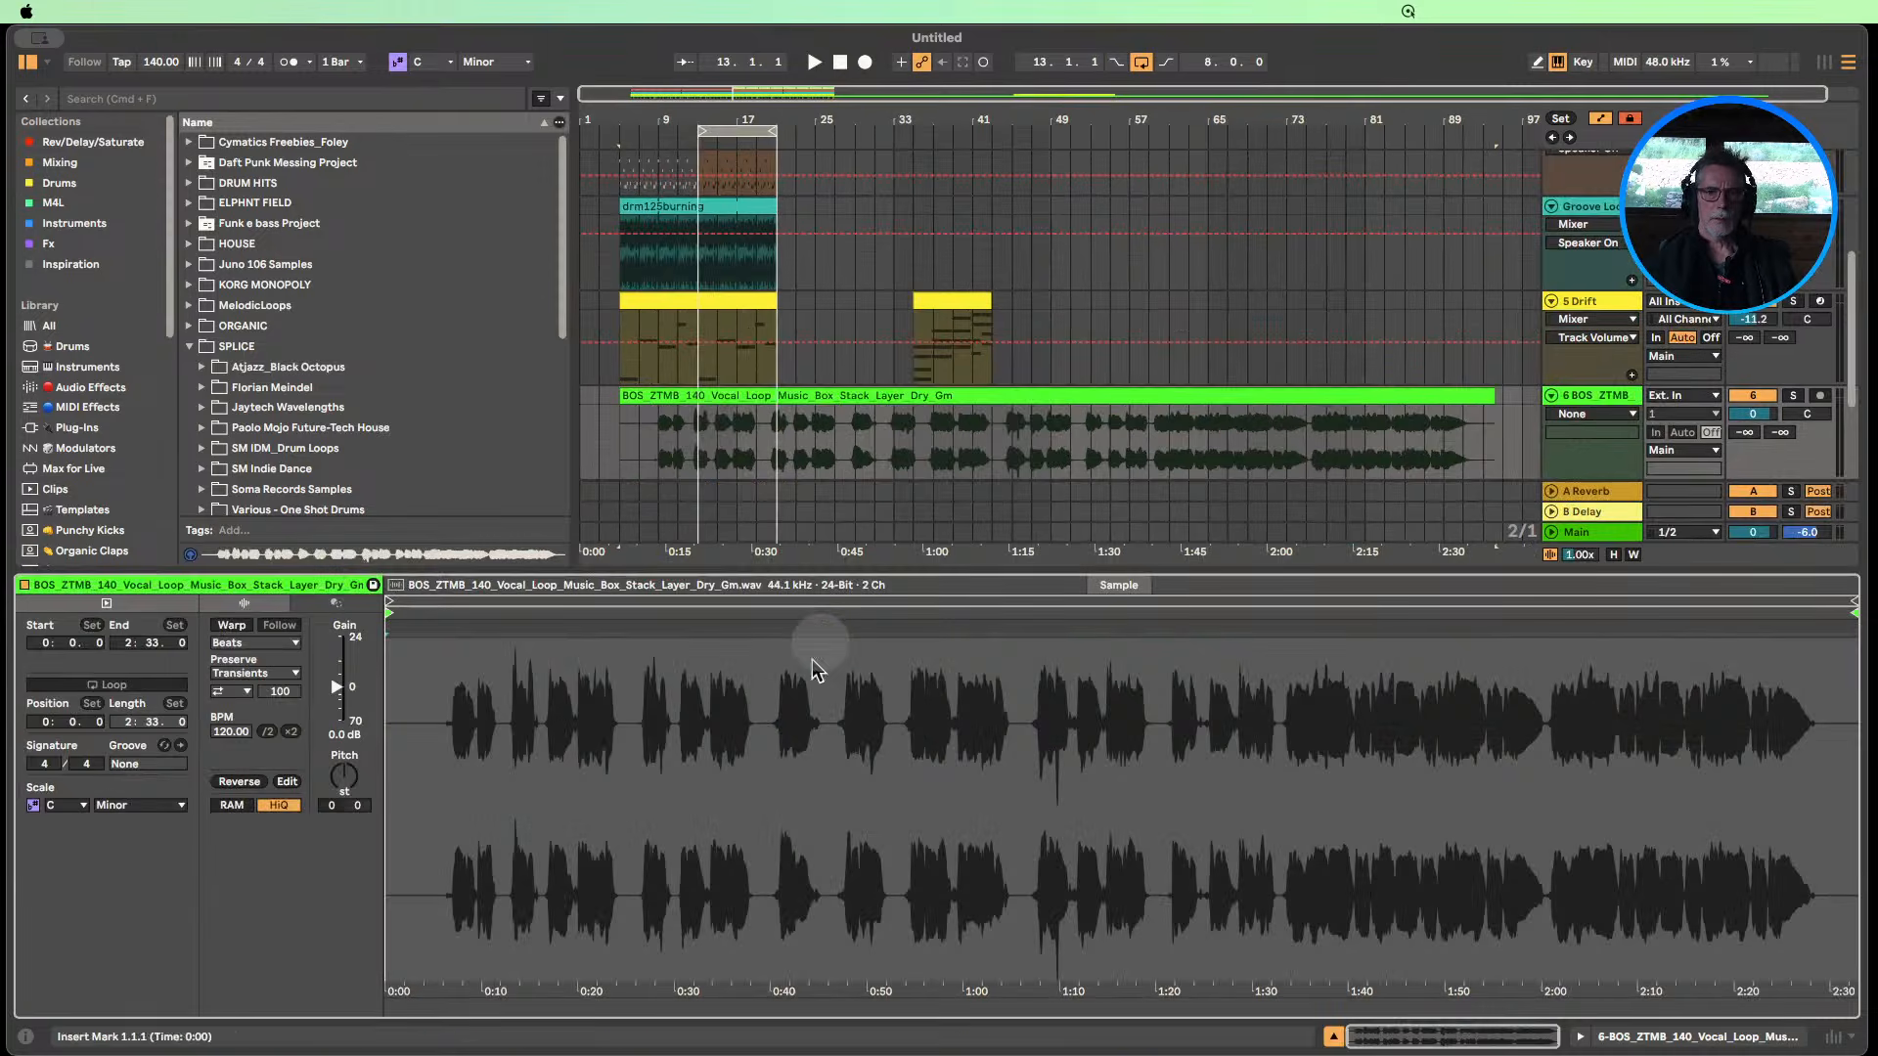
left_click(232, 626)
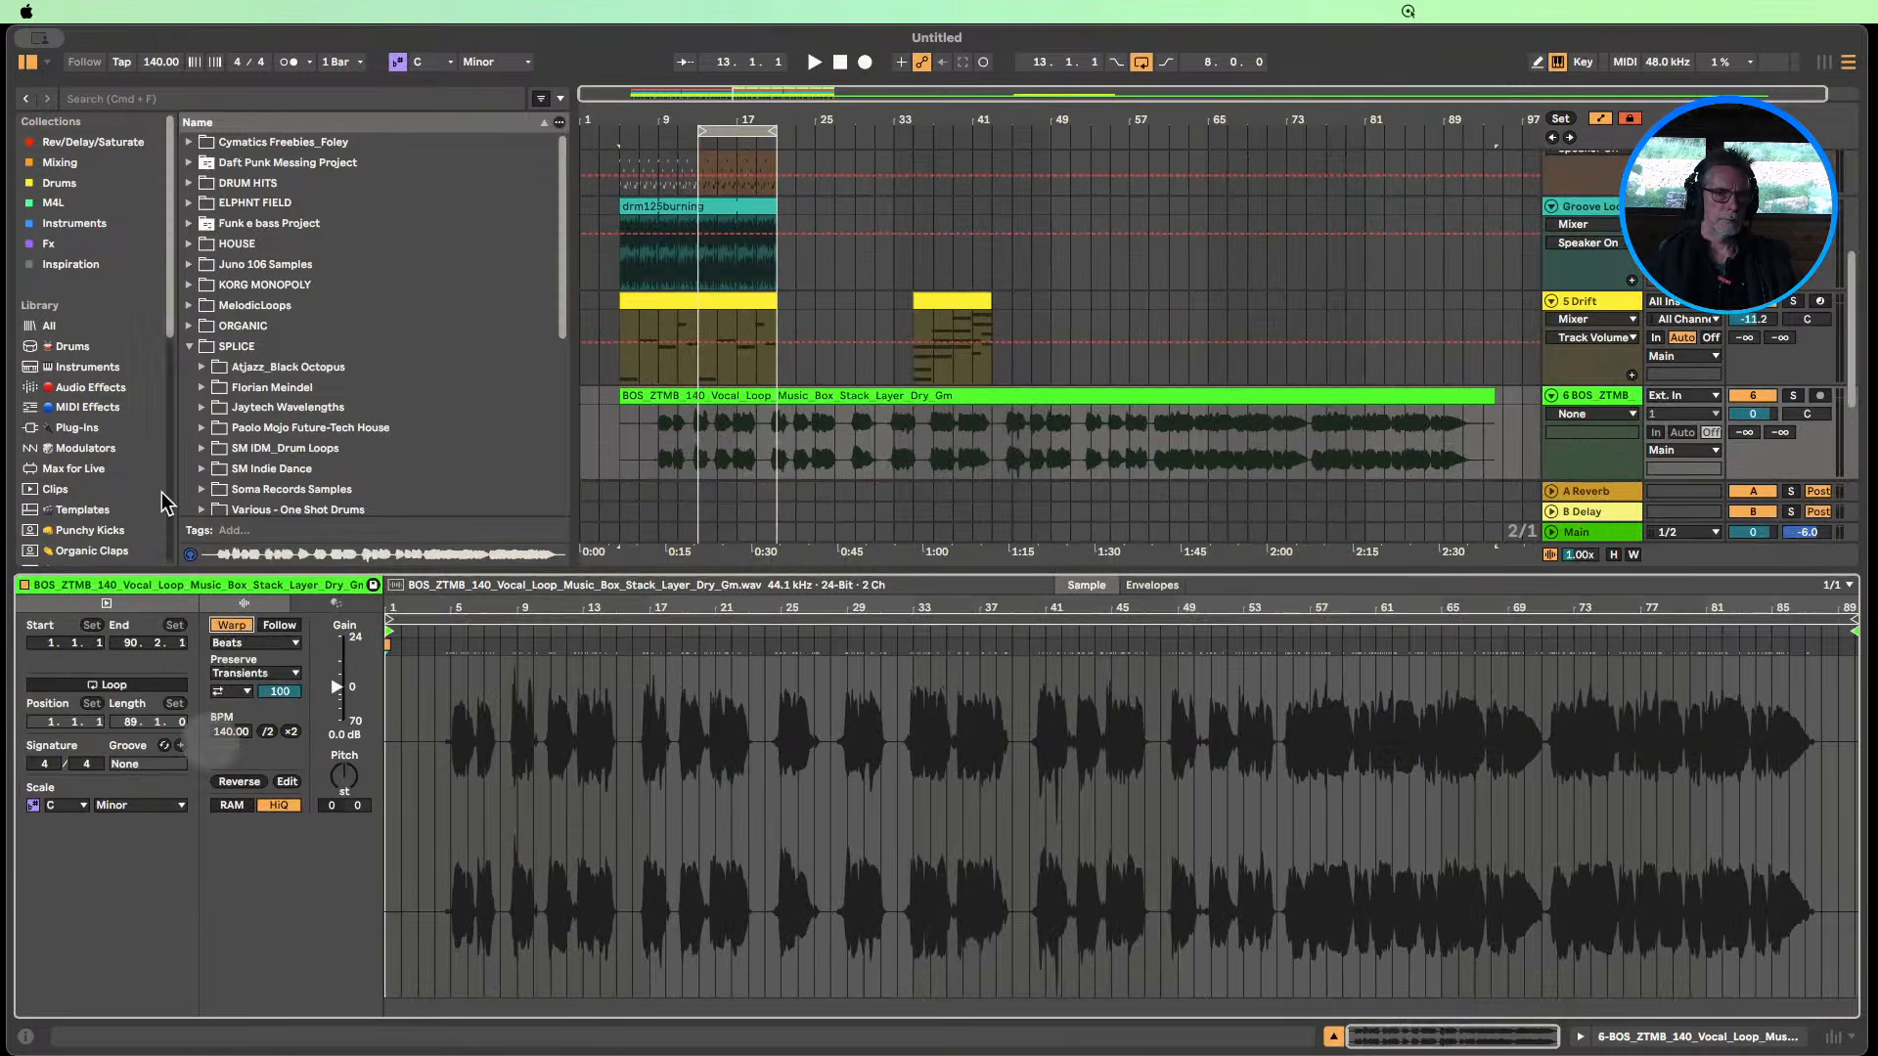
left_click_drag(159, 69, 159, 78)
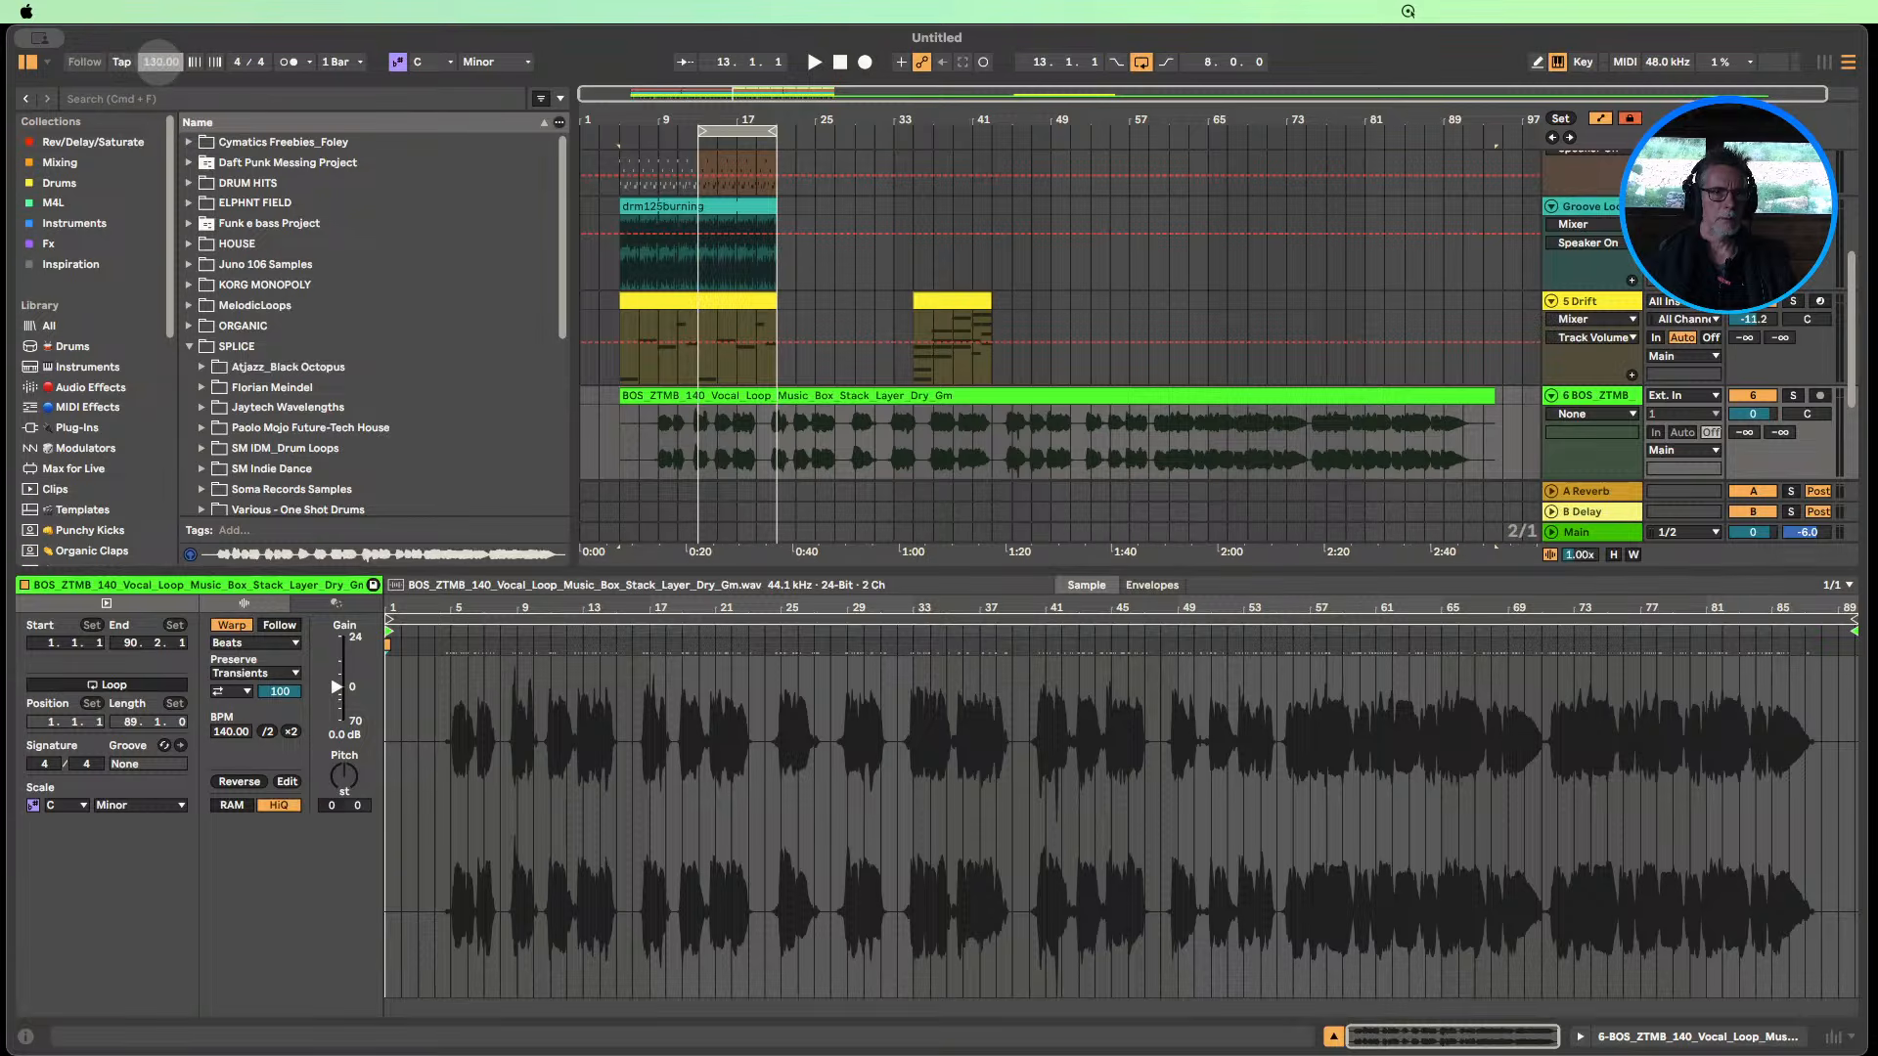
left_click(277, 643)
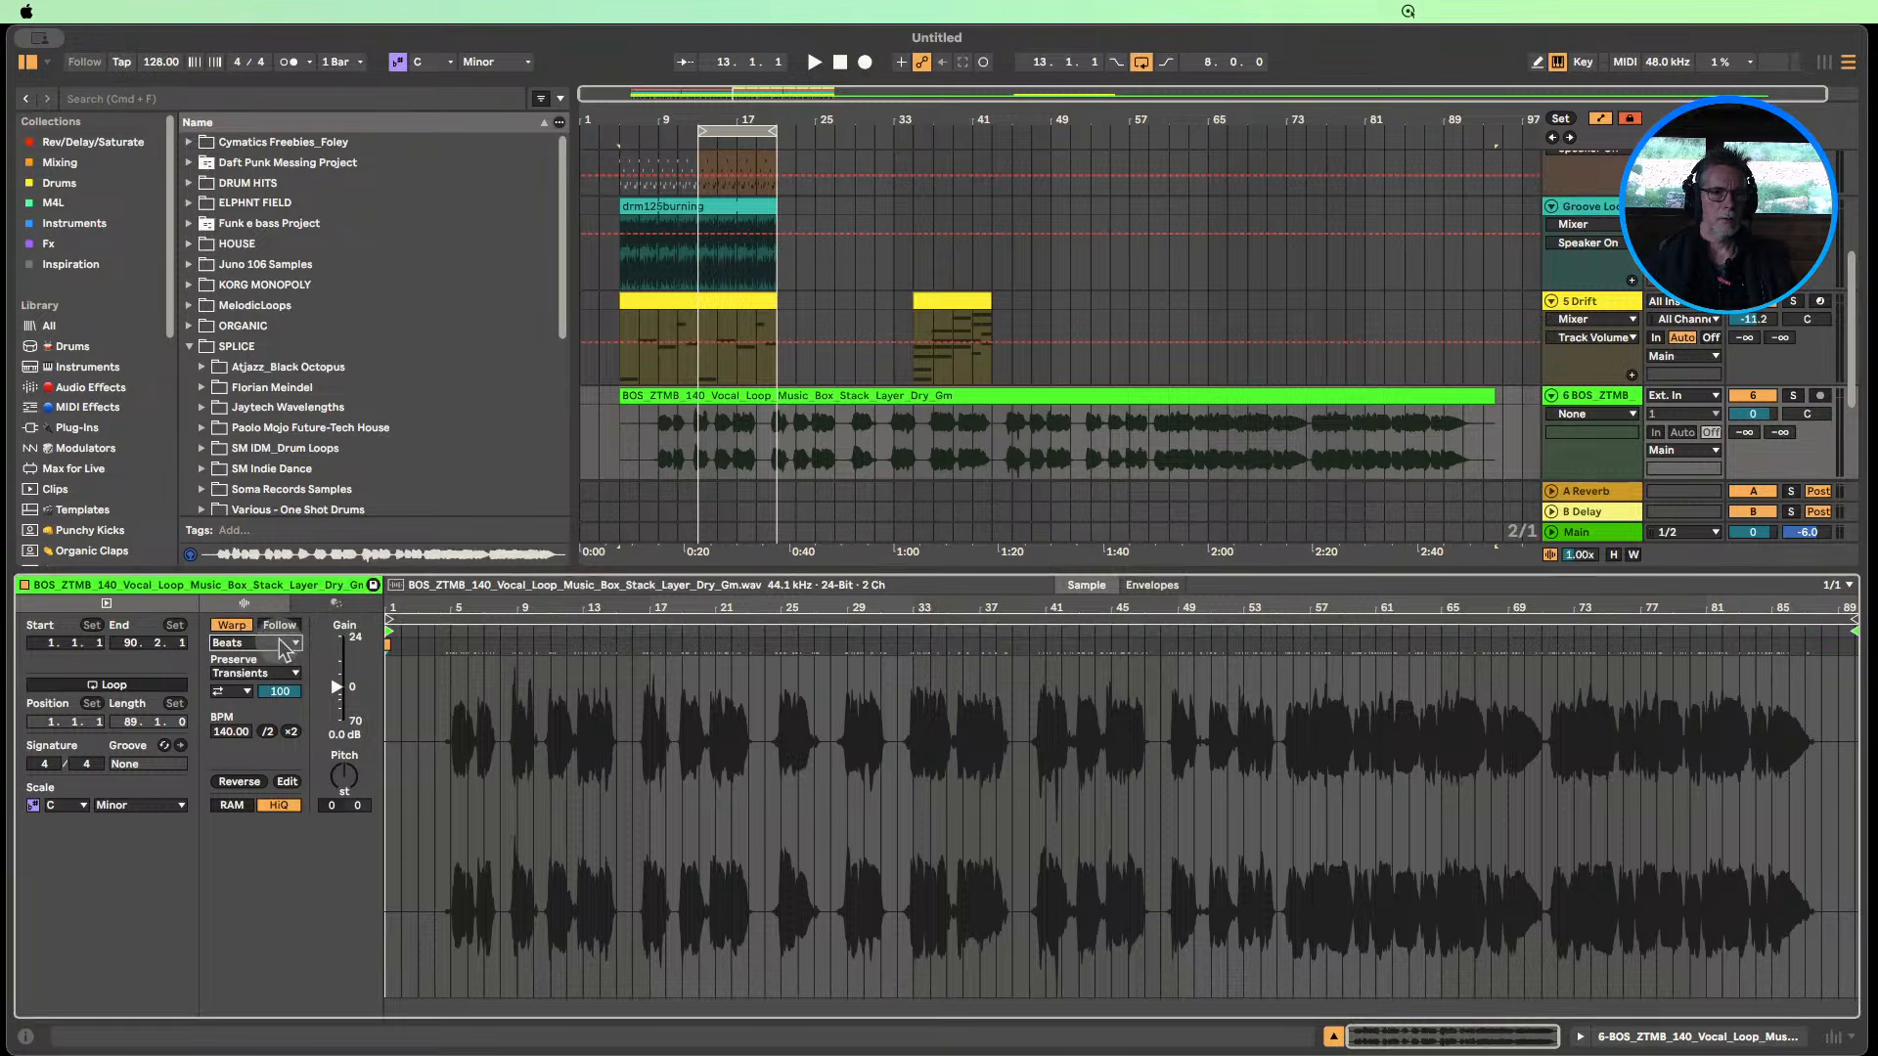
left_click(266, 745)
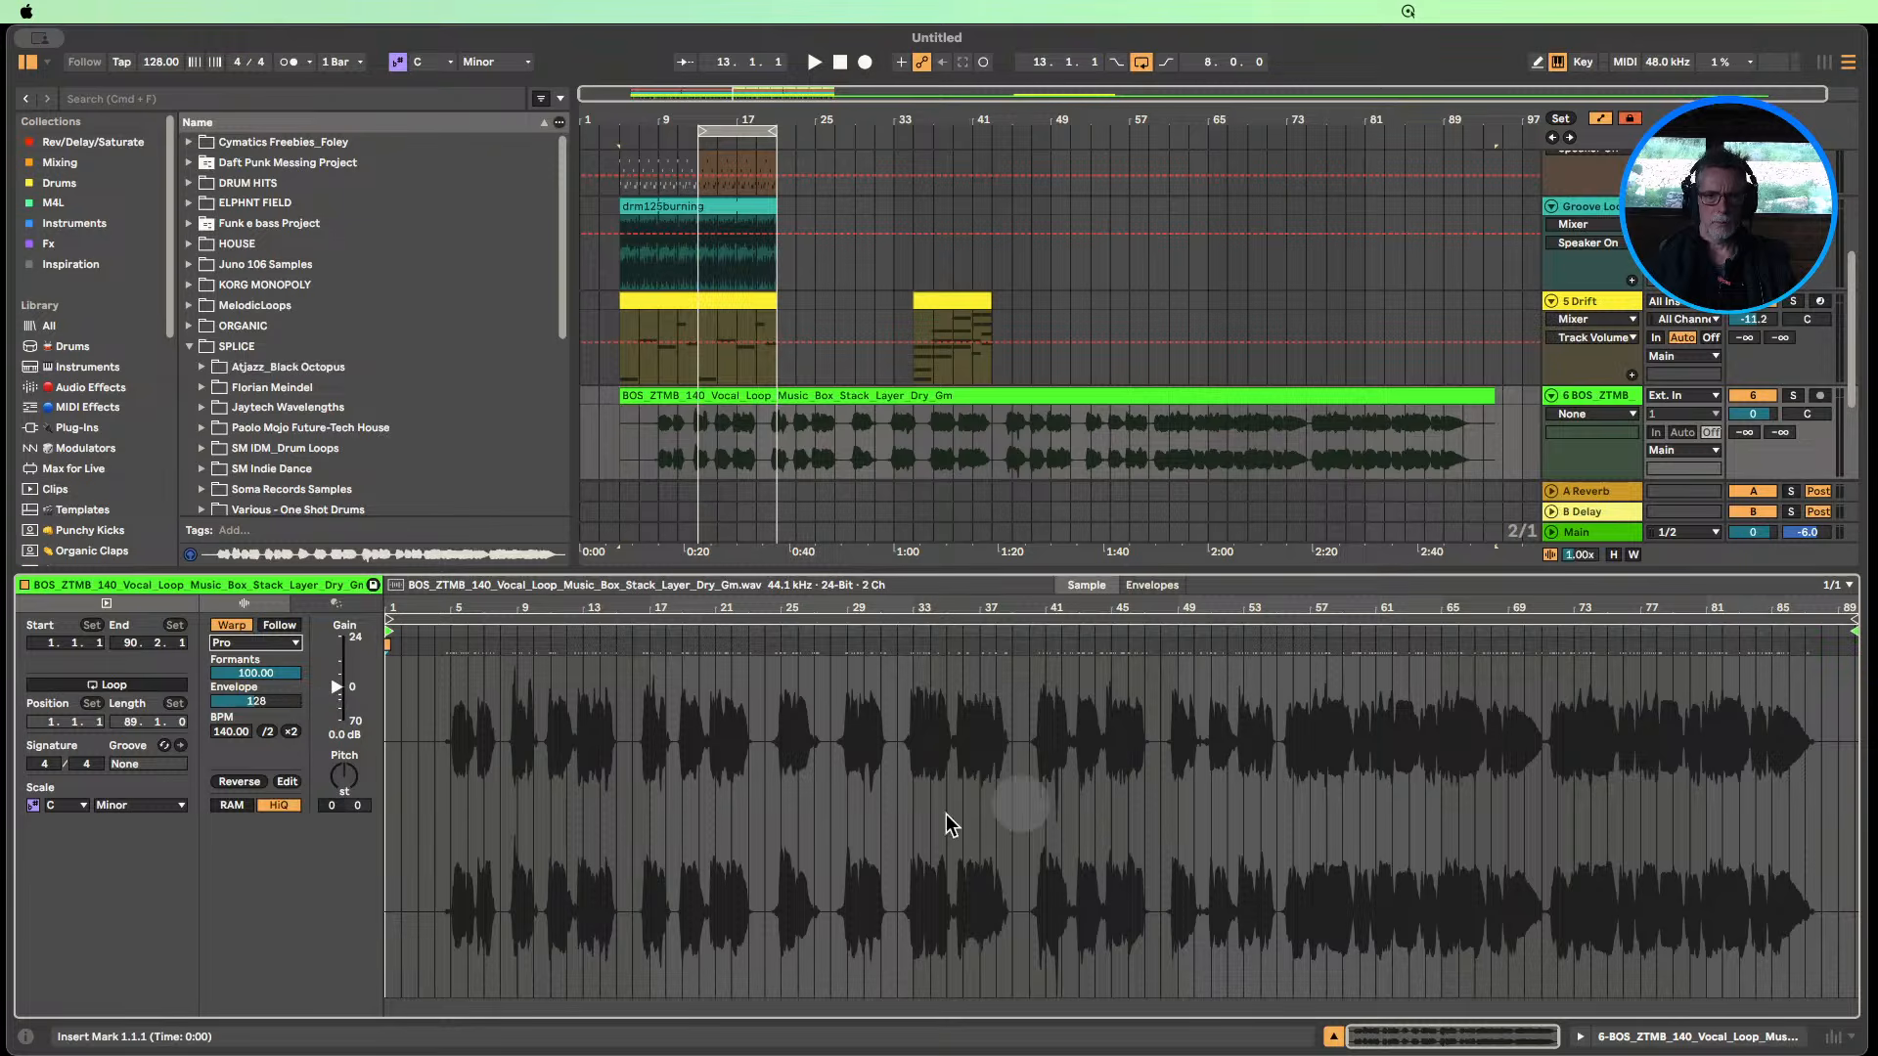
Loop the two-bar vocal phrase from 29.1.1 to 31.1.1 within the clip and hide the clip view.
left_click_drag(847, 699, 882, 700)
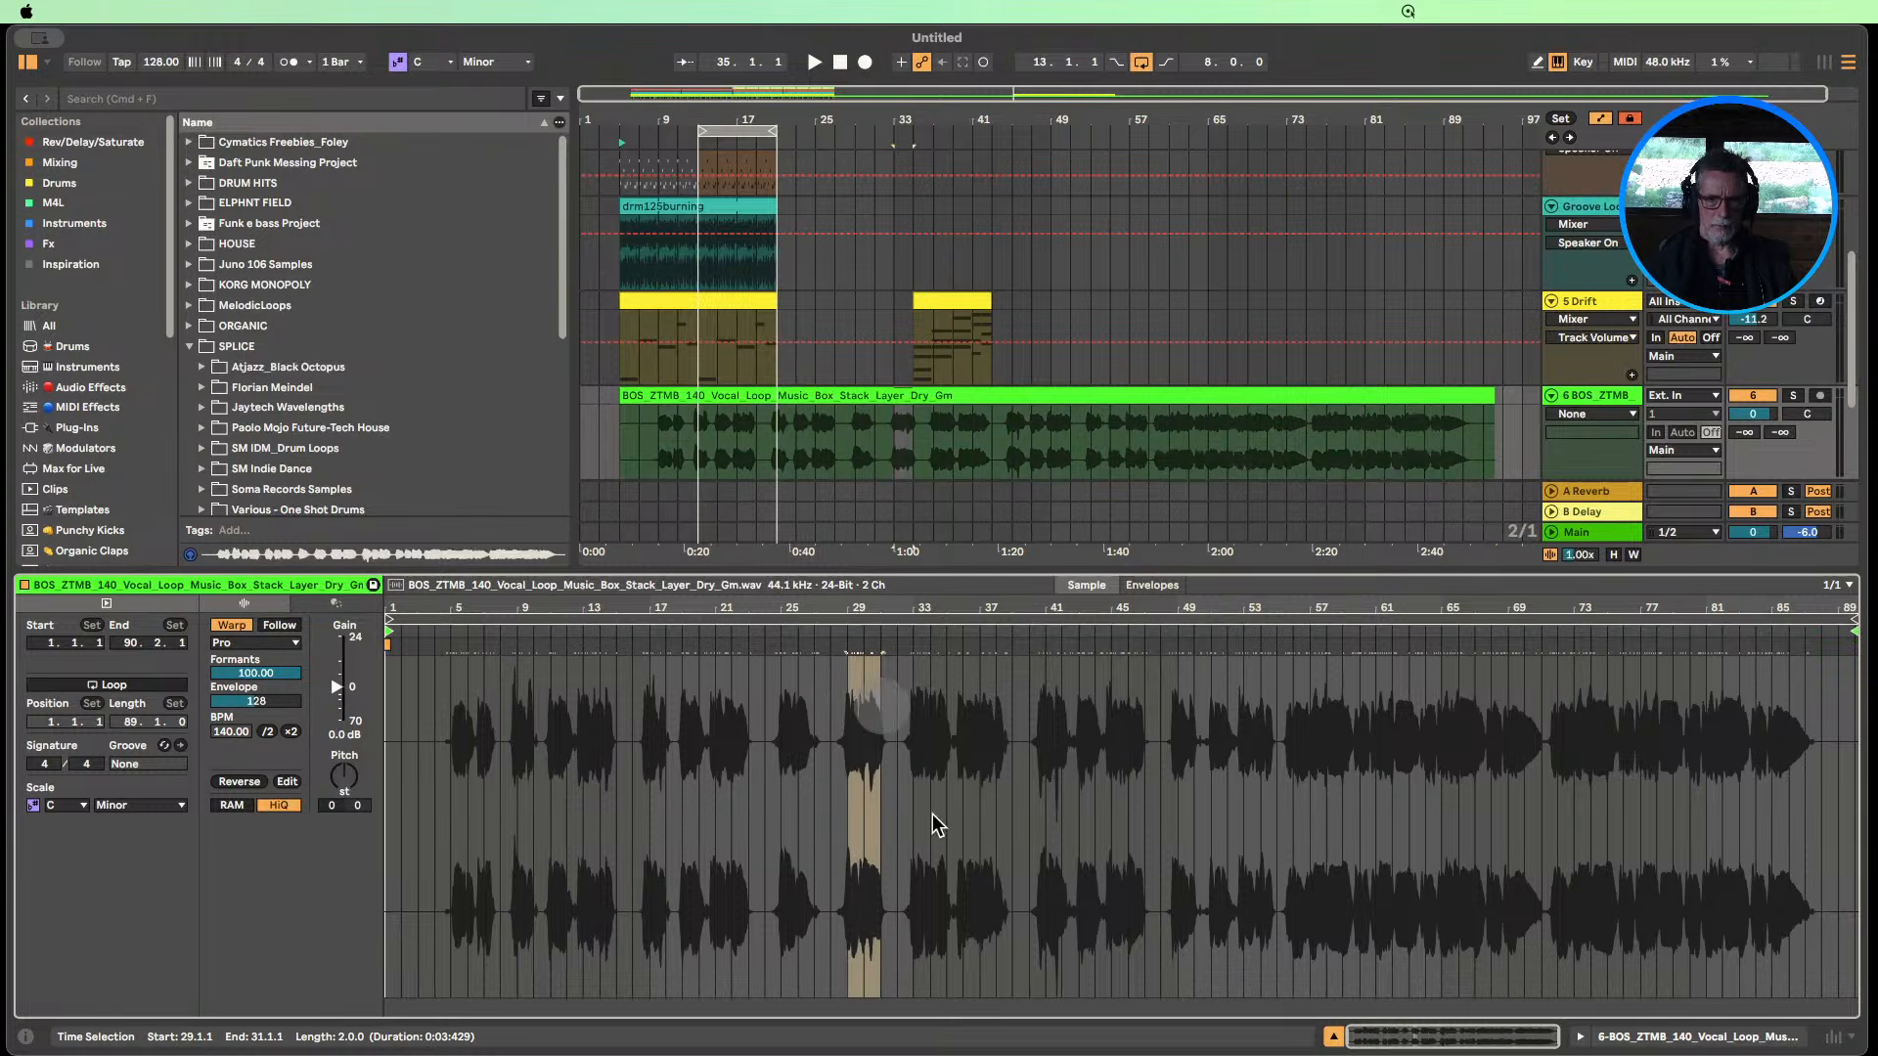
key("super+l")
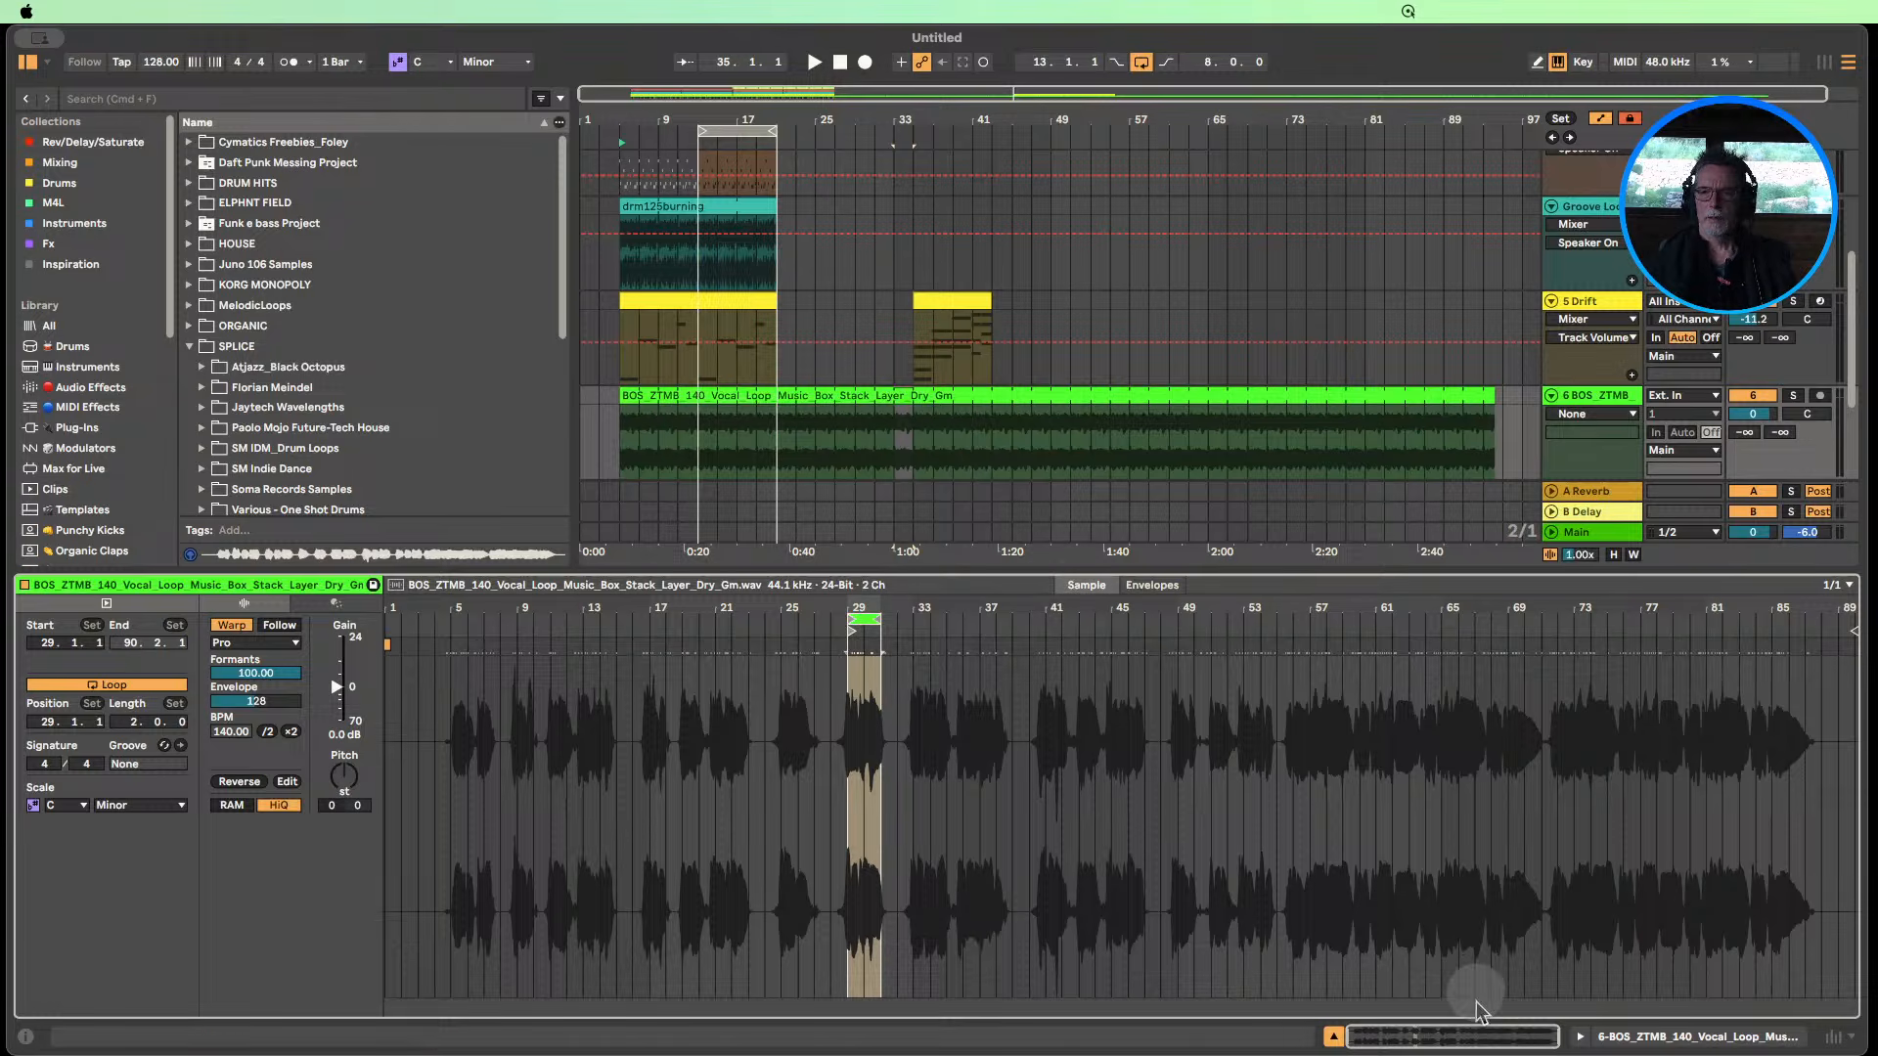
left_click(1332, 1036)
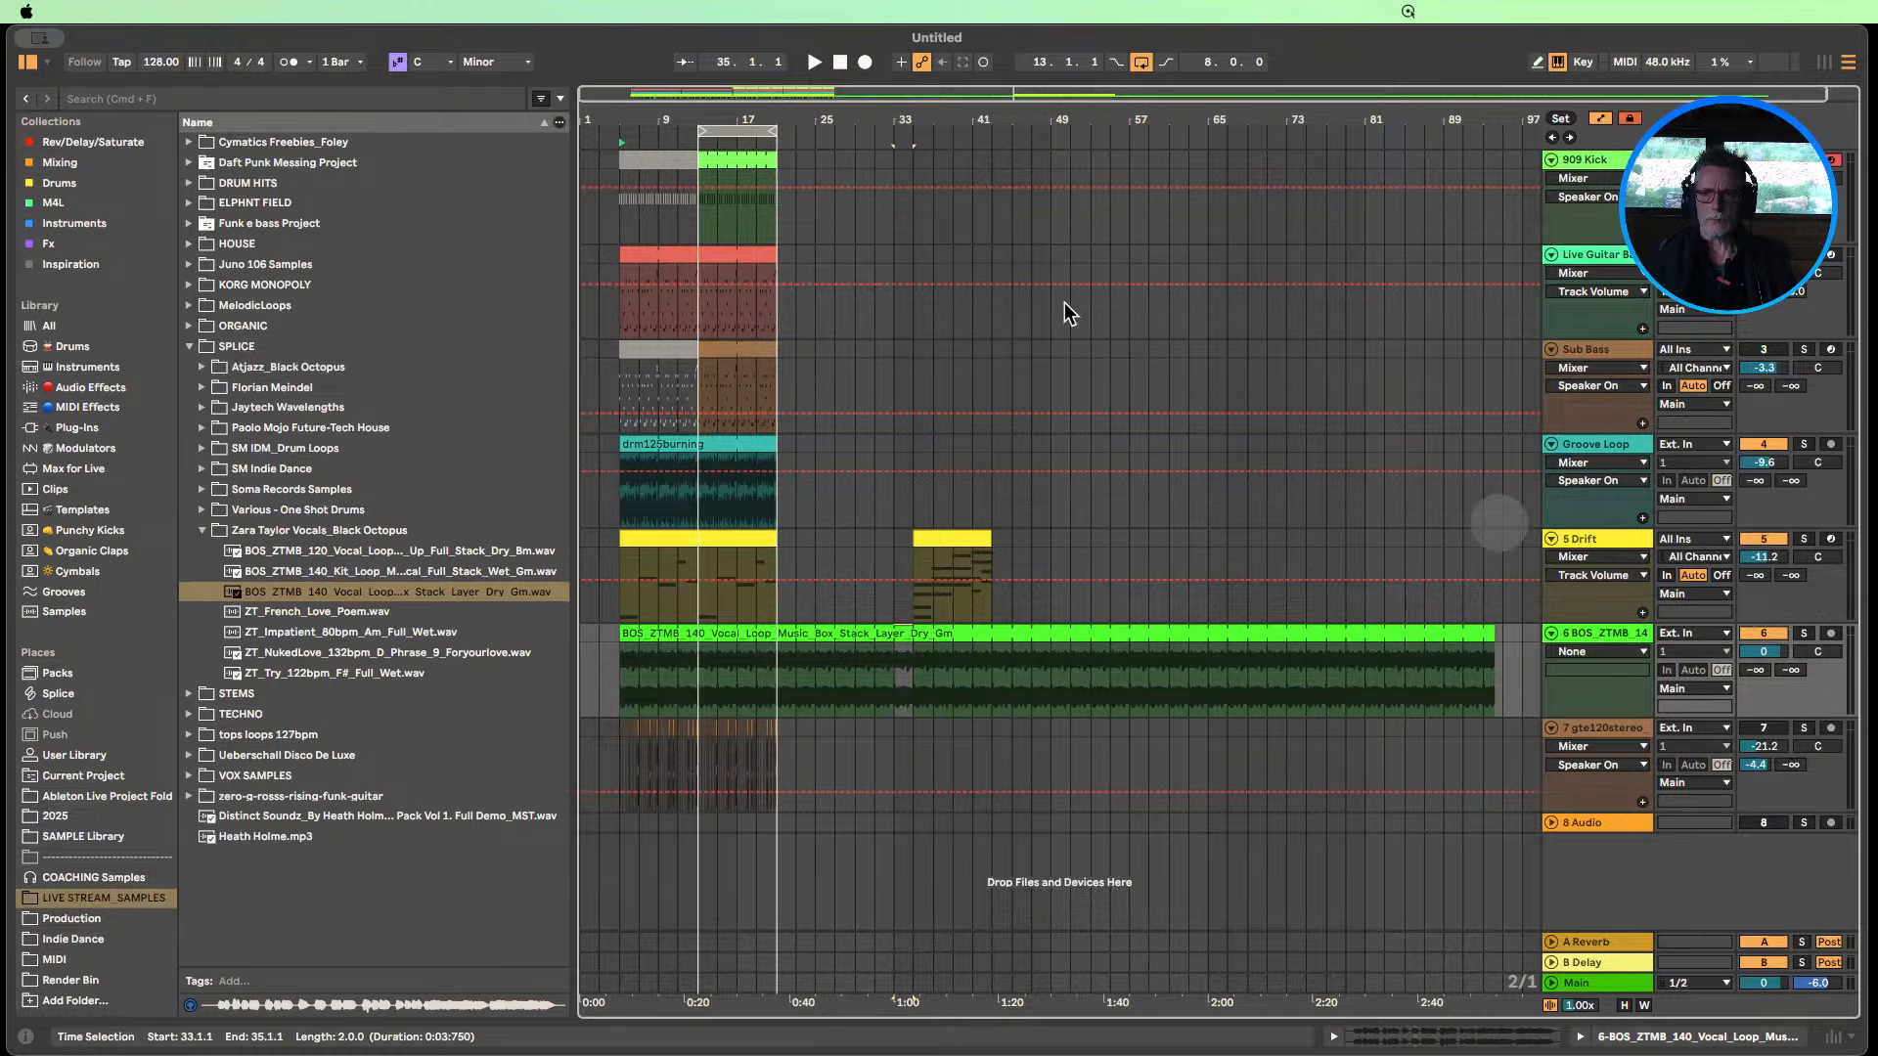
Play the arrangement from bar 11, set the vocal track's volume to -18.6 dB and reopen the vocal clip.
left_click(680, 135)
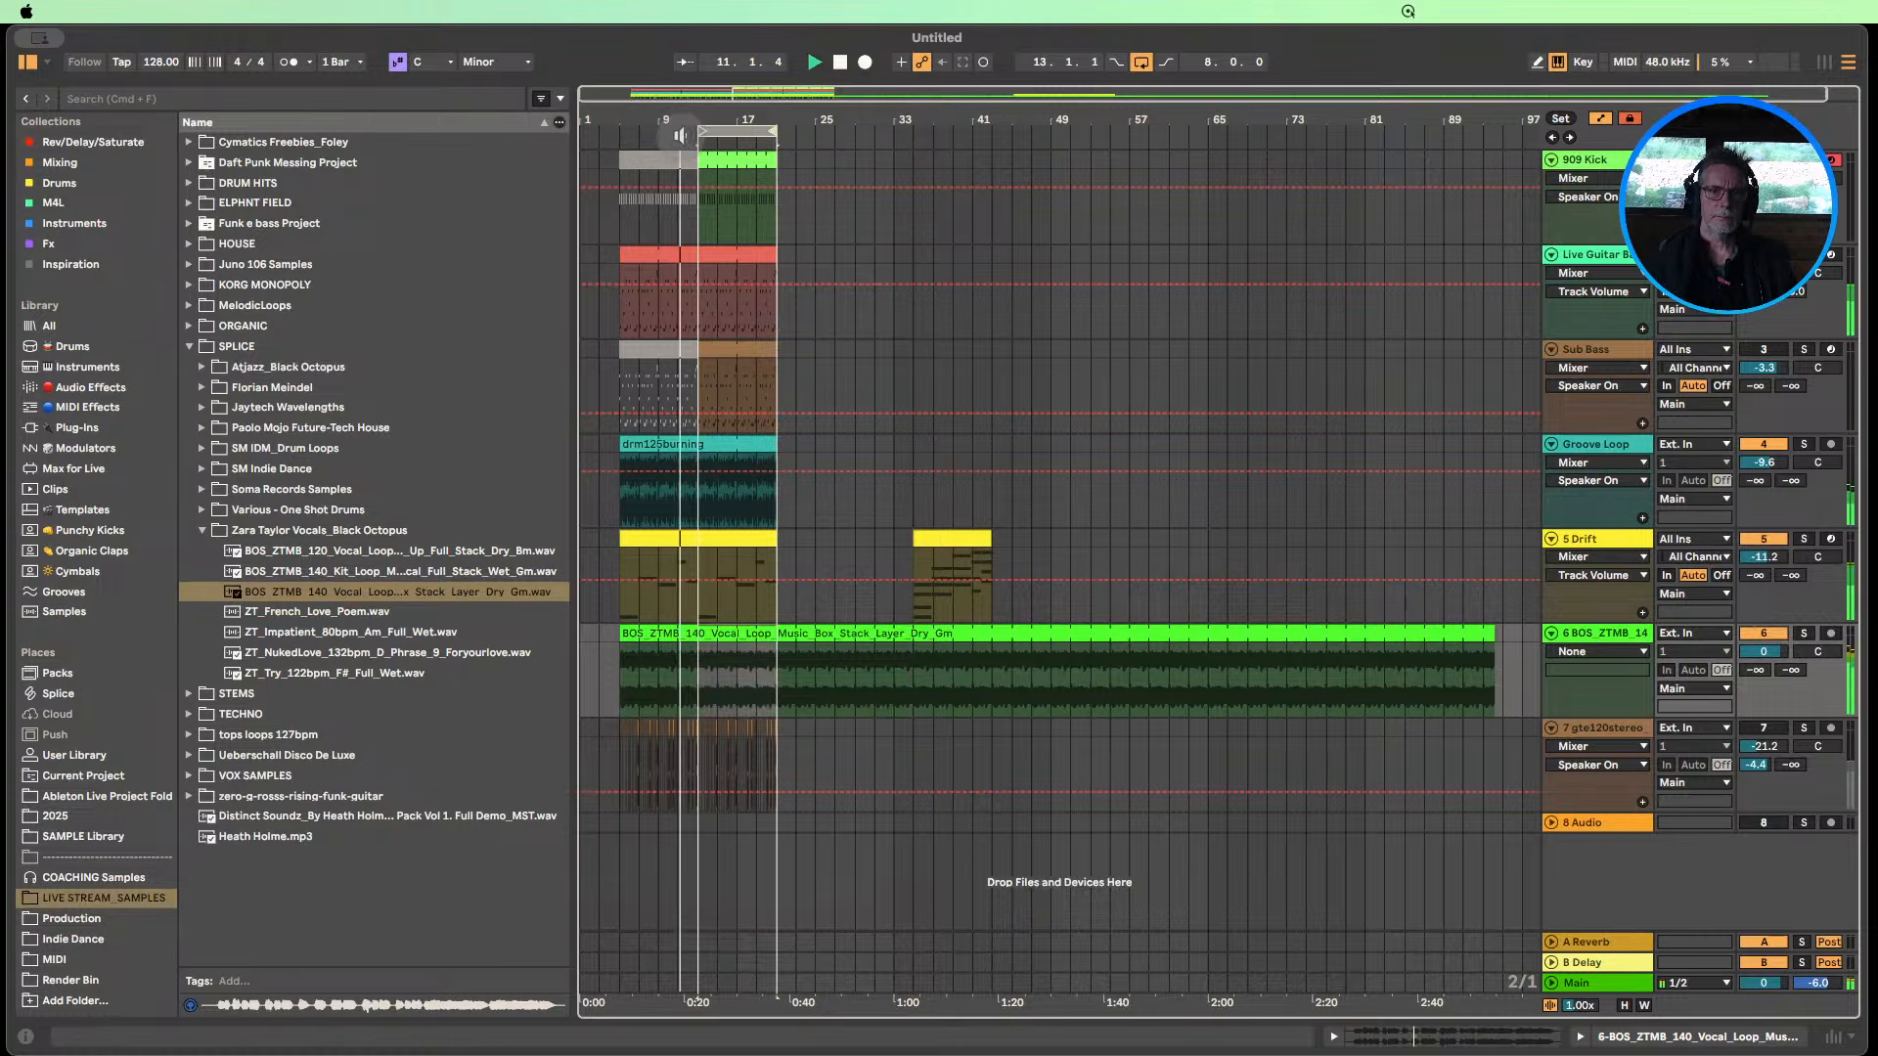
left_click_drag(1764, 651, 1763, 736)
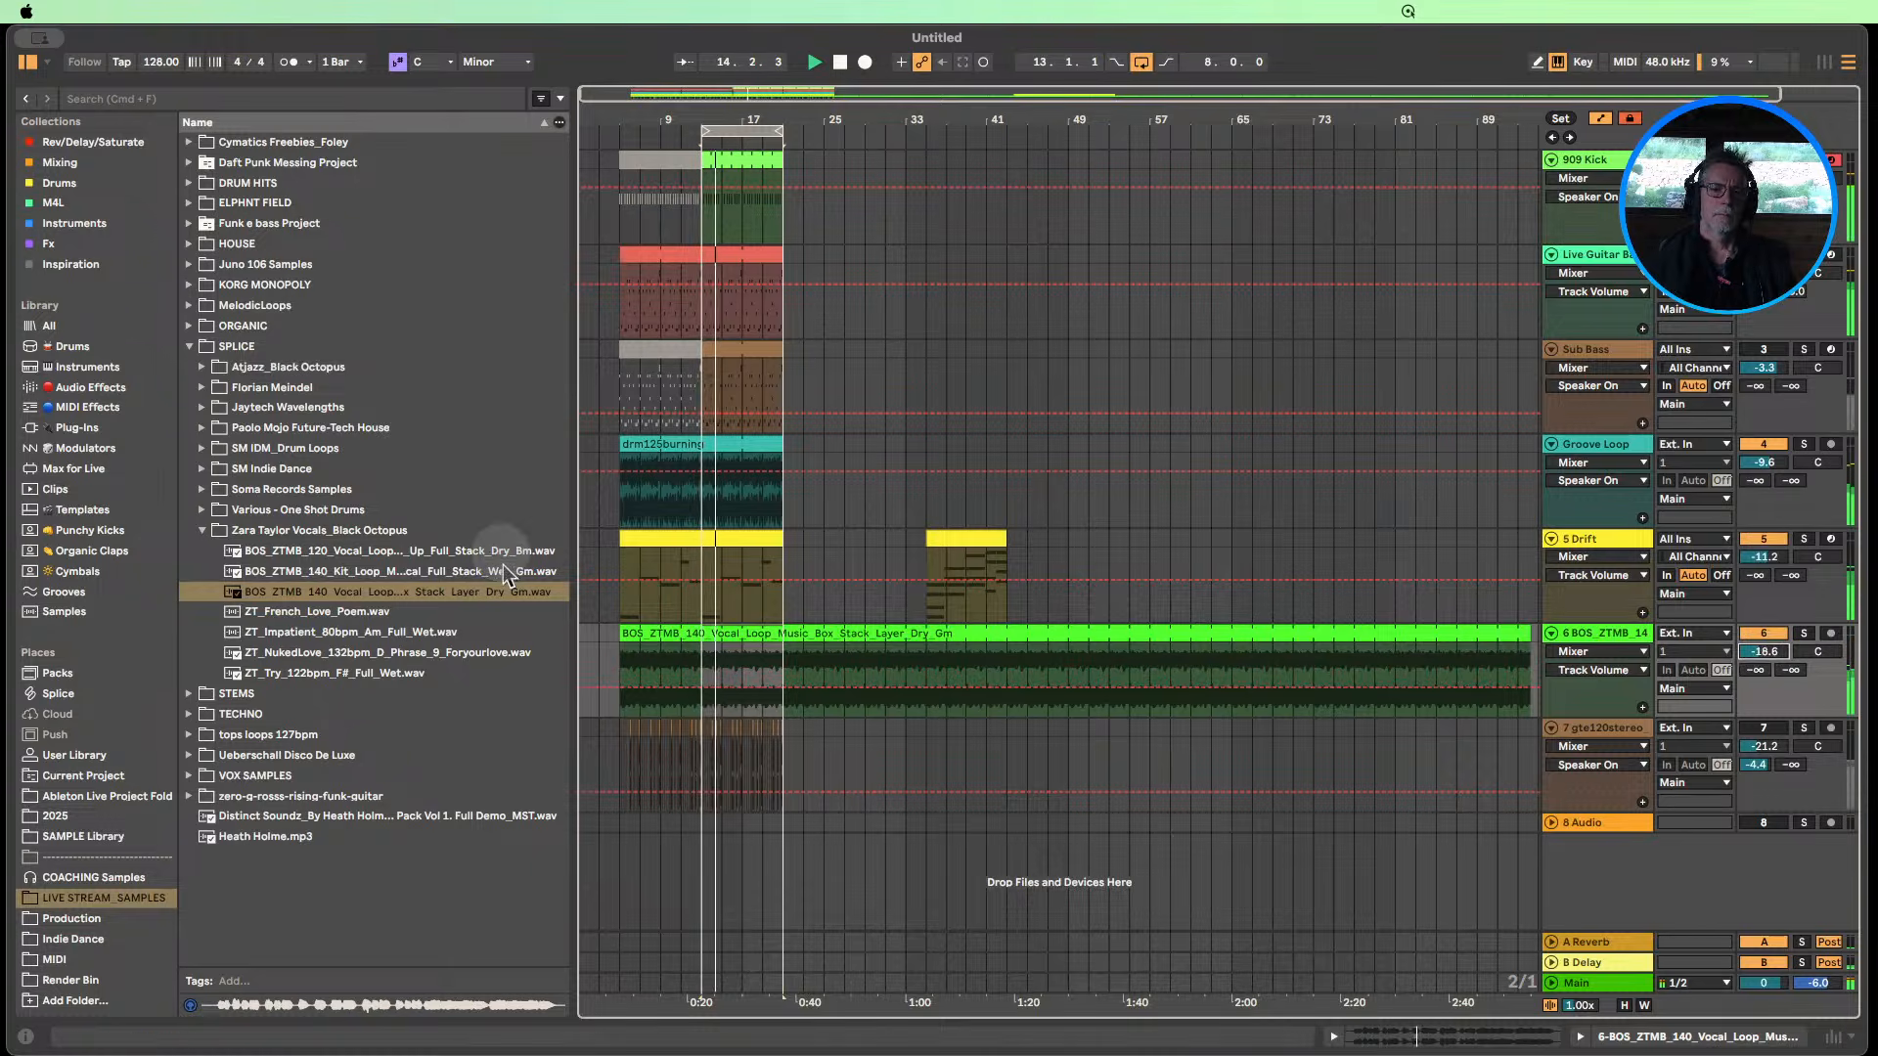
double_click(773, 634)
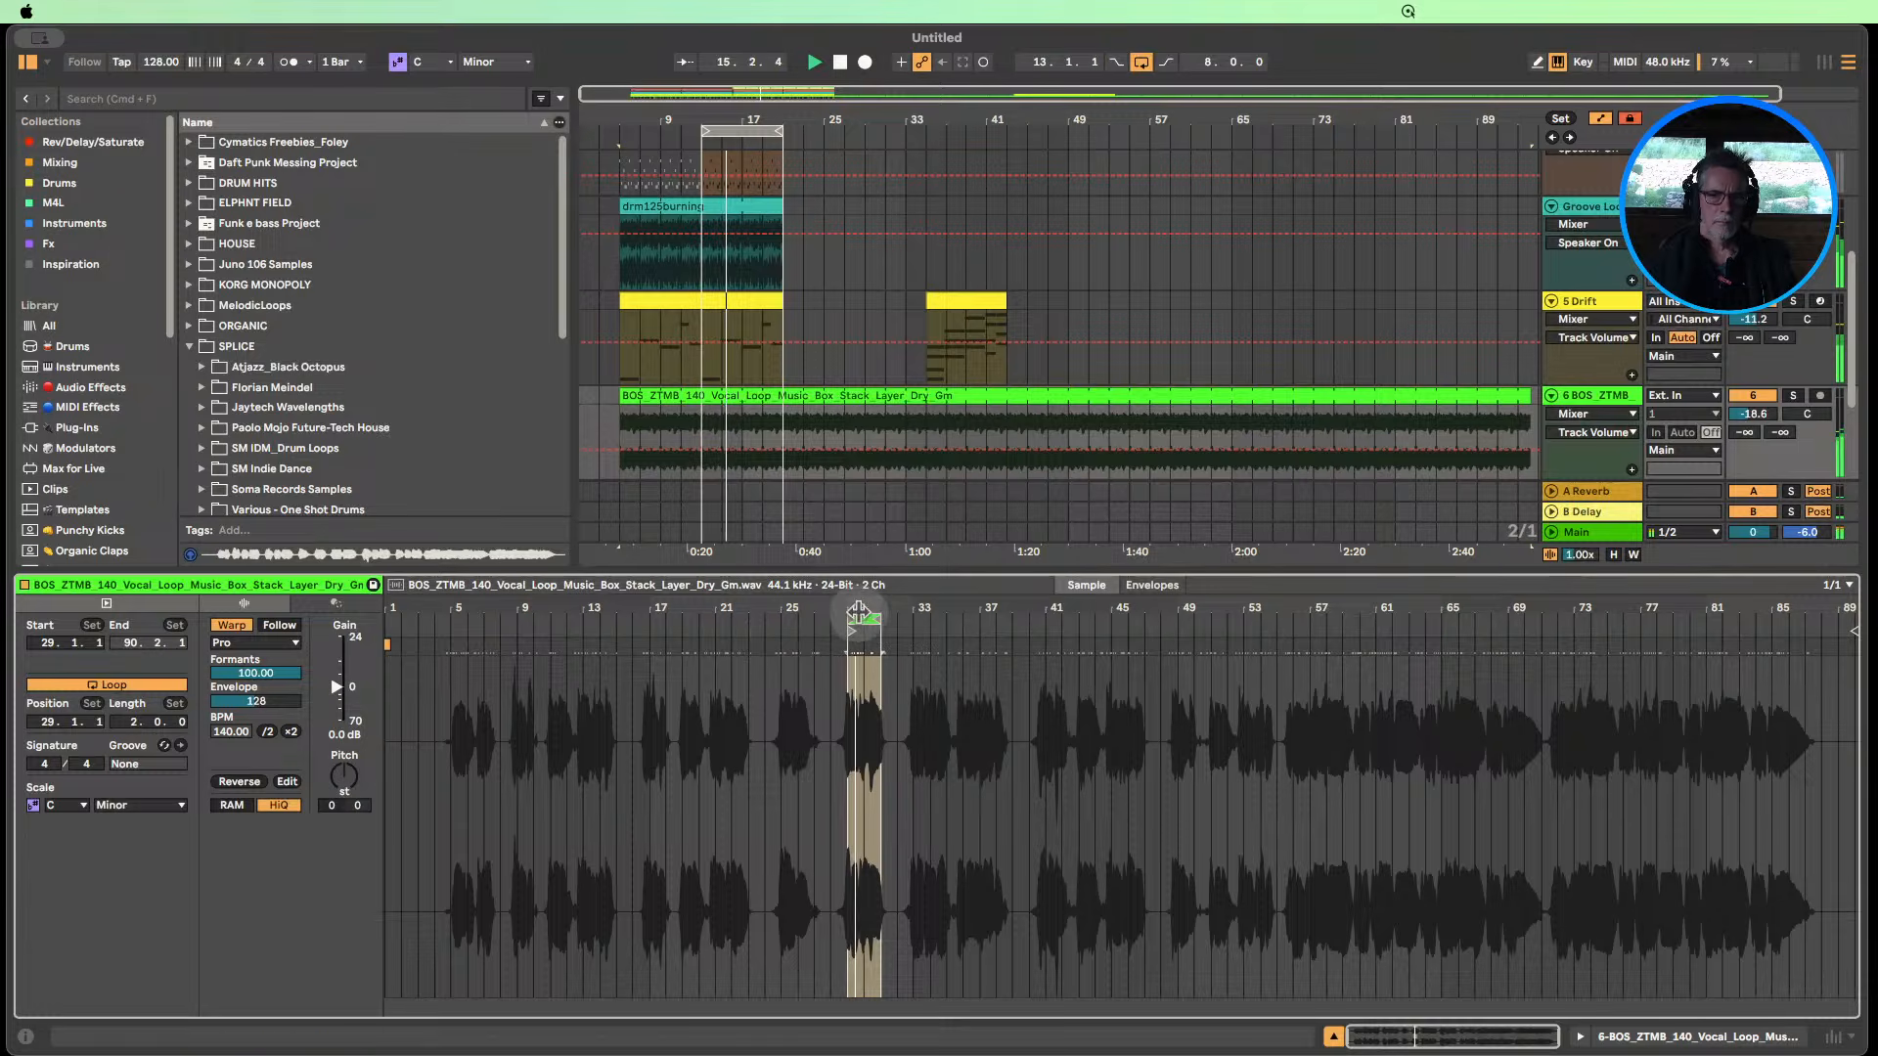
Move the vocal clip's two-bar loop to start at 21.1.1, stop playback and hide the clip view.
left_click_drag(859, 620, 791, 624)
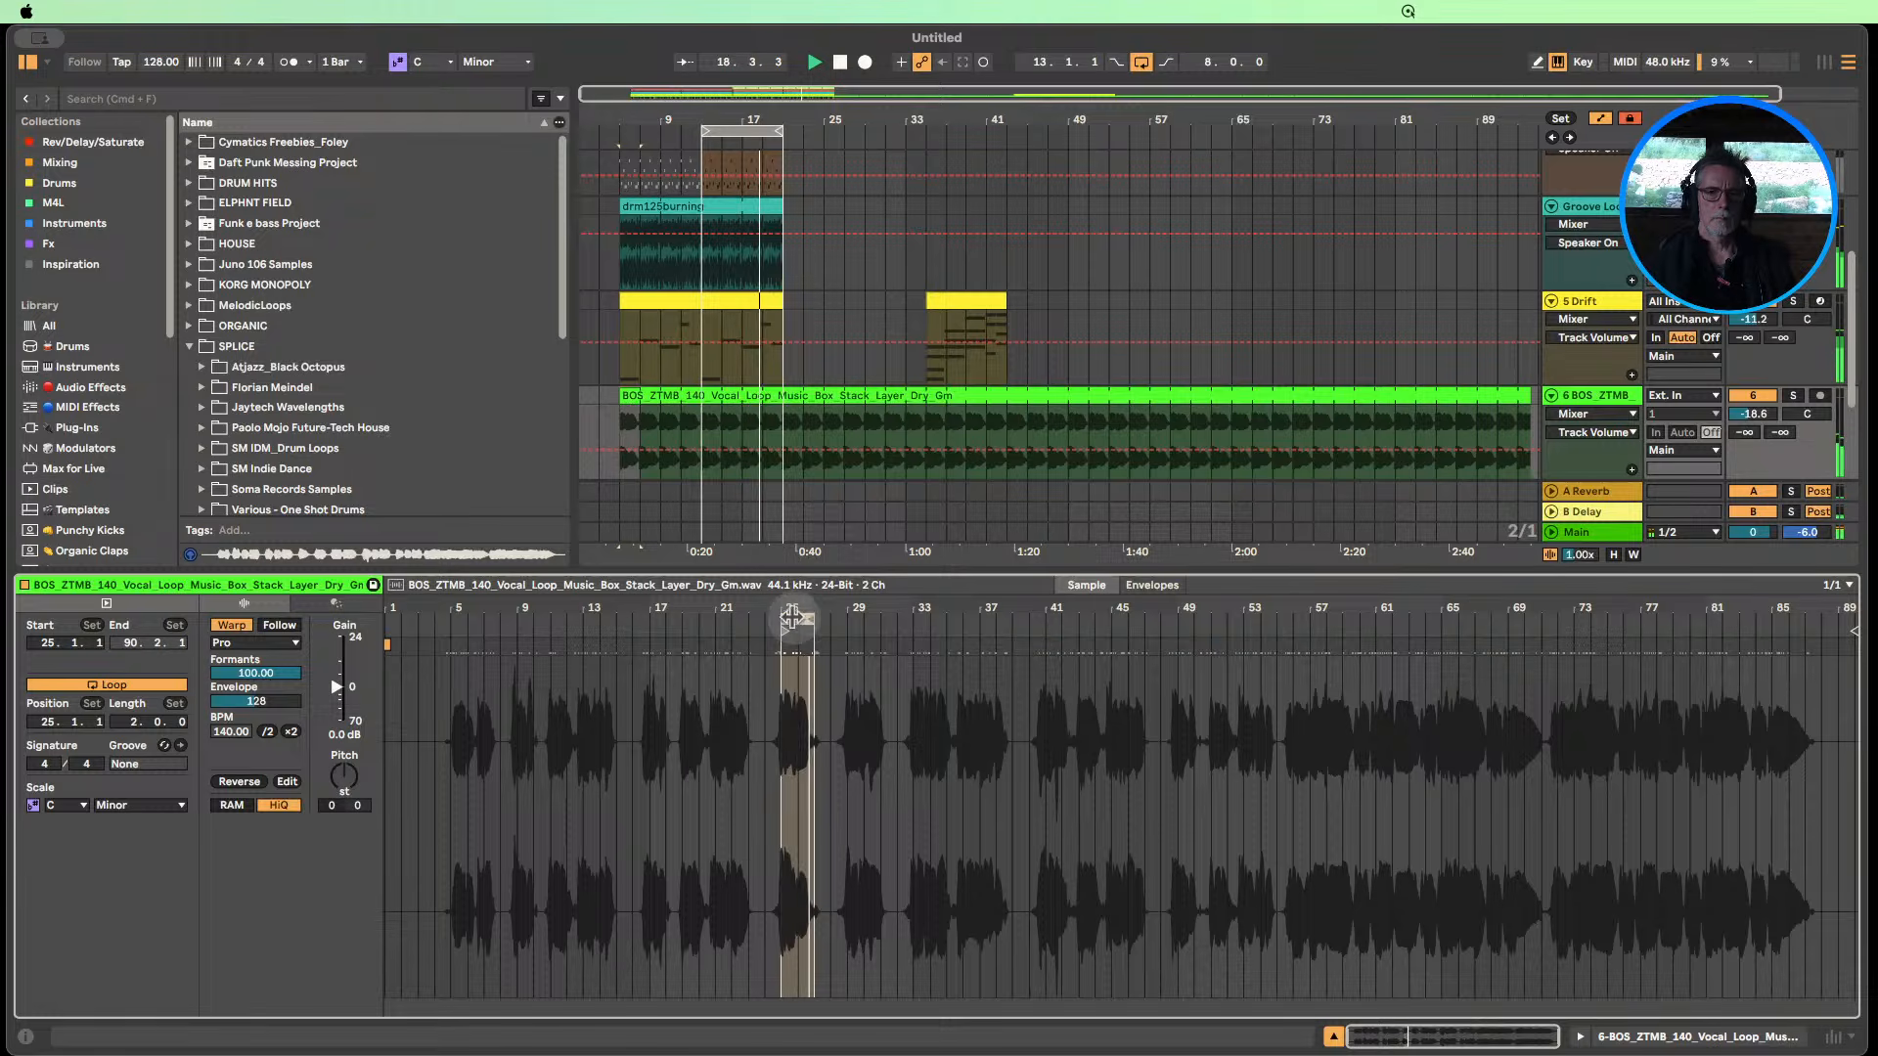
left_click_drag(798, 621, 728, 621)
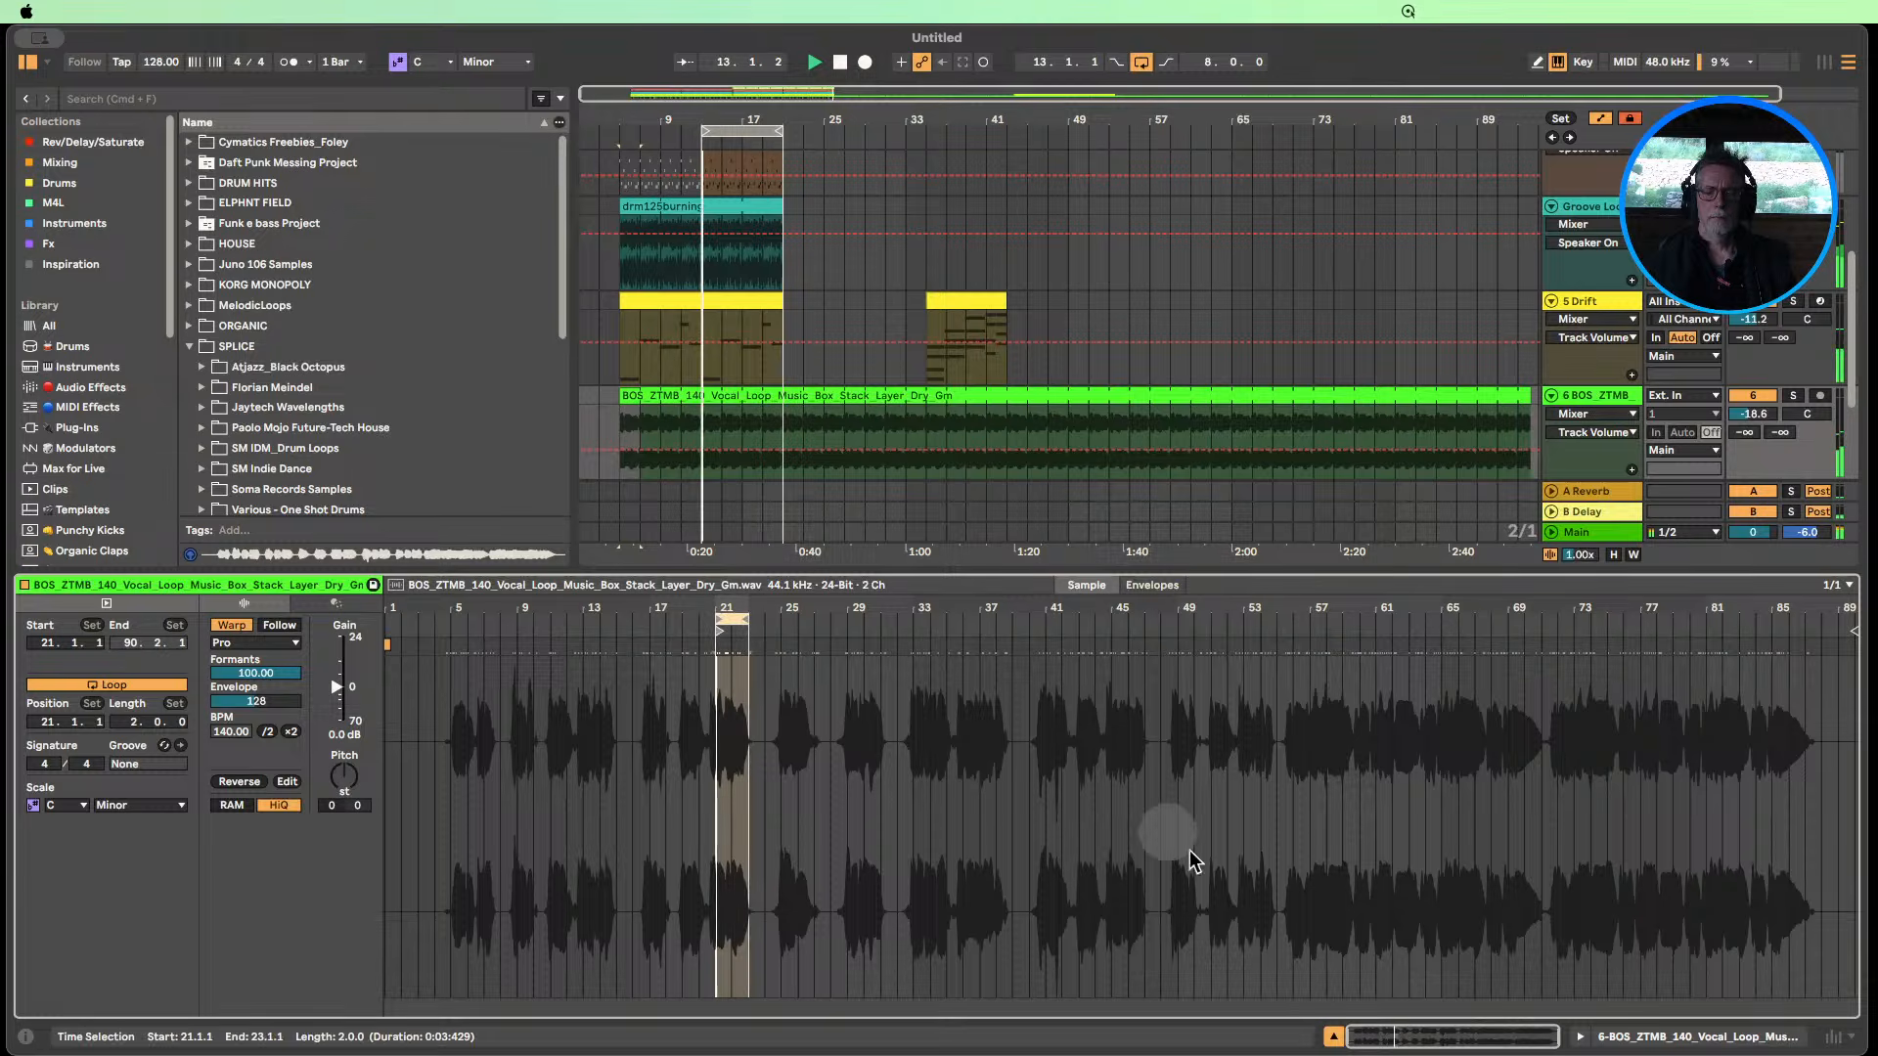
left_click(839, 63)
left_click(1634, 396)
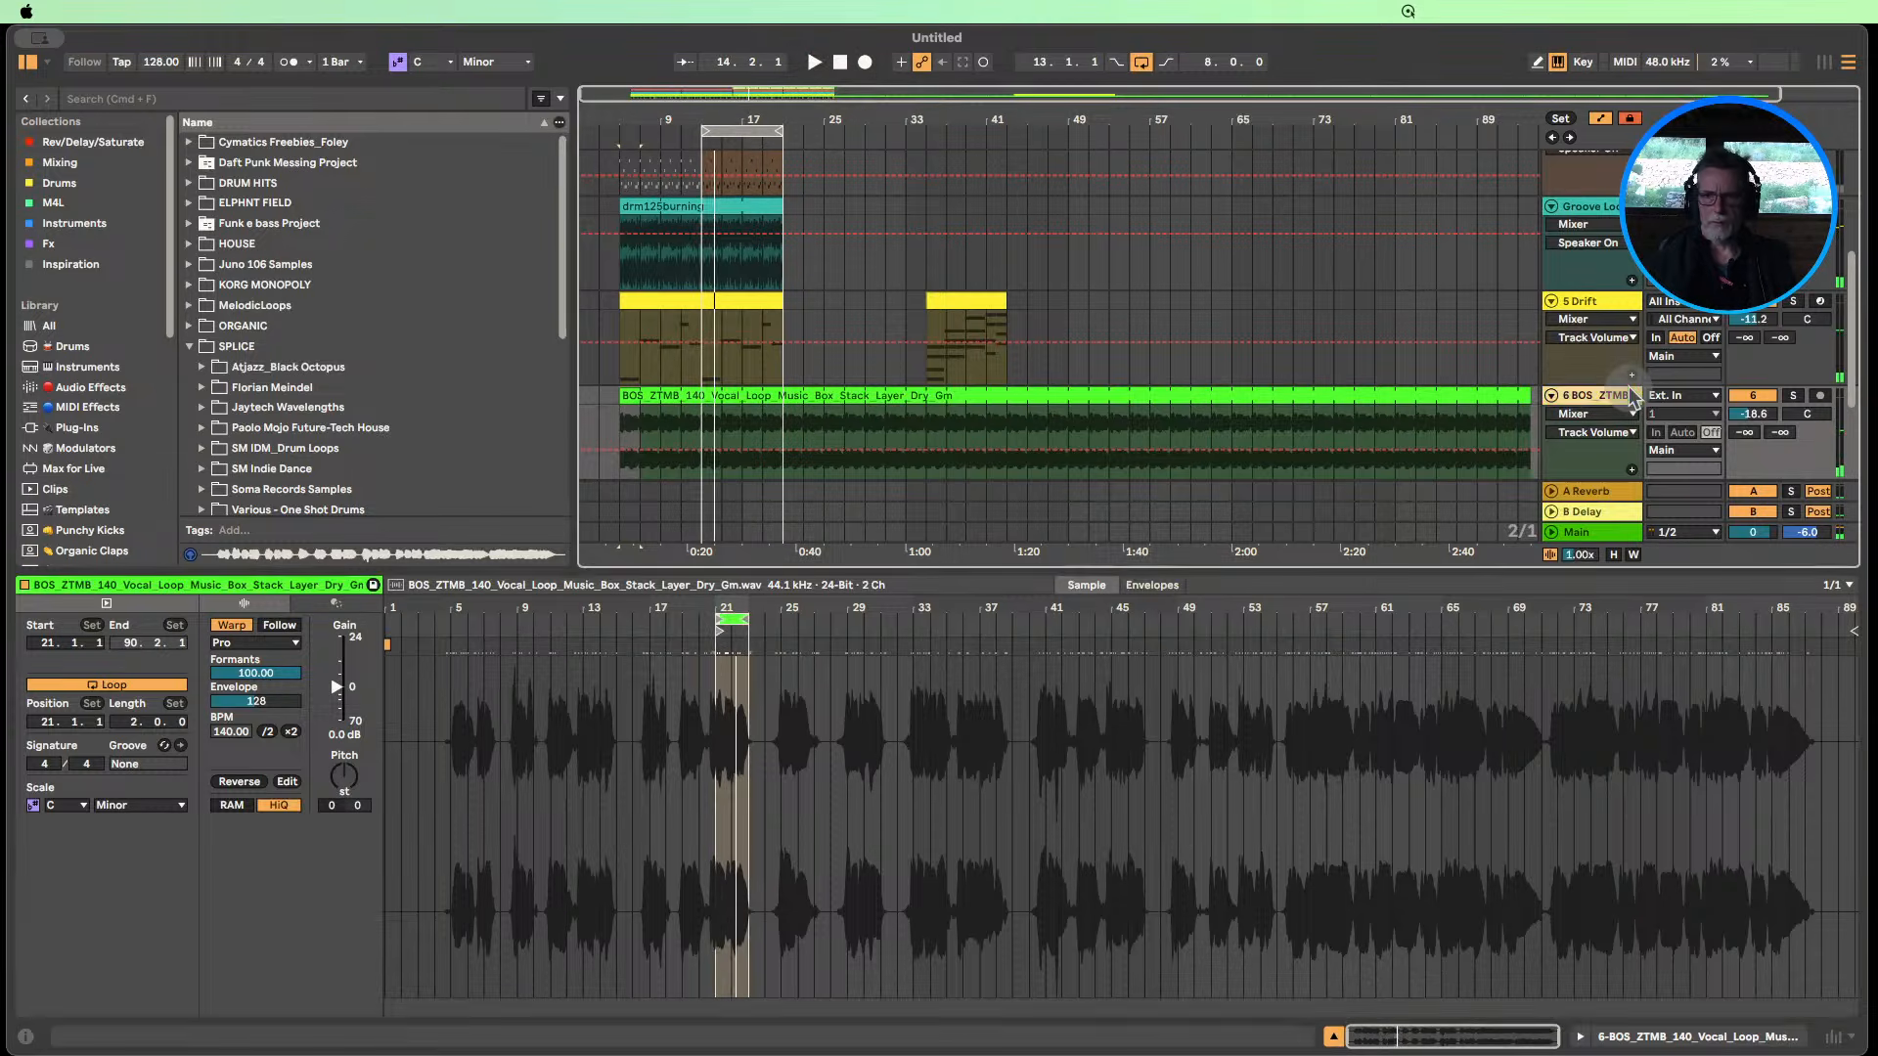
left_click(1580, 1038)
left_click(203, 532)
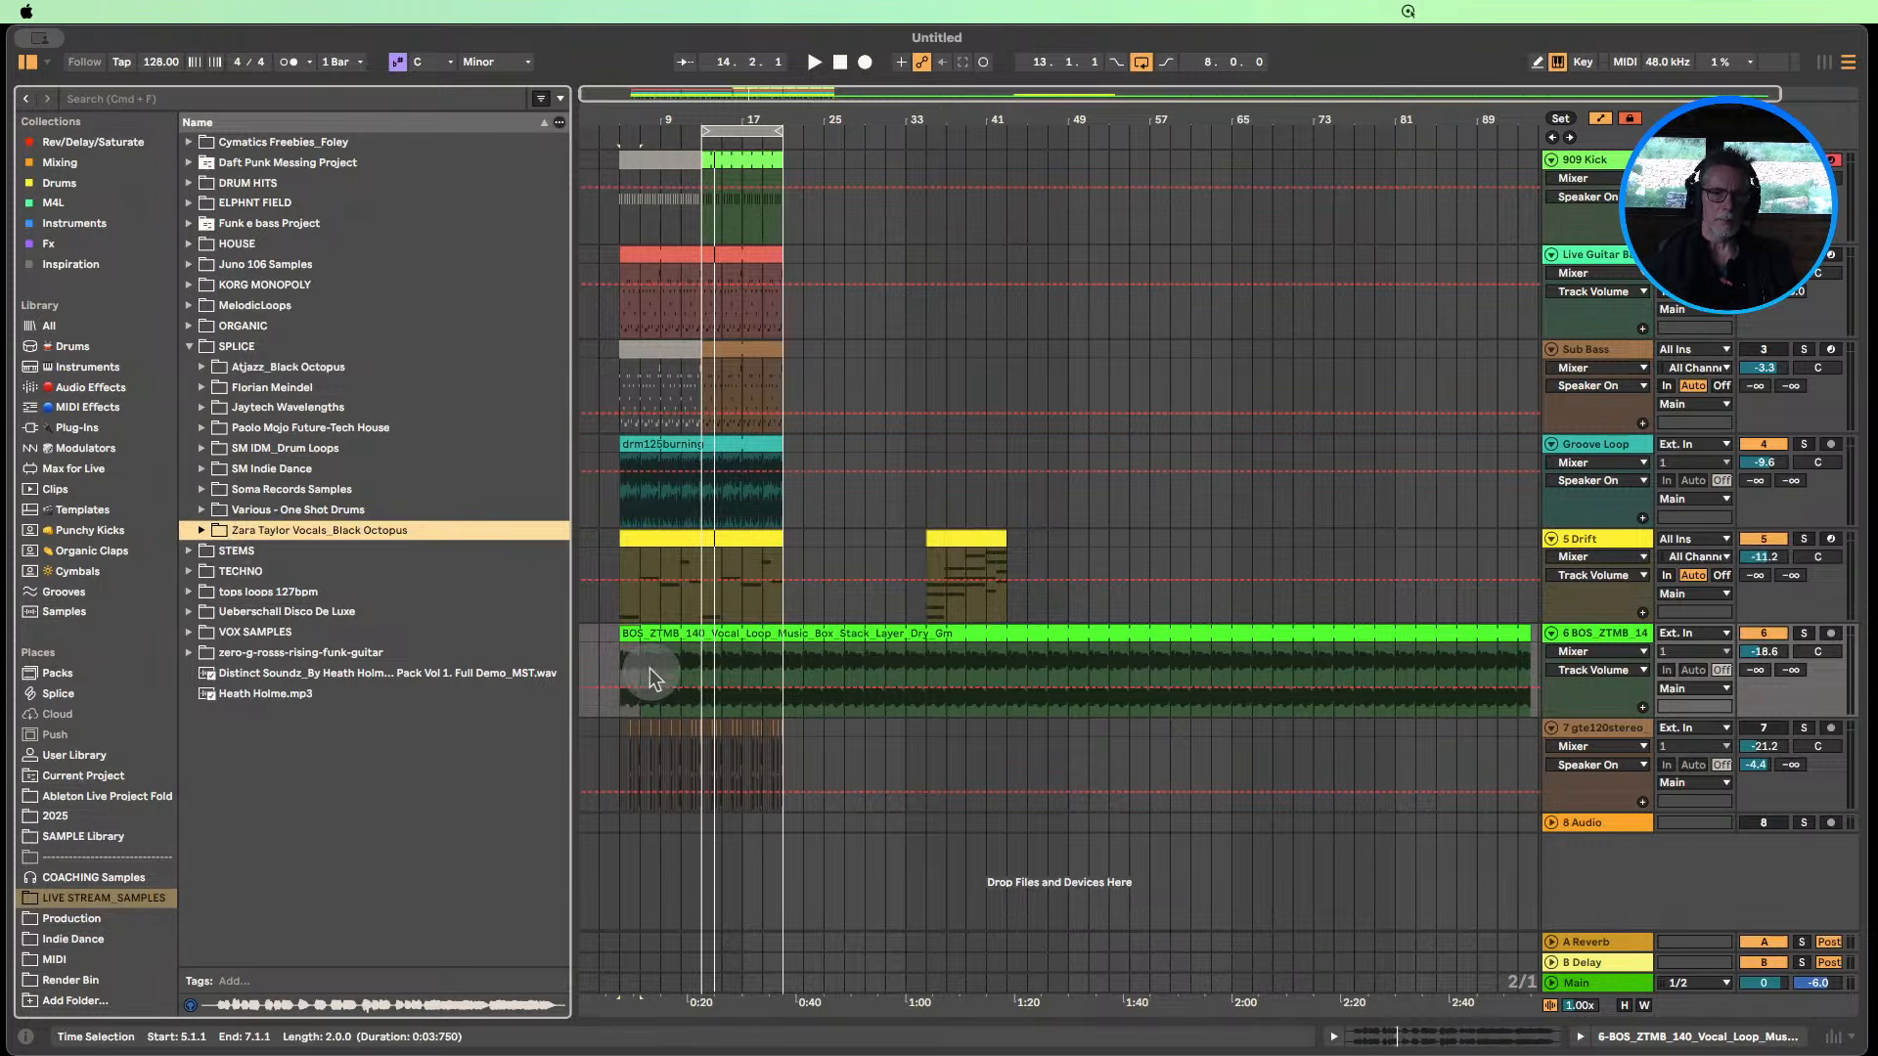
Move the vocal clip to start at 13.1.1 and shorten it to end at 21.1.1.
left_click_drag(629, 633, 698, 630)
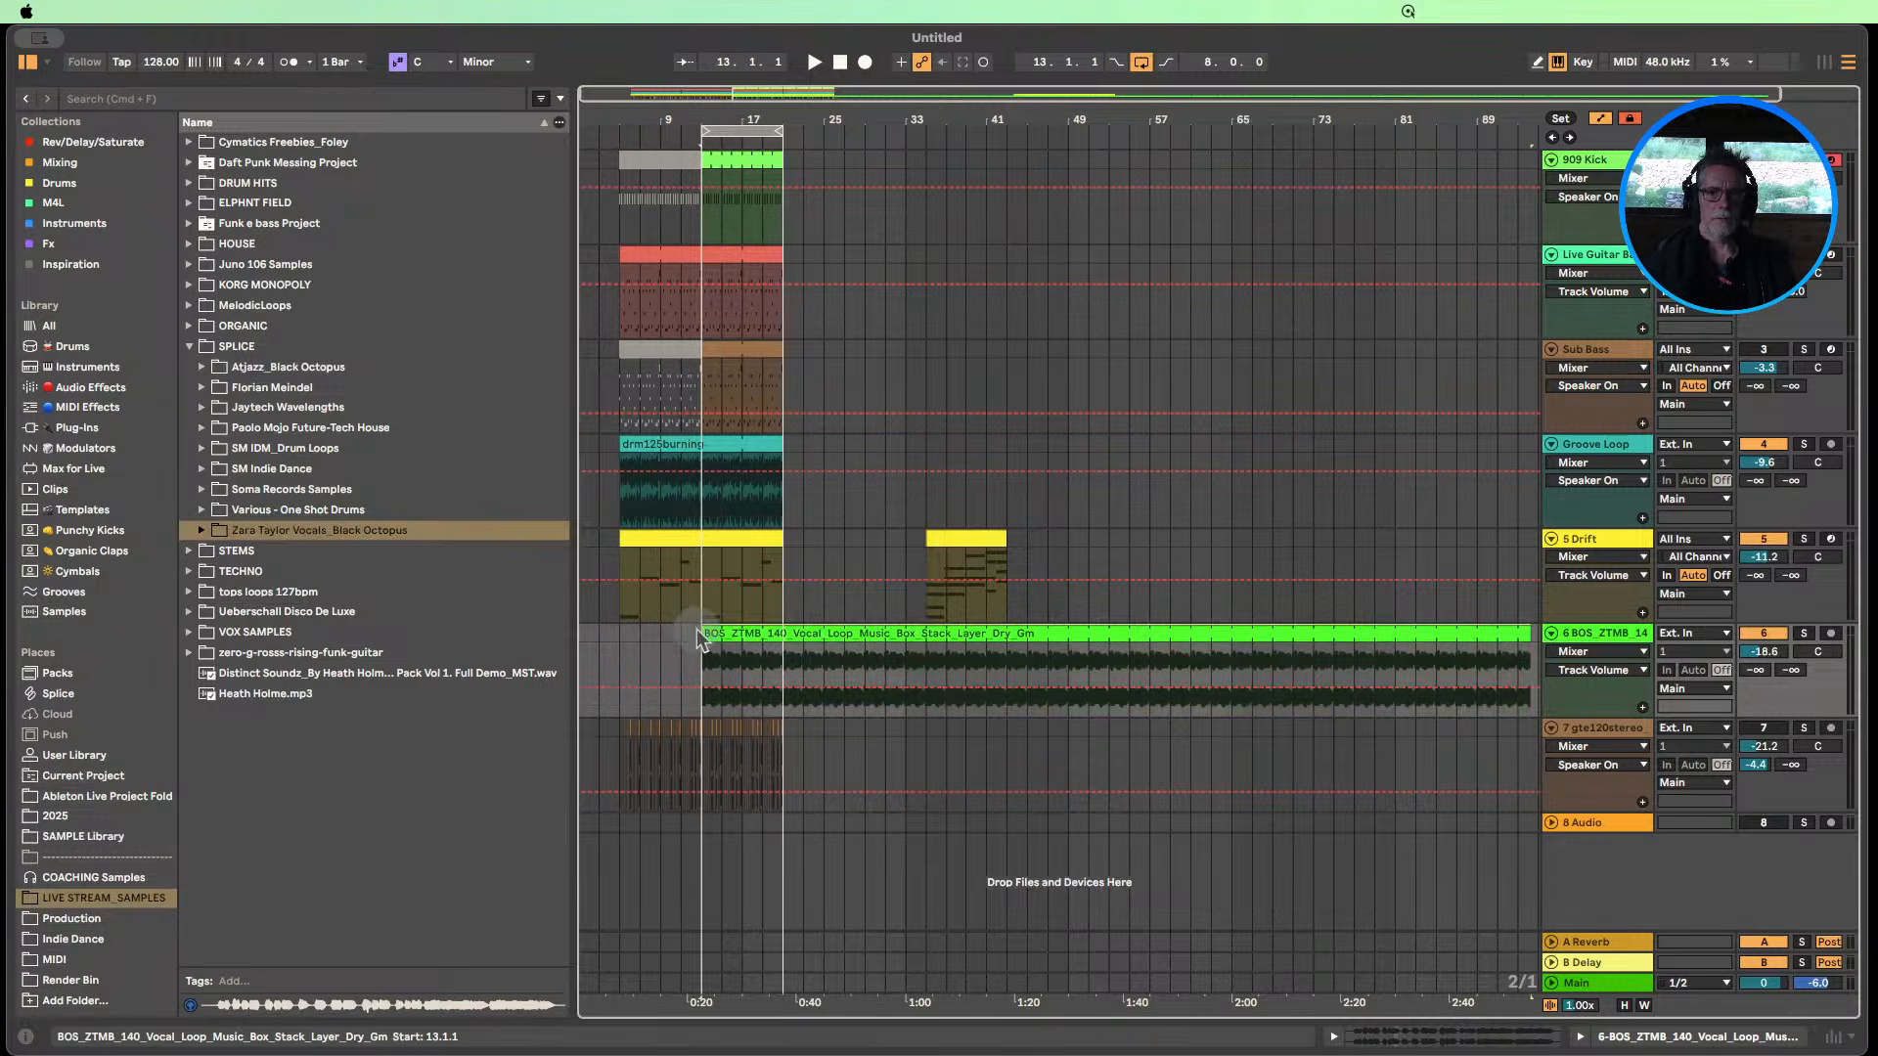
left_click_drag(916, 123, 917, 117)
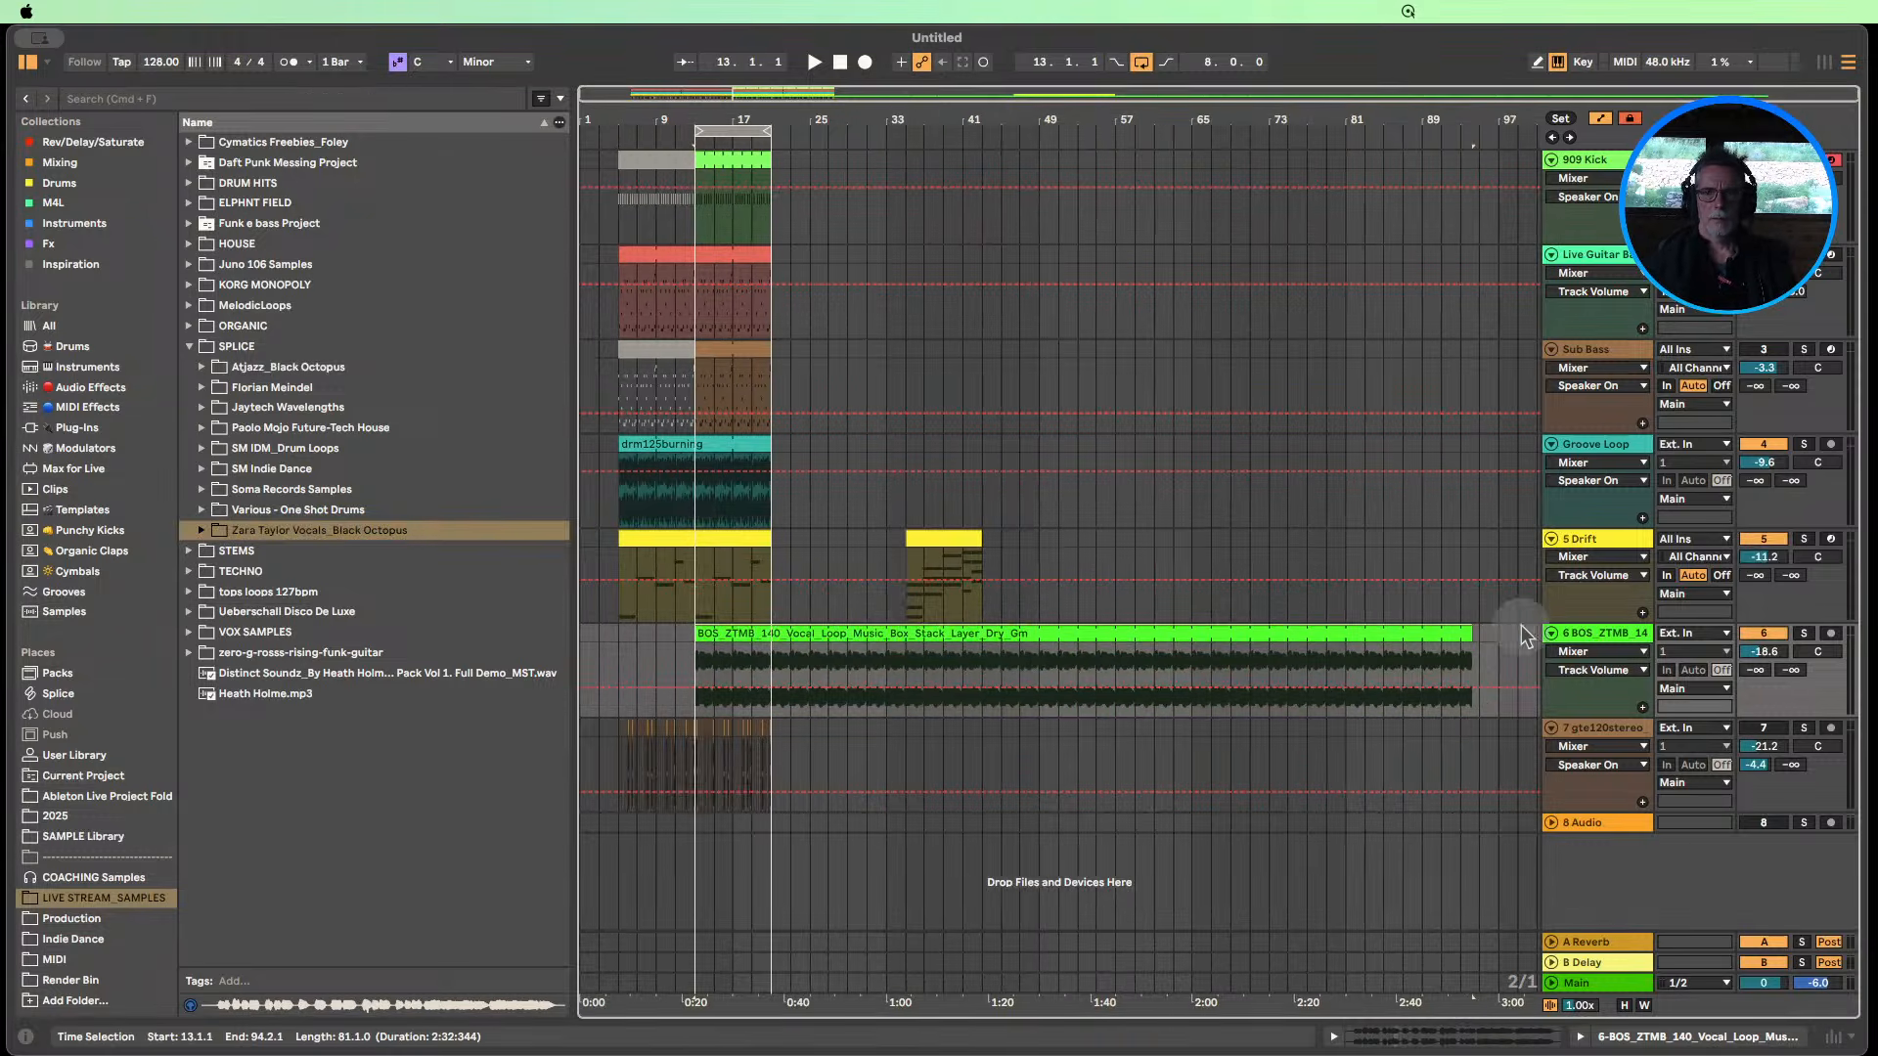
left_click_drag(1470, 628, 772, 634)
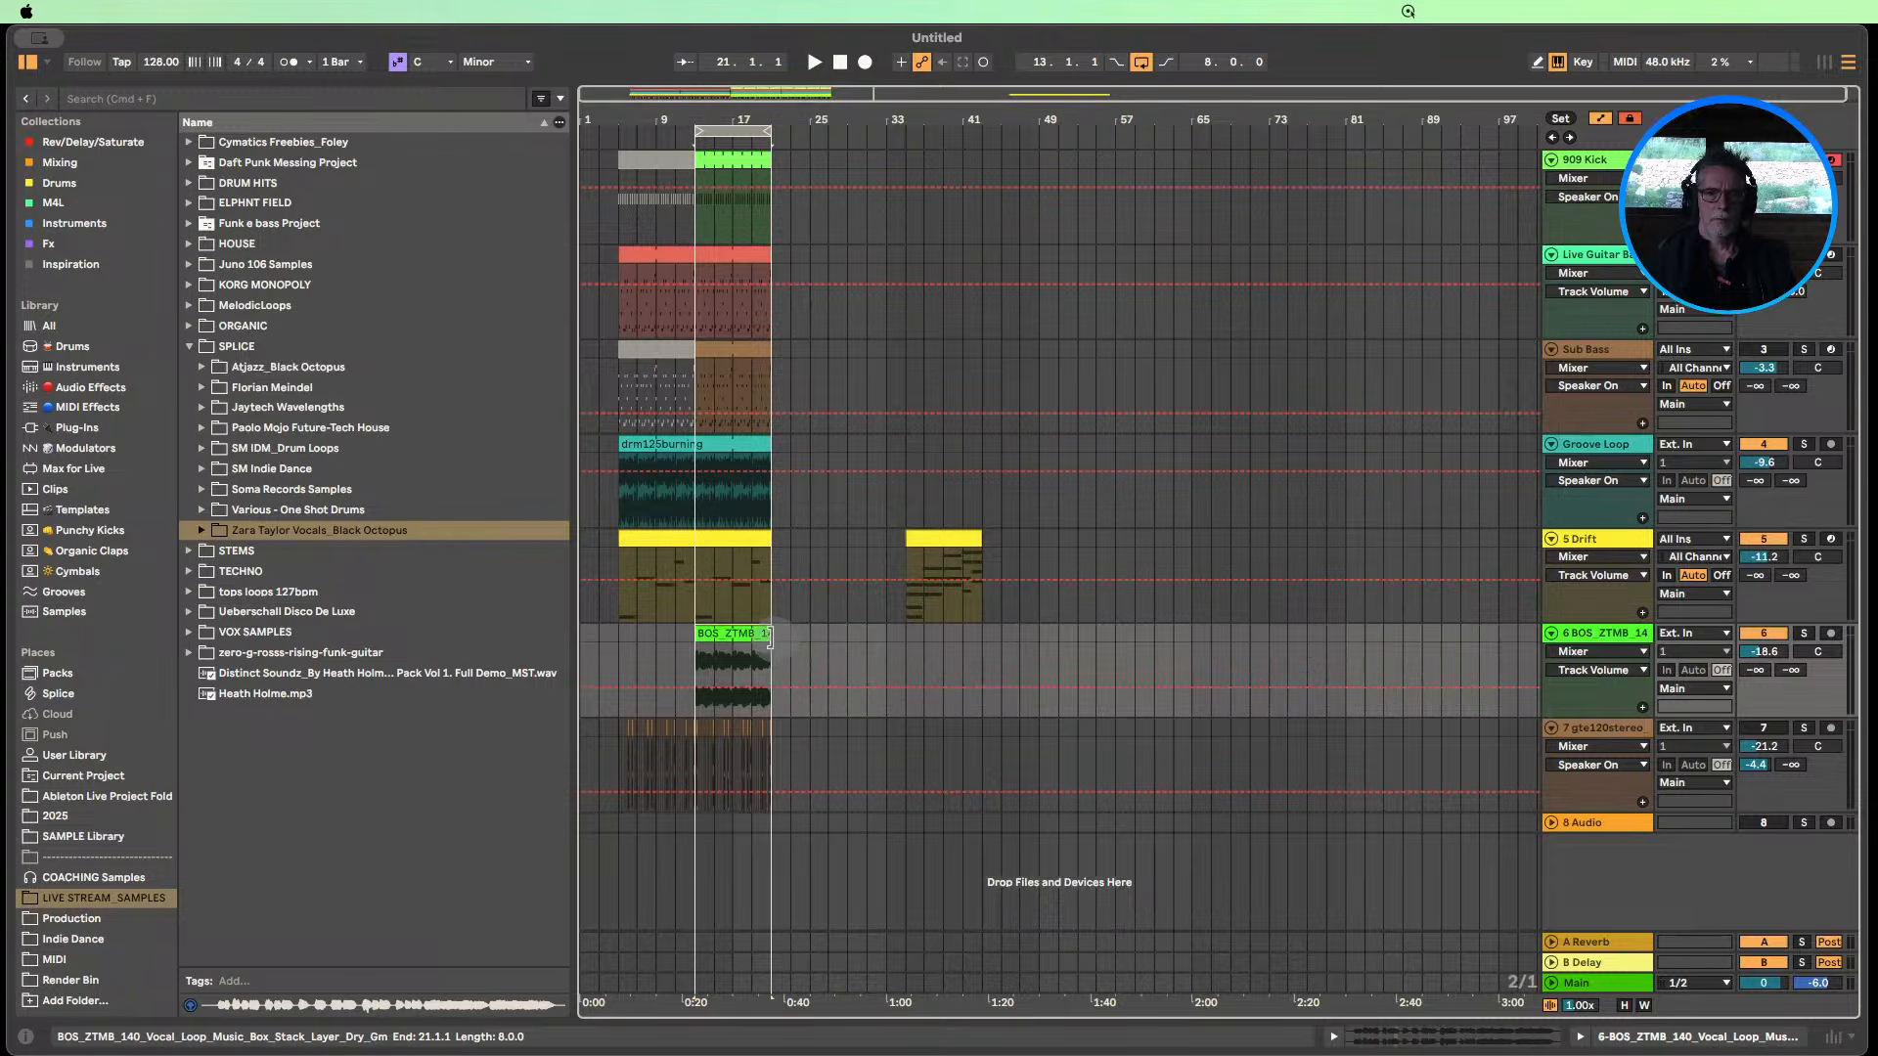
Add Auto Shift to the vocal track with the High input range and the Minor scale.
left_click(88, 388)
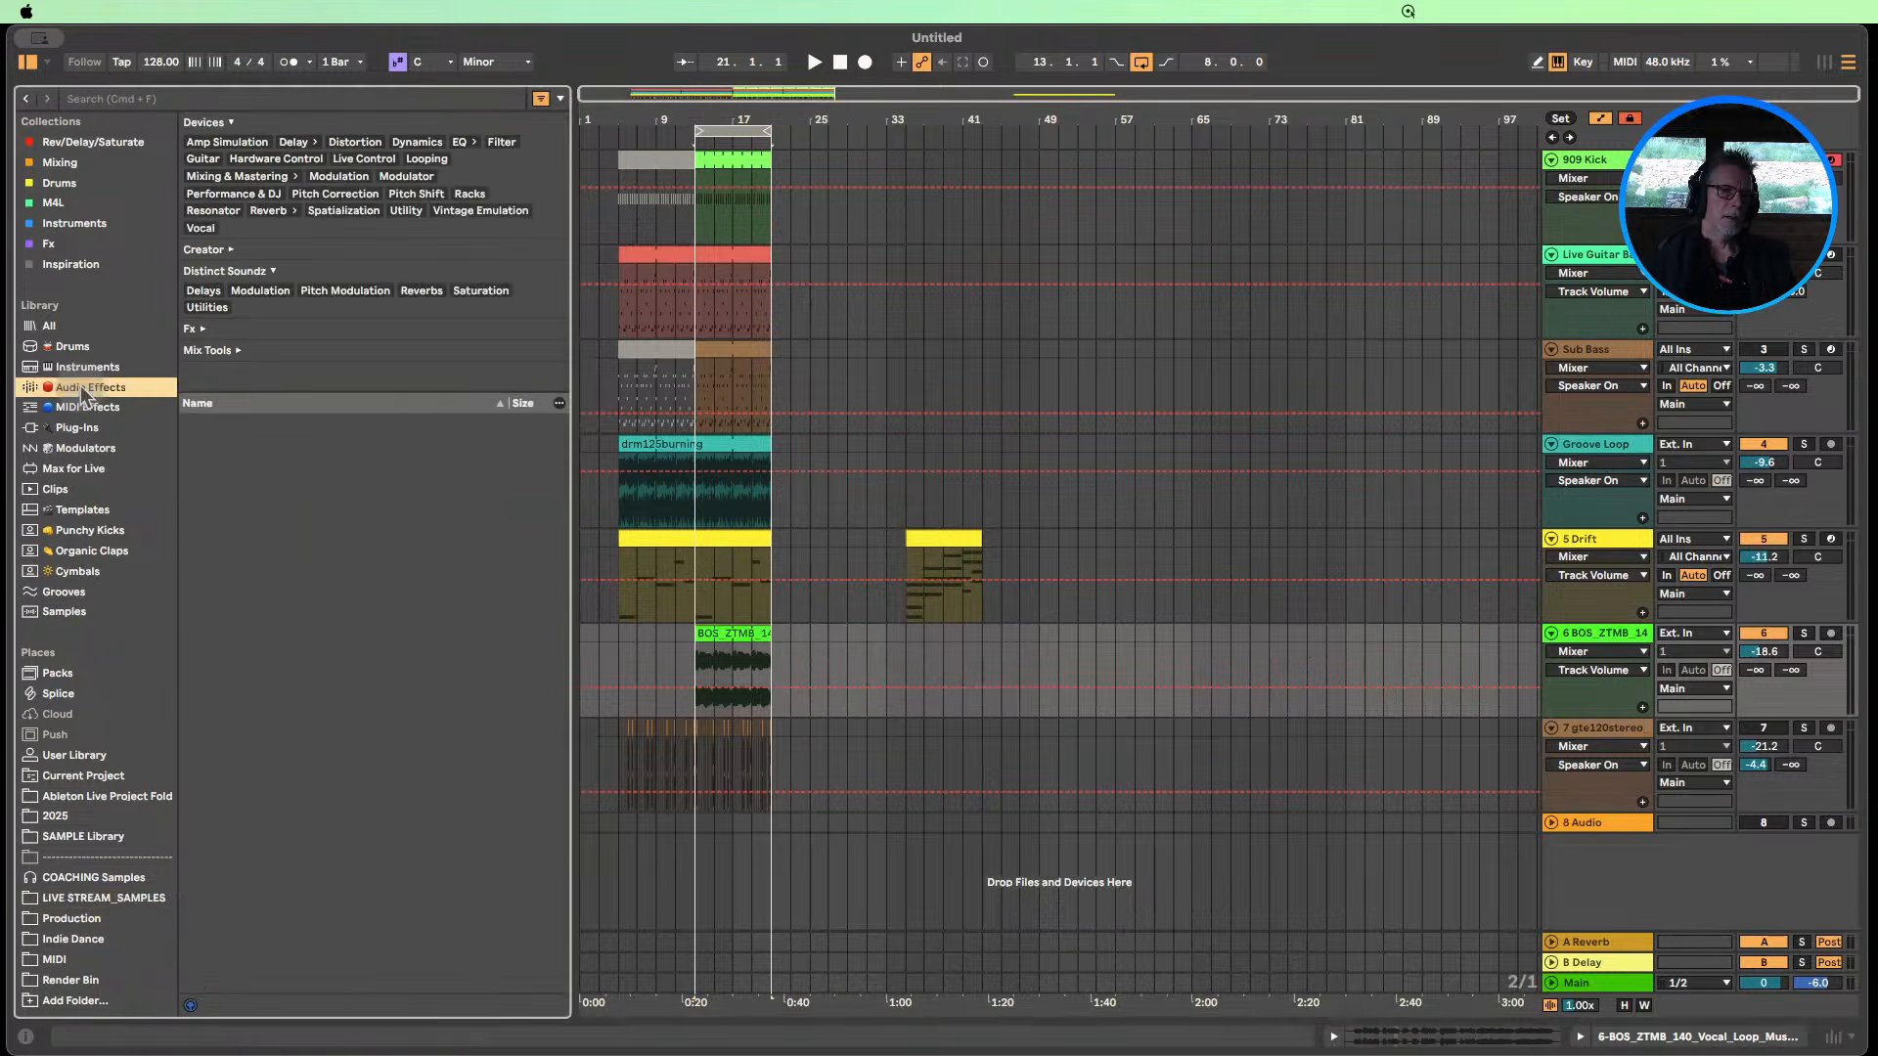
left_click(249, 503)
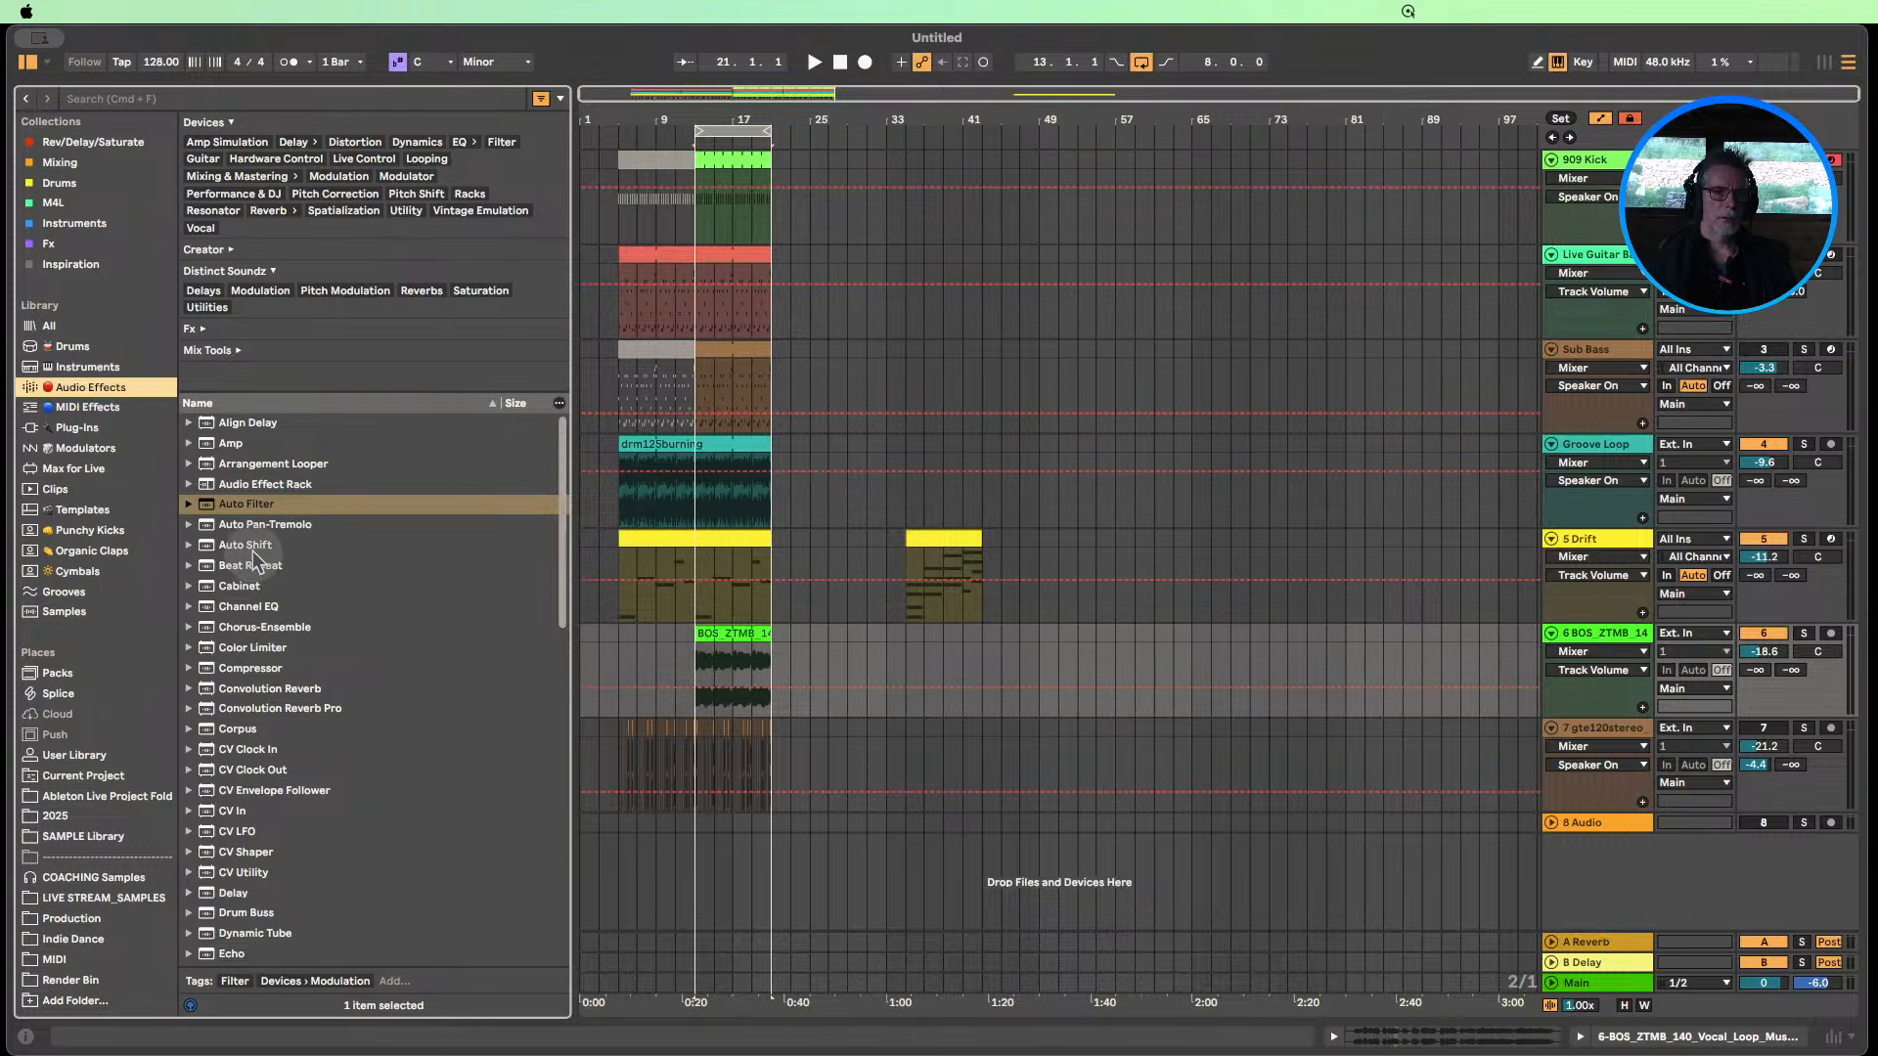
left_click_drag(244, 545, 744, 665)
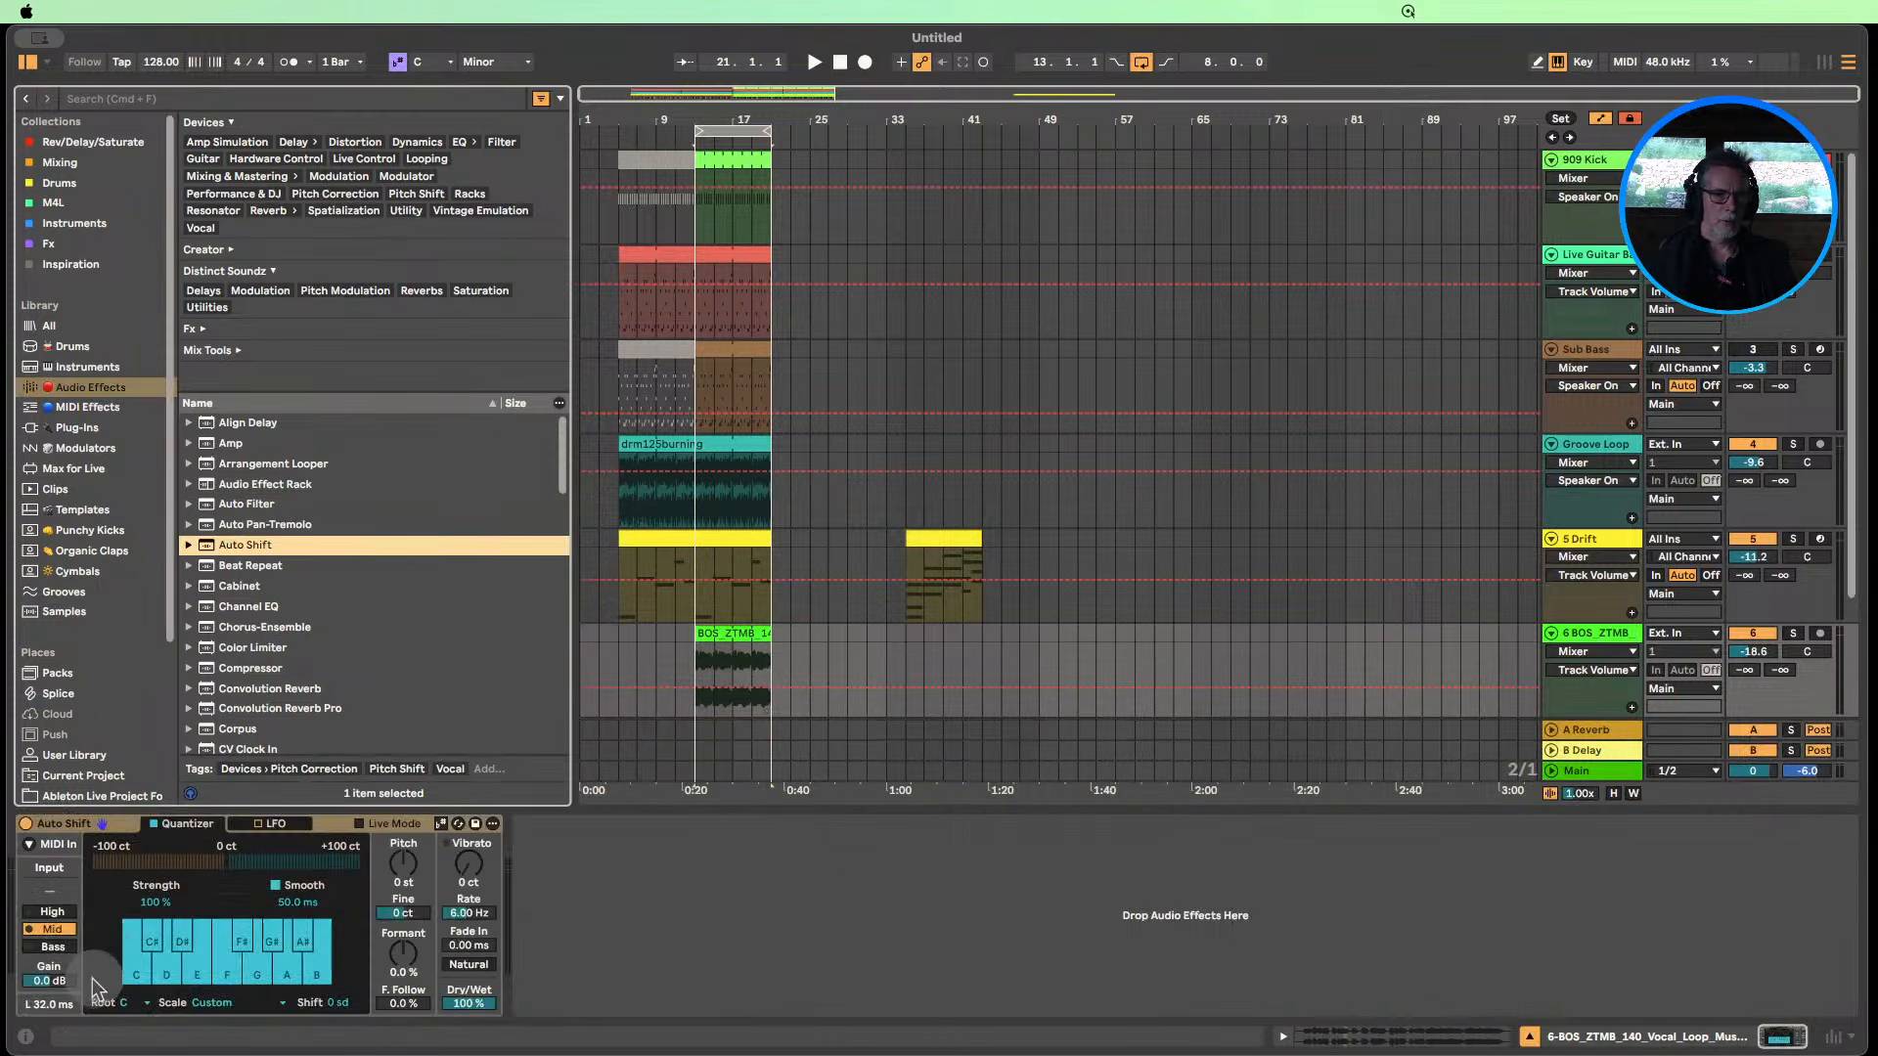
left_click(51, 912)
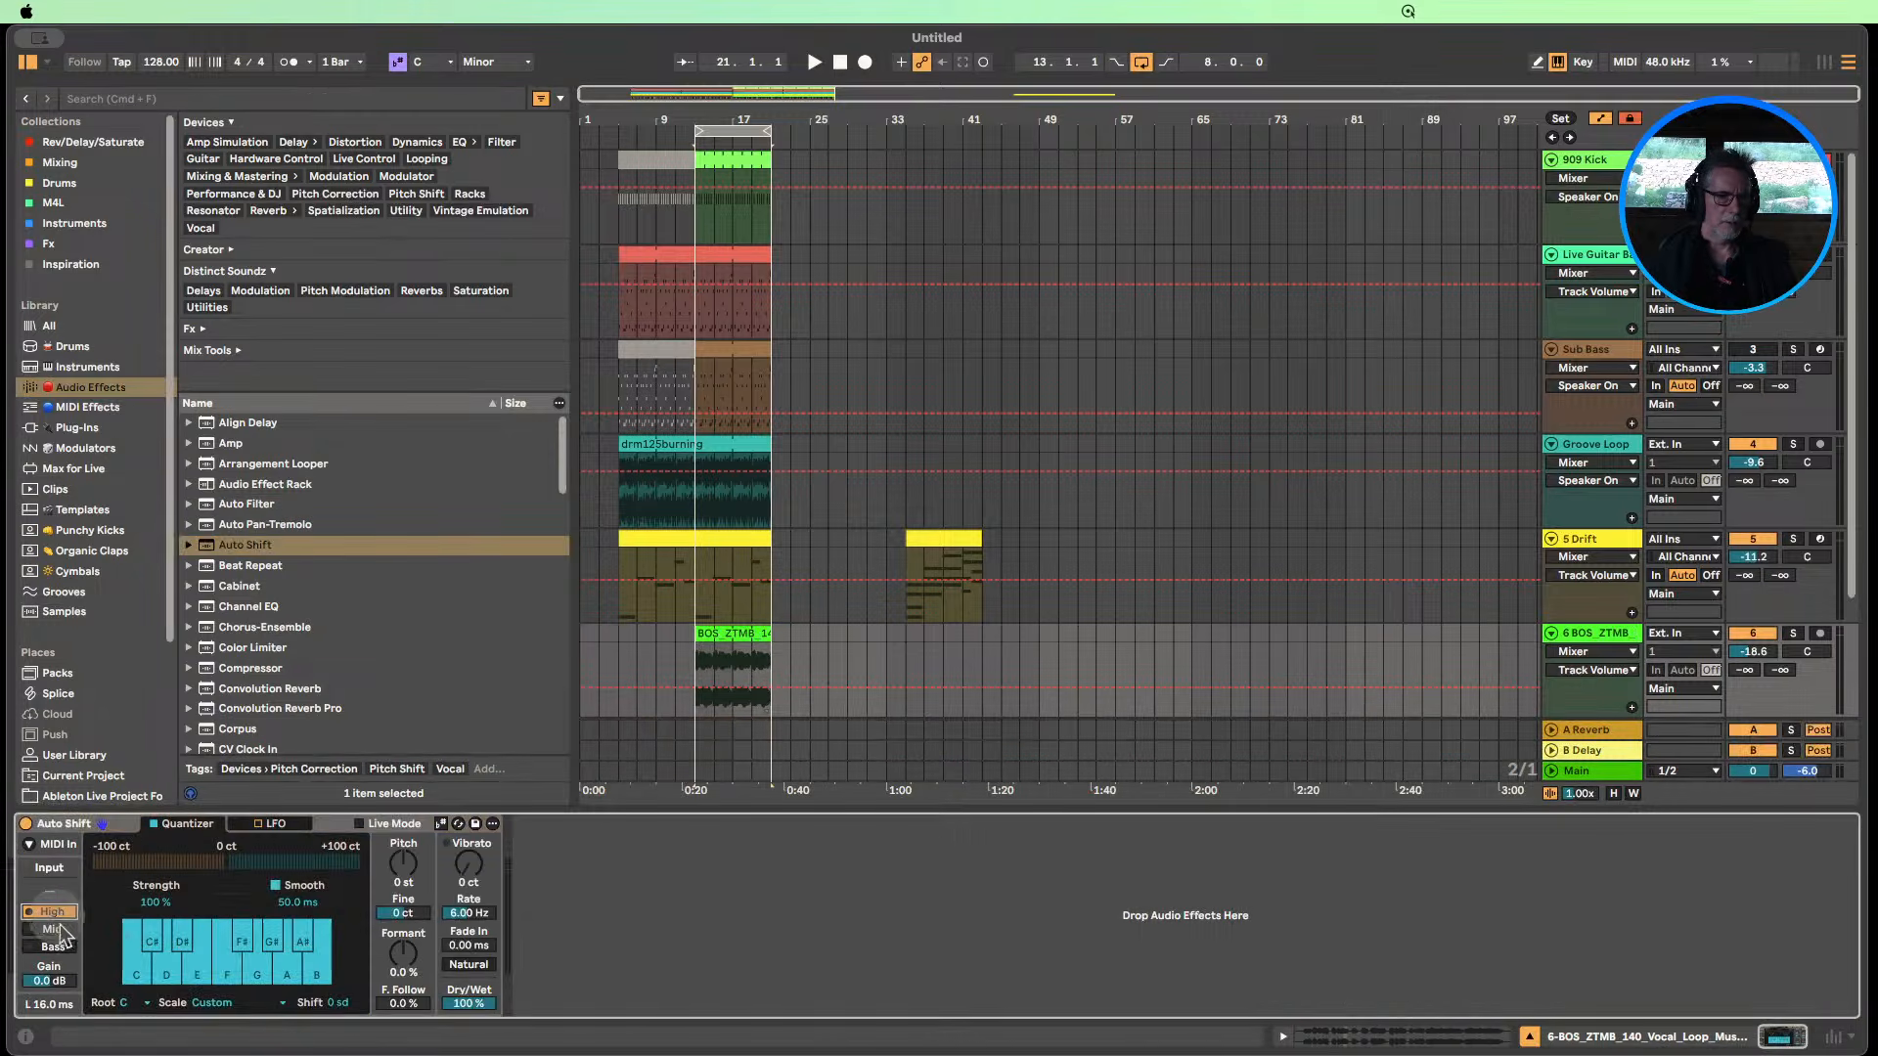
left_click(210, 1002)
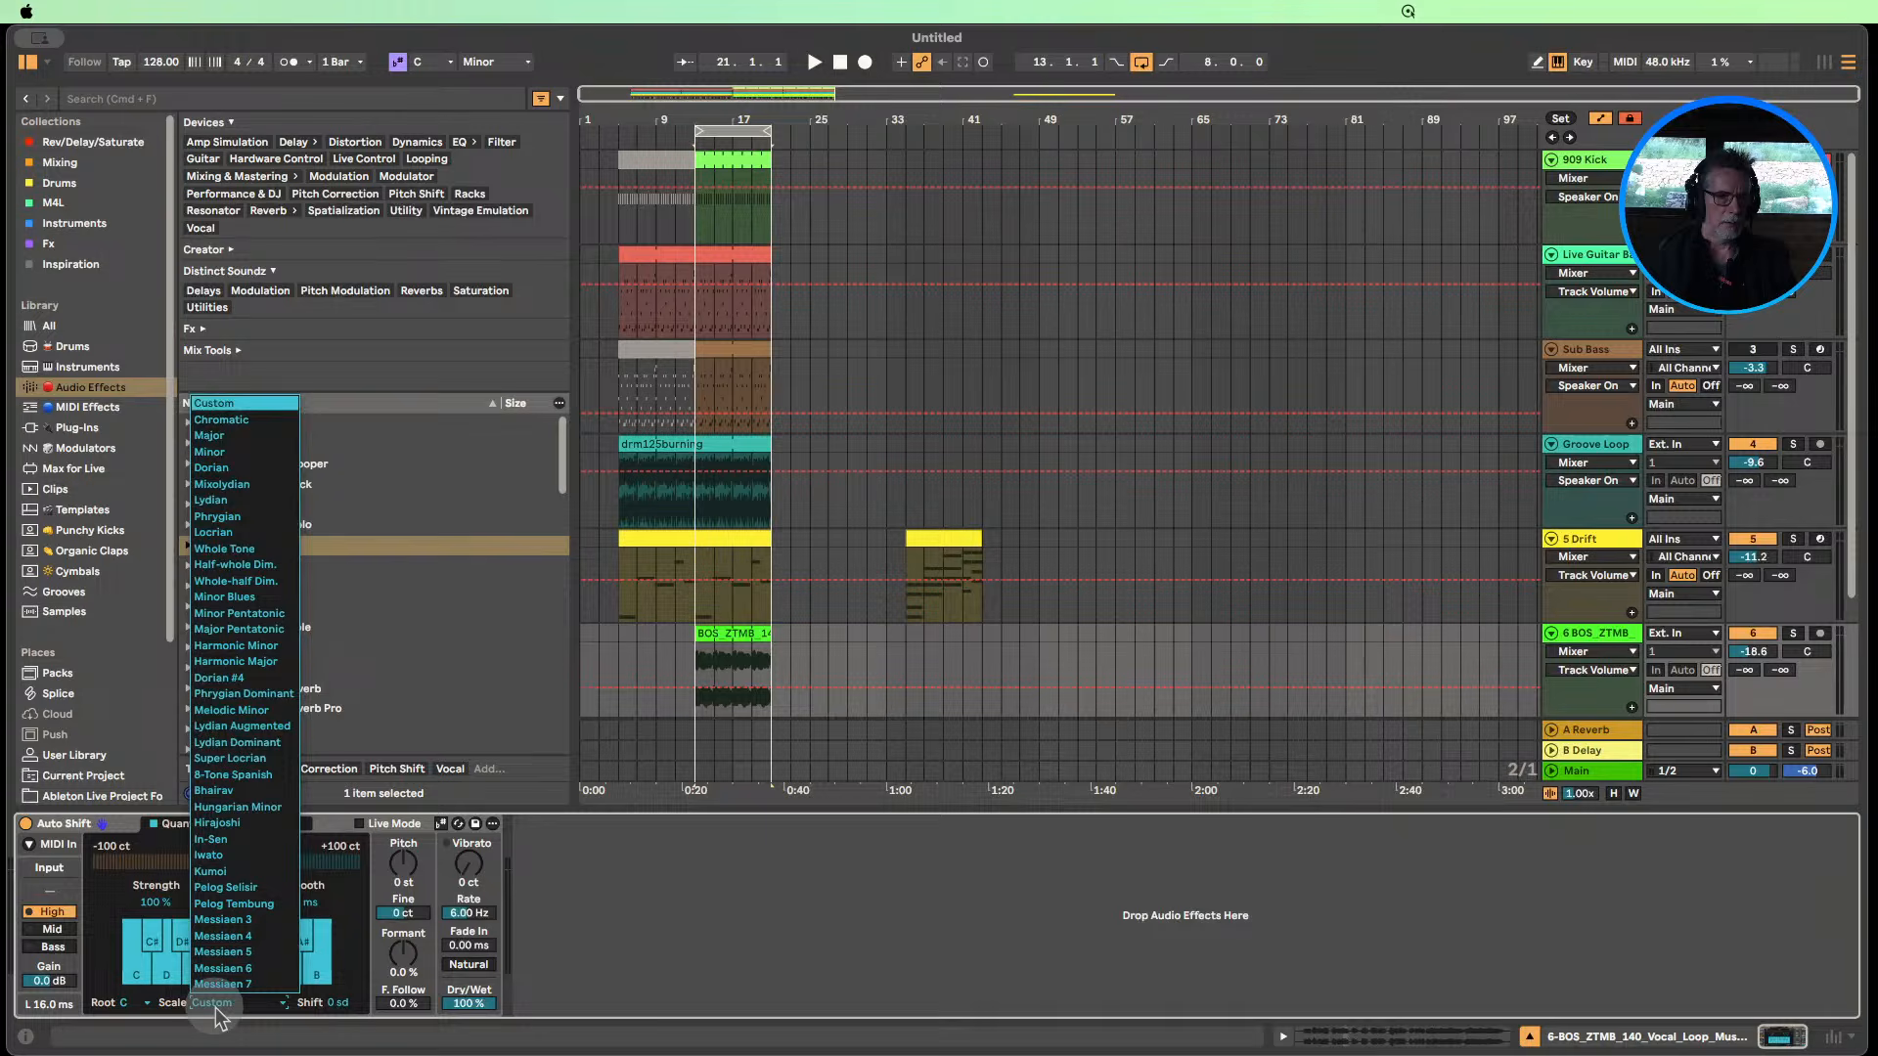
left_click(213, 452)
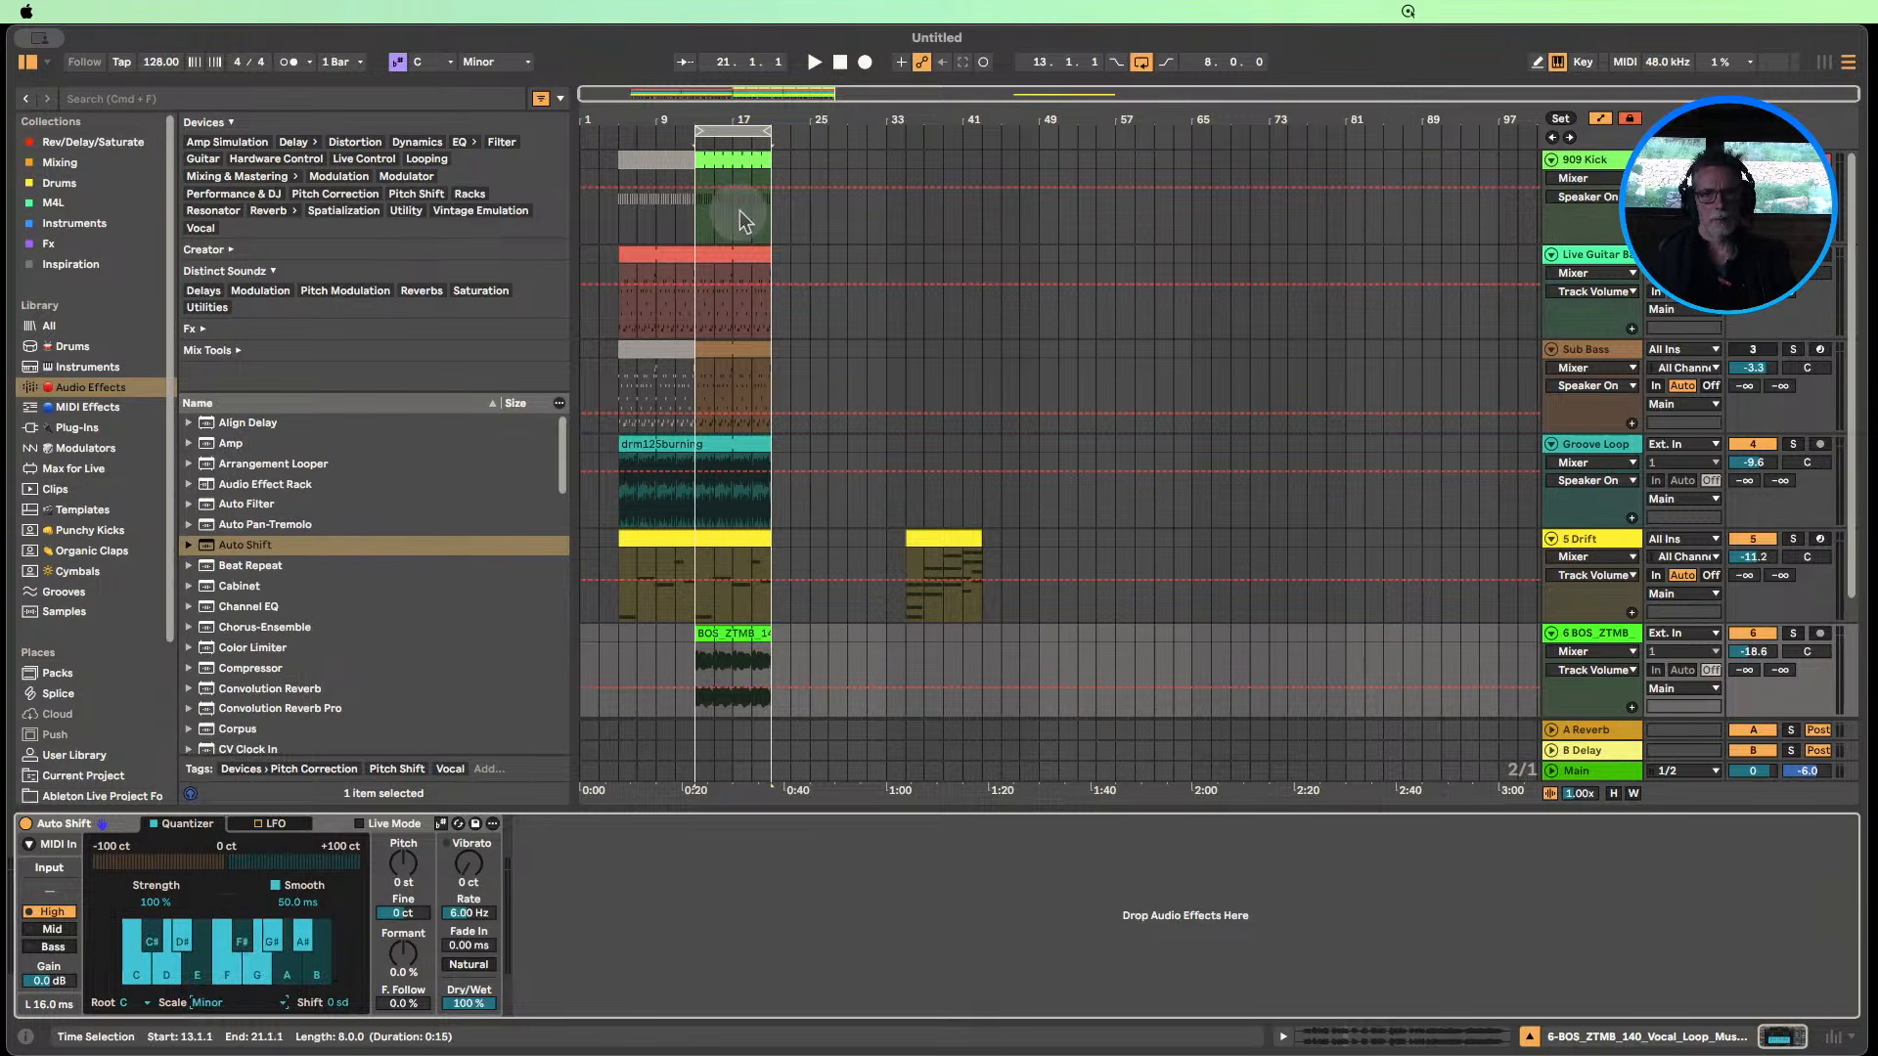
Audition Auto Shift with a 0 ms Smooth time, set its pitch to -2 st and return Smooth to 50 ms.
left_click(688, 143)
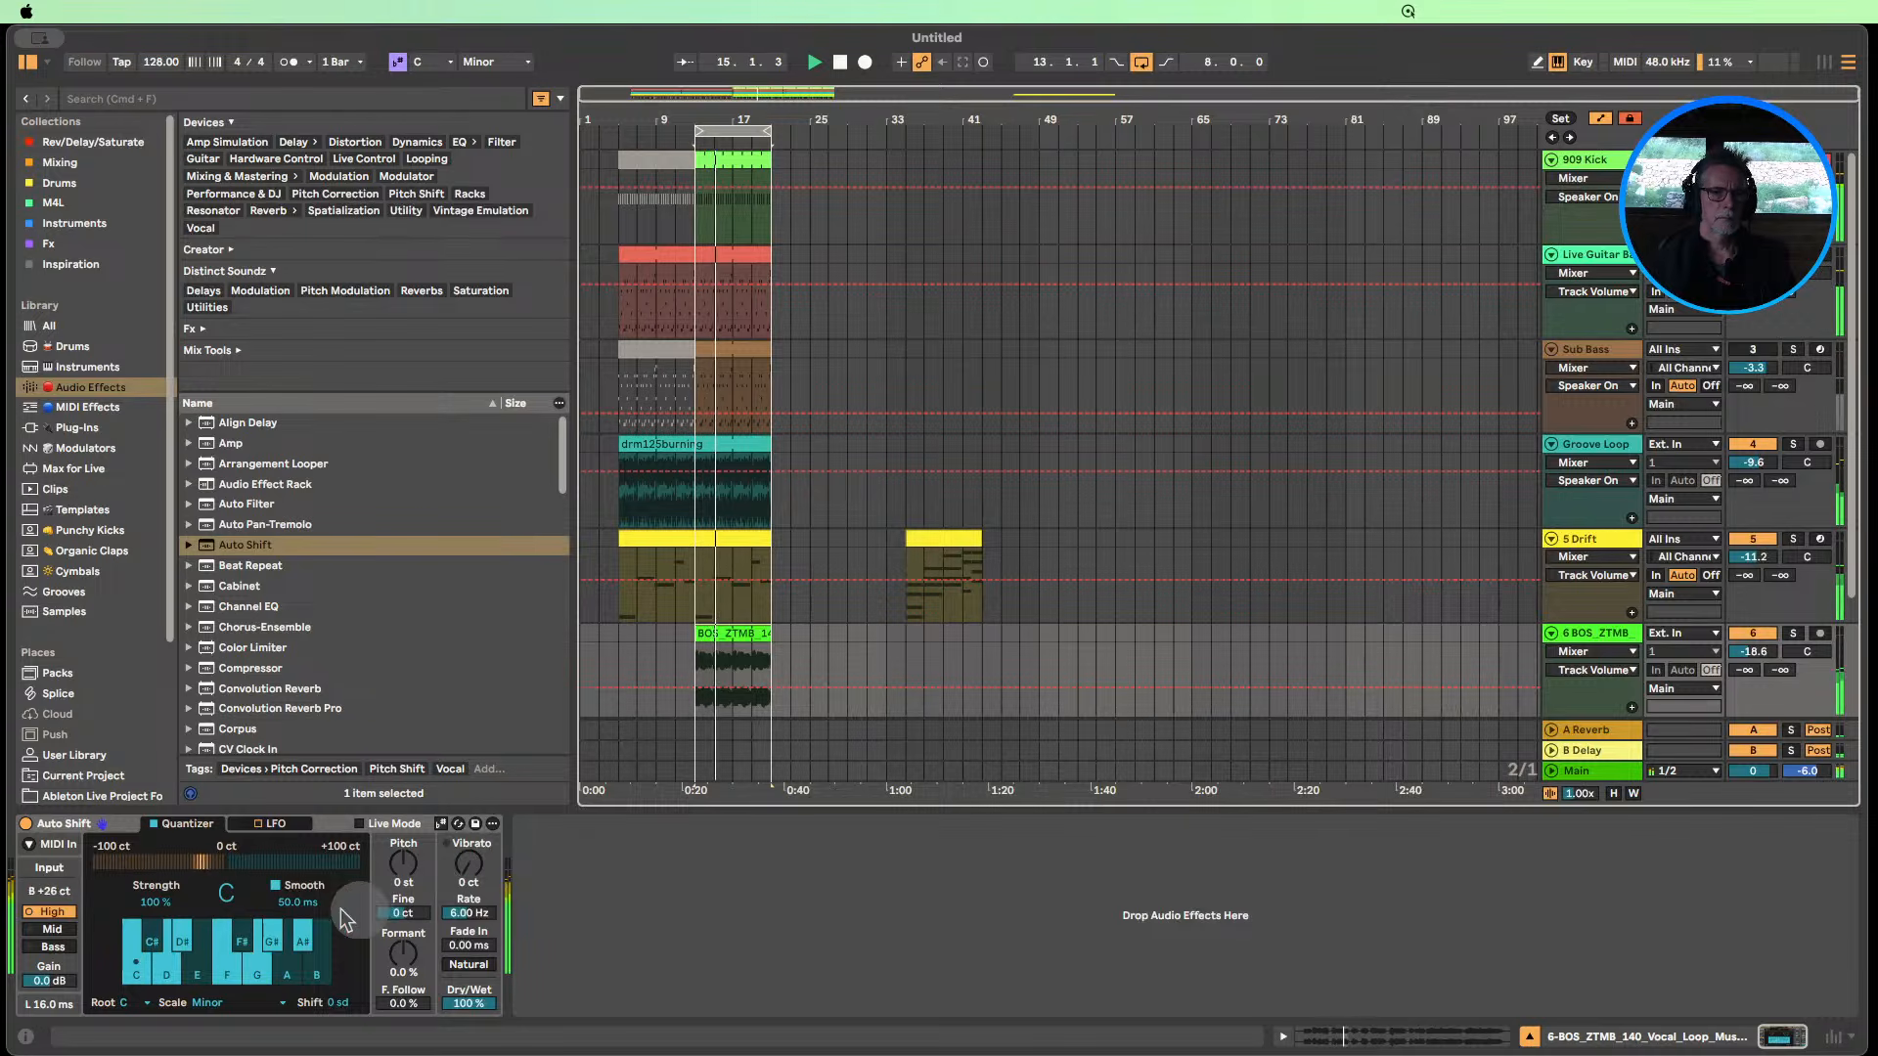
left_click_drag(309, 912, 301, 907)
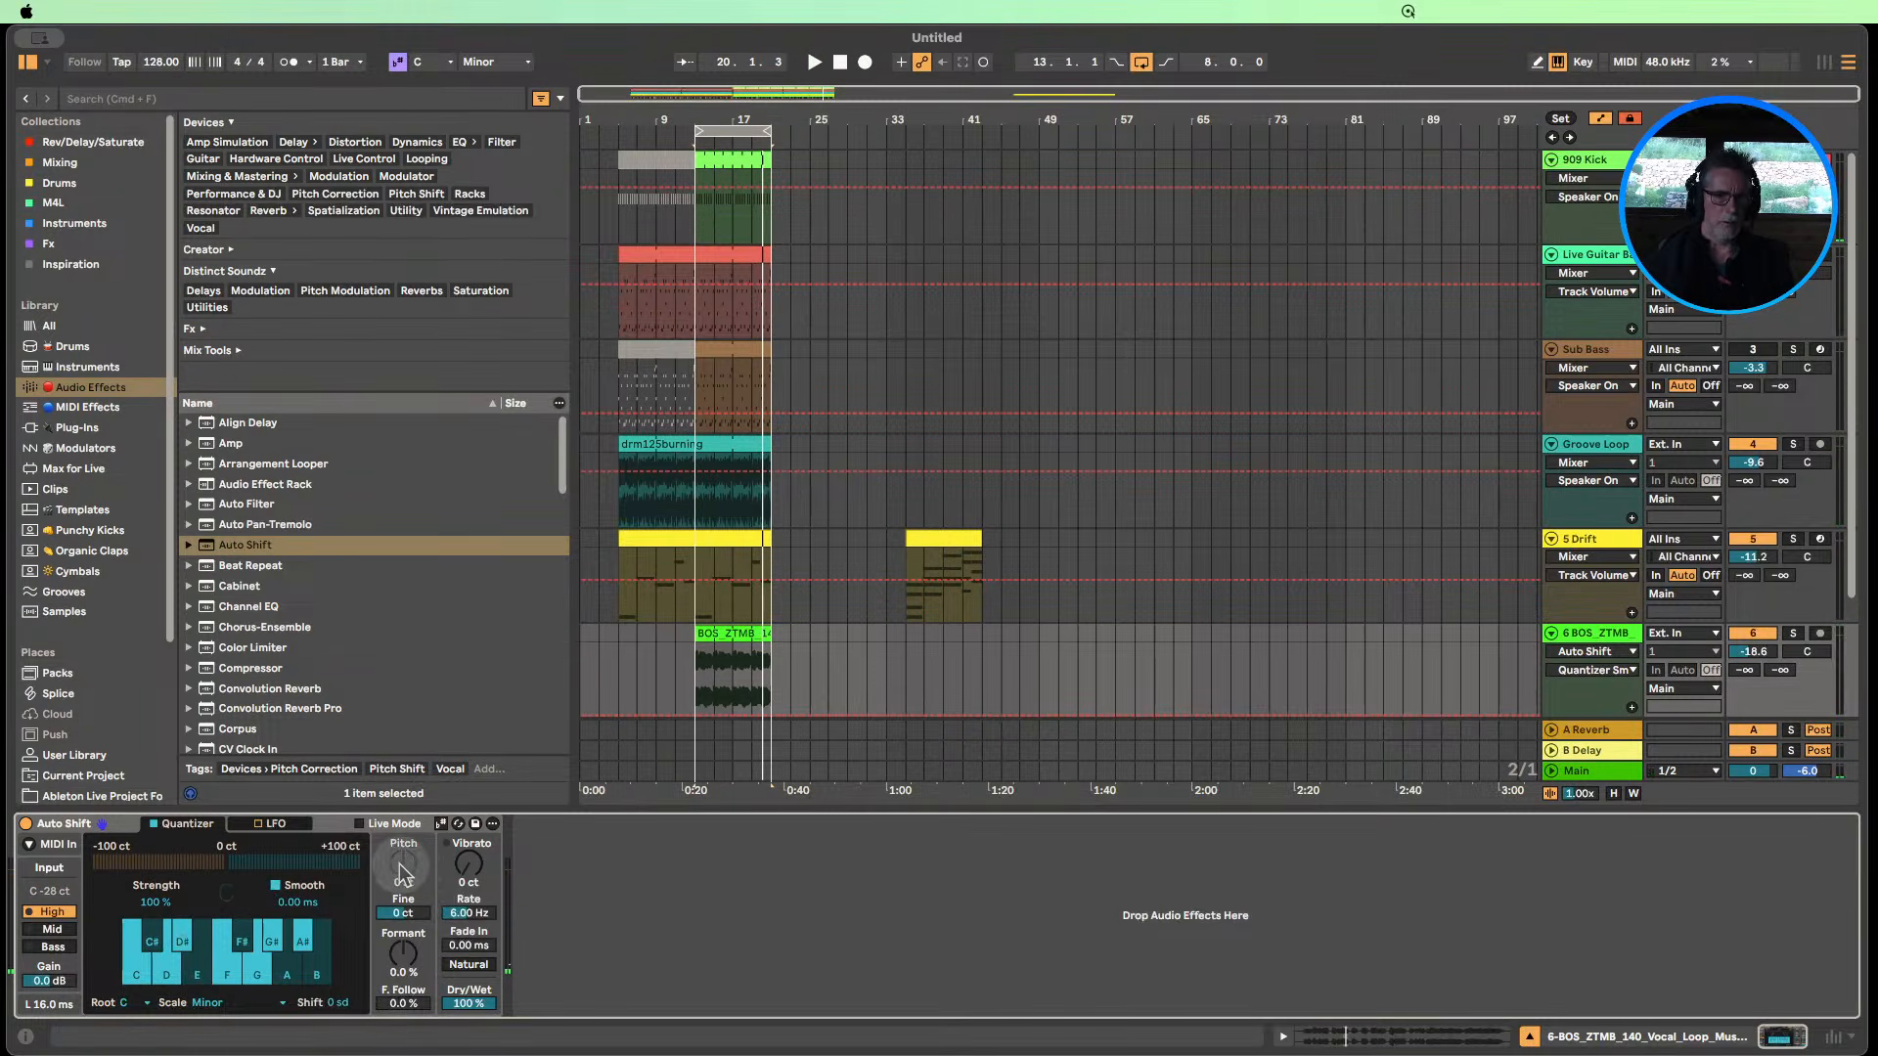
left_click(683, 142)
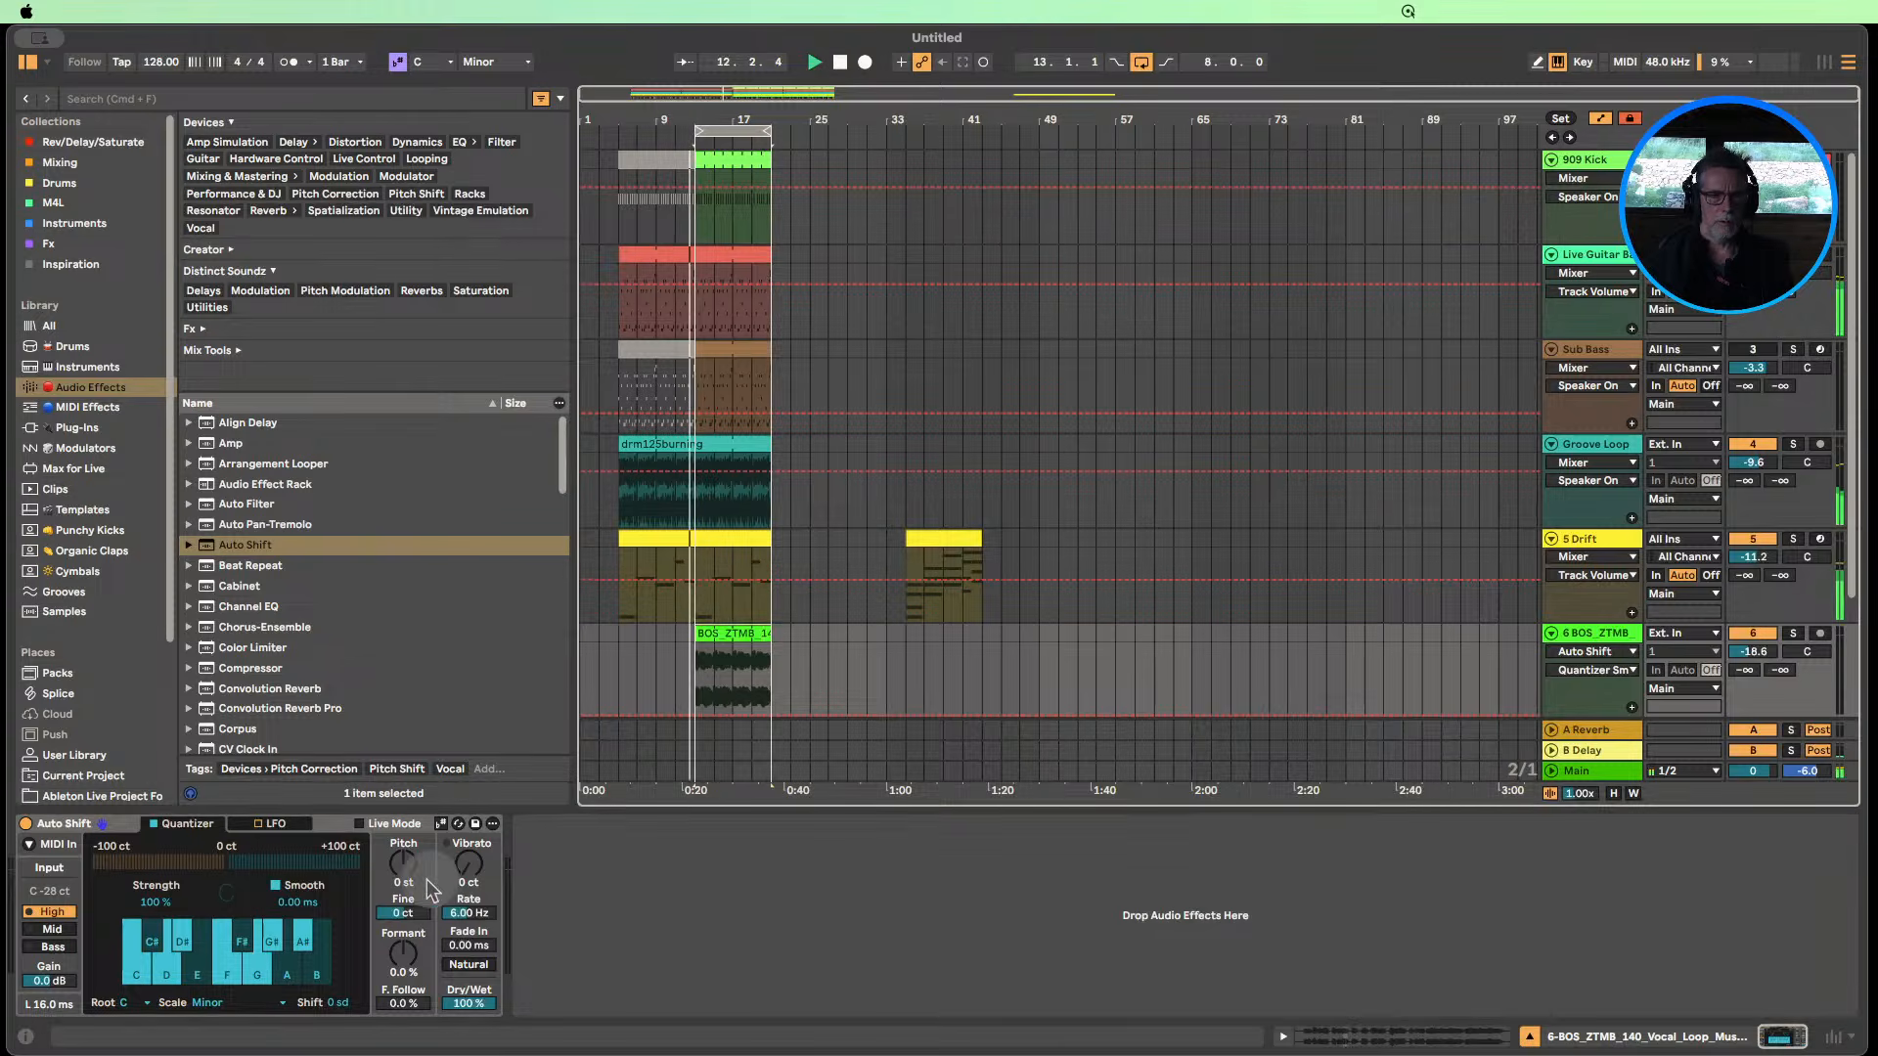
left_click(403, 865)
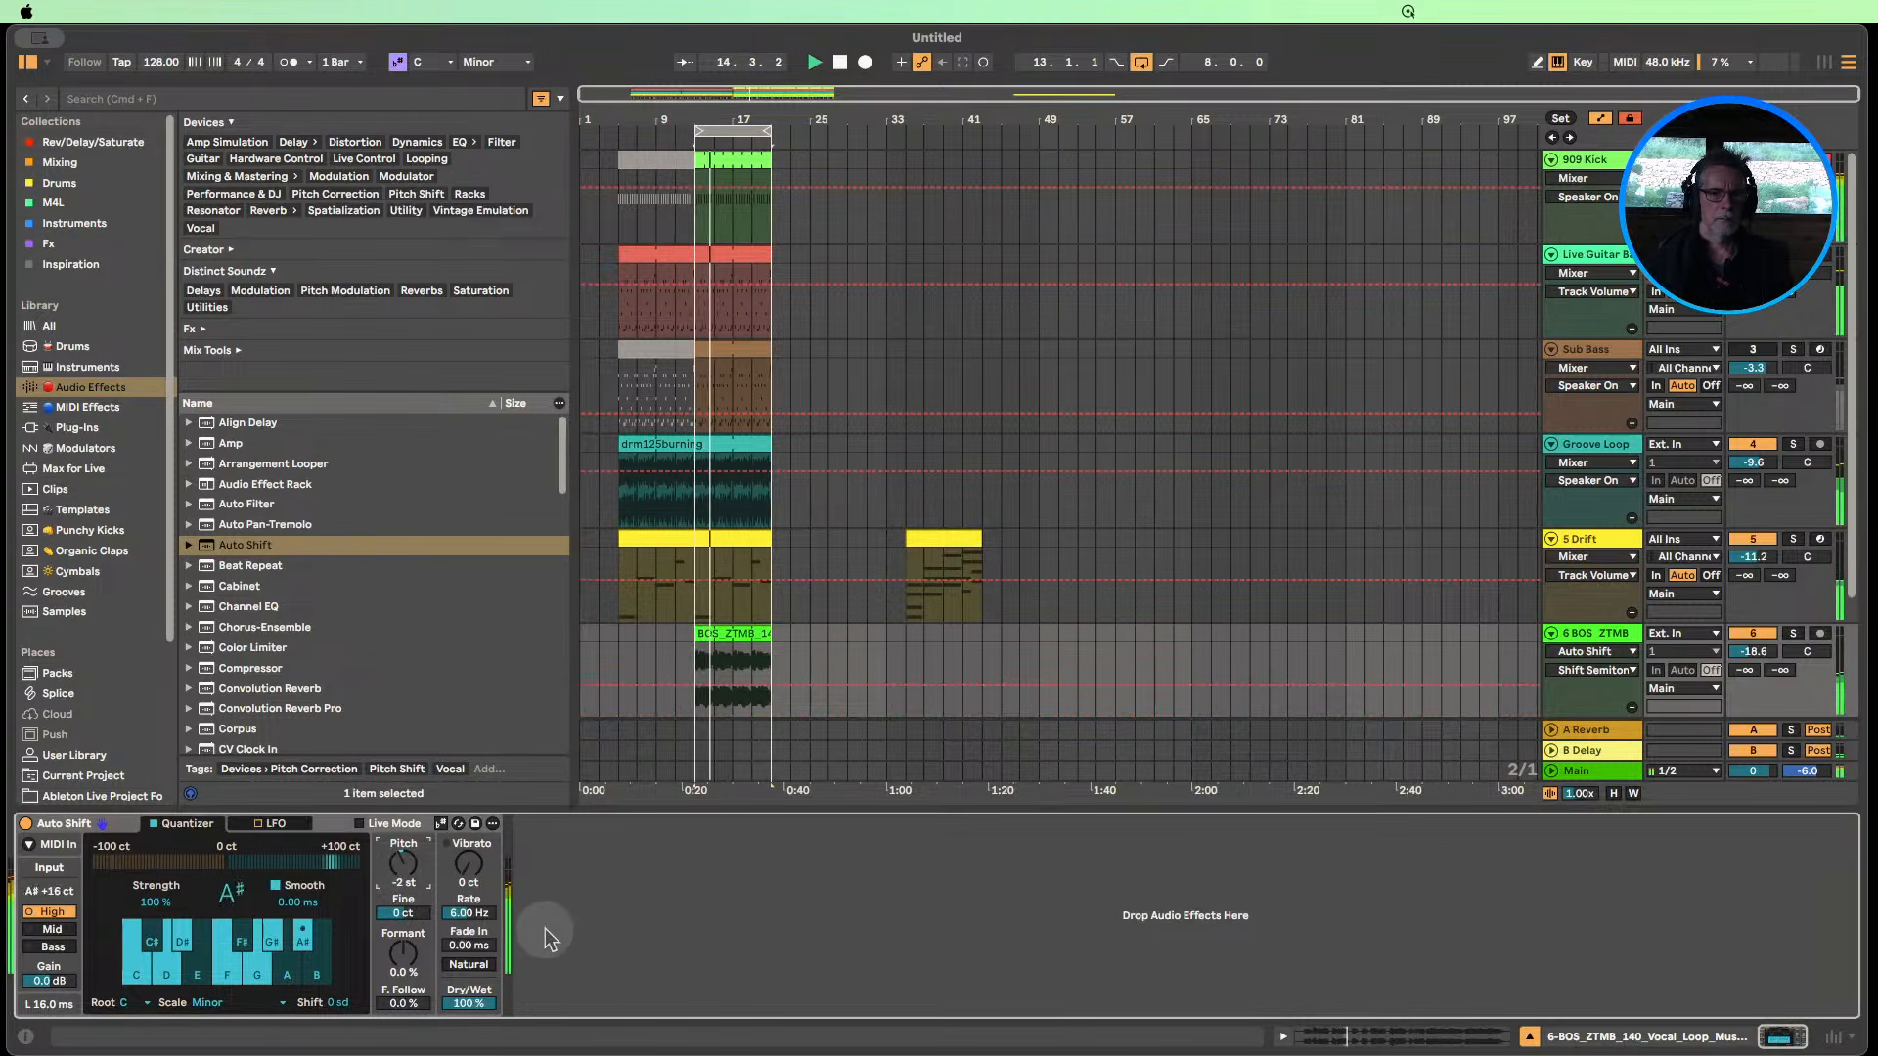
left_click_drag(296, 902, 293, 902)
double_click(294, 902)
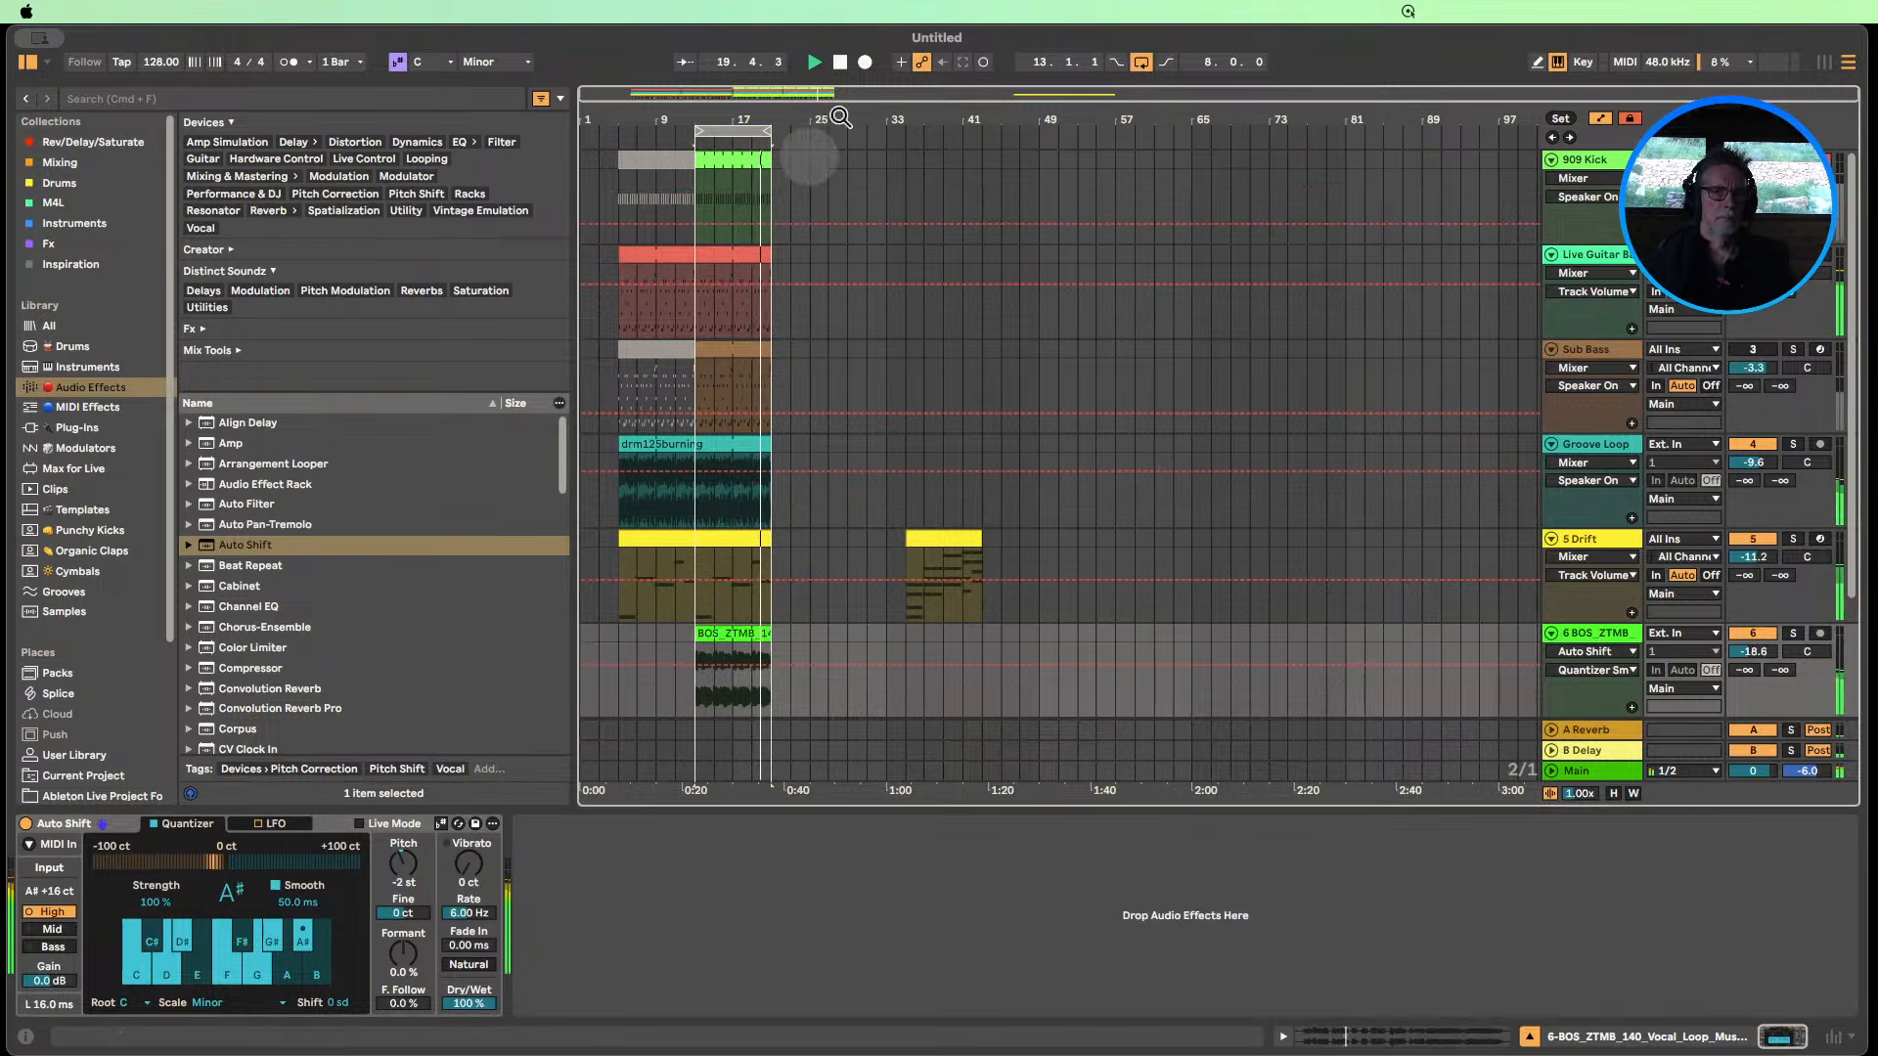
left_click(840, 62)
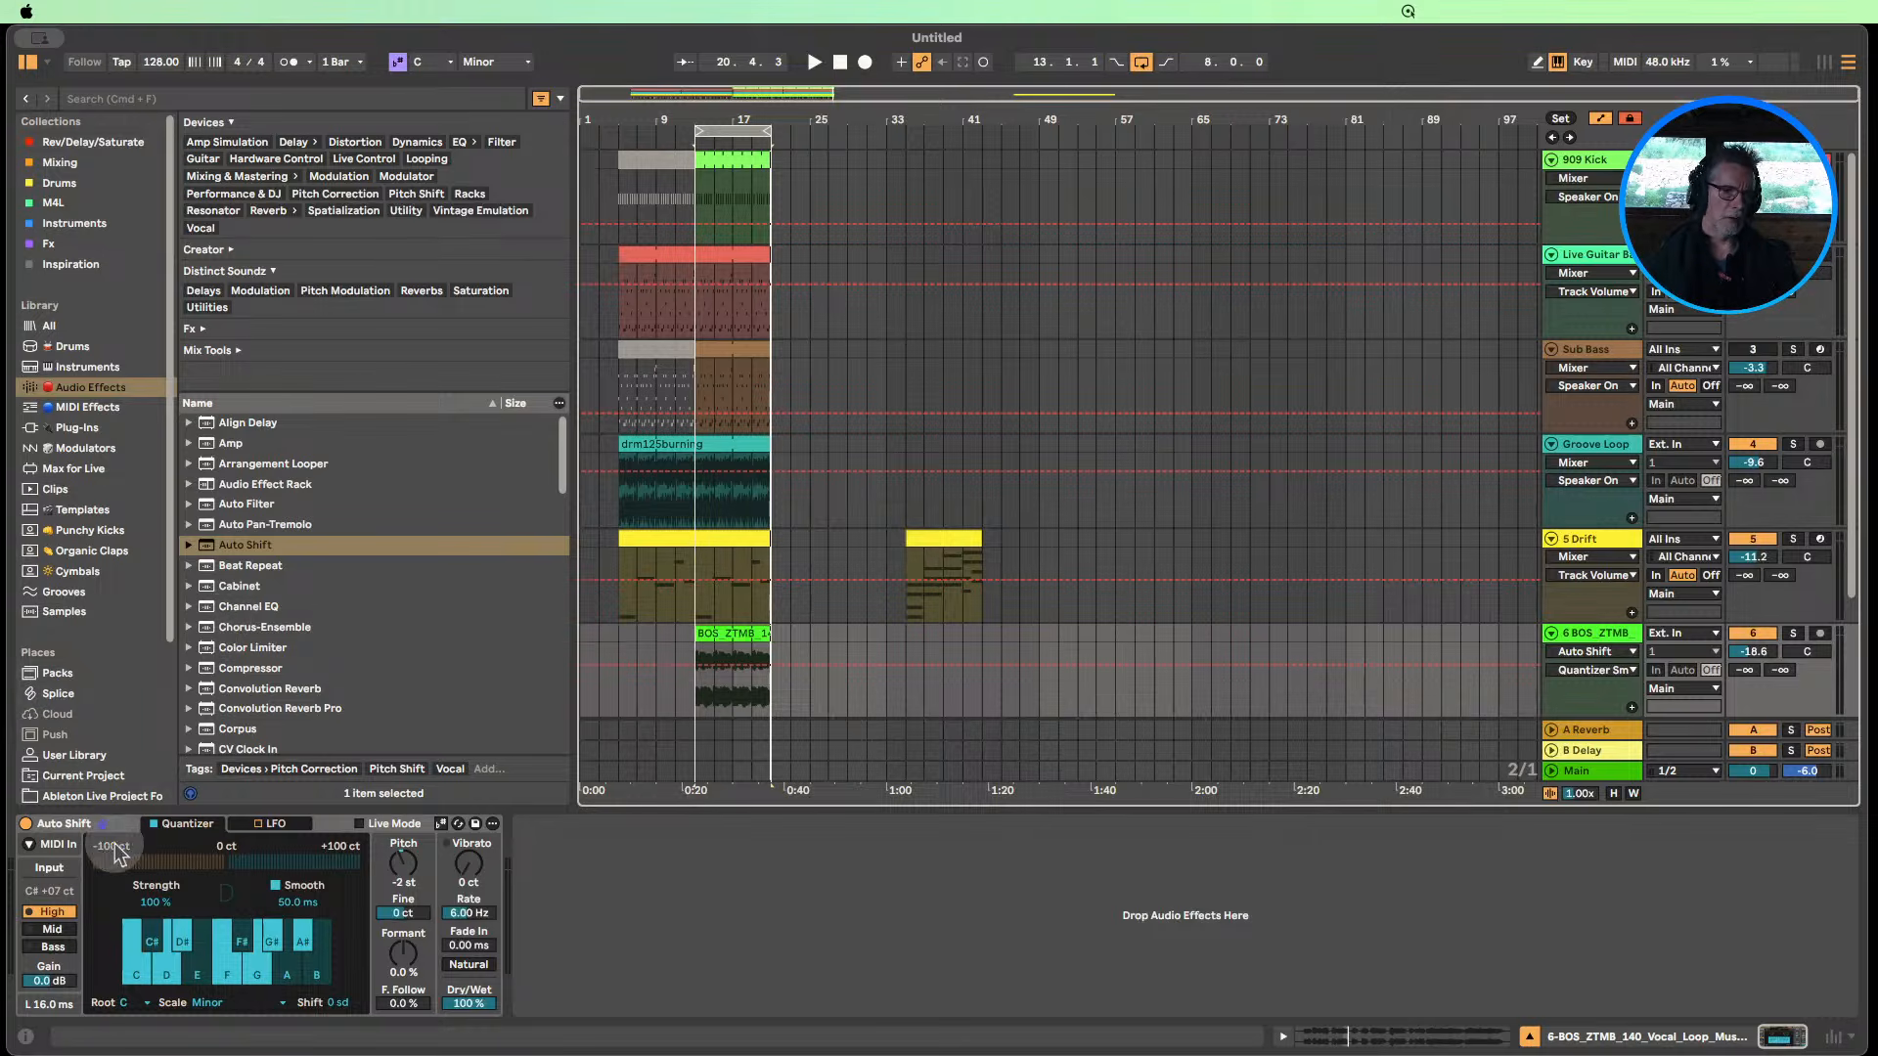
double_click(88, 823)
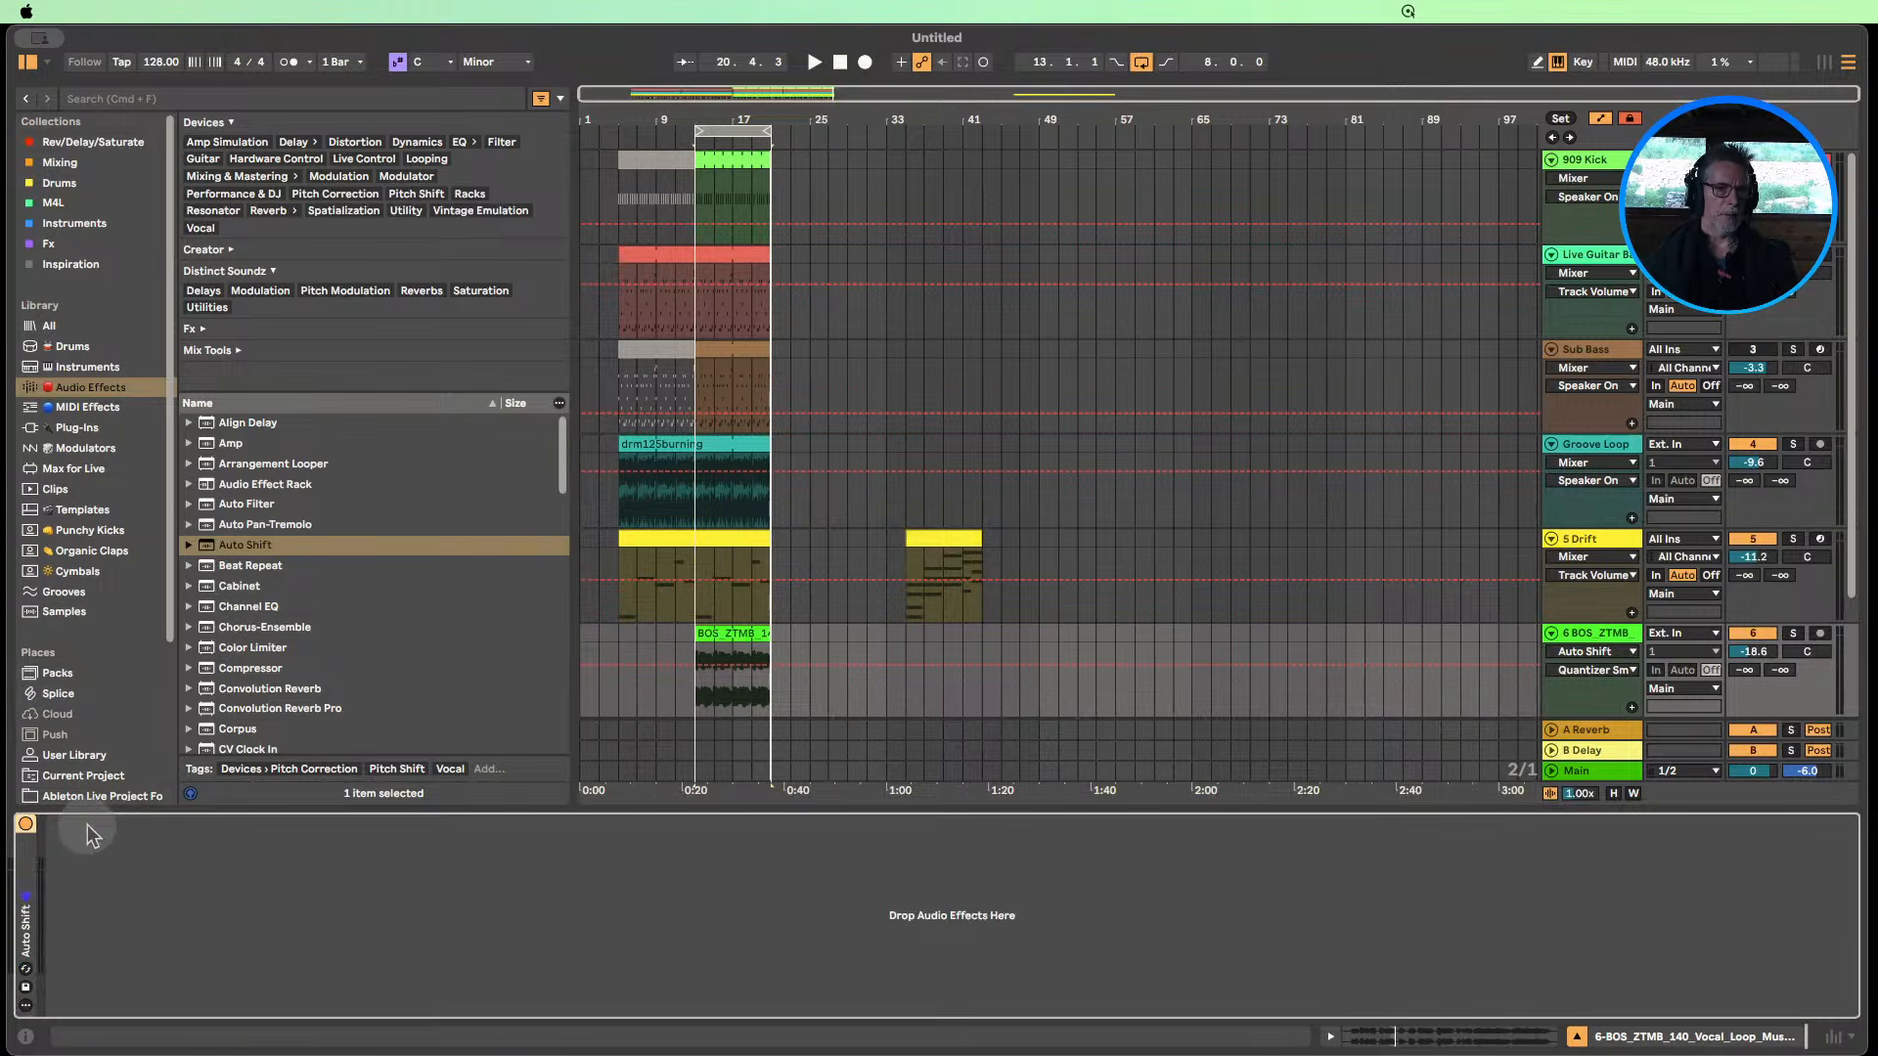
double_click(40, 862)
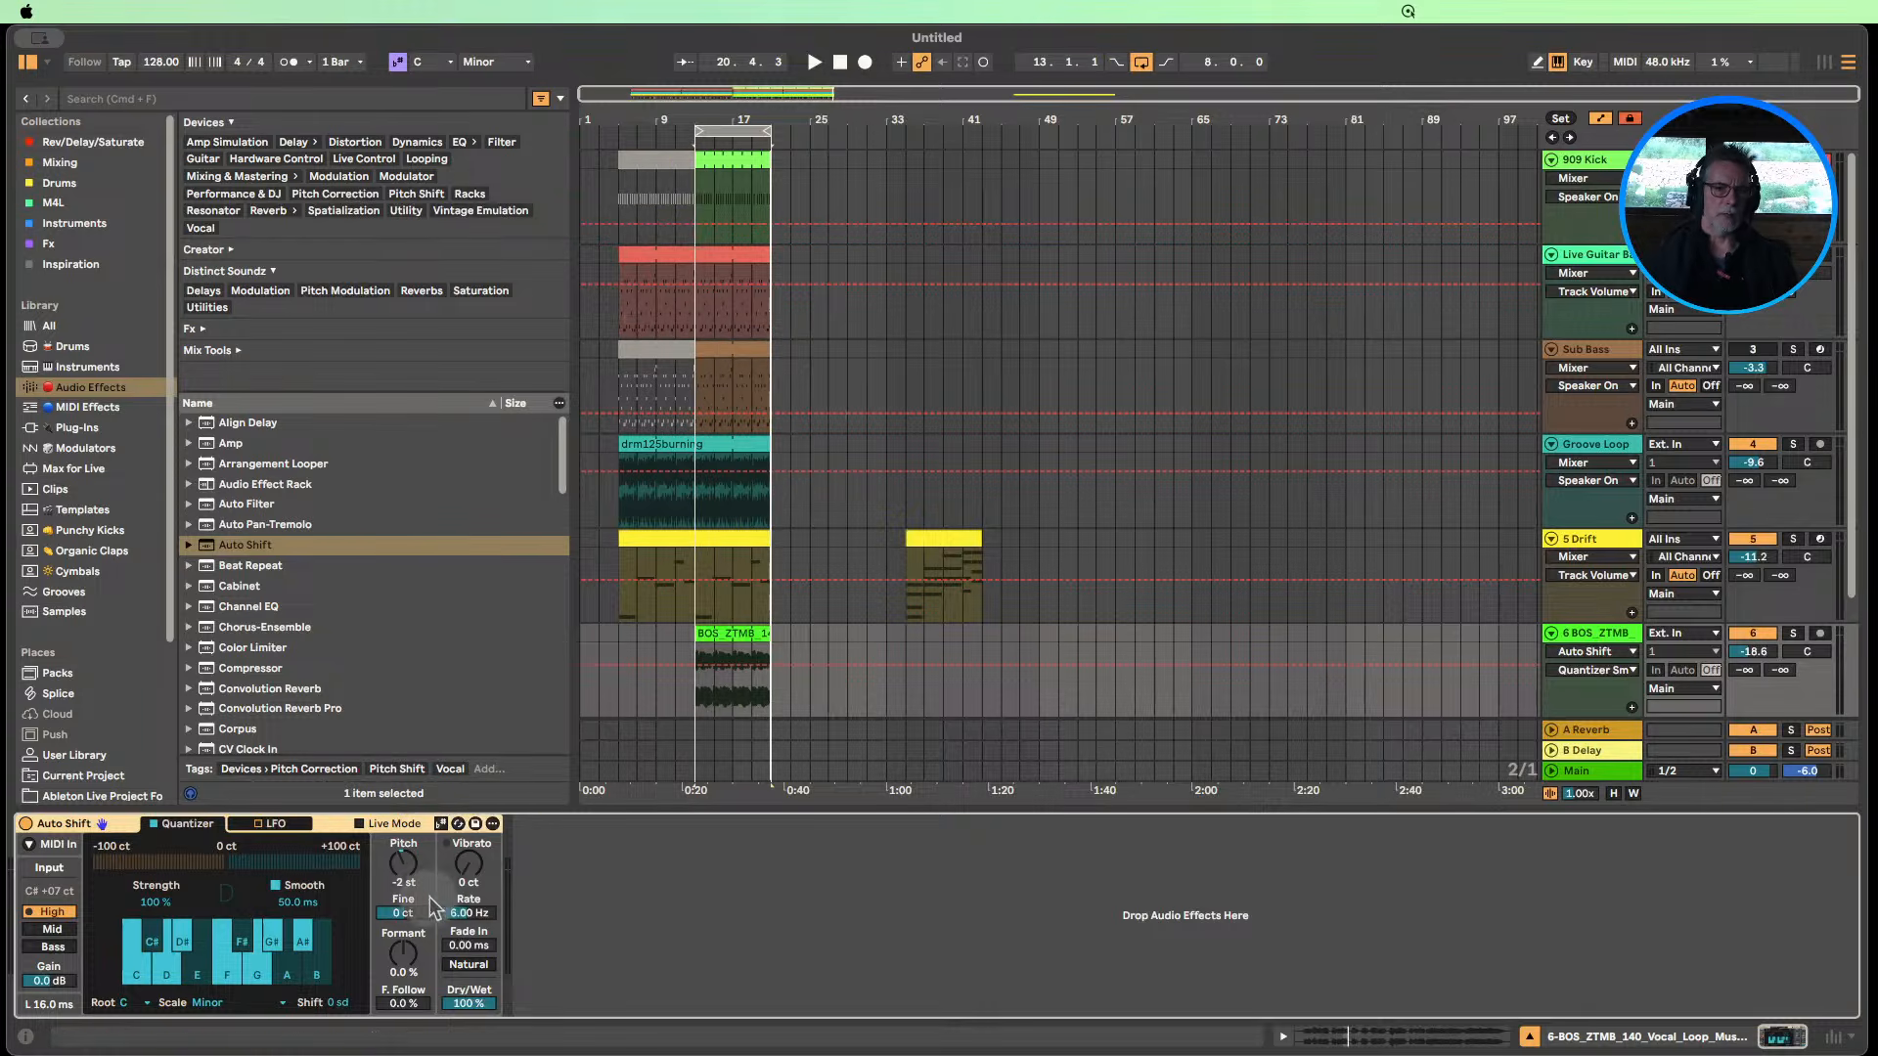
Add the Vocoder audio effect after Auto Shift on the vocal track.
scroll(311, 626, "down", 5)
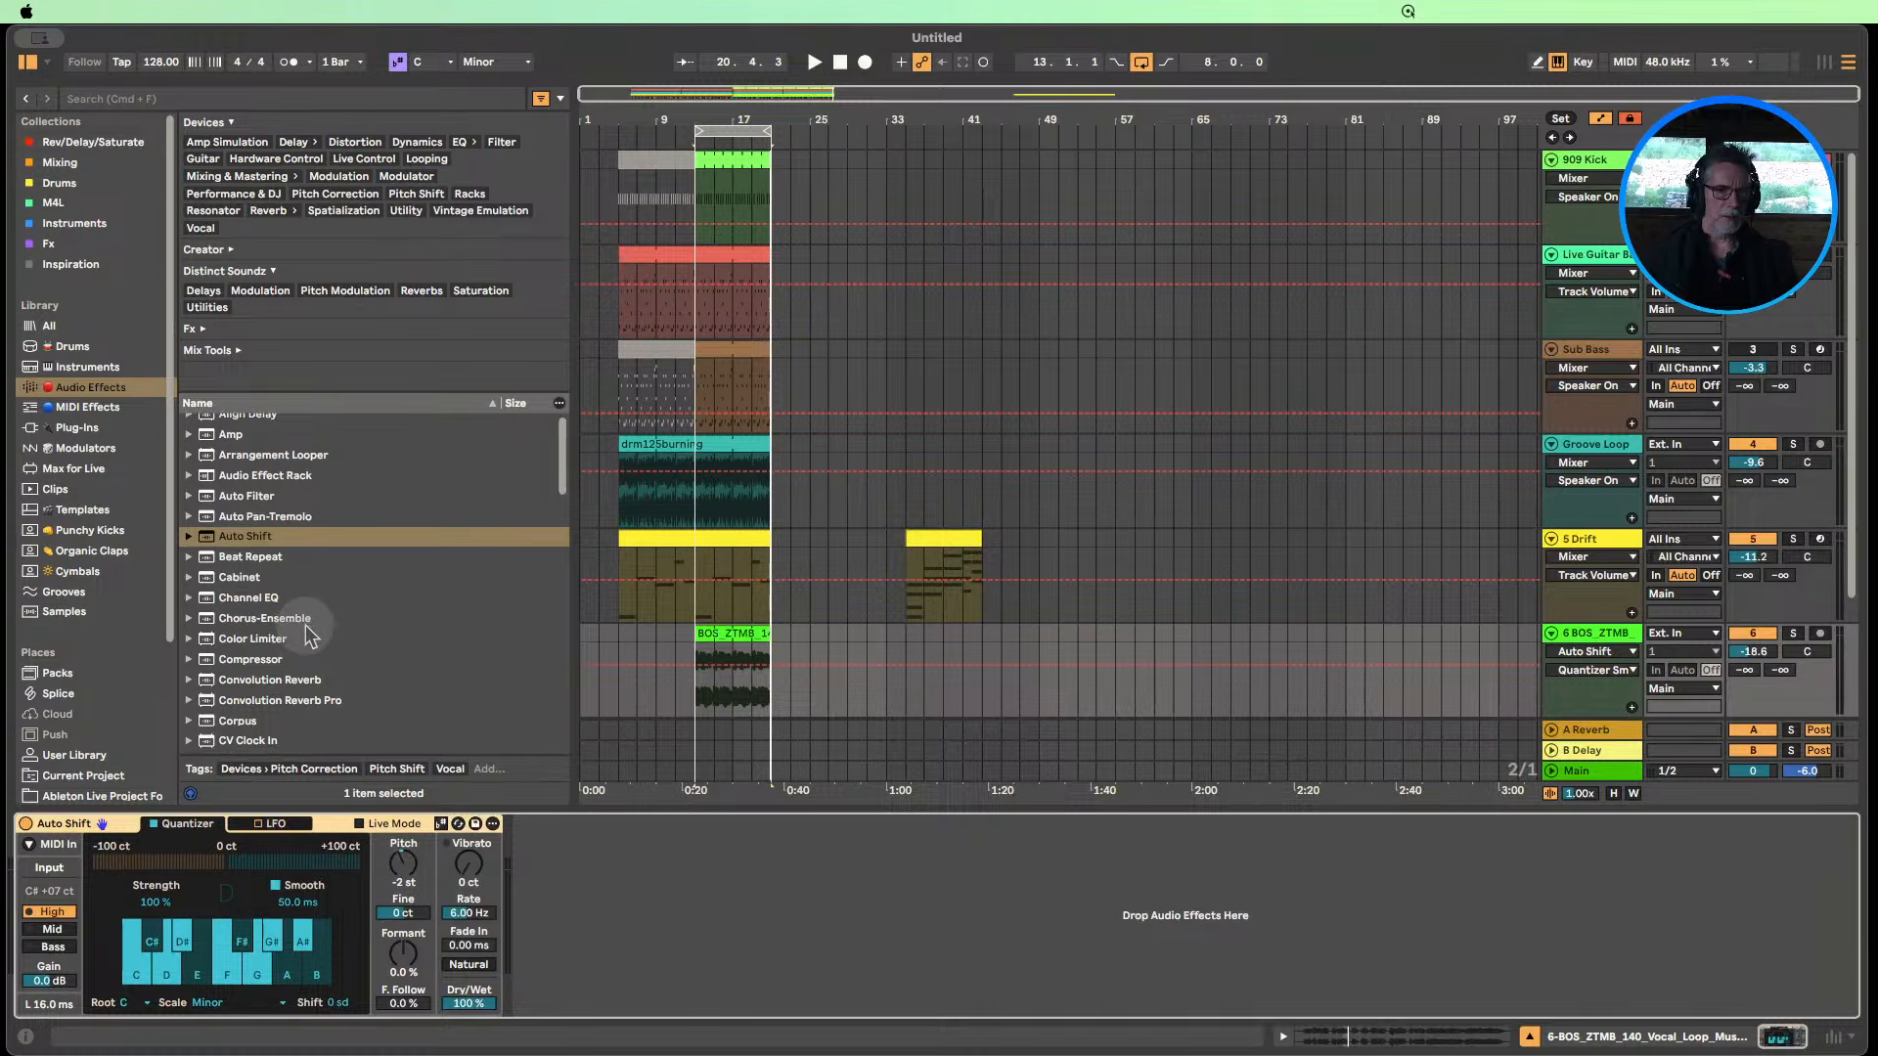
scroll(306, 625, "down", 10)
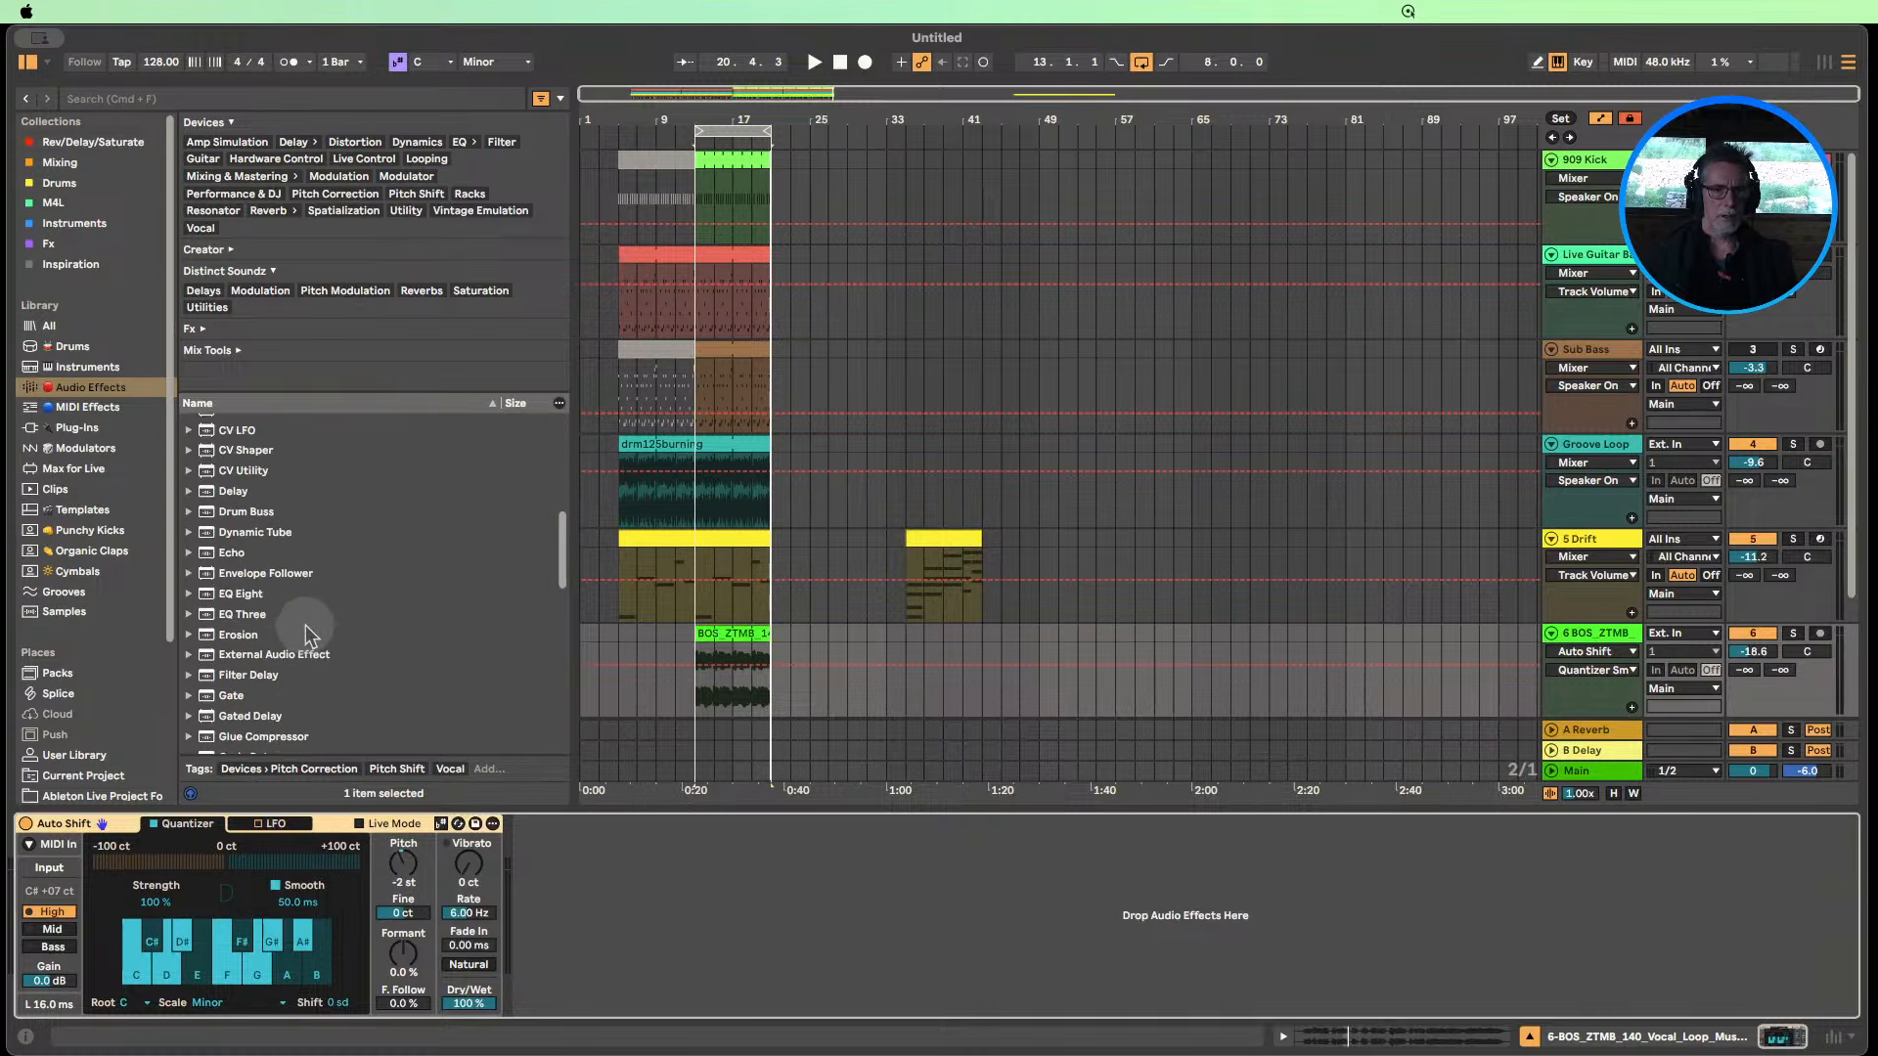
scroll(305, 625, "down", 10)
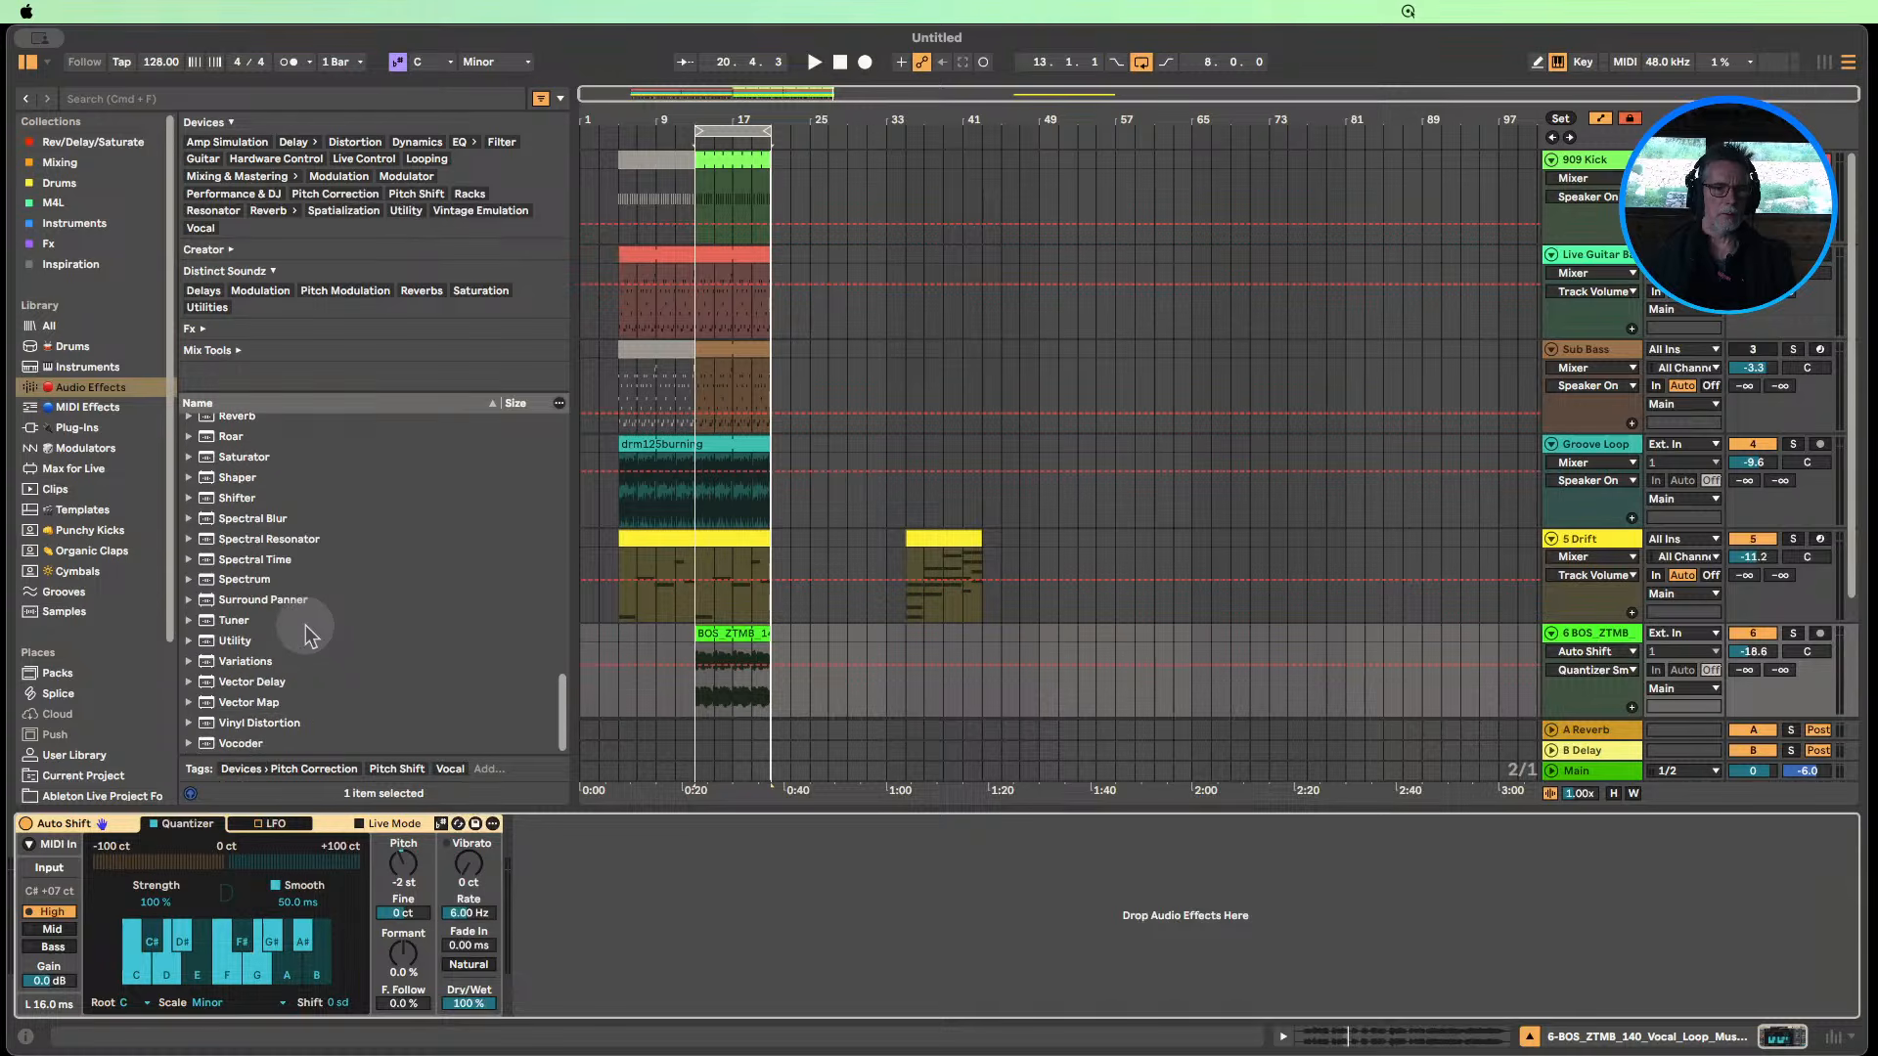
left_click(241, 743)
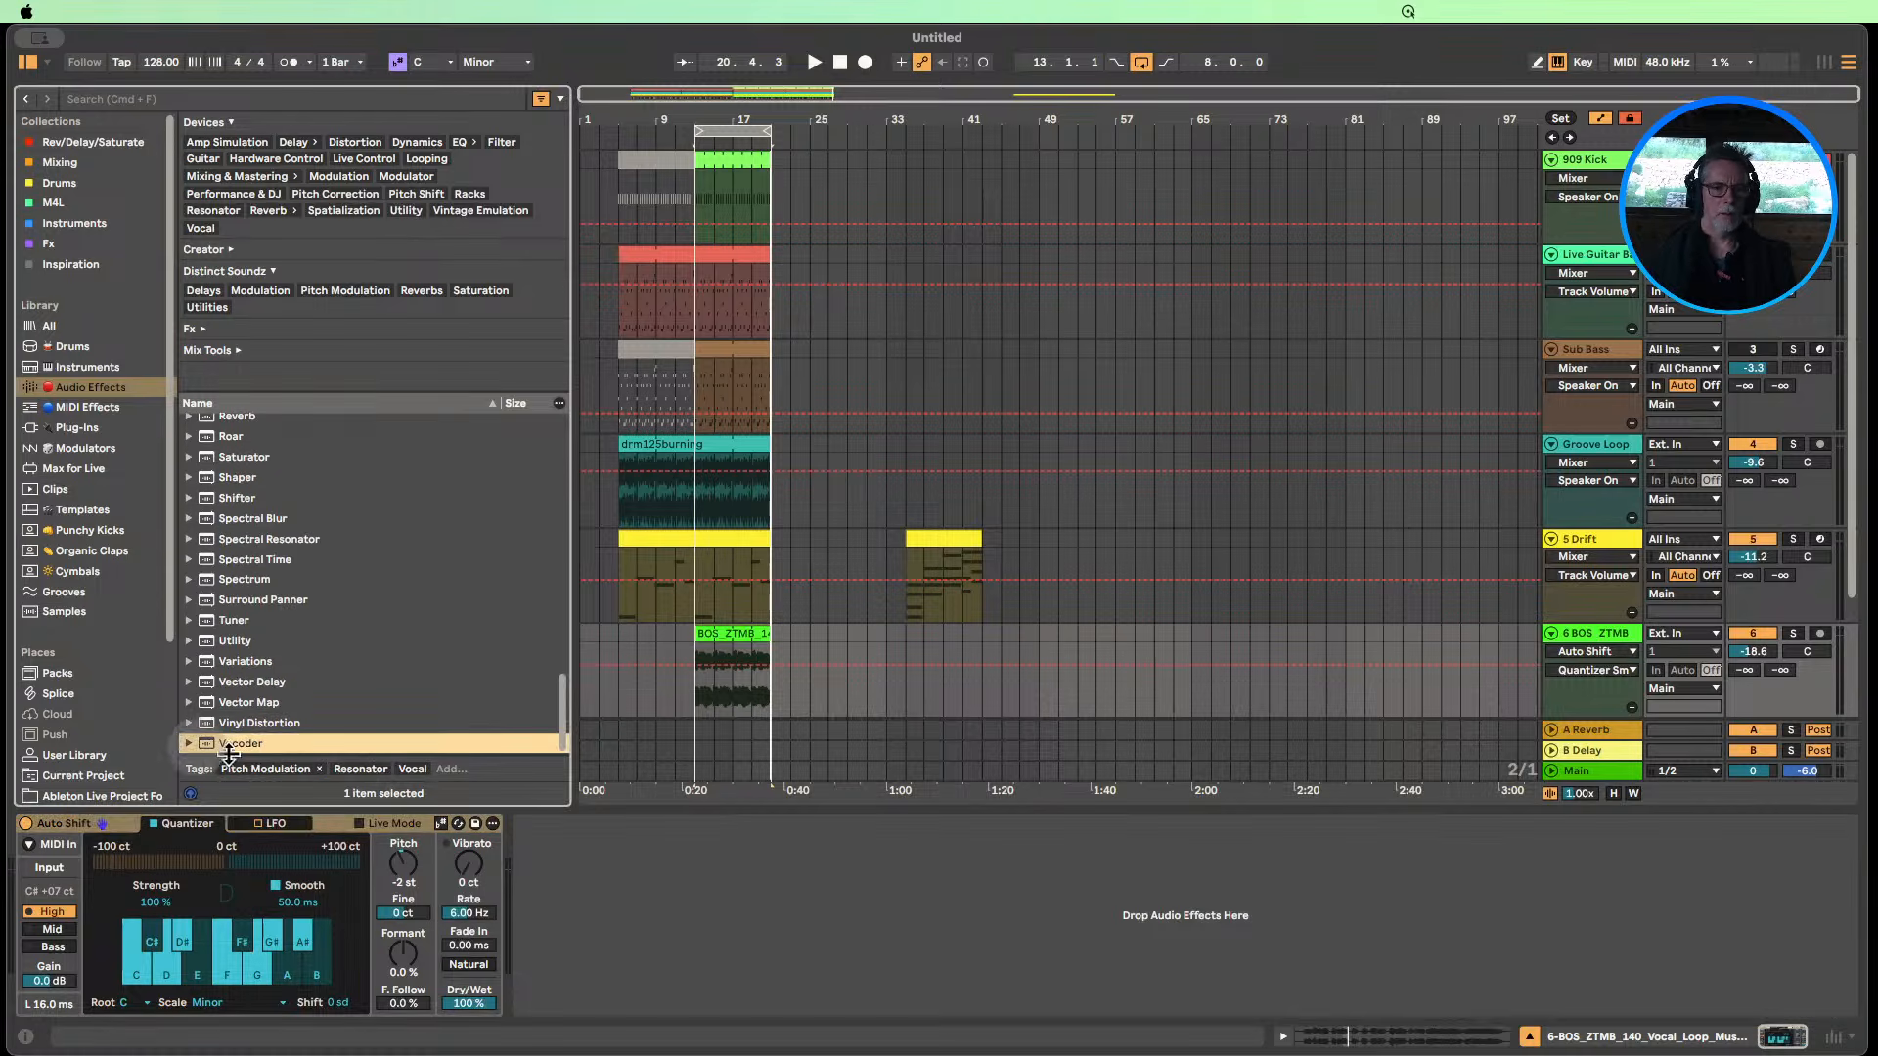
left_click_drag(231, 745, 665, 844)
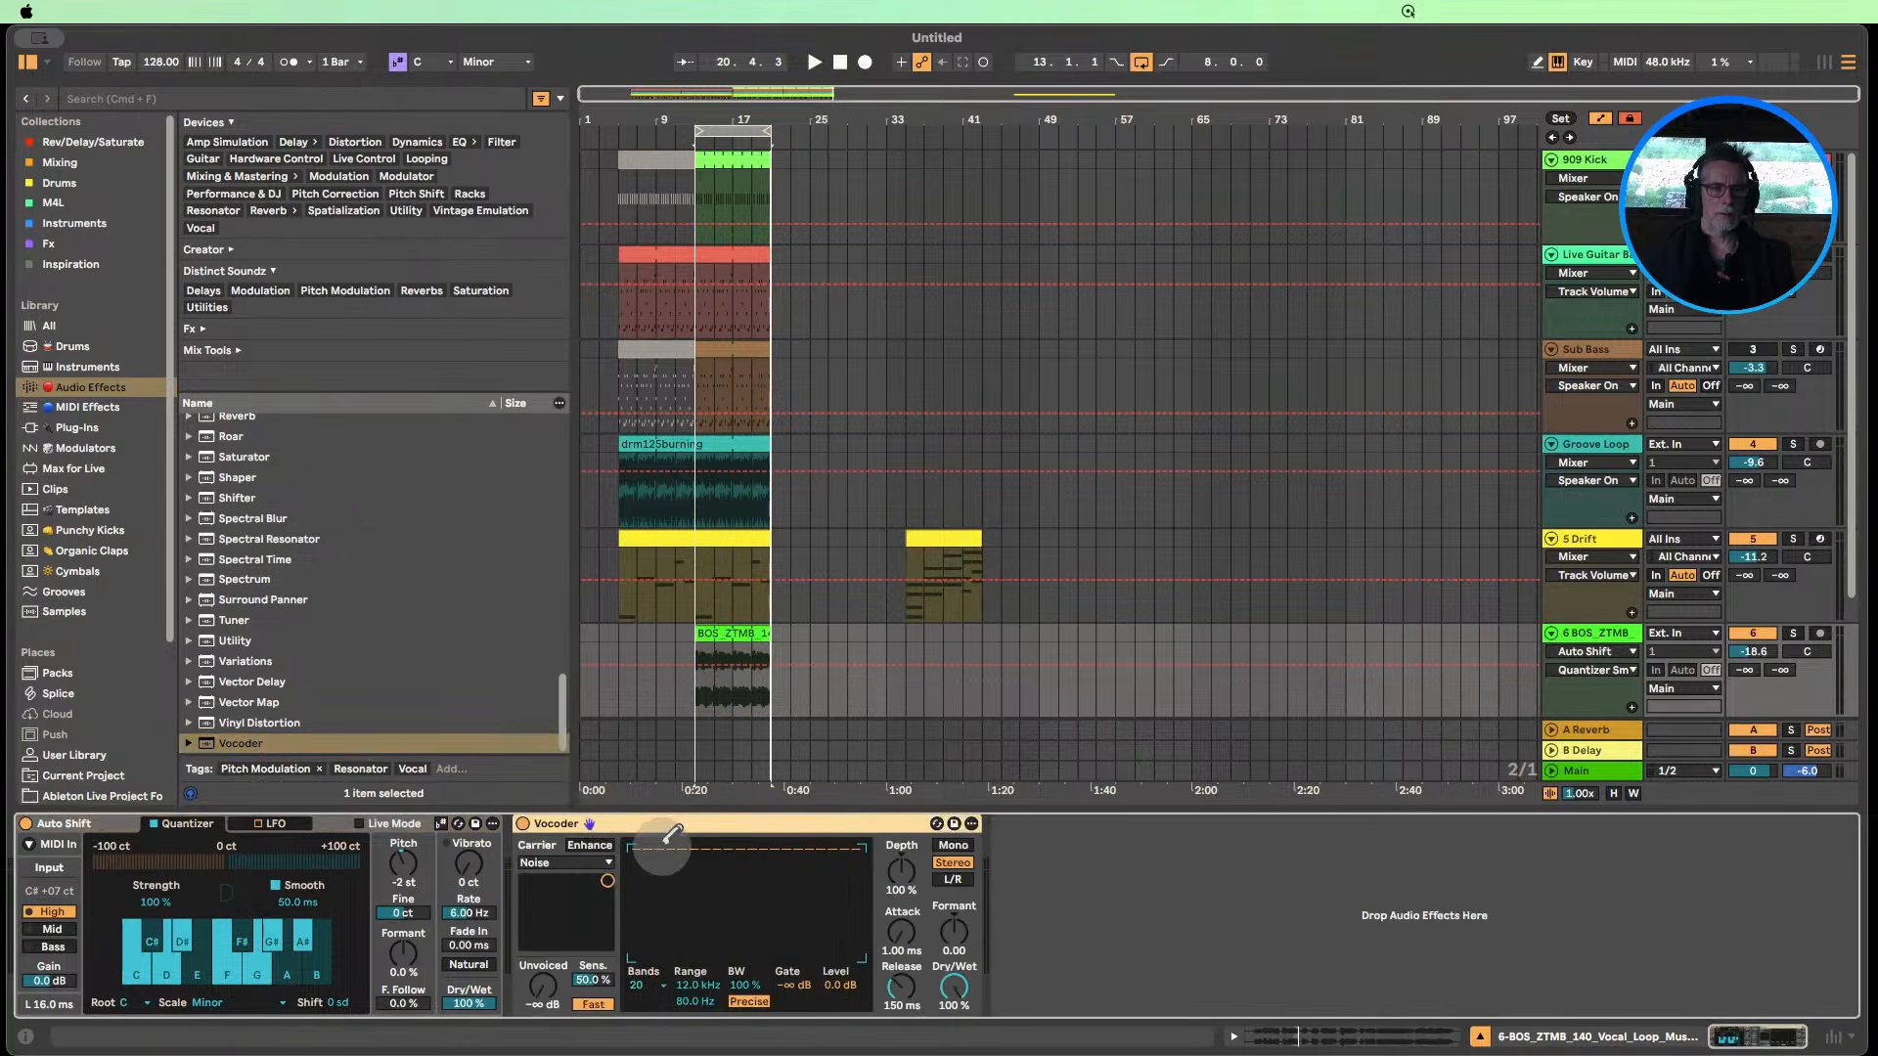
Set the Vocoder's carrier to External with audio from 5-Drift.
left_click(573, 864)
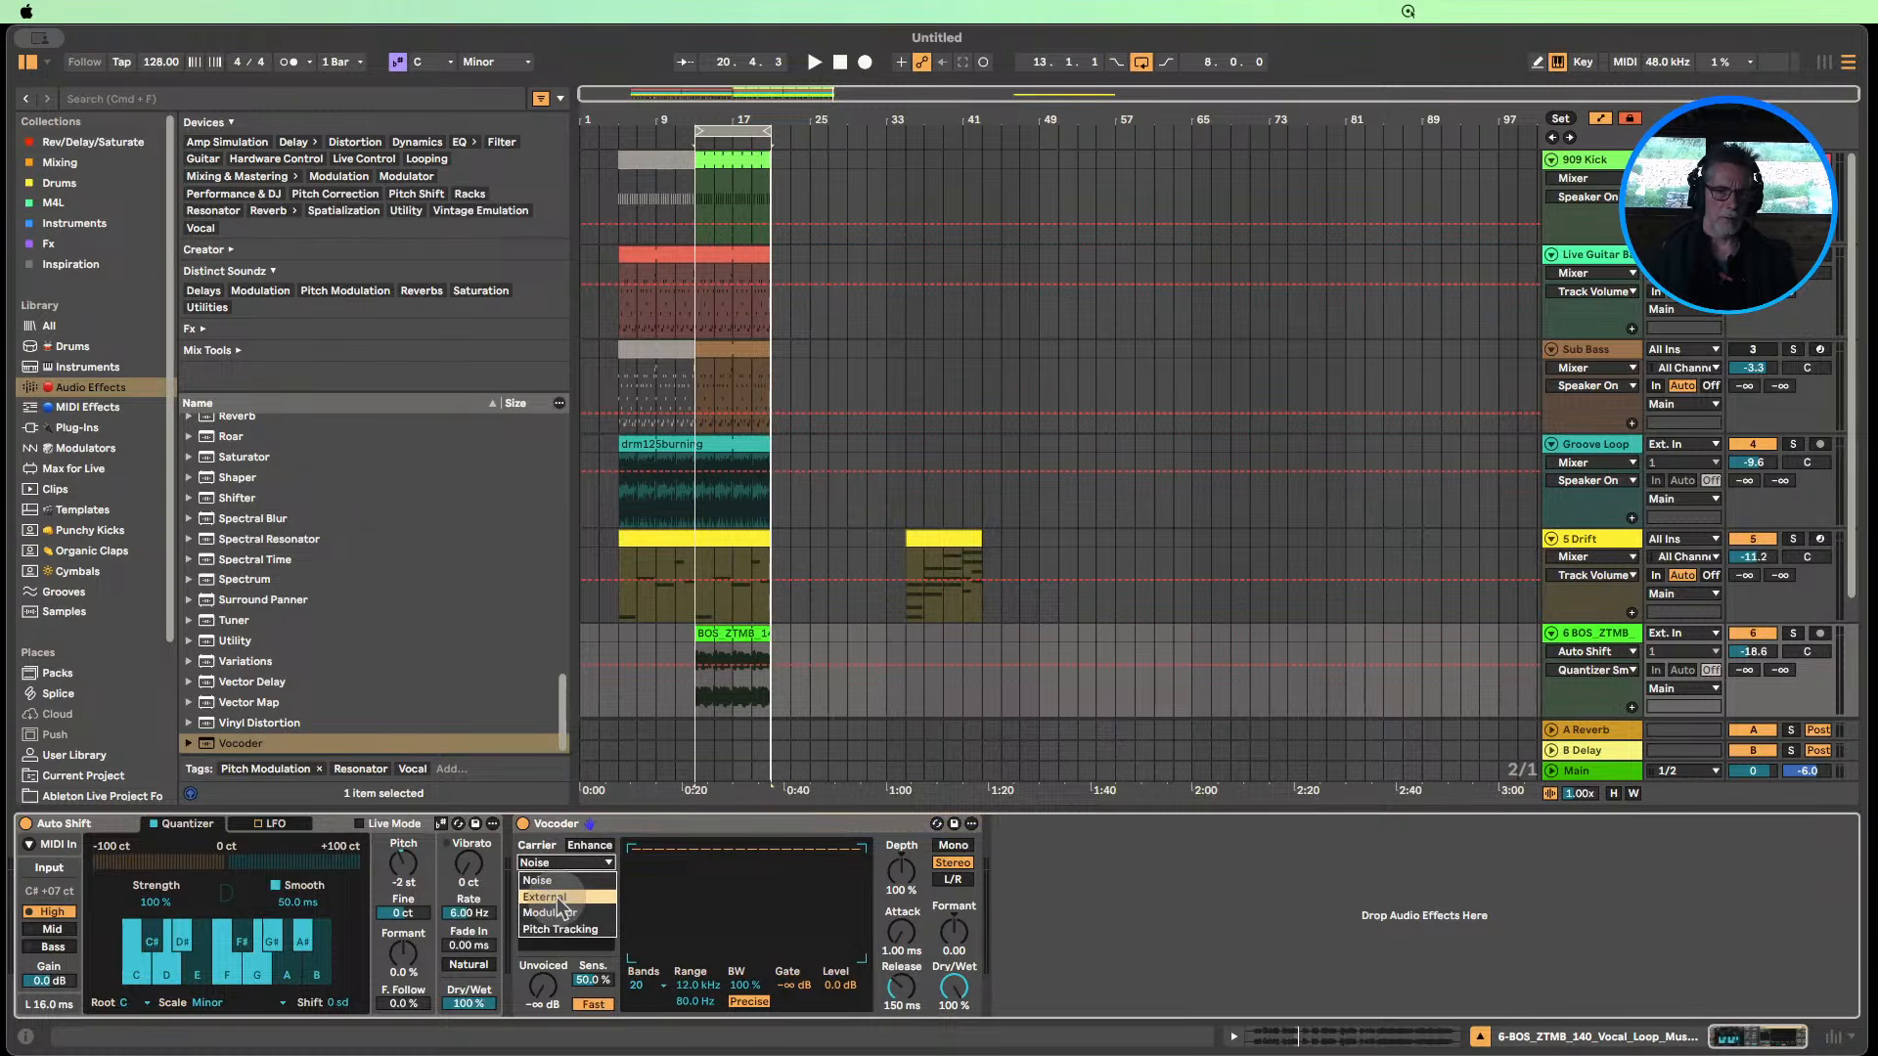
left_click(559, 897)
left_click(564, 893)
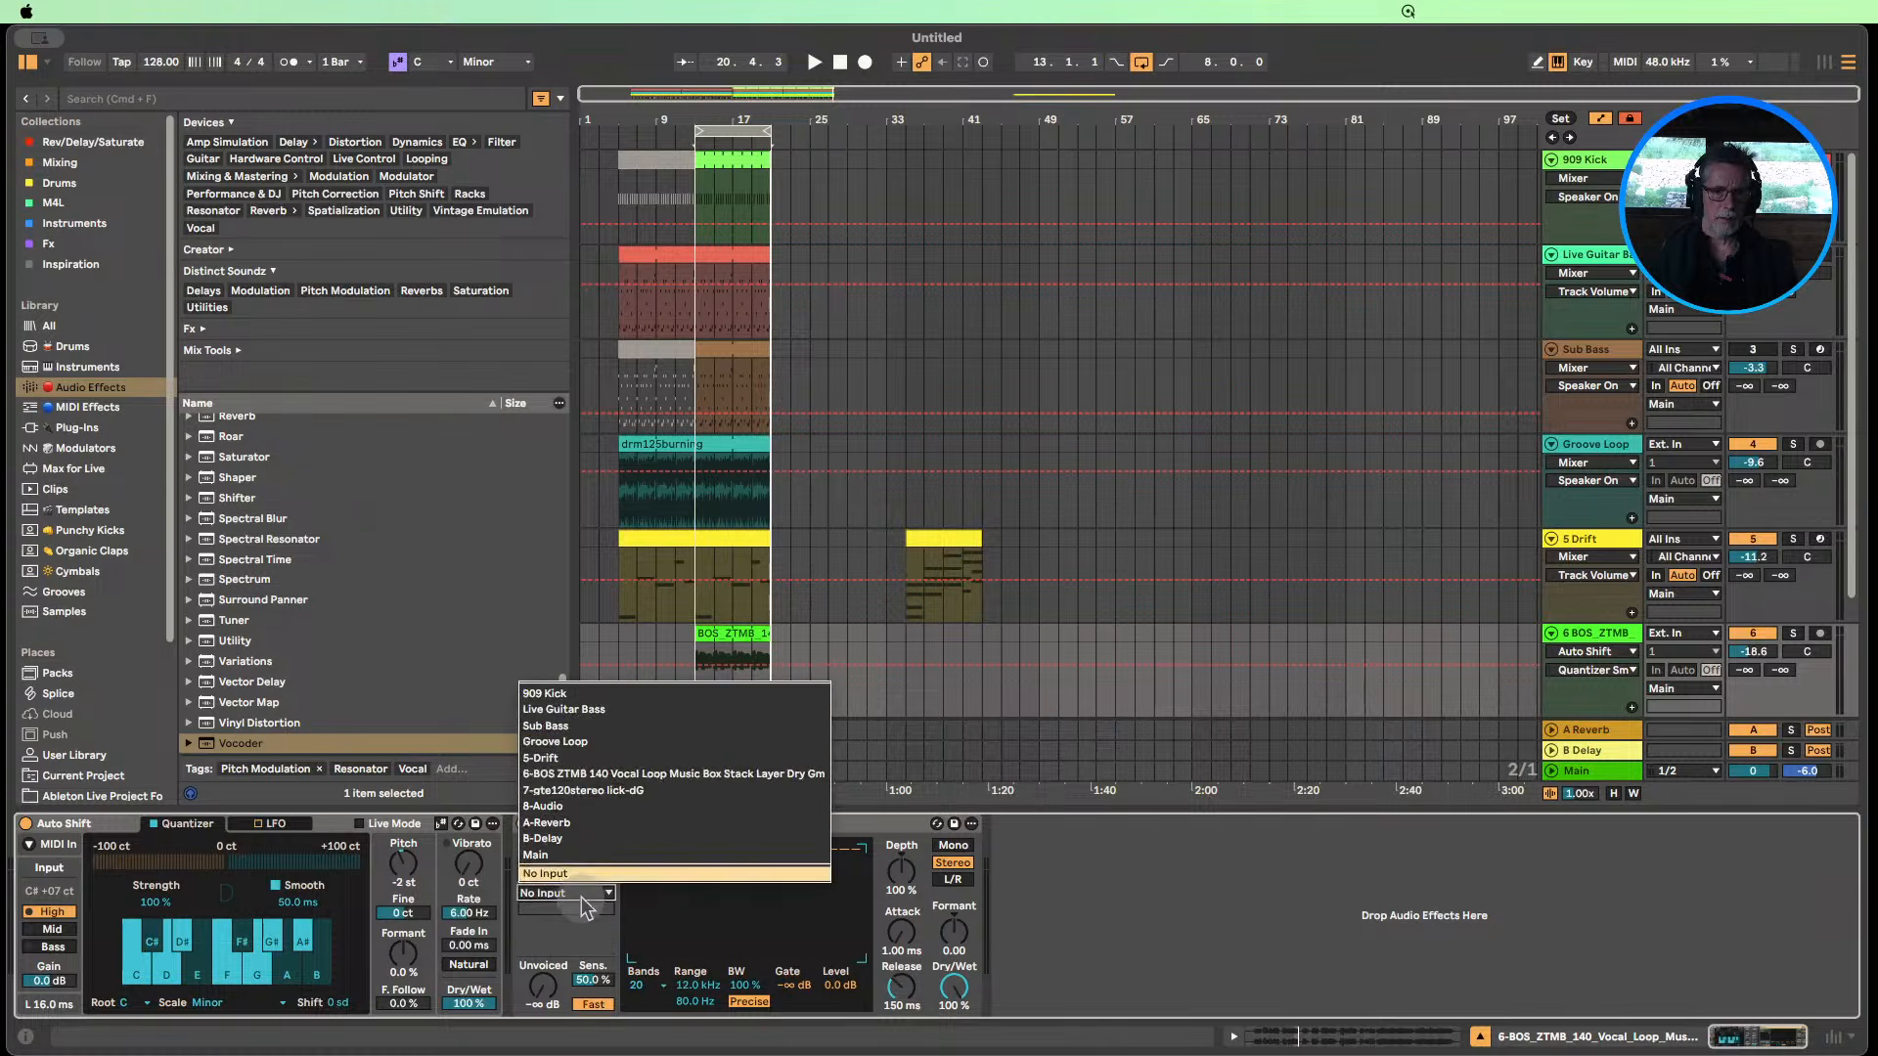
left_click(568, 758)
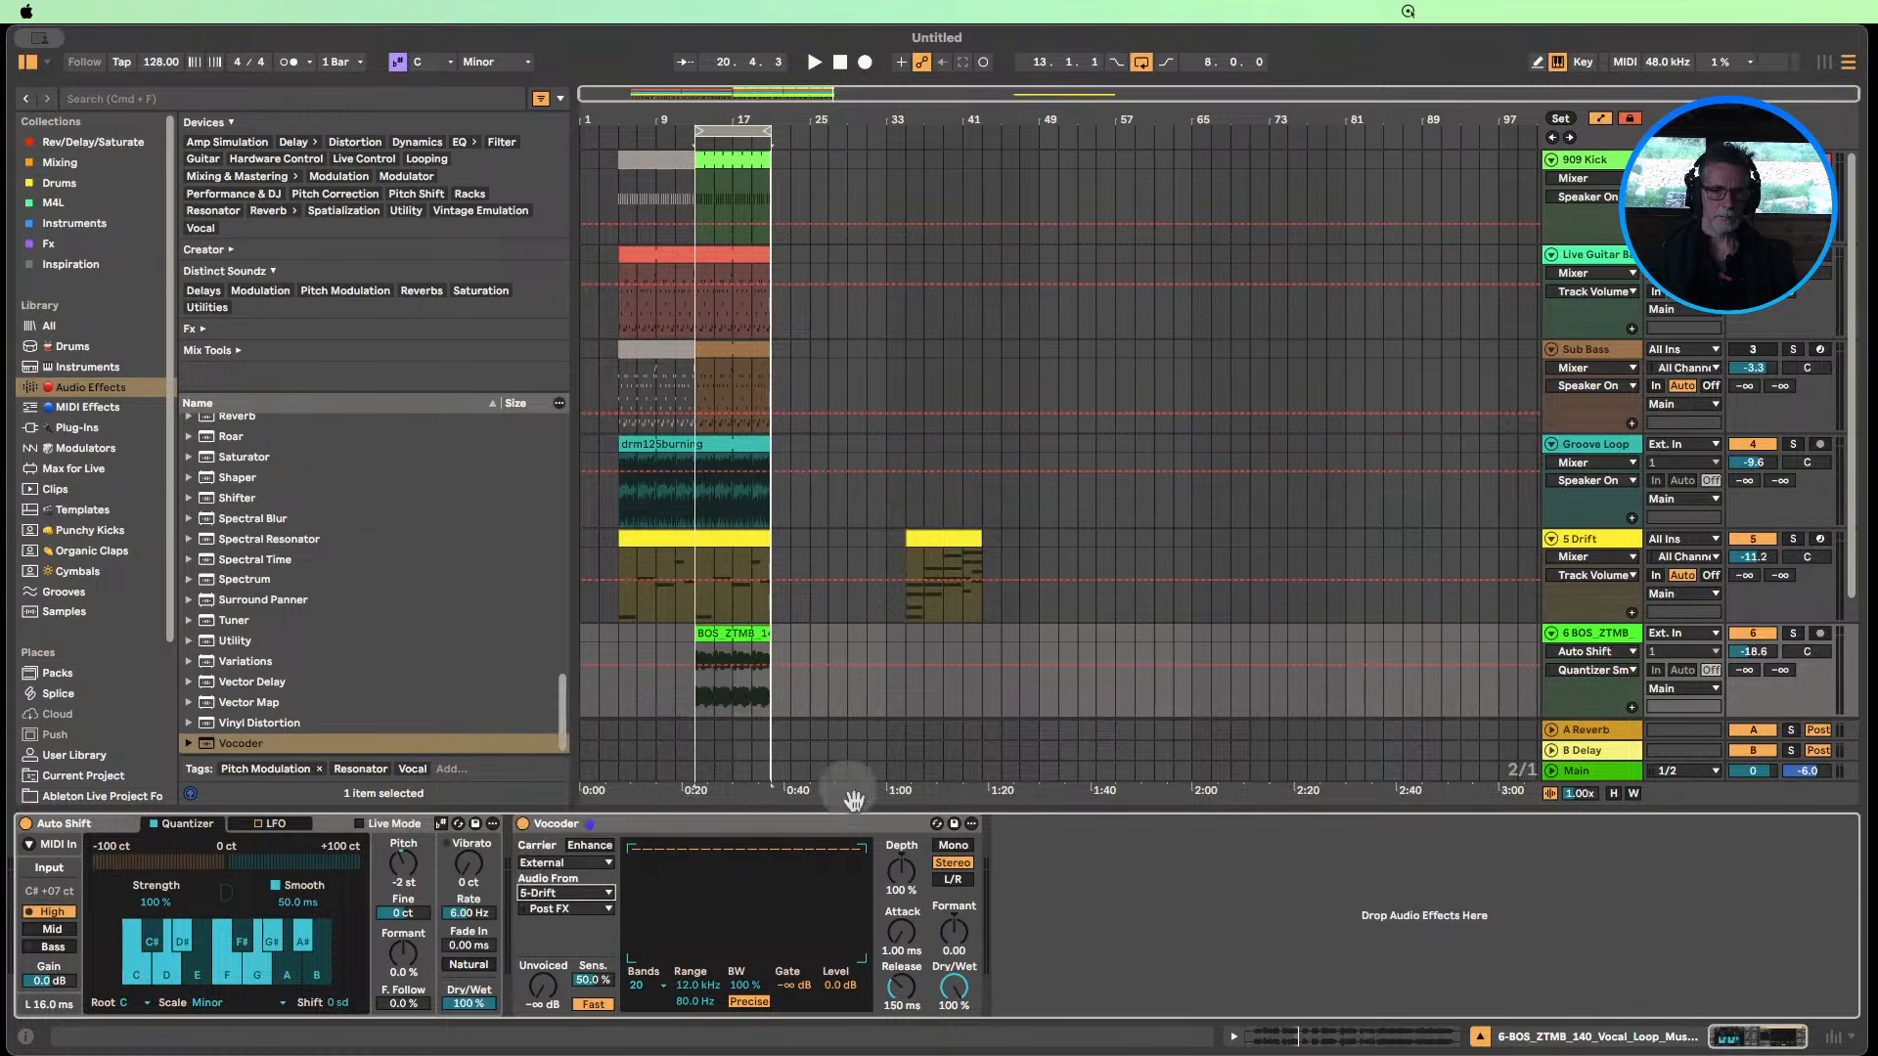
Play the loop with the 5 Drift and vocal tracks soloed and set the Vocoder's formant to 17.7.
key("space")
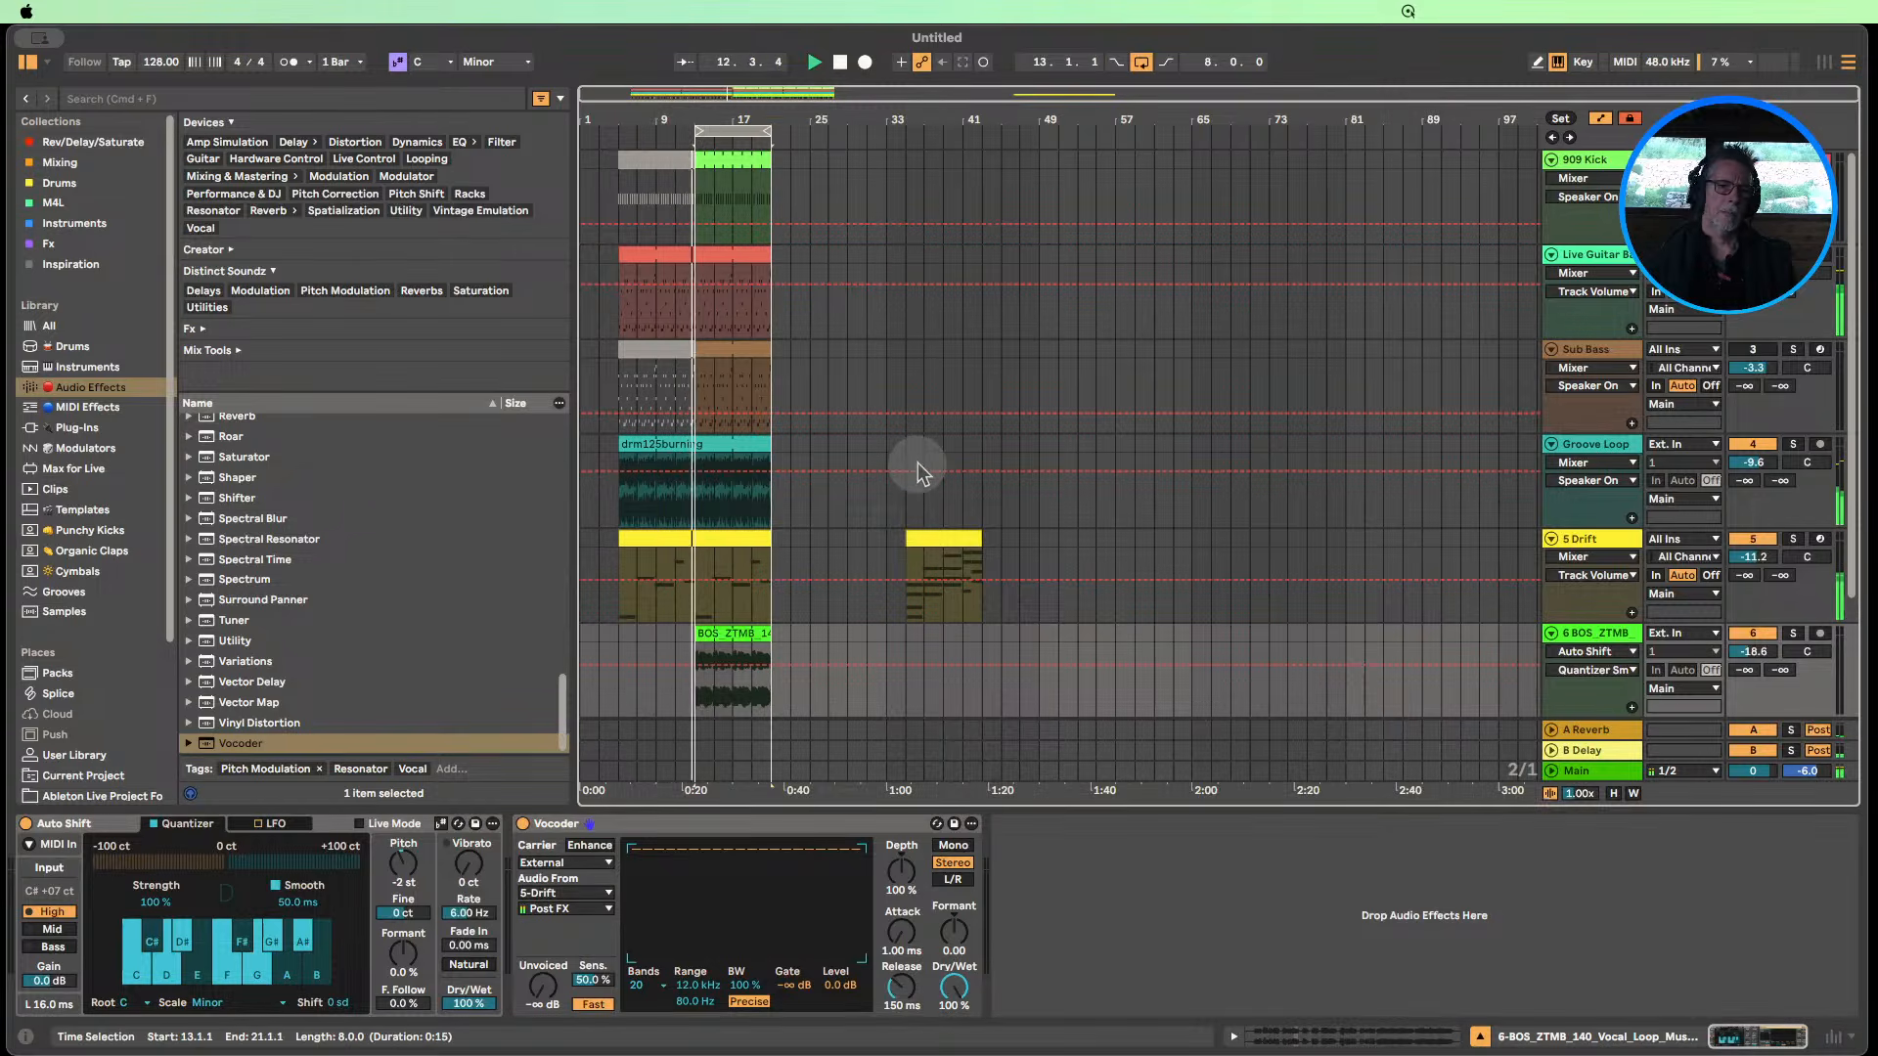
left_click(1793, 539)
left_click(1794, 633)
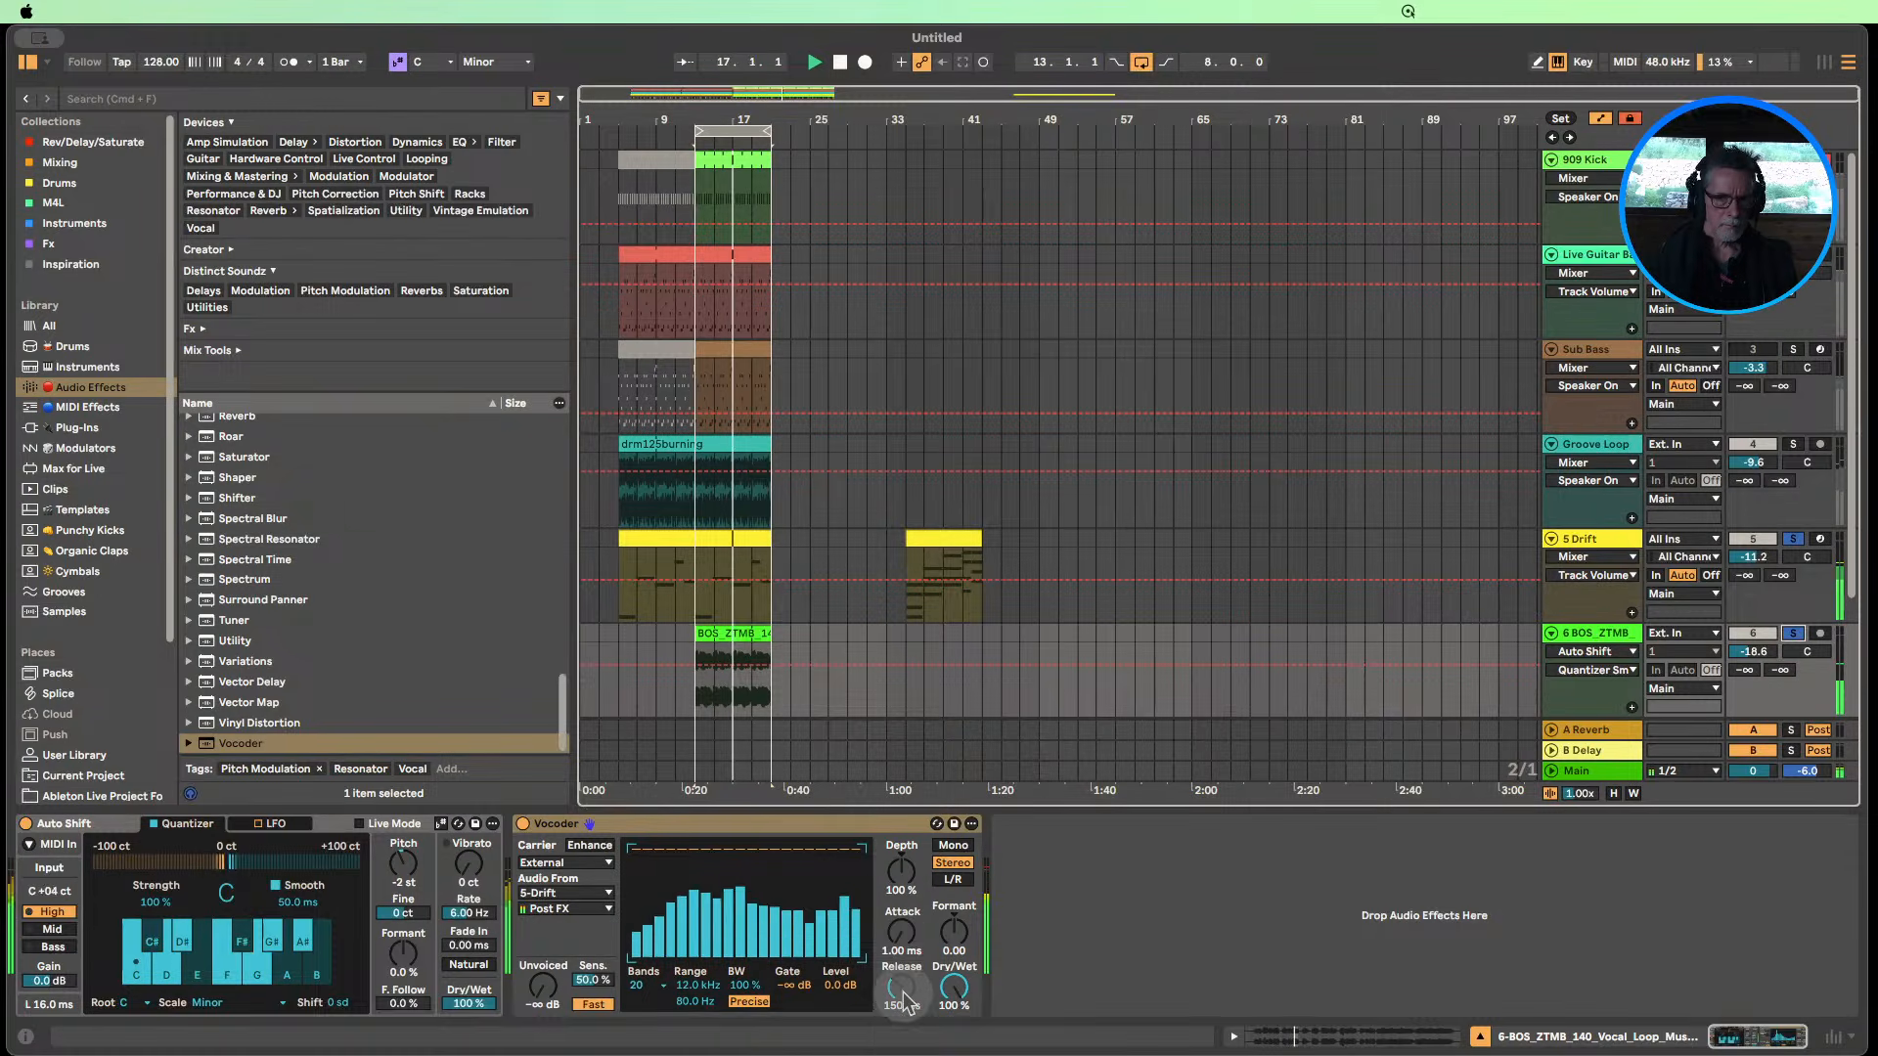
left_click_drag(954, 942, 954, 915)
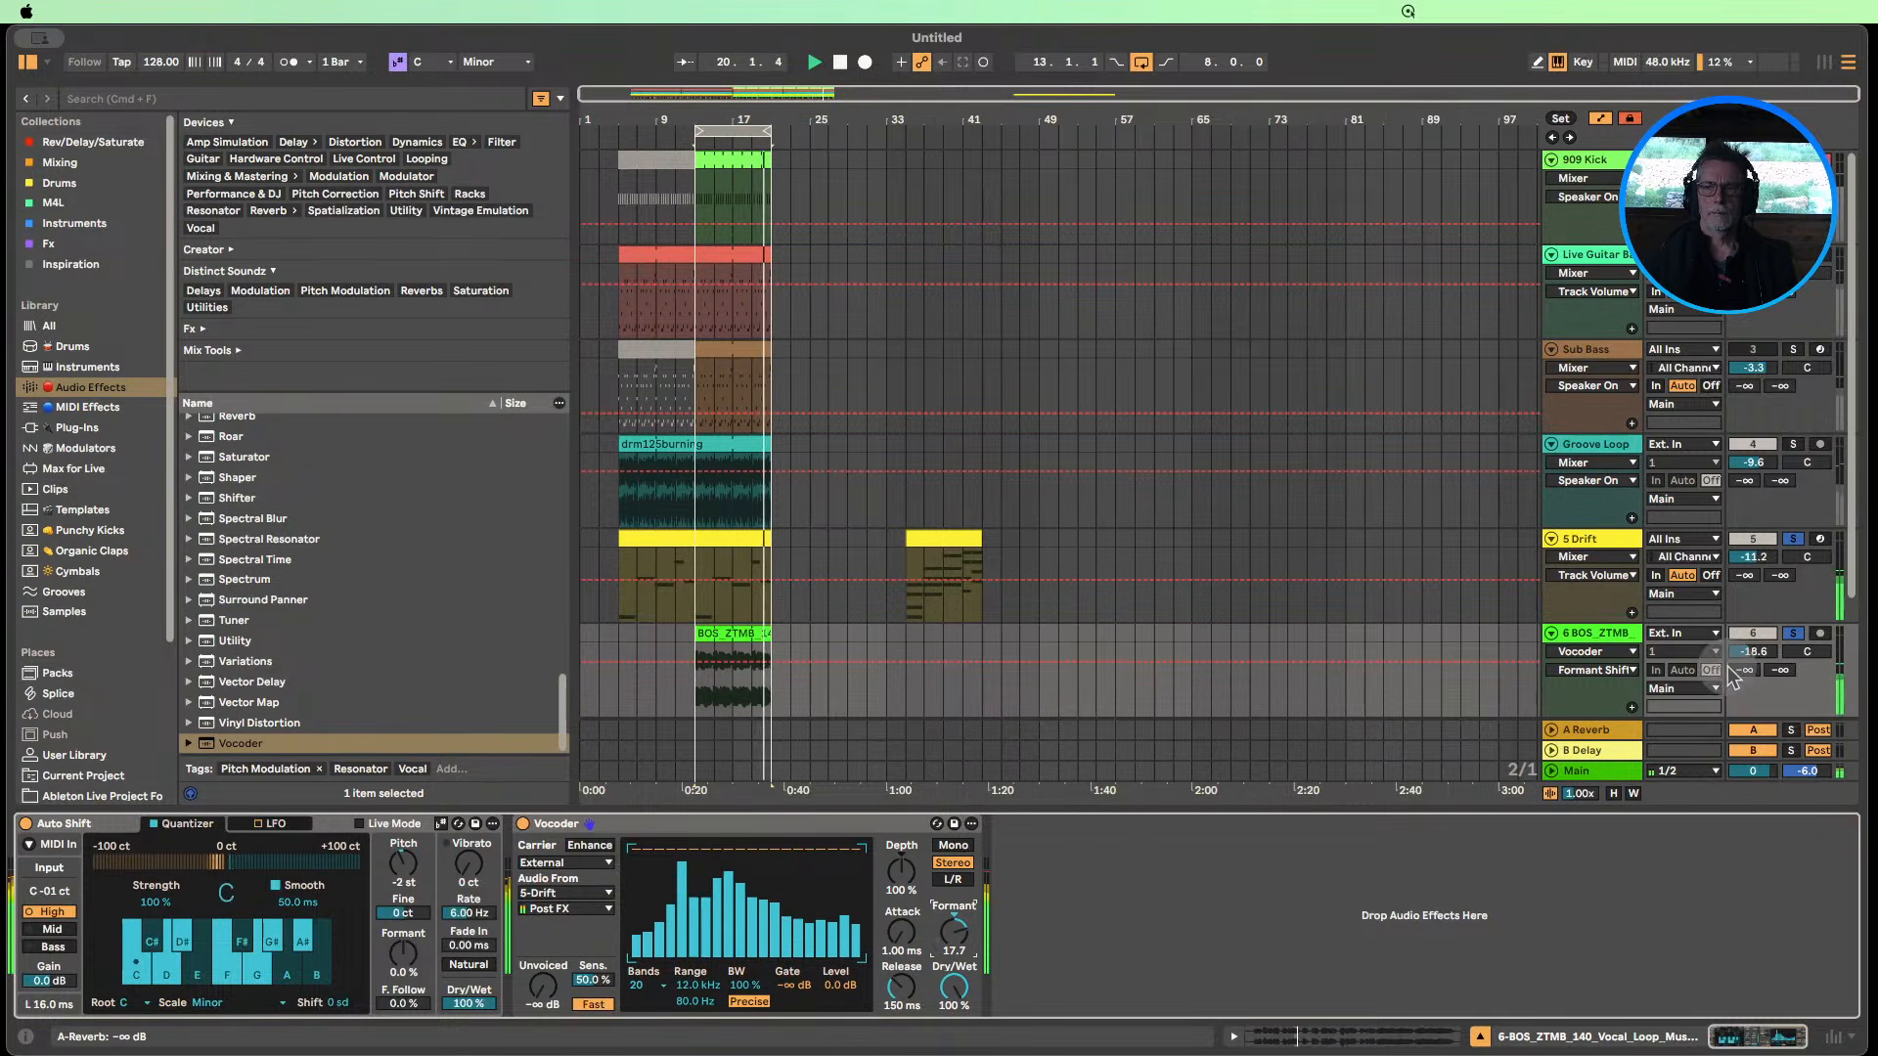
Set the vocal track's volume to -6.1 dB and the Vocoder's formant to 0.57.
left_click(1753, 653)
key("Delete")
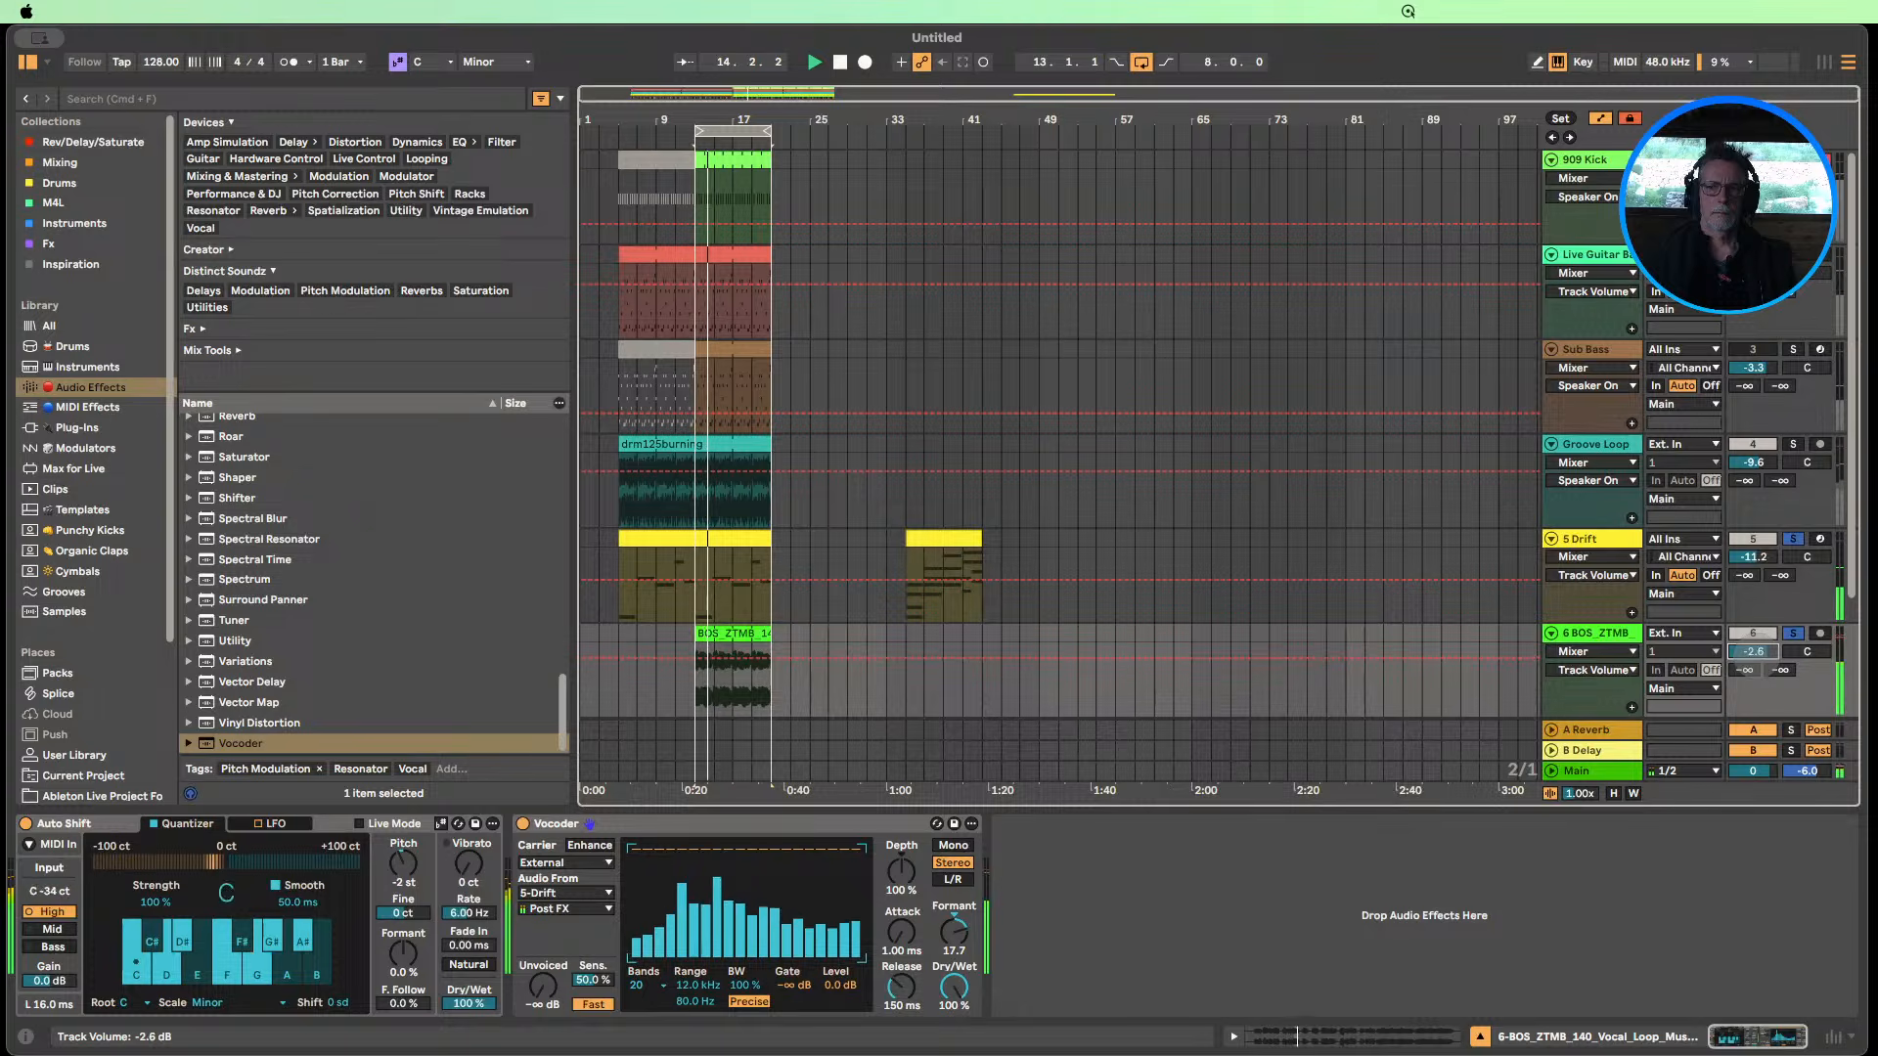
left_click_drag(1754, 652, 1754, 657)
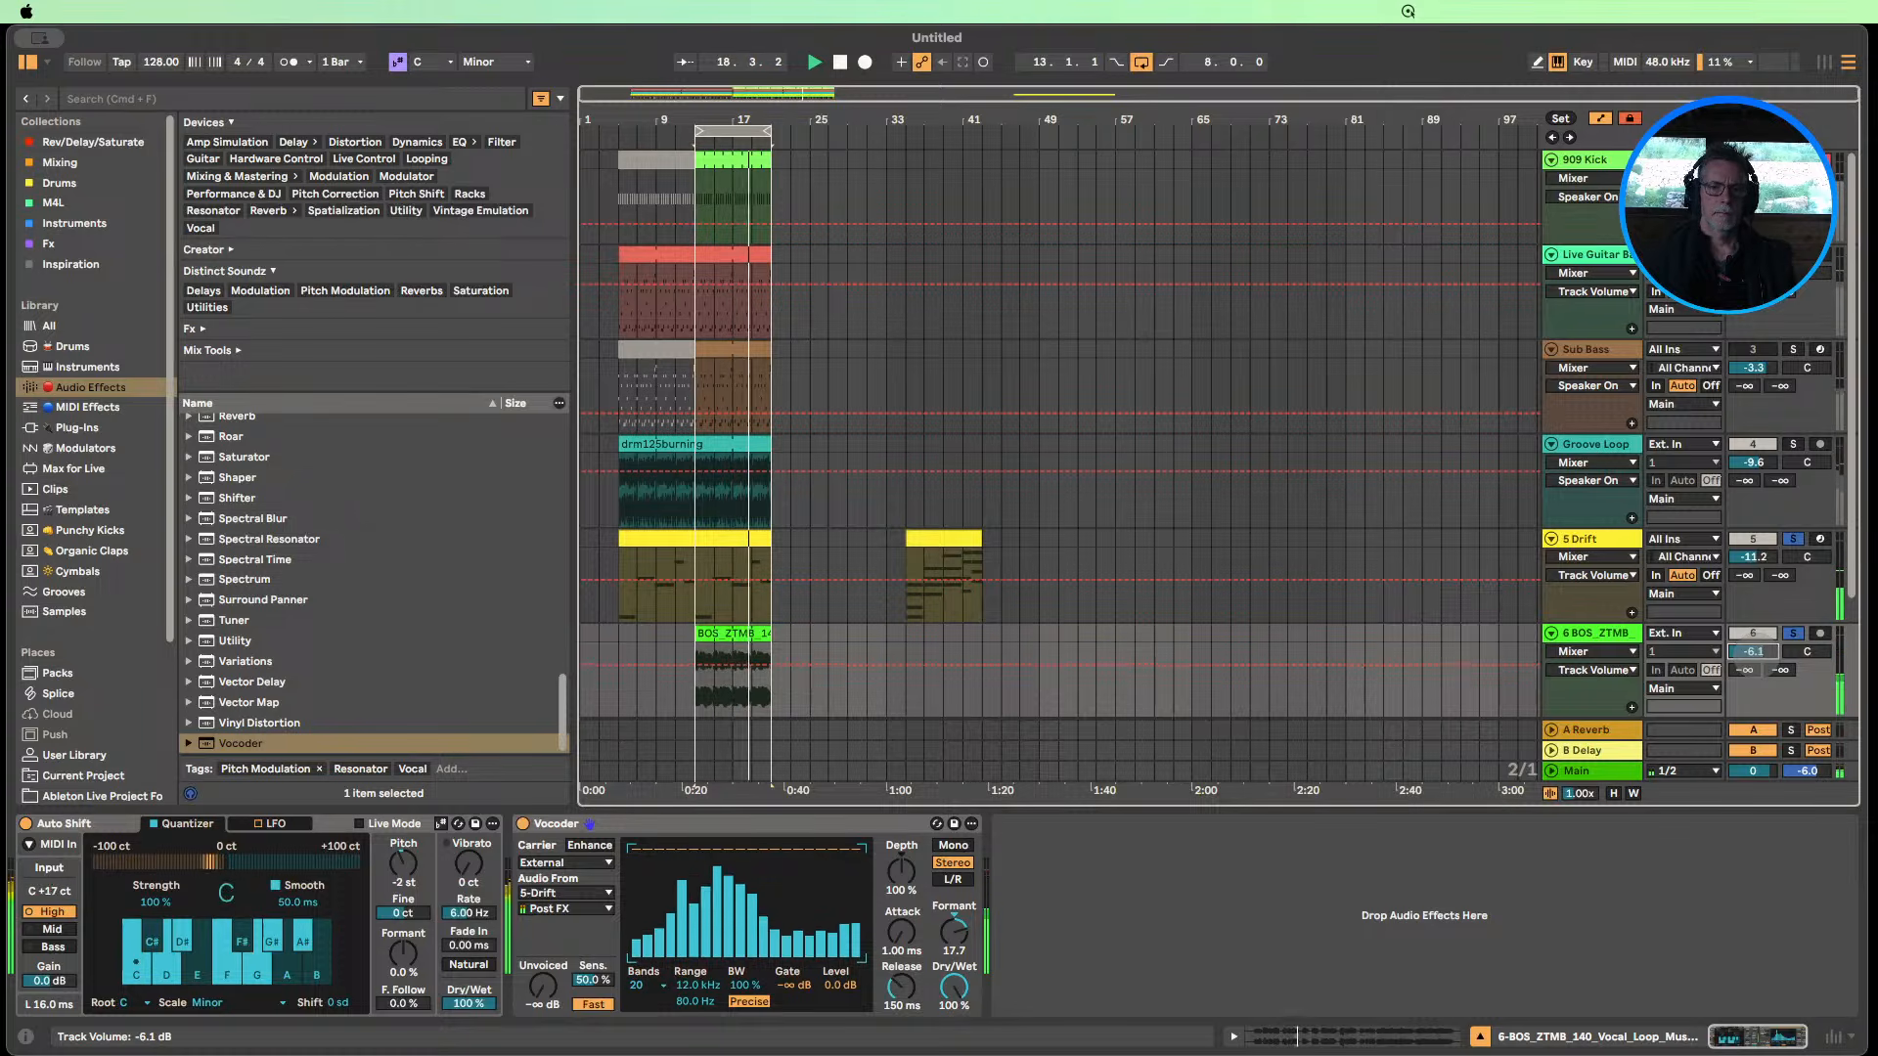
left_click(949, 934)
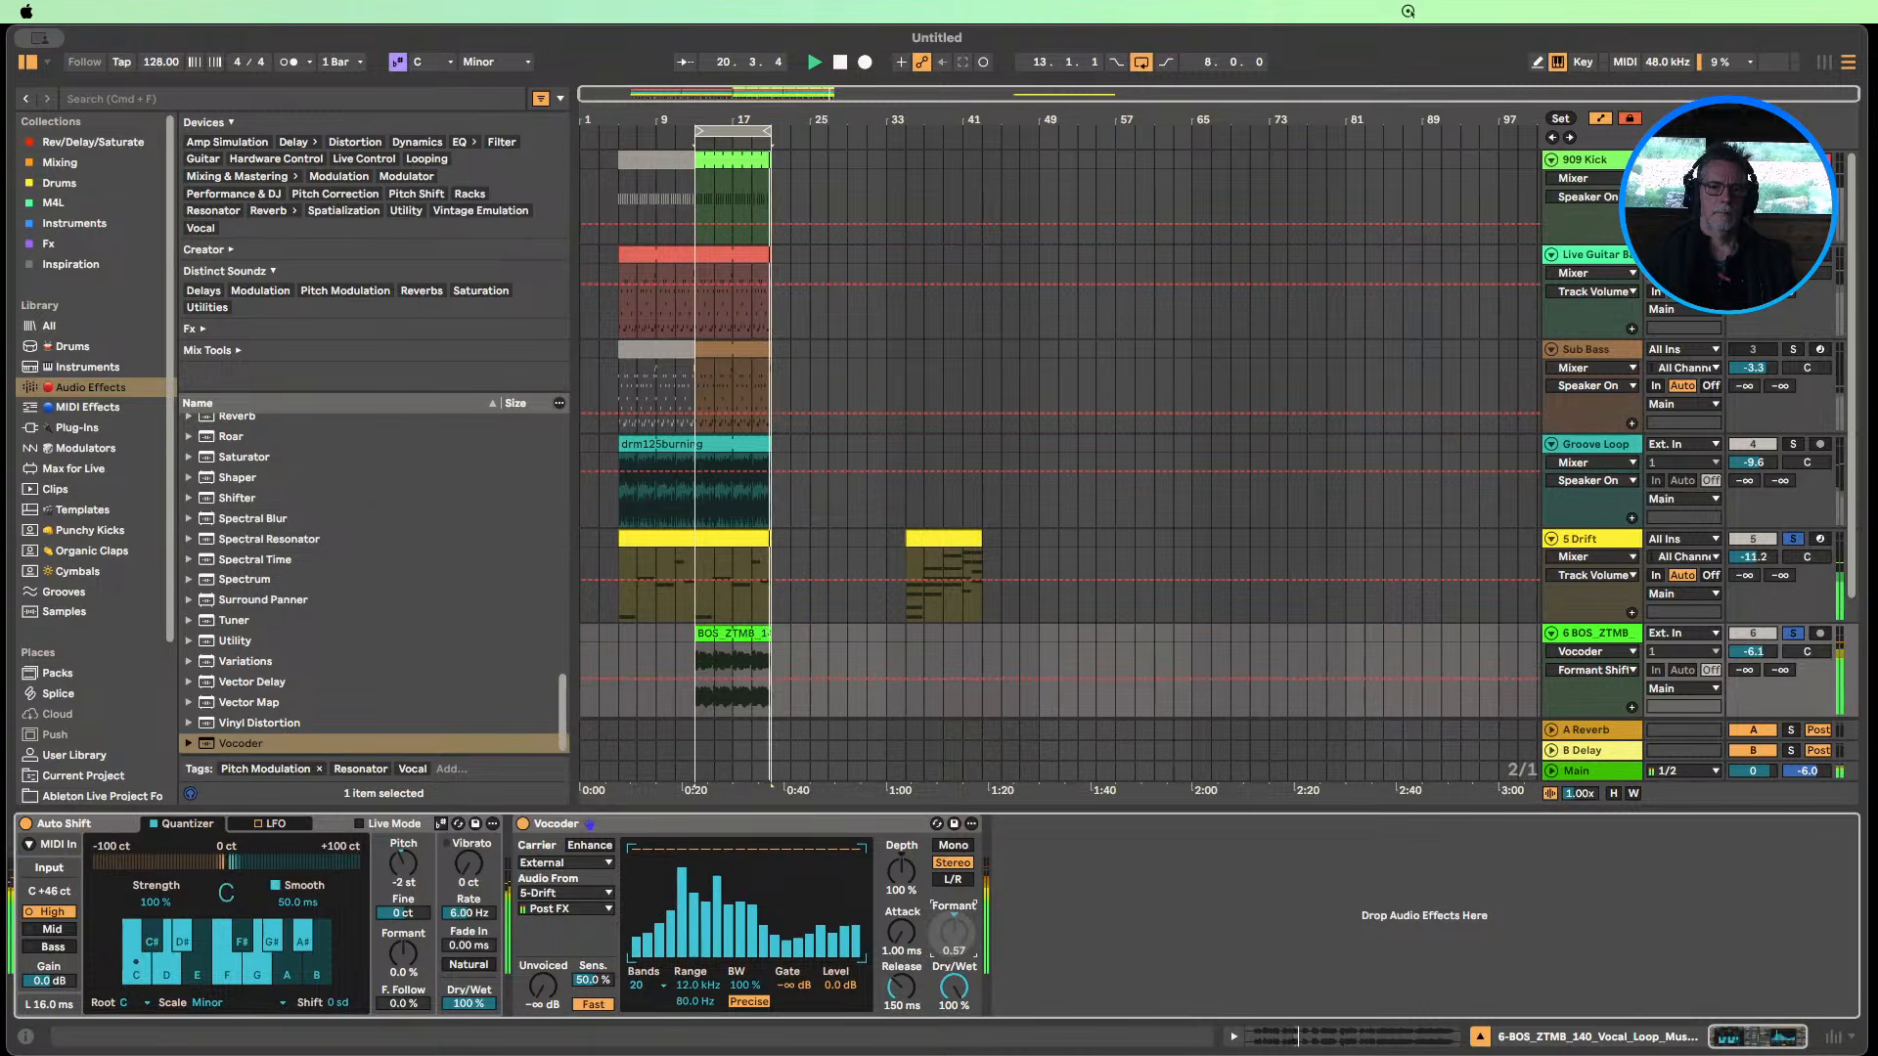
Set the Vocoder's release to 2.68 s and depth to 100 %, using 16 bands and a formant of 0.00.
mouse_move(900, 931)
left_mouse_down()
mouse_move(900, 898)
mouse_move(903, 937)
left_mouse_up()
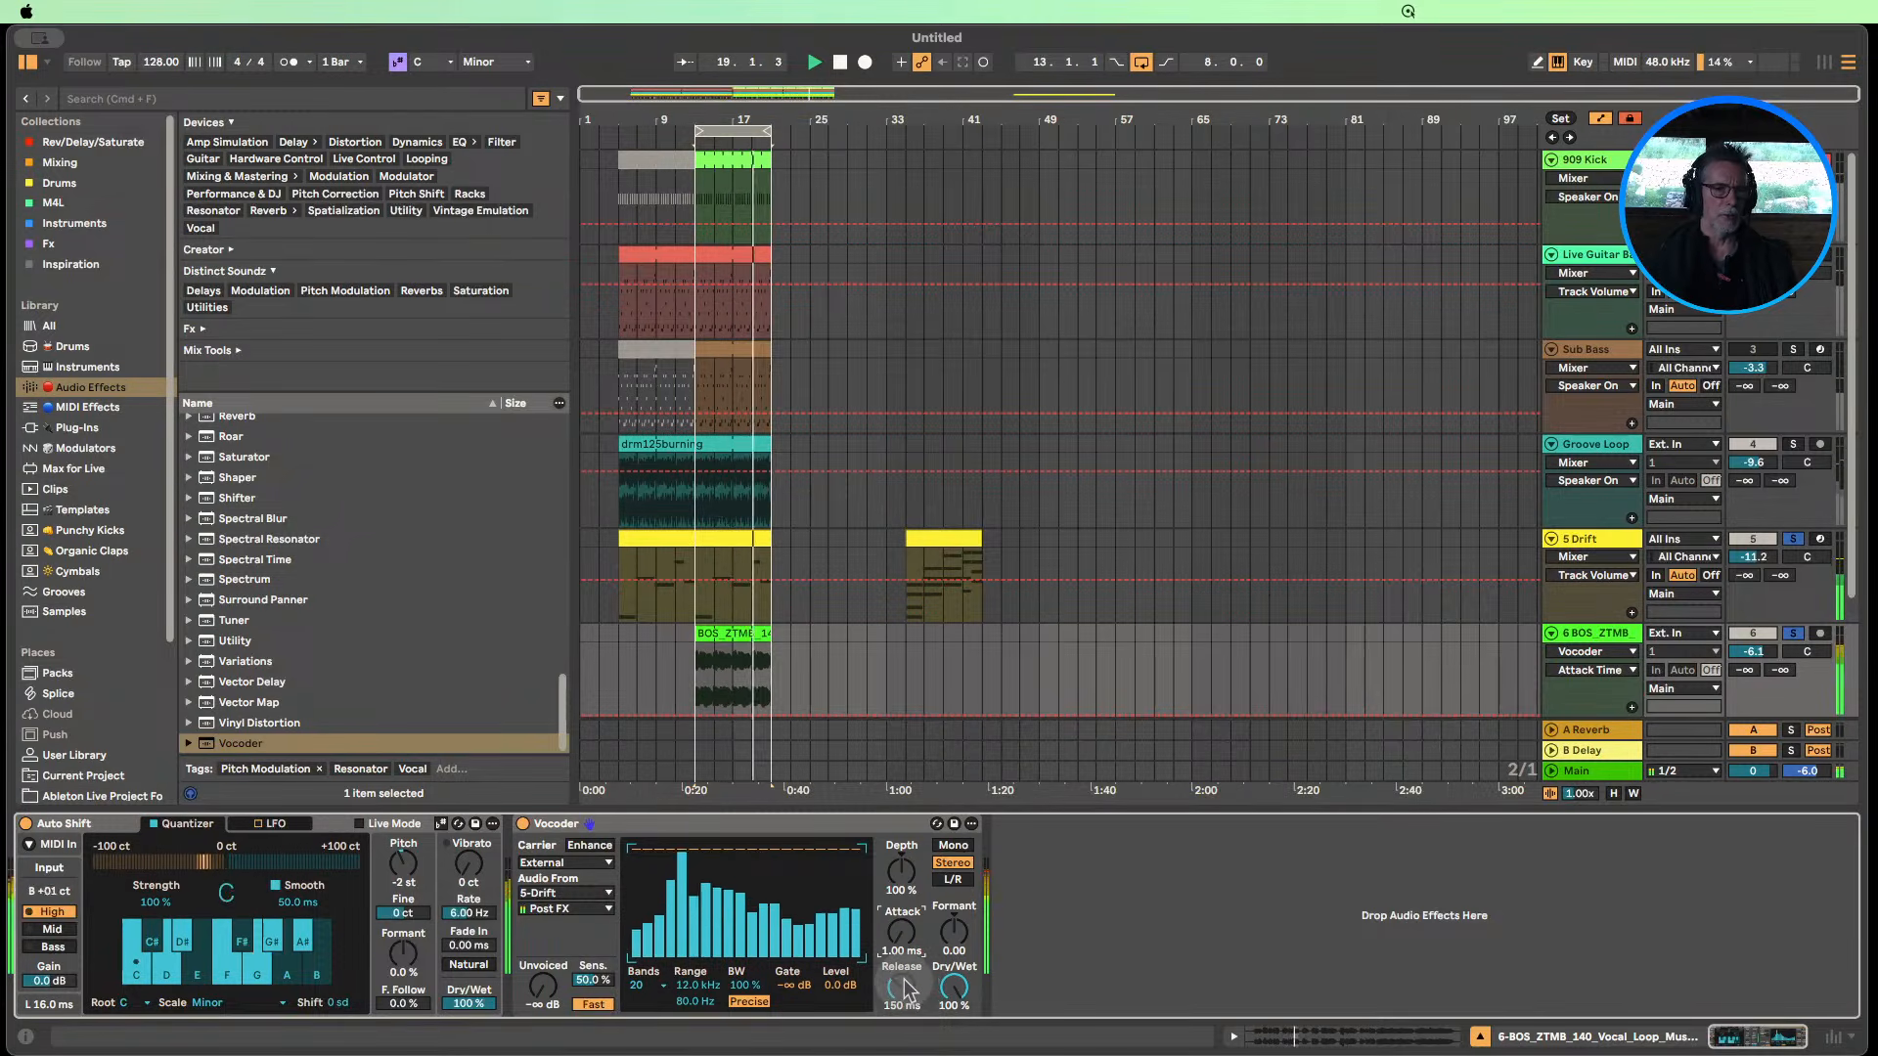
left_click_drag(905, 992, 902, 1052)
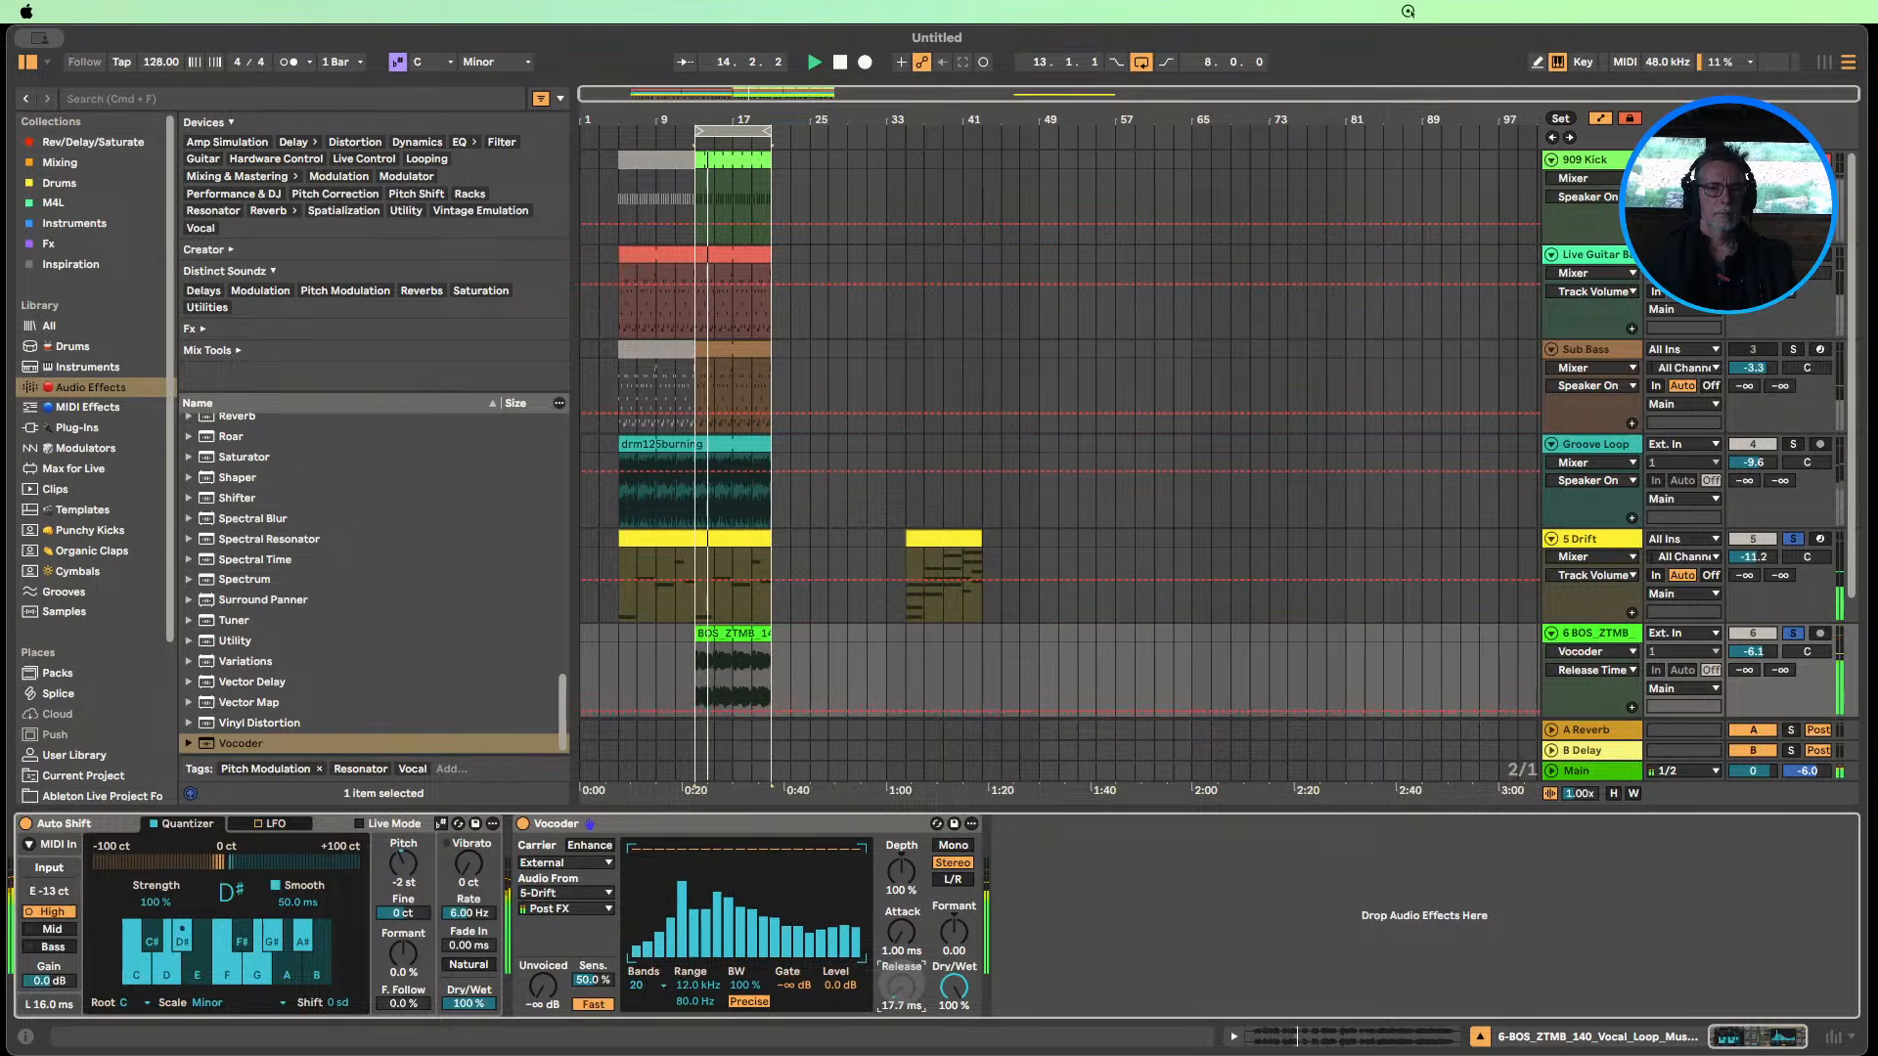
left_click_drag(902, 988, 901, 968)
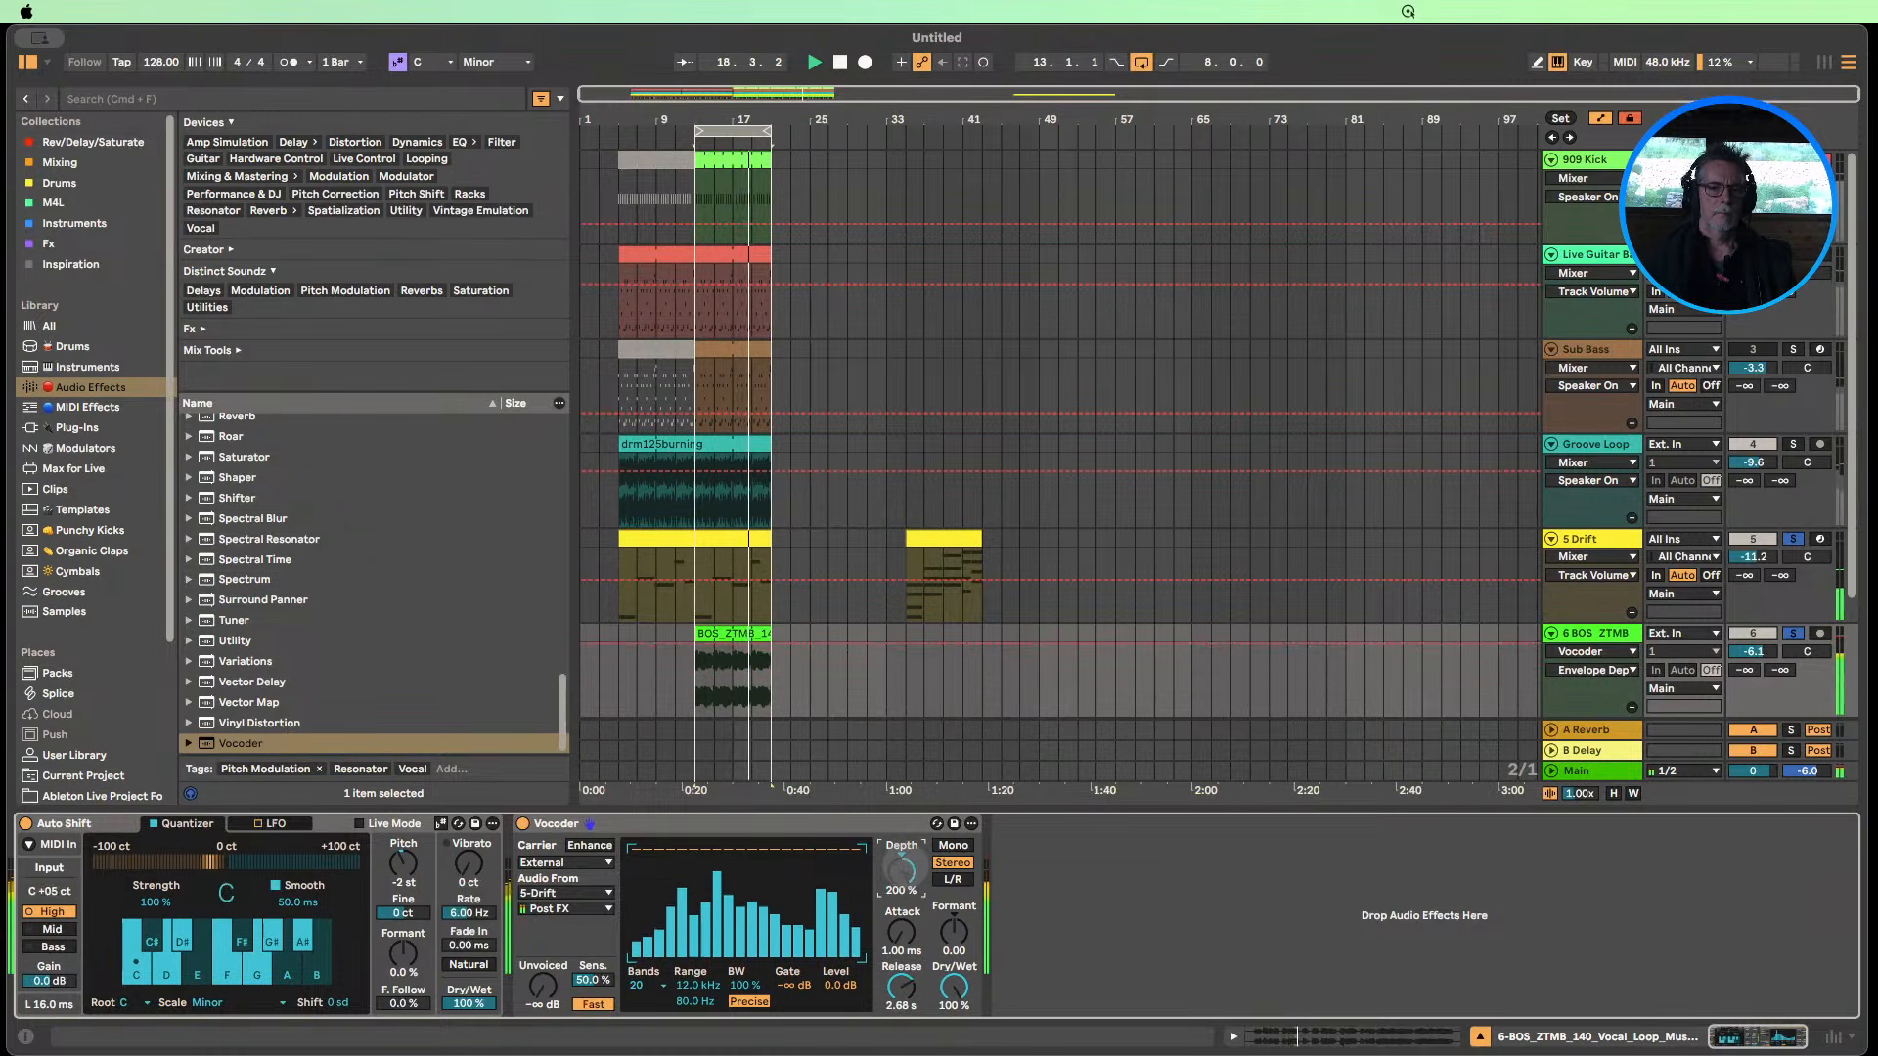
left_click_drag(903, 868, 902, 939)
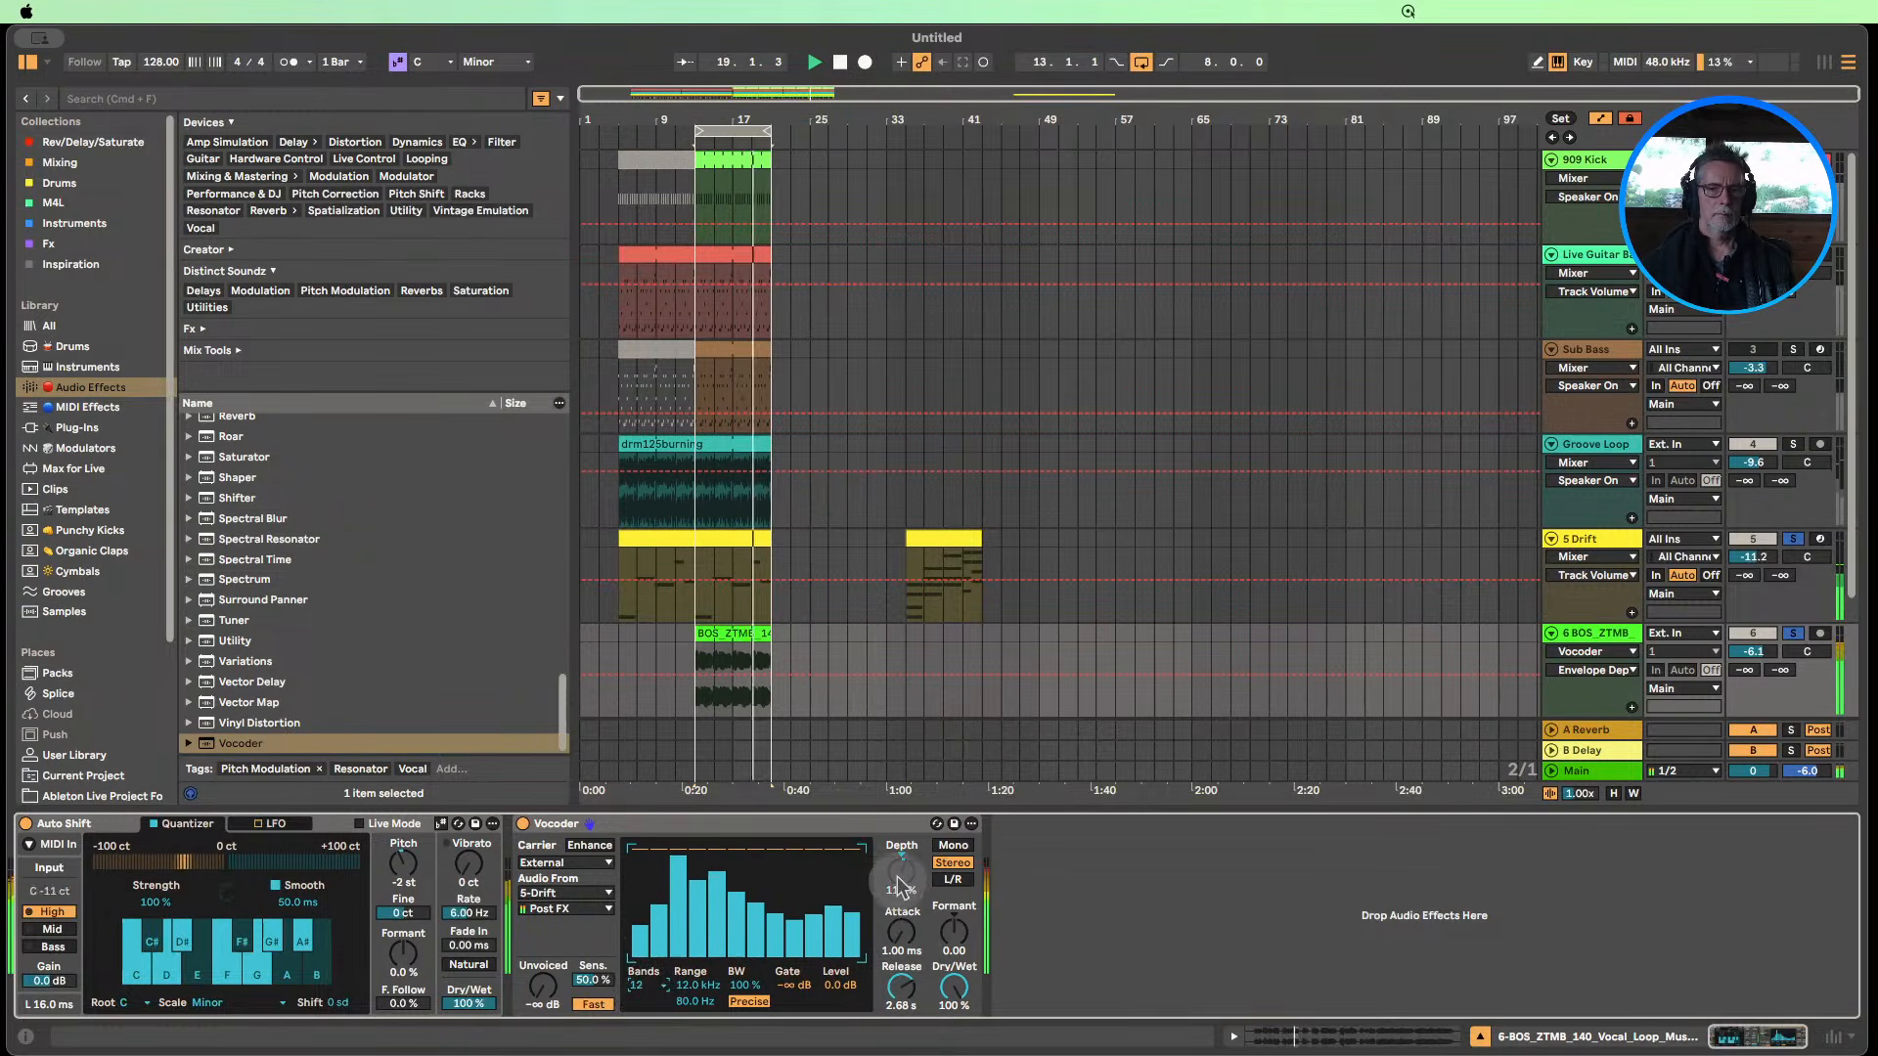
left_click_drag(900, 887, 900, 851)
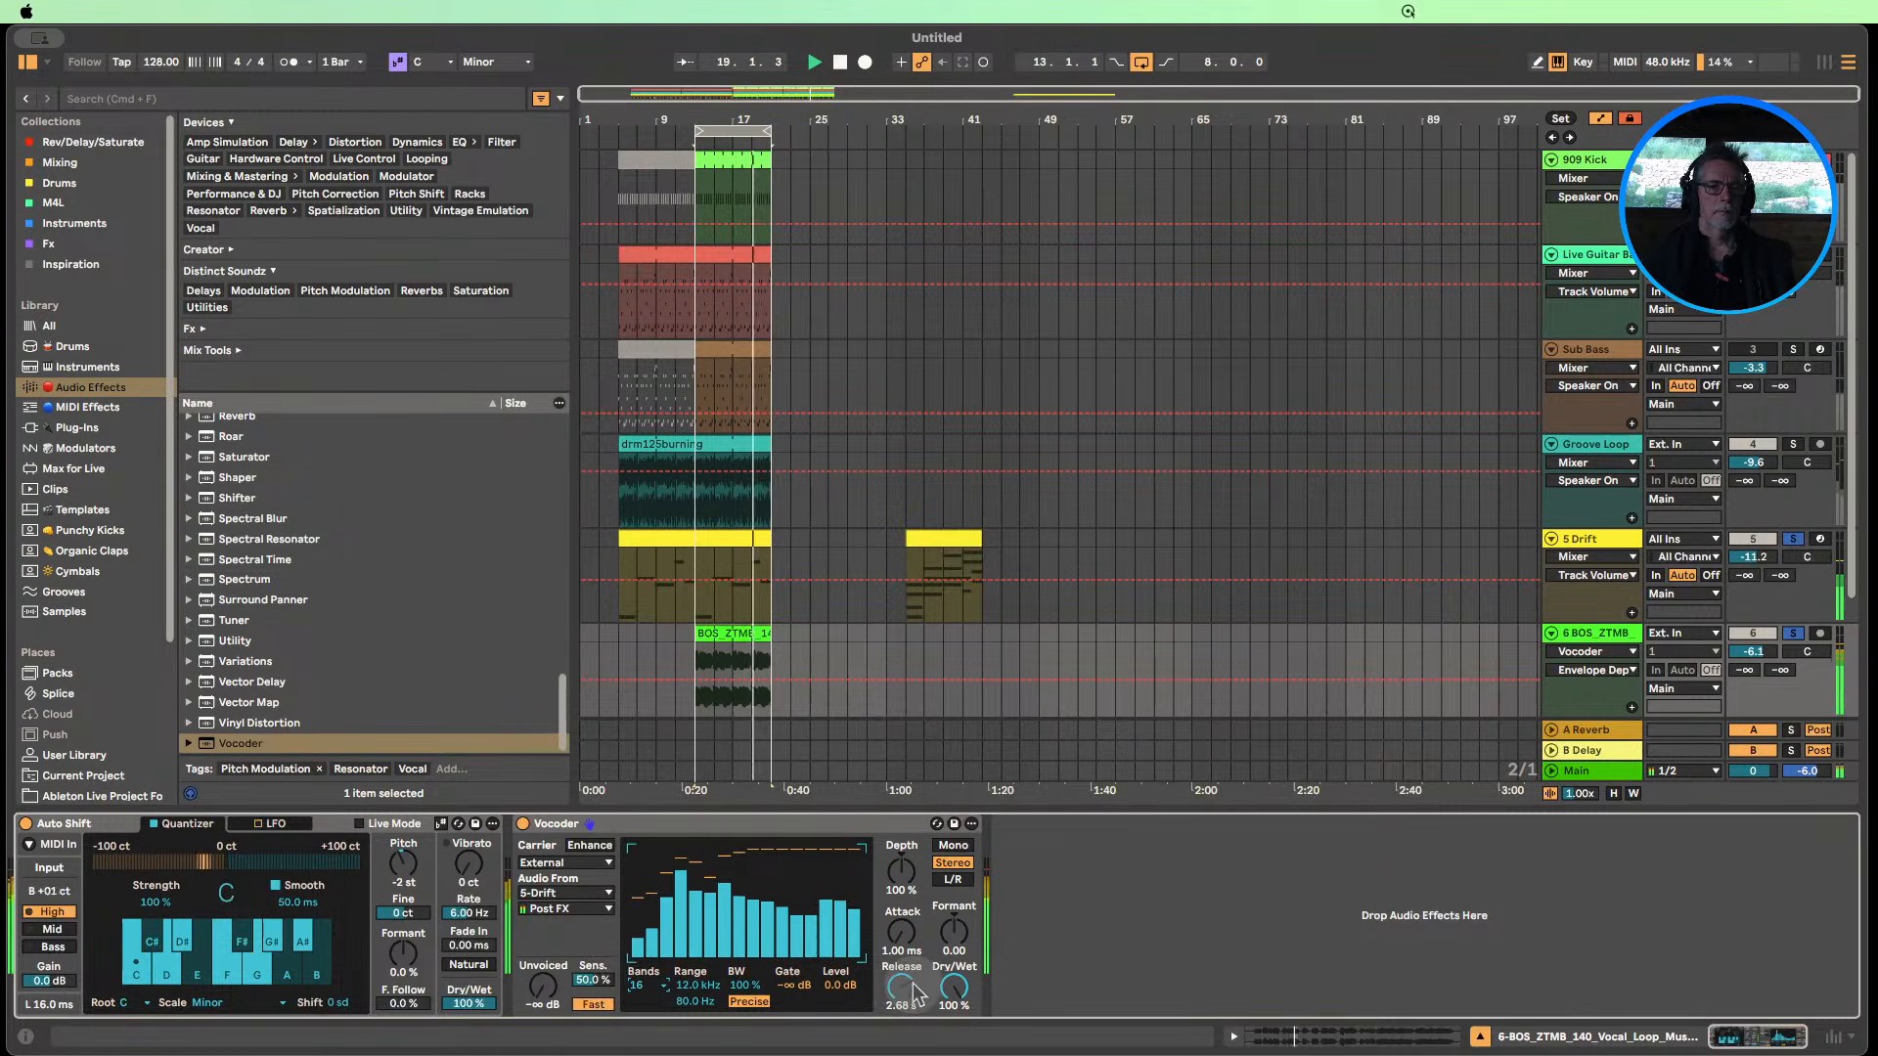
Unsolo the 5 Drift and vocal tracks and set the vocal track's volume to -11.7 dB.
left_click(1793, 633)
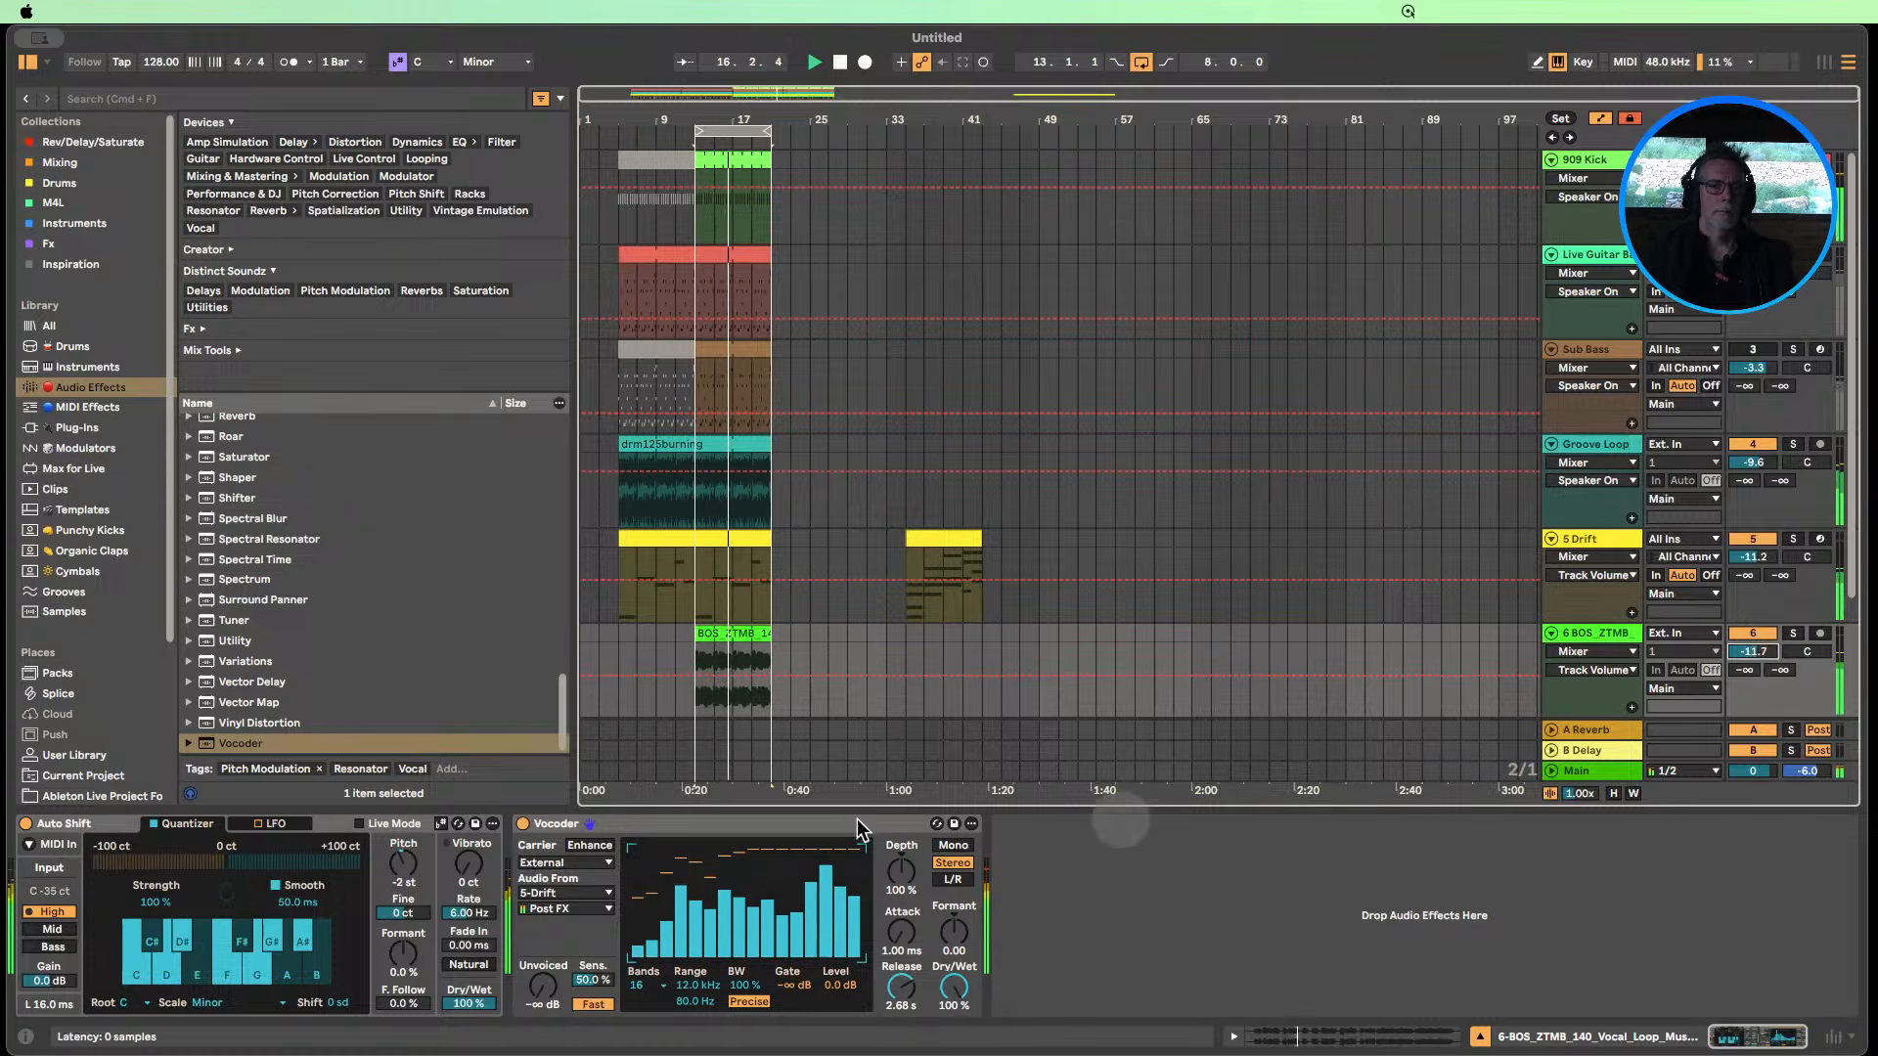
Add EQ Eight after the Vocoder on the vocal track and set its first band to a low cut at 138 Hz.
double_click(637, 824)
scroll(303, 606, "up", 10)
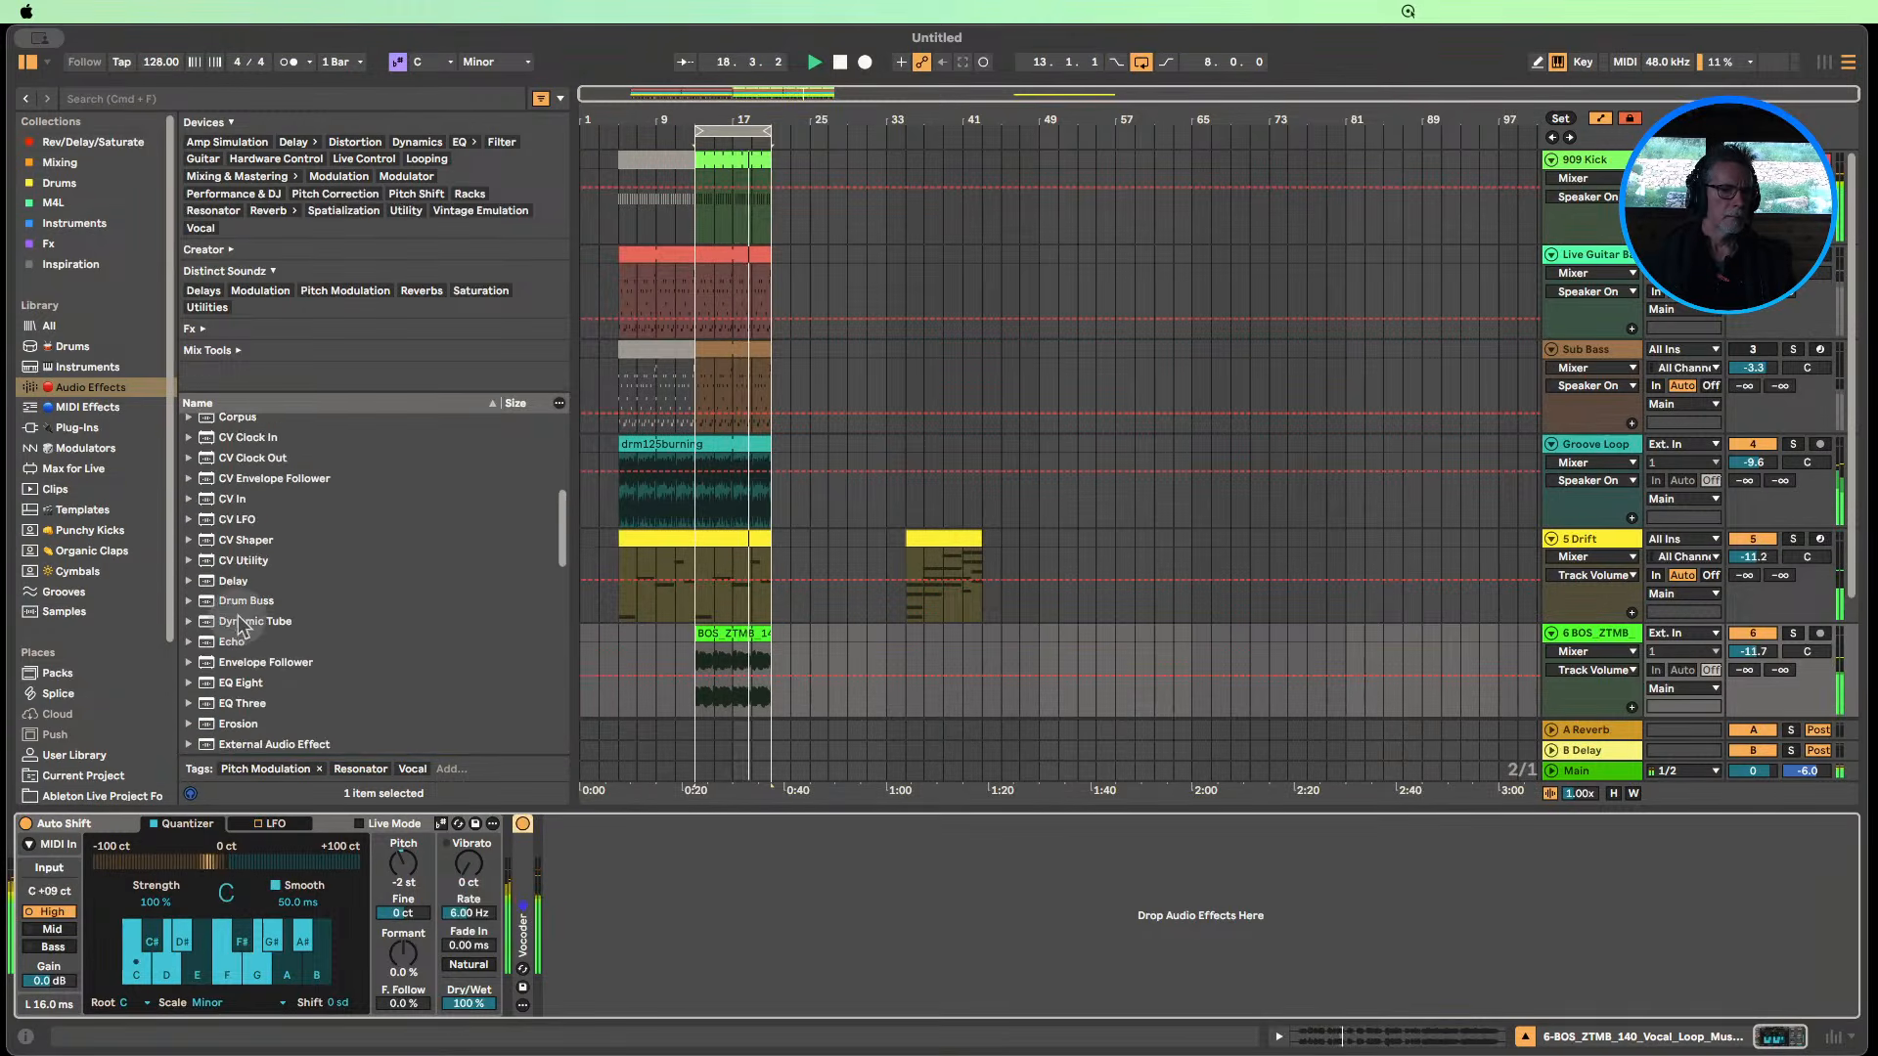
left_click_drag(241, 641, 570, 843)
left_click(626, 993)
left_click(616, 874)
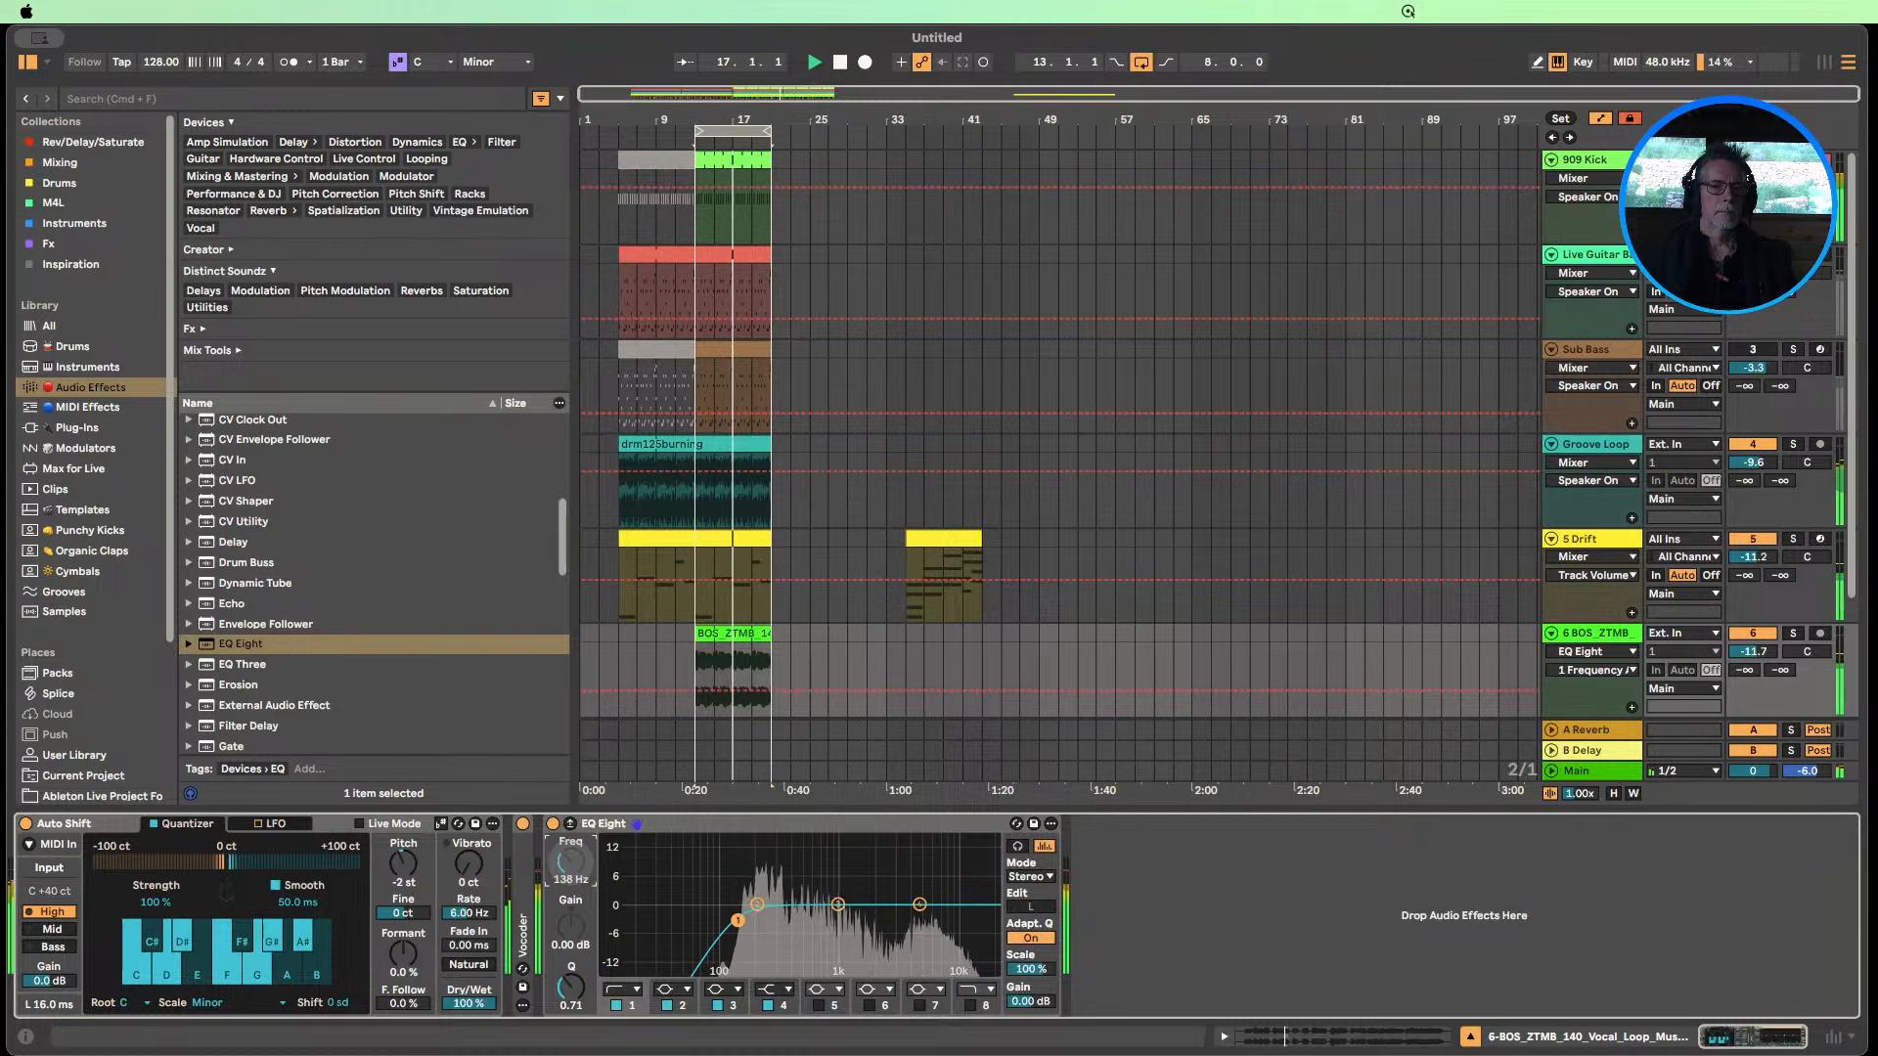
double_click(611, 823)
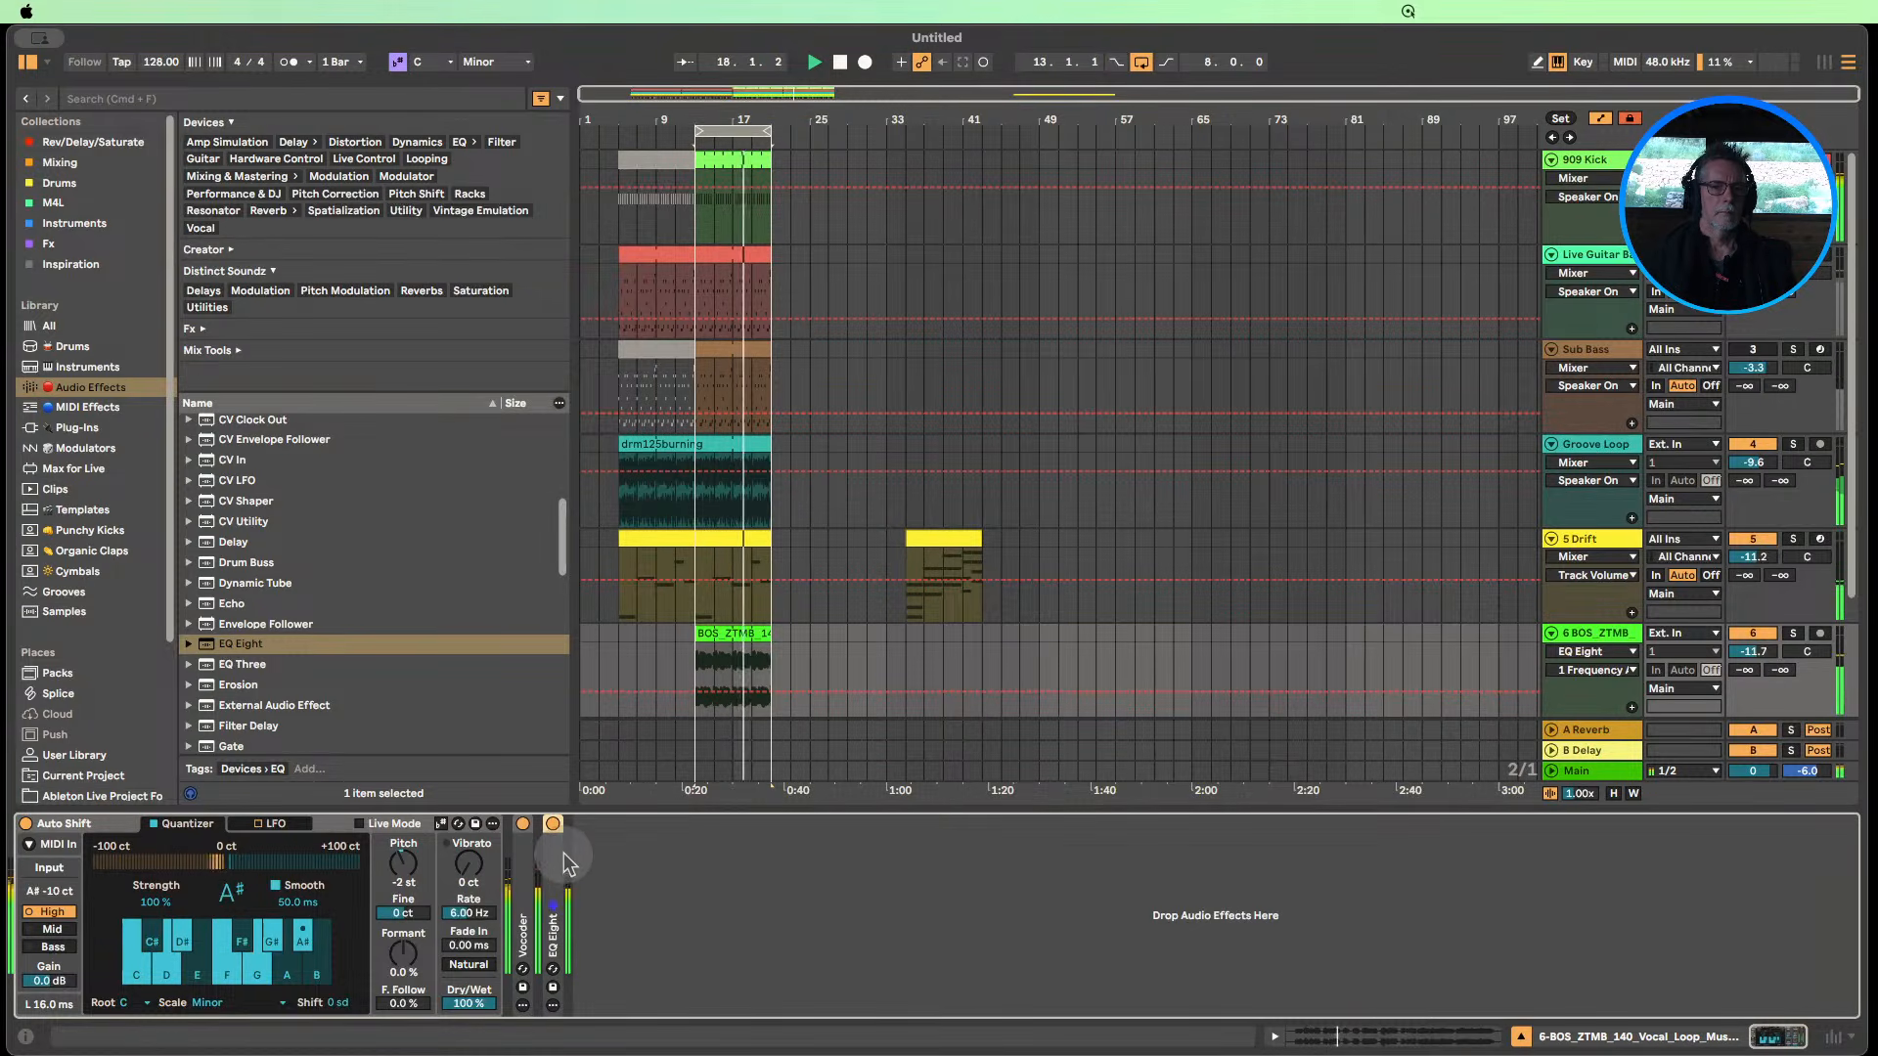
Collapse the Auto Shift device and bypass the Vocoder on the vocal track.
mouse_move(550, 853)
left_mouse_down()
mouse_move(506, 869)
mouse_move(558, 854)
left_mouse_up()
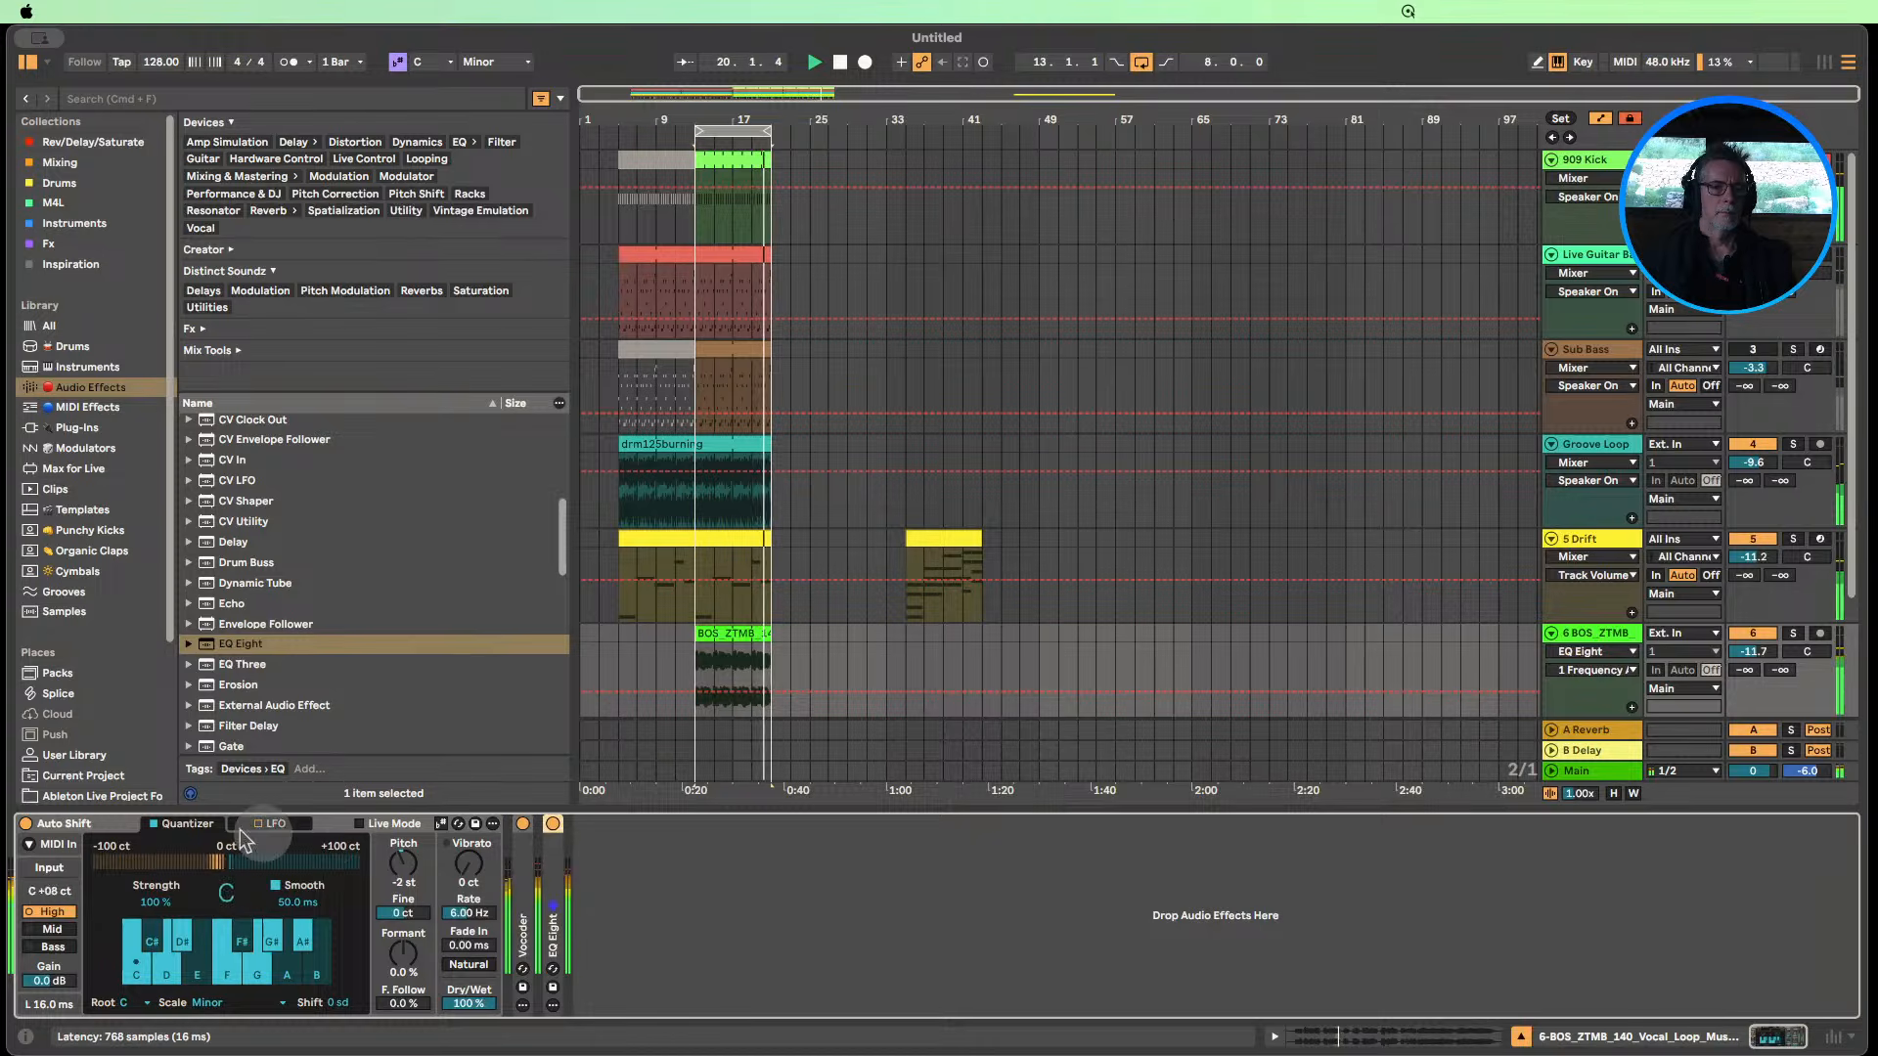
double_click(122, 825)
left_click(55, 824)
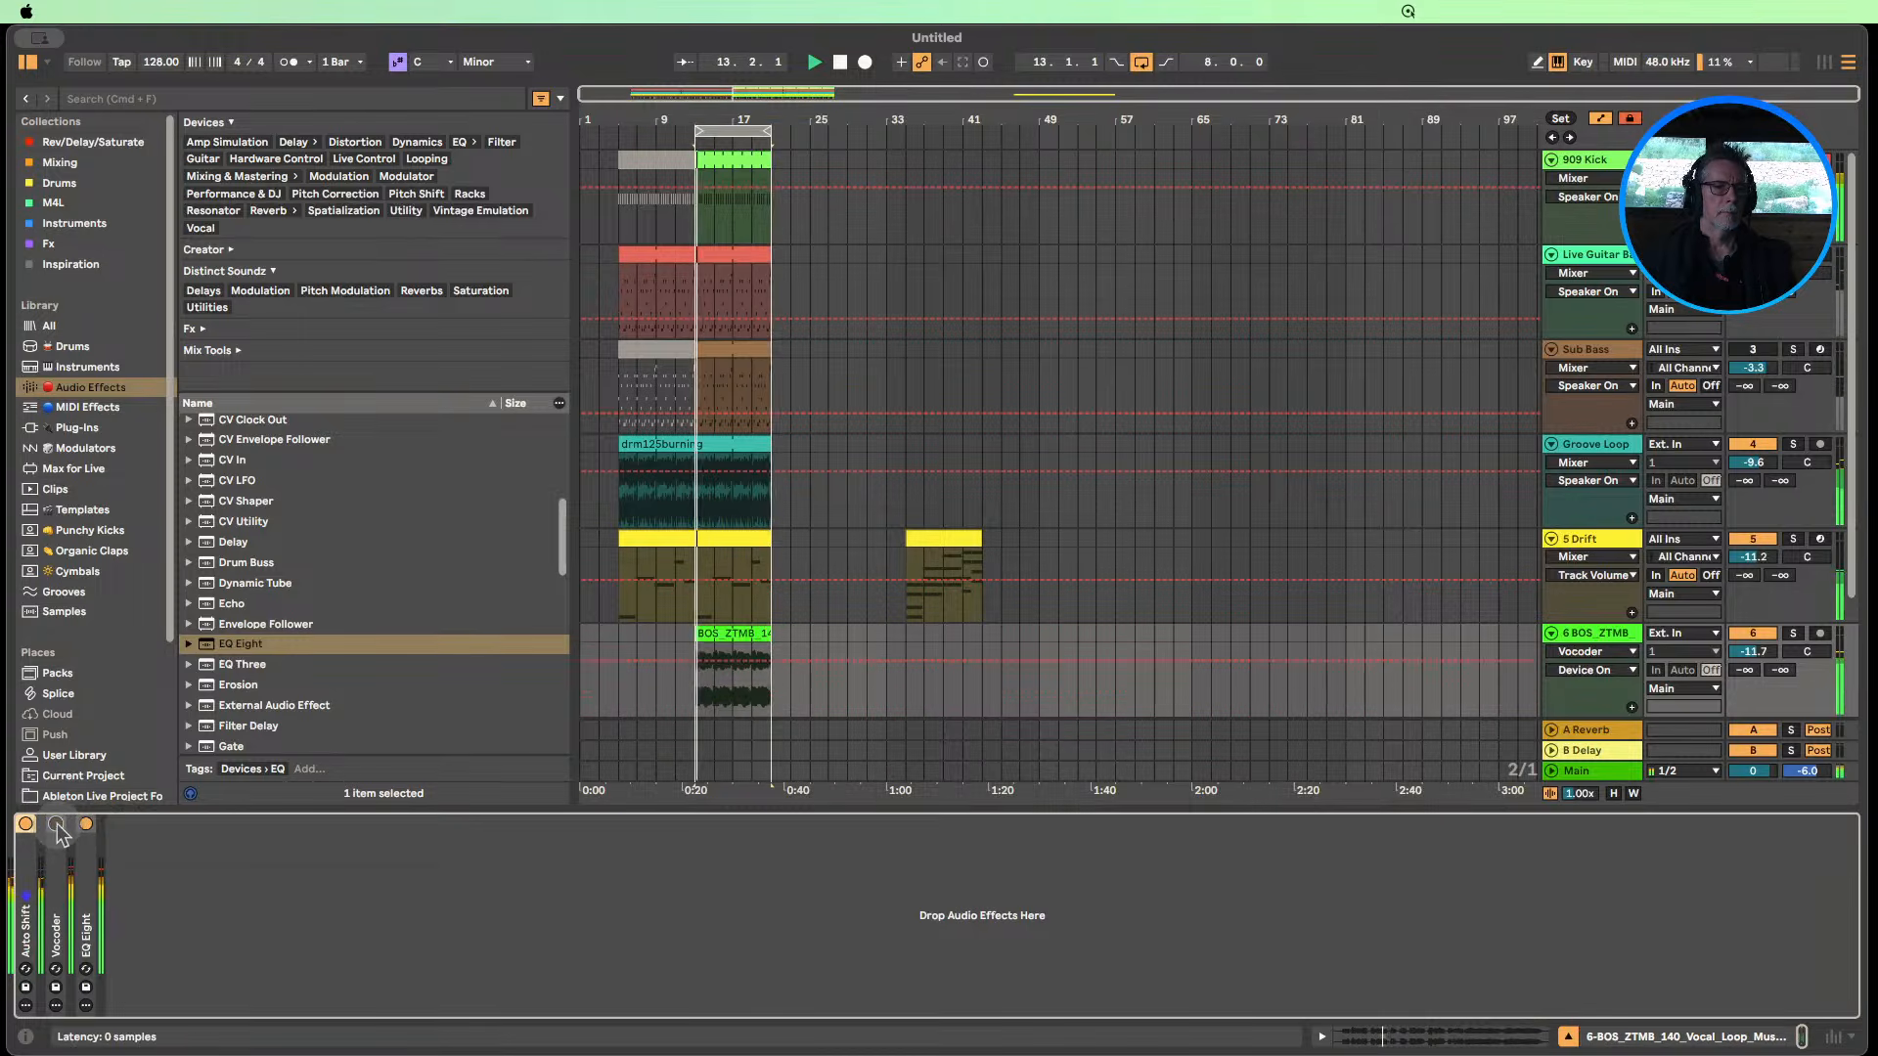
Turn the Vocoder on the vocal track back on, expand it and try the Dry/Wet amount, leaving it at 100%.
left_click(56, 824)
double_click(57, 875)
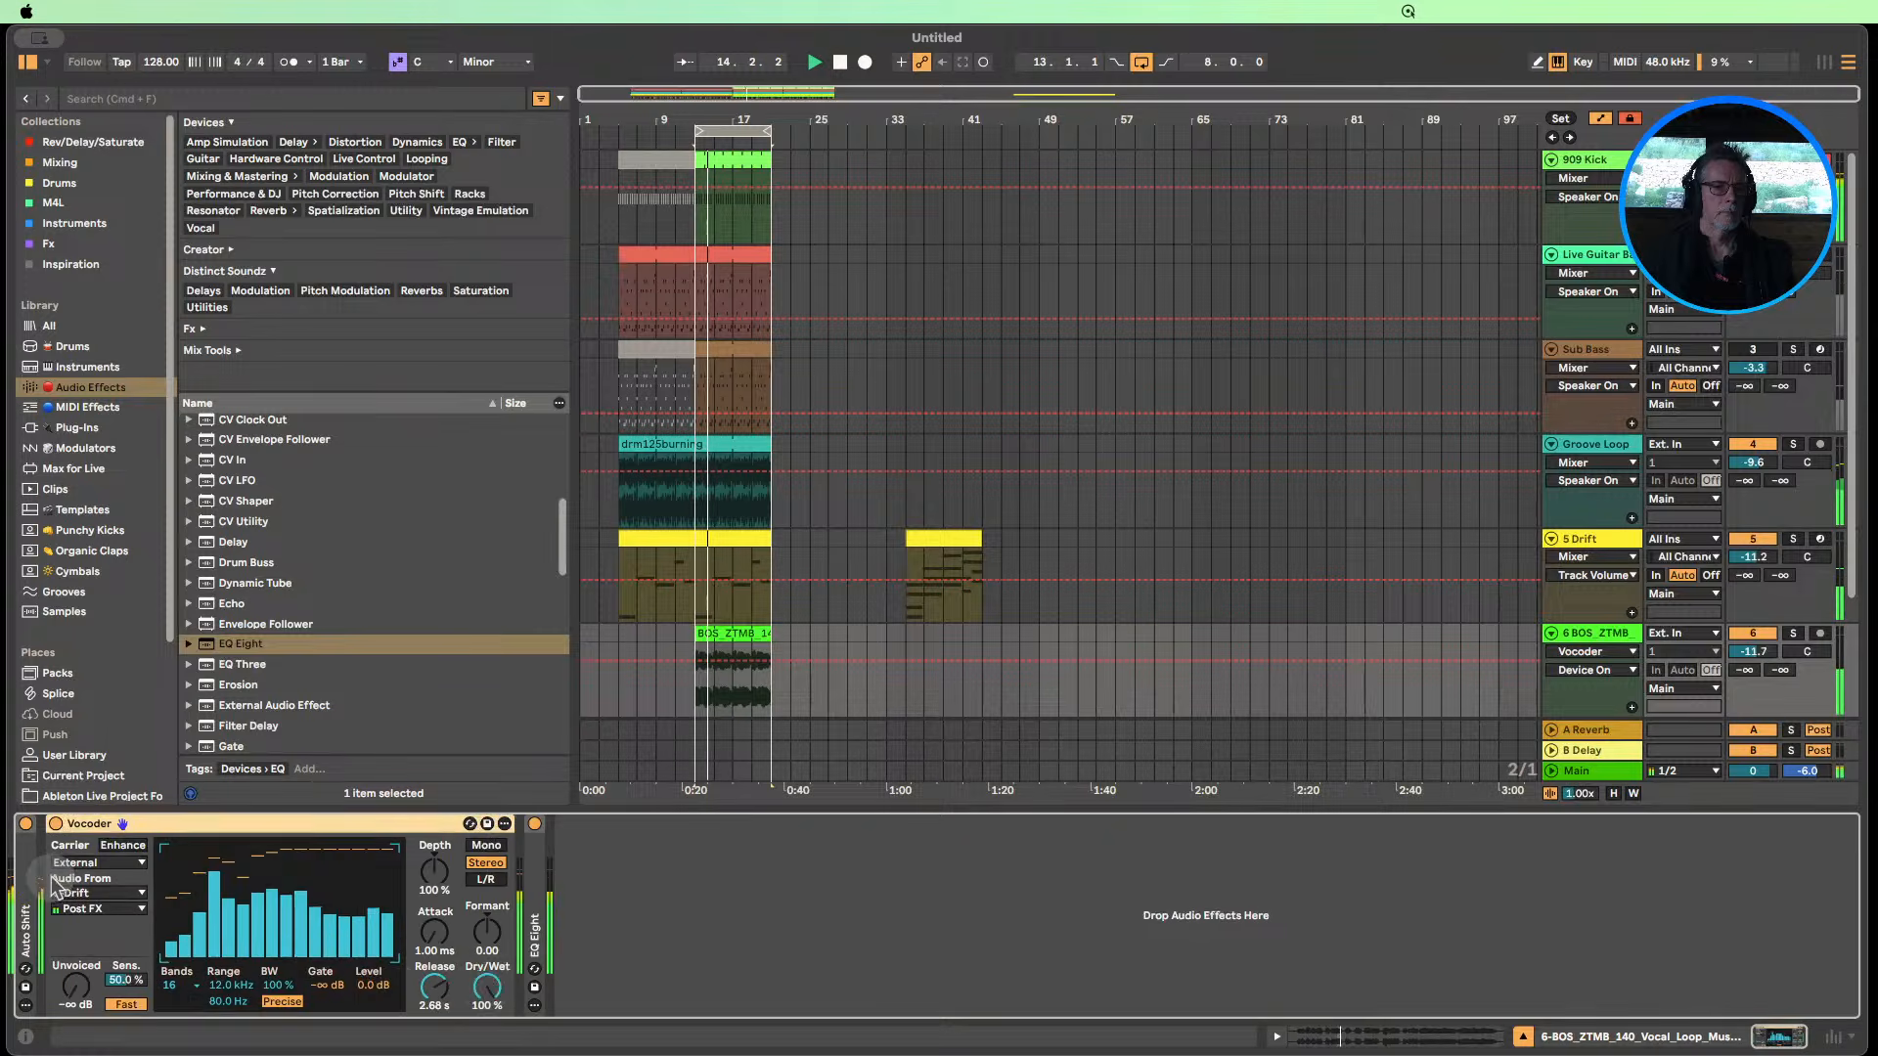
left_click_drag(487, 986, 499, 929)
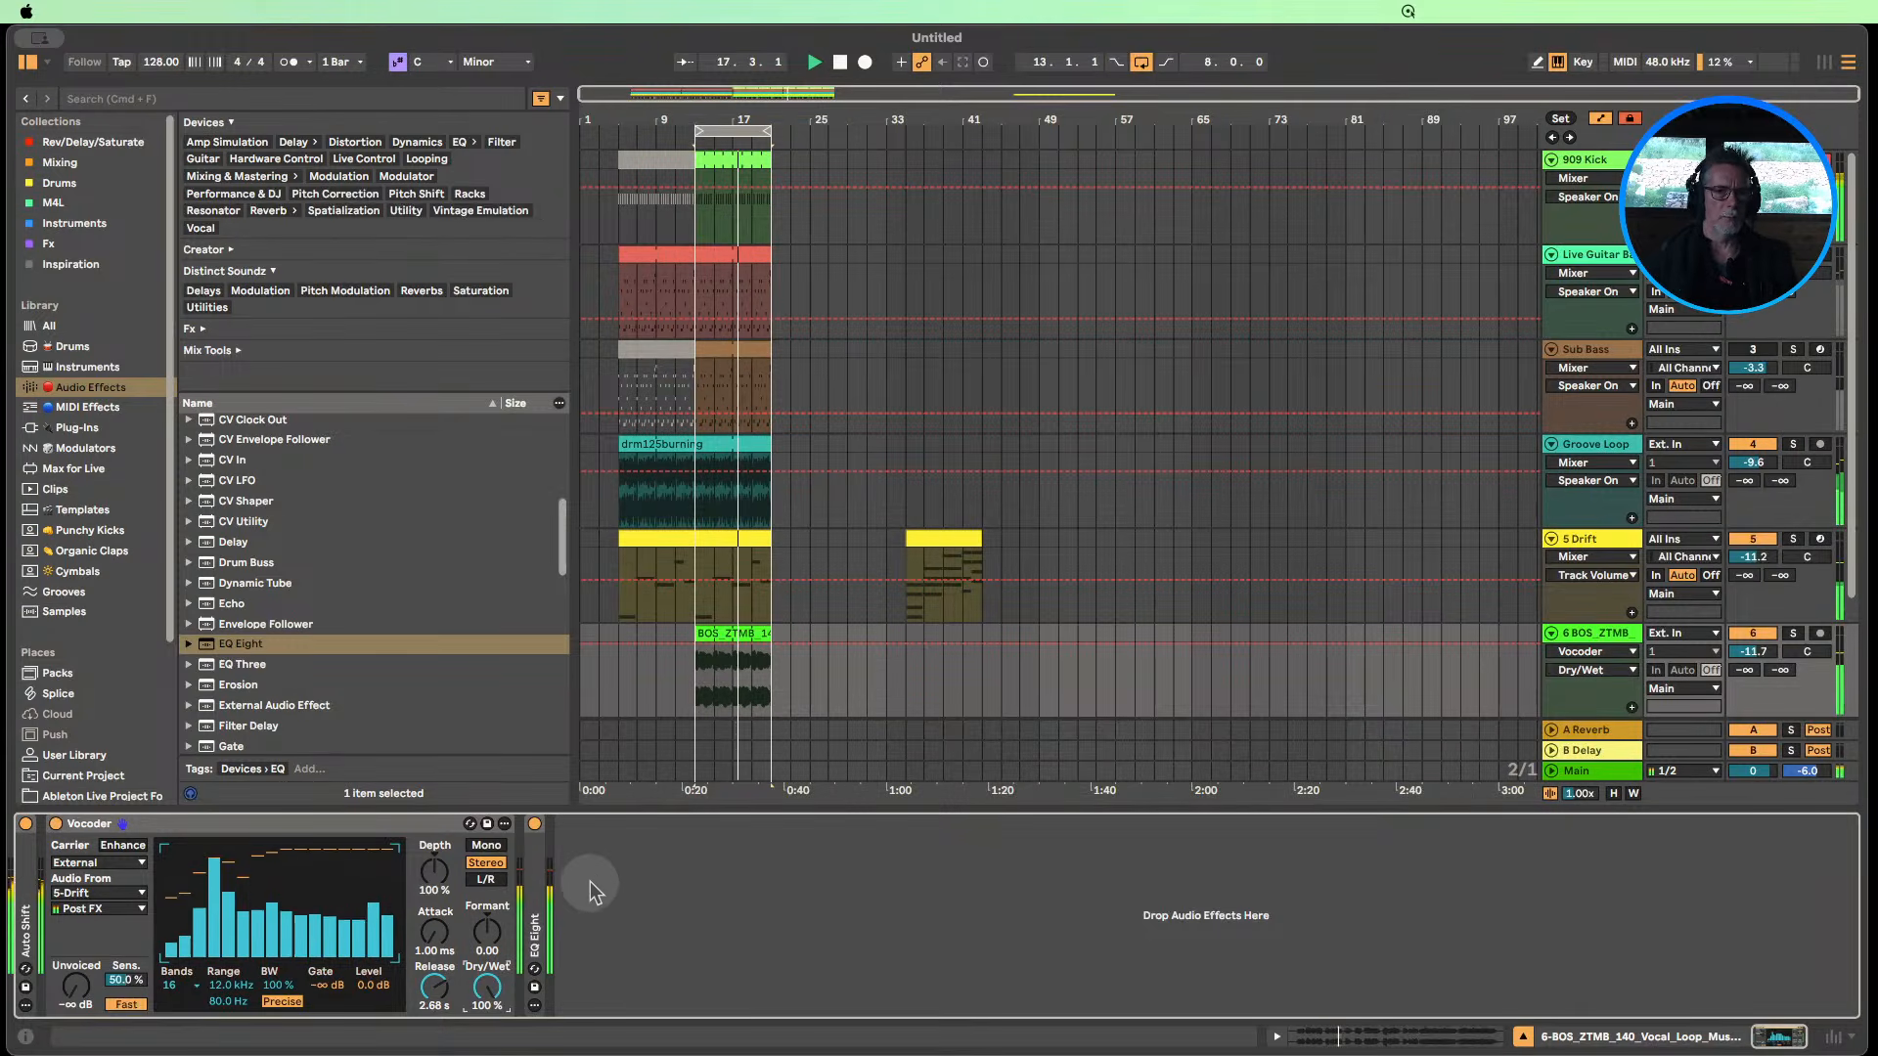
Copy the vocal loop clip to bar 5 and extend the arrangement loop to start at bar 5.
left_click_drag(705, 115, 866, 176)
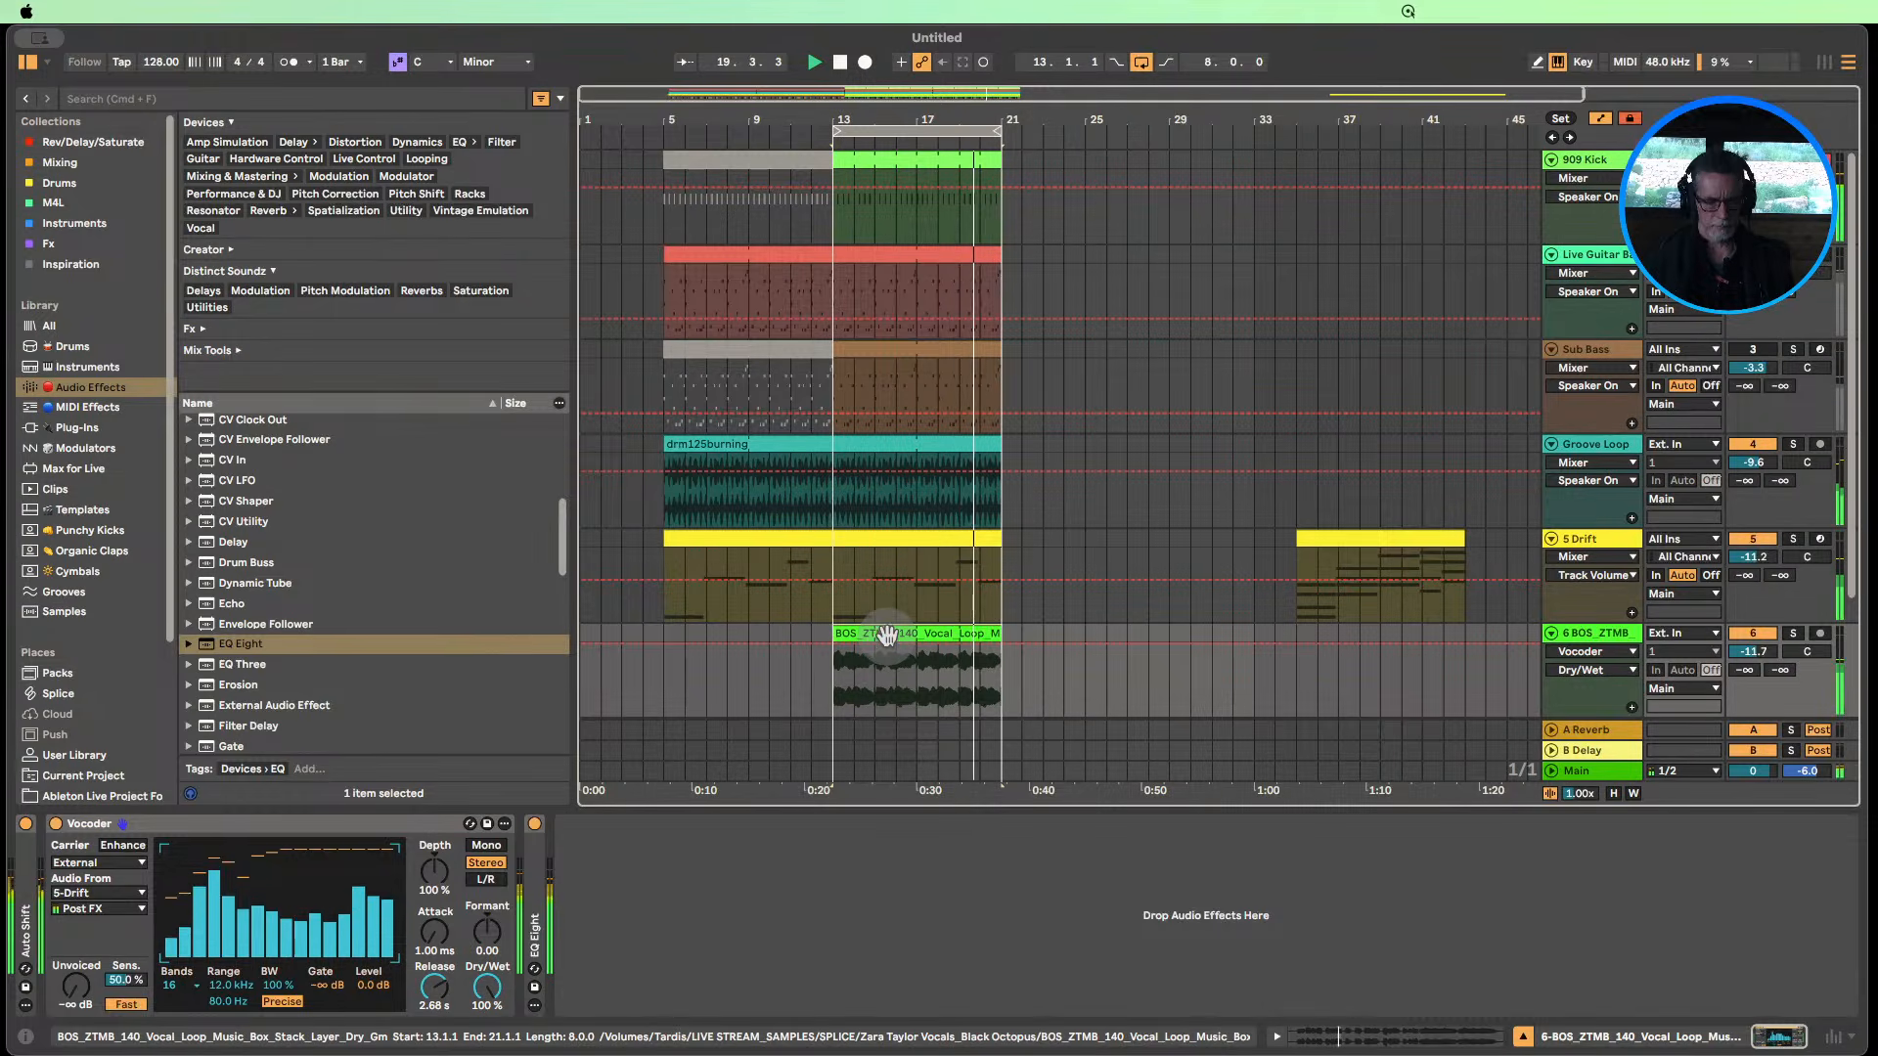
left_click_drag(887, 638, 720, 655)
left_click(831, 126)
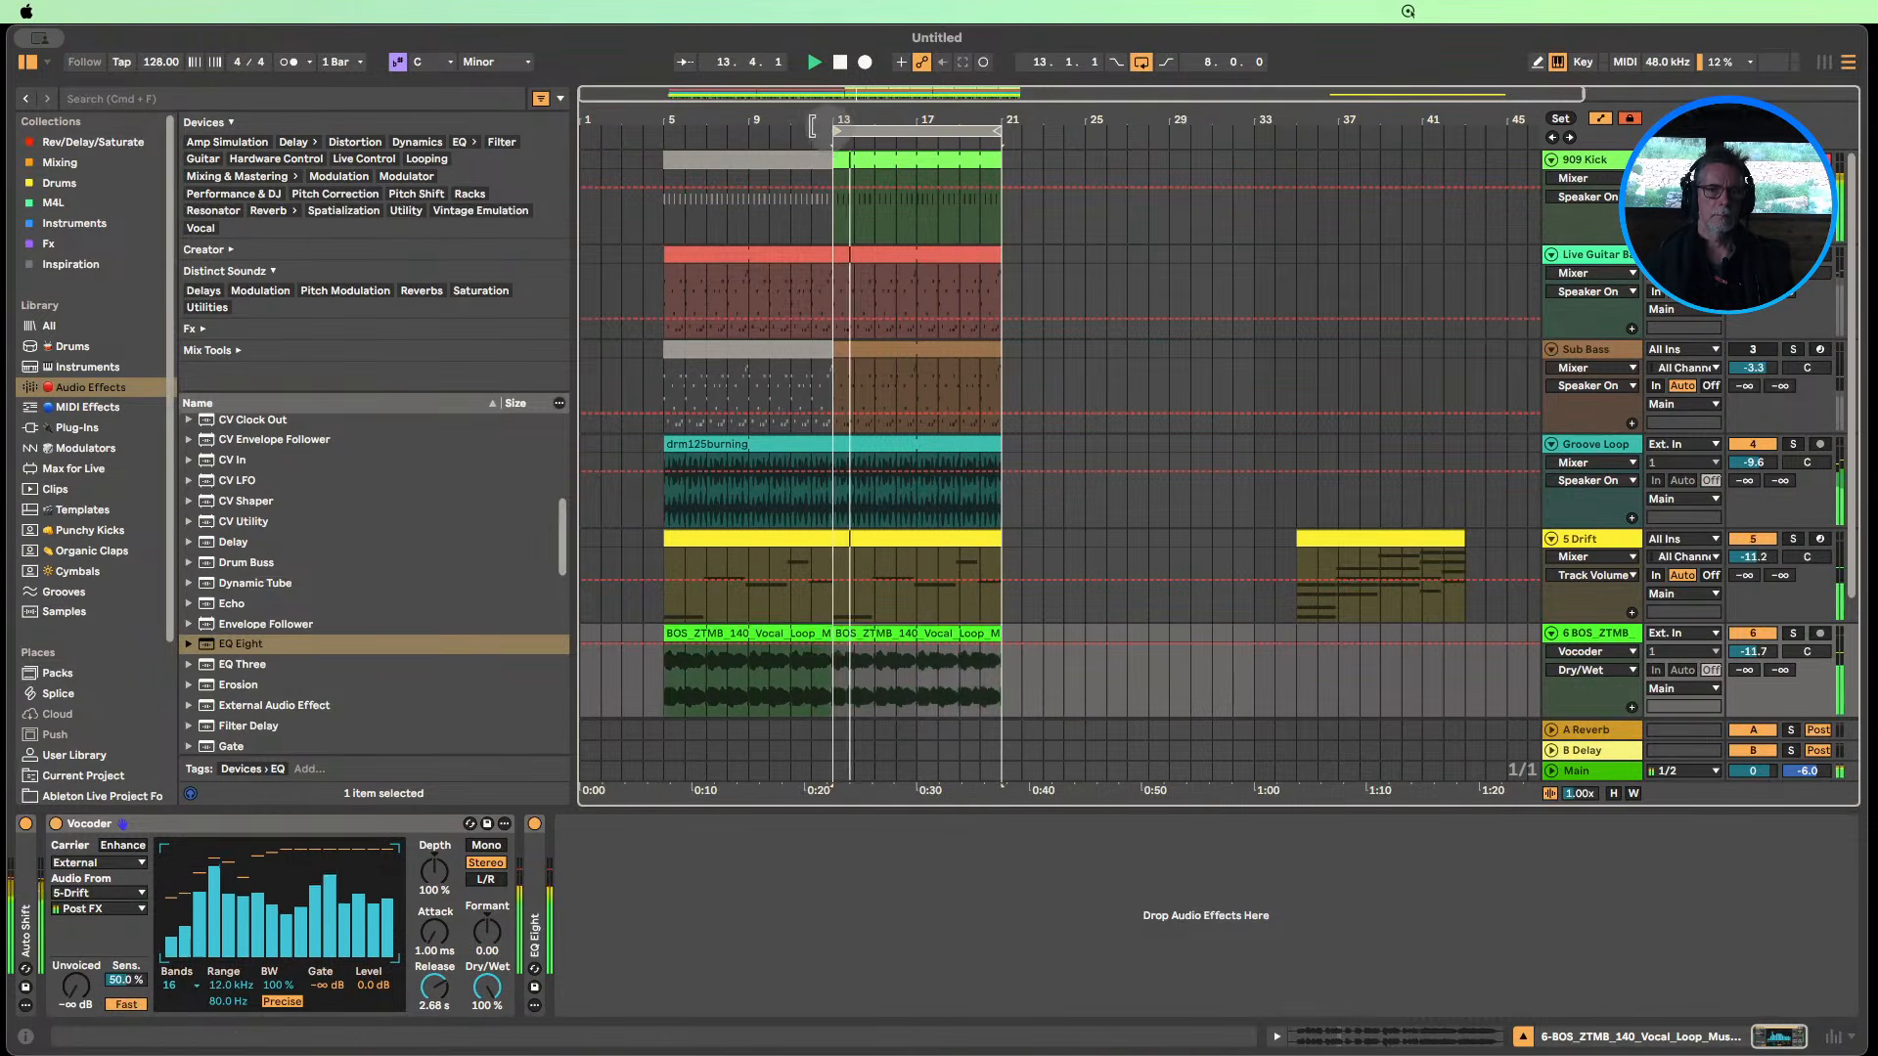
left_click_drag(832, 128, 664, 128)
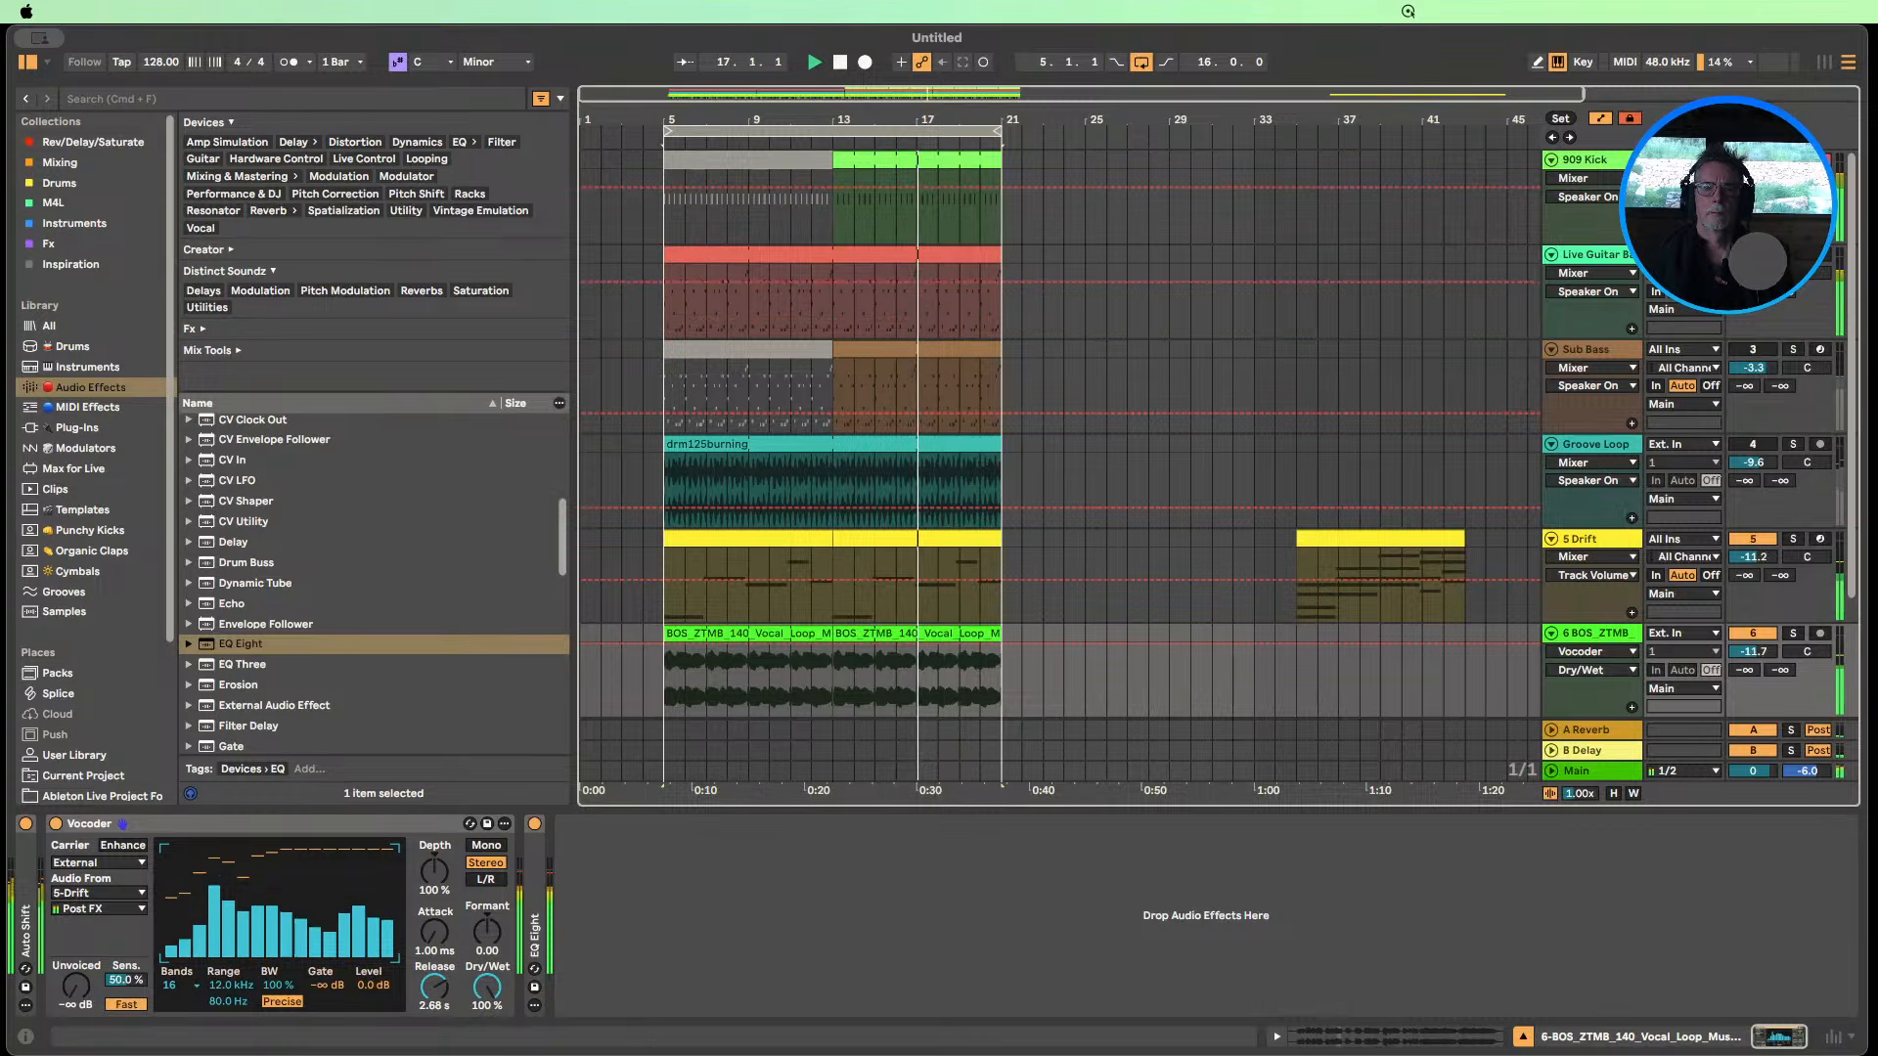
Bypass the Auto Filter on the Live Guitar Bass track and expand its Roar and Tuner devices.
scroll(1726, 457, "down", 1)
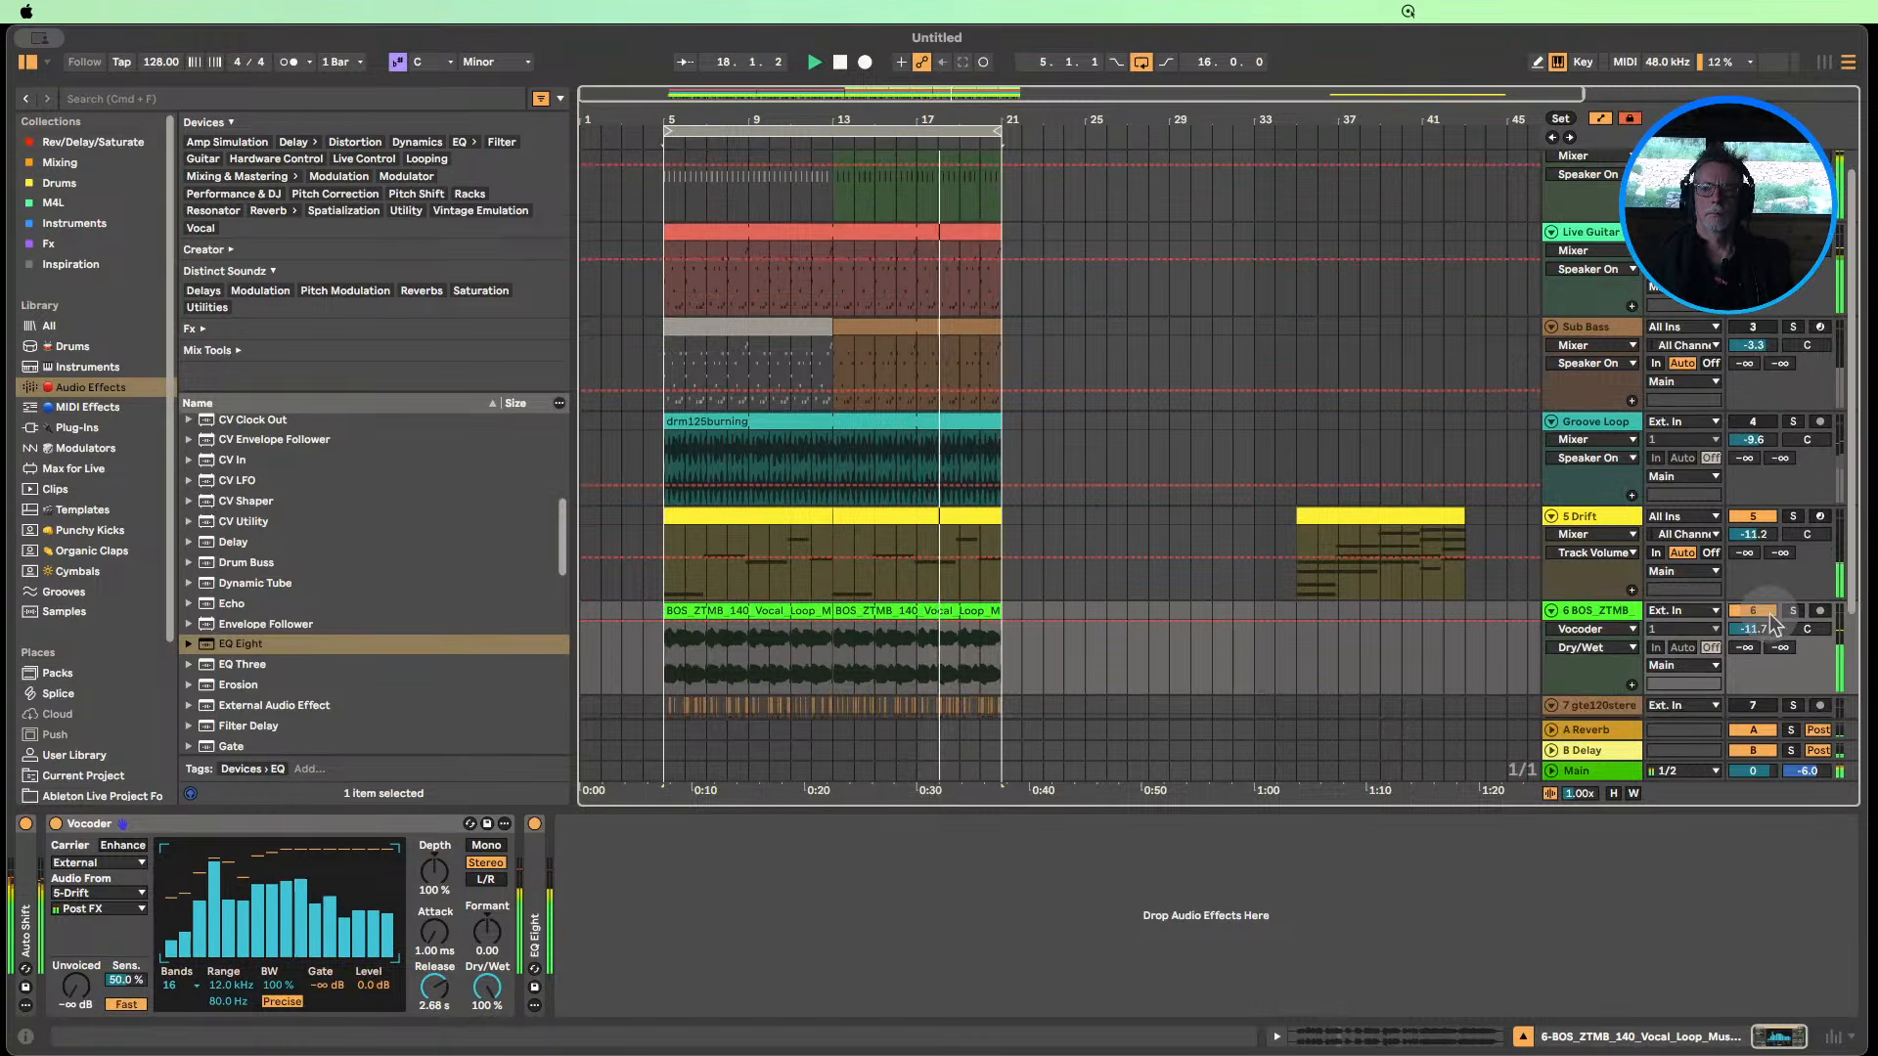
left_click(1589, 289)
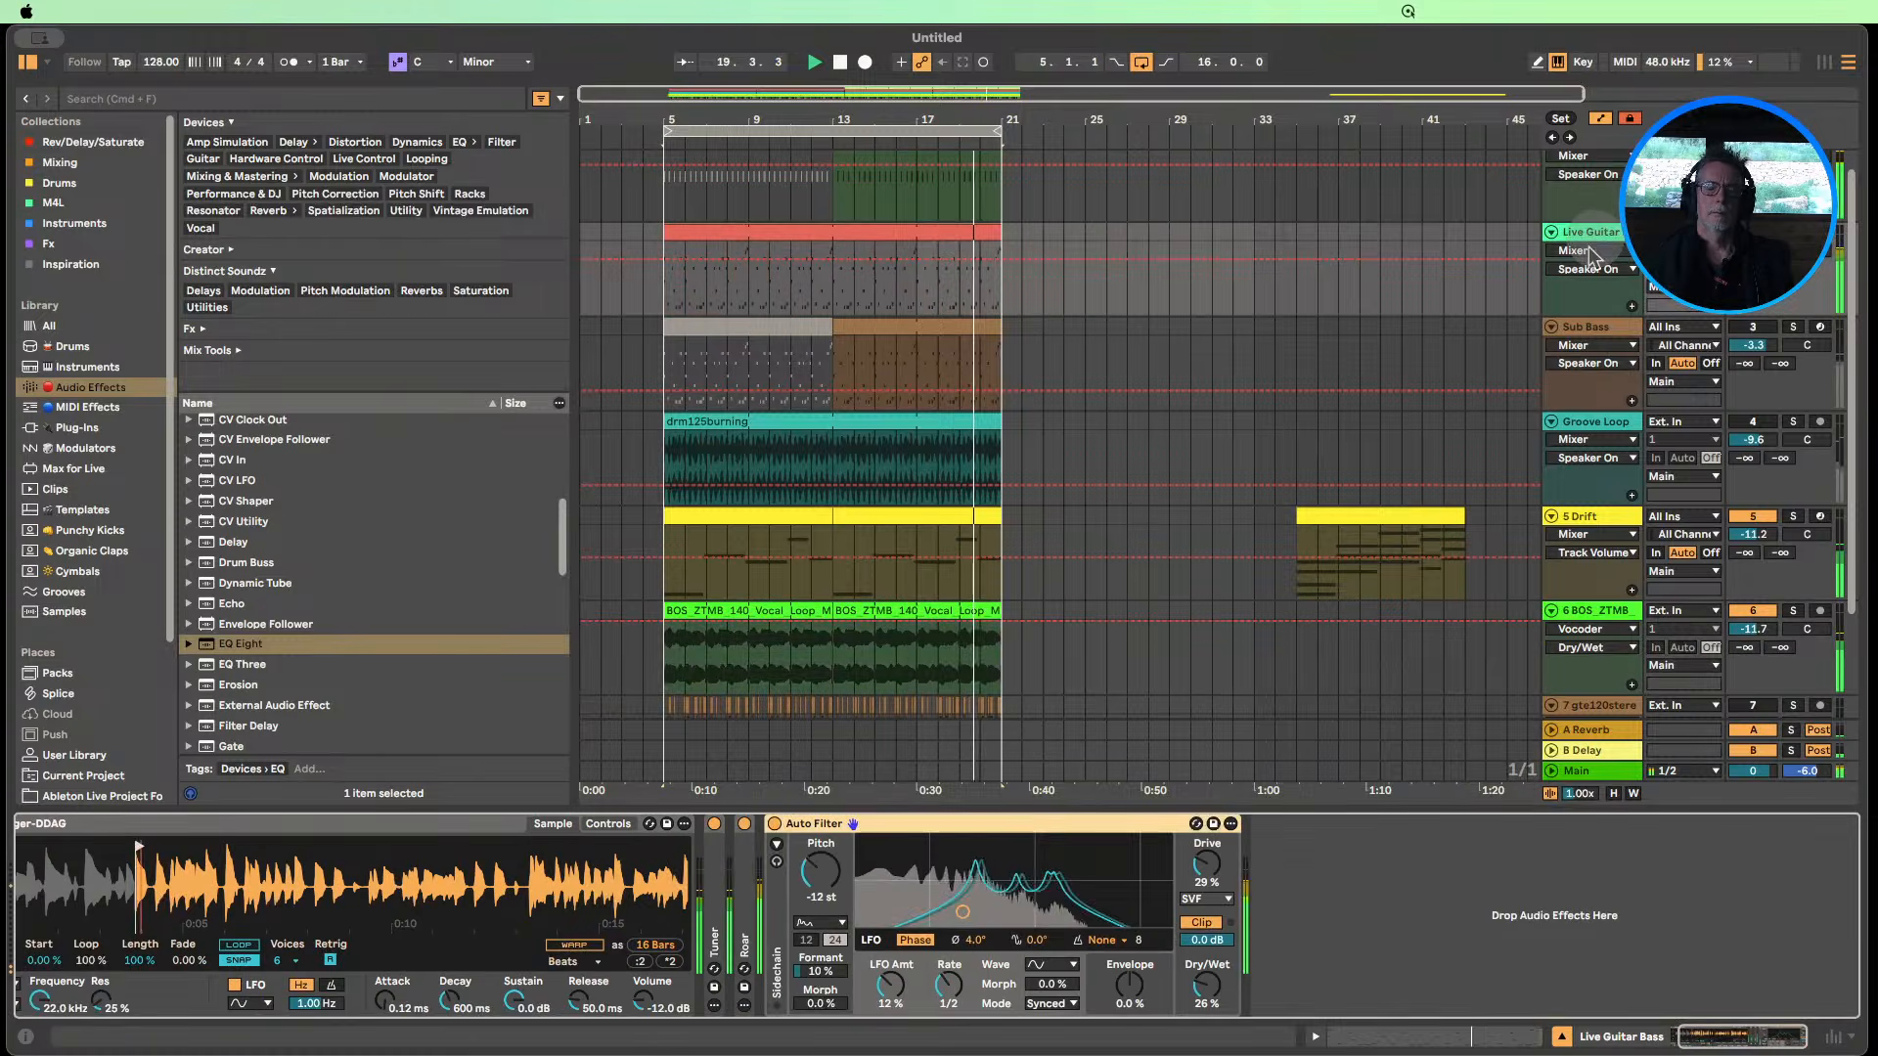
left_click(775, 824)
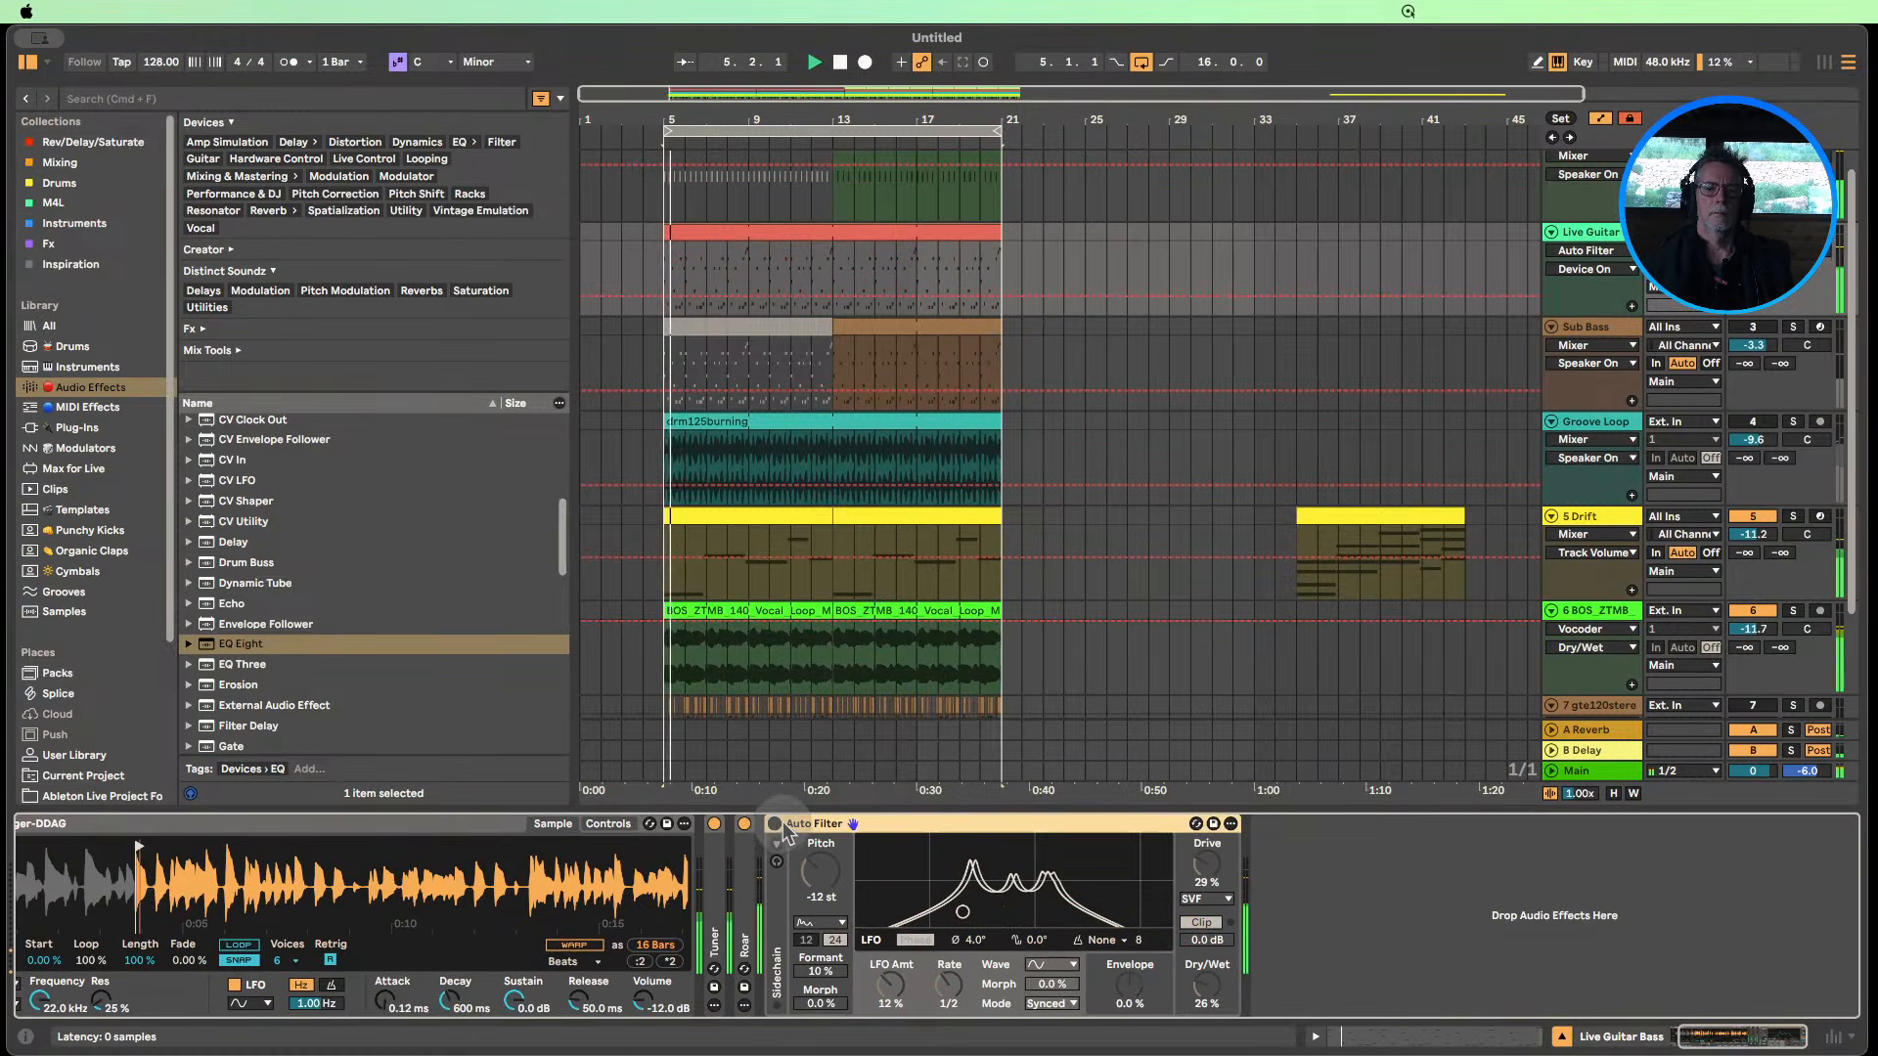
double_click(746, 880)
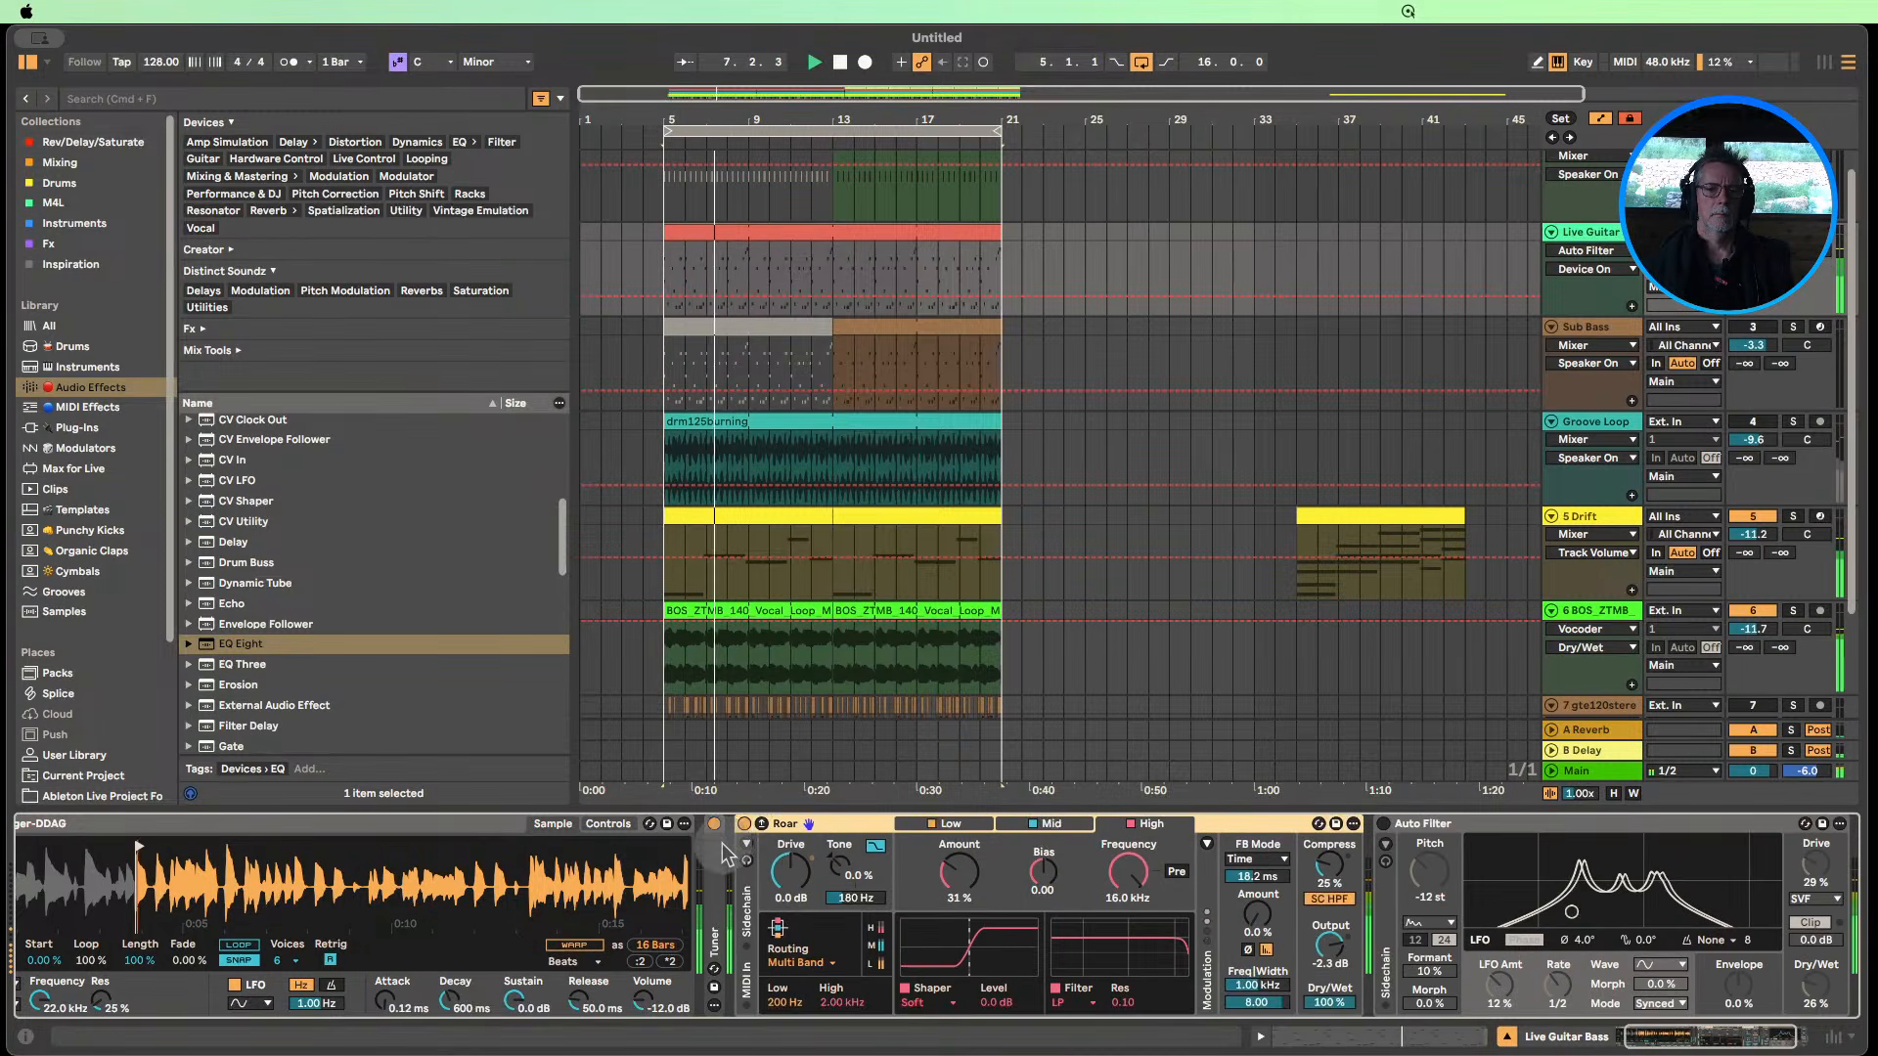
double_click(718, 849)
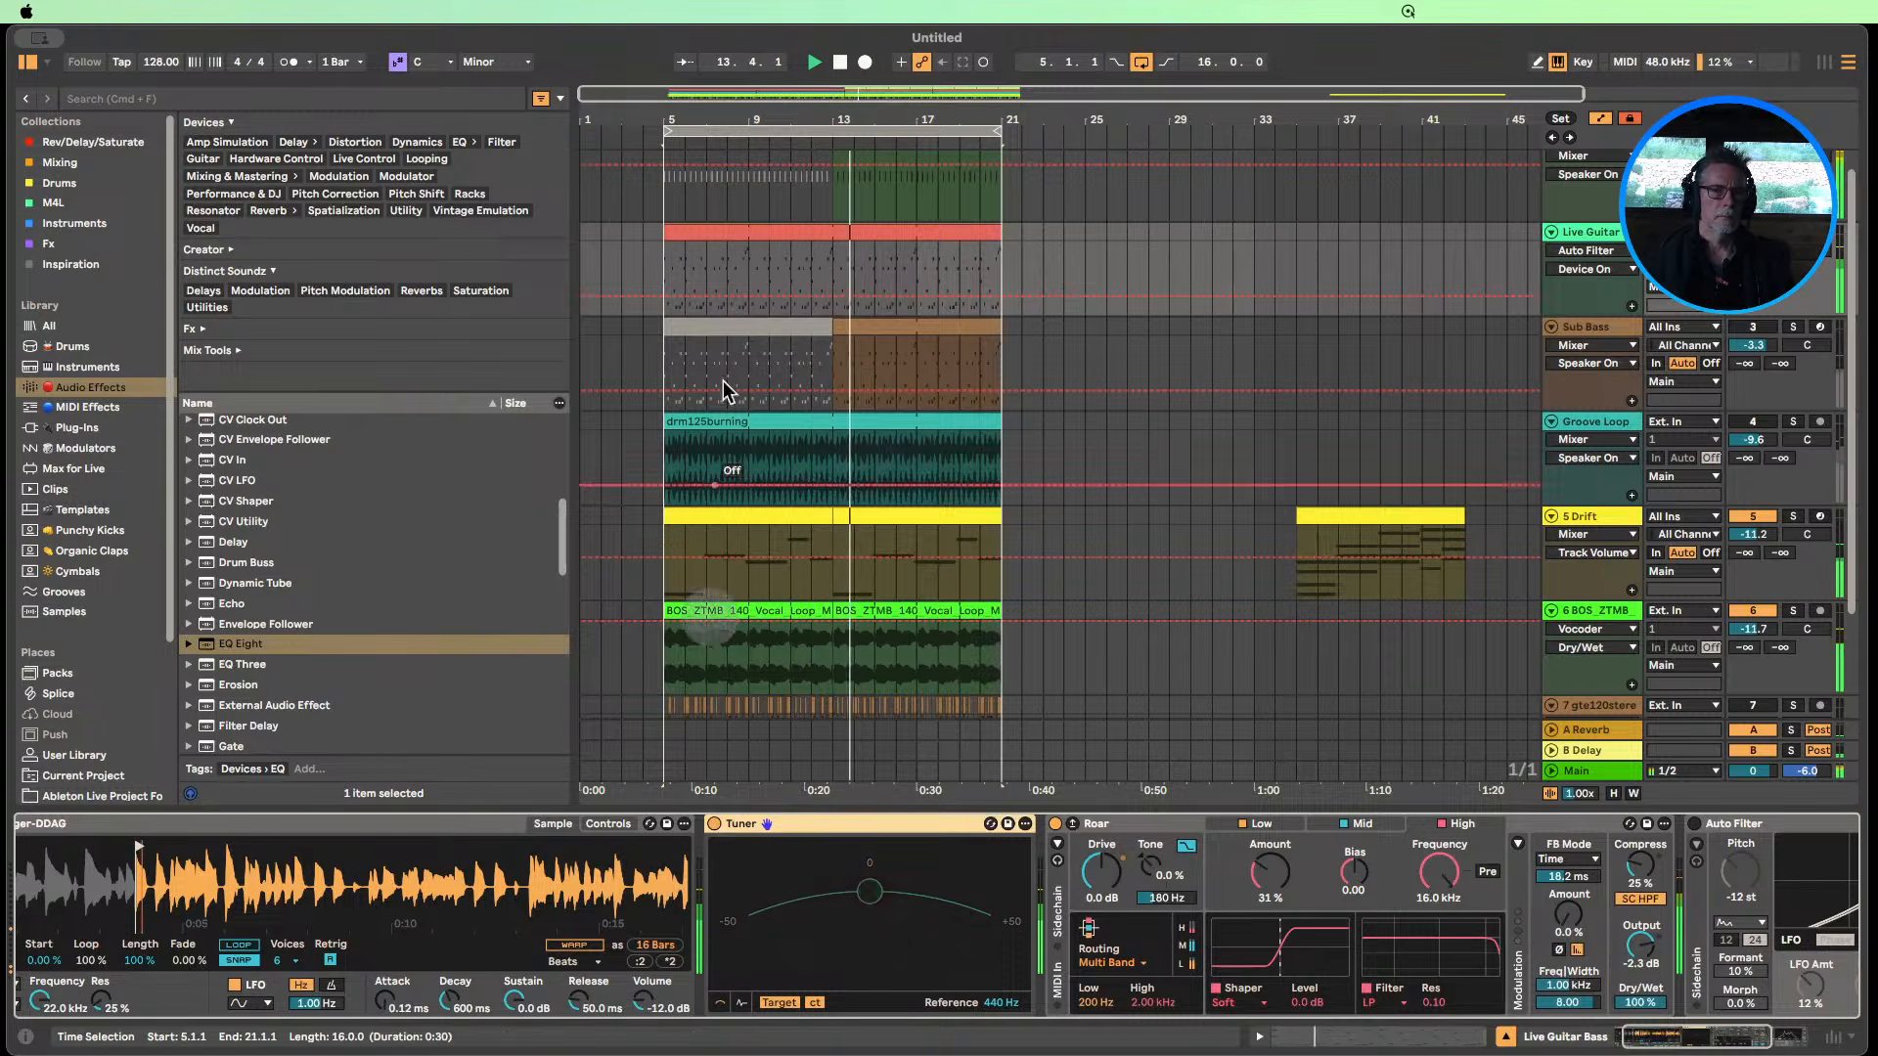
Shorten the arrangement loop so it starts at bar 13.
left_click_drag(666, 128, 833, 125)
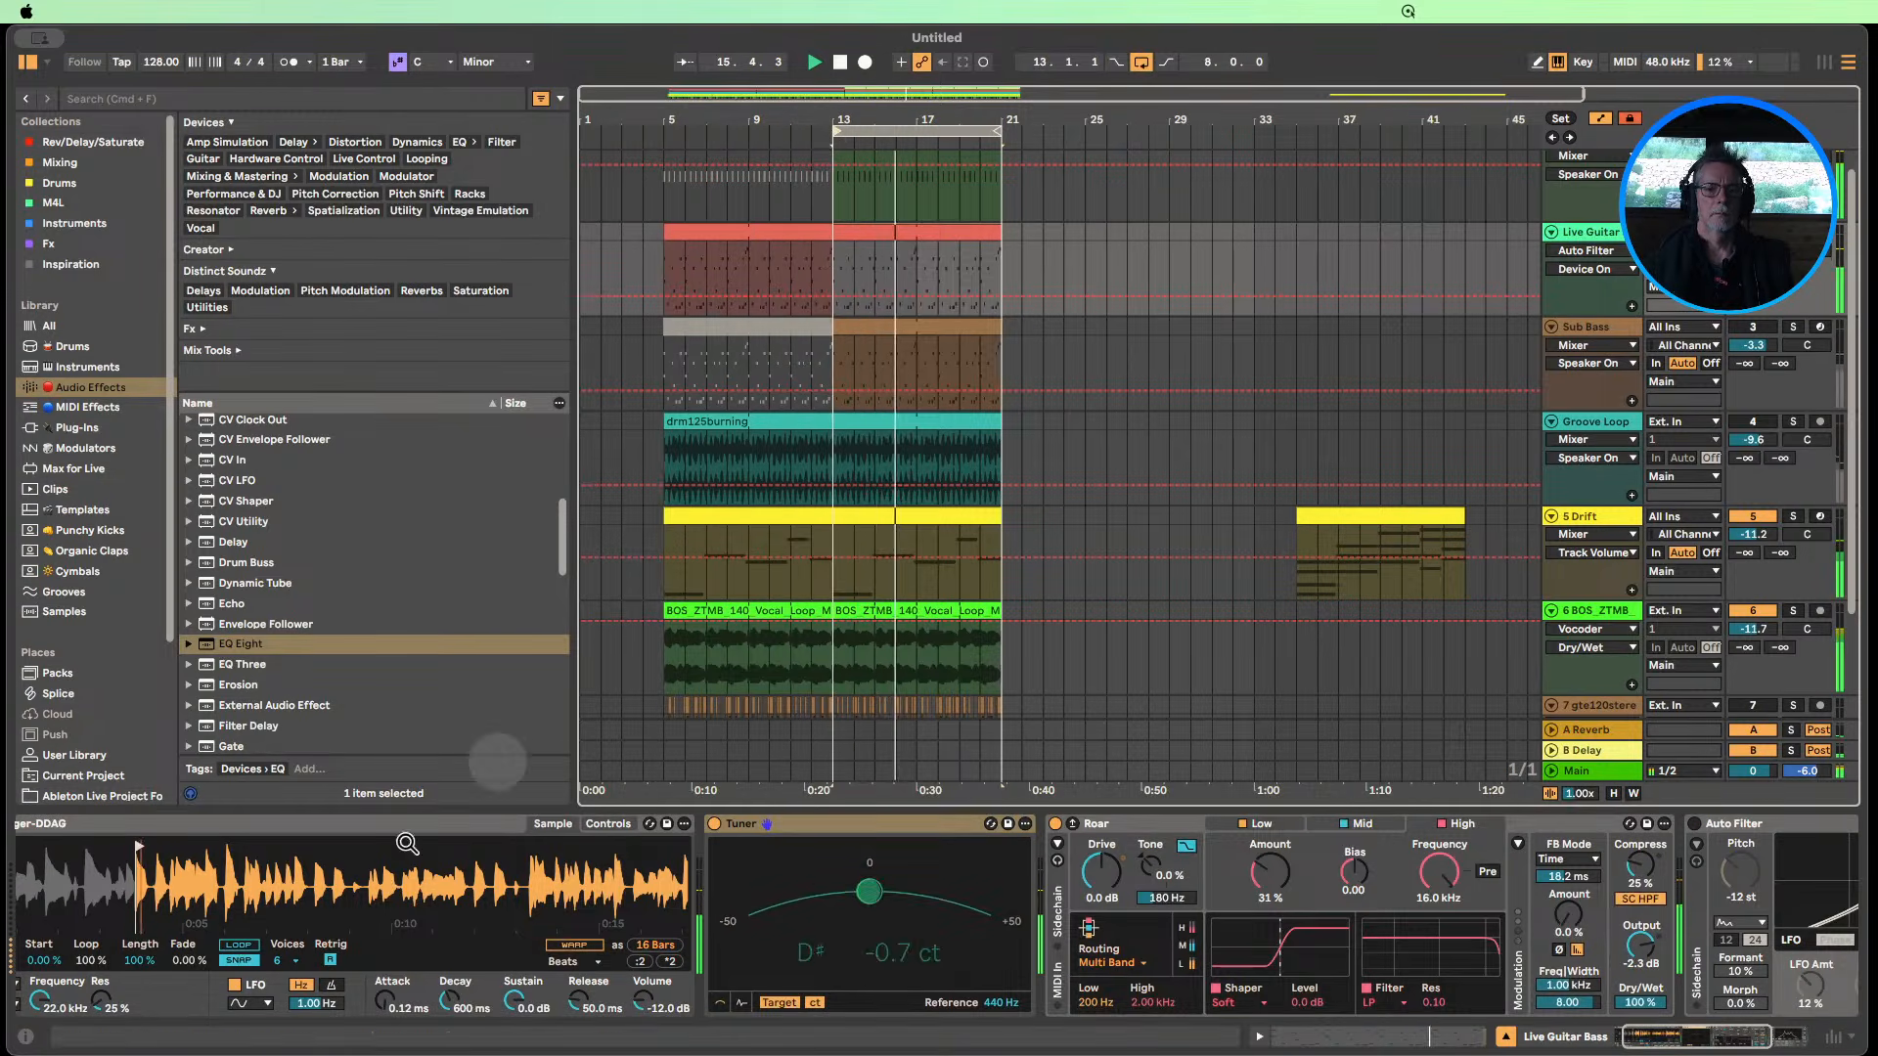
Show the controls of the bse125finger-DDAG instrument, collapse the Tuner and turn the Auto Filter back on.
left_click(609, 825)
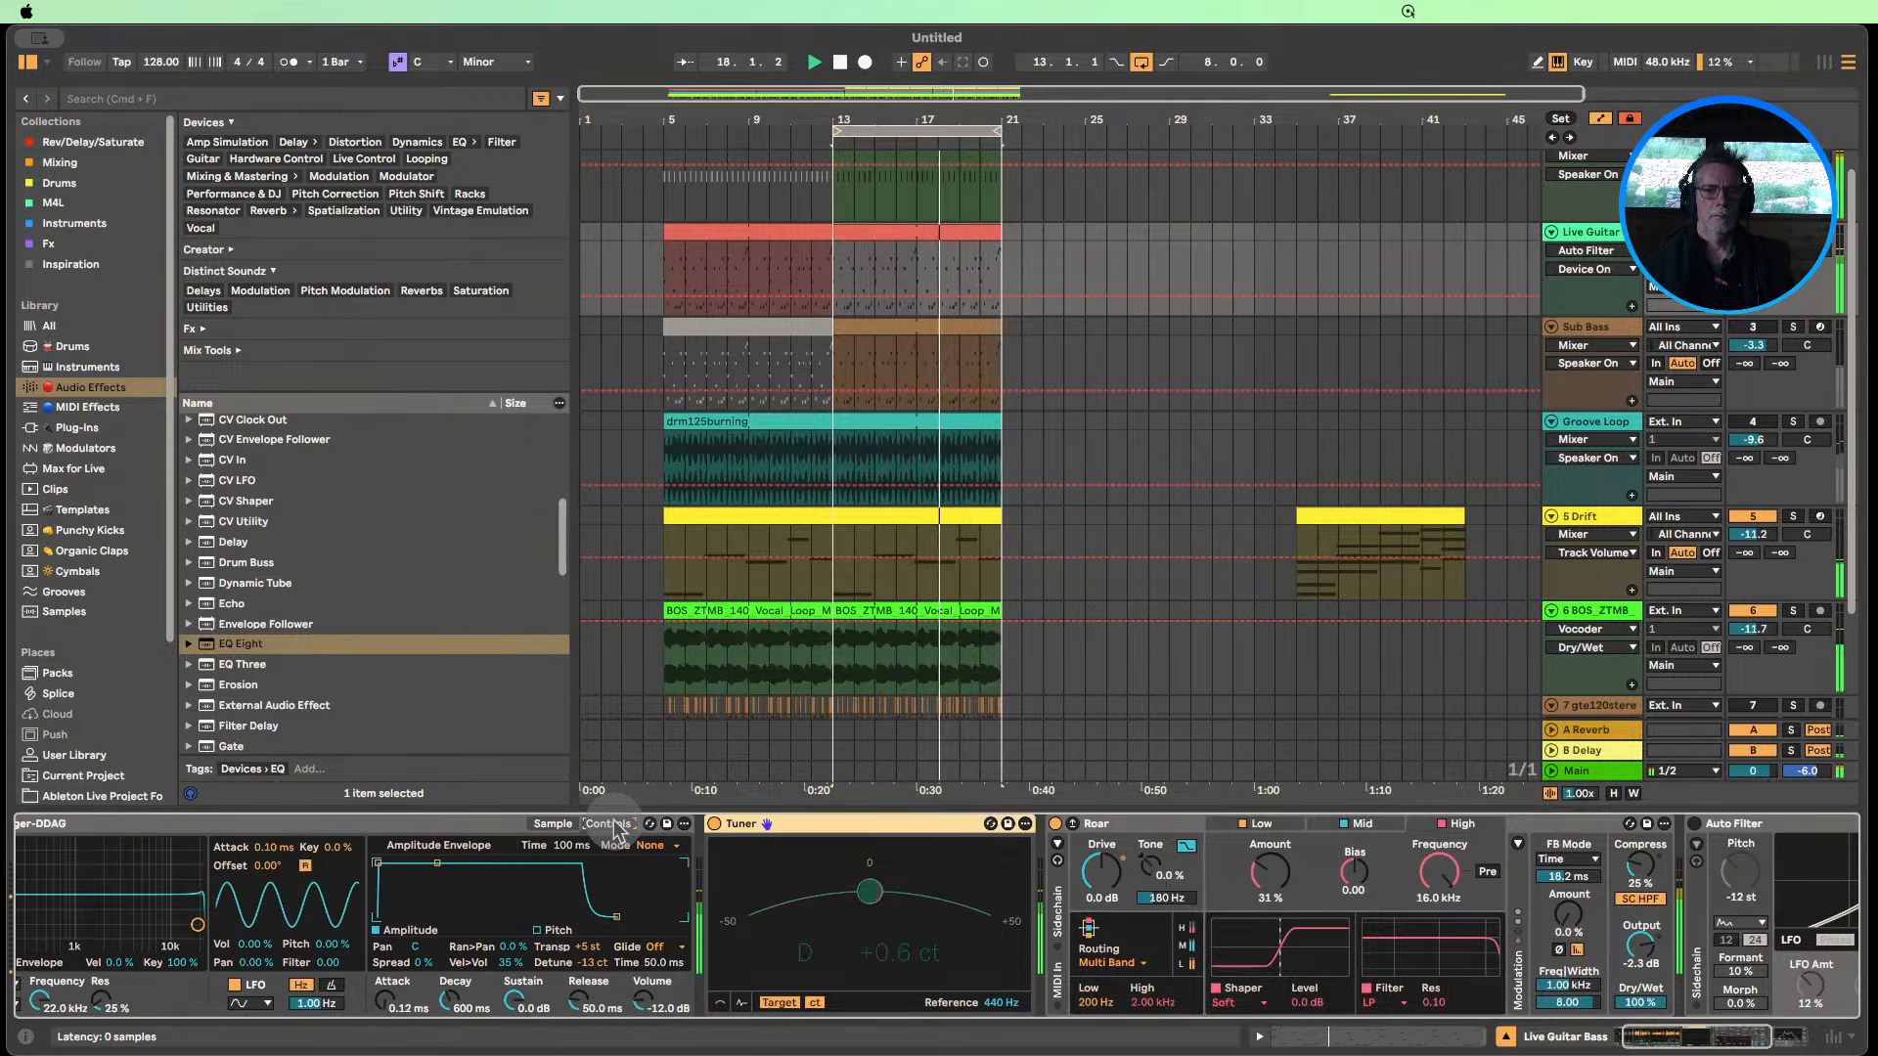
double_click(754, 823)
left_click(761, 829)
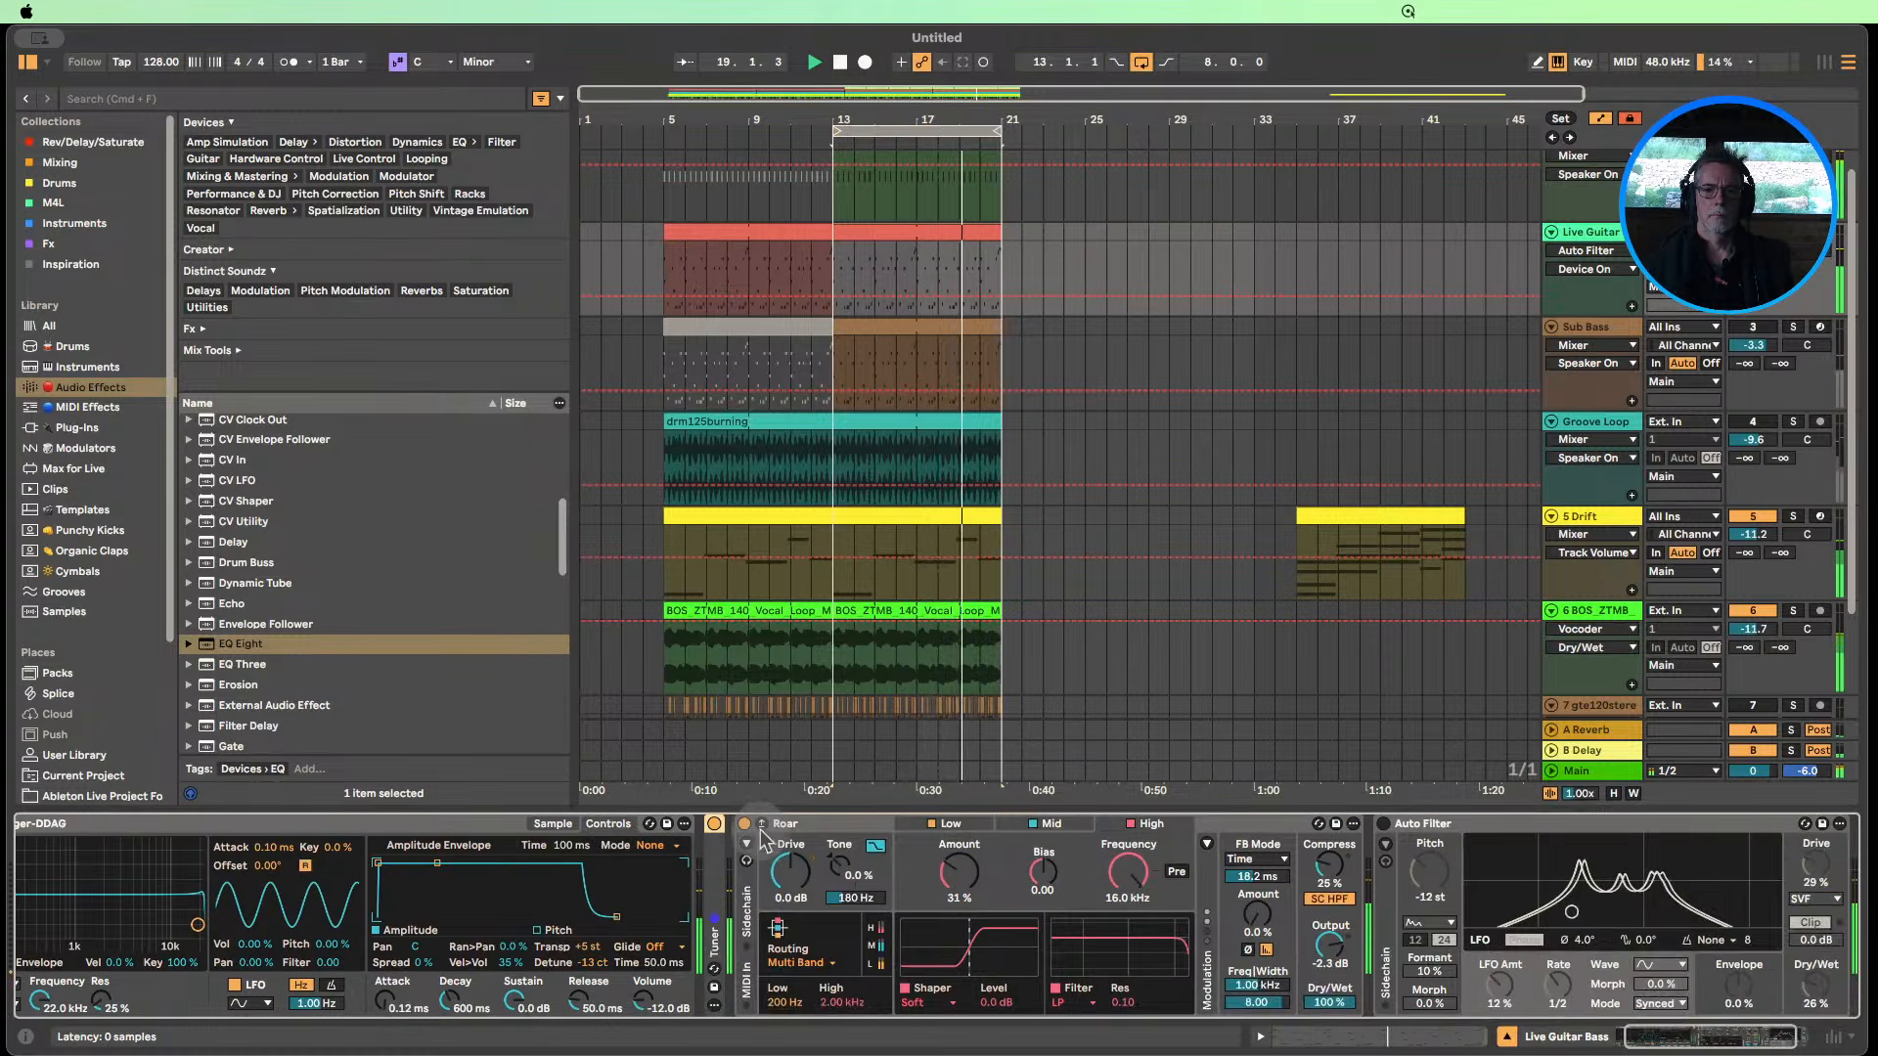
left_click(1383, 825)
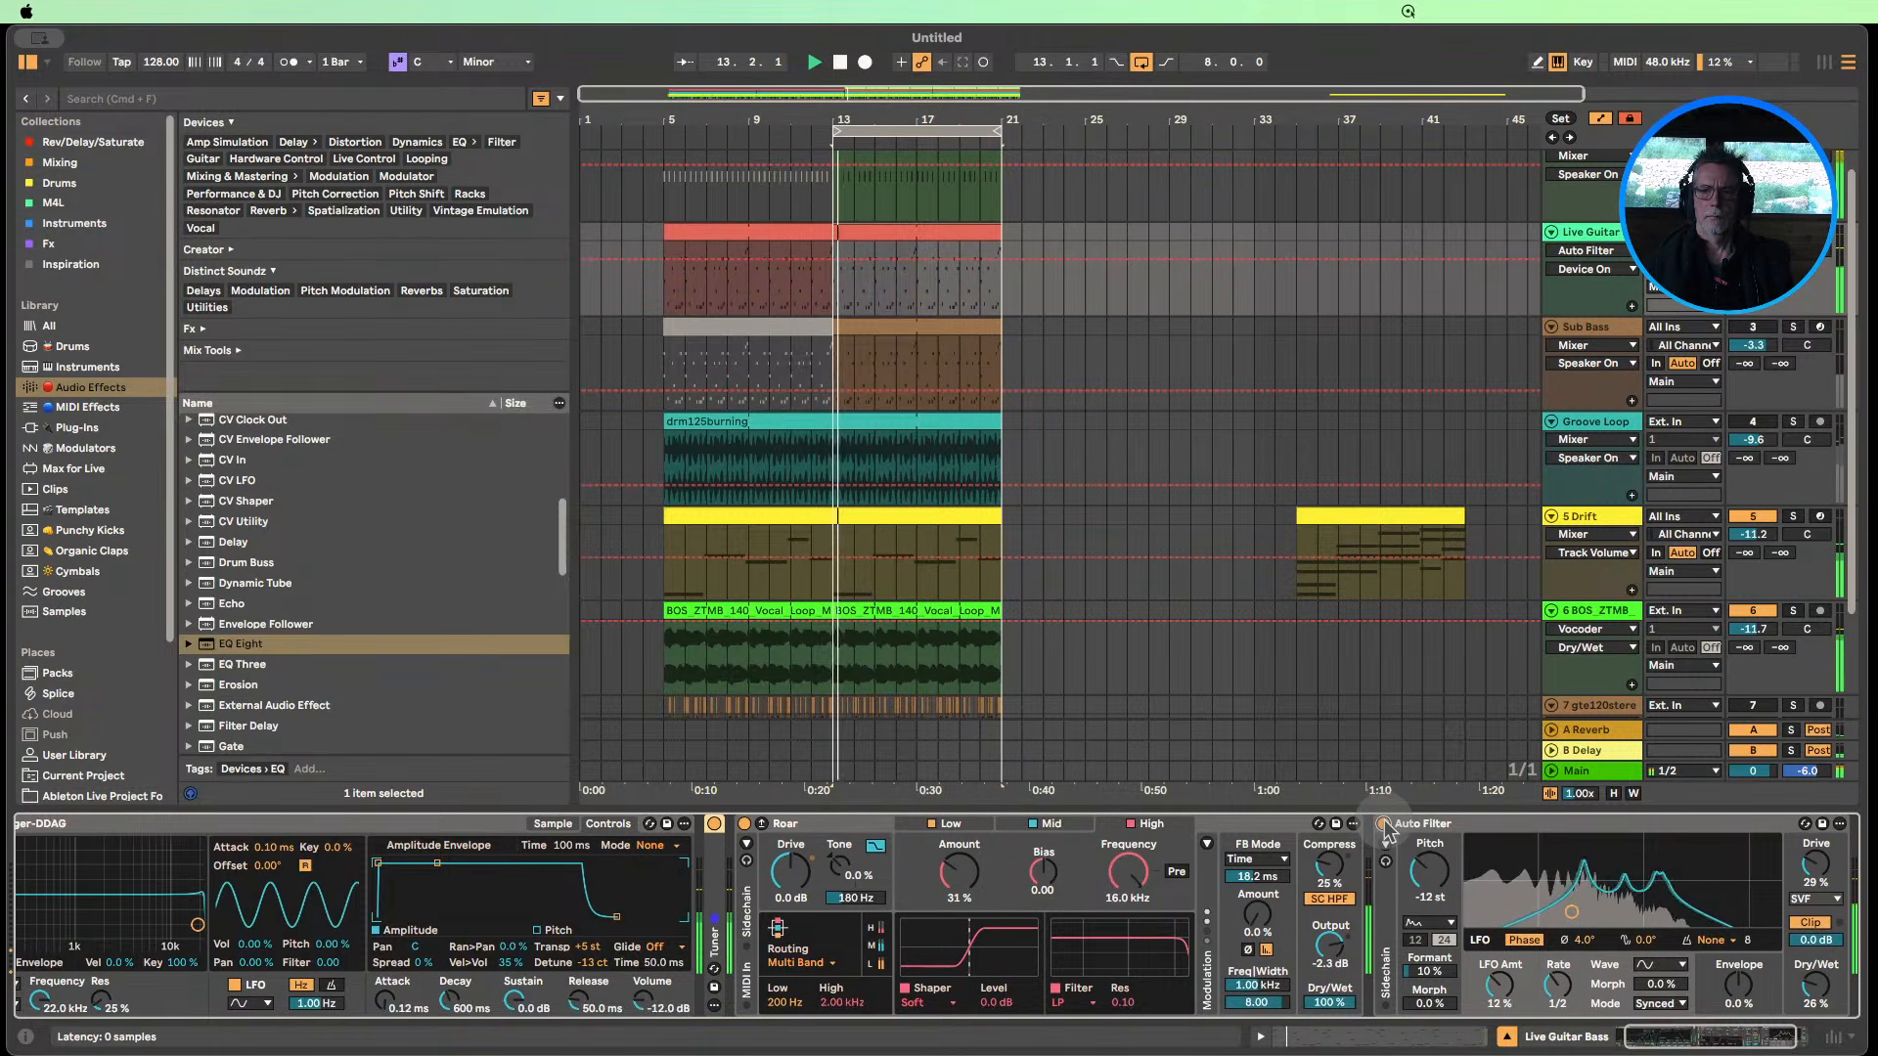
double_click(589, 949)
left_click_drag(588, 948, 588, 967)
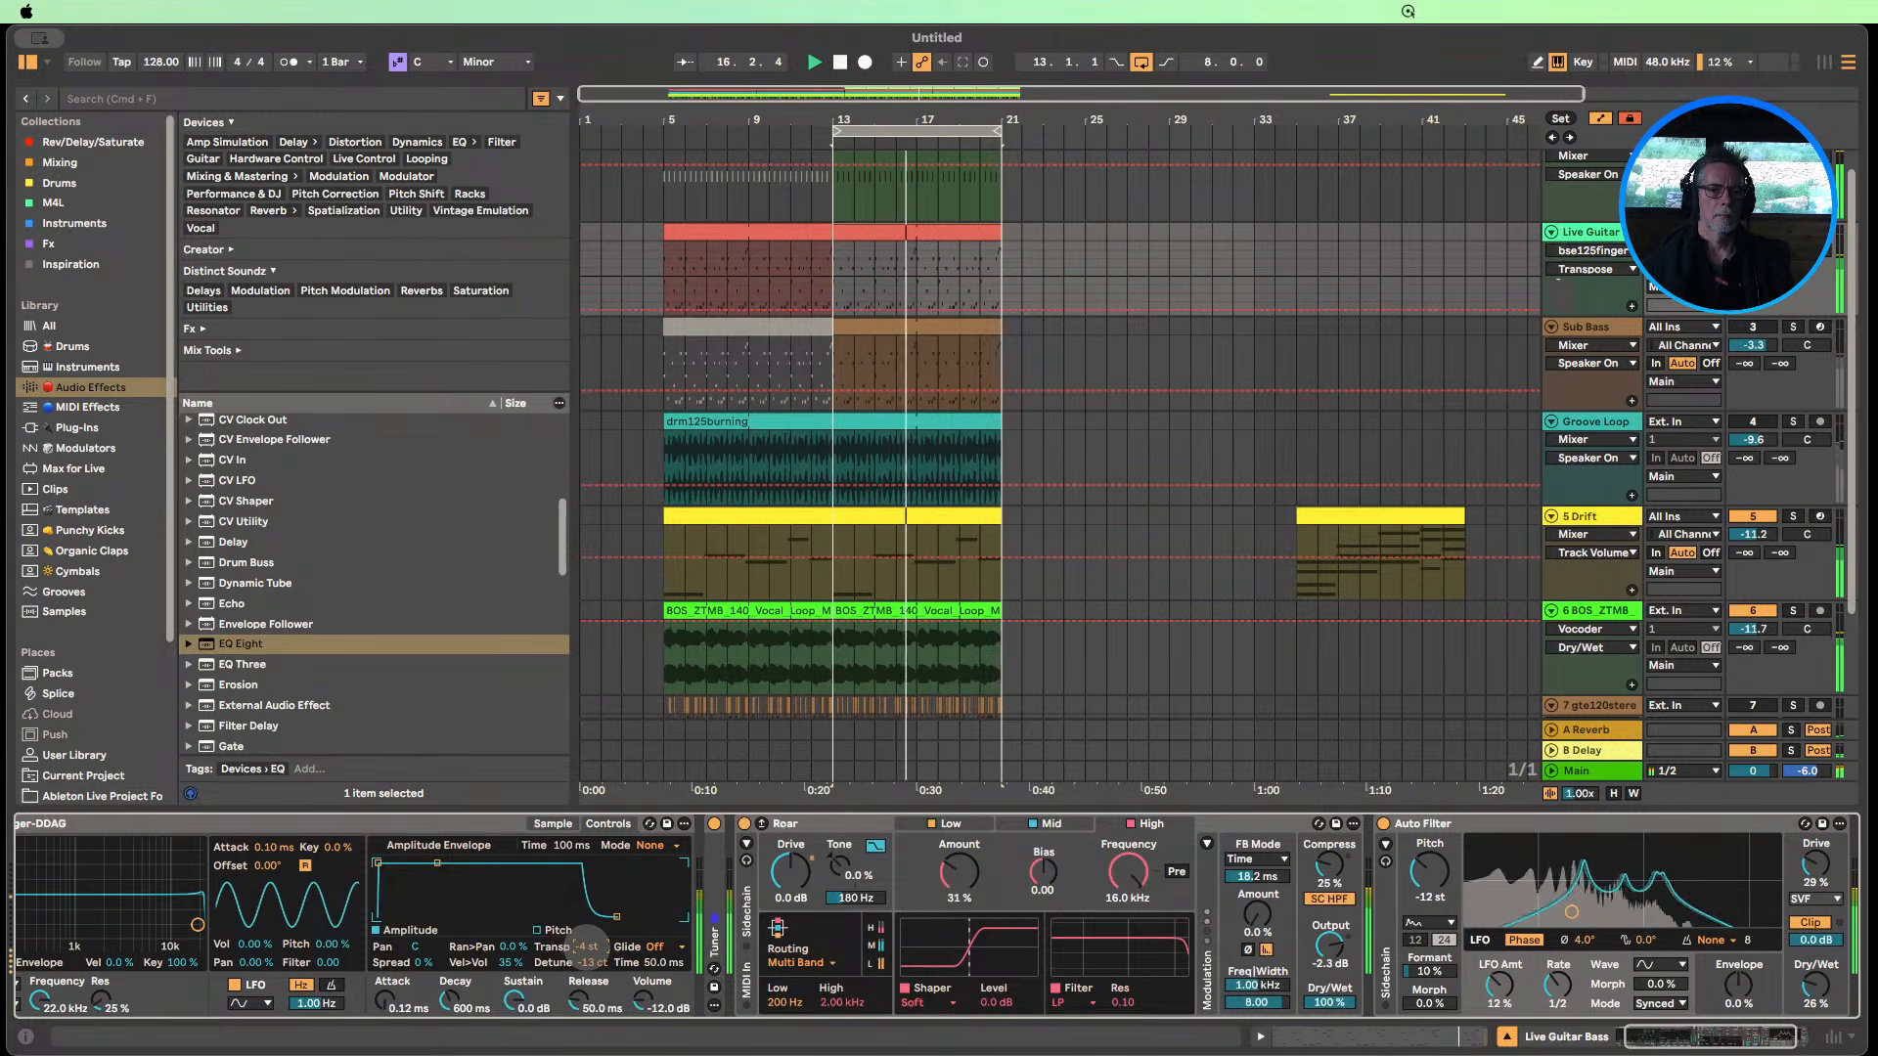
double_click(588, 947)
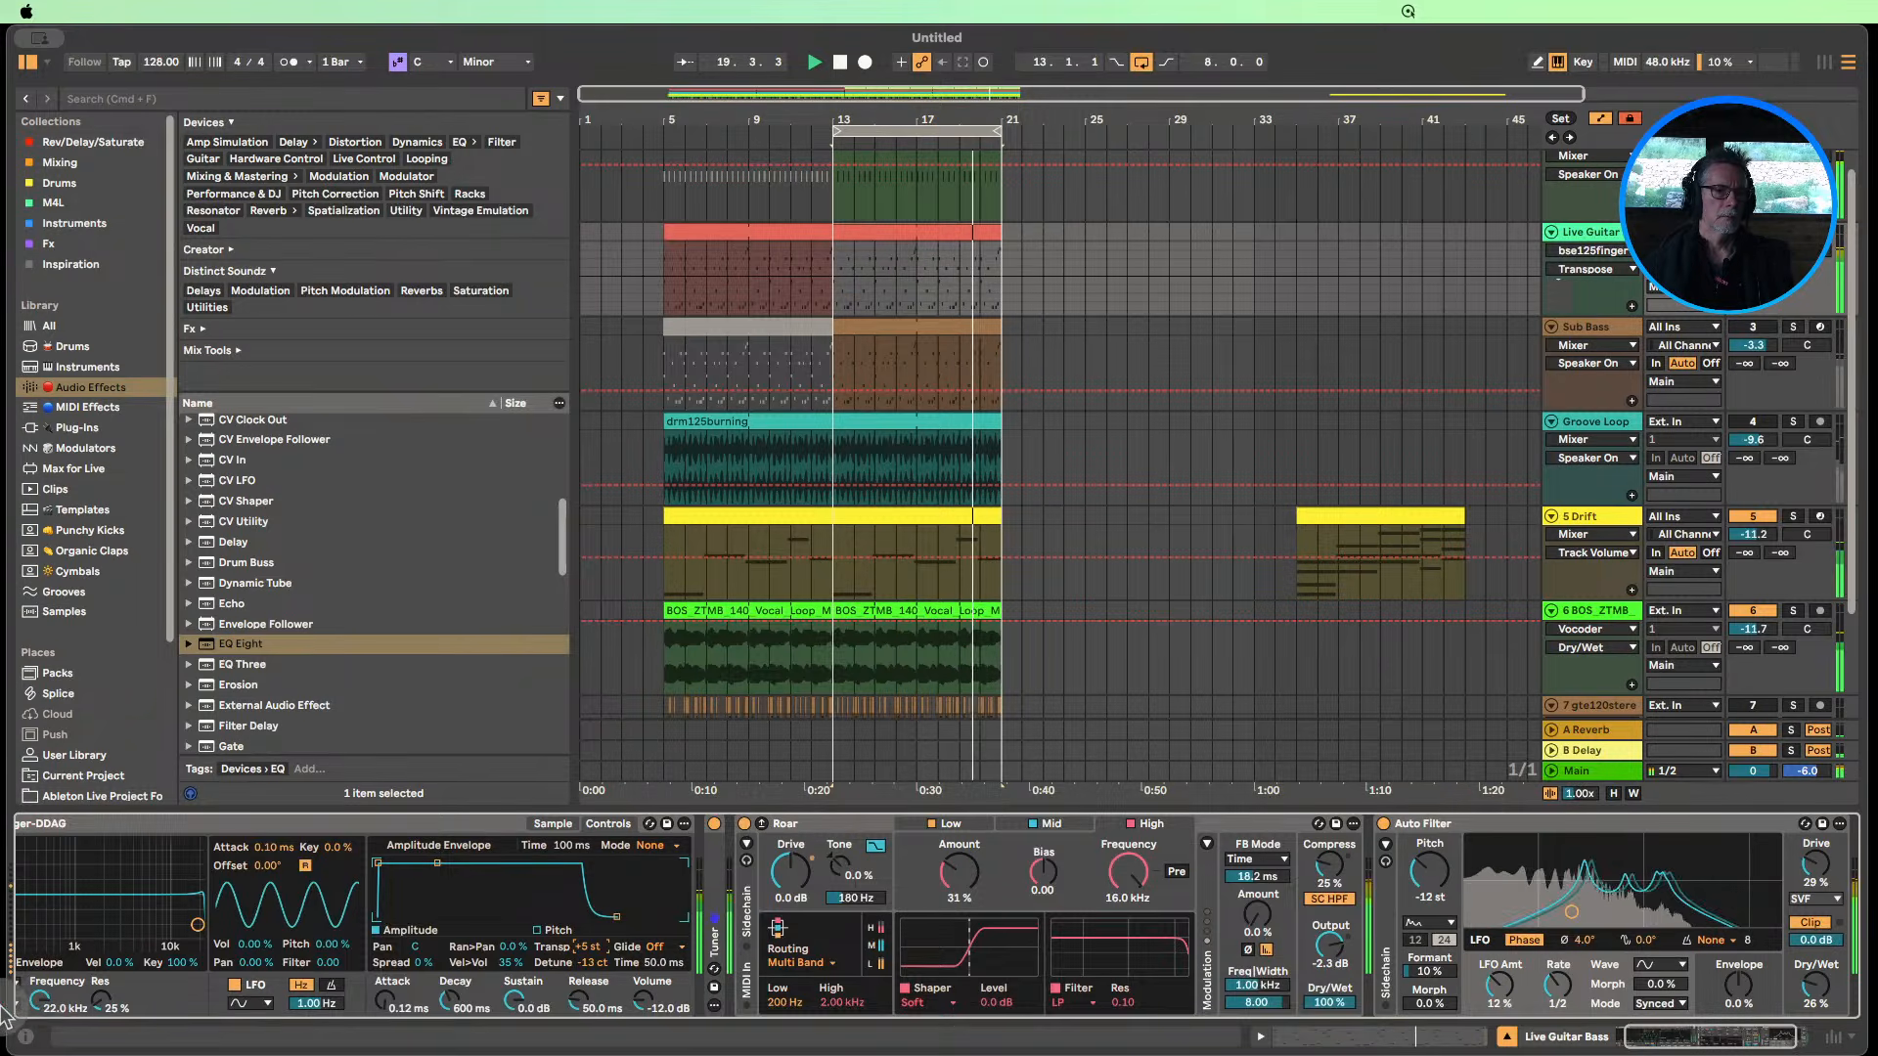
Lower the filter frequency of the bse125finger-DDAG bass instrument to about 317 Hz.
mouse_move(38, 1000)
left_mouse_down()
mouse_move(38, 1051)
mouse_move(37, 1019)
left_mouse_up()
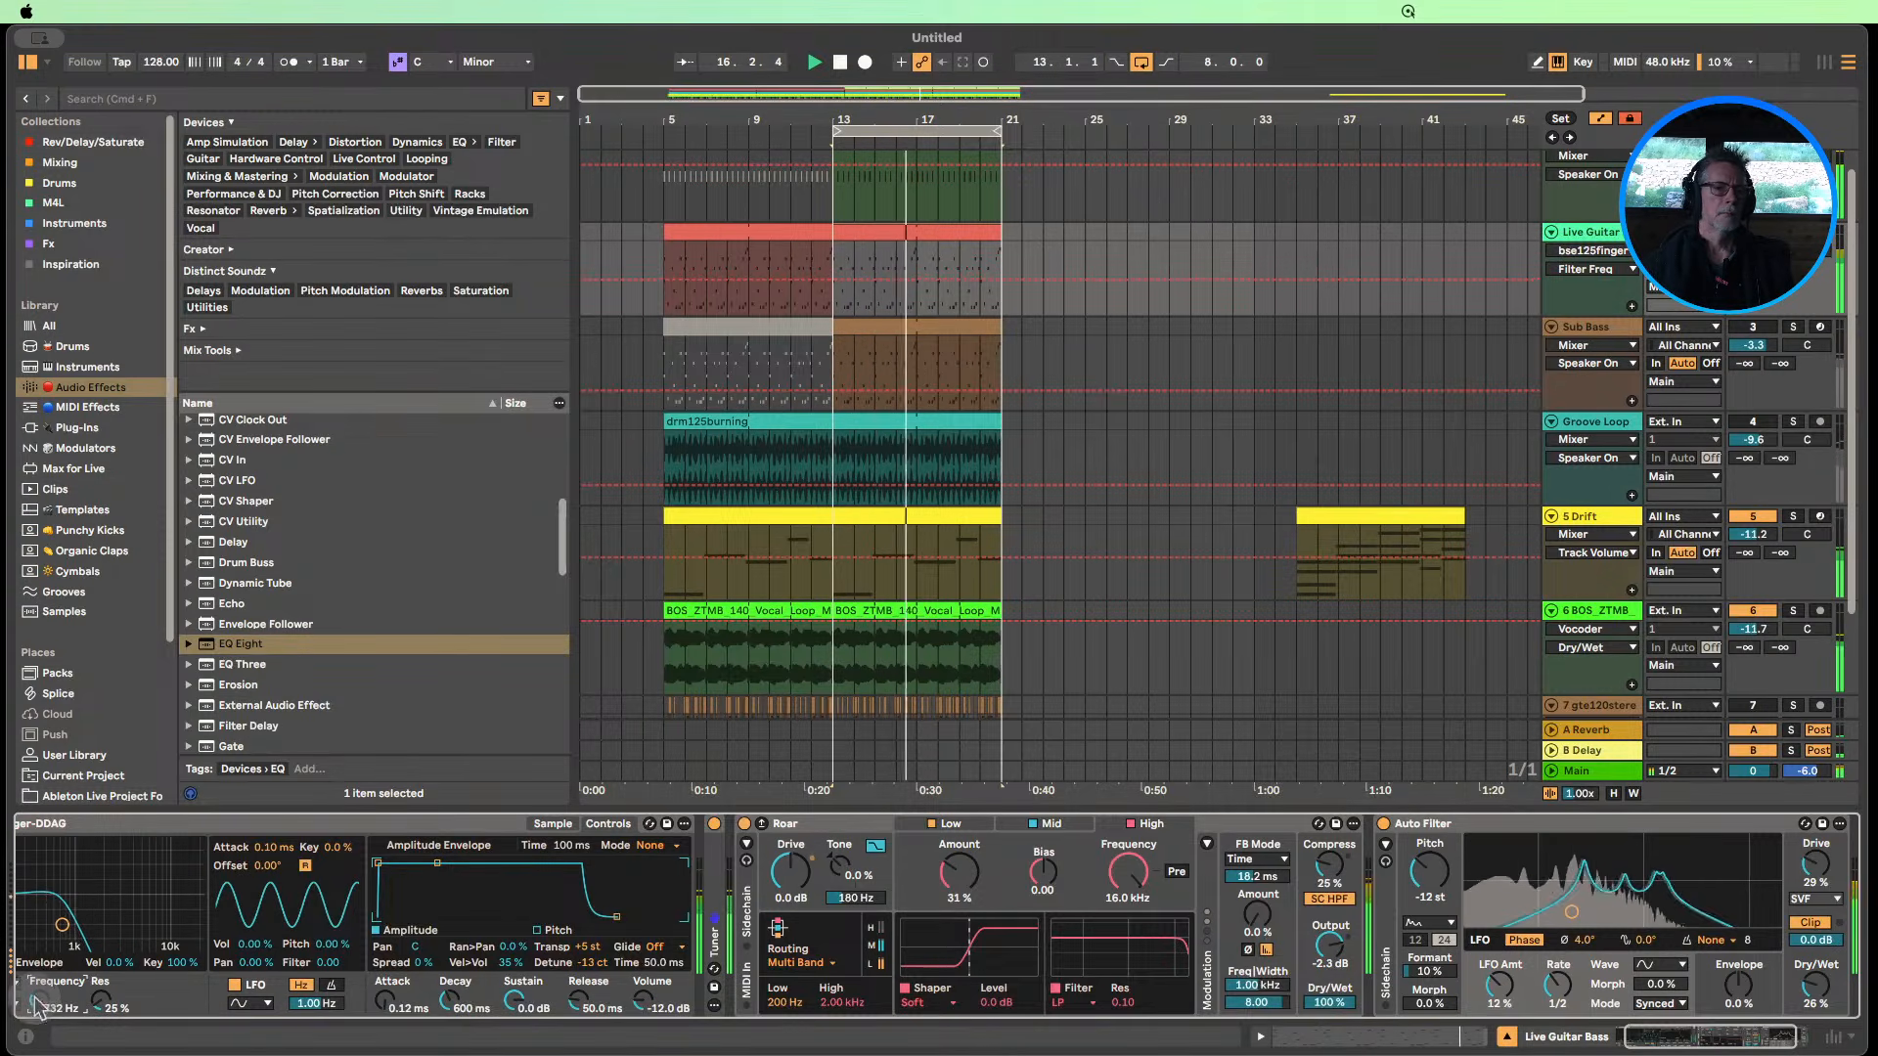
left_click(1663, 1035)
mouse_move(130, 1012)
left_mouse_down()
mouse_move(130, 1047)
mouse_move(130, 1019)
left_mouse_up()
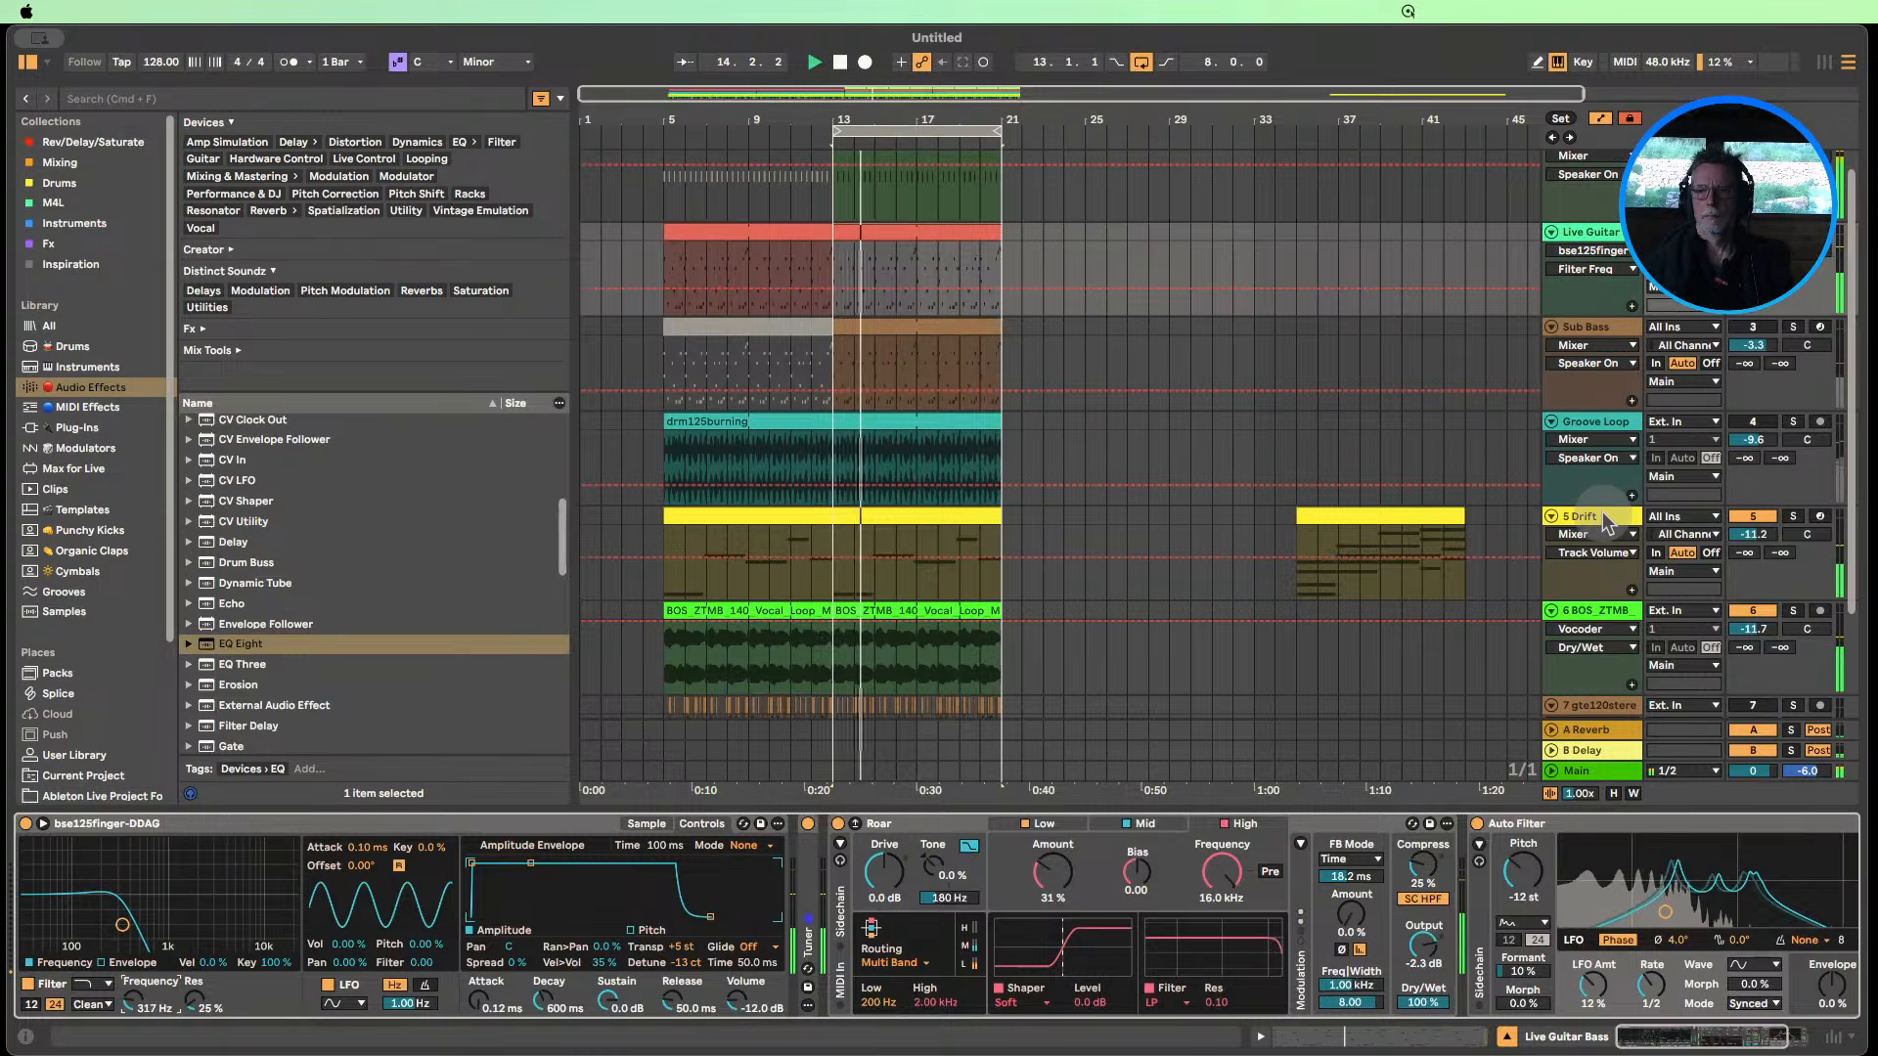
On the Drift track, set the synth's filter frequency to about 408 Hz, high-pass to 93.8 Hz and resonance to 0.59.
left_click(1604, 515)
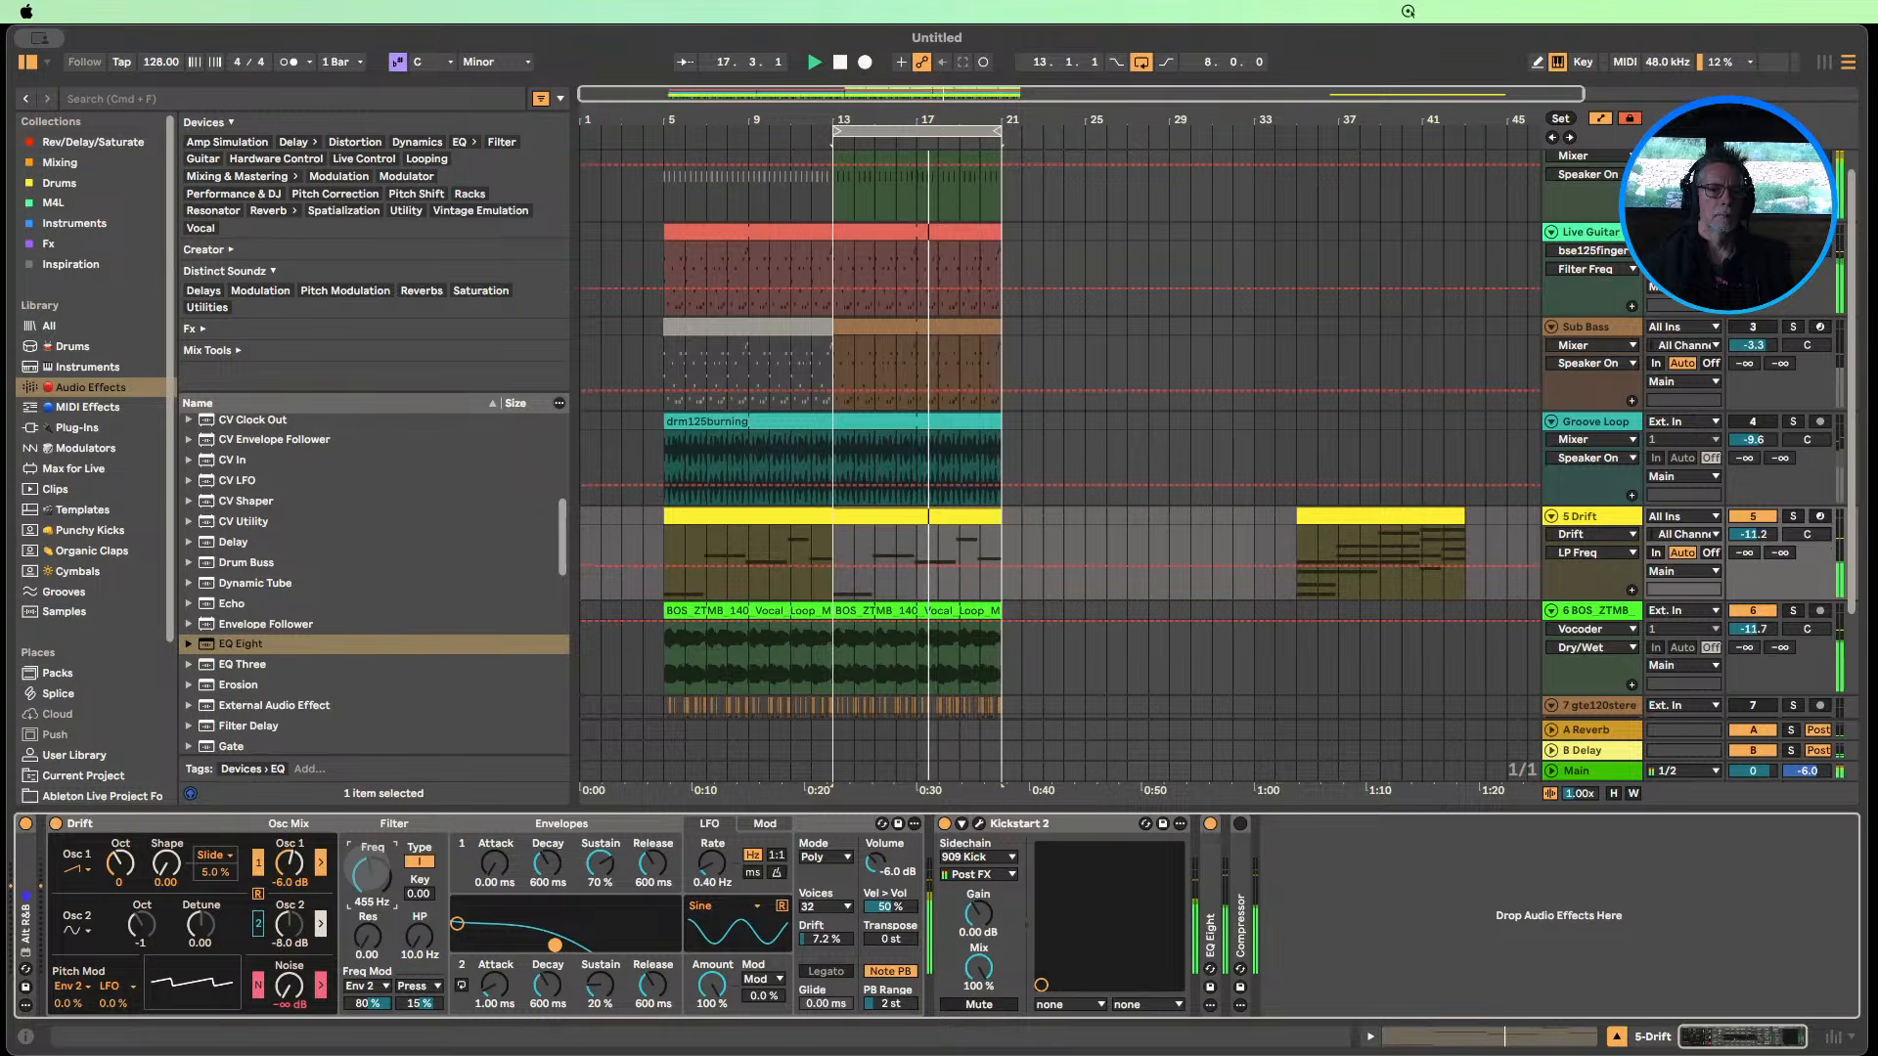
left_click_drag(369, 875, 369, 878)
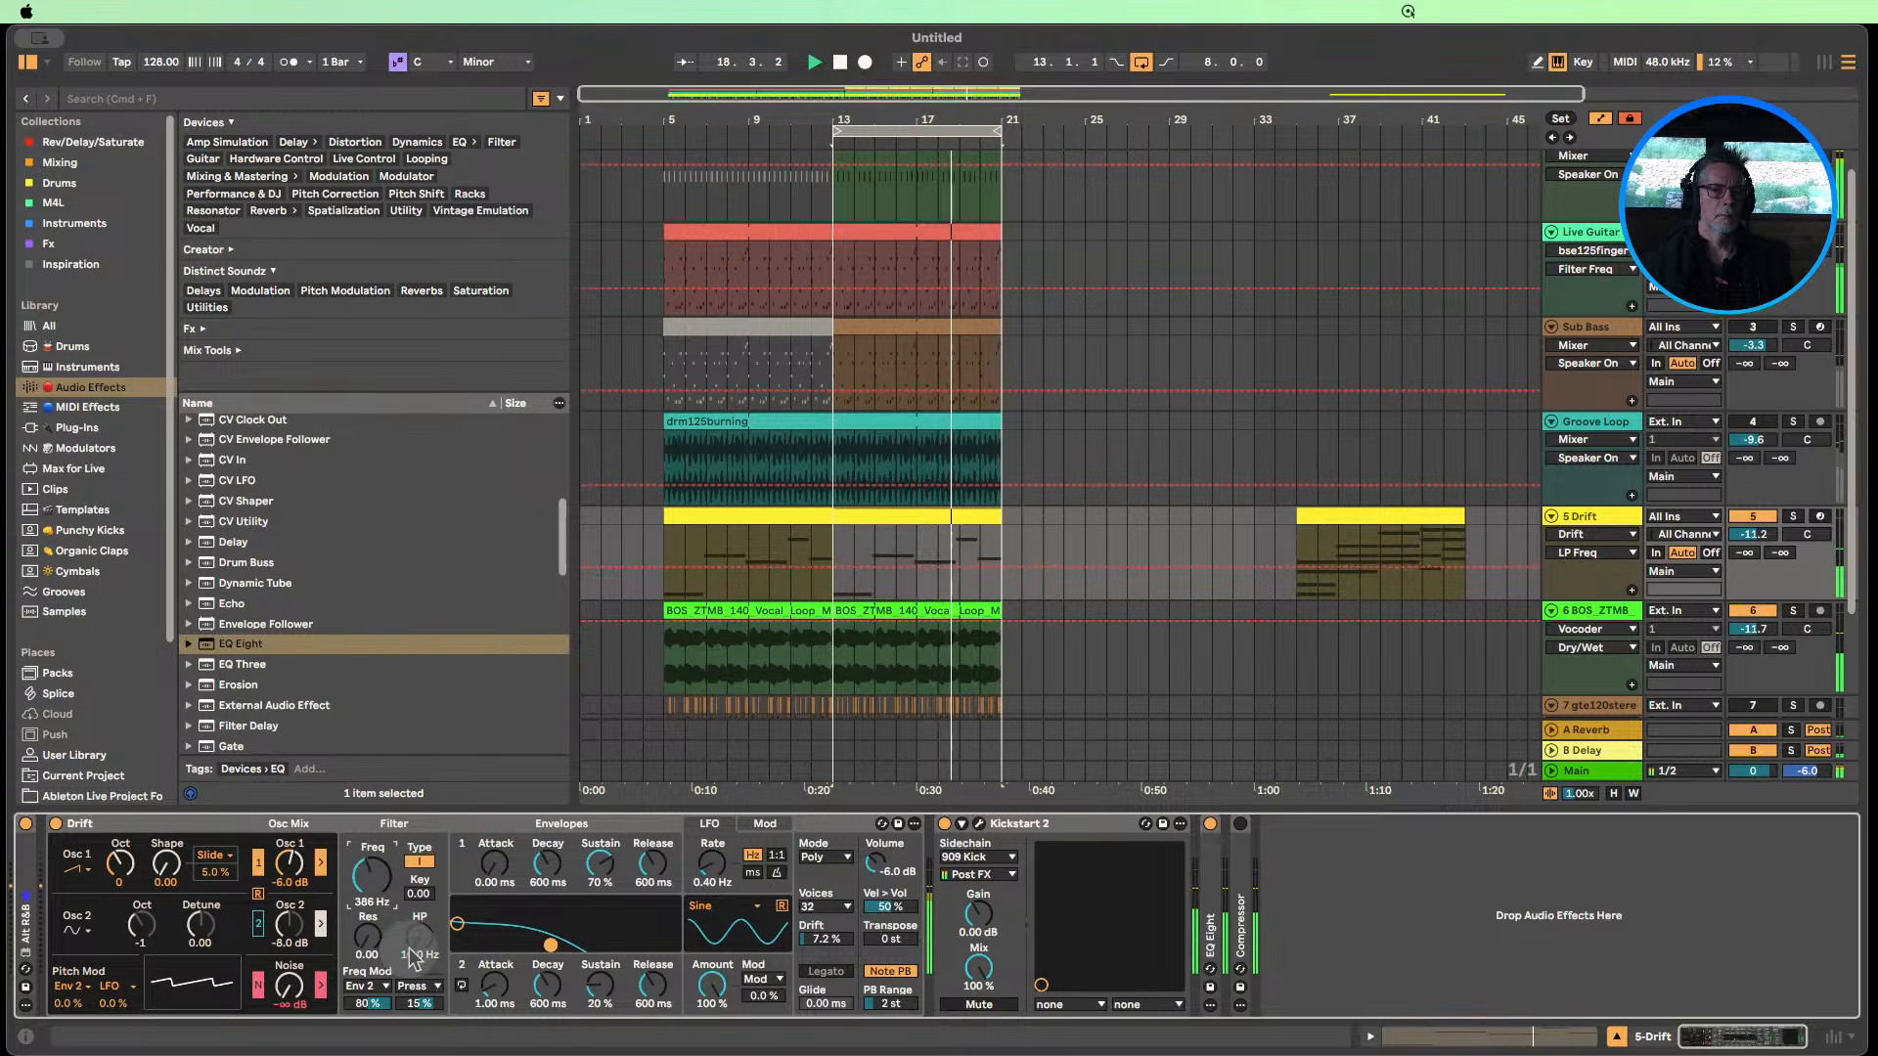
left_click_drag(411, 944, 411, 903)
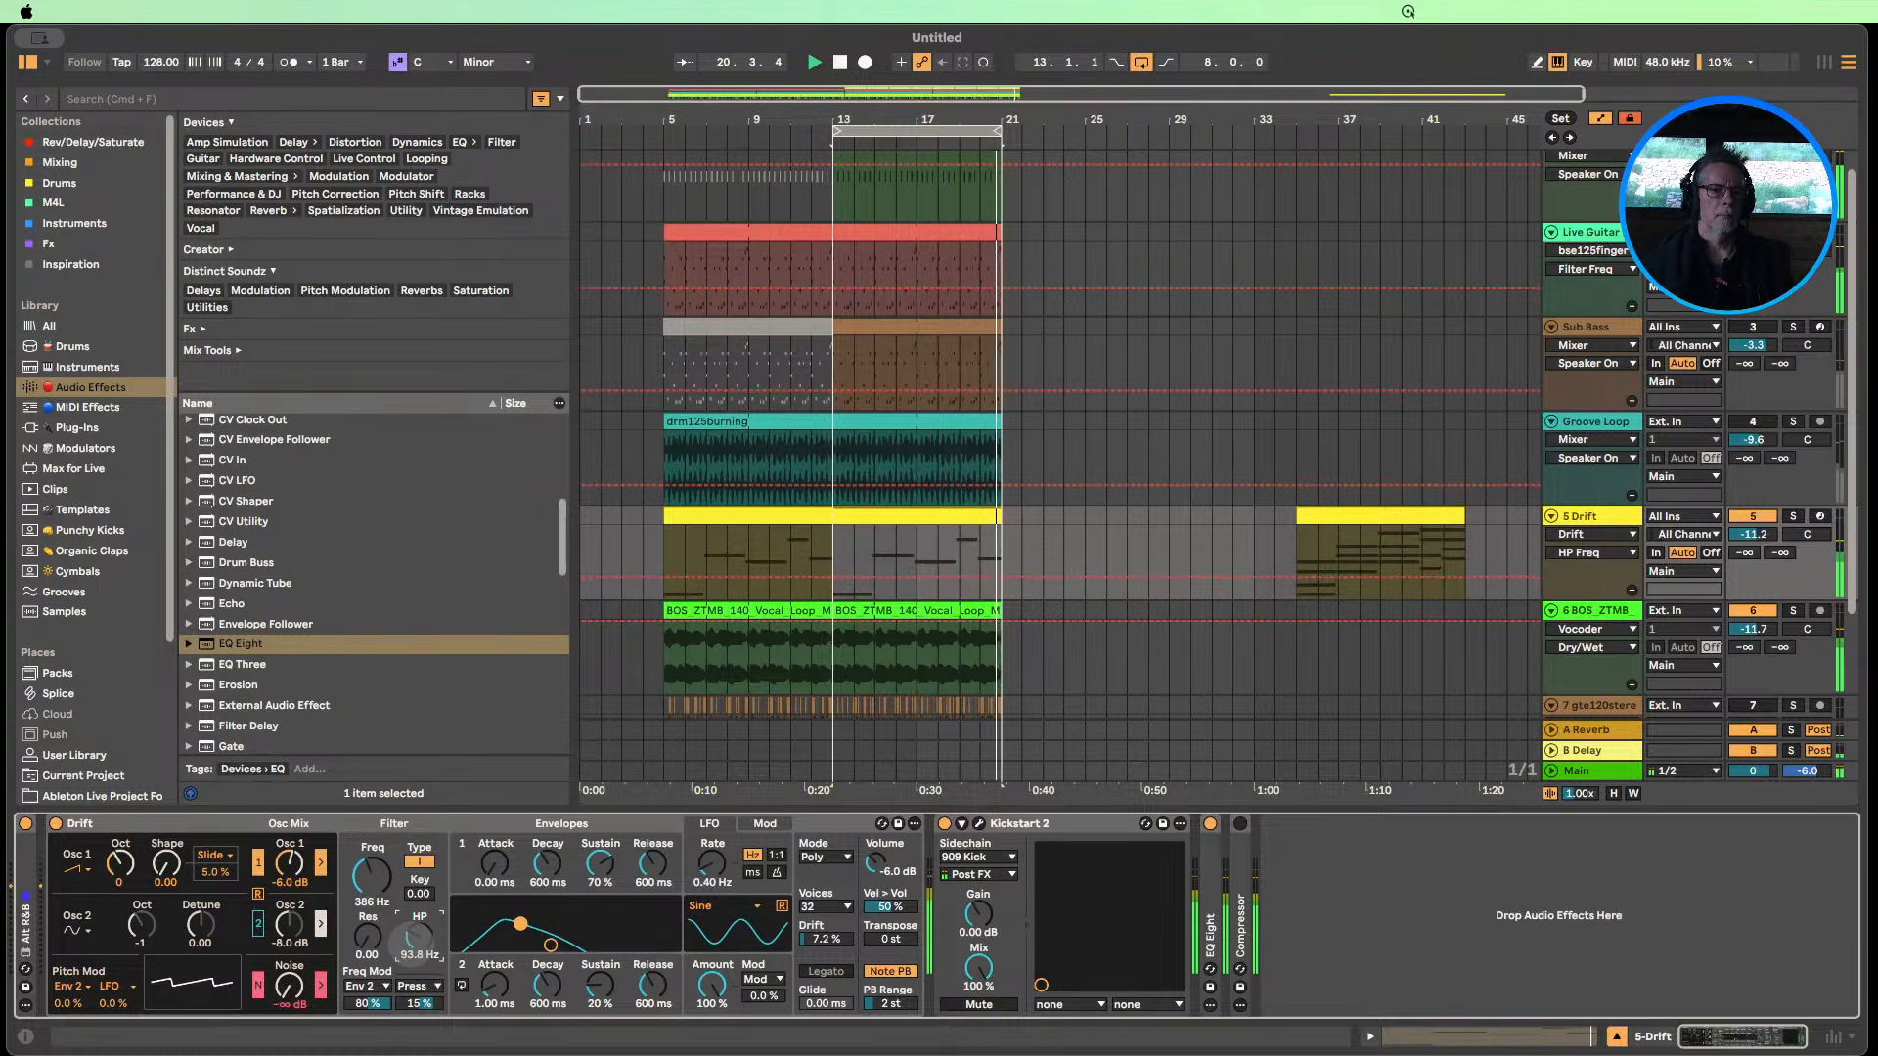
left_click_drag(385, 883, 384, 867)
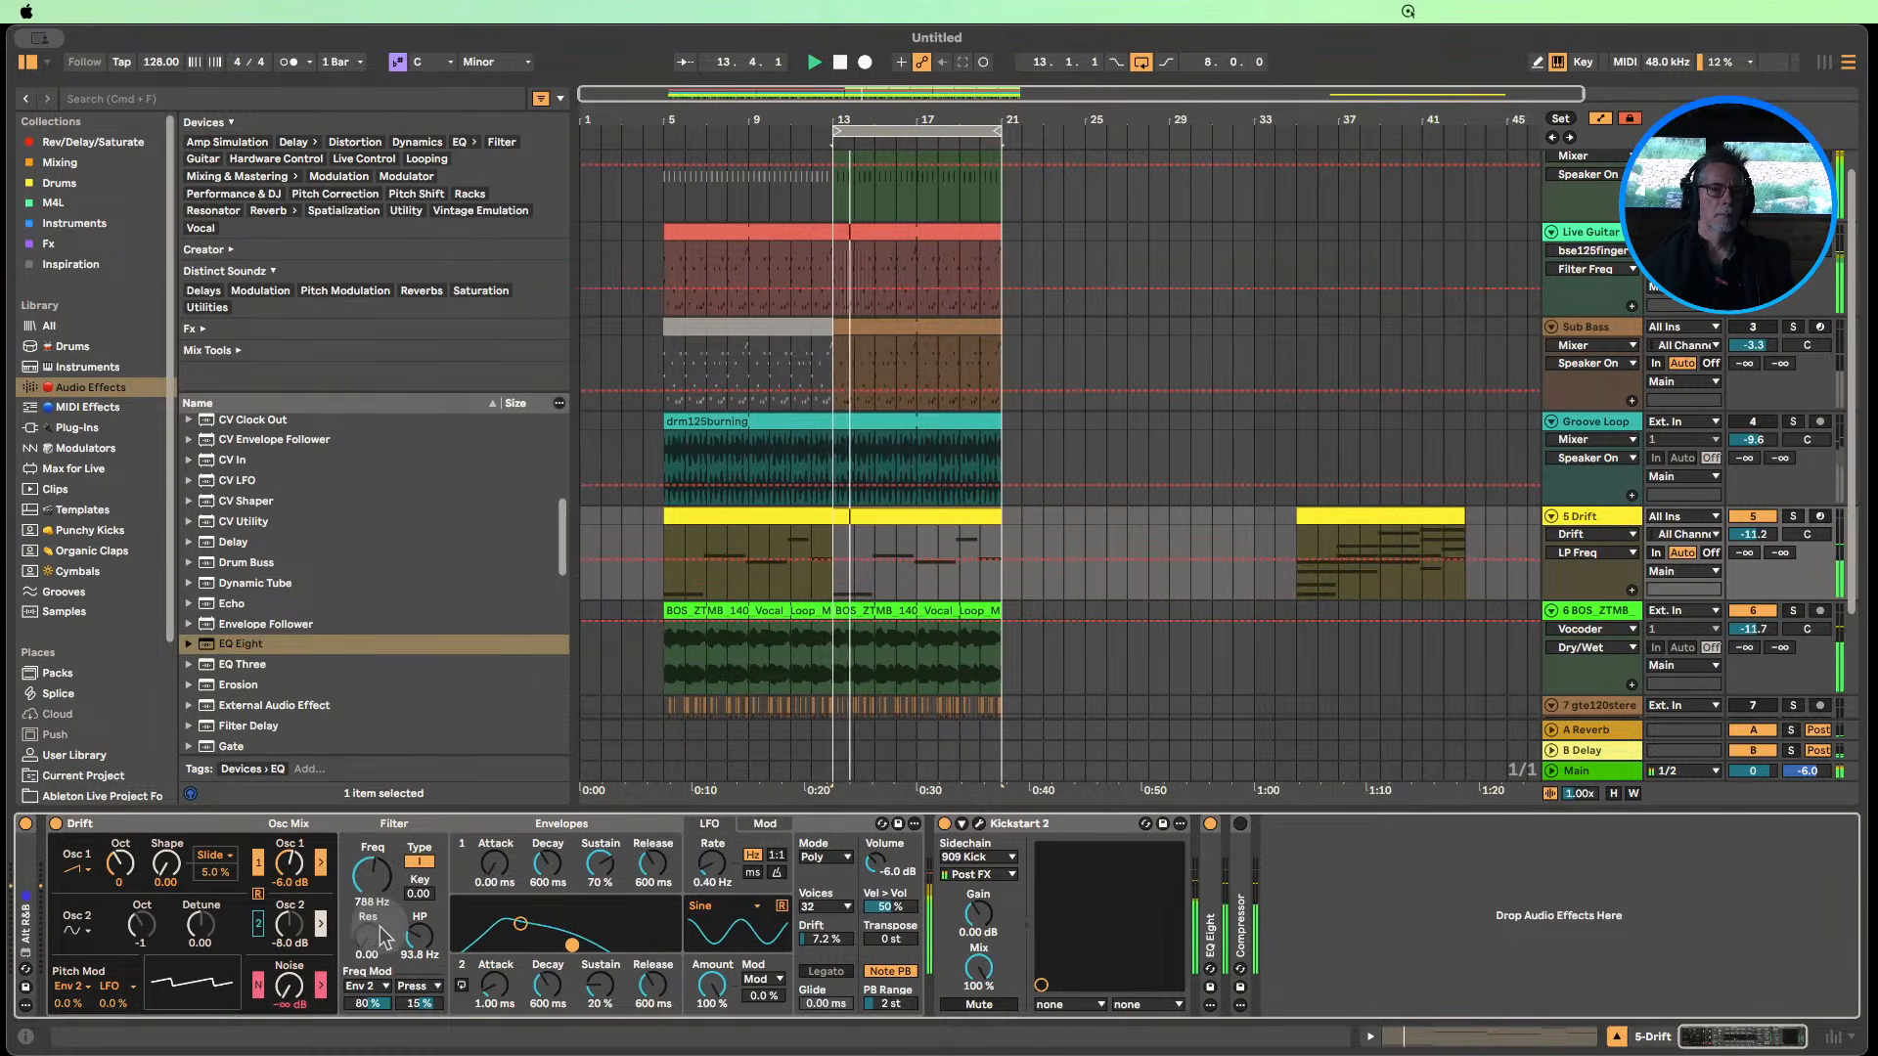
left_click_drag(382, 932, 369, 891)
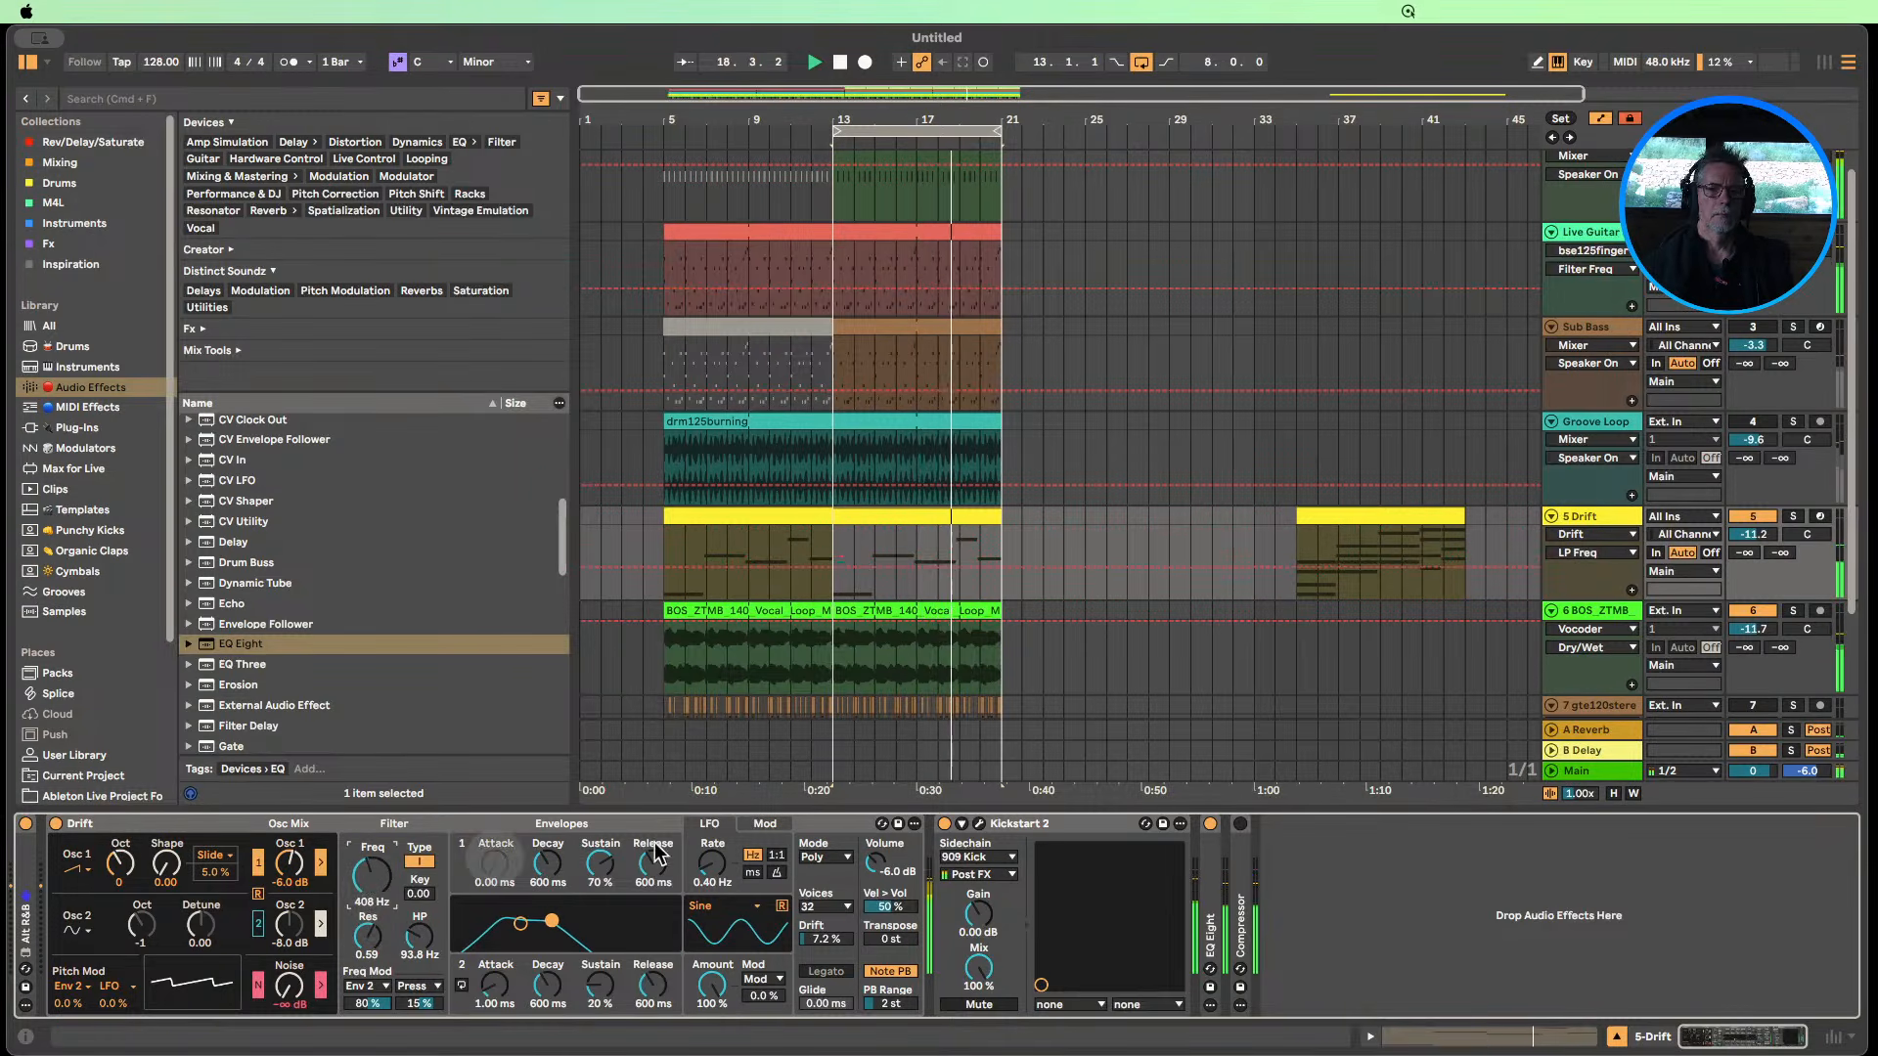
Set the filter frequency of the Live Guitar Bass instrument to about 812 Hz.
left_click(1526, 308)
left_click_drag(130, 1003, 130, 982)
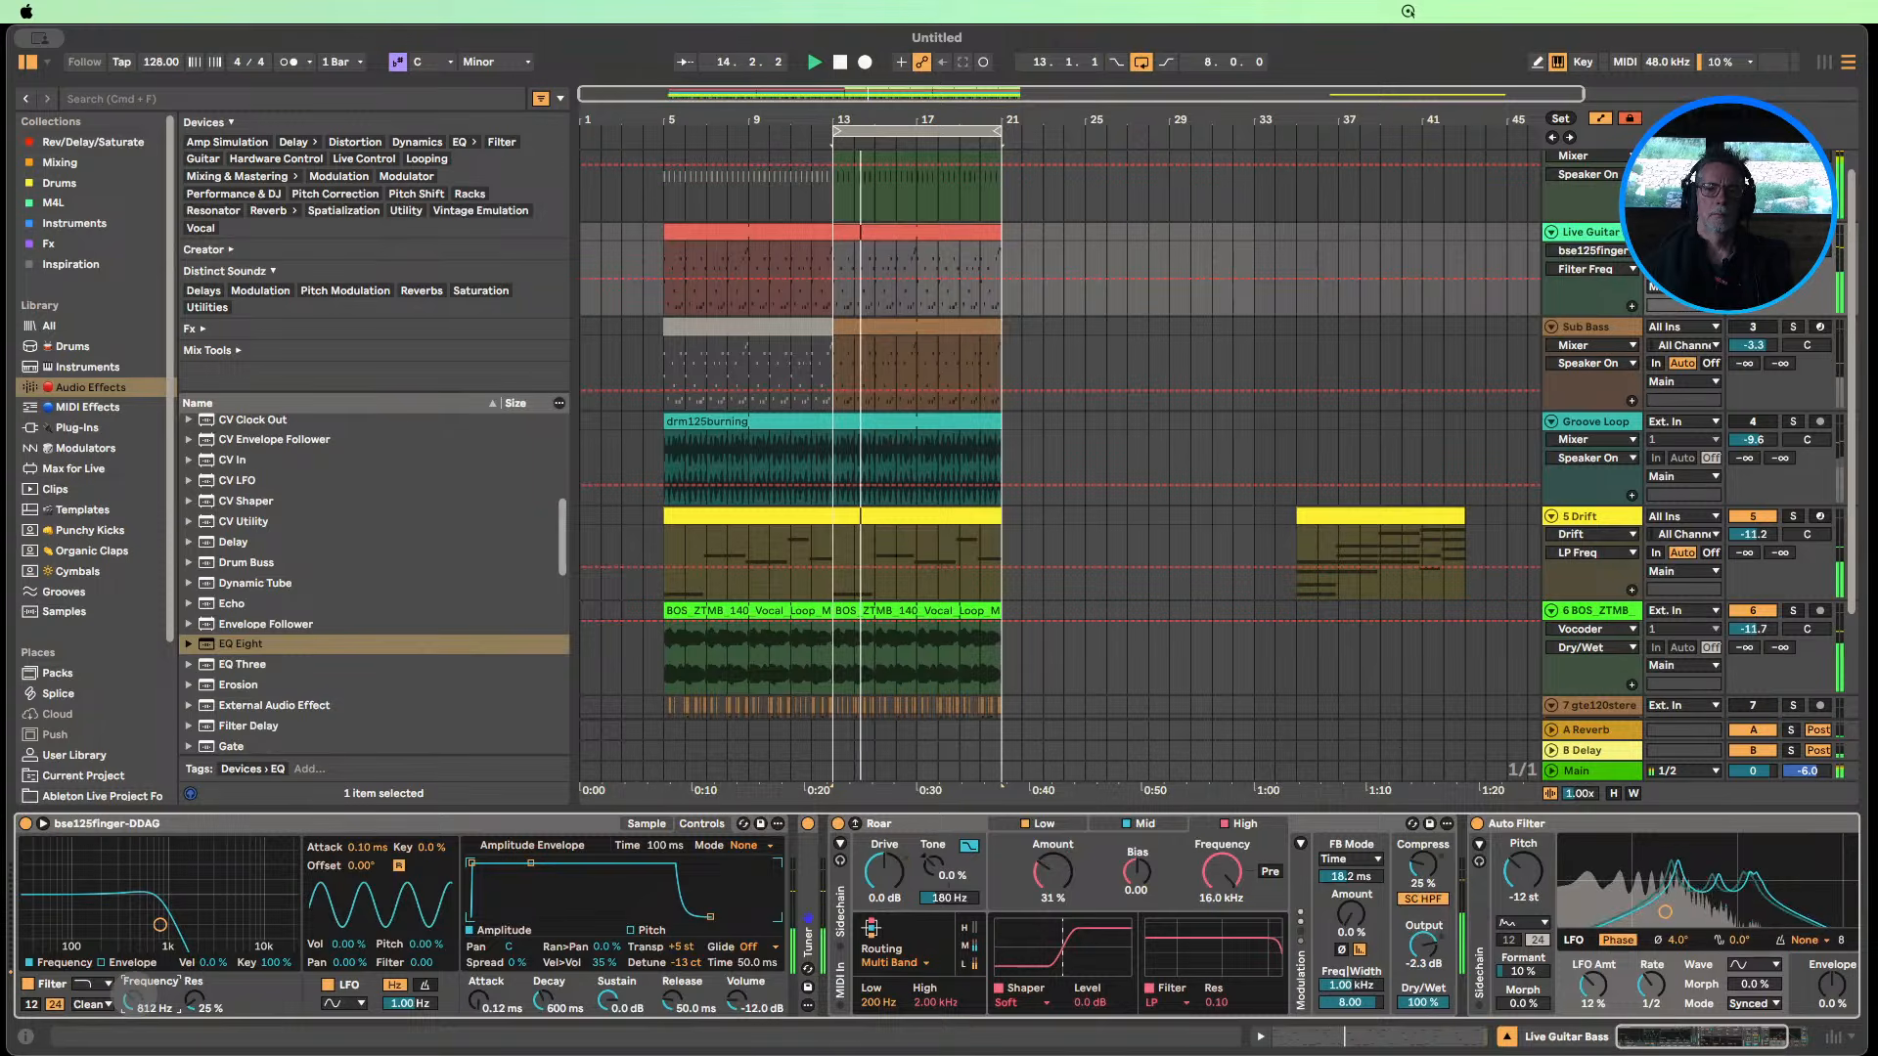
Open Kickstart 2 on the Drift track and set its sidechain ducking mix to 89%.
left_click(1575, 572)
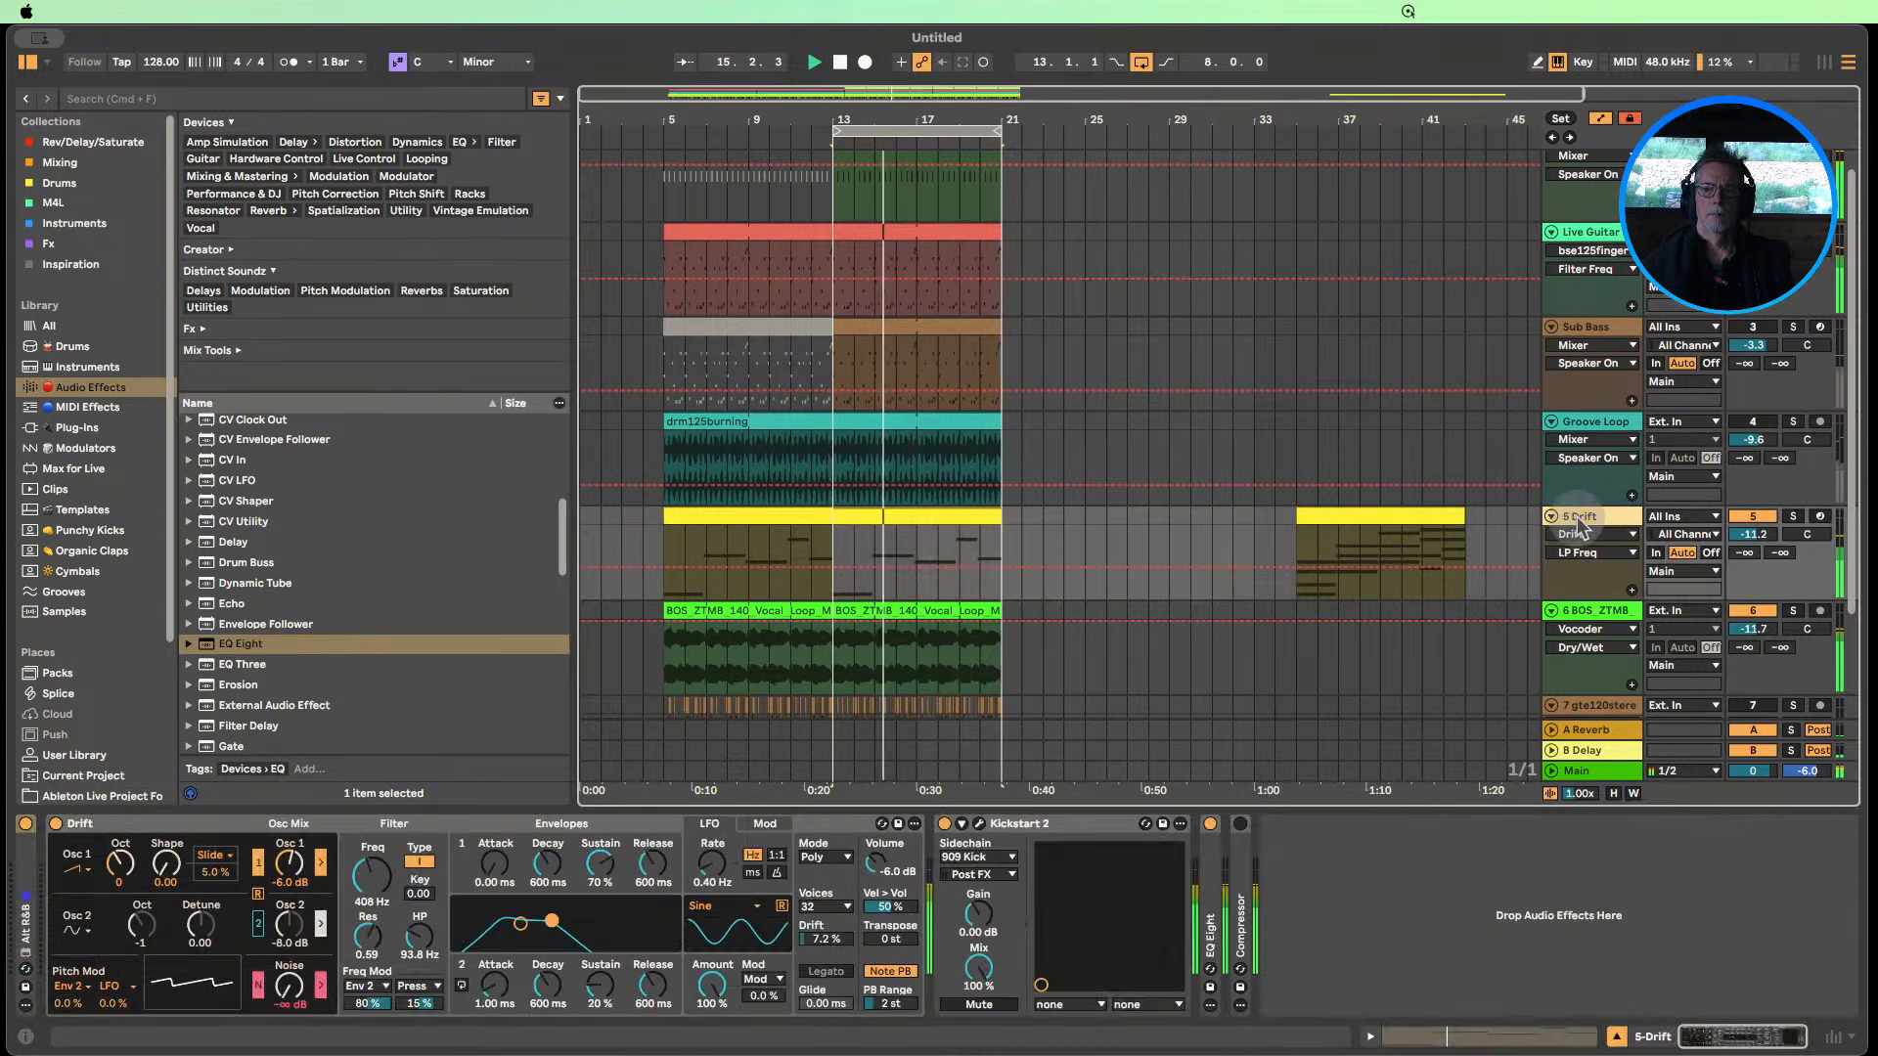
left_click(979, 824)
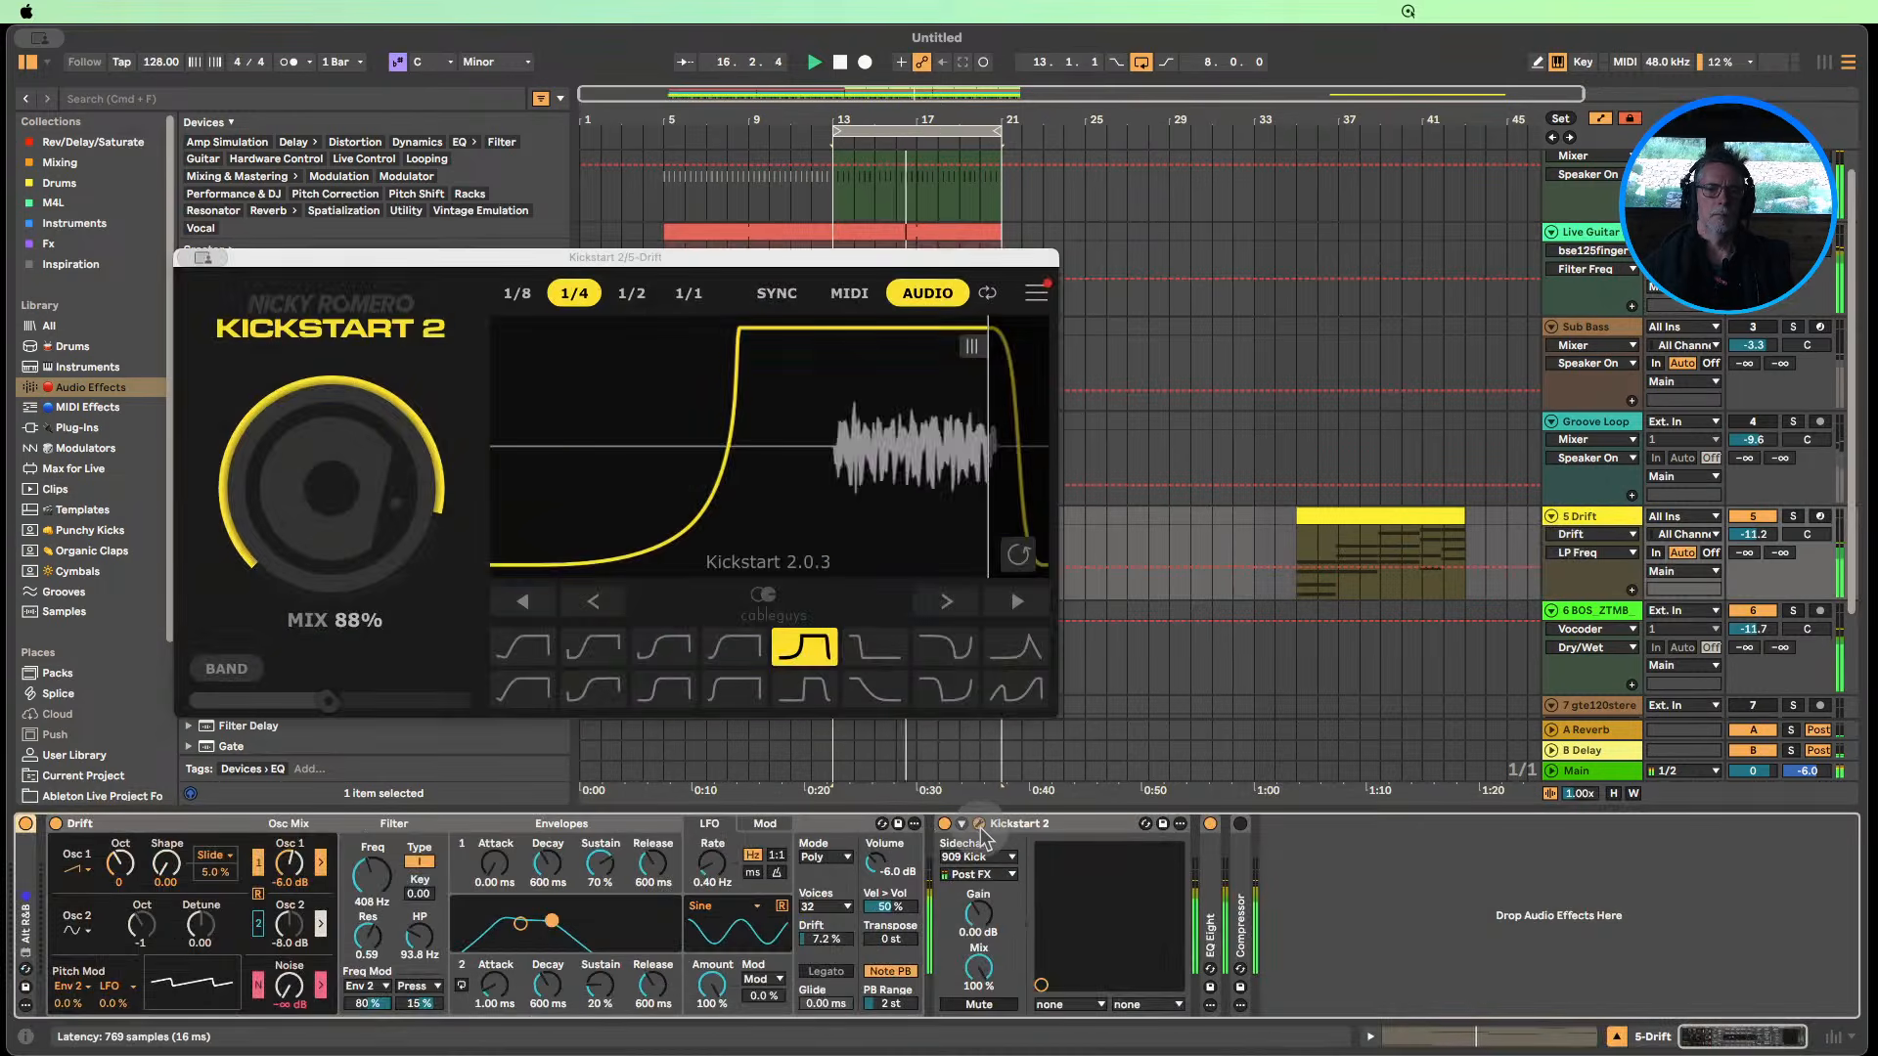
mouse_move(336, 496)
left_mouse_down()
mouse_move(335, 469)
mouse_move(335, 499)
left_mouse_up()
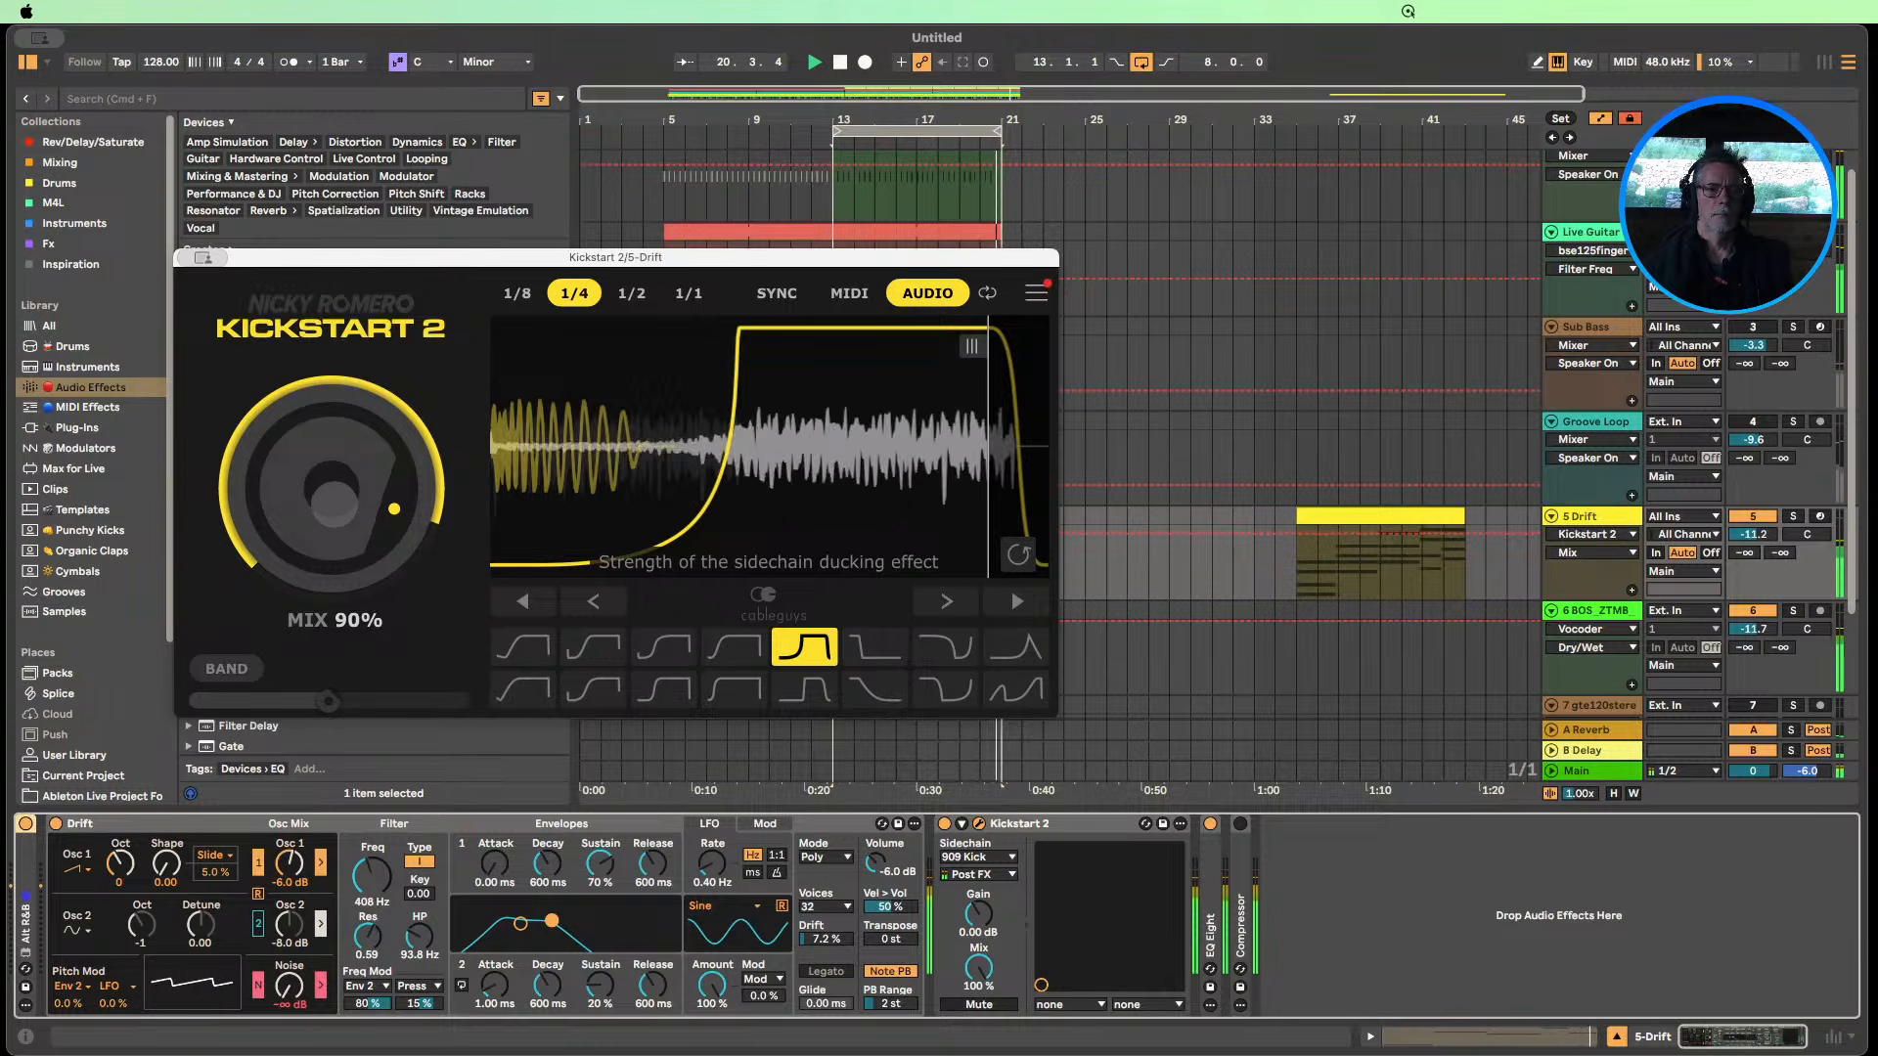
left_click_drag(335, 496, 335, 499)
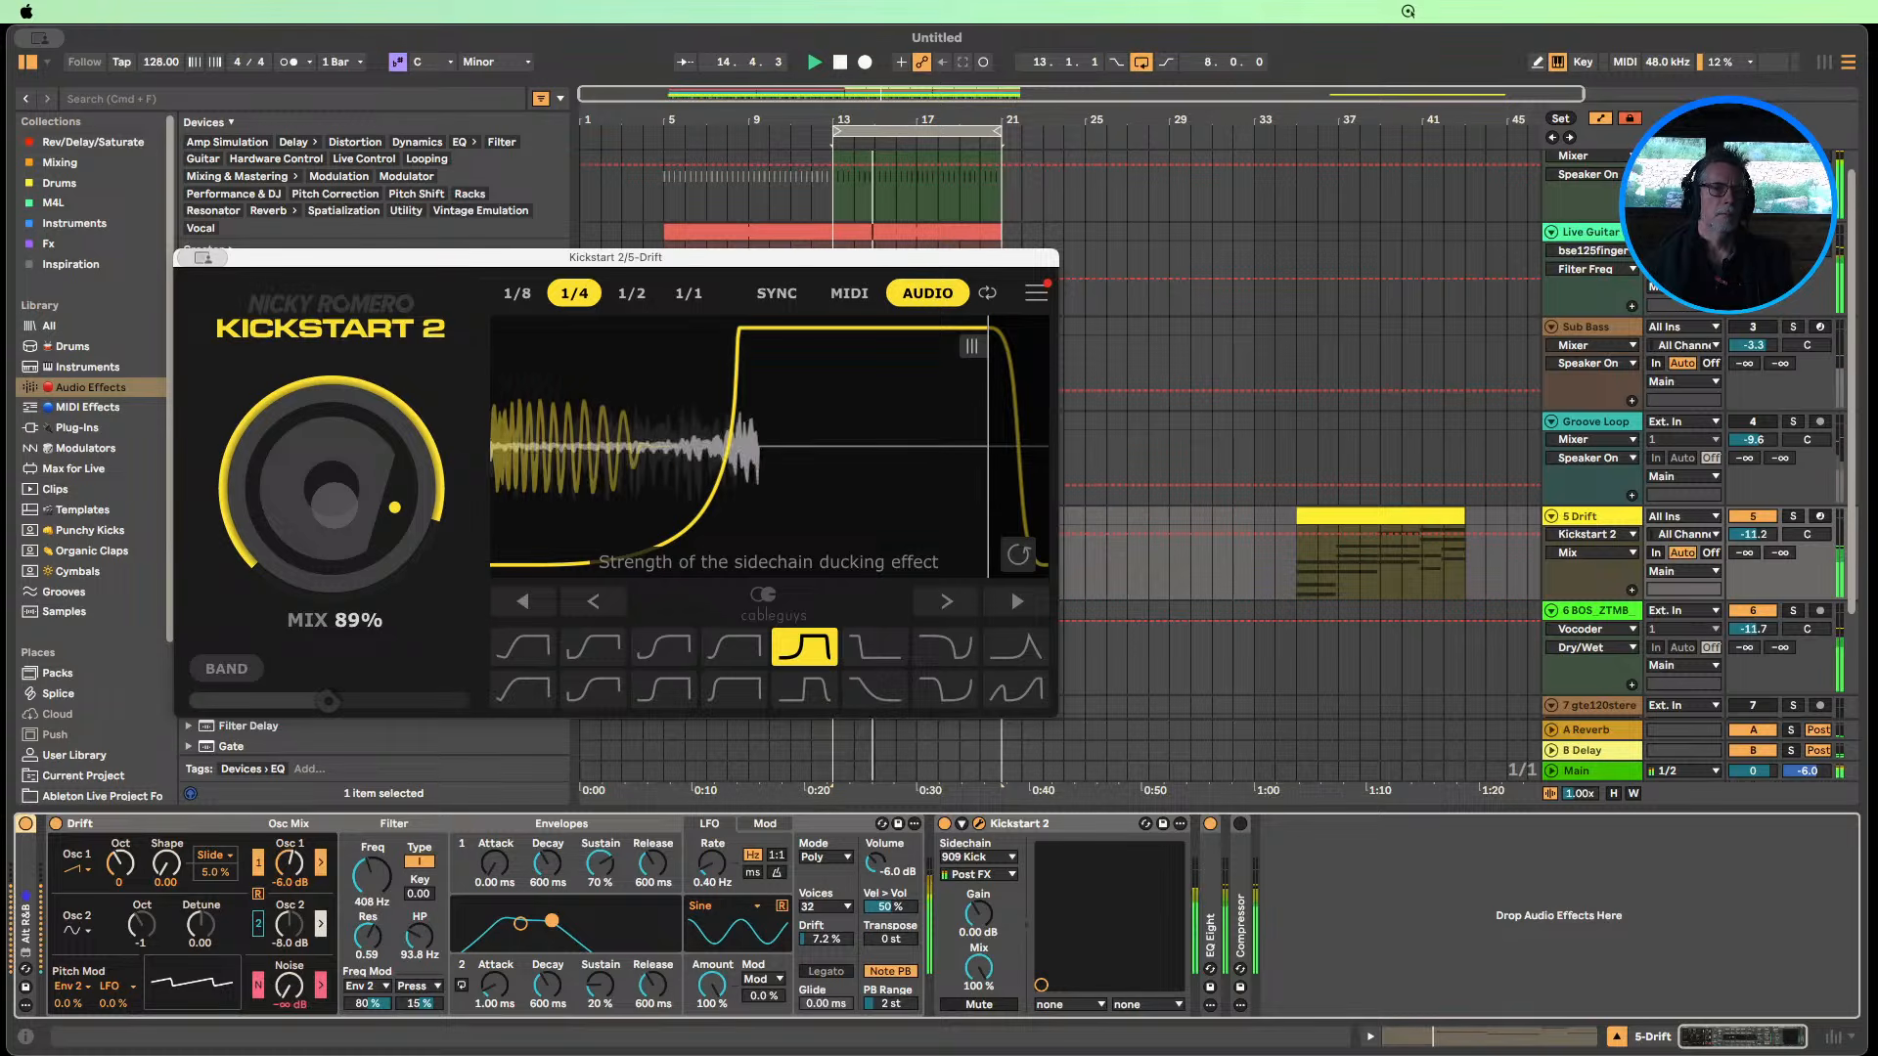
Unmute the Groove Loop track, close the Kickstart 2 window and lower Drift's filter frequency to about 263 Hz.
left_click(1753, 423)
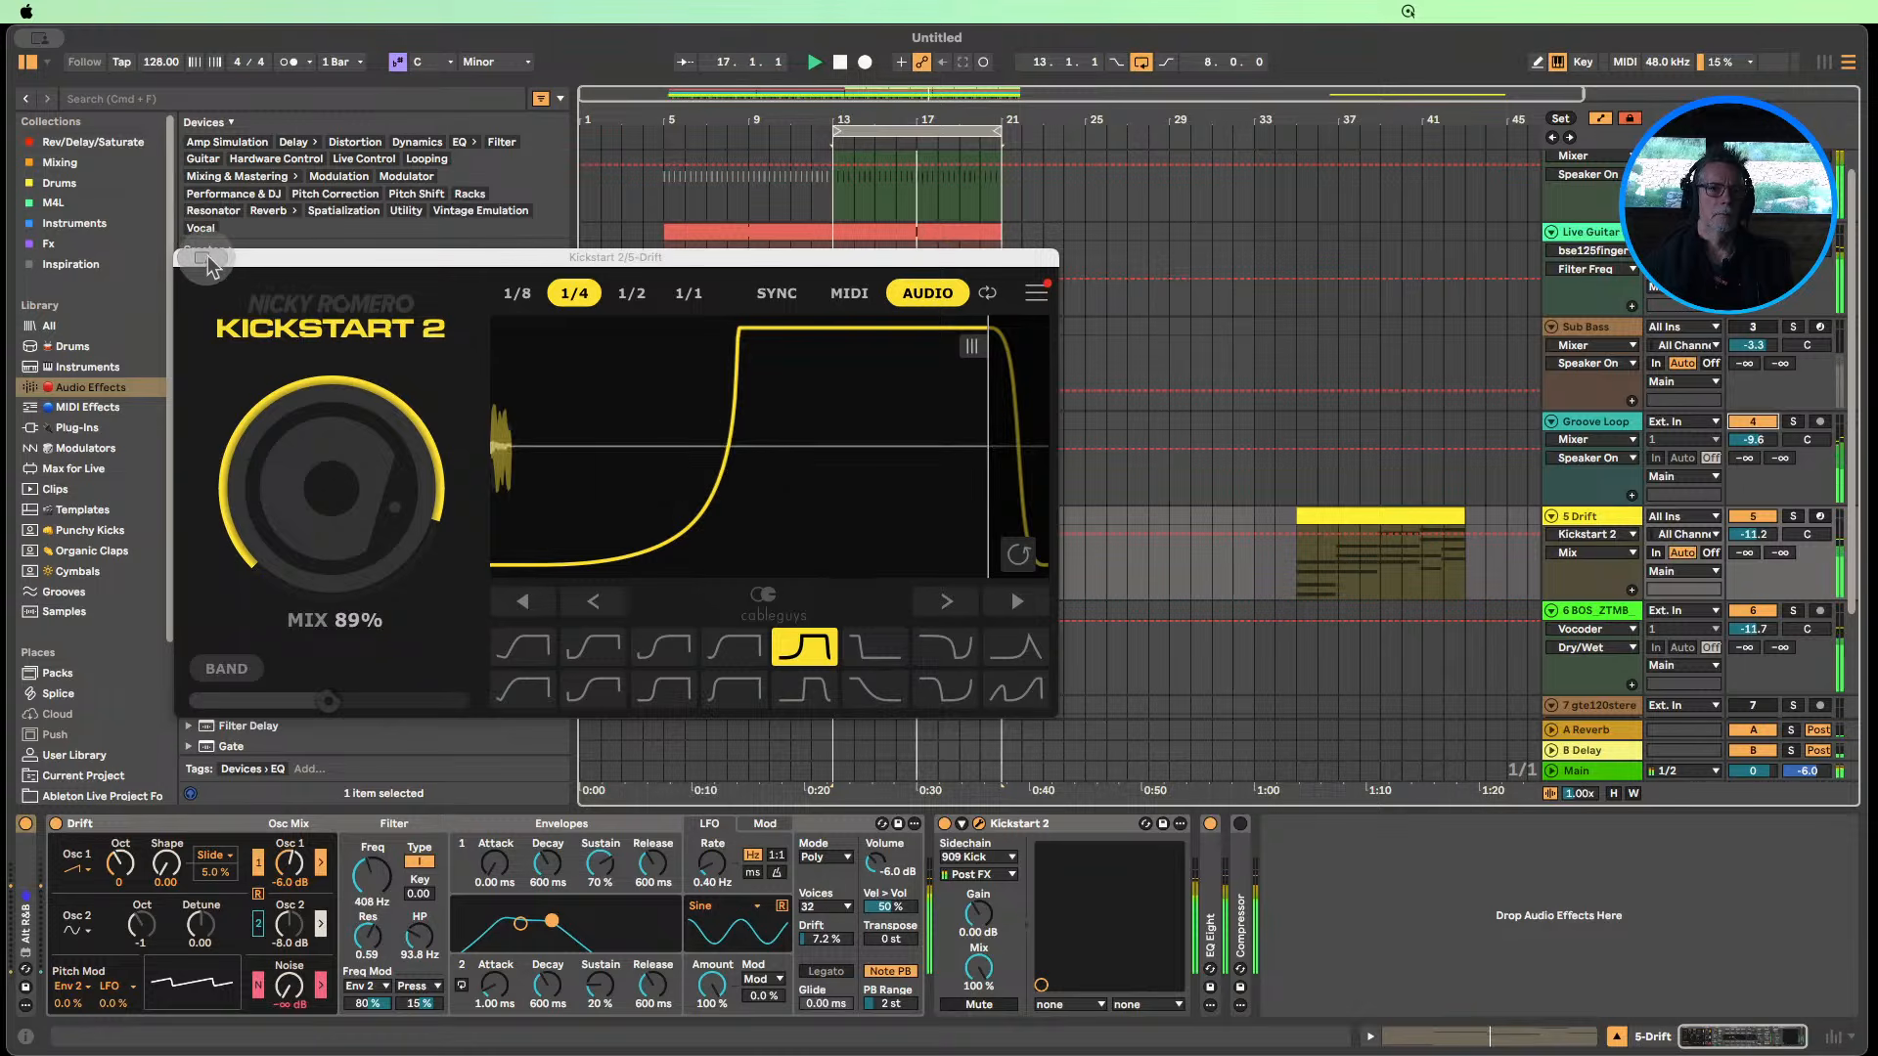
left_click(221, 289)
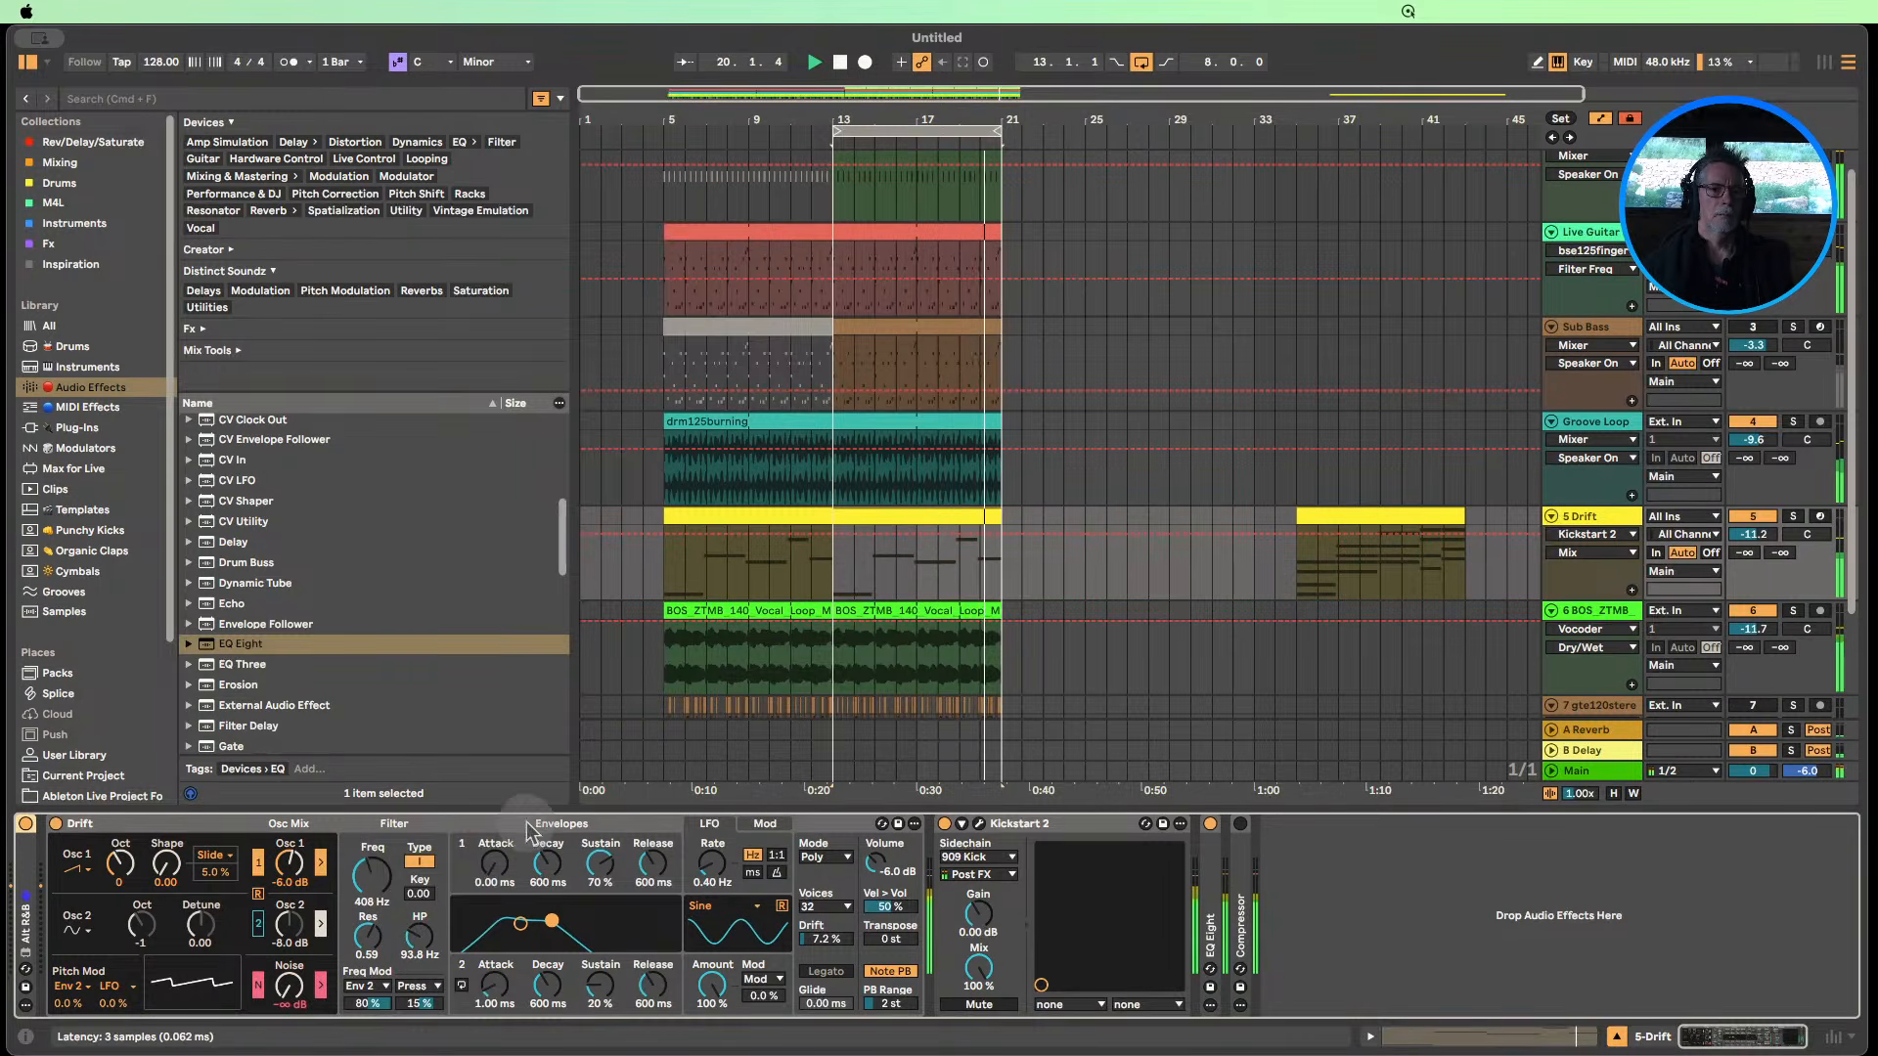
left_click_drag(371, 873, 370, 885)
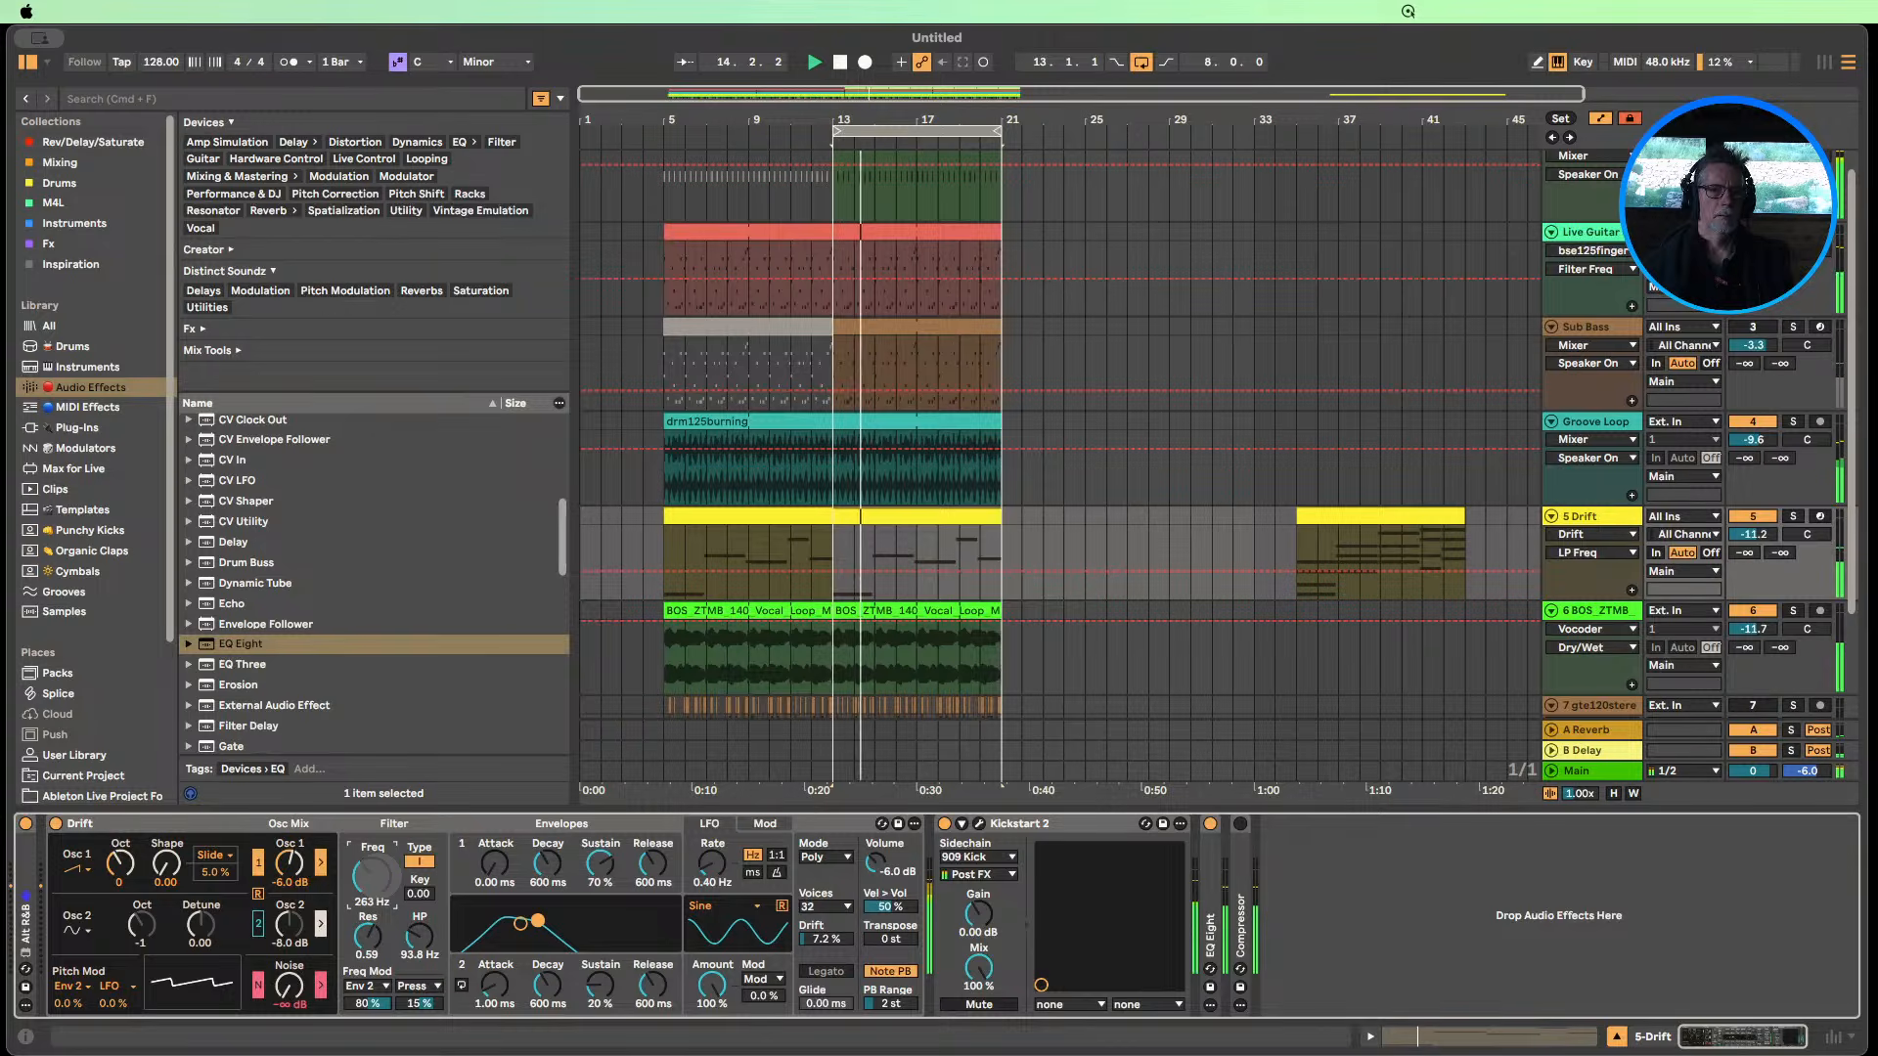
Shorten the amplitude envelope release of the Live Guitar Bass instrument.
left_click(1597, 234)
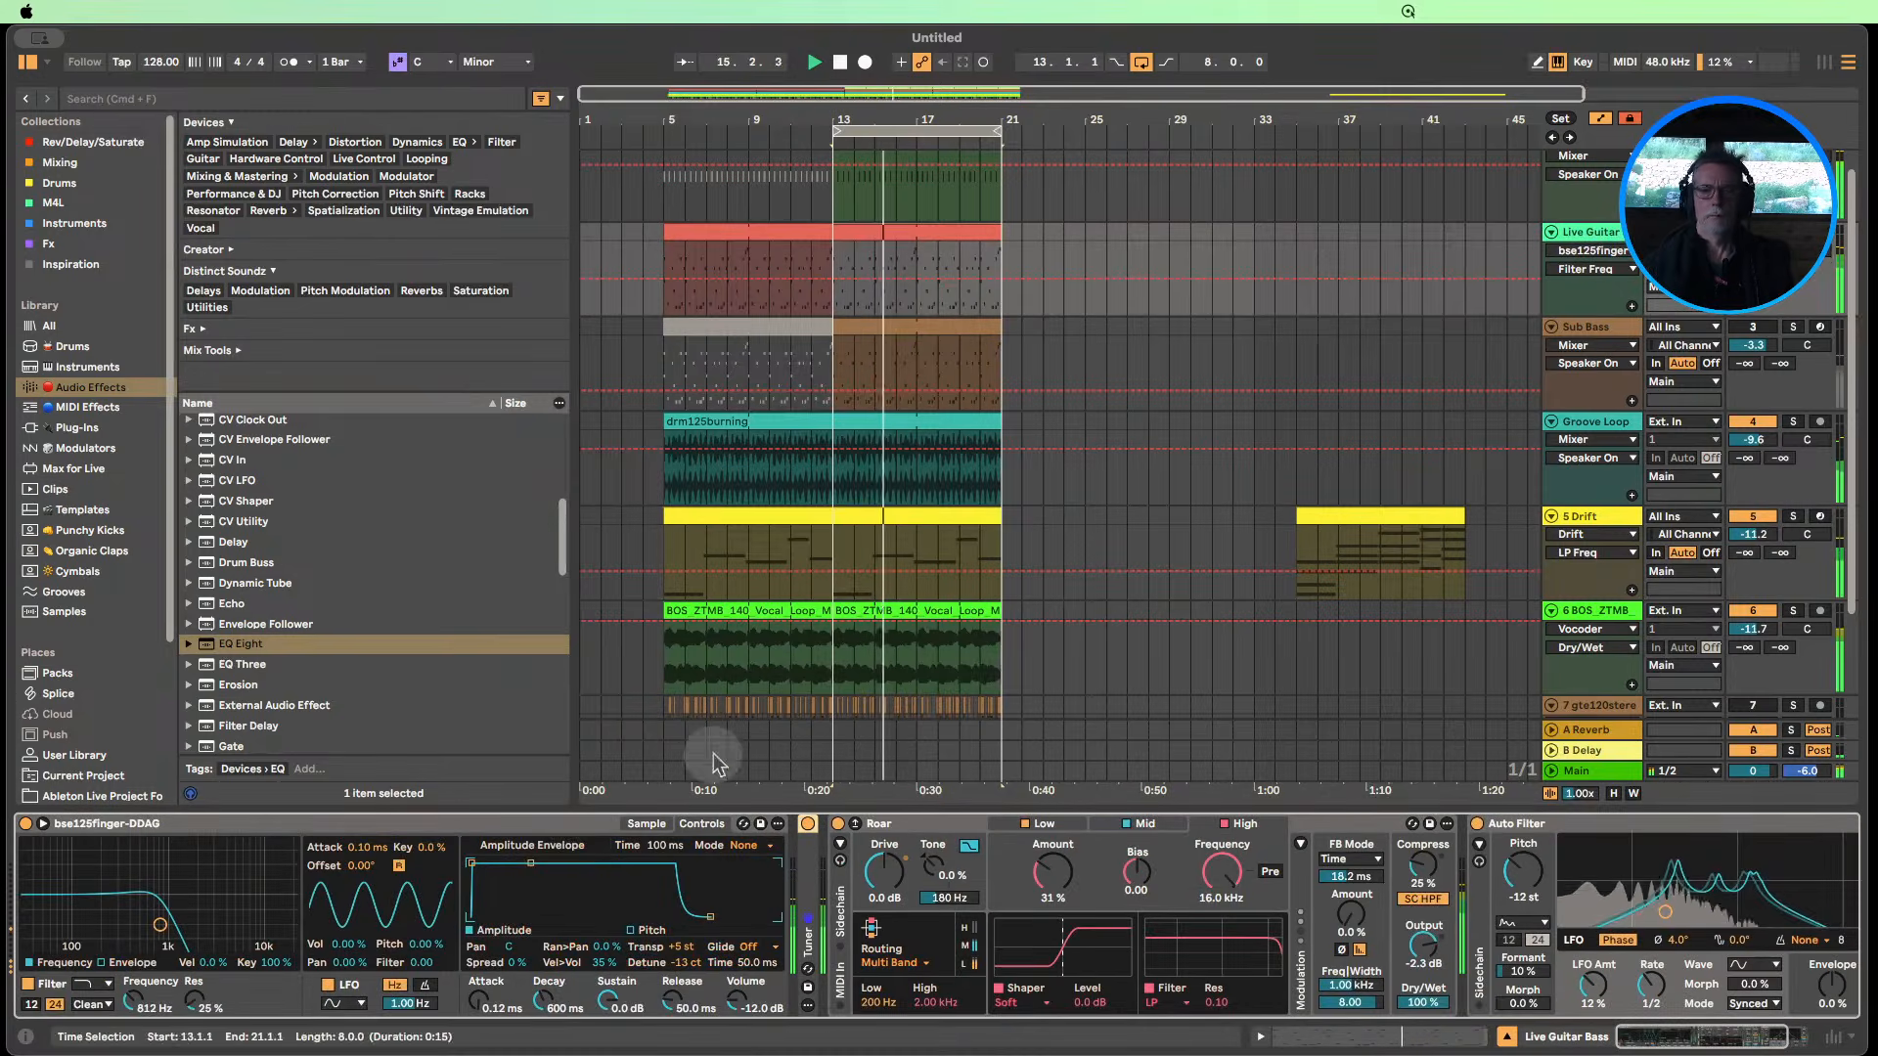
left_click(647, 826)
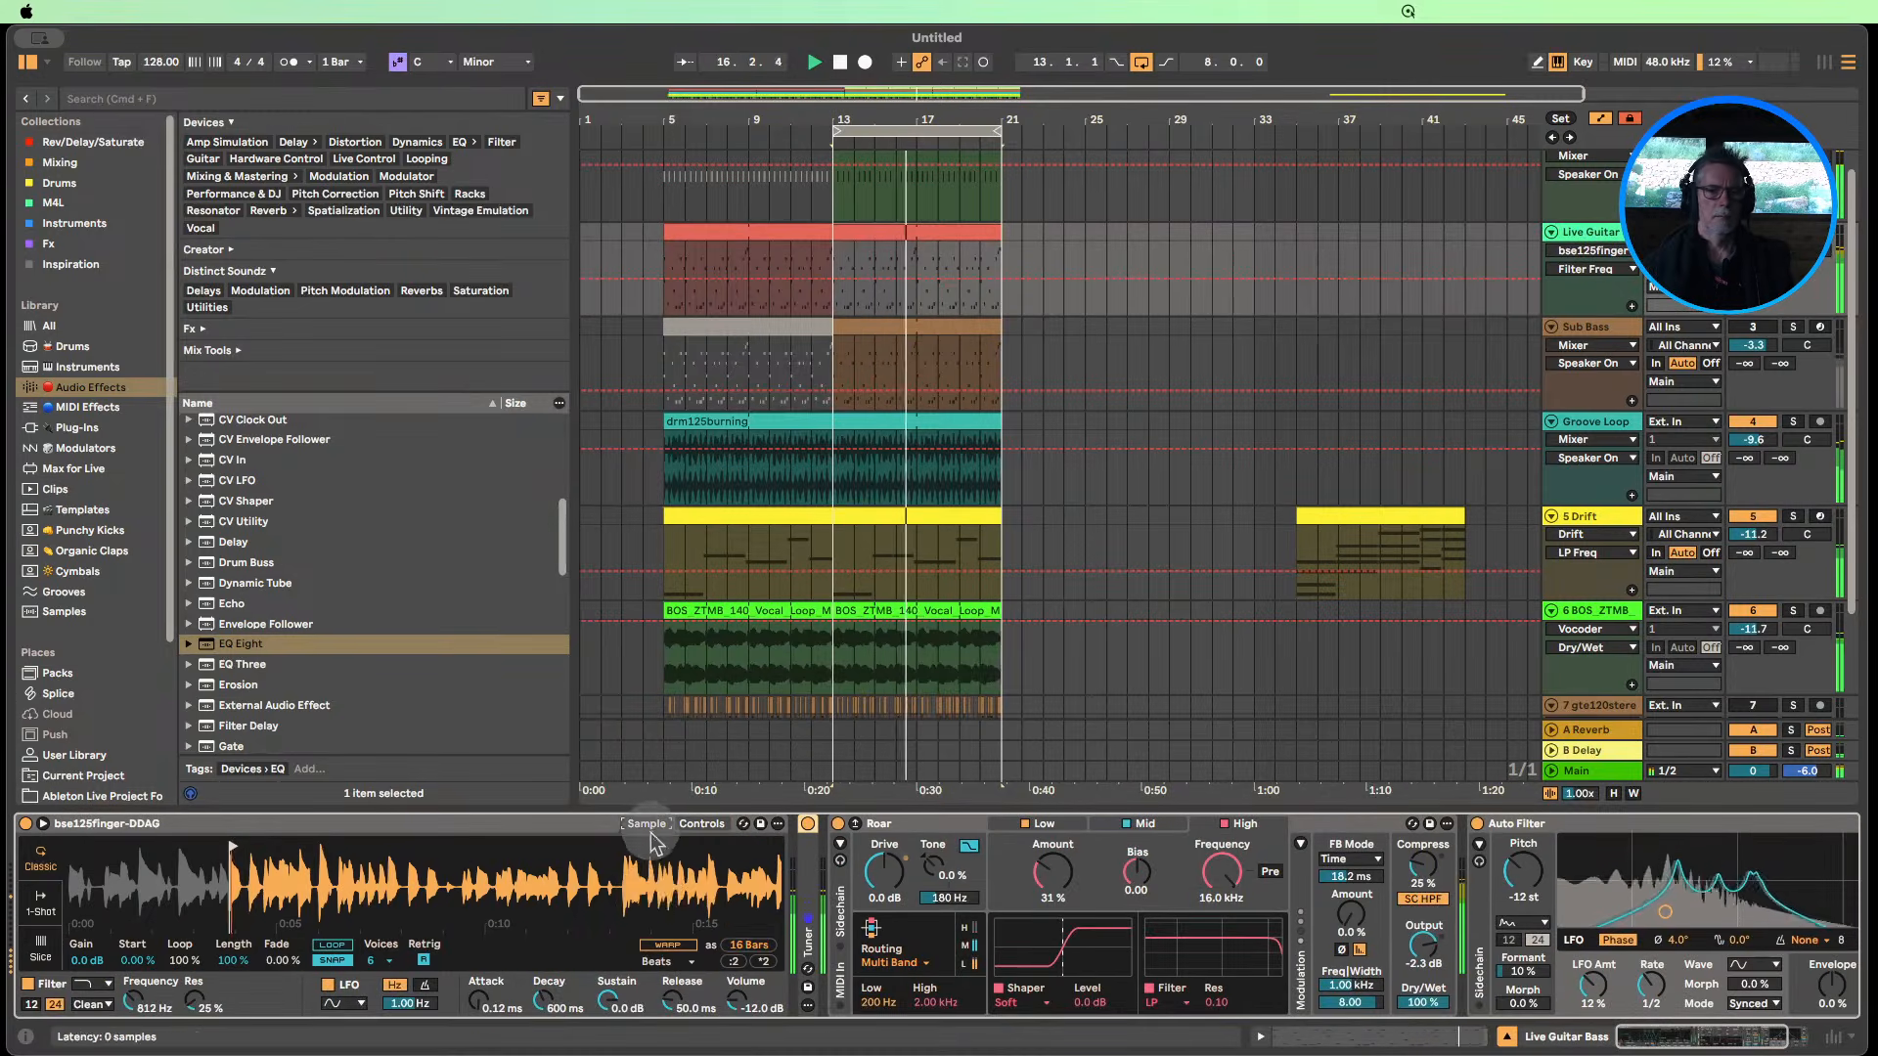
left_click(702, 823)
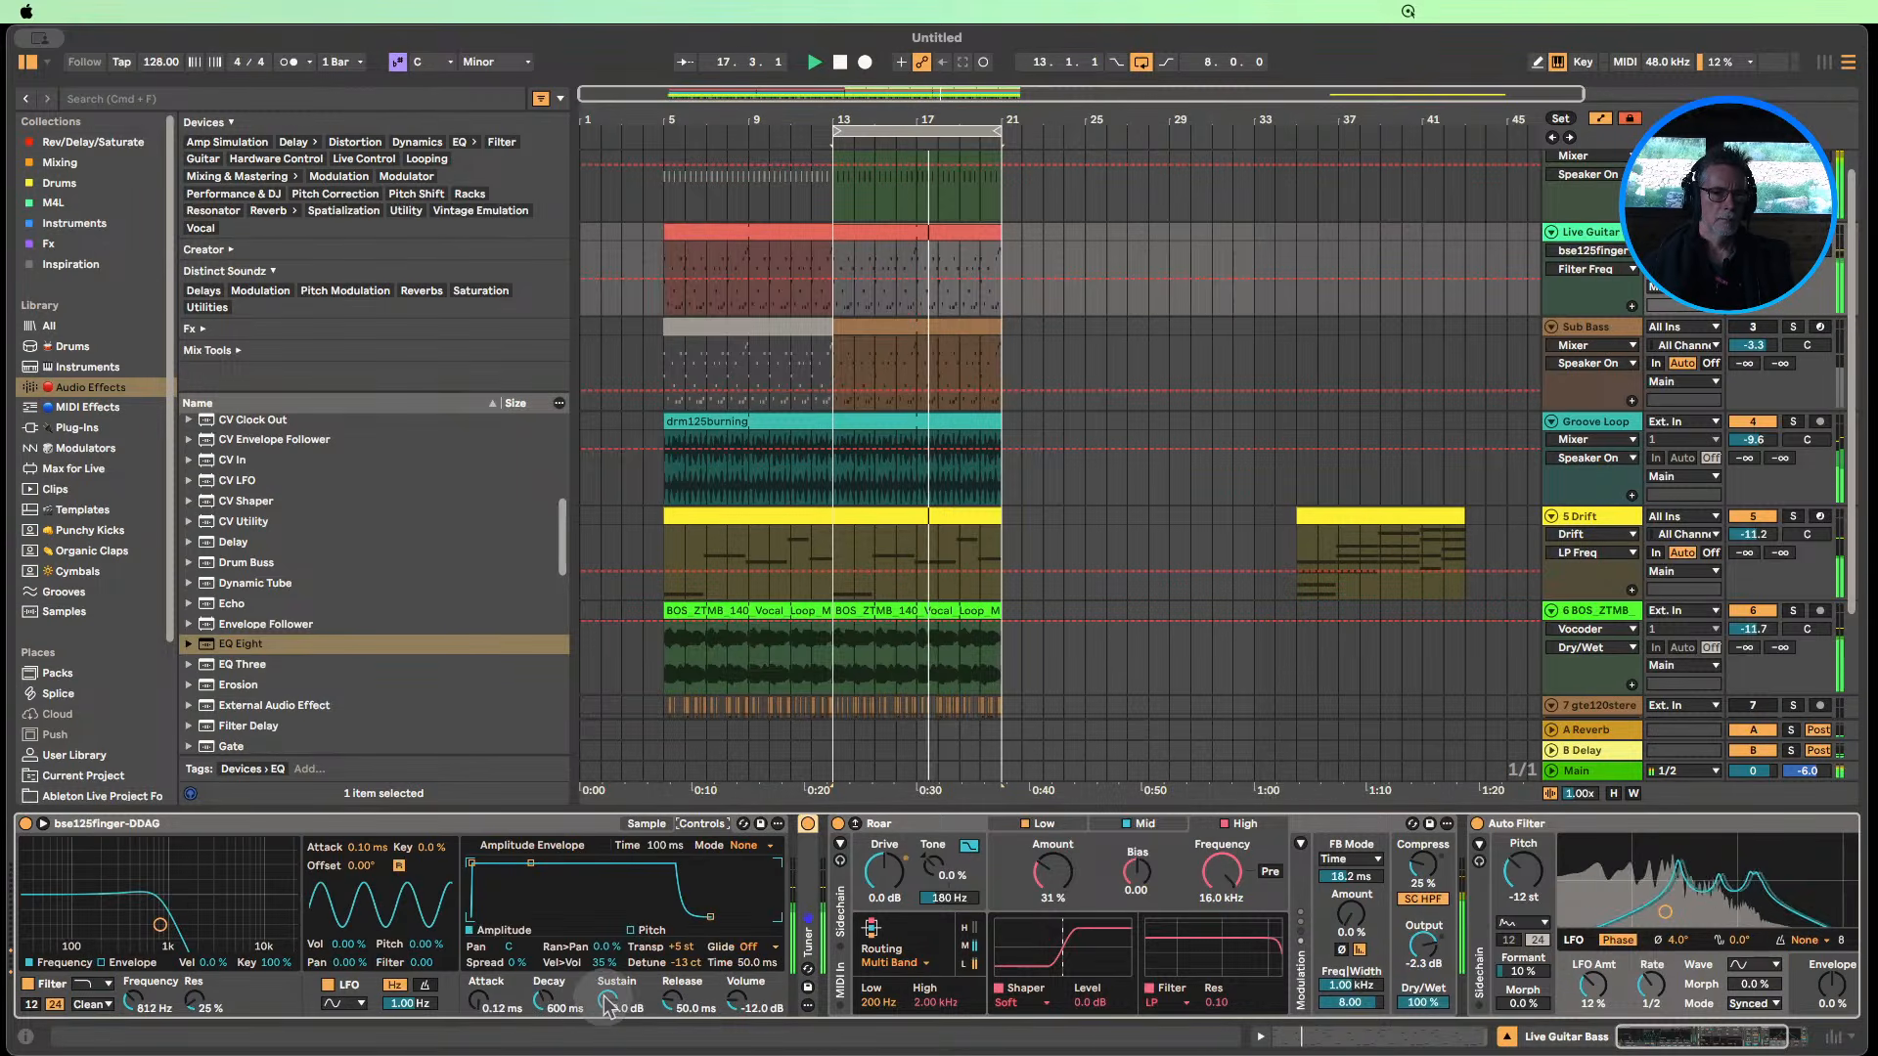
left_click_drag(608, 1006, 670, 1022)
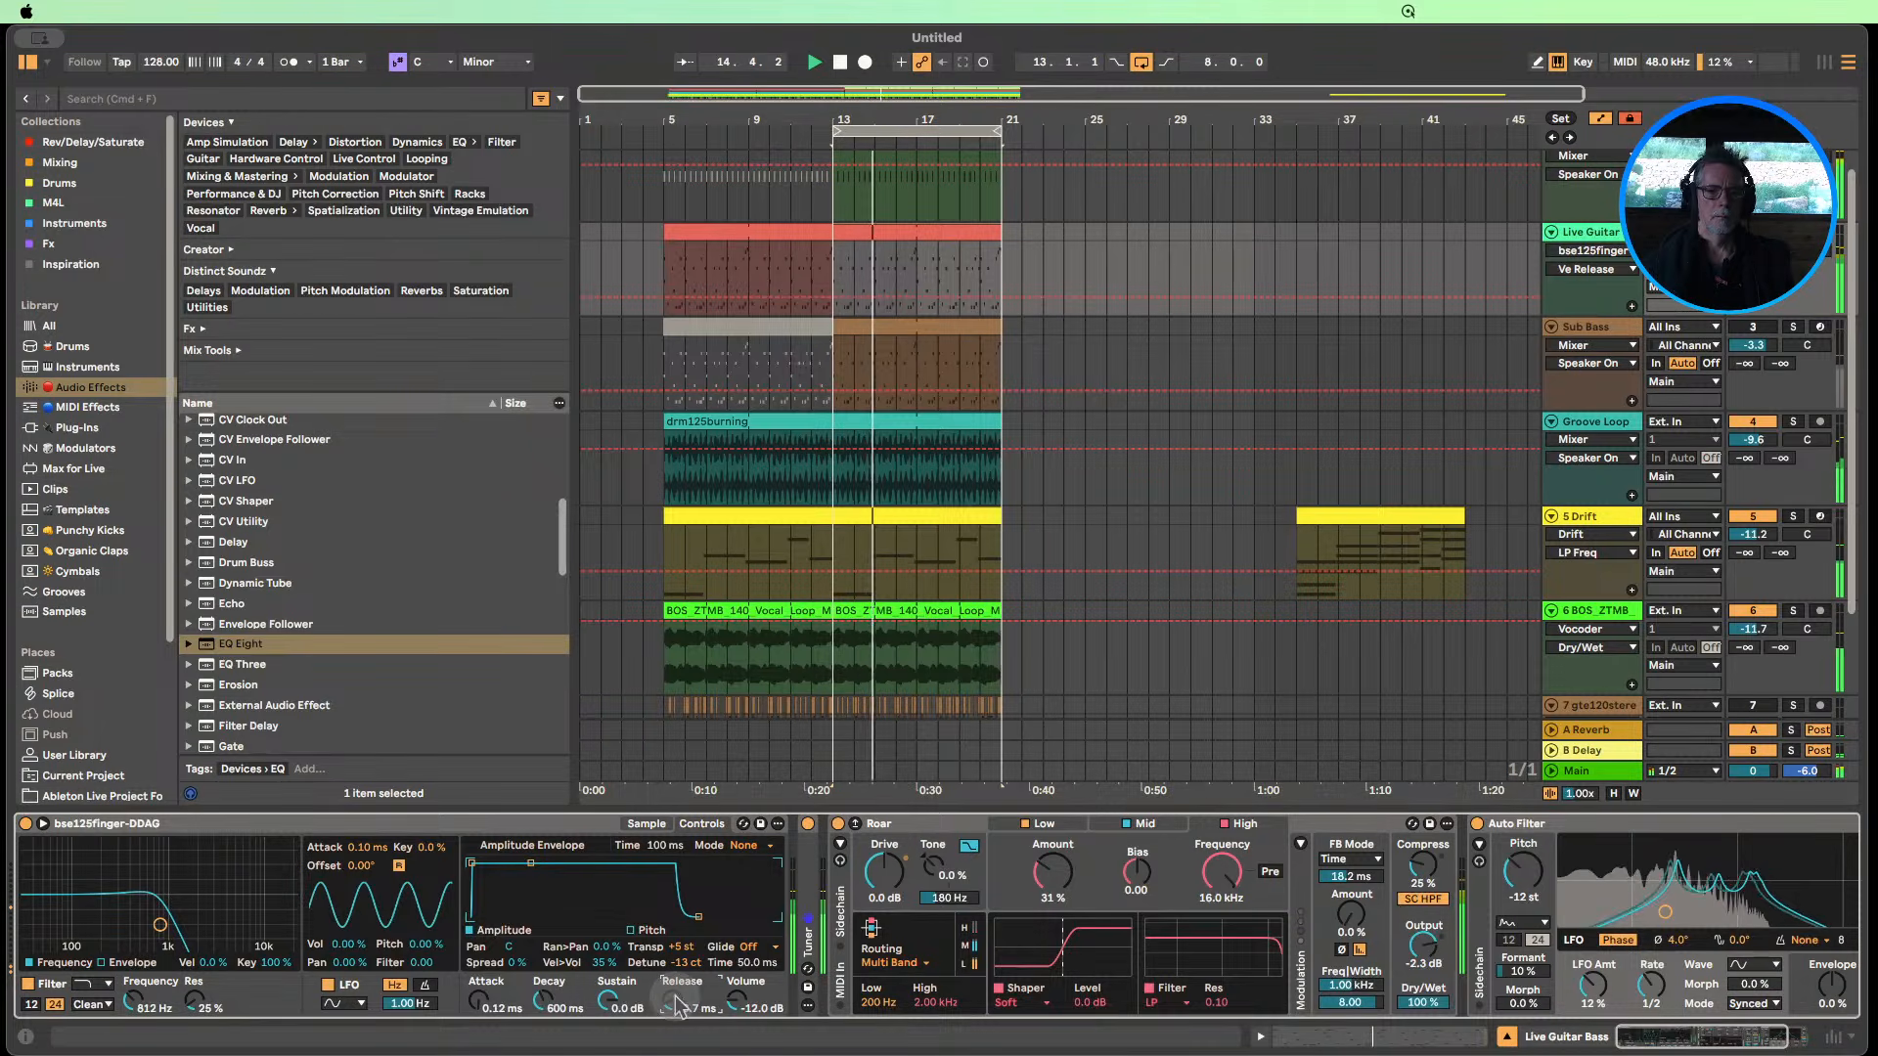
Bypass and re-enable Roar on the Live Guitar Bass track to compare the sound, and collapse the Roar device.
left_click(838, 824)
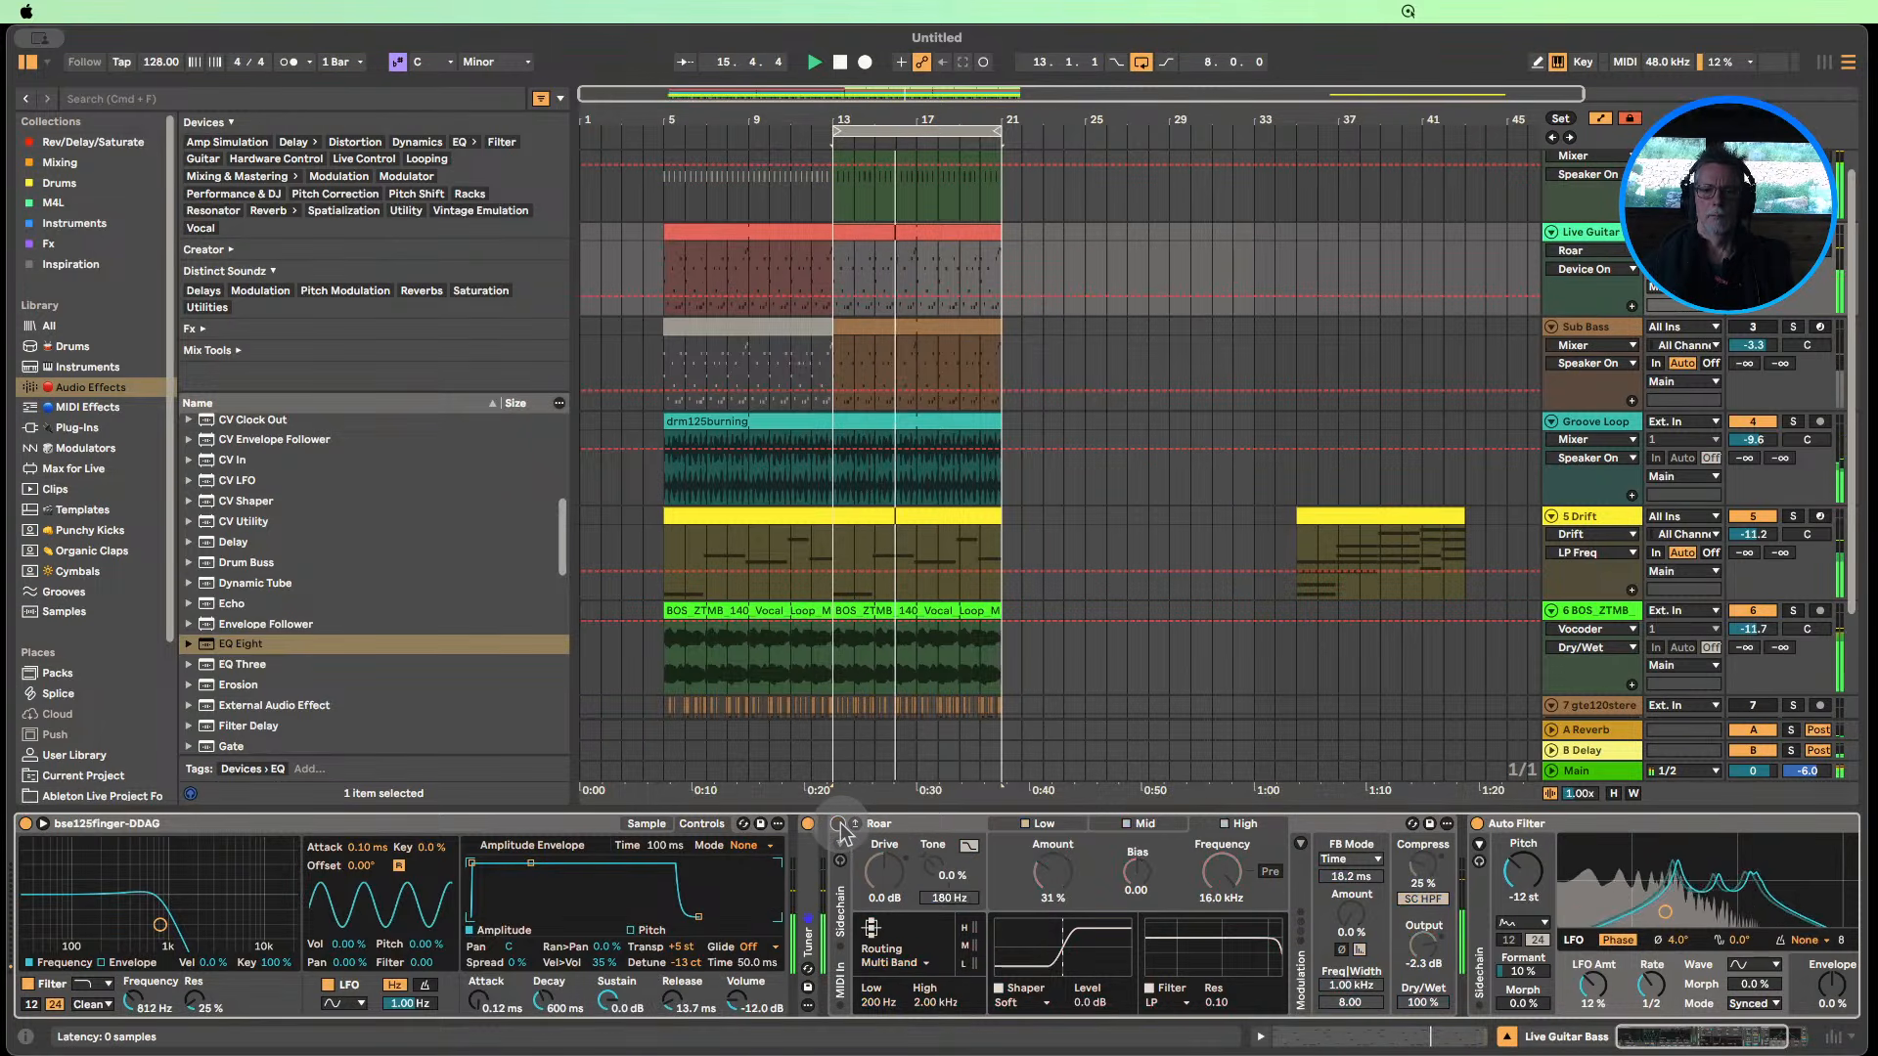
left_click(839, 824)
double_click(880, 824)
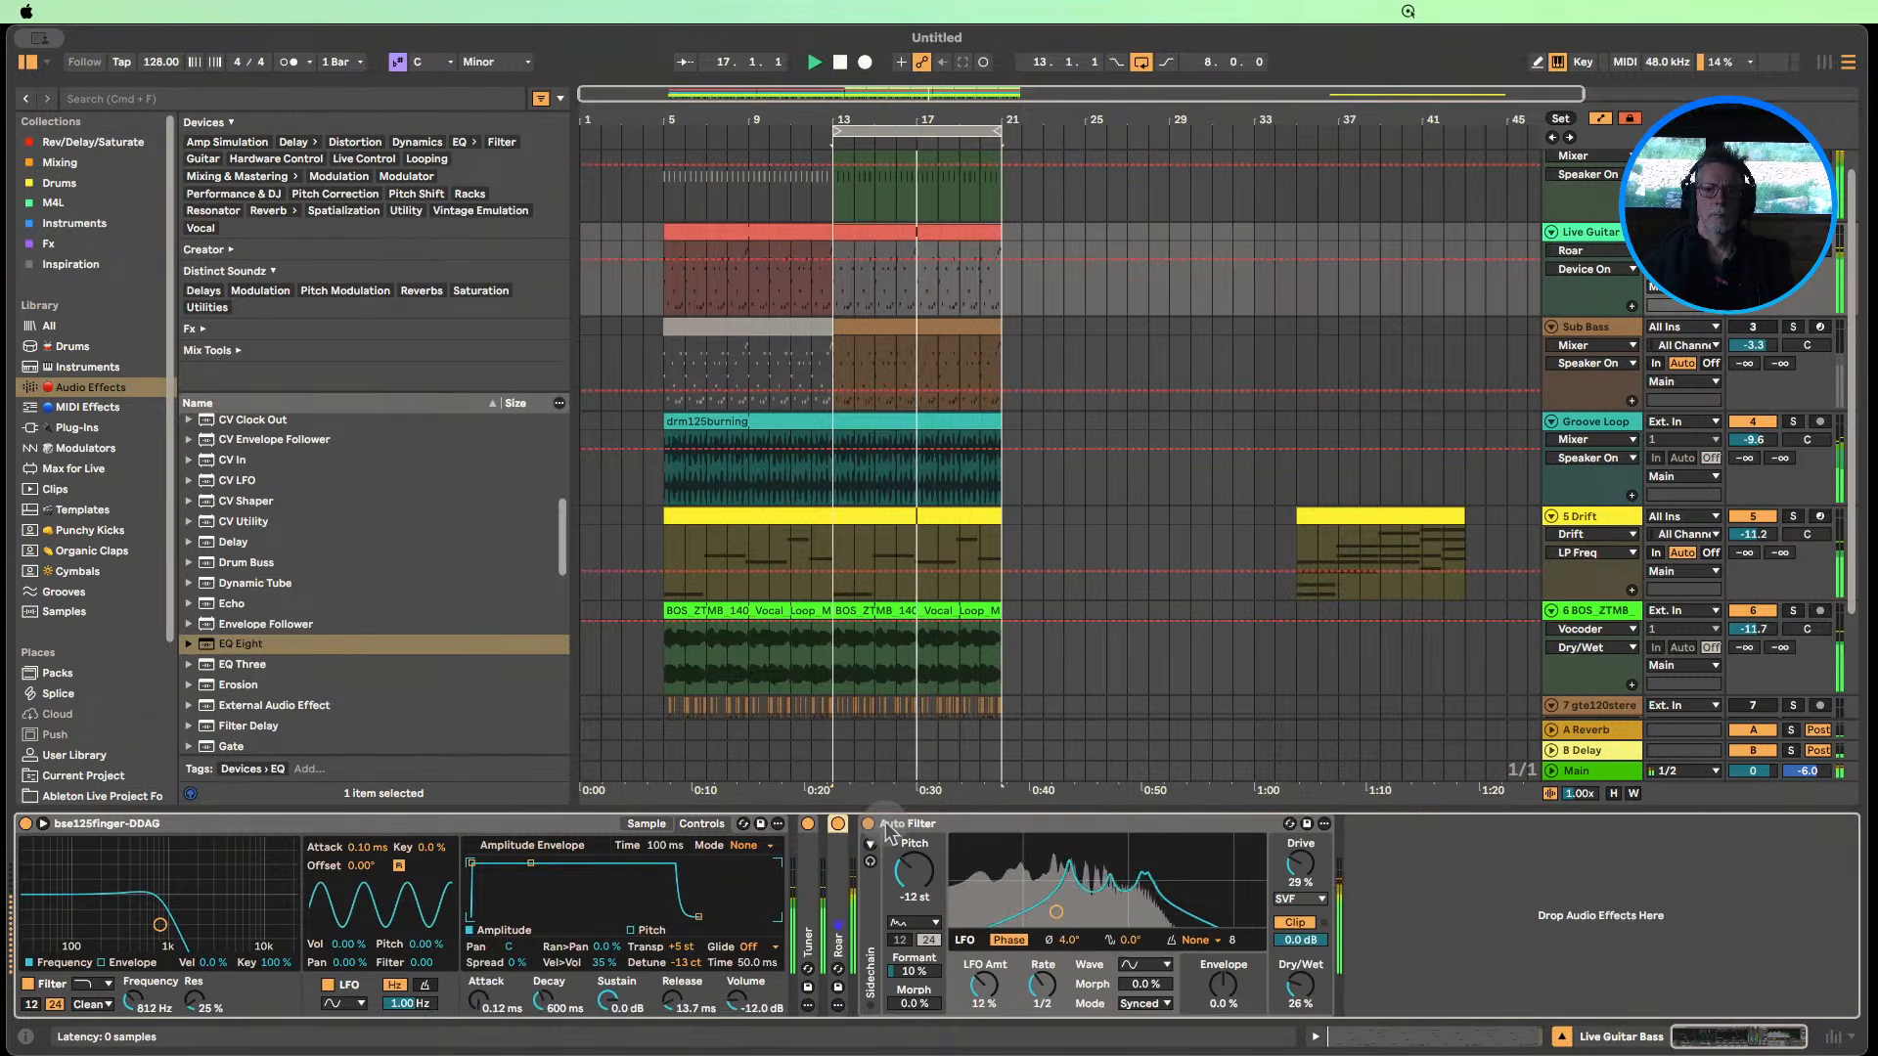
Fit all tracks to the arrangement height and fold the gte120stereo, vocal loop, Drift, Groove Loop, Sub Bass and Live Guitar Bass tracks.
scroll(1276, 601, "down", 4)
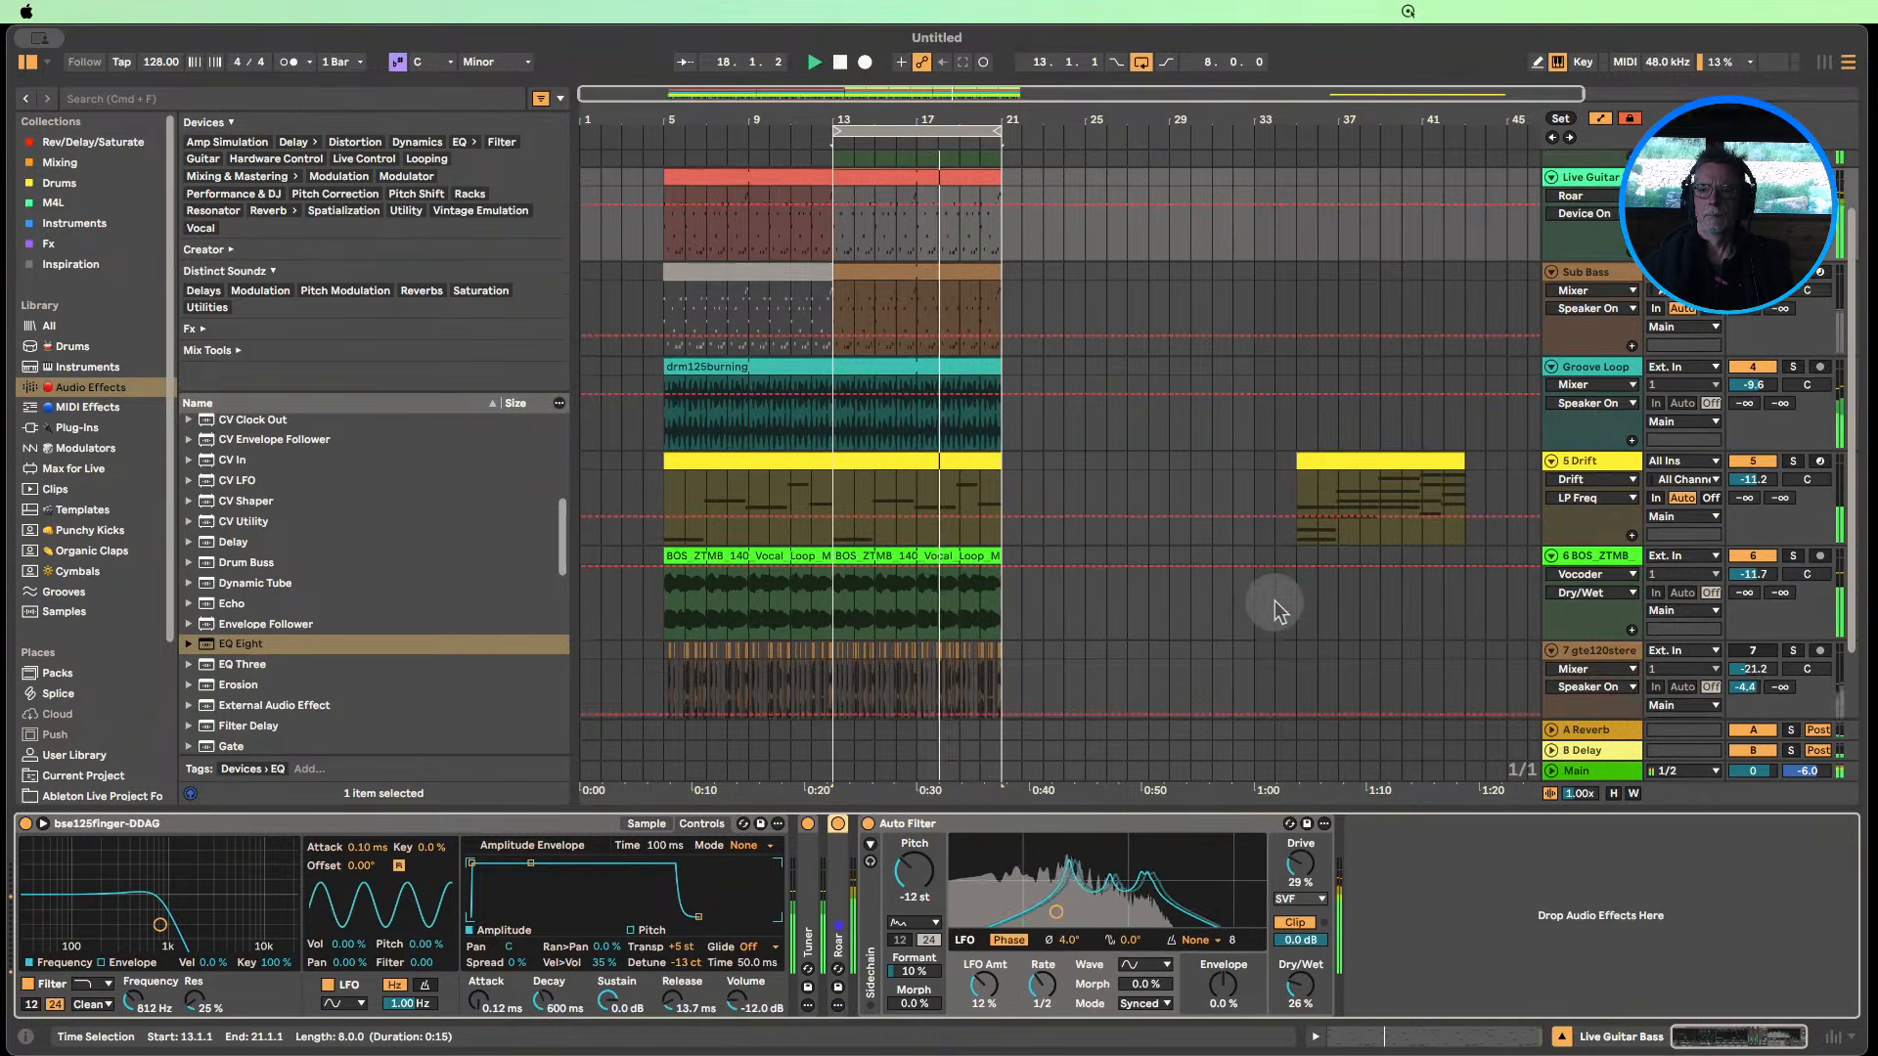
scroll(1623, 586, "up", 2)
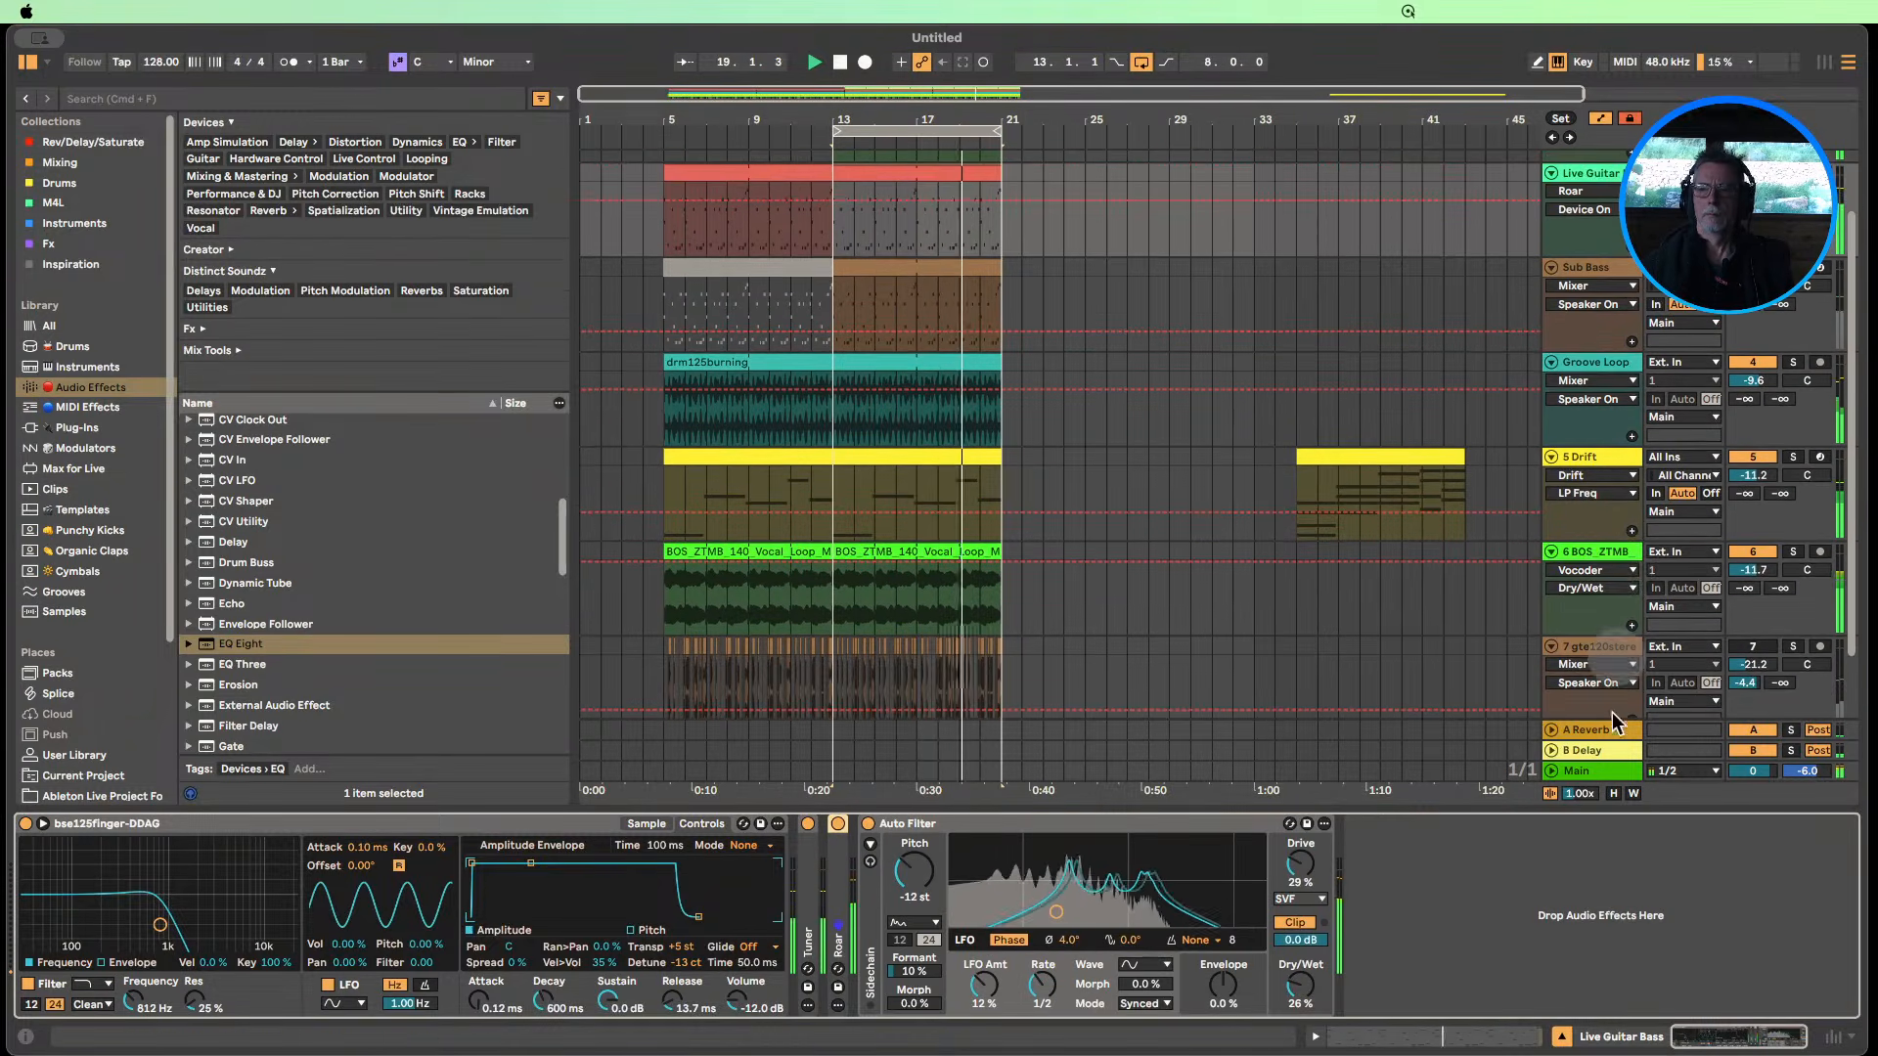
left_click(1614, 793)
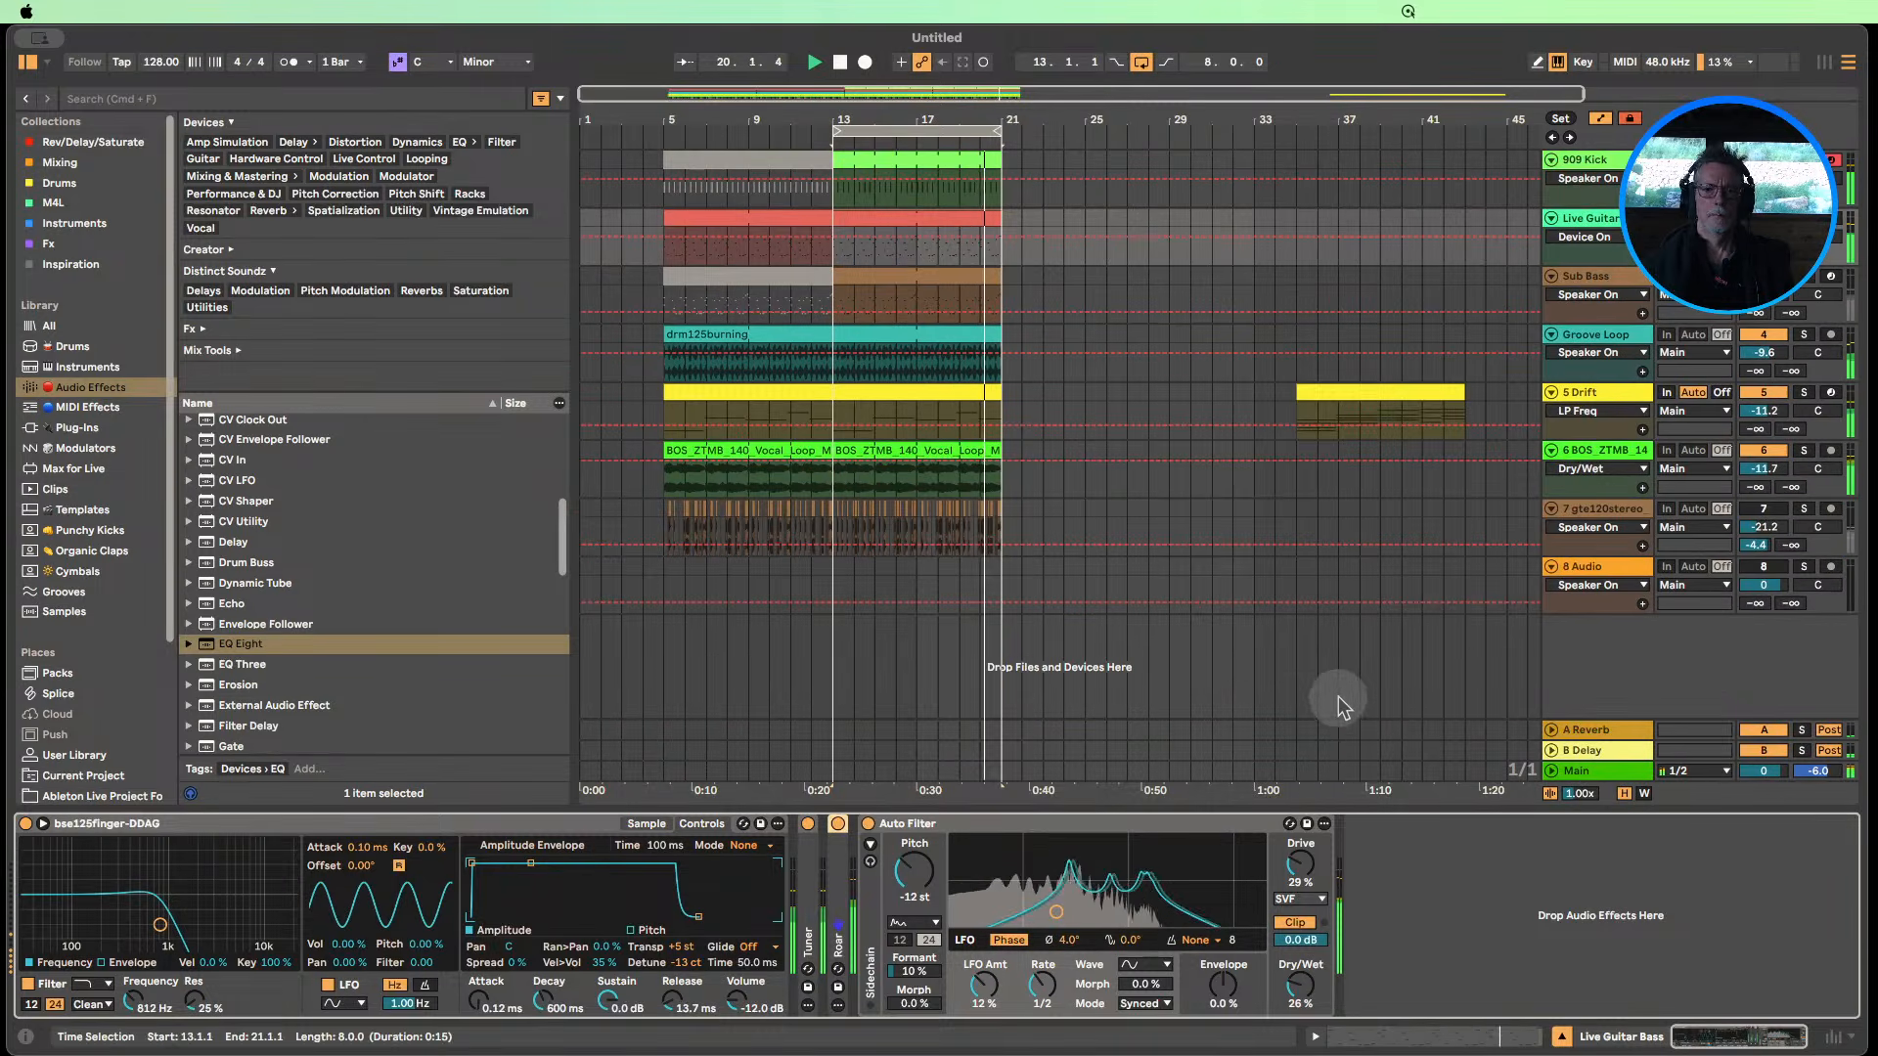
left_click(1551, 508)
left_click(1551, 450)
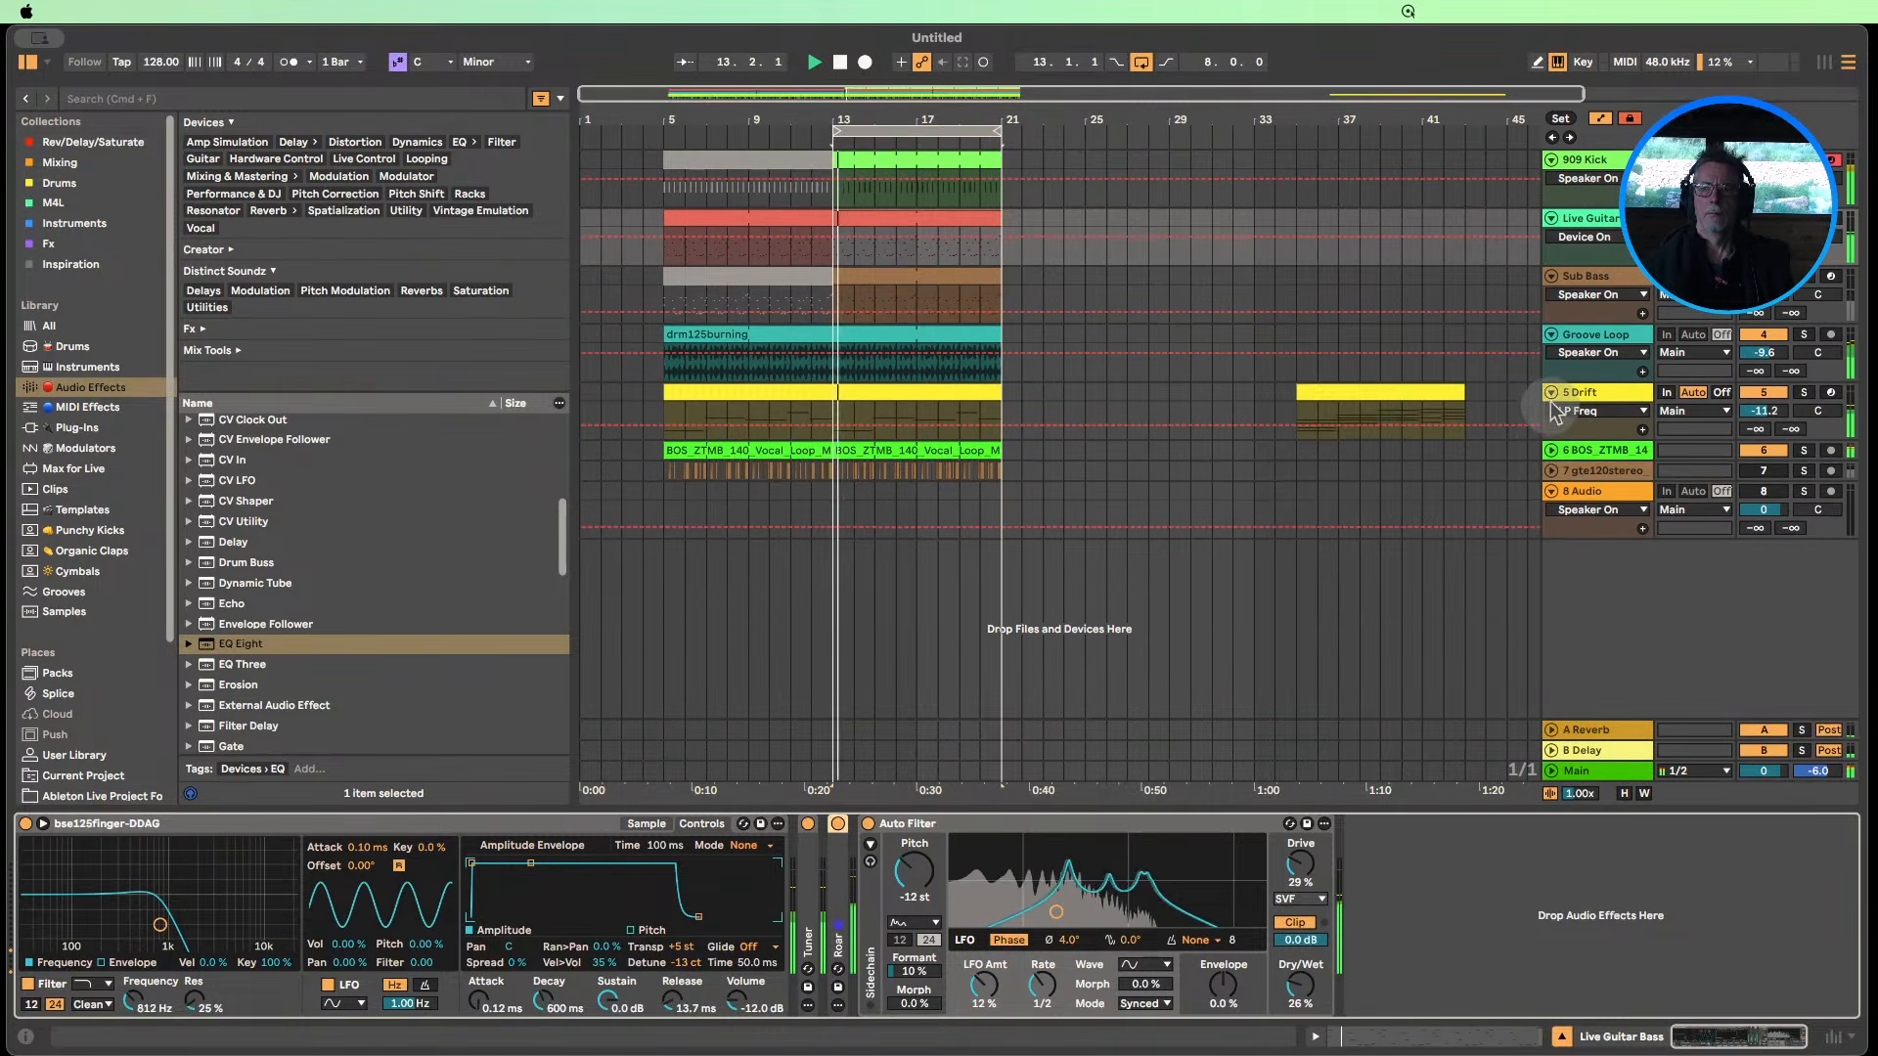
left_click(1551, 392)
left_click(1555, 336)
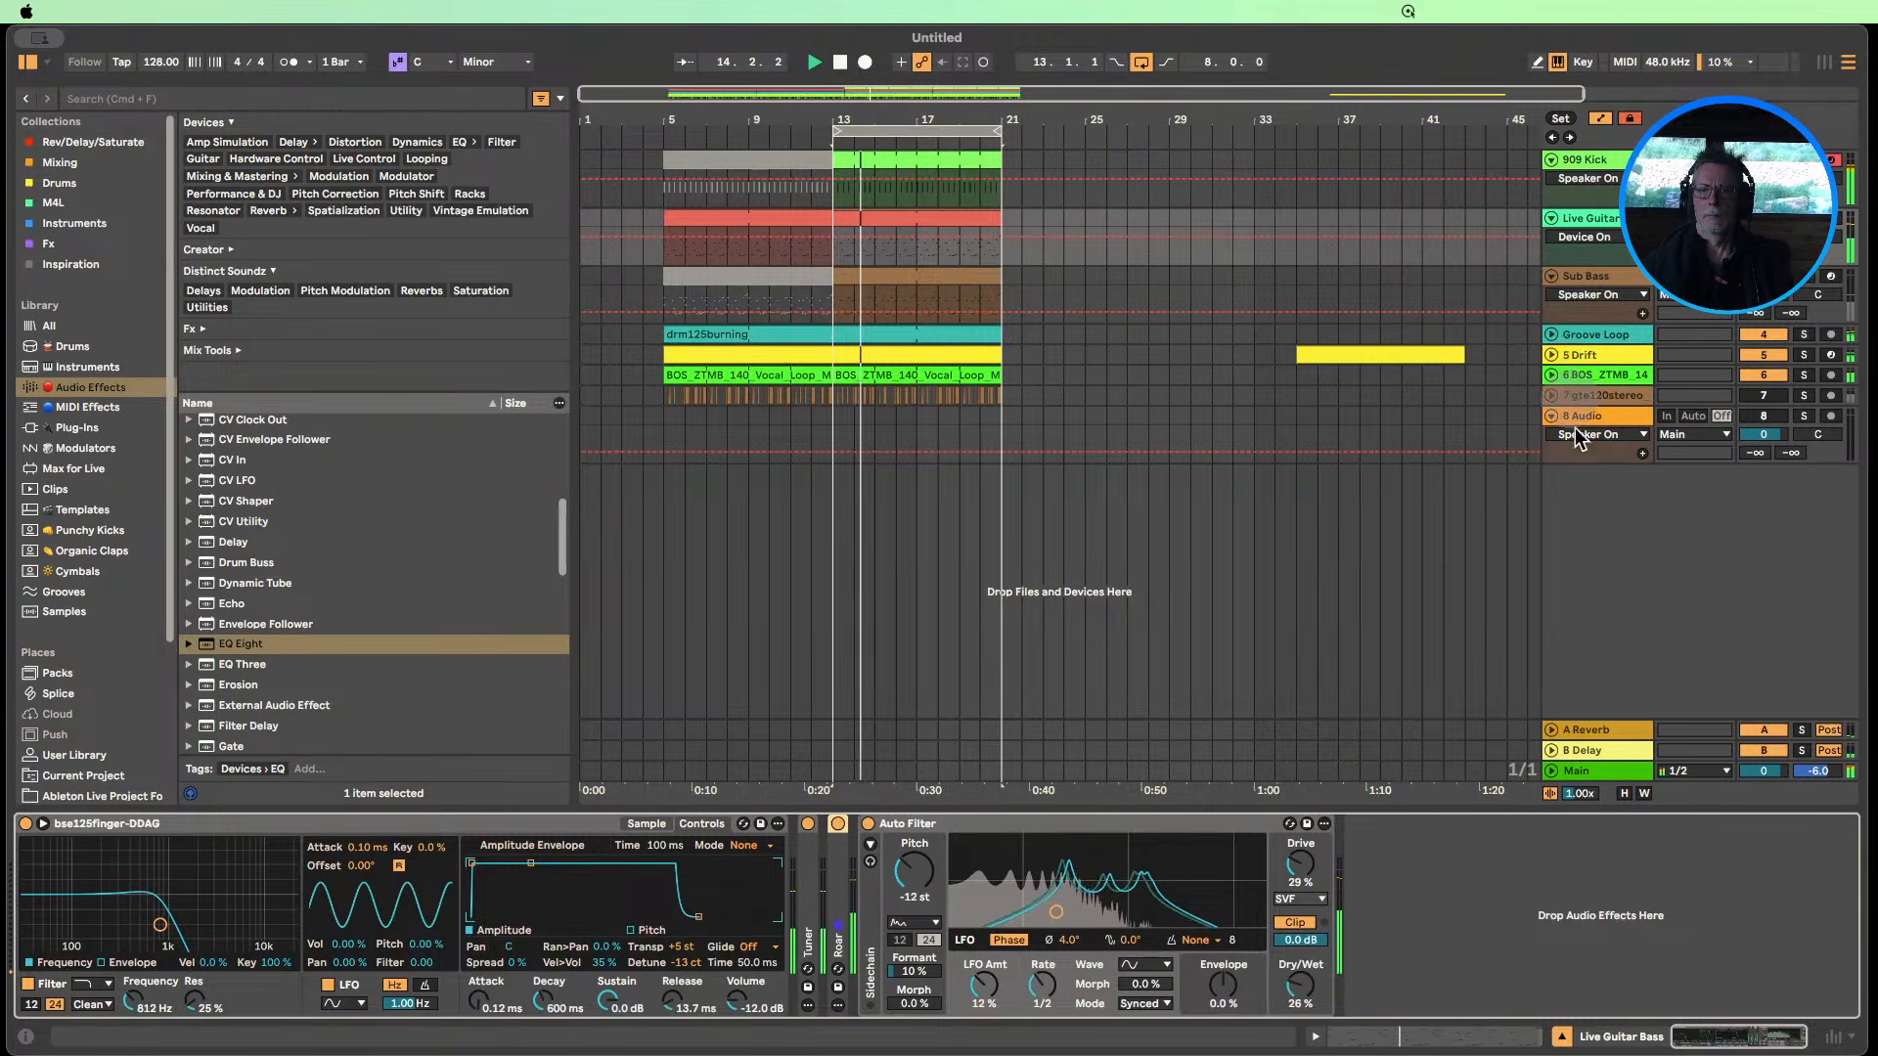
left_click(1551, 276)
left_click(1551, 218)
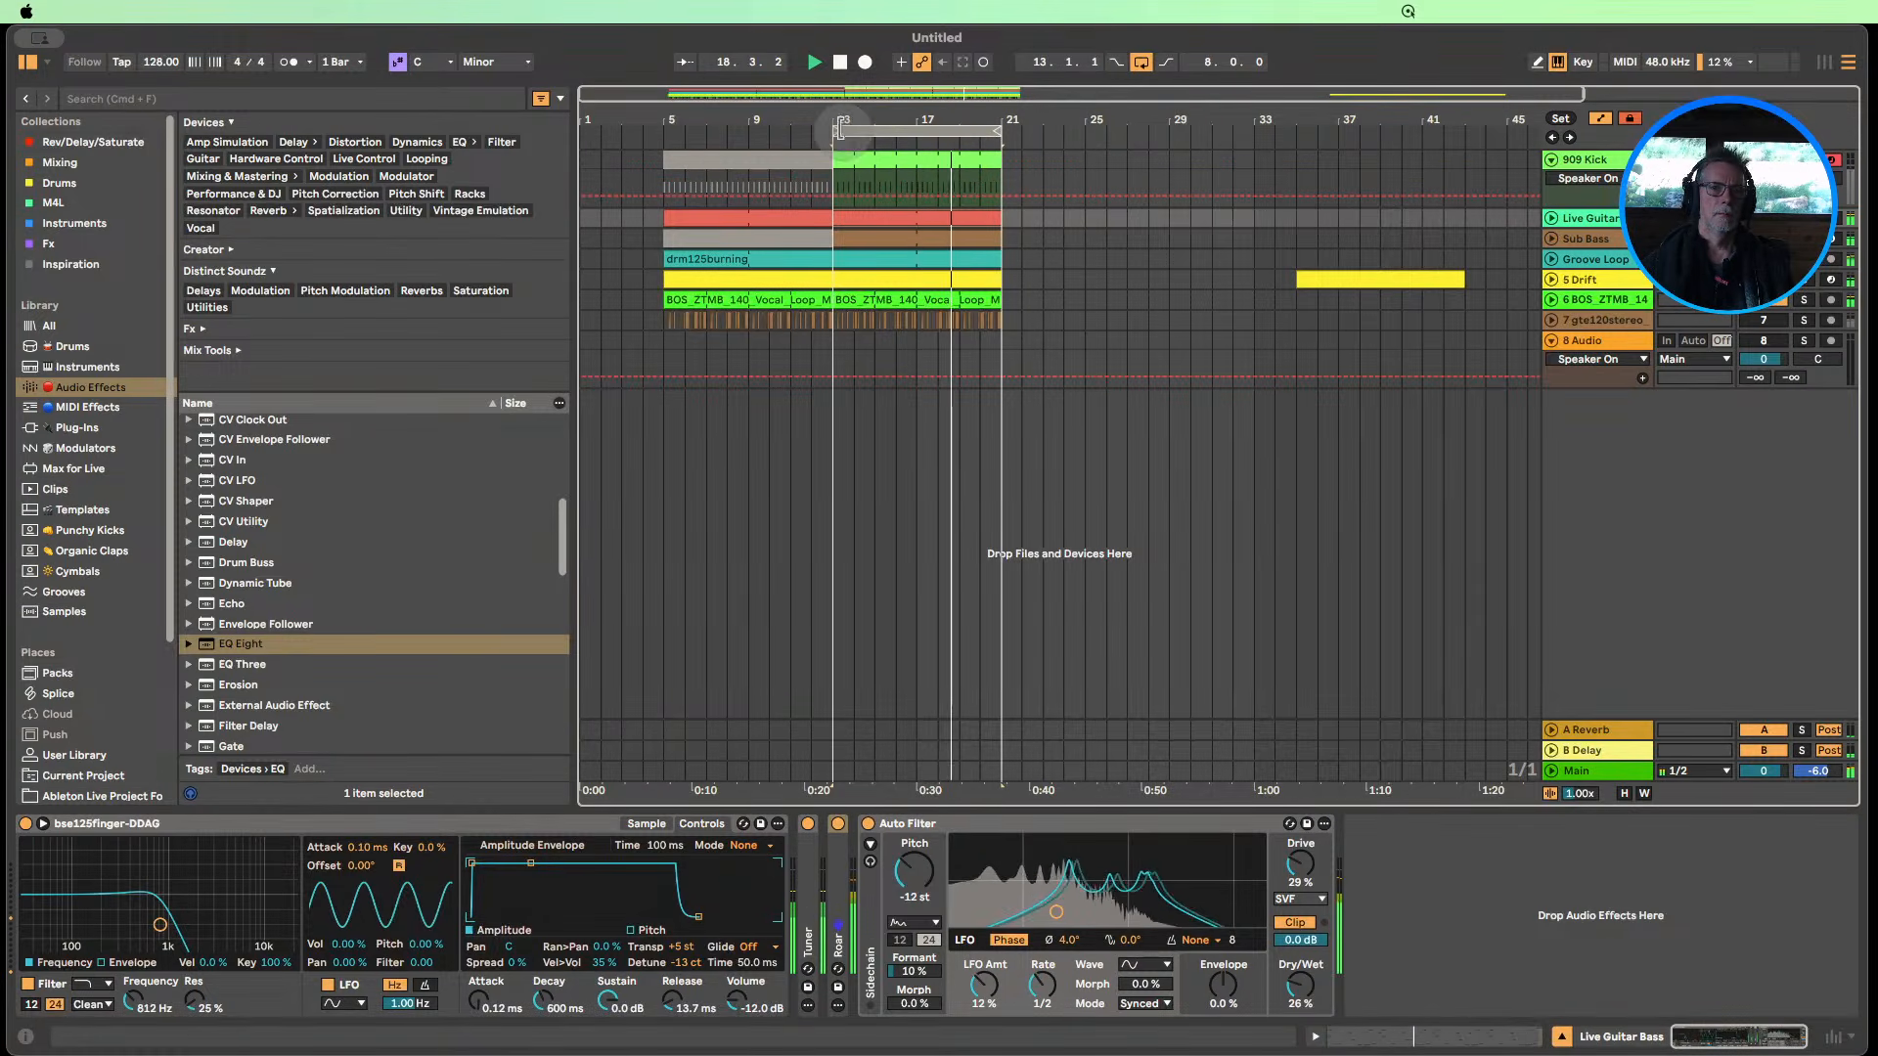
Extend the loop back to start at bar 5 and set the BOS_ZTMB vocal loop track's volume to -8.0 dB.
left_click_drag(834, 131, 665, 130)
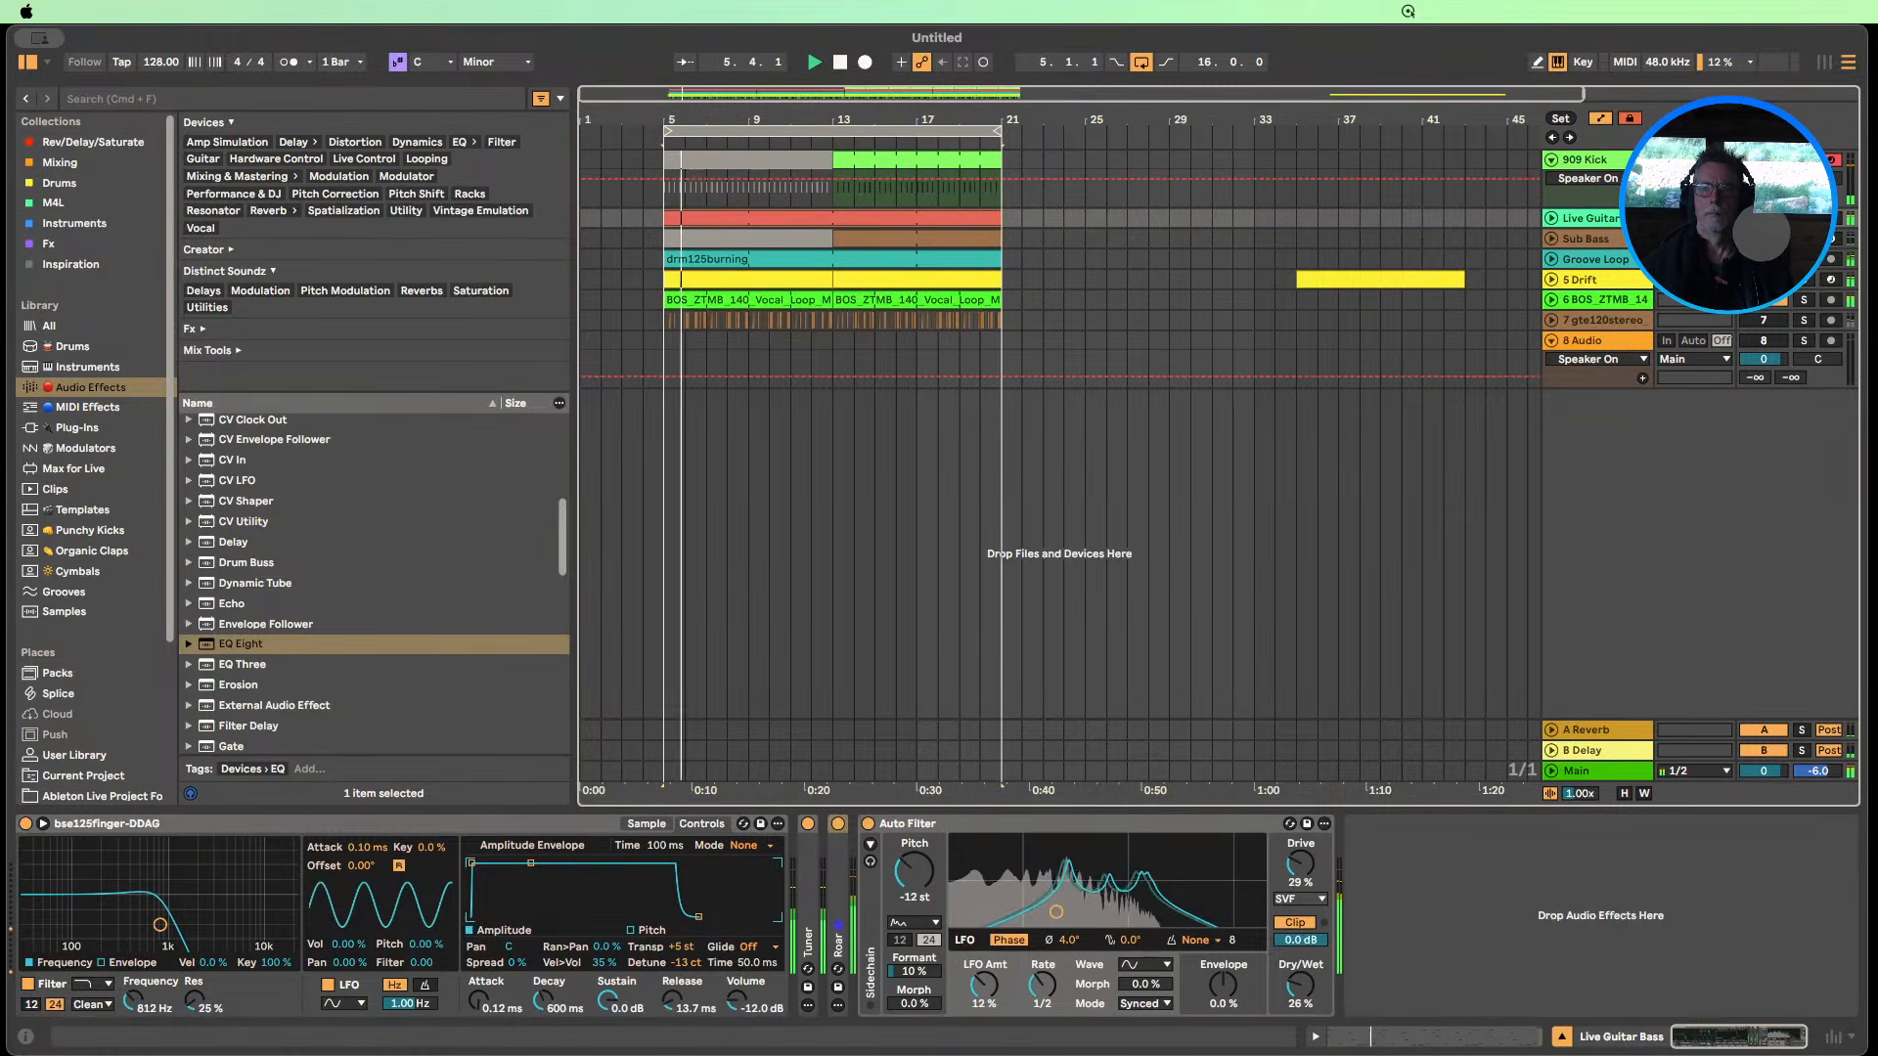
left_click(1551, 299)
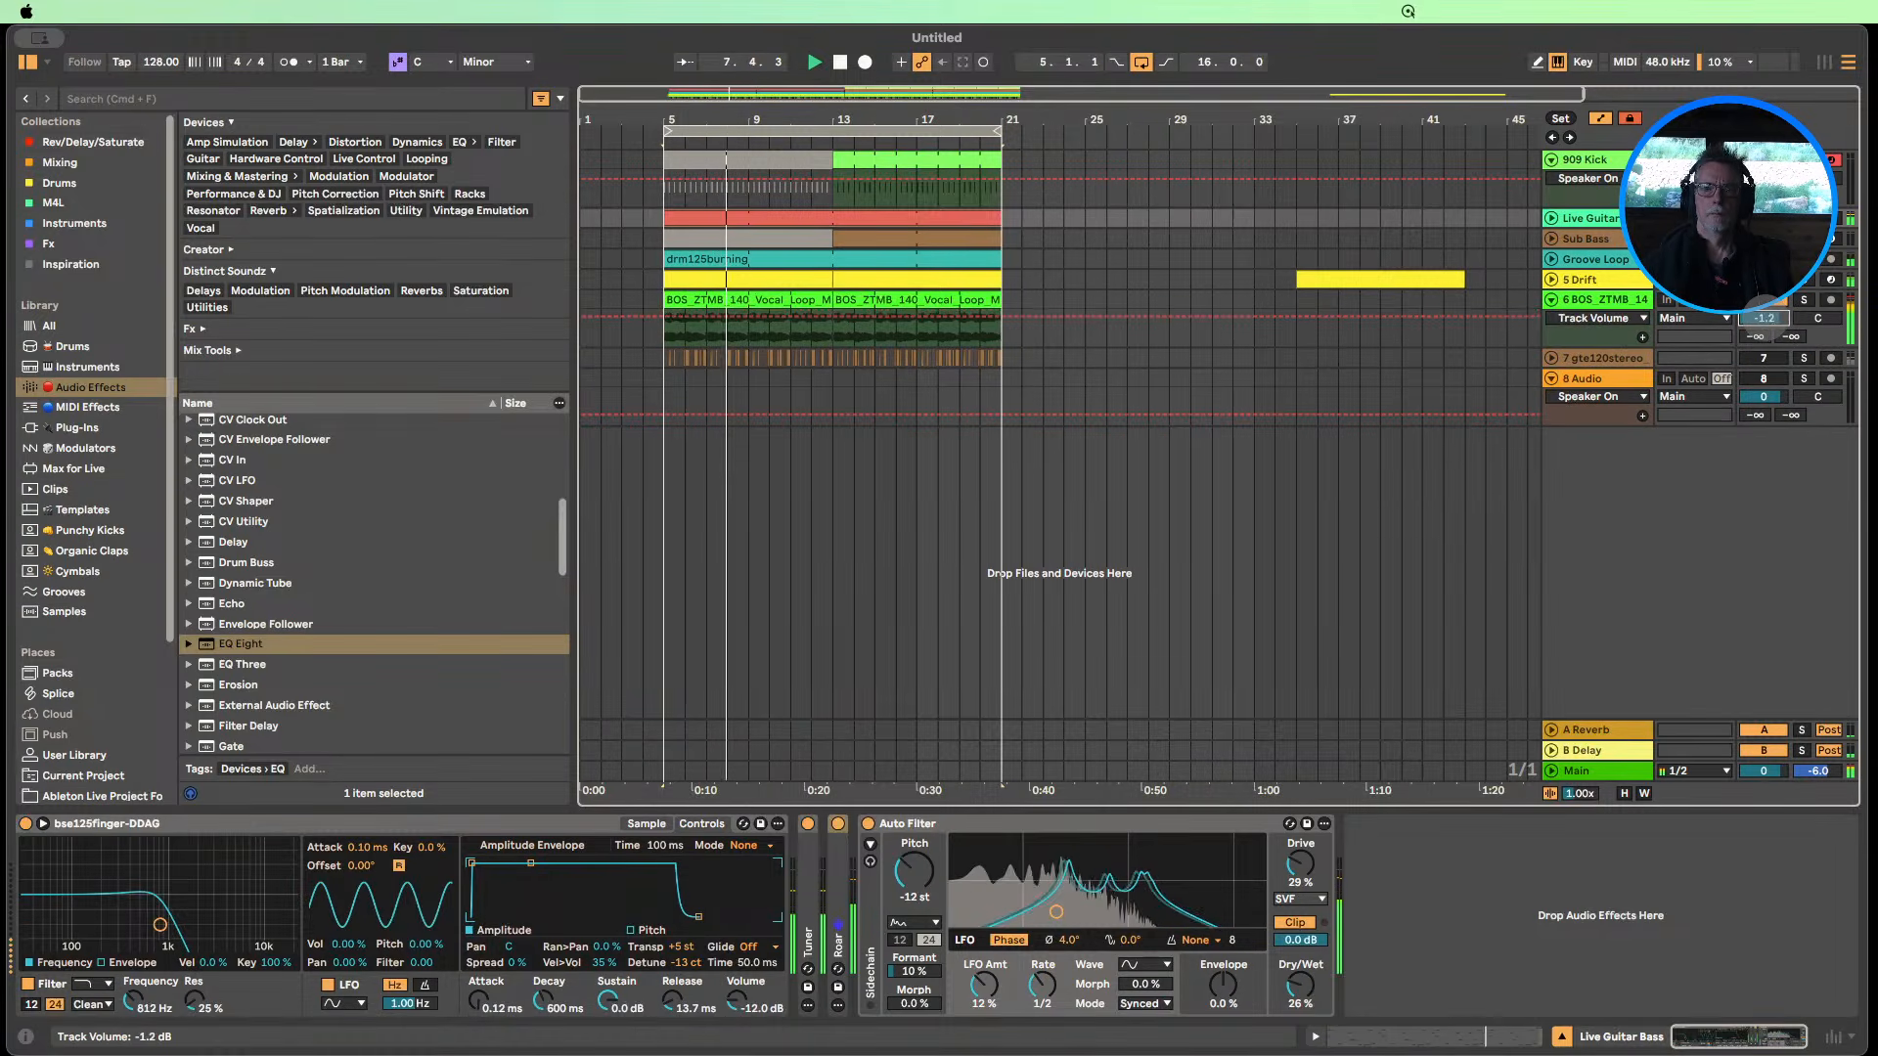
left_click_drag(1766, 318, 1765, 331)
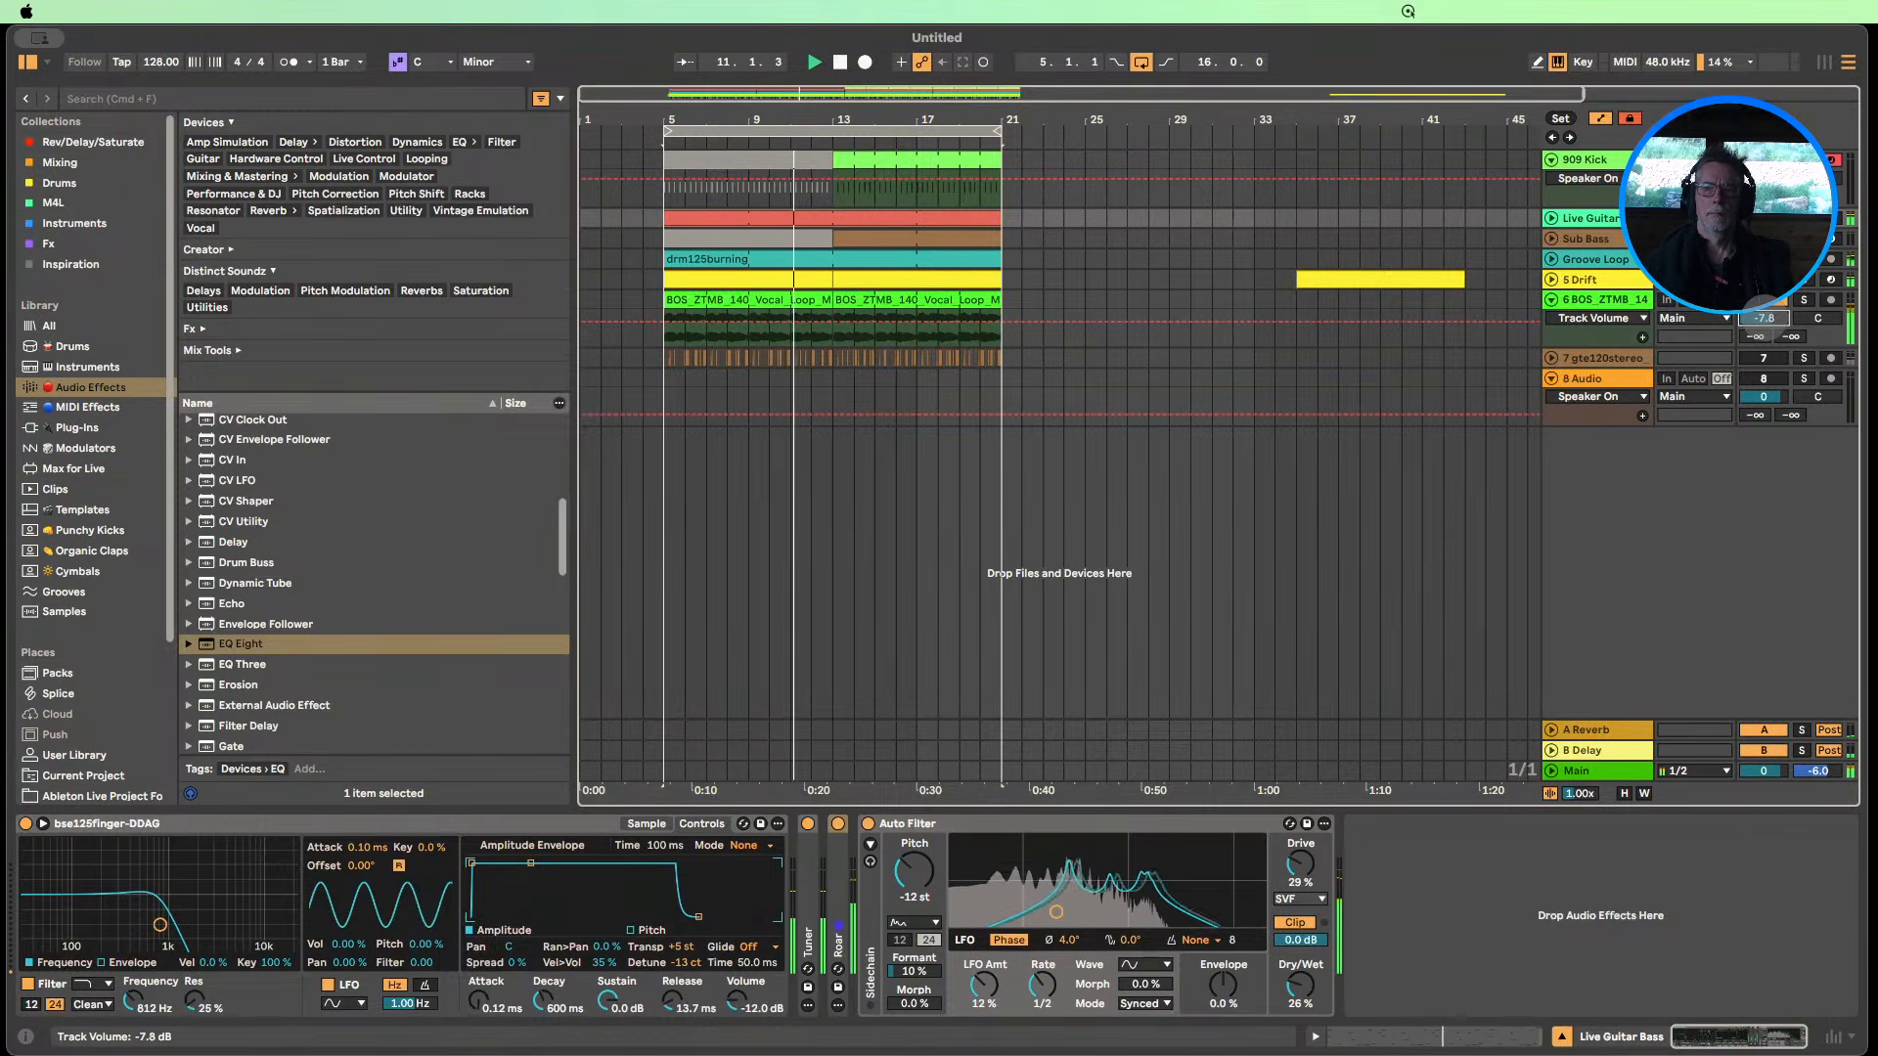
left_click(1611, 348)
left_click_drag(1611, 348, 1611, 477)
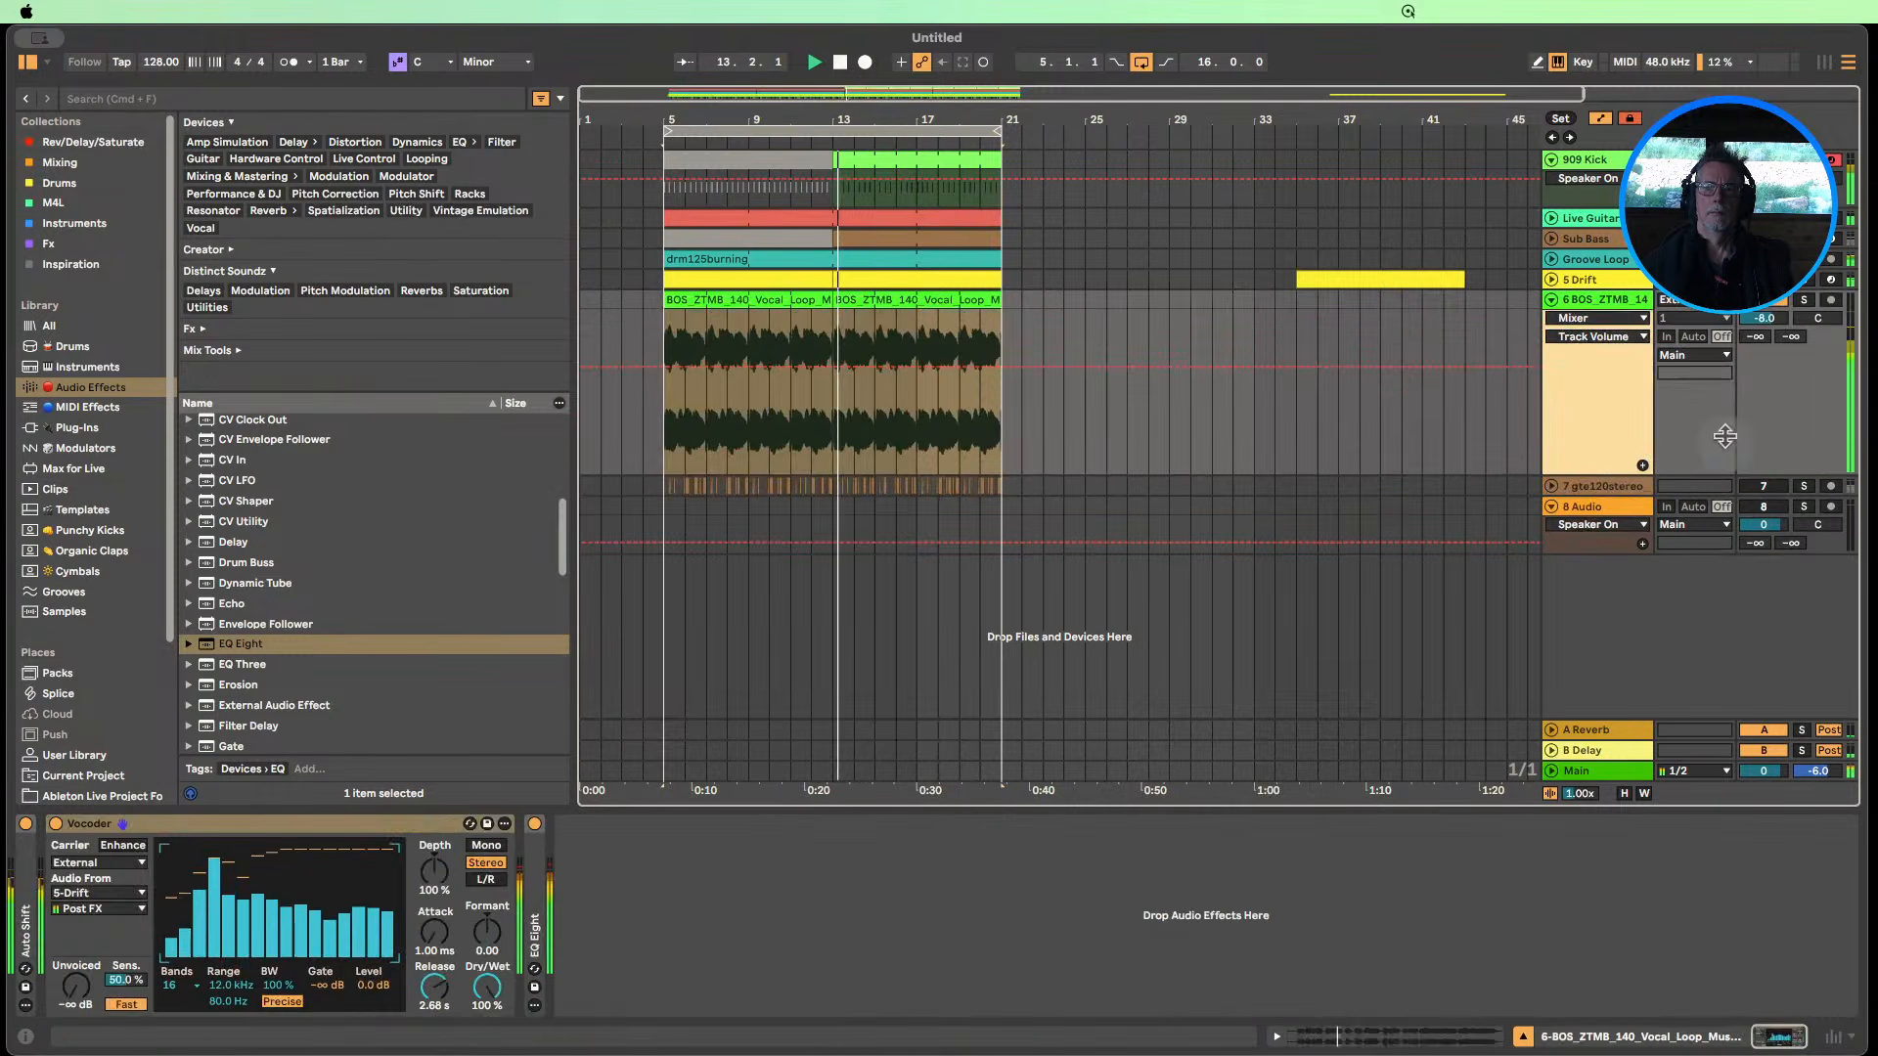
mouse_move(1756, 337)
left_mouse_down()
mouse_move(1755, 320)
mouse_move(1763, 345)
left_mouse_up()
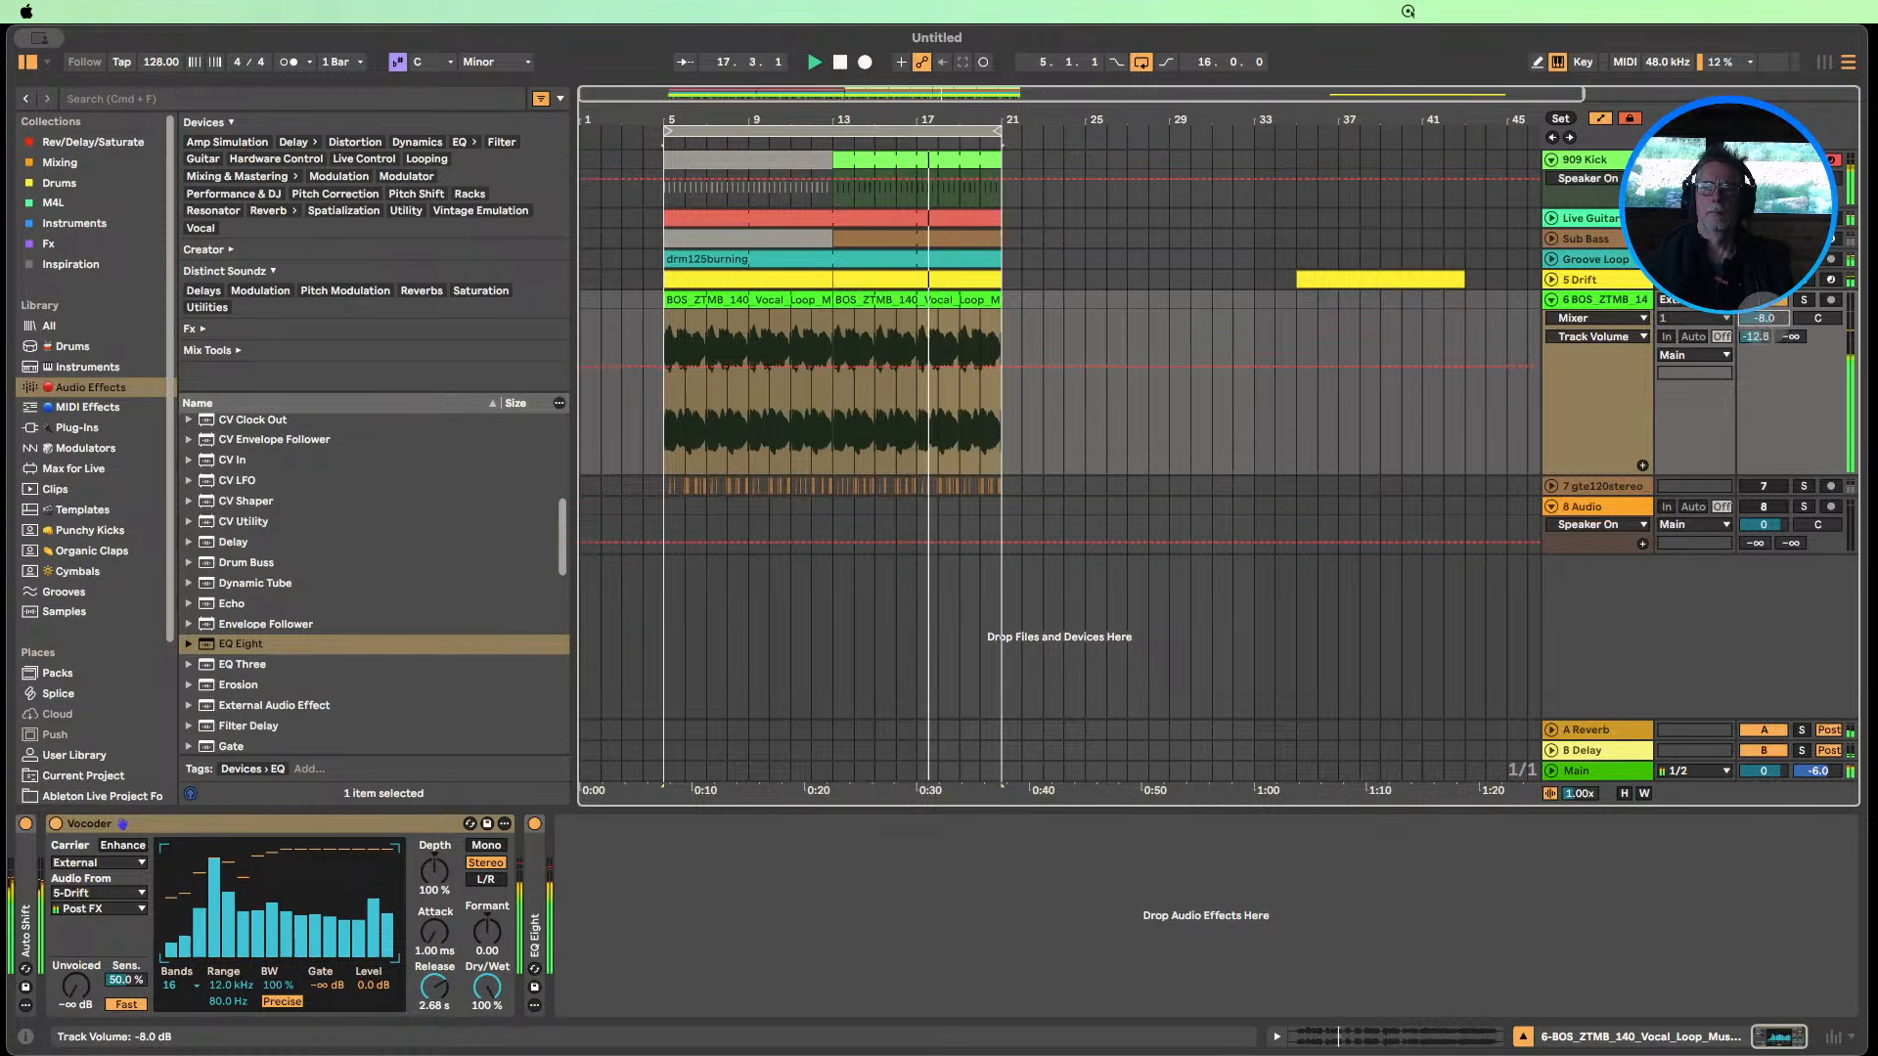
left_click(1555, 300)
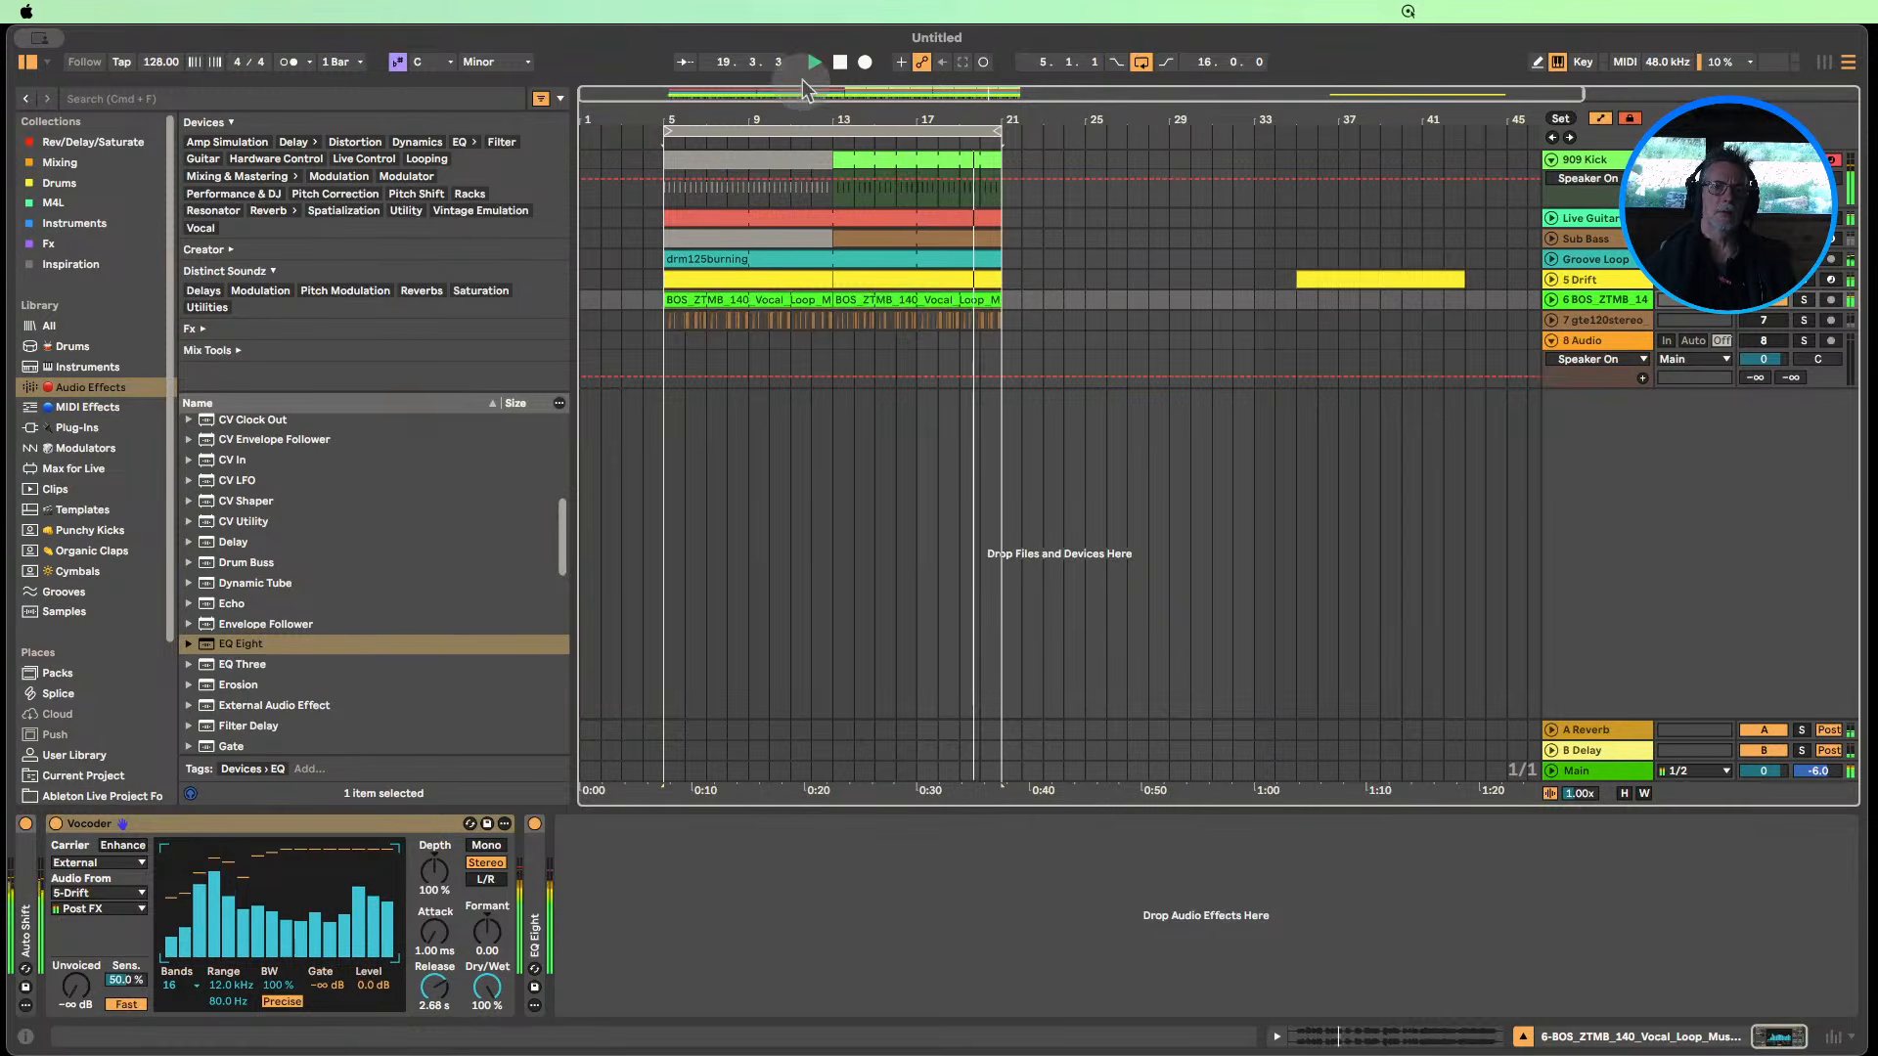
Stop playback, fold the 8 Audio track and unfold the Drift and gte120stereo tracks.
left_click(839, 61)
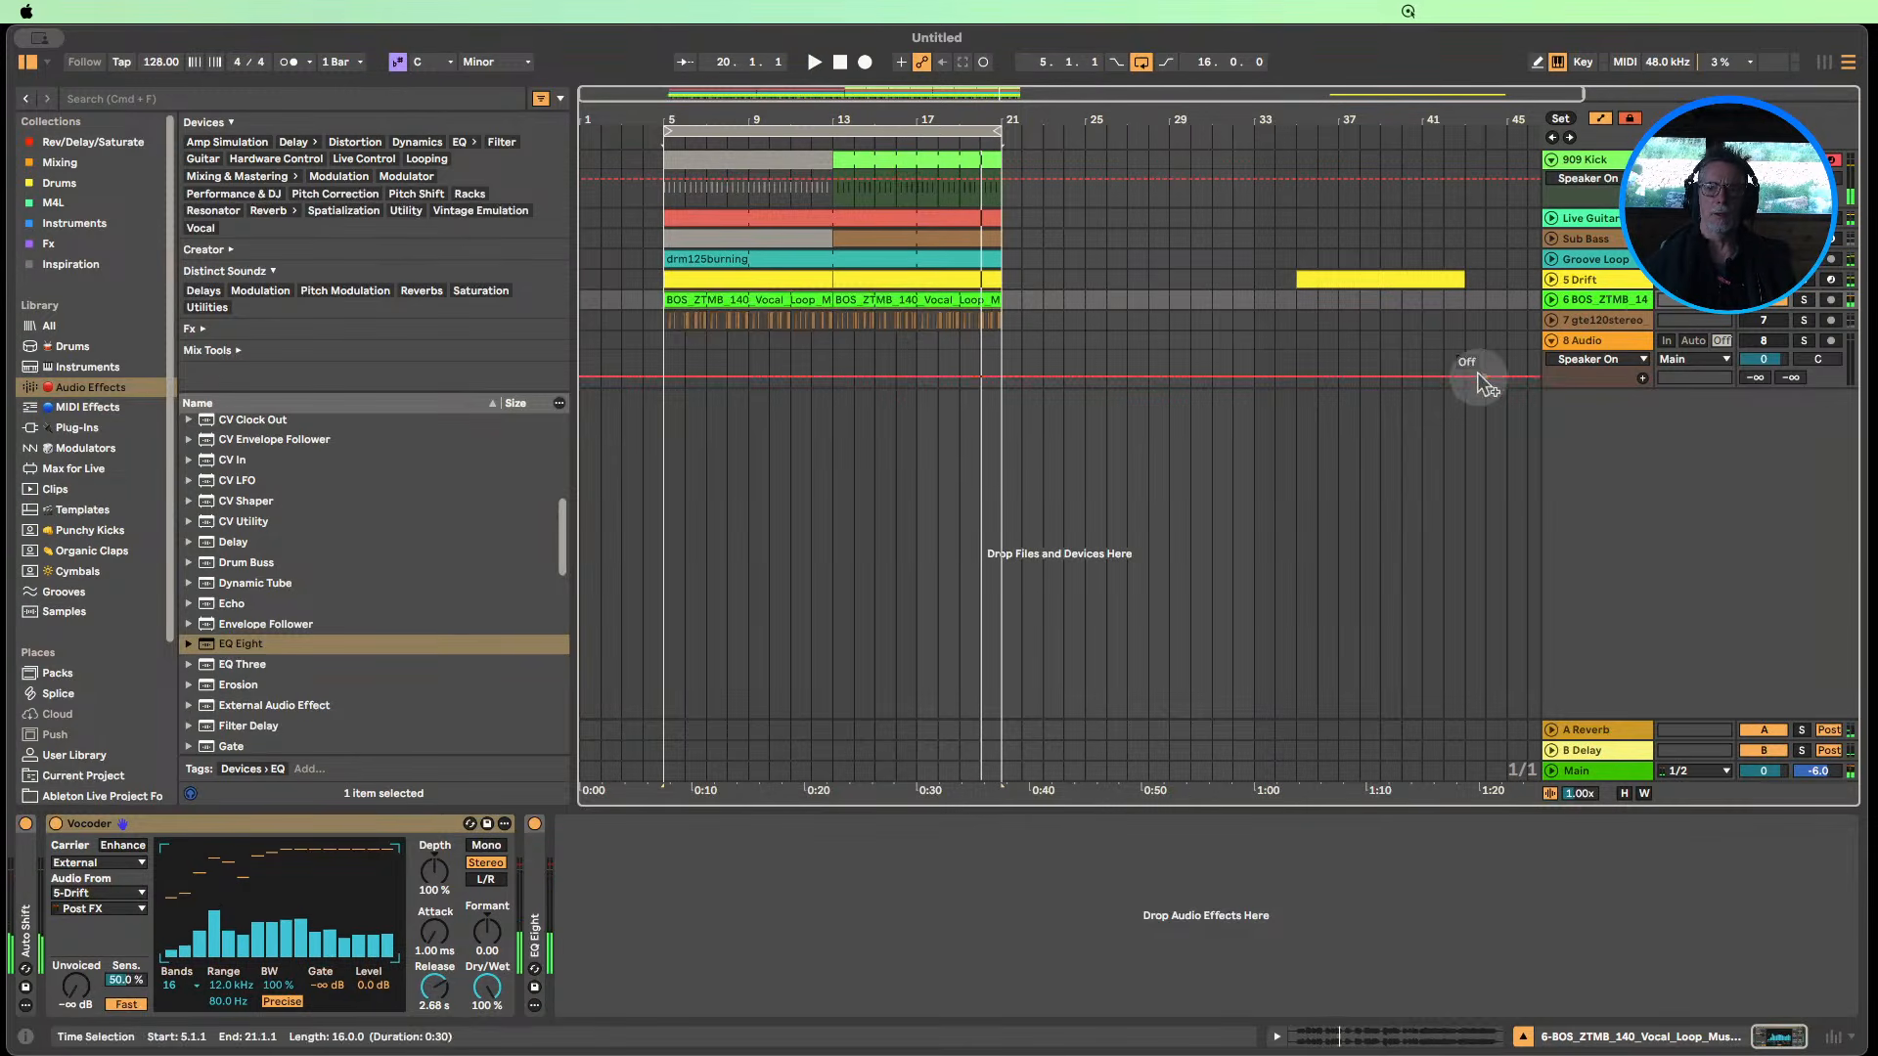
left_click(1553, 342)
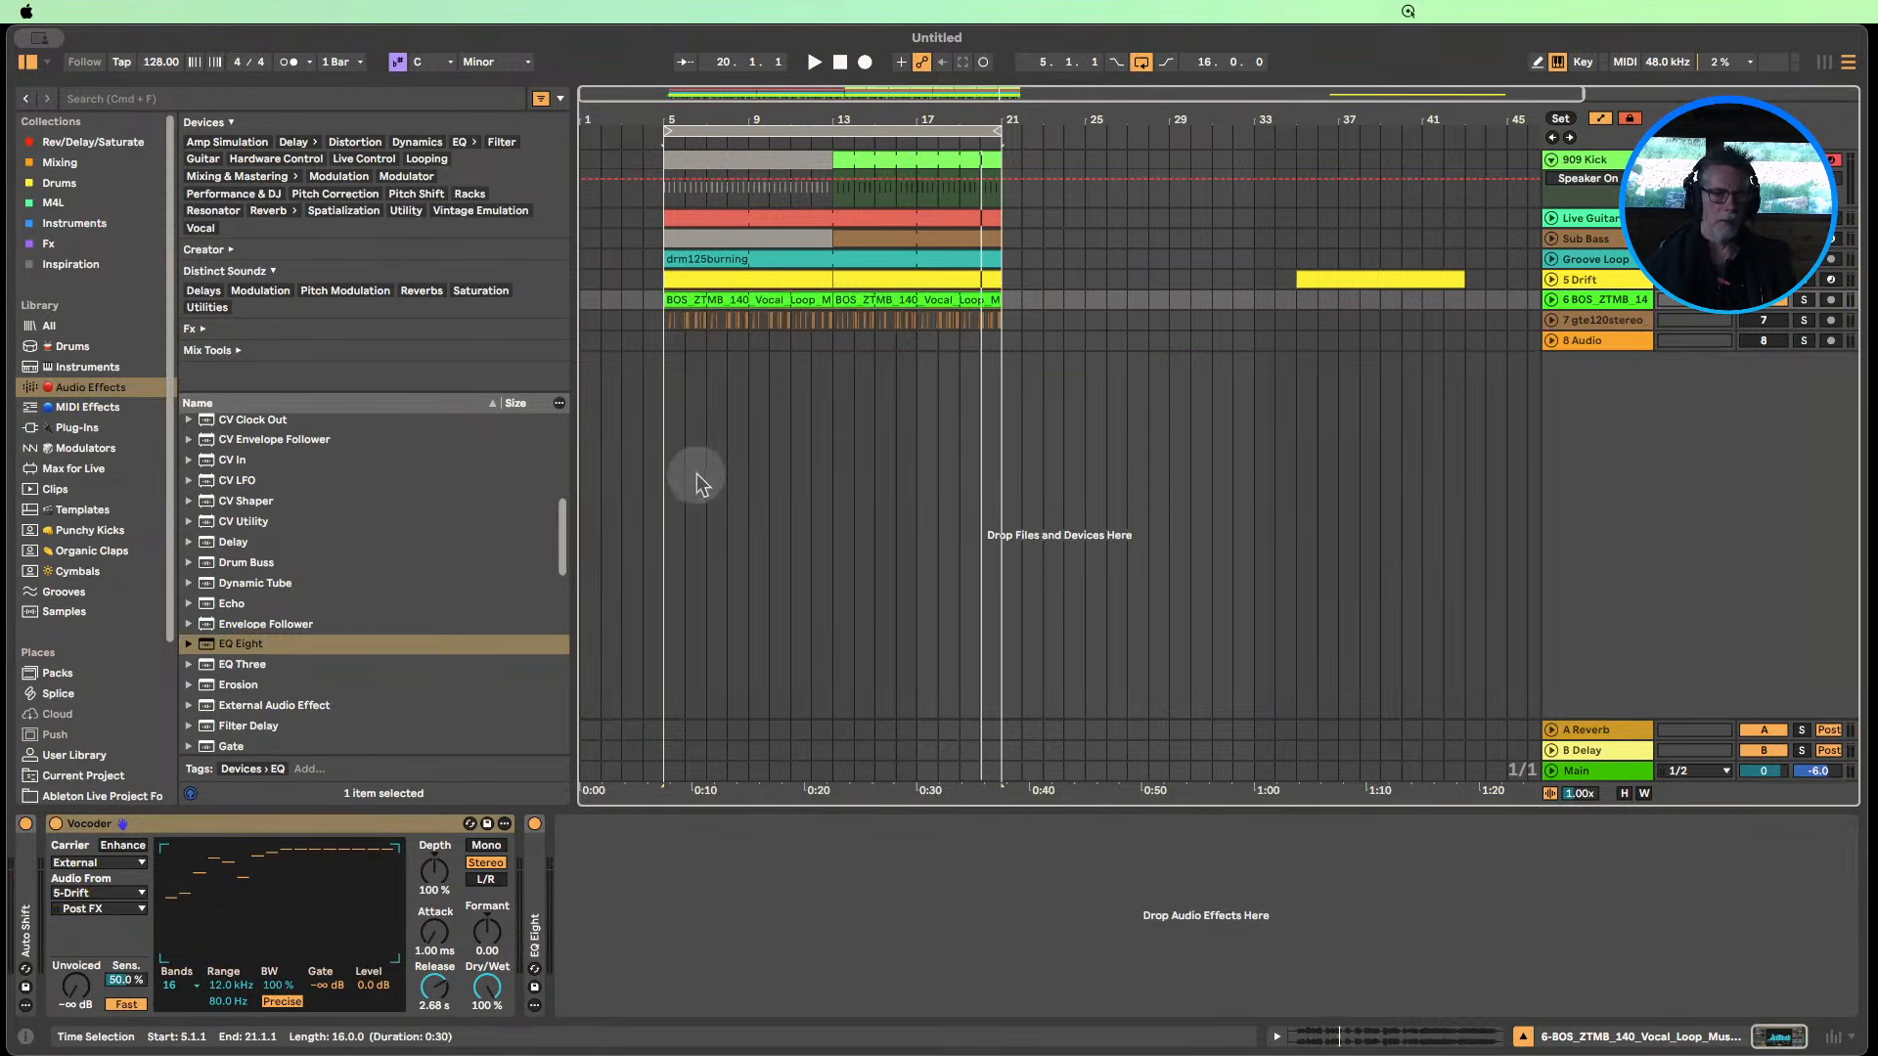
scroll(143, 631, "down", 5)
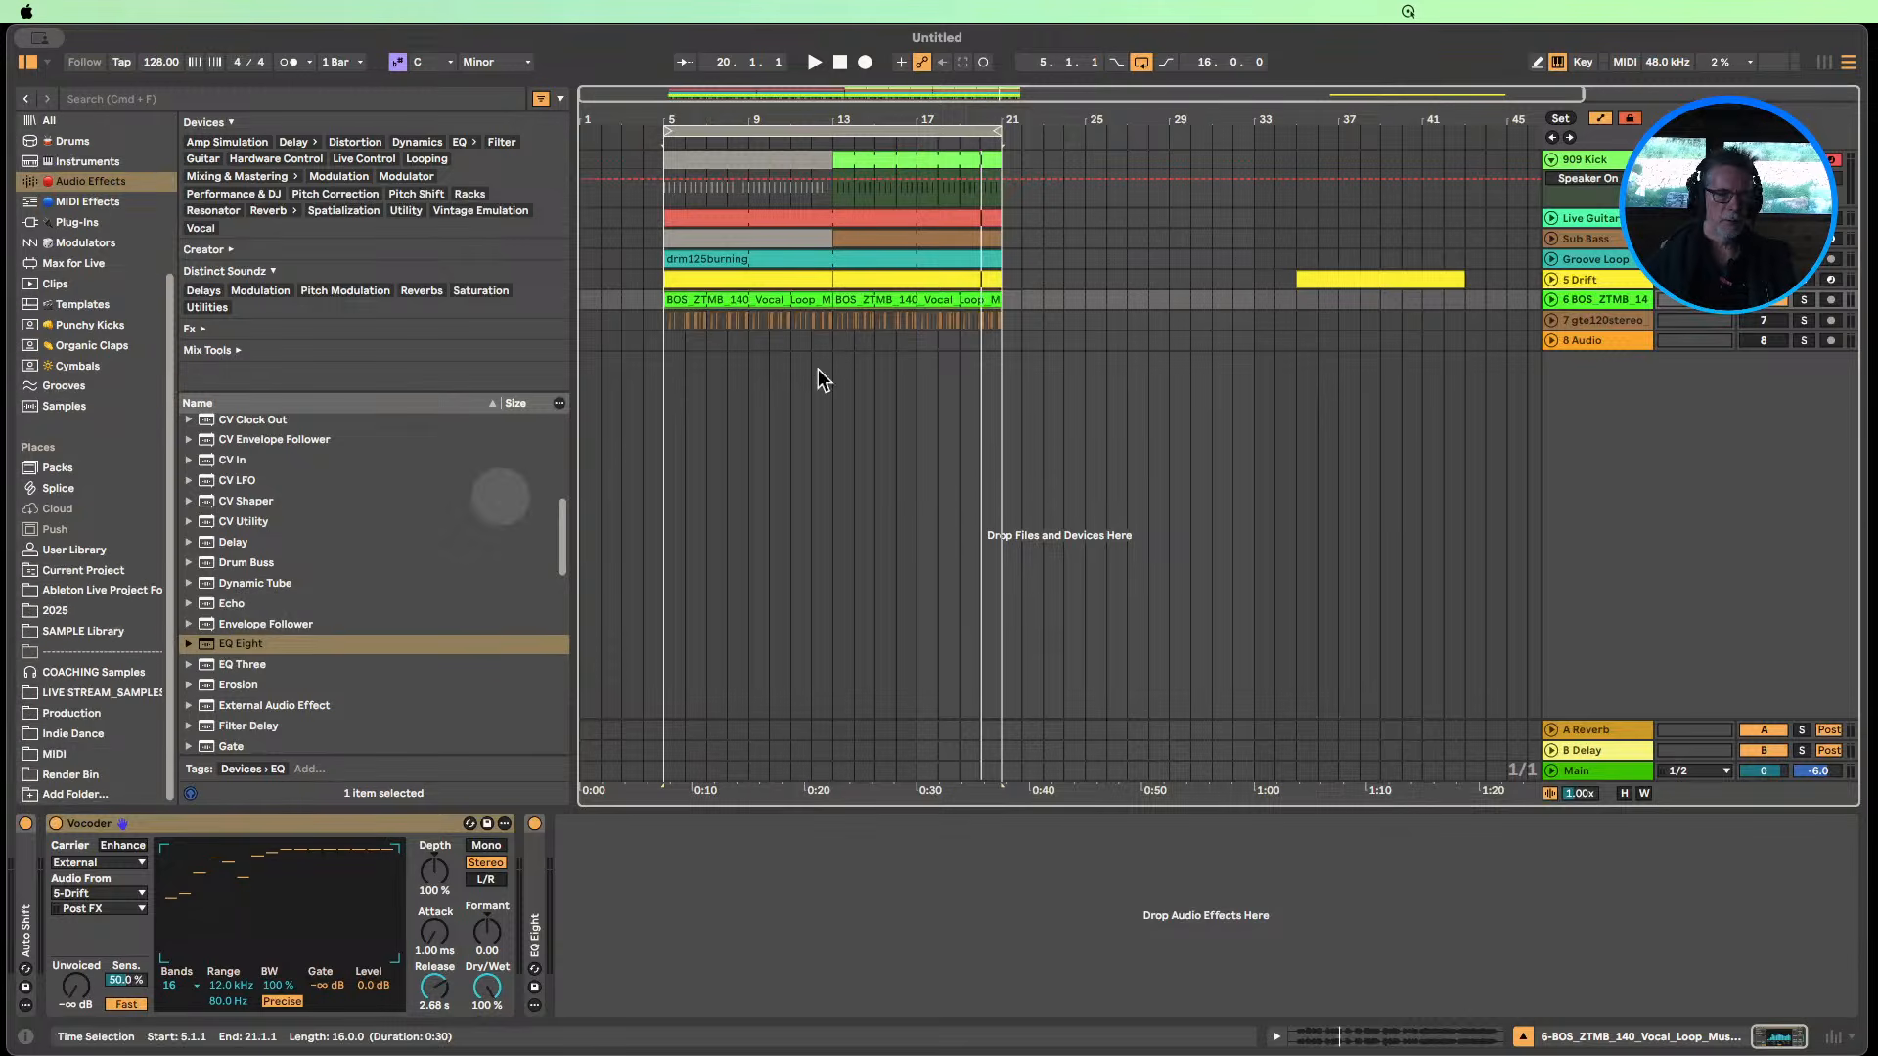
left_click(1566, 326)
left_click(1580, 286)
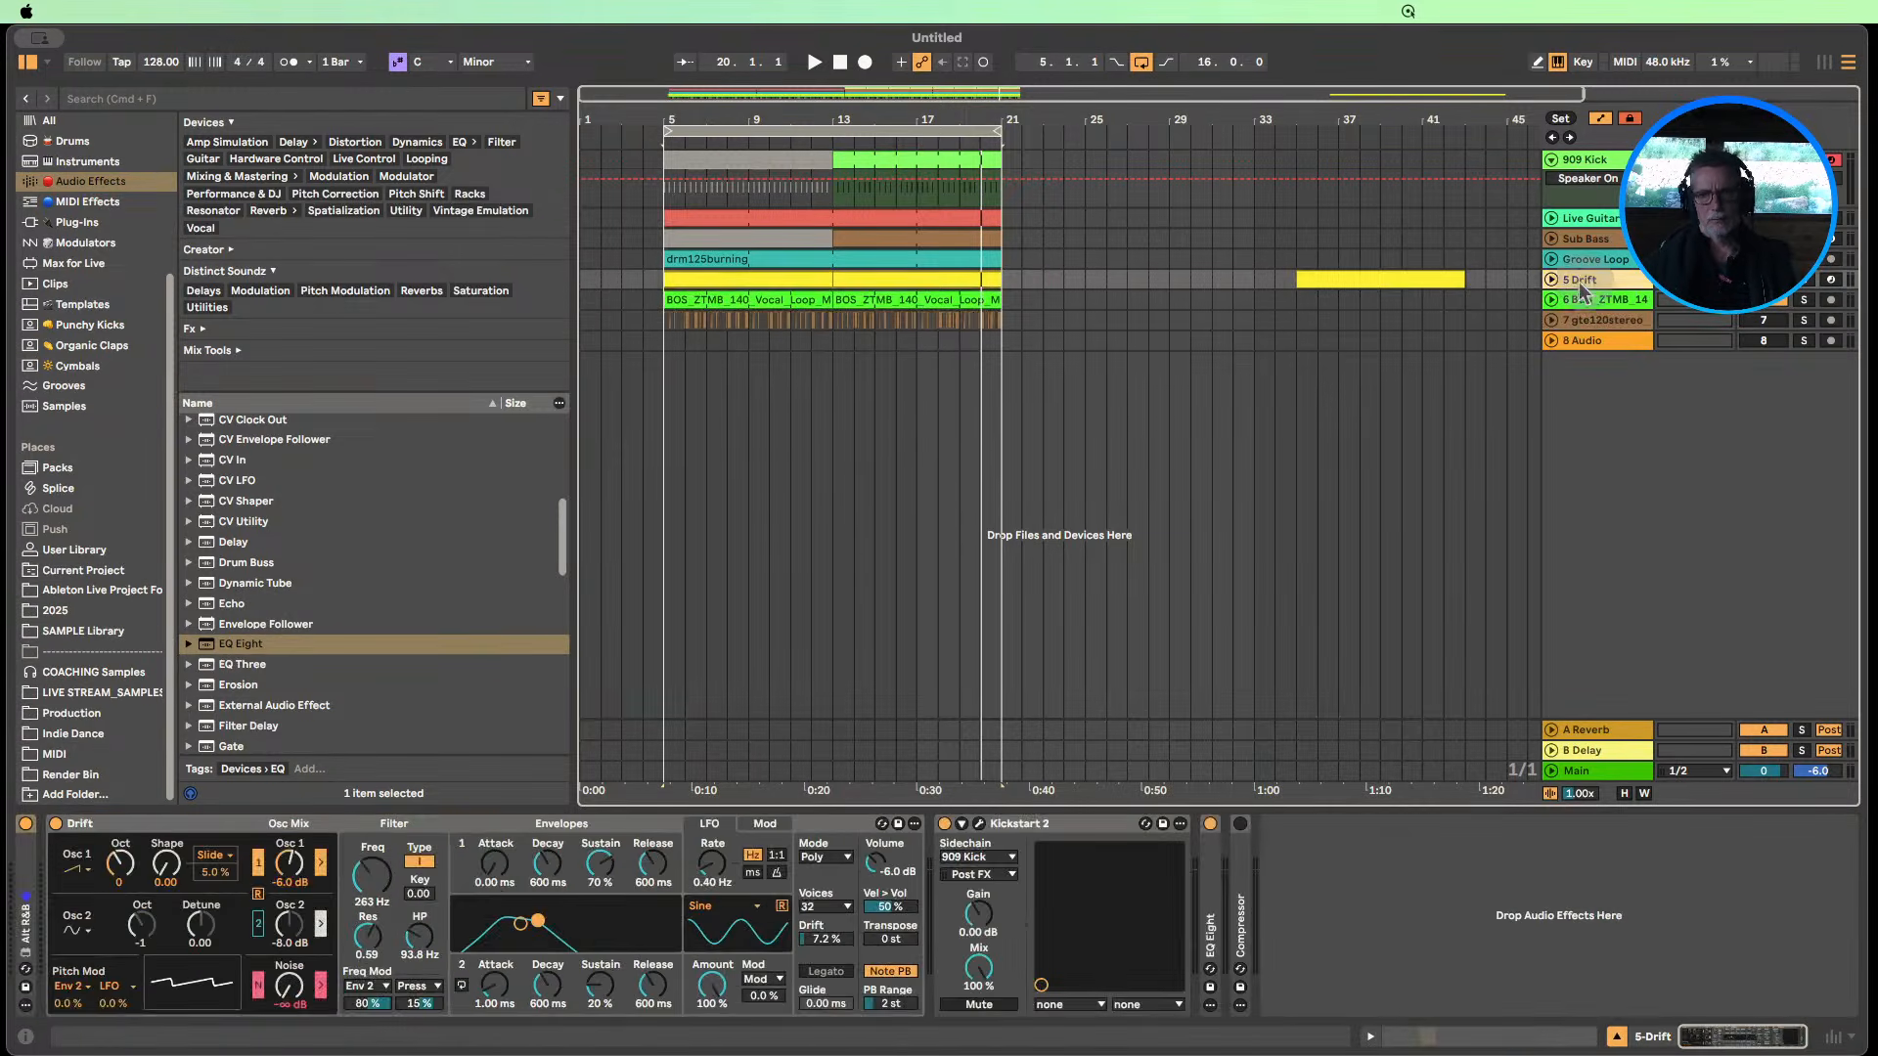
left_click(1552, 281)
left_click(1552, 358)
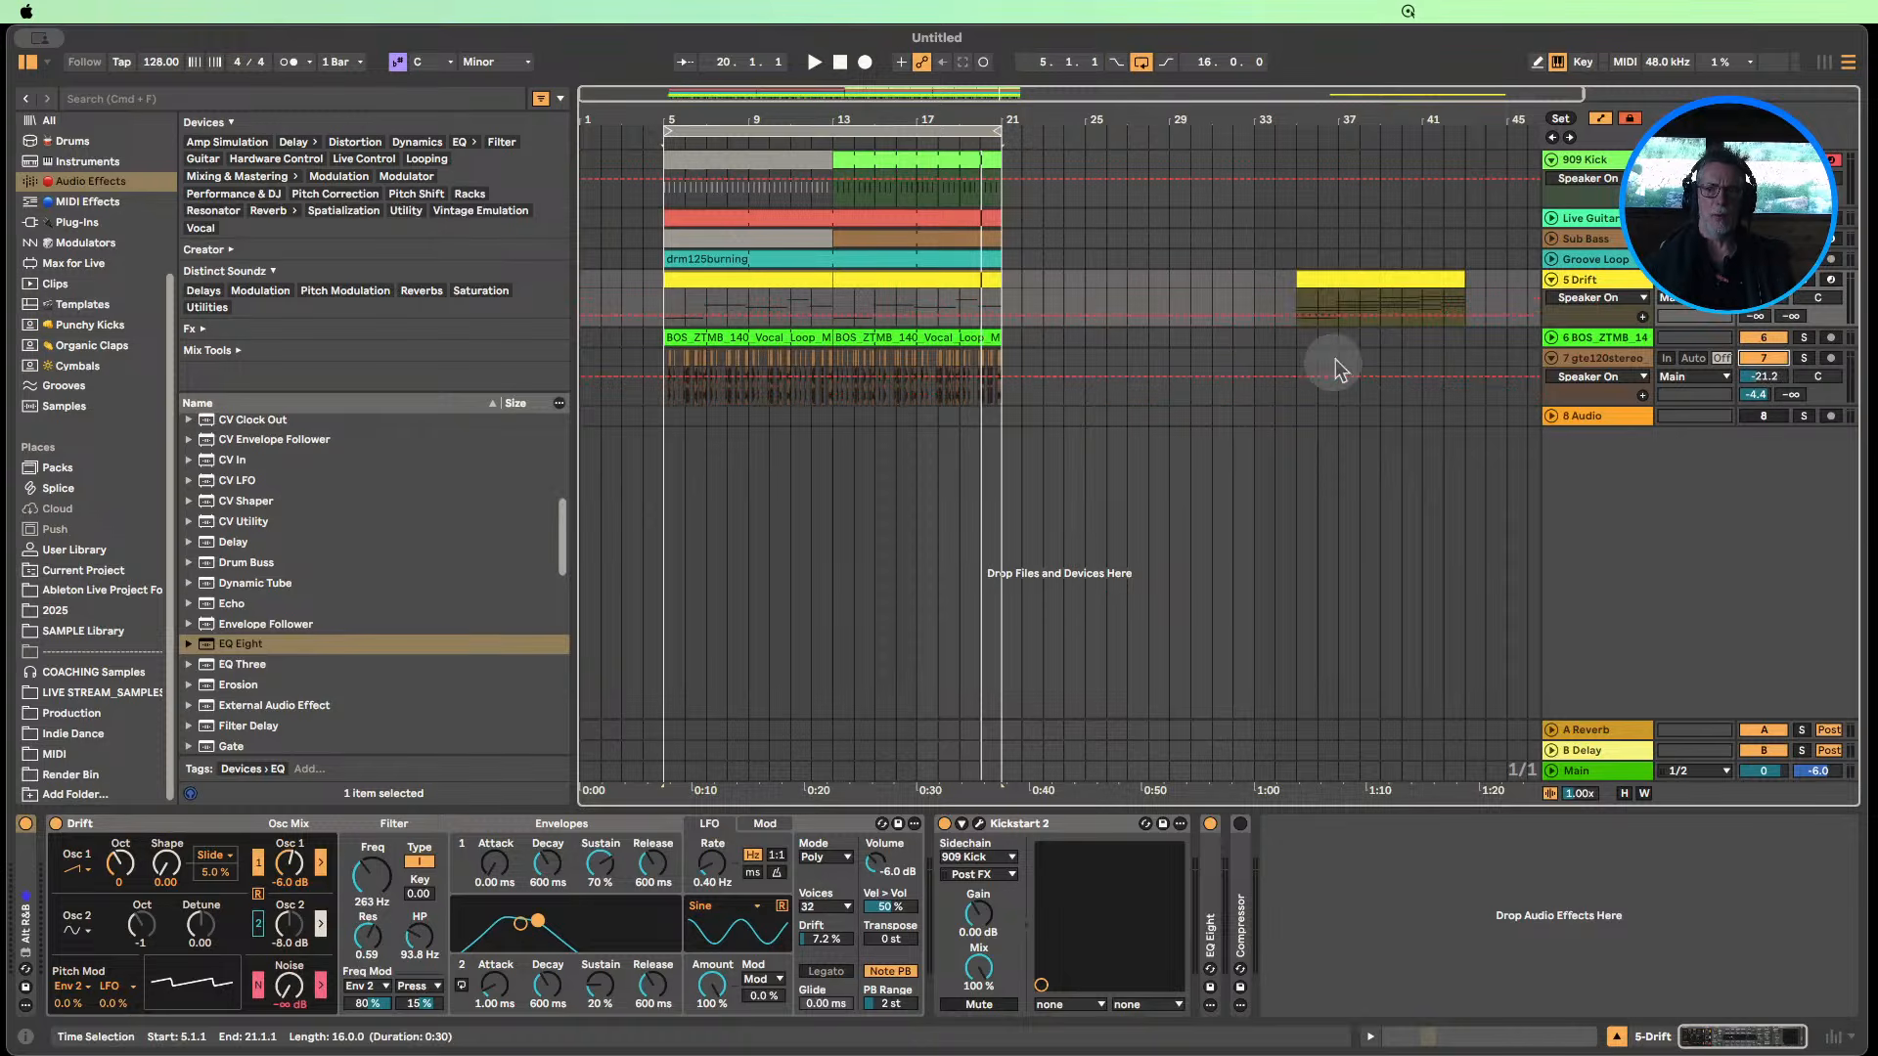
Play from bar 13, alternate between hearing the gte120stereo guitar and the vocal loop, and stop with only the guitar muted.
left_click(833, 141)
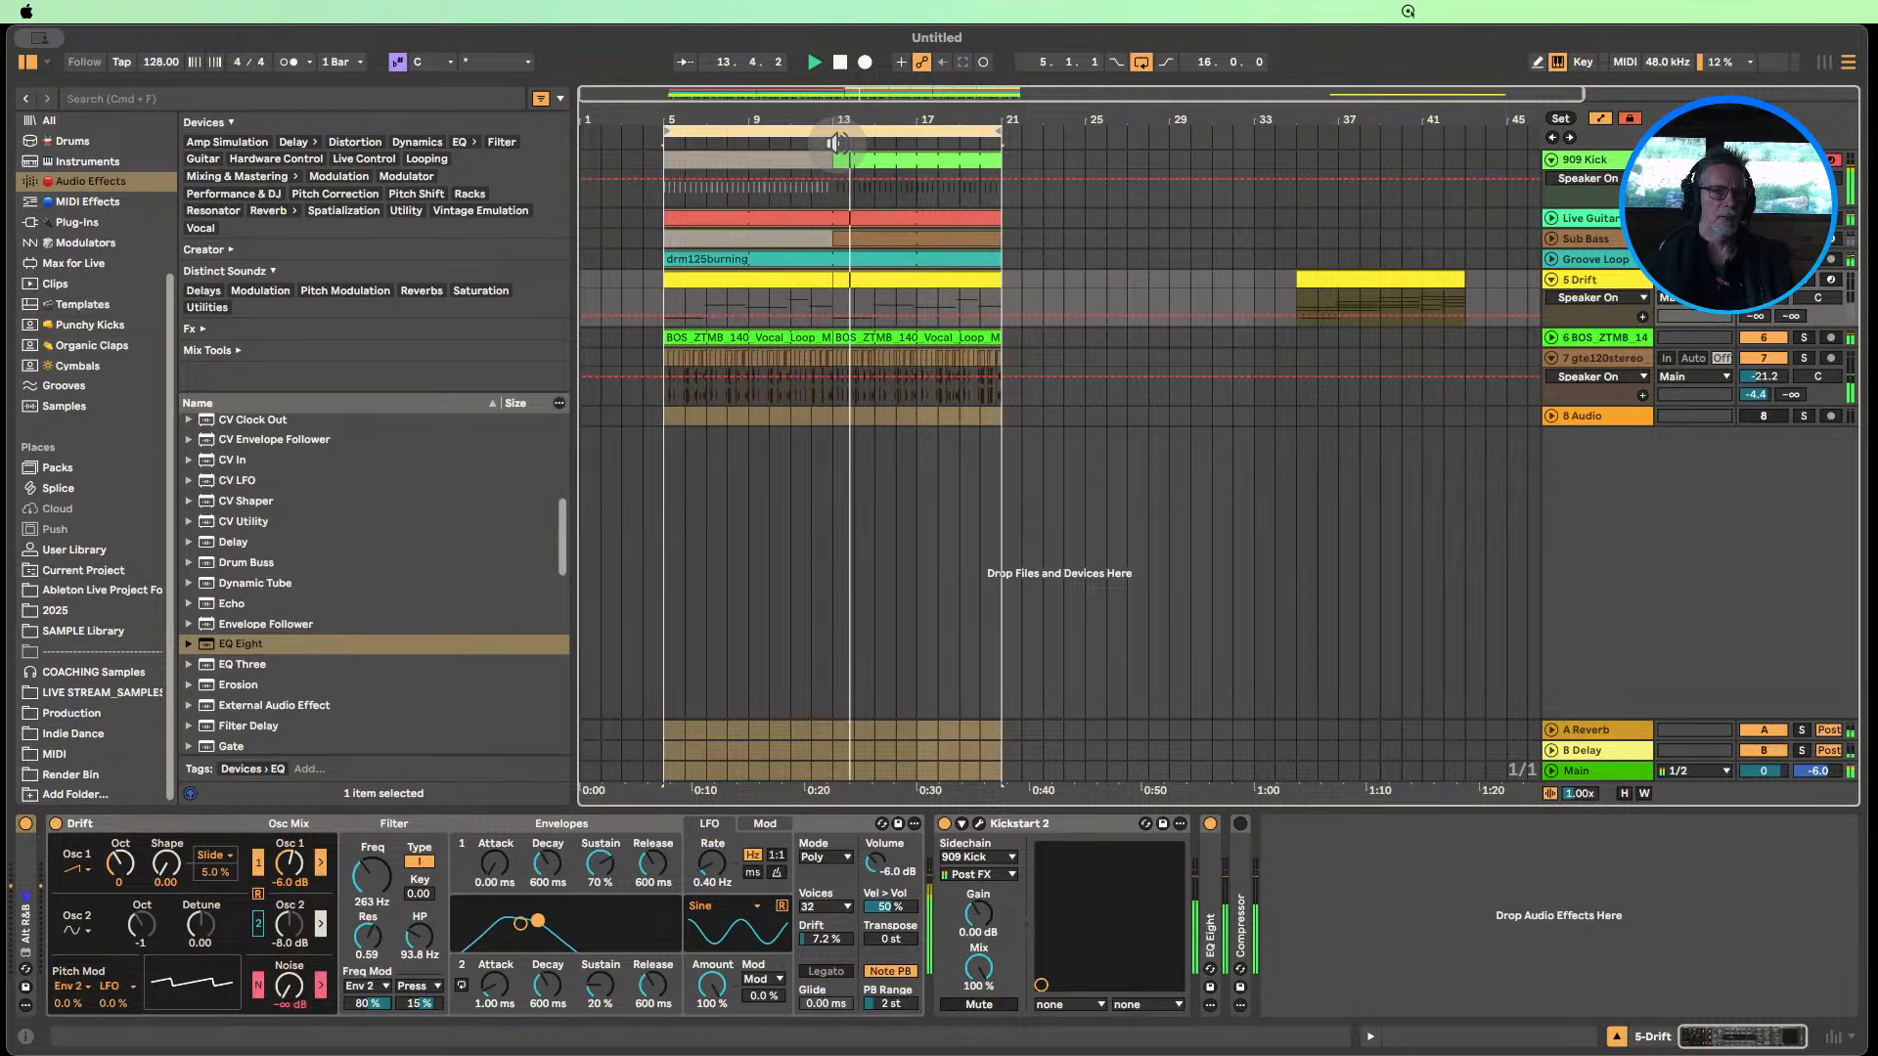
left_click(1768, 354)
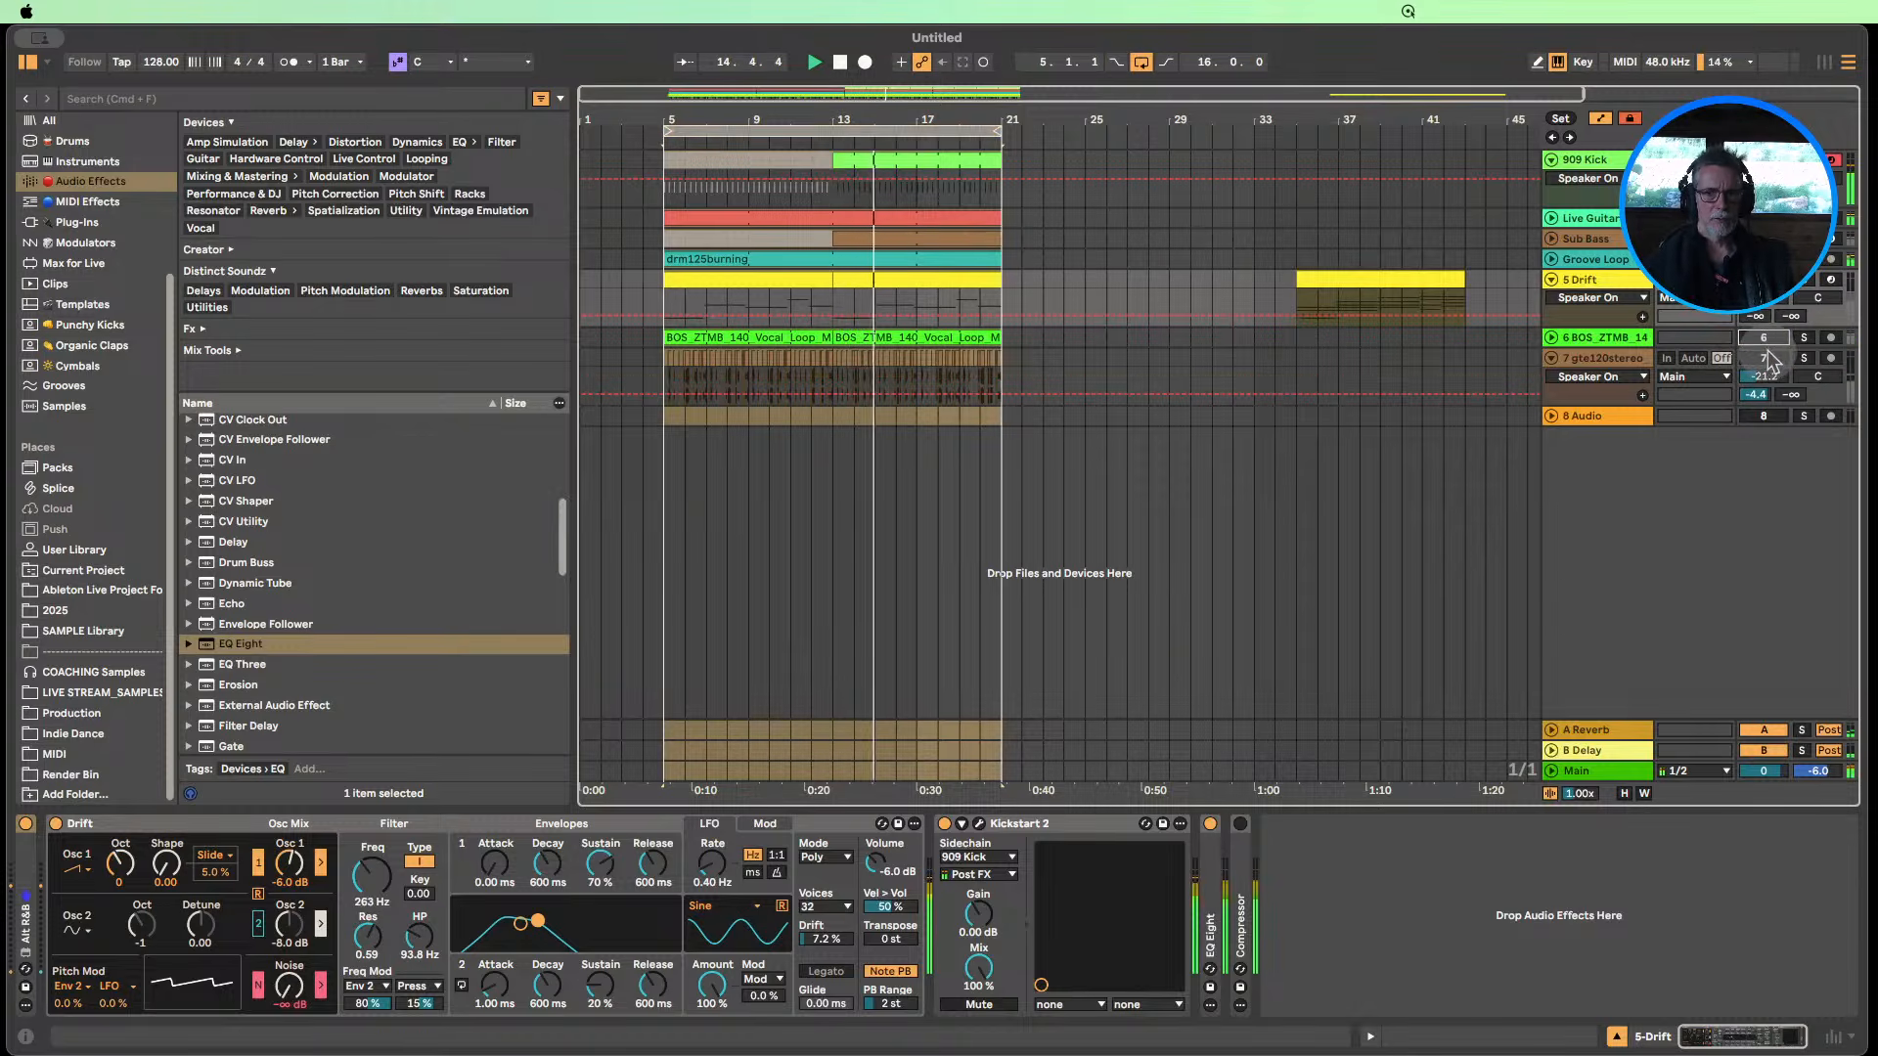
left_click(1766, 358)
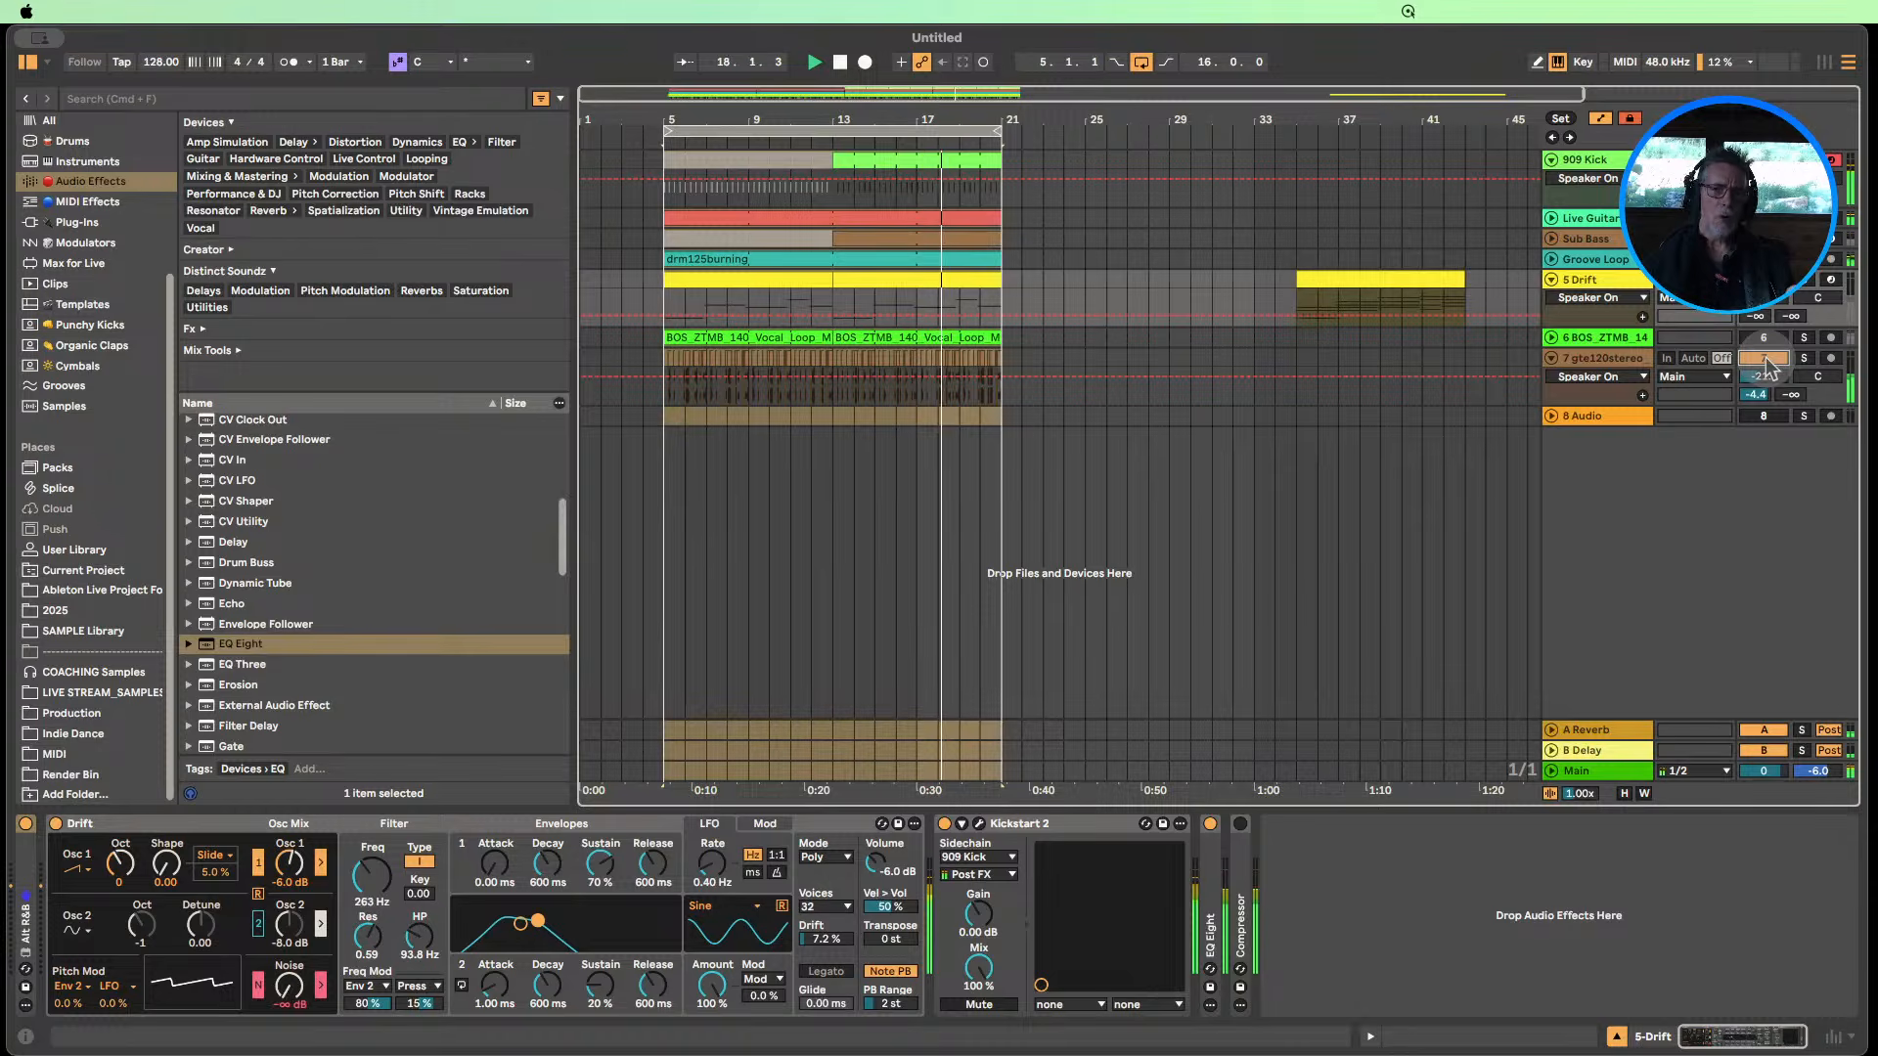
left_click(1764, 337)
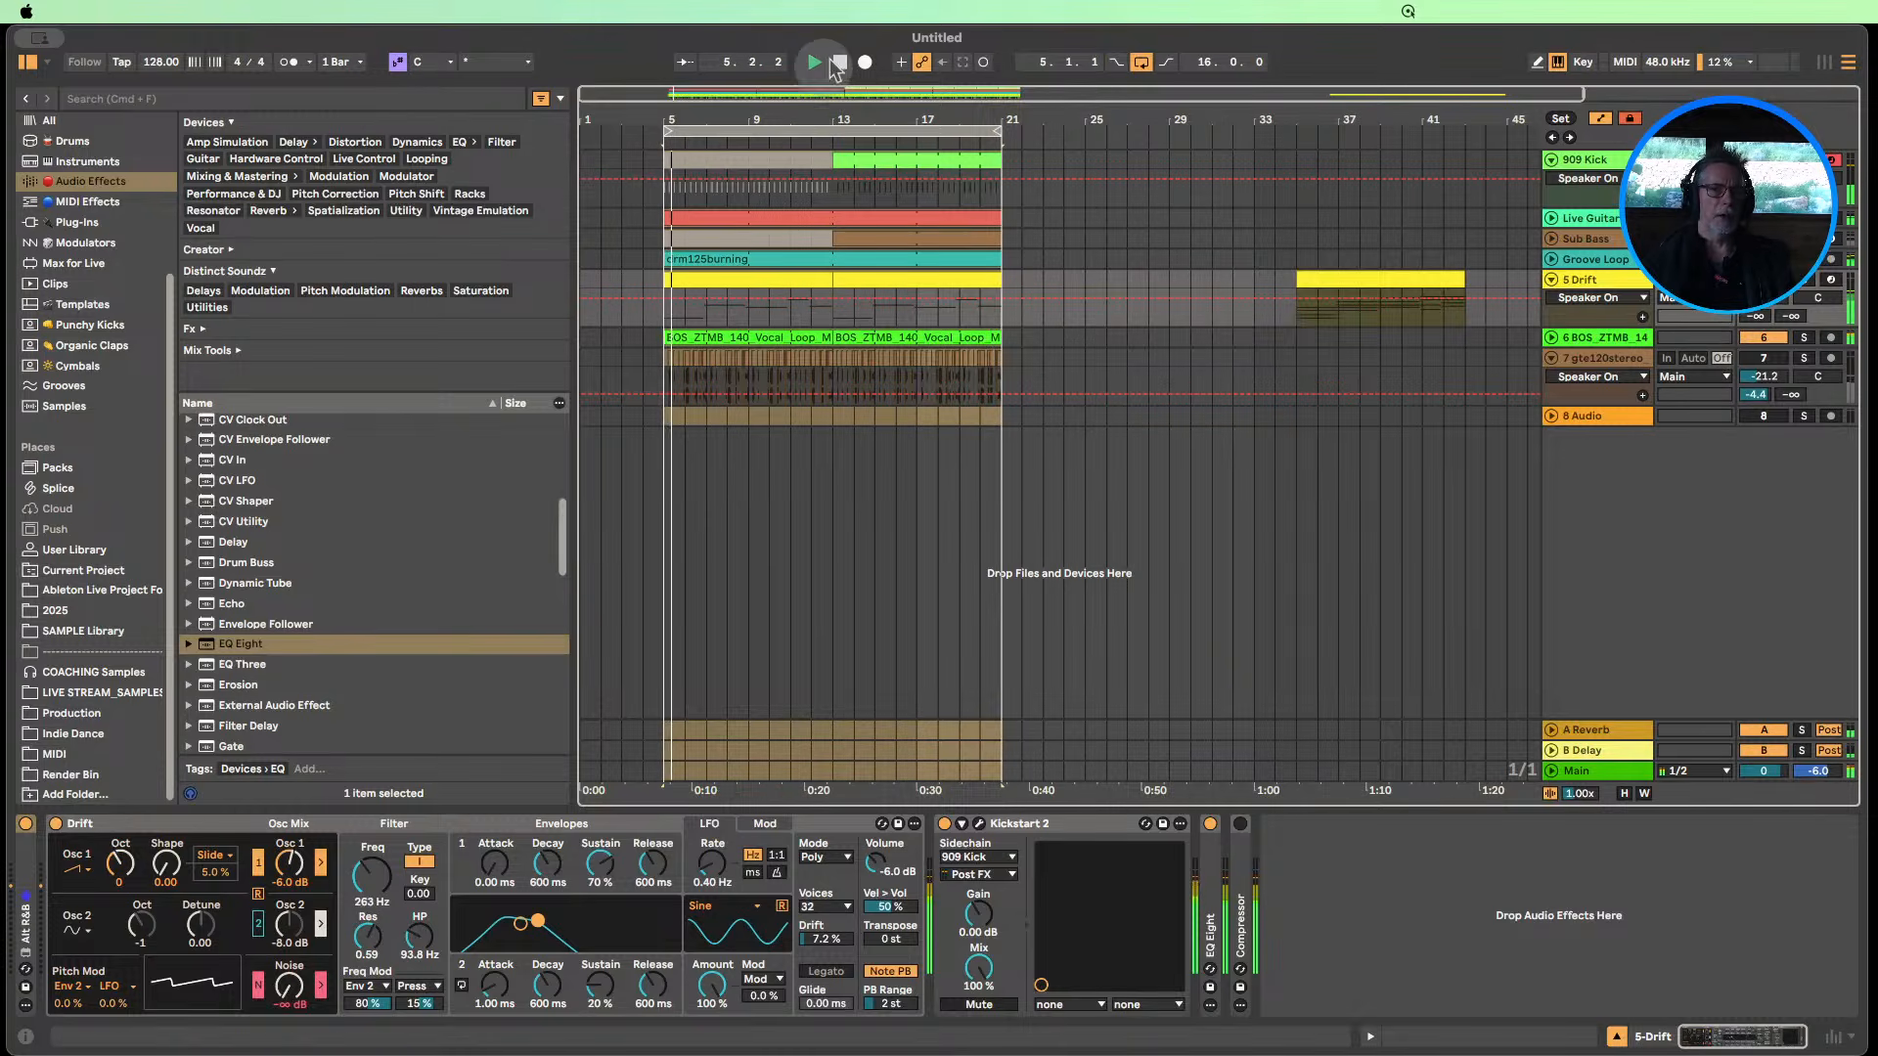
left_click(838, 62)
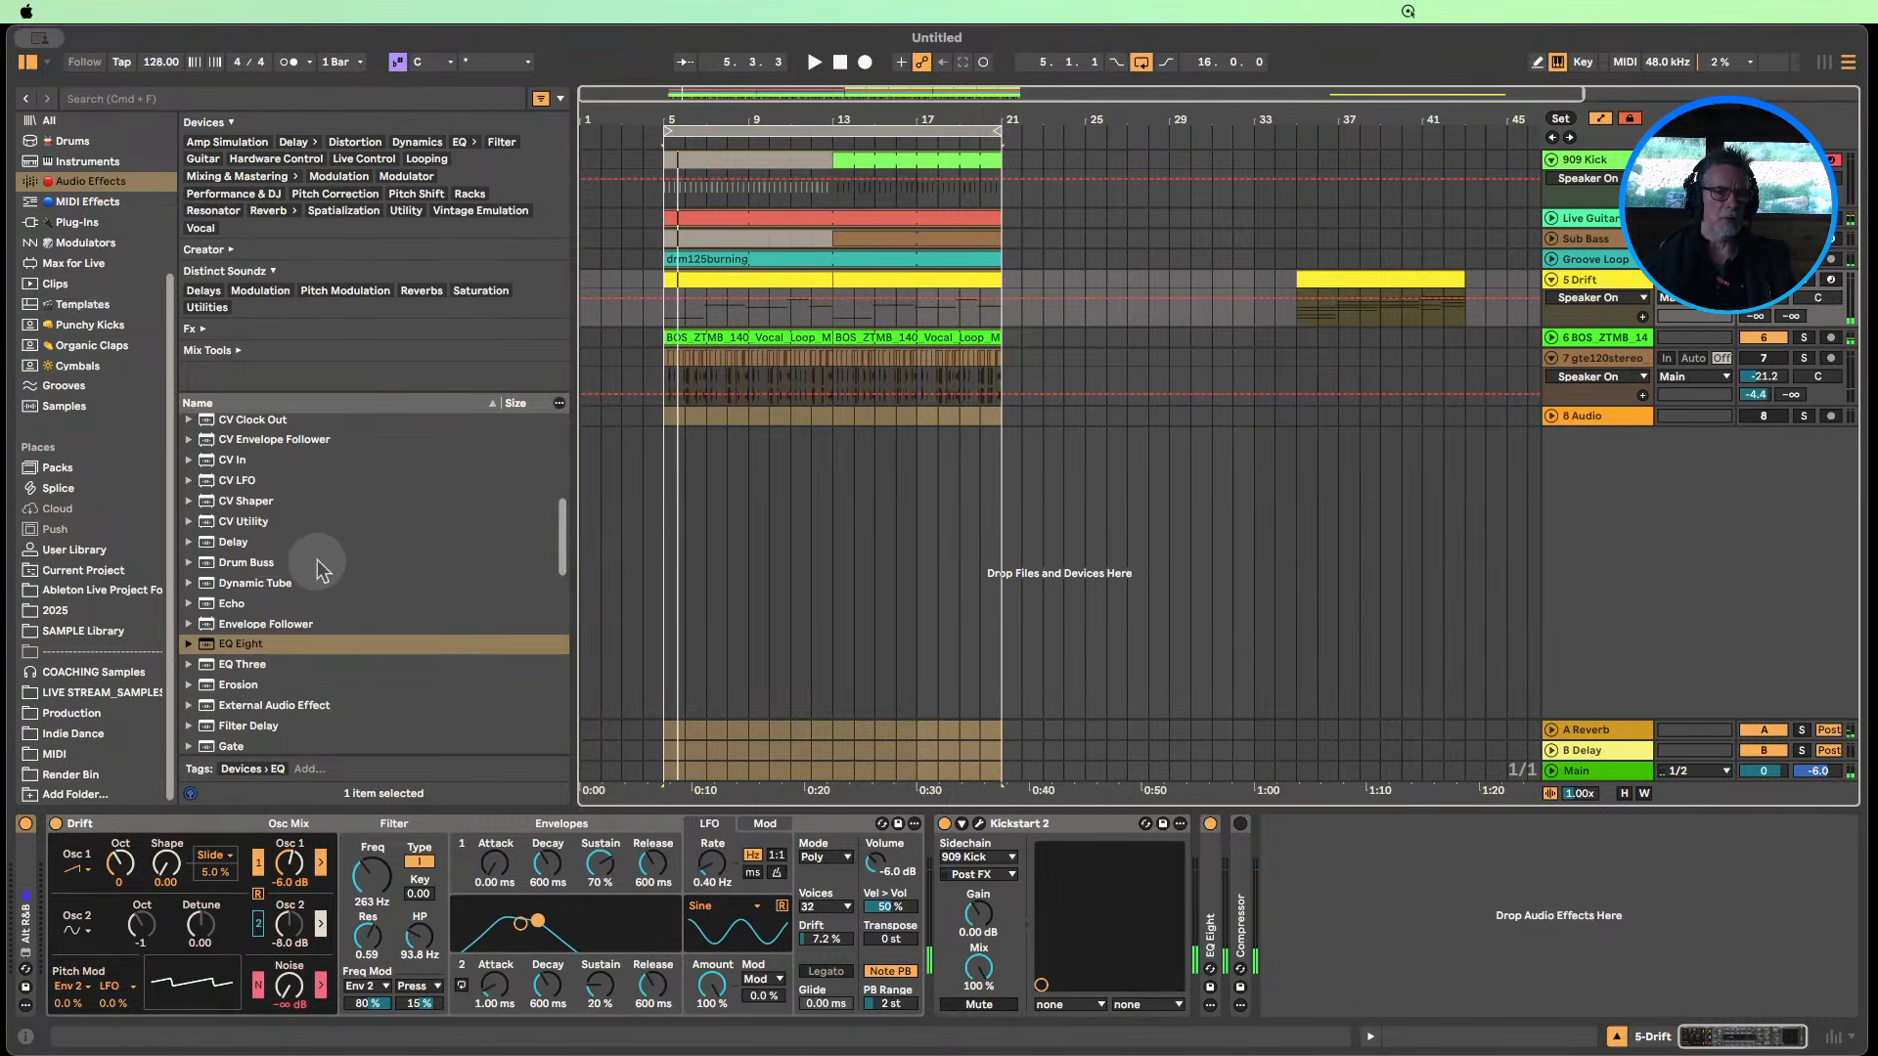
scroll(283, 564, "down", 2)
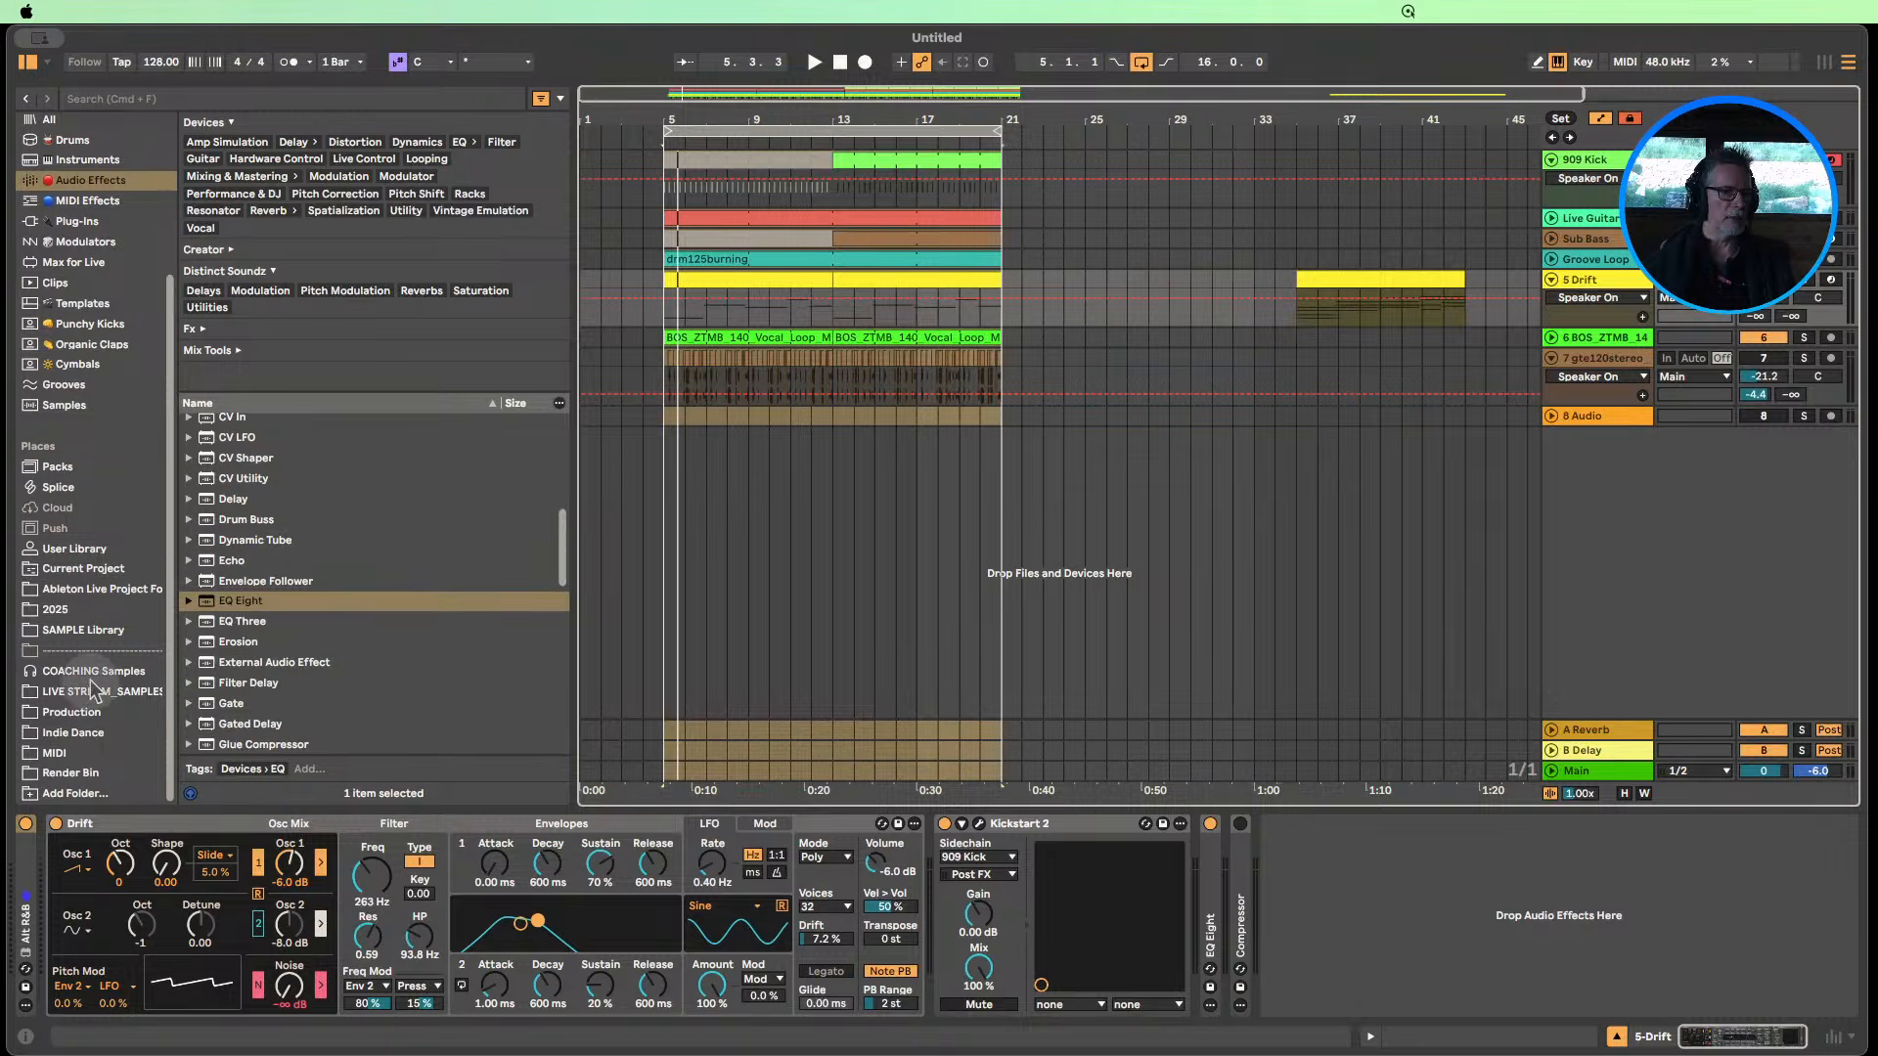
scroll(254, 641, "down", 2)
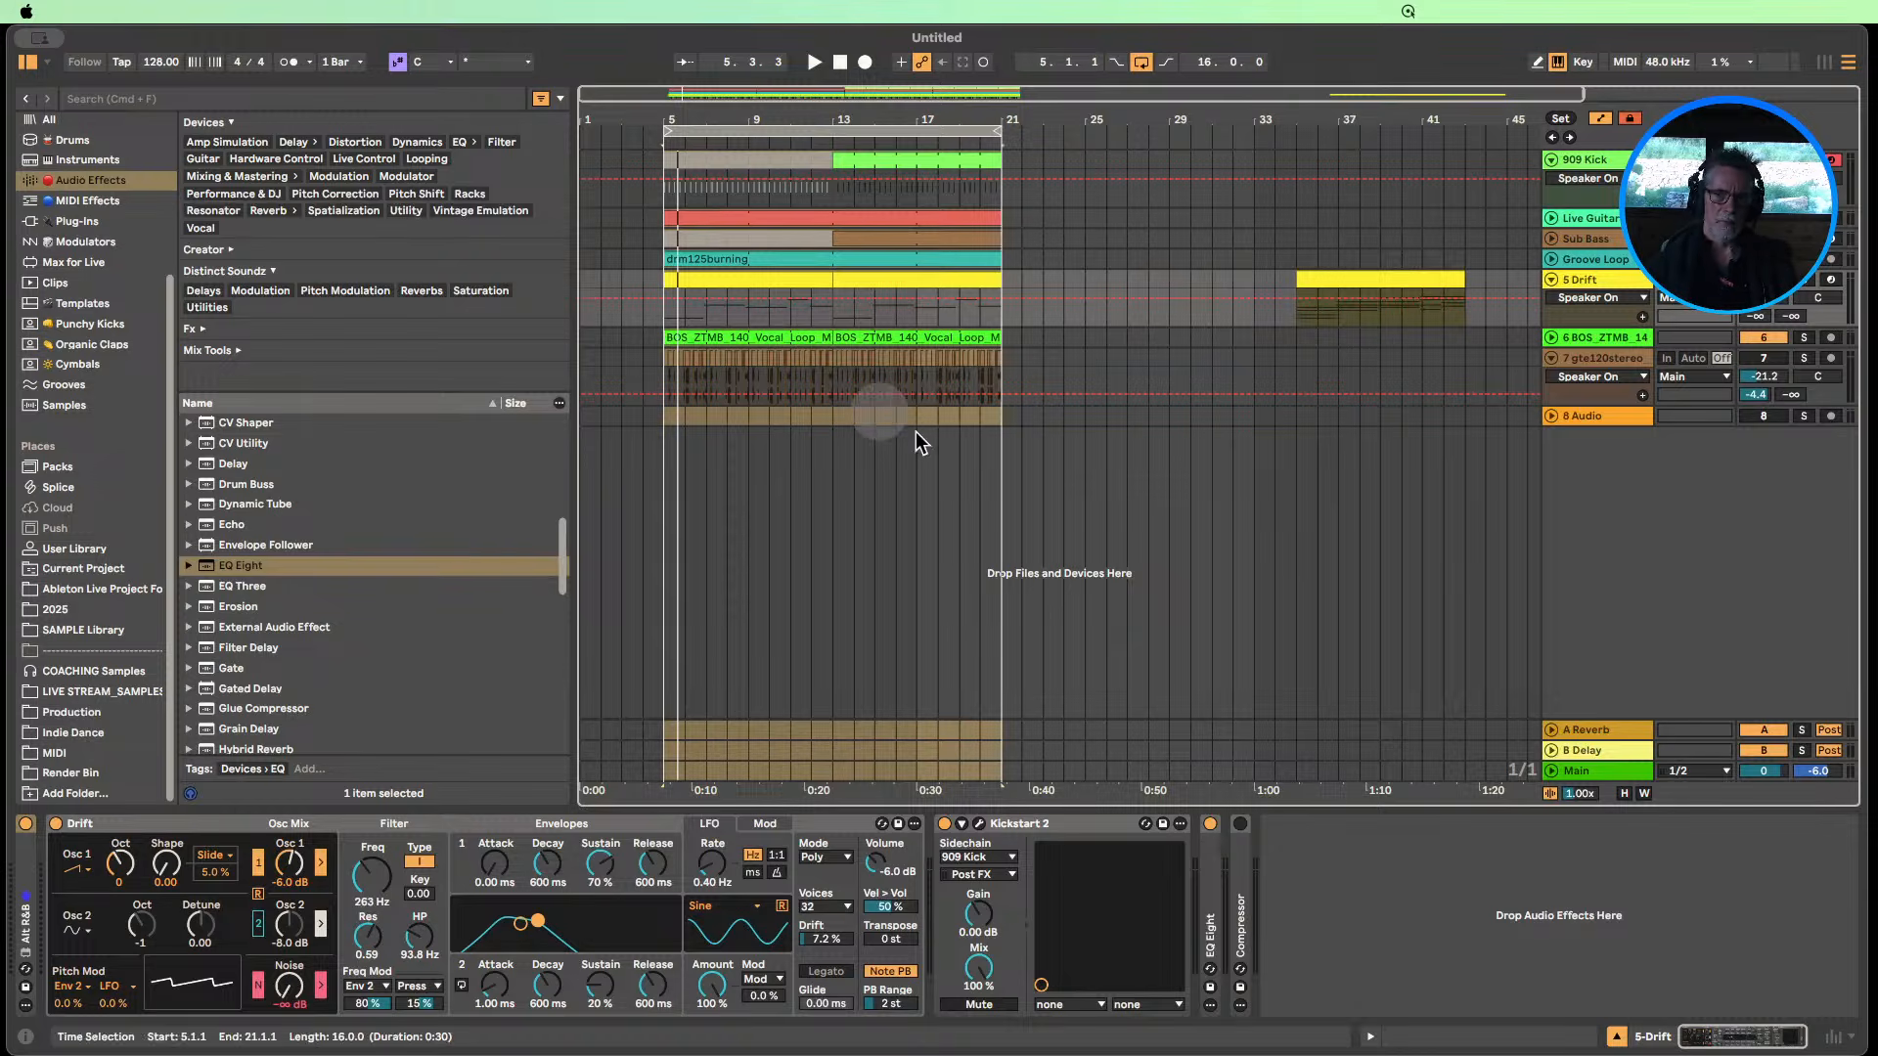
Set the loop to the eight bars from bar 13 to bar 21 and fold the gte120stereo track.
left_click_drag(1577, 403, 1604, 587)
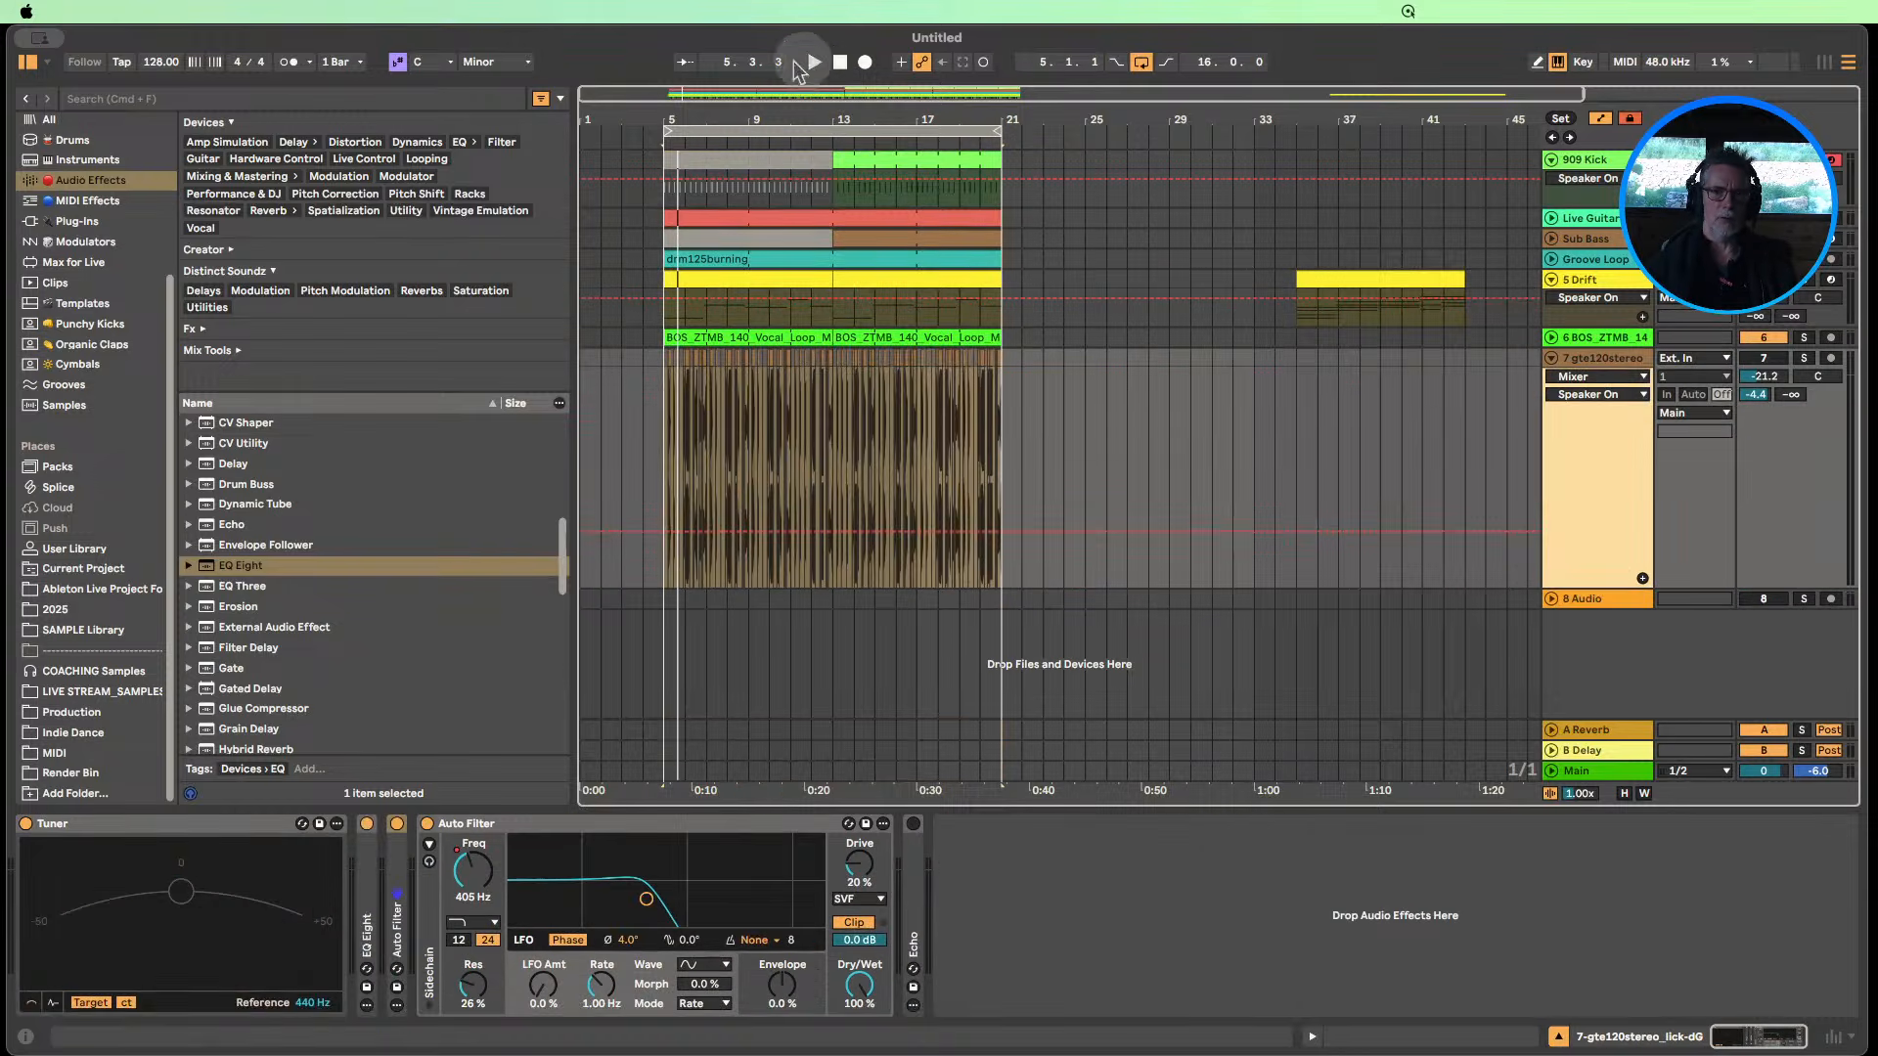
left_click_drag(712, 118, 1011, 225)
mouse_move(809, 116)
left_mouse_down()
mouse_move(812, 29)
mouse_move(813, 111)
left_mouse_up()
left_click_drag(813, 114, 943, 133)
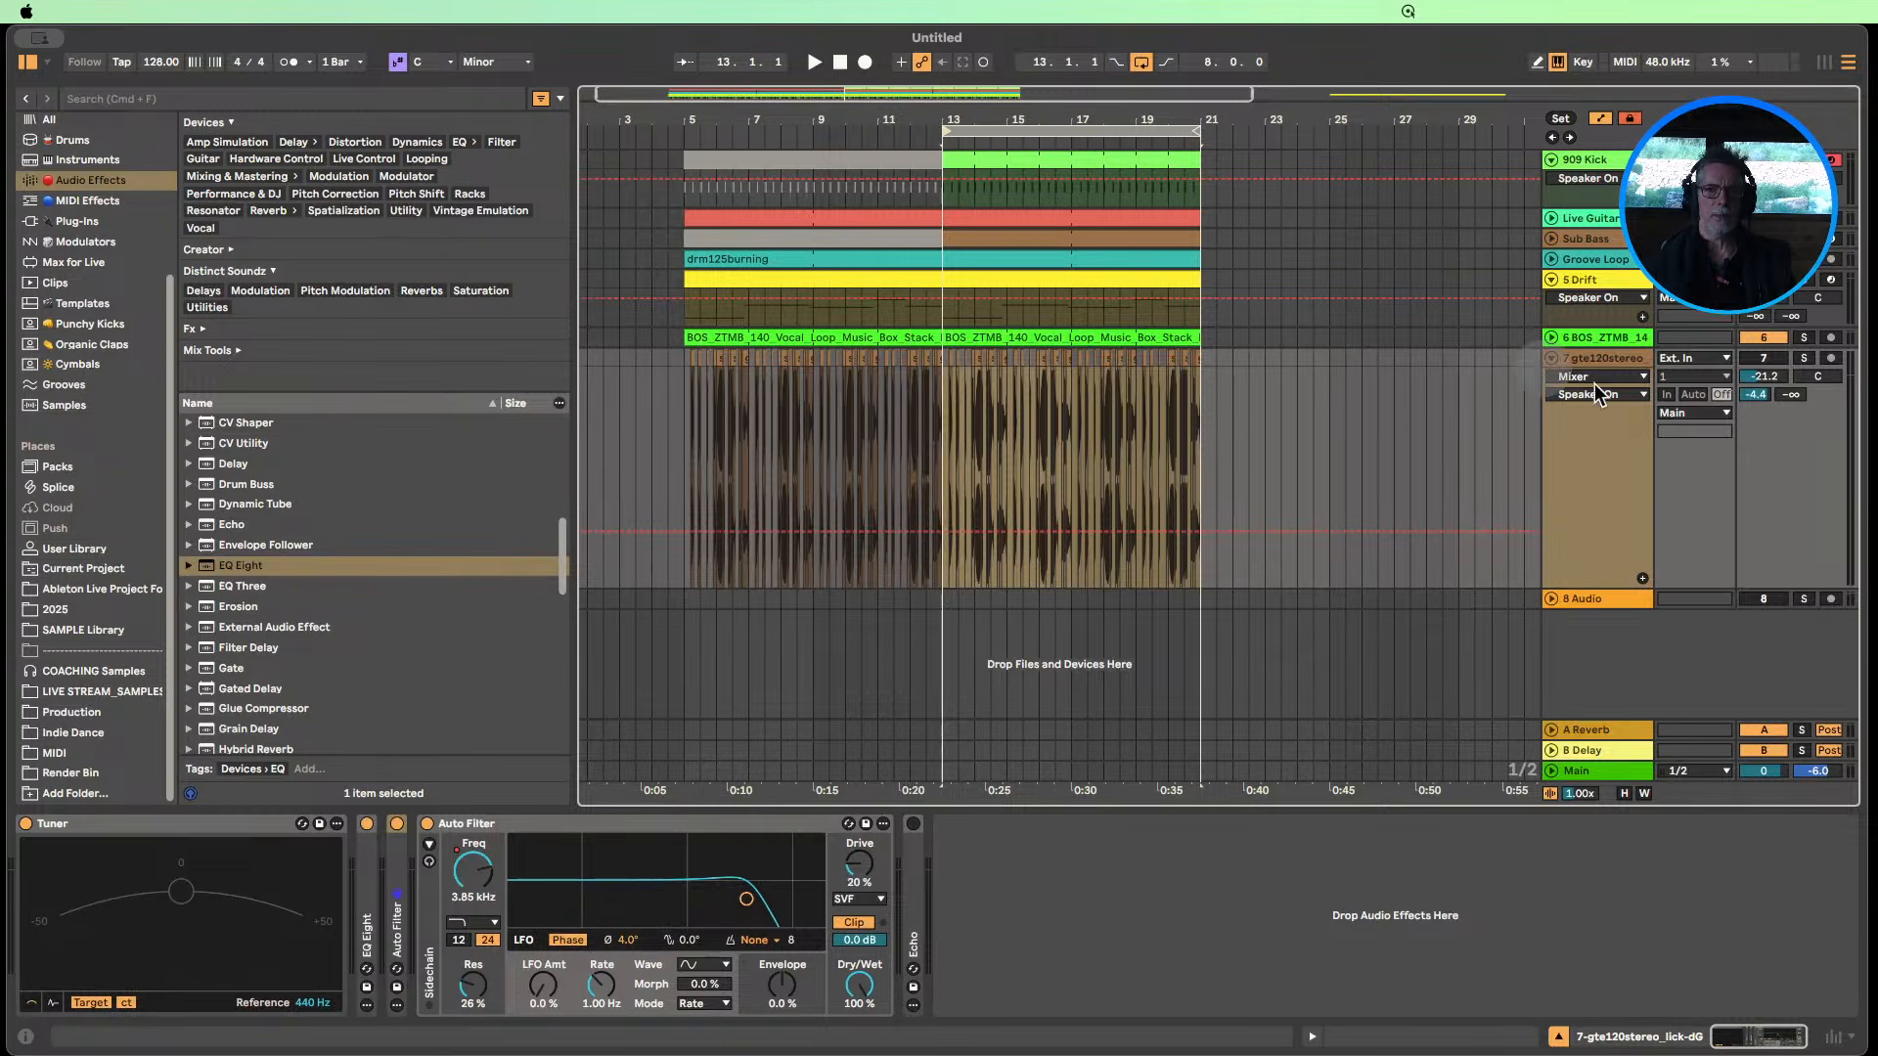
left_click(1552, 359)
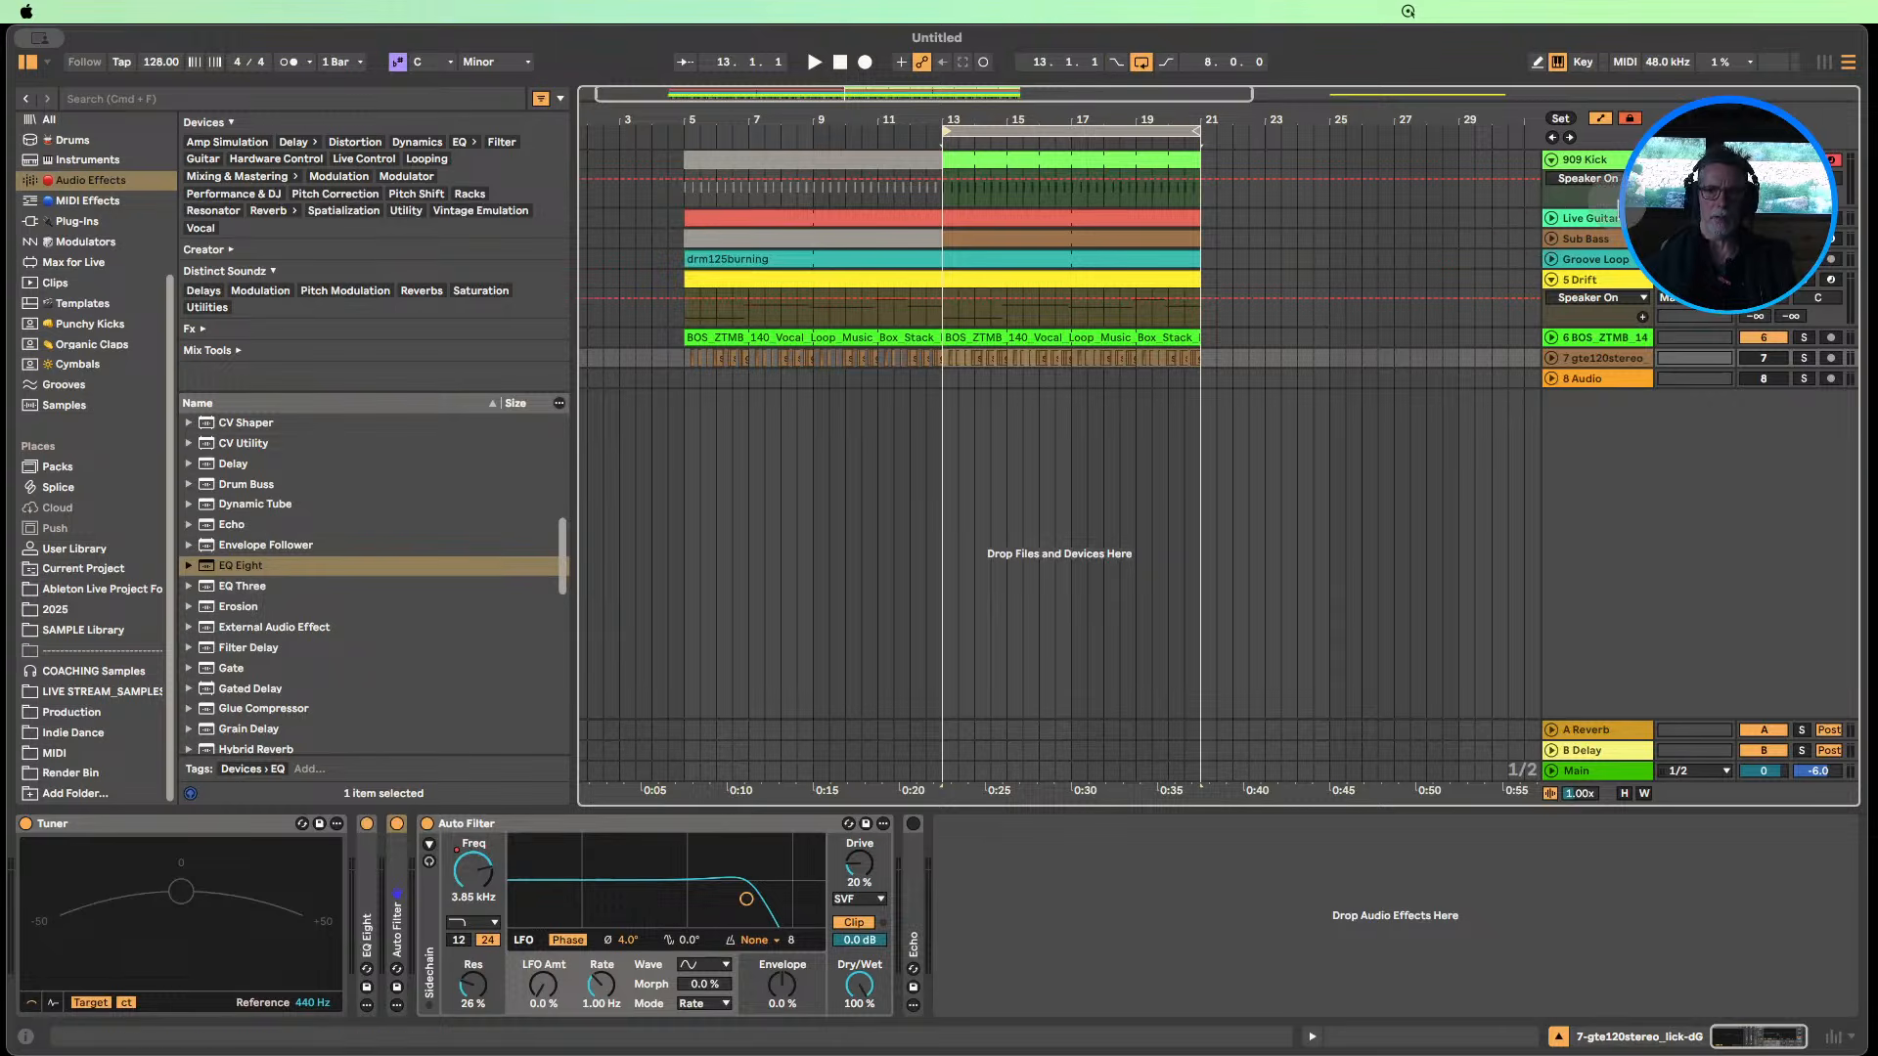
Inspect the MIDI notes of the Live Guitar Bass clip at a larger size and close the clip view.
left_click(1122, 223)
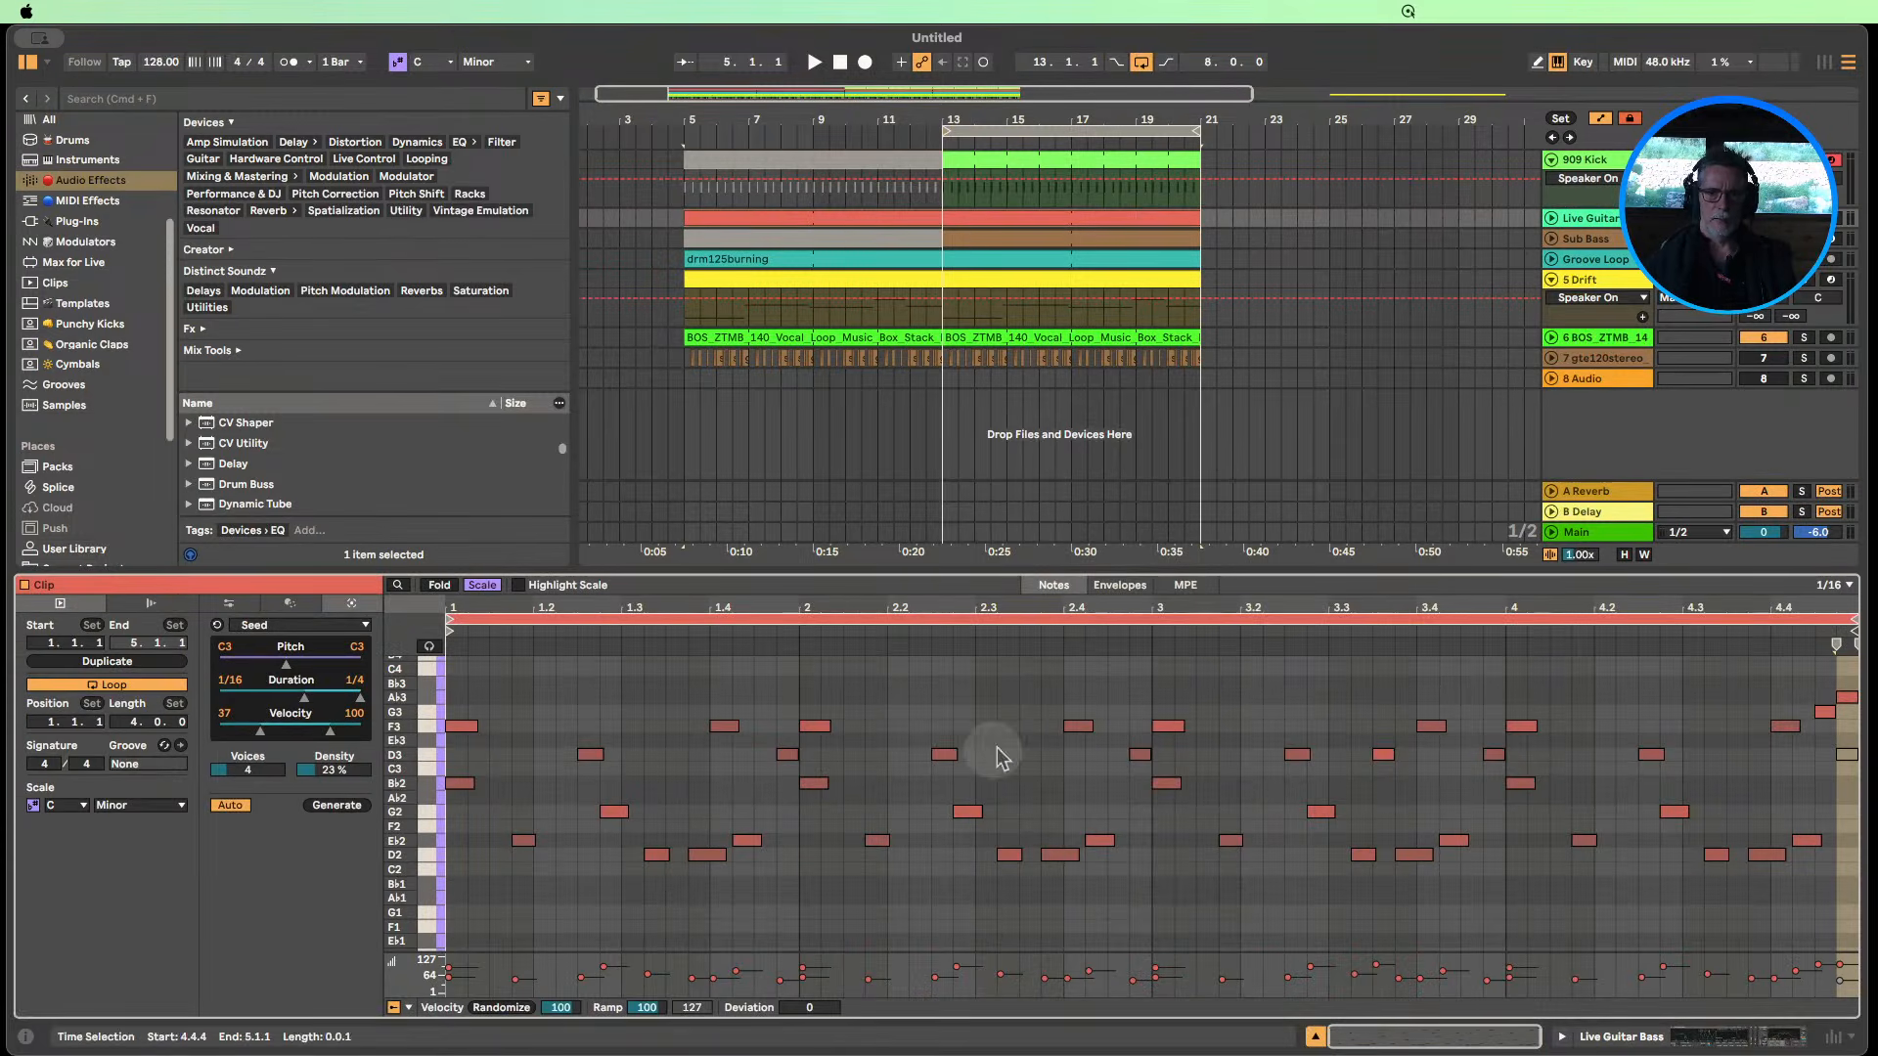
left_click_drag(397, 801, 395, 798)
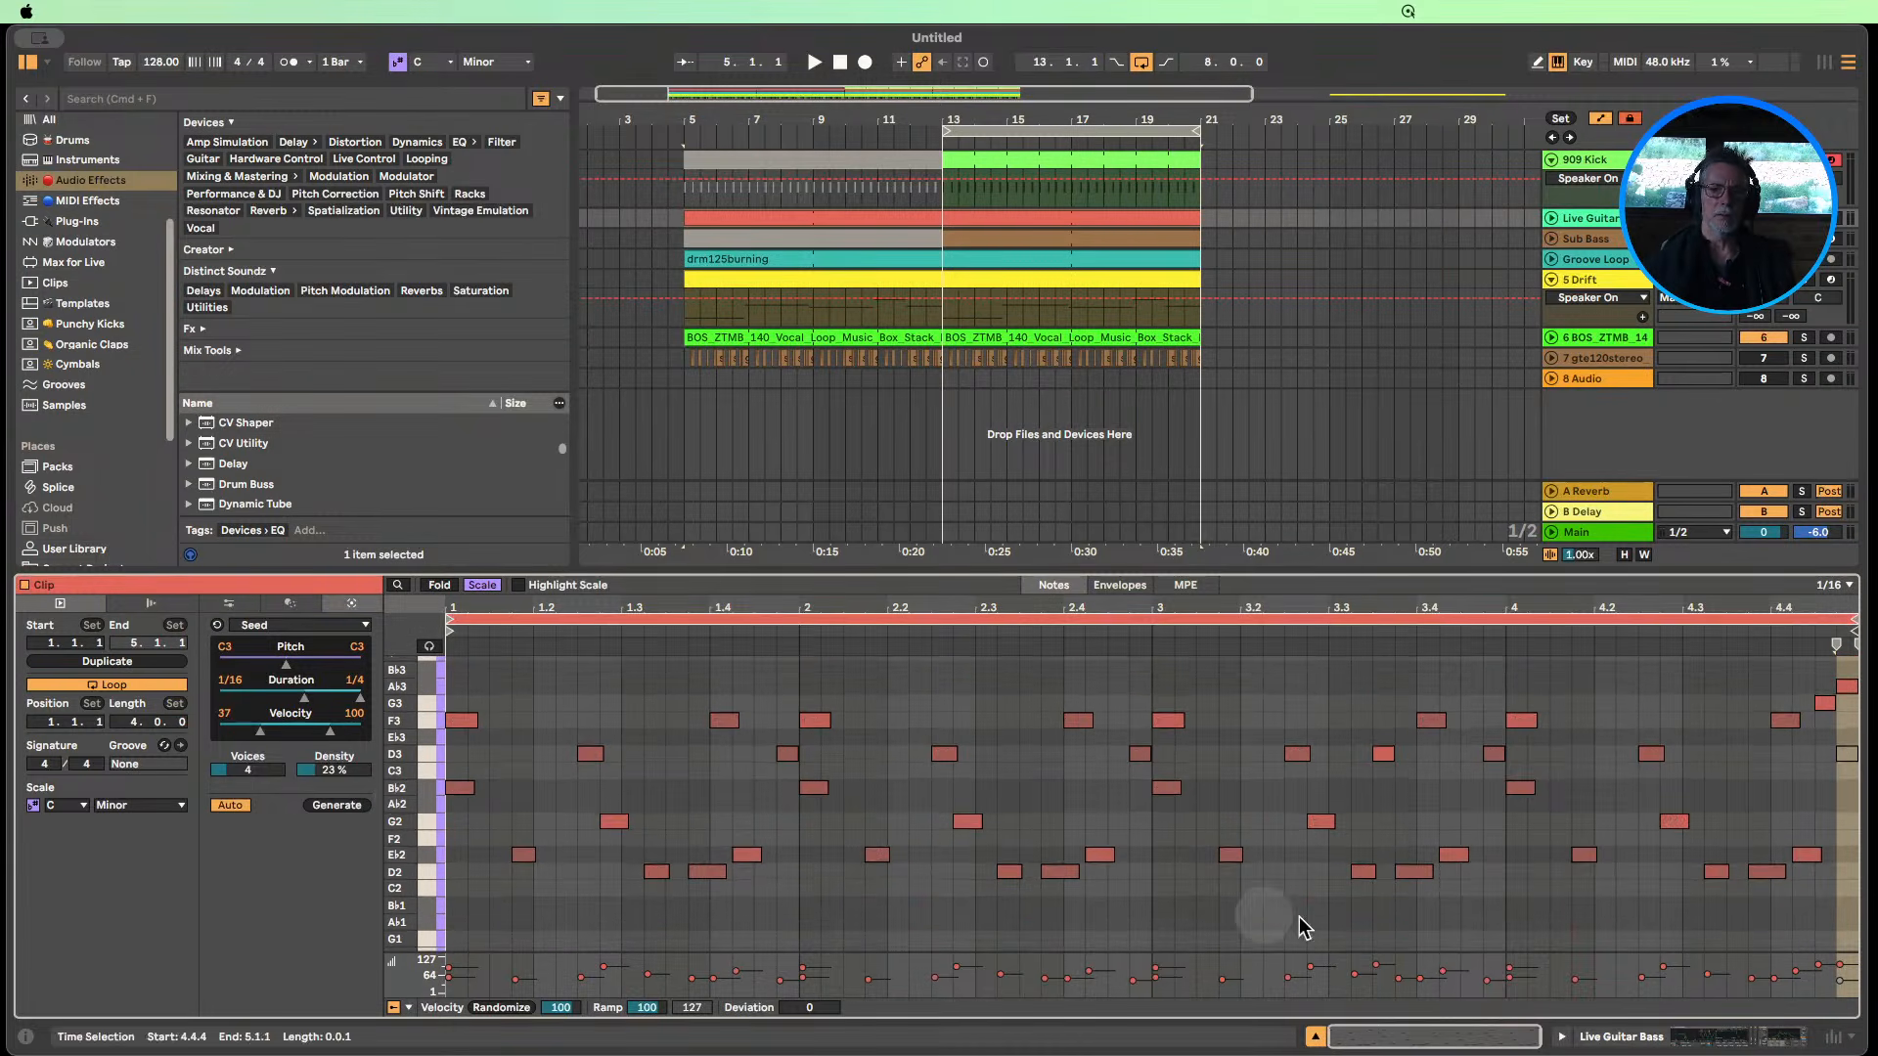
left_click(1315, 1039)
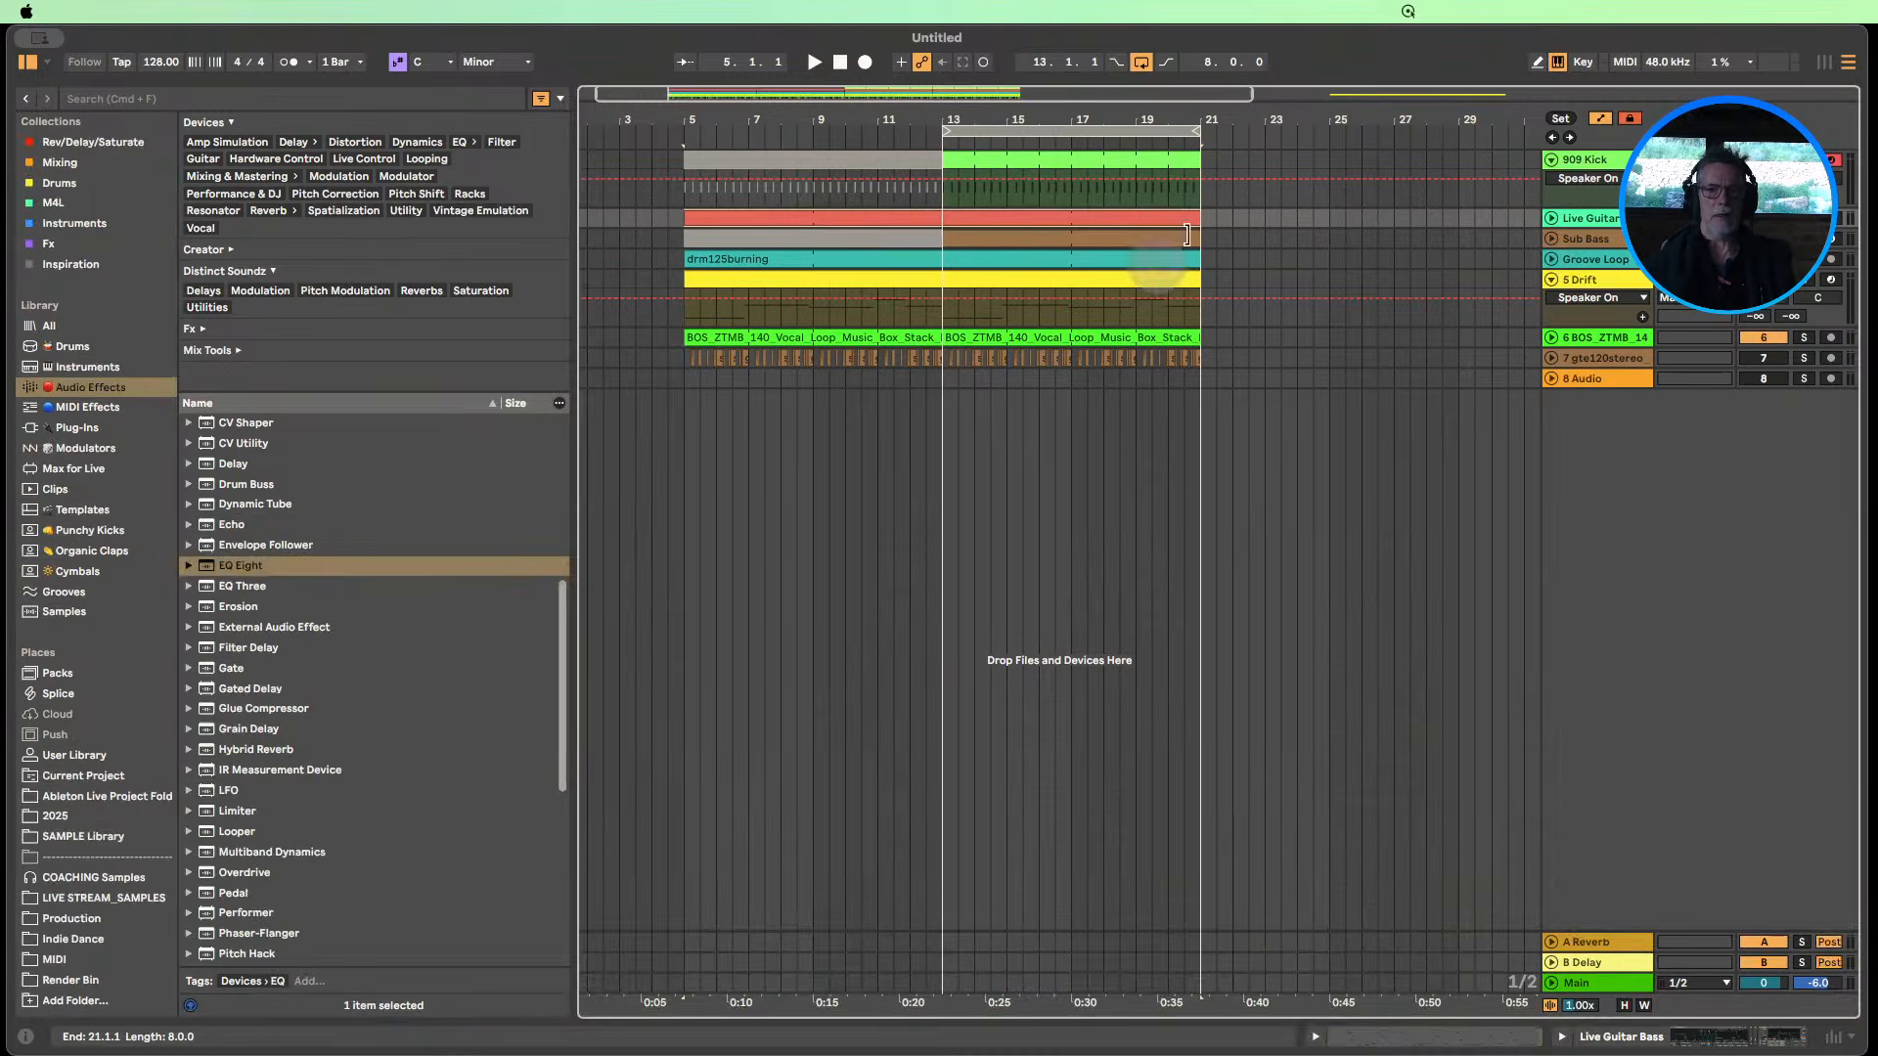
Open the Drift clip starting at bar 13, enlarge its note display and select its final B3 note.
double_click(1123, 280)
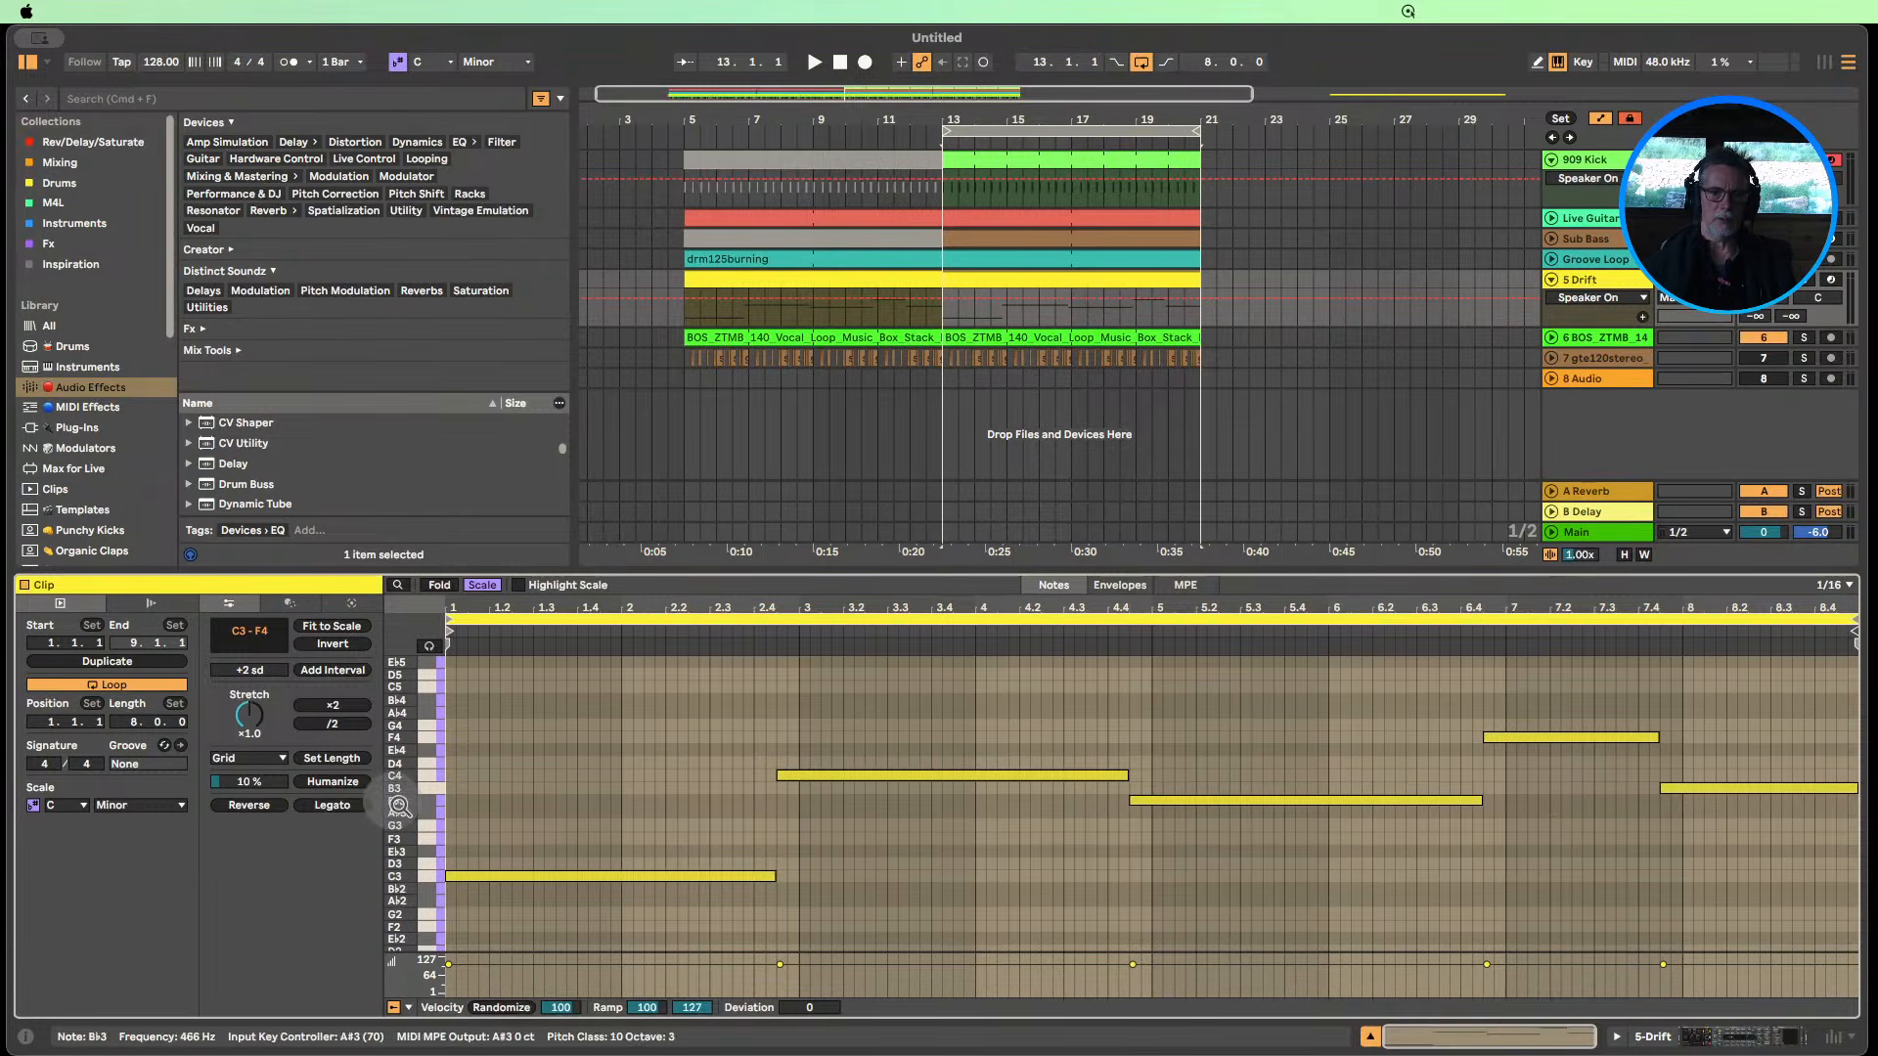
left_click_drag(408, 810, 416, 789)
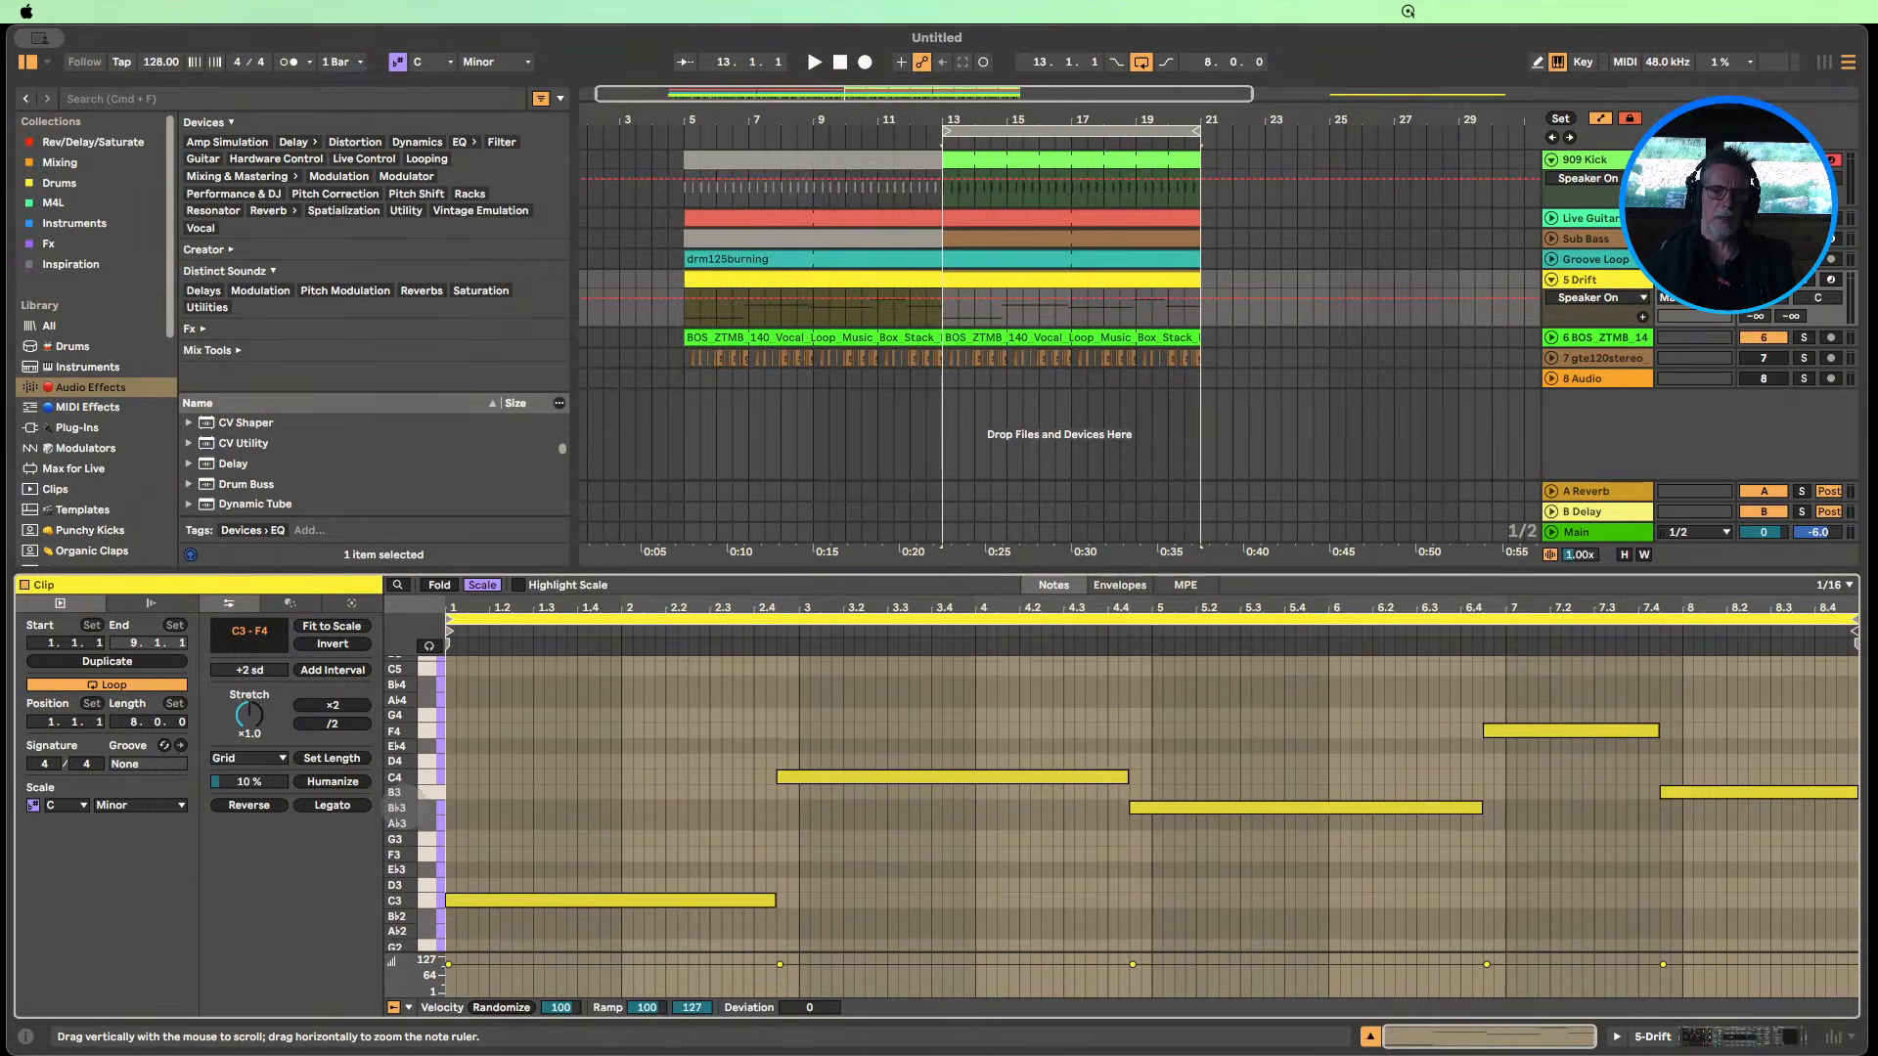
left_click_drag(1744, 736, 1756, 865)
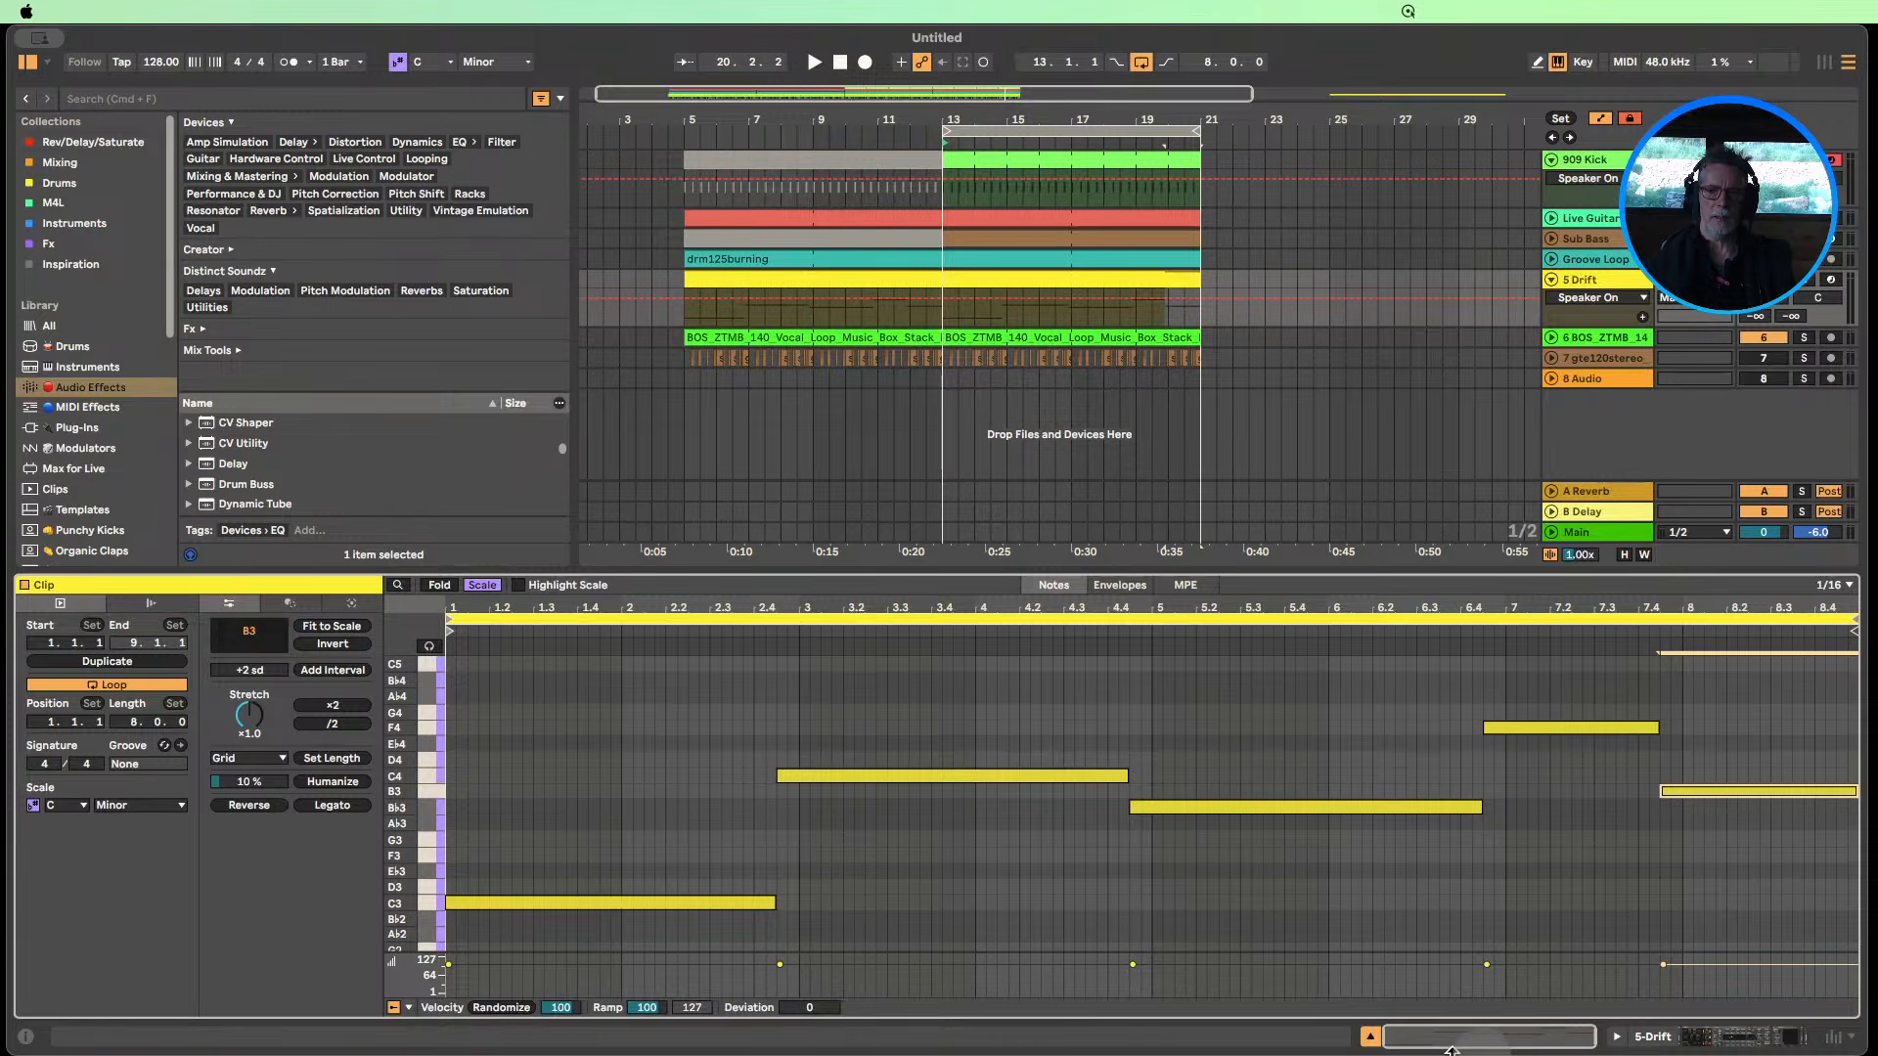
Close the Drift clip view and open the 61-67 GUITARS folder of Ueberschall Disco De Luxe in LIVE STREAM_SAMPLES, with the SPLICE folder collapsed.
left_click(1365, 1037)
scroll(192, 862, "down", 1)
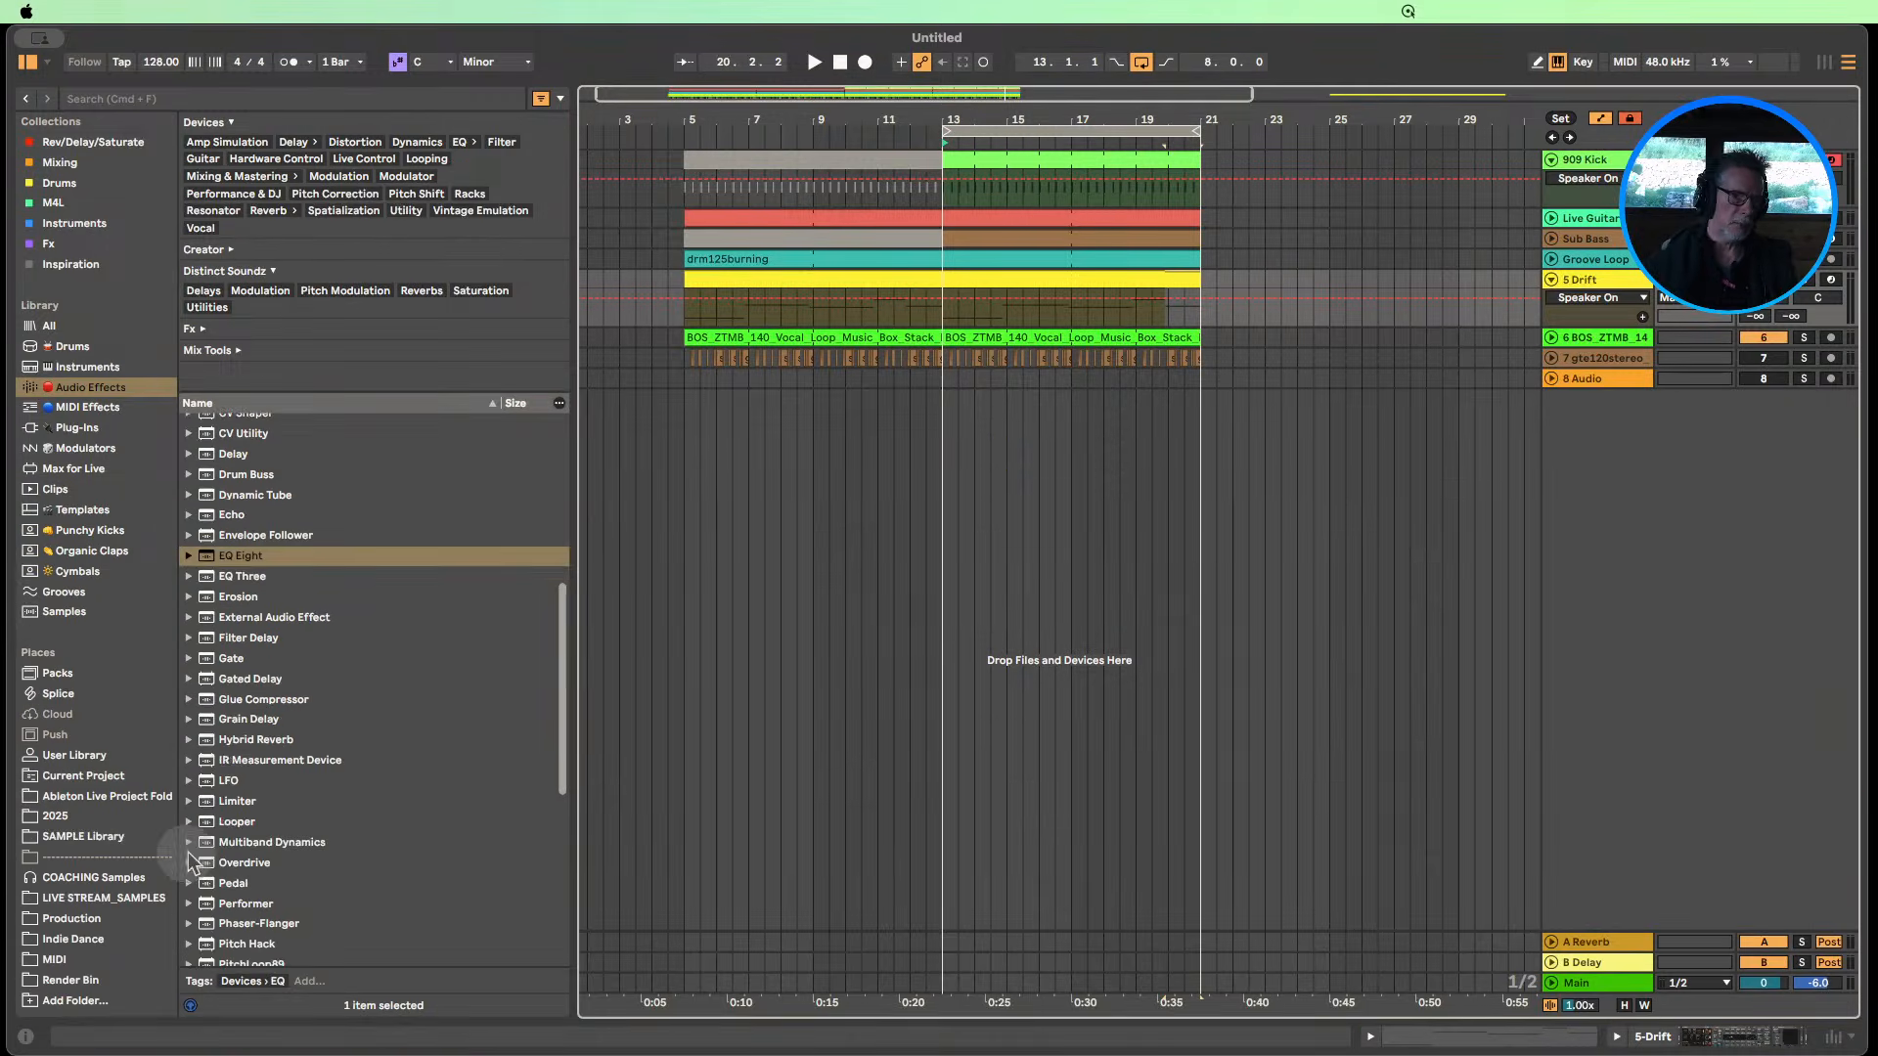
left_click(86, 900)
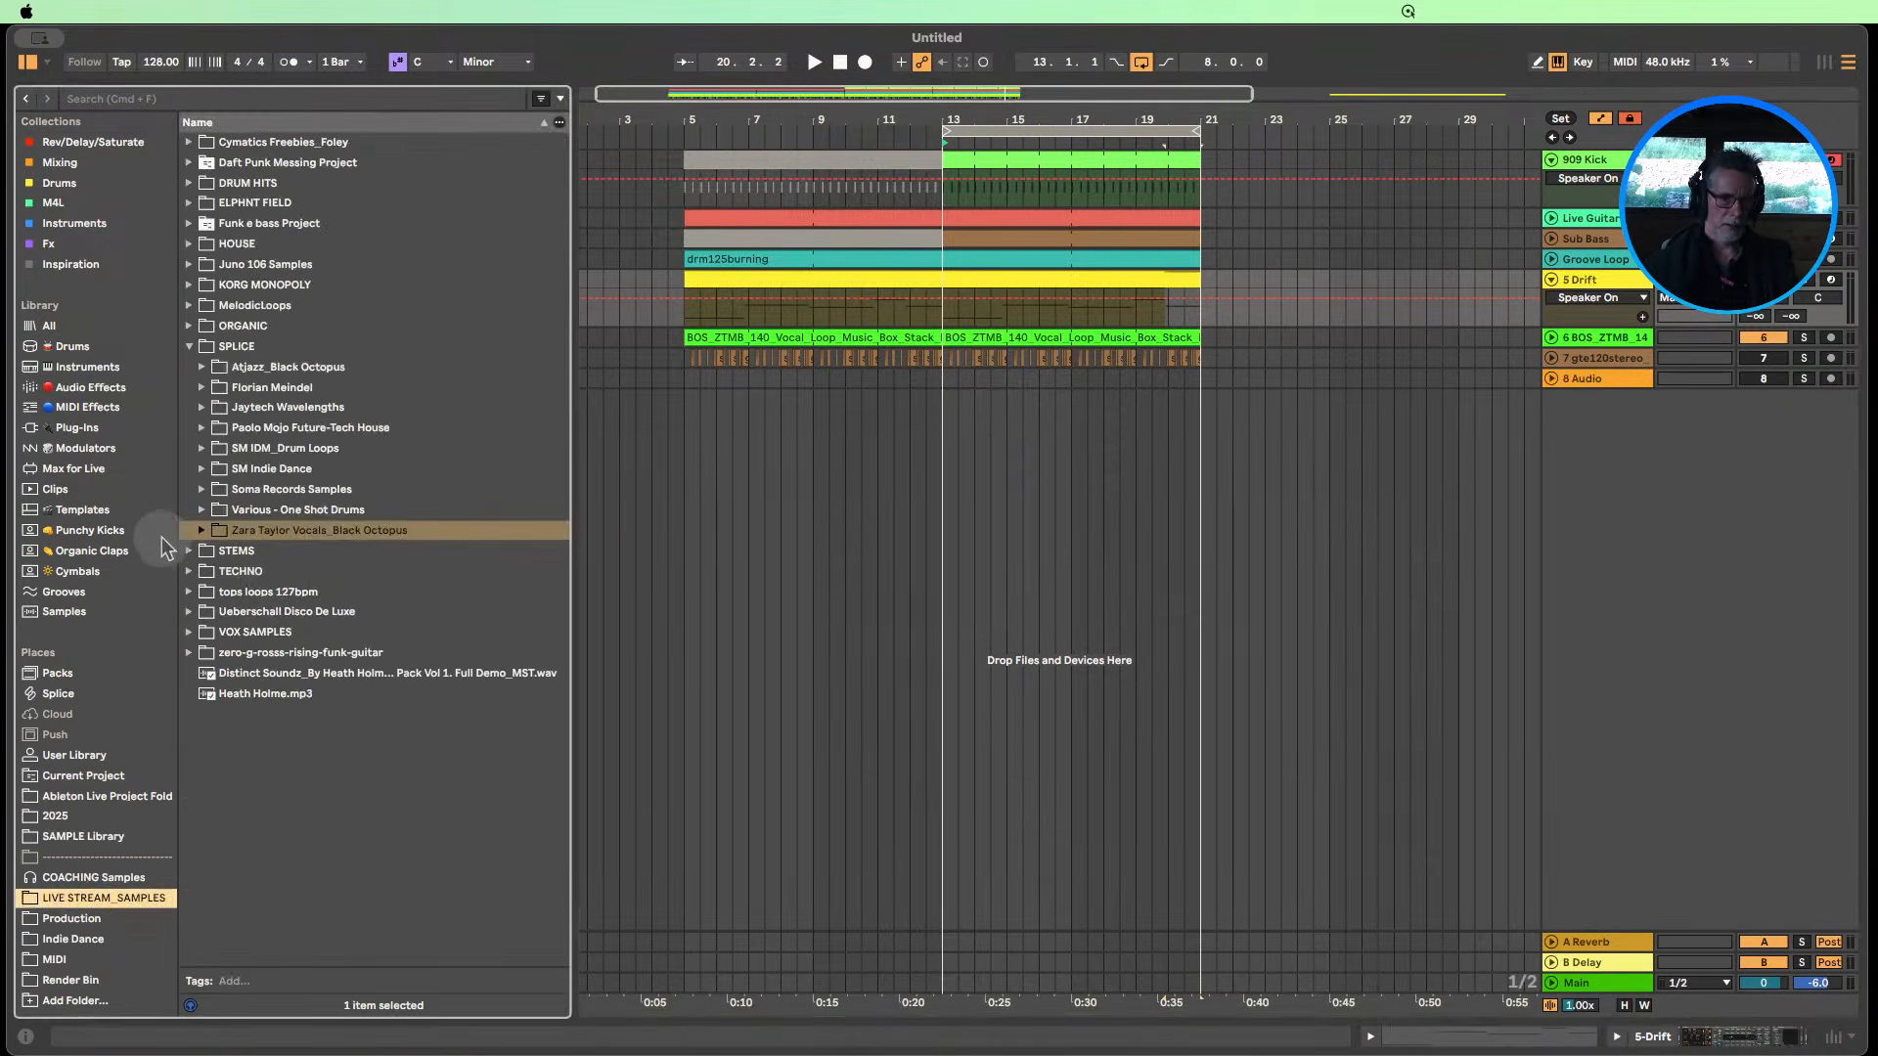
left_click(184, 365)
left_click(190, 347)
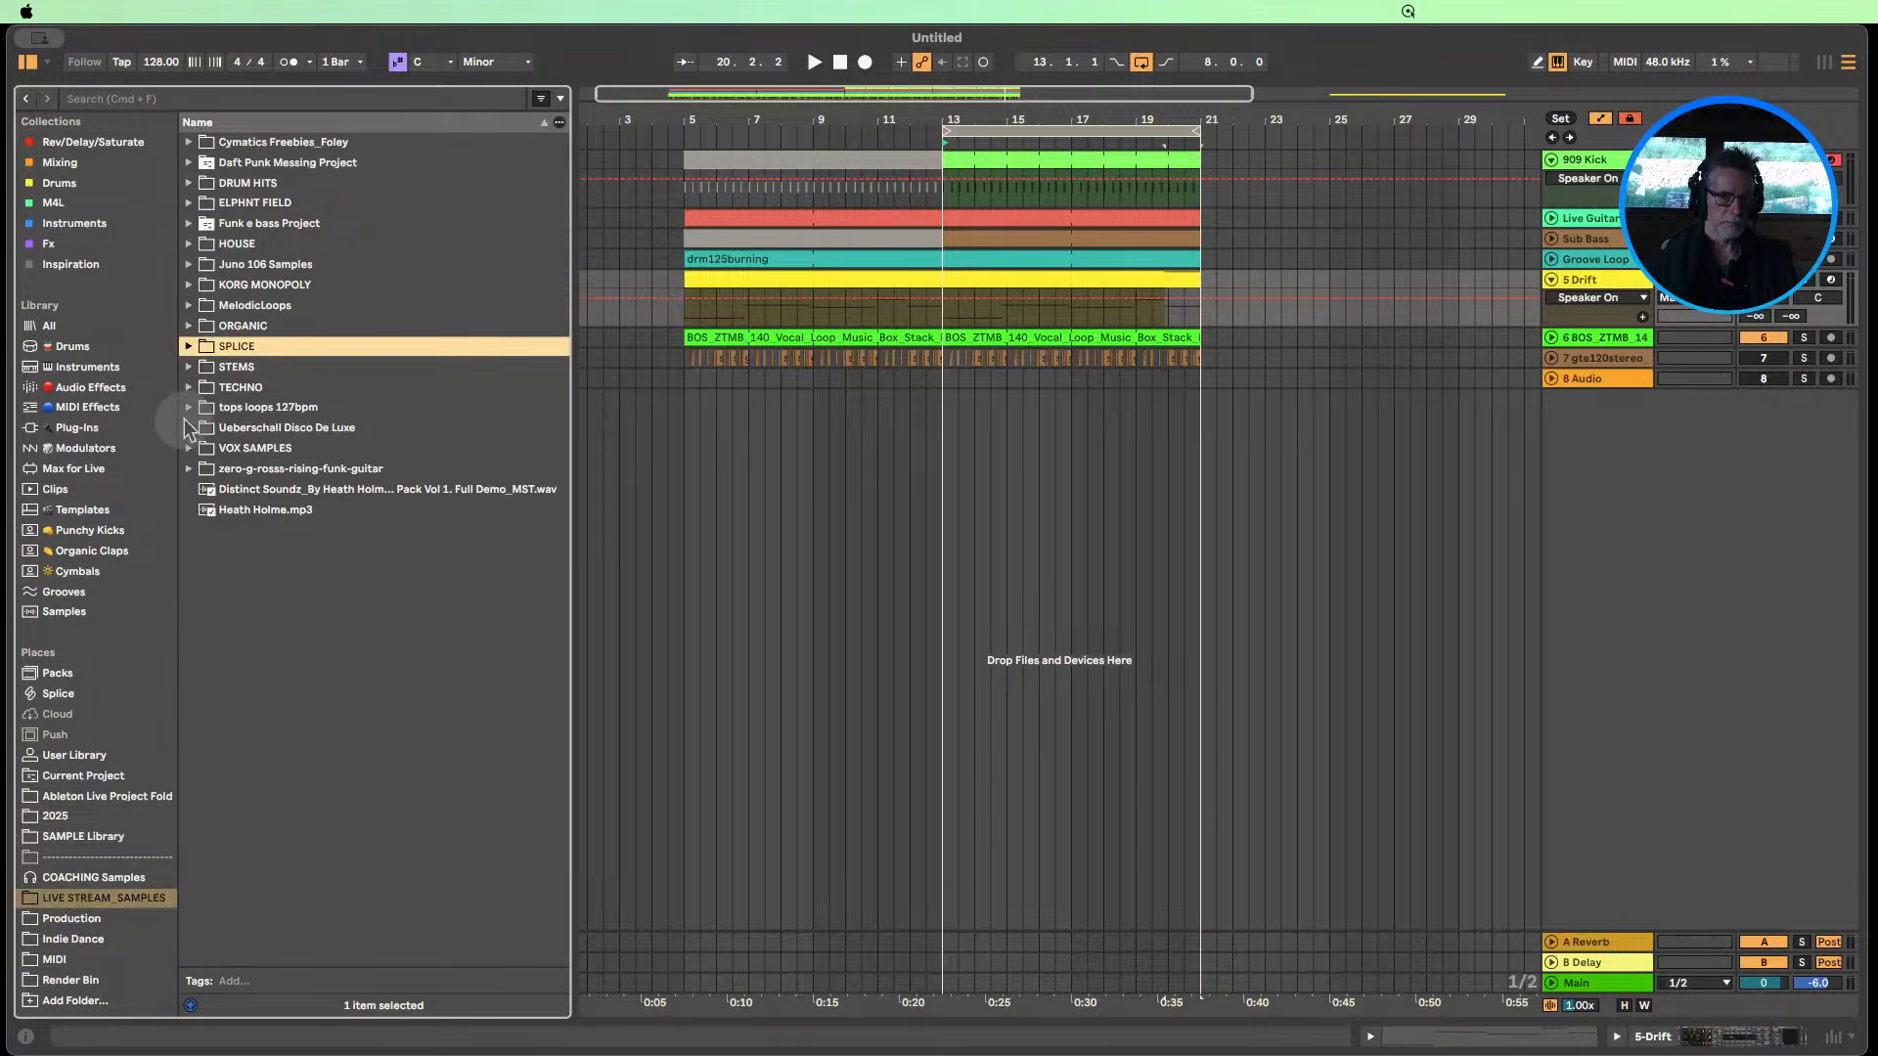
left_click(188, 347)
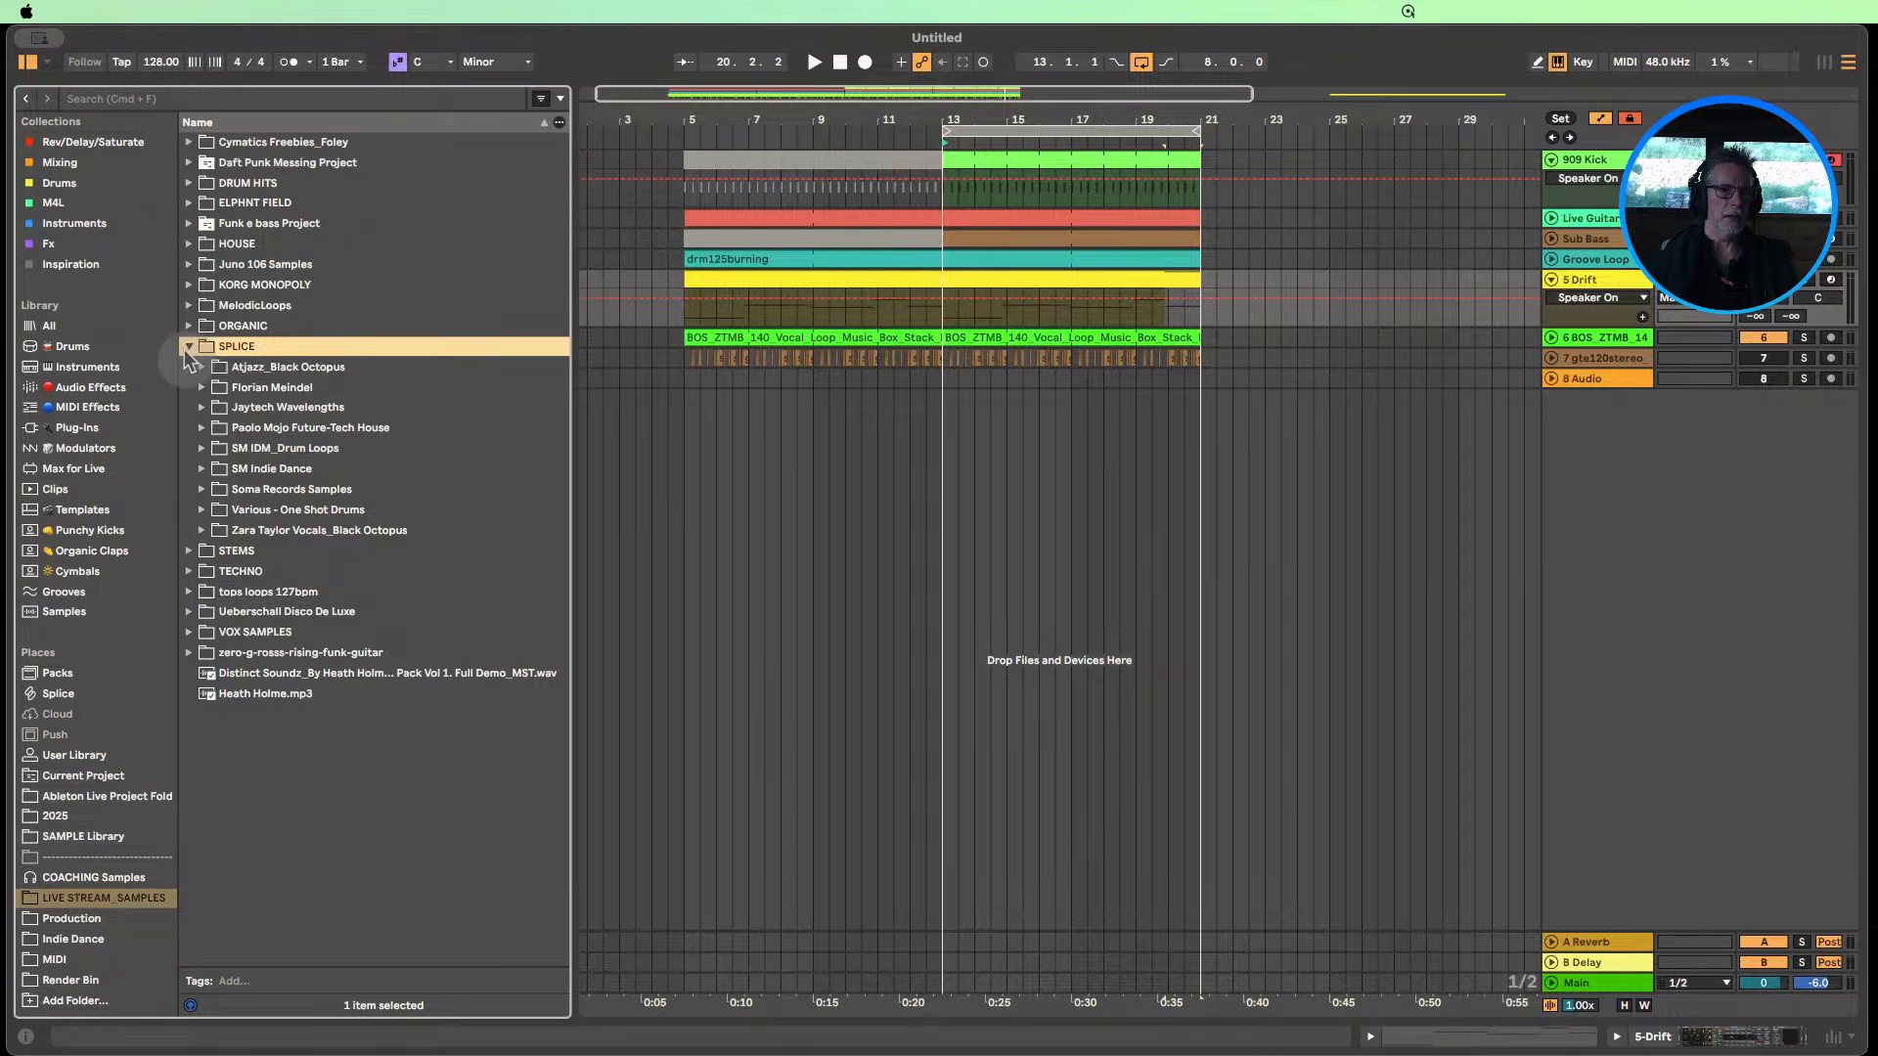
left_click(189, 349)
left_click(189, 429)
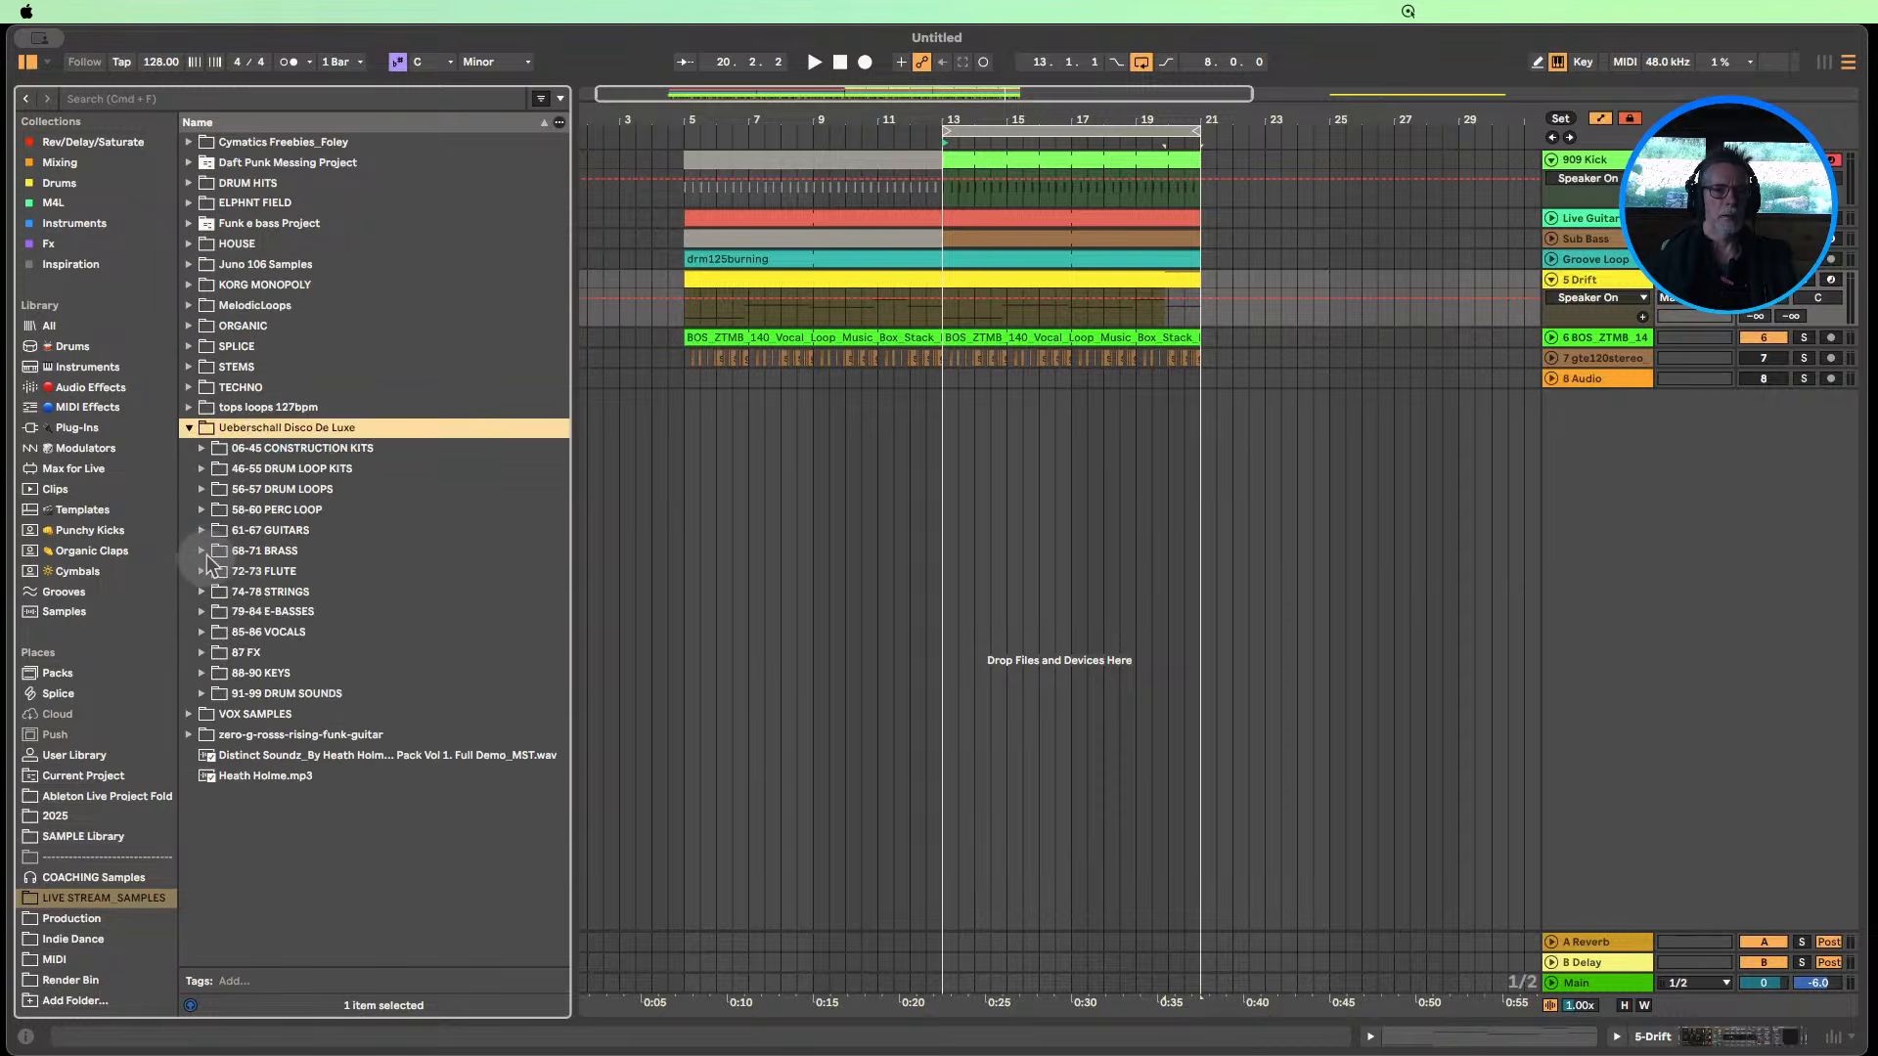
left_click(203, 532)
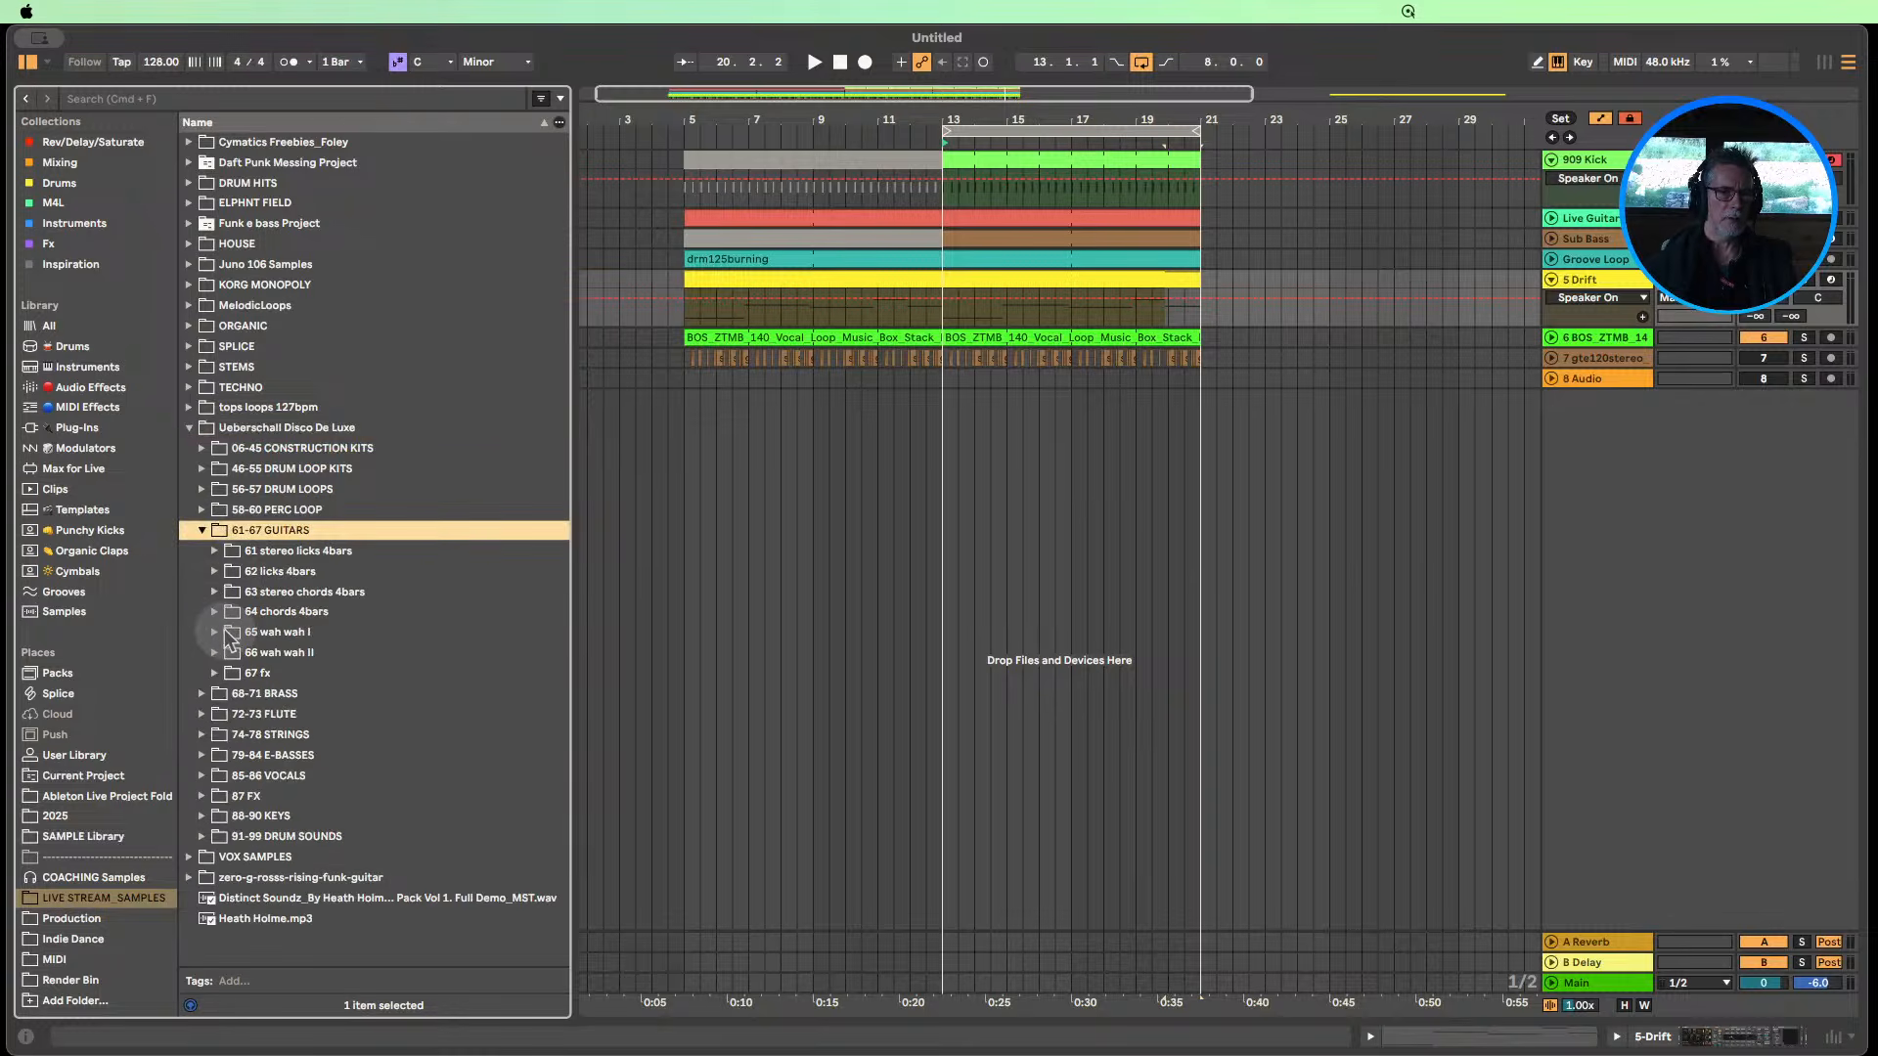
Look through the guitar lick and chord folders and place gte120stereo_lick-dG.wav on the empty audio track from bar 13 to bar 21.
left_click(214, 552)
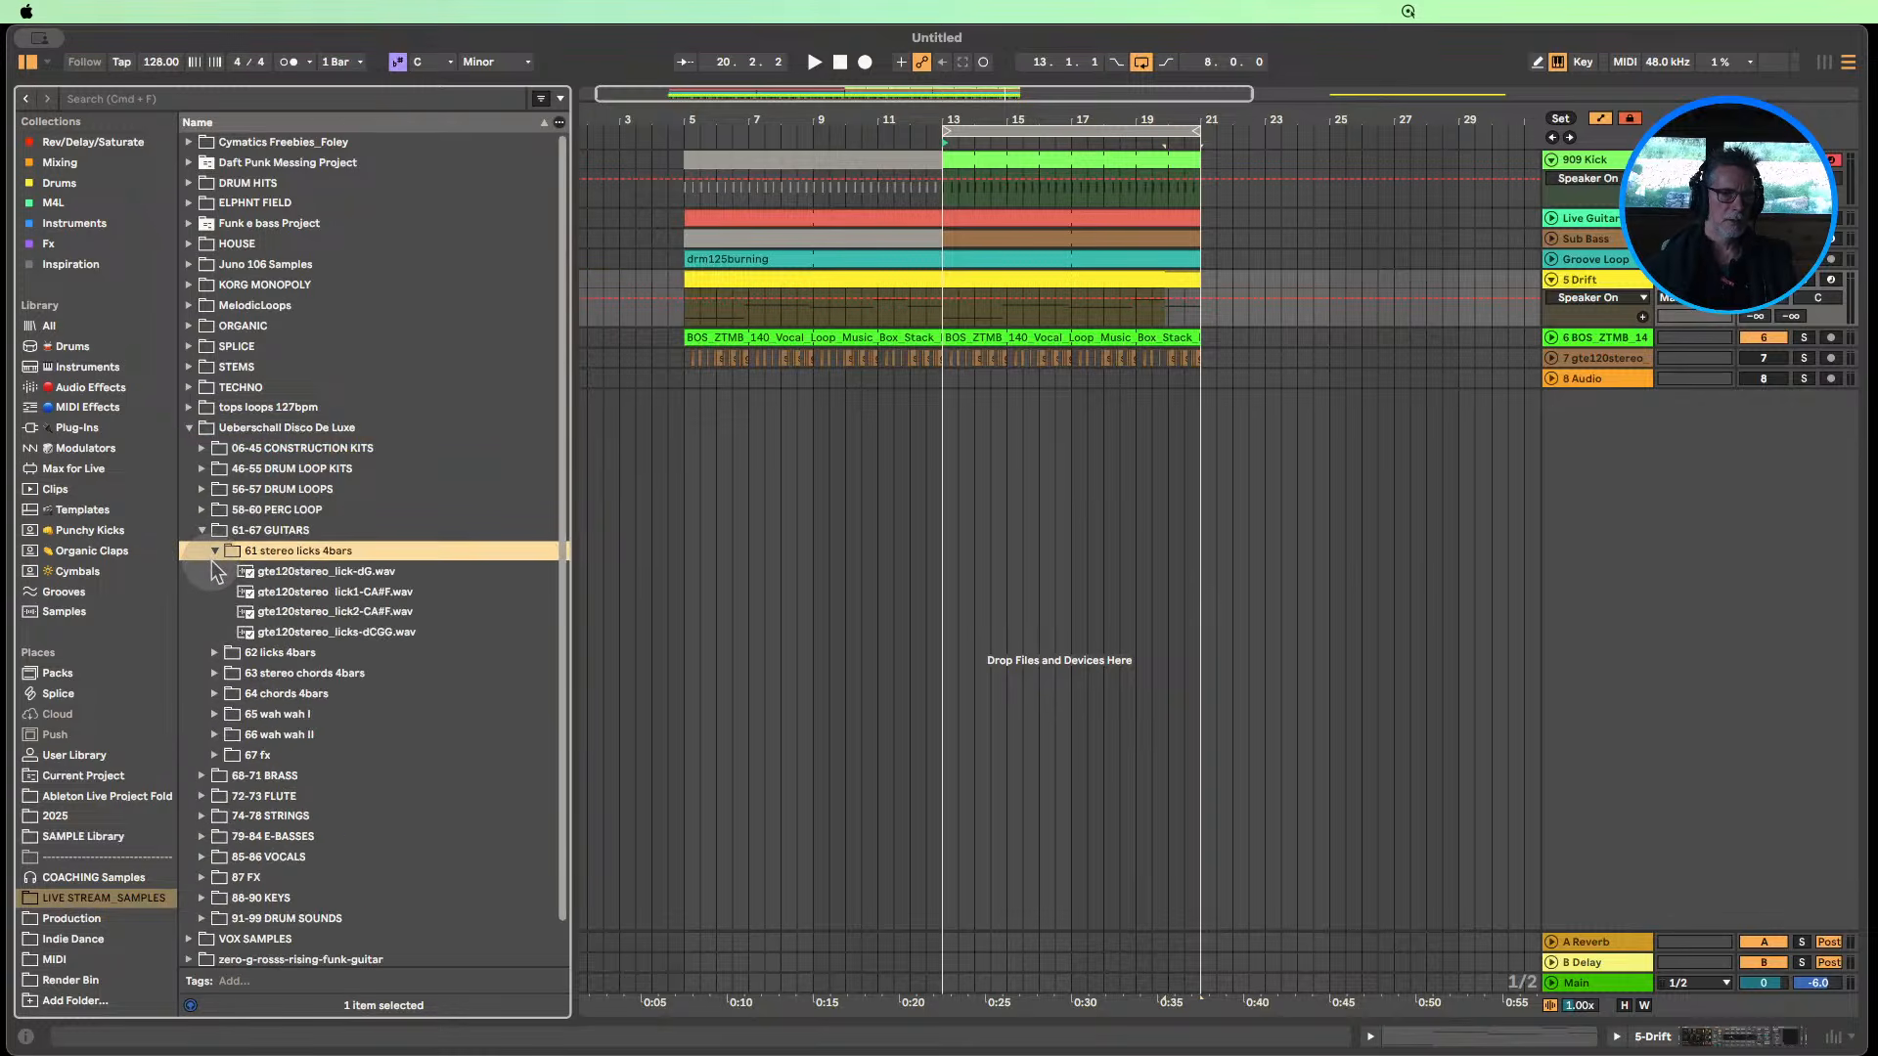
left_click(224, 573)
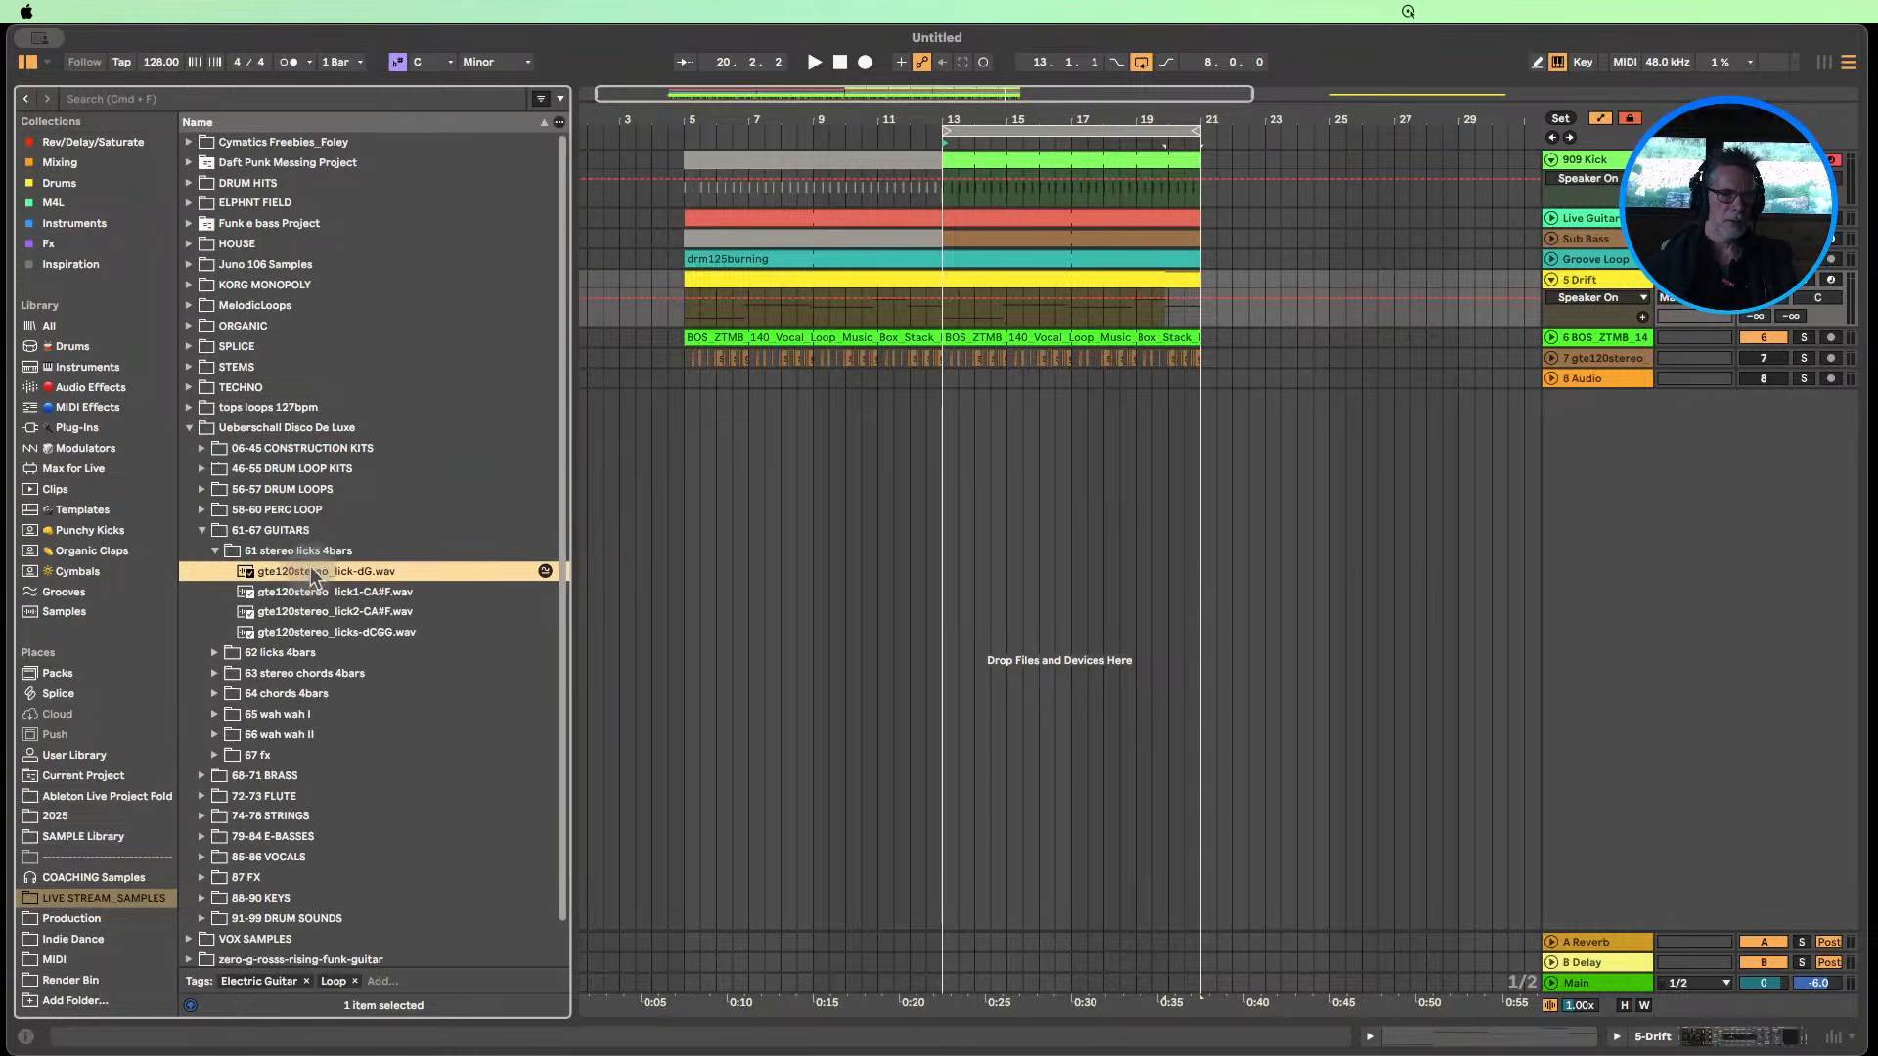
left_click(214, 652)
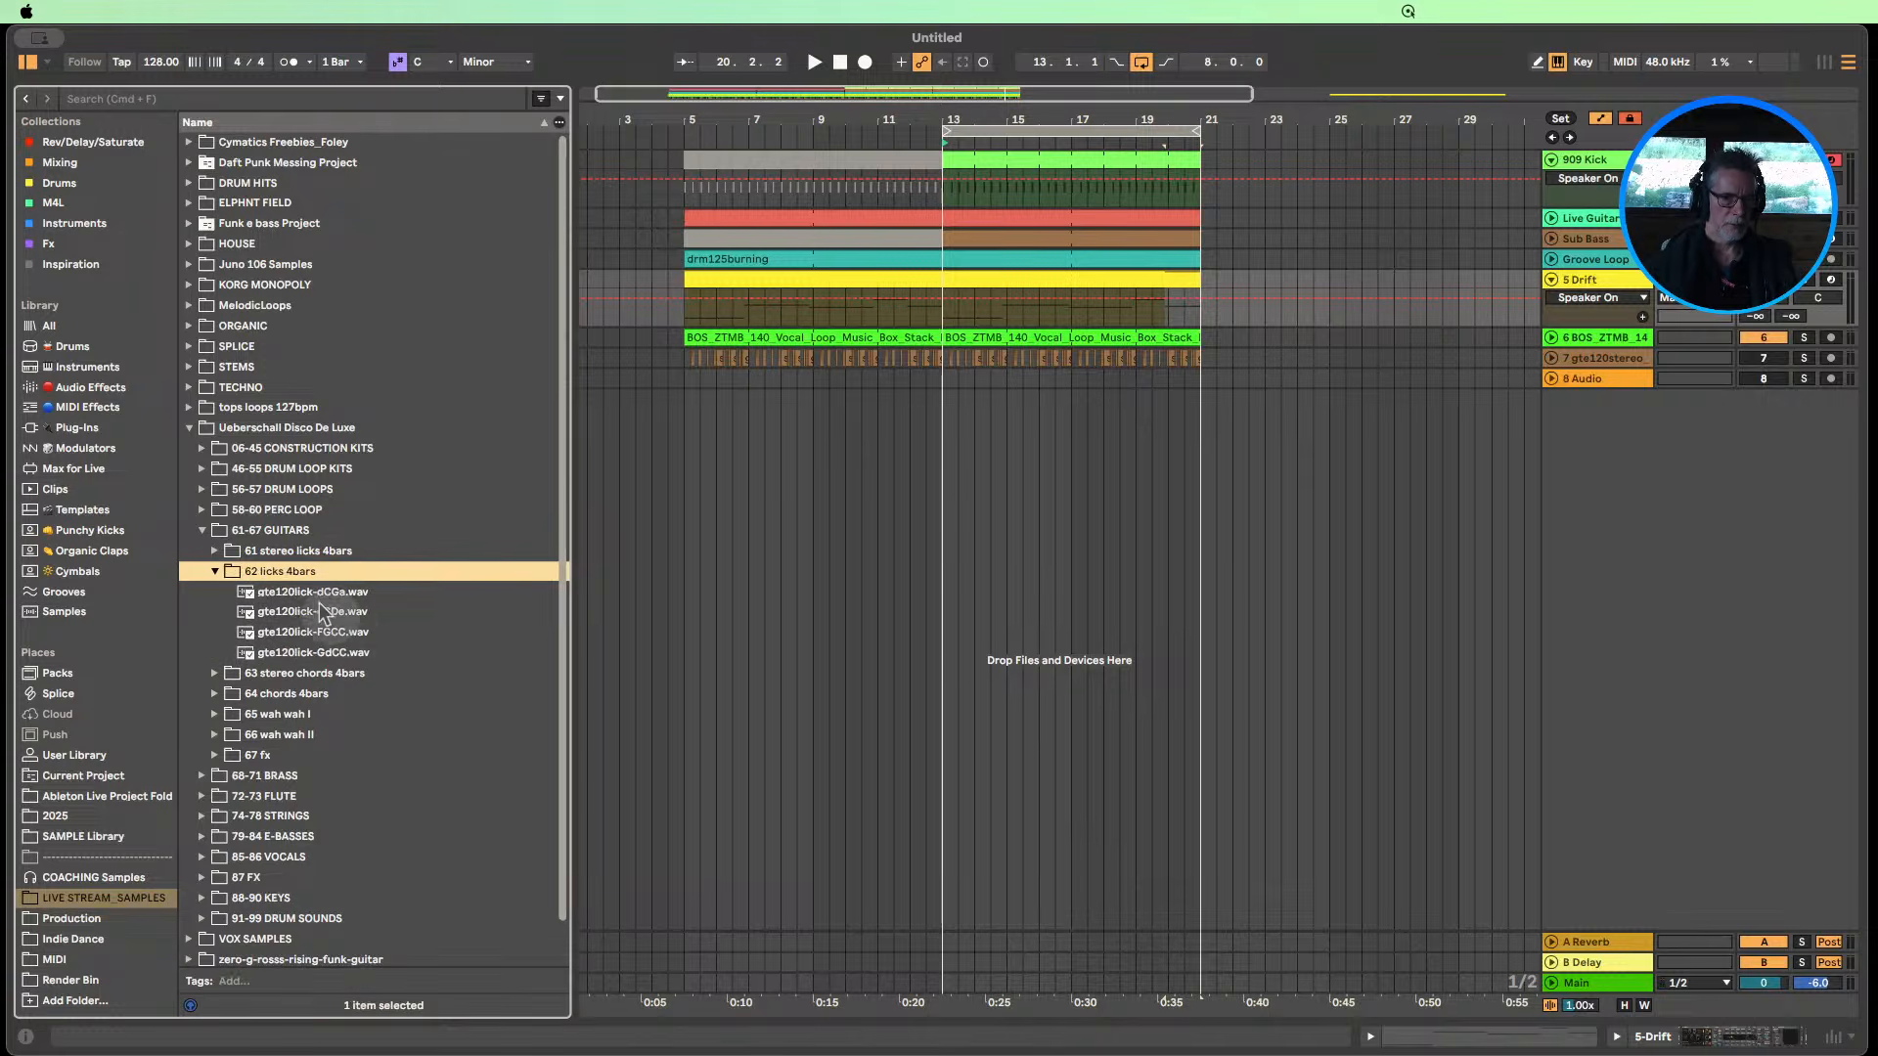
left_click(215, 673)
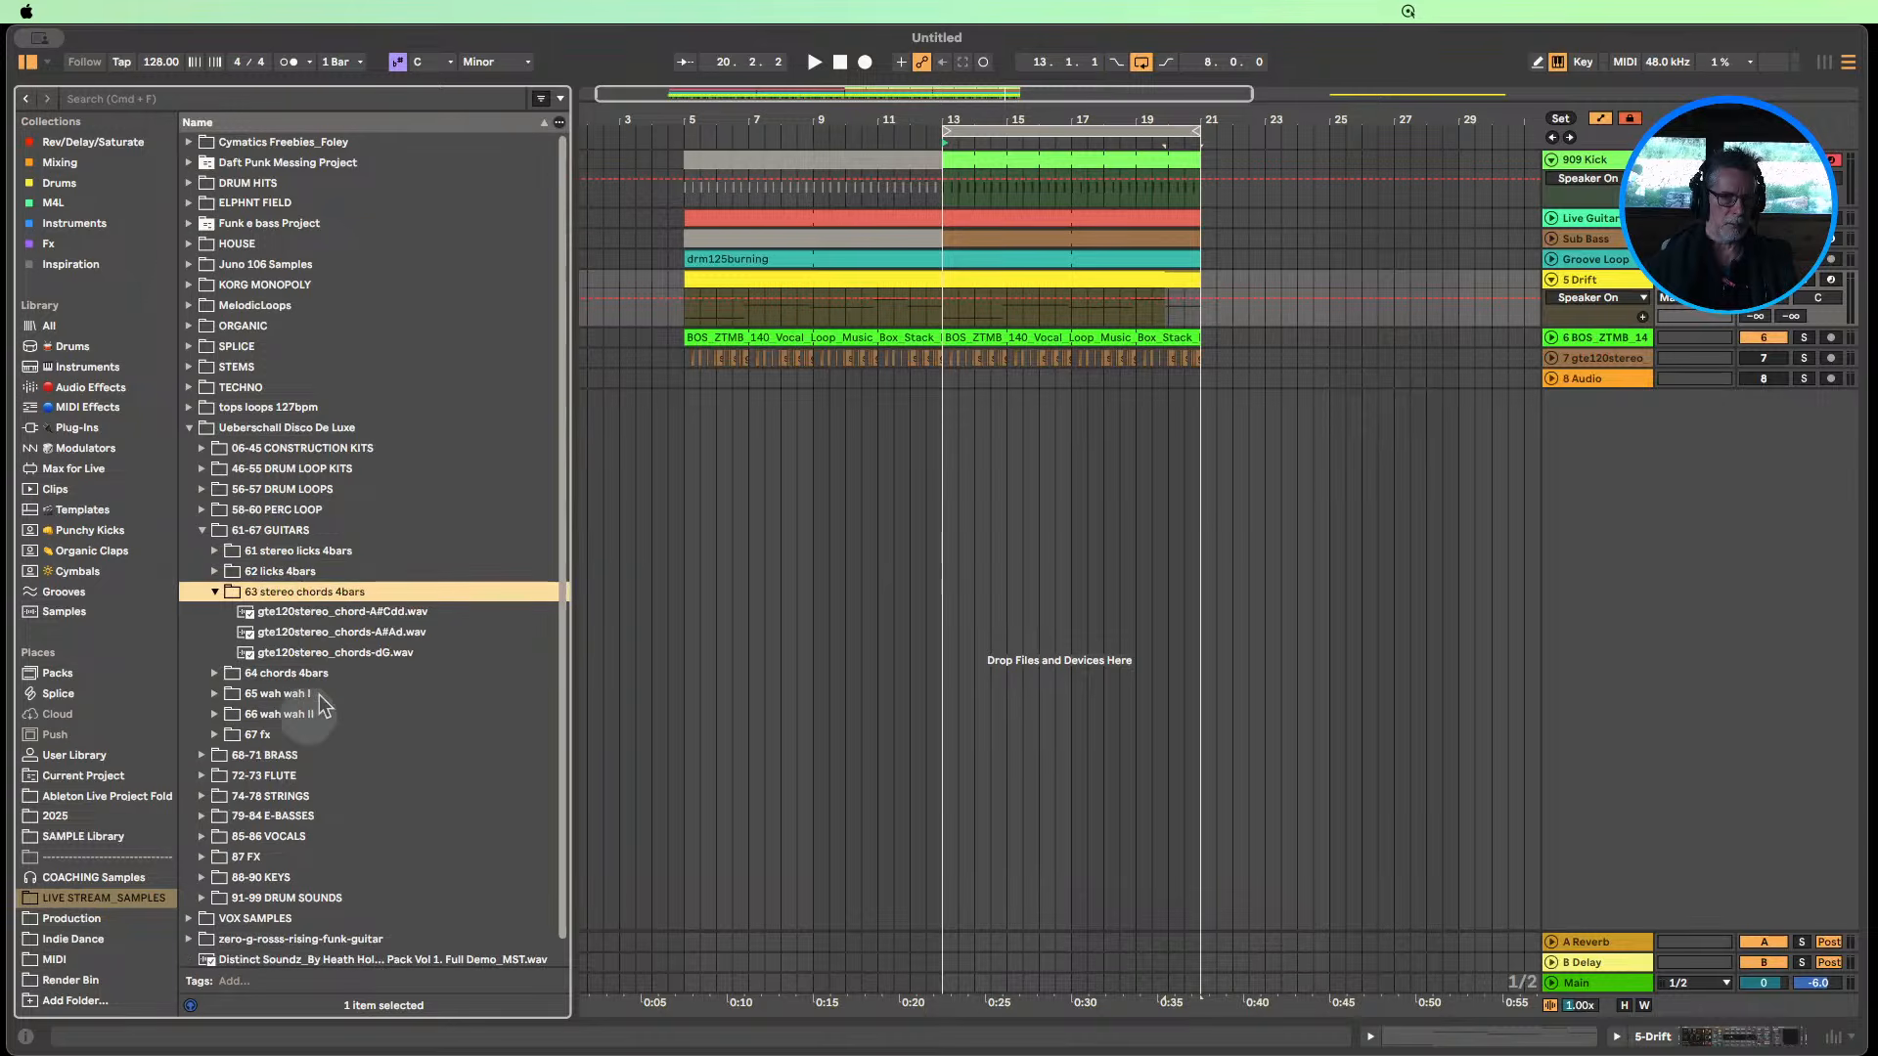
left_click(216, 673)
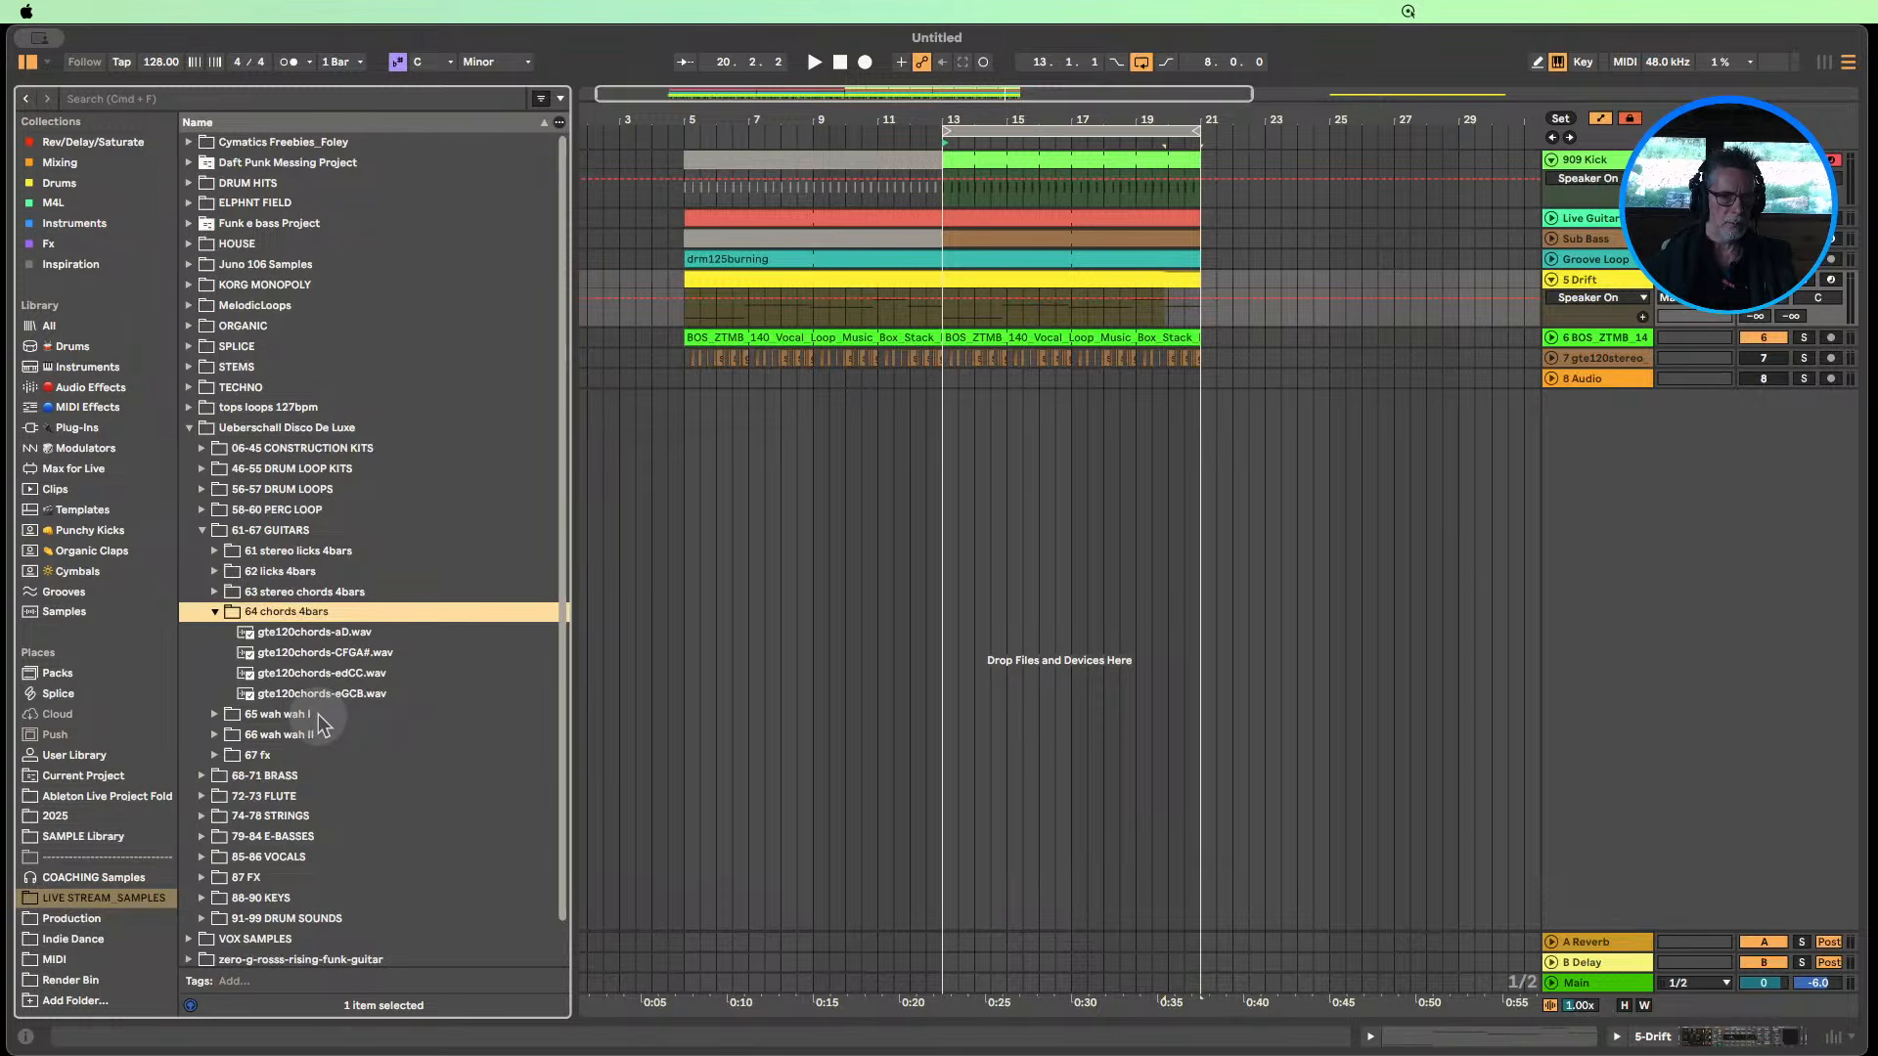
left_click(214, 553)
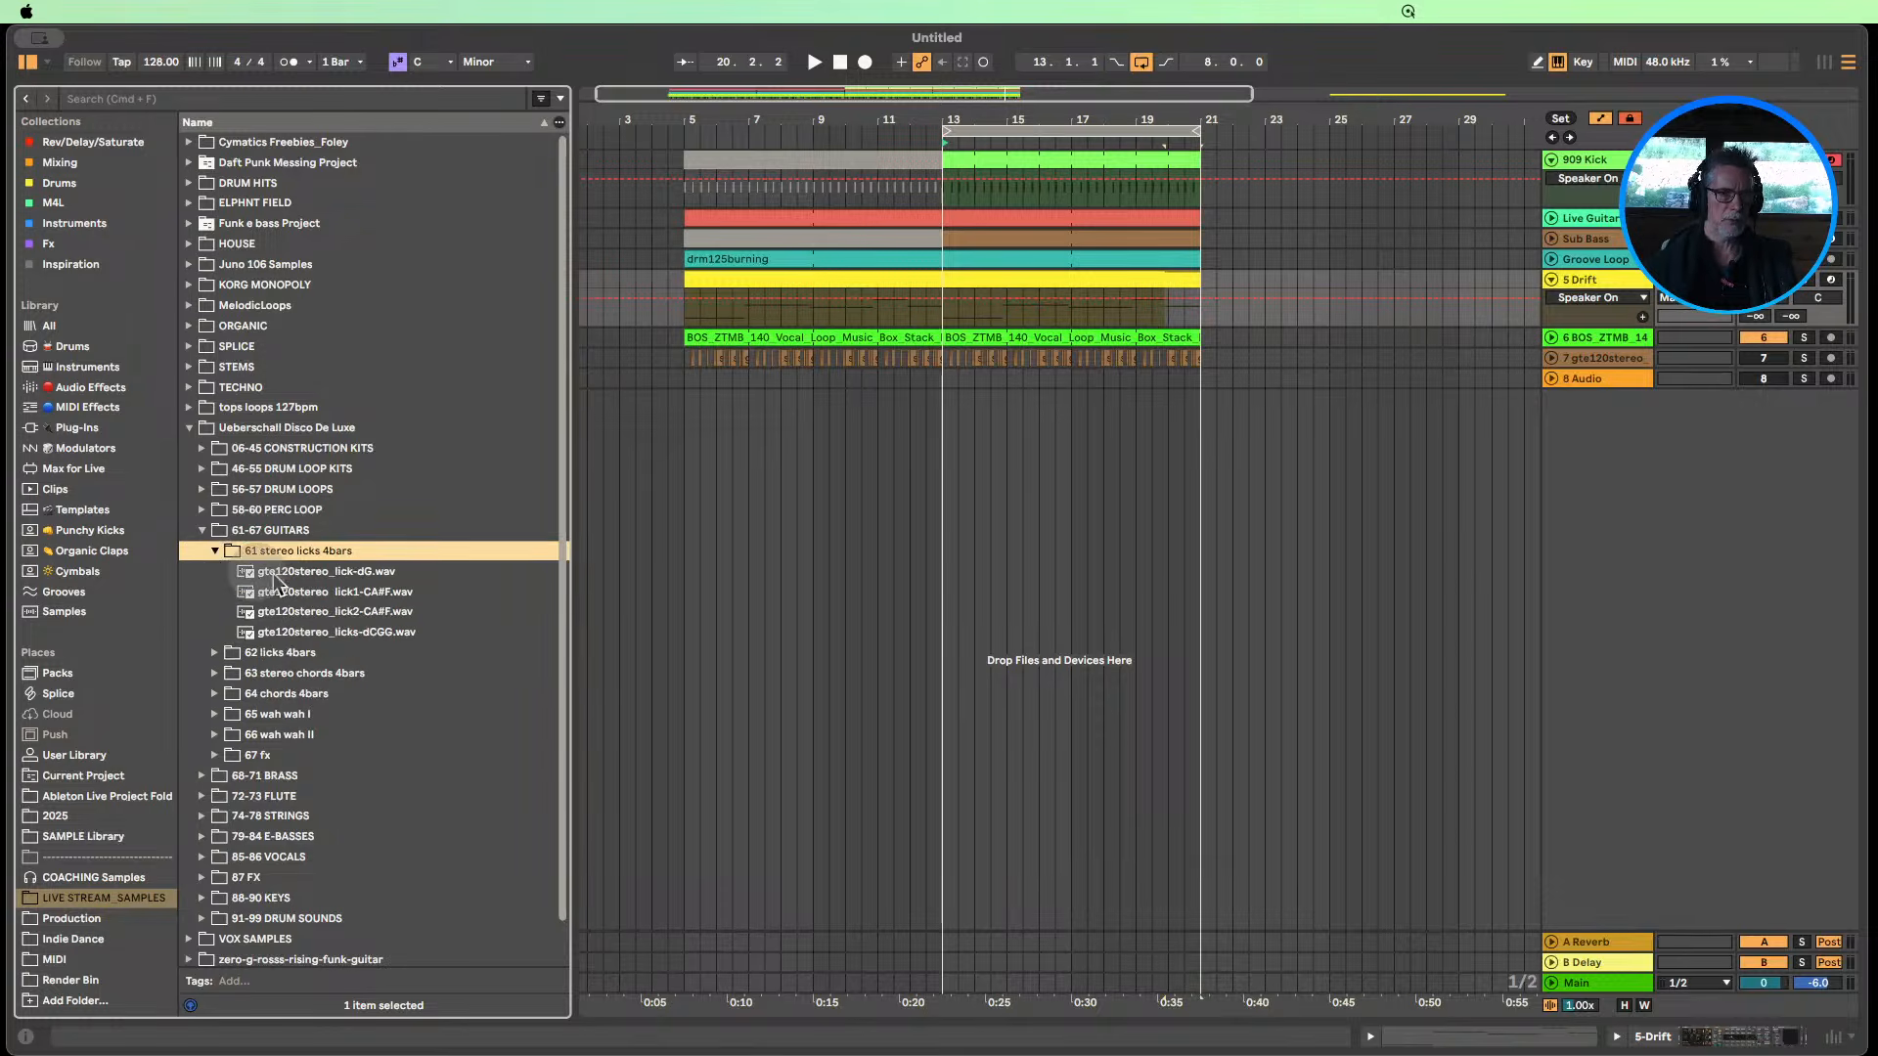
left_click_drag(278, 579, 945, 395)
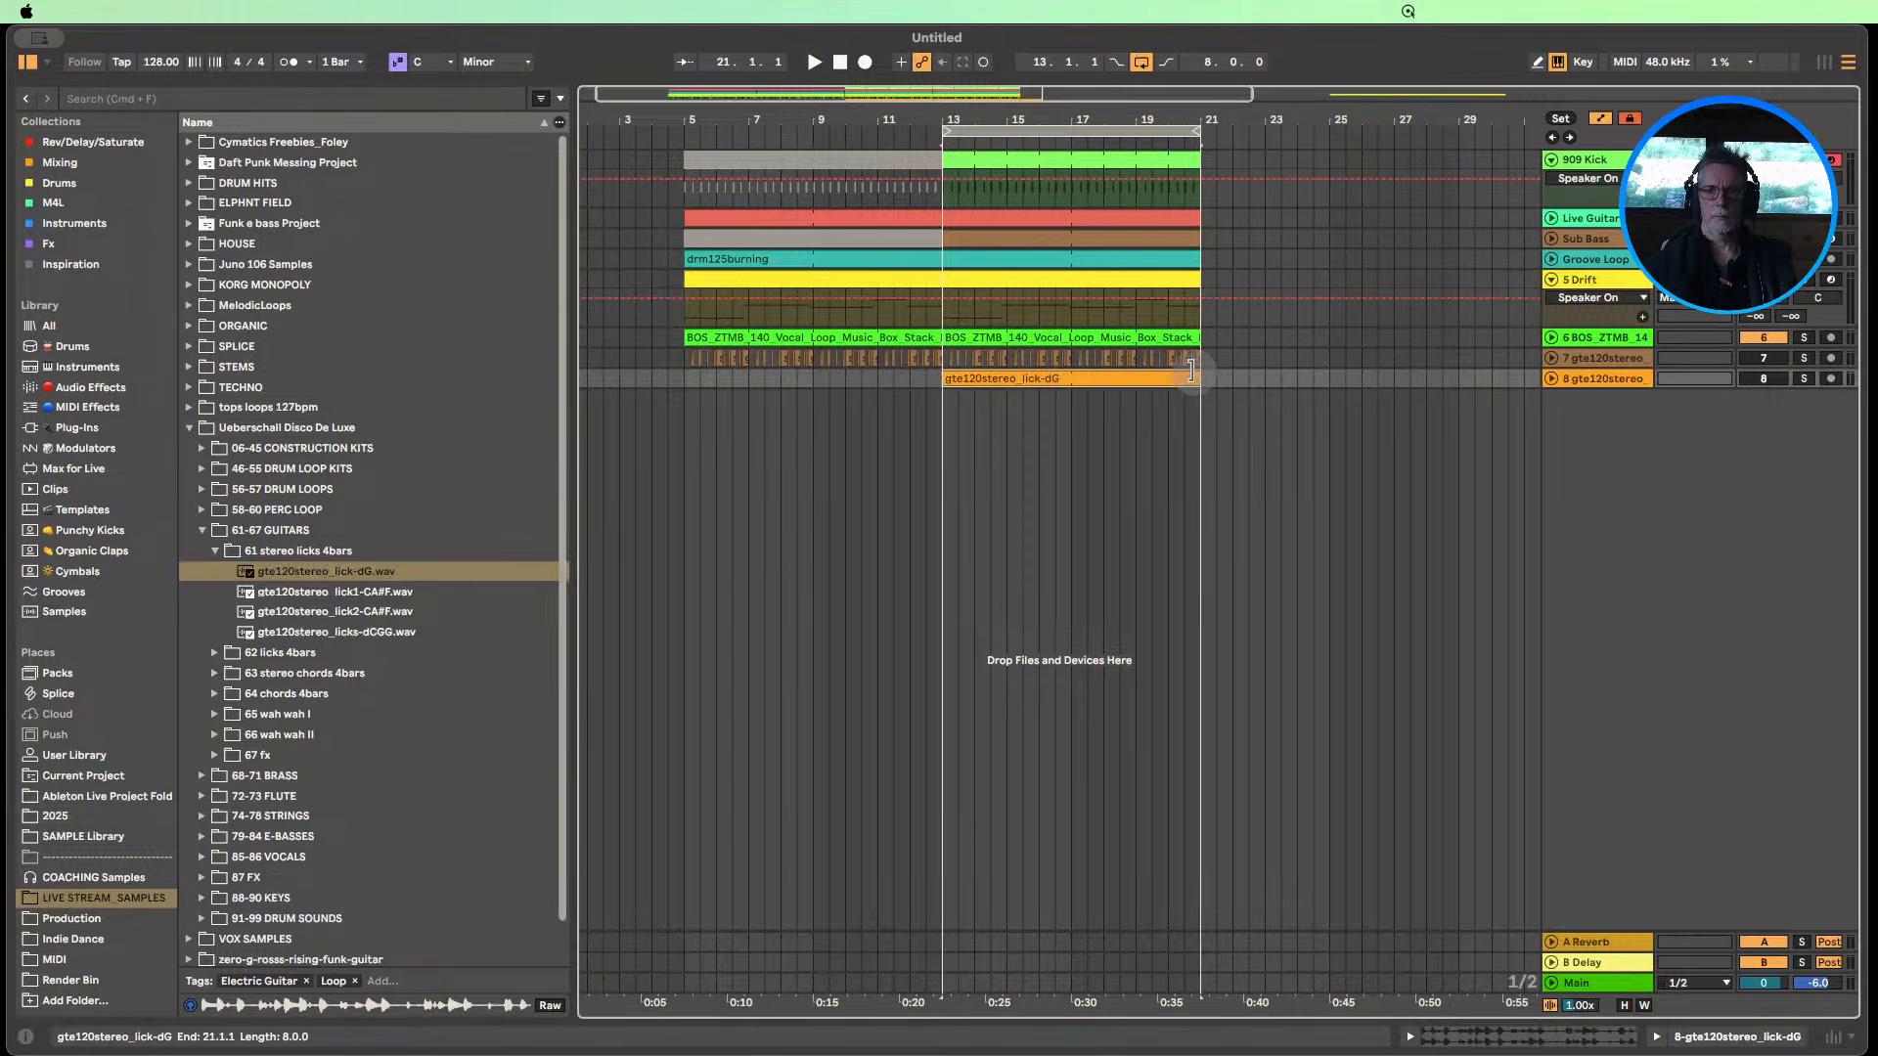
Play the loop from bar 13 and unfold the new guitar lick track to a taller height.
key("space")
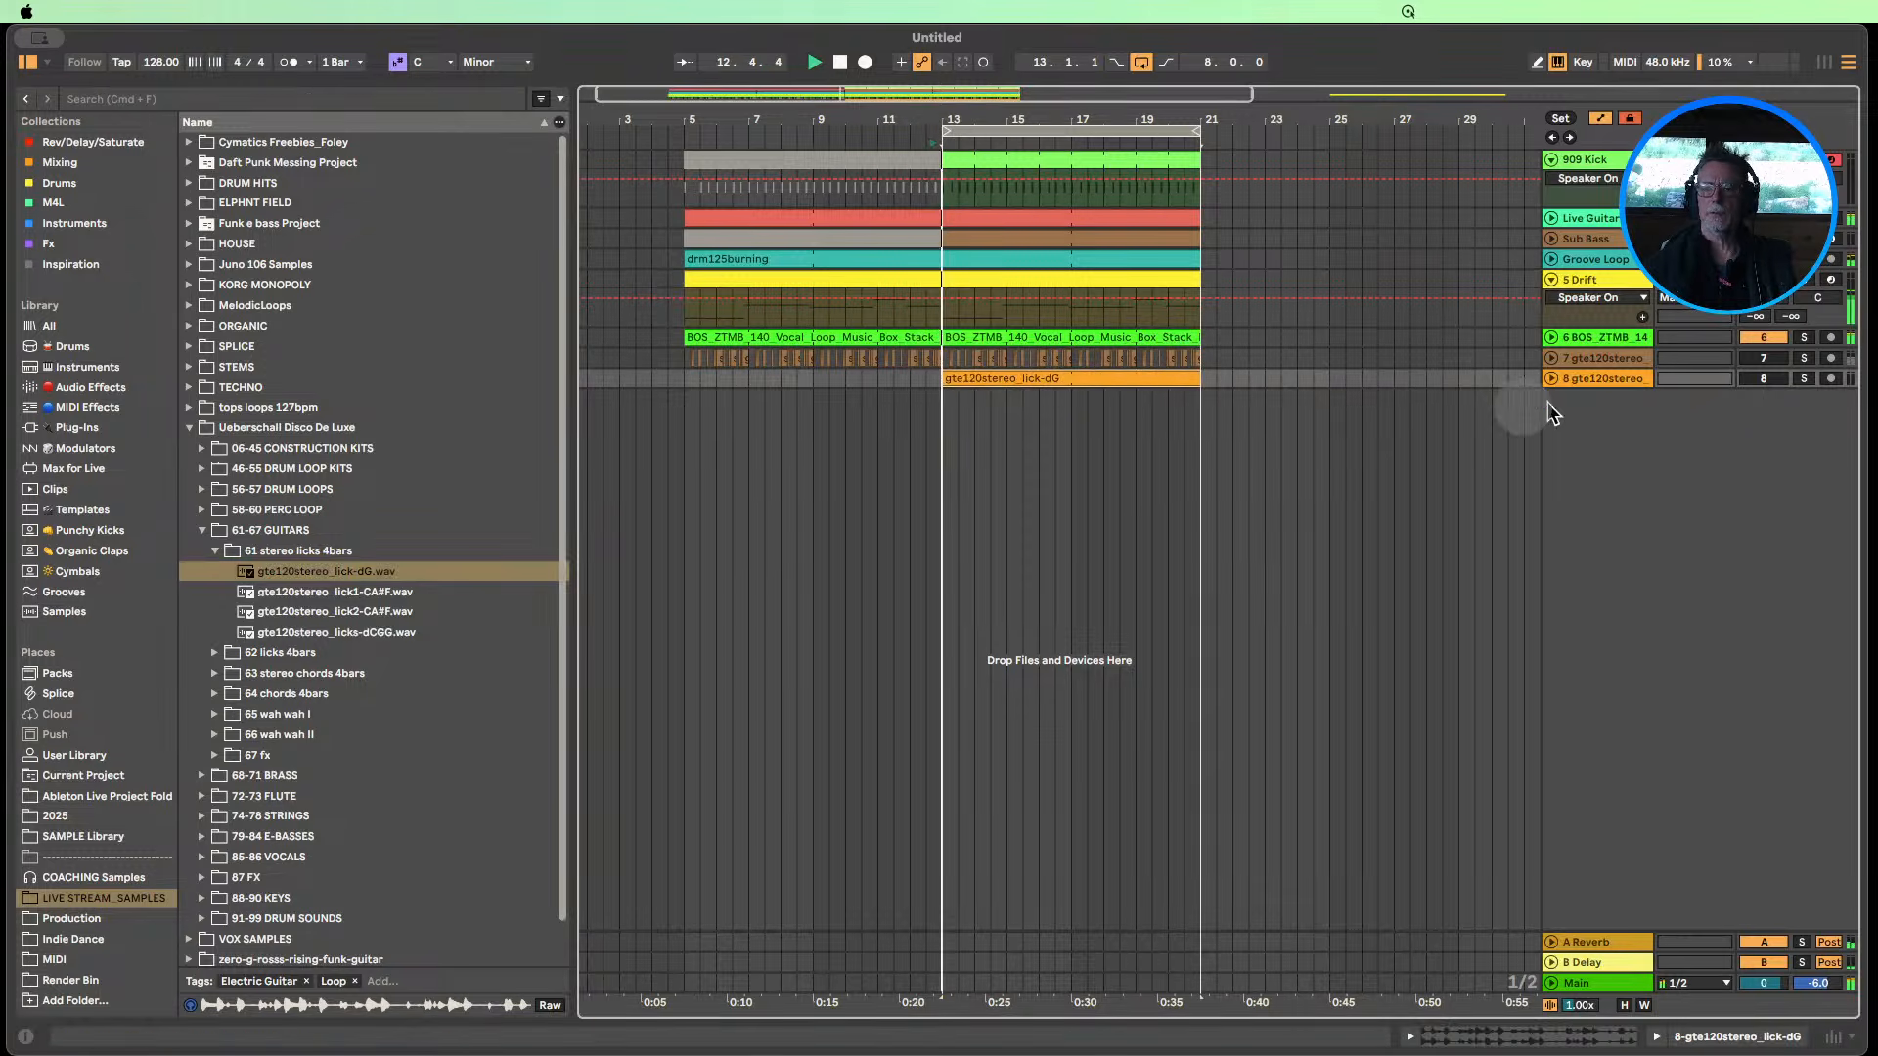
left_click(1551, 379)
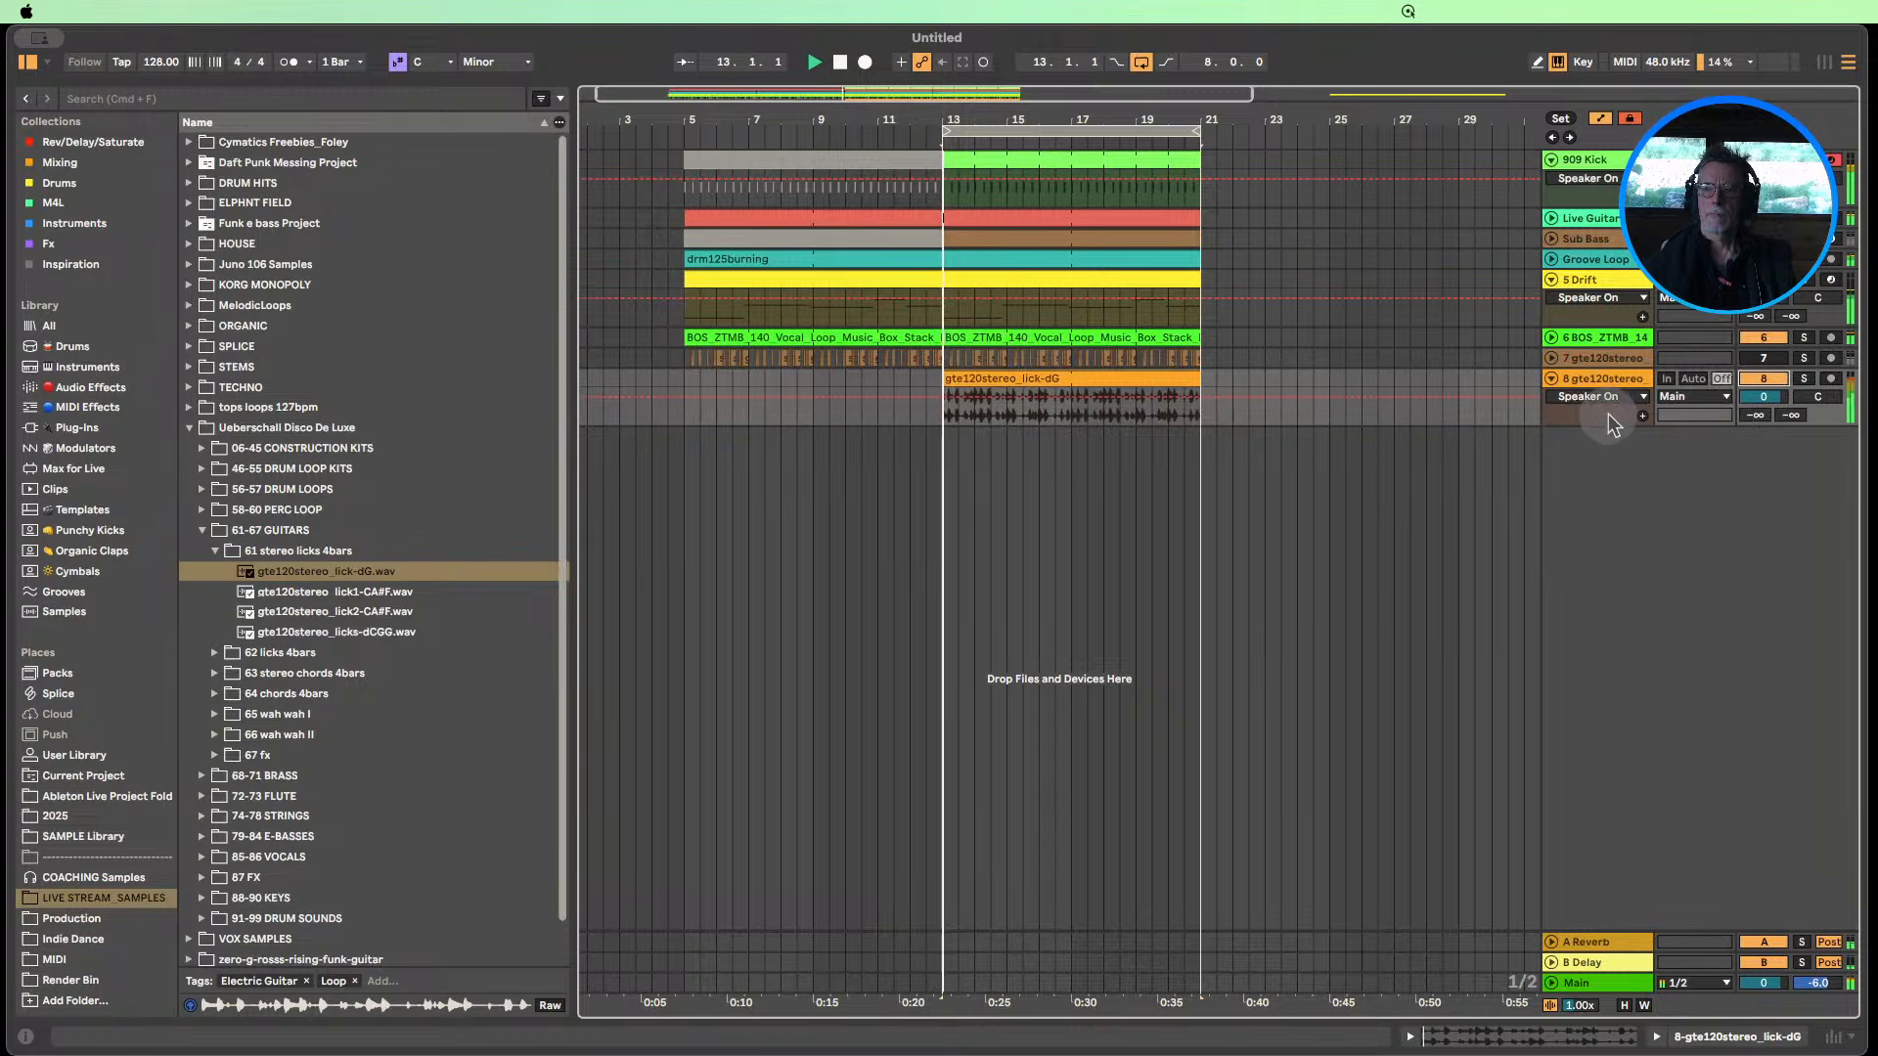
left_click_drag(1602, 427, 1601, 481)
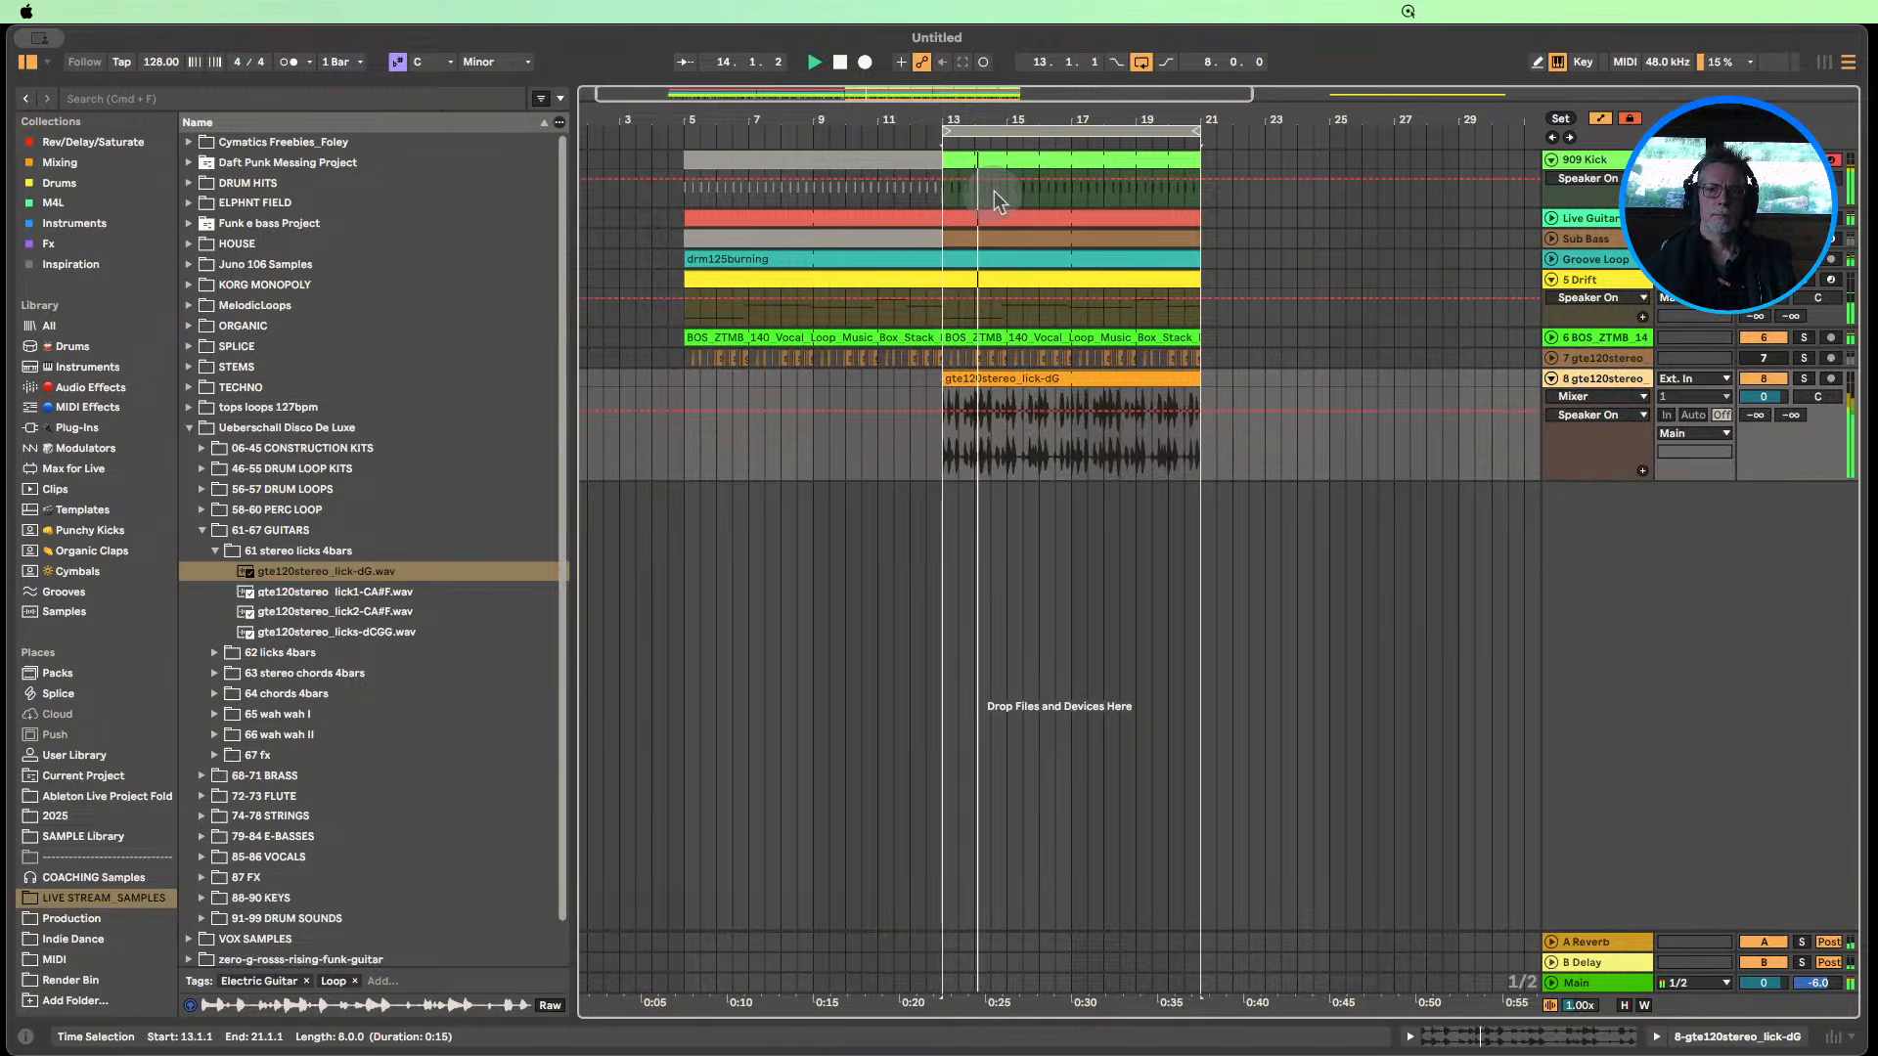
Transpose the gte120stereo_lick-dG clip to +1 semitone while listening, hide the clip view and browser, and stop playback.
double_click(1023, 379)
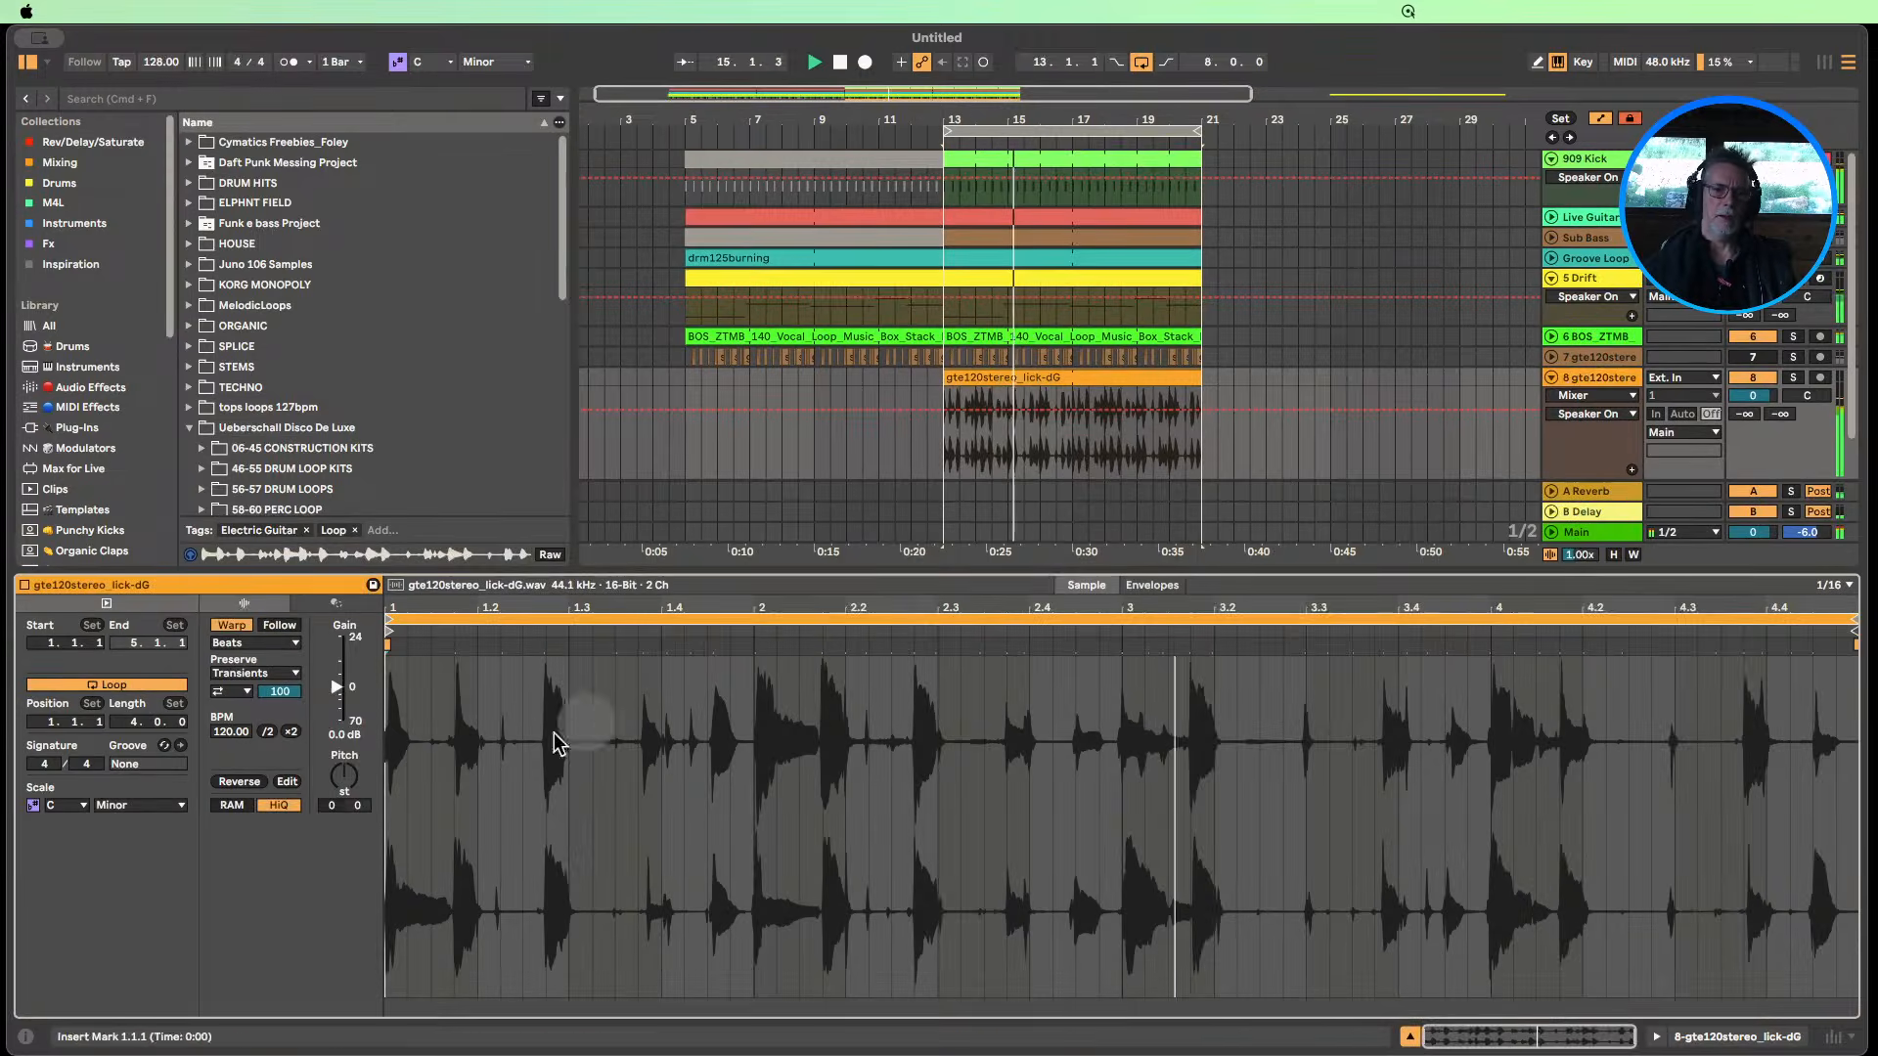
left_click_drag(344, 778, 344, 772)
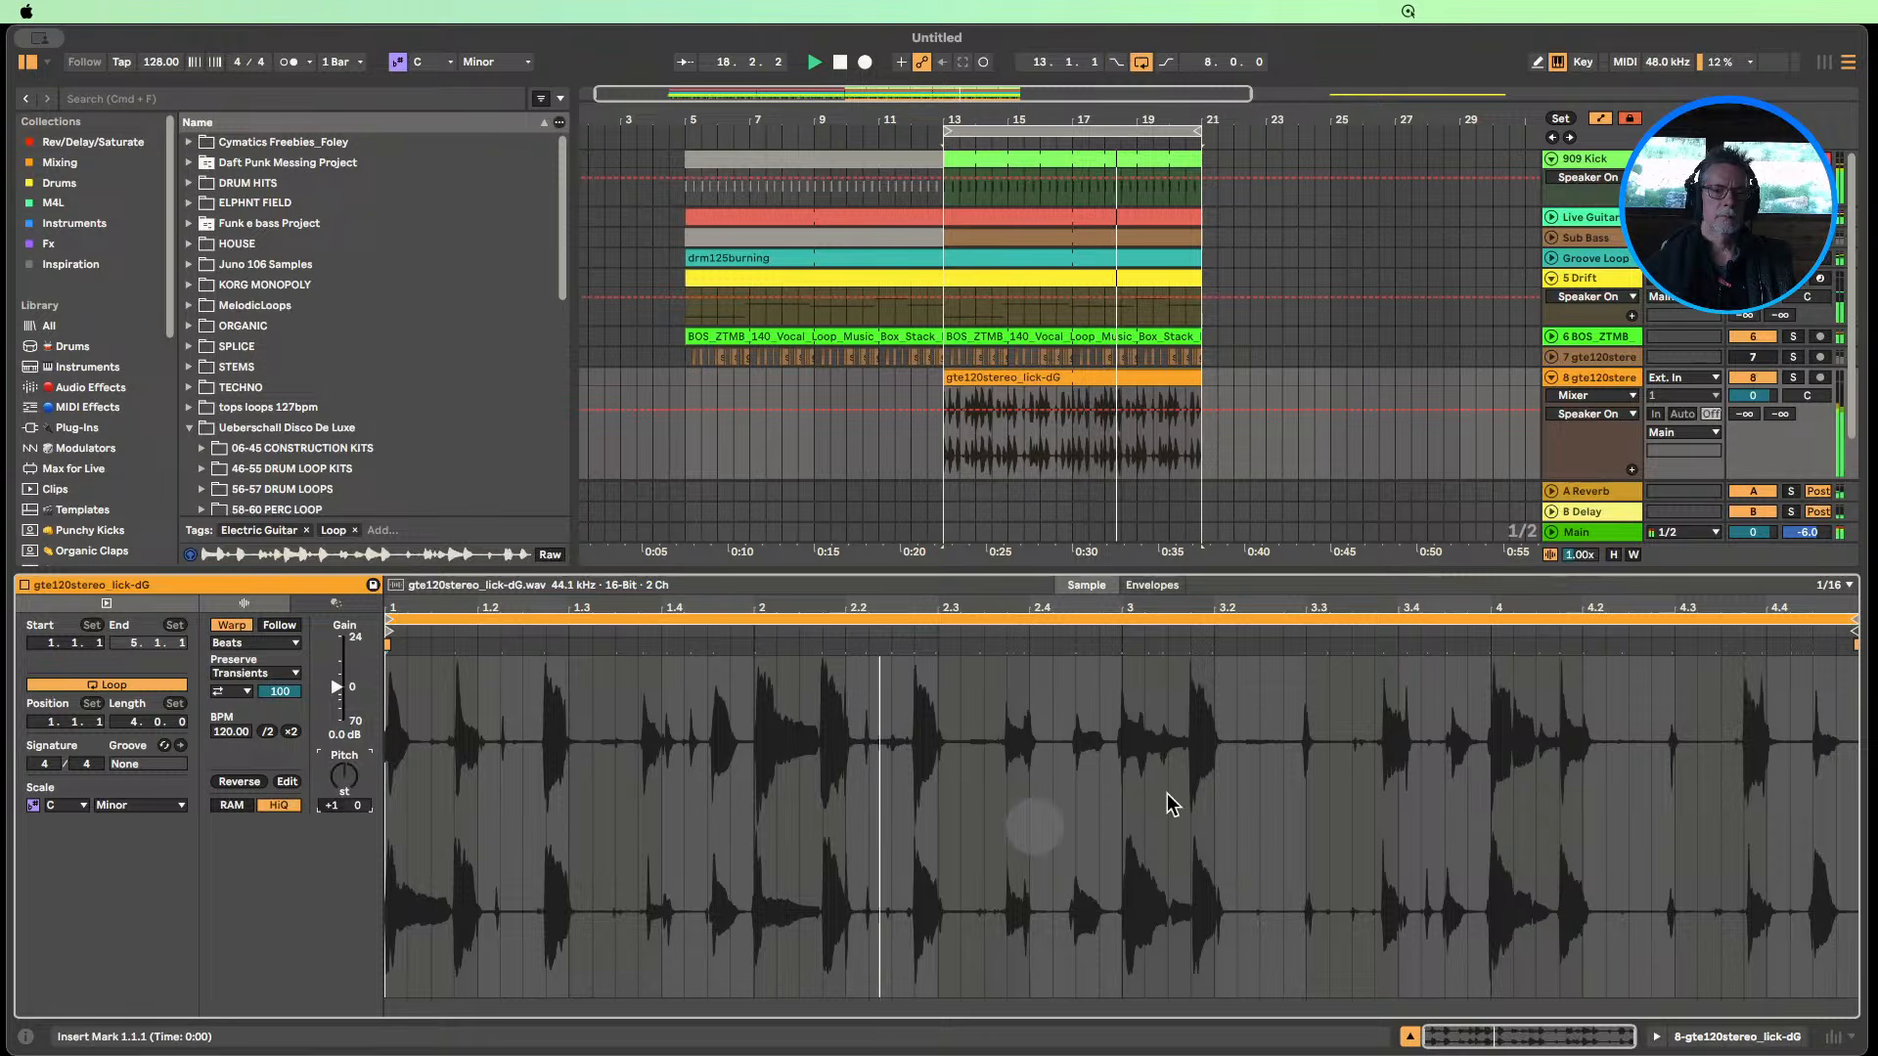
left_click(1409, 1035)
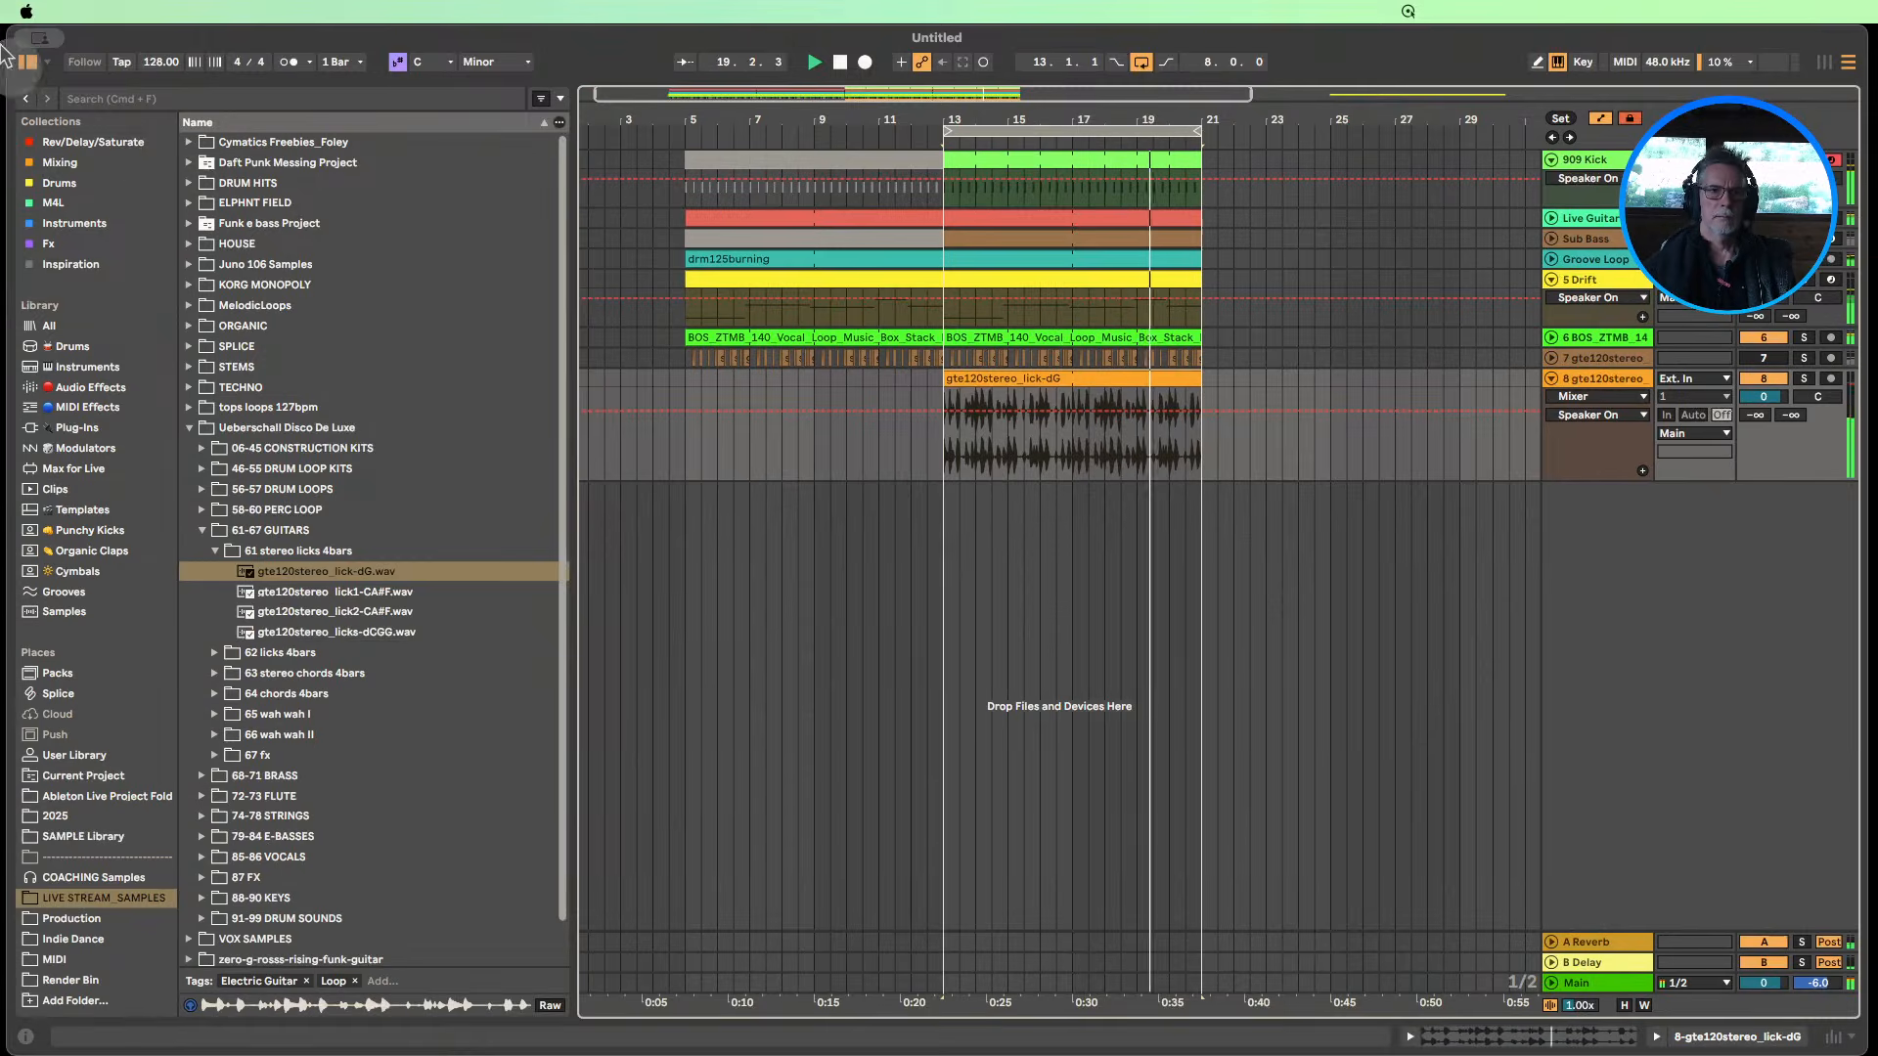
left_click(27, 61)
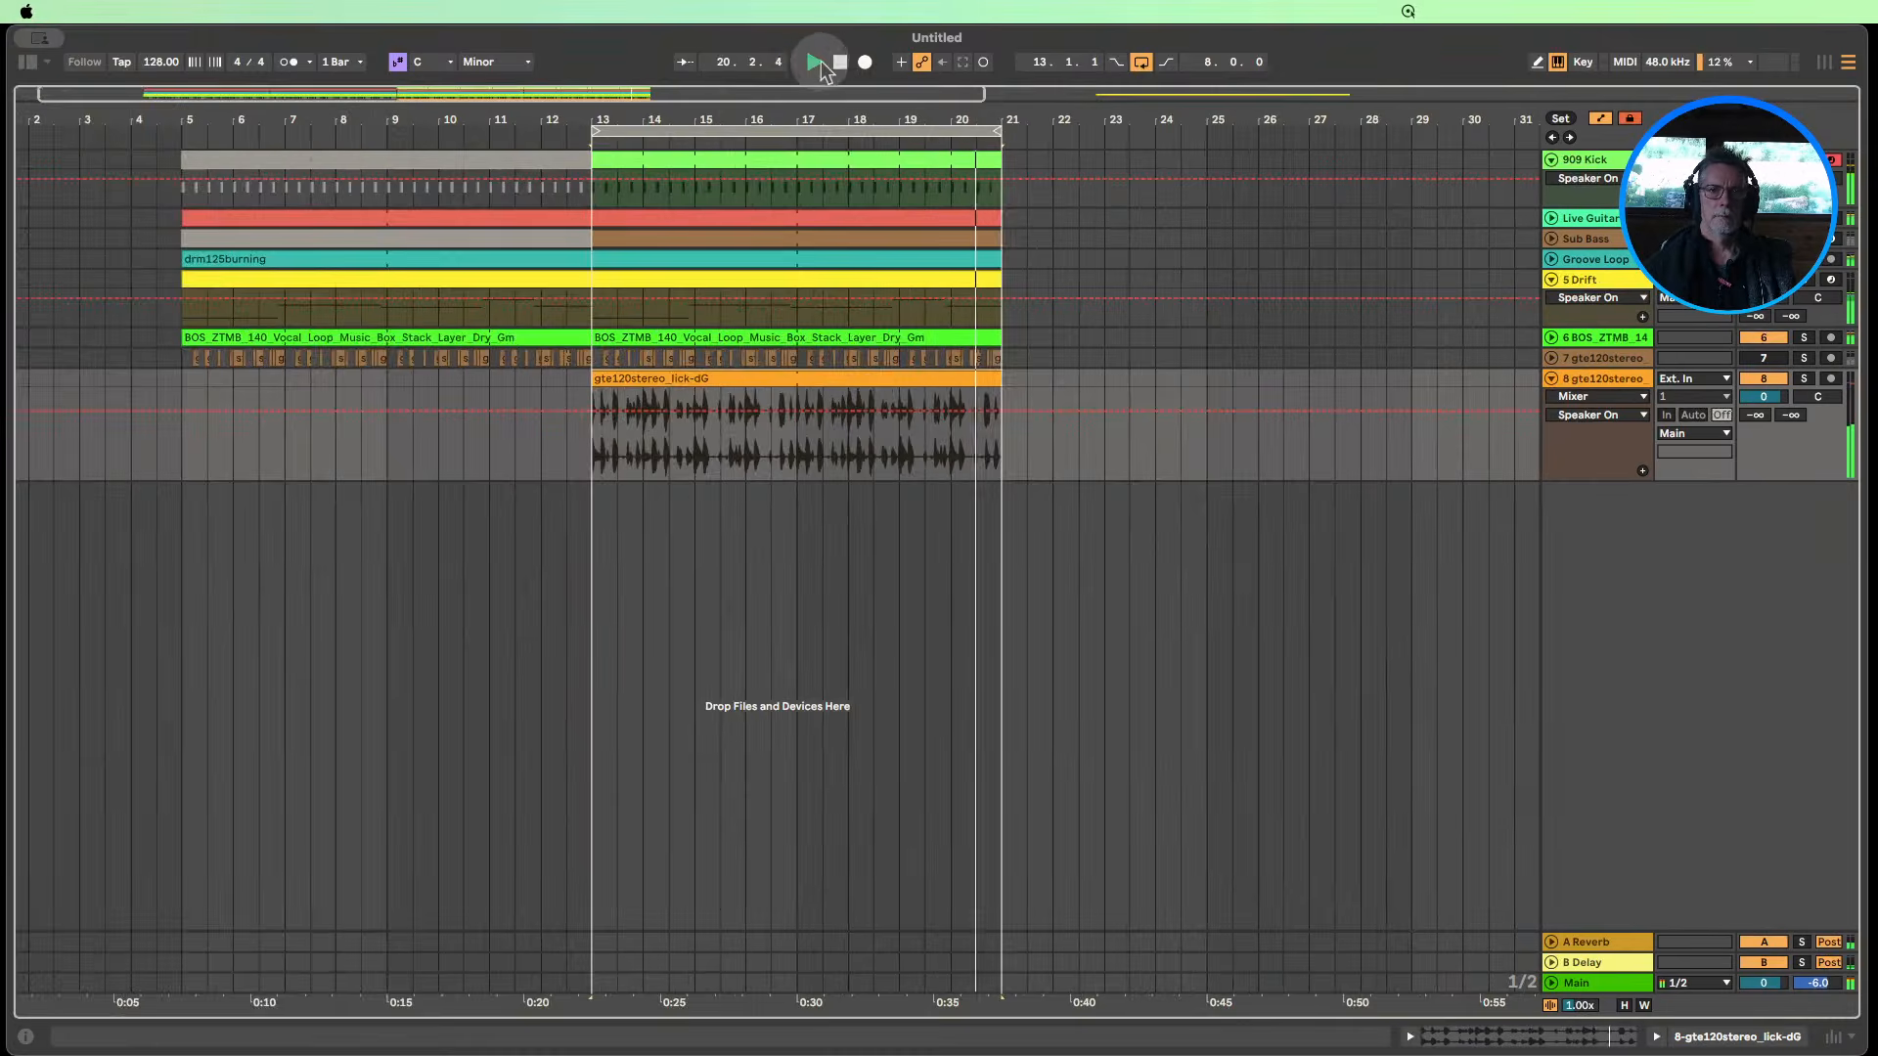
left_click(839, 62)
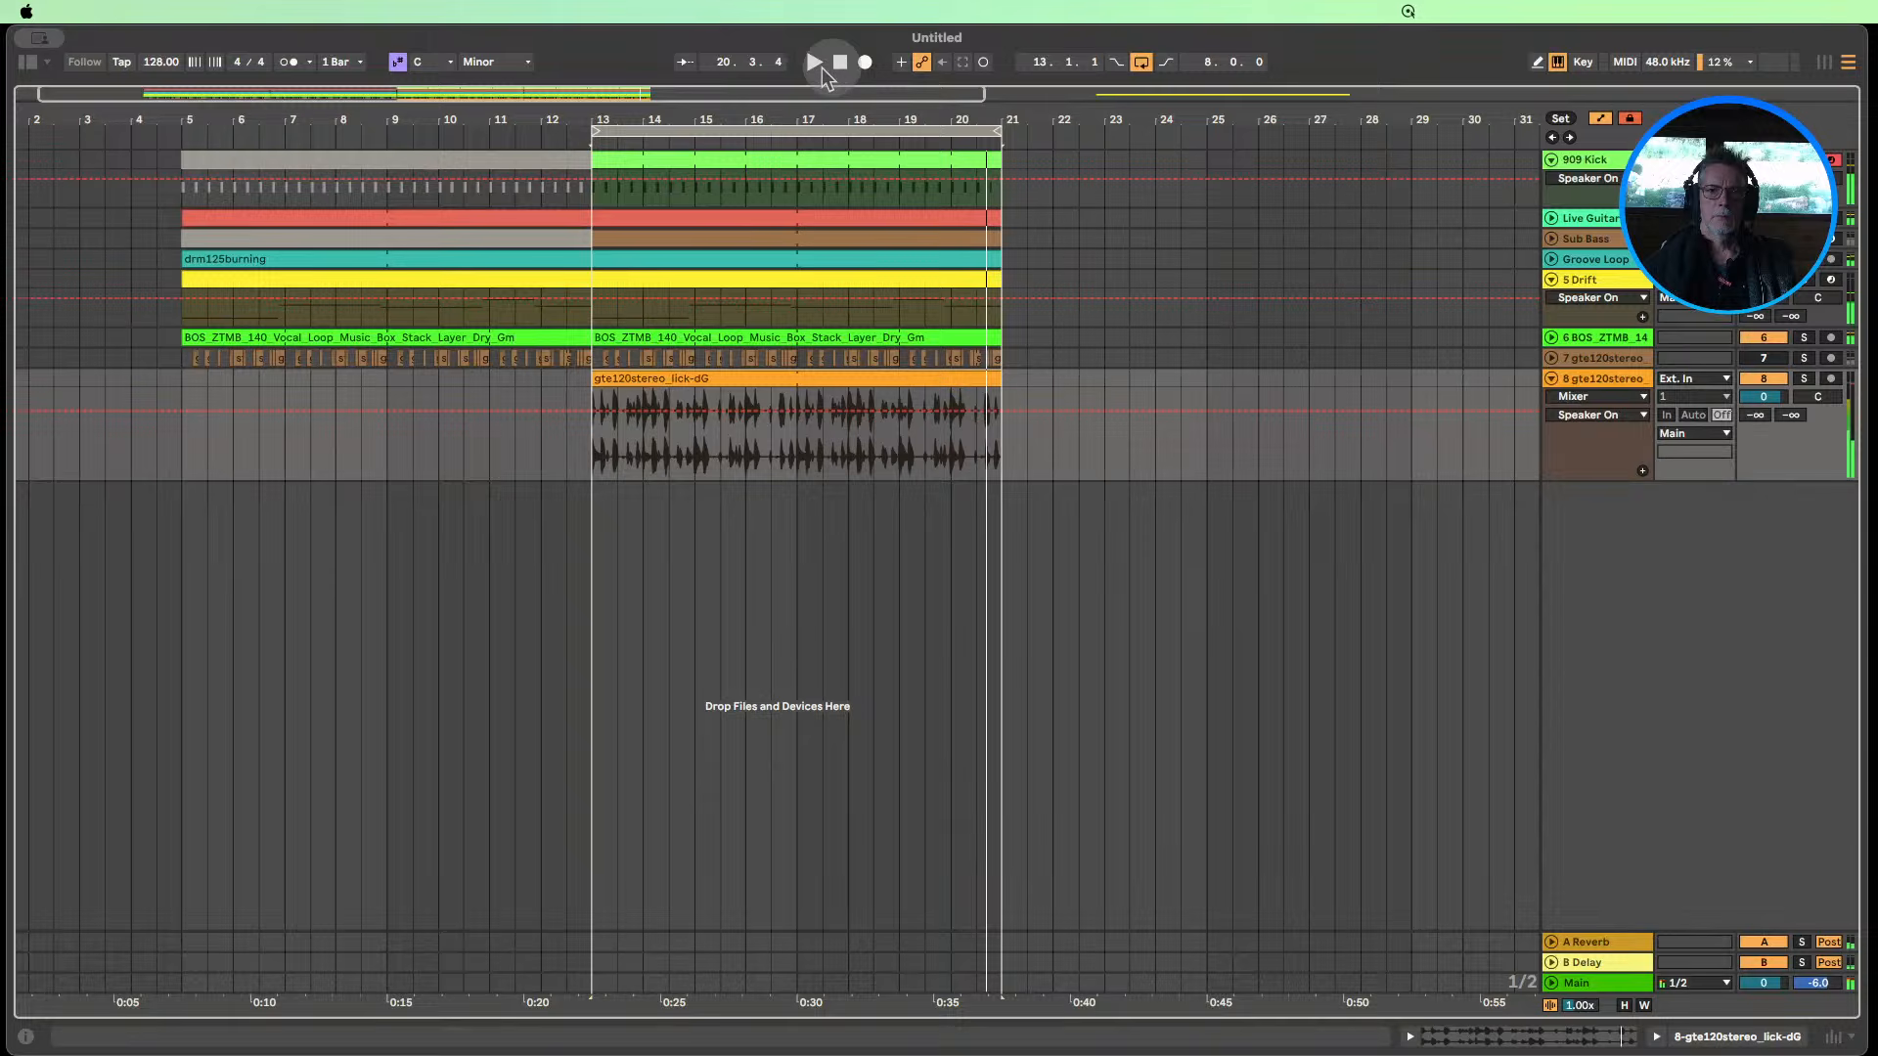
Show the guitar lick track's device chain and add the Tuner audio effect to it.
double_click(1617, 379)
left_click(28, 62)
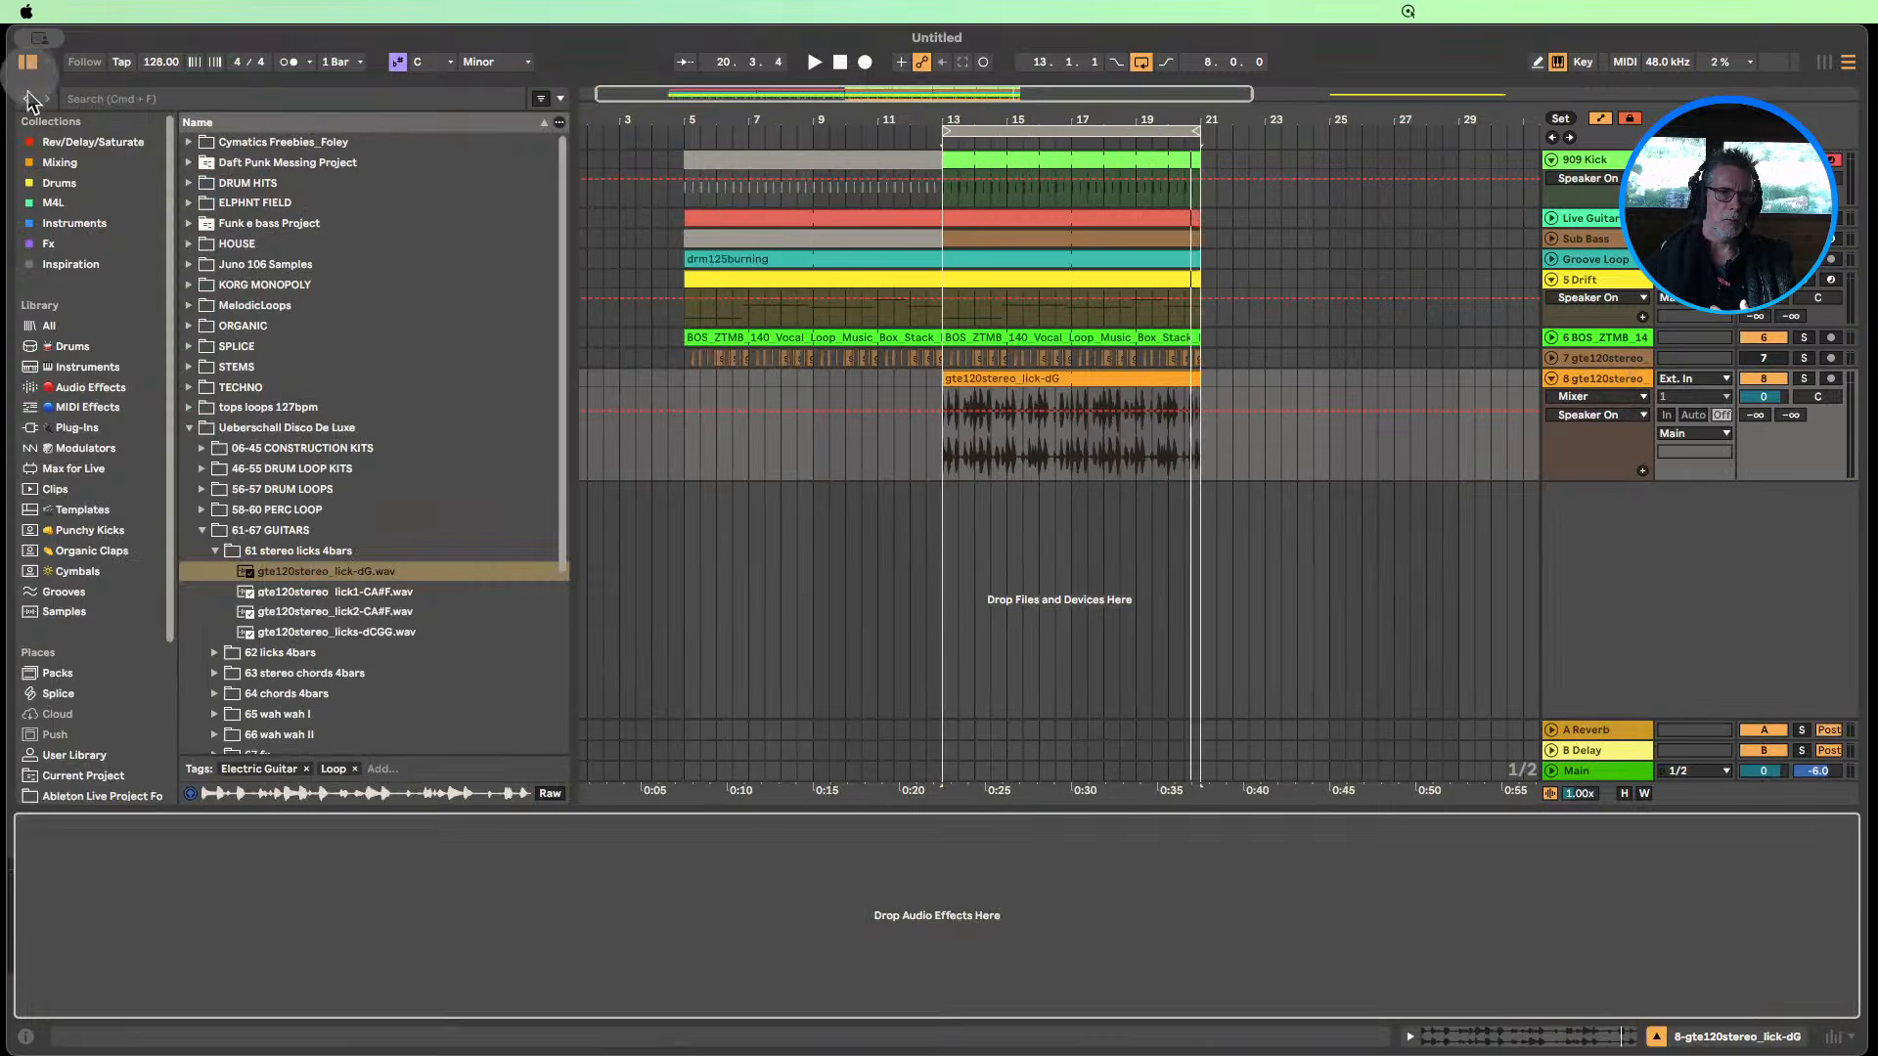
left_click(213, 552)
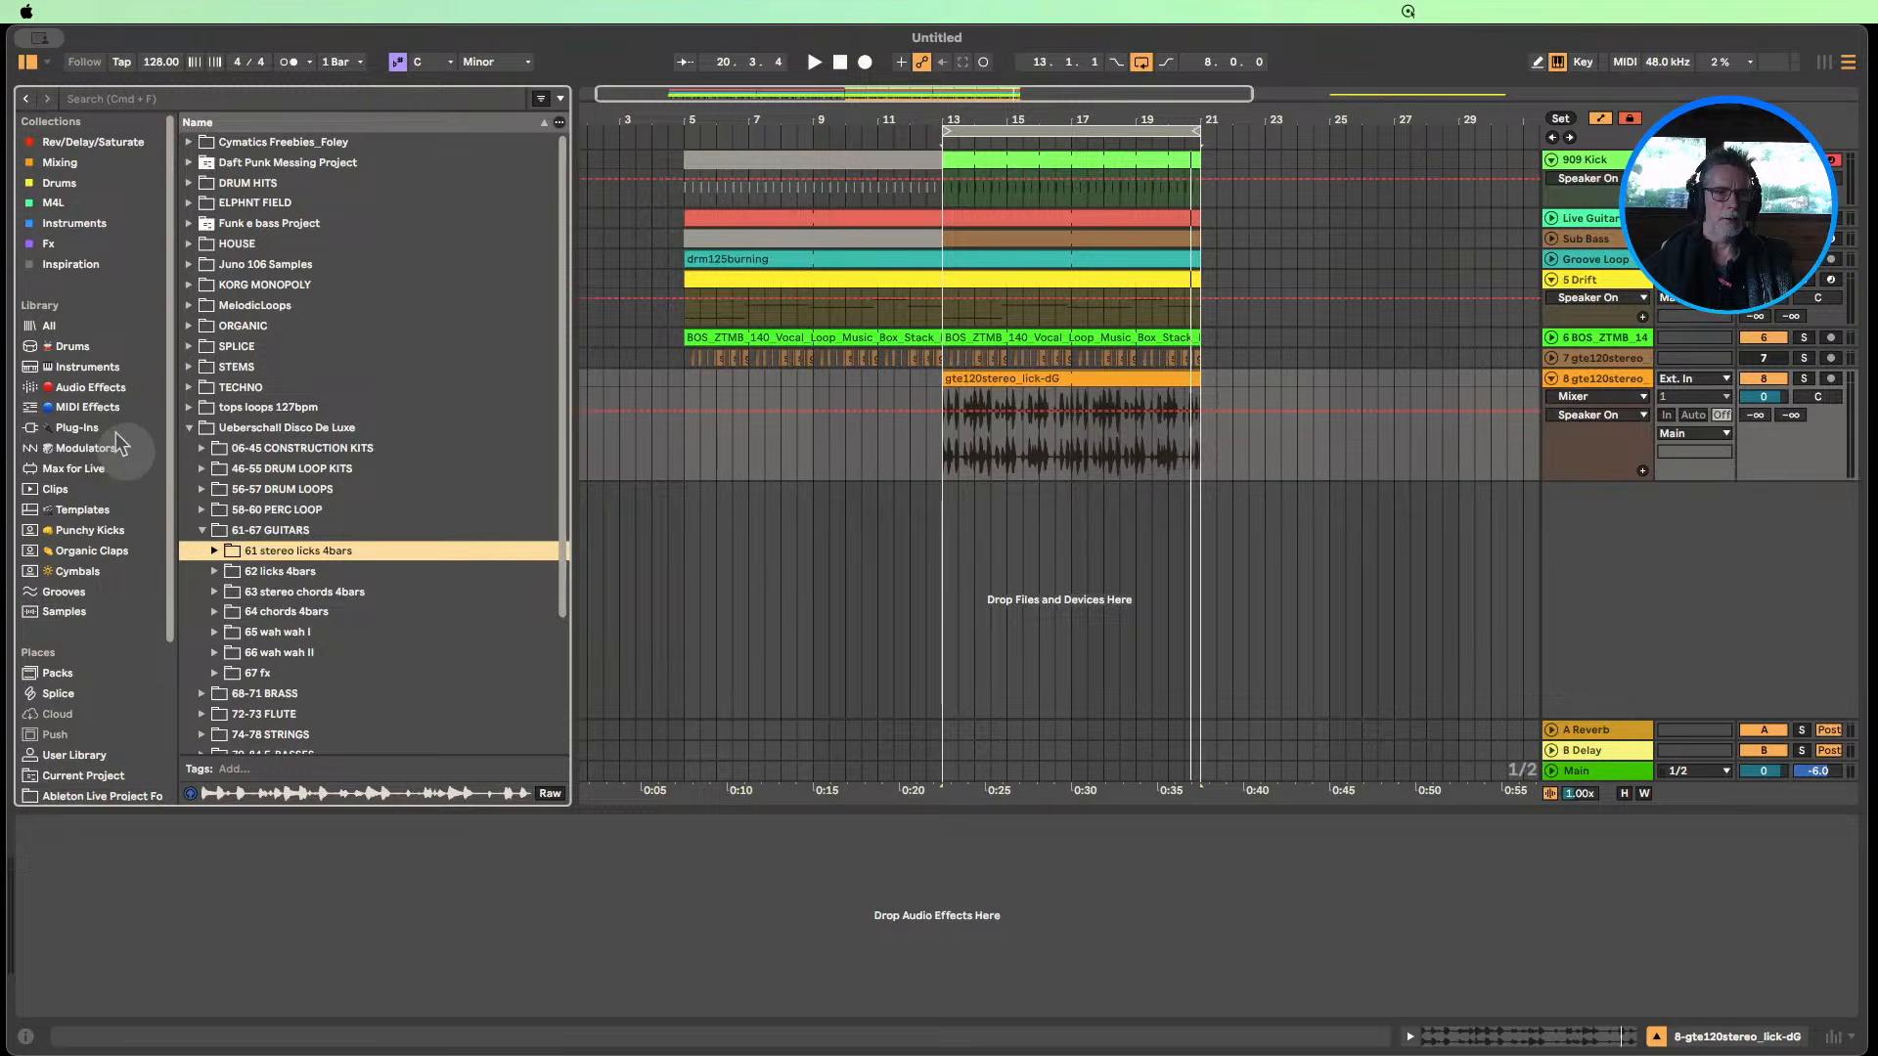
left_click(79, 387)
scroll(293, 587, "down", 10)
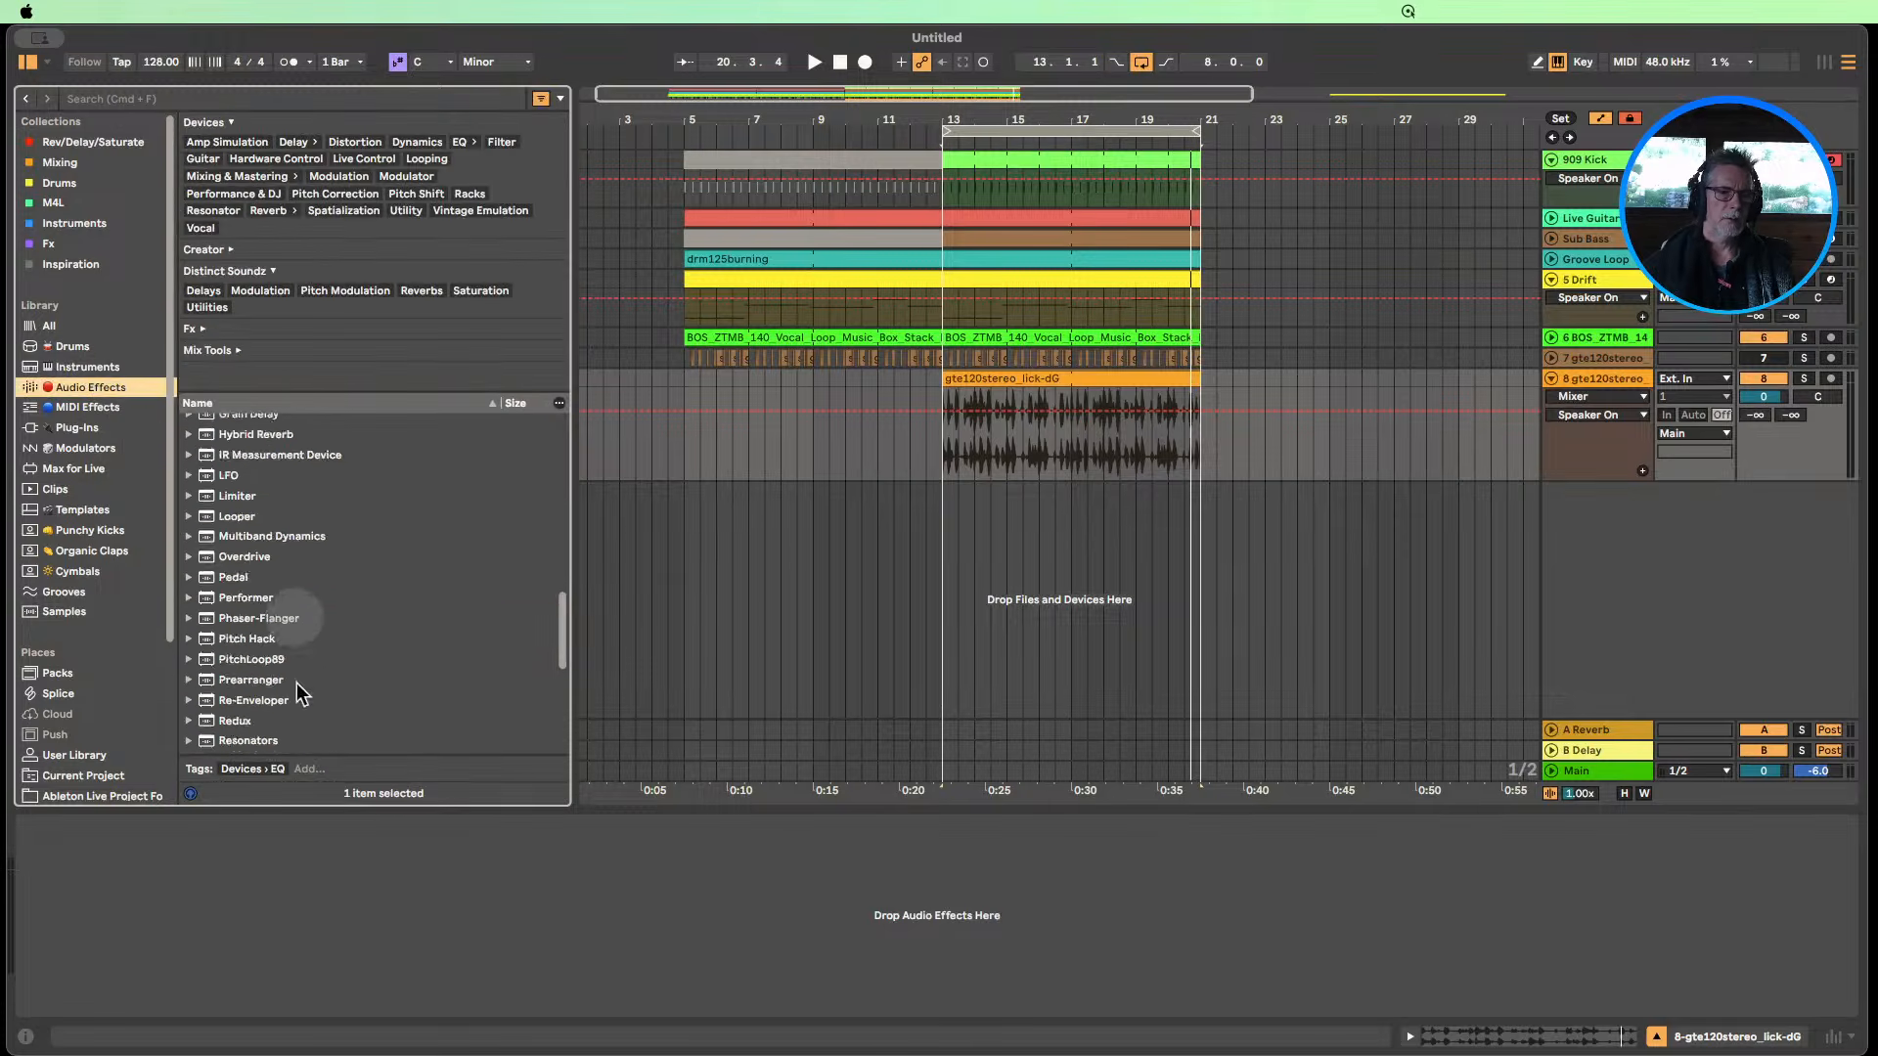
scroll(296, 684, "up", 10)
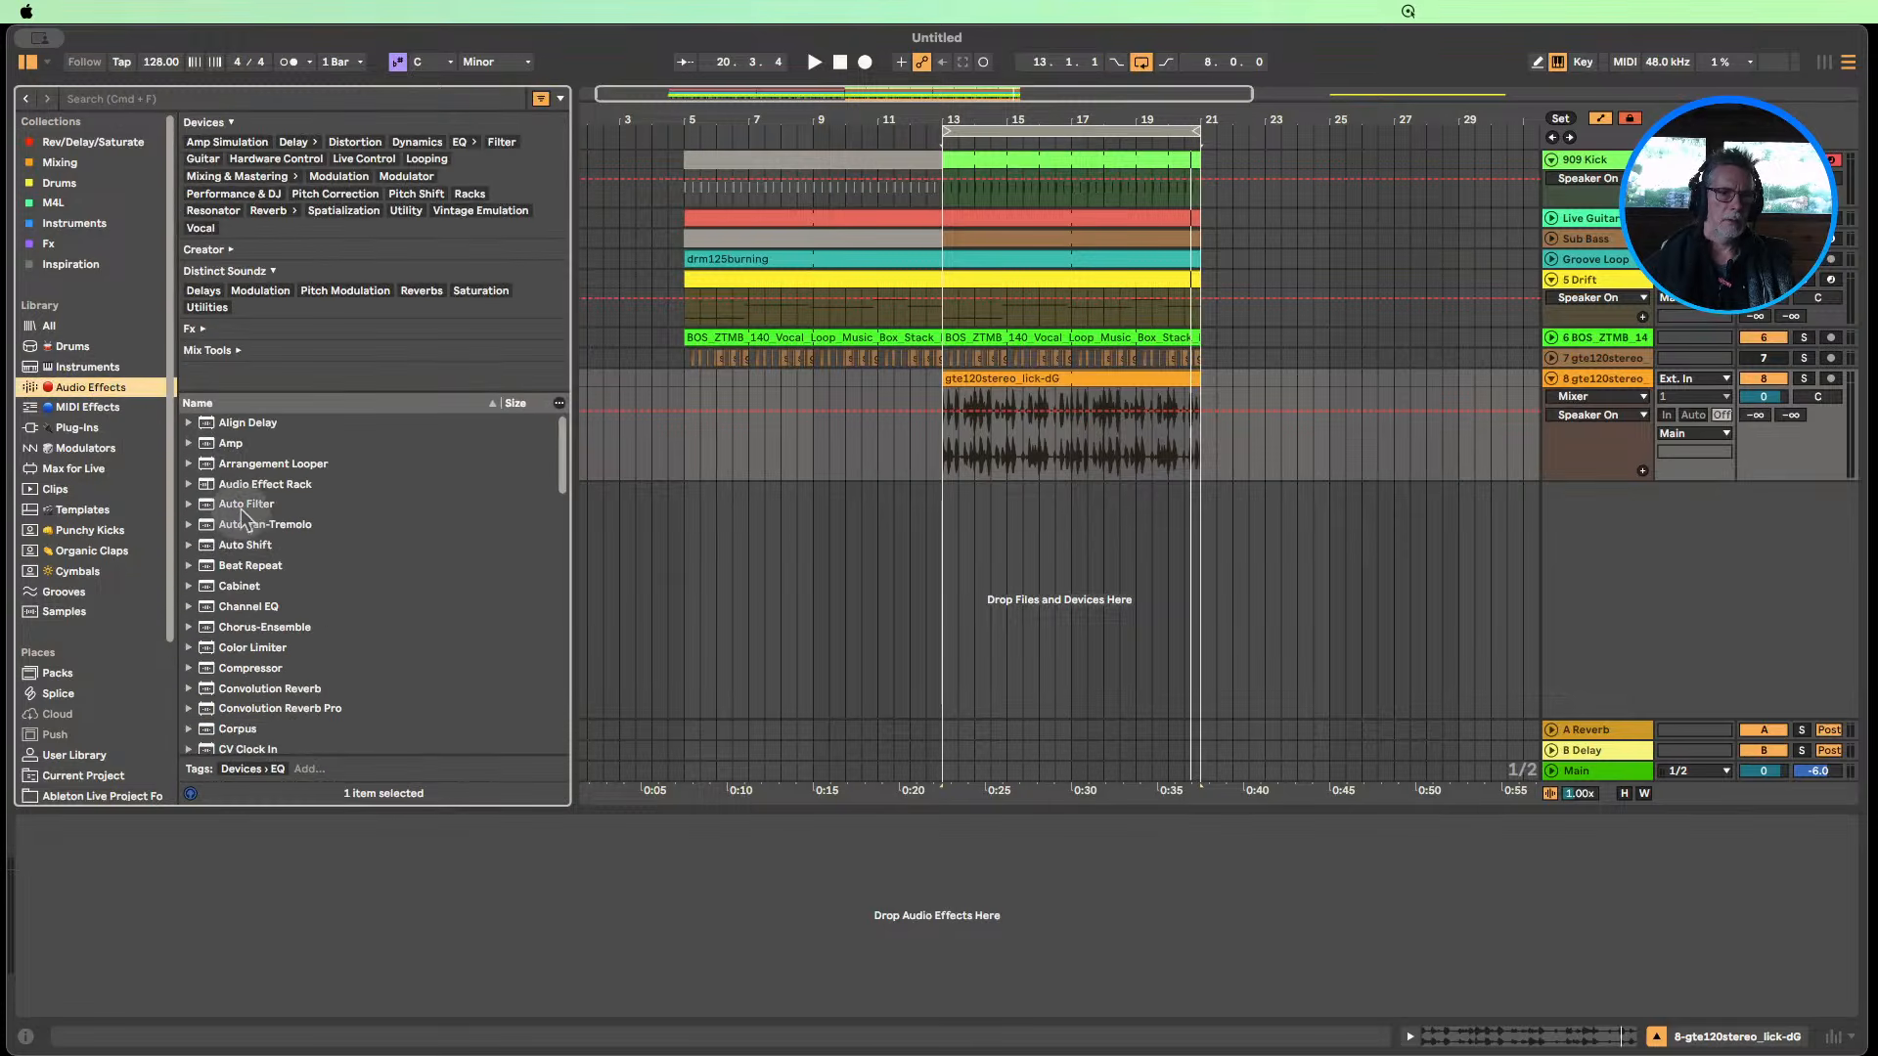
scroll(253, 567, "down", 15)
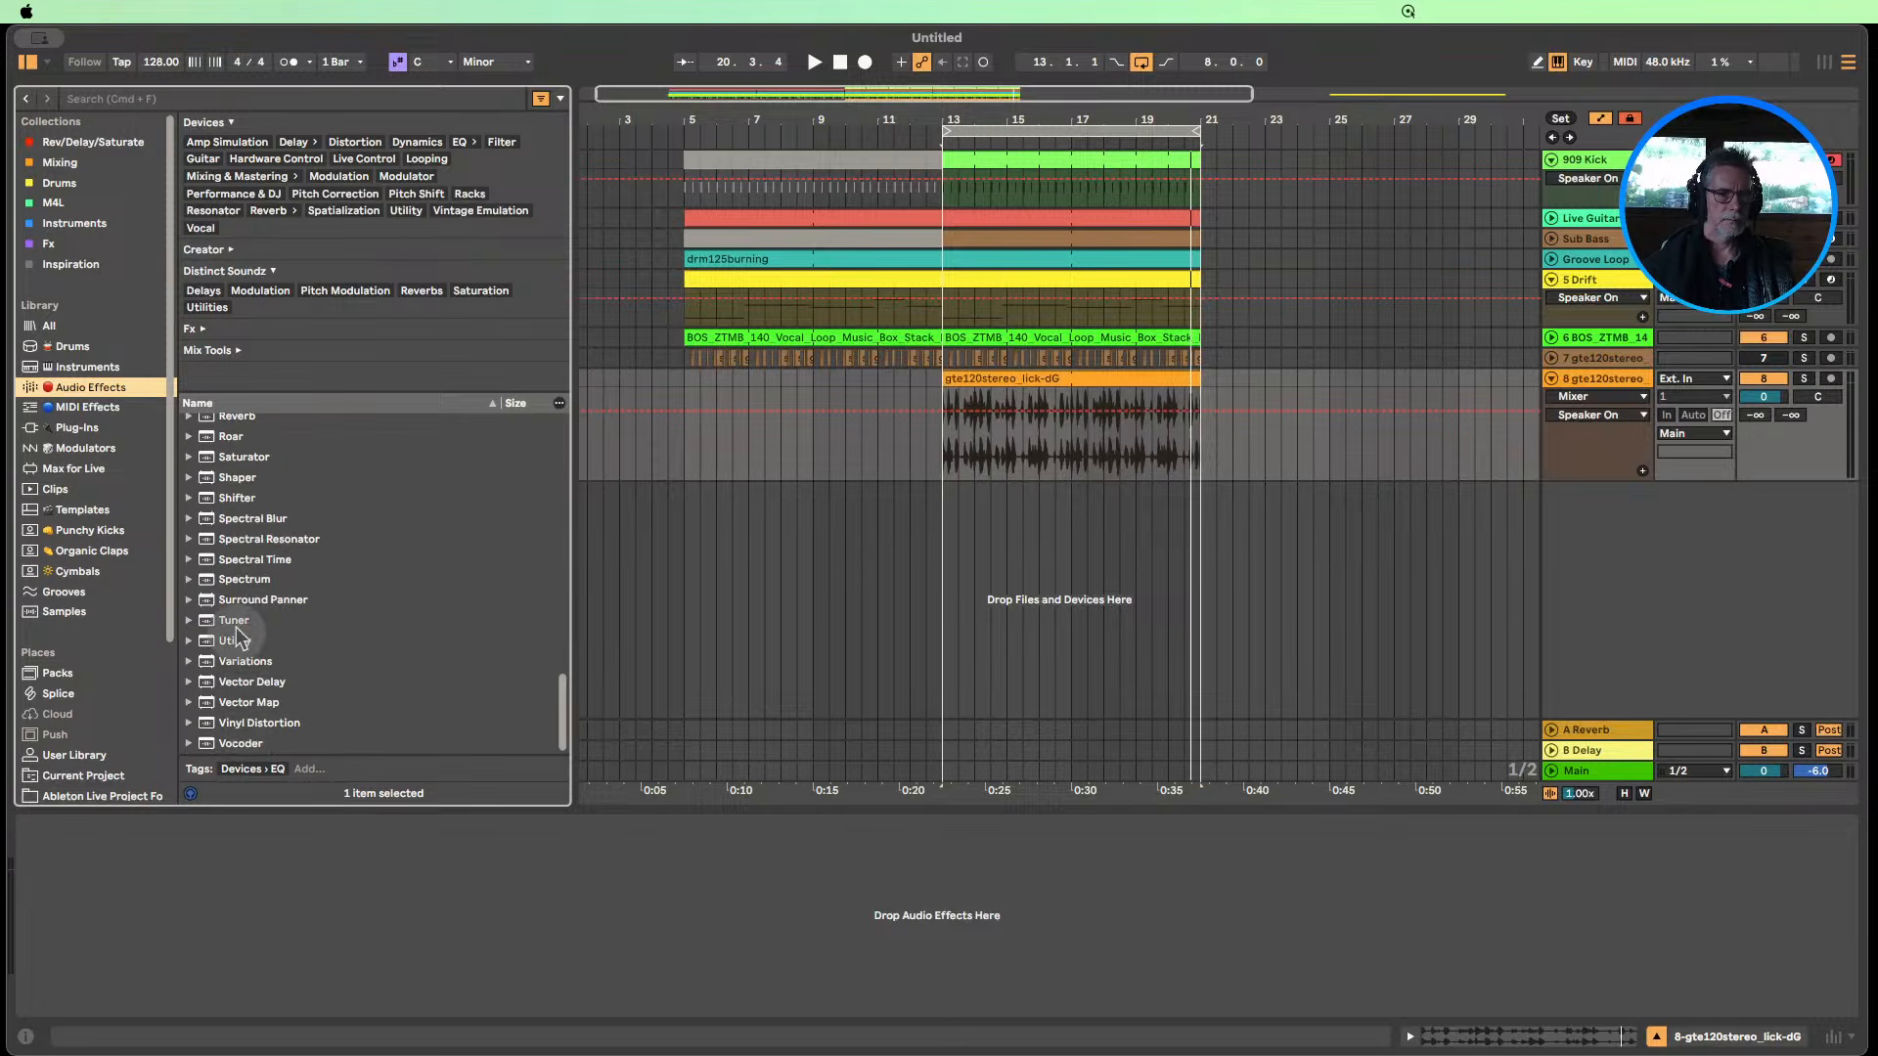
left_click_drag(235, 623, 293, 880)
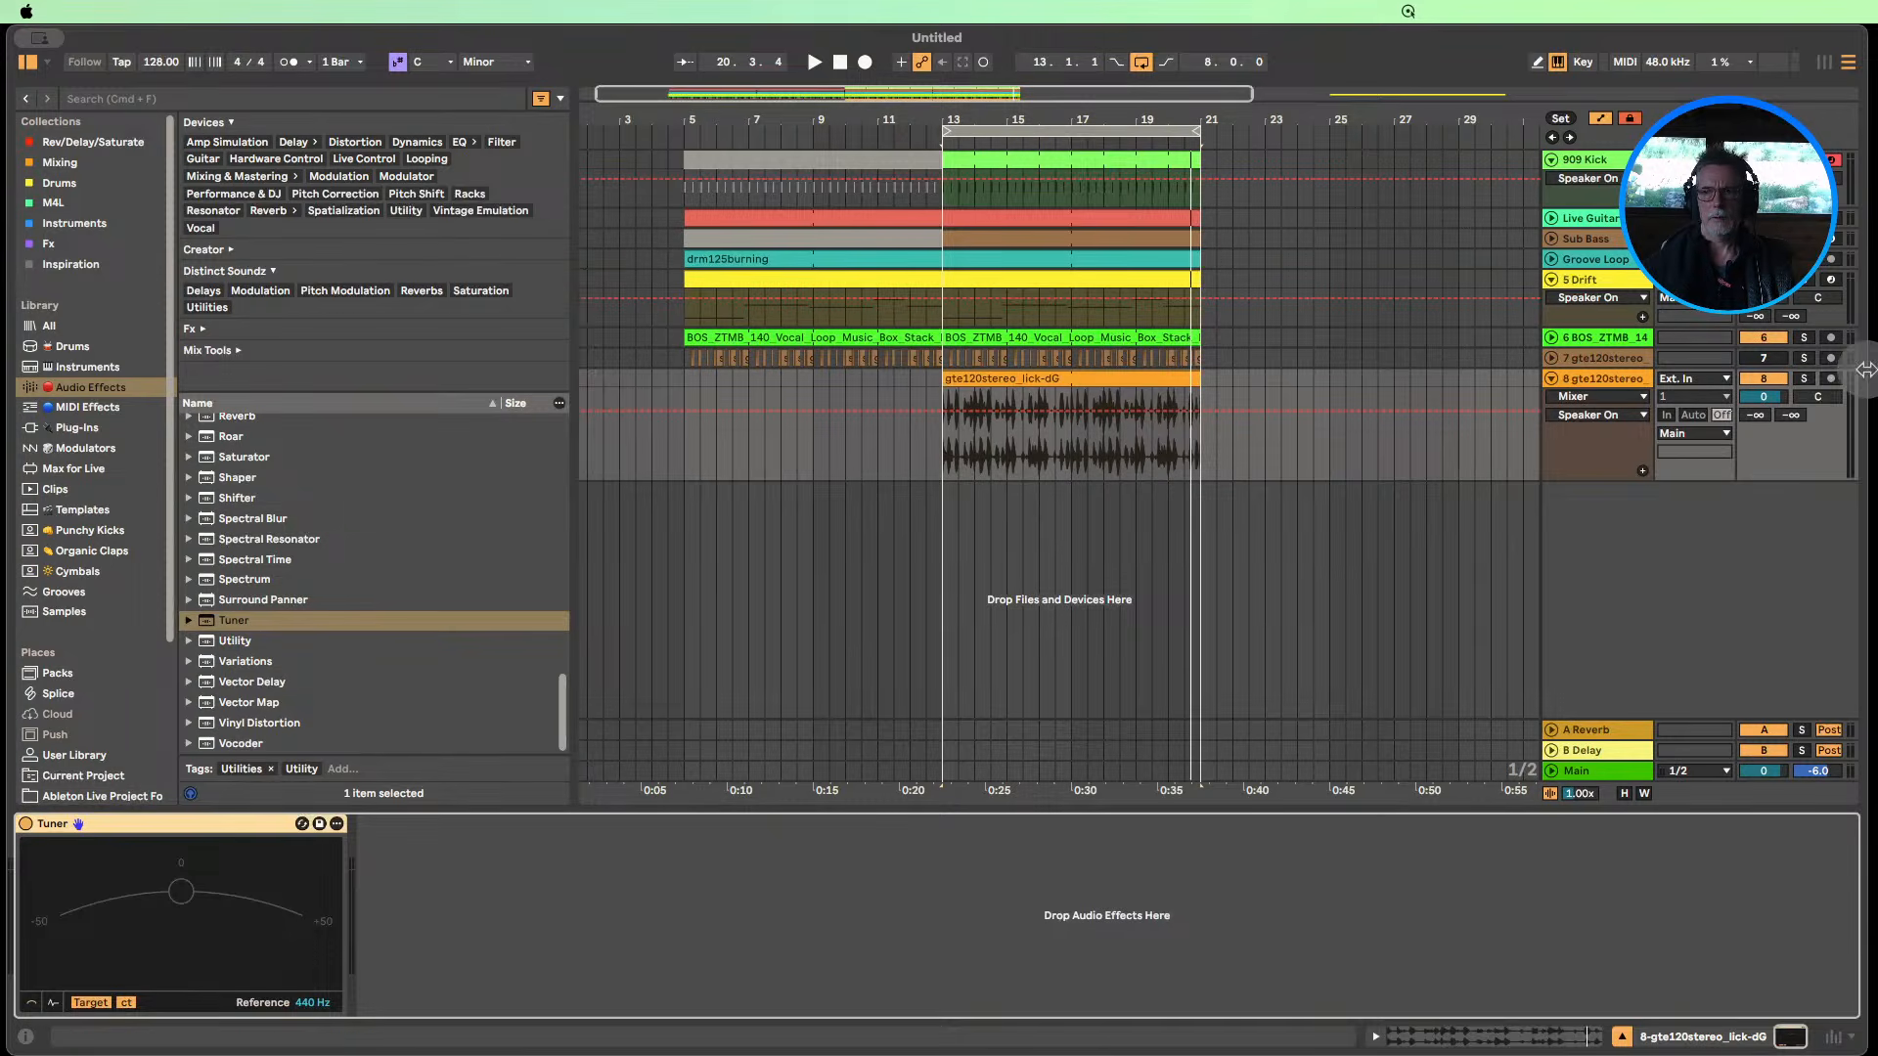
Solo the guitar lick track, play it from bar 13 while checking its notes in the Tuner, and stop playback.
left_click(1806, 378)
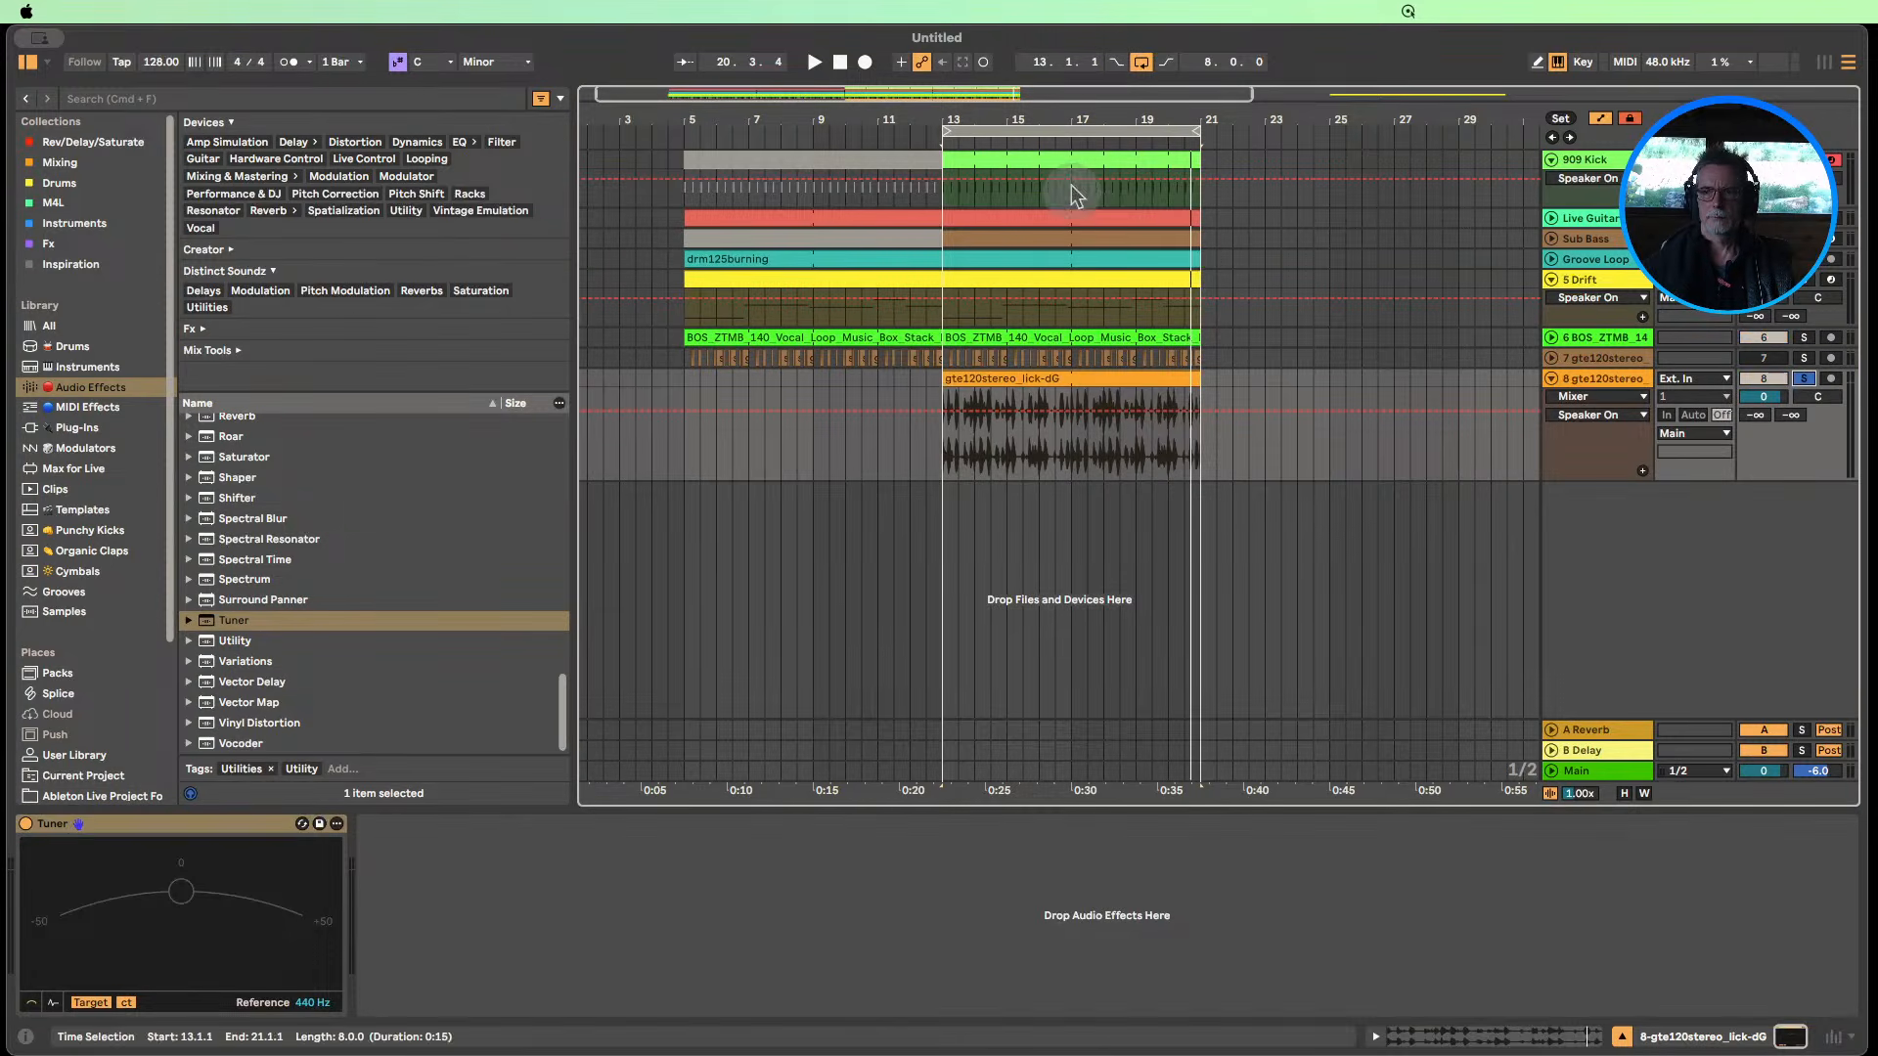
left_click(937, 145)
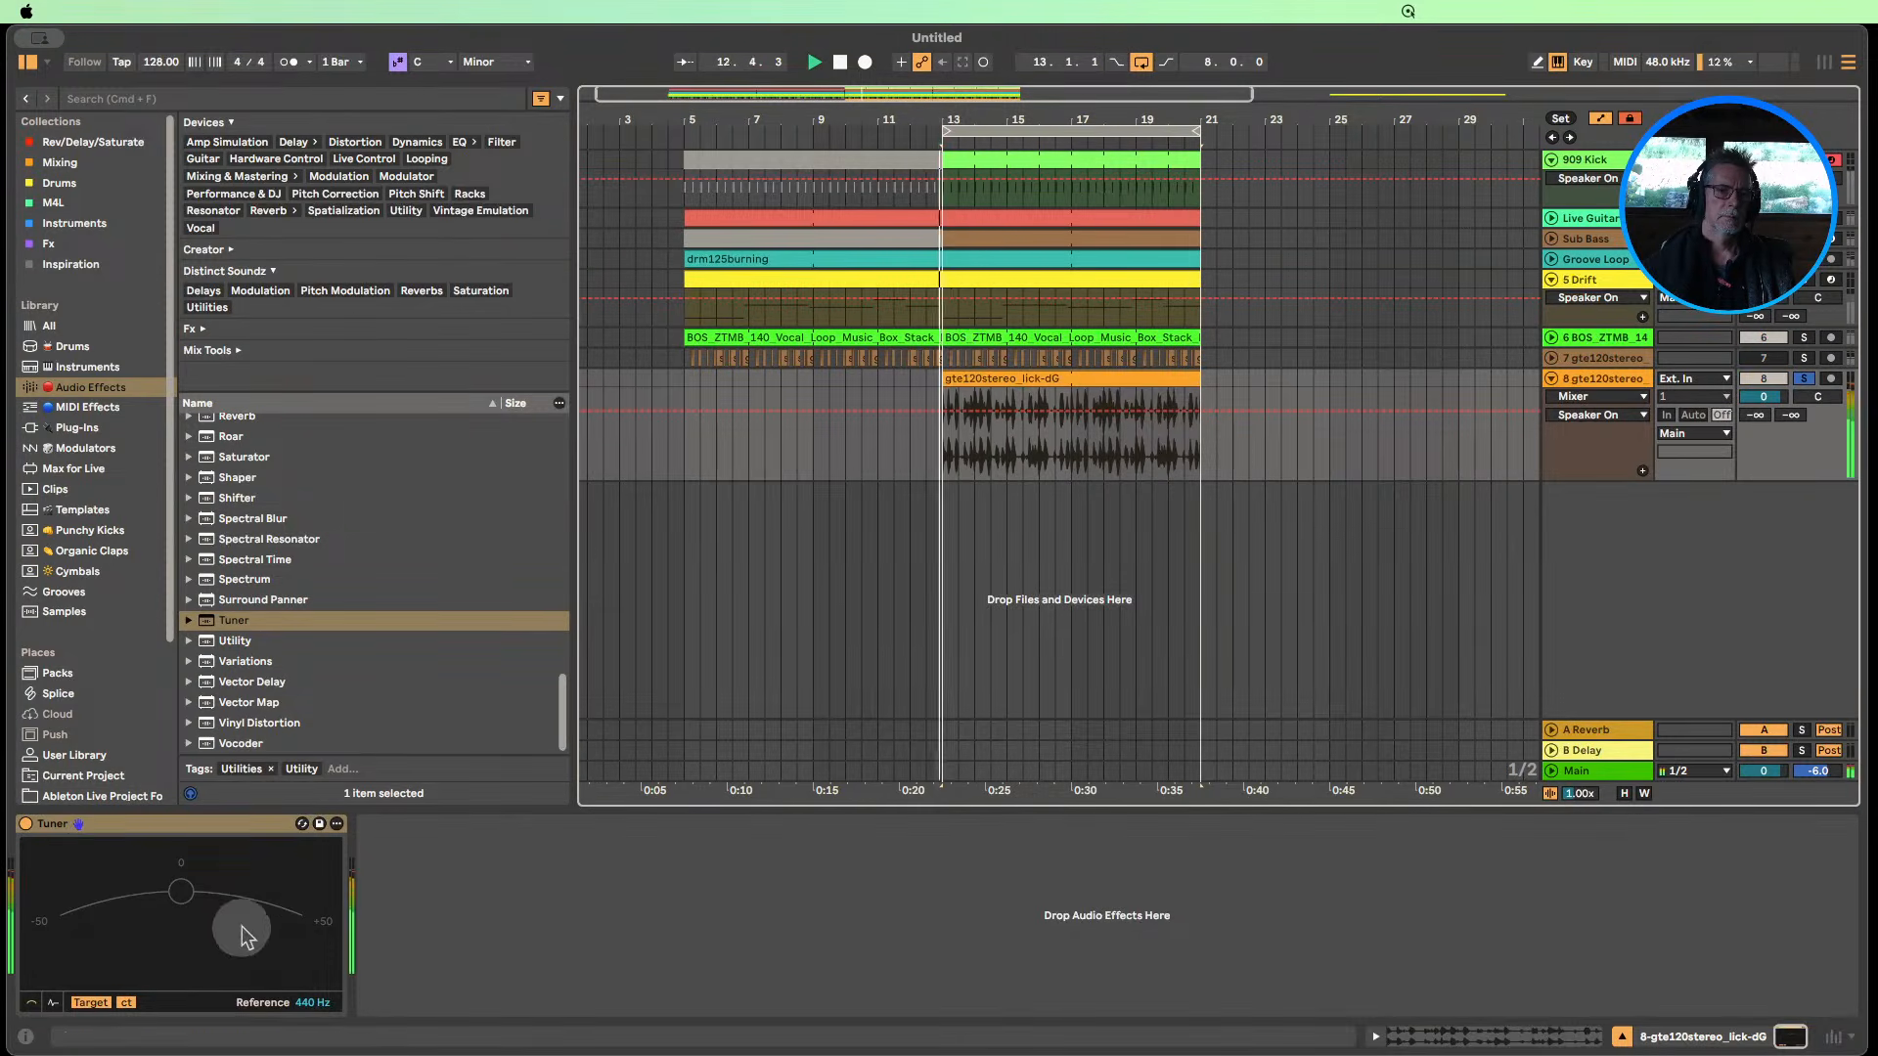
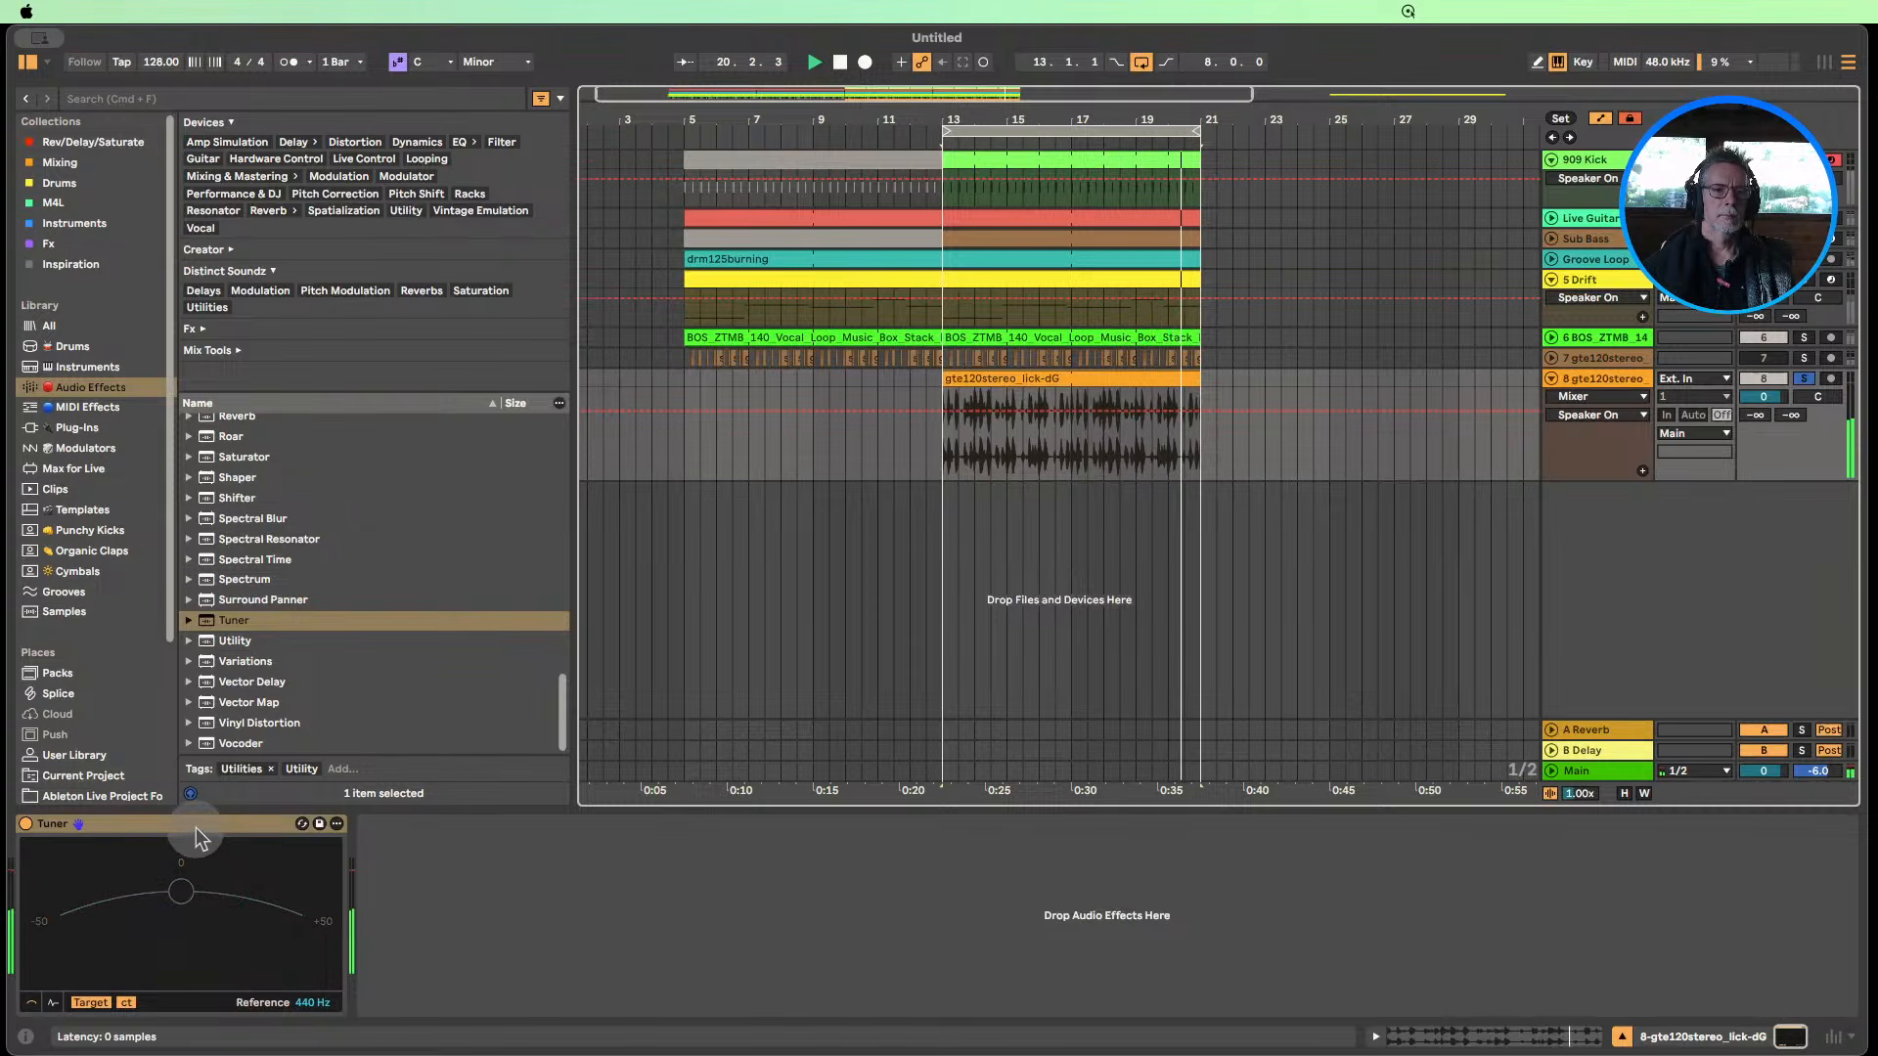
left_click(839, 61)
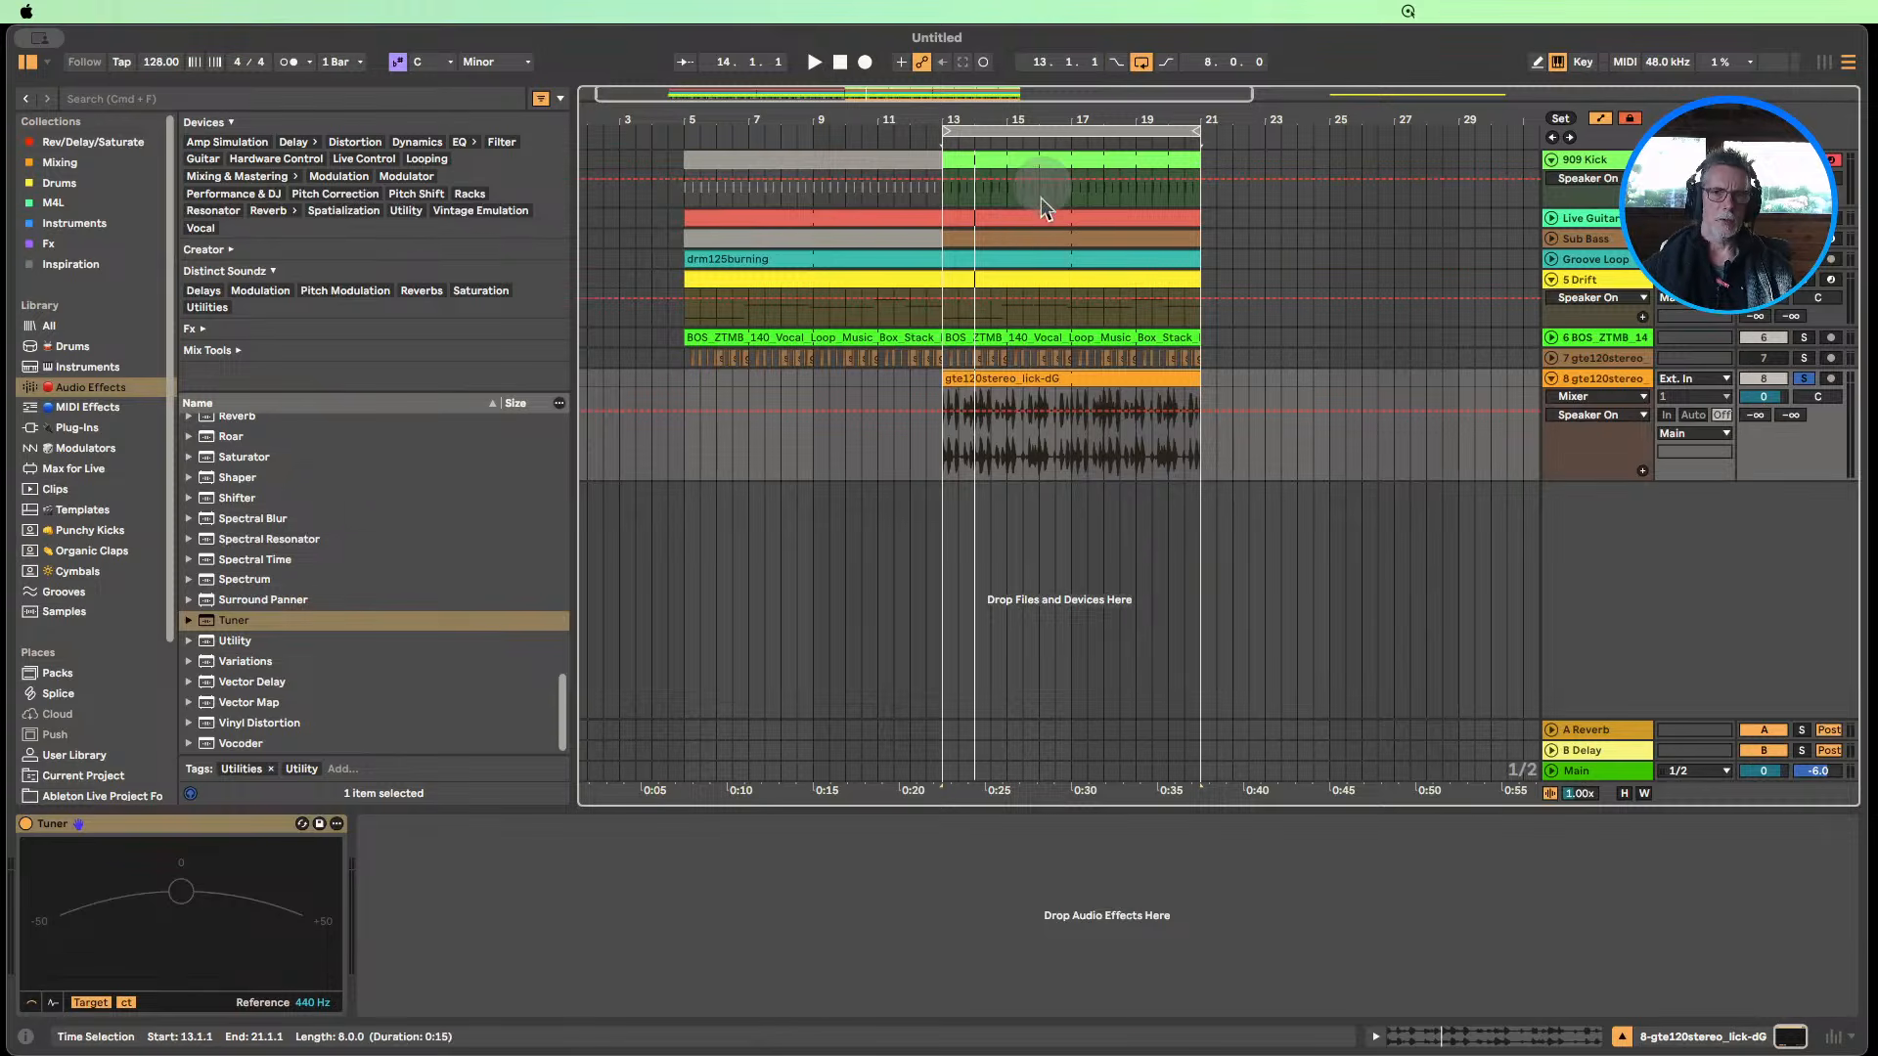
Review the Drift clip's notes, set the gte120stereo_lick-dG clip's pitch to -1 semitone and play it from bar 13.
double_click(1034, 279)
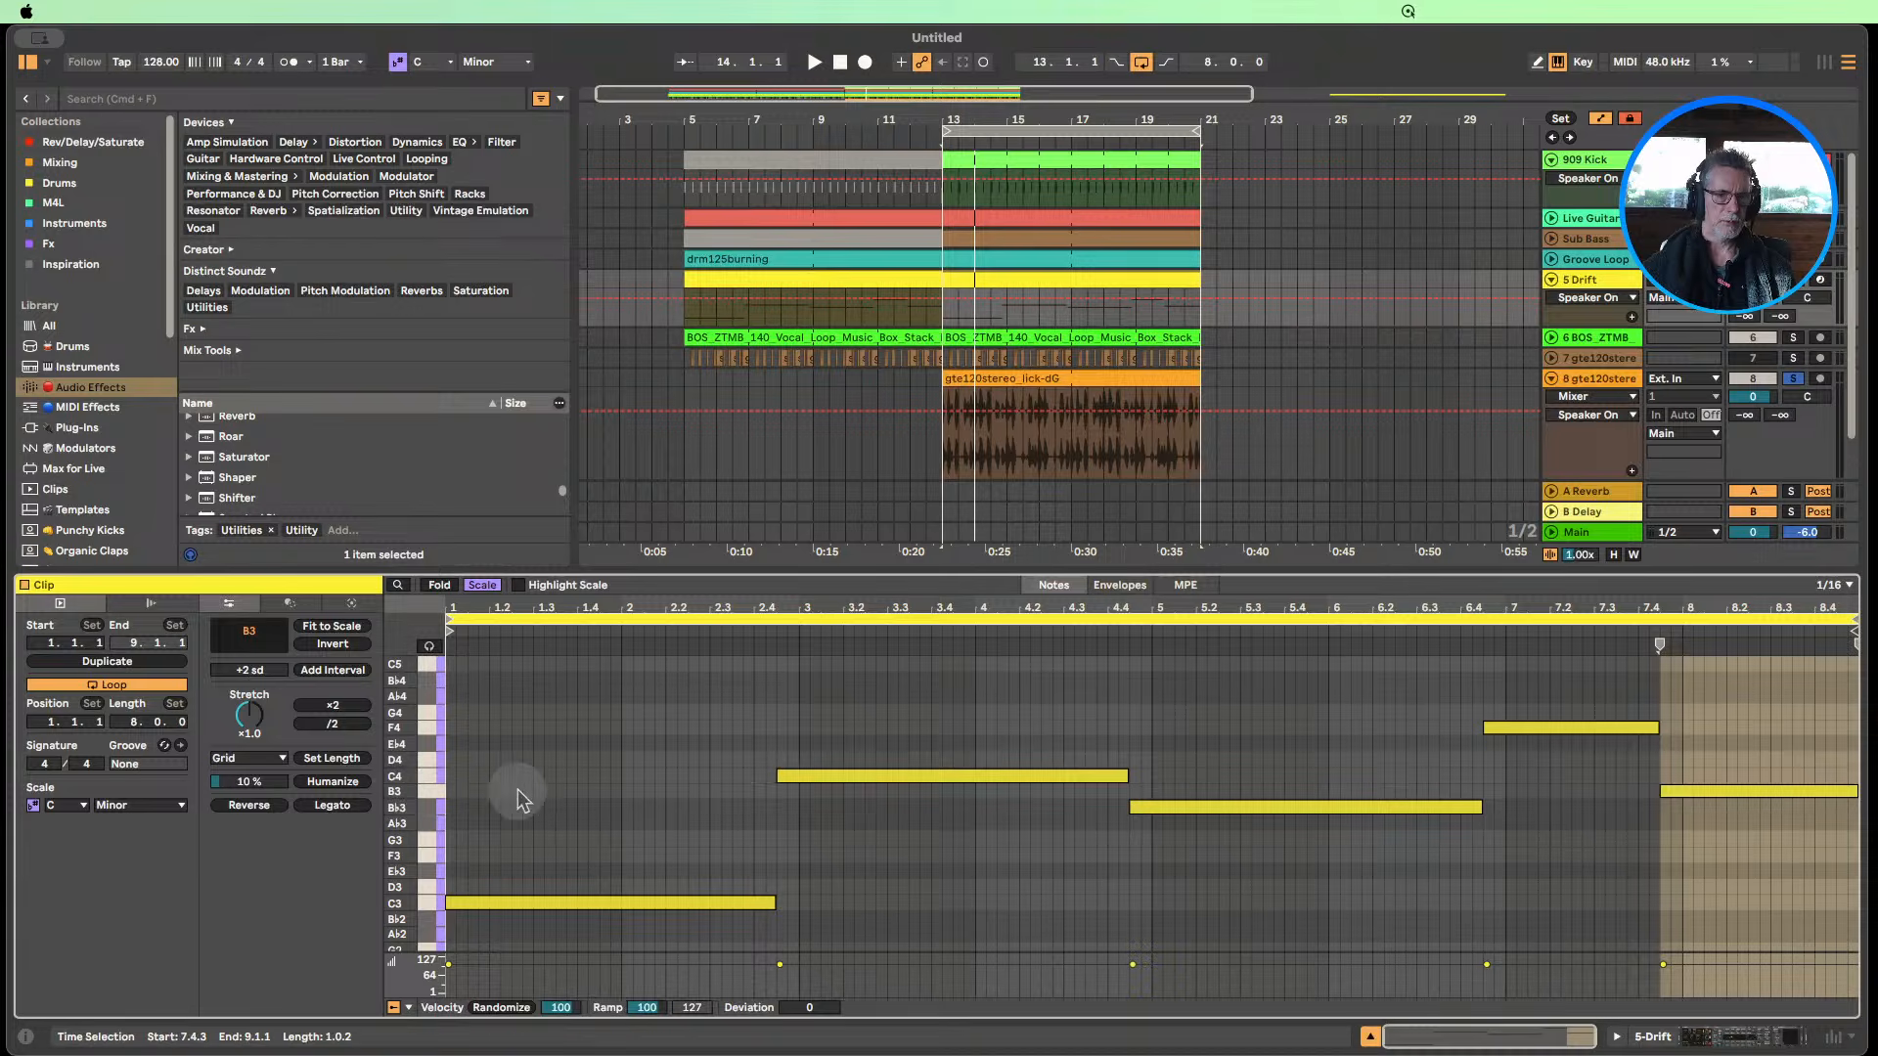
scroll(440, 881, "down", 1)
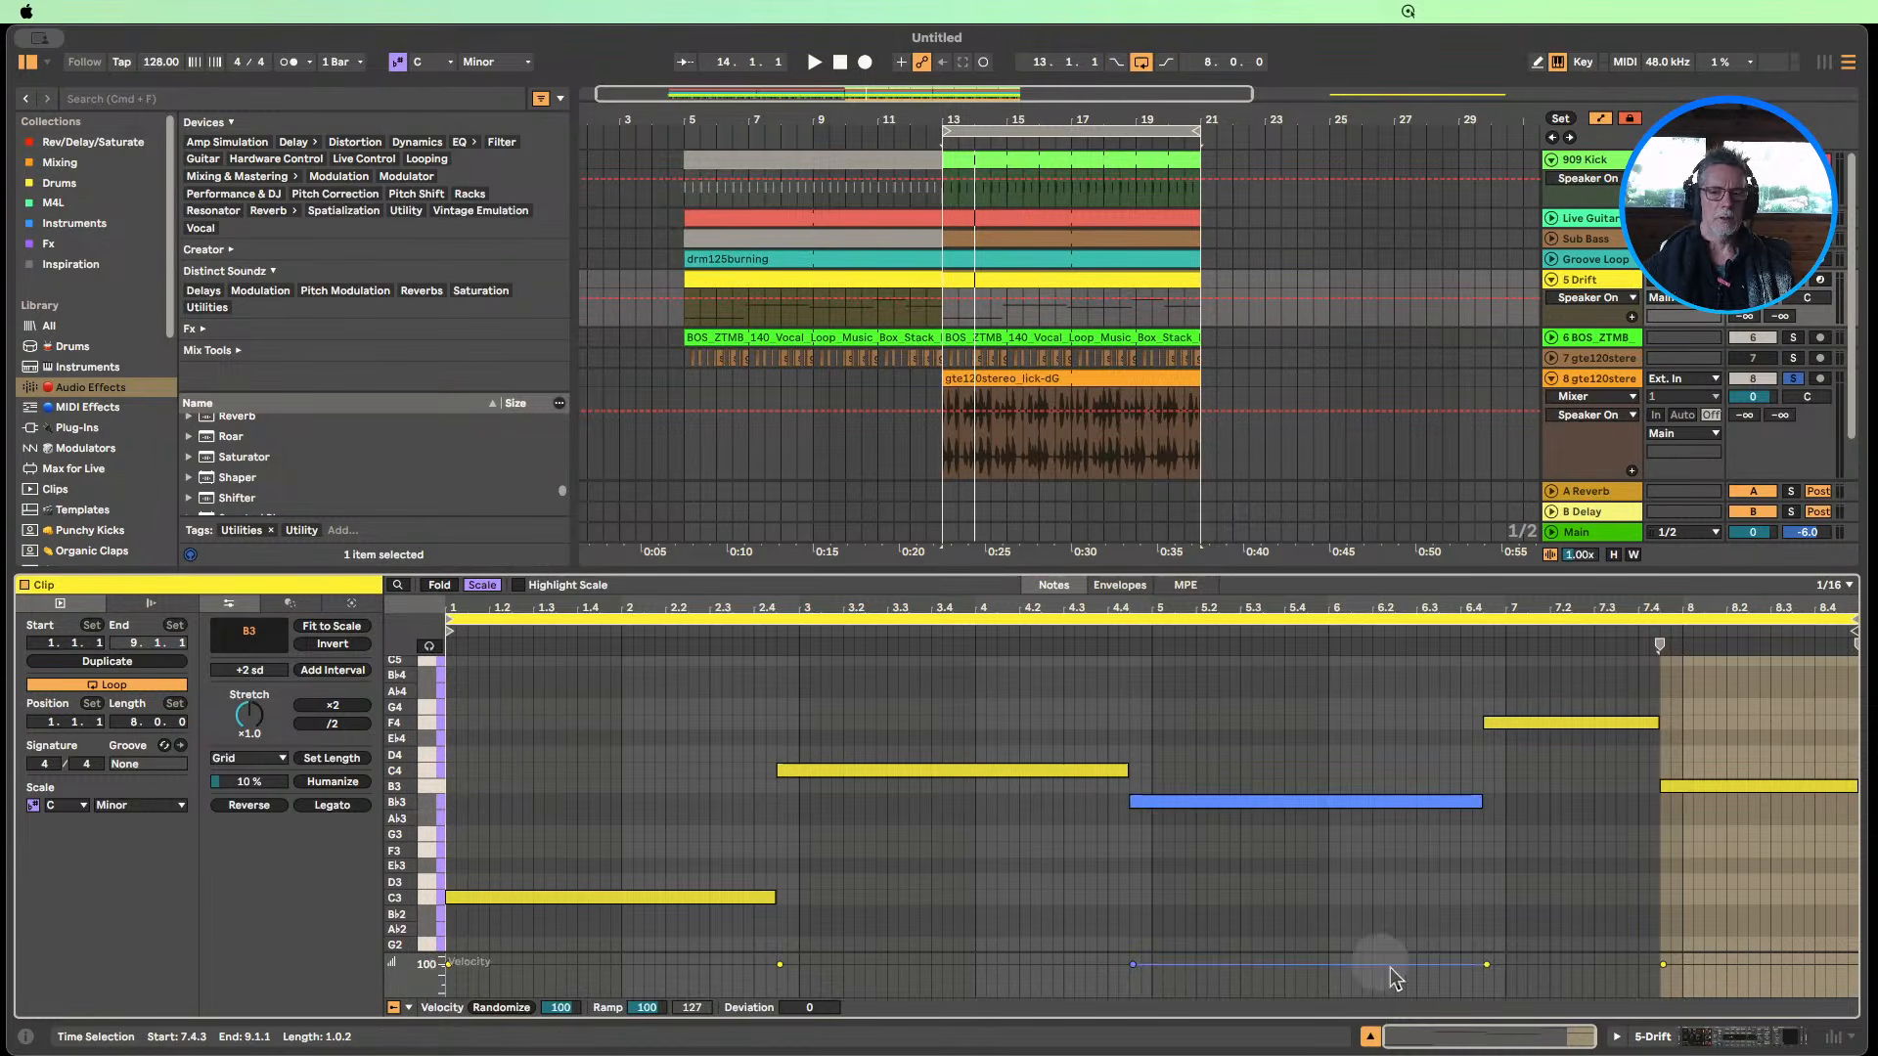
left_click(1008, 380)
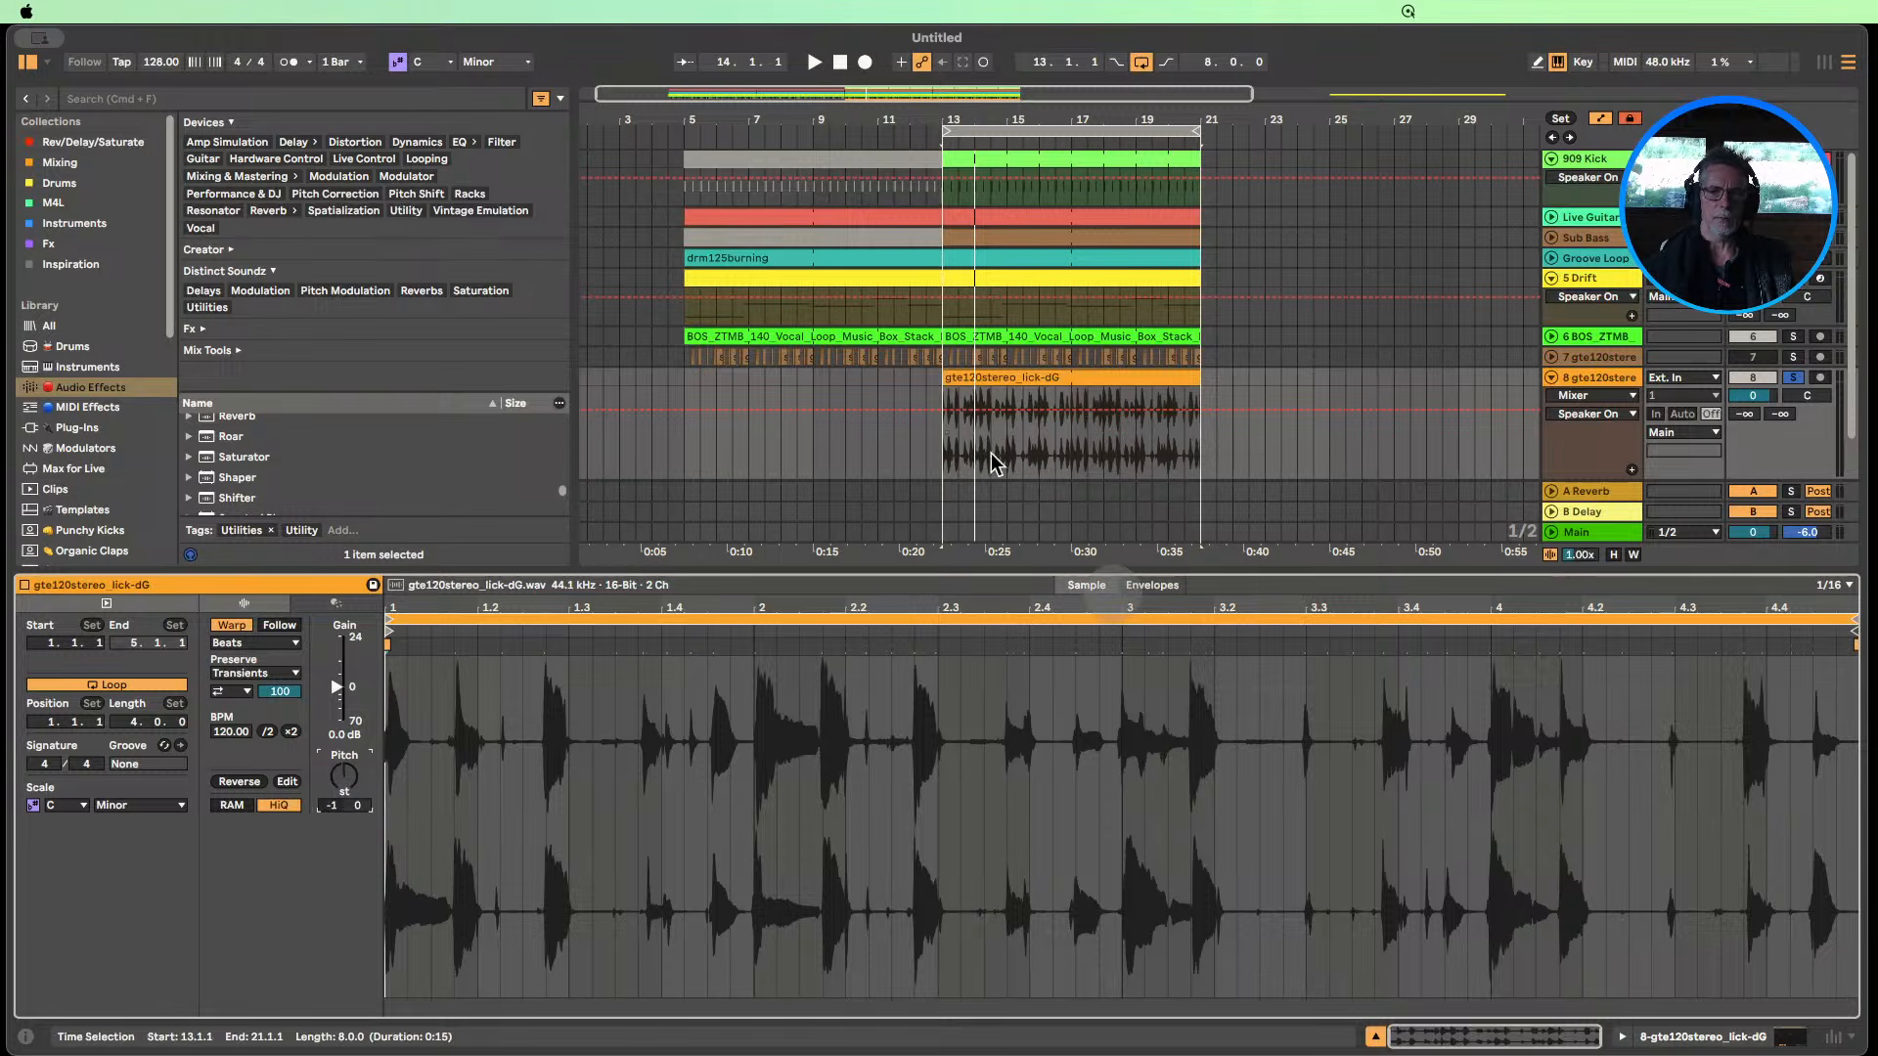
left_click(937, 142)
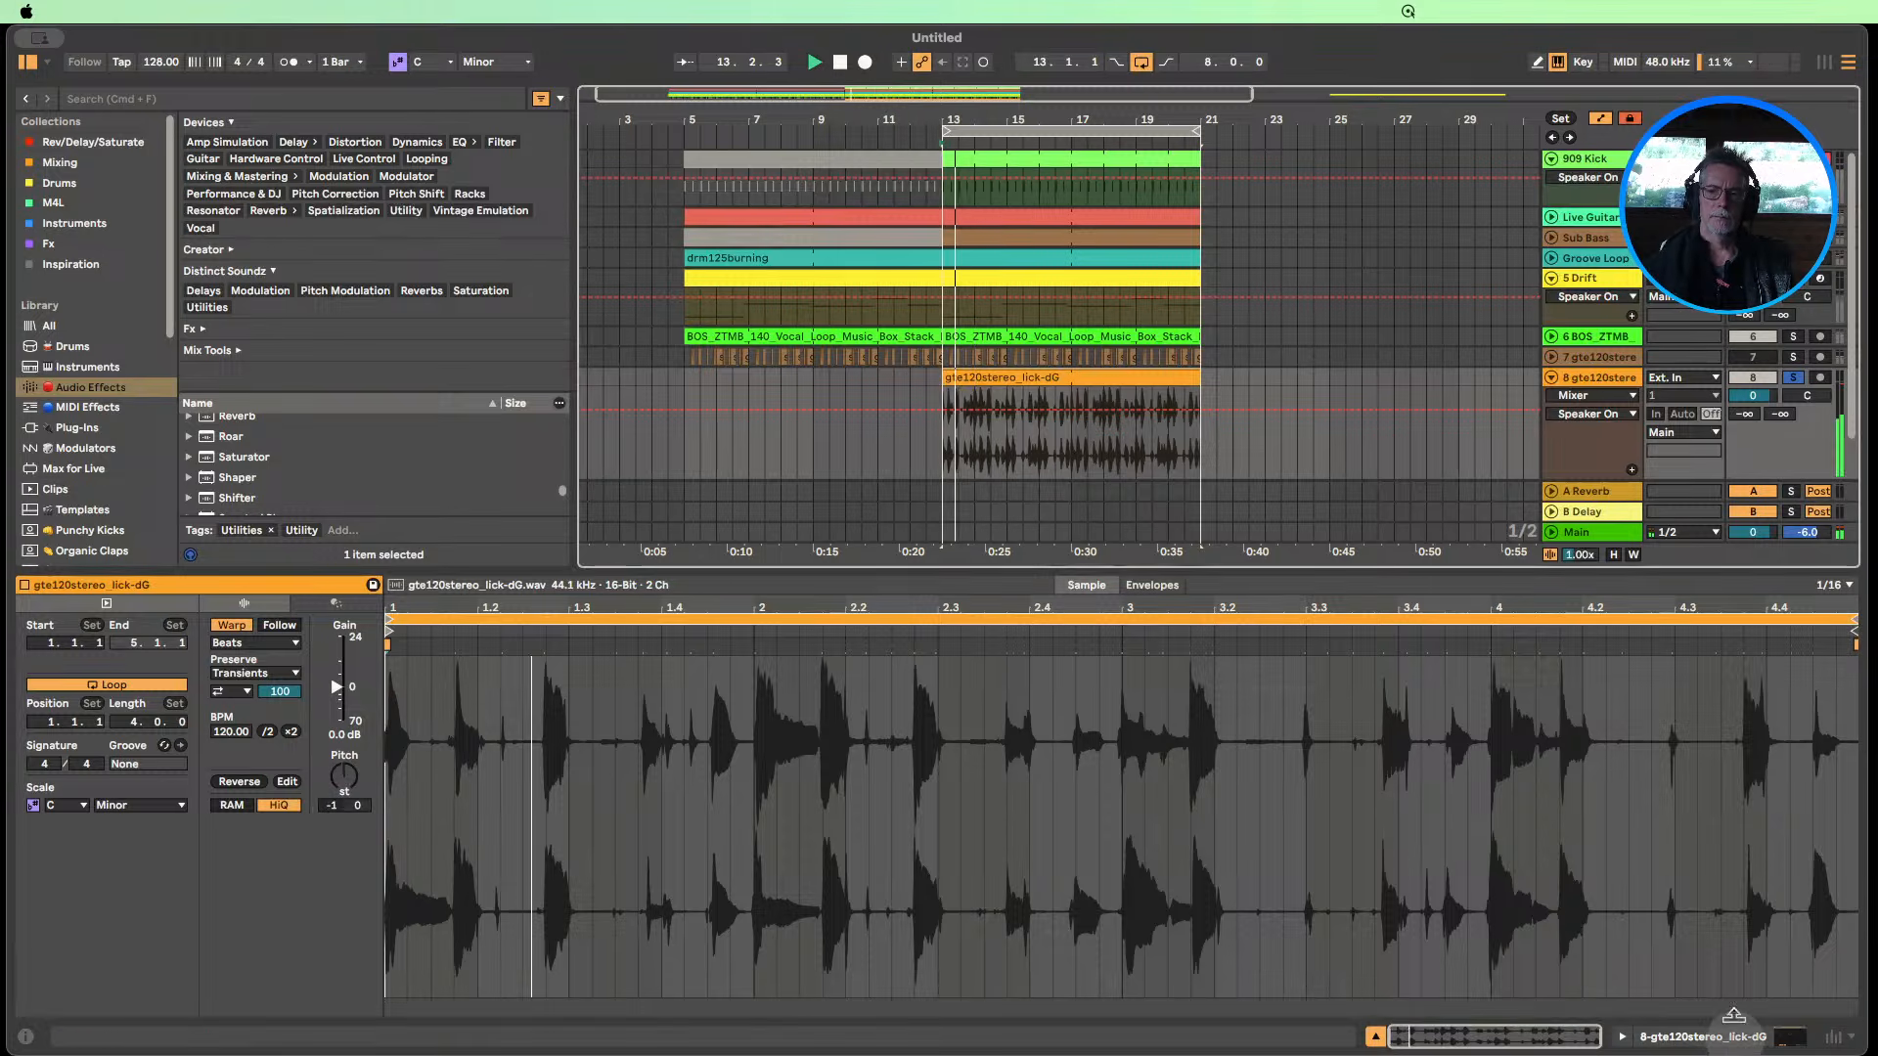
Reset the gte120stereo_lick-dG clip's pitch to 0 semitones while checking its notes in the Tuner, and stop playback.
left_click(1726, 1035)
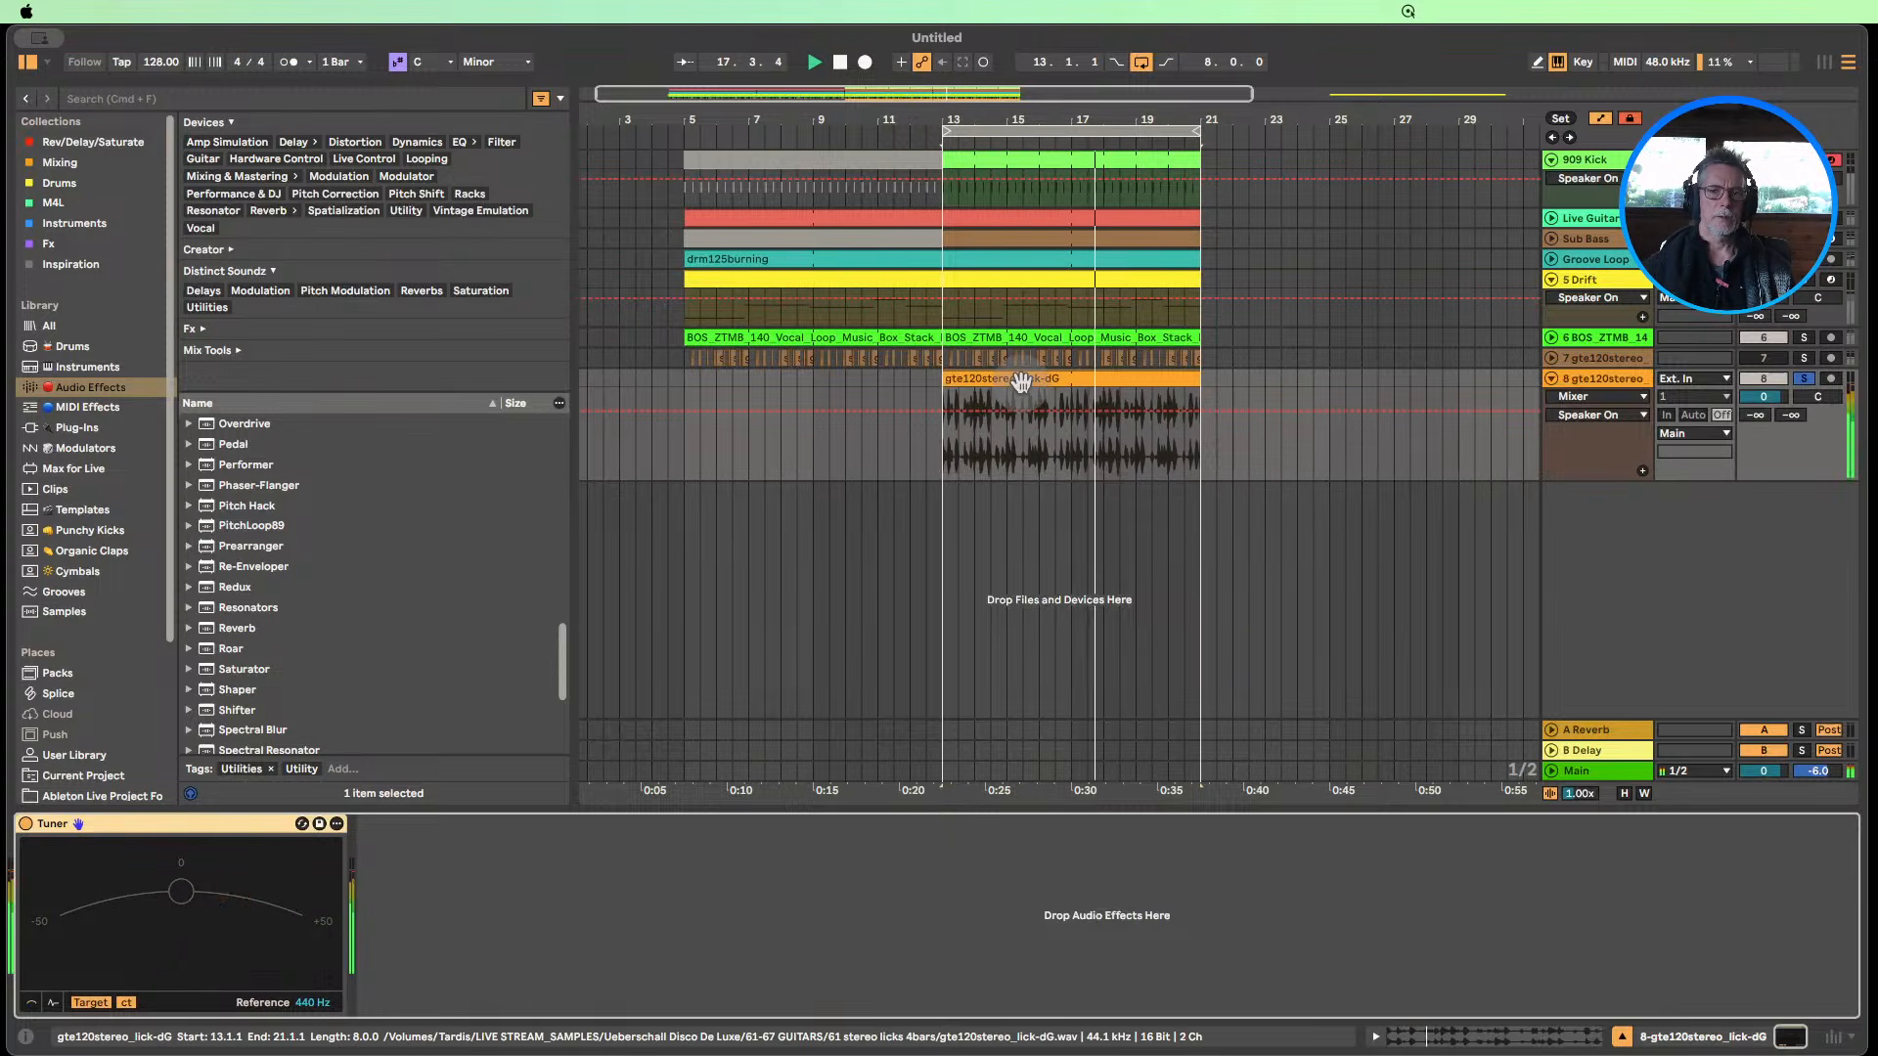
double_click(1158, 444)
left_click_drag(344, 780, 345, 765)
left_click(1635, 1035)
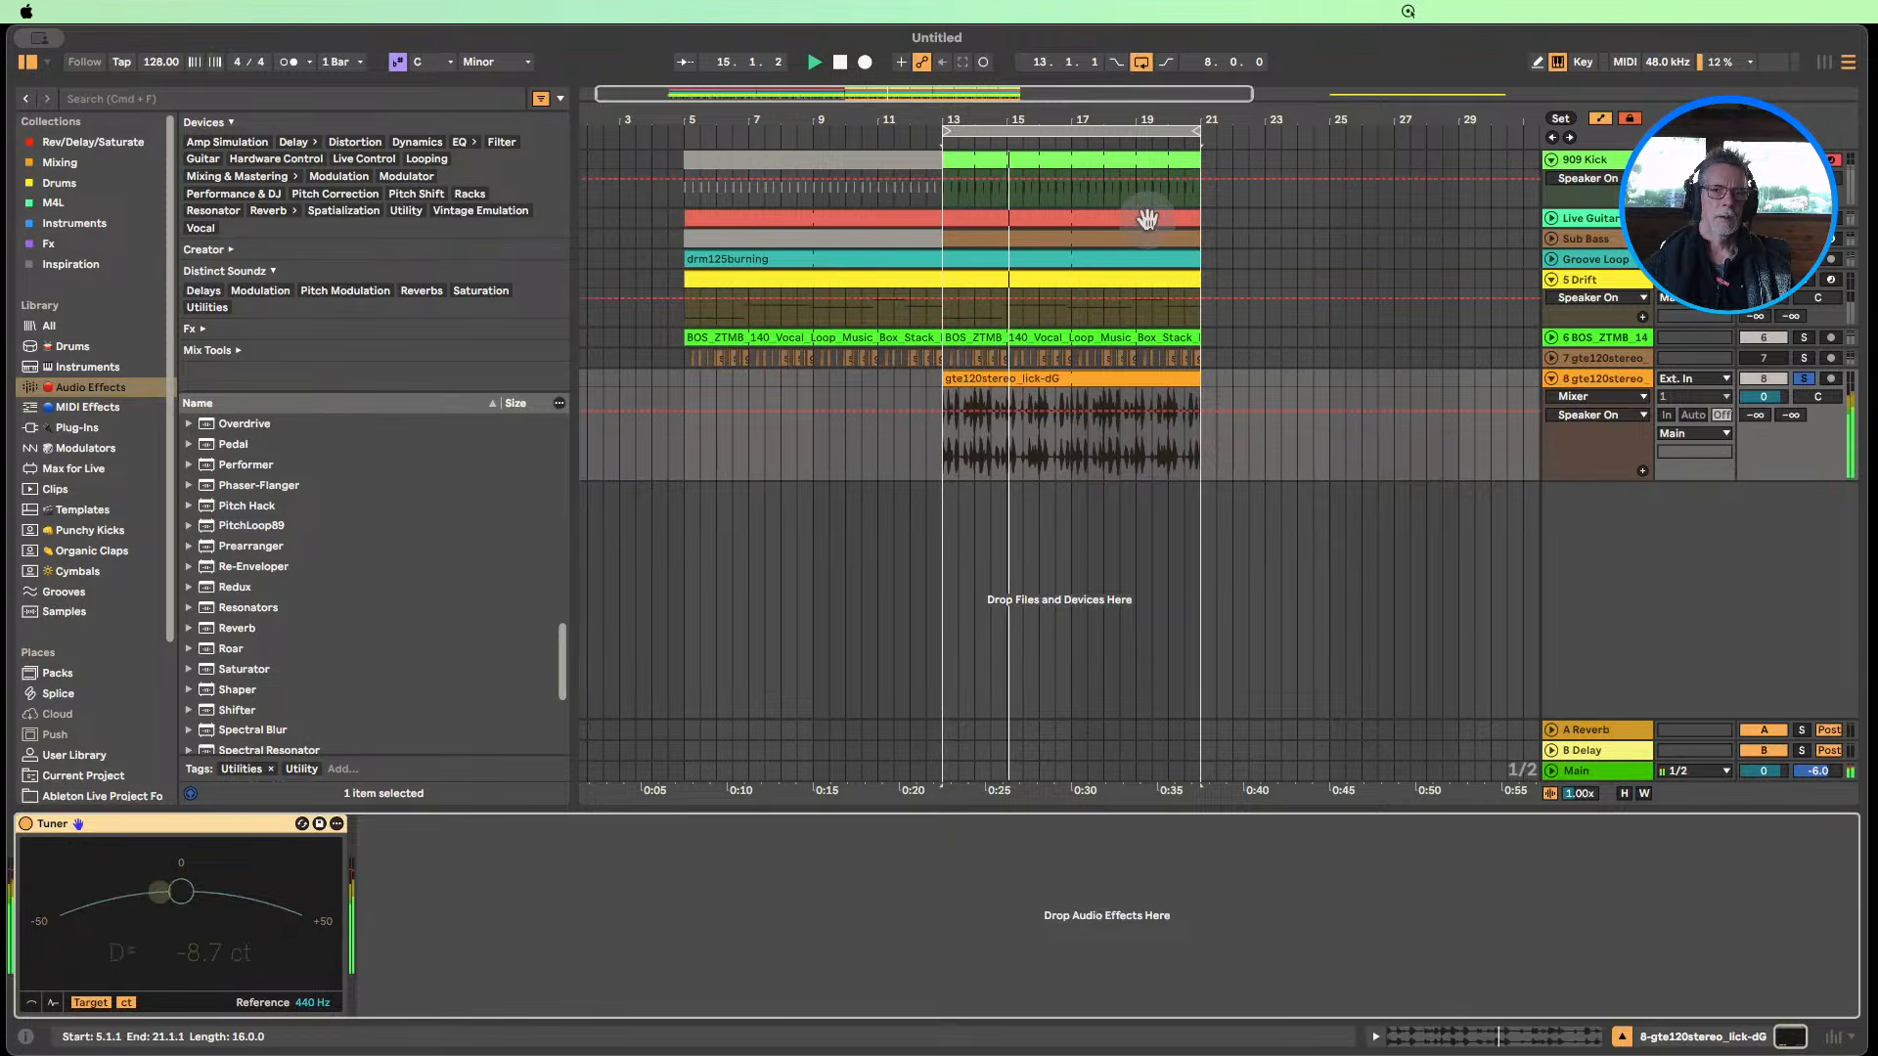
double_click(994, 378)
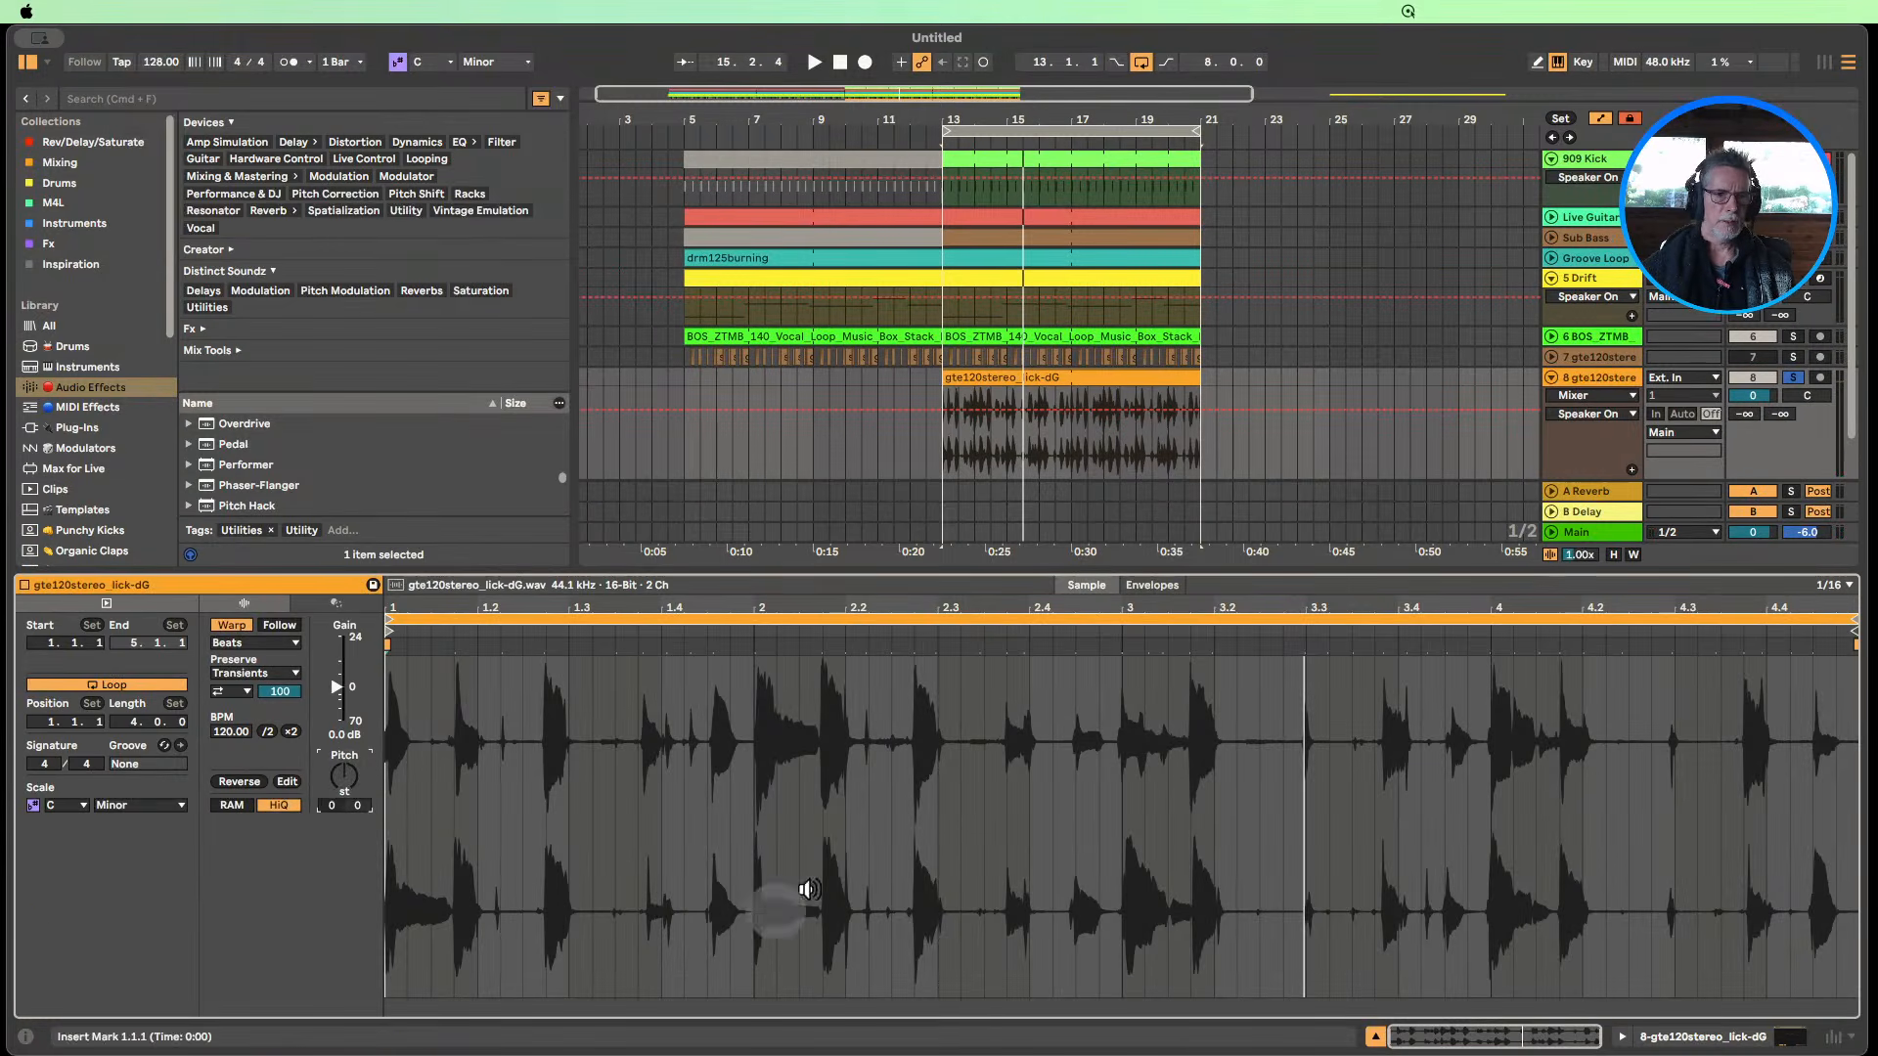
Add the Shifter audio effect to the guitar lick track and set its Coarse pitch to 1 st while playing from bar 13.
left_click(1374, 1036)
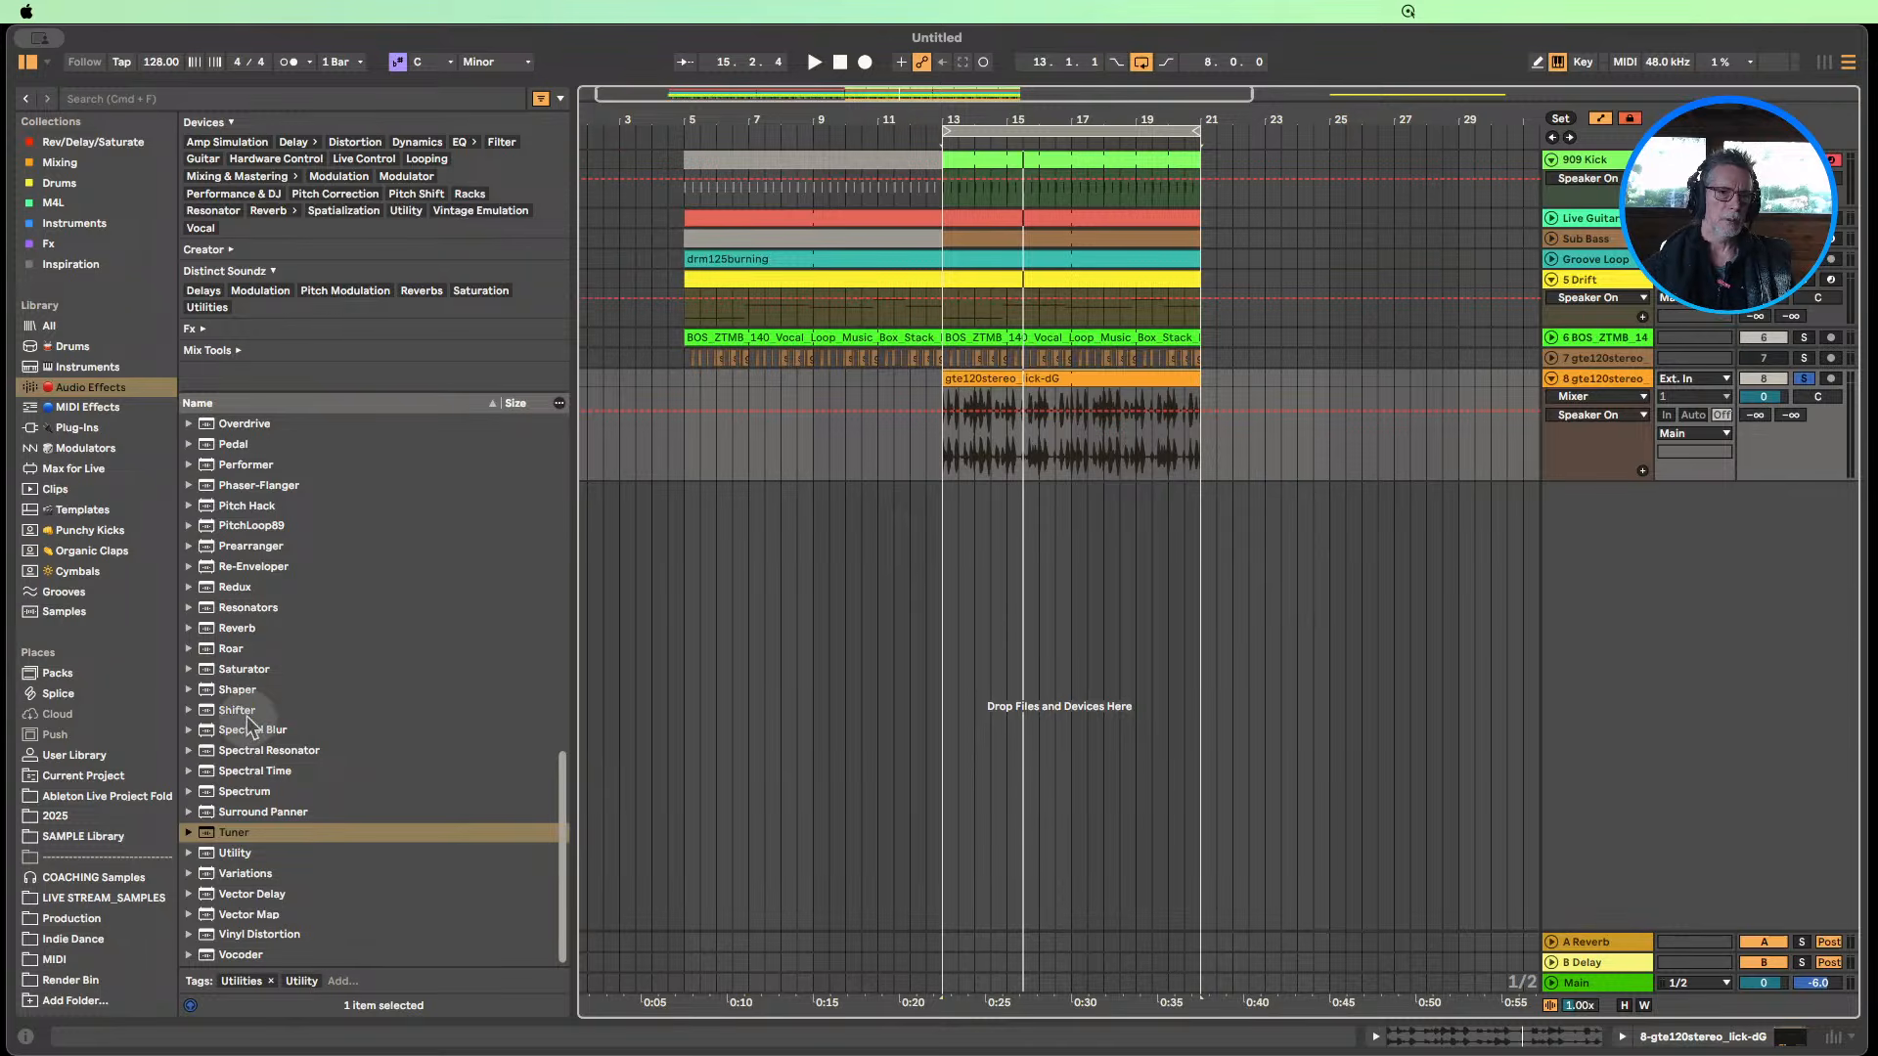
left_click_drag(246, 717, 973, 451)
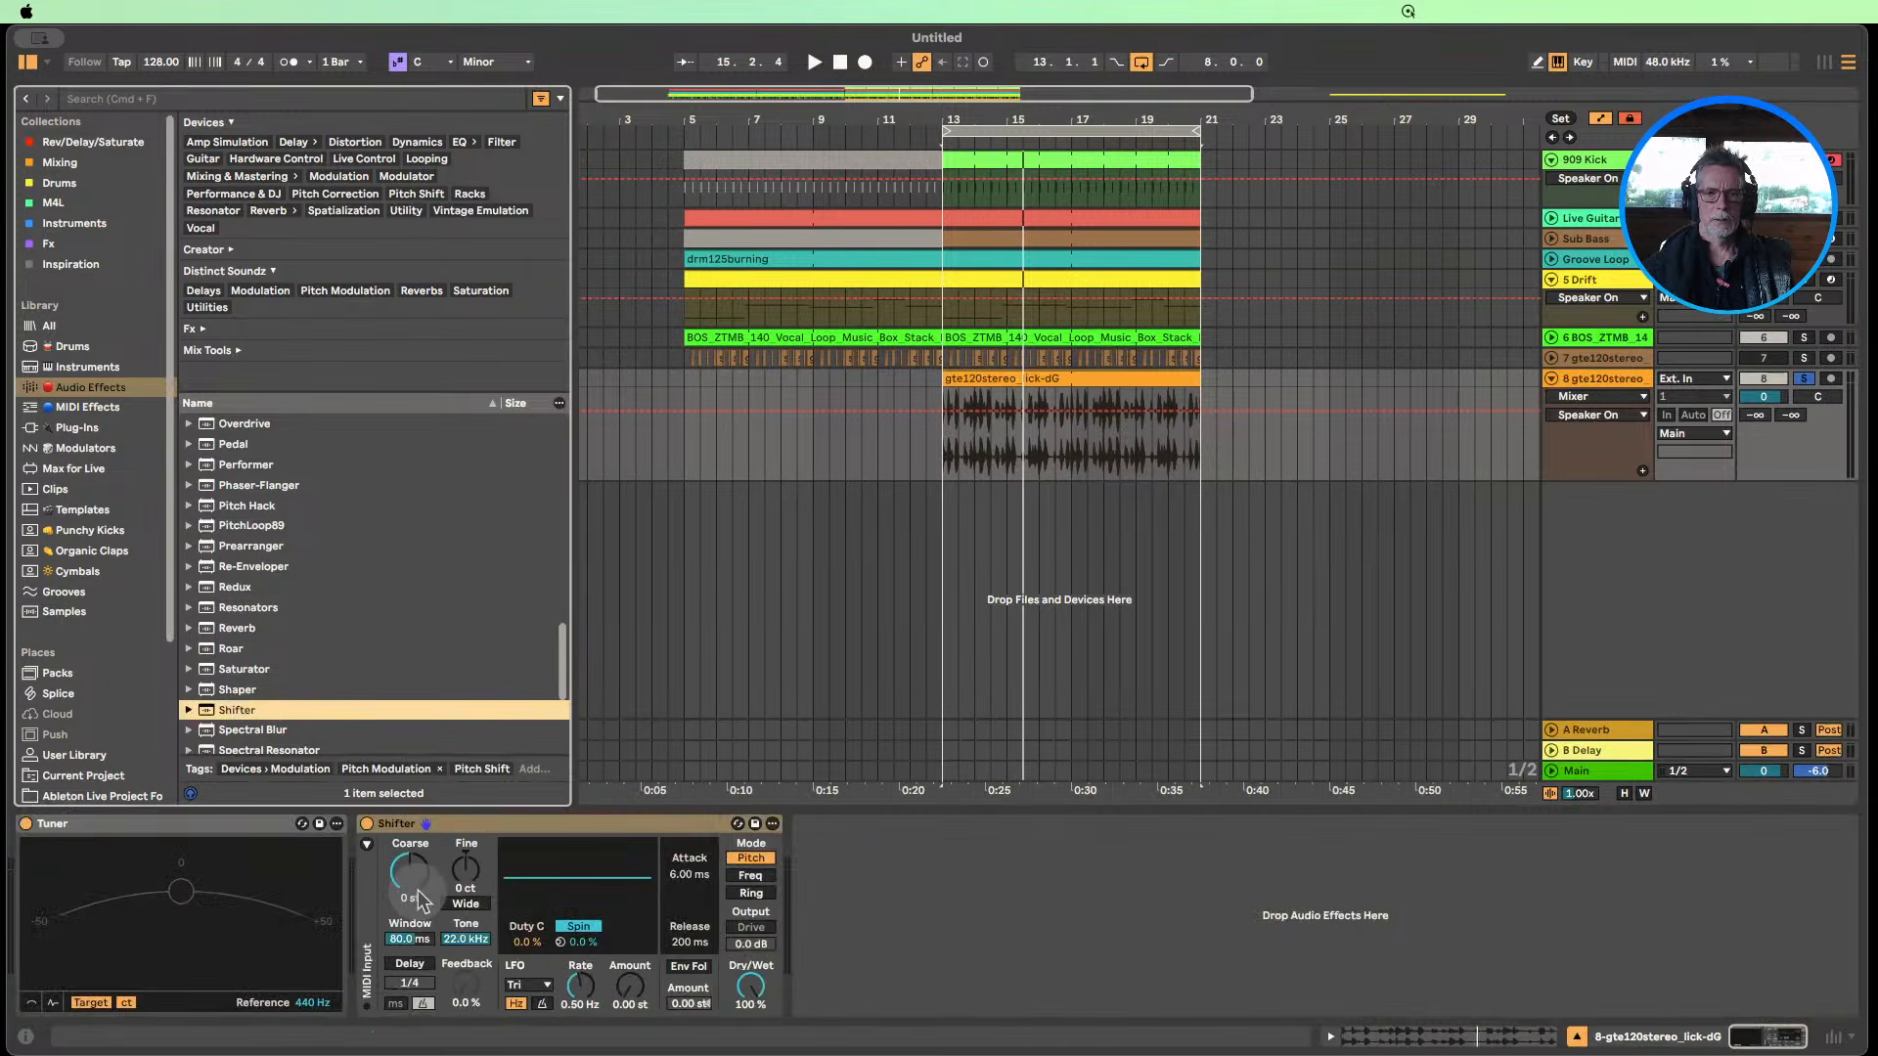
left_click(936, 140)
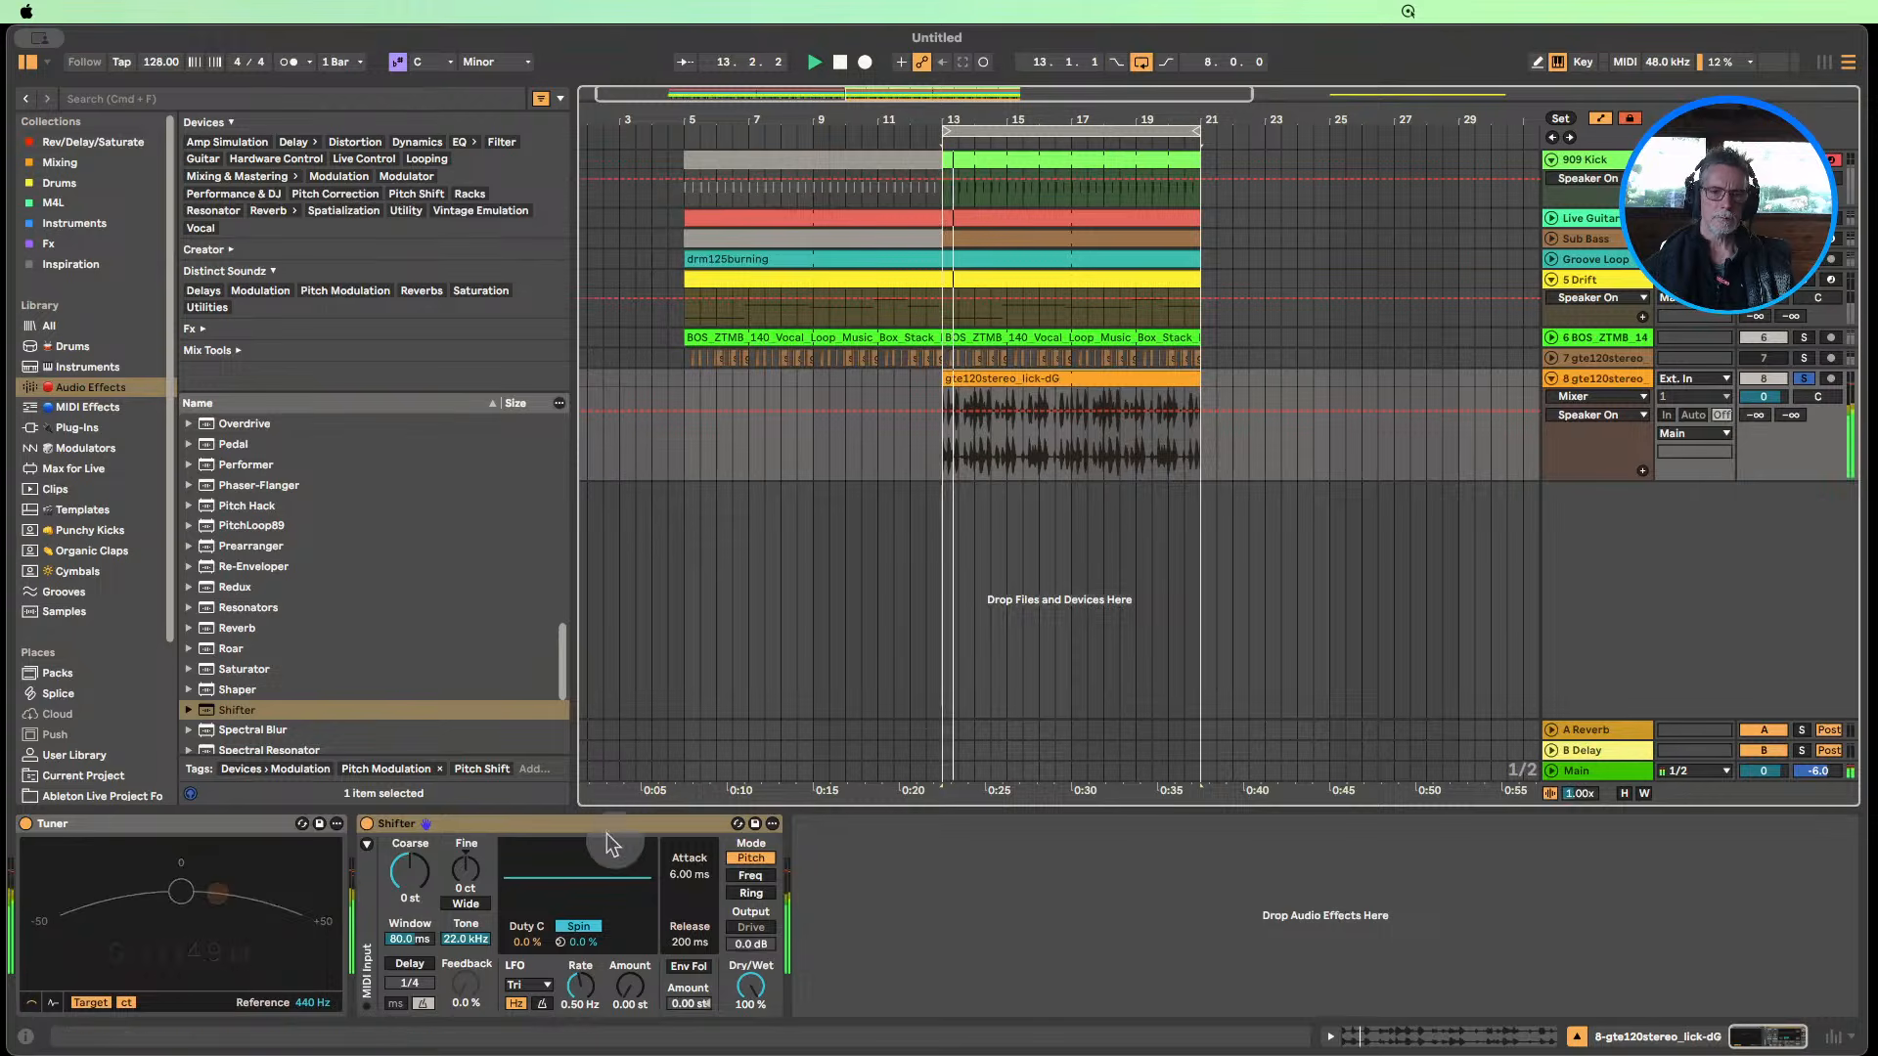
left_click_drag(410, 871, 410, 862)
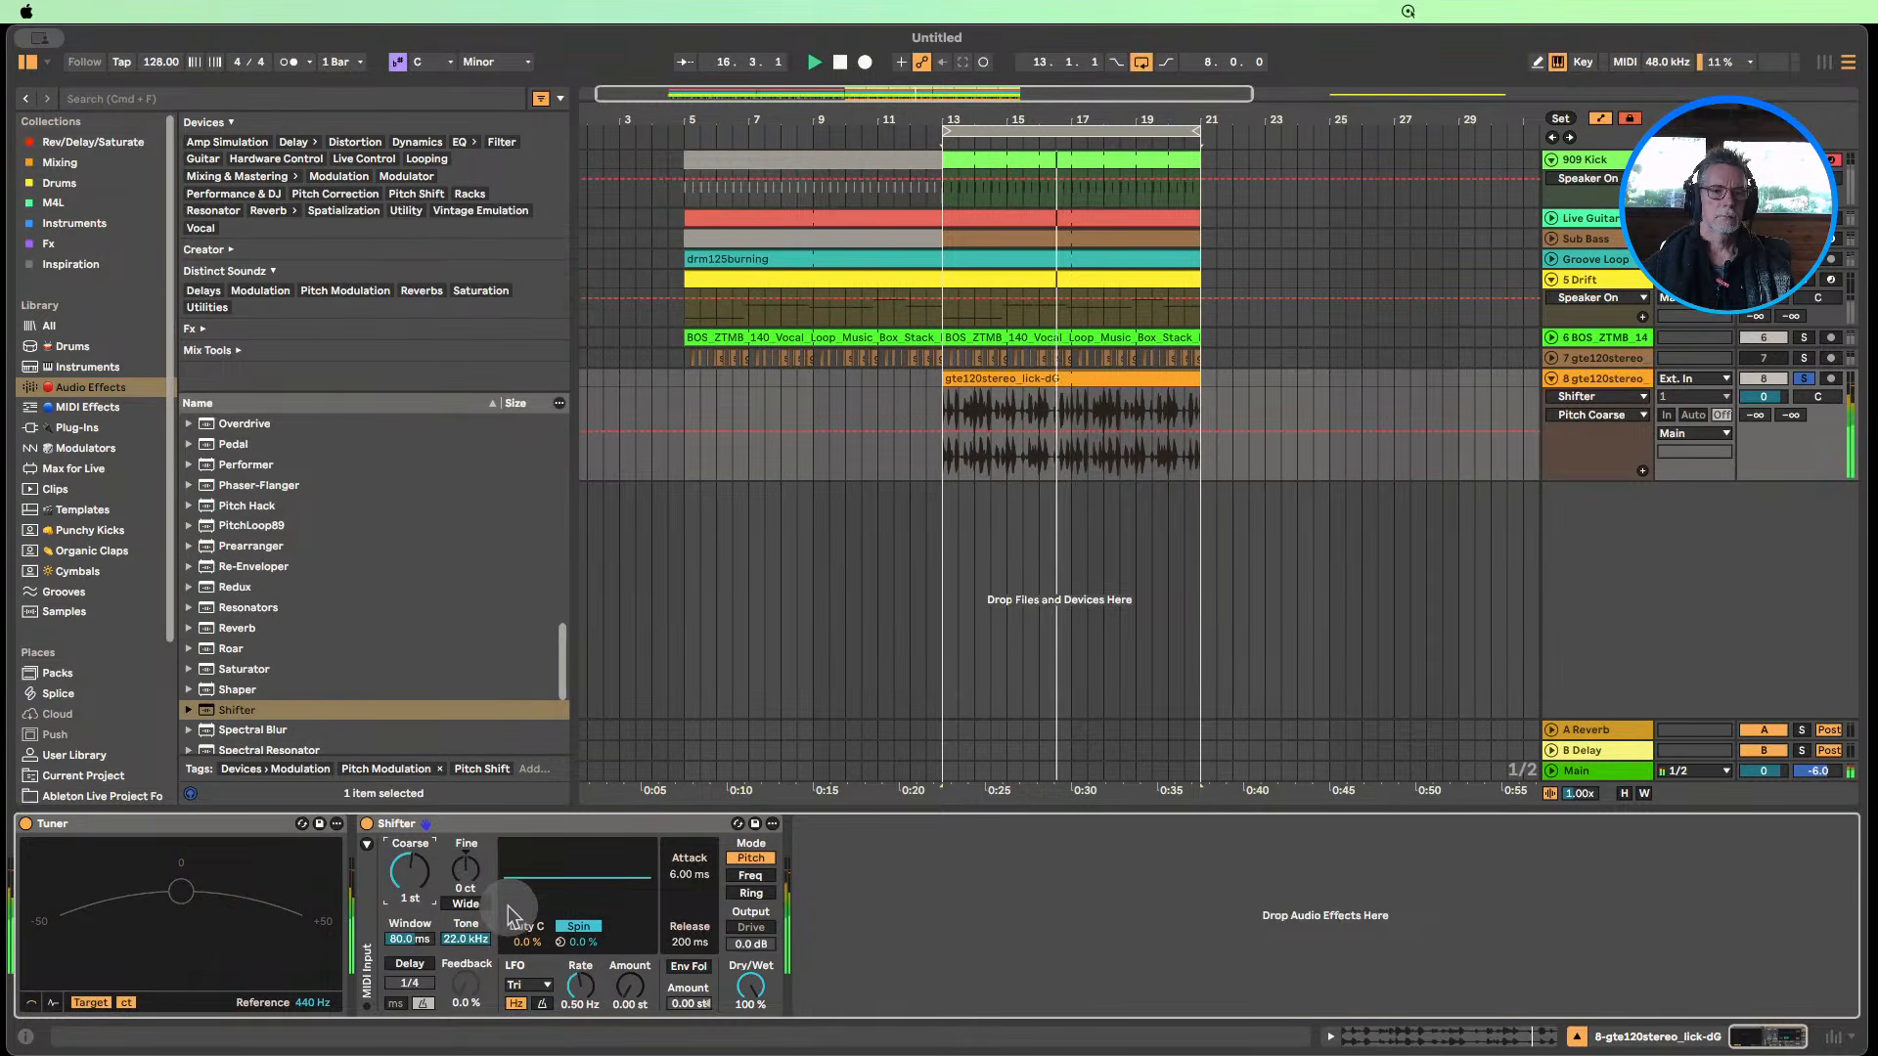
Lower the Shifter's Fine pitch to -52 ct while listening to the guitar lick against the Tuner, and stop playback.
left_click_drag(468, 871, 467, 882)
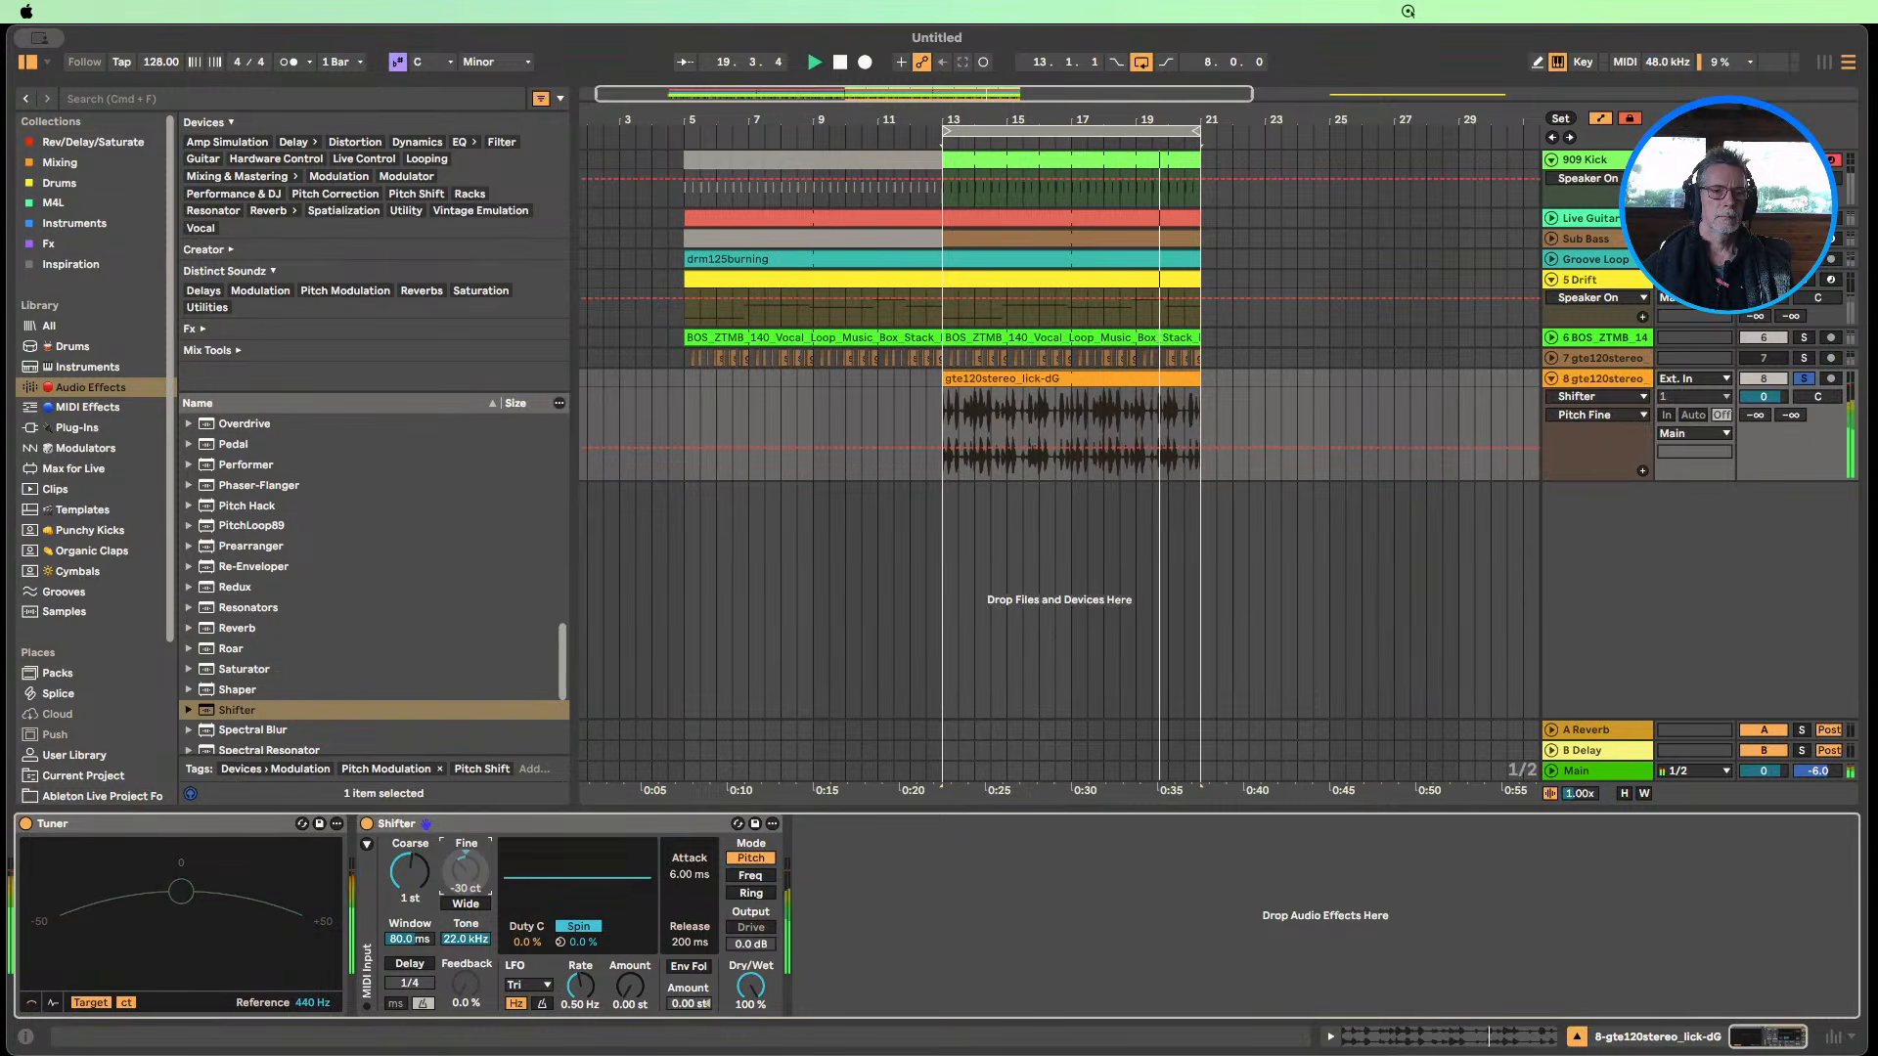
left_click_drag(467, 882, 468, 889)
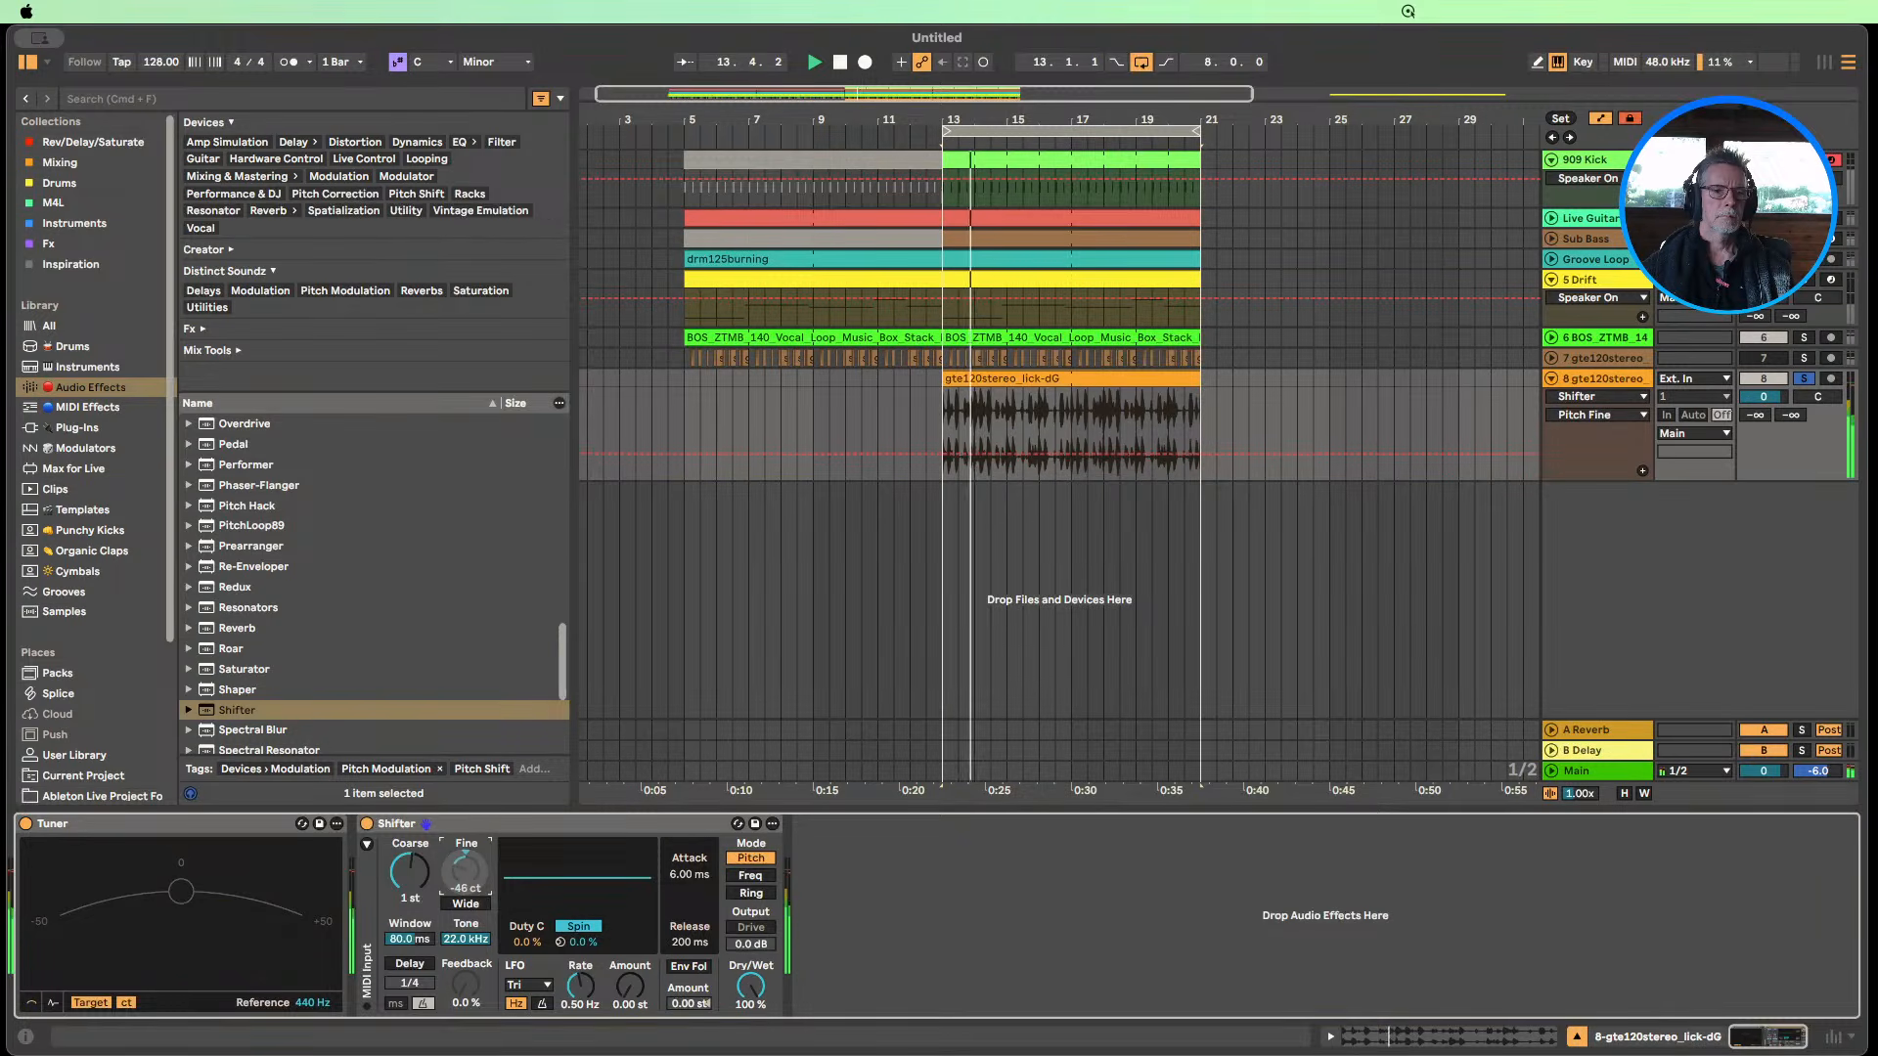
left_click_drag(468, 888, 468, 894)
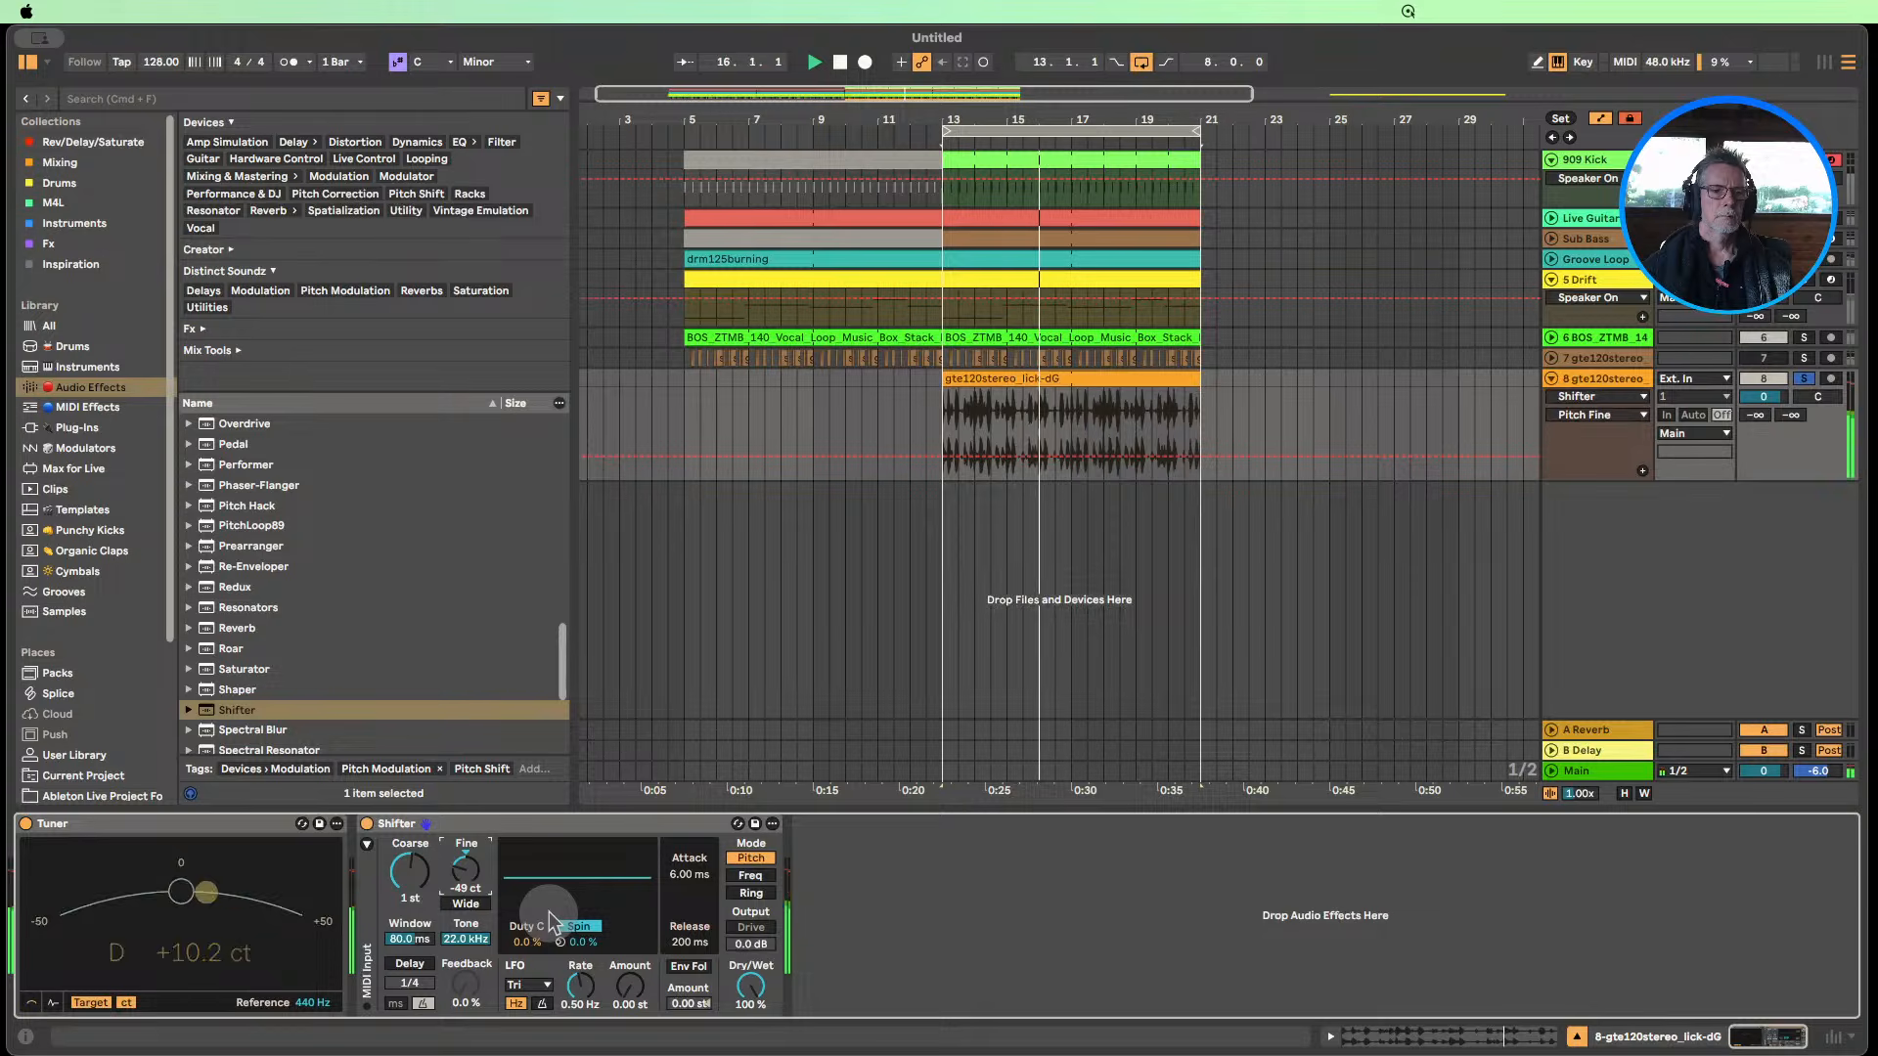
left_click_drag(465, 871, 465, 878)
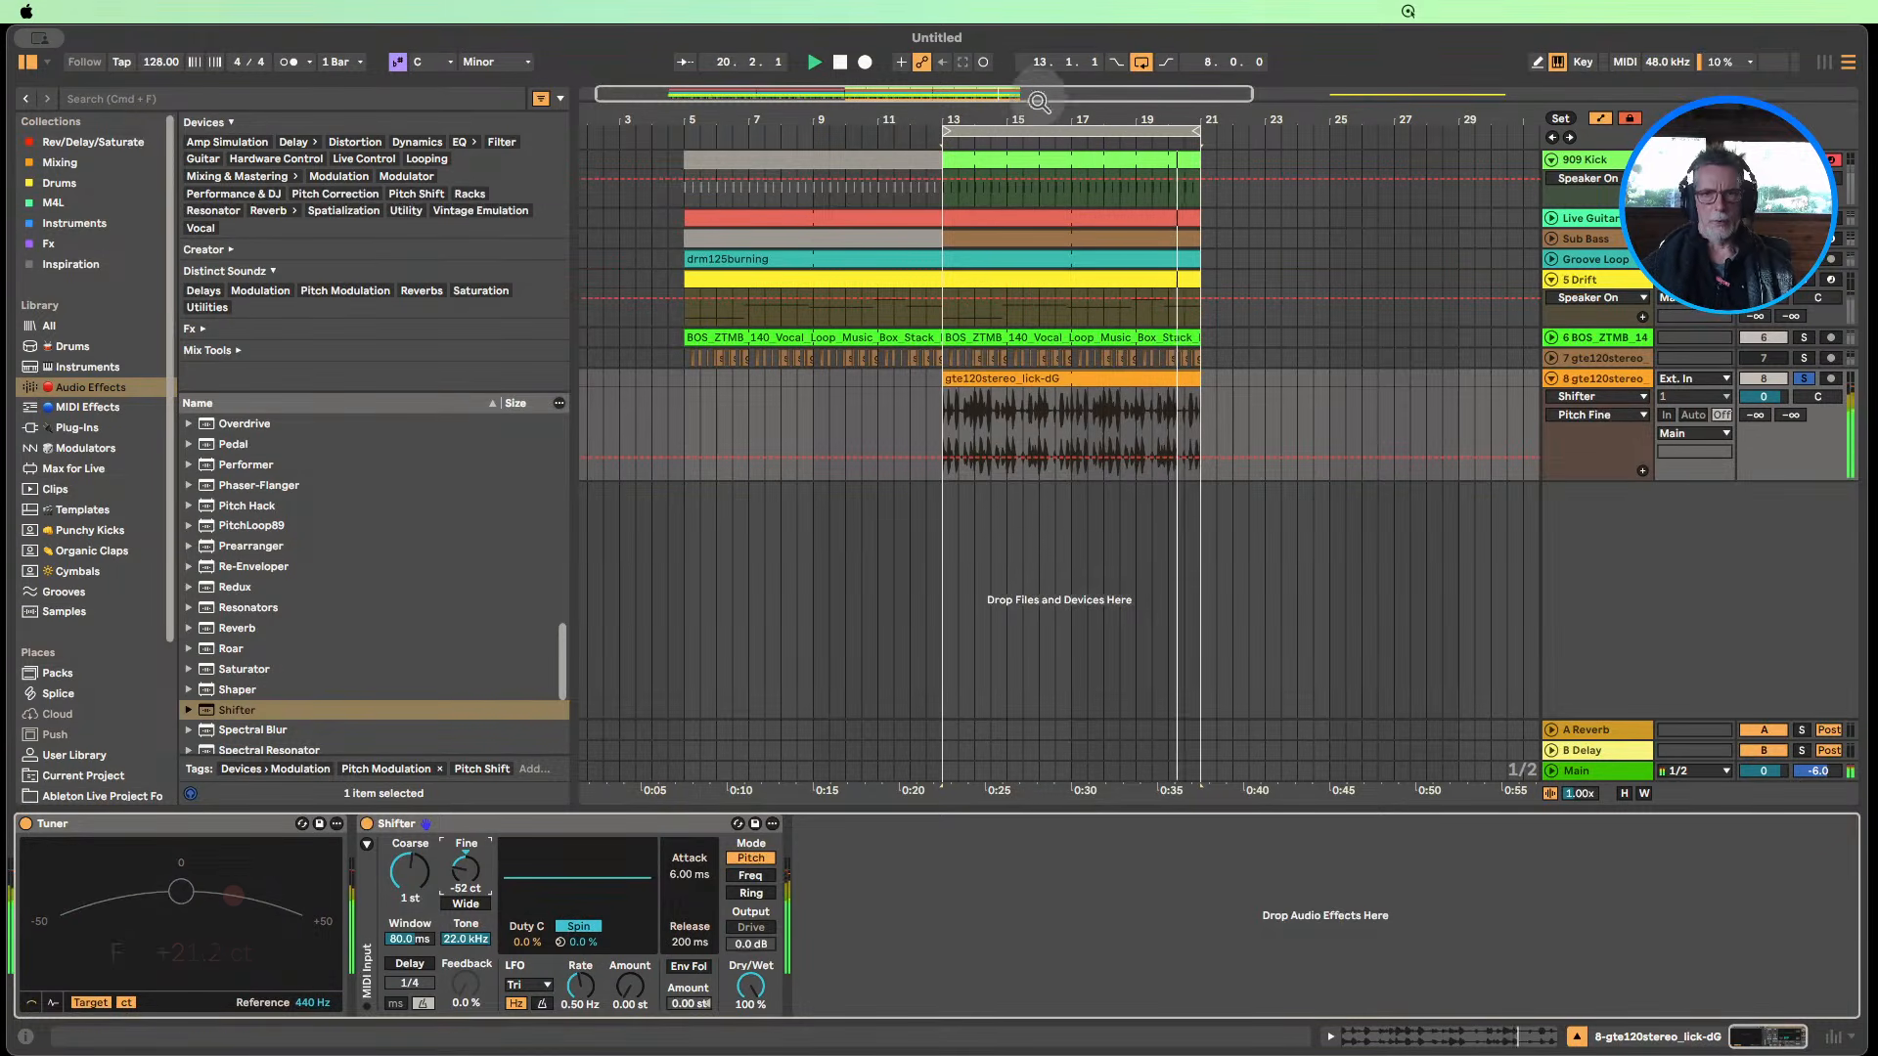
left_click(838, 63)
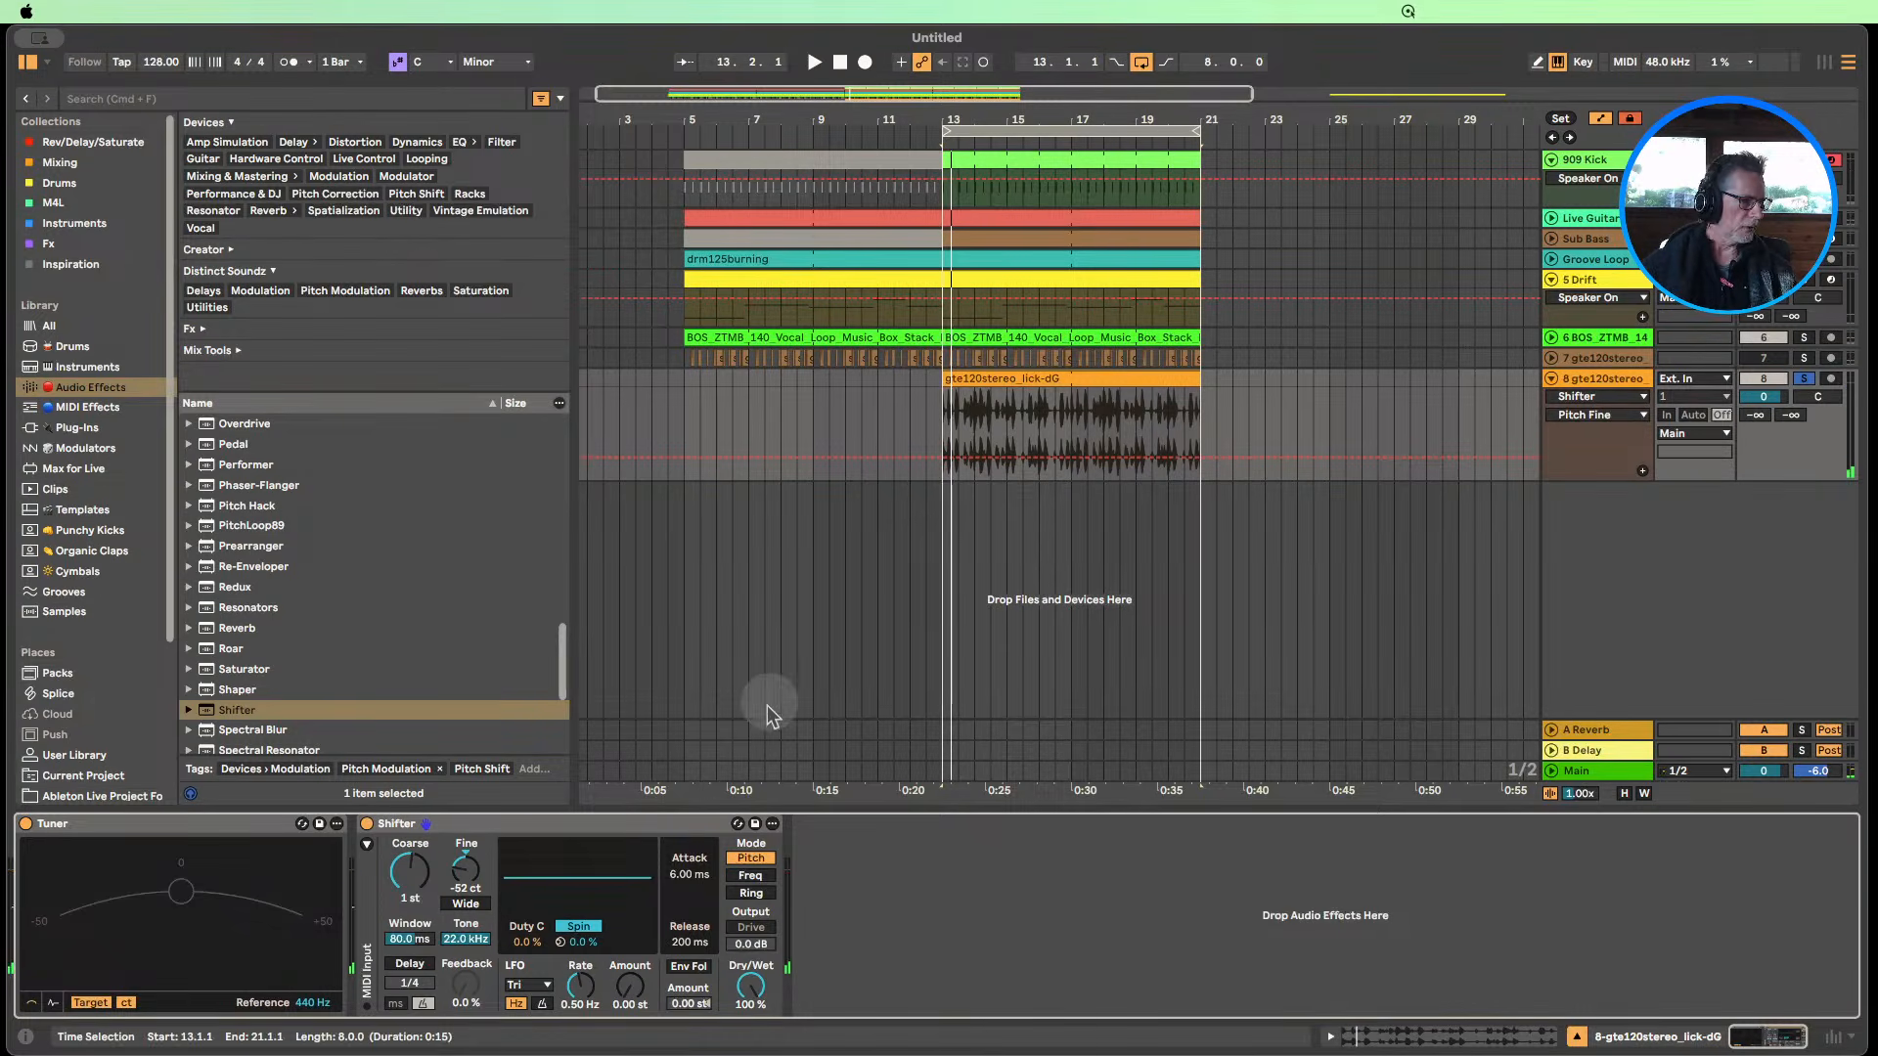
Open the envelopes of the gte120stereo_lick-dG clip and choose the Clip Gain envelope.
double_click(1040, 384)
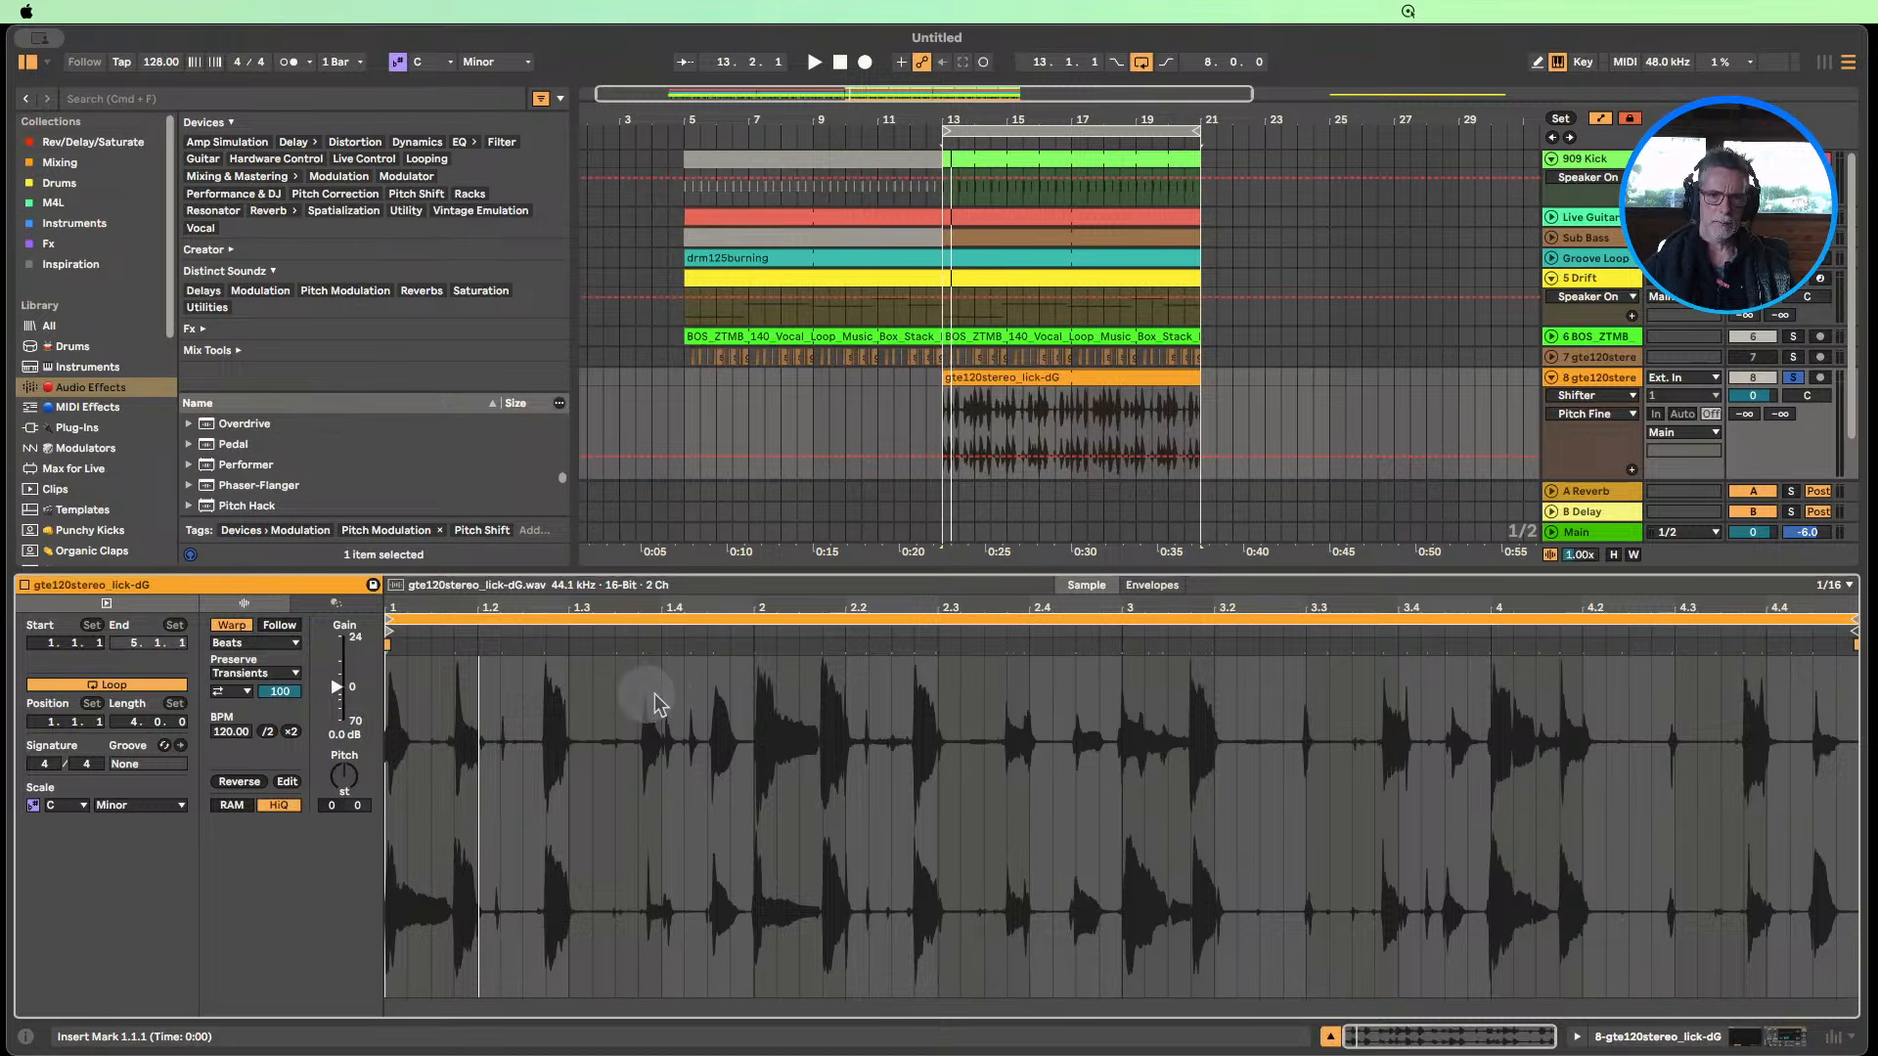
left_click(1155, 587)
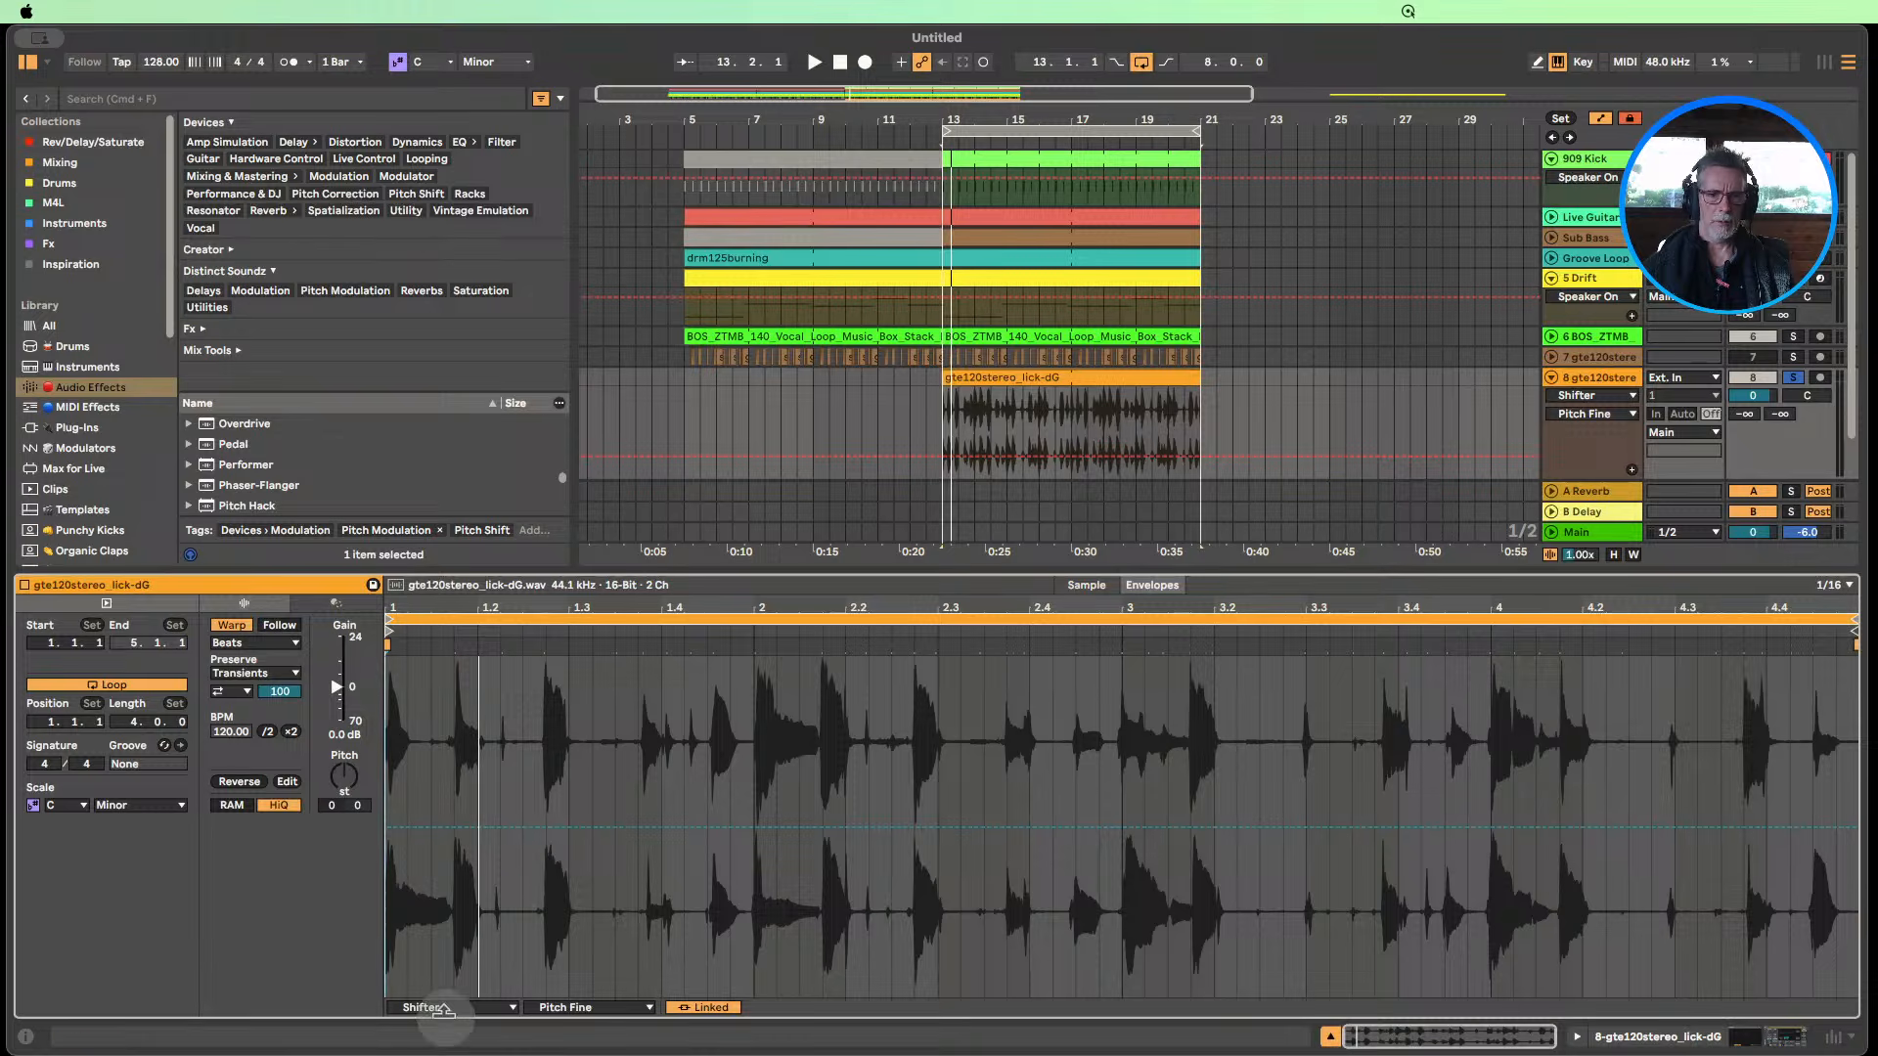
left_click(450, 1008)
left_click(420, 919)
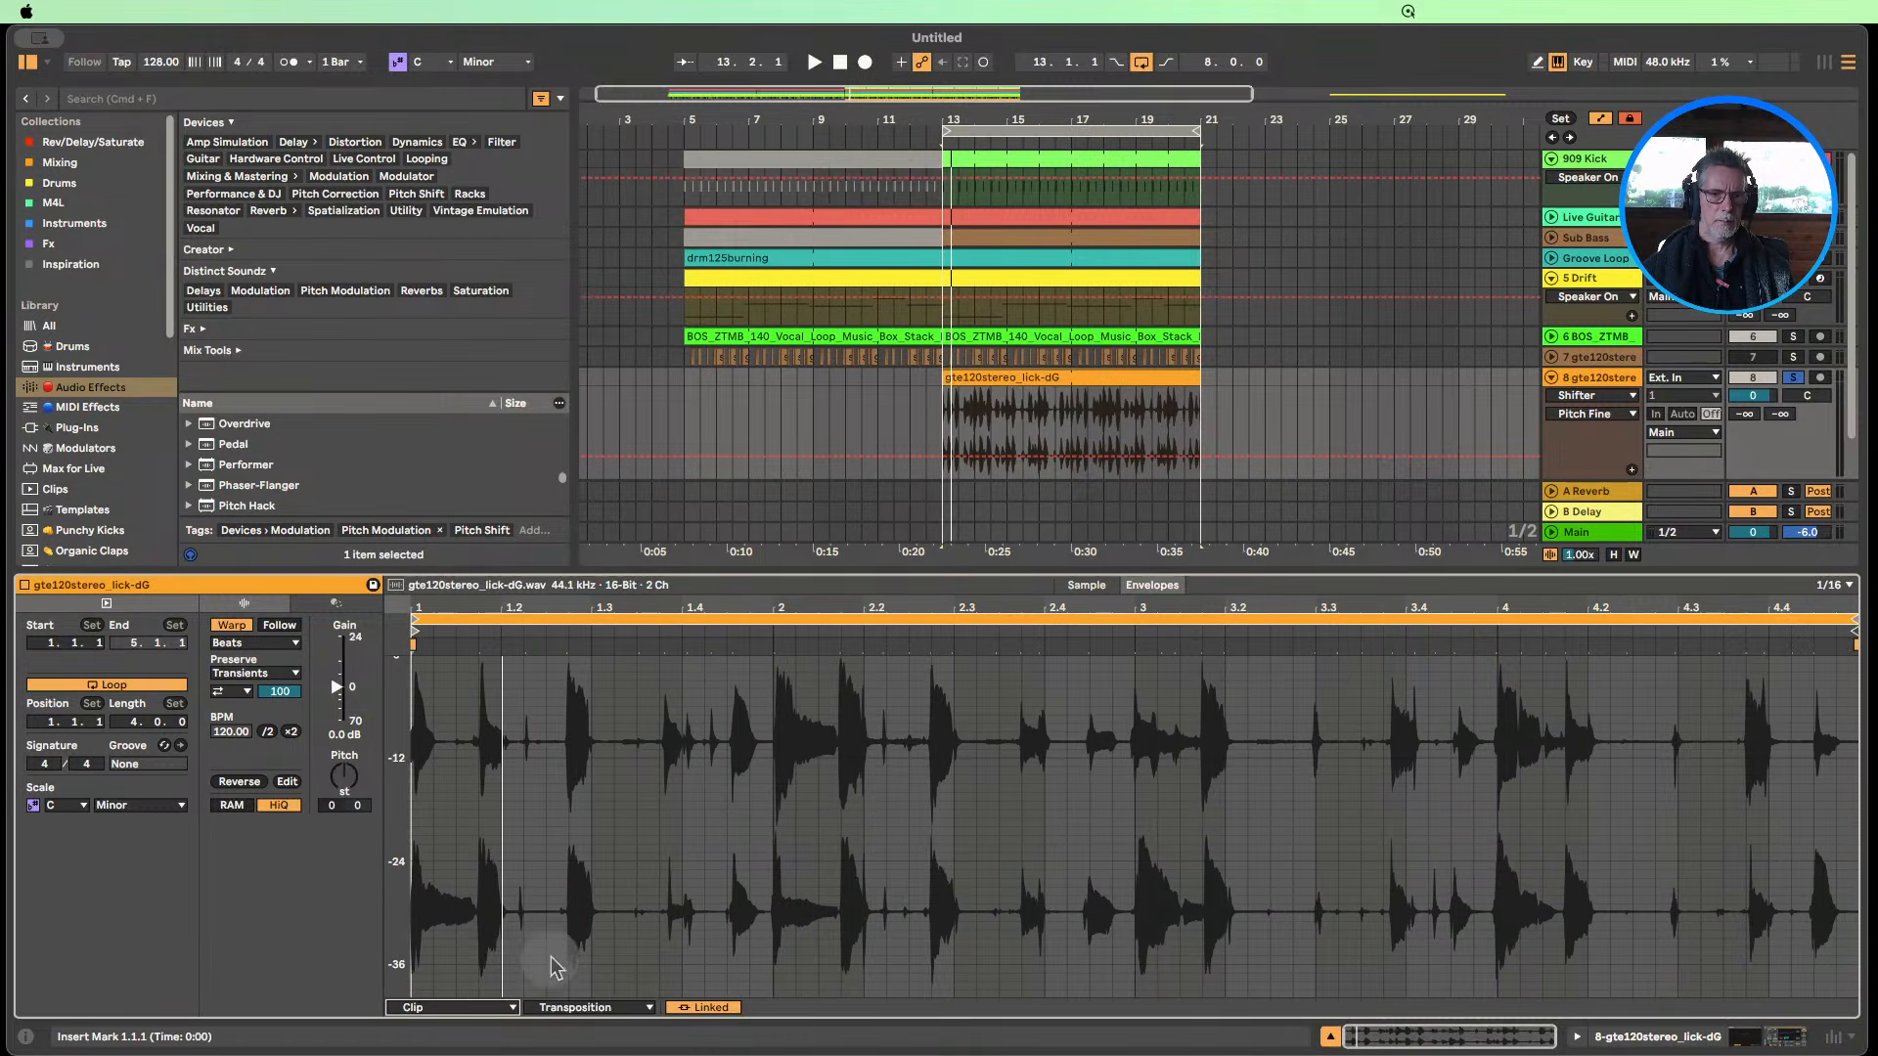
left_click(580, 1007)
left_click(553, 856)
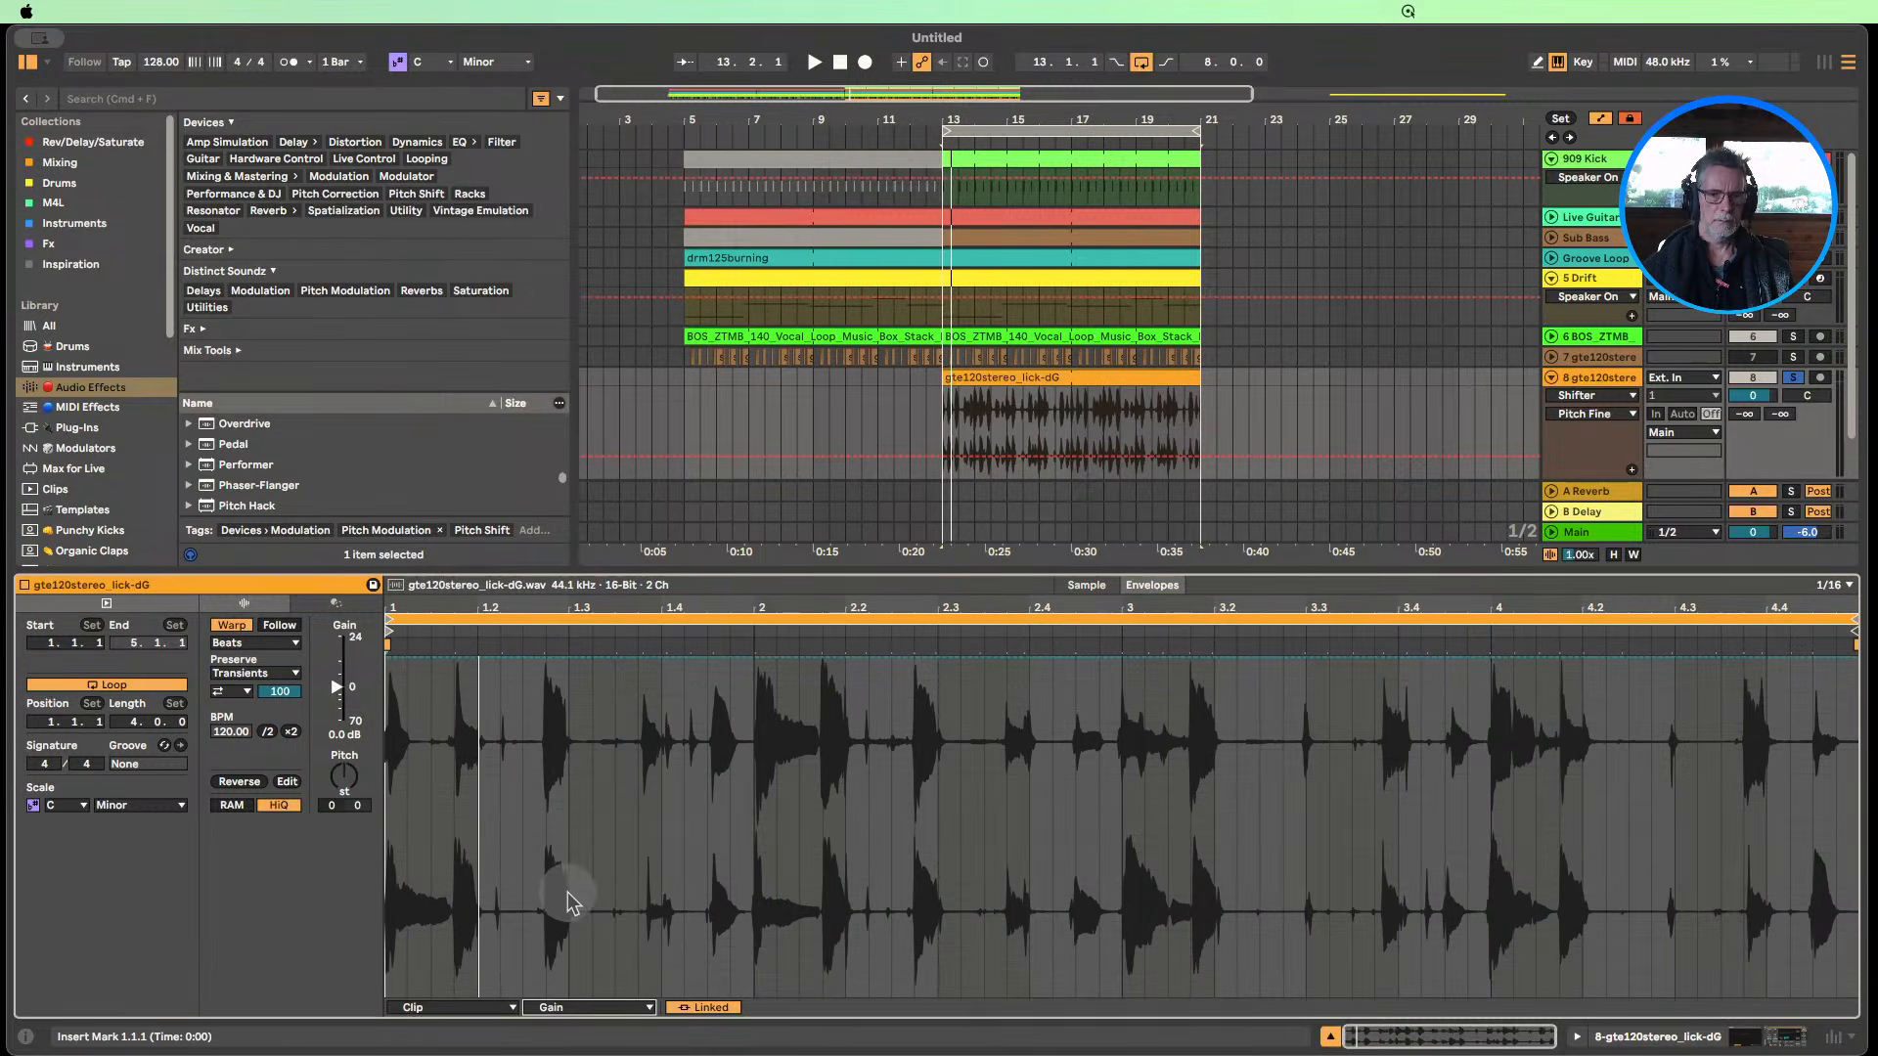
In draw mode, pull the Gain envelope to zero across the whole clip and restore 100 % only on the hit just before 1.3.
key("b")
mouse_move(431, 648)
left_mouse_down()
mouse_move(459, 964)
mouse_move(353, 1042)
mouse_move(1863, 1042)
left_mouse_up()
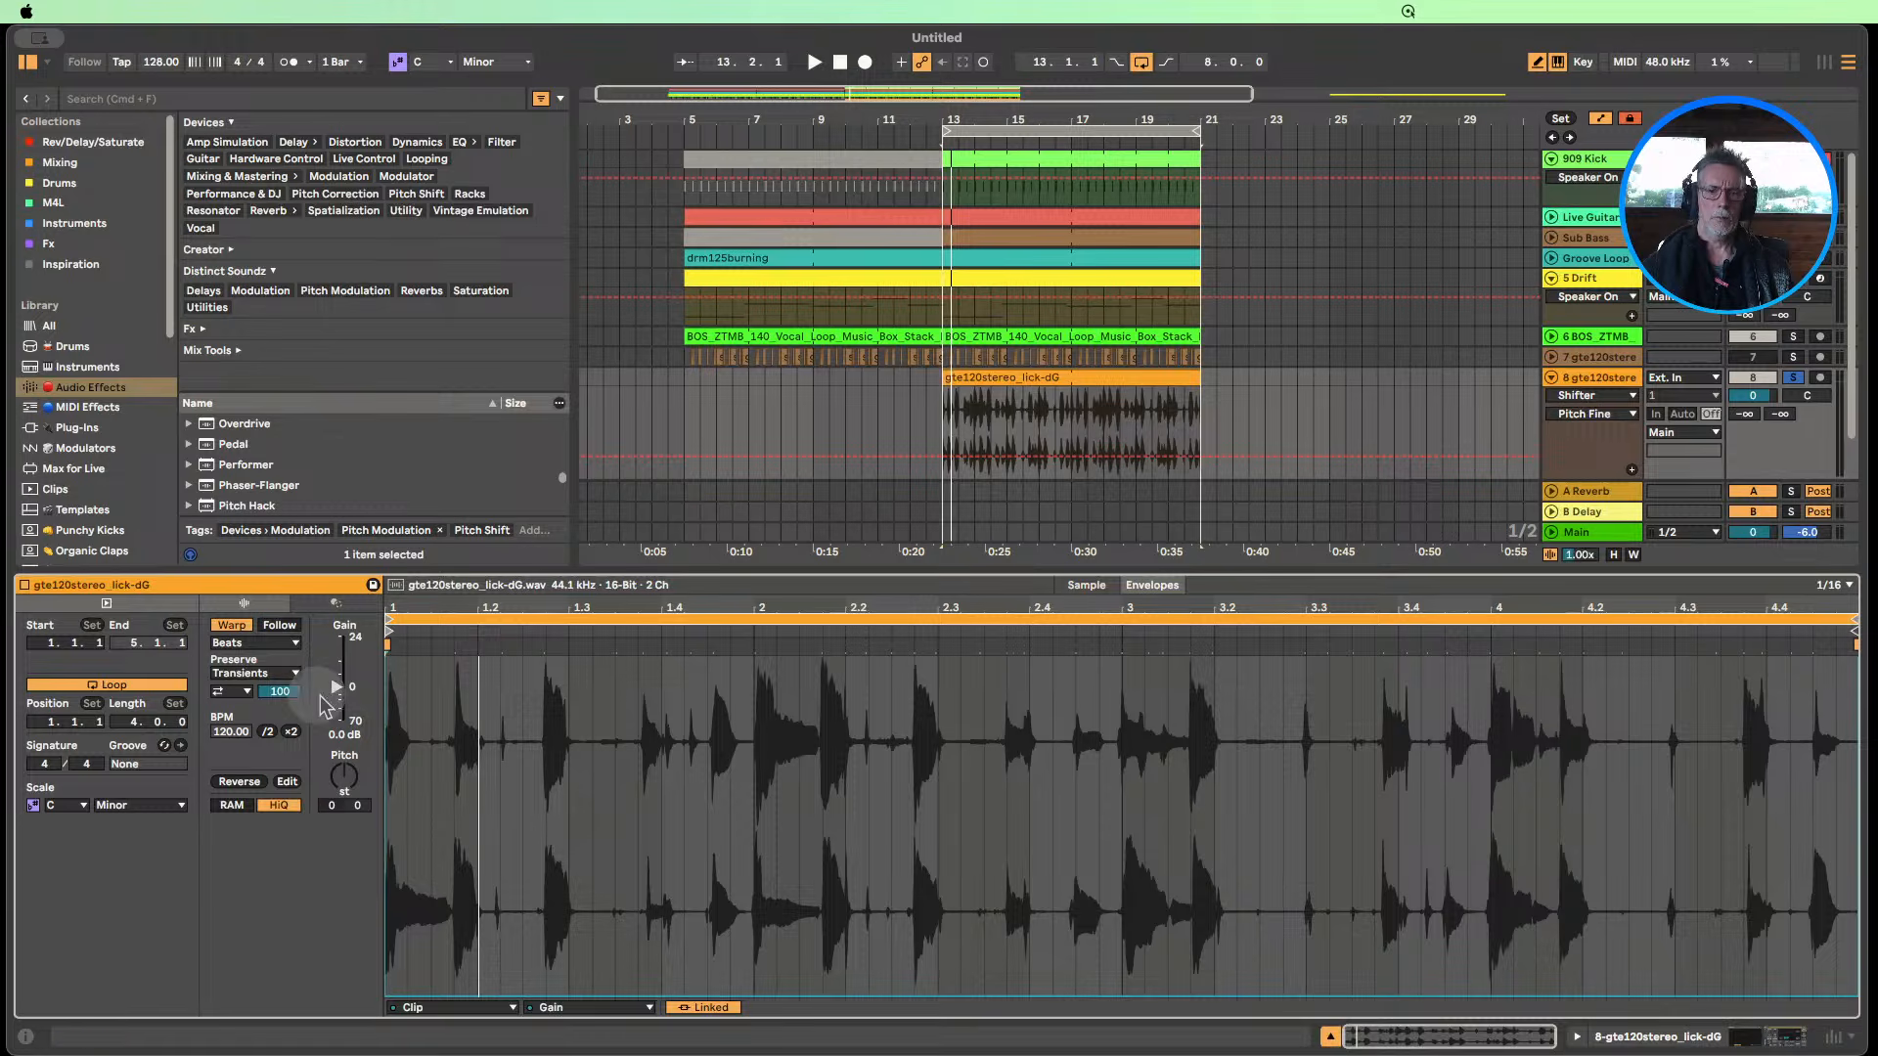
left_click_drag(555, 687, 550, 641)
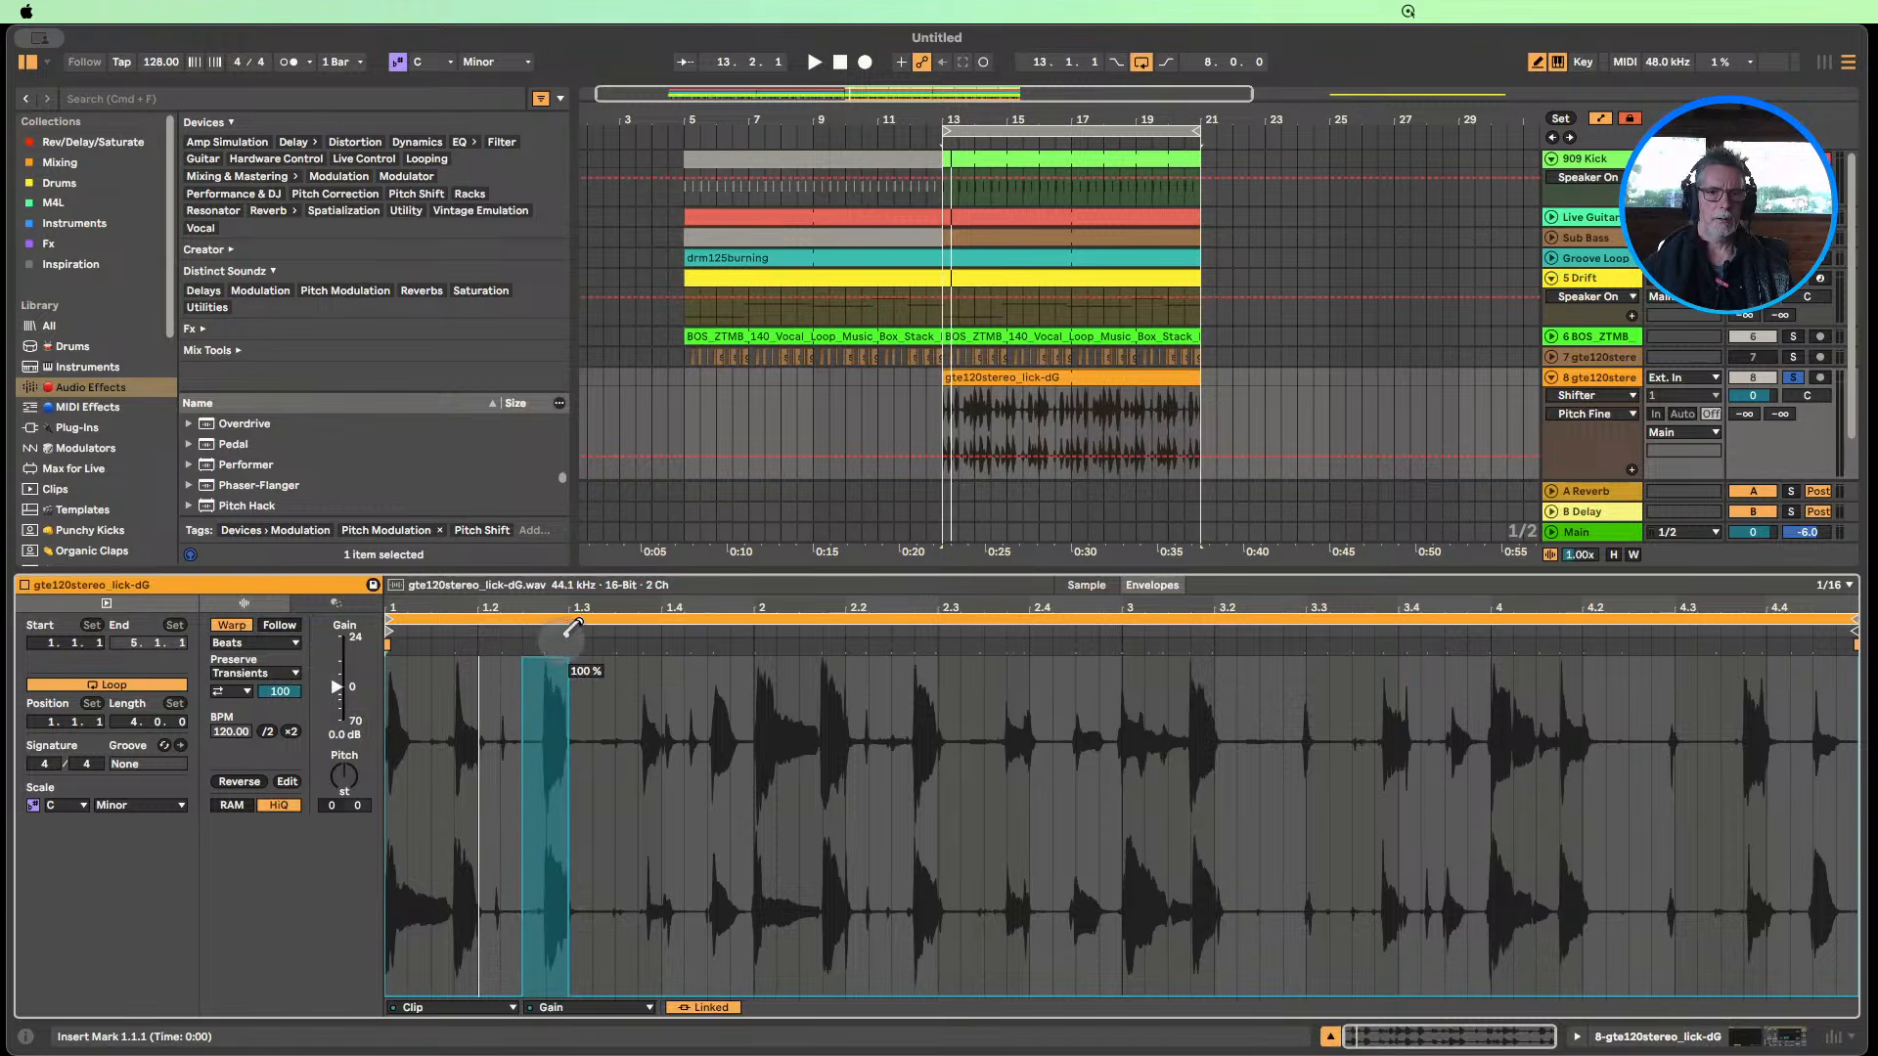
Play from bar 13 with the arrangement loop shortened to two bars, and unsolo the guitar lick track.
left_click(929, 125)
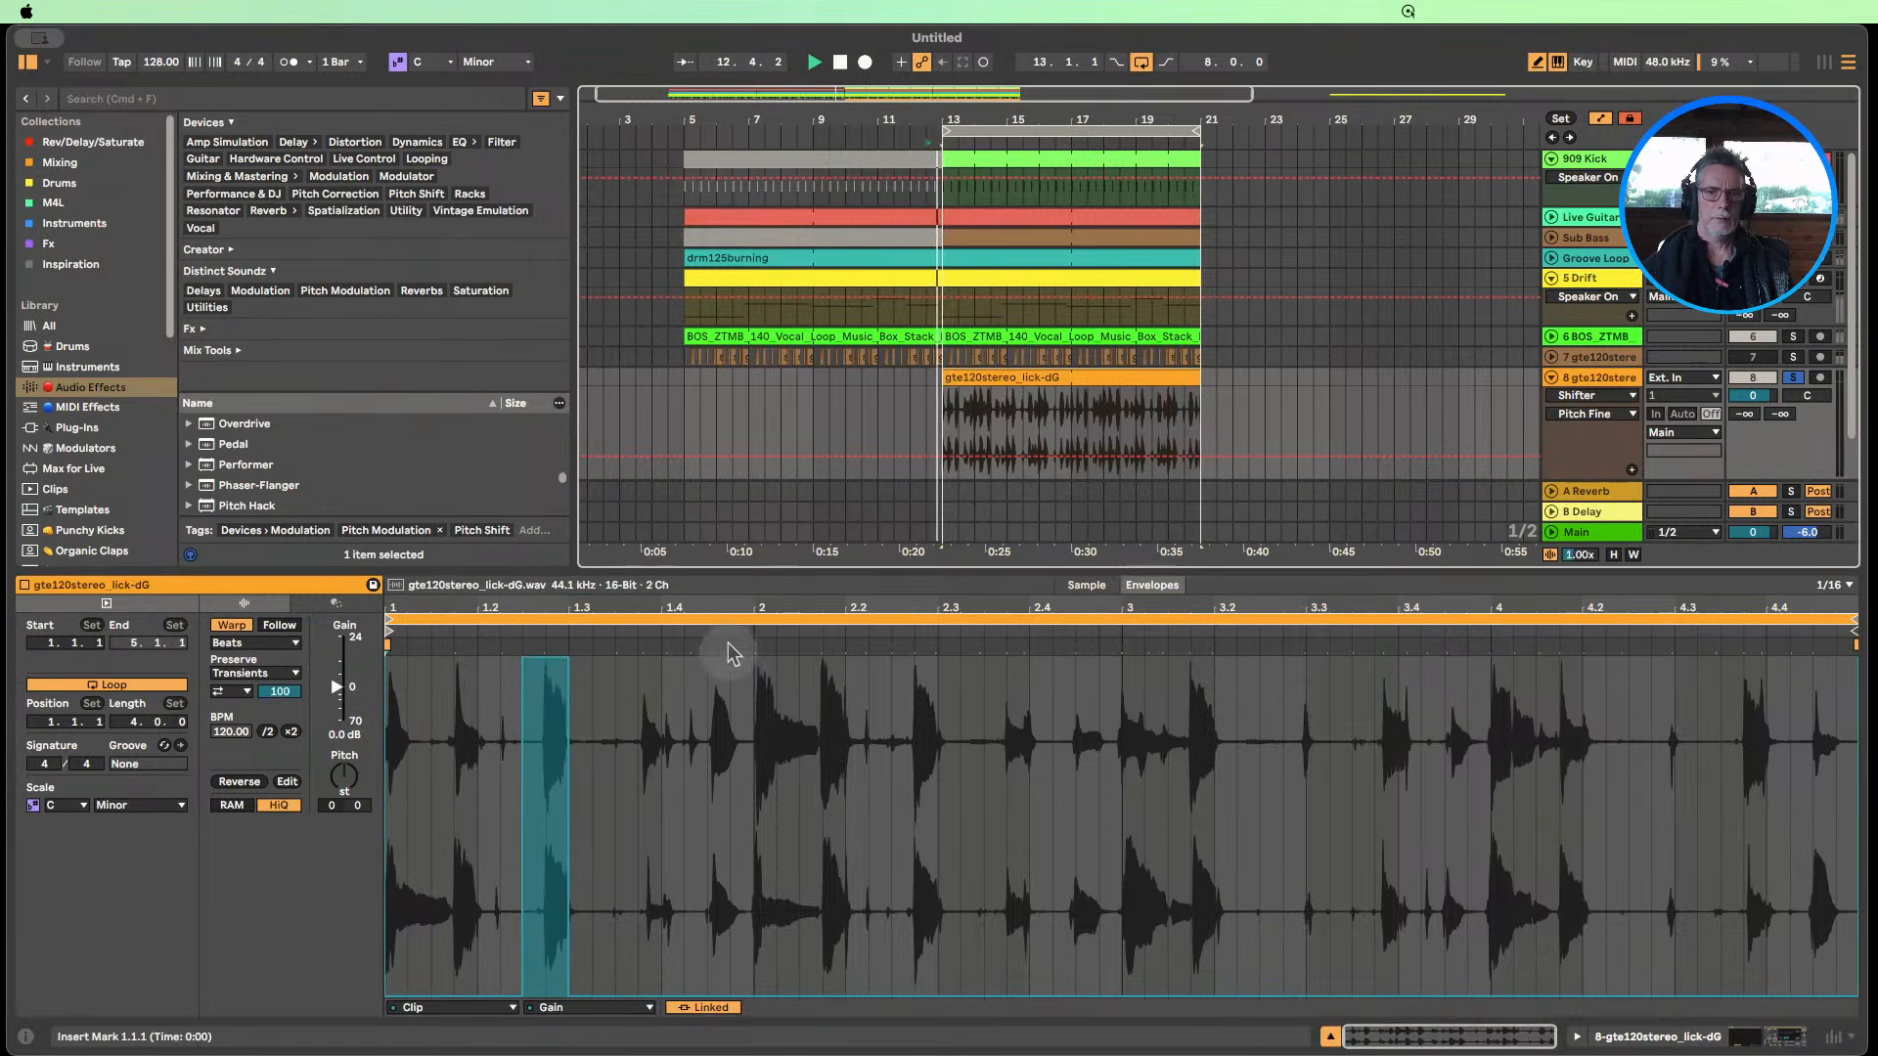
left_click_drag(1199, 121, 1006, 121)
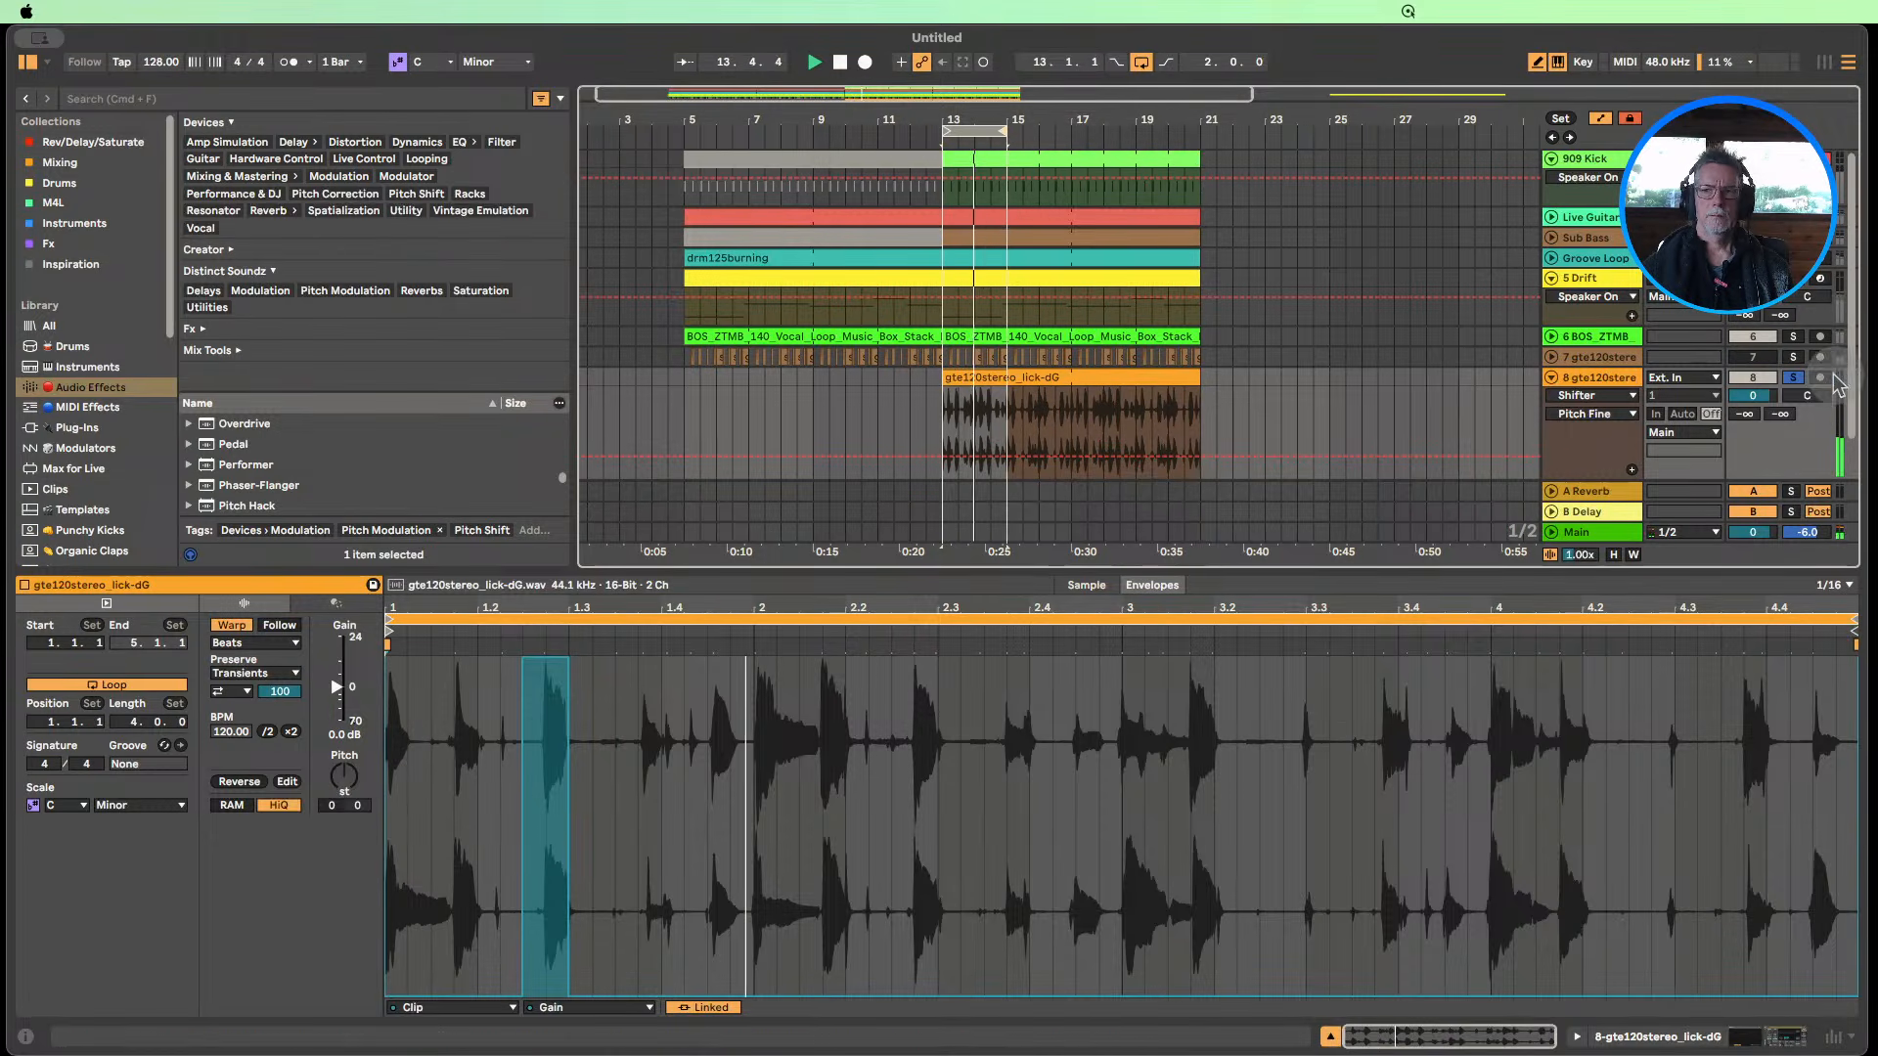
left_click(1793, 377)
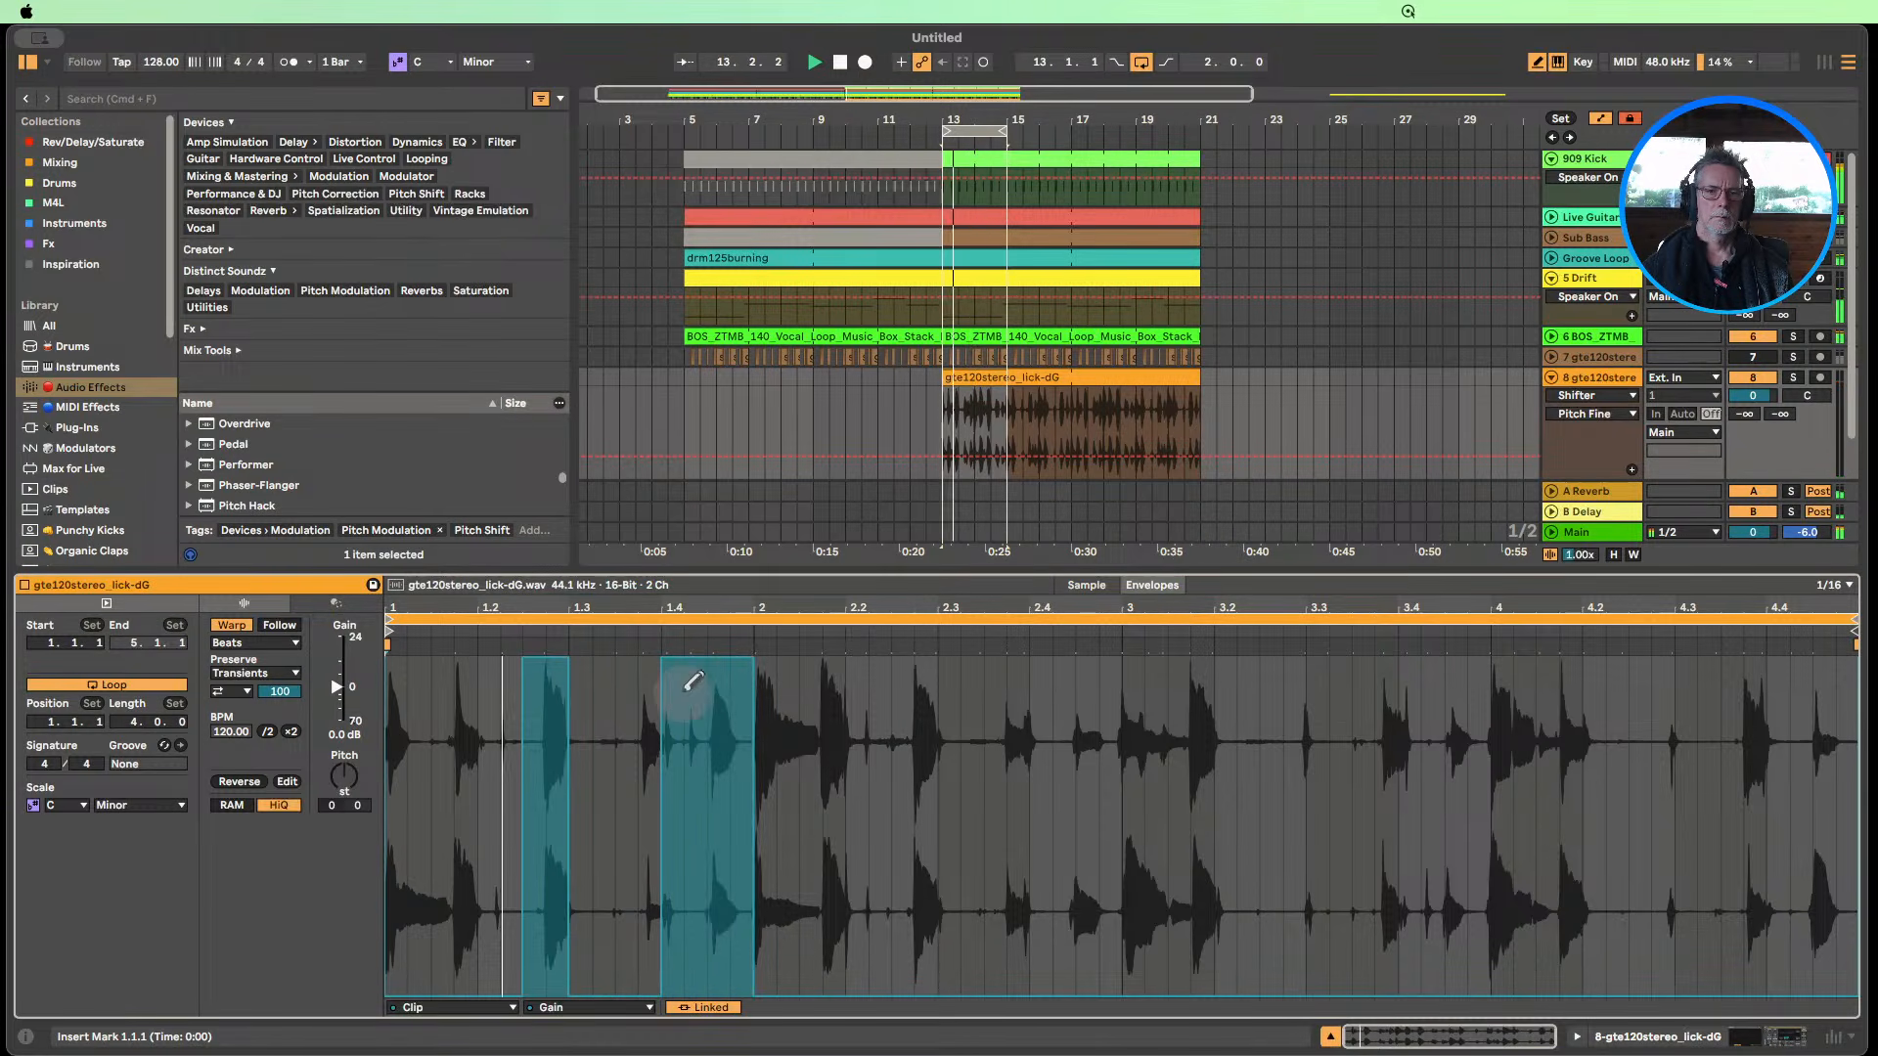
Draw the Gain envelope so only the hits just before bar 2 and around 2.2 are also audible.
left_click_drag(692, 687, 698, 1023)
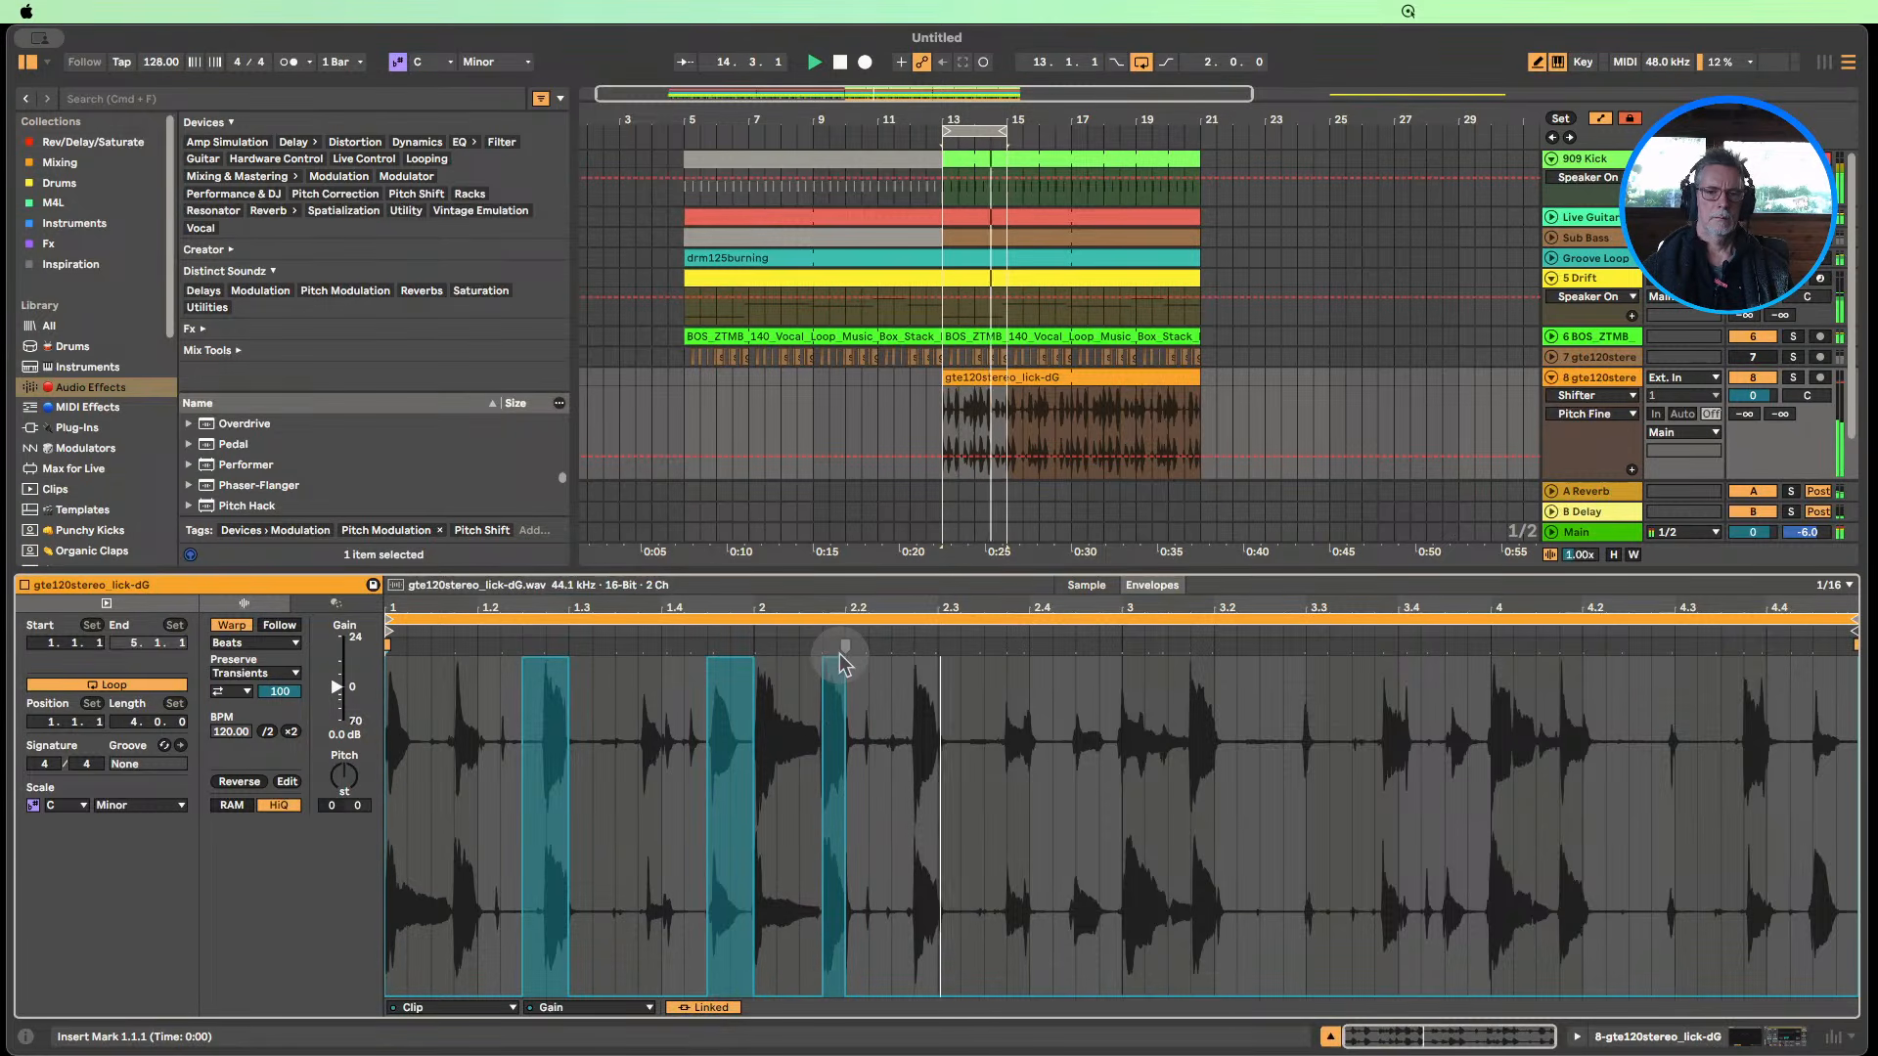
left_click(865, 655)
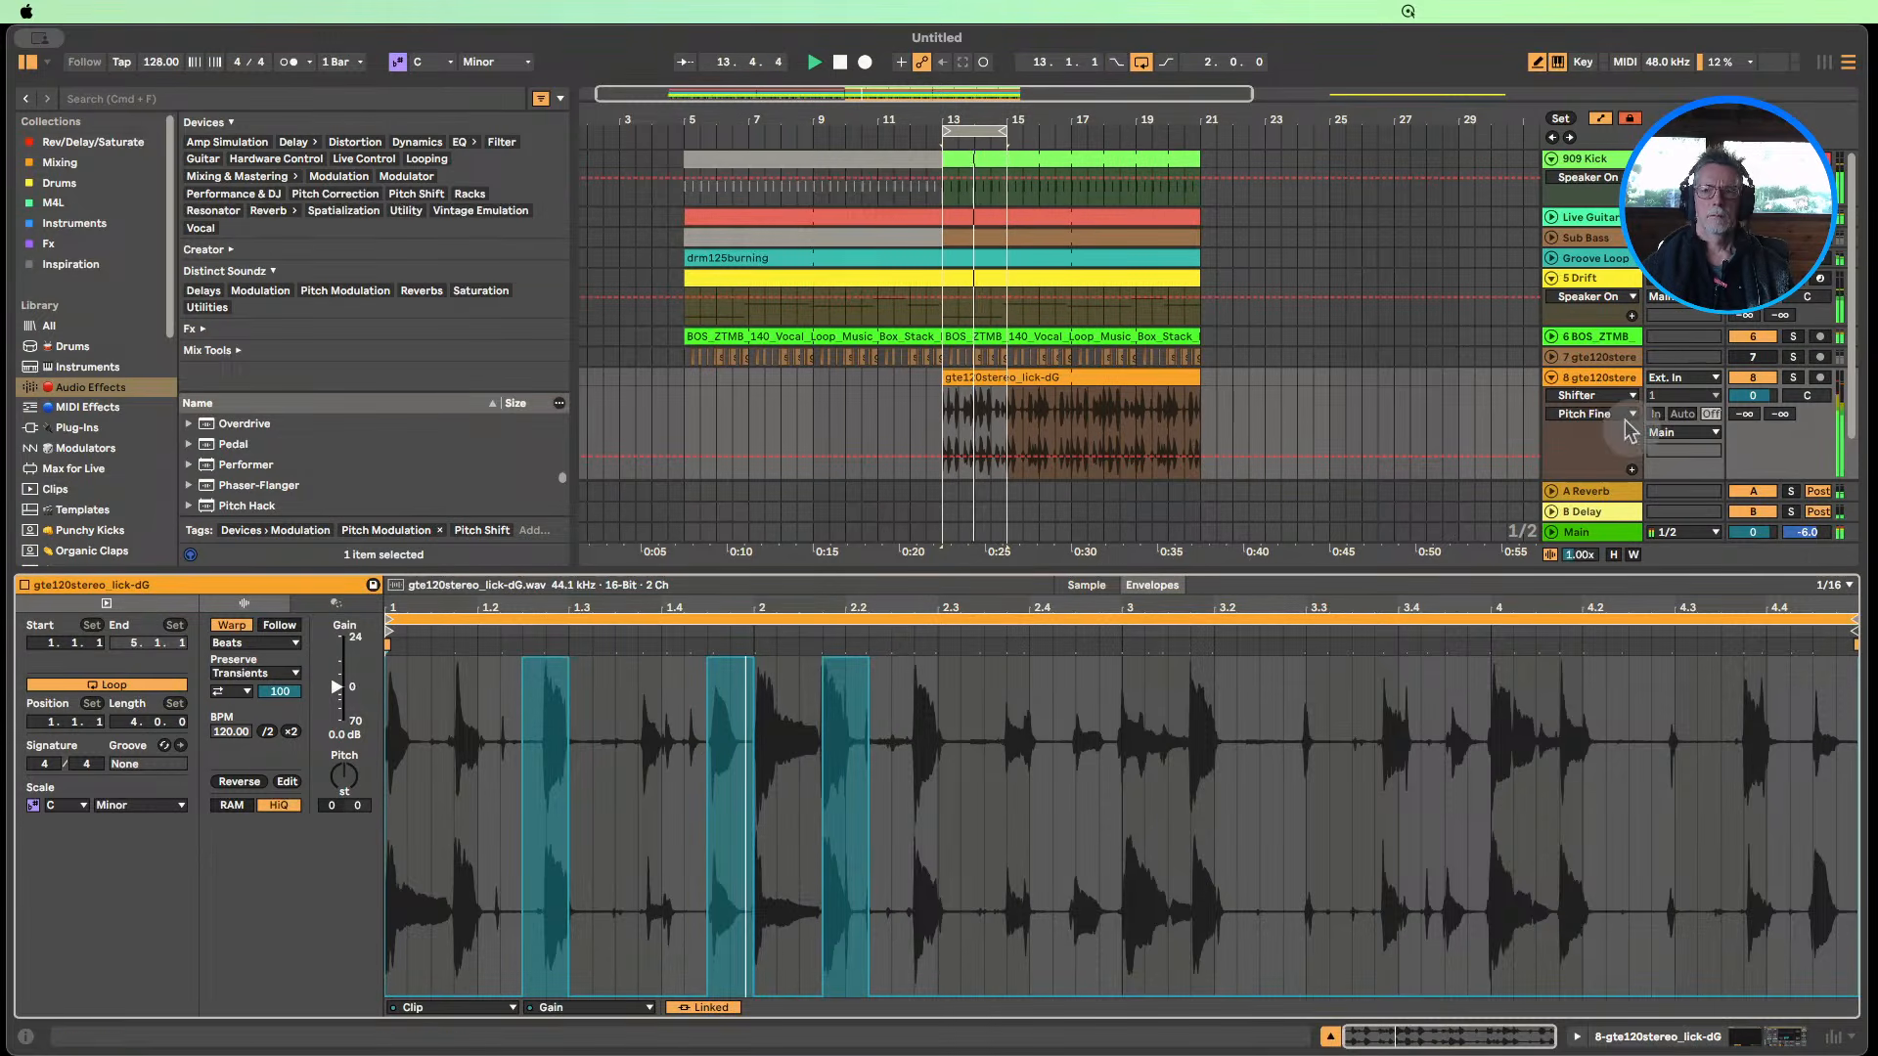
Check the guitar lick track's Tuner and Shifter in the device chain during playback, and hide the device view again.
double_click(1597, 379)
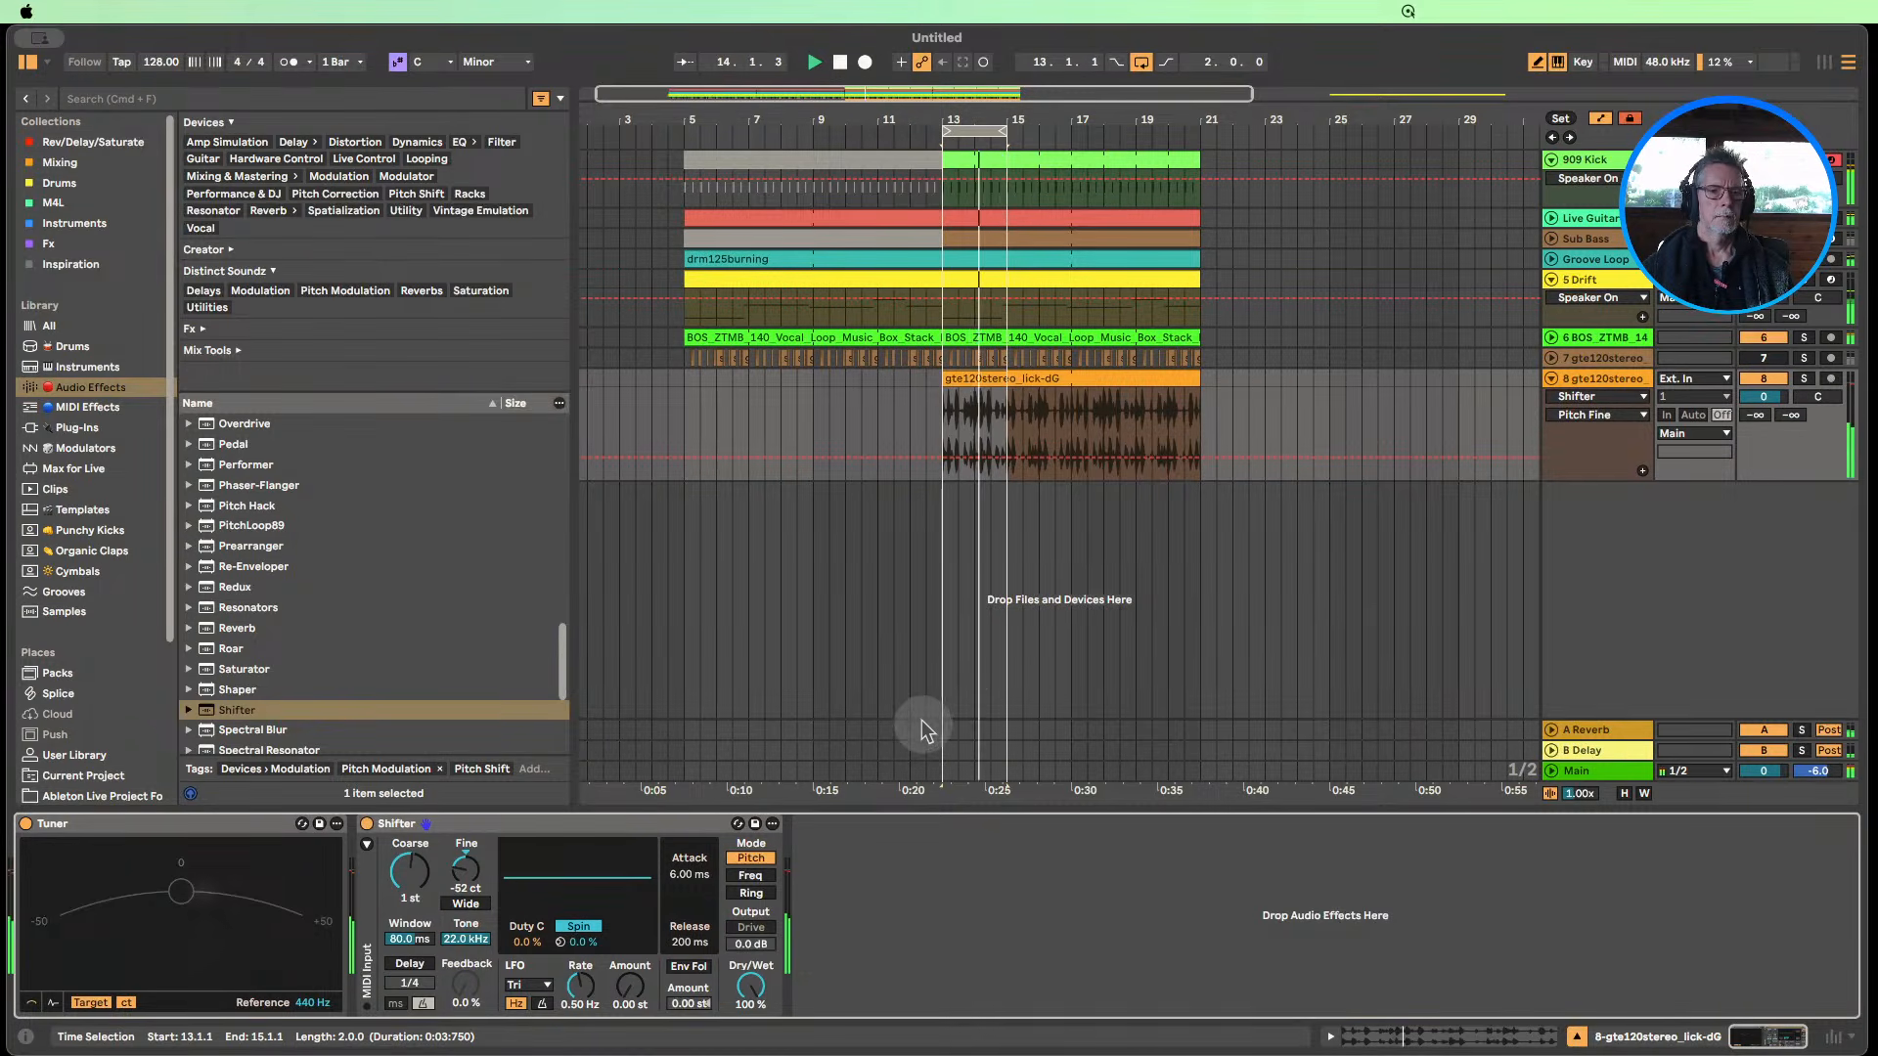
left_click(217, 833)
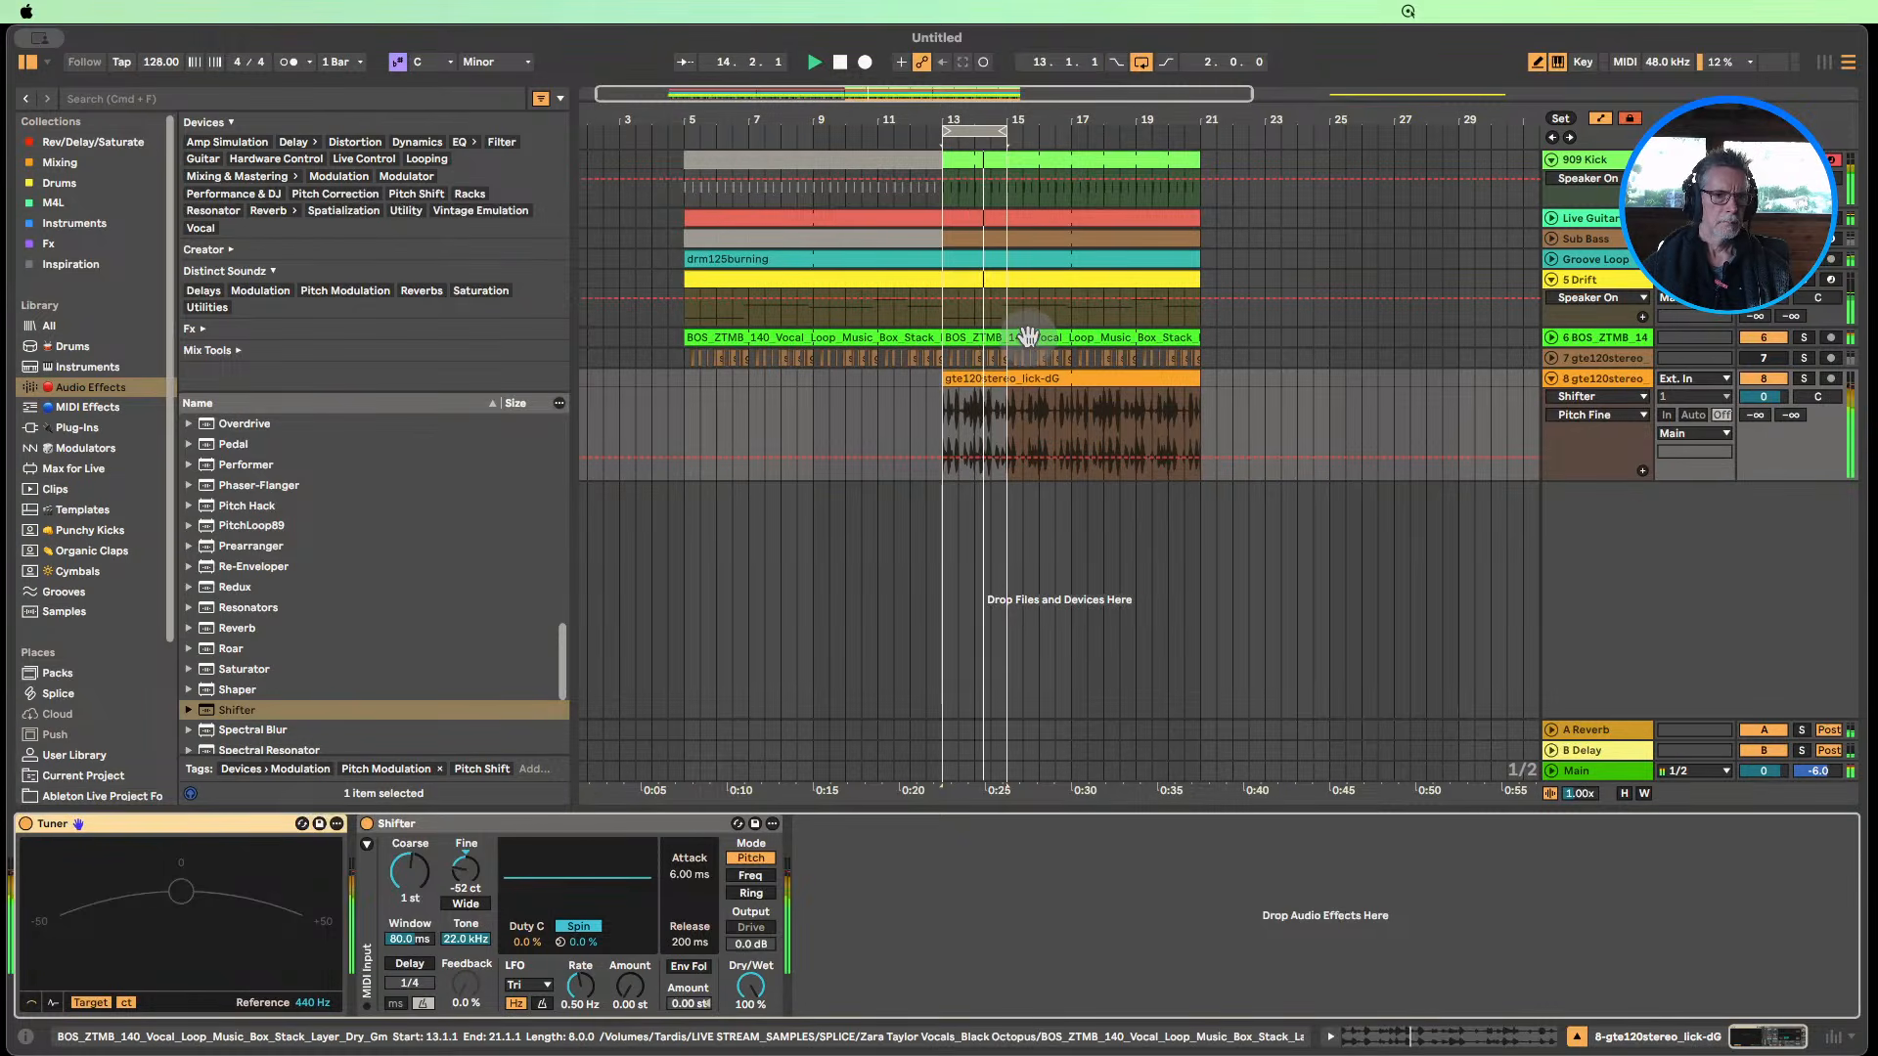
left_click(1577, 1037)
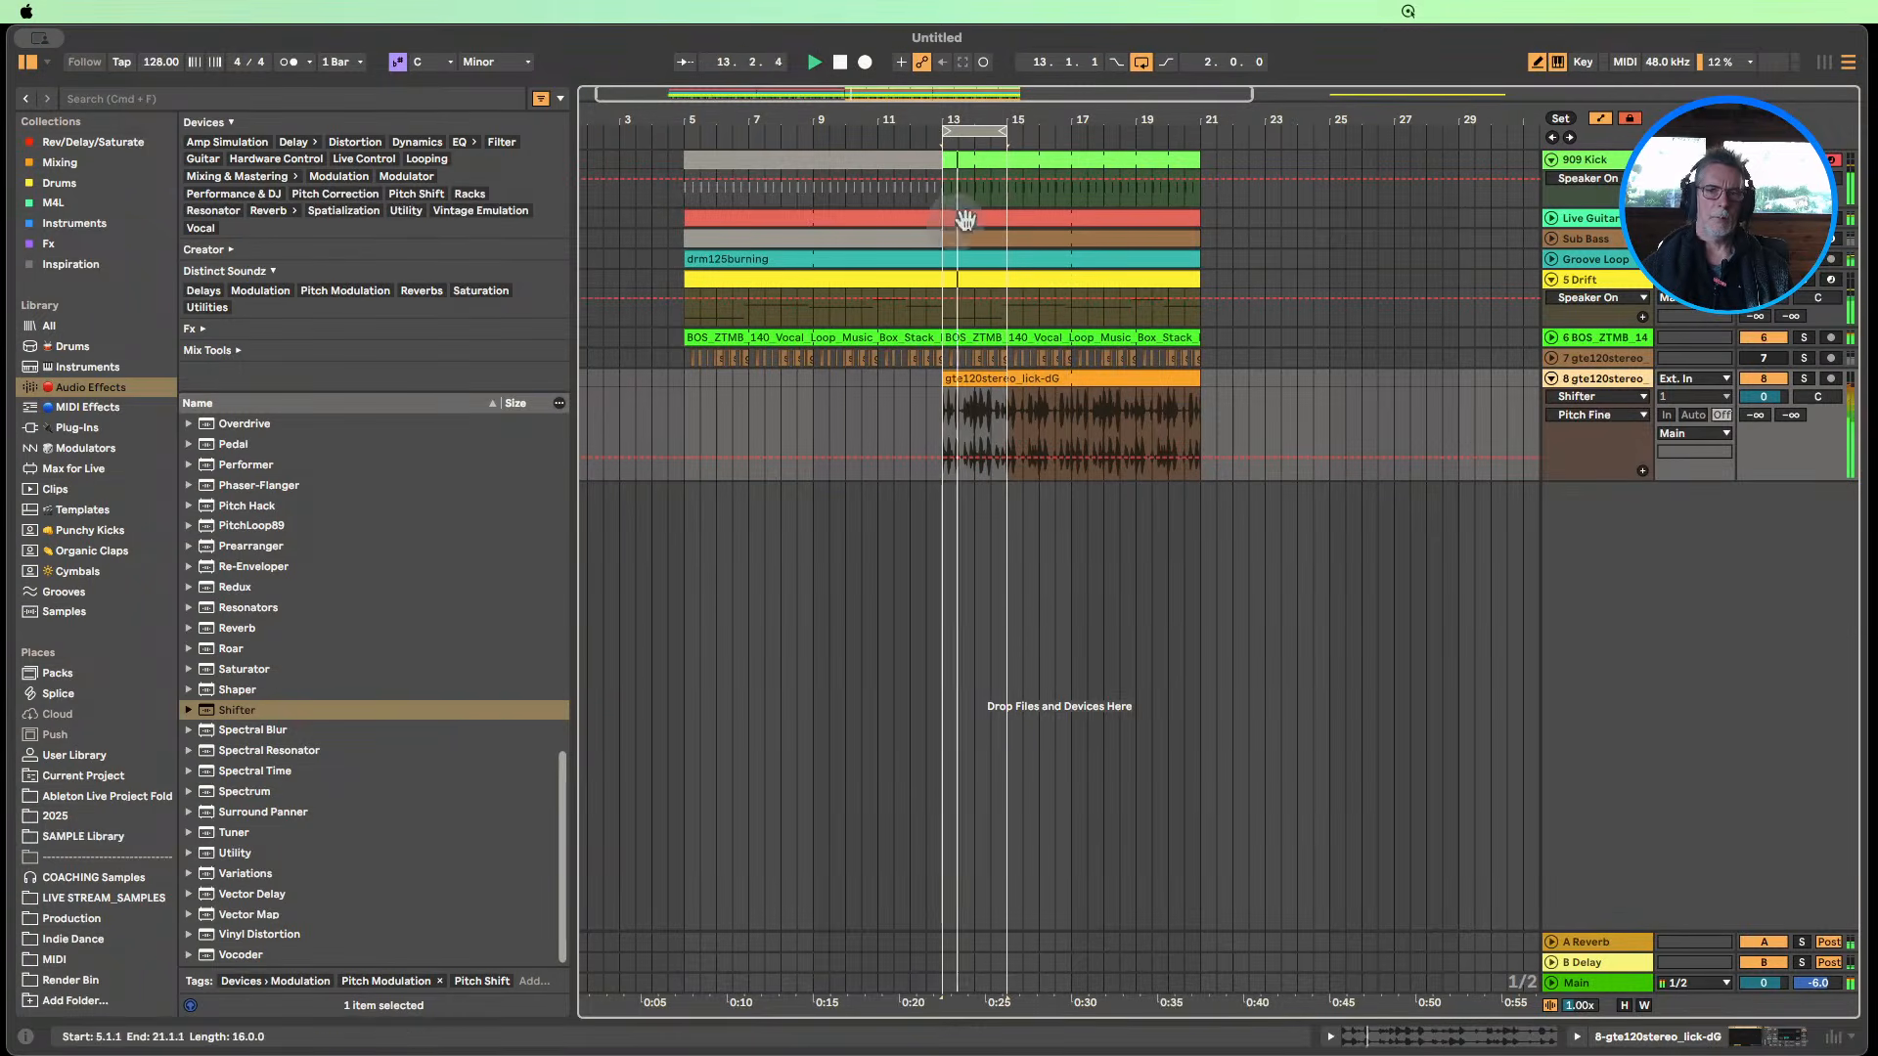
Extend the arrangement loop to four bars, from bar 13 to bar 17, and reopen the gte120stereo_lick-dG clip's Gain envelope.
left_click_drag(1002, 130, 1070, 130)
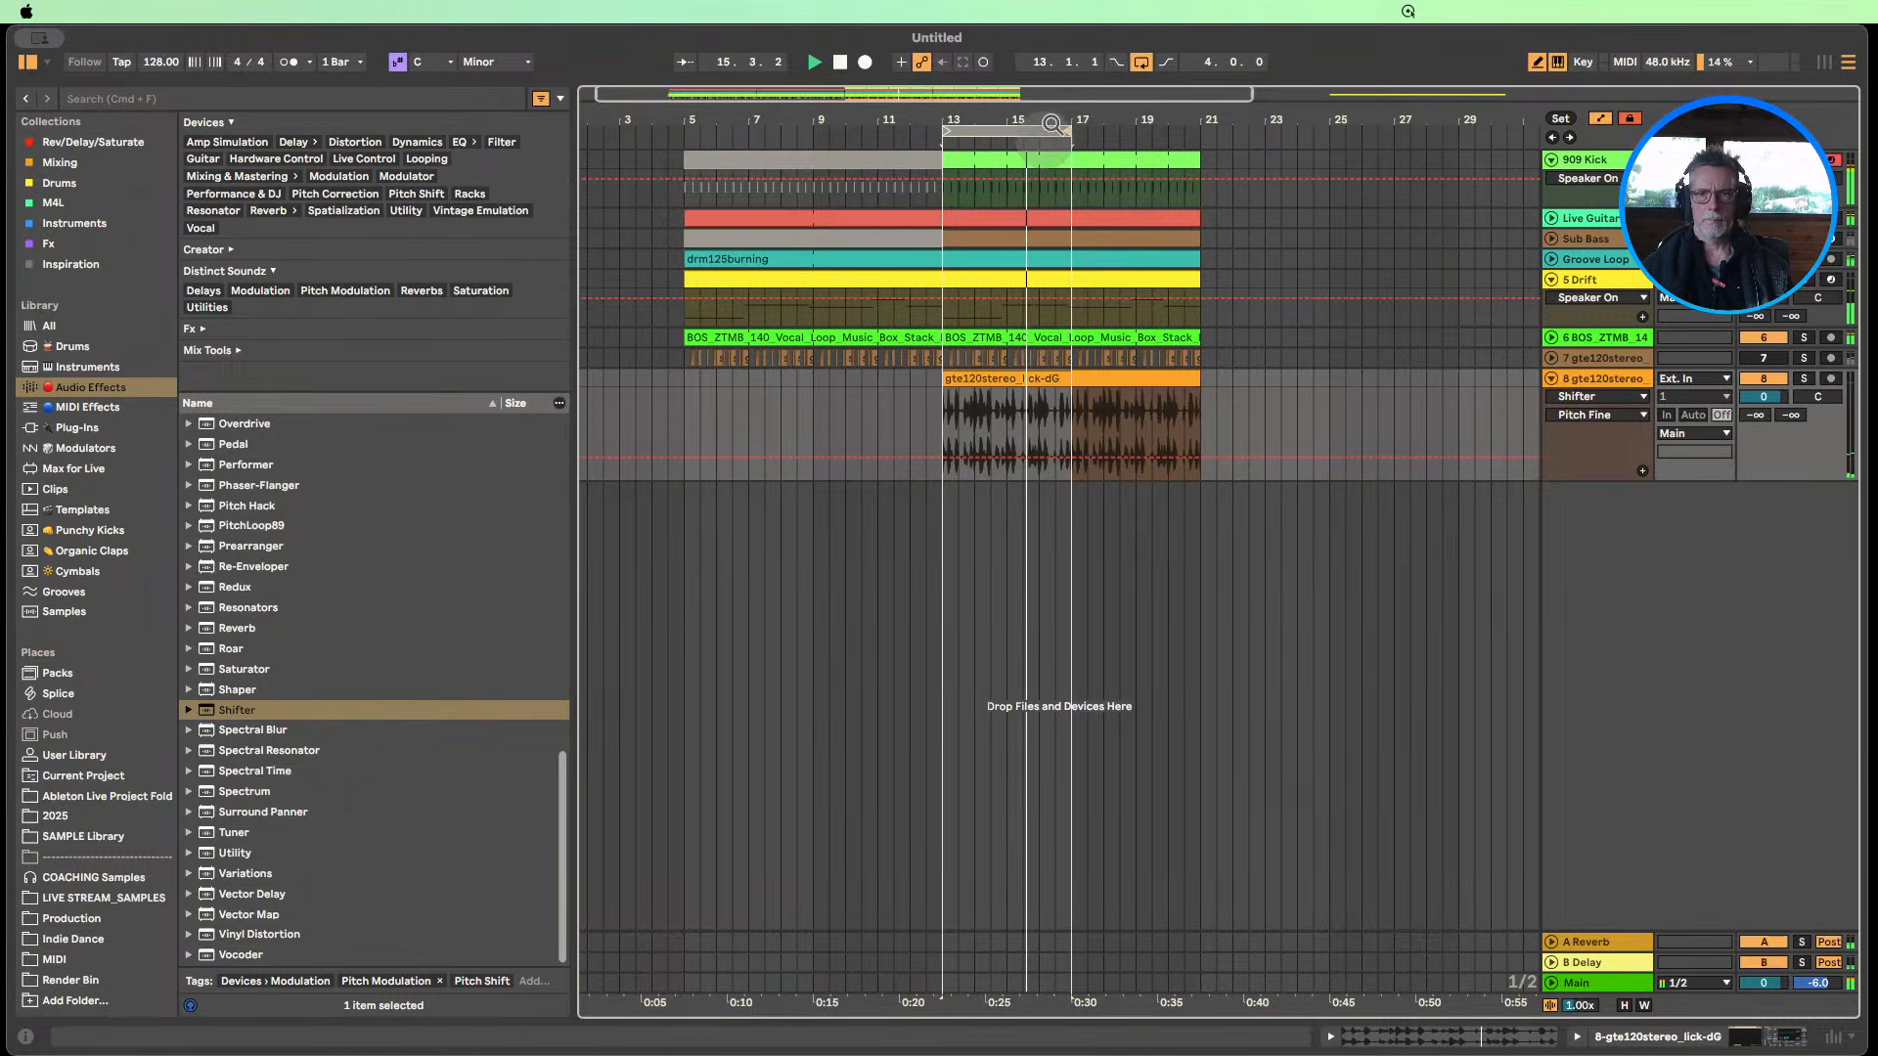
scroll(1035, 380, "up", 5)
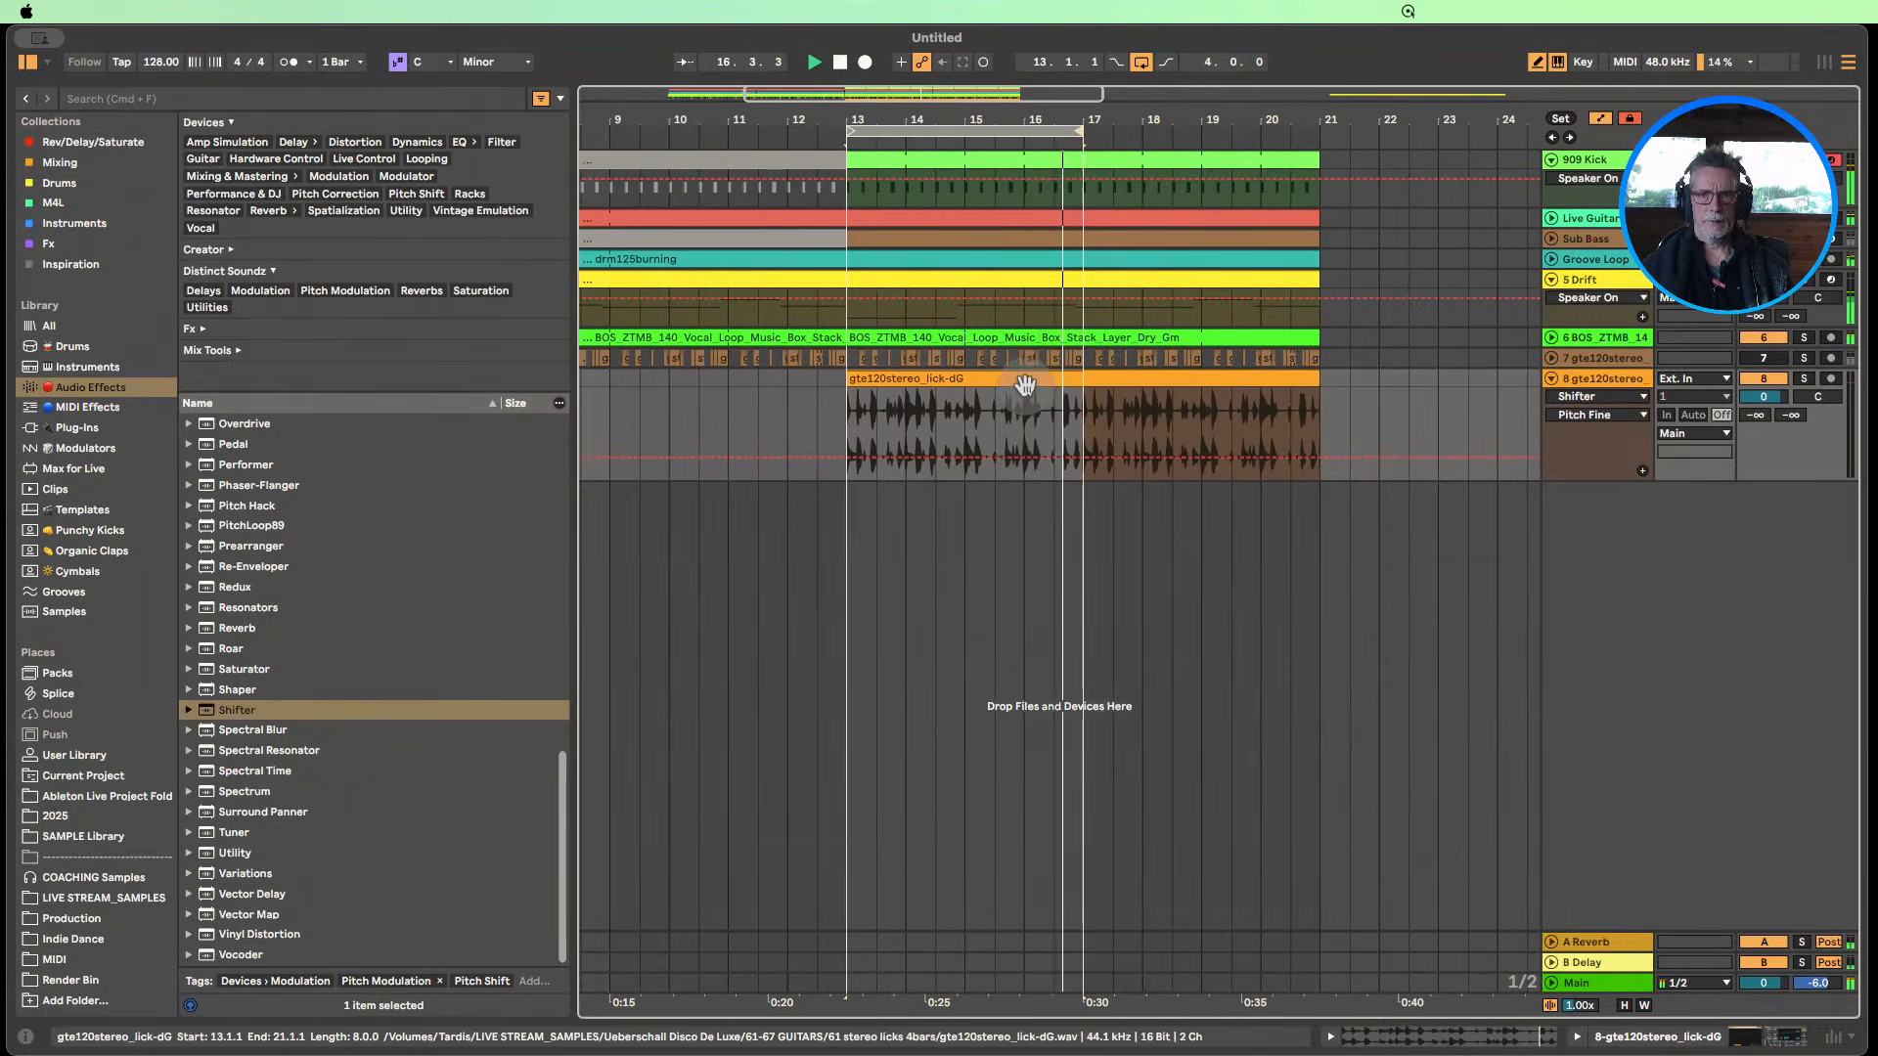
double_click(1027, 384)
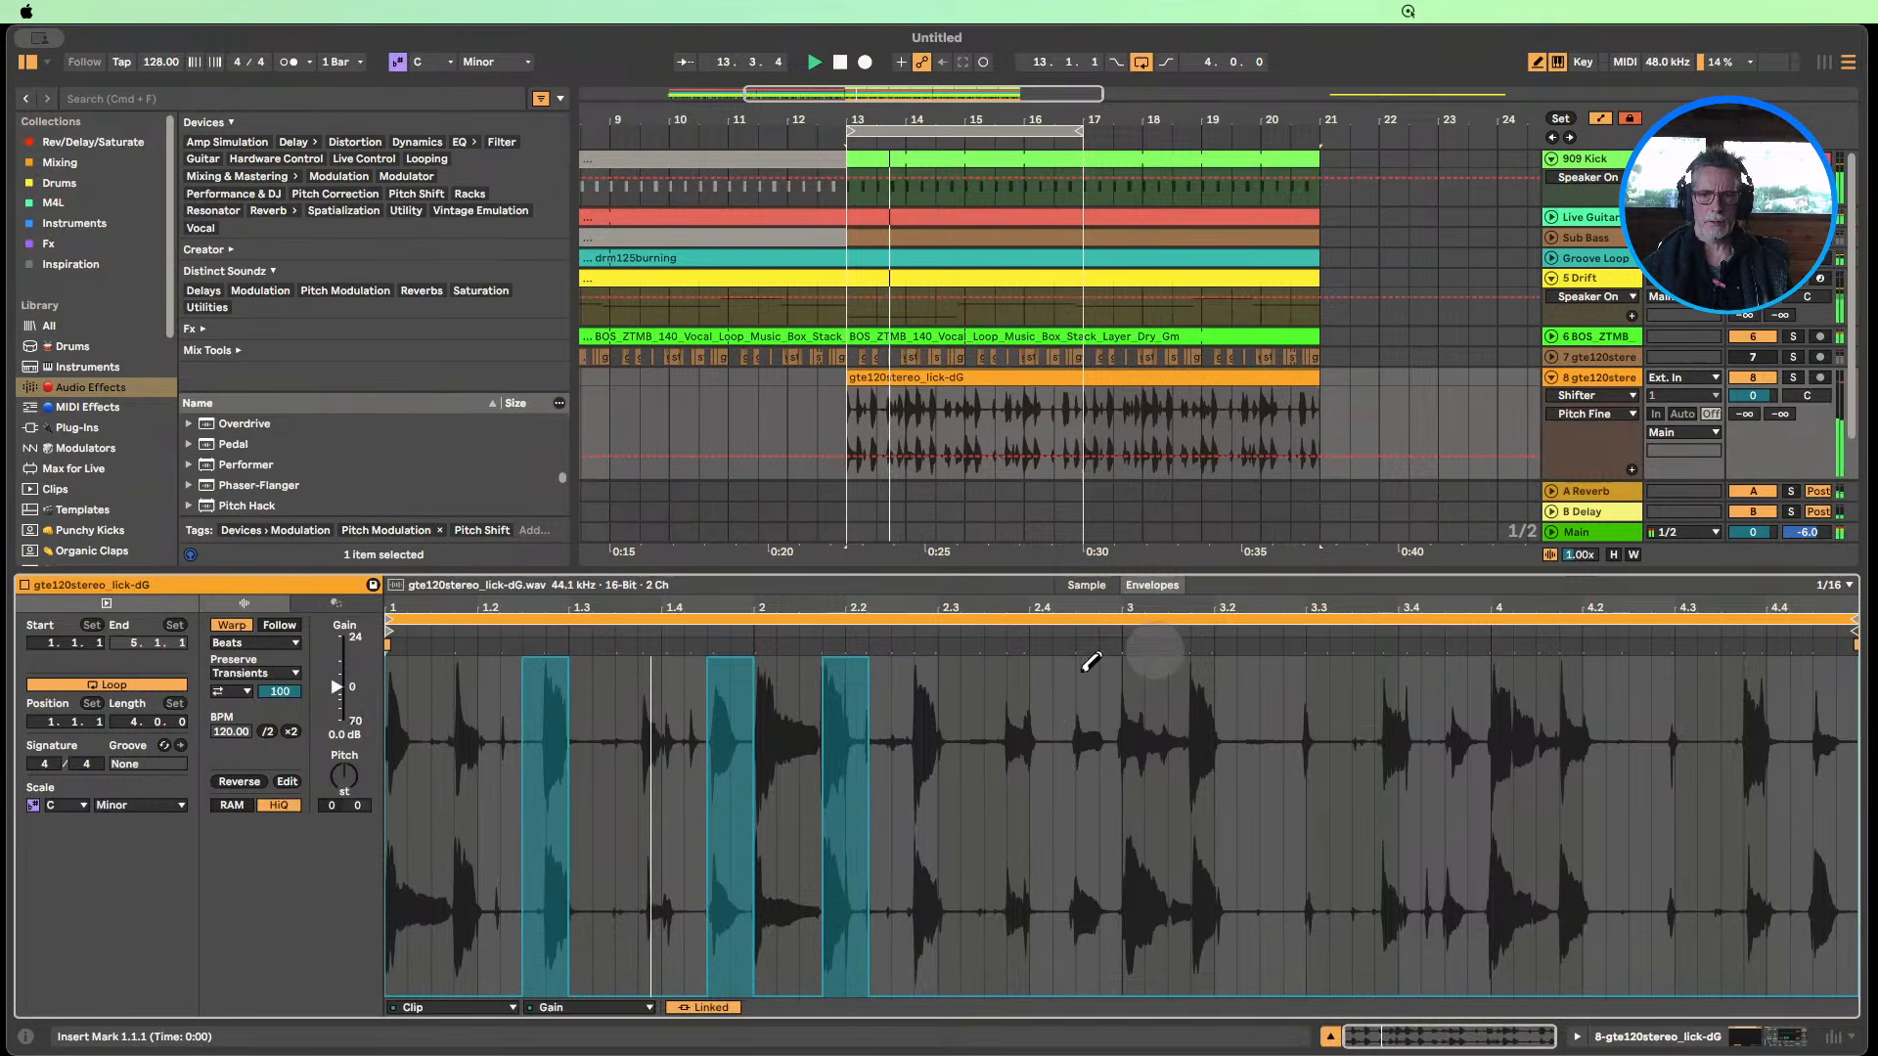
Draw full gain on the lick's hits leading into bar 3, before 3.2, leading into bar 4 and around 4.2, keeping the hit before 4.4 muted.
mouse_move(1025, 722)
left_mouse_down()
mouse_move(1027, 650)
mouse_move(1123, 651)
mouse_move(1052, 620)
left_mouse_up()
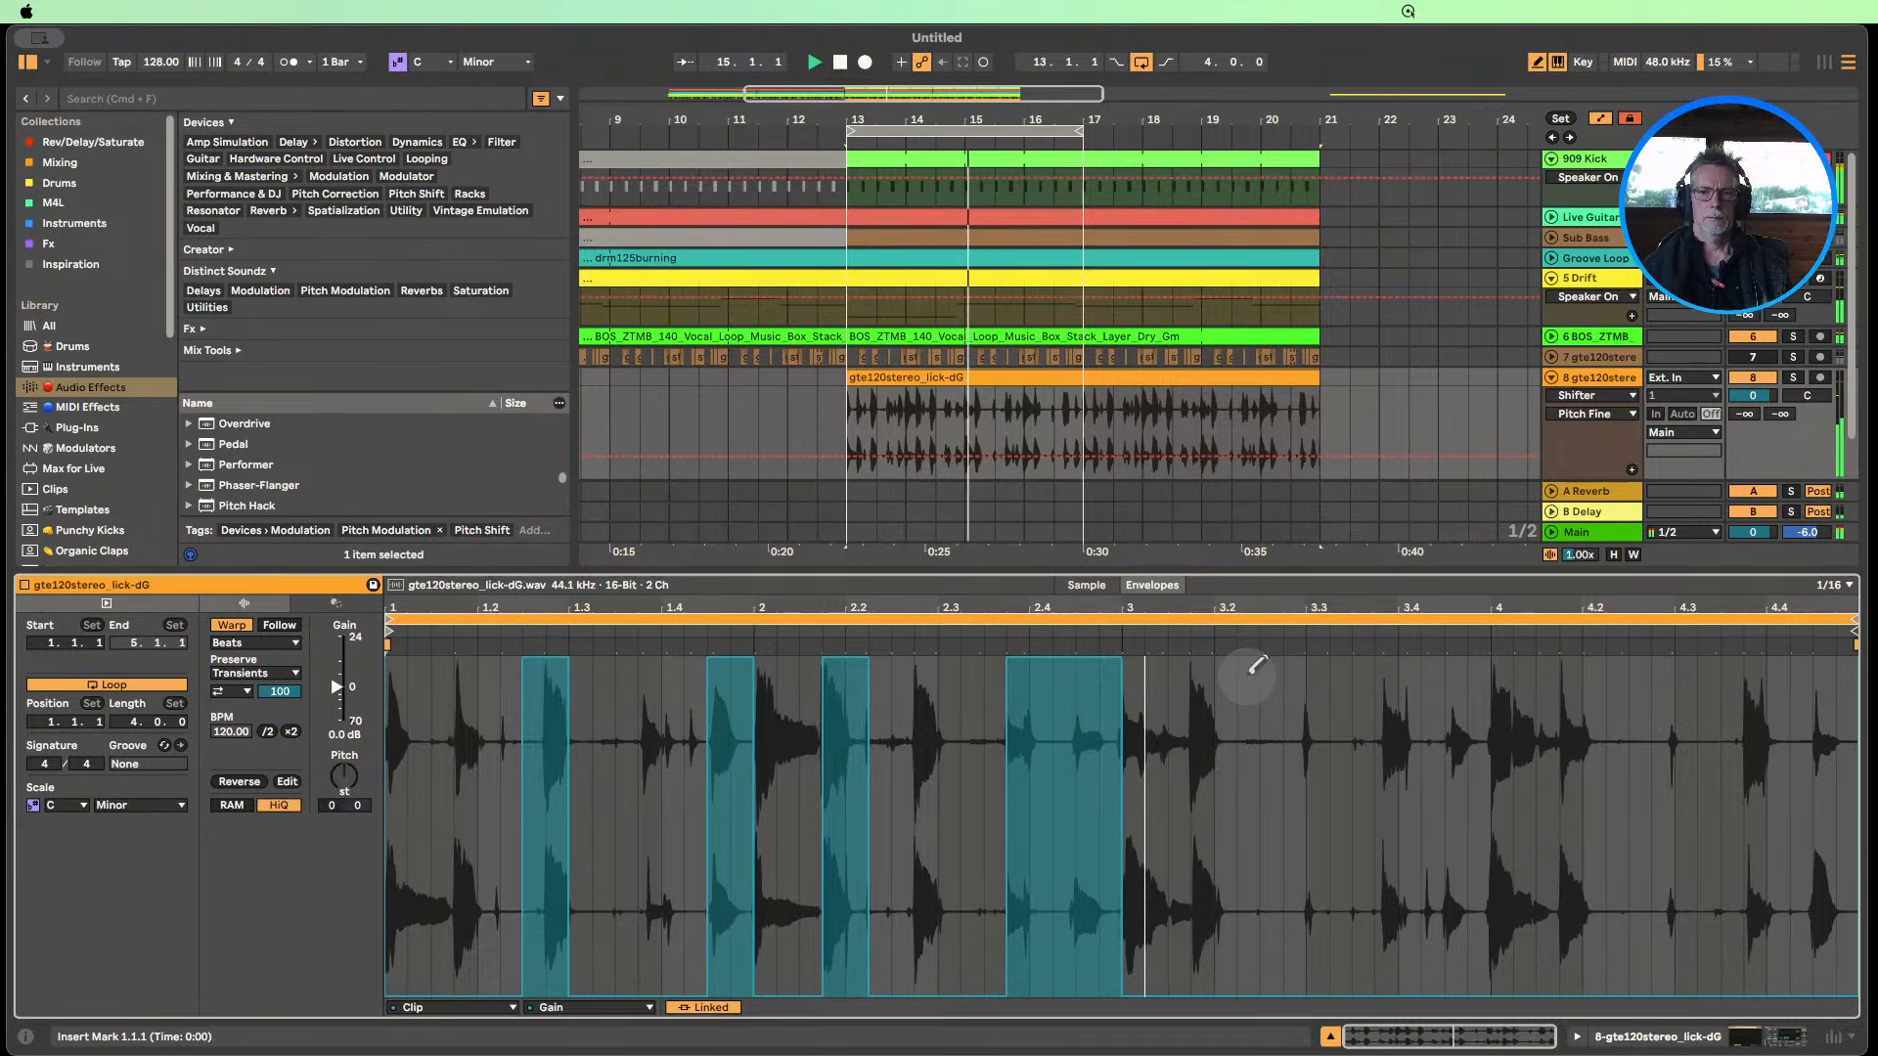
left_click_drag(1211, 665, 1219, 626)
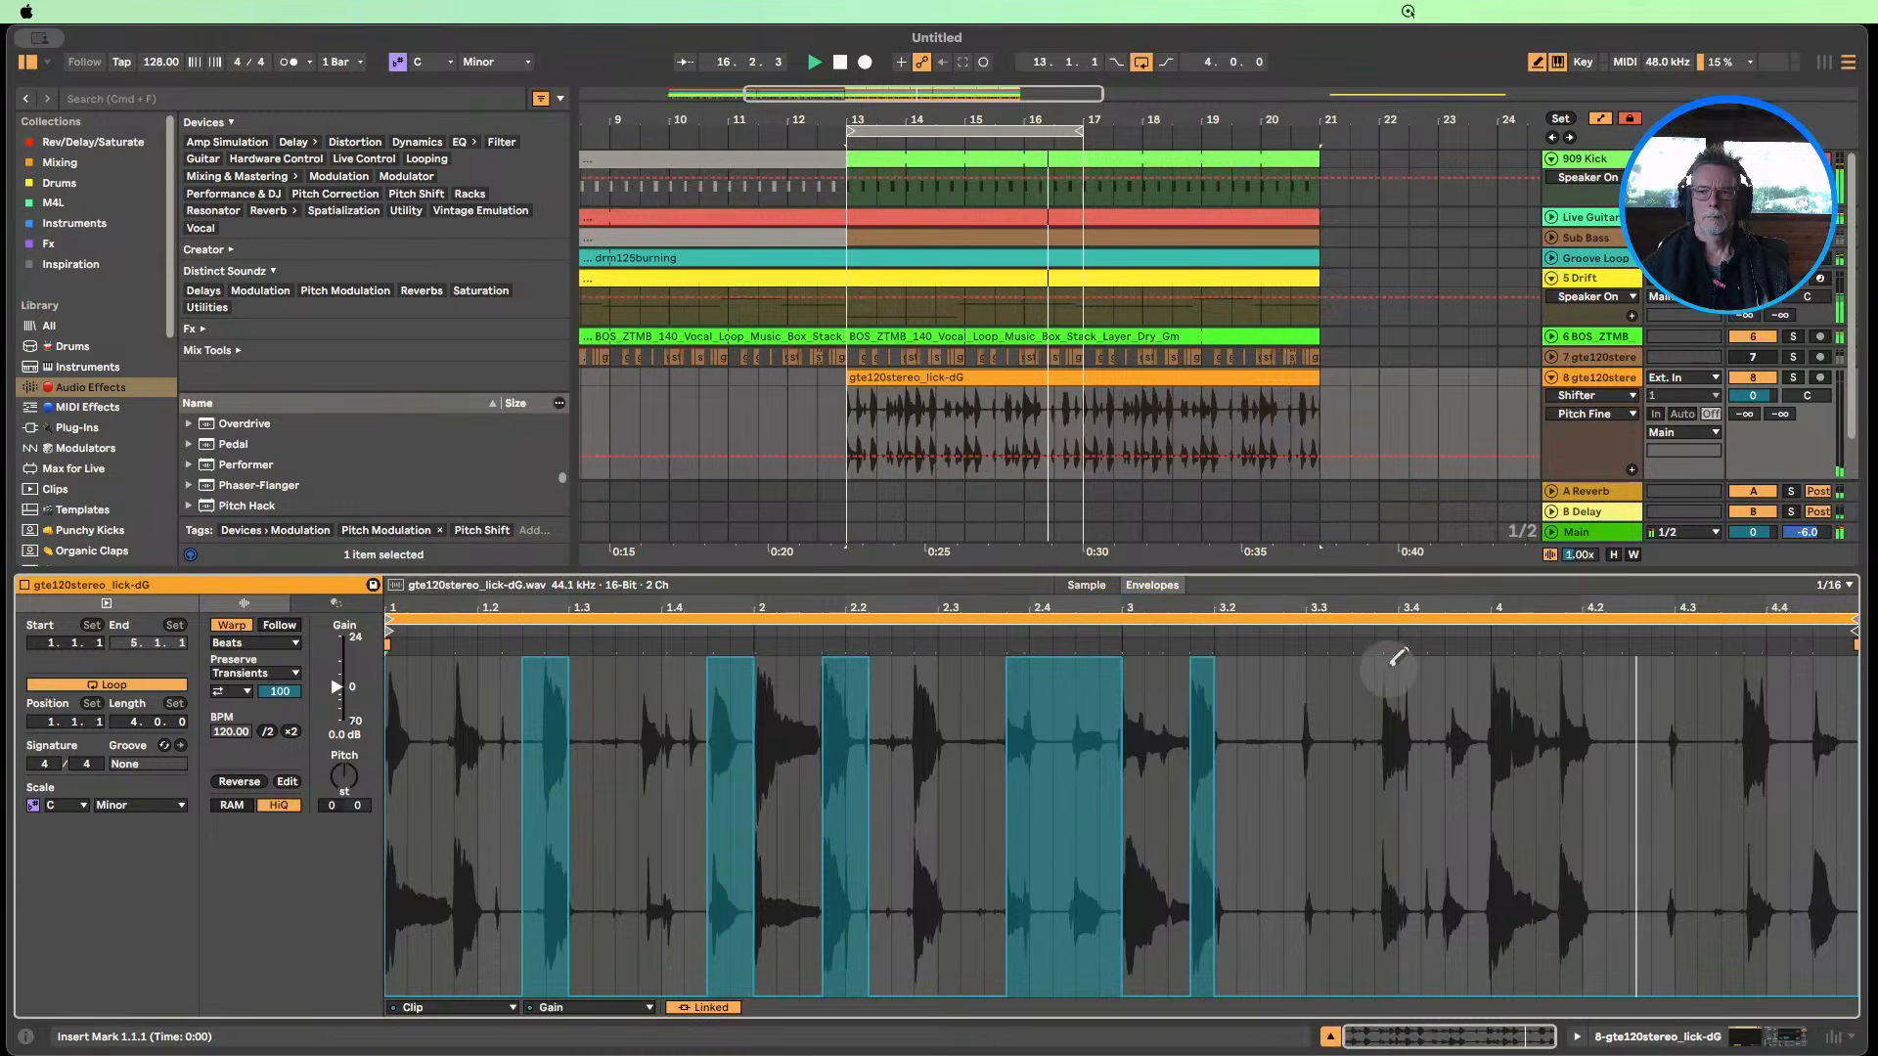
mouse_move(1374, 653)
left_mouse_down()
mouse_move(1467, 628)
mouse_move(1472, 646)
left_mouse_up()
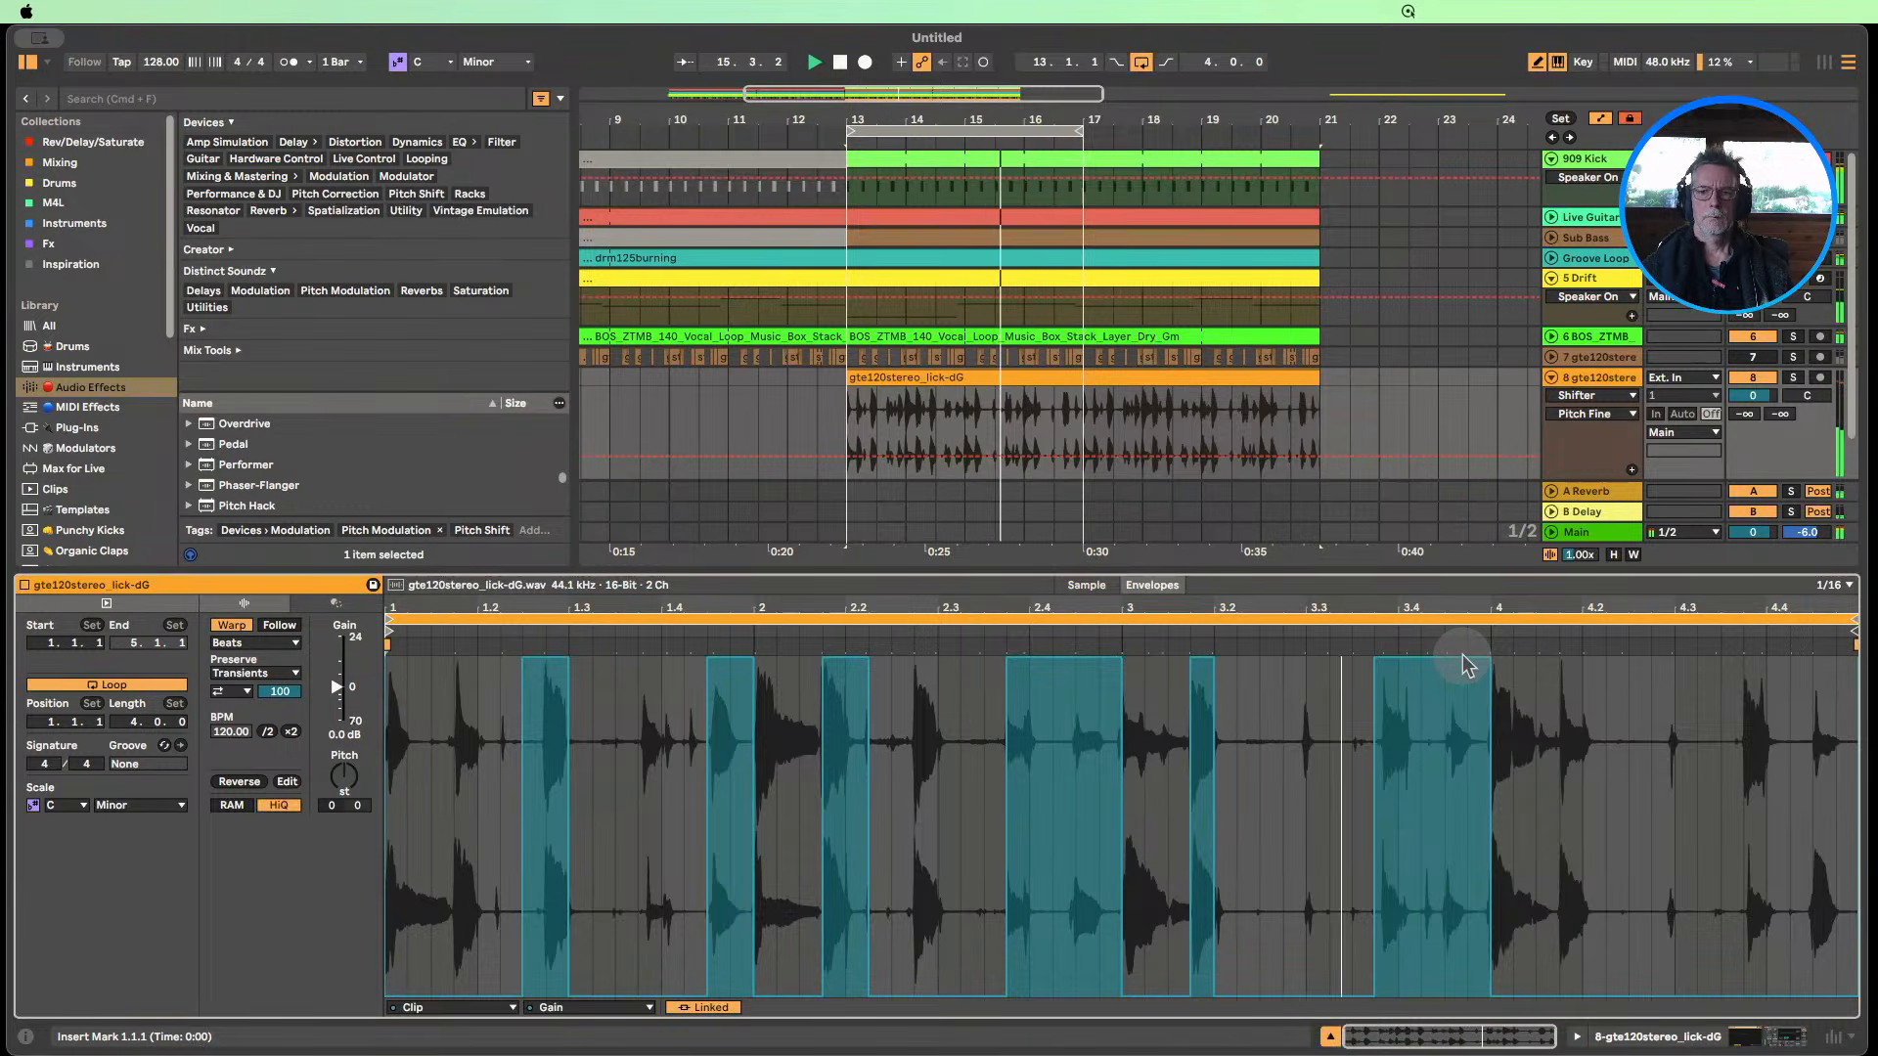
left_click(1754, 669)
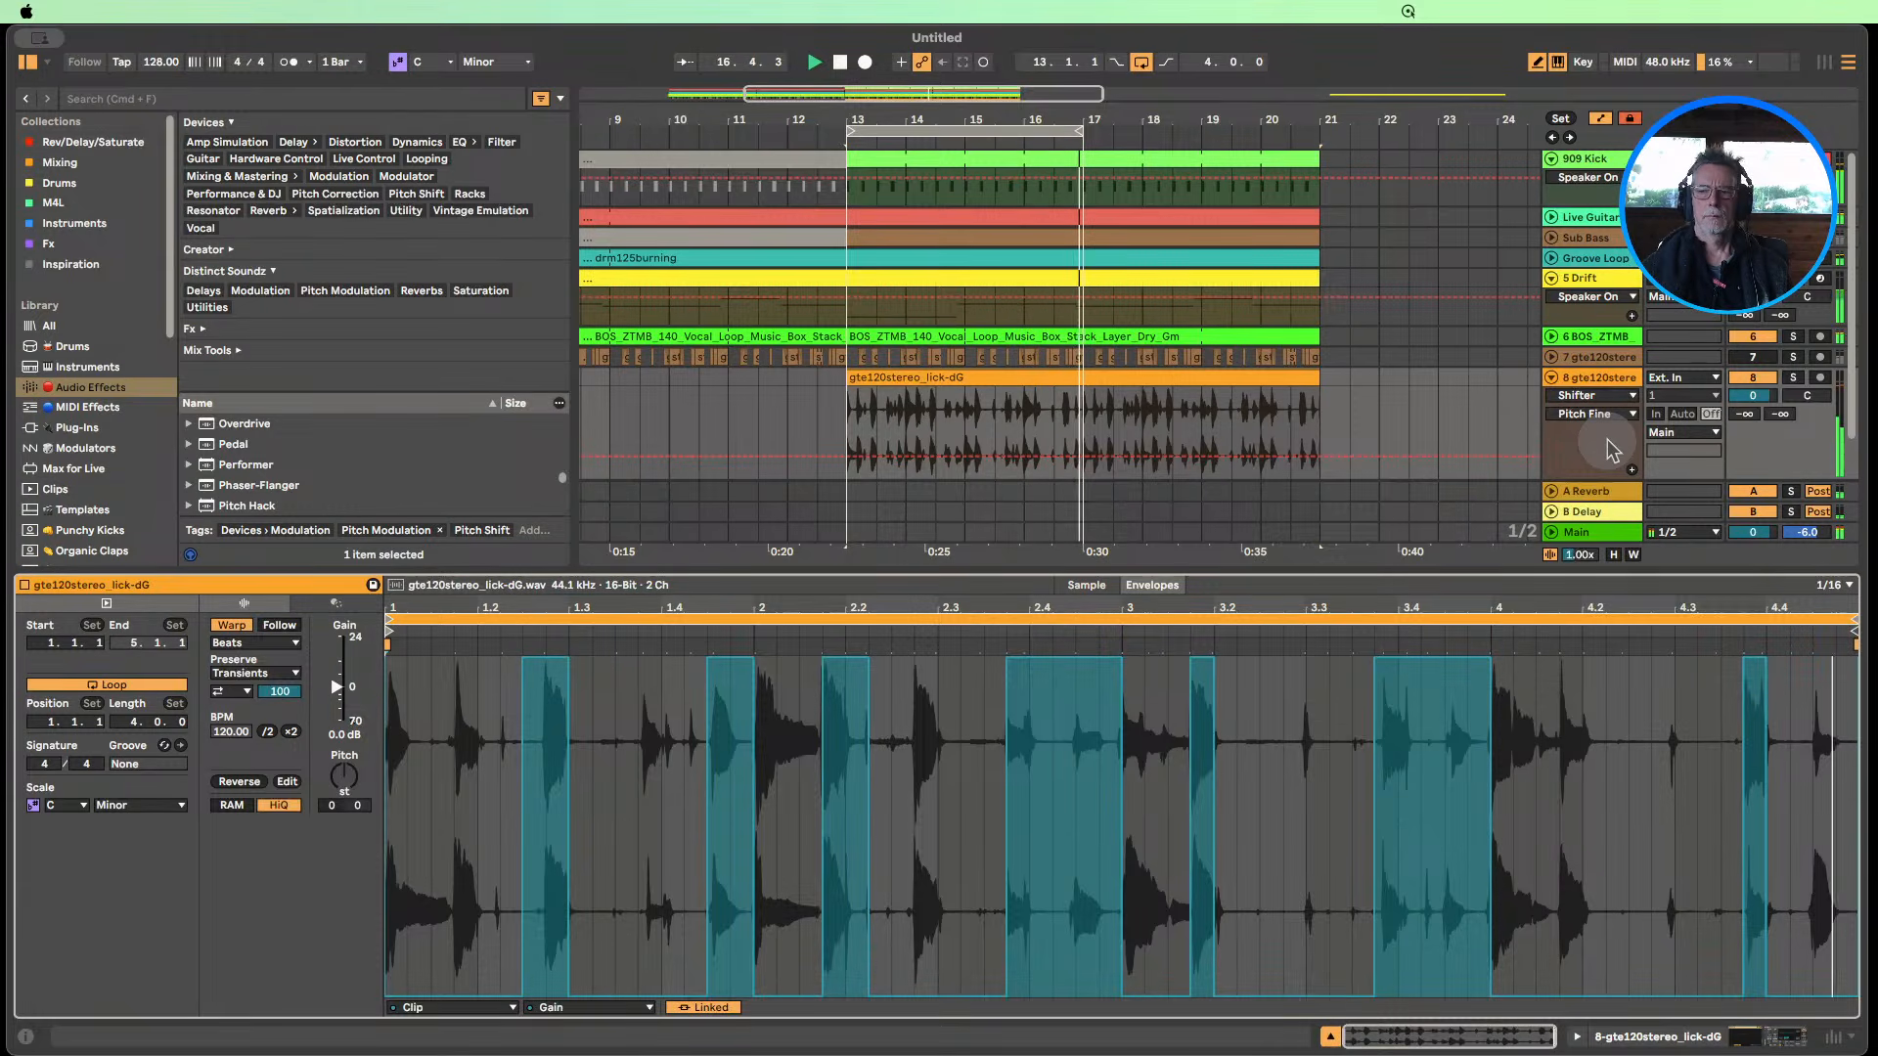
left_click_drag(1770, 671, 1775, 990)
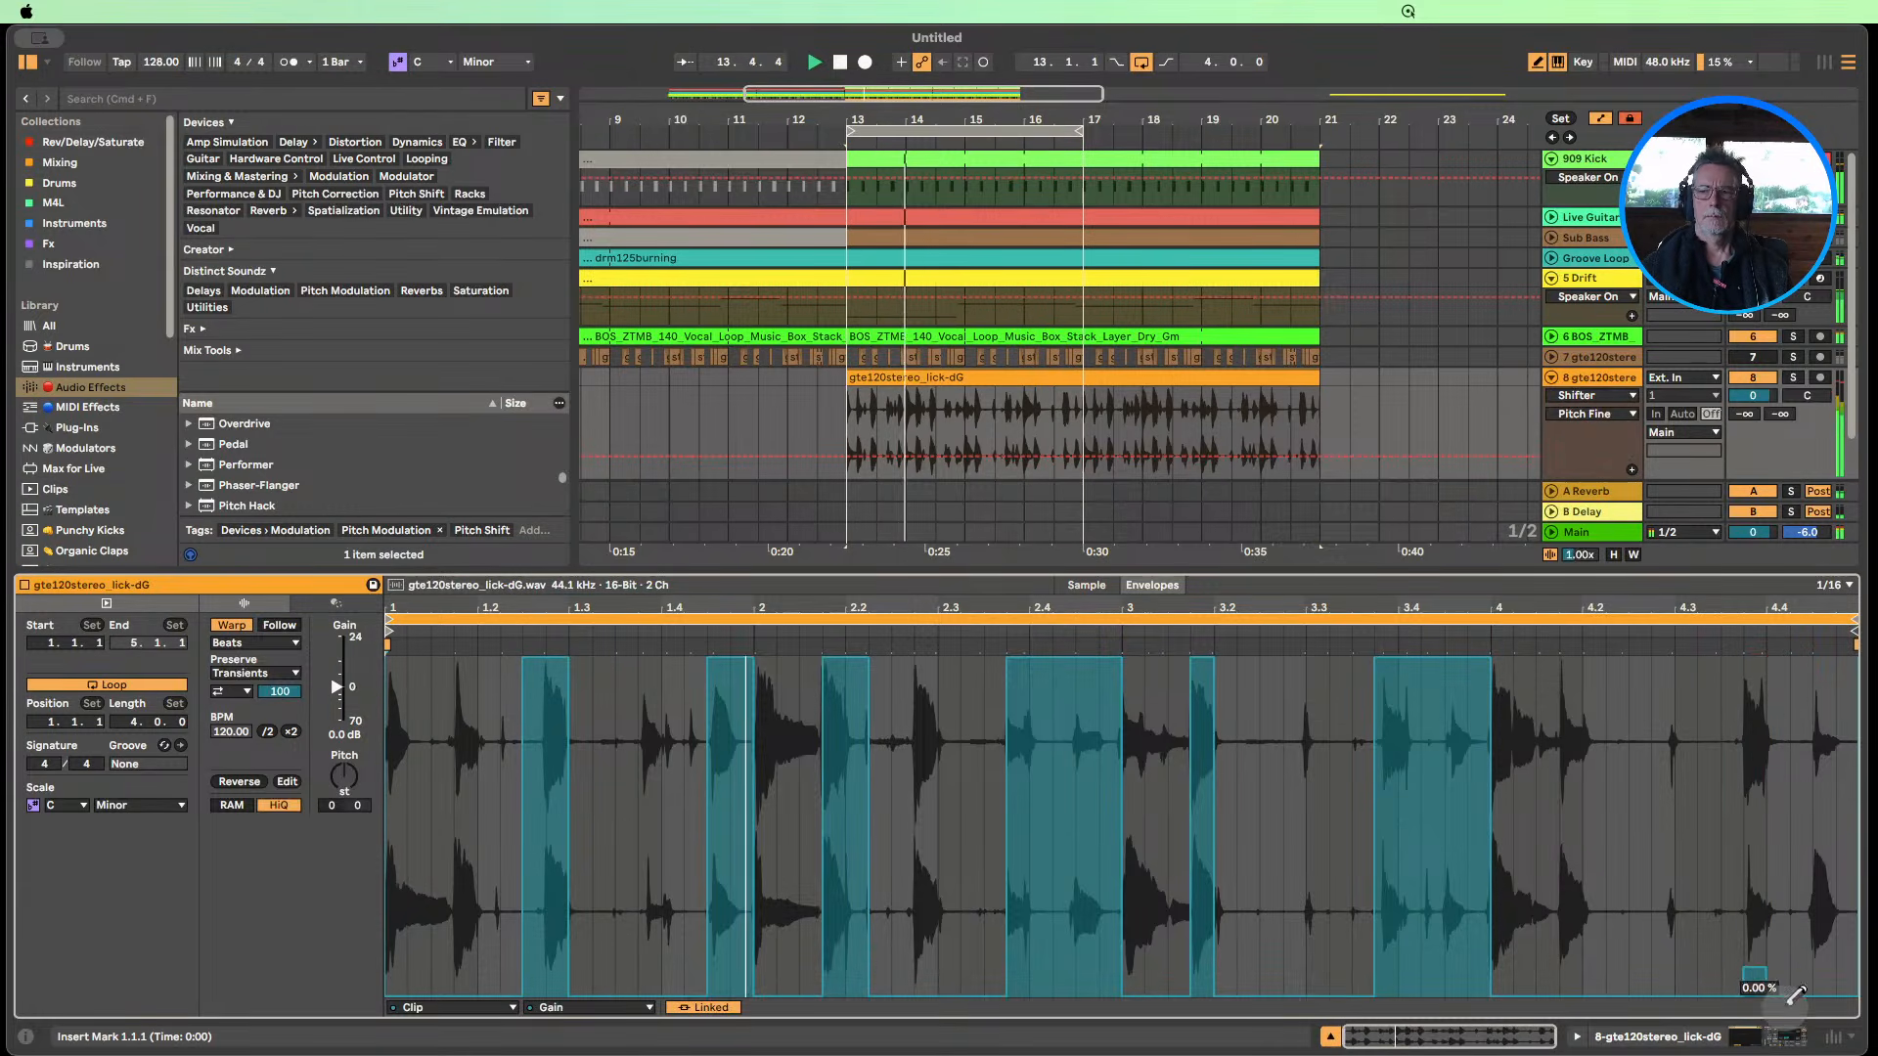
mouse_move(1579, 696)
left_mouse_down()
mouse_move(1577, 623)
mouse_move(1625, 619)
left_mouse_up()
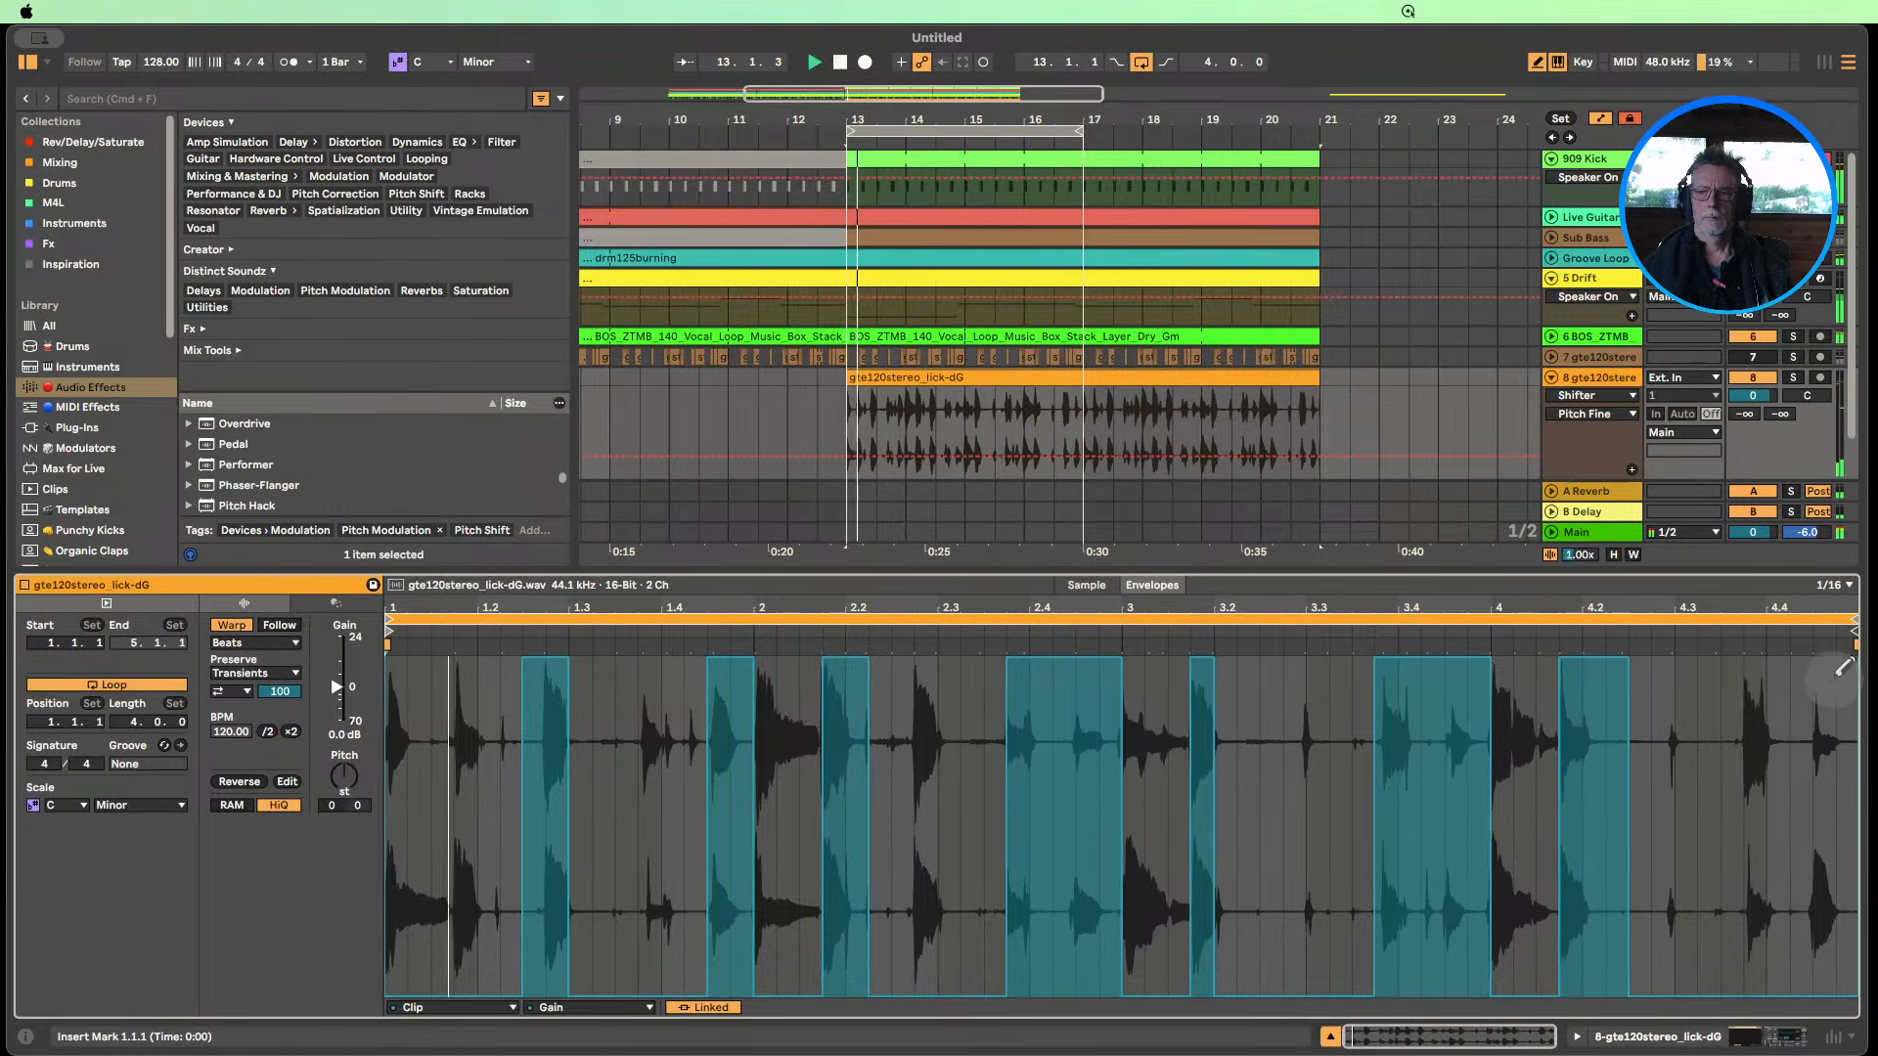
Draw full gain on the lick's final hit after 4.4 and open the lick track's device chain.
left_click_drag(1823, 671, 1839, 655)
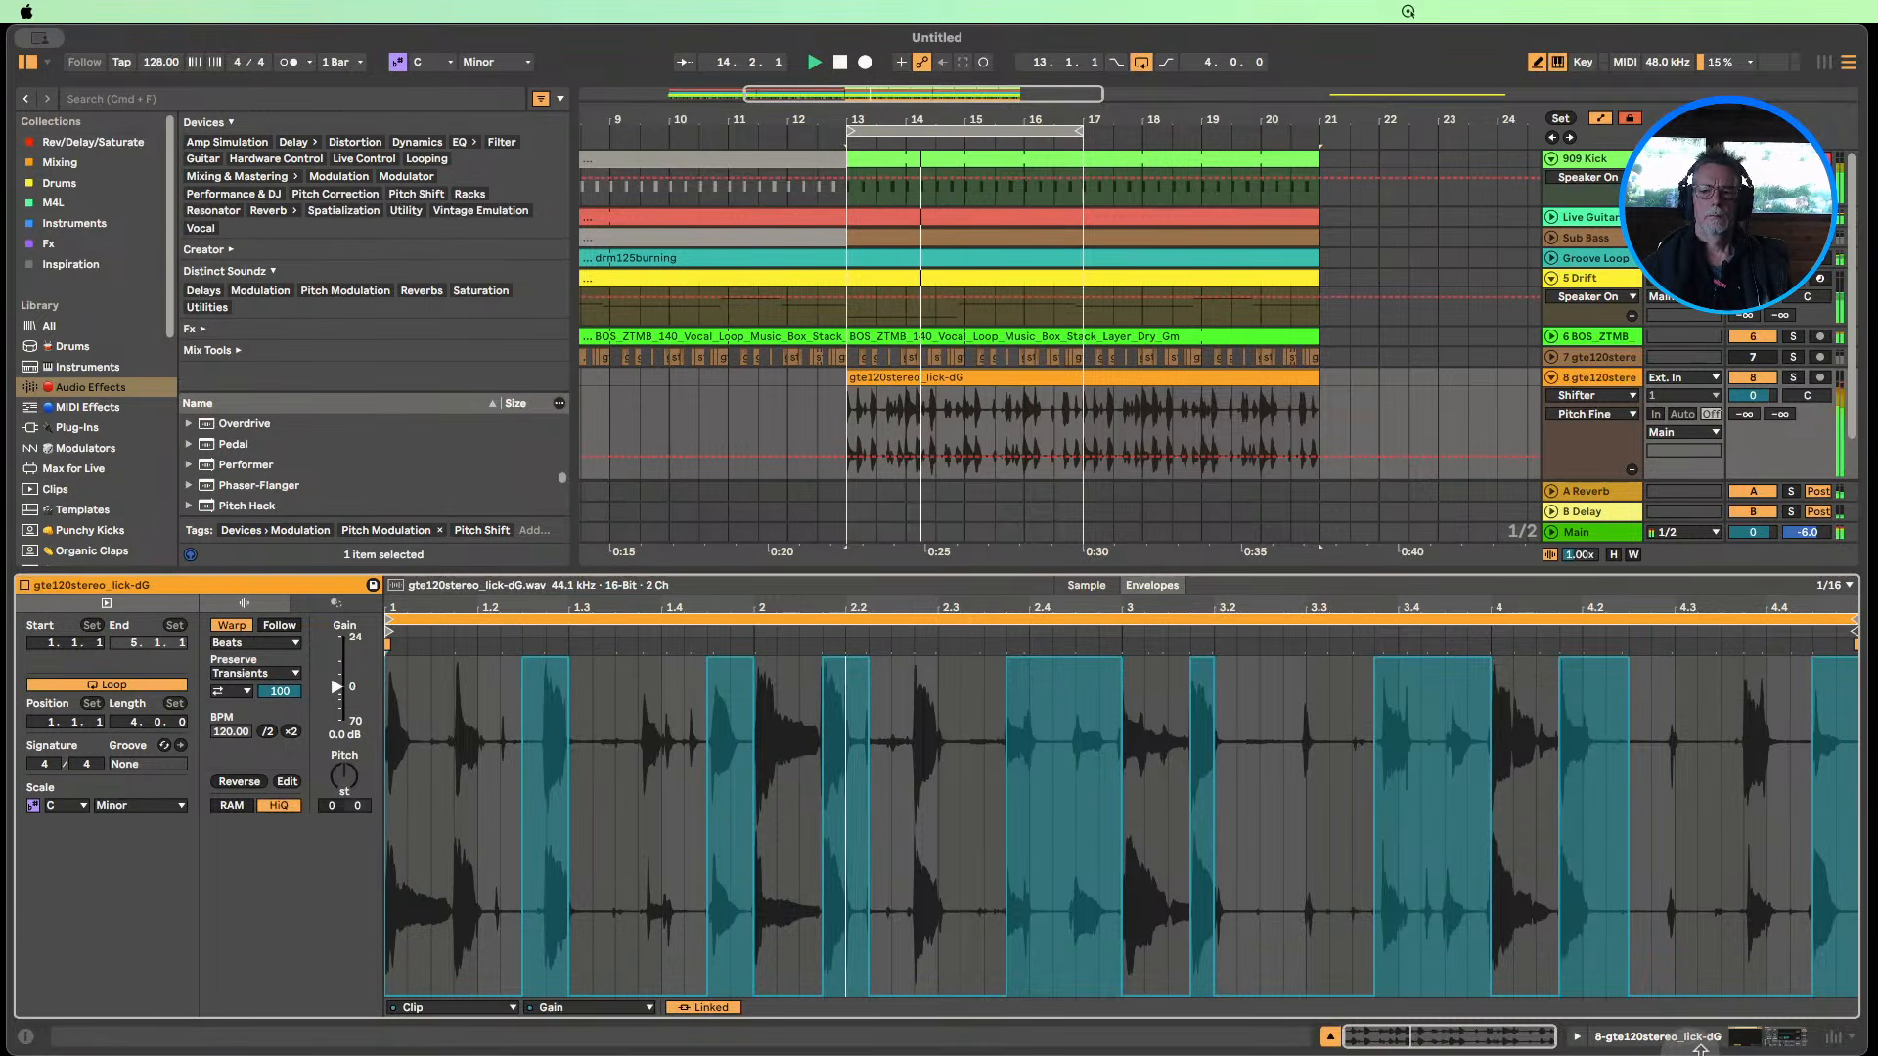
left_click(1748, 1044)
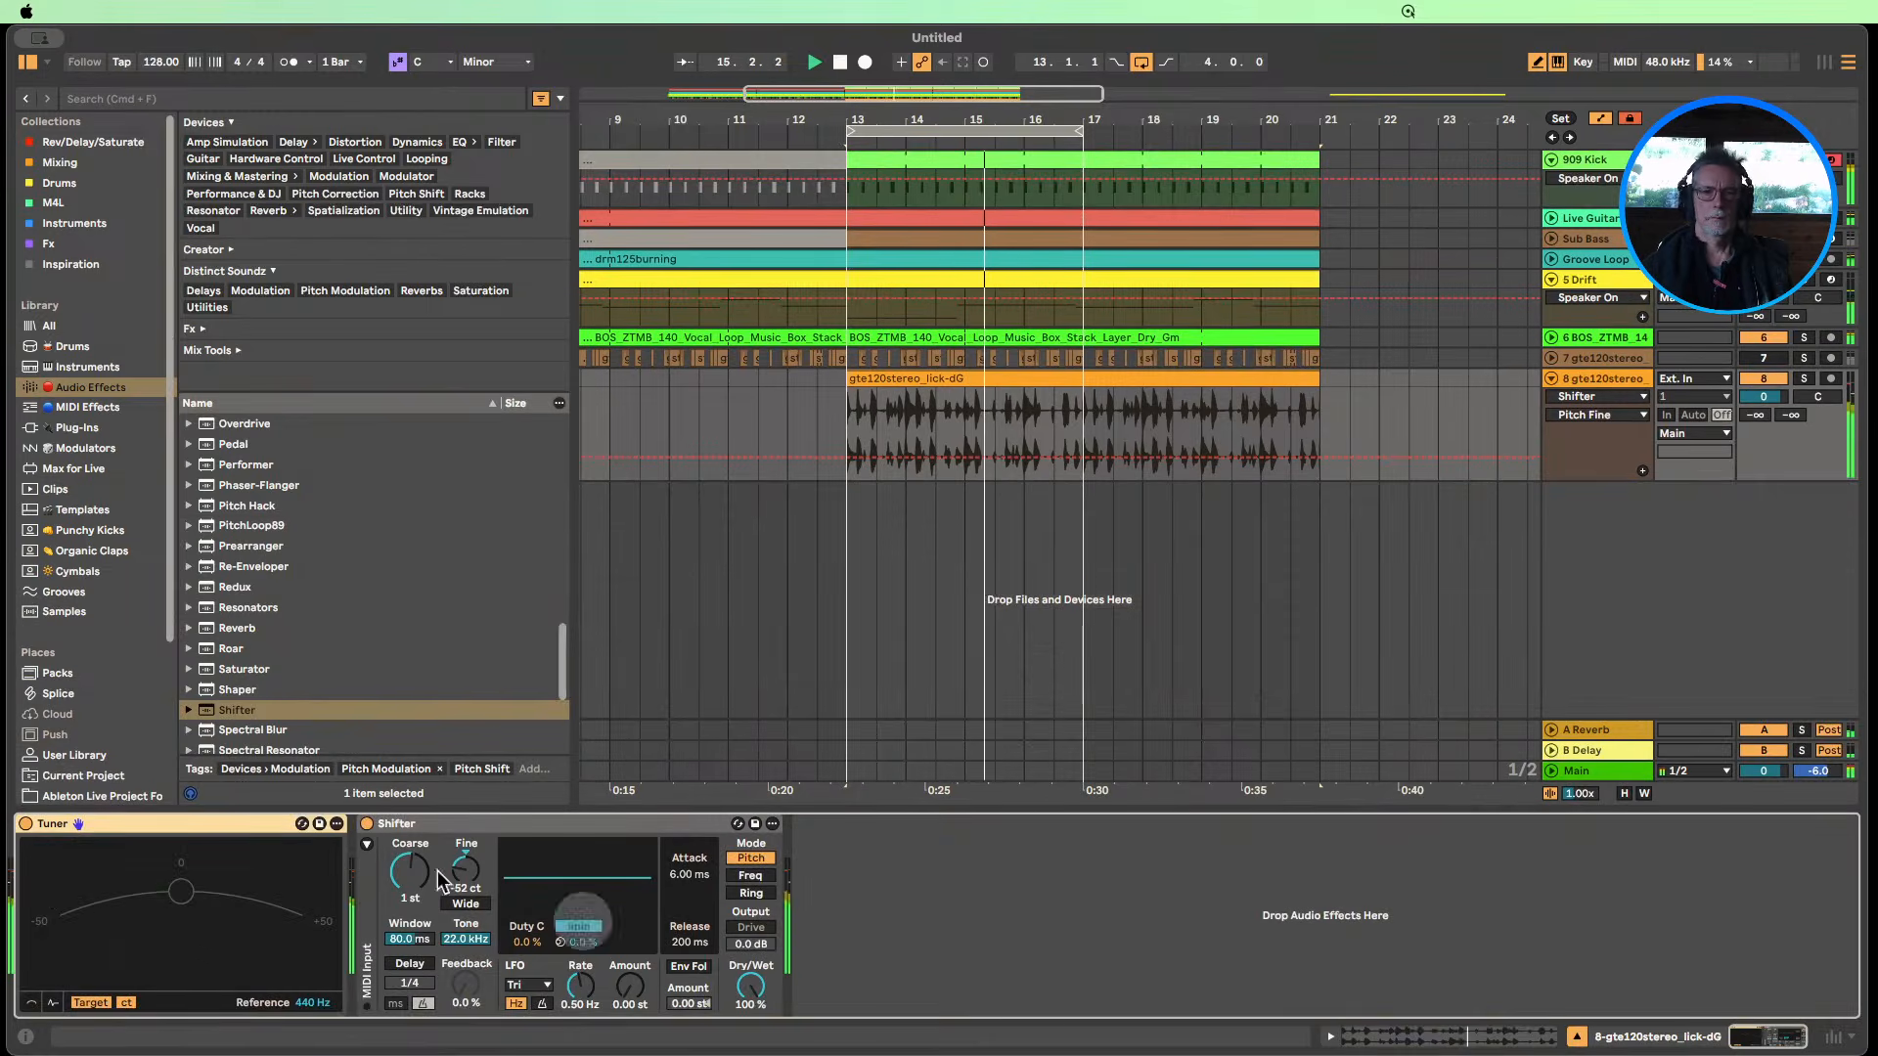
Add EQ Eight after Shifter on the lick track and set its first band to a low cut at 147 Hz.
scroll(296, 605, "up", 3)
scroll(296, 605, "up", 5)
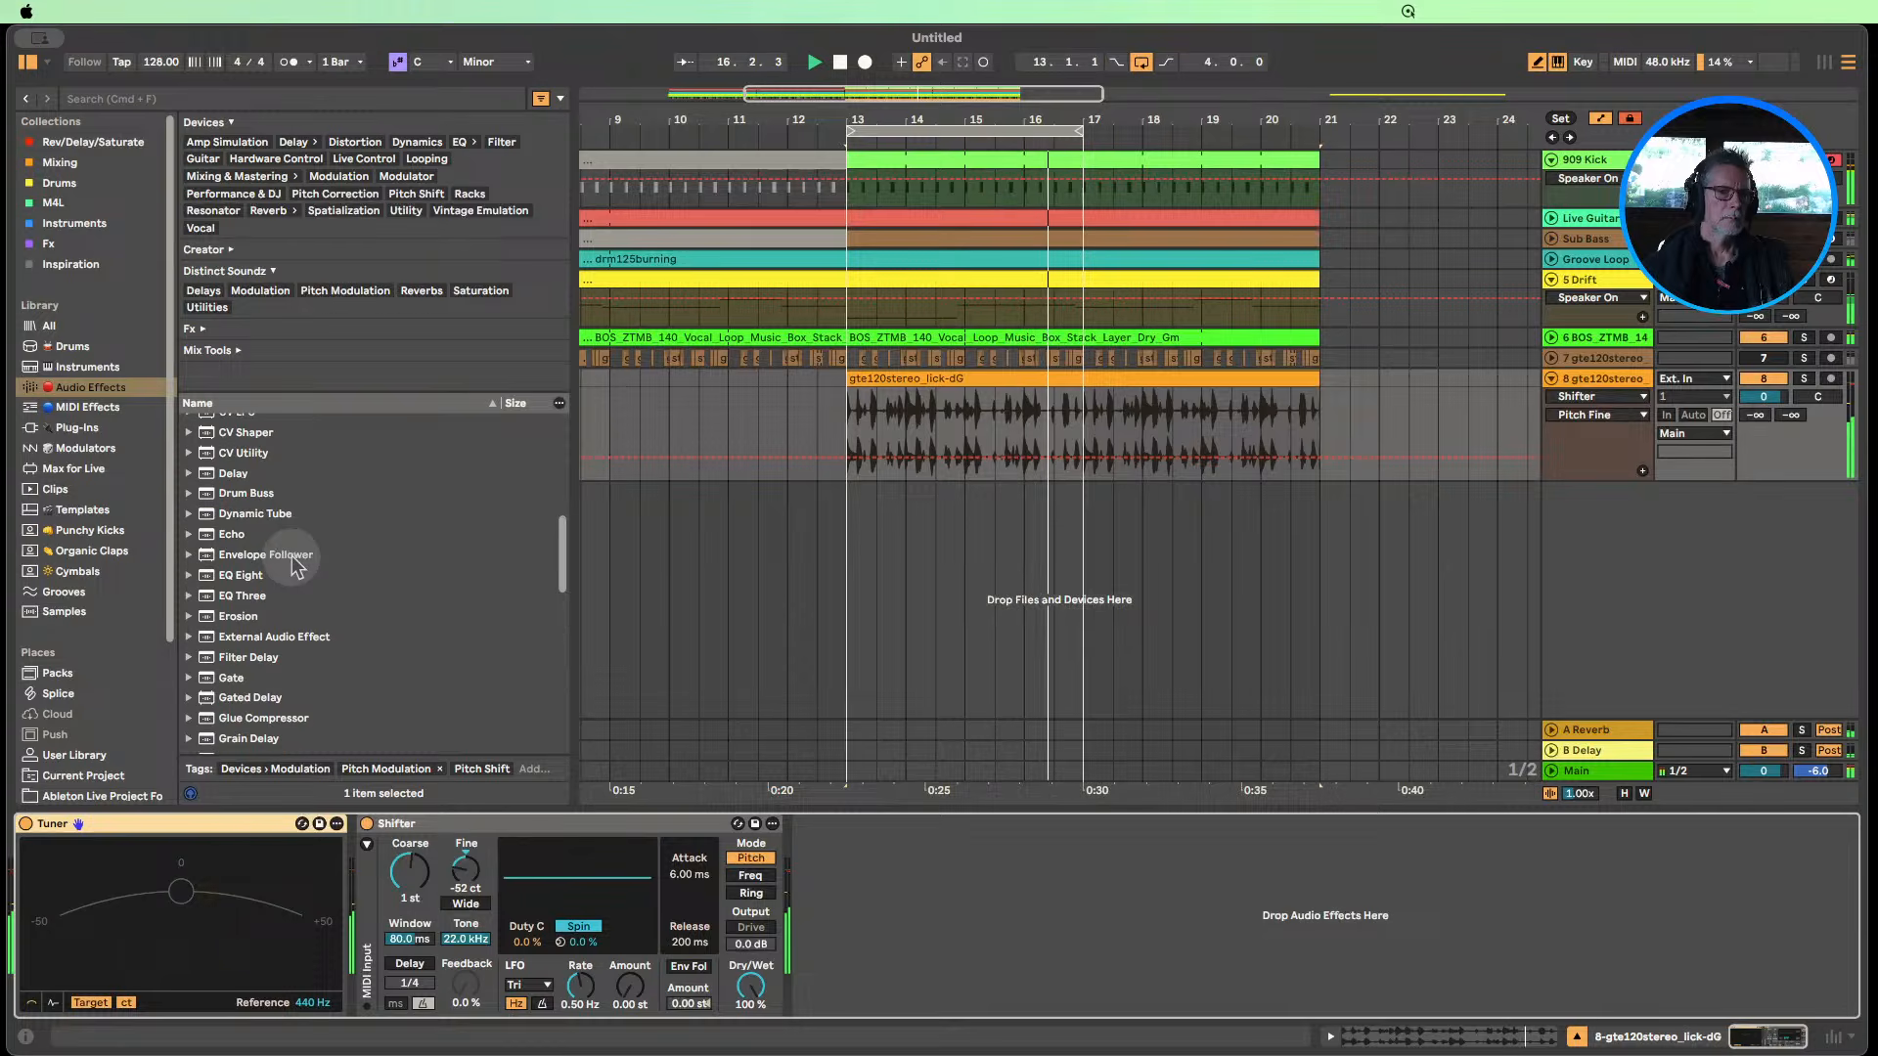
left_click_drag(245, 581, 945, 915)
left_click(873, 990)
left_click(875, 968)
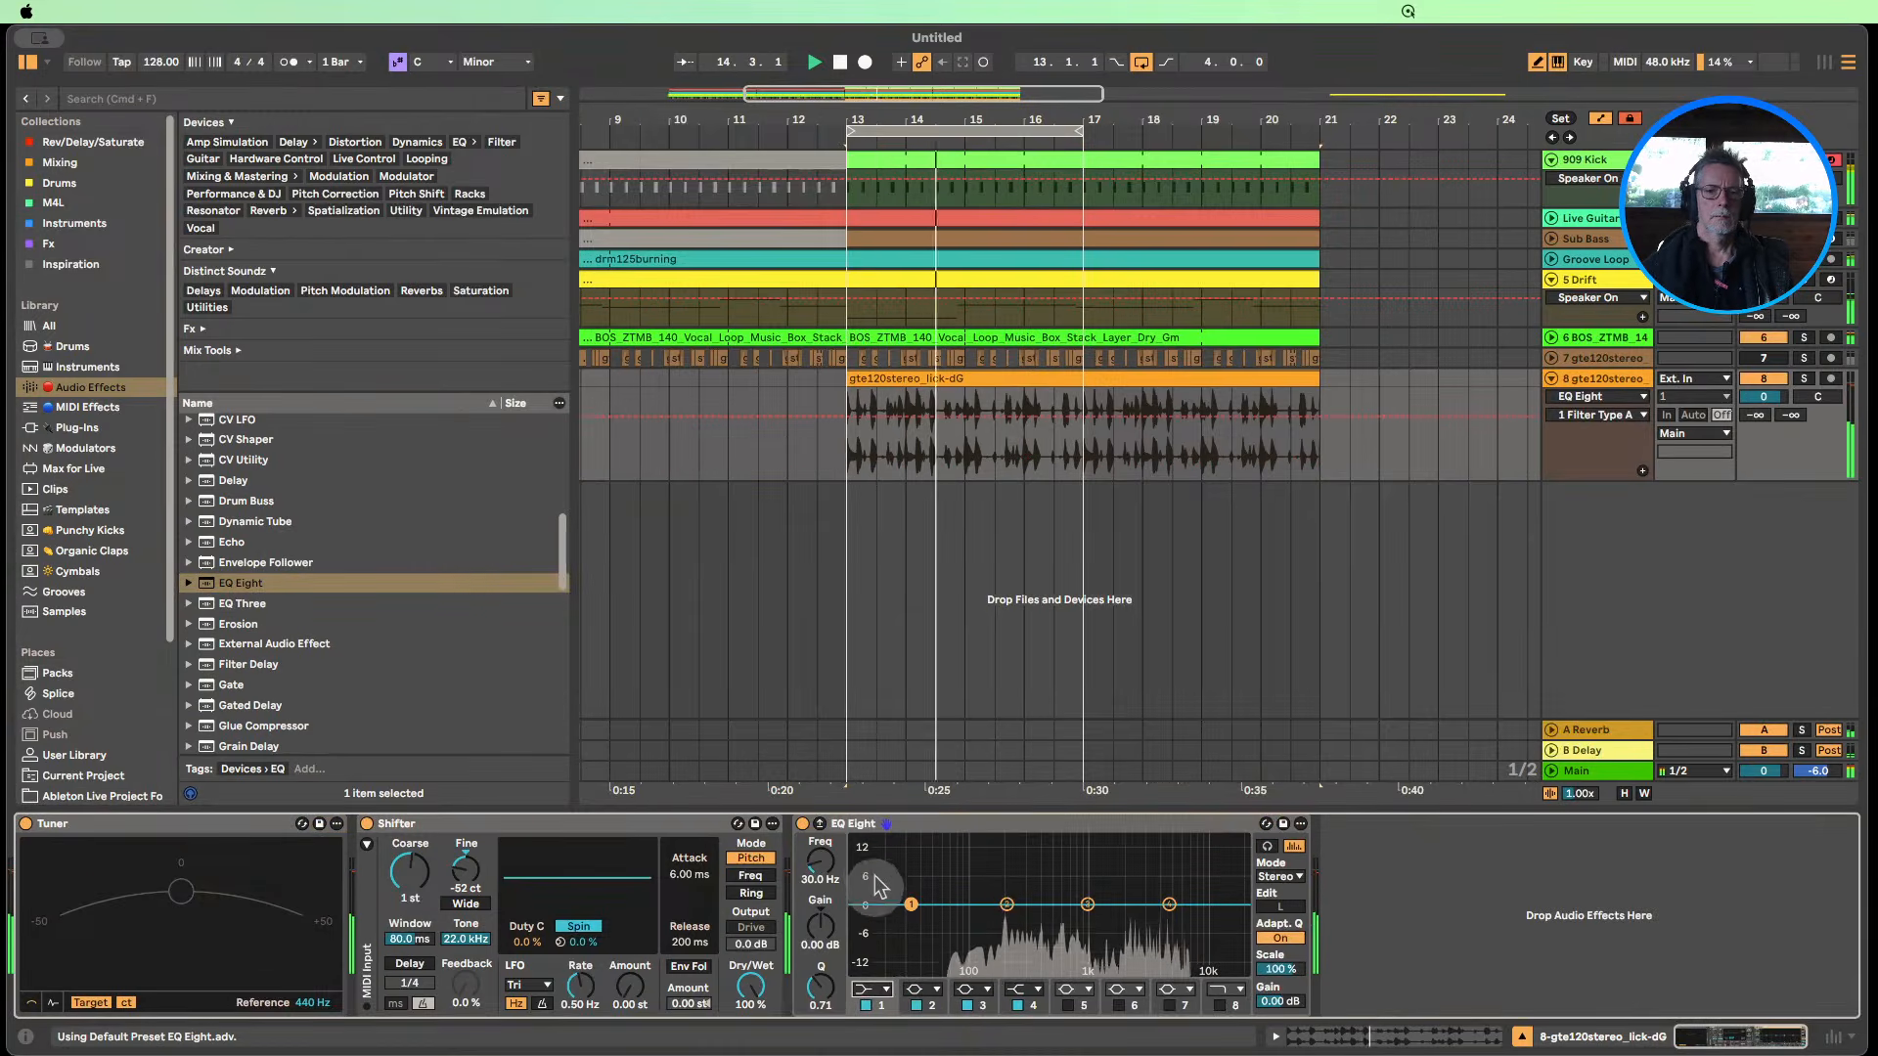
mouse_move(815, 873)
left_mouse_down()
mouse_move(815, 829)
mouse_move(815, 845)
left_mouse_up()
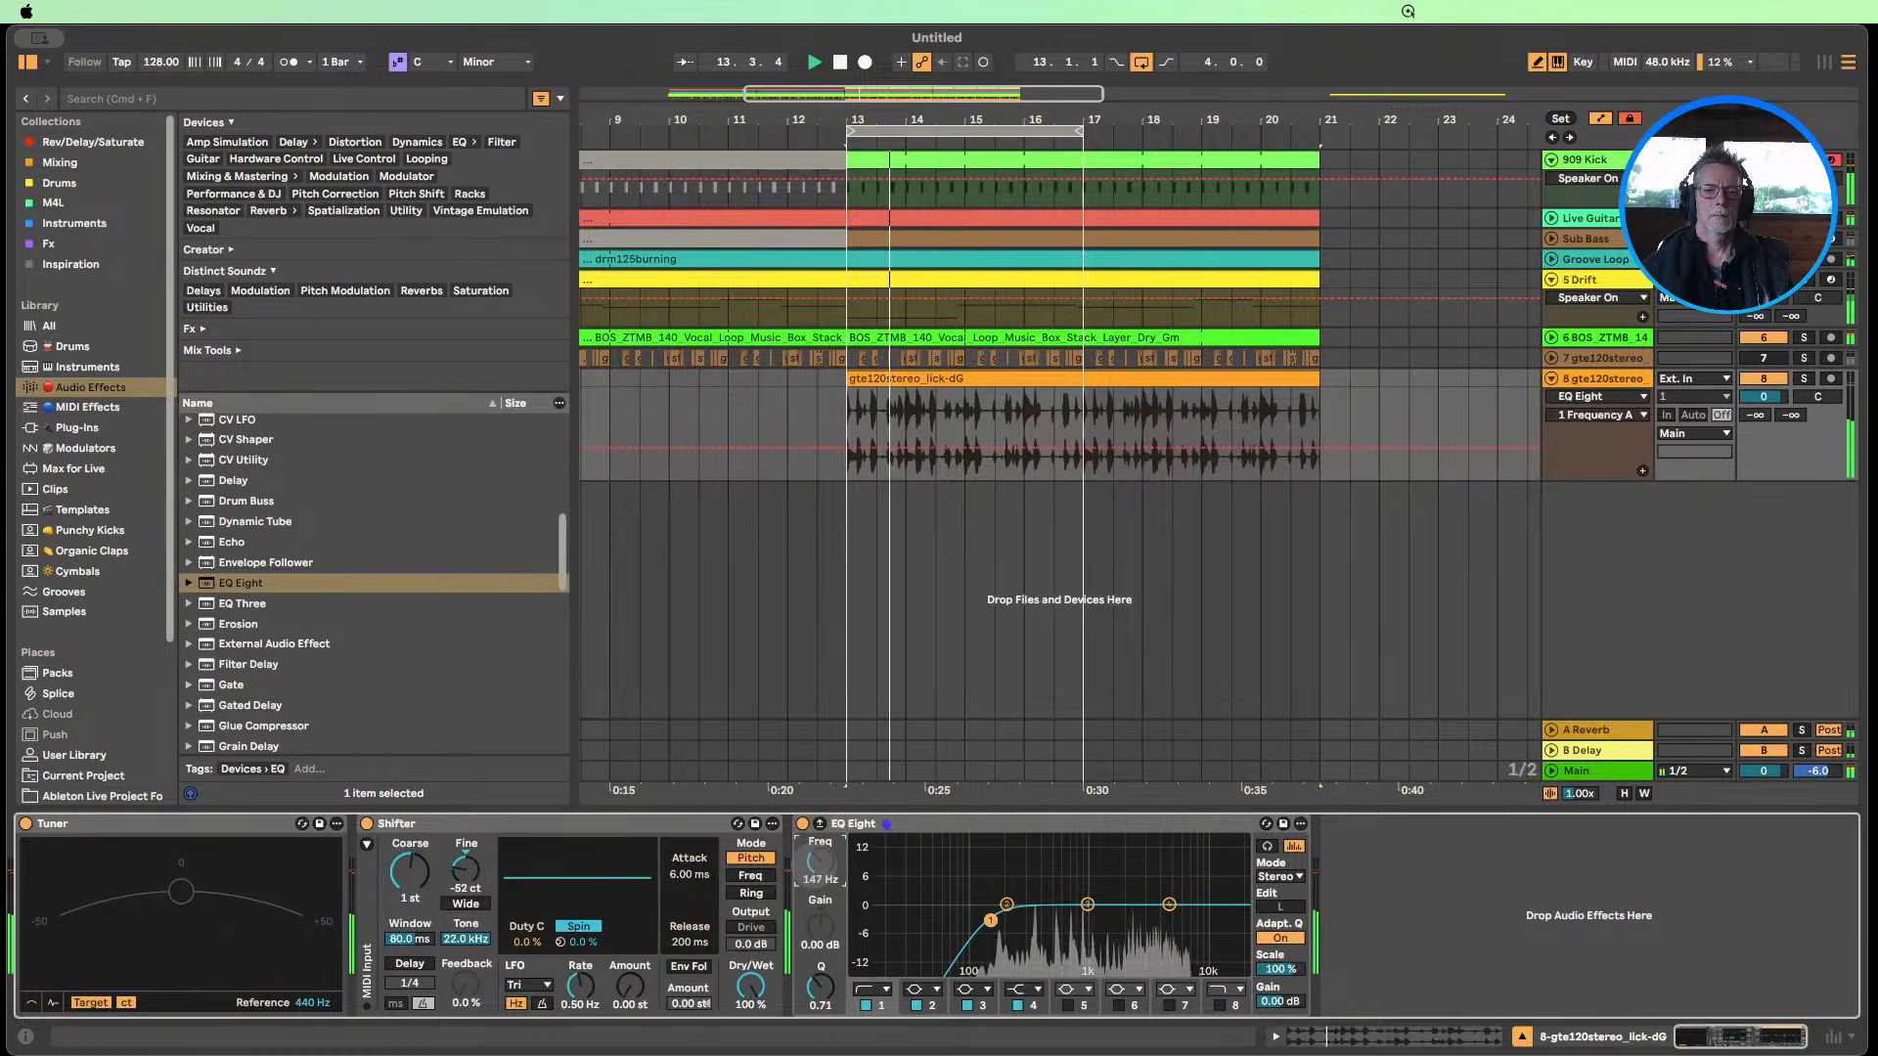
Fold the EQ Eight, Shifter and Tuner devices and set the lick track's volume to -3.1 dB.
double_click(860, 824)
double_click(577, 827)
double_click(156, 827)
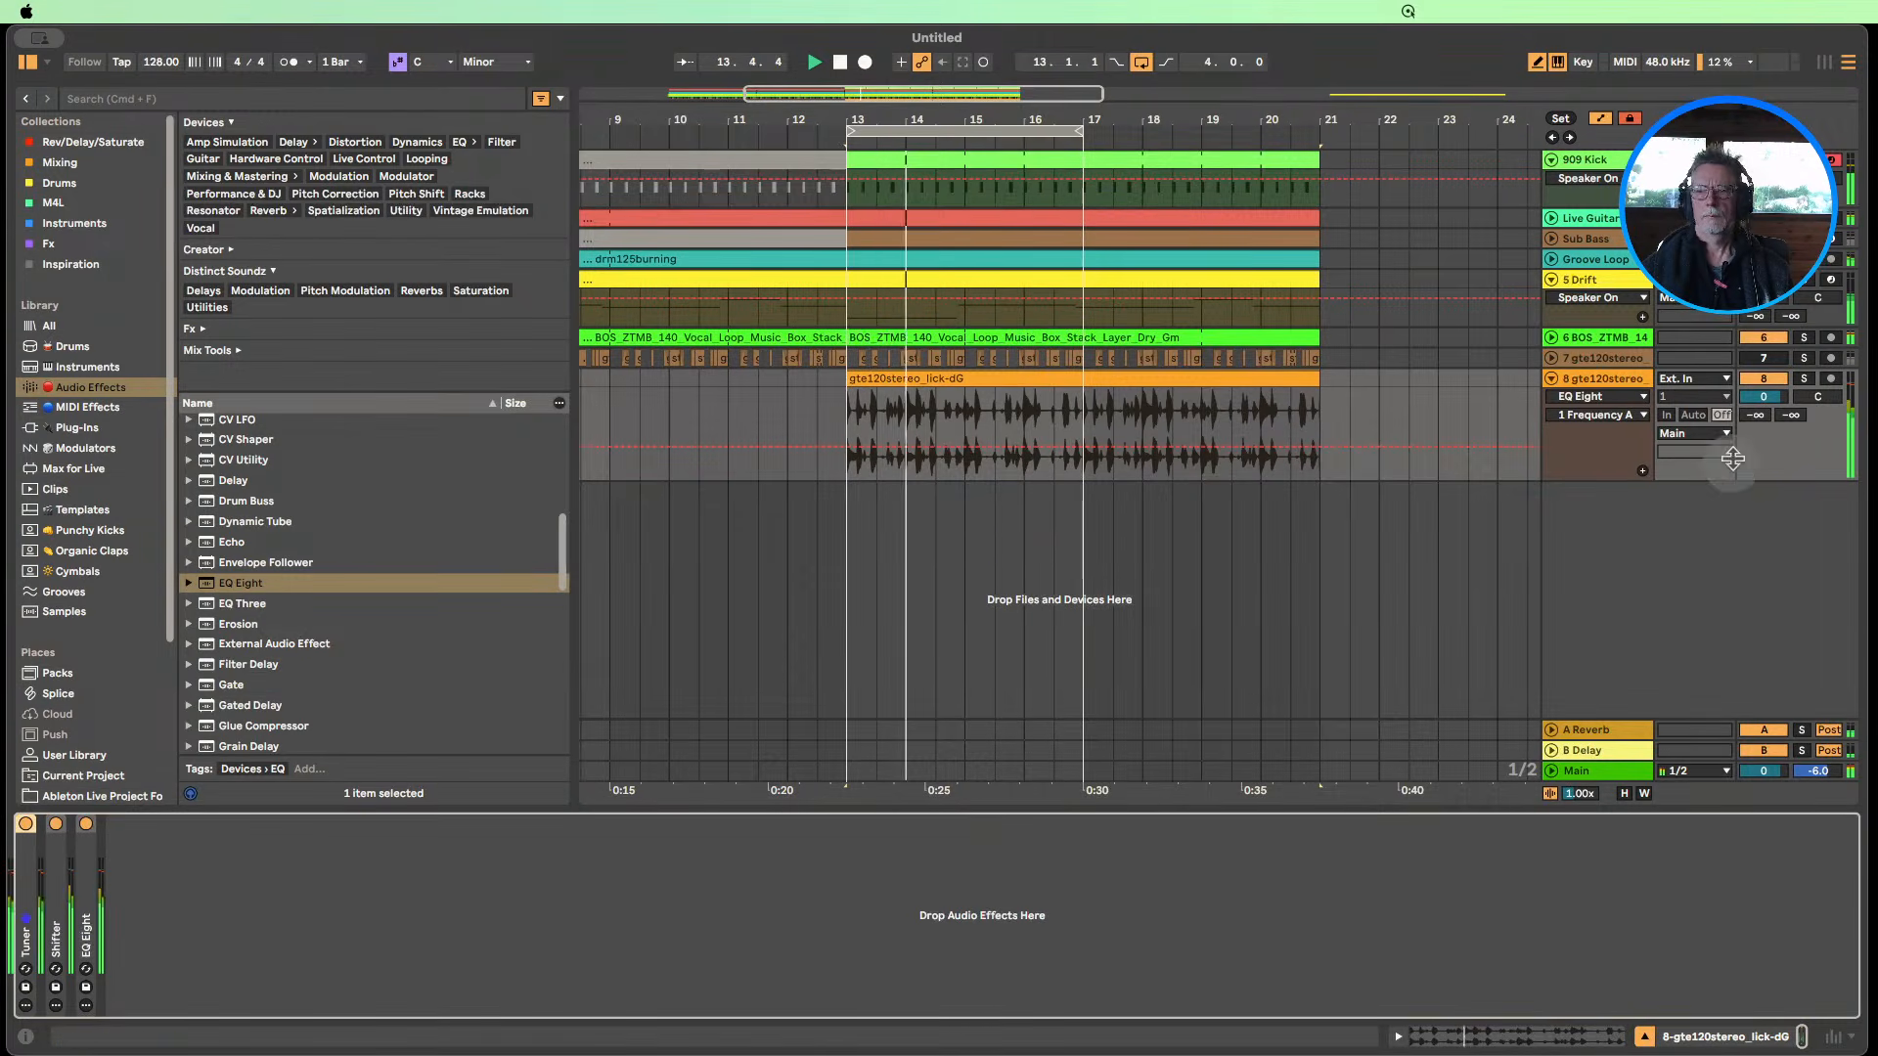
mouse_move(1766, 417)
left_mouse_down()
mouse_move(1766, 378)
mouse_move(1765, 408)
left_mouse_up()
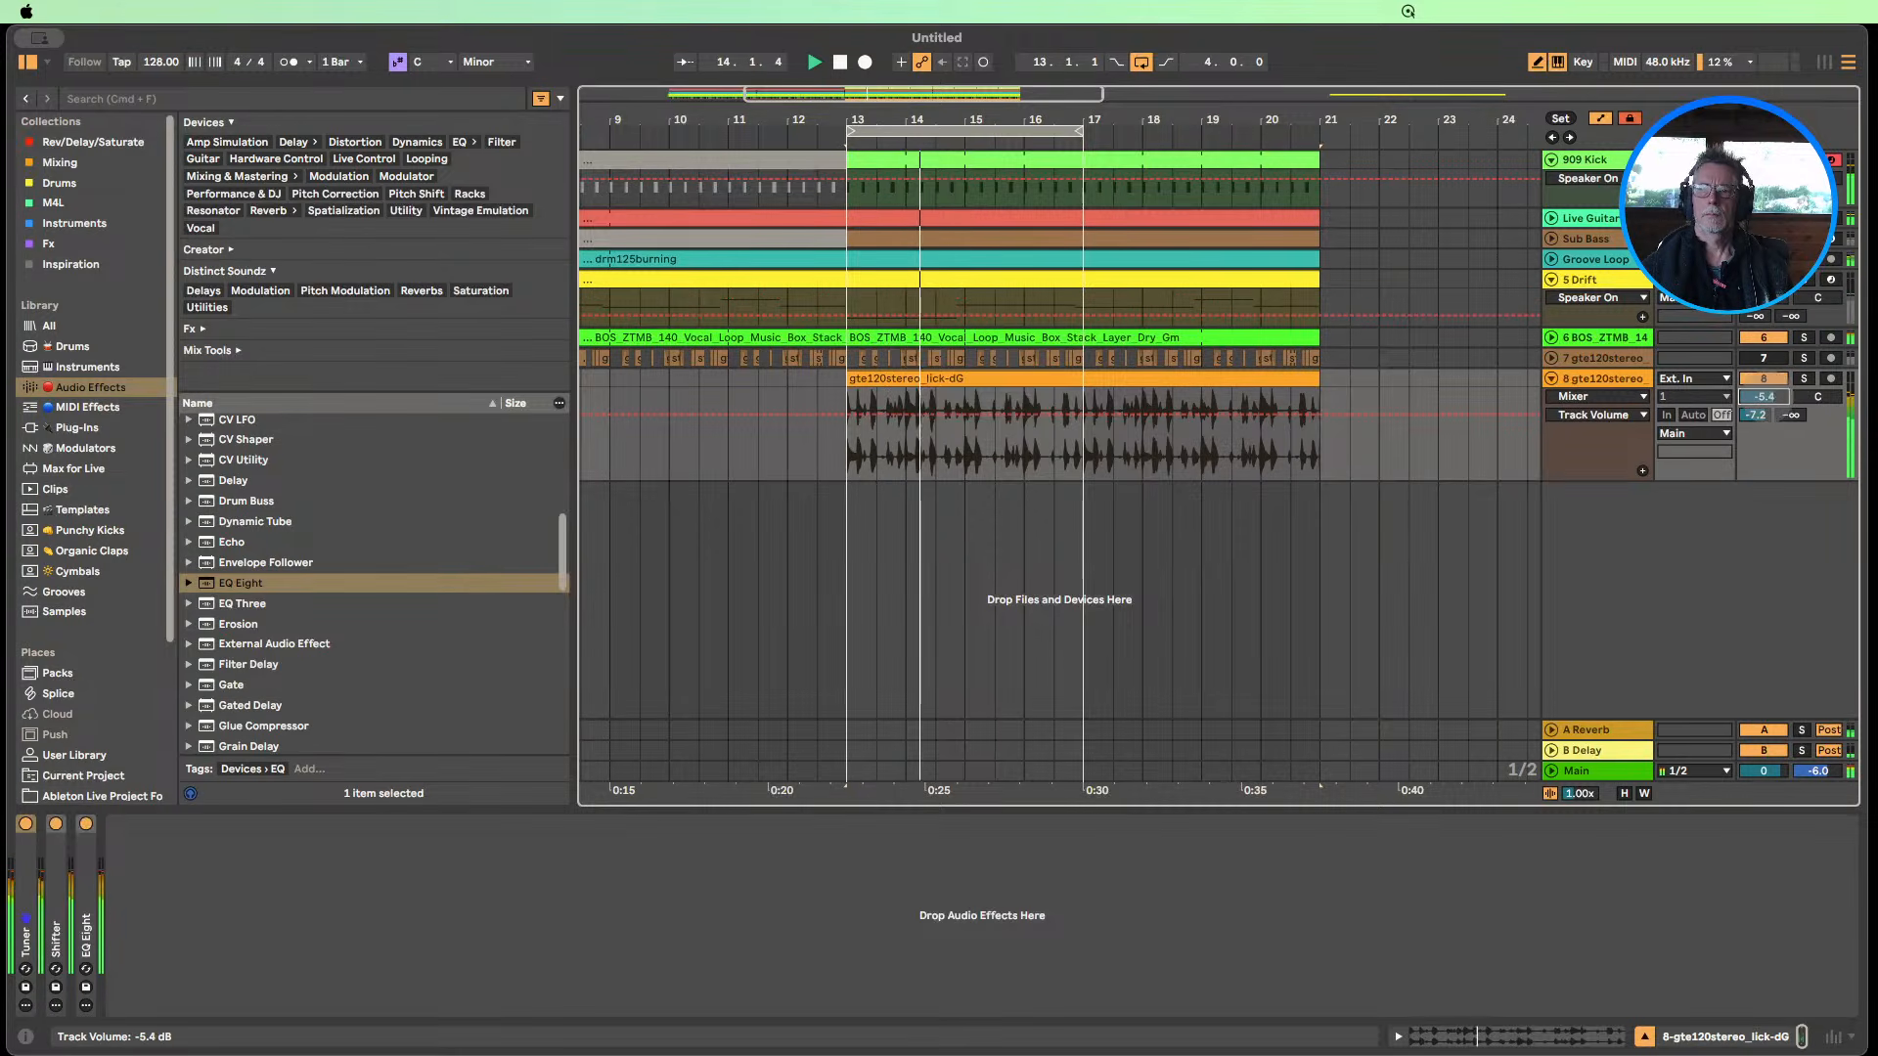
left_click_drag(1765, 396, 1766, 397)
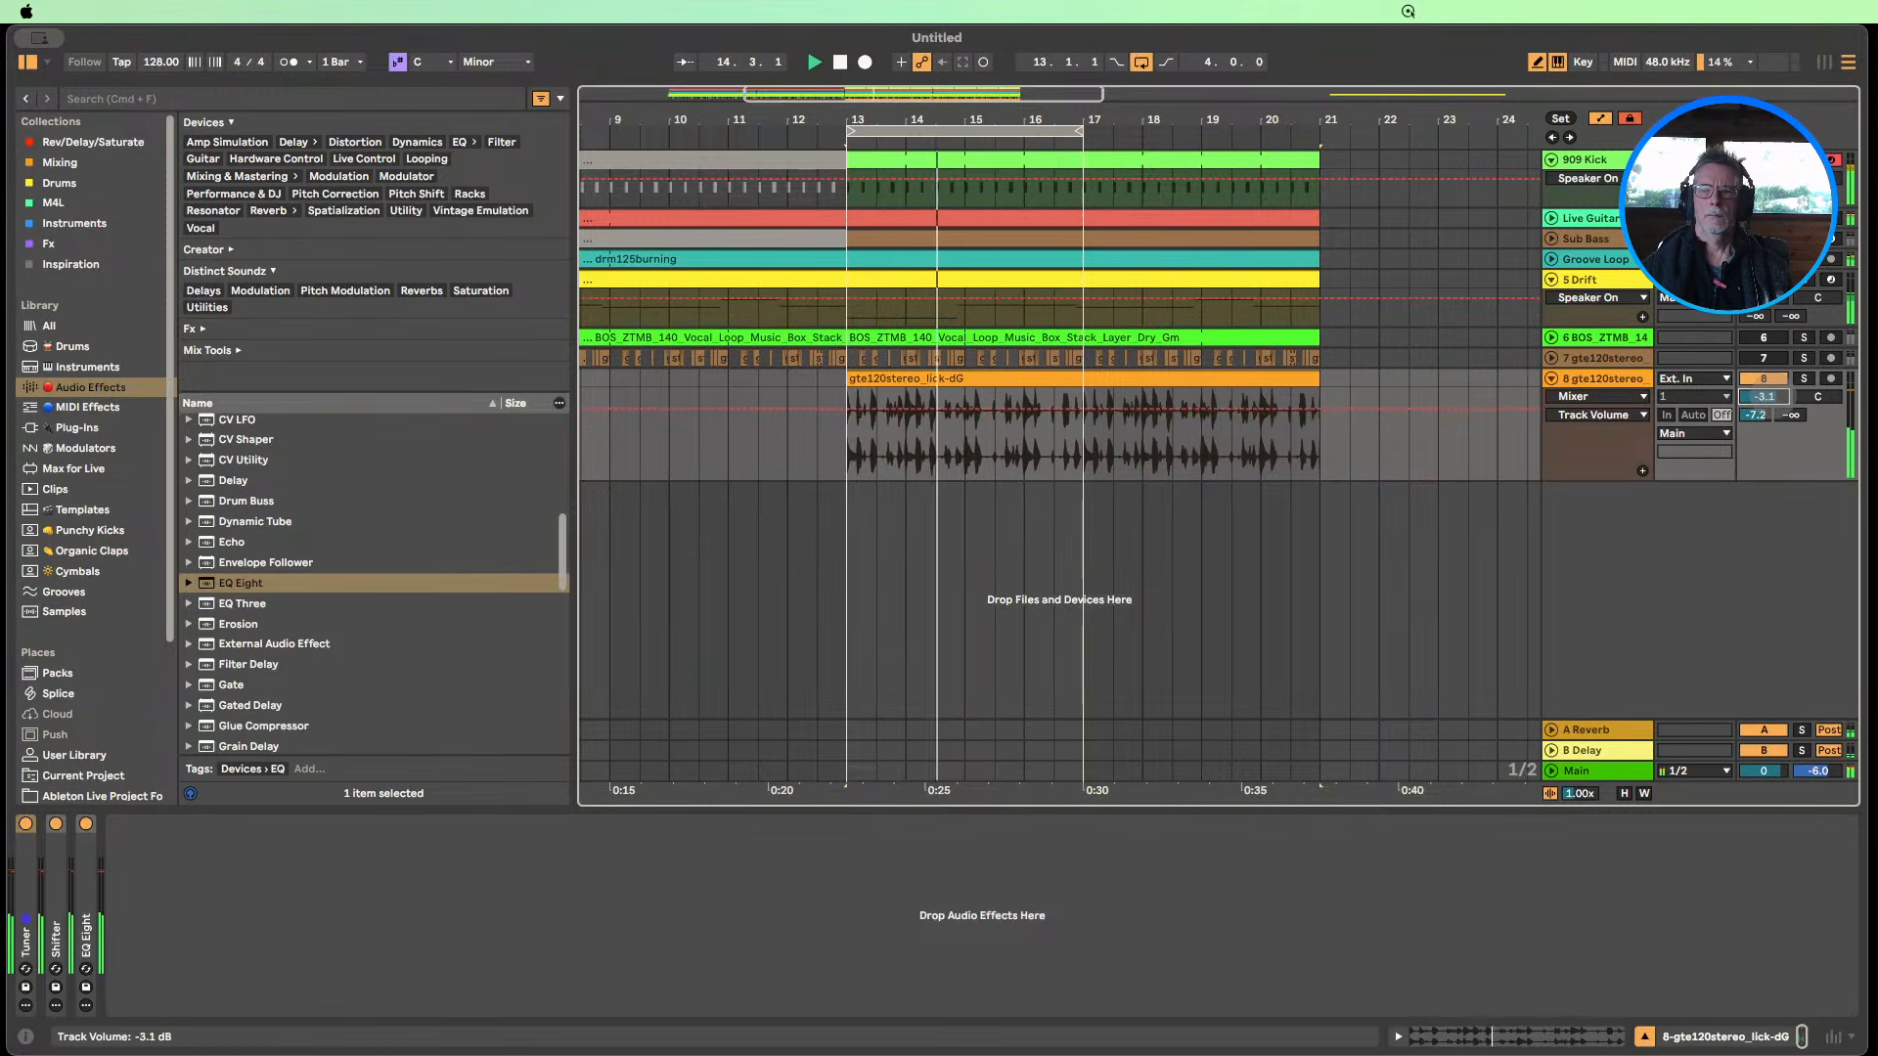
Add Auto Filter after EQ Eight on the lick track, with the Comb filter type and a frequency of 116 Hz.
scroll(376, 601, "up", 10)
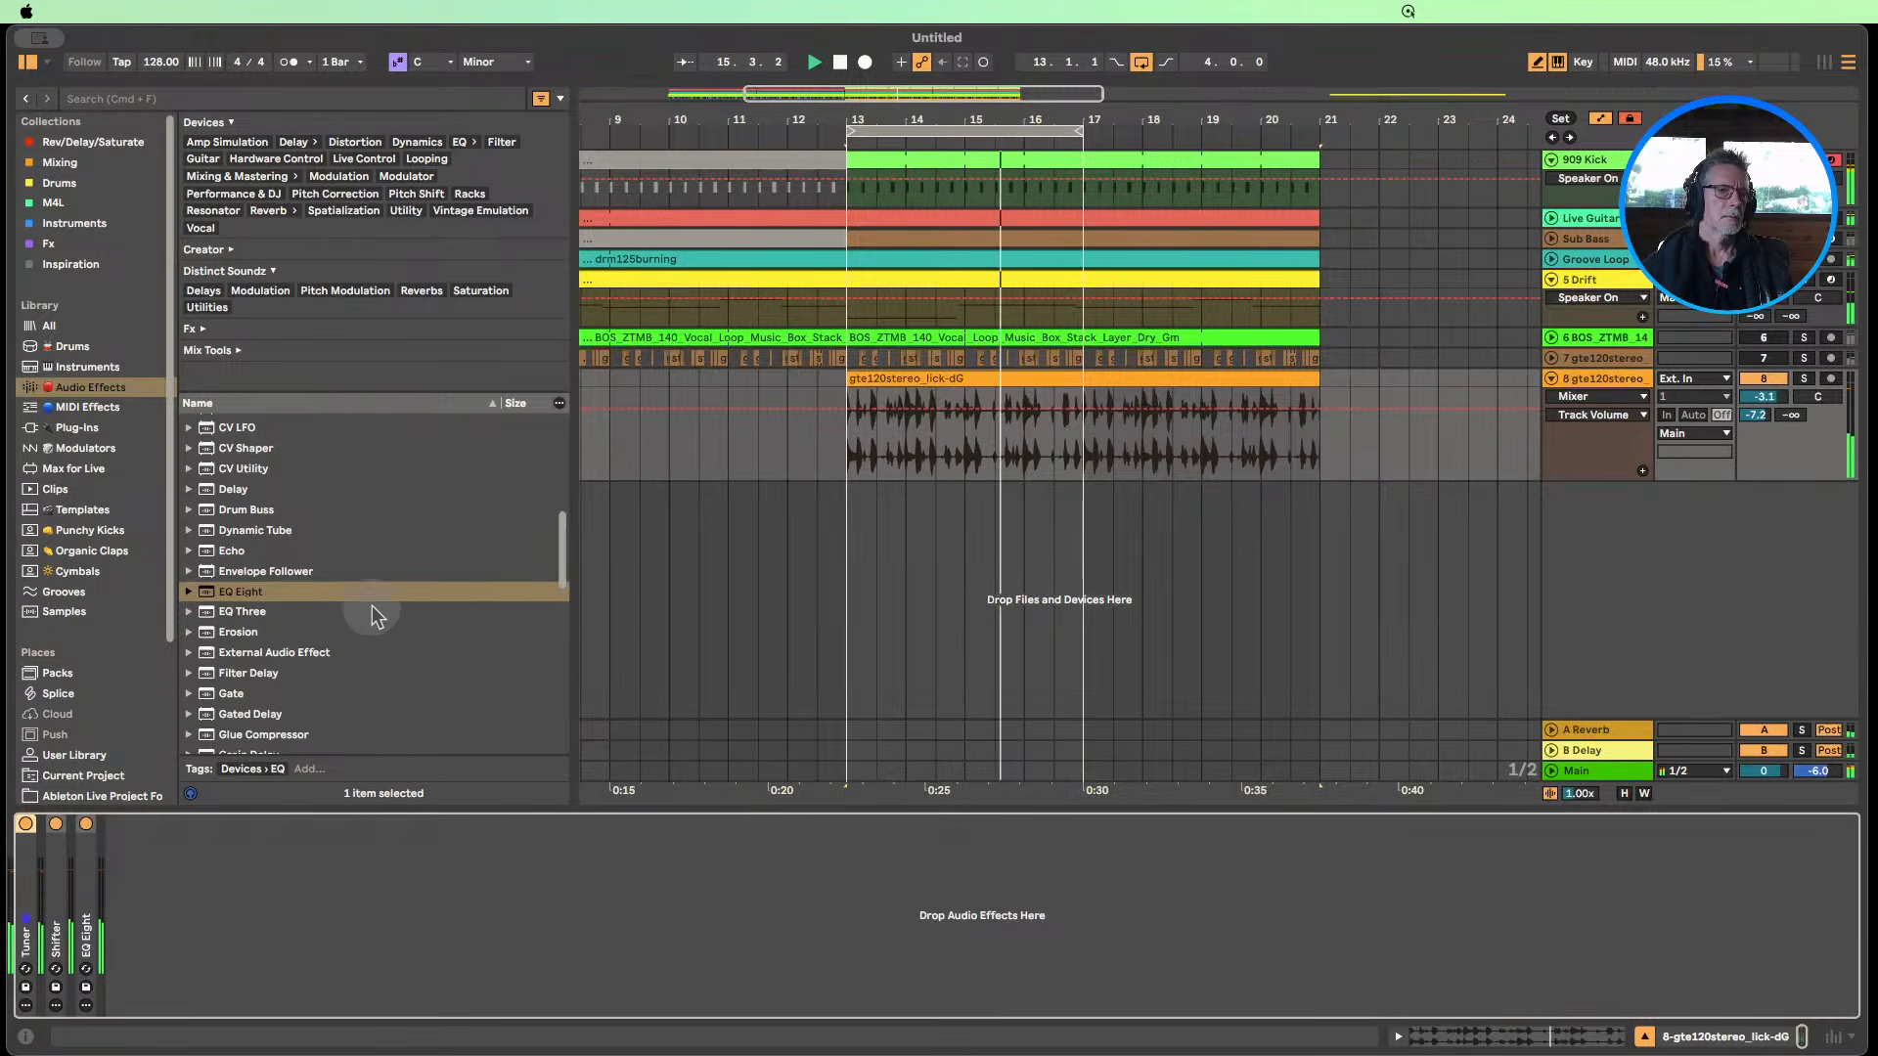
left_click_drag(247, 503, 274, 890)
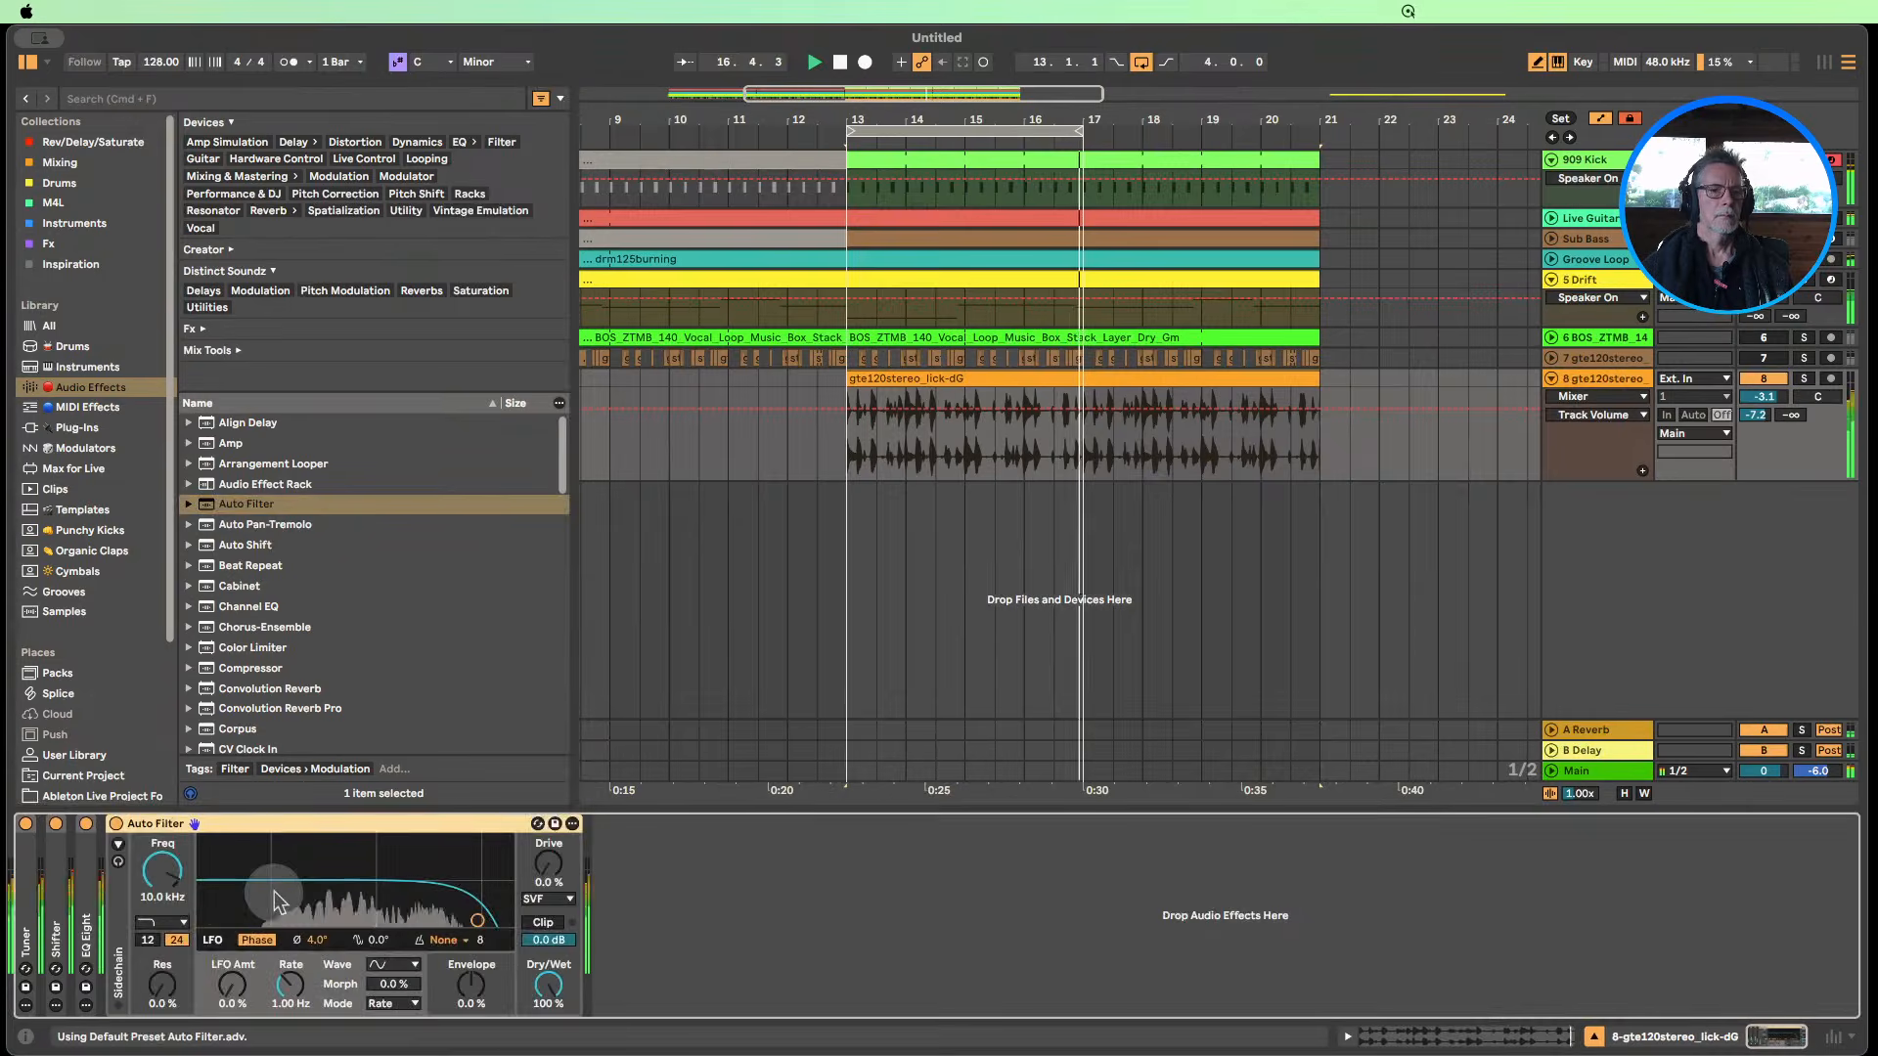
left_click(162, 922)
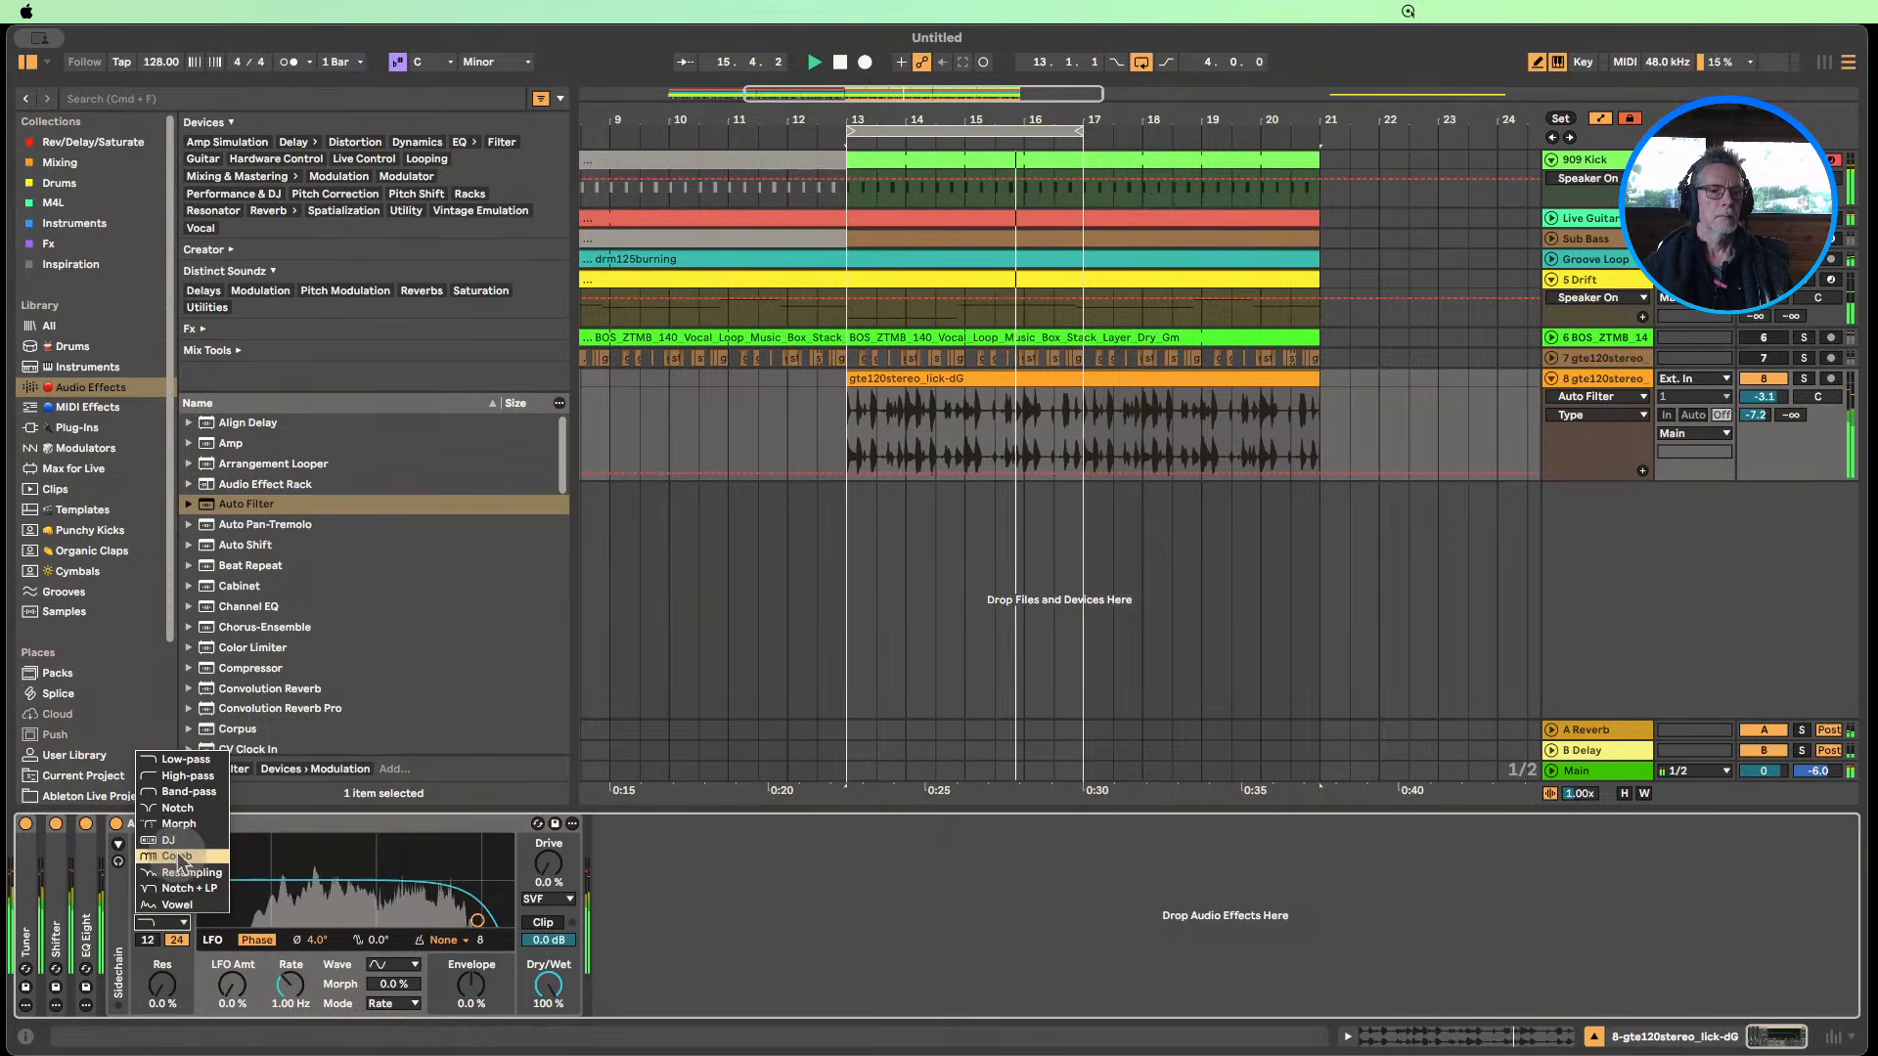
left_click(176, 856)
left_click_drag(169, 871, 168, 889)
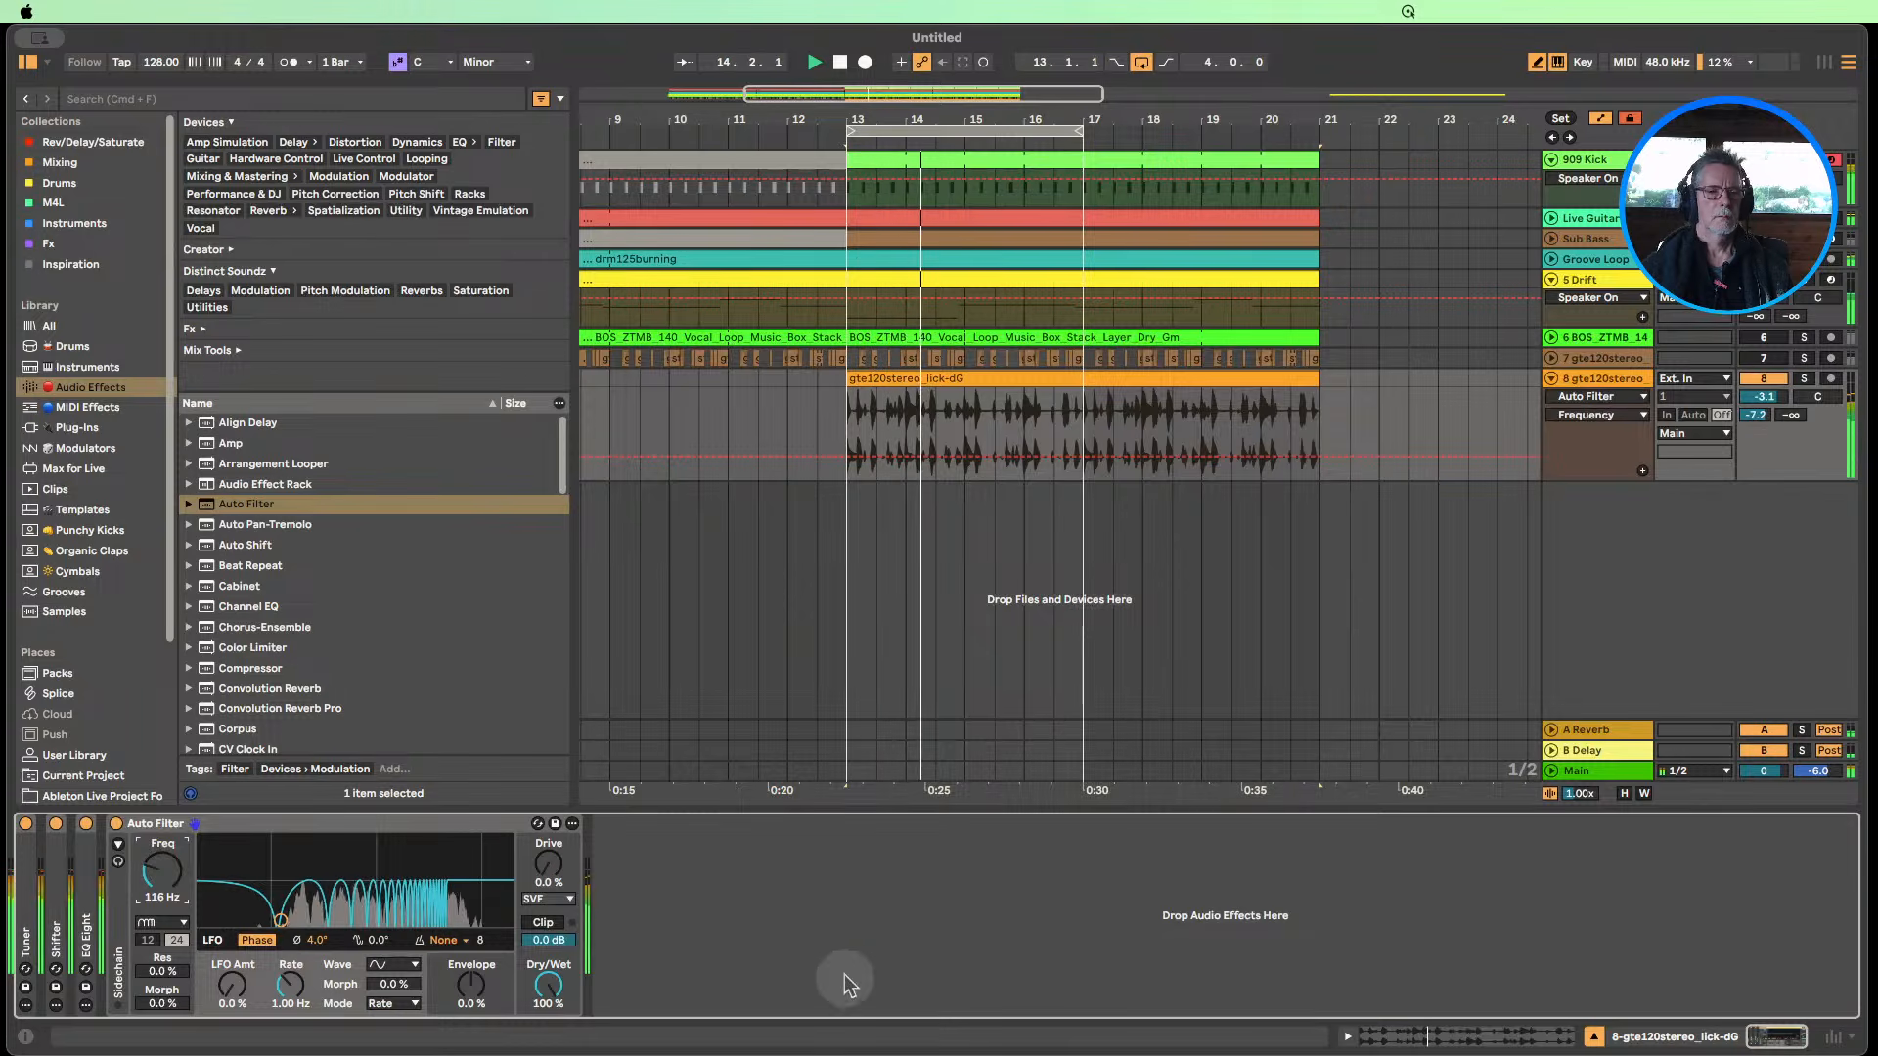
Set Auto Filter's LFO to 2.8% amount, Synced 1/2 rate and 33% Spin, set Drive to 9.5%, and fold the device.
left_click(232, 984)
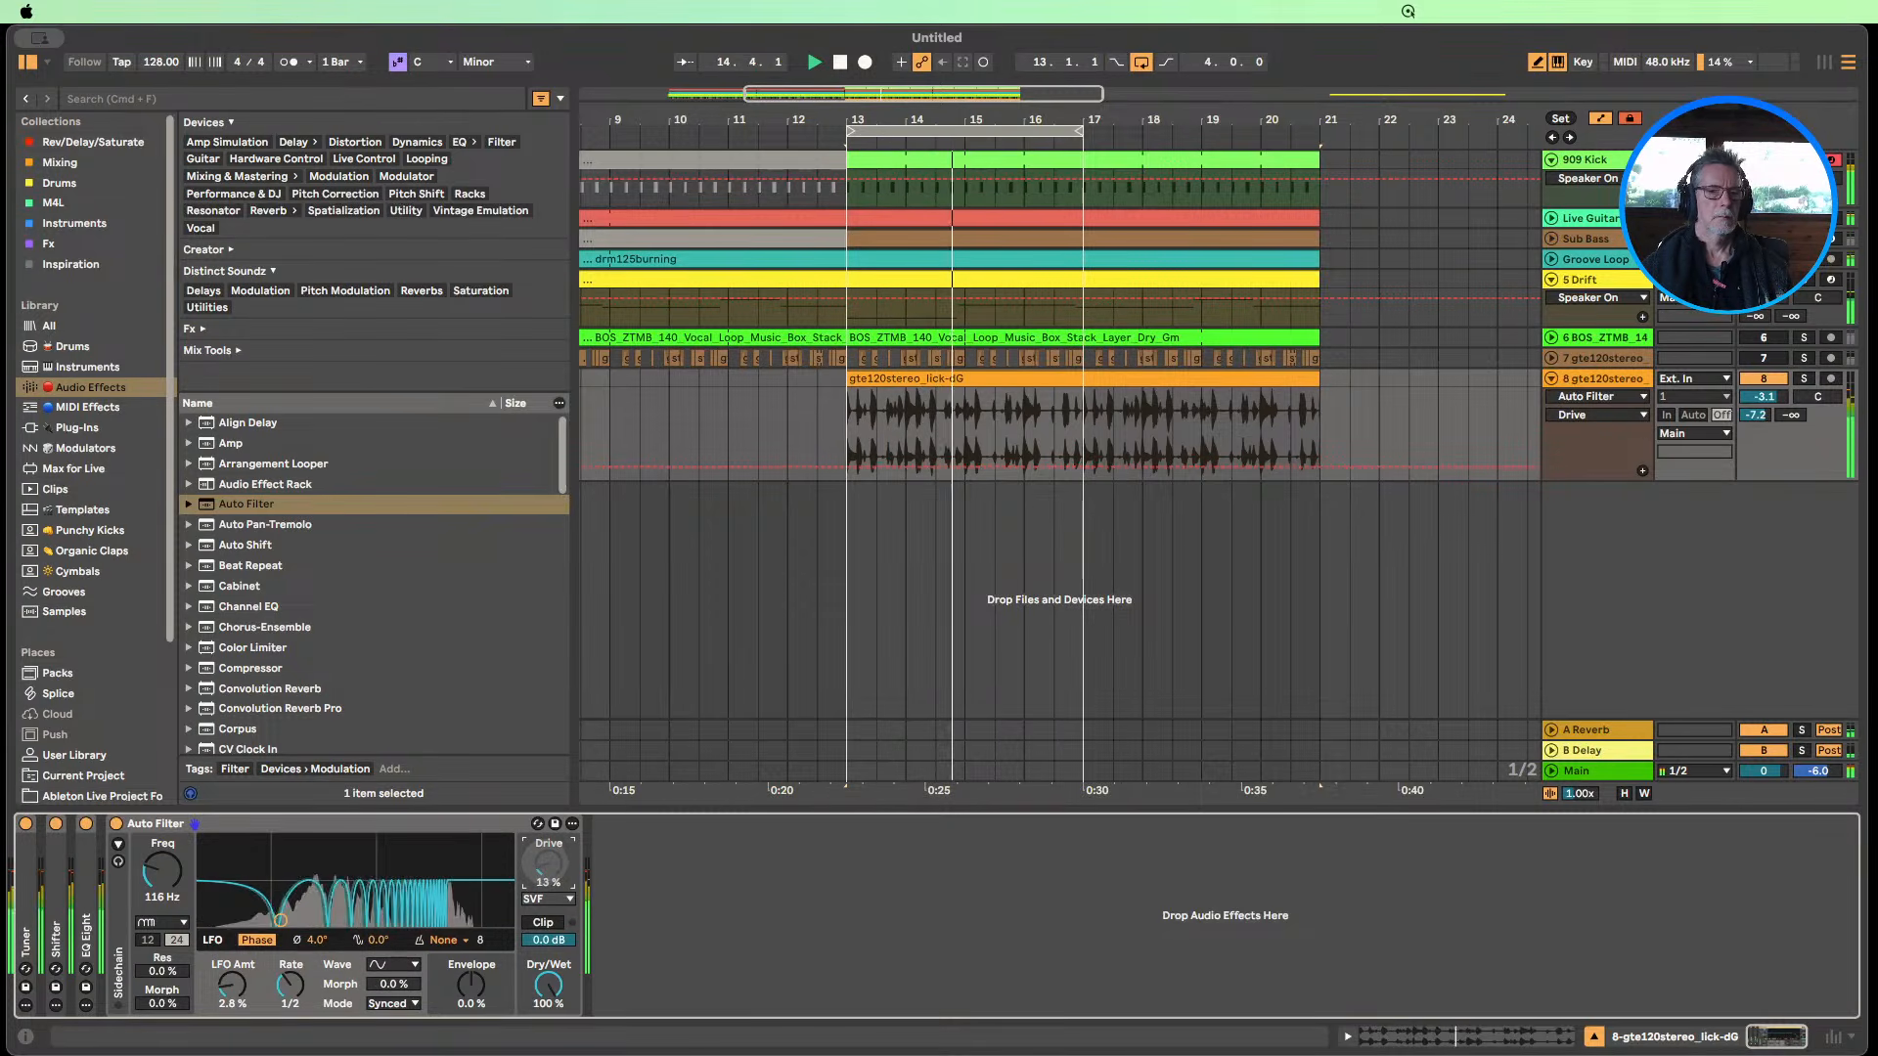
left_click(251, 940)
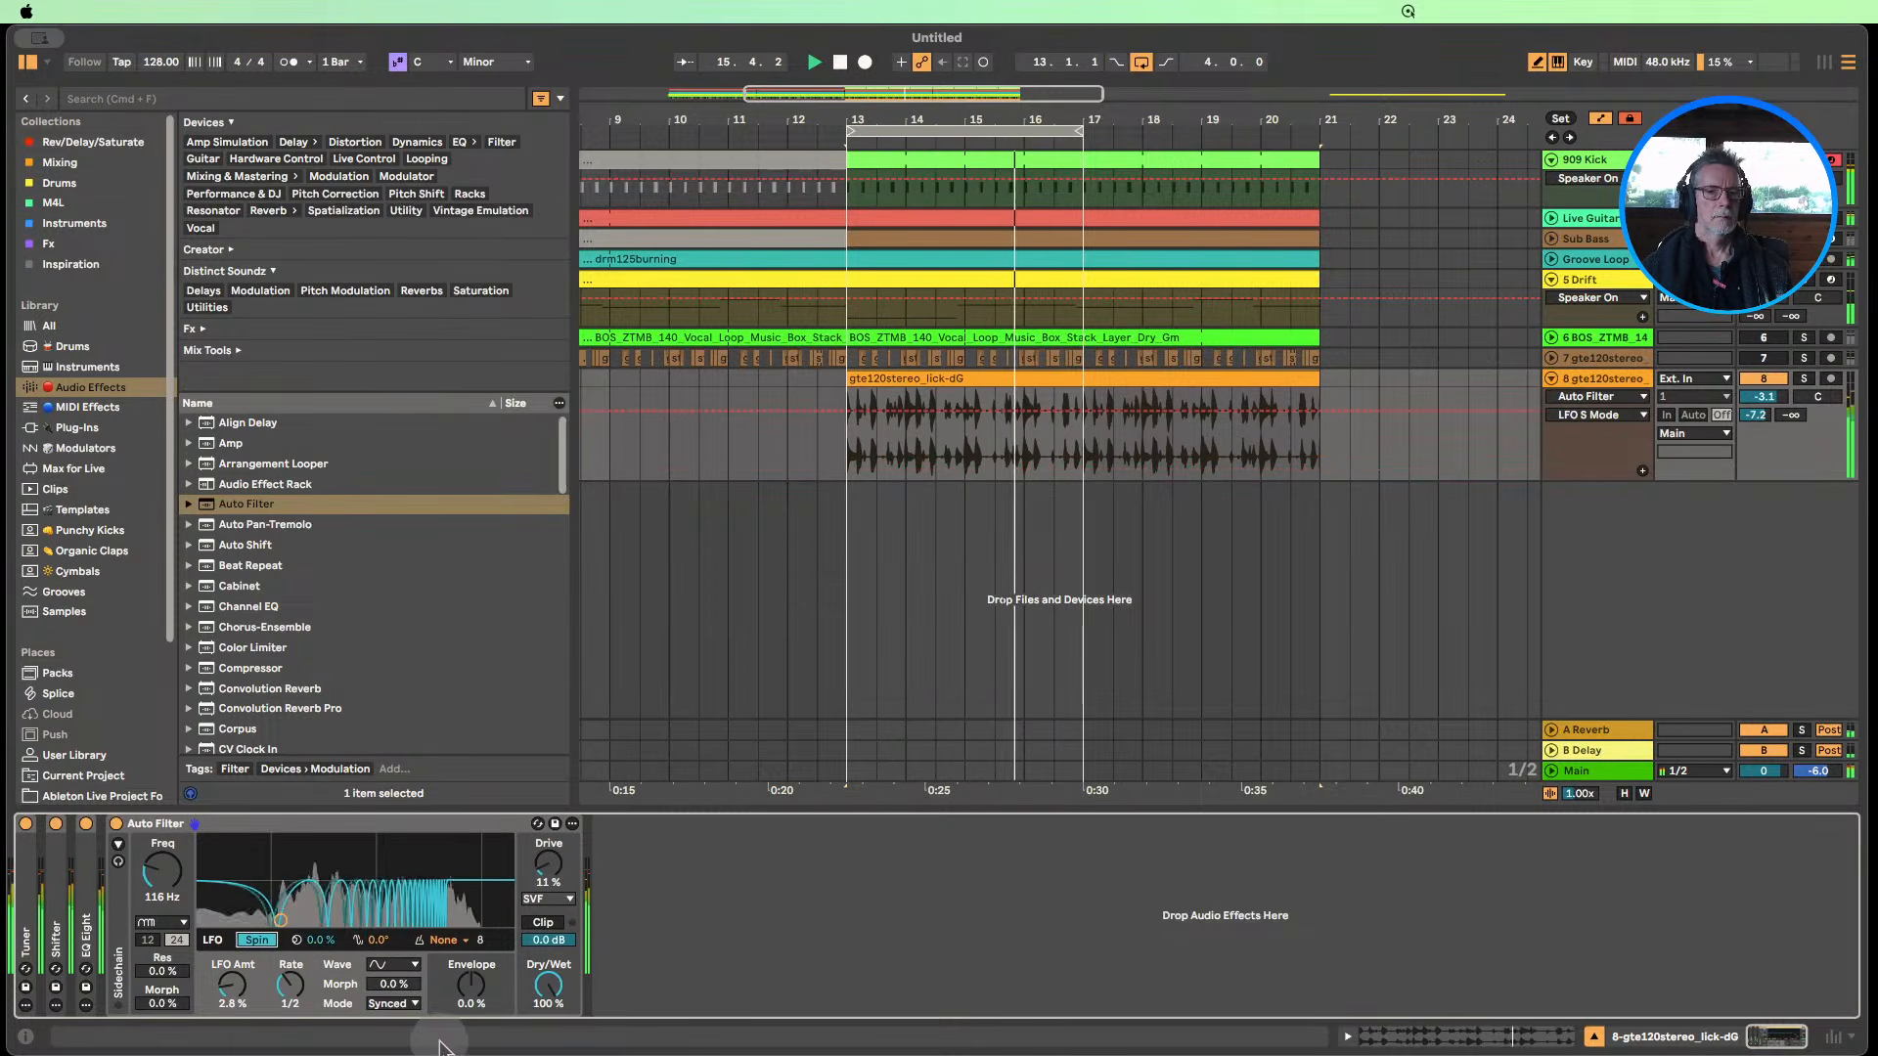
left_click_drag(315, 943, 315, 912)
left_click_drag(548, 866, 548, 872)
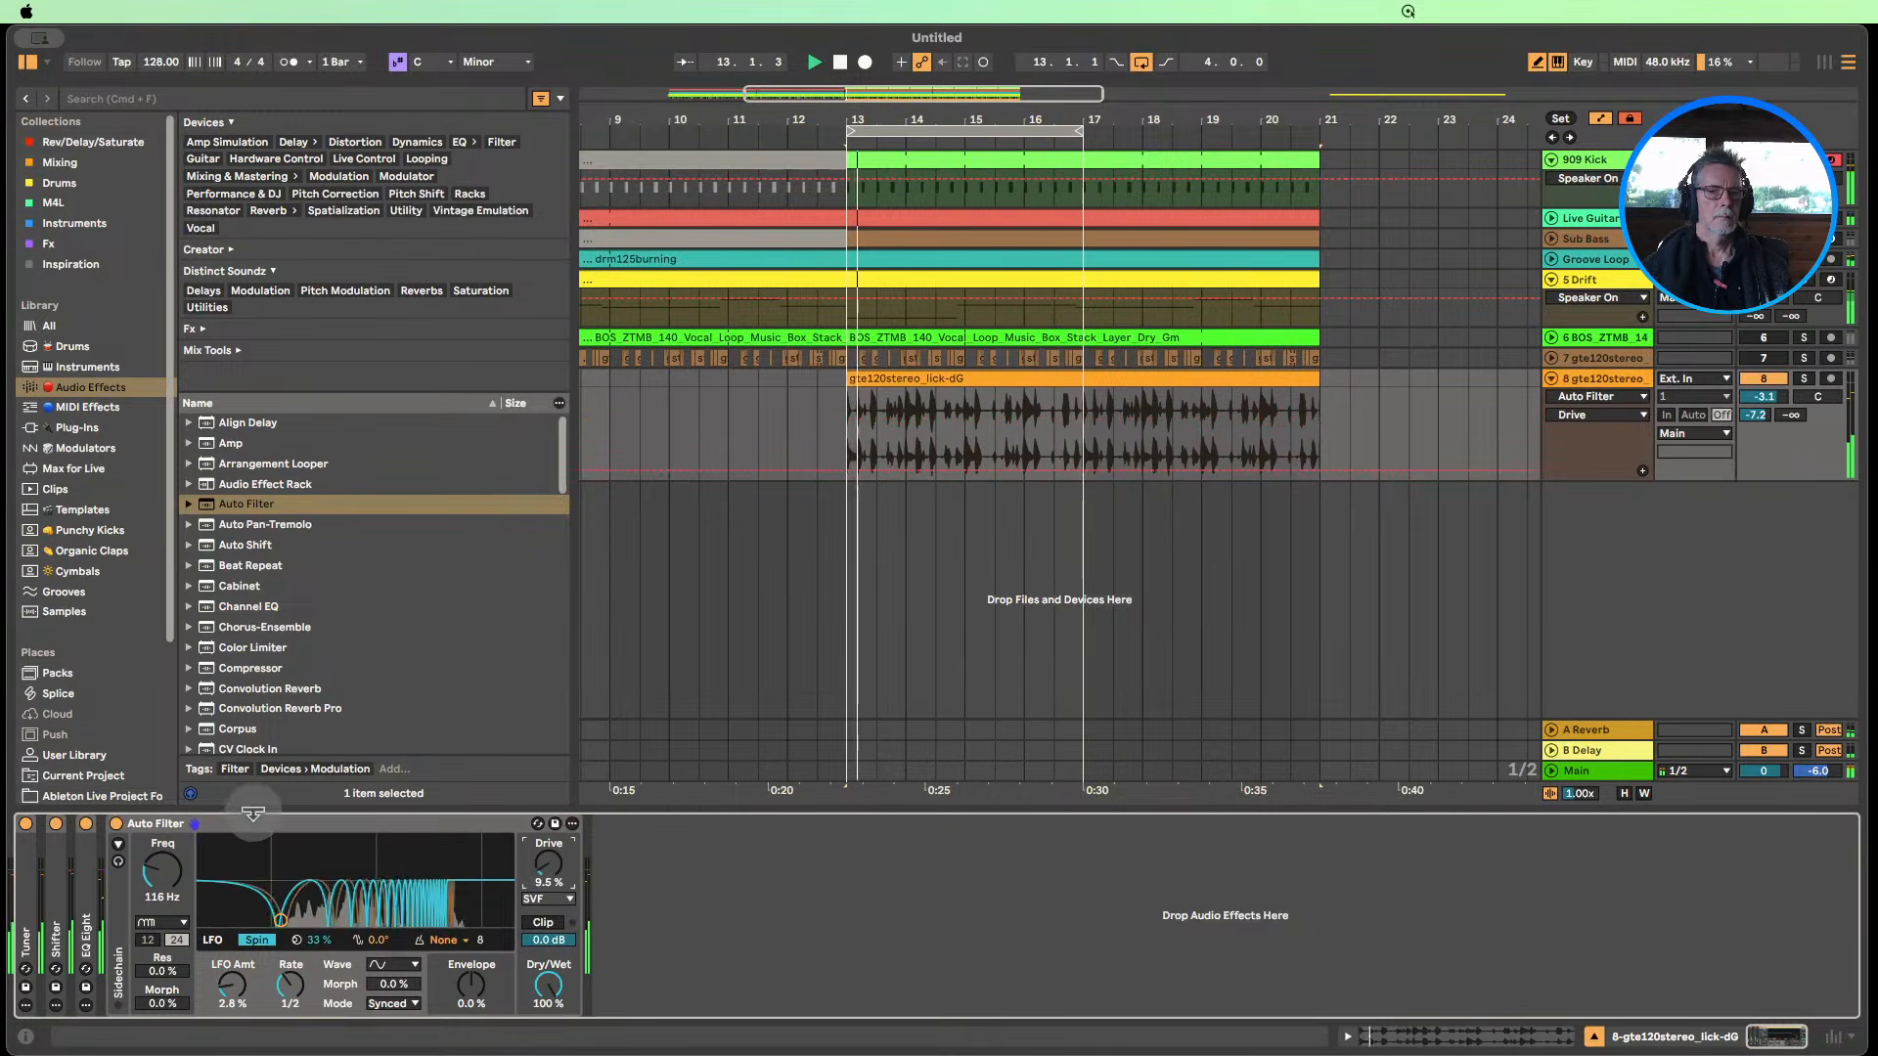
double_click(249, 822)
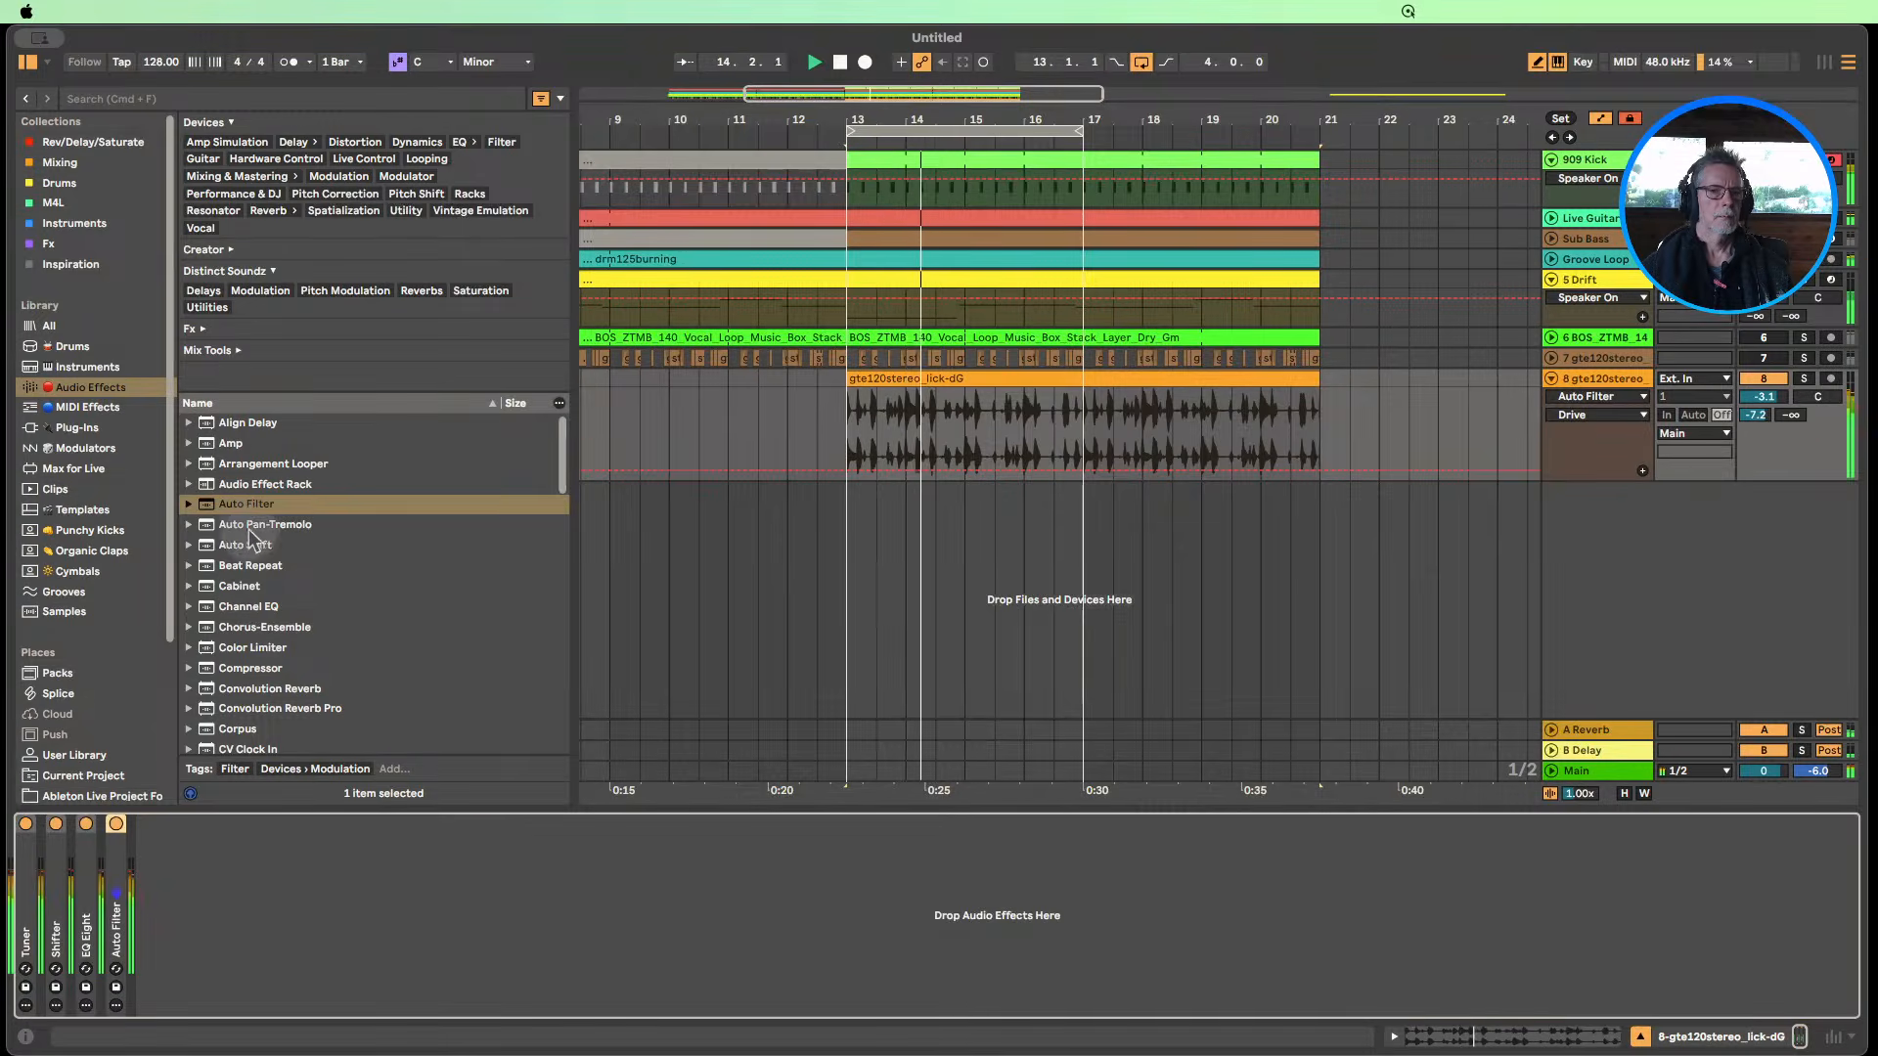
Add a second Auto Filter after the comb filter as a low-pass at 7.06 kHz, and fold it.
left_click_drag(248, 504, 183, 845)
double_click(191, 824)
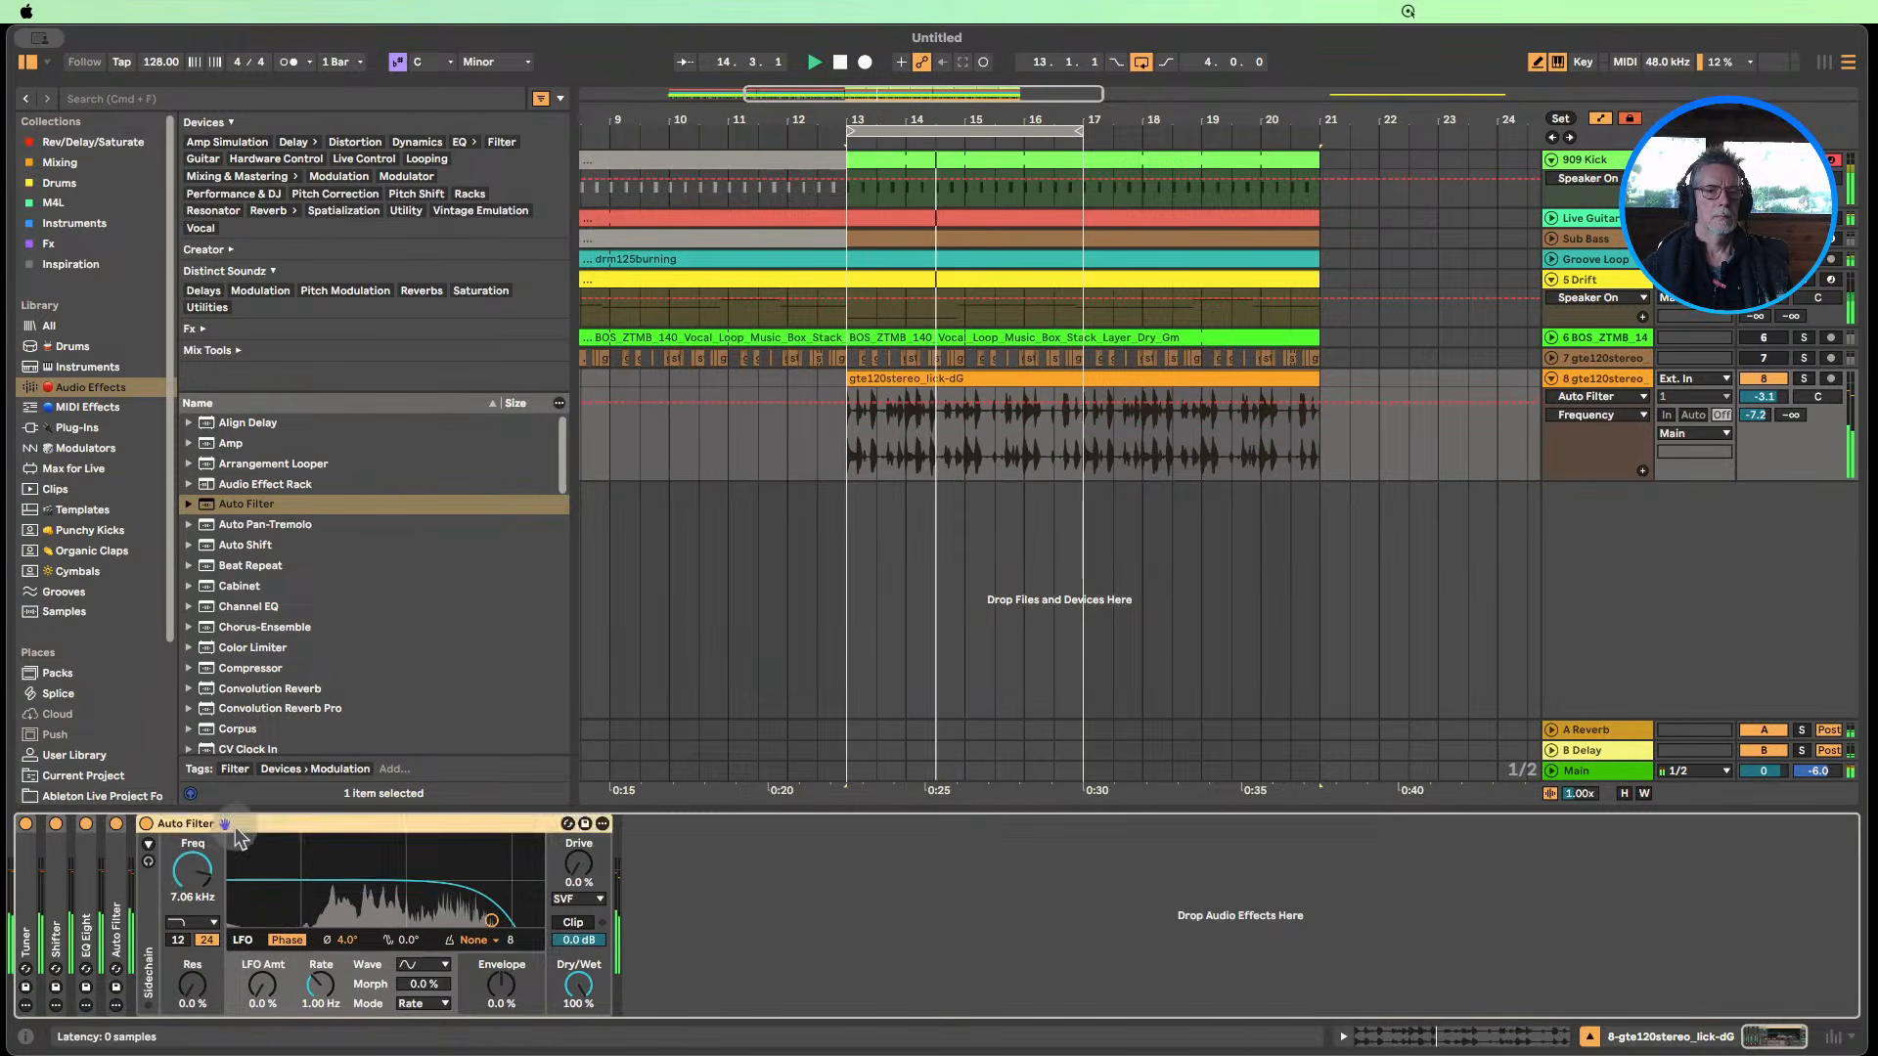
Raise the low-pass filter frequency of the Drift synth on the Drift track to 1.52 kHz.
left_click(1609, 278)
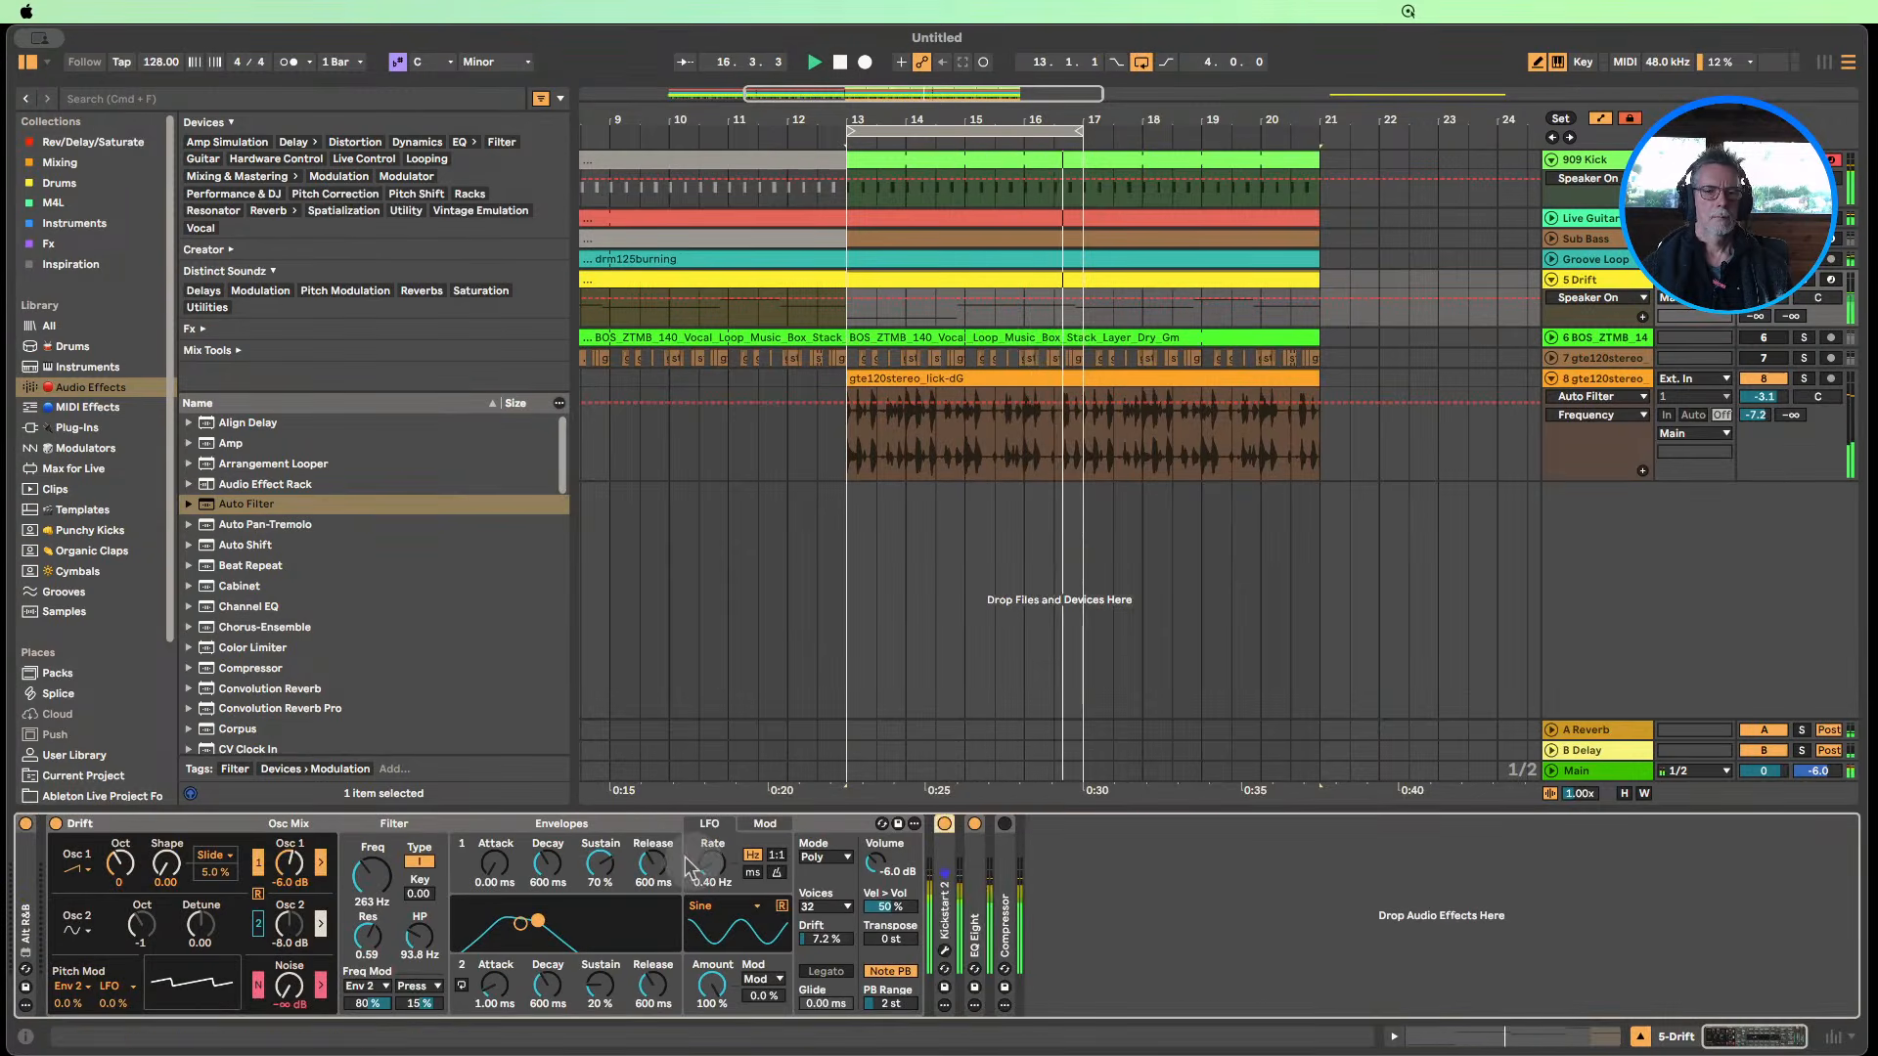
double_click(548, 824, "alt")
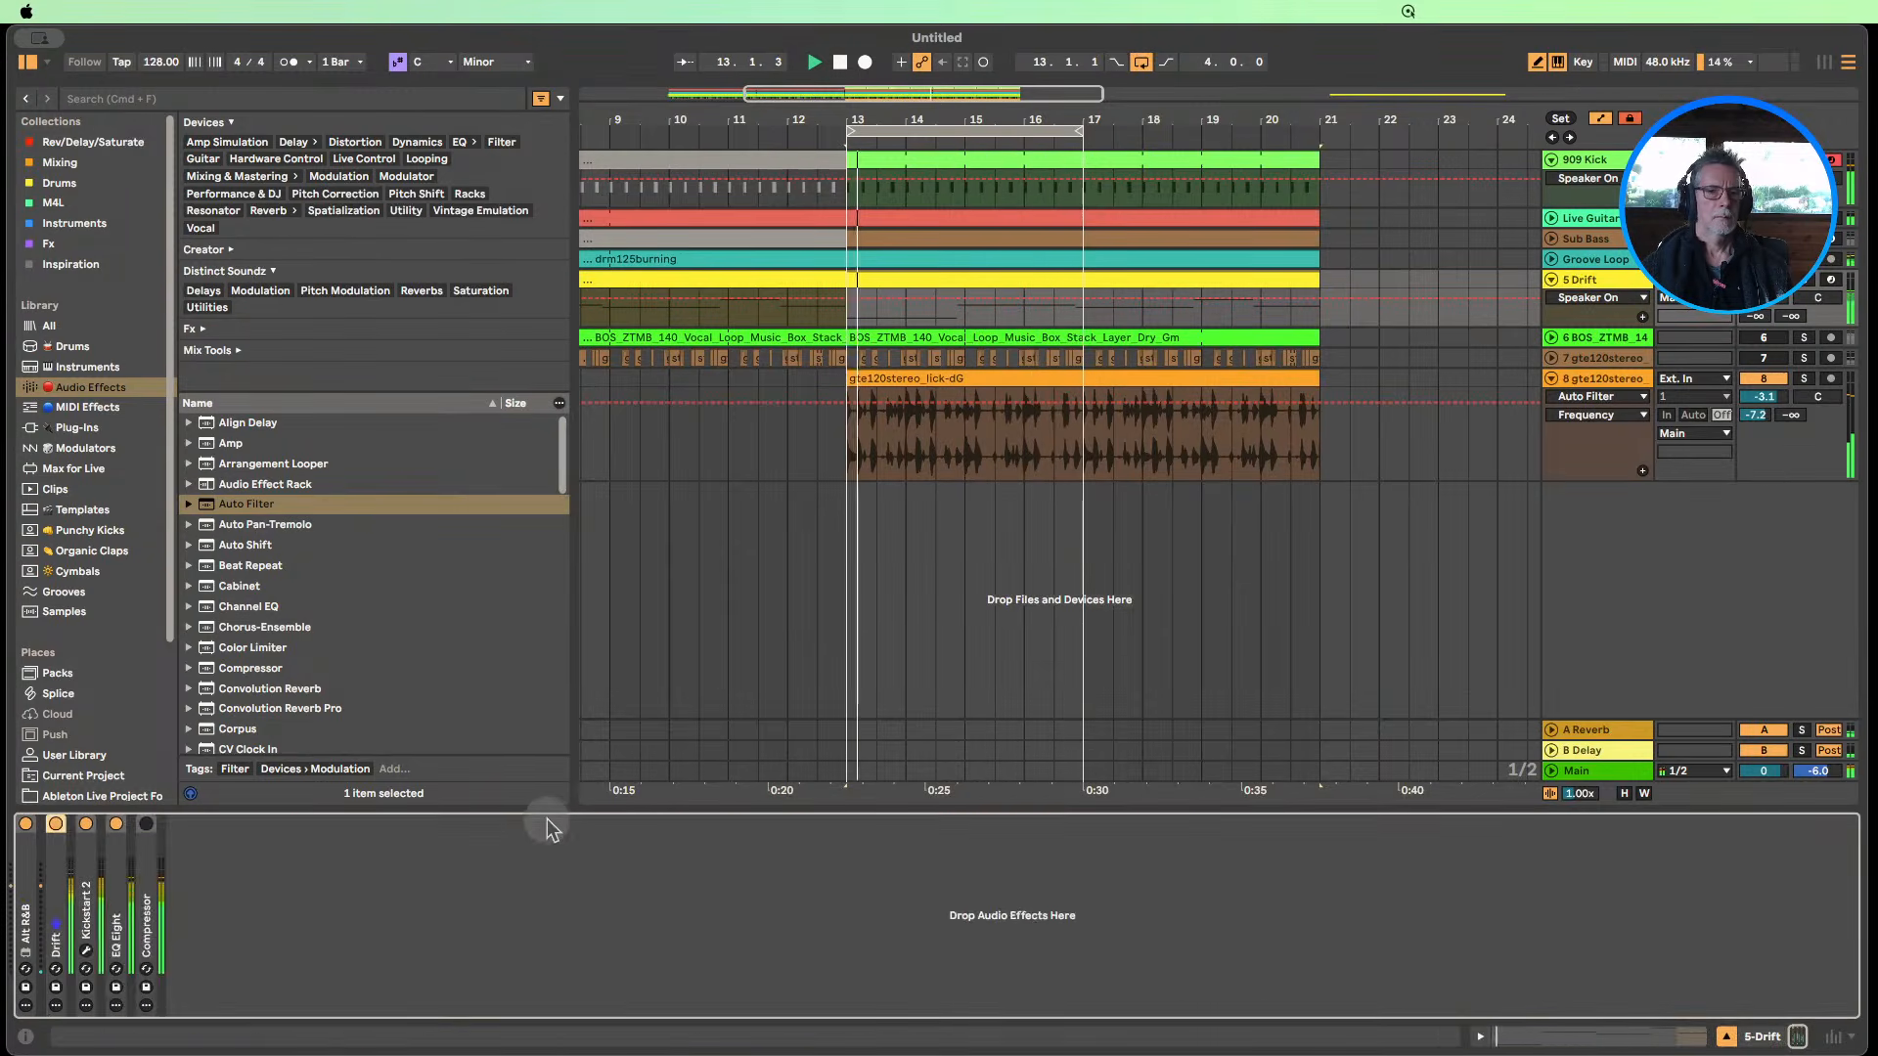
double_click(61, 880)
left_click_drag(372, 876, 372, 782)
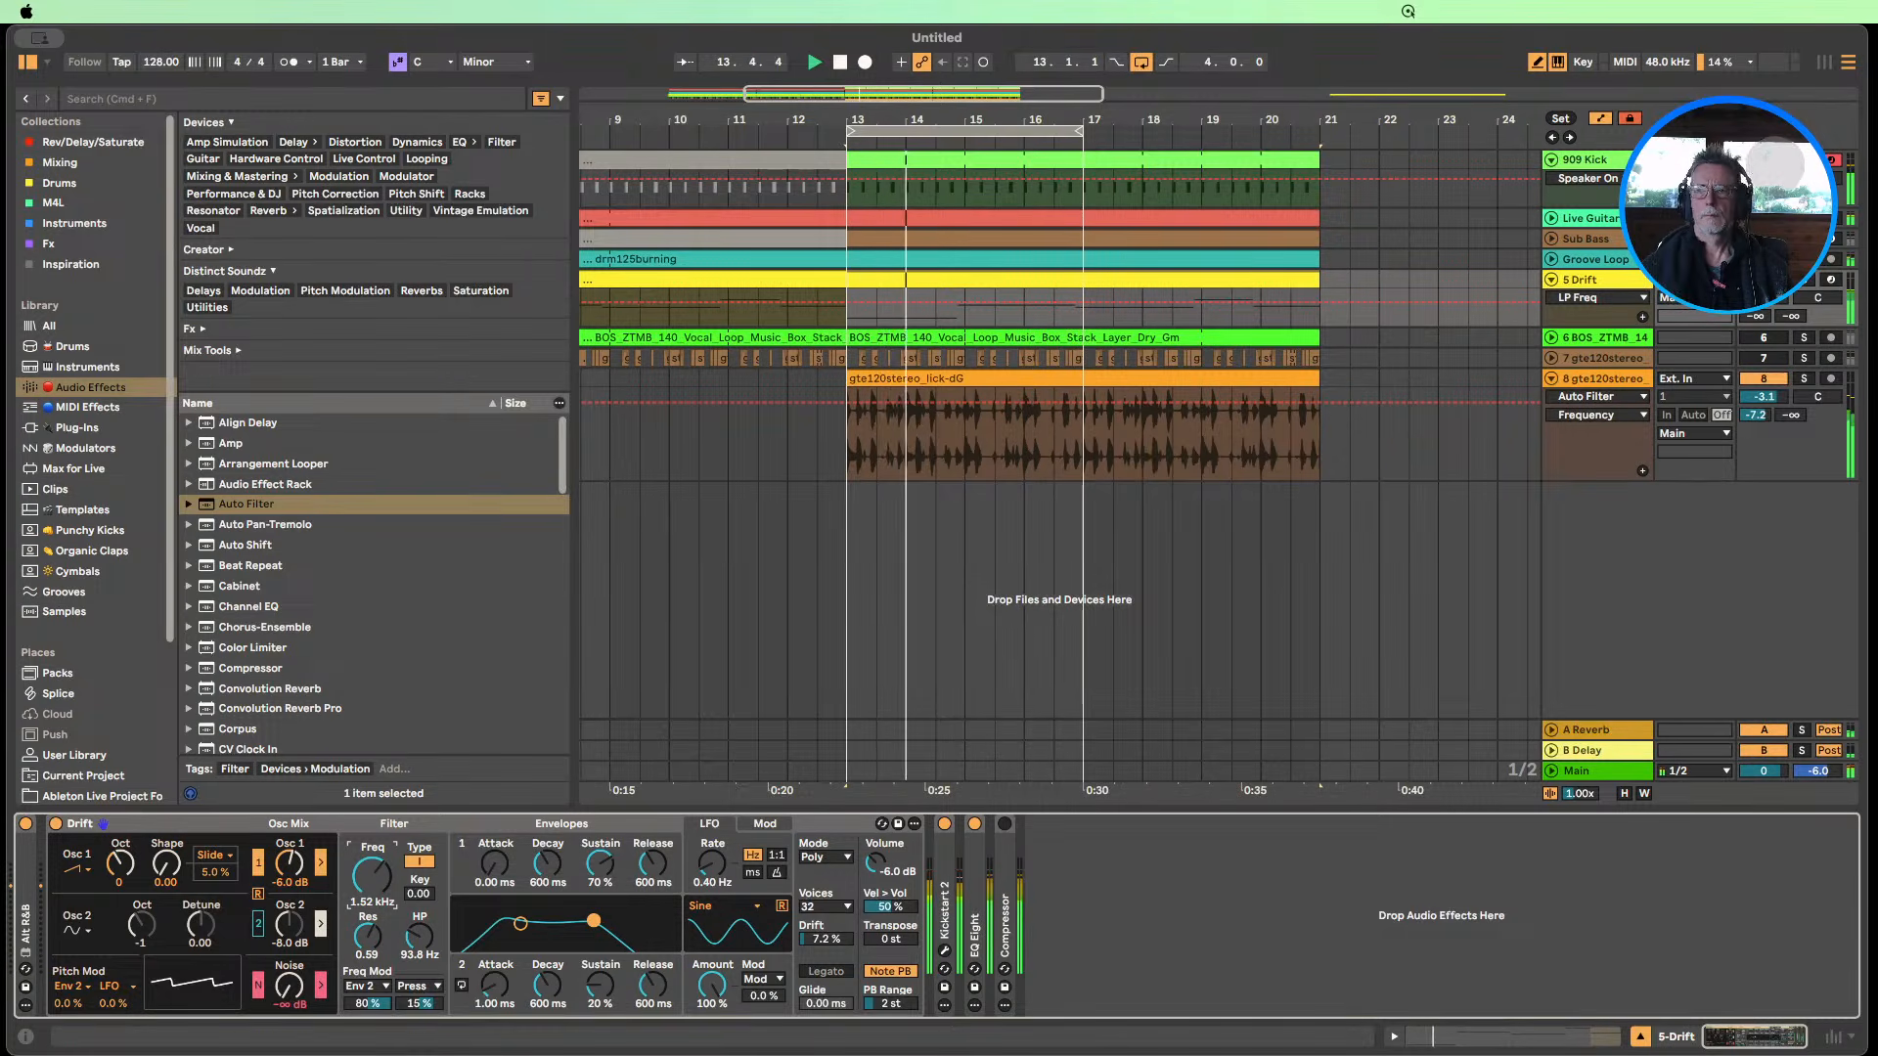
left_click(1763, 297)
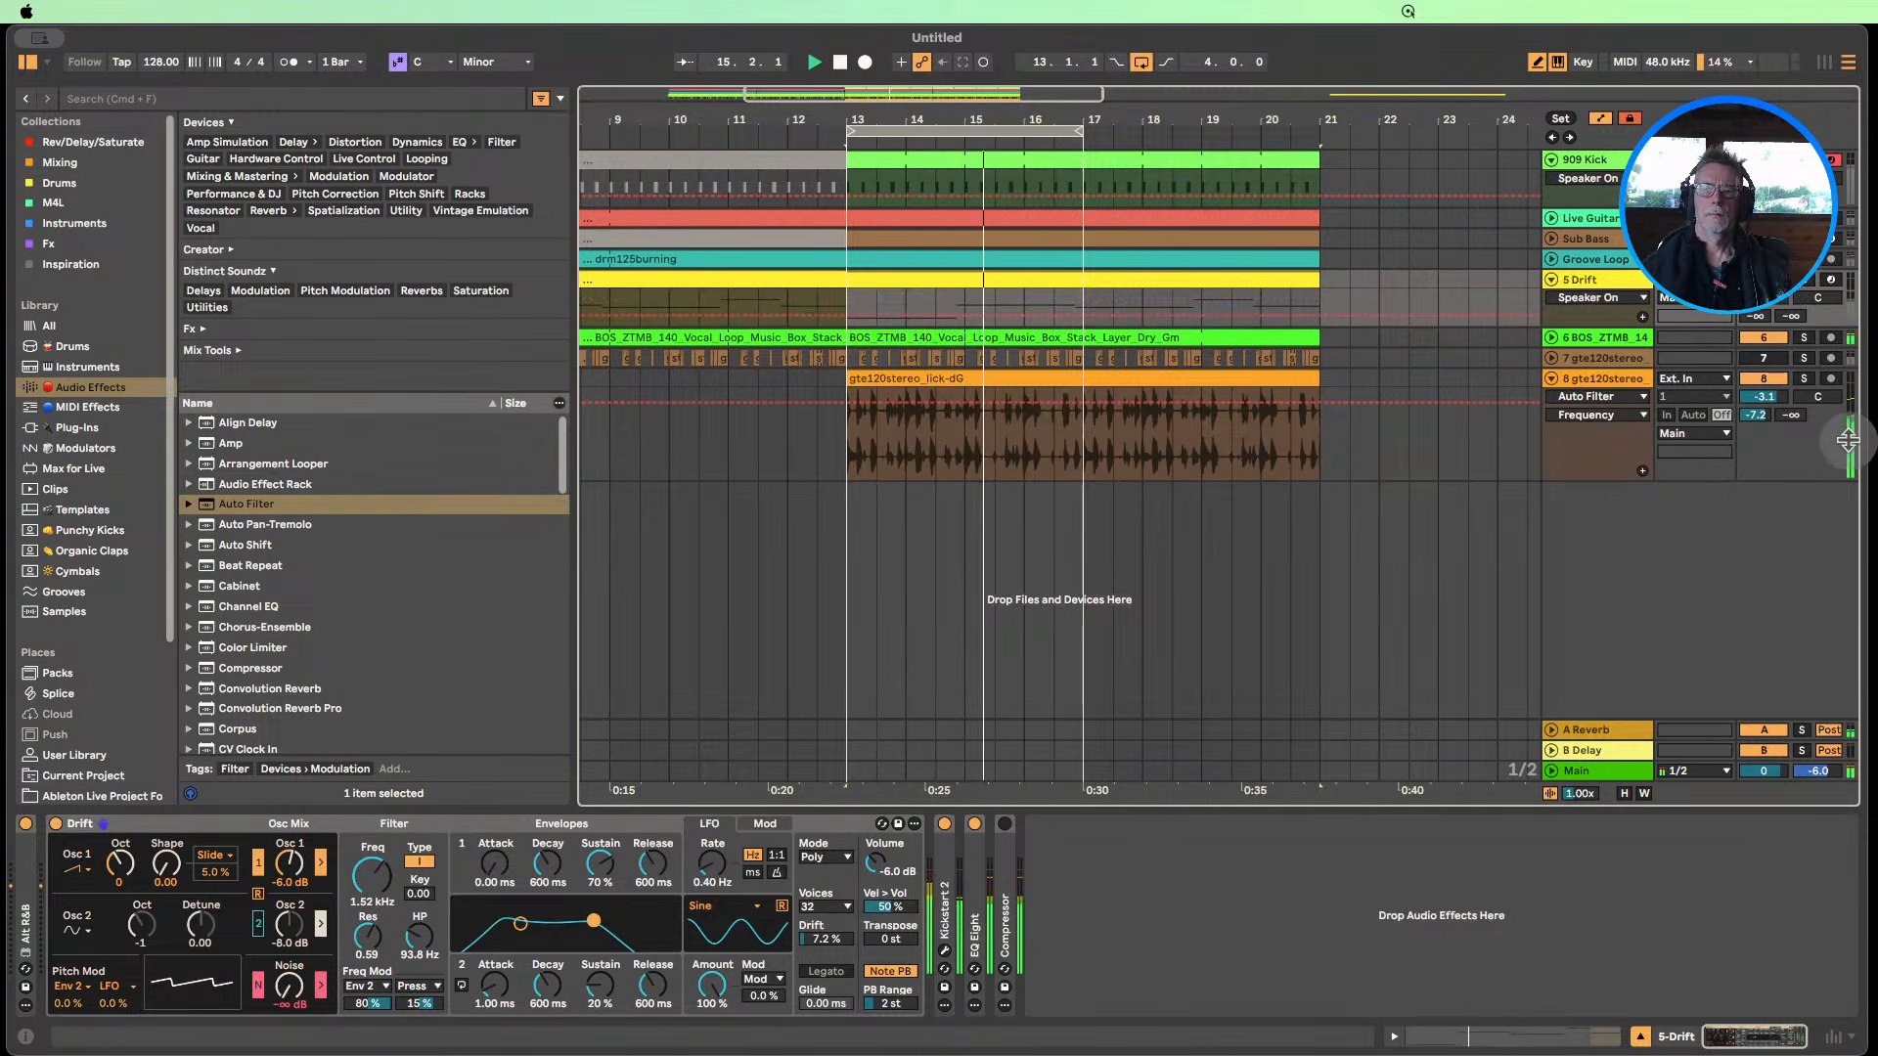
Open the gte120stereo_lick-dG clip on the unfolded lick track and display its clip Gain envelope.
left_click(1553, 379)
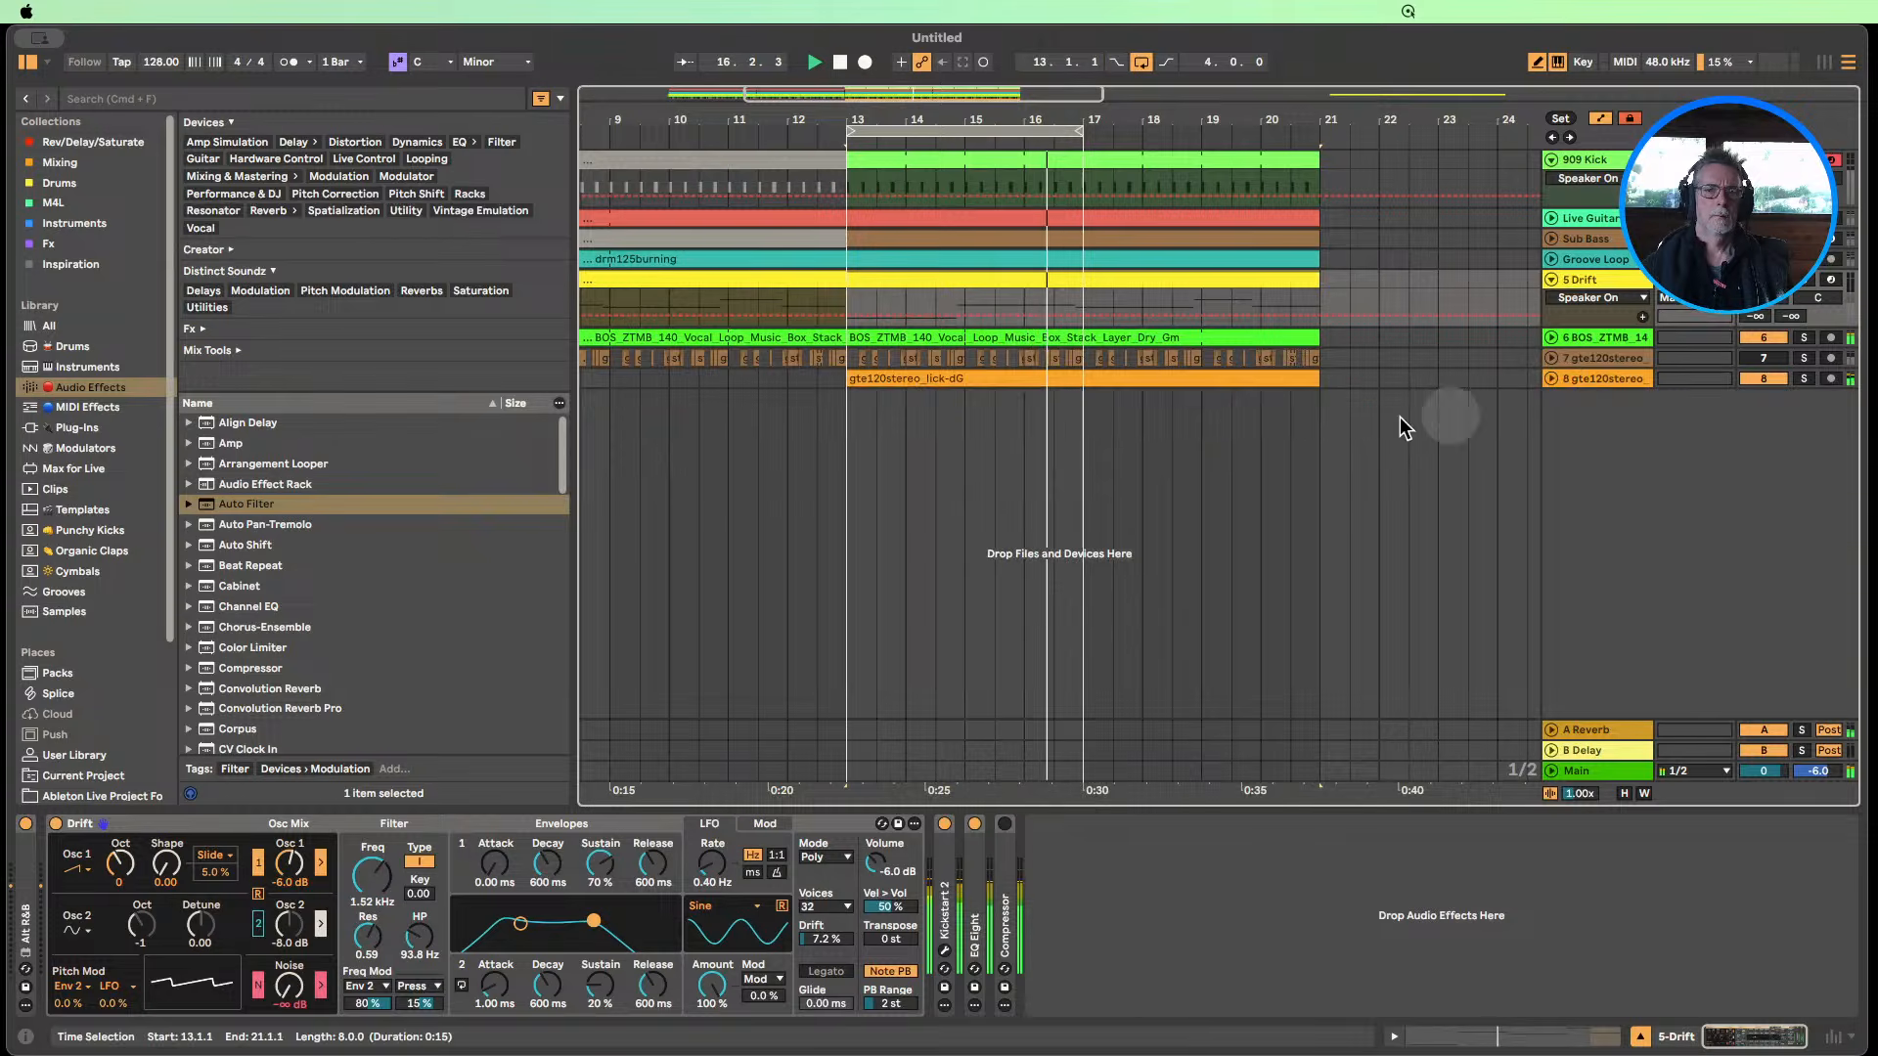
left_click(1553, 380)
double_click(1012, 380)
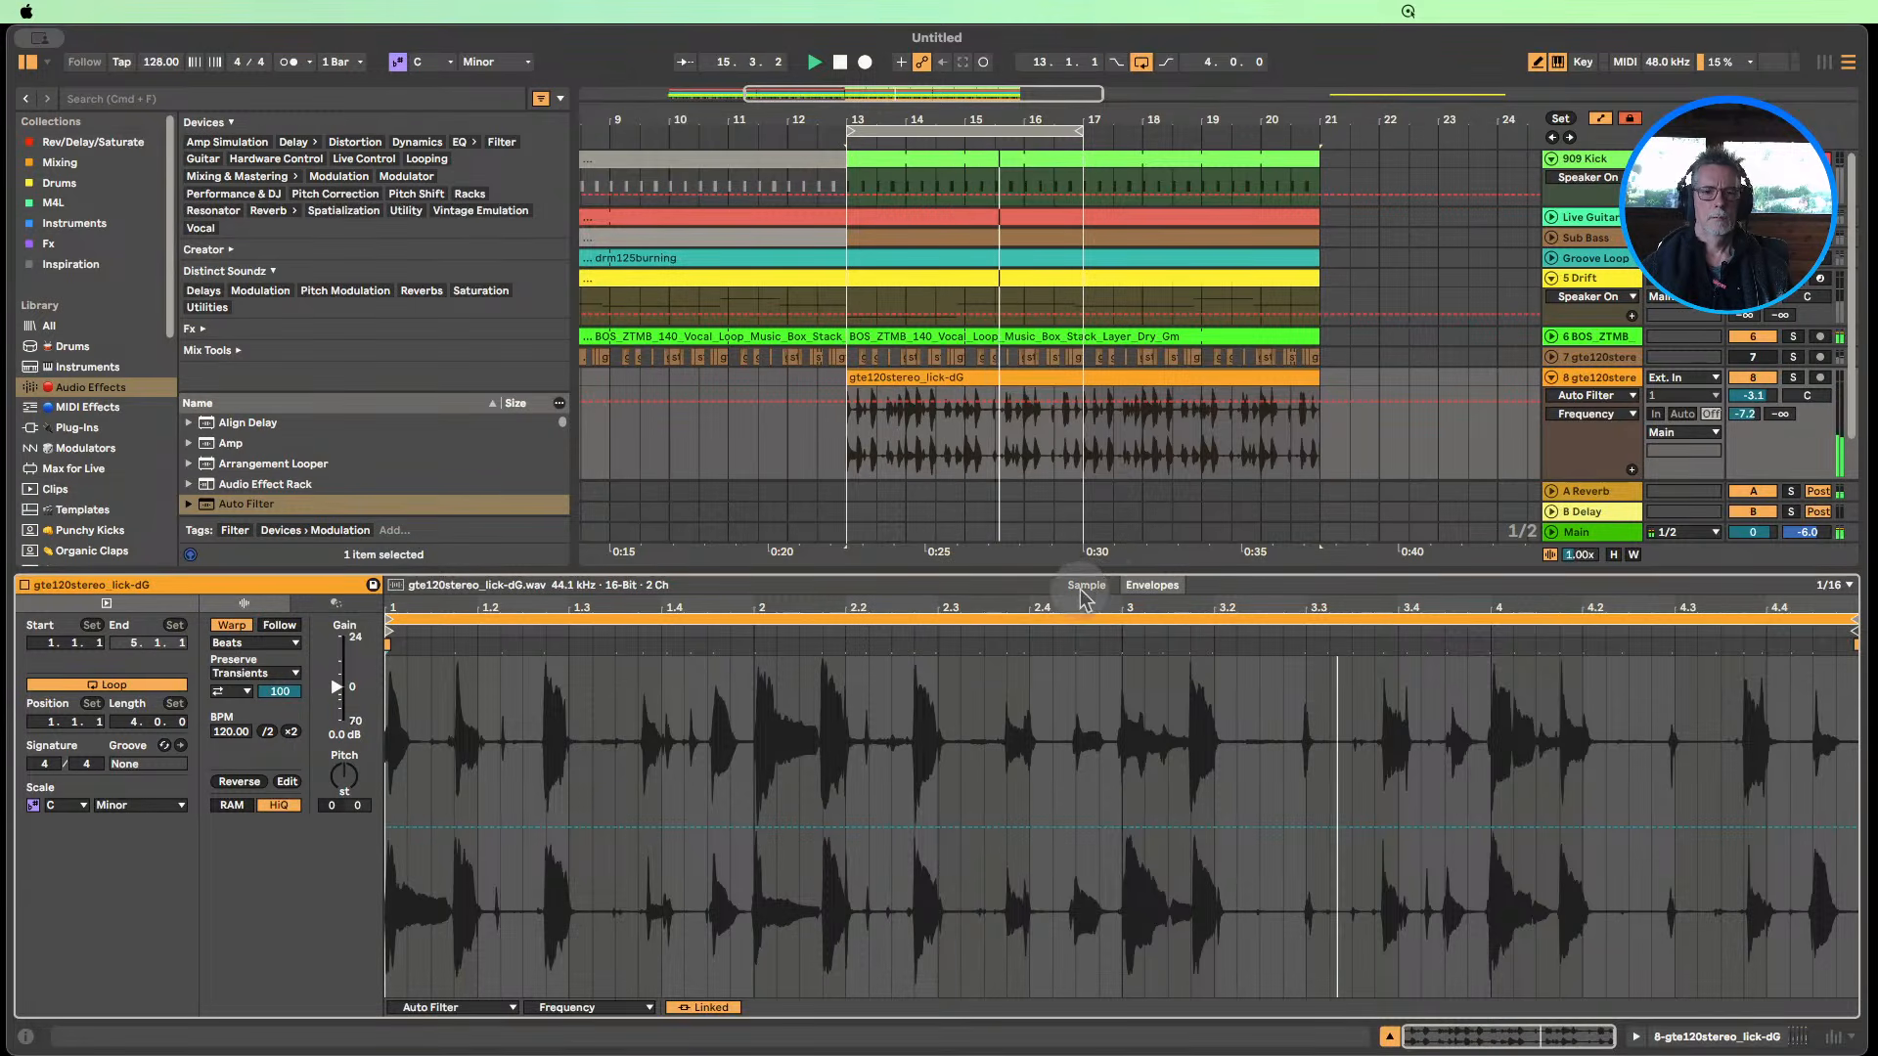
left_click(452, 1008)
left_click(445, 881)
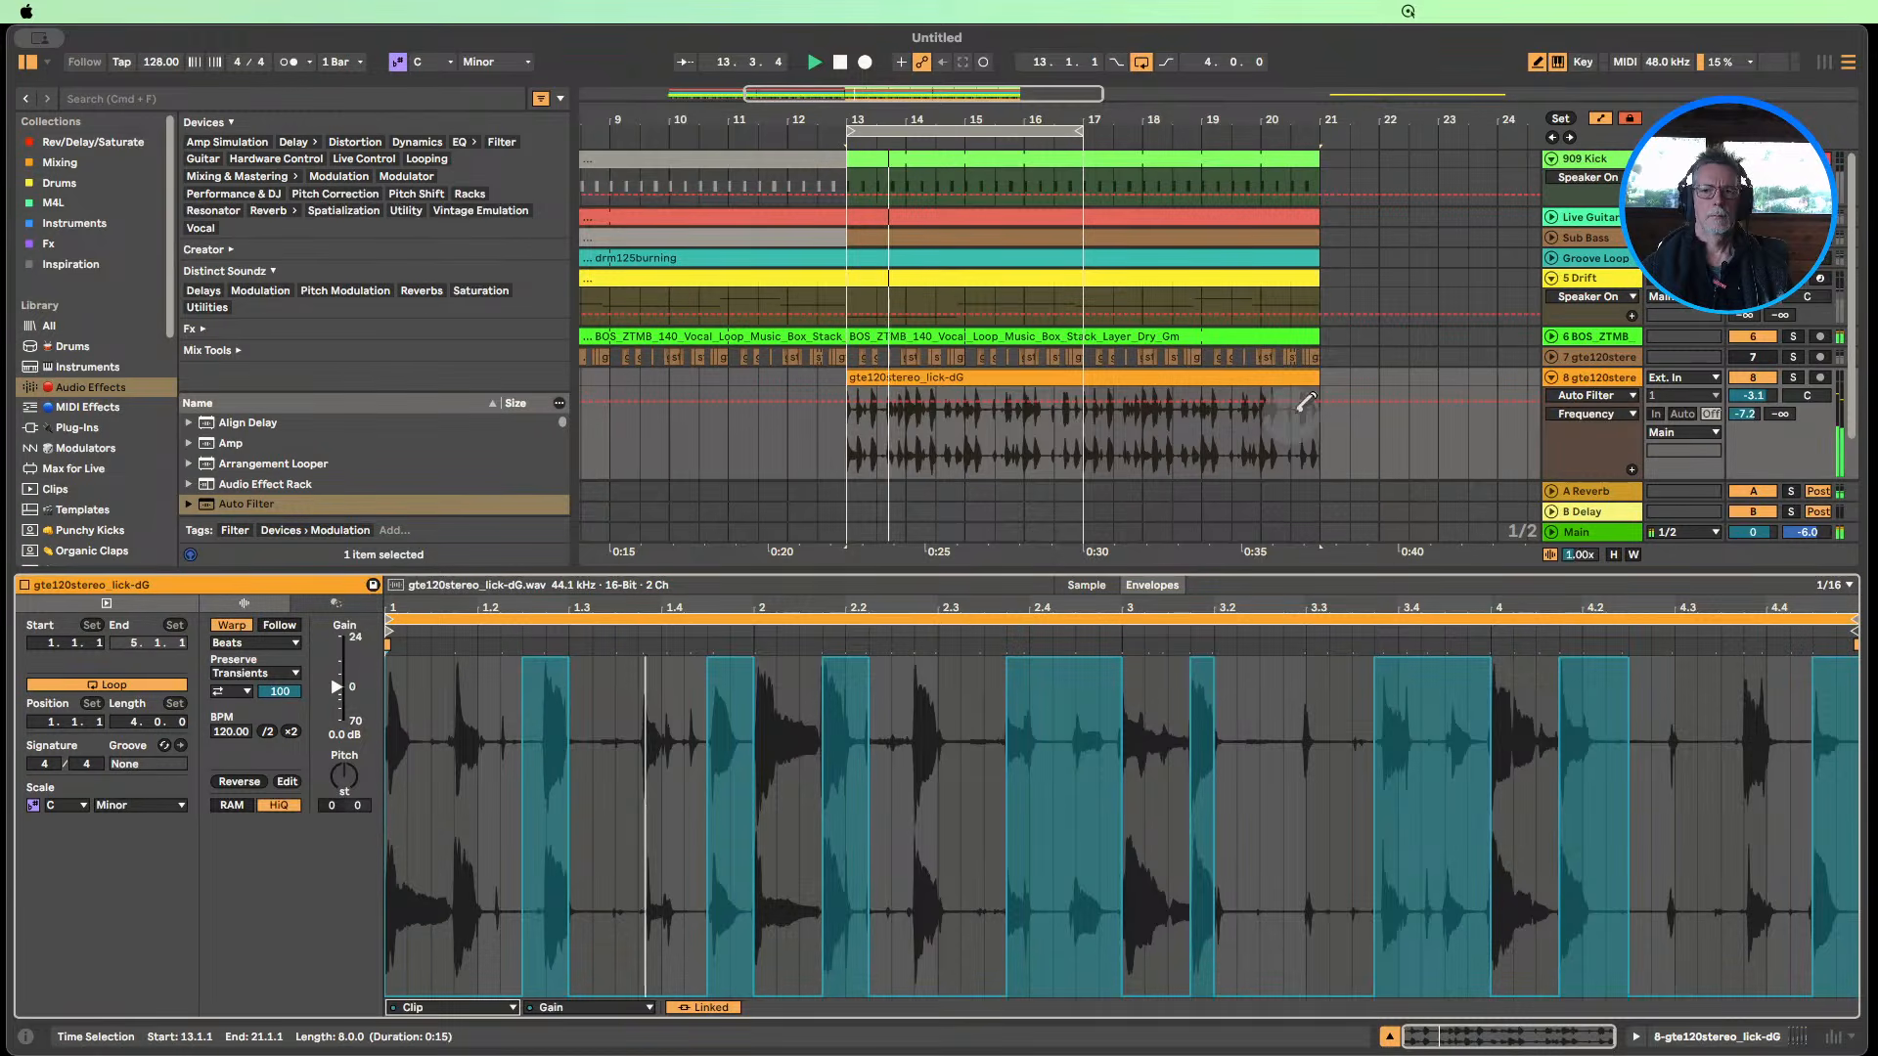
Shorten the gte120stereo_lick-dG clip to end at bar 17 and duplicate it to fill bars 17 to 21.
left_click_drag(1311, 377, 1082, 378)
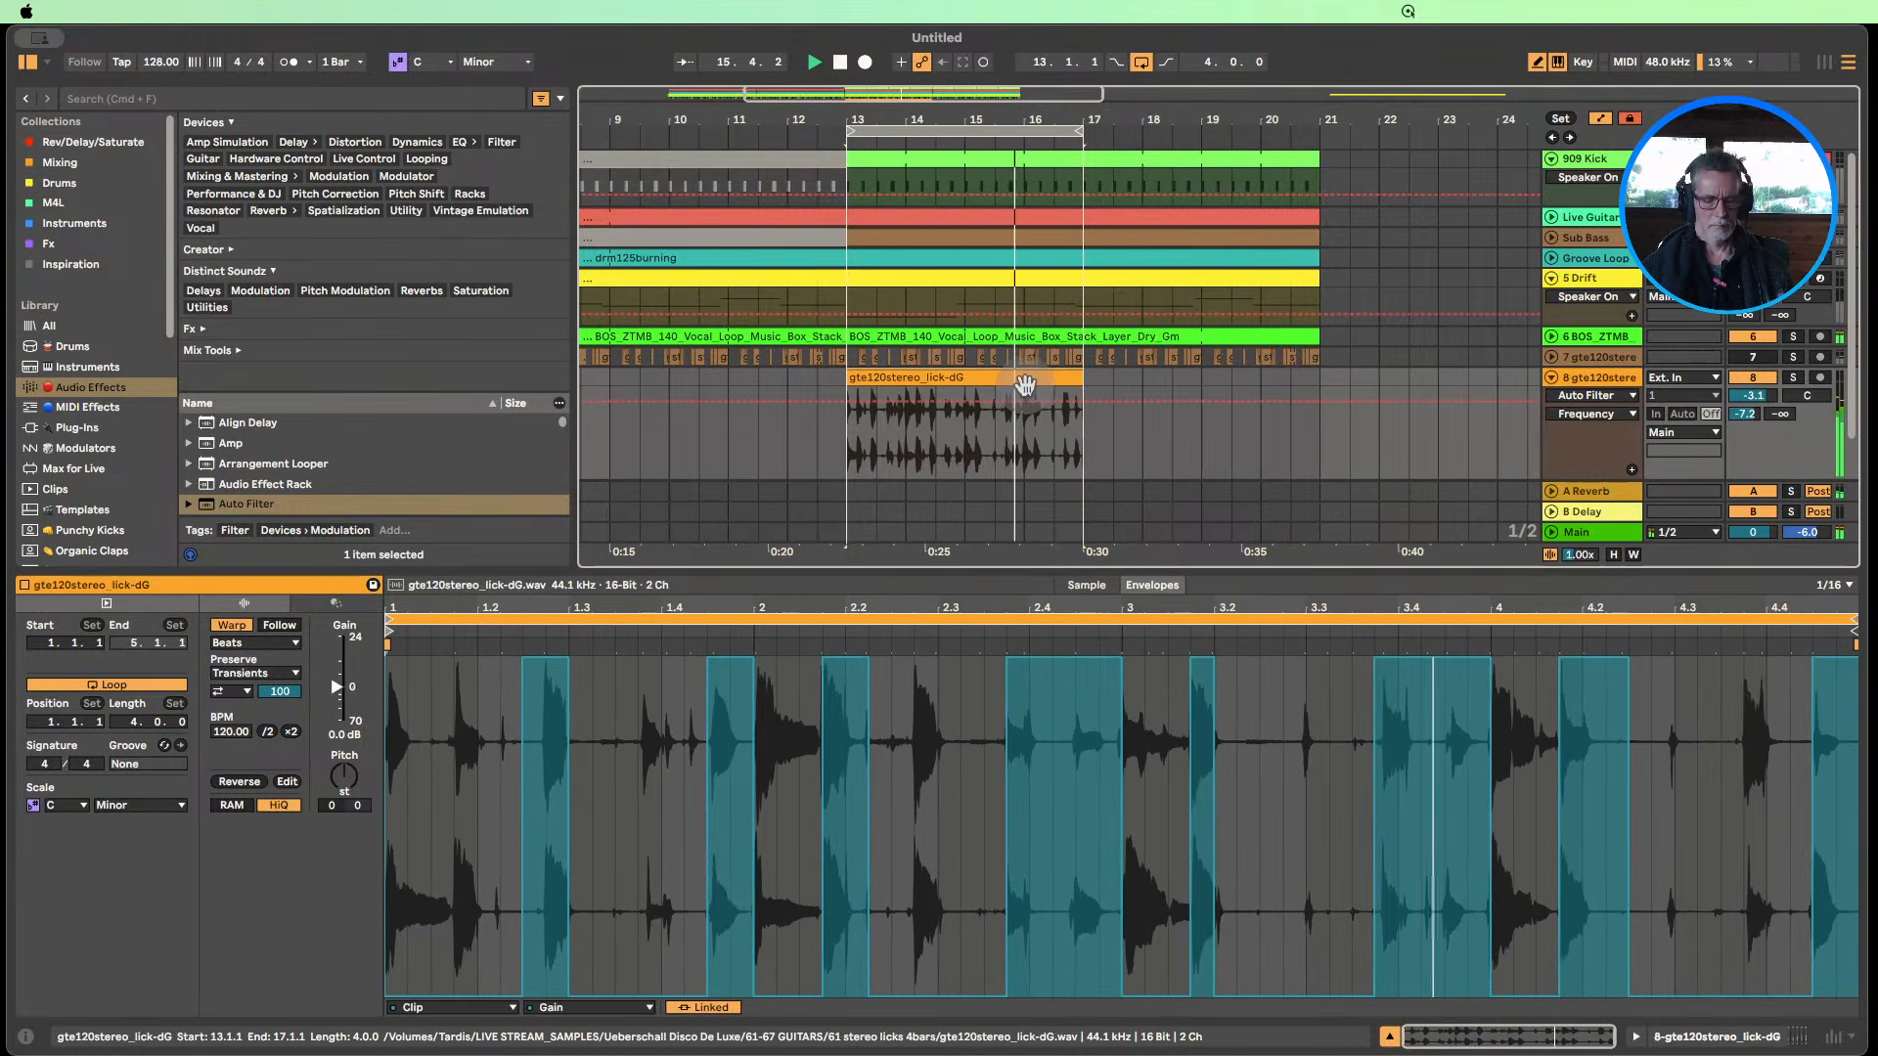
key("super+d")
Extend the arrangement loop to bar 21, select the duplicated lick clip and hide the clip view.
left_click_drag(1082, 133, 1316, 131)
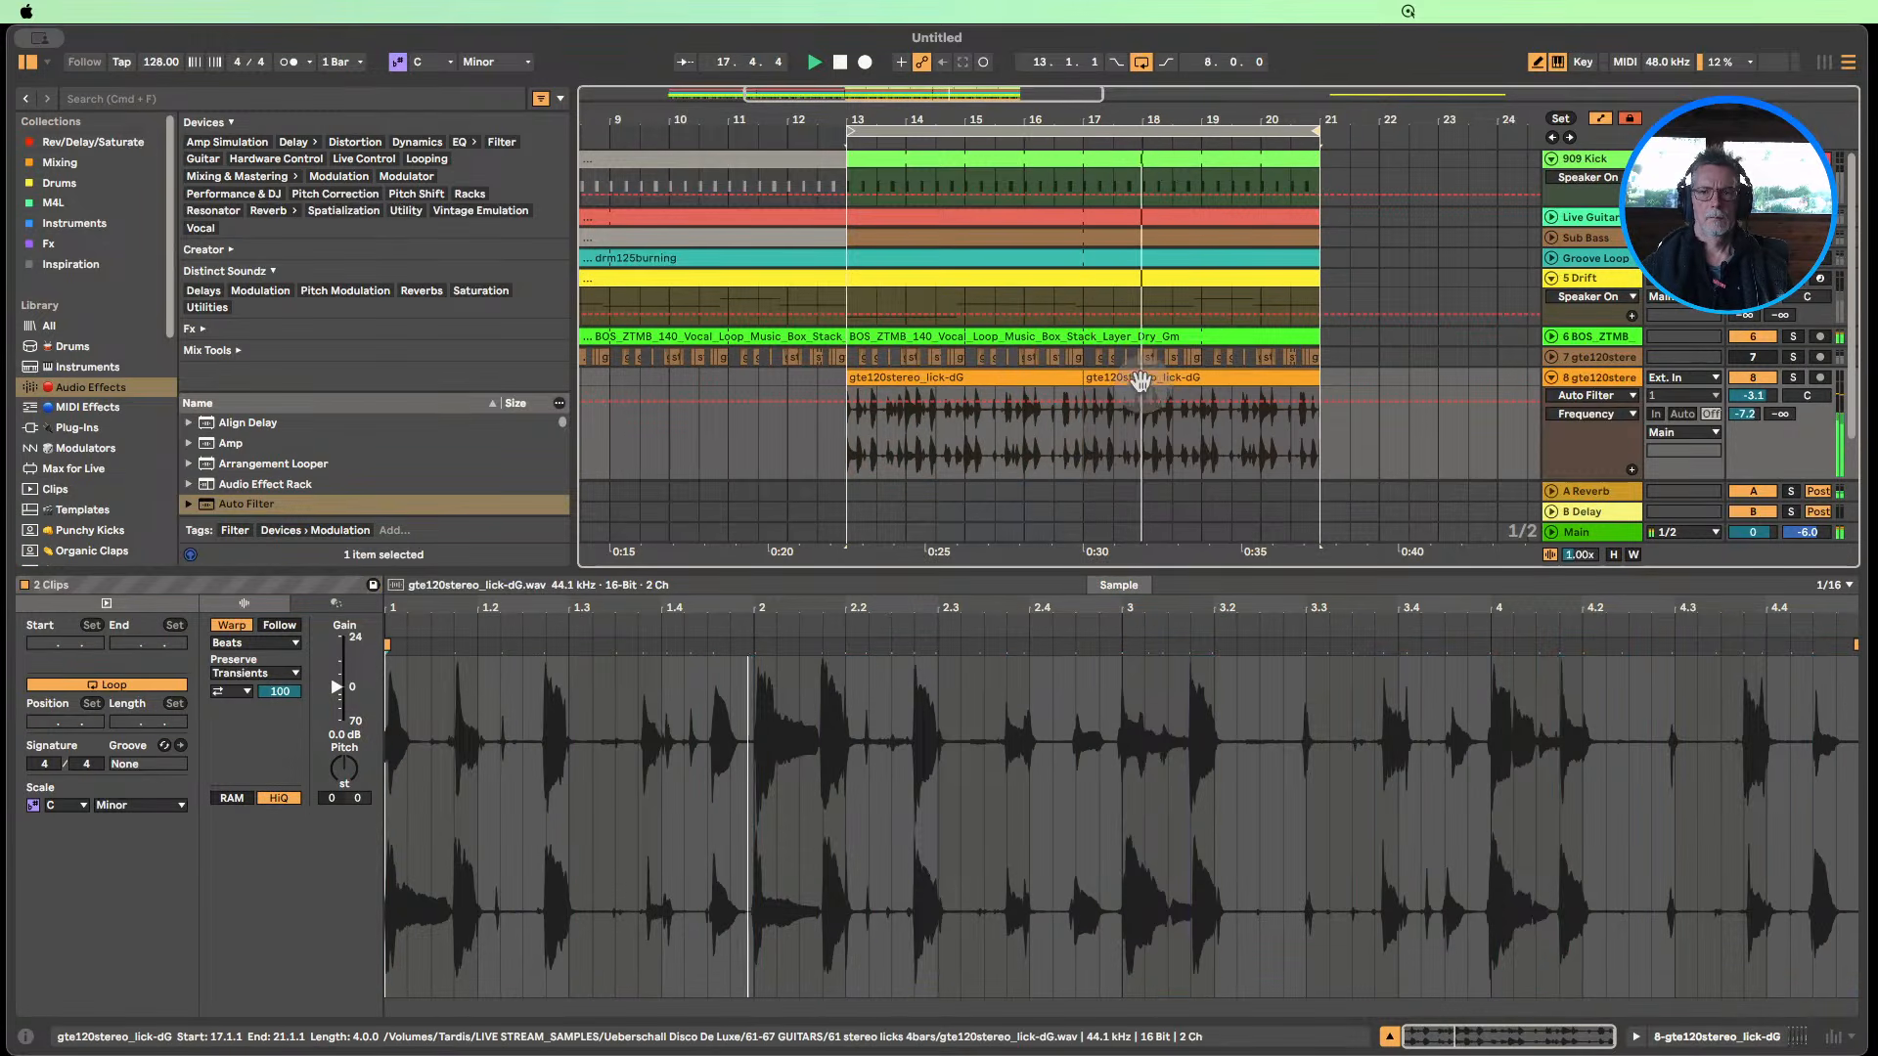
left_click(1144, 378)
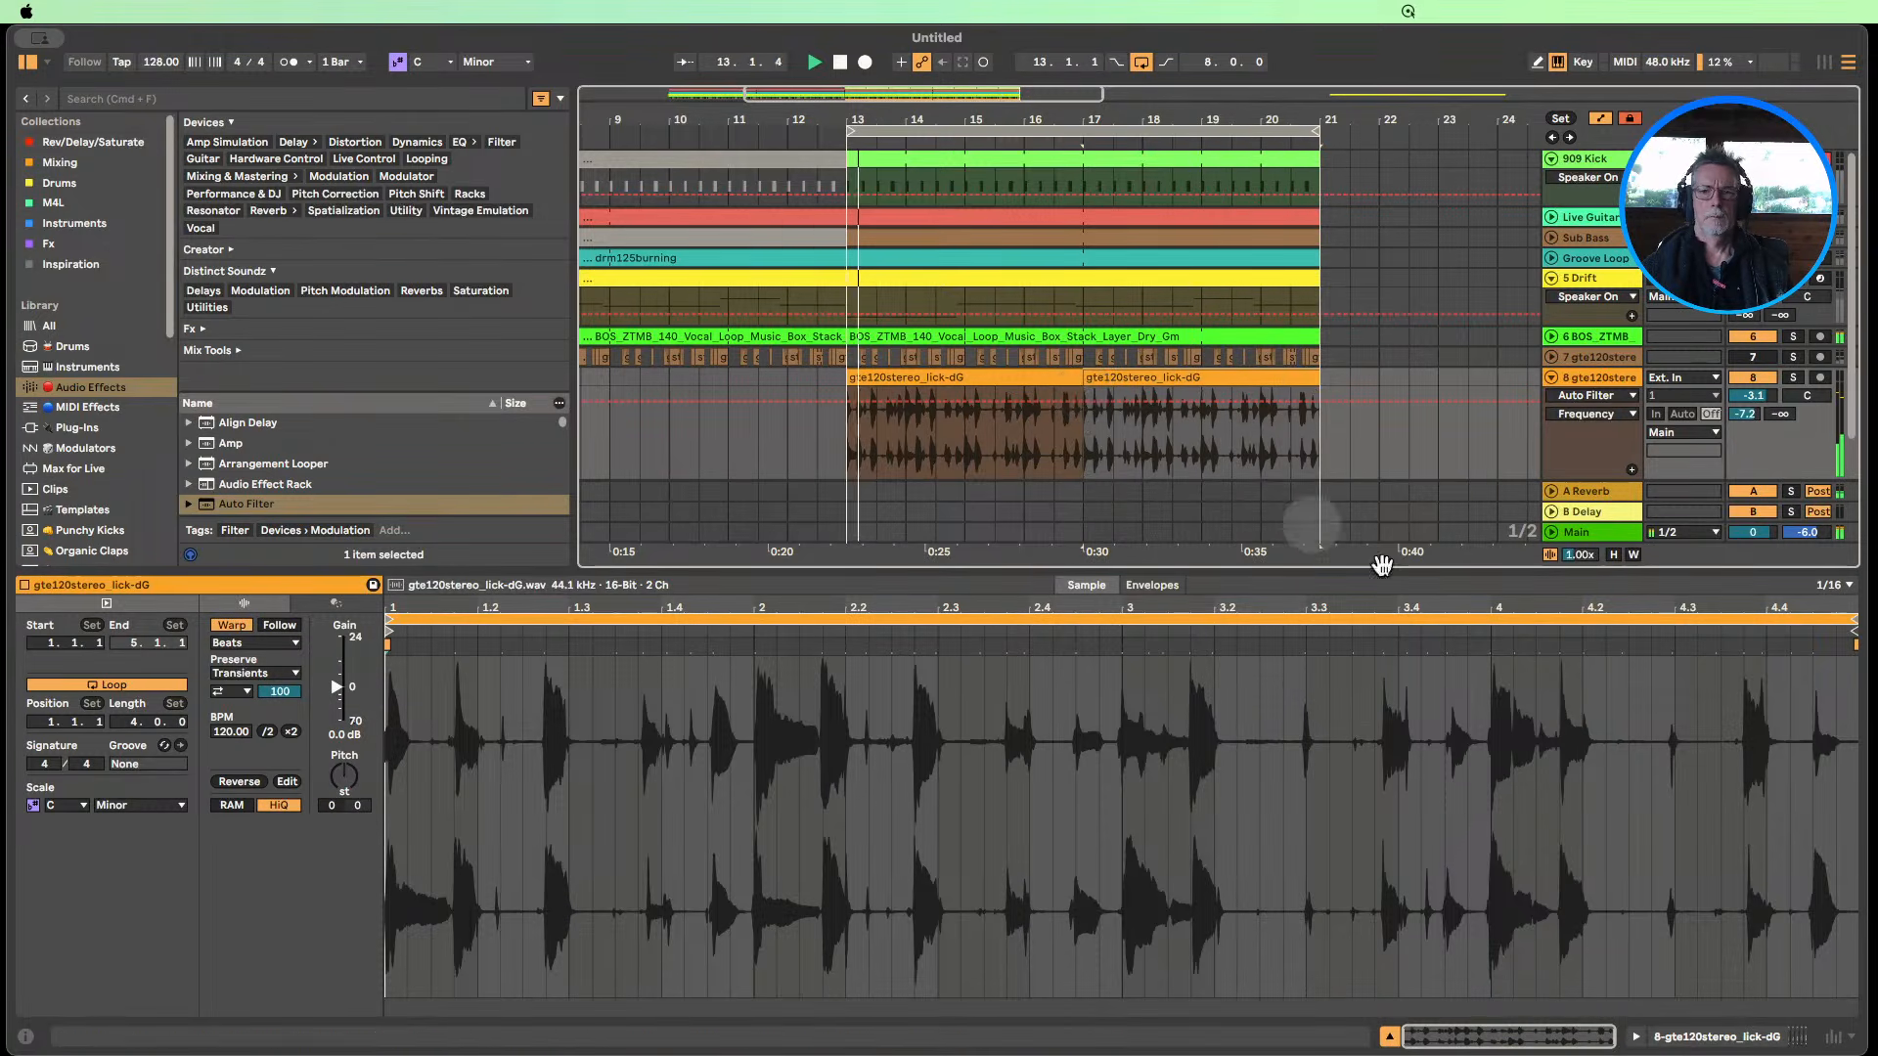
left_click(1388, 1037)
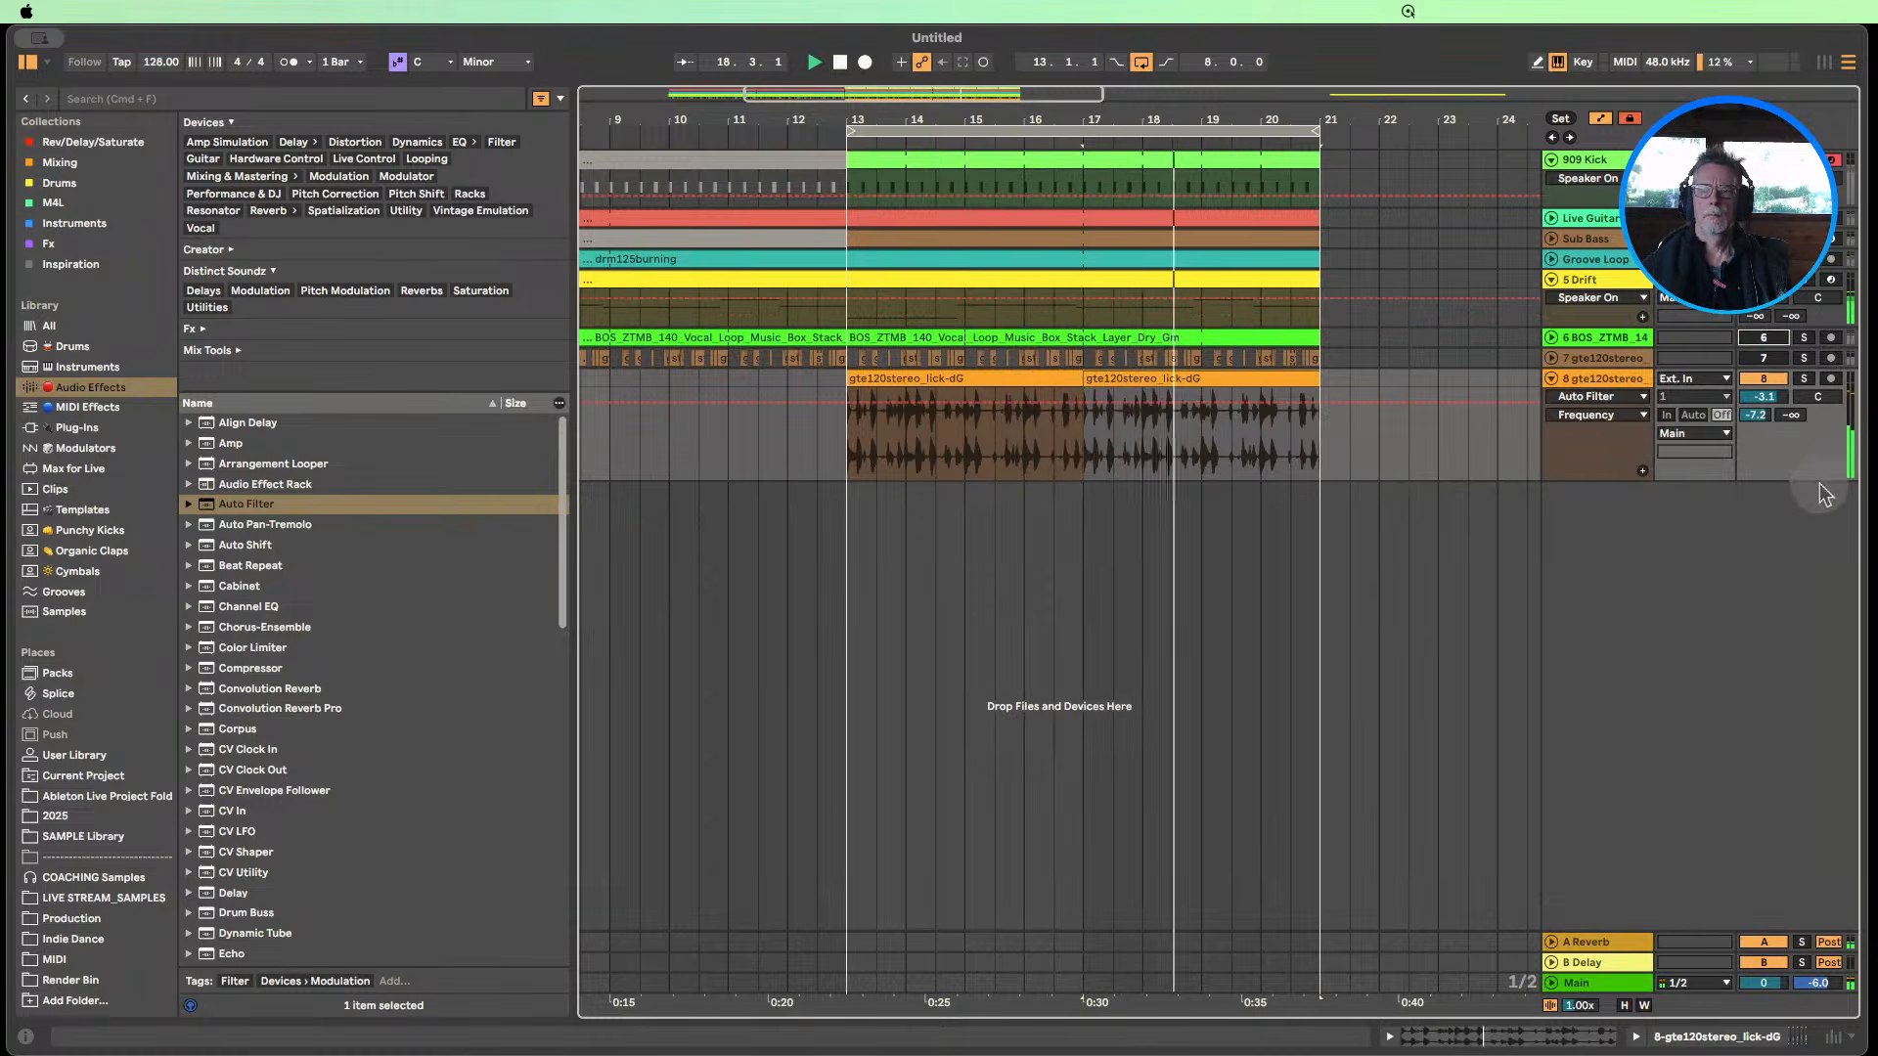
Set the Drift track's volume to -6.2 dB, and reactivate the BOS_ZTMB track with its volume at -9.1 dB.
left_click(1758, 316)
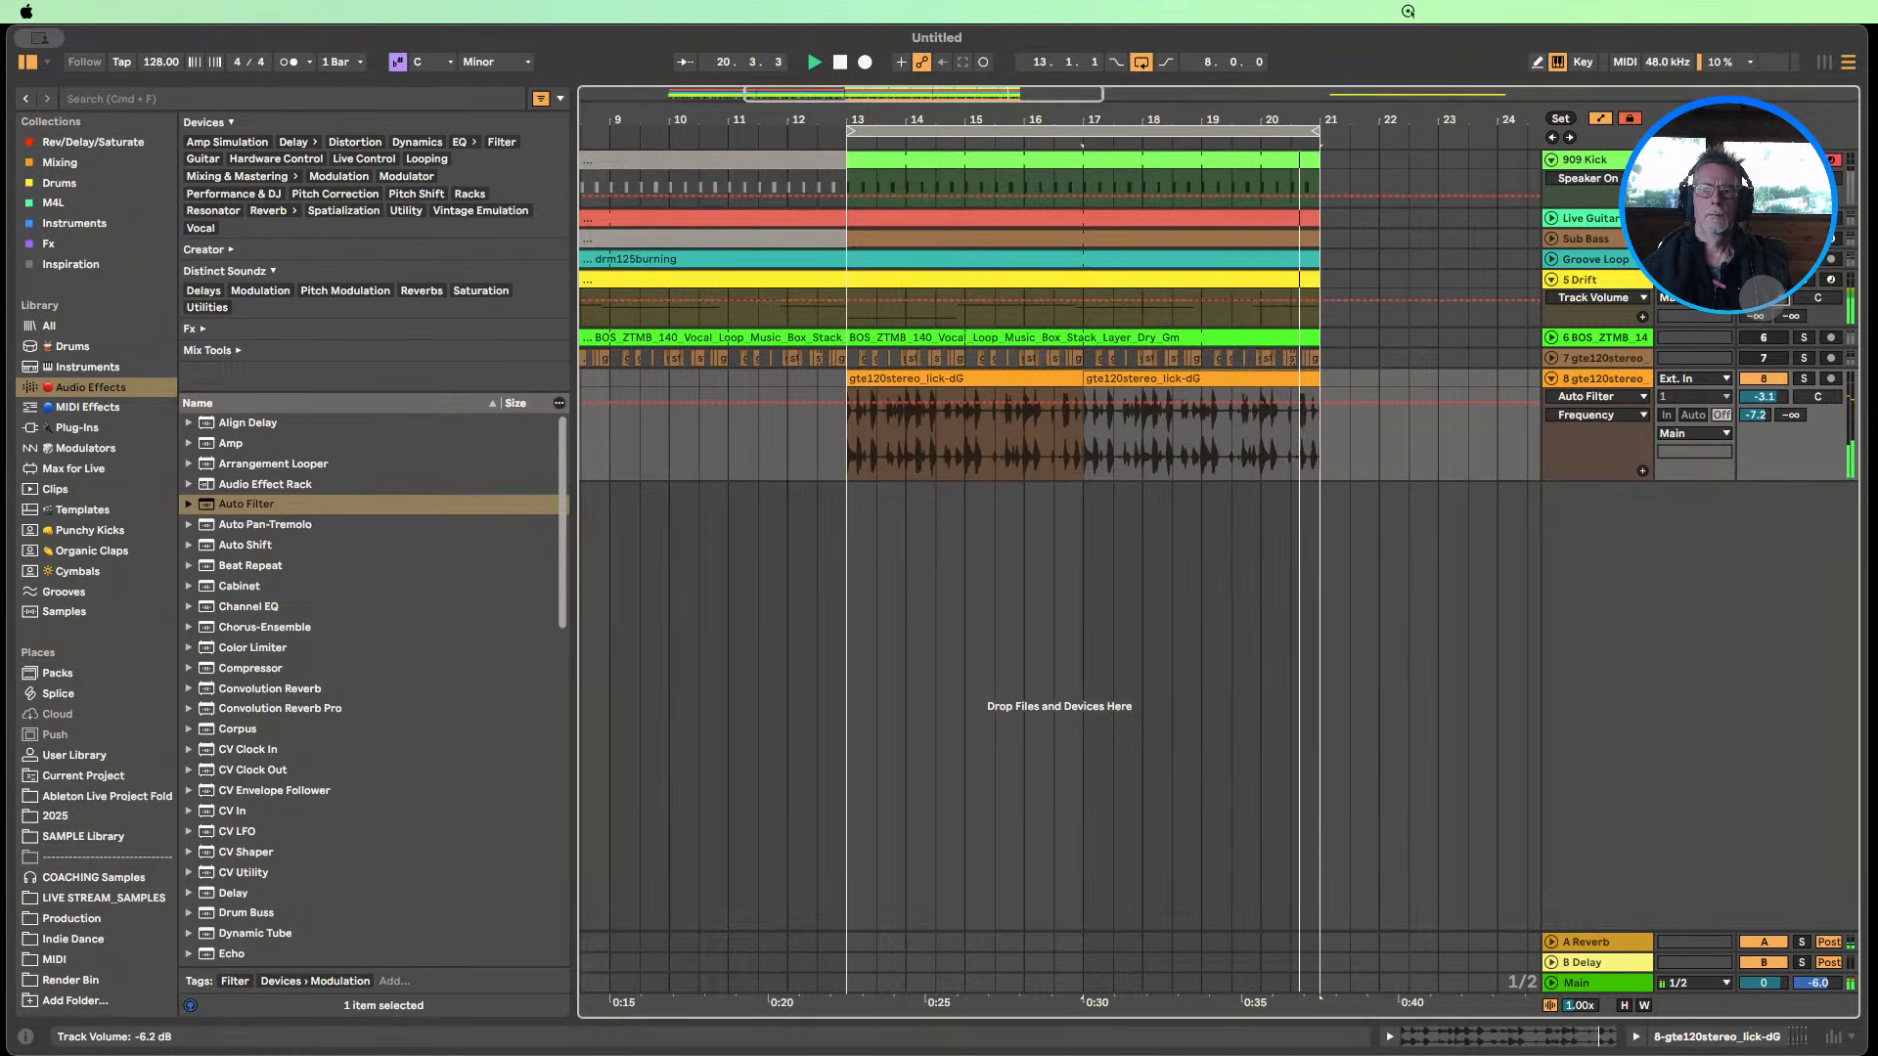
left_click(1763, 338)
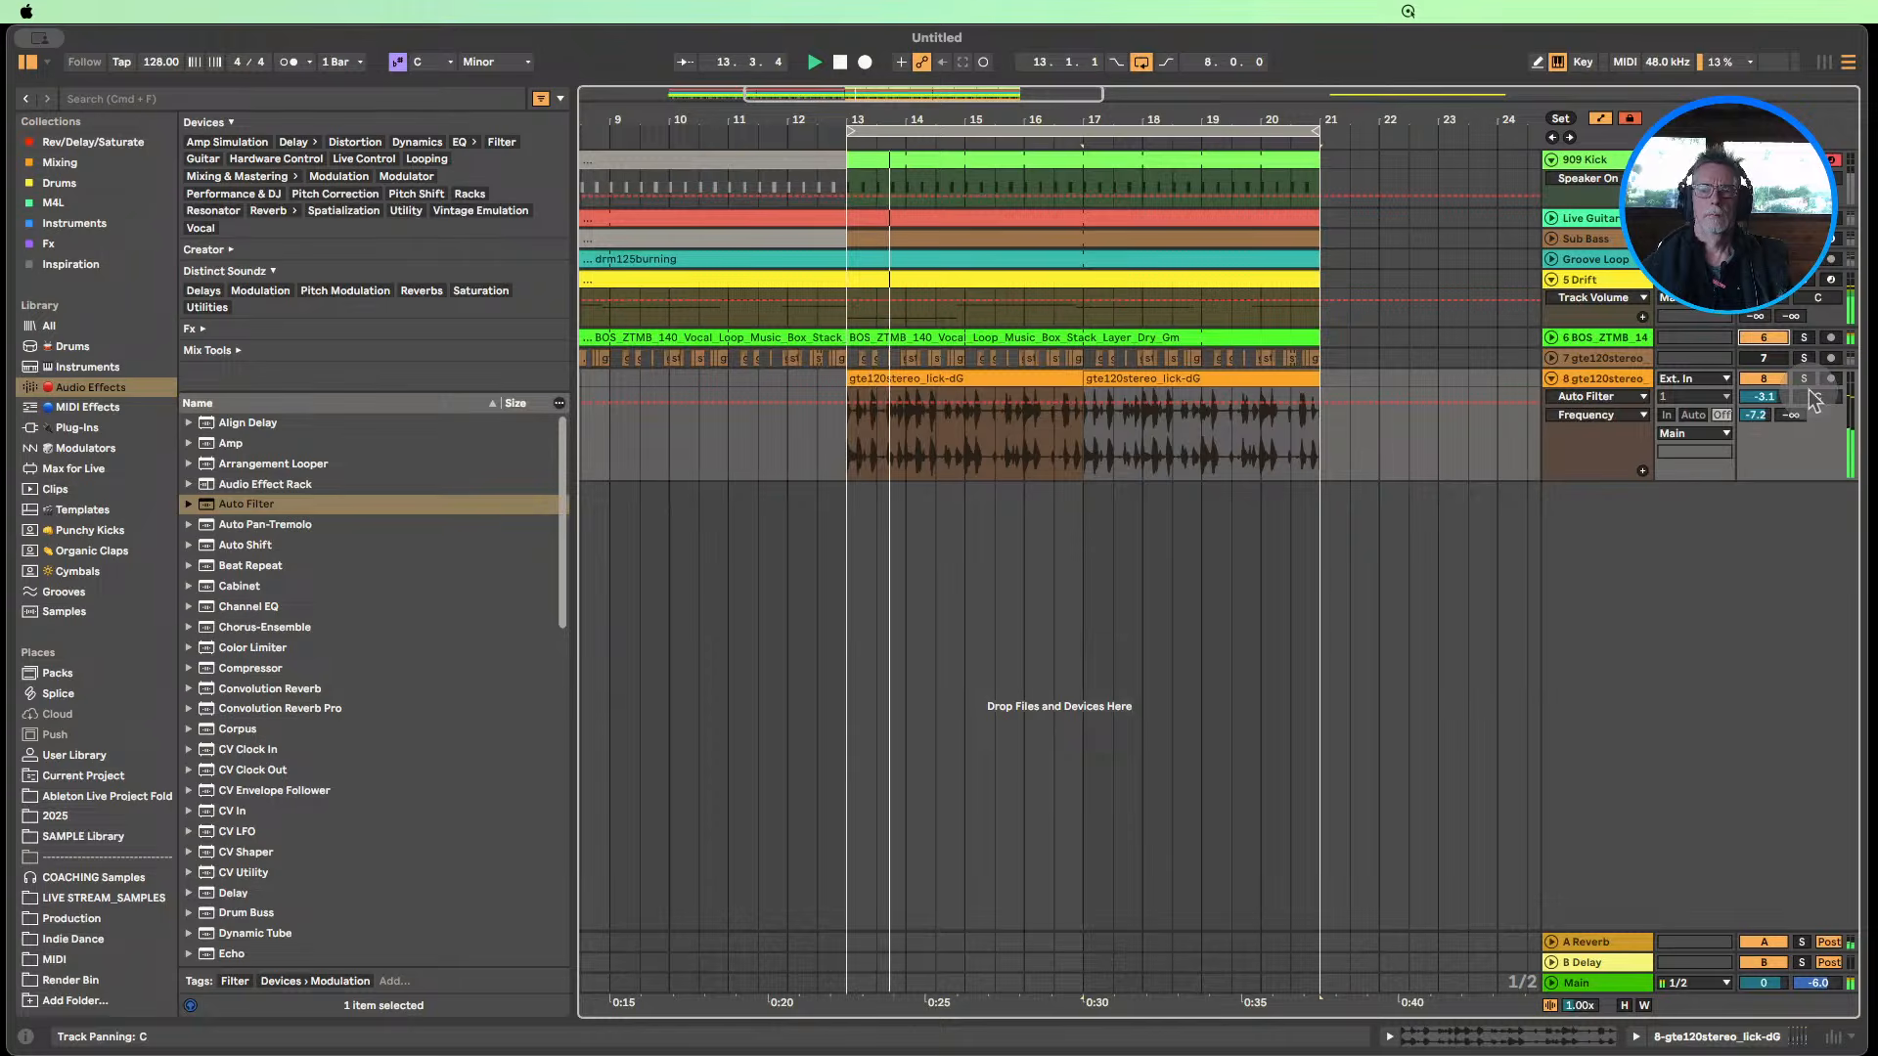
left_click(1552, 337)
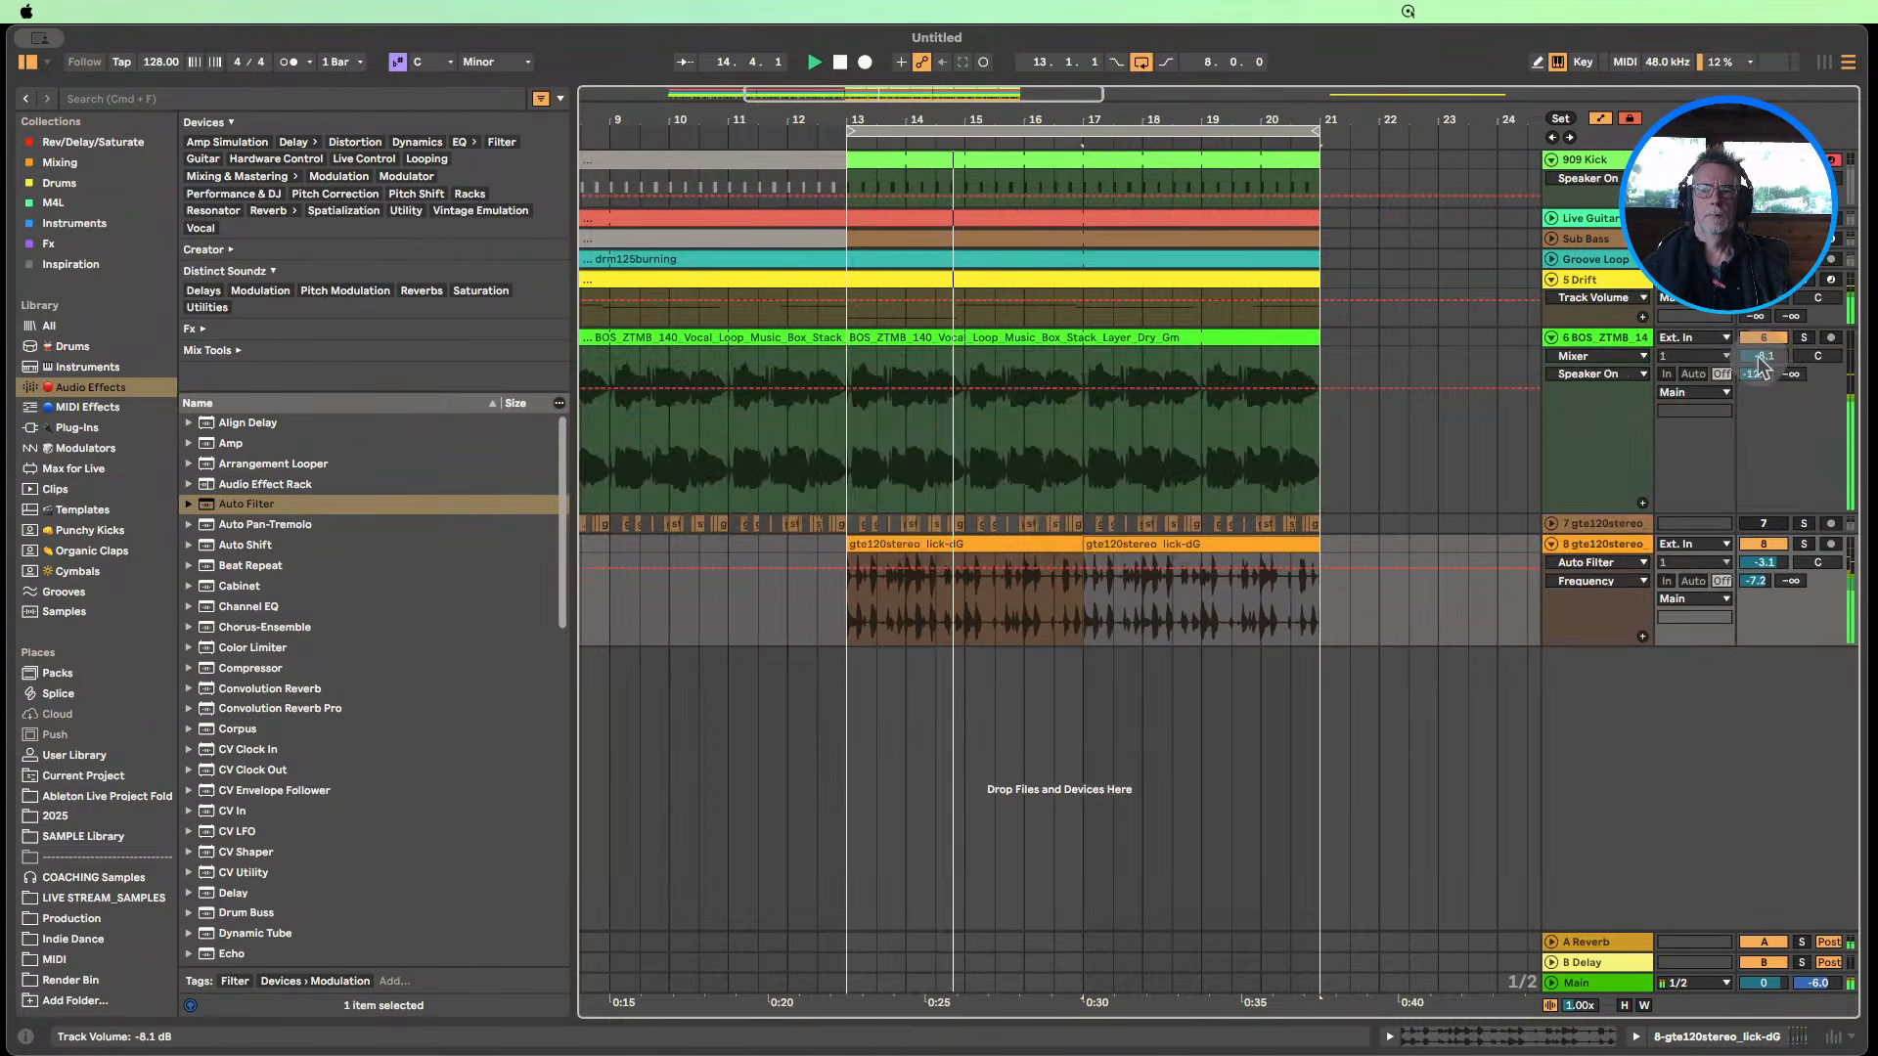
left_click_drag(1761, 362, 1761, 371)
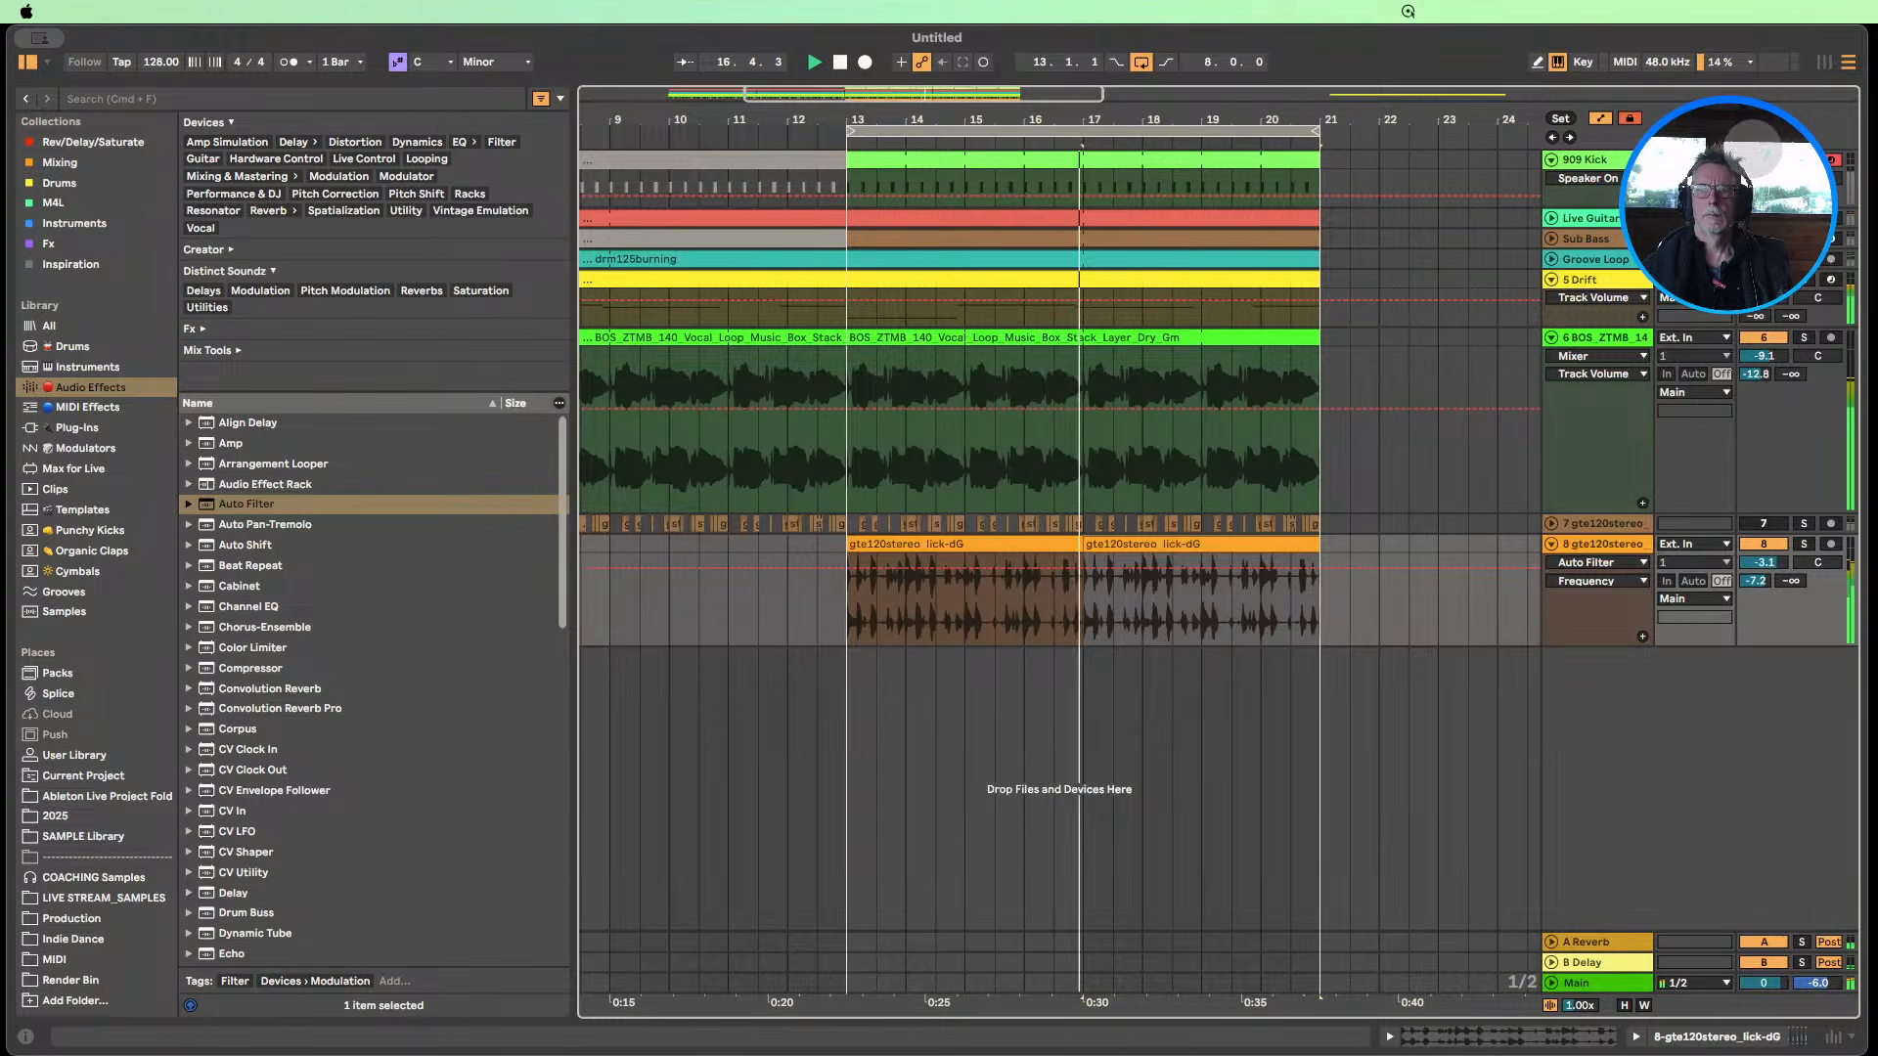
Fold the open tracks and place a copy of the Live Guitar Bass track directly below the Sub Bass track.
left_click(1551, 279)
left_click(1551, 299)
left_click(1551, 340)
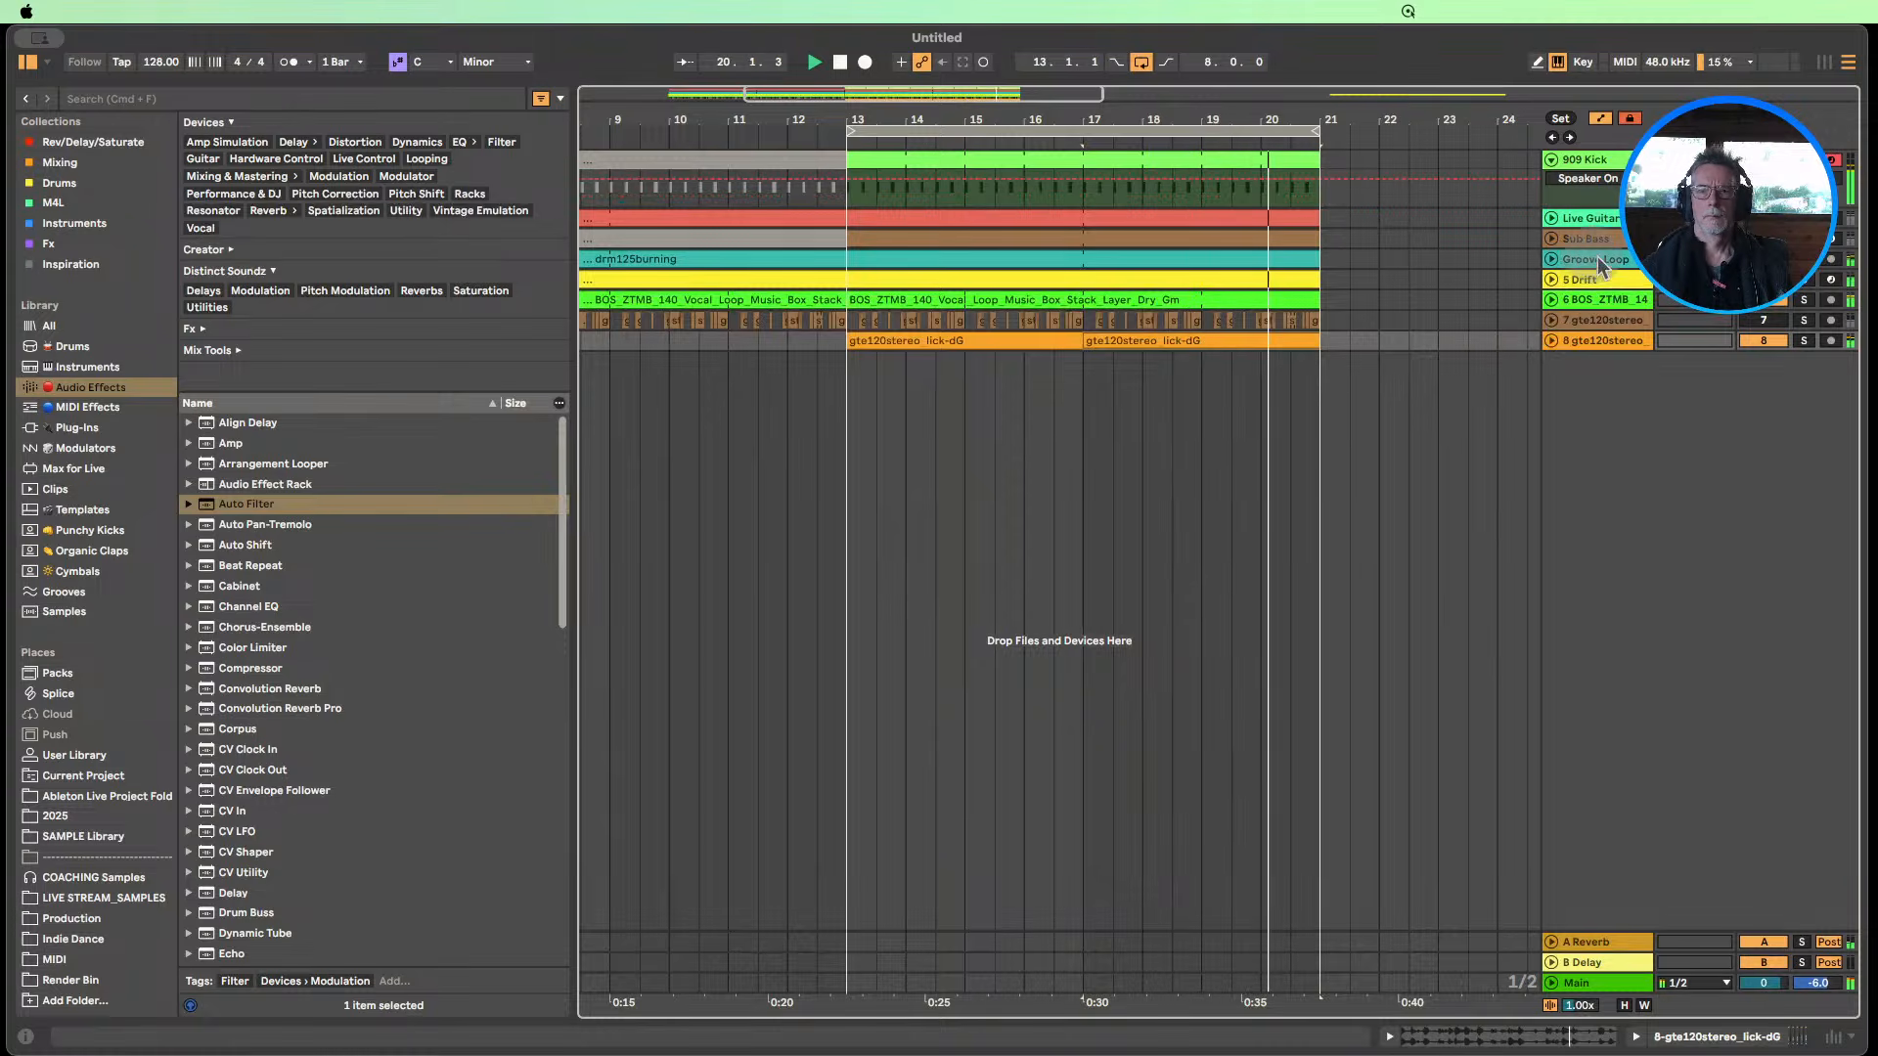
left_click(1551, 159)
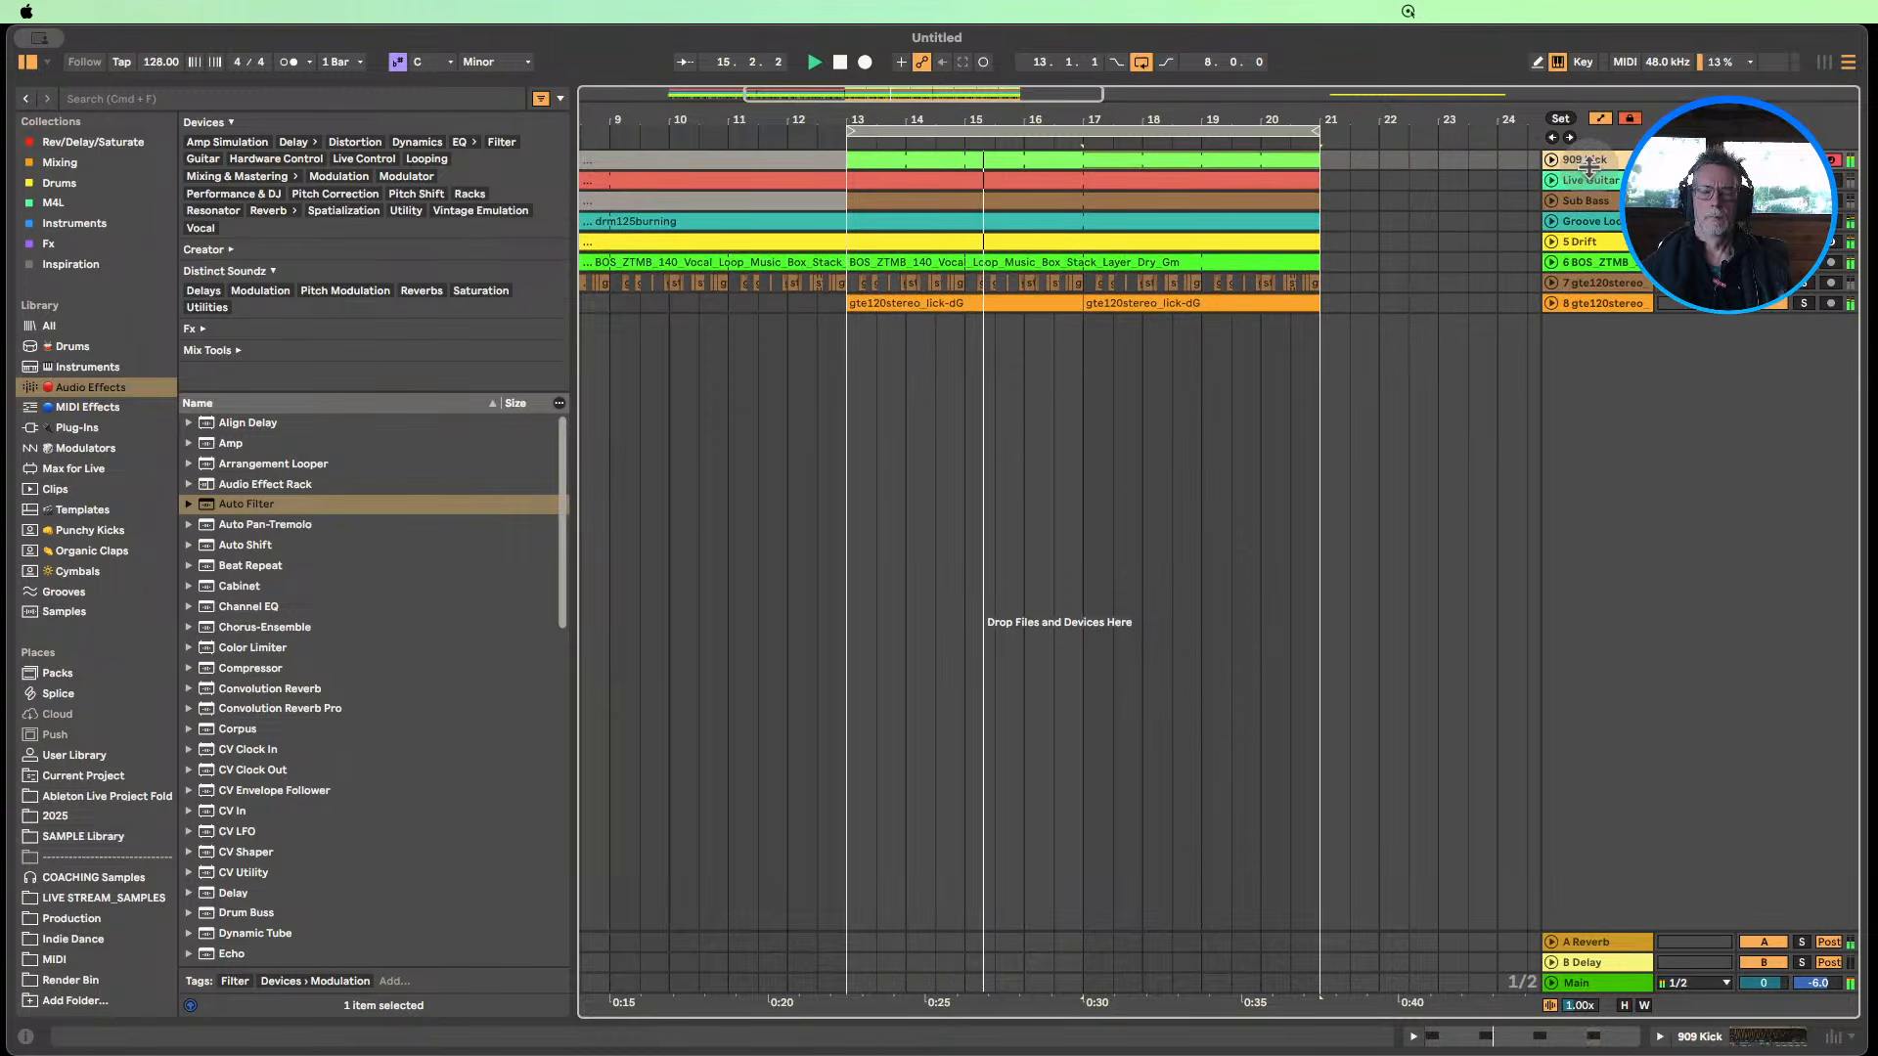
left_click_drag(1589, 180, 1585, 223)
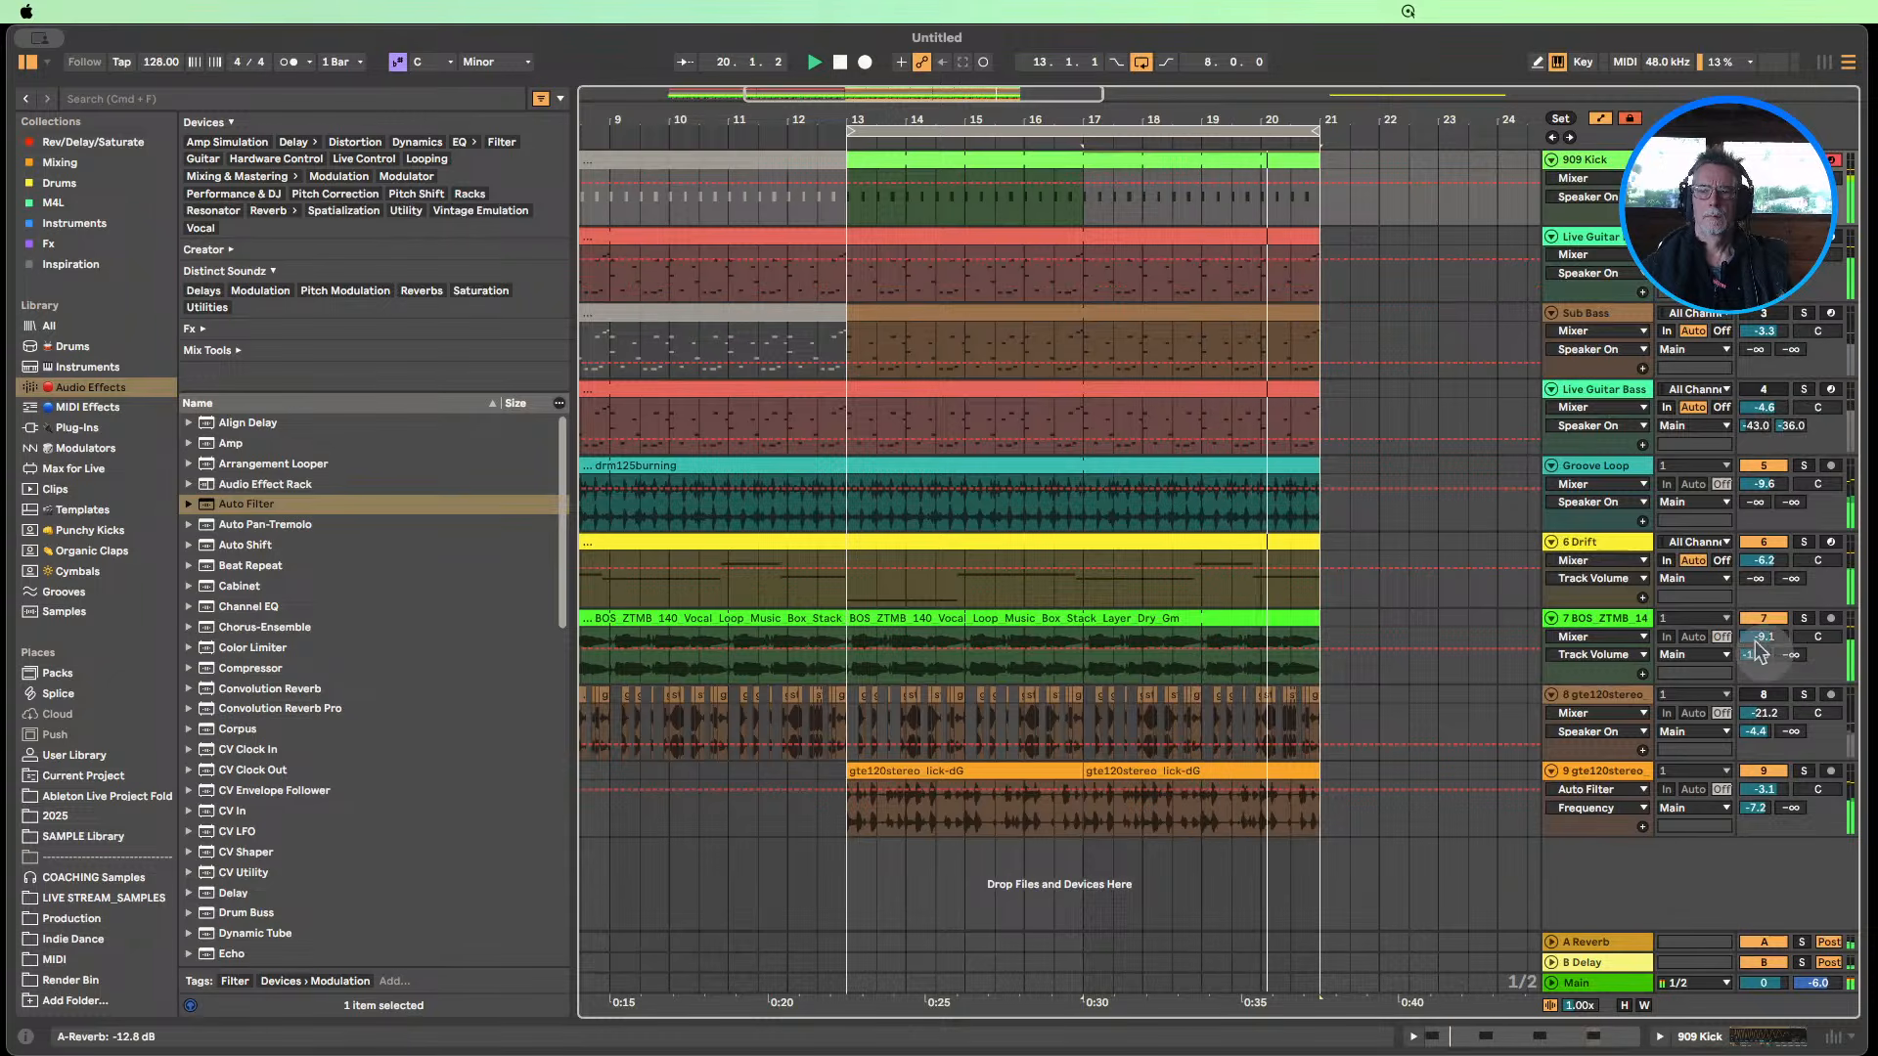
Compare the playing mix with the orange guitar lick track and the Drift track switched off and on.
left_click(1769, 773)
left_click(1763, 542)
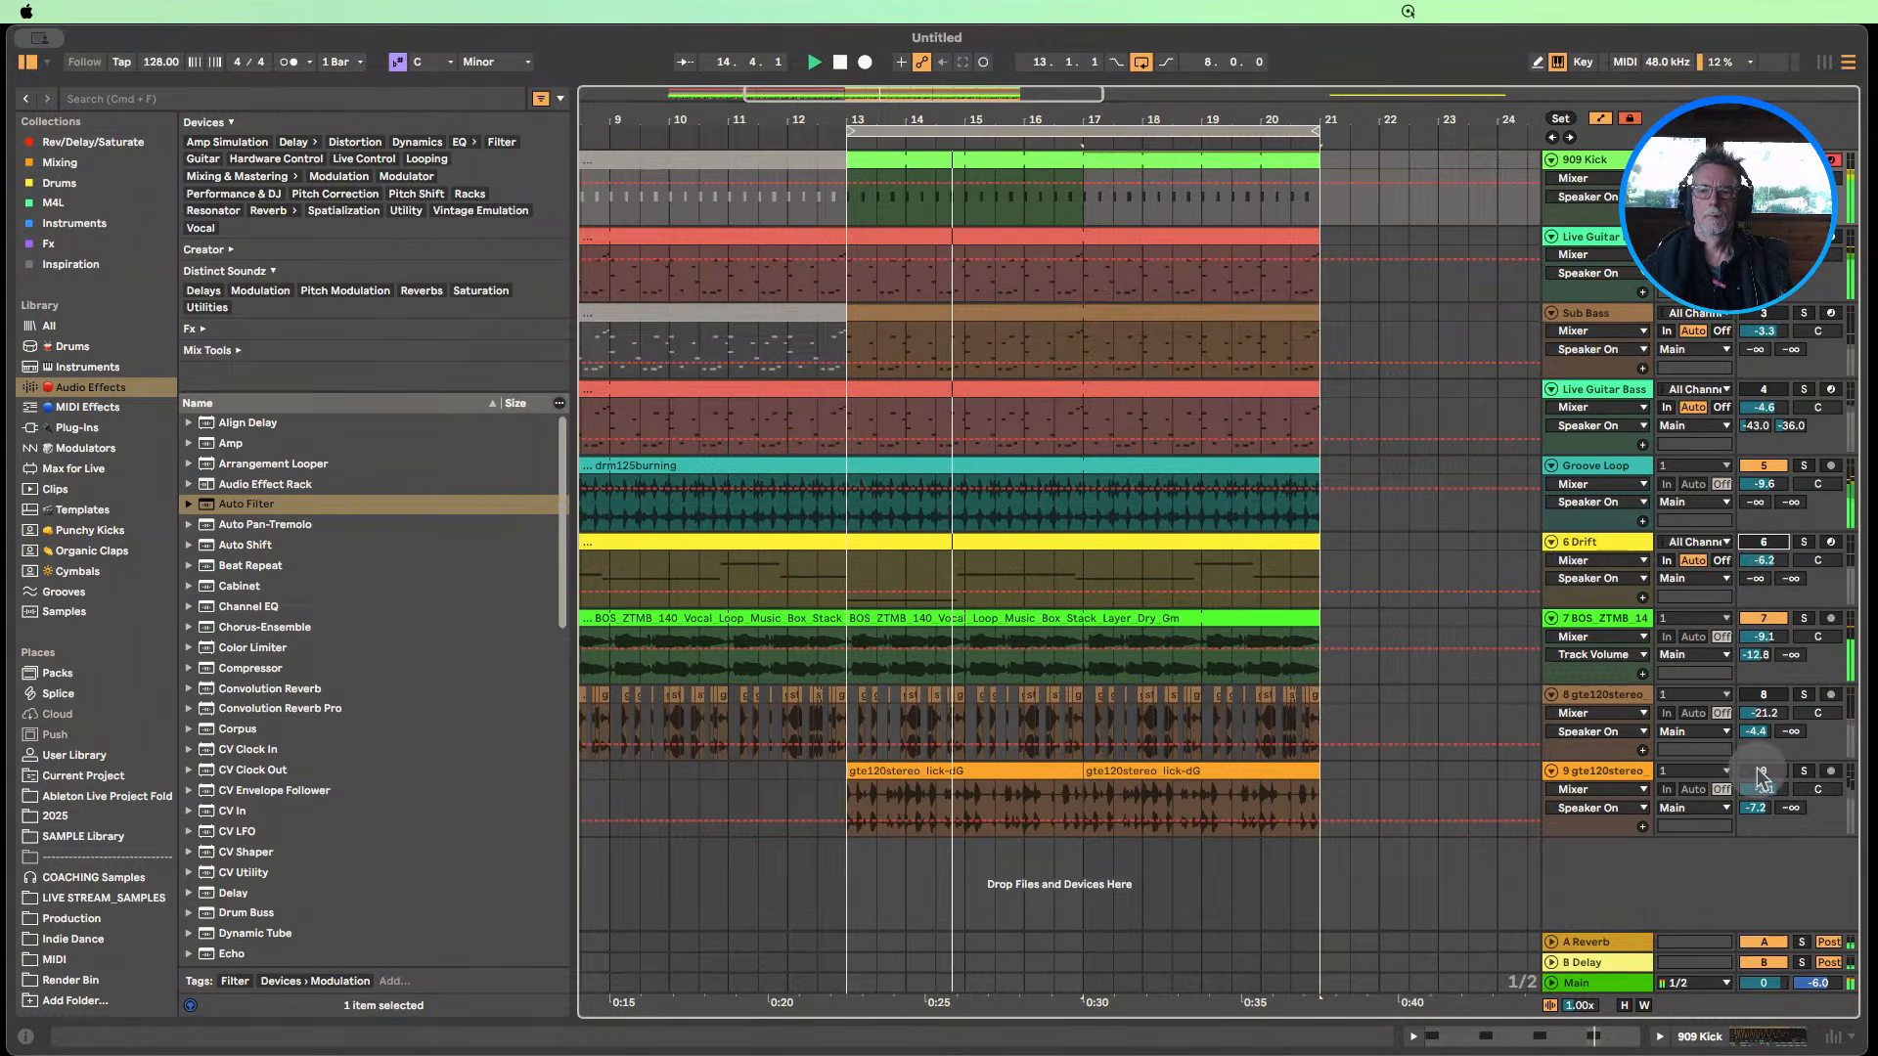
left_click(1764, 771)
left_click(1764, 542)
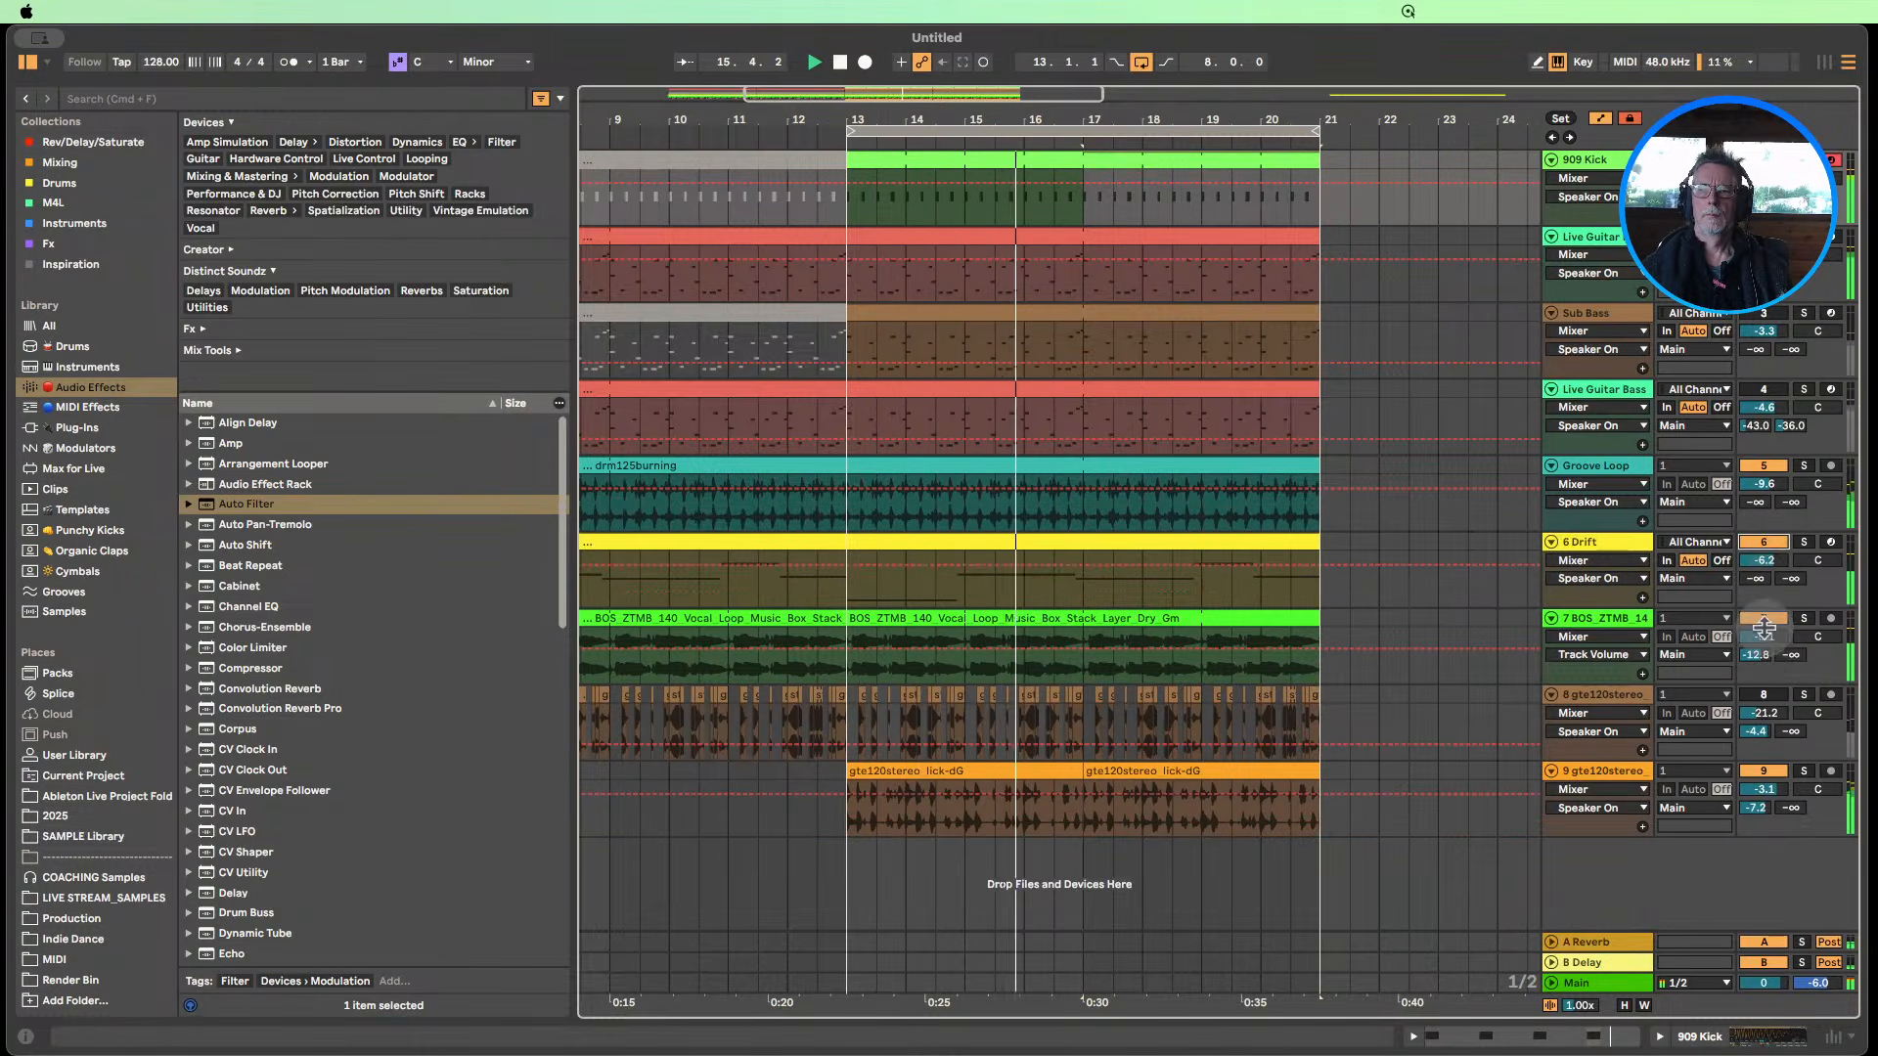
Check the mix with the BOS_ZTMB and Sub Bass tracks toggled, set the BOS_ZTMB volume to -10.3 dB and stop playback.
left_click(1764, 620)
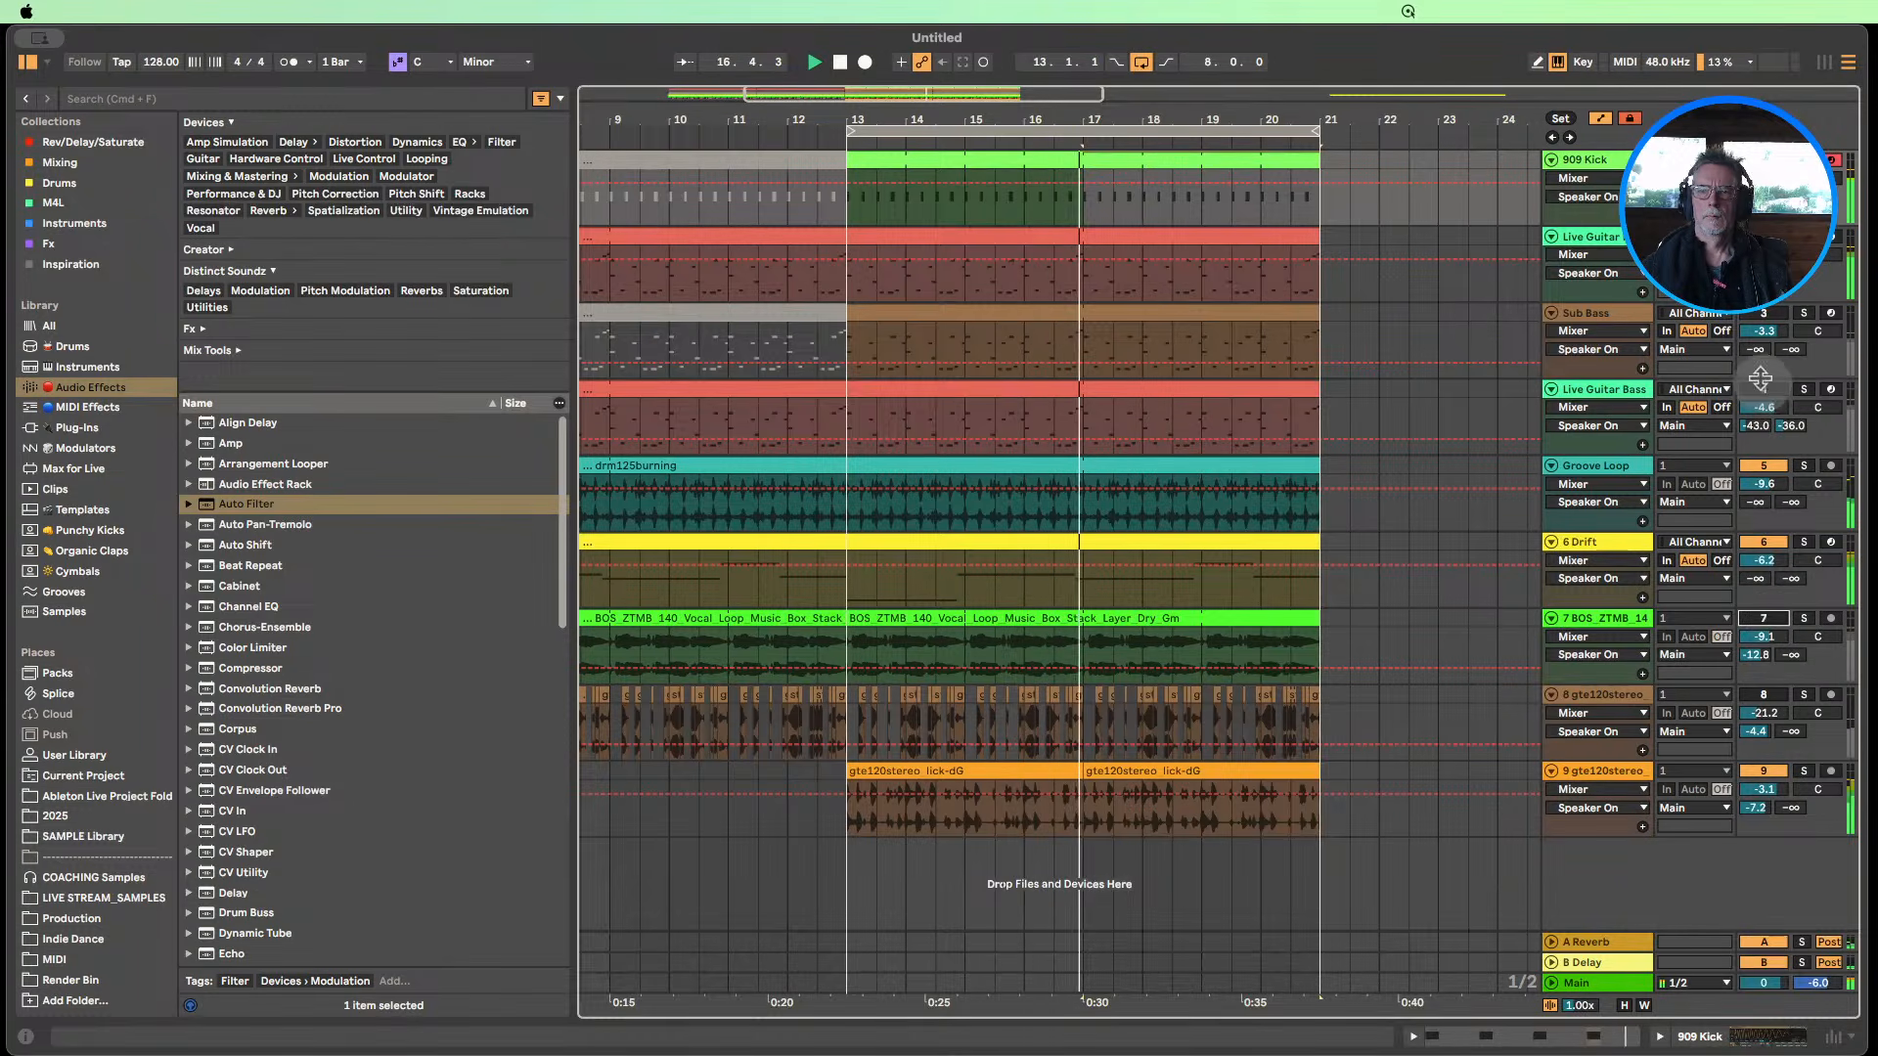
left_click(1763, 315)
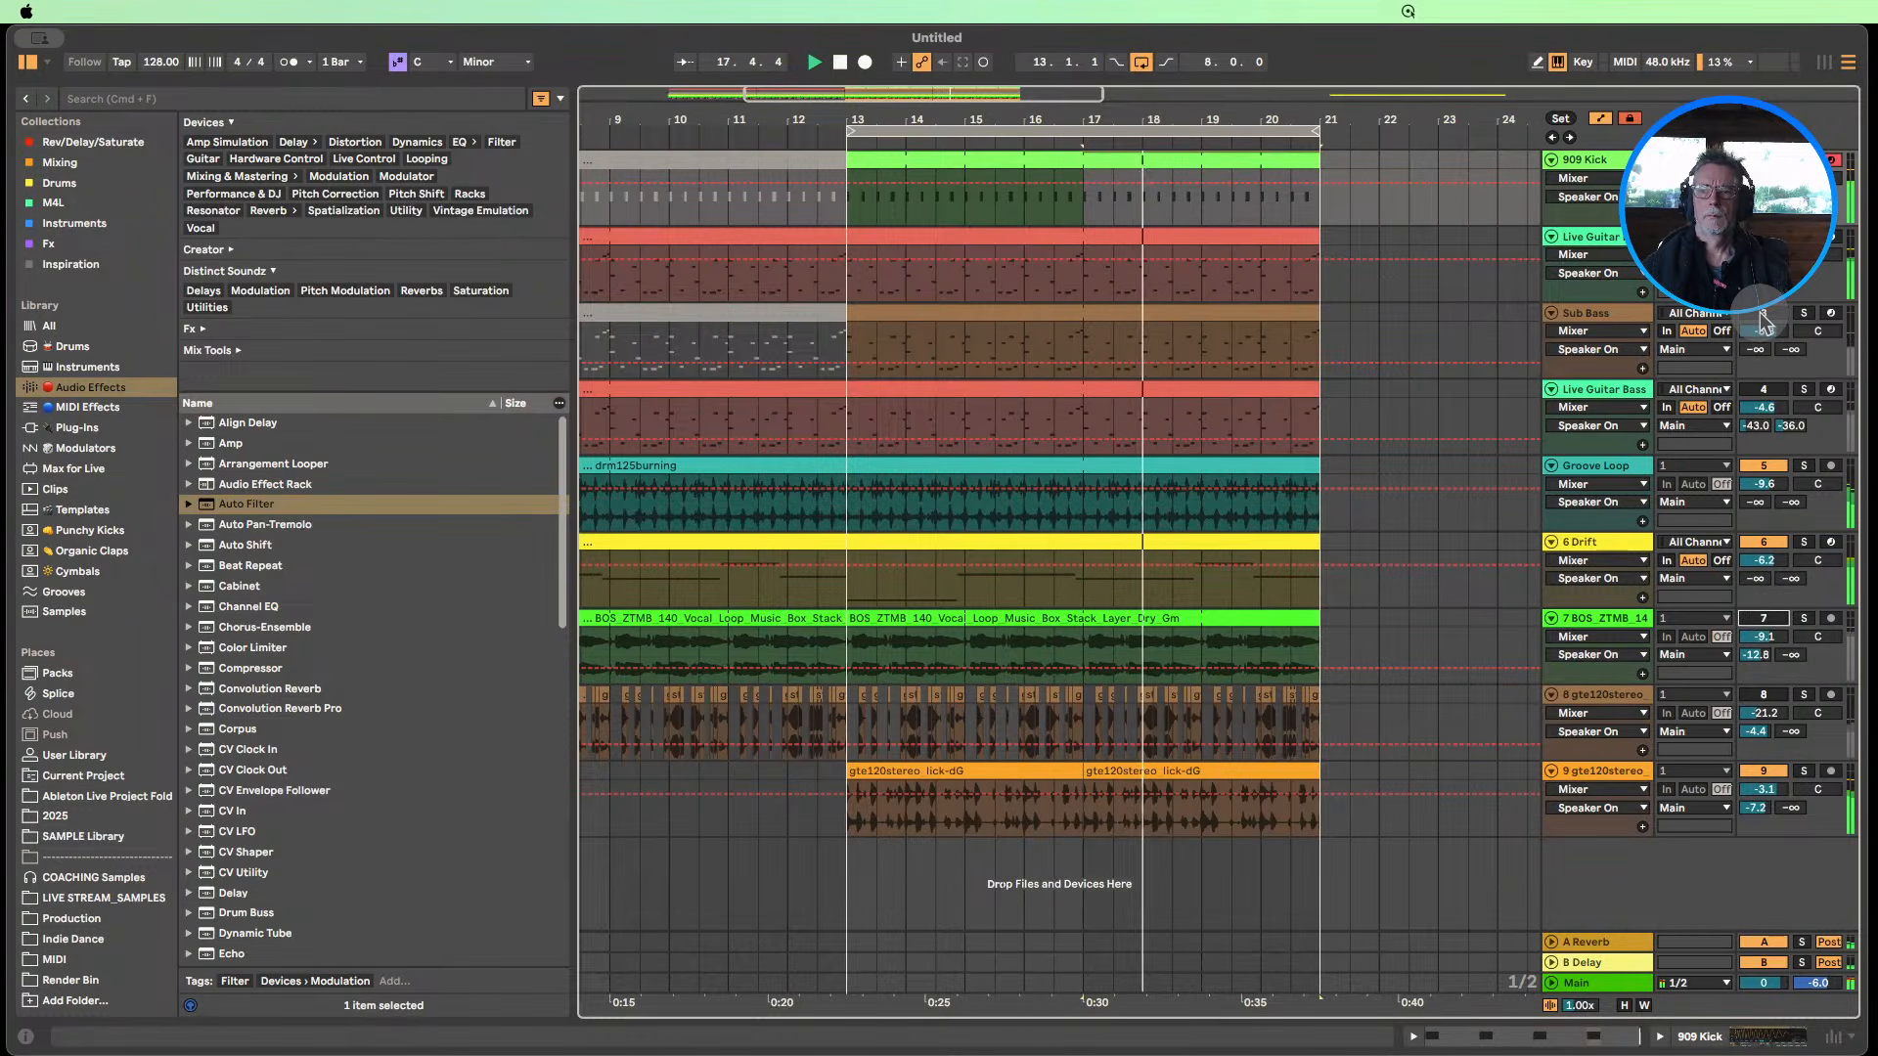
left_click_drag(1760, 637, 1761, 655)
left_click(840, 61)
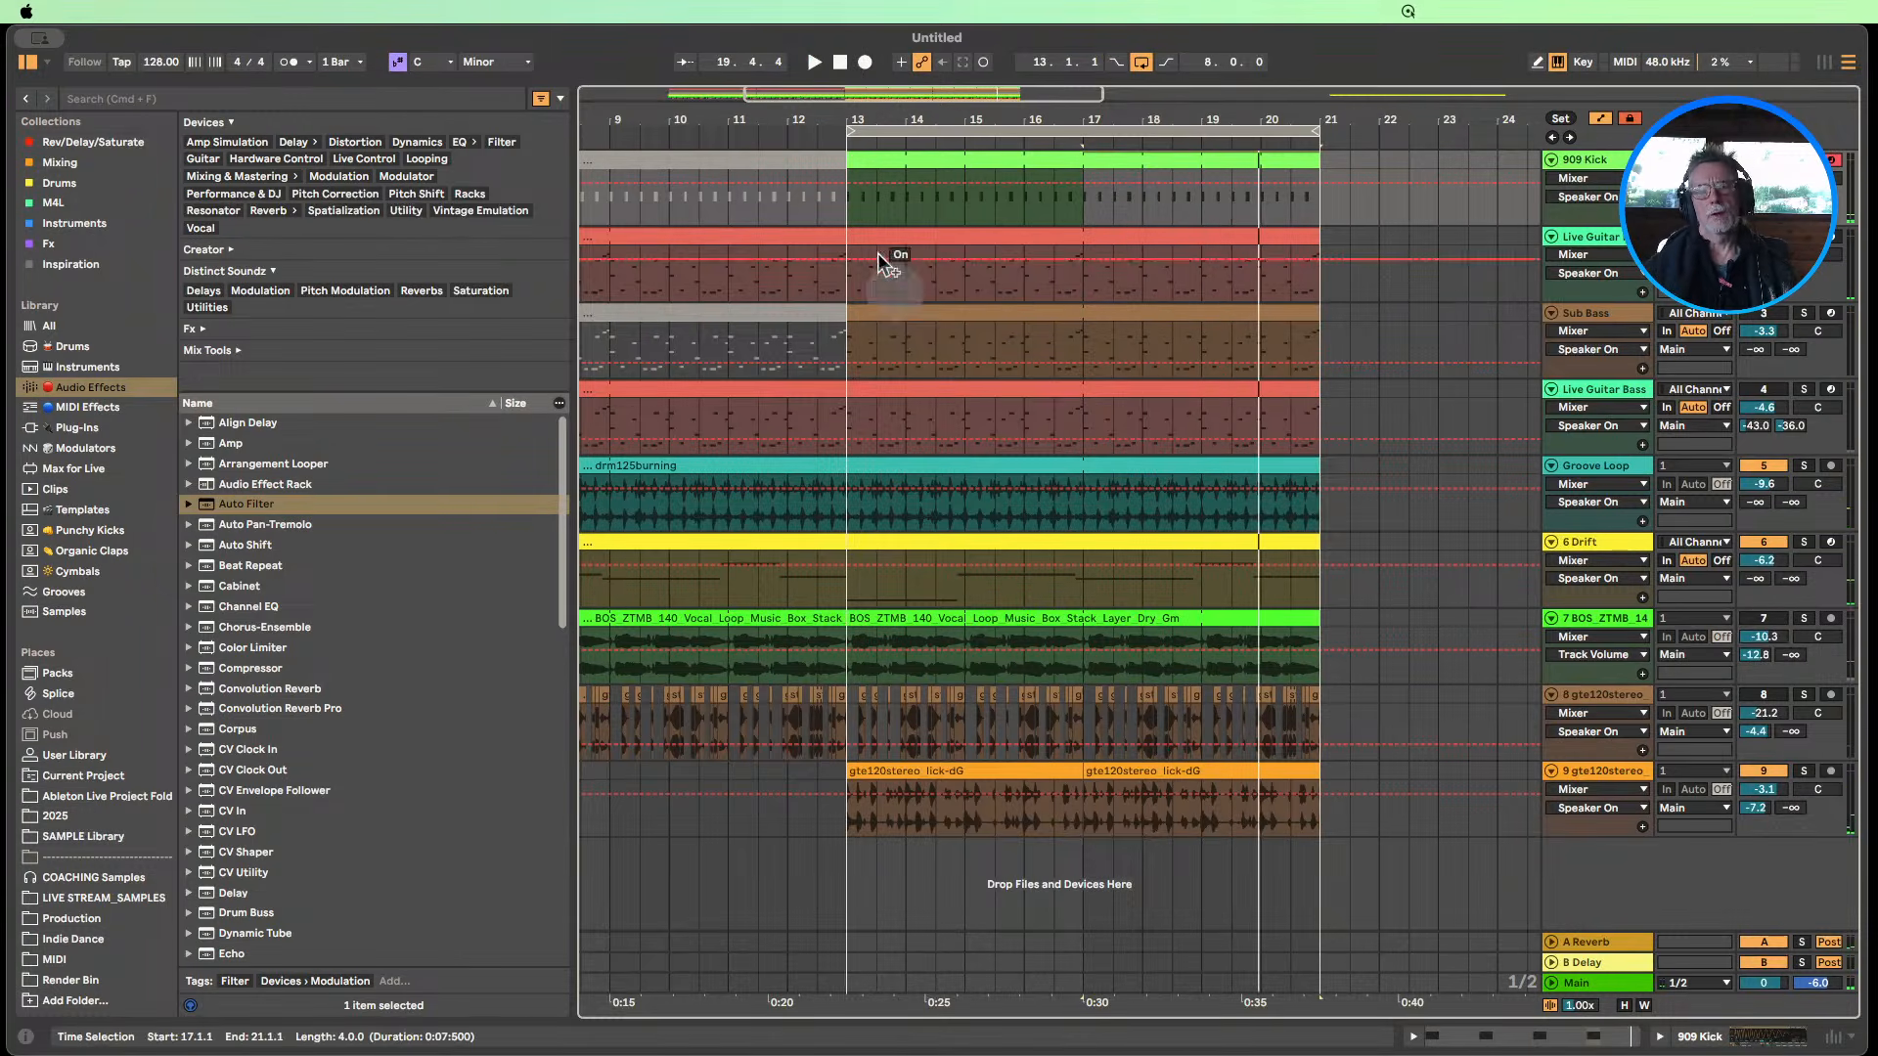
Fold the chopped gte120stereo guitar track, move it below the orange lick track and unfold it again.
mouse_move(950, 121)
left_mouse_down()
mouse_move(950, 147)
mouse_move(951, 102)
left_mouse_up()
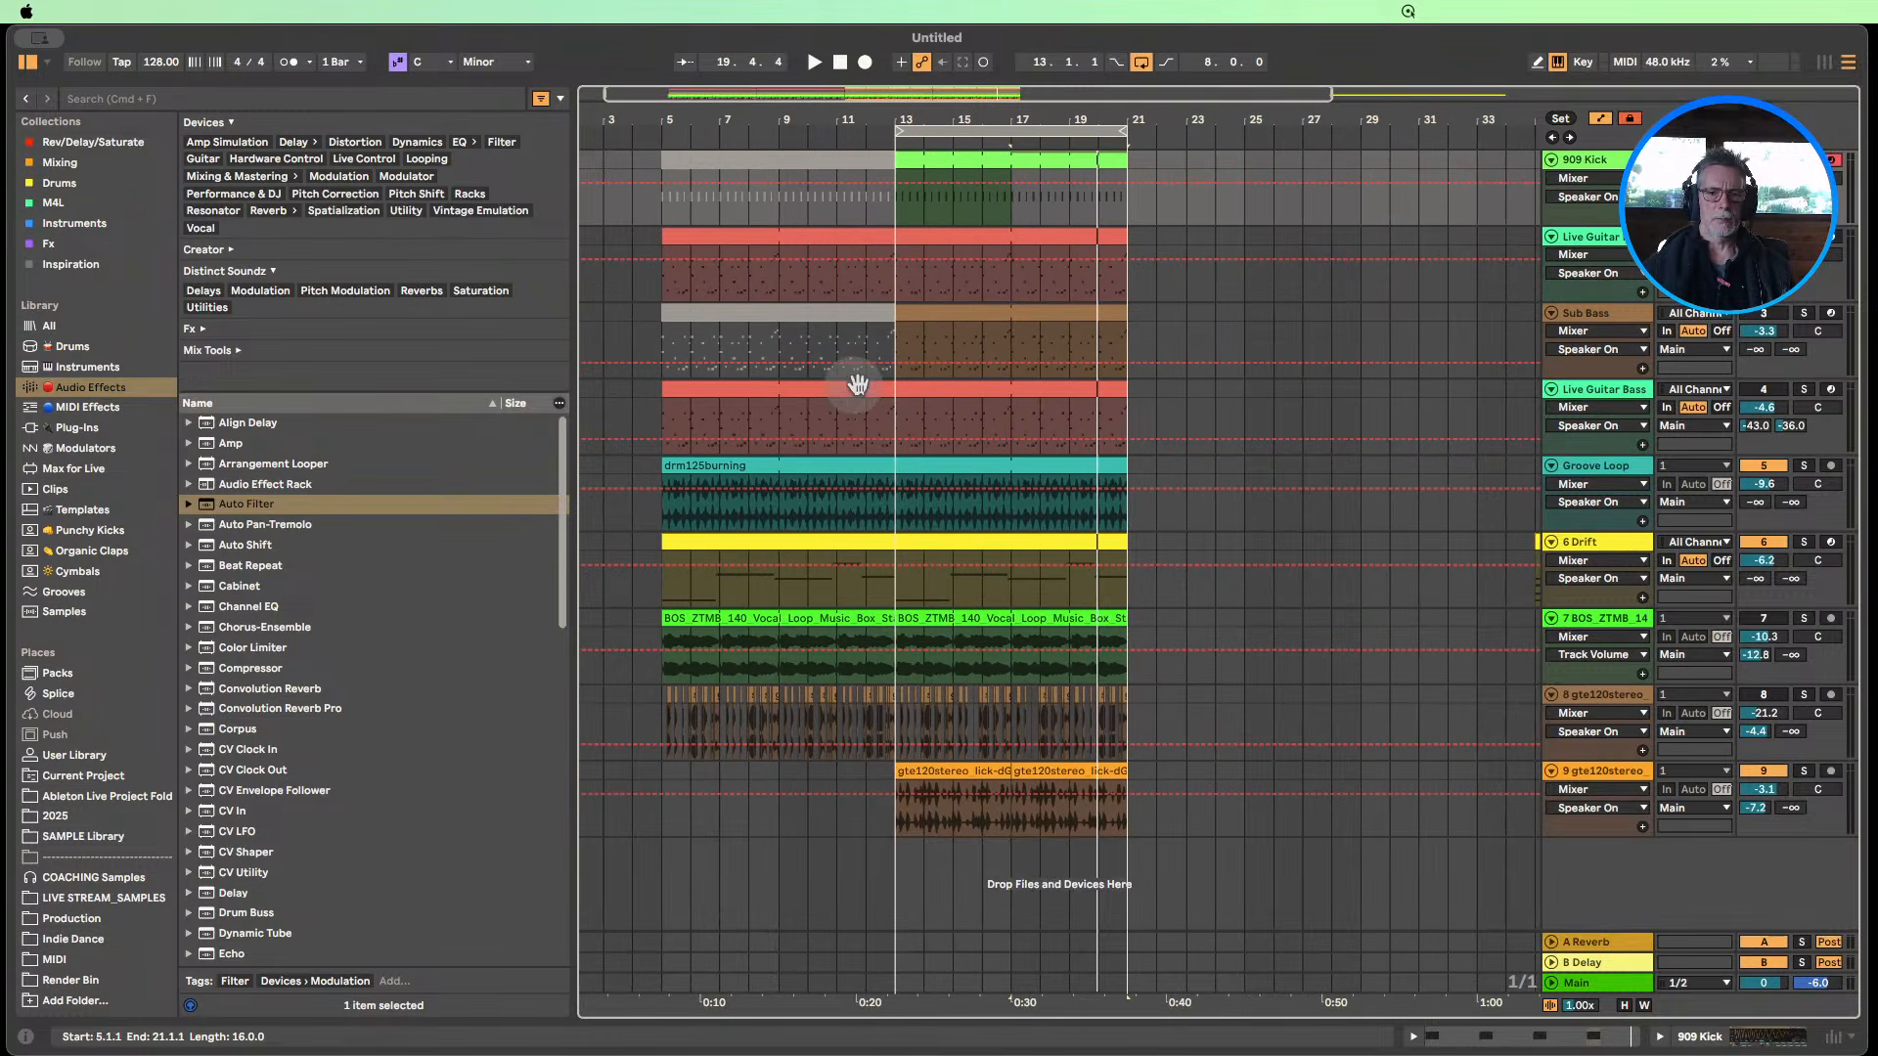
left_click(1550, 696)
left_click(1588, 695)
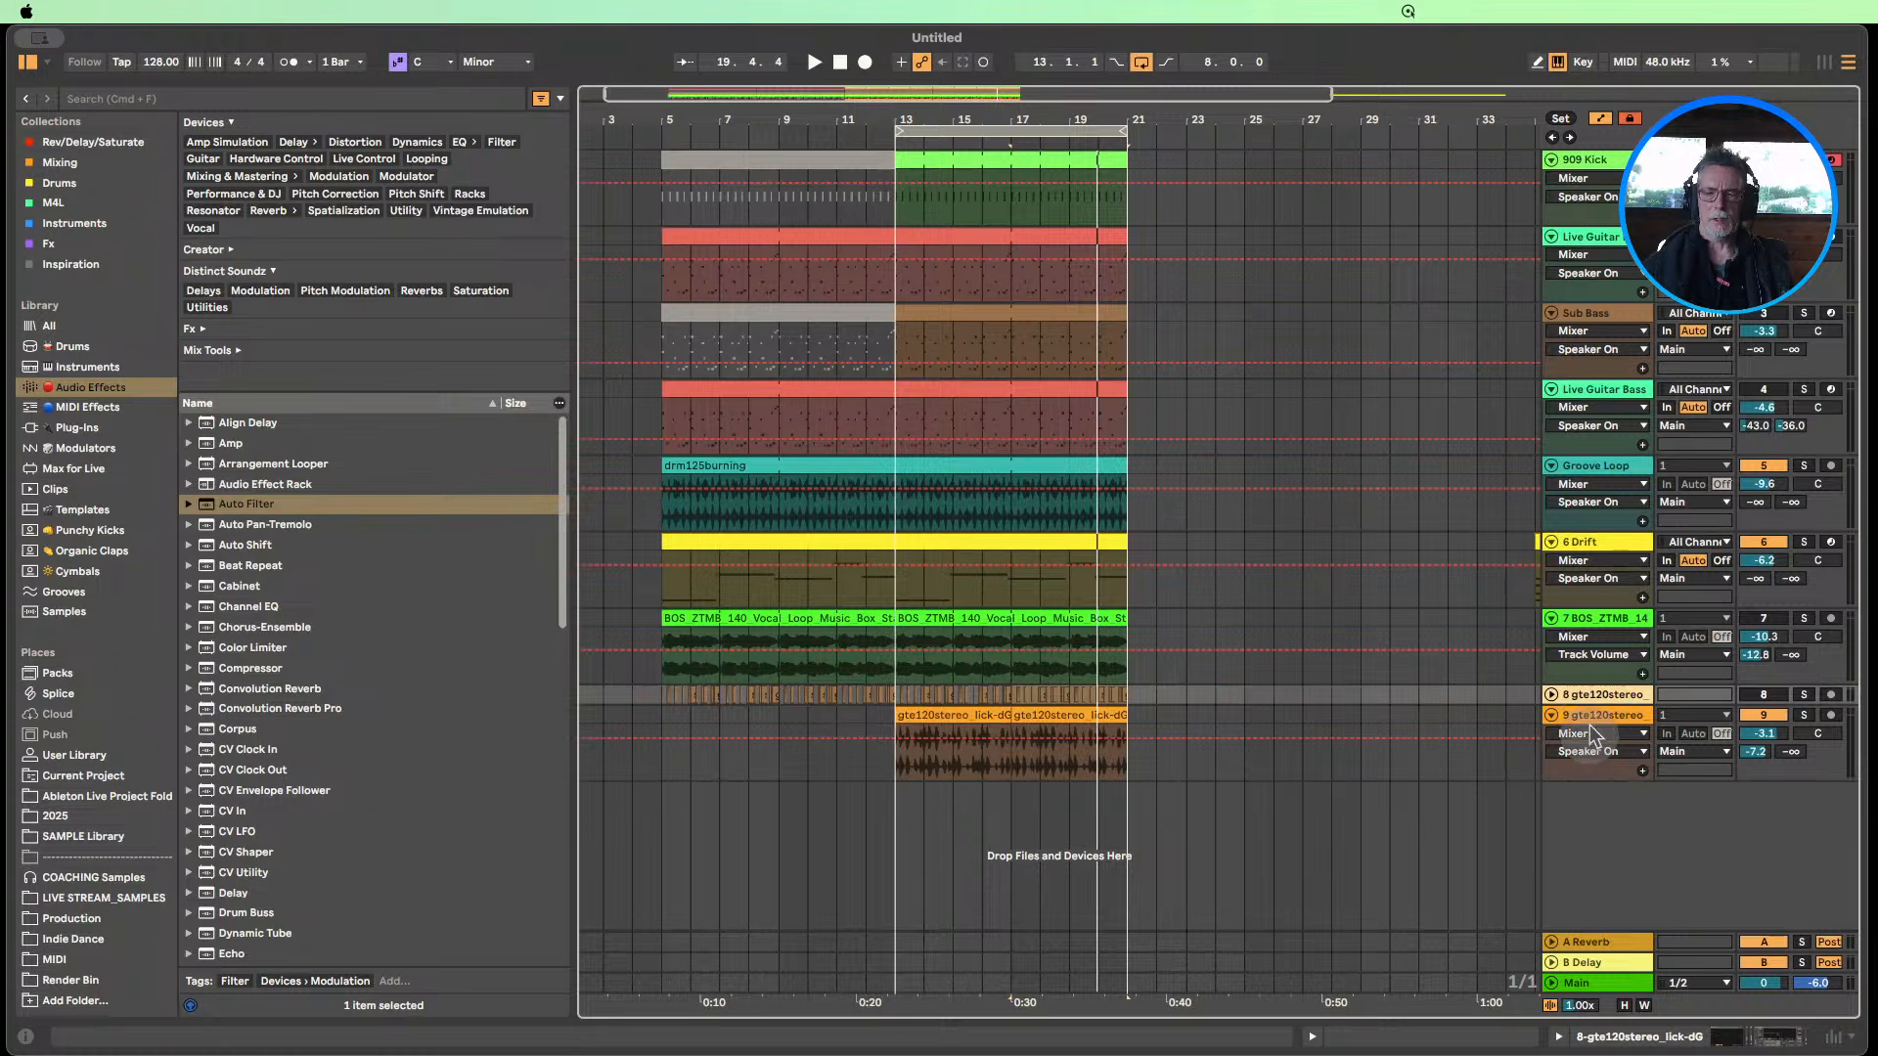
left_click_drag(1592, 799, 1578, 765)
left_click(1552, 769)
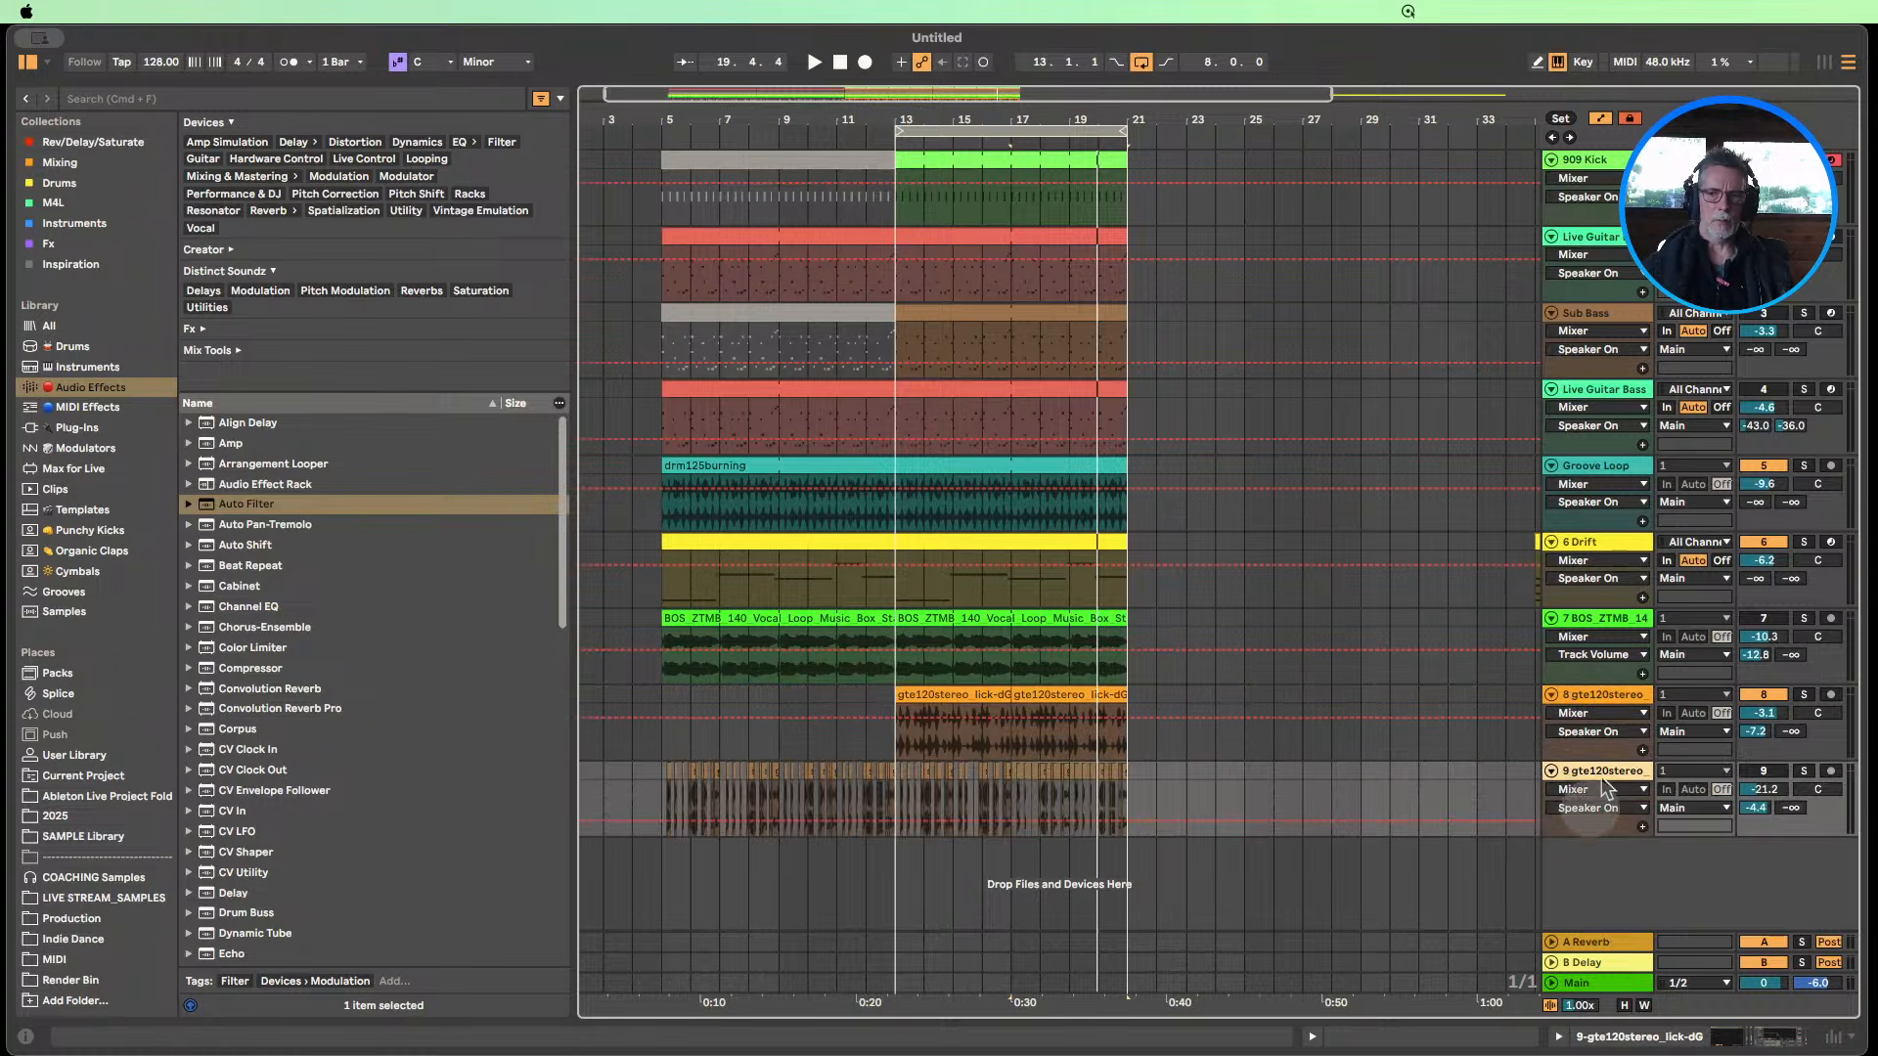
Hide the automation, show the chopped guitar track's take lanes and select the gte120stereo_lick-dG take from bar 7 to 21.
right_click(1593, 830)
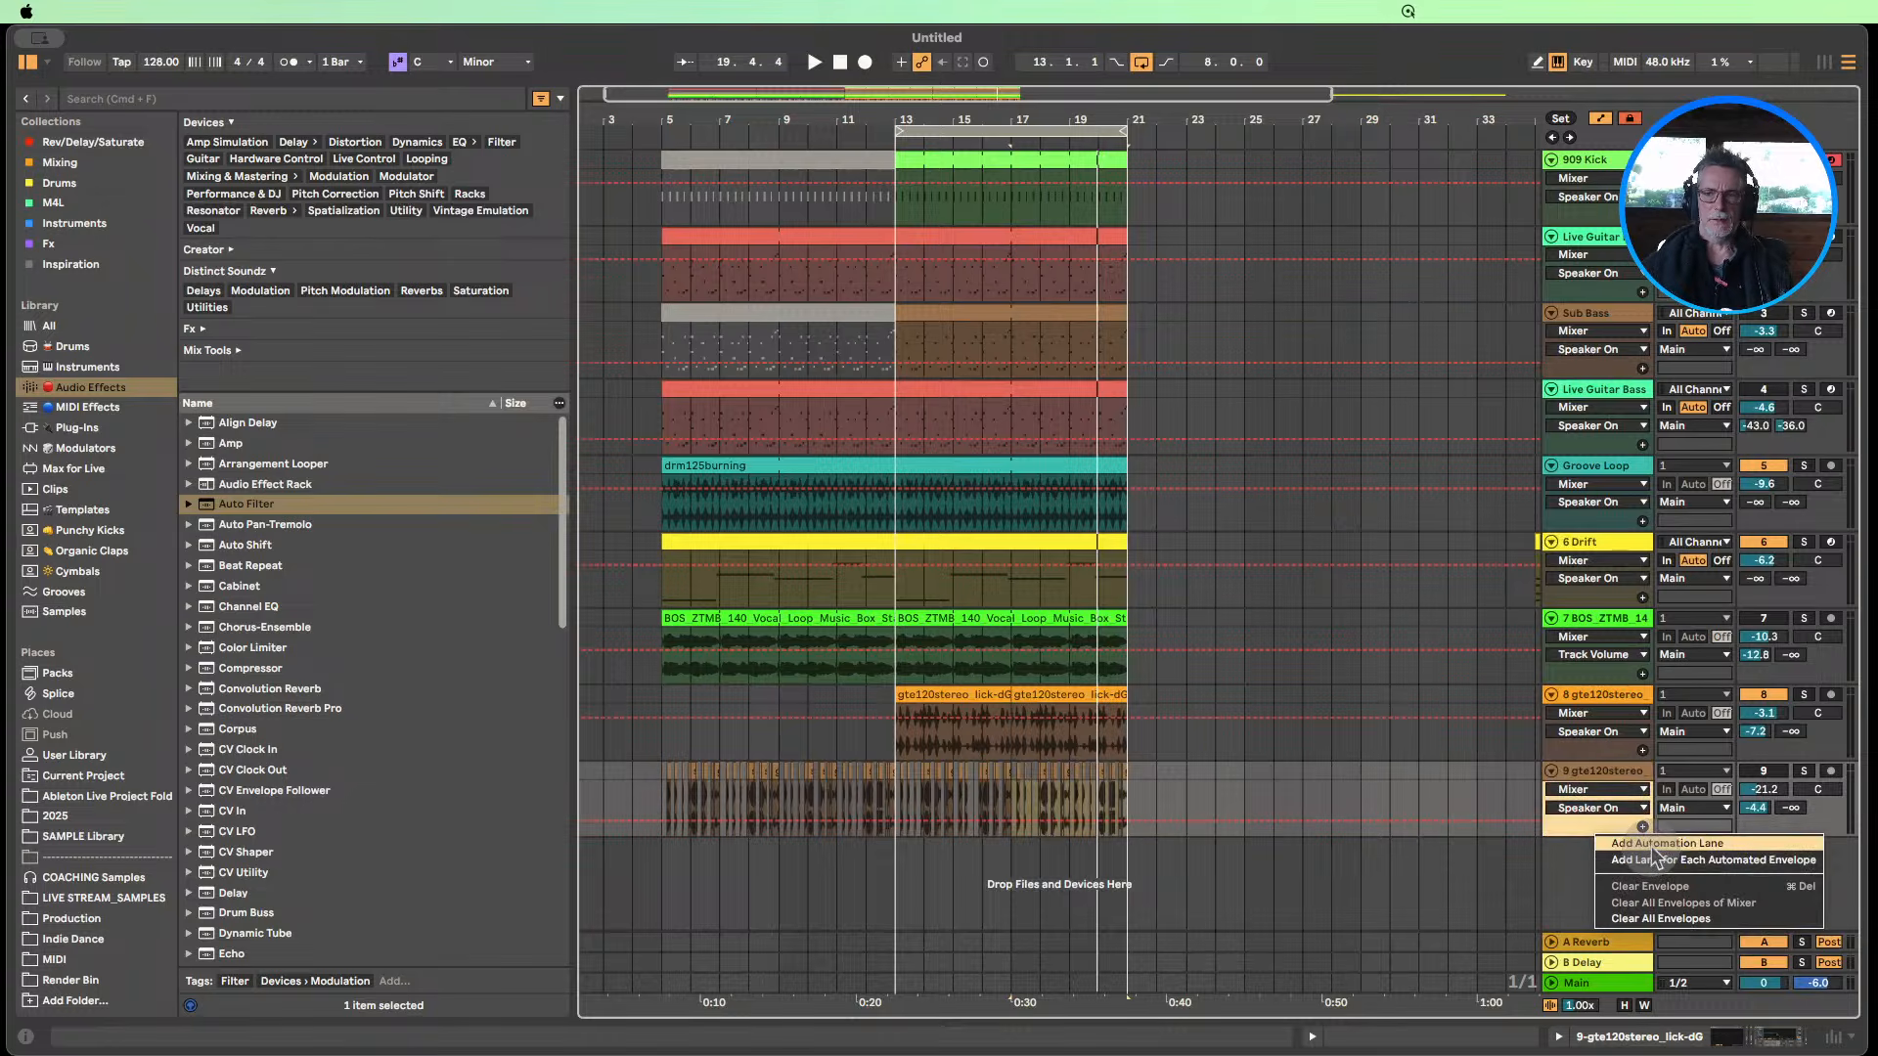
left_click(1555, 831)
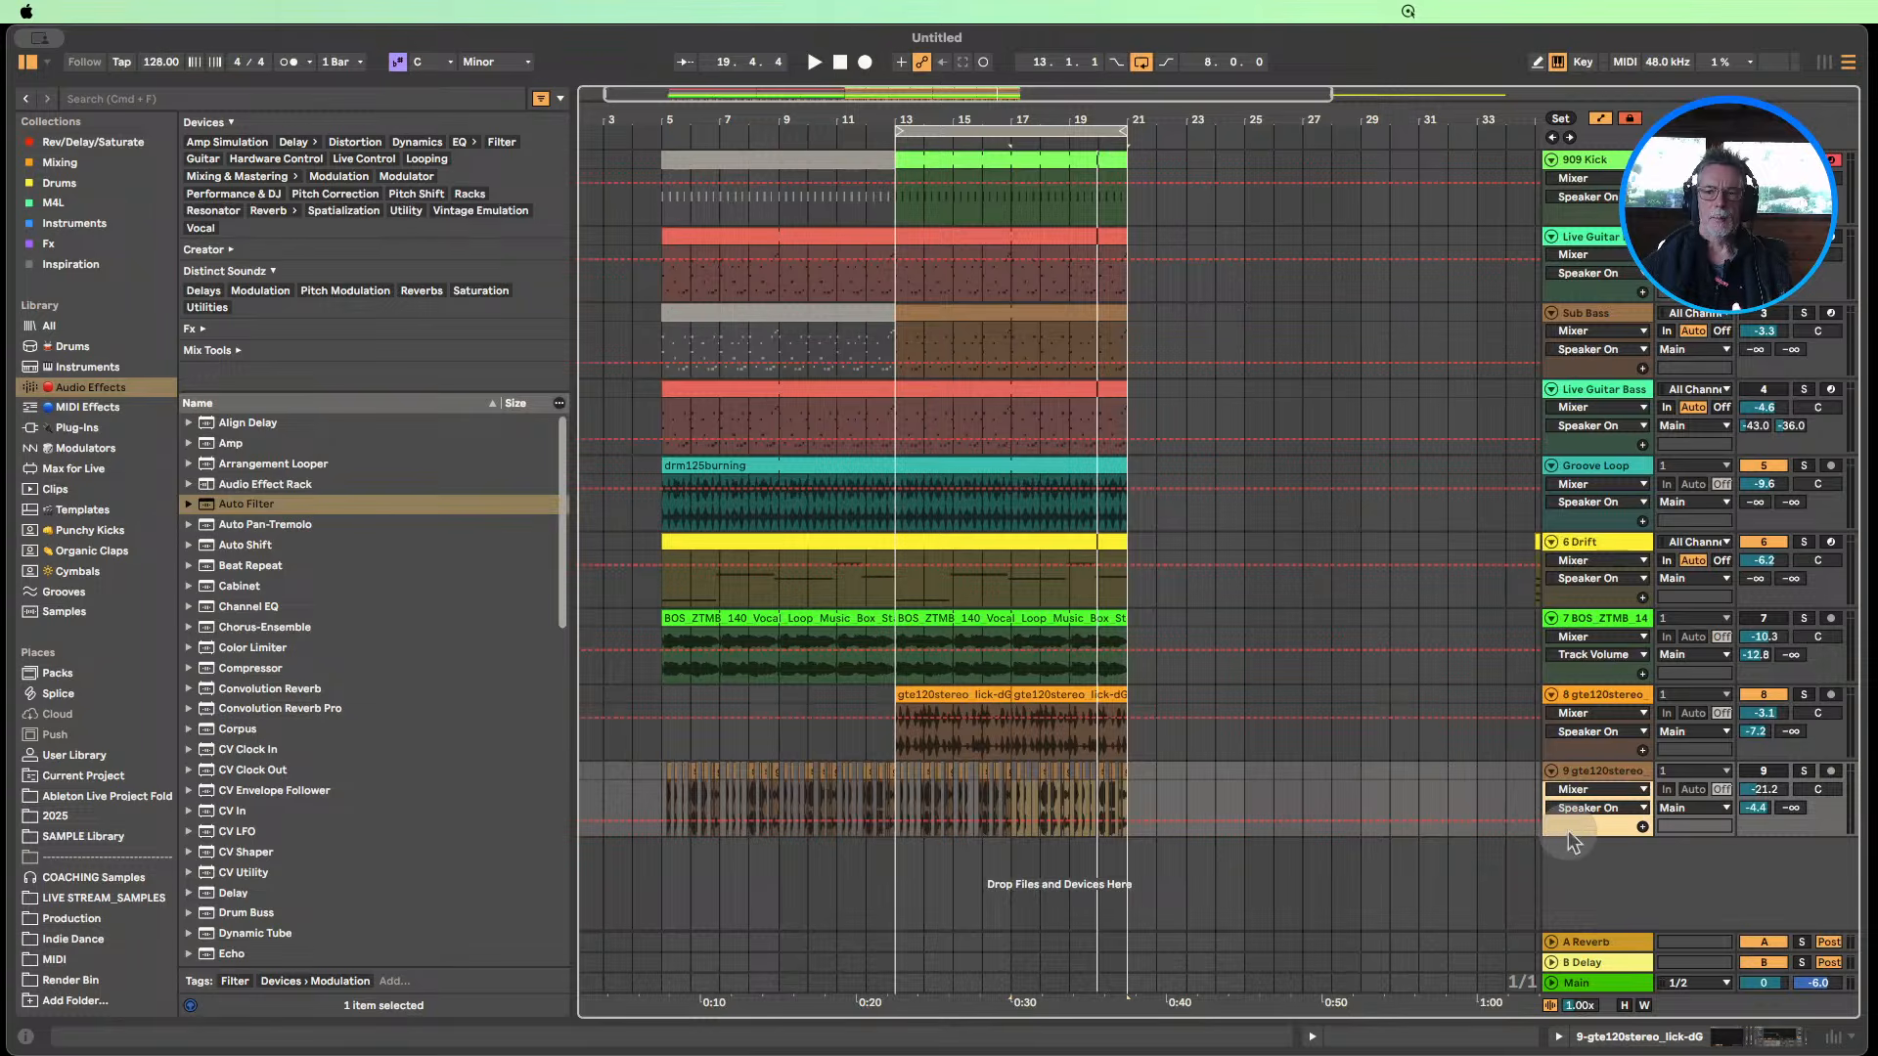
left_click(1600, 118)
right_click(1618, 819)
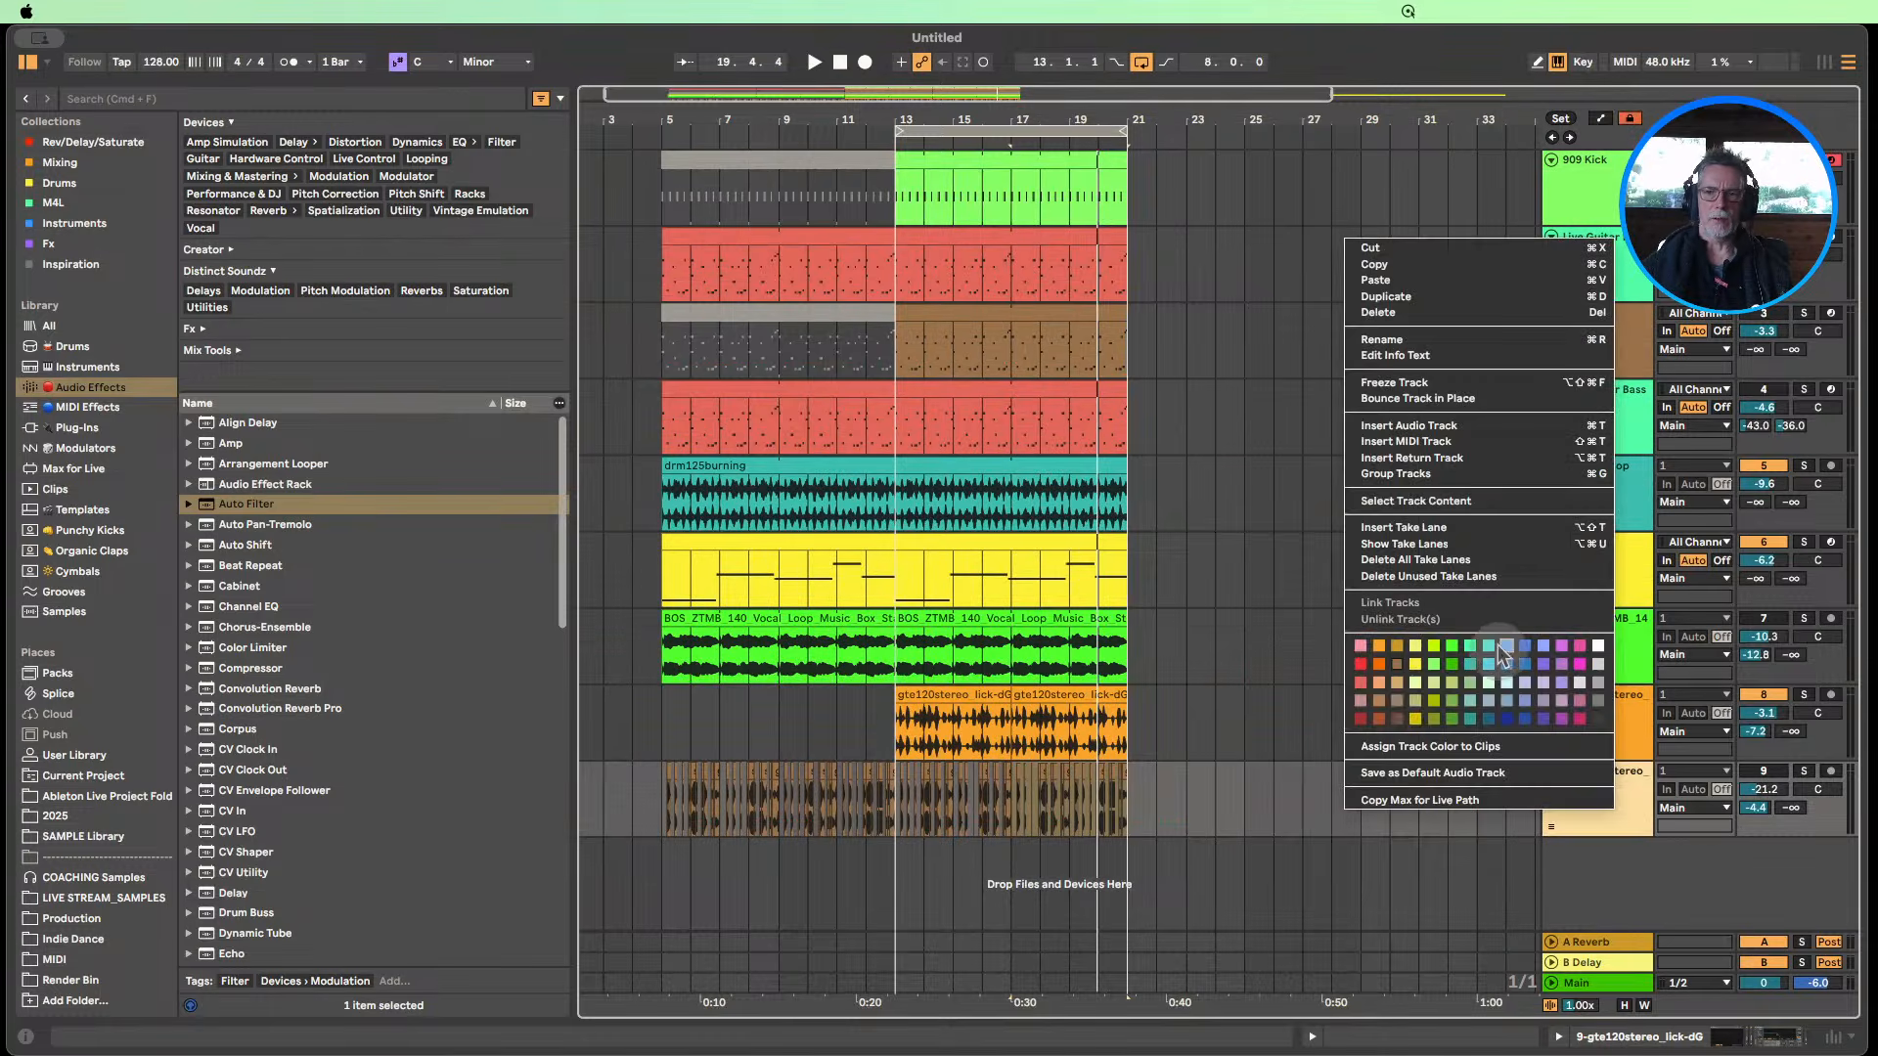
left_click(1418, 543)
left_click(836, 536)
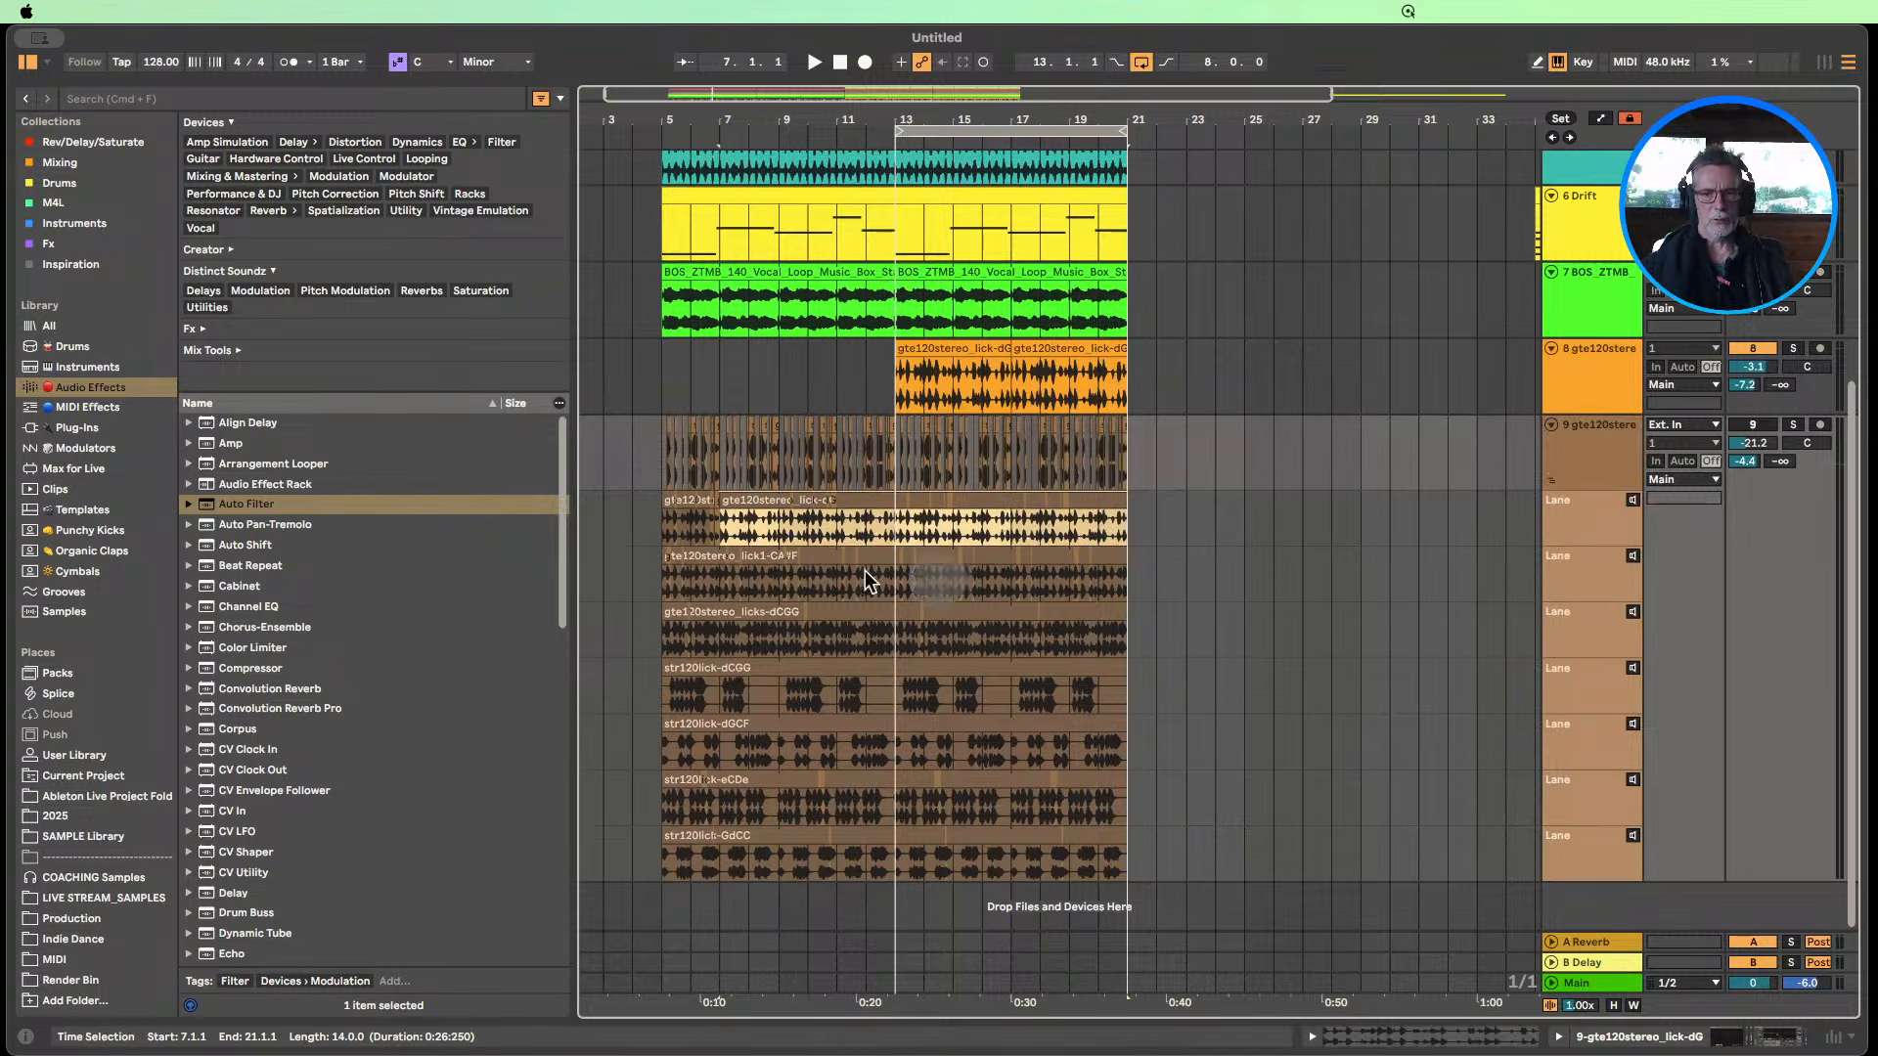
Solo the chopped guitar track, play it from just before bar 13, and switch the solo off again.
mouse_move(703, 120)
left_mouse_down()
mouse_move(701, 147)
mouse_move(704, 100)
left_mouse_up()
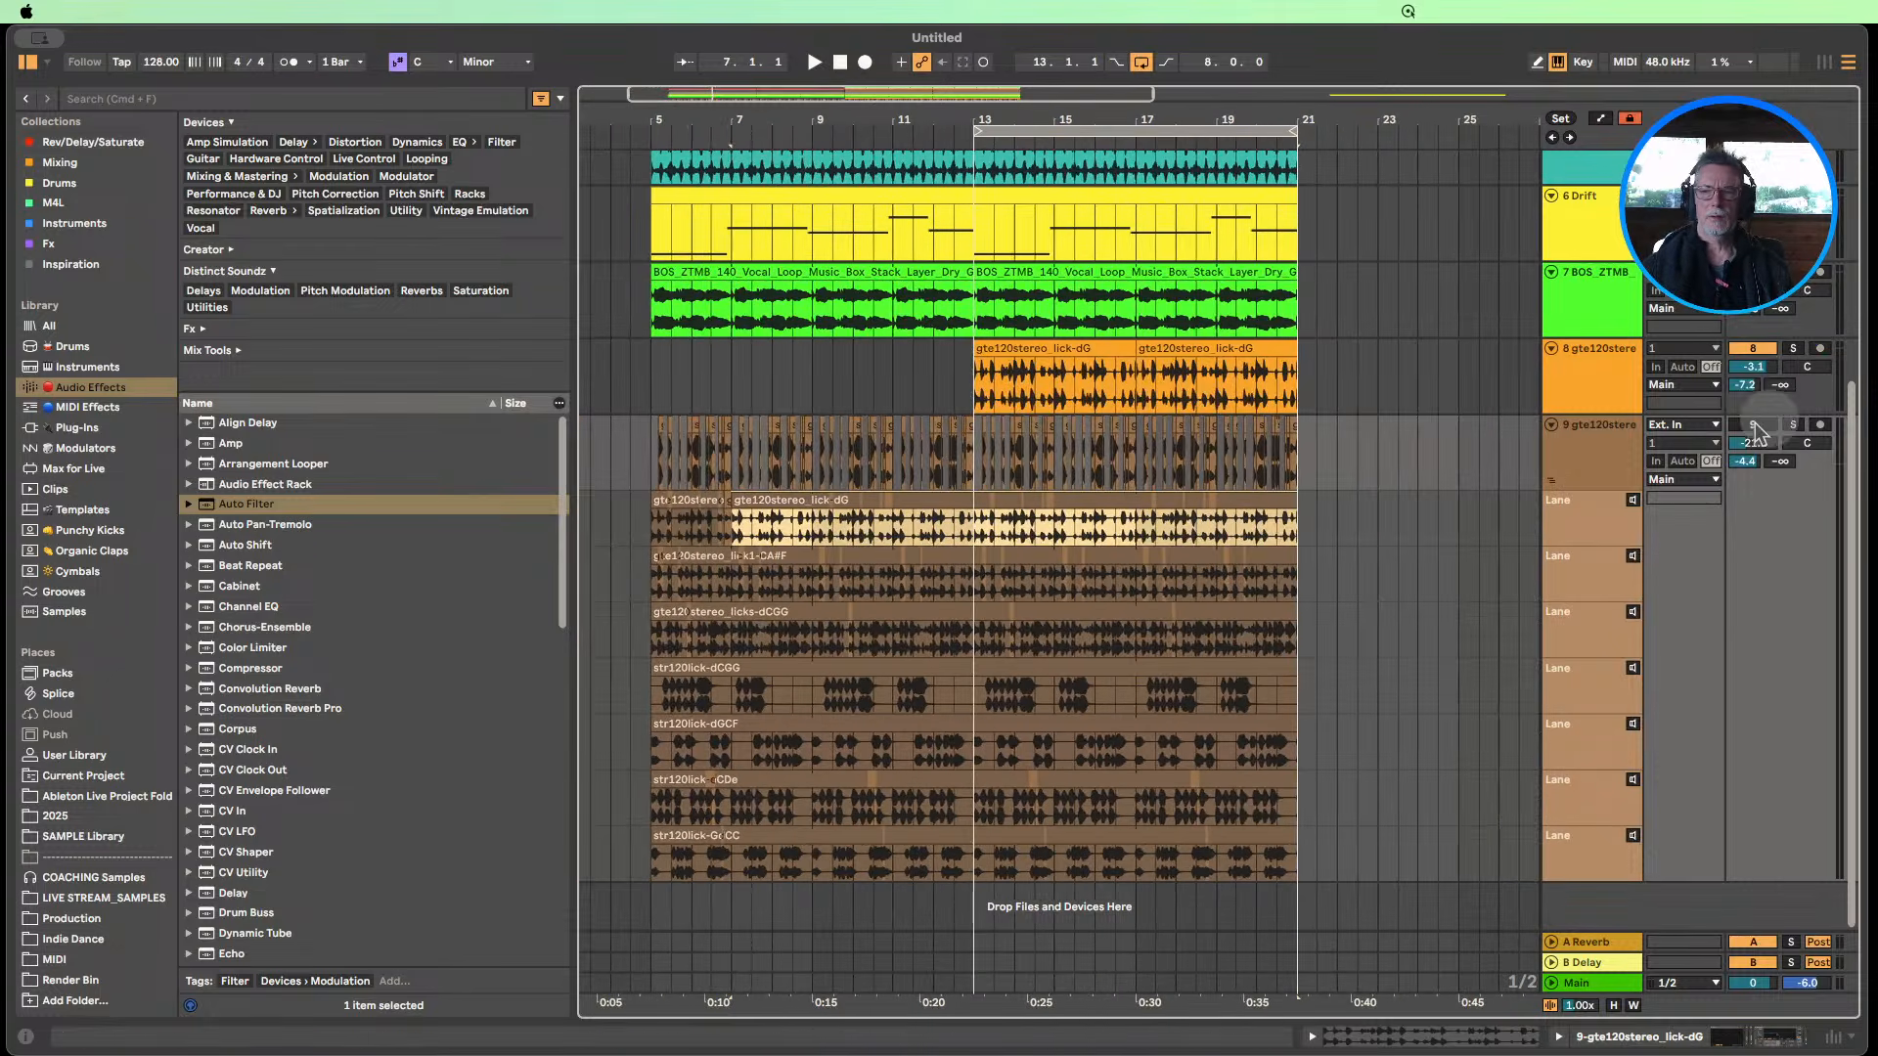
left_click(1794, 427)
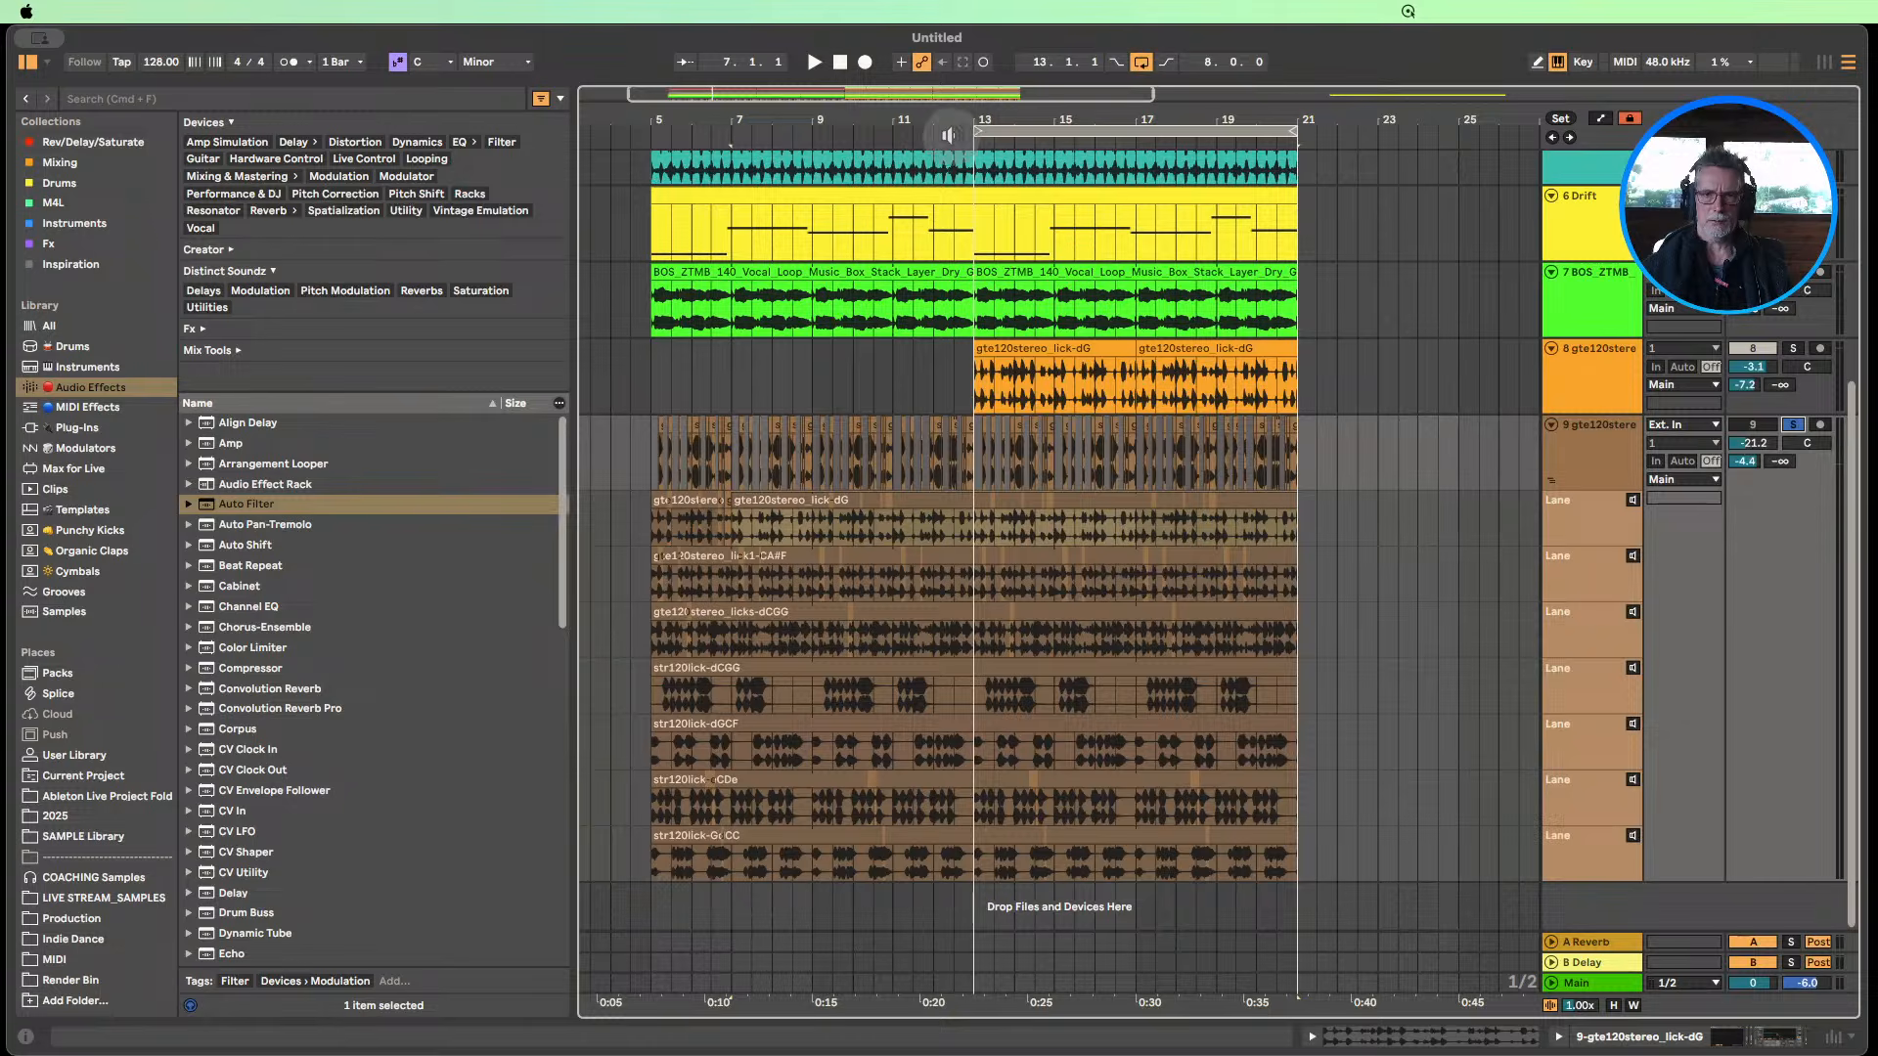
left_click(948, 135)
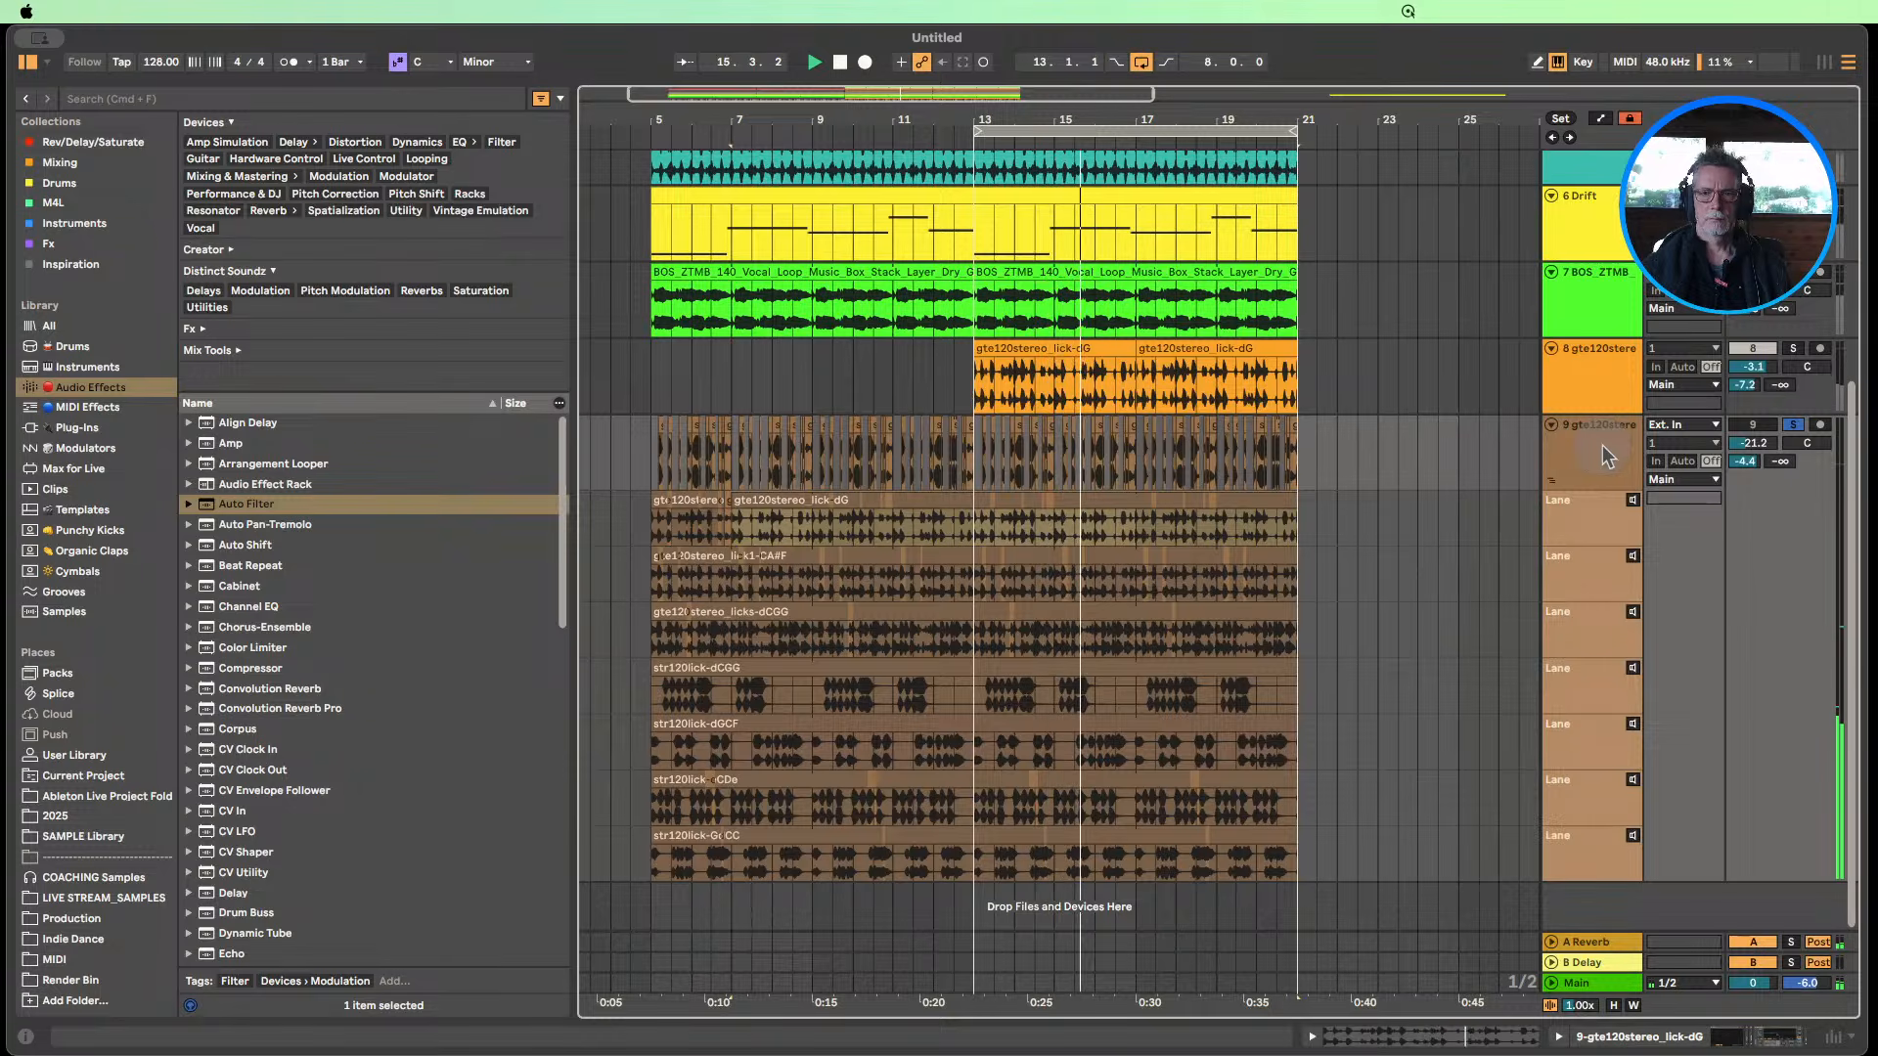
scroll(1789, 660, "up", 5)
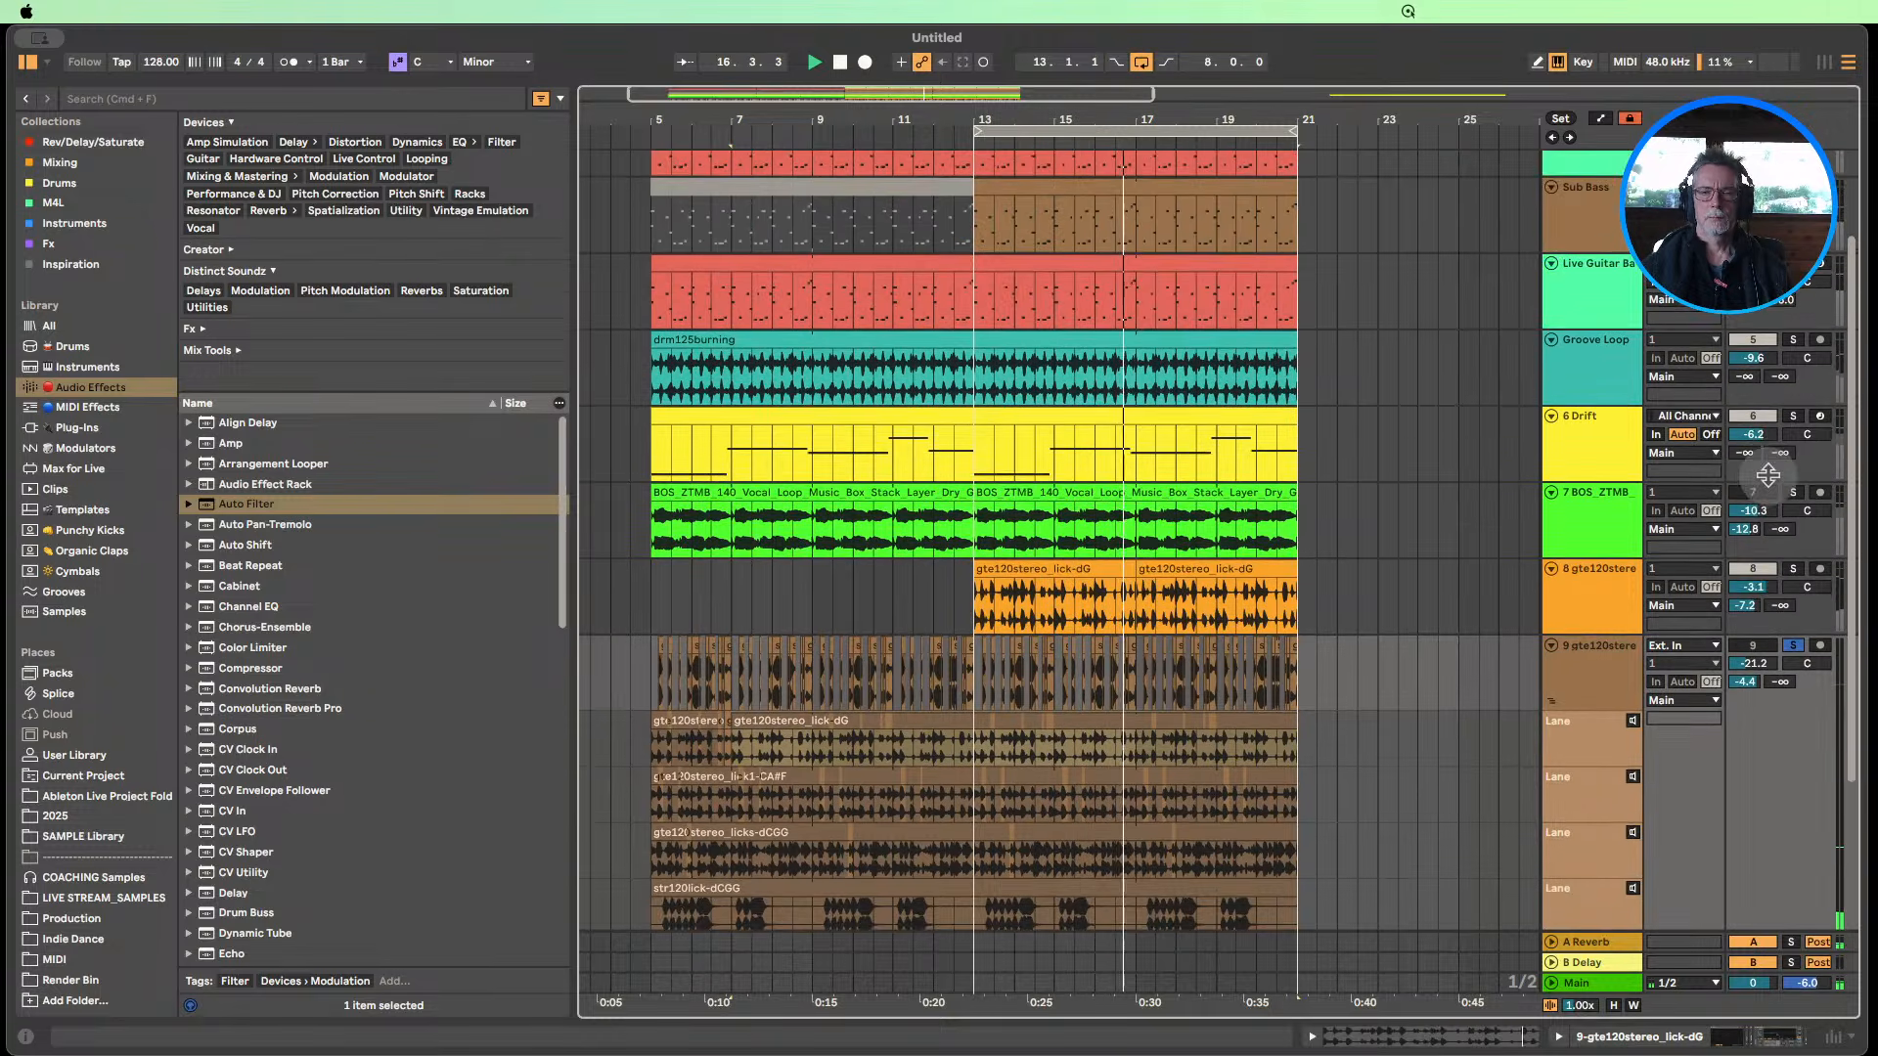
left_click(1791, 689)
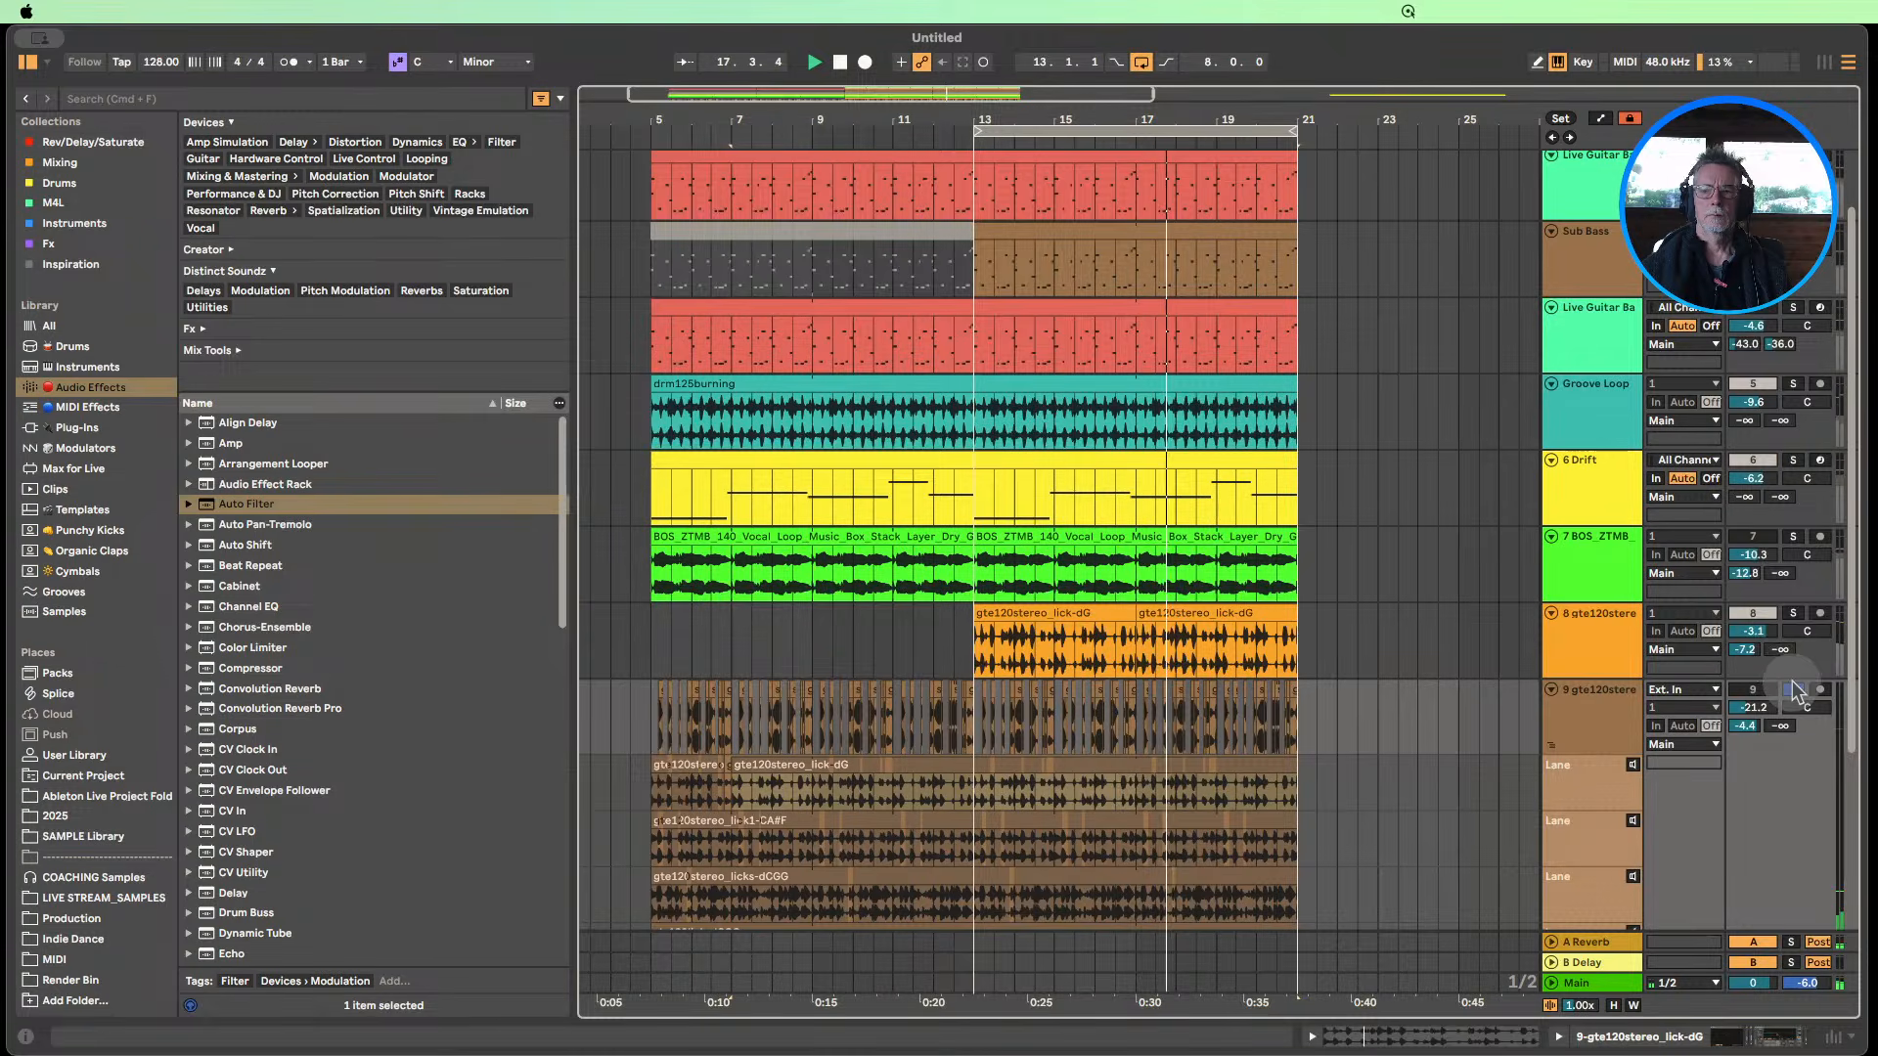
Audition the chopped guitar track in the mix without Drift, BOS_ZTMB and the orange lick, and deactivate it and reactivate those three tracks.
left_click(1751, 690)
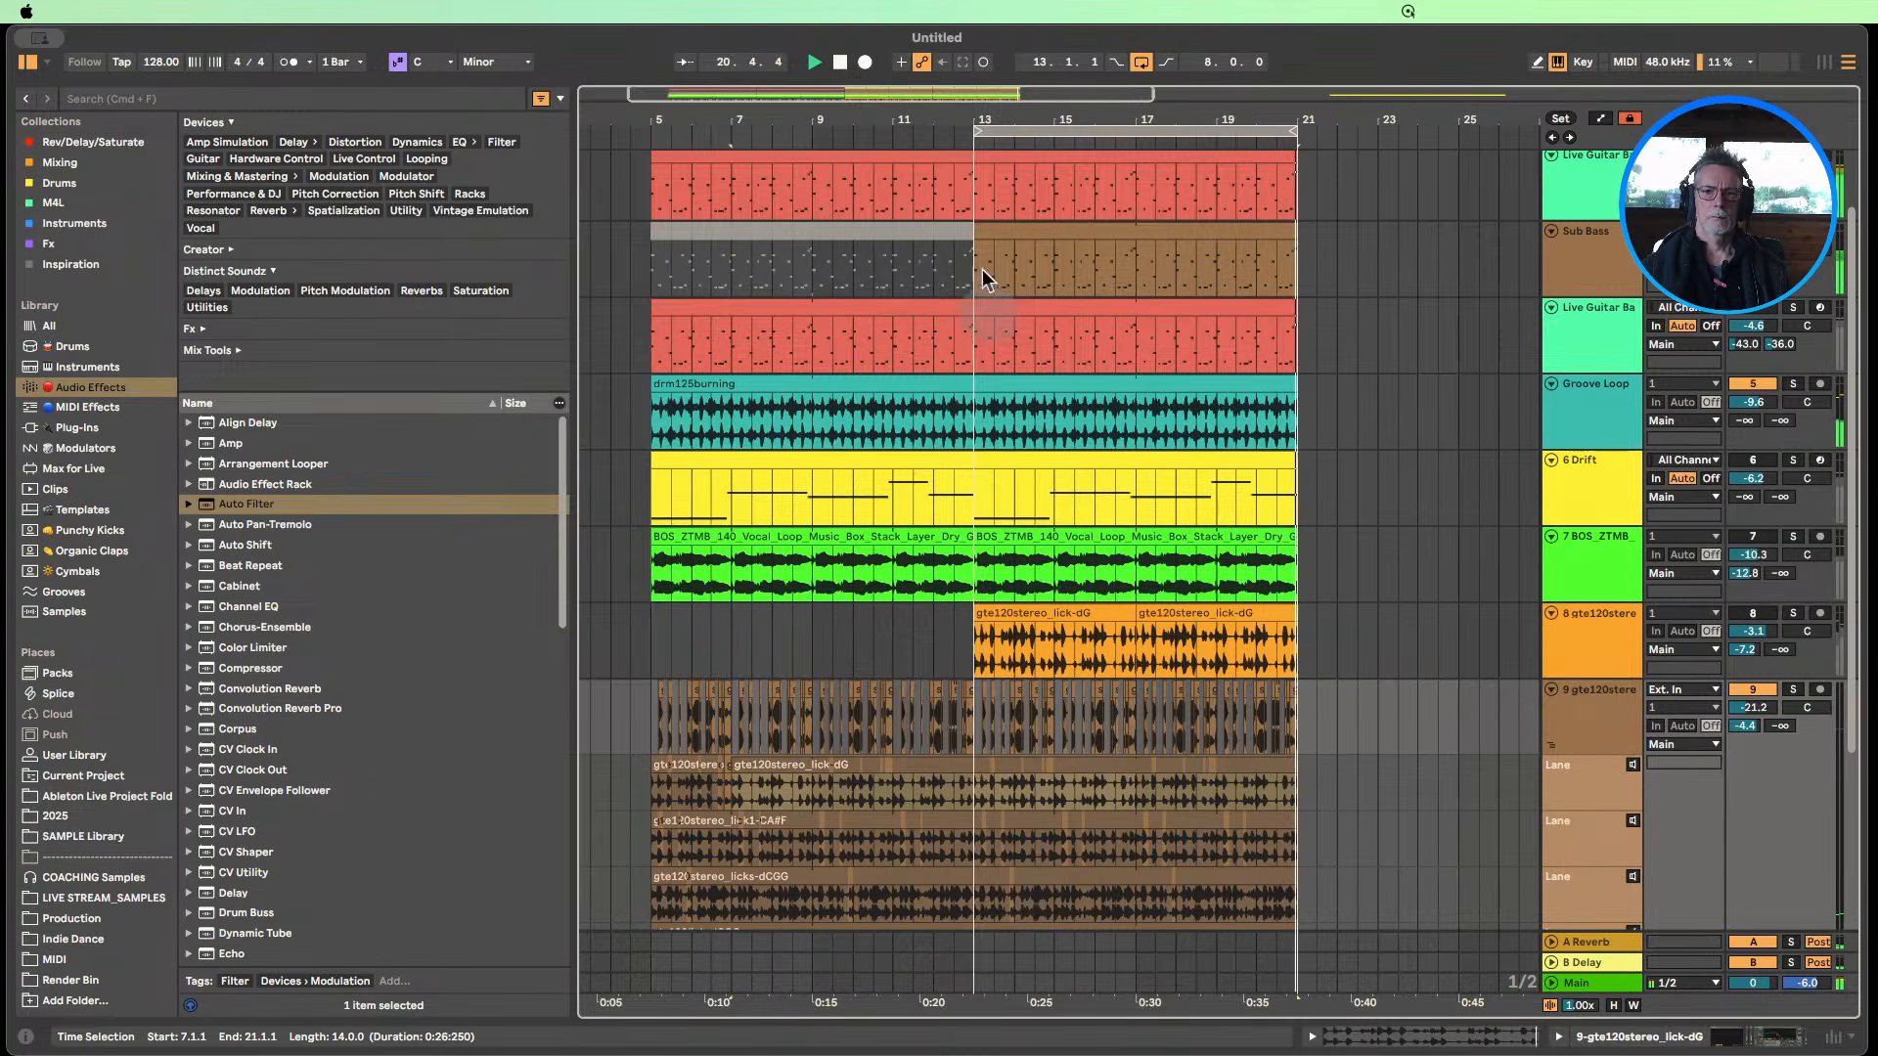
left_click_drag(982, 118, 1062, 116)
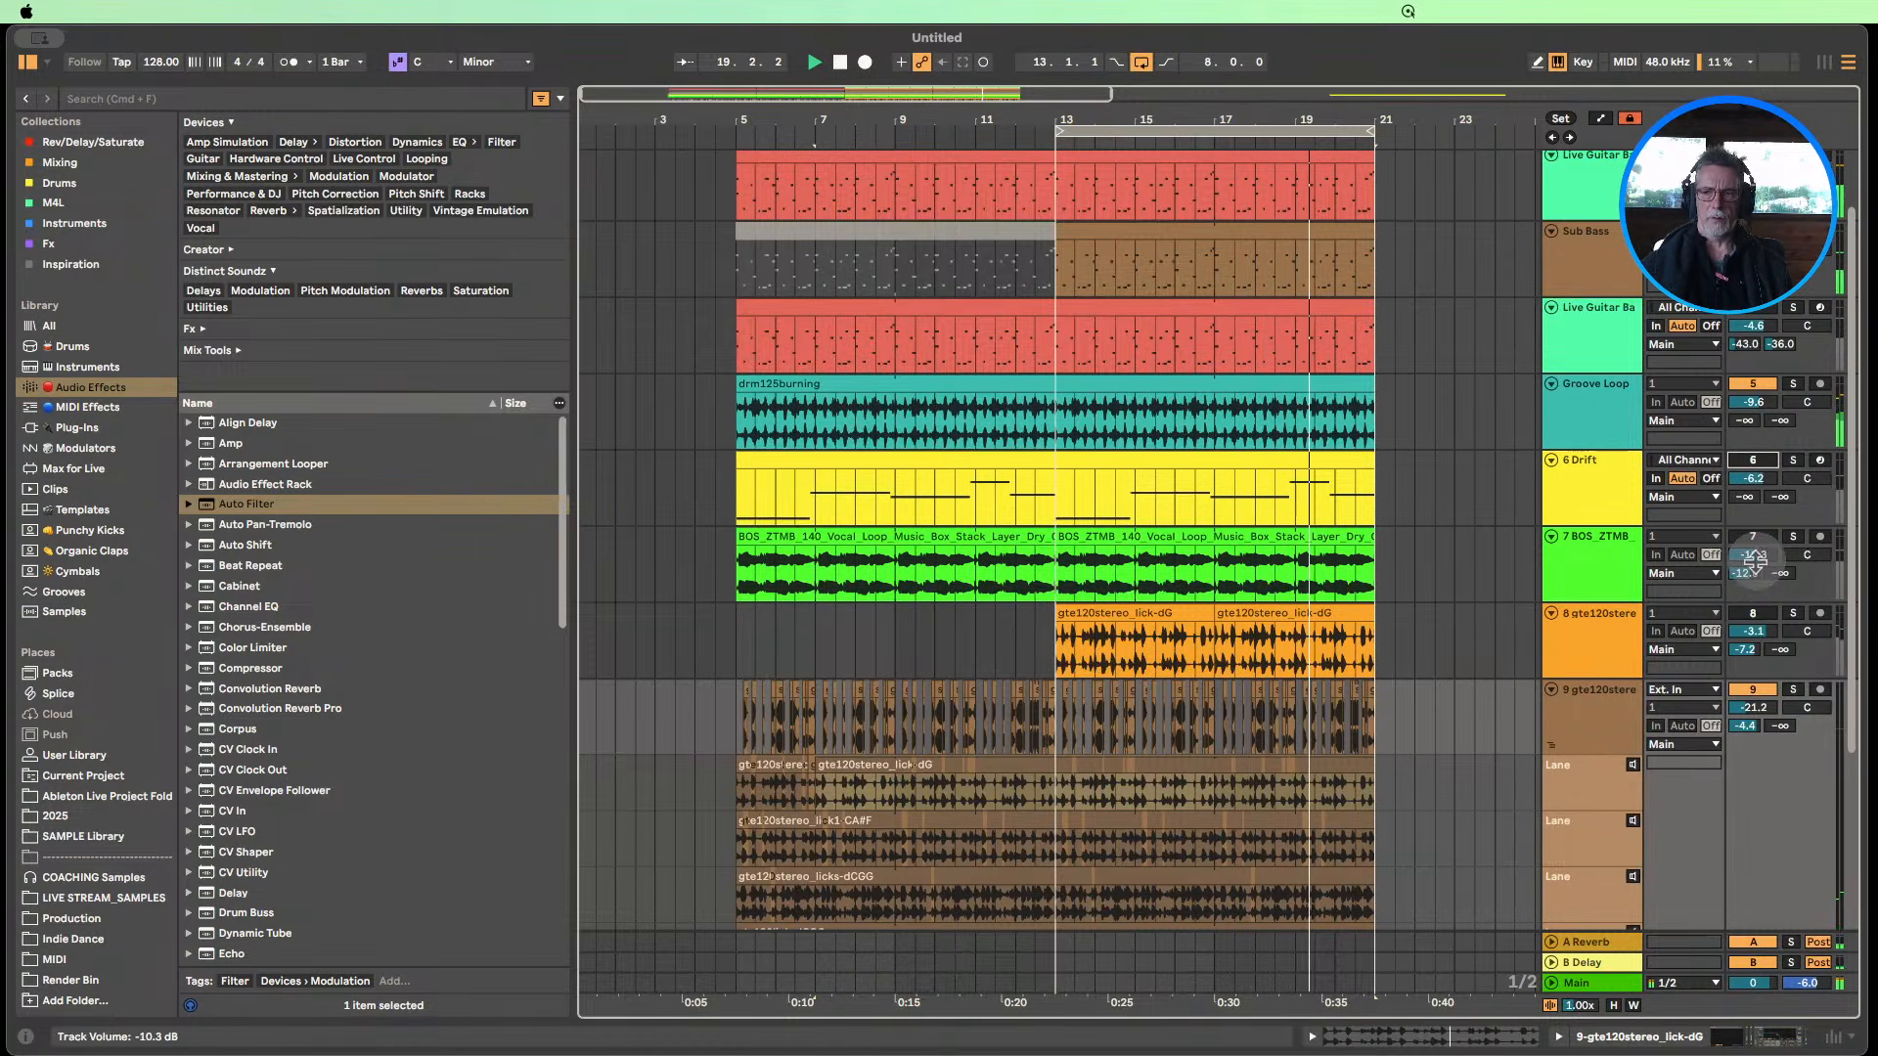
left_click(1752, 690)
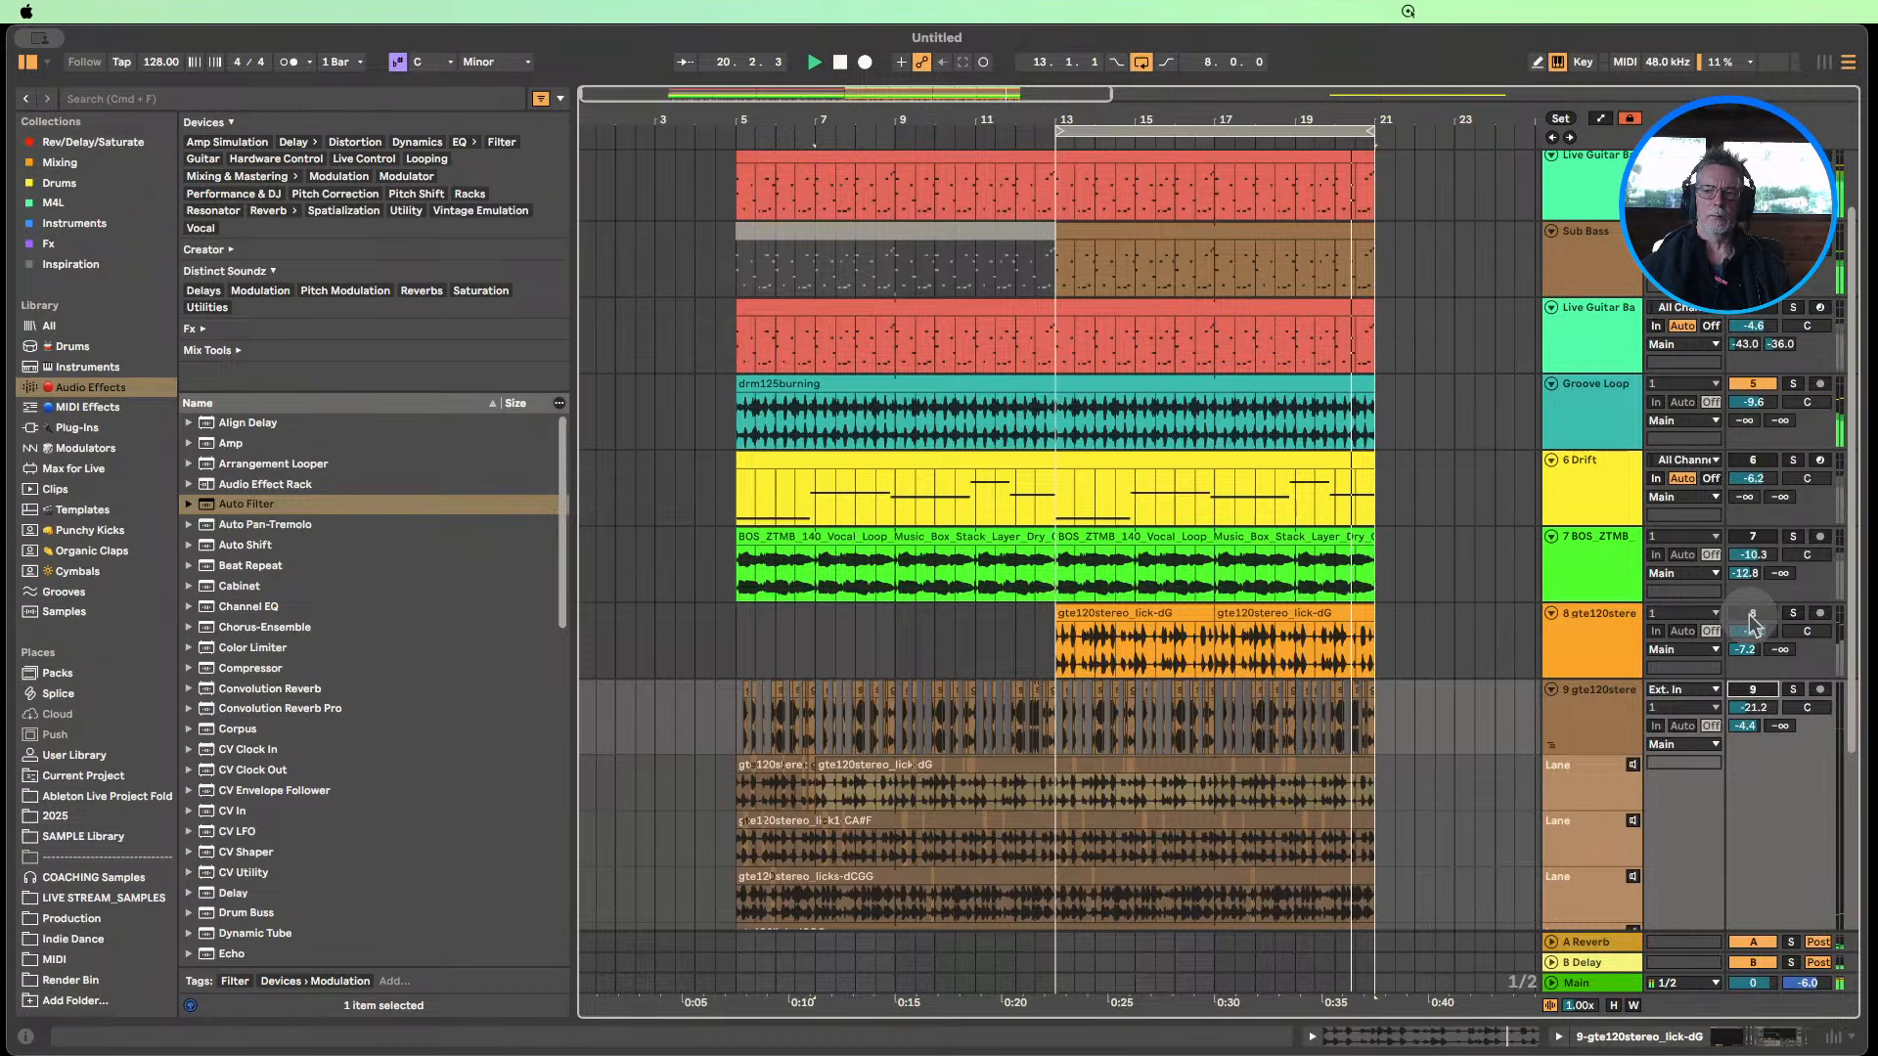
left_click(1752, 462)
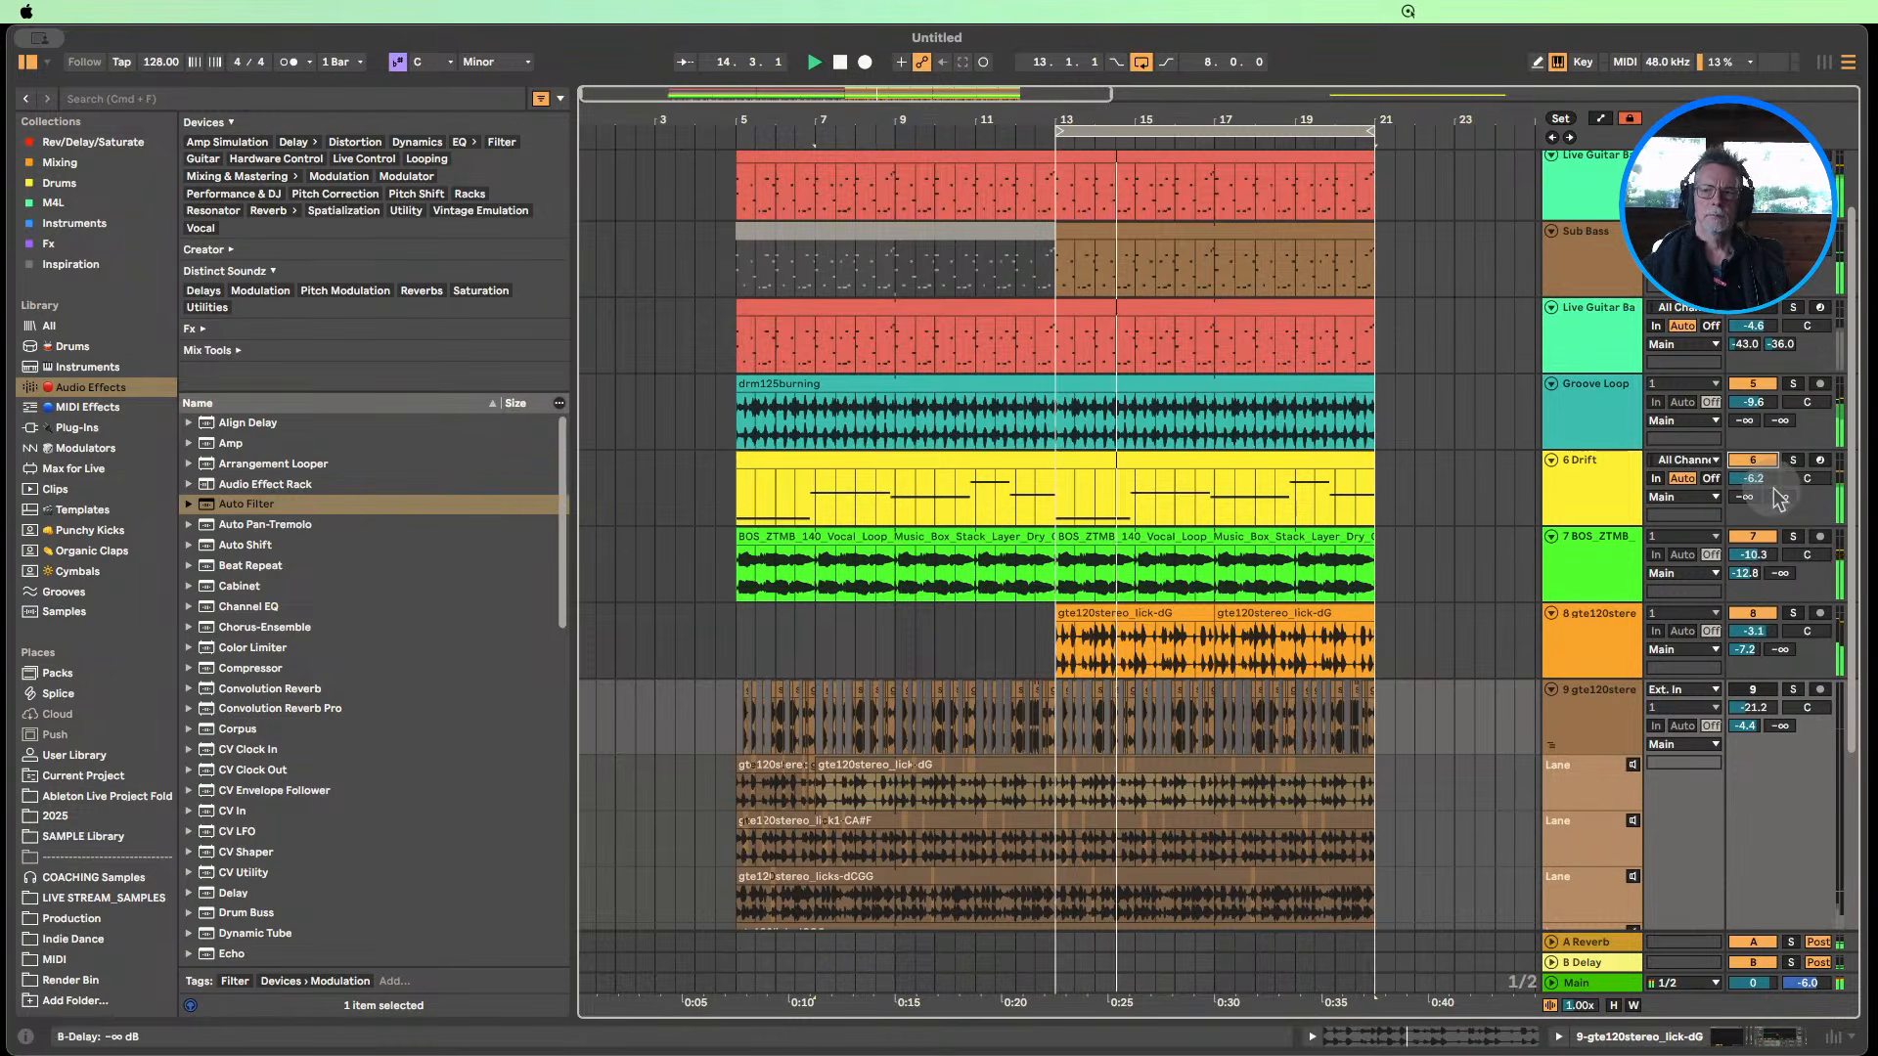
Fold the chopped guitar track with its take lanes, view its device chain and hide the device view.
scroll(1587, 607, "down", 5)
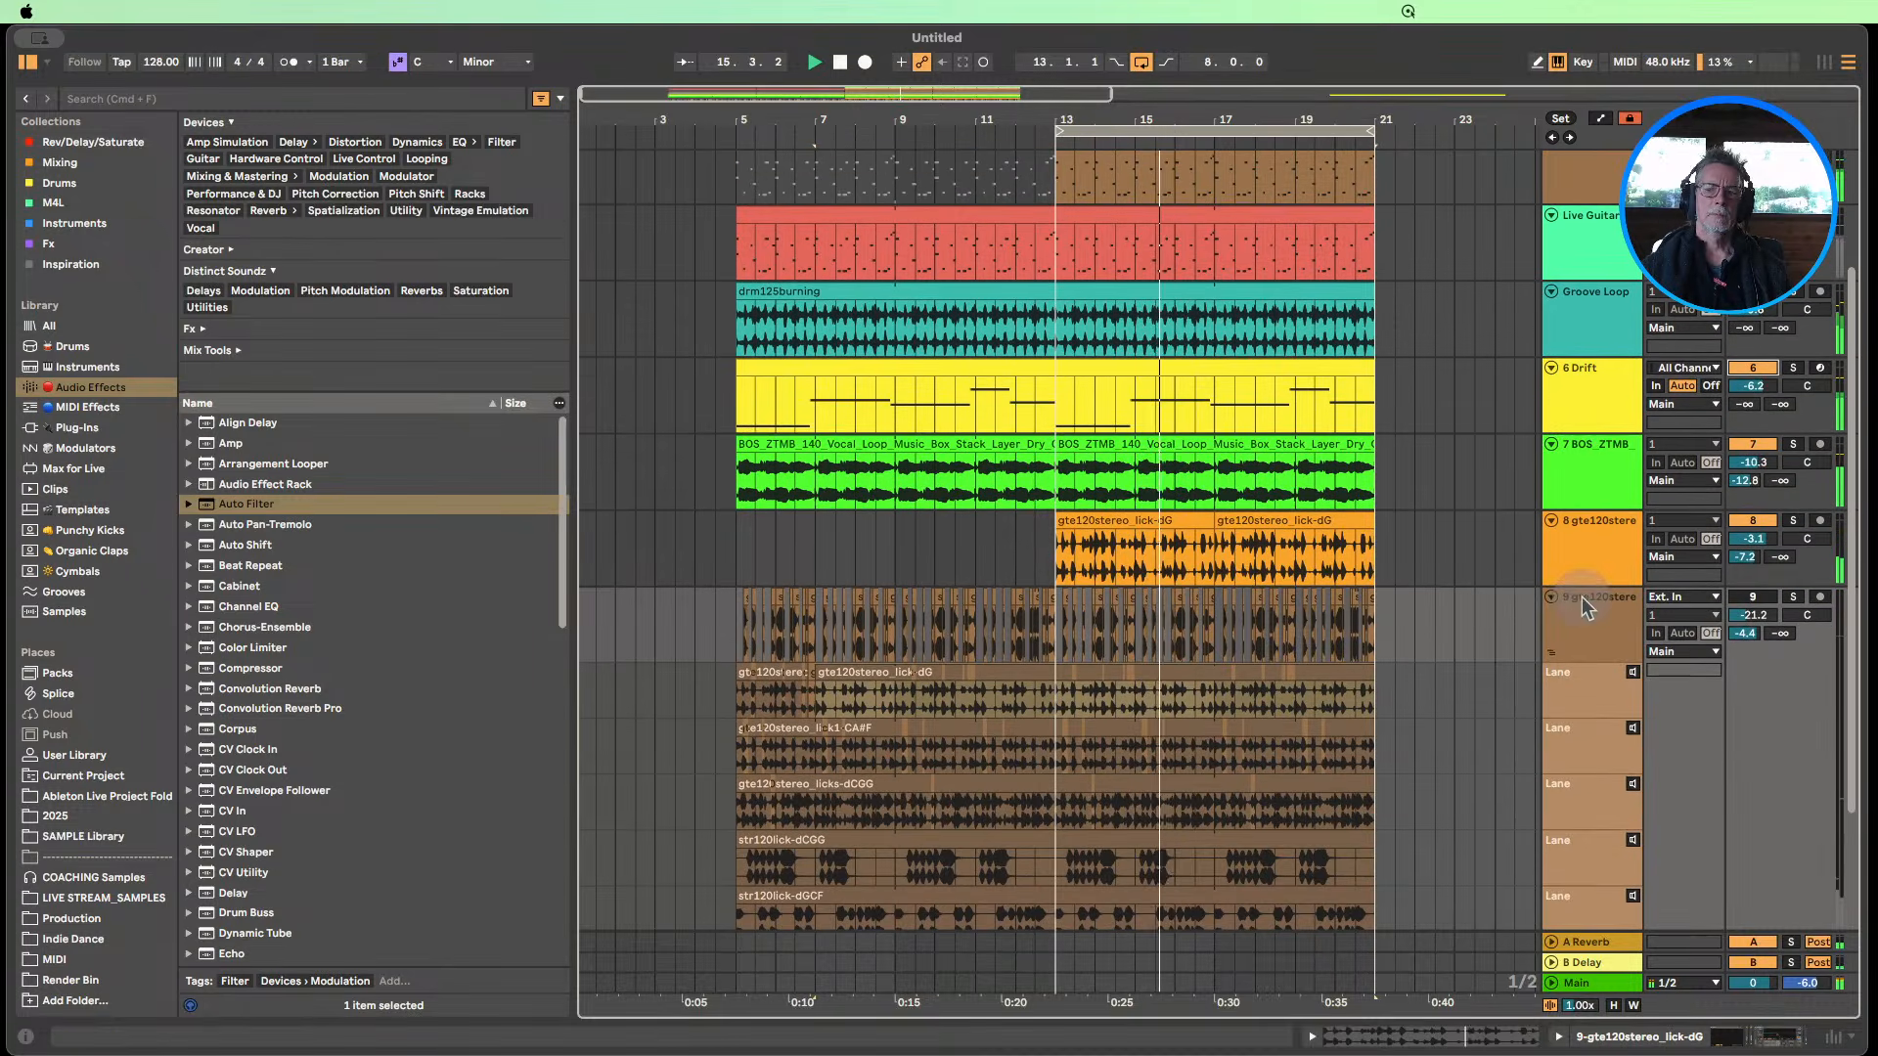
left_click(1551, 597)
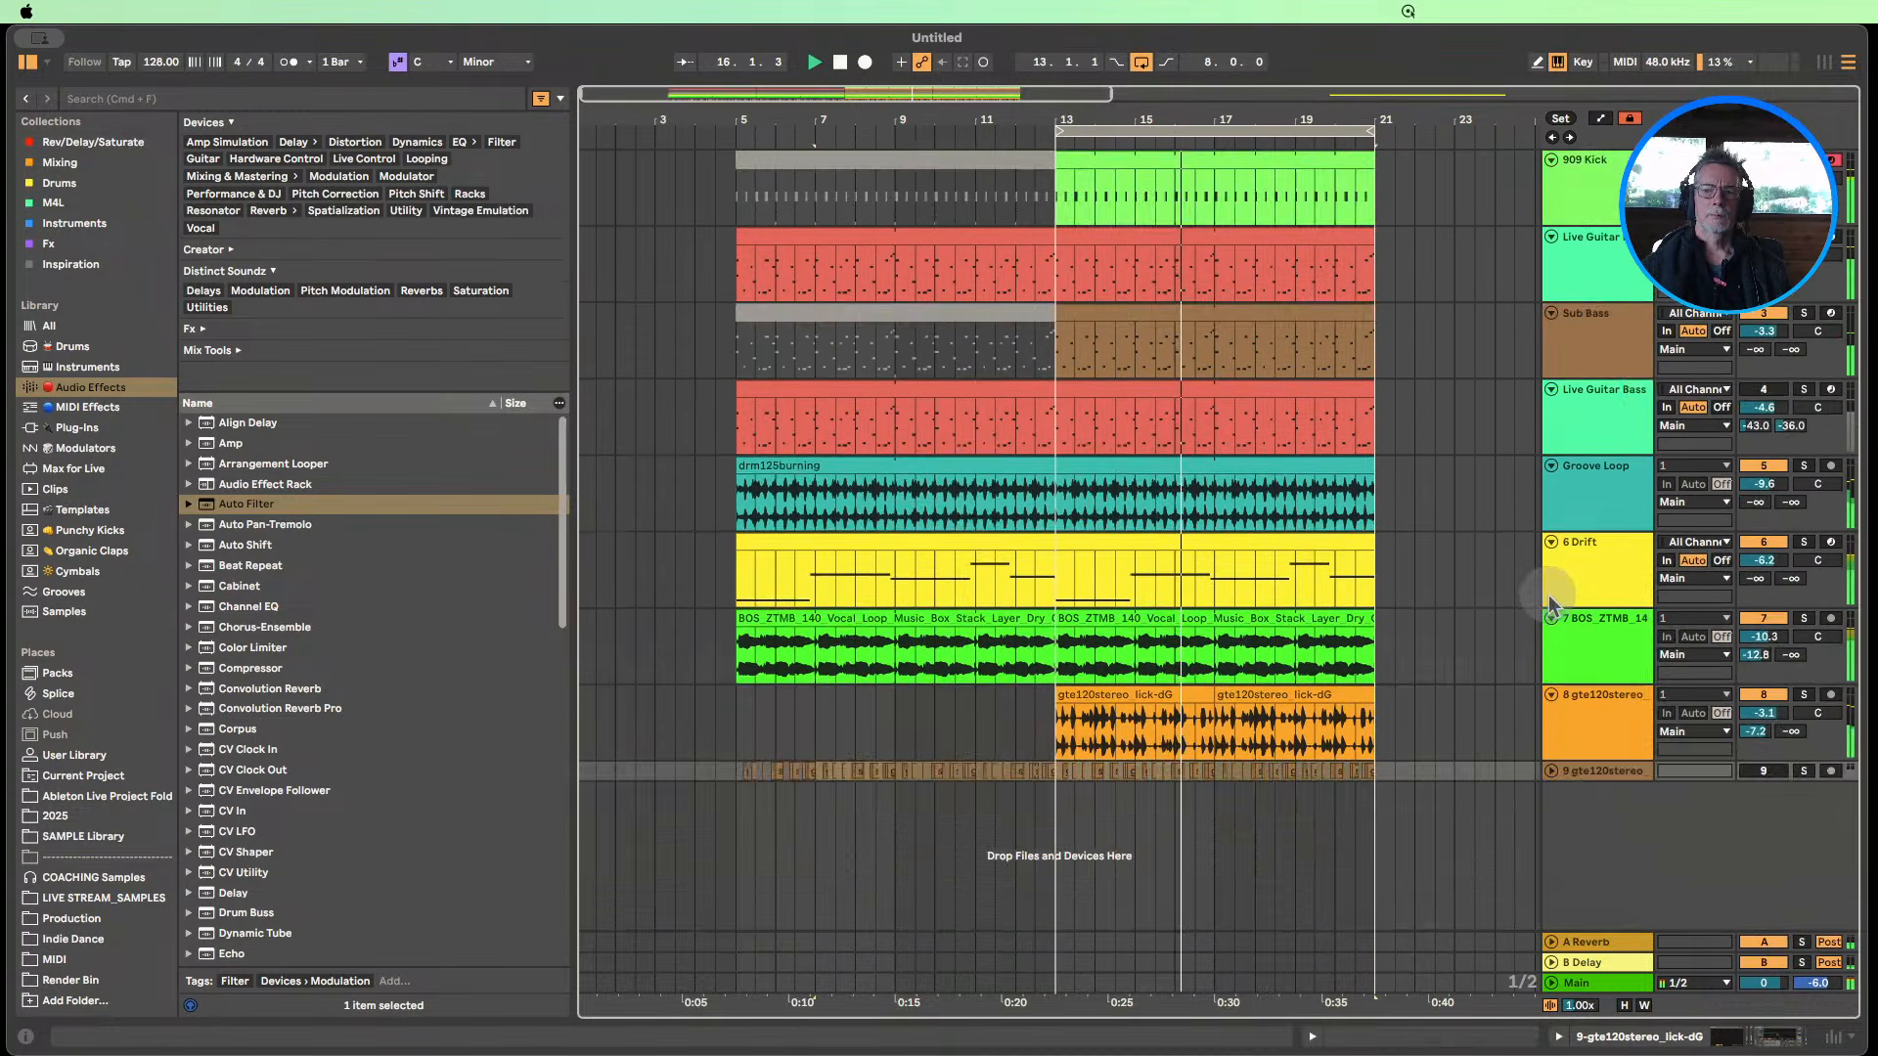
double_click(1584, 773)
scroll(1240, 654, "down", 2)
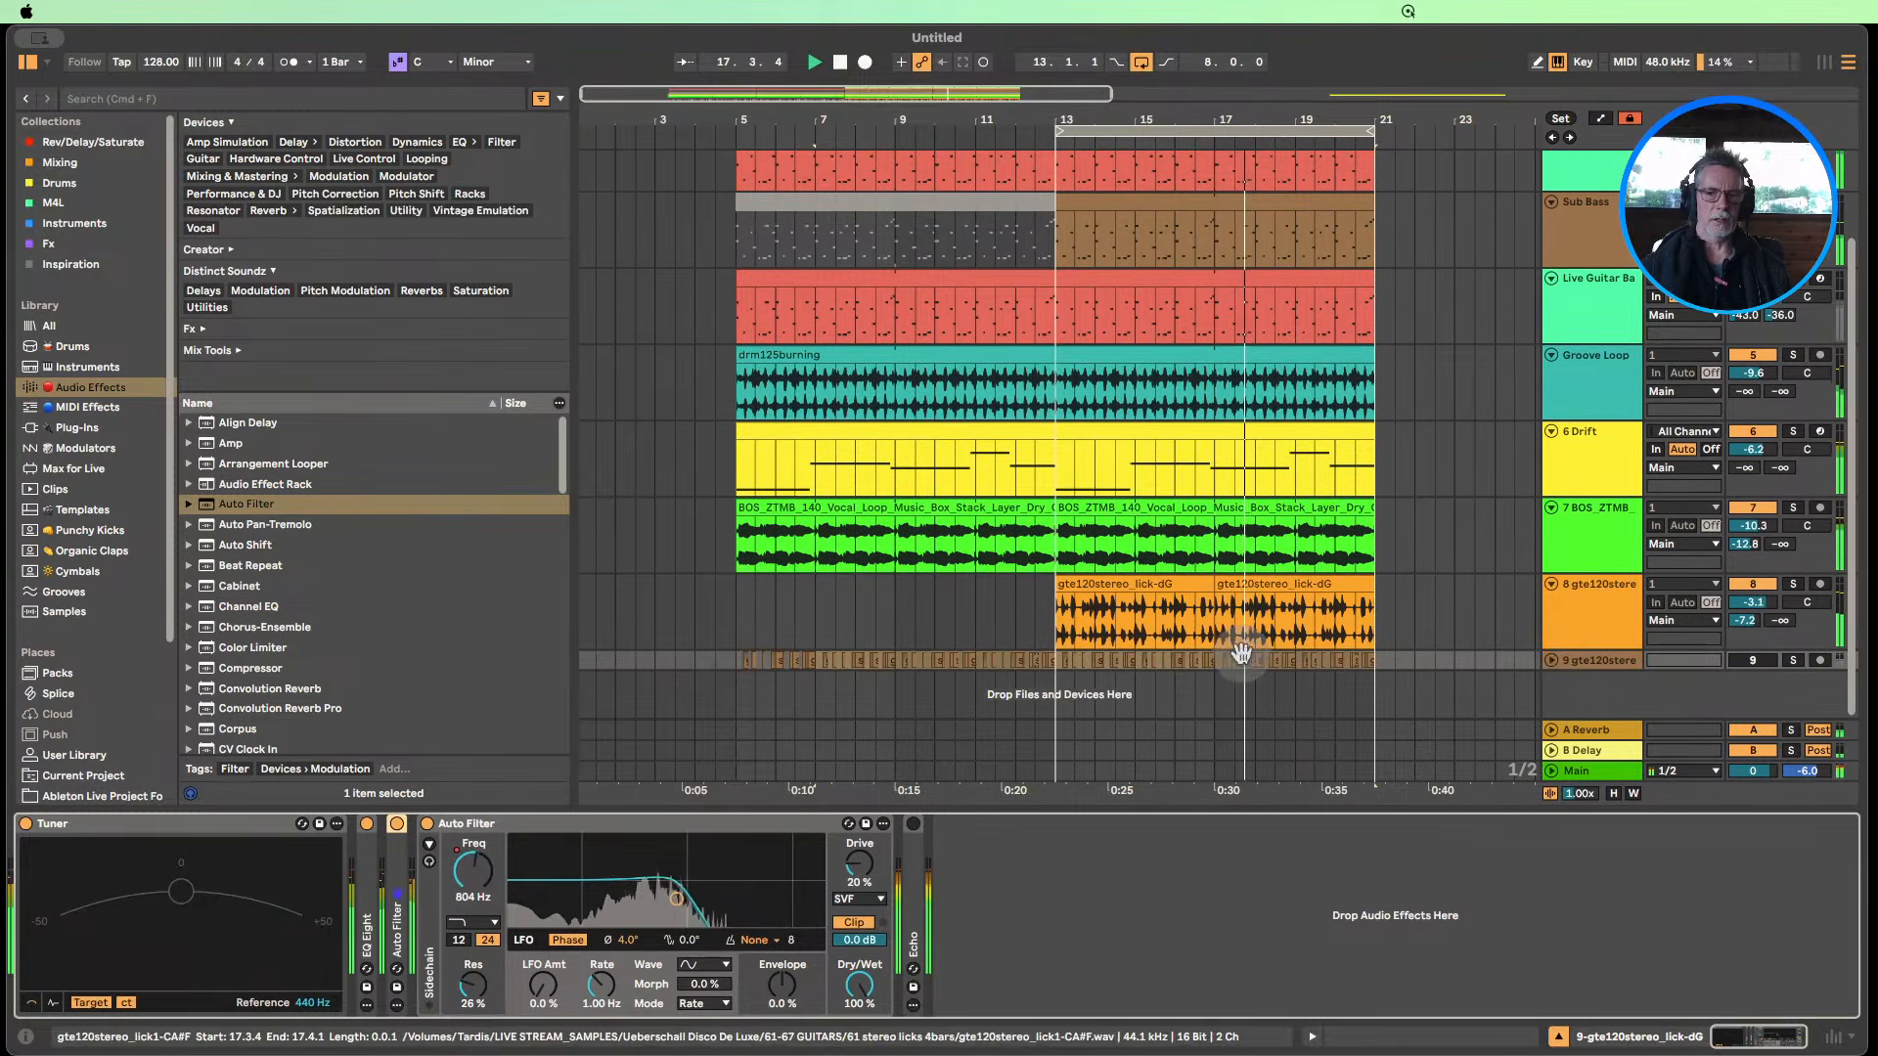
left_click(1557, 1037)
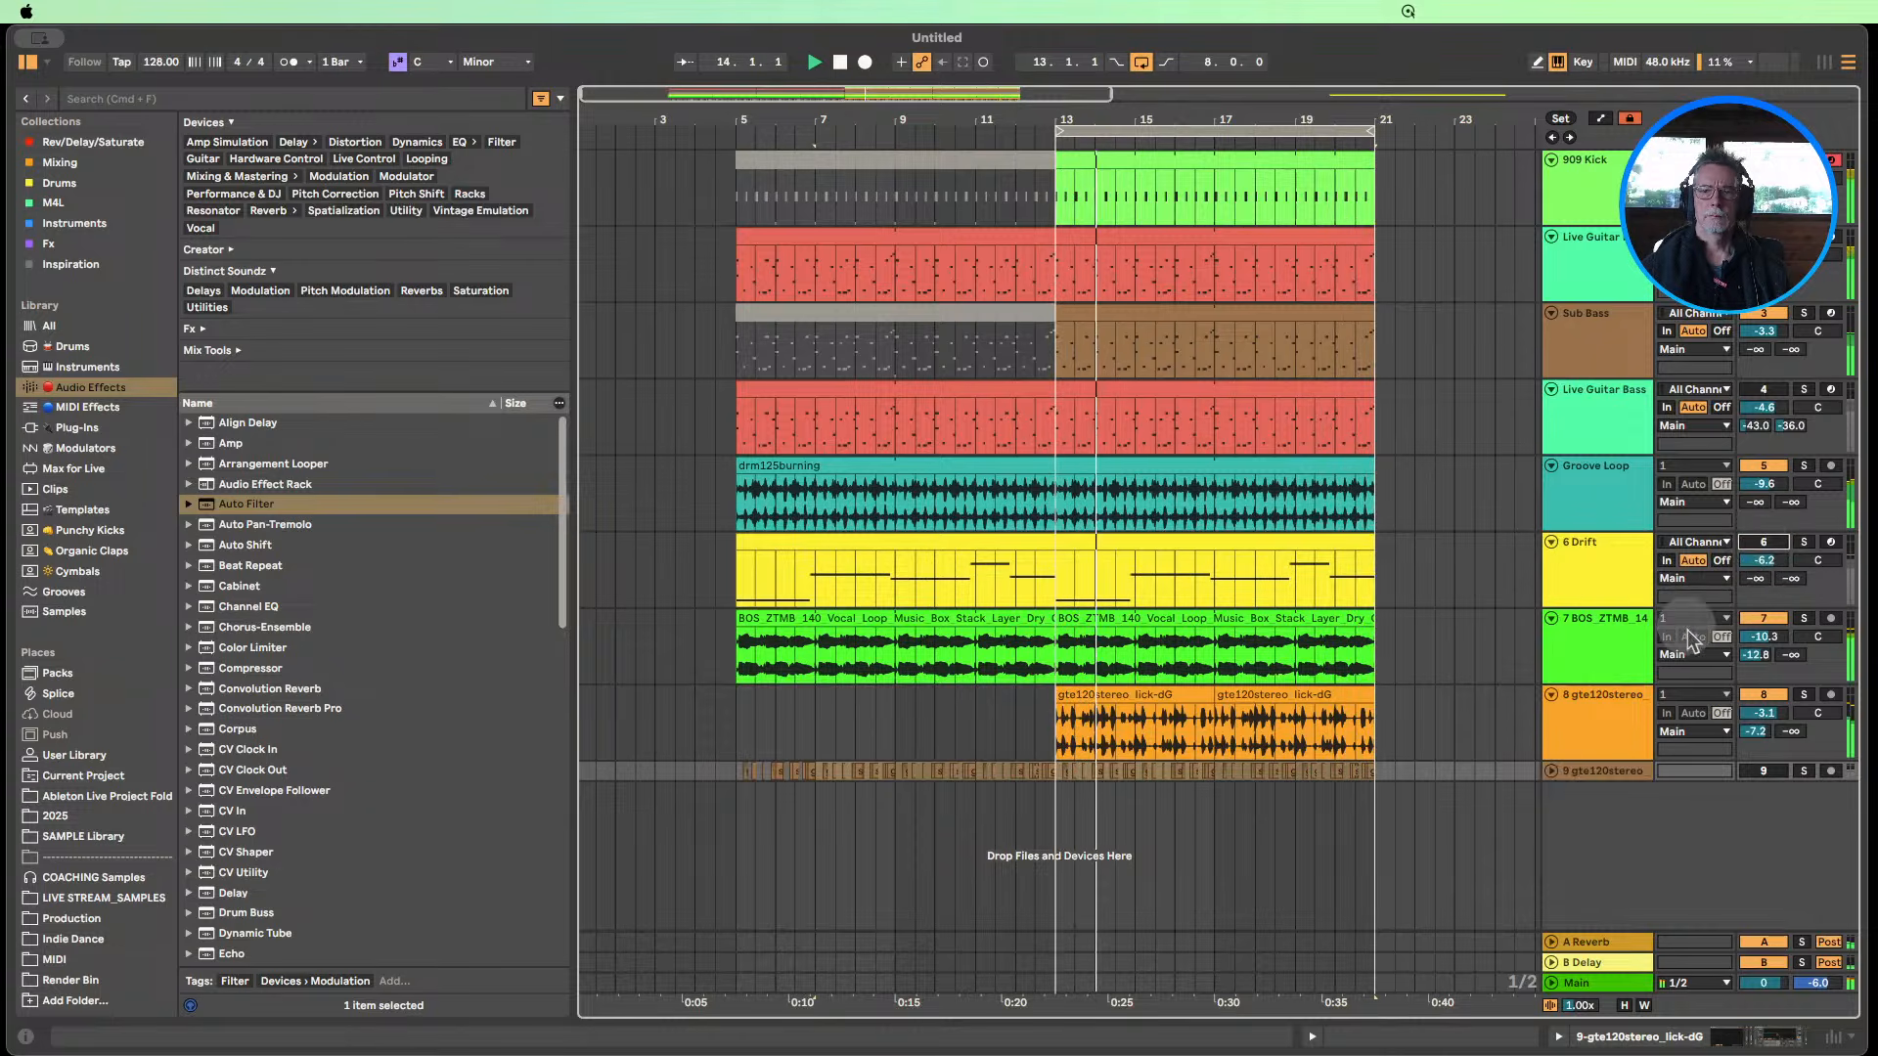
Deactivate the BOS_ZTMB vocal track and insert a MIDI track directly below the 909 Kick track.
left_click(1764, 618)
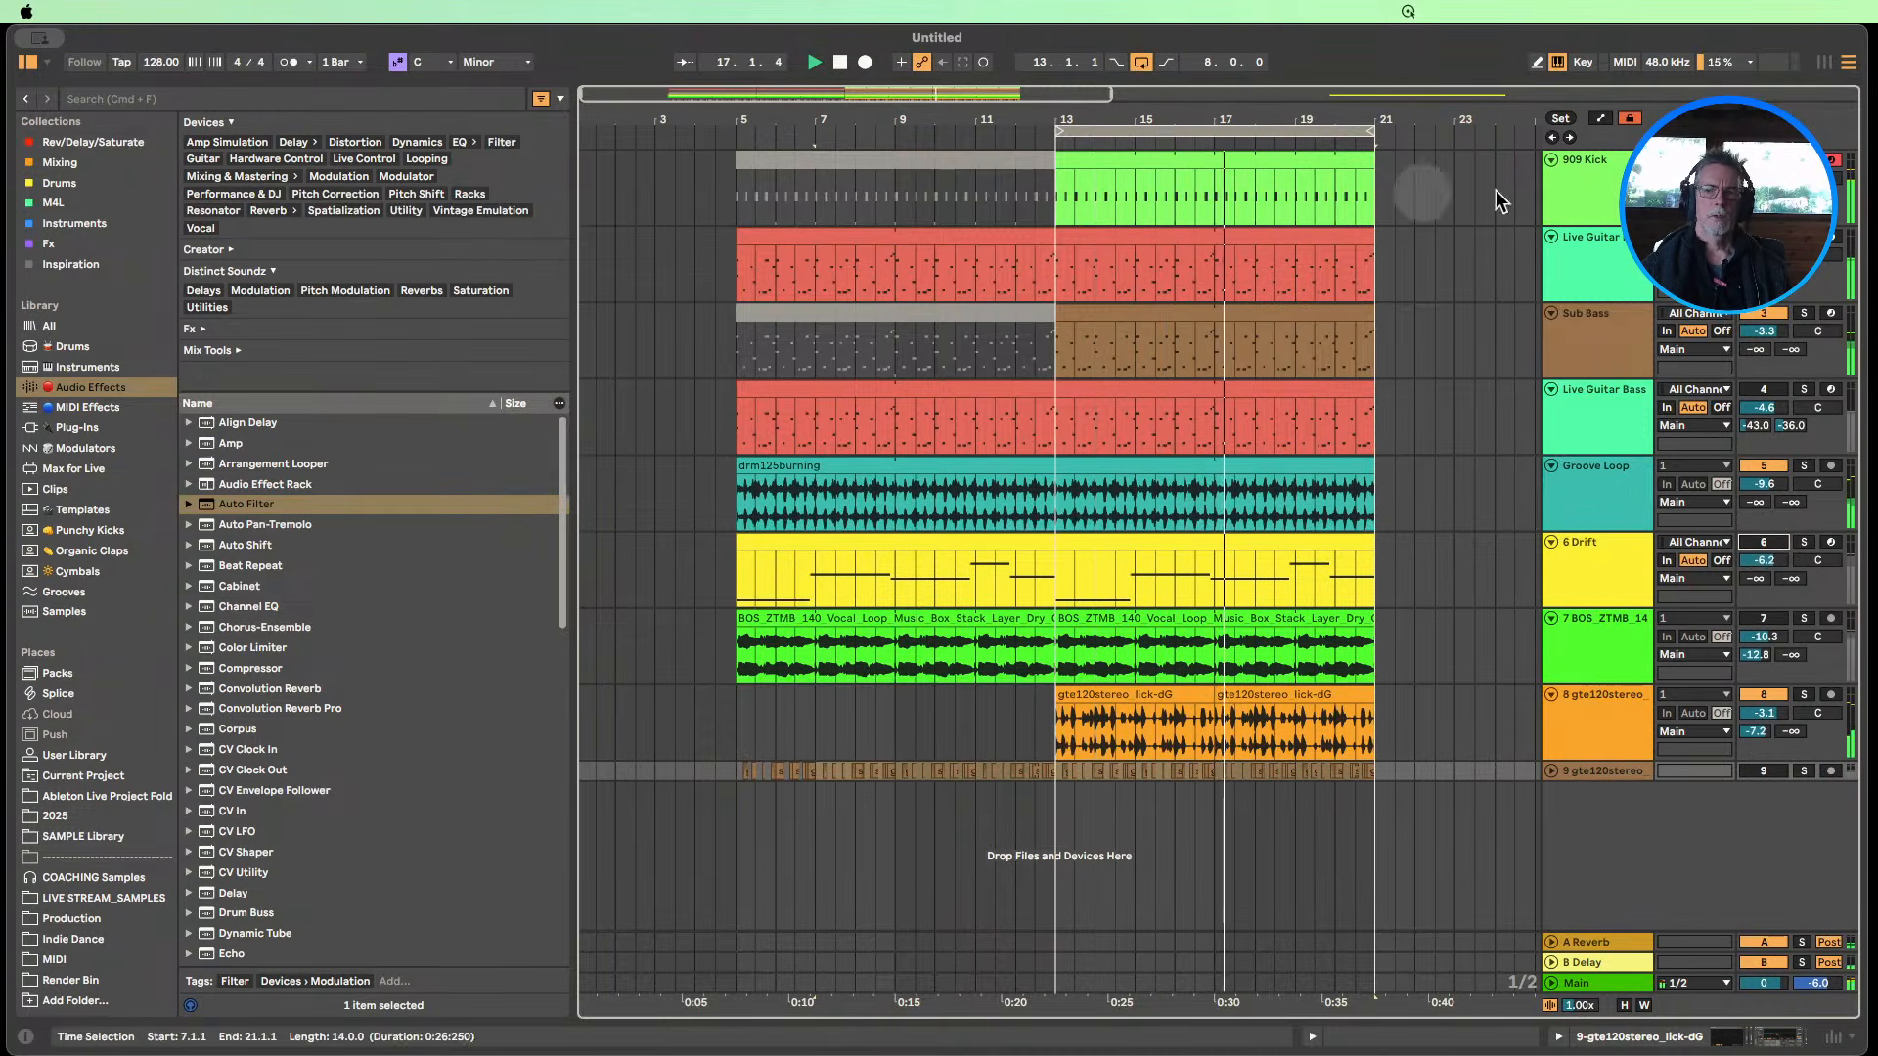
right_click(1594, 176)
left_click(1676, 372)
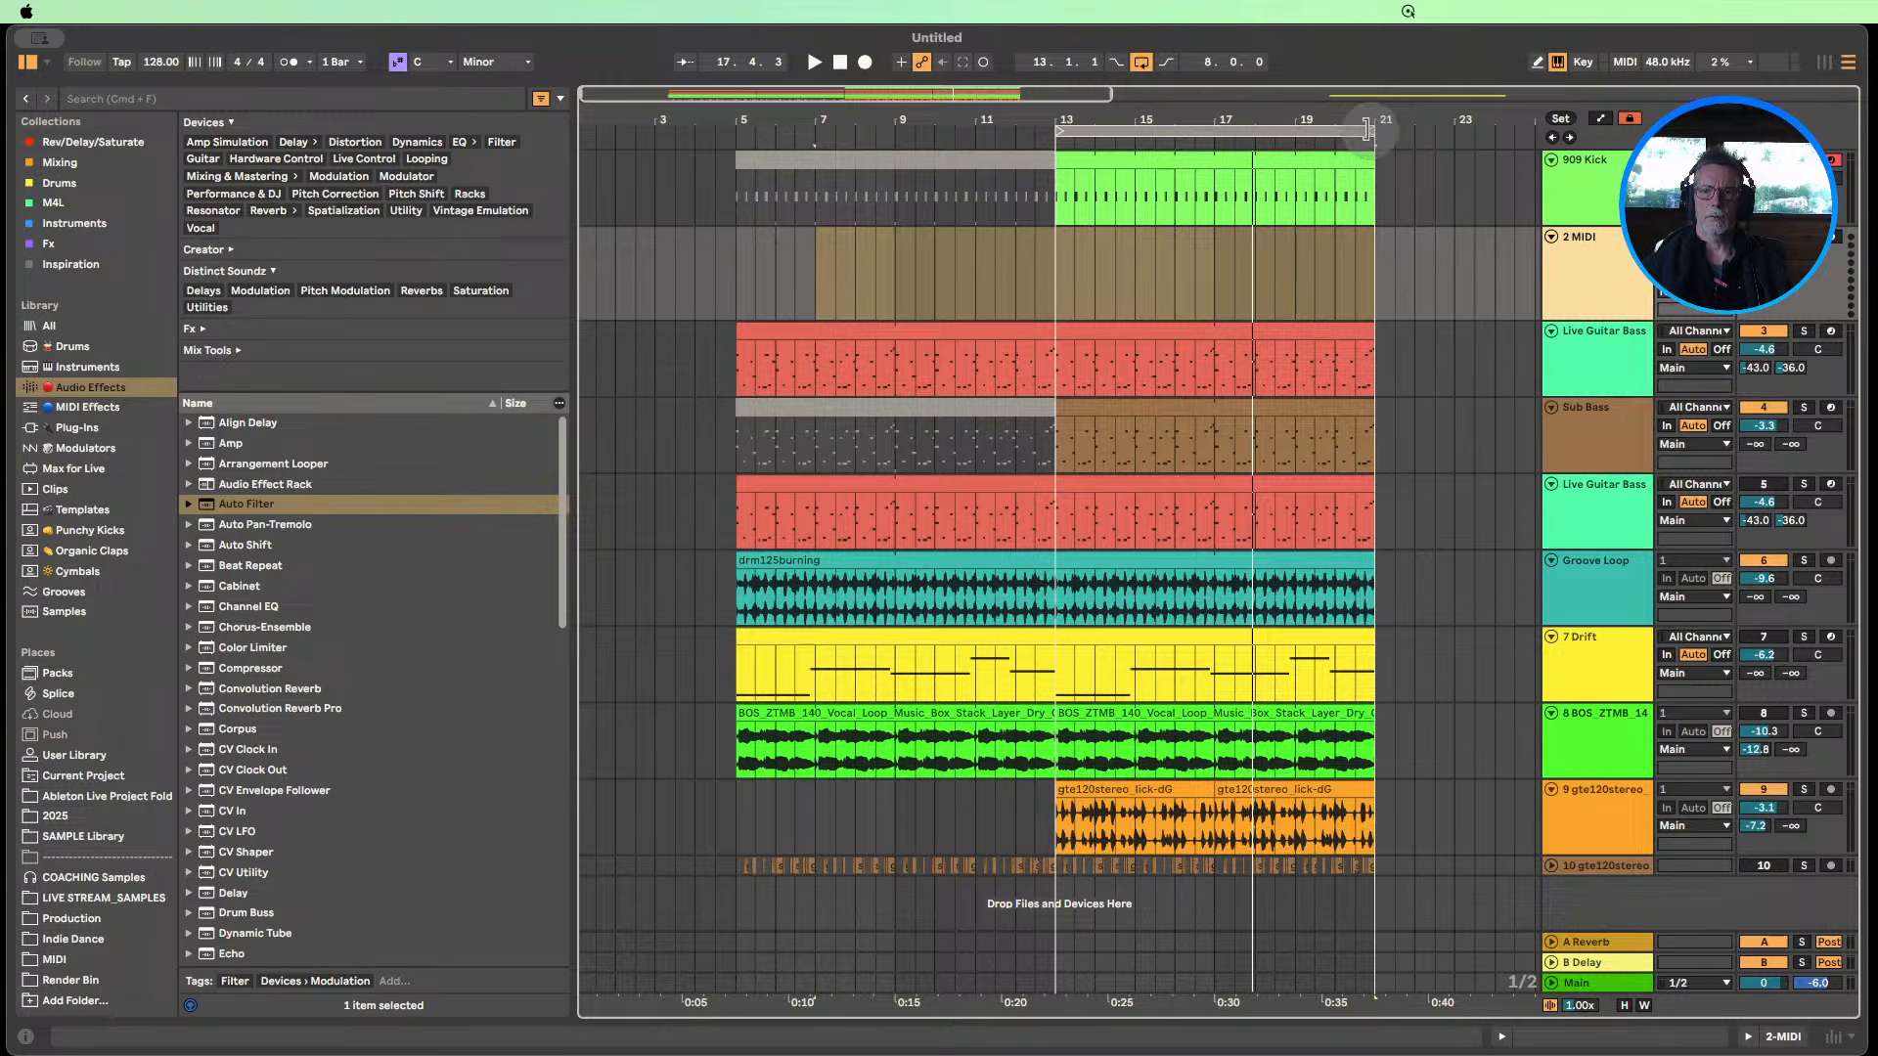
Shorten the arrangement loop to bars 13 to 15 and create a two-bar clip there on the new MIDI track.
left_click_drag(1368, 129, 1100, 195)
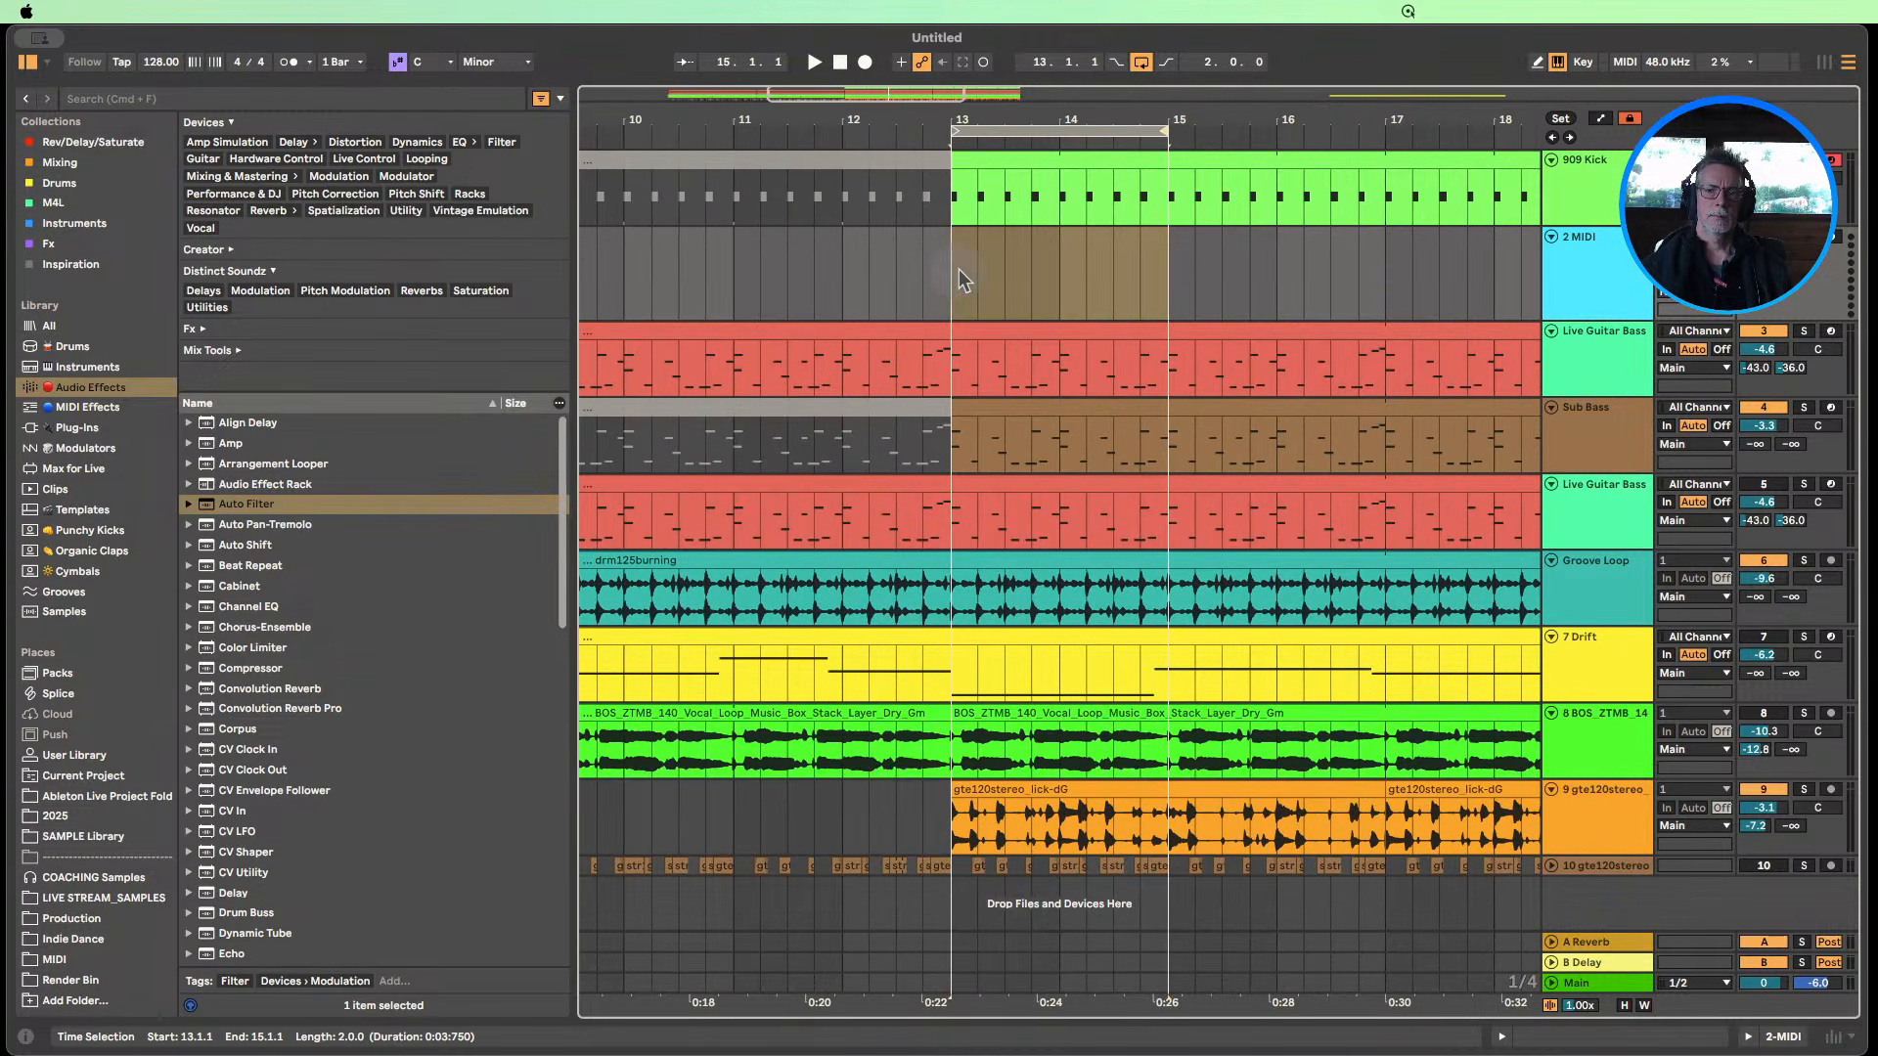
left_click_drag(959, 270, 1032, 272)
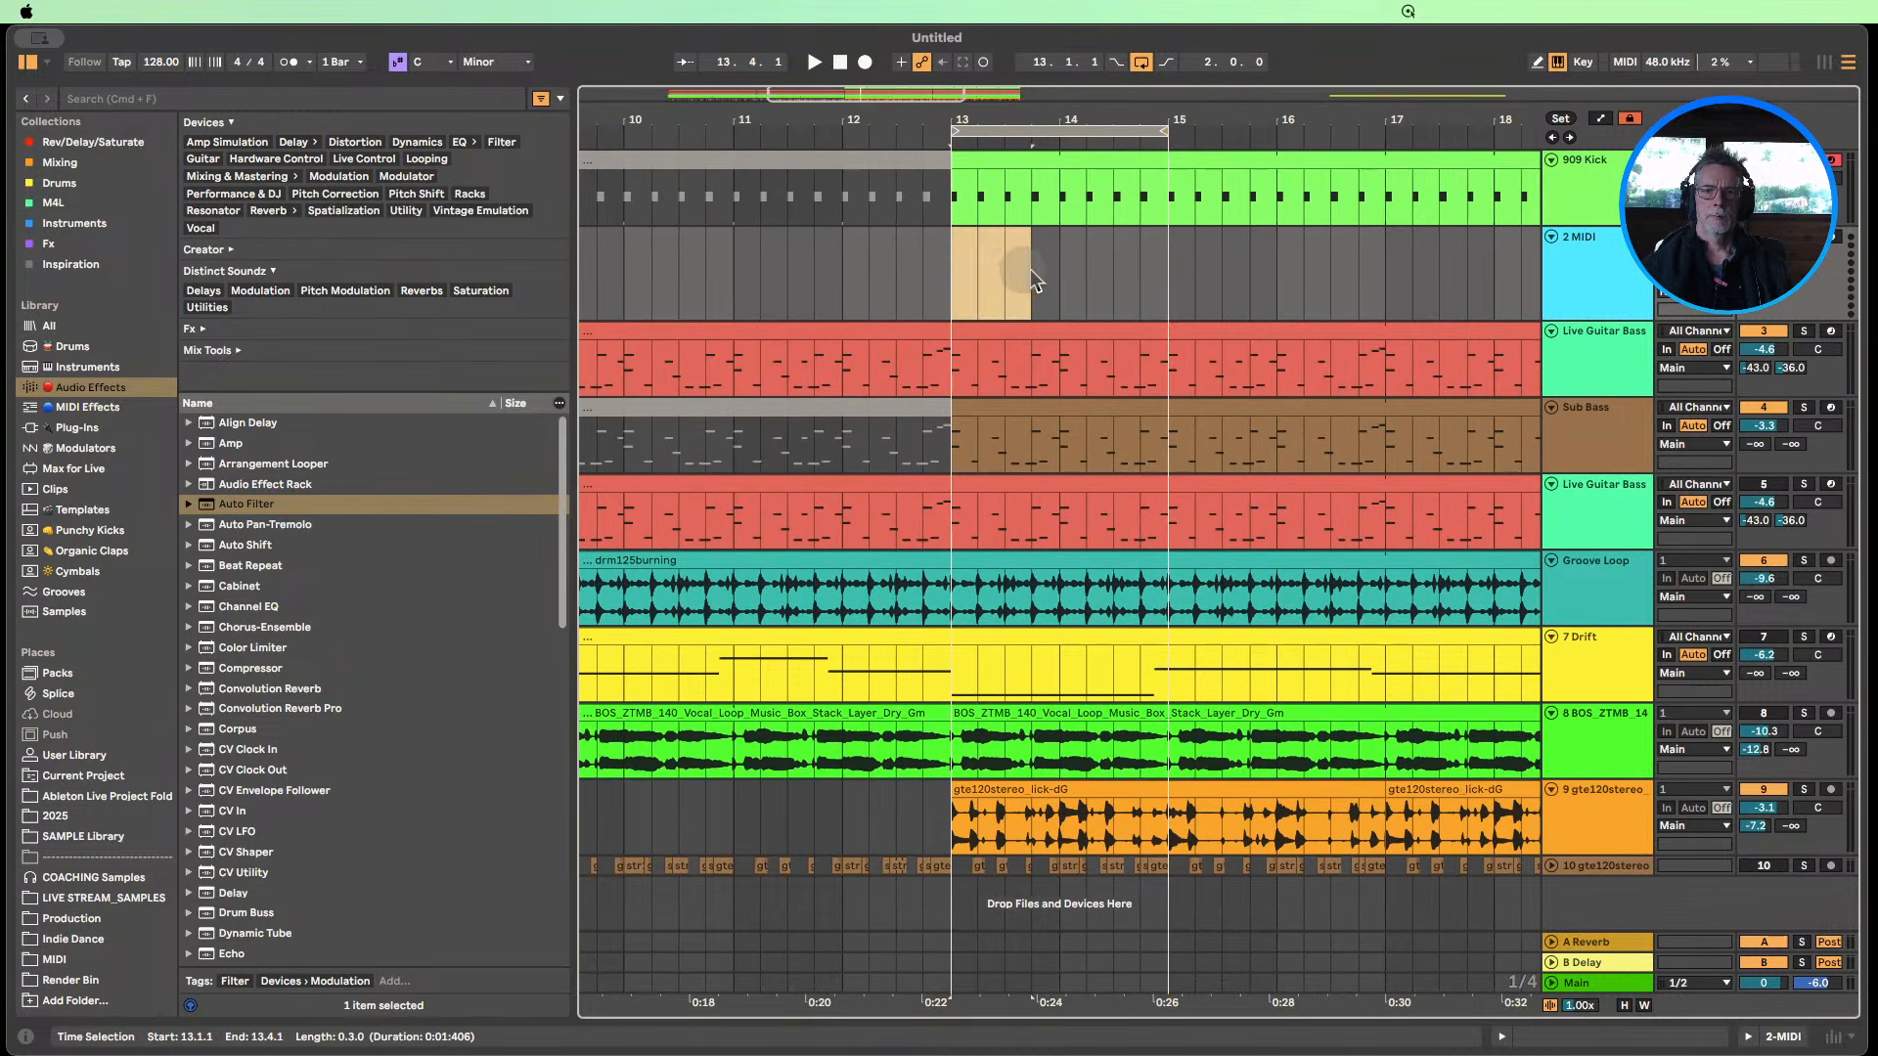
double_click(1158, 274)
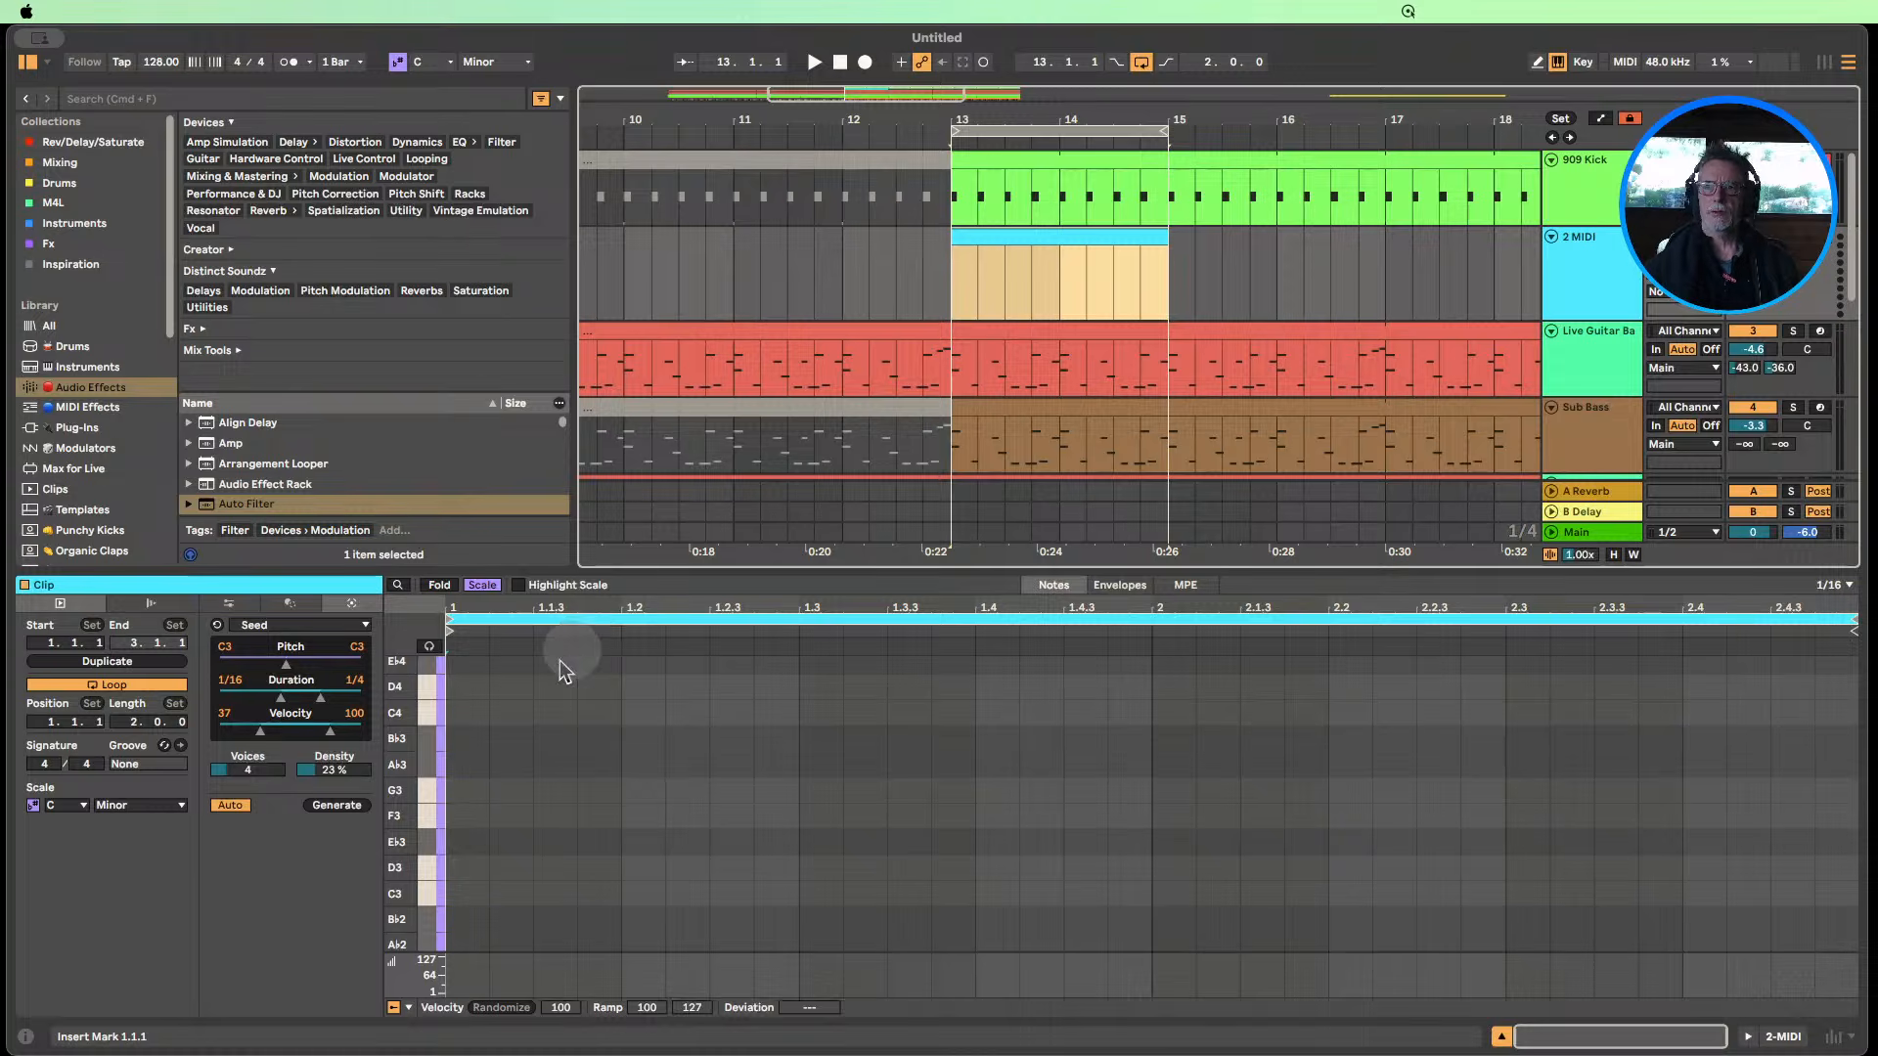
Draw sixteenth C3 notes at 1.1.3, 1.2.3, 1.3.3 and 1.4.3 and duplicate them into the clip's second bar.
scroll(607, 867, "down", 2)
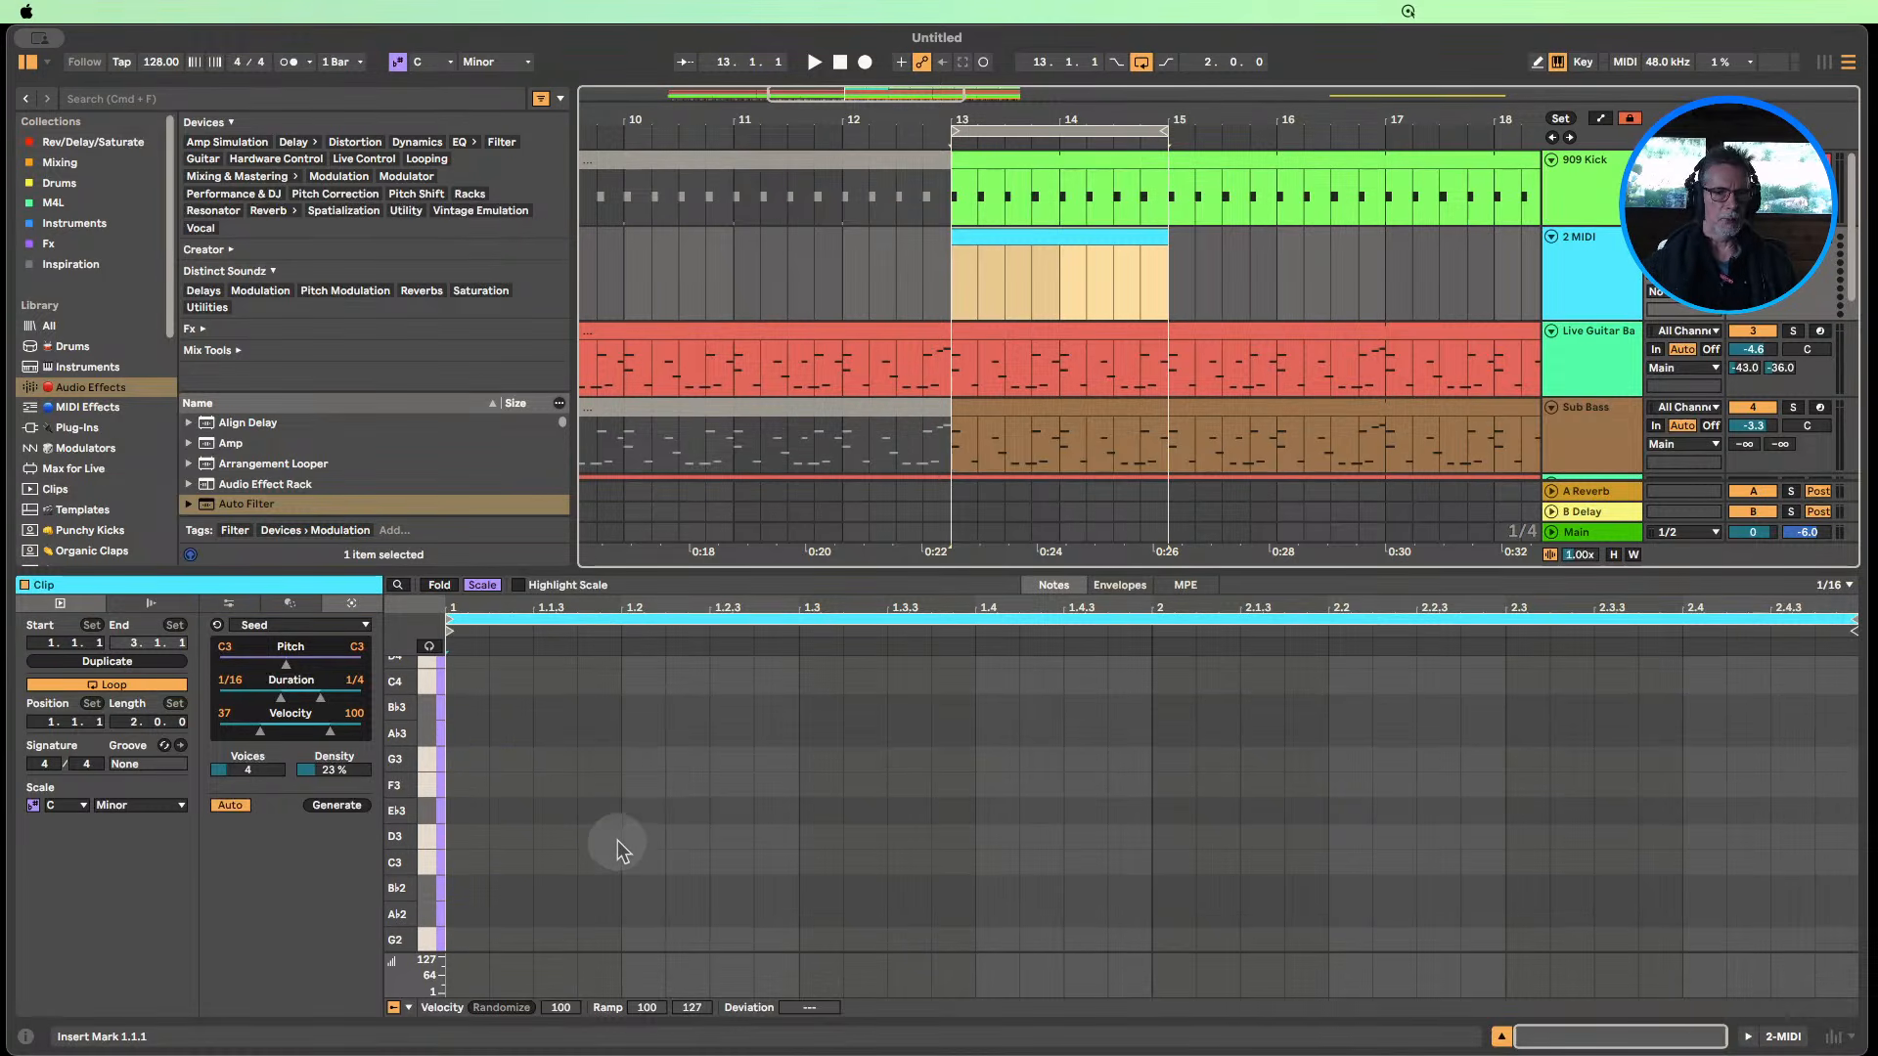
key("b")
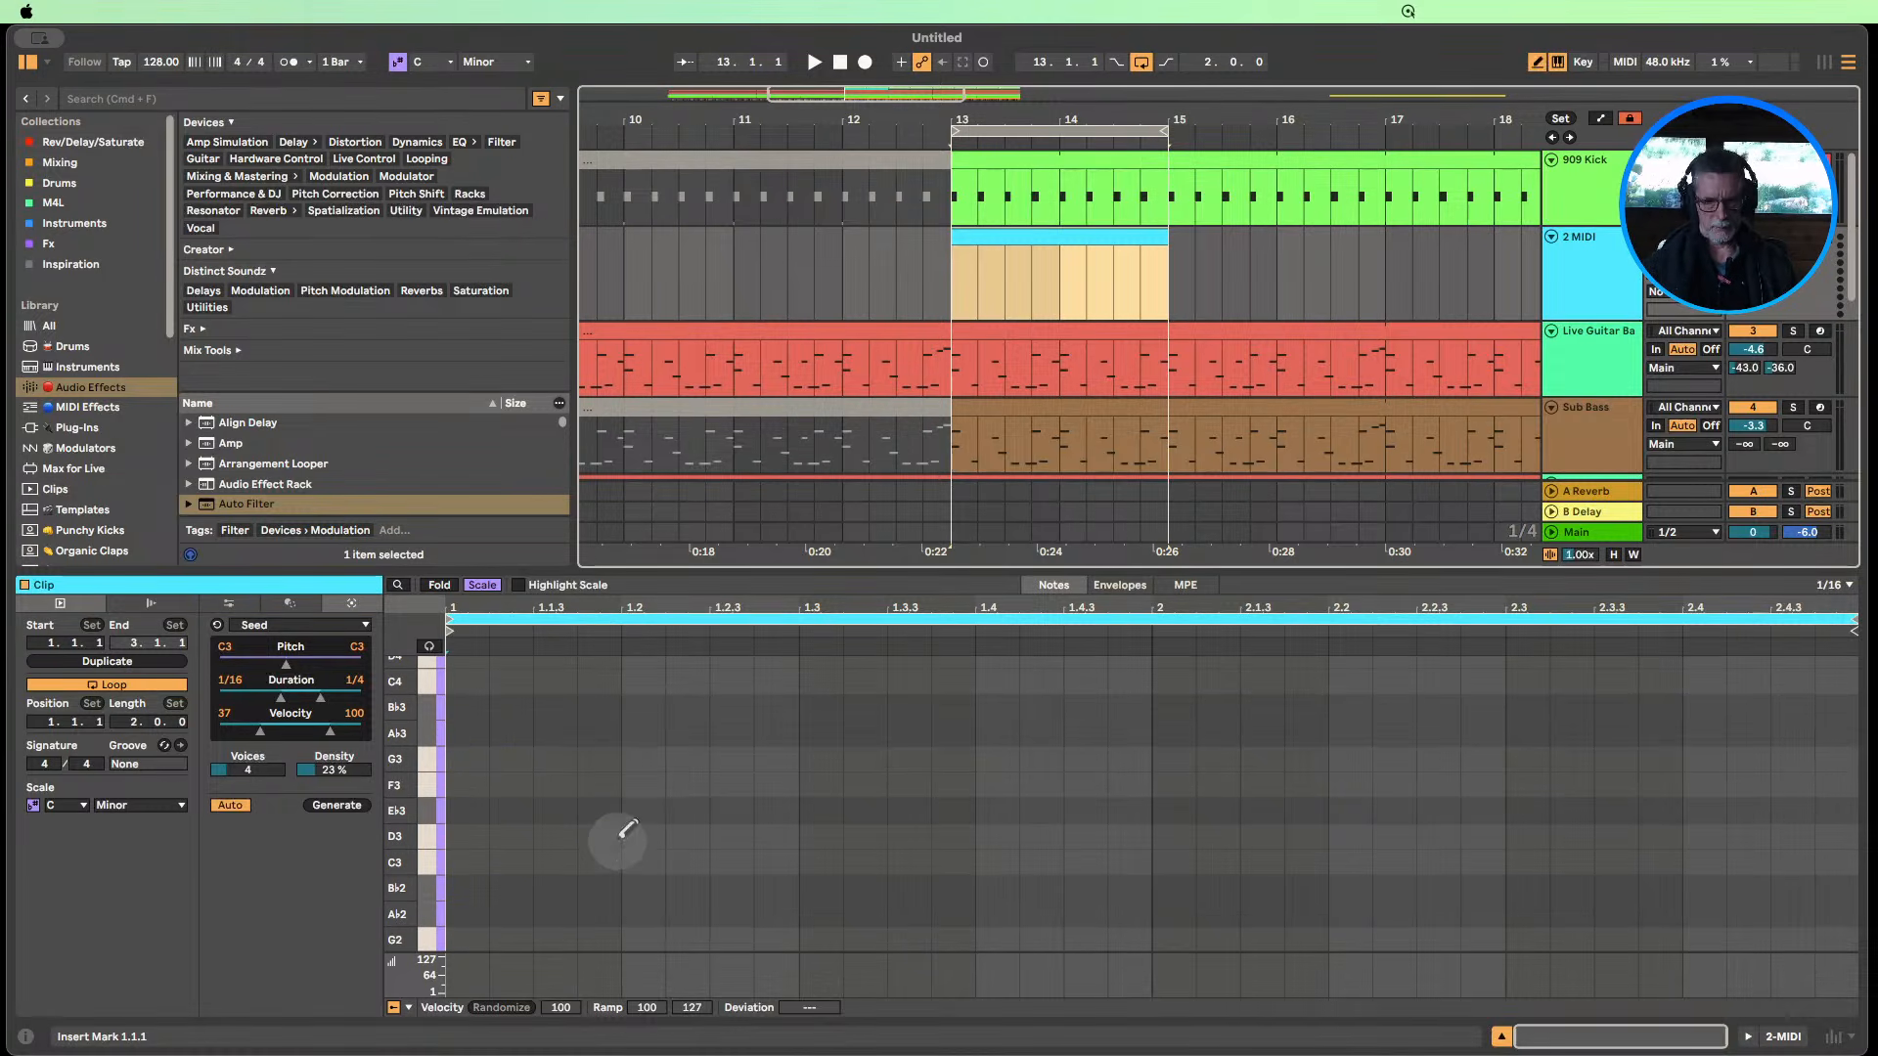
left_click(544, 859)
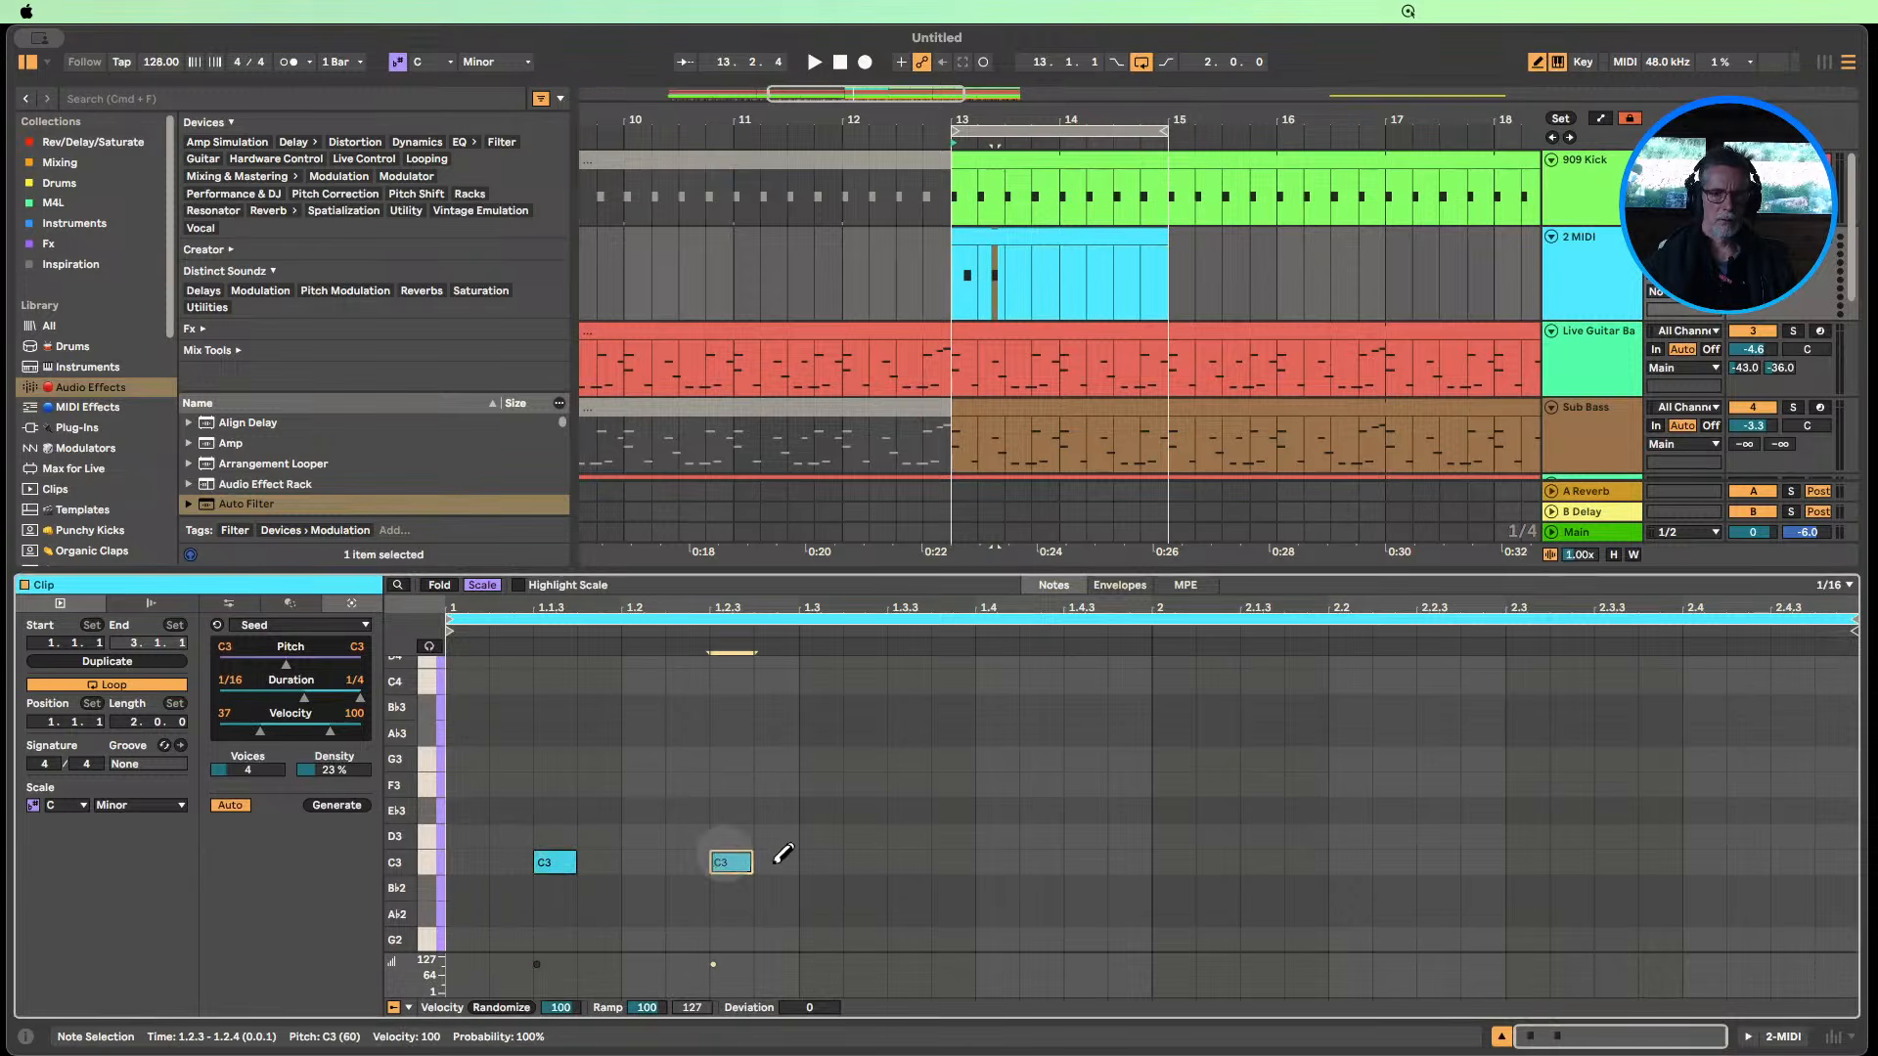
left_click(910, 862)
left_click(1085, 862)
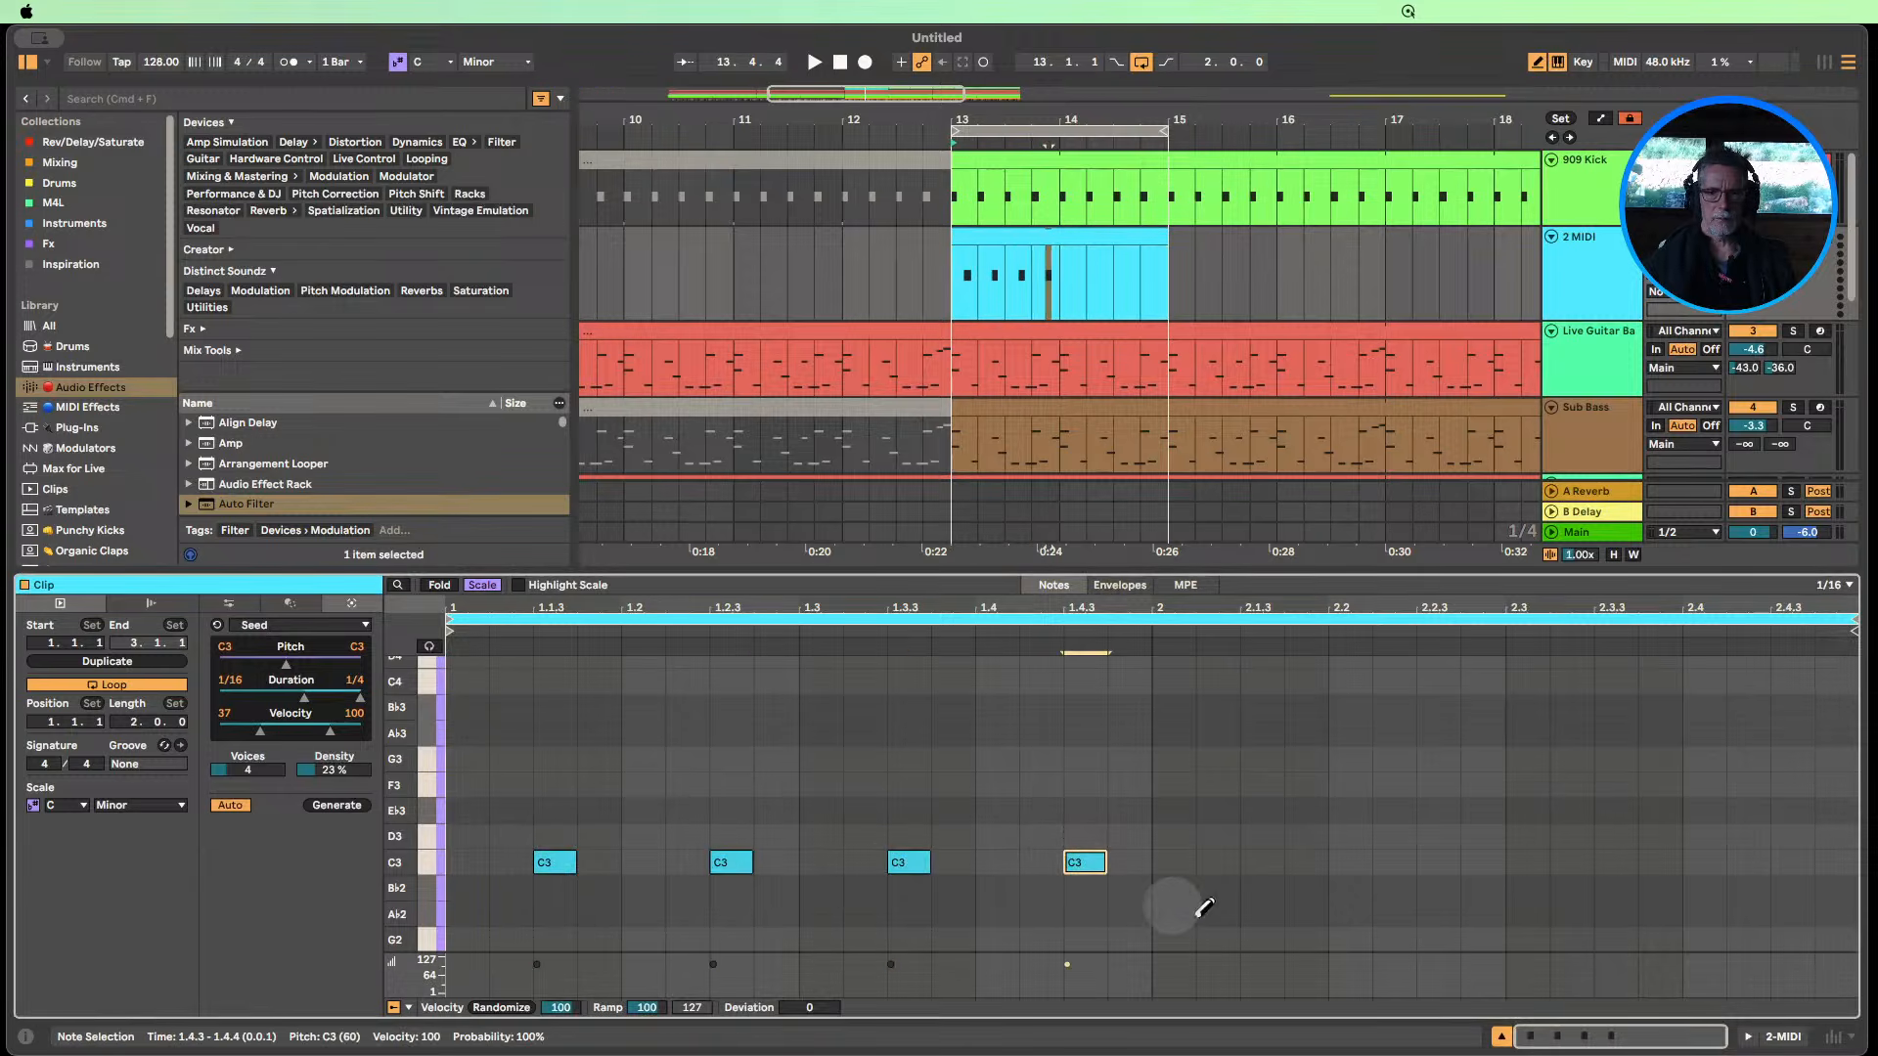
left_click_drag(1150, 932, 411, 810)
key("super+d")
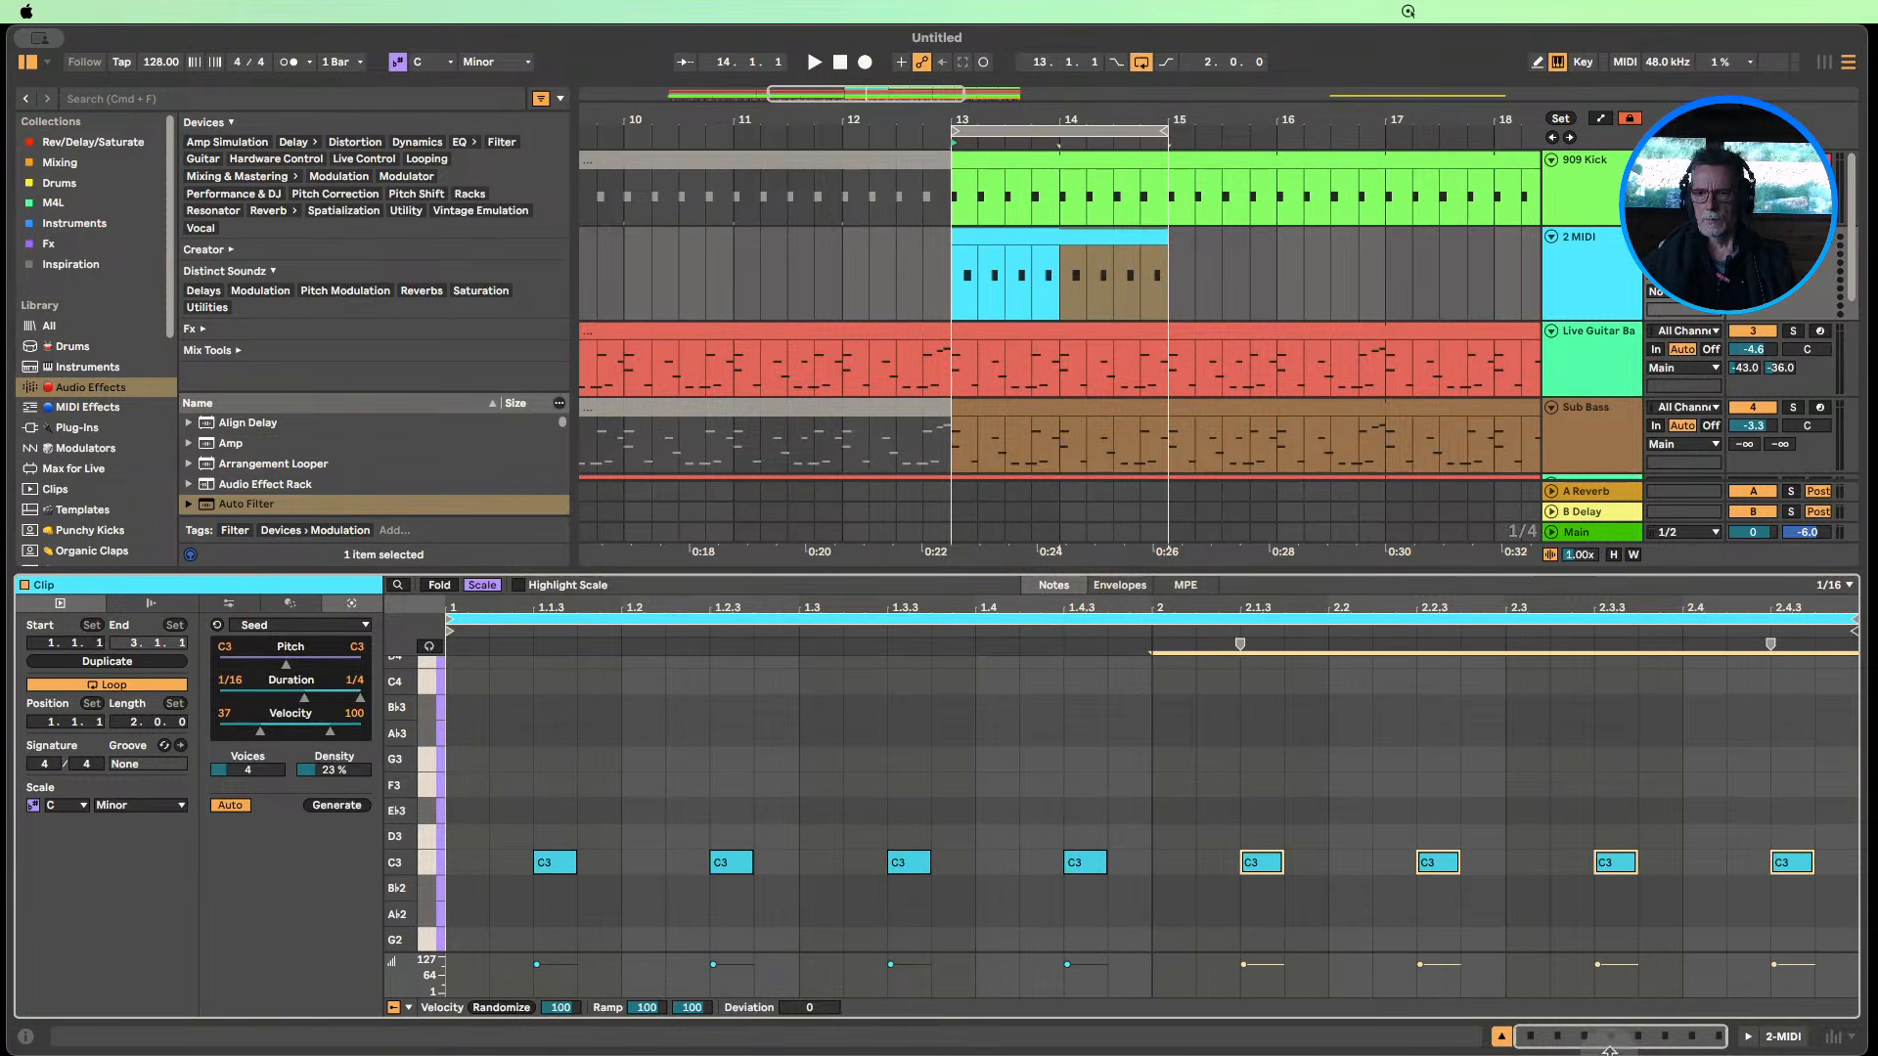
Hide the clip view and open the GoldBaby 909 - TapeWavPack folder within DRUM HITS in the LIVE STREAM_SAMPLES folder.
left_click(1501, 1036)
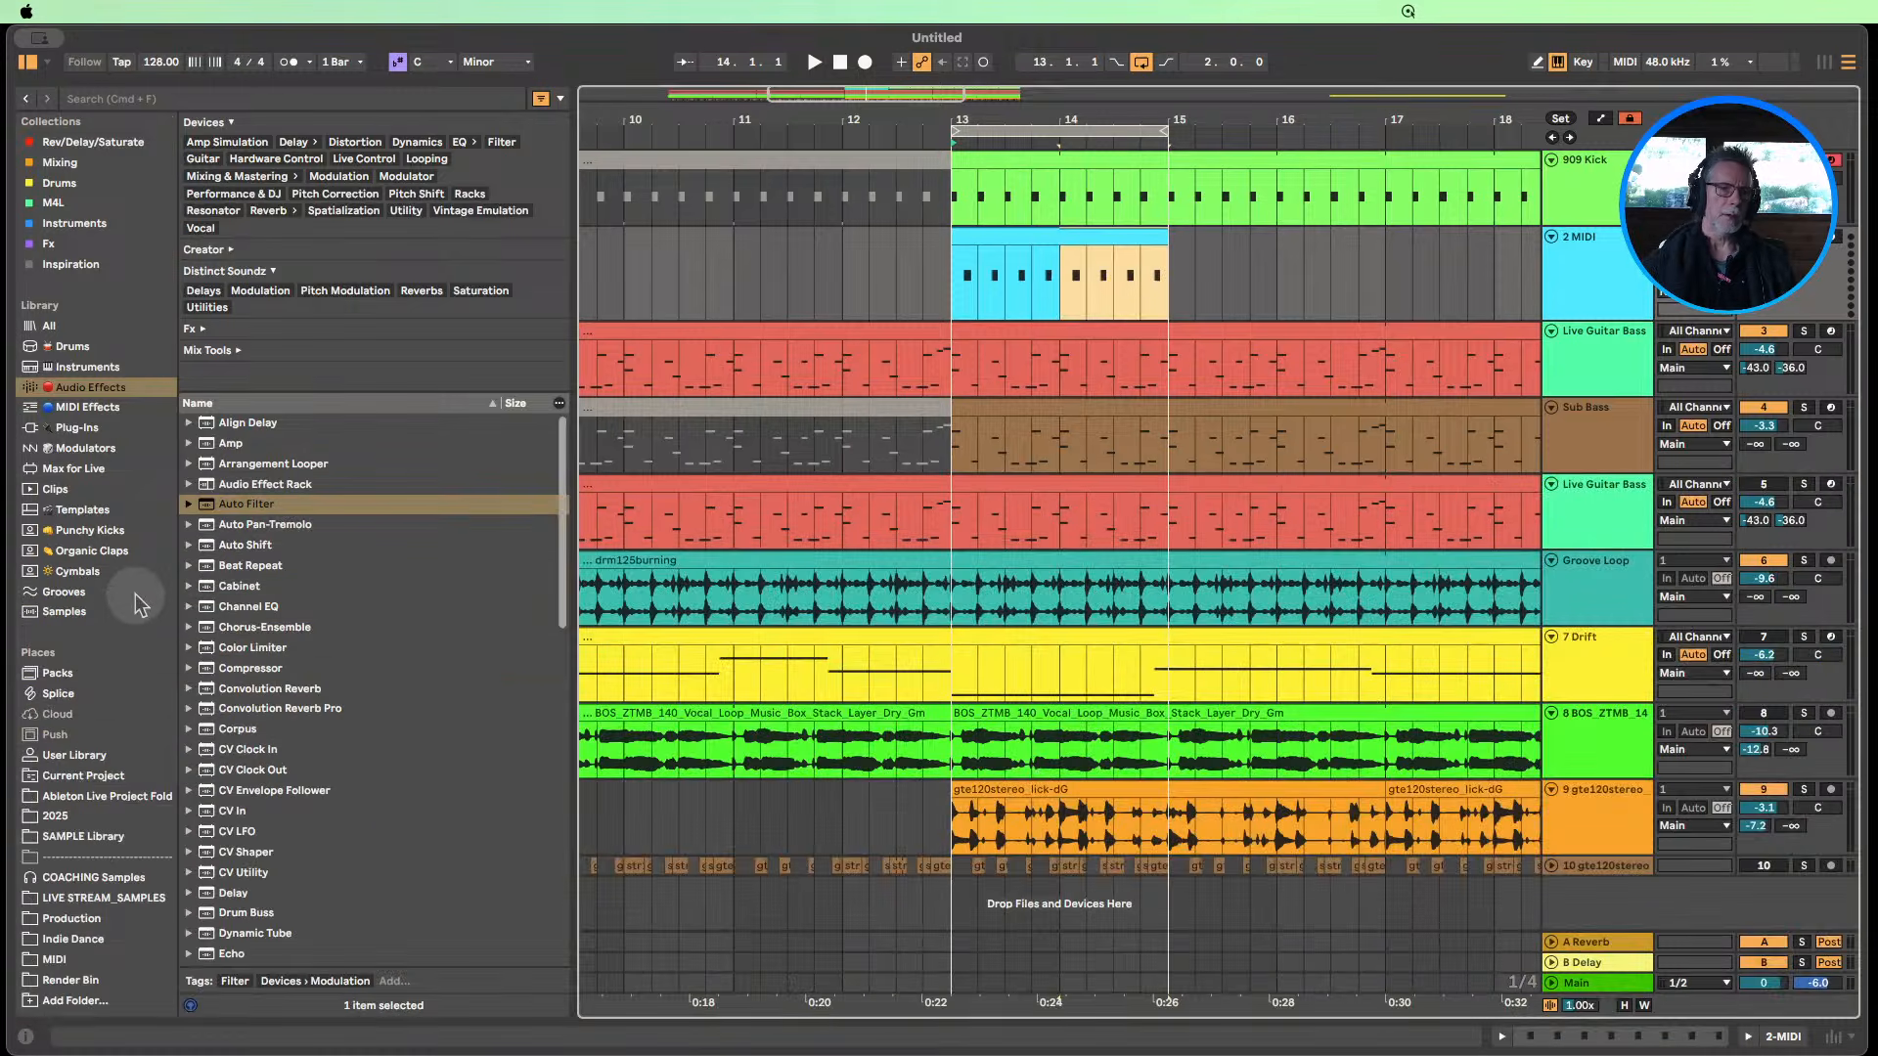
left_click(107, 797)
left_click(96, 898)
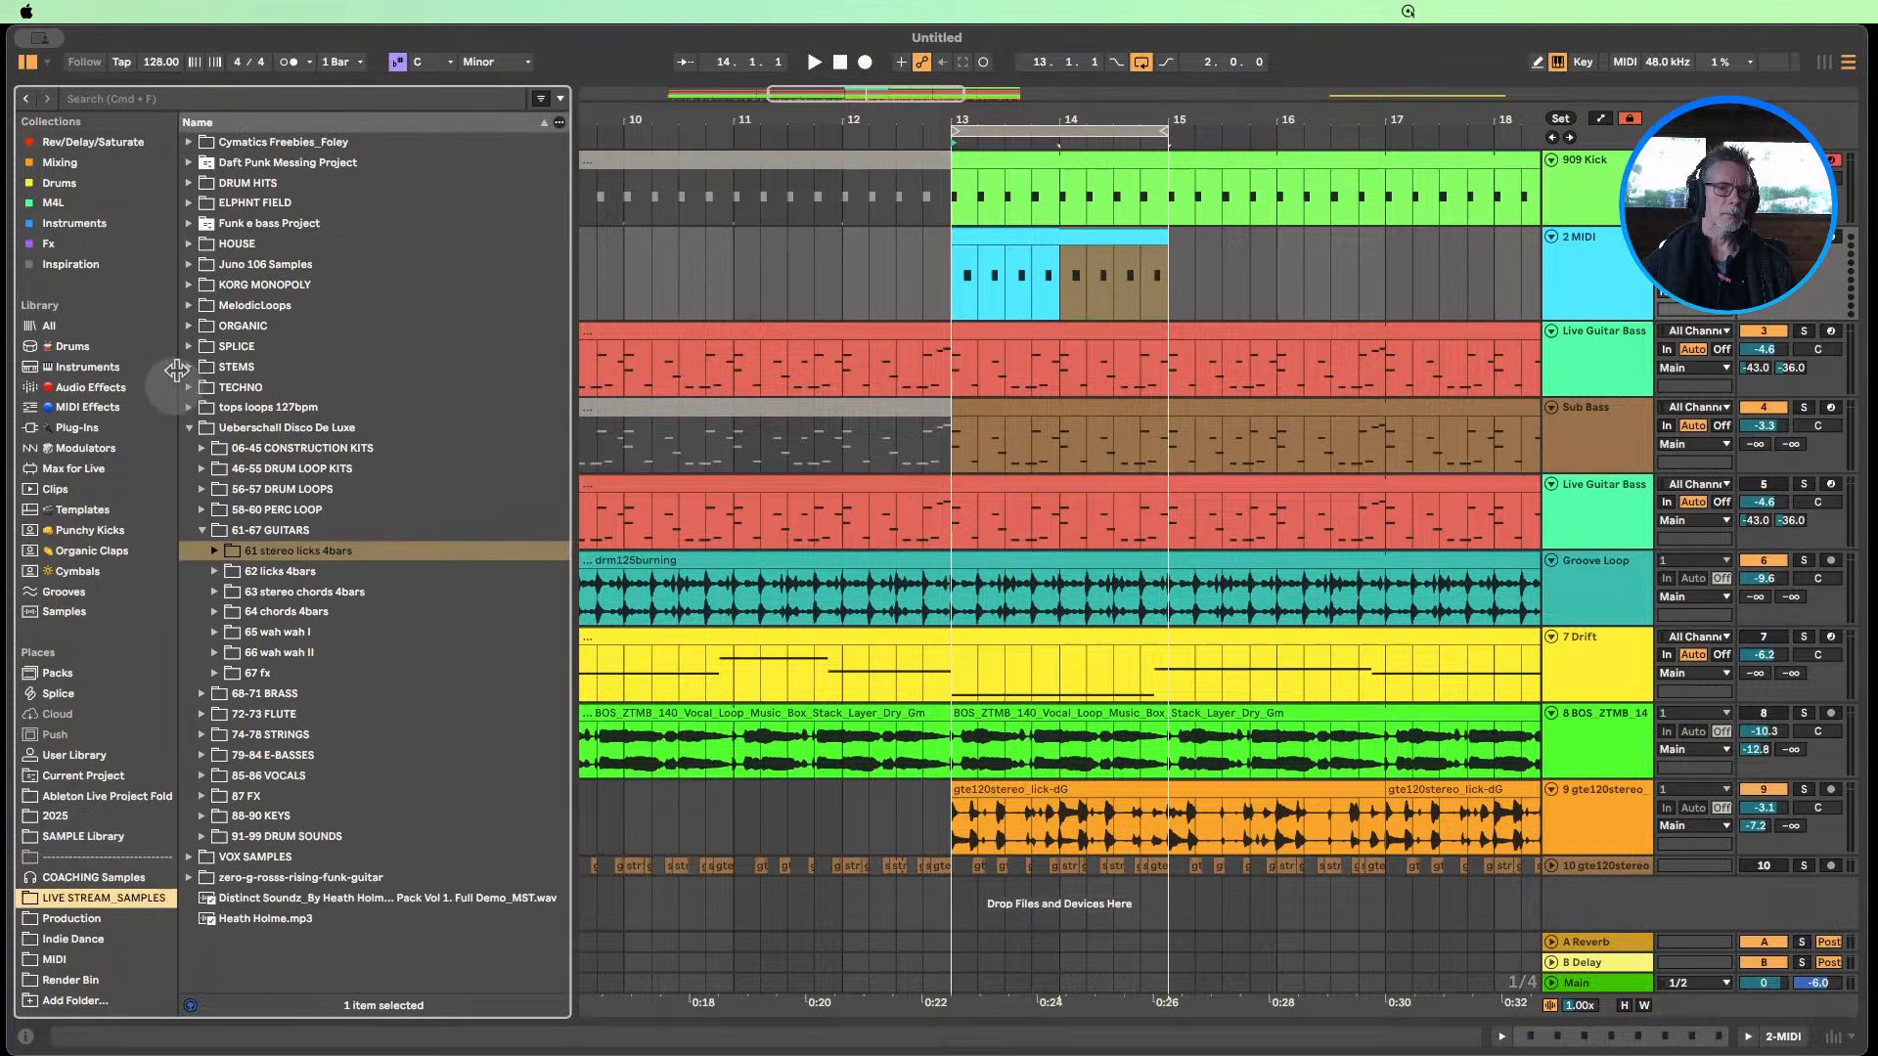
left_click(191, 429)
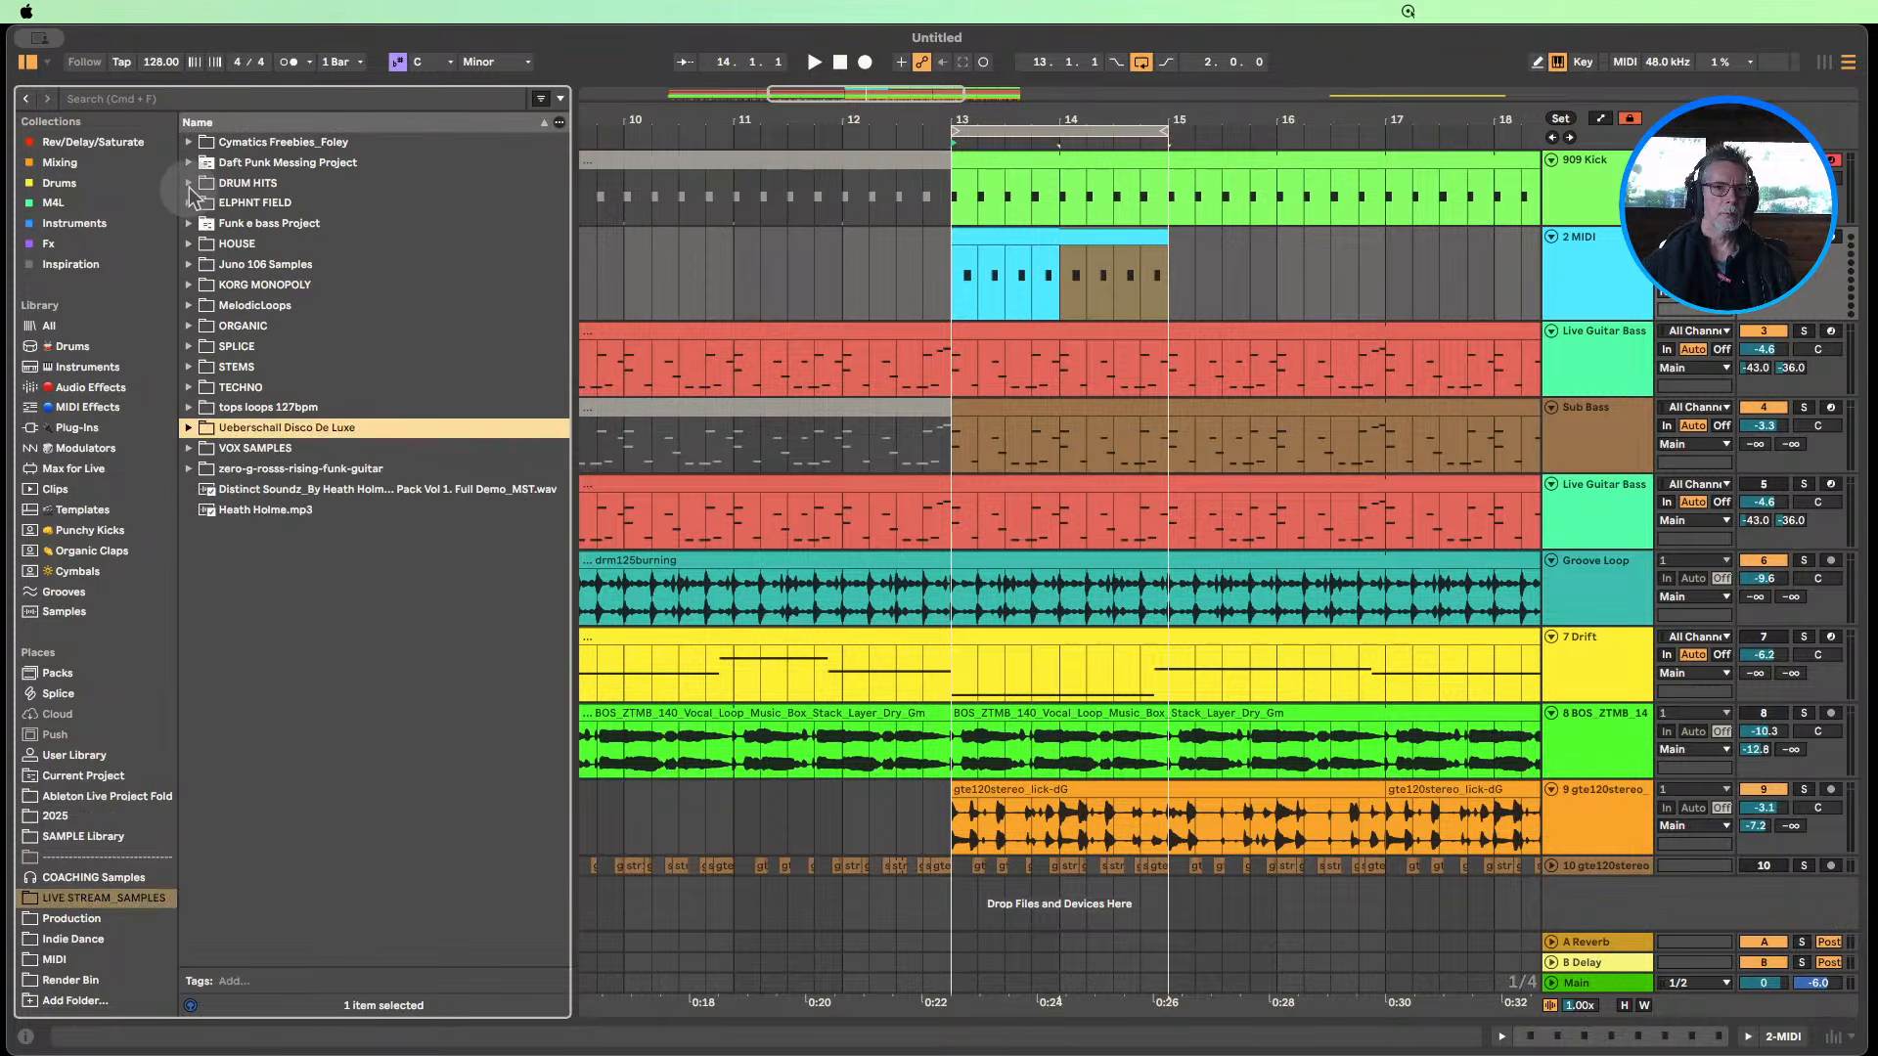
left_click(190, 184)
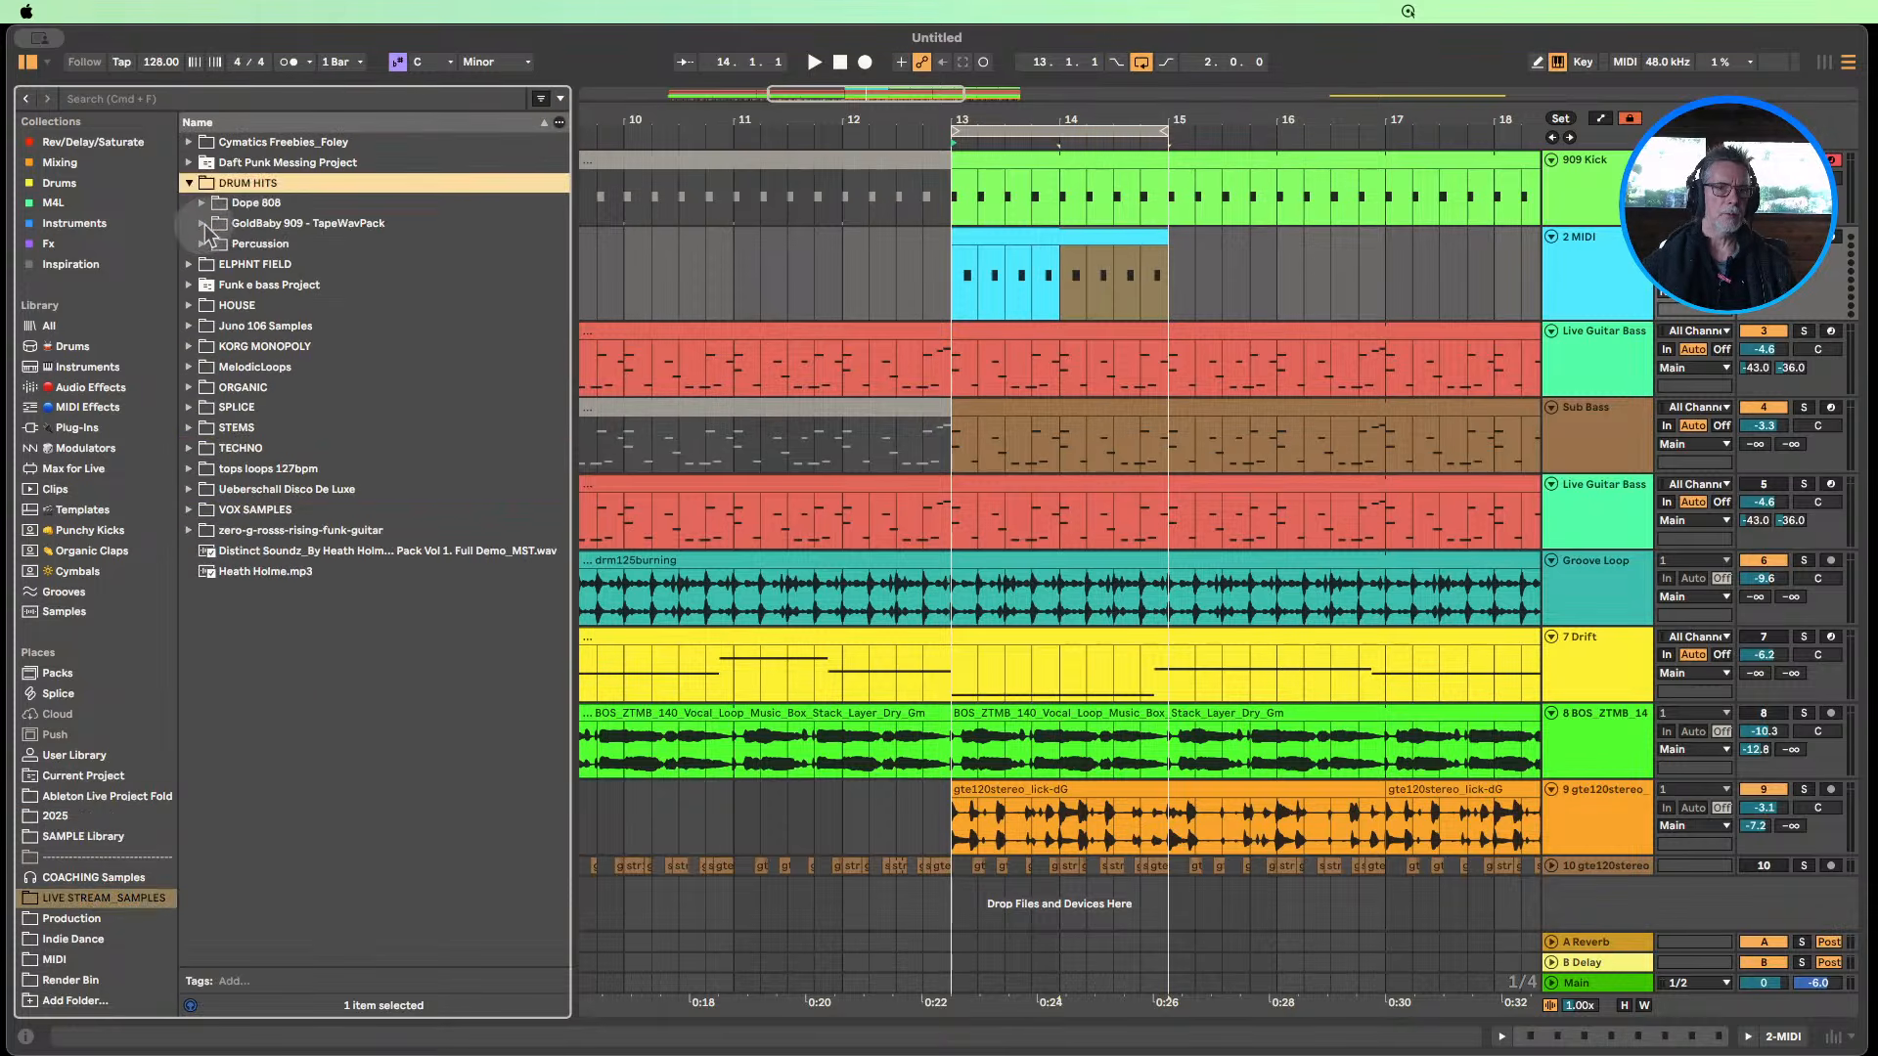
left_click(203, 224)
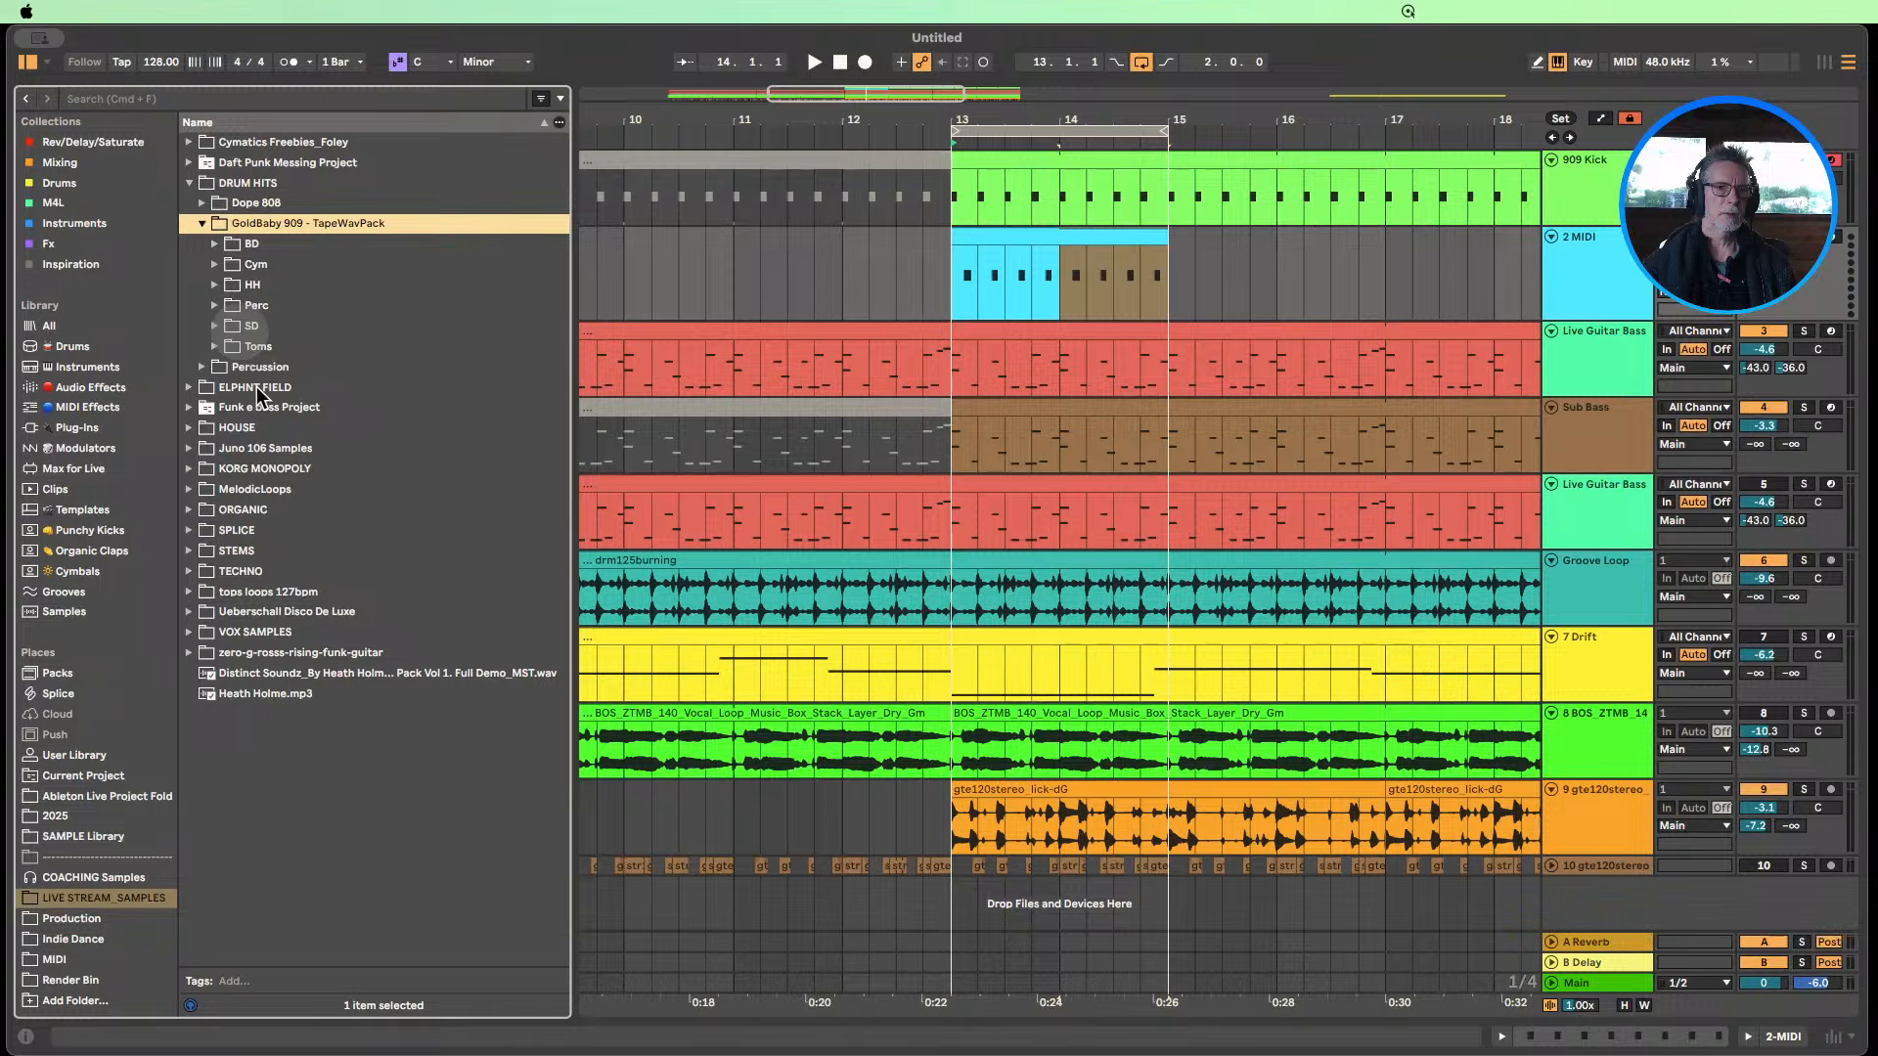
Audition the ride sample 909Ride_T11V1_TapeSat.wav from the Cym folder and collapse that folder.
left_click(216, 265)
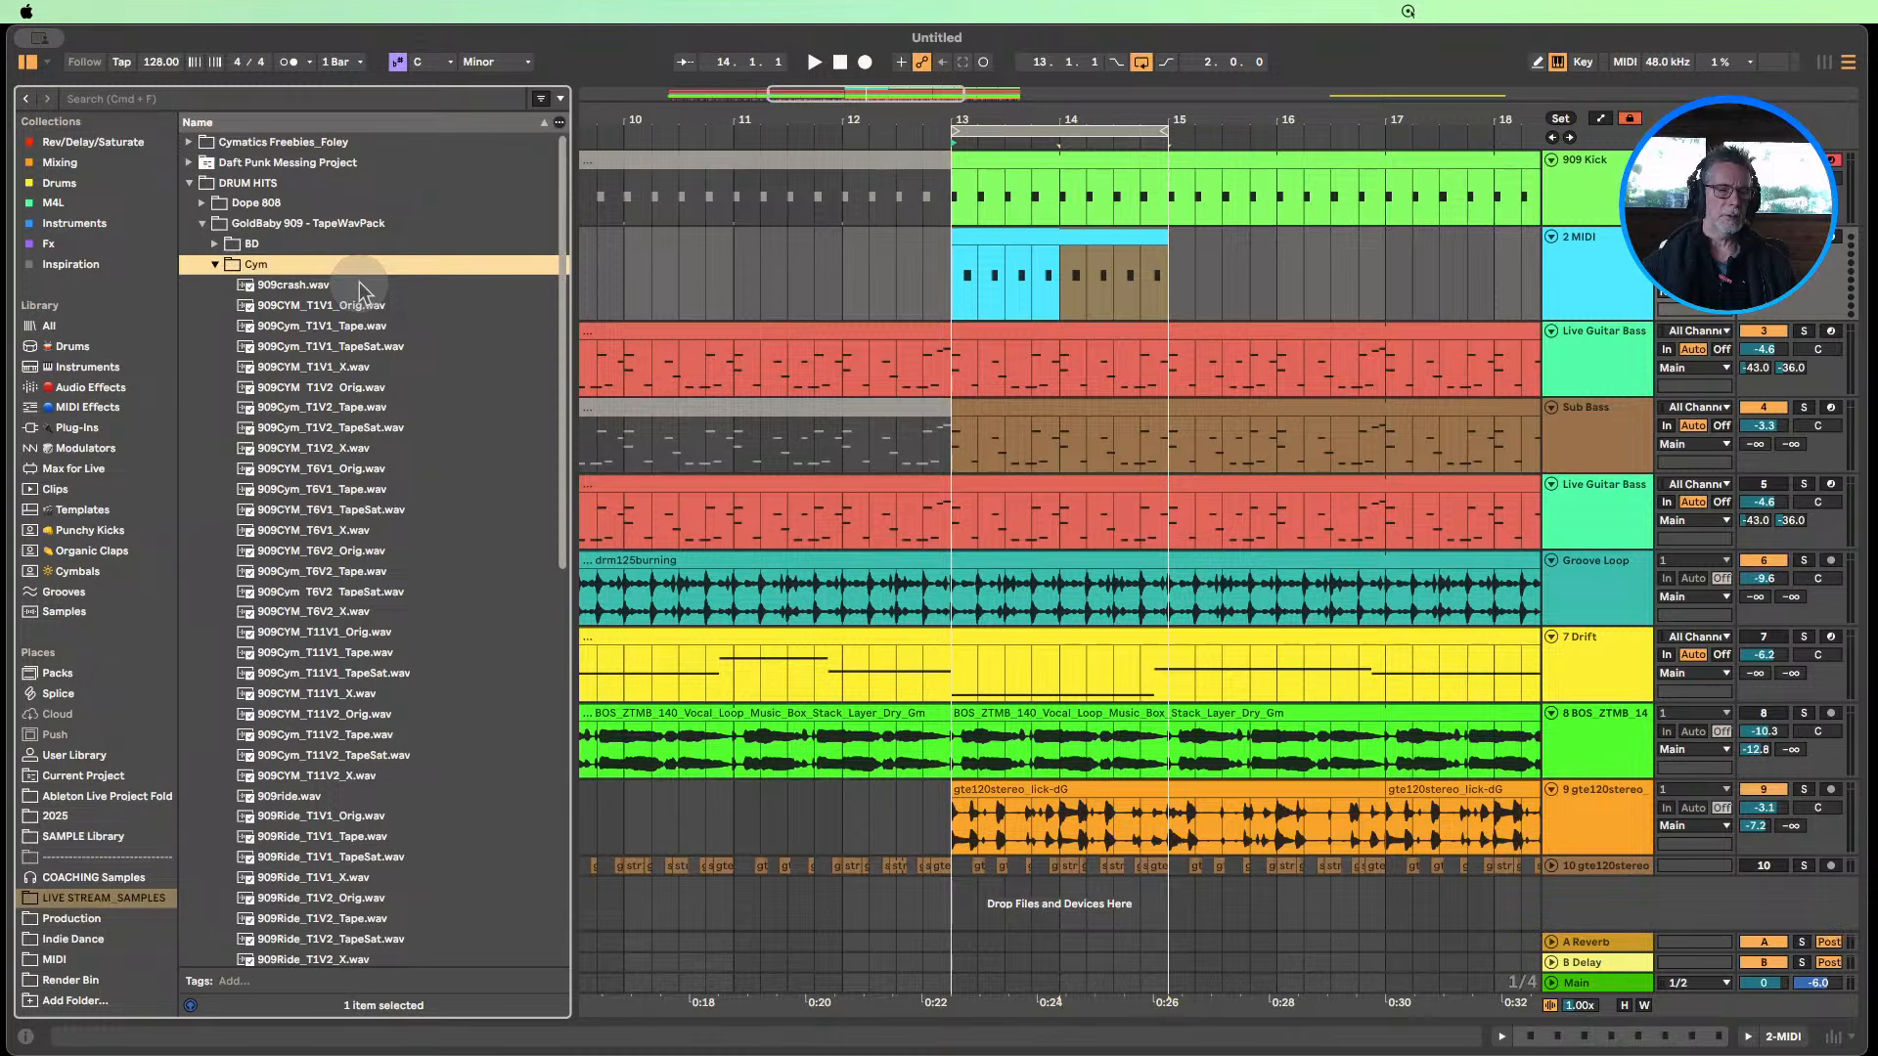
scroll(411, 501, "down", 10)
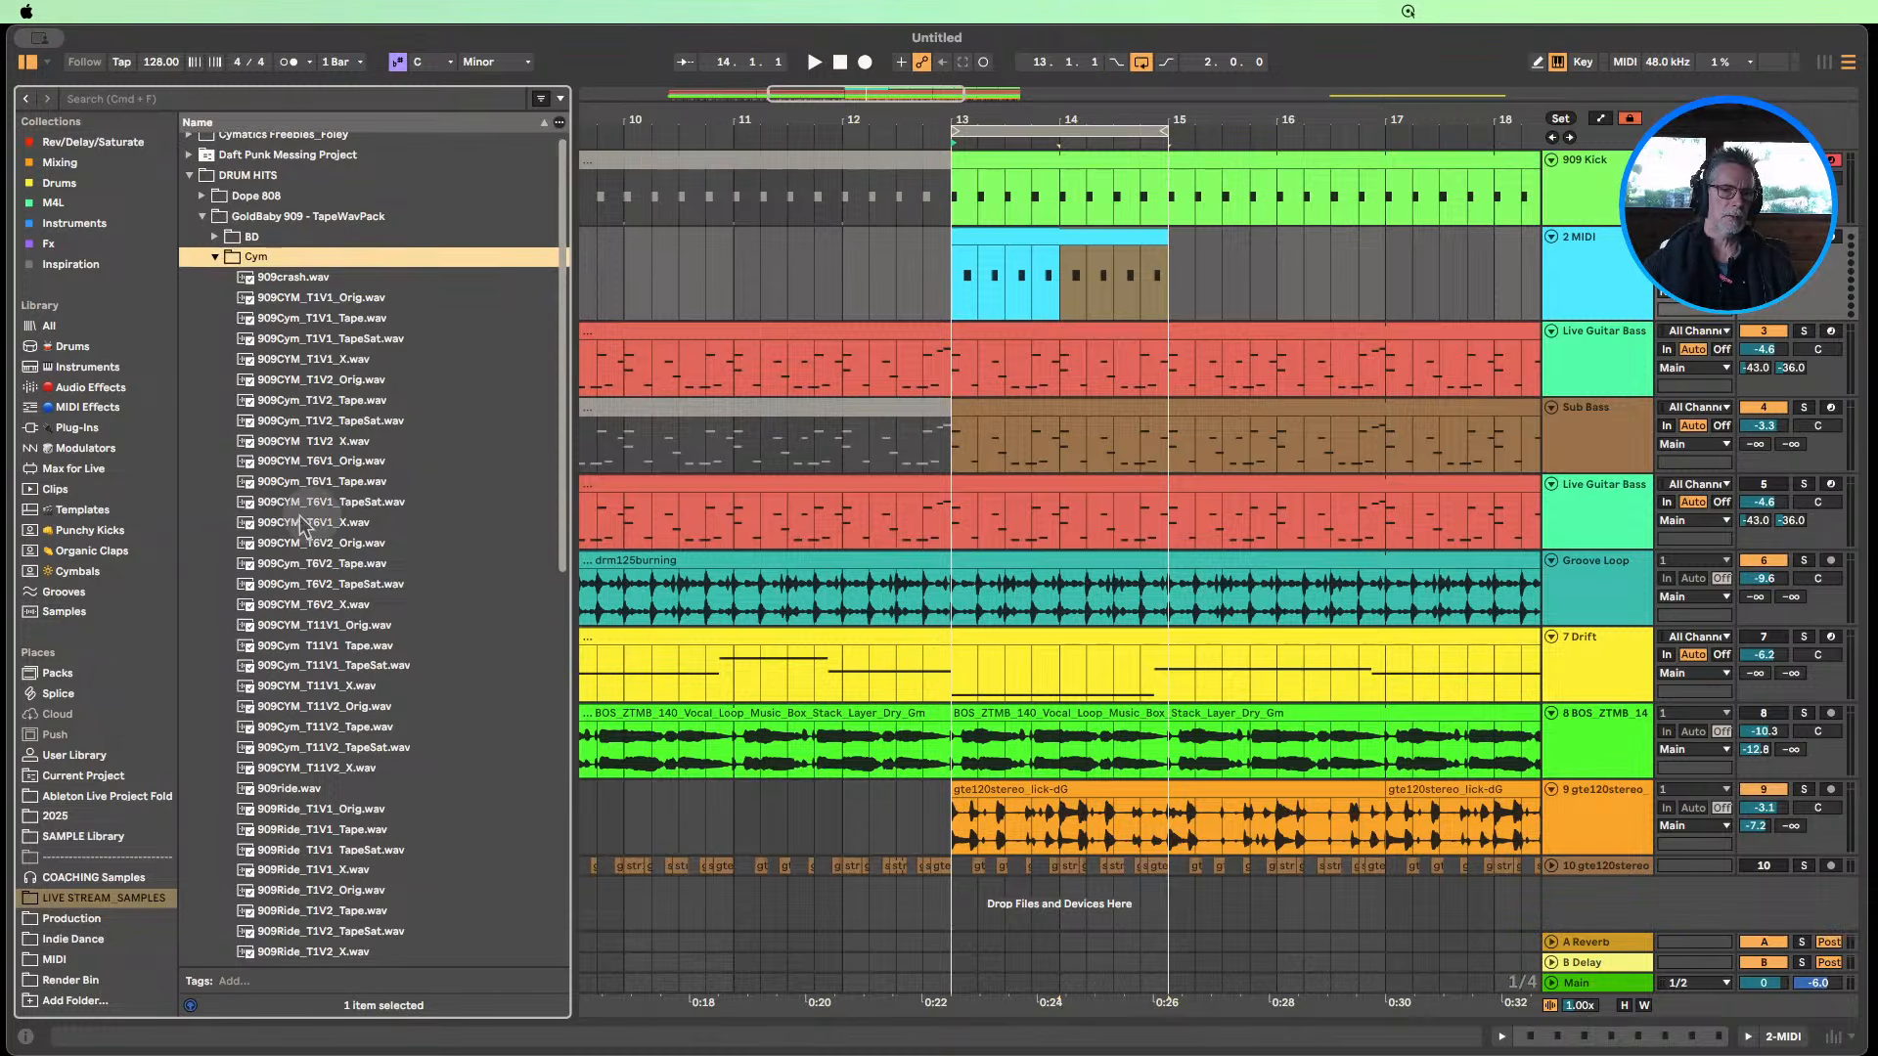
left_click(305, 515)
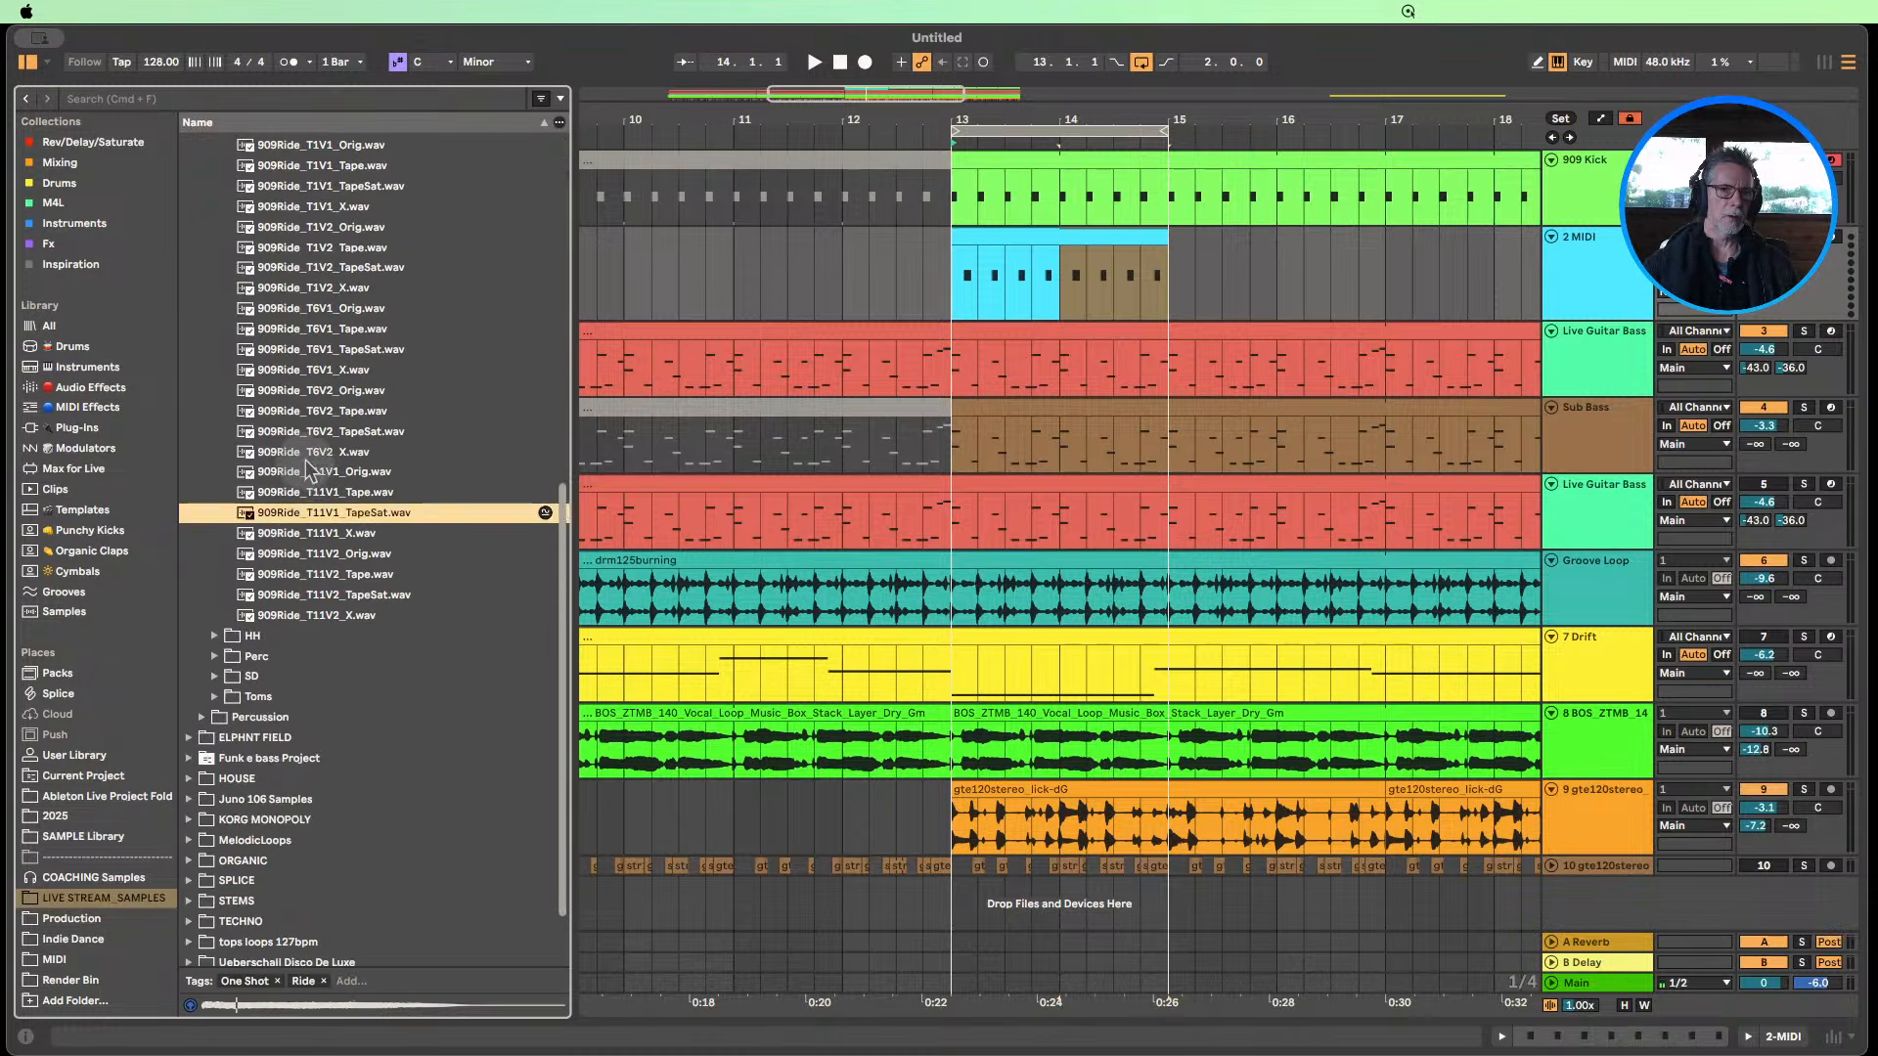
scroll(489, 495, "up", 8)
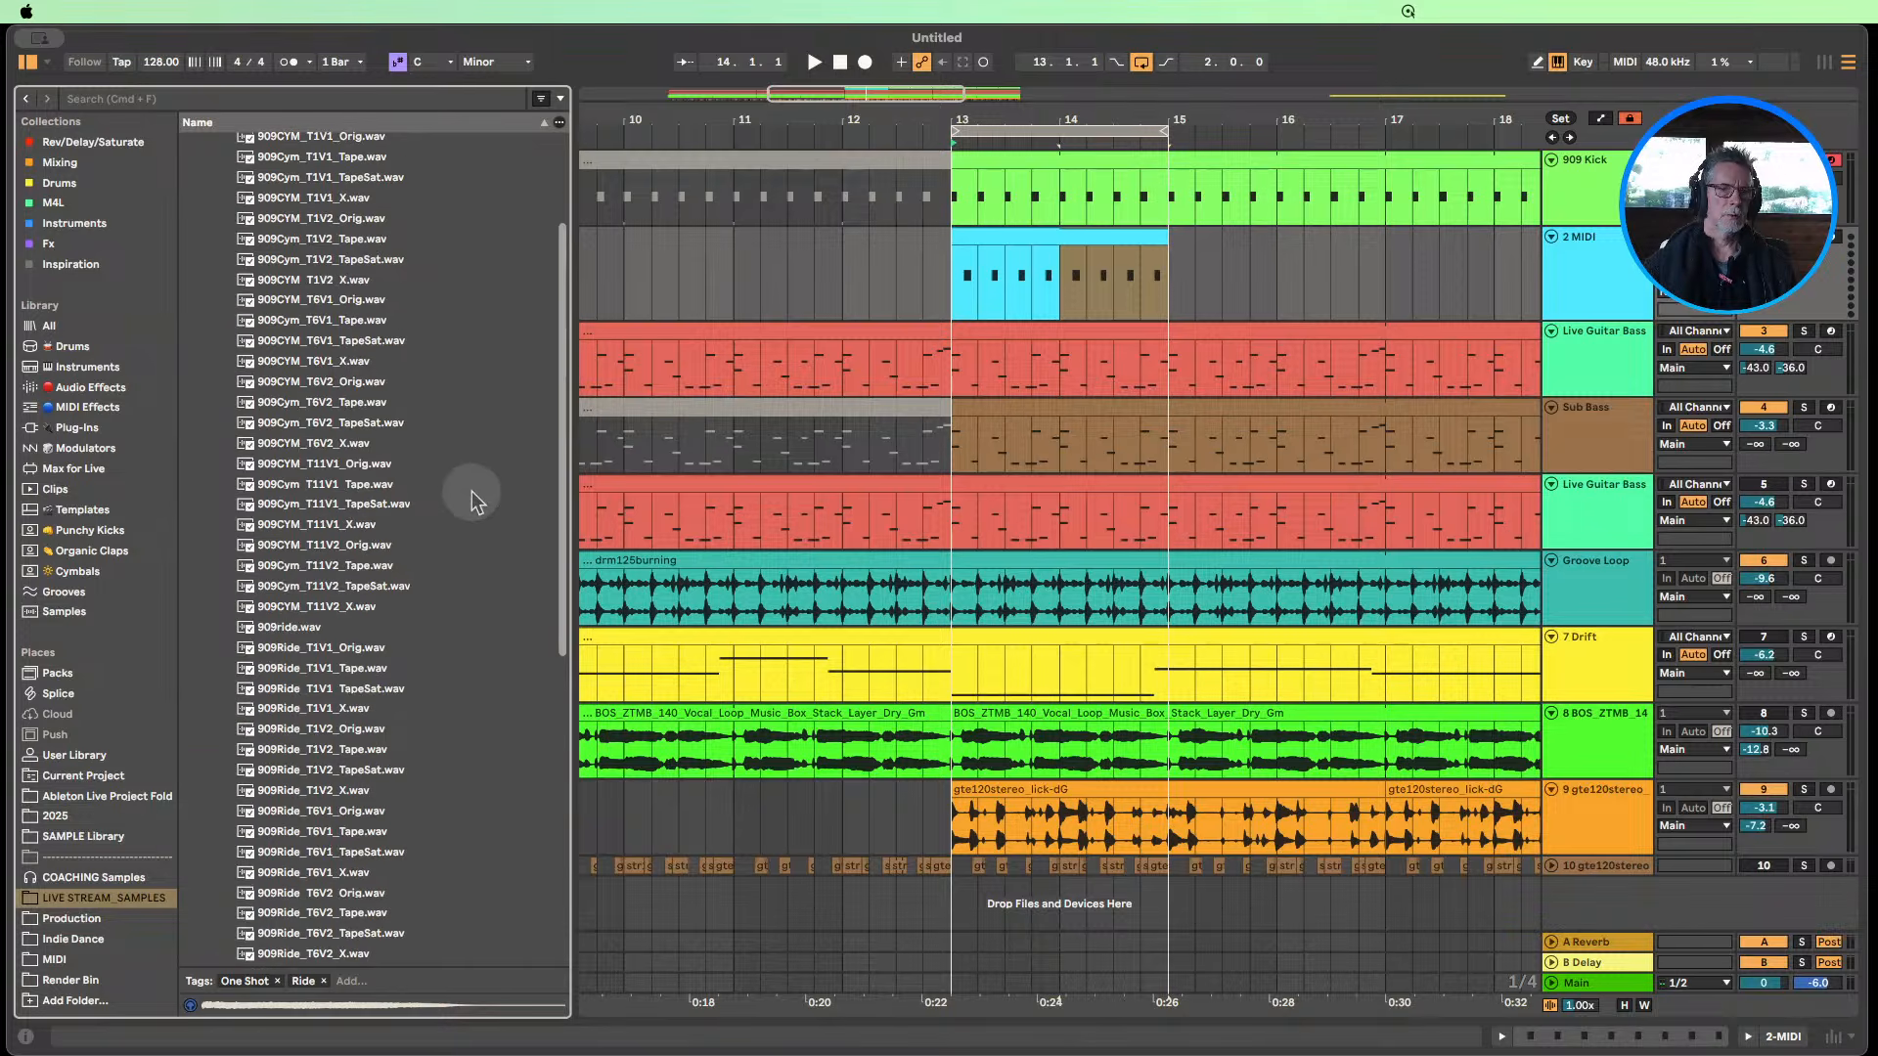
scroll(471, 491, "up", 5)
left_click(215, 265)
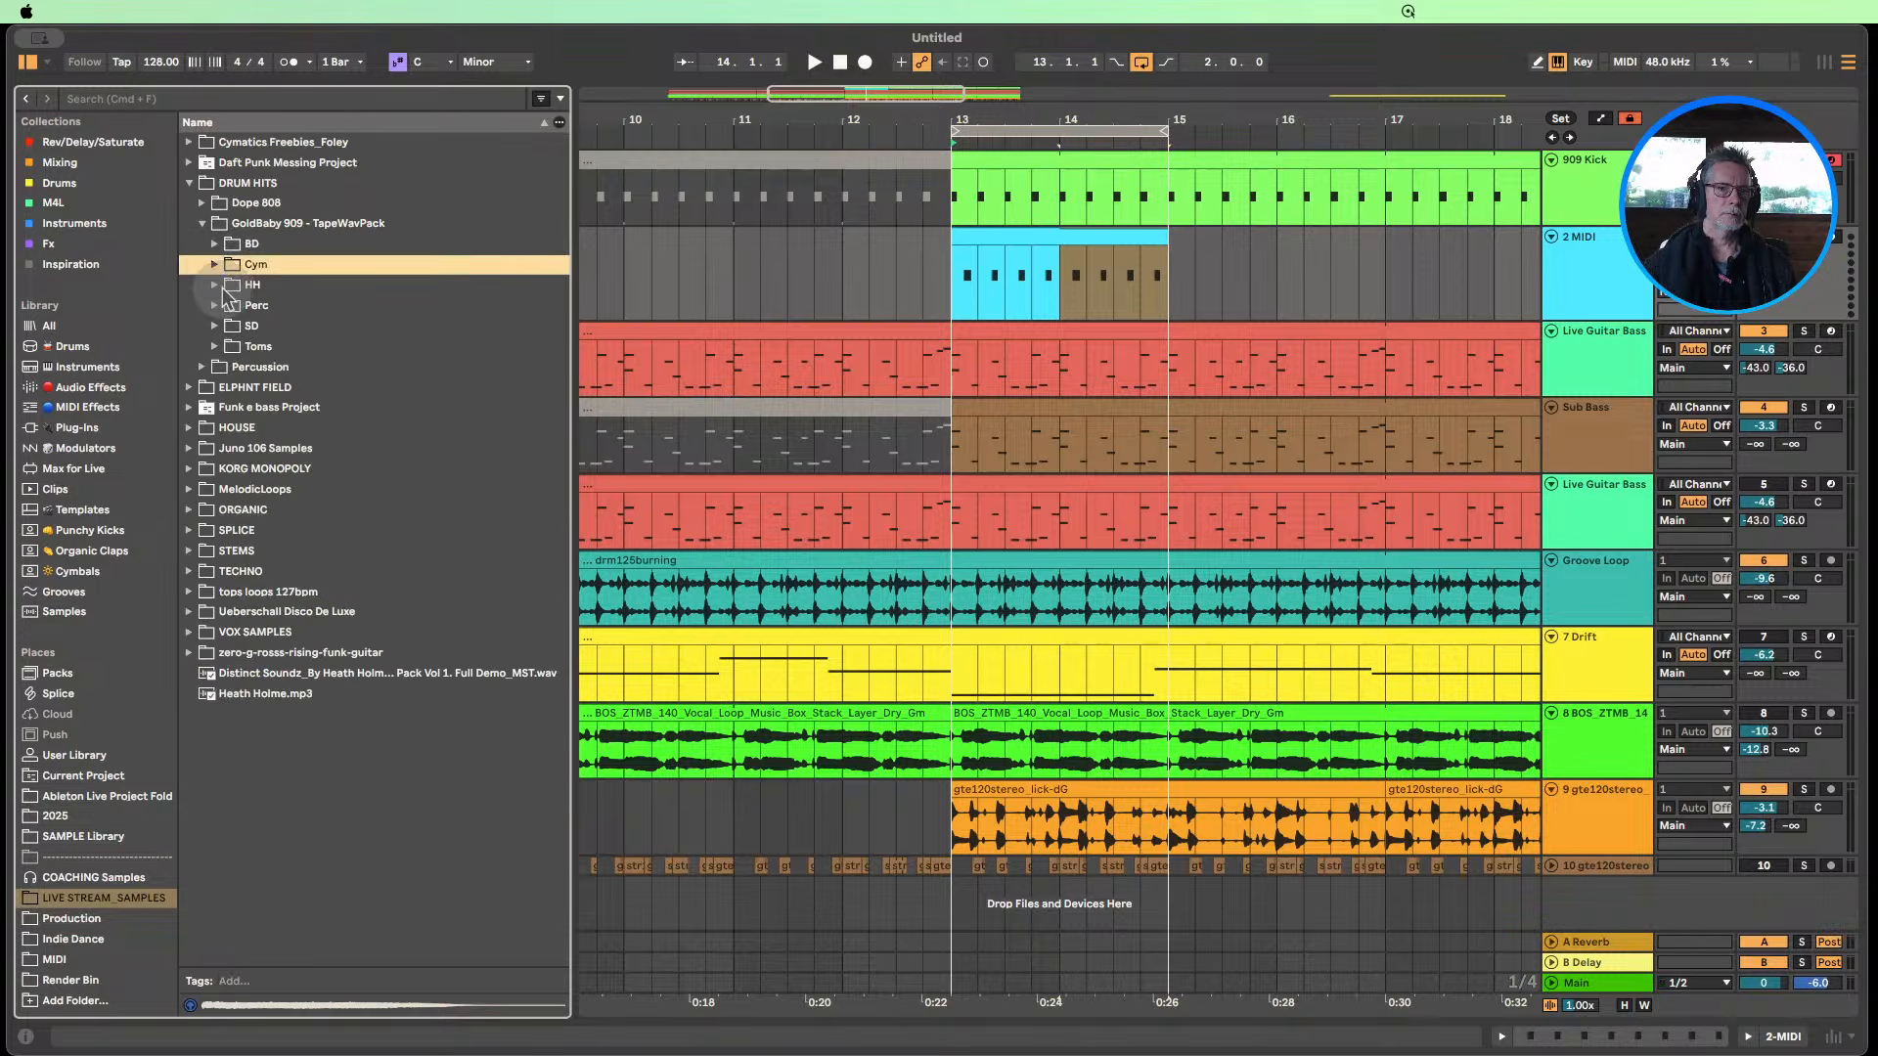
Audition the closed hi-hat 909HH_D6V2_TapeSat.wav and an open hi-hat sample from the HH folder.
left_click(215, 285)
scroll(416, 364, "down", 4)
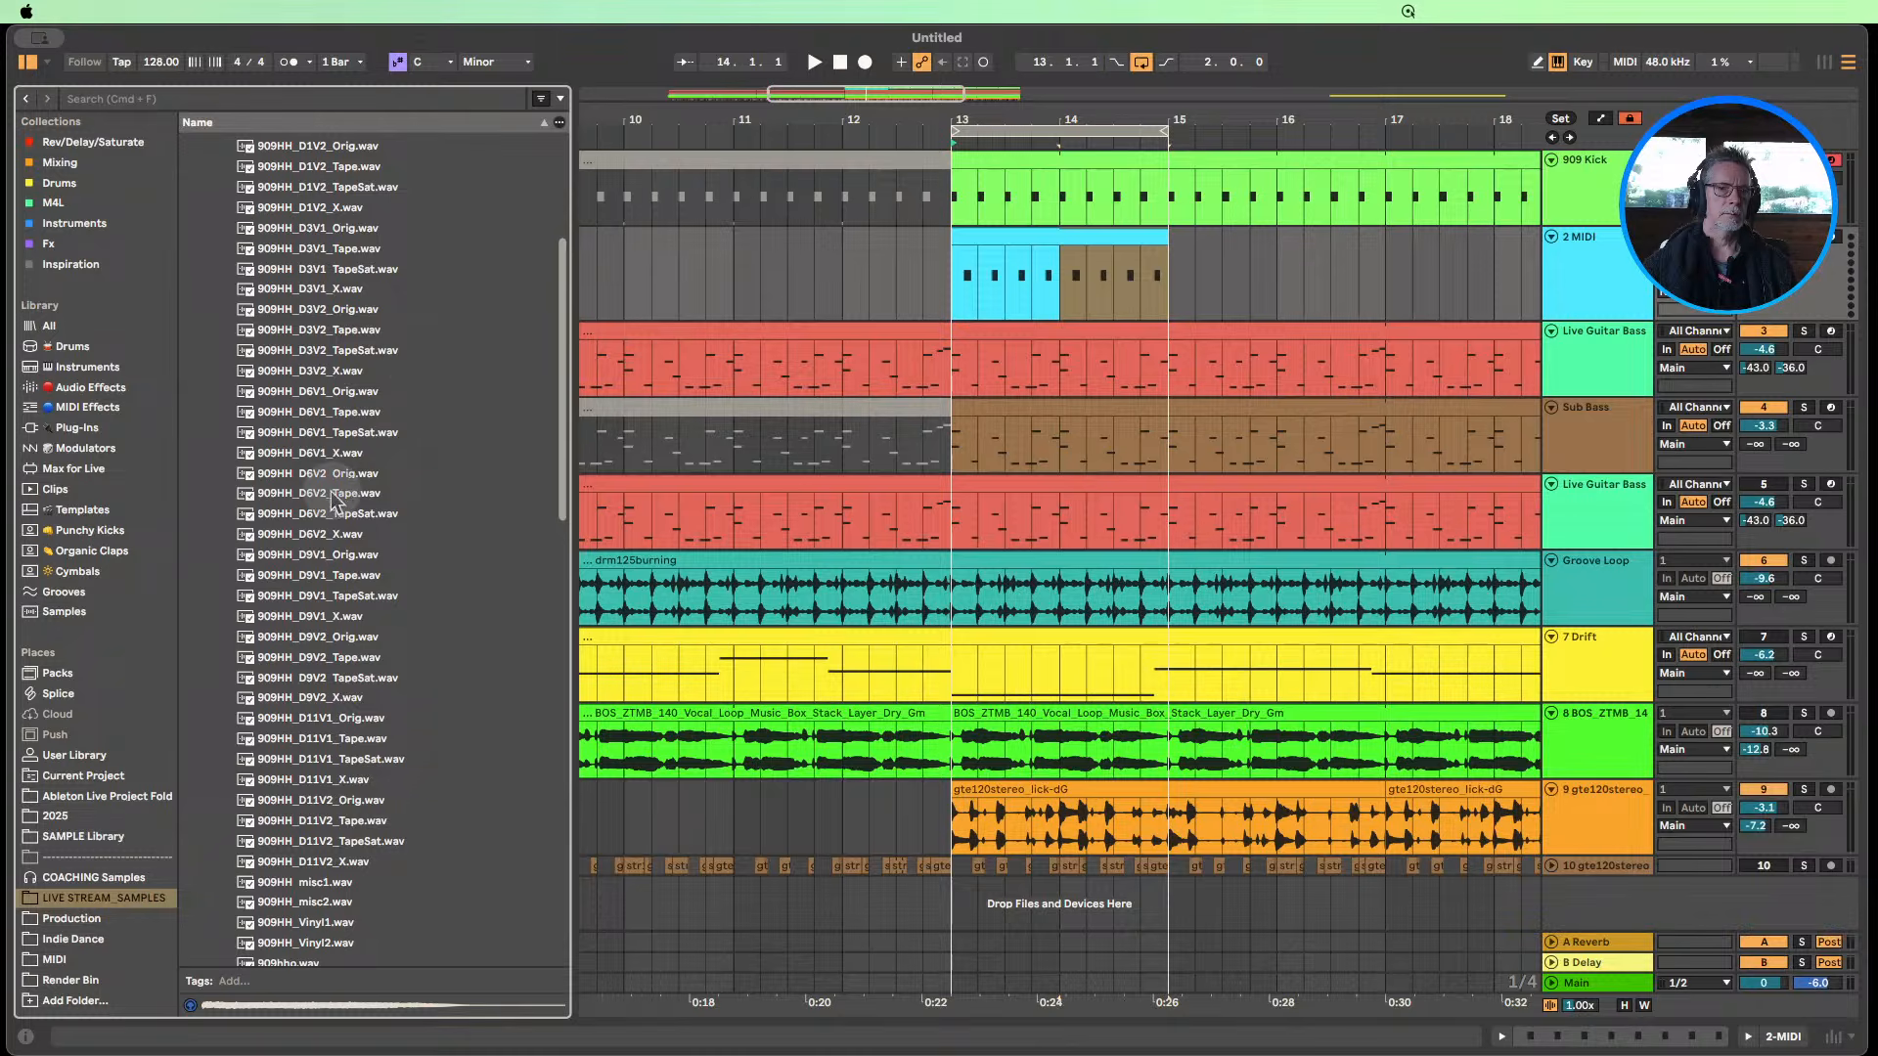
left_click(331, 514)
scroll(328, 525, "down", 5)
scroll(323, 720, "down", 8)
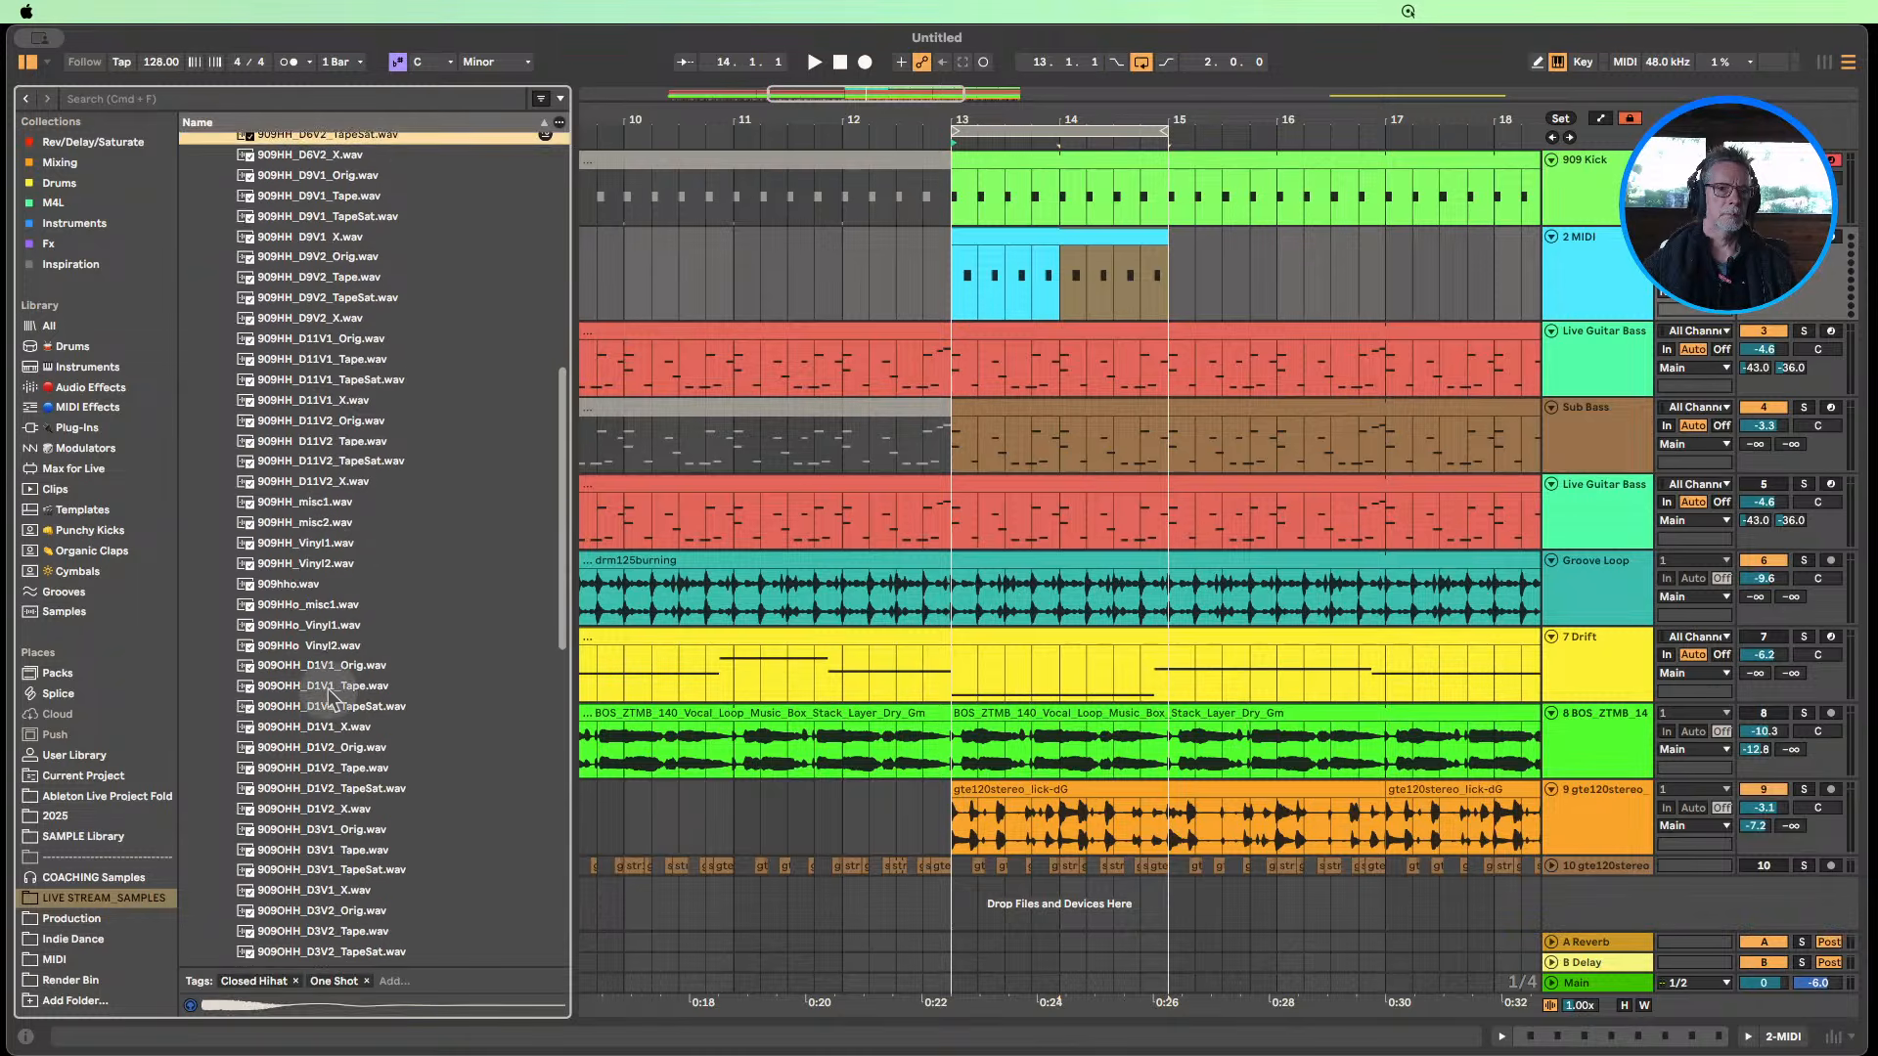
left_click(326, 694)
scroll(326, 644, "down", 5)
Compare the open hi-hats 909OHH_D9V2_Tape.wav, 909OHH_D3V2_TapeSat.wav and 909OHH_D3V2_Orig.wav.
left_click(342, 801)
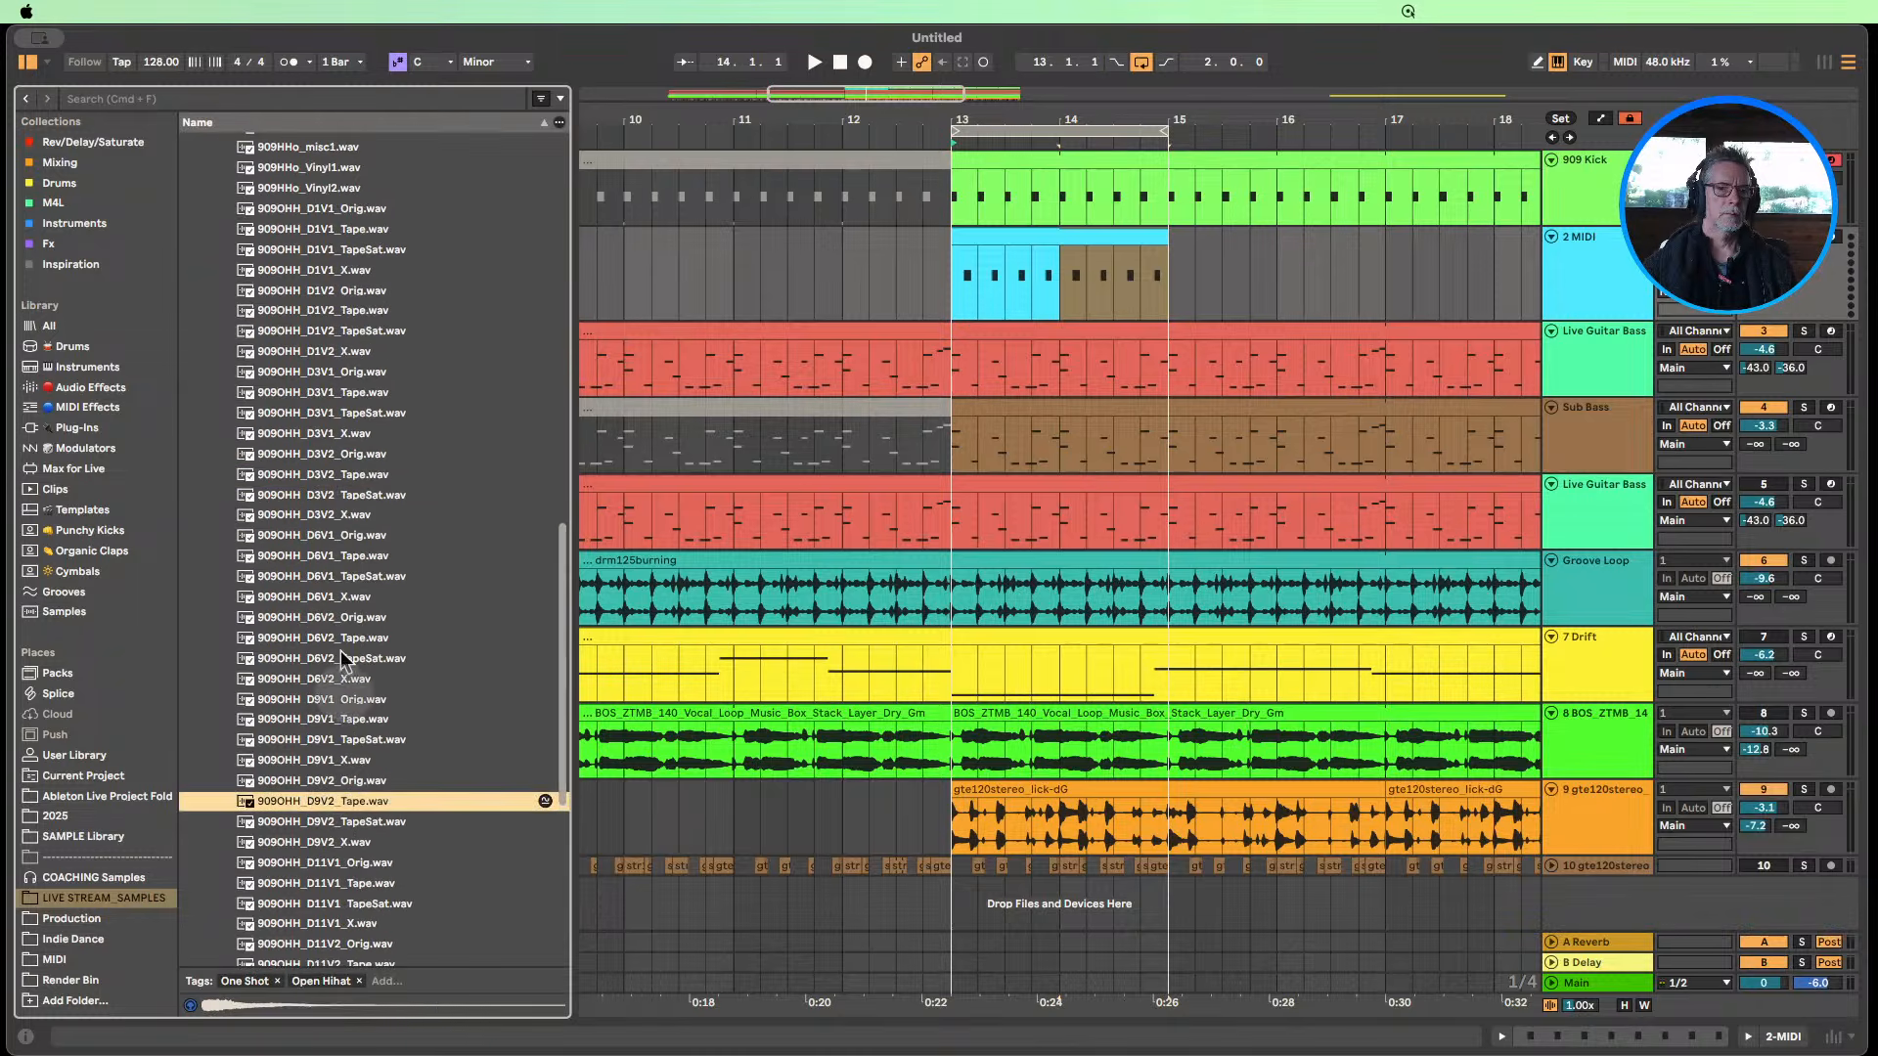
left_click(315, 495)
left_click(306, 455)
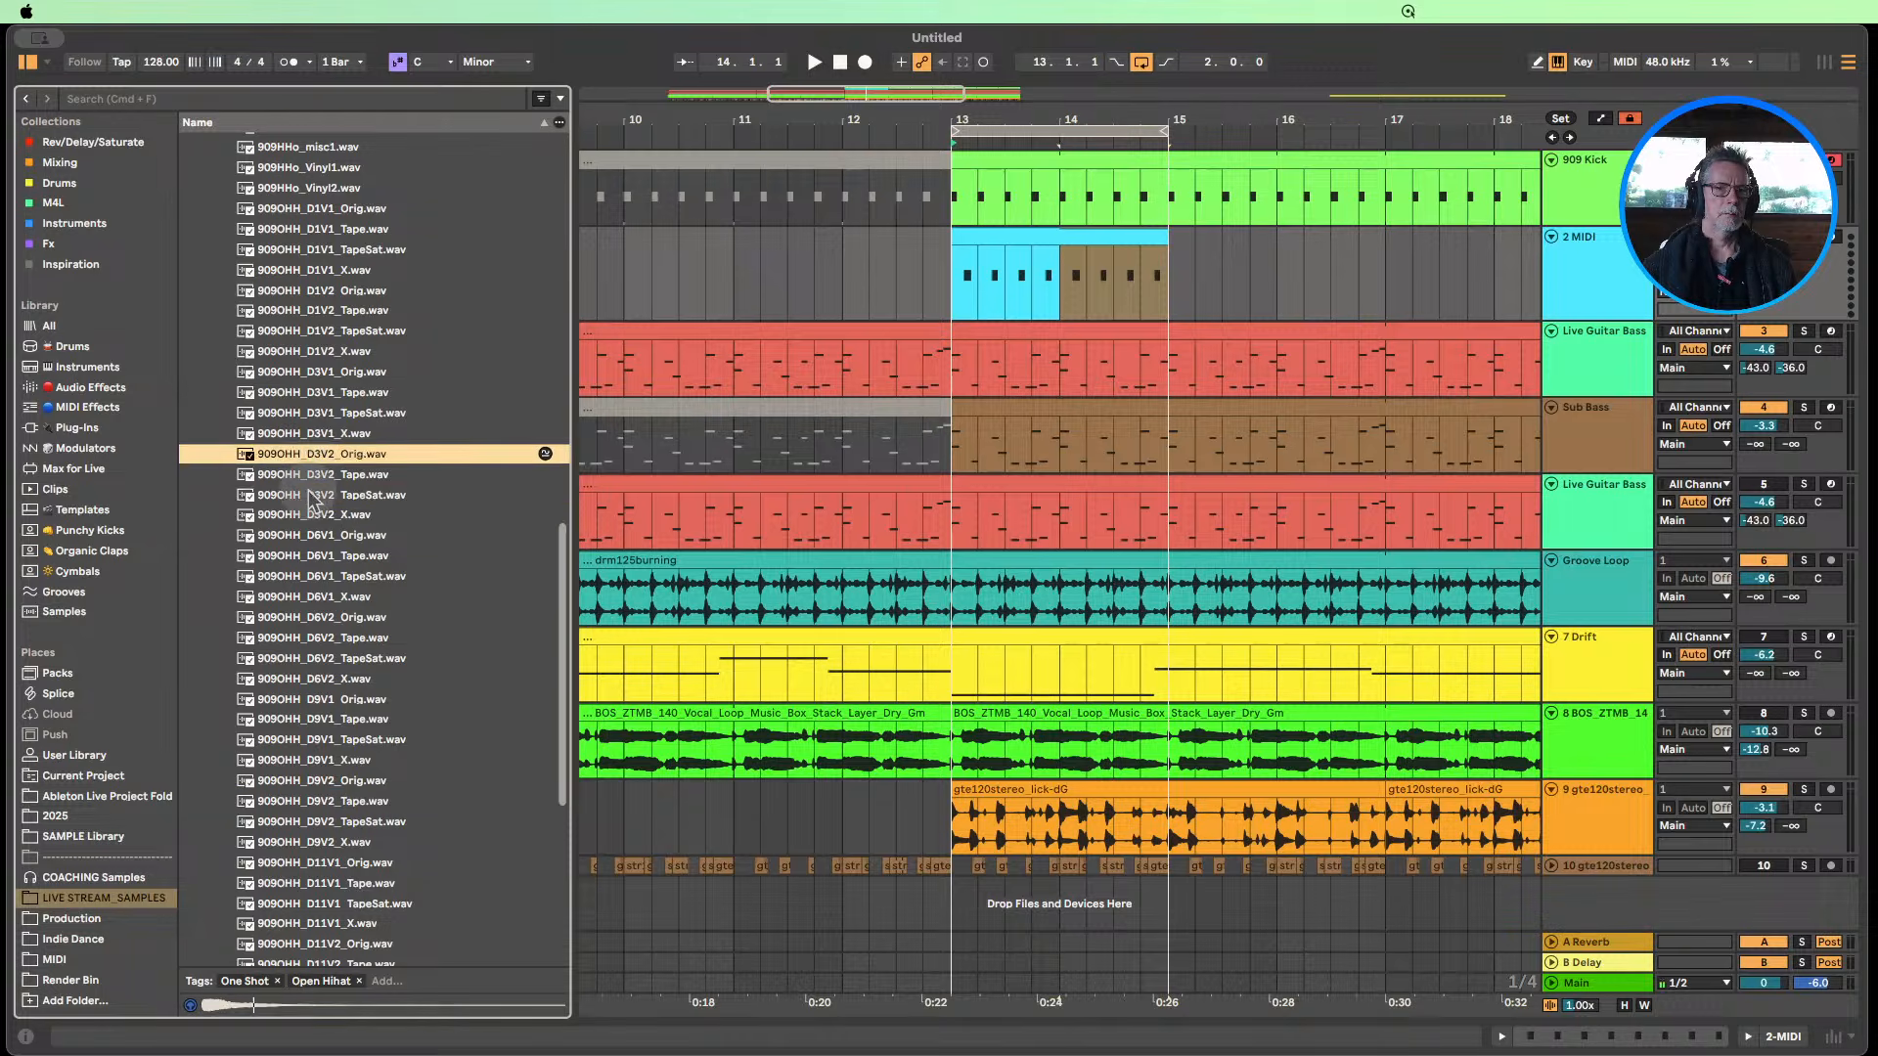
left_click(318, 502)
left_click(308, 456)
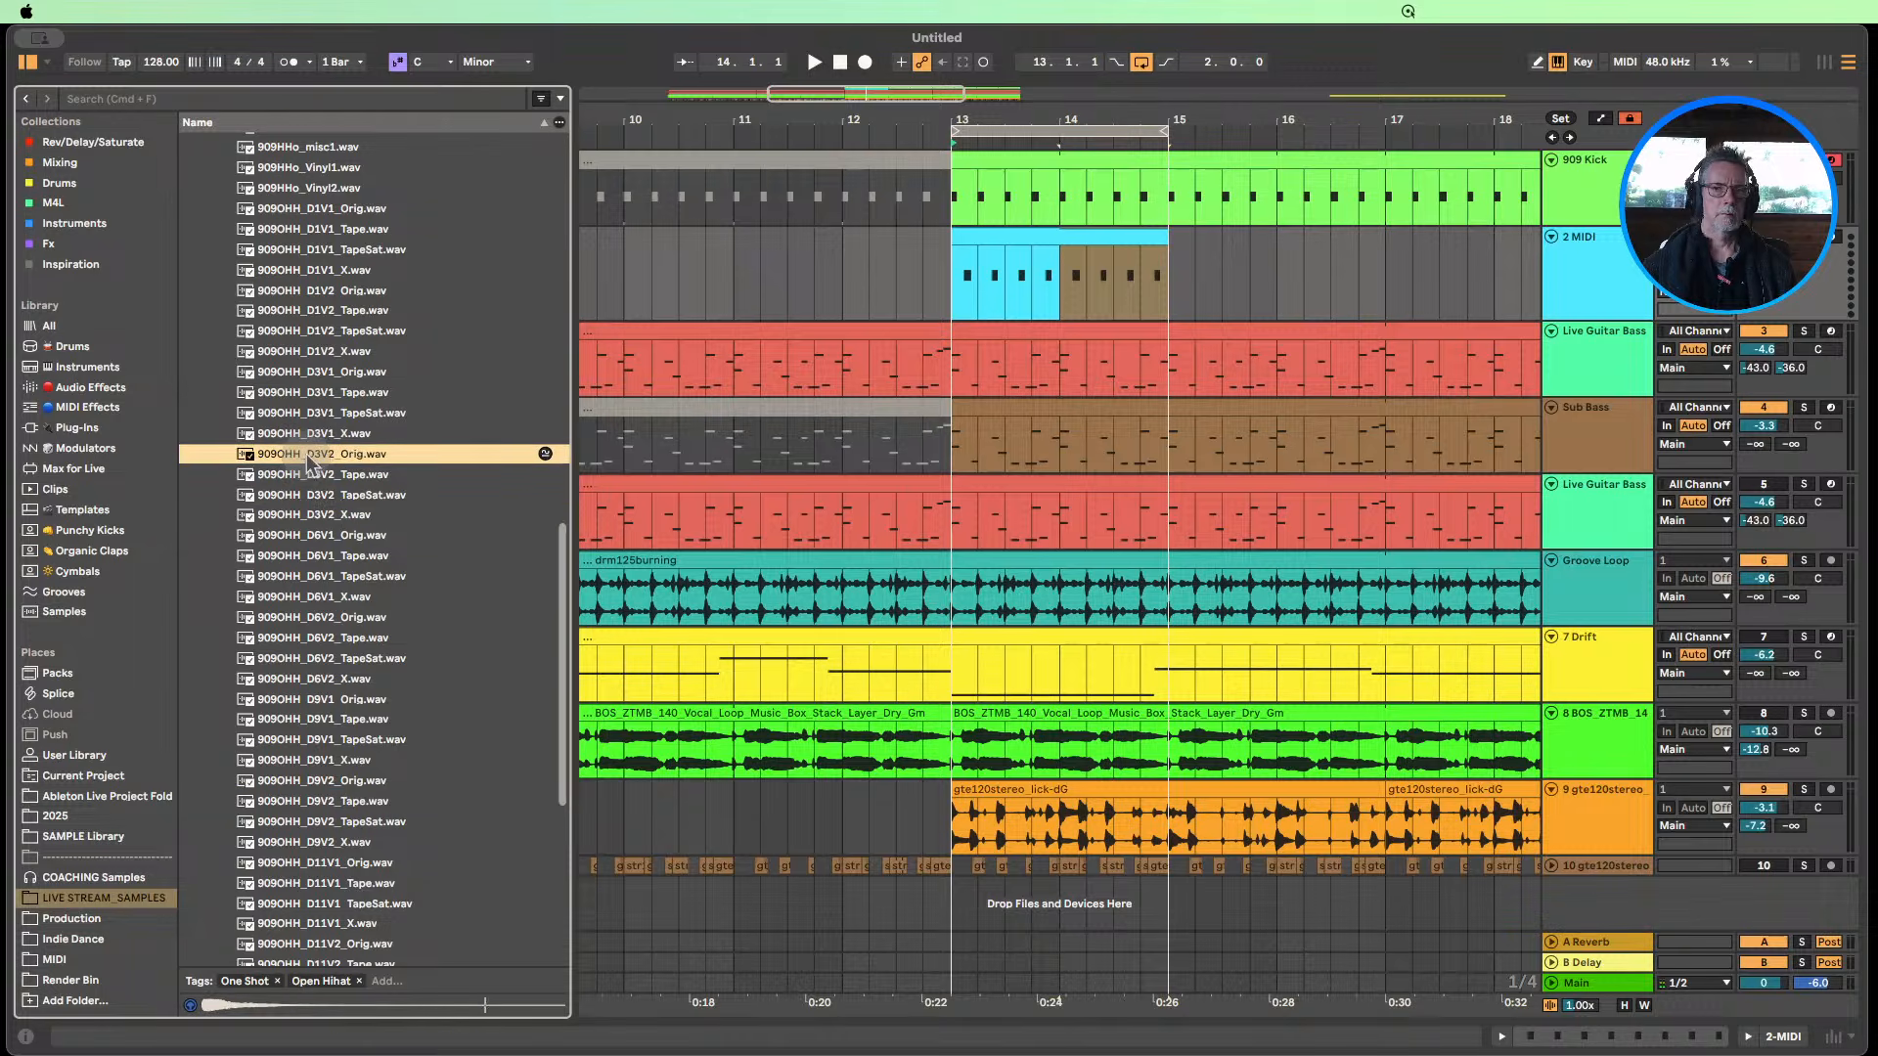
Load 909OHH_D3V2_Orig.wav onto the new MIDI track and, with the loop playing from bar 13, set its volume to -7.4 dB.
double_click(1593, 280)
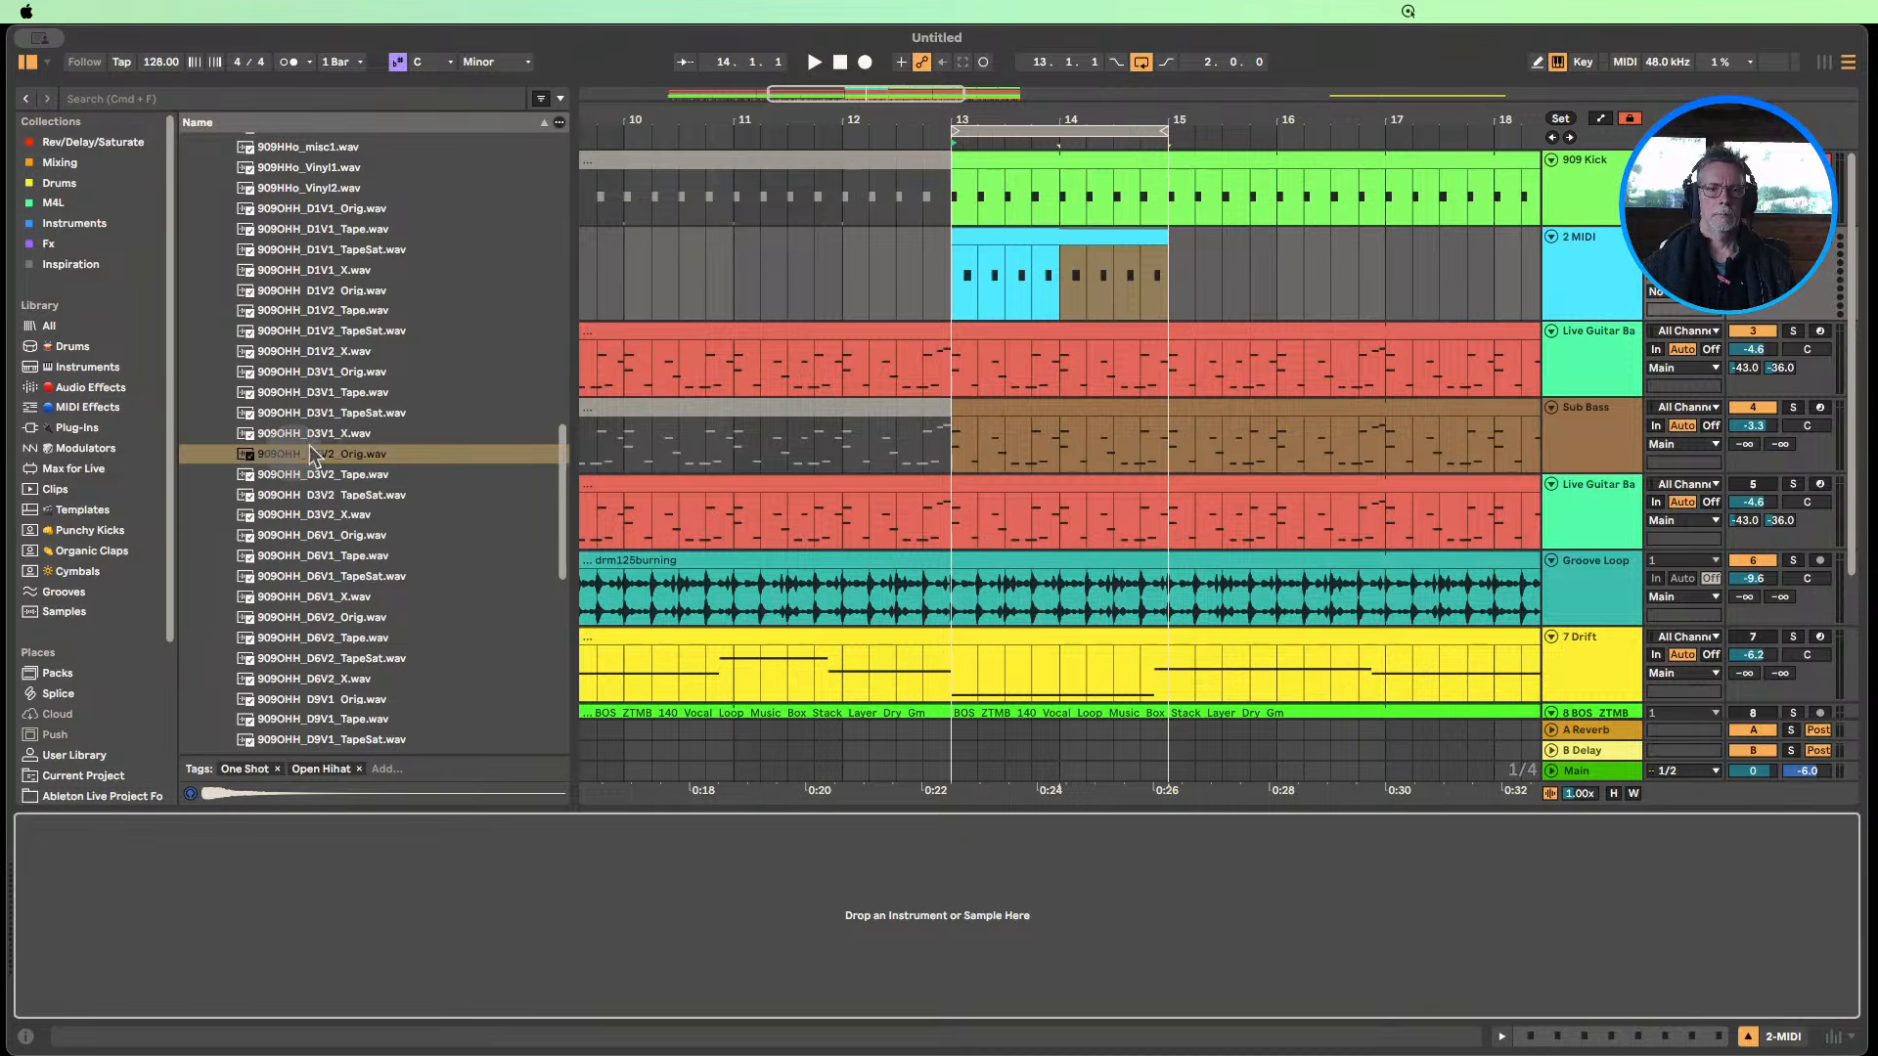
left_click_drag(313, 455, 345, 829)
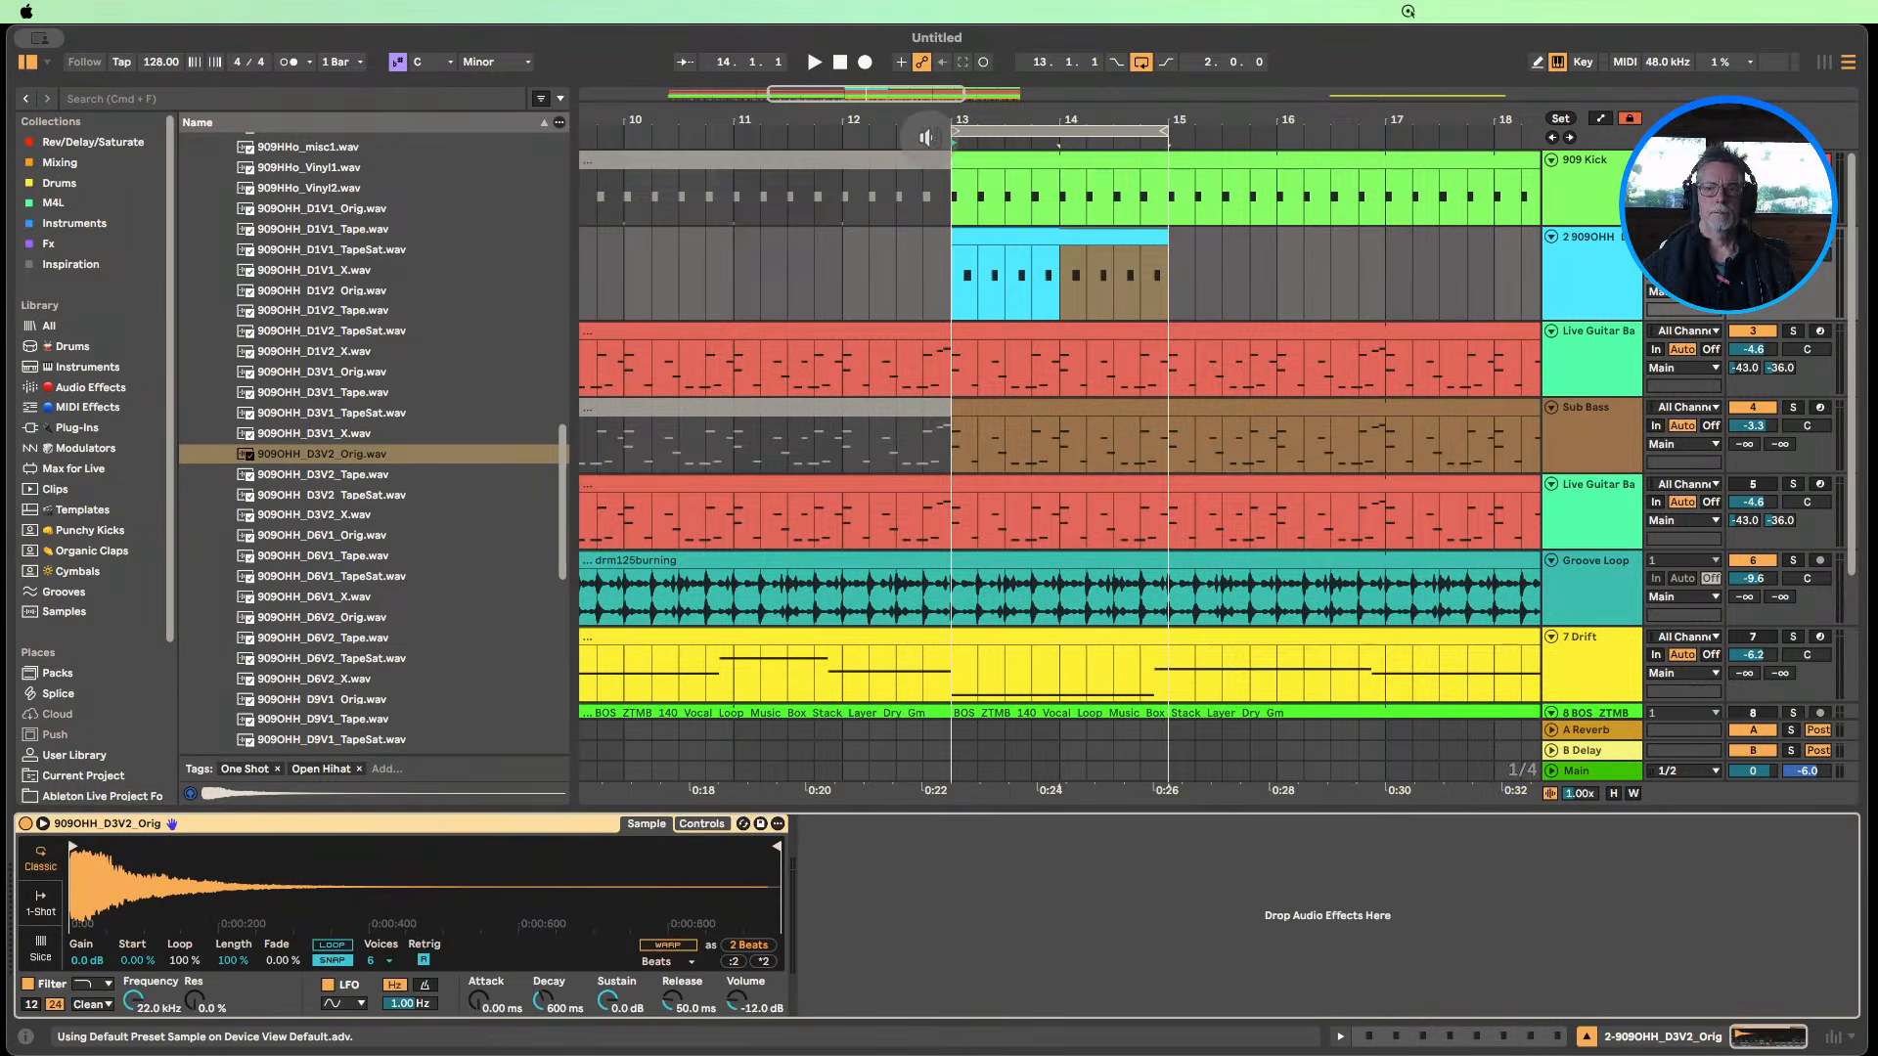
left_click(925, 137)
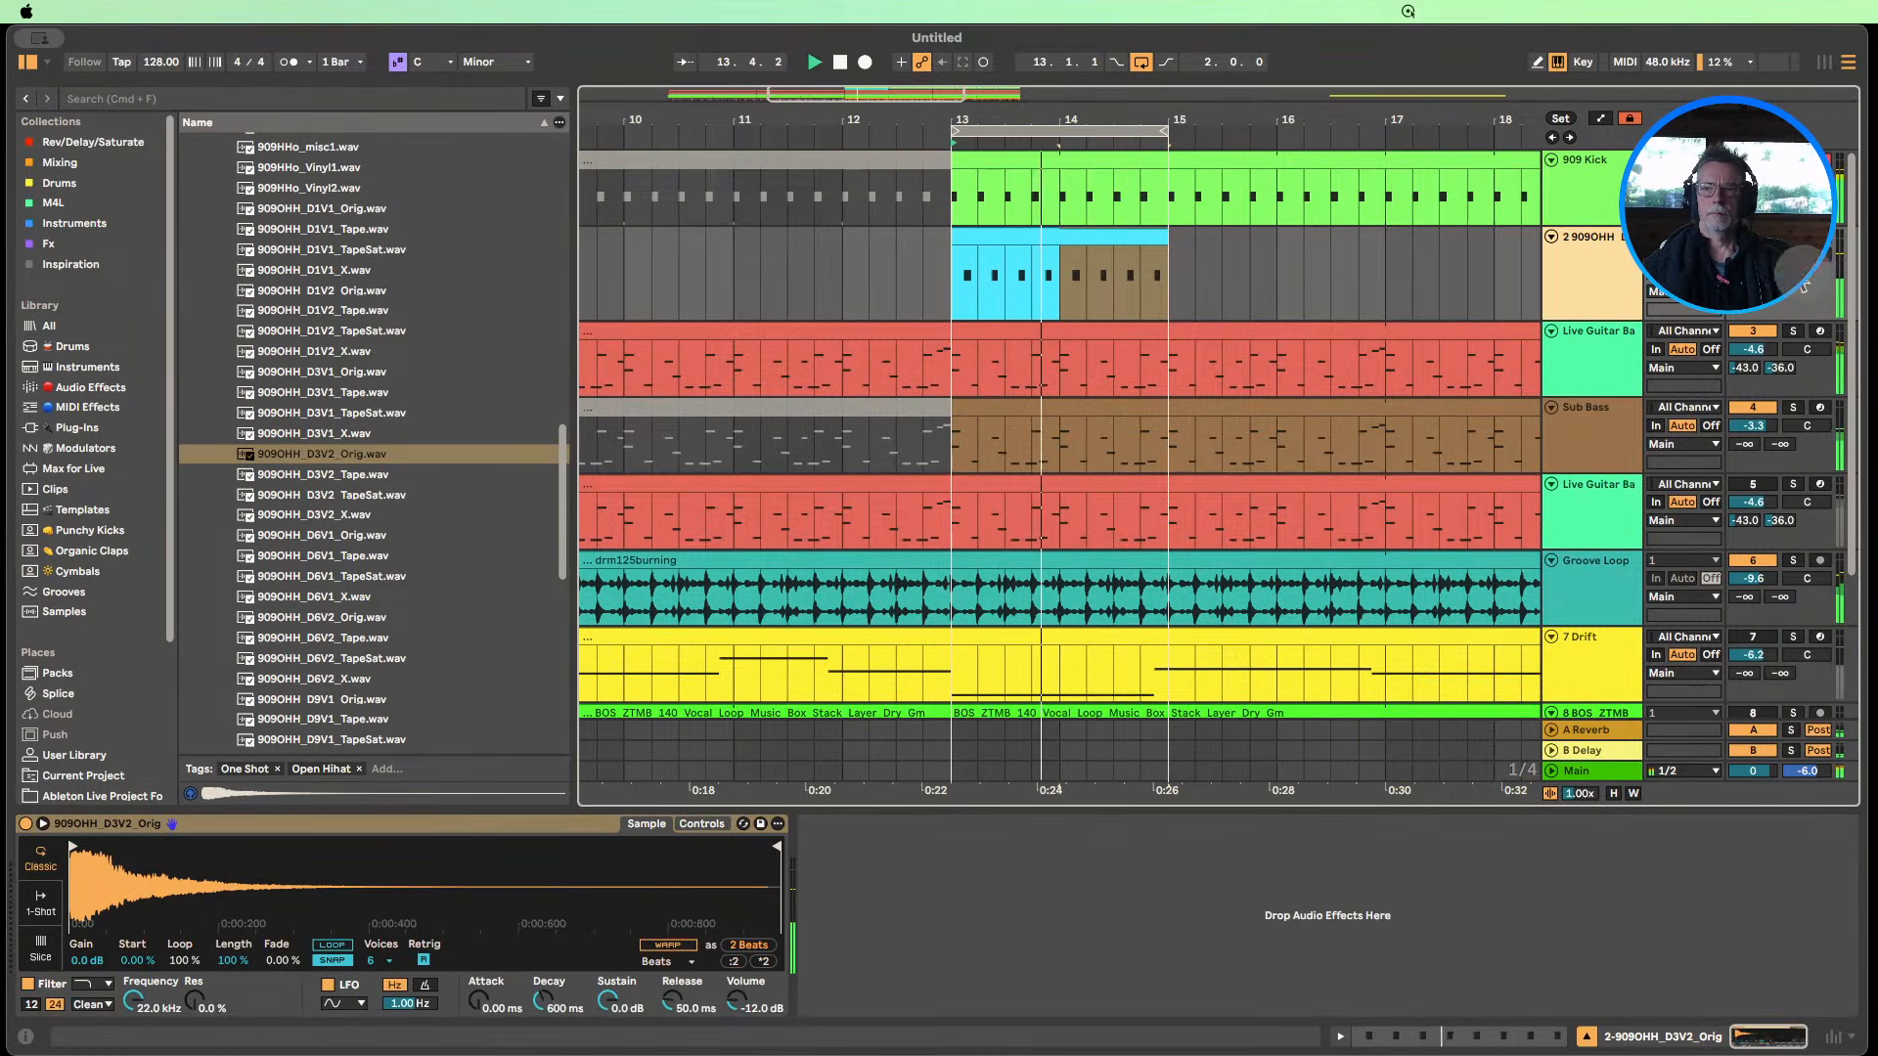
left_click_drag(1759, 257, 1759, 262)
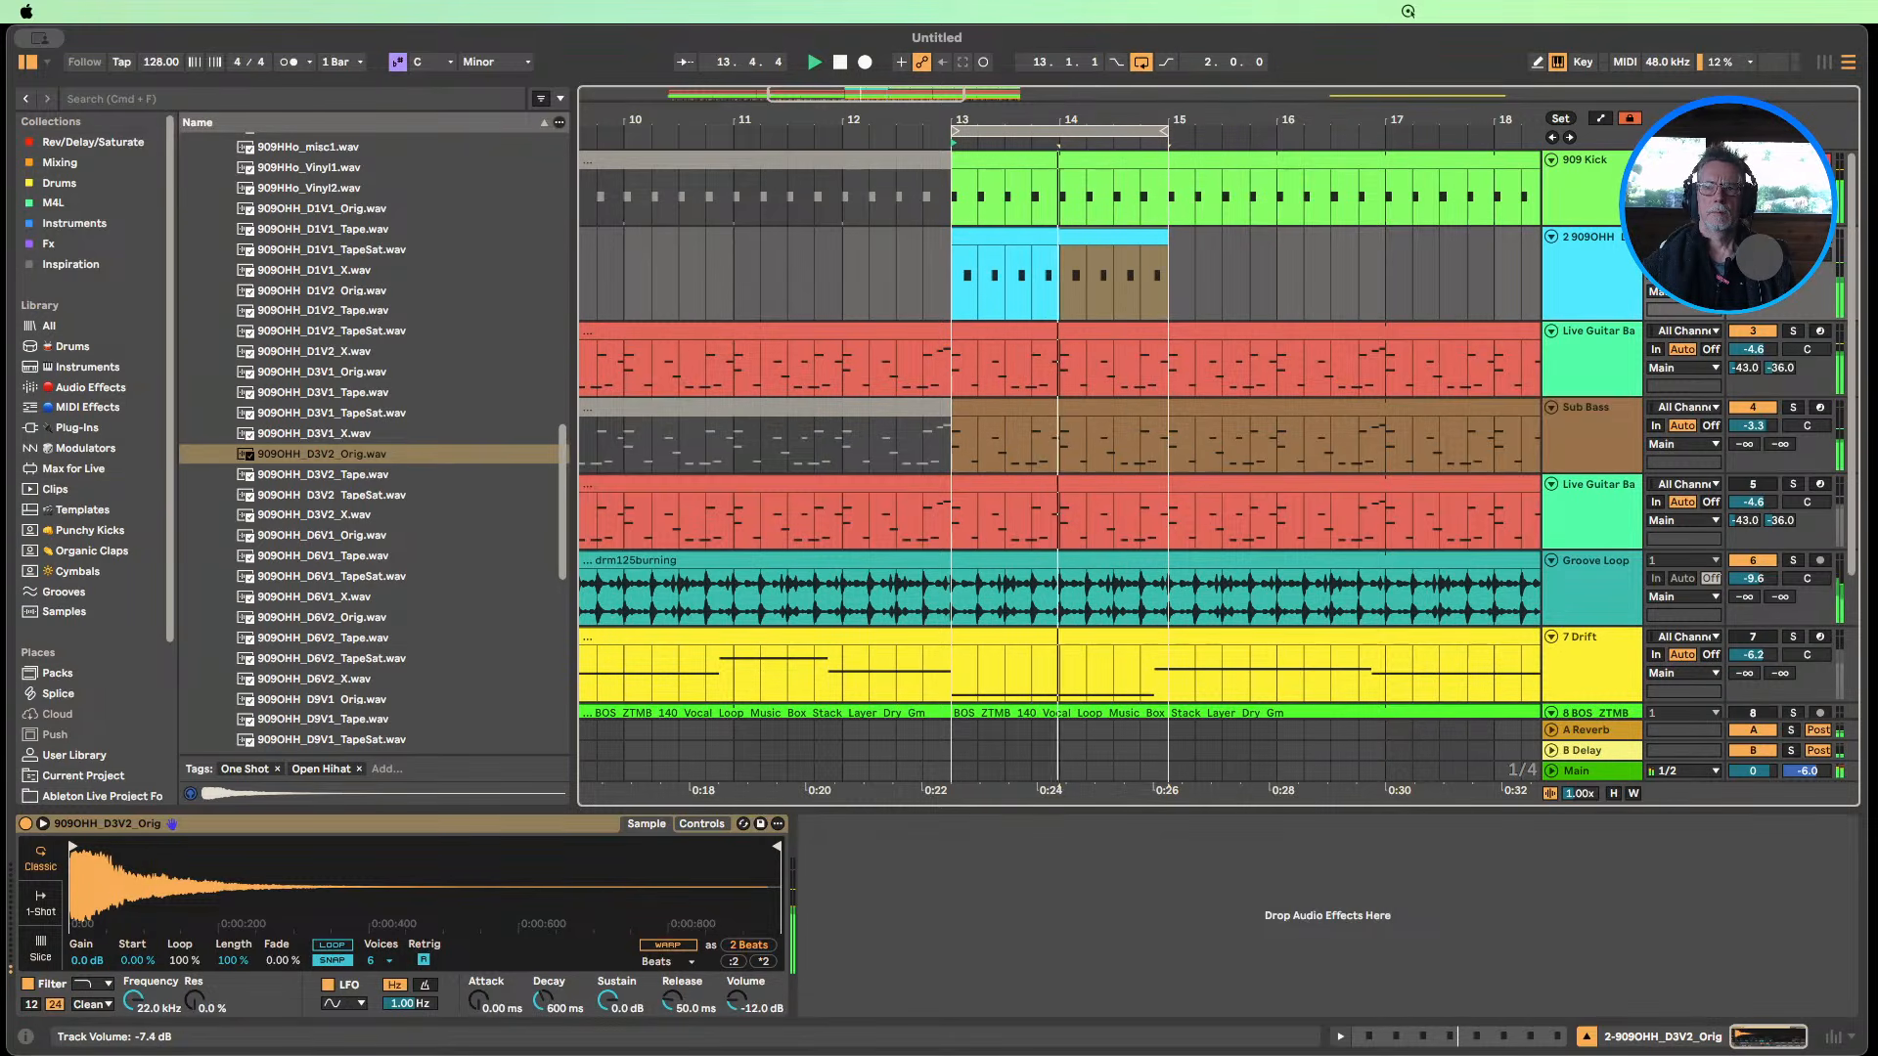
Open the open hi-hat track's MIDI clip for editing and shorten its loop to one bar.
double_click(1120, 237)
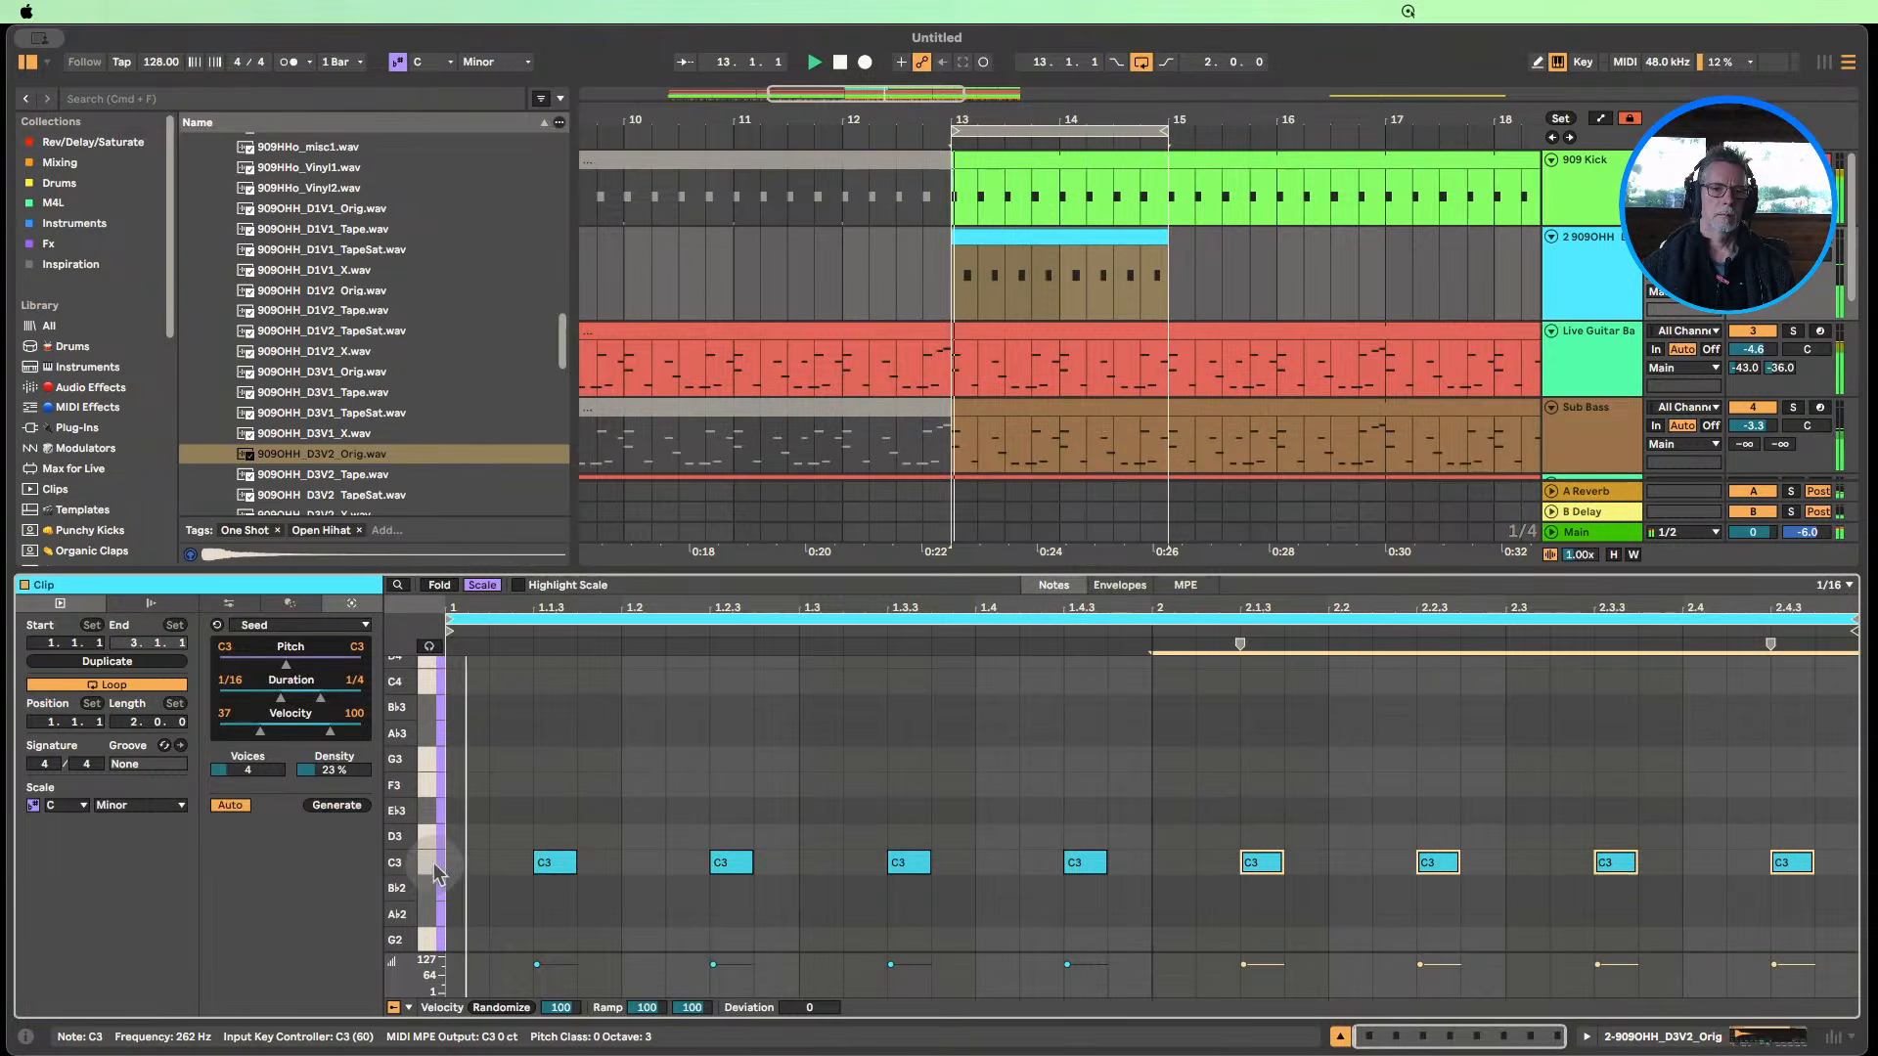
key("super+a")
scroll(518, 910, "down", 3)
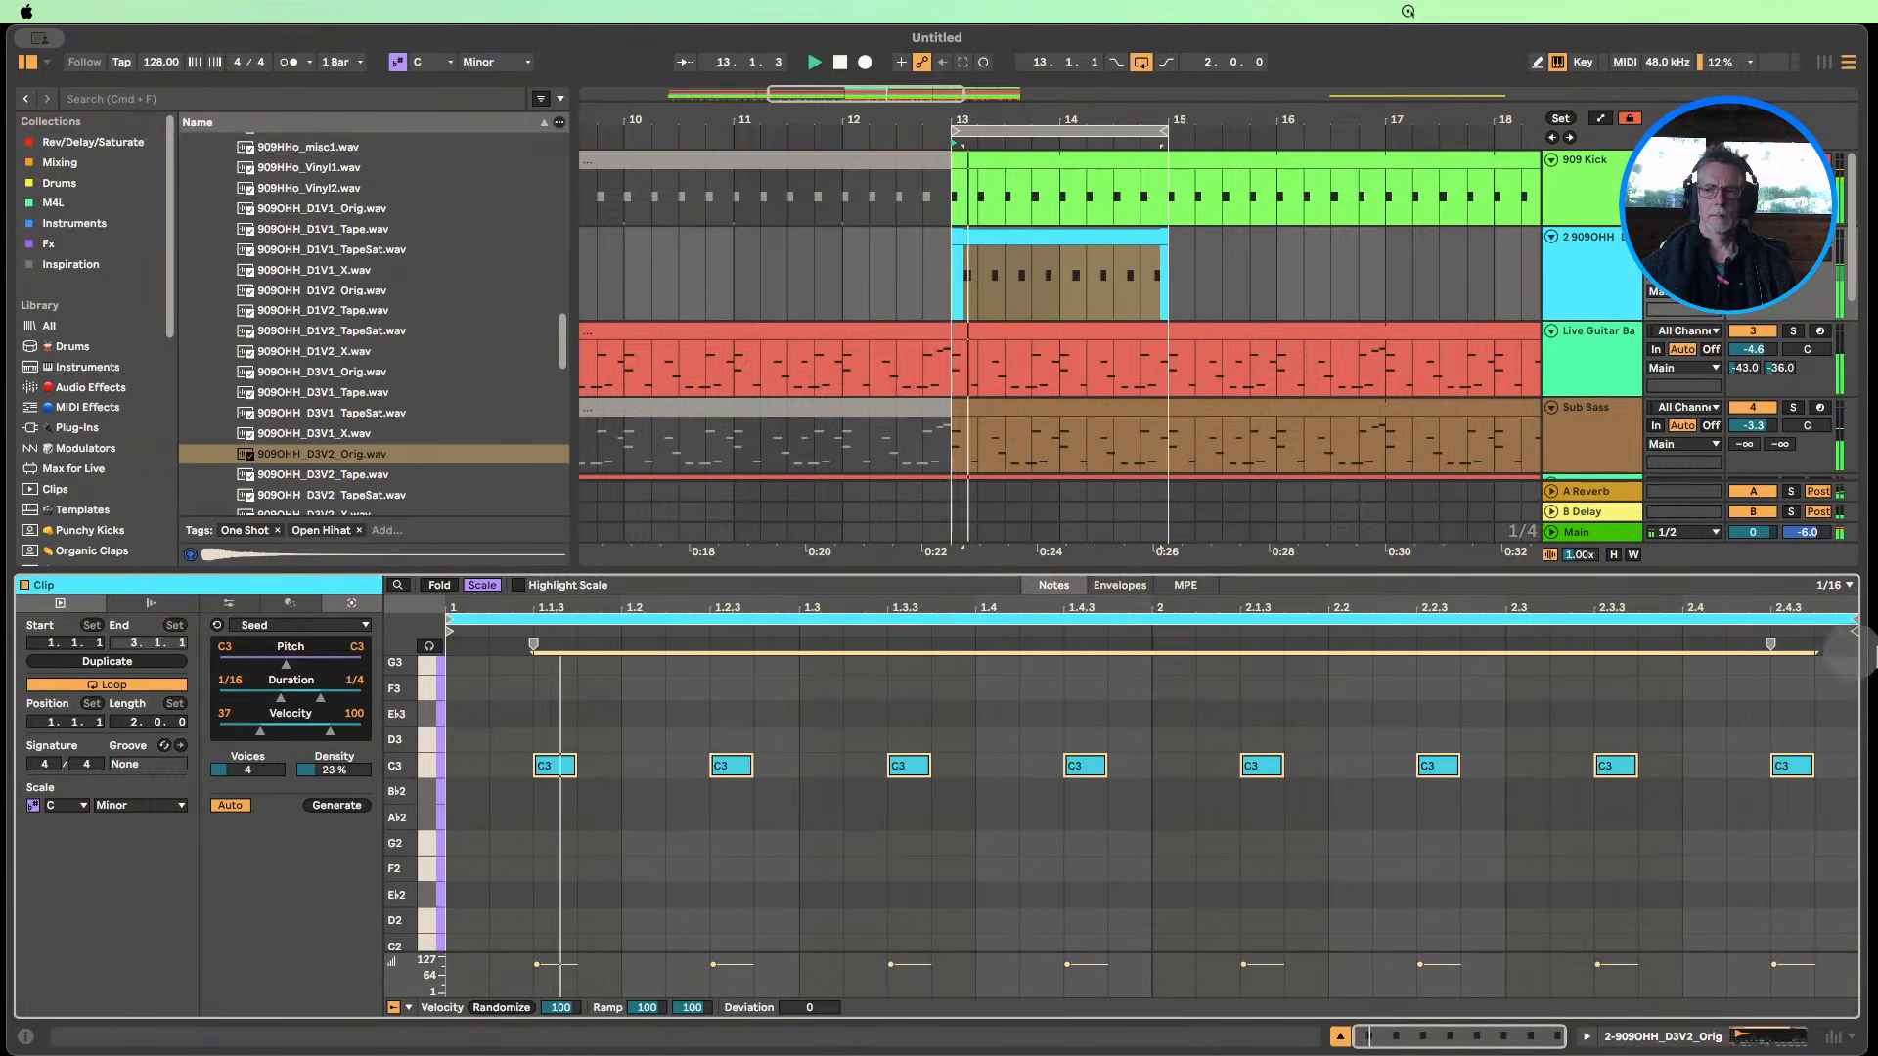
left_click_drag(1853, 636, 1153, 641)
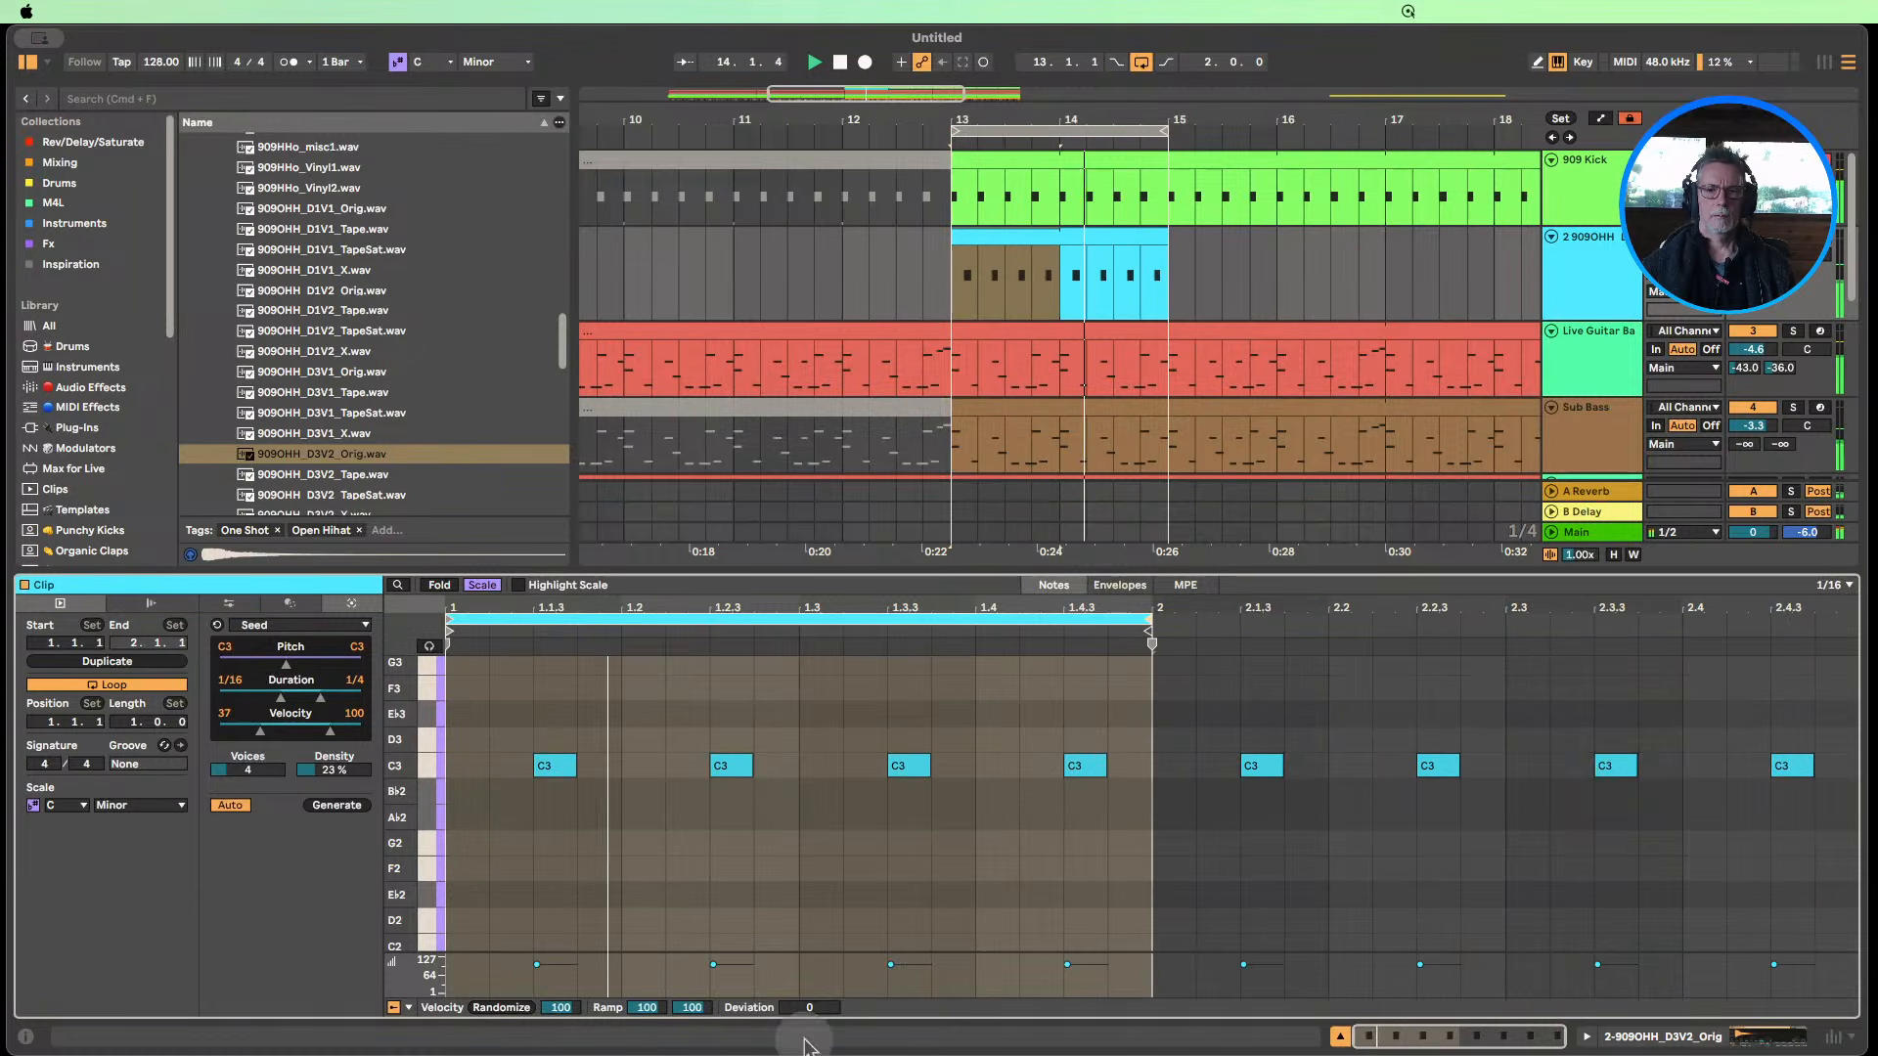
Set the velocities of the notes at 1.2.3, 1.3.3 and 1.4.3 to 53, 79 and 88, and duplicate the first bar's notes into bar 2.
left_click(715, 966)
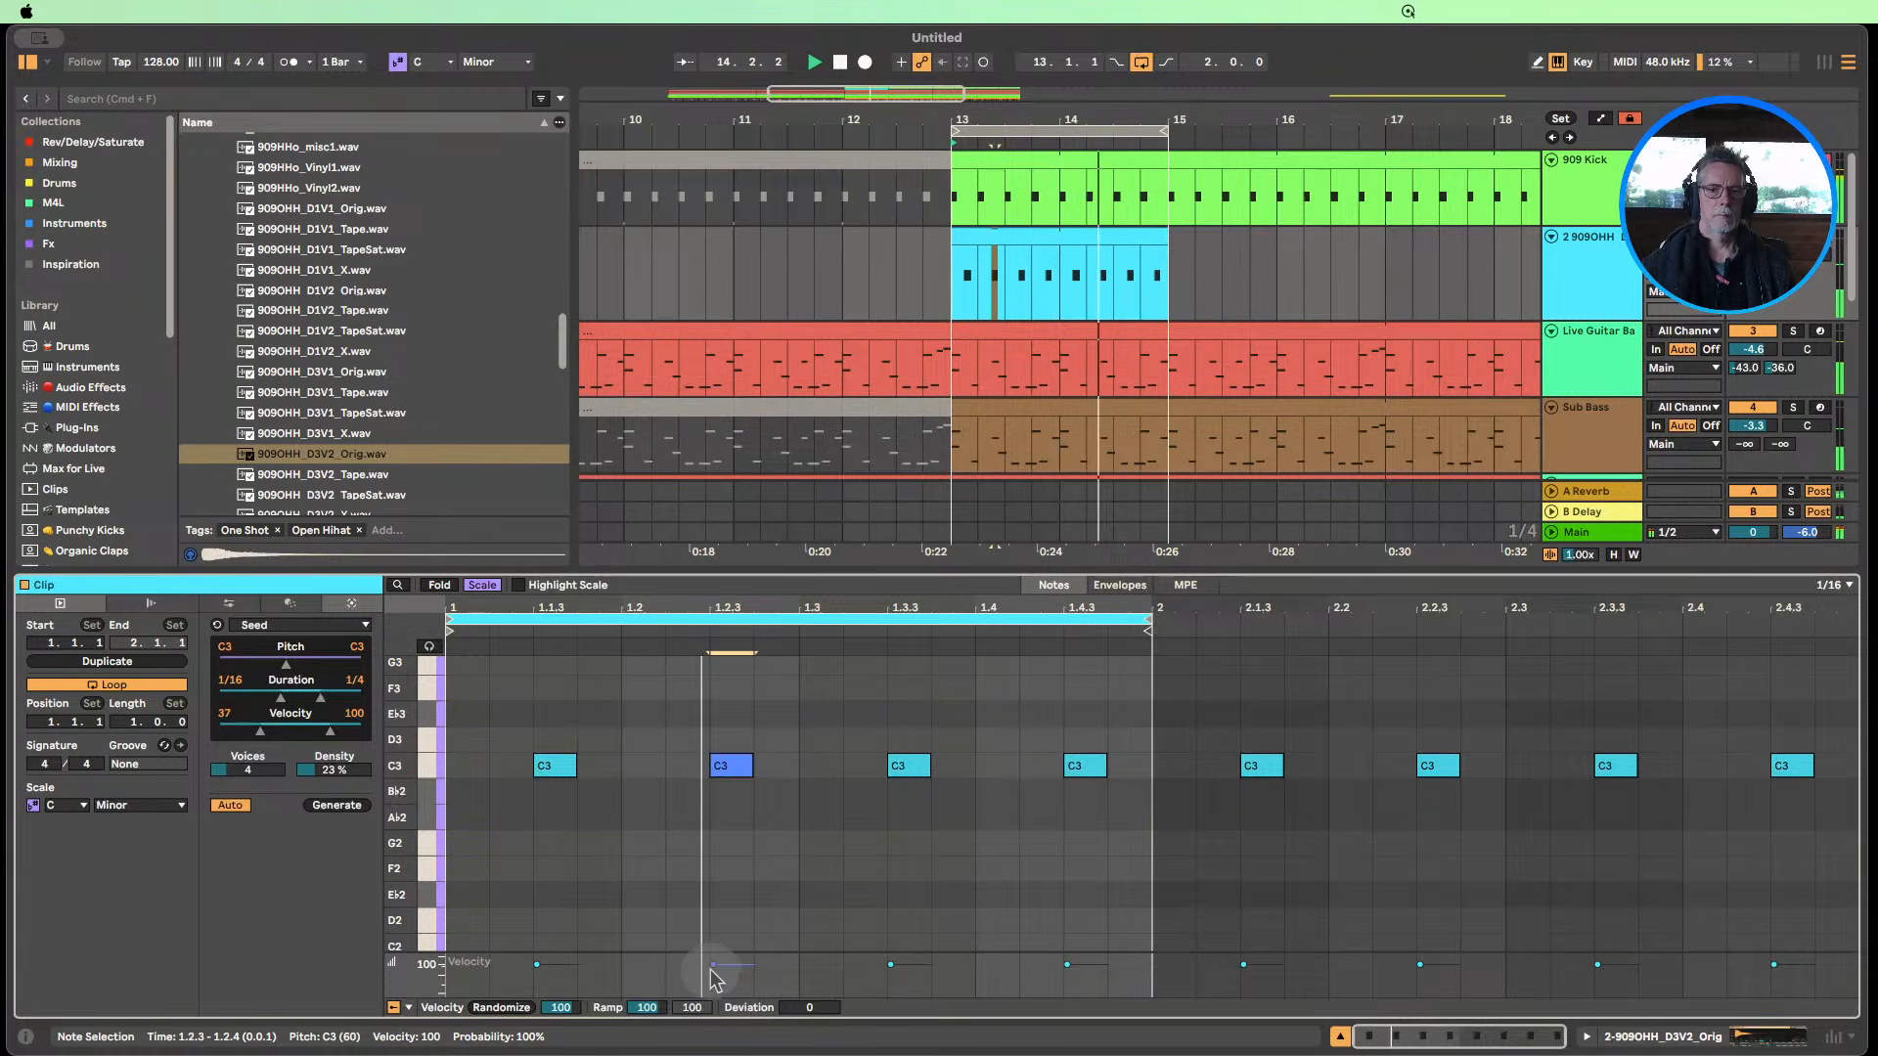
left_click_drag(715, 966, 715, 983)
left_click(890, 966)
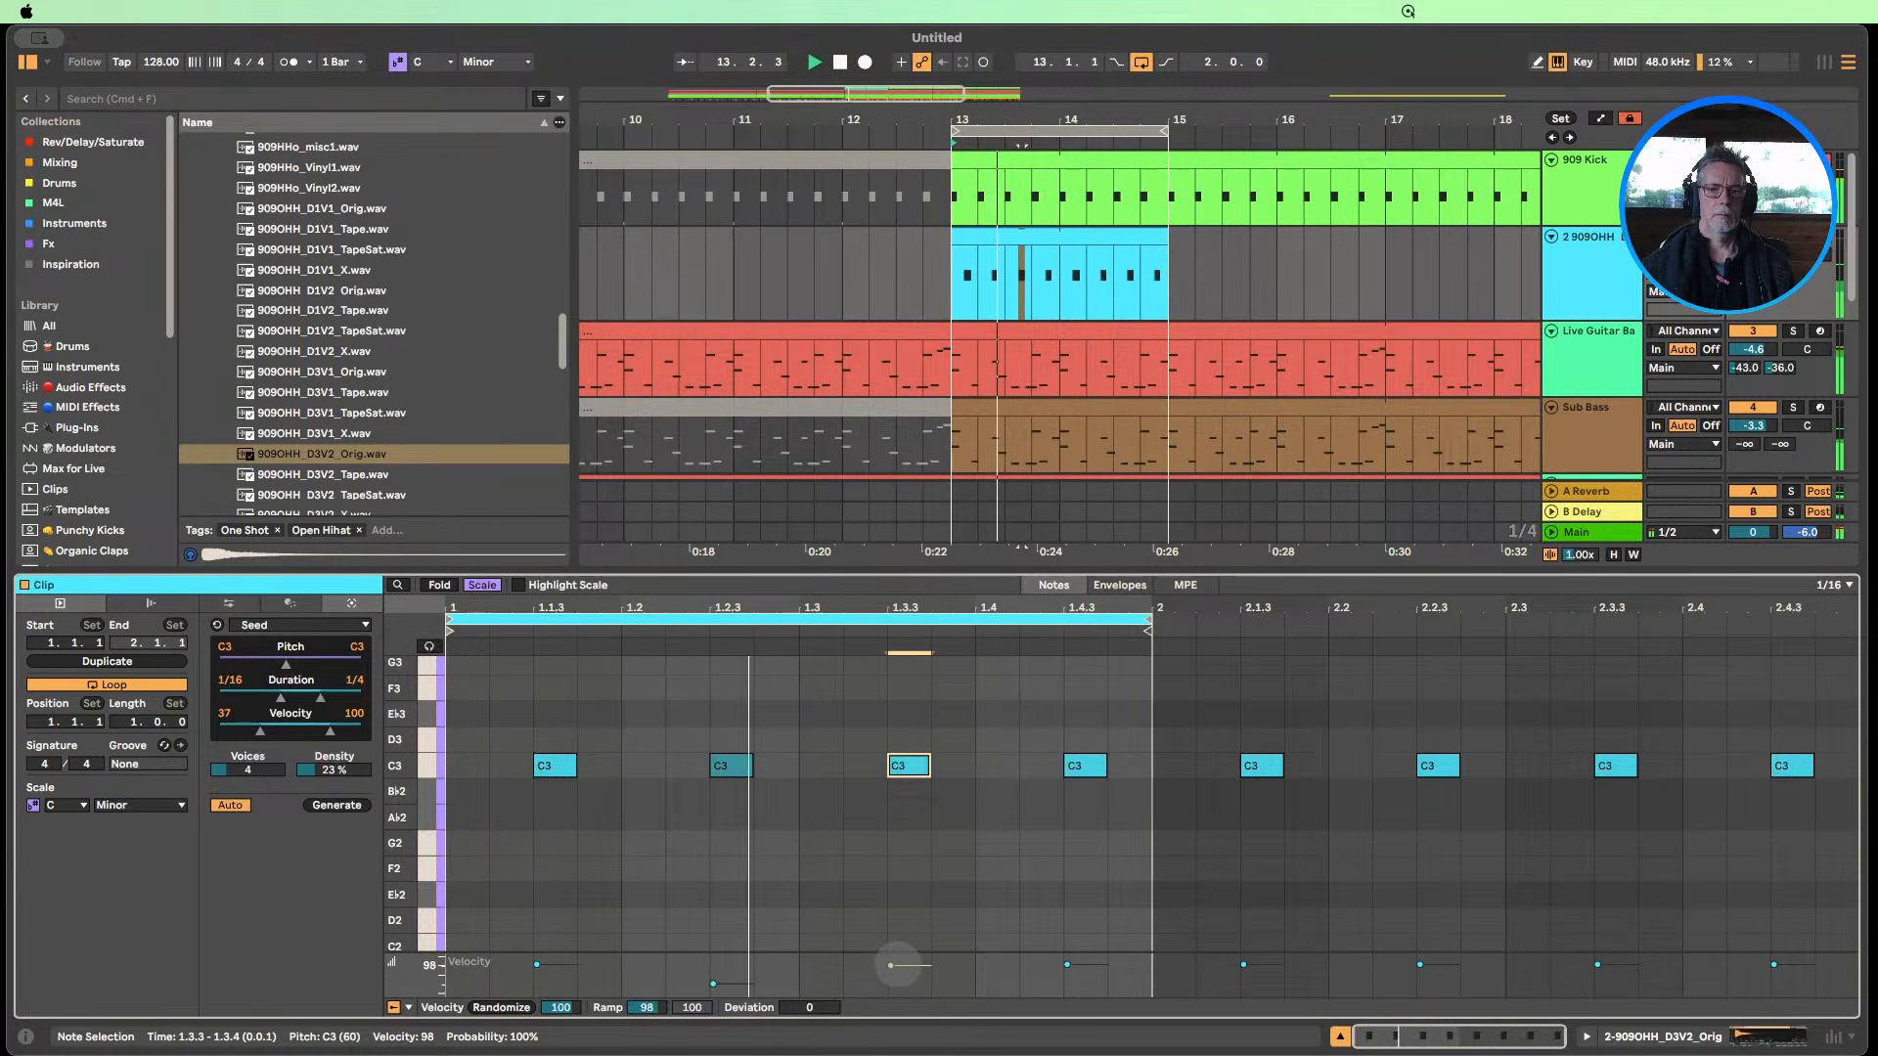
left_click(713, 979)
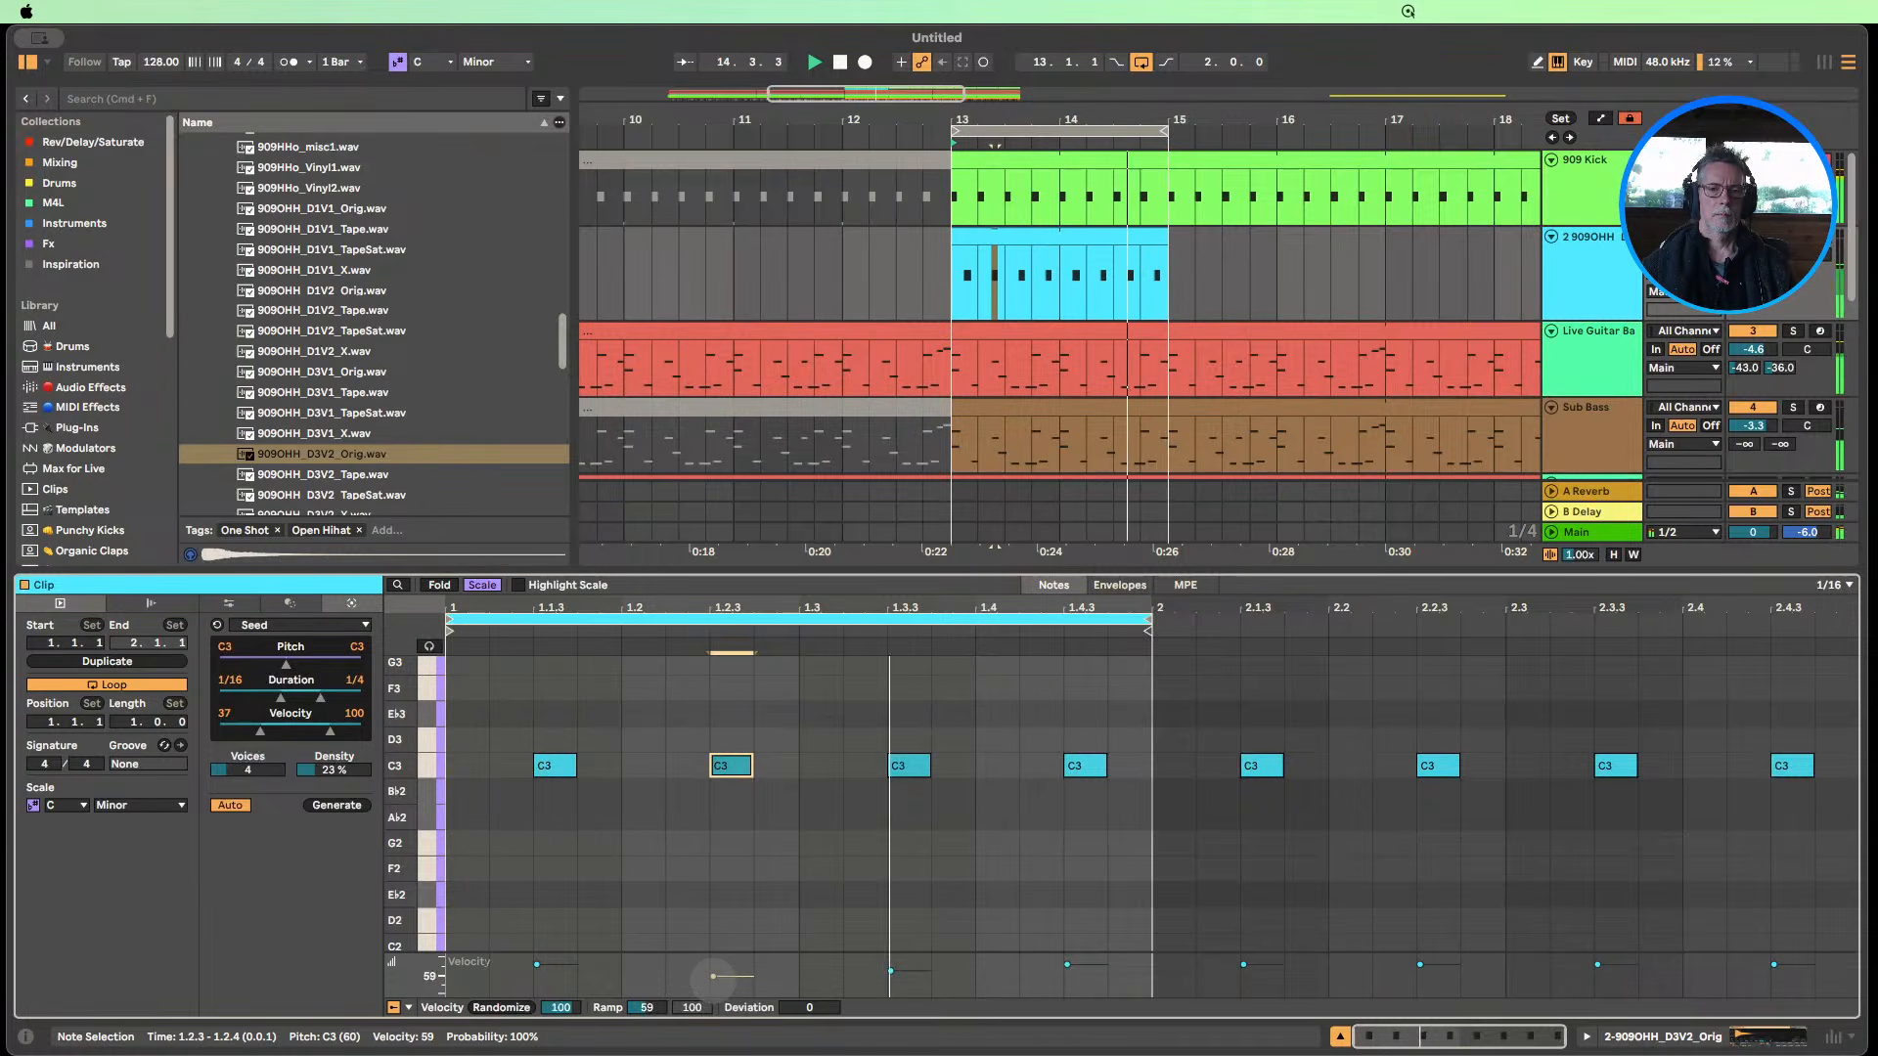
left_click_drag(1068, 965, 1068, 969)
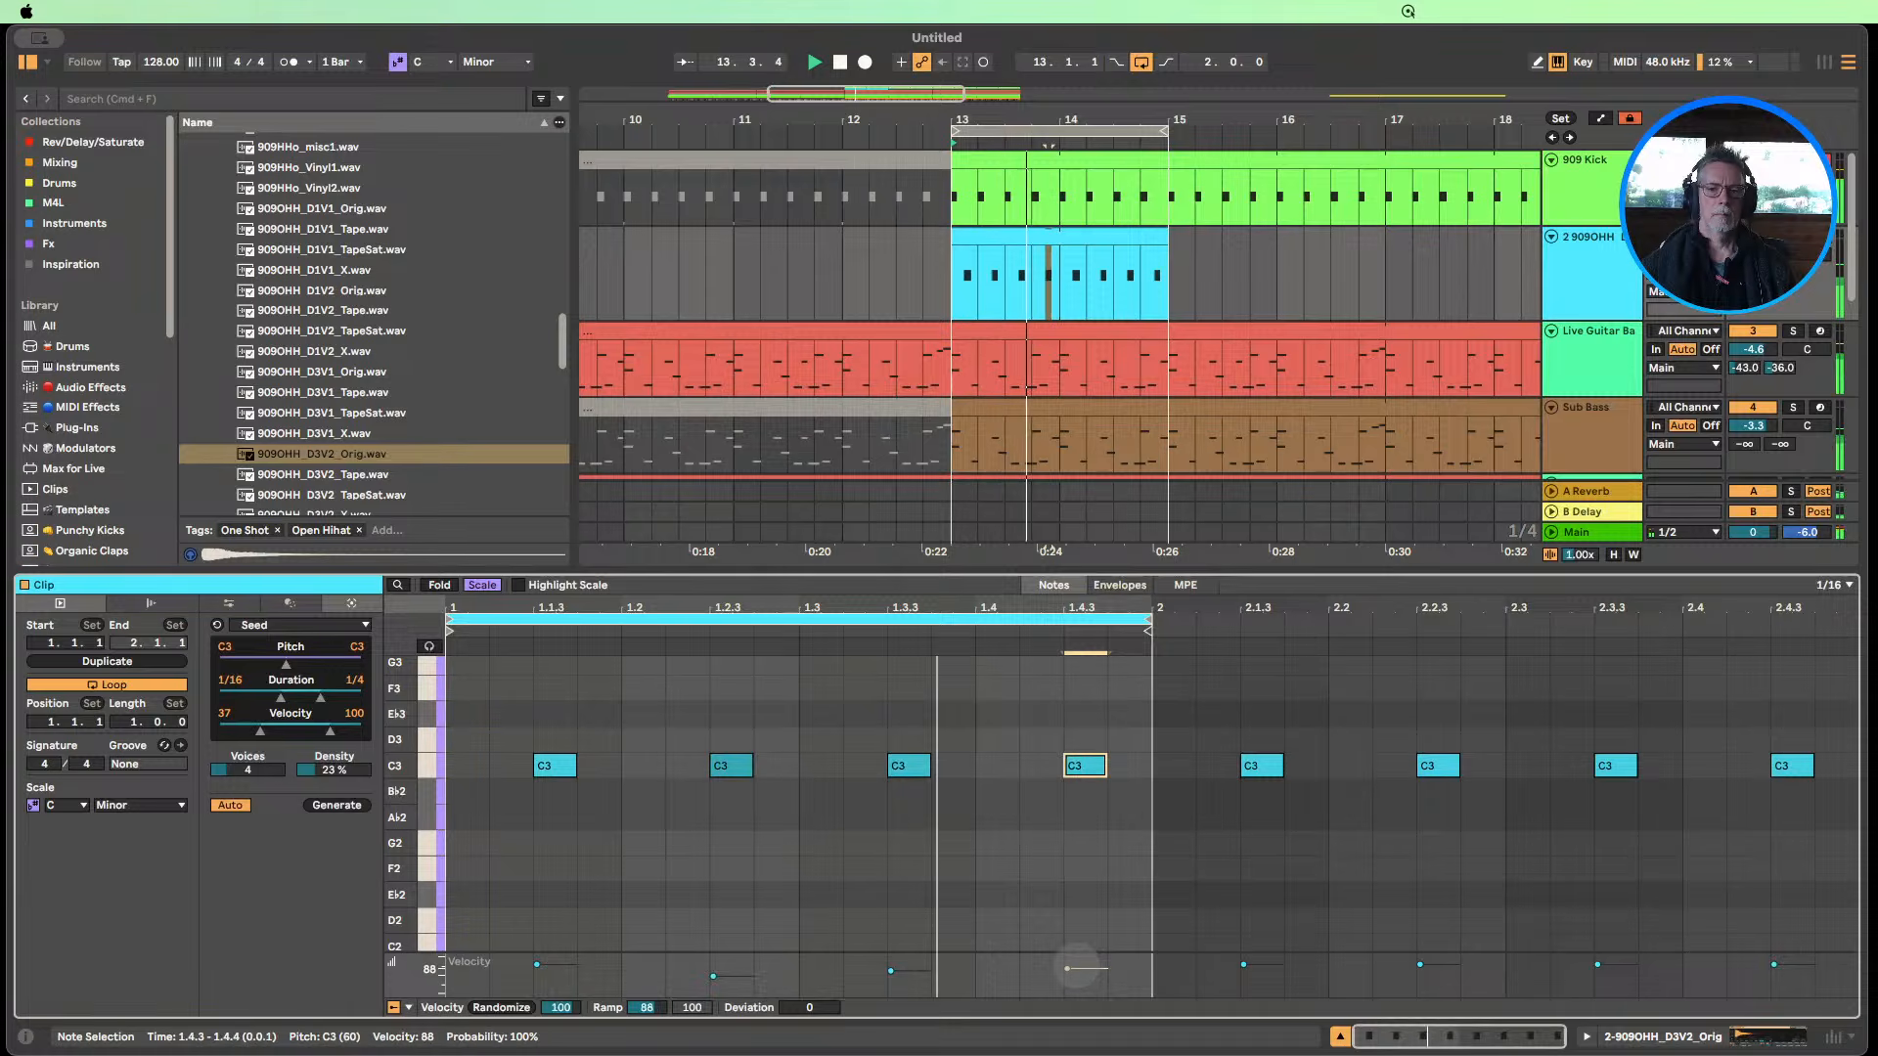
left_click(713, 978)
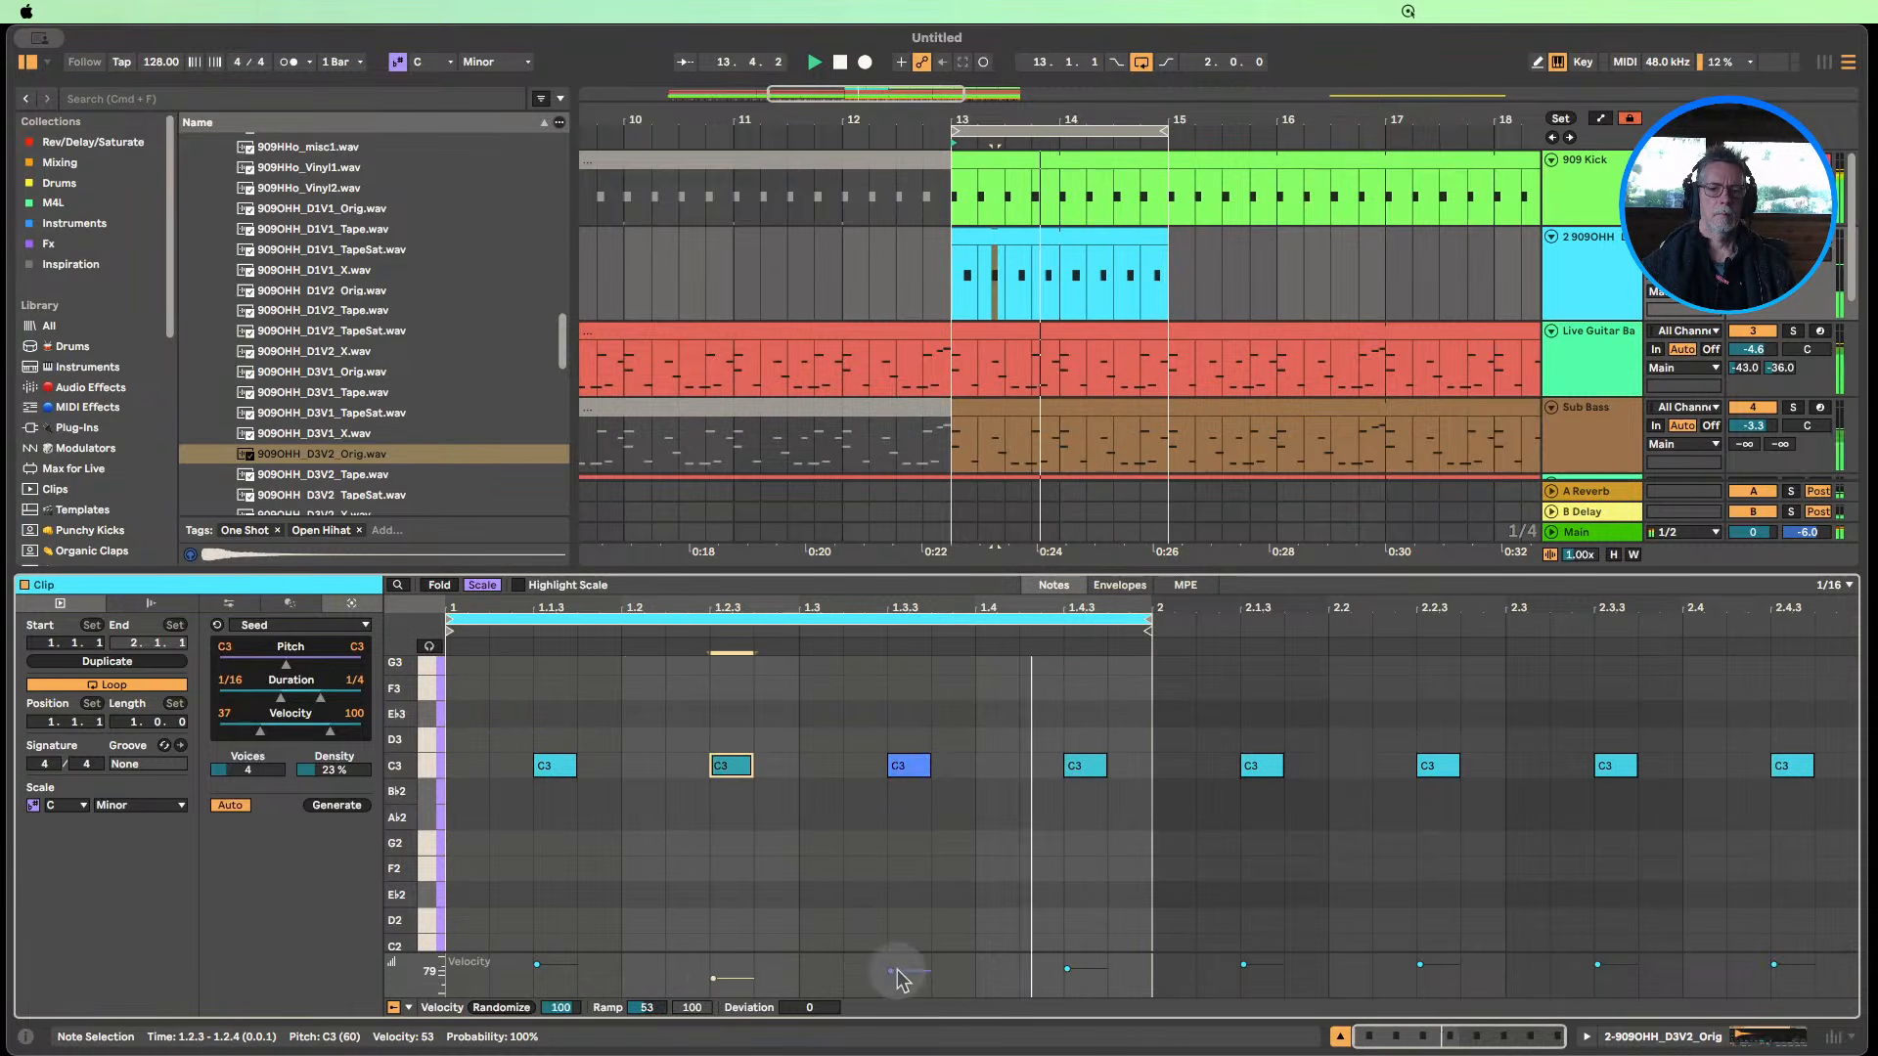
left_click(891, 972)
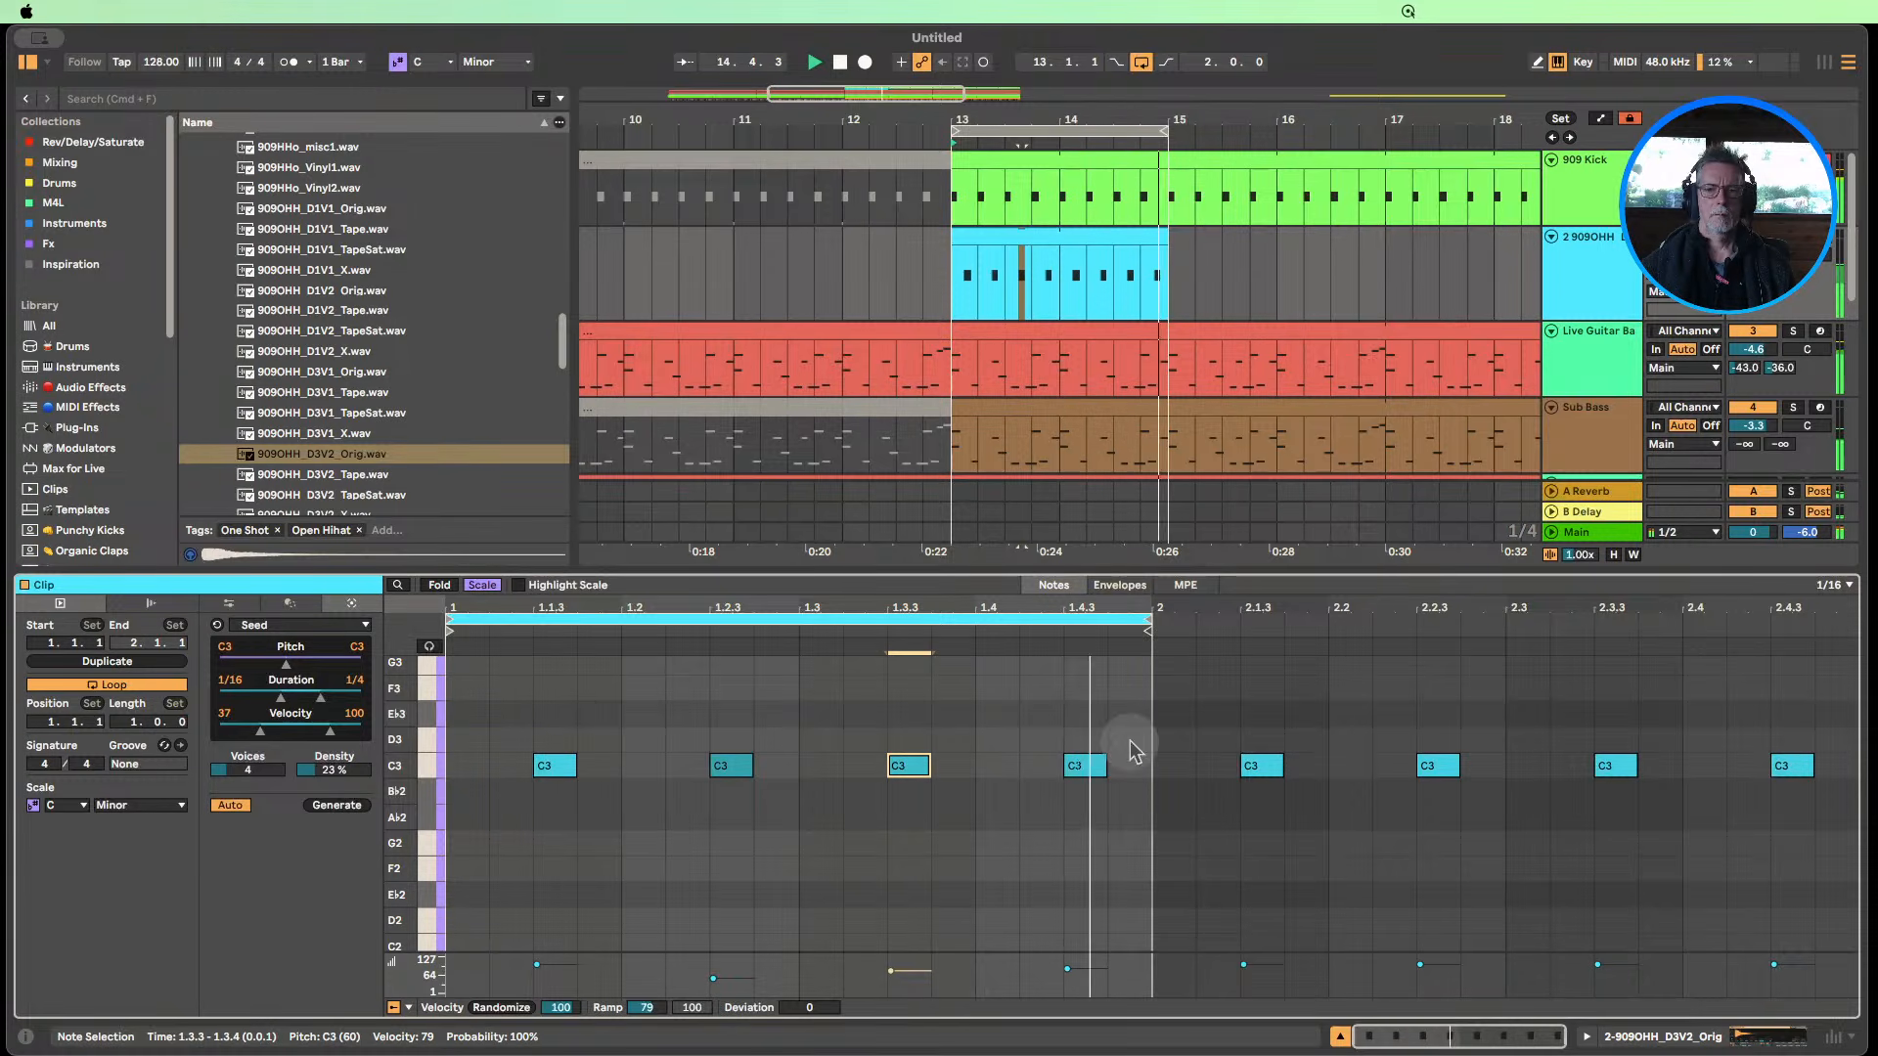
left_click_drag(1148, 826, 355, 736)
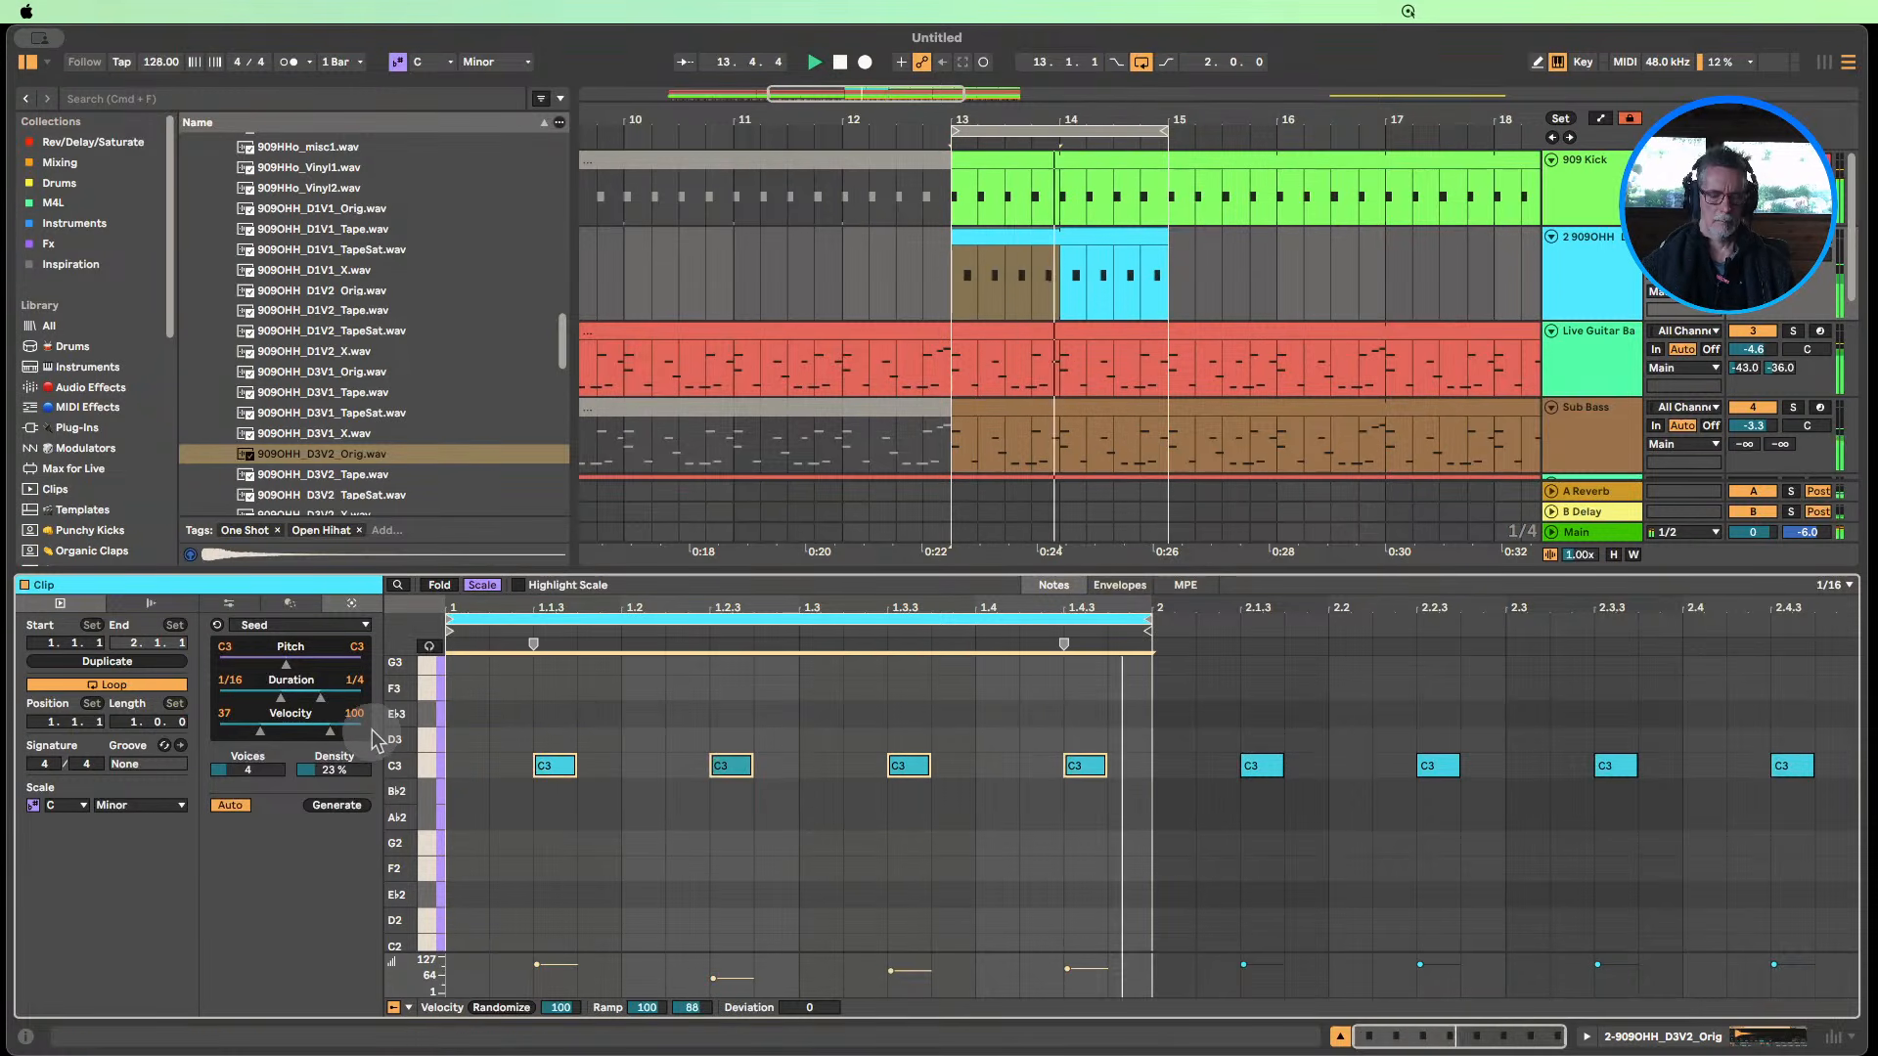
key("super+d")
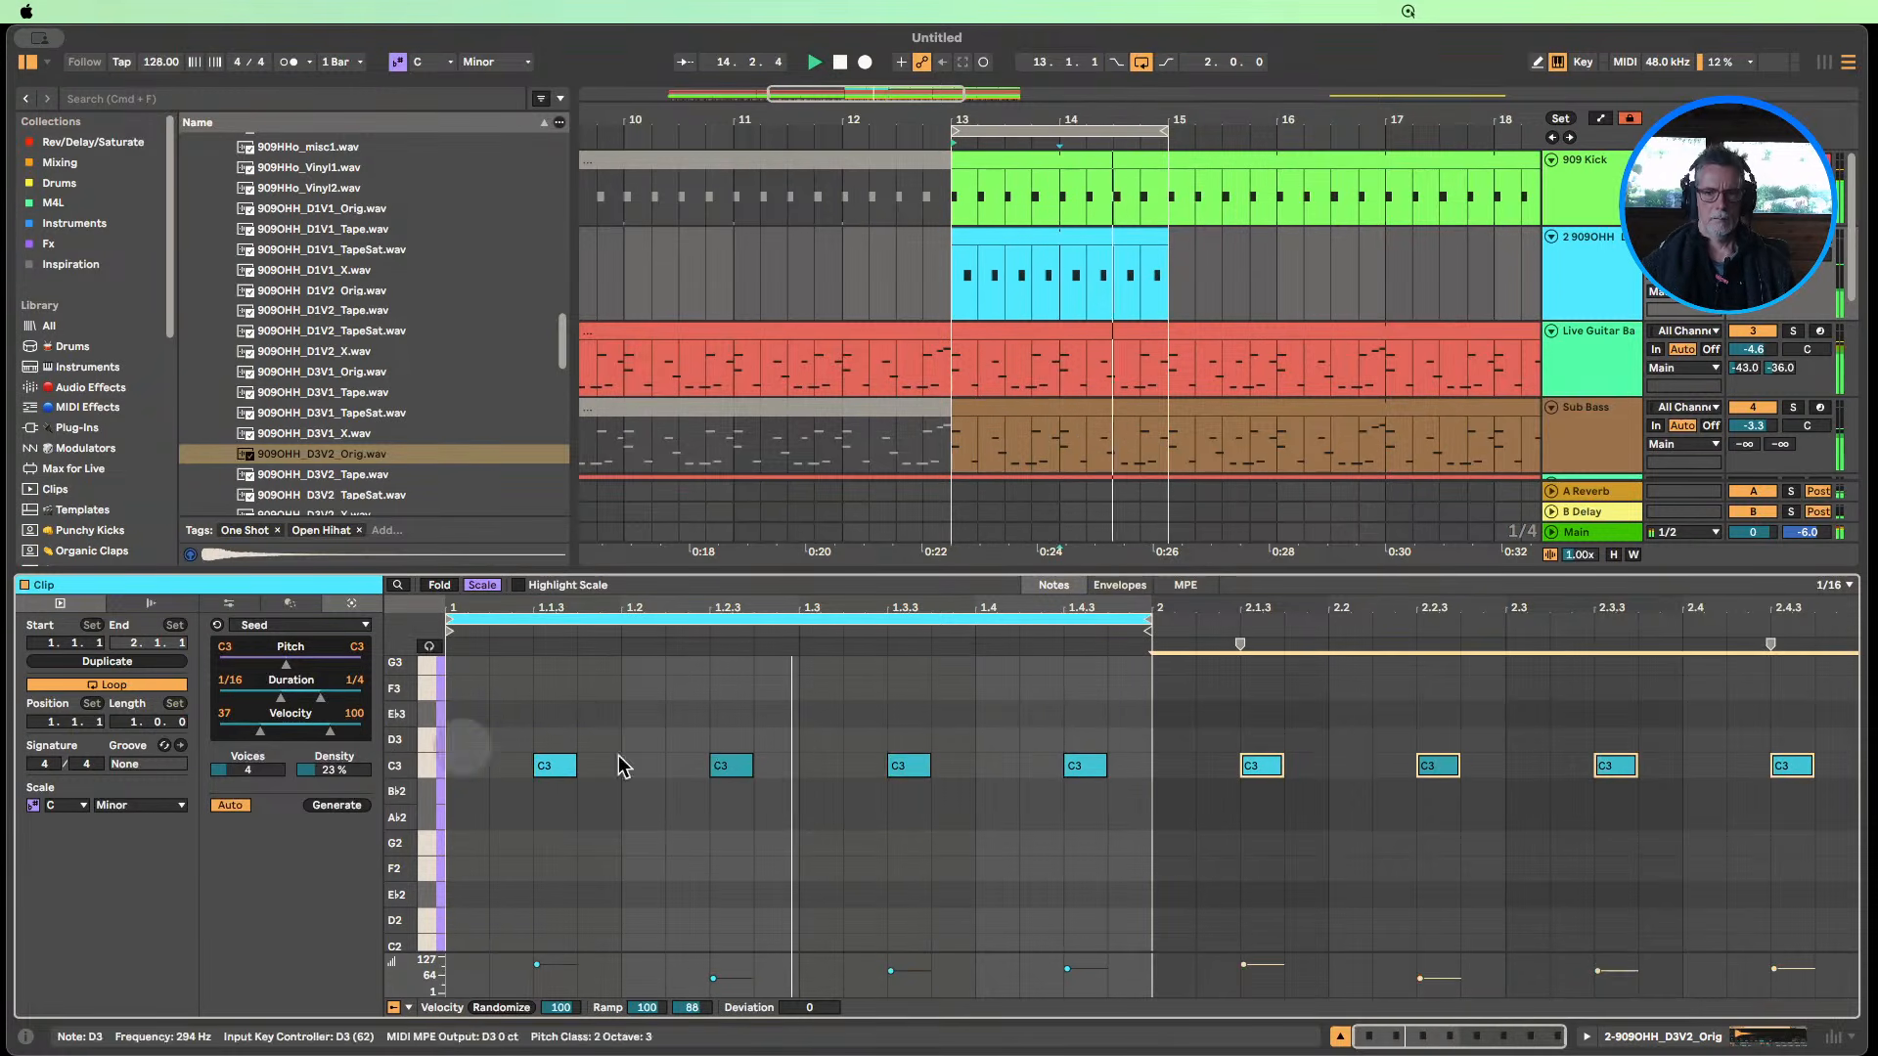
Enlarge the velocity lane and set the note at 1.2.3 to velocity 111 and the note at 1.3.3 to 95.
left_click(718, 974)
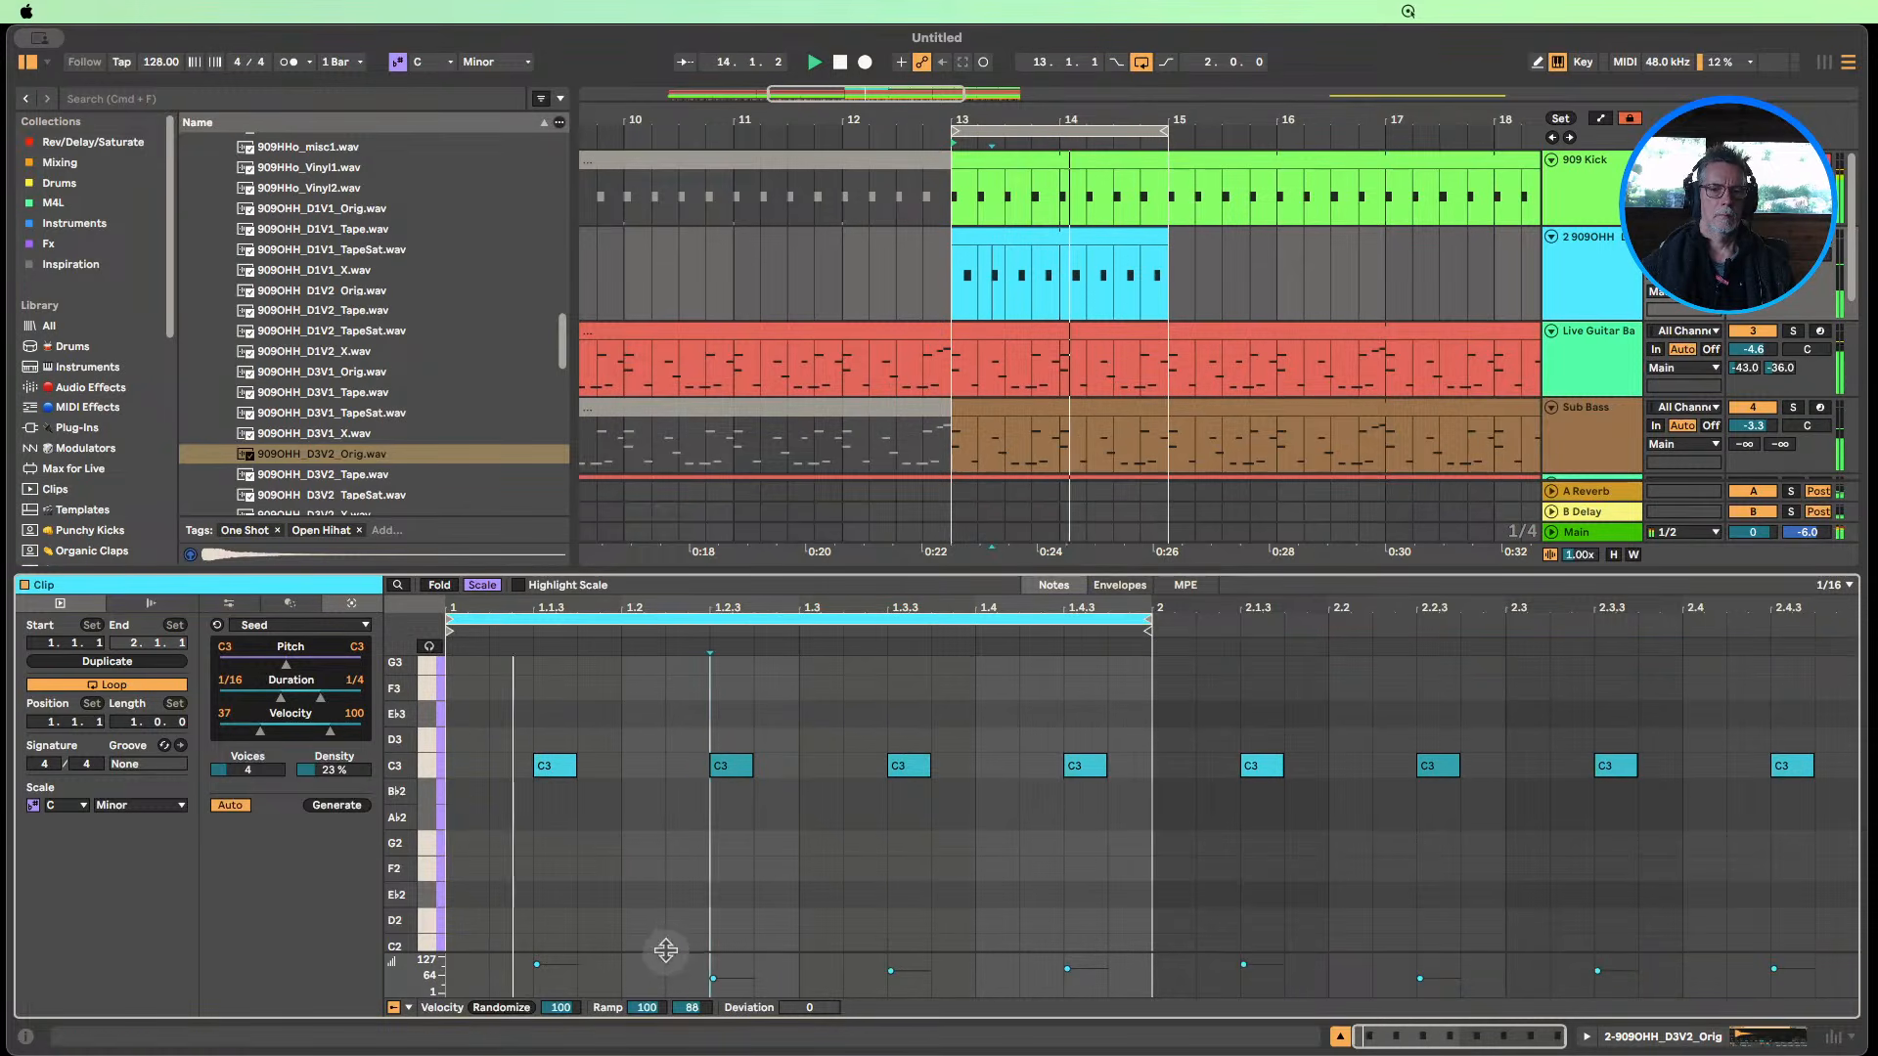
left_click_drag(664, 952, 667, 884)
left_click_drag(718, 958, 715, 942)
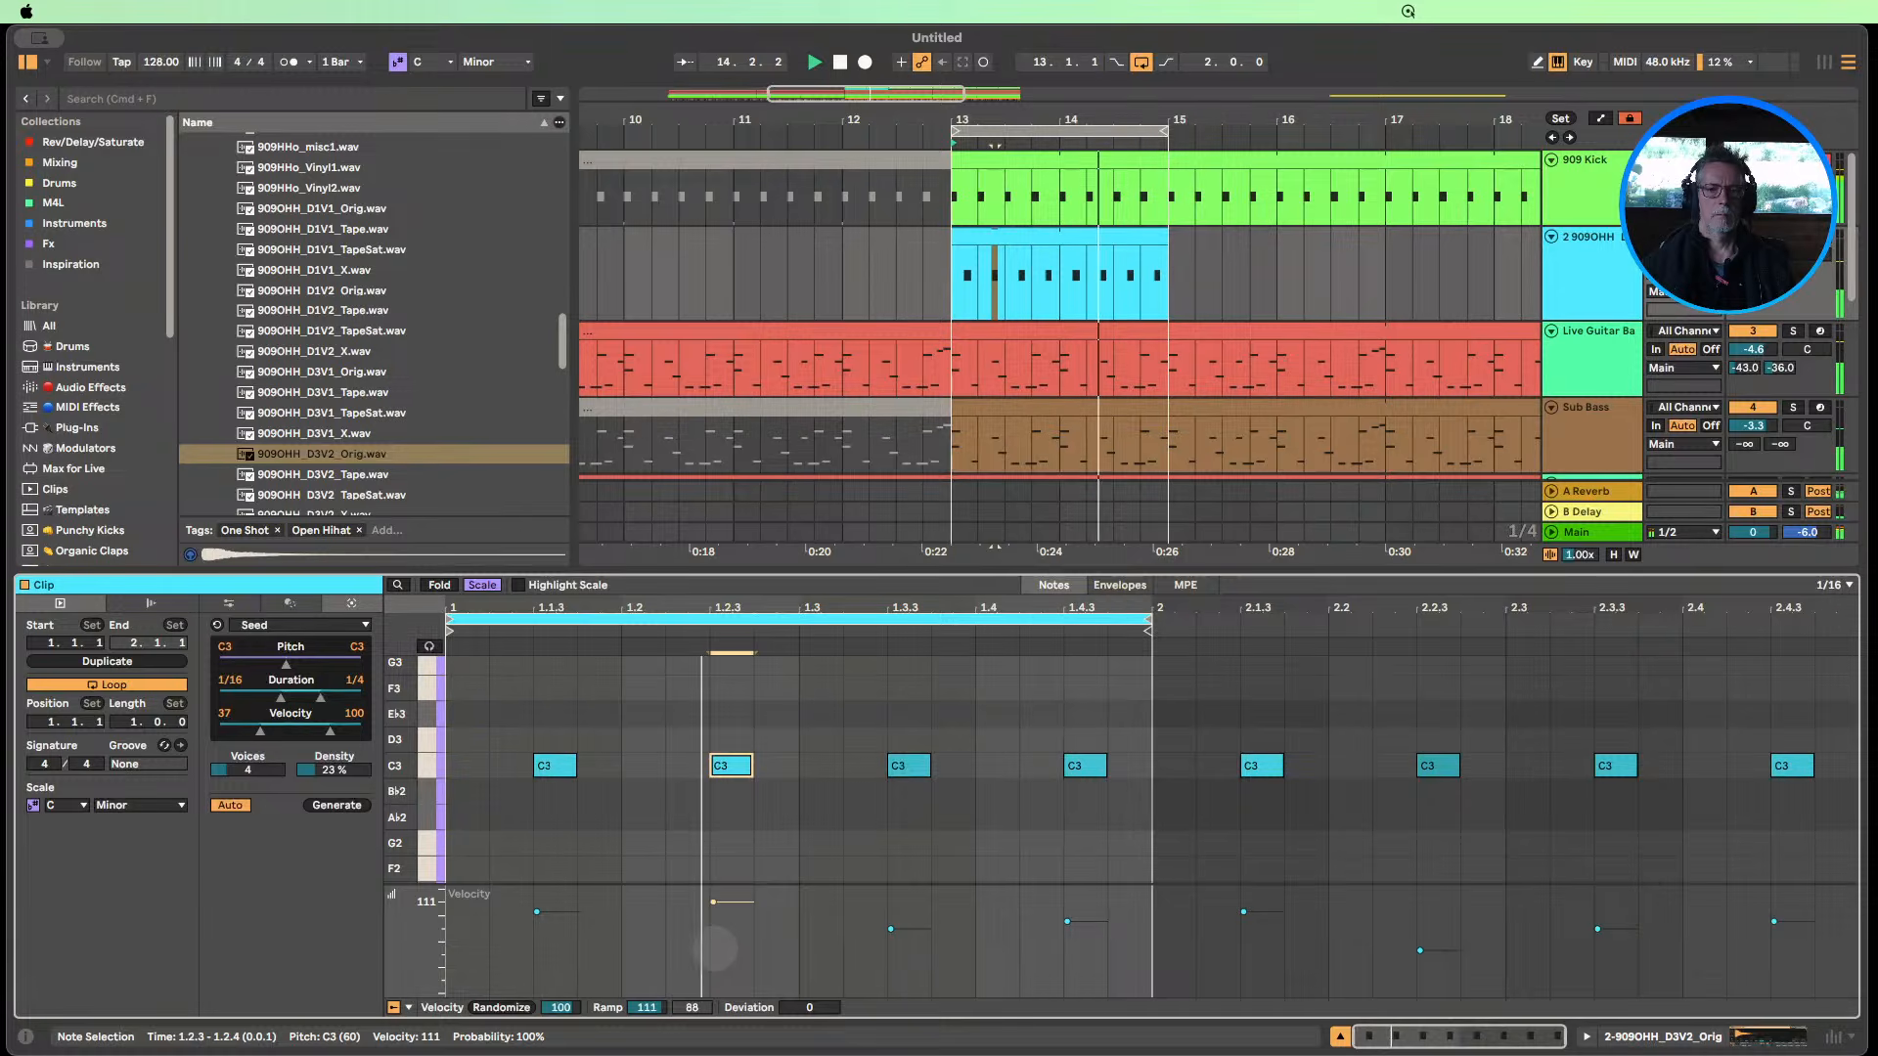
left_click_drag(889, 939, 891, 935)
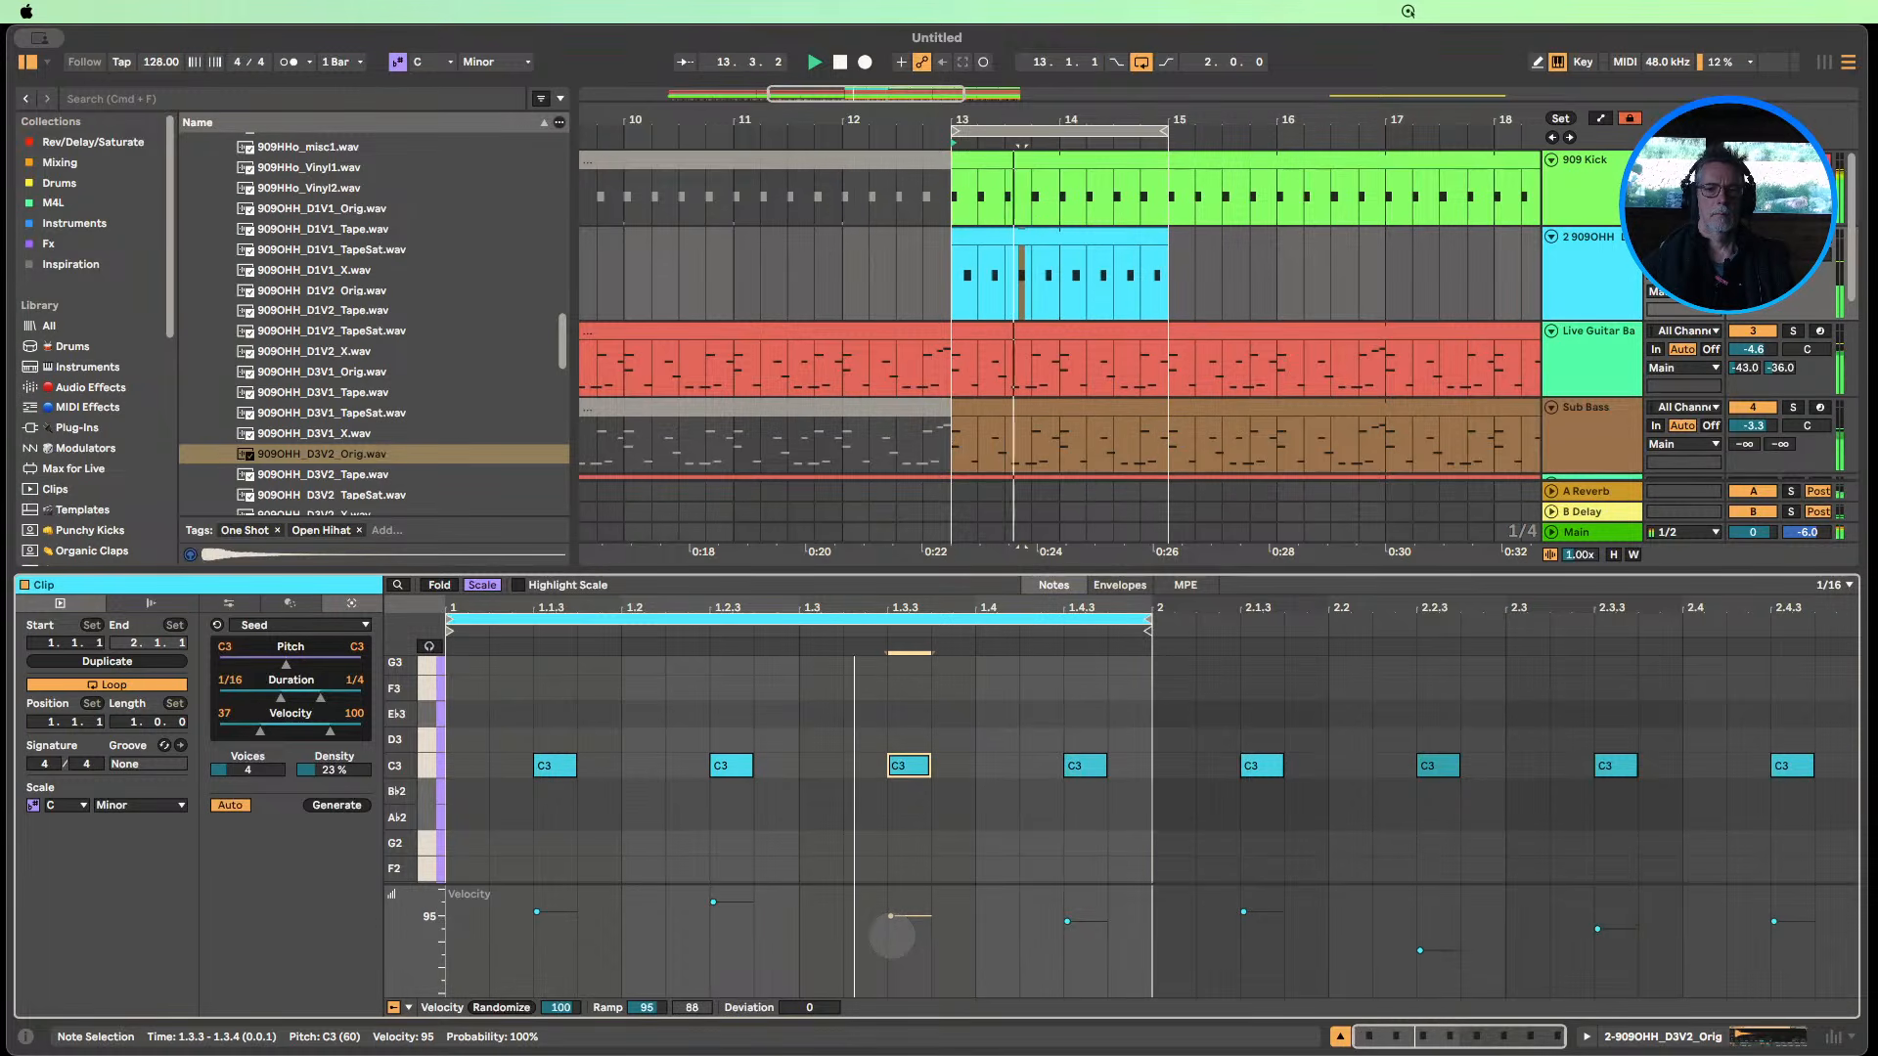
Duplicate the first bar's hi-hat notes into bar 2 and double the clip's loop length to two bars.
key("super+a")
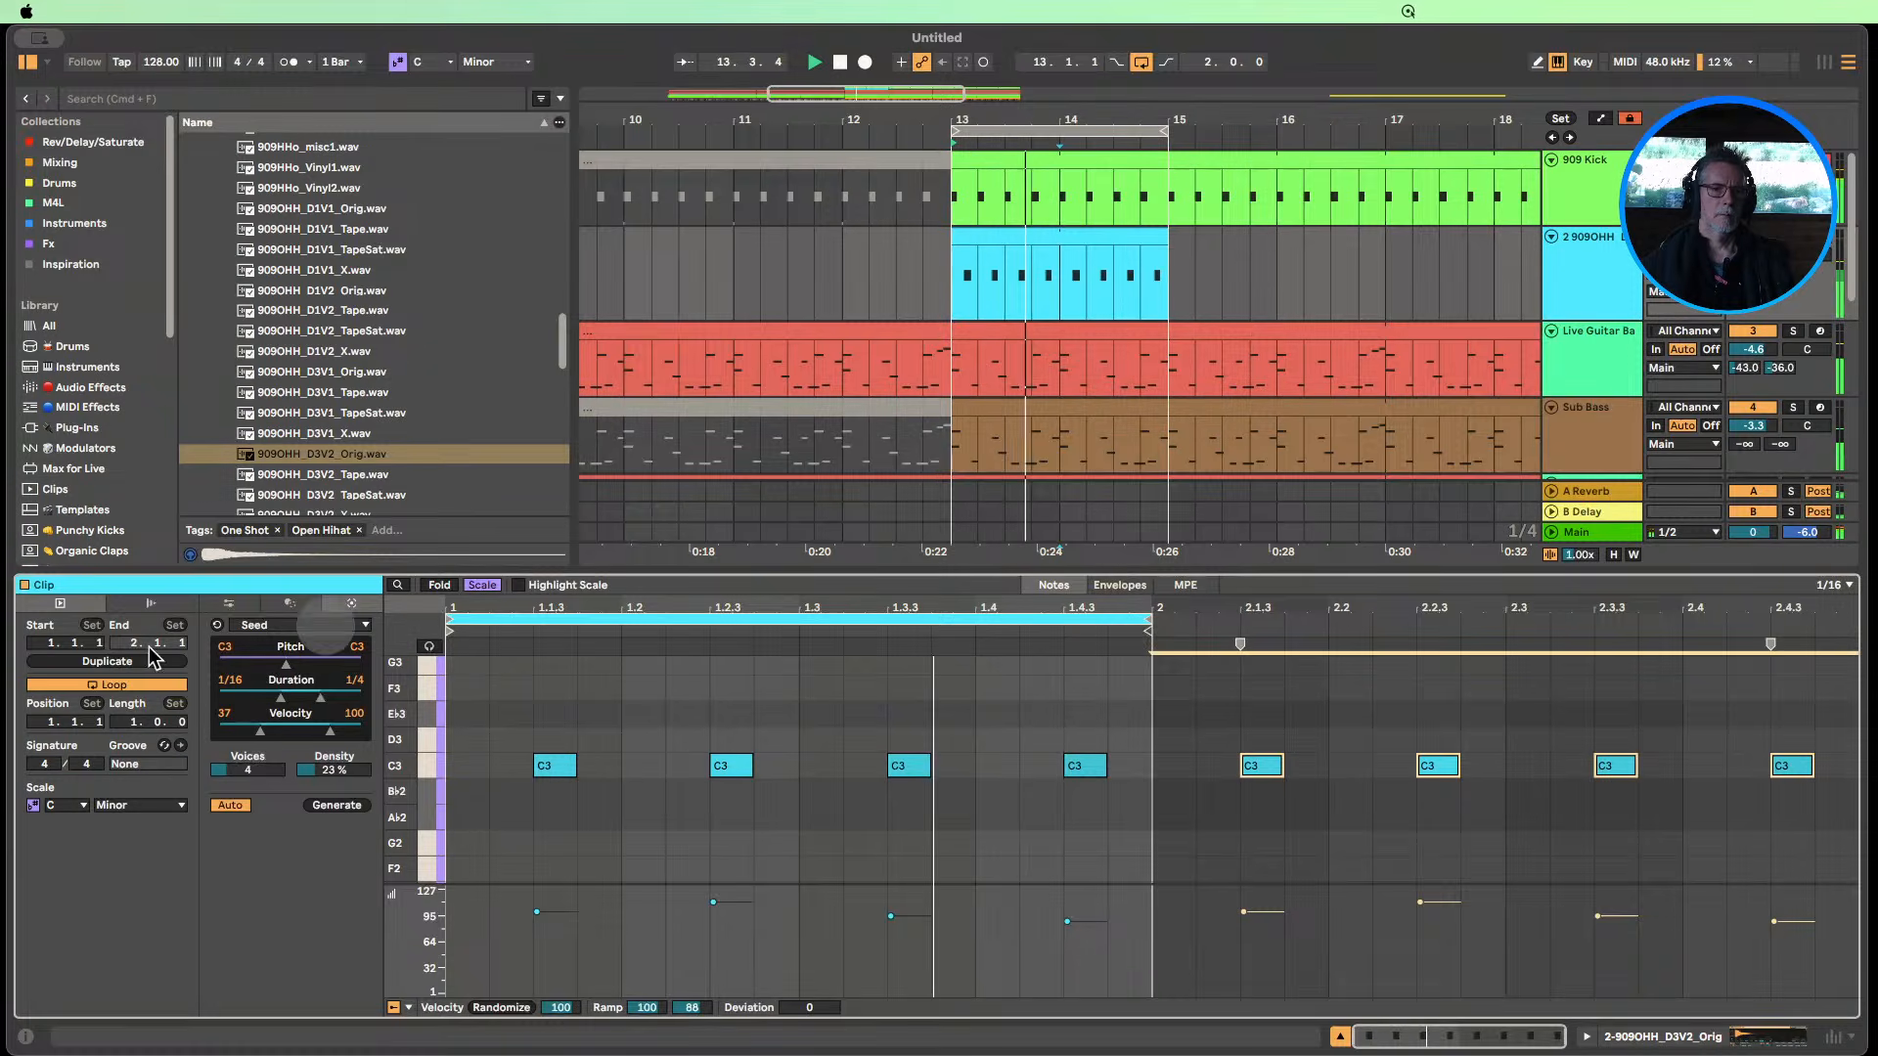
left_click(115, 662)
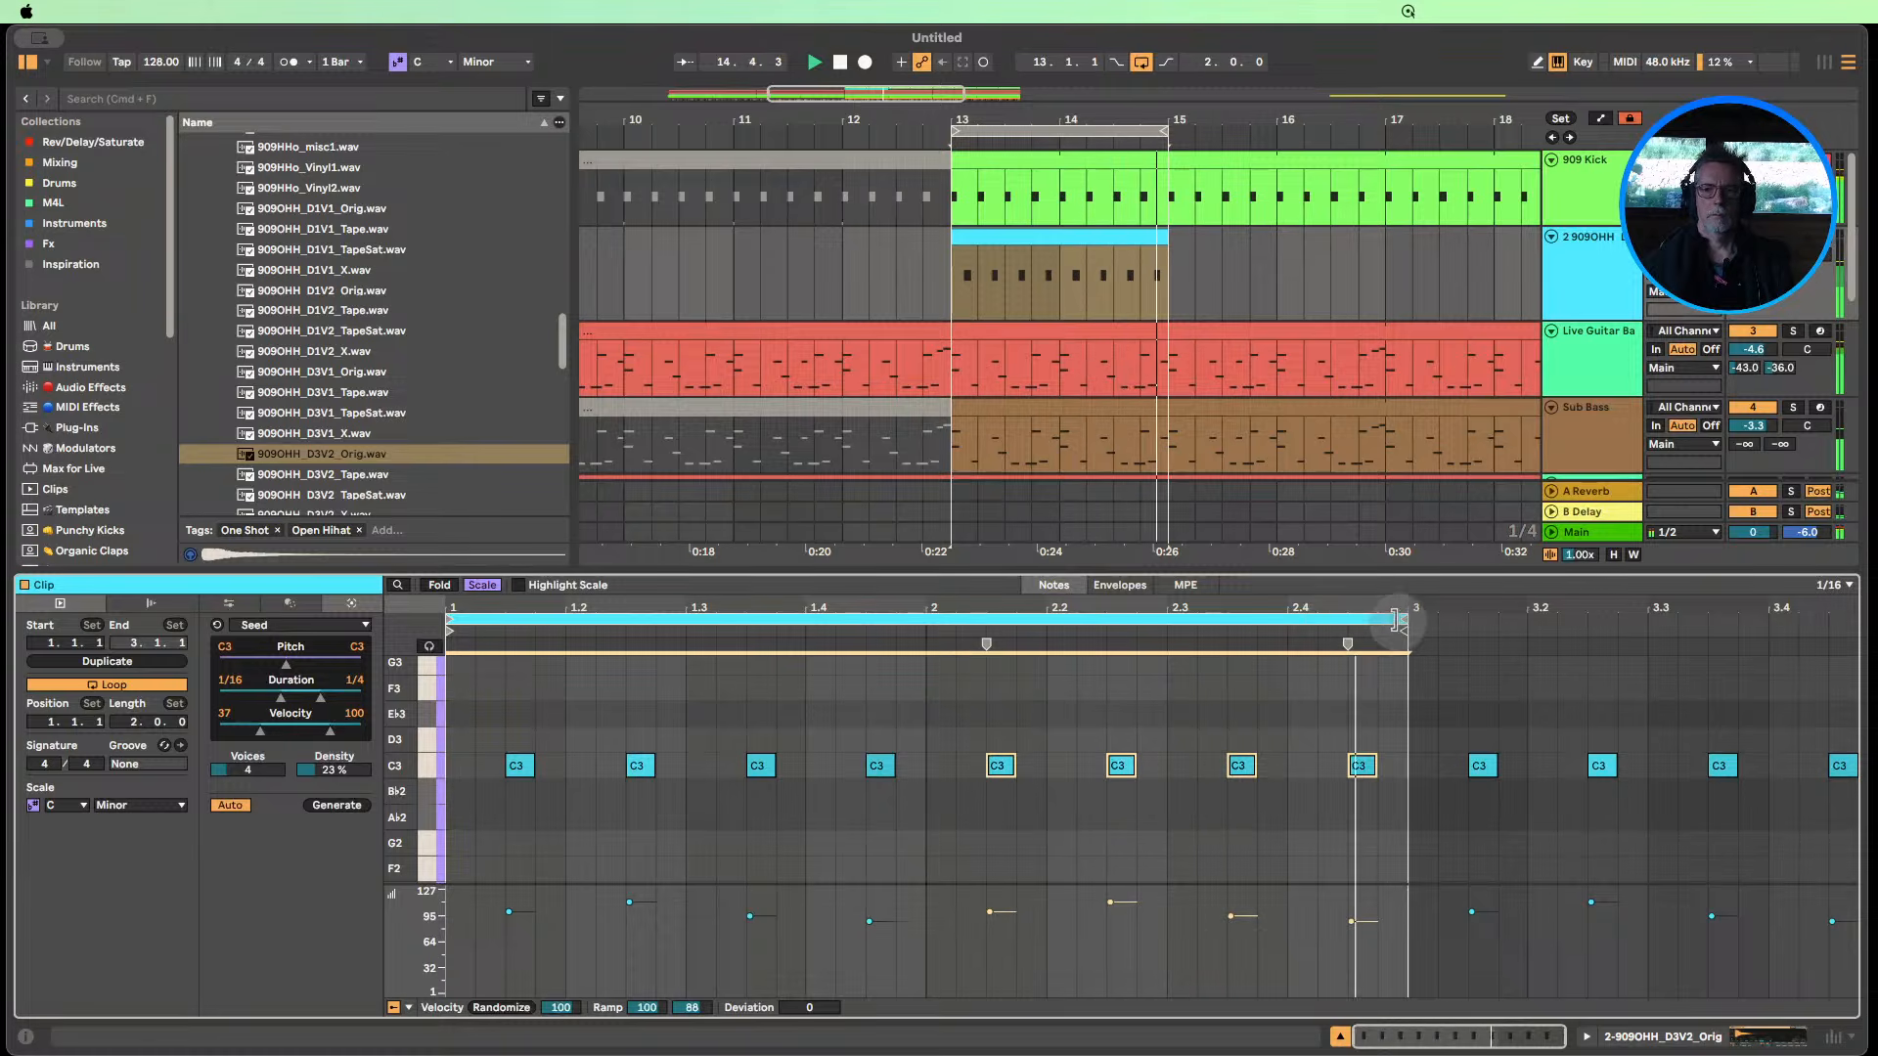
Delete the surplus hi-hat notes beyond bar 2 and duplicate the two-bar loop with its notes to four bars.
left_click_drag(1853, 808, 1451, 684)
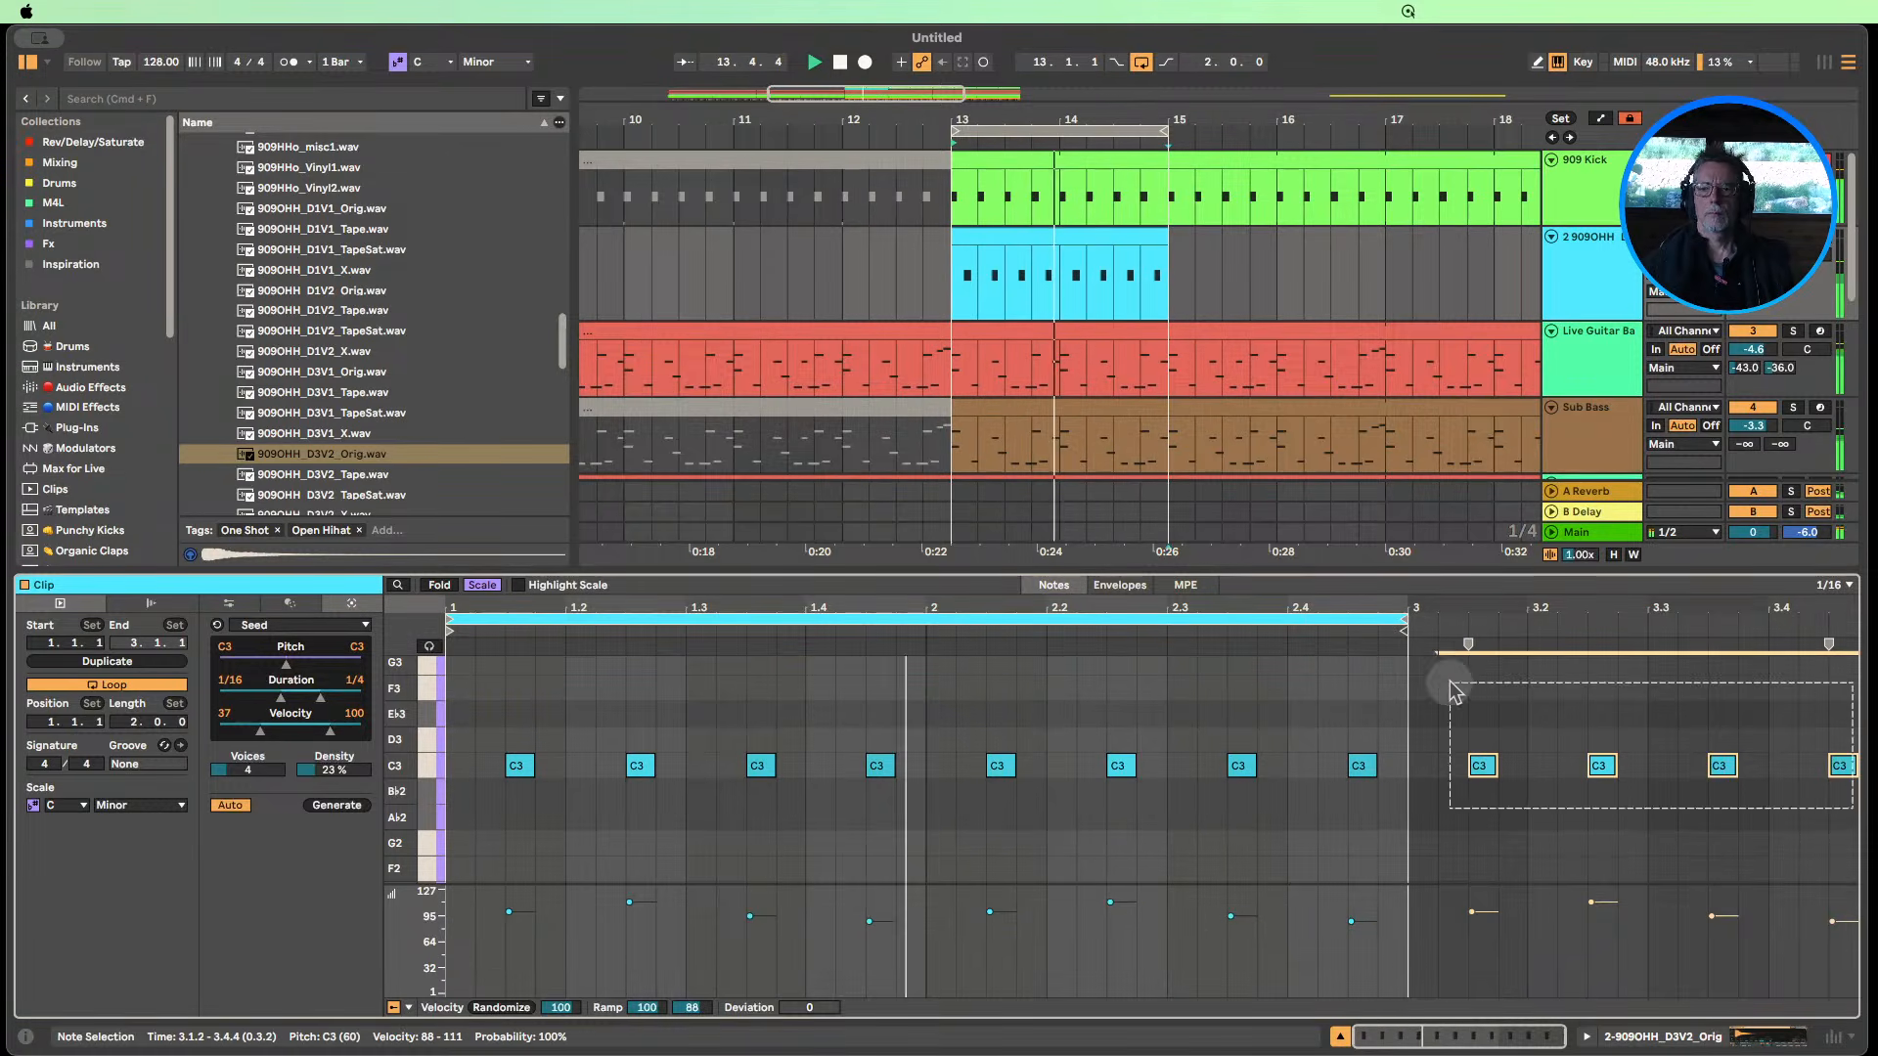
key("Delete")
left_click_drag(1413, 824, 405, 725)
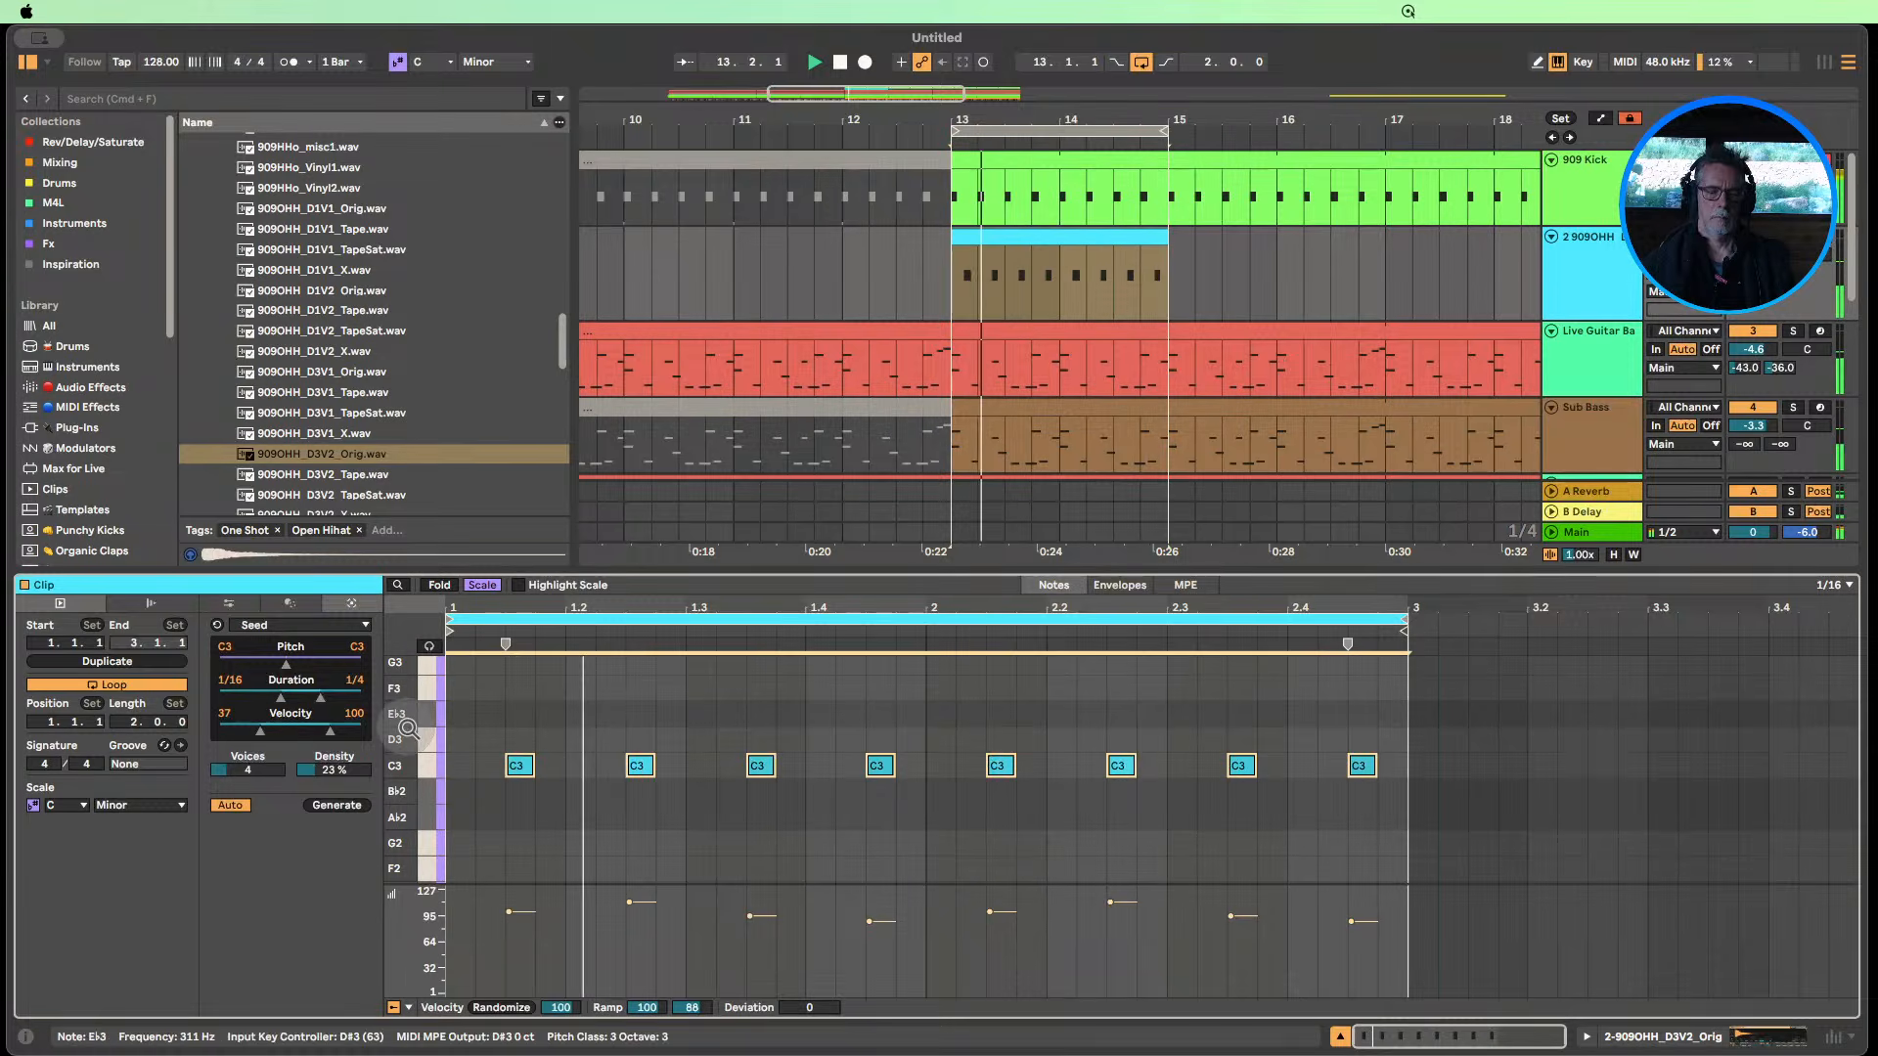
left_click(121, 665)
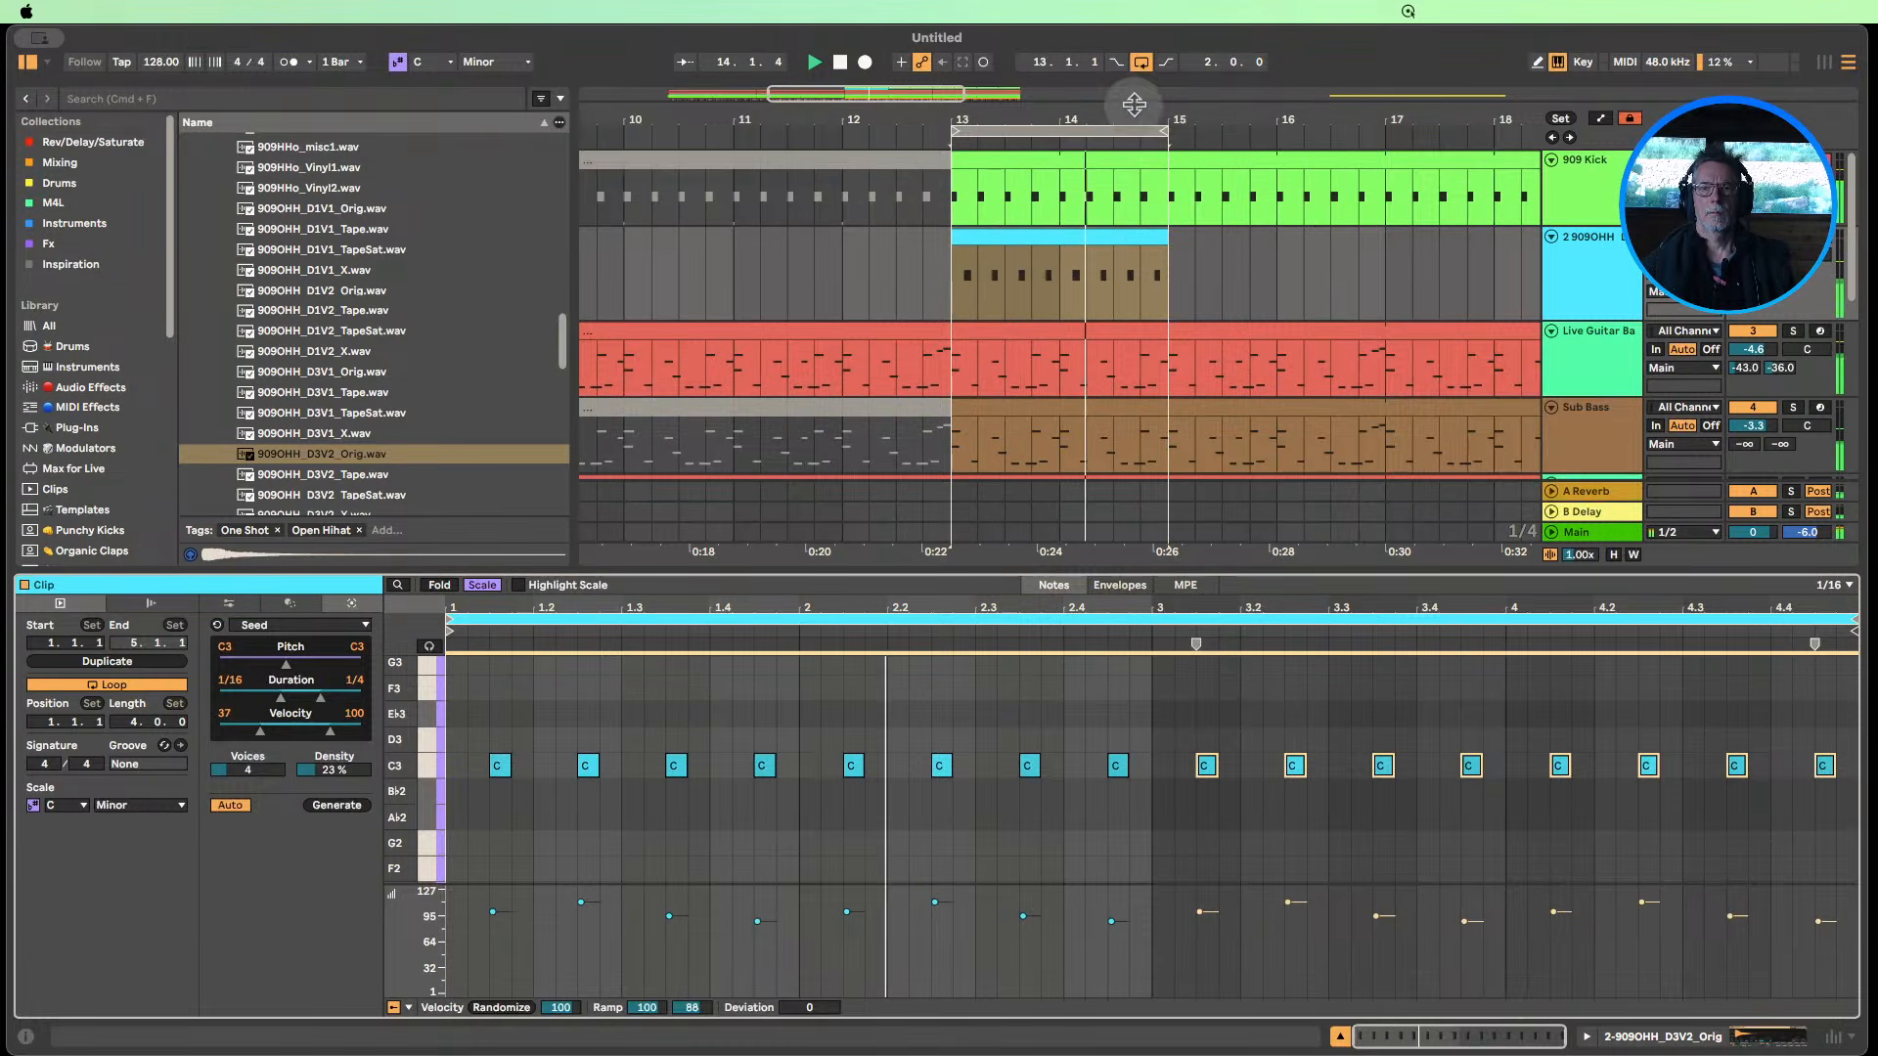
Extend the hi-hat part in the arrangement from bar 13 to bar 21 and set the arrangement loop to four bars.
left_click_drag(1133, 114, 867, 104)
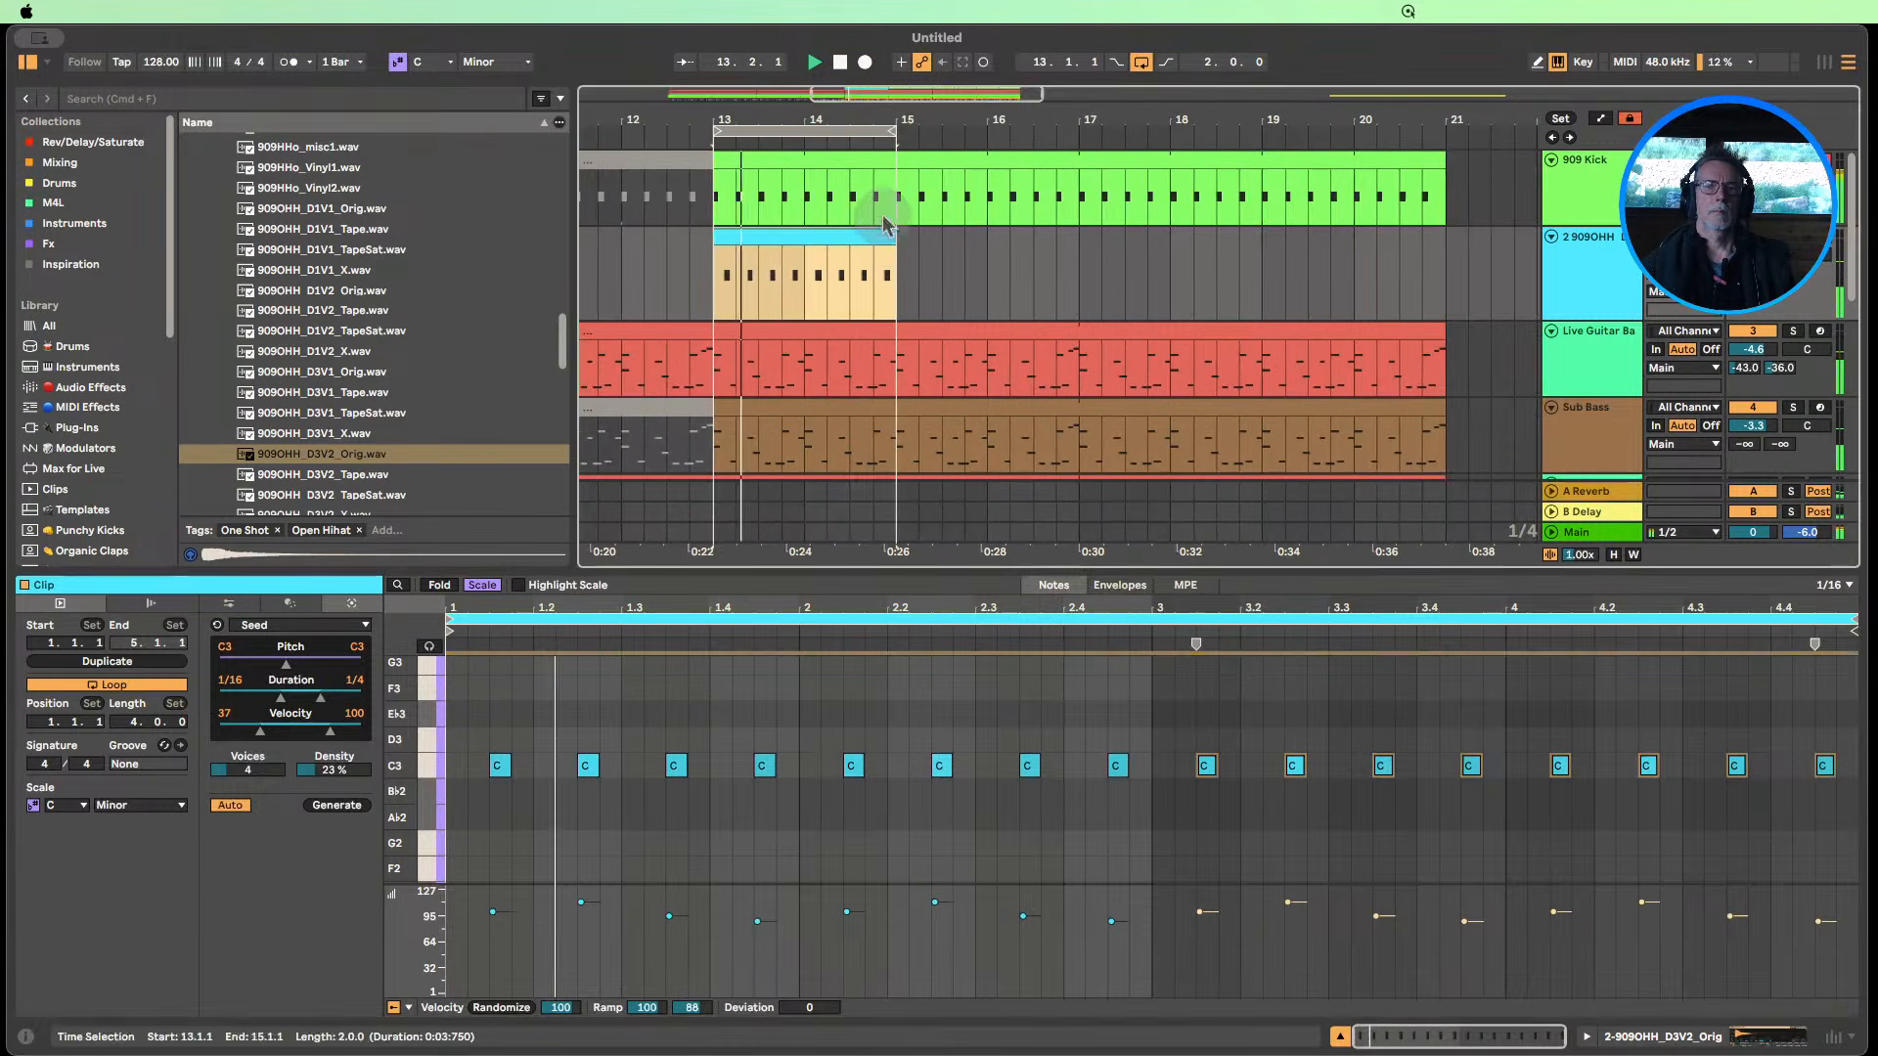
left_click_drag(884, 233, 1078, 233)
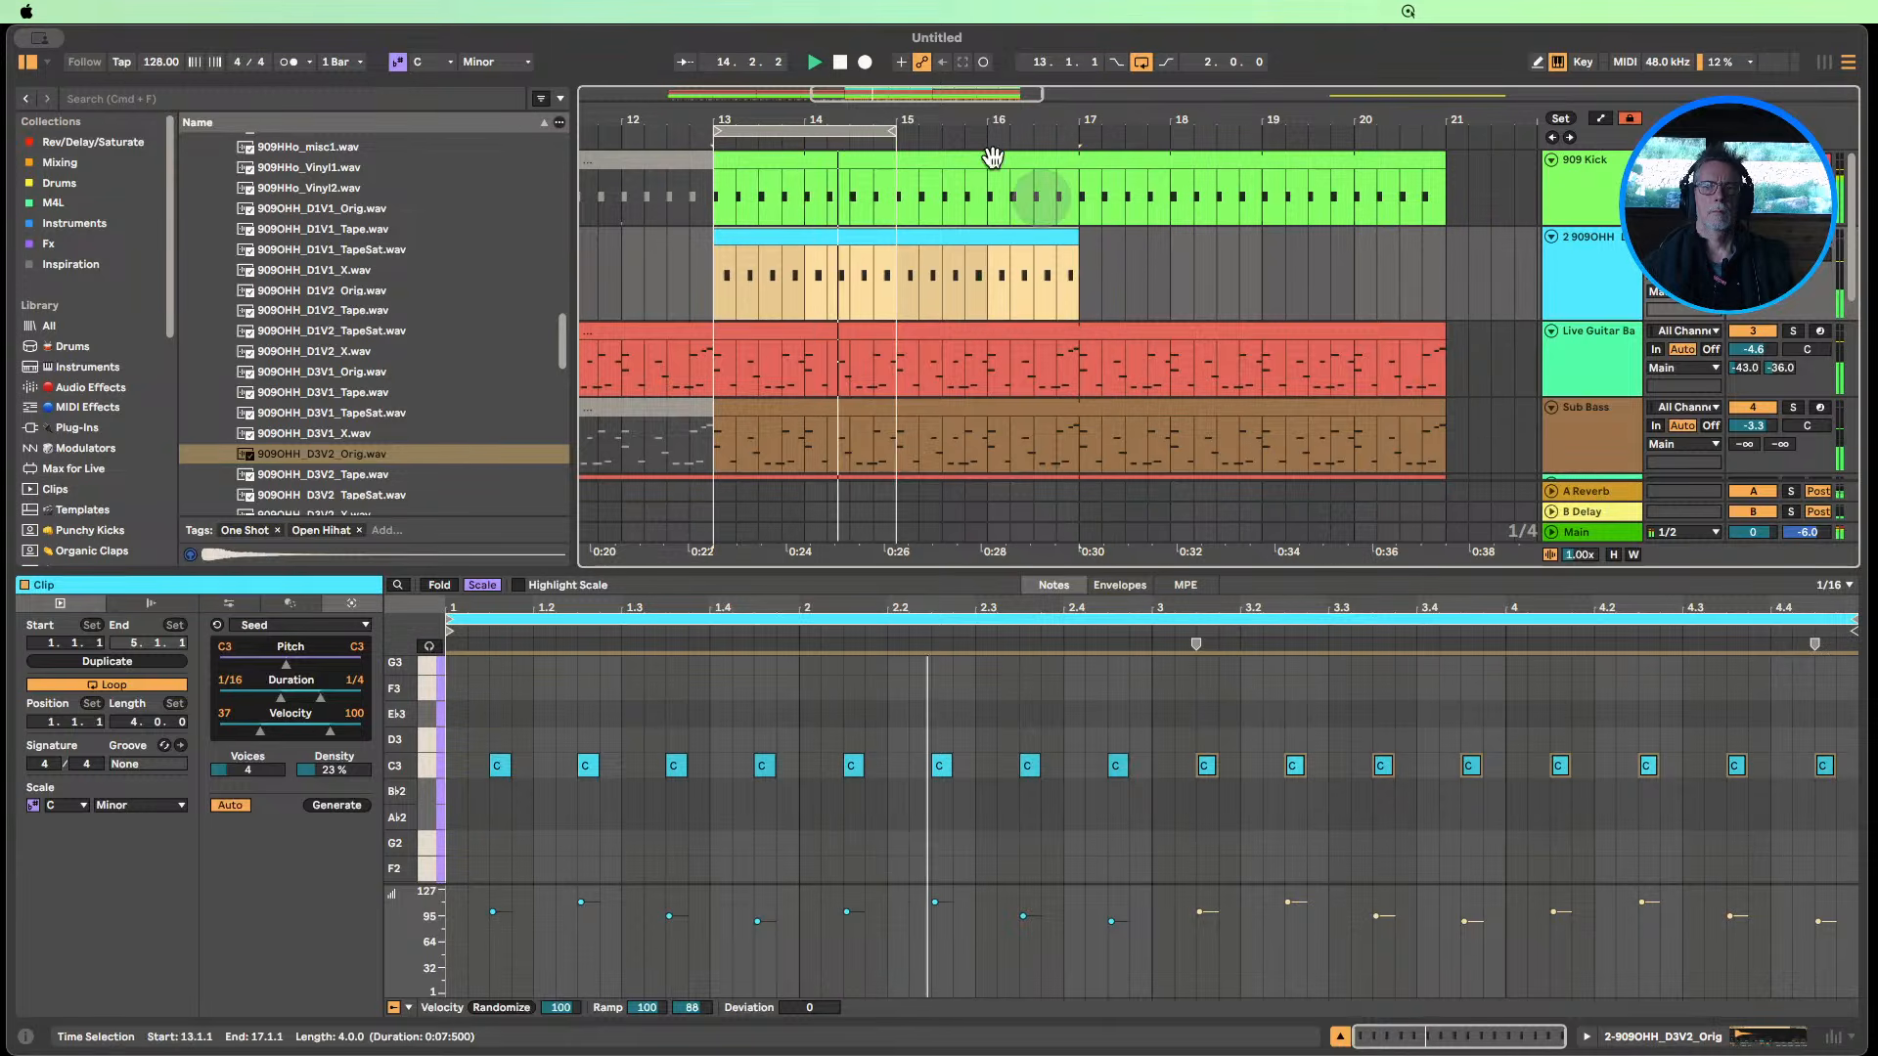
left_click_drag(900, 130, 1079, 130)
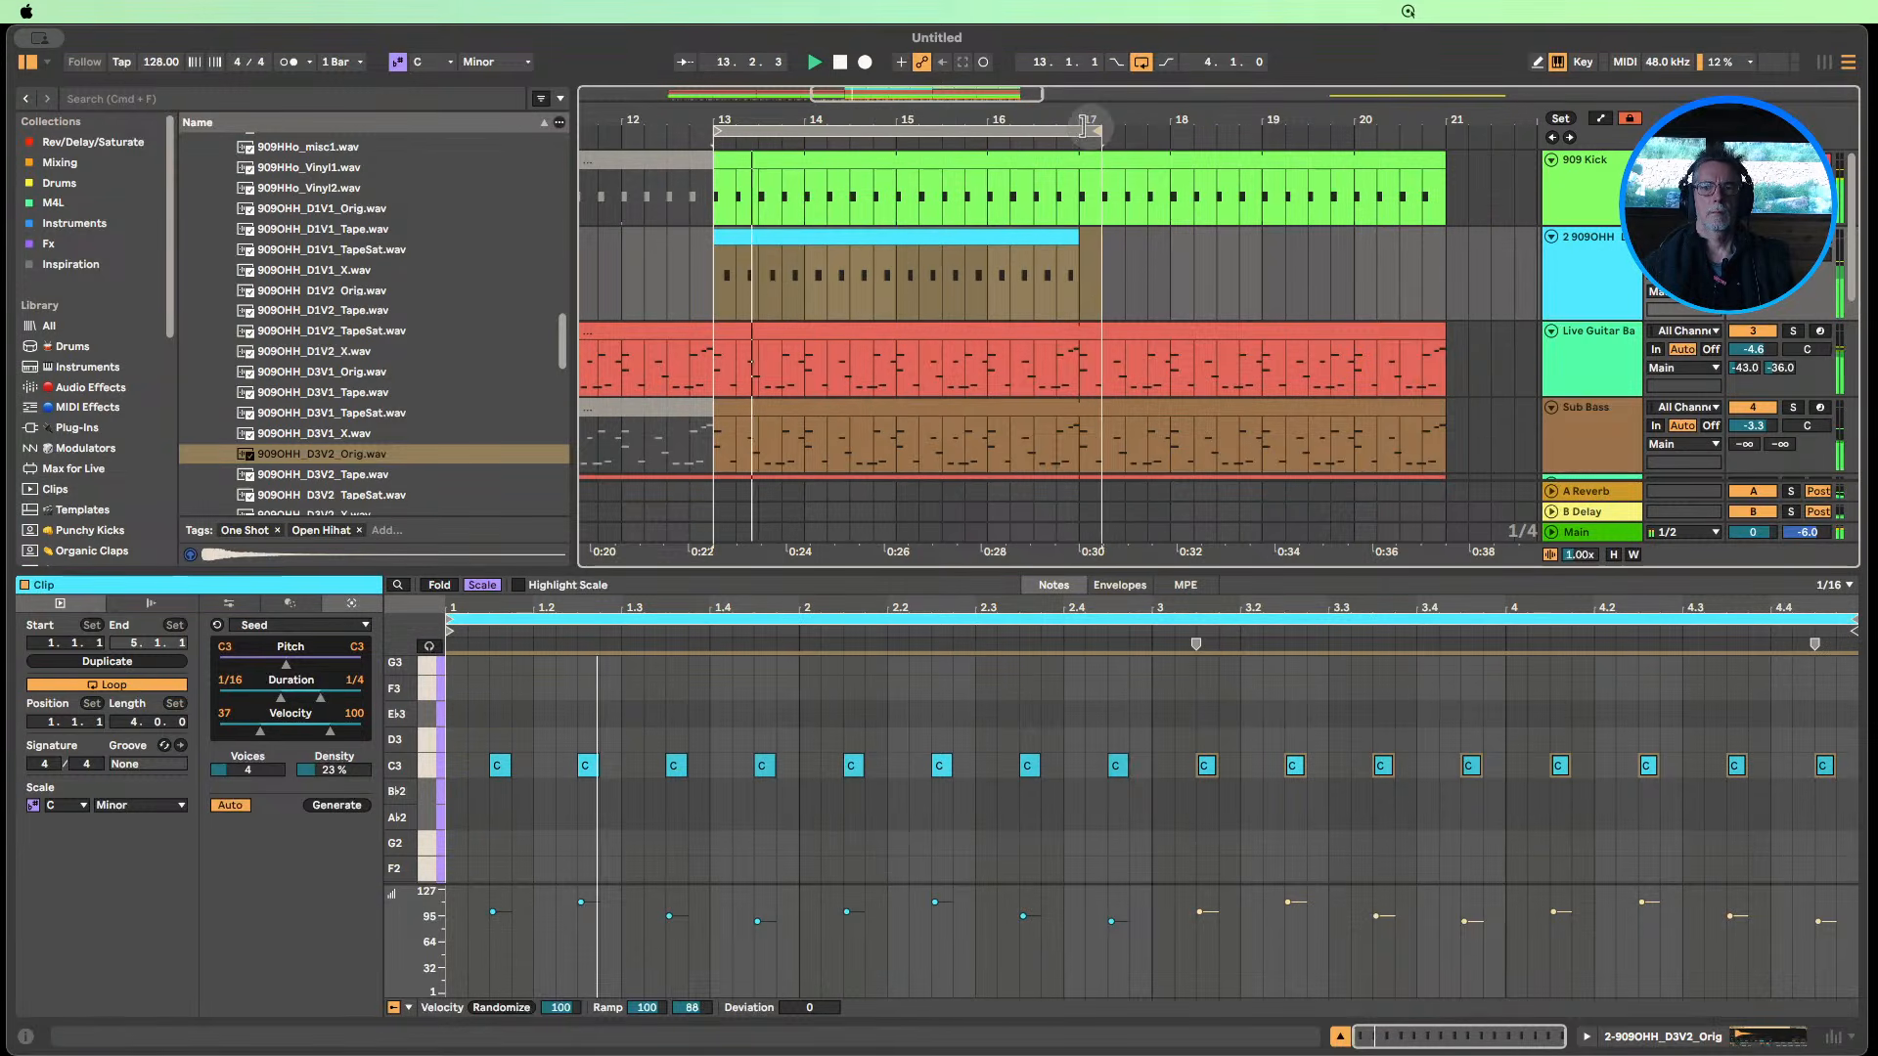
key("super+d")
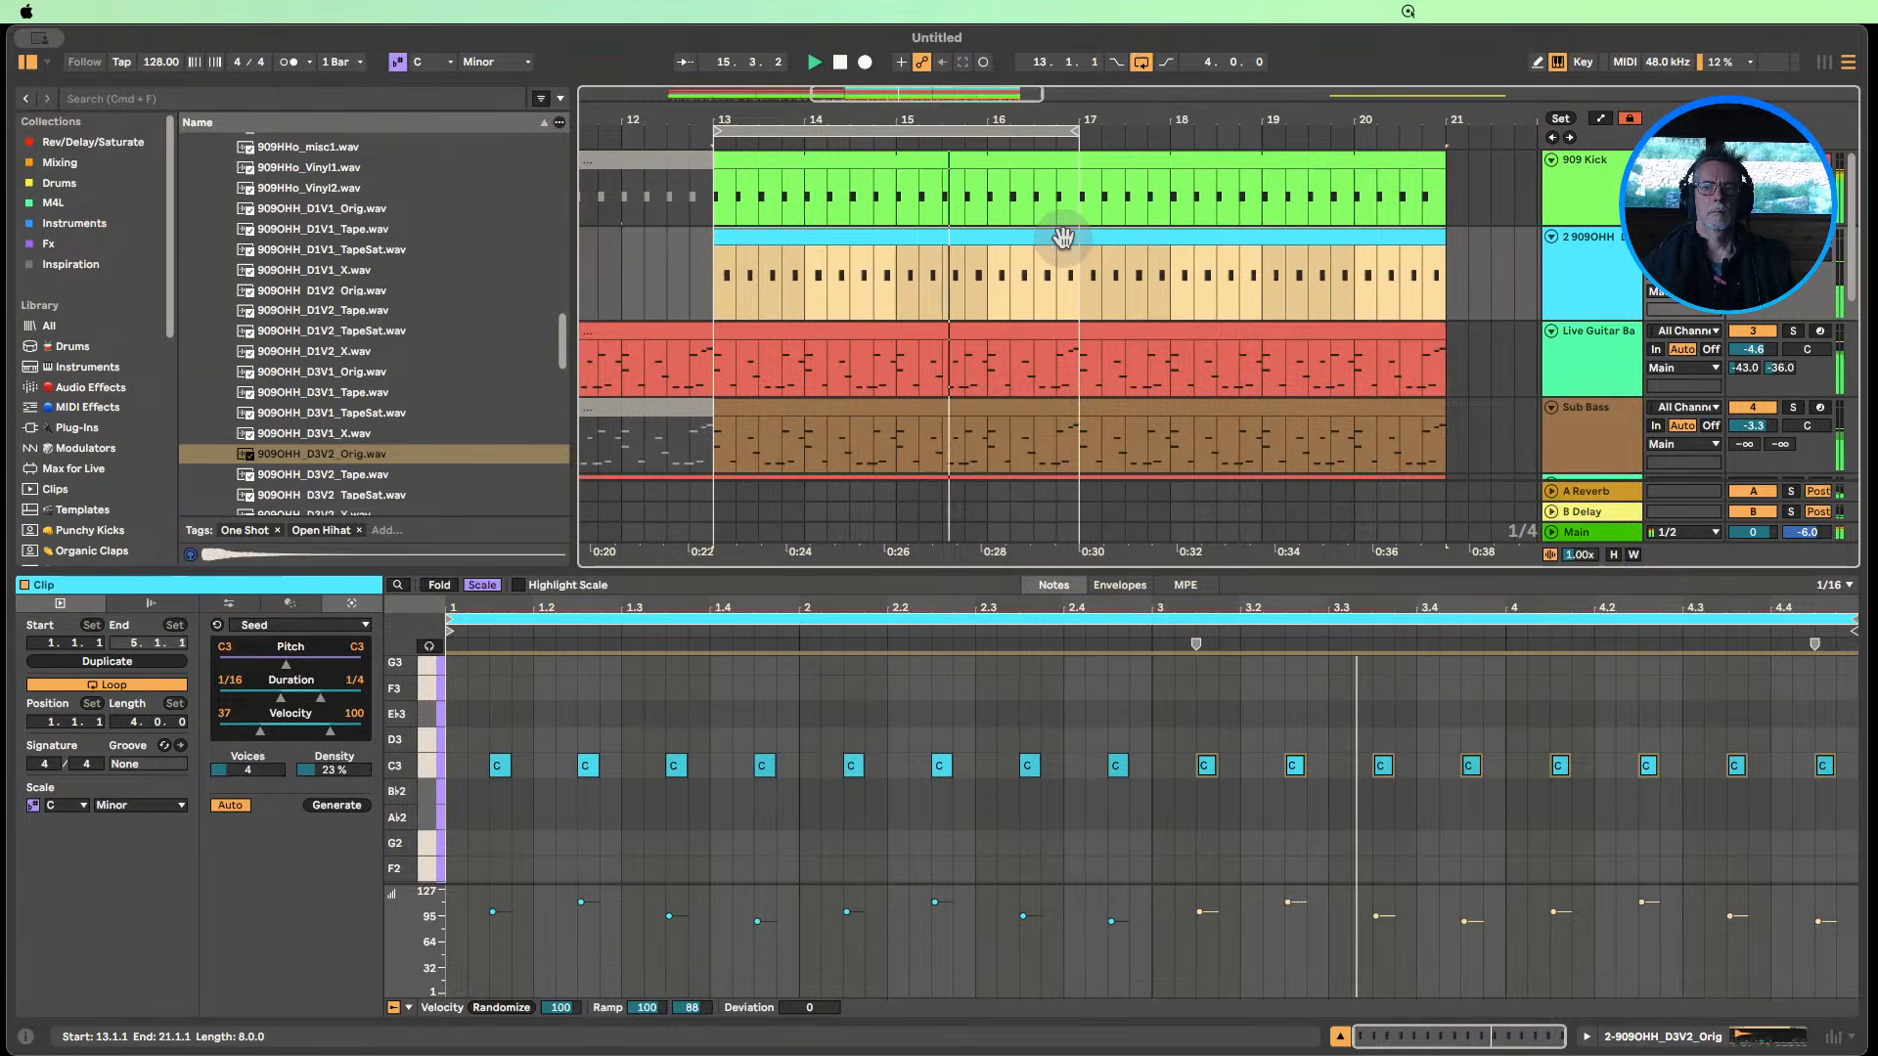
Transpose only the clip's last hi-hat note, at the end of bar 4, down an octave to C2.
left_click(1827, 770)
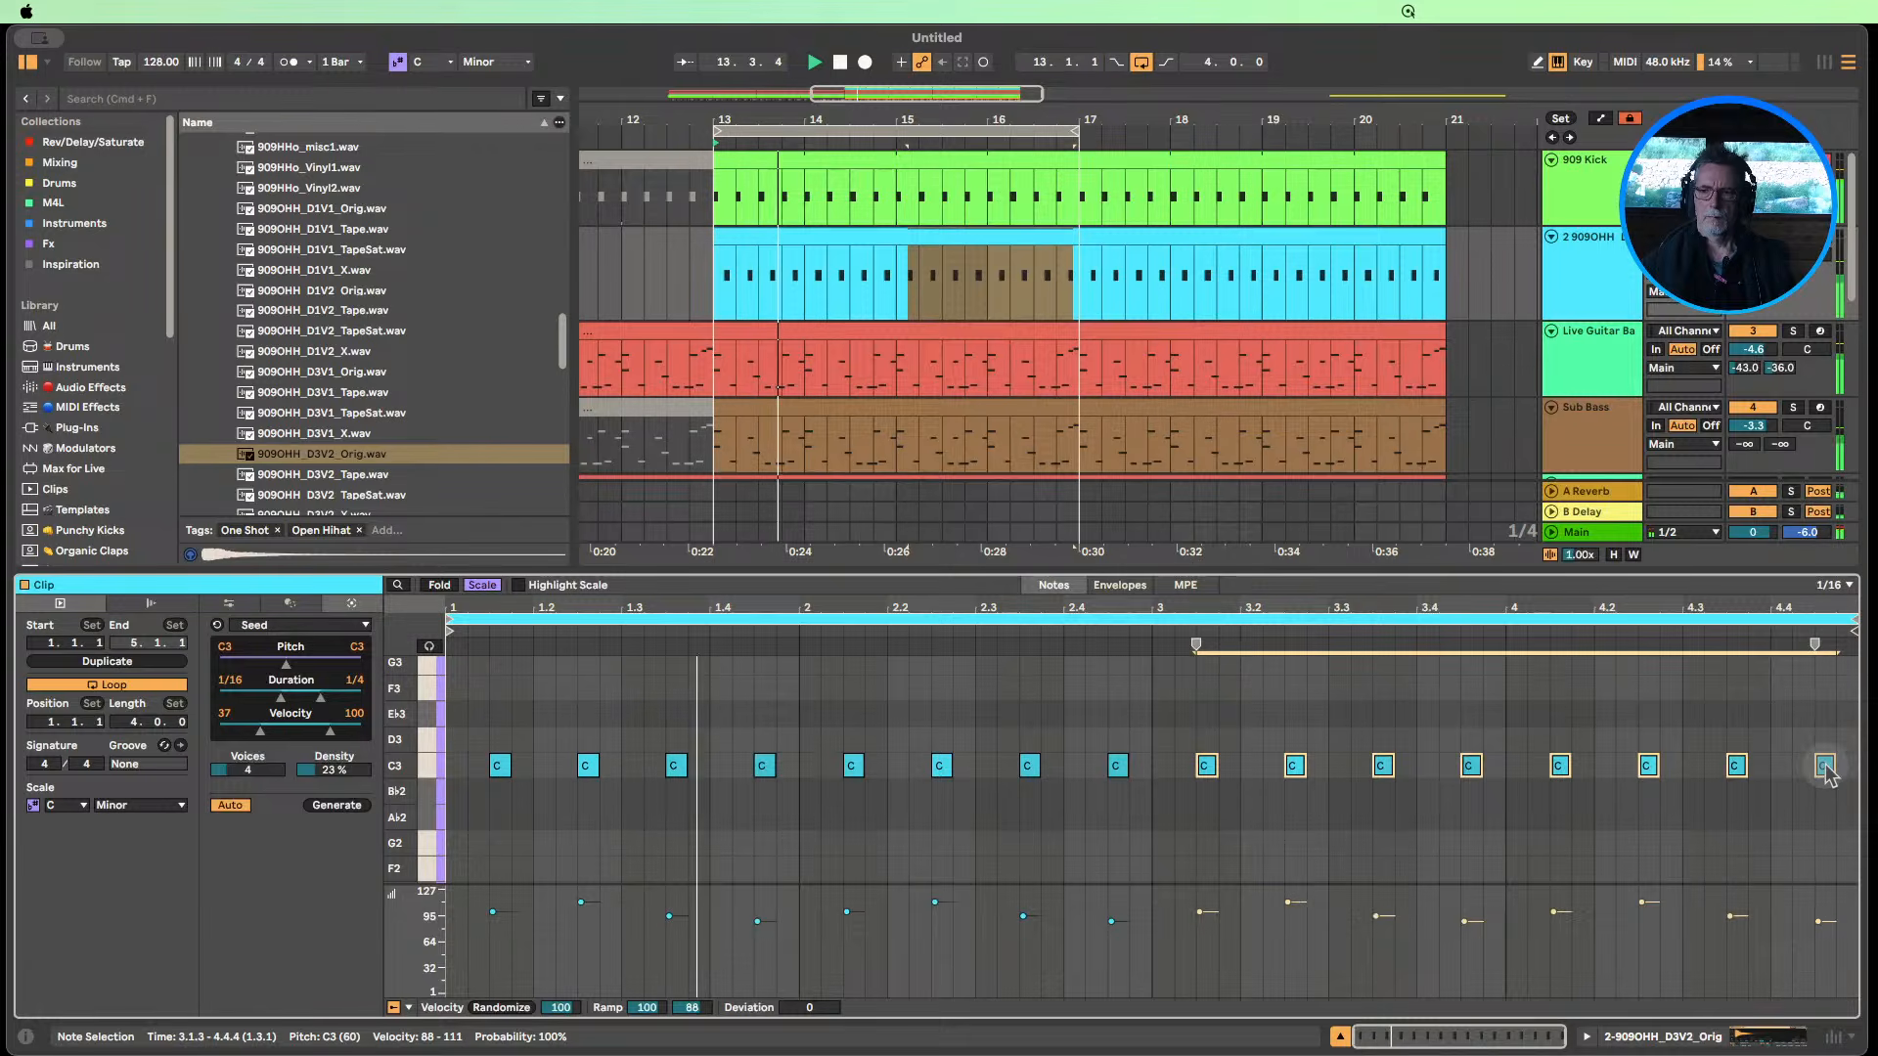
left_click(1825, 766)
left_click_drag(1825, 766, 1825, 867)
Duplicate the hi-hat note at 2.4.3 to 2.4.4 and set the copy's velocity to 32.
left_click(1118, 688)
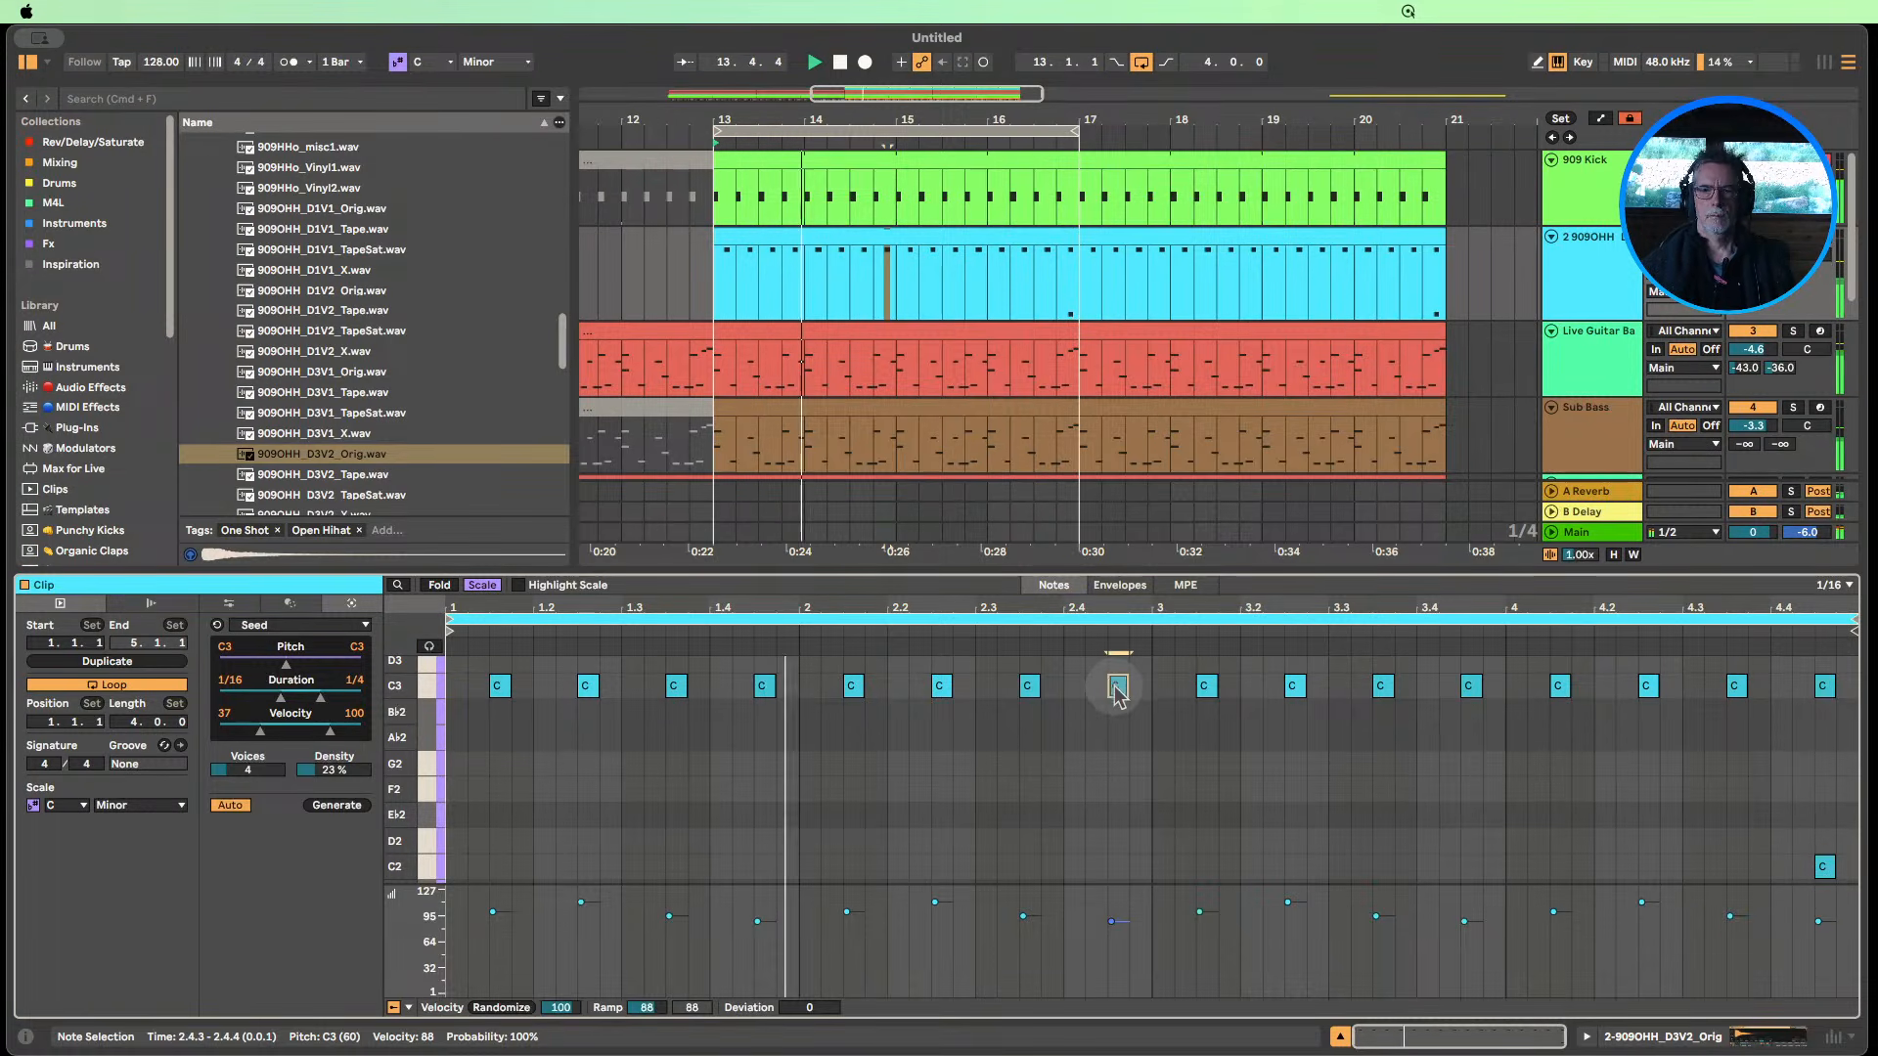
key("super+d")
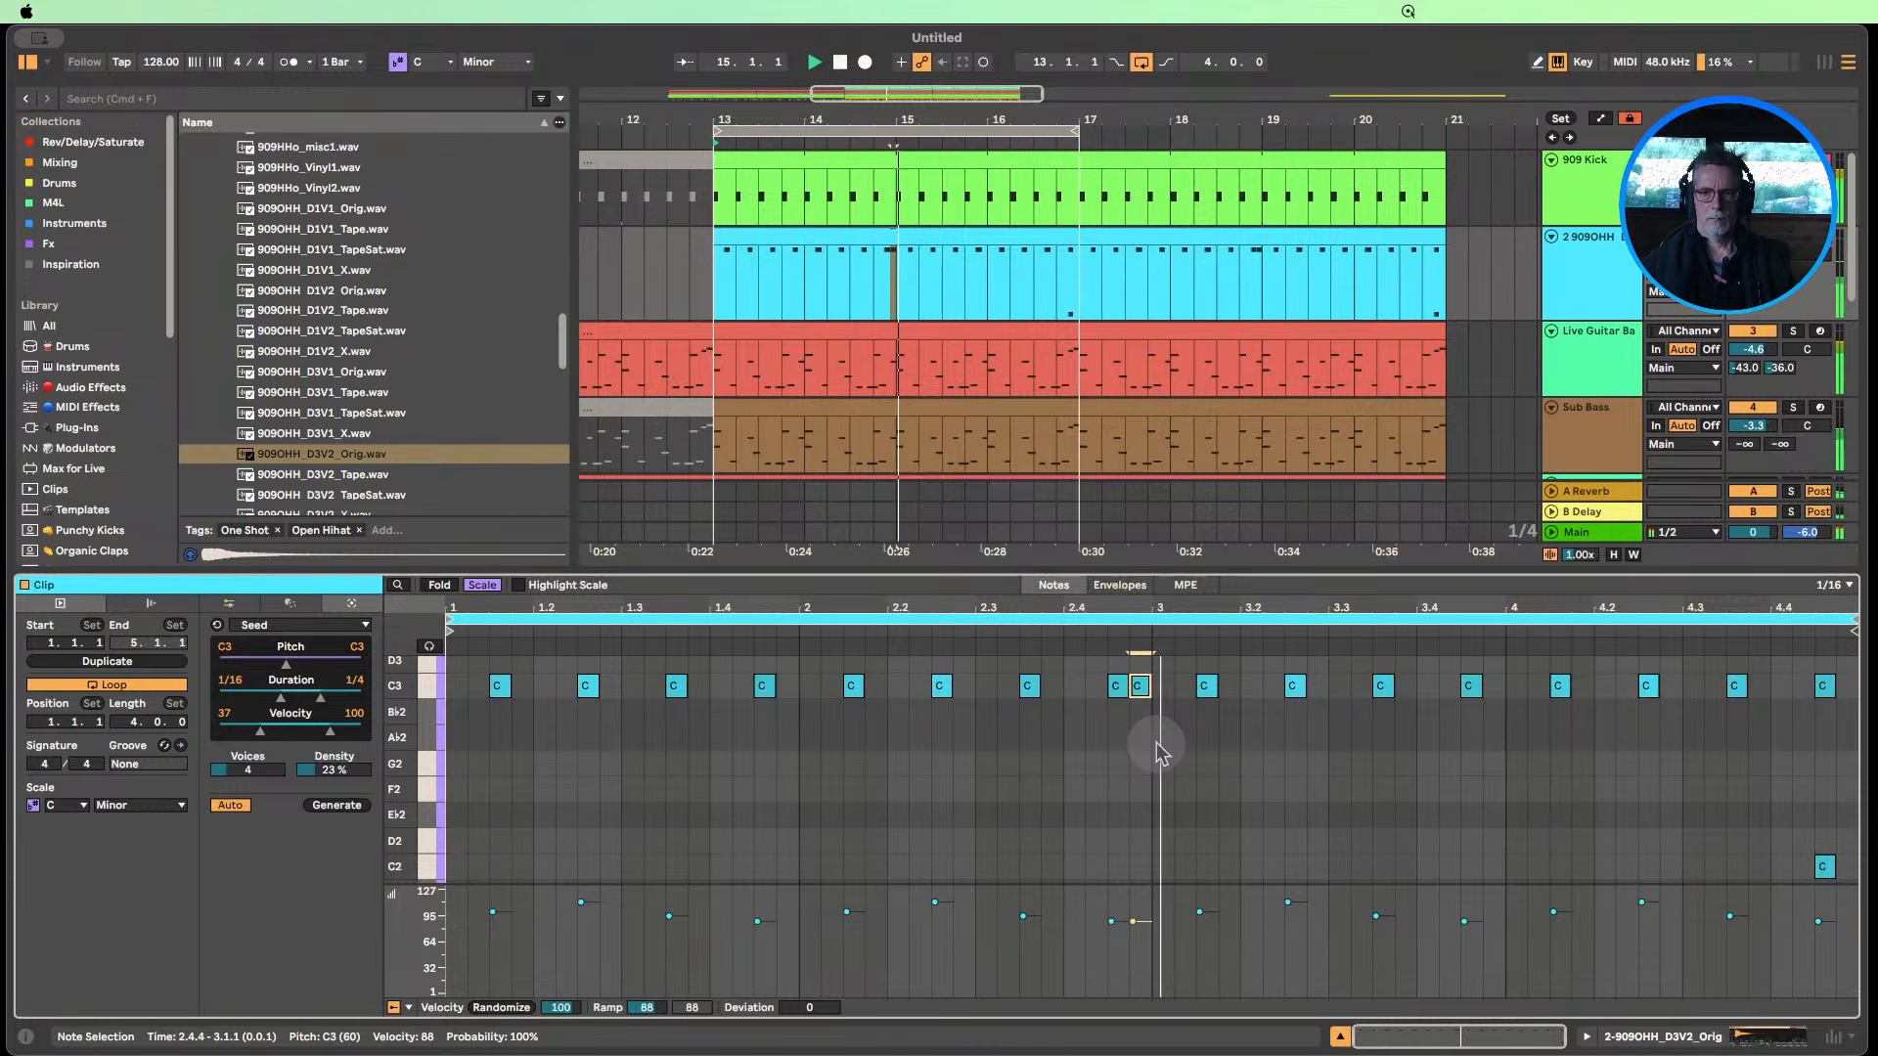
mouse_move(1133, 921)
left_mouse_down()
mouse_move(1124, 976)
mouse_move(1133, 930)
left_mouse_up()
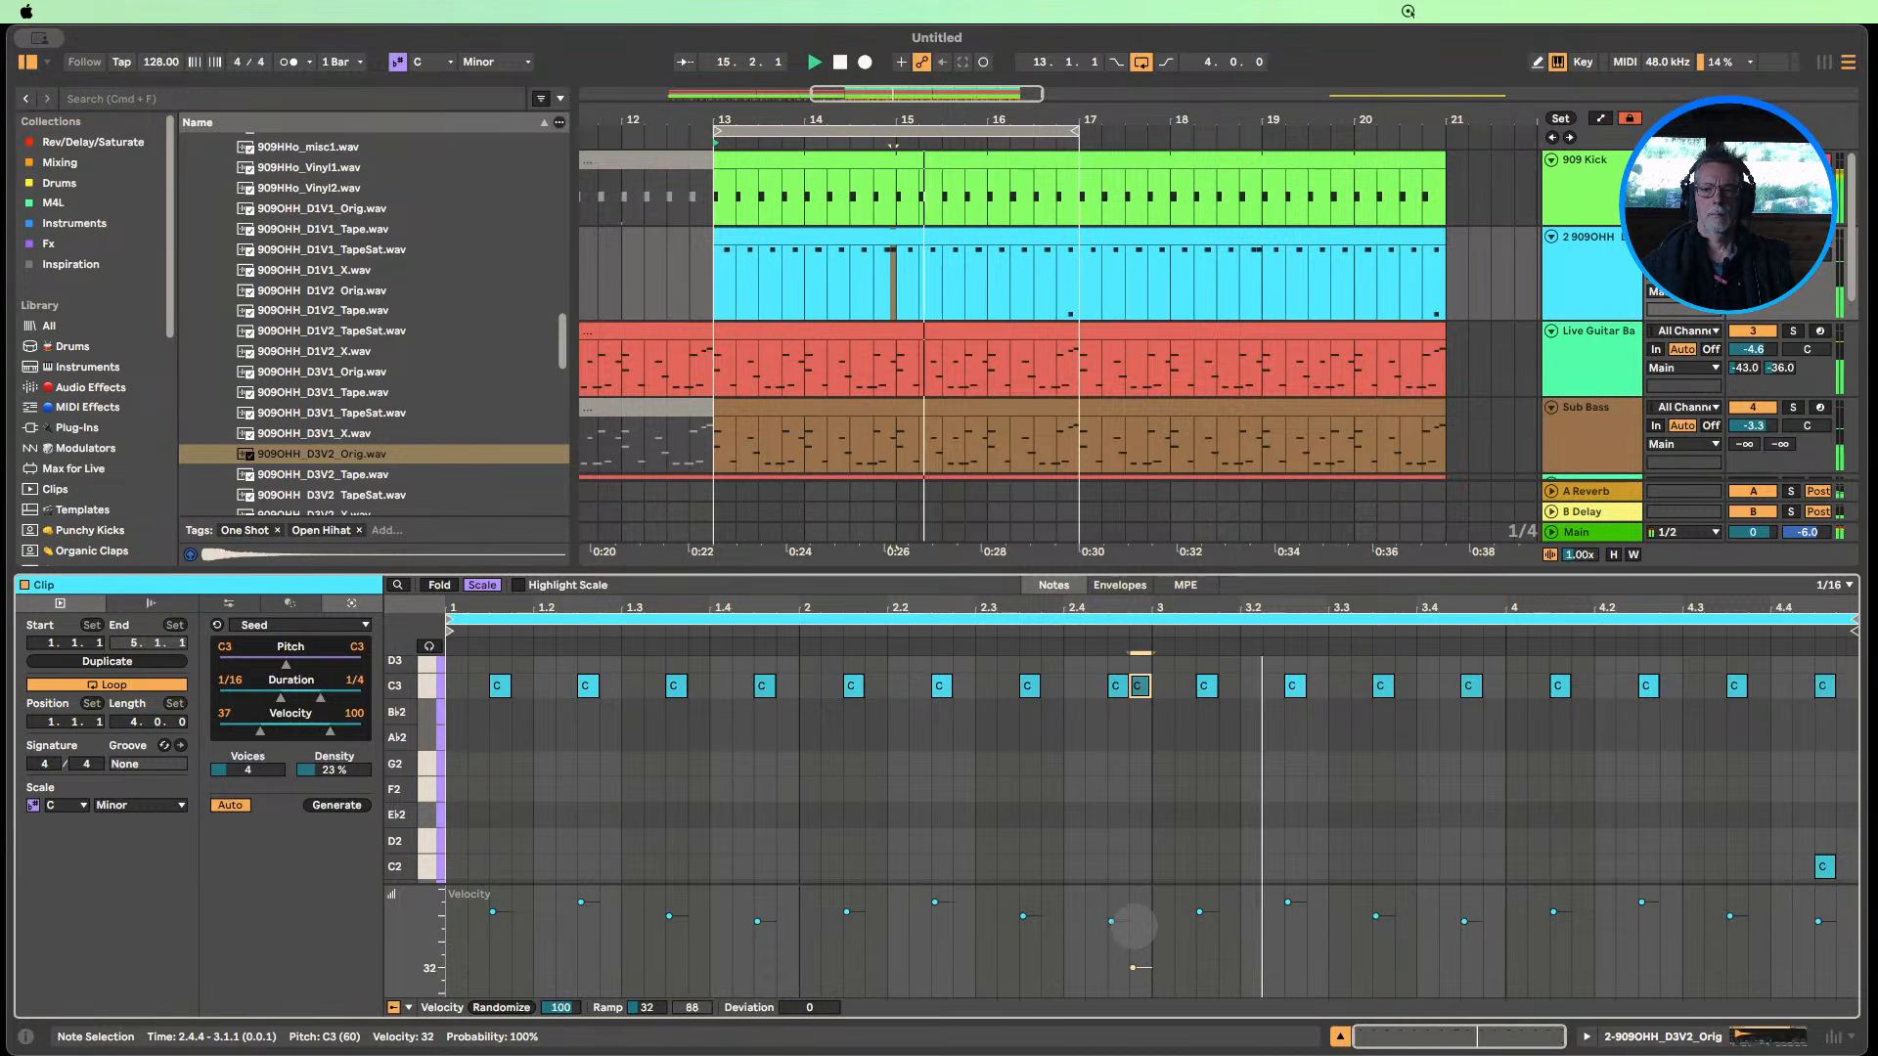
Deactivate the Live Guitar Bass on track 3 and show the Sub Bass track's Operator device.
left_click(1340, 1037)
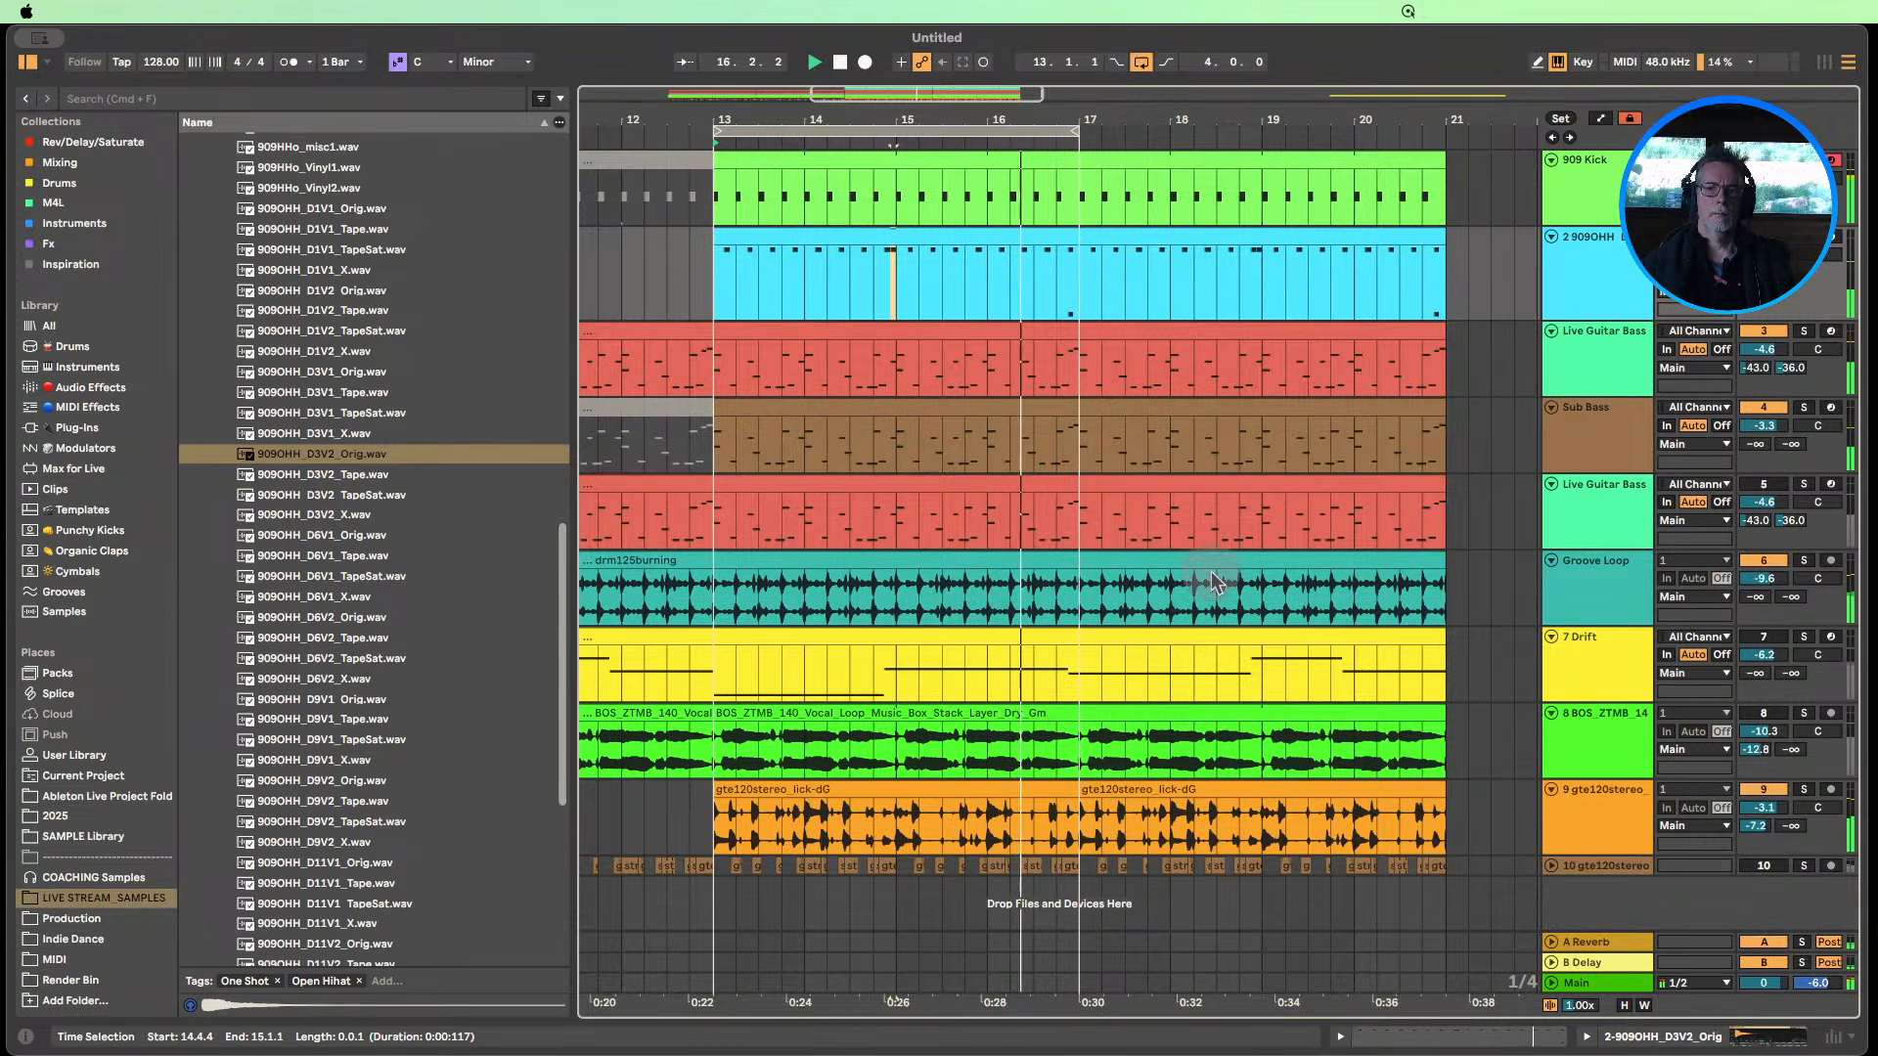
left_click(1770, 332)
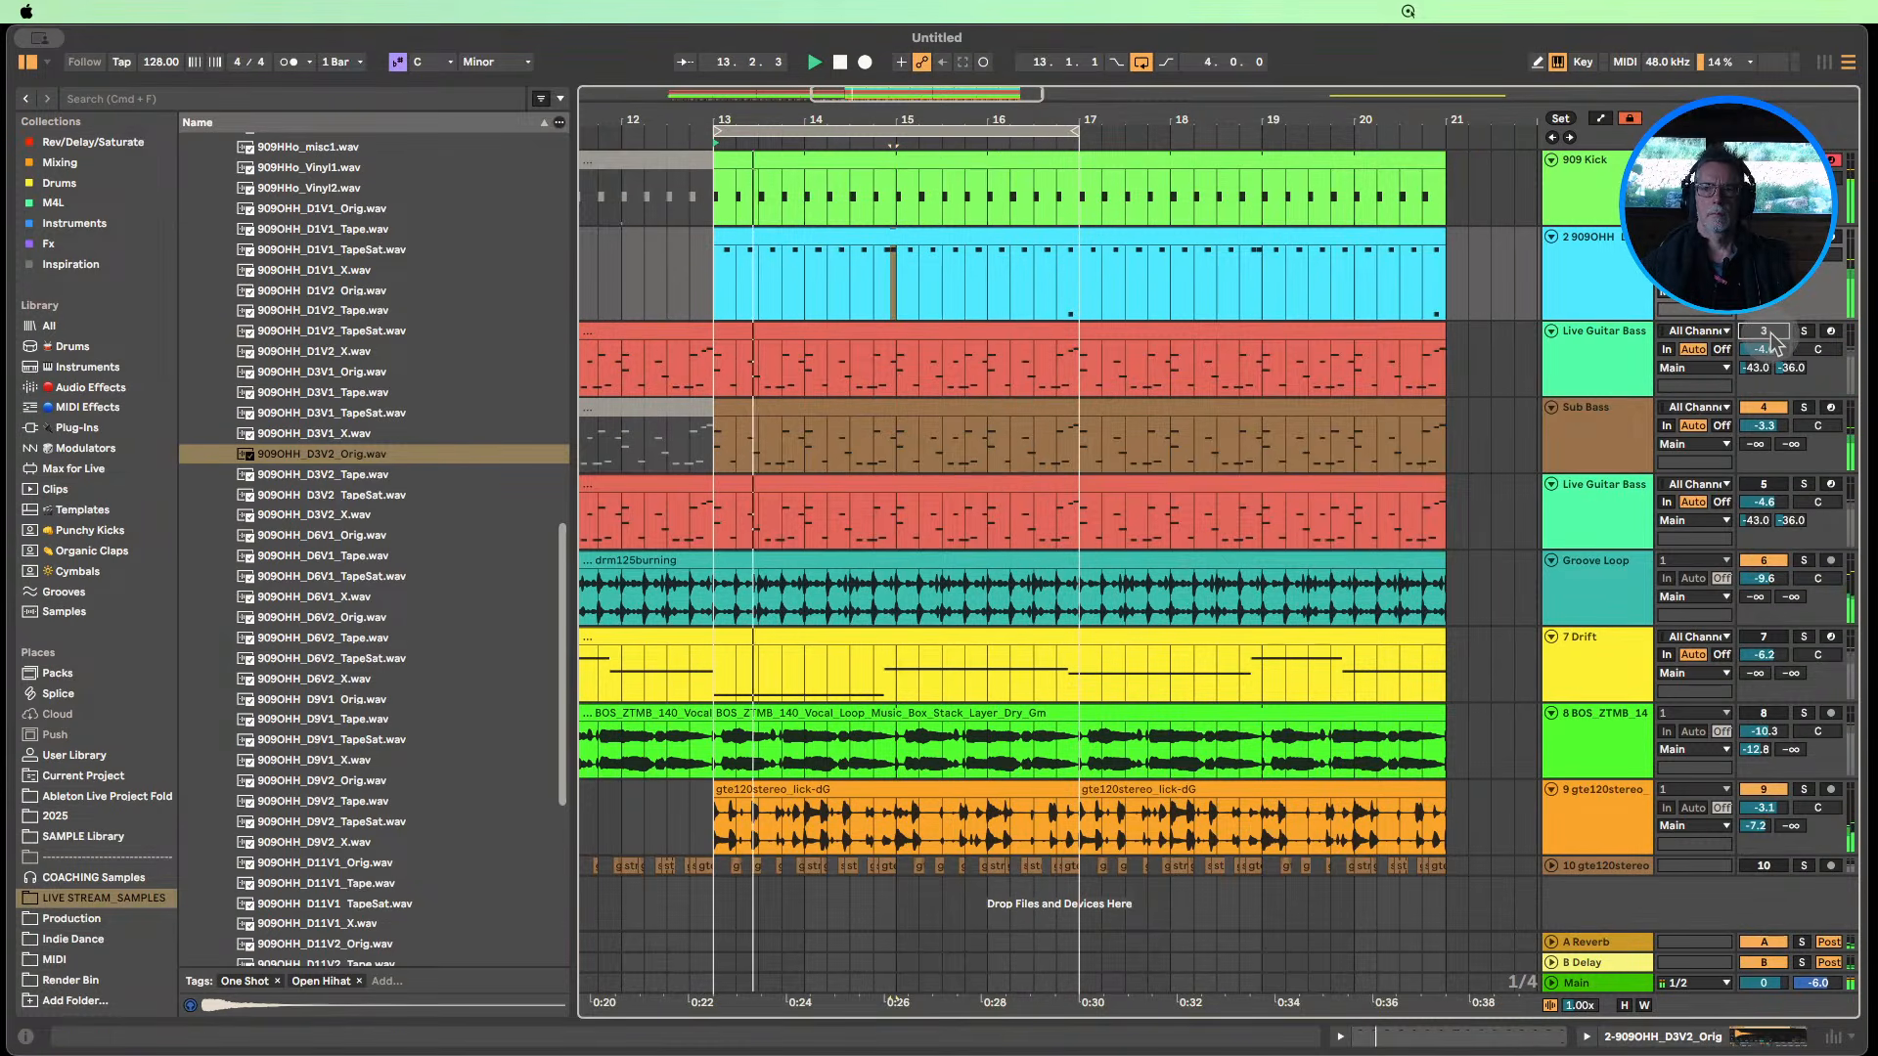
double_click(1576, 443)
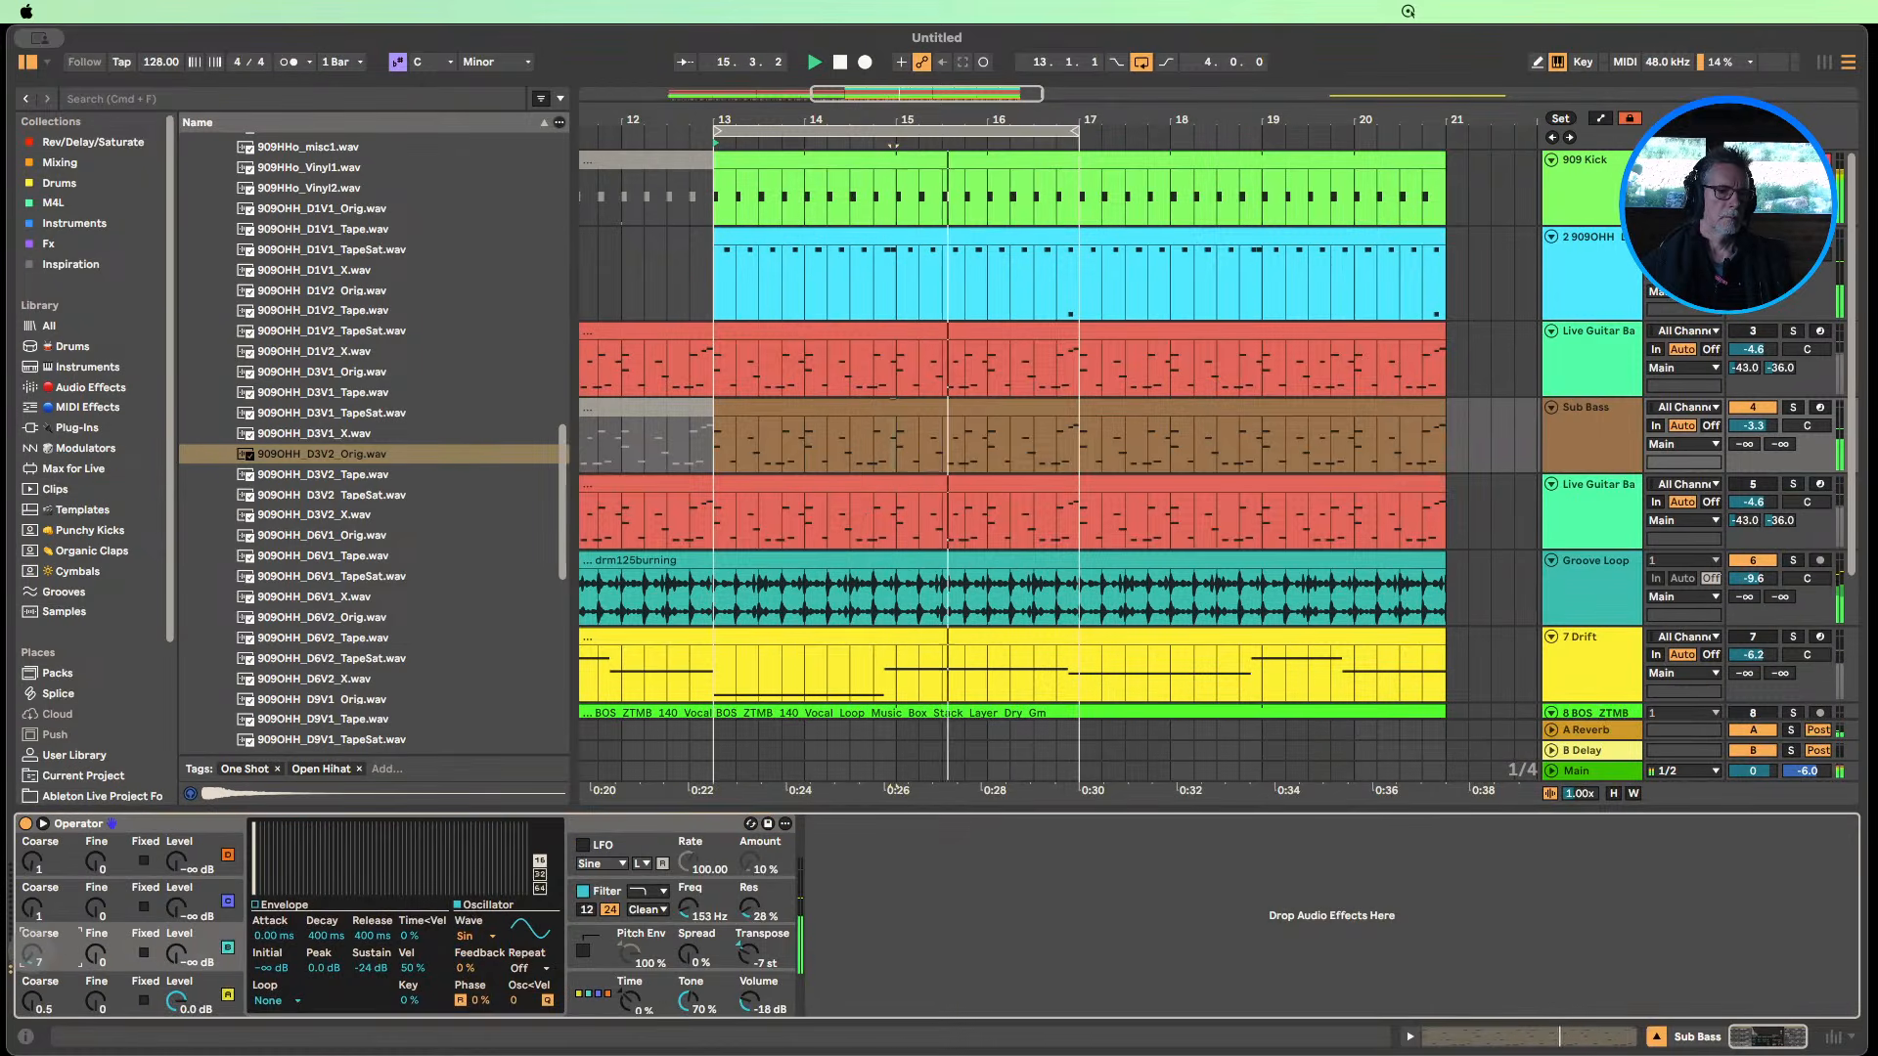
Set Operator's oscillator B to Coarse 20, level 0.0 dB and the SwD waveform.
mouse_move(32, 954)
left_mouse_down()
mouse_move(33, 912)
mouse_move(32, 947)
left_mouse_up()
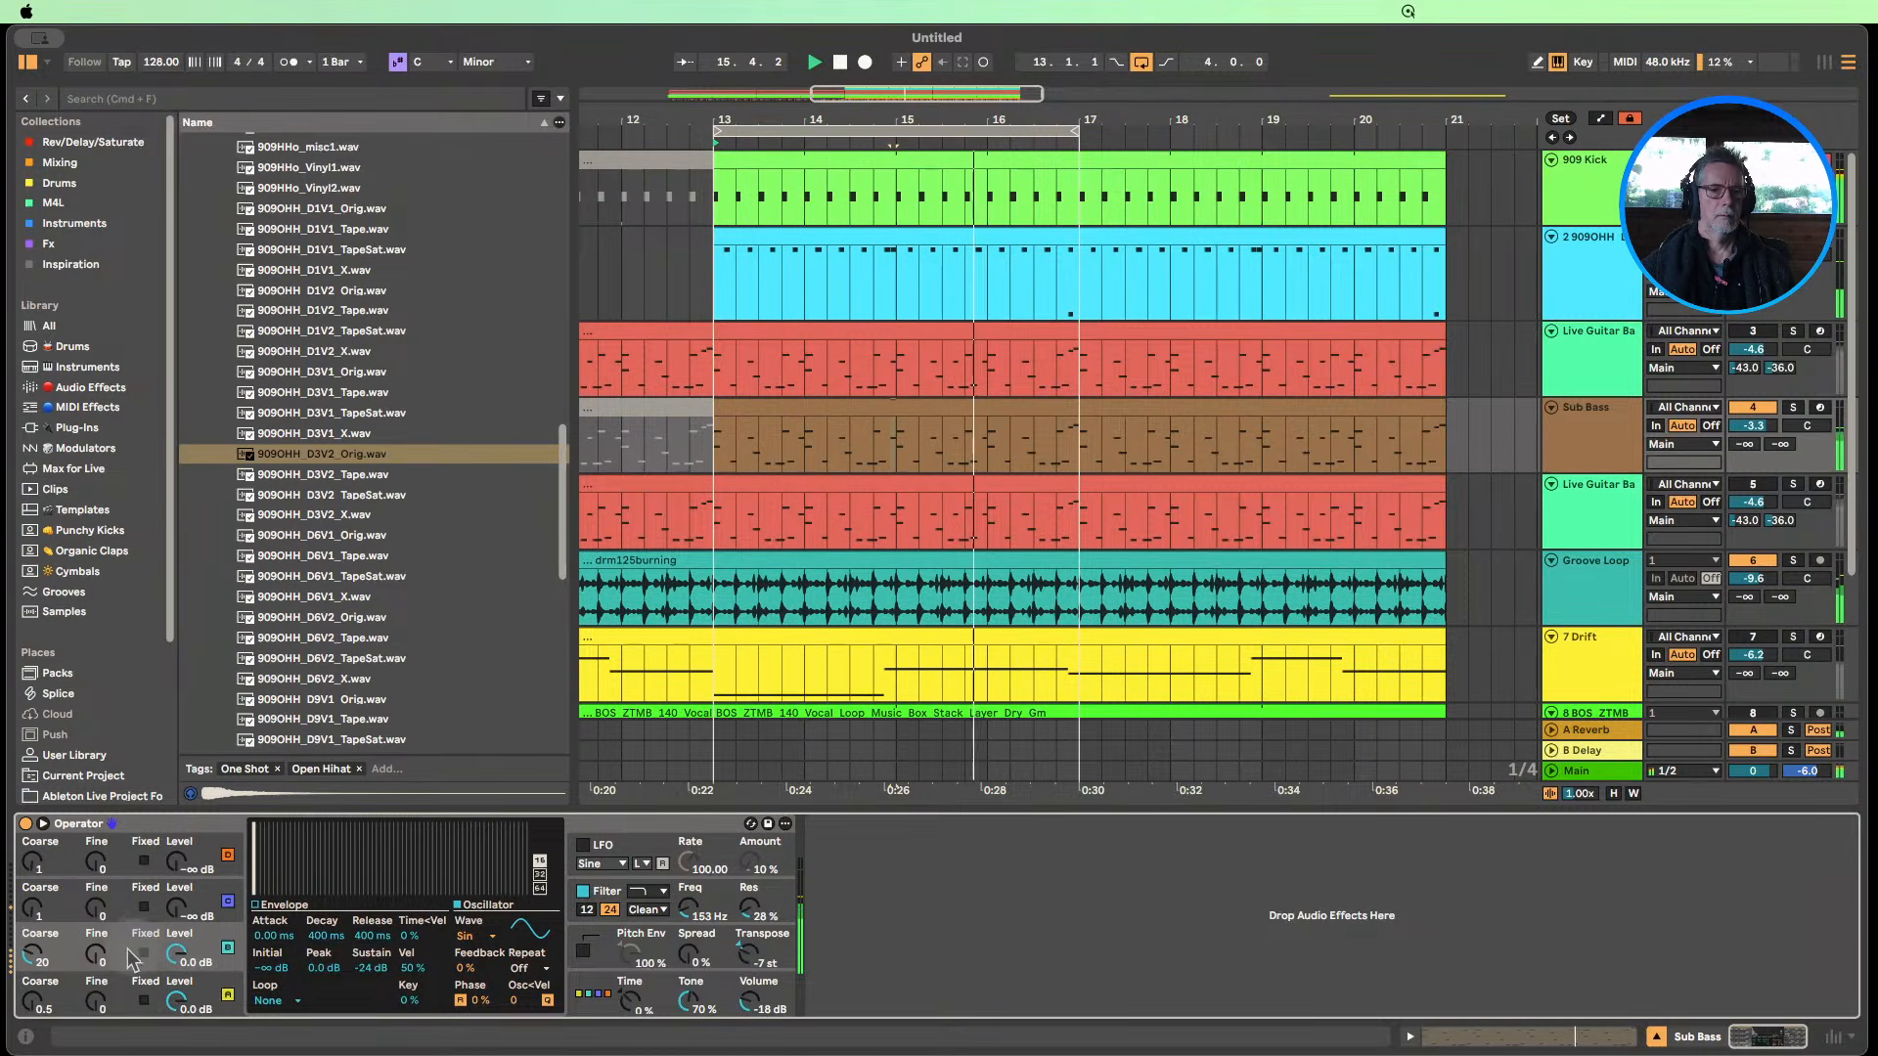
left_click(468, 937)
left_click(470, 724)
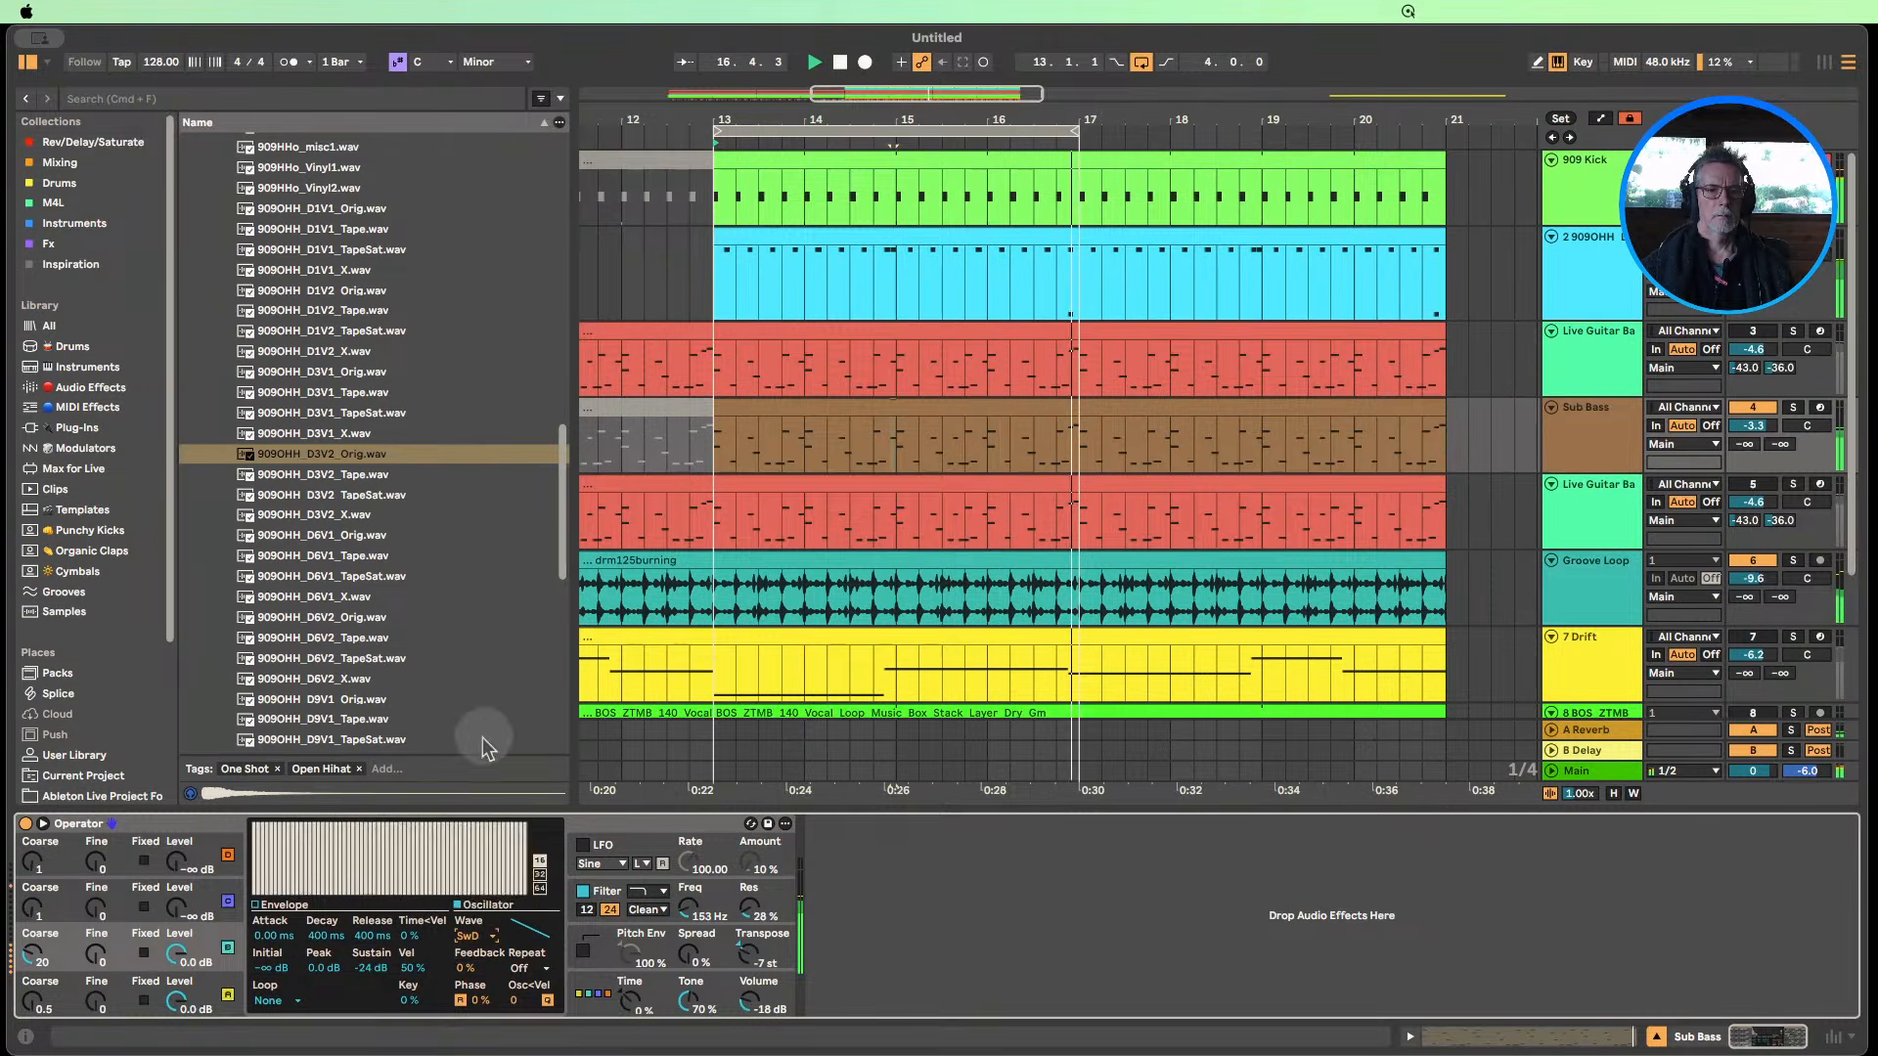
Set Operator's filter frequency to 608 Hz and oscillator B's Coarse value to 1.
left_click(697, 910)
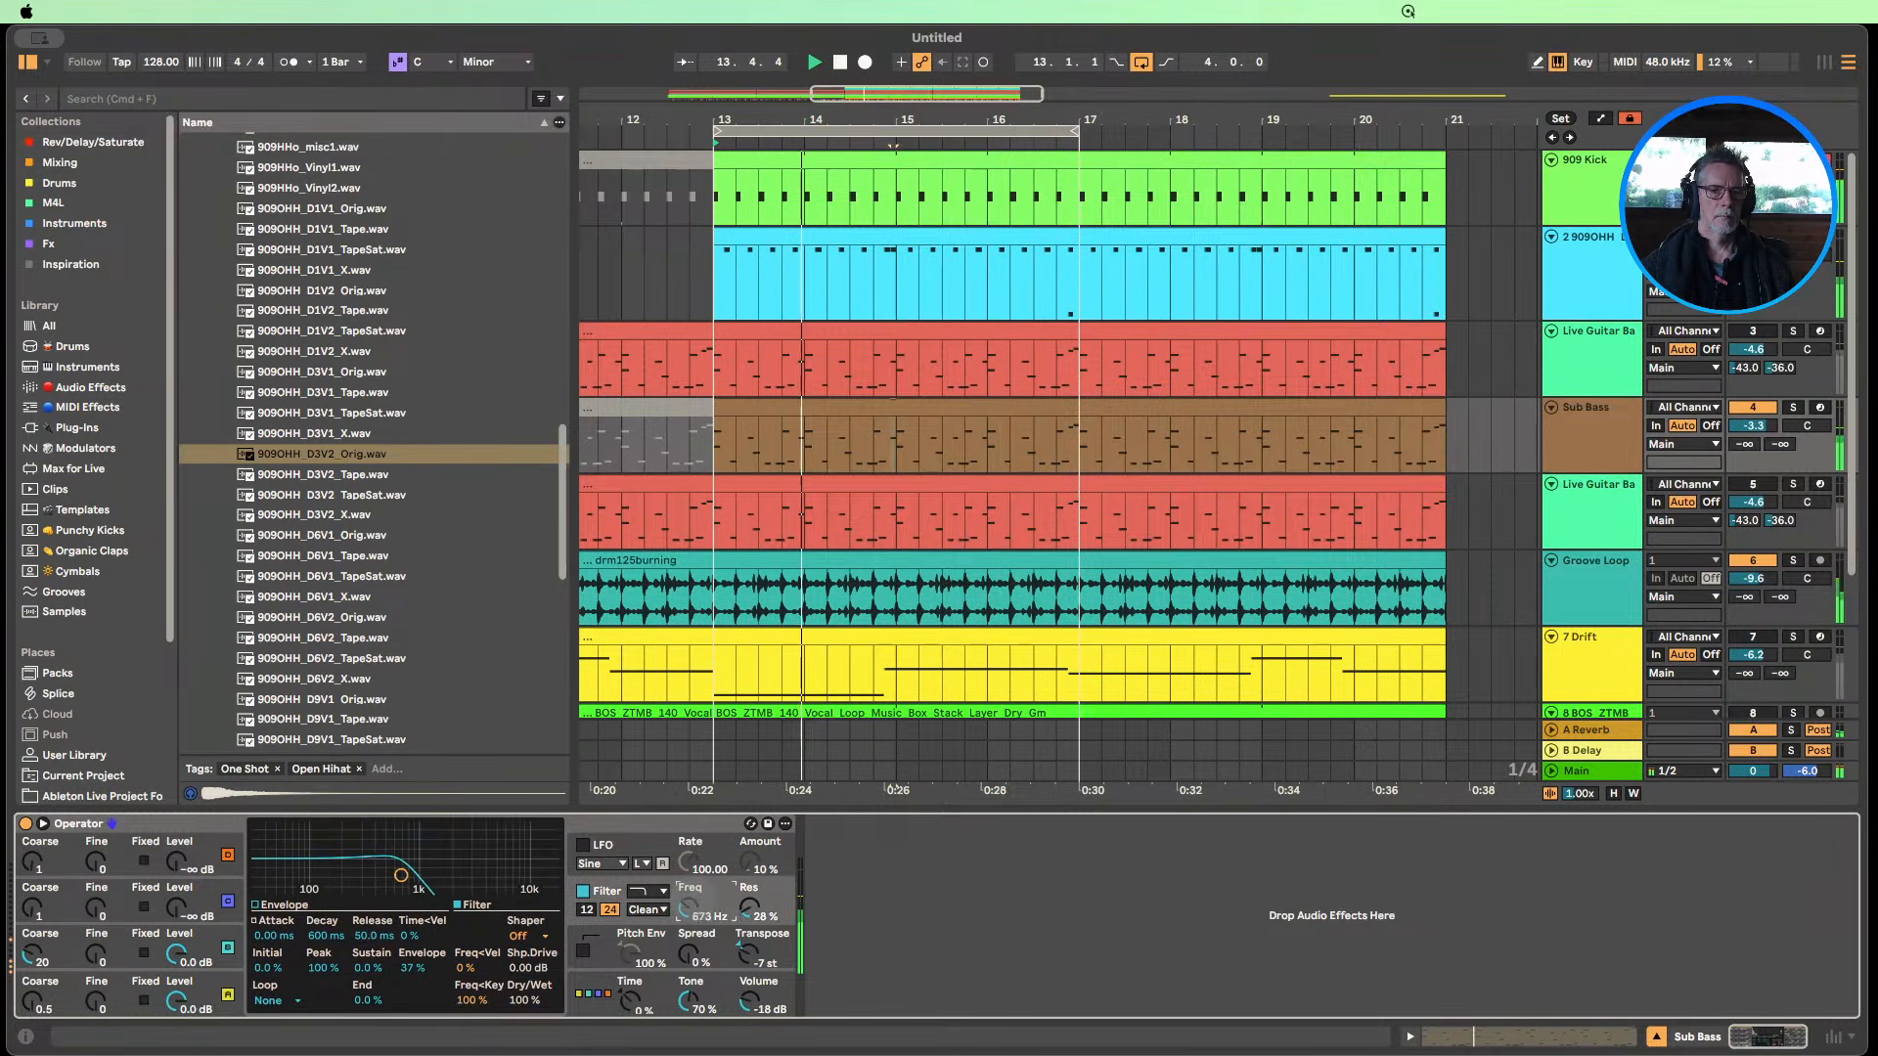
left_click_drag(690, 909, 690, 955)
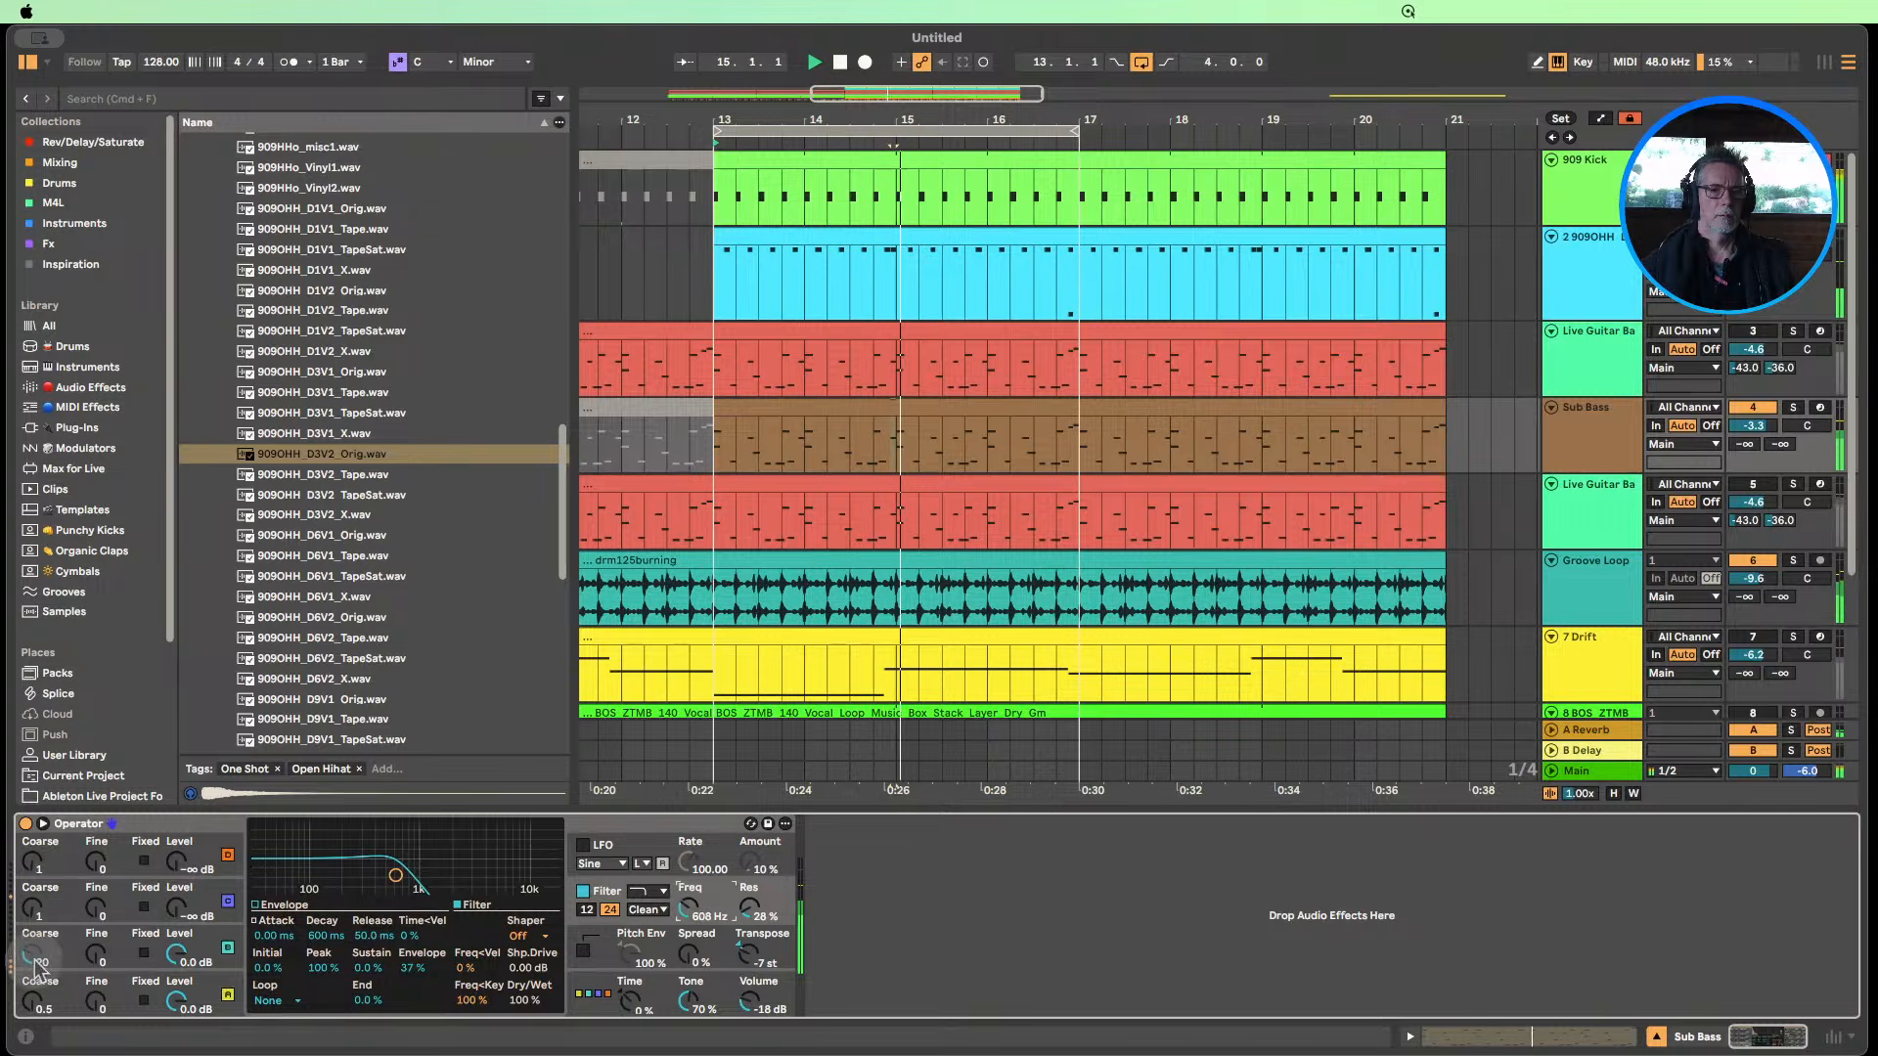
left_click_drag(33, 952, 33, 1027)
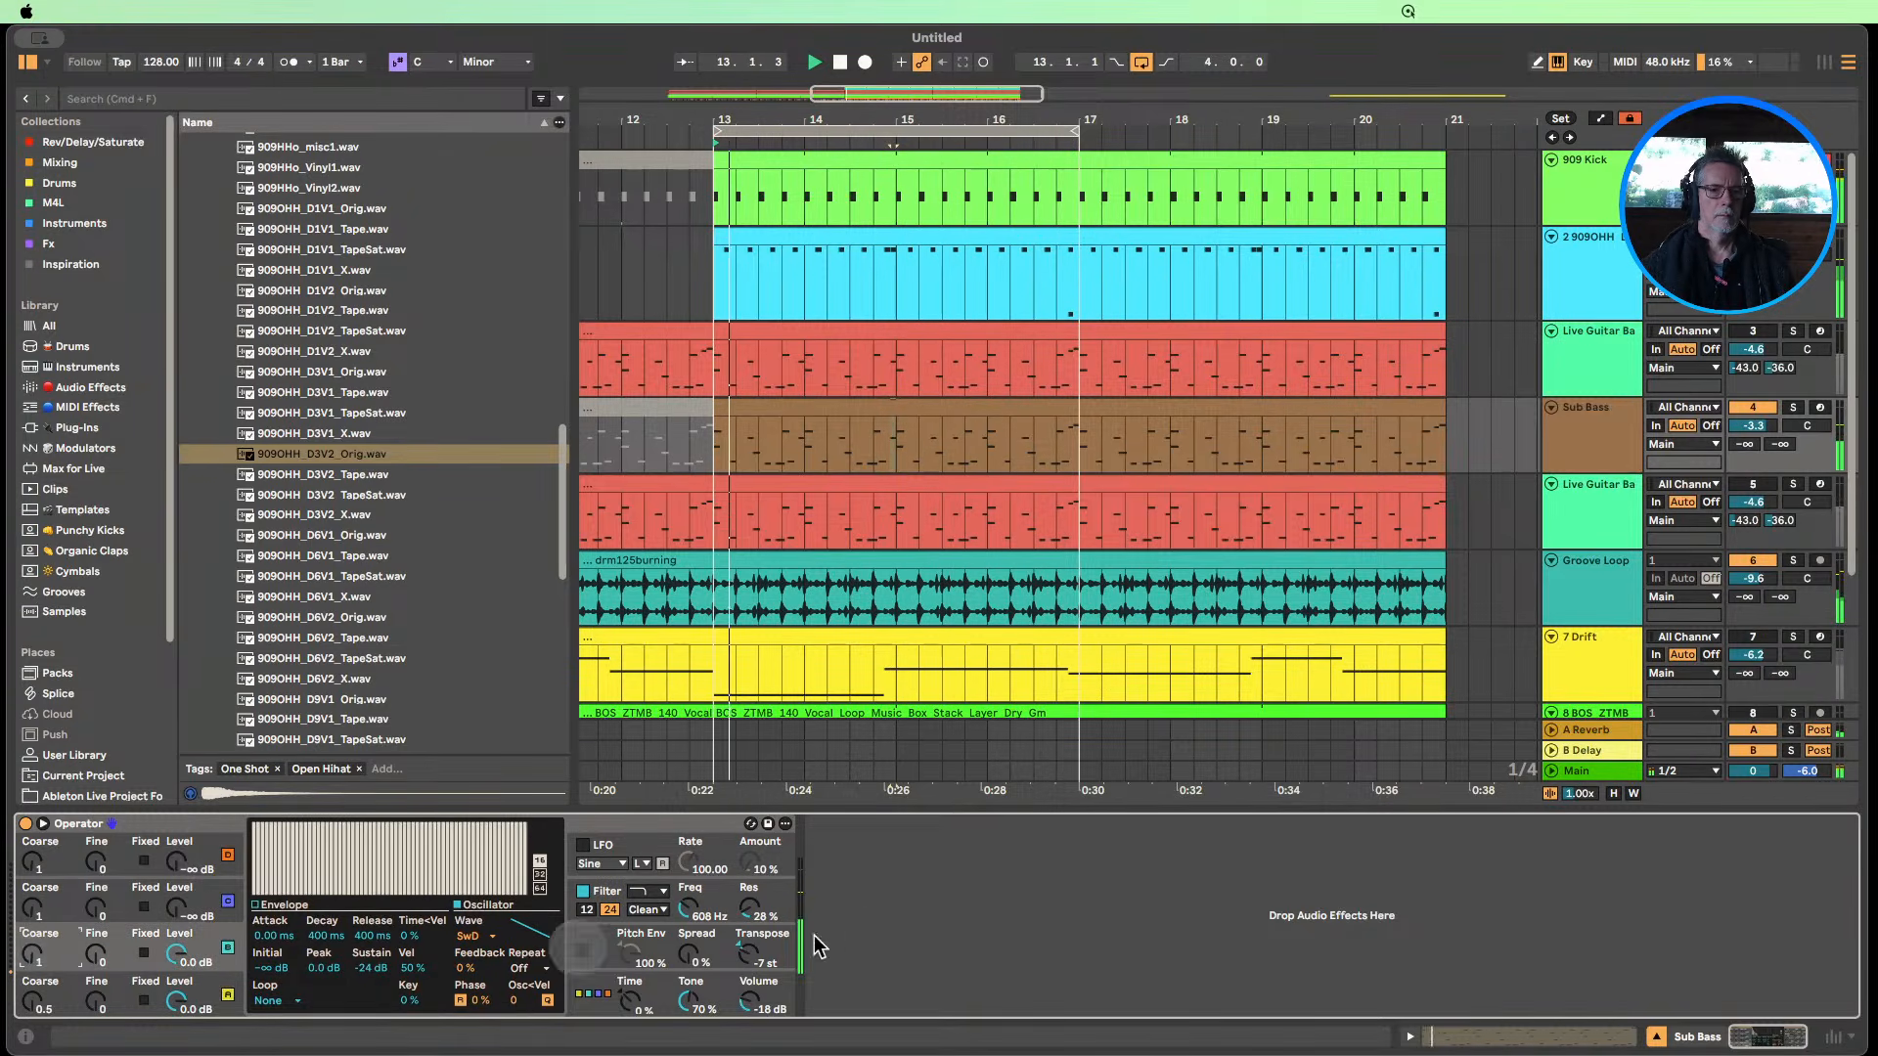
Tune the Sub Bass filter frequency to 235 Hz, briefly soloing the track to compare it alone and in the mix.
mouse_move(690, 910)
left_mouse_down()
mouse_move(691, 941)
mouse_move(691, 851)
mouse_move(691, 937)
left_mouse_up()
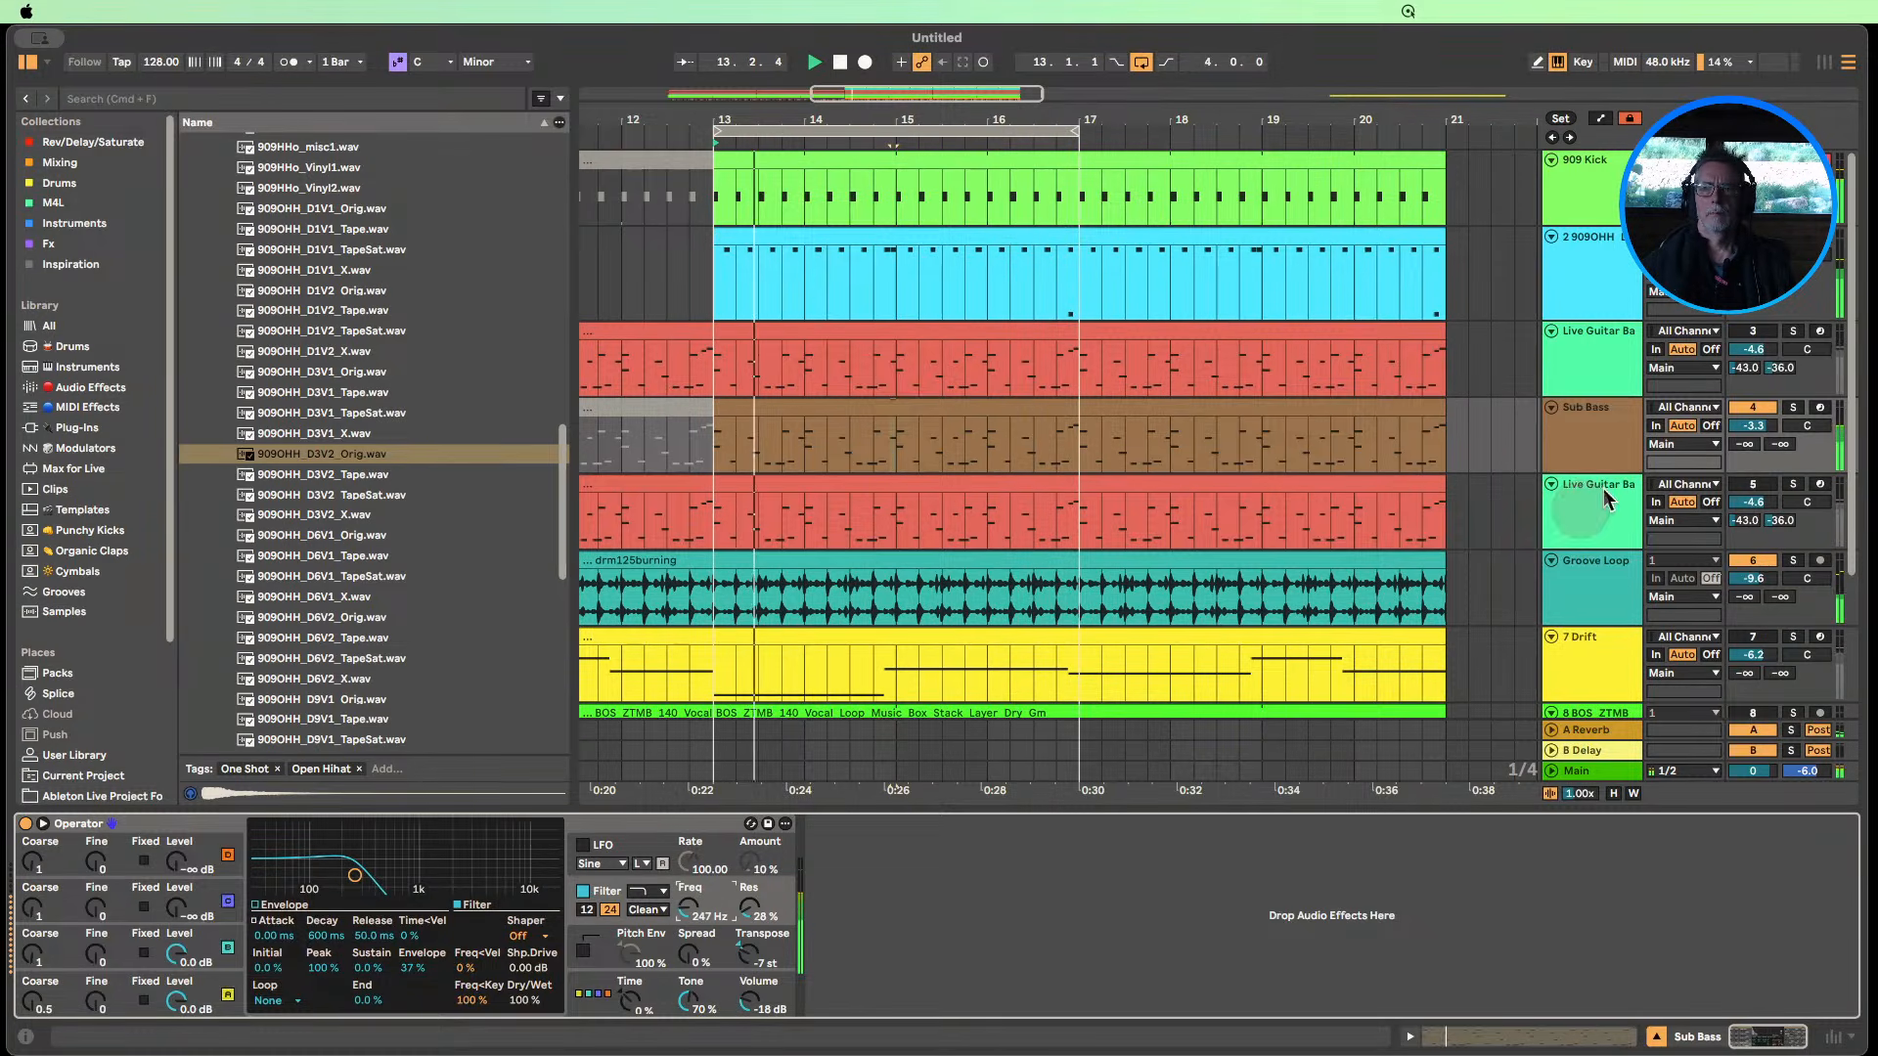
left_click(1793, 407)
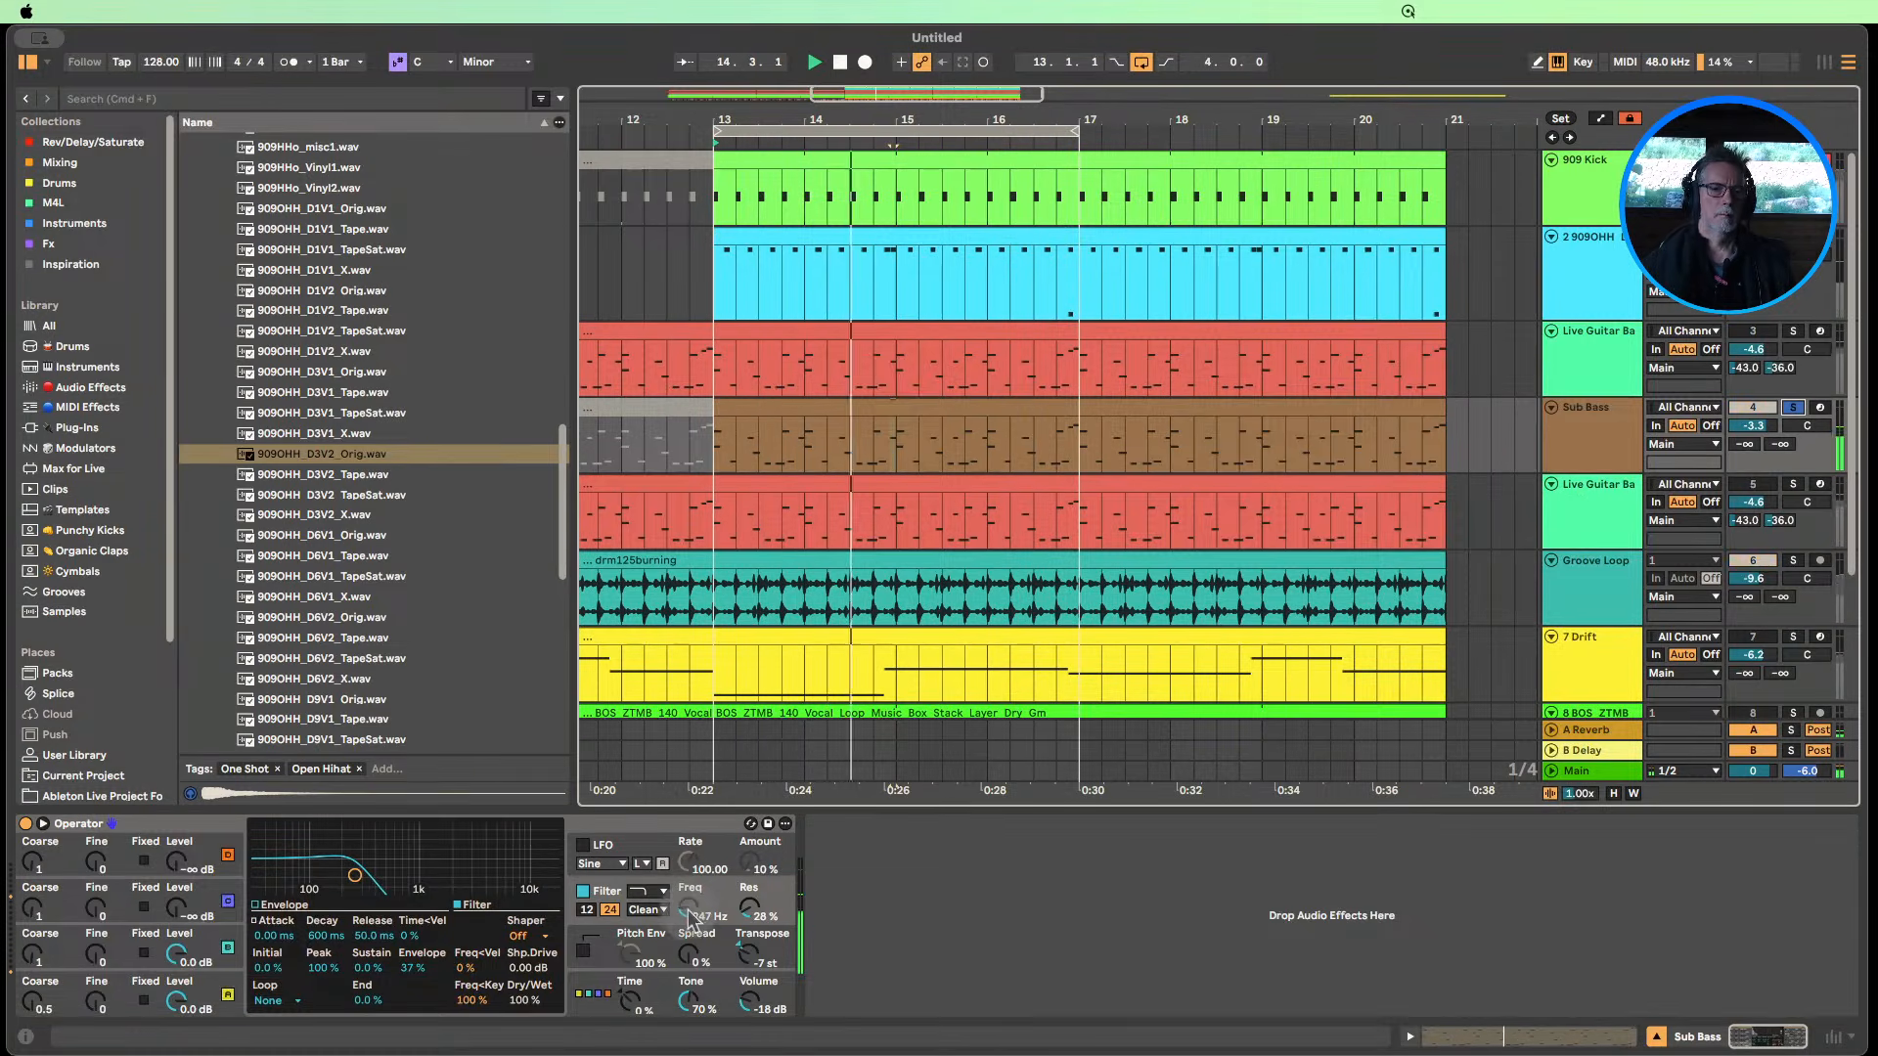
left_click_drag(690, 920, 690, 912)
left_click(1793, 407)
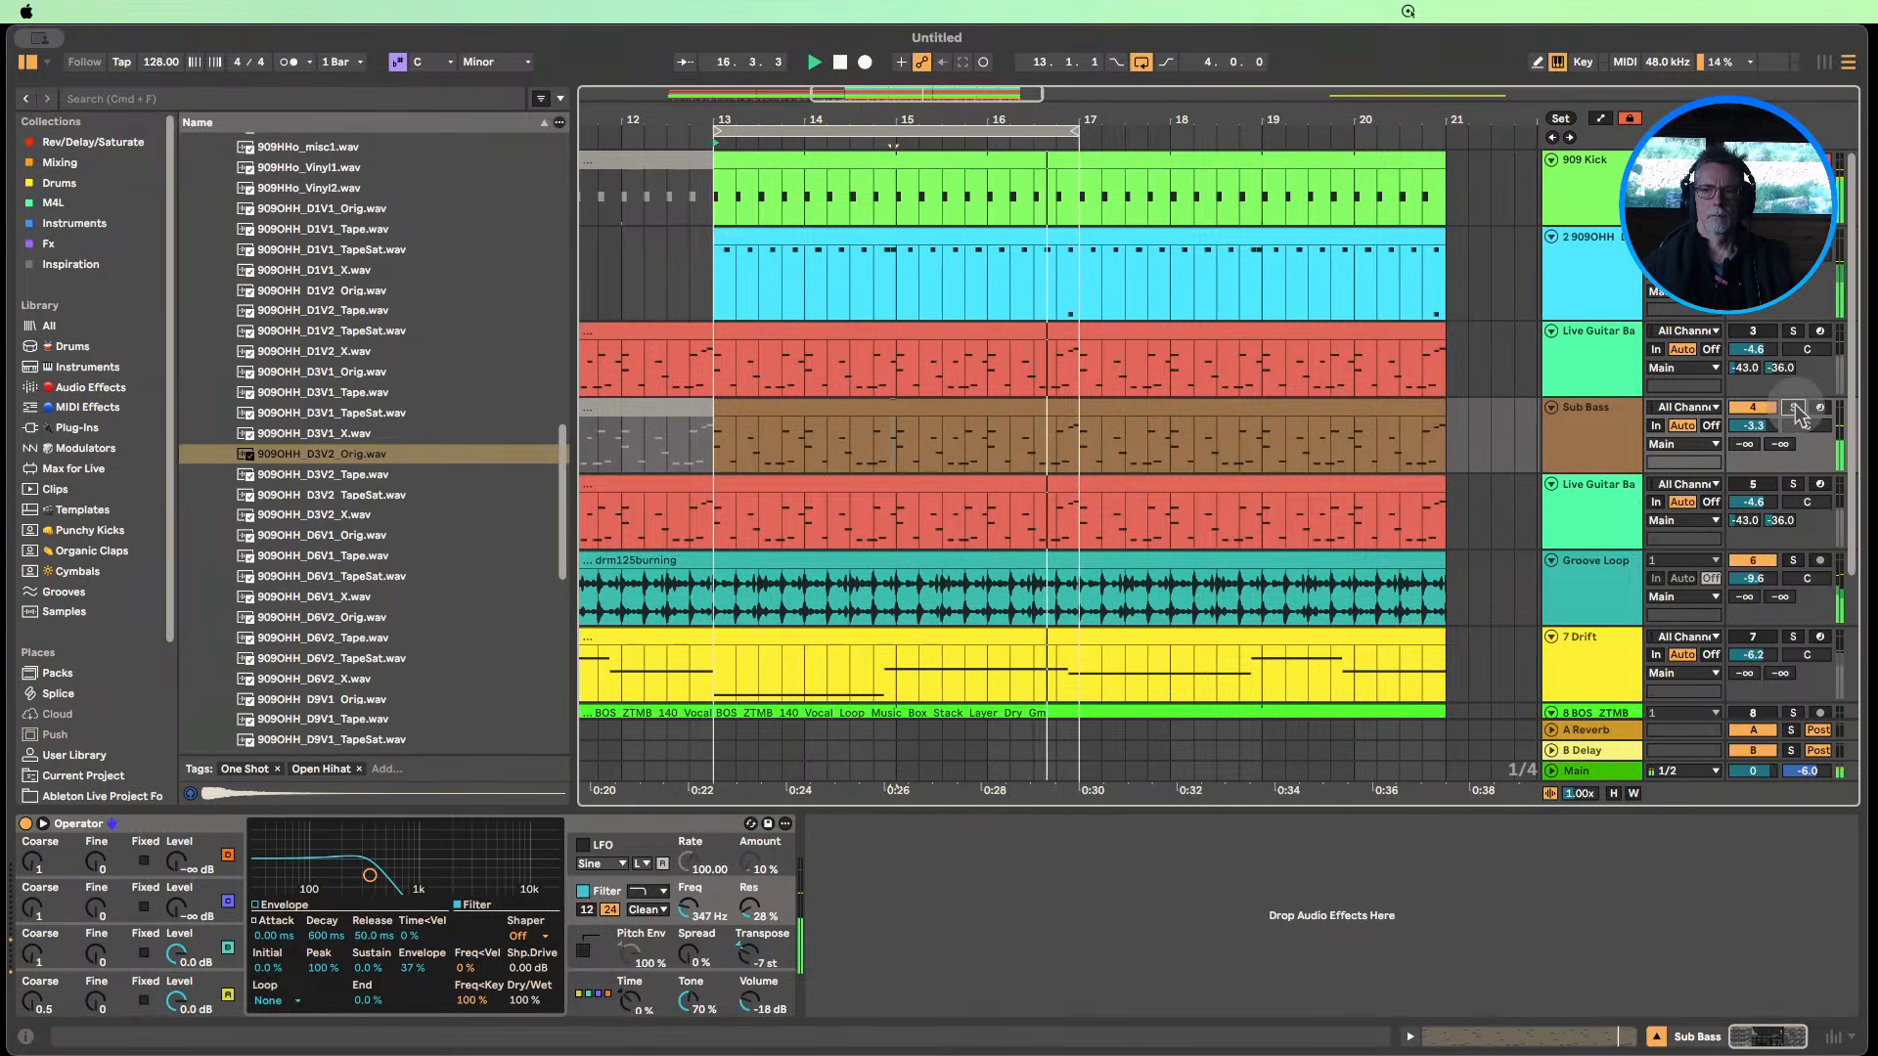
left_click_drag(691, 920, 691, 923)
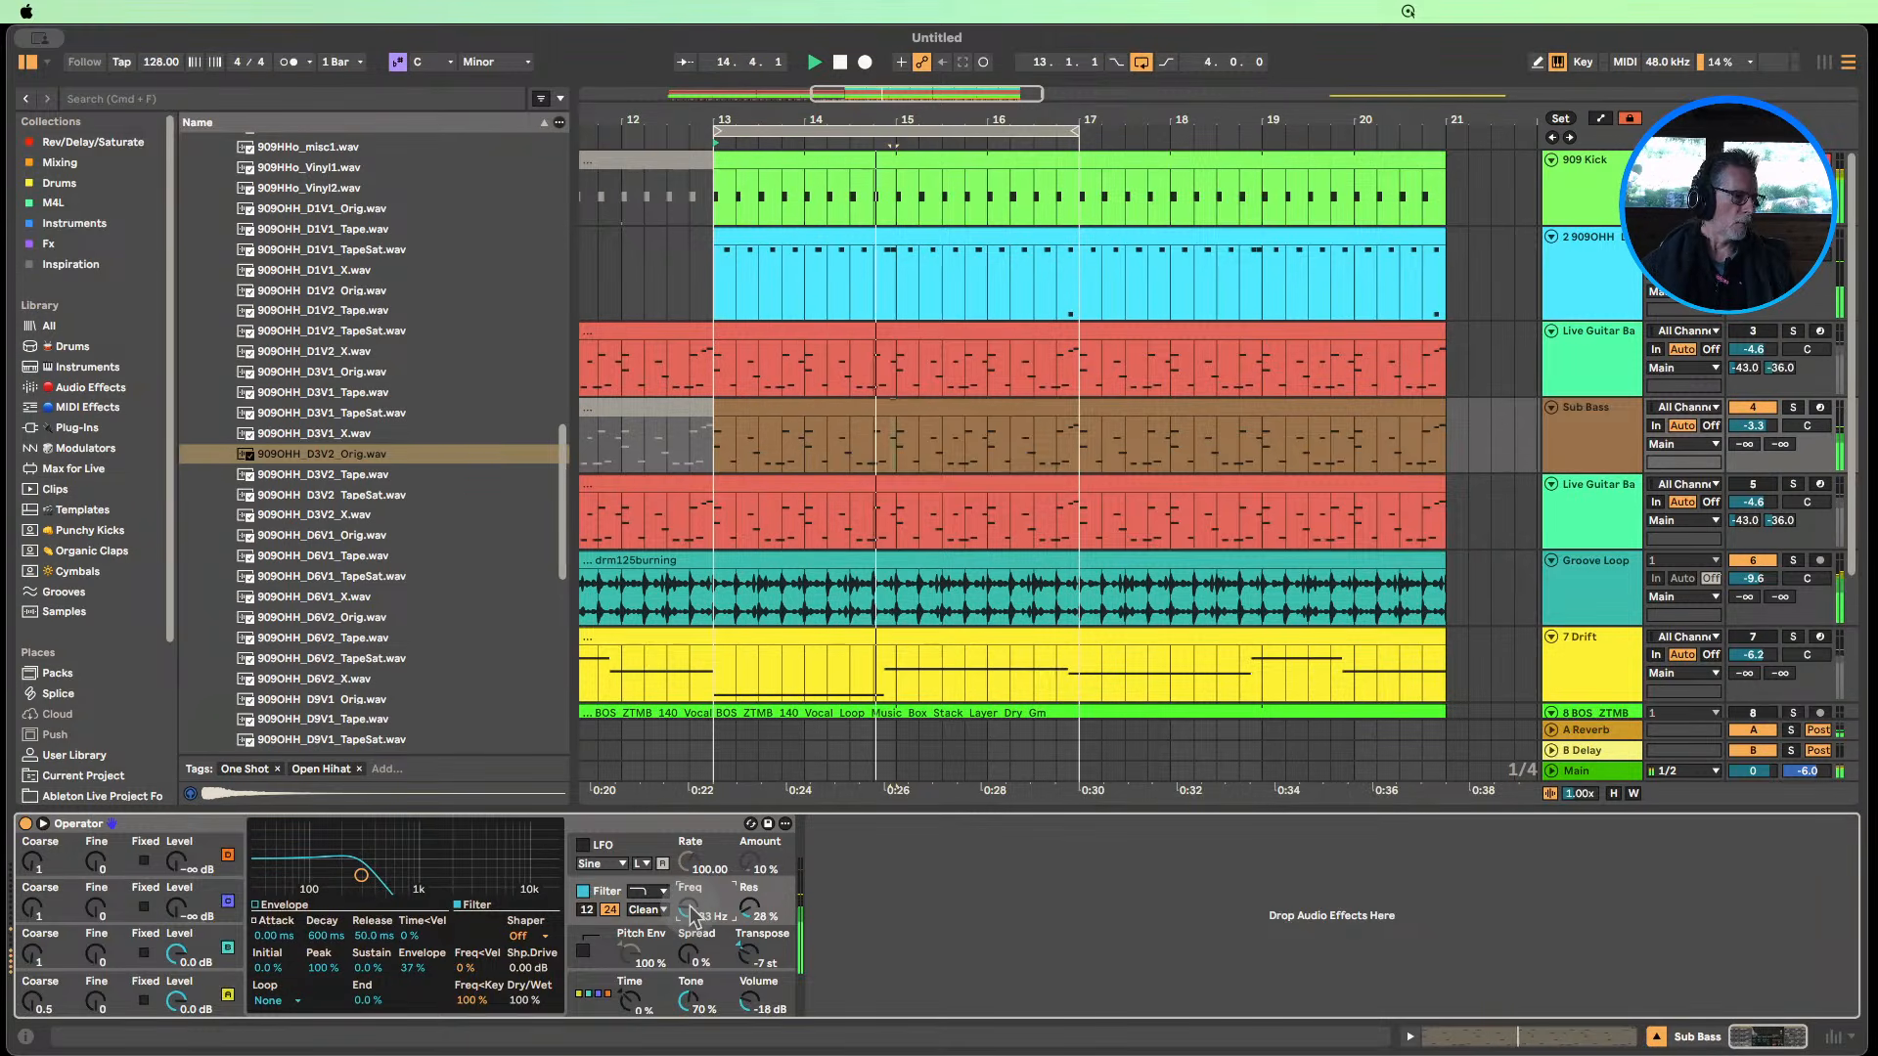
mouse_move(691, 908)
left_mouse_down()
mouse_move(690, 958)
mouse_move(691, 925)
left_mouse_up()
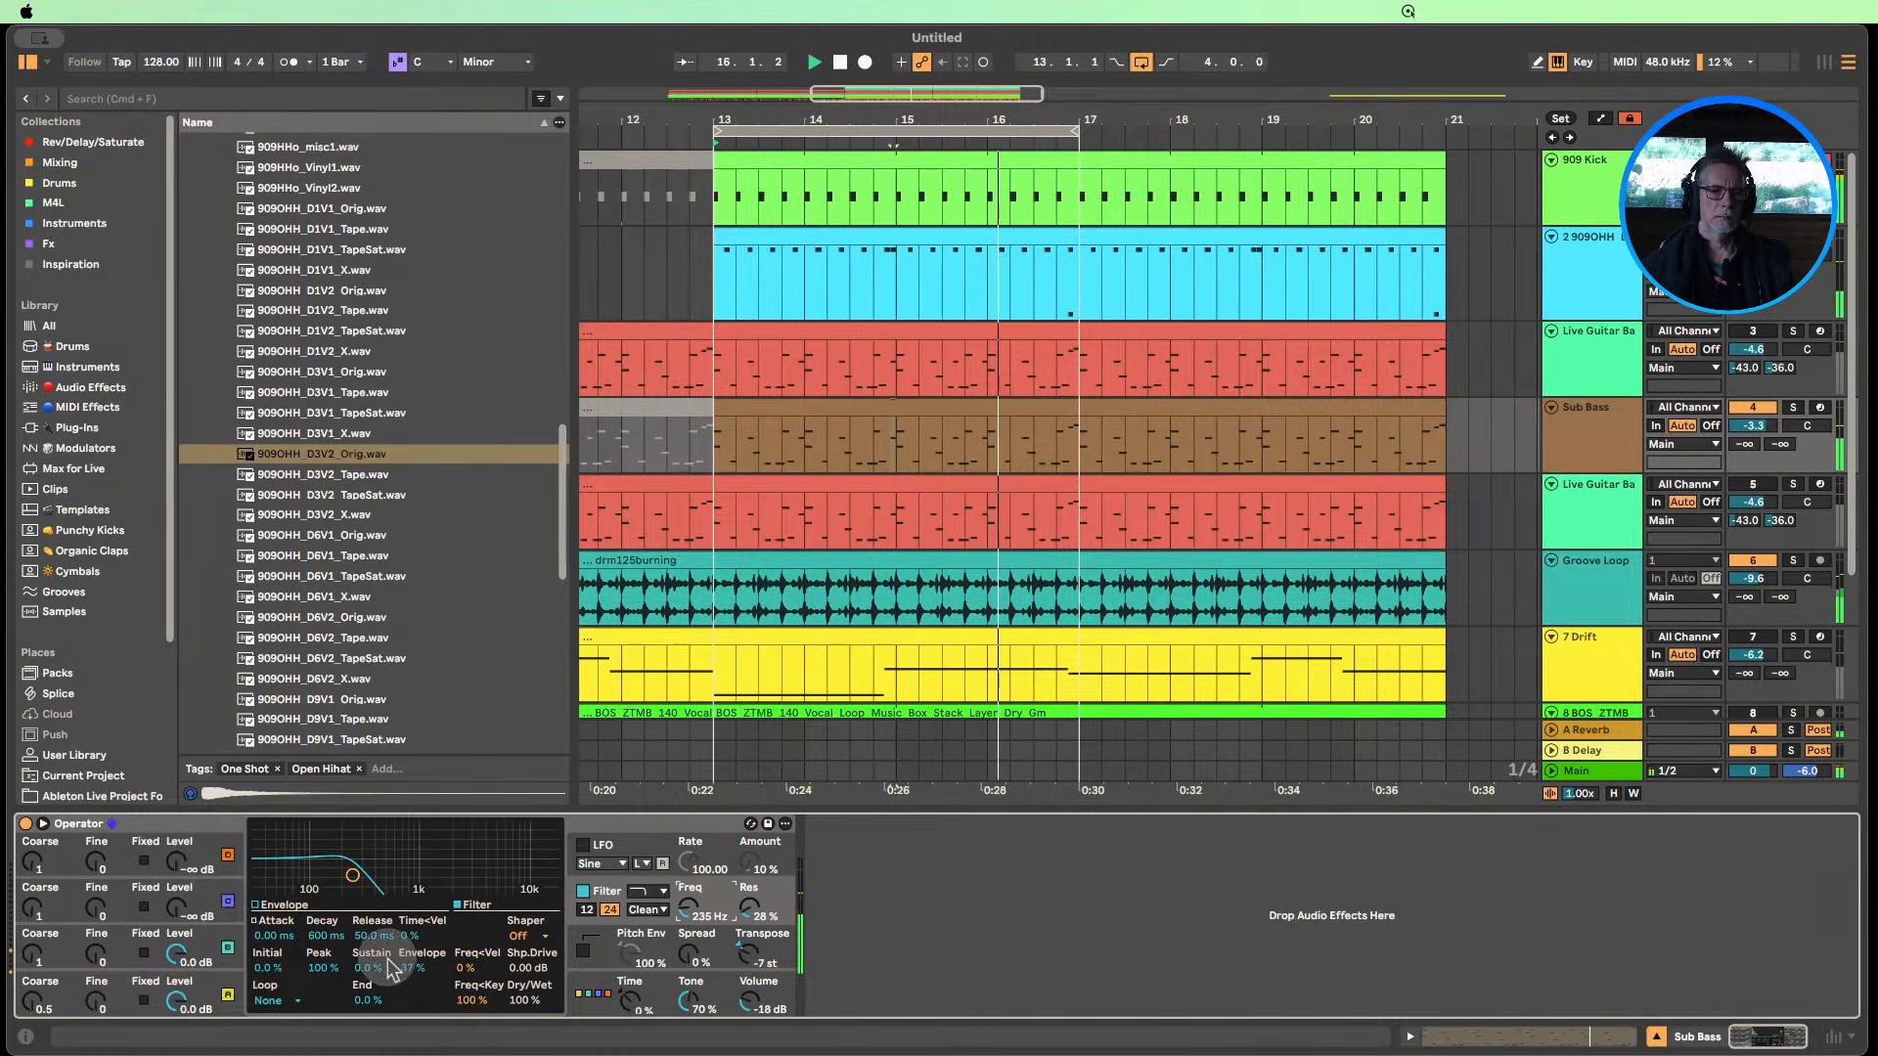
Set the Sub Bass filter's envelope amount to 35 %.
left_click_drag(411, 968, 404, 974)
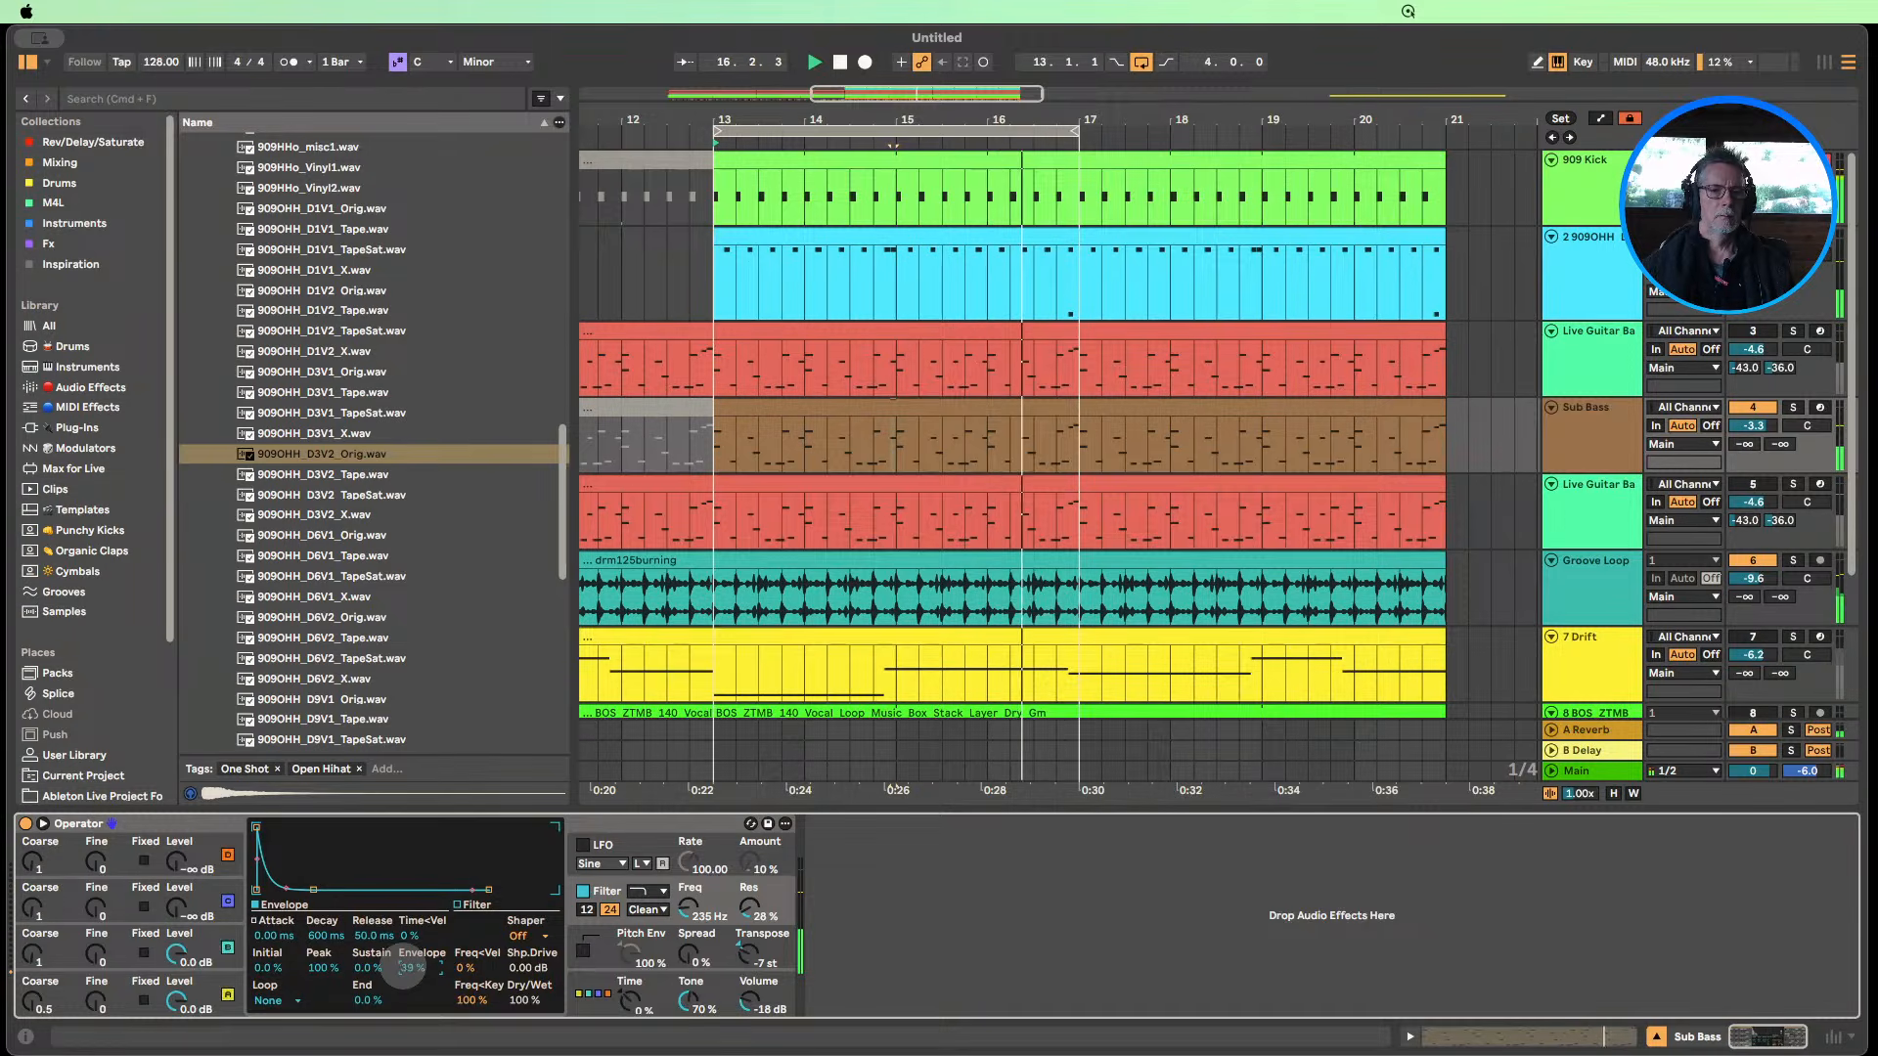
left_click_drag(404, 969, 404, 962)
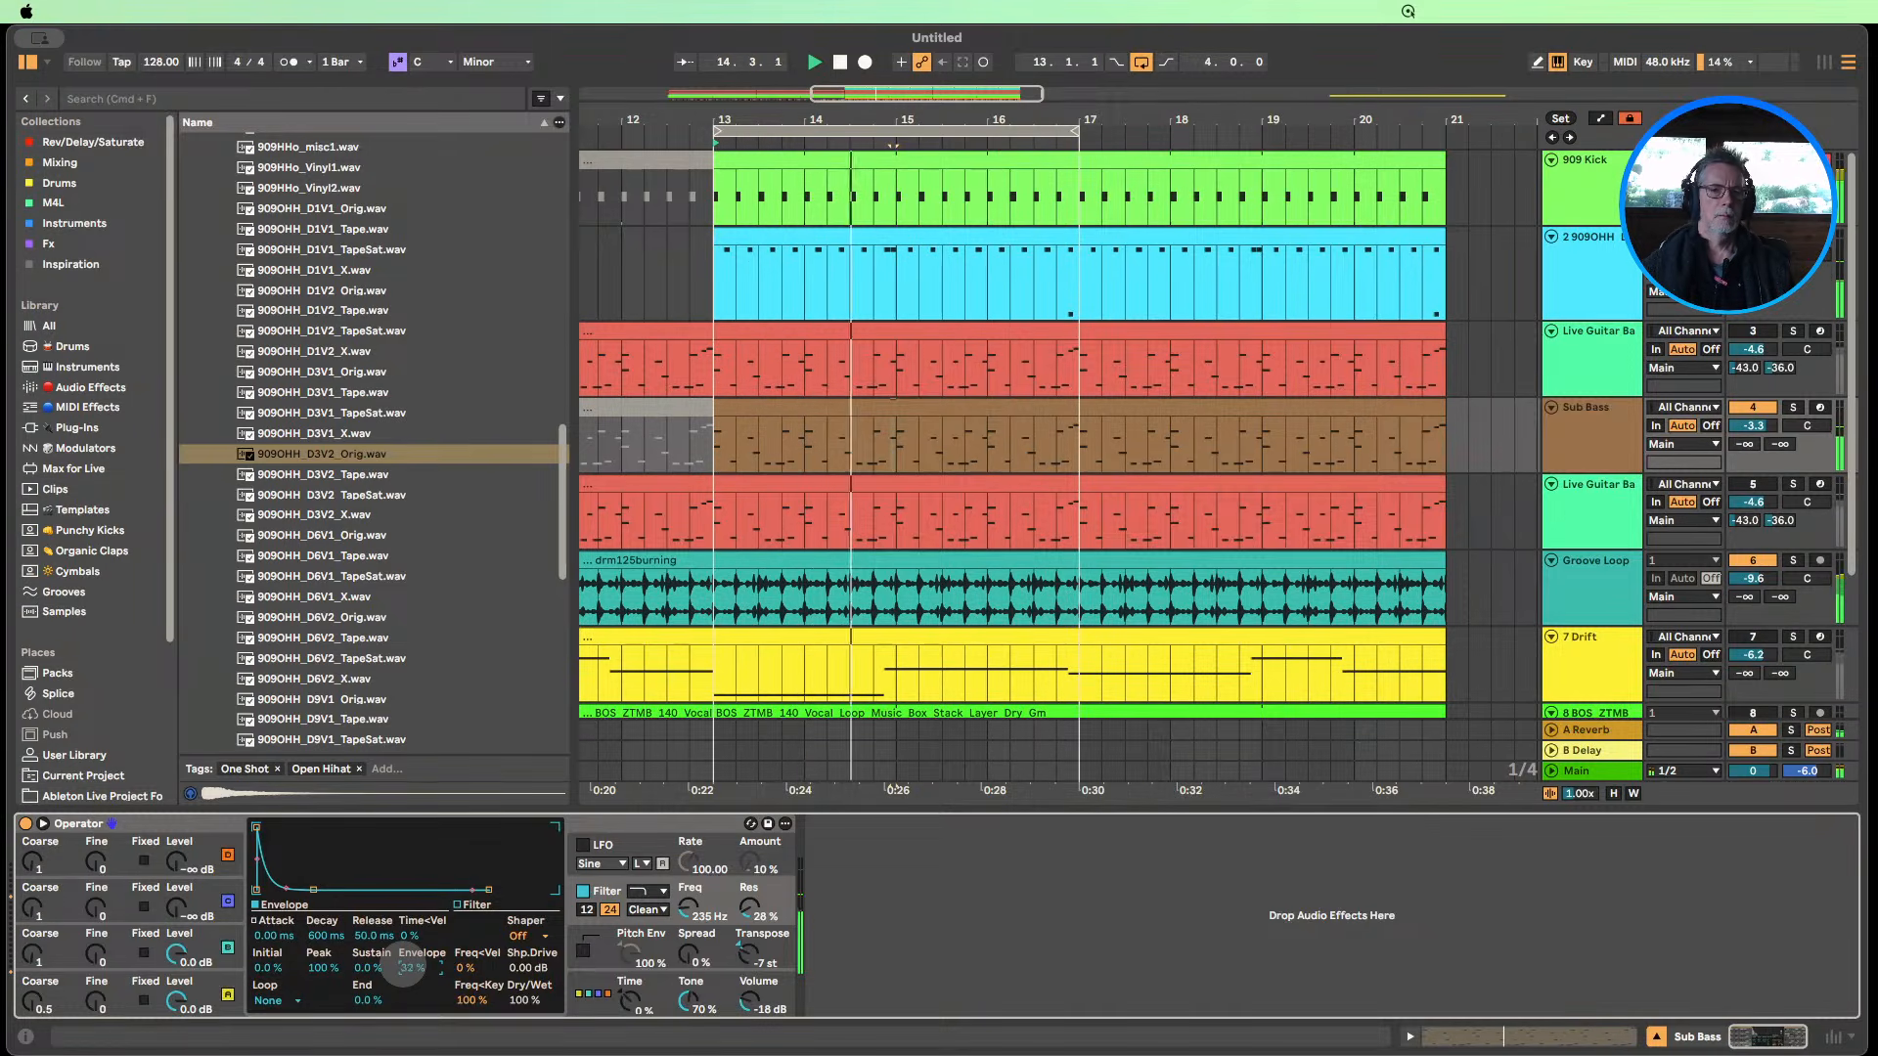
left_click_drag(404, 968, 404, 967)
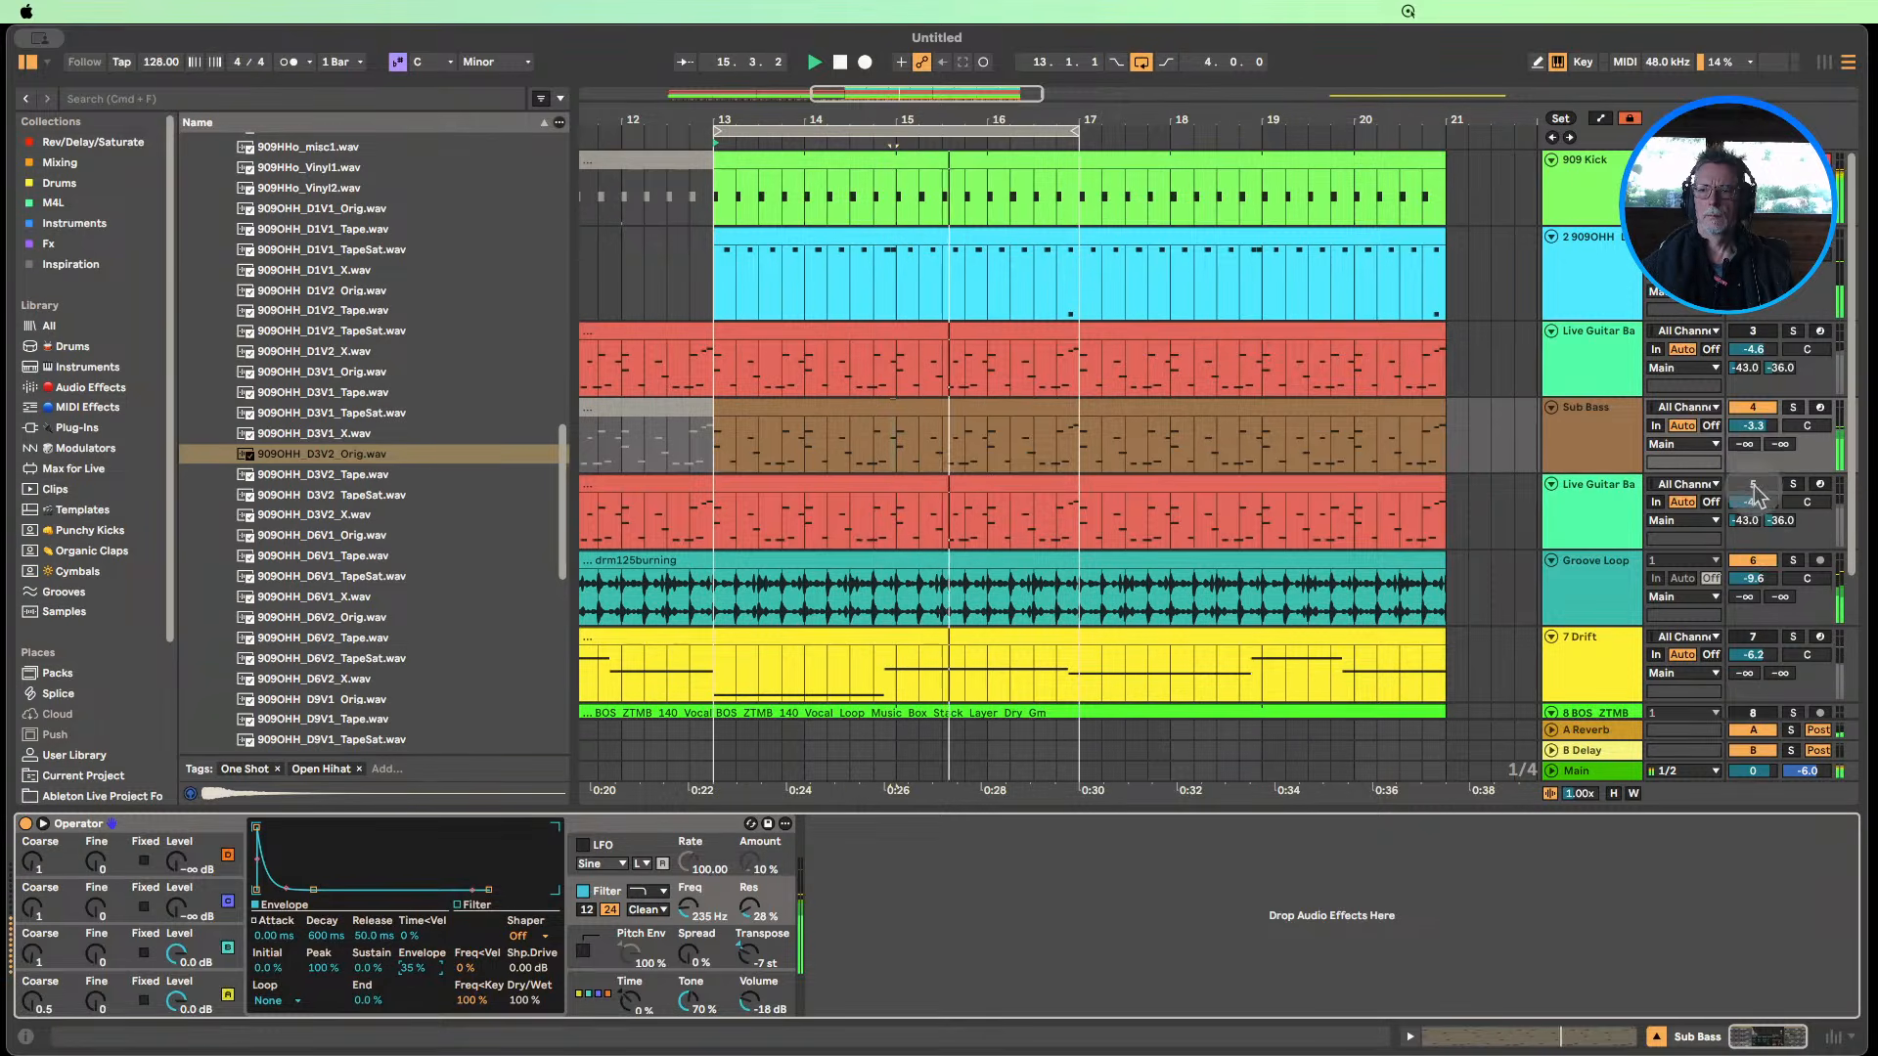
Activate the Drift track and set the Sub Bass filter frequency to 329 Hz.
scroll(1743, 594, "down", 3)
left_click(1753, 569)
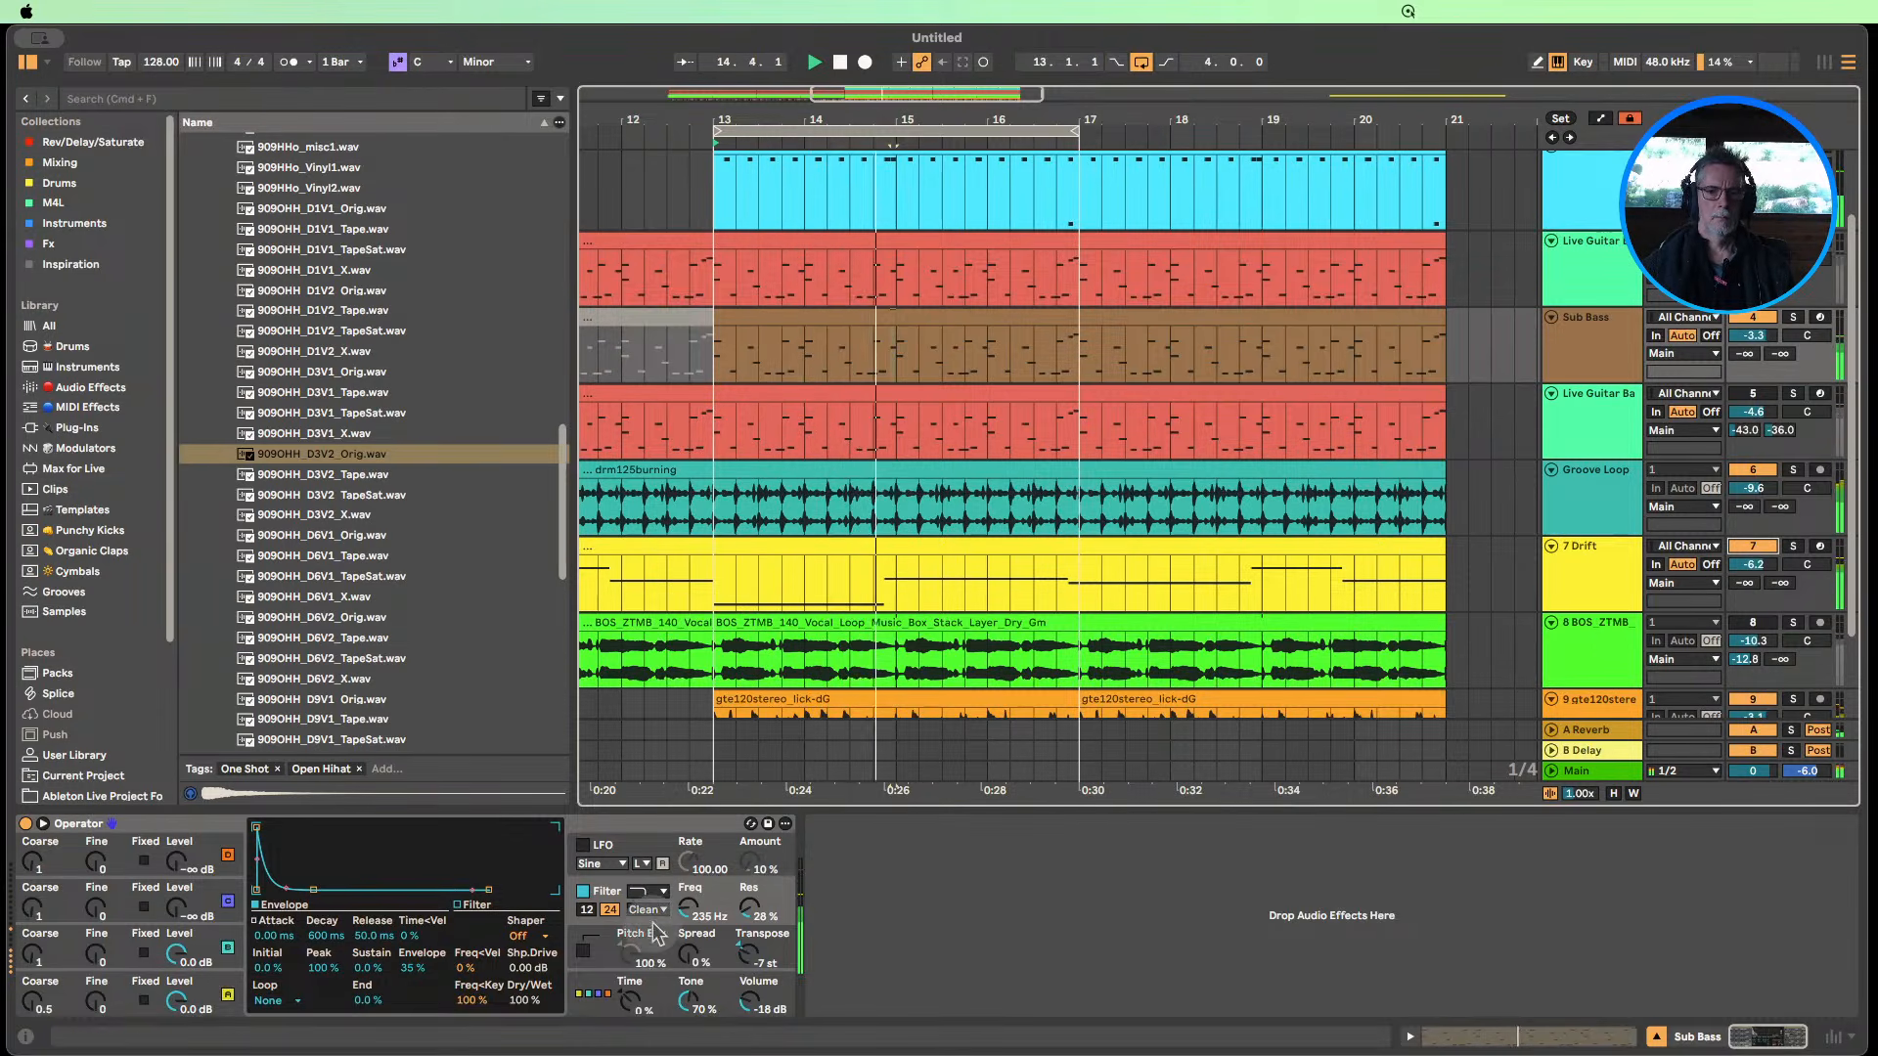
left_click_drag(690, 907, 690, 832)
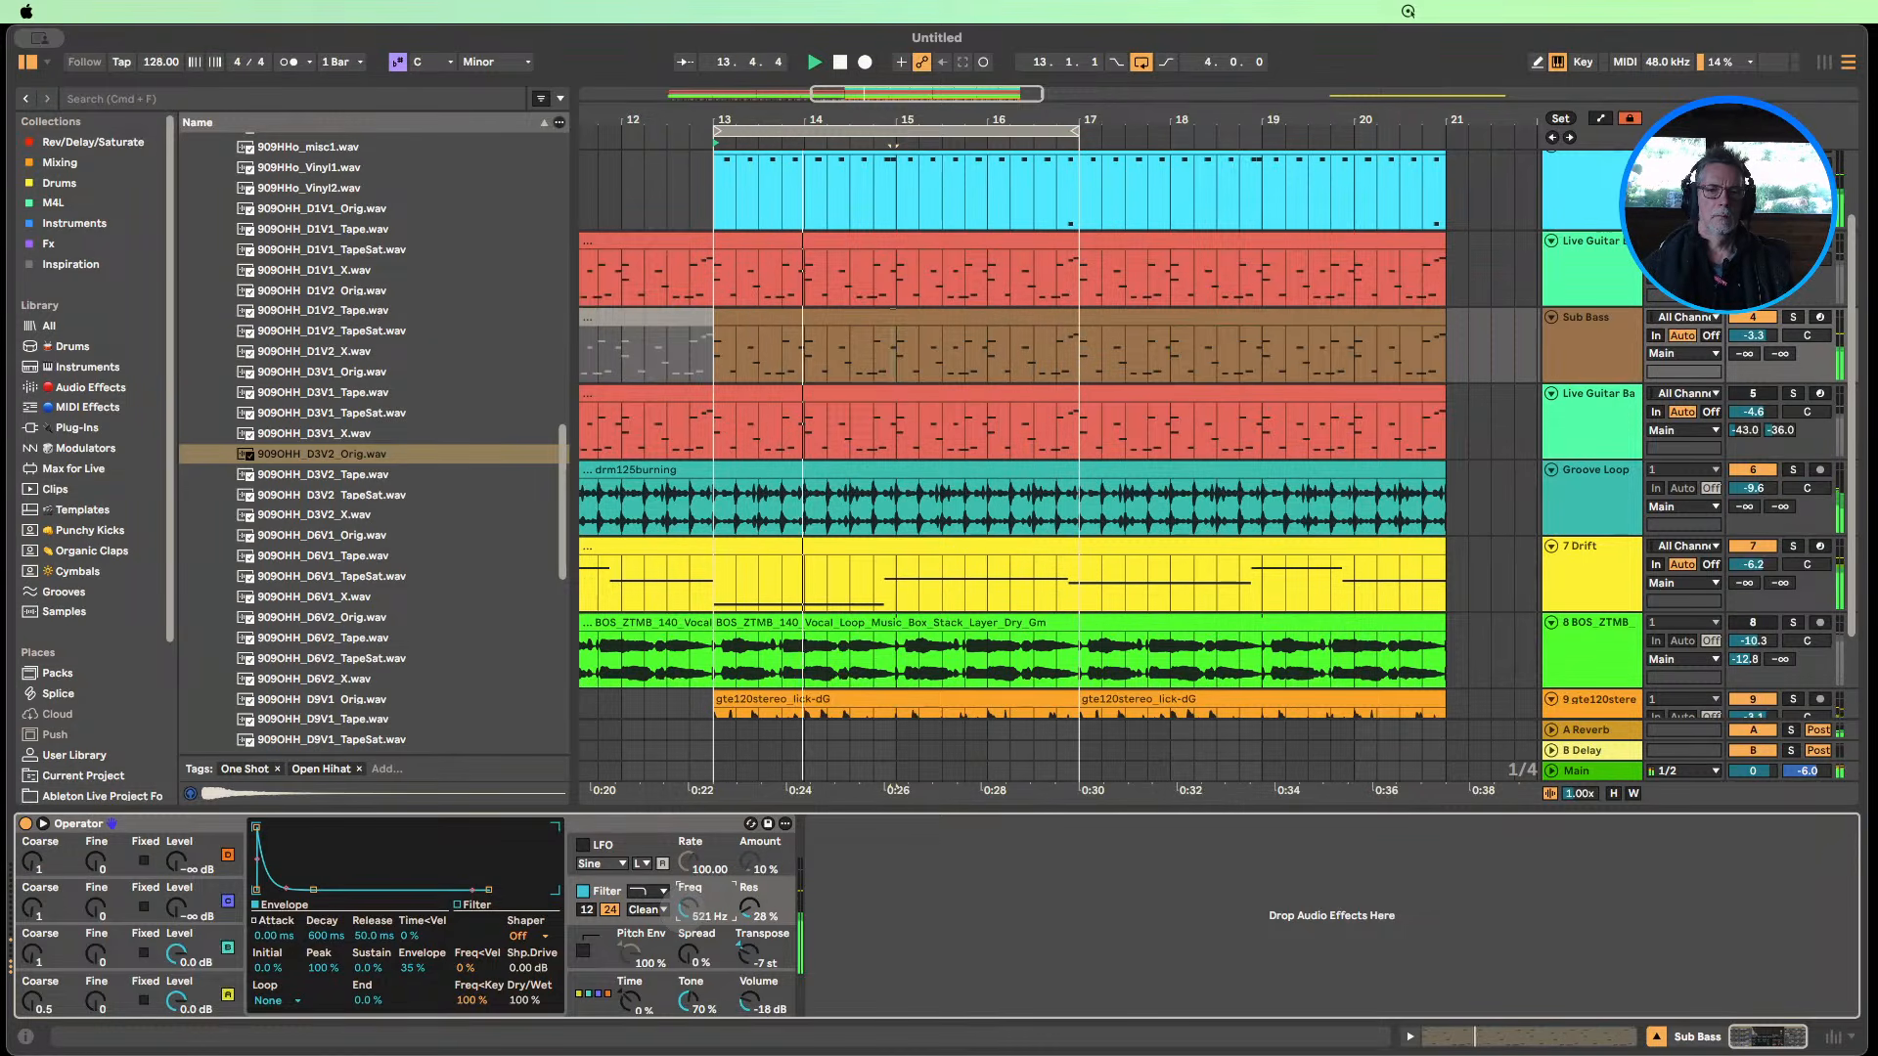
left_click_drag(690, 908, 690, 921)
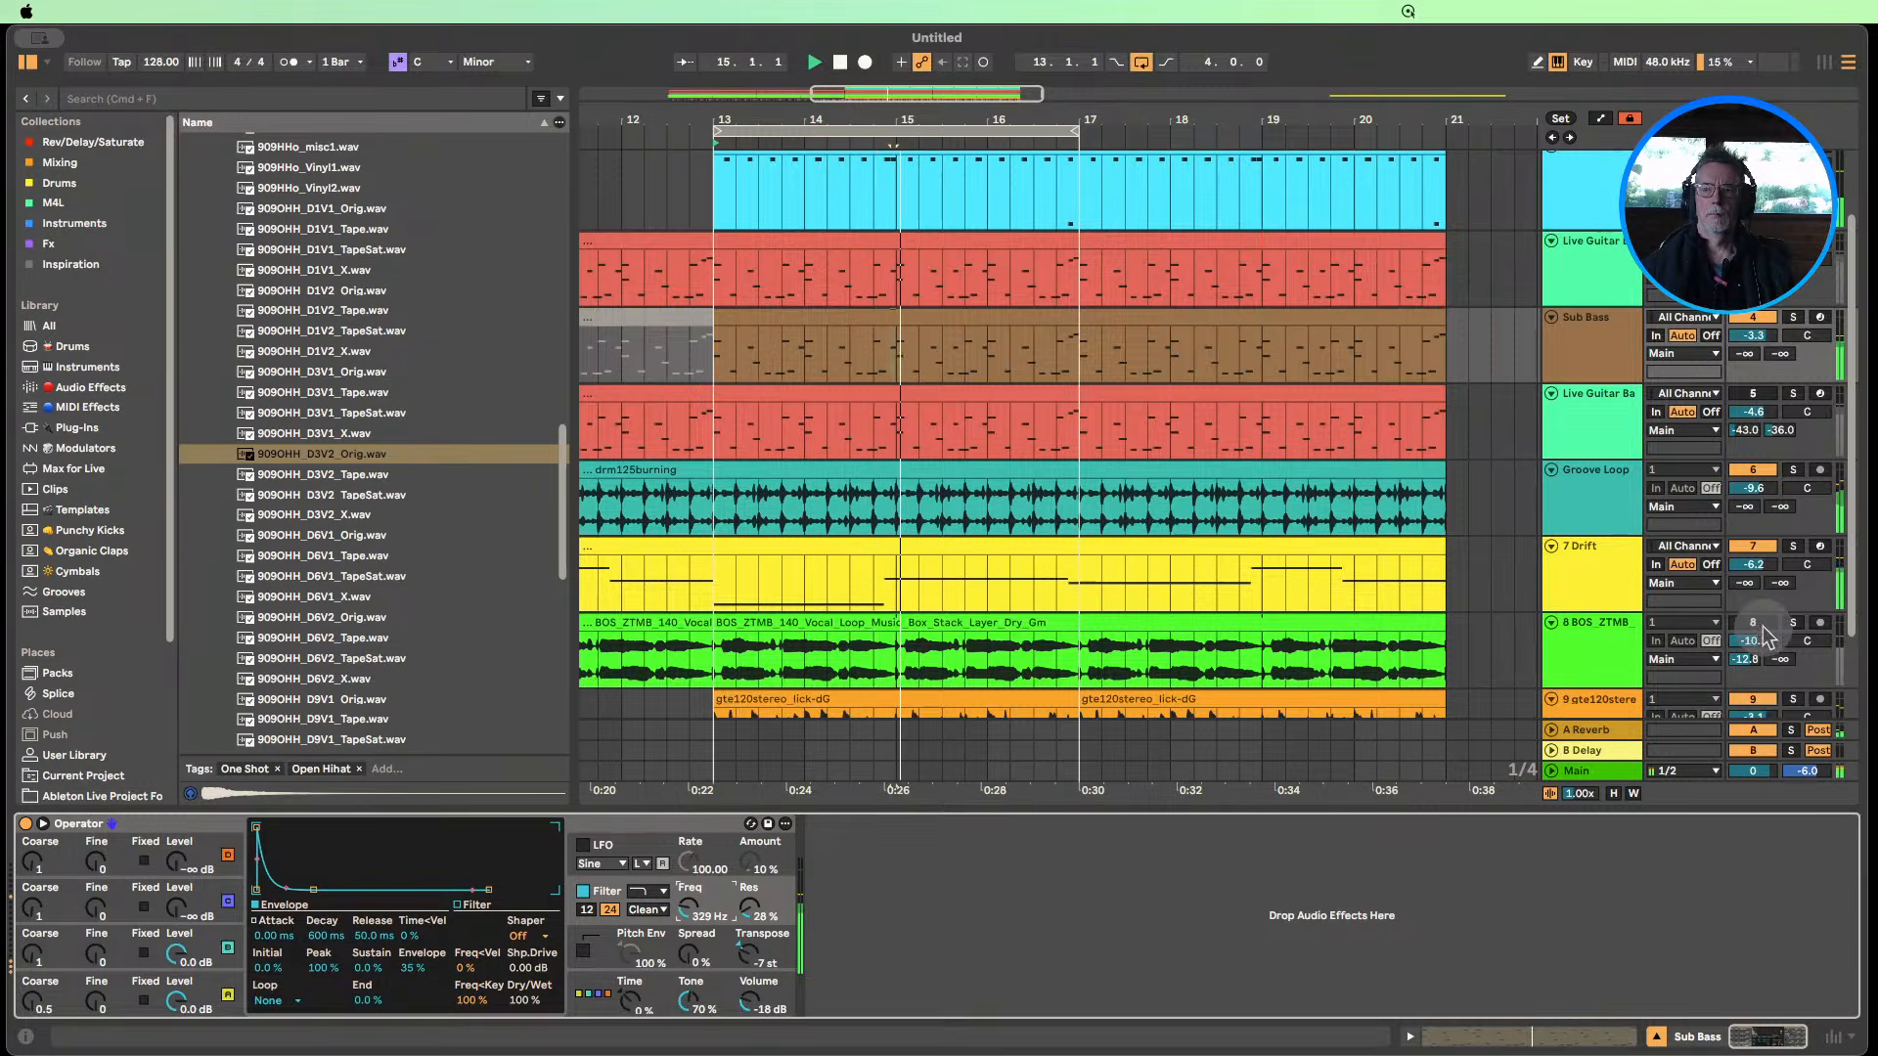
Set the volume of the gte120stereo guitar loop on track 9 to -9.0 dB.
scroll(1702, 577, "down", 3)
mouse_move(1755, 603)
left_mouse_down()
mouse_move(1756, 645)
mouse_move(1754, 570)
left_mouse_up()
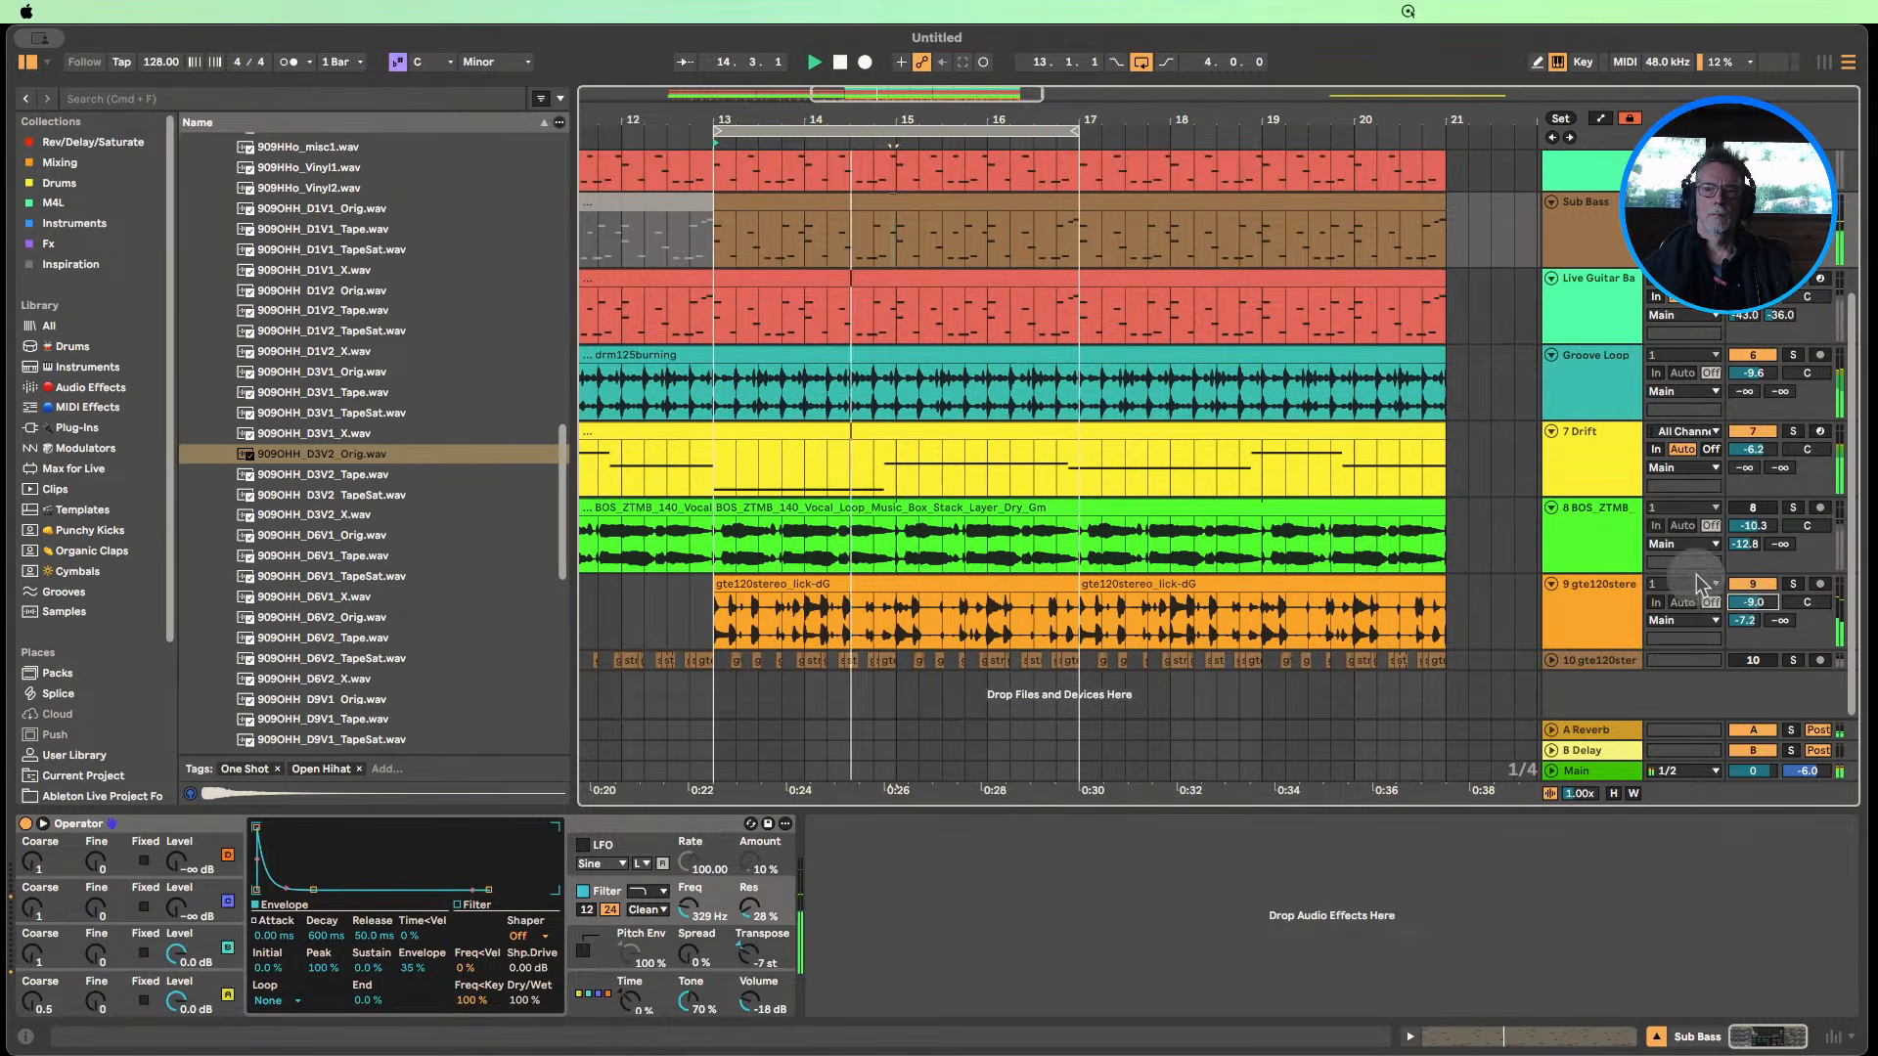
Open the Sub Bass track's MIDI clip for editing and fit all four bars of its notes in view.
scroll(1692, 562, "up", 2)
left_click(1619, 323)
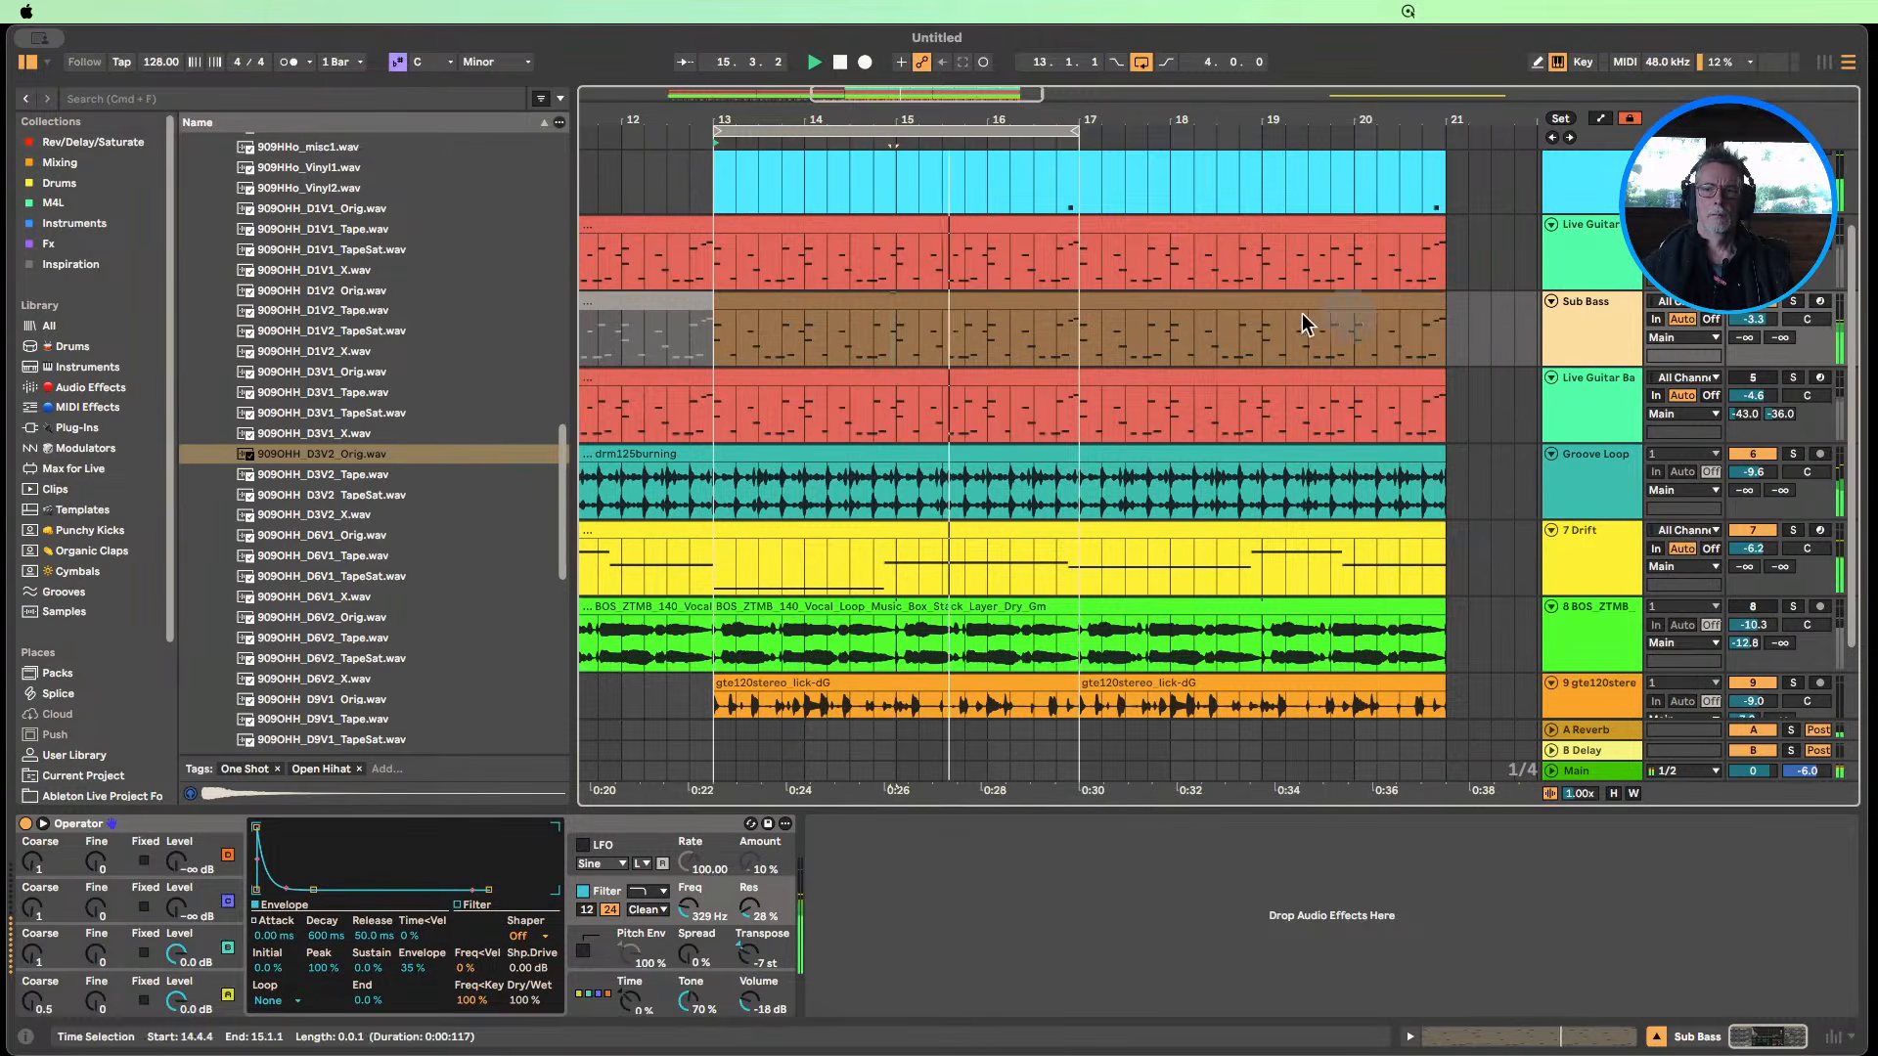
double_click(1255, 309)
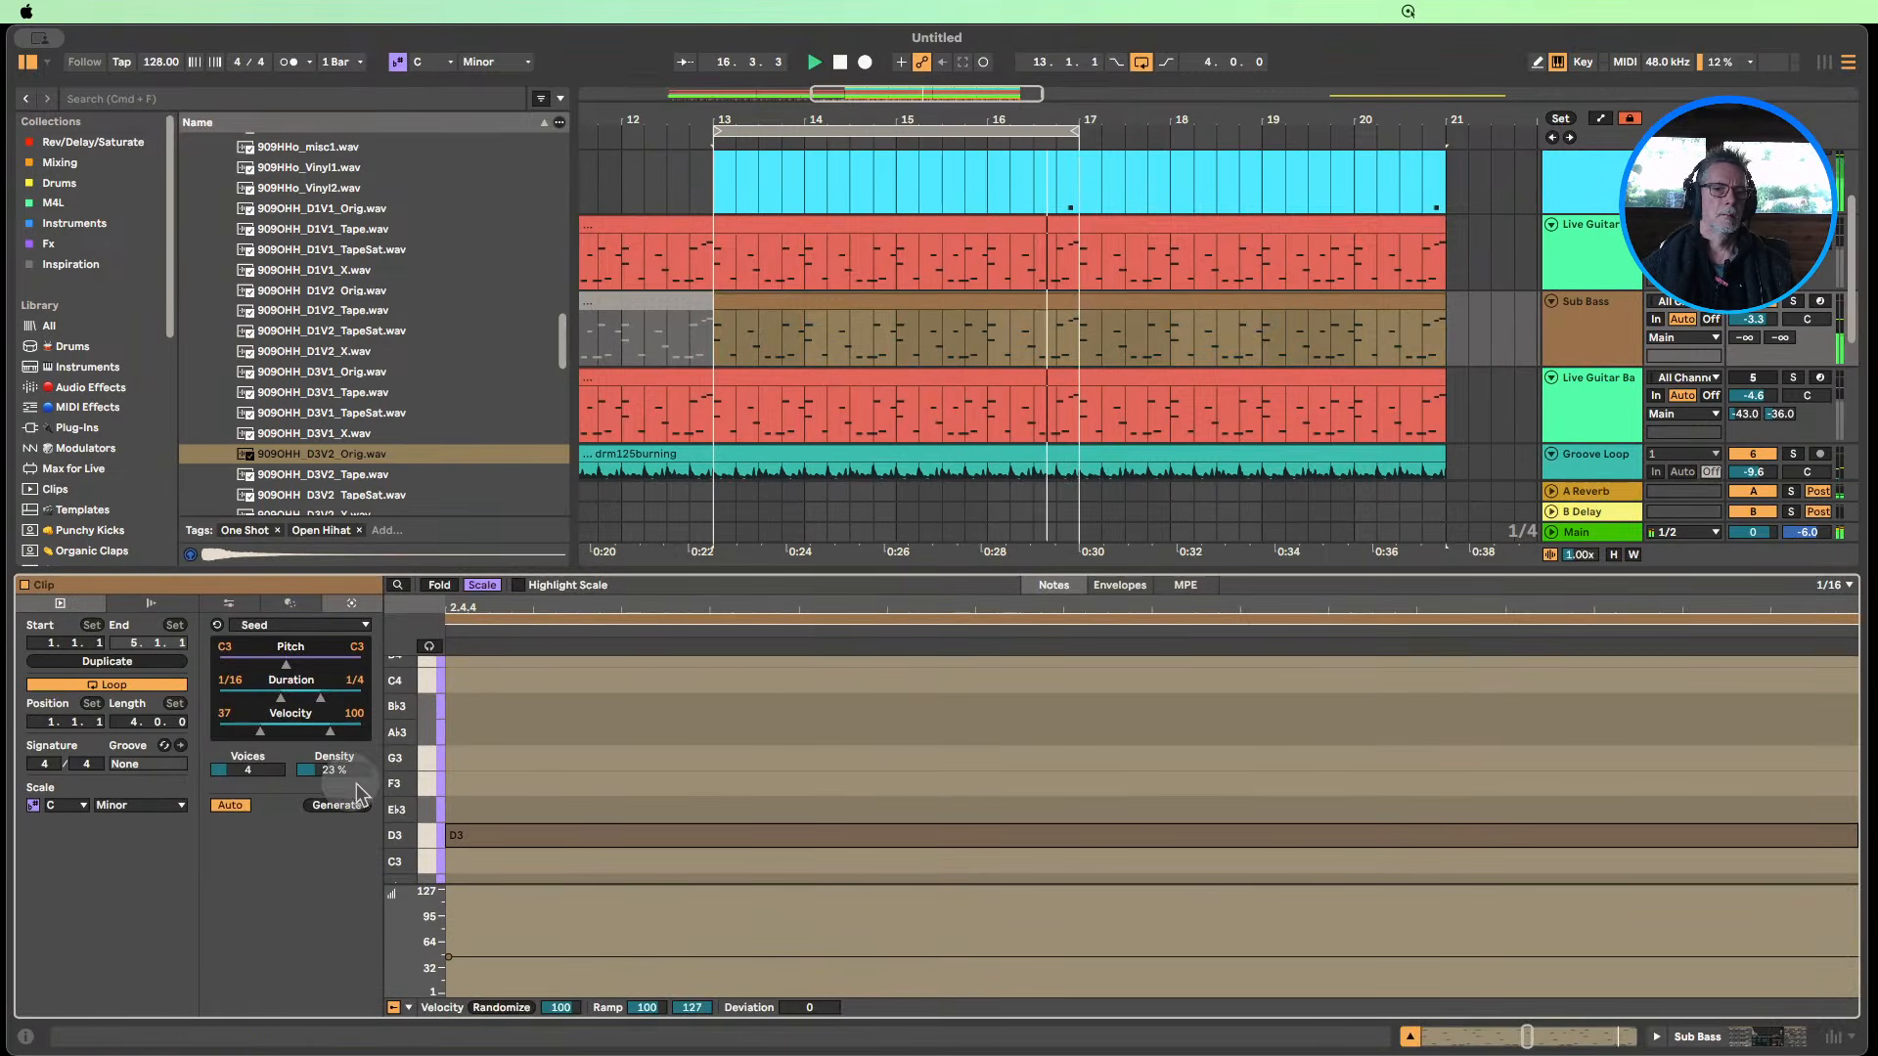
left_click_drag(403, 786, 377, 811)
double_click(861, 608)
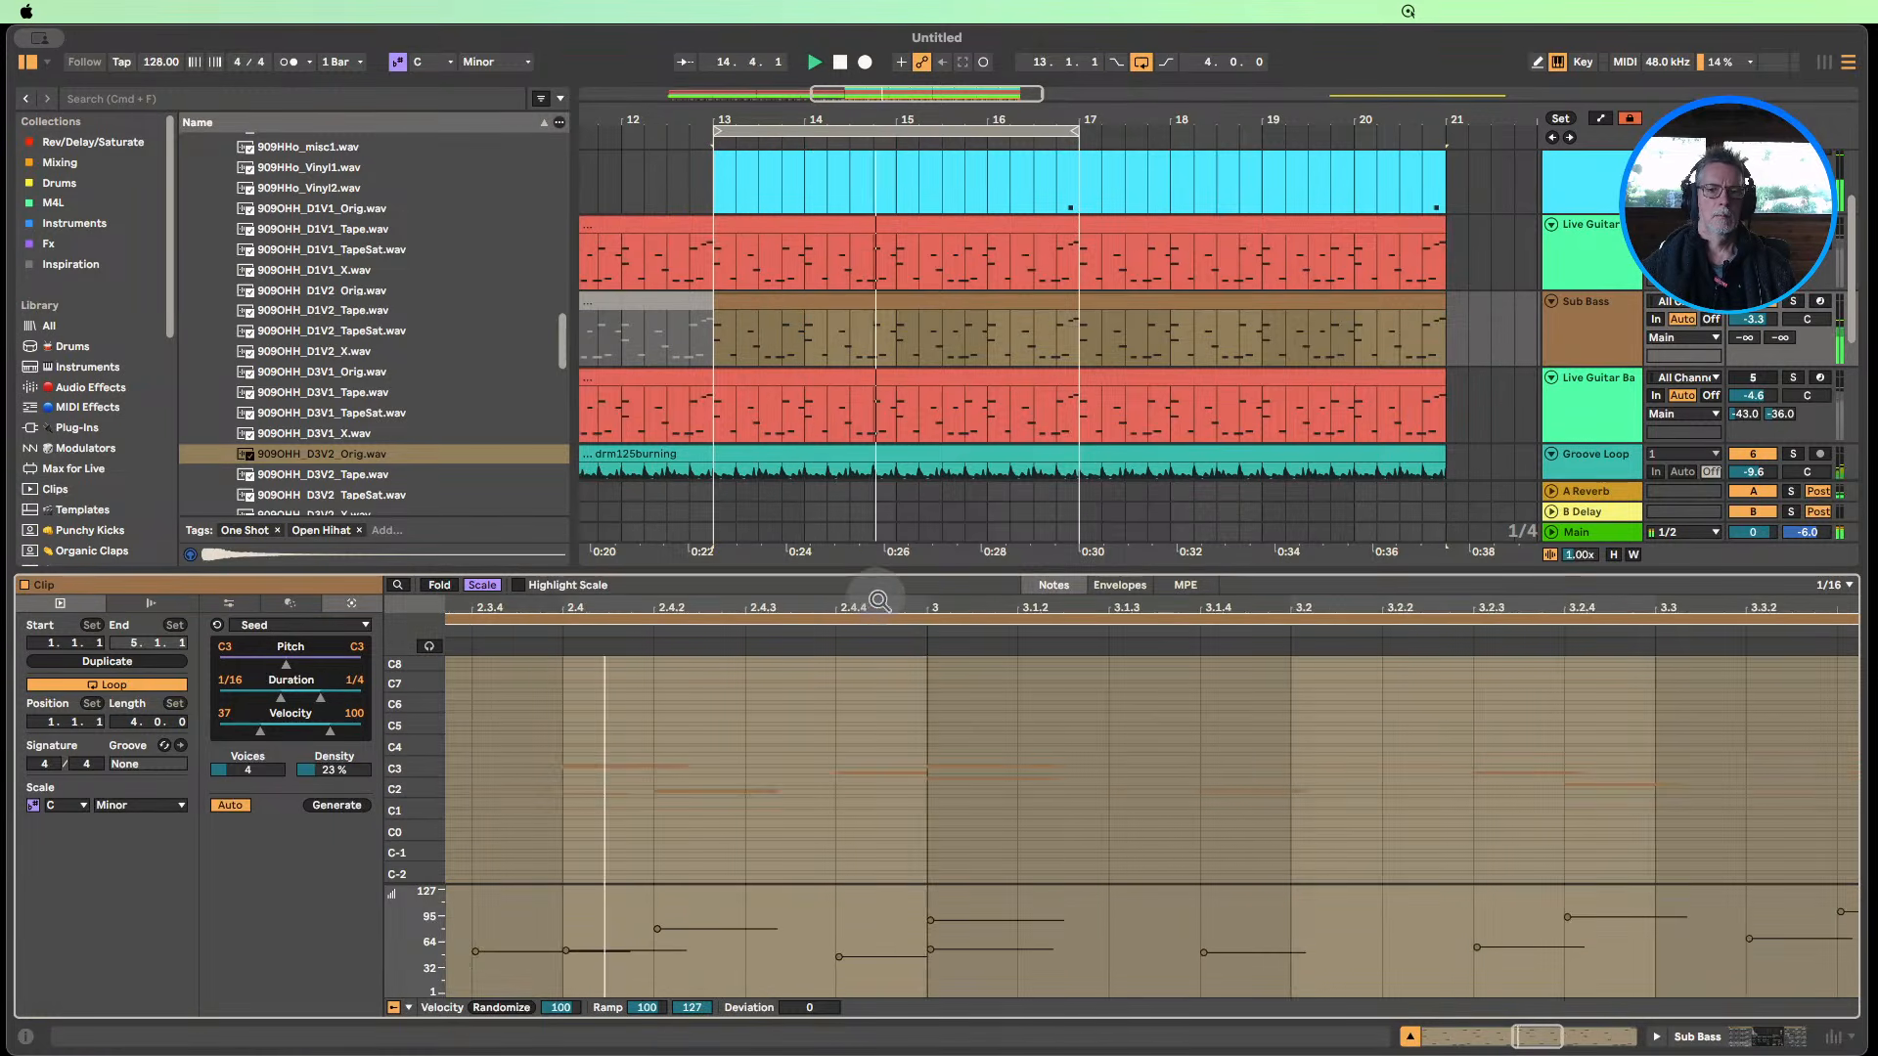
left_click(902, 742)
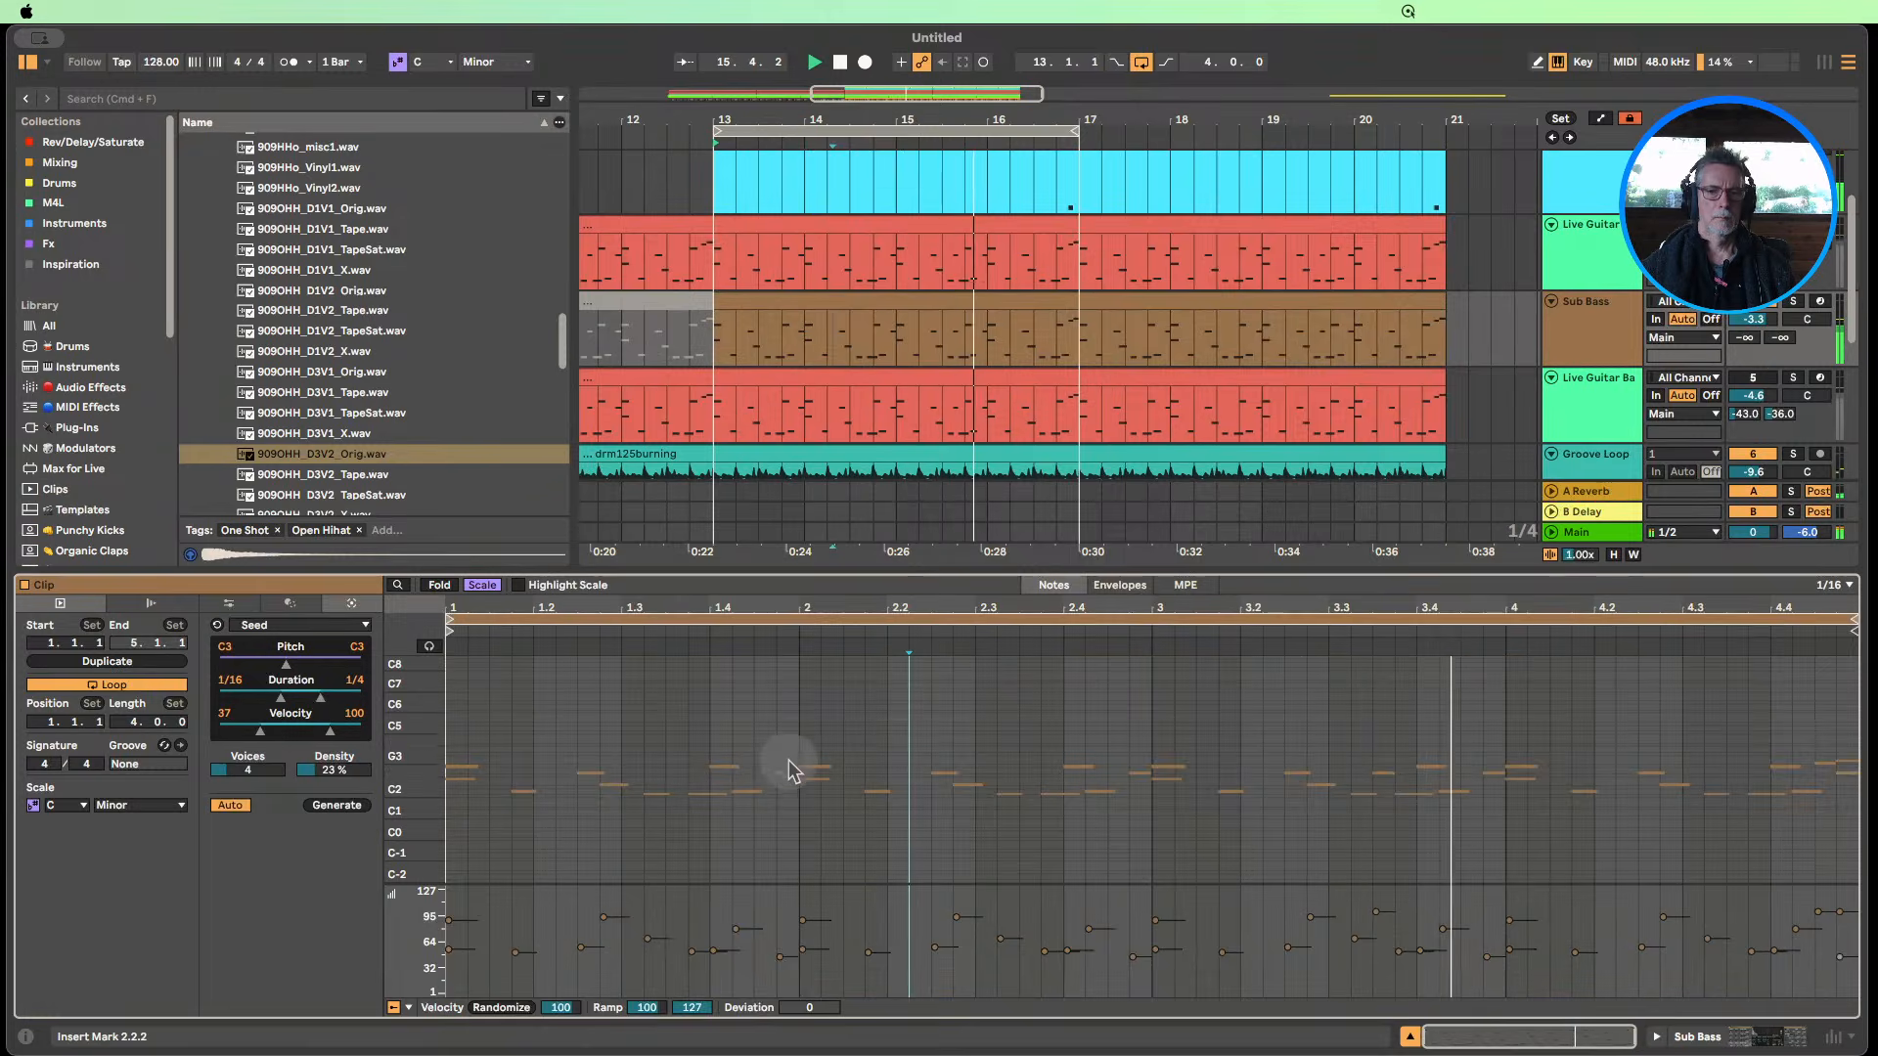
Try all the Sub Bass notes one octave higher, restore their pitch, and close the clip editor.
key("super+a")
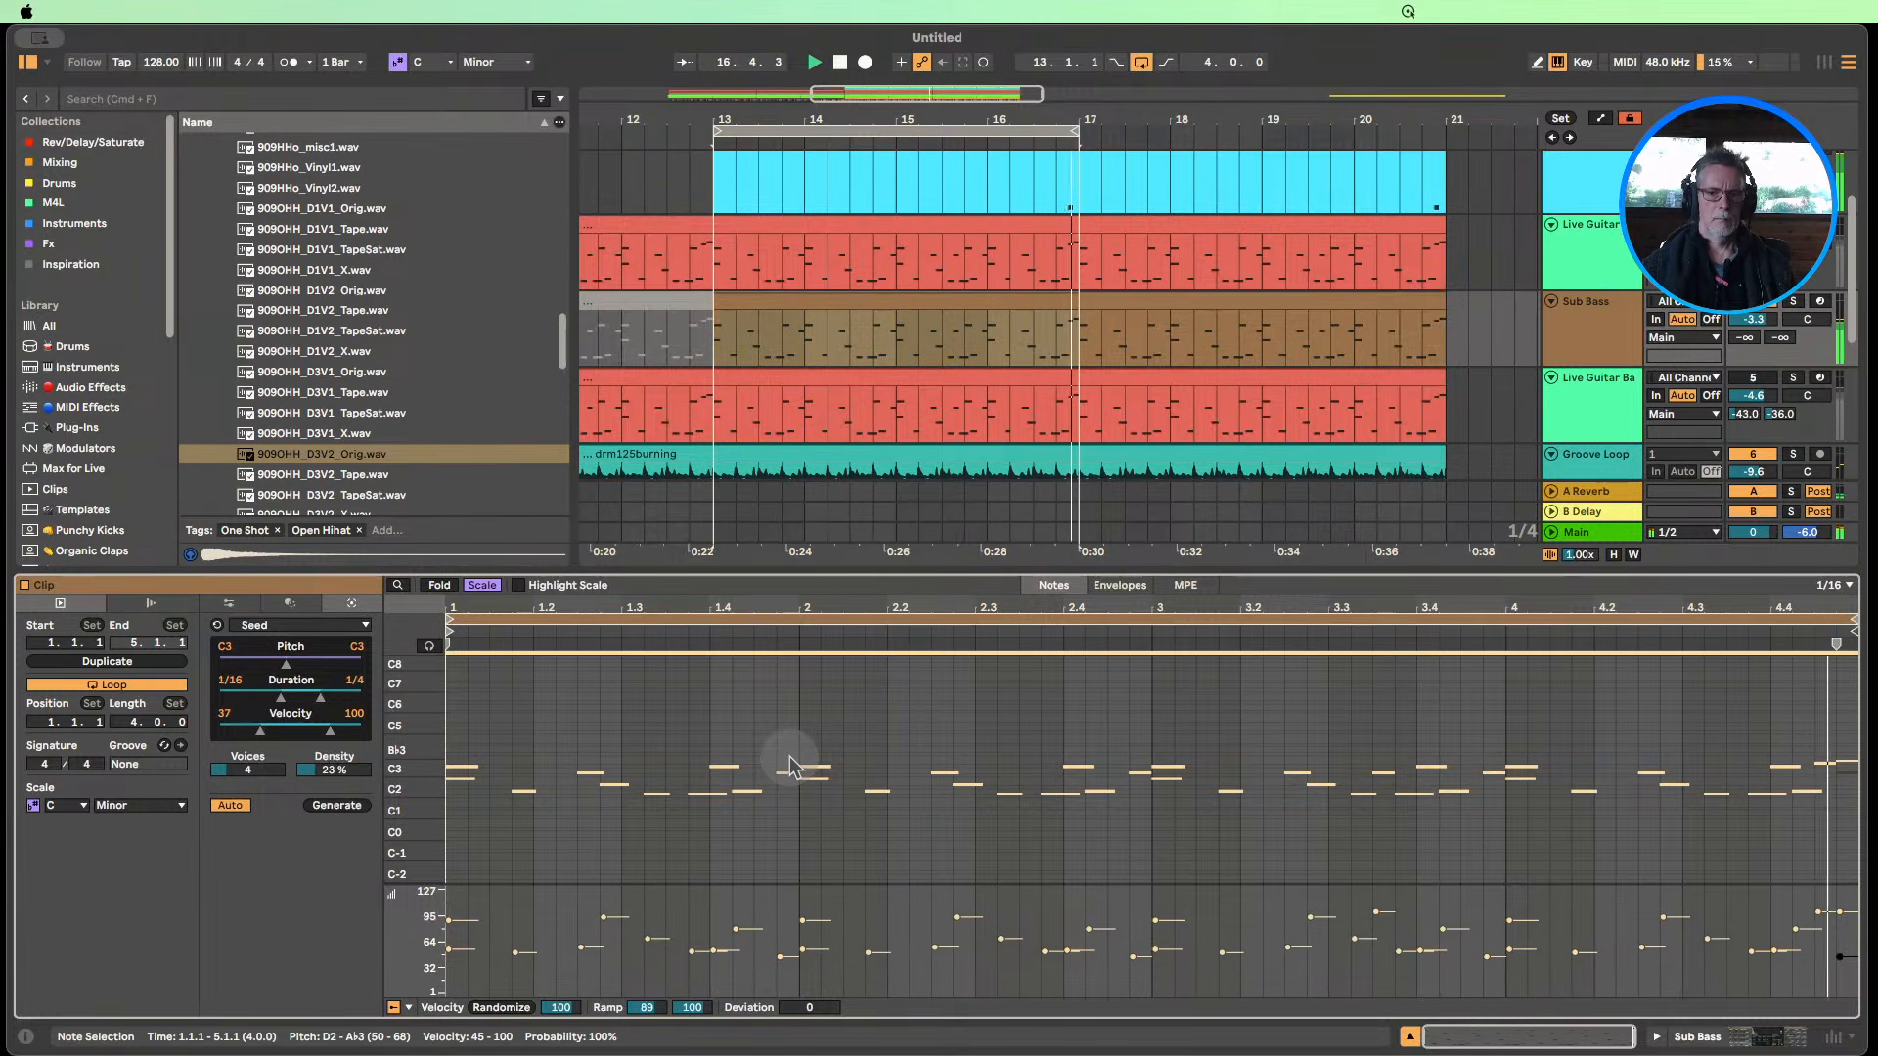
key("shift+Up")
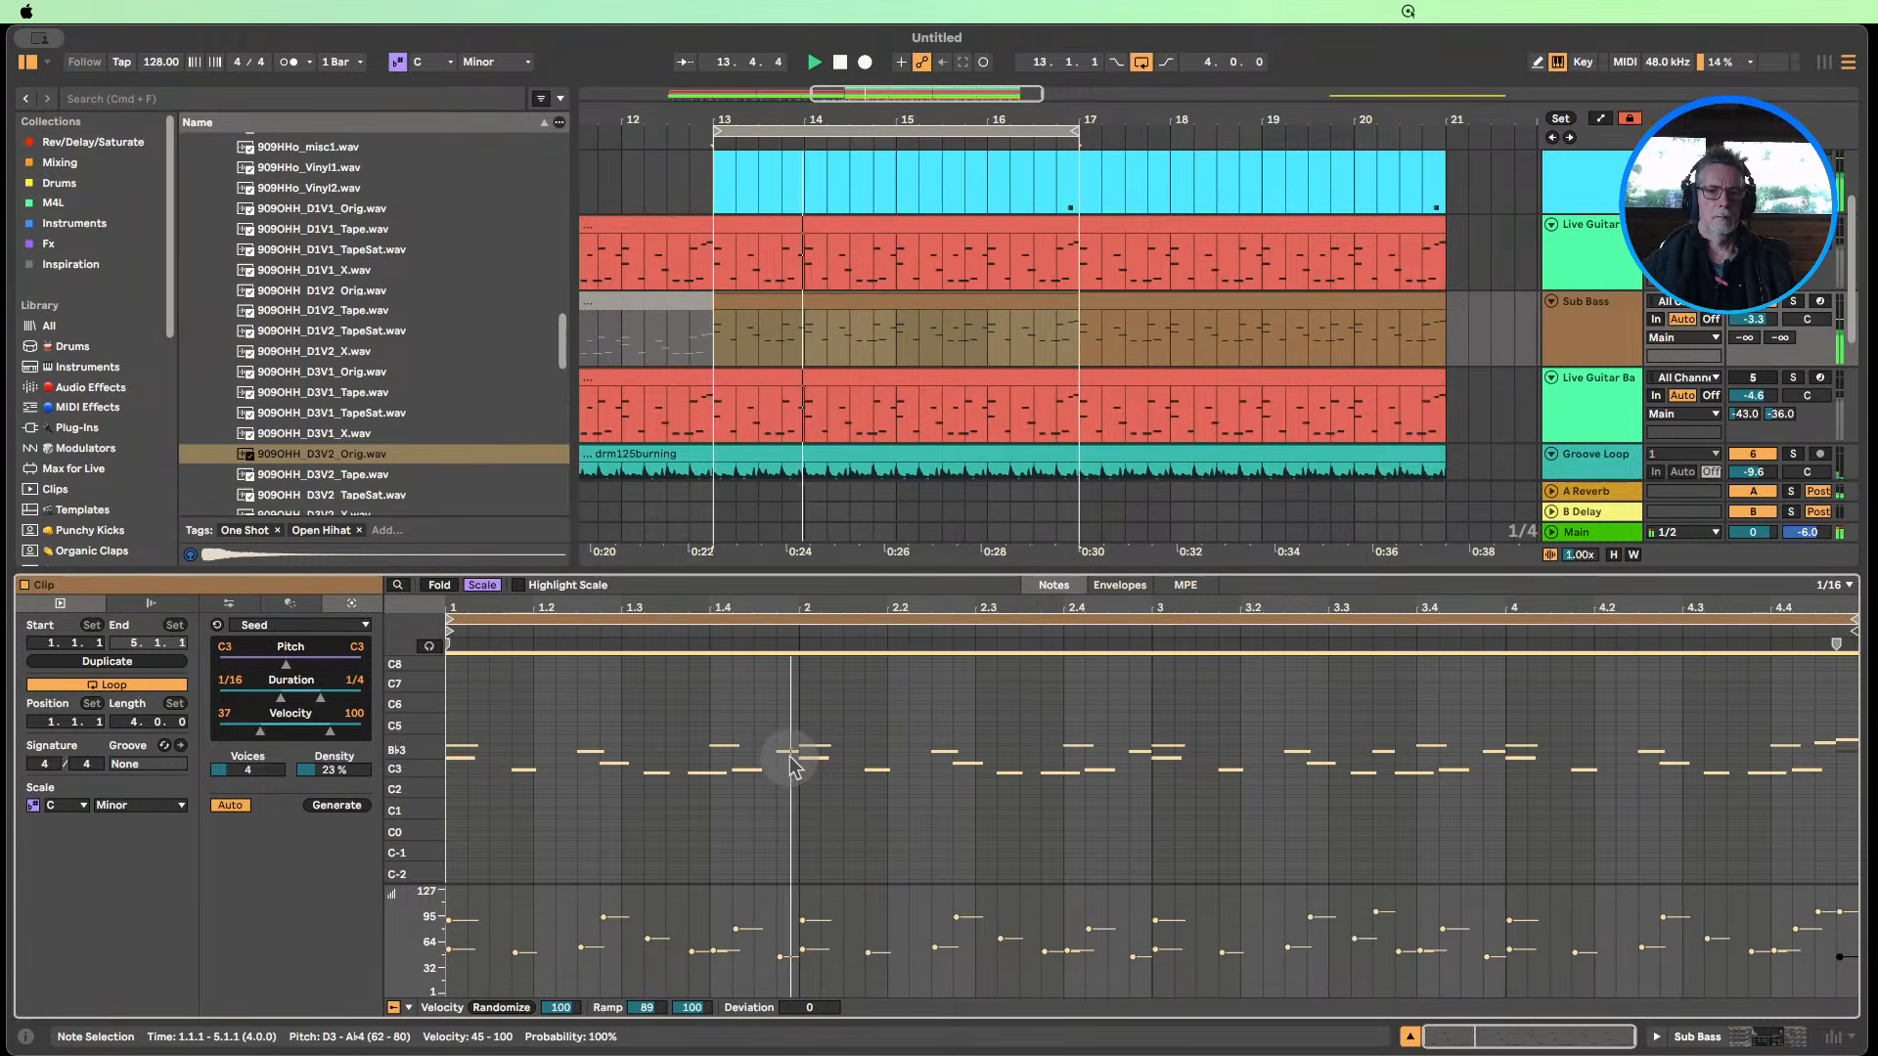
key("shift+Down")
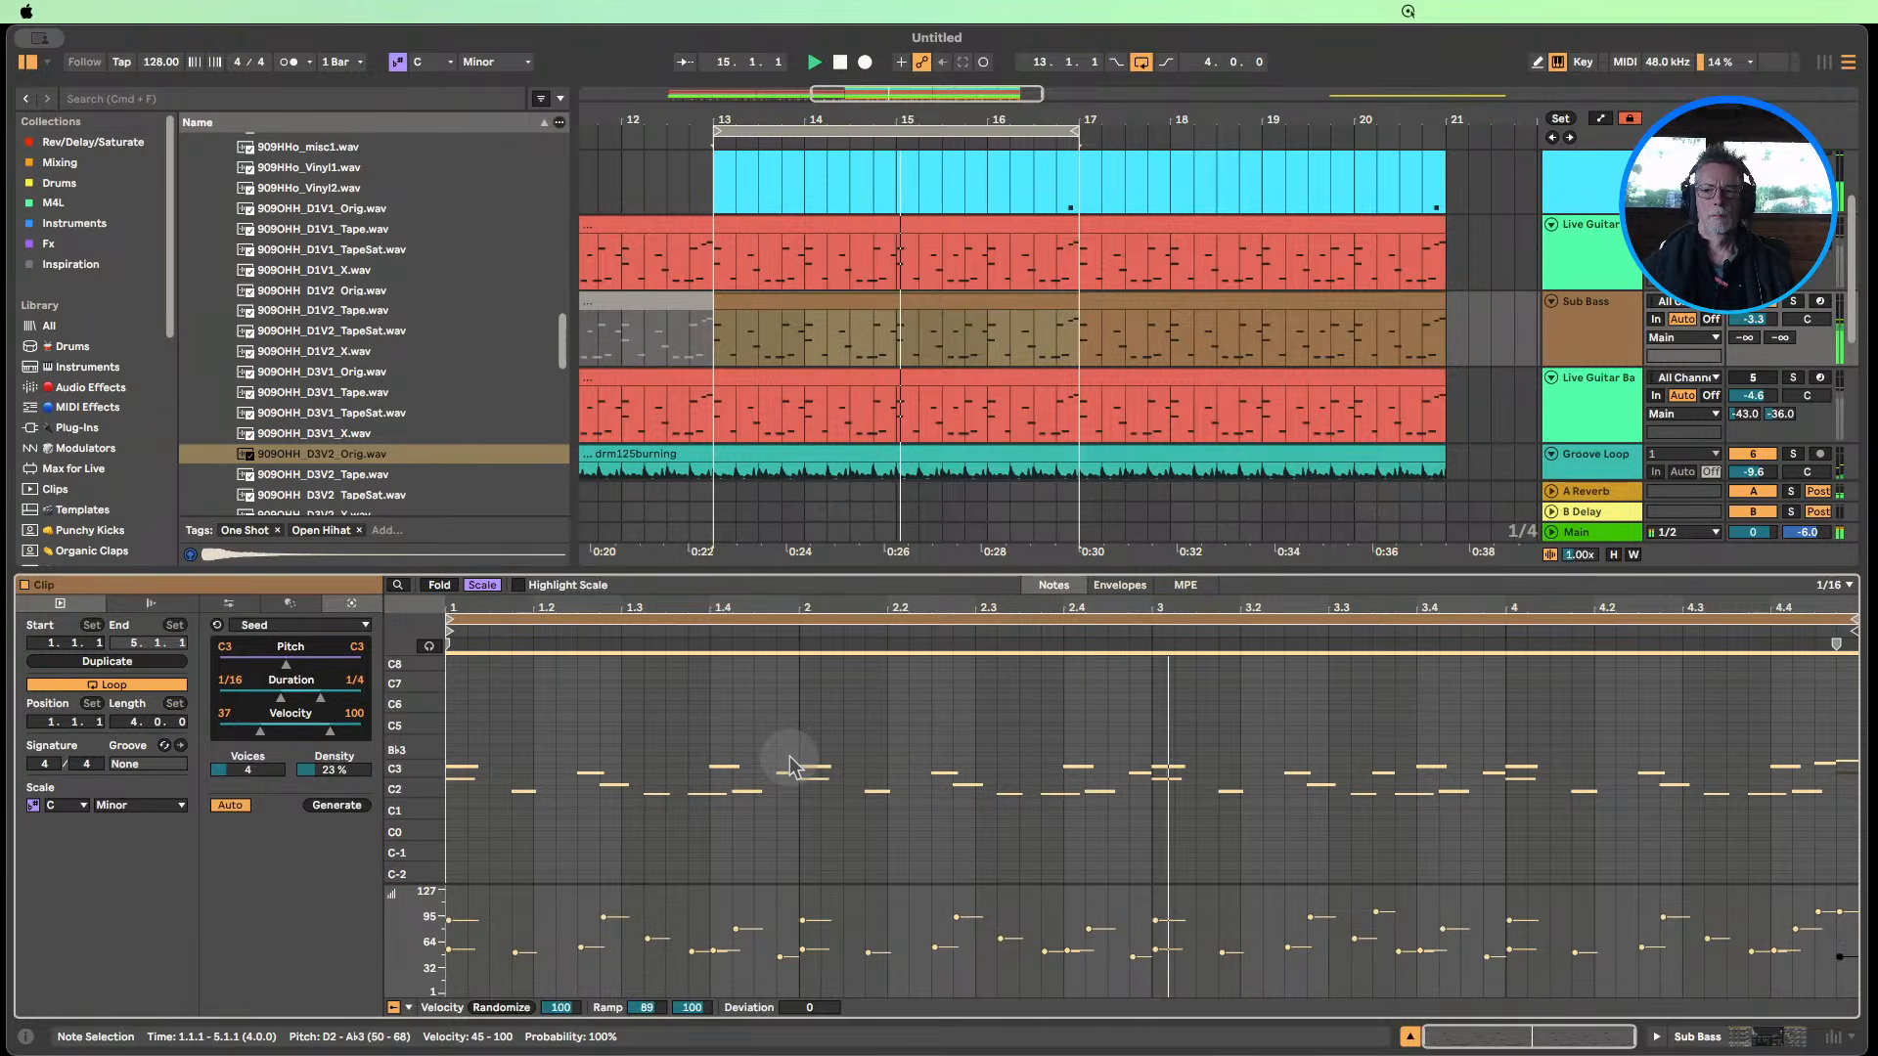
left_click(1409, 1038)
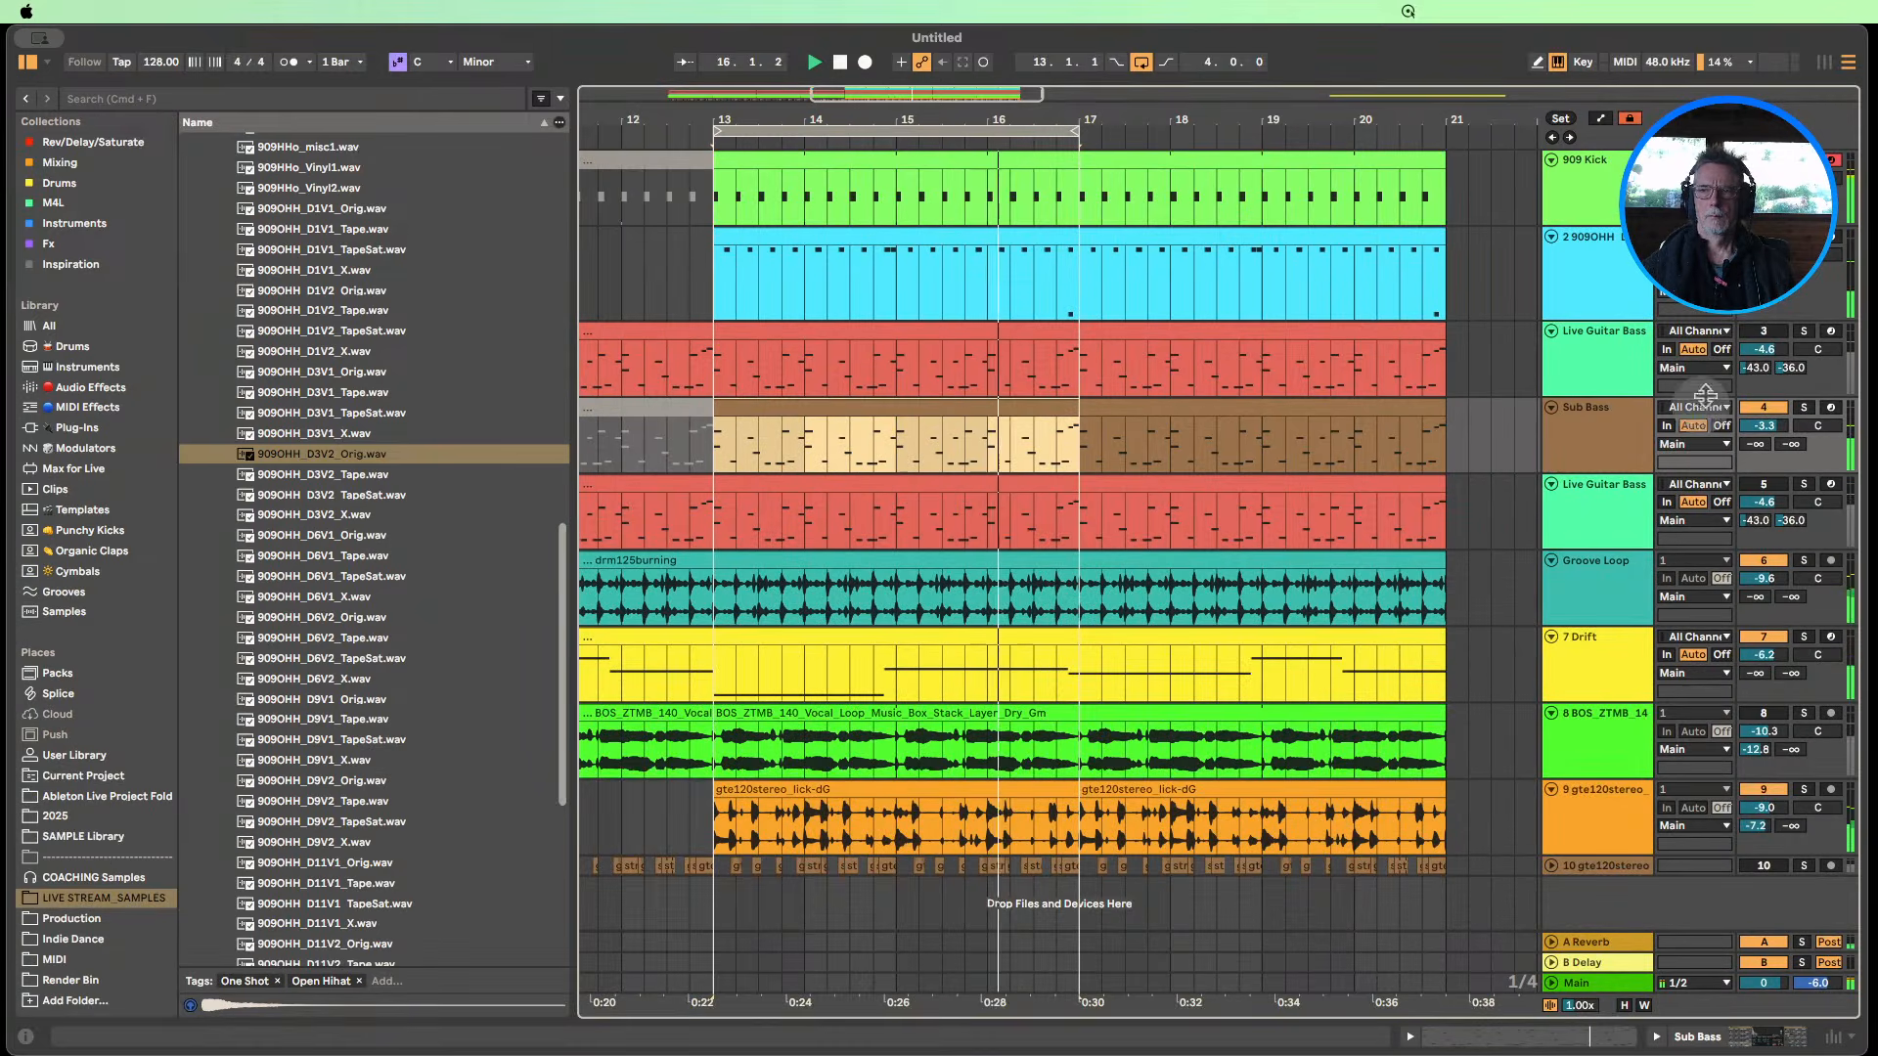
Extend the arrangement loop to eight bars so it runs from bar 13 to bar 21.
left_click(1739, 293)
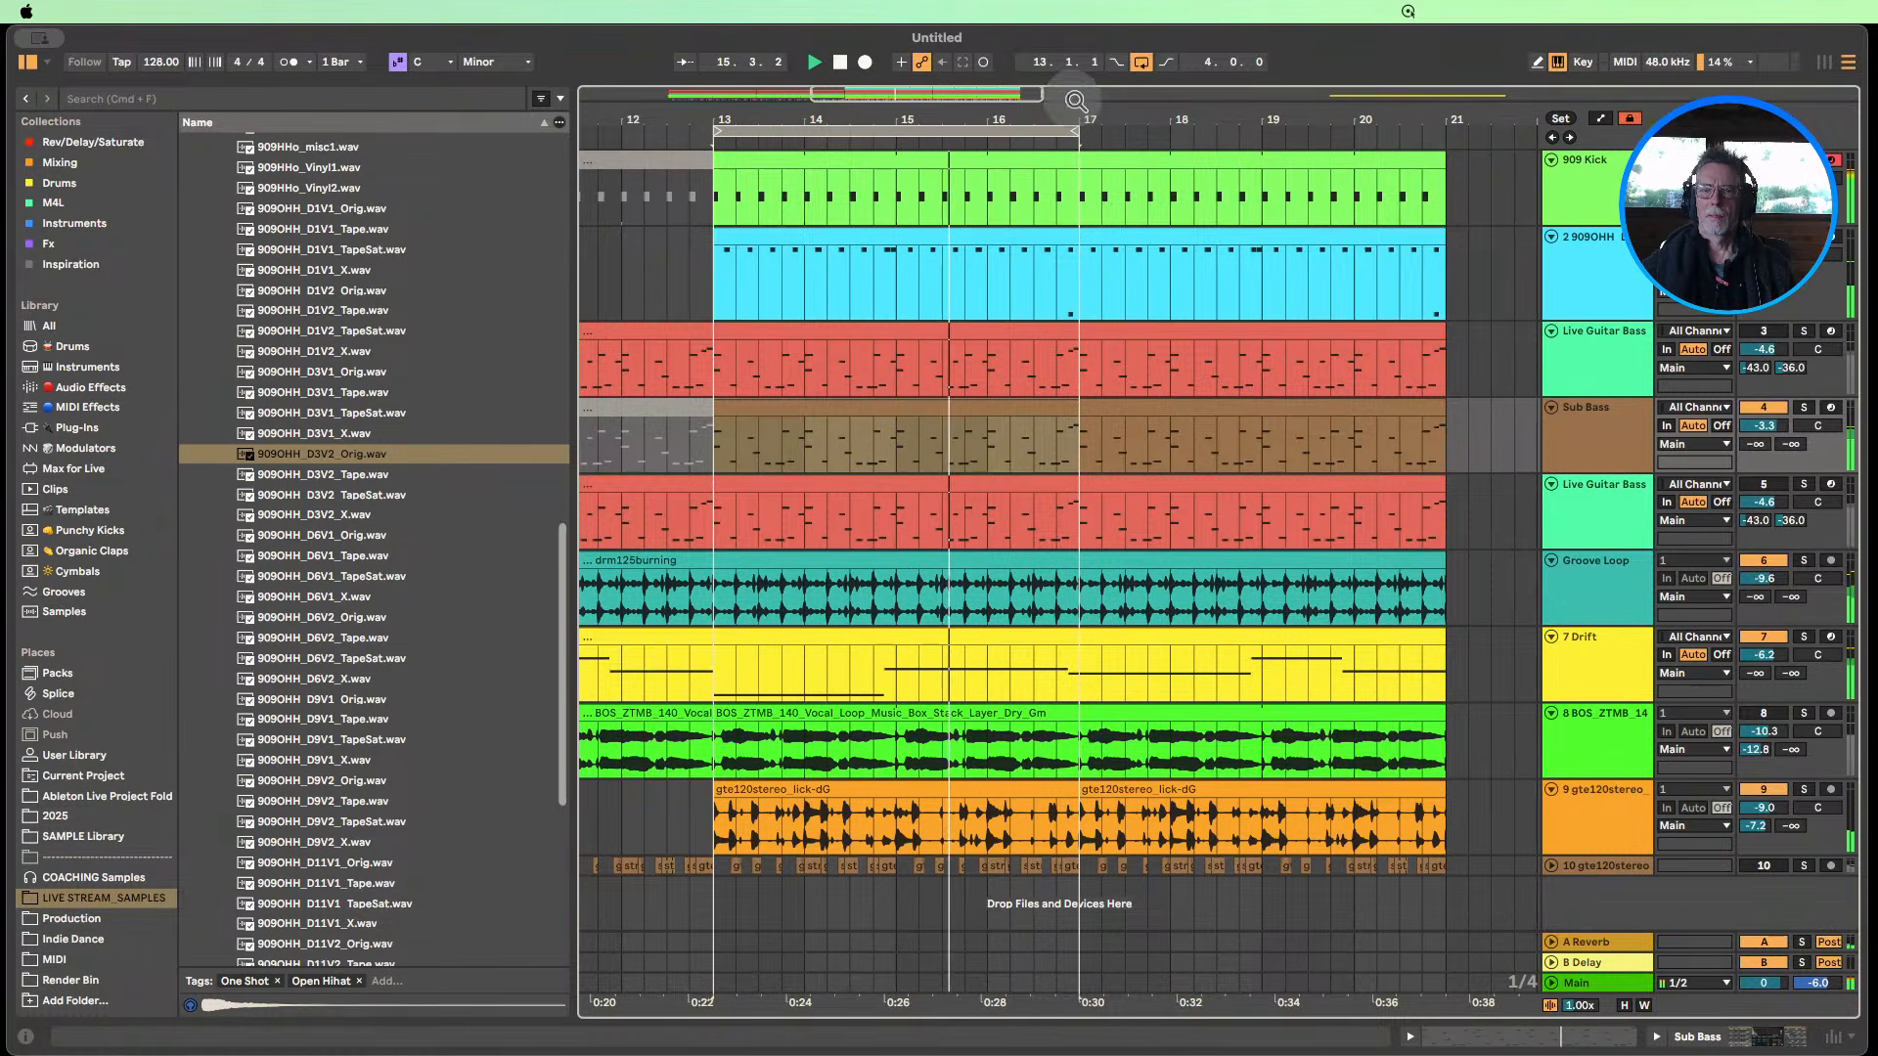
left_click_drag(1077, 130, 1440, 134)
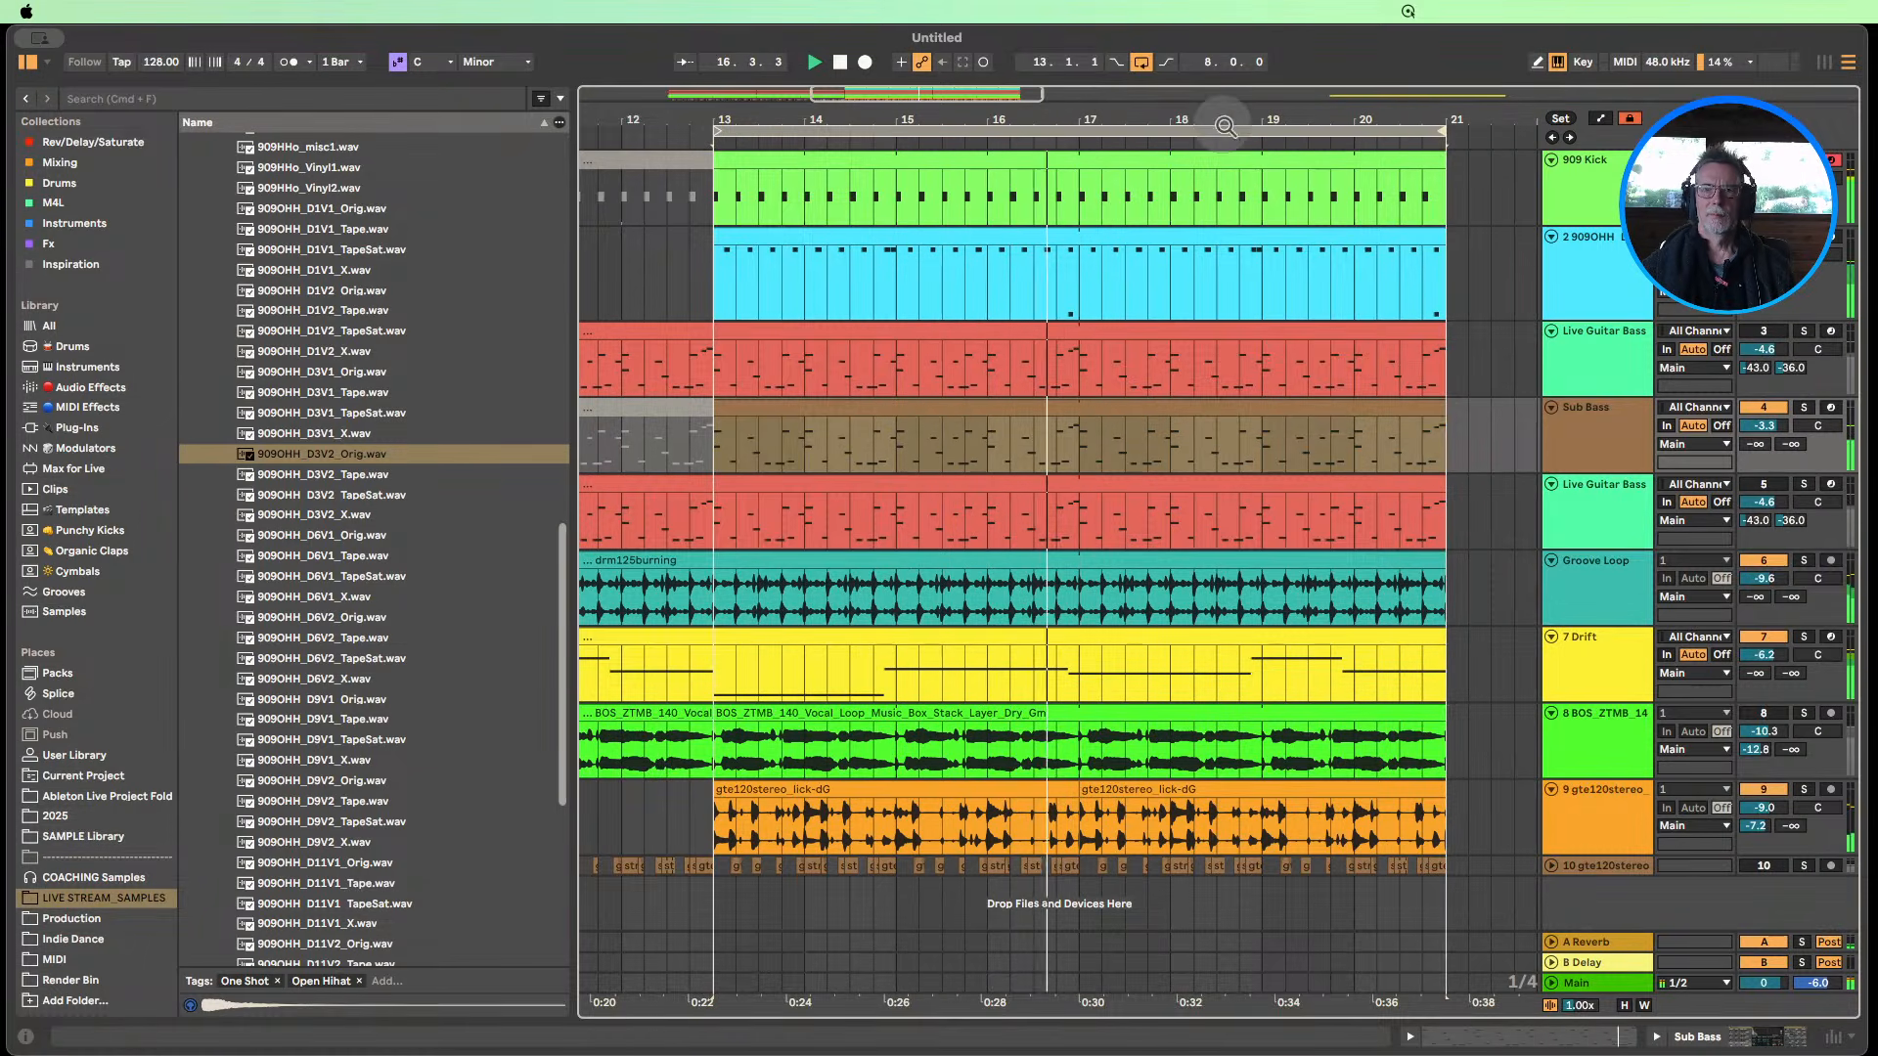
left_click_drag(1223, 115, 1227, 107)
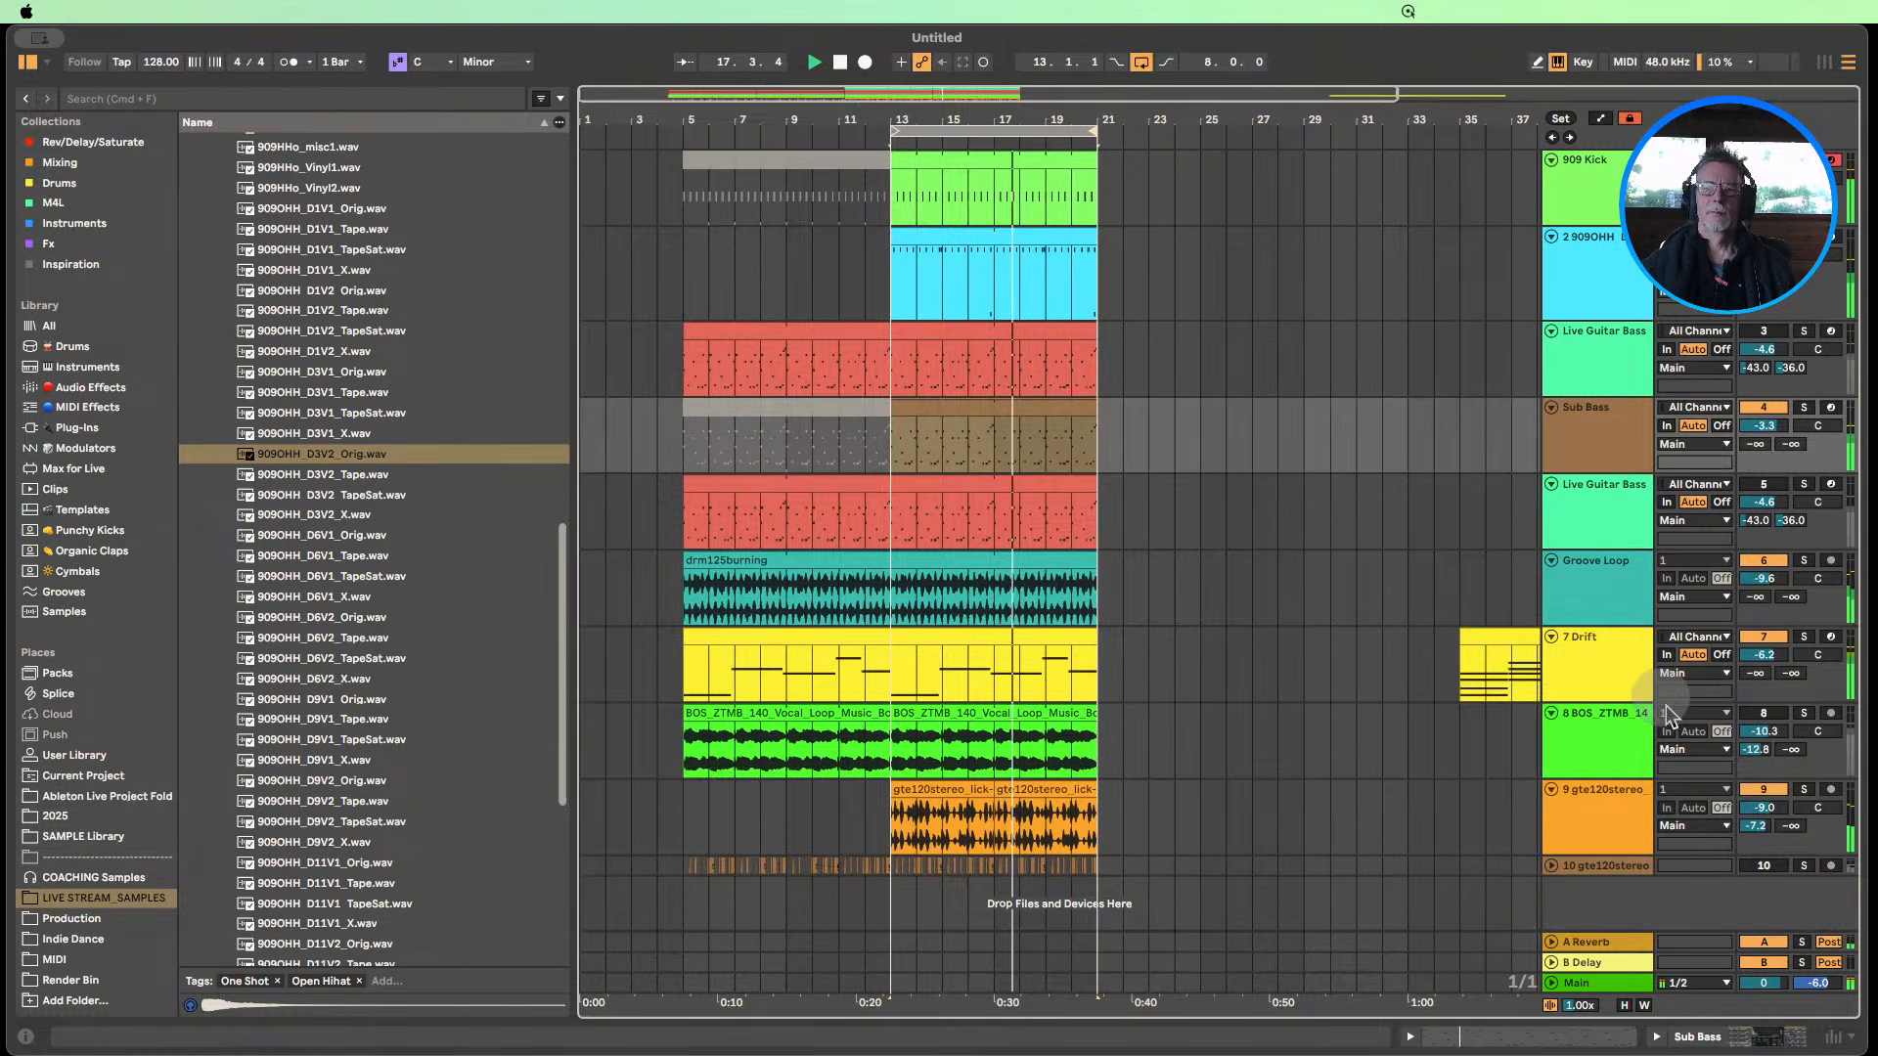
Open the Main track's Limiter and compare the mixer levels with it bypassed and active, returning to the arrangement.
left_click(1628, 807)
double_click(1586, 985)
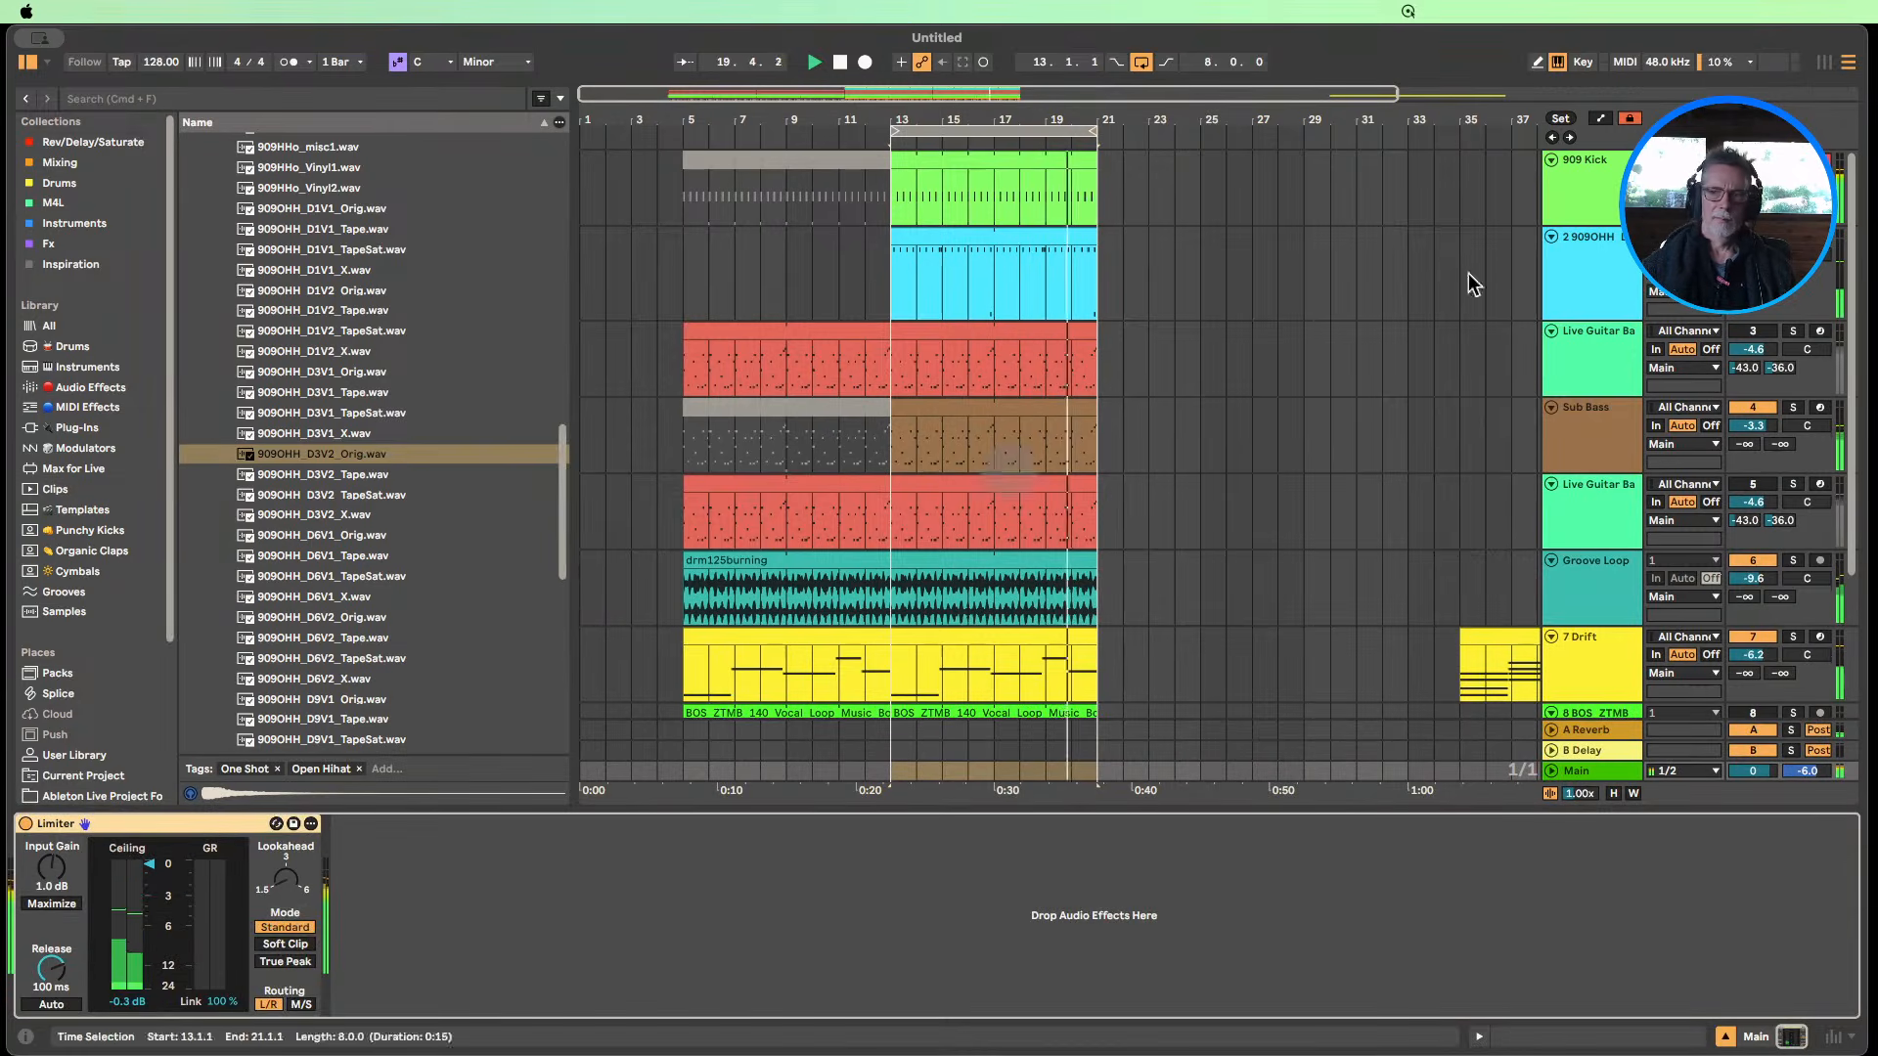
left_click(1824, 63)
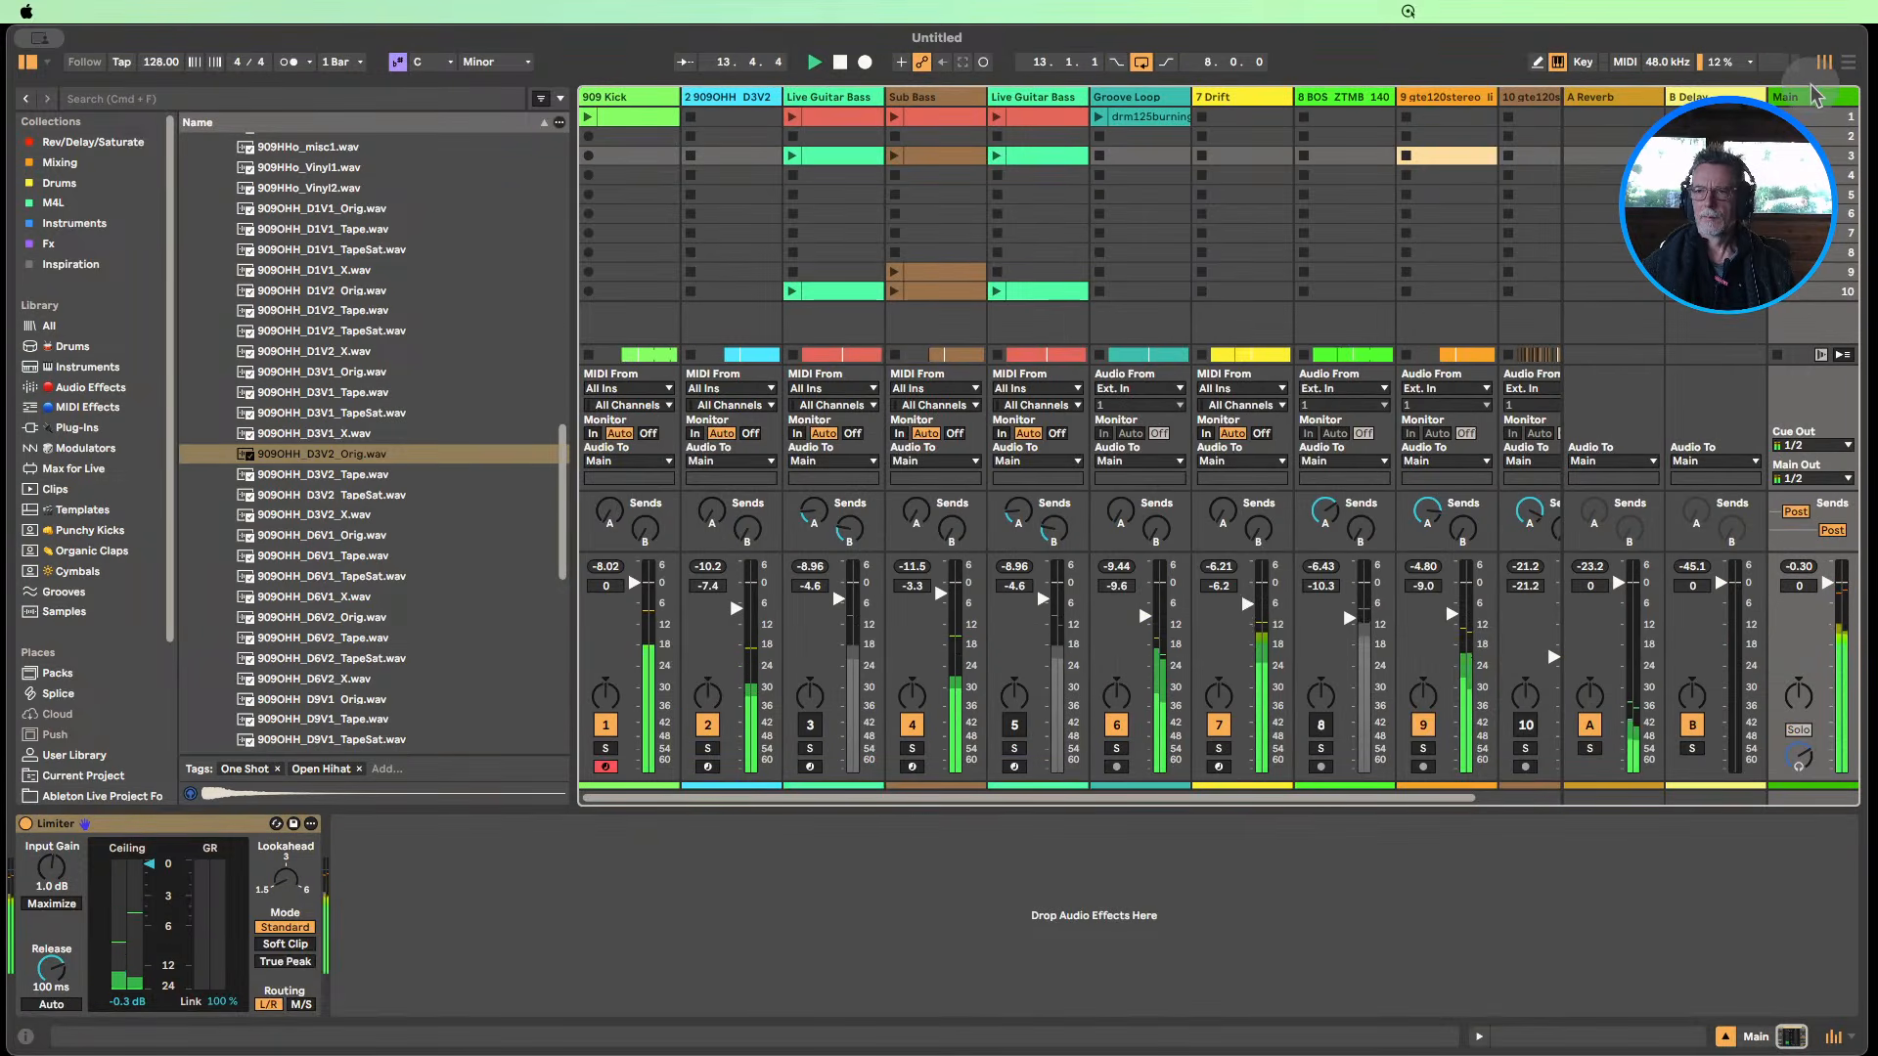
left_click(27, 823)
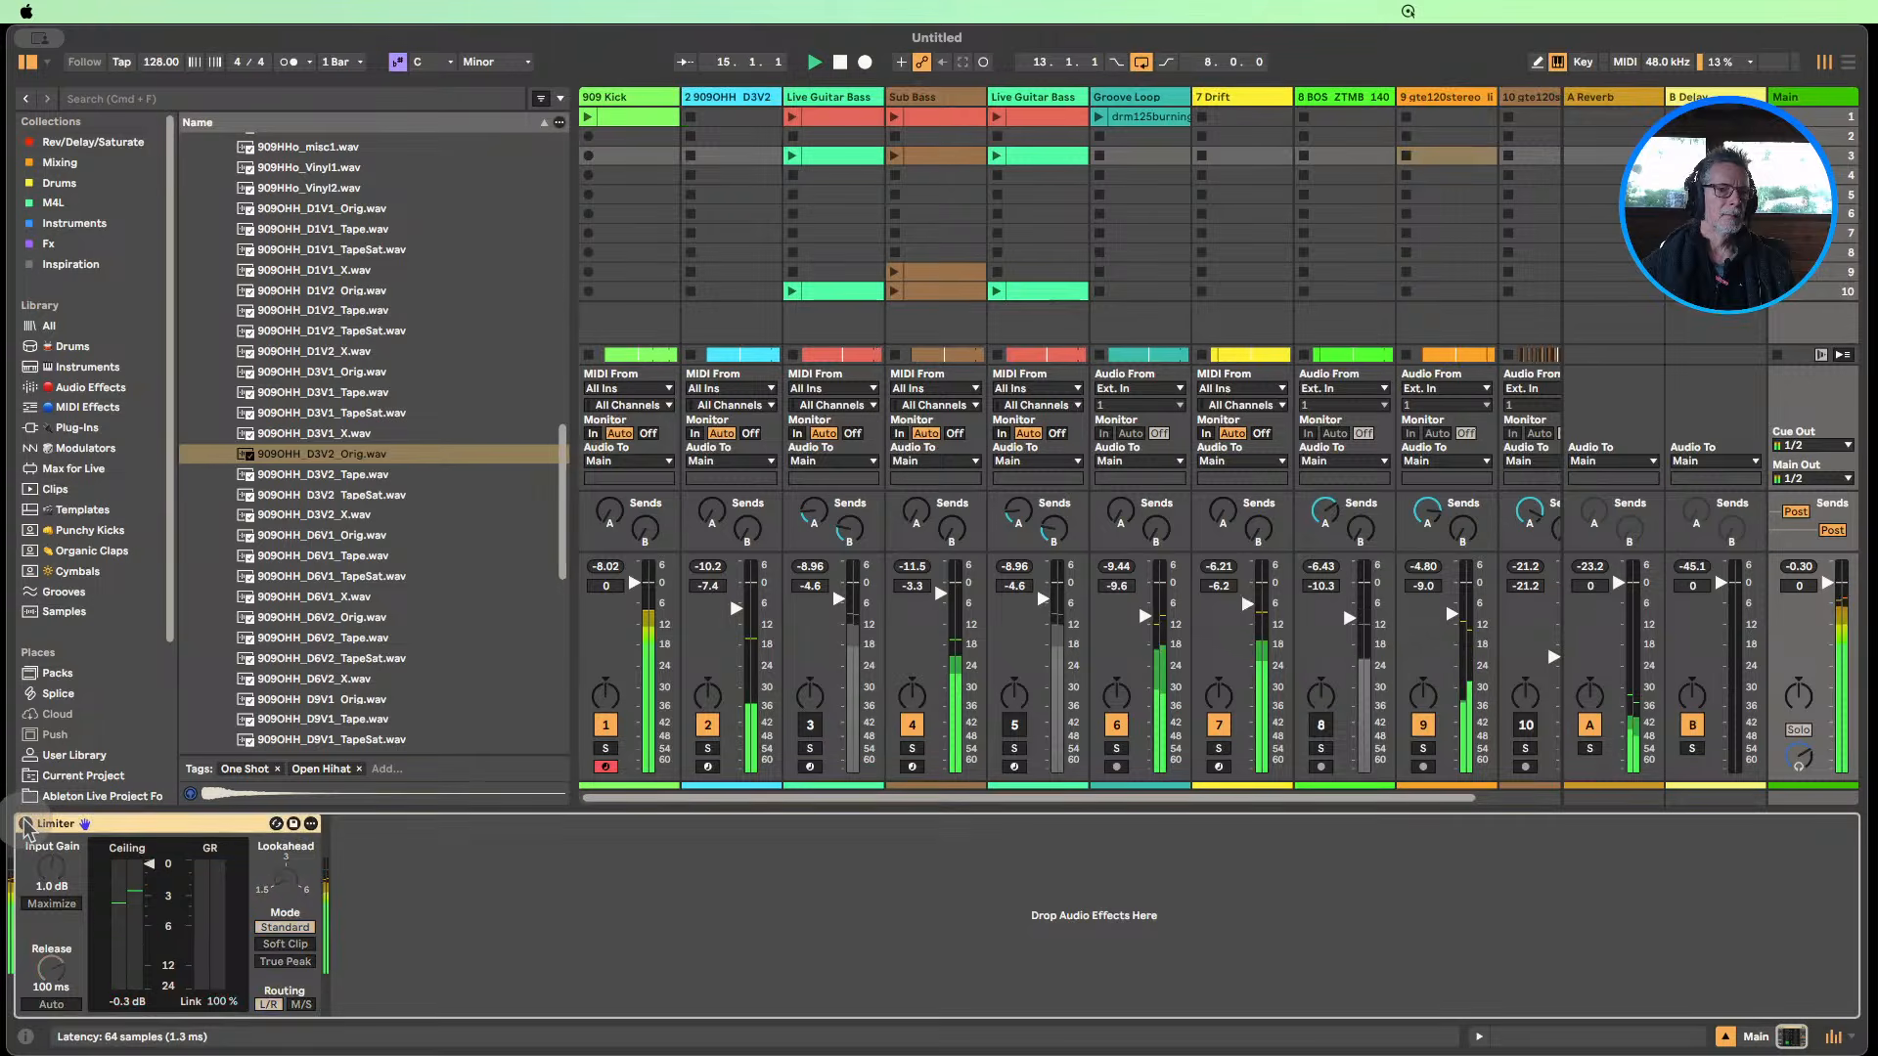
left_click(27, 823)
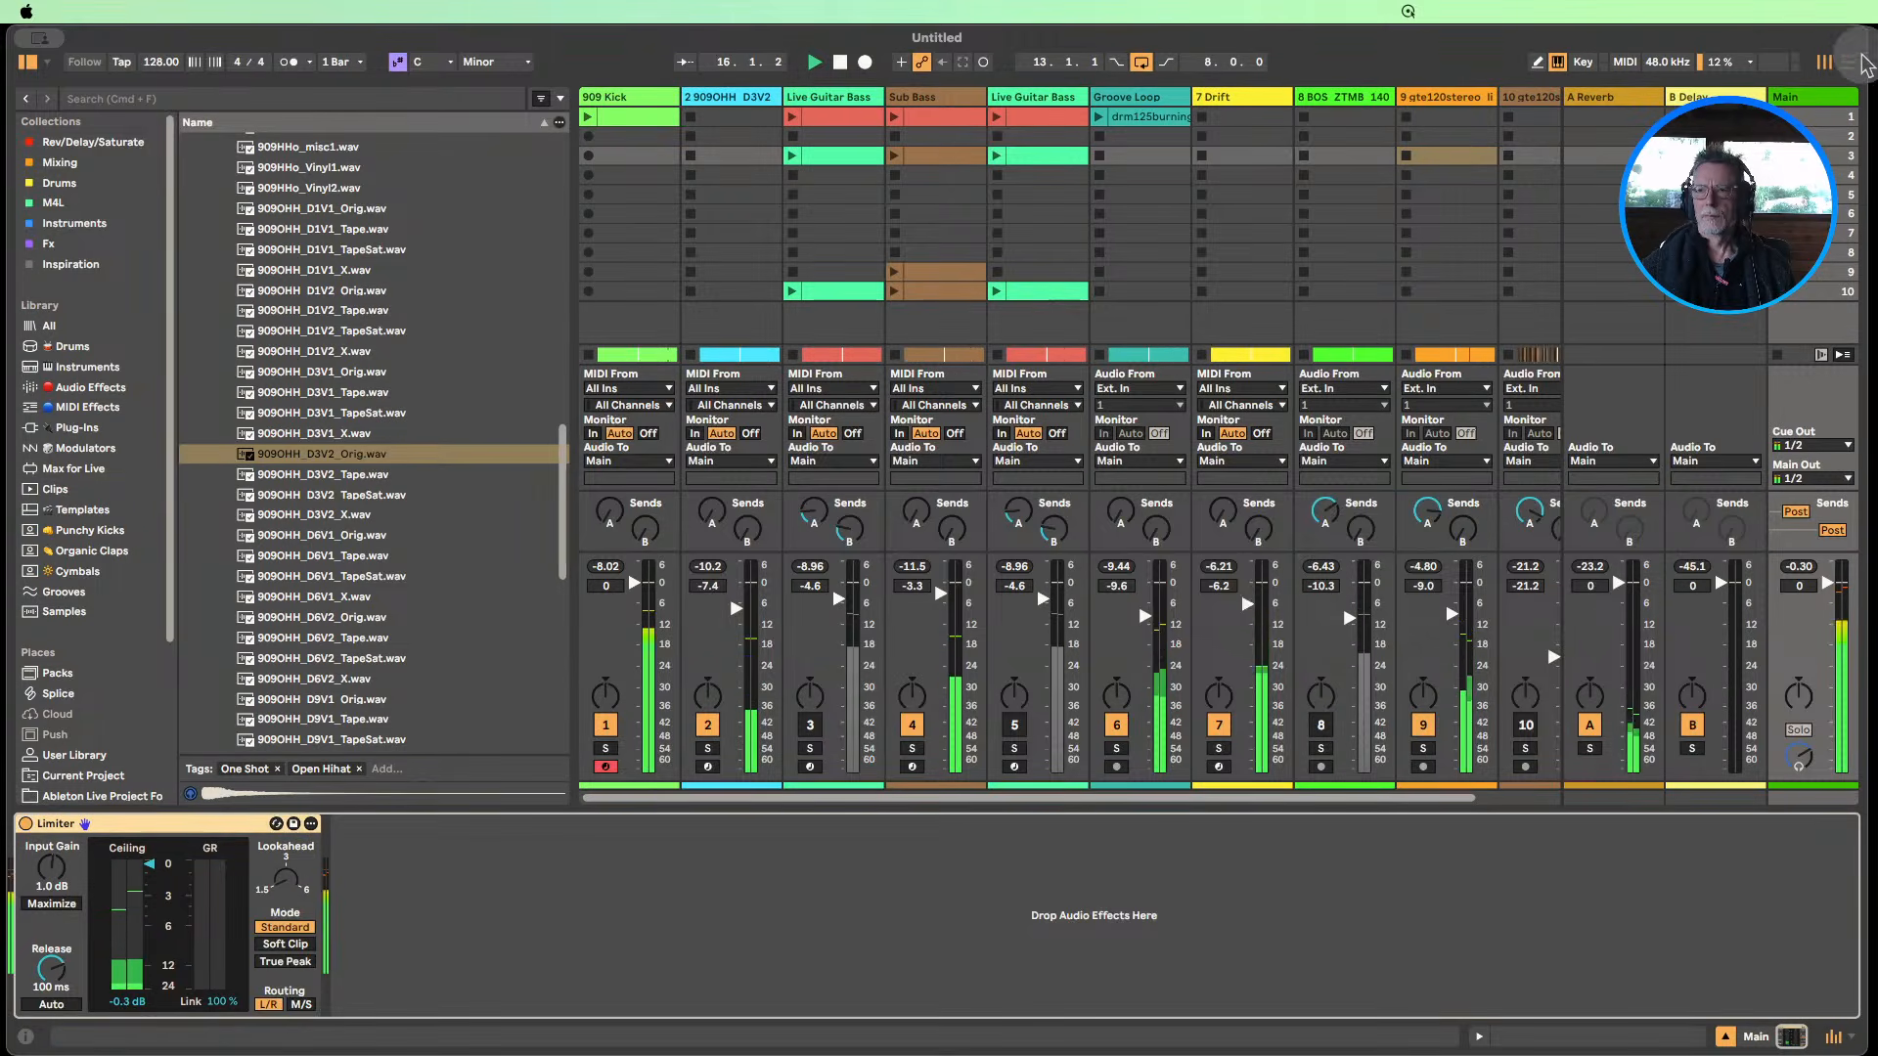
key("Tab")
Extend the loop back to bar 5 for 16 bars and set the track 9 guitar loop's volume to -8.1 dB.
scroll(1334, 337, "down", 3)
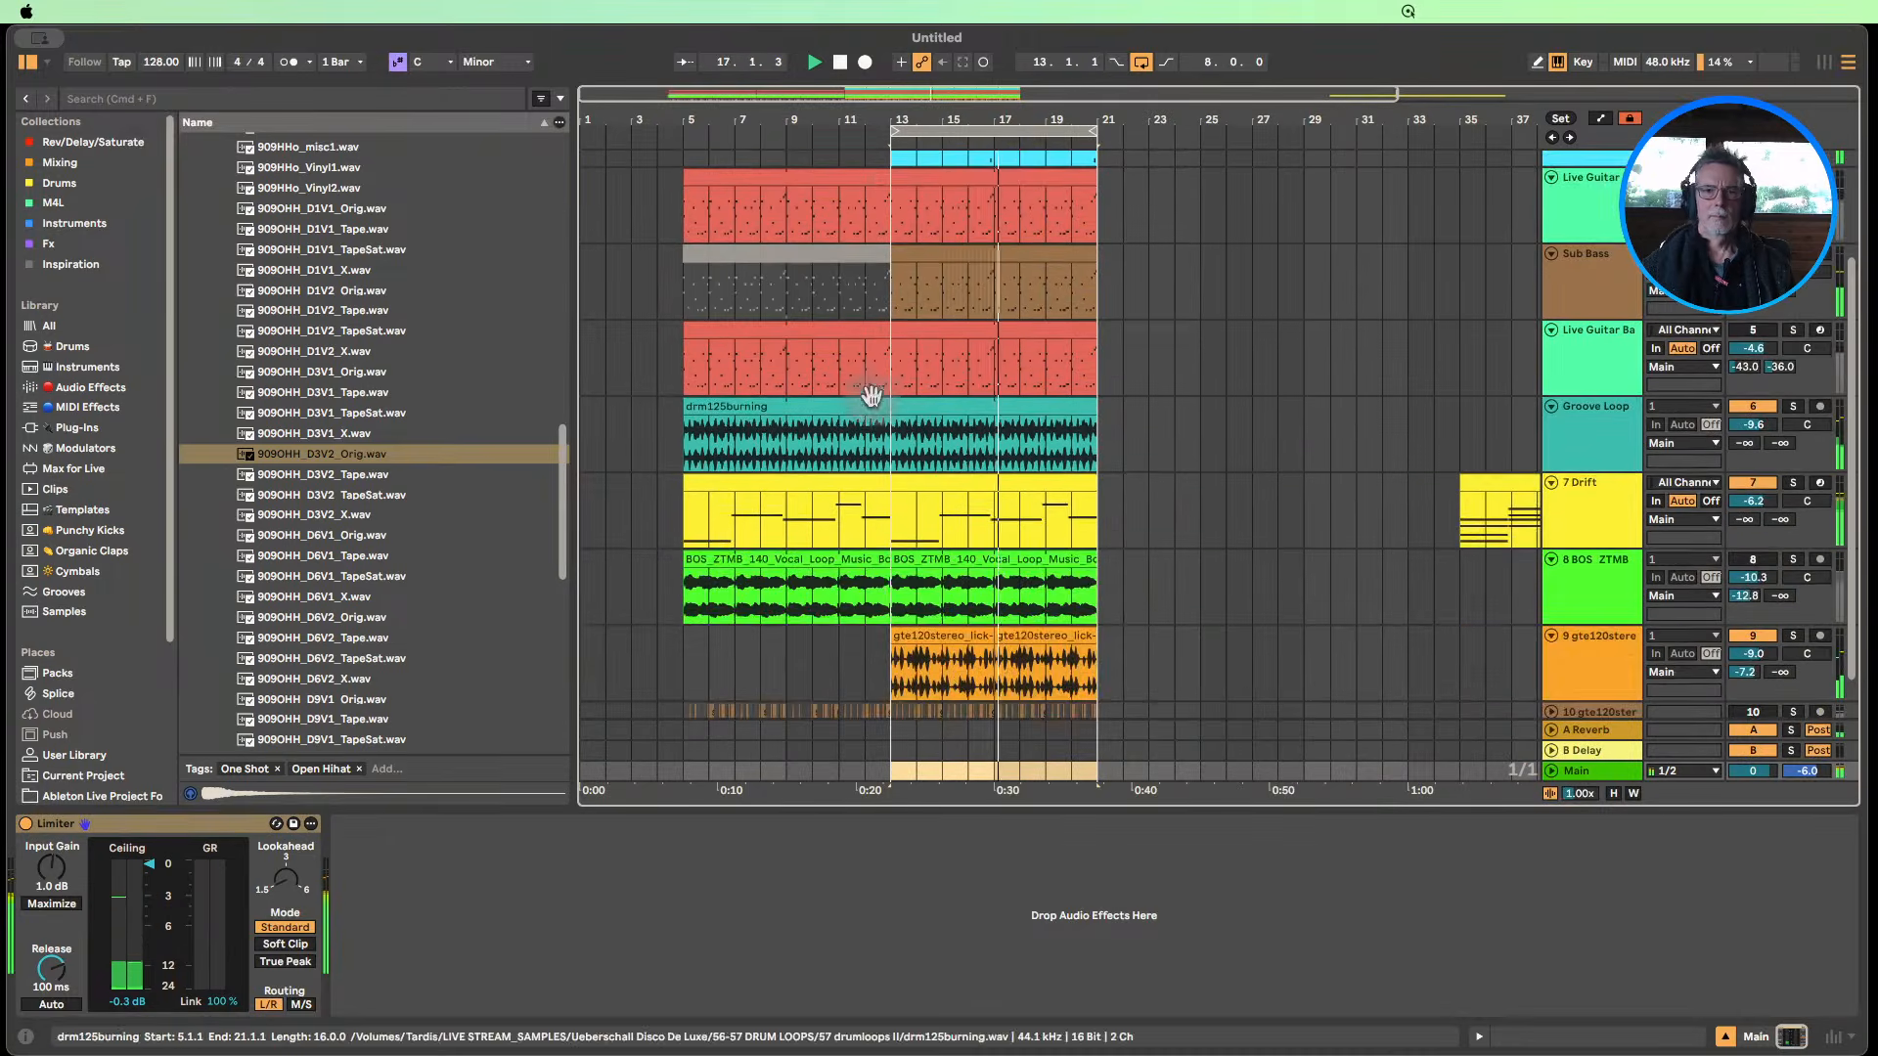
left_click_drag(892, 130, 685, 131)
scroll(966, 297, "down", 1)
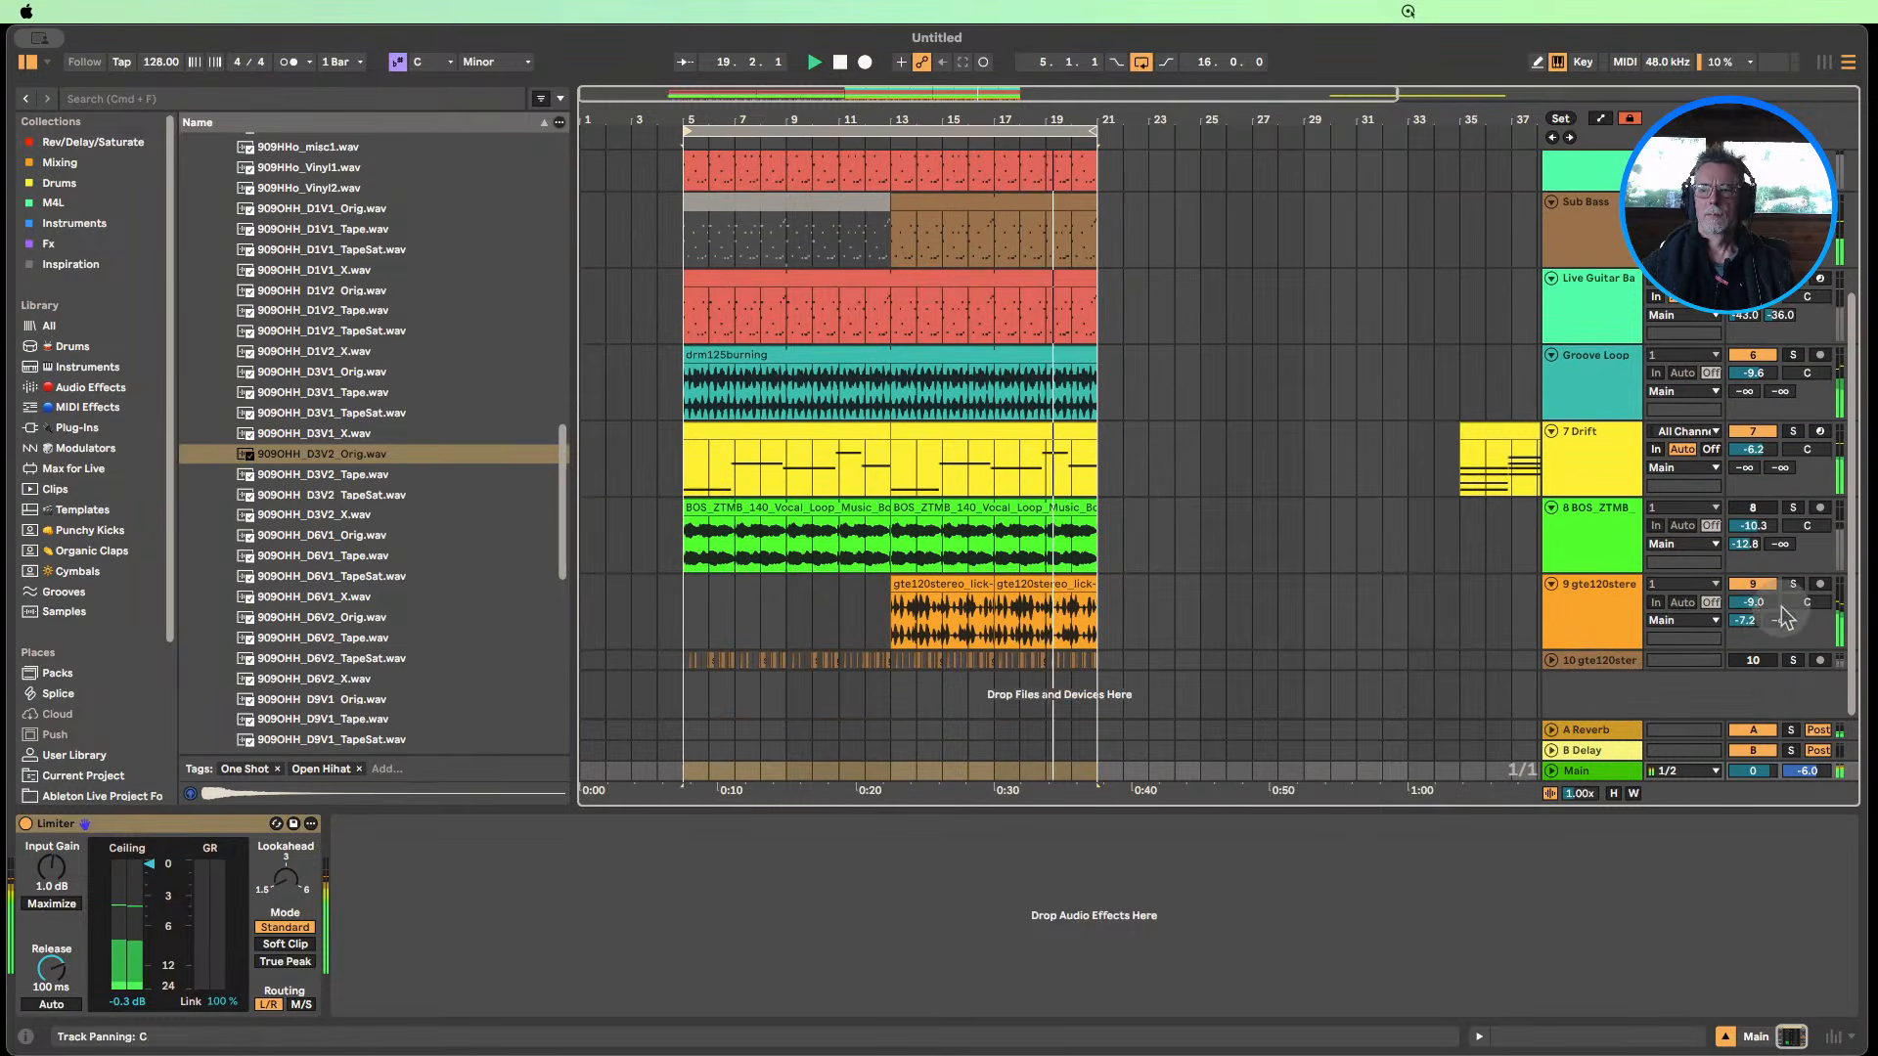
left_click_drag(1758, 606, 1758, 598)
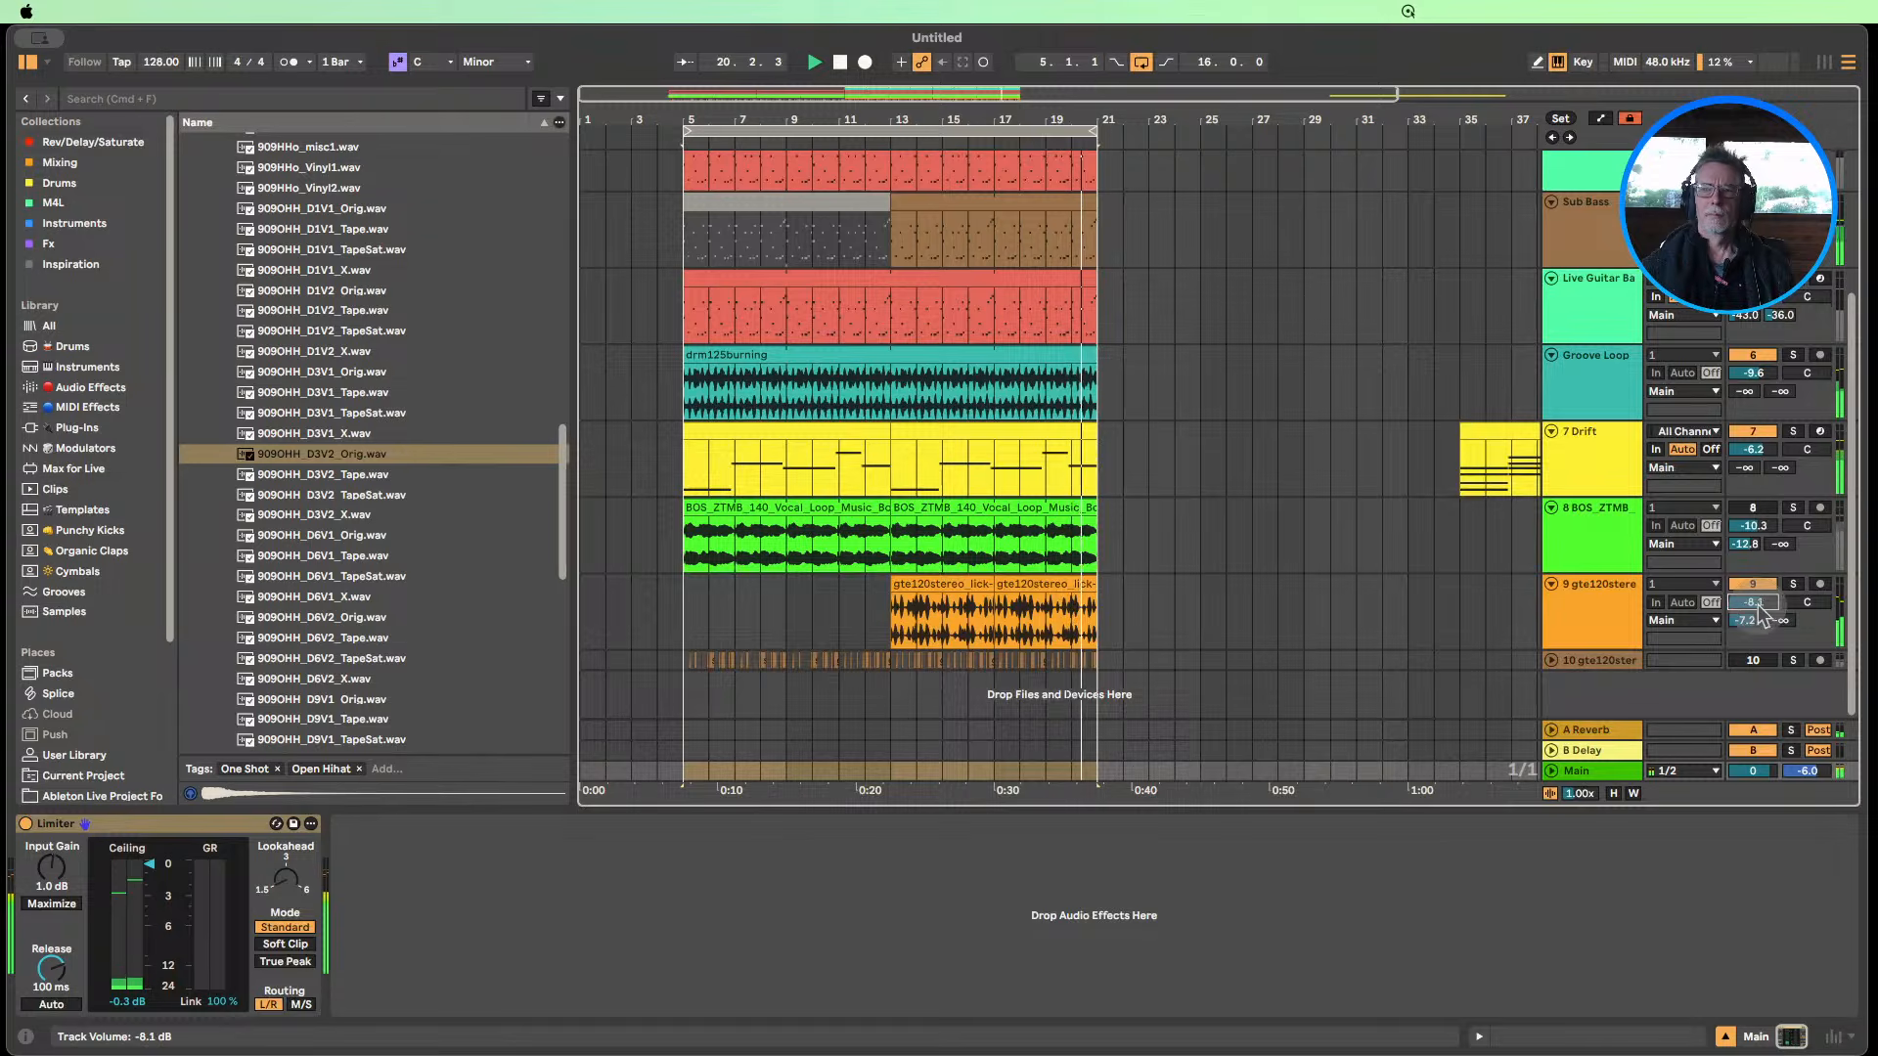
Try the Live Guitar Bass on track 3 in the mix and deactivate it again.
scroll(1761, 606, "up", 3)
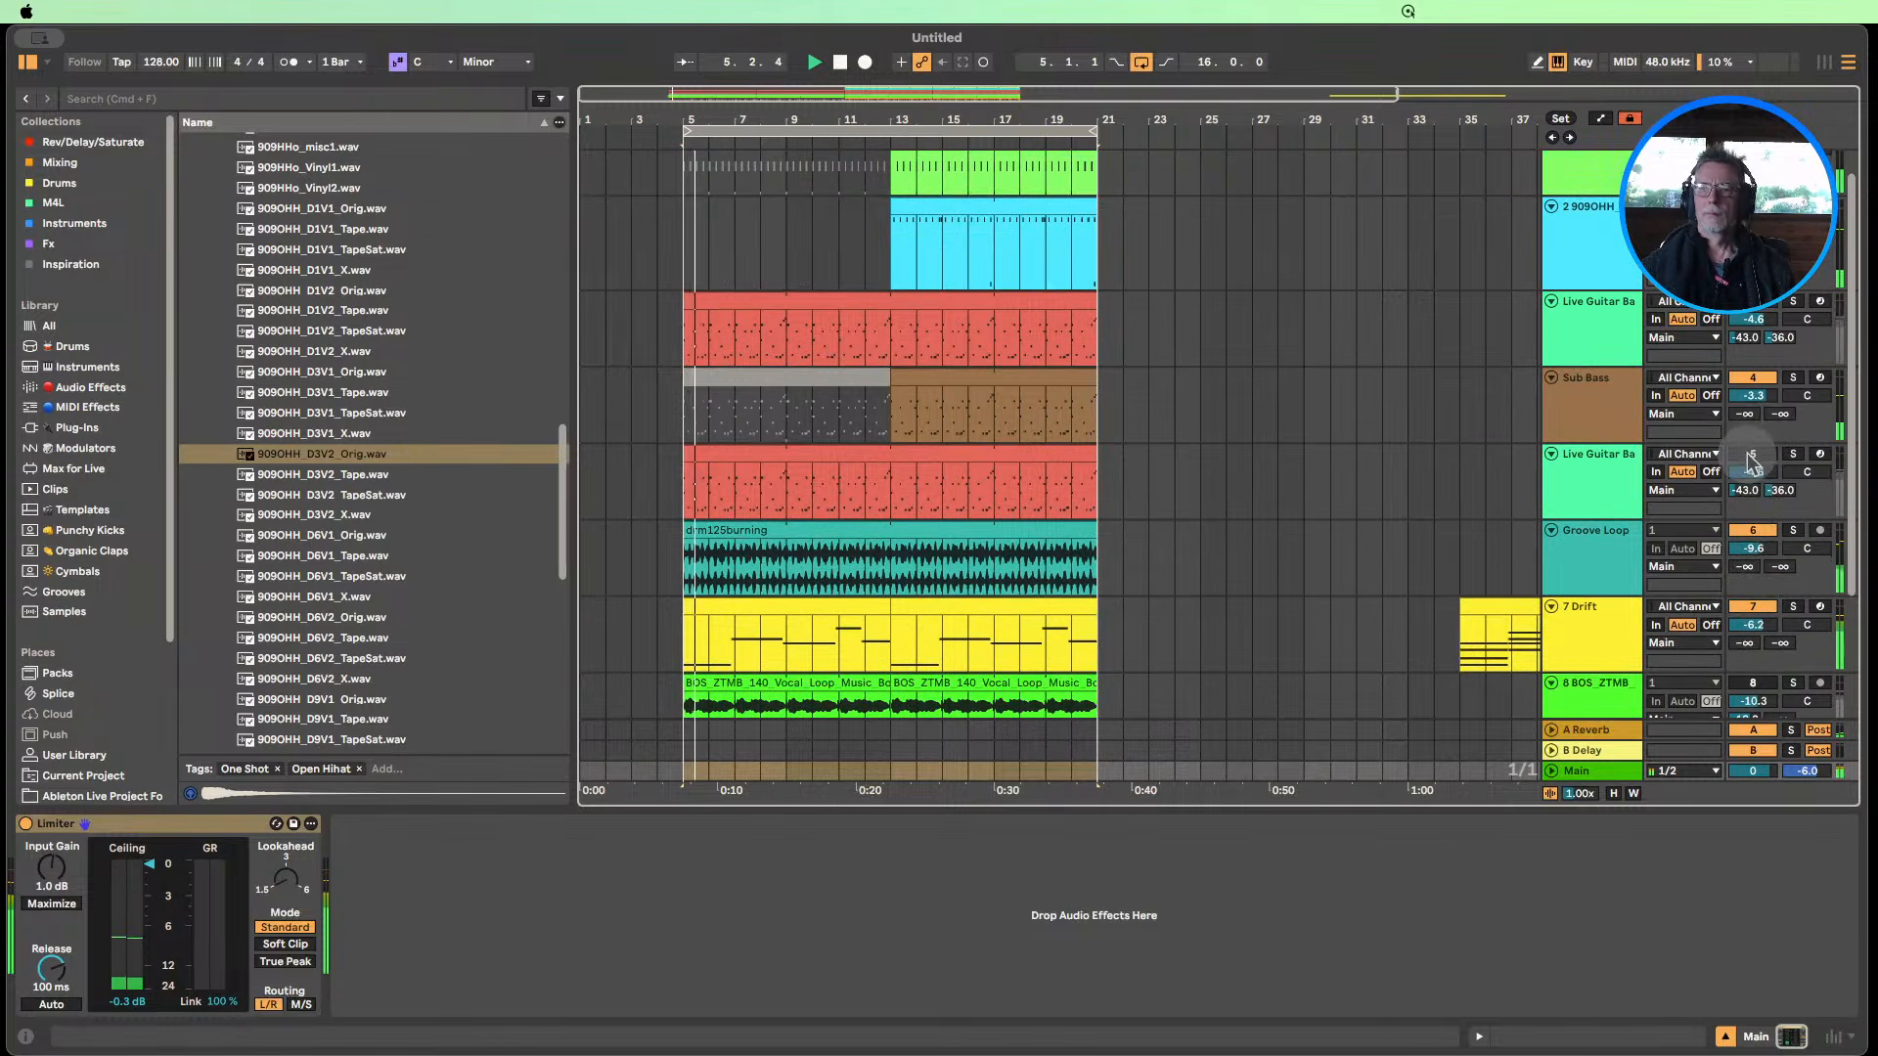
scroll(1756, 321, "up", 1)
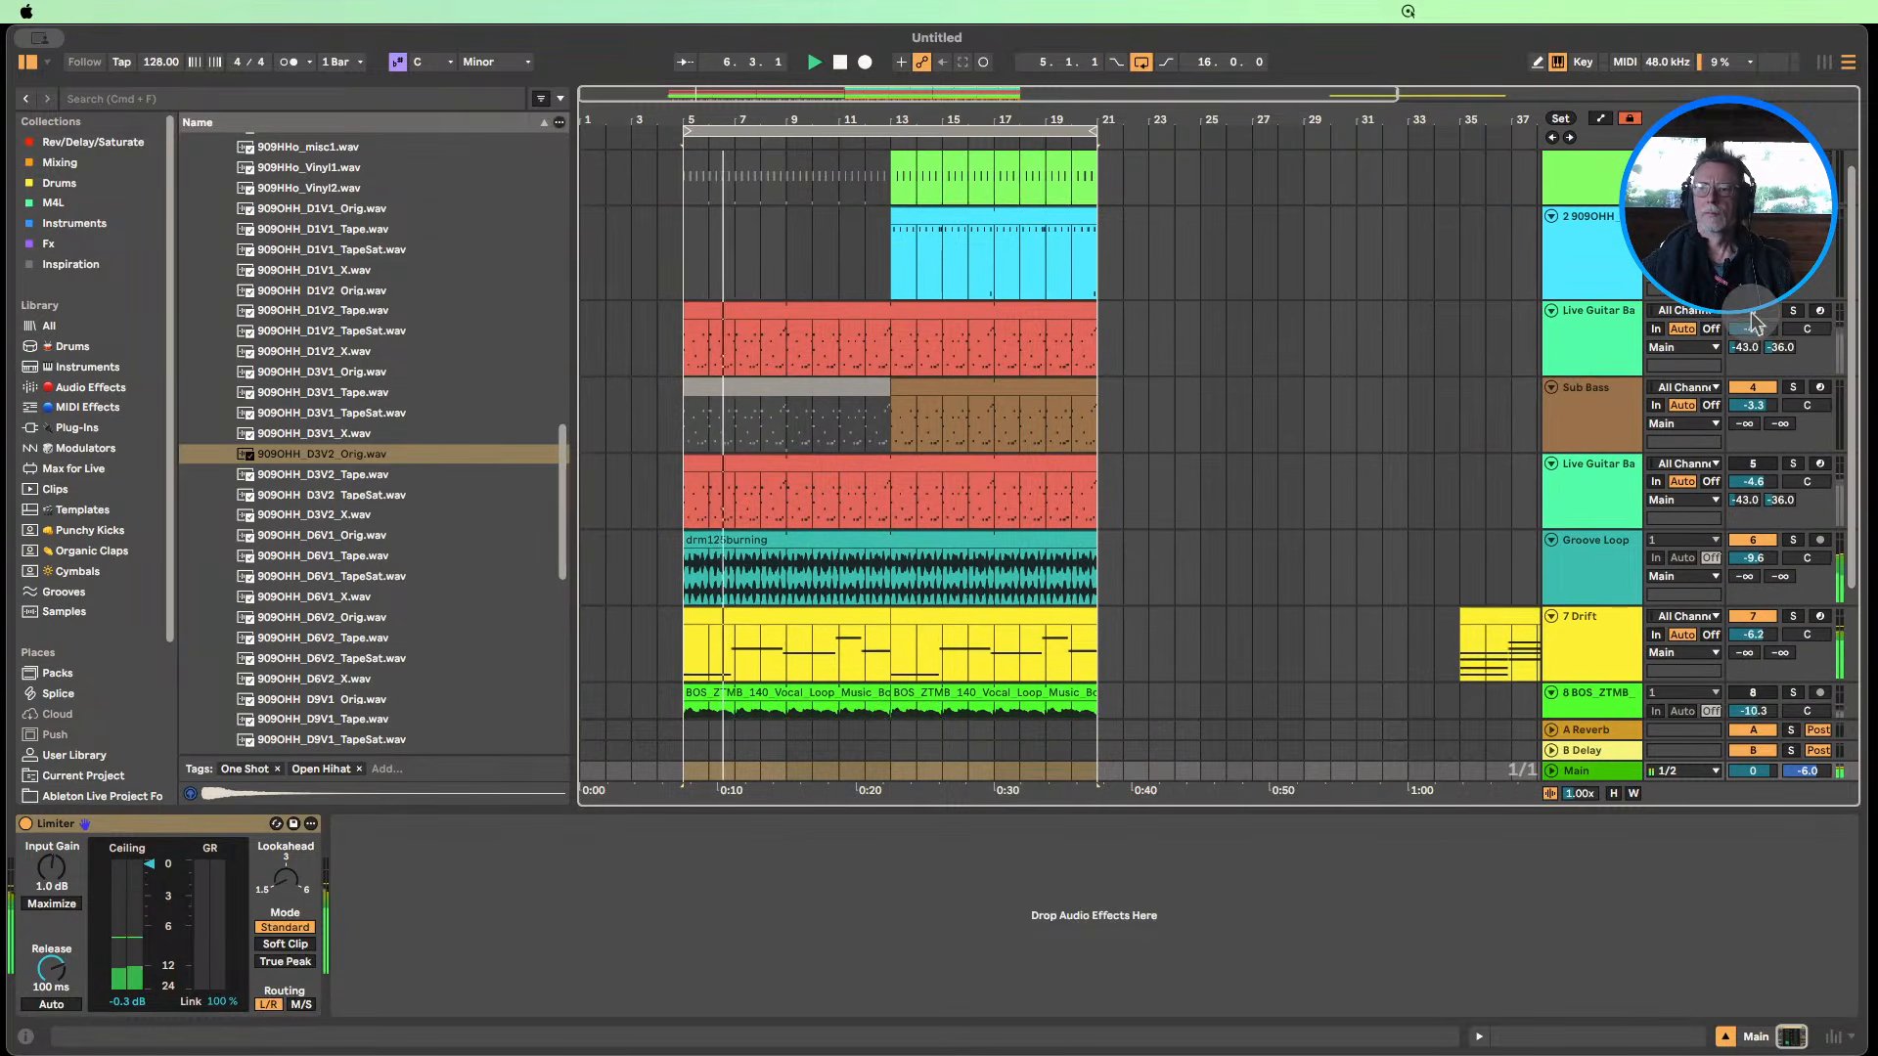
scroll(1755, 323, "up", 1)
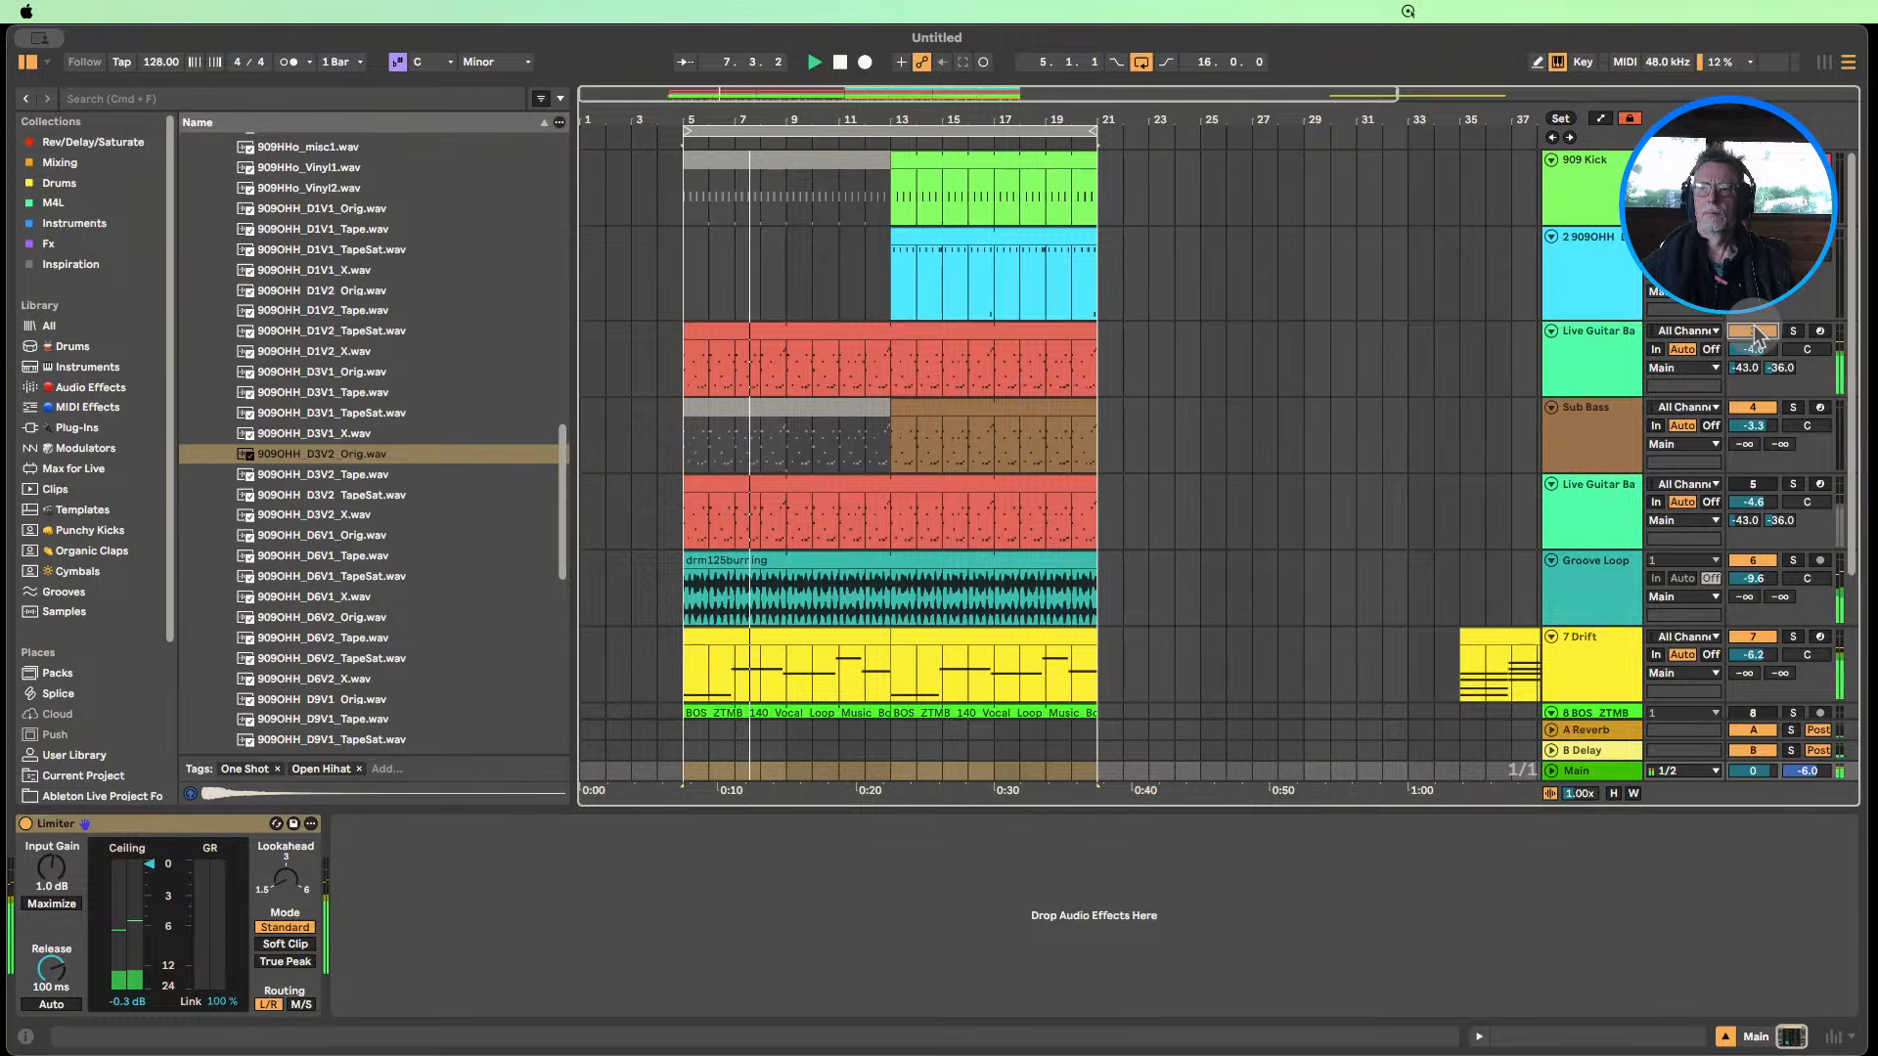
left_click(1757, 331)
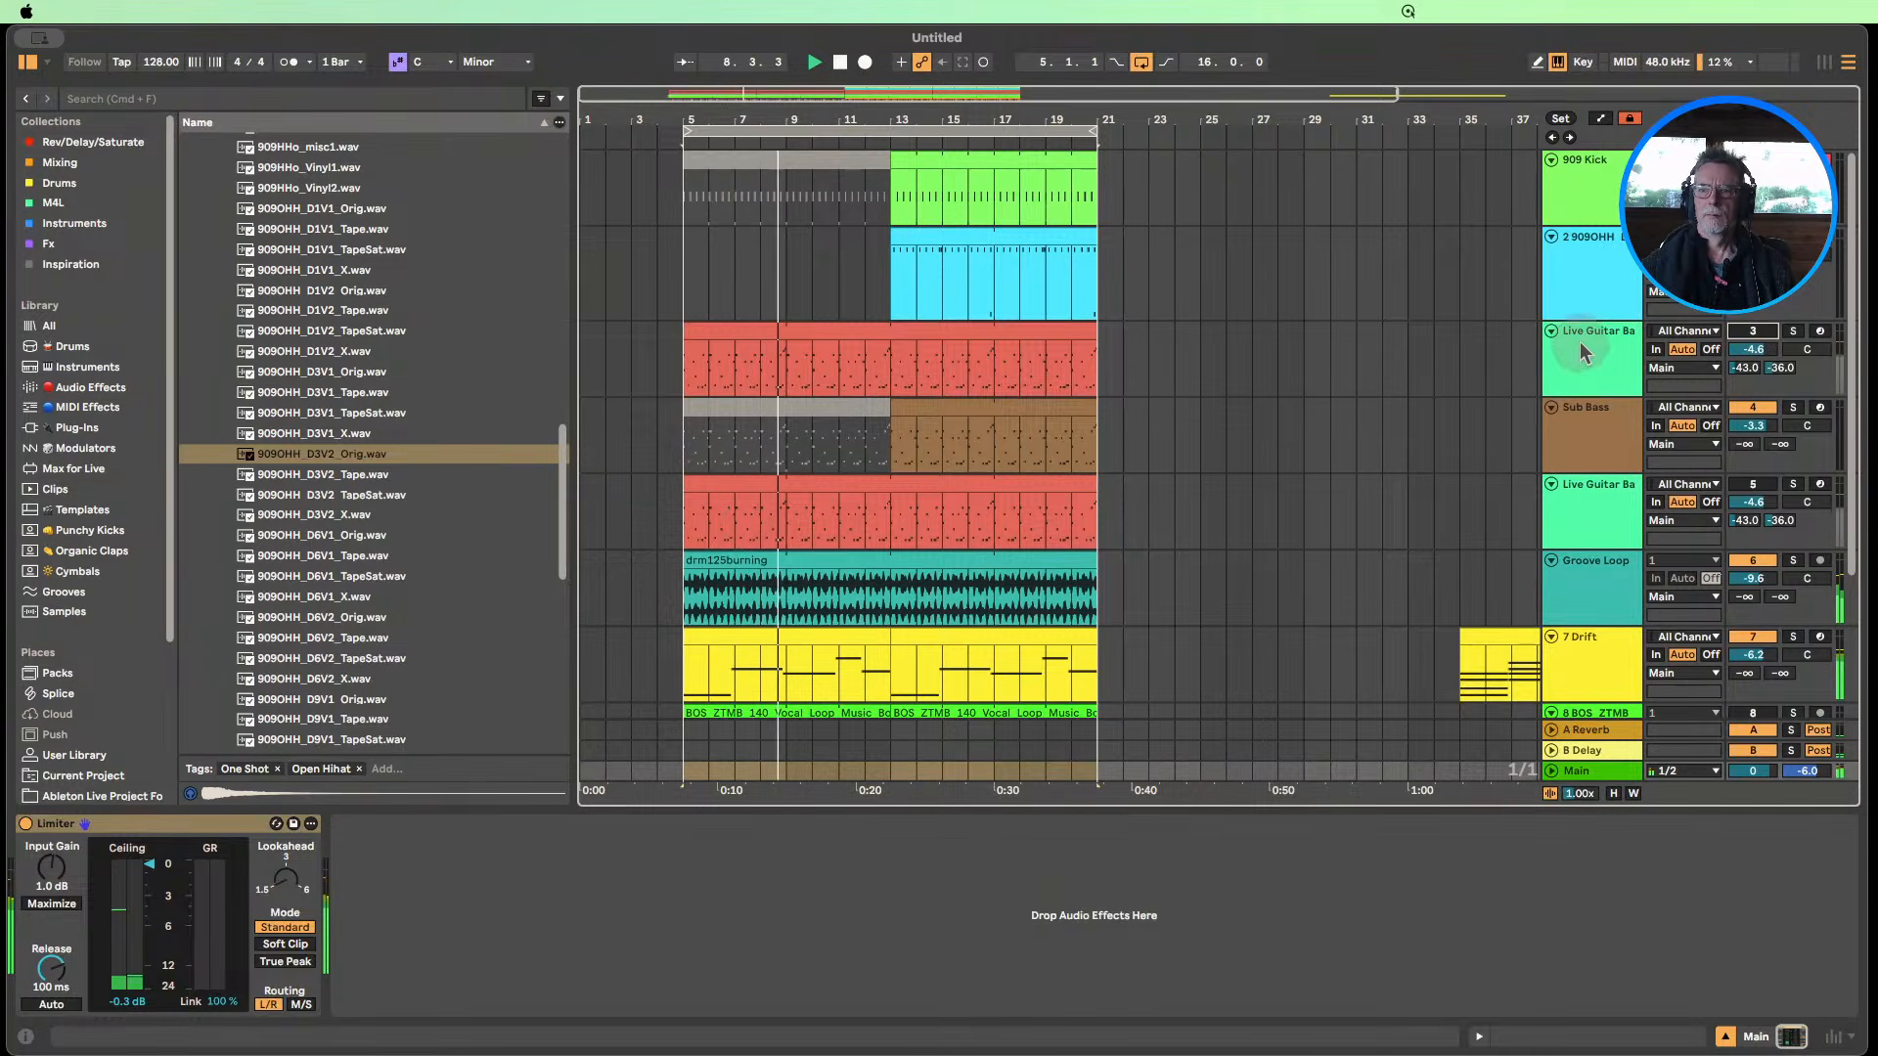
Show the device chain of the Live Guitar Bass on track 3 and fold its Roar and Auto Filter devices.
double_click(1581, 344)
left_click(922, 825)
double_click(921, 826)
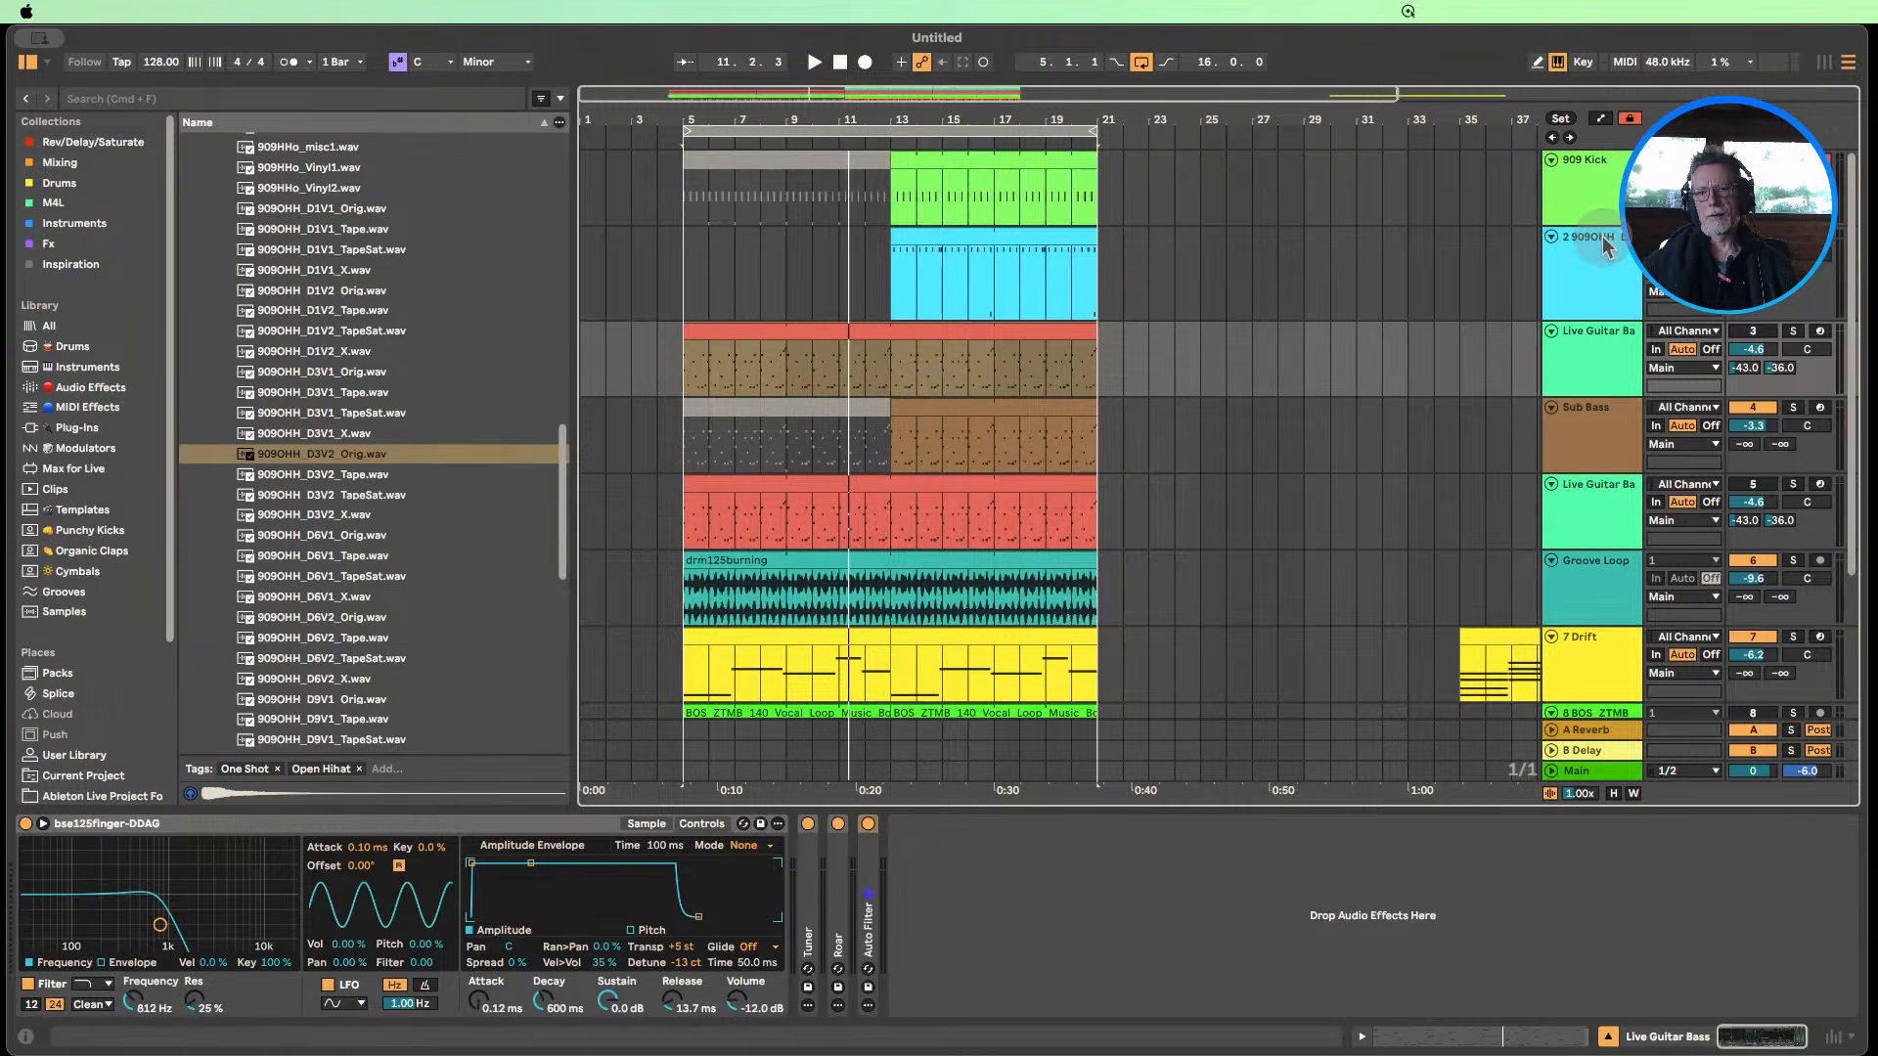
scroll(1501, 386, "down", 1)
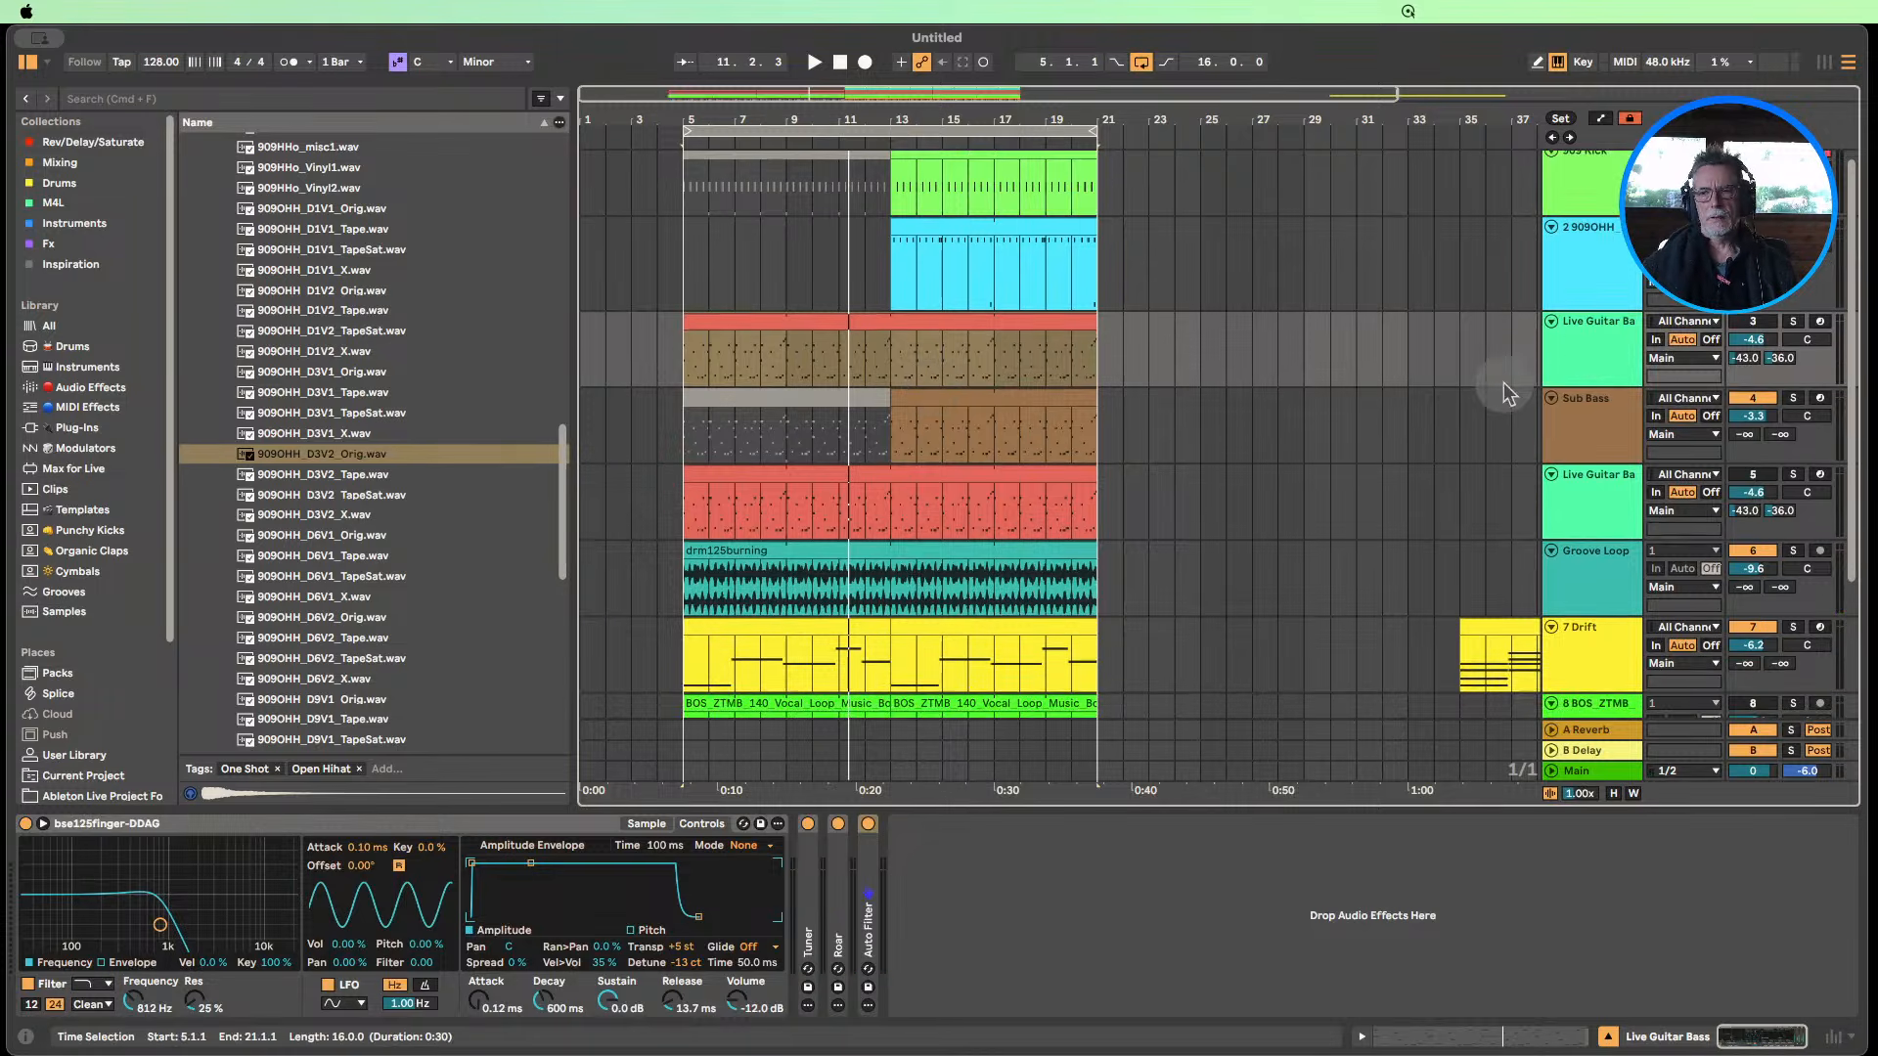
left_click(1604, 337)
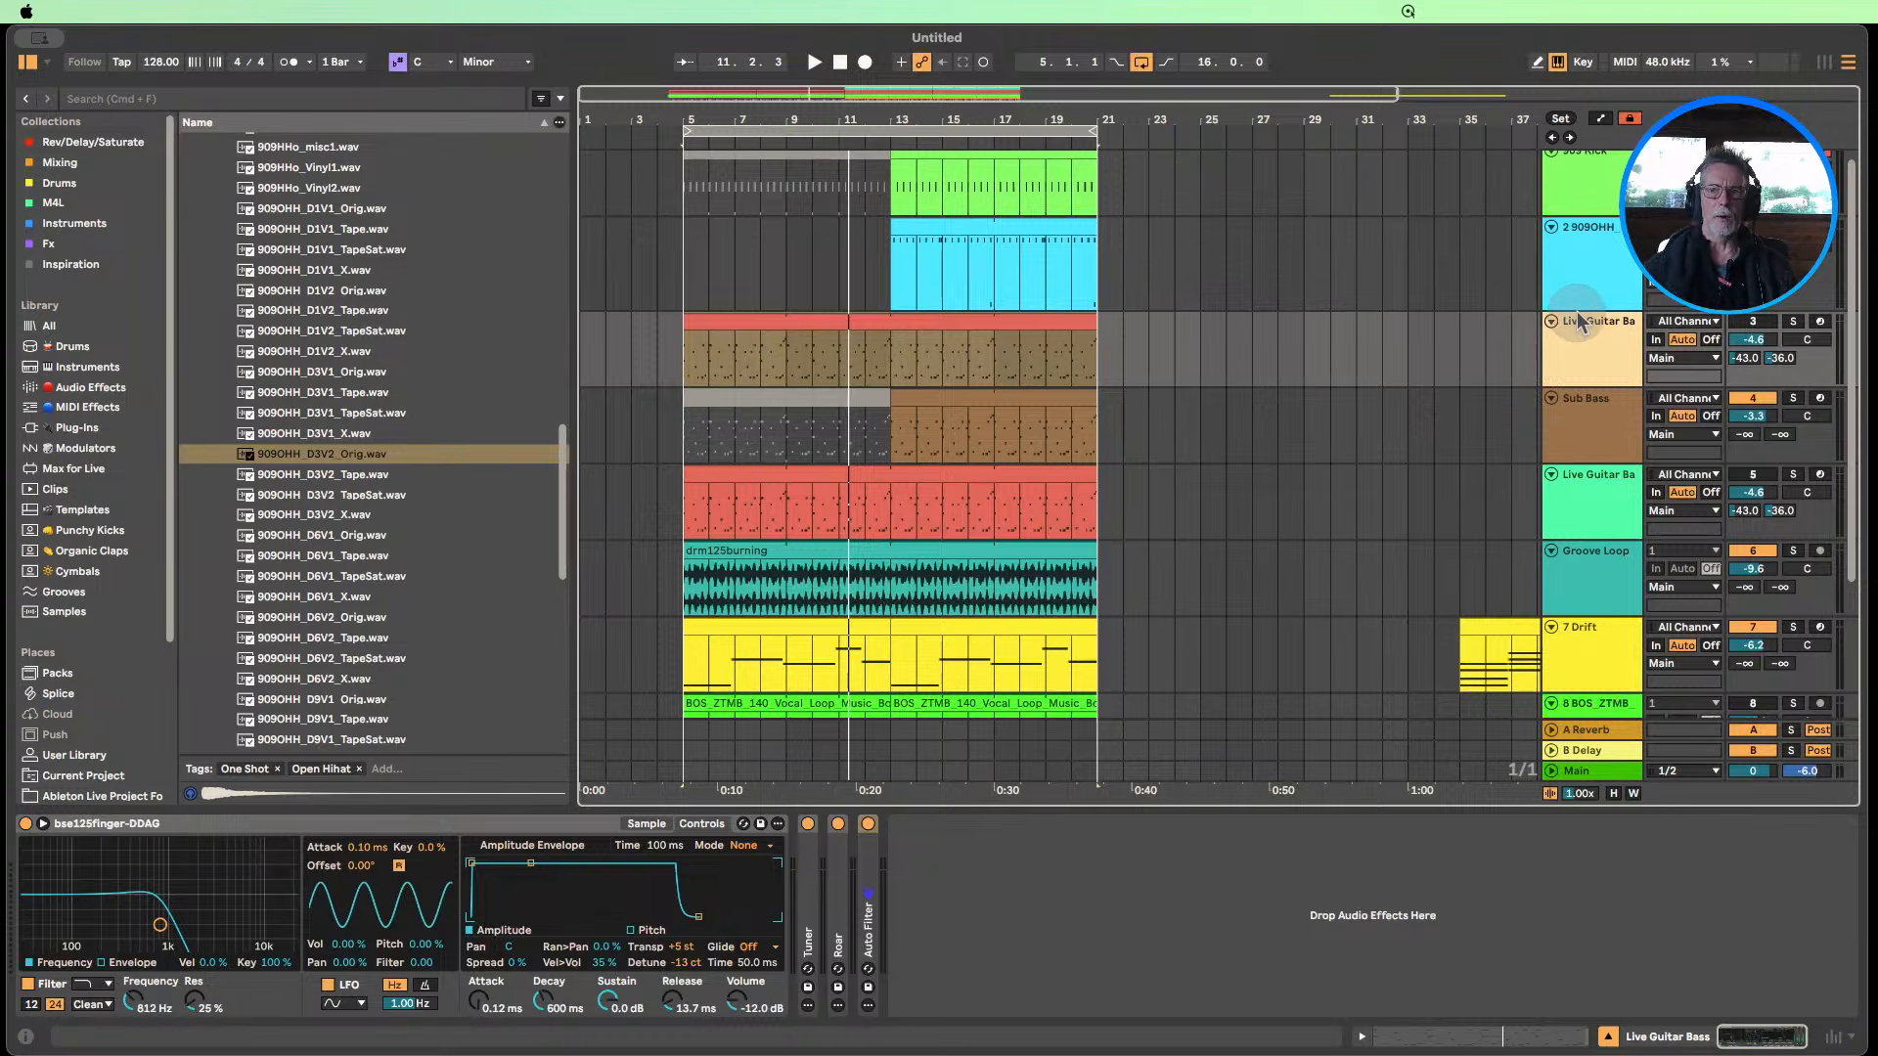
Select the 909OHH_D3V2 hi-hat track and reduce its height in the arrangement.
scroll(1577, 323, "up", 1)
left_click(1593, 277)
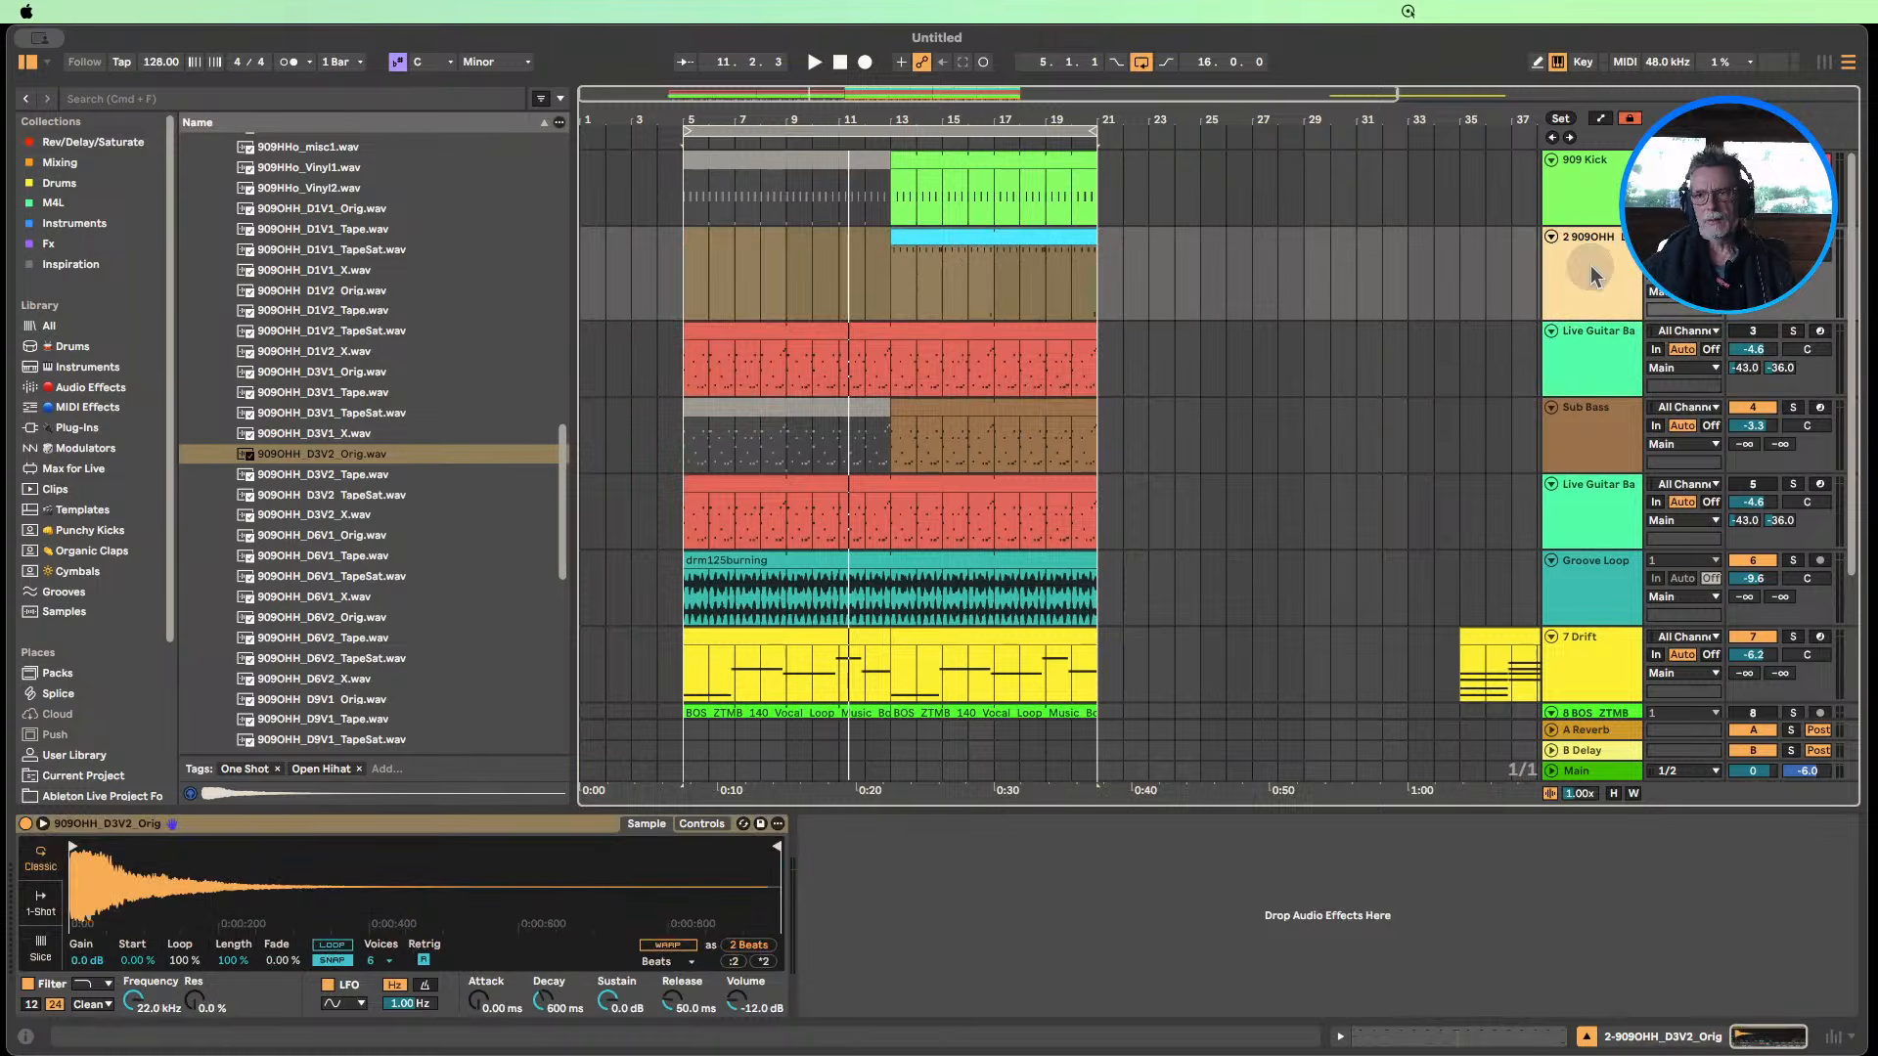
left_click_drag(1601, 319, 1598, 290)
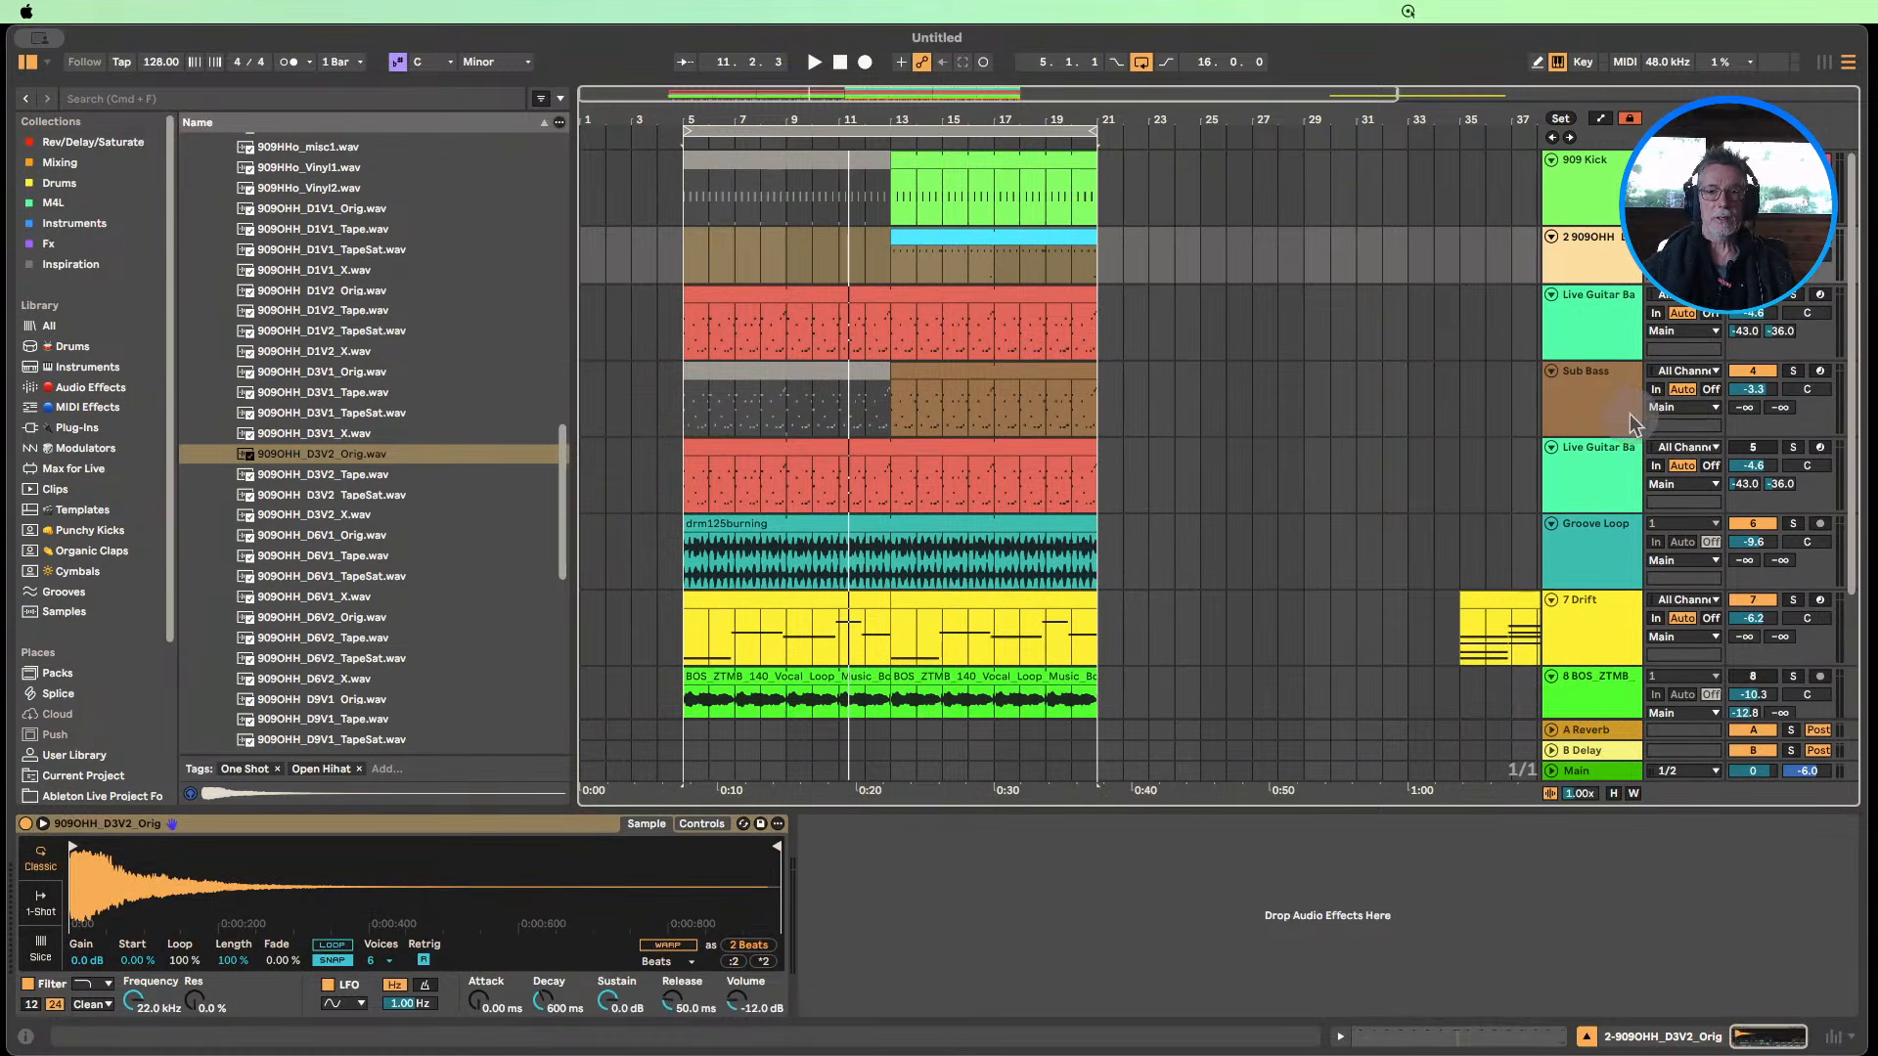
Reopen track 3's Live Guitar Bass devices to examine the Auto Filter settings and the bse125finger-DDAG sample waveform.
left_click(1609, 325)
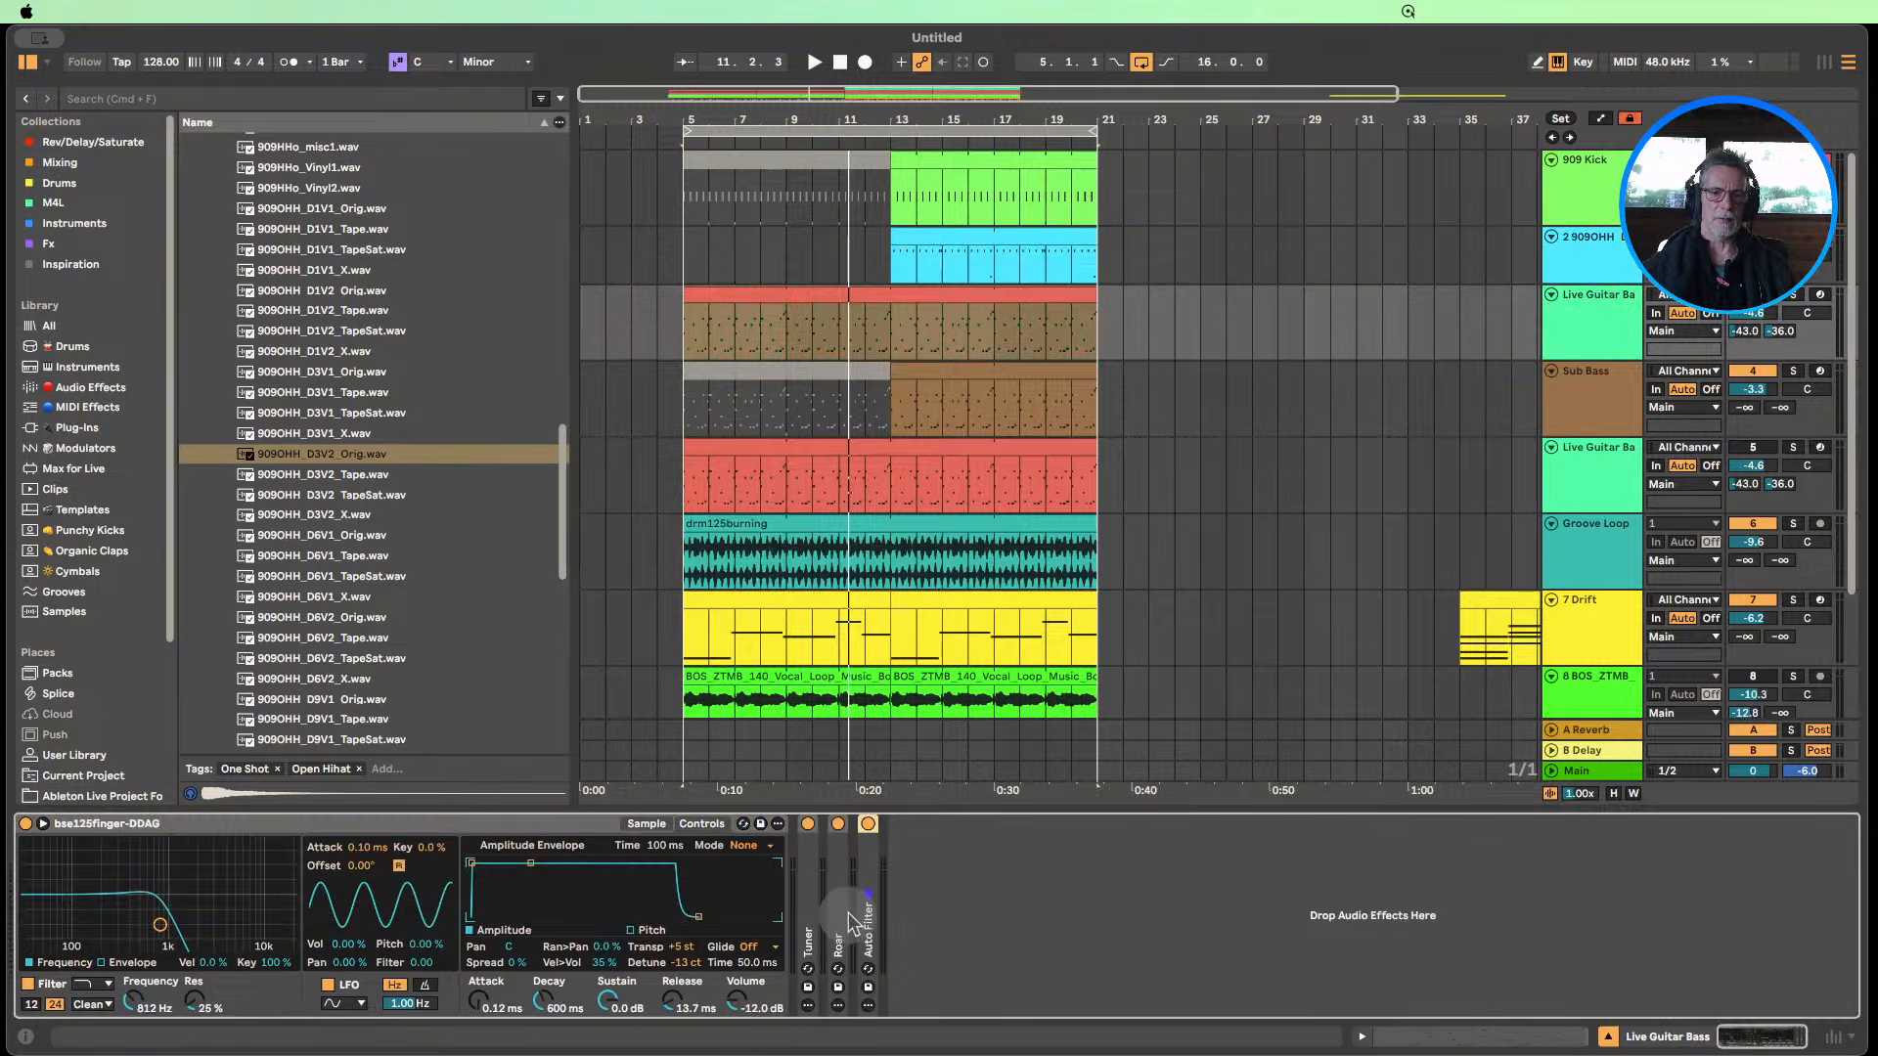
double_click(871, 896)
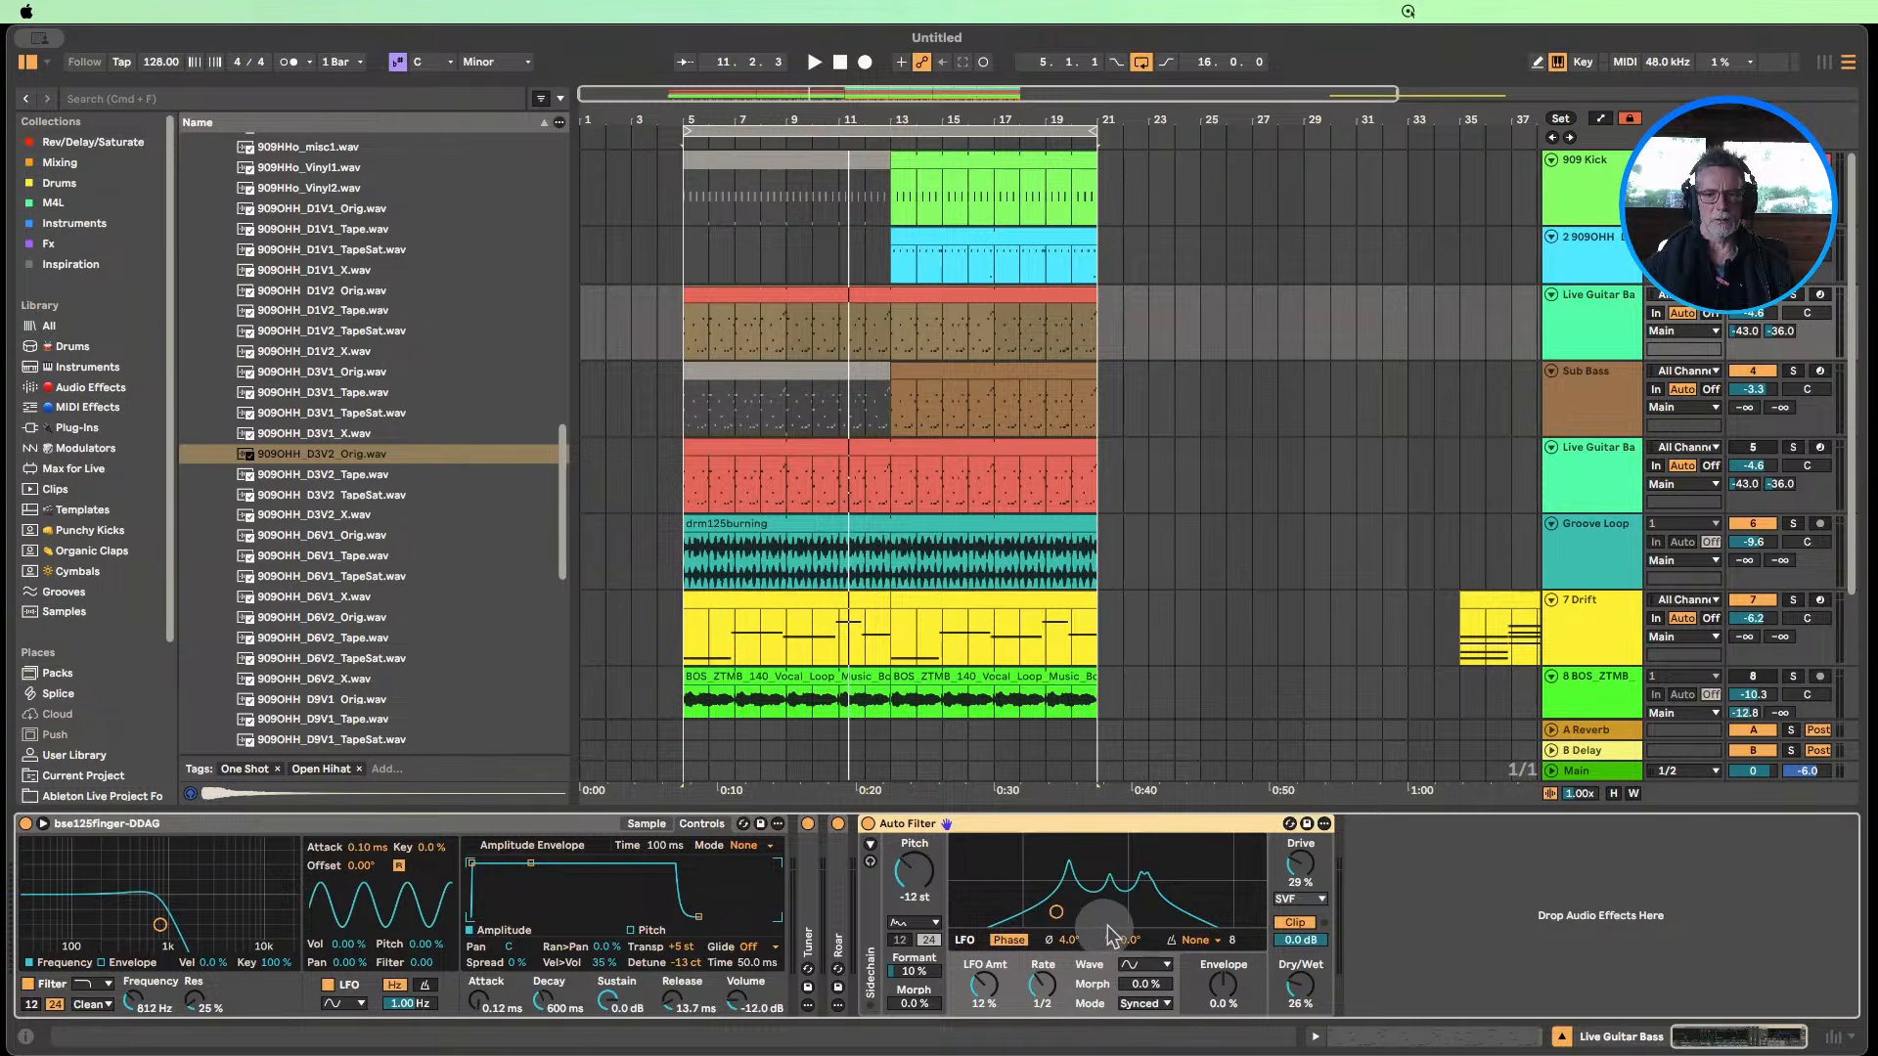
left_click(647, 824)
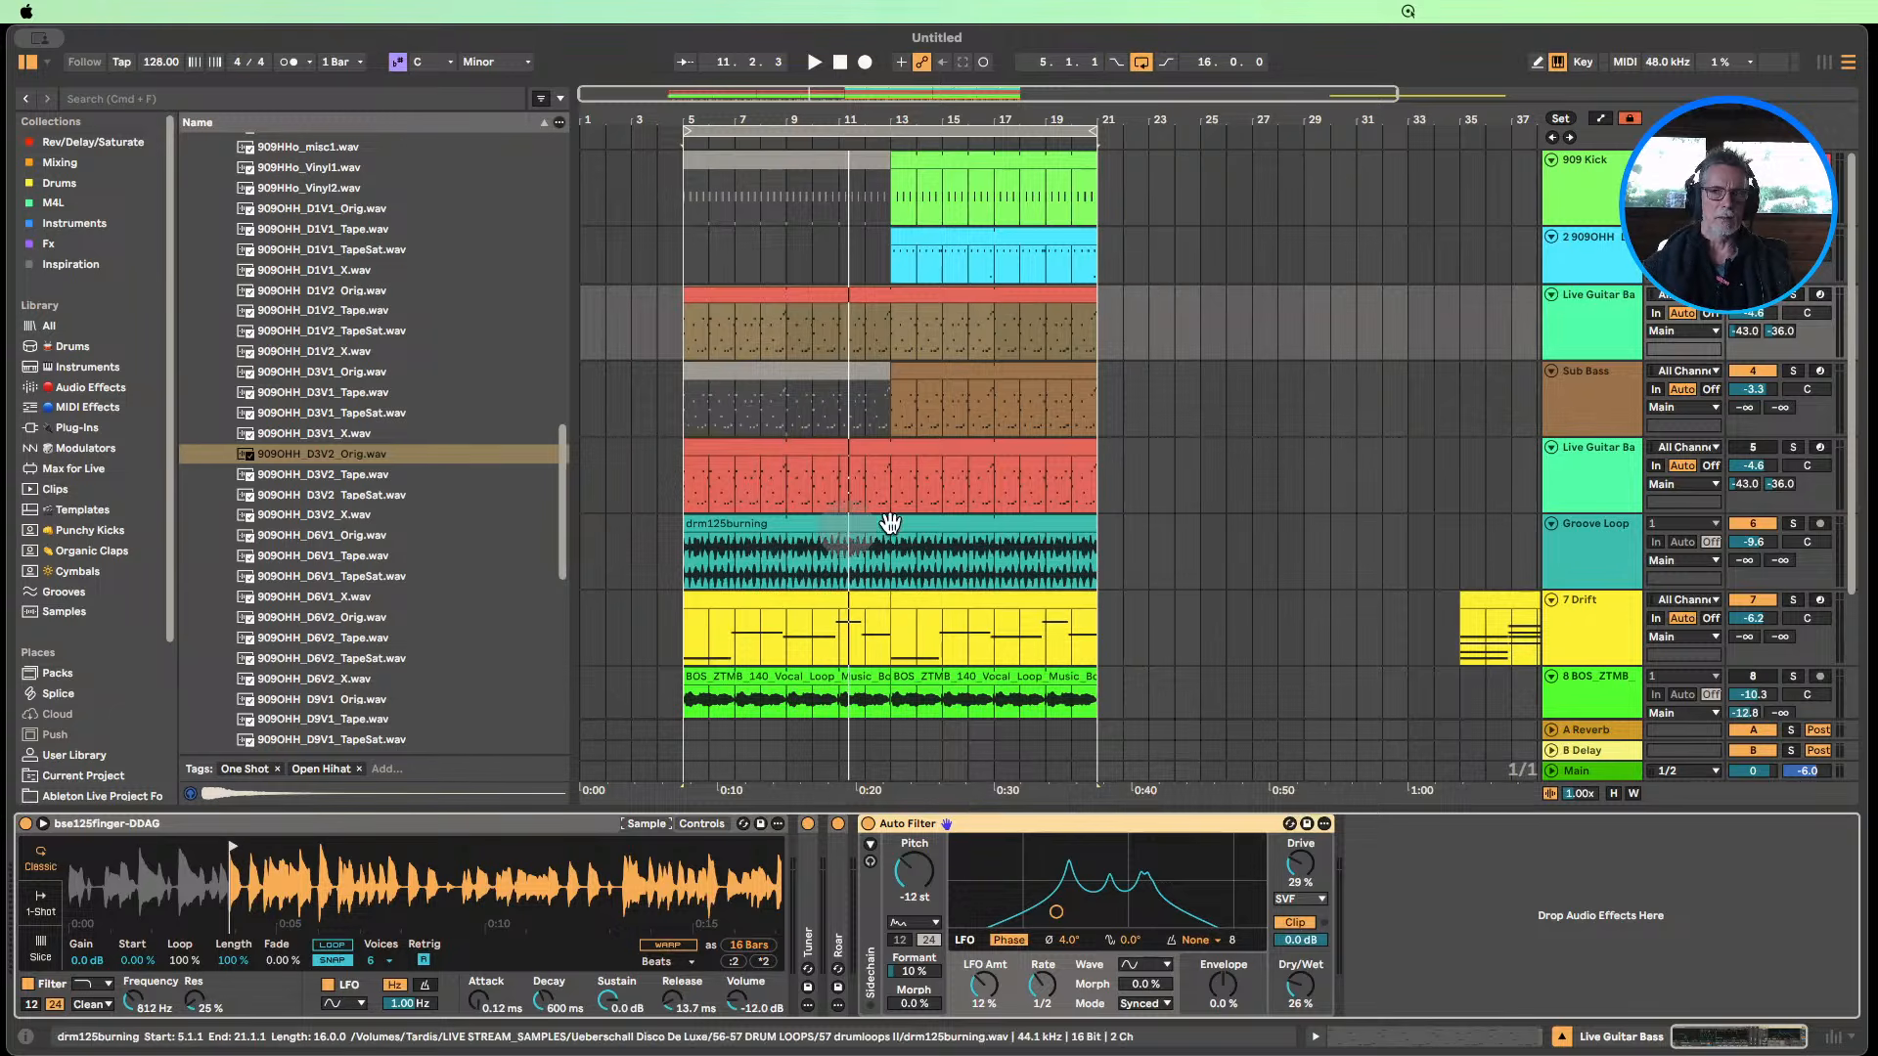
left_click_drag(223, 868, 631, 873)
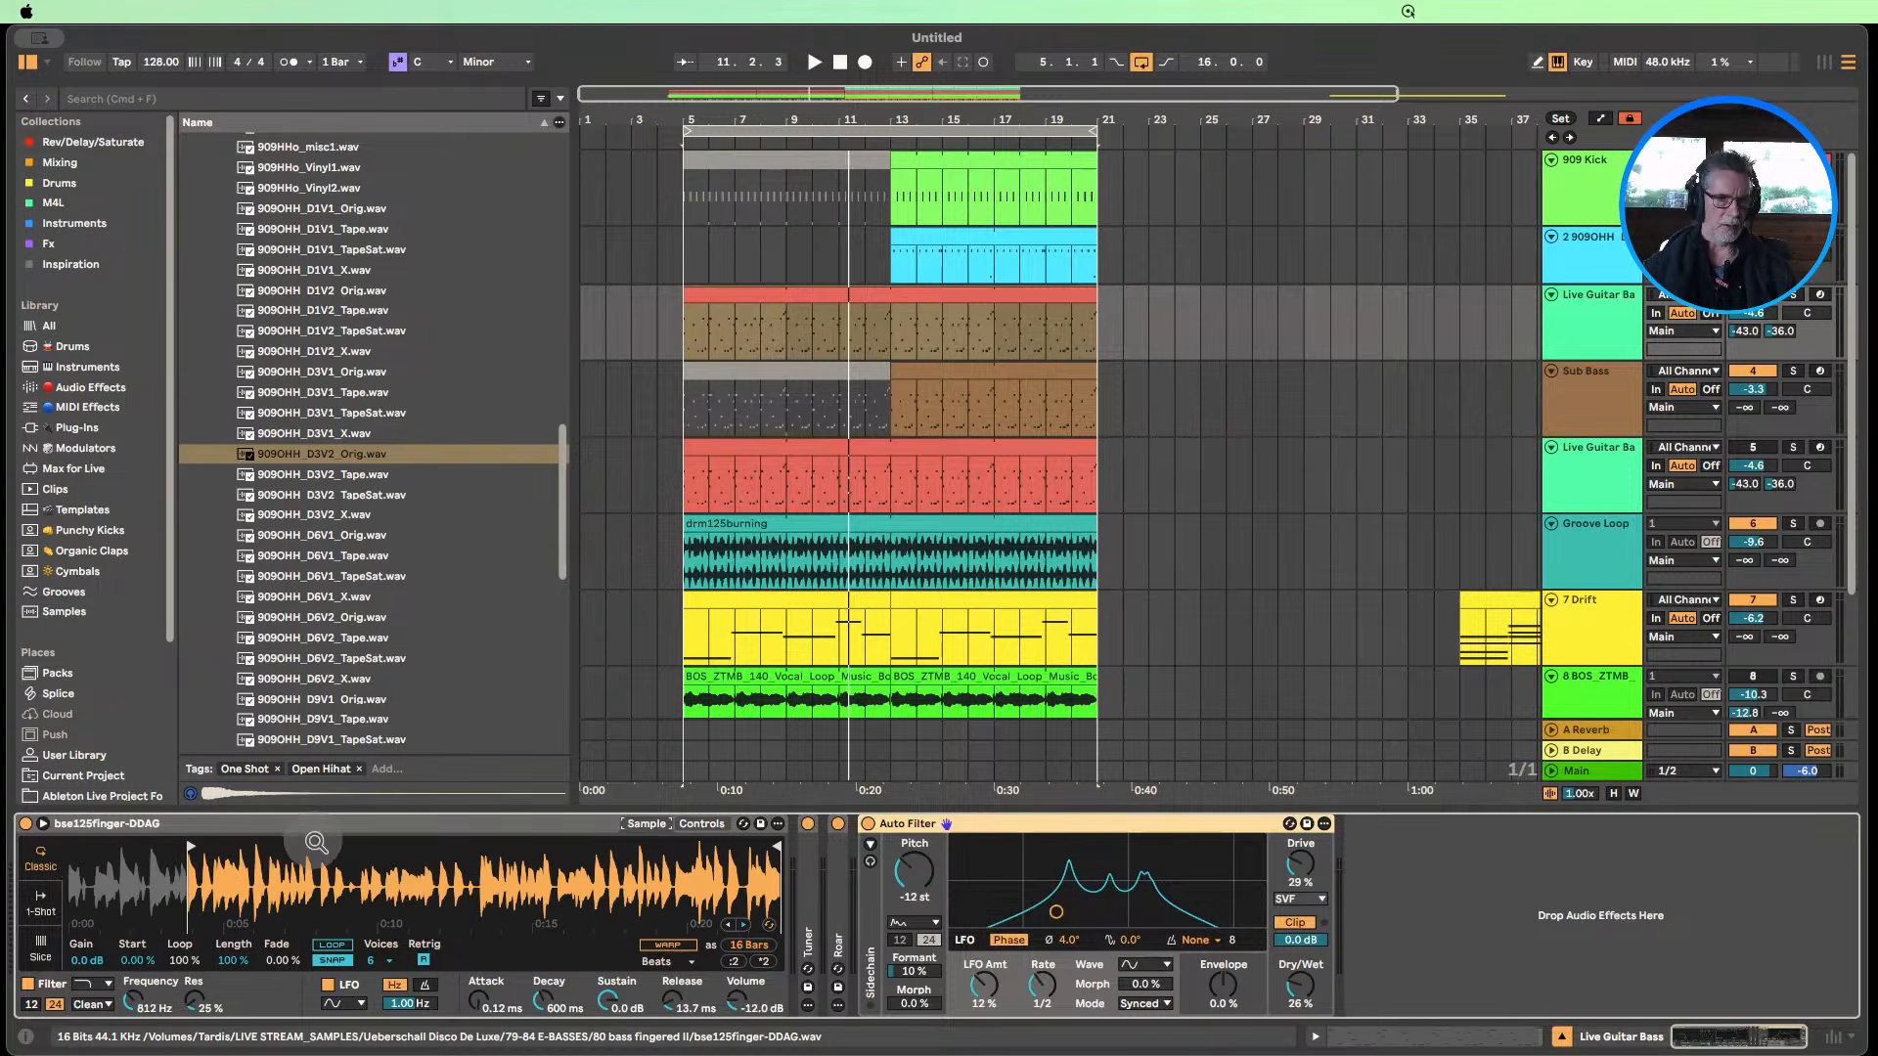
Unfold the Roar device on the Live Guitar Bass to examine its multiband drive settings.
double_click(808, 866)
double_click(841, 835)
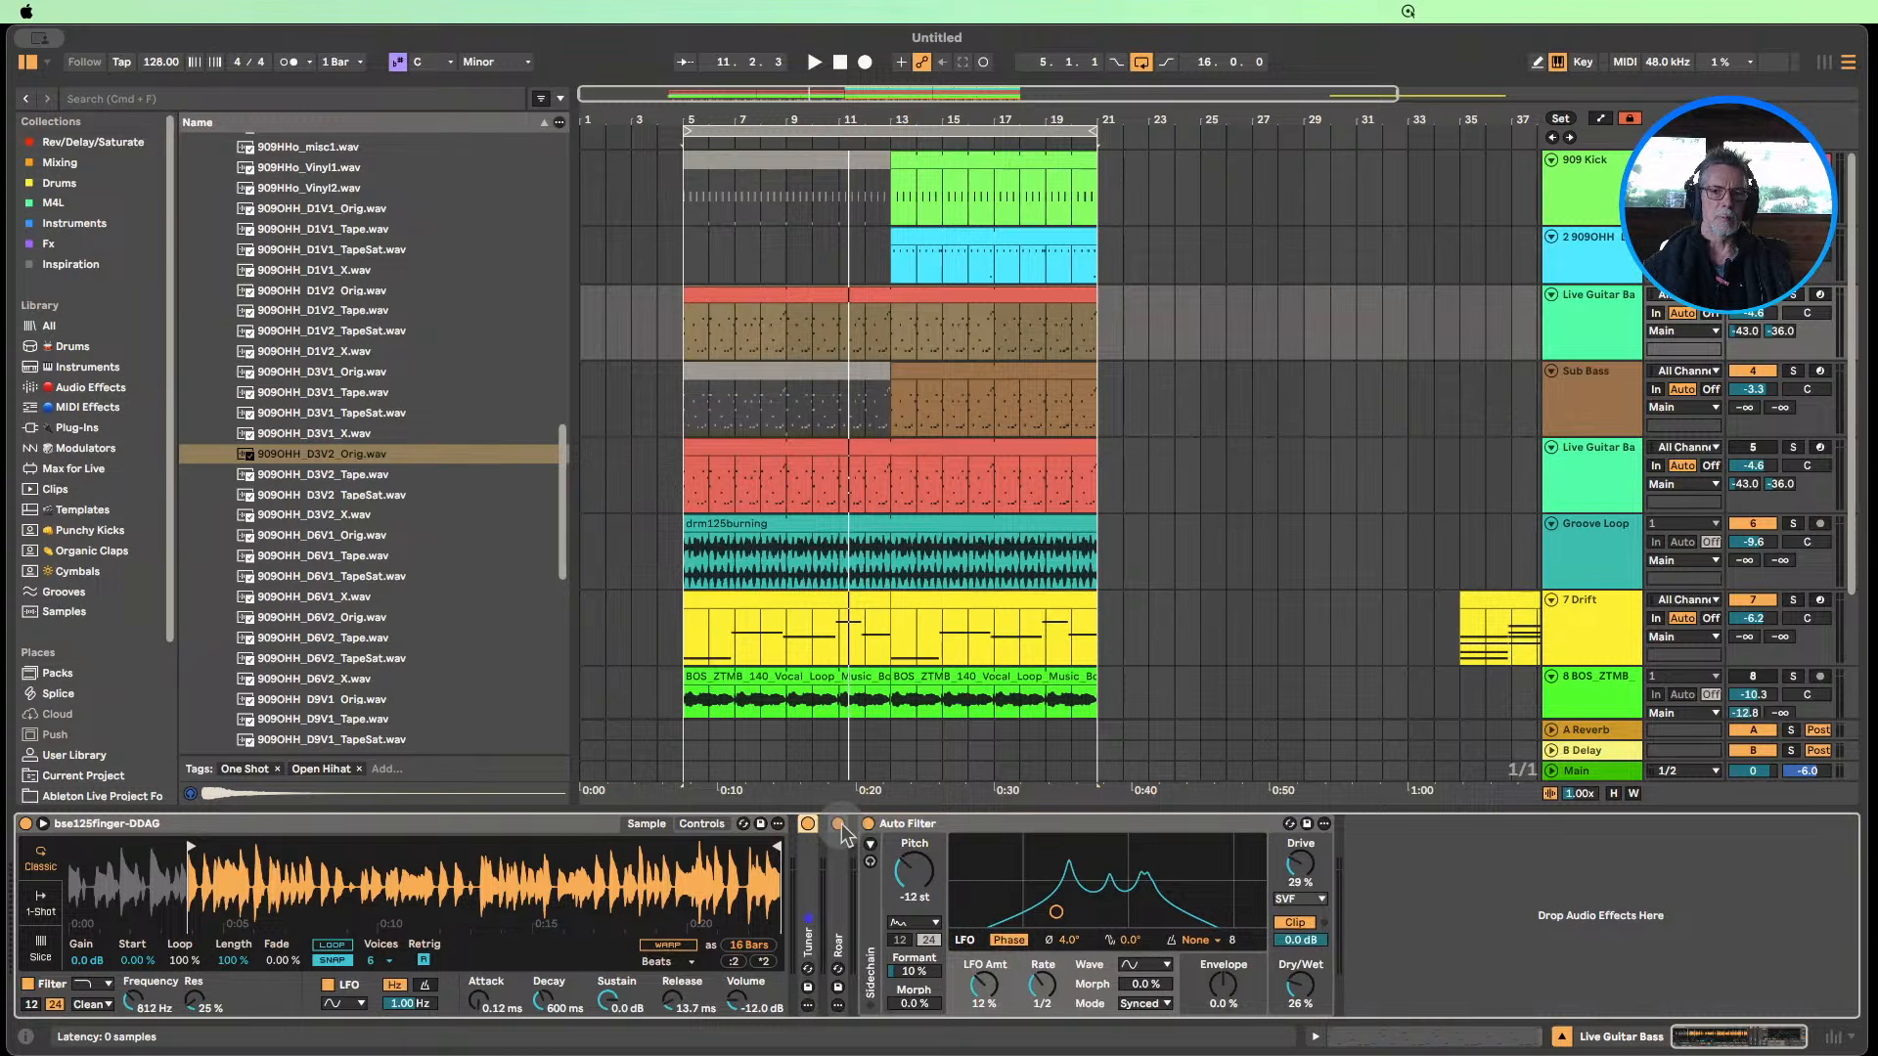
double_click(845, 898)
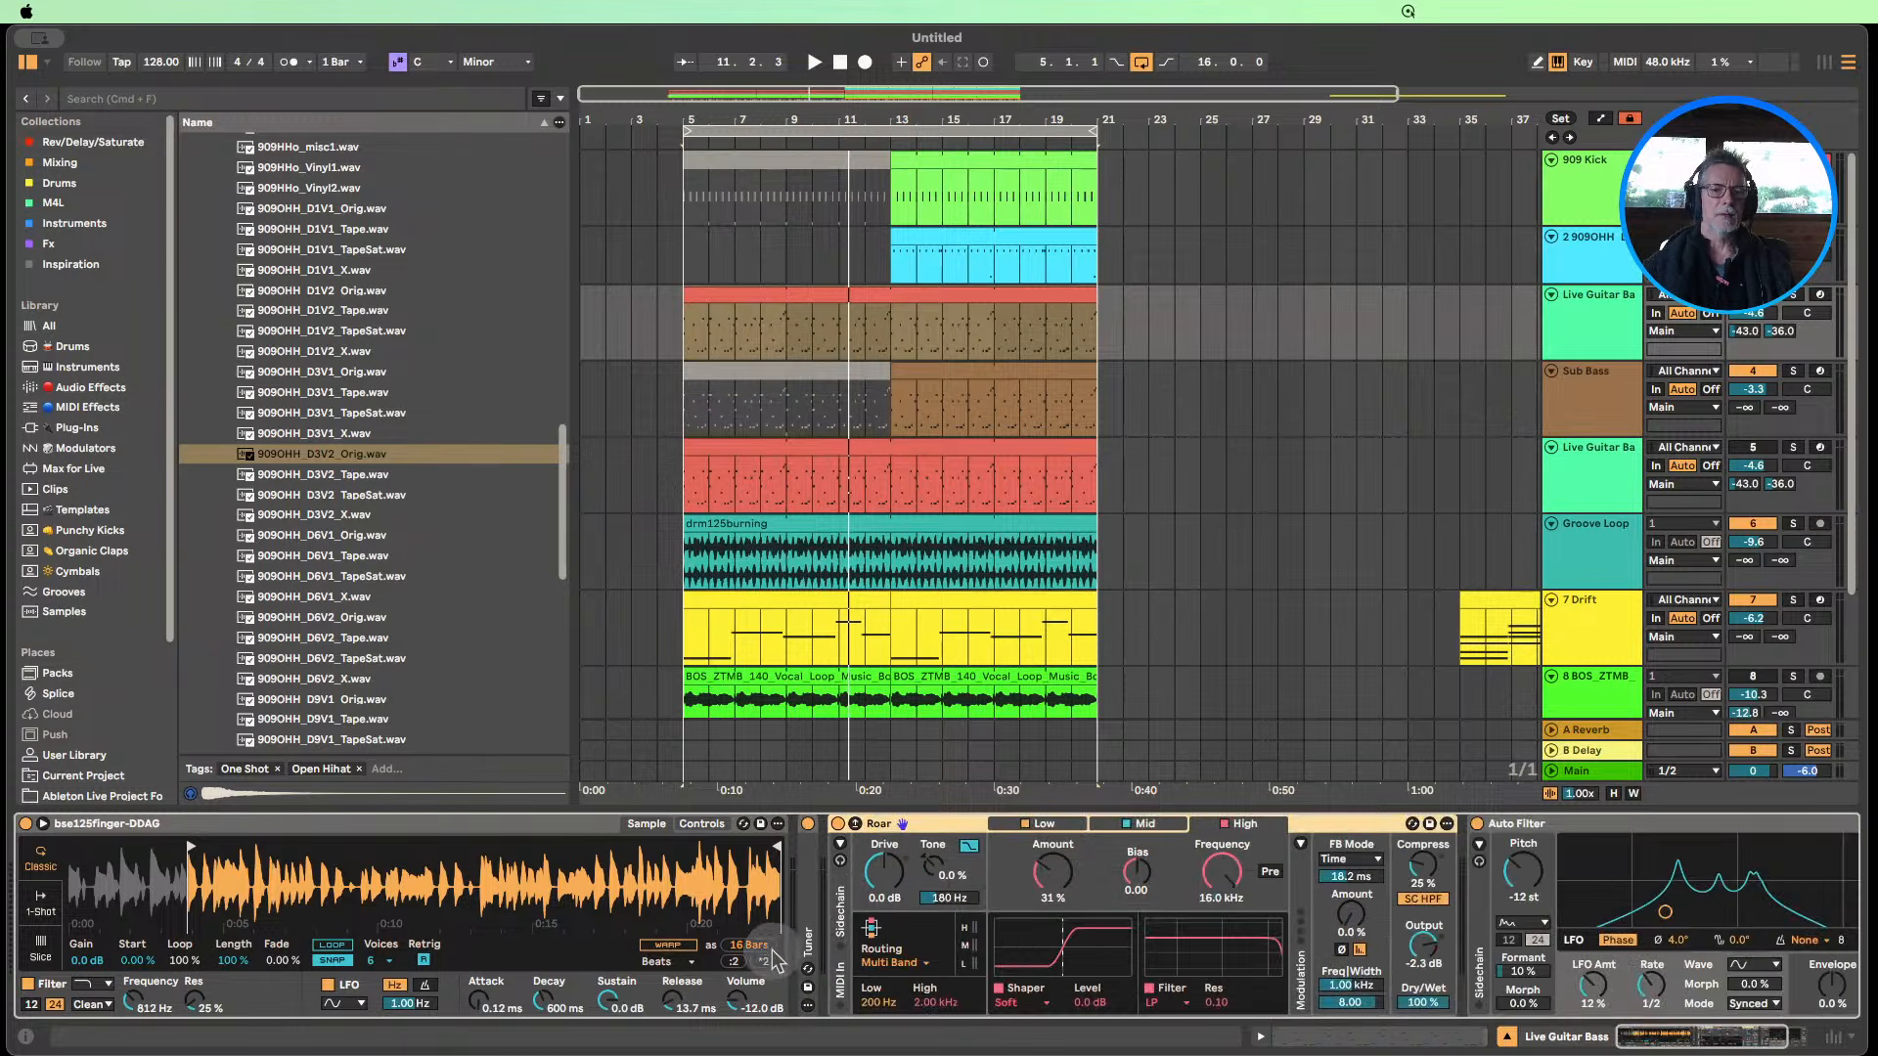
Examine the bass sampler's envelope and filter controls, and inspect the sample's start point up close.
left_click(700, 824)
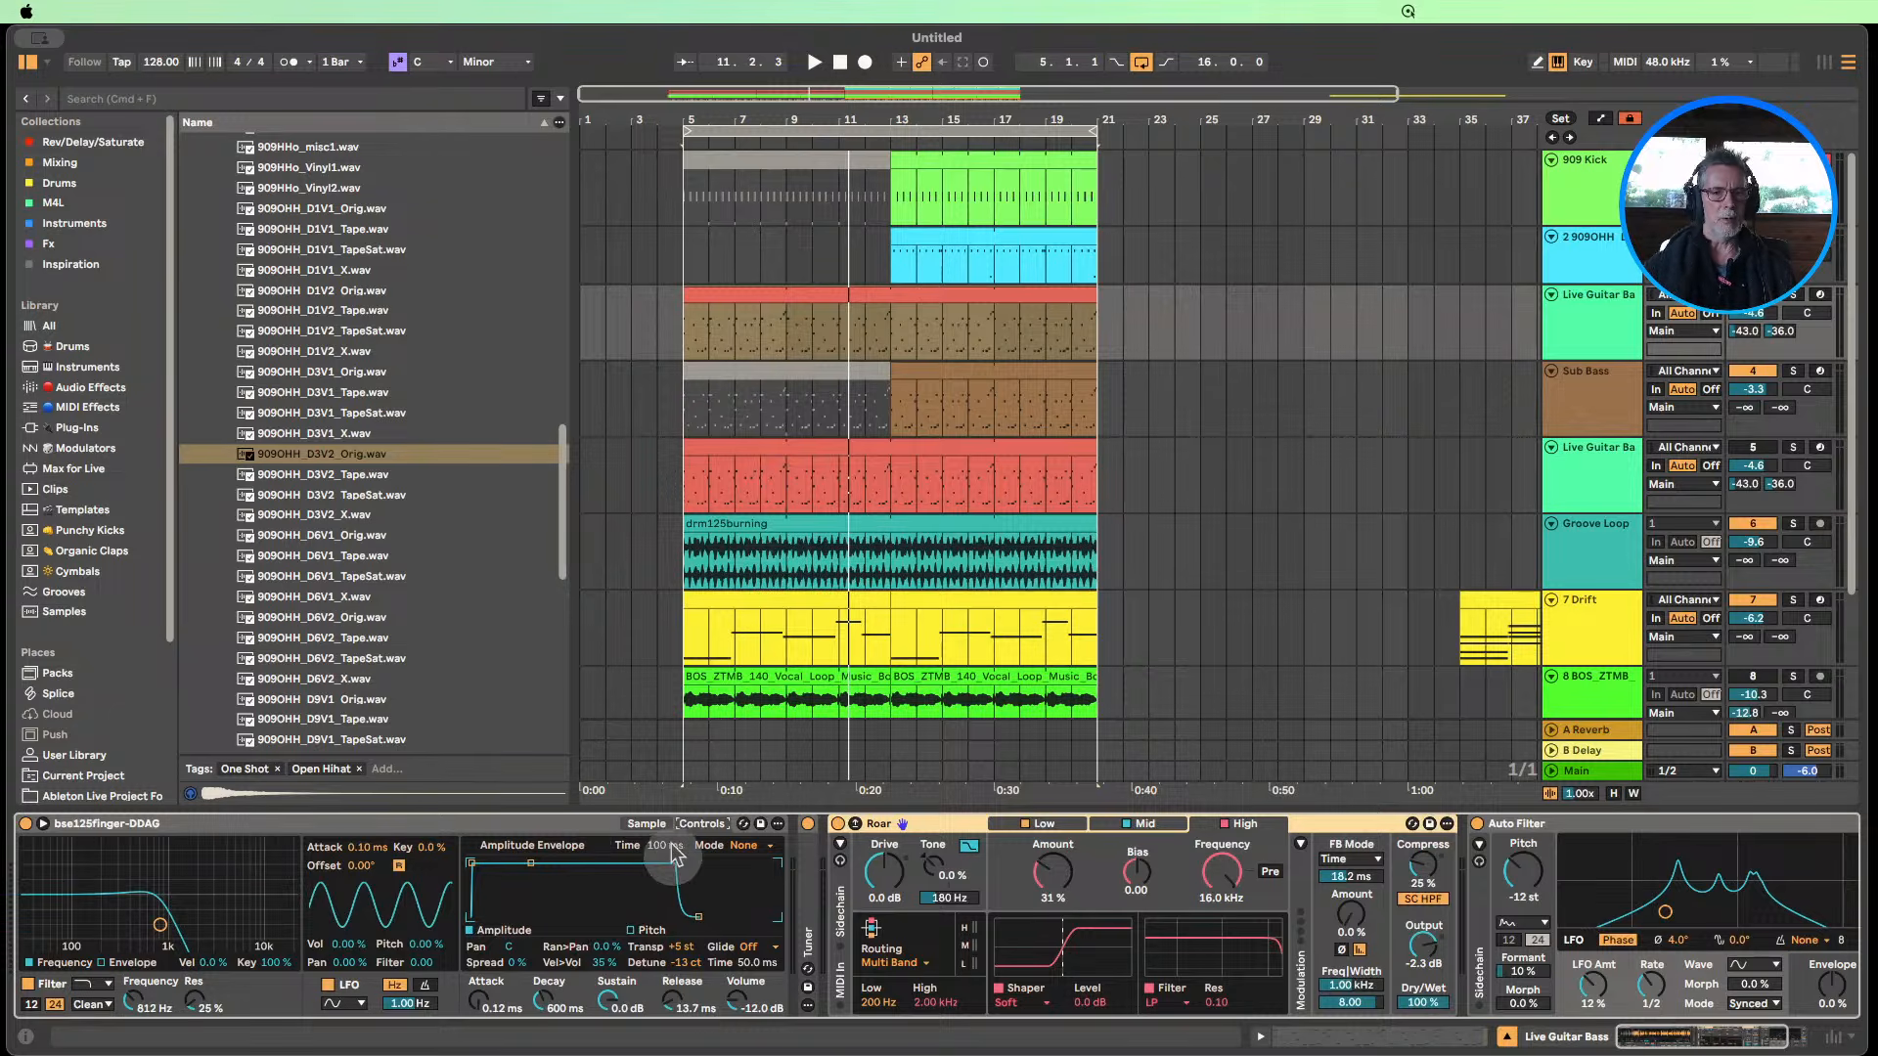
left_click(646, 825)
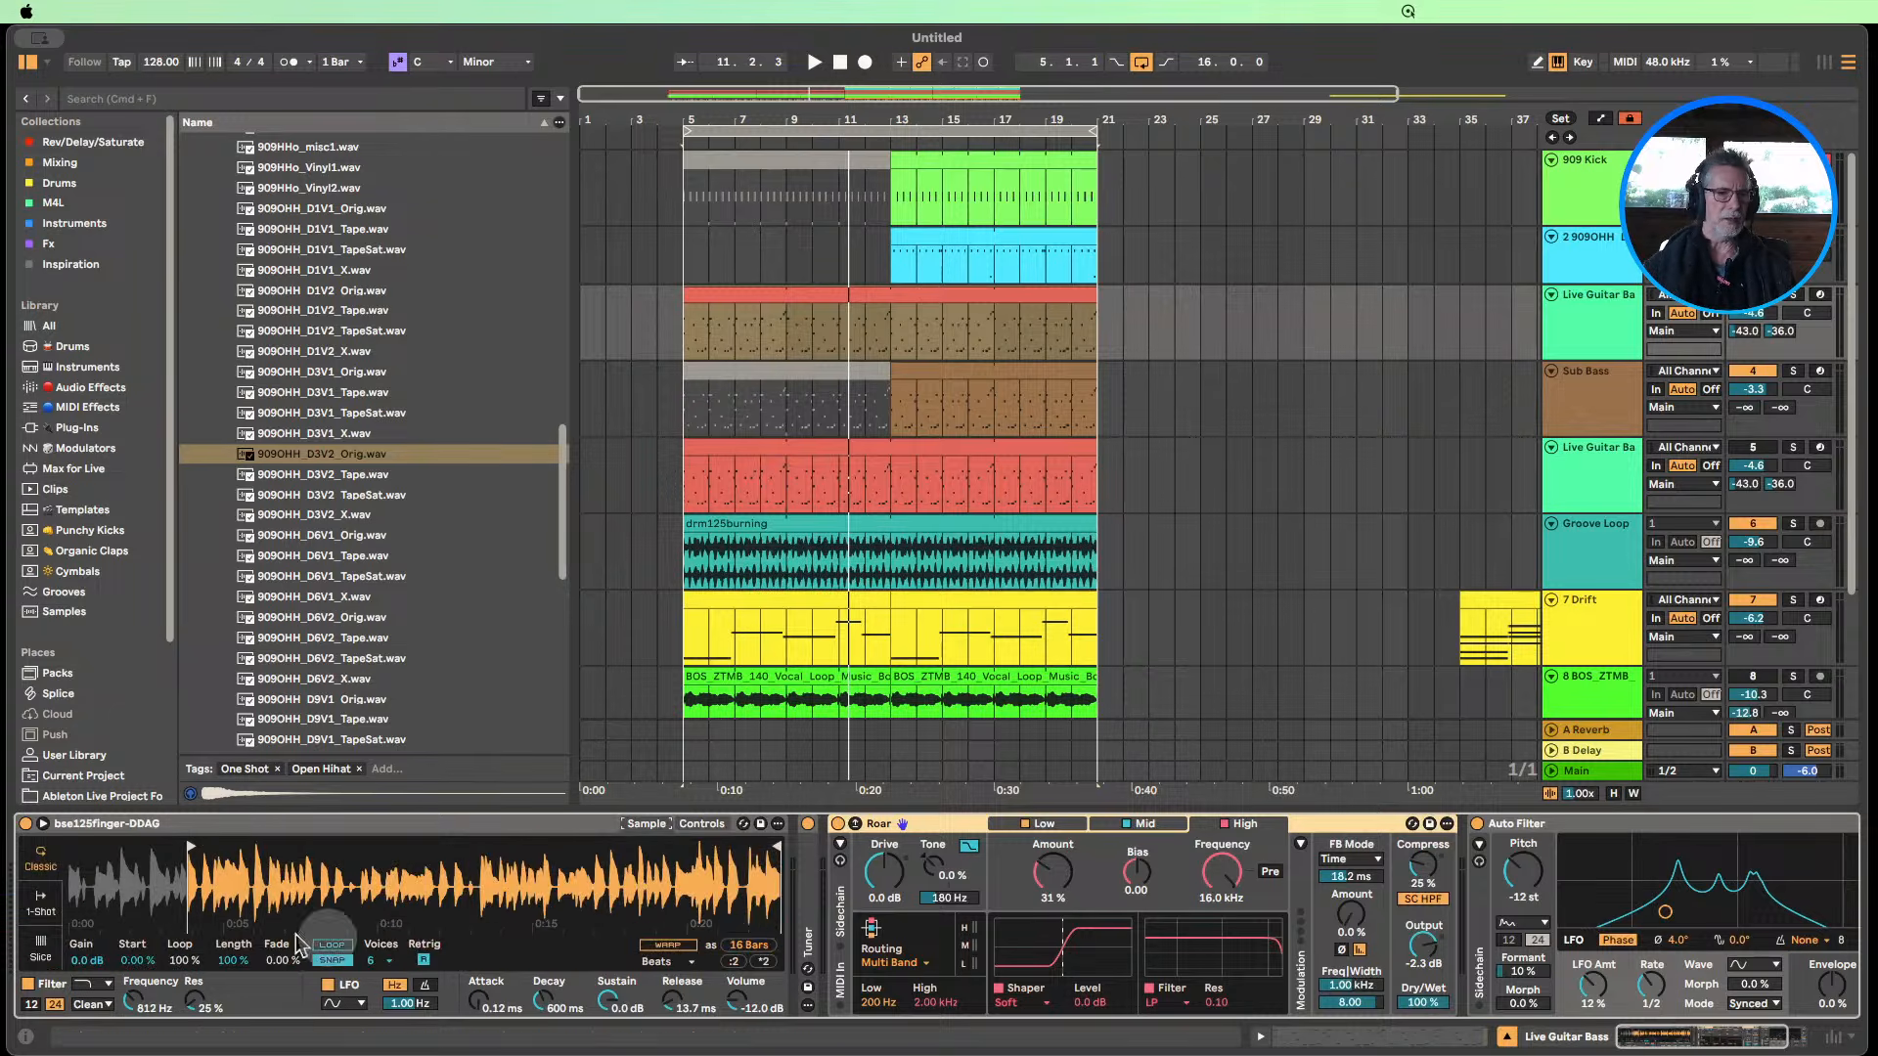
left_click_drag(183, 888, 188, 873)
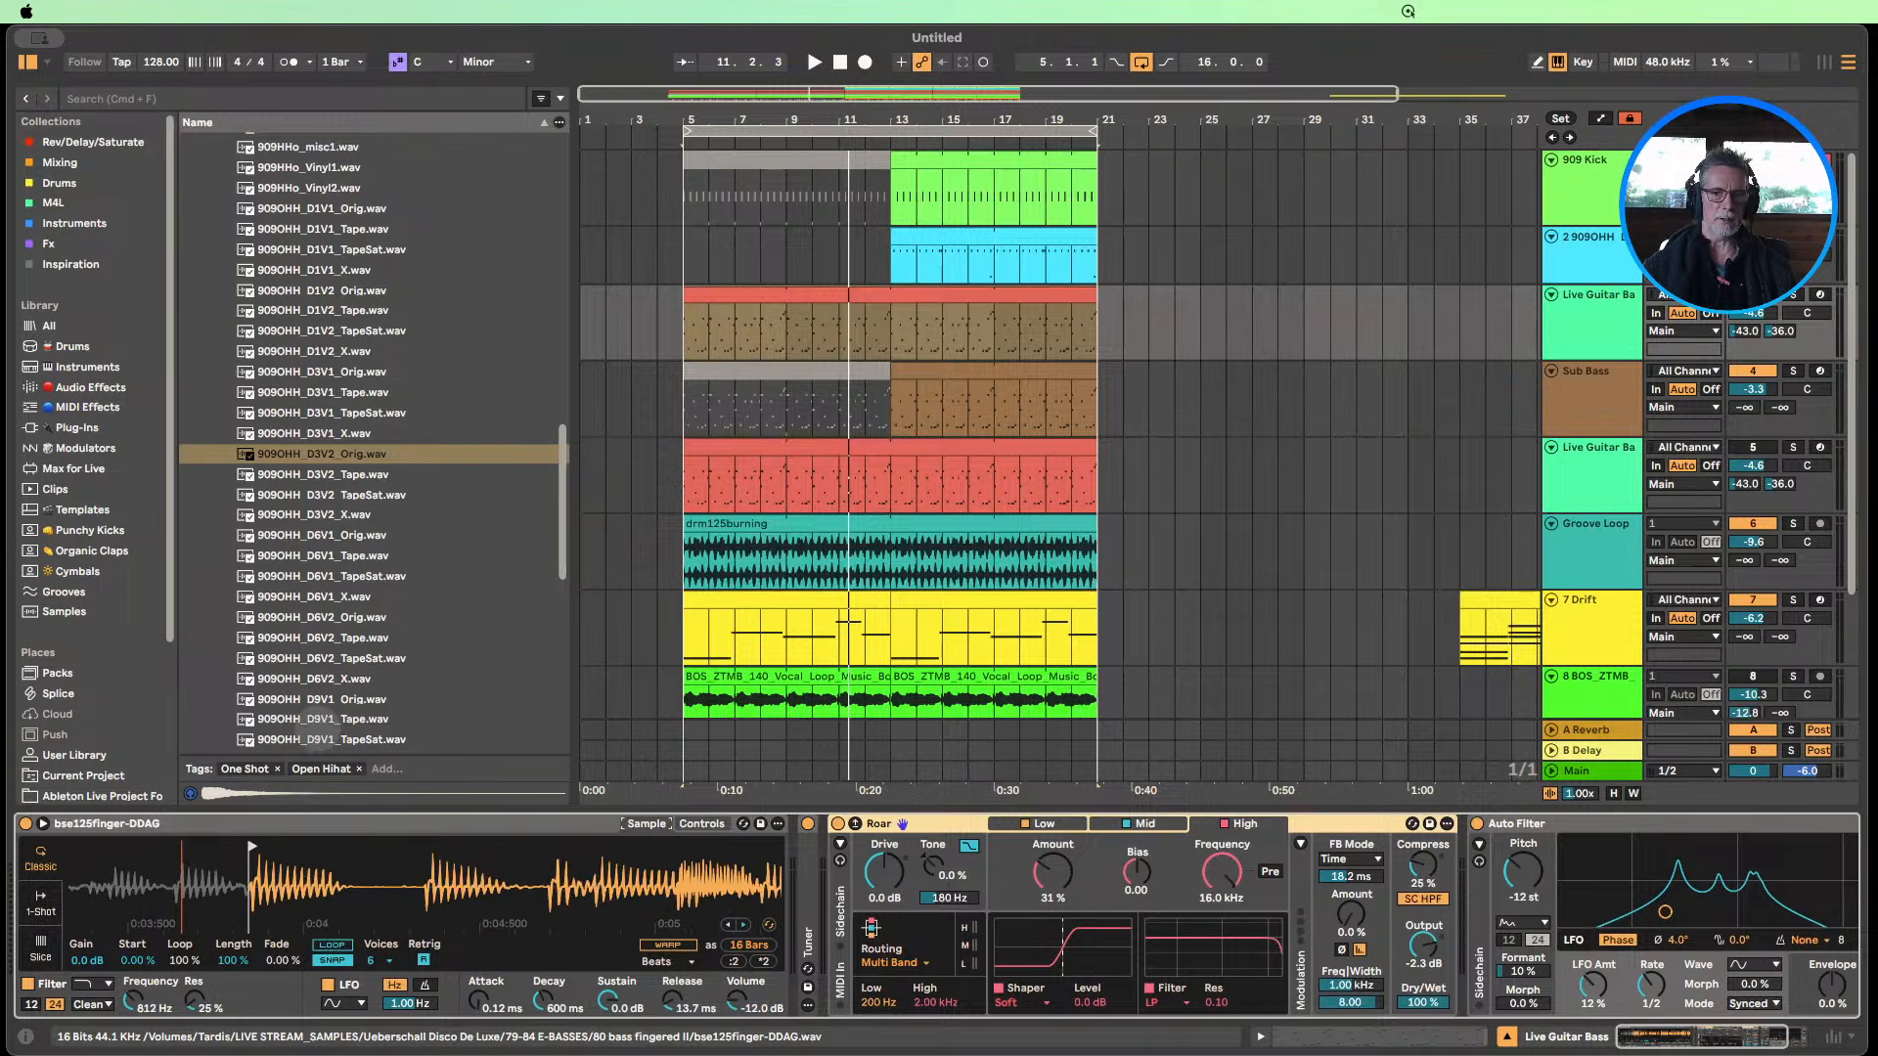
left_click_drag(397, 860, 200, 866)
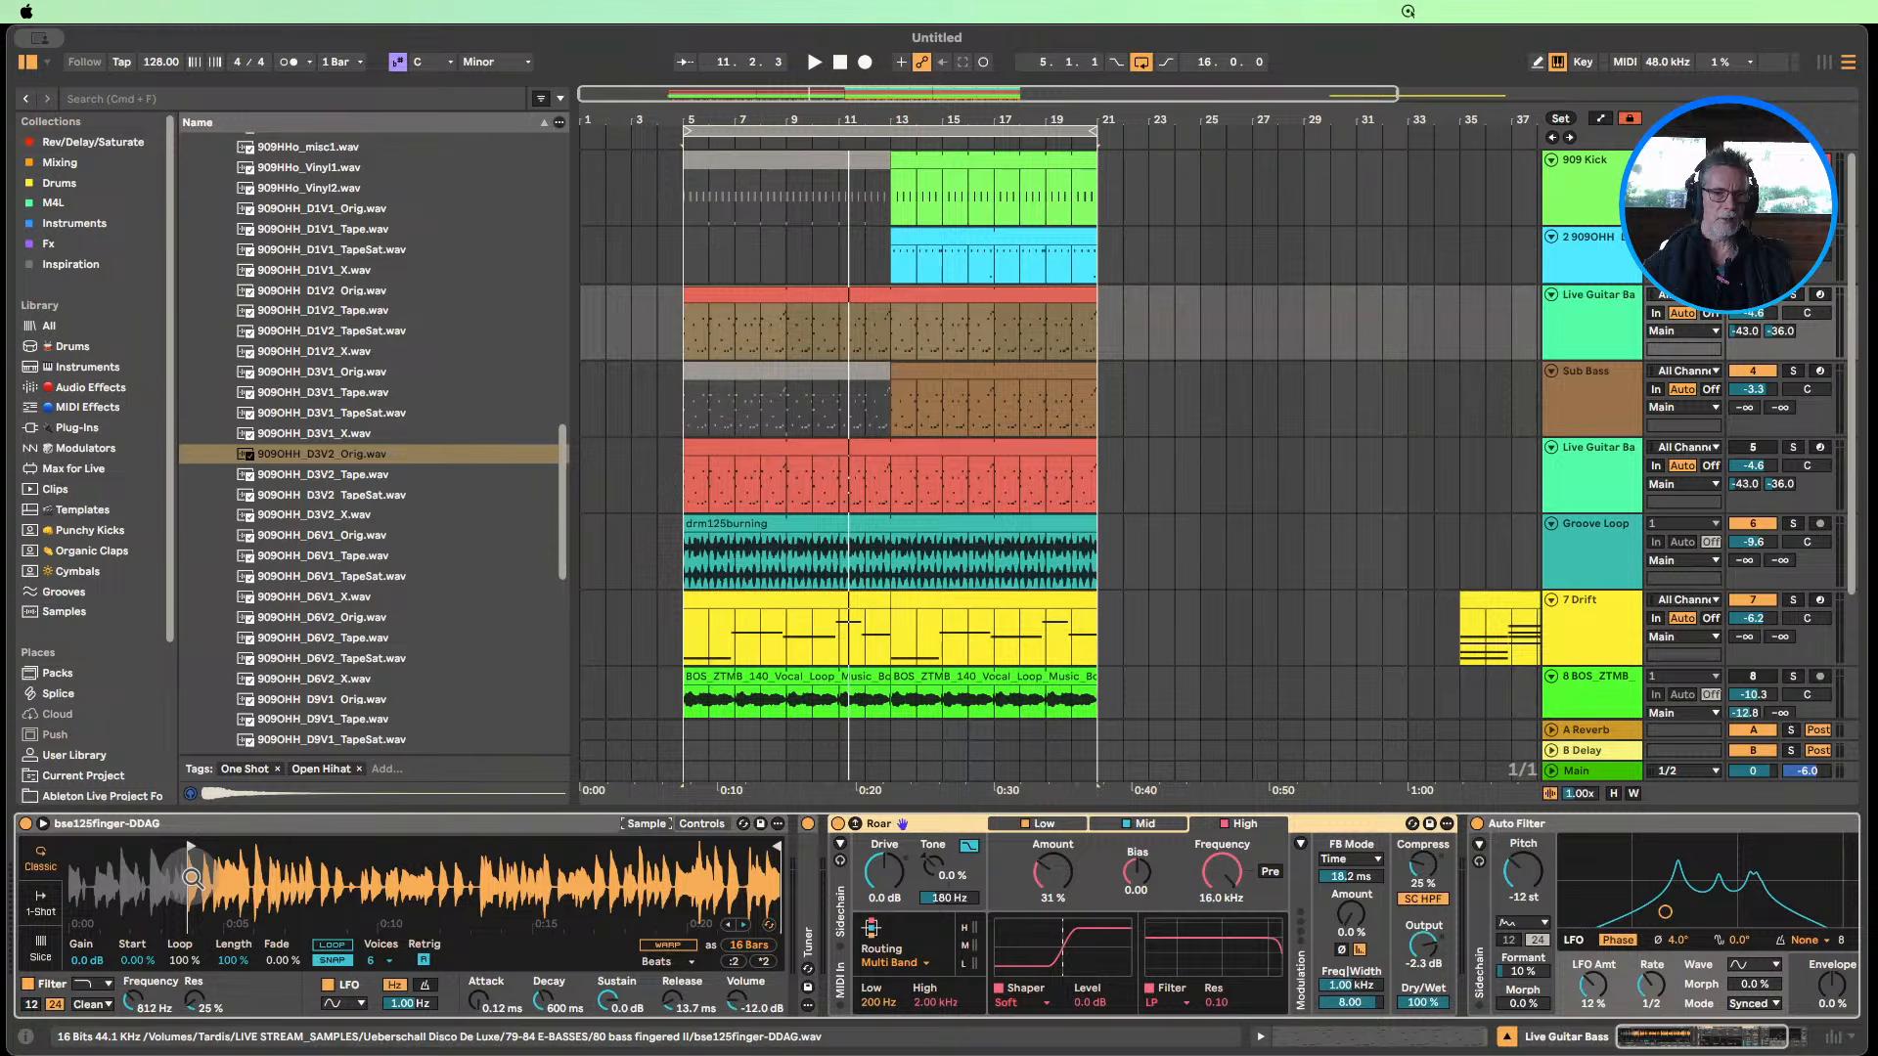
Fold Roar and leave the Live Guitar Bass's Auto Filter unfolded to examine its LFO and filter settings.
double_click(920, 827)
double_click(1017, 826)
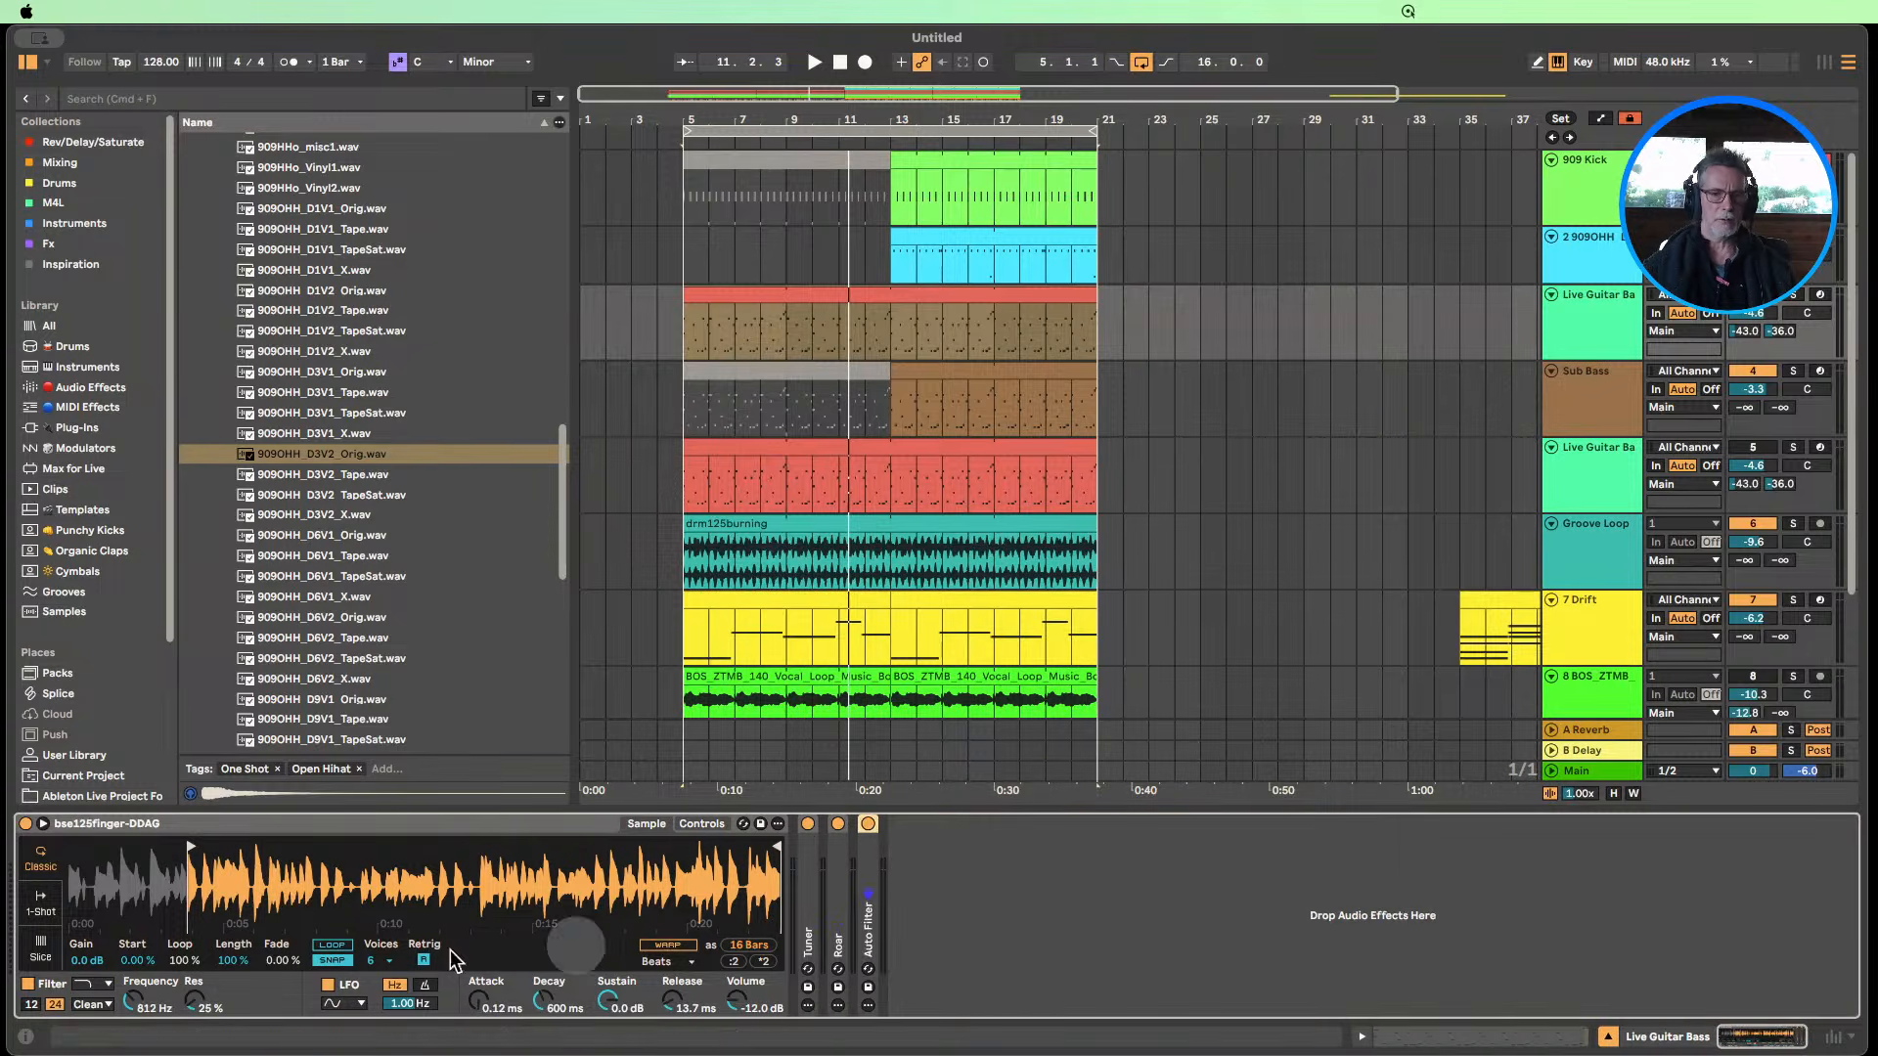
double_click(868, 877)
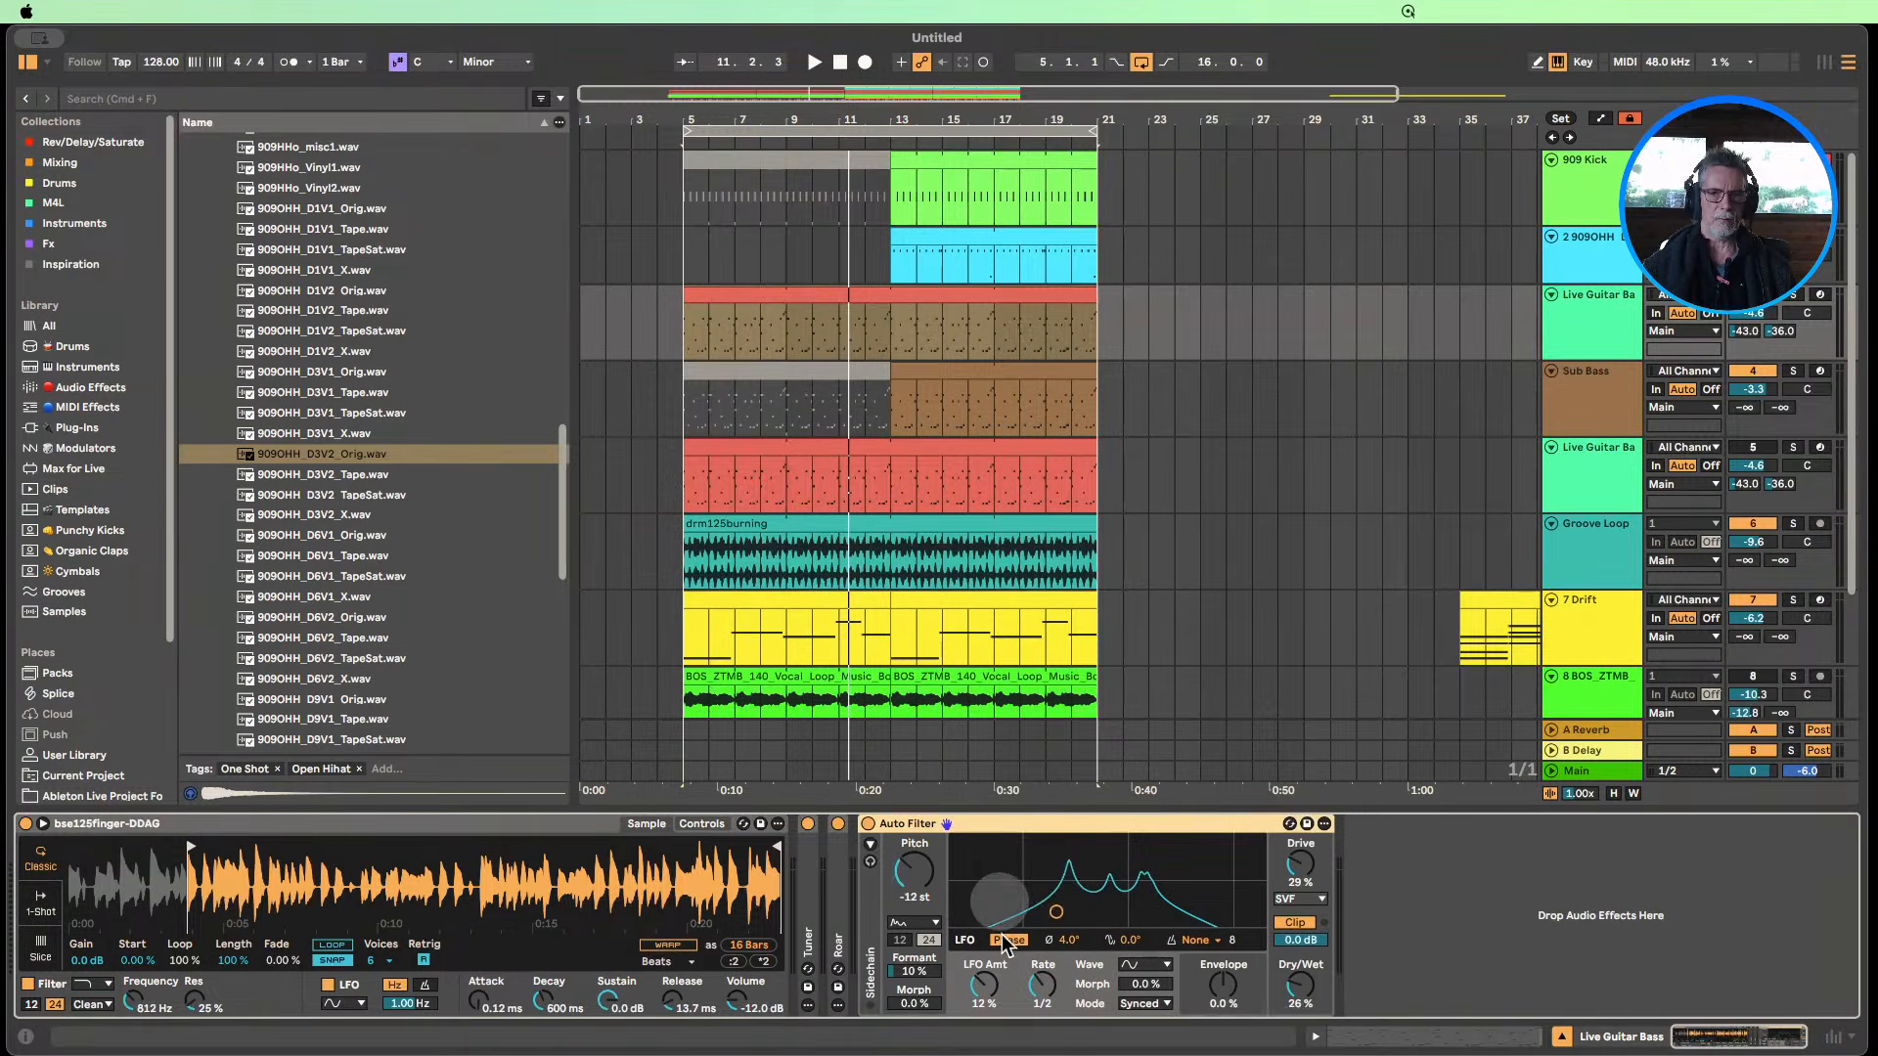
Solo the Live Guitar Bass on track 3 and listen to it from bar 13.
left_click(1794, 308)
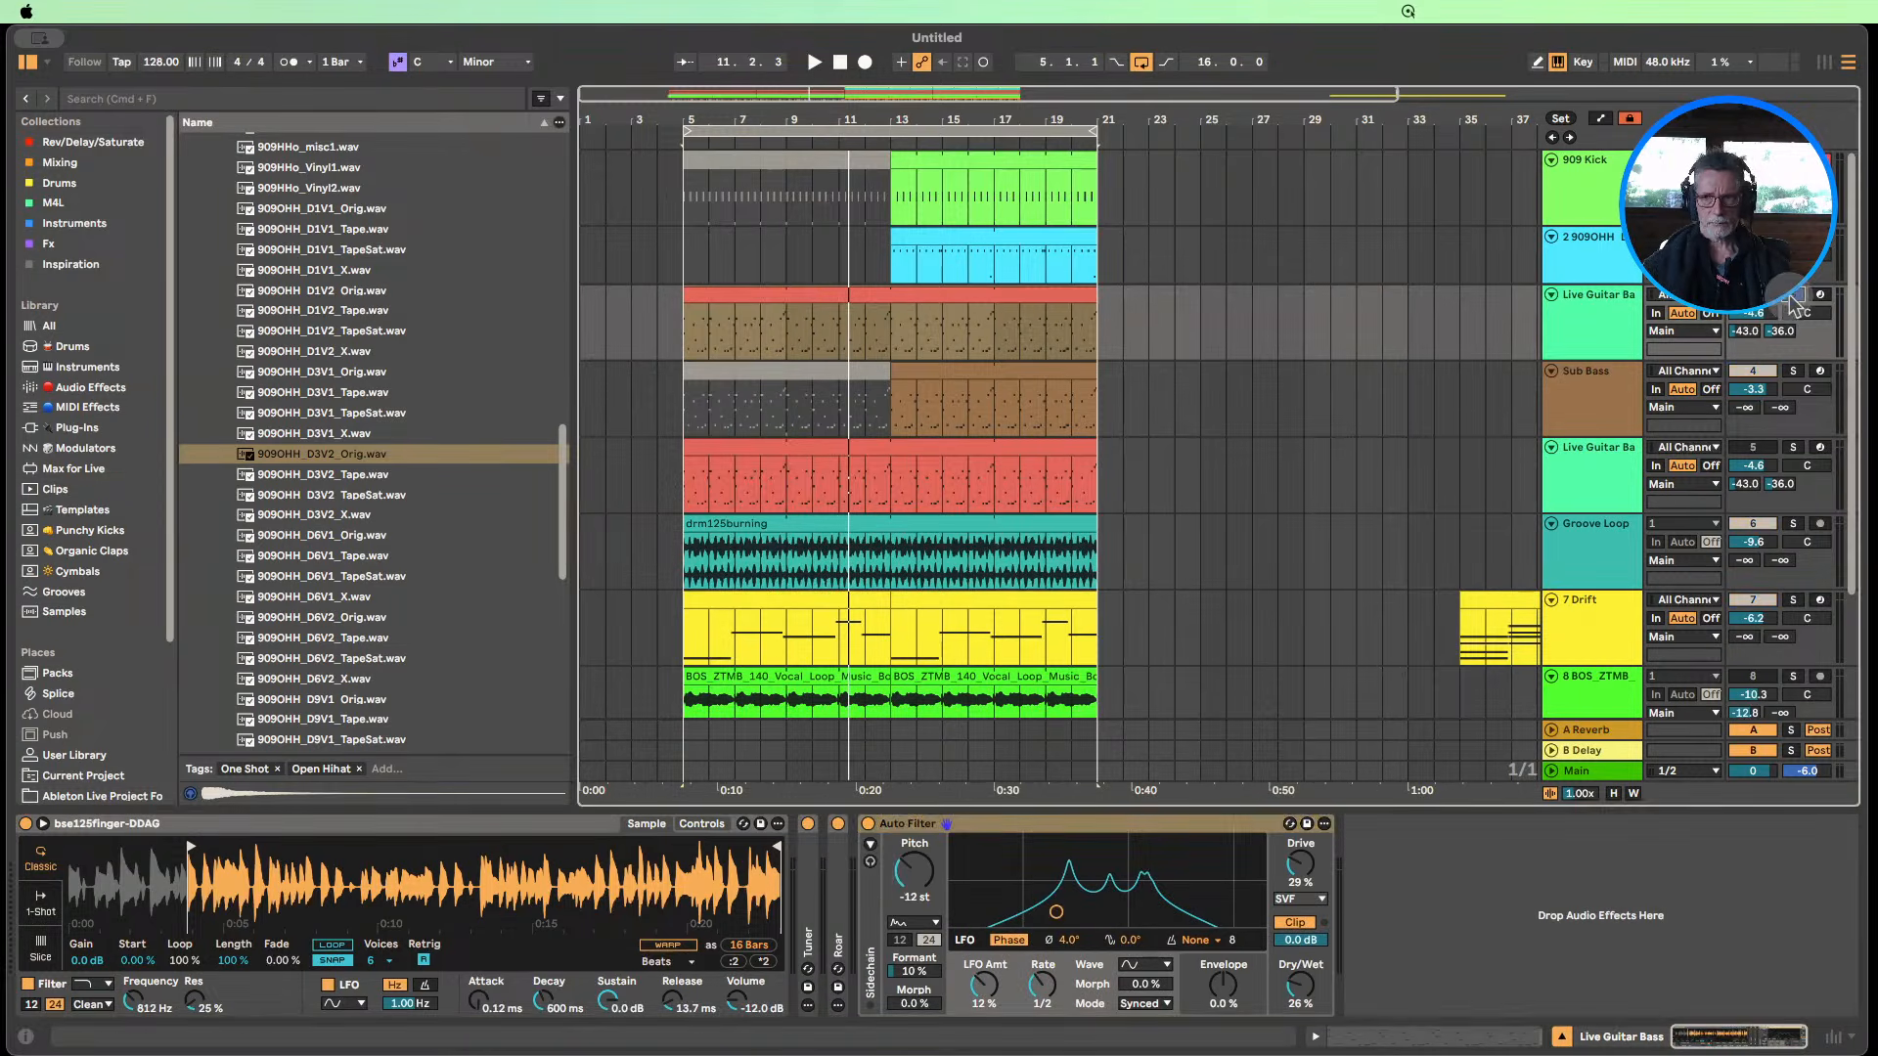
left_click(890, 143)
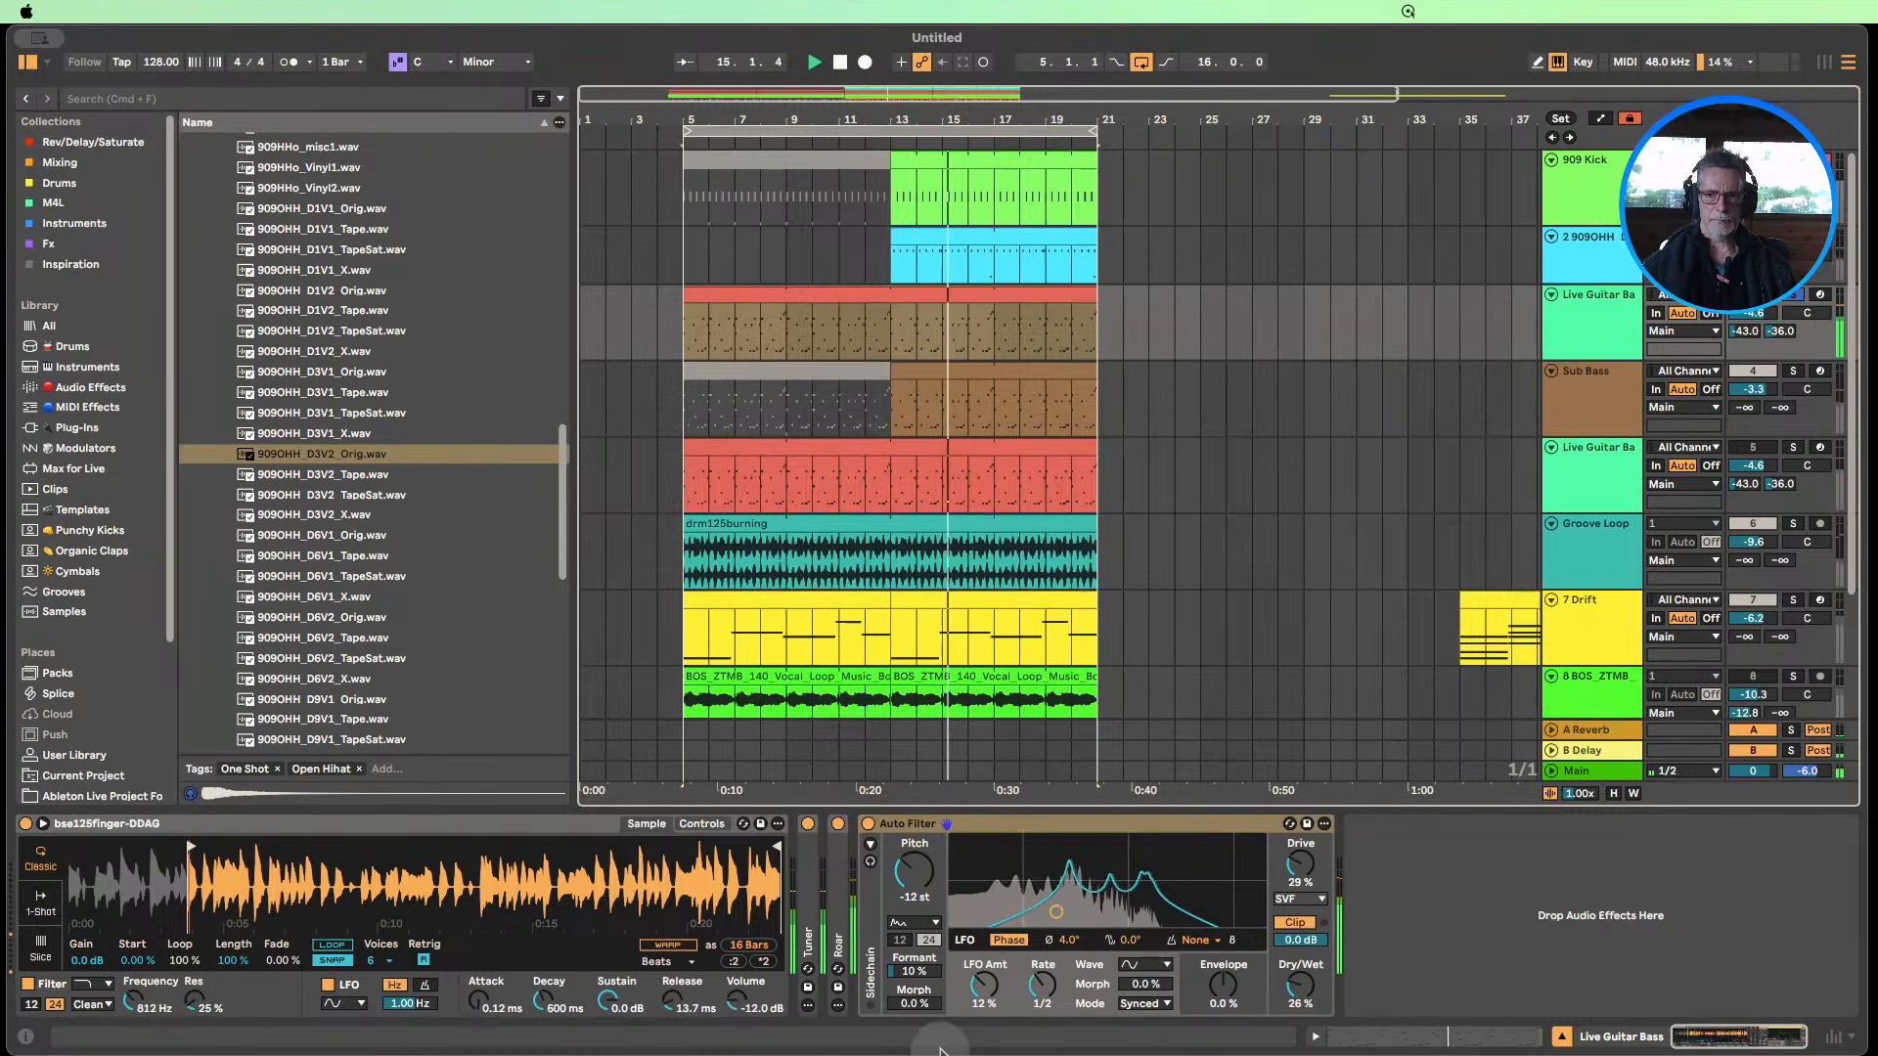
left_click(841, 66)
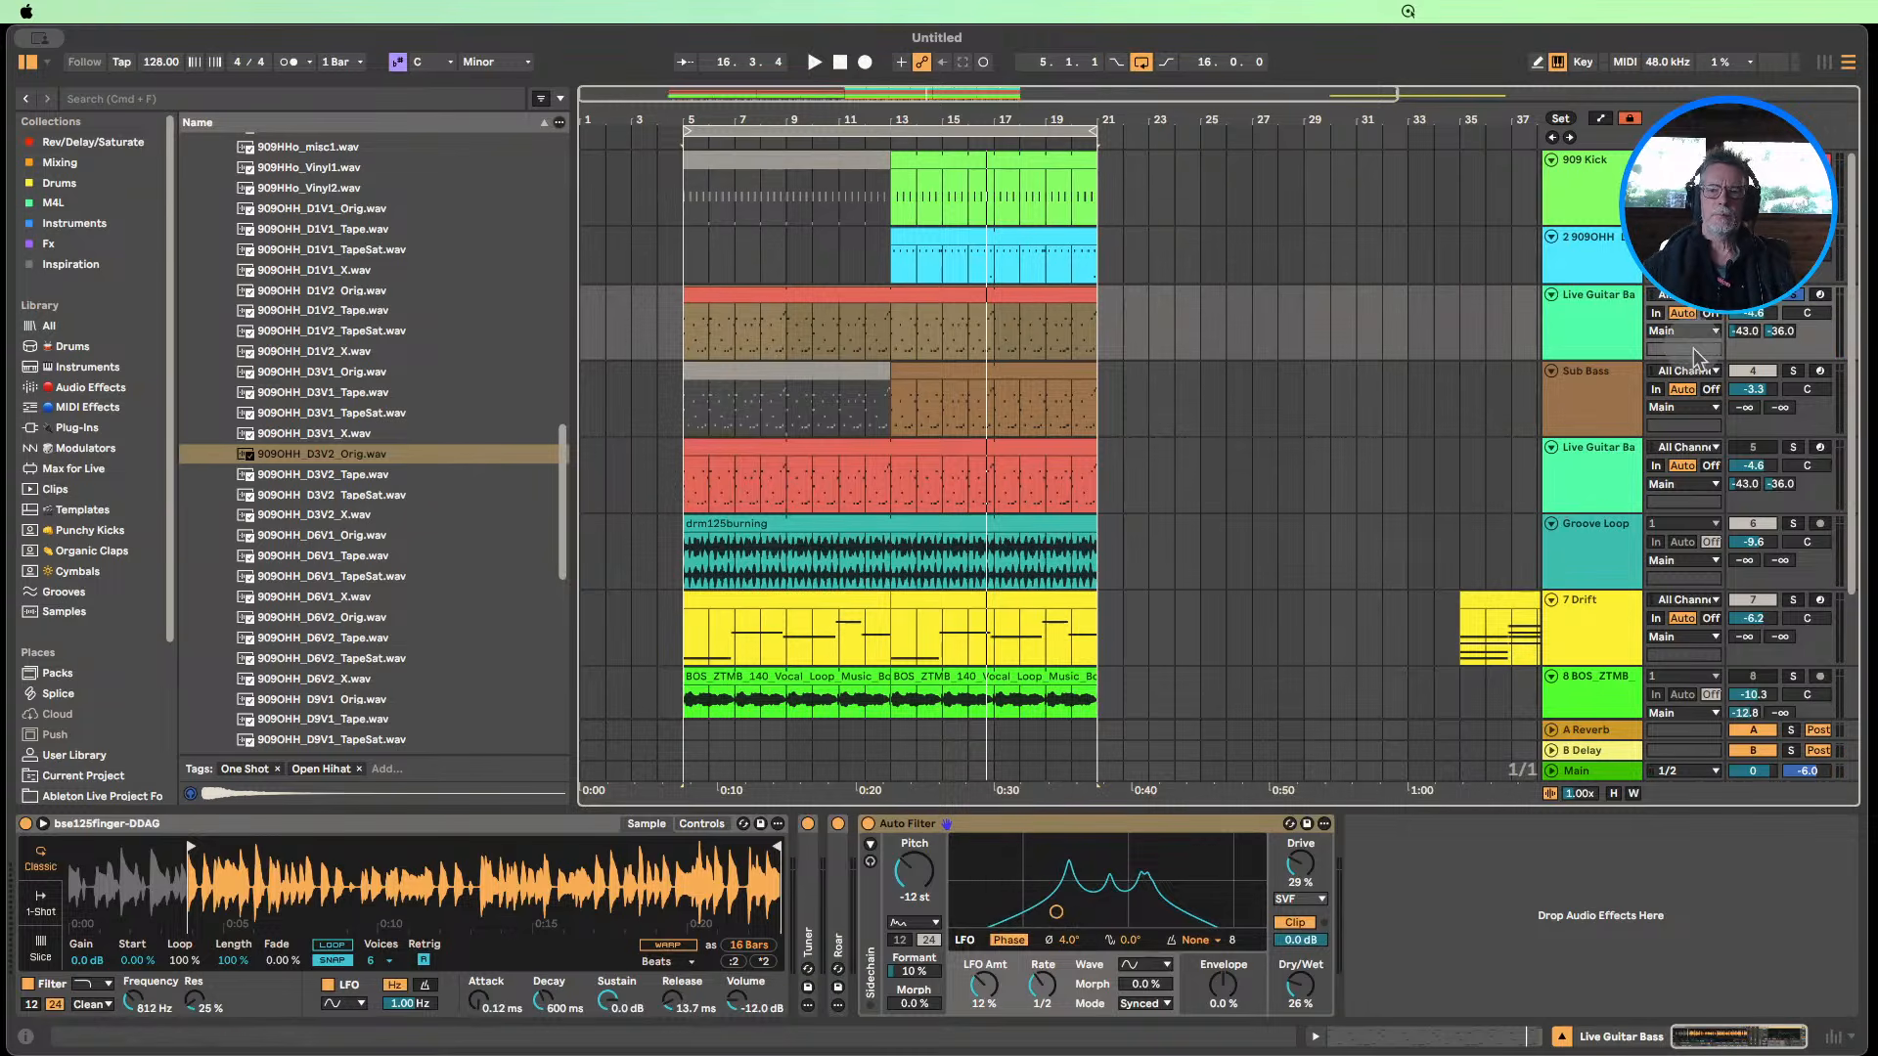
Examine the notes and pitch transform settings of track 3's Live Guitar Bass clip, and take the track out of solo.
double_click(849, 316)
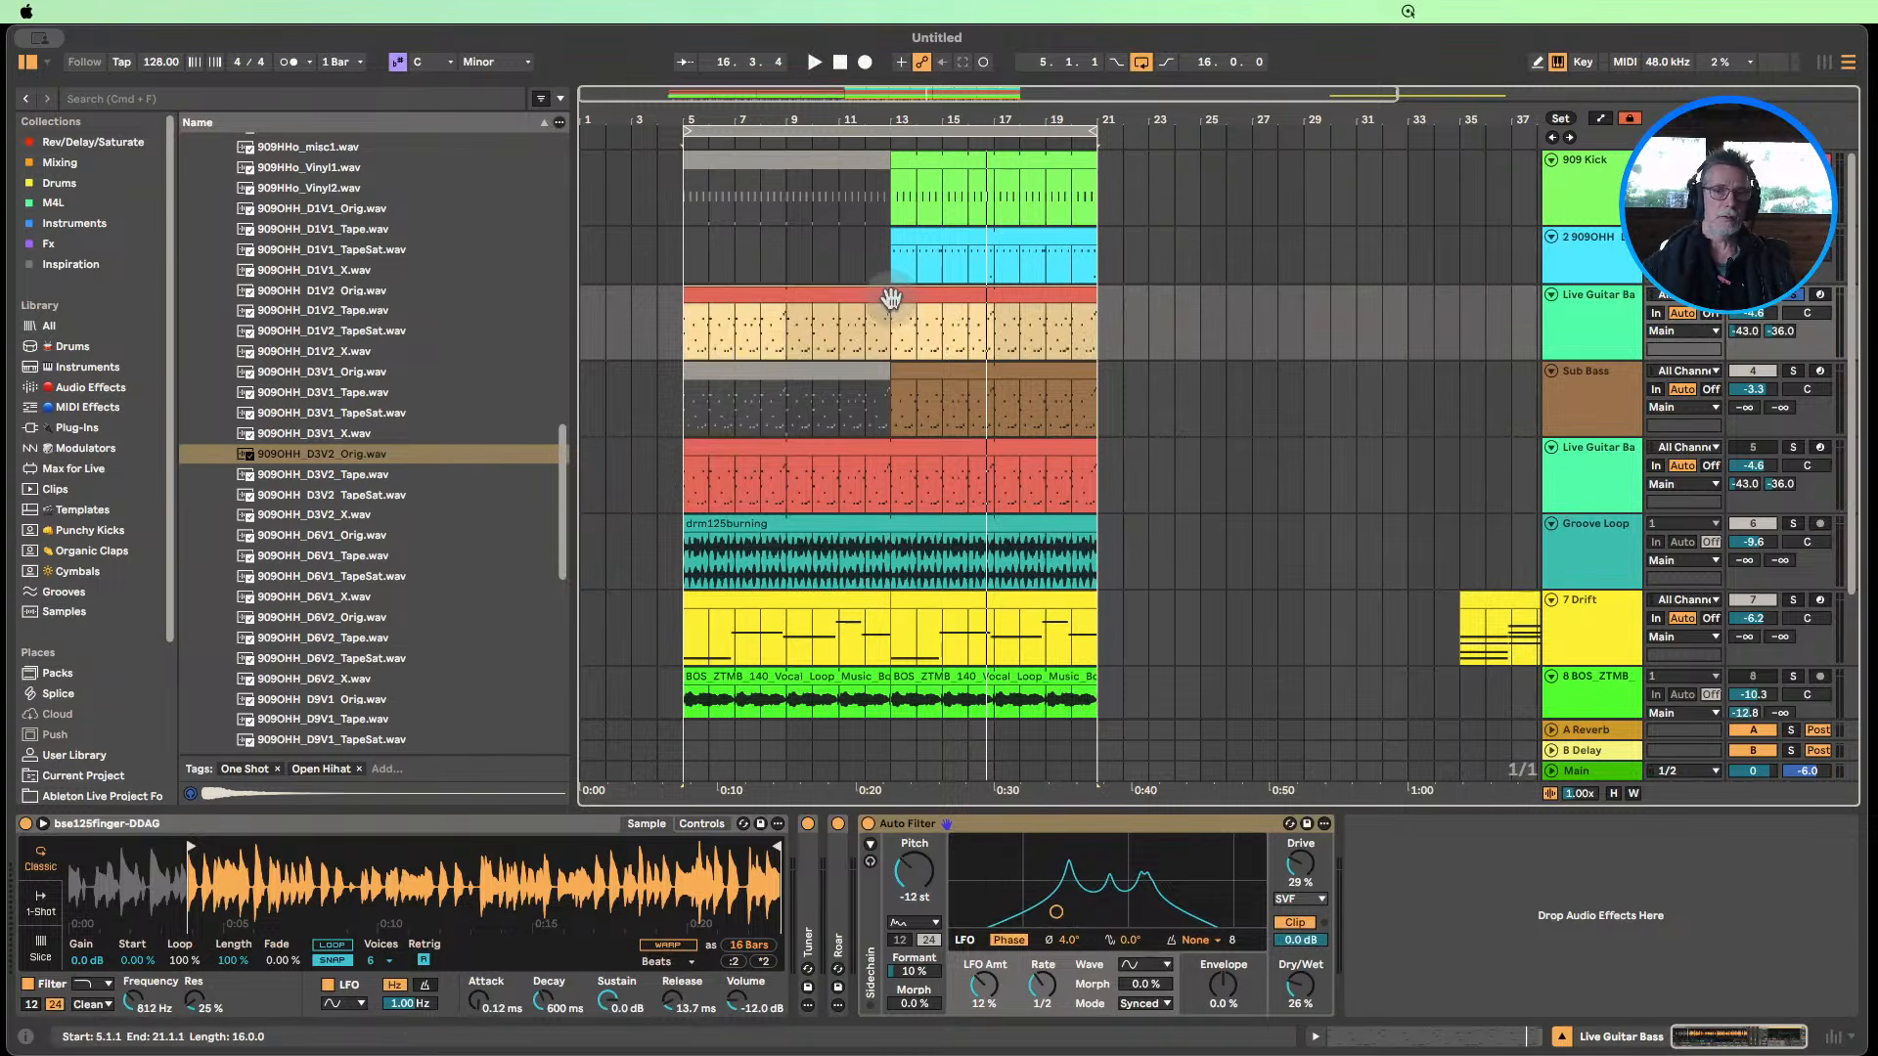
scroll(545, 753, "down", 1)
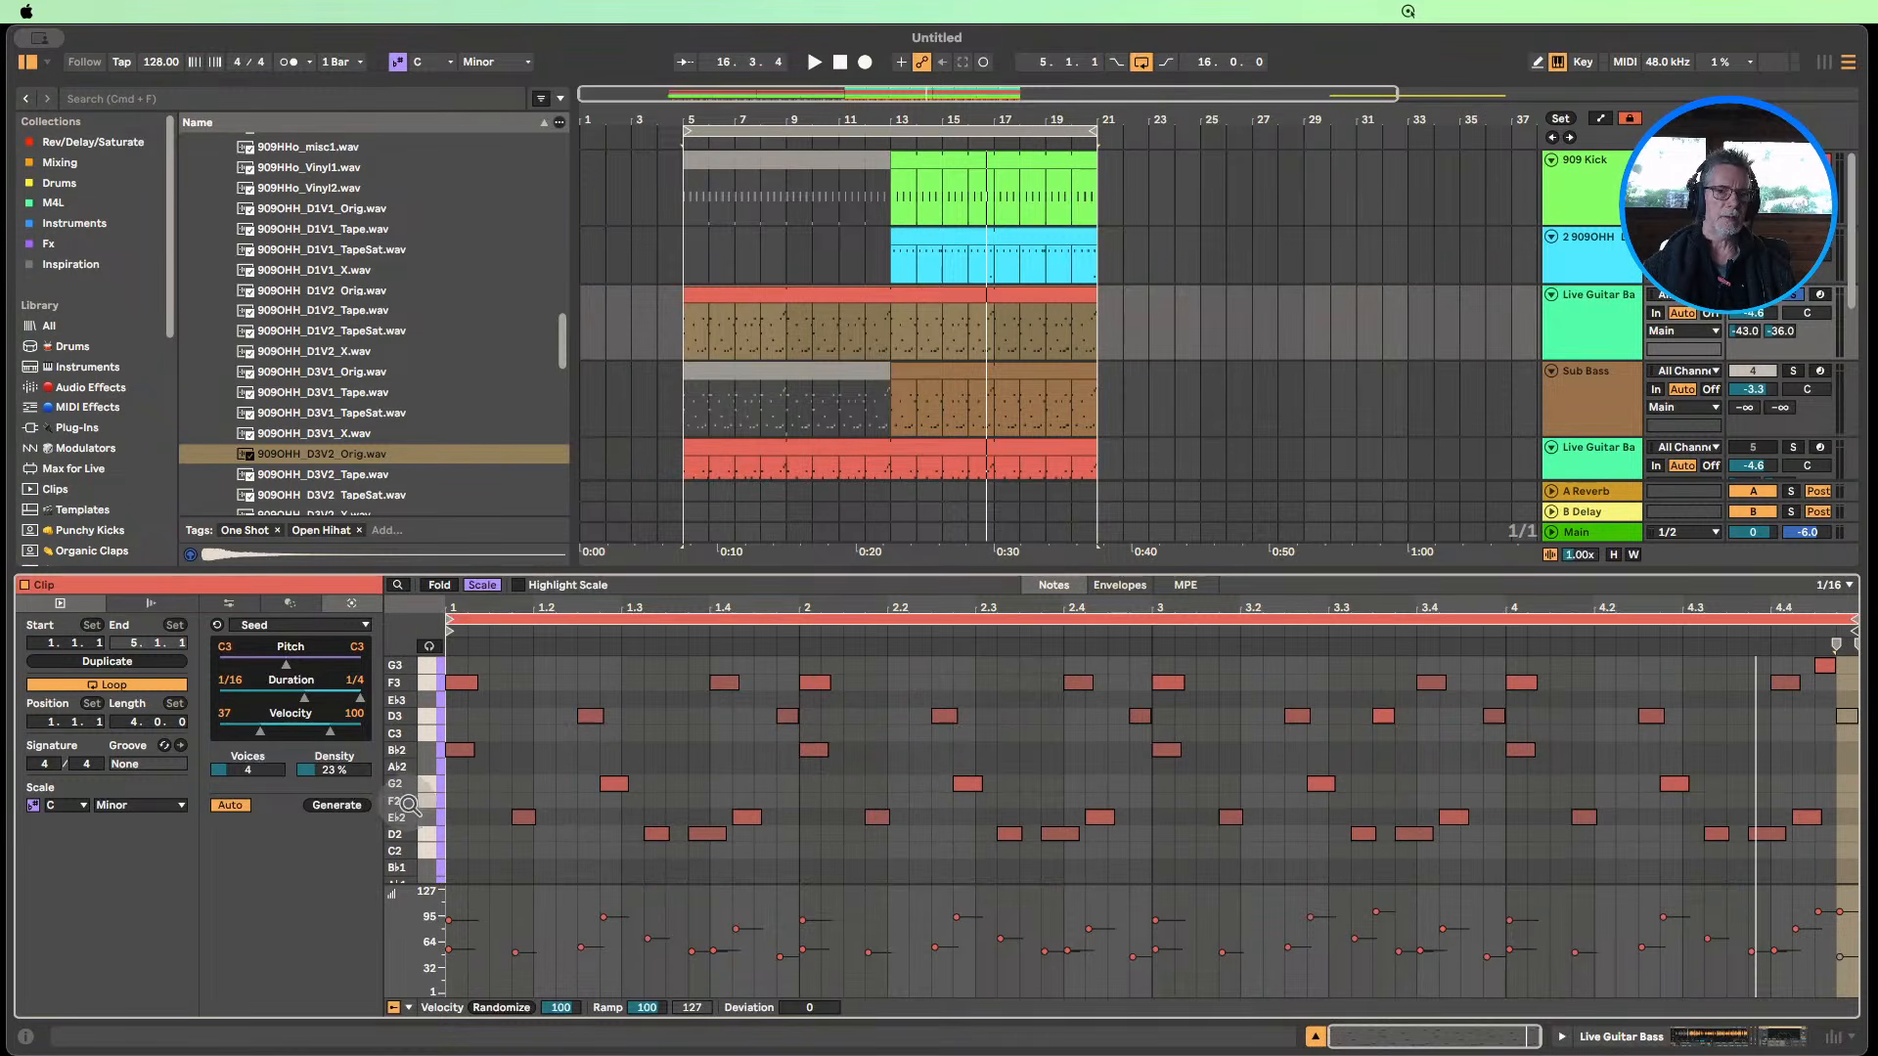
mouse_move(409, 804)
left_mouse_down()
mouse_move(399, 785)
mouse_move(410, 800)
left_mouse_up()
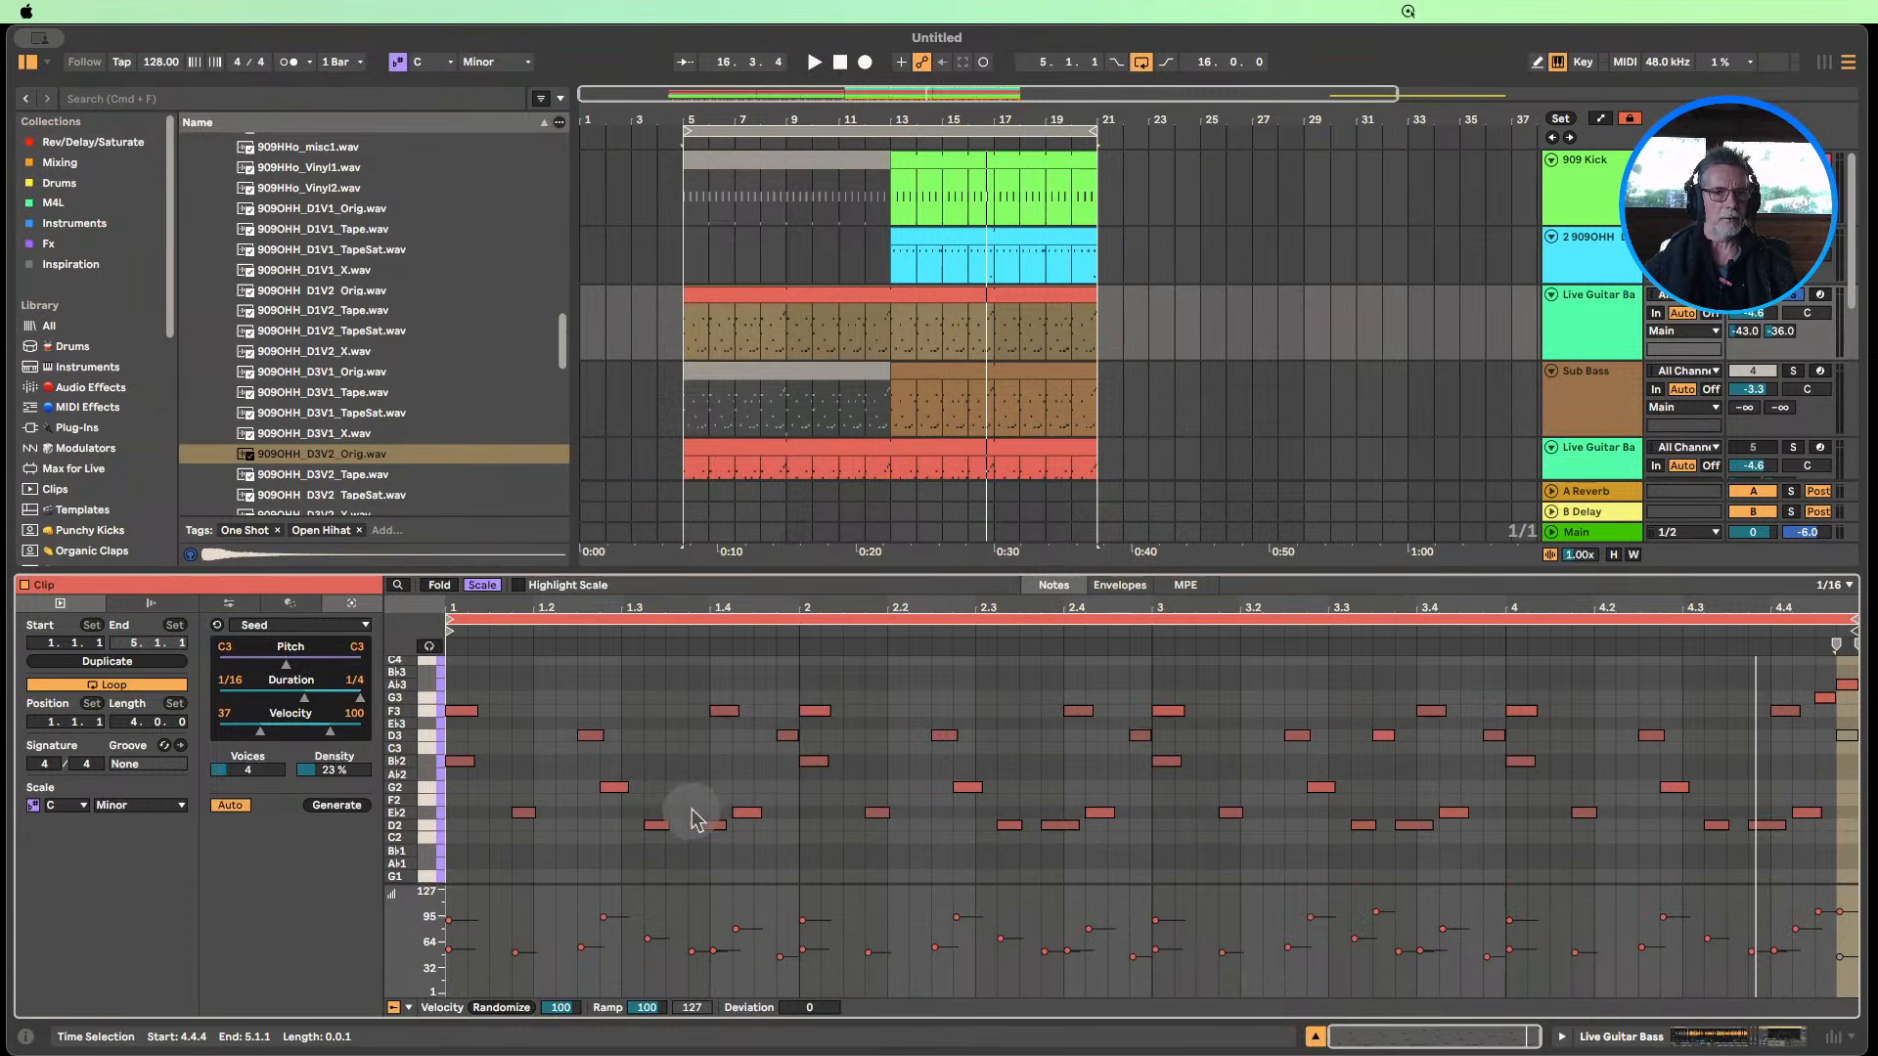
left_click(228, 603)
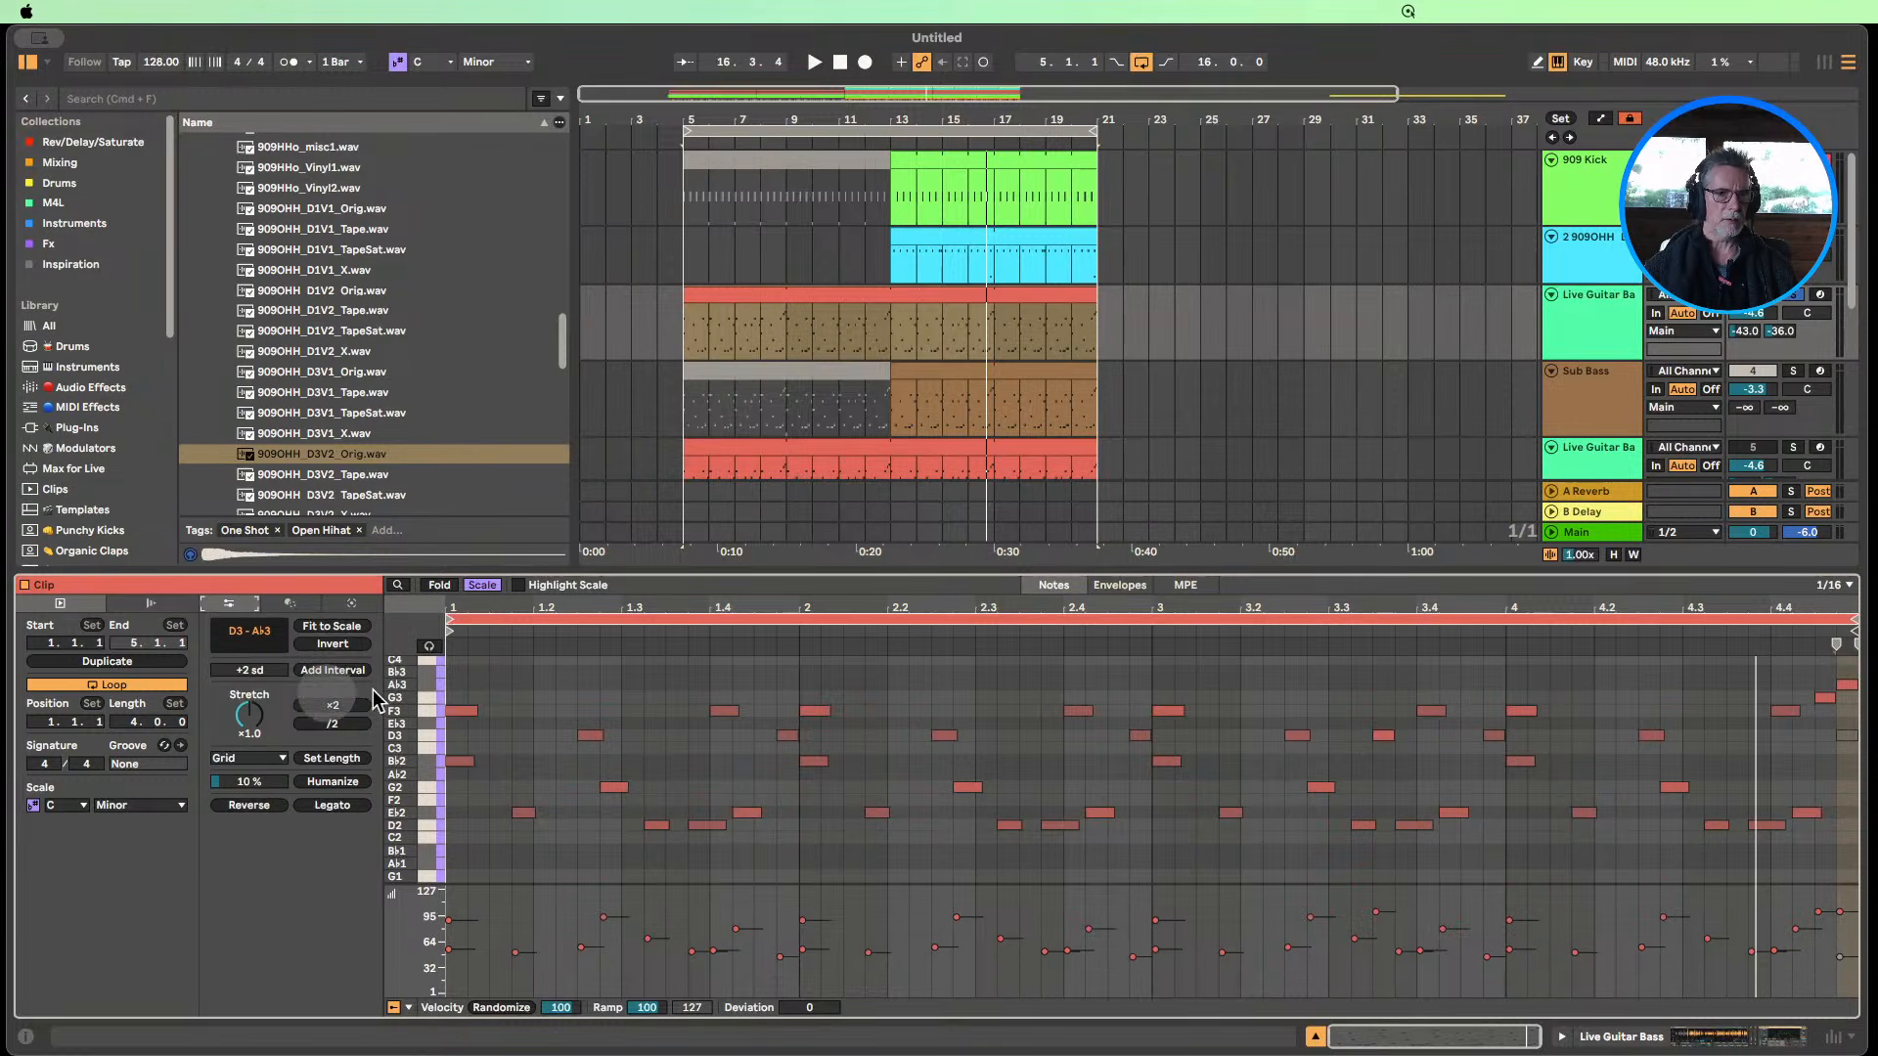
left_click(1313, 1035)
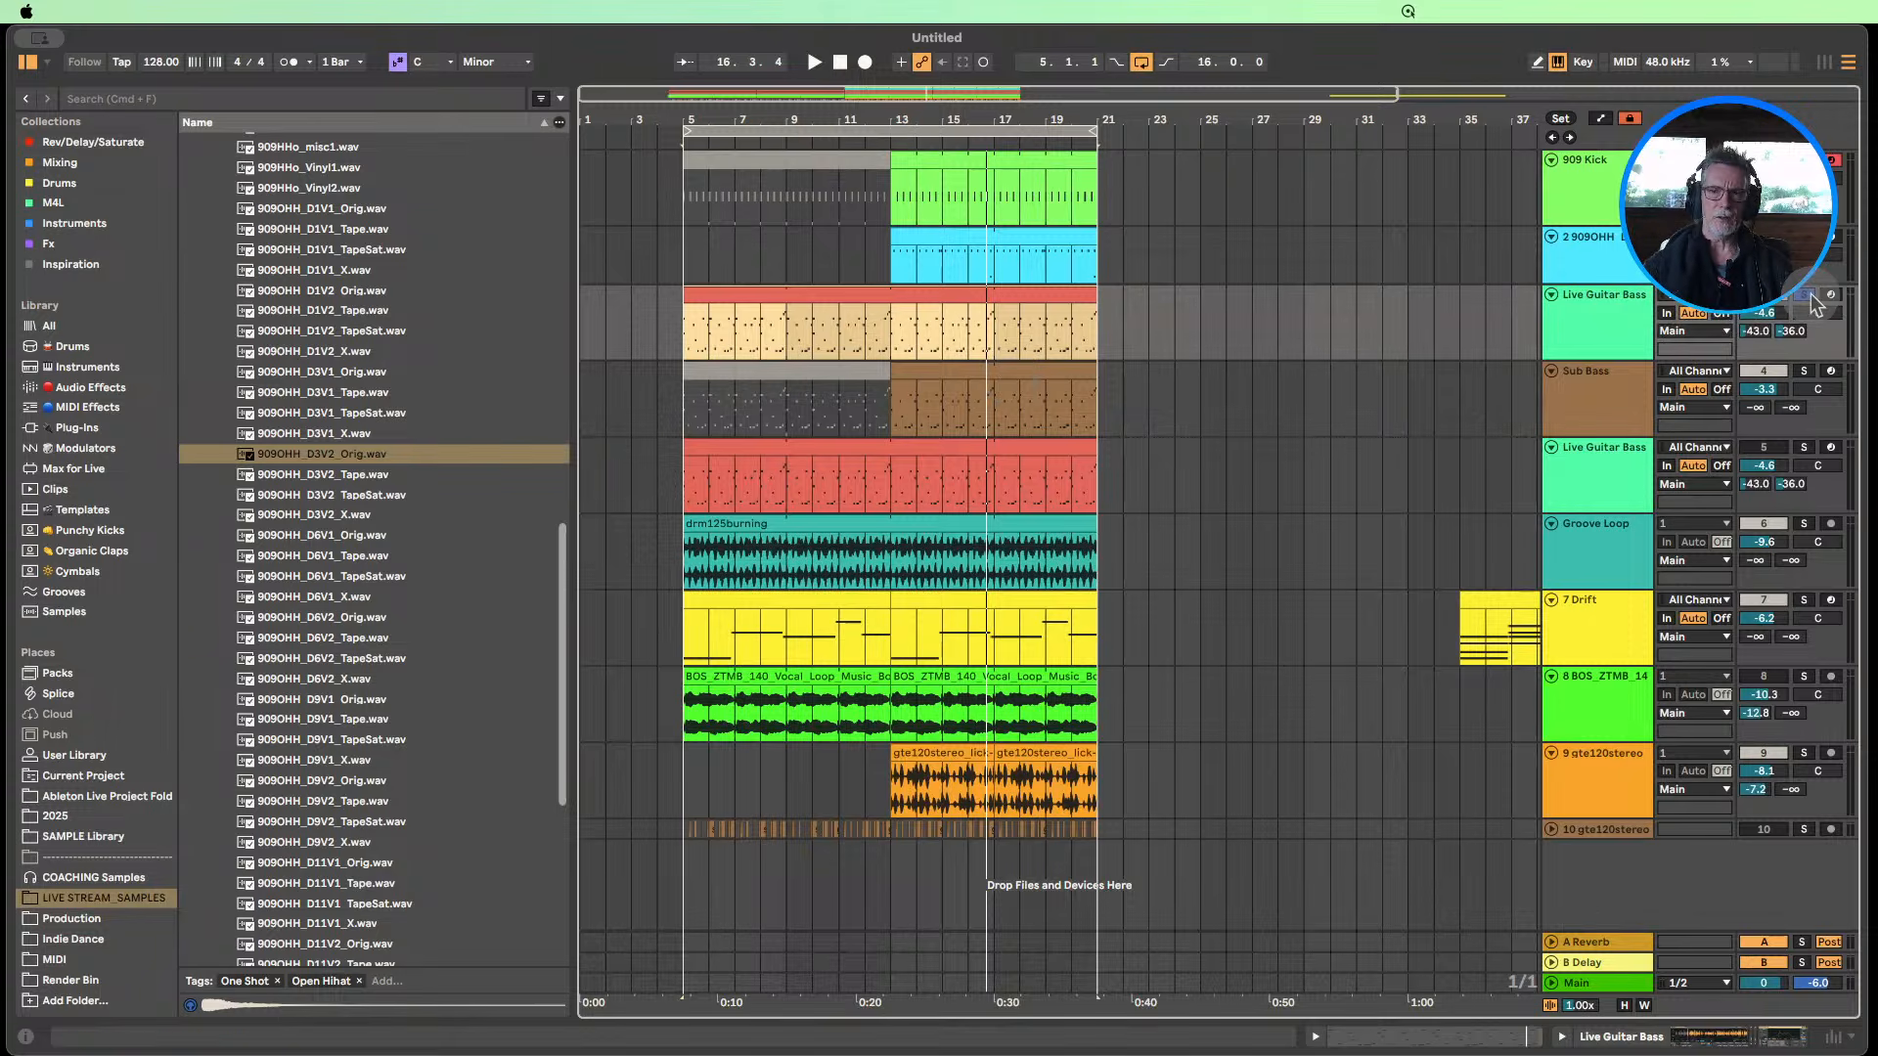
double_click(895, 323)
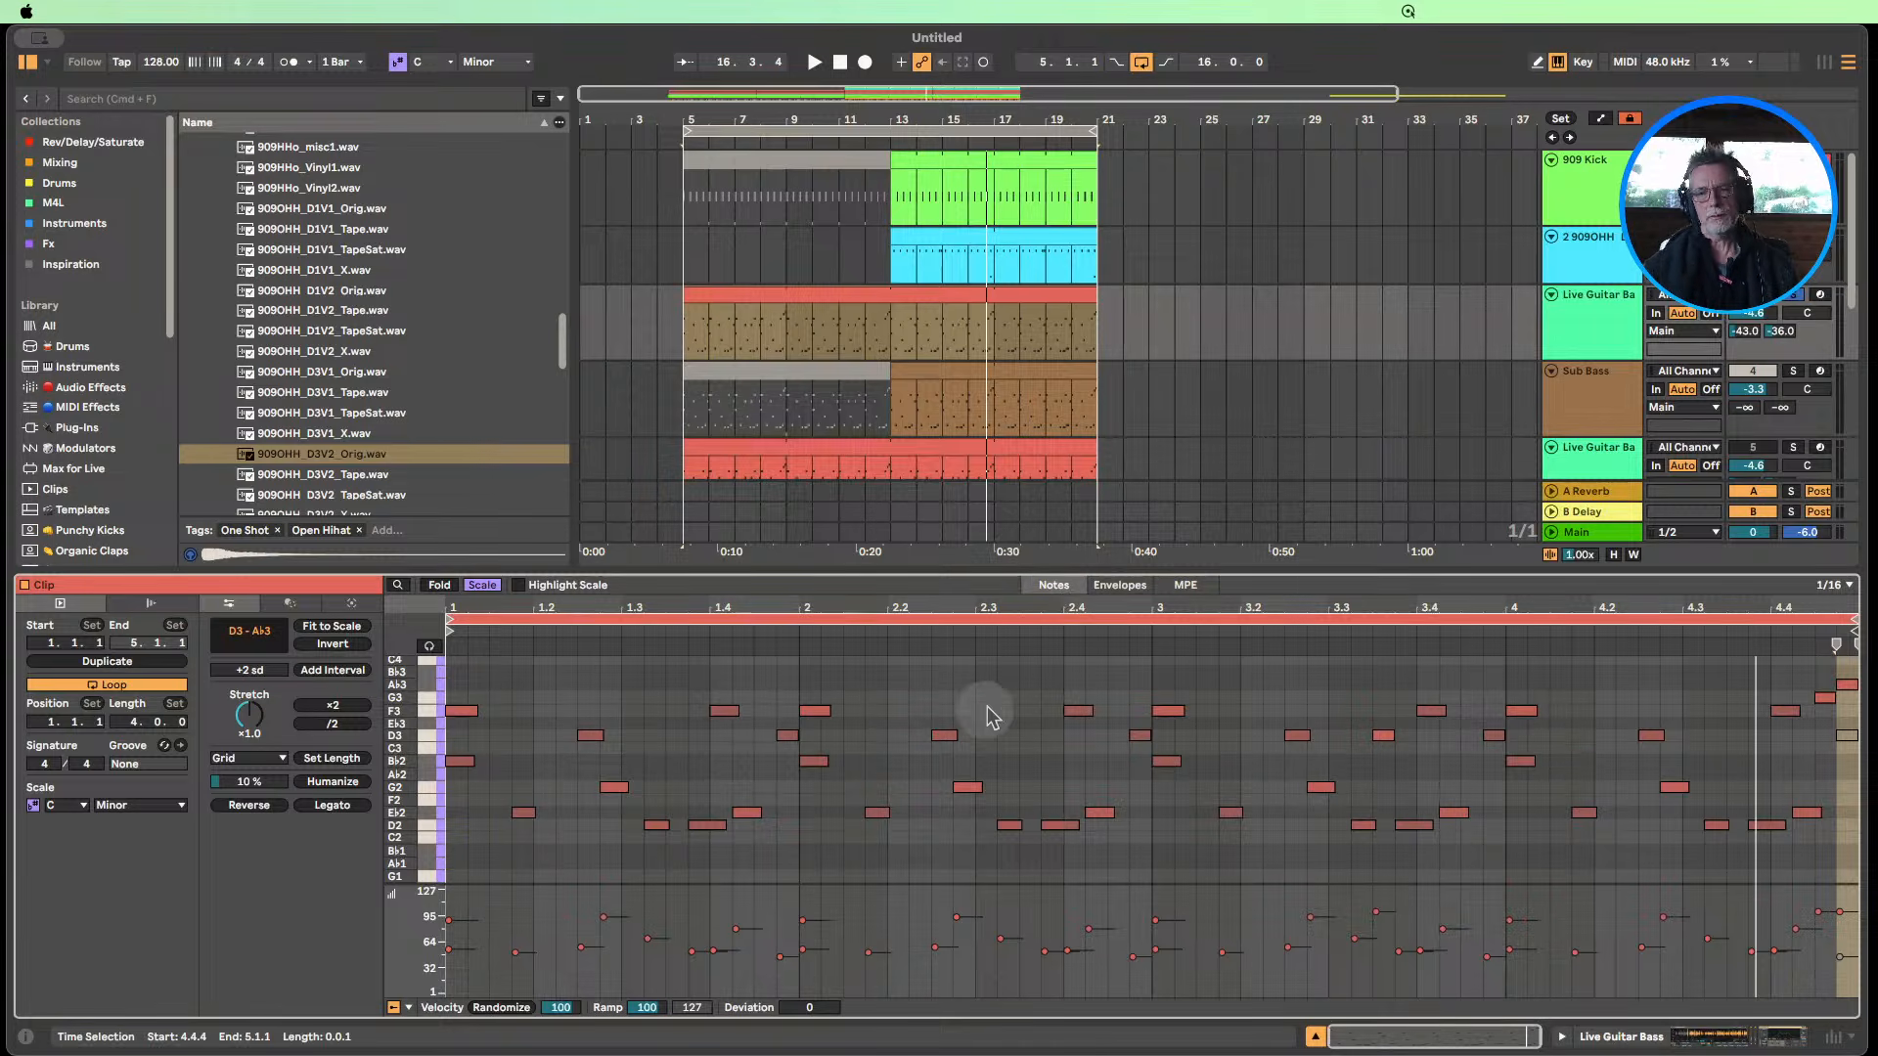
left_click(1314, 1035)
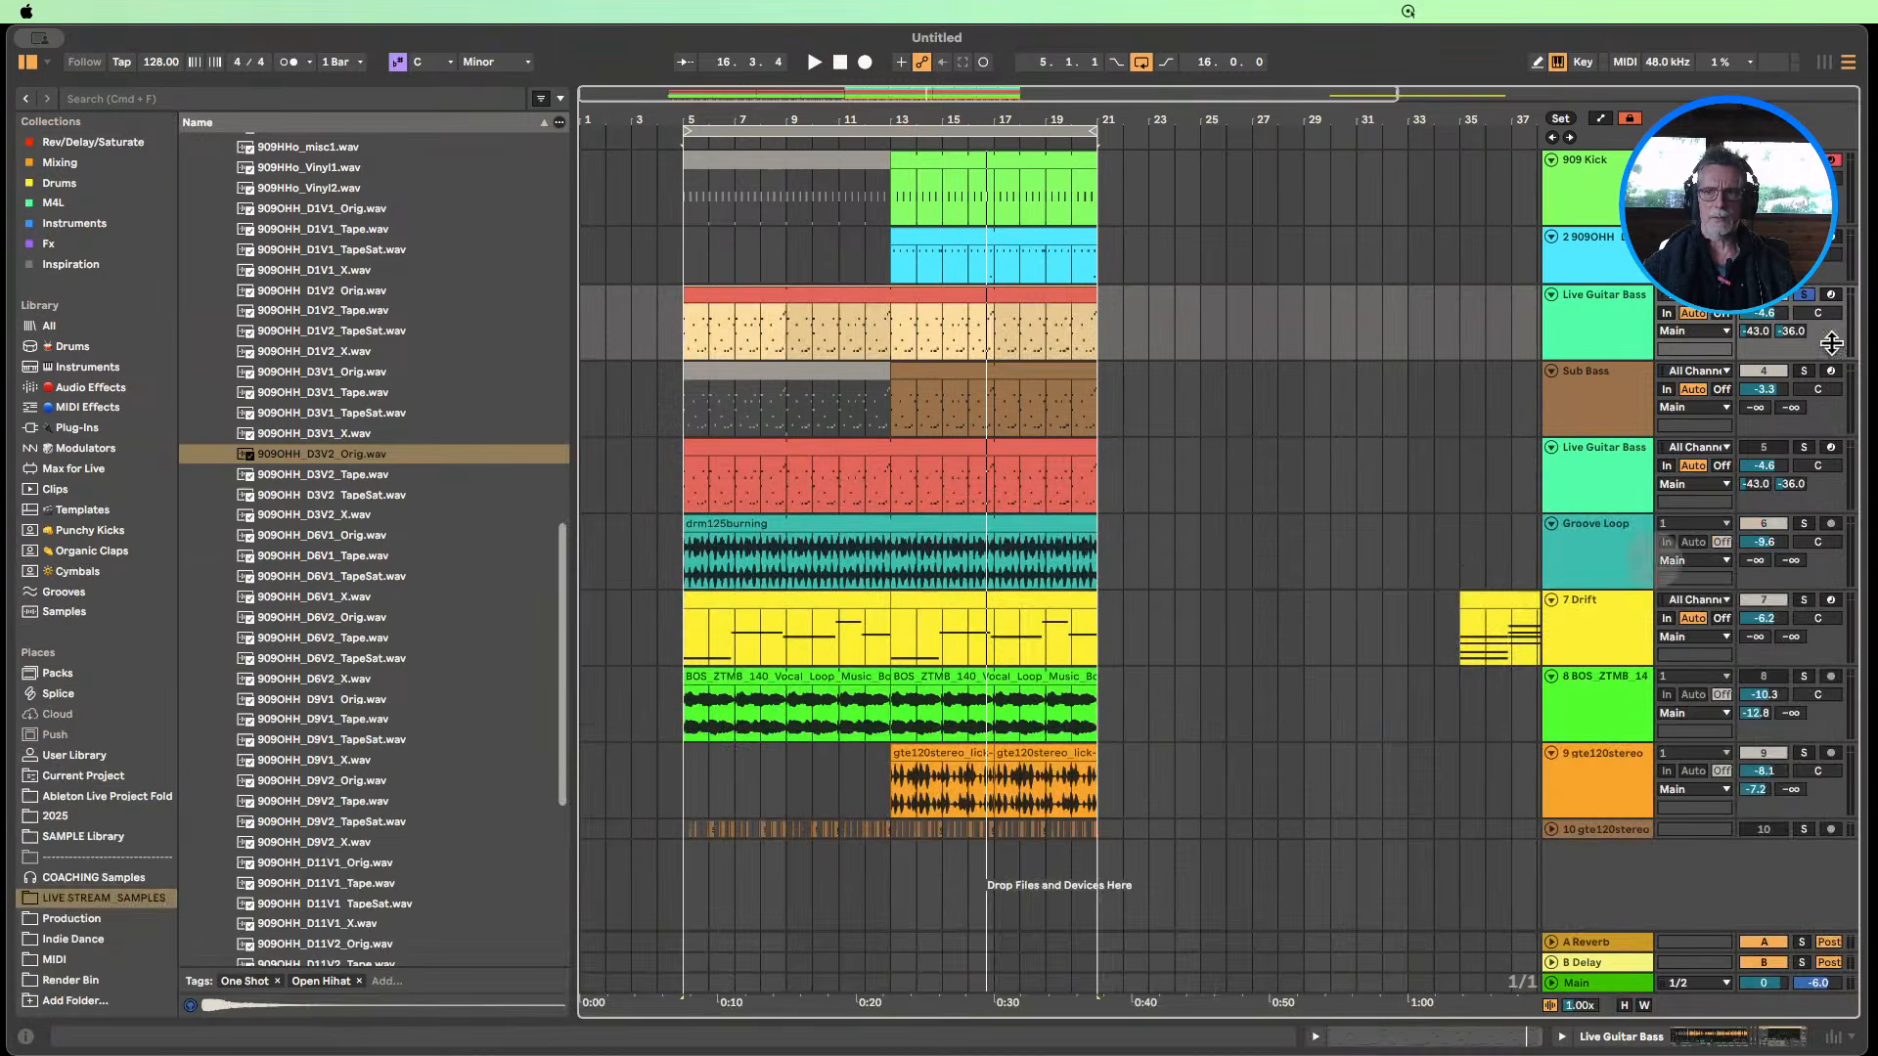
left_click(1804, 295)
View the Sub Bass's Operator, and open the Drift track's devices with the Alt R&B chord device unfolded.
left_click(1635, 311)
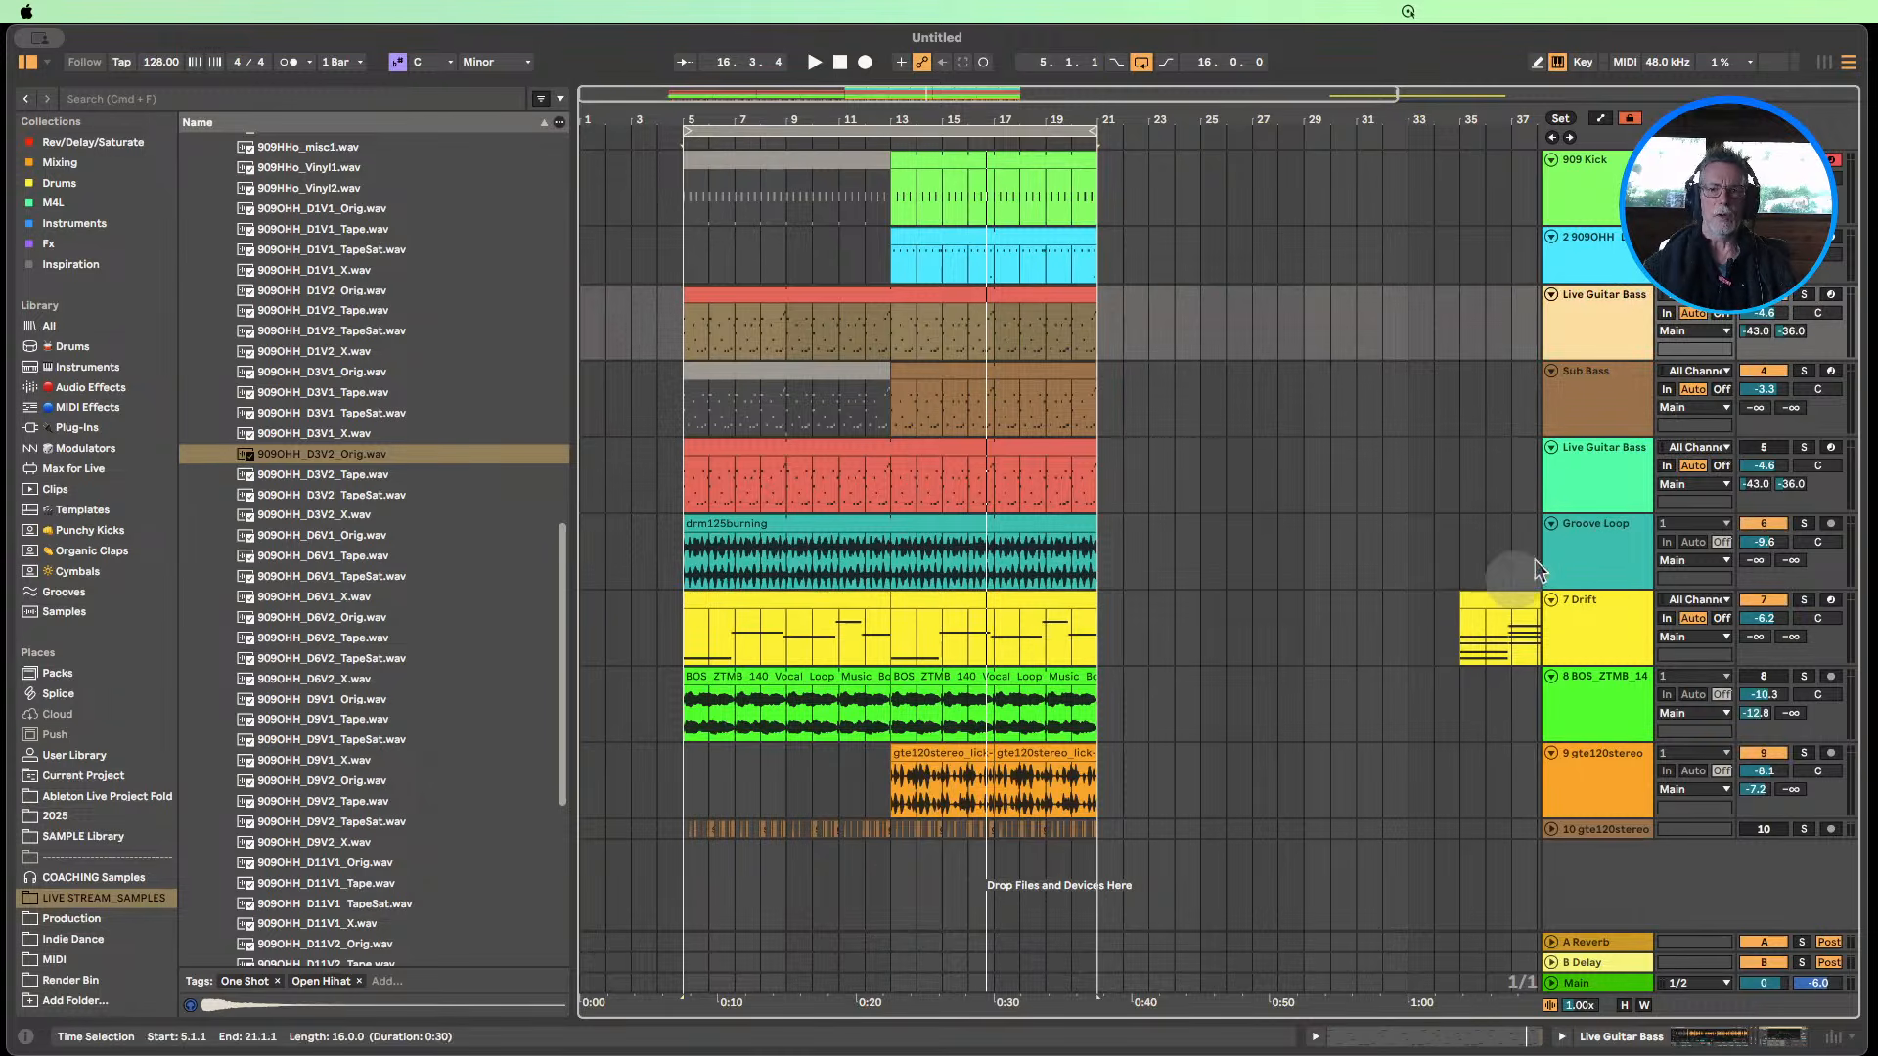
left_click(1535, 561)
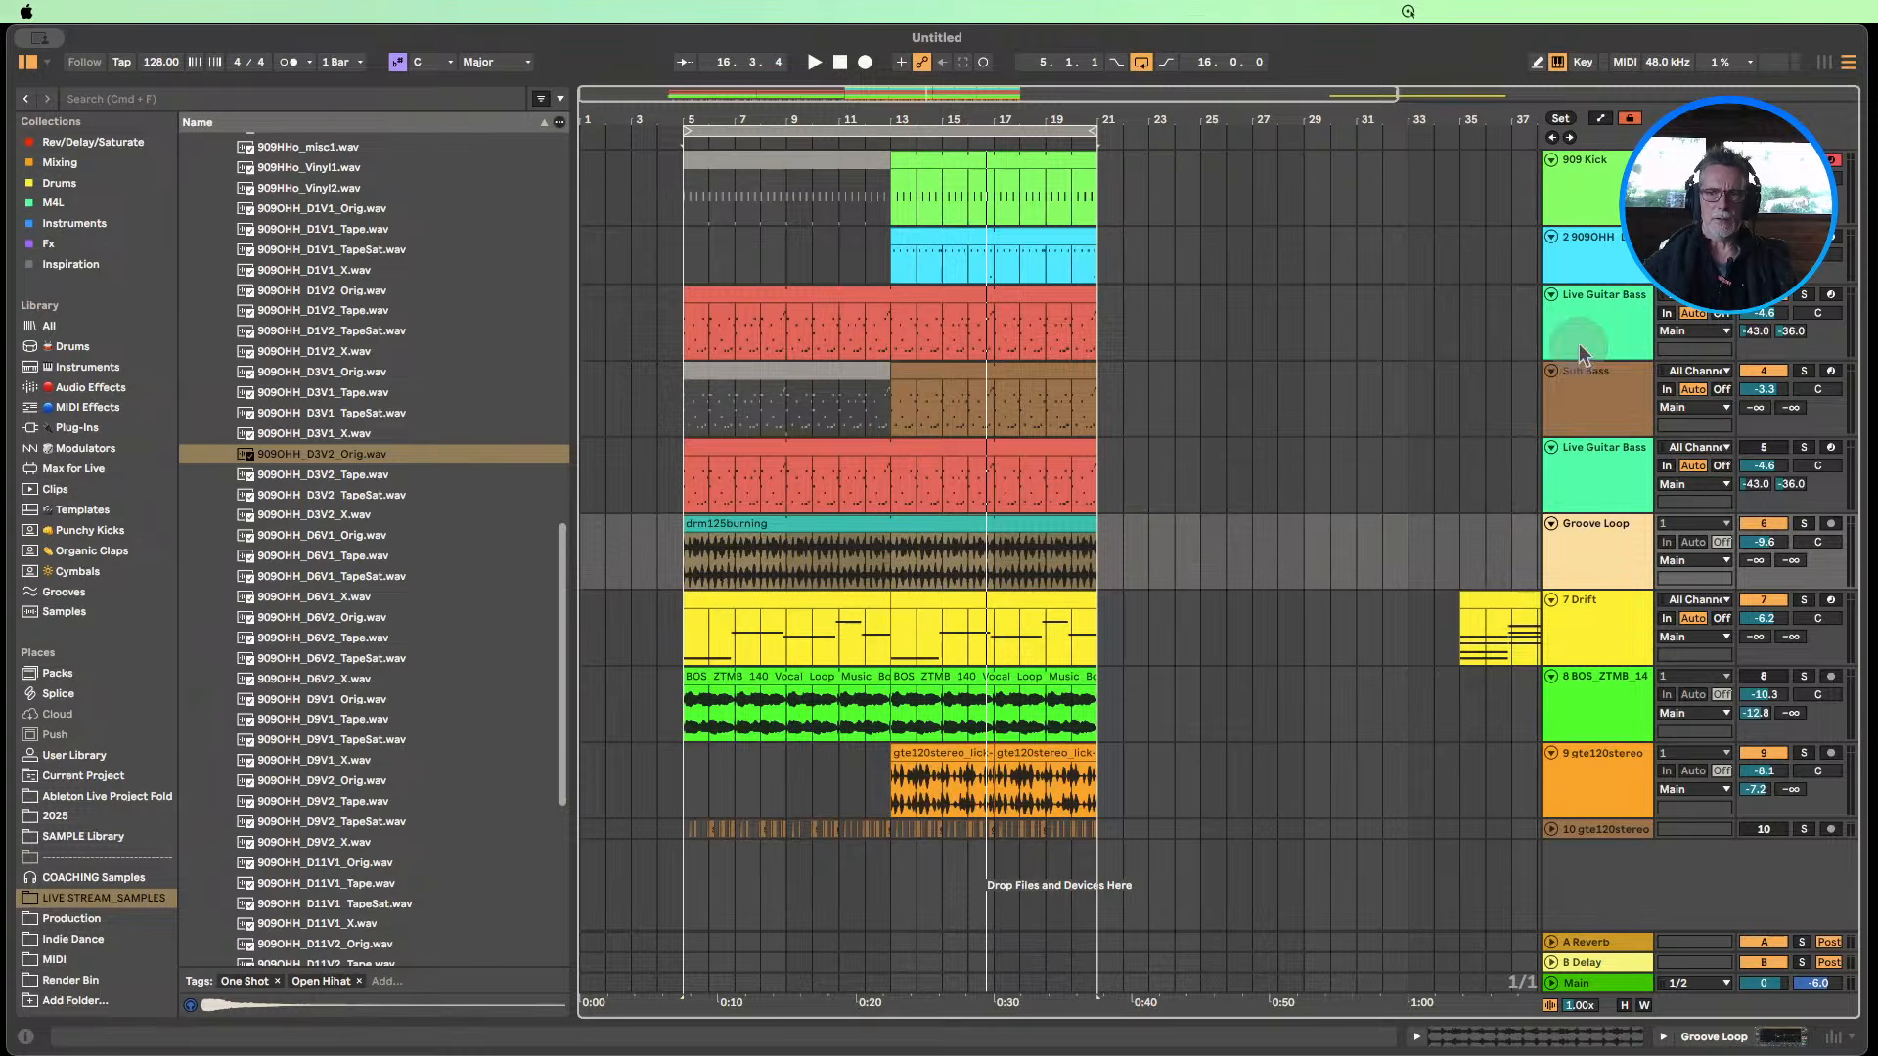
double_click(1589, 401)
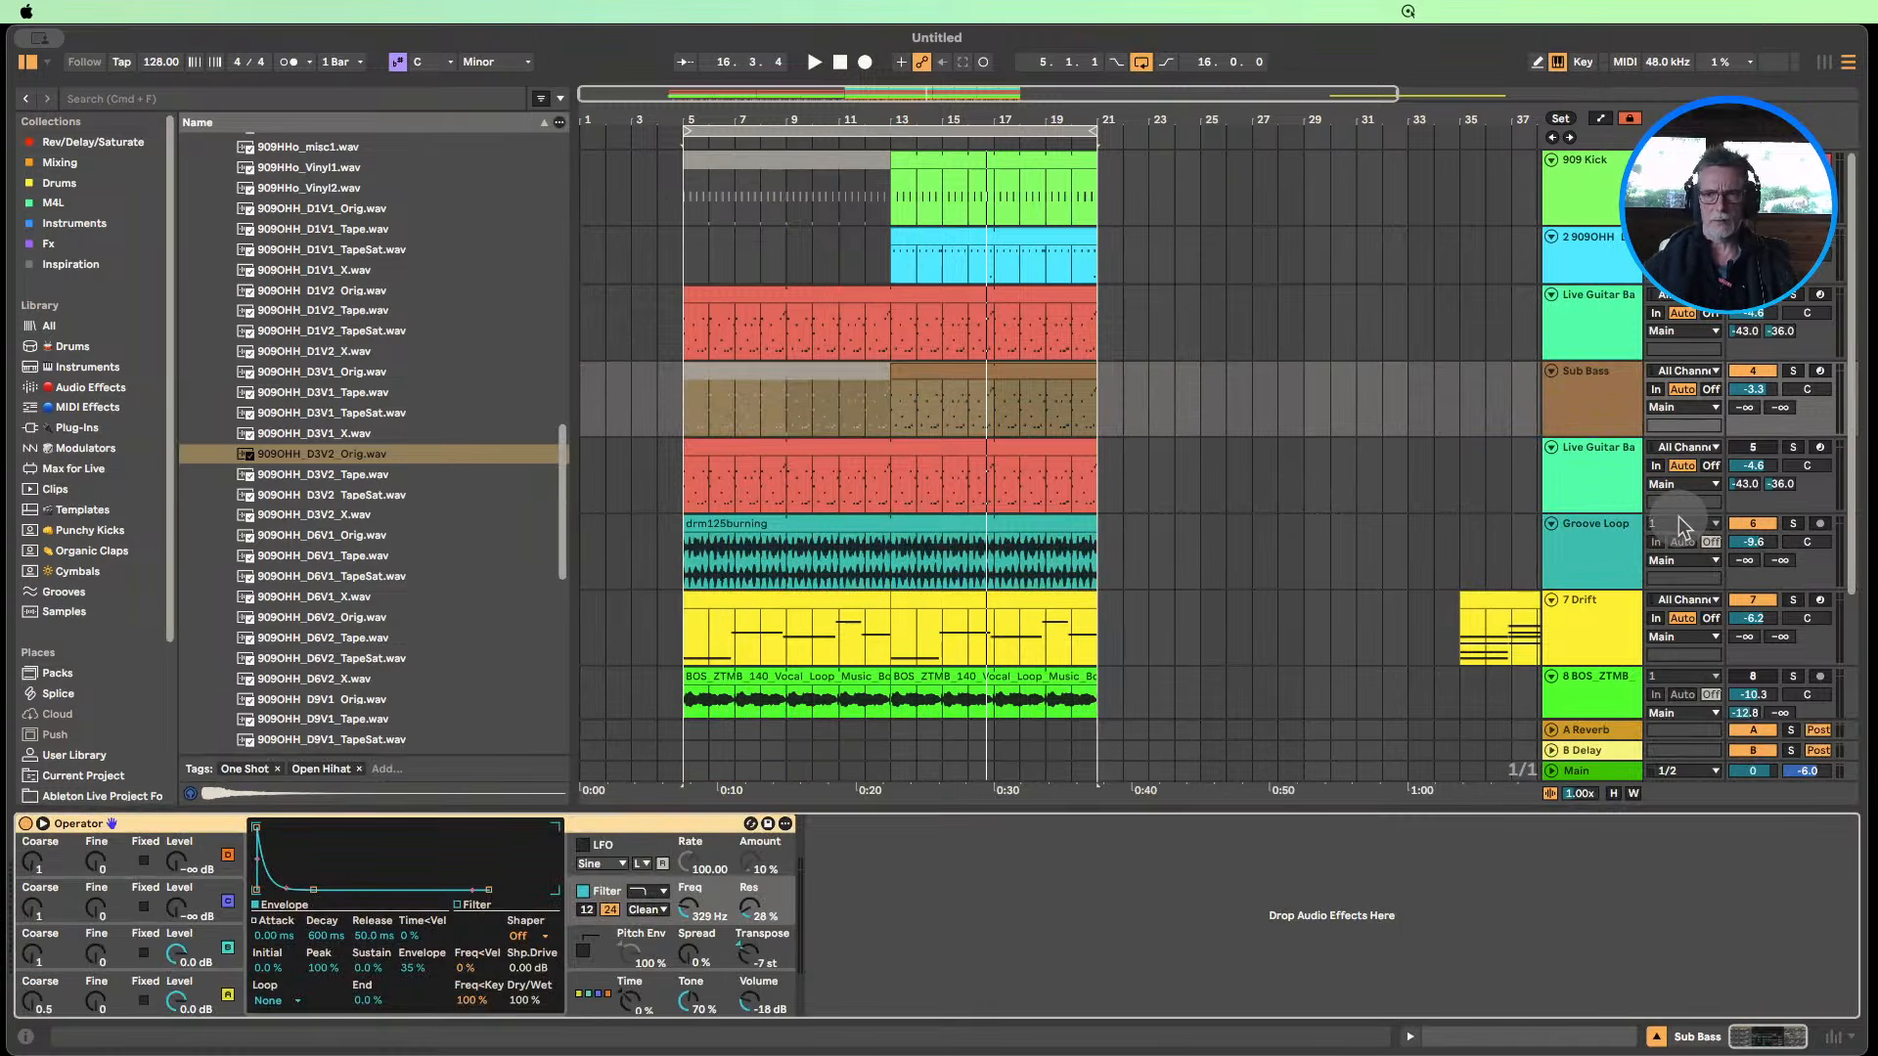
scroll(1600, 563, "down", 3)
left_click(1614, 528)
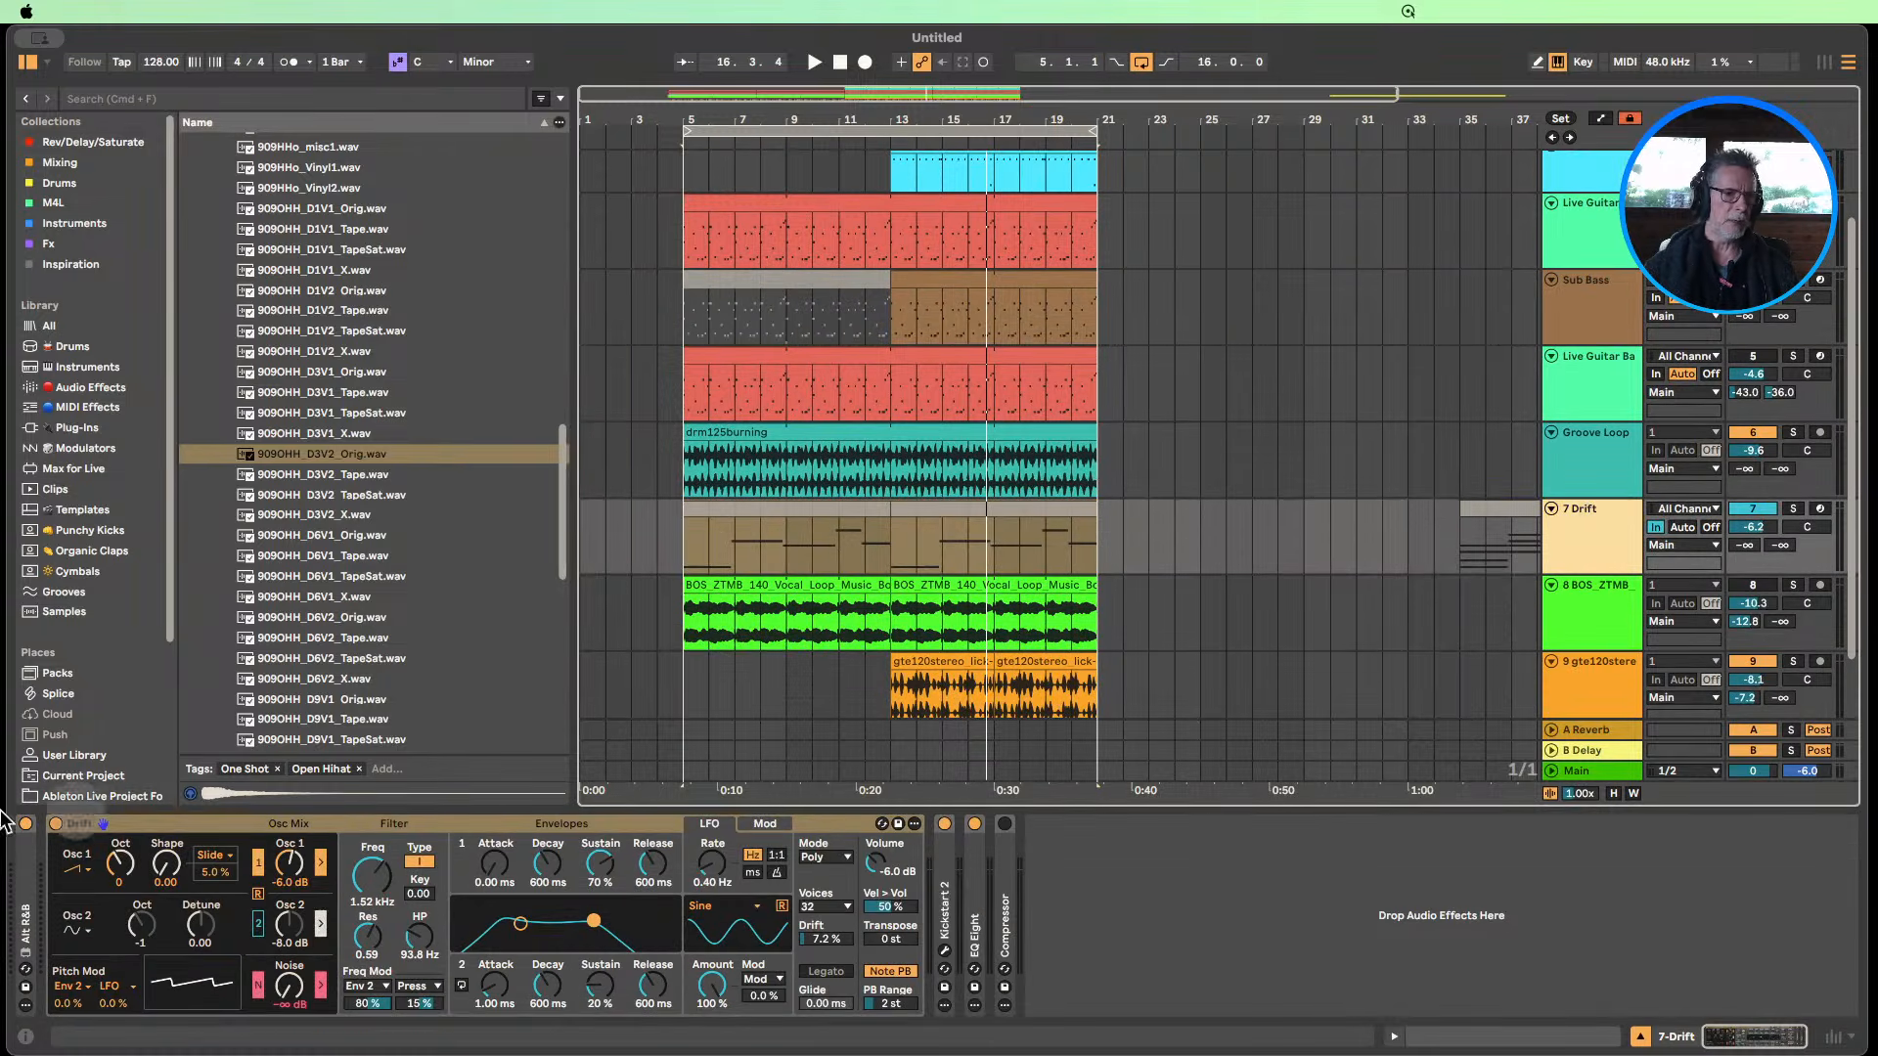
left_click(29, 890)
left_click(29, 888)
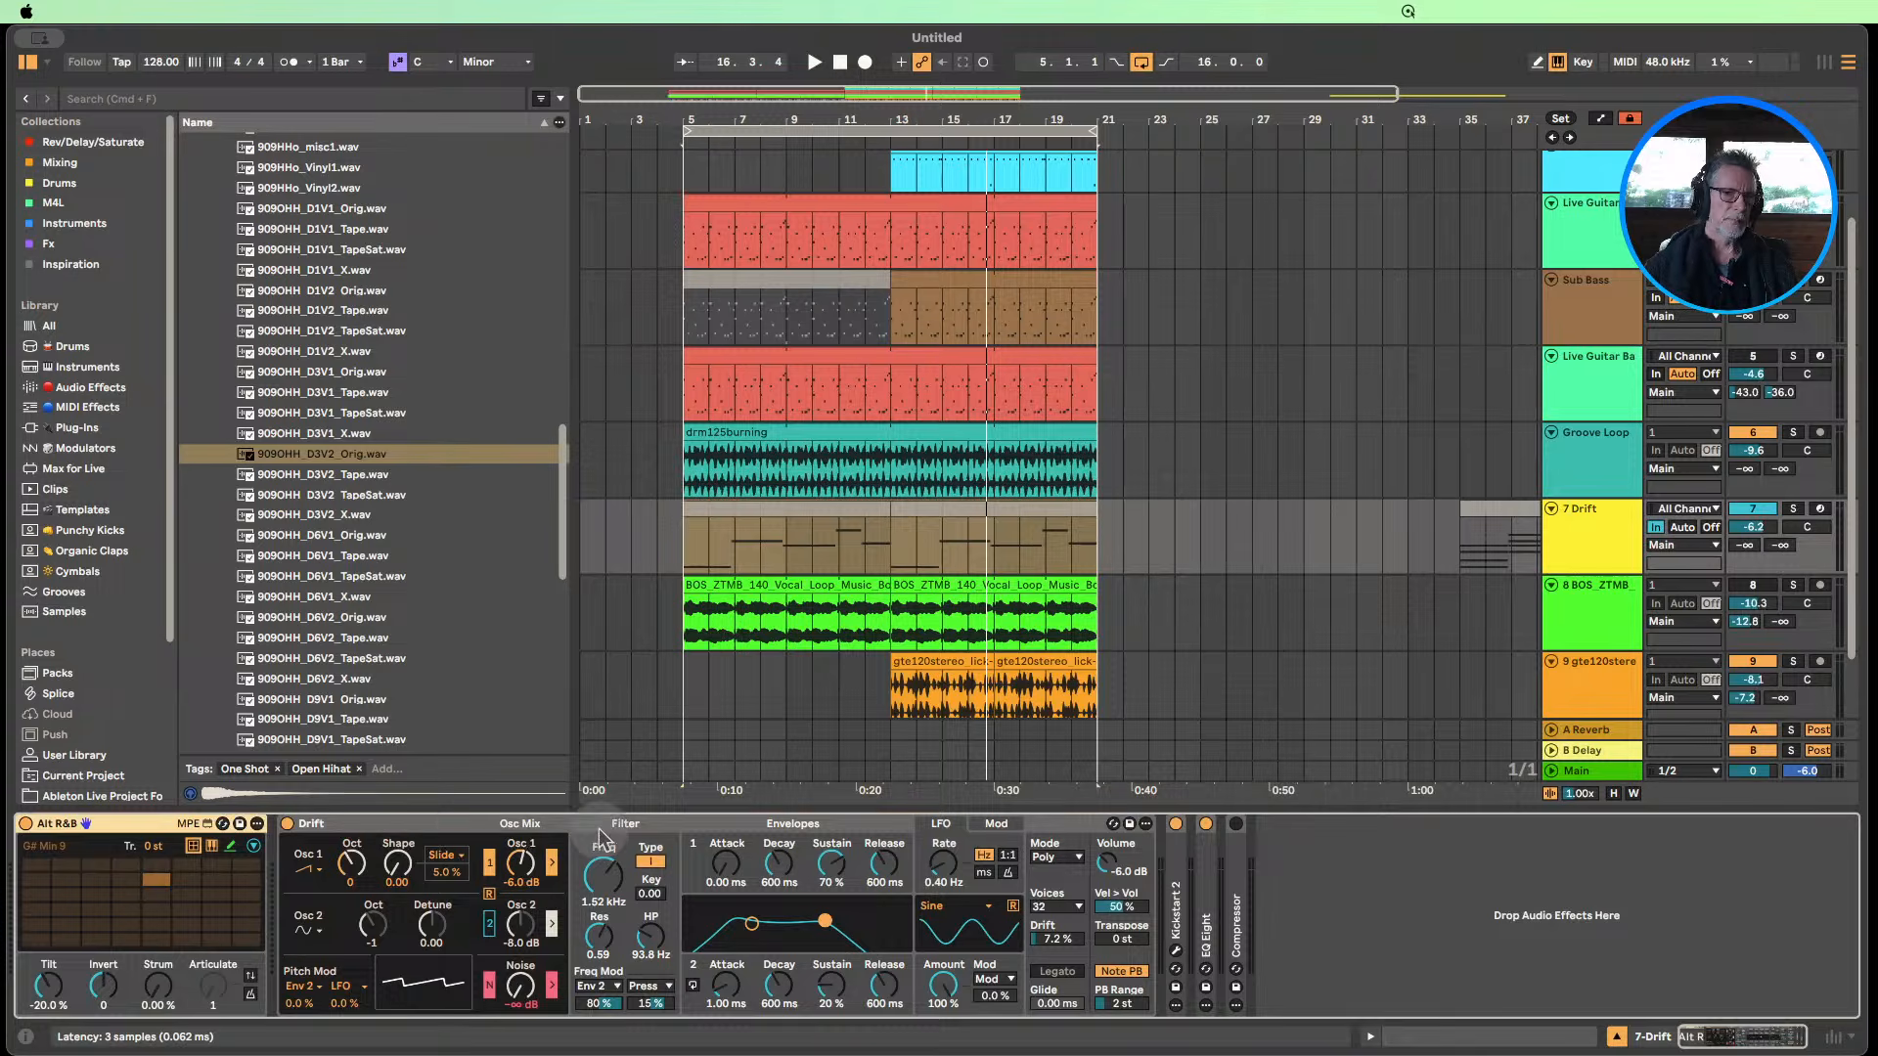
Deactivate track 7 Drift and set its input monitoring to Auto.
left_click(825, 495)
left_click(793, 510)
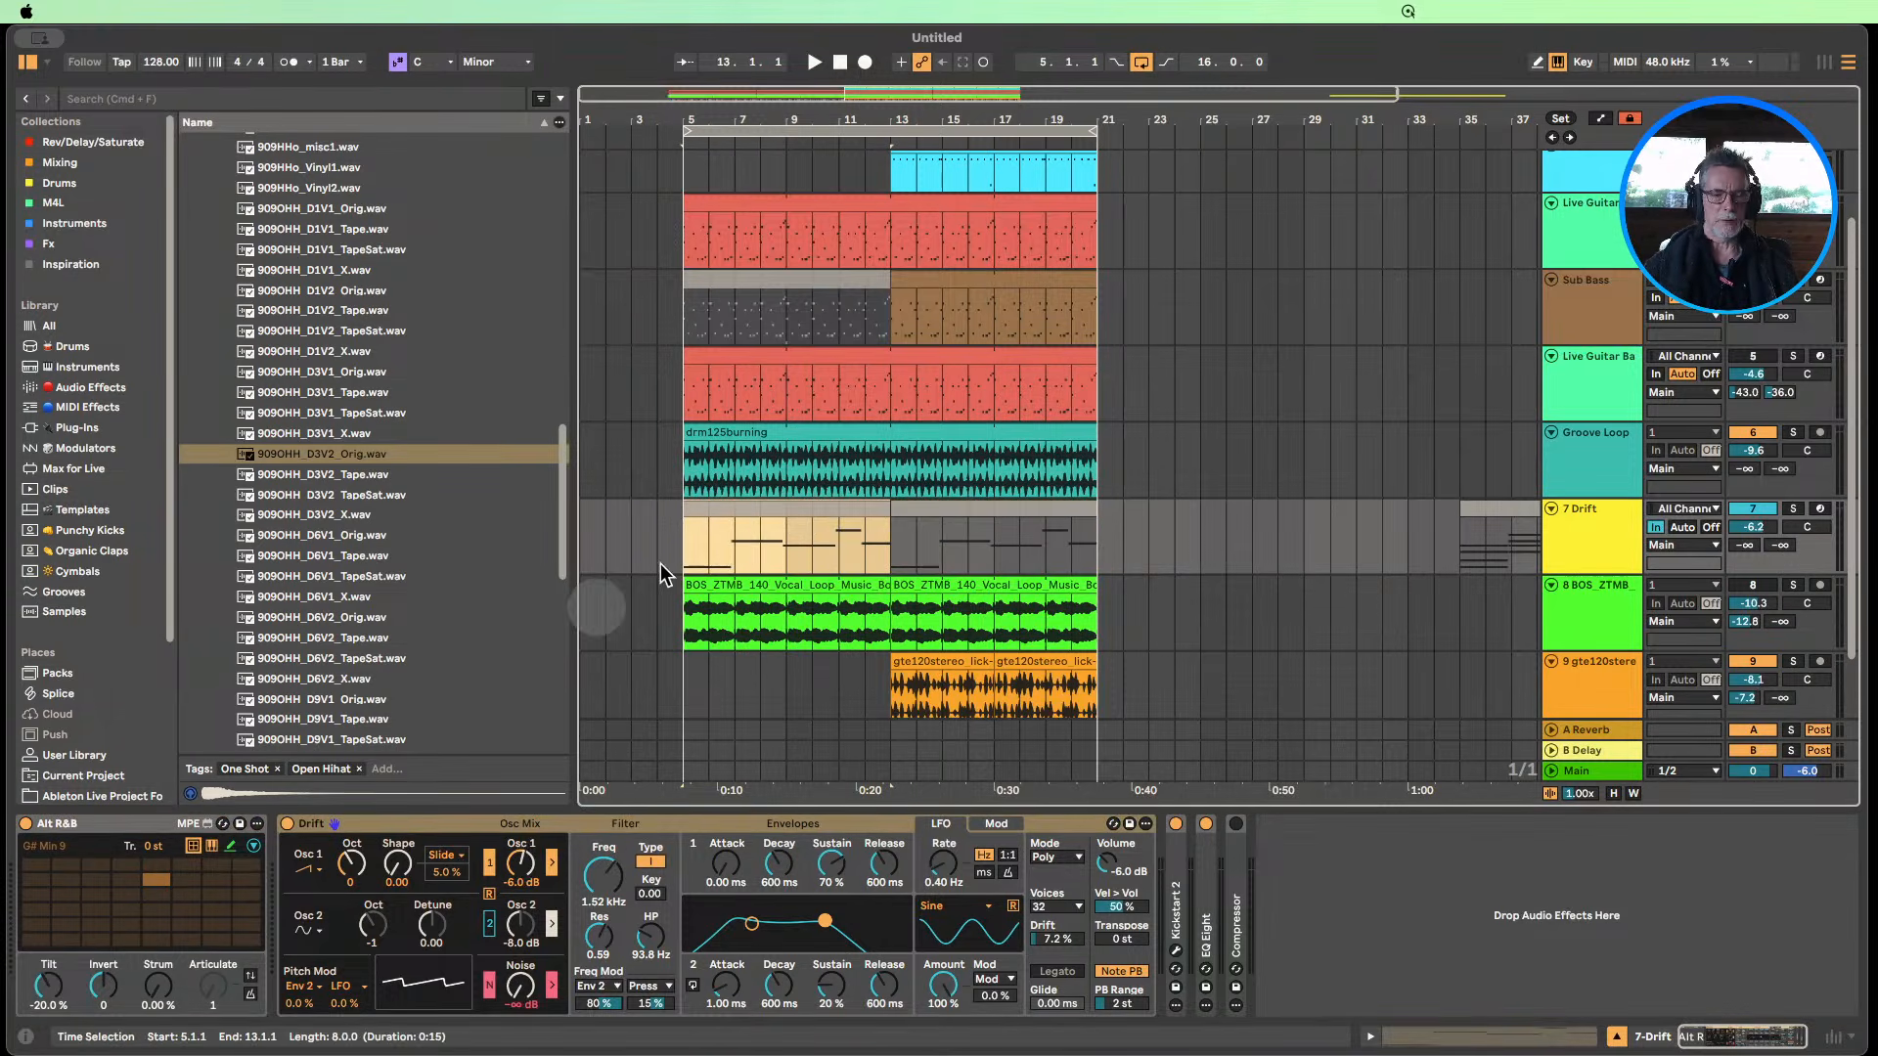
left_click(1177, 511)
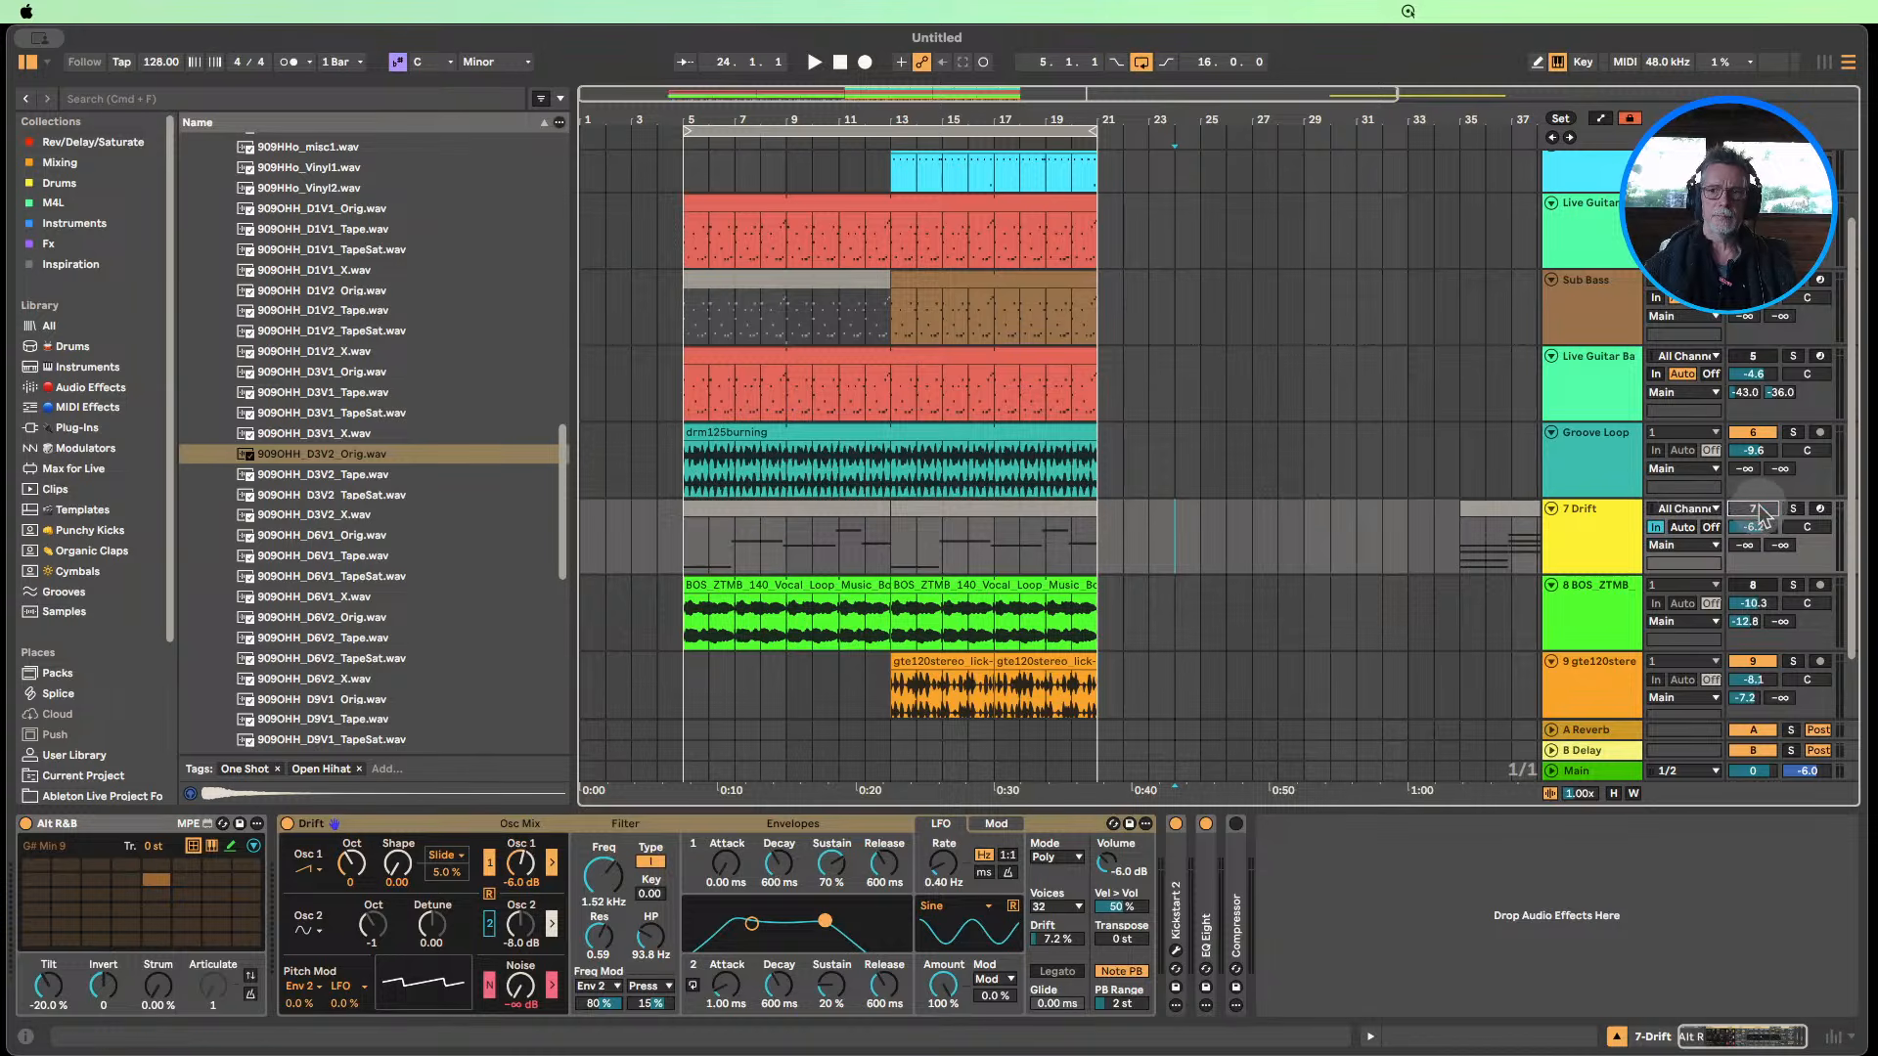
left_click(994, 510)
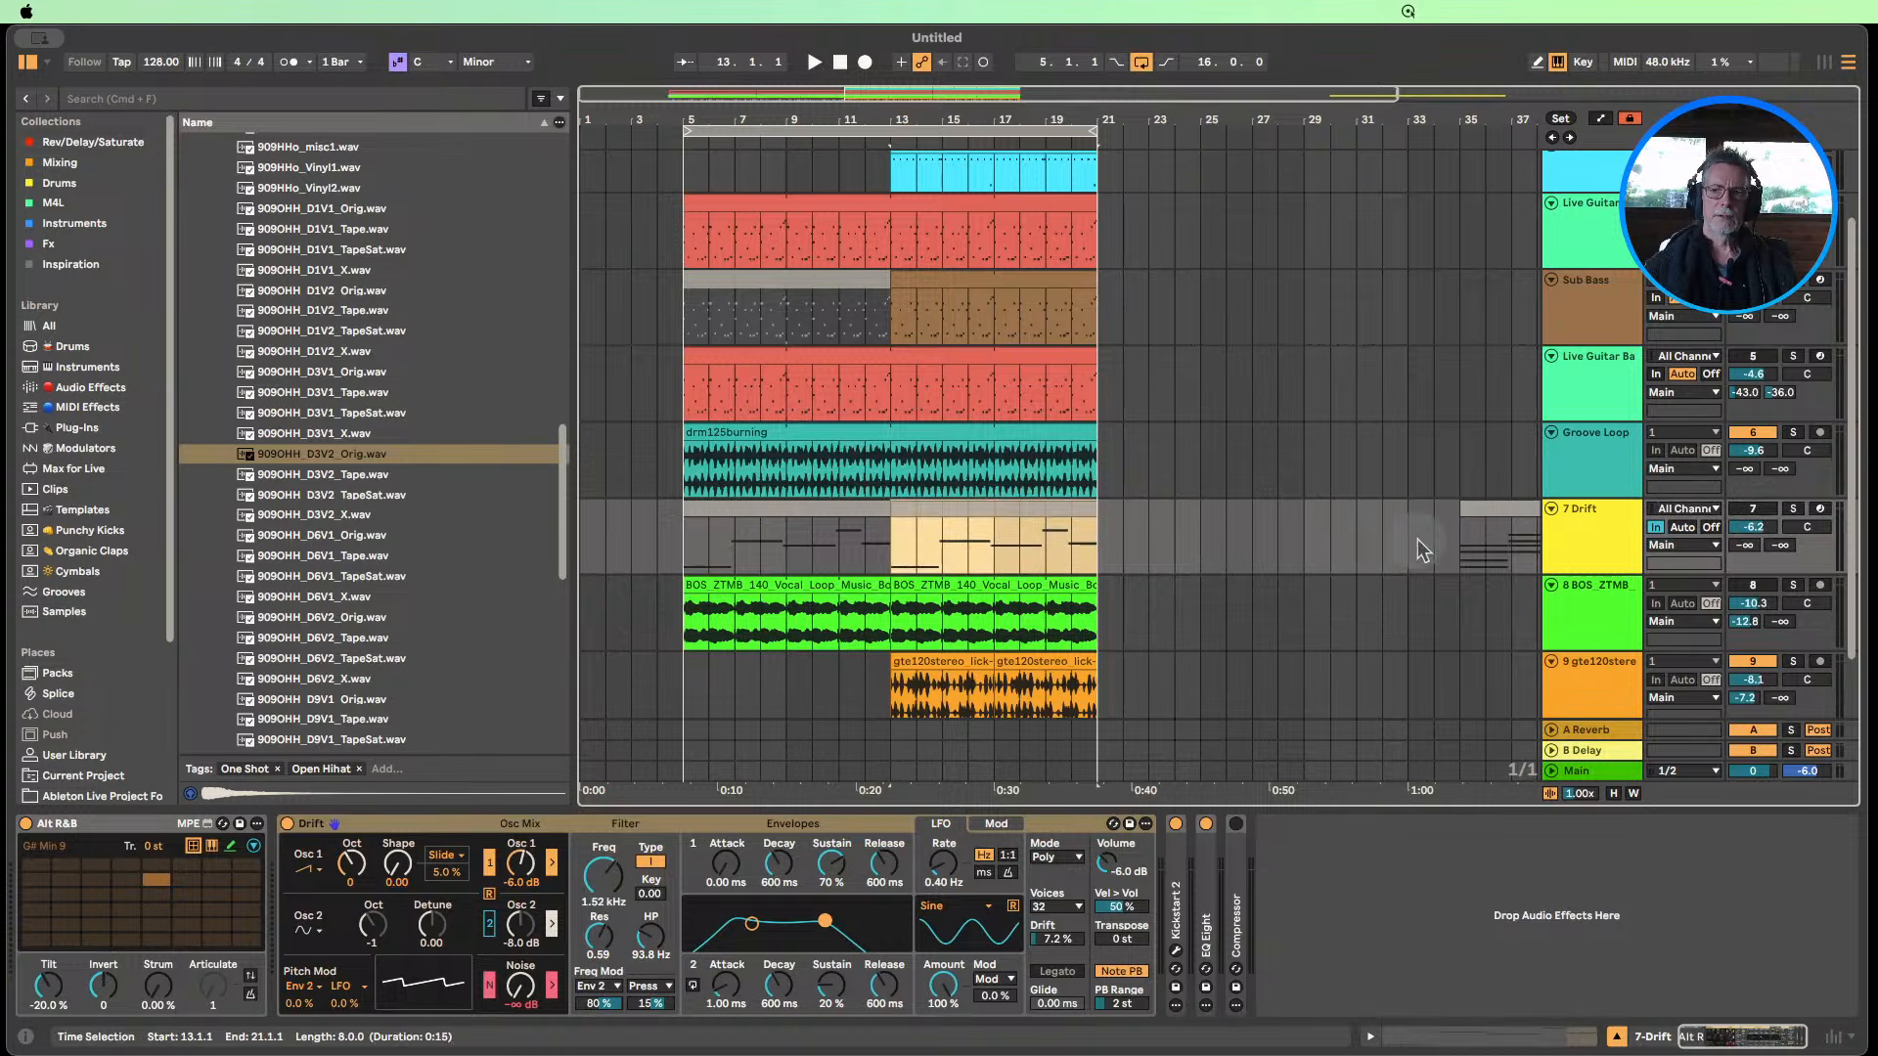
left_click(1682, 528)
Examine the single-note pattern in the Drift track's first clip, and return to the track's device chain.
double_click(836, 516)
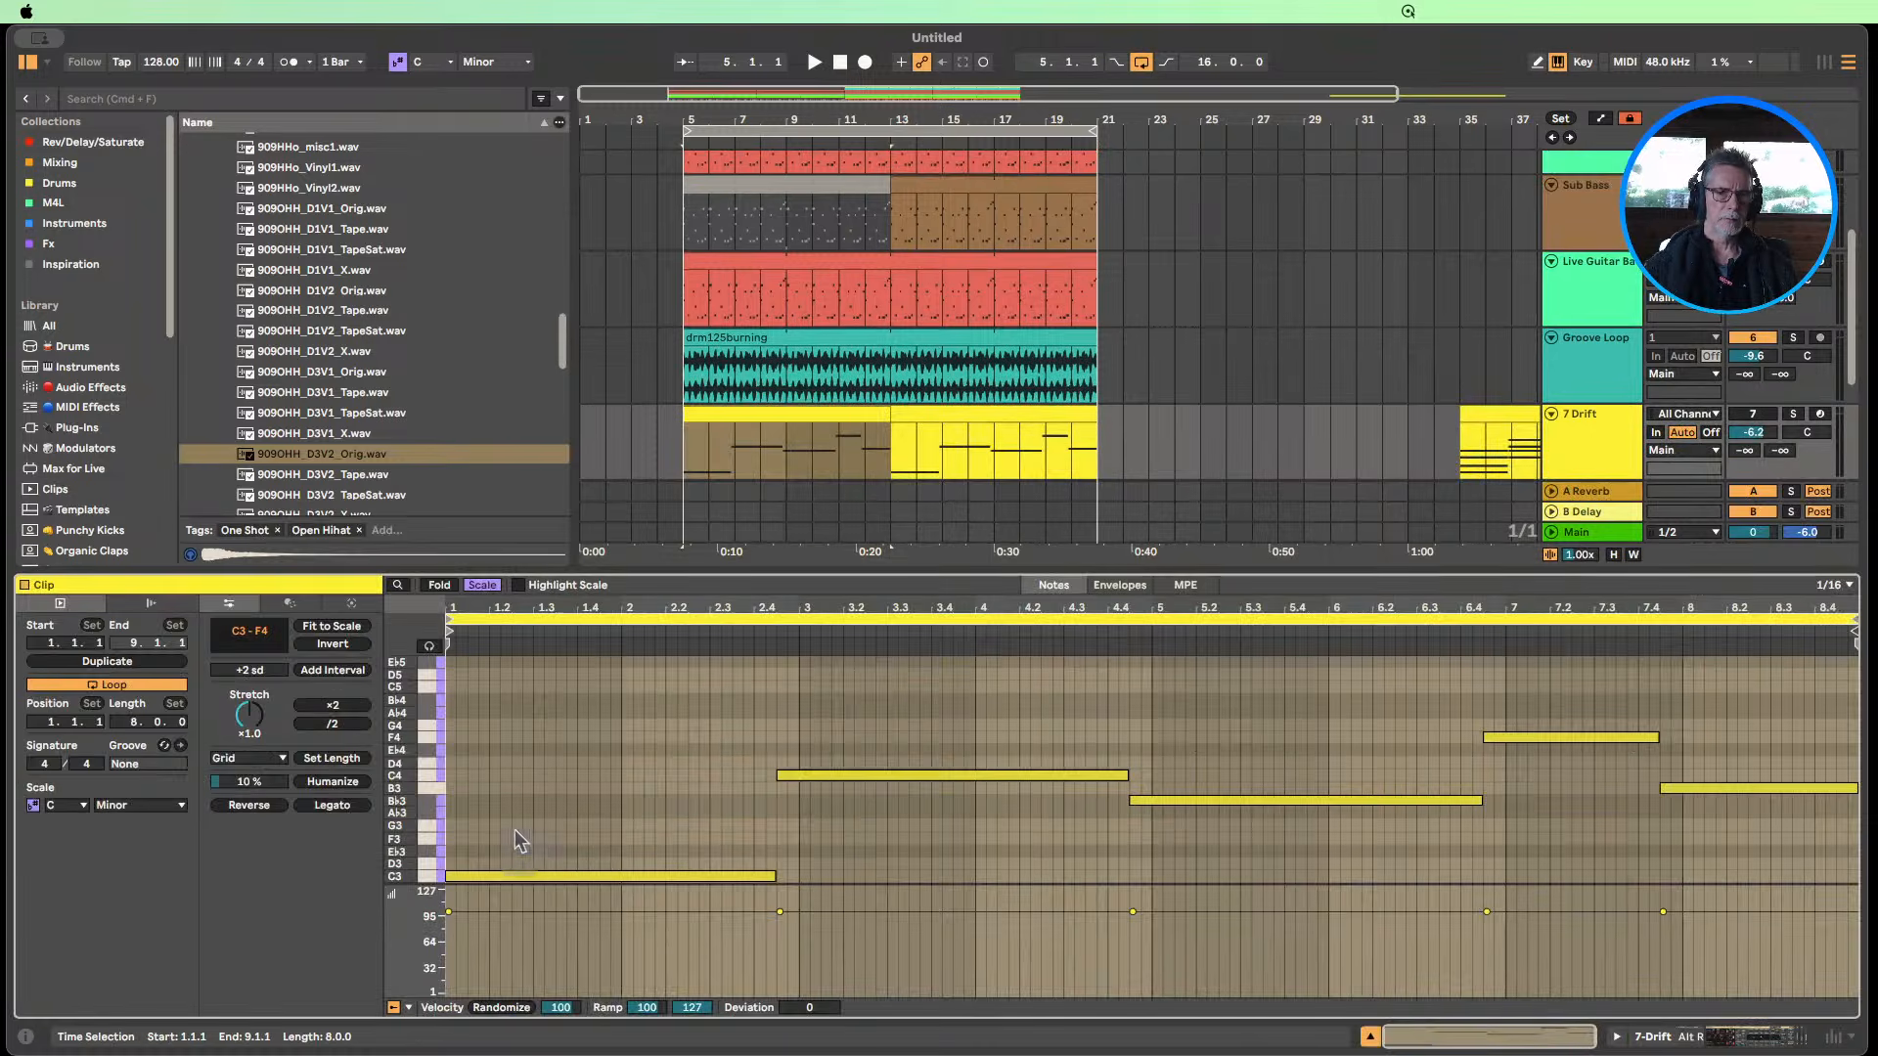
scroll(501, 758, "down", 2)
mouse_move(406, 820)
left_mouse_down()
mouse_move(362, 820)
mouse_move(392, 814)
left_mouse_up()
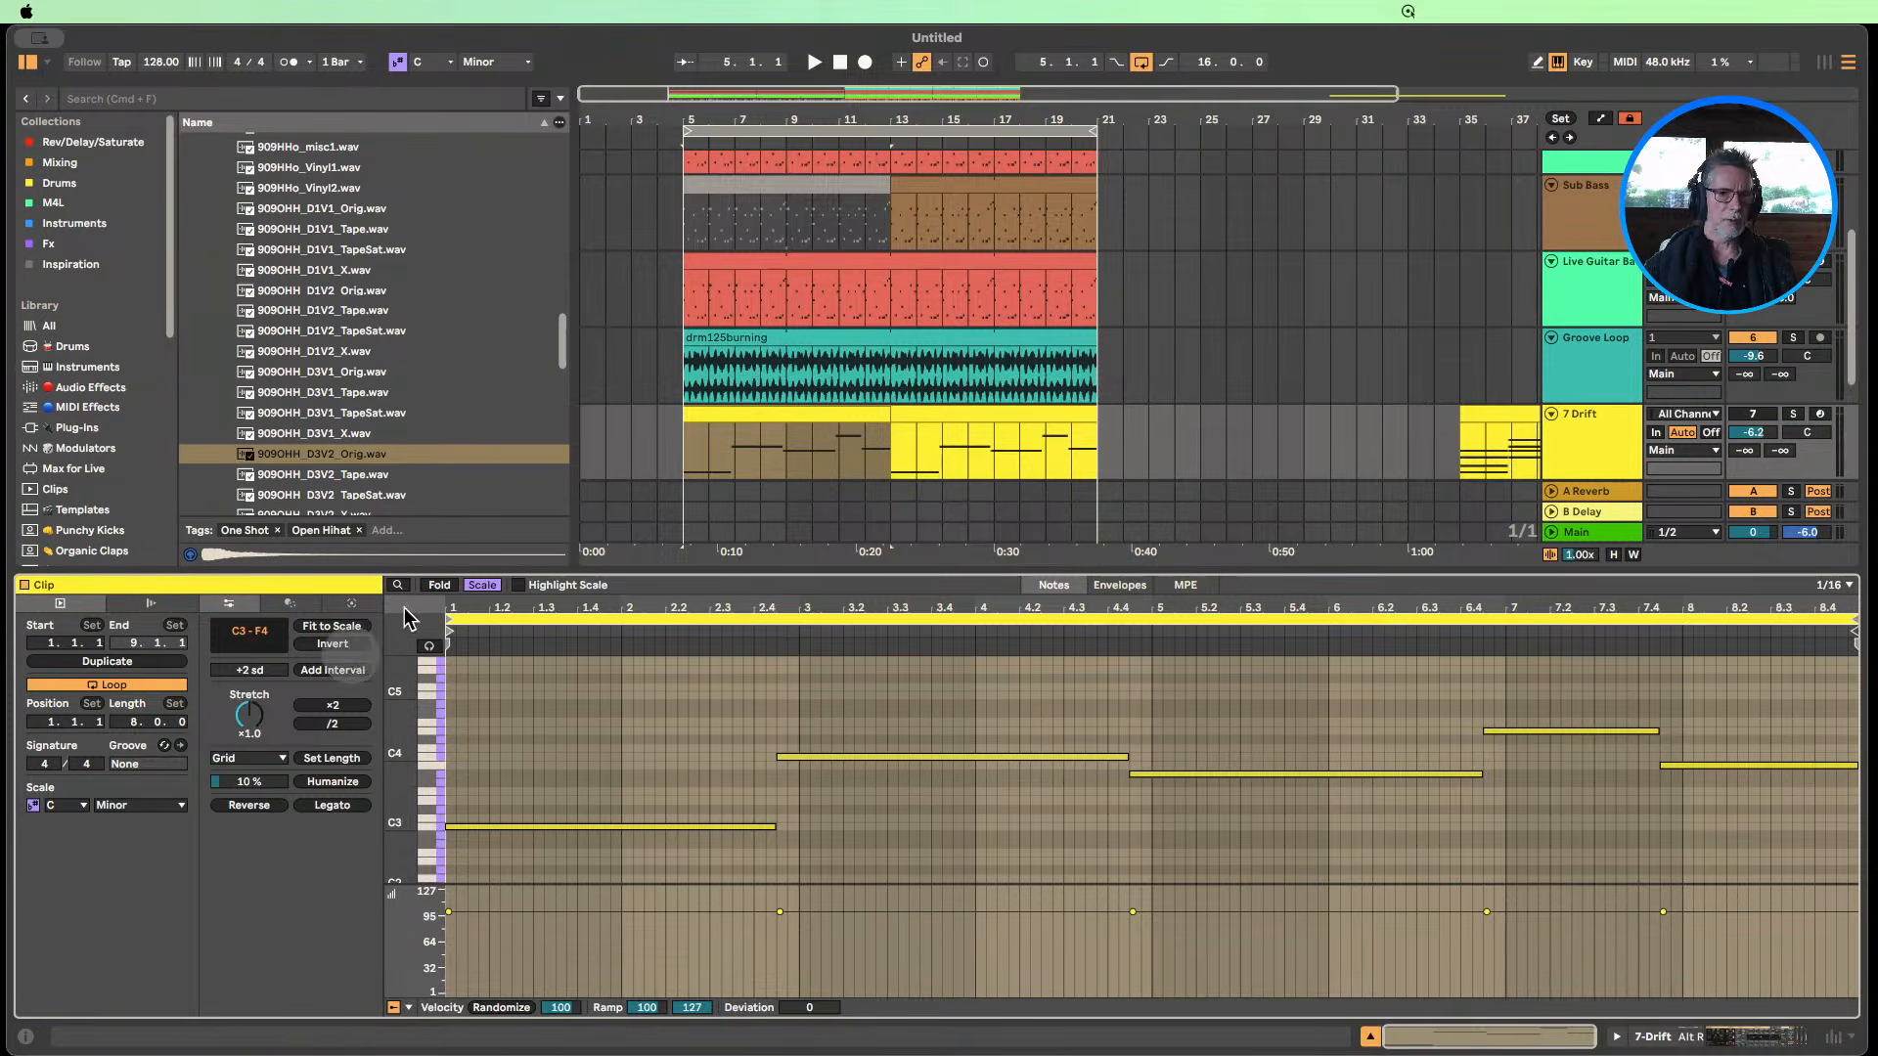
left_click(1651, 1039)
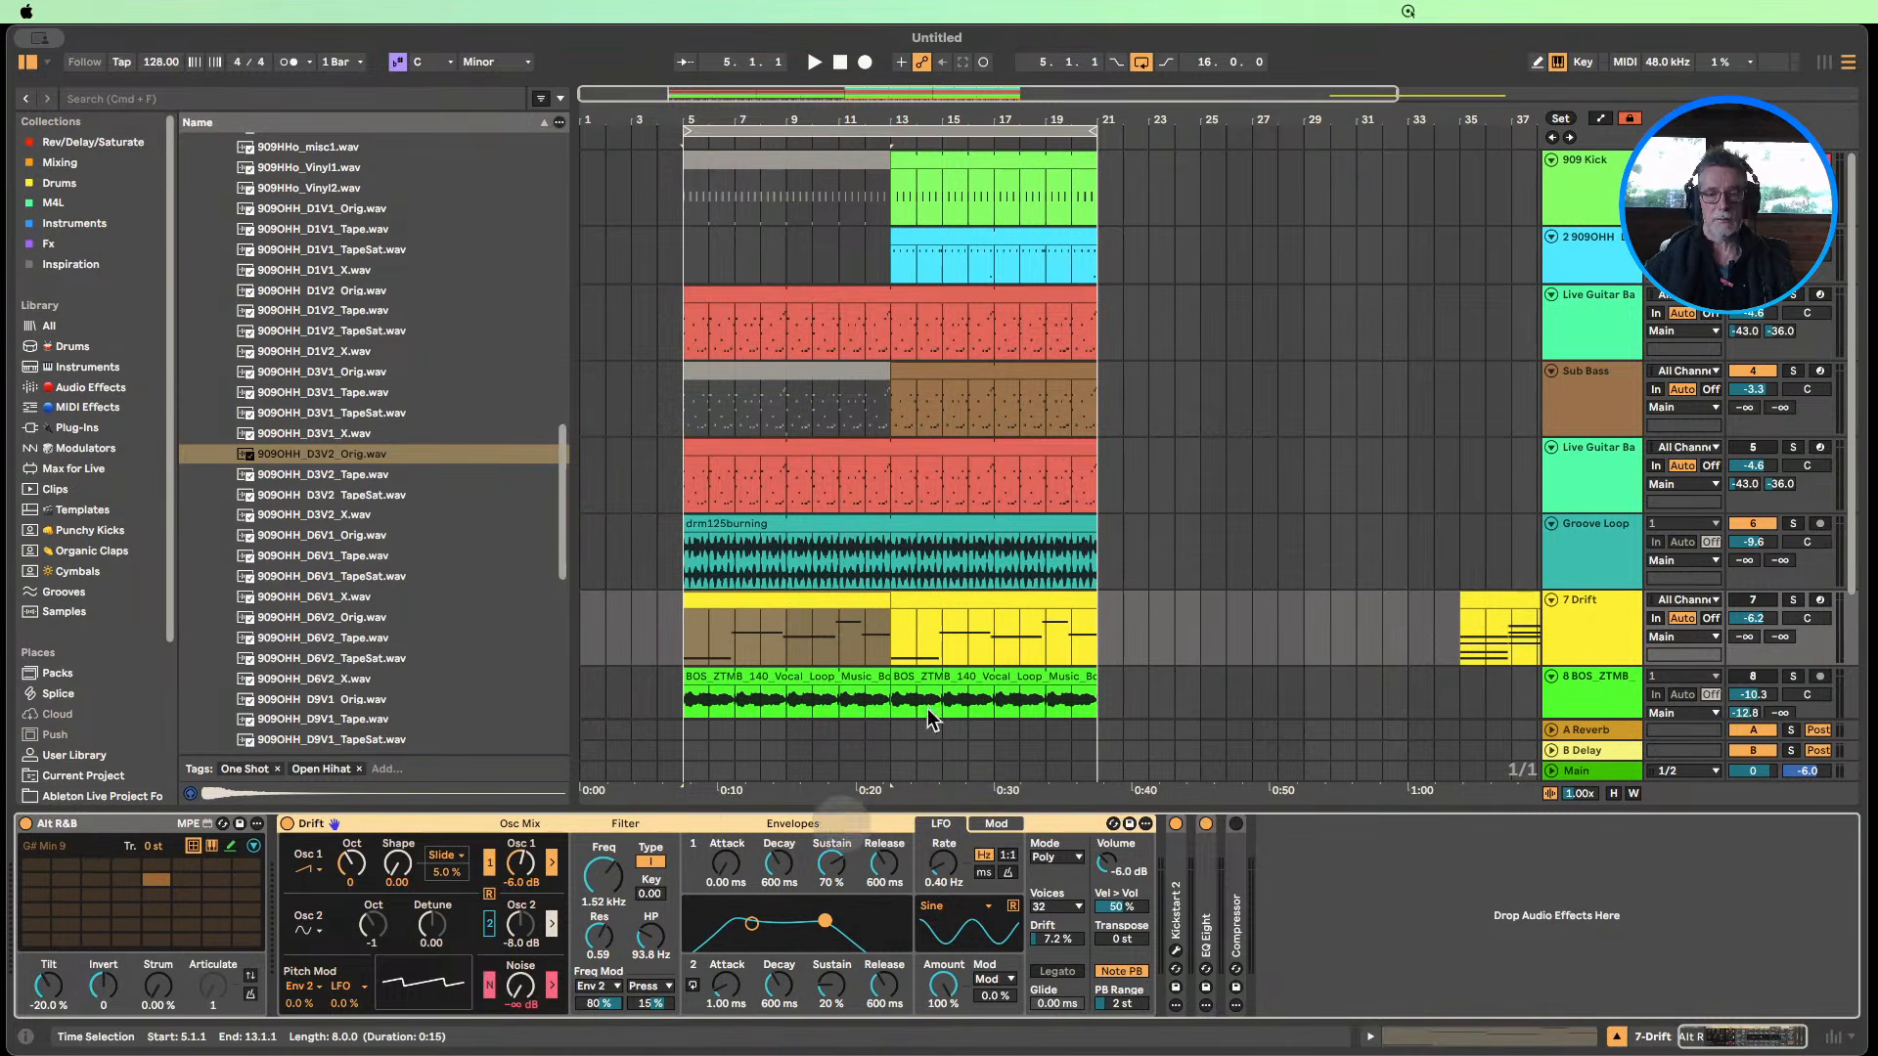
Solo the Drift track and listen to its chords from bar 5.
left_click(1793, 600)
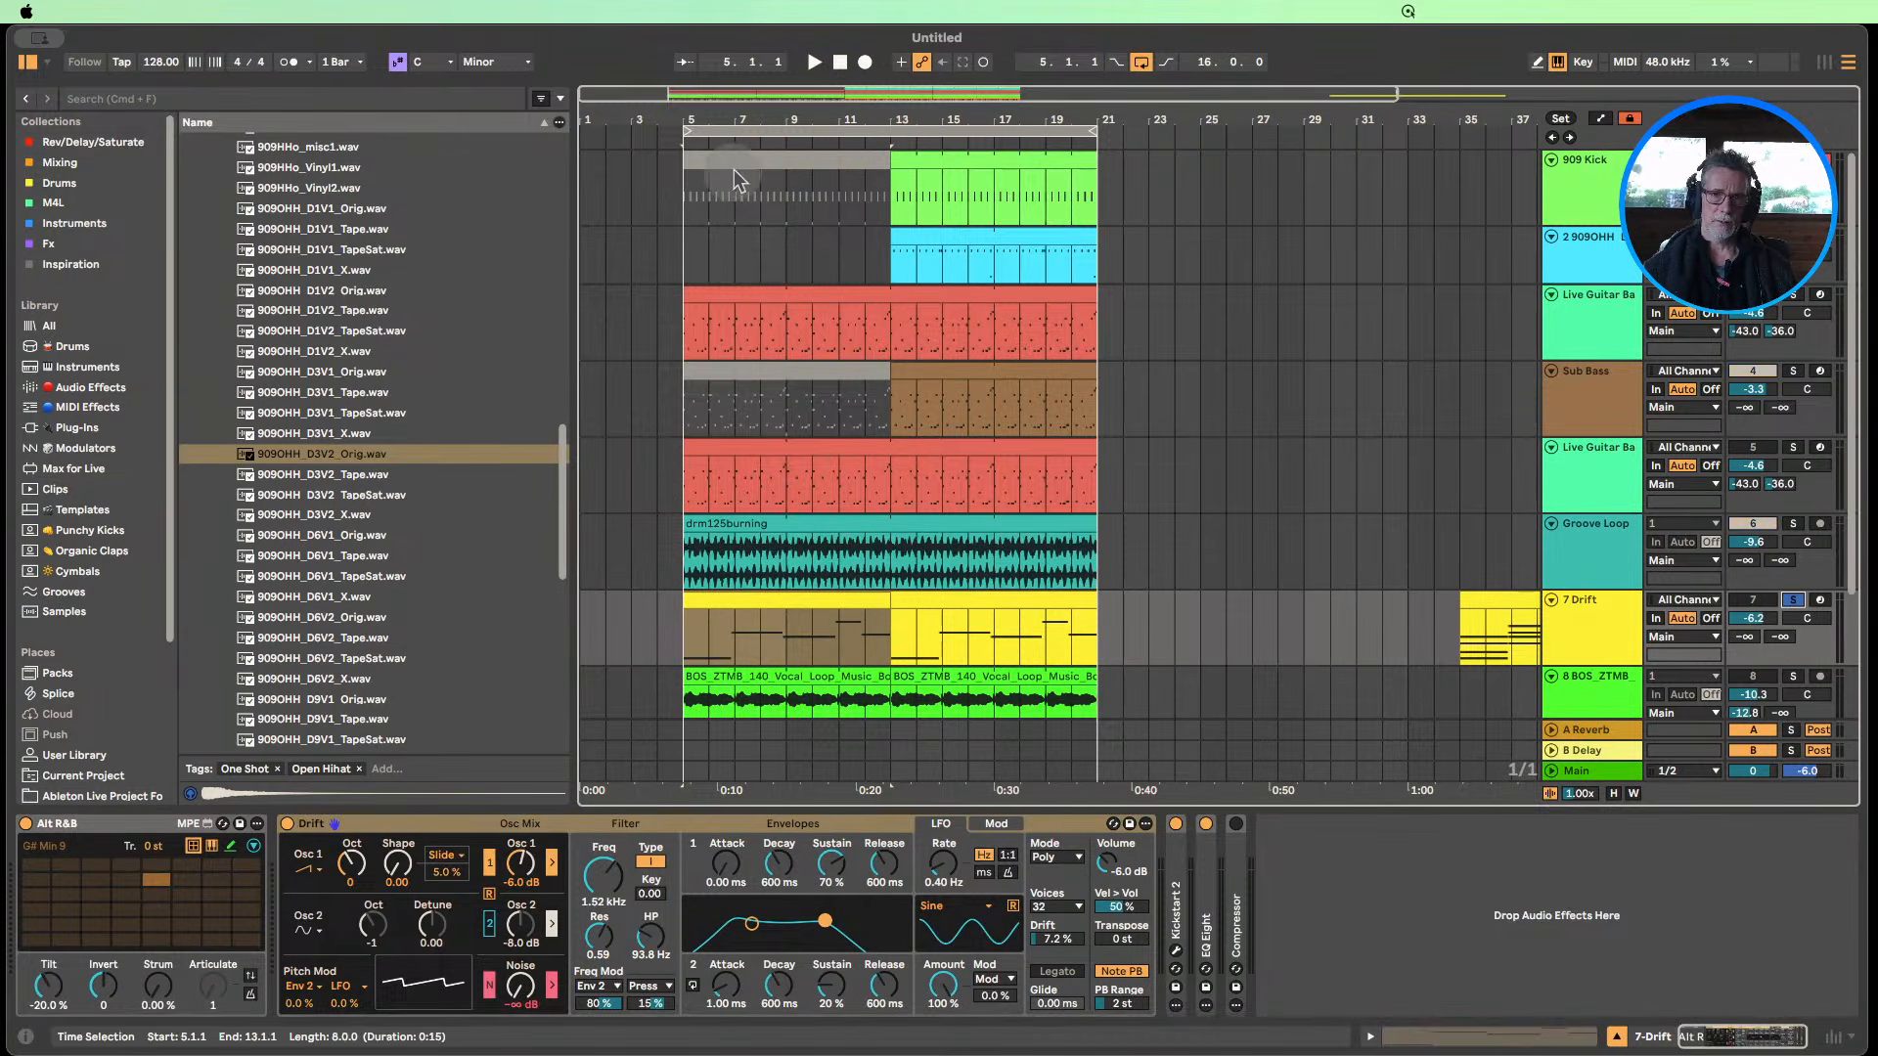
left_click(672, 137)
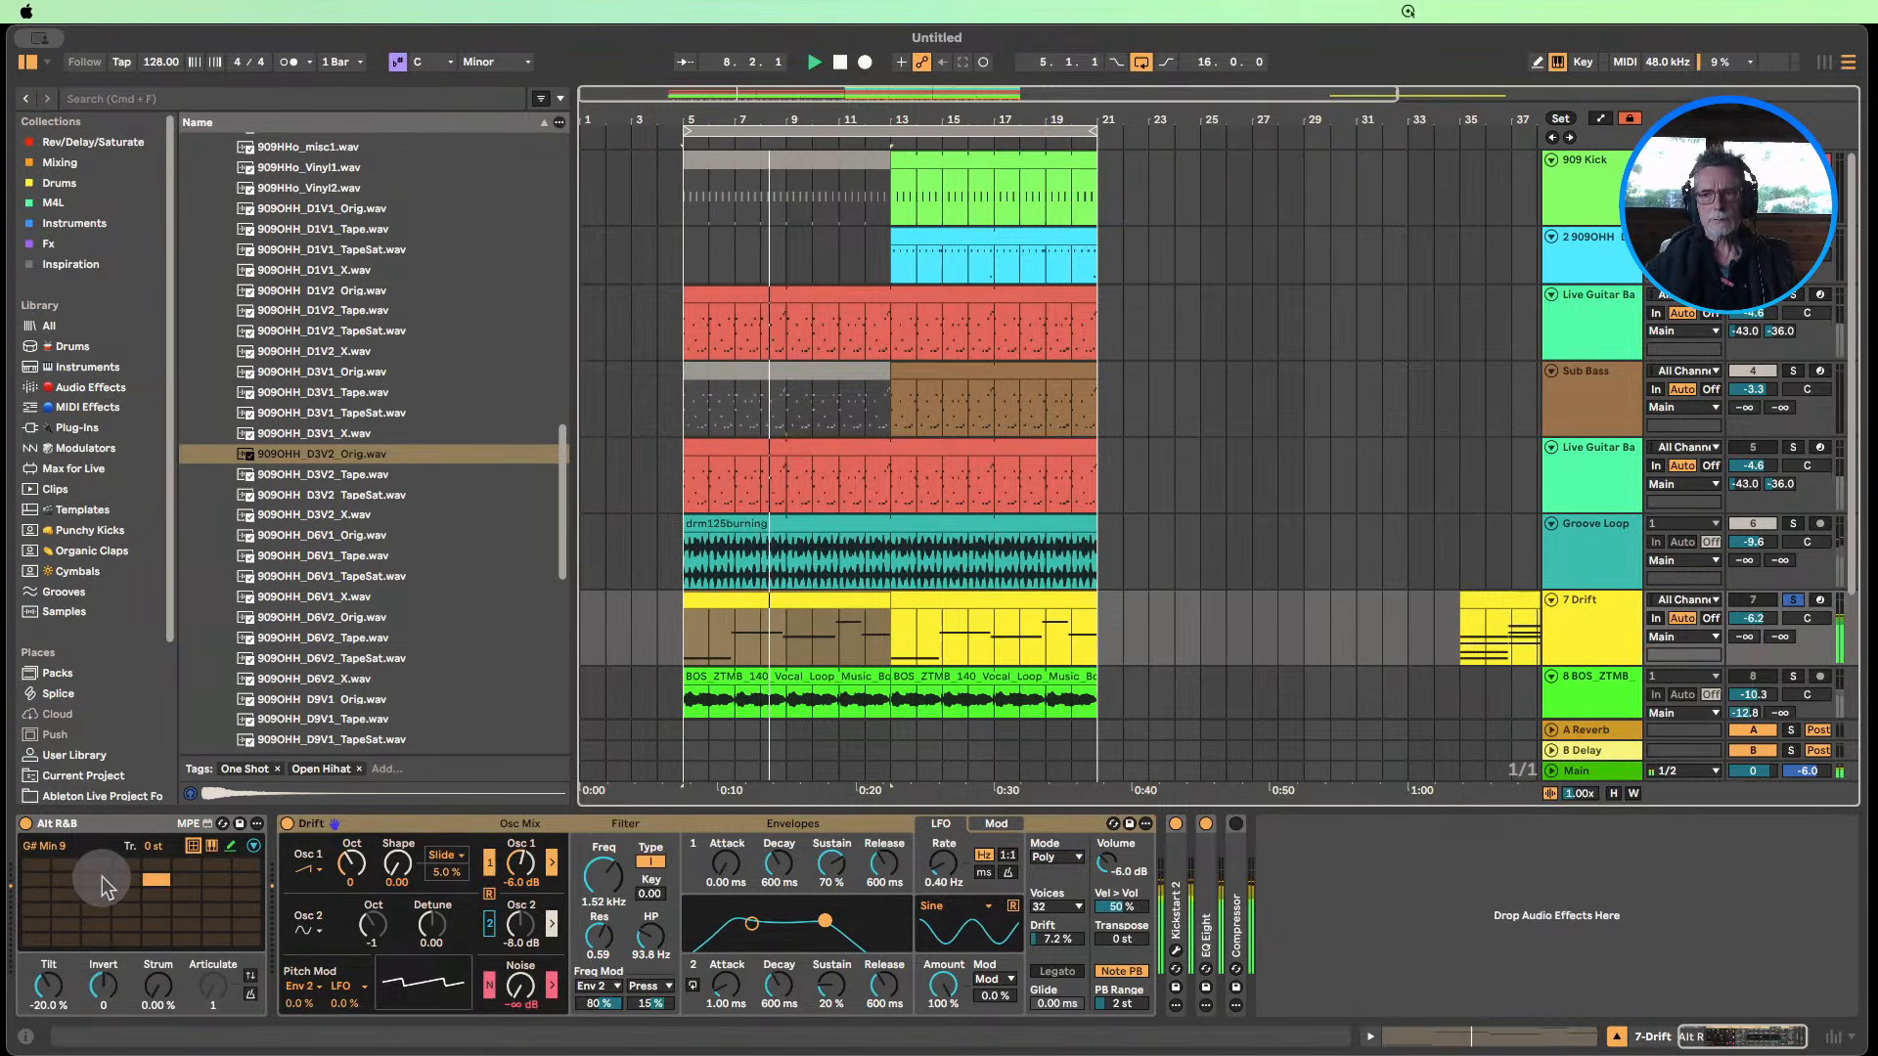
scroll(1476, 438, "down", 1)
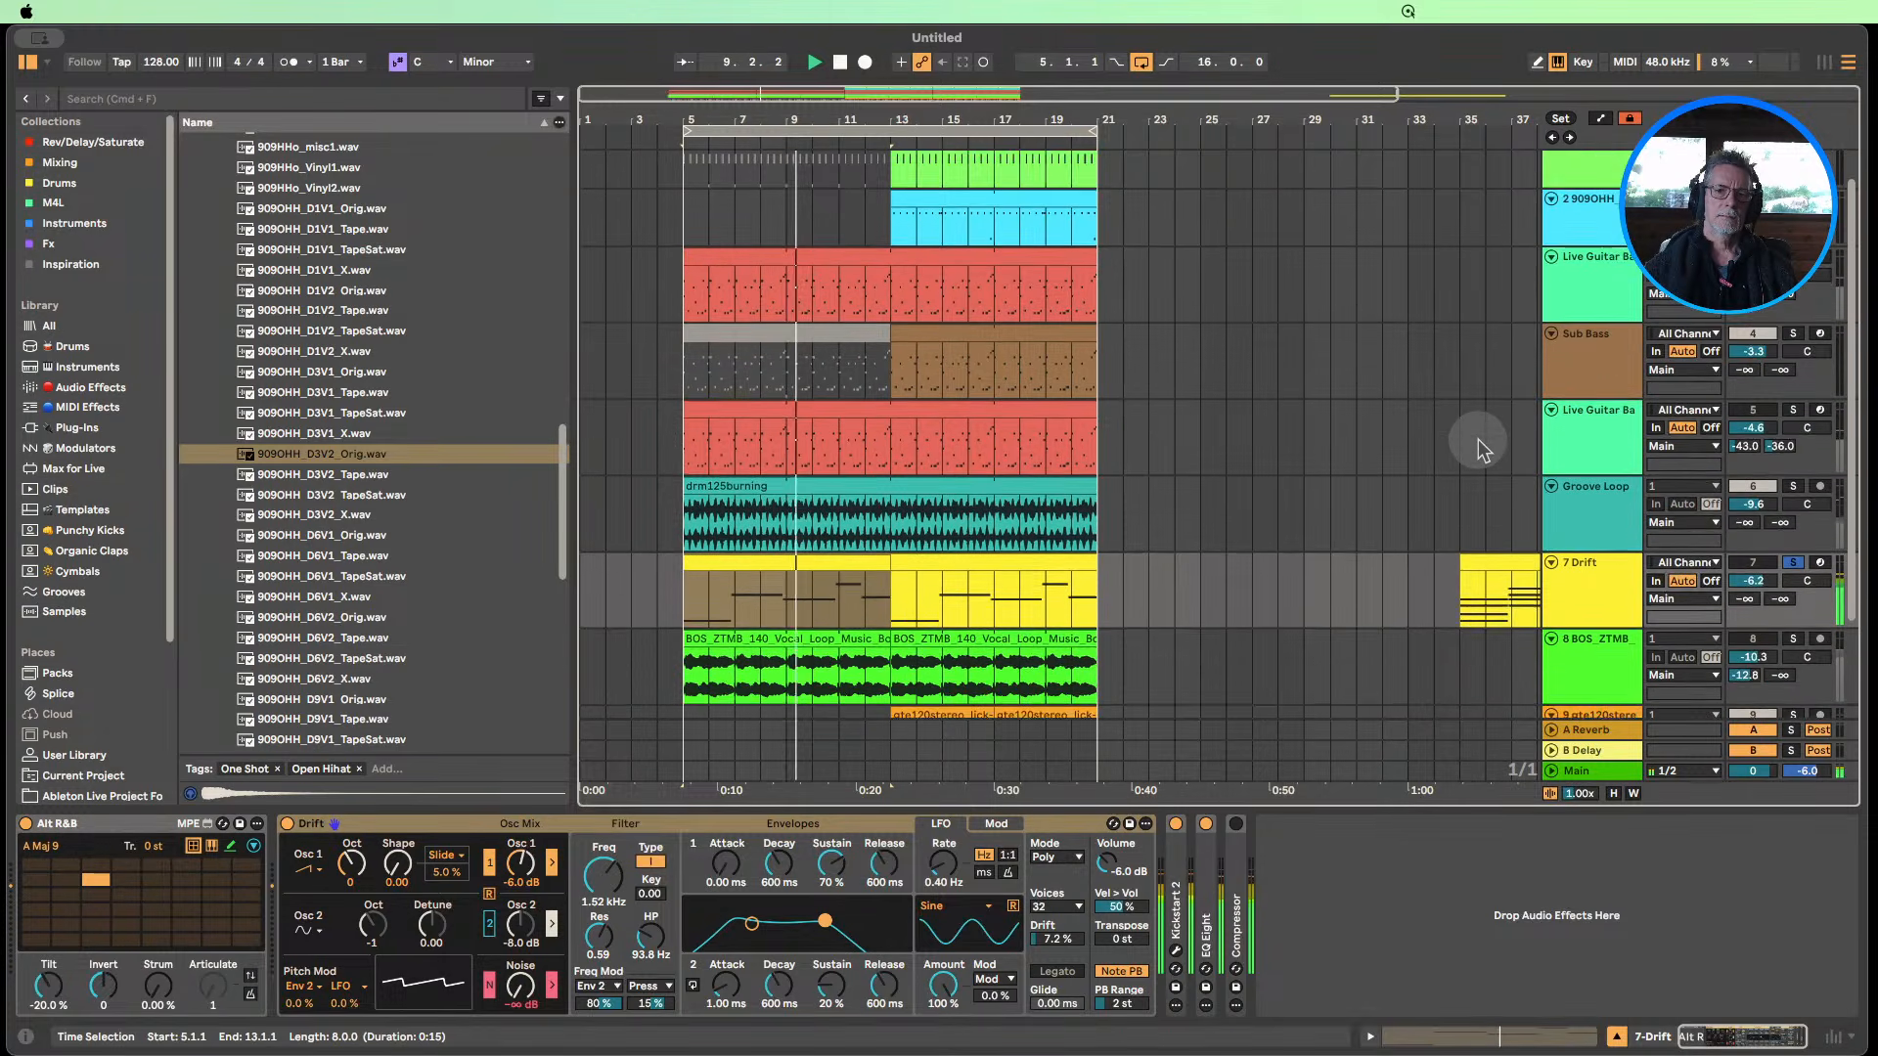
scroll(1477, 438, "down", 2)
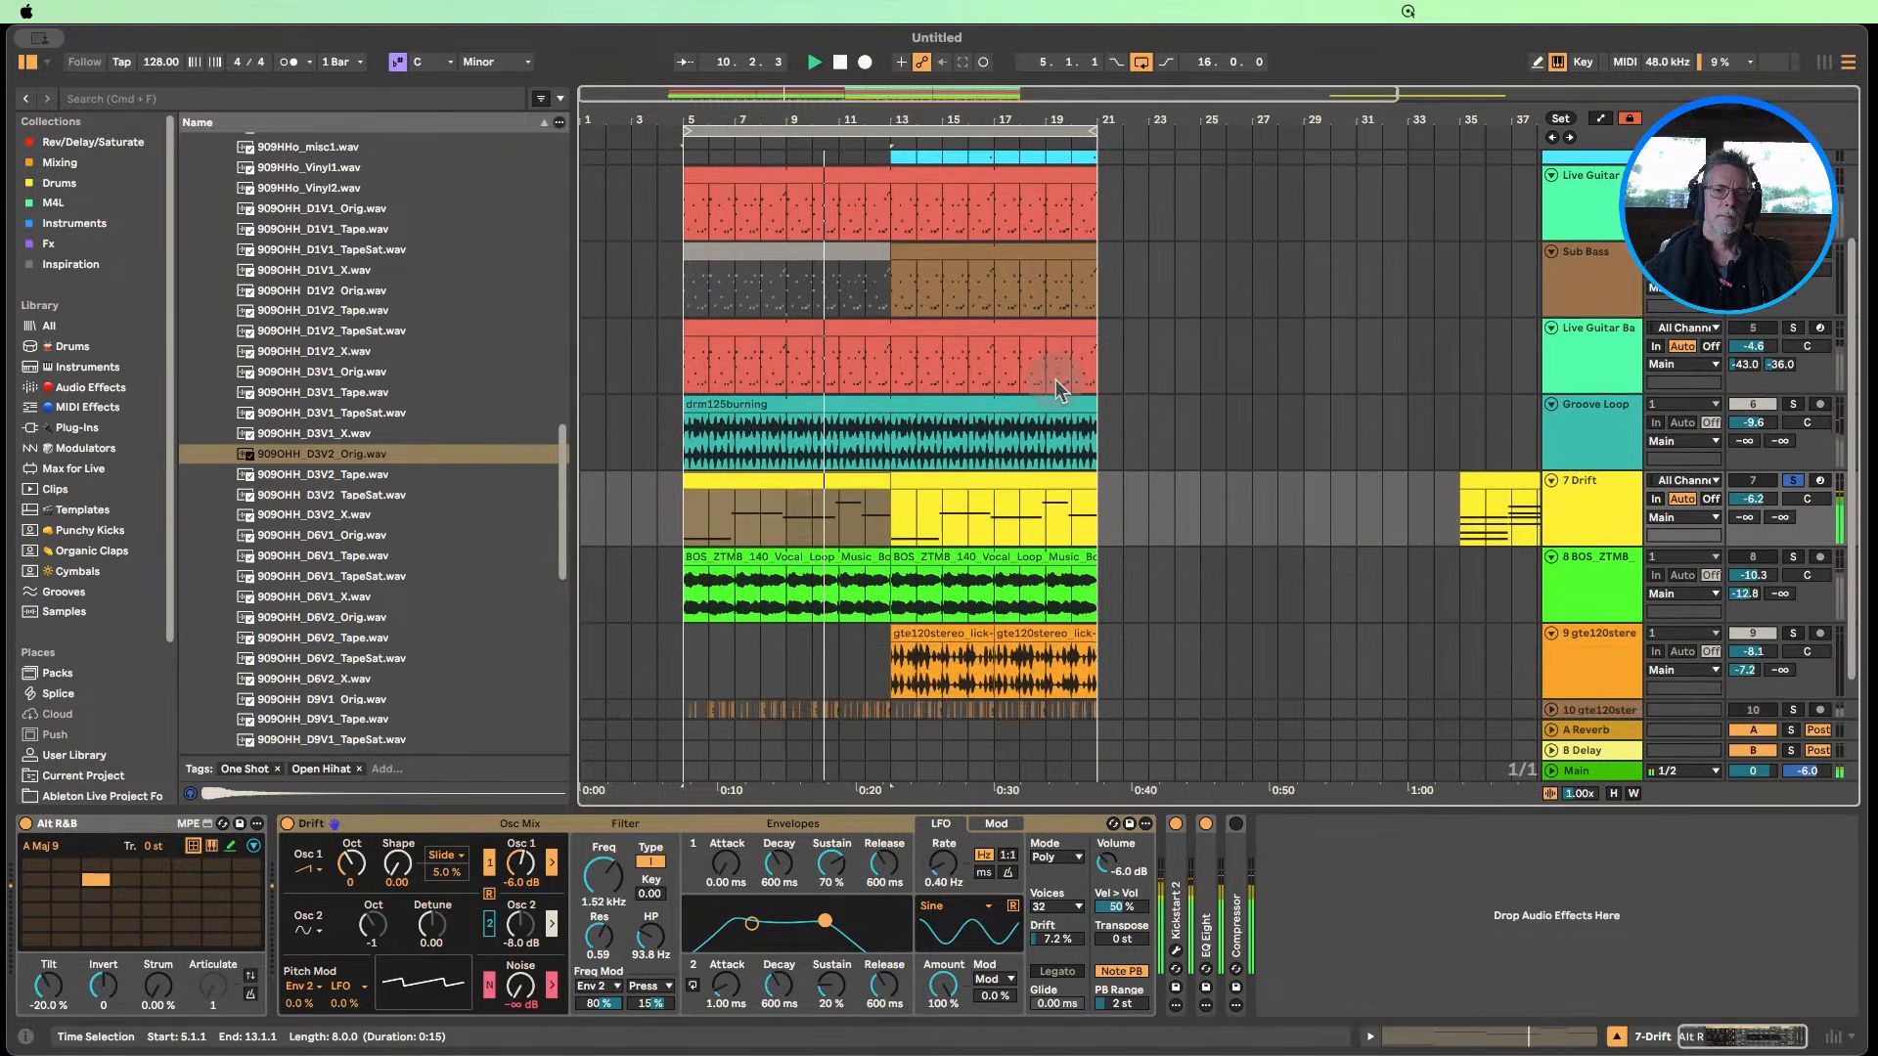
left_click(840, 64)
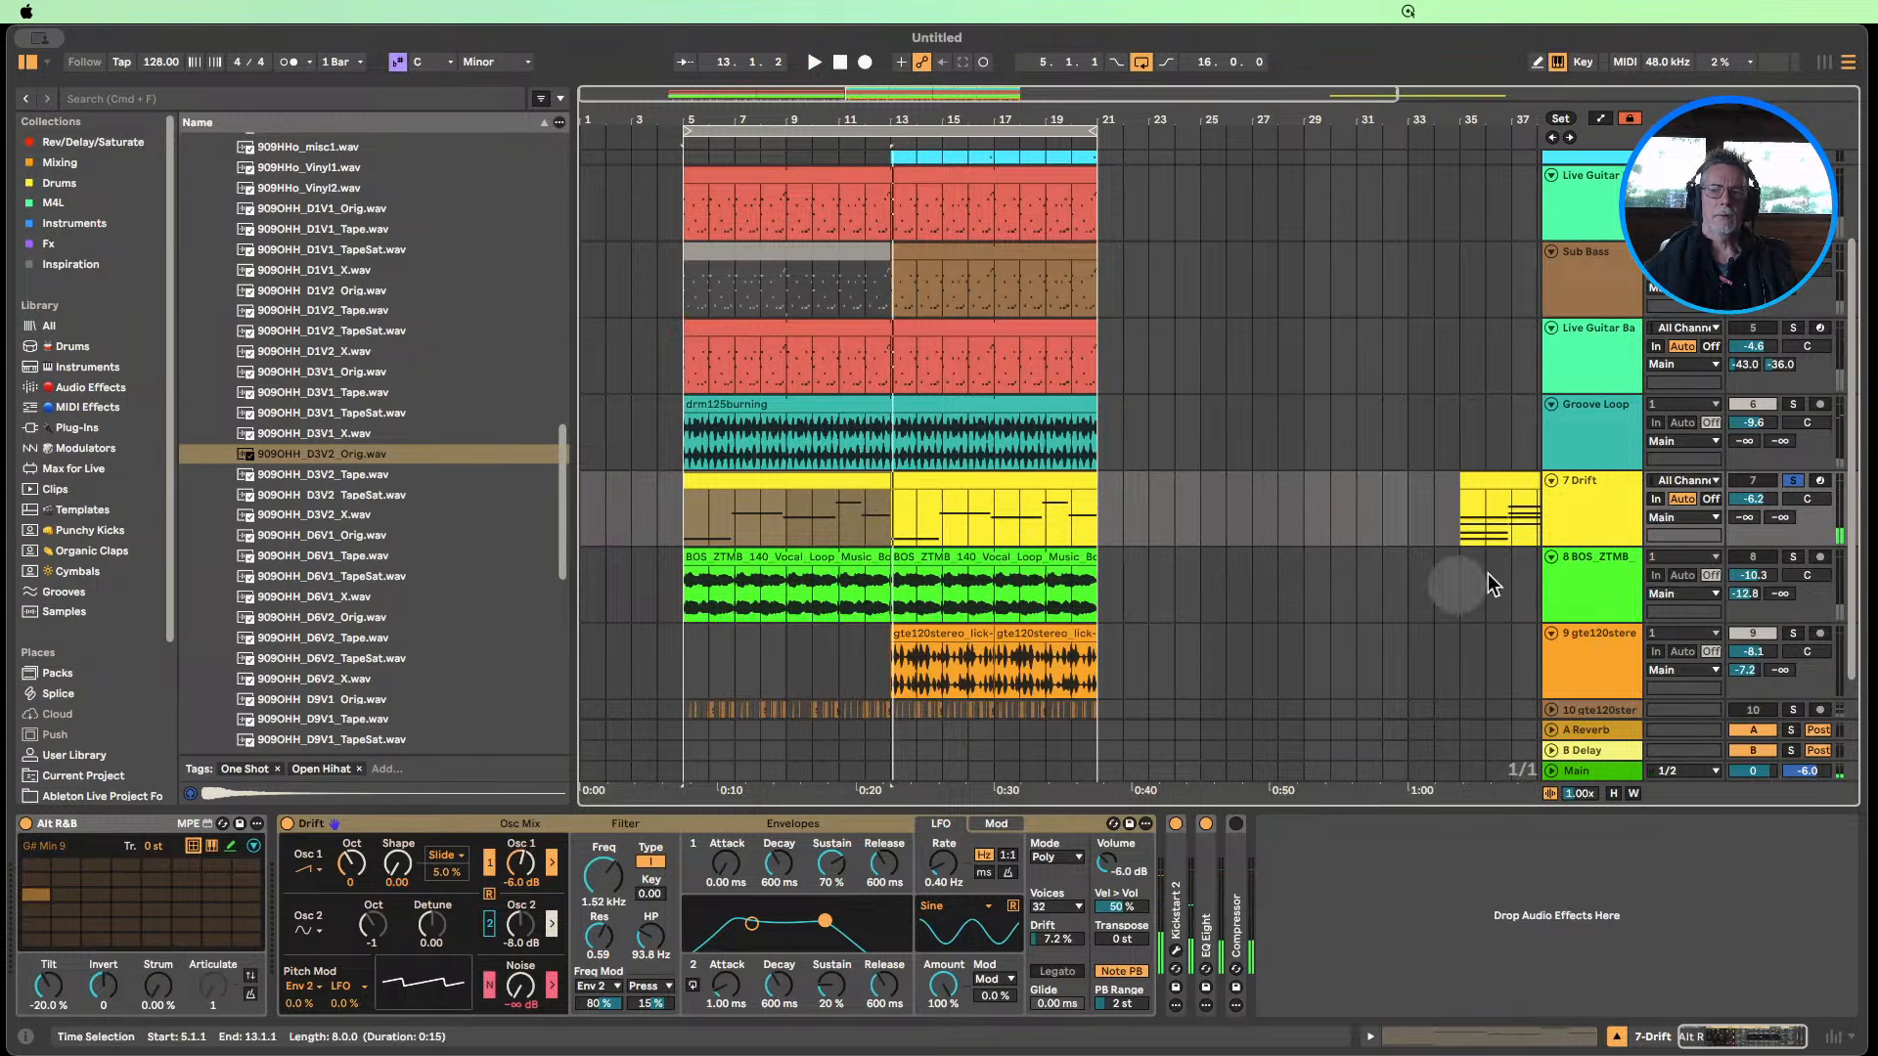
Examine the looped section of the second BOS_ZTMB vocal clip's waveform, and return to the track's Vocoder settings.
left_click(1588, 577)
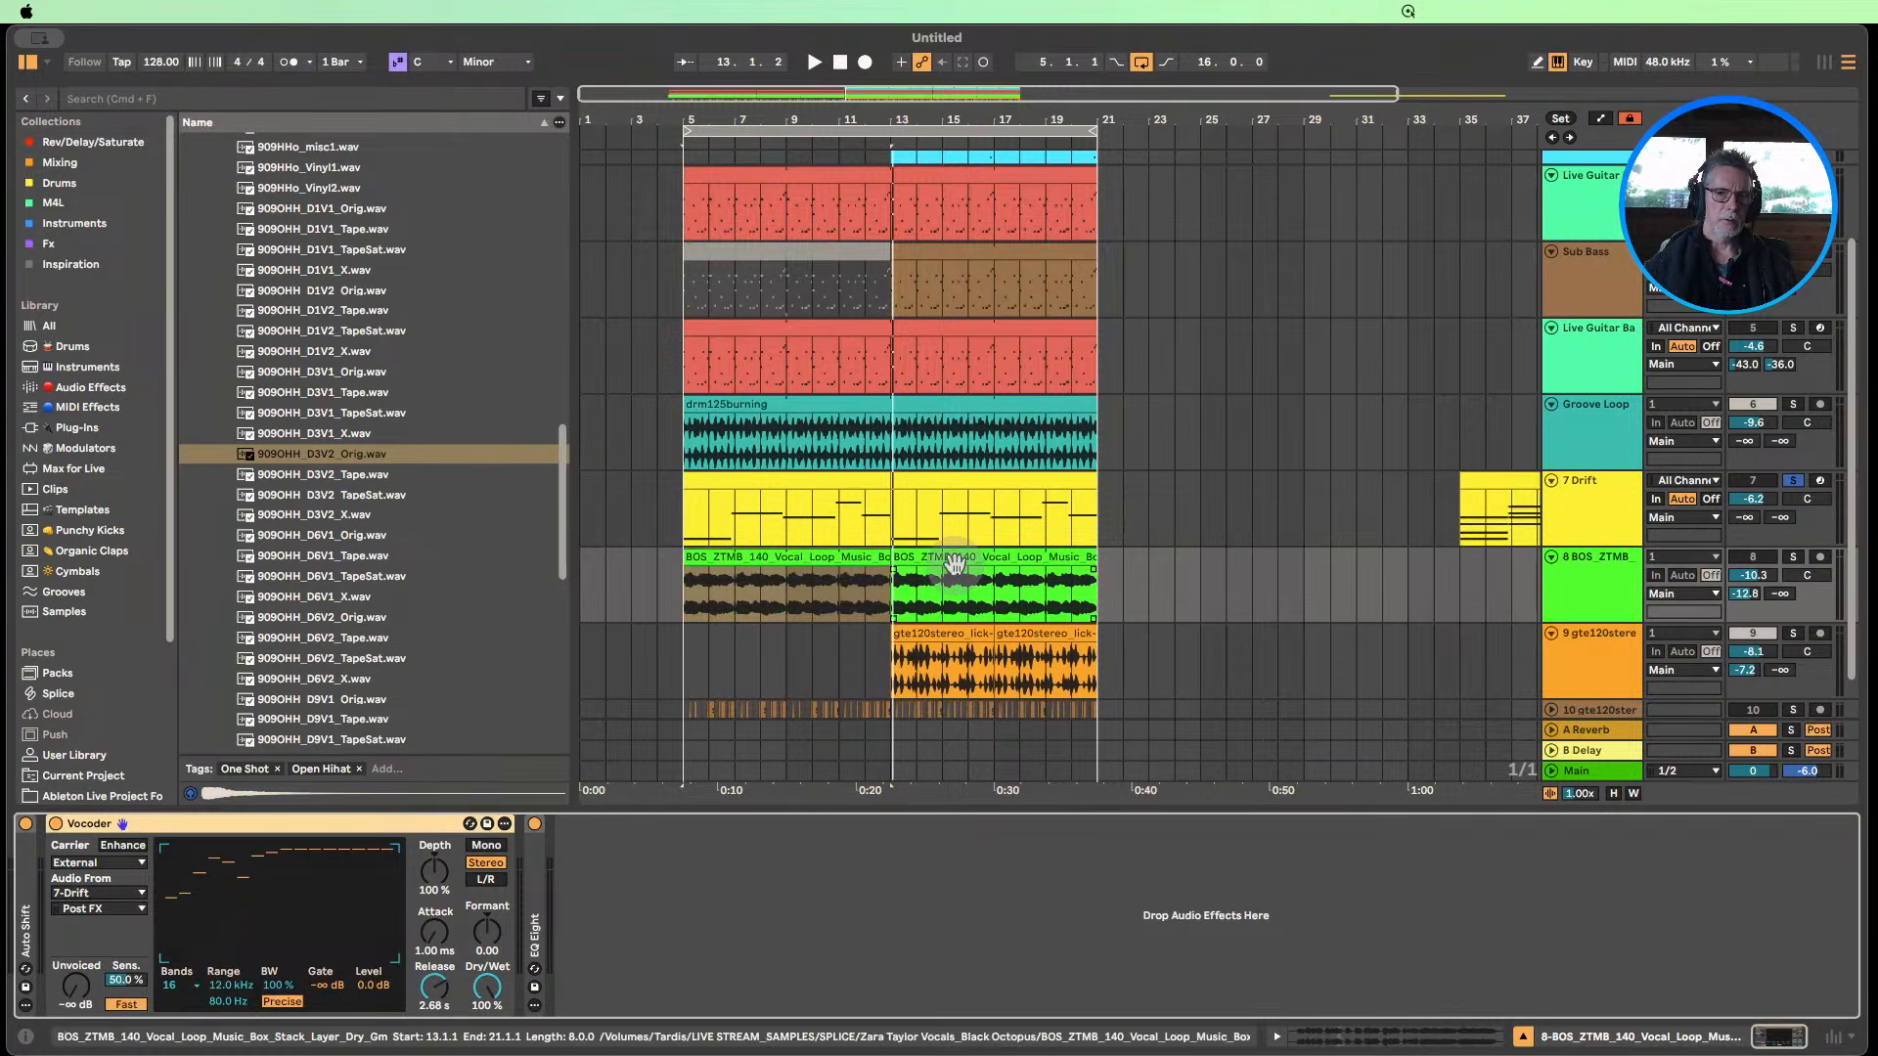
double_click(952, 566)
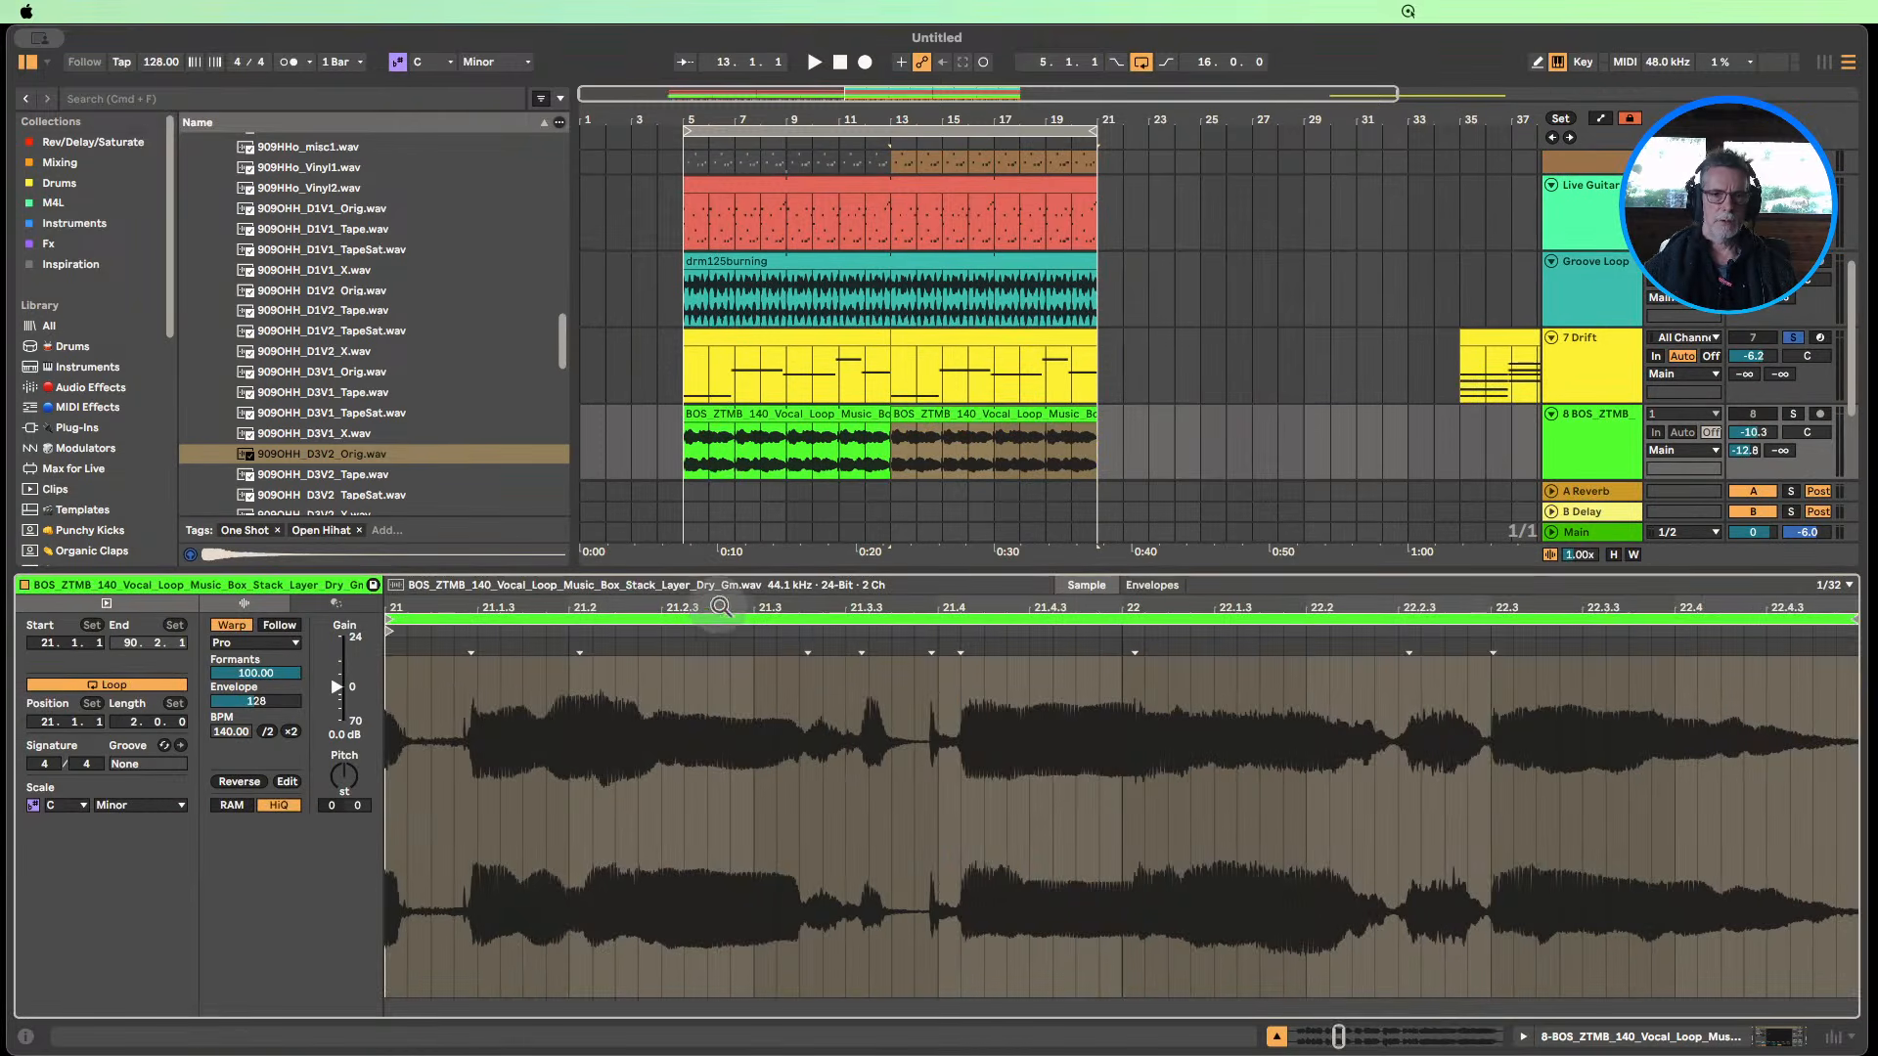
mouse_move(721, 608)
left_mouse_down()
mouse_move(721, 586)
mouse_move(738, 638)
left_mouse_up()
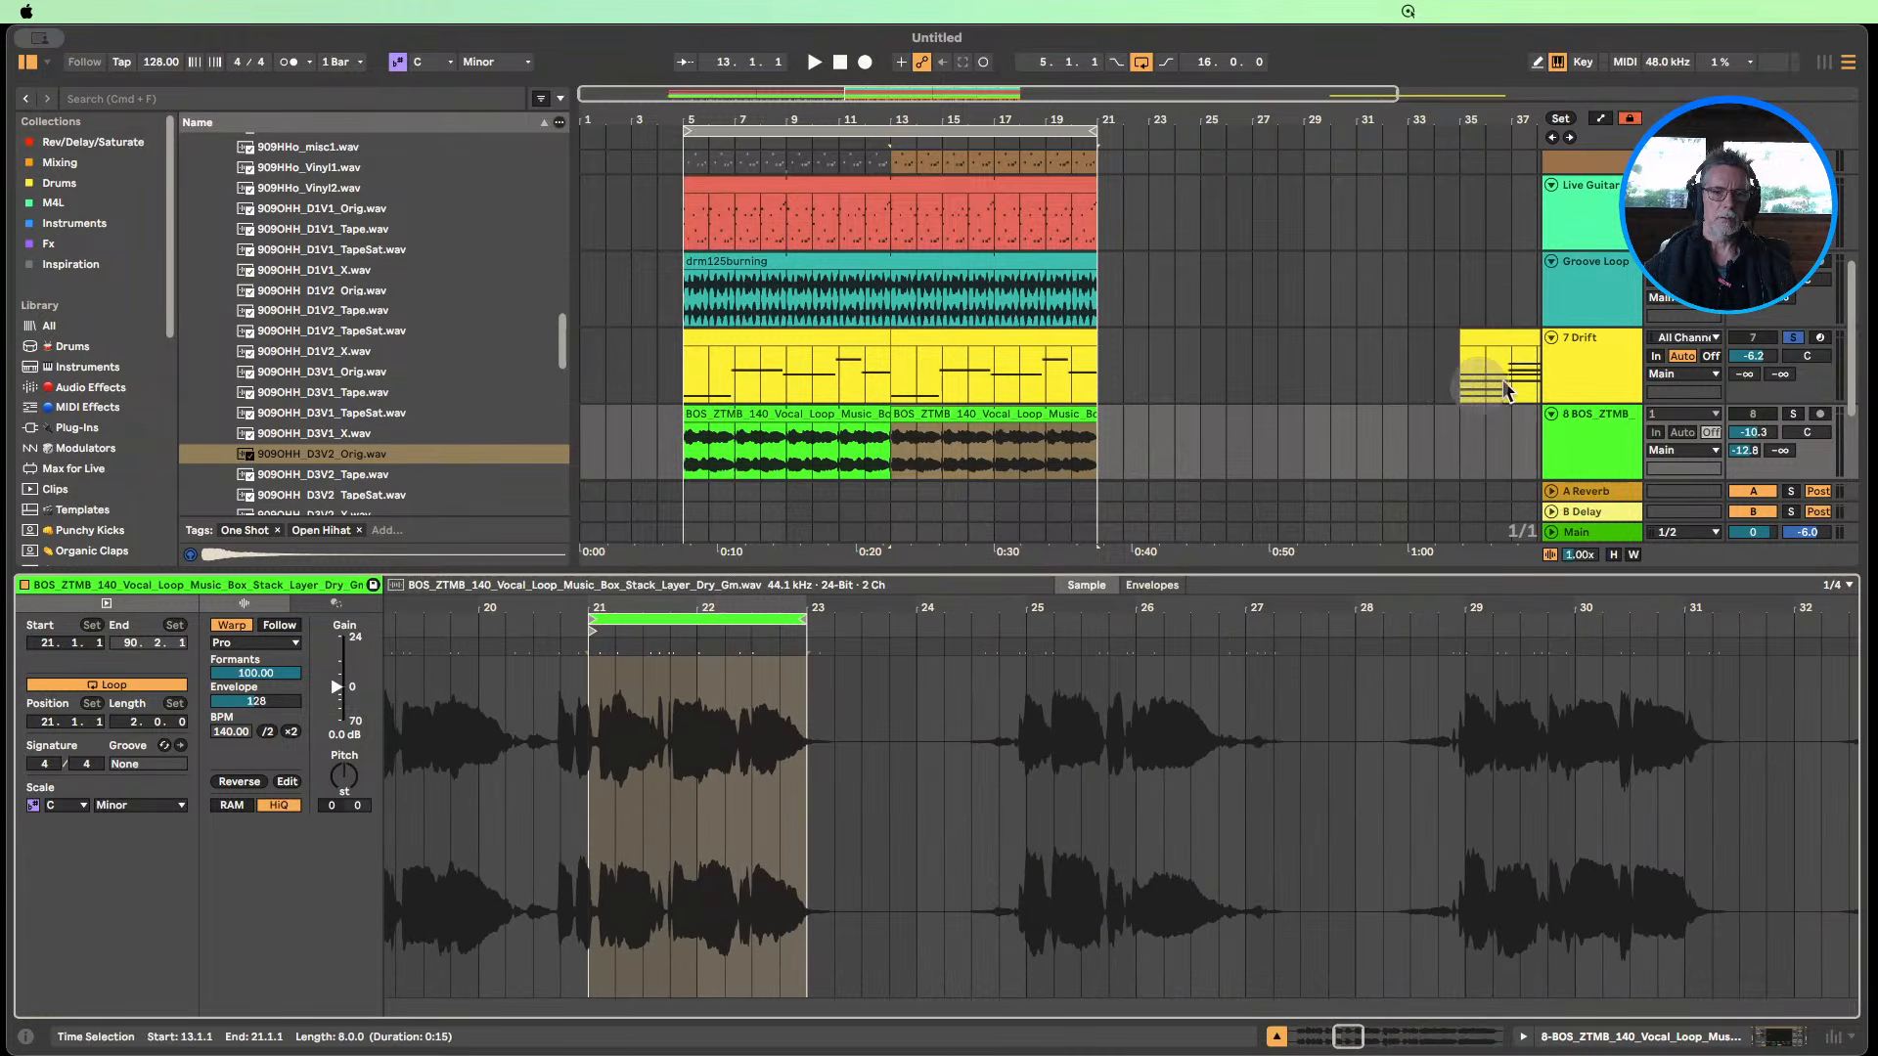
left_click(1595, 435)
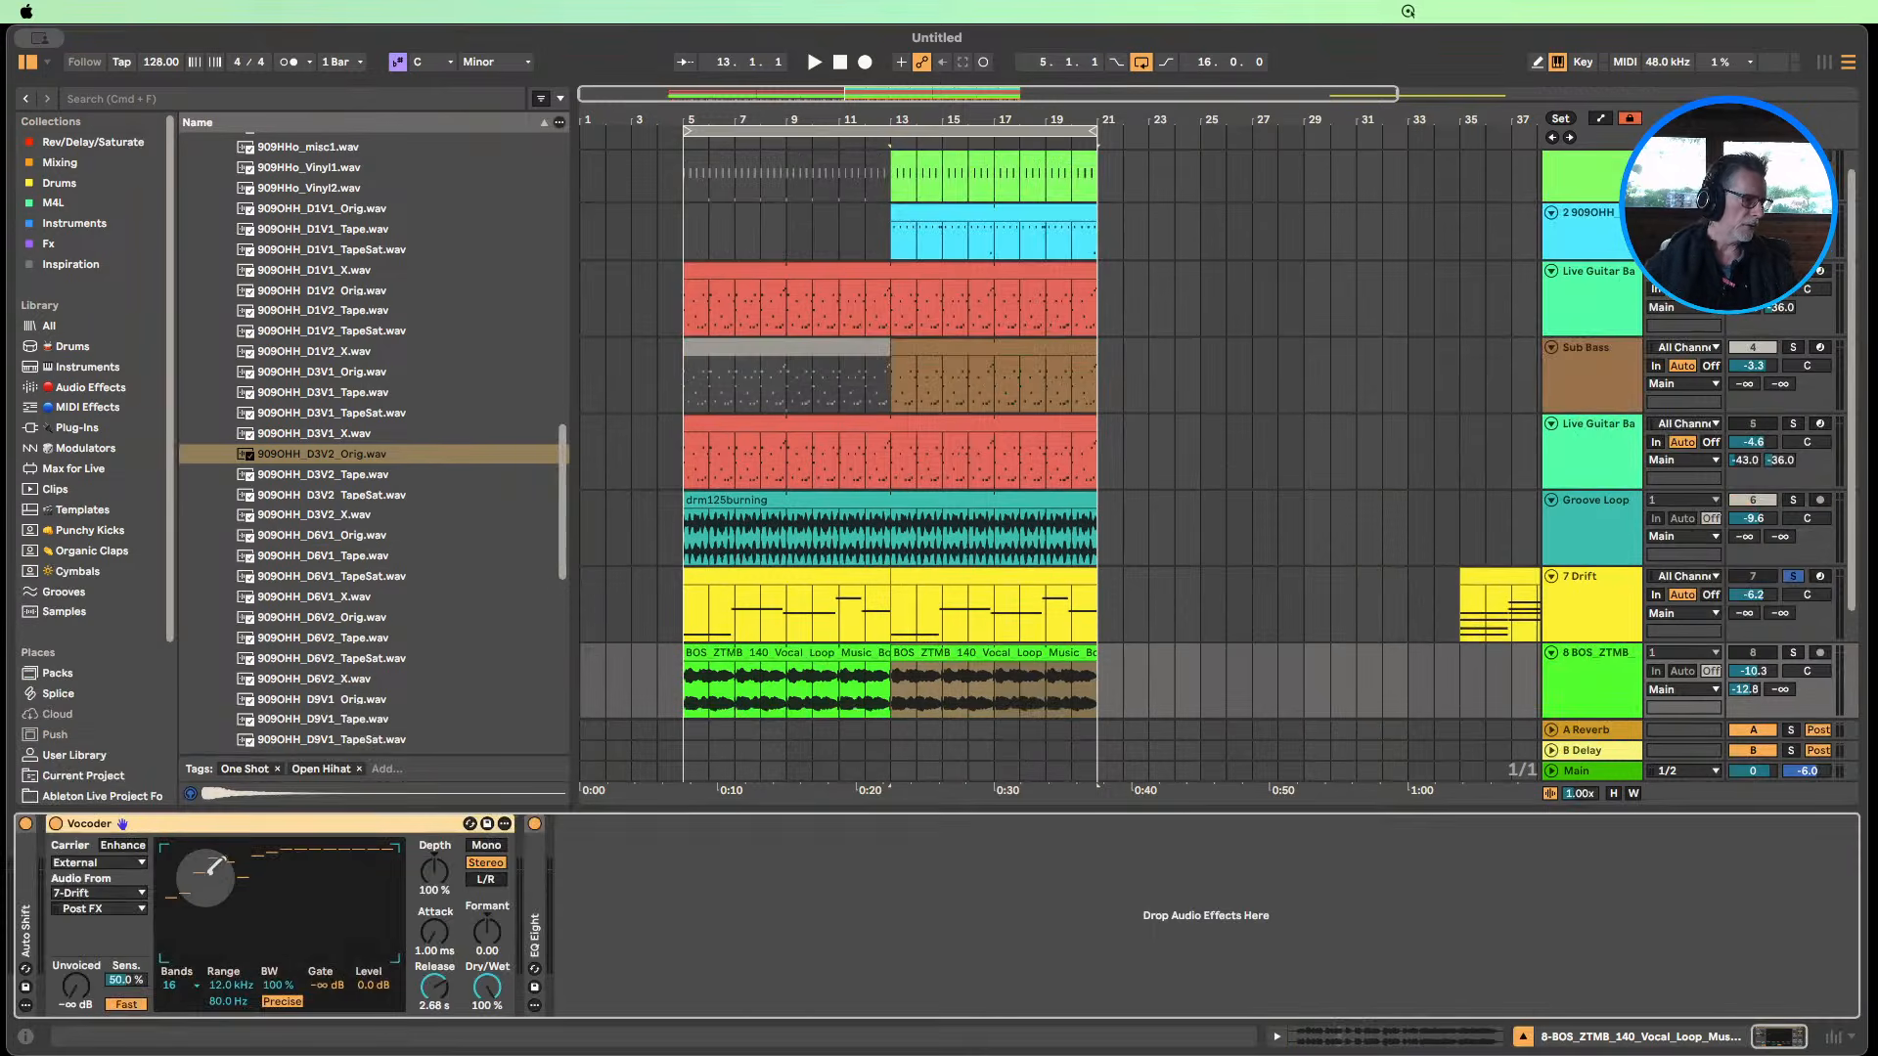
Solo the BOS_ZTMB vocal track alongside Drift for playback, and move the loop start to bar 13.
scroll(956, 561, "down", 1)
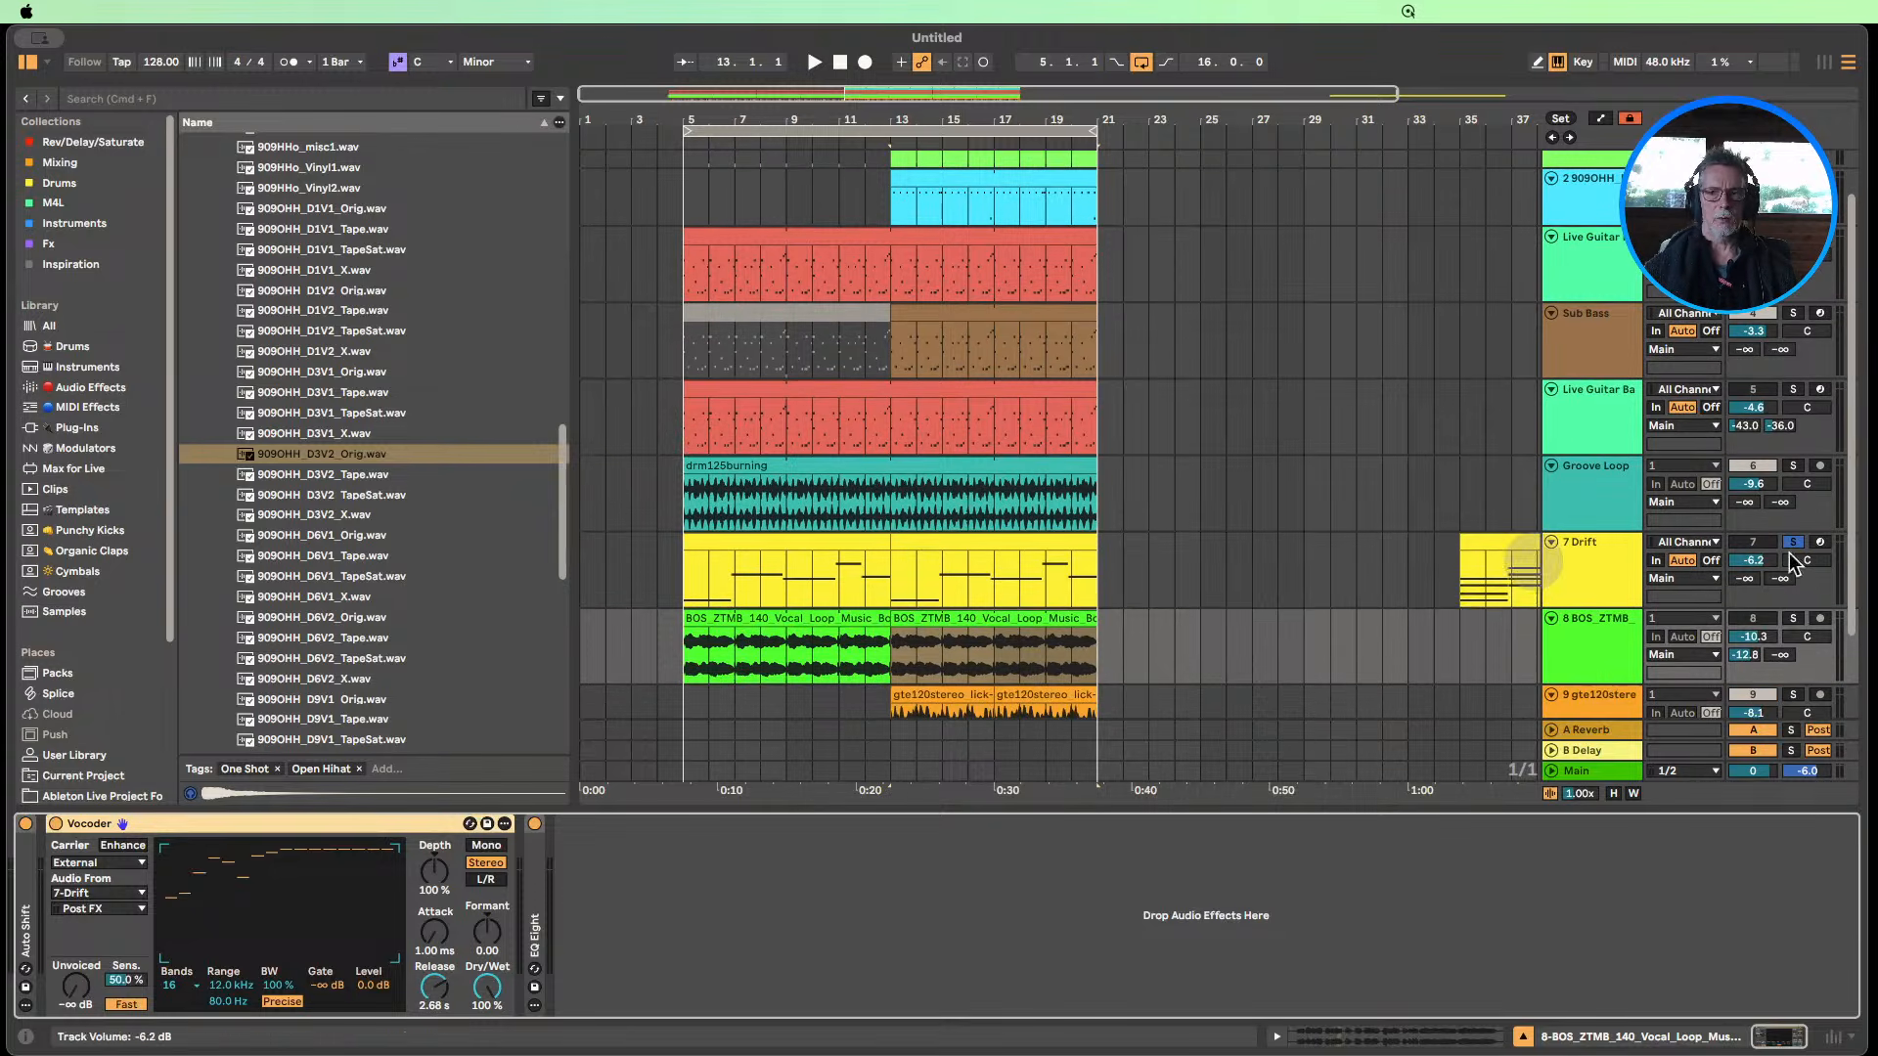
left_click(1795, 623)
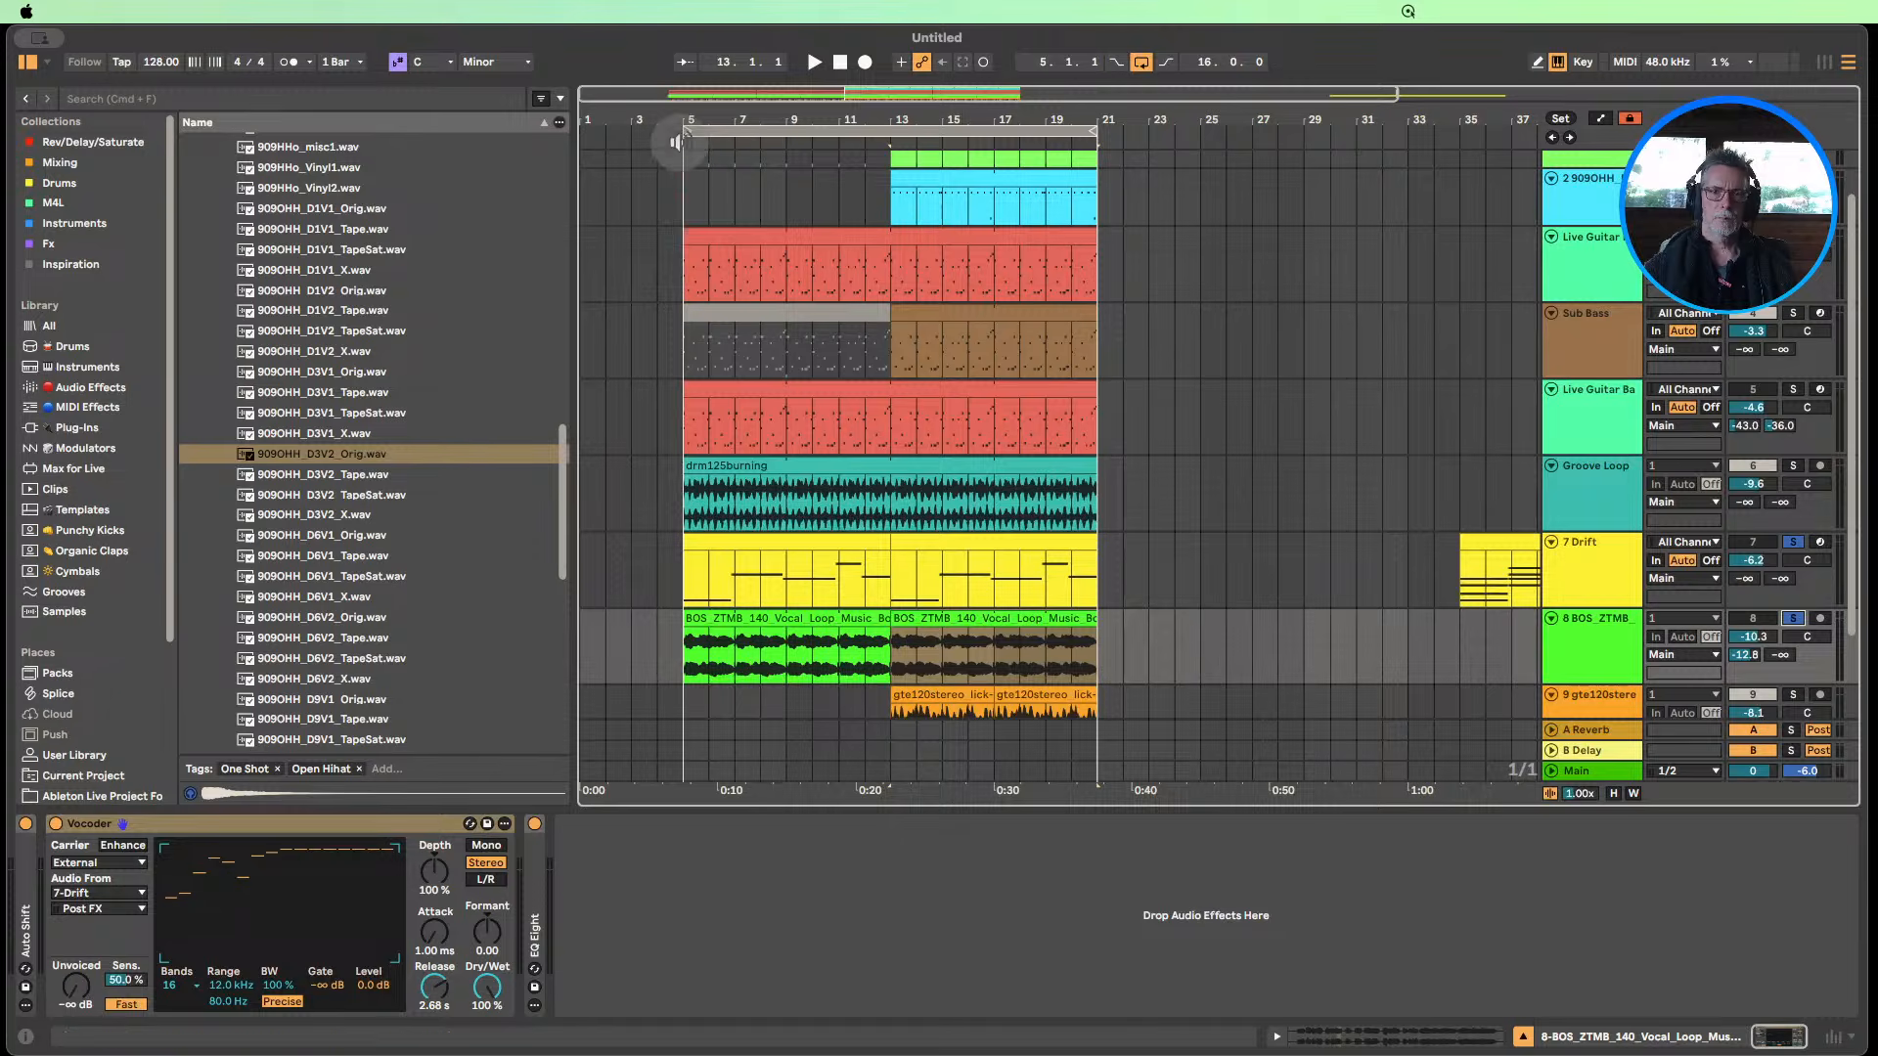
key("space")
scroll(1020, 286, "down", 3)
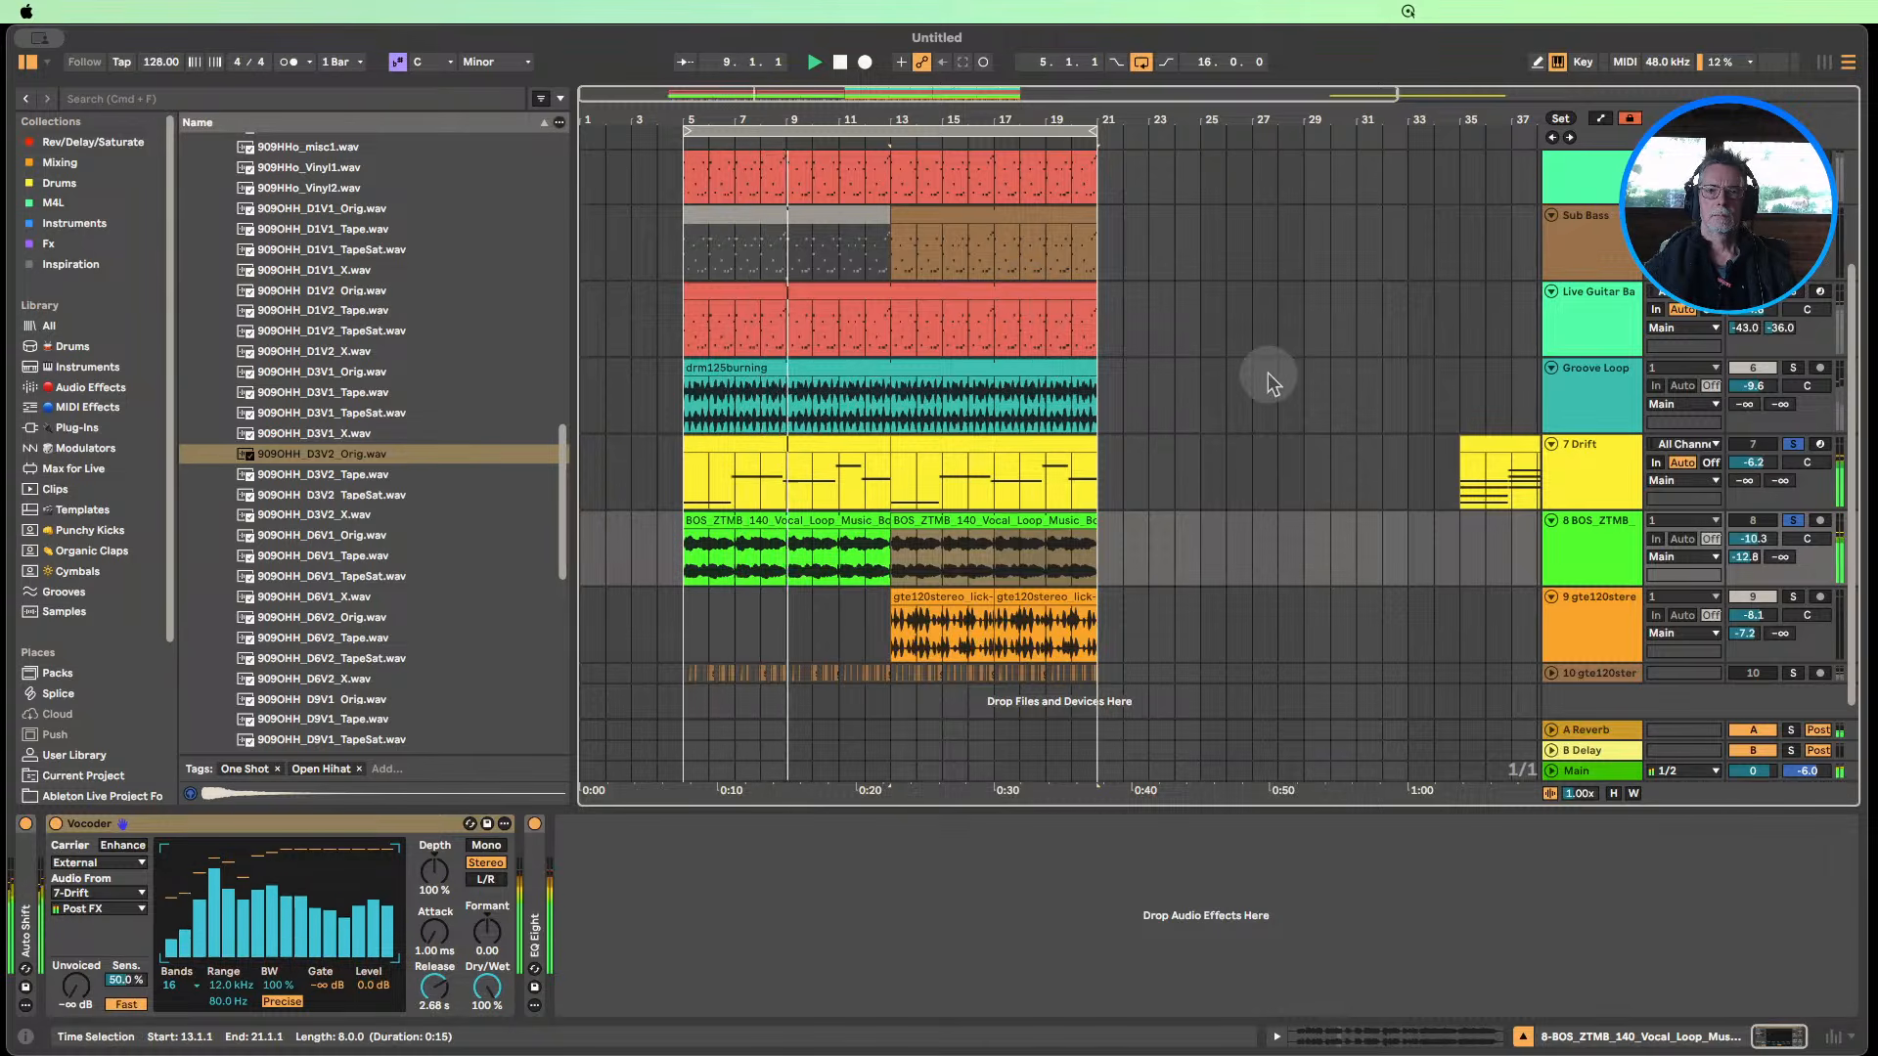
left_click(1796, 521)
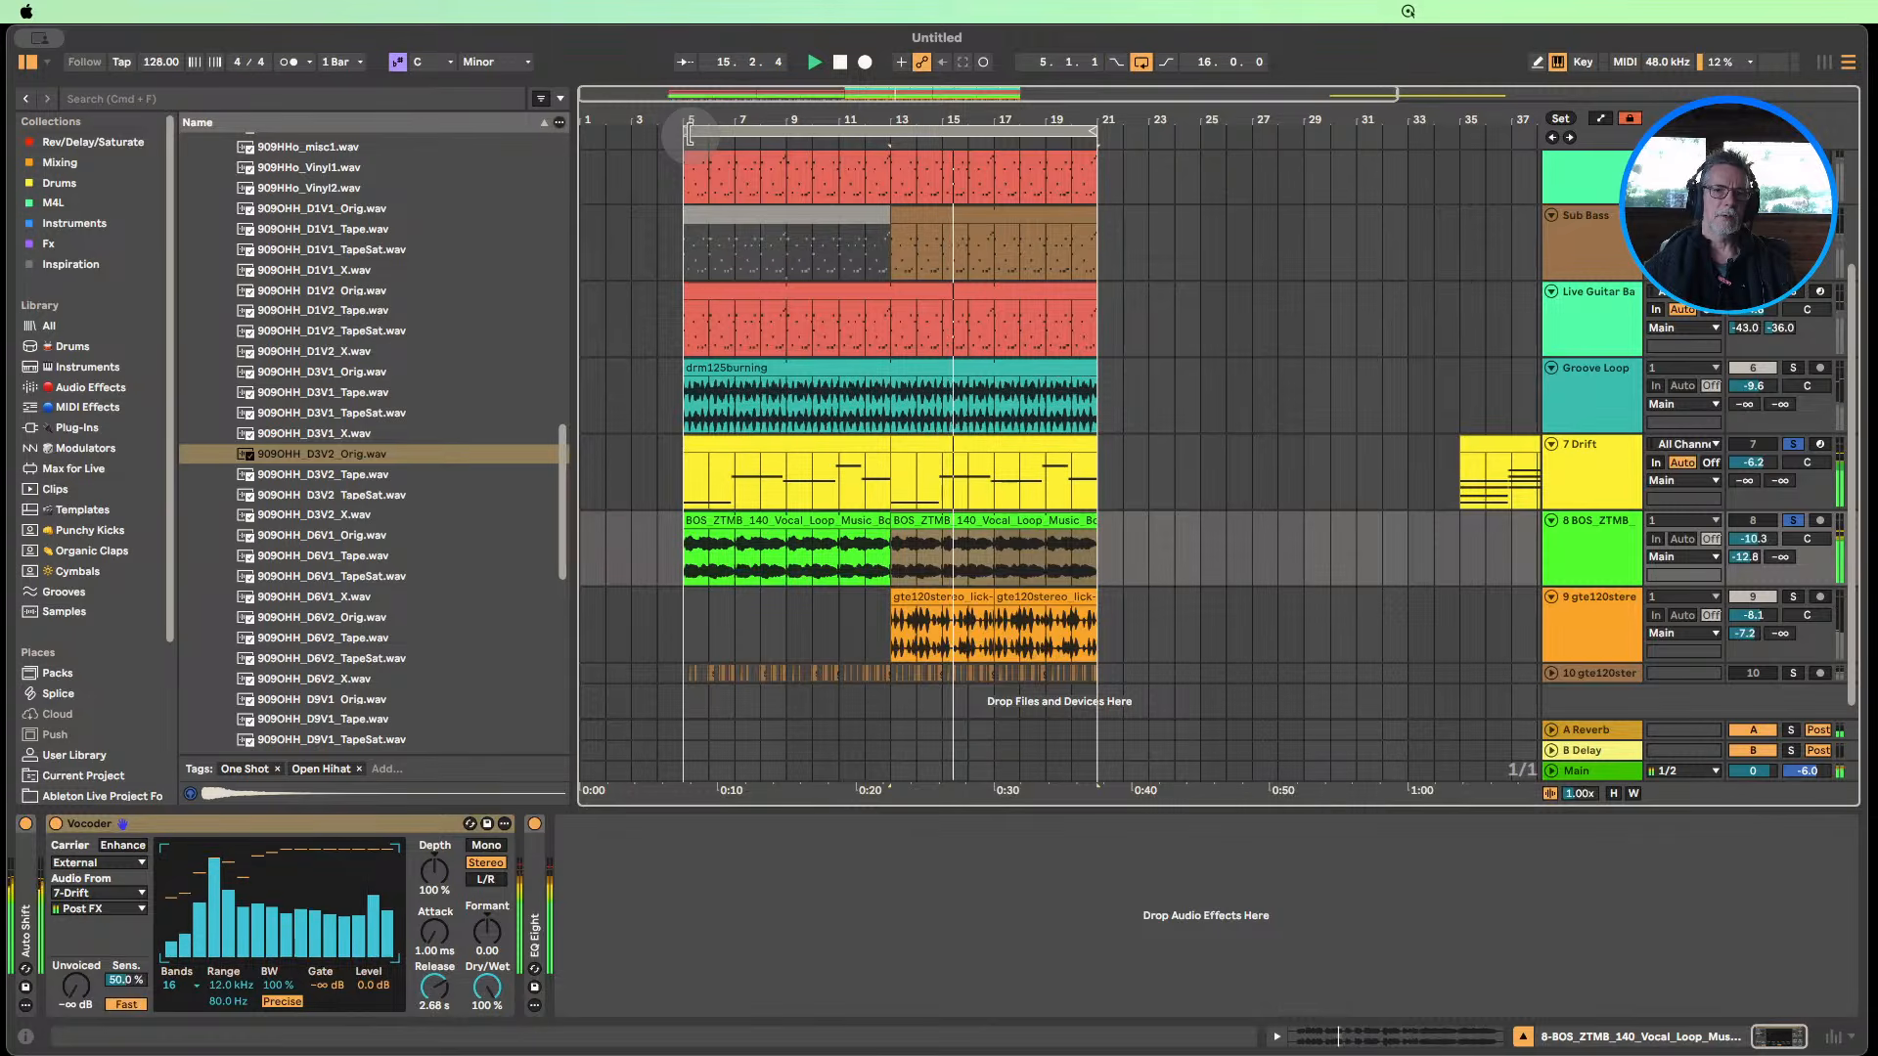
left_click_drag(690, 132, 894, 128)
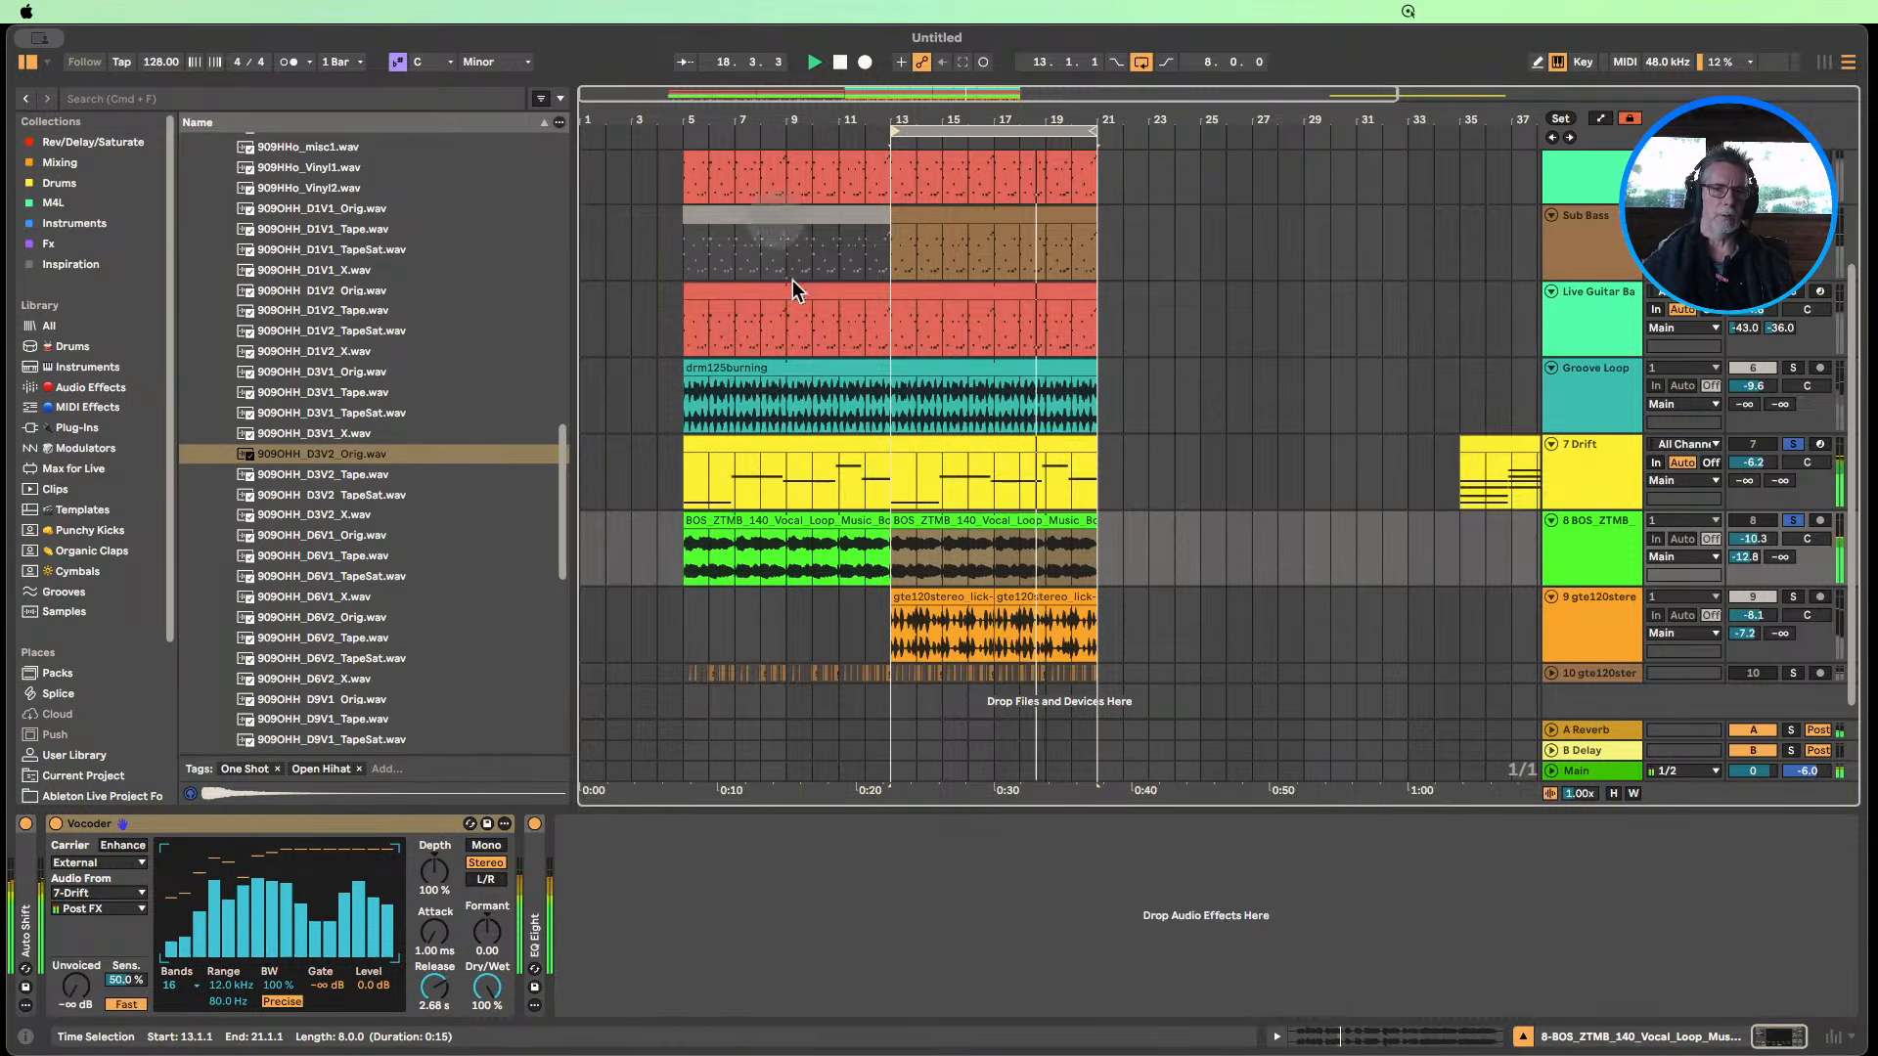
Solo the Groove Loop, 909 Kick and 909OHH tracks alongside Drift and the vocal during loop playback.
scroll(782, 274, "up", 3)
scroll(772, 255, "down", 3)
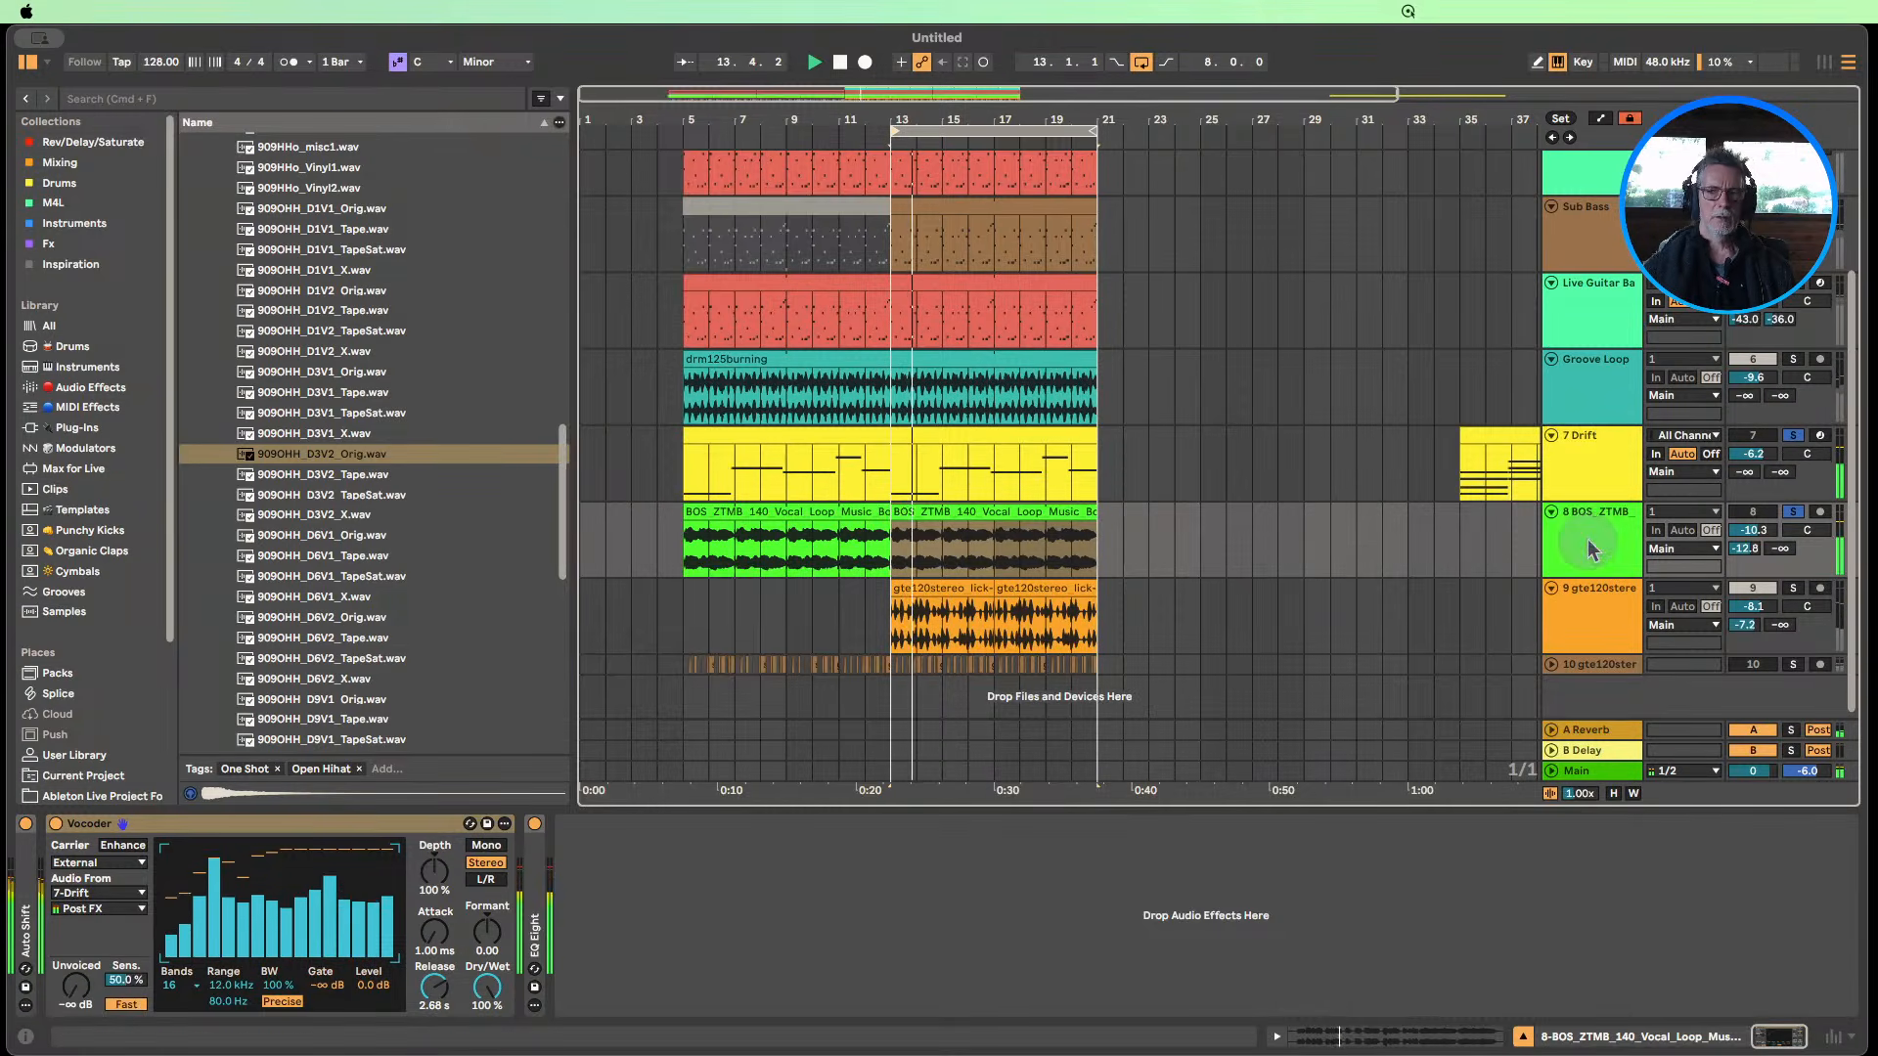
left_click(1589, 464)
scroll(1373, 528, "up", 1)
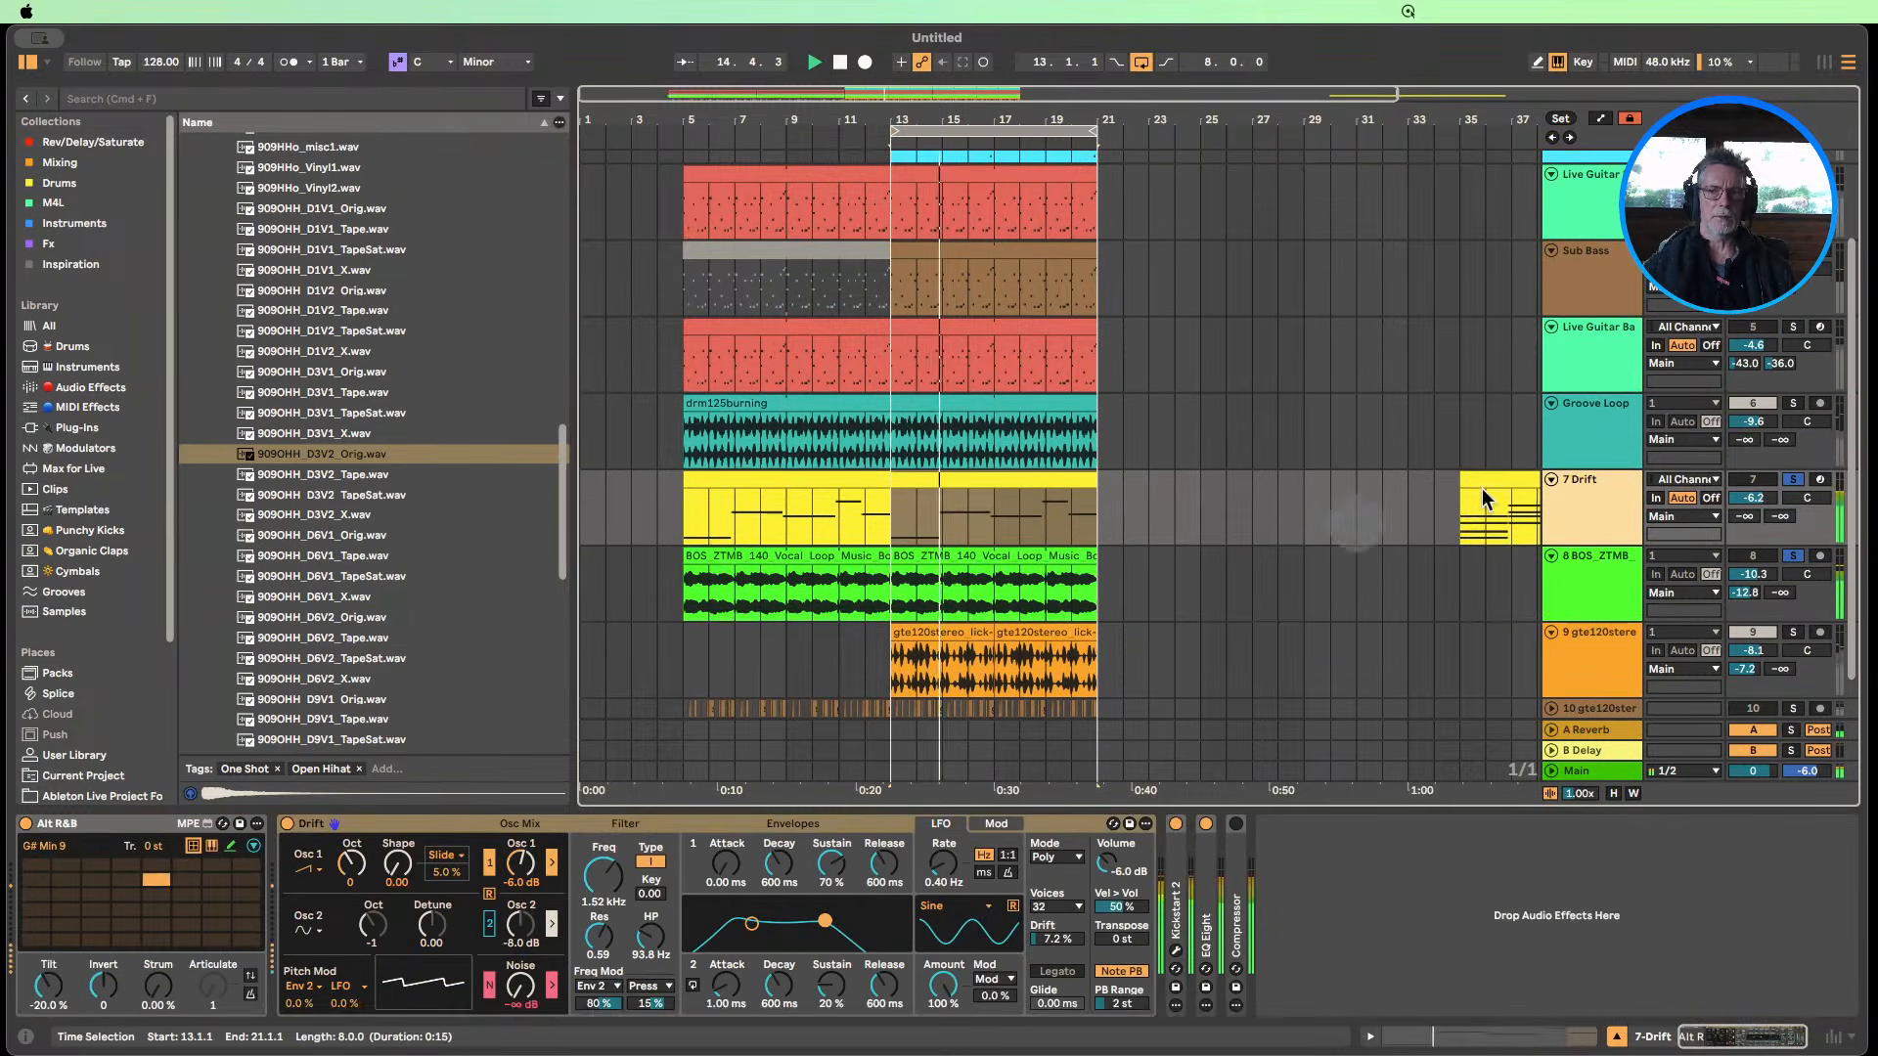
left_click(1794, 404)
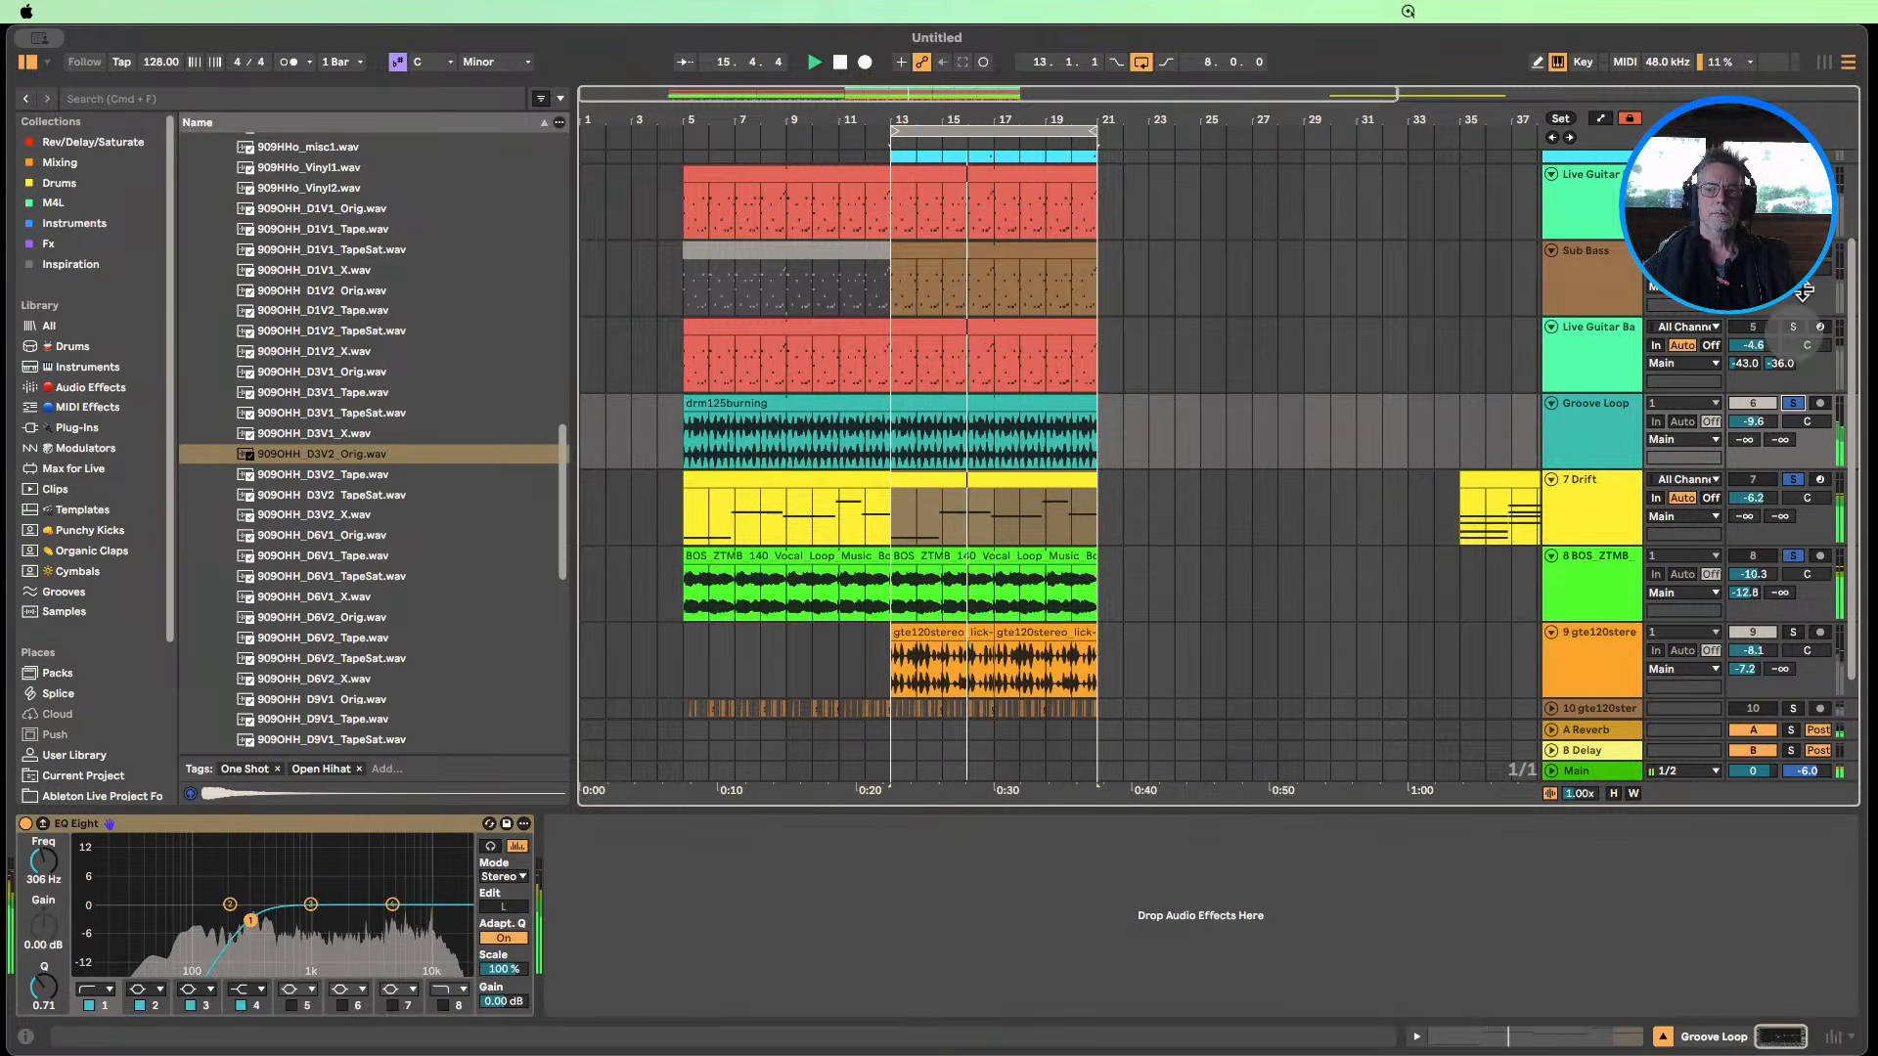
scroll(1797, 416, "up", 3)
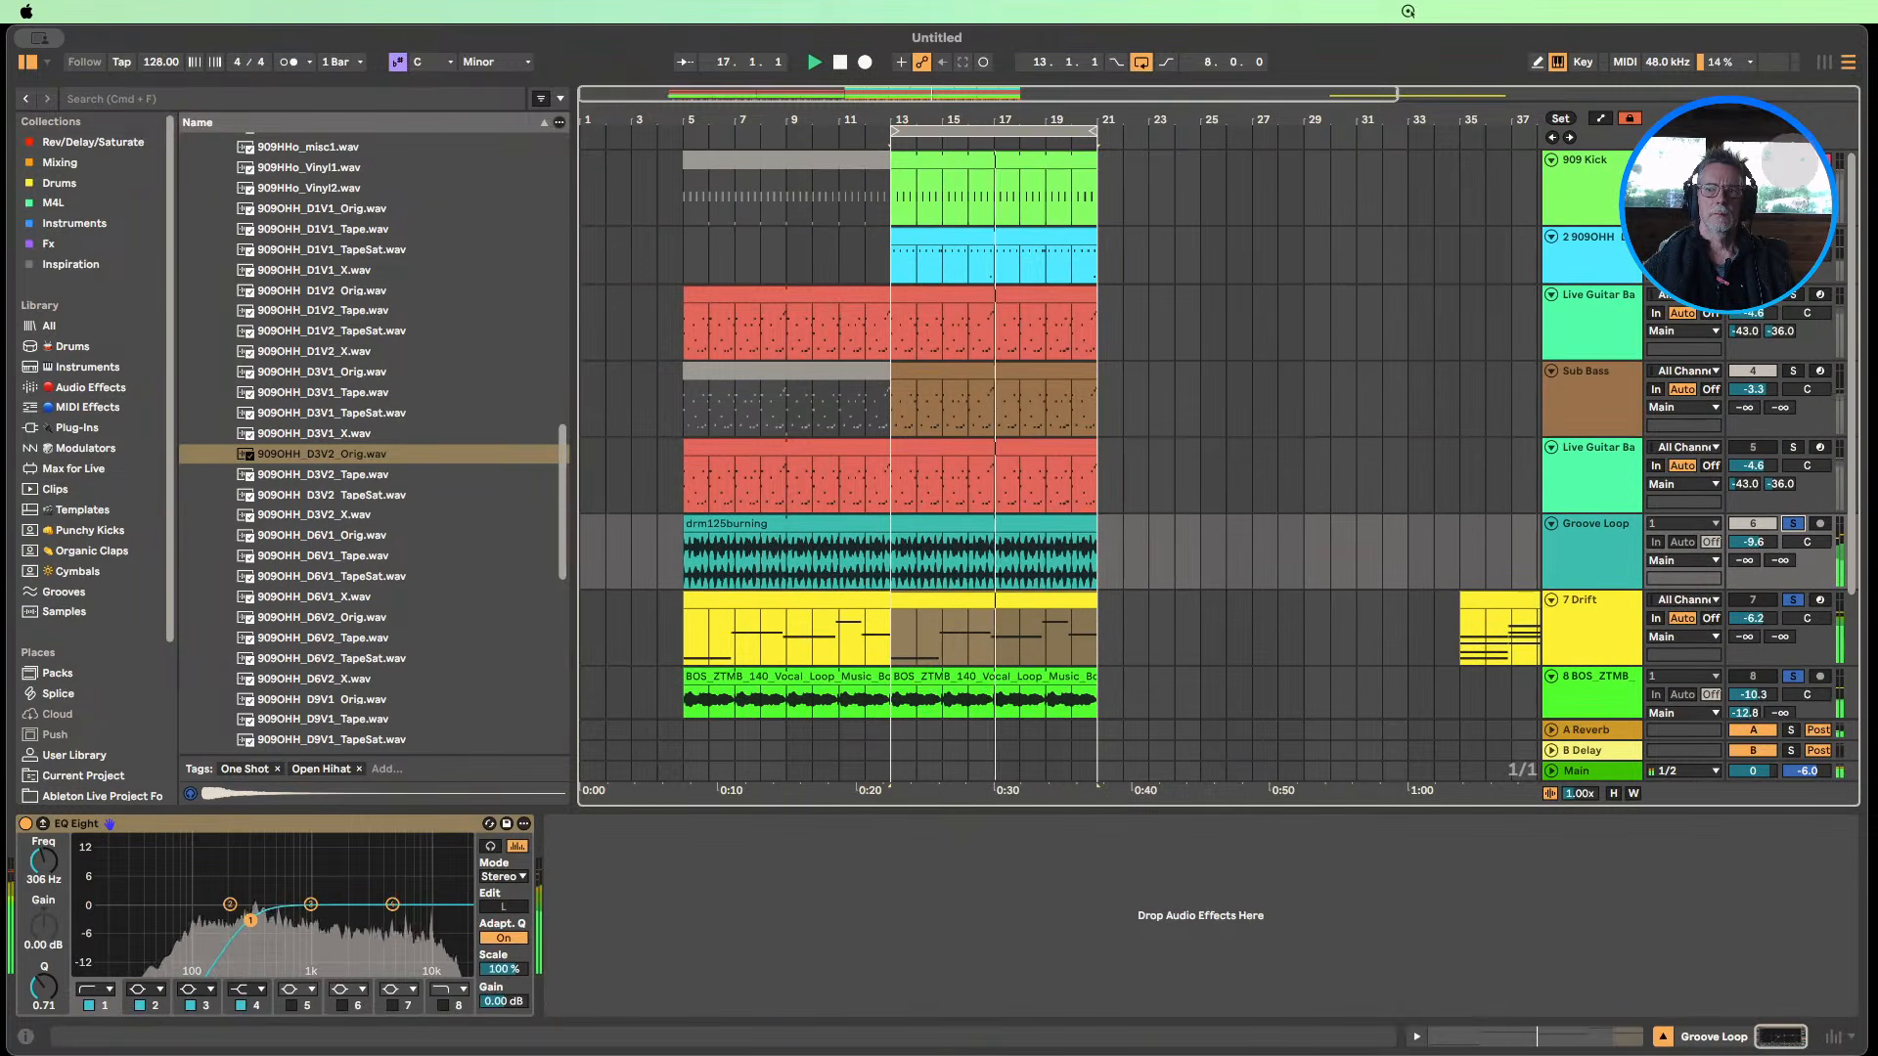
left_click(1793, 161)
left_click(1794, 237)
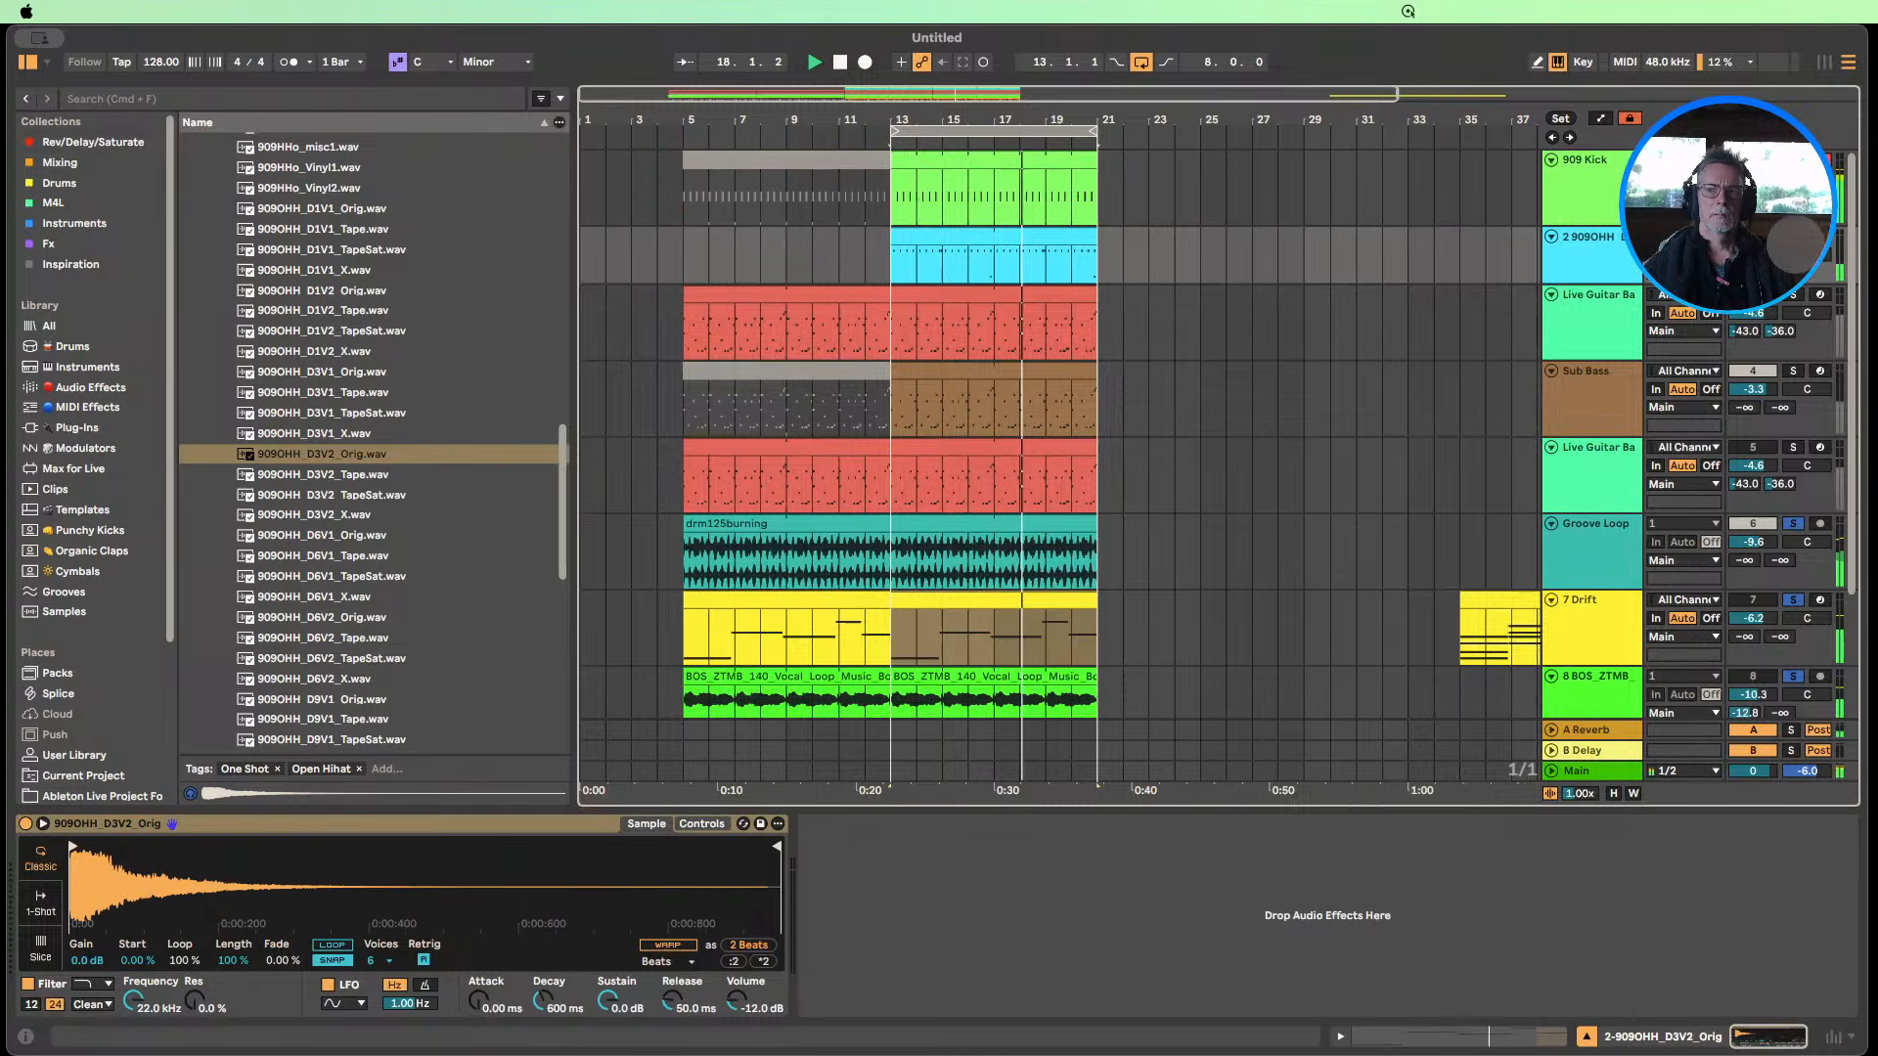
Add the 9 gte120stereo guitar track to the soloed layers and lower its volume to -9.1 dB.
scroll(1684, 324, "down", 4)
scroll(1684, 324, "down", 1)
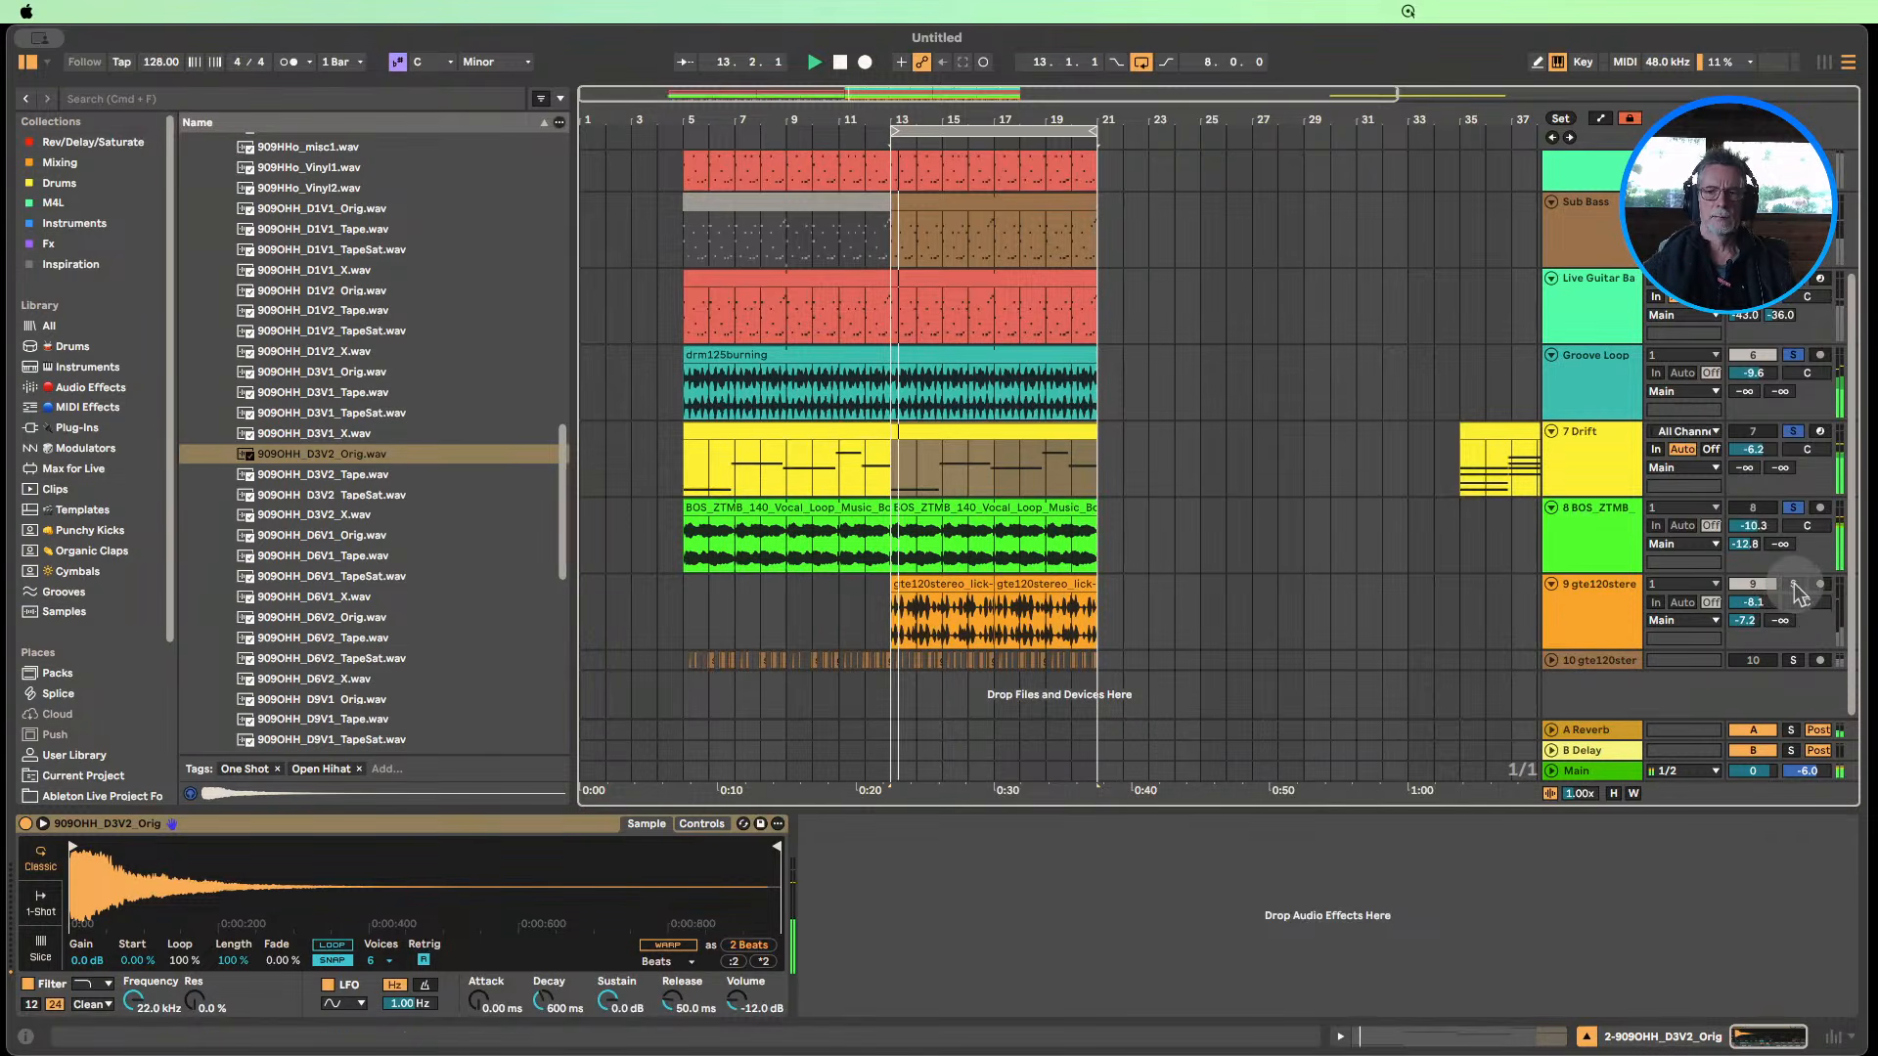
scroll(1337, 545, "up", 4)
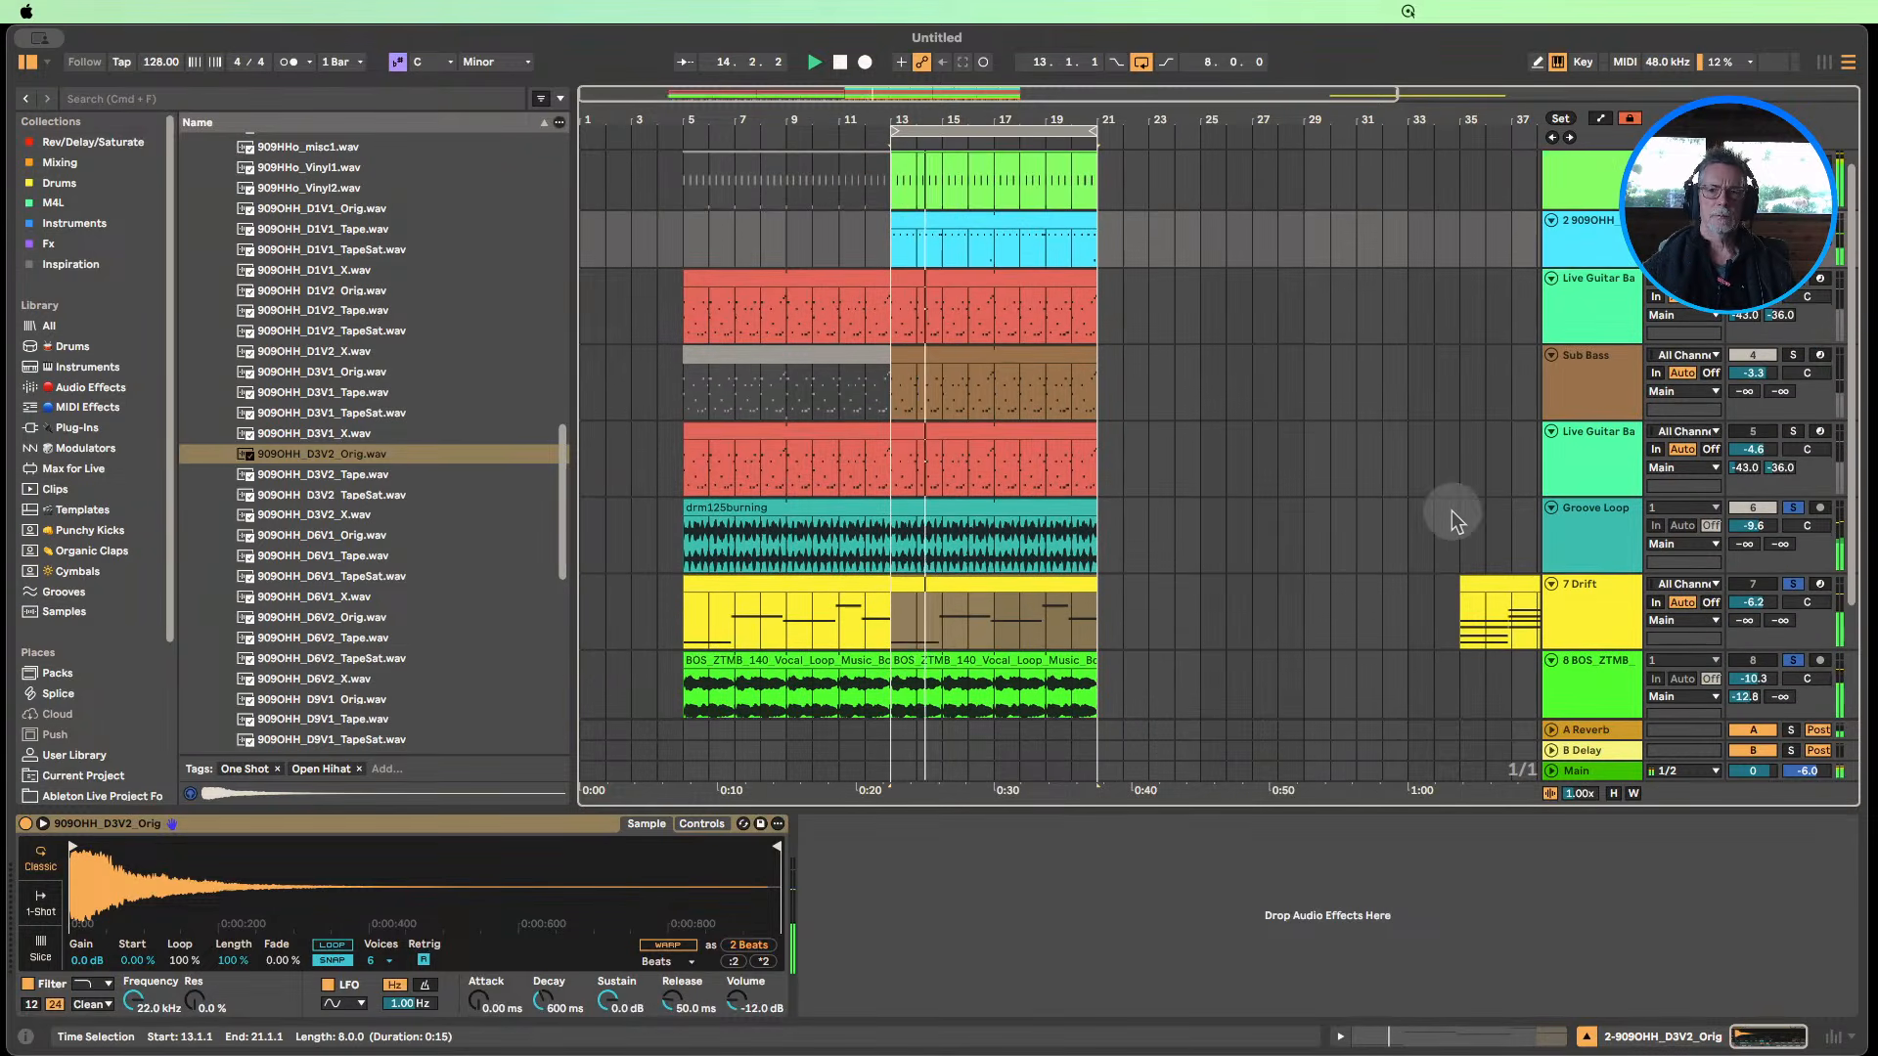
scroll(1754, 536, "down", 4)
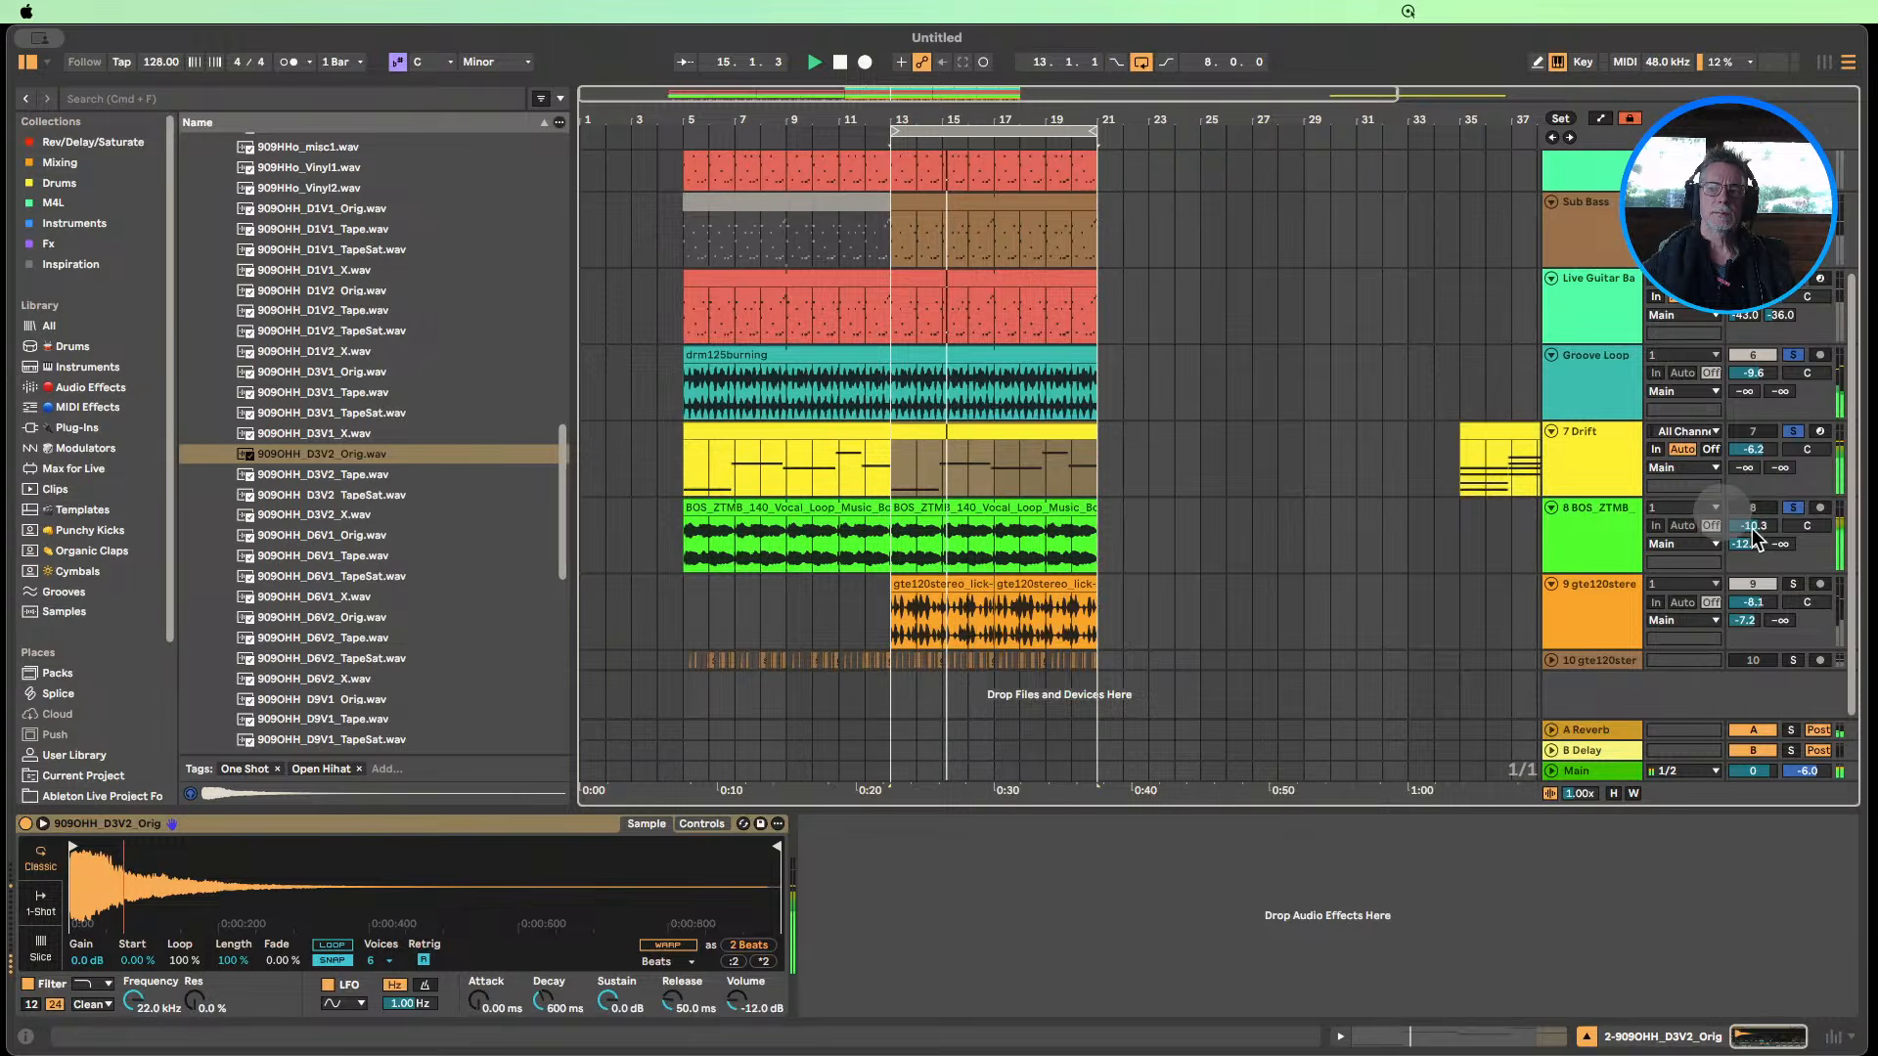
left_click(1805, 601)
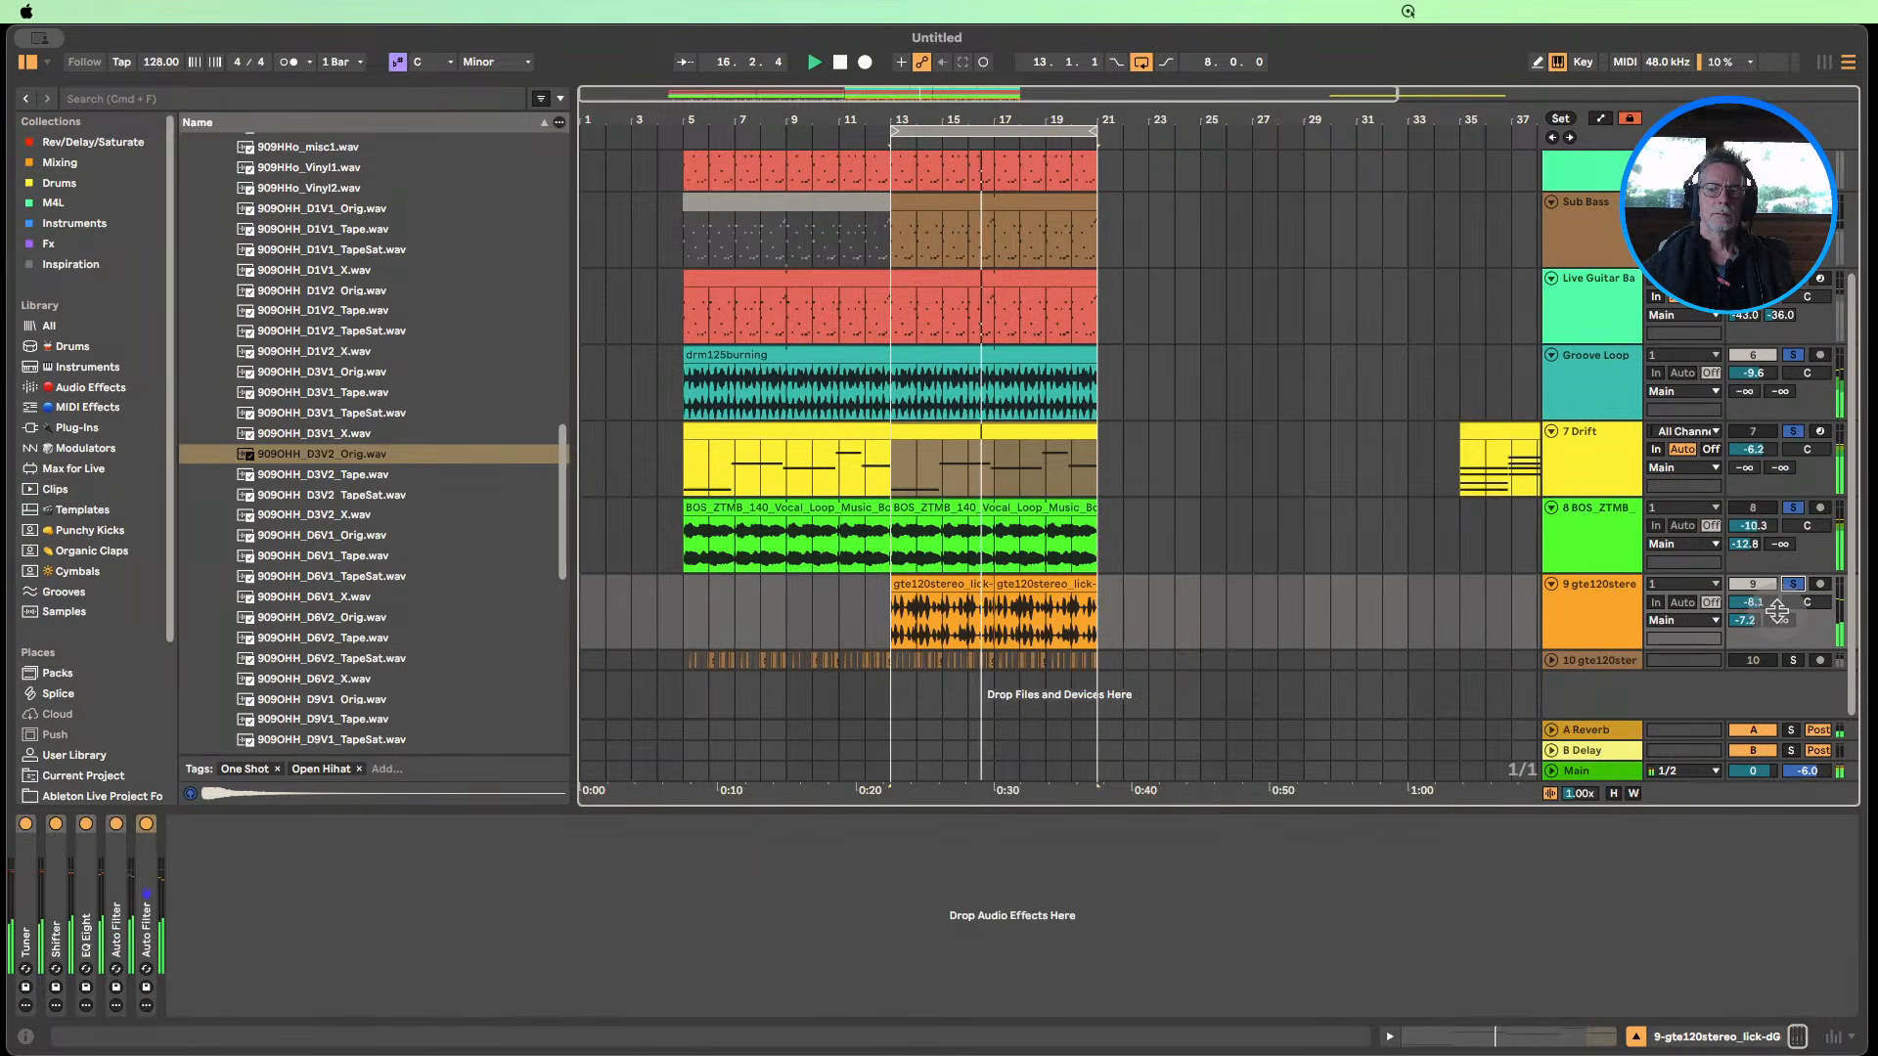
left_click_drag(1753, 603, 1758, 631)
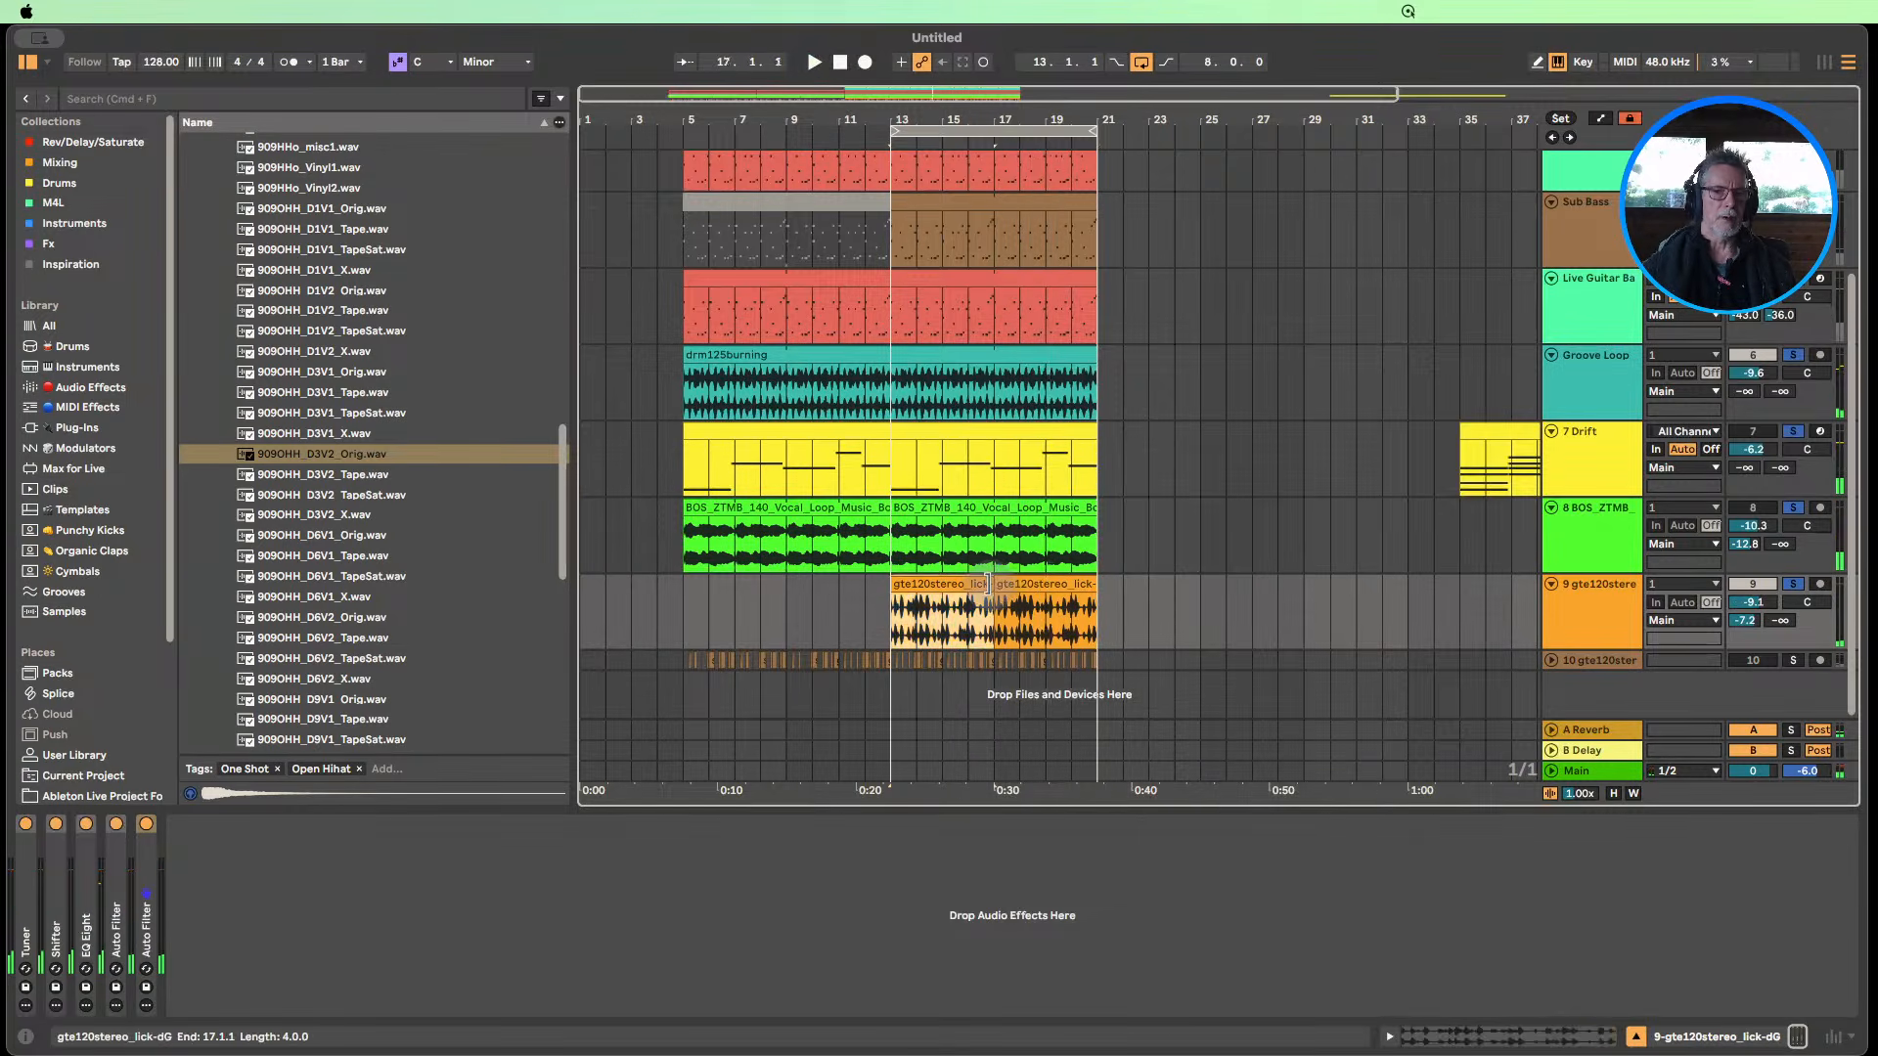
Examine the clip Gain envelope of the gte120stereo_lick-dG clip on track 9, and close the clip view.
double_click(1000, 583)
left_click(1149, 585)
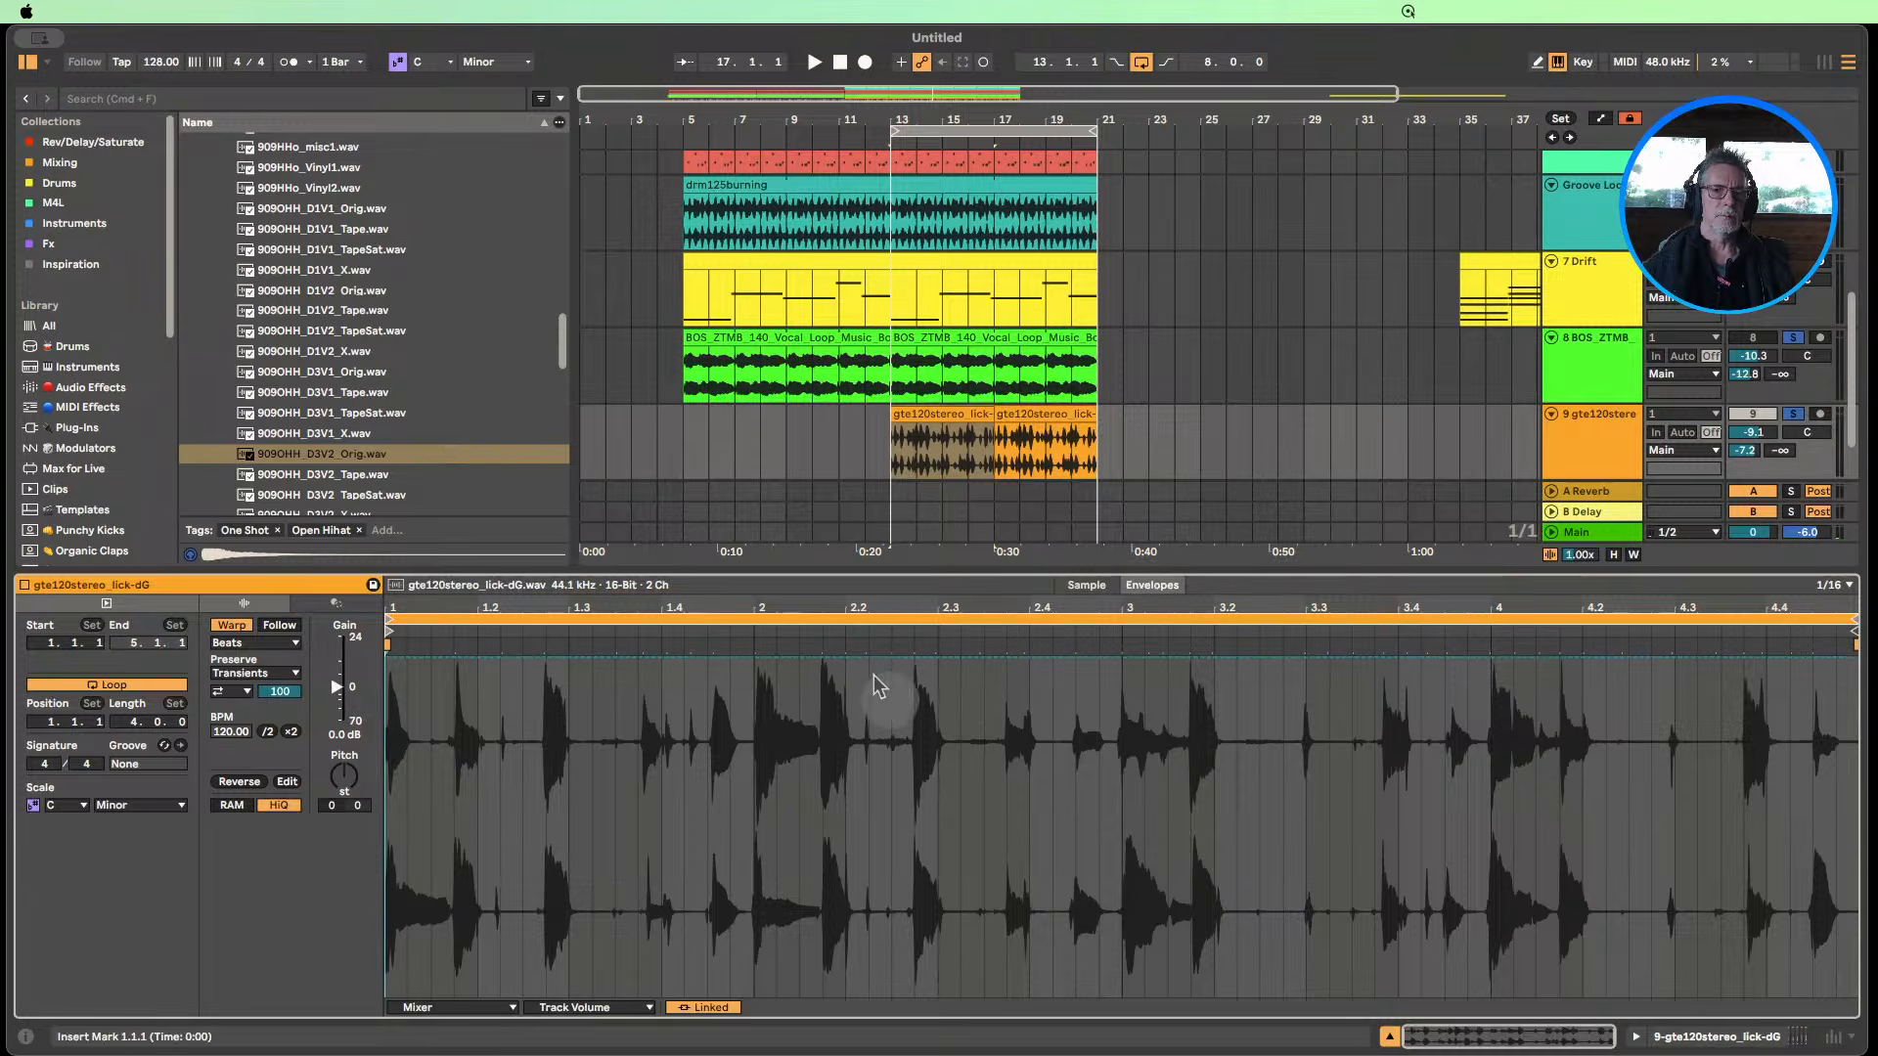
left_click(436, 1009)
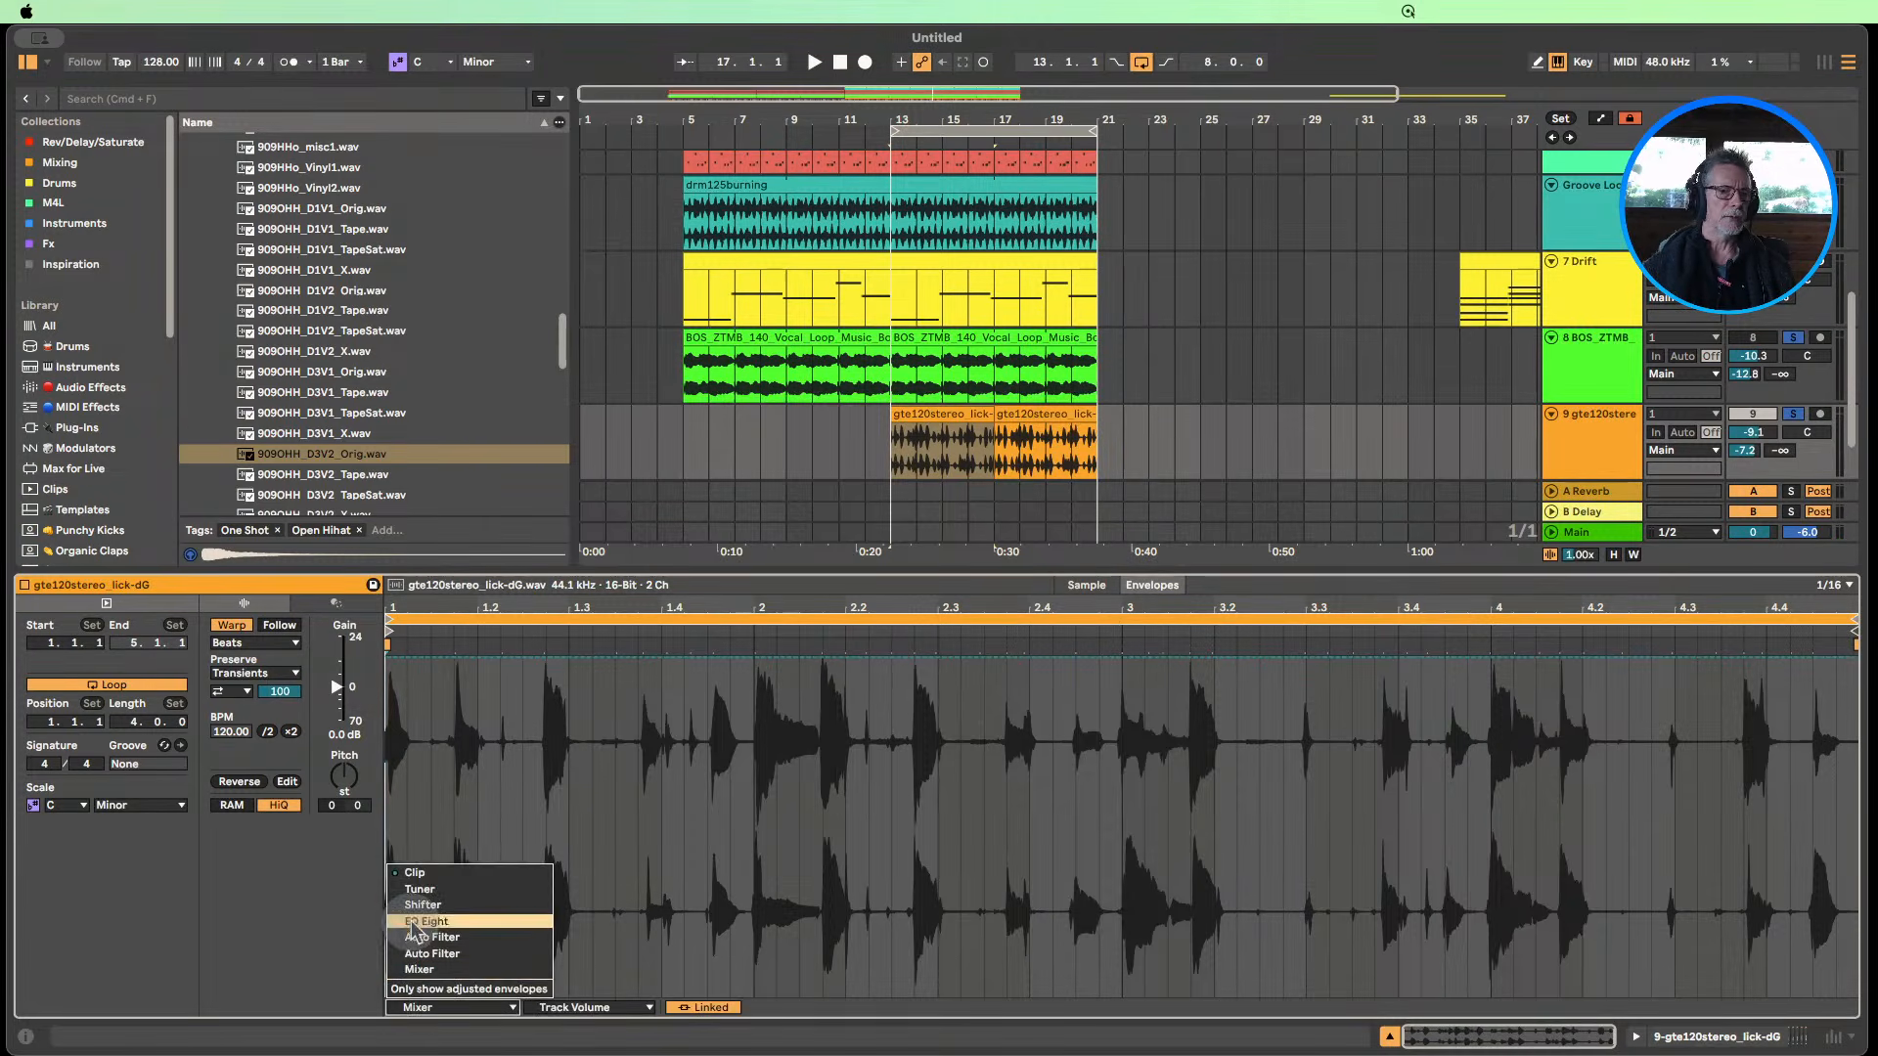
left_click(418, 872)
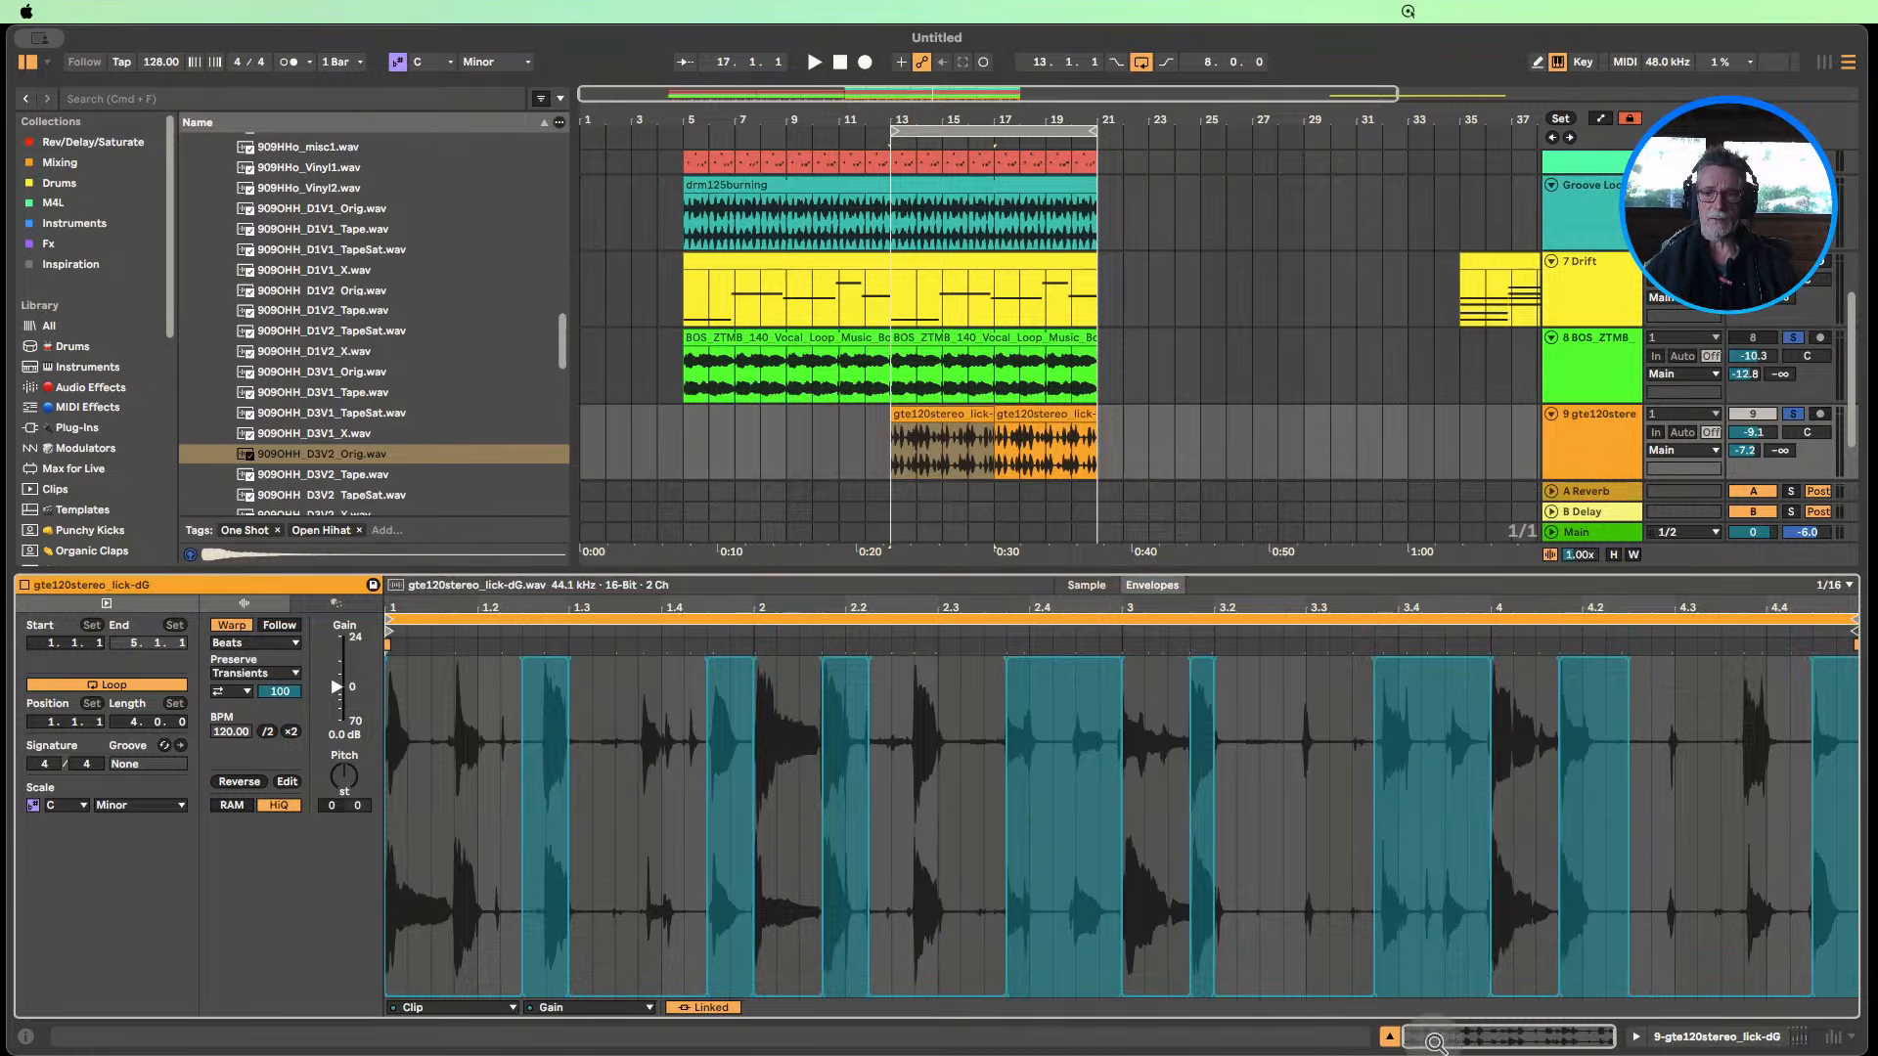
left_click(1389, 1037)
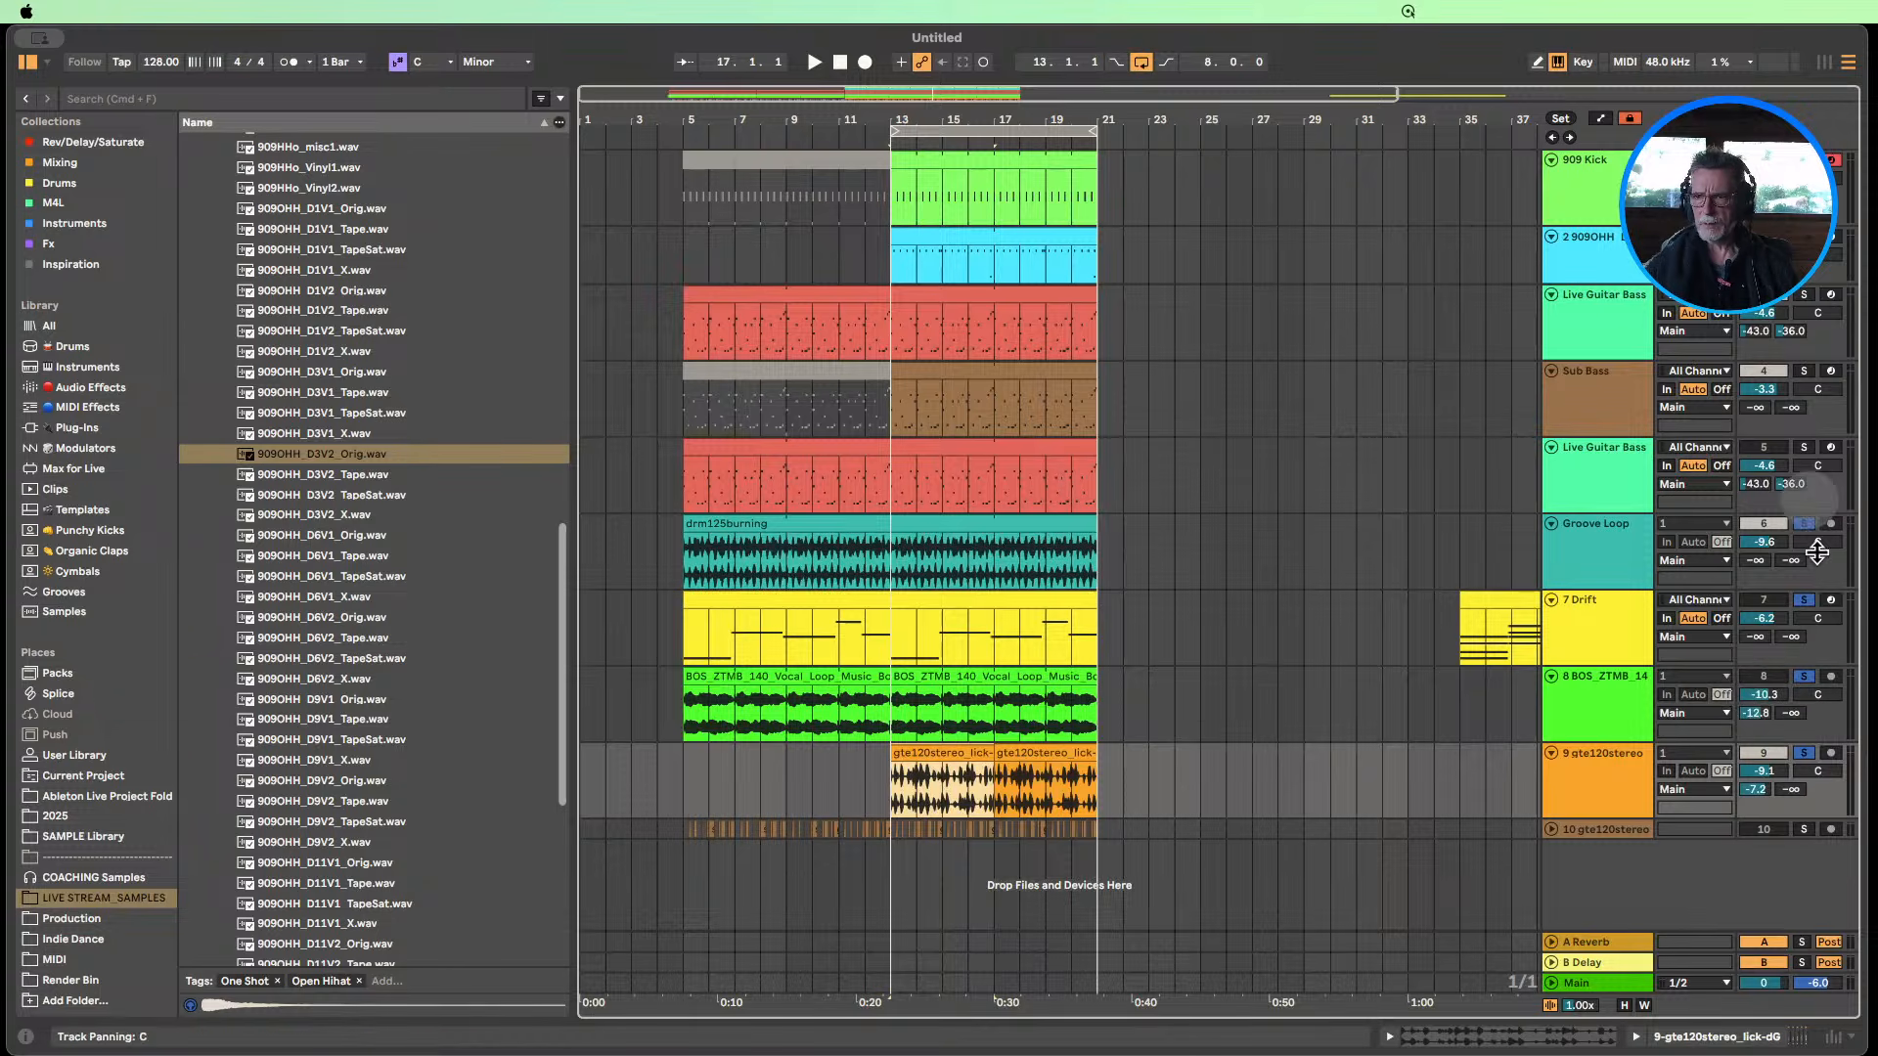
Clear all track solos and unfold the 10 gte120stereo track with its take lanes.
left_click(1804, 524)
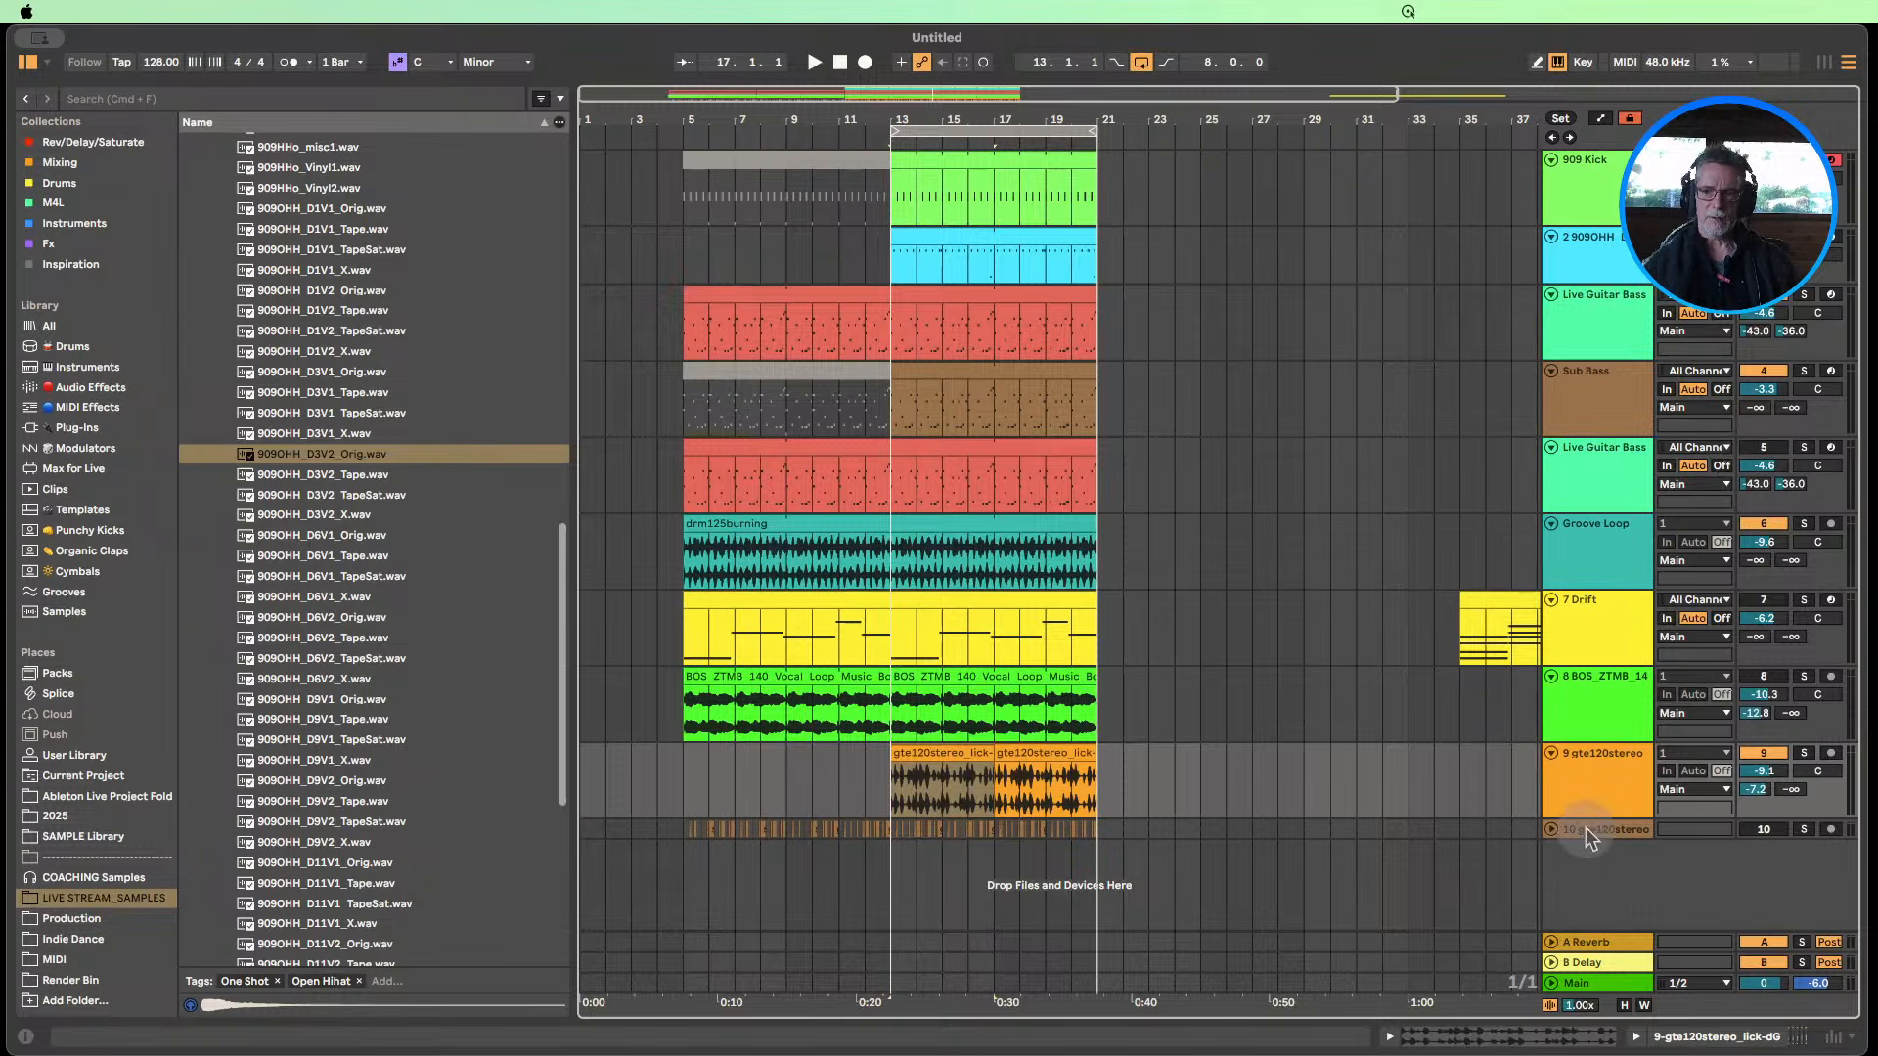
left_click(1551, 830)
scroll(1354, 650, "down", 8)
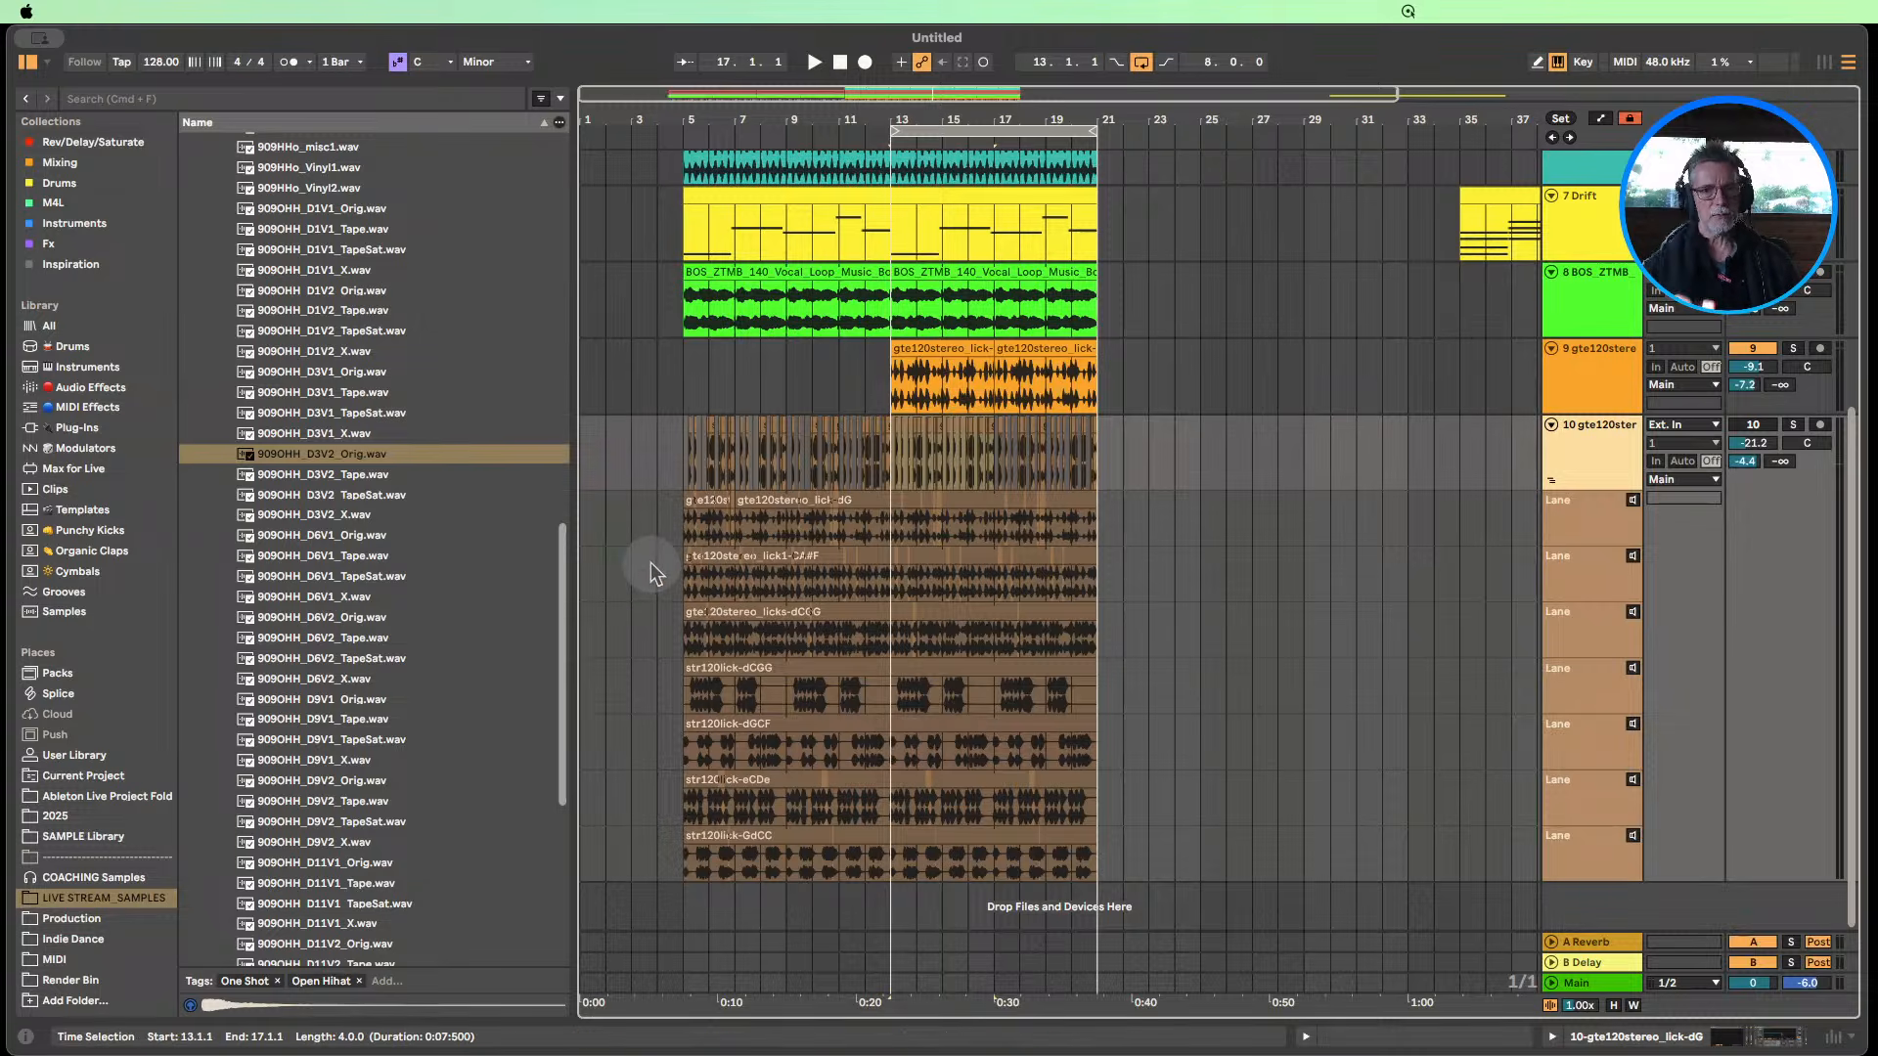
Examine the take lanes of the 10 gte120stereo track and select its comped slices from bar 5 to bar 7.
left_click_drag(1146, 855, 683, 499)
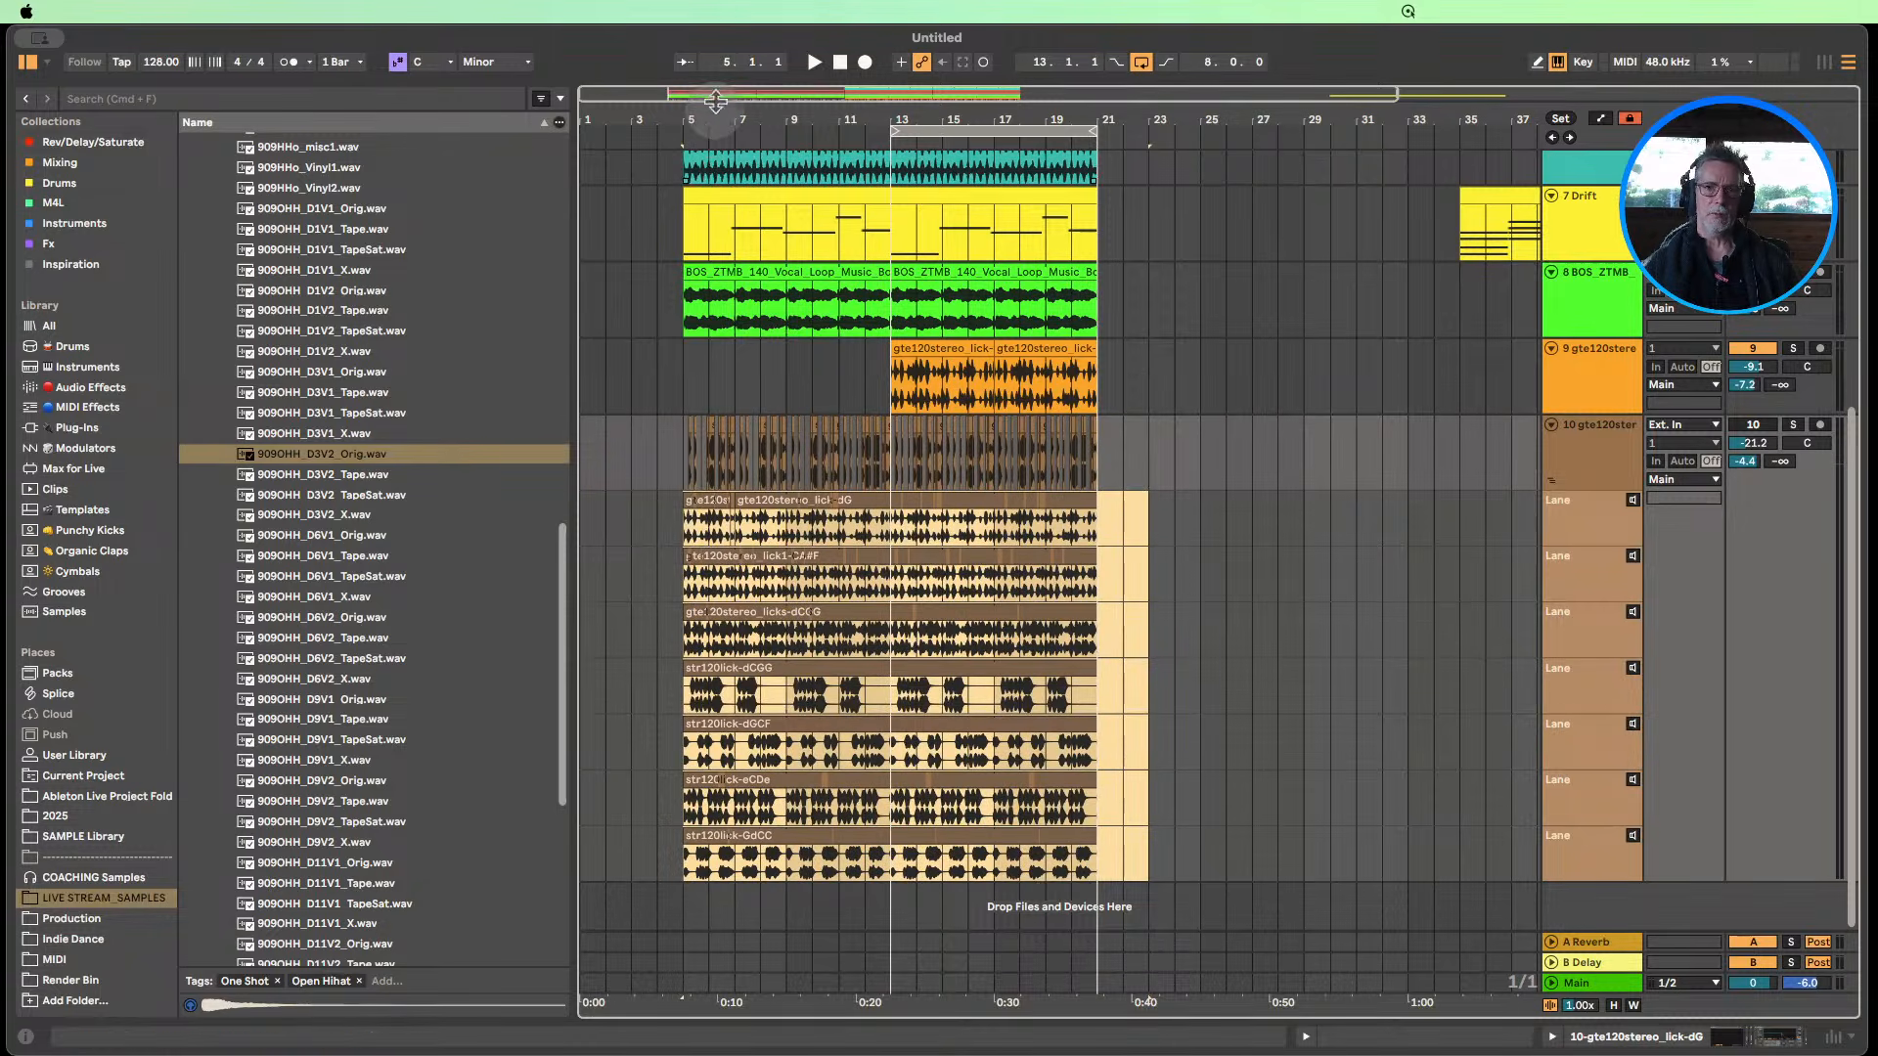
left_click_drag(717, 113, 736, 154)
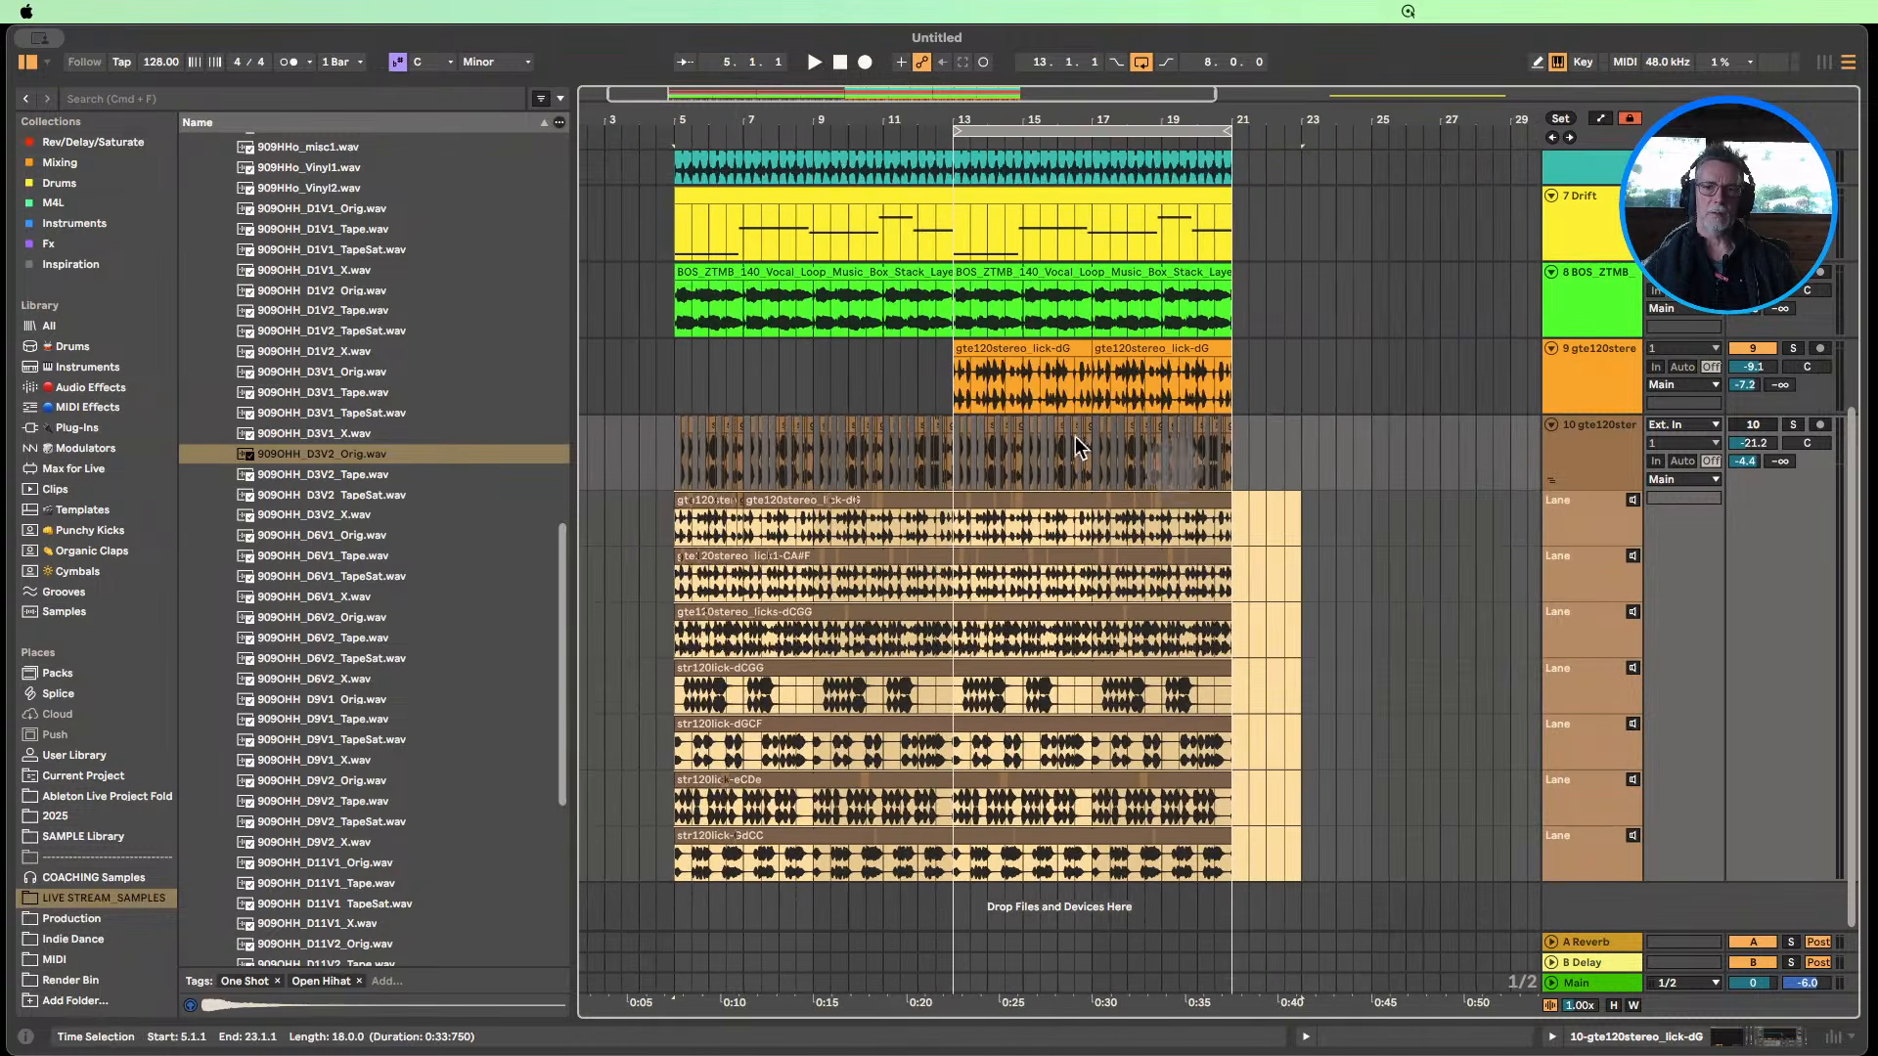
left_click(1571, 518)
left_click(1593, 581)
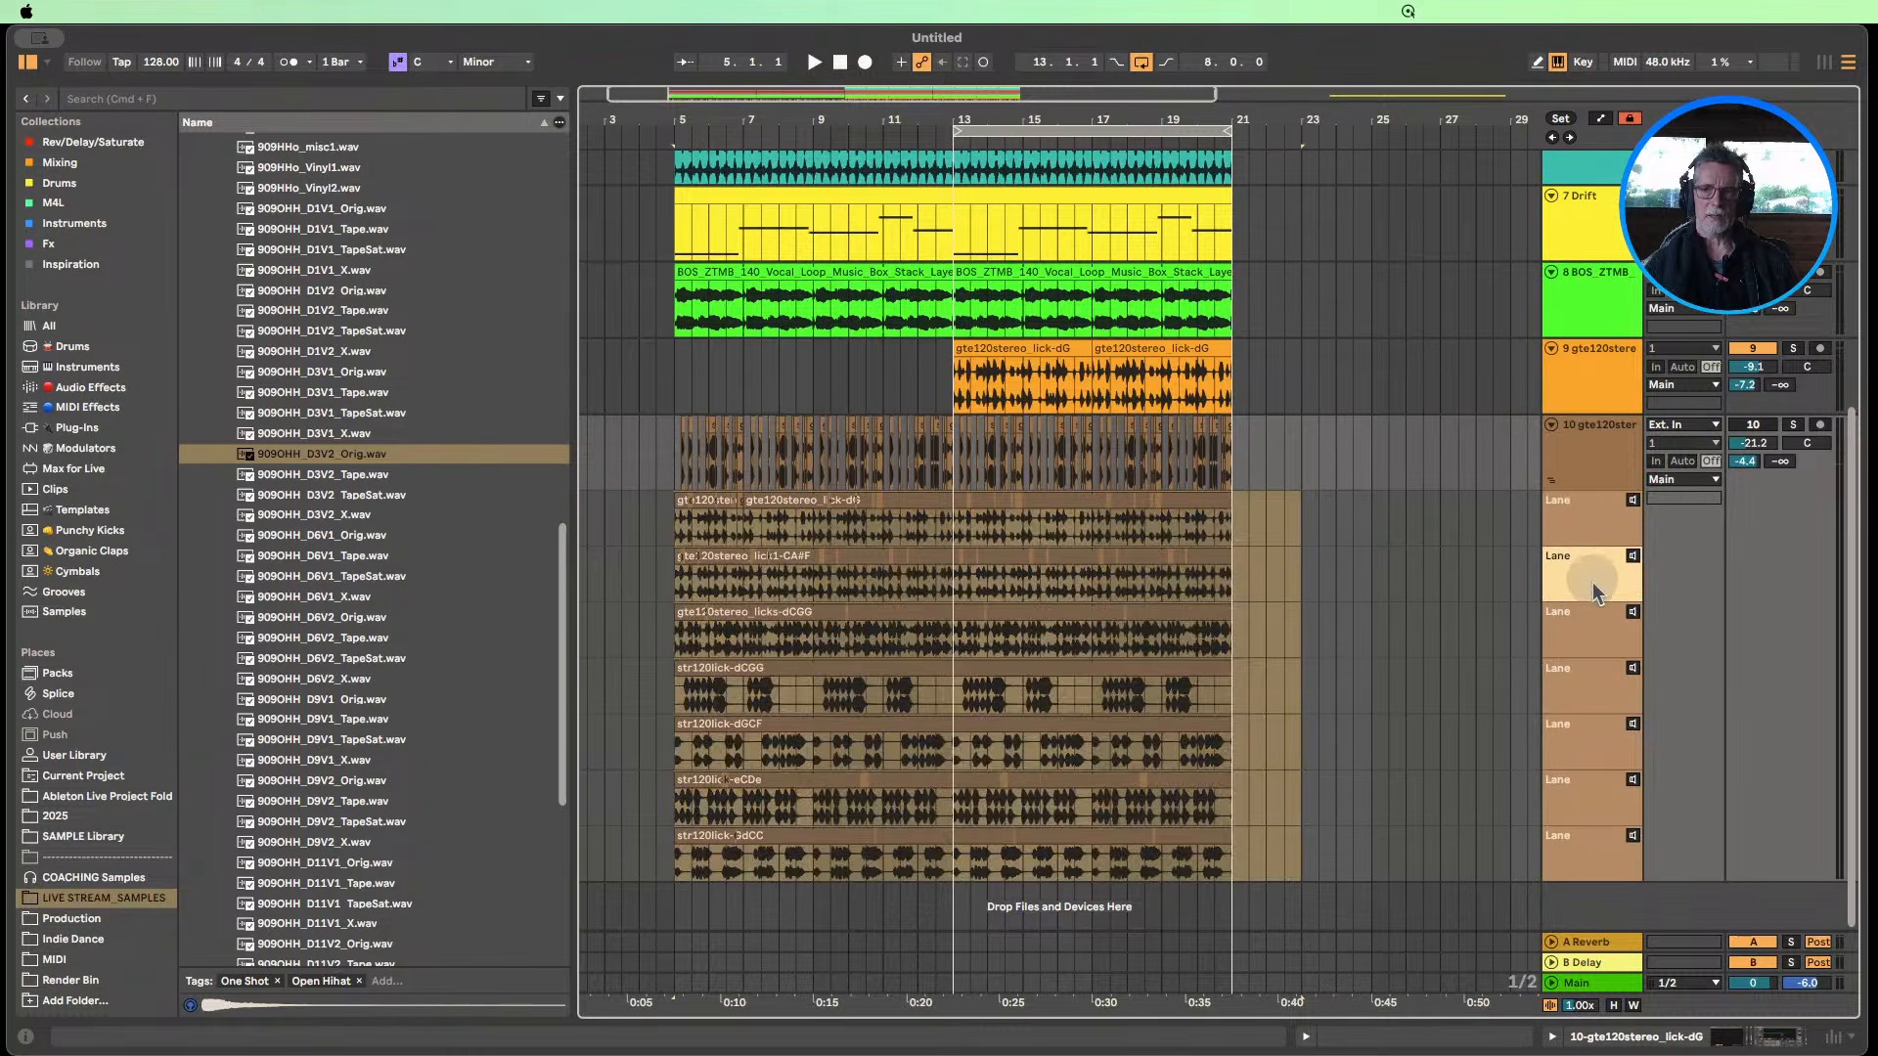
left_click(1595, 646)
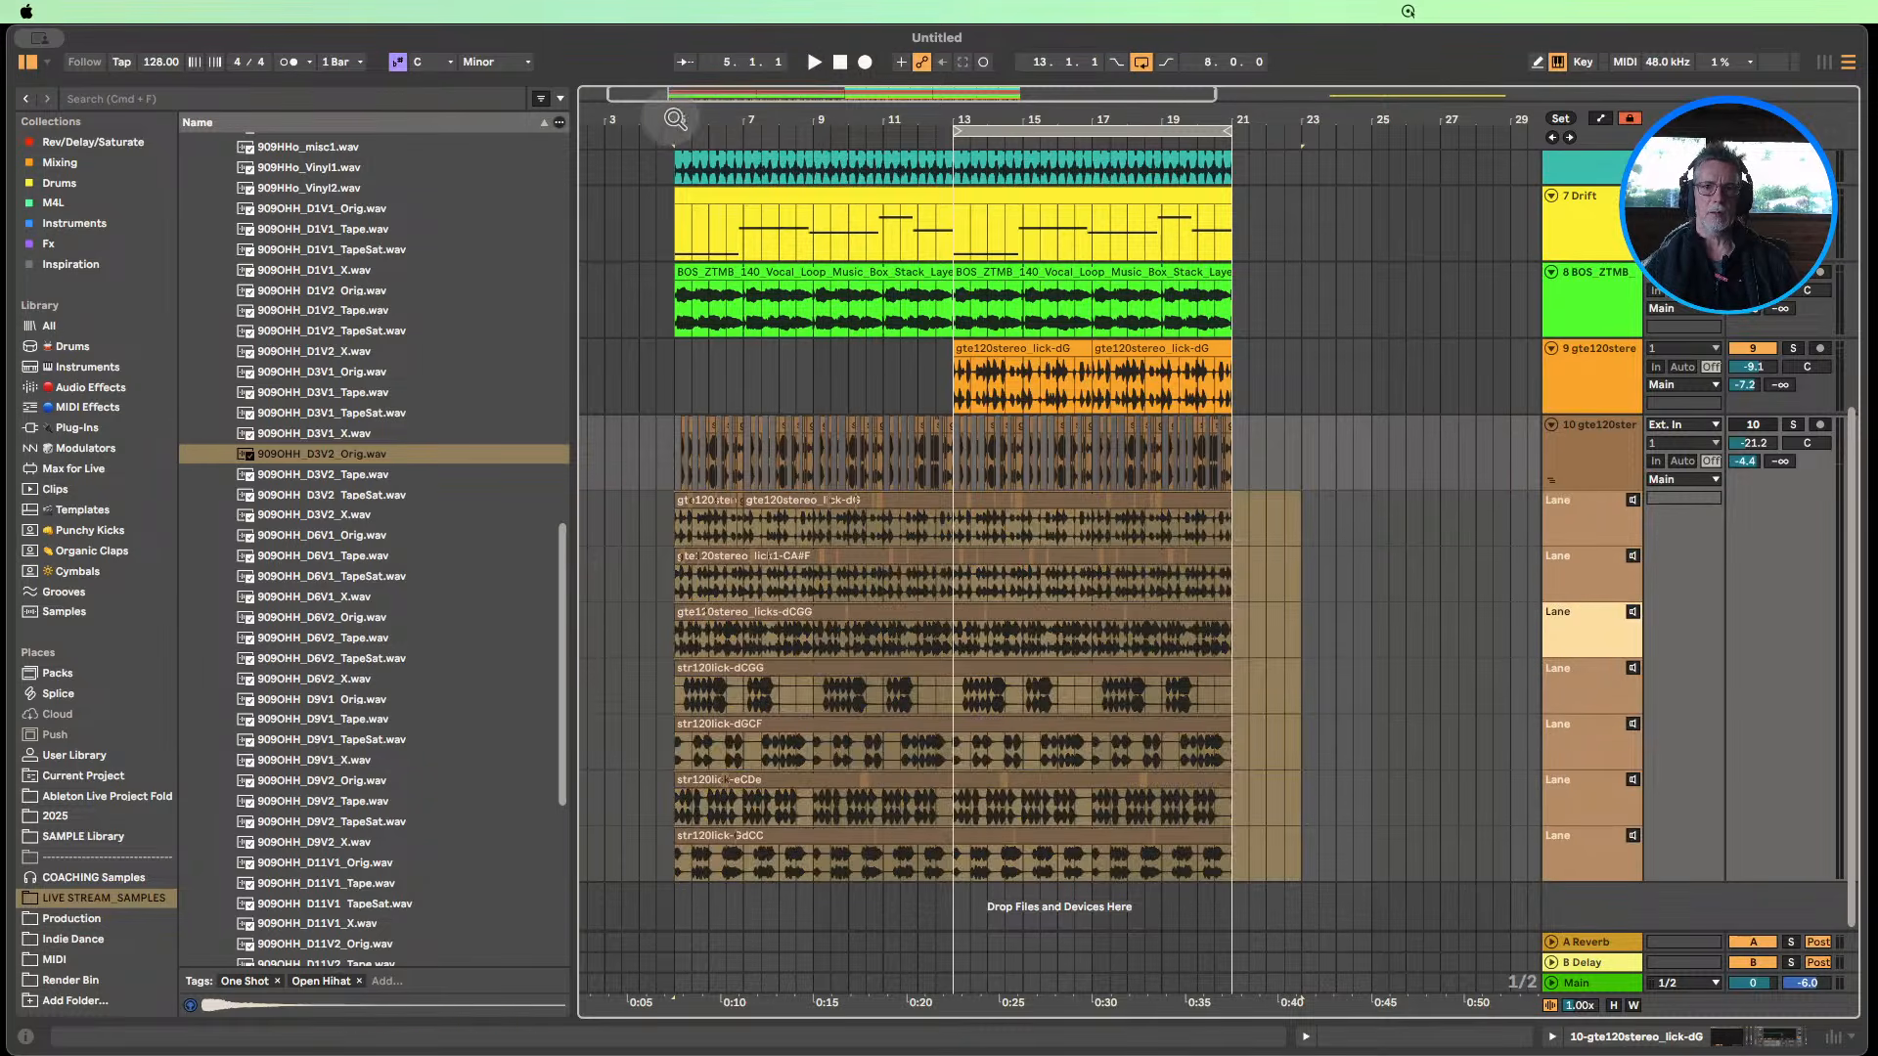
mouse_move(673, 122)
left_mouse_down()
mouse_move(677, 142)
mouse_move(670, 99)
left_mouse_up()
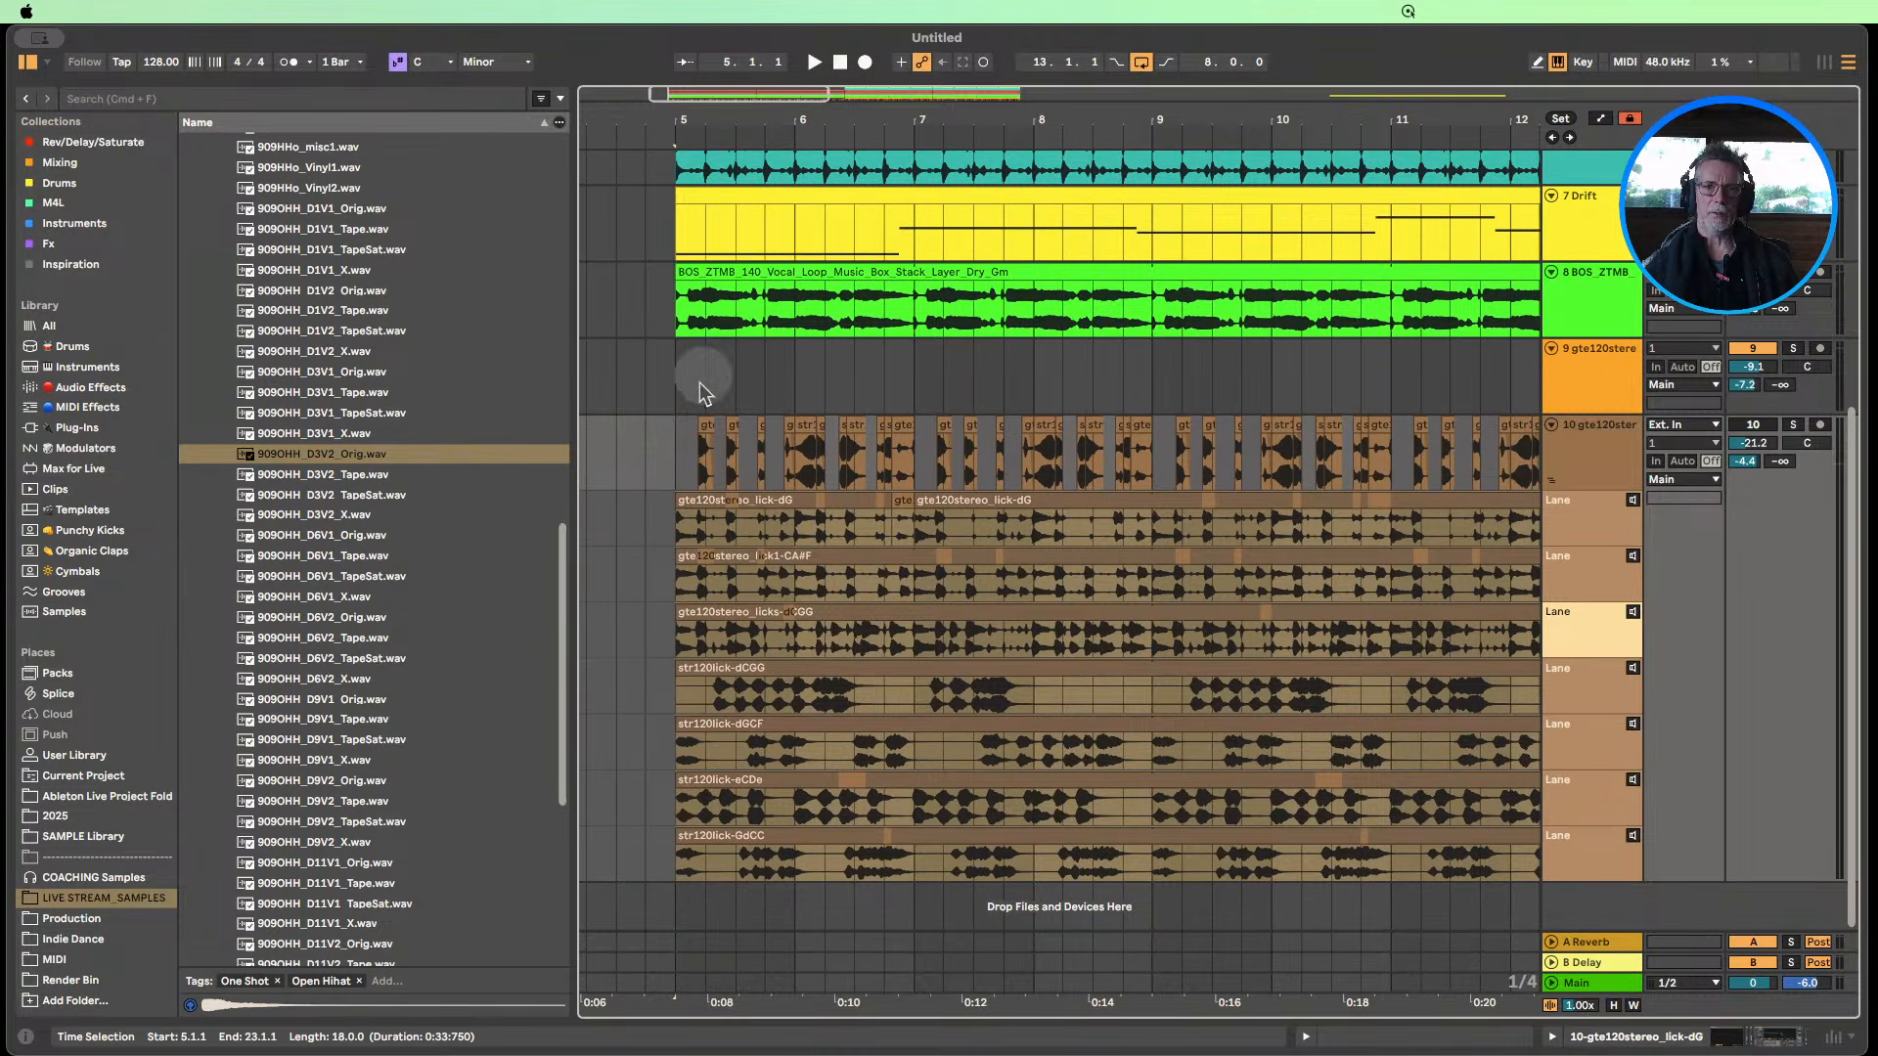
left_click_drag(680, 440, 914, 445)
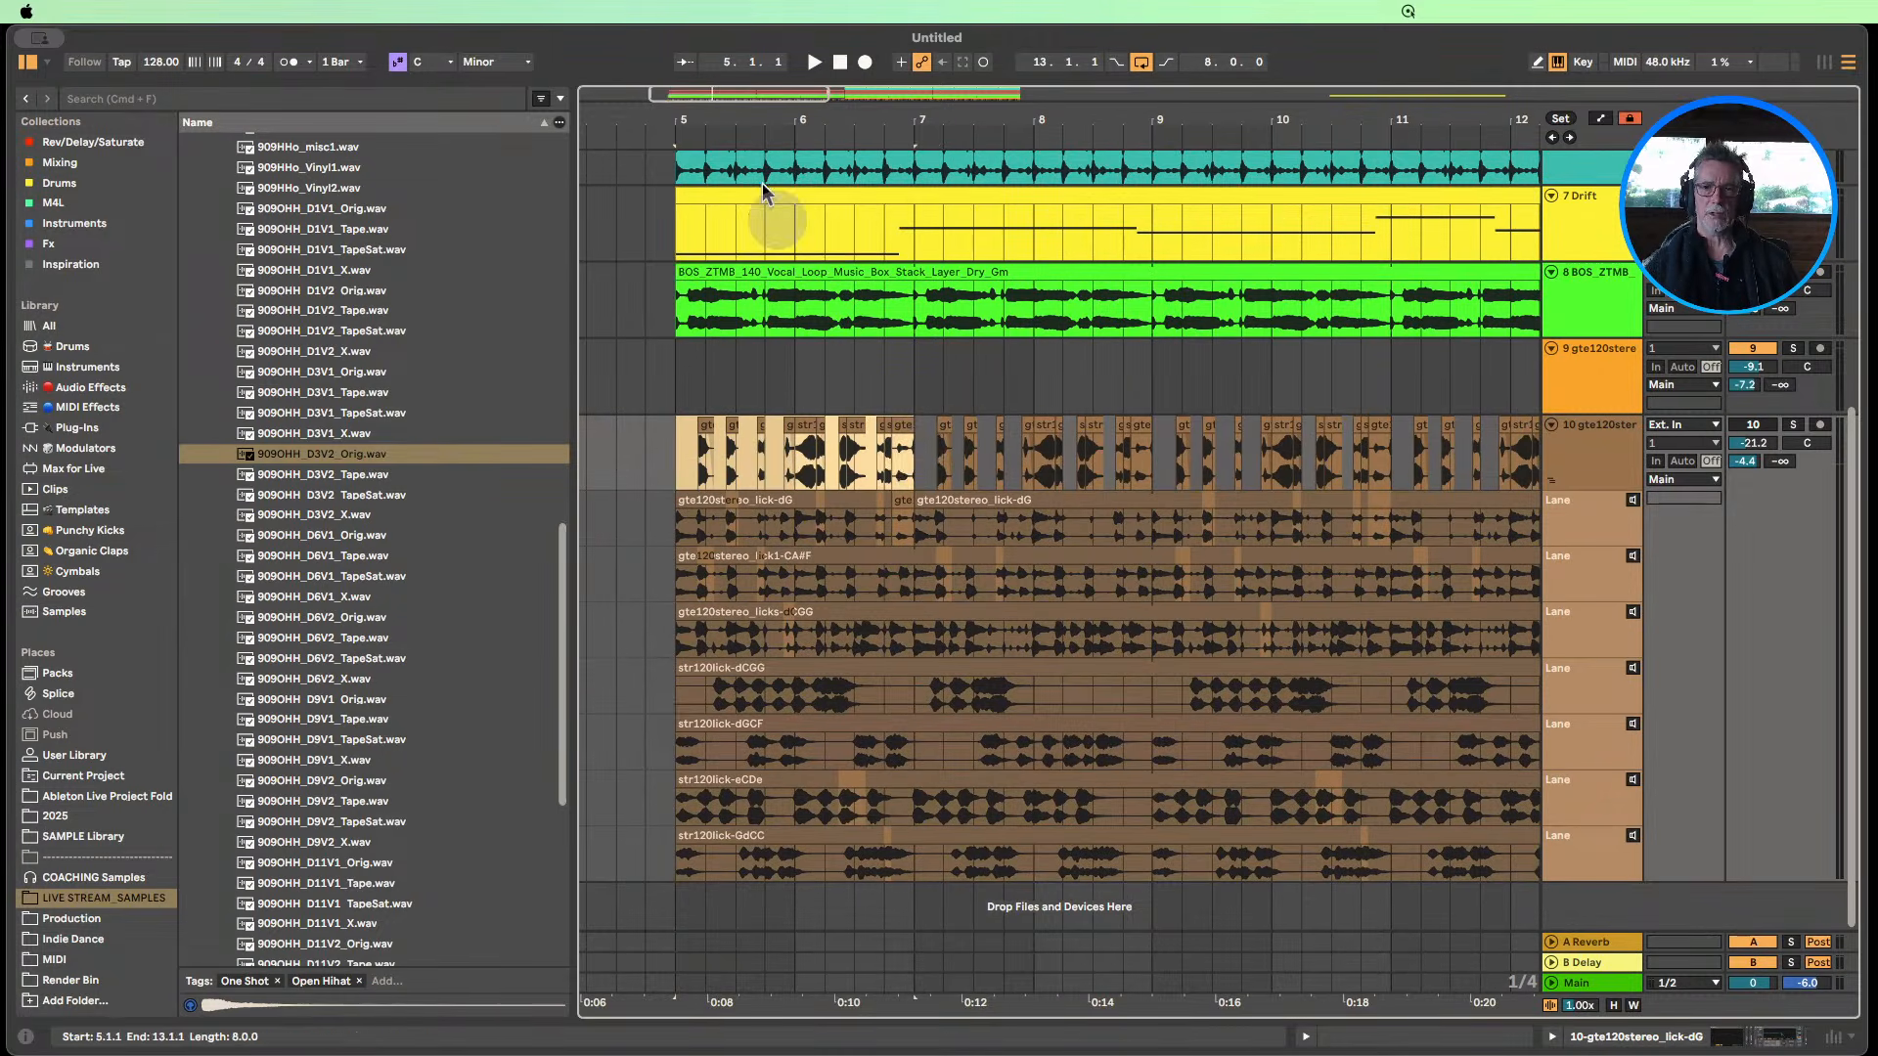
left_click_drag(768, 116, 641, 577)
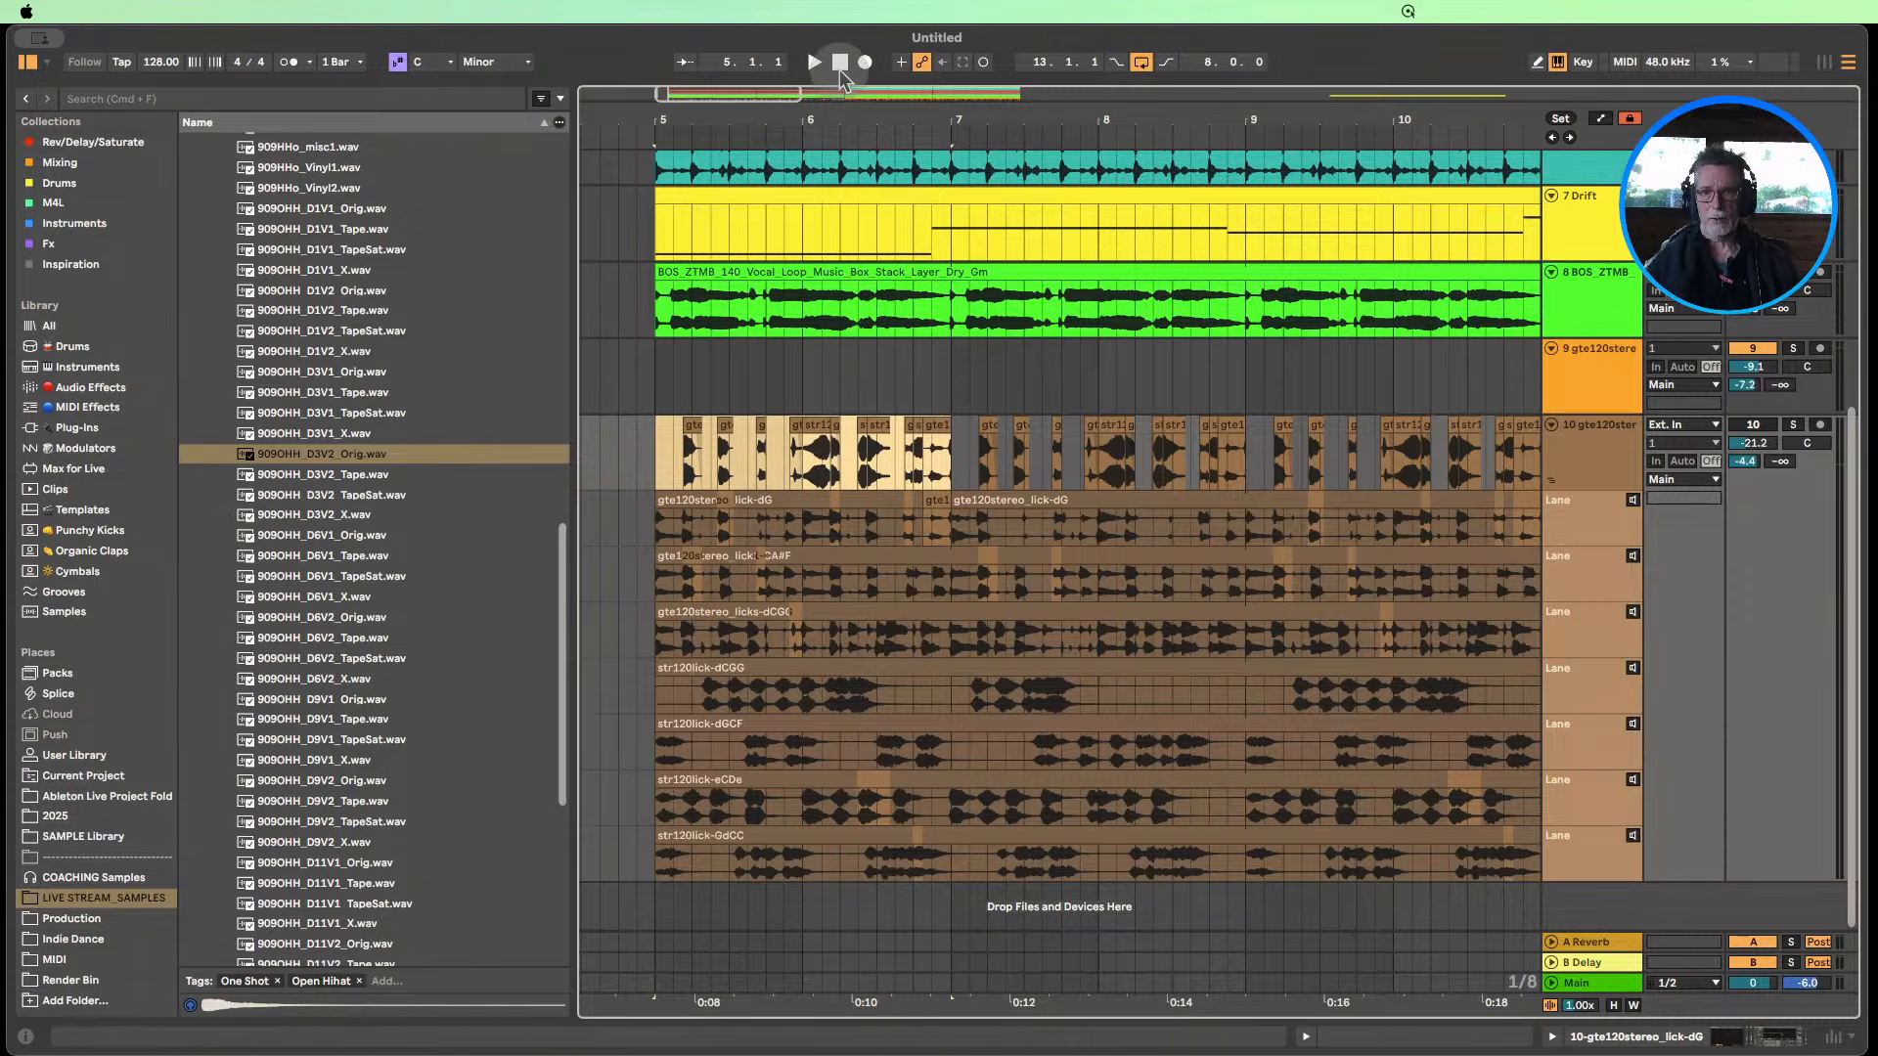
left_click_drag(841, 119, 843, 78)
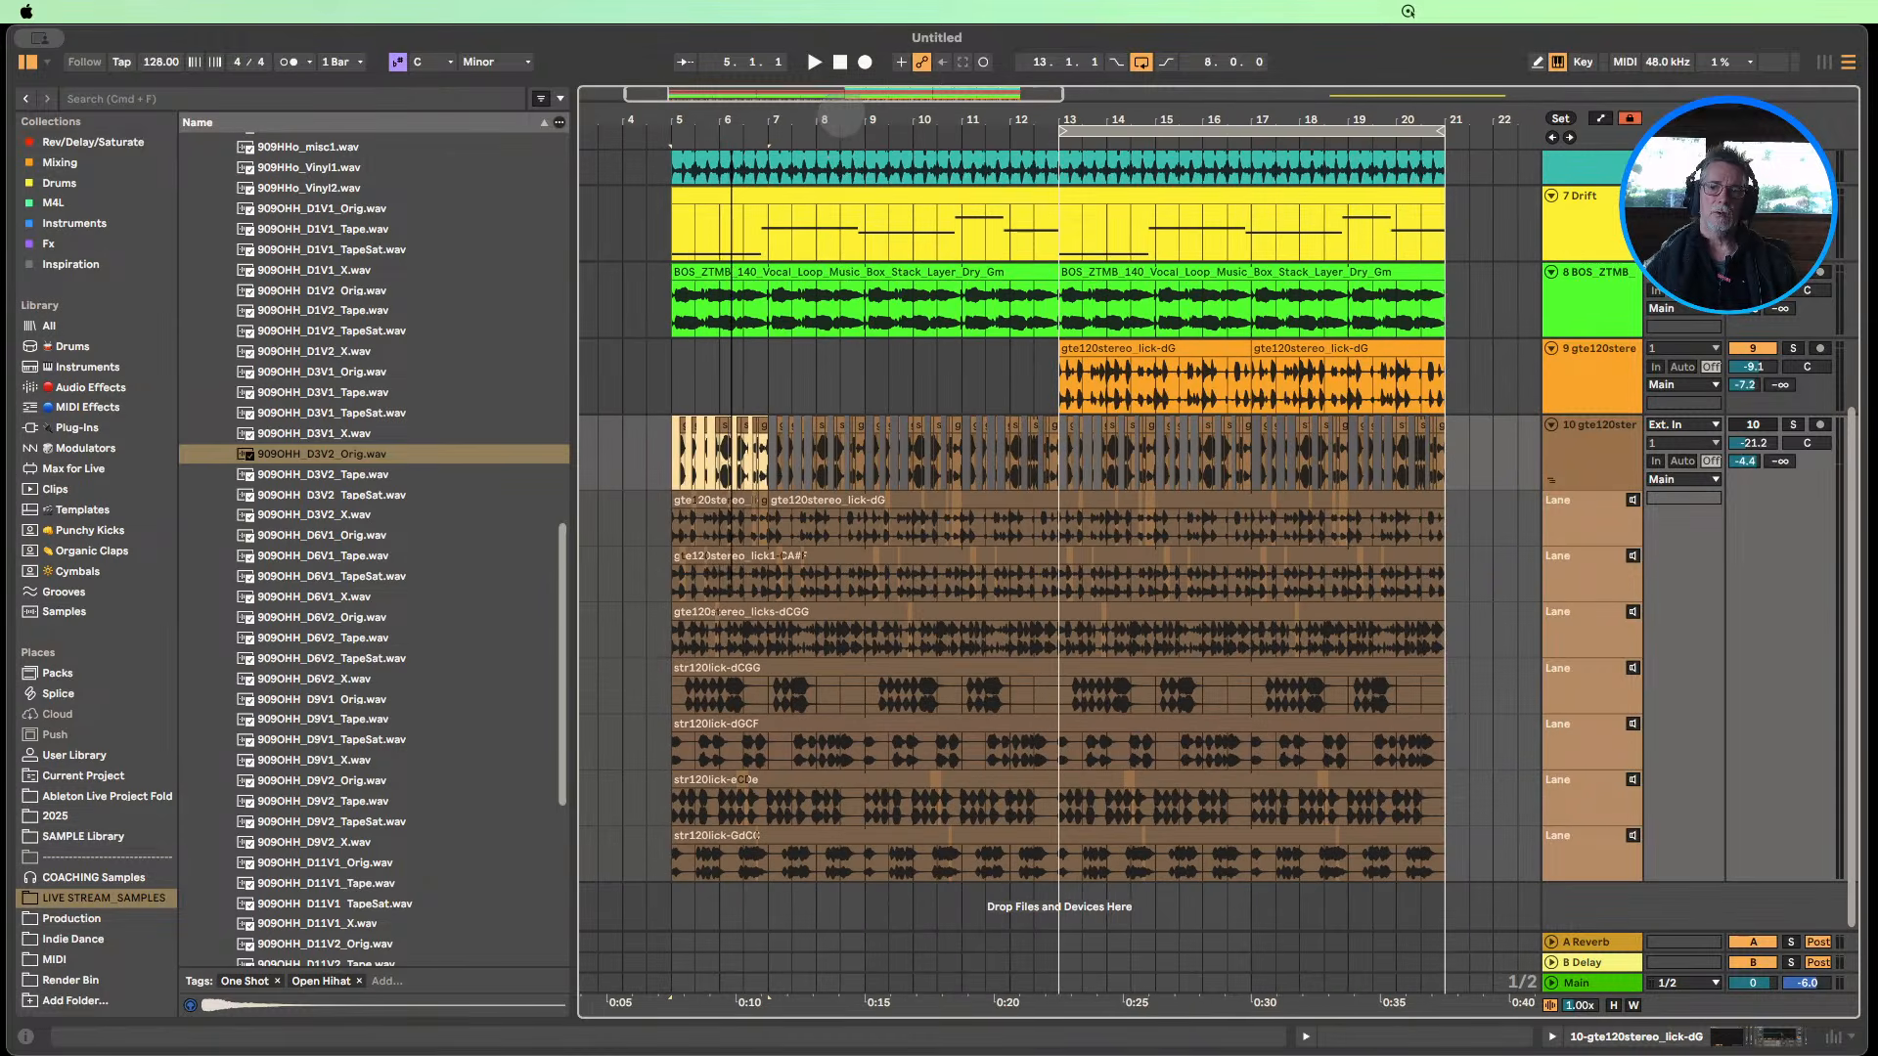
Solo the 10 gte120stereo track, listen to its comped guitar licks from bar 13, and stop playback.
left_click(1793, 425)
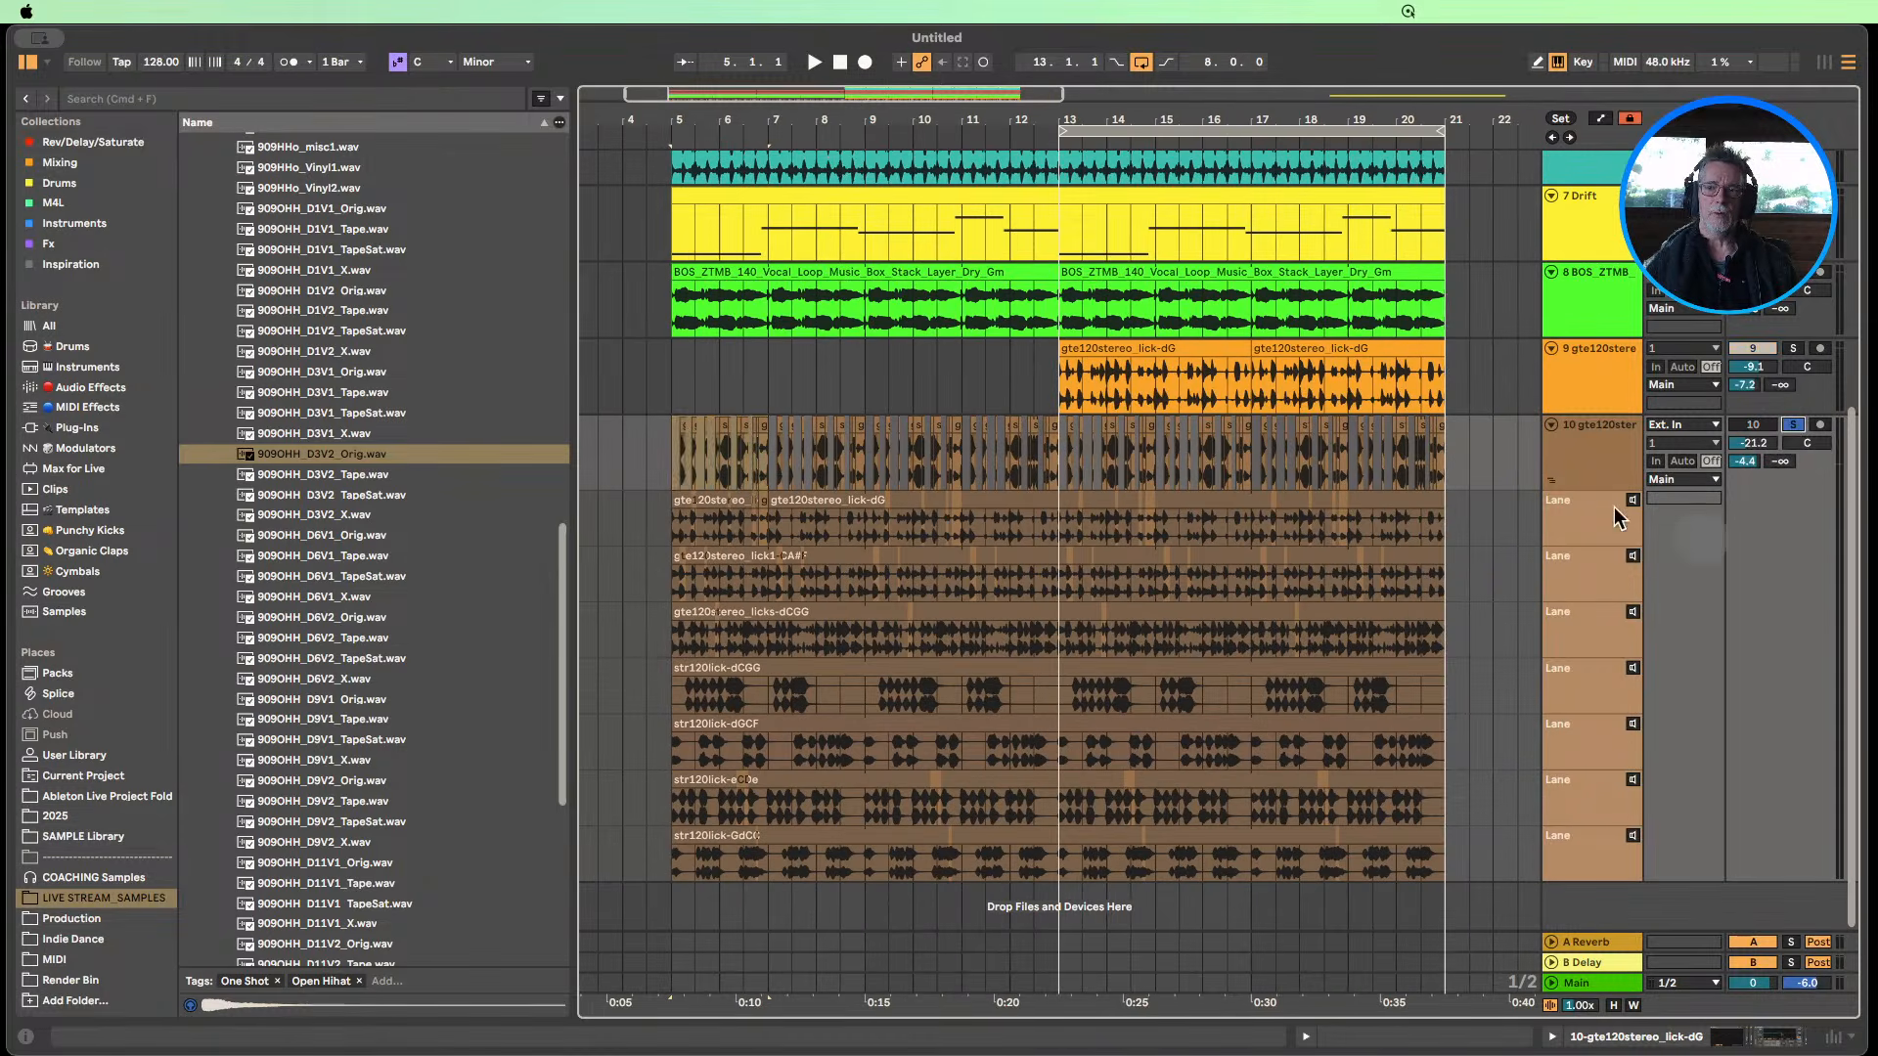
left_click(1044, 142)
left_click_drag(1128, 105, 1122, 118)
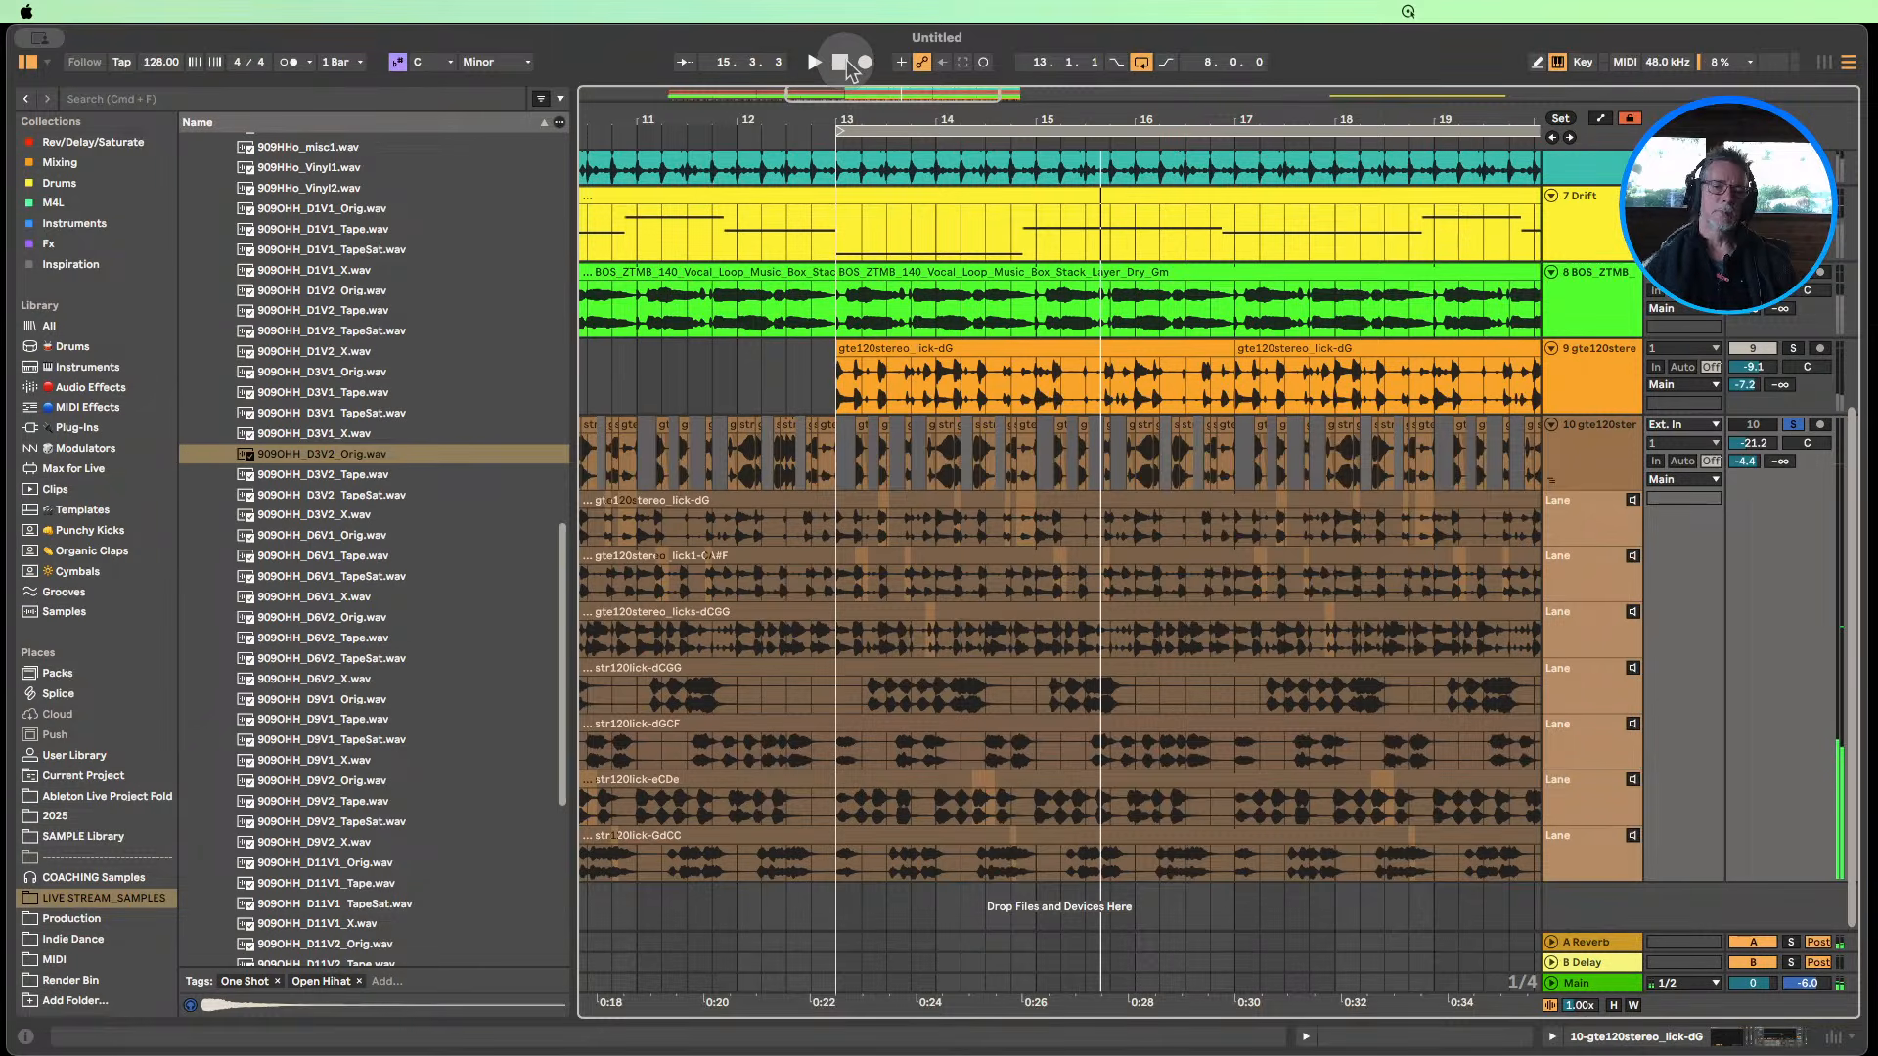
left_click(841, 62)
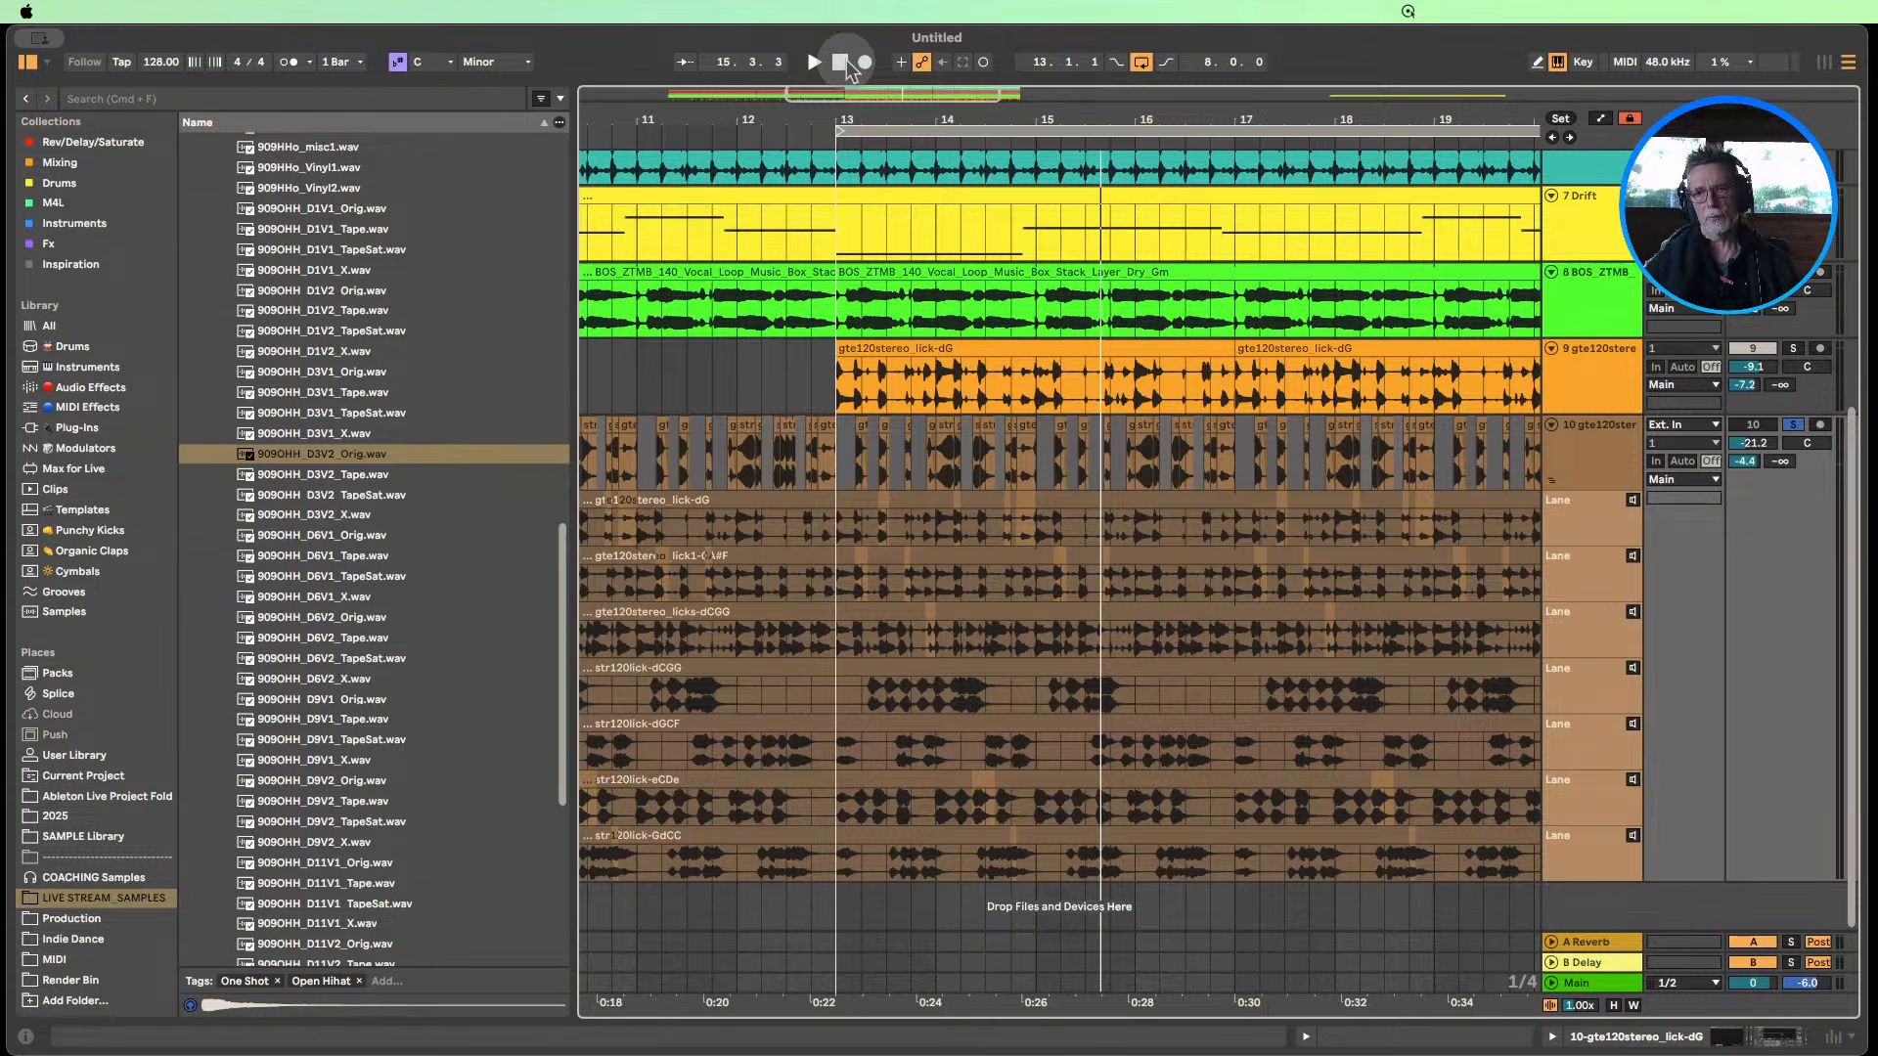
Examine the guitar take lanes feeding the comp around bars 13 to 18, and turn on Draw Mode.
mouse_move(934, 117)
left_mouse_down()
mouse_move(936, 98)
mouse_move(936, 119)
left_mouse_up()
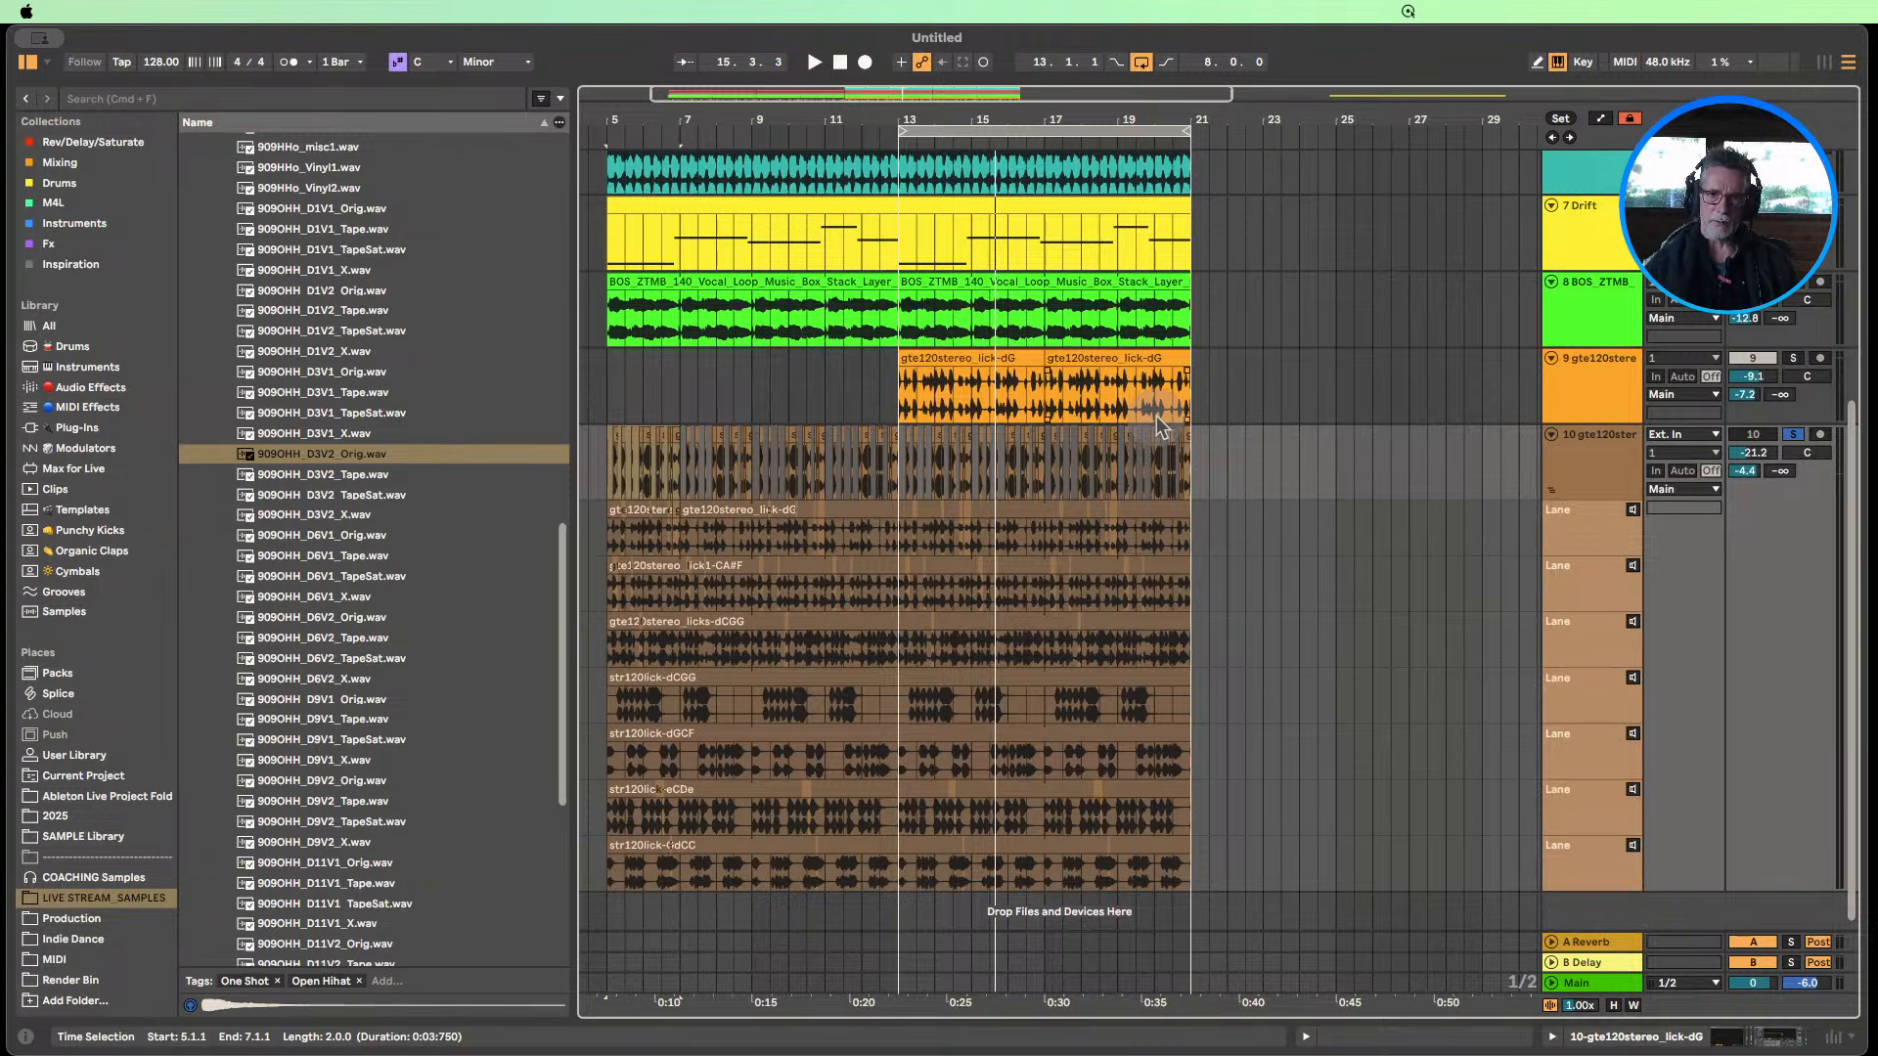
left_click(1259, 538, "shift")
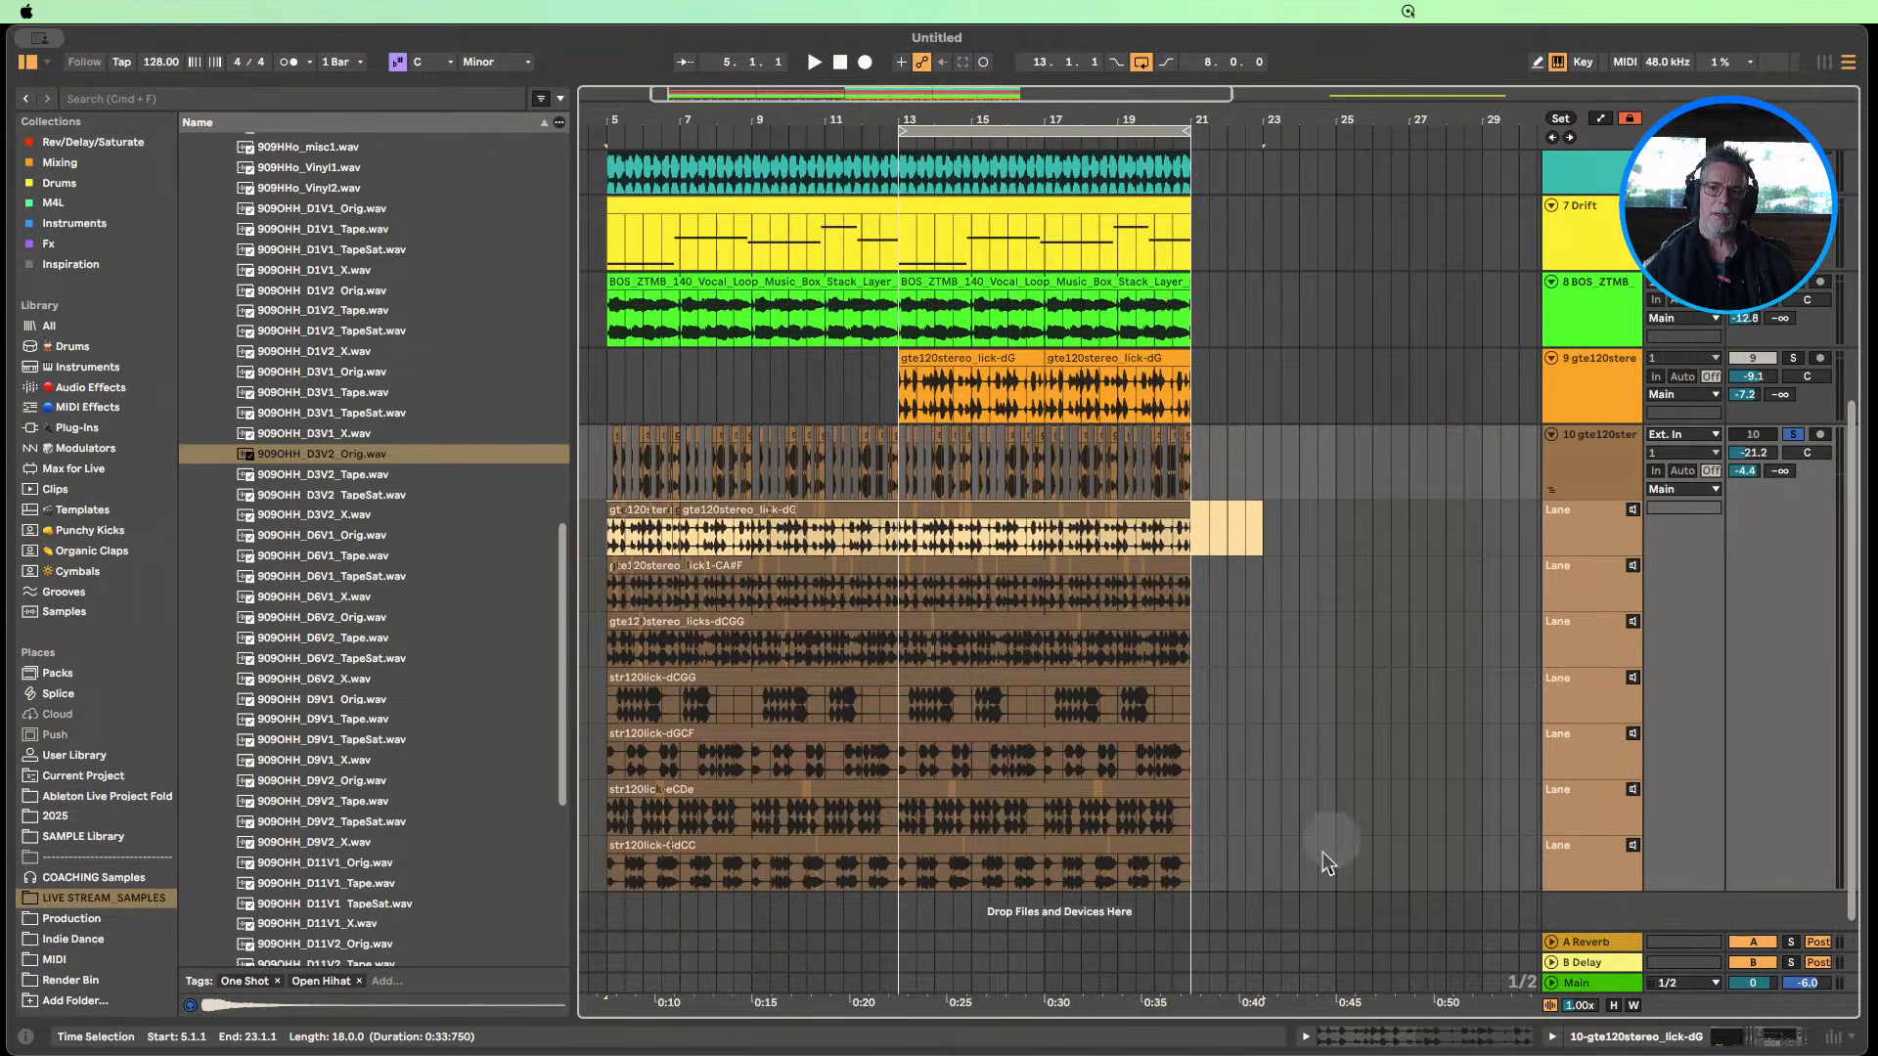
left_click_drag(1323, 853, 619, 814)
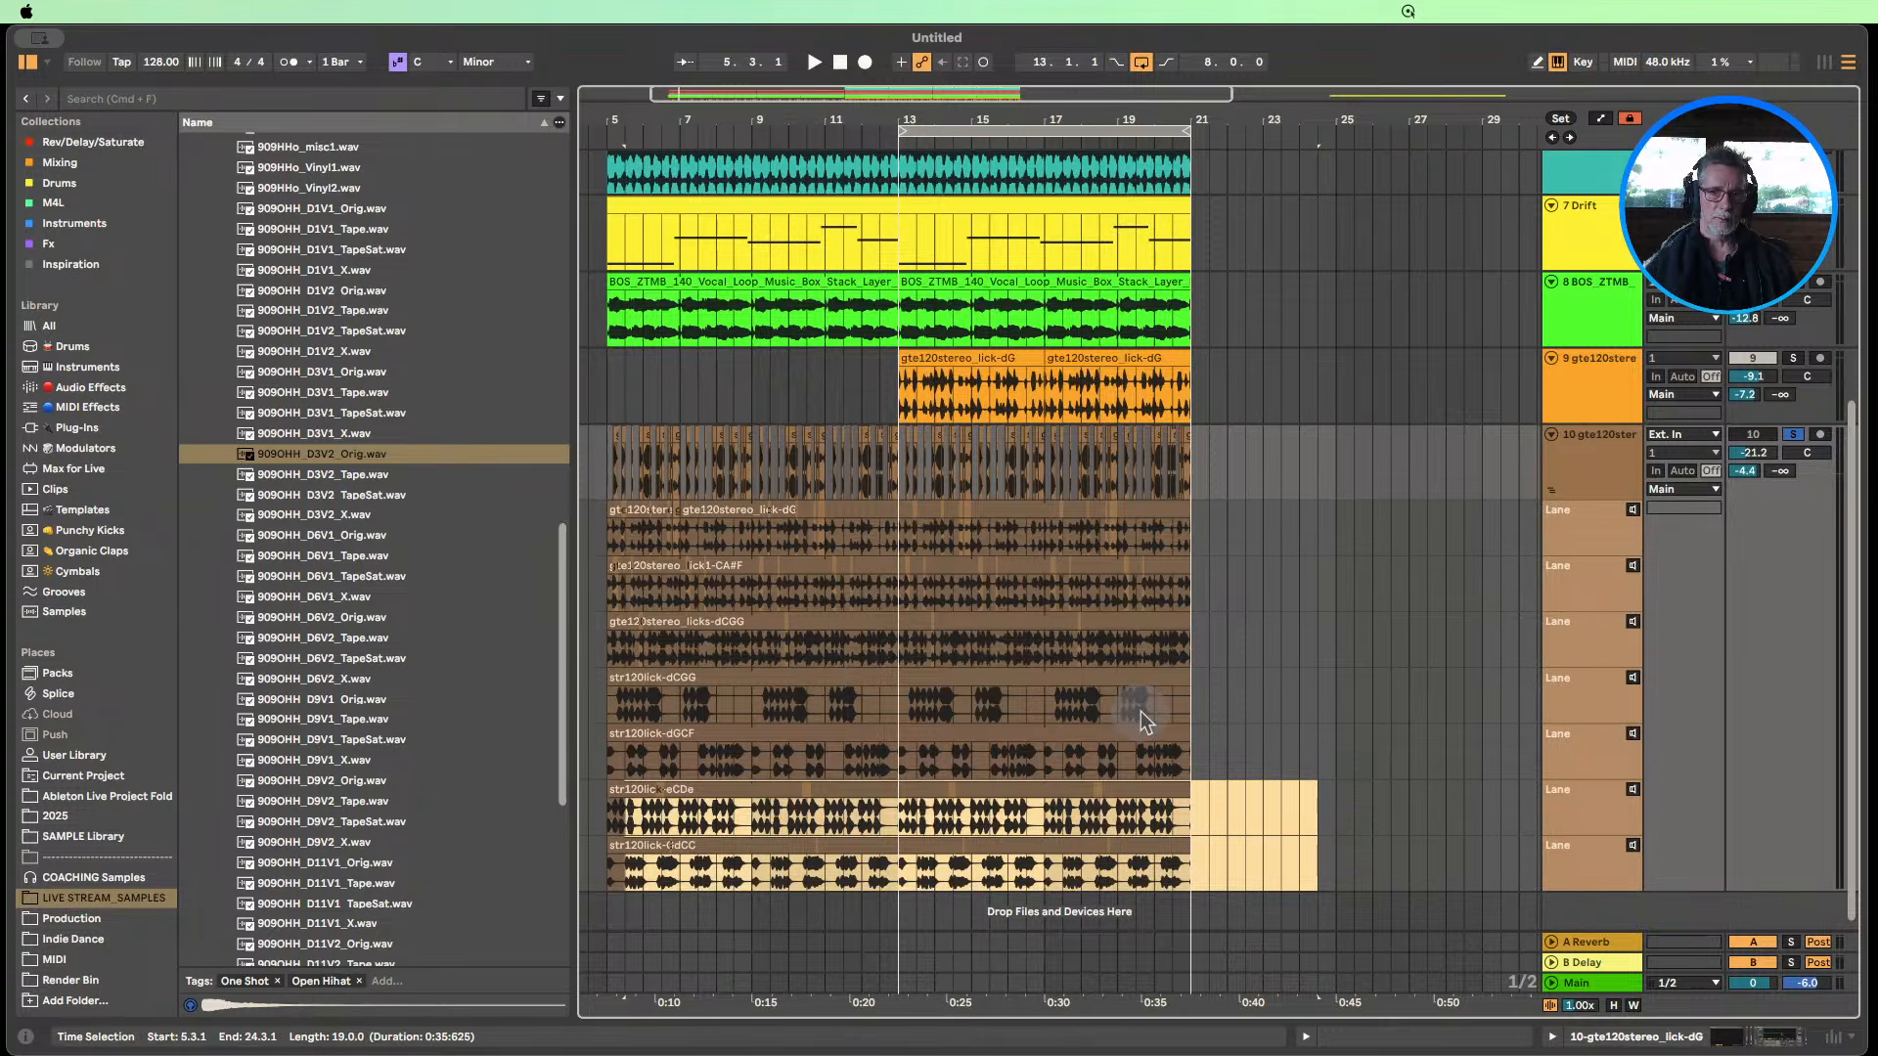
left_click_drag(963, 120, 962, 220)
key("b")
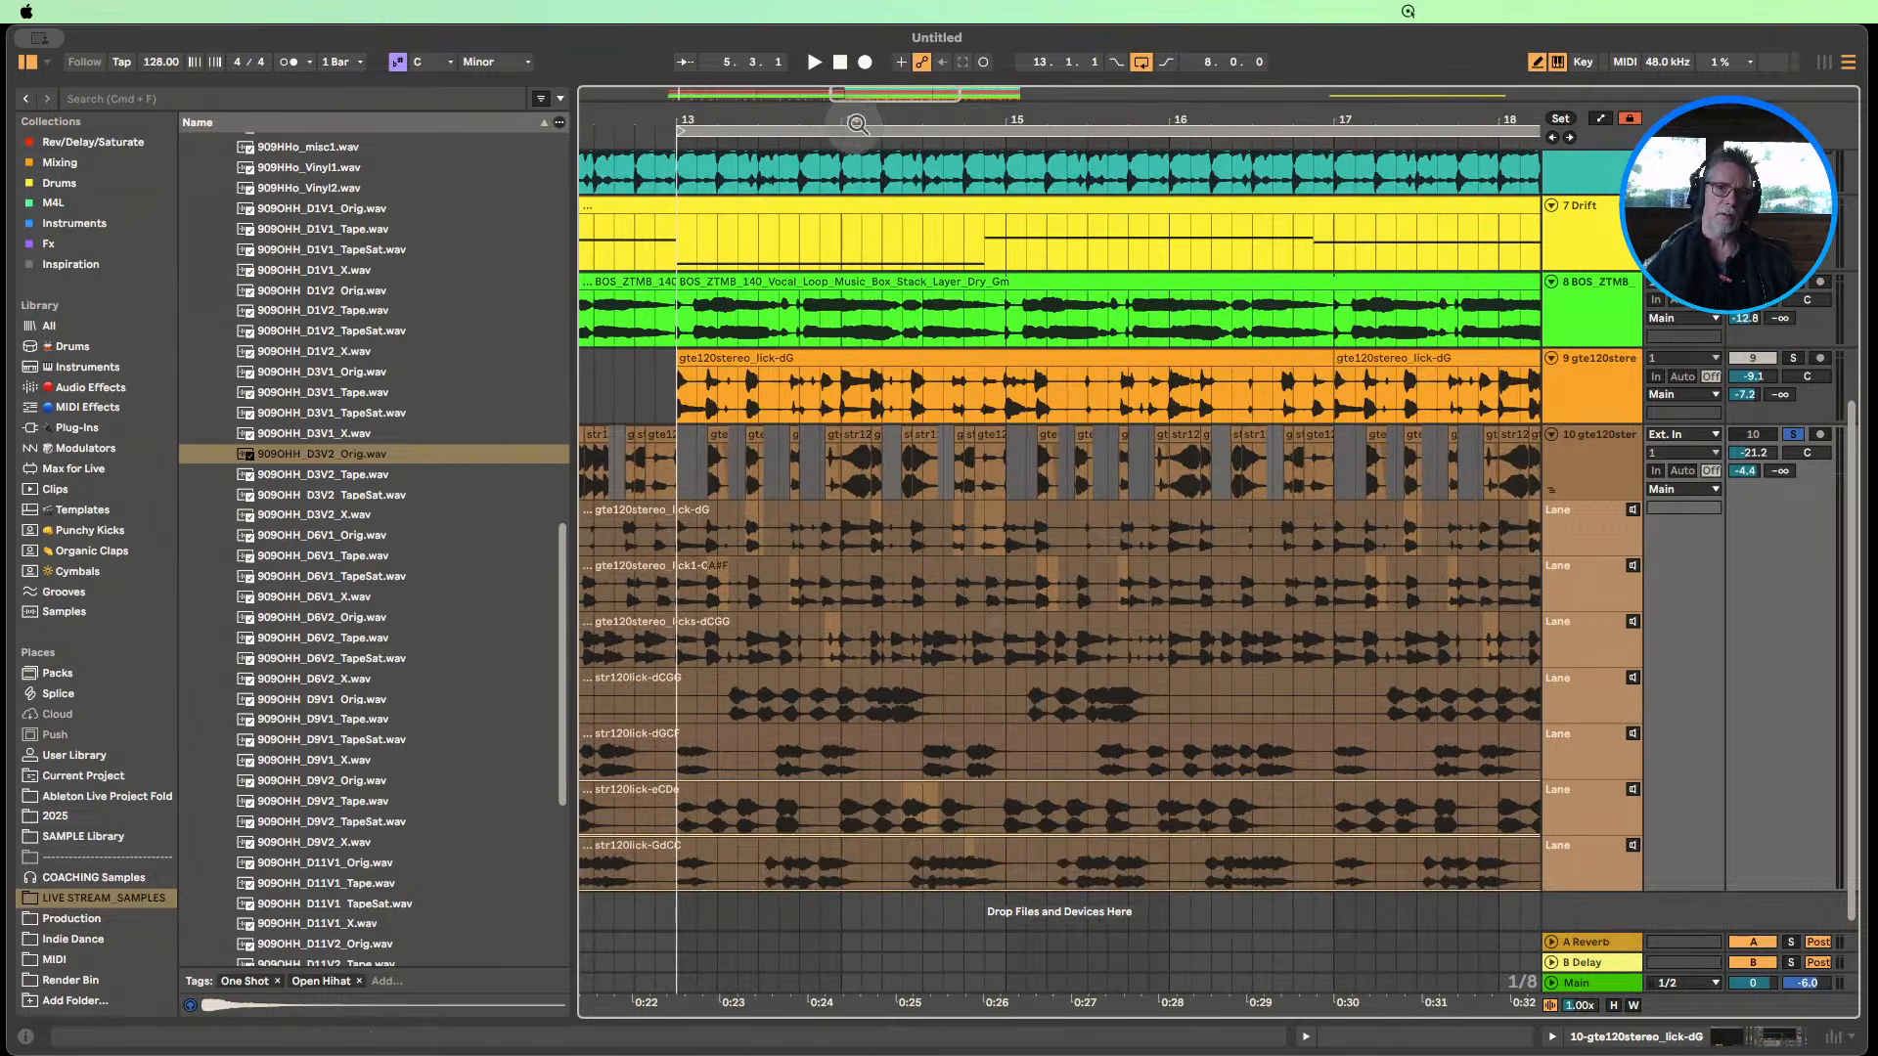
mouse_move(854, 121)
left_mouse_down()
mouse_move(856, 53)
mouse_move(859, 156)
mouse_move(858, 132)
left_mouse_up()
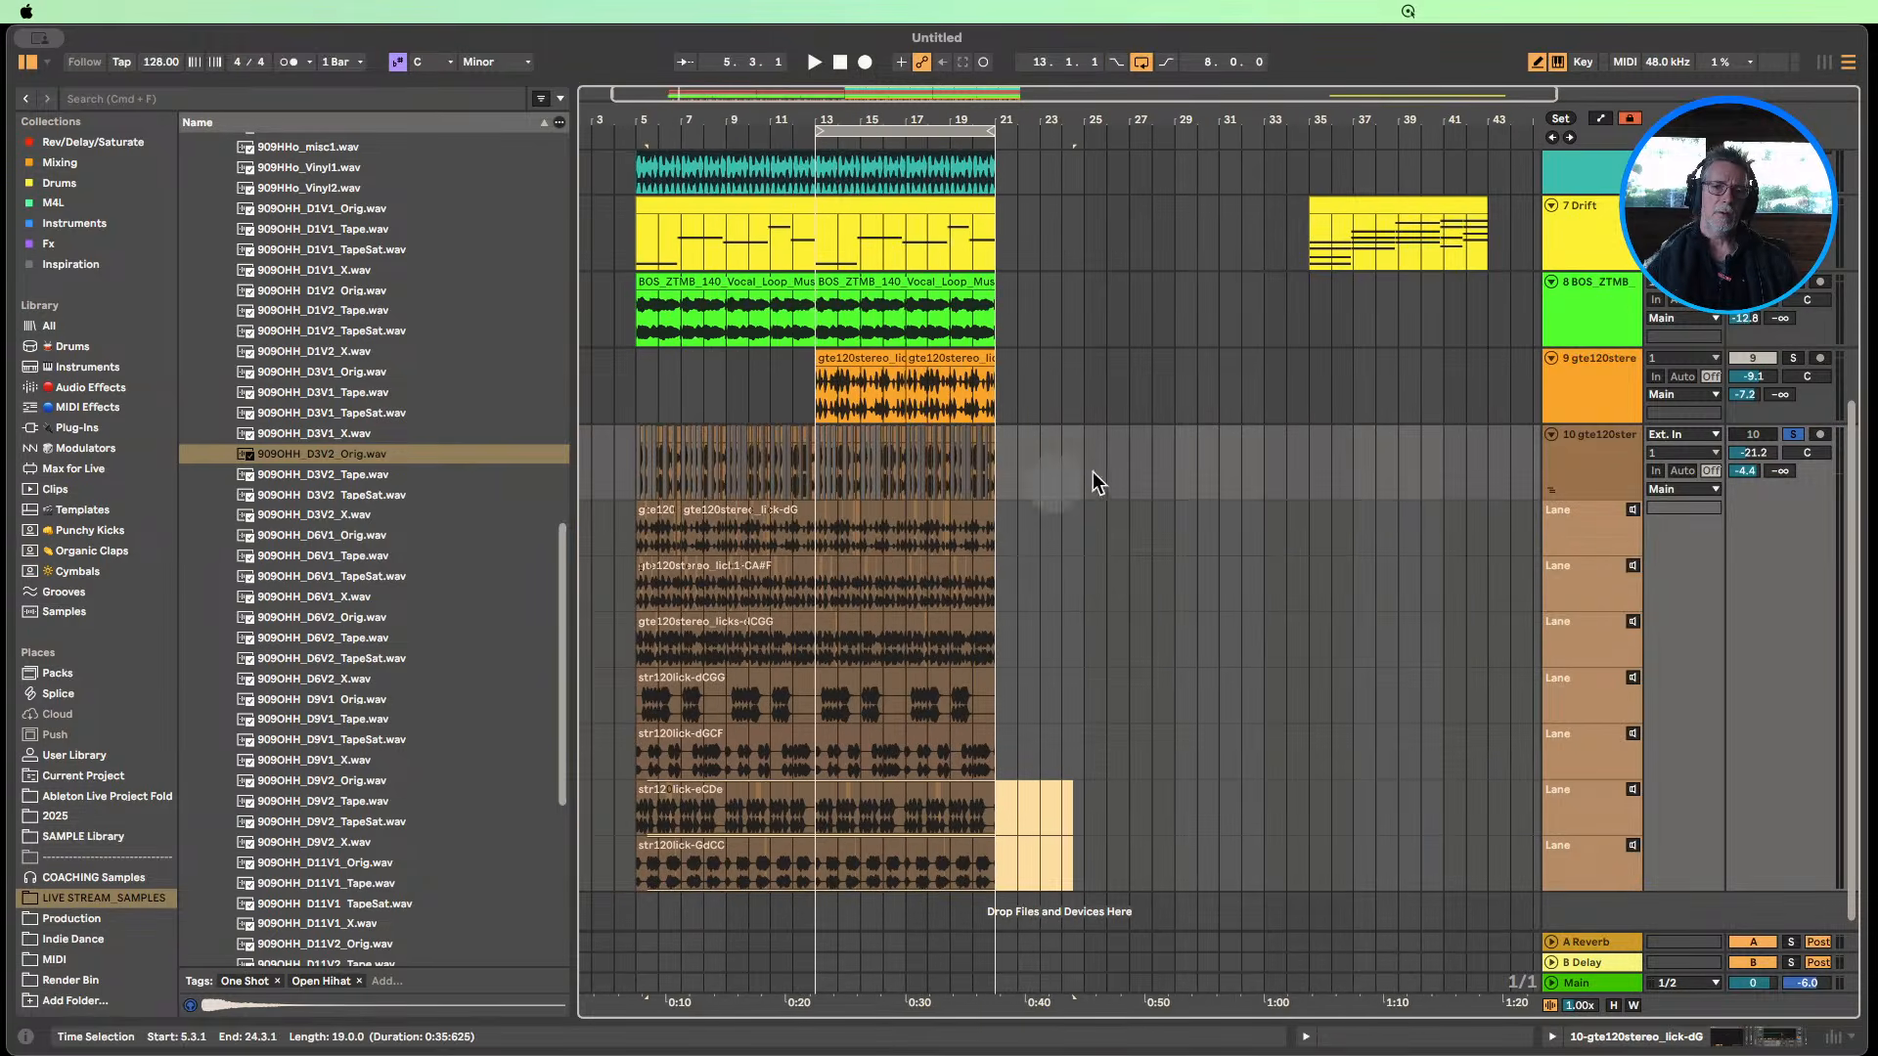
scroll(1093, 460, "up", 7)
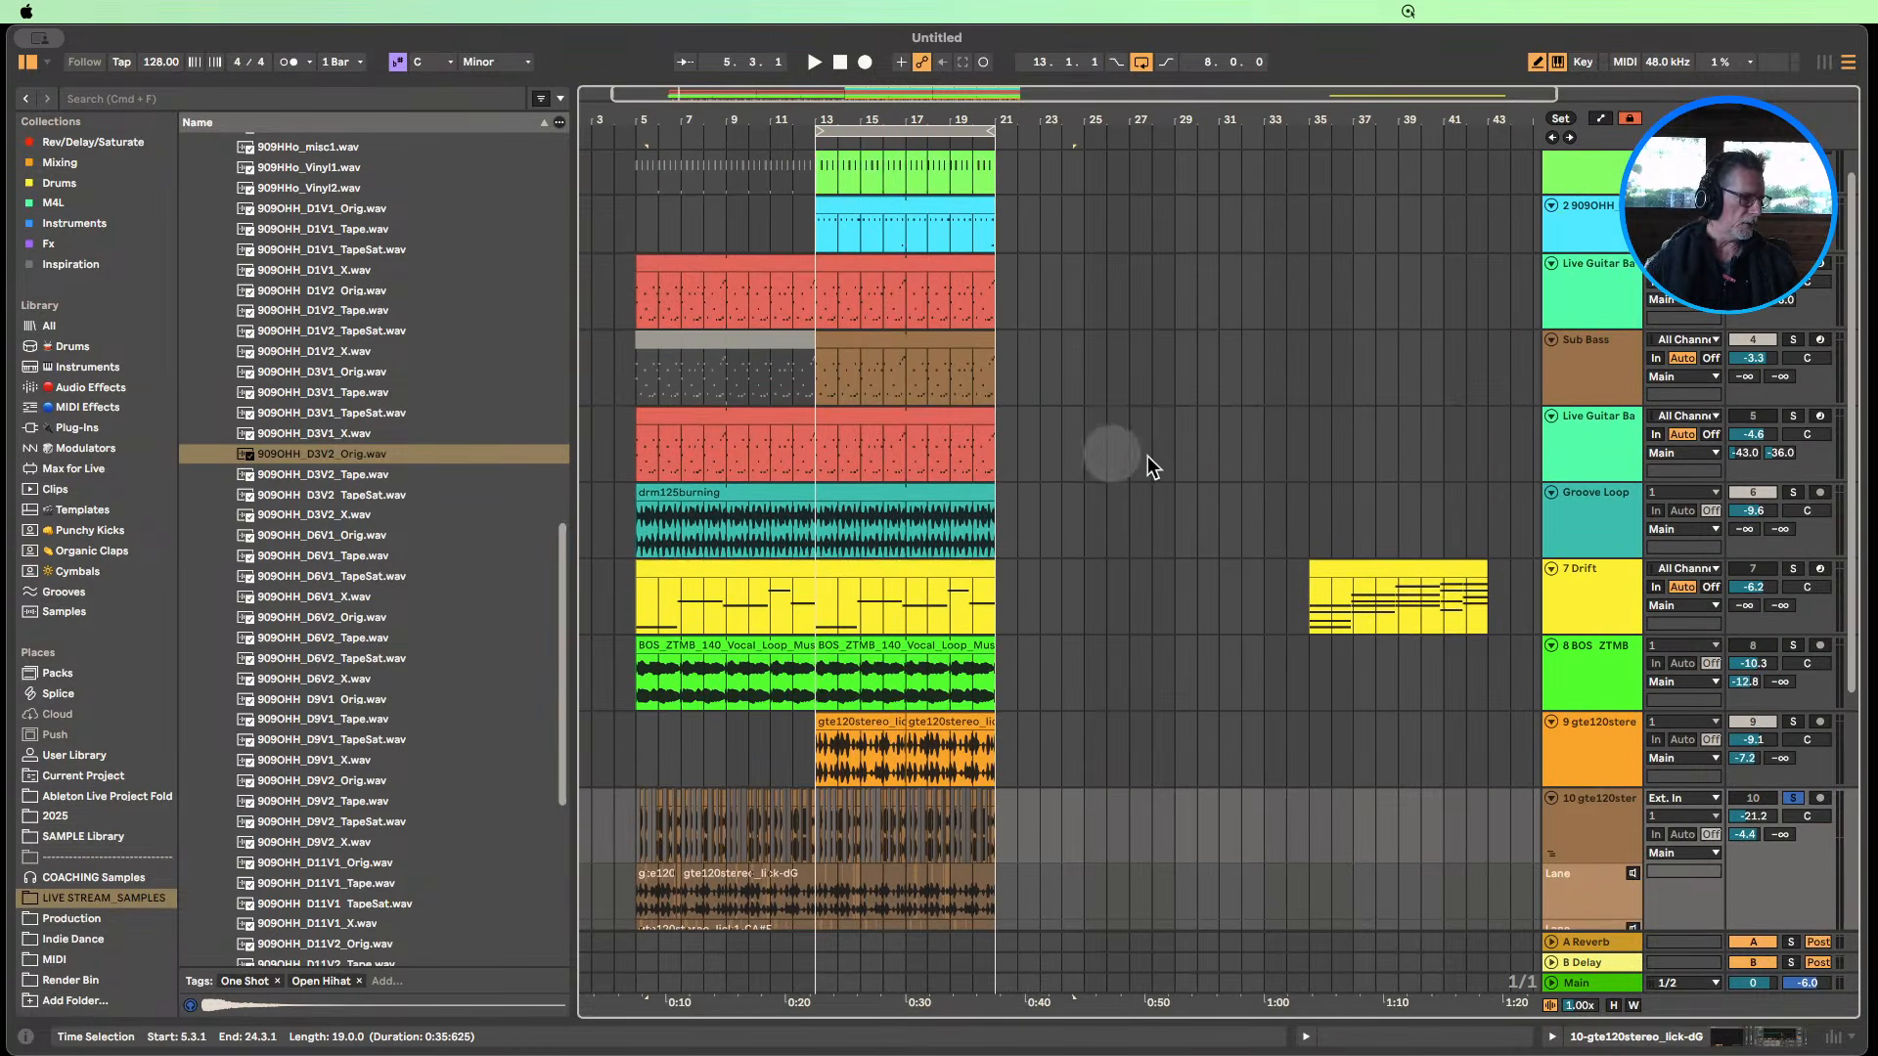
scroll(1023, 614, "up", 1)
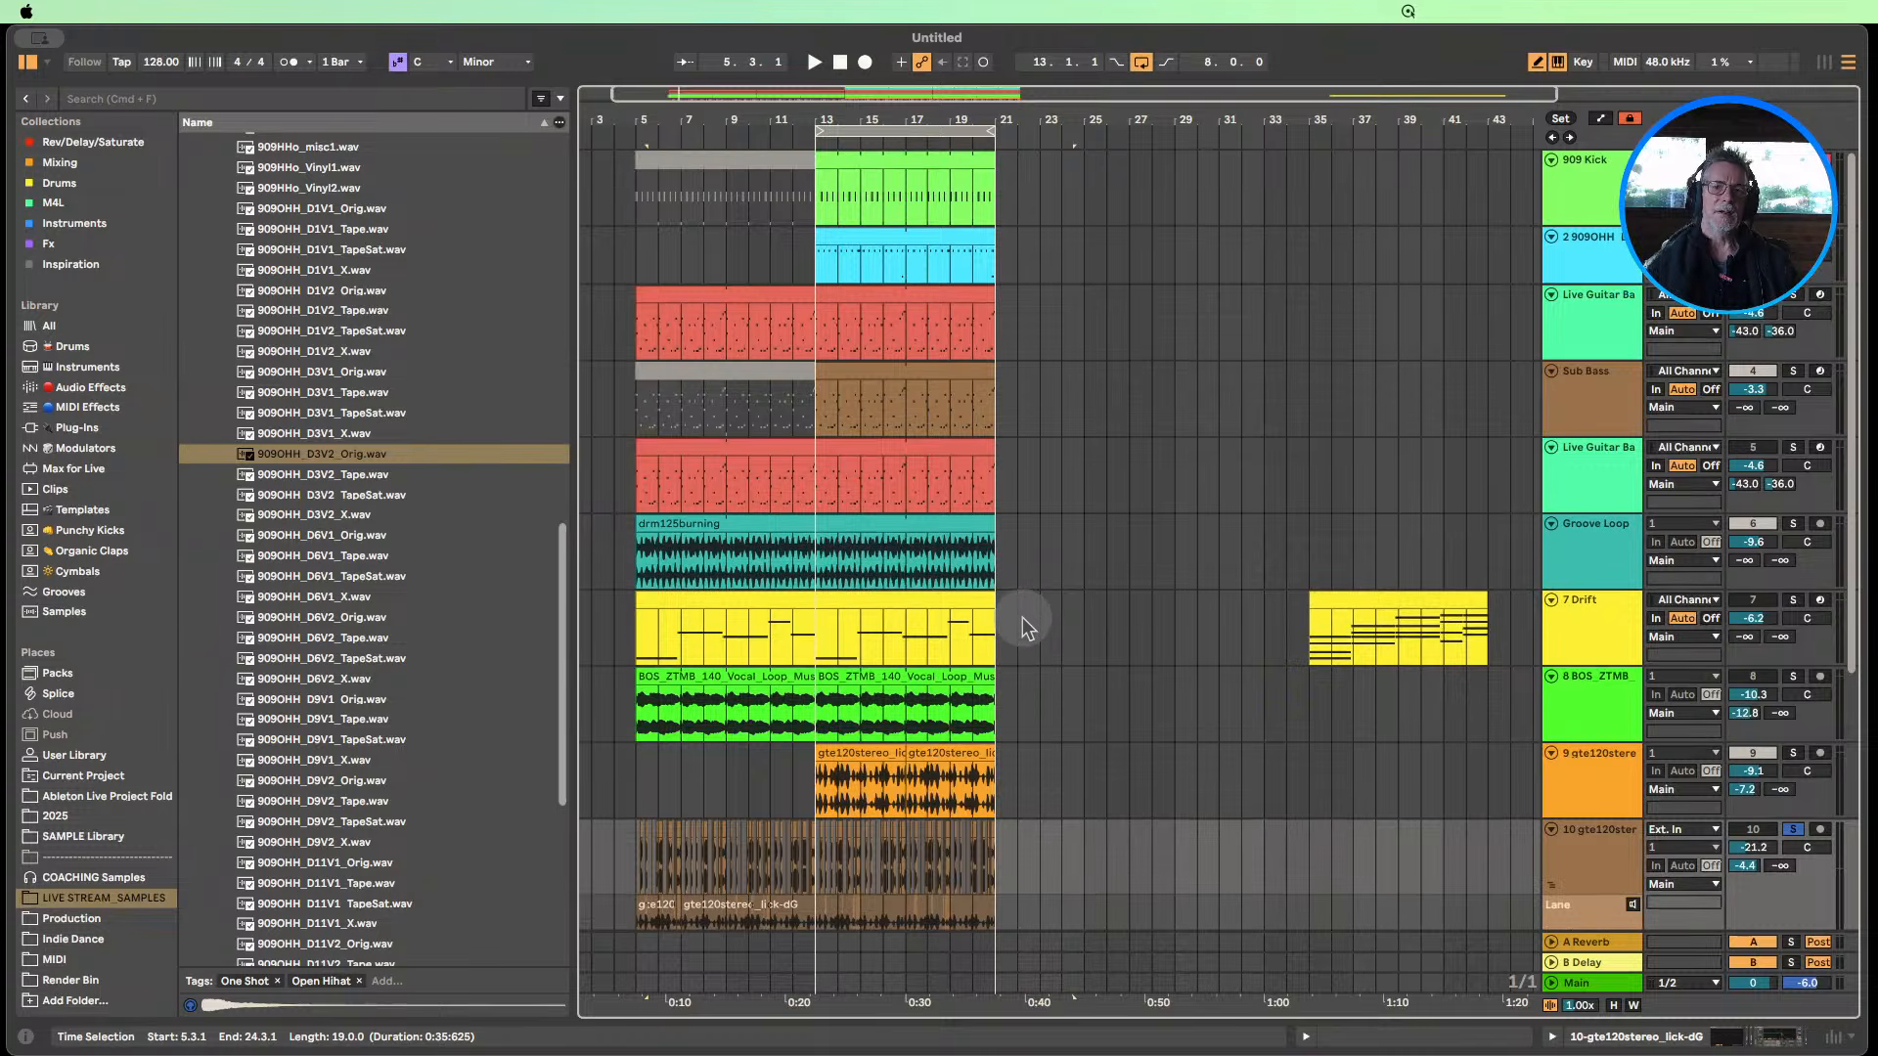
scroll(1027, 622, "down", 2)
scroll(1037, 622, "up", 2)
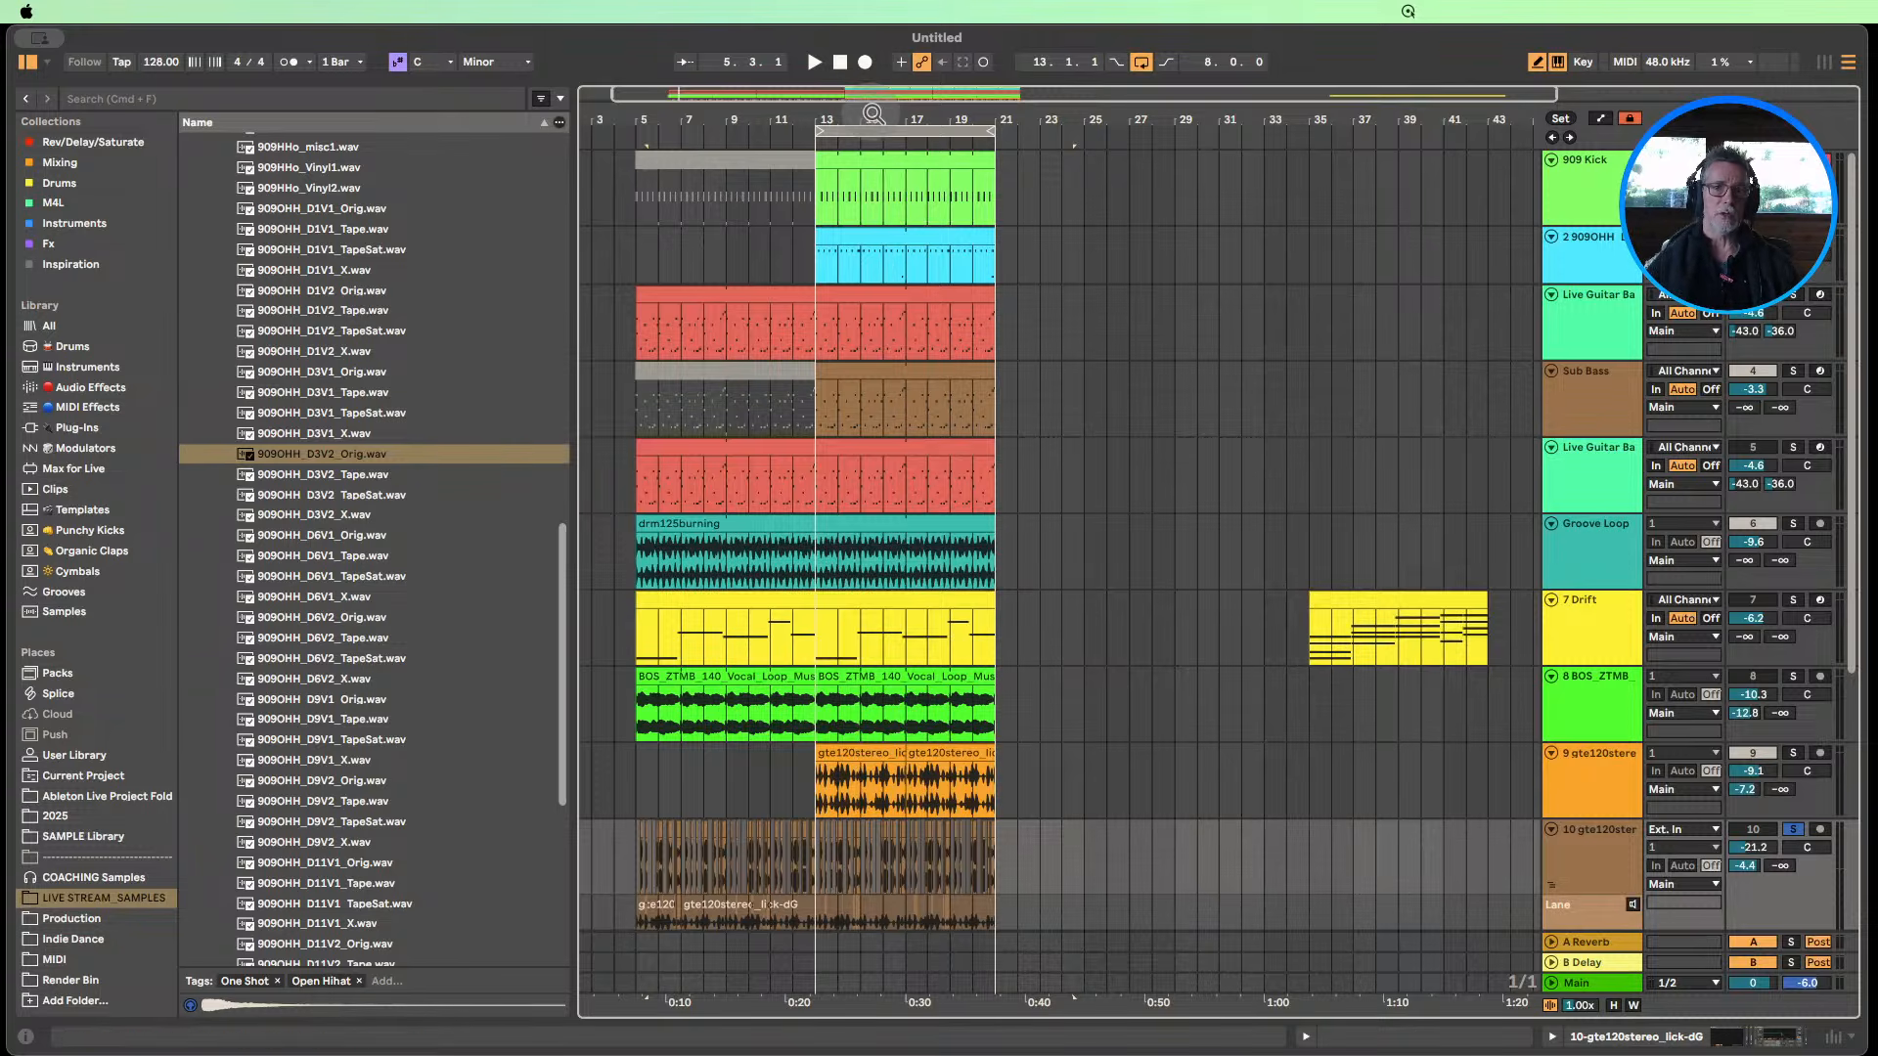
Open the MIDI clip on the upper Live Guitar Bass track at bar 13, examine its notes in an enlarged view, and close the clip view.
left_click_drag(874, 115, 859, 327)
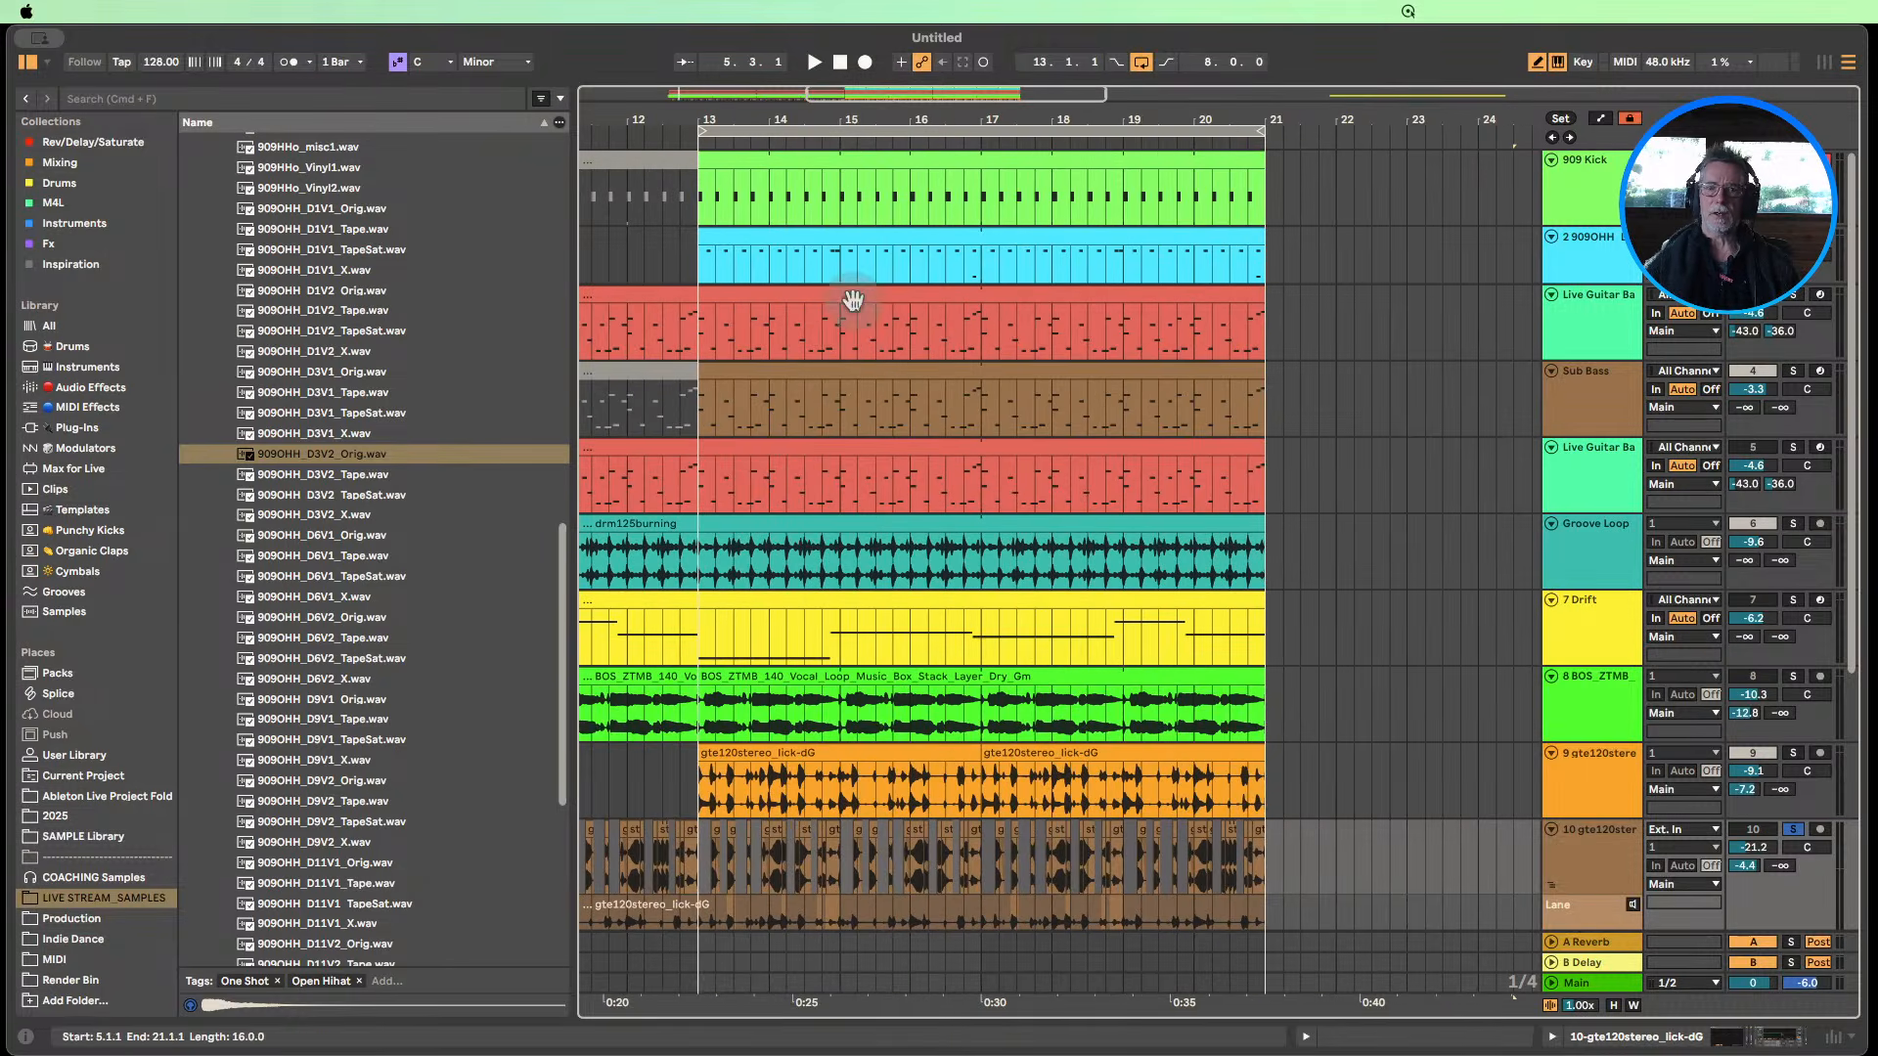
double_click(853, 300)
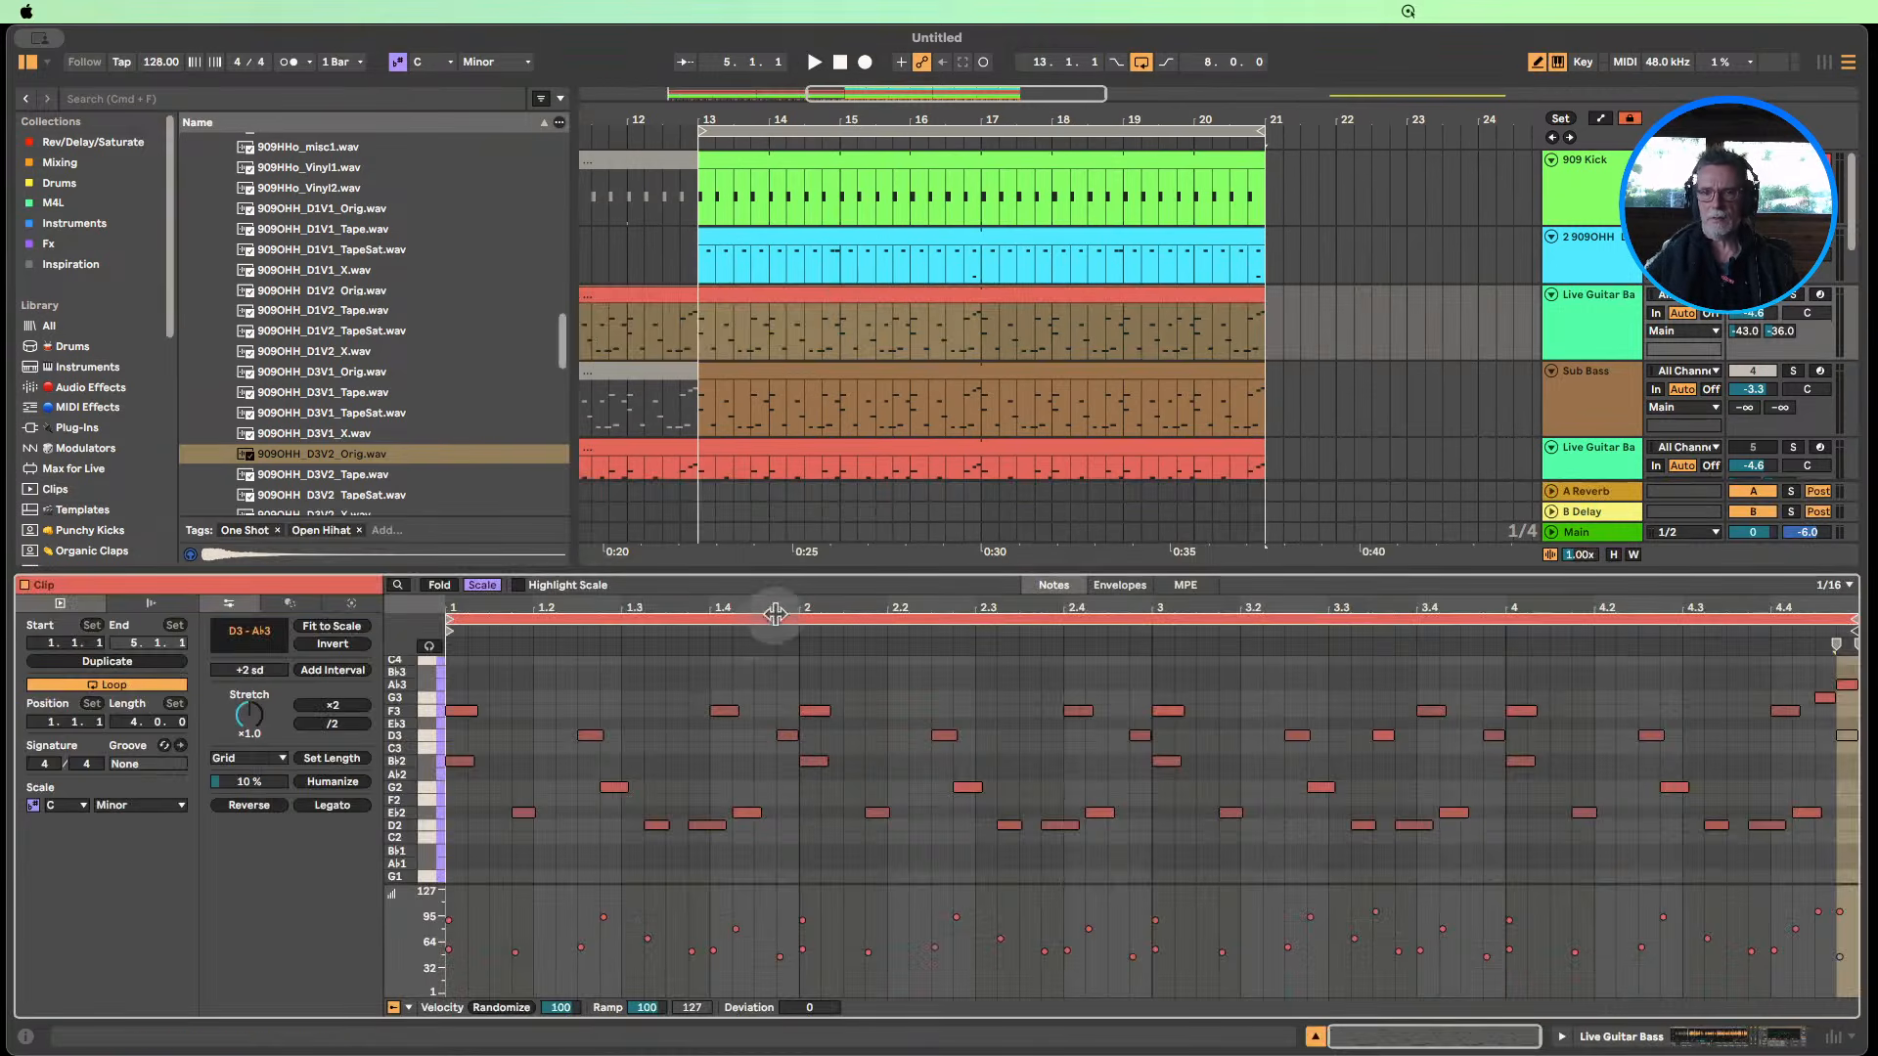
left_click_drag(800, 563, 836, 334)
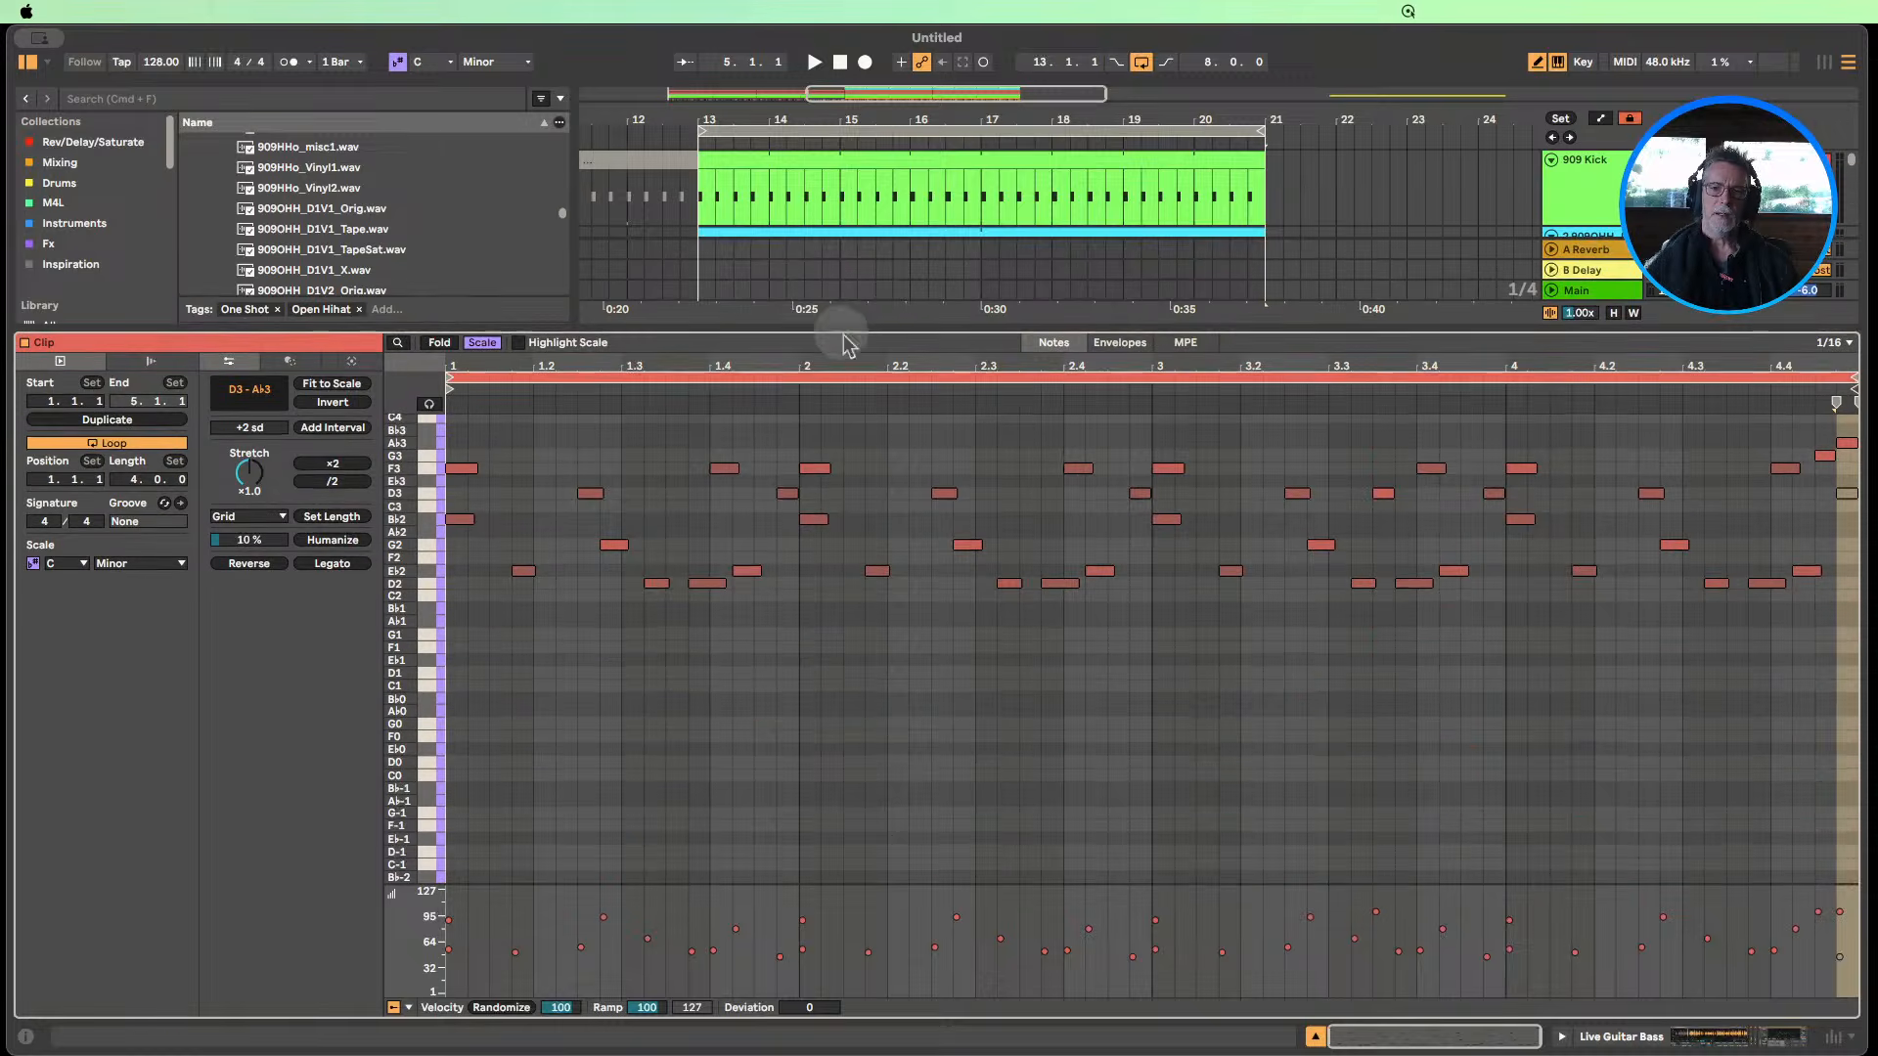
mouse_move(409, 636)
left_mouse_down()
mouse_move(410, 675)
mouse_move(460, 675)
mouse_move(395, 661)
mouse_move(407, 646)
left_mouse_up()
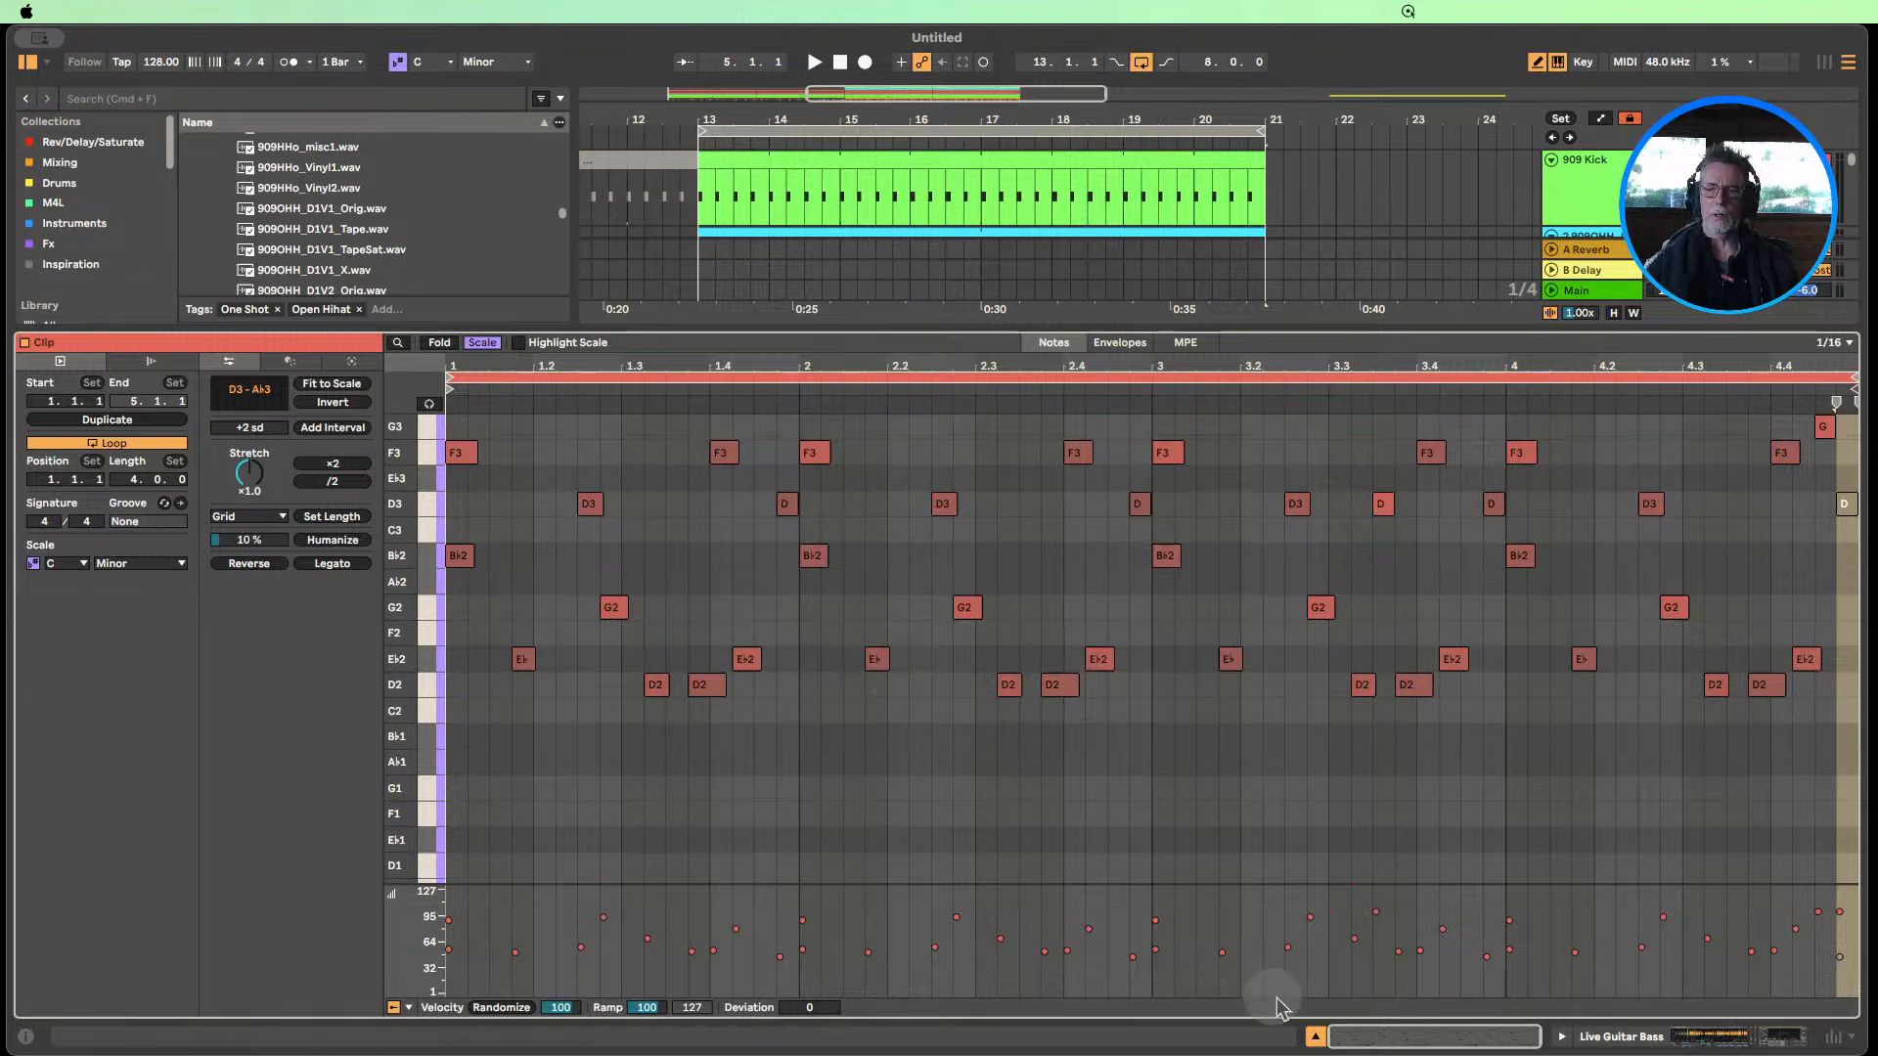
left_click(1317, 1038)
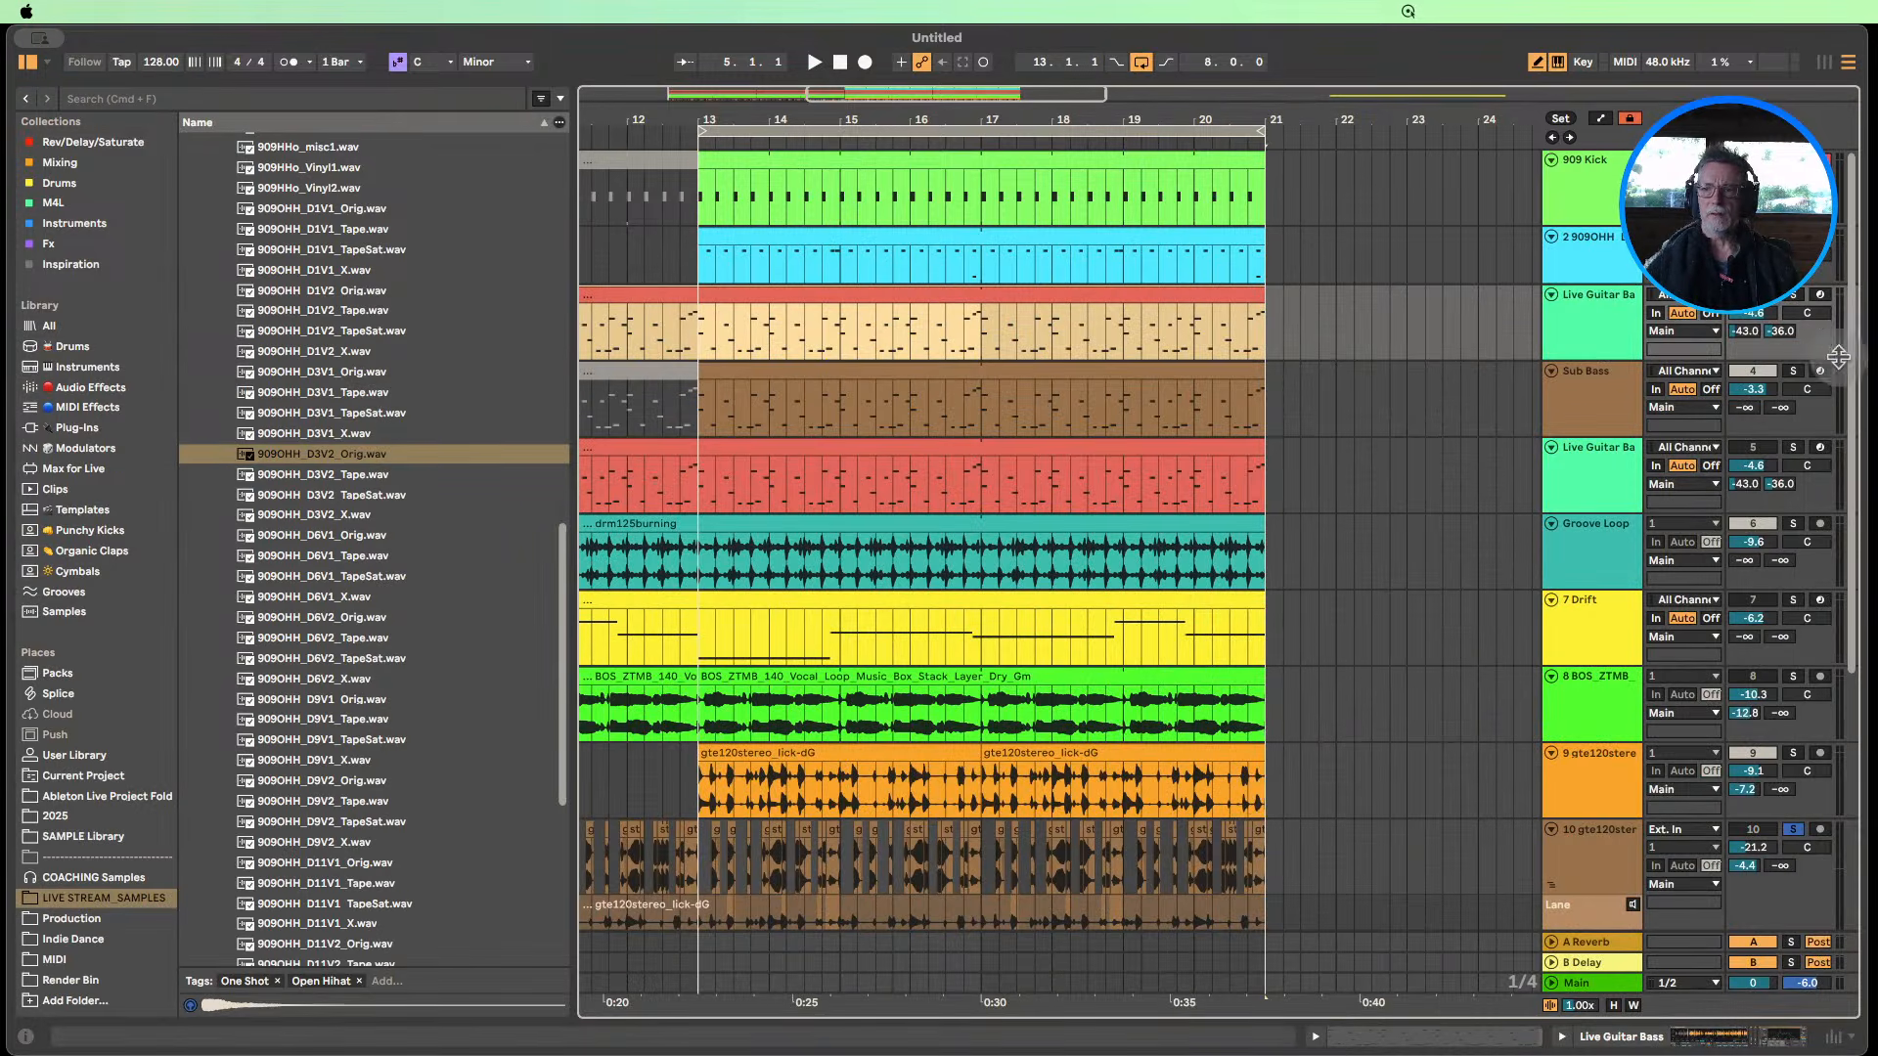
Solo the upper Live Guitar Bass track and play the arrangement from around bar 13 to hear its bass line.
left_click(1794, 295)
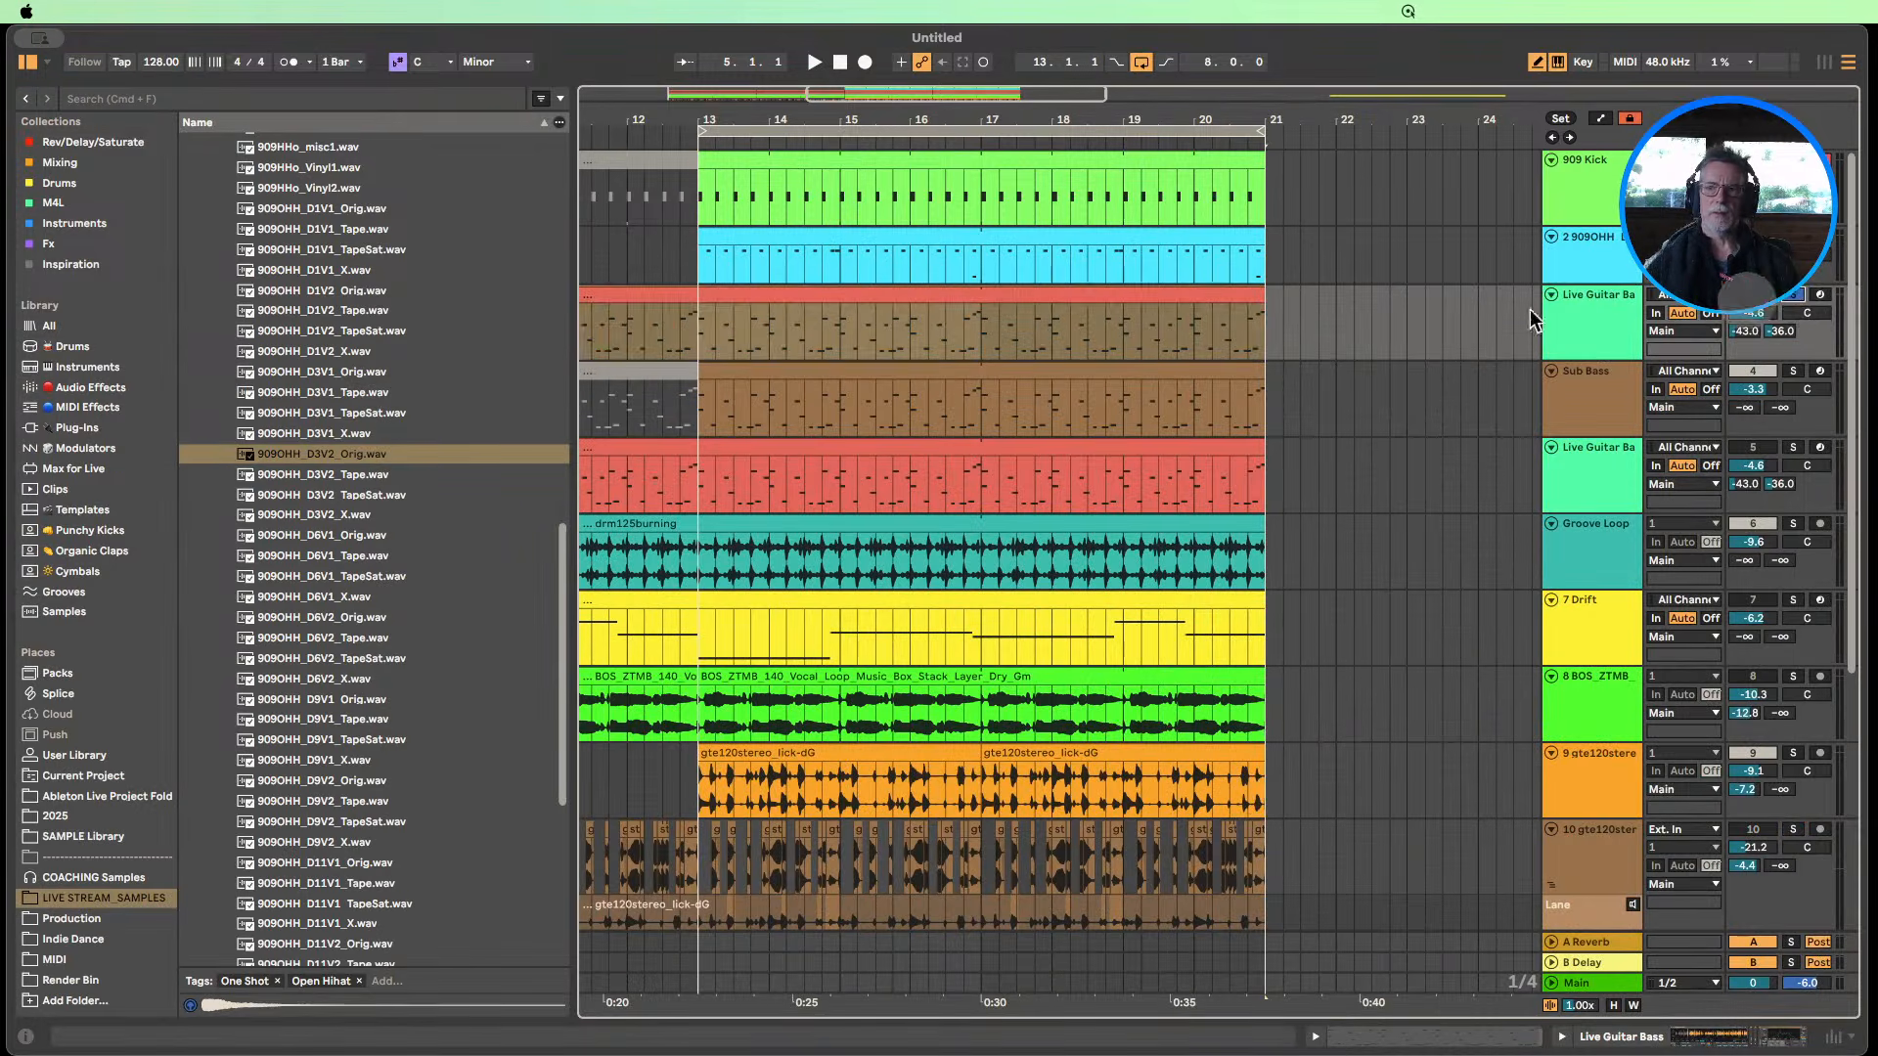
left_click(686, 161)
left_click(687, 146)
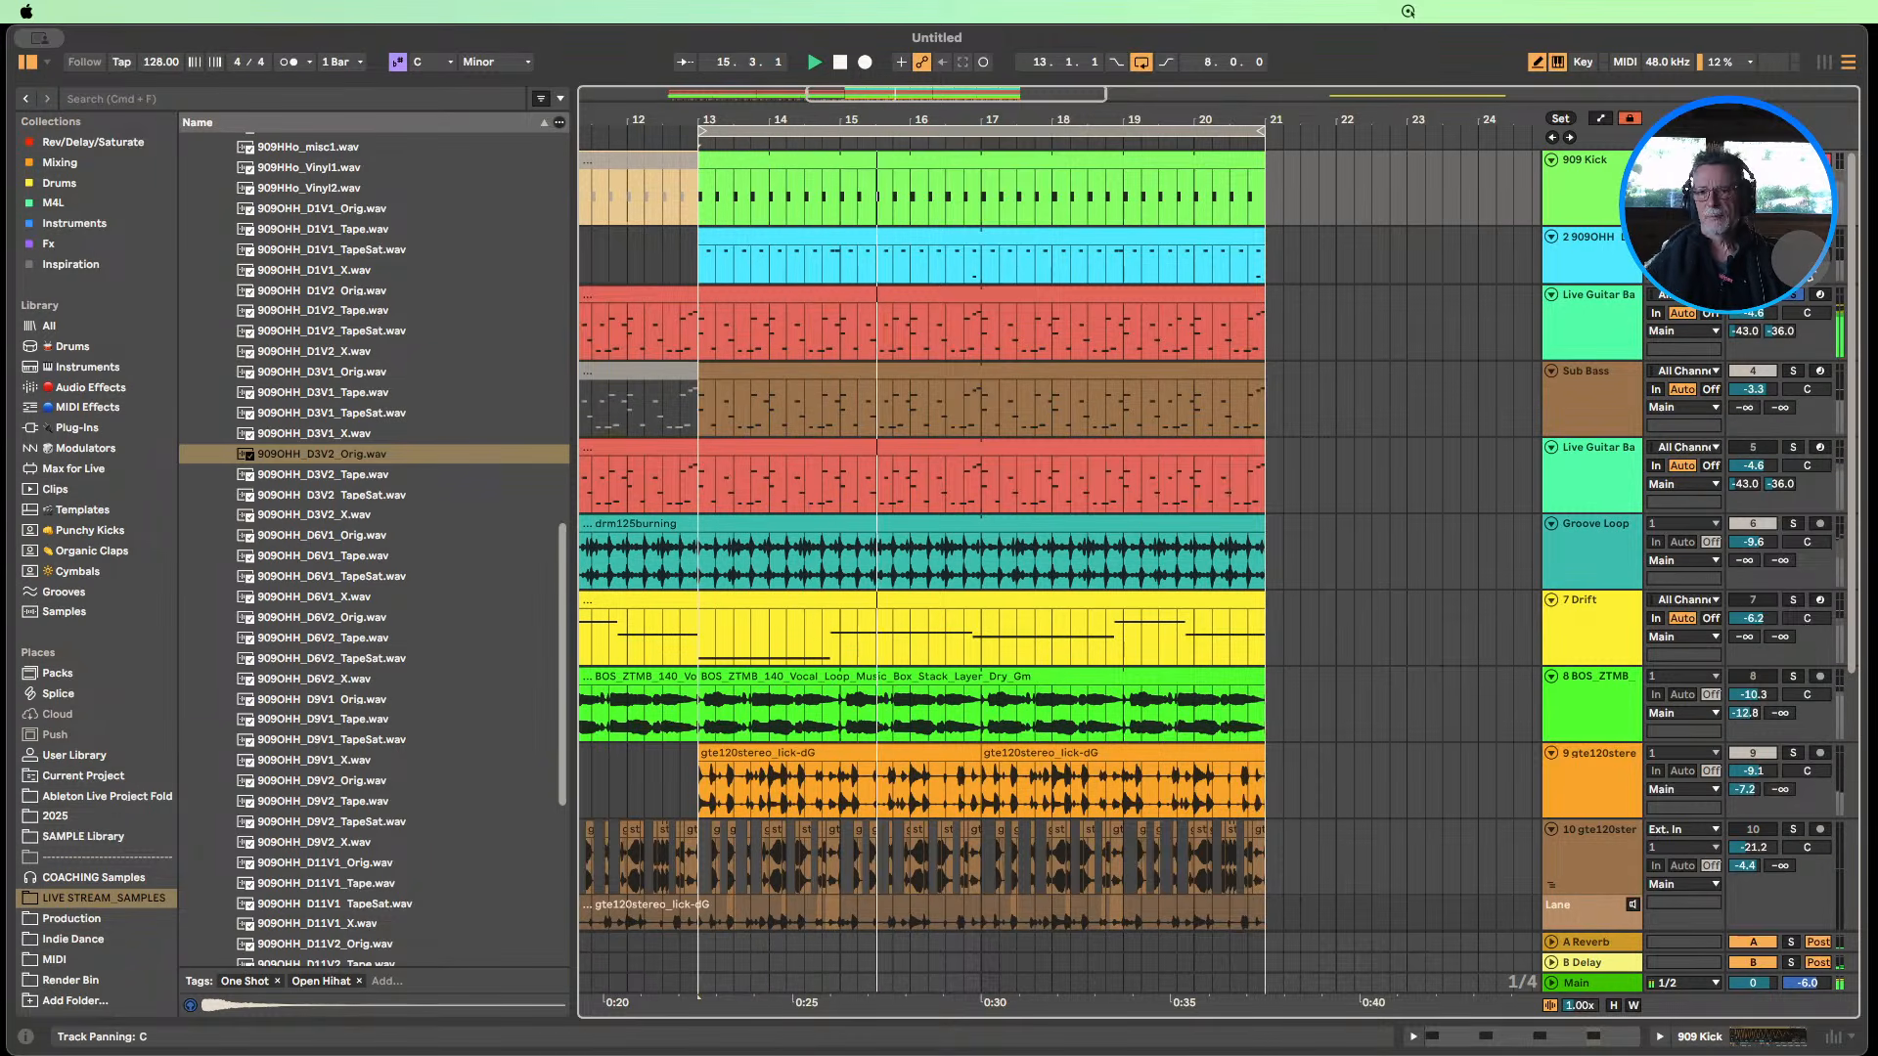
Fold the 10 gte120stereo track with its take lanes and stop playback.
scroll(1751, 313, "down", 1)
scroll(1751, 313, "down", 5)
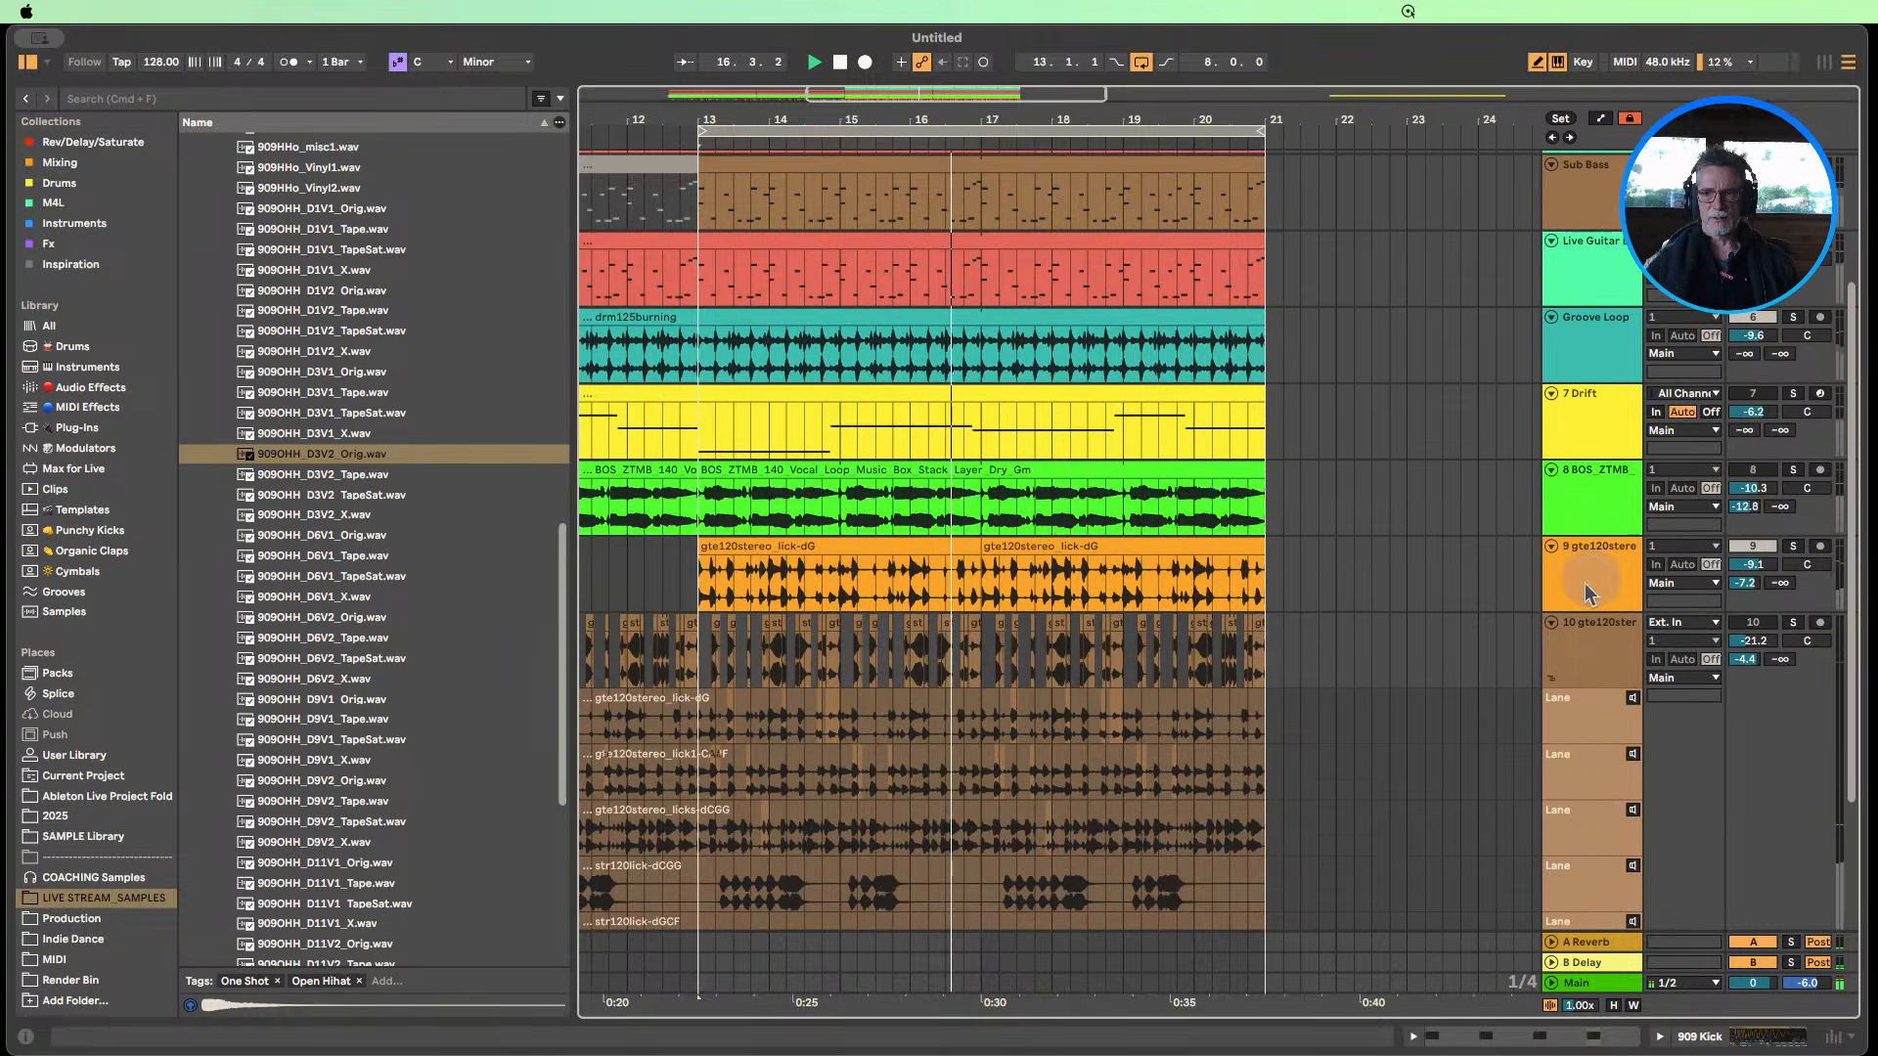
left_click(1552, 623)
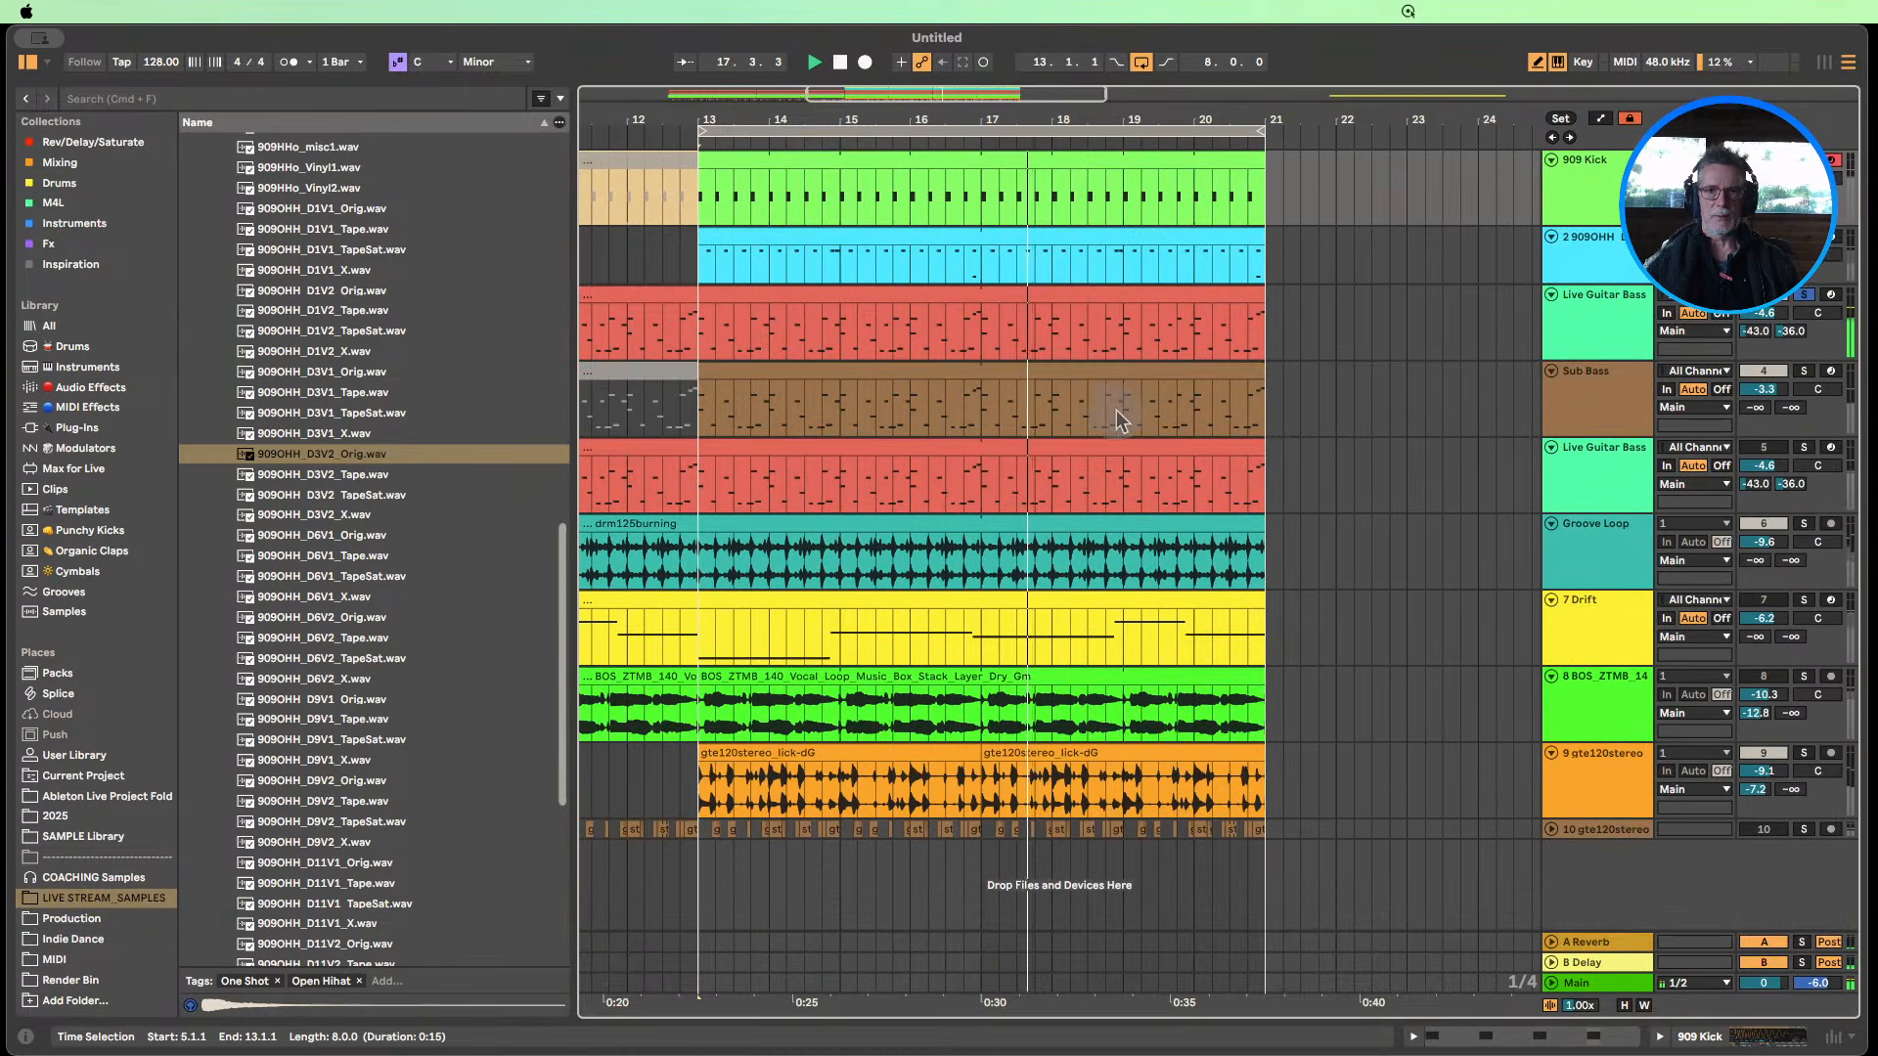
left_click(841, 64)
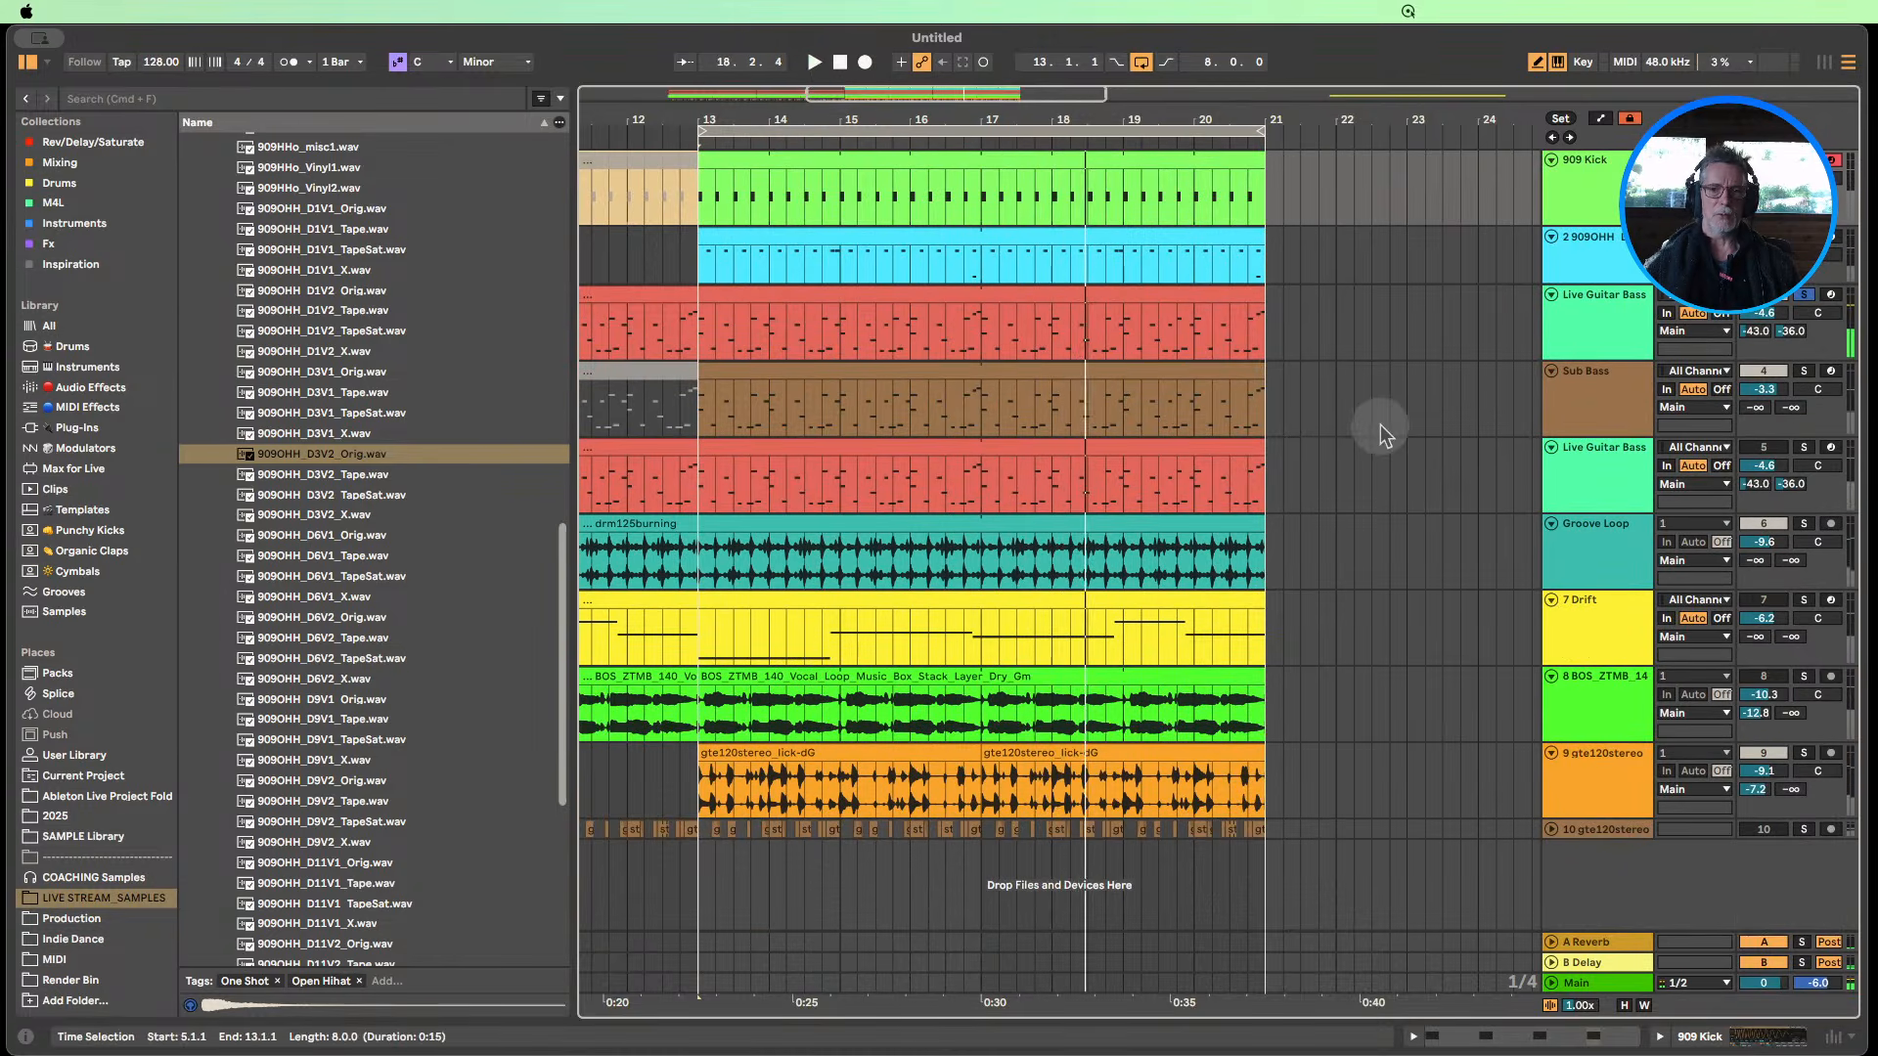